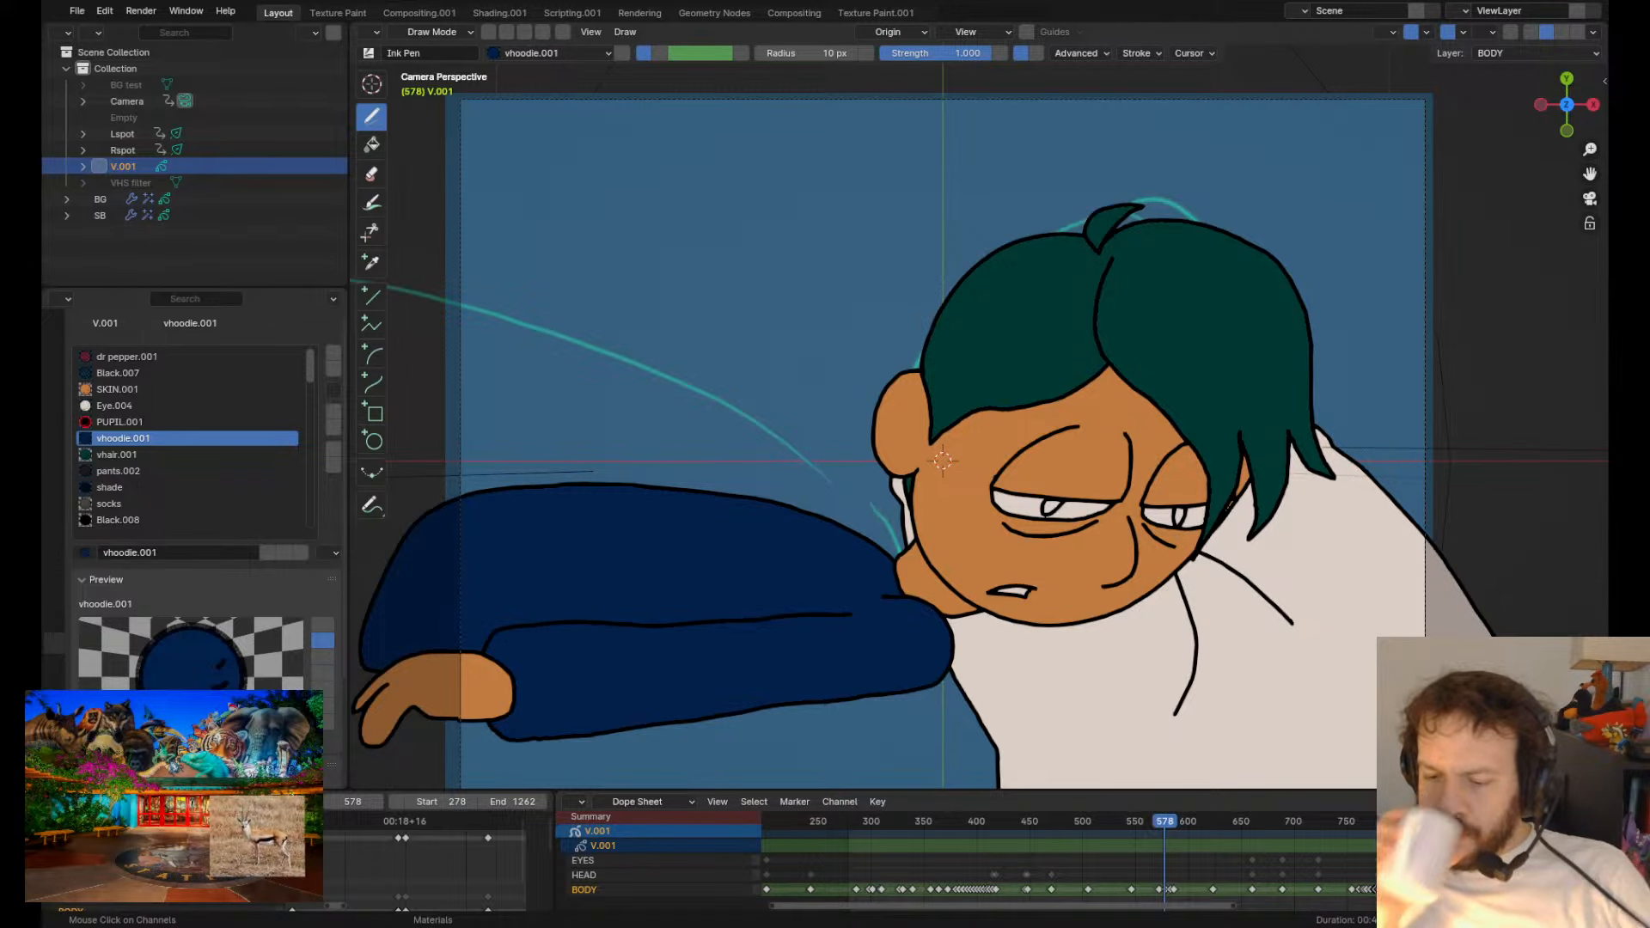
# - In Edit Mode, move the head and pillow-crease strokes slightly left and down on the frame 578 drawing
pyautogui.scroll(-3, 977, 425)
pyautogui.scroll(3, 1086, 415)
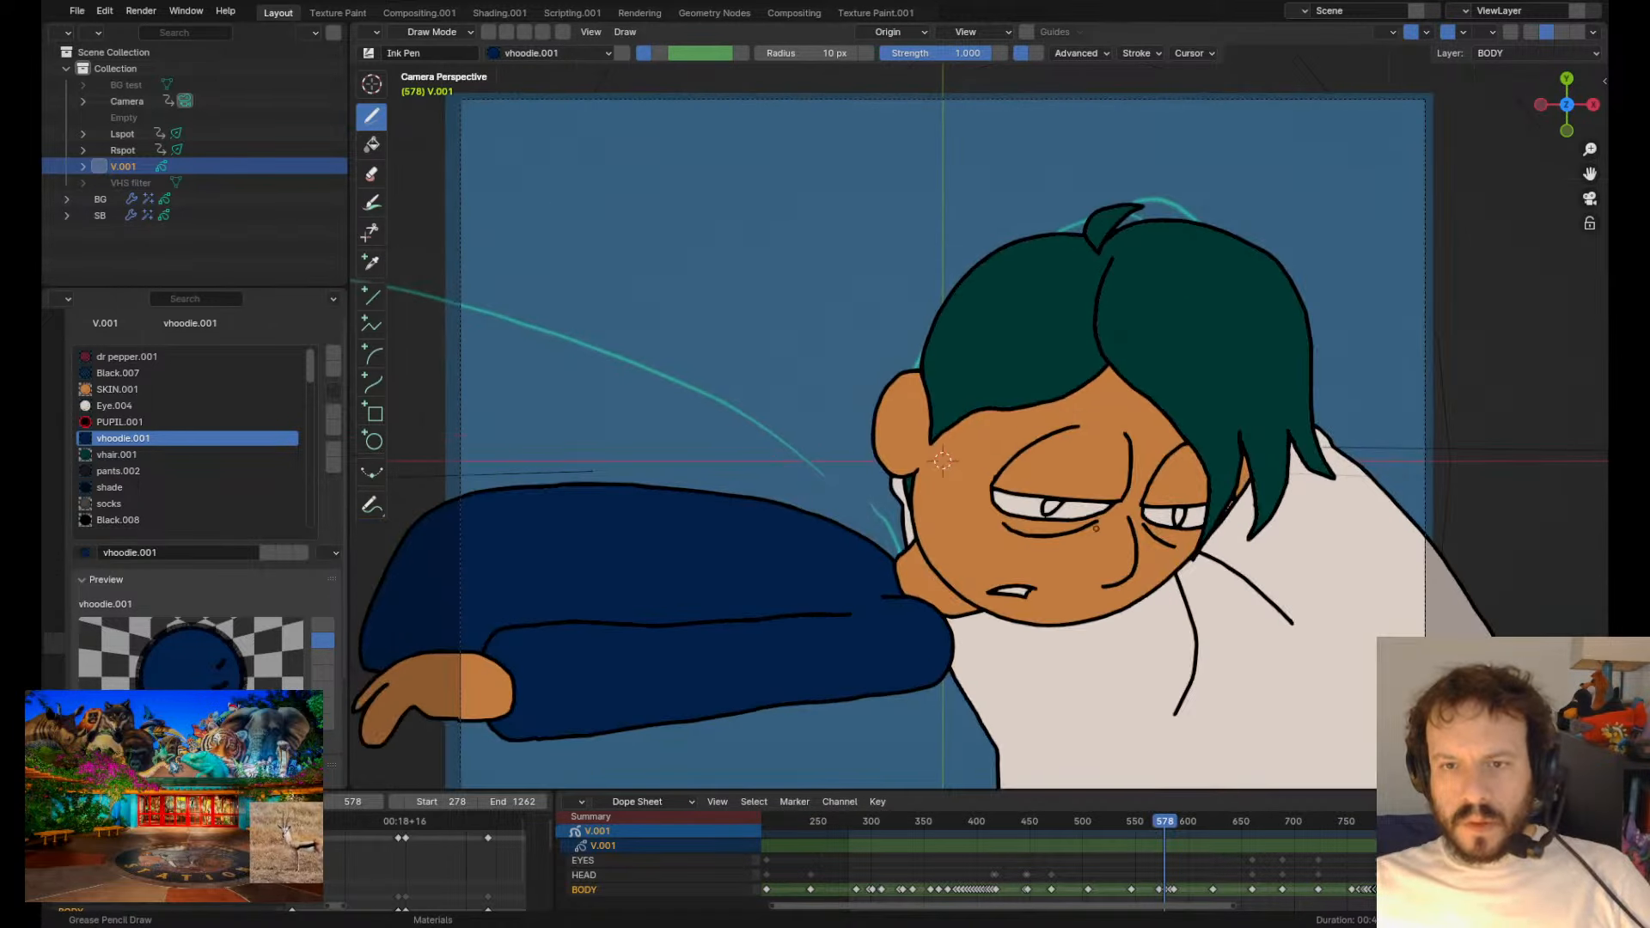
pyautogui.press('Tab')
pyautogui.press('w')
pyautogui.moveTo(776, 316)
pyautogui.mouseDown()
pyautogui.moveTo(842, 483)
pyautogui.moveTo(1186, 637)
pyautogui.moveTo(1242, 43)
pyautogui.mouseUp()
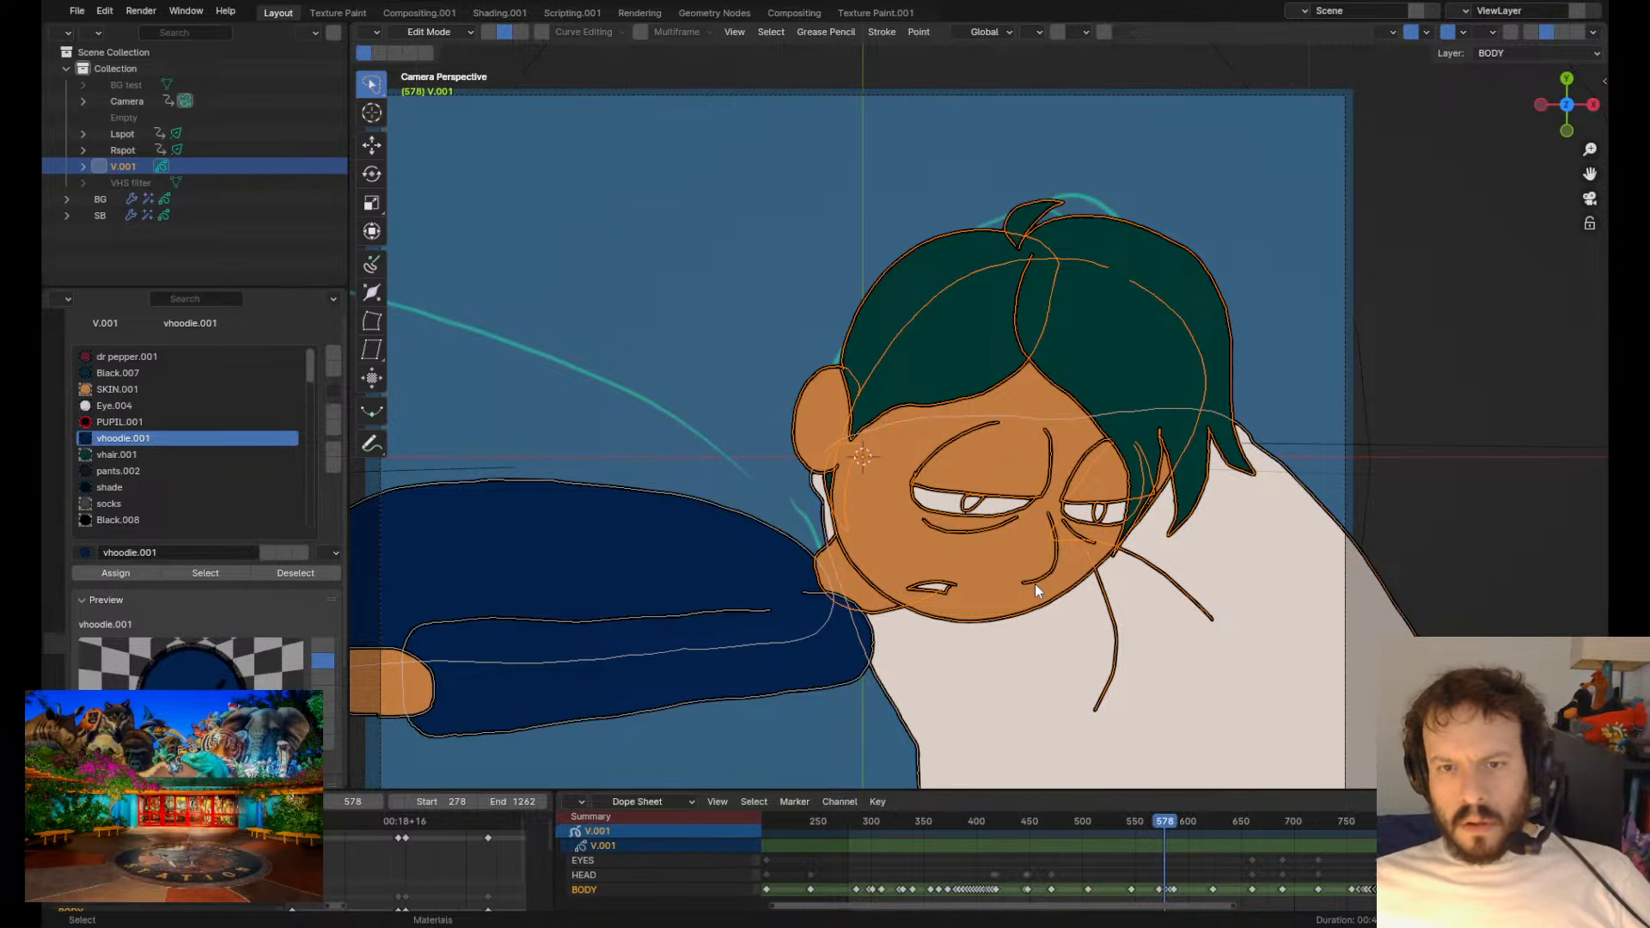
pyautogui.press('g')
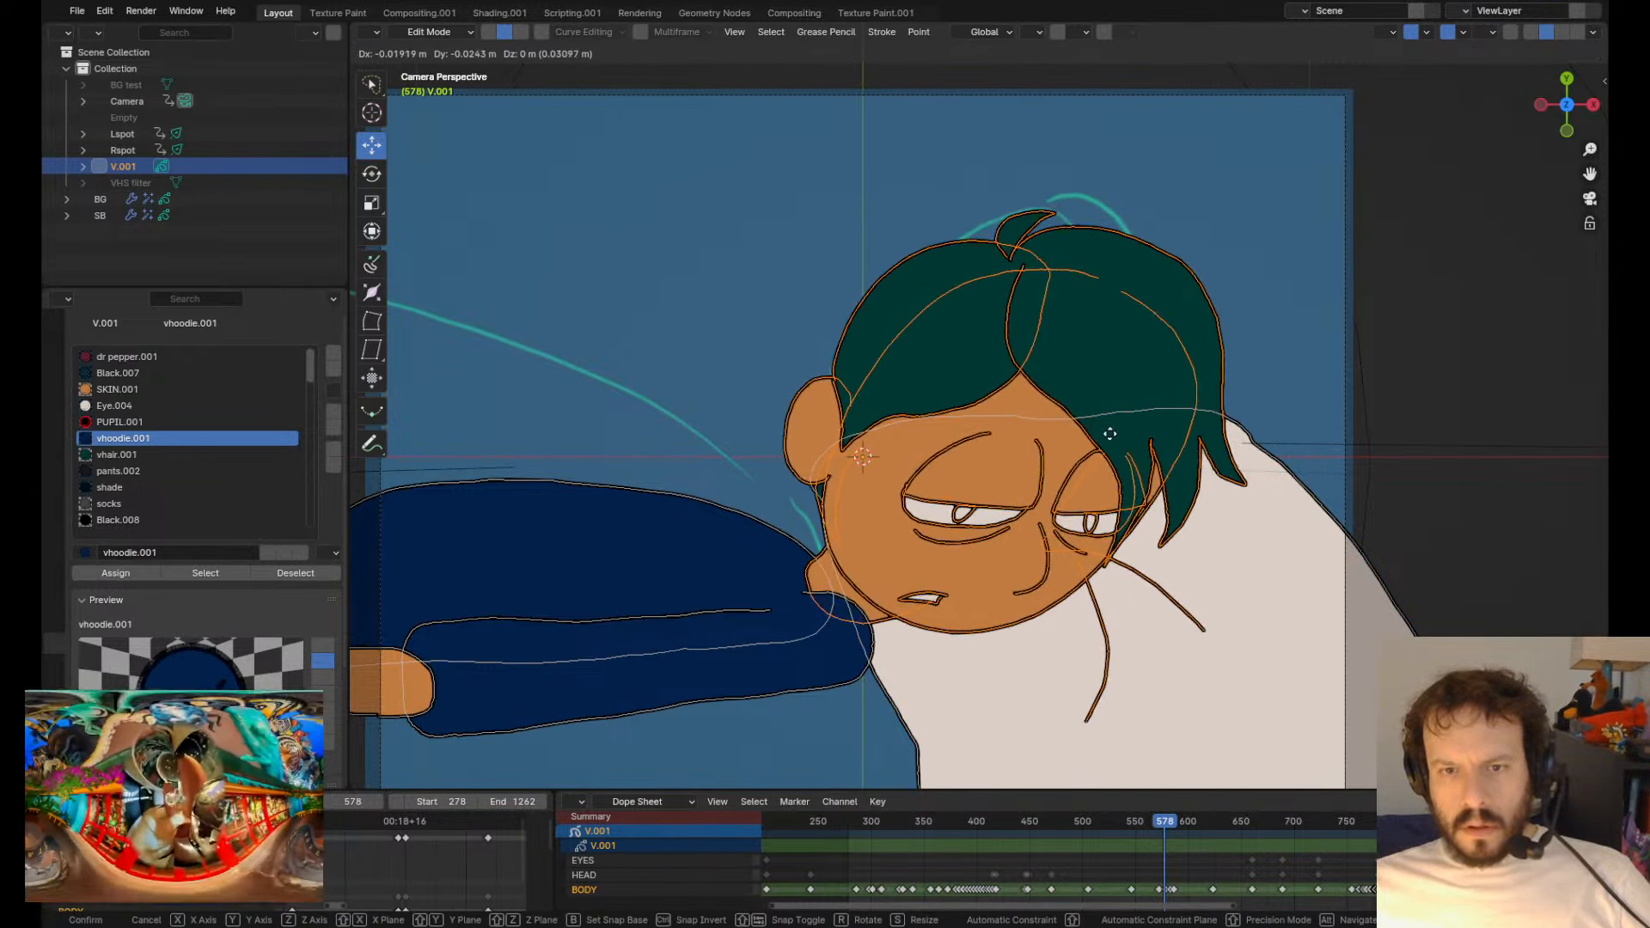
pyautogui.press('Escape')
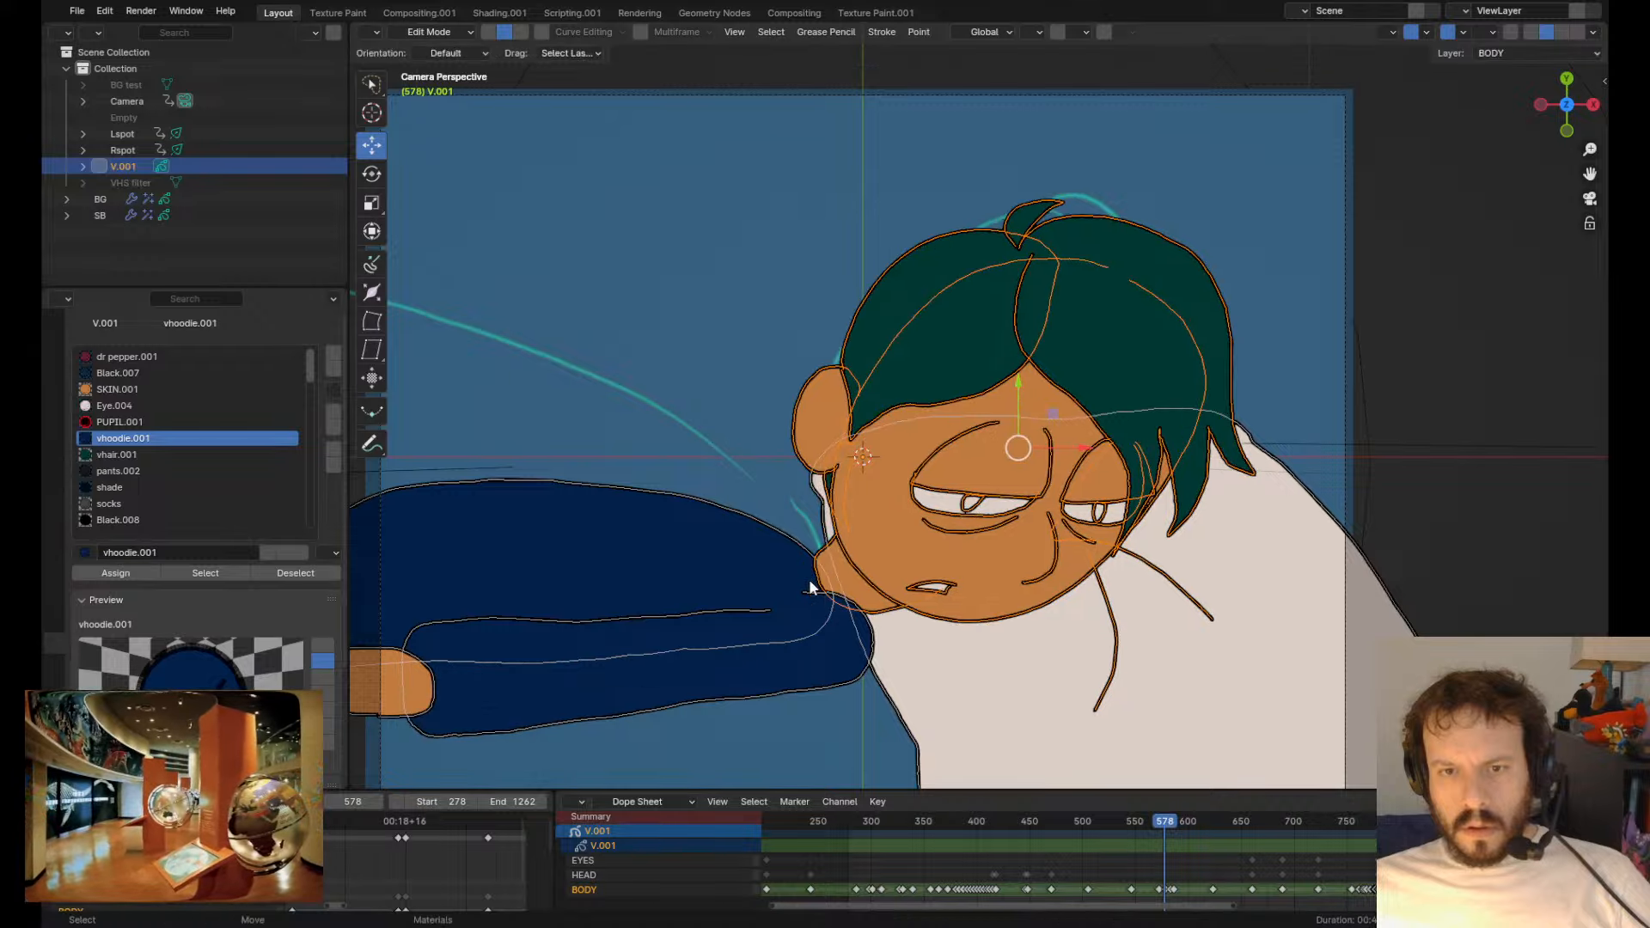
pyautogui.press('g')
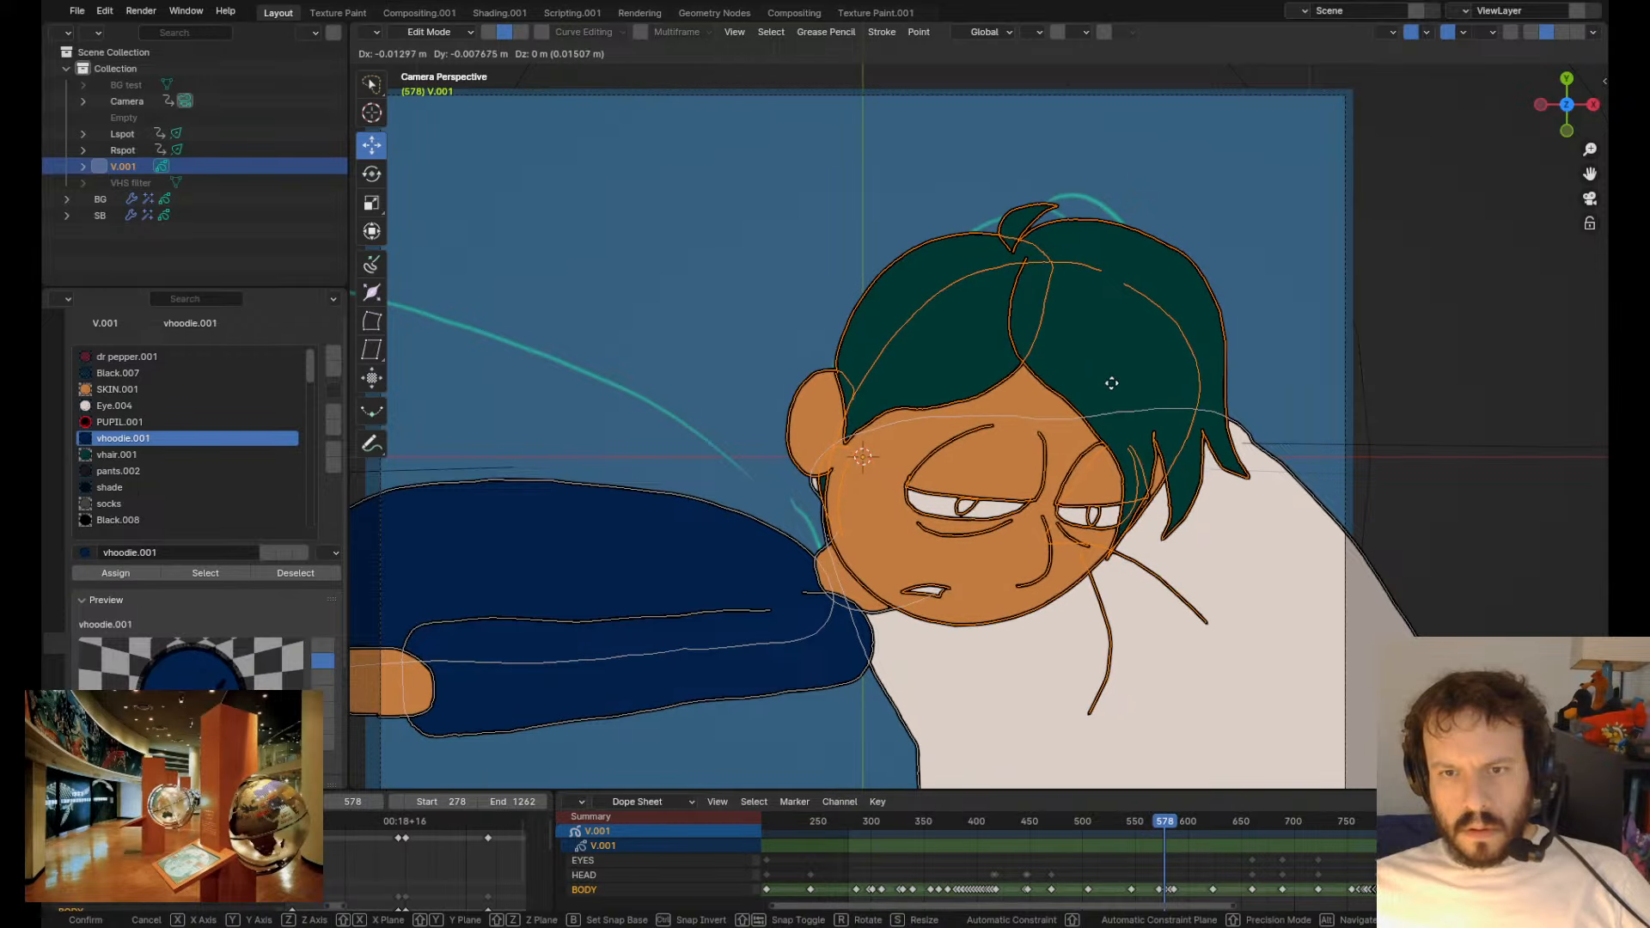
pyautogui.click(1108, 424)
# - Play the head drop around frames 572 to 583 to check the adjusted drawing in motion
pyautogui.press('space')
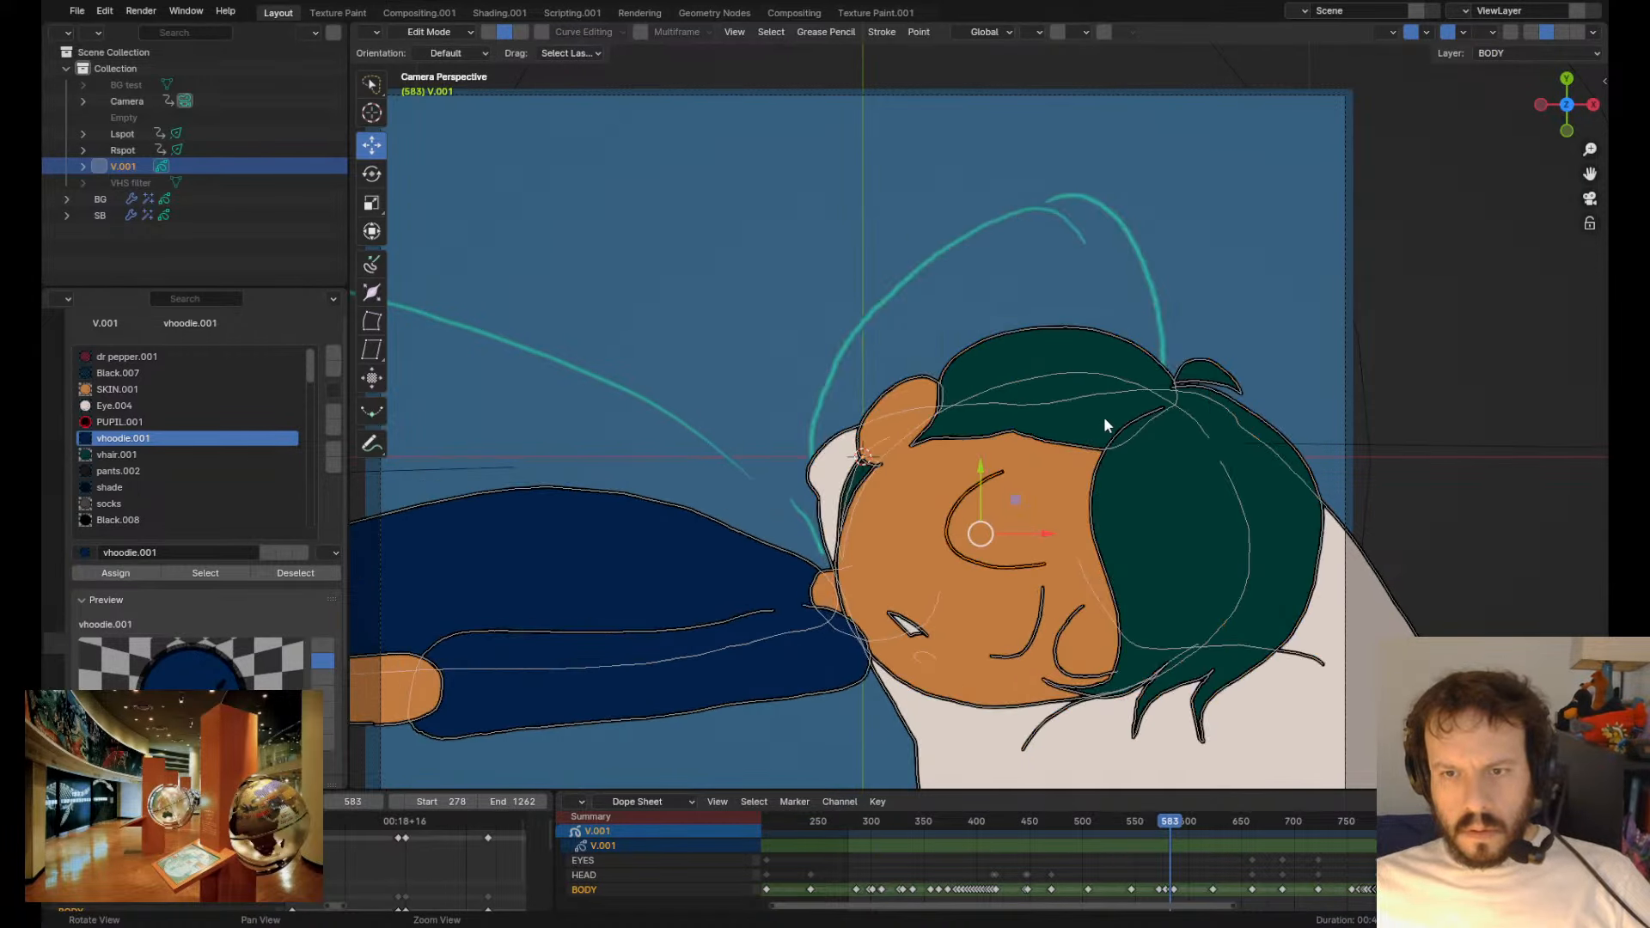
pyautogui.press('Escape')
pyautogui.press('space')
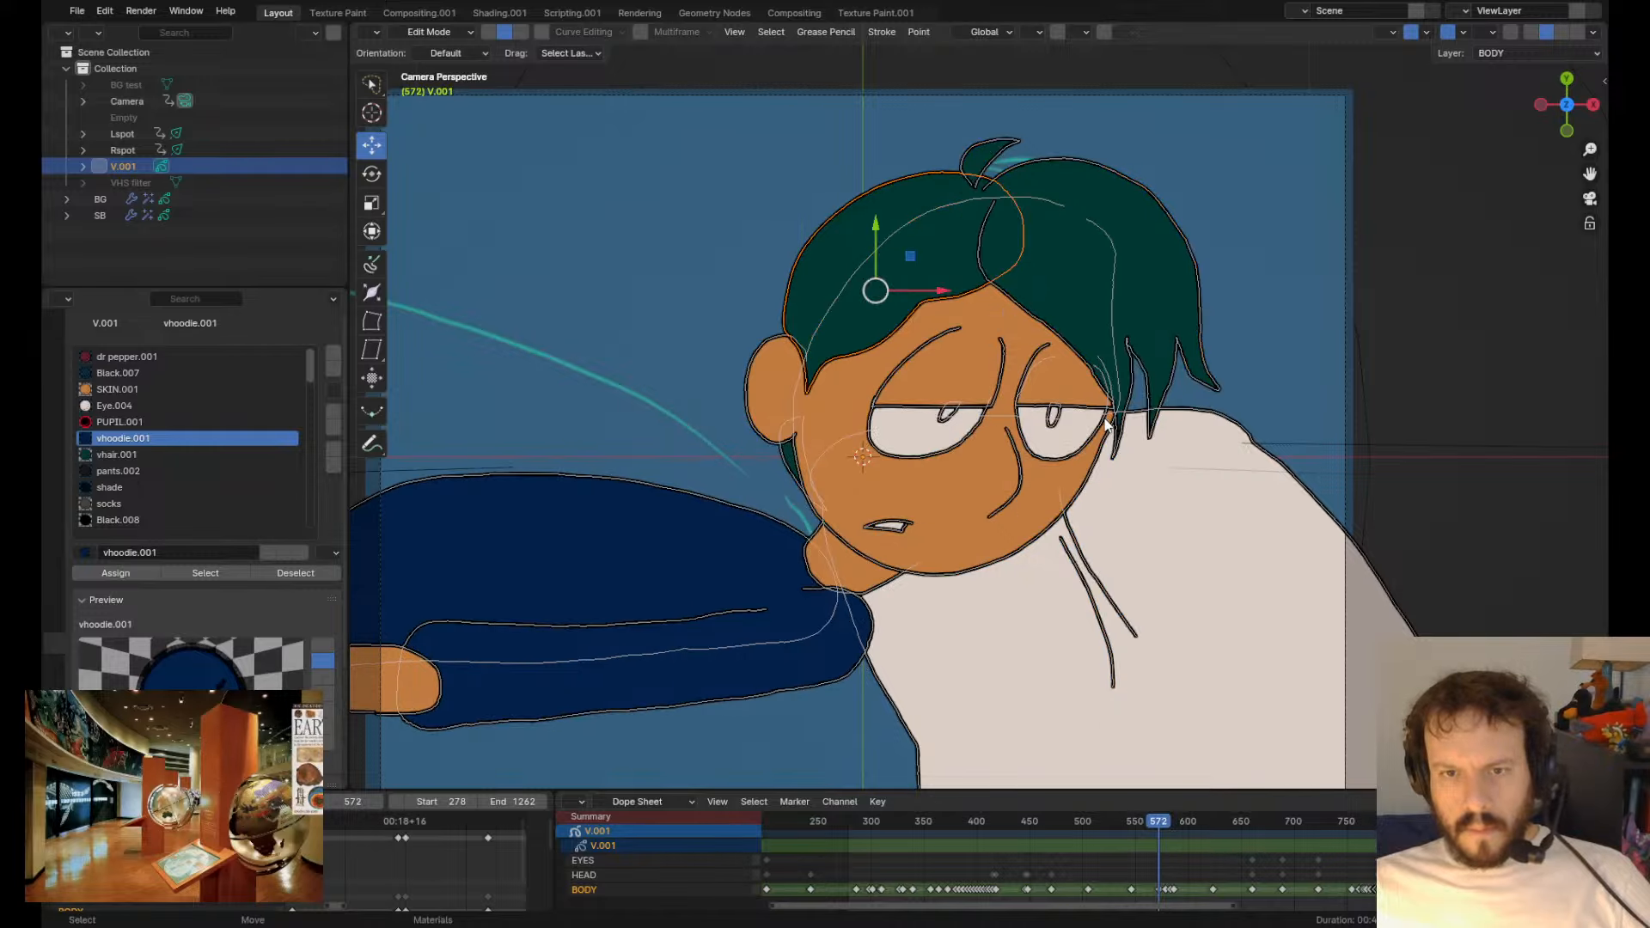
# - Select the head strokes without the pillow creases on the frame 572 drawing and move them slightly down
pyautogui.moveTo(1177, 832); pyautogui.dragTo(1162, 832)
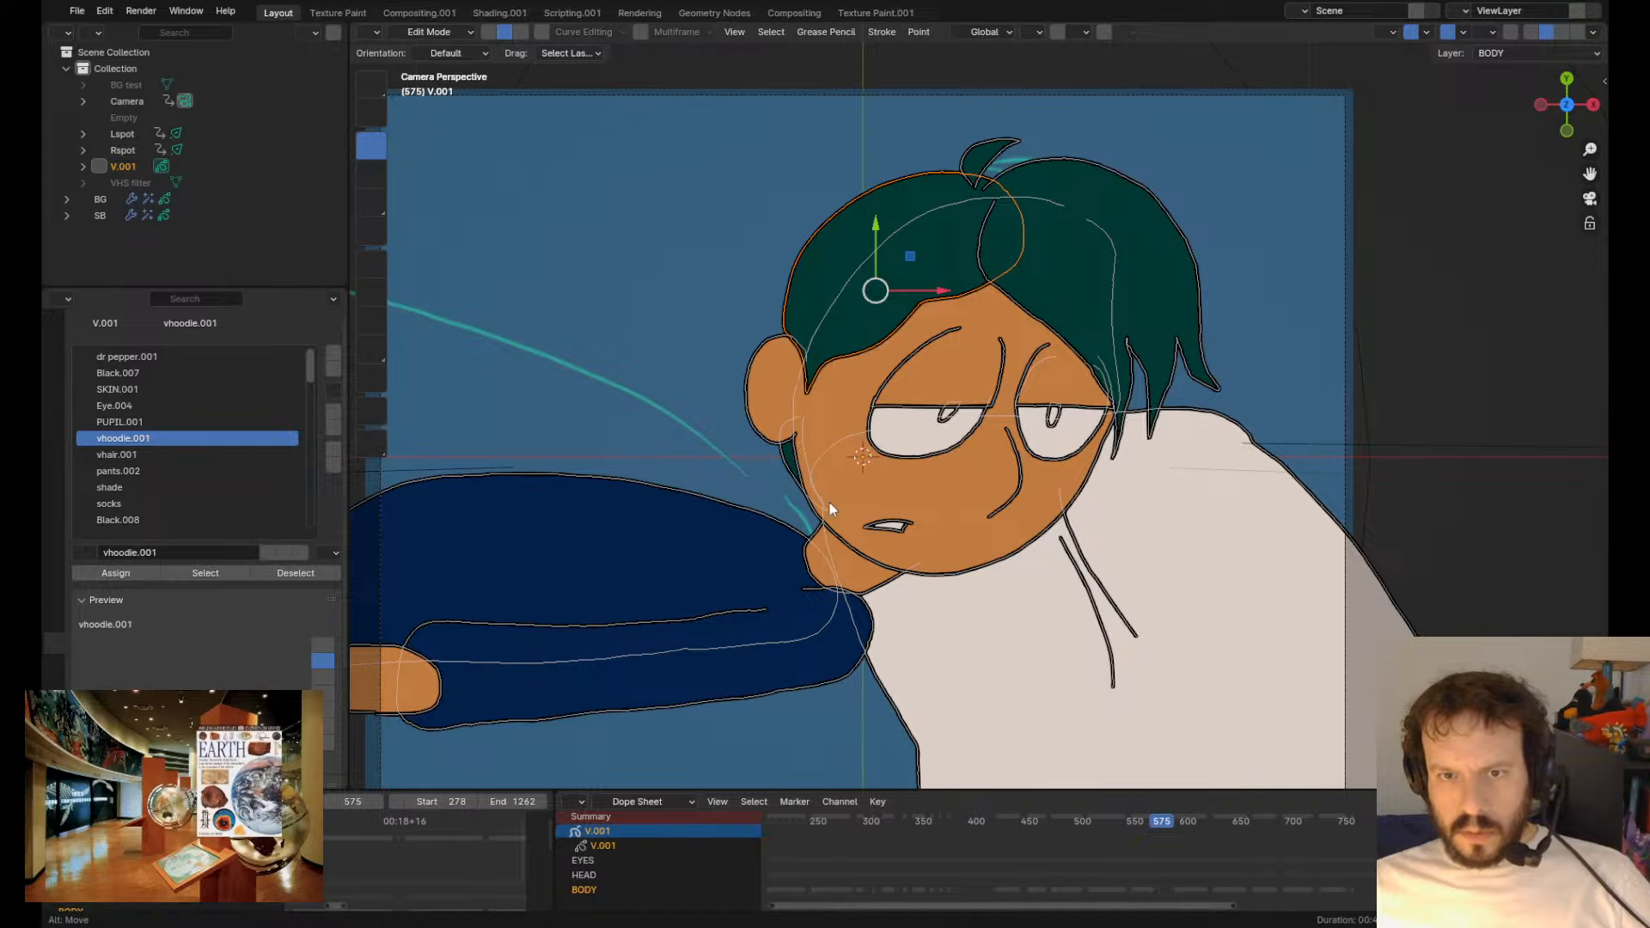
pyautogui.press('a')
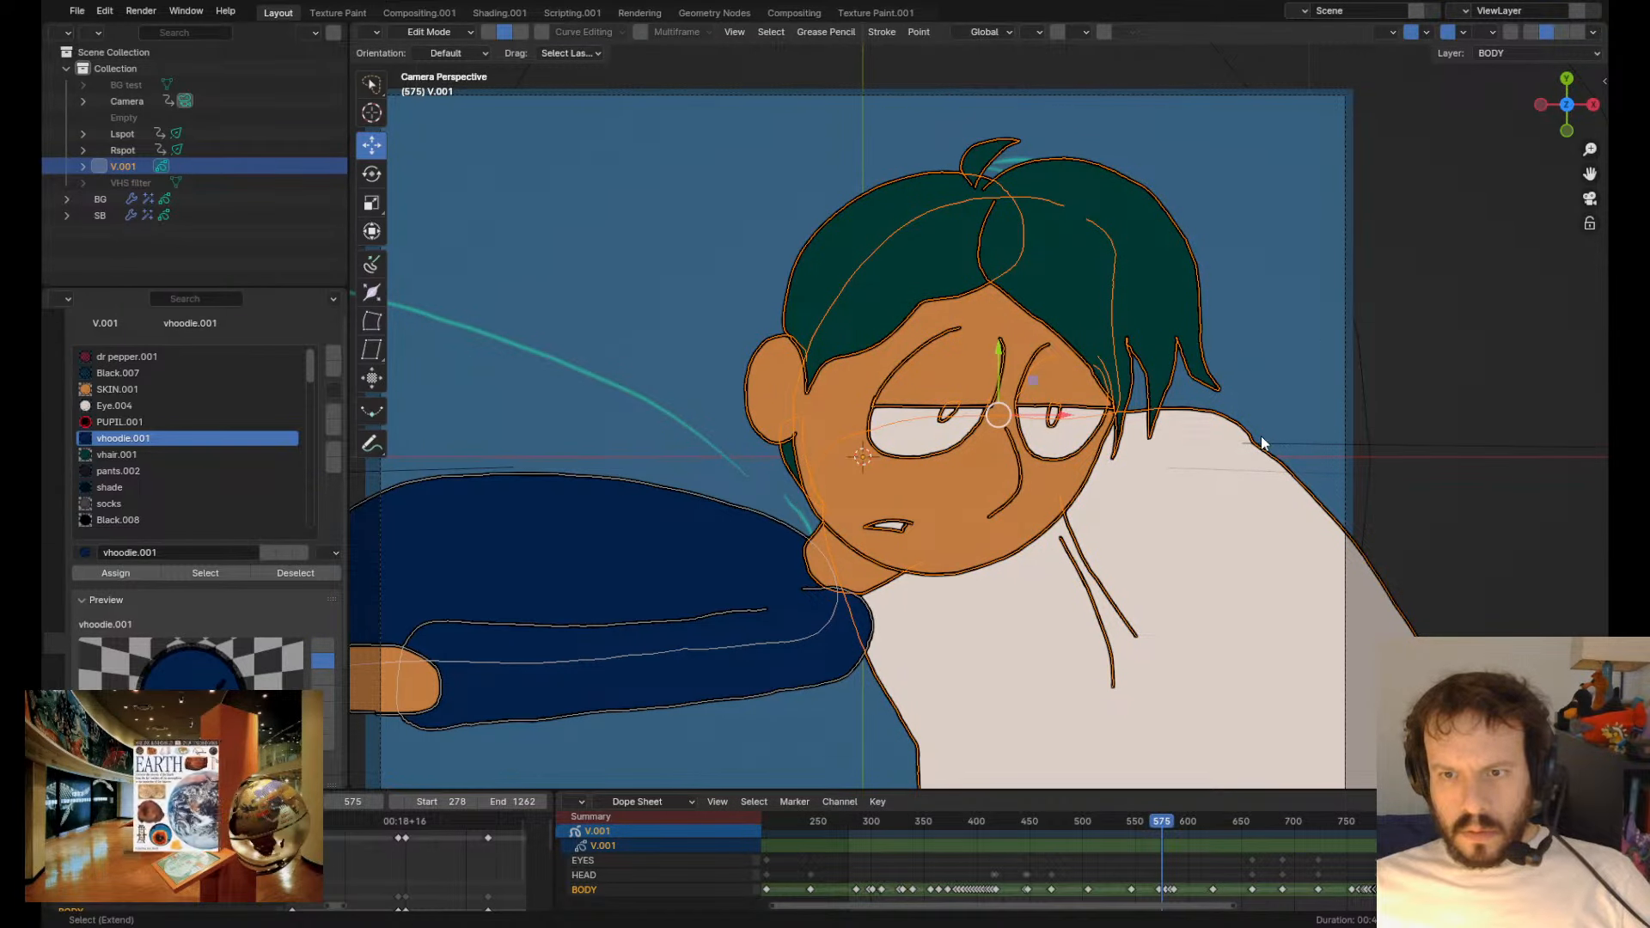
pyautogui.keyDown('shift'); pyautogui.click(1104, 580); pyautogui.keyUp('shift')
pyautogui.keyDown('shift'); pyautogui.click(1094, 598); pyautogui.keyUp('shift')
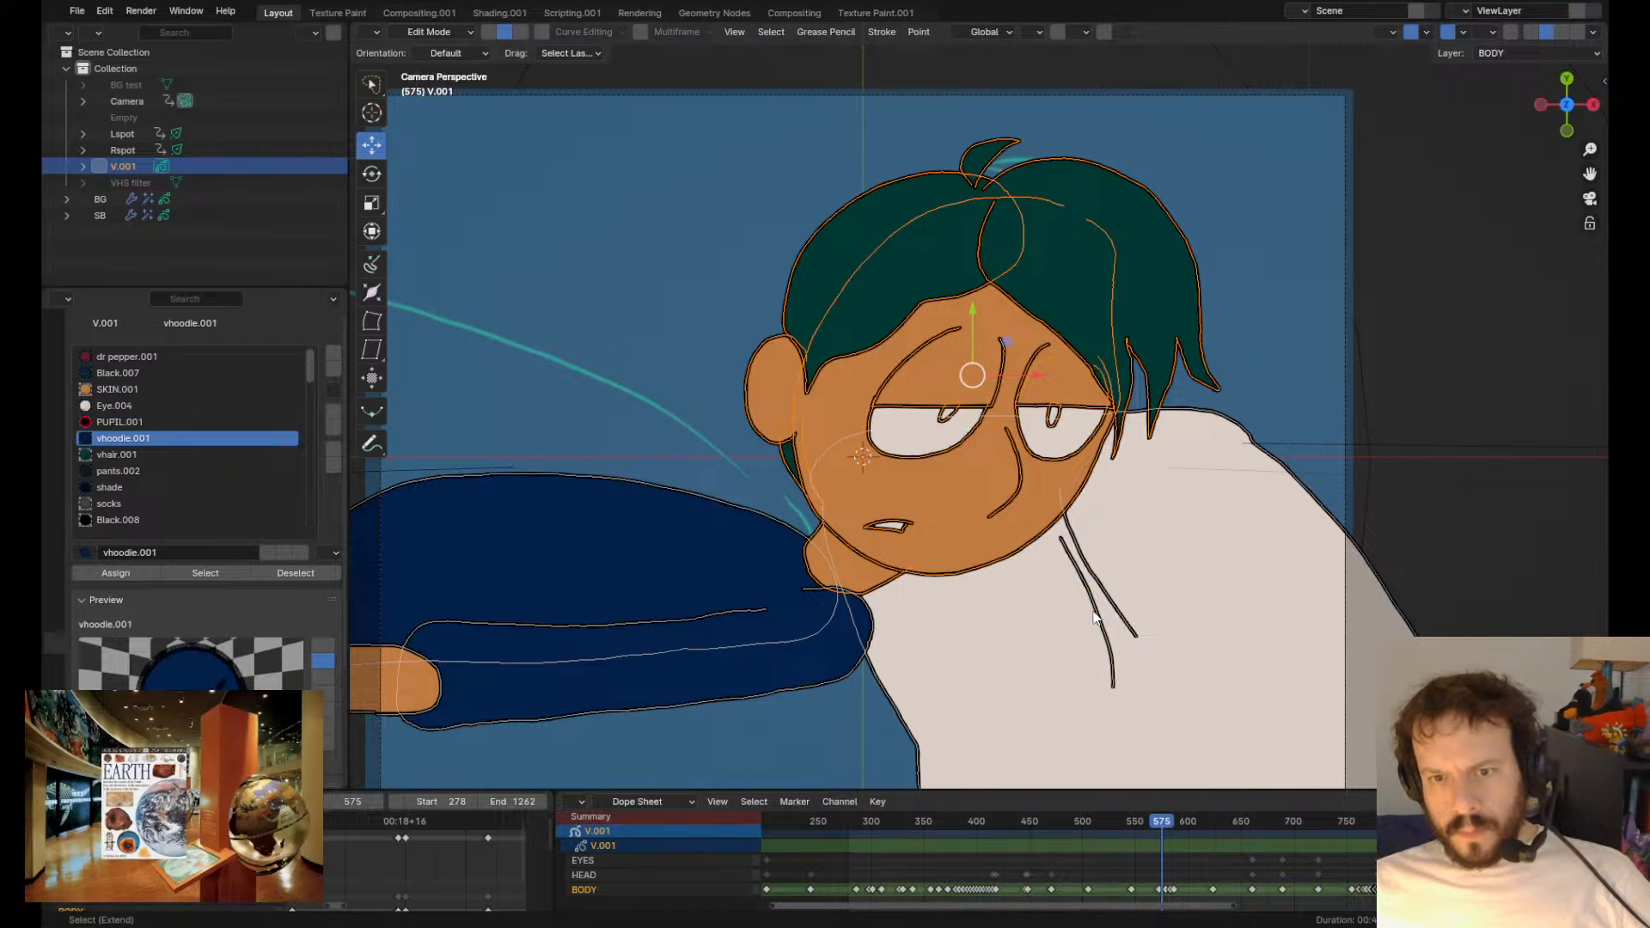
pyautogui.press('Left')
pyautogui.press('Left')
pyautogui.press('Left')
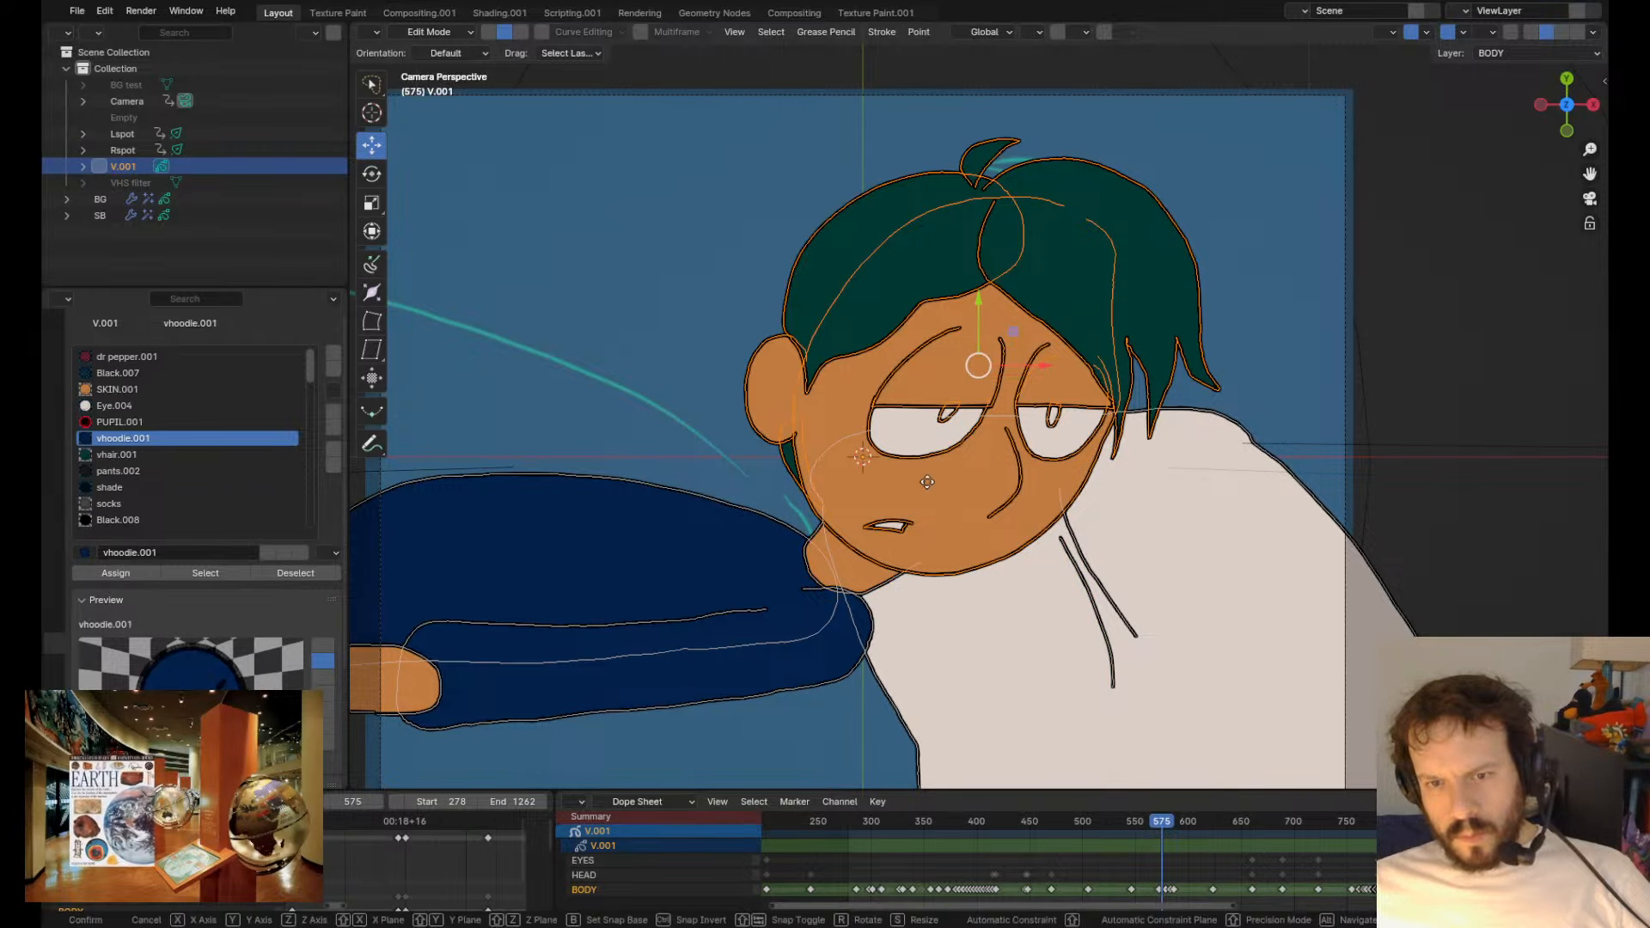
pyautogui.press('Down')
pyautogui.press('Up')
pyautogui.press('Up')
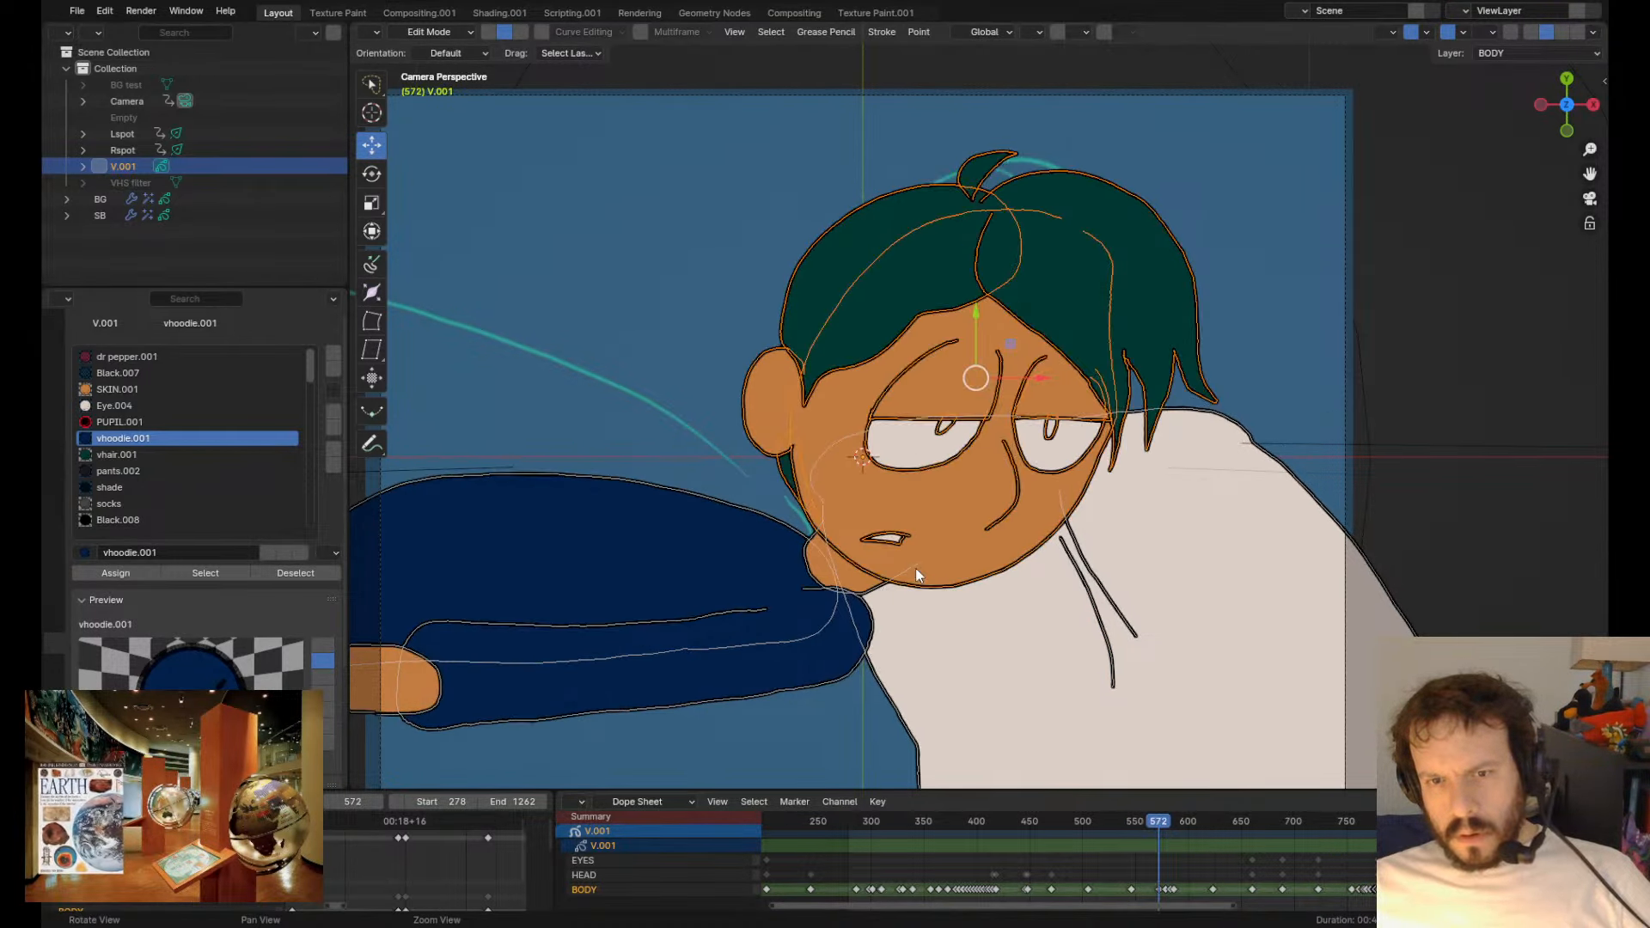
pyautogui.press('Down')
pyautogui.press('g')
pyautogui.click(943, 635)
# - Step through the neighbouring key drawings and play the head drop from frame 546 to review the timing
pyautogui.press('Down')
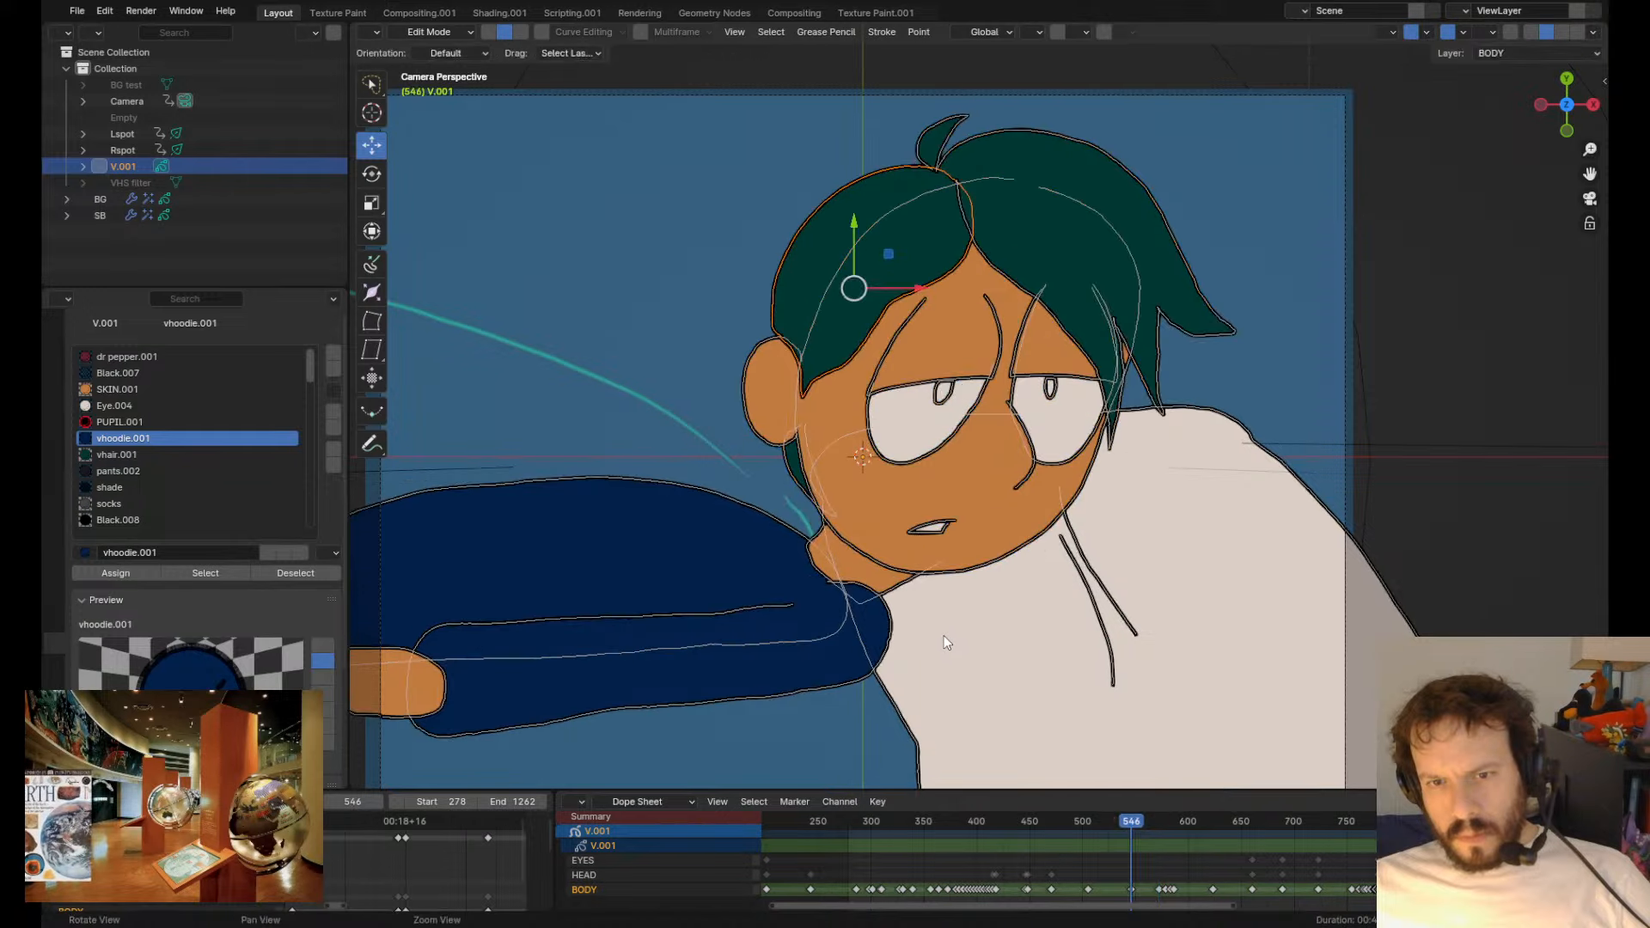
pyautogui.press('Up')
pyautogui.press('Up')
pyautogui.press('Up')
pyautogui.press('Down')
pyautogui.press('Down')
pyautogui.press('Down')
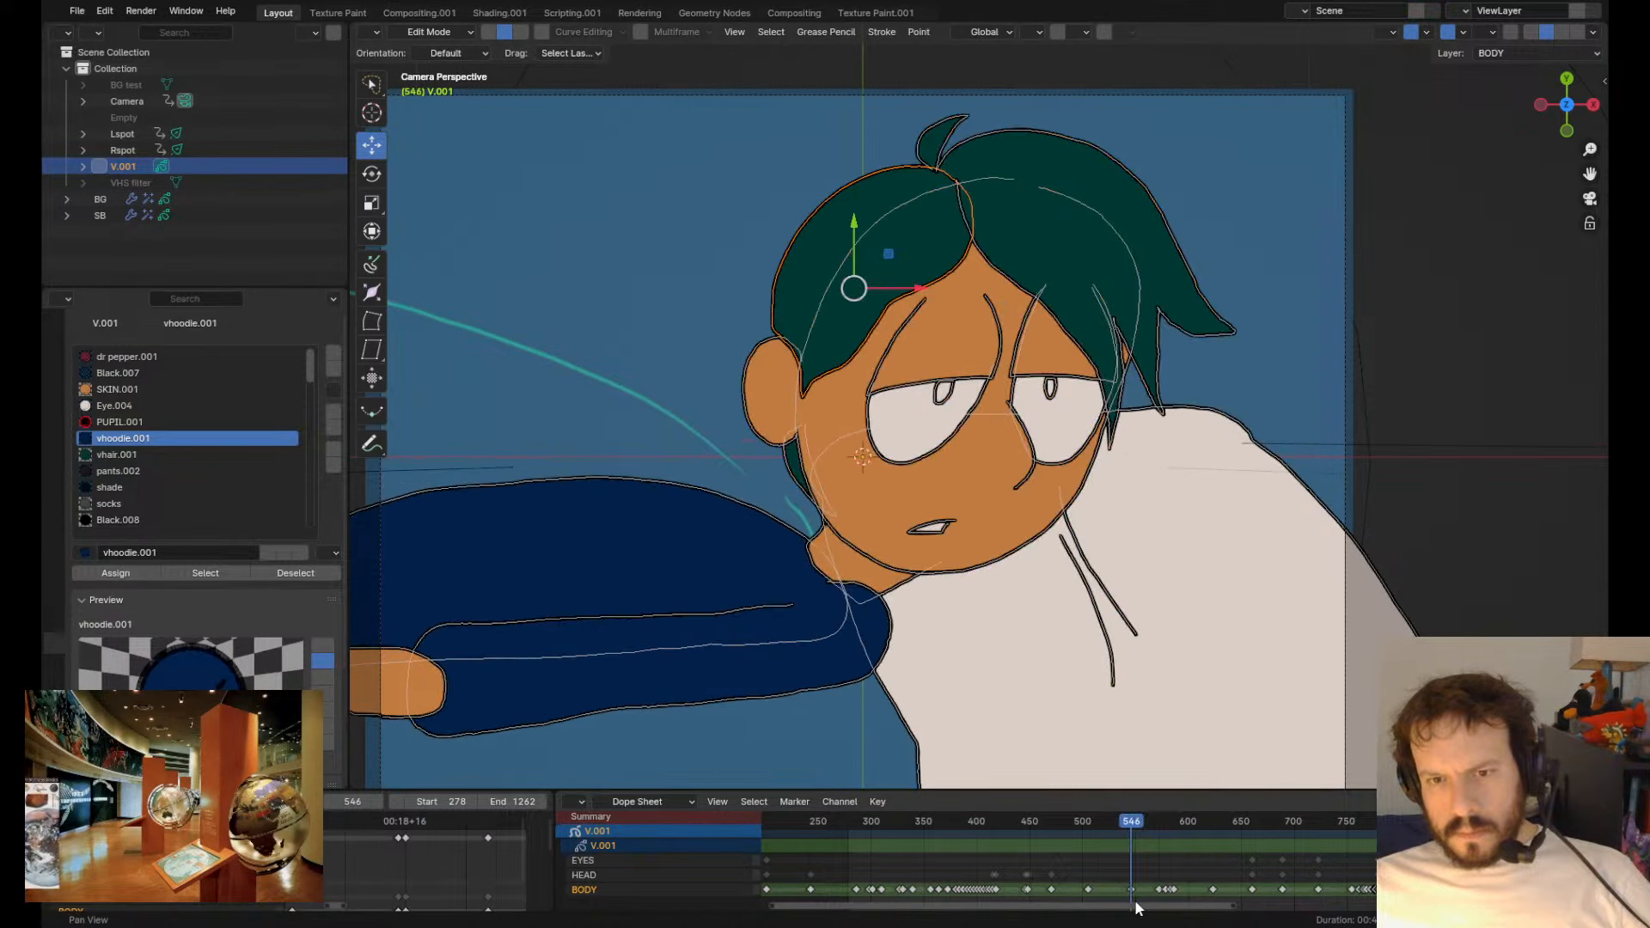
pyautogui.press('Up')
pyautogui.press('space')
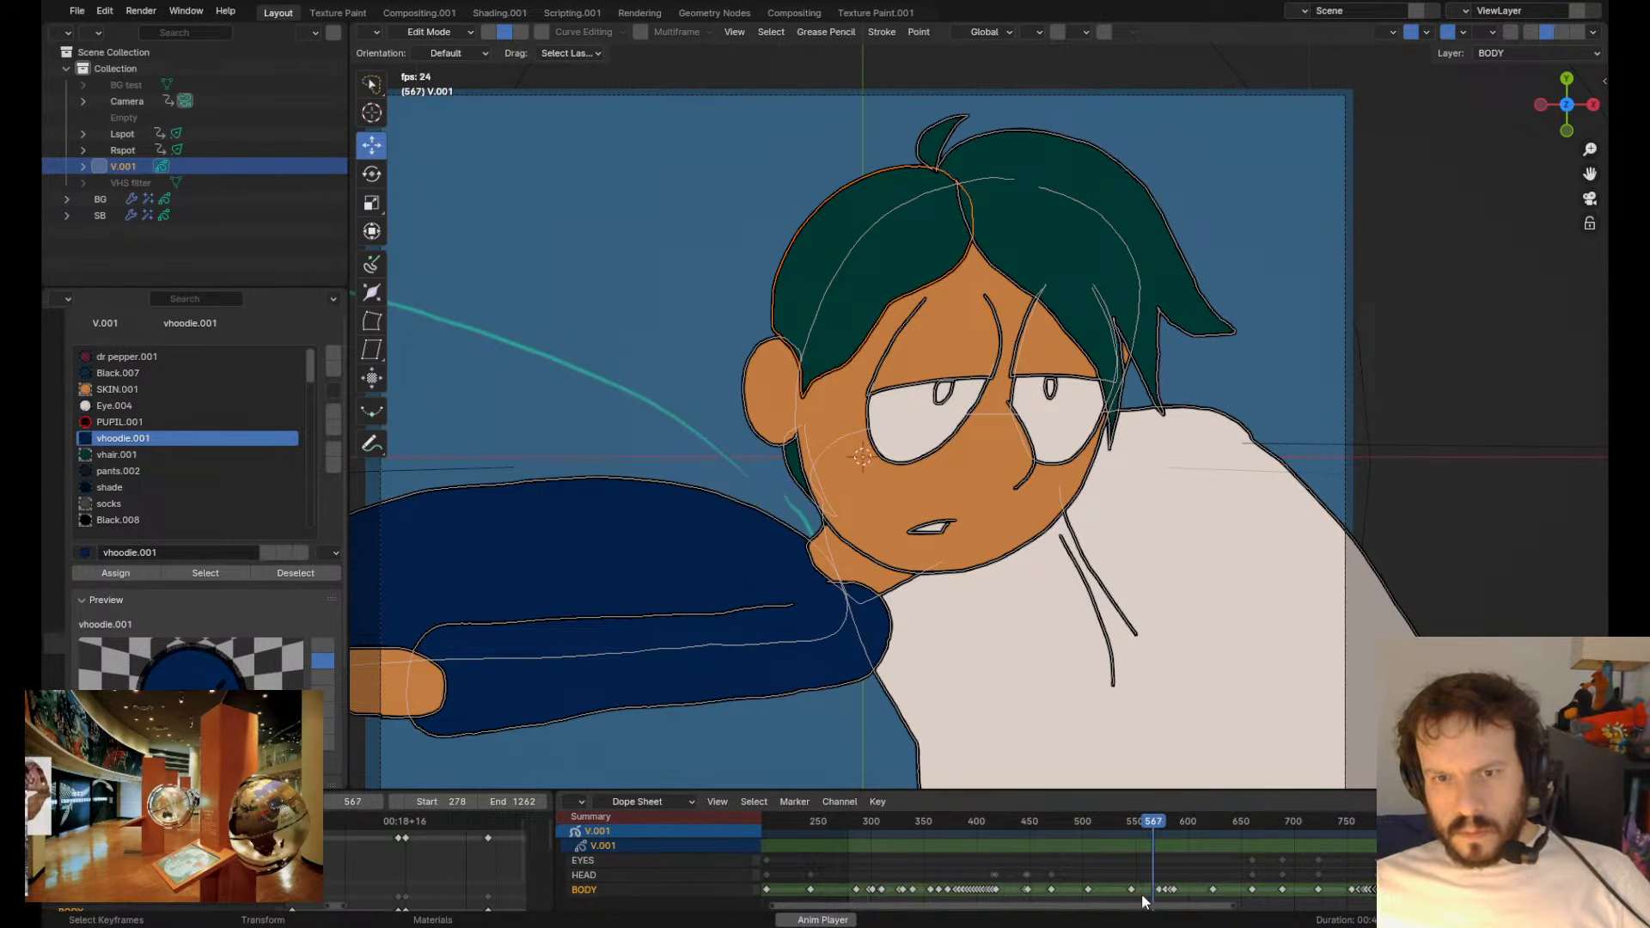
pyautogui.press('space')
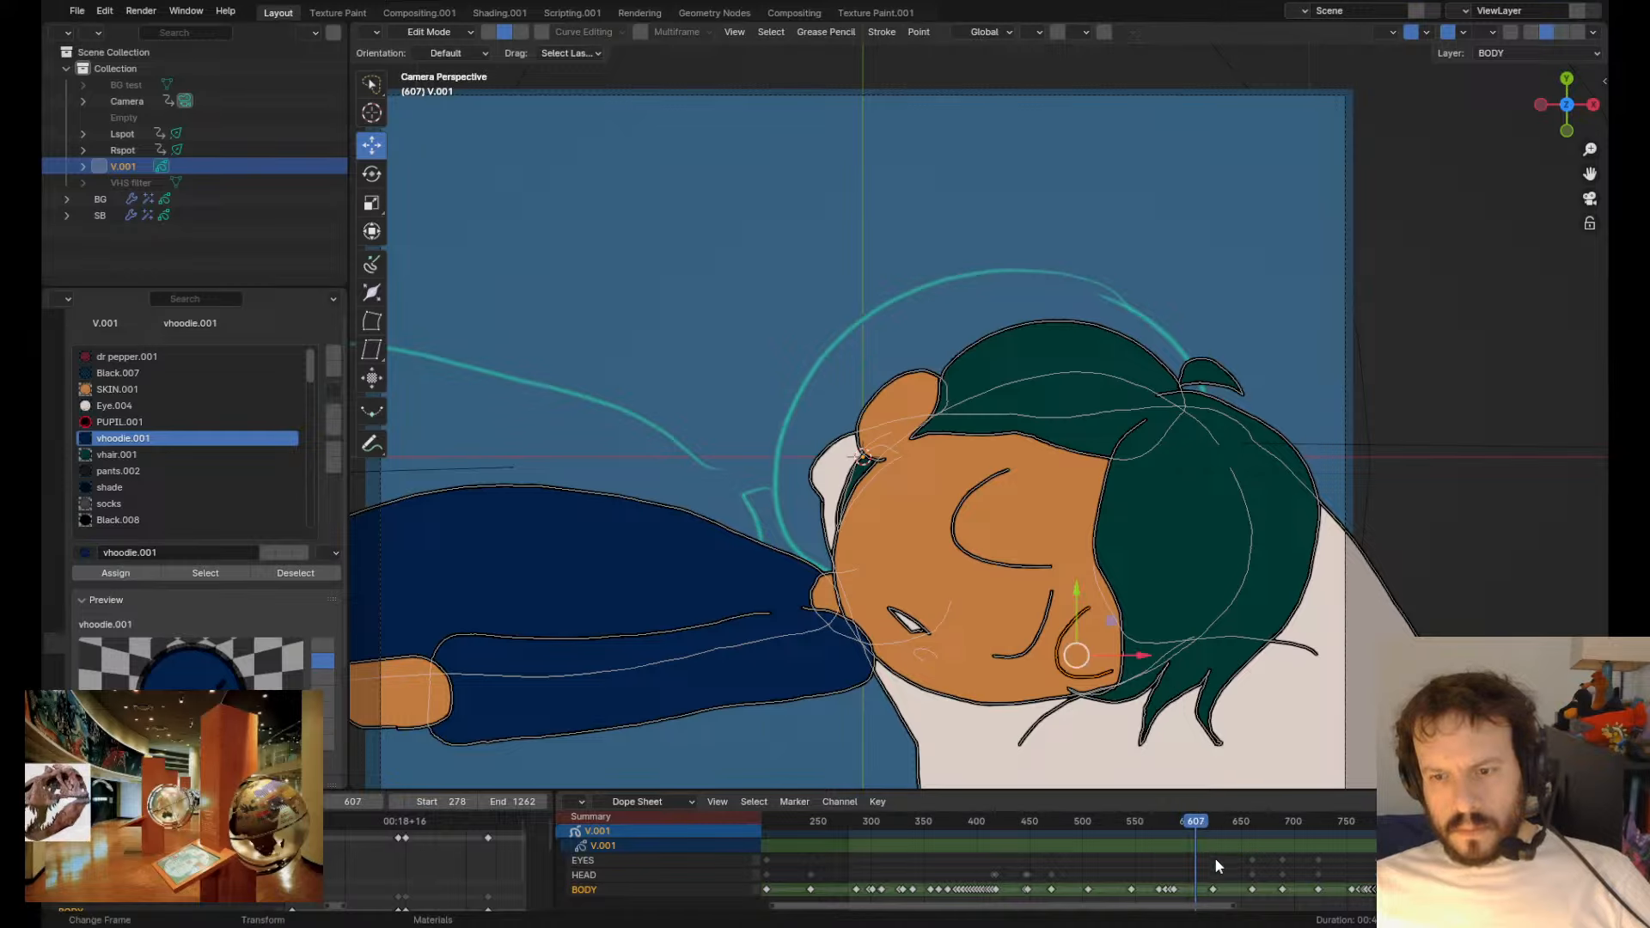
# - At frame 585, try moving the head strokes aside and the small hidden mouth stroke away, and undo both moves
pyautogui.moveTo(1178, 823); pyautogui.dragTo(1172, 860)
pyautogui.moveTo(891, 305)
pyautogui.mouseDown()
pyautogui.moveTo(838, 311)
pyautogui.moveTo(993, 673)
pyautogui.moveTo(1371, 276)
pyautogui.mouseUp()
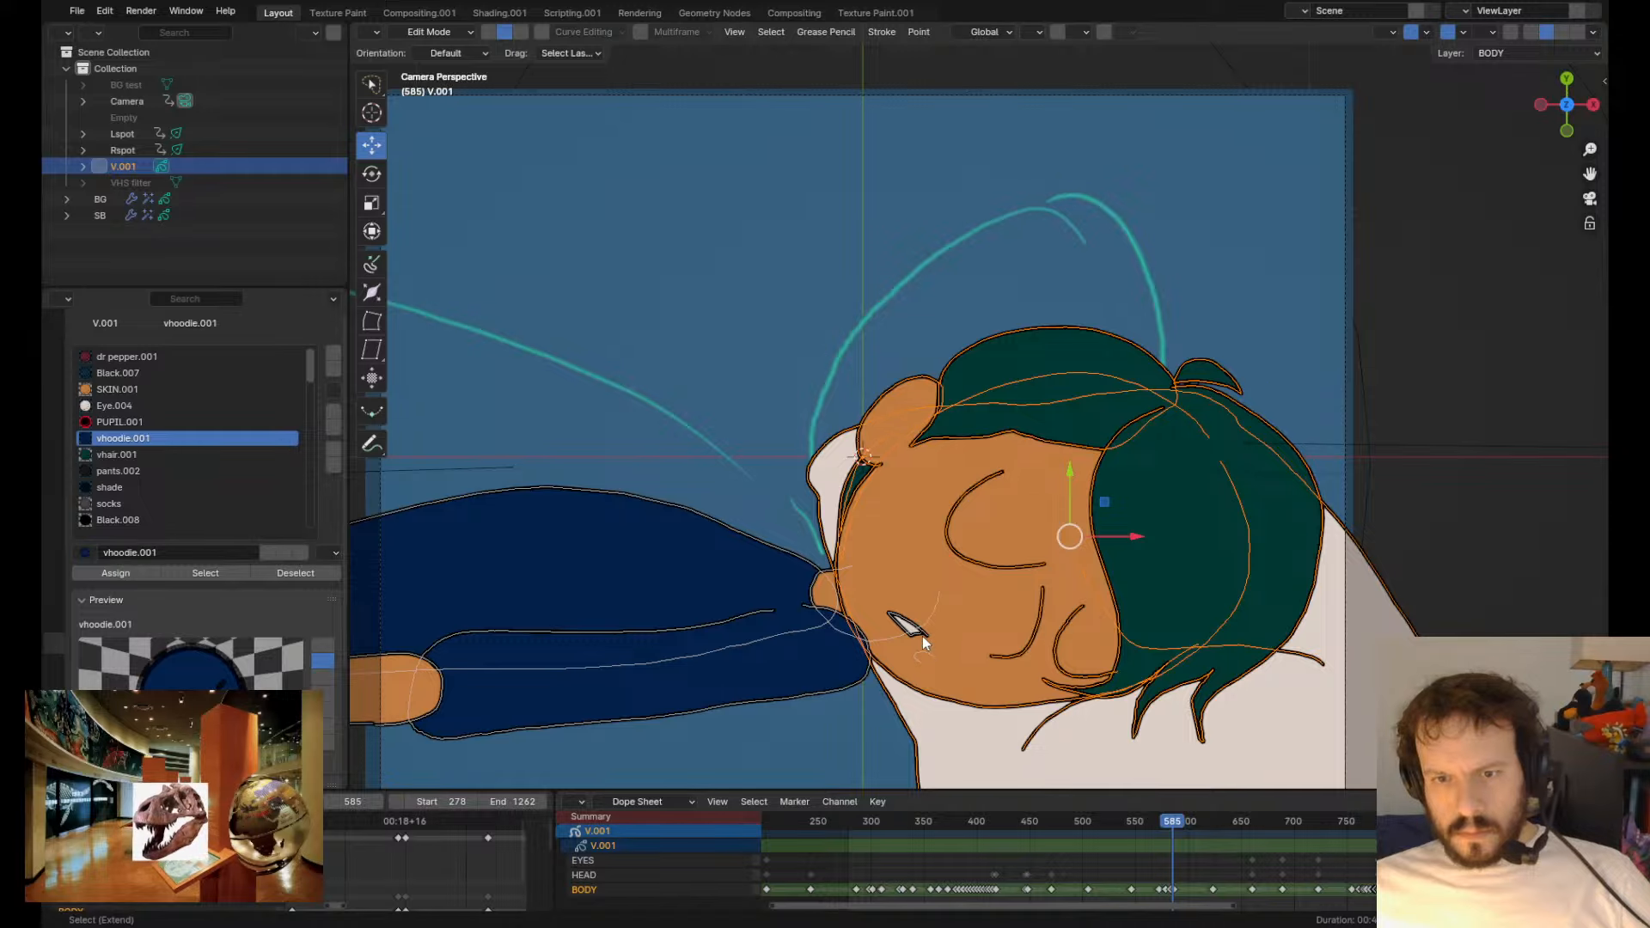
pyautogui.press('g')
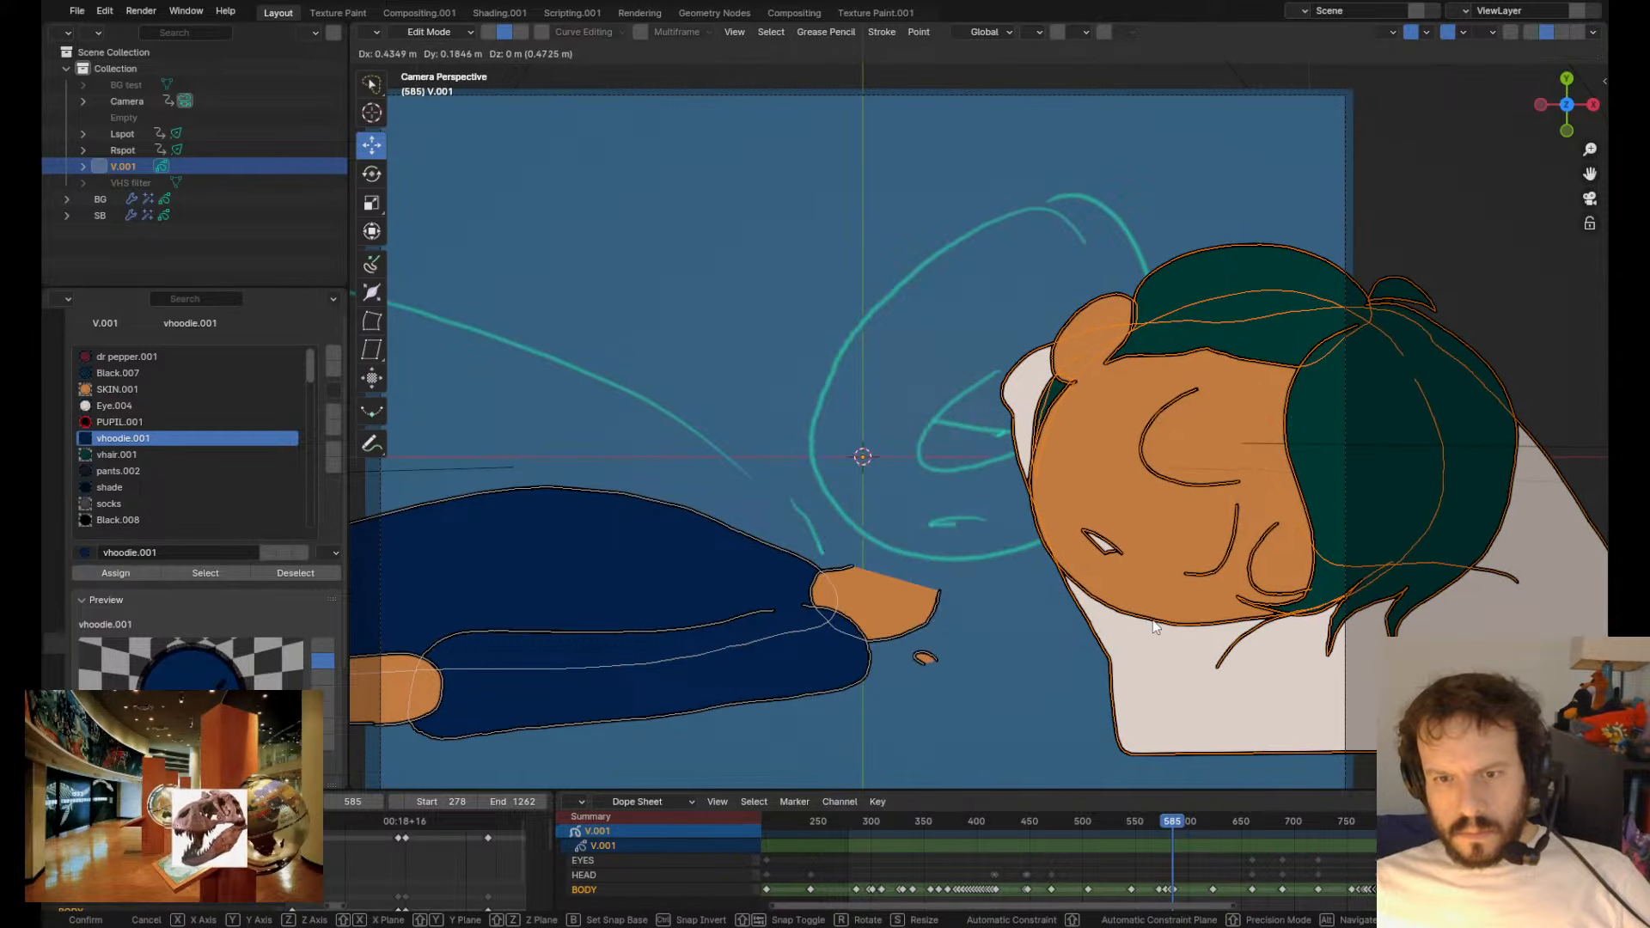
pyautogui.click(1158, 632)
pyautogui.hotkey('ctrl', 'z')
pyautogui.click(926, 658)
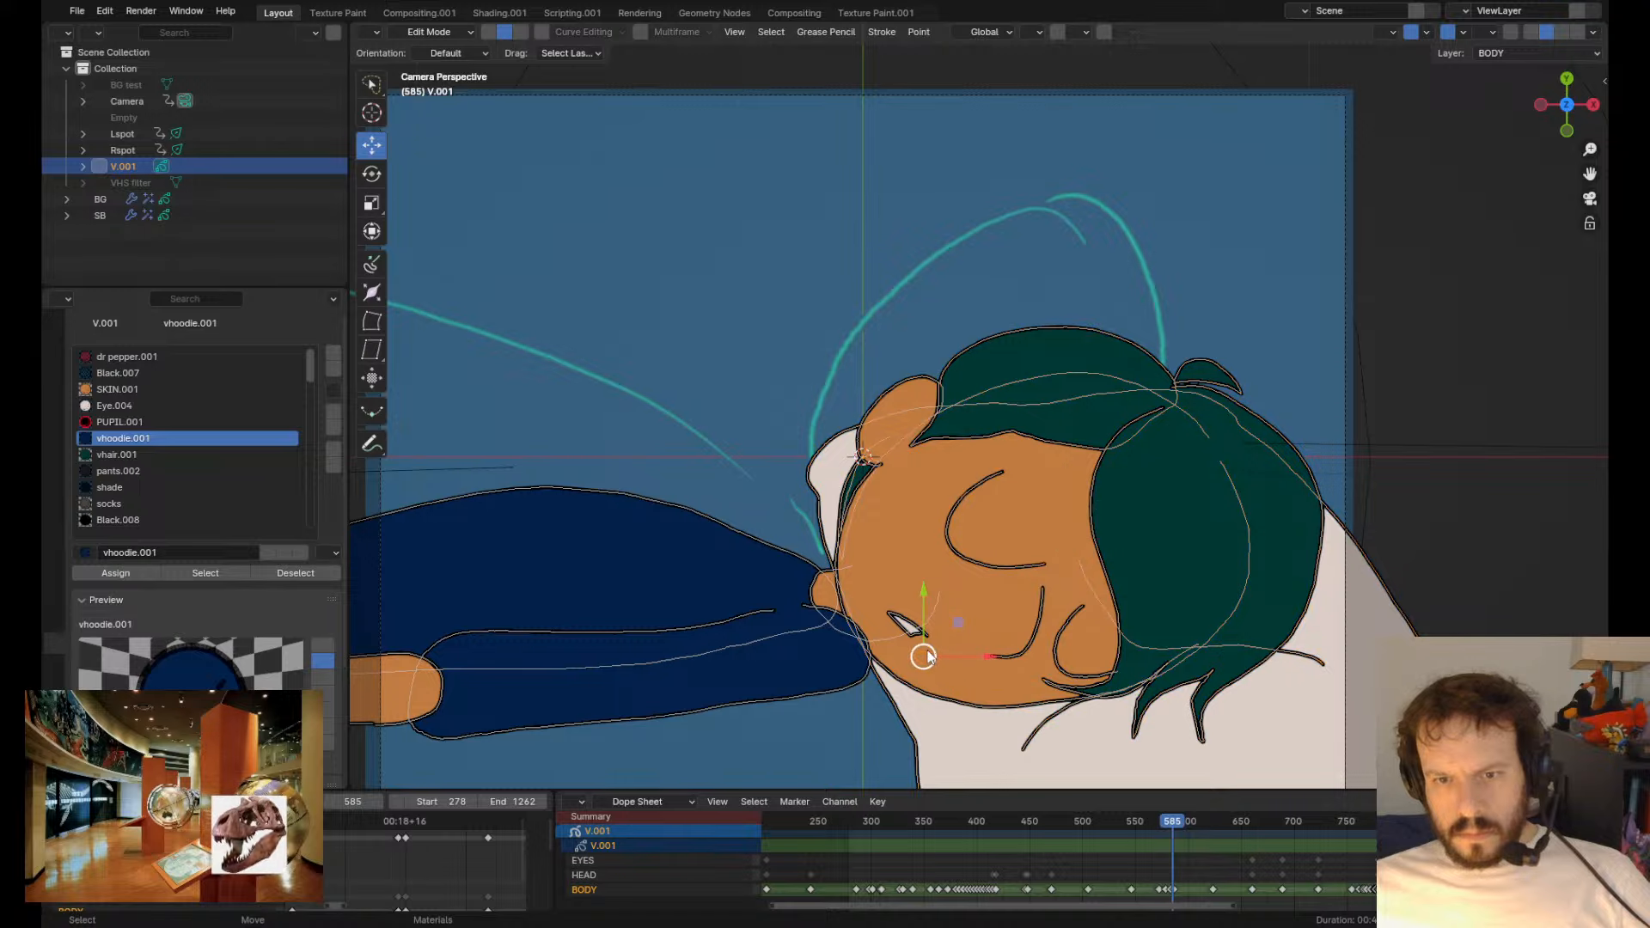
pyautogui.press('g')
pyautogui.click(796, 473)
pyautogui.hotkey('ctrl', 'z')
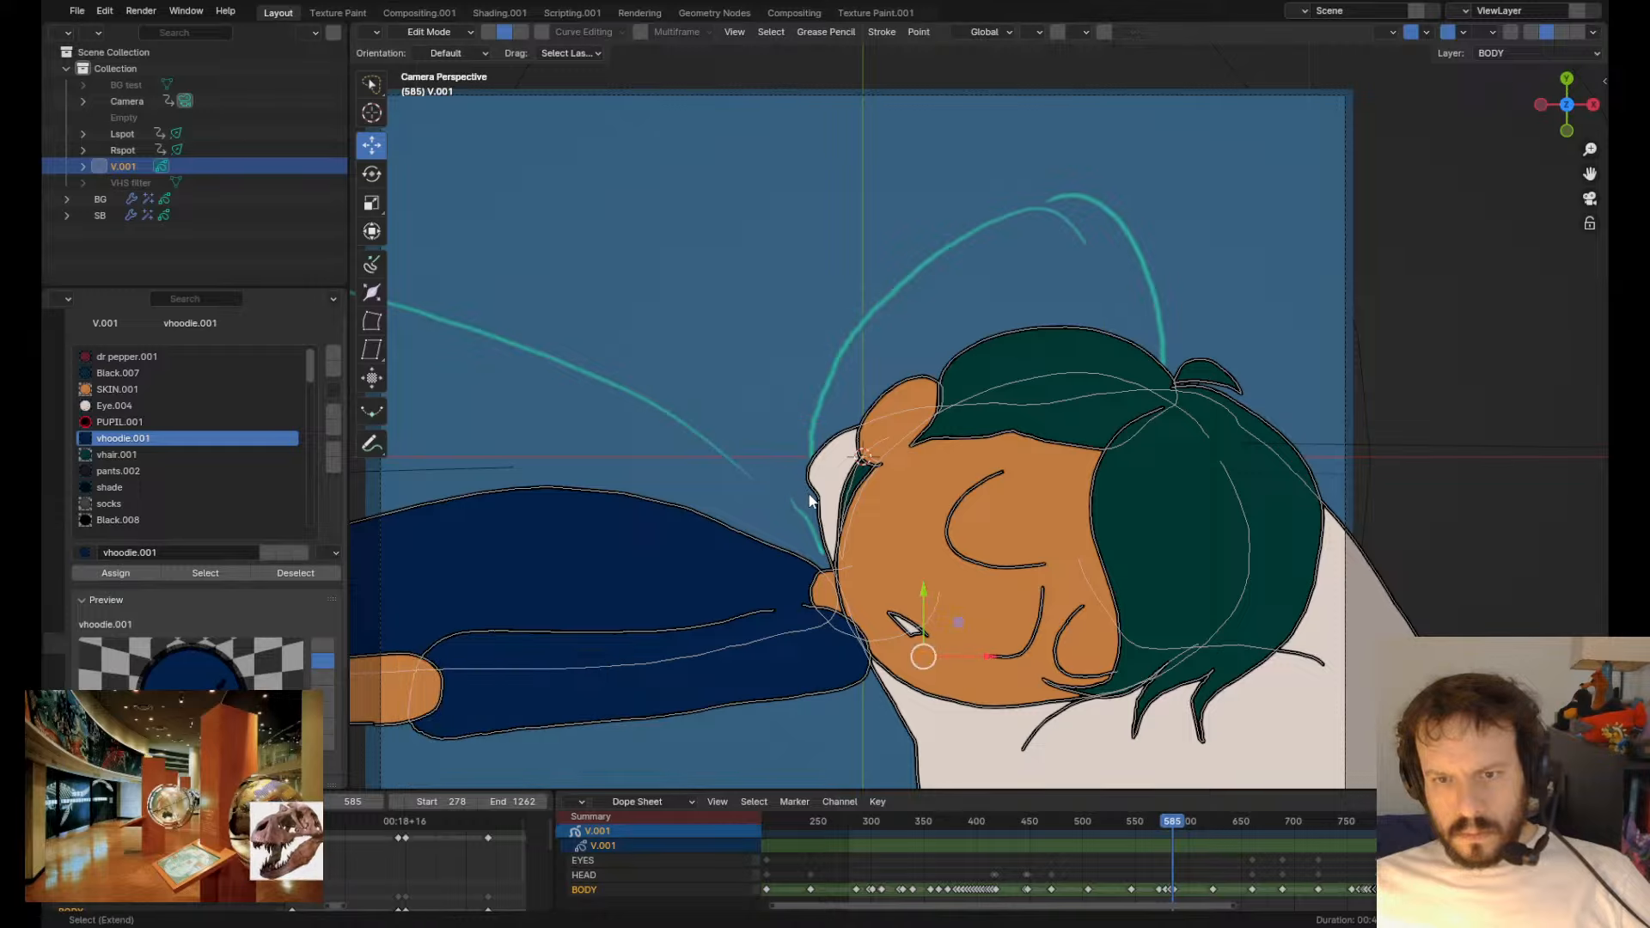
# - Try bringing the small hidden mouth stroke to the front and deleting the open mouth on the frame 583 drawing
pyautogui.hotkey('ctrl', 'shift', 'Up')
pyautogui.press('Down')
pyautogui.press('Down')
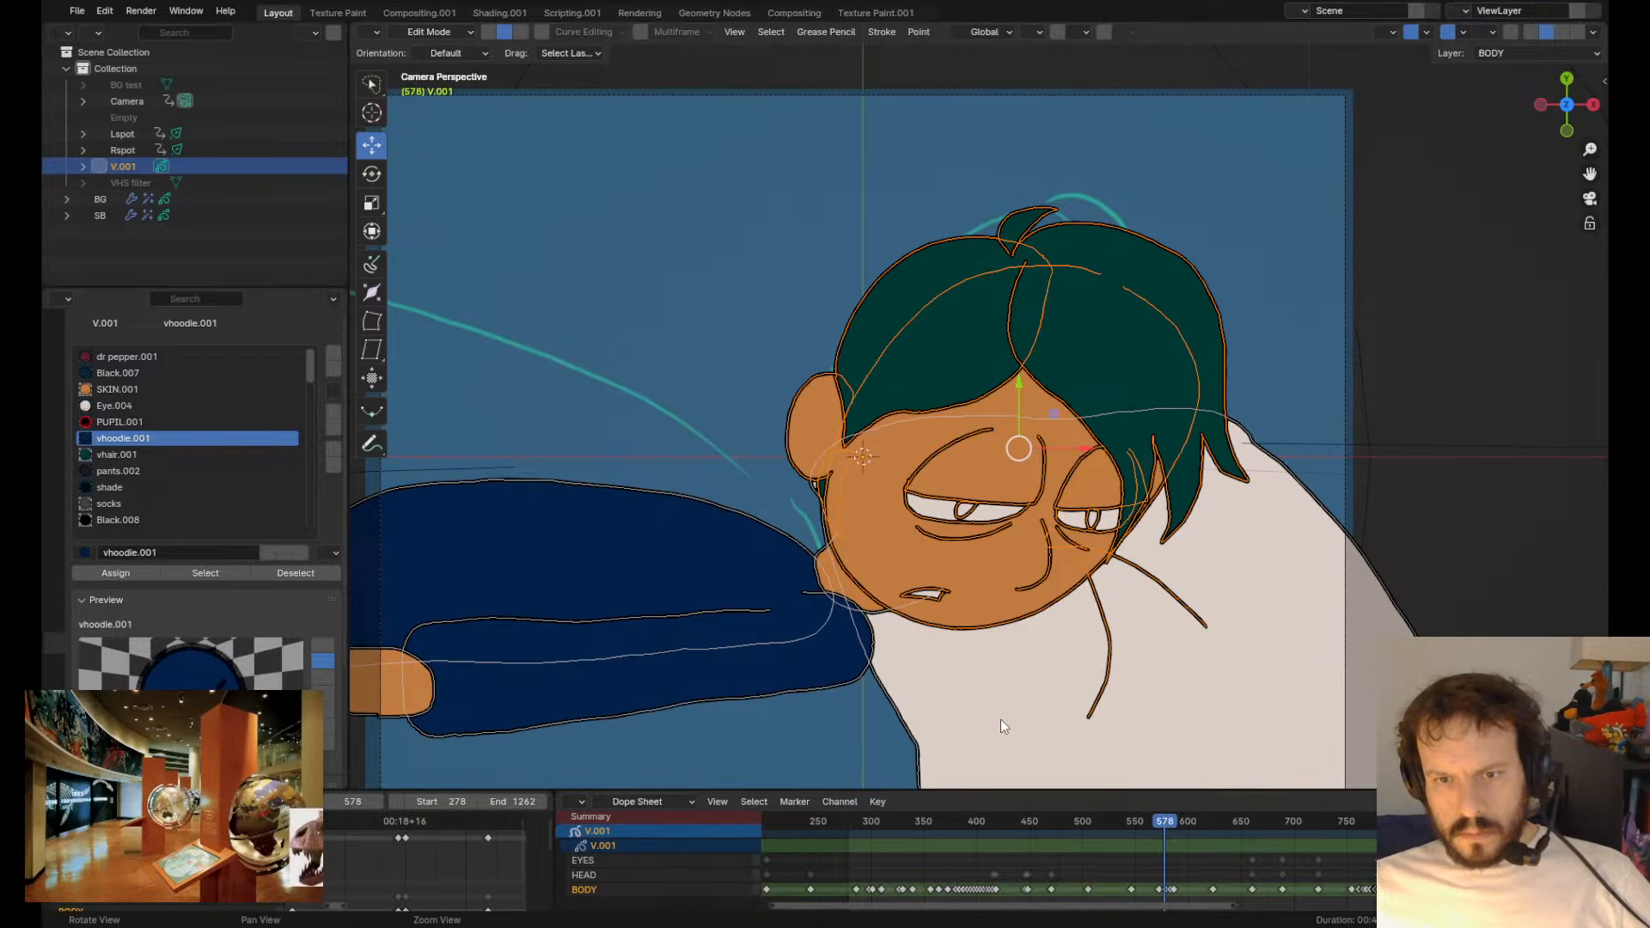
pyautogui.press('Up')
pyautogui.click(904, 620)
pyautogui.press('x')
pyautogui.click(904, 620)
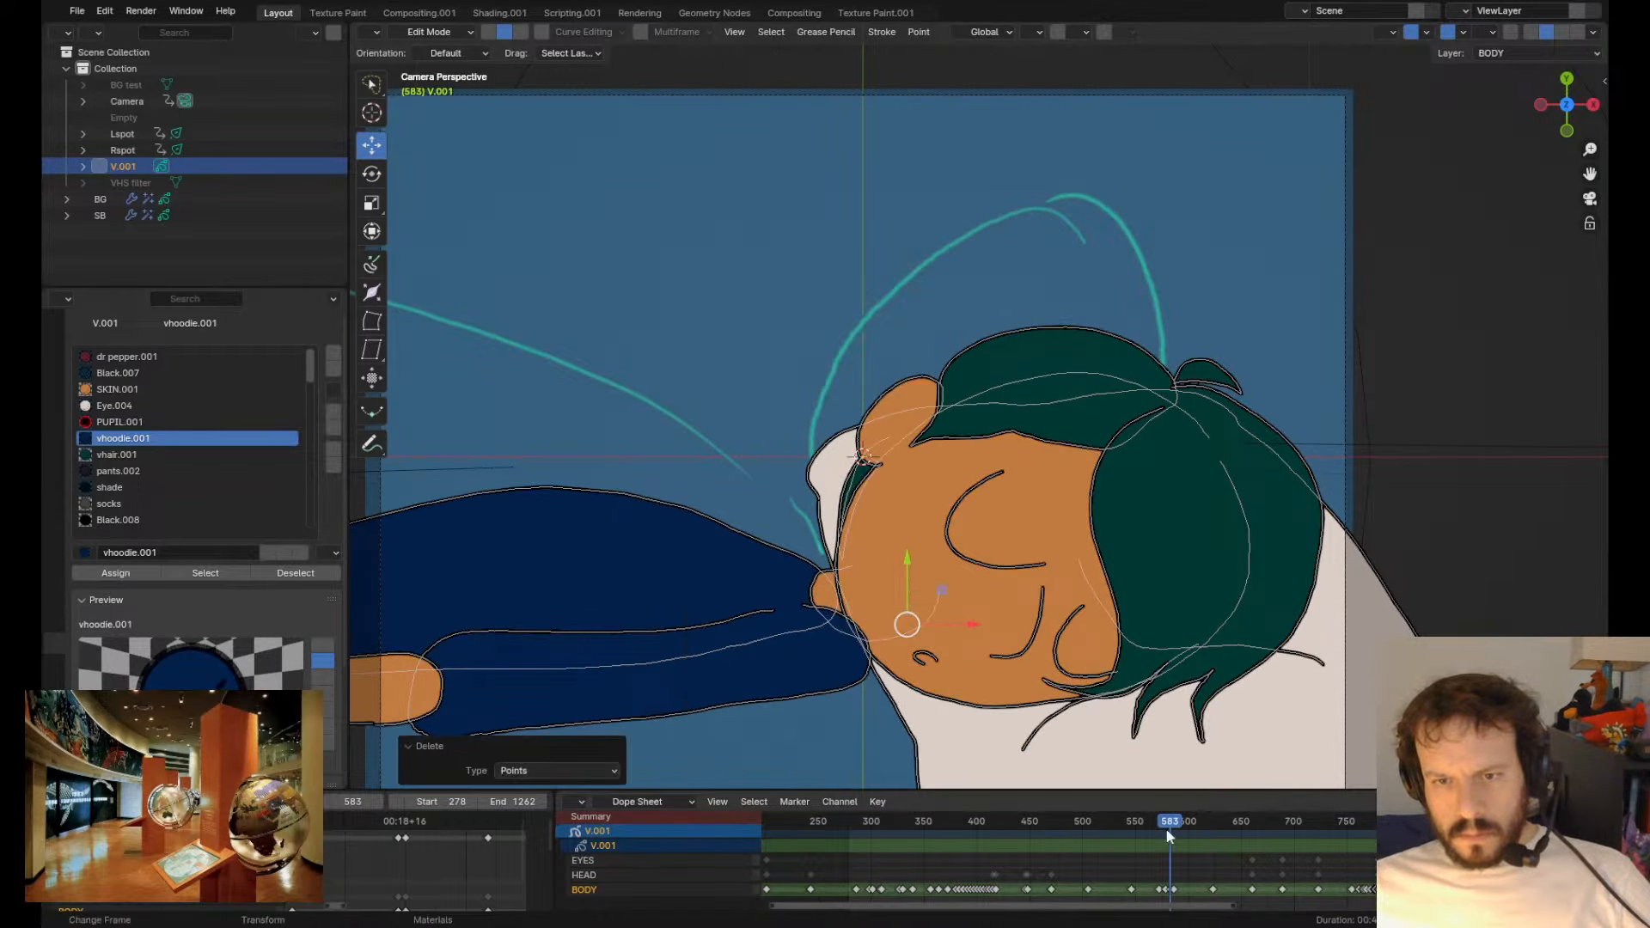
pyautogui.press('Up')
pyautogui.press('Down')
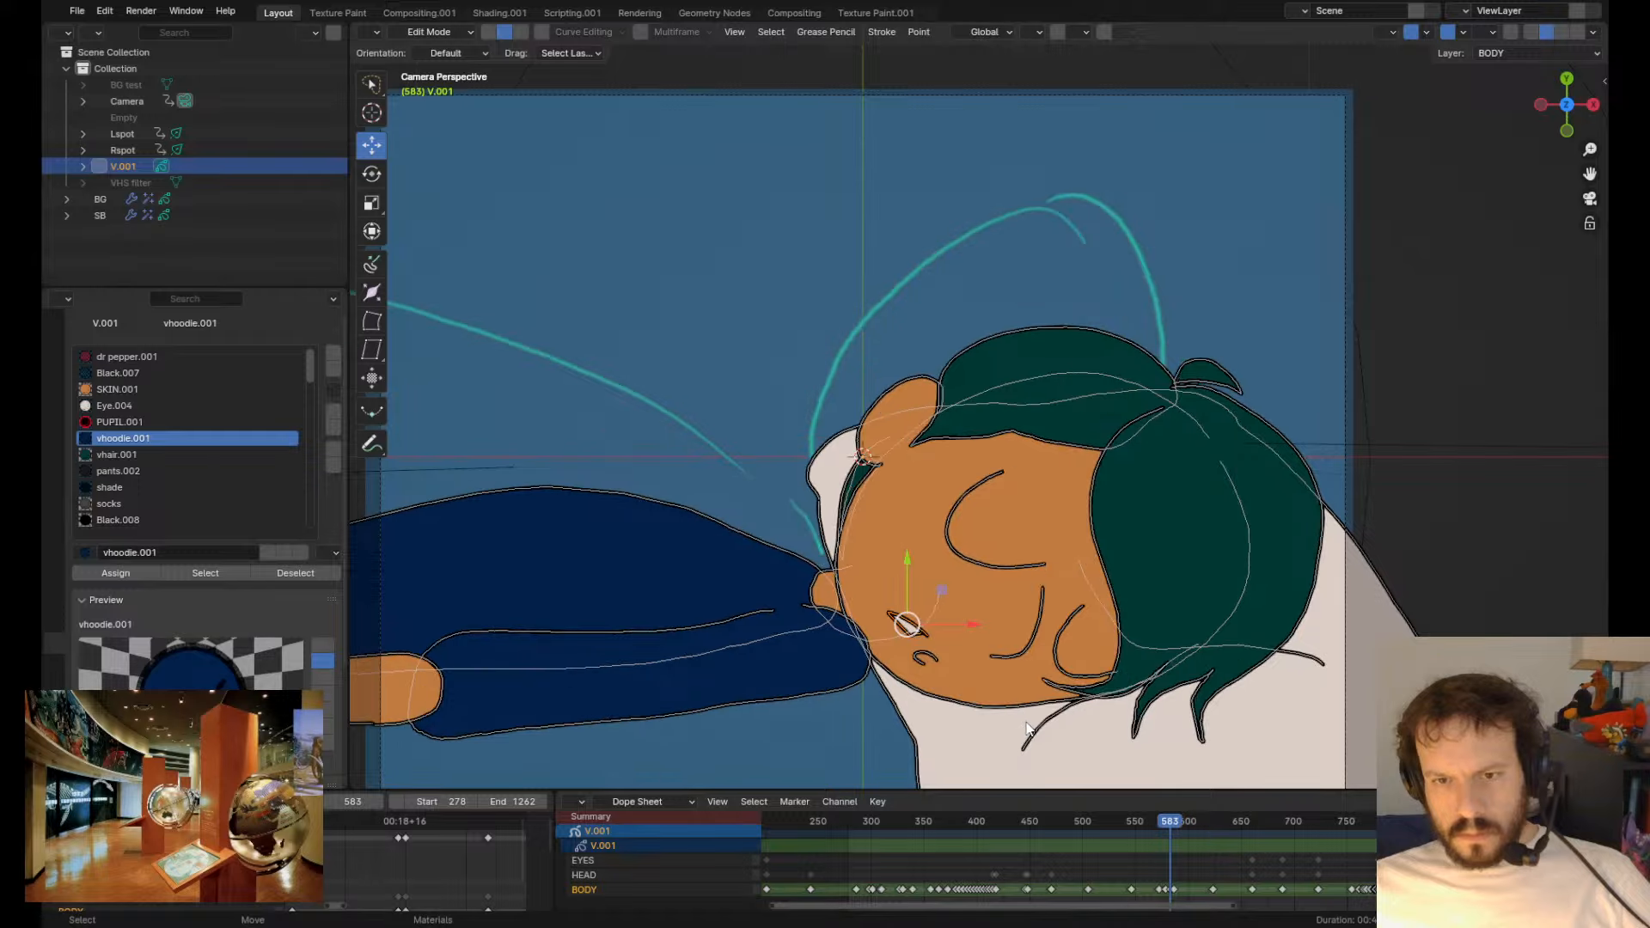
# - Delete the small extra mouth stroke below the open mouth on the frame 583 and 586 drawings
pyautogui.press('x')
pyautogui.click(898, 706)
pyautogui.press('Up')
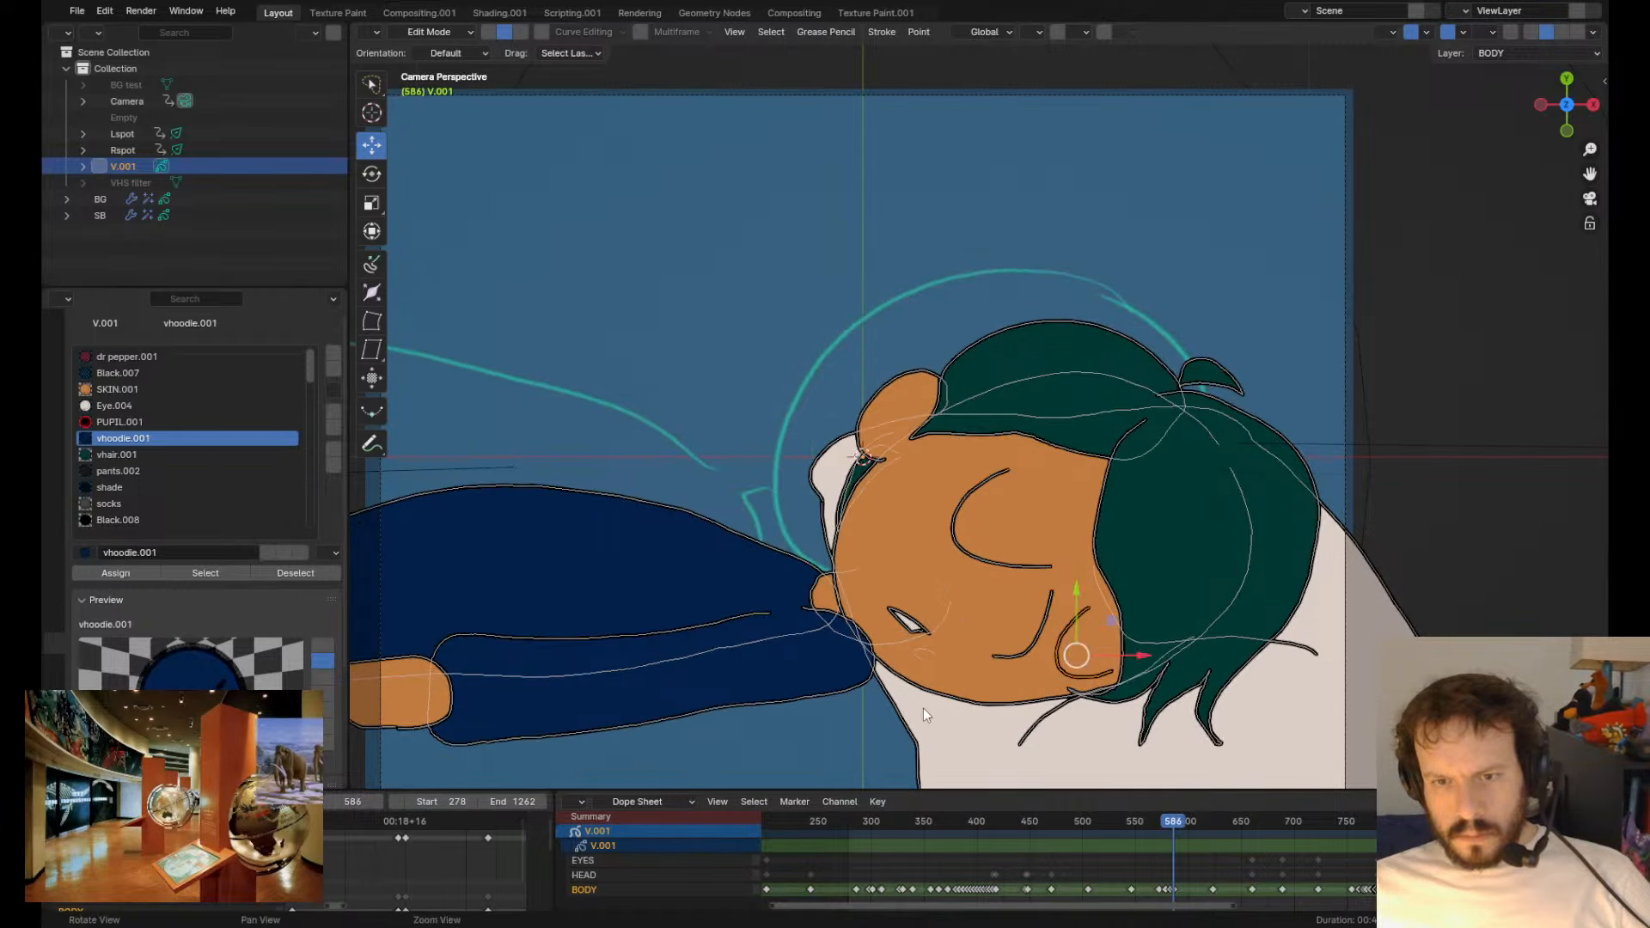
pyautogui.press('x')
pyautogui.click(939, 667)
pyautogui.press('Up')
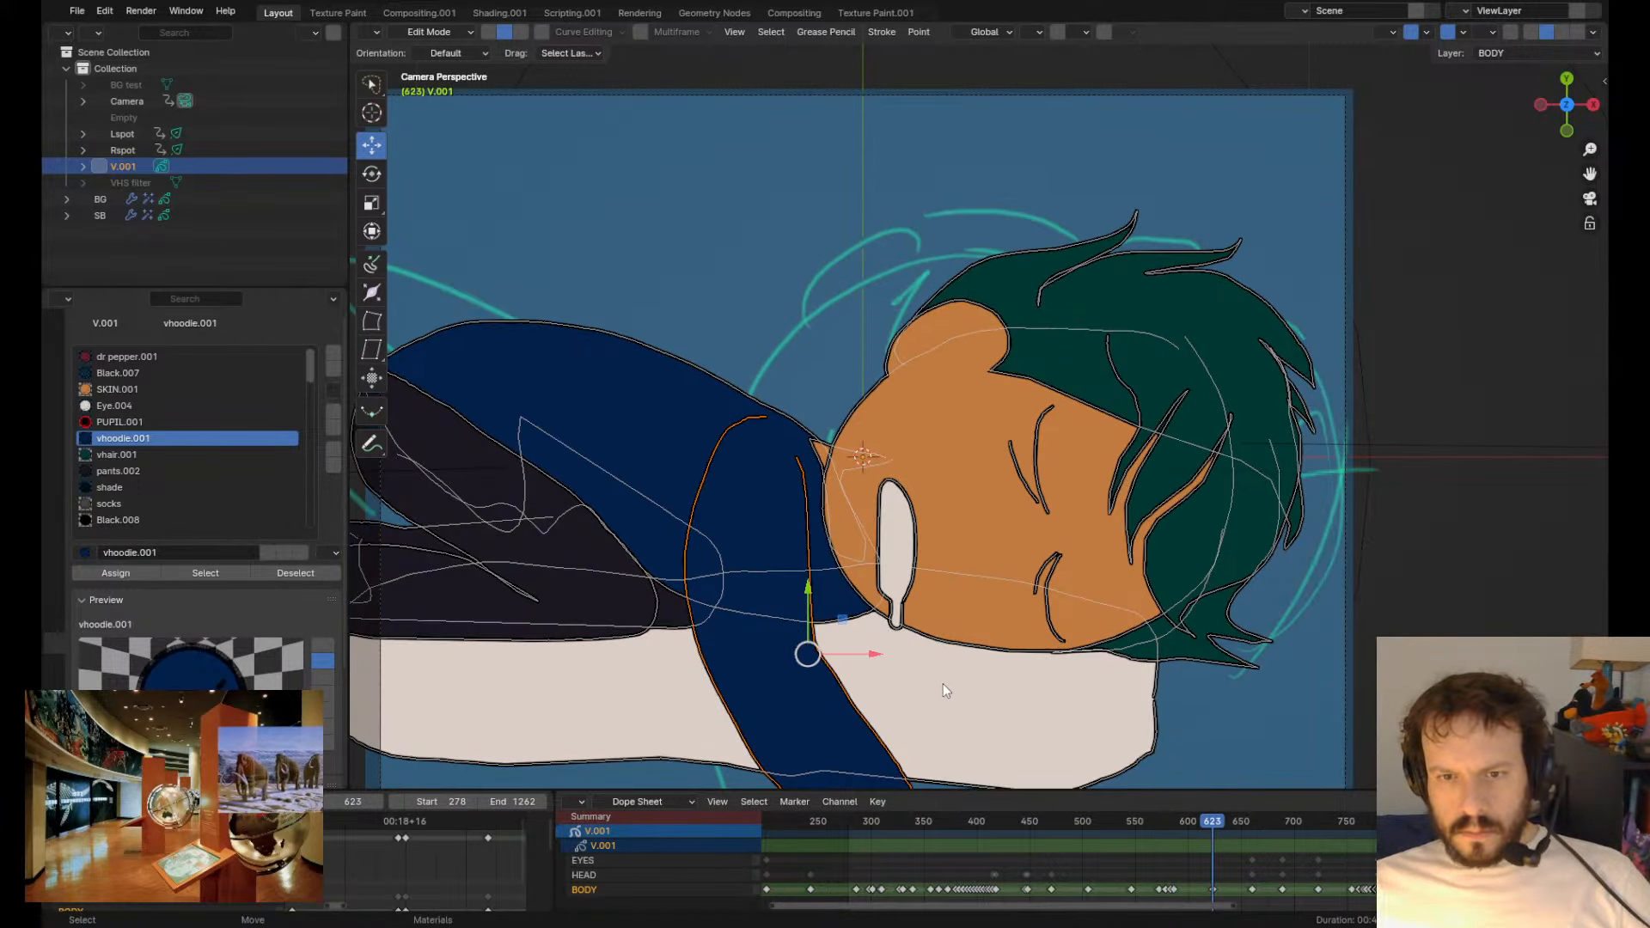
# - Compare the head pose and position between the key drawings at frames 578 and 583
pyautogui.press('Down')
pyautogui.press('Down')
pyautogui.press('Down')
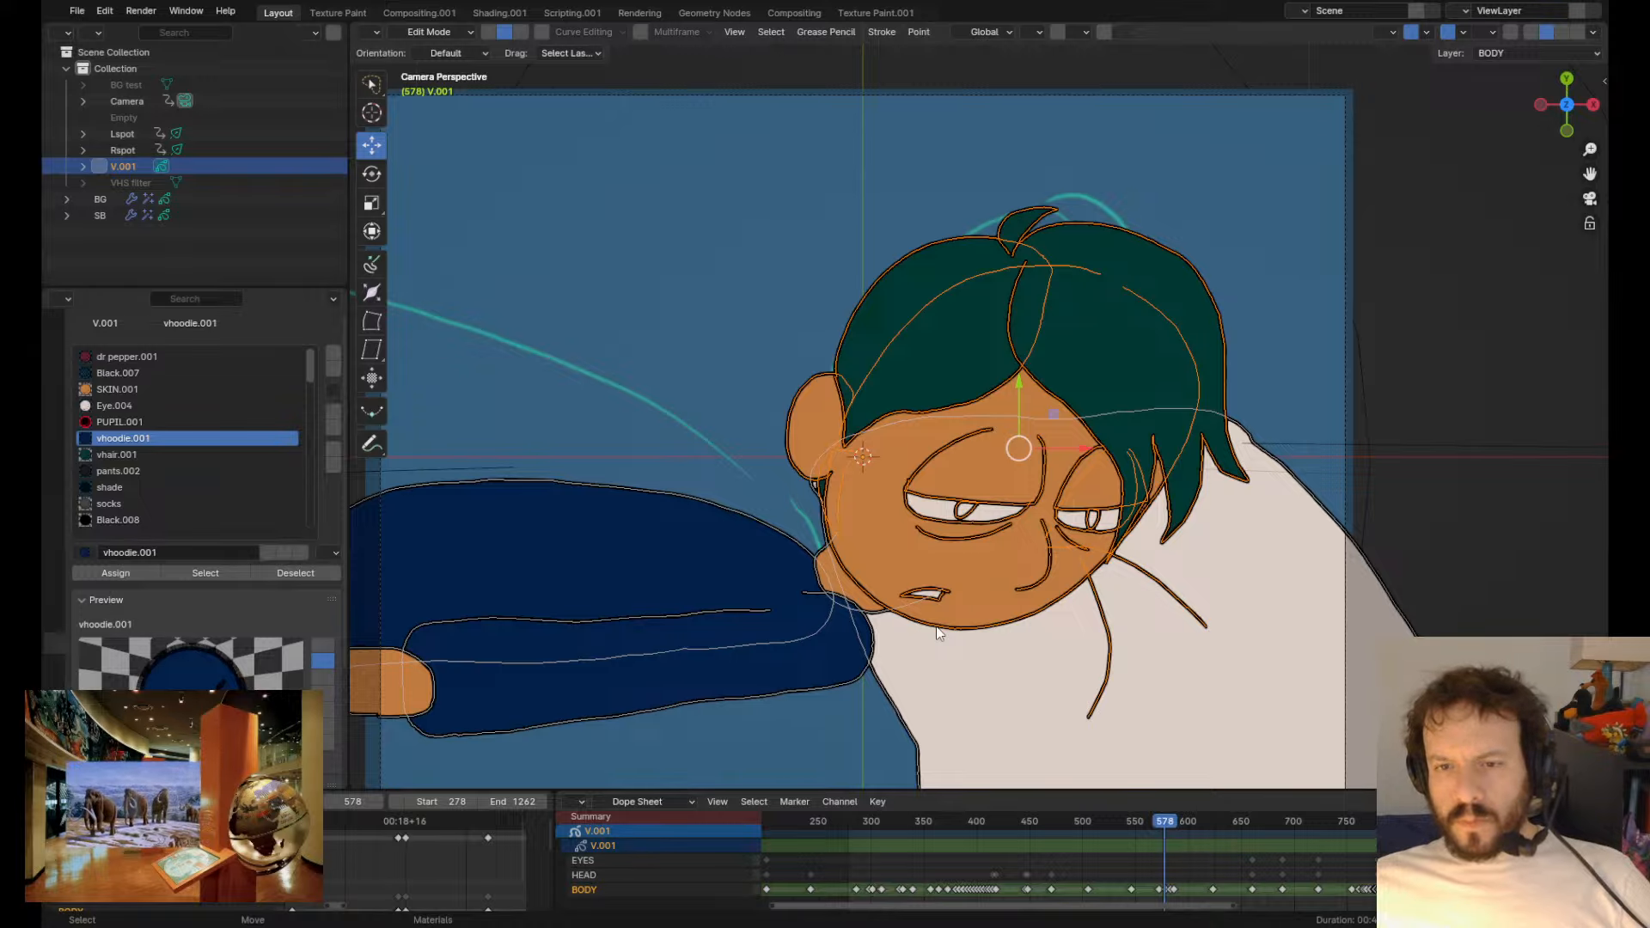
pyautogui.scroll(1, 967, 610)
pyautogui.scroll(-3, 966, 610)
pyautogui.press('Down')
pyautogui.press('Up')
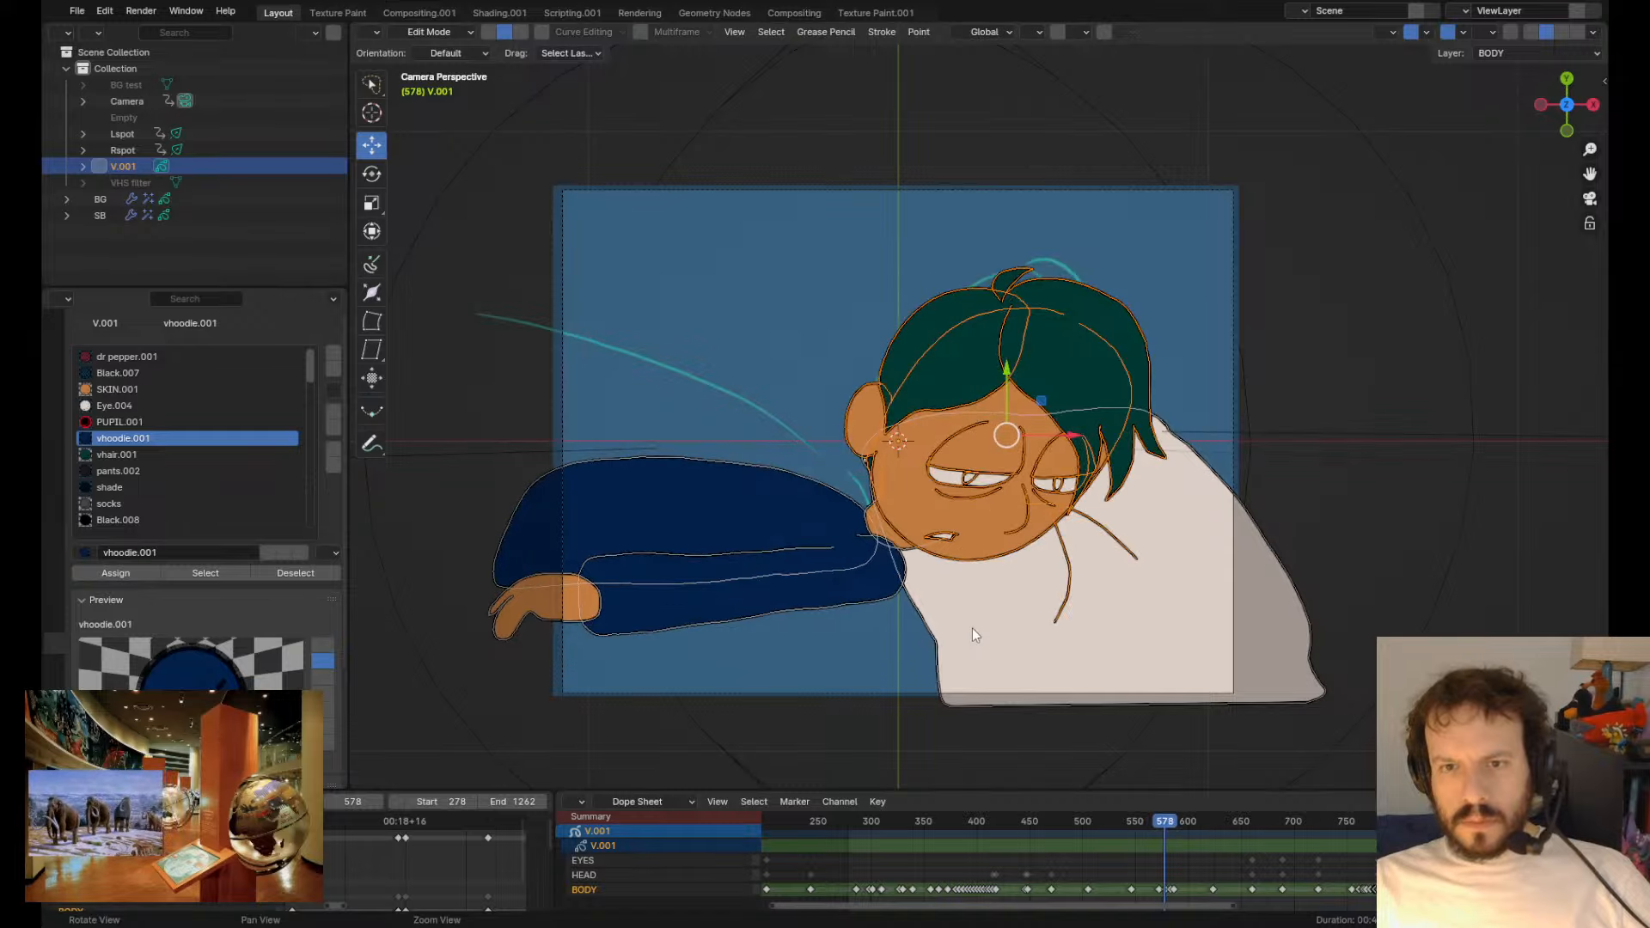
pyautogui.press('Down')
pyautogui.scroll(3, 790, 406)
pyautogui.press('Up')
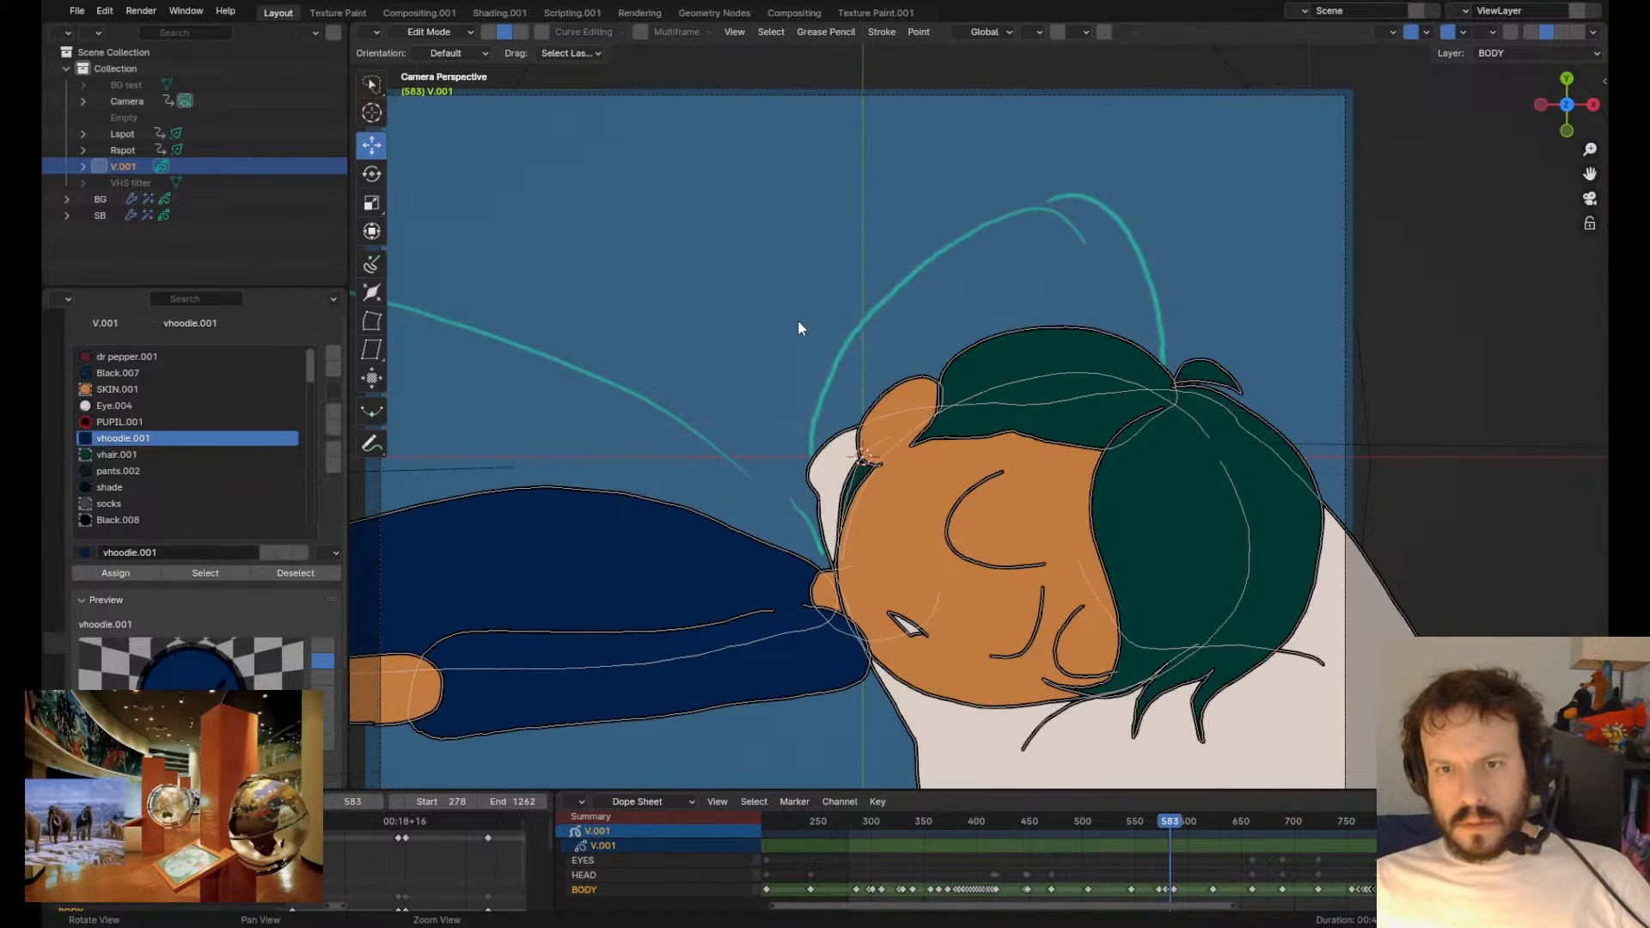
pyautogui.press('Down')
pyautogui.press('Up')
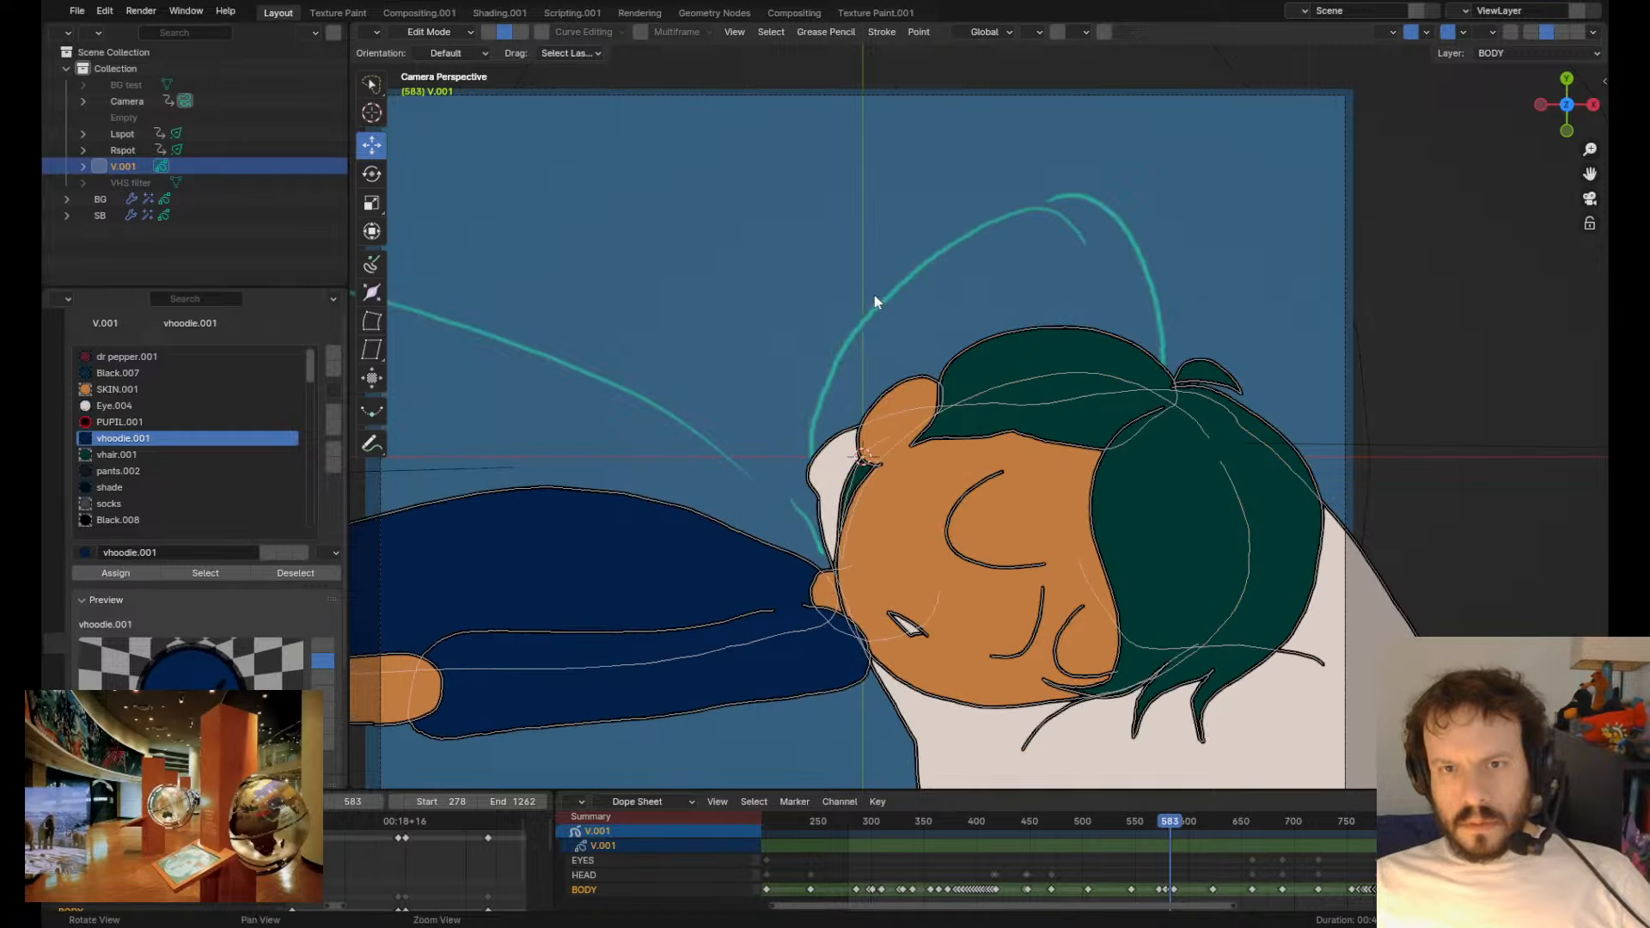
# - In Draw Mode, reshape the fringe line above the forehead on the frame 583 drawing with Grab stroke sculpting
pyautogui.press('Tab')
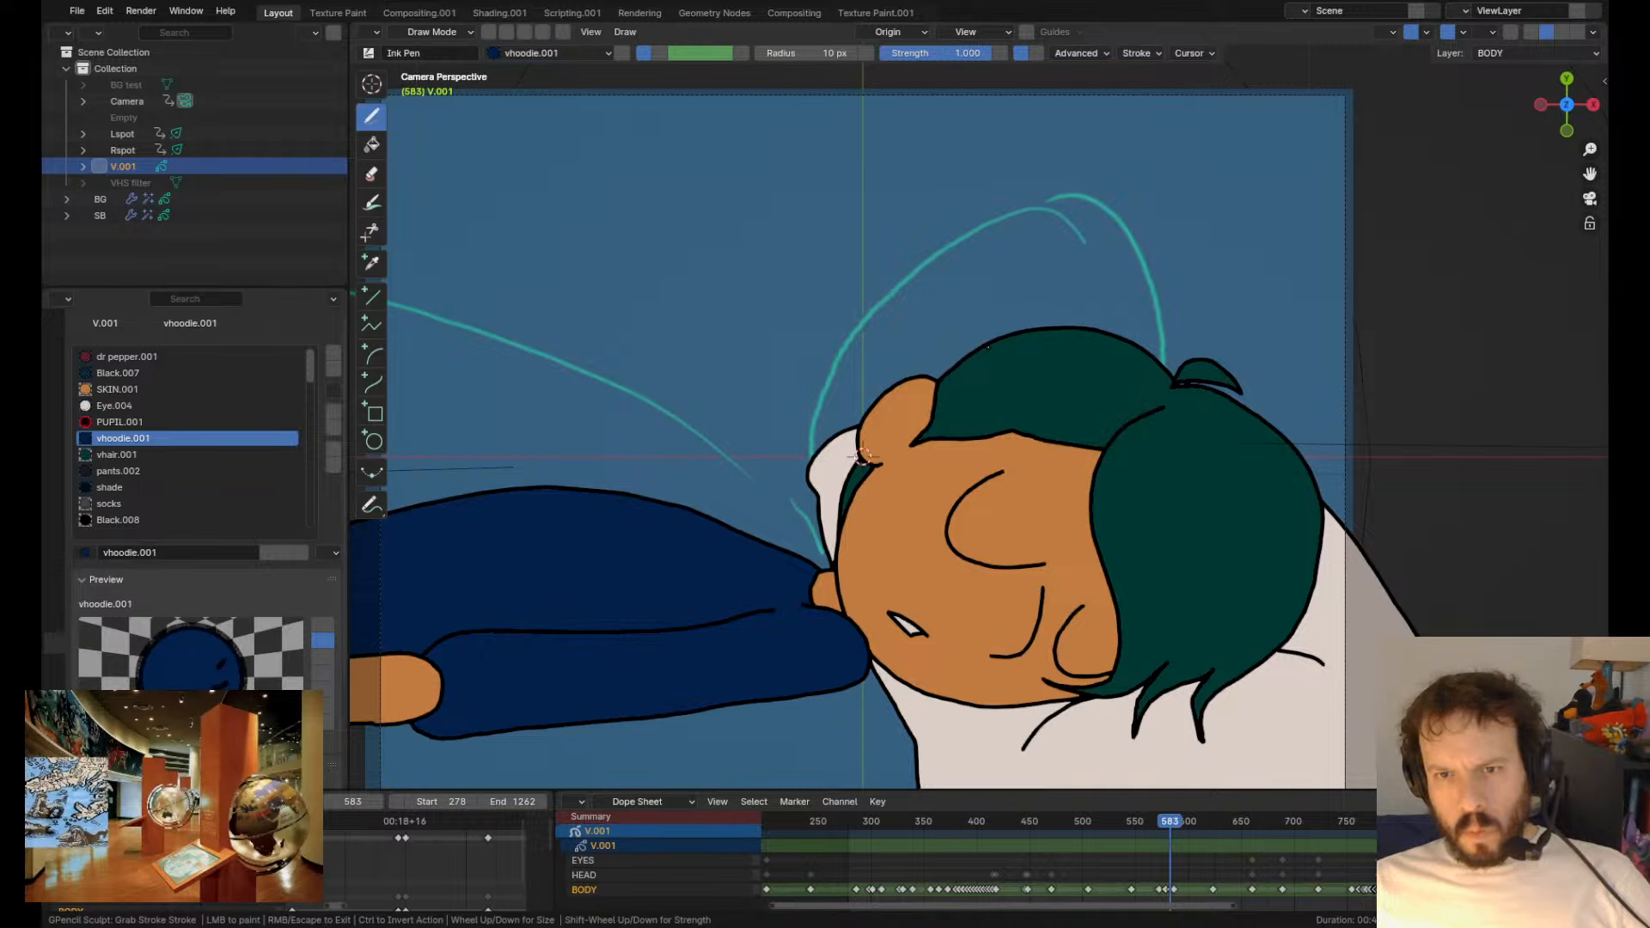
pyautogui.moveTo(1013, 427)
pyautogui.mouseDown()
pyautogui.moveTo(1035, 424)
pyautogui.moveTo(1065, 462)
pyautogui.moveTo(1029, 444)
pyautogui.mouseUp()
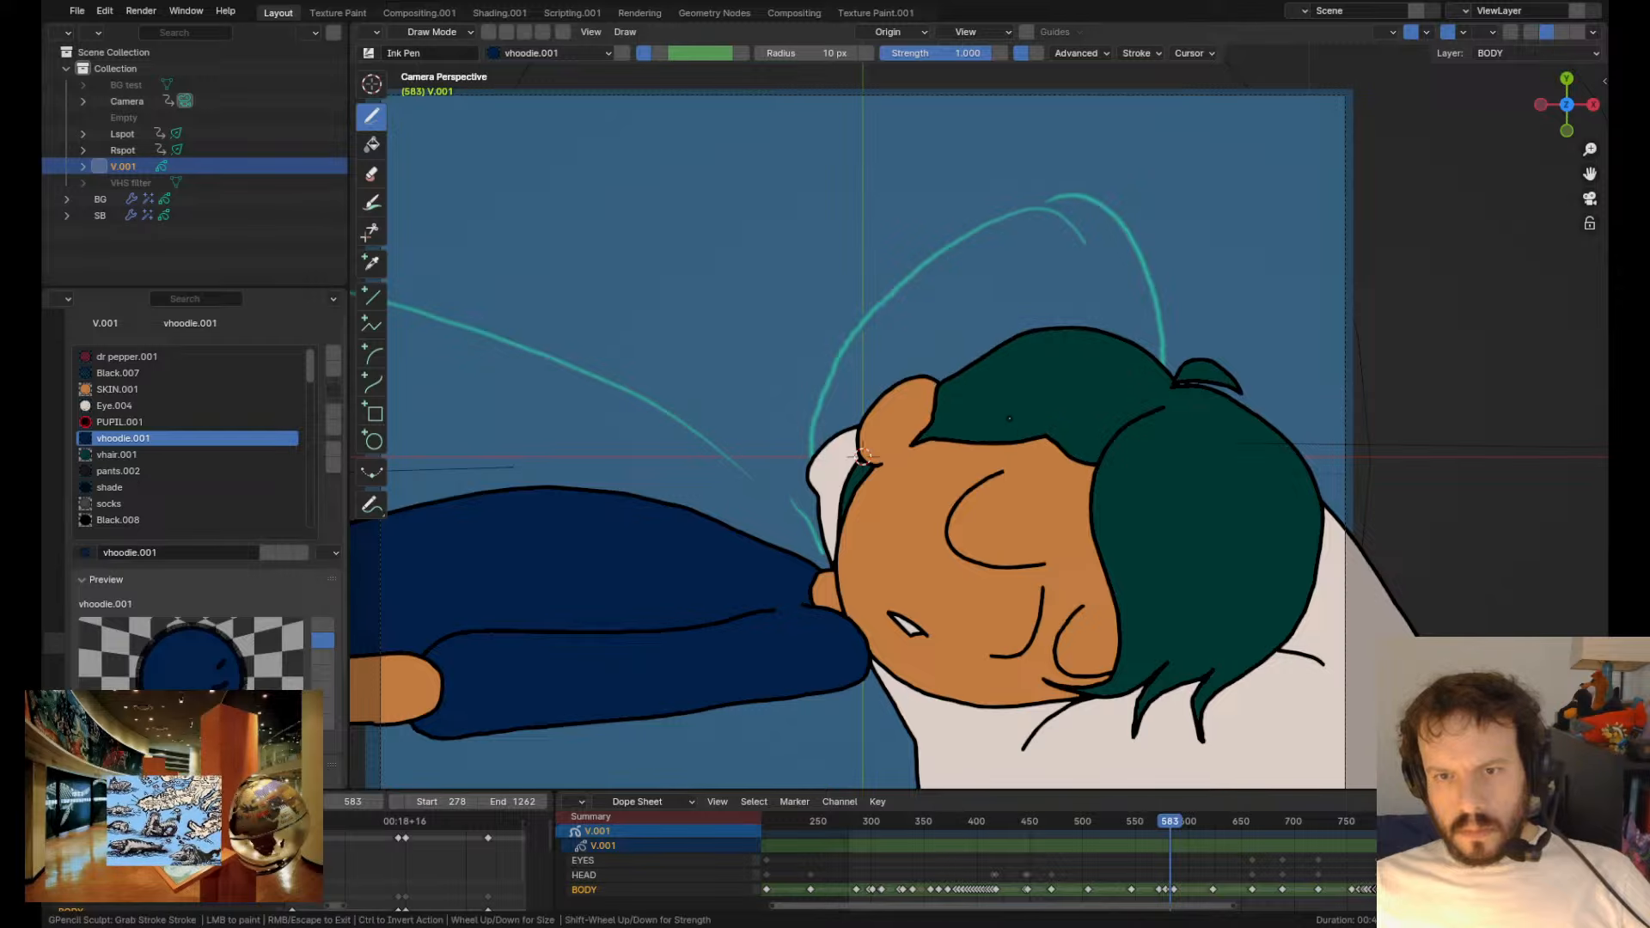
pyautogui.hotkey('ctrl', 'z')
pyautogui.scroll(3, 1008, 420)
pyautogui.moveTo(1014, 475)
pyautogui.mouseDown()
pyautogui.moveTo(1019, 497)
pyautogui.moveTo(1012, 482)
pyautogui.moveTo(1064, 468)
pyautogui.moveTo(960, 454)
pyautogui.mouseUp()
pyautogui.moveTo(923, 454); pyautogui.dragTo(921, 463)
pyautogui.moveTo(850, 502)
pyautogui.mouseDown()
pyautogui.moveTo(903, 449)
pyautogui.moveTo(983, 501)
pyautogui.moveTo(965, 490)
pyautogui.moveTo(1040, 478)
pyautogui.mouseUp()
pyautogui.hotkey('ctrl', 'z')
pyautogui.press('Home')
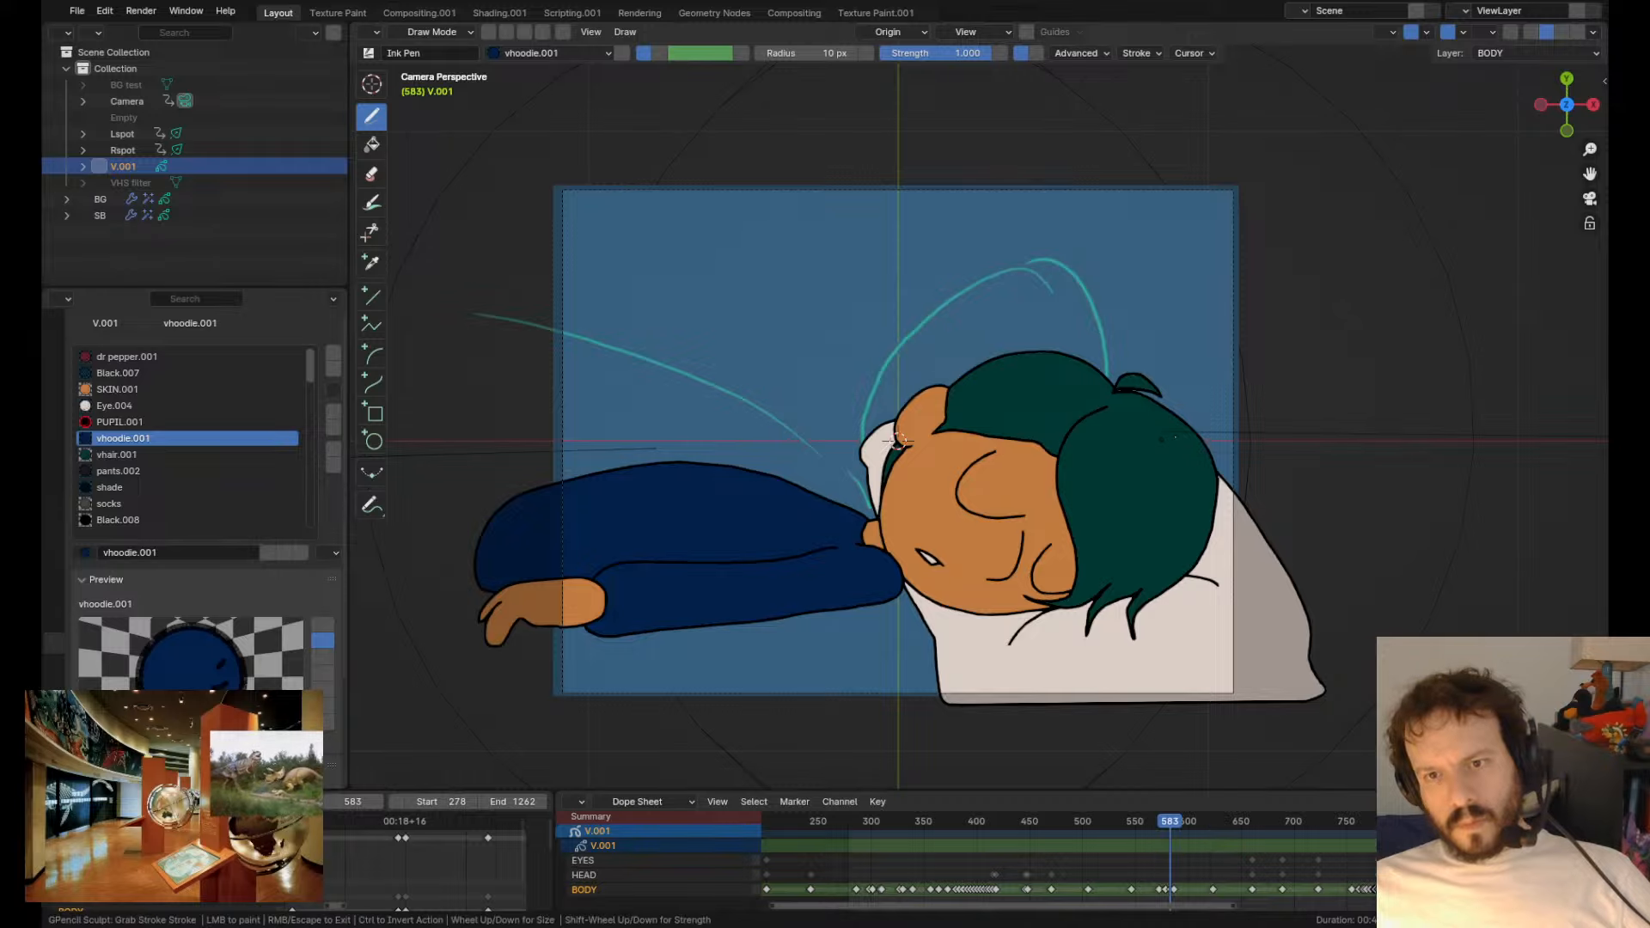
# - Refine the fringe edge and pull the hair contour beside the ear into shape with Grab stroke sculpting
pyautogui.scroll(3, 897, 441)
pyautogui.moveTo(1038, 468)
pyautogui.mouseDown()
pyautogui.moveTo(995, 477)
pyautogui.moveTo(998, 444)
pyautogui.mouseUp()
pyautogui.scroll(-2, 998, 443)
pyautogui.scroll(3, 1001, 455)
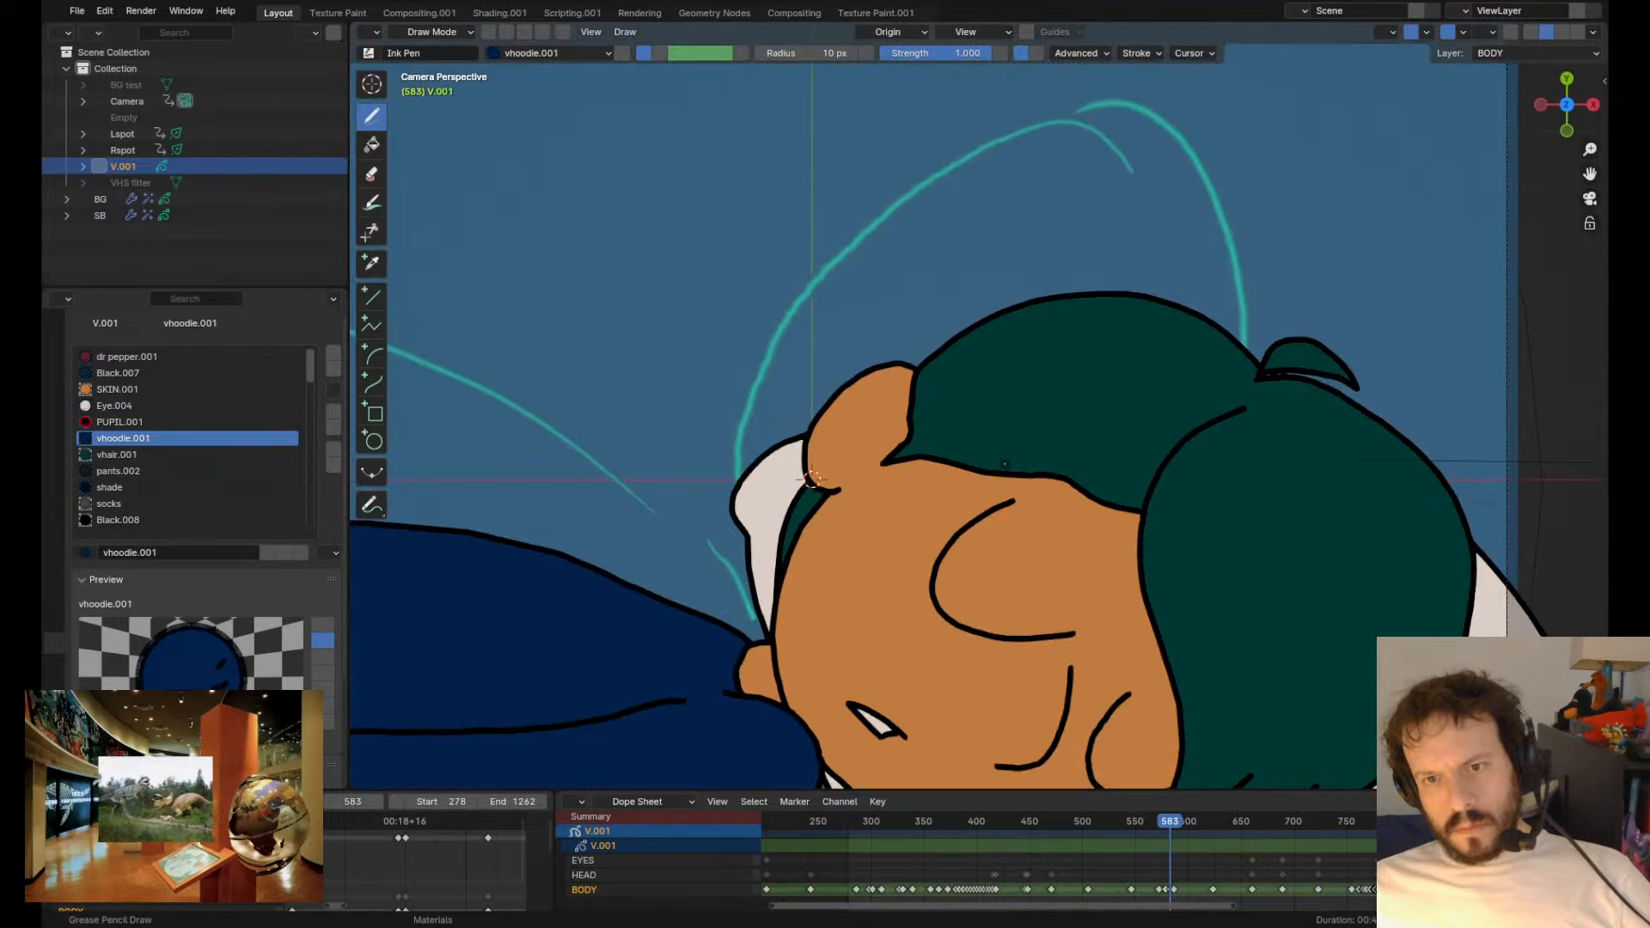
pyautogui.moveTo(877, 458)
pyautogui.mouseDown()
pyautogui.moveTo(930, 423)
pyautogui.moveTo(937, 372)
pyautogui.mouseUp()
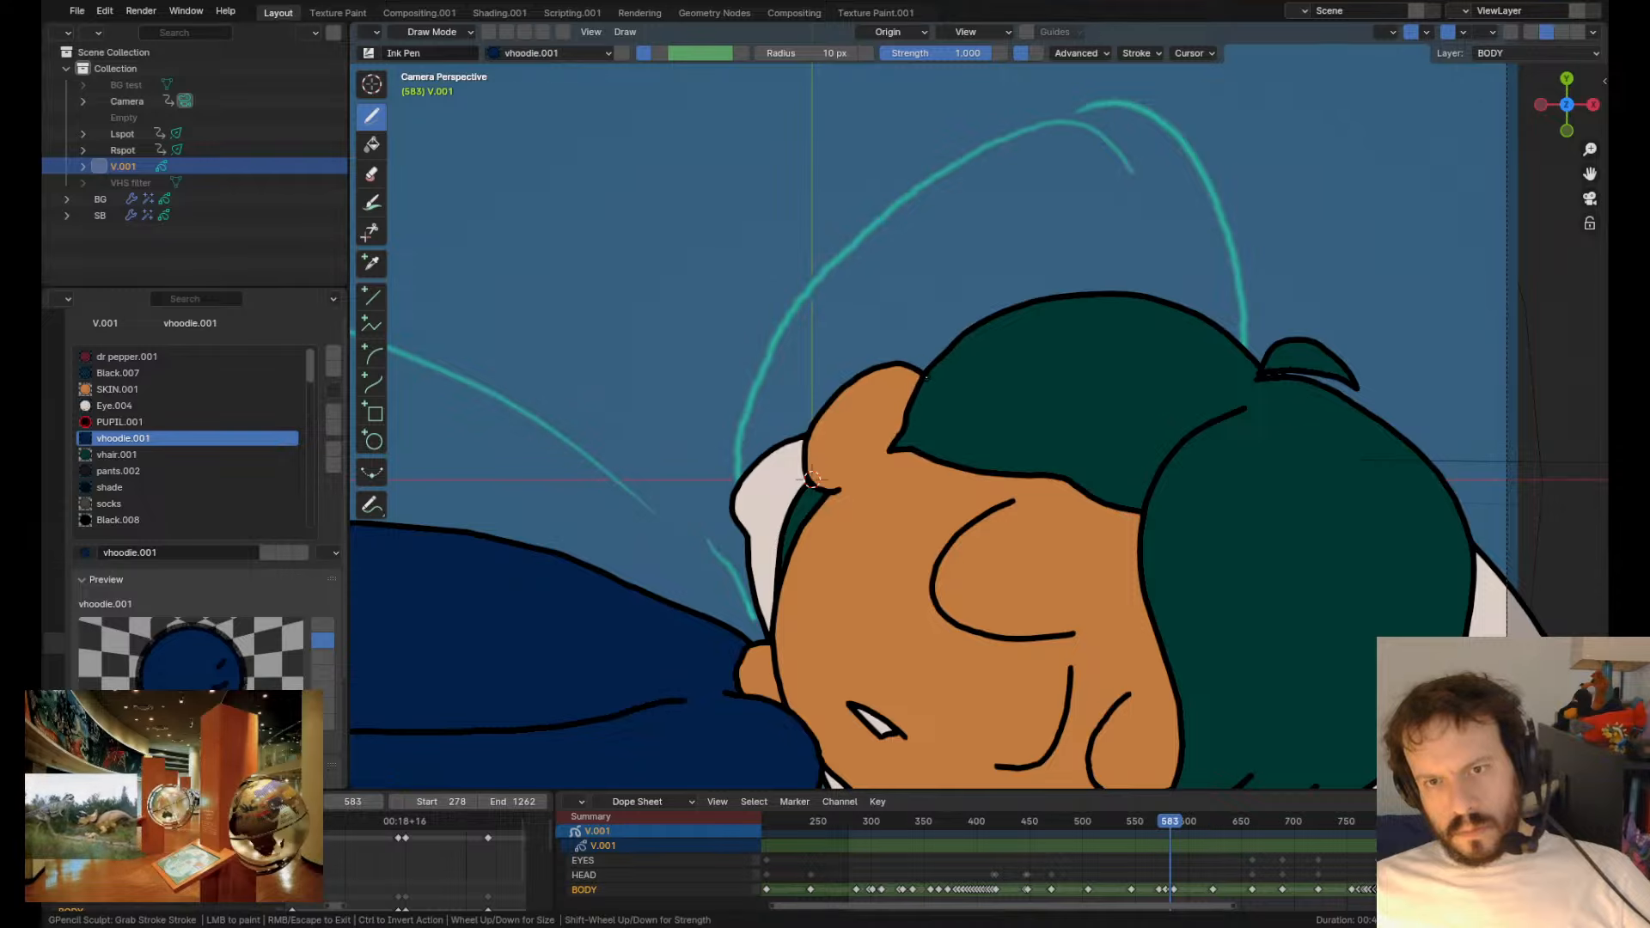
pyautogui.moveTo(812, 476); pyautogui.dragTo(812, 477)
pyautogui.scroll(-4, 812, 477)
pyautogui.scroll(4, 812, 478)
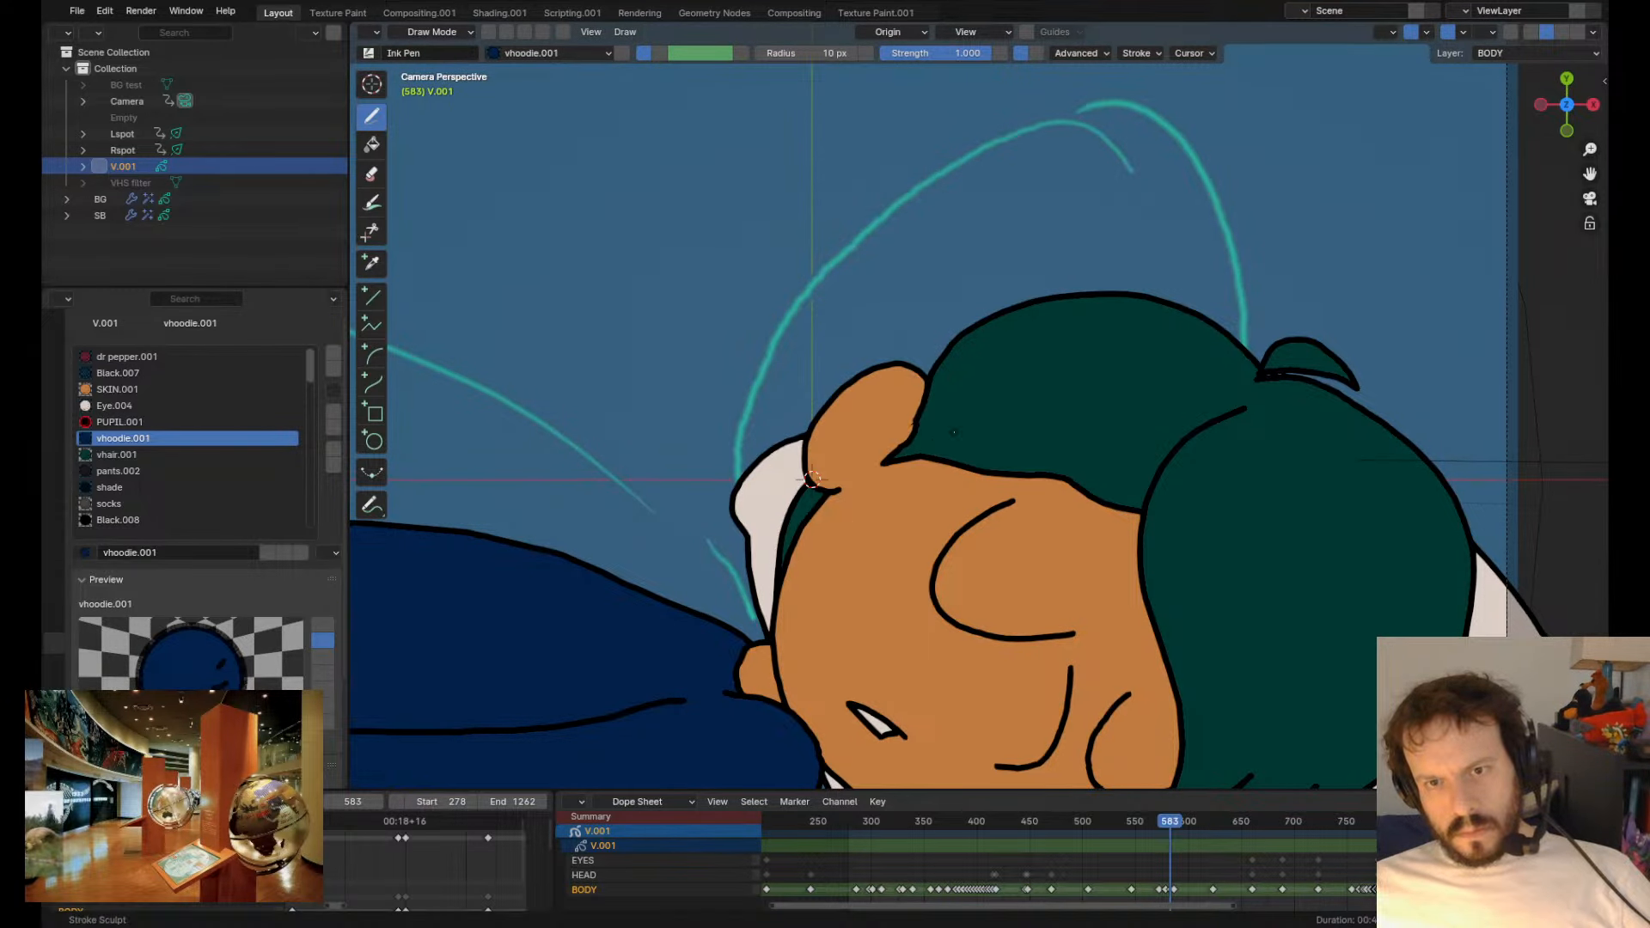
# - Pull the hair contour and hair tip beside the ear into shape on the frame 583 drawing with Grab stroke sculpting
pyautogui.moveTo(954, 433)
pyautogui.mouseDown()
pyautogui.moveTo(872, 472)
pyautogui.moveTo(953, 474)
pyautogui.mouseUp()
pyautogui.moveTo(993, 496); pyautogui.dragTo(997, 488)
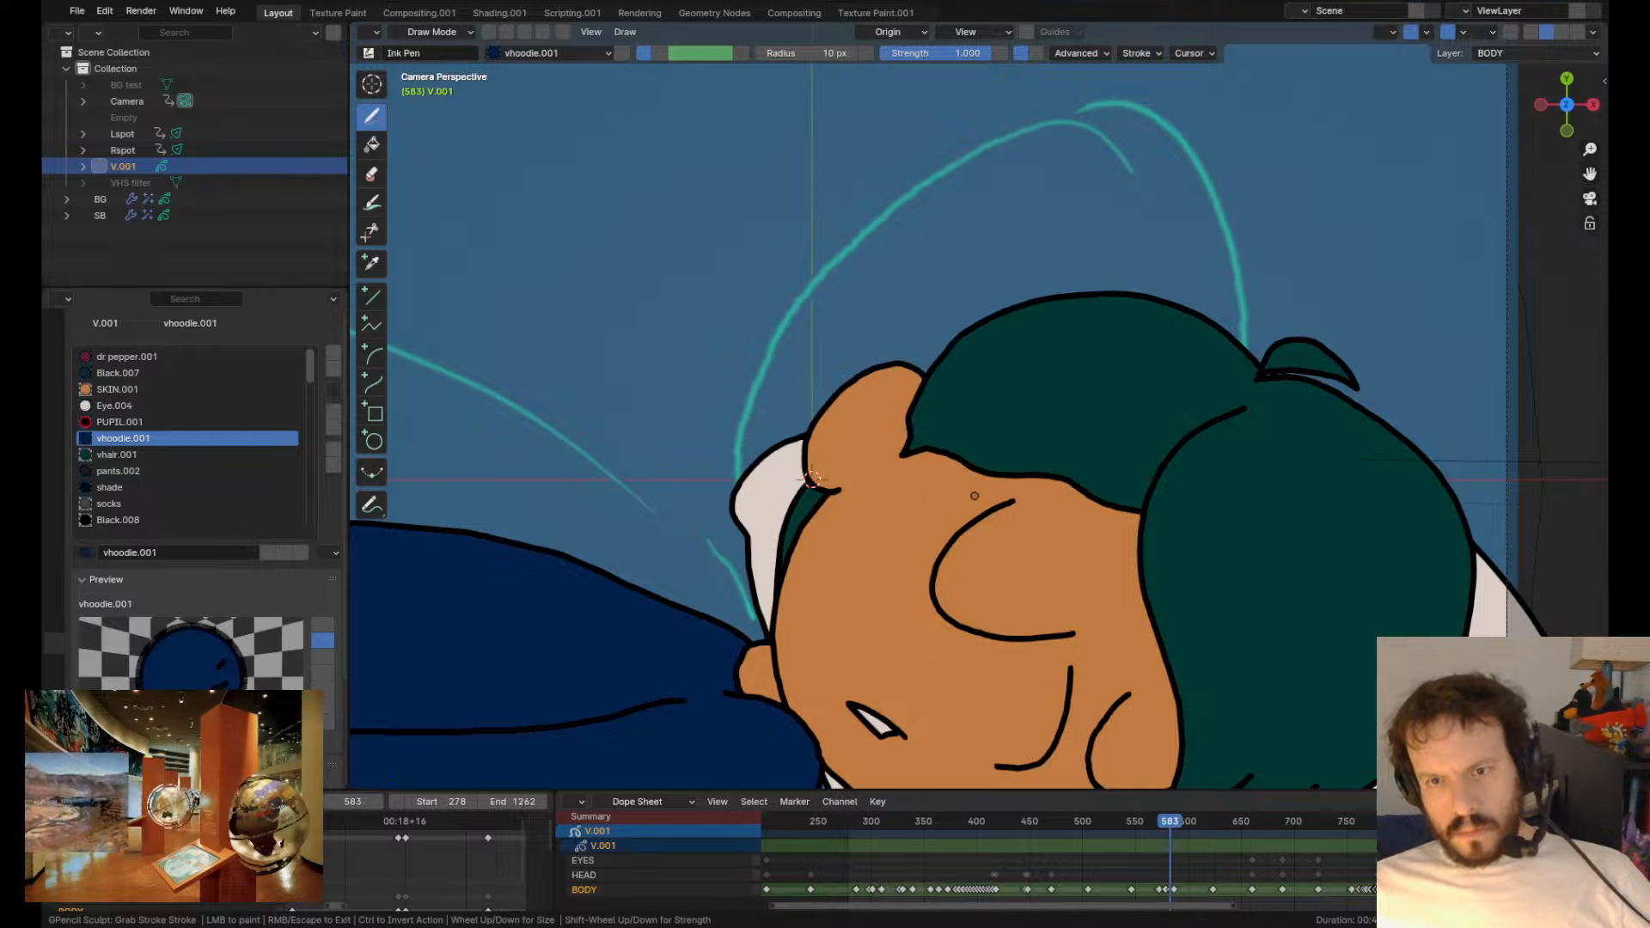
pyautogui.moveTo(872, 402)
pyautogui.mouseDown()
pyautogui.moveTo(898, 403)
pyautogui.moveTo(914, 369)
pyautogui.mouseUp()
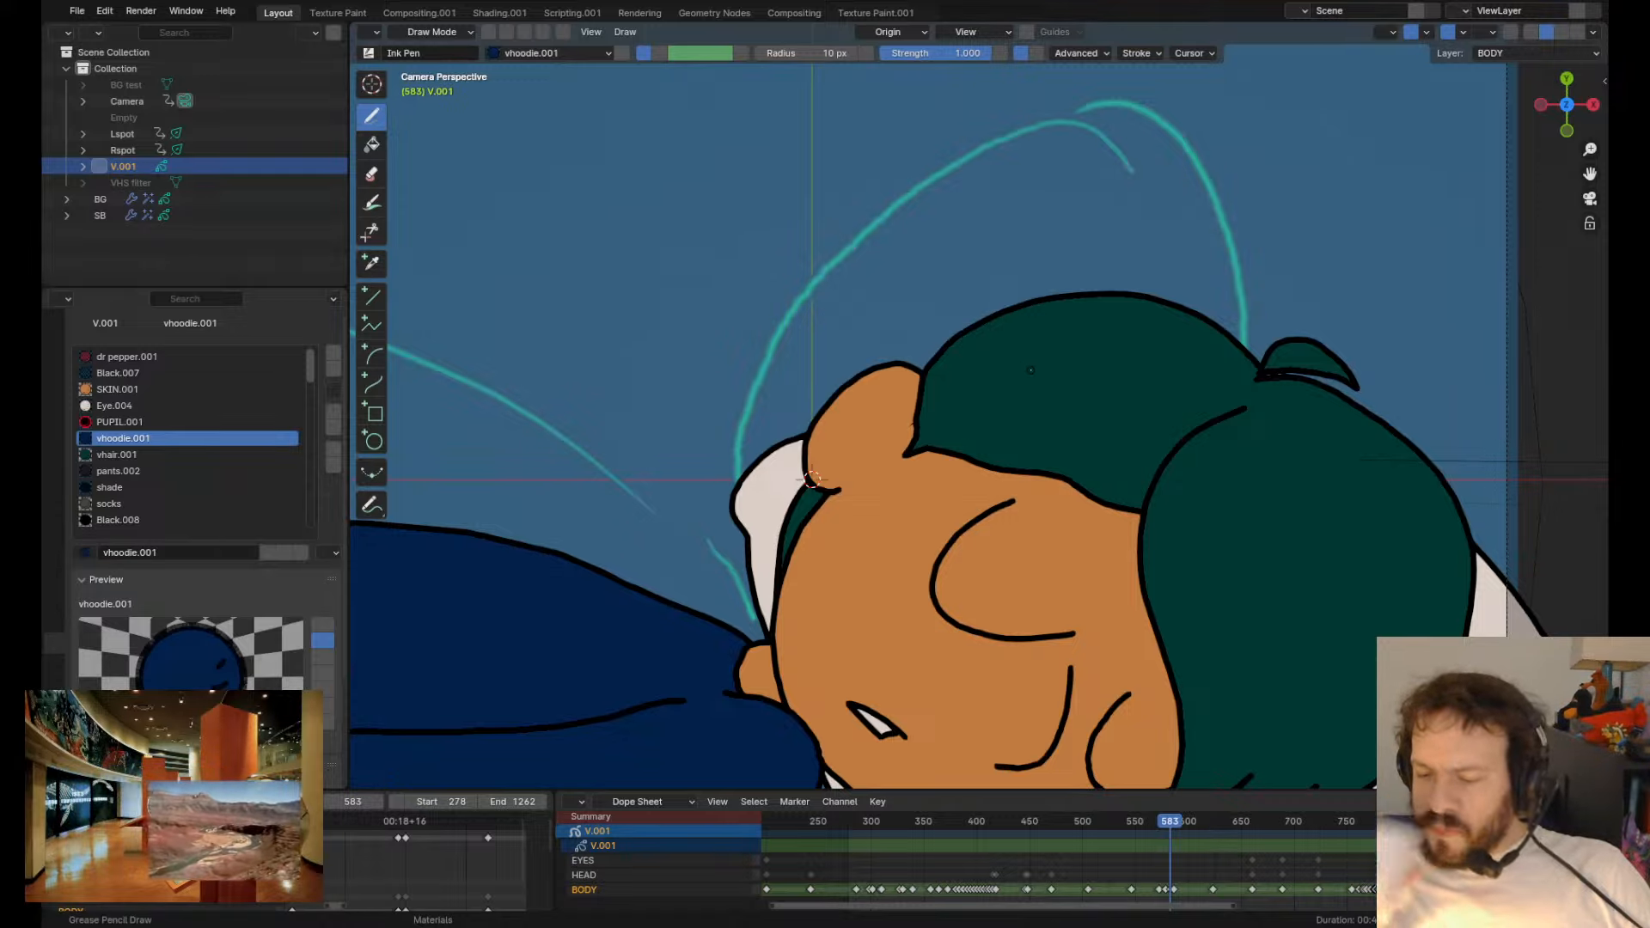
pyautogui.scroll(-3, 812, 477)
pyautogui.scroll(2, 841, 466)
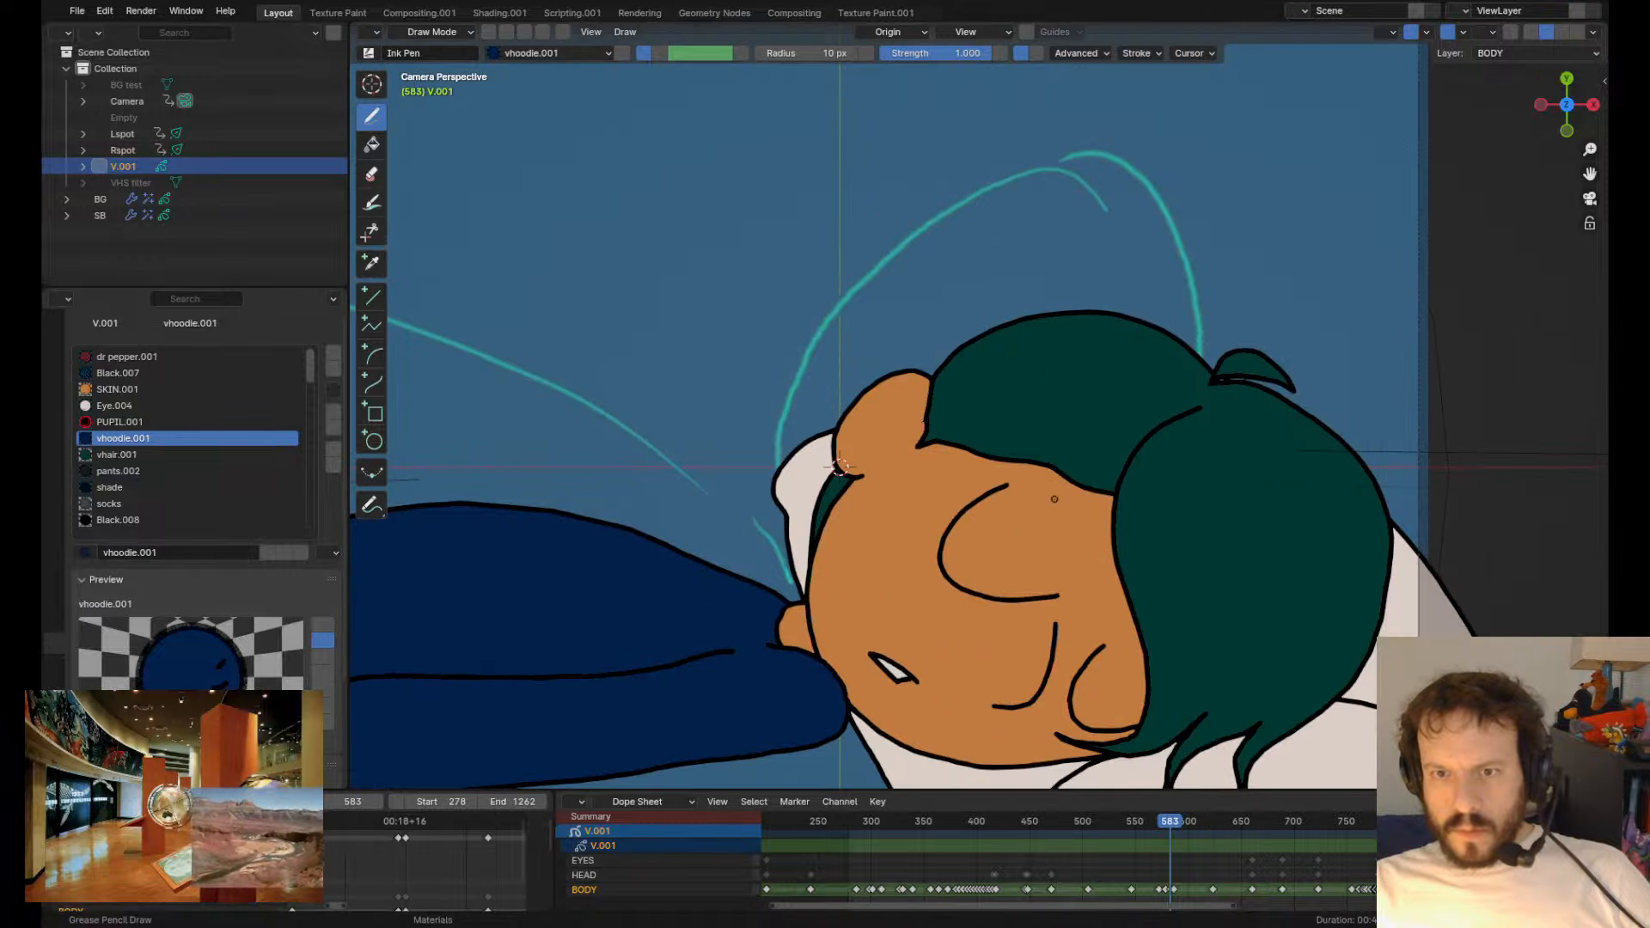
# - Play the head drop from the frame 578 drawing and check the following key drawings
pyautogui.press('Down')
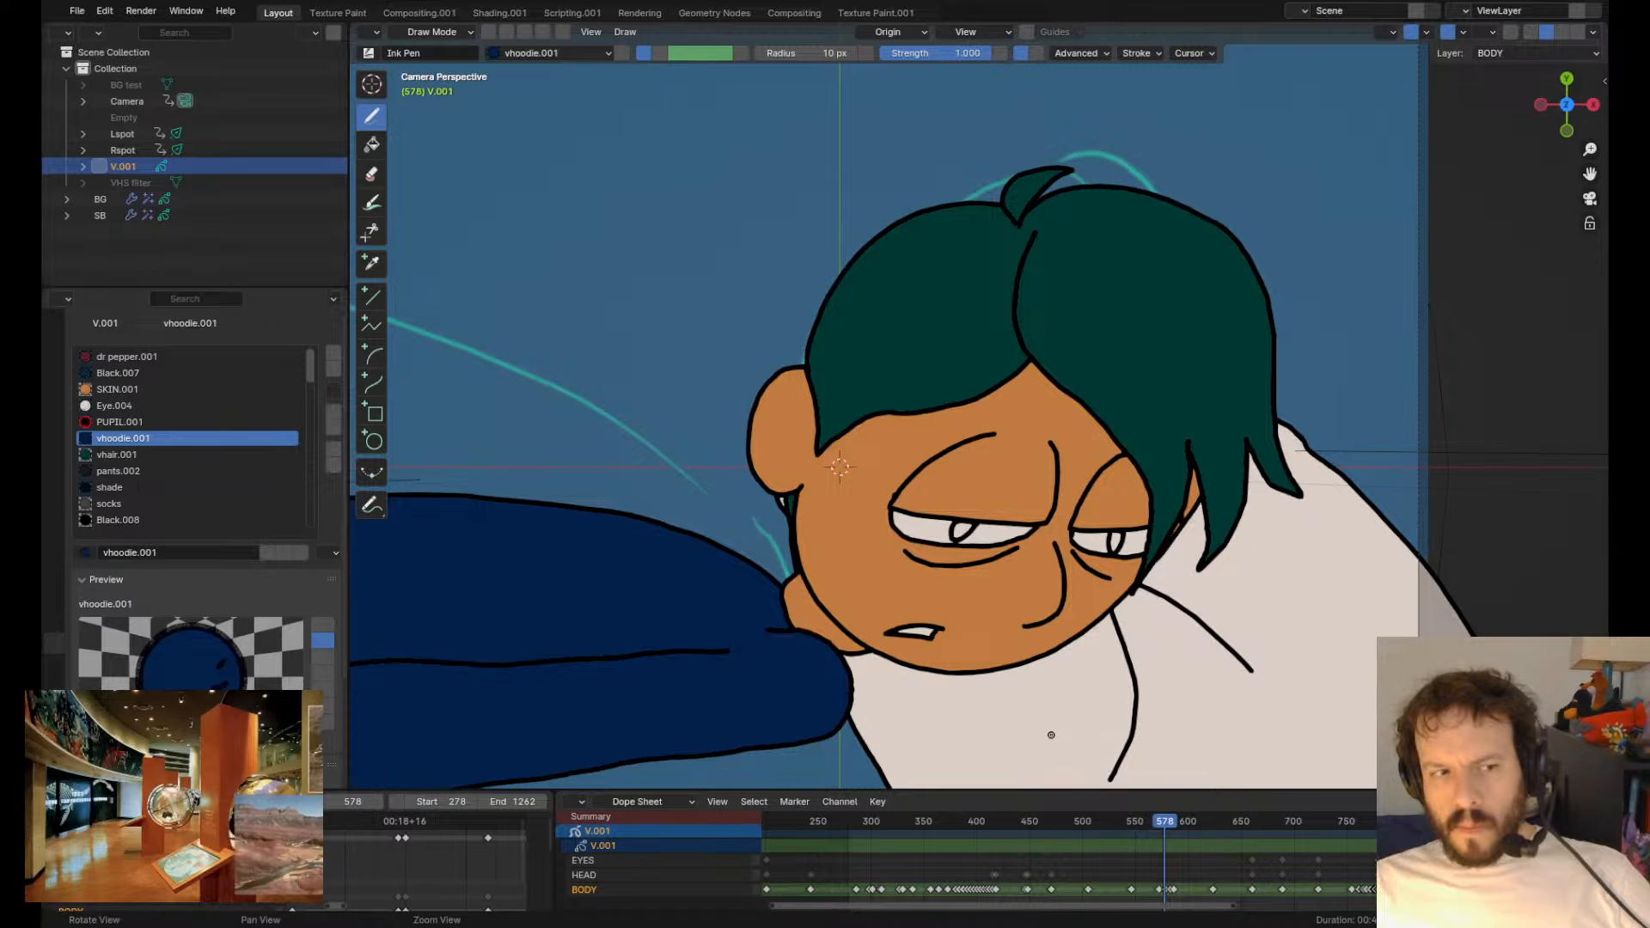
pyautogui.press('space')
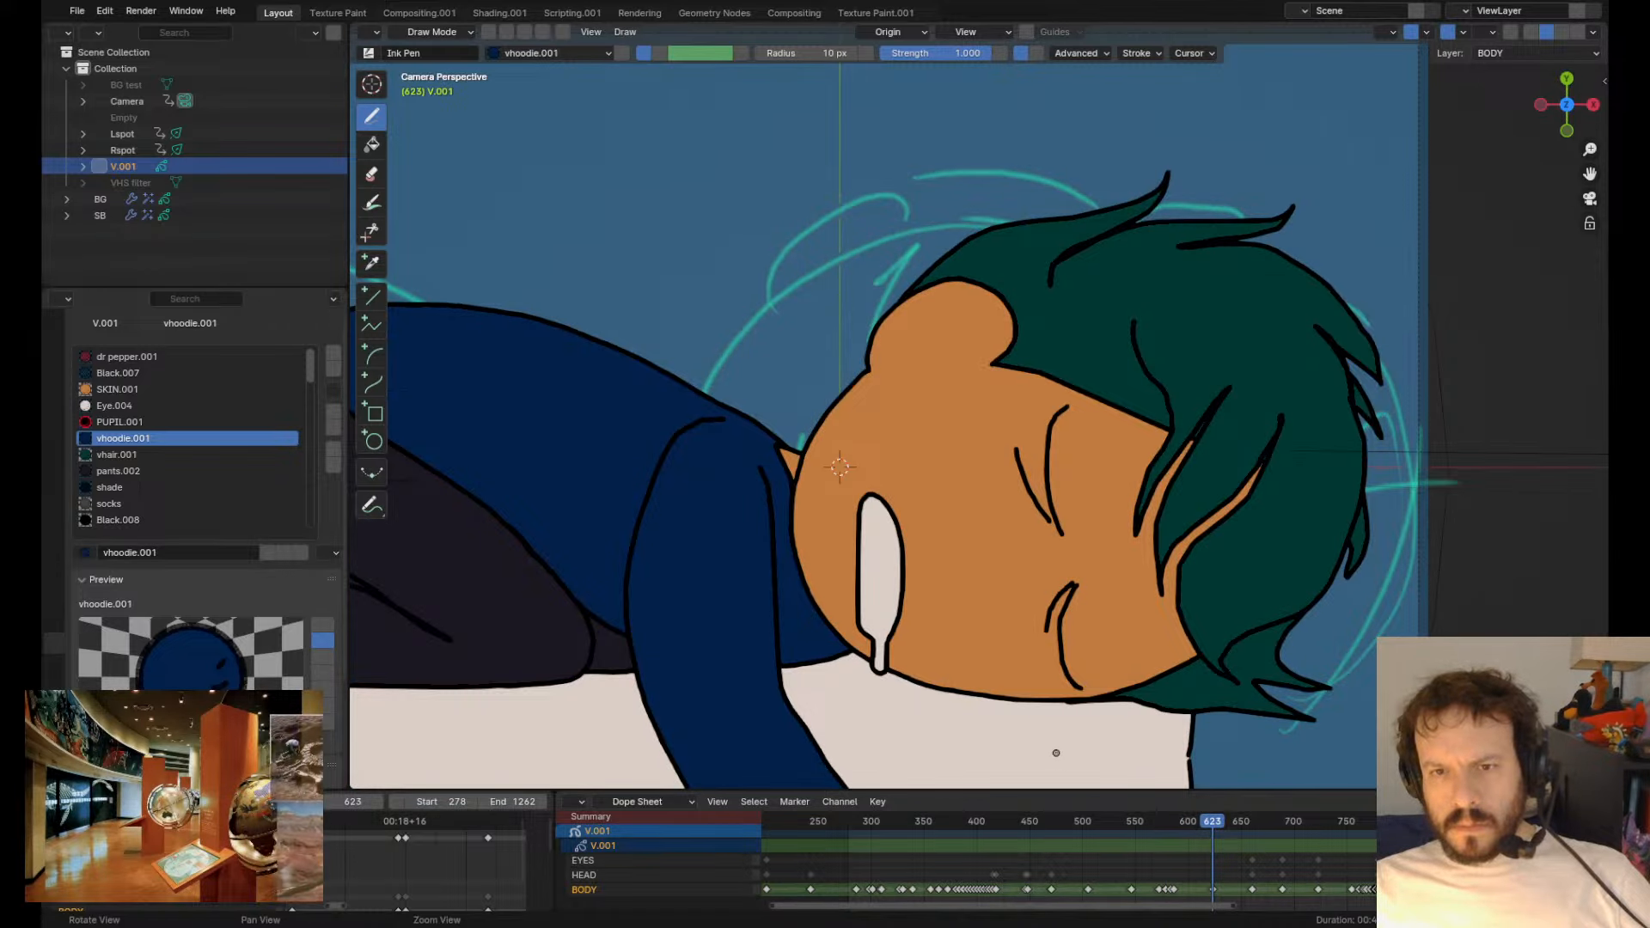
pyautogui.press('Down')
pyautogui.press('Up')
pyautogui.press('Down')
# - Select the ear stroke on the frame 586 drawing and tuck the hair tip beside it, comparing with the neighbouring key drawings
pyautogui.press('Tab')
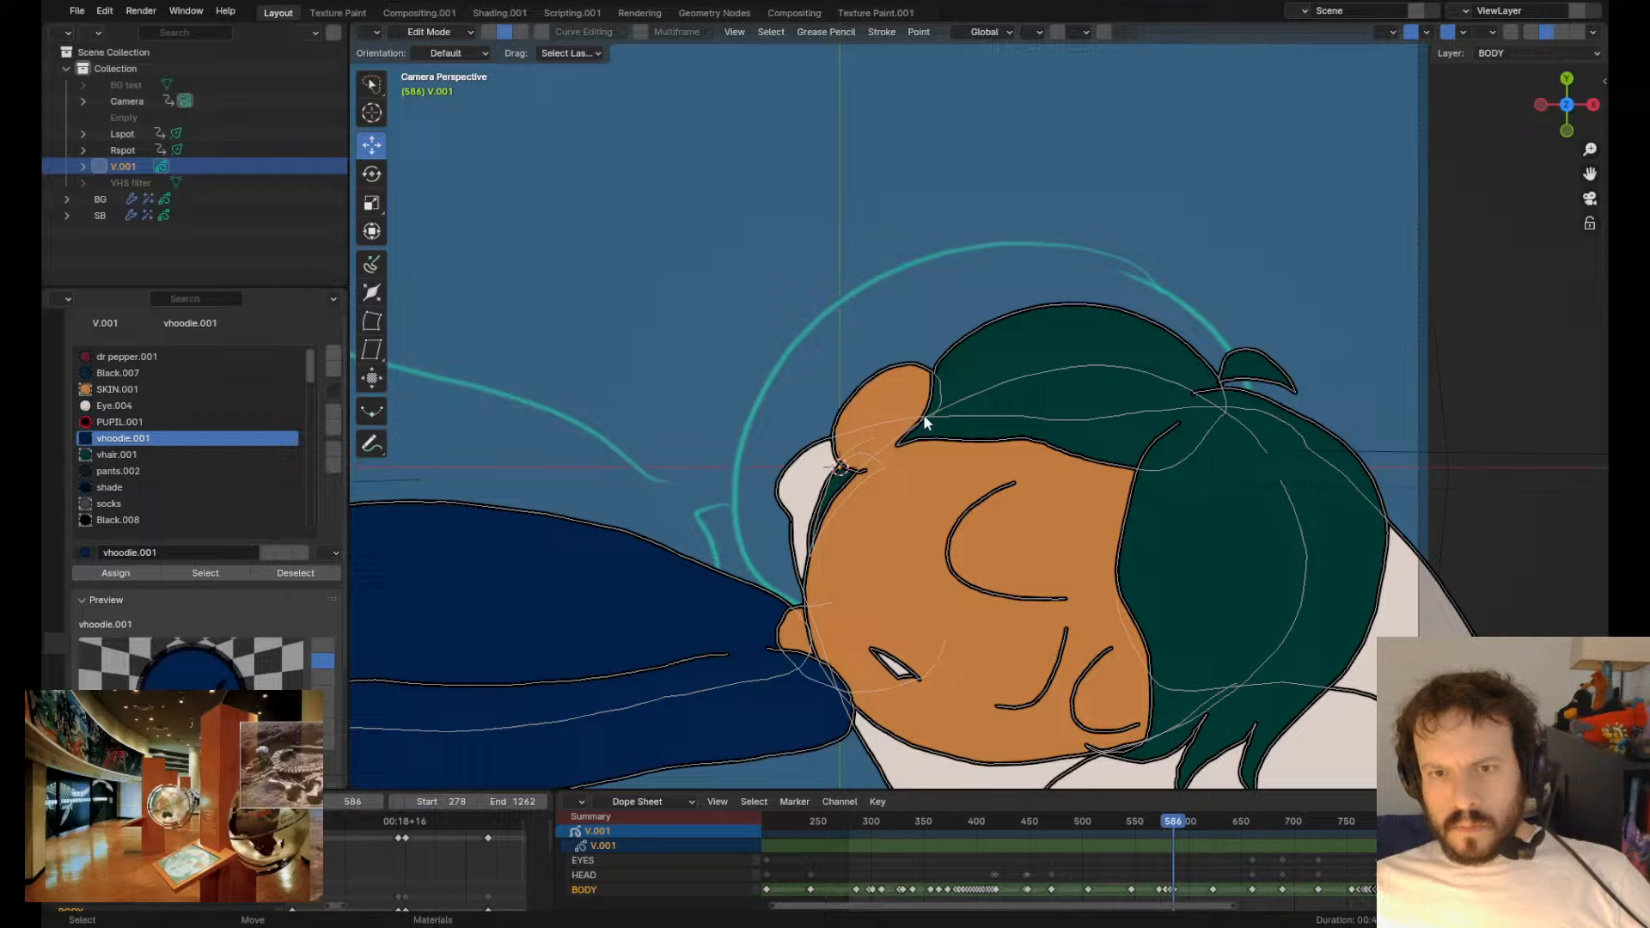
pyautogui.click(912, 365)
pyautogui.press('Down')
pyautogui.press('Up')
pyautogui.press('Tab')
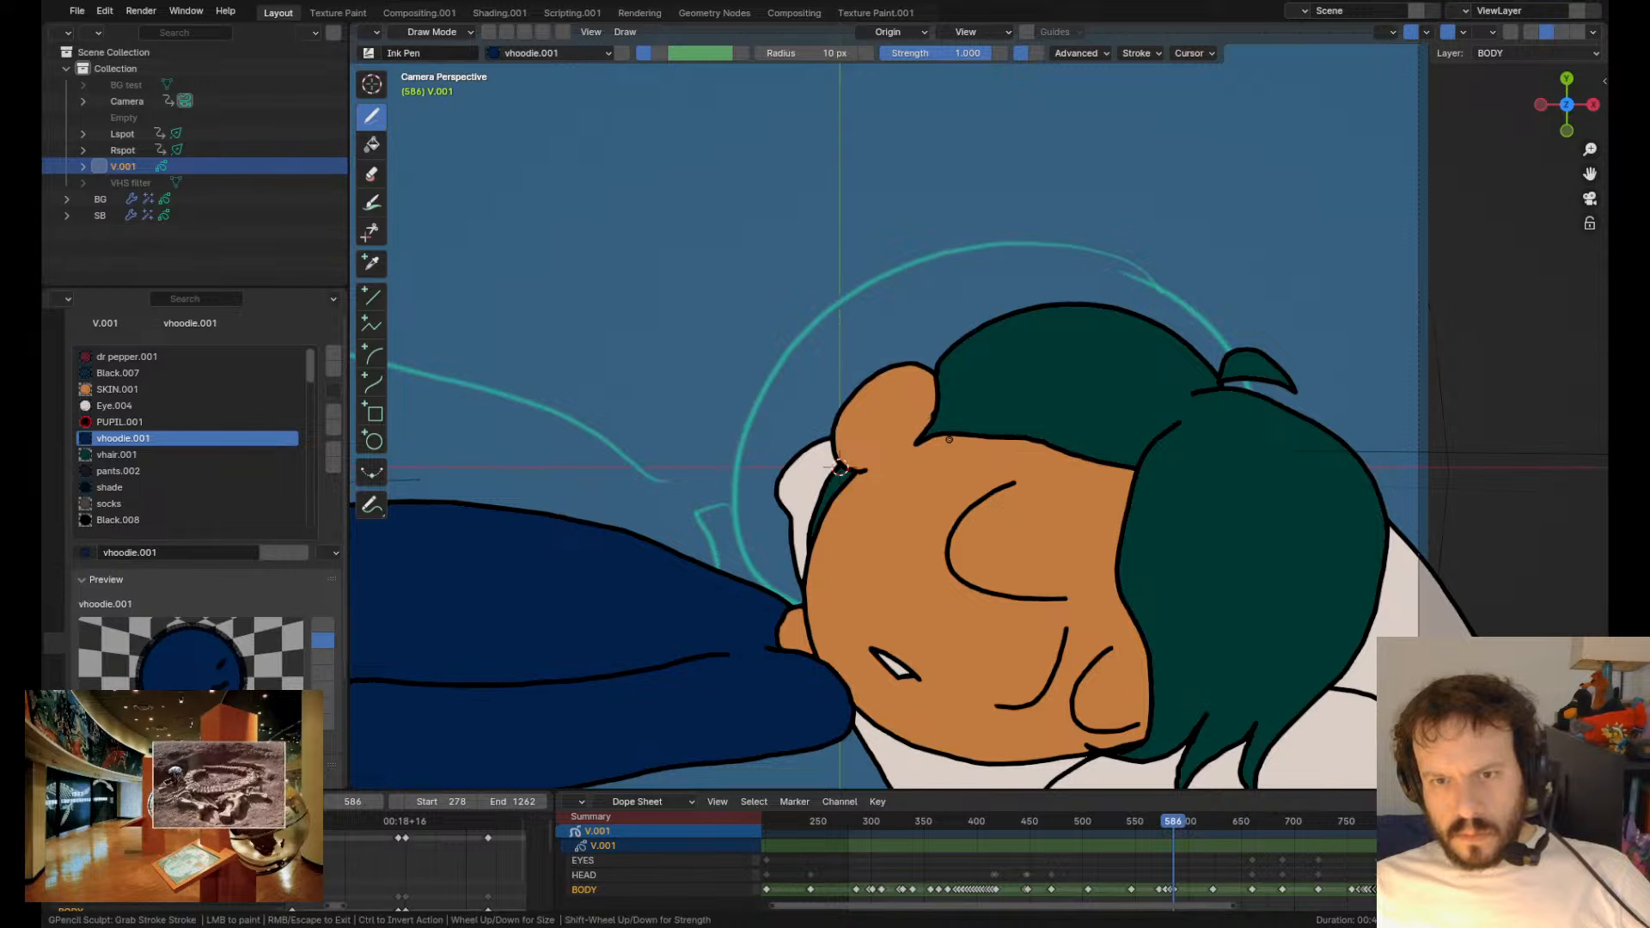
pyautogui.press('Down')
pyautogui.press('Down')
pyautogui.press('Up')
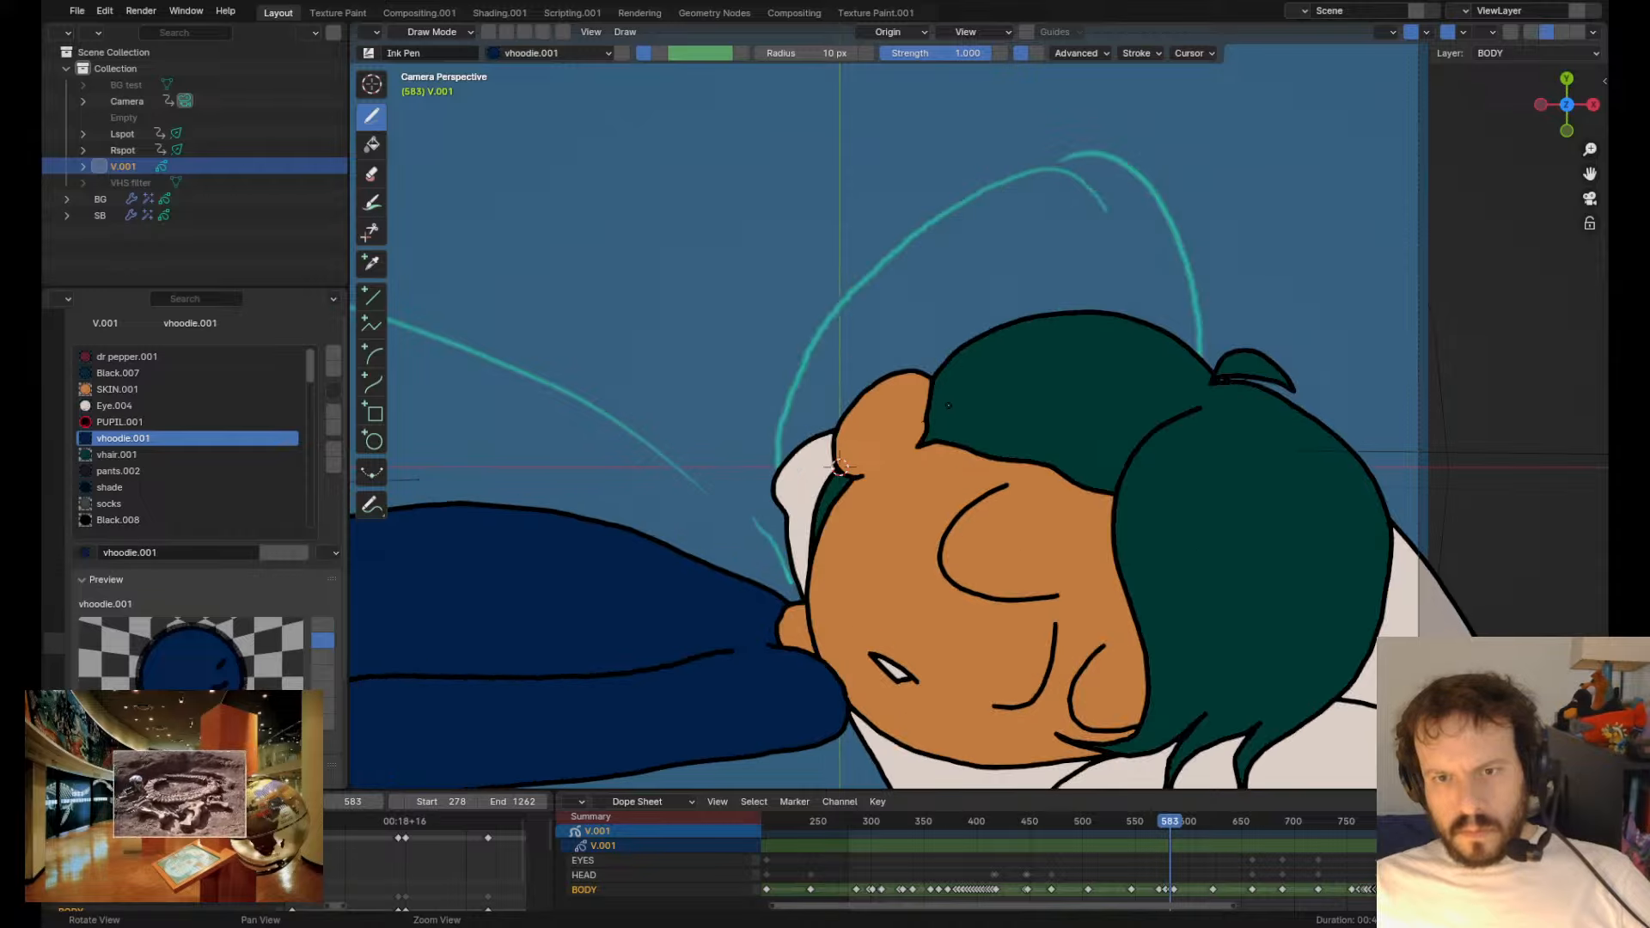
# - On the frame 583 drawing, bring the ear stroke to the front and reshape the ear's edge against the hair with Grab
pyautogui.press('Tab')
pyautogui.press('Tab')
pyautogui.moveTo(902, 399); pyautogui.dragTo(925, 401)
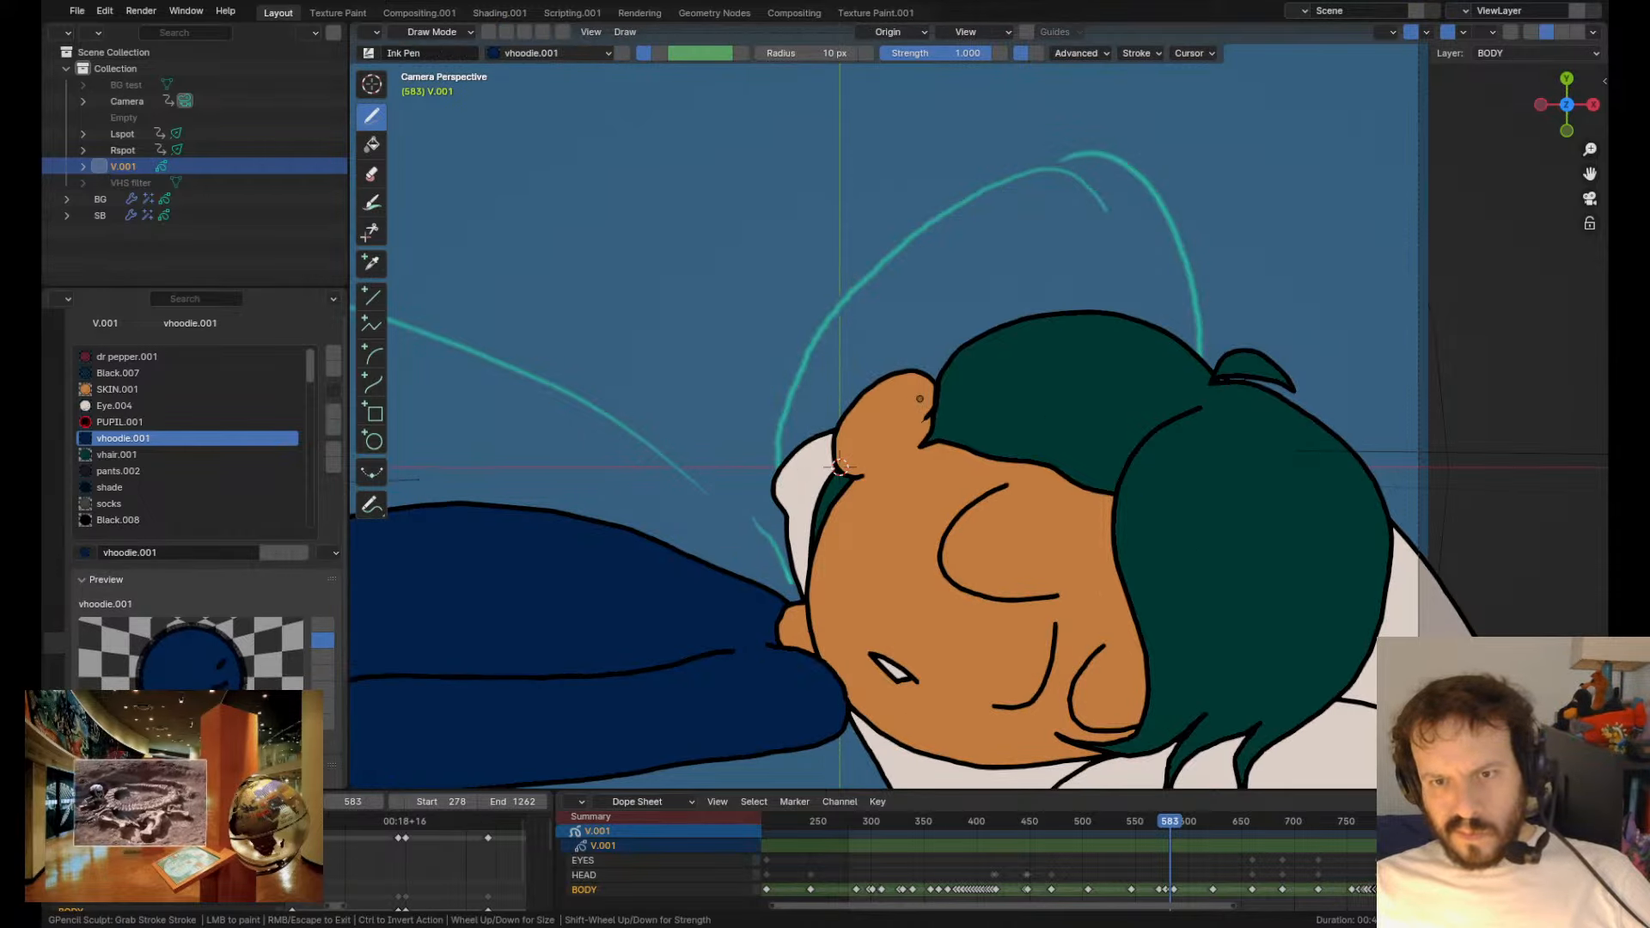
pyautogui.press('Tab')
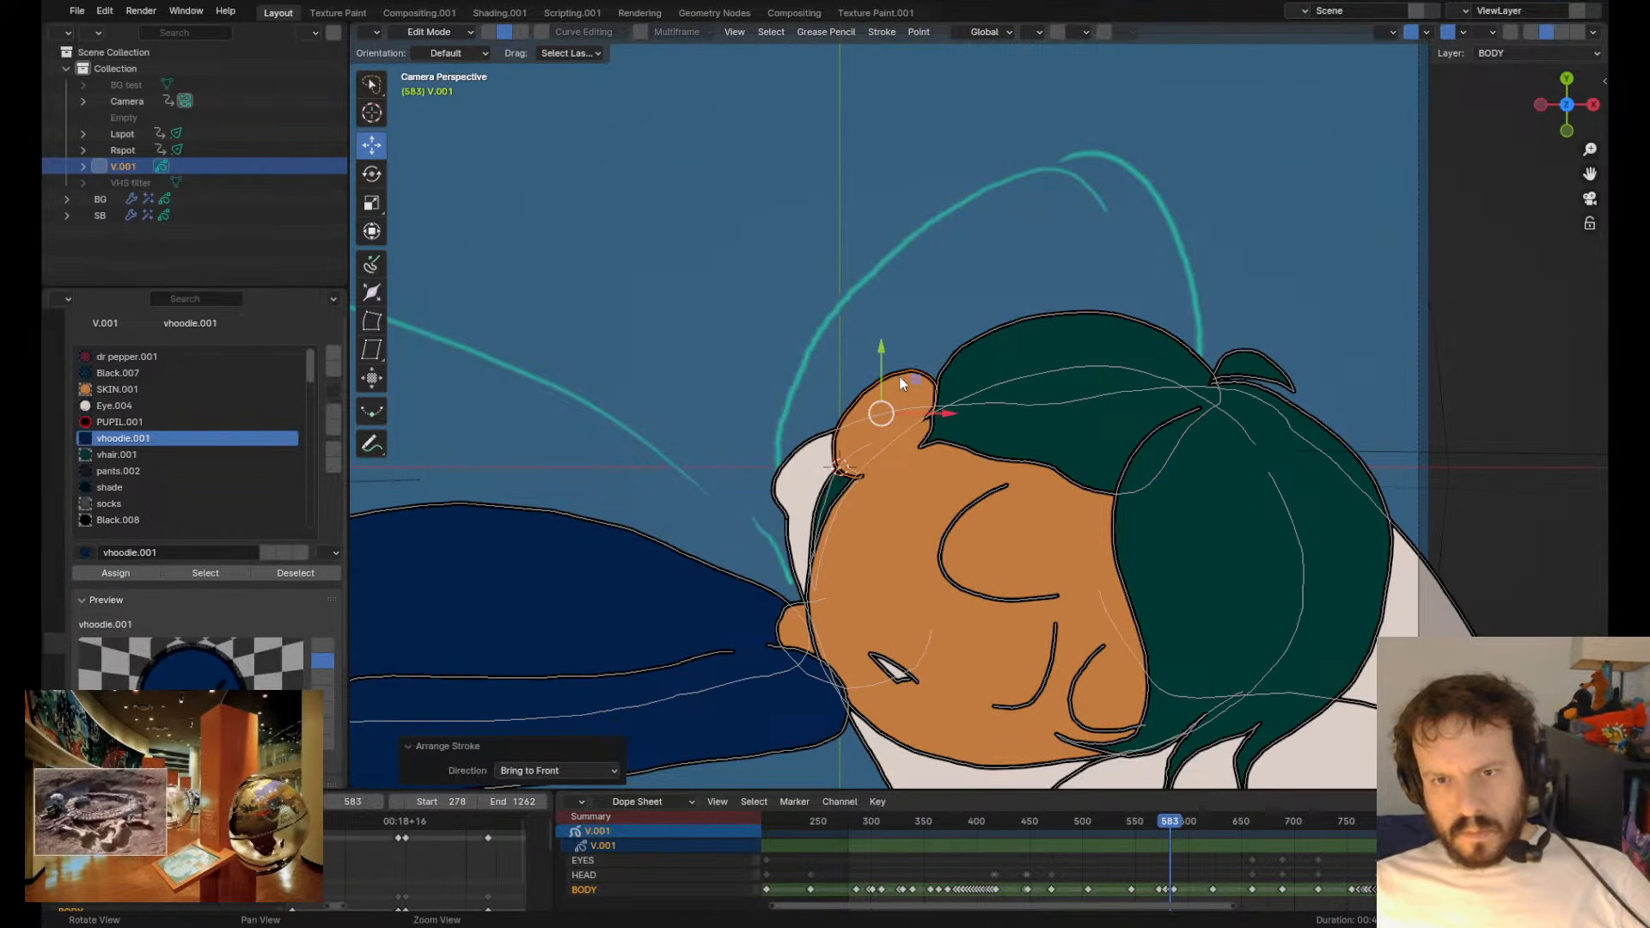
pyautogui.press('Tab')
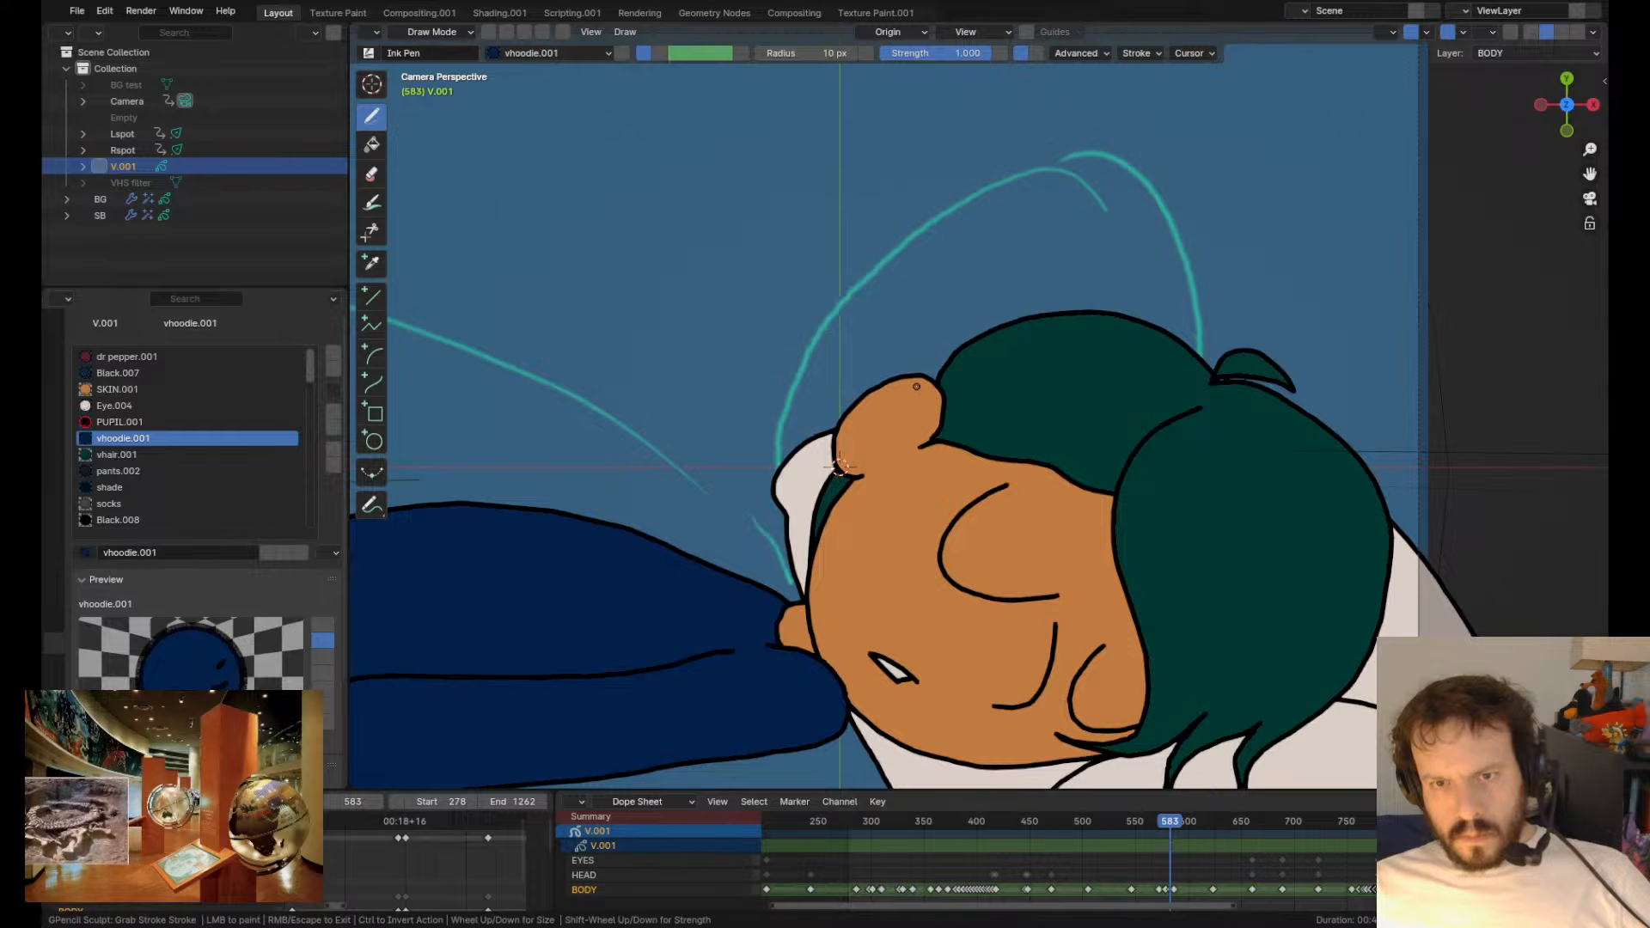
# - On the frame 586 drawing, reshape the ear outline and the hair edge beside it with Grab stroke sculpting
pyautogui.press('Right')
pyautogui.press('Right')
pyautogui.press('Right')
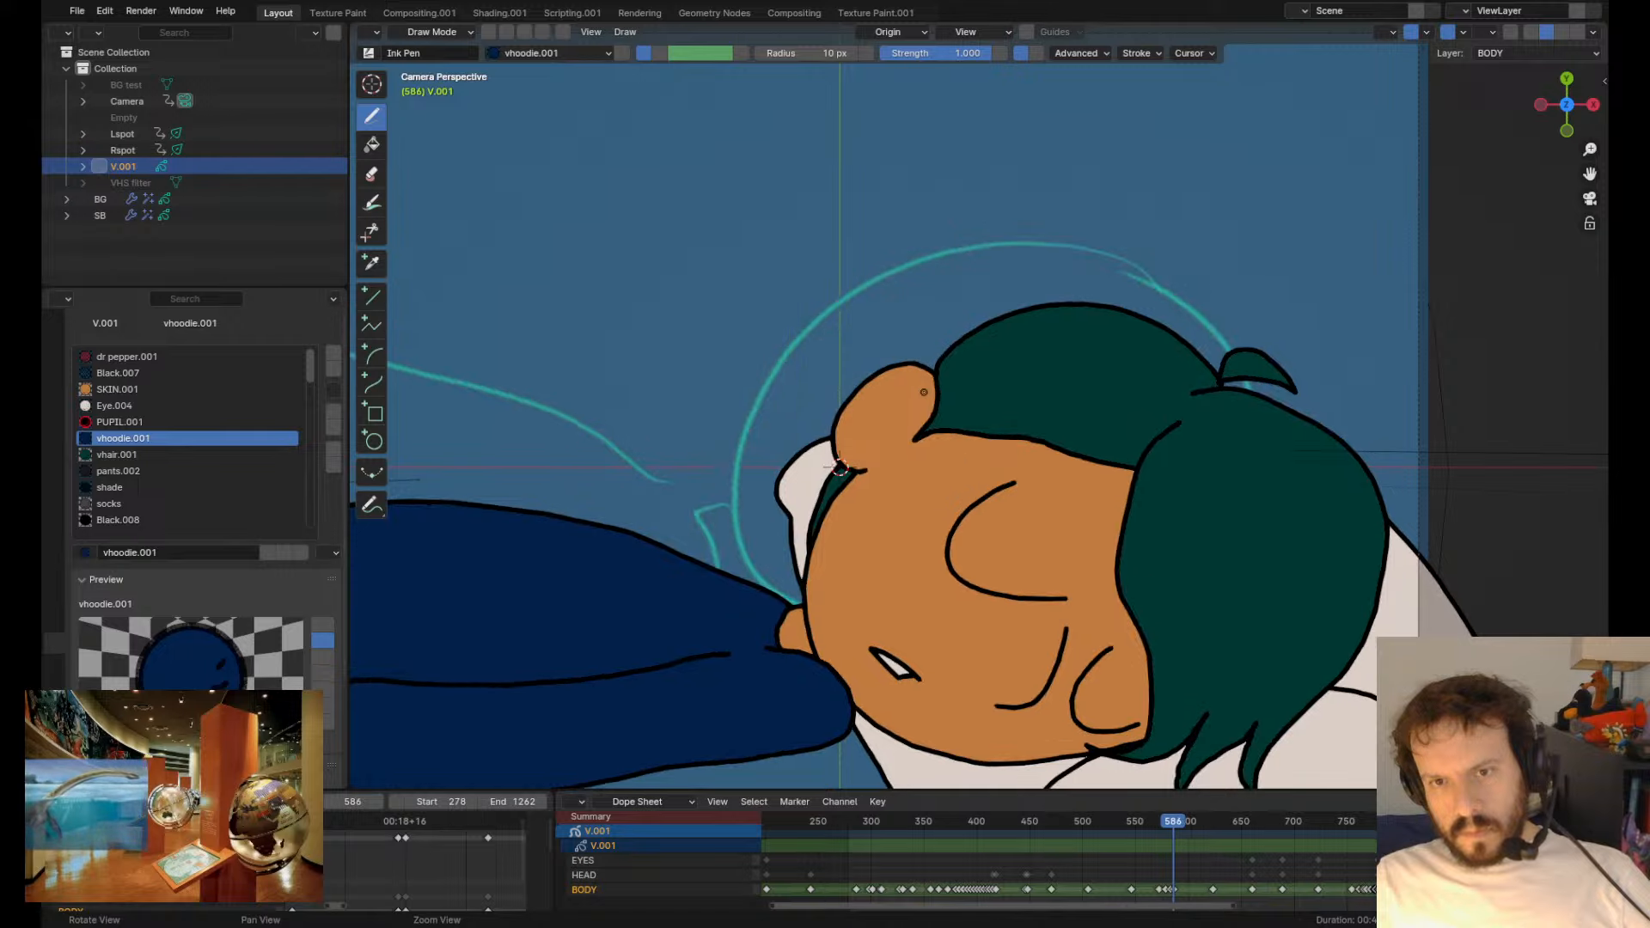
pyautogui.press('Tab')
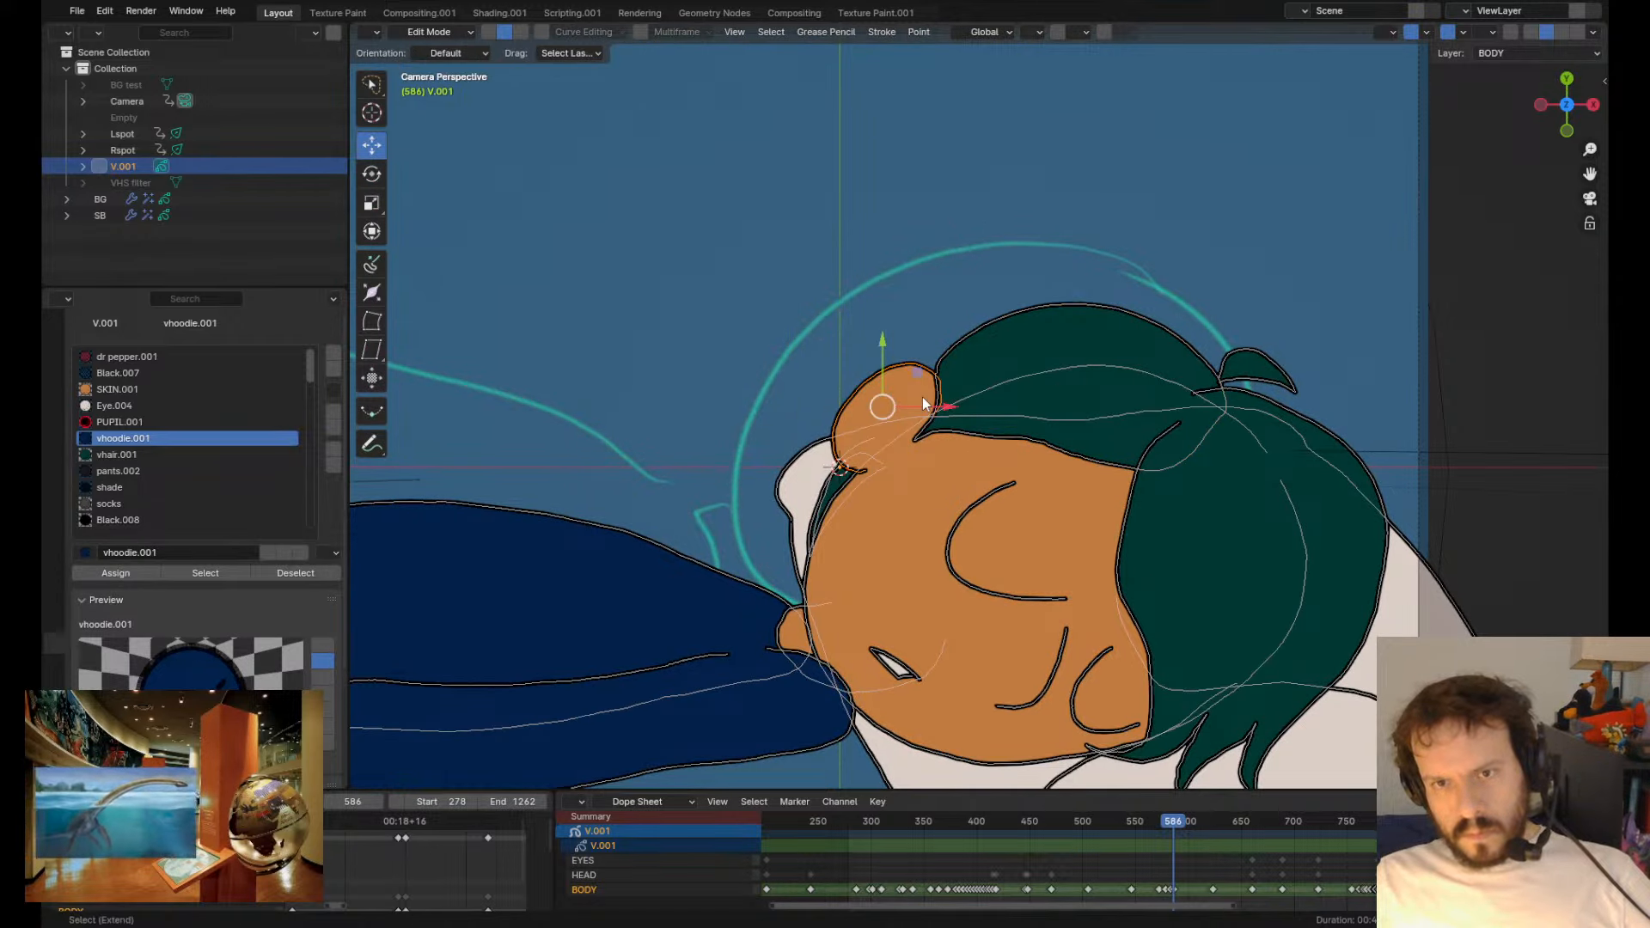
pyautogui.press('Tab')
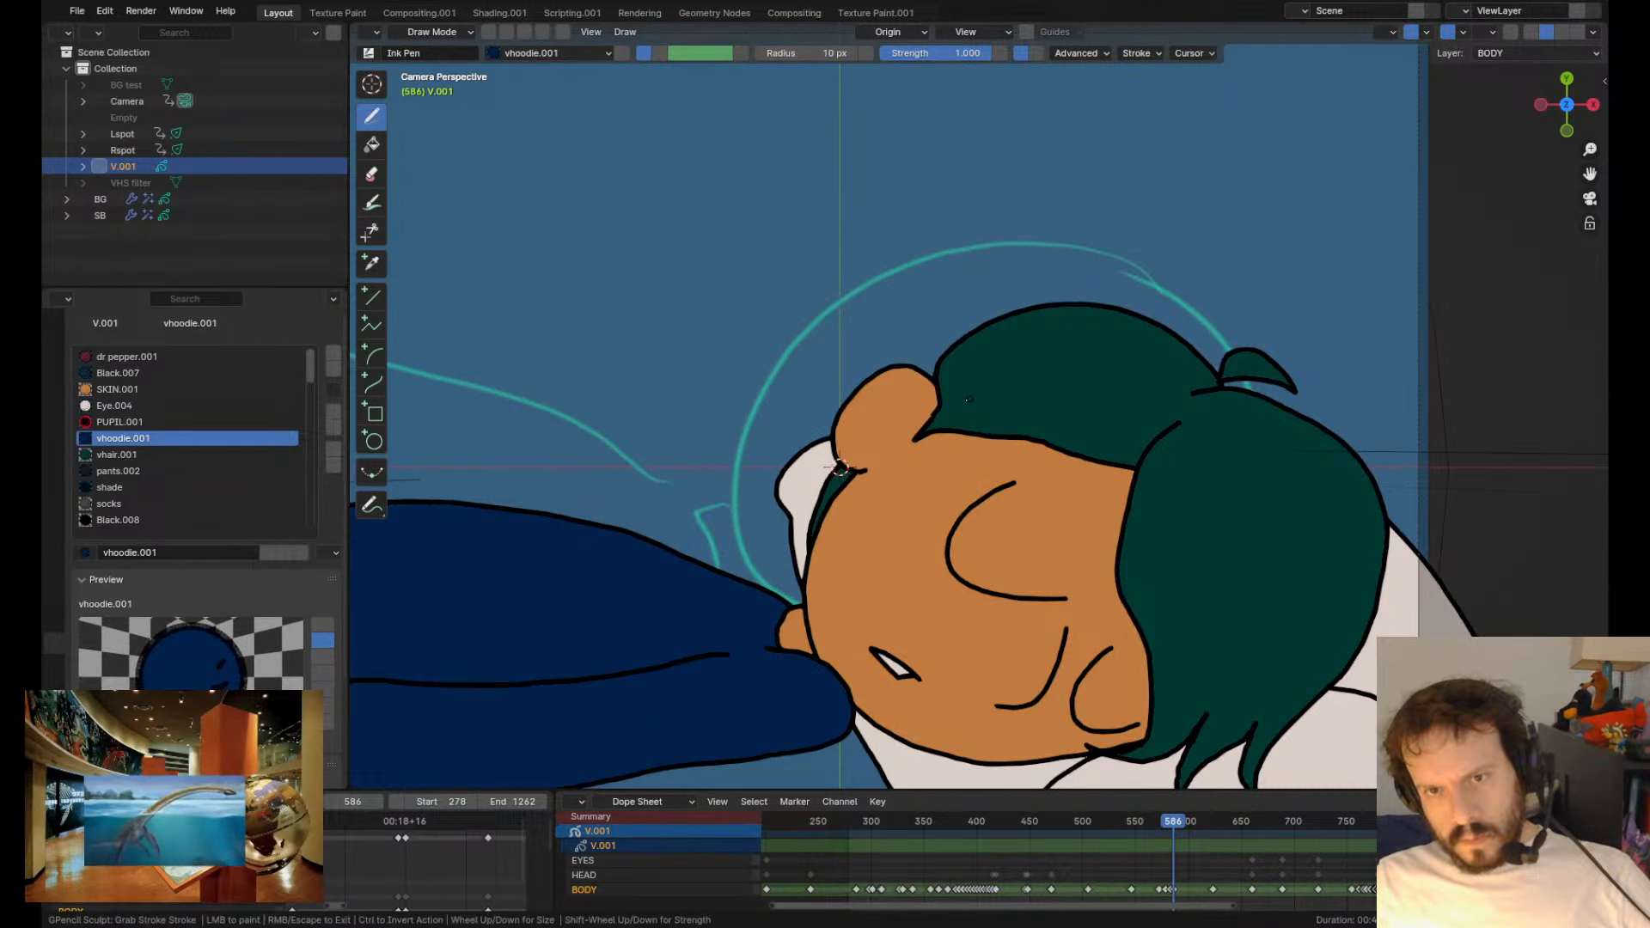
pyautogui.moveTo(895, 399)
pyautogui.mouseDown()
pyautogui.moveTo(909, 370)
pyautogui.moveTo(879, 386)
pyautogui.mouseUp()
pyautogui.moveTo(952, 448); pyautogui.dragTo(946, 441)
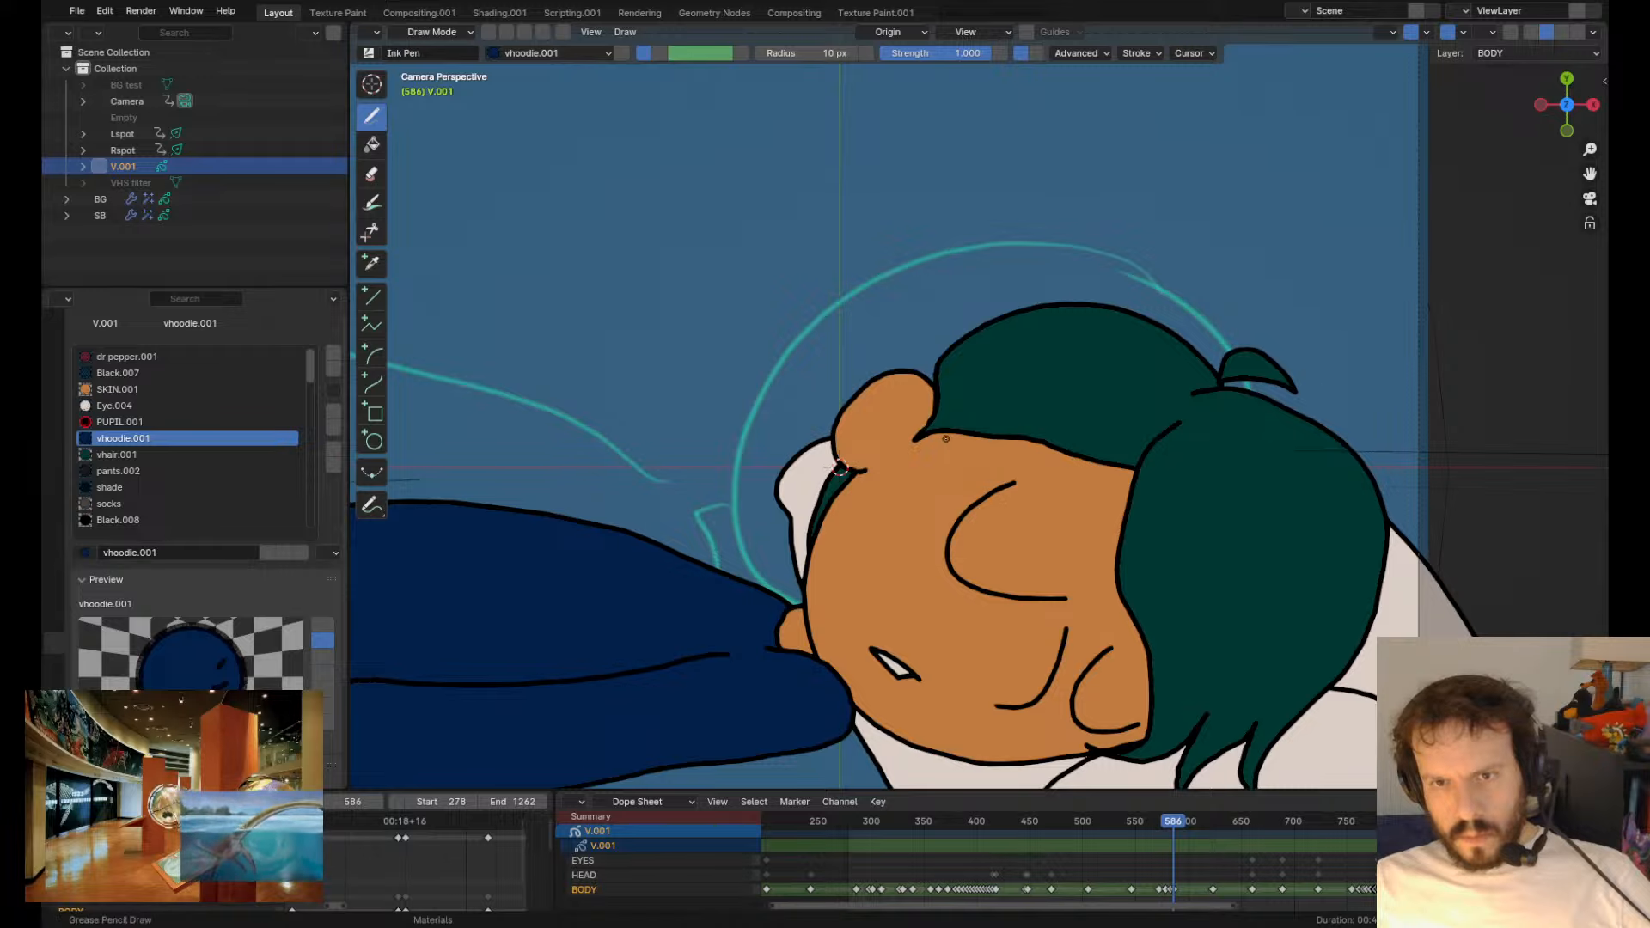
pyautogui.moveTo(925, 357); pyautogui.dragTo(932, 353)
# - Compare with frame 583, select the hair stroke on the frame 586 drawing and extend its upper contour behind the ear
pyautogui.press('Down')
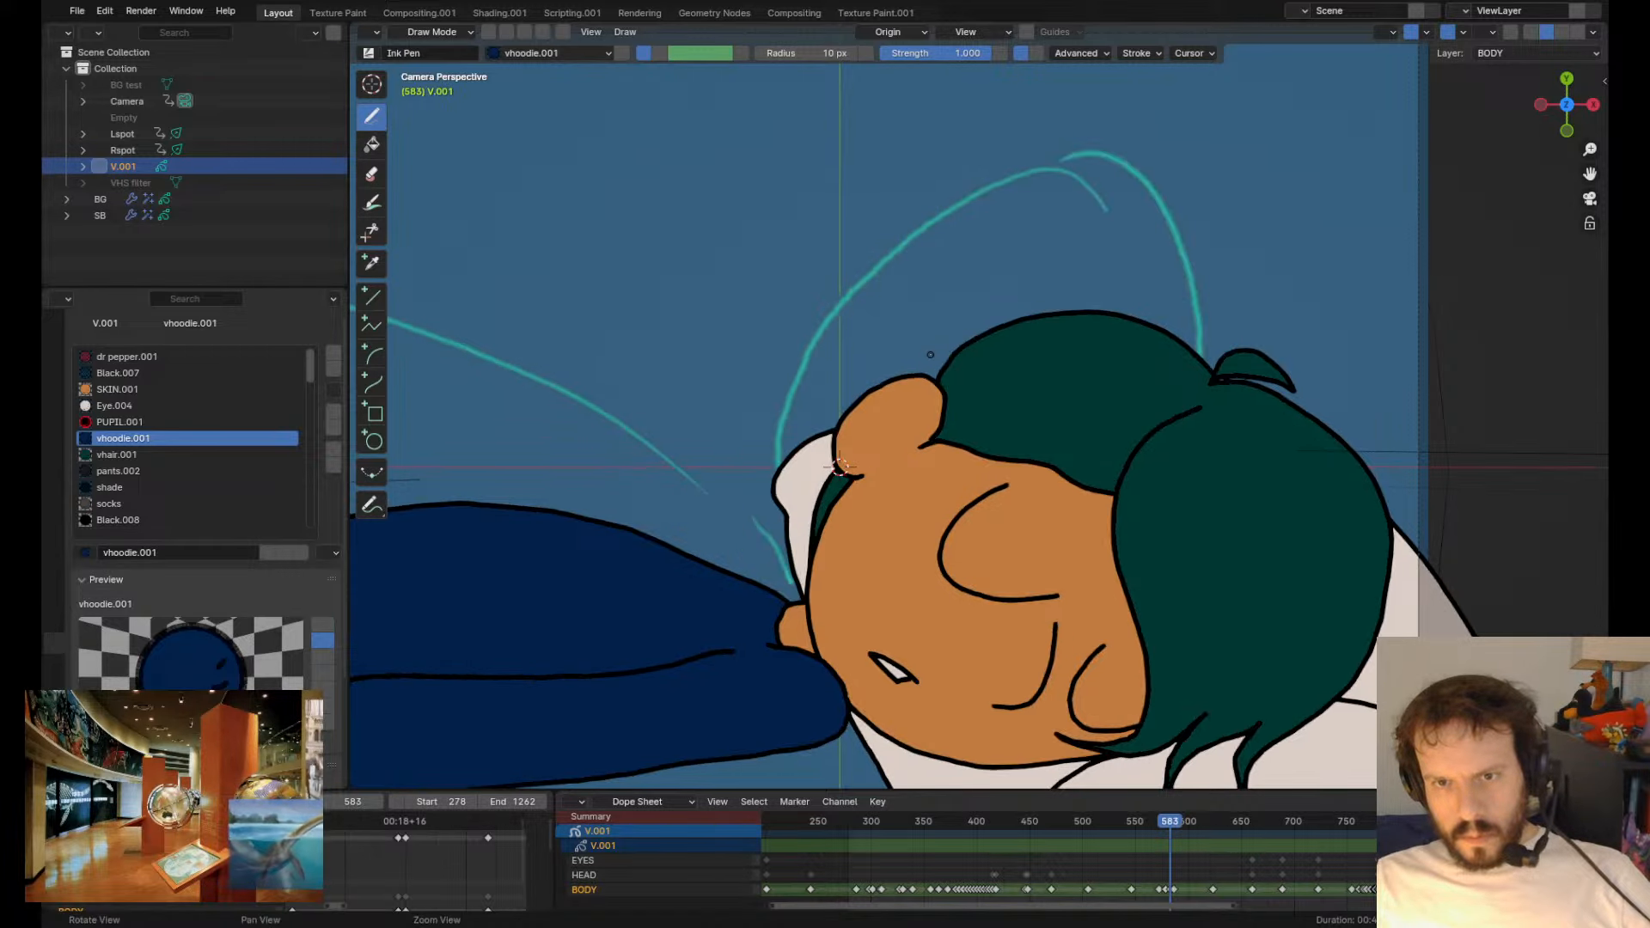
pyautogui.press('Up')
pyautogui.press('Tab')
pyautogui.click(950, 364)
pyautogui.press('Tab')
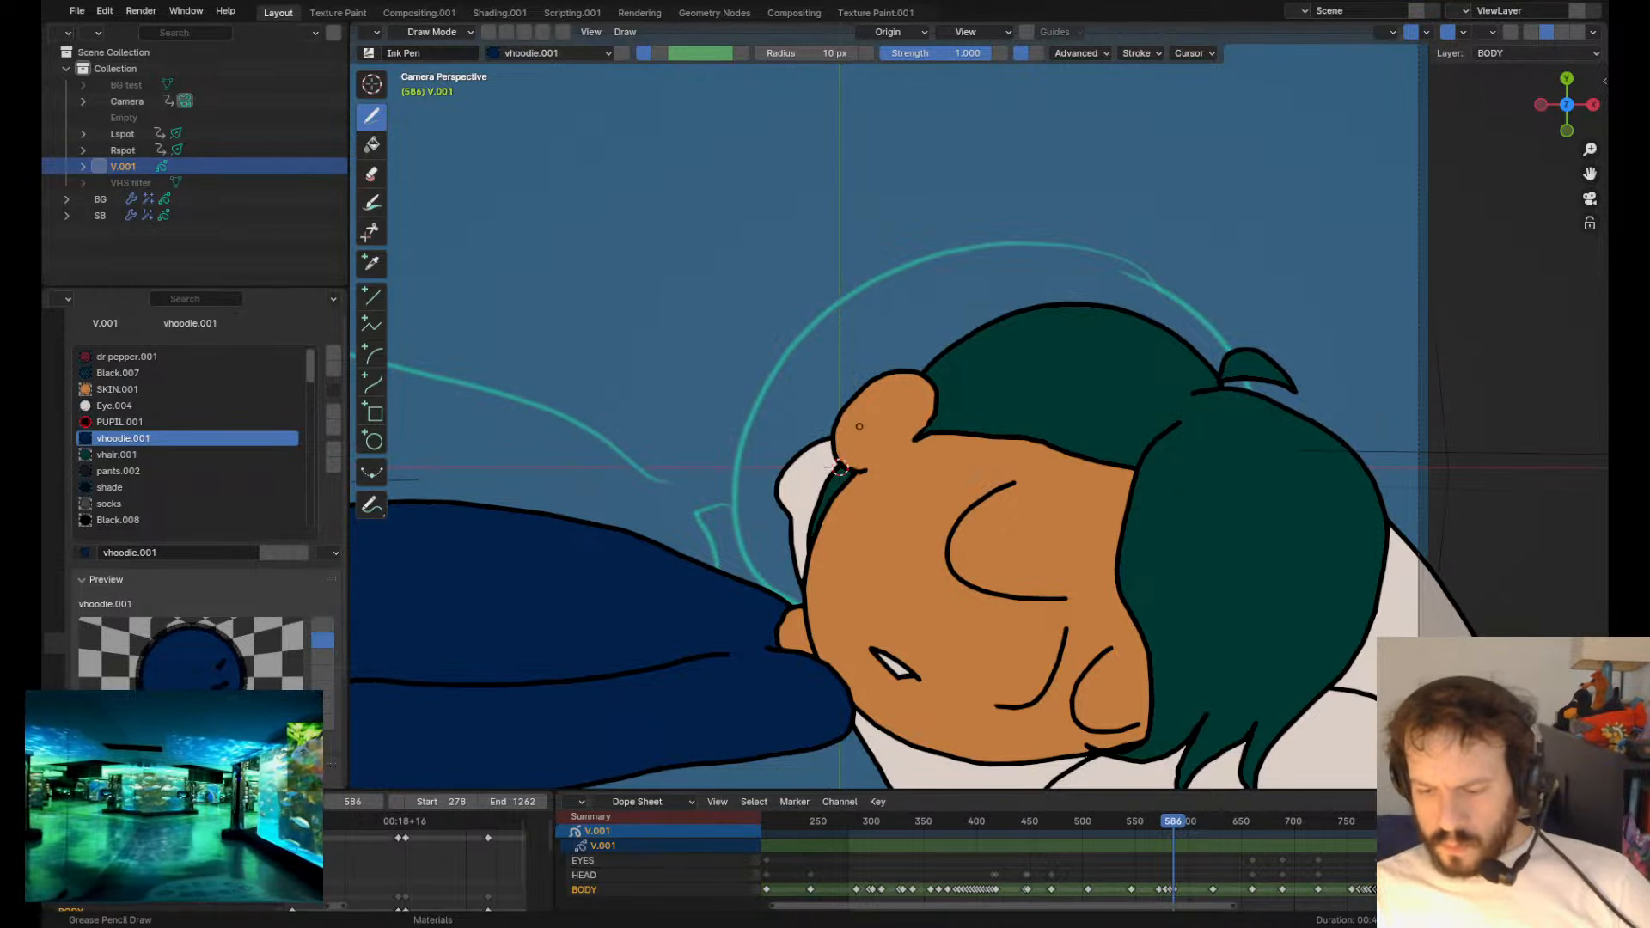
# - Compare the ear and hair on the frame 586 drawing with the two preceding key drawings
pyautogui.keyDown('shift'); pyautogui.moveTo(860, 426); pyautogui.dragTo(900, 392, button='middle'); pyautogui.keyUp('shift')
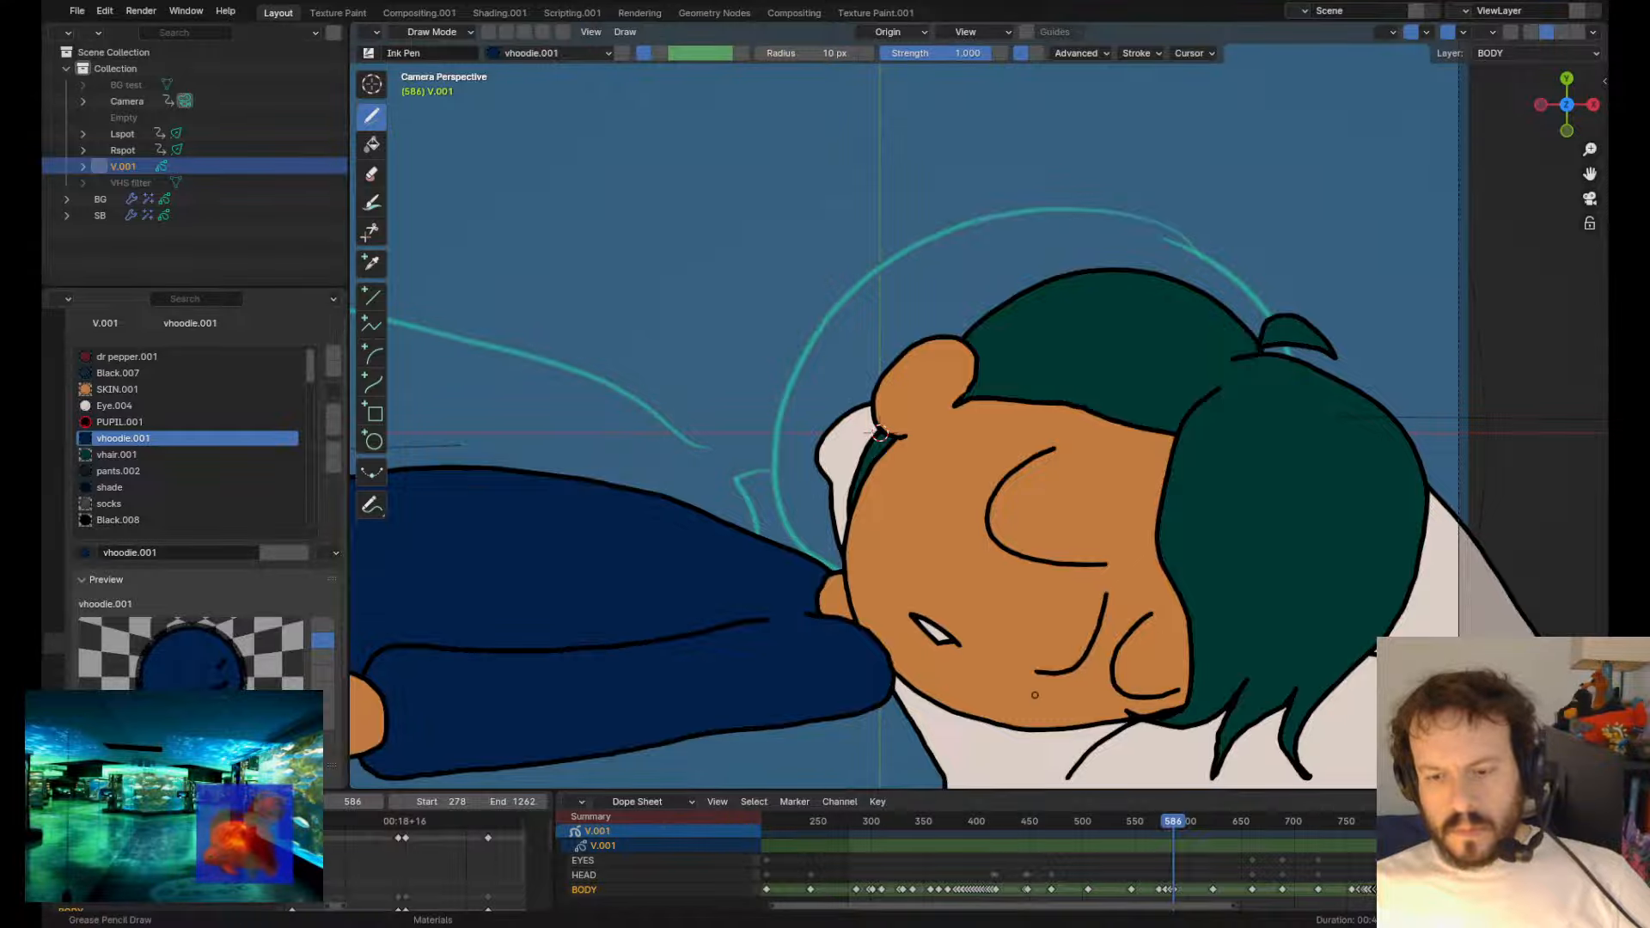
pyautogui.keyDown('shift'); pyautogui.moveTo(968, 539); pyautogui.dragTo(939, 494, button='middle'); pyautogui.keyUp('shift')
pyautogui.press('Down')
pyautogui.press('Down')
pyautogui.press('Up')
pyautogui.press('Up')
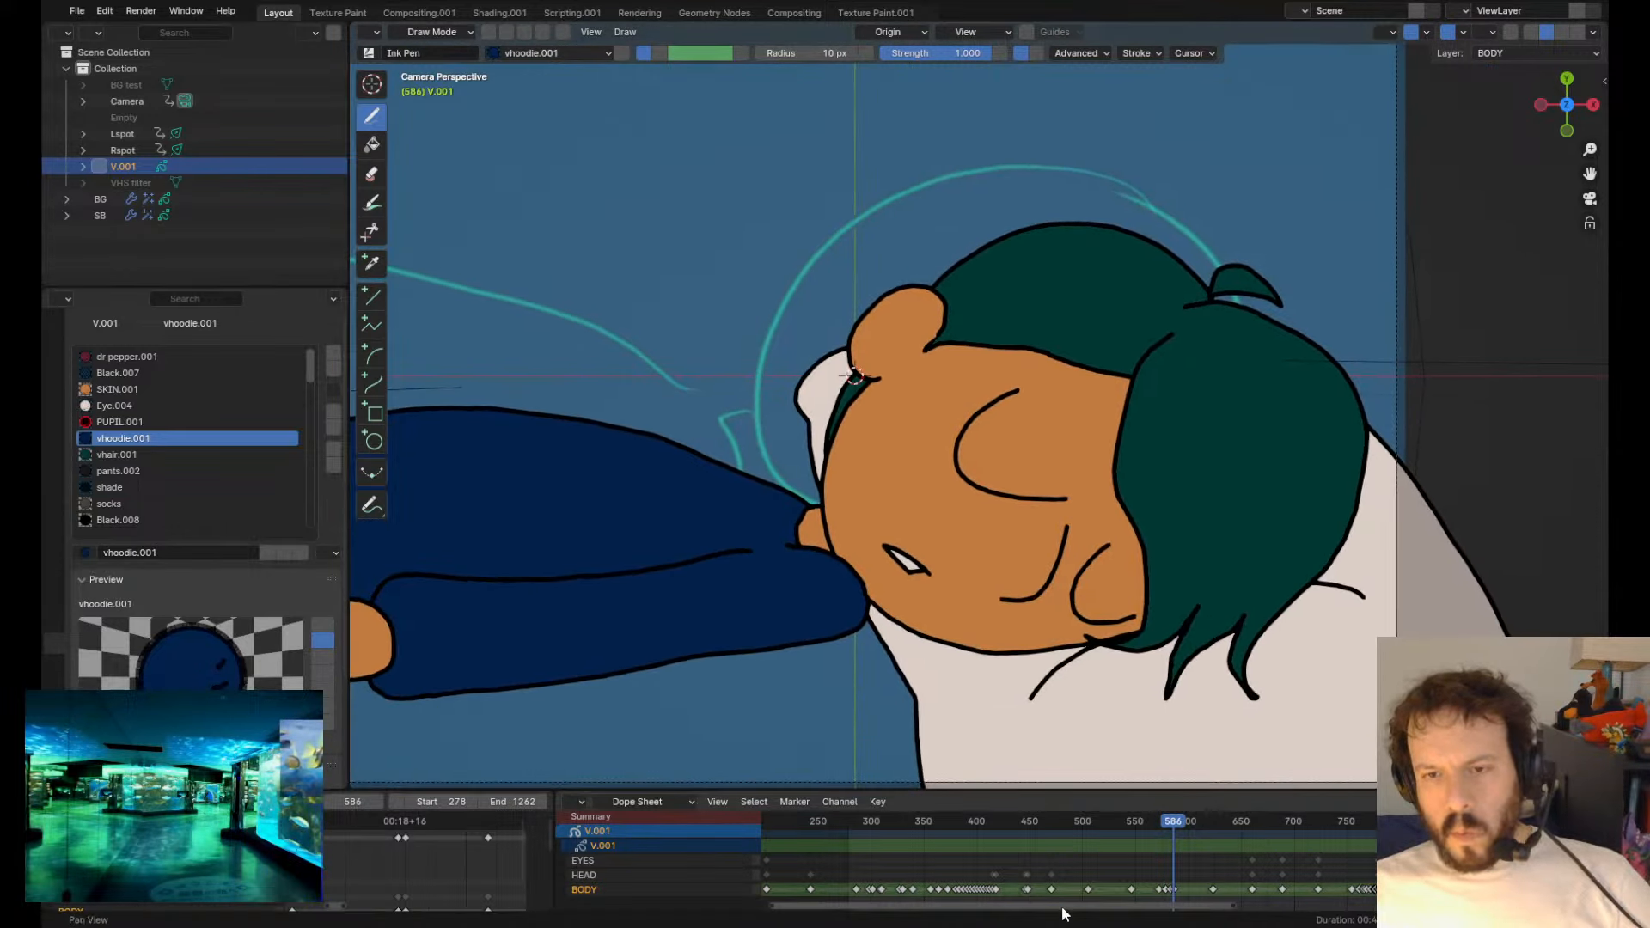
# - Go to the frame 398 drawing, select the raised trouser leg's stroke and reshape the crotch line with Grab
pyautogui.moveTo(1169, 826)
pyautogui.mouseDown()
pyautogui.moveTo(748, 825)
pyautogui.moveTo(1015, 835)
pyautogui.moveTo(974, 837)
pyautogui.mouseUp()
pyautogui.press('Tab')
pyautogui.click(1128, 486)
pyautogui.press('Tab')
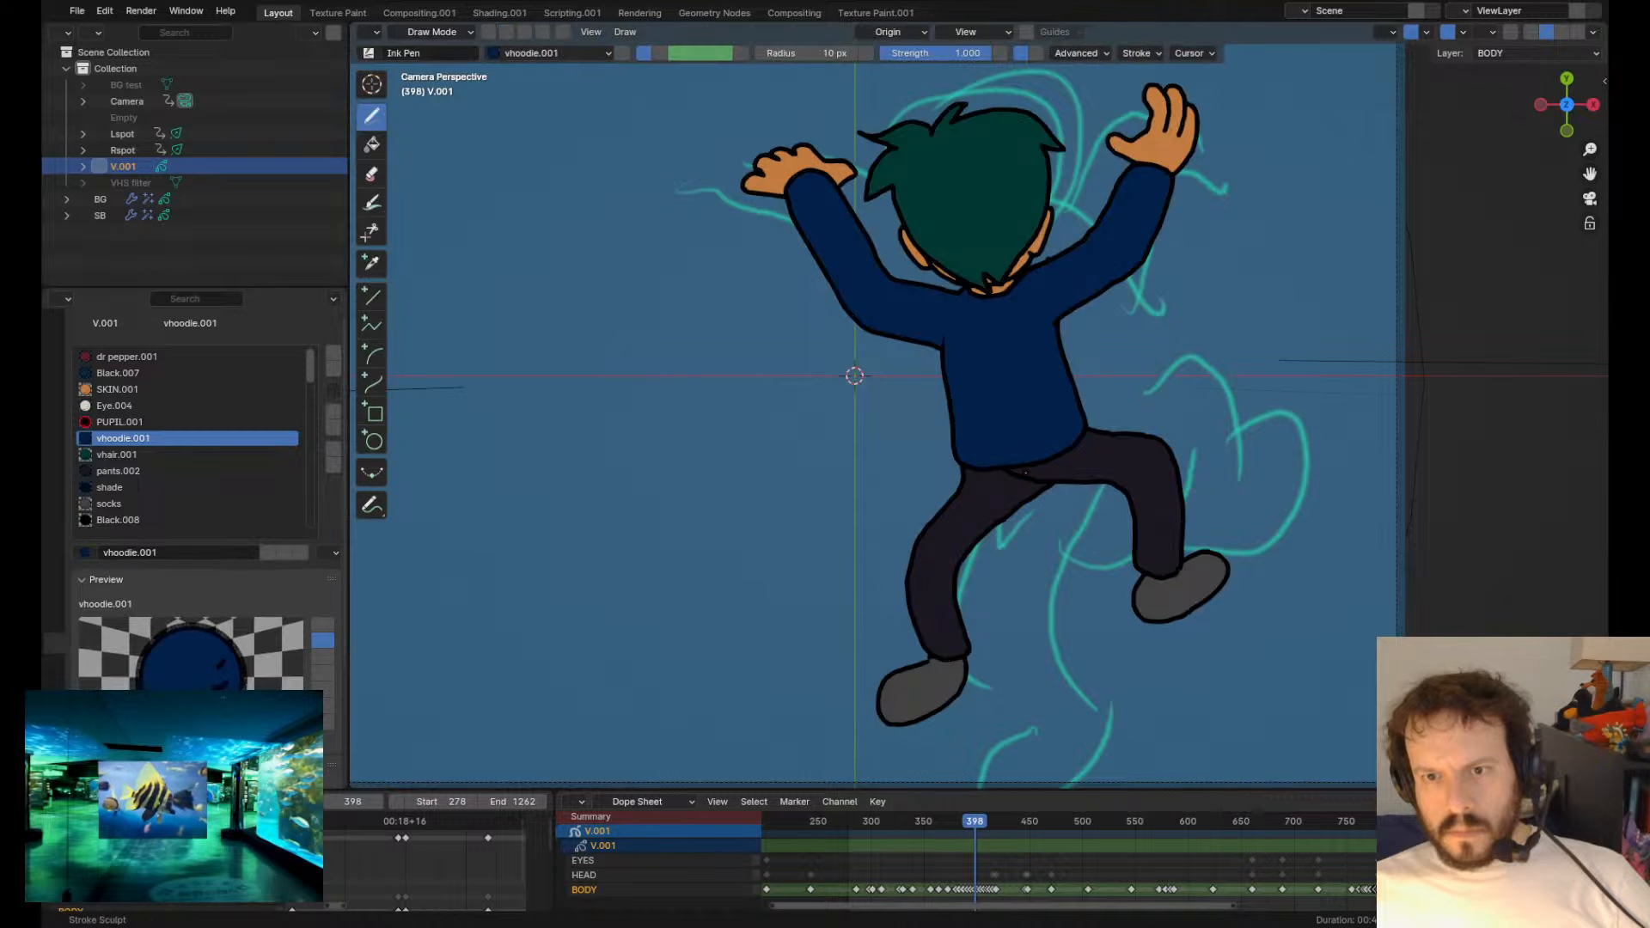
pyautogui.moveTo(1041, 476)
pyautogui.mouseDown()
pyautogui.moveTo(1018, 487)
pyautogui.moveTo(992, 466)
pyautogui.mouseUp()
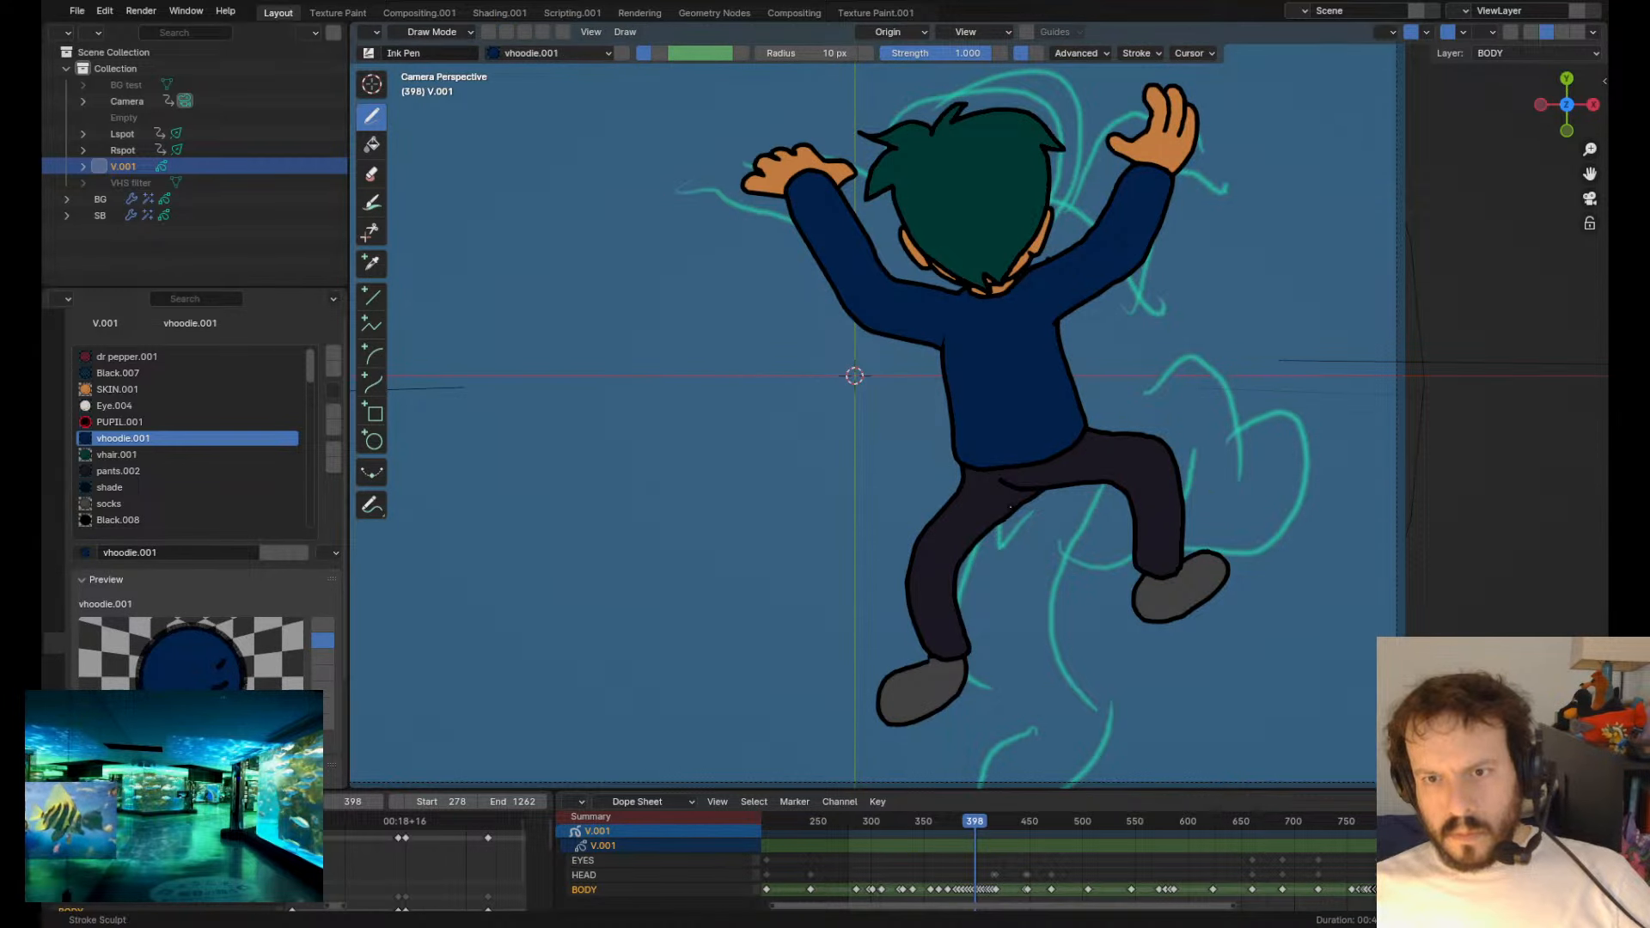
# - Go to the frame 394 drawing and adjust the overlapping crotch lines between the trouser legs with Grab stroke sculpting
pyautogui.press('Left')
pyautogui.press('Left')
pyautogui.press('Left')
pyautogui.press('Left')
pyautogui.press('Tab')
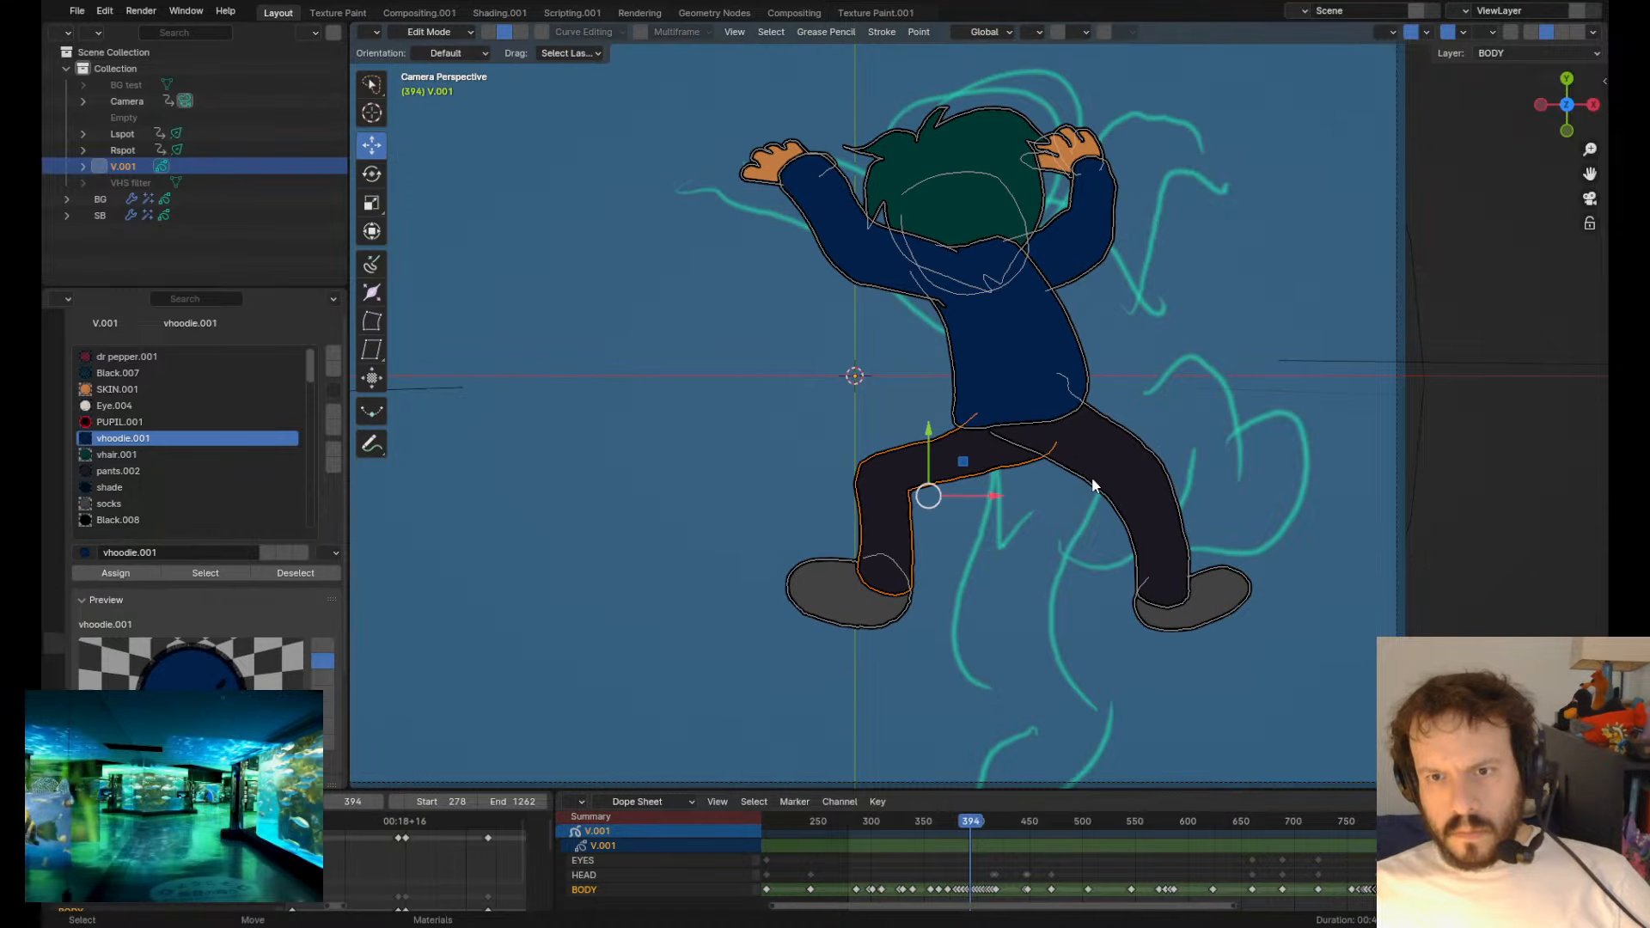
pyautogui.press('Tab')
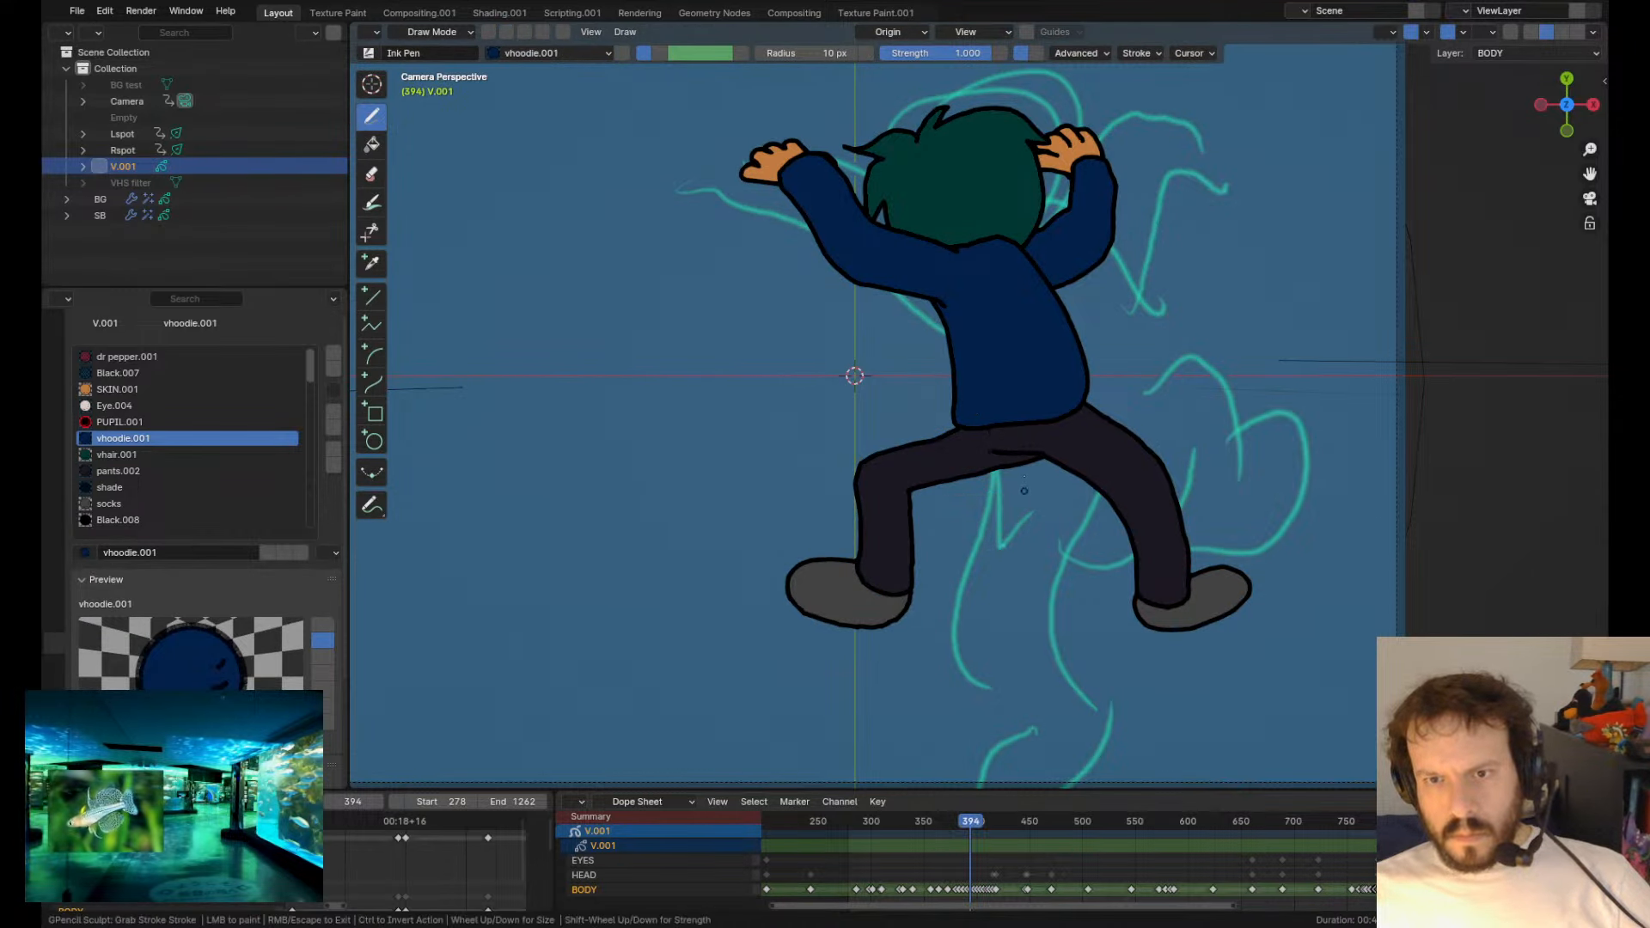
pyautogui.keyDown('shift'); pyautogui.moveTo(993, 443); pyautogui.dragTo(1045, 458); pyautogui.keyUp('shift')
# - Go to the frame 391 drawing, select the bent leg's stroke and pull its end further under the hoodie hem
pyautogui.press('Left')
pyautogui.press('Left')
pyautogui.press('Left')
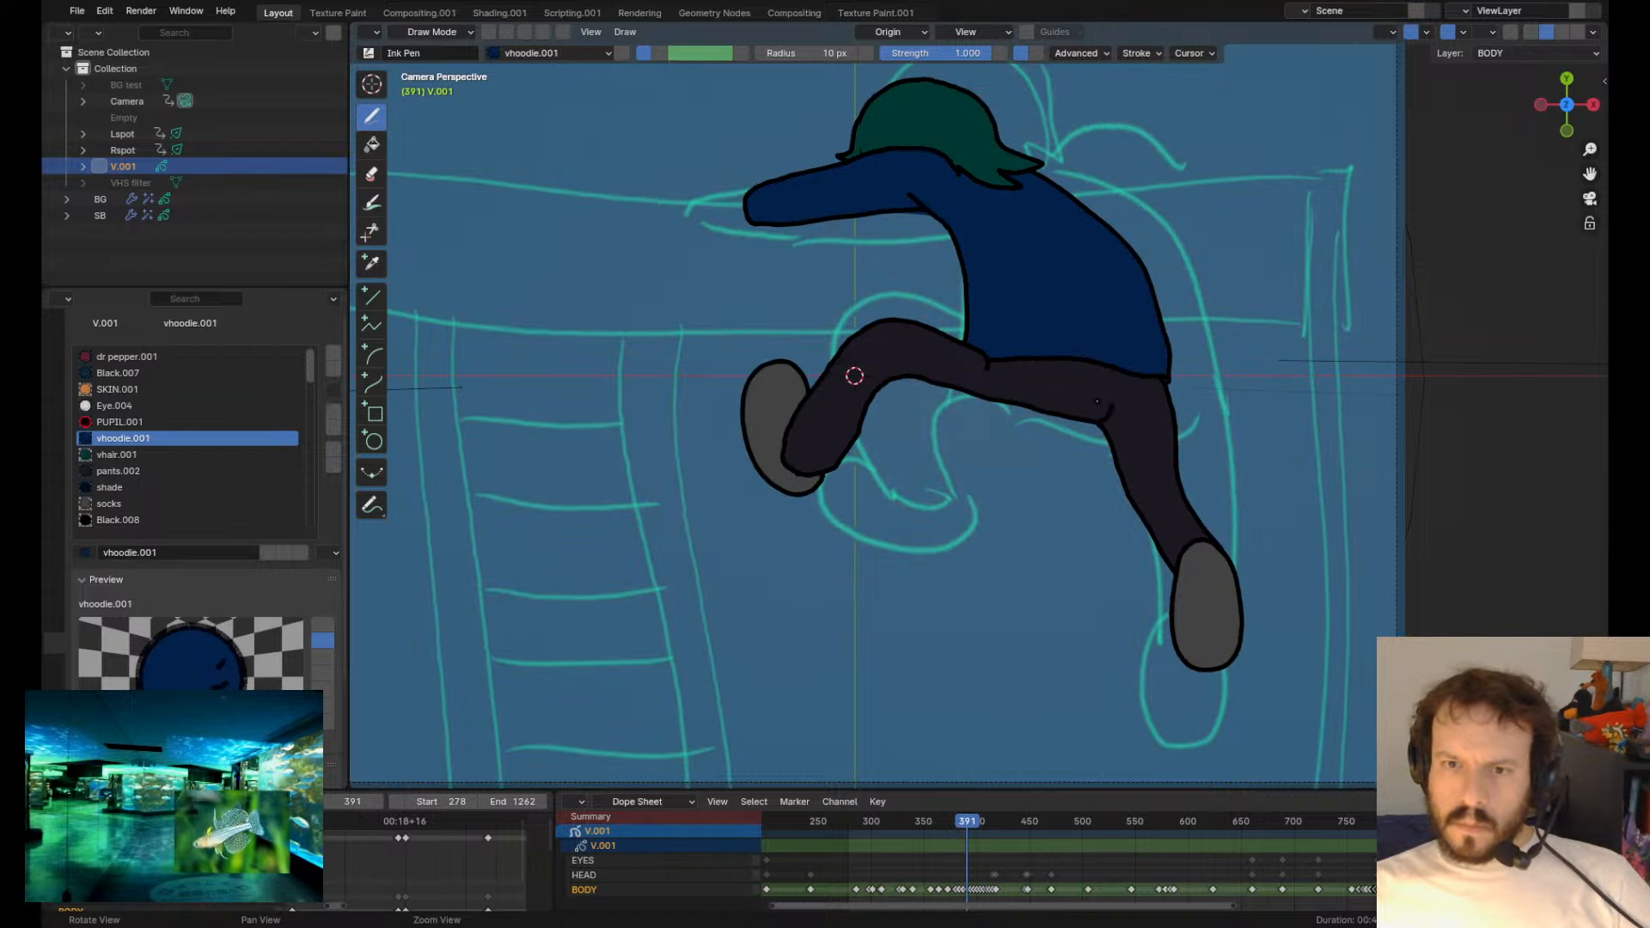
pyautogui.press('Left')
pyautogui.press('Right')
pyautogui.press('Tab')
pyautogui.click(896, 317)
pyautogui.press('Tab')
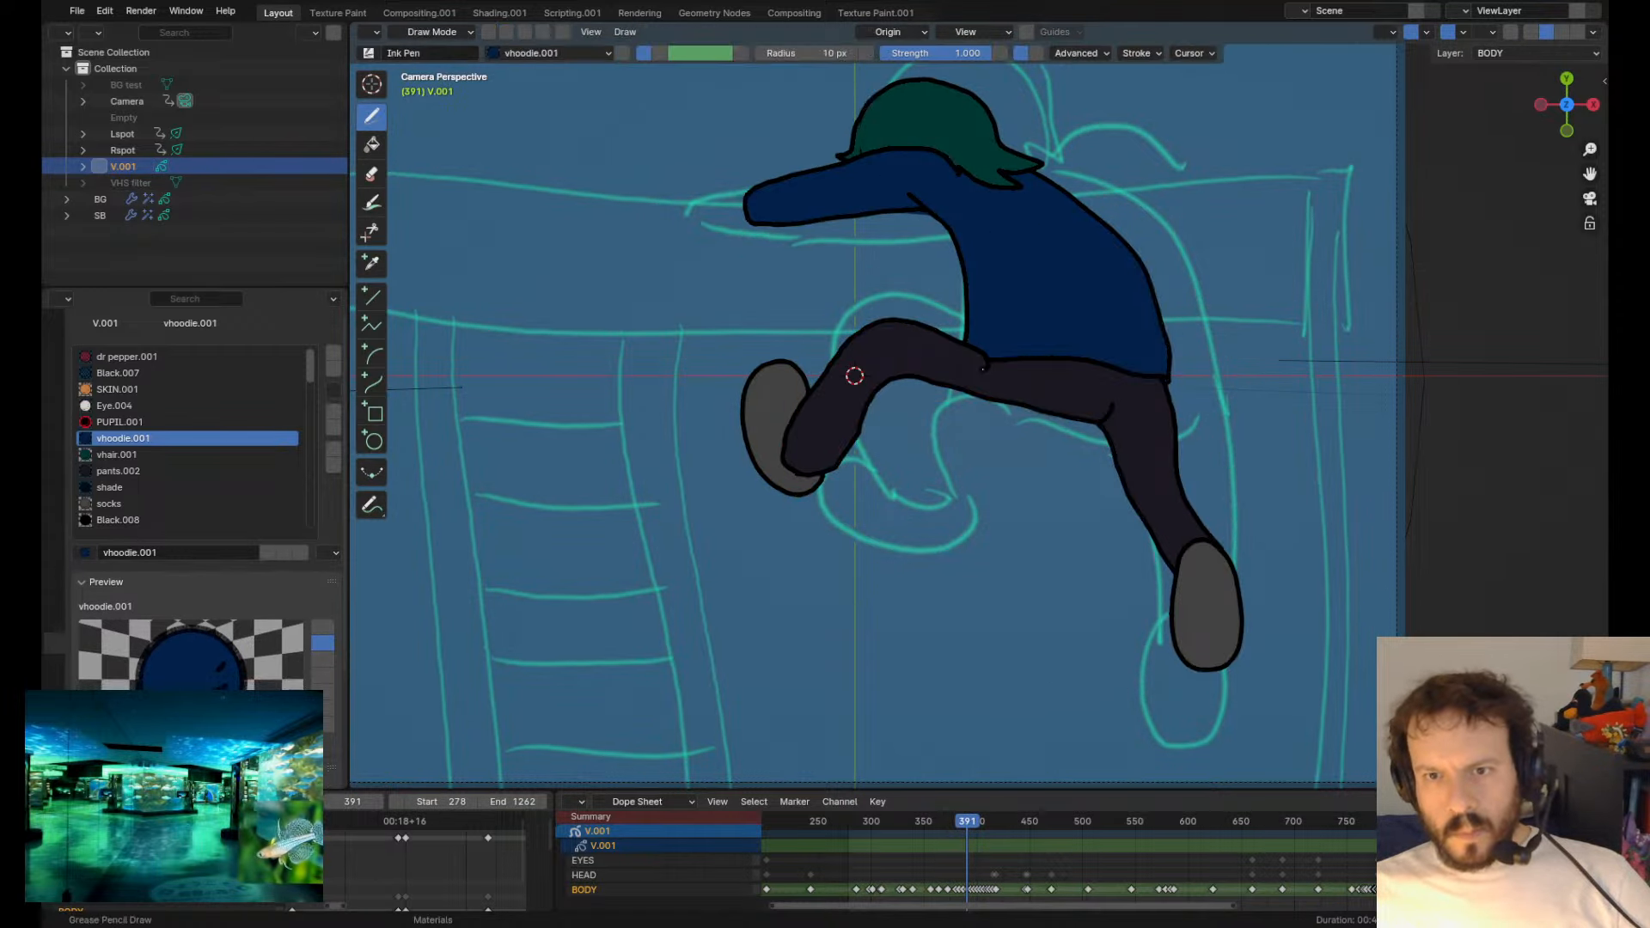
pyautogui.moveTo(994, 376)
pyautogui.keyDown('shift'); pyautogui.mouseDown()
pyautogui.moveTo(1063, 366)
pyautogui.moveTo(1025, 330)
pyautogui.mouseUp(); pyautogui.keyUp('shift')
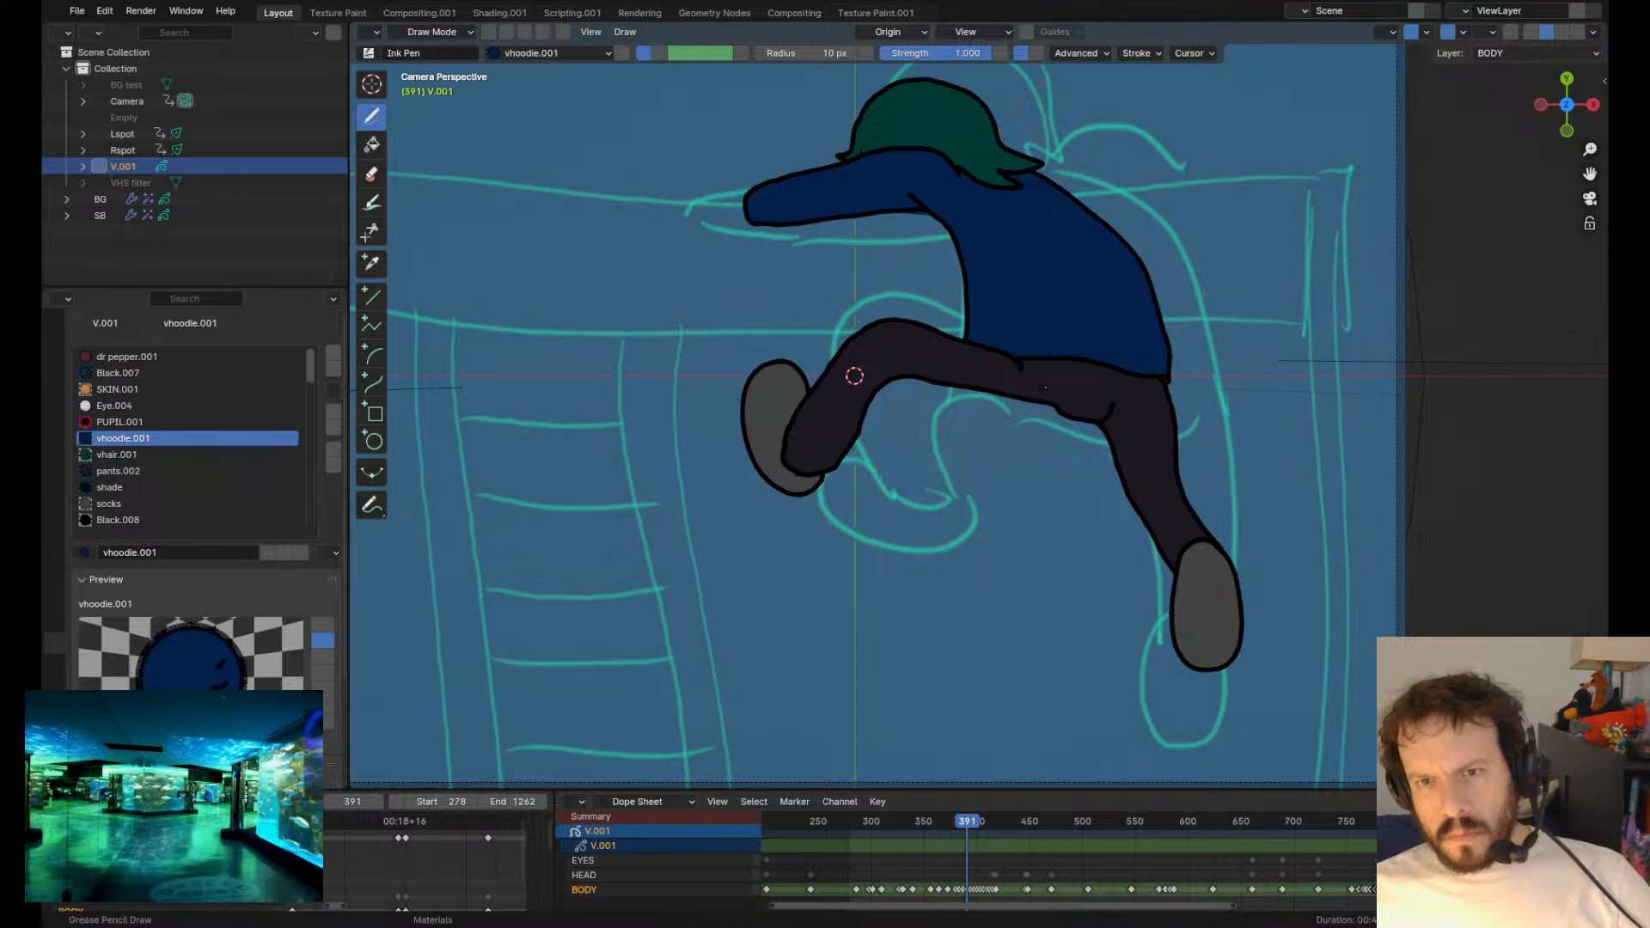
# - Blend the bent leg's upper and lower thigh lines smoothly into the hips on the frame 391 drawing with Grab
pyautogui.scroll(4, 825, 369)
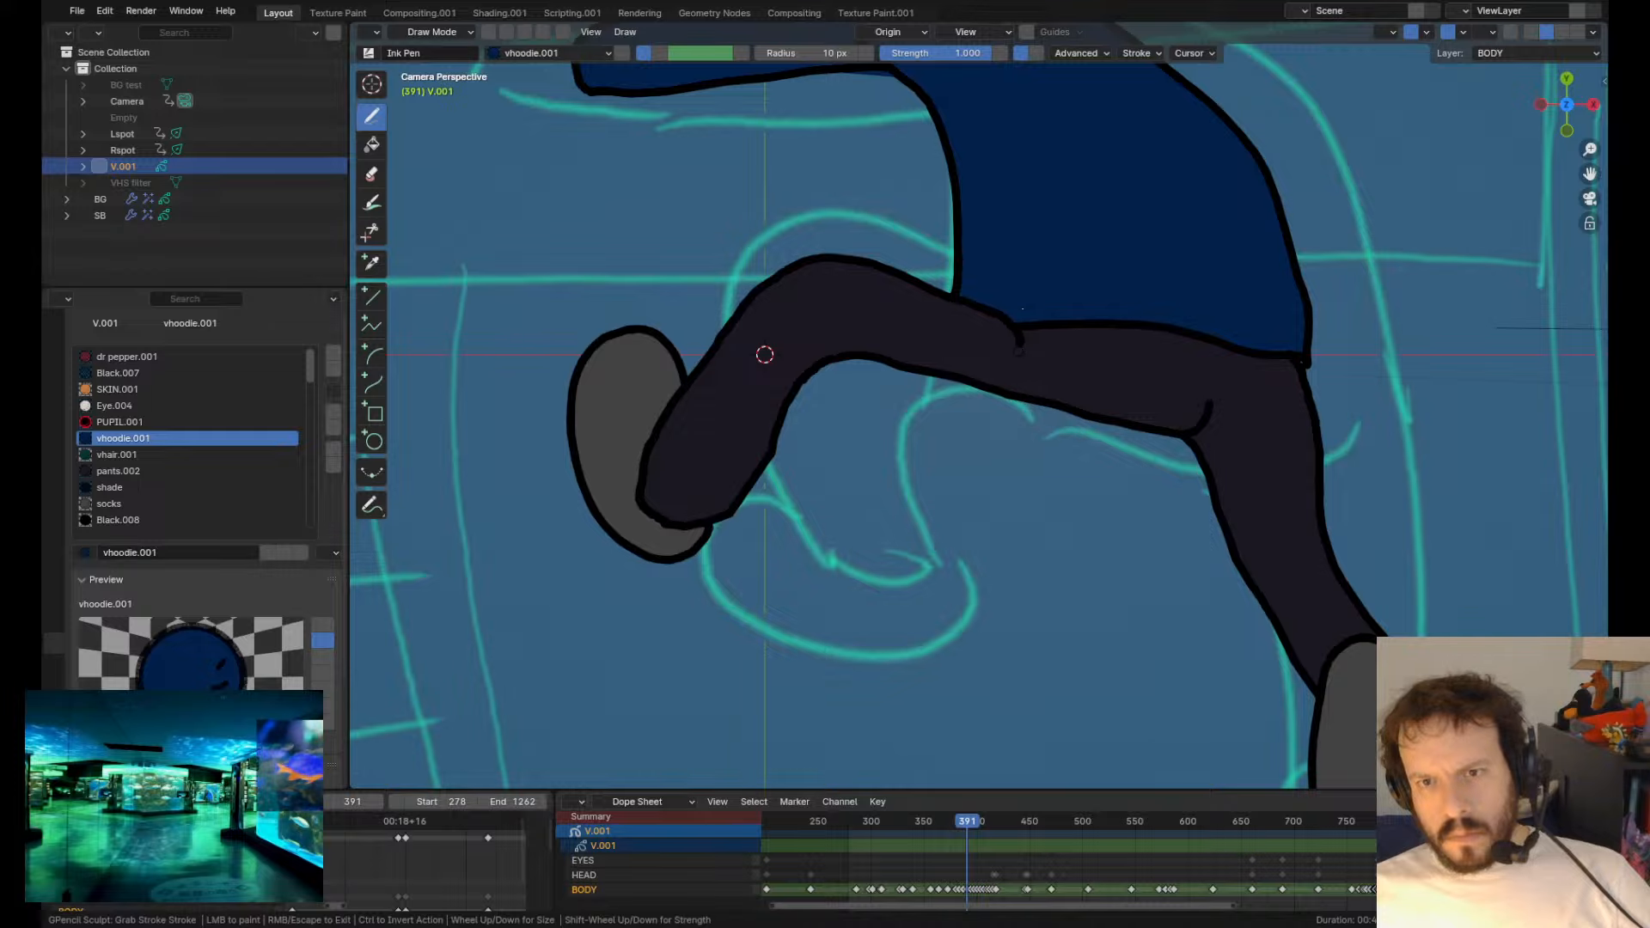
pyautogui.moveTo(1022, 308)
pyautogui.keyDown('shift'); pyautogui.mouseDown()
pyautogui.moveTo(1004, 322)
pyautogui.moveTo(965, 282)
pyautogui.moveTo(1093, 321)
pyautogui.mouseUp(); pyautogui.keyUp('shift')
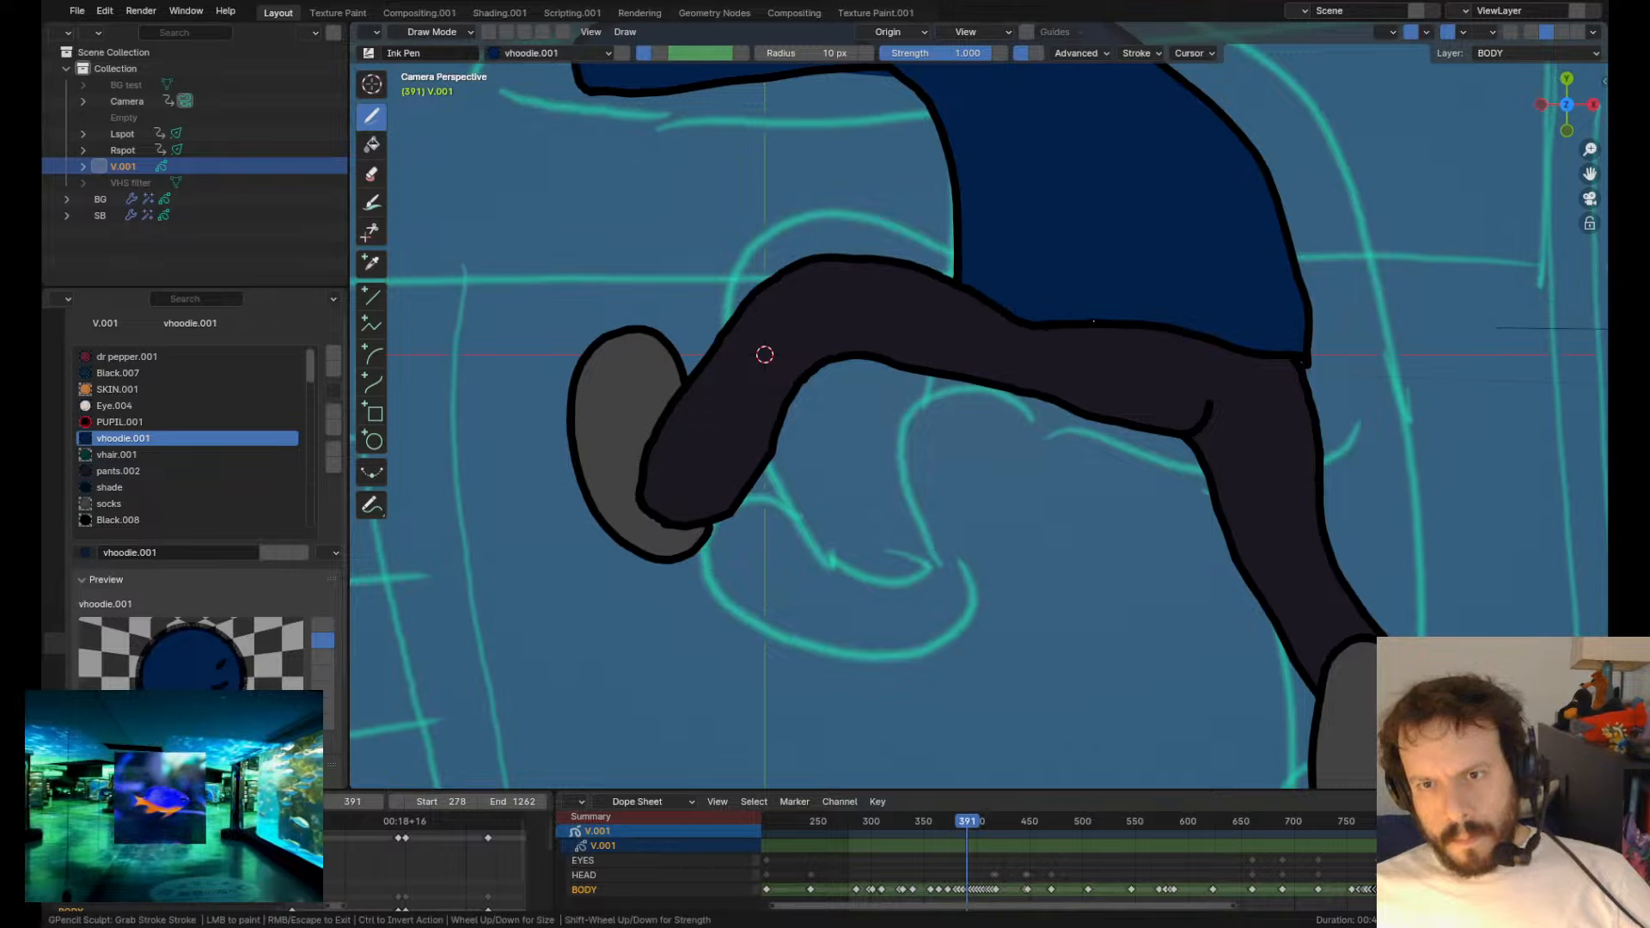
pyautogui.moveTo(1019, 402)
pyautogui.keyDown('shift'); pyautogui.mouseDown()
pyautogui.moveTo(1028, 415)
pyautogui.moveTo(902, 406)
pyautogui.mouseUp(); pyautogui.keyUp('shift')
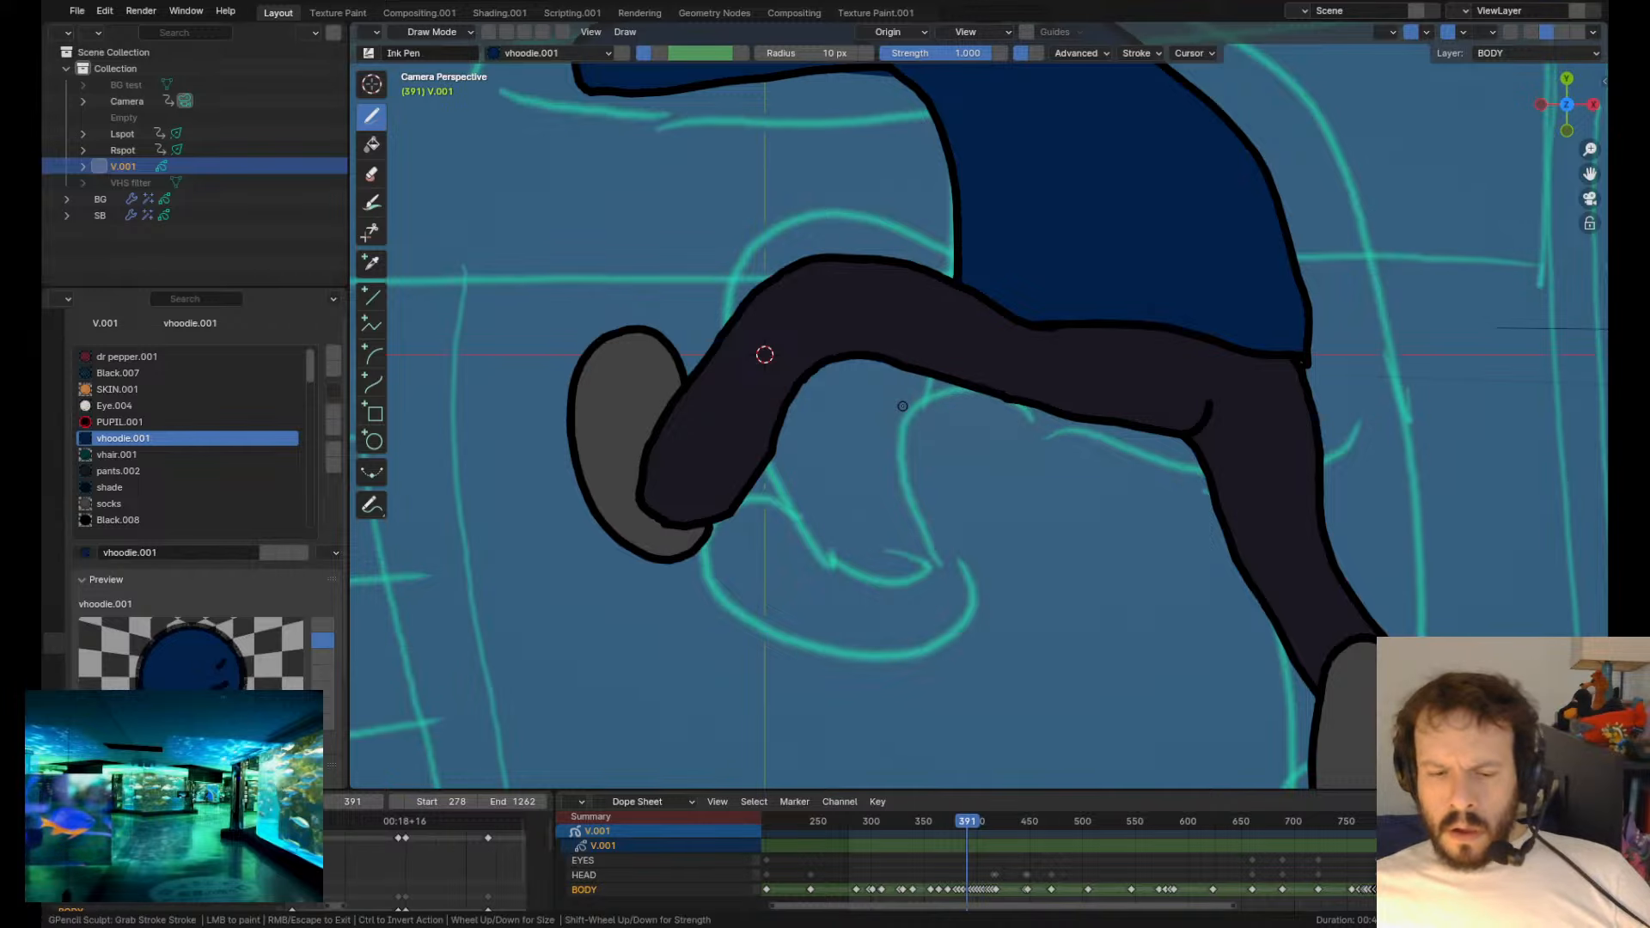
pyautogui.keyDown('shift'); pyautogui.moveTo(990, 441); pyautogui.dragTo(1005, 410); pyautogui.keyUp('shift')
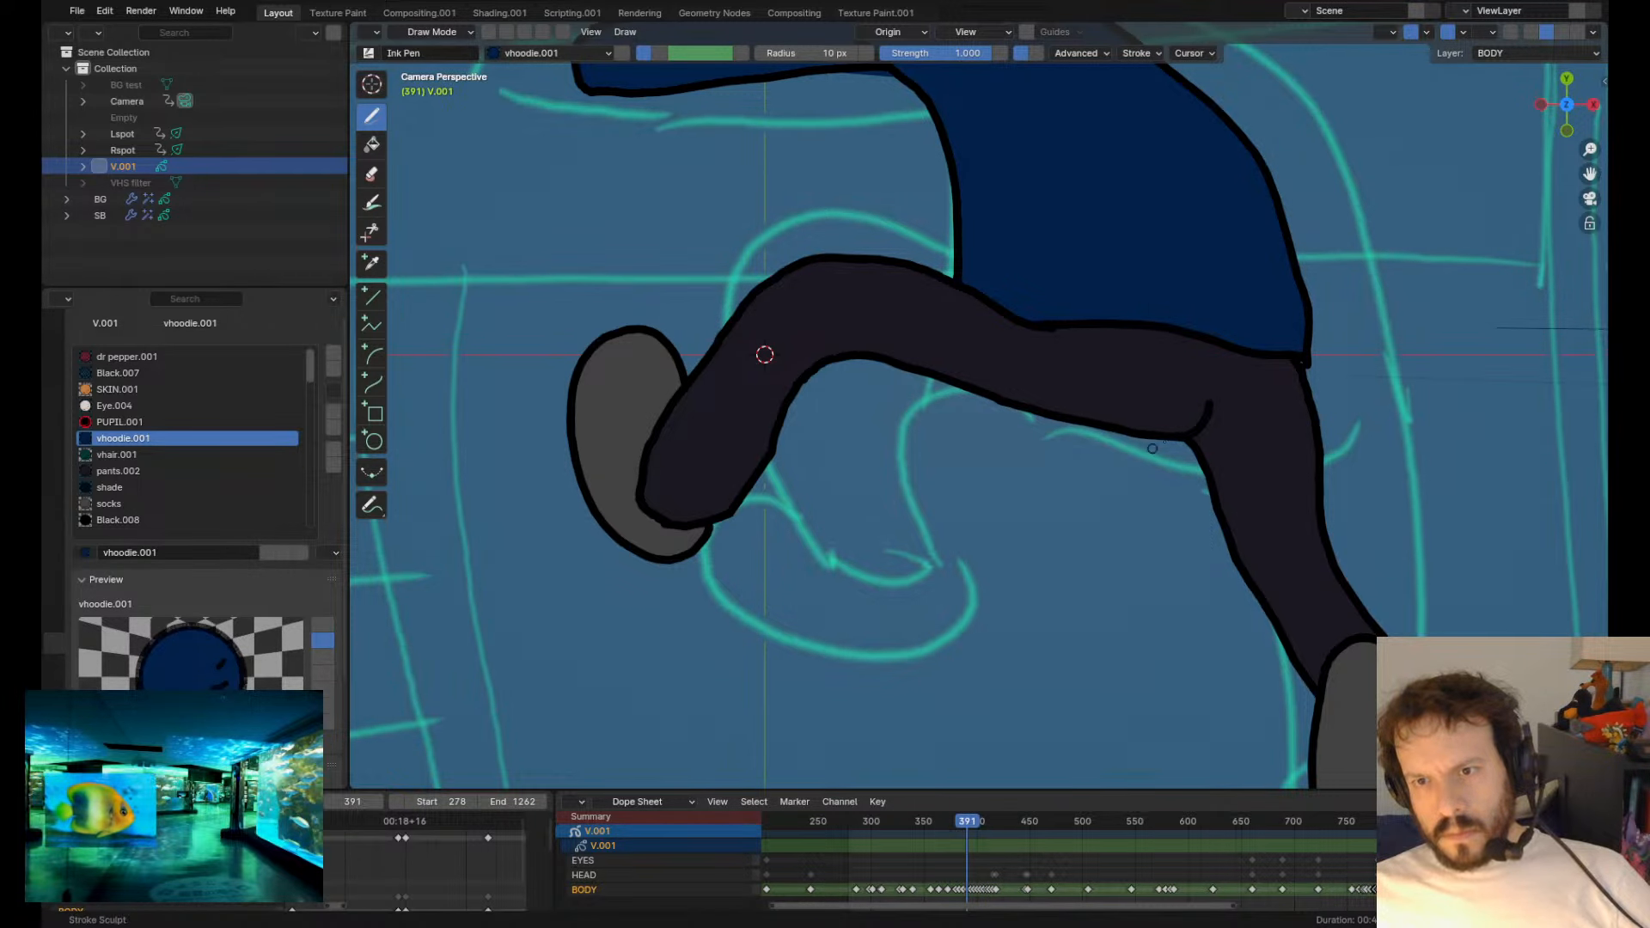
# - Check the frame 387 drawing, return to frame 394 and select the trouser leg stroke whose end overlaps the crotch
pyautogui.scroll(-4, 1160, 420)
pyautogui.press('Down')
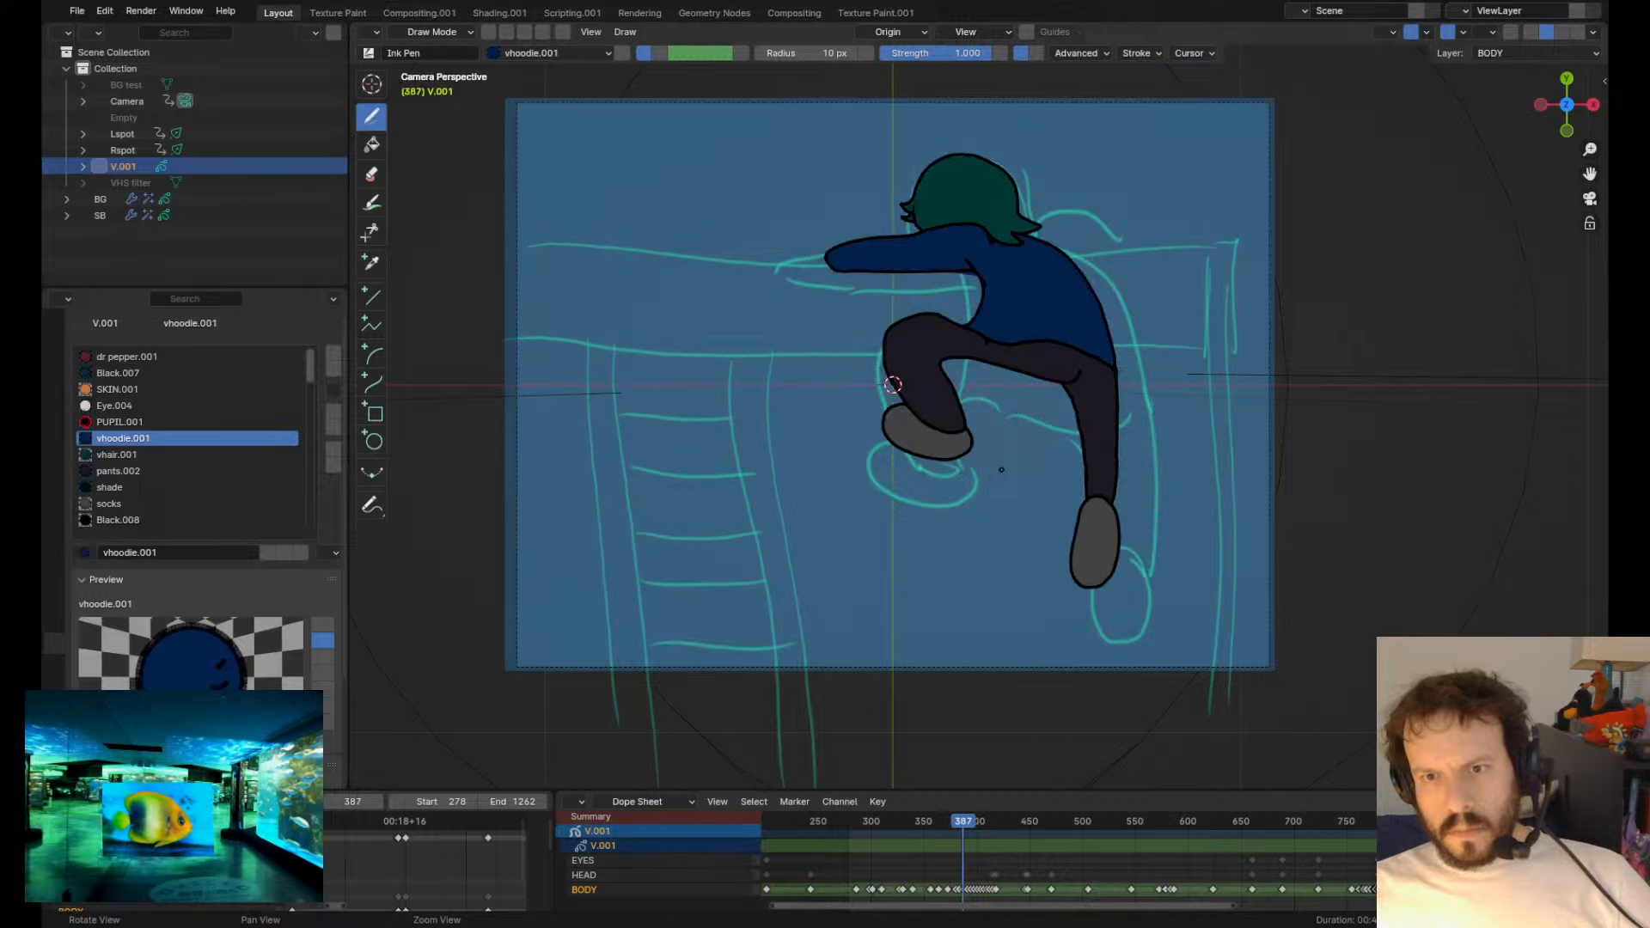
pyautogui.press('Up')
pyautogui.press('Tab')
pyautogui.scroll(4, 1065, 466)
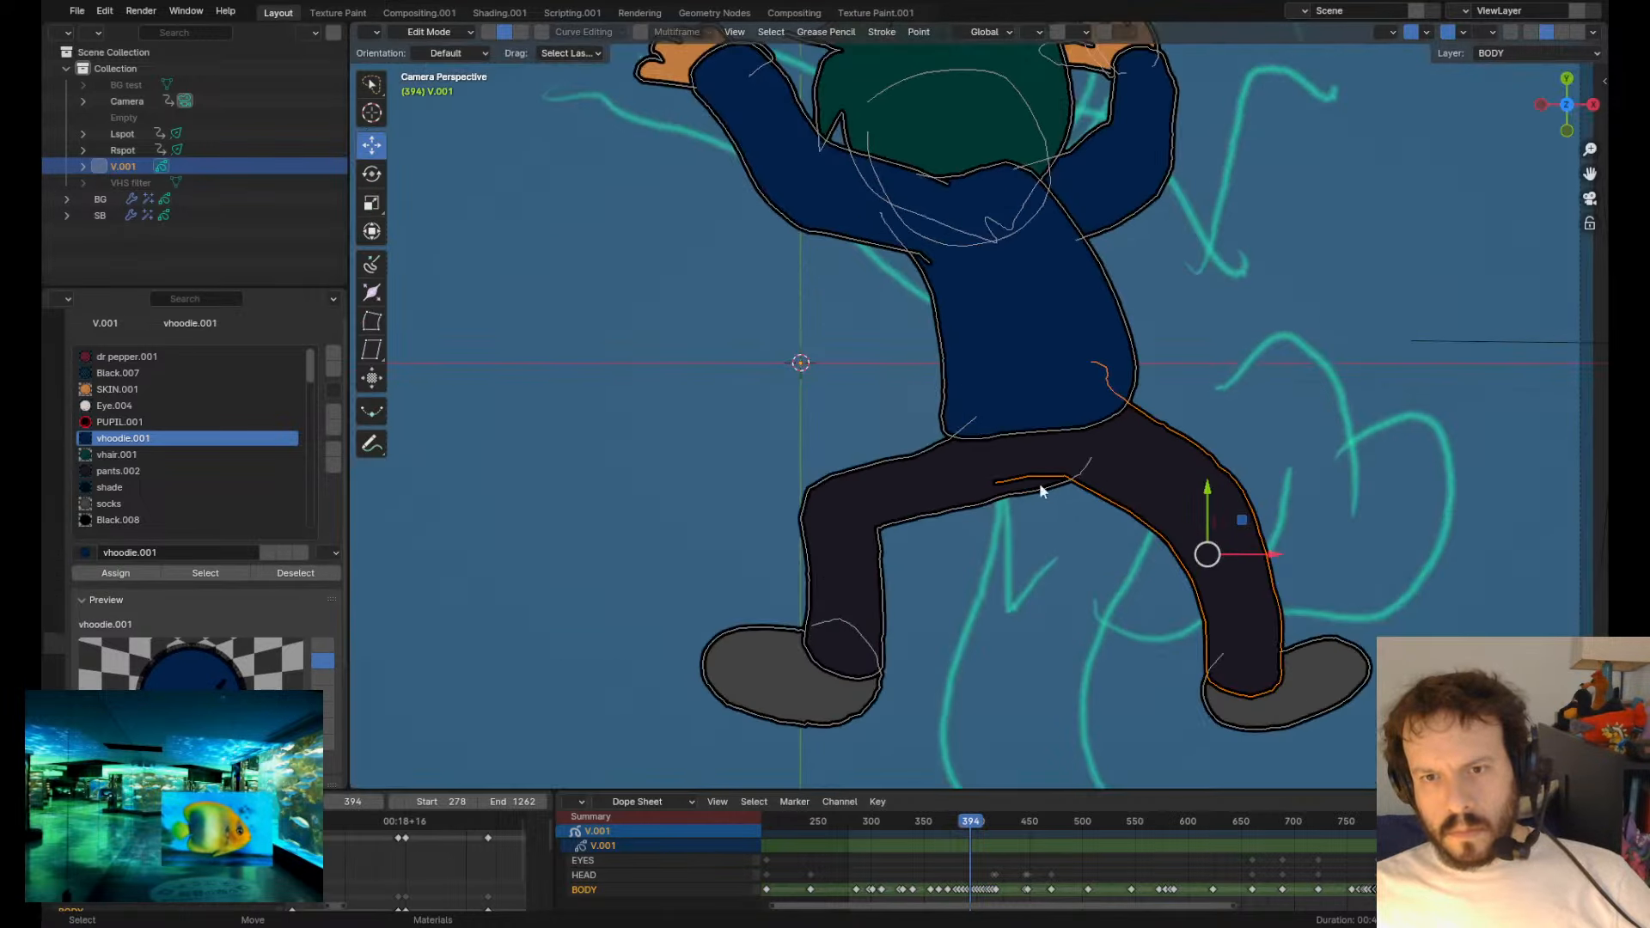
pyautogui.press('Tab')
# - Smooth the hoodie hem, crotch line and bent leg's outline on the frame 394 drawing with Grab stroke sculpting
pyautogui.scroll(-5, 993, 507)
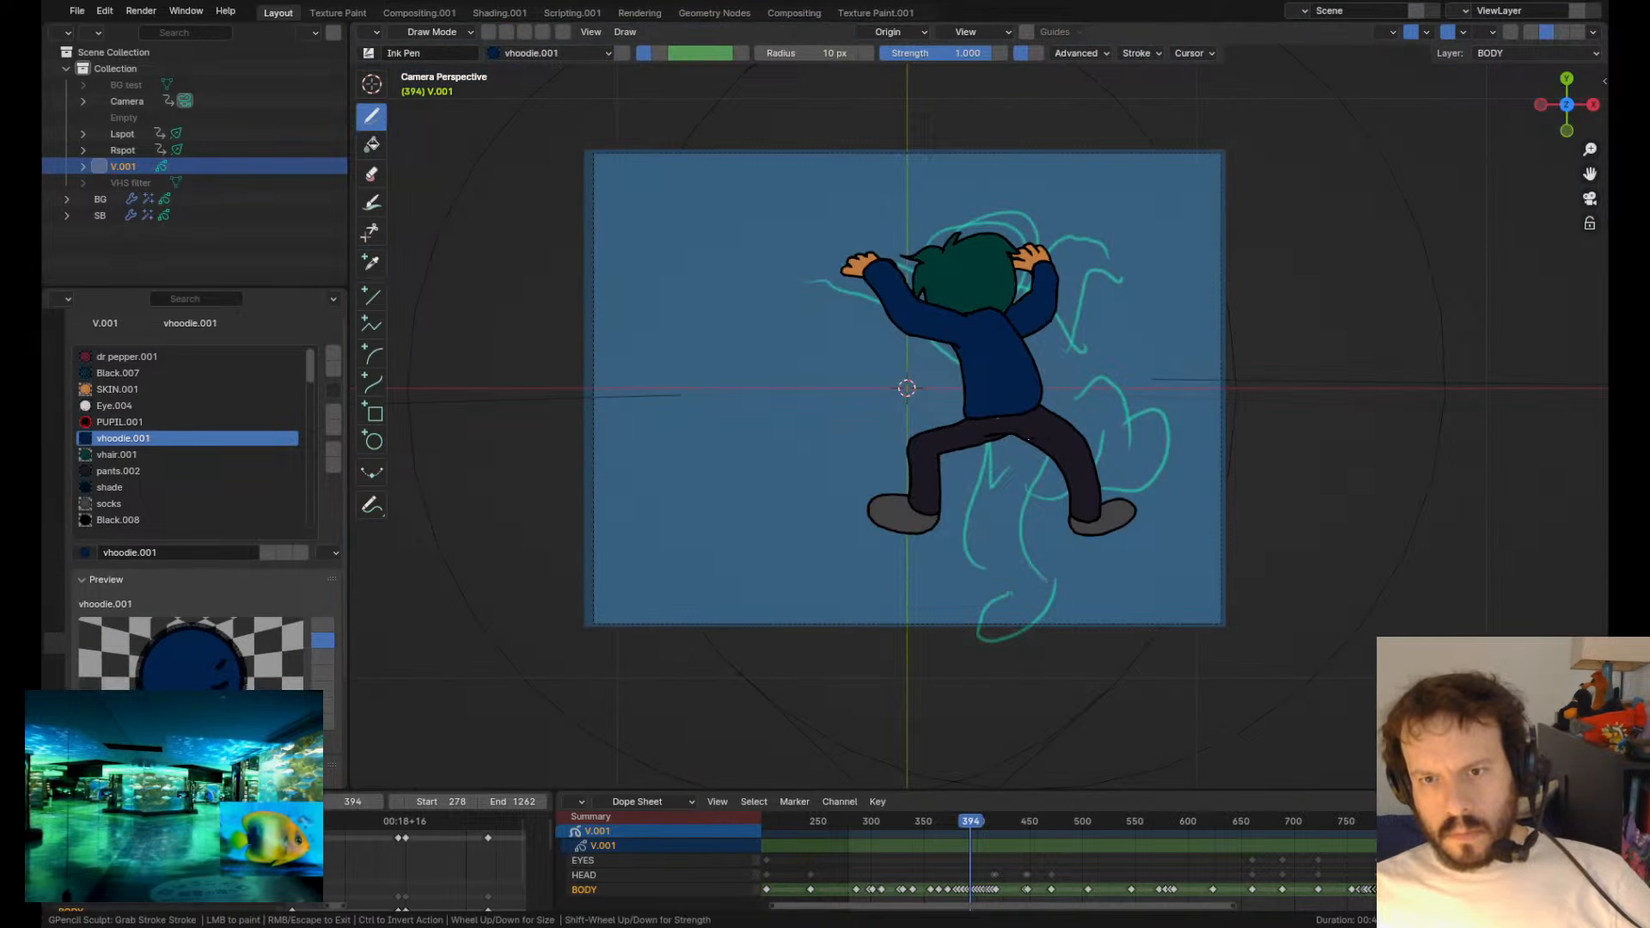
pyautogui.keyDown('shift'); pyautogui.moveTo(997, 430); pyautogui.dragTo(995, 419); pyautogui.keyUp('shift')
pyautogui.keyDown('shift'); pyautogui.moveTo(939, 431); pyautogui.dragTo(935, 411); pyautogui.keyUp('shift')
pyautogui.keyDown('shift'); pyautogui.moveTo(969, 477); pyautogui.dragTo(969, 466); pyautogui.keyUp('shift')
pyautogui.scroll(4, 988, 474)
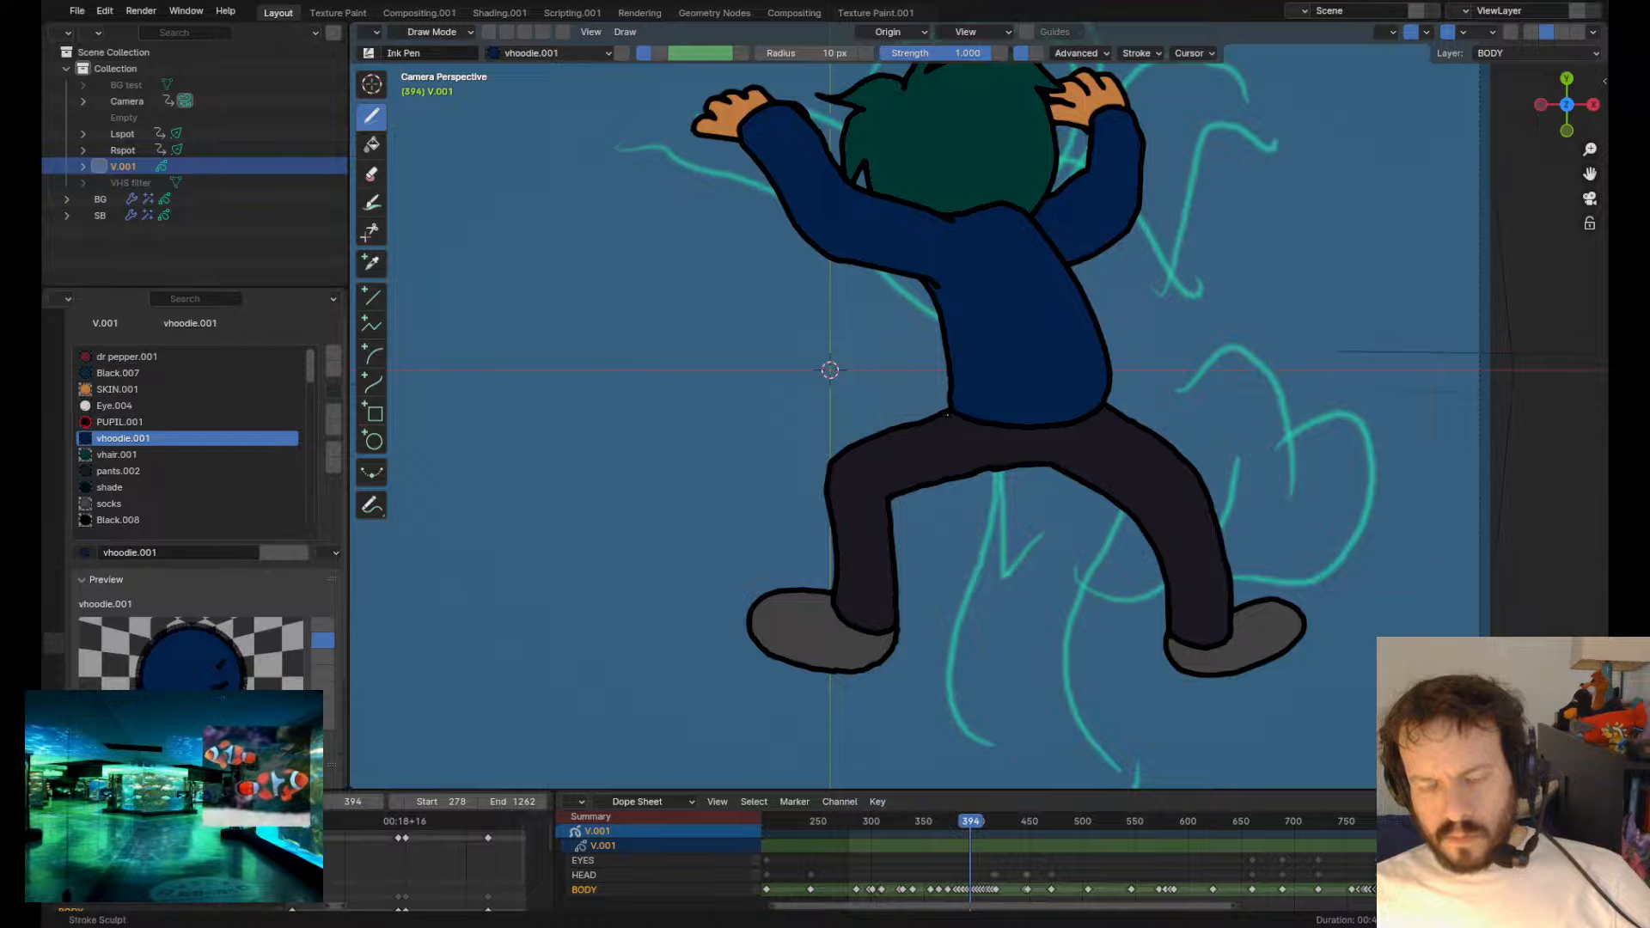
pyautogui.scroll(-3, 981, 501)
pyautogui.scroll(2, 981, 502)
pyautogui.scroll(3, 980, 501)
pyautogui.scroll(-3, 980, 502)
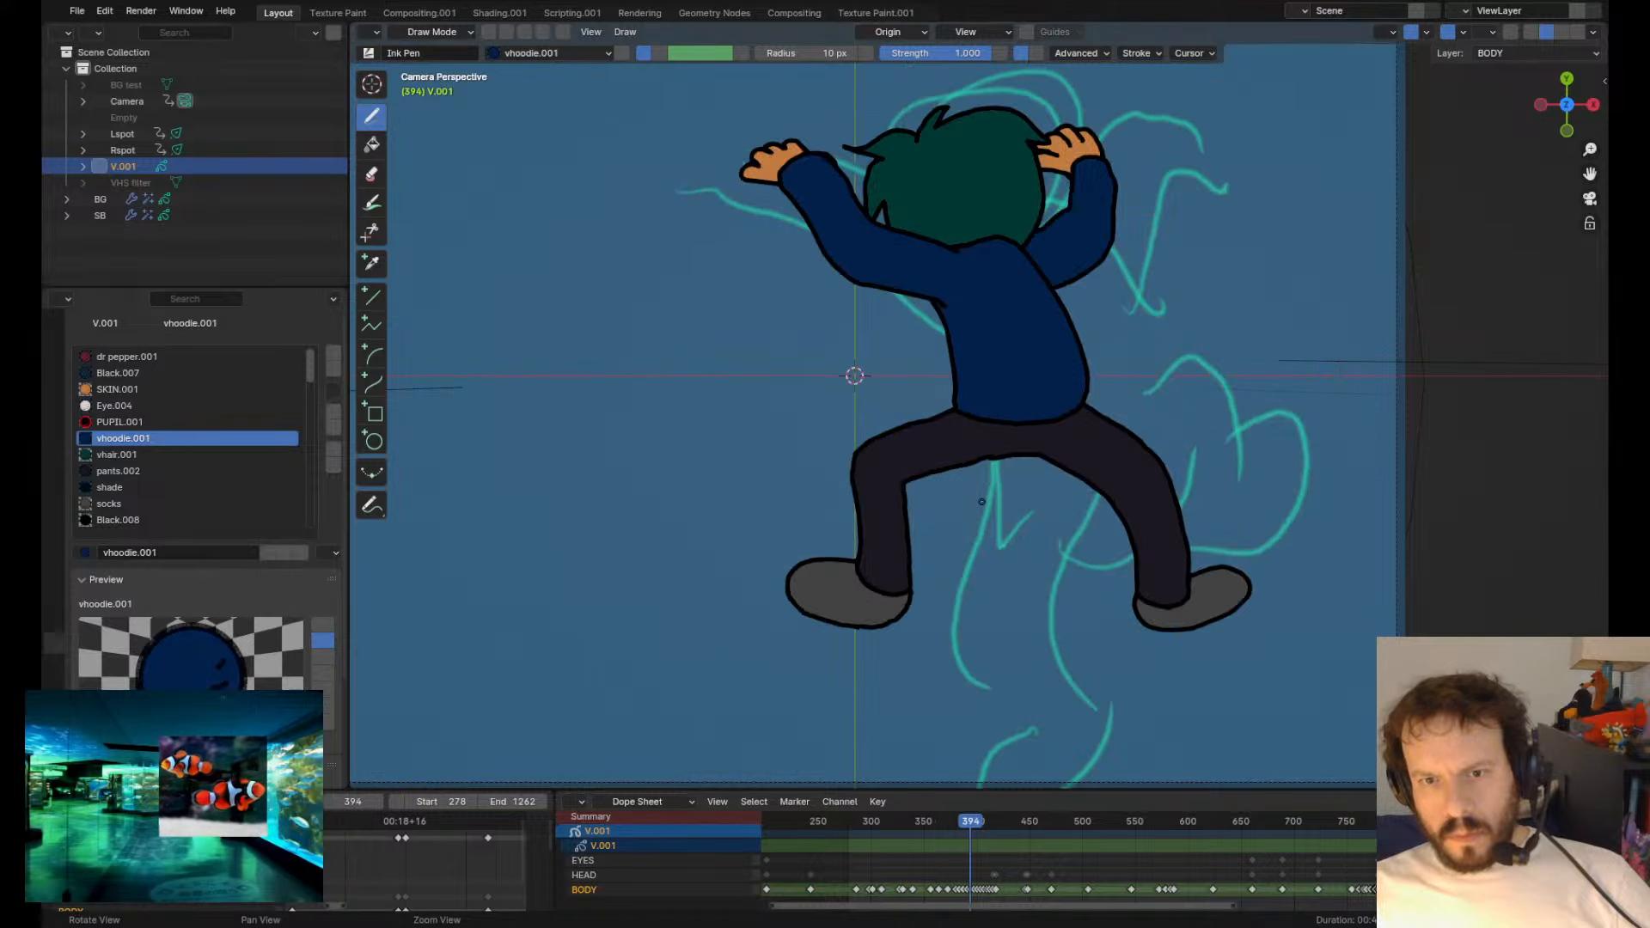
# - Reshape the bent leg's lower trouser outline and its shoe on the frame 394 drawing with Grab
pyautogui.press('Tab')
pyautogui.click(792, 589)
pyautogui.press('Tab')
pyautogui.scroll(-3, 872, 521)
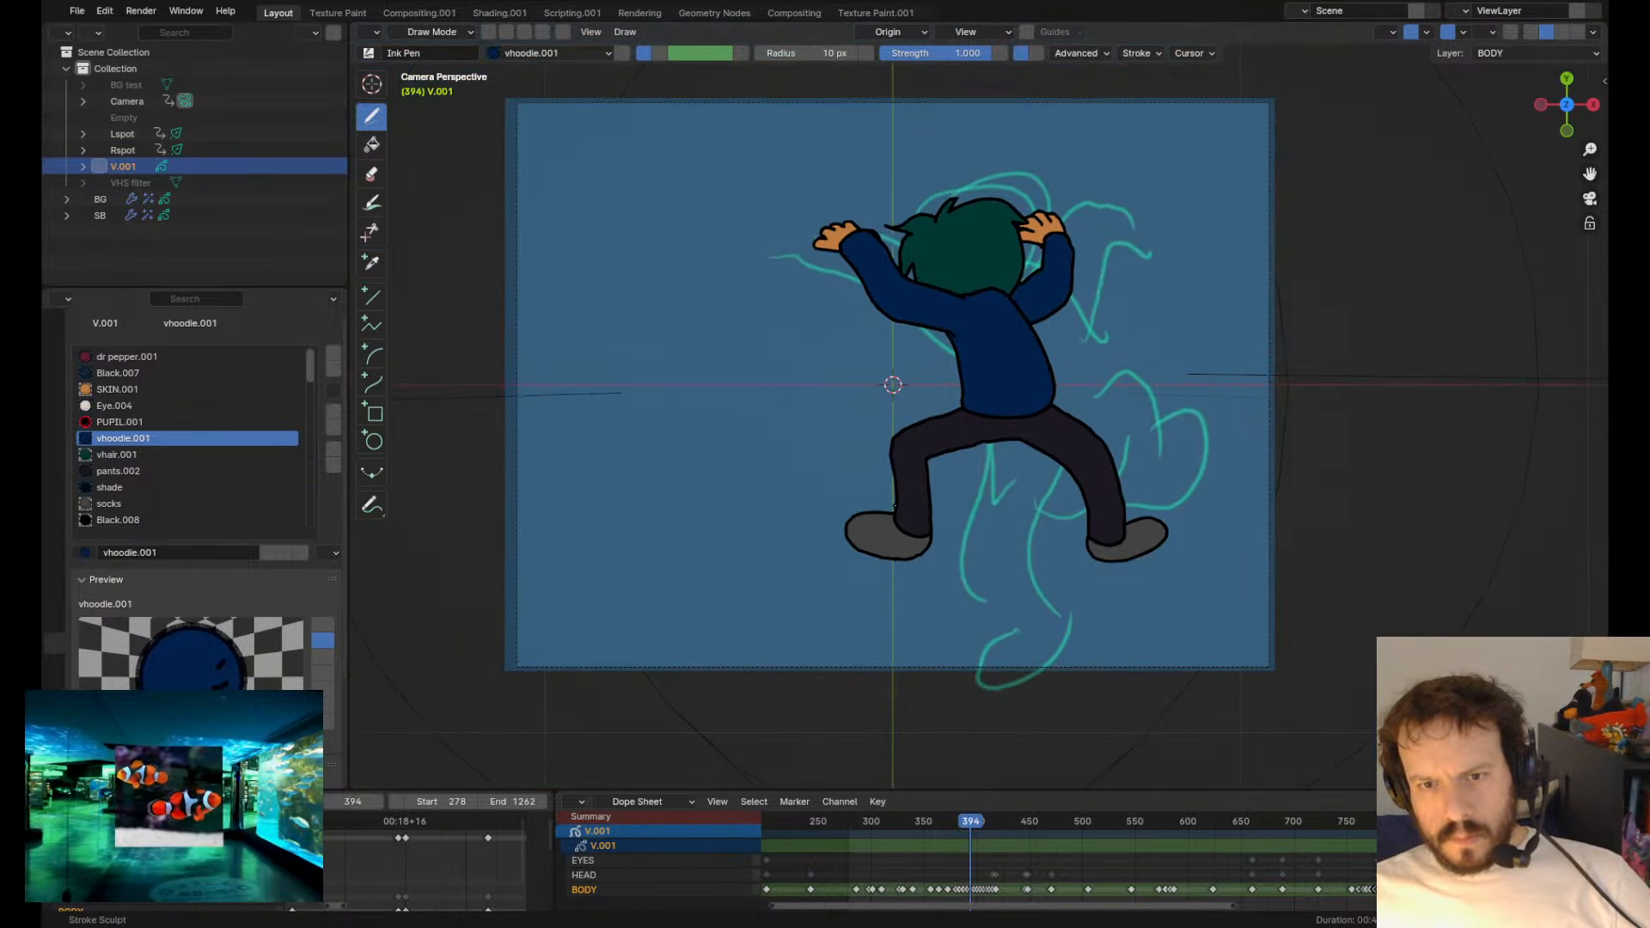
pyautogui.moveTo(872, 521)
pyautogui.keyDown('shift'); pyautogui.mouseDown()
pyautogui.moveTo(915, 550)
pyautogui.moveTo(844, 531)
pyautogui.mouseUp(); pyautogui.keyUp('shift')
pyautogui.scroll(2, 864, 514)
pyautogui.hotkey('ctrl', 'Tab')
pyautogui.press('Tab')
pyautogui.hotkey('ctrl', 'Tab')
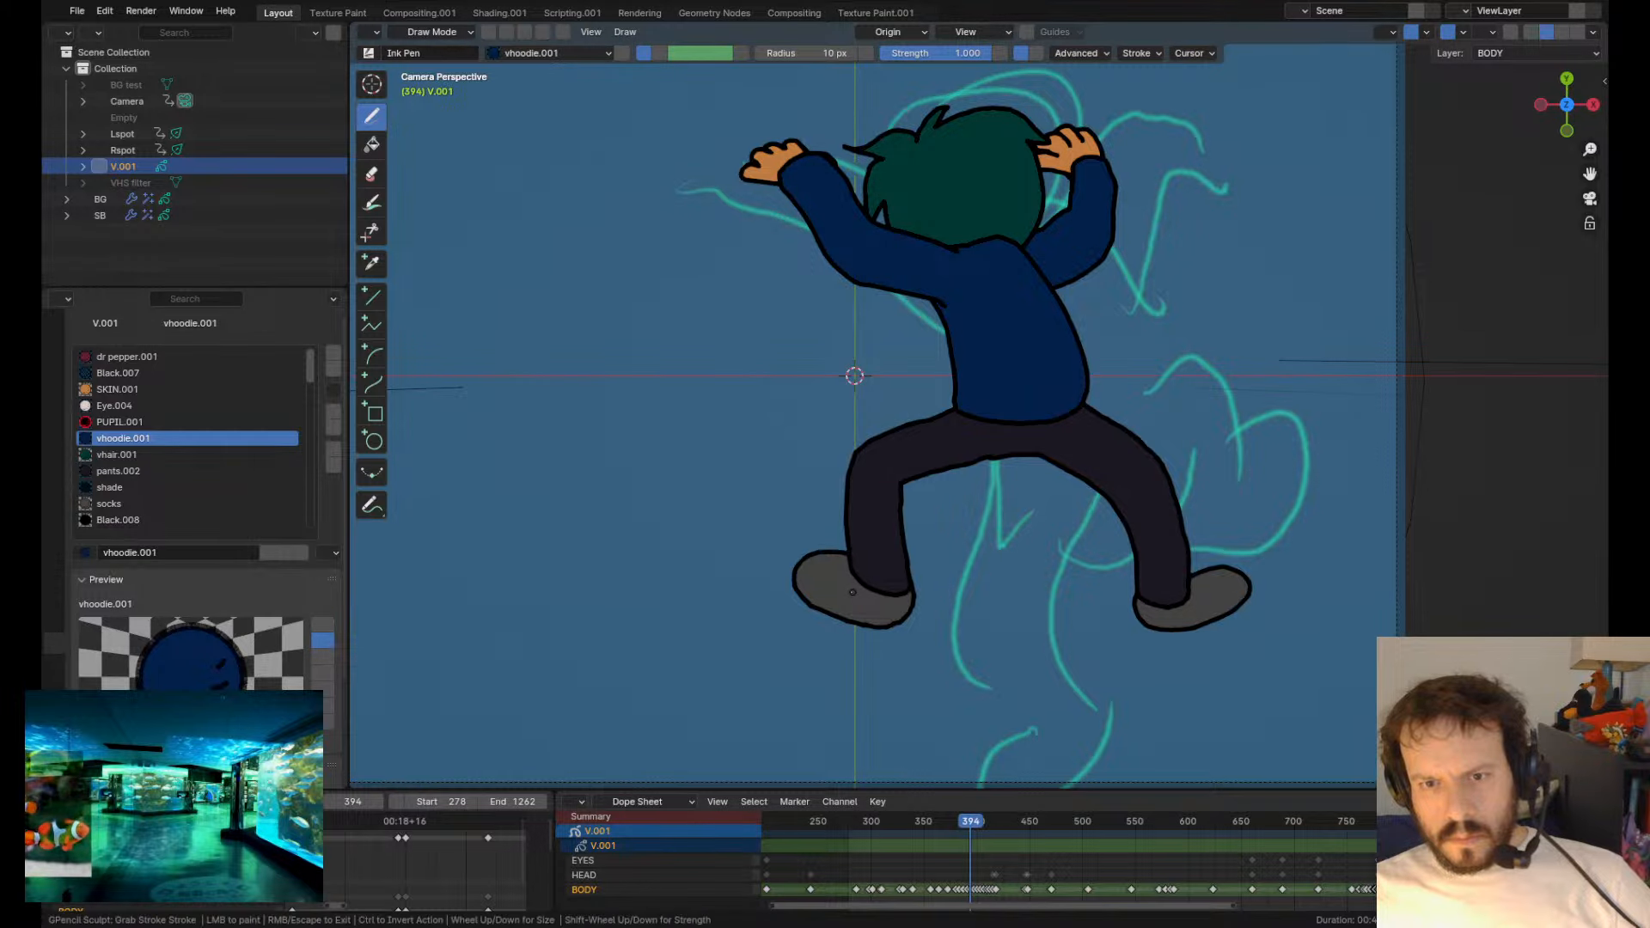
# - Round the bent leg's inner knee corner and smooth the underside of the thigh up to the crotch on frame 394
pyautogui.scroll(5, 911, 487)
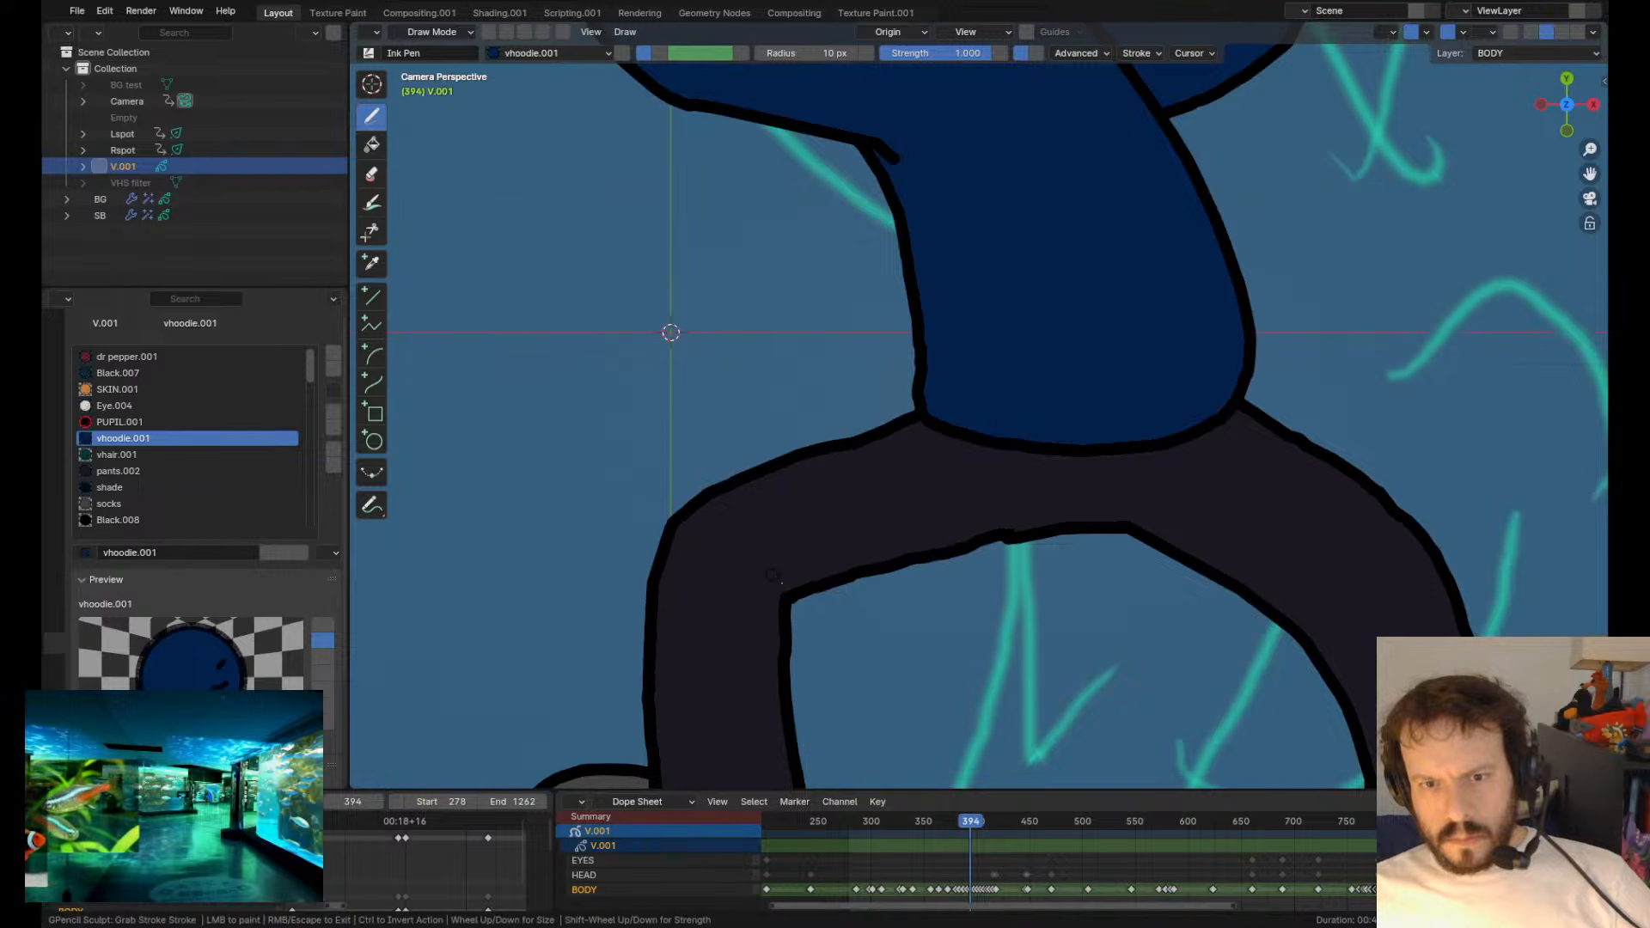
pyautogui.keyDown('shift'); pyautogui.moveTo(845, 563); pyautogui.dragTo(848, 576); pyautogui.keyUp('shift')
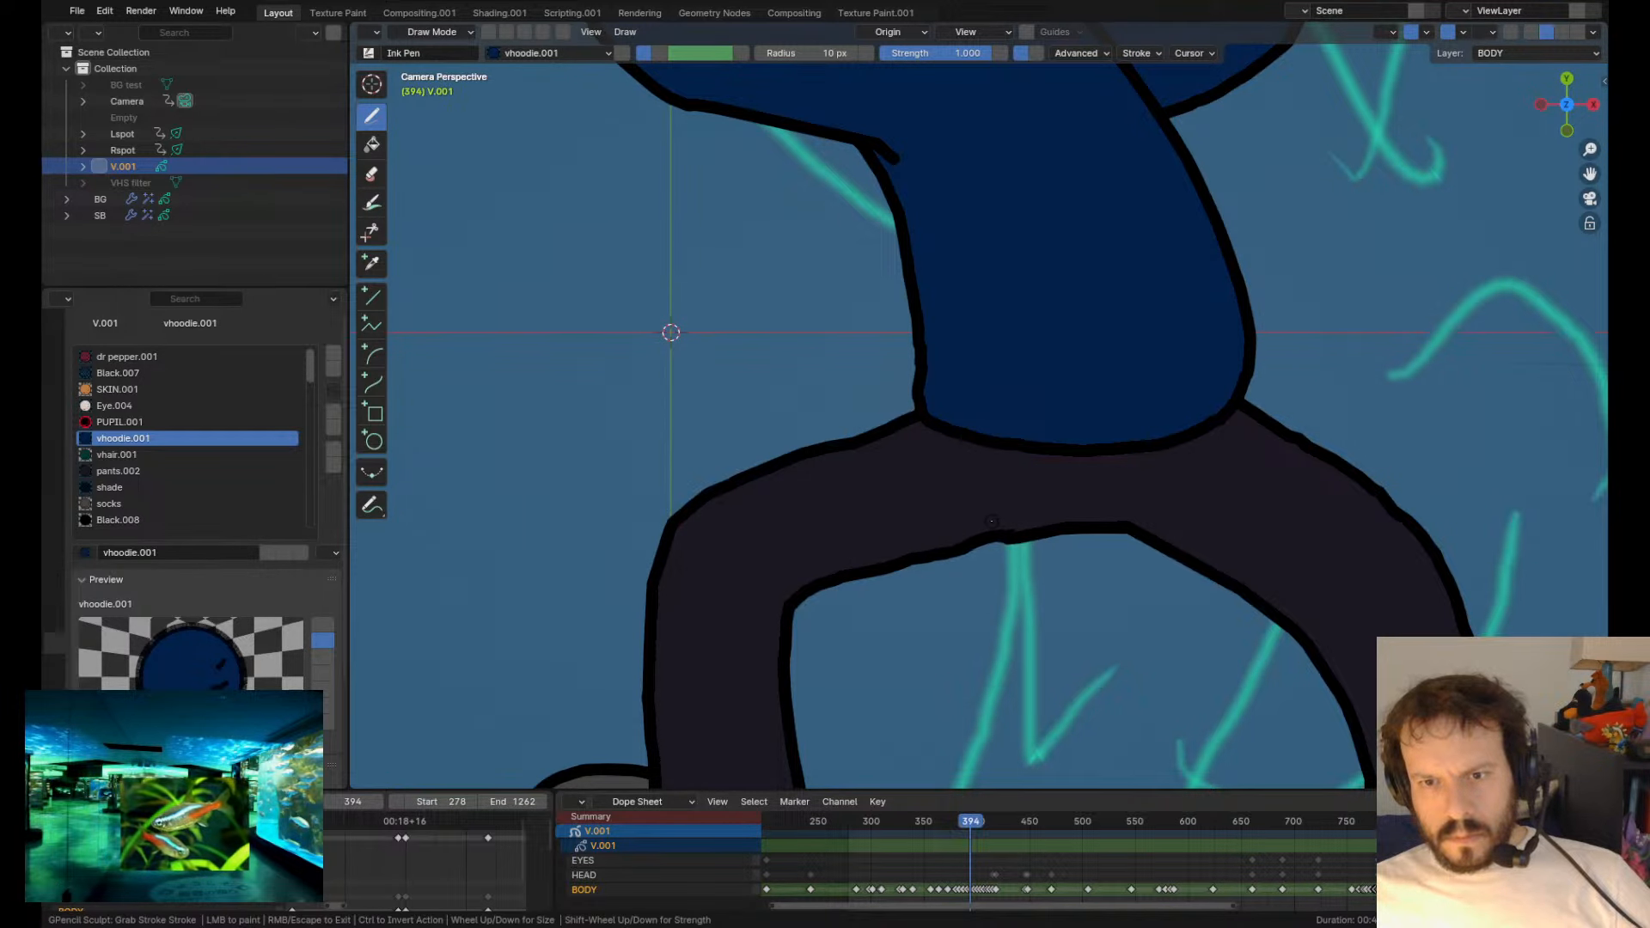
pyautogui.keyDown('shift'); pyautogui.moveTo(996, 525); pyautogui.dragTo(995, 520); pyautogui.keyUp('shift')
pyautogui.keyDown('shift'); pyautogui.moveTo(975, 600); pyautogui.dragTo(970, 582); pyautogui.keyUp('shift')
pyautogui.moveTo(916, 621)
pyautogui.keyDown('shift'); pyautogui.mouseDown()
pyautogui.moveTo(910, 601)
pyautogui.moveTo(876, 599)
pyautogui.mouseUp(); pyautogui.keyUp('shift')
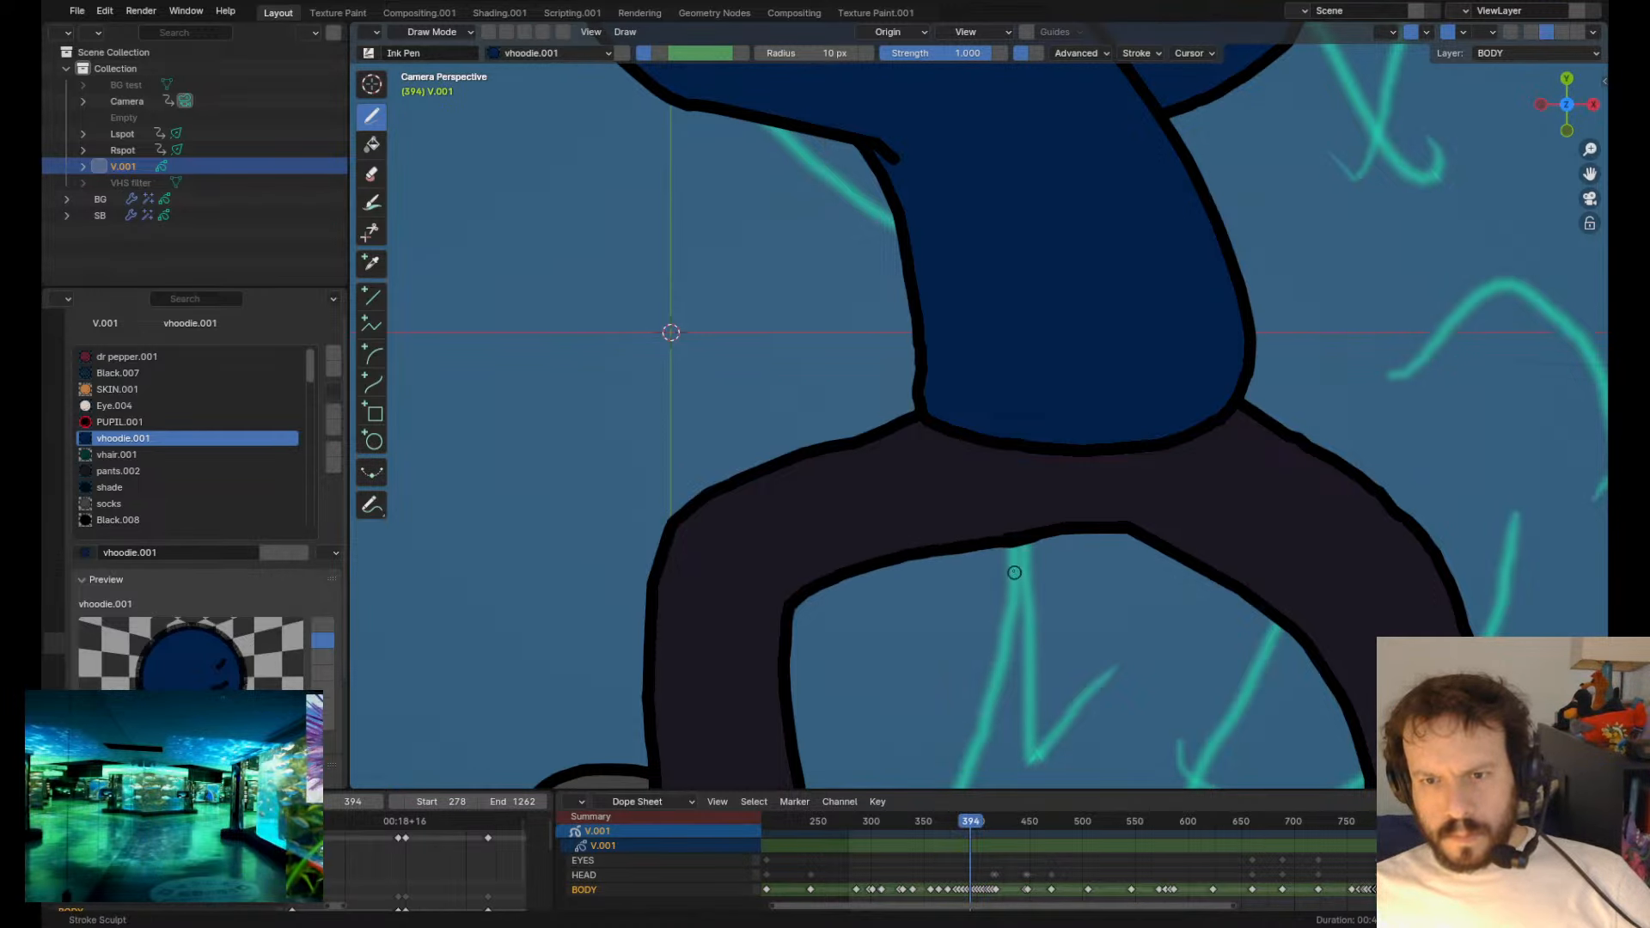
pyautogui.moveTo(1009, 570); pyautogui.dragTo(1008, 561)
pyautogui.scroll(-3, 1008, 561)
pyautogui.scroll(4, 1009, 563)
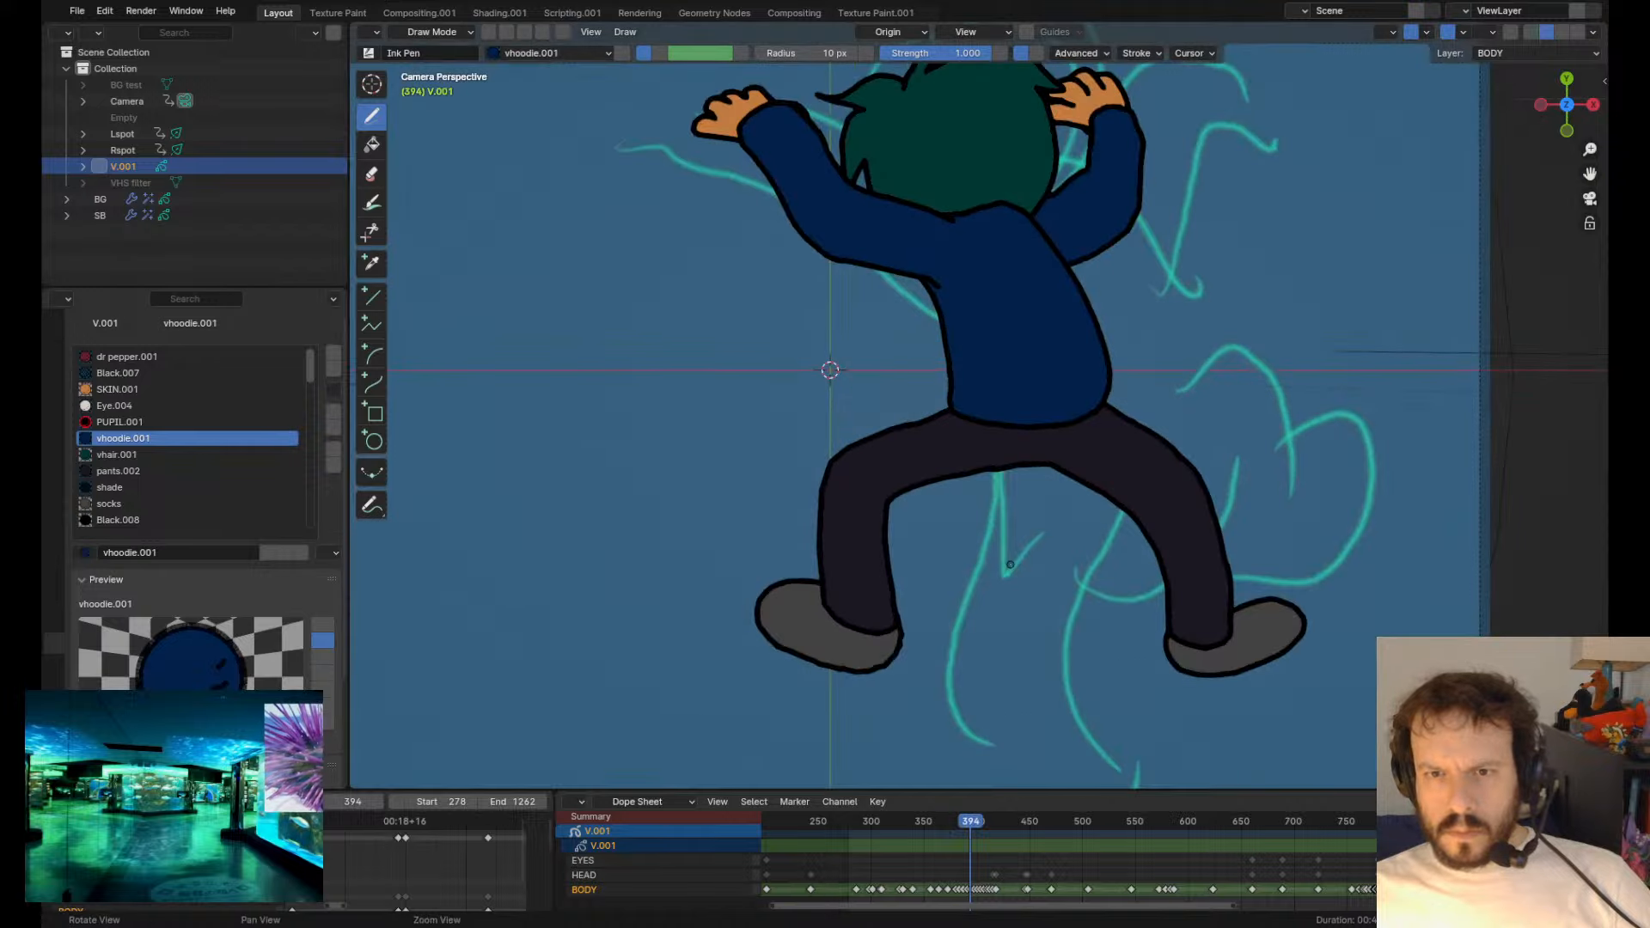
# - Go back to the frame 391 drawing and pull the raised leg's trouser cuff down to follow the shoe
pyautogui.press('Left')
pyautogui.press('Left')
pyautogui.press('Left')
pyautogui.press('Tab')
pyautogui.press('Tab')
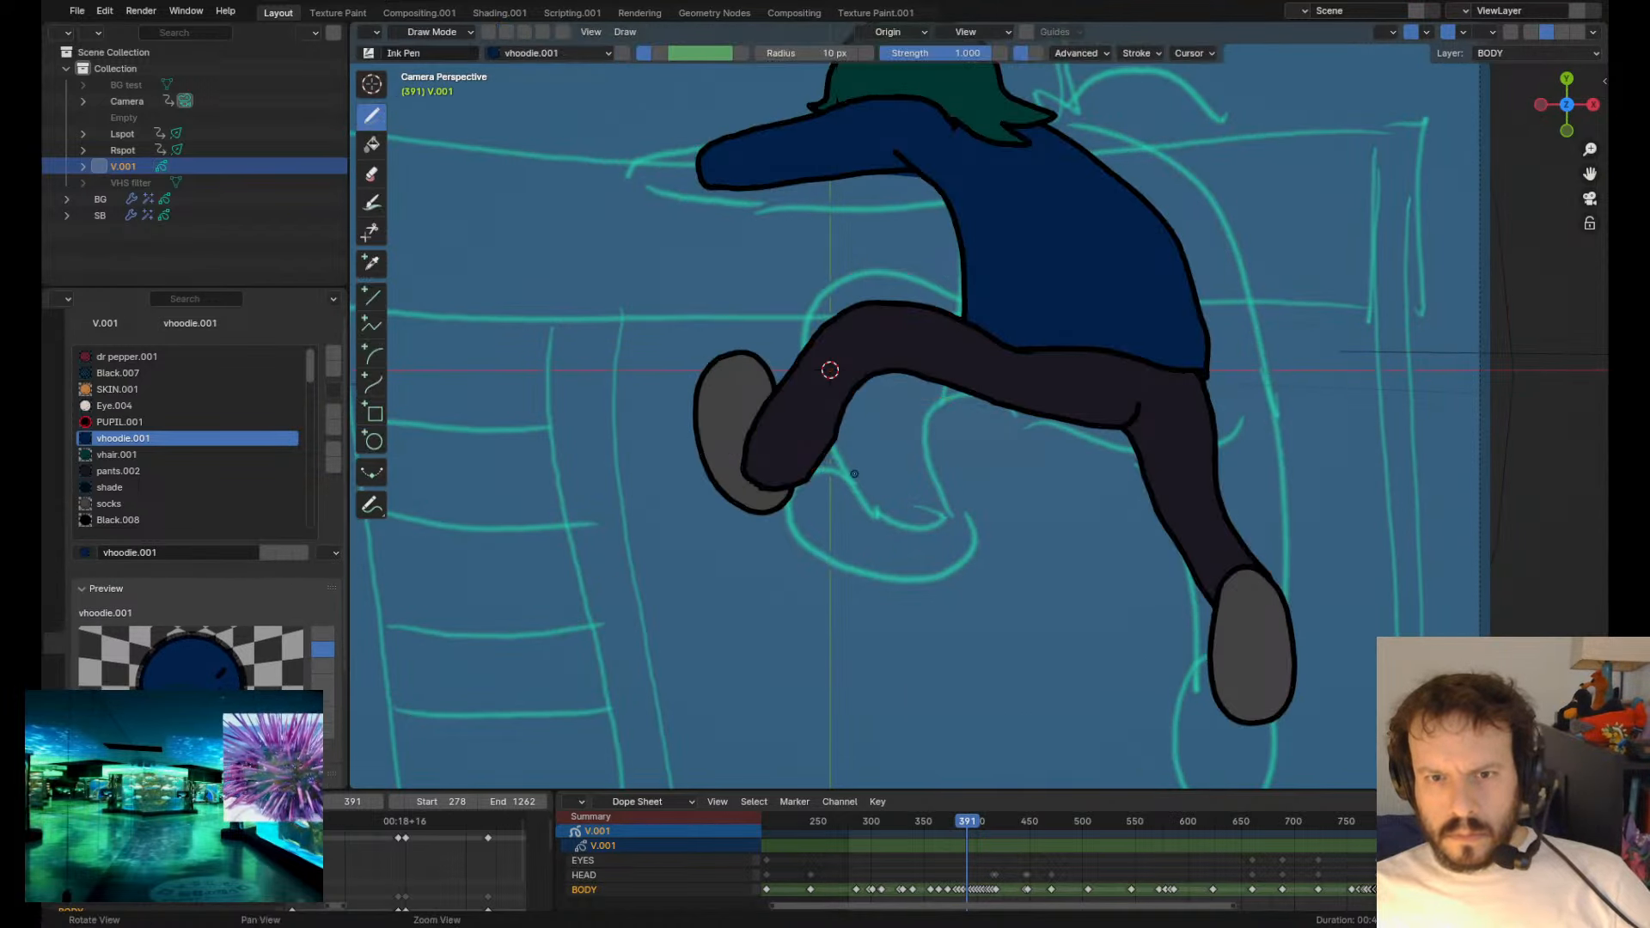
pyautogui.moveTo(842, 458)
pyautogui.mouseDown()
pyautogui.moveTo(817, 466)
pyautogui.moveTo(846, 444)
pyautogui.mouseUp()
pyautogui.moveTo(717, 475); pyautogui.dragTo(784, 484)
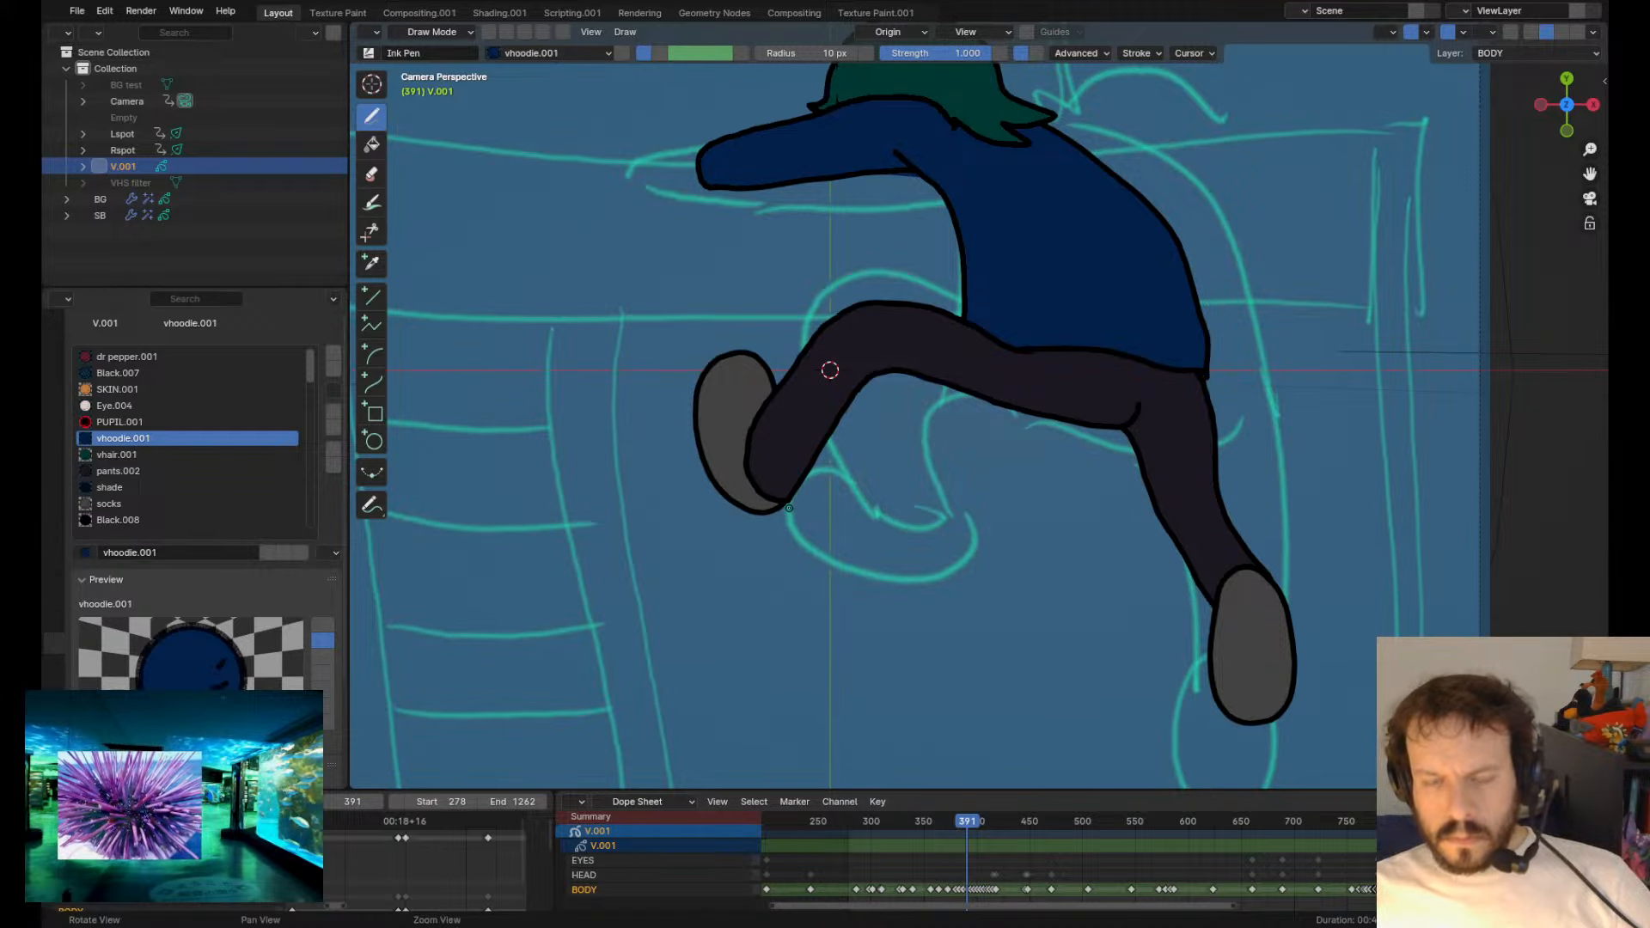
# - Compare the neighbouring key drawings from frame 387 to 397 and play the animation back from frame 381
pyautogui.press('Down')
pyautogui.press('Up')
pyautogui.press('Up')
pyautogui.press('Down')
pyautogui.press('Down')
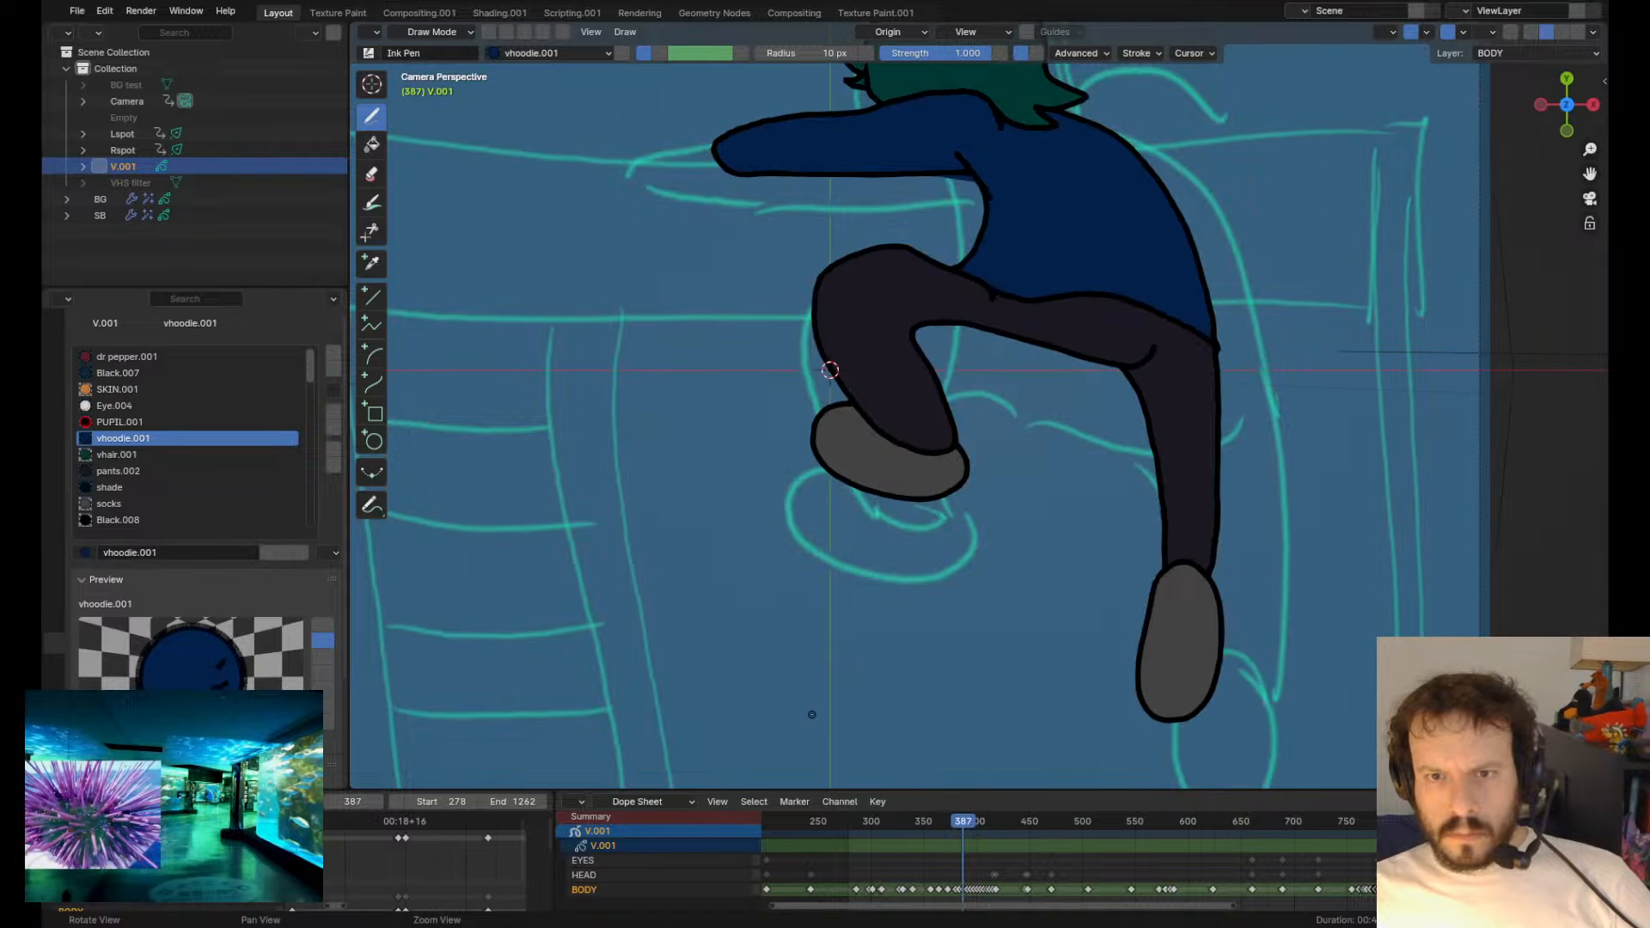
pyautogui.press('Up')
pyautogui.press('Up')
pyautogui.press('Down')
pyautogui.scroll(-5, 812, 714)
pyautogui.scroll(3, 812, 714)
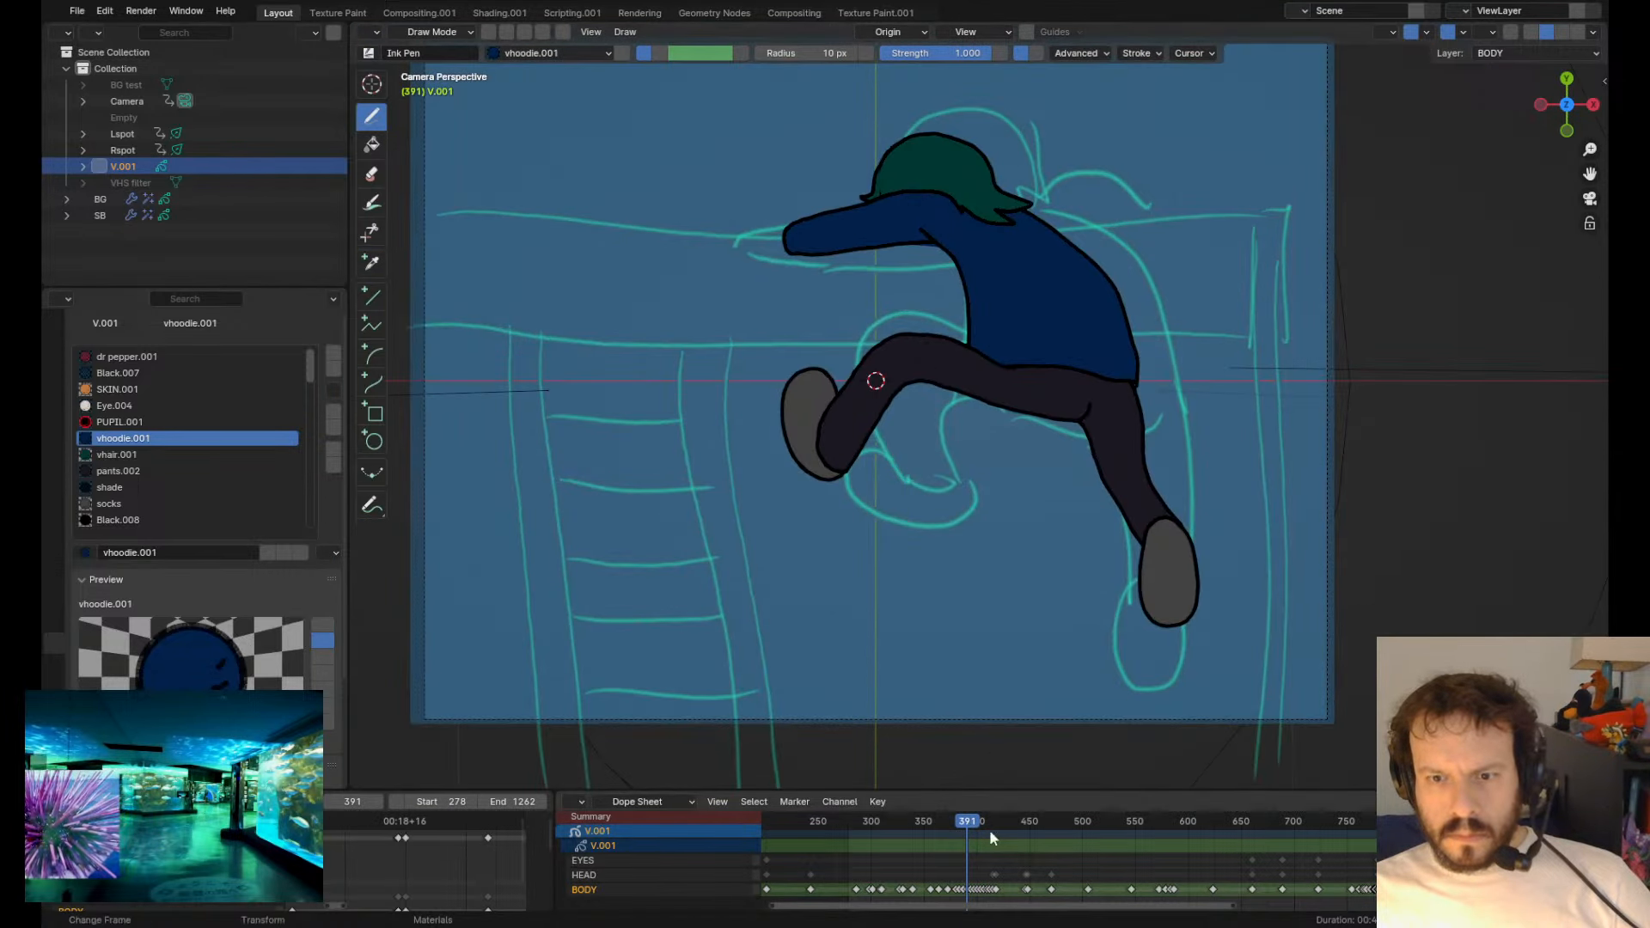
pyautogui.press('Up')
pyautogui.press('Up')
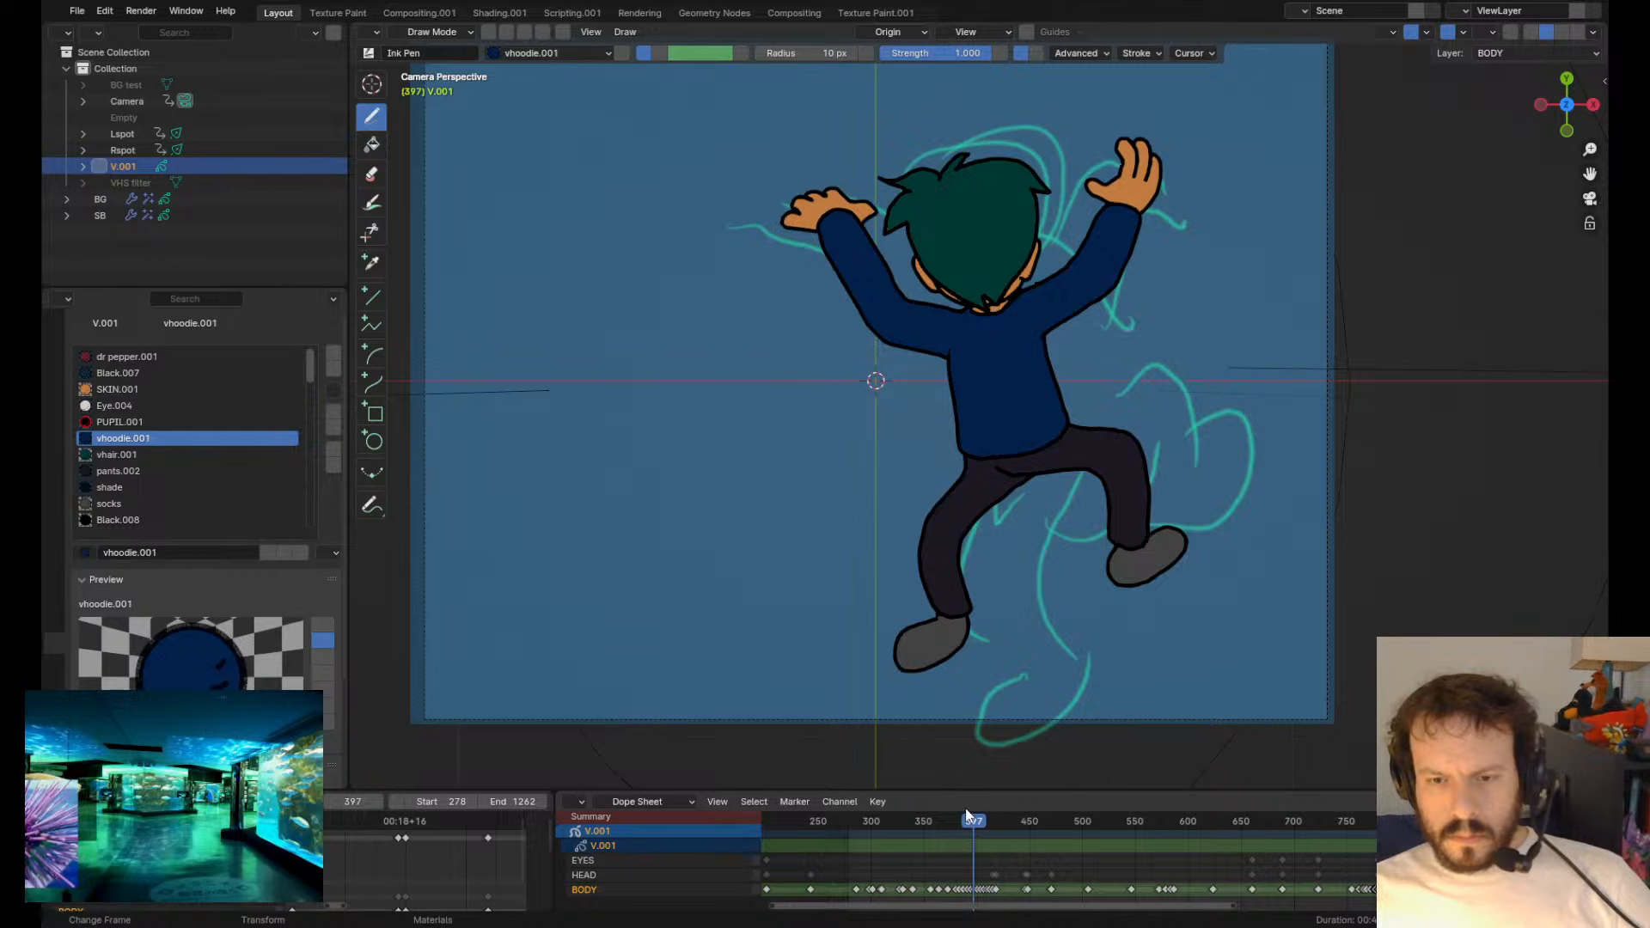
pyautogui.moveTo(967, 821); pyautogui.dragTo(960, 822)
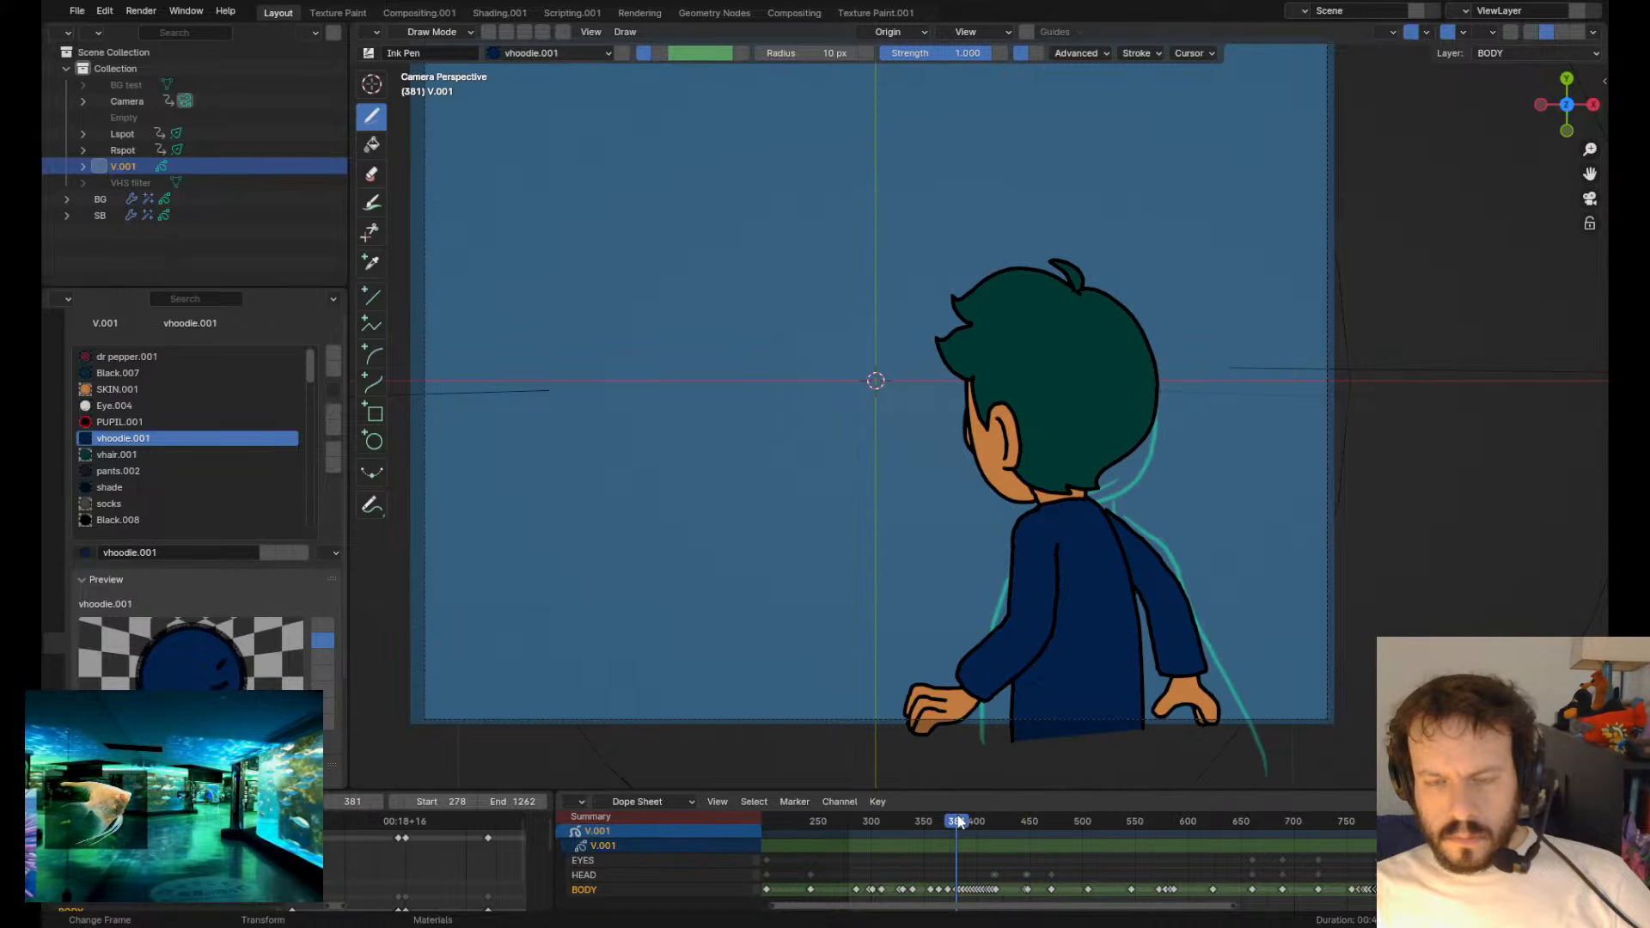
pyautogui.press('space')
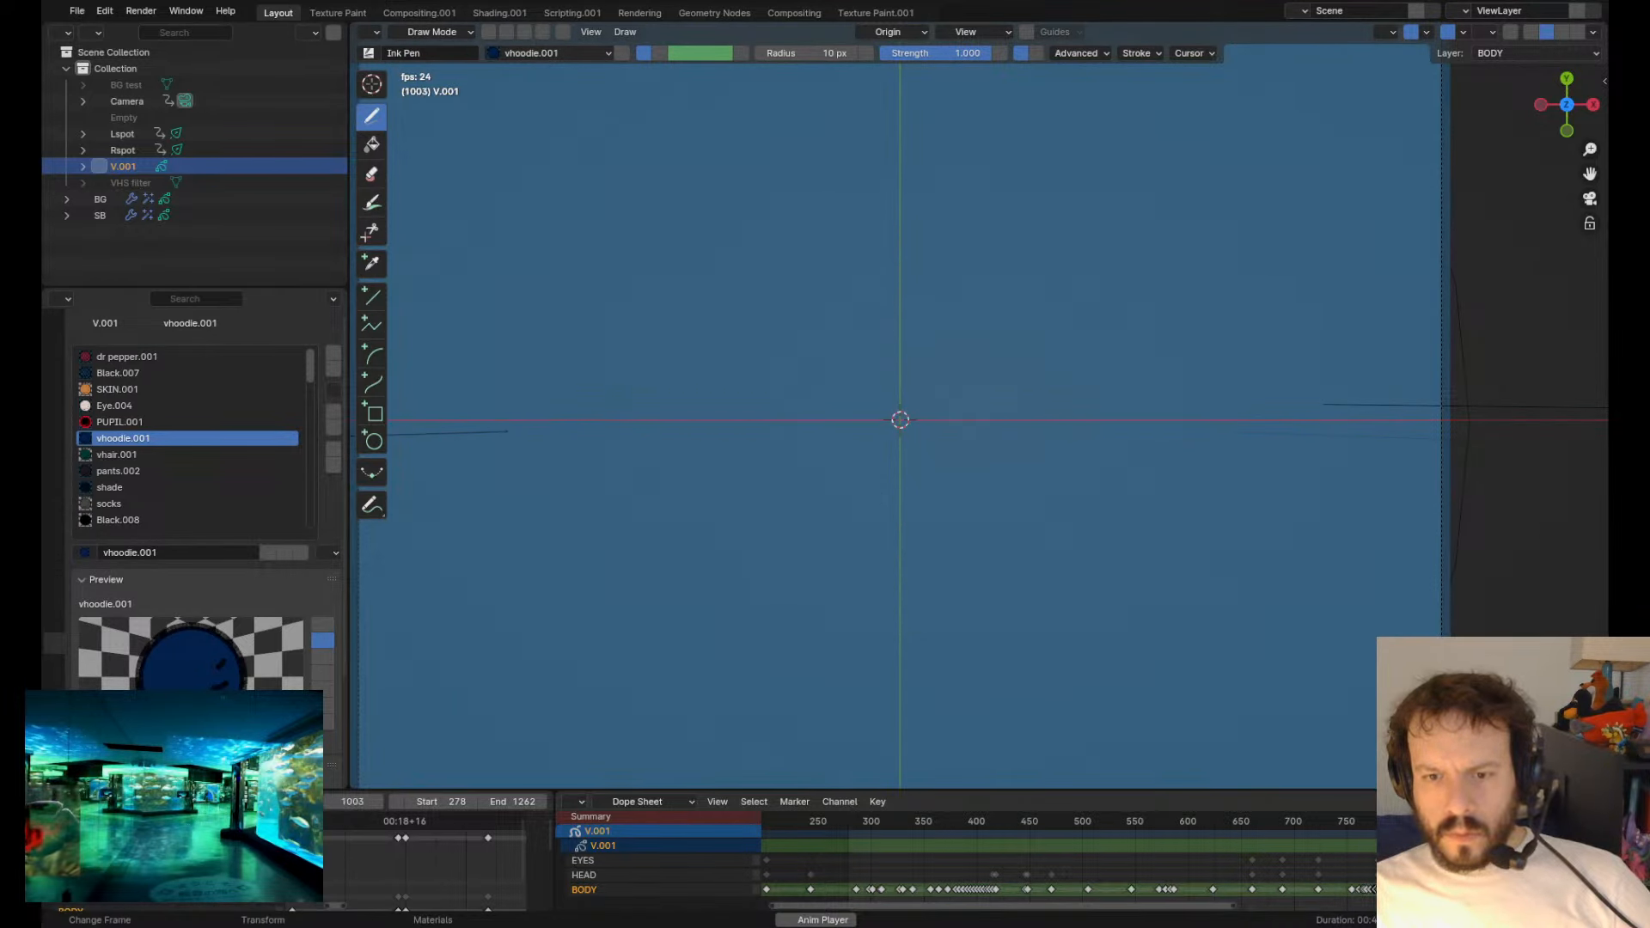
# - Scrub to the screaming face drawing at frame 1109 and adjust the nostril line with Grab
pyautogui.scroll(-16, 1131, 862)
pyautogui.moveTo(1129, 863)
pyautogui.mouseDown(button='middle')
pyautogui.moveTo(1013, 865)
pyautogui.moveTo(991, 849)
pyautogui.mouseUp(button='middle')
pyautogui.scroll(4, 992, 849)
pyautogui.click(1127, 822)
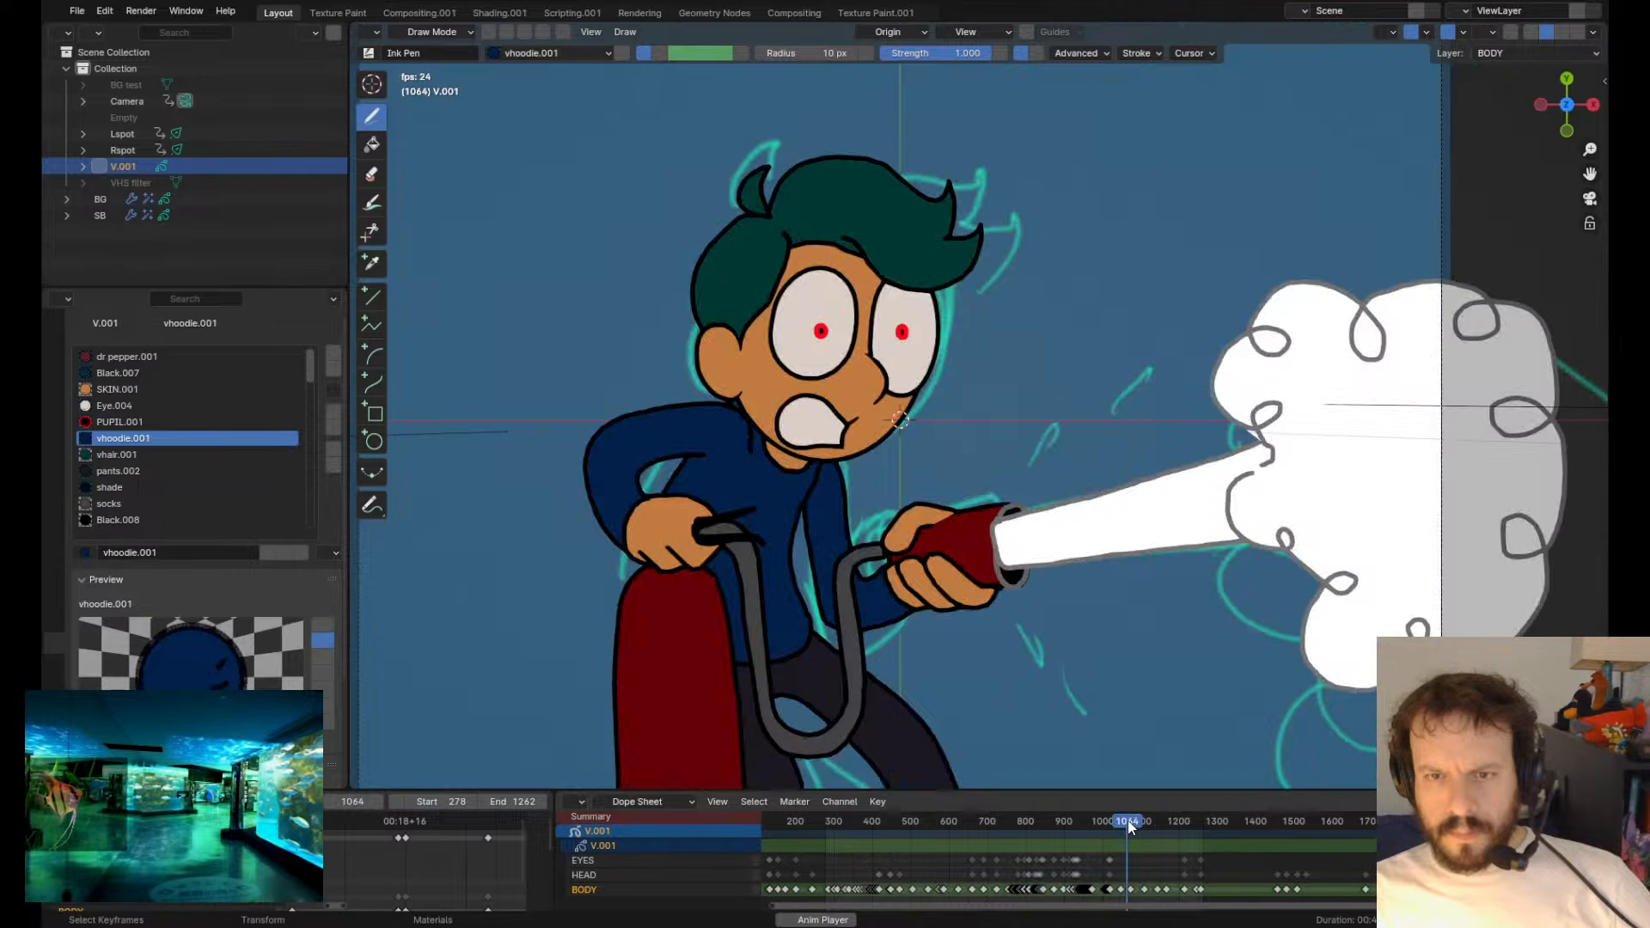
pyautogui.moveTo(1130, 825)
pyautogui.mouseDown()
pyautogui.moveTo(1158, 823)
pyautogui.moveTo(1137, 823)
pyautogui.moveTo(1153, 845)
pyautogui.moveTo(1146, 830)
pyautogui.mouseUp()
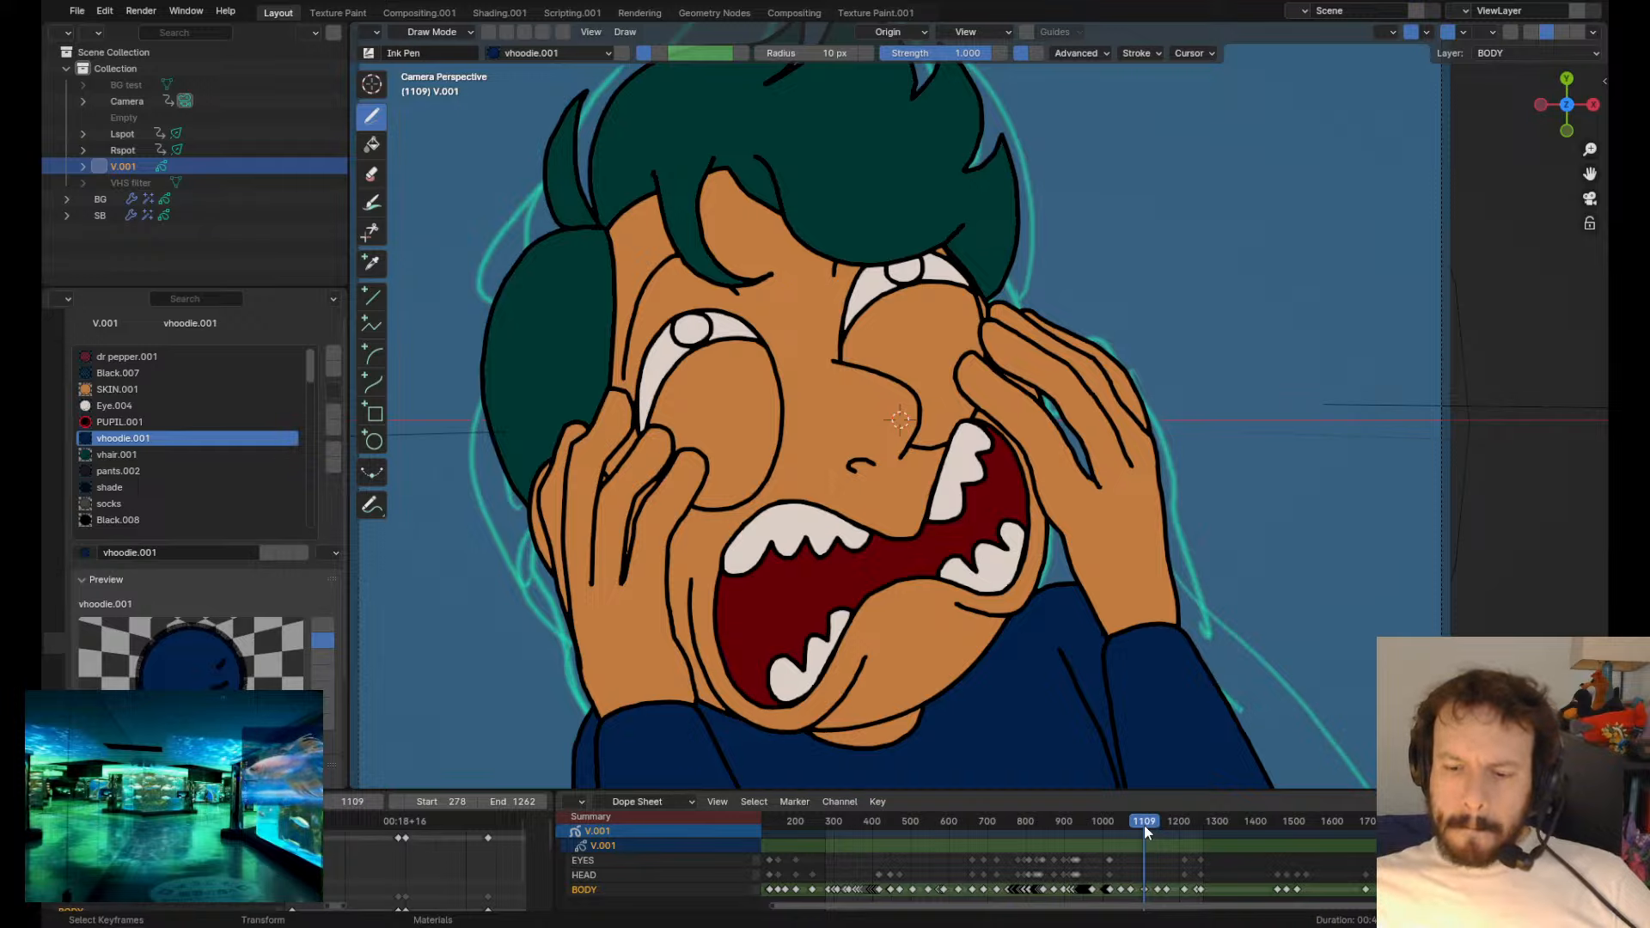
pyautogui.scroll(-1, 894, 516)
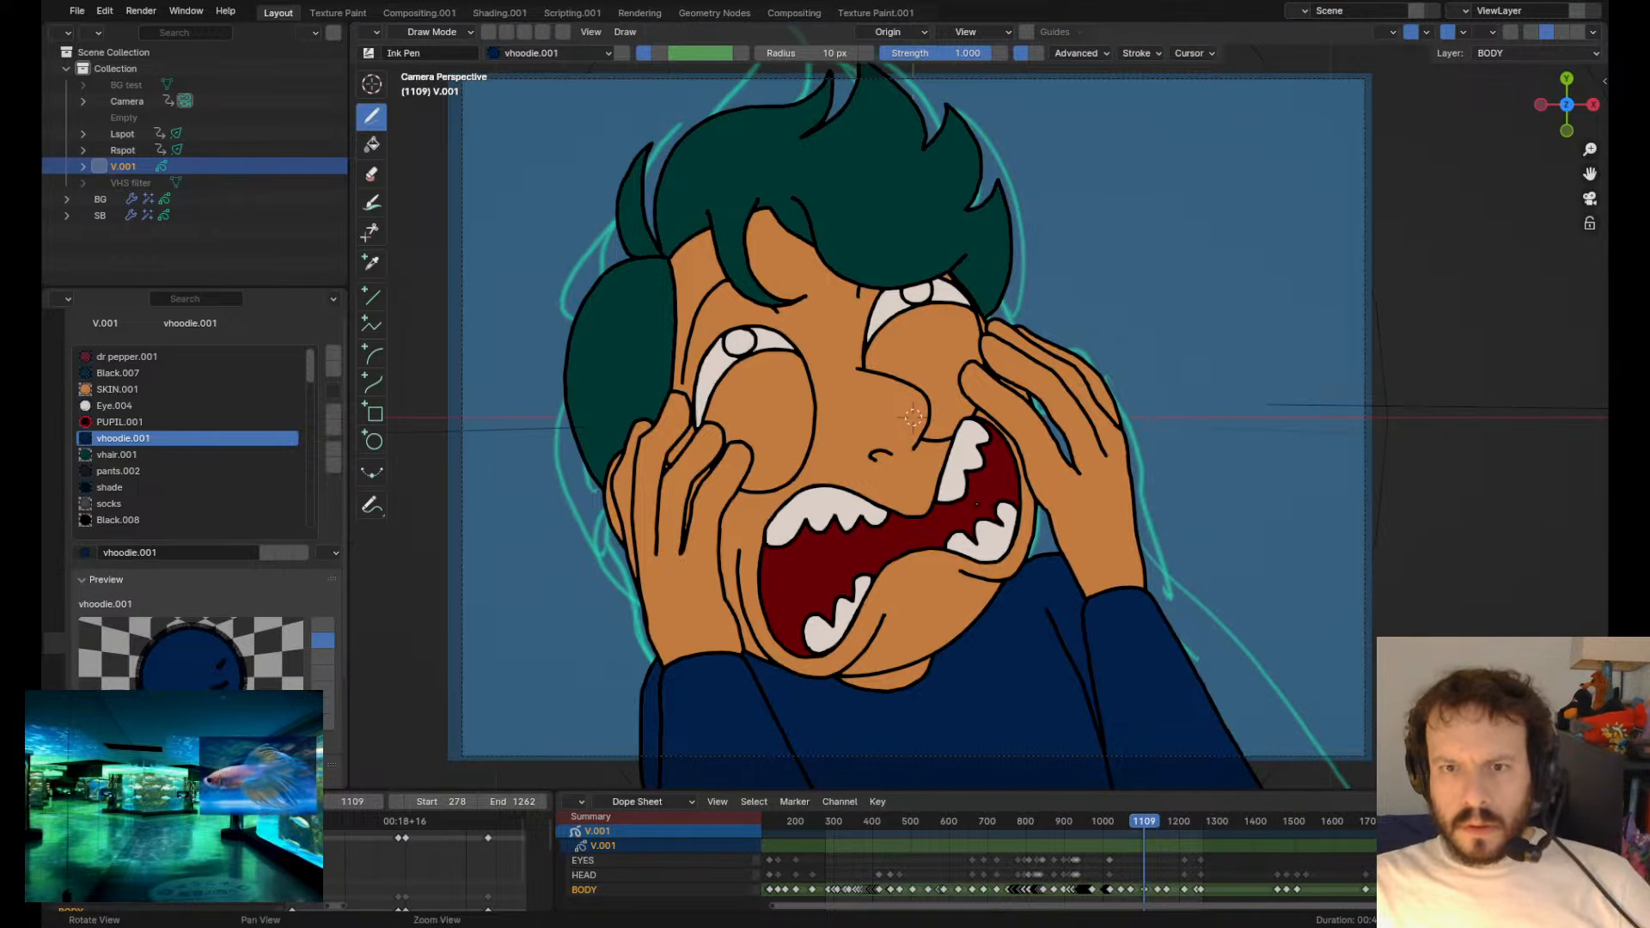
pyautogui.keyDown('shift'); pyautogui.moveTo(864, 511); pyautogui.dragTo(880, 547, button='middle'); pyautogui.keyUp('shift')
pyautogui.scroll(1, 880, 548)
pyautogui.scroll(1, 880, 547)
pyautogui.scroll(-3, 841, 626)
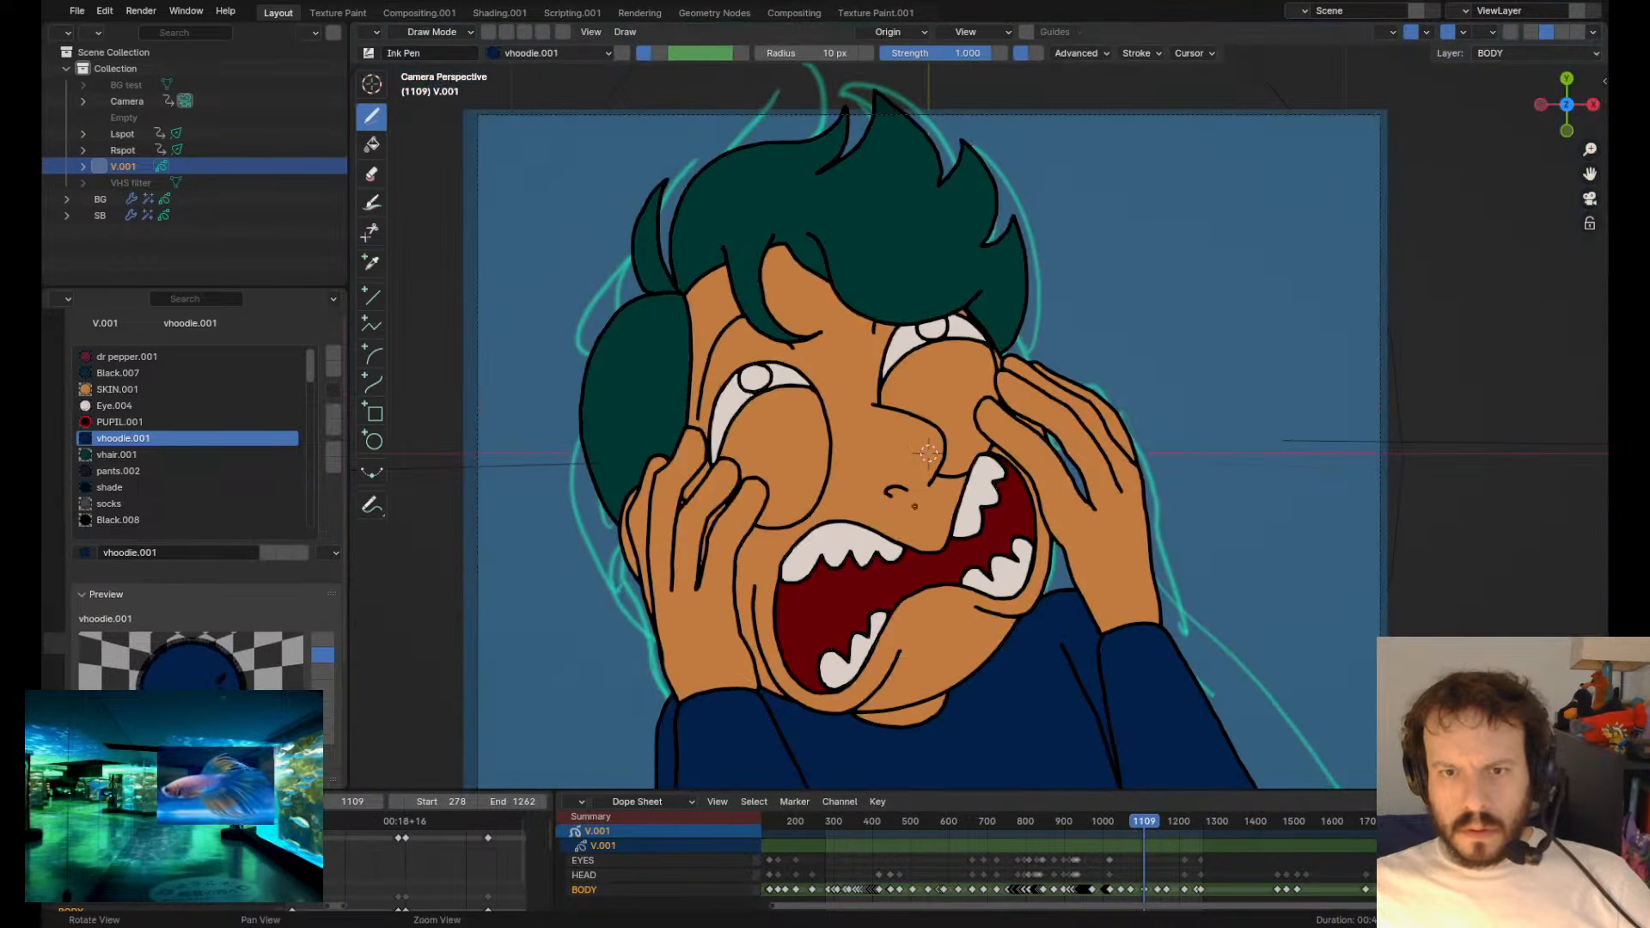
pyautogui.moveTo(895, 478); pyautogui.dragTo(894, 486)
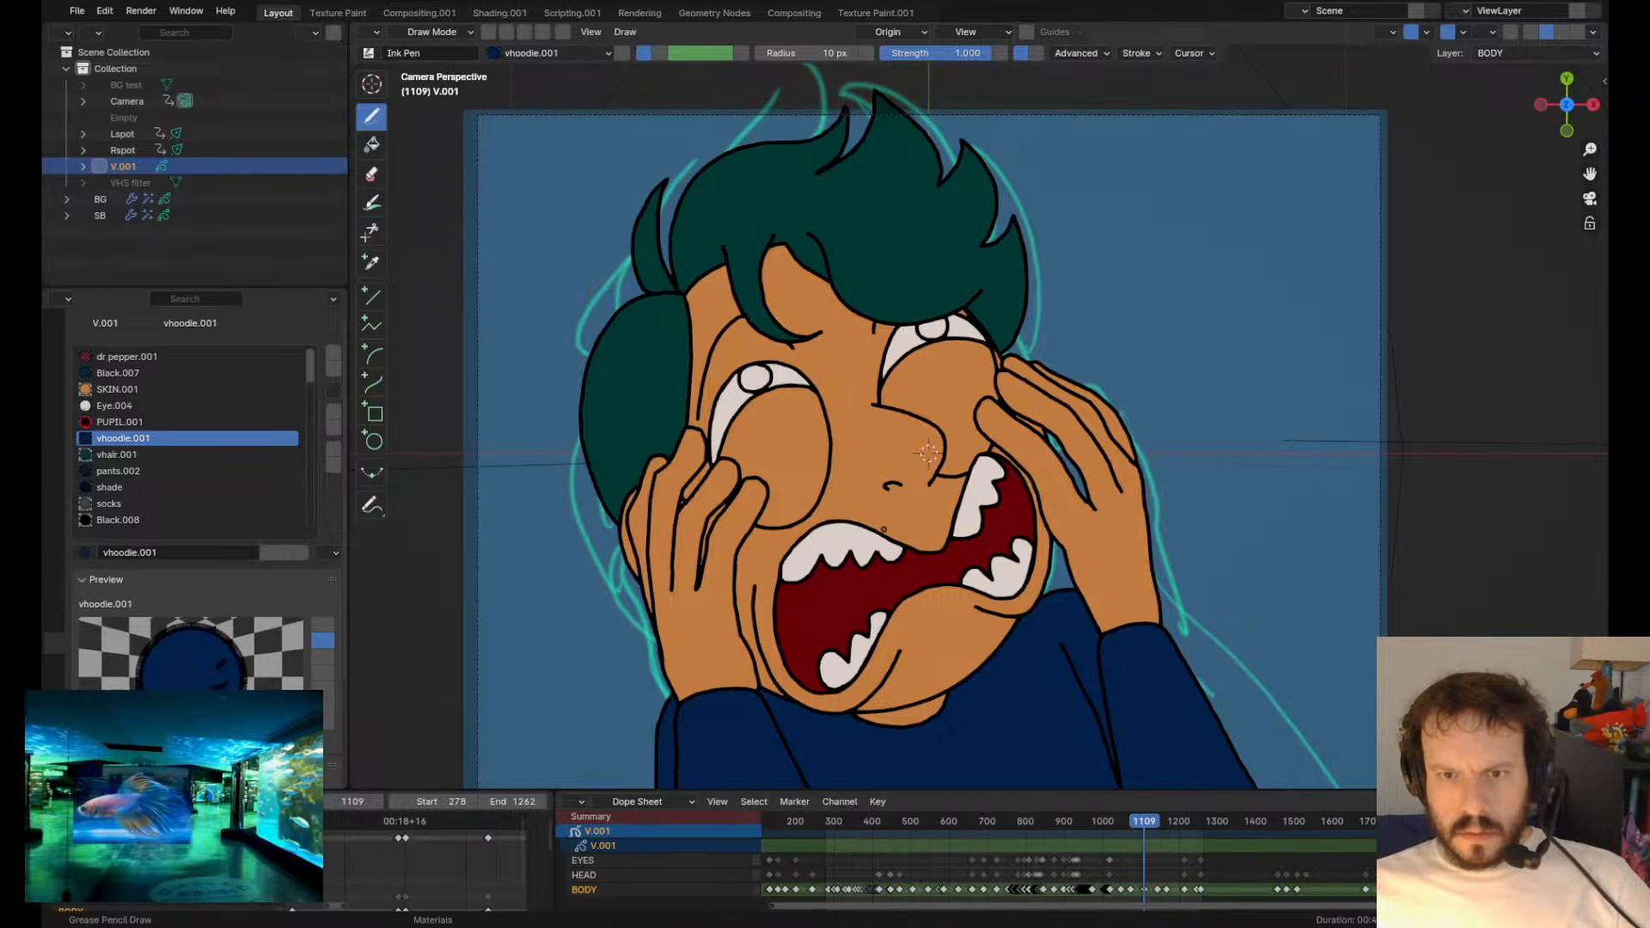
# - Reshape the upper nose line of the frame 1109 face so it runs flatter from the bridge
pyautogui.press('Tab')
pyautogui.scroll(2, 913, 455)
pyautogui.press('Tab')
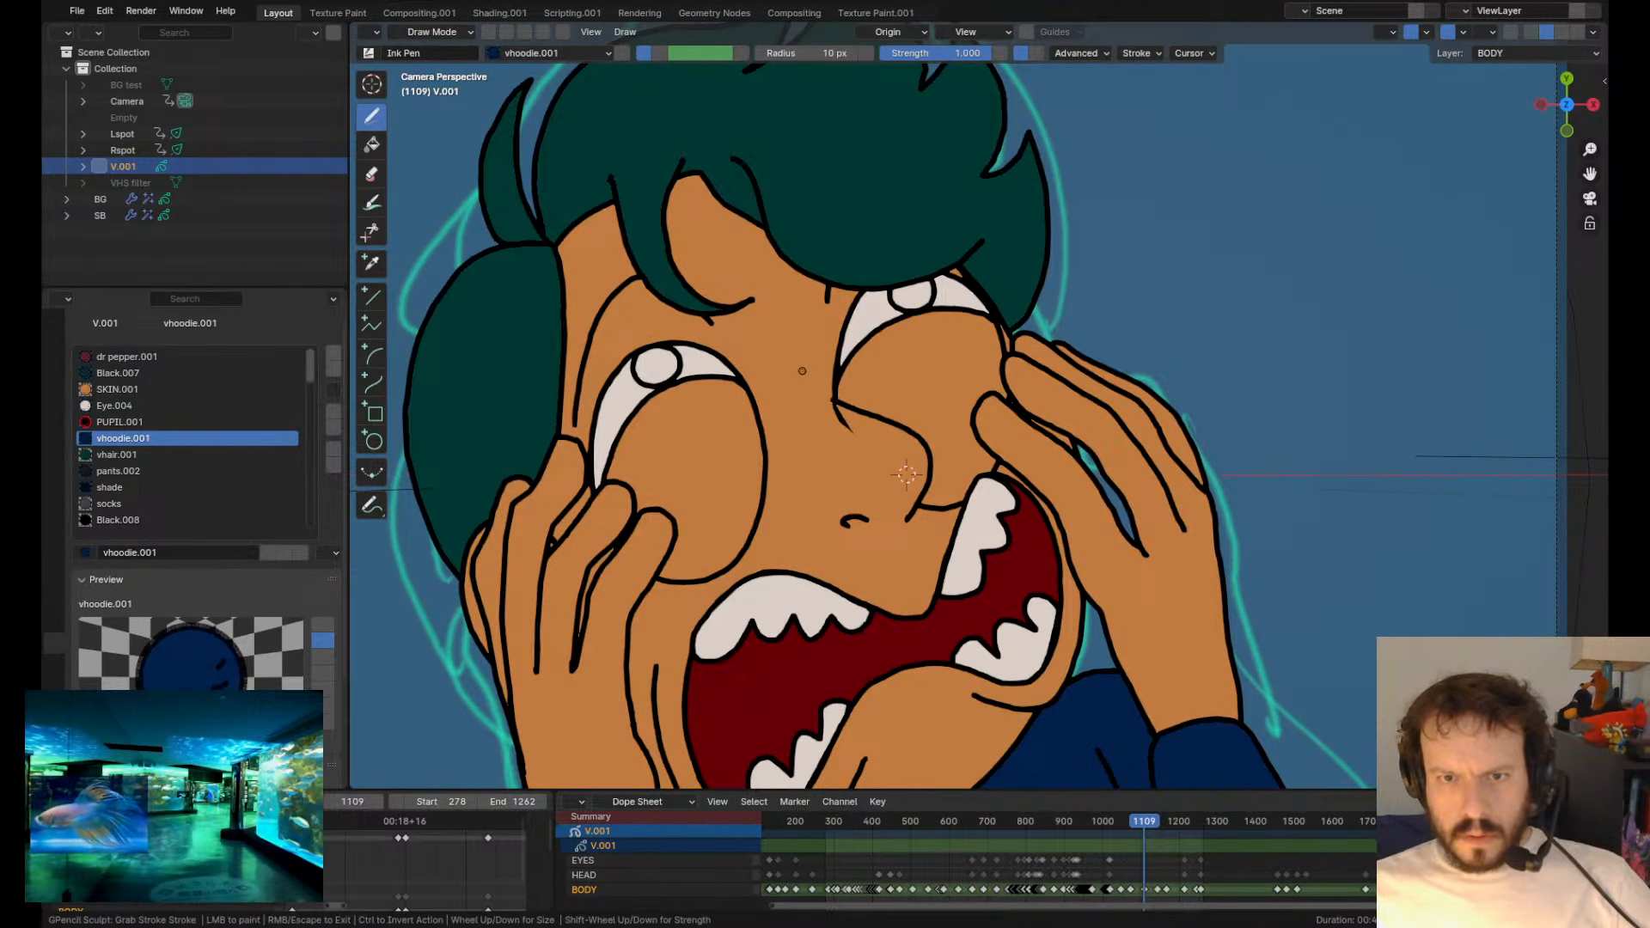
pyautogui.scroll(-5, 873, 453)
pyautogui.keyDown('alt'); pyautogui.moveTo(977, 407); pyautogui.dragTo(963, 417); pyautogui.keyUp('alt')
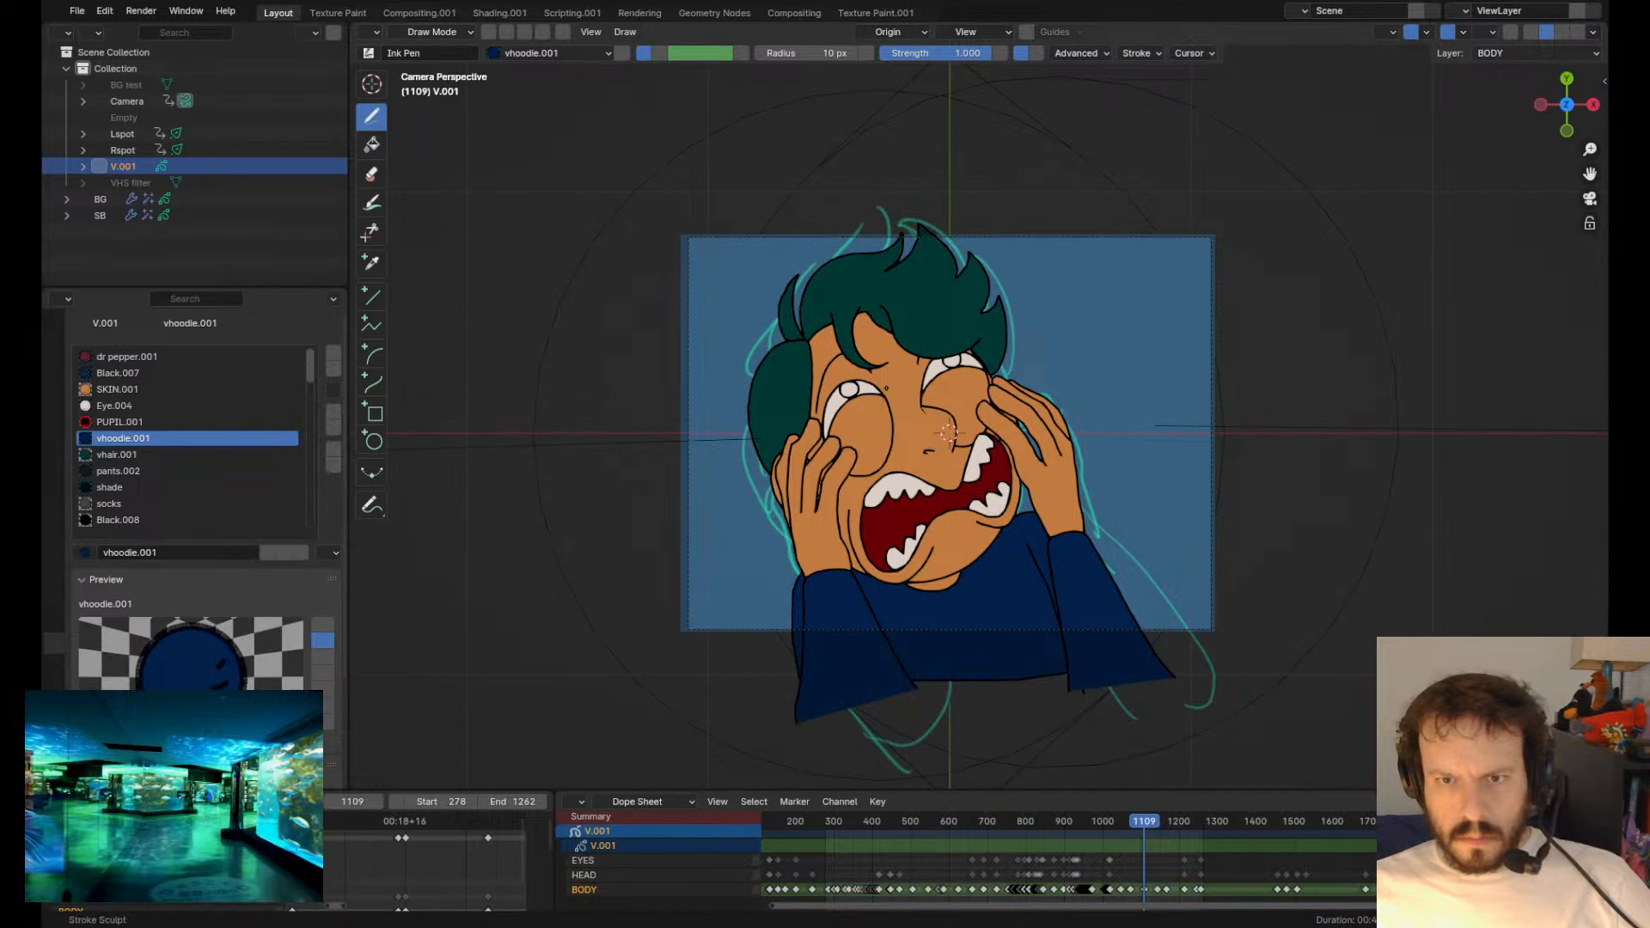
pyautogui.scroll(3, 888, 397)
# - Select the outline of the eye beside the nose on the frame 1109 face and adjust its inner edge with Grab
pyautogui.press('Tab')
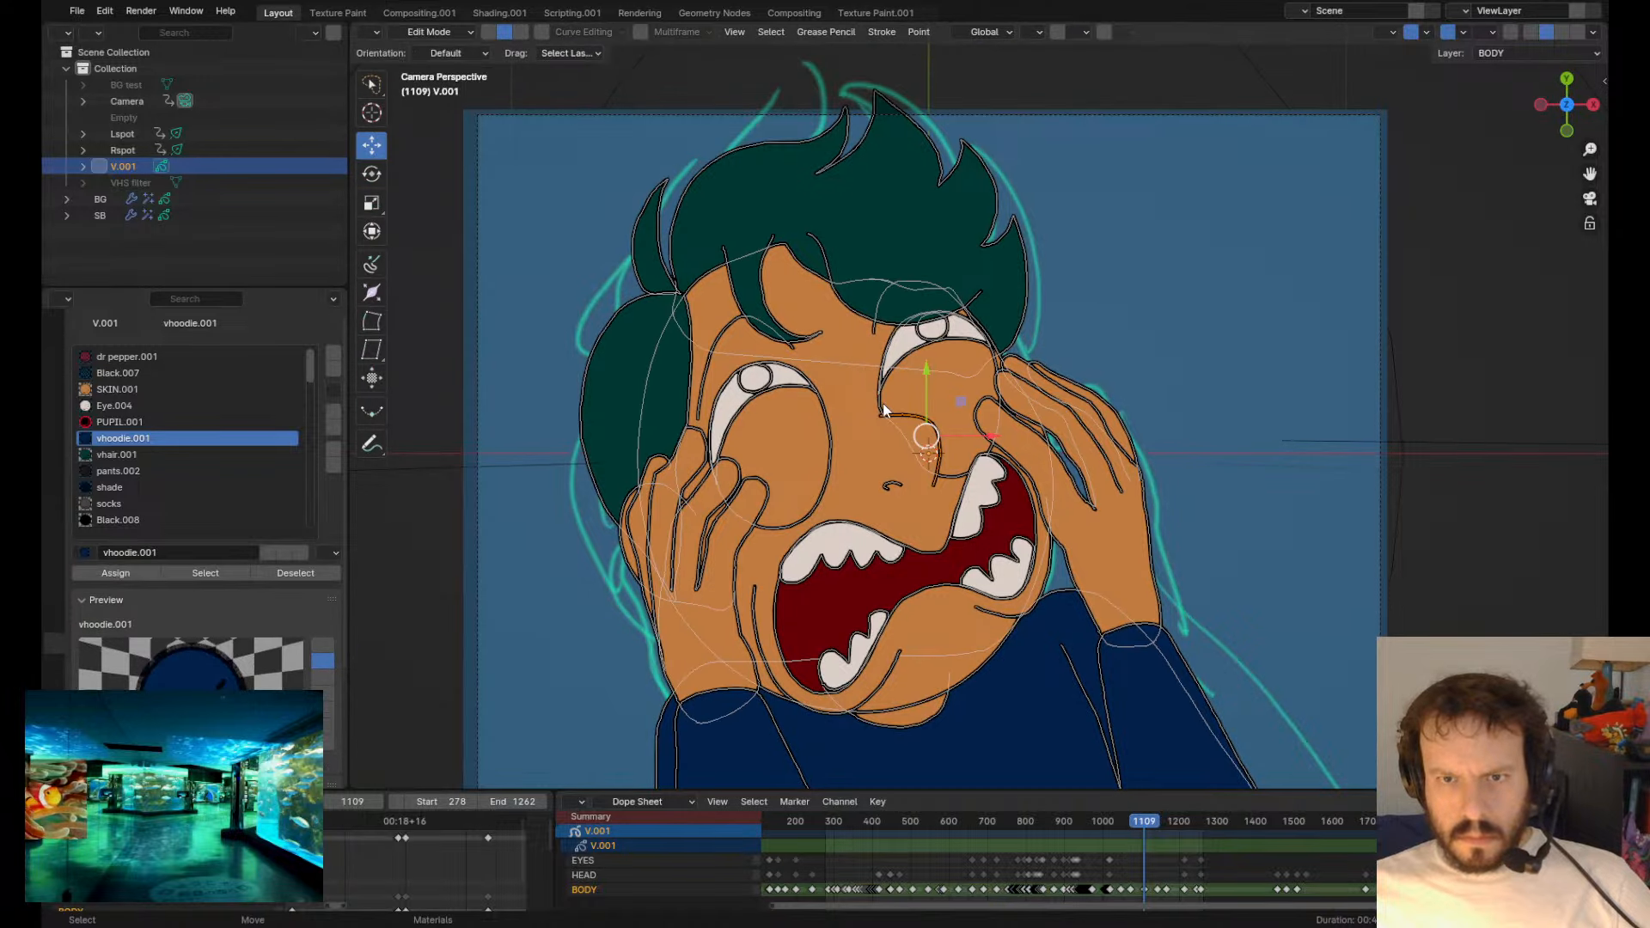
pyautogui.keyDown('shift'); pyautogui.click(888, 365); pyautogui.keyUp('shift')
pyautogui.press('Tab')
pyautogui.scroll(-3, 910, 378)
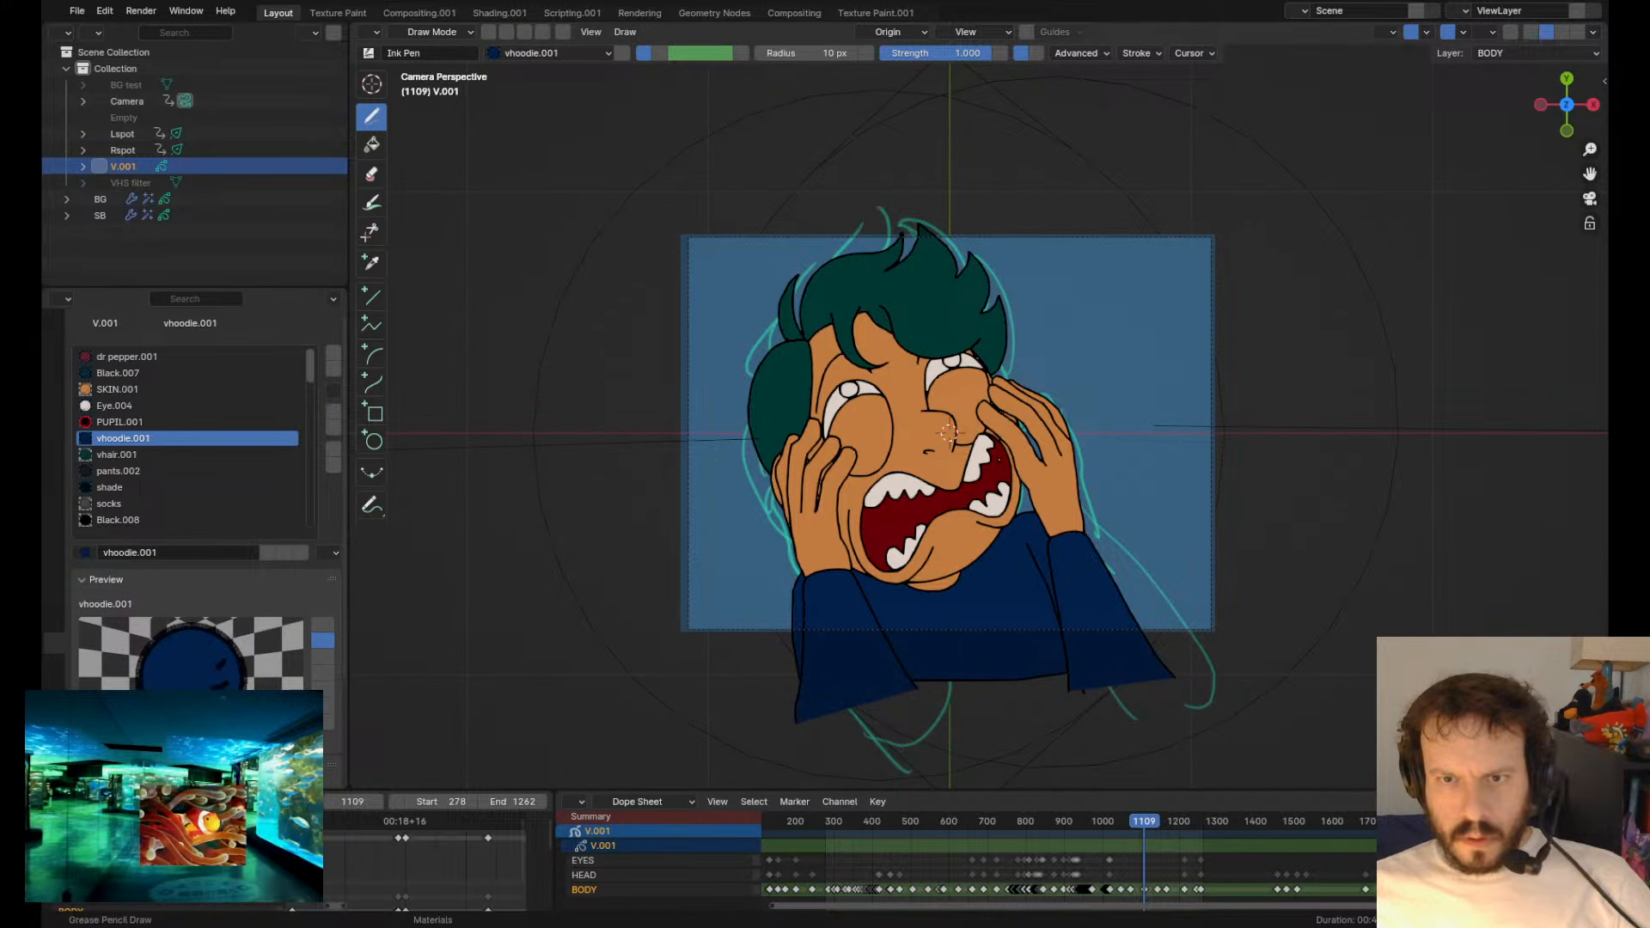
pyautogui.scroll(3, 1039, 405)
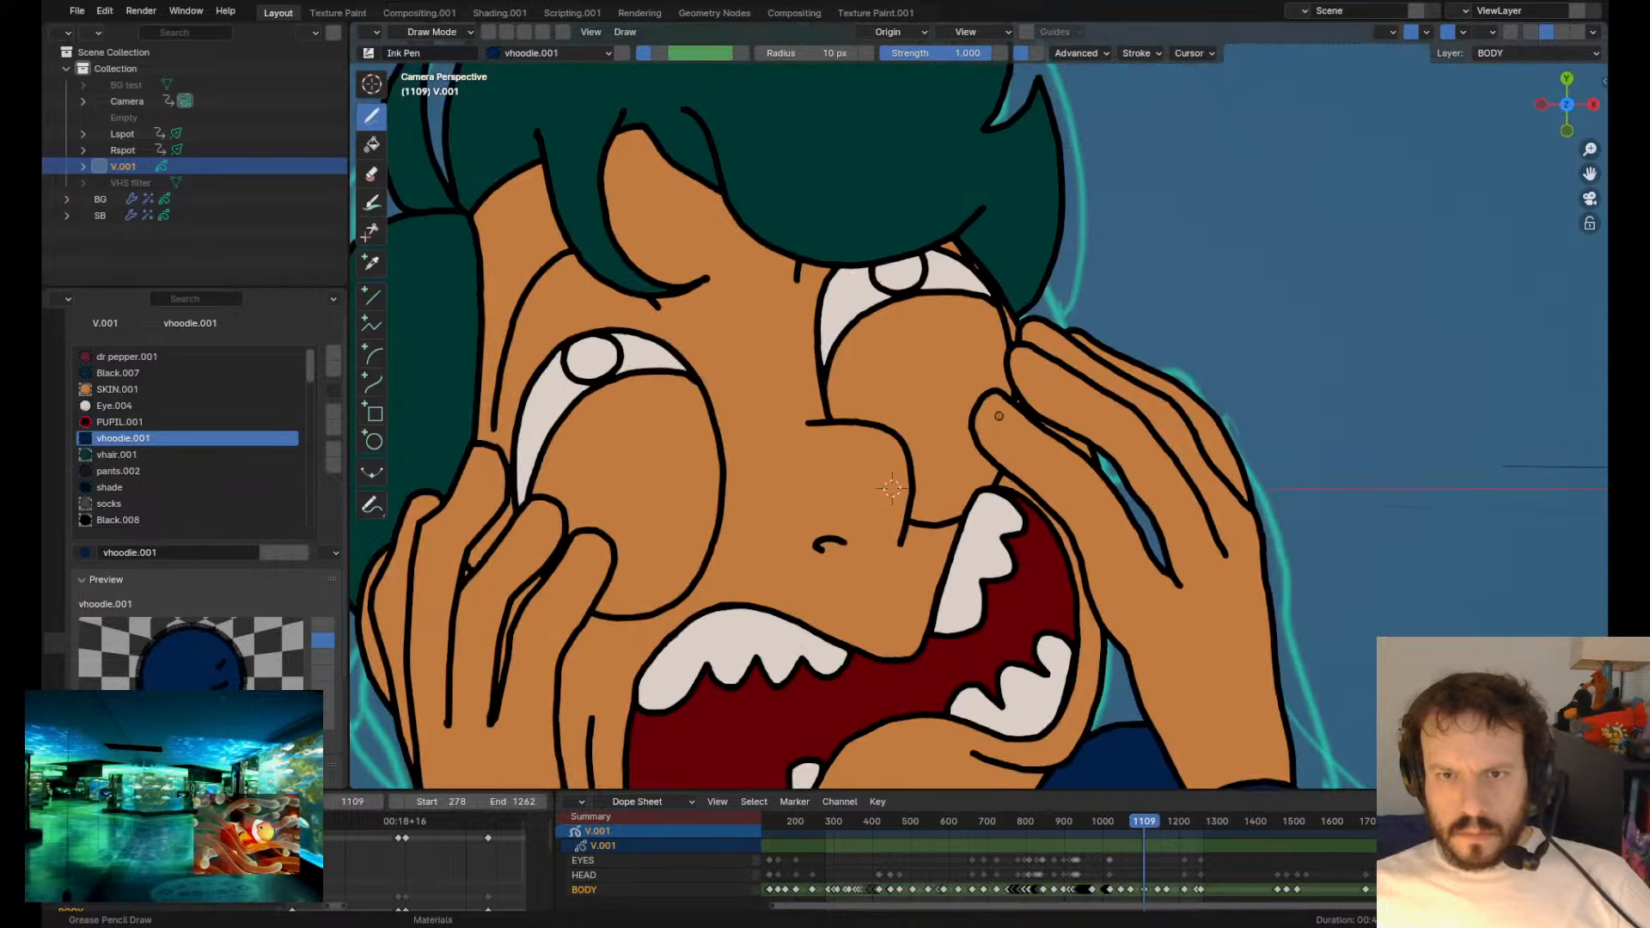
pyautogui.scroll(3, 921, 395)
pyautogui.moveTo(833, 409); pyautogui.dragTo(810, 367)
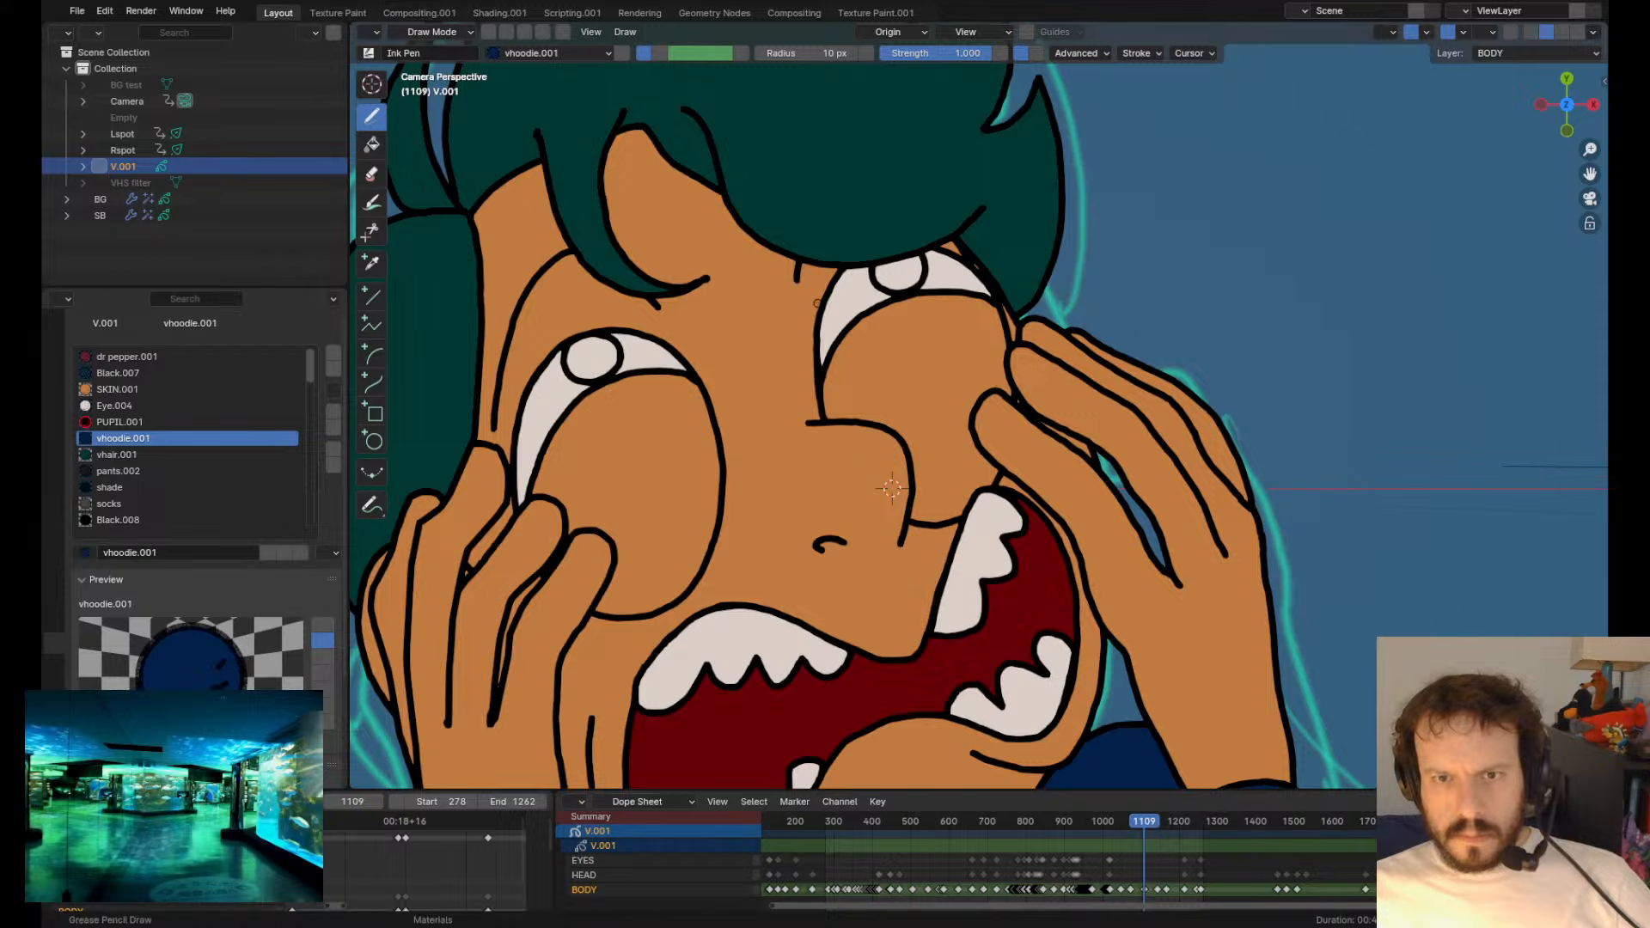
pyautogui.press('Tab')
pyautogui.press('Tab')
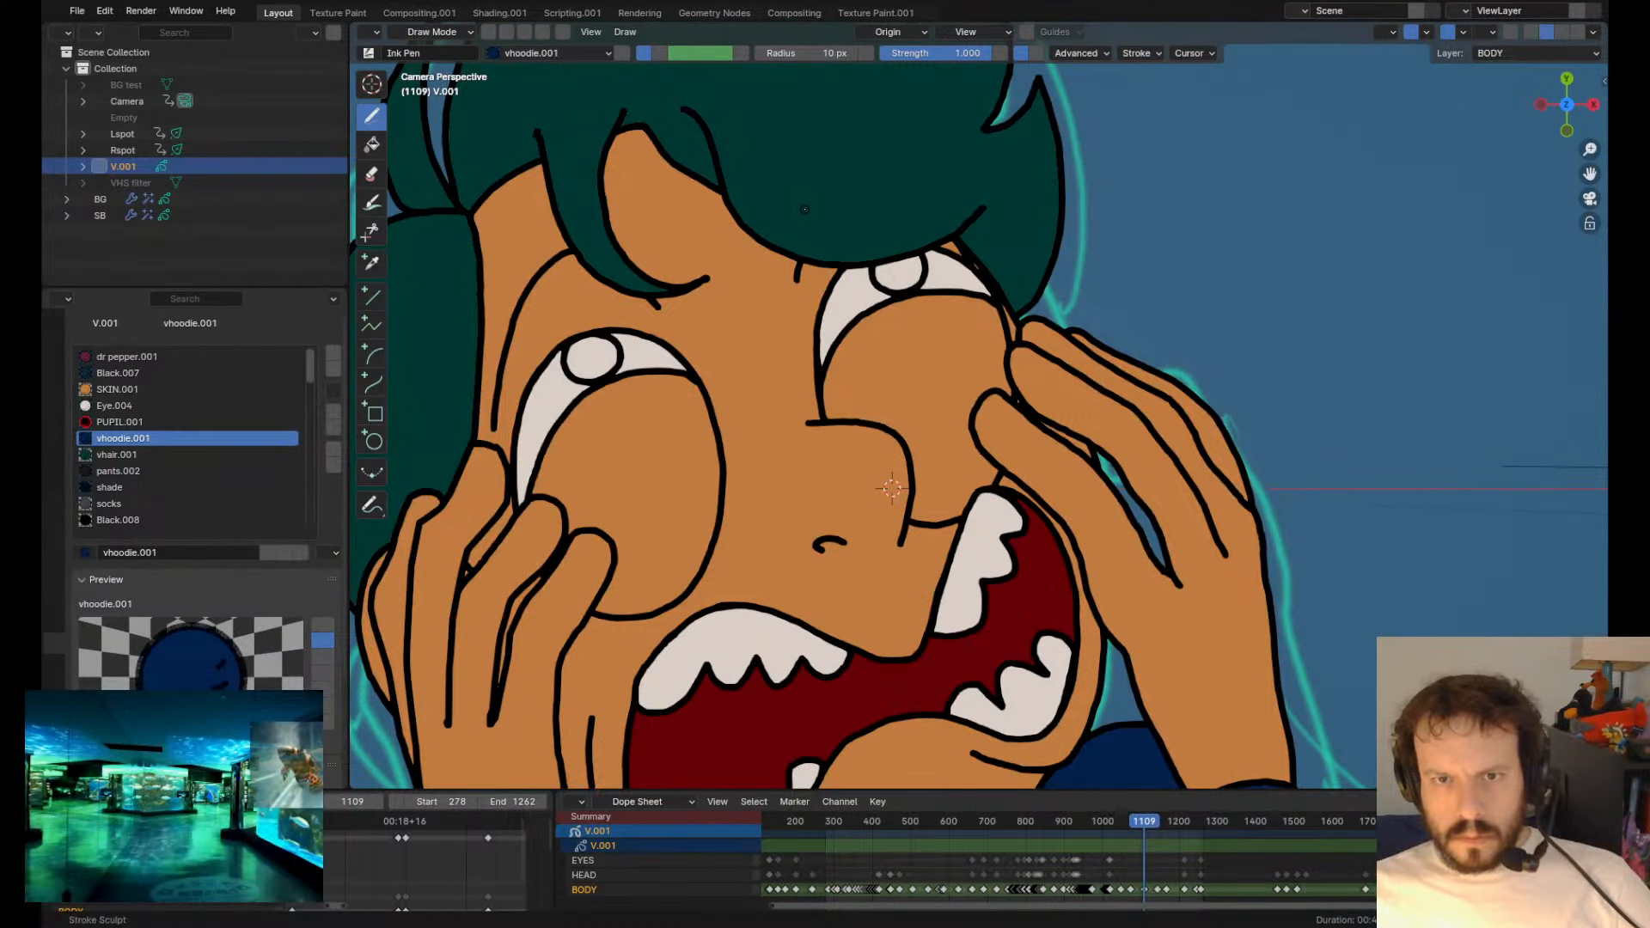
pyautogui.scroll(-9, 779, 290)
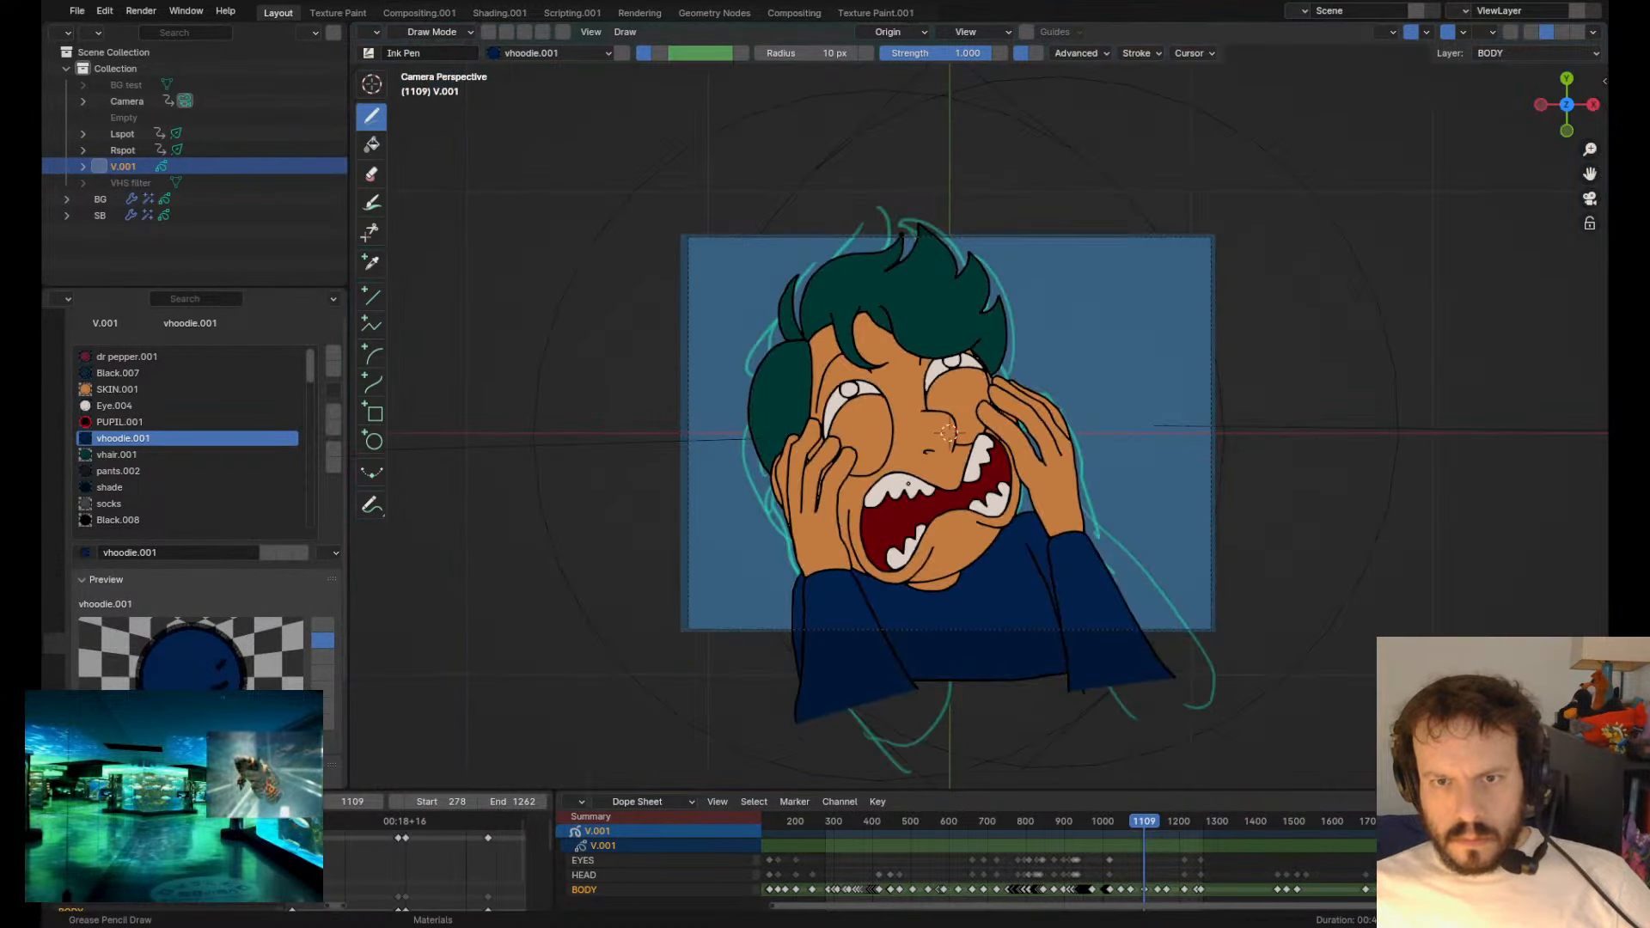
pyautogui.scroll(3, 779, 291)
# - Duplicate the BODY key drawing from frame 1108 and place the copy at frame 1110
pyautogui.press('Left')
pyautogui.press('Left')
pyautogui.press('Right')
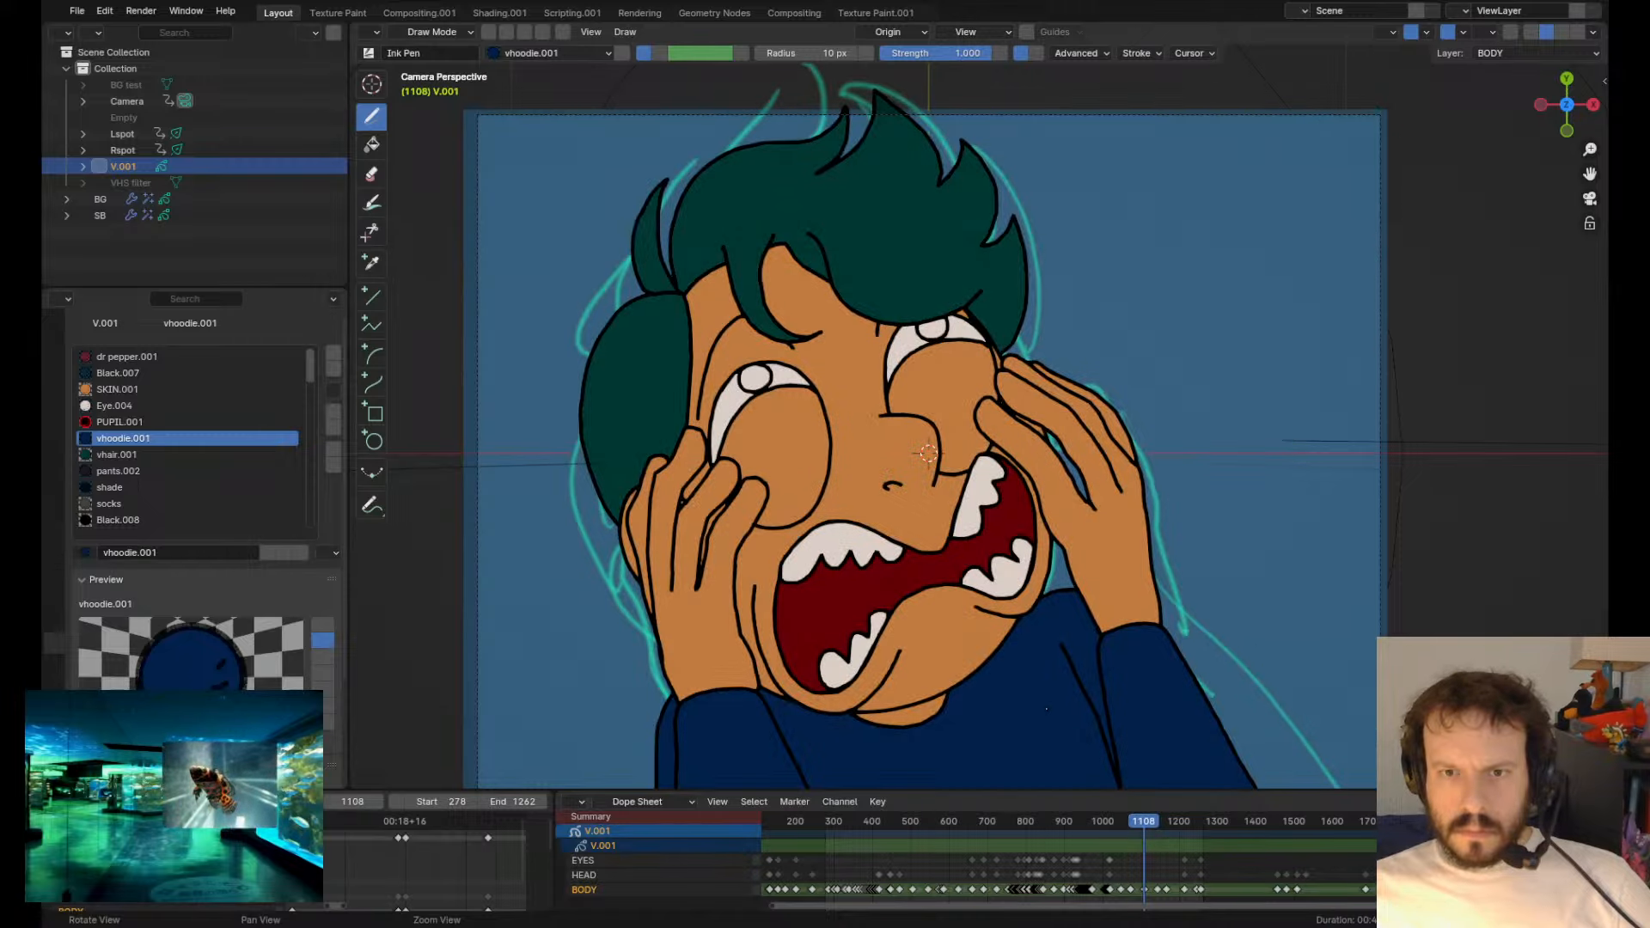
pyautogui.scroll(7, 1171, 881)
pyautogui.scroll(6, 1224, 870)
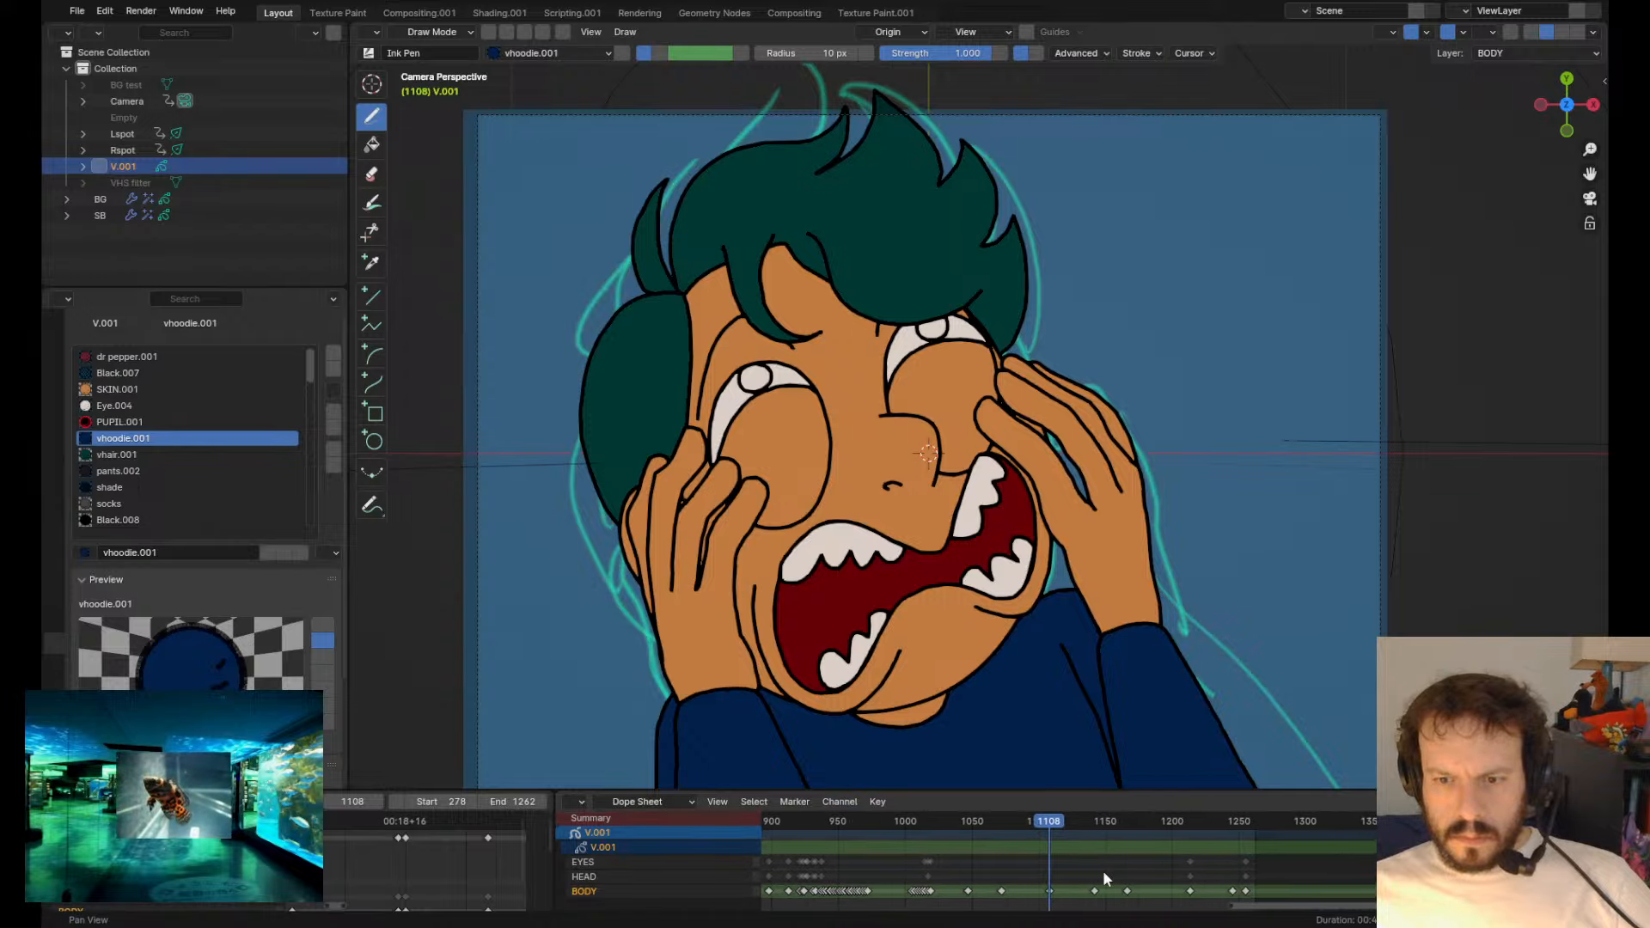
pyautogui.scroll(1, 997, 885)
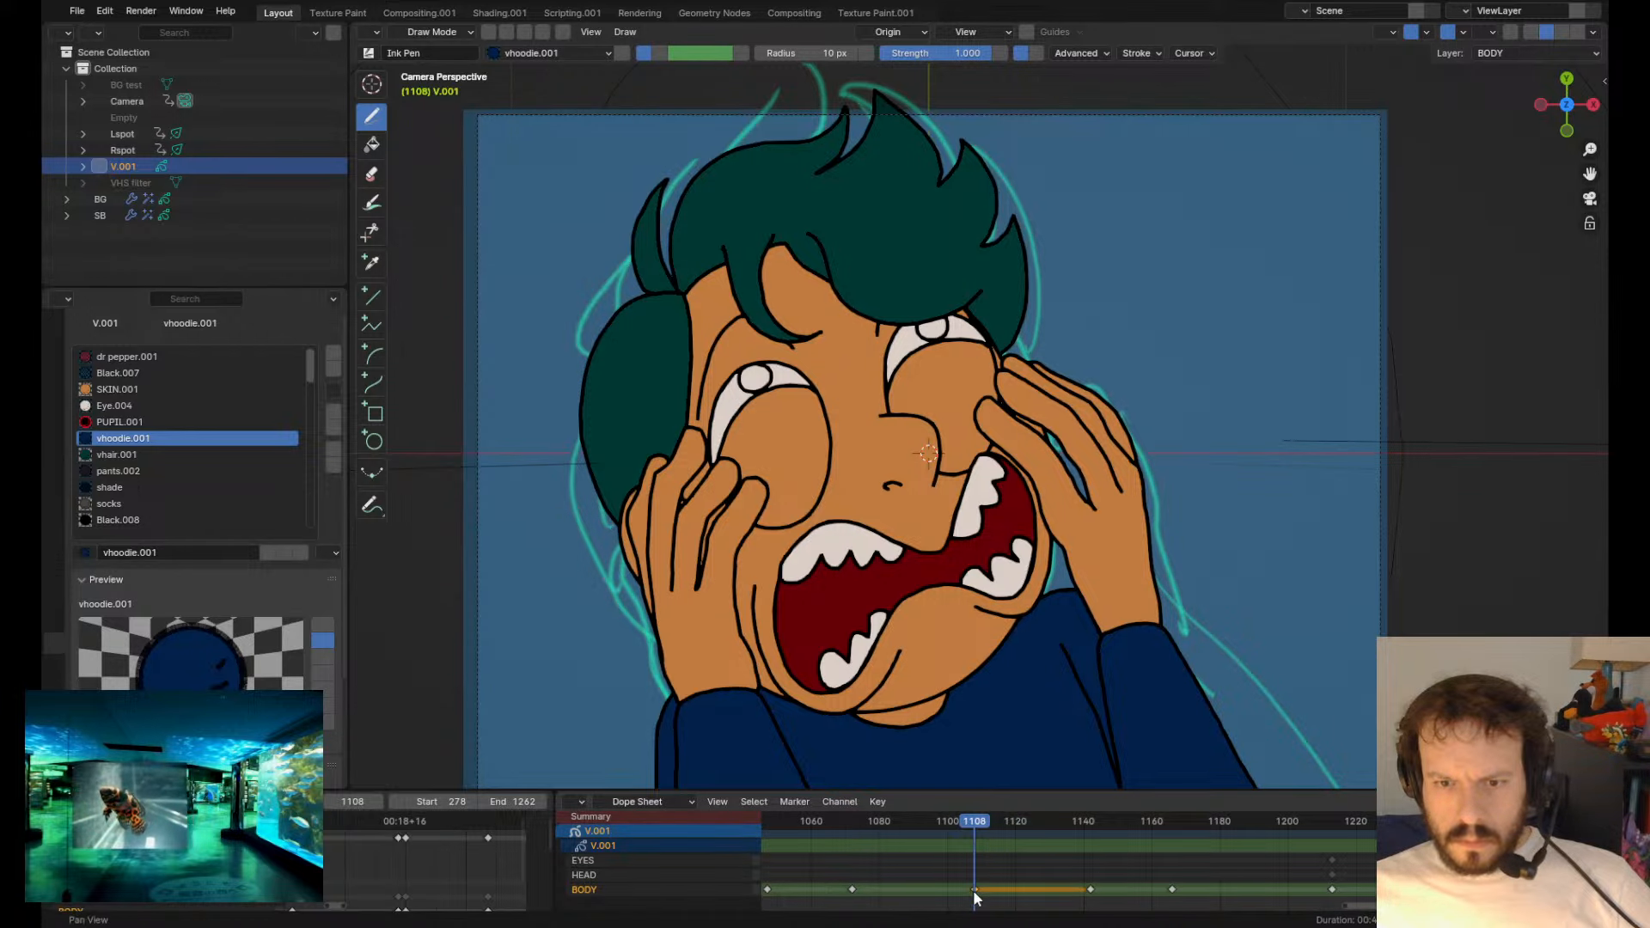
pyautogui.moveTo(975, 889); pyautogui.dragTo(976, 894)
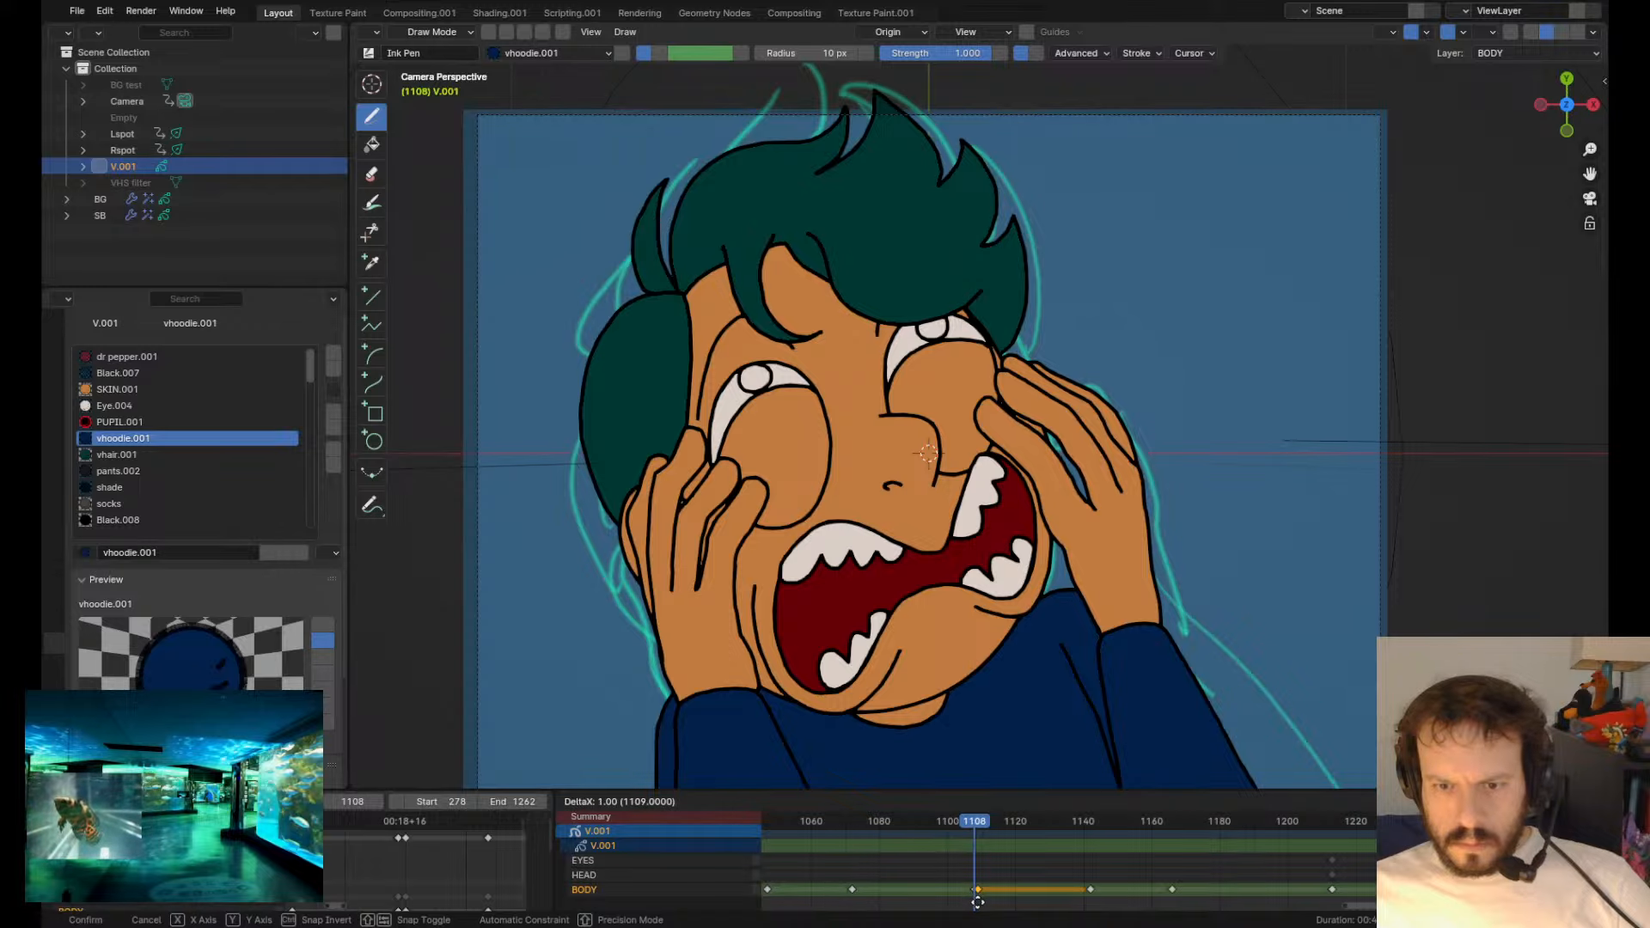
pyautogui.click(980, 909)
pyautogui.press('Right')
pyautogui.press('Right')
pyautogui.press('g')
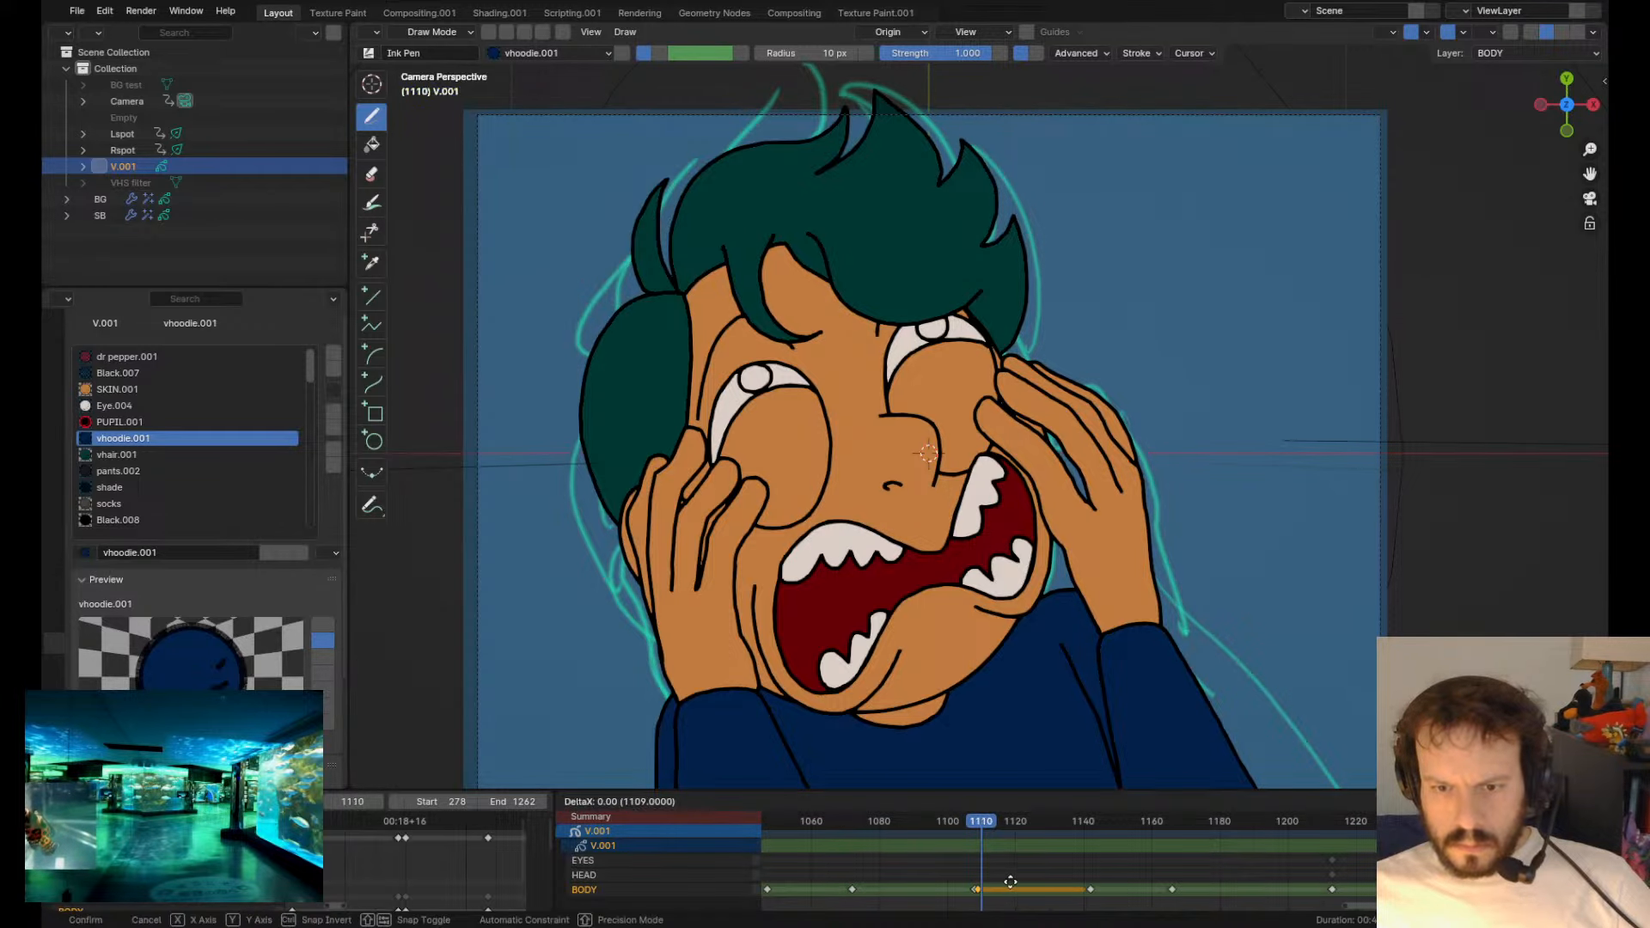
pyautogui.click(1011, 881)
# - Move all strokes of the frame 1110 drawing 2 m along X, clear of the camera frame and storyboard sketch
pyautogui.press('Tab')
pyautogui.scroll(-4, 772, 472)
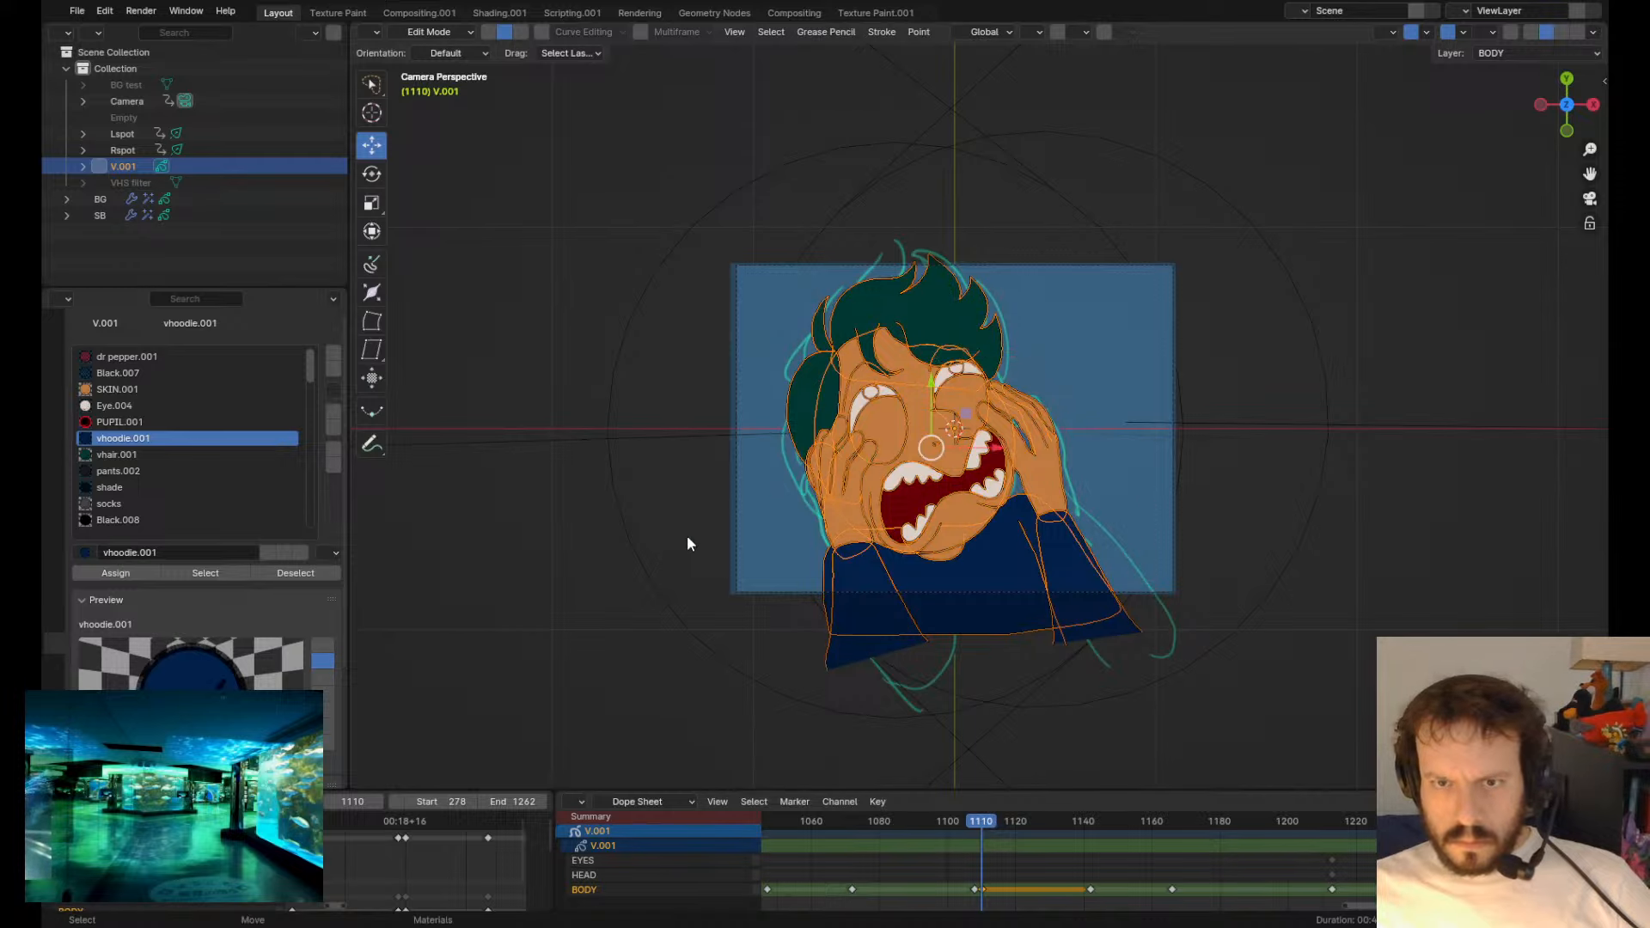
pyautogui.press('g')
pyautogui.click(1070, 553)
pyautogui.scroll(3, 1070, 552)
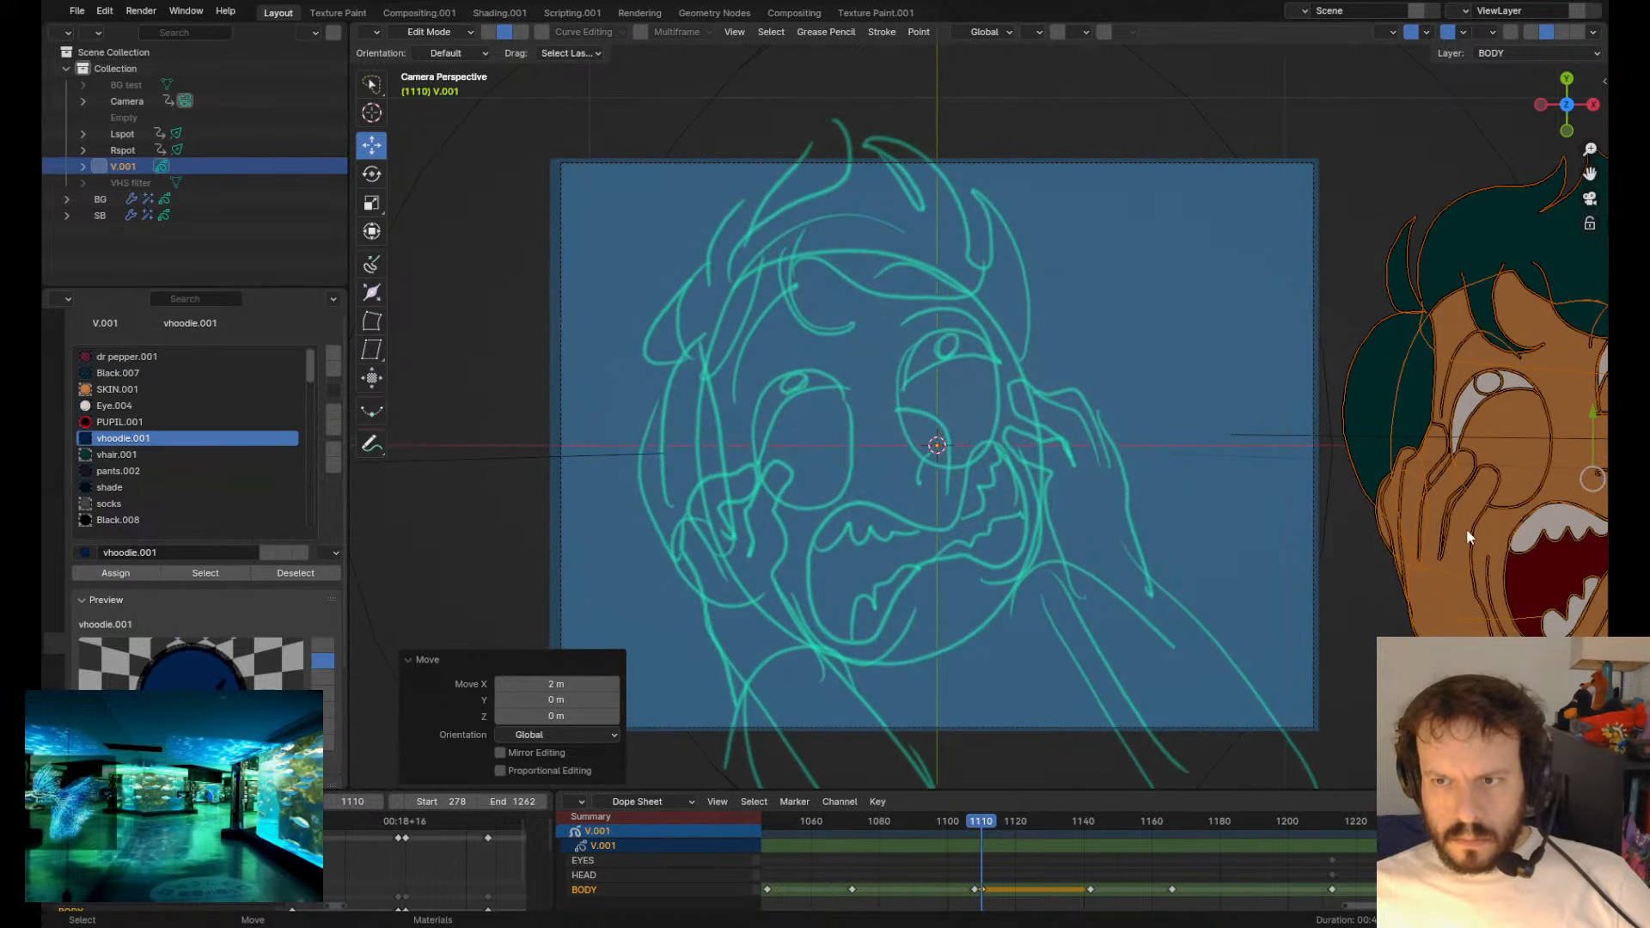
# - Try to move the selected face strokes of the frame 1110 drawing back over the storyboard sketch, and undo the move
pyautogui.keyDown('shift'); pyautogui.moveTo(1448, 534); pyautogui.dragTo(1381, 493, button='middle'); pyautogui.keyUp('shift')
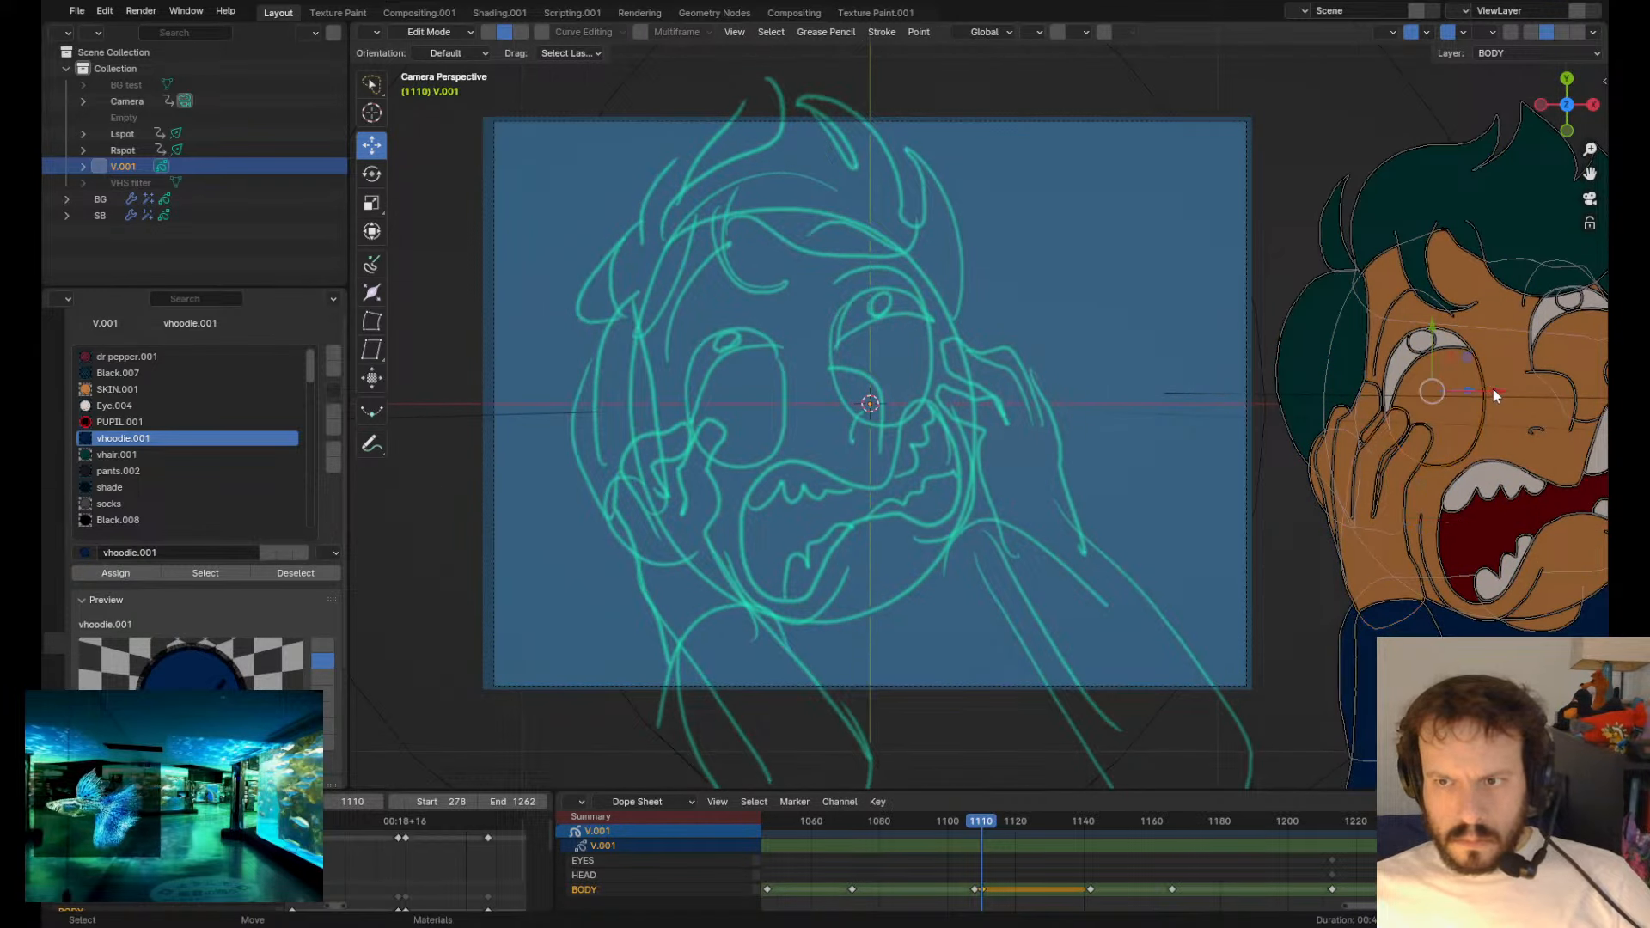
pyautogui.press('g')
pyautogui.click(740, 419)
pyautogui.hotkey('ctrl', 'z')
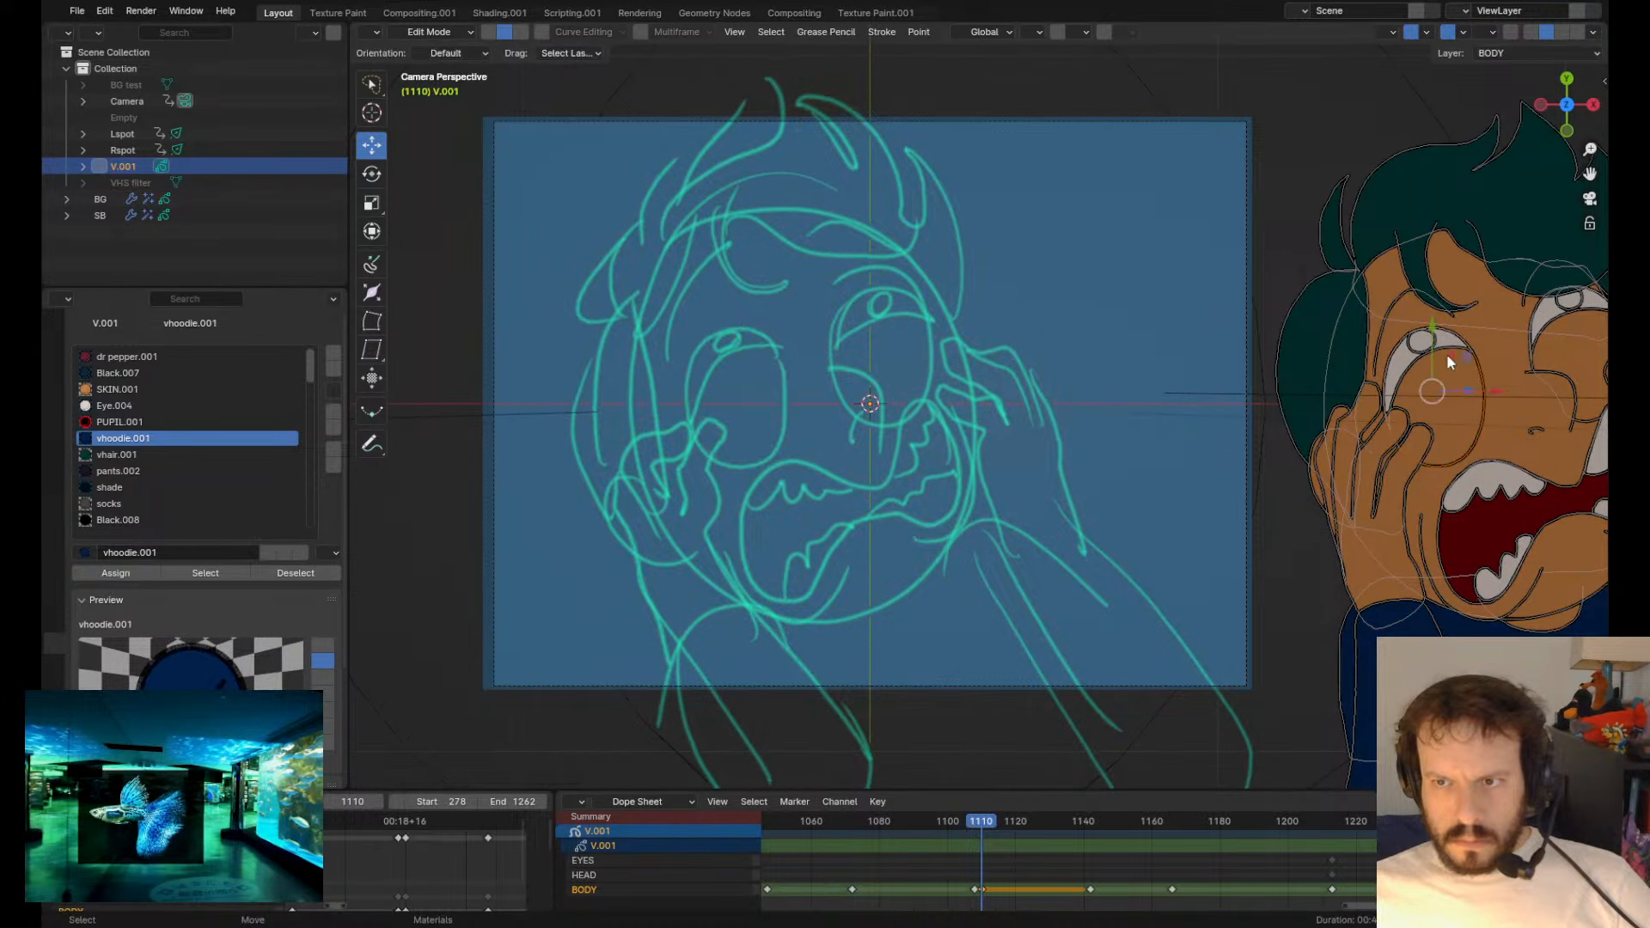
# - Move both pupils of the frame 1110 drawing back about 2 m along X onto the pupils of the storyboard sketch
pyautogui.click(1413, 359)
pyautogui.press('g')
pyautogui.click(1123, 342)
pyautogui.press('g')
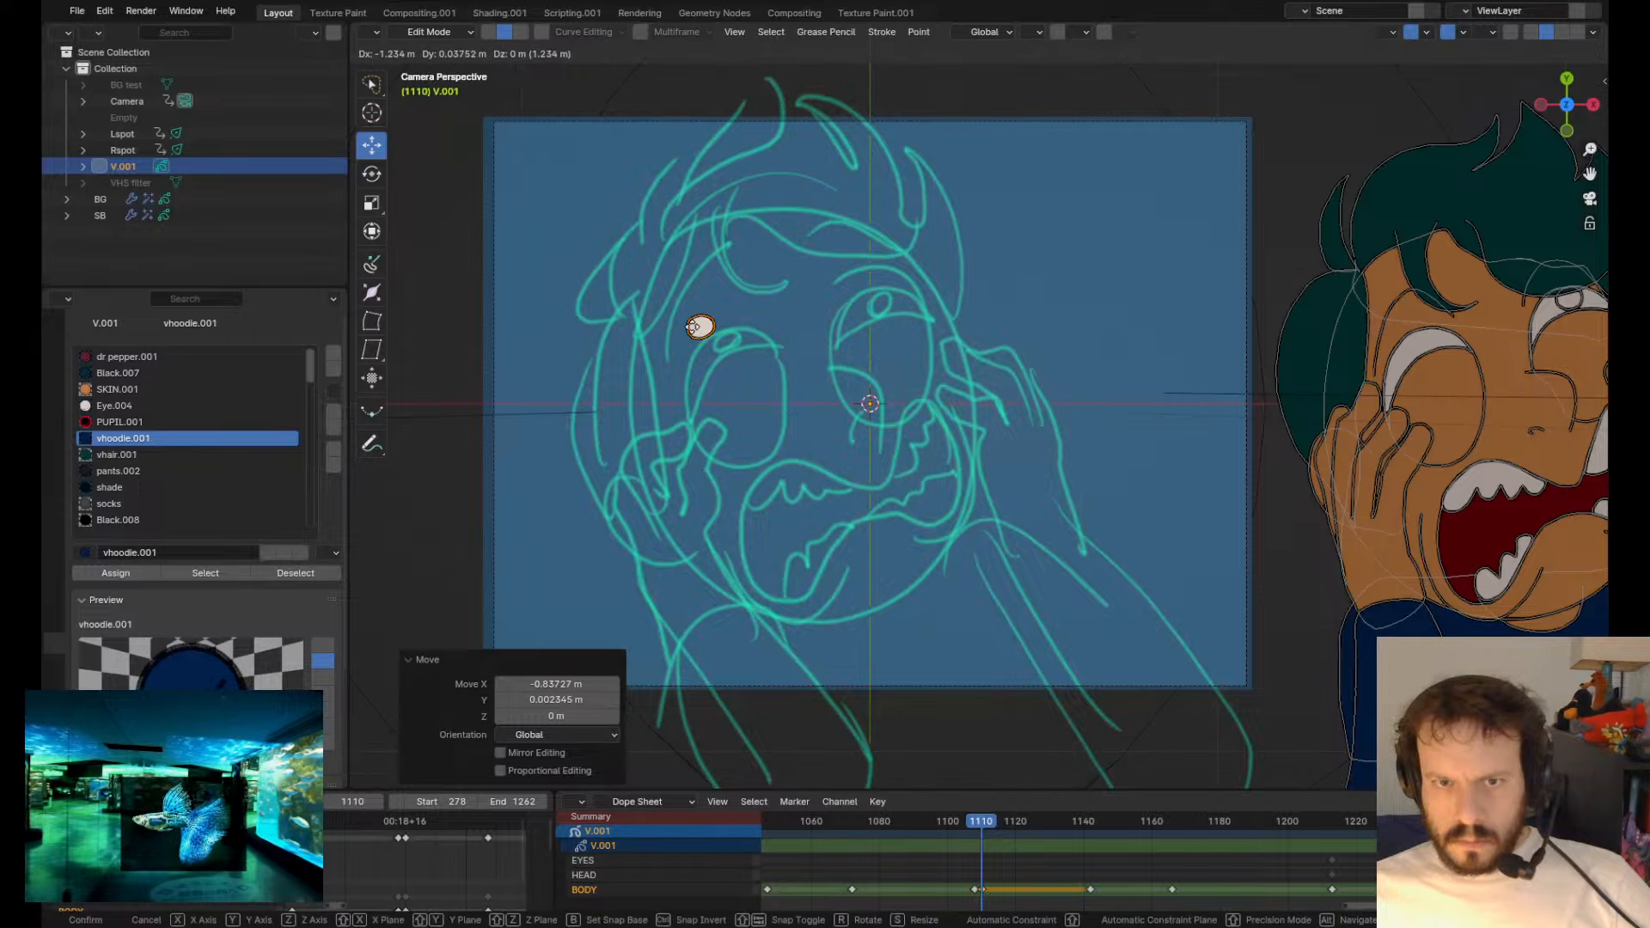
pyautogui.click(717, 342)
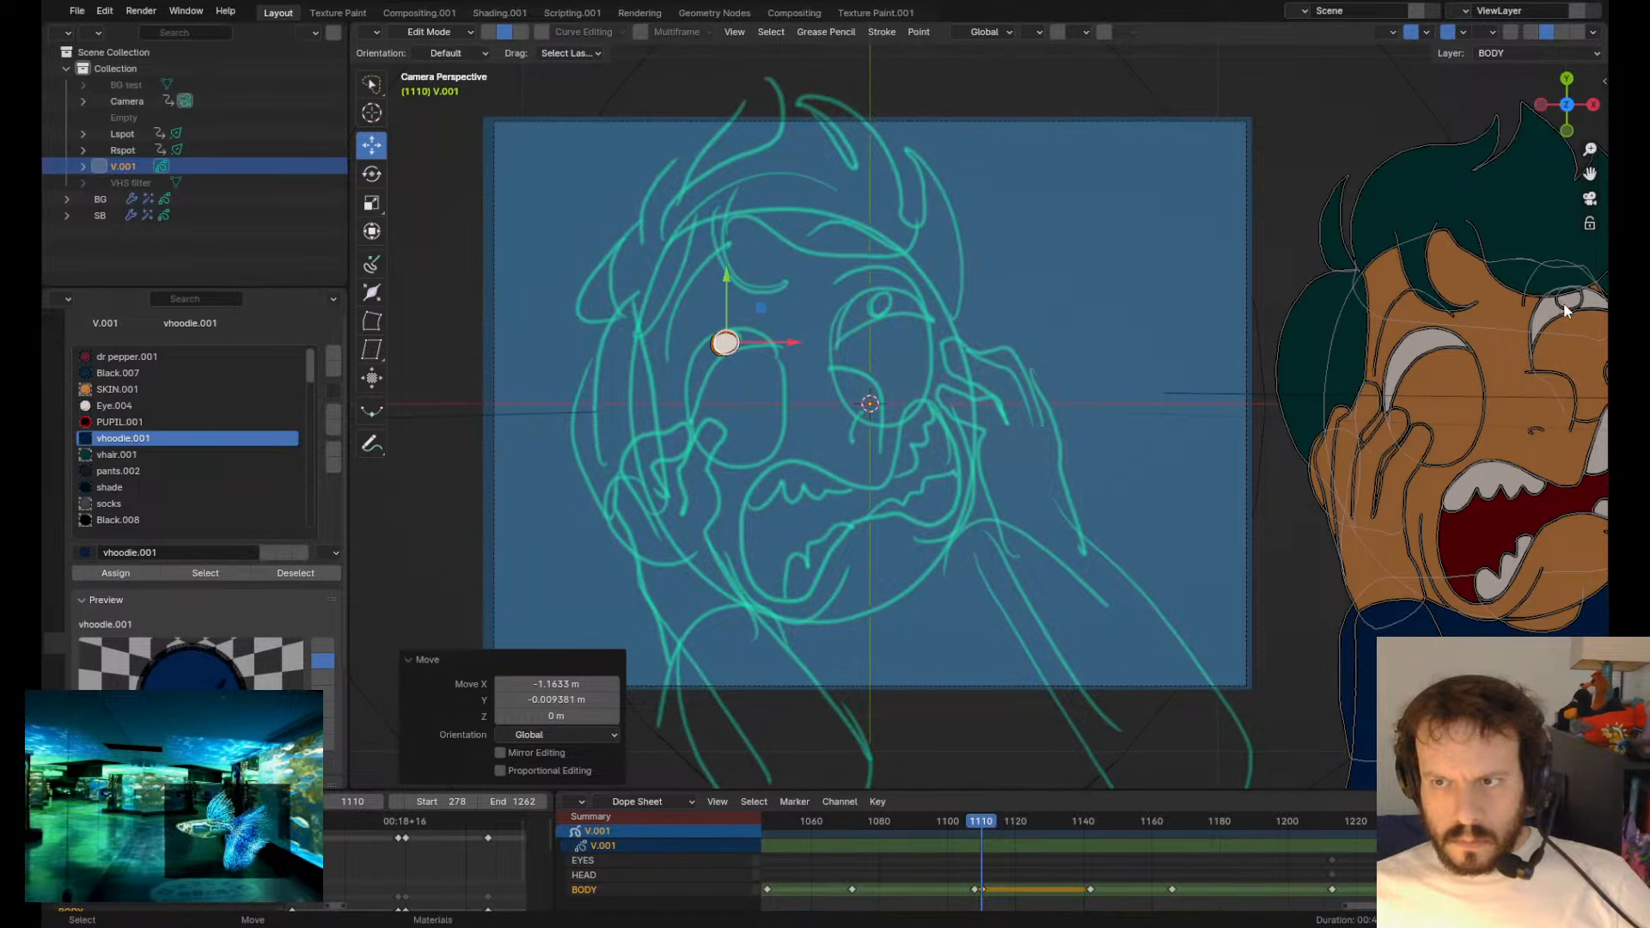
pyautogui.click(1563, 311)
pyautogui.press('g')
pyautogui.click(805, 446)
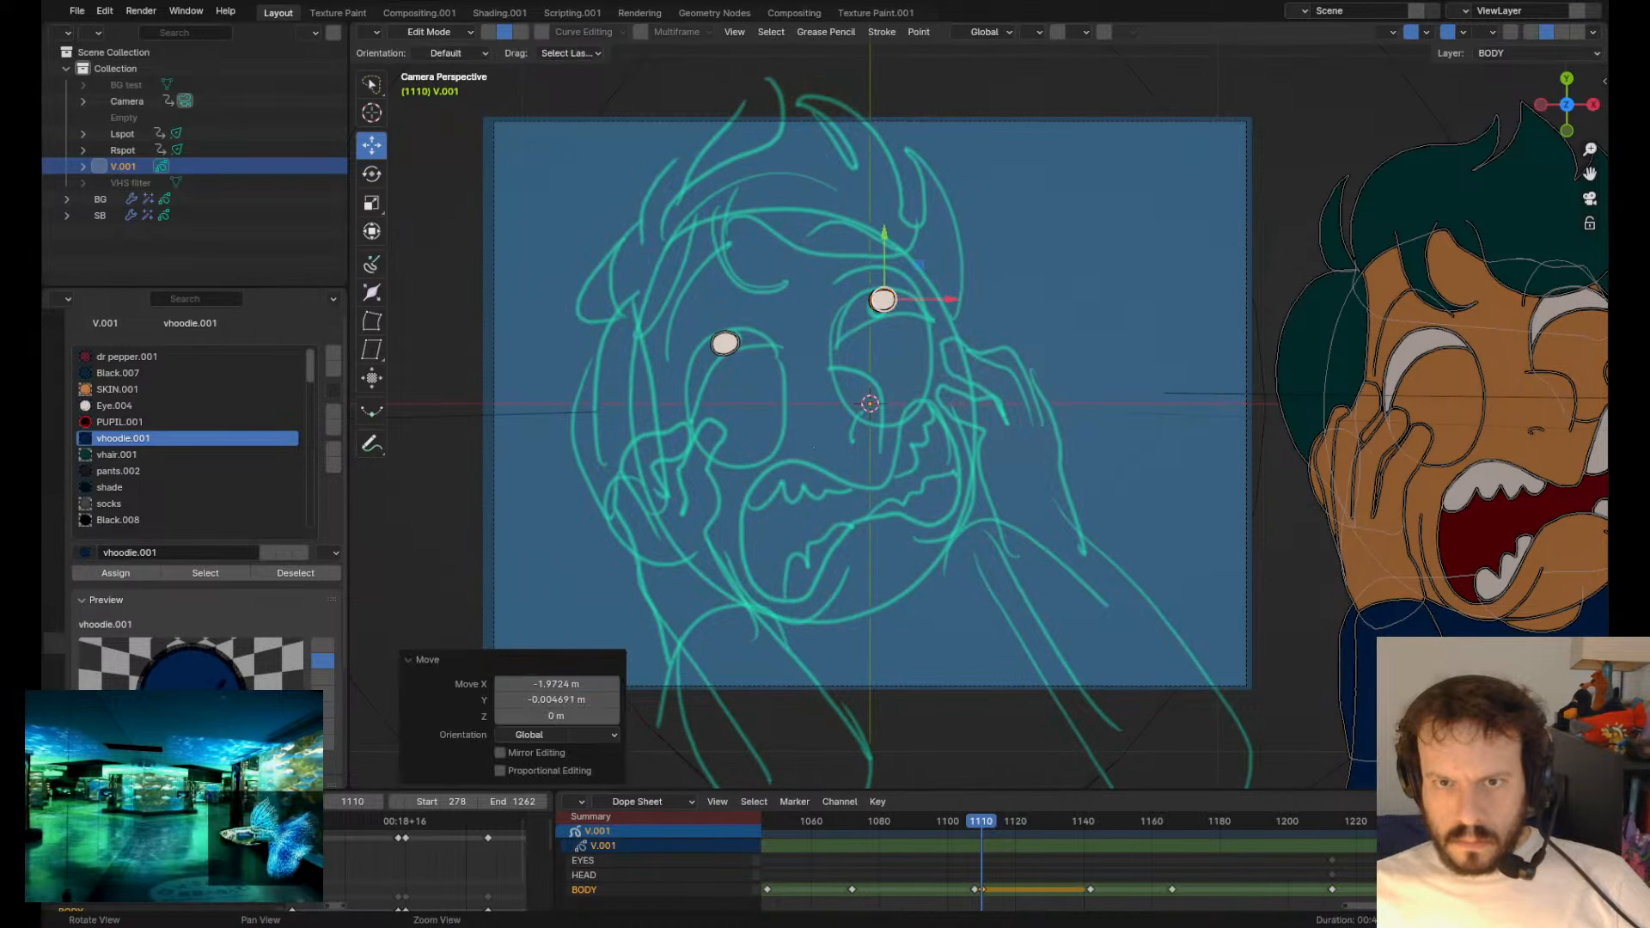
pyautogui.press('Tab')
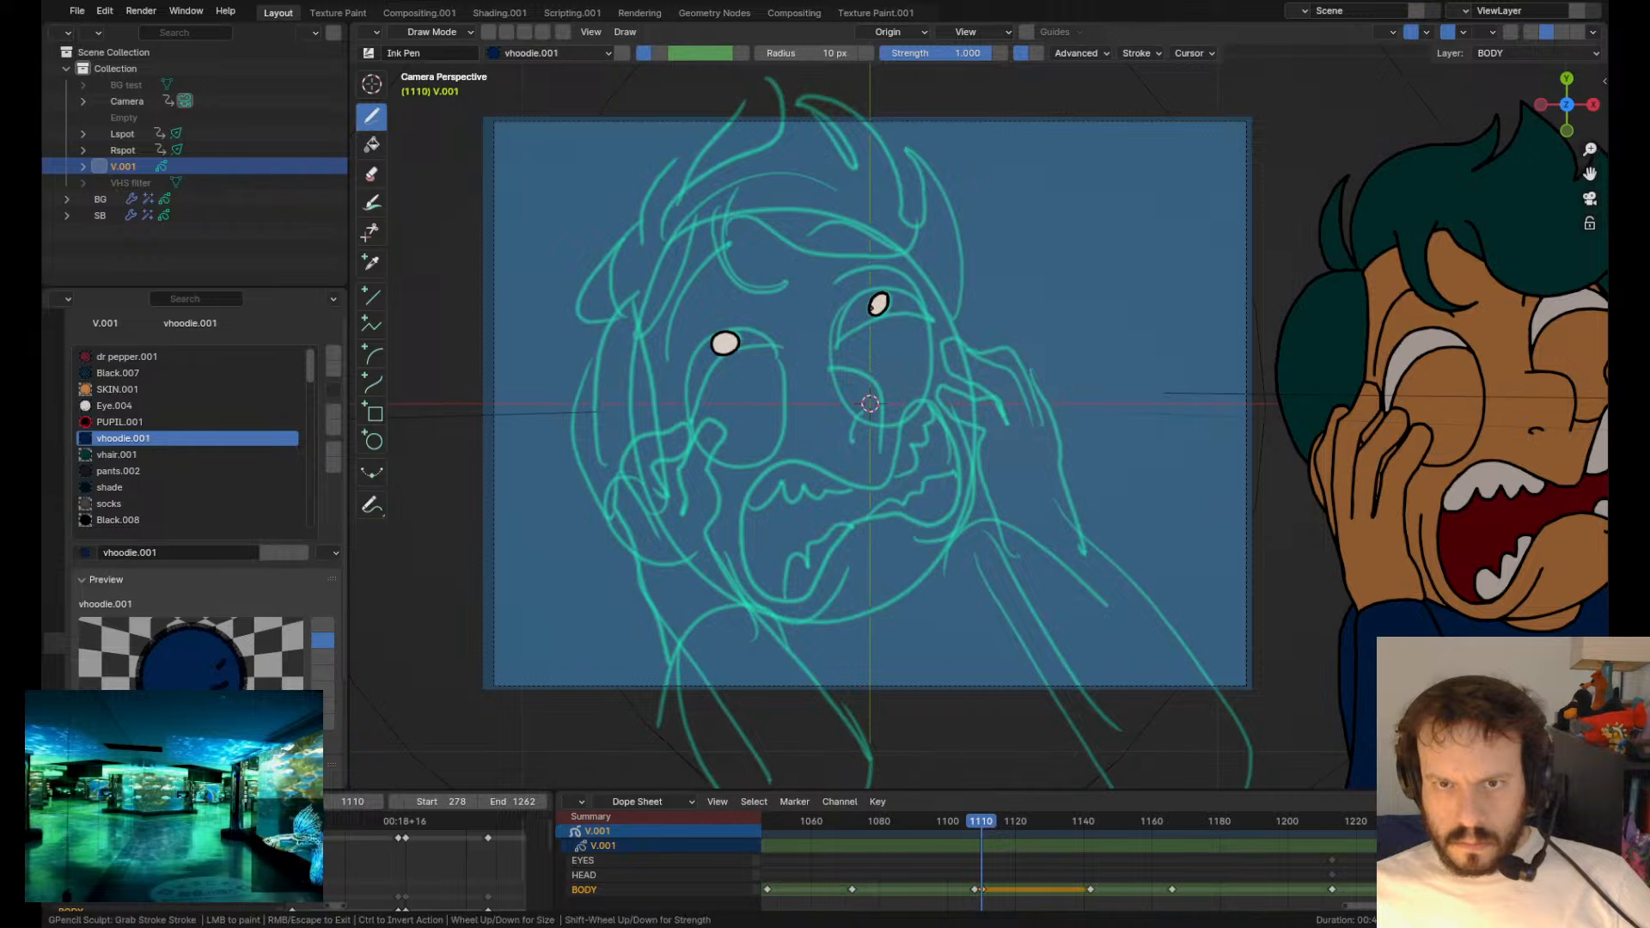
# - Move the left-hand eye white and lid onto the sketched eye, and fit their outline to the sketch with Grab
pyautogui.press('Tab')
pyautogui.click(1484, 375)
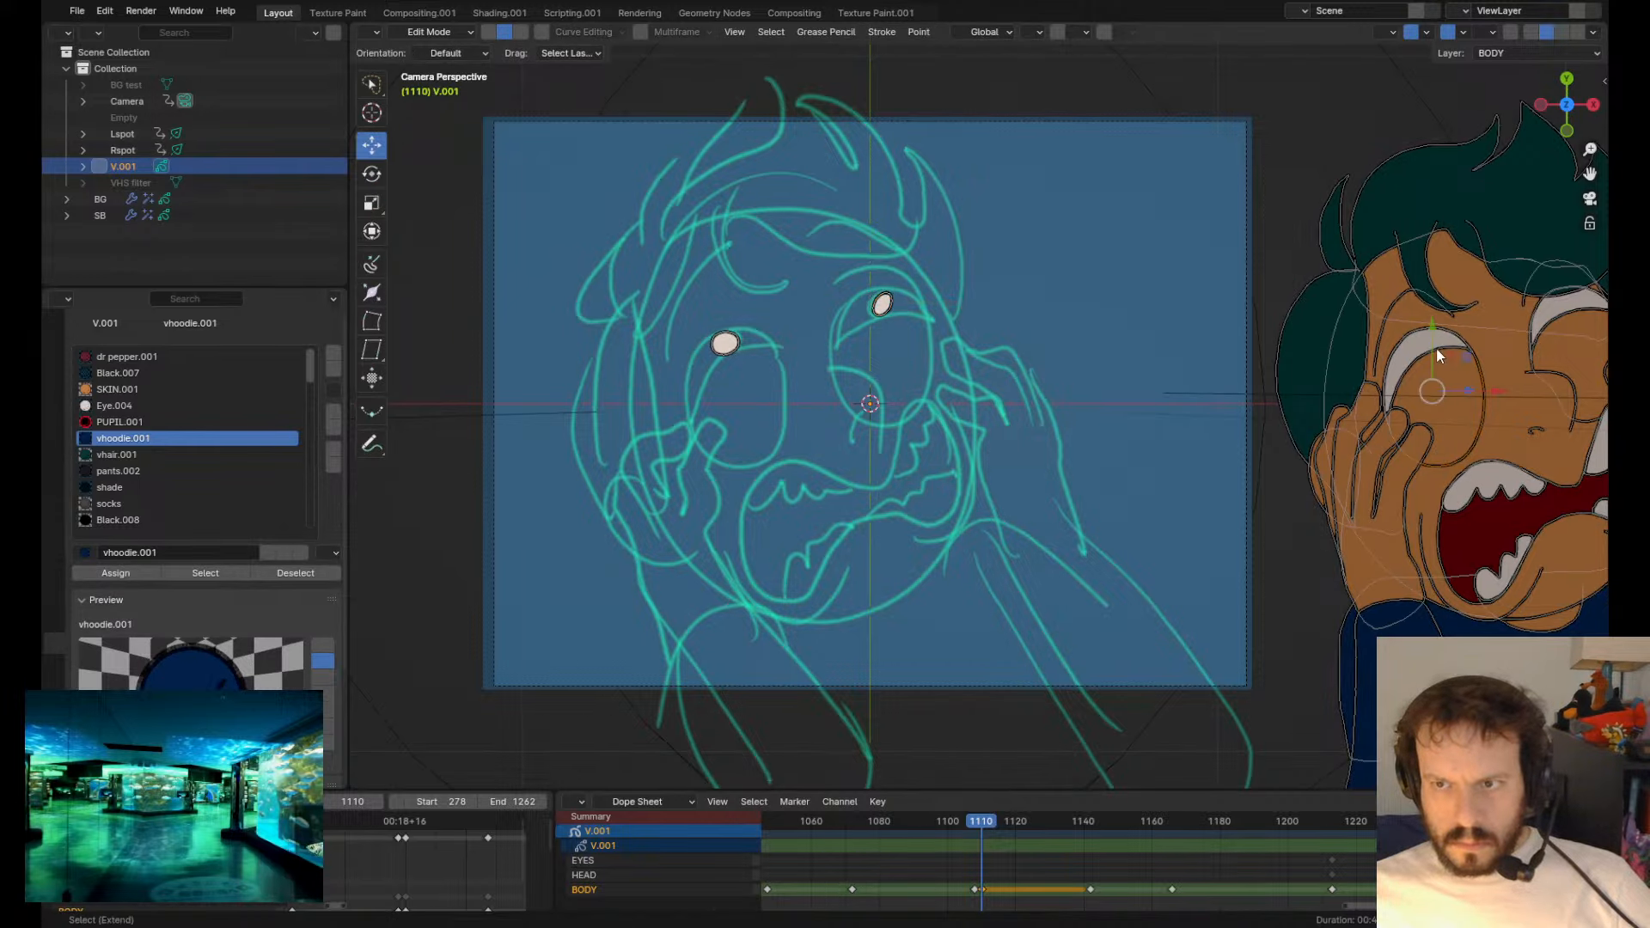
pyautogui.press('g')
pyautogui.click(801, 427)
pyautogui.press('Tab')
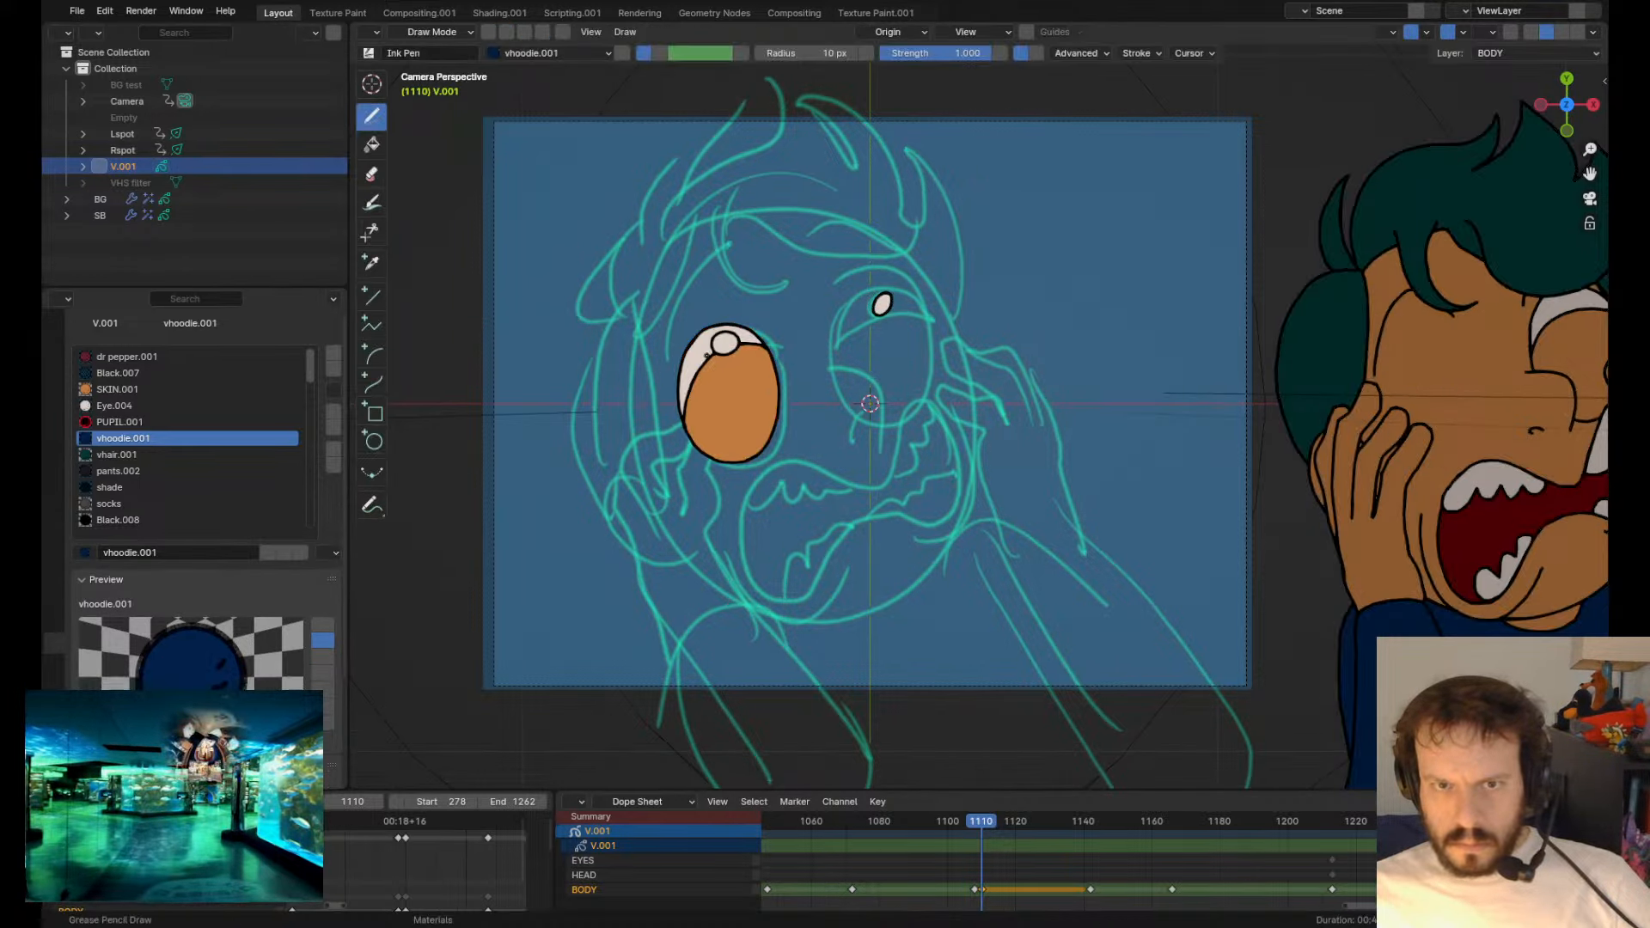
pyautogui.keyDown('shift'); pyautogui.moveTo(736, 450); pyautogui.dragTo(763, 420); pyautogui.keyUp('shift')
pyautogui.keyDown('shift'); pyautogui.moveTo(670, 400); pyautogui.dragTo(674, 401); pyautogui.keyUp('shift')
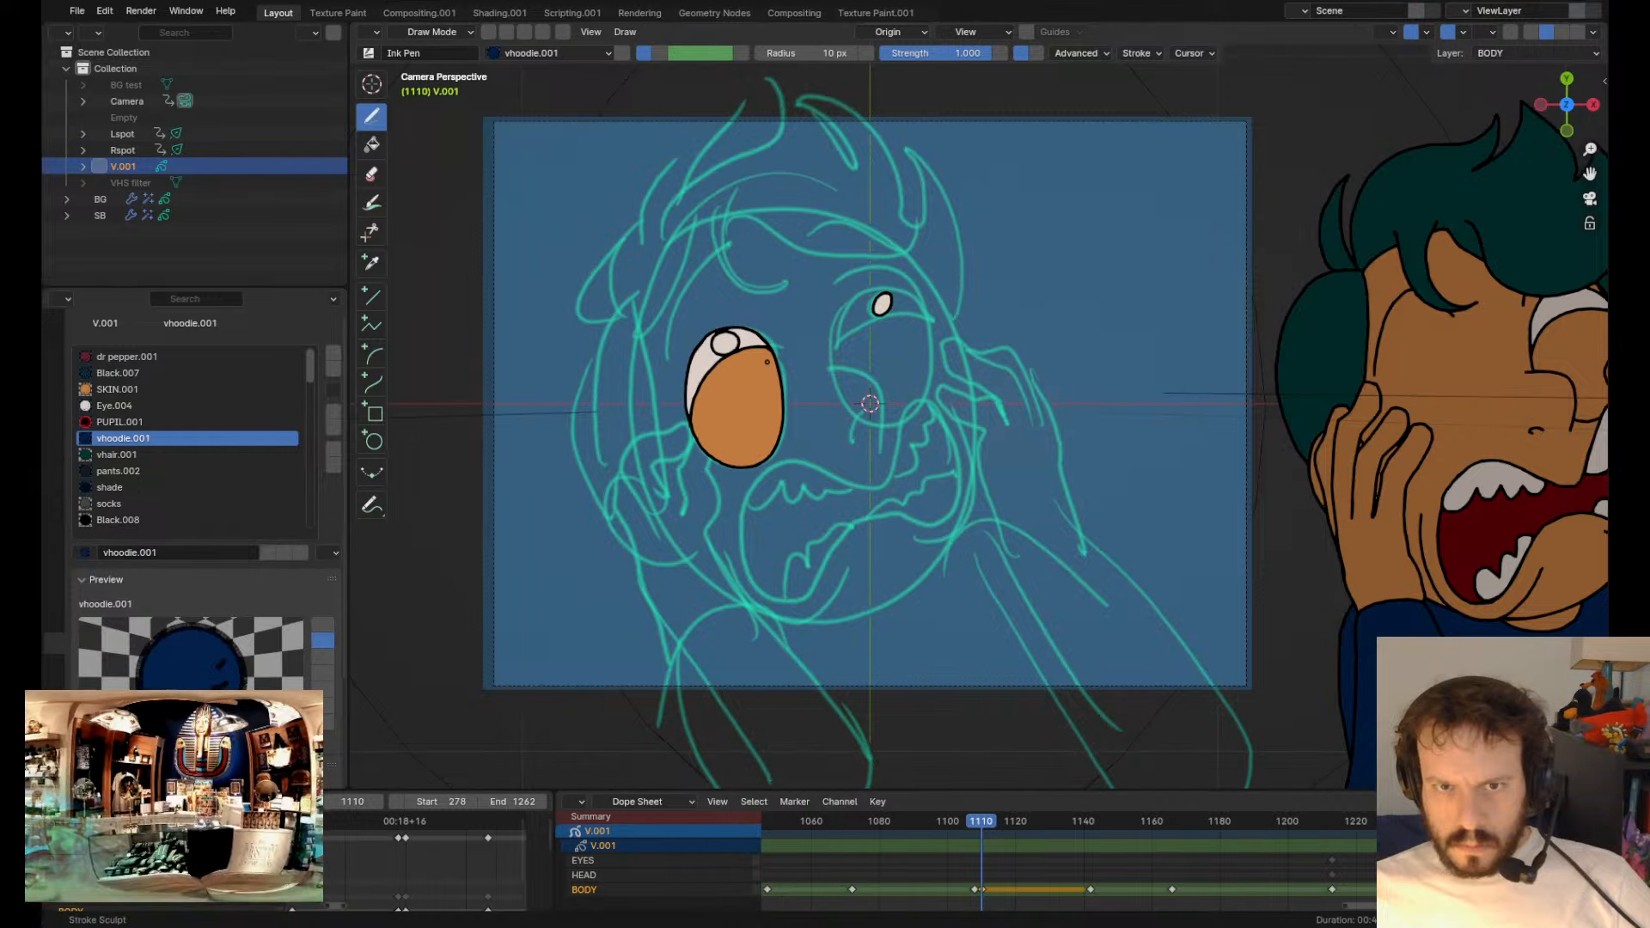
# - Move the right-hand eye white and lid onto the sketched eye, and pull their edges to the sketch lines with Grab
pyautogui.press('Tab')
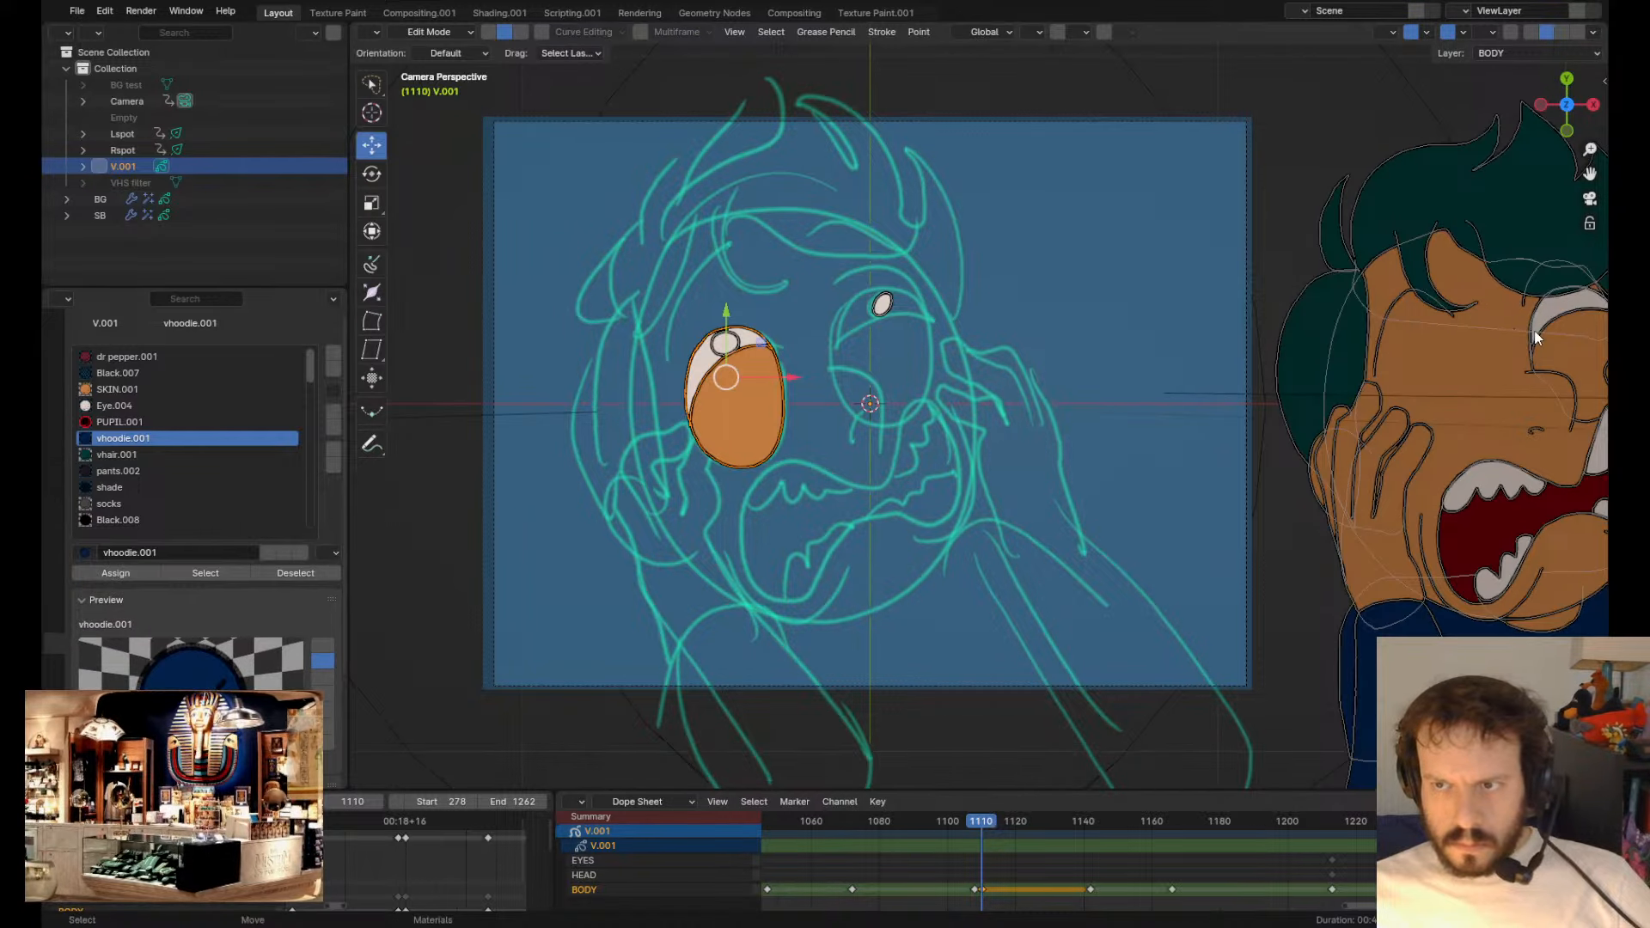
pyautogui.press('g')
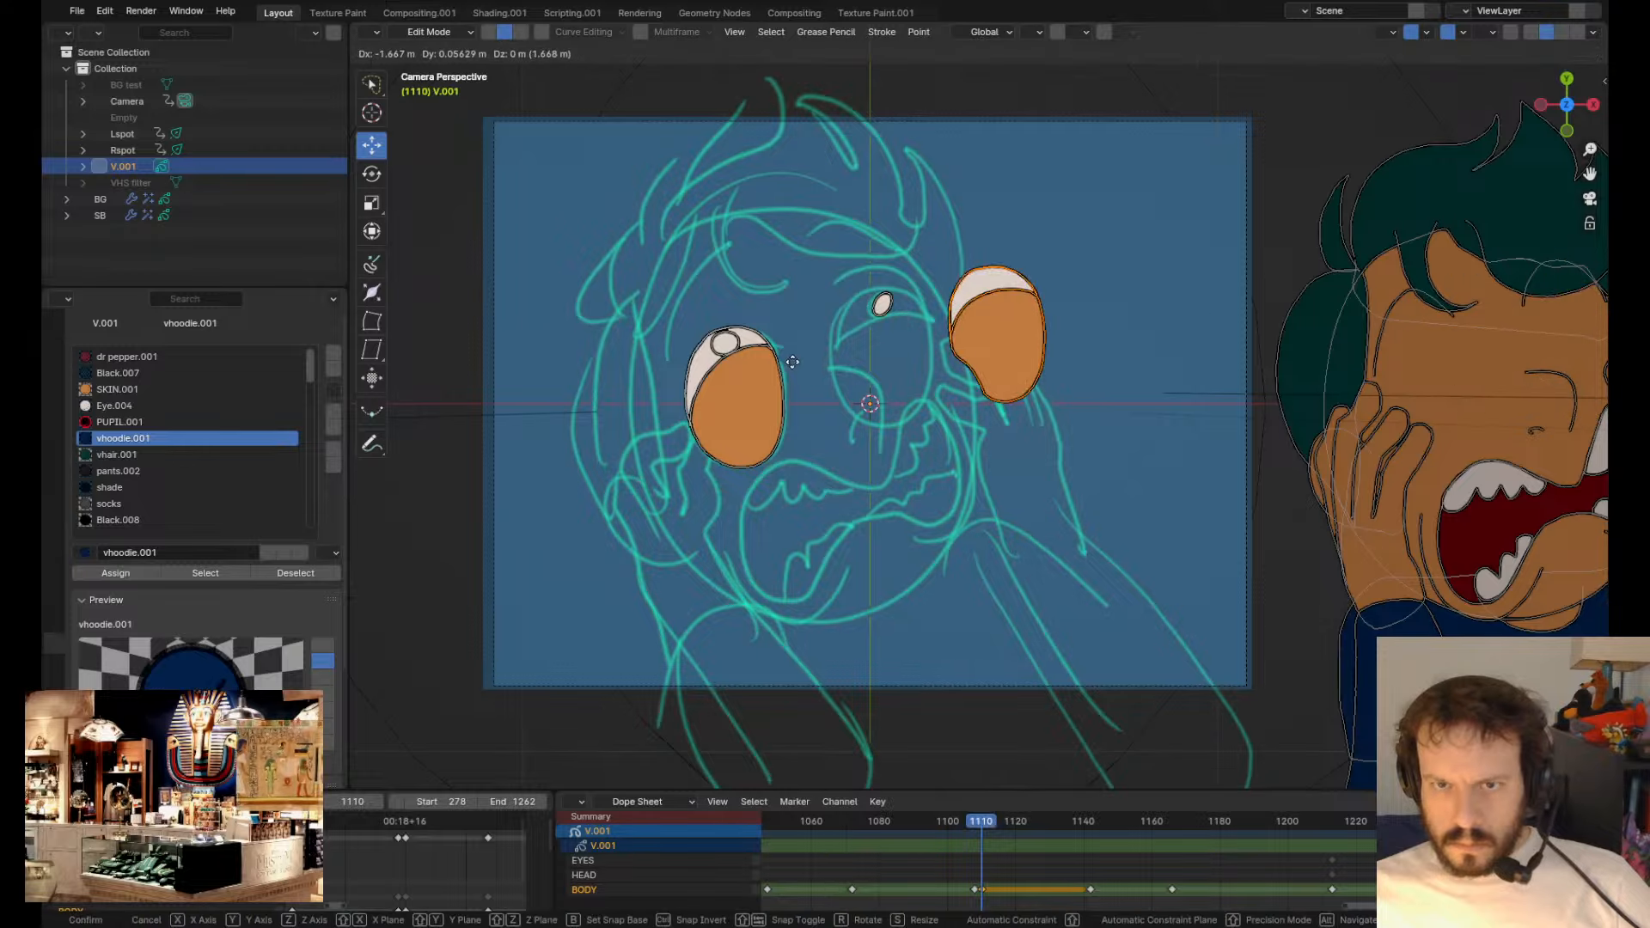
pyautogui.click(845, 389)
pyautogui.press('Tab')
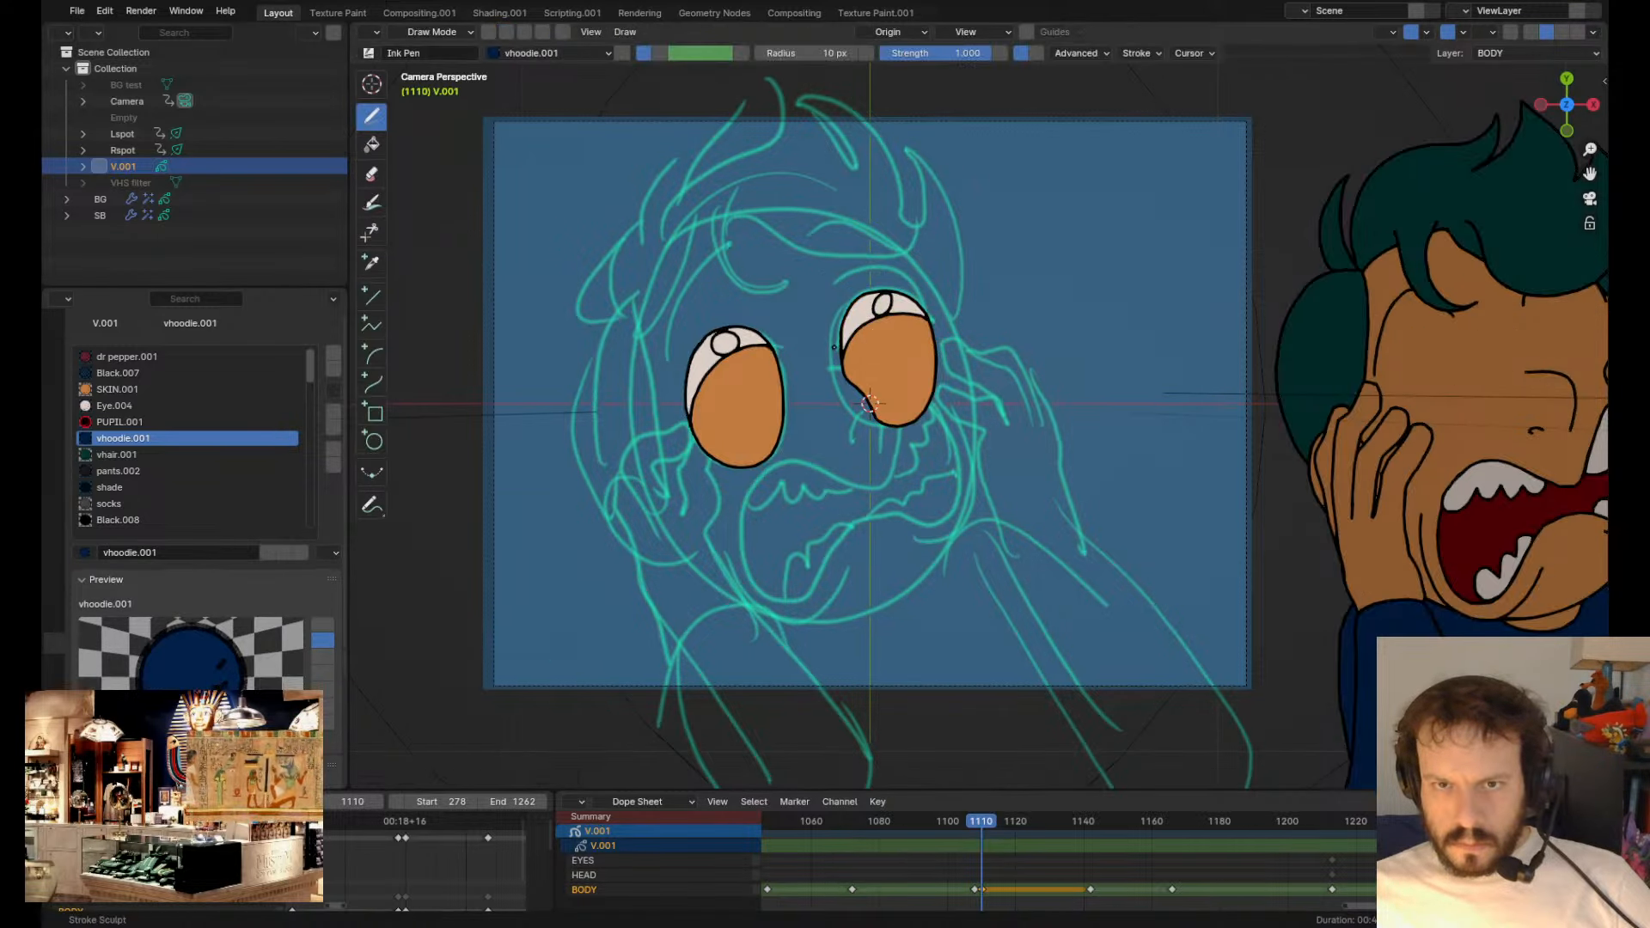
pyautogui.keyDown('ctrl'); pyautogui.keyDown('shift'); pyautogui.moveTo(841, 378); pyautogui.dragTo(833, 372); pyautogui.keyUp('shift'); pyautogui.keyUp('ctrl')
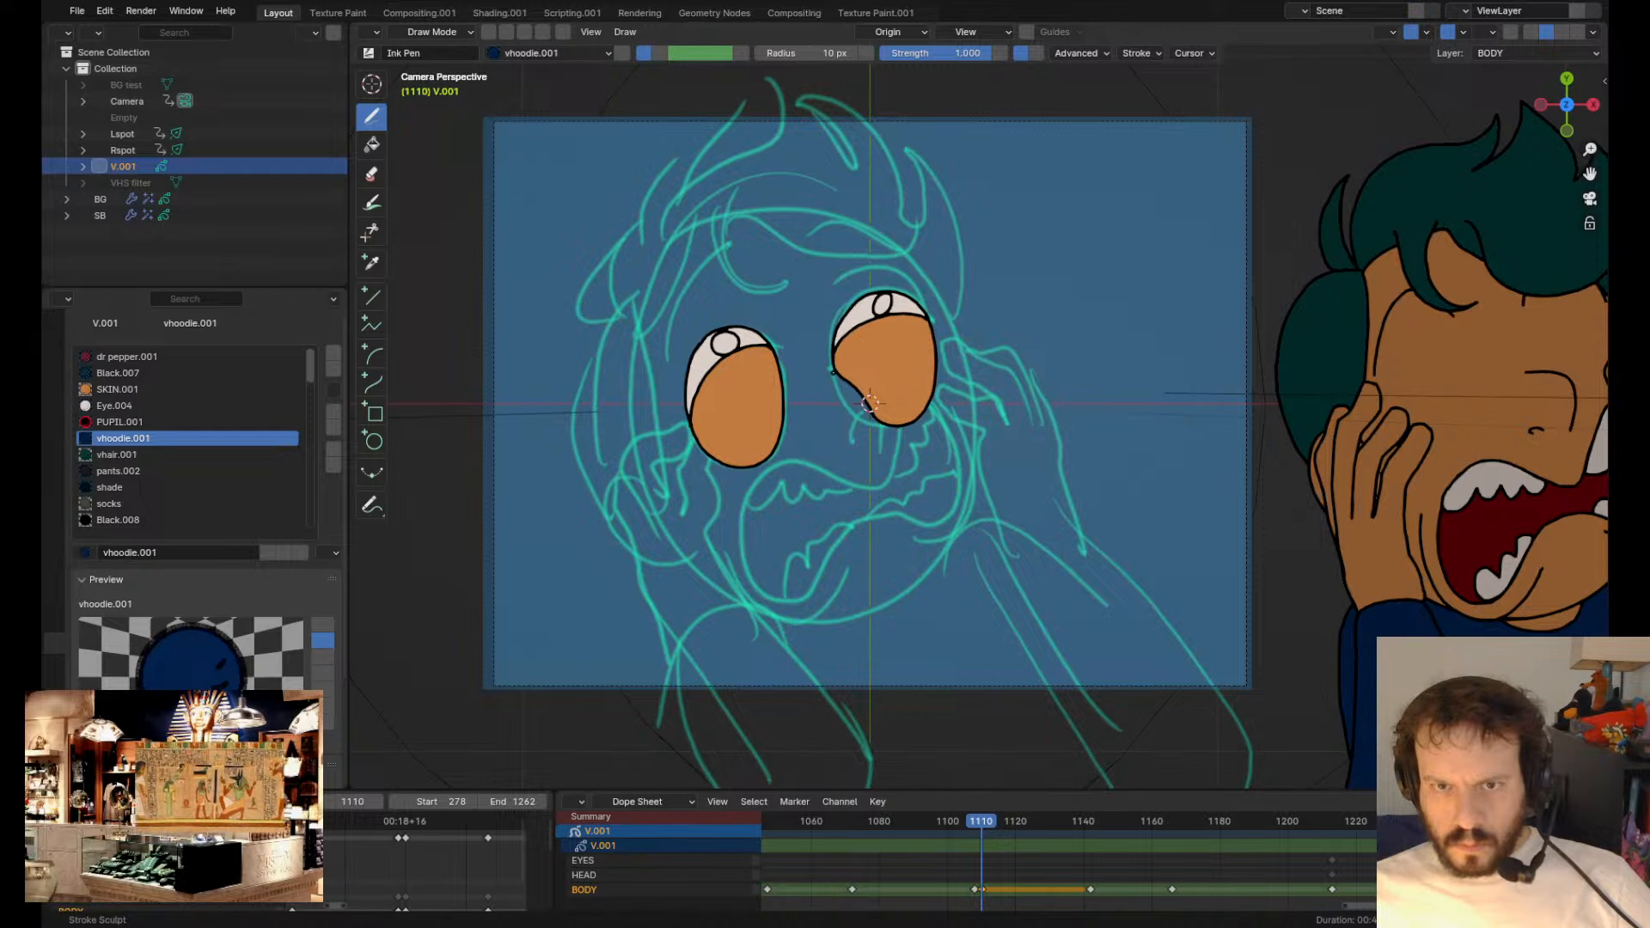
pyautogui.keyDown('ctrl'); pyautogui.keyDown('shift'); pyautogui.moveTo(856, 268); pyautogui.dragTo(858, 260); pyautogui.keyUp('shift'); pyautogui.keyUp('ctrl')
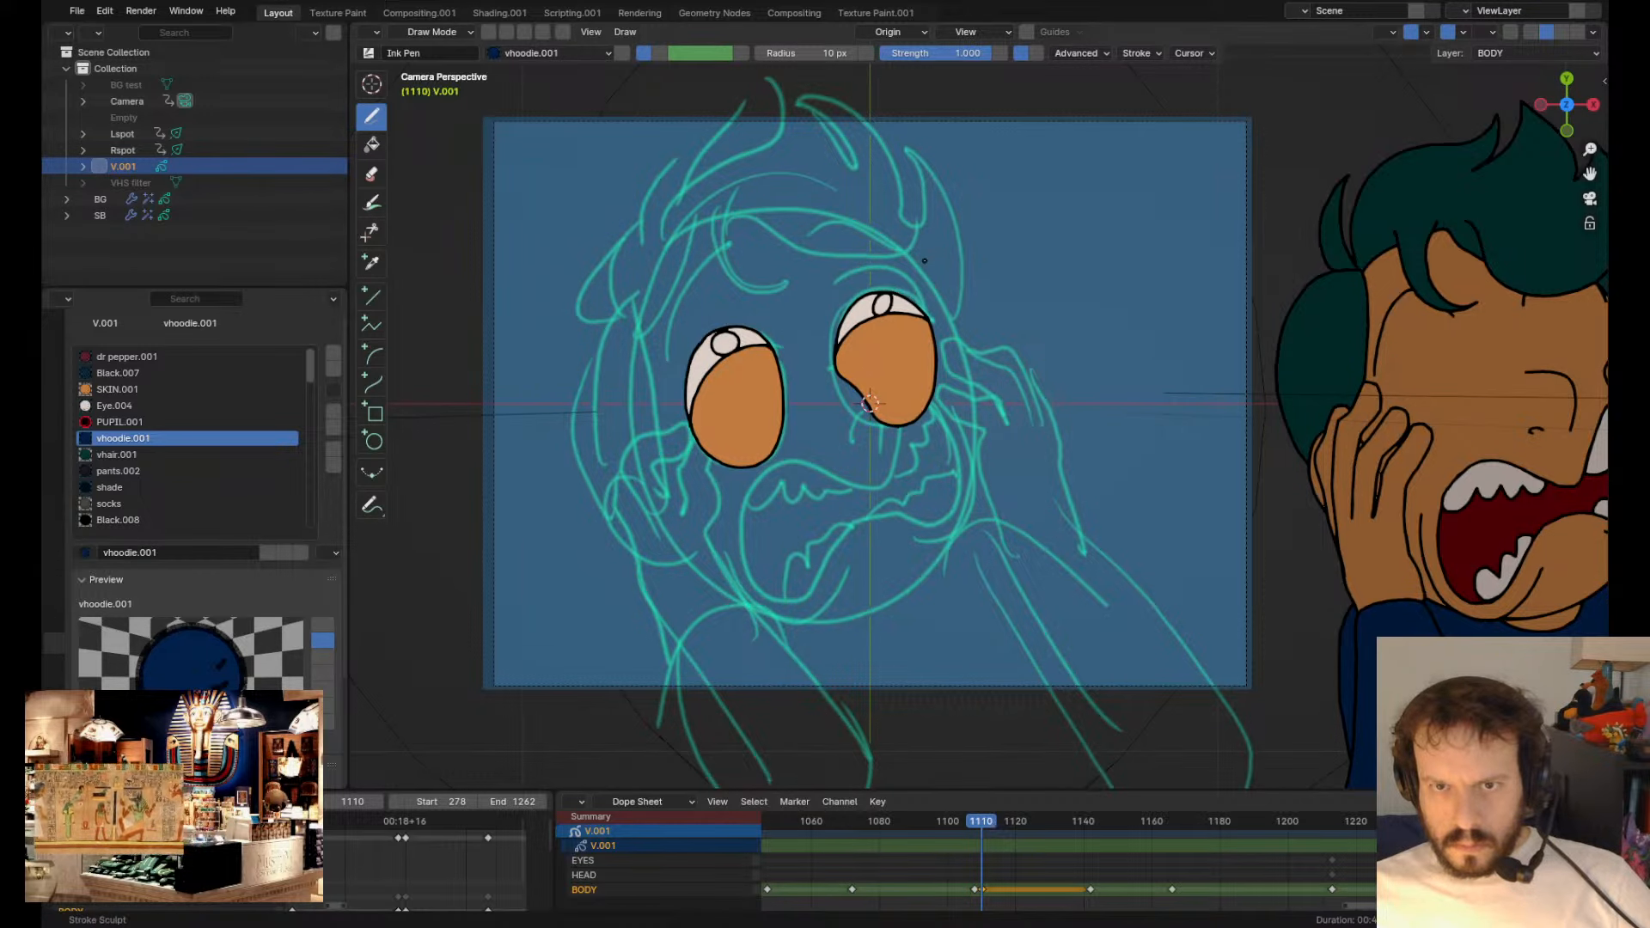
pyautogui.keyDown('ctrl'); pyautogui.keyDown('shift'); pyautogui.moveTo(924, 260); pyautogui.dragTo(877, 268); pyautogui.keyUp('shift'); pyautogui.keyUp('ctrl')
# - Rotate the right-hand eye's pupil counterclockwise and touch up its shape with Grab
pyautogui.scroll(4, 868, 270)
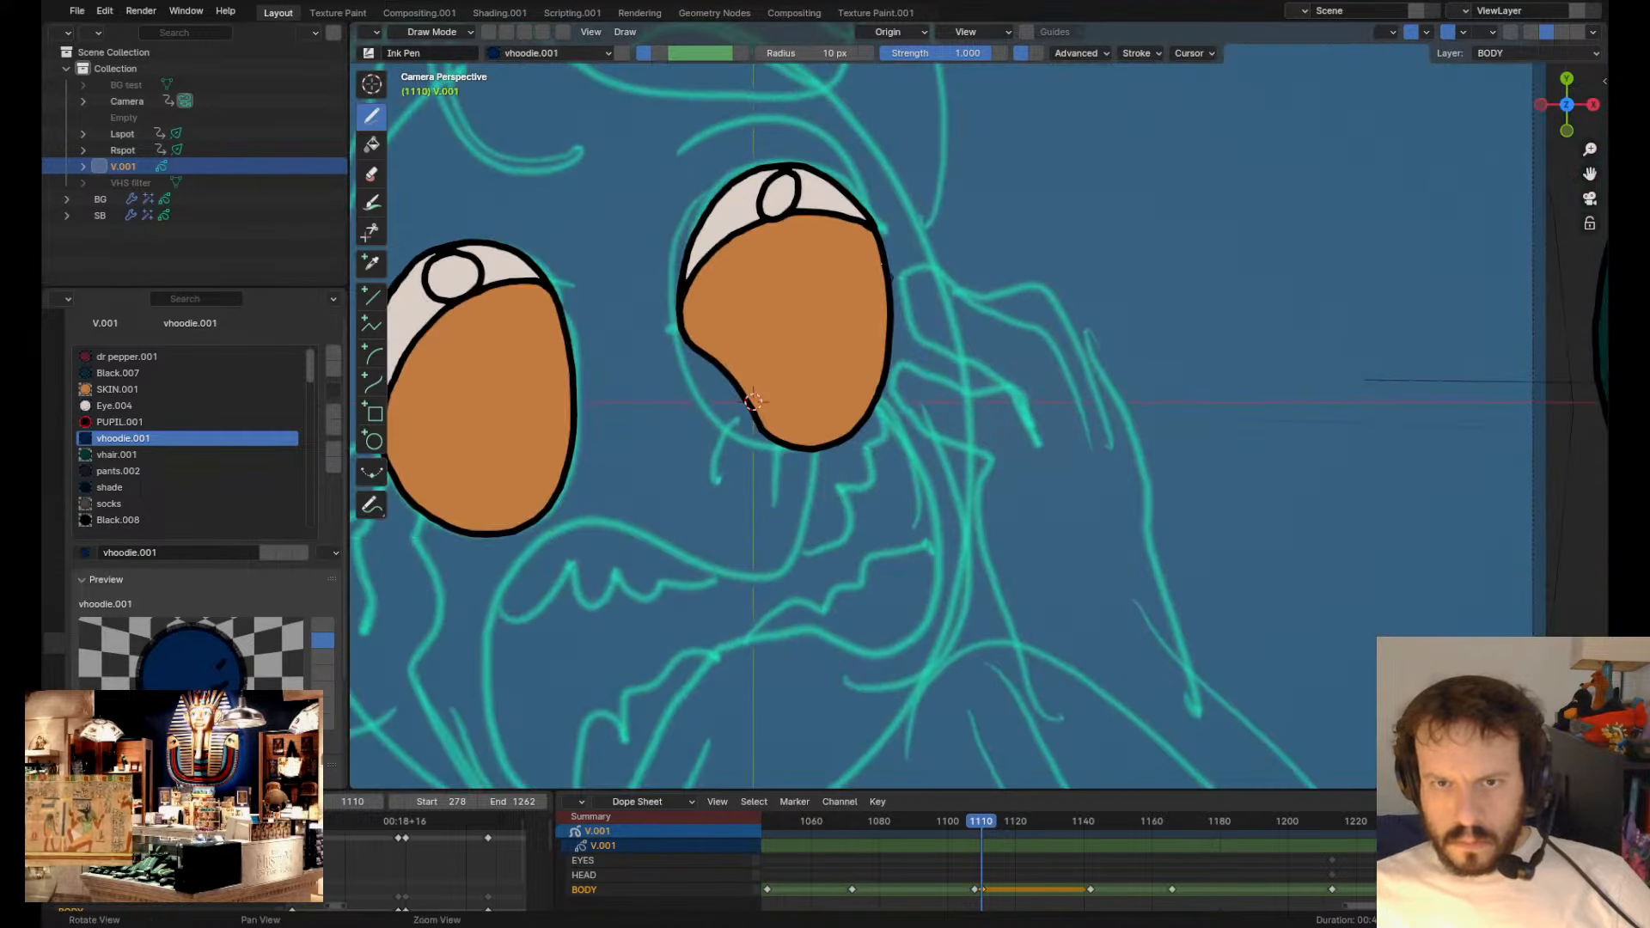
pyautogui.press('Tab')
pyautogui.scroll(1, 766, 266)
pyautogui.click(807, 322)
pyautogui.press('r')
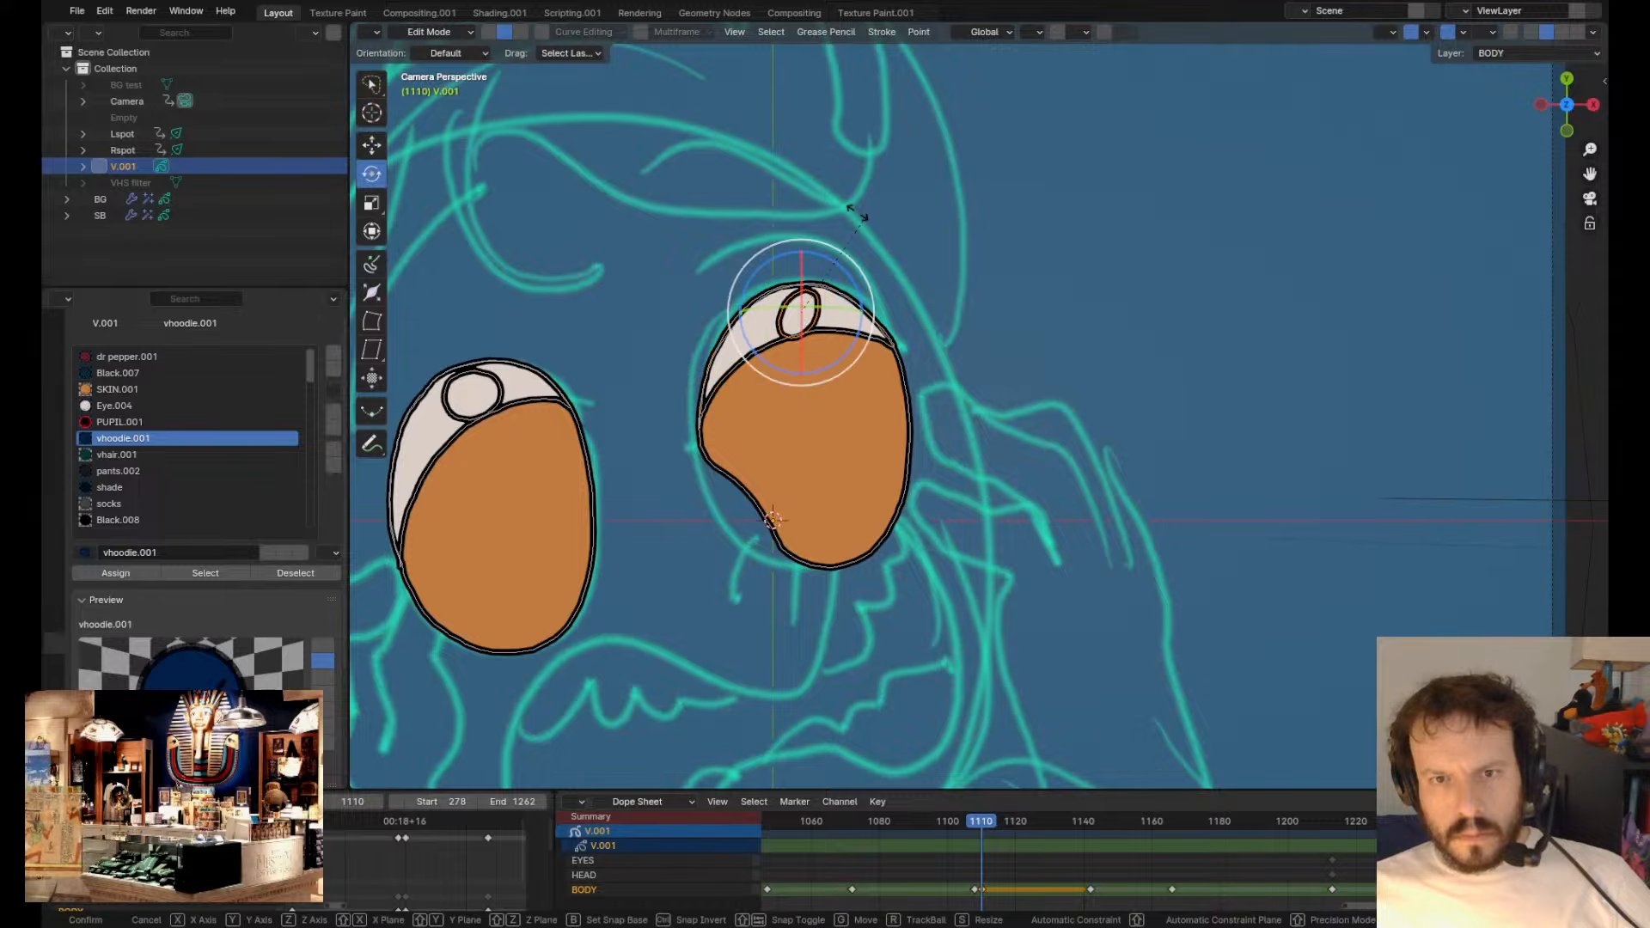
pyautogui.moveTo(859, 226); pyautogui.dragTo(756, 219)
pyautogui.press('Tab')
pyautogui.scroll(-3, 889, 396)
pyautogui.keyDown('ctrl'); pyautogui.keyDown('shift'); pyautogui.moveTo(889, 397); pyautogui.dragTo(887, 348); pyautogui.keyUp('shift'); pyautogui.keyUp('ctrl')
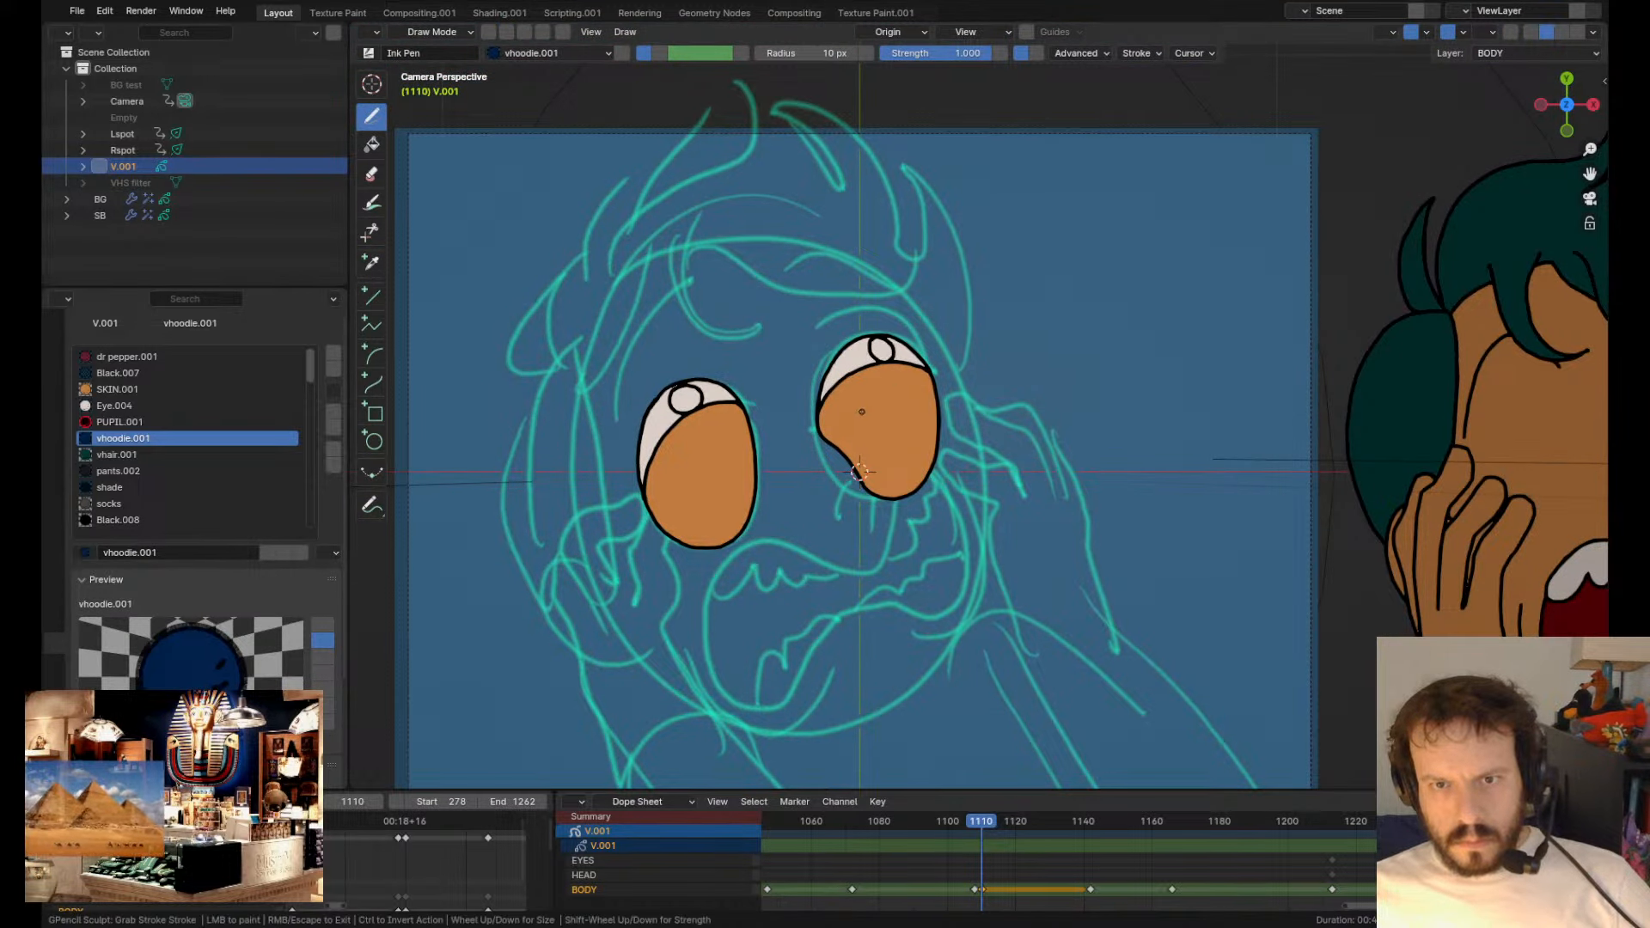
pyautogui.keyDown('ctrl'); pyautogui.keyDown('shift'); pyautogui.moveTo(860, 472); pyautogui.dragTo(859, 472); pyautogui.keyUp('shift'); pyautogui.keyUp('ctrl')
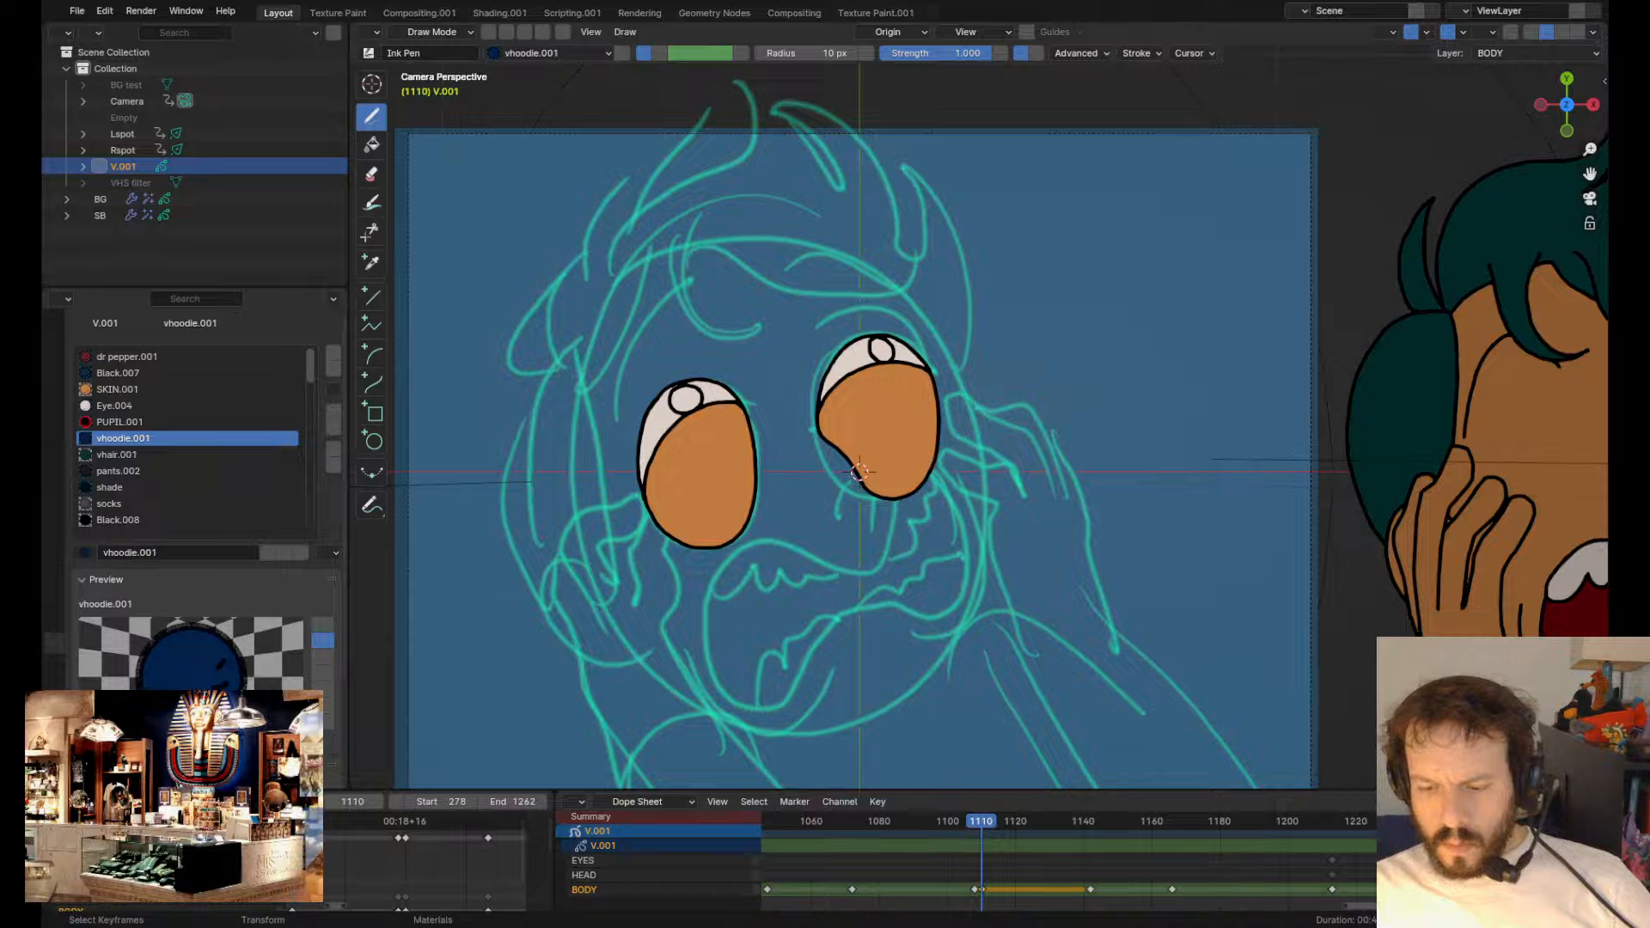
# - Flip between frames 1109 and 1110 to compare the repositioned eyes with the preceding key drawing
pyautogui.moveTo(290, 806)
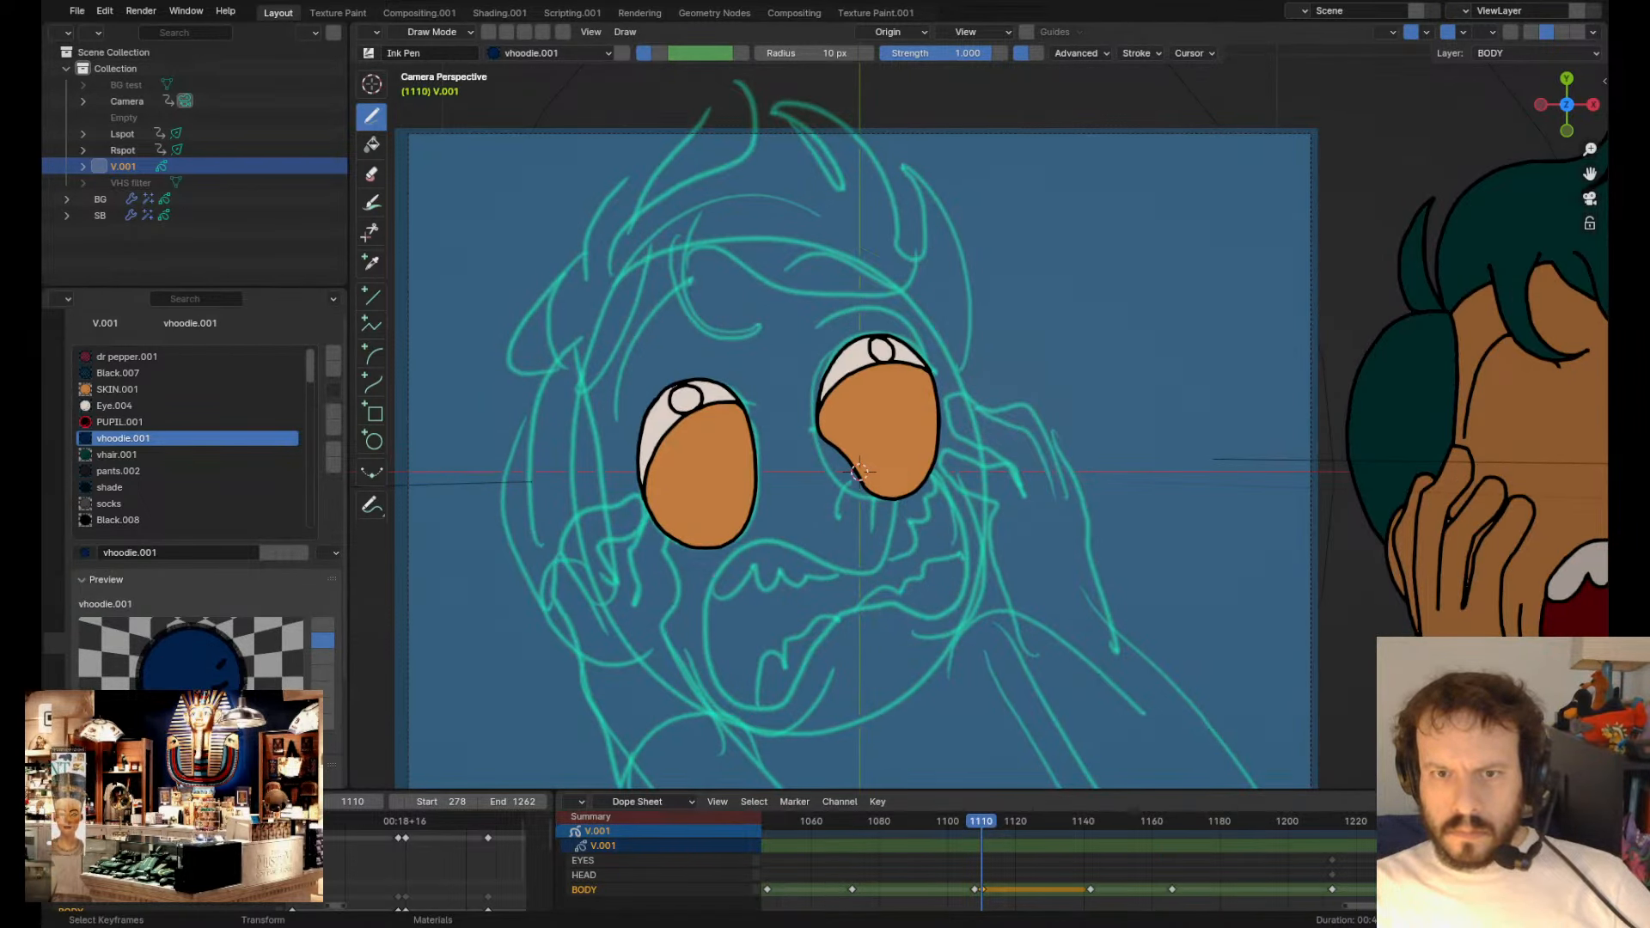
pyautogui.press('Left')
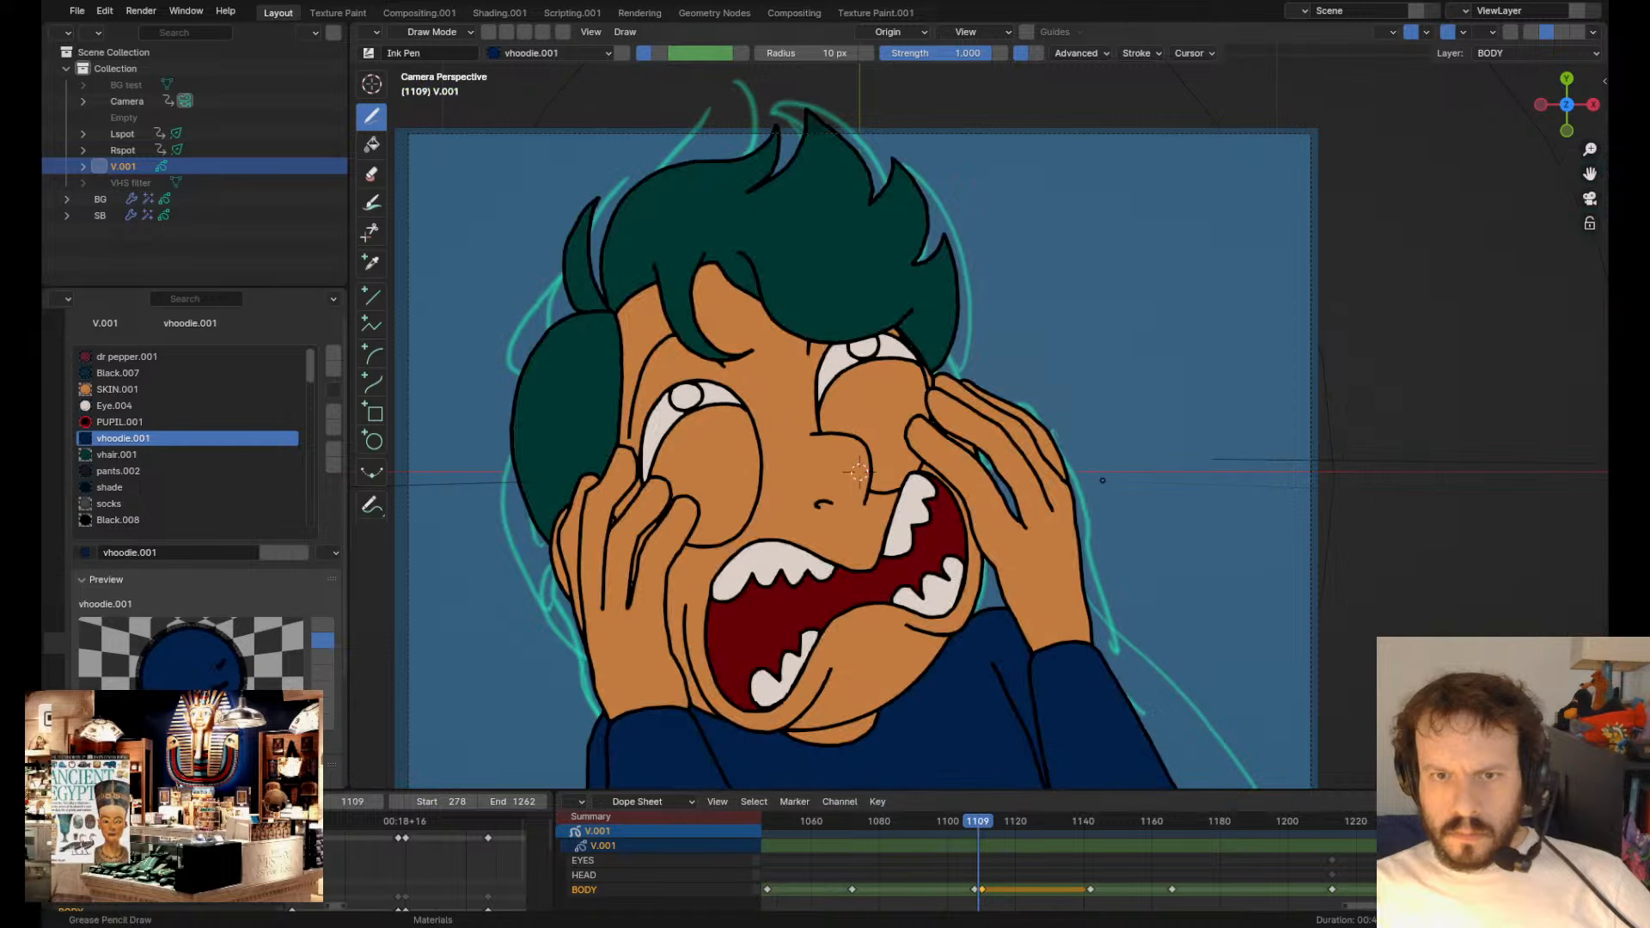
pyautogui.press('Right')
pyautogui.press('Right')
pyautogui.press('Left')
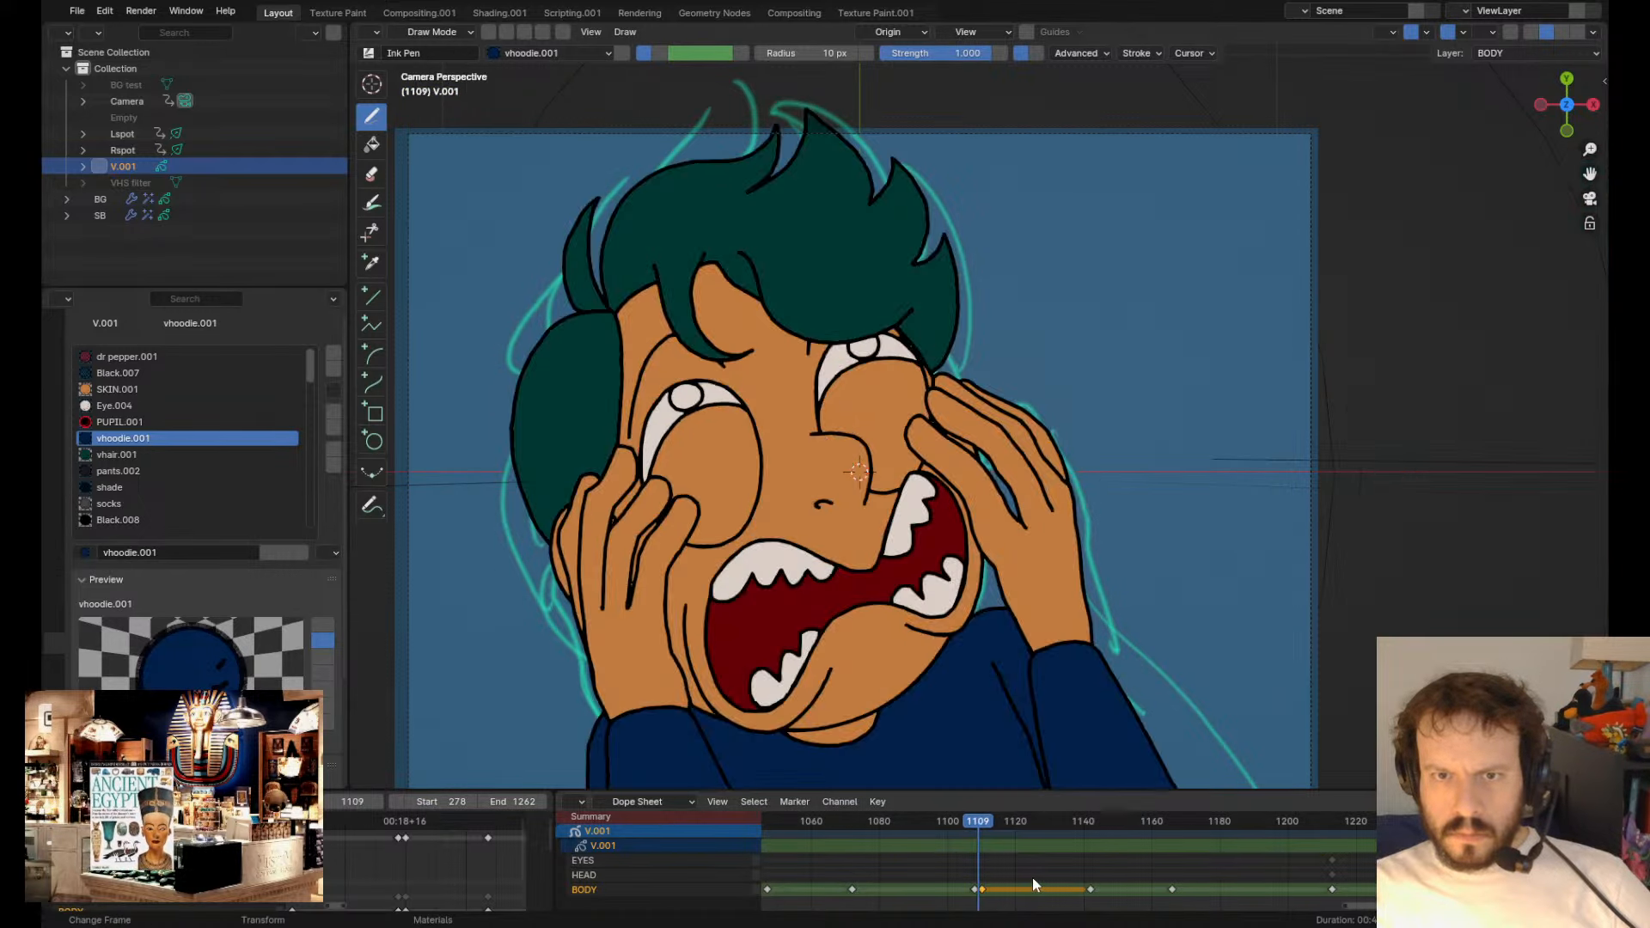
# - Select the mouth and teeth strokes of the frame 1110 drawing and move them onto the sketched mouth
pyautogui.press('Tab')
pyautogui.scroll(-2, 1388, 432)
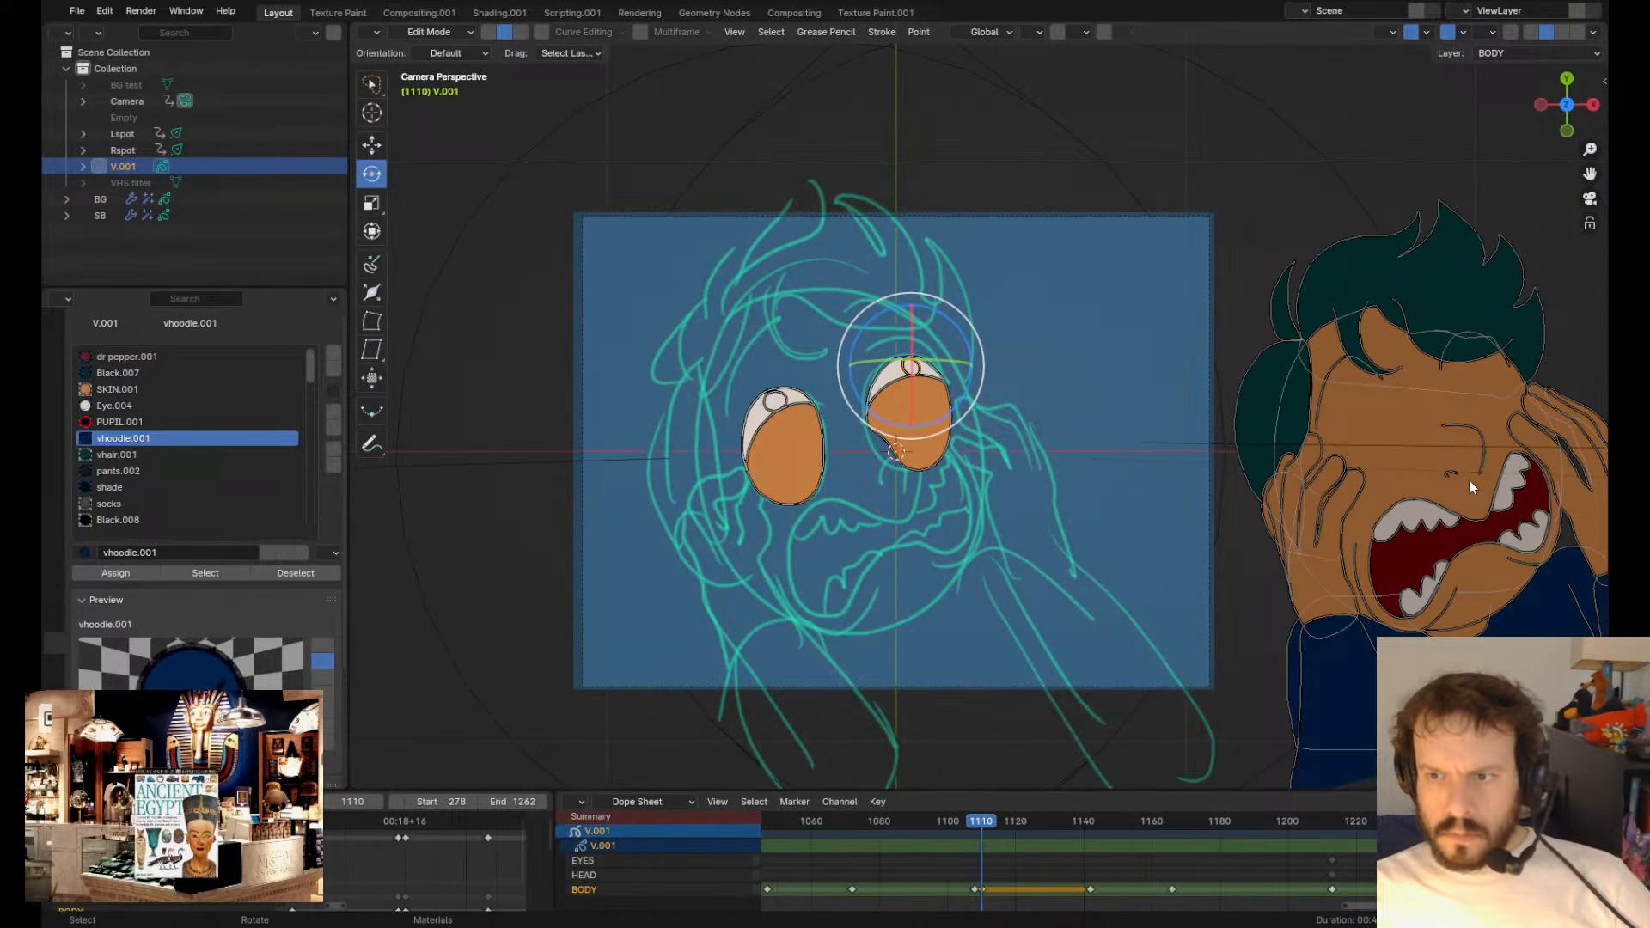
pyautogui.click(1474, 490)
pyautogui.keyDown('shift'); pyautogui.click(1520, 533); pyautogui.keyUp('shift')
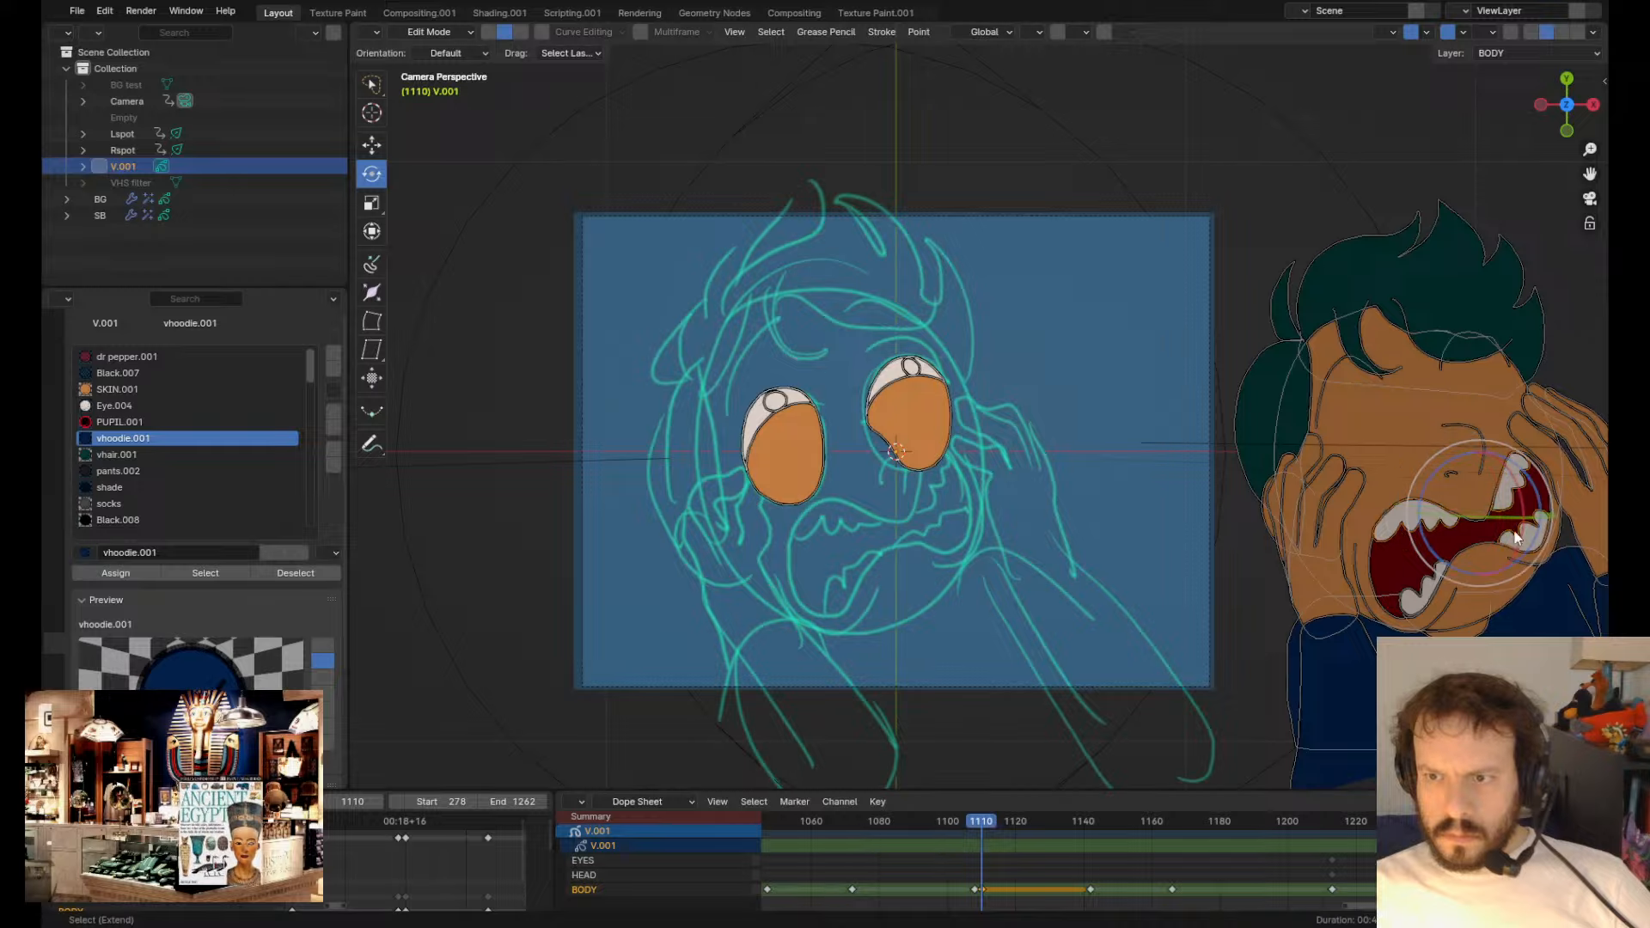
pyautogui.keyDown('shift'); pyautogui.click(1470, 552); pyautogui.keyUp('shift')
pyautogui.keyDown('shift'); pyautogui.click(1436, 574); pyautogui.keyUp('shift')
pyautogui.press('g')
pyautogui.moveTo(1467, 530)
pyautogui.mouseDown()
pyautogui.moveTo(958, 518)
pyautogui.moveTo(884, 534)
pyautogui.mouseUp()
pyautogui.press('Tab')
# - Nudge the mouth and teeth outlines toward the sketch lines with Grab, undoing one unwanted adjustment at the lower corner
pyautogui.scroll(-2, 891, 479)
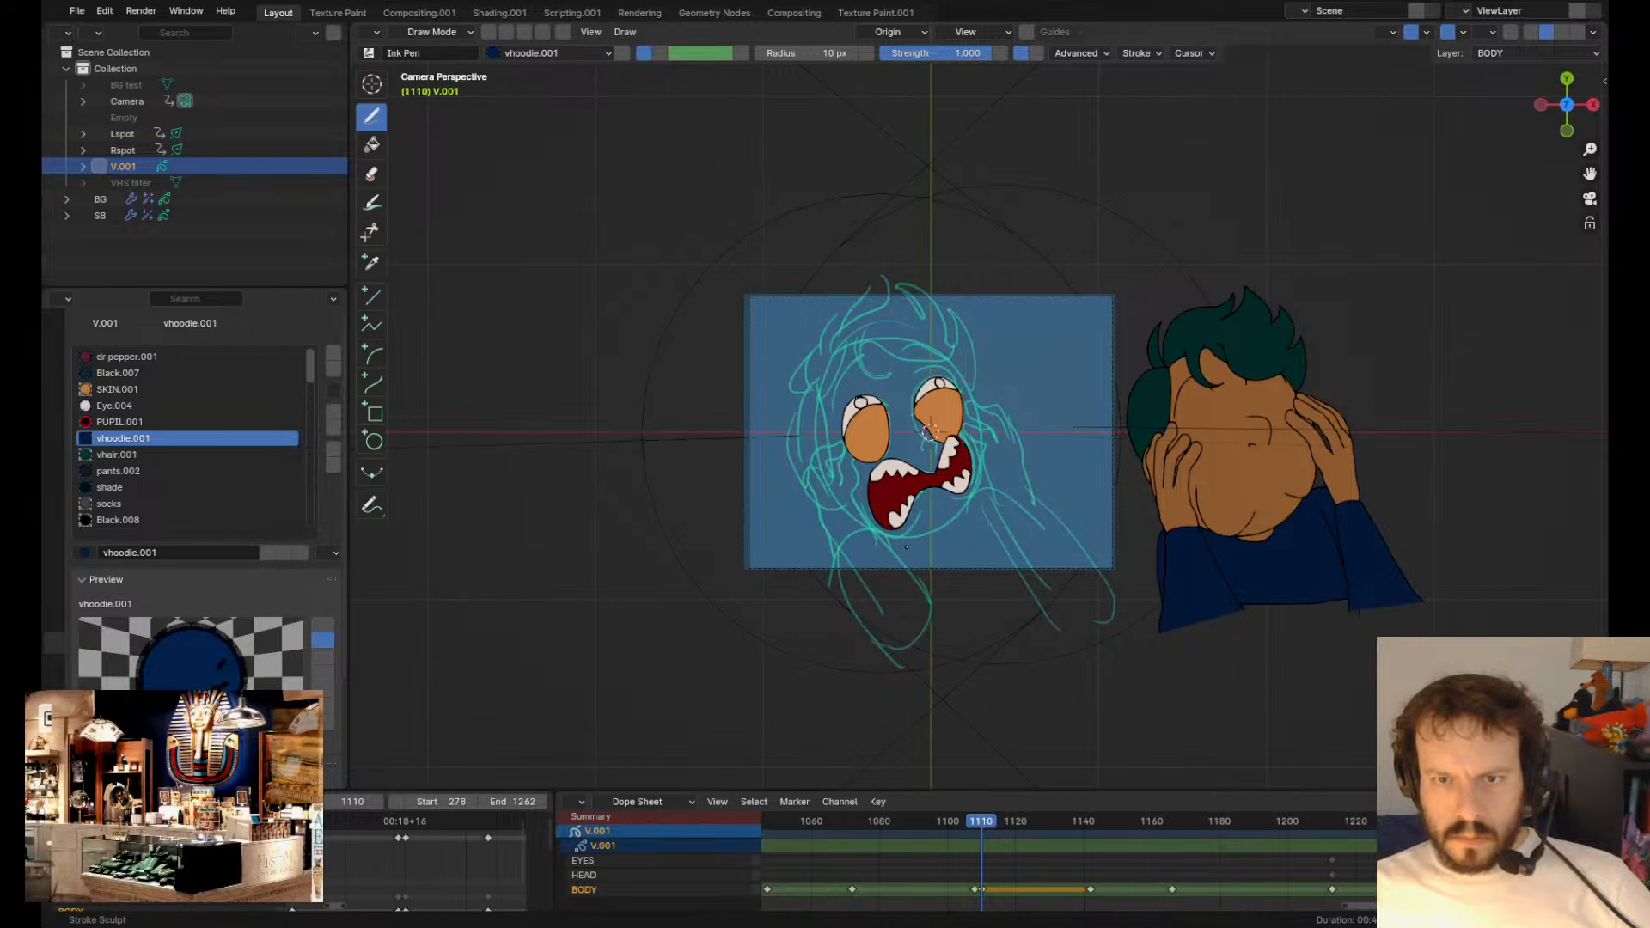
pyautogui.scroll(3, 929, 429)
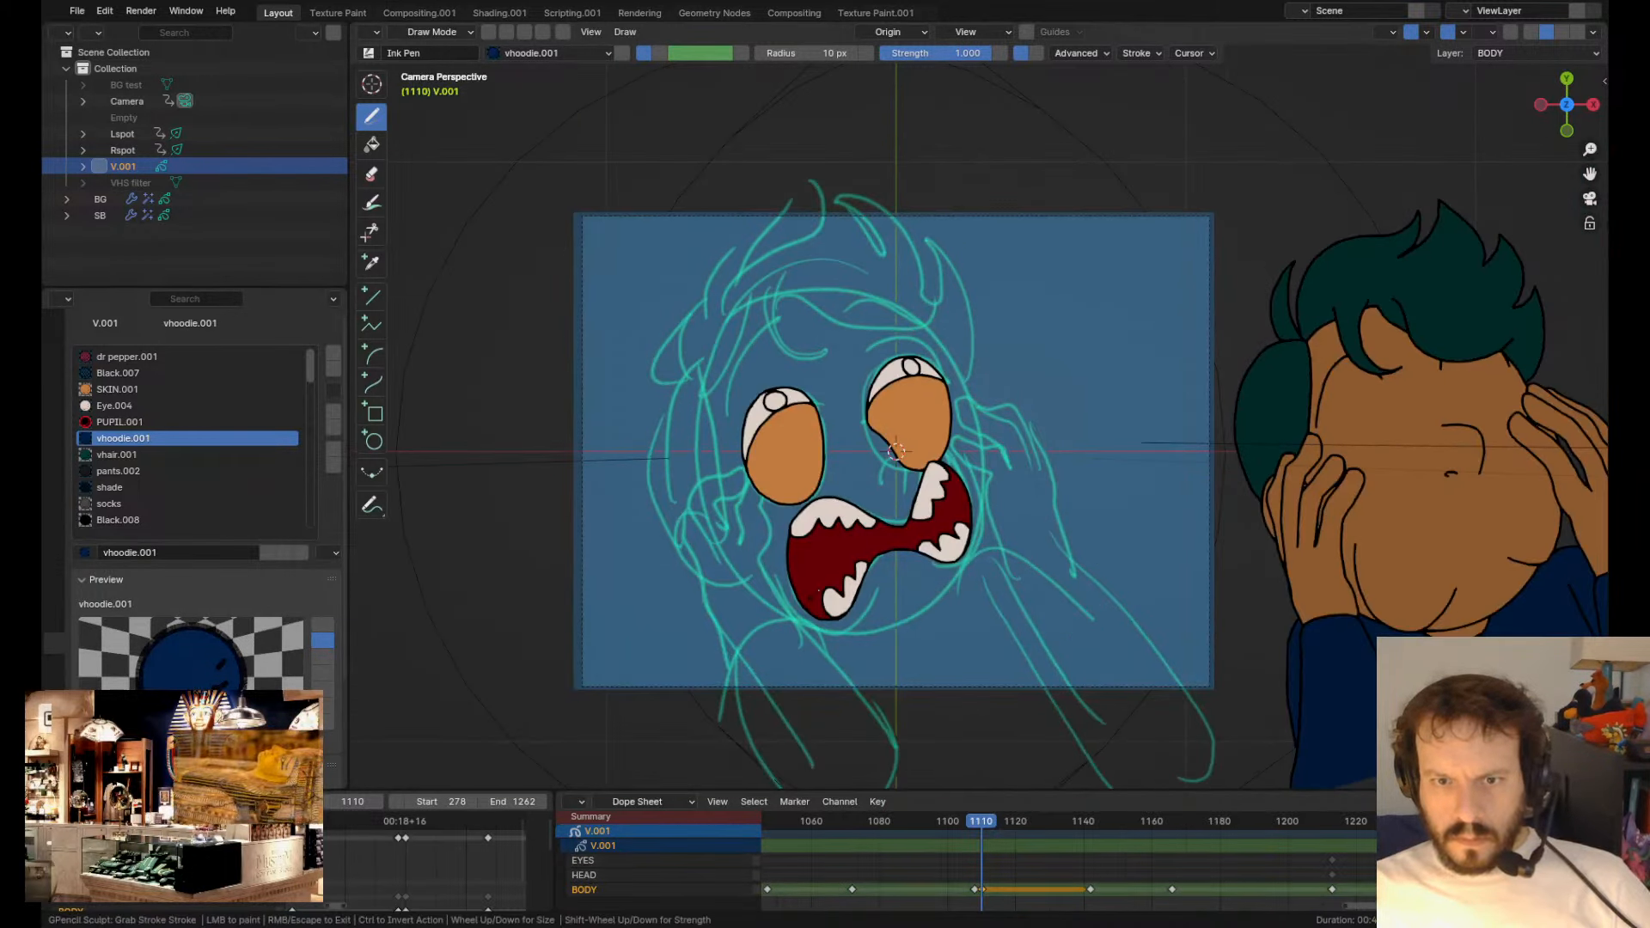
pyautogui.moveTo(818, 591); pyautogui.dragTo(821, 588)
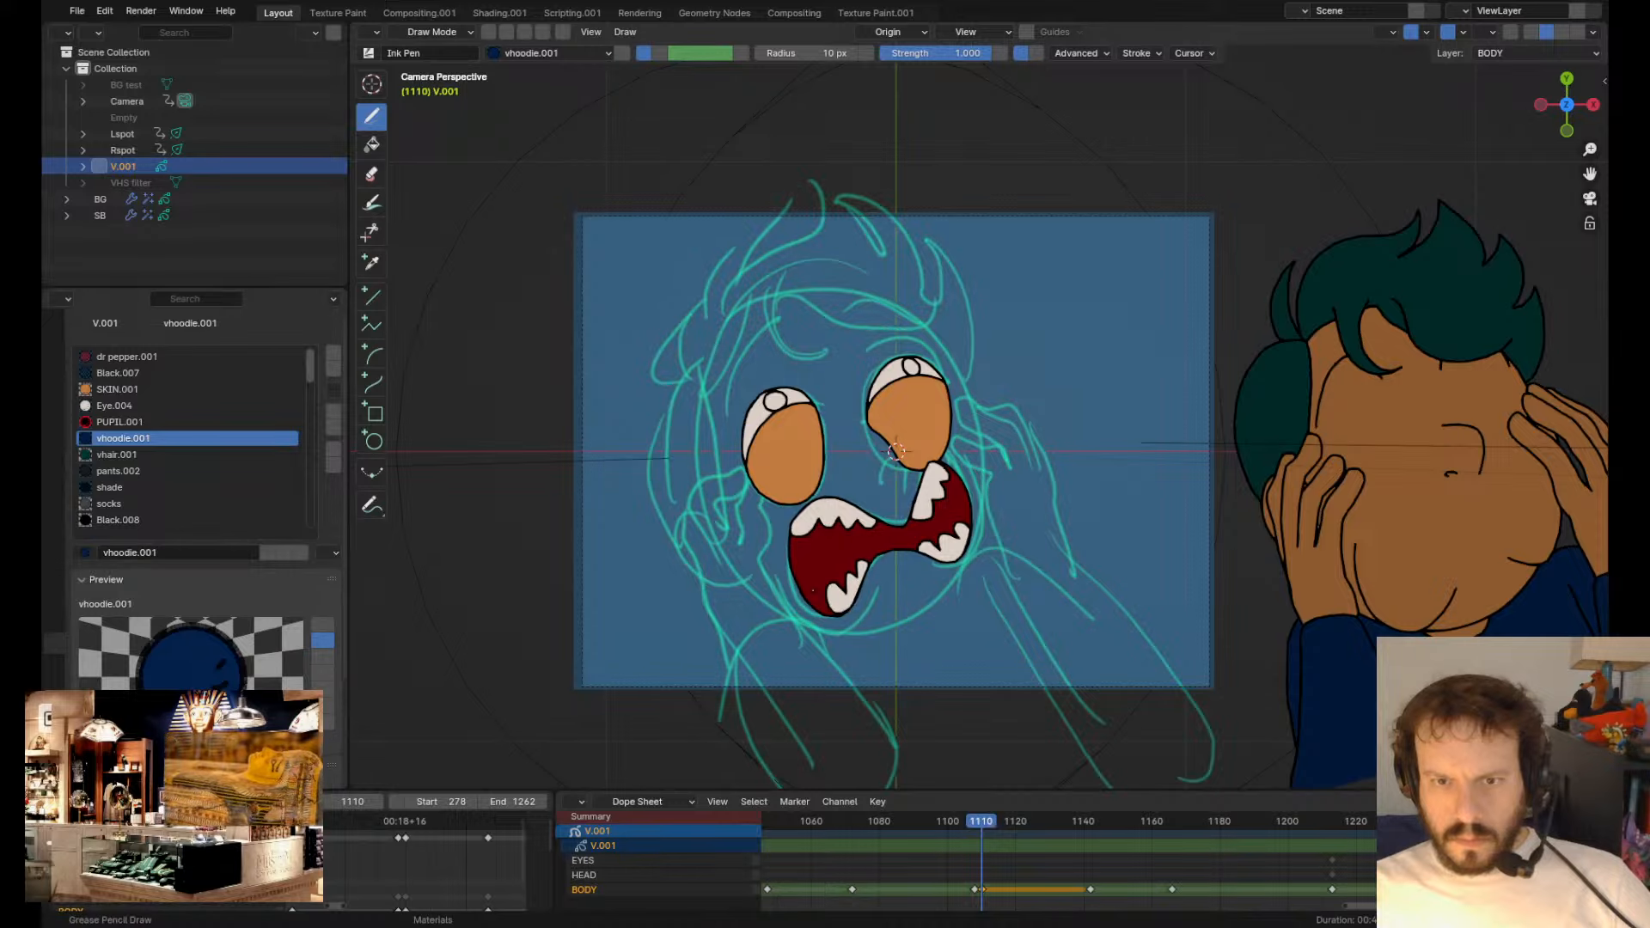
pyautogui.moveTo(829, 566)
pyautogui.mouseDown()
pyautogui.moveTo(852, 546)
pyautogui.moveTo(818, 585)
pyautogui.mouseUp()
pyautogui.hotkey('ctrl', 'z')
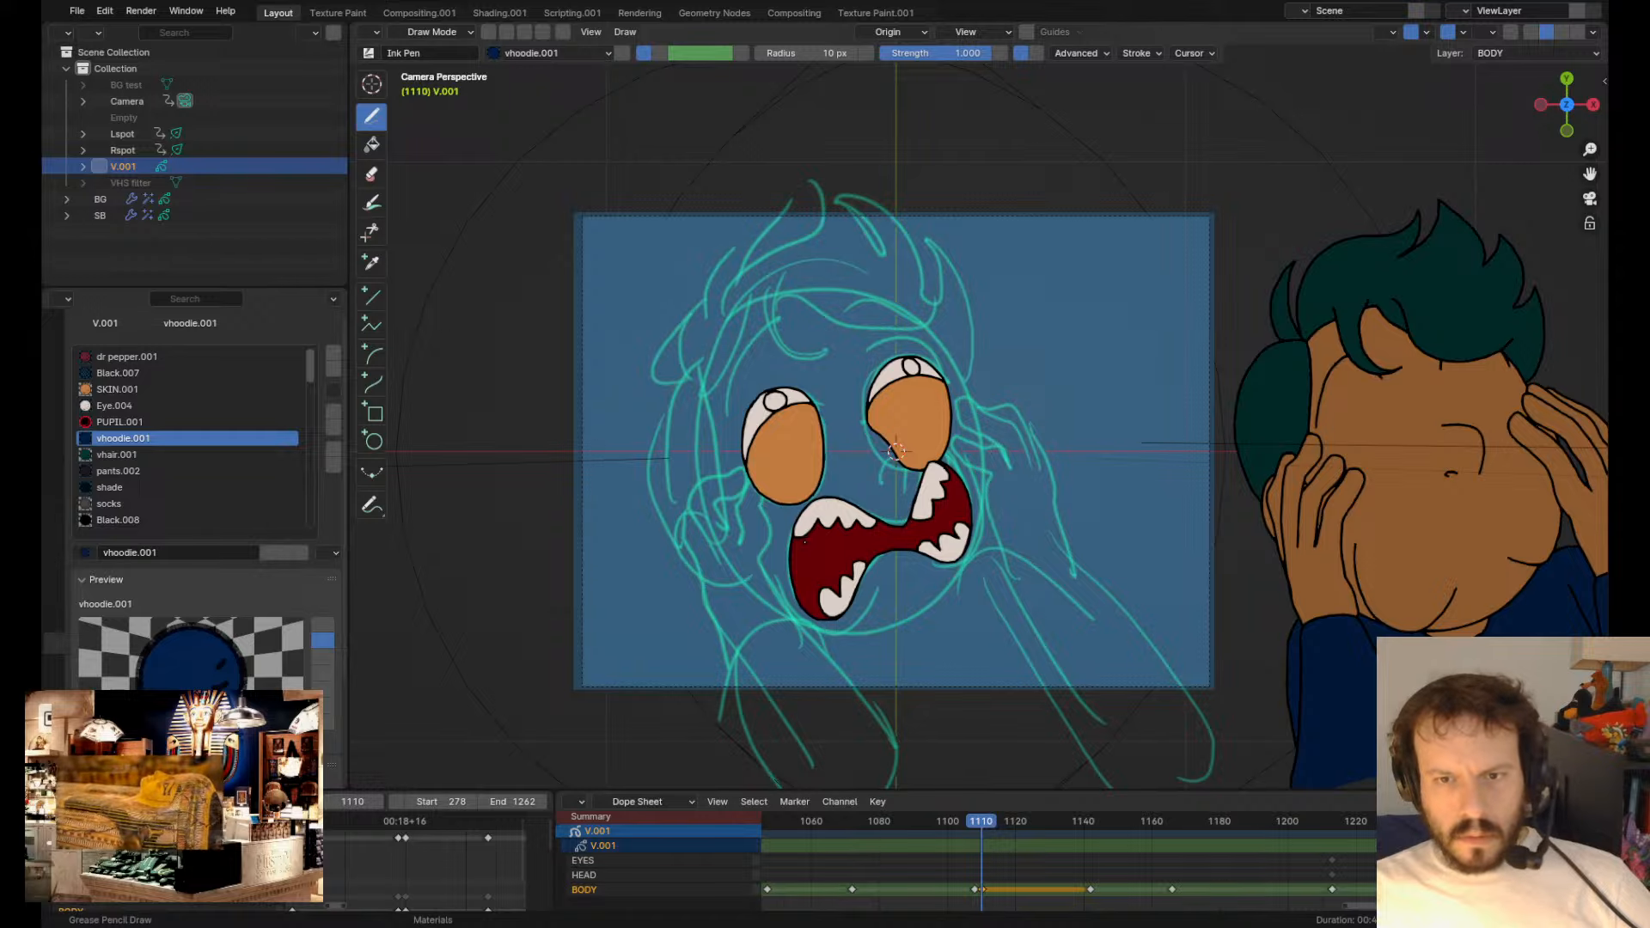
pyautogui.scroll(2, 896, 451)
pyautogui.moveTo(859, 471); pyautogui.dragTo(859, 470)
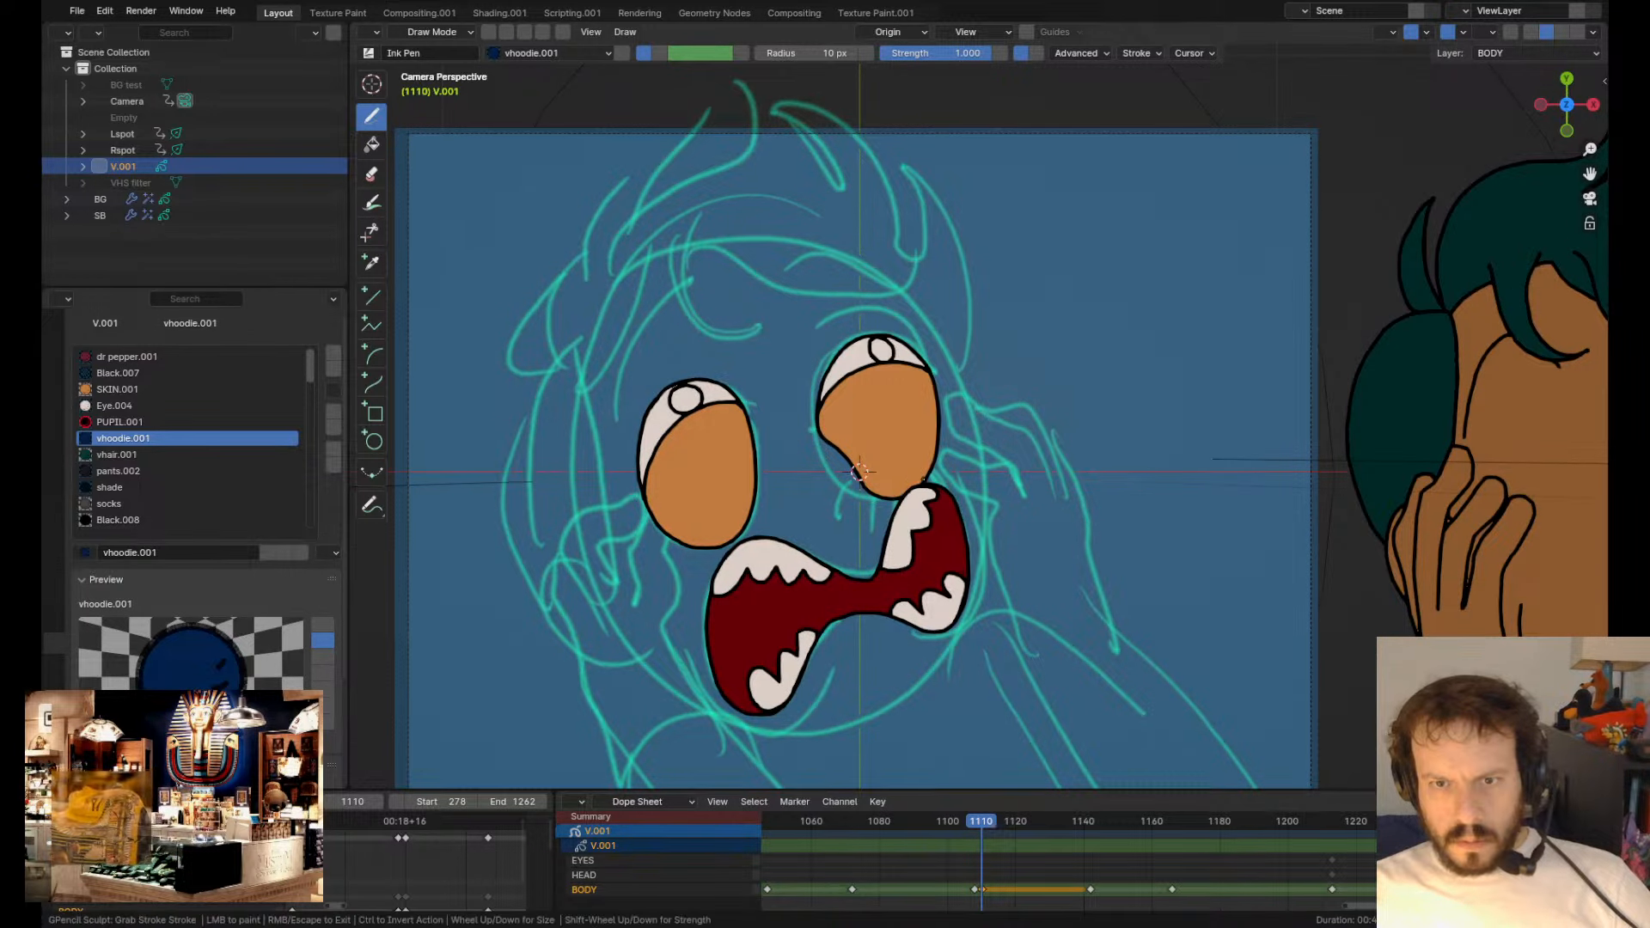
pyautogui.moveTo(860, 471); pyautogui.dragTo(808, 501)
pyautogui.scroll(2, 860, 471)
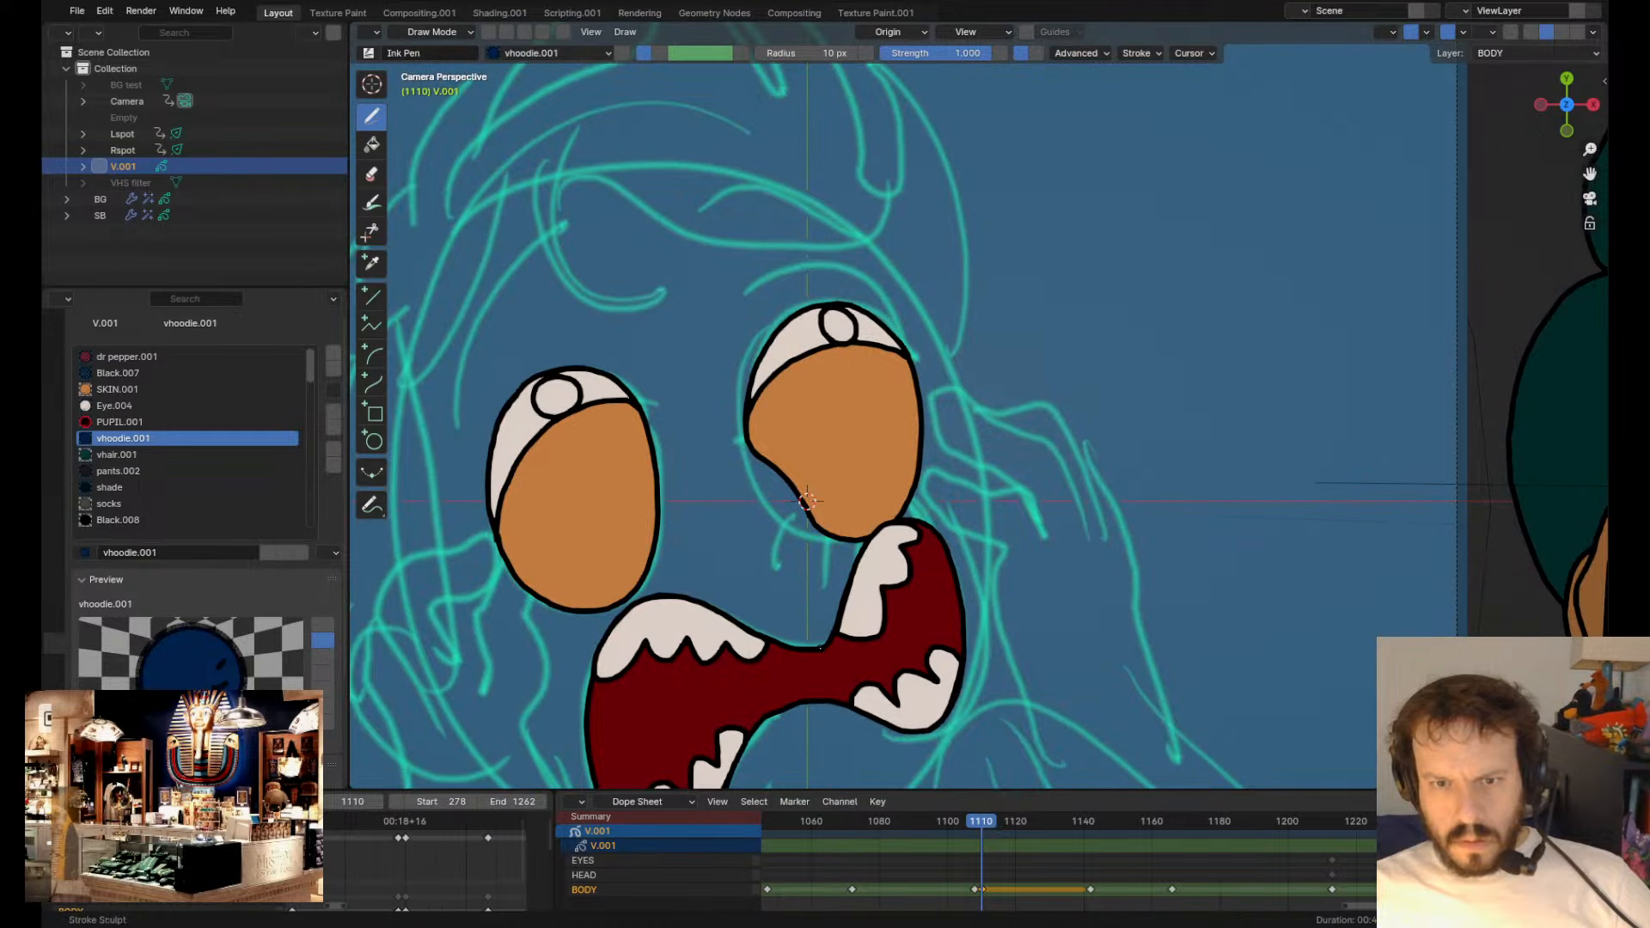
pyautogui.scroll(-6, 808, 501)
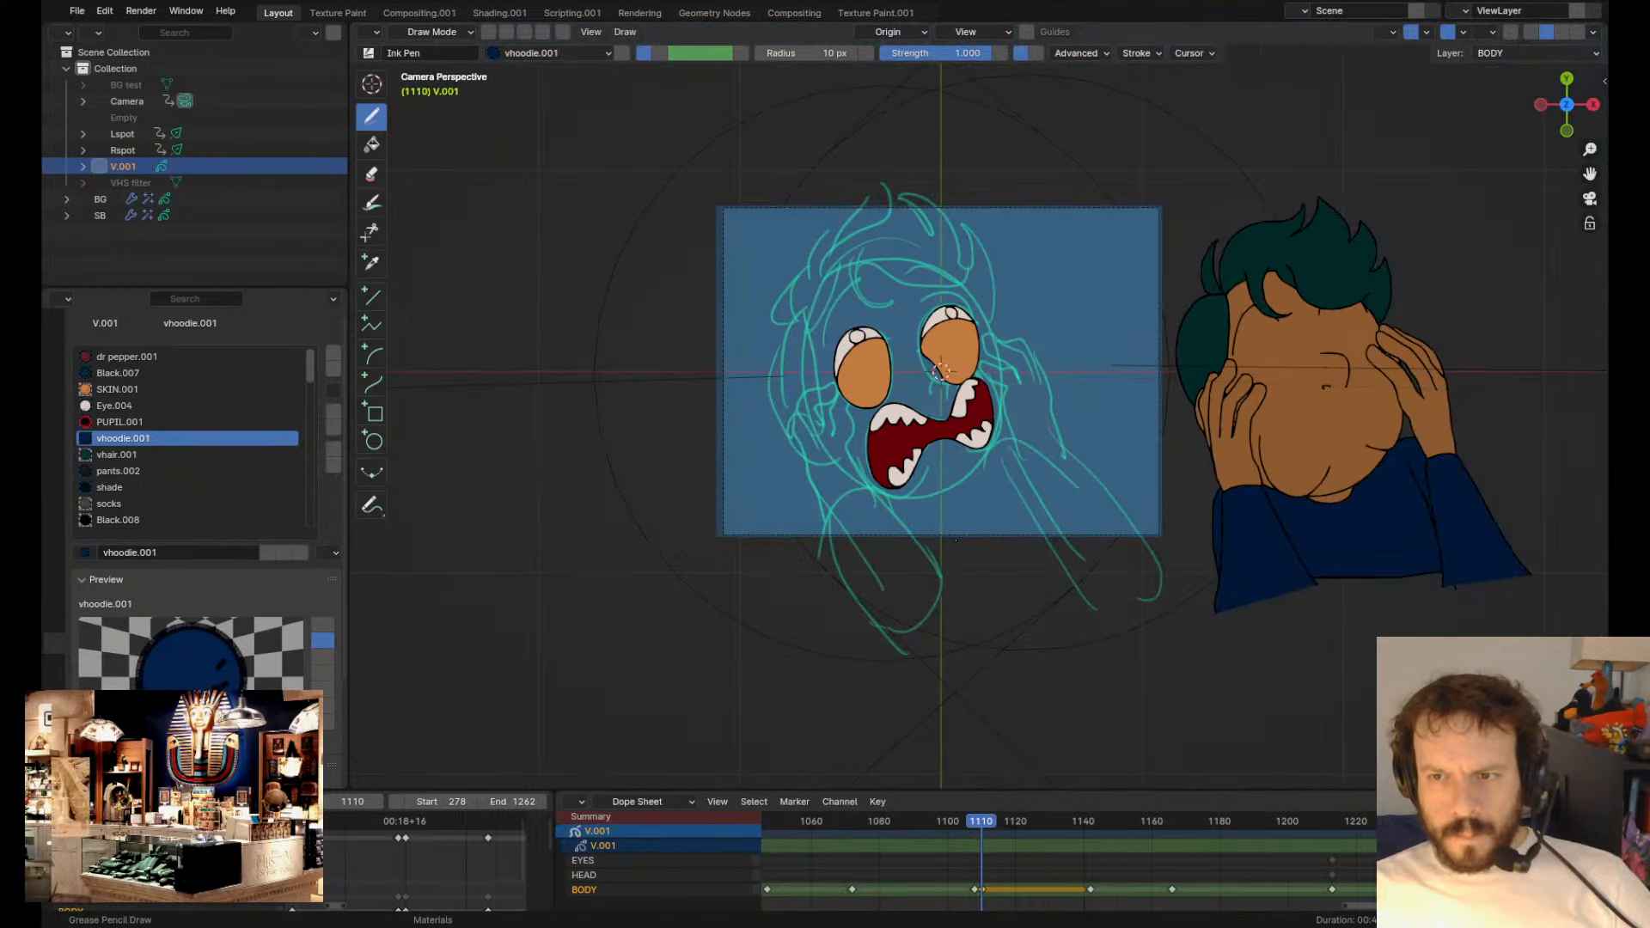
# - Move the skin-coloured chin shape back about 2 m along X so it sits around the mouth on the sketch
pyautogui.scroll(2, 939, 372)
pyautogui.press('Tab')
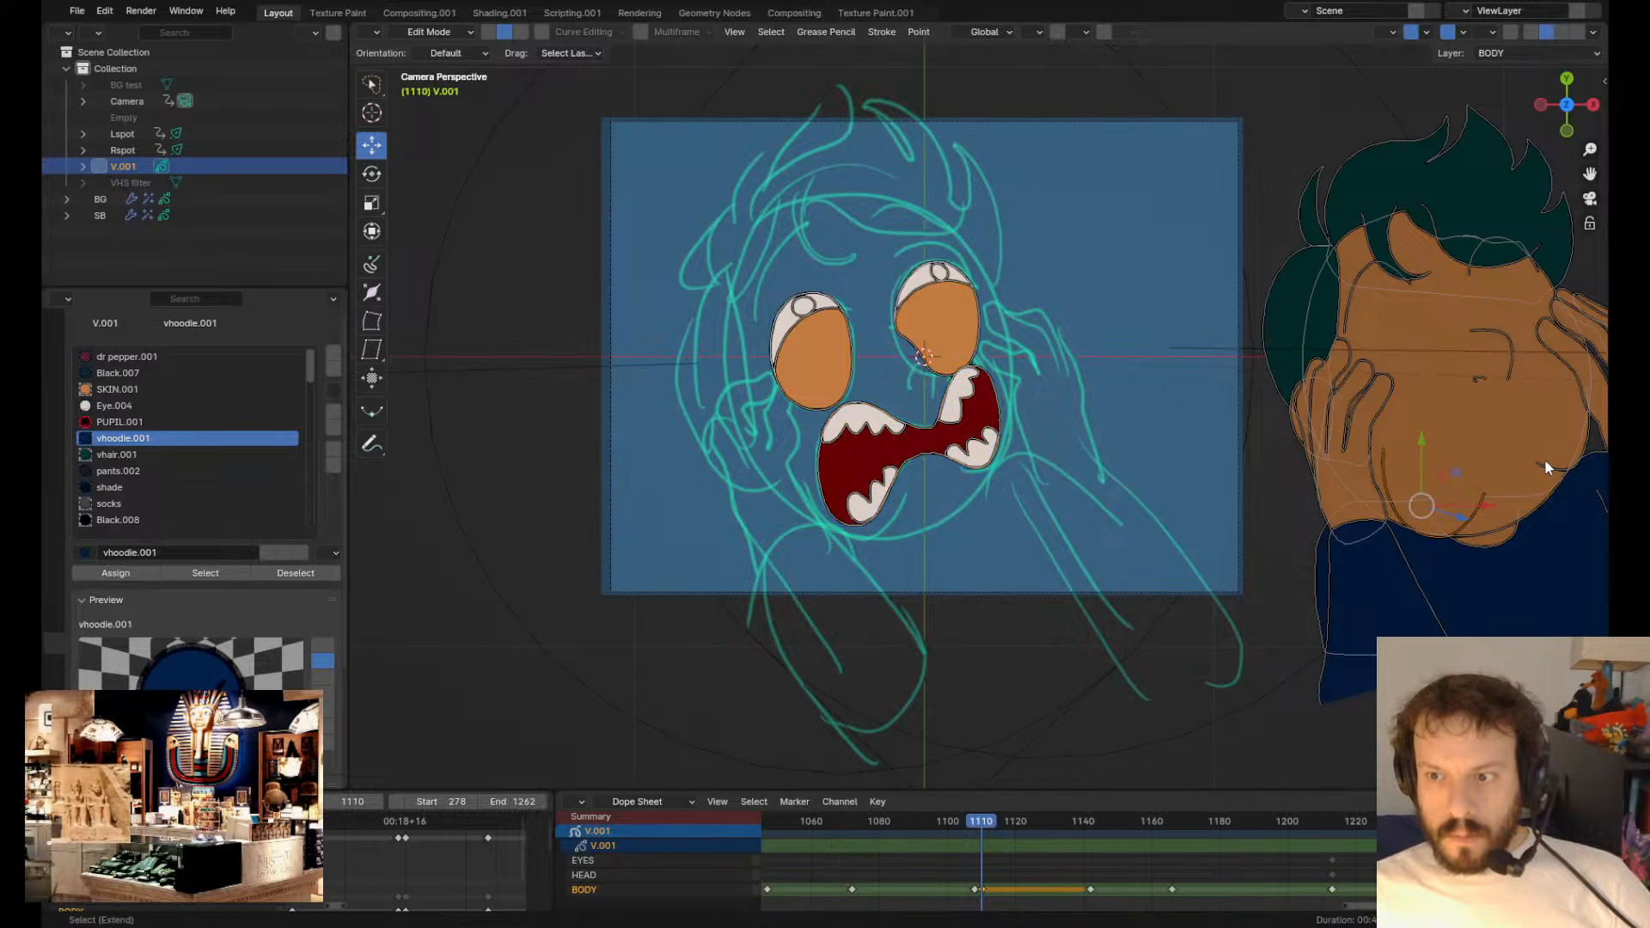
pyautogui.press('g')
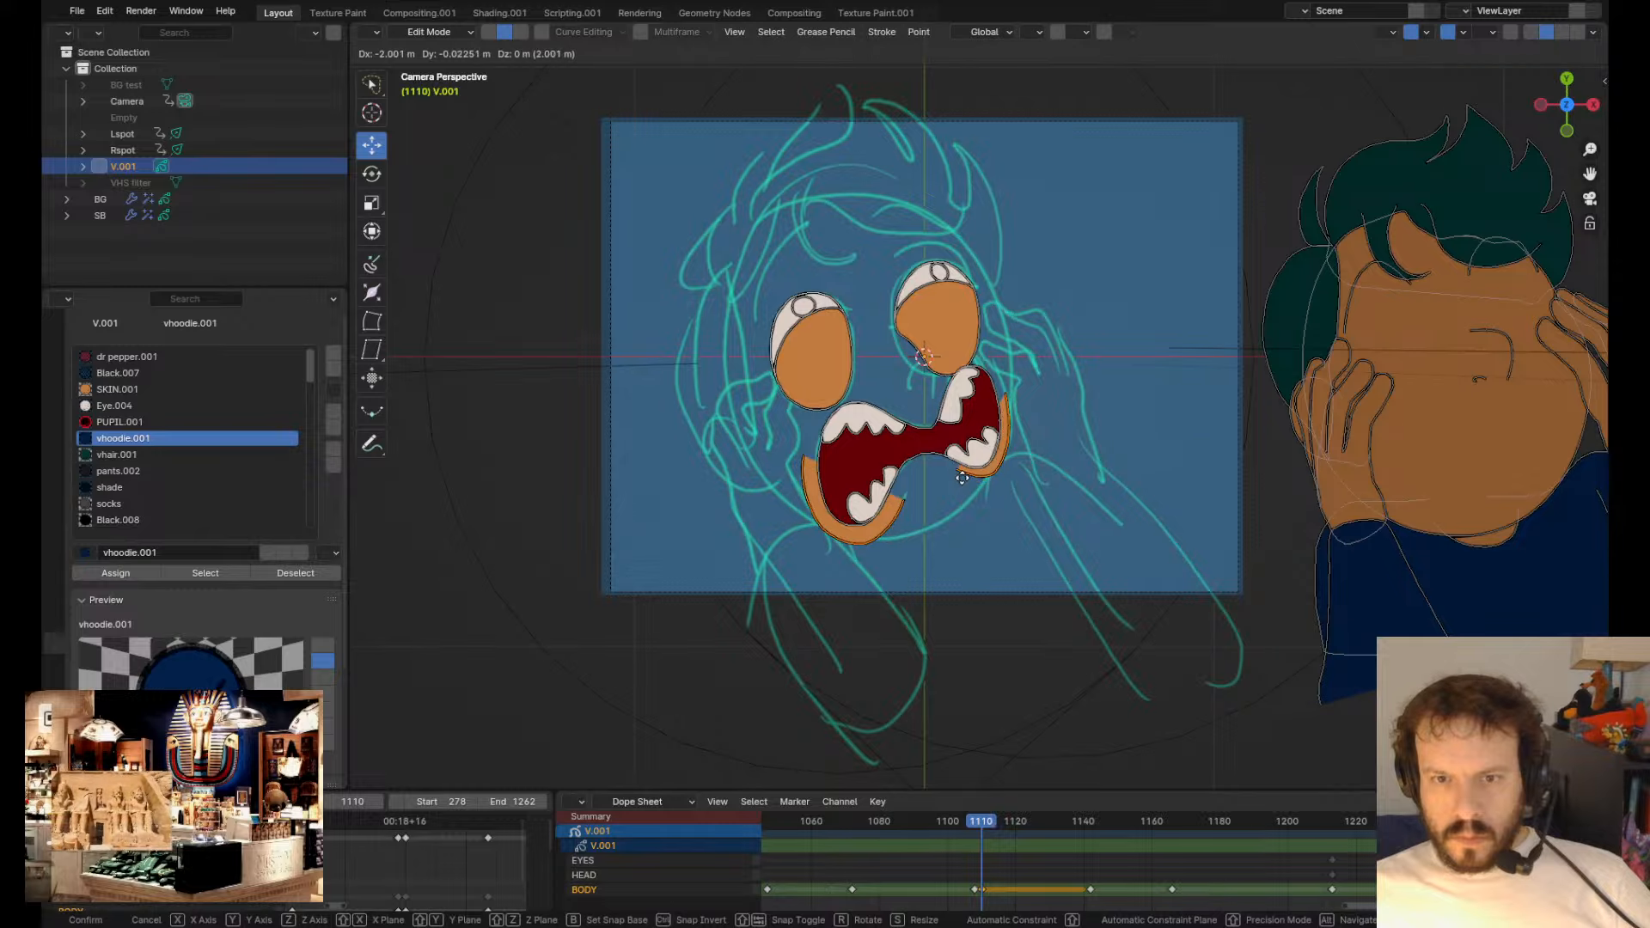
pyautogui.click(962, 477)
pyautogui.press('Tab')
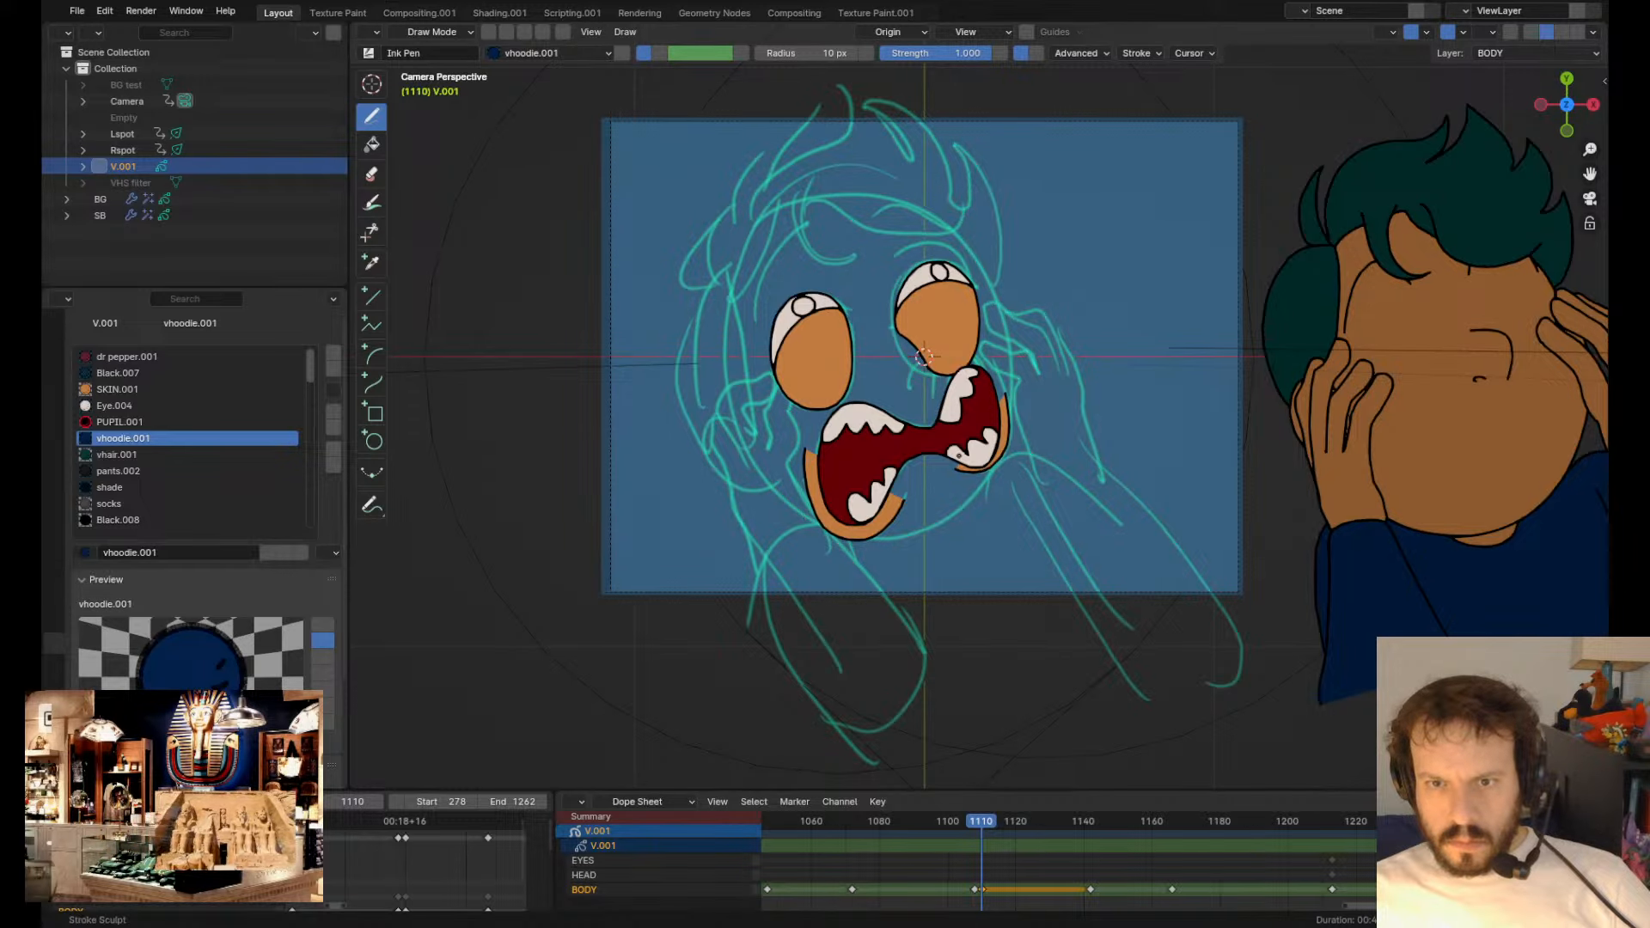
# - Try to move the green back-hair shape of the copied character onto the sketched head
pyautogui.press('Tab')
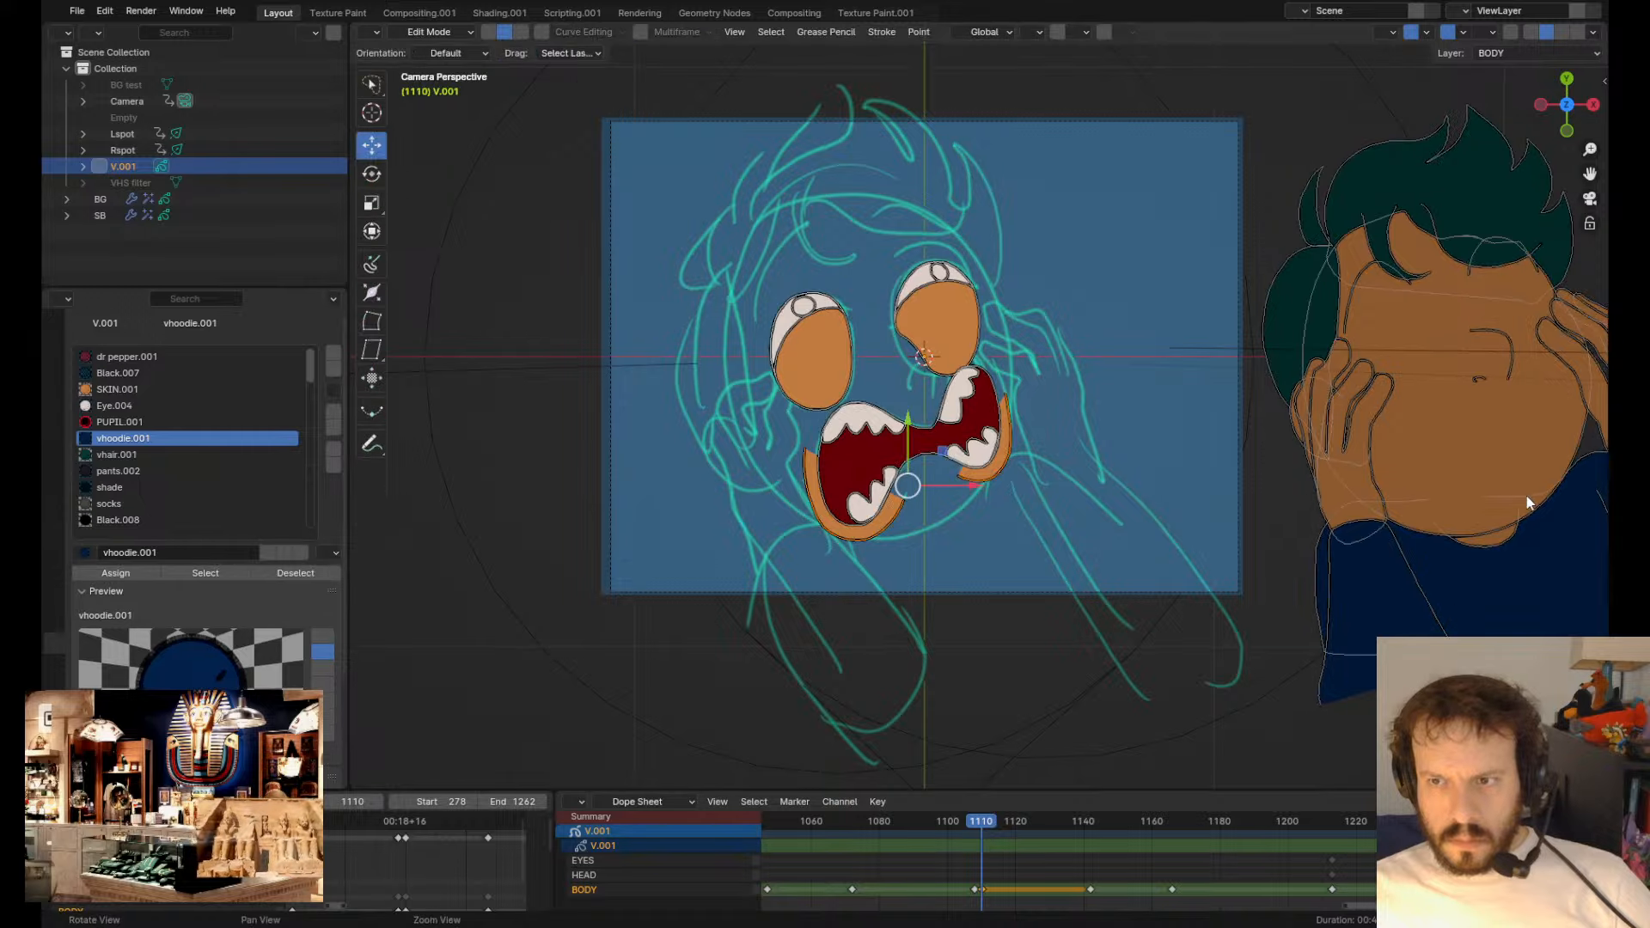
pyautogui.keyDown('shift'); pyautogui.moveTo(1457, 357); pyautogui.dragTo(1337, 363, button='middle'); pyautogui.keyUp('shift')
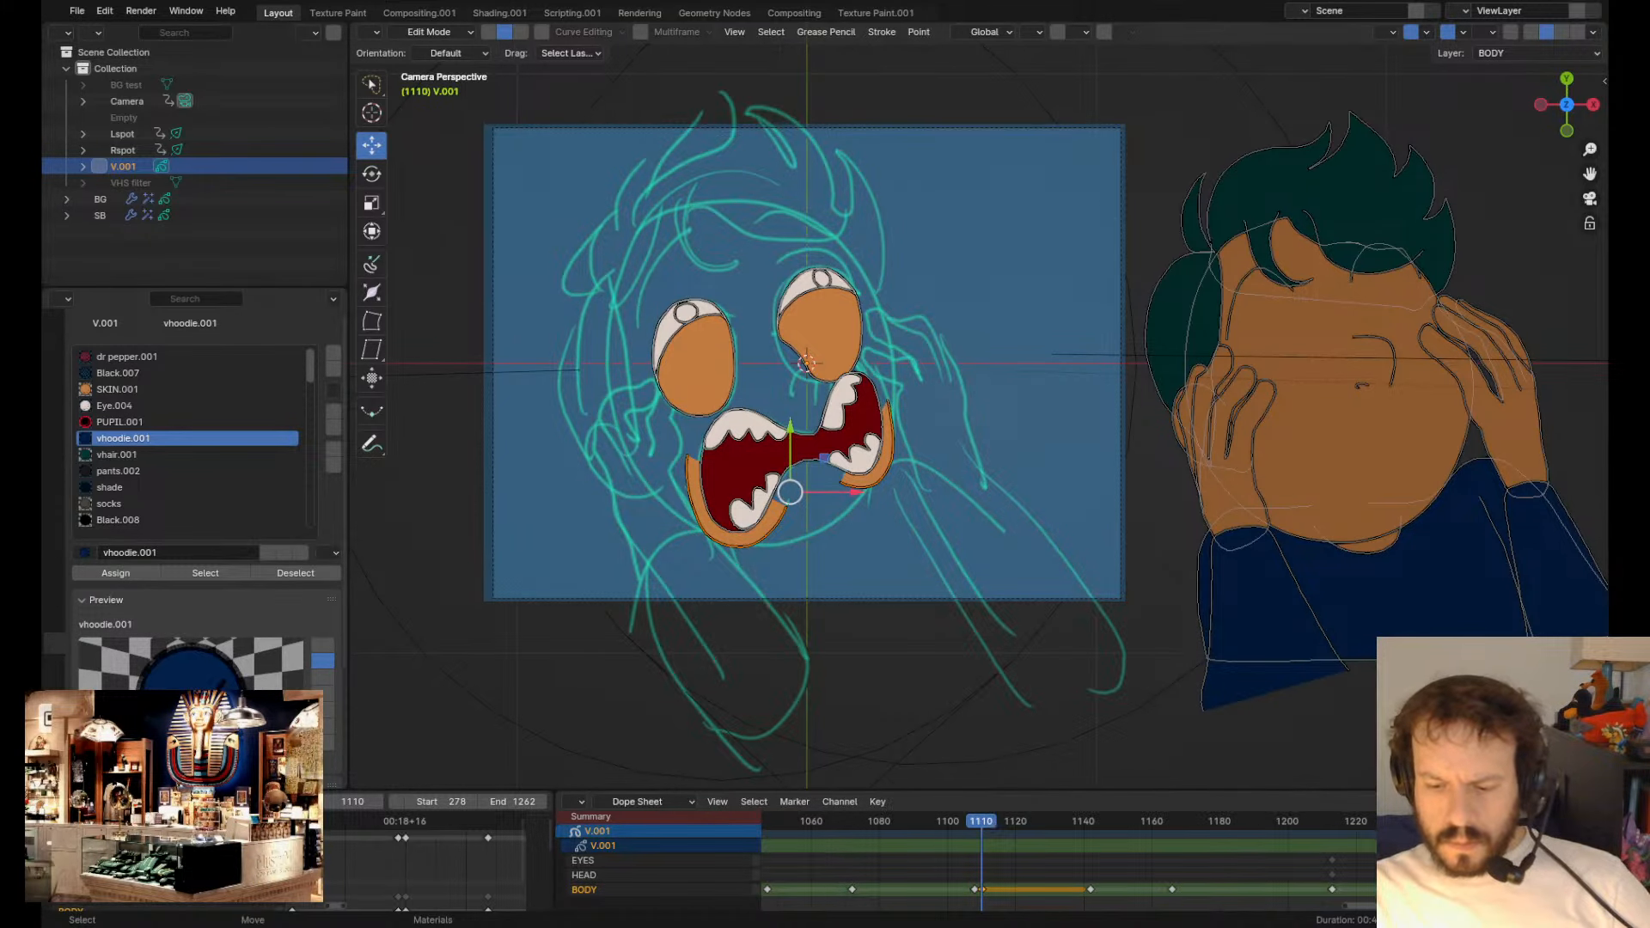
pyautogui.keyDown('shift'); pyautogui.moveTo(817, 488); pyautogui.dragTo(859, 539, button='middle'); pyautogui.keyUp('shift')
pyautogui.scroll(1, 1260, 698)
pyautogui.scroll(-2, 1255, 693)
pyautogui.keyDown('shift'); pyautogui.moveTo(1092, 577); pyautogui.dragTo(1043, 573, button='middle'); pyautogui.keyUp('shift')
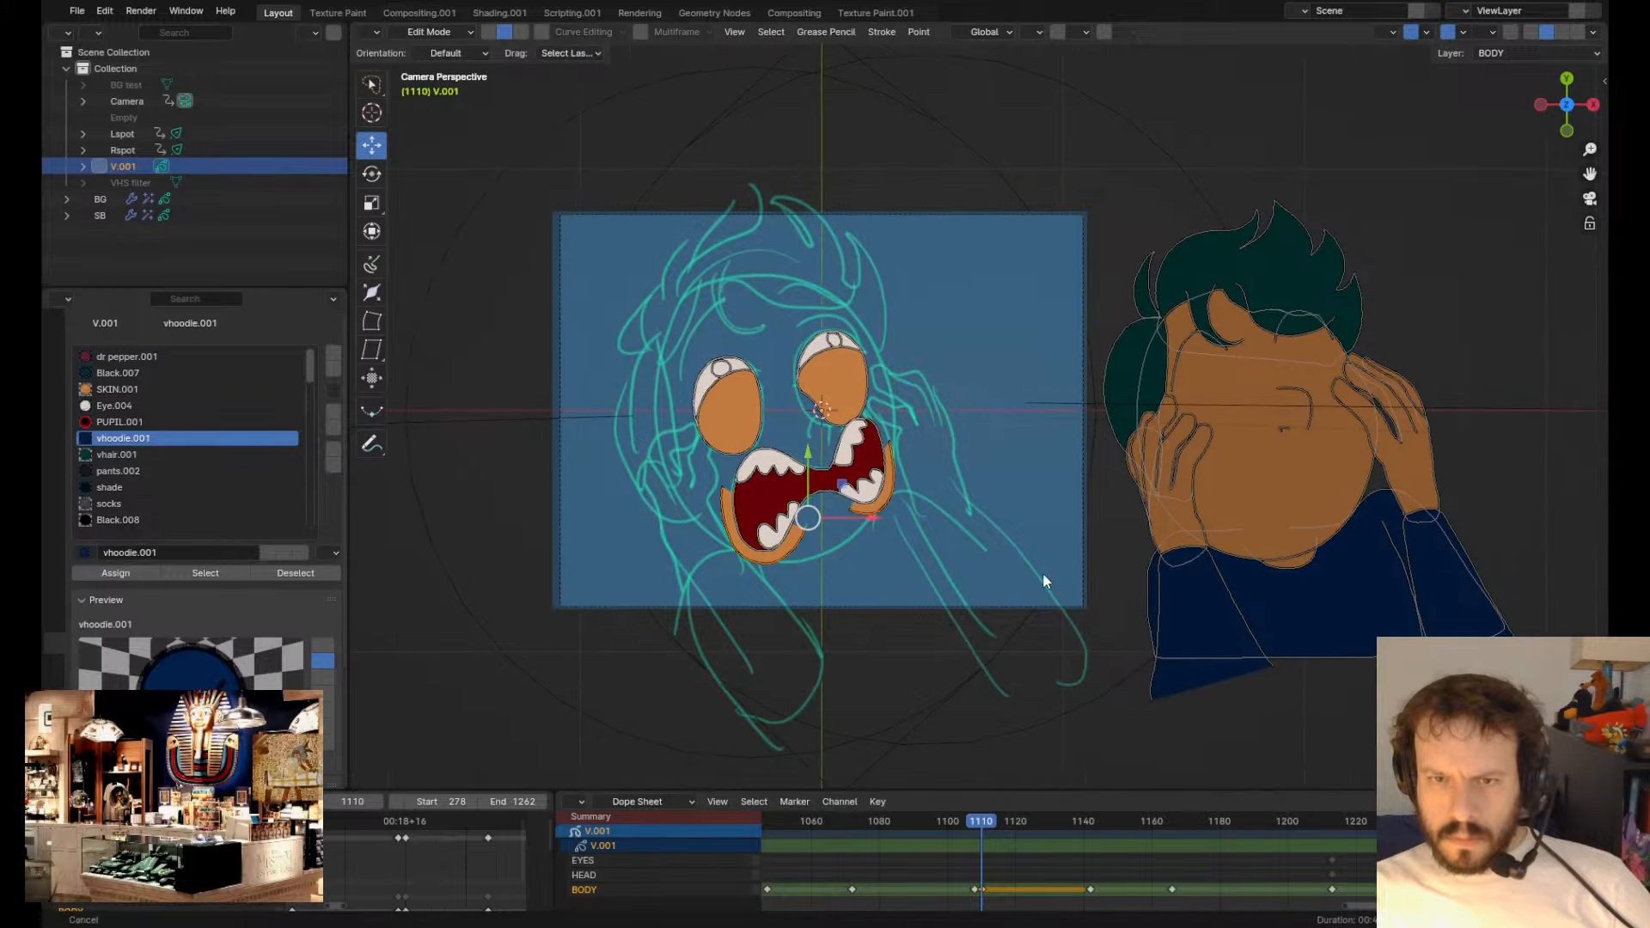
pyautogui.scroll(2, 1238, 379)
pyautogui.press('g')
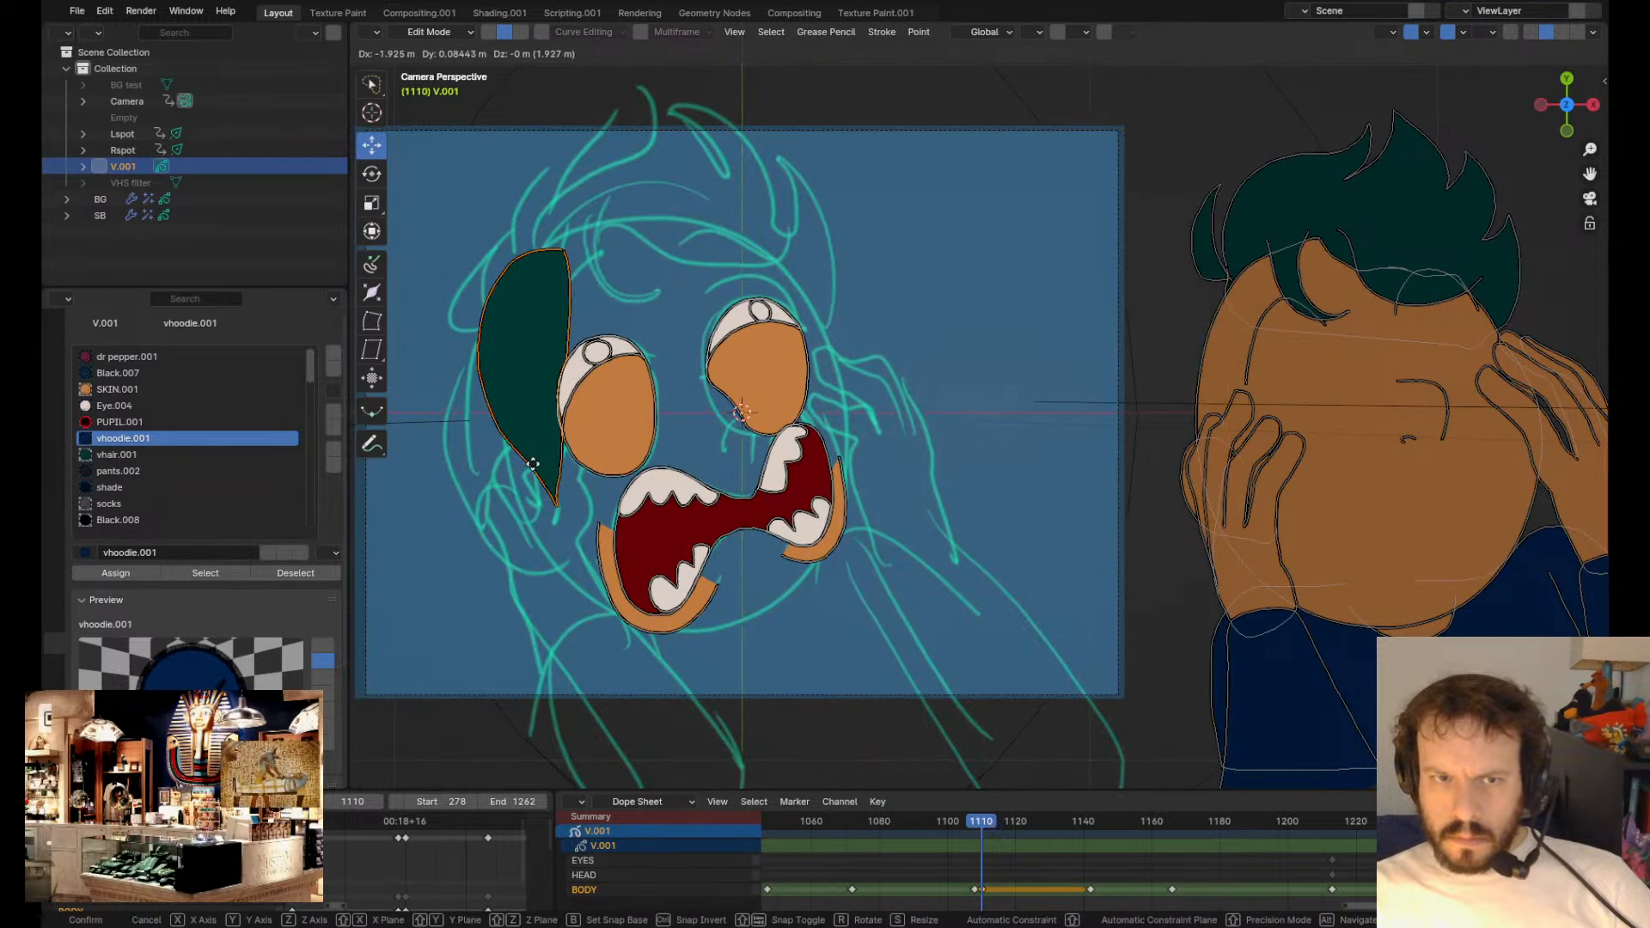
pyautogui.click(554, 485)
pyautogui.hotkey('ctrl', 'z')
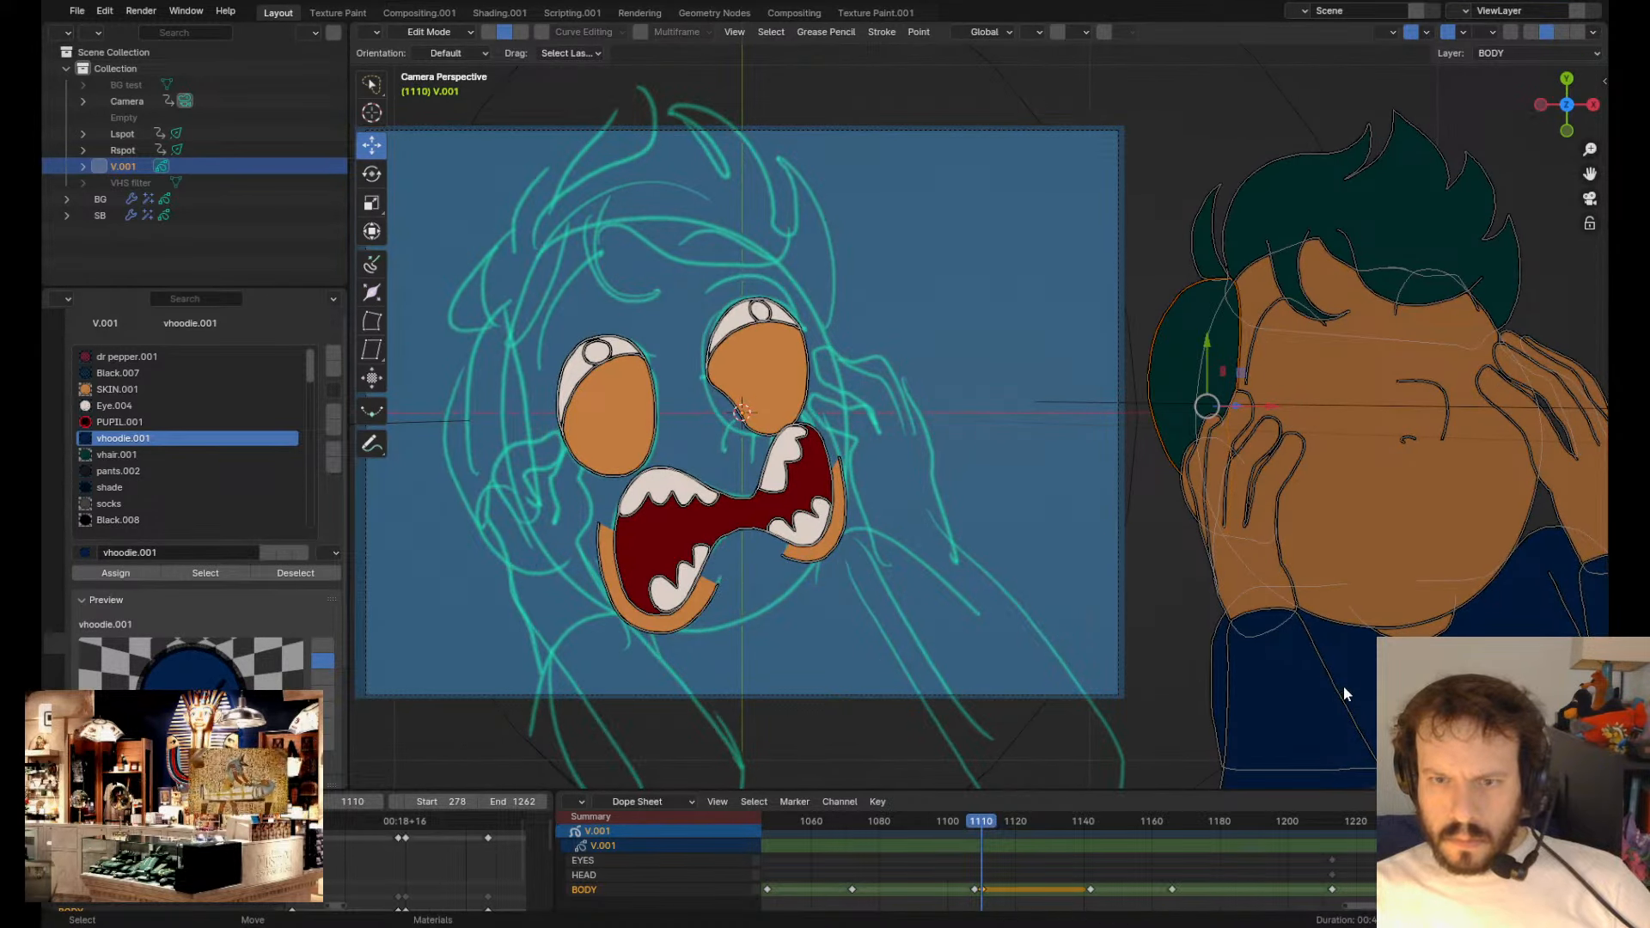
# - Move the blue sleeve shape about 1.88 m along negative X onto the sketched forearm and rotate it to match the arm's angle
pyautogui.press('g')
pyautogui.click(682, 698)
pyautogui.press('r')
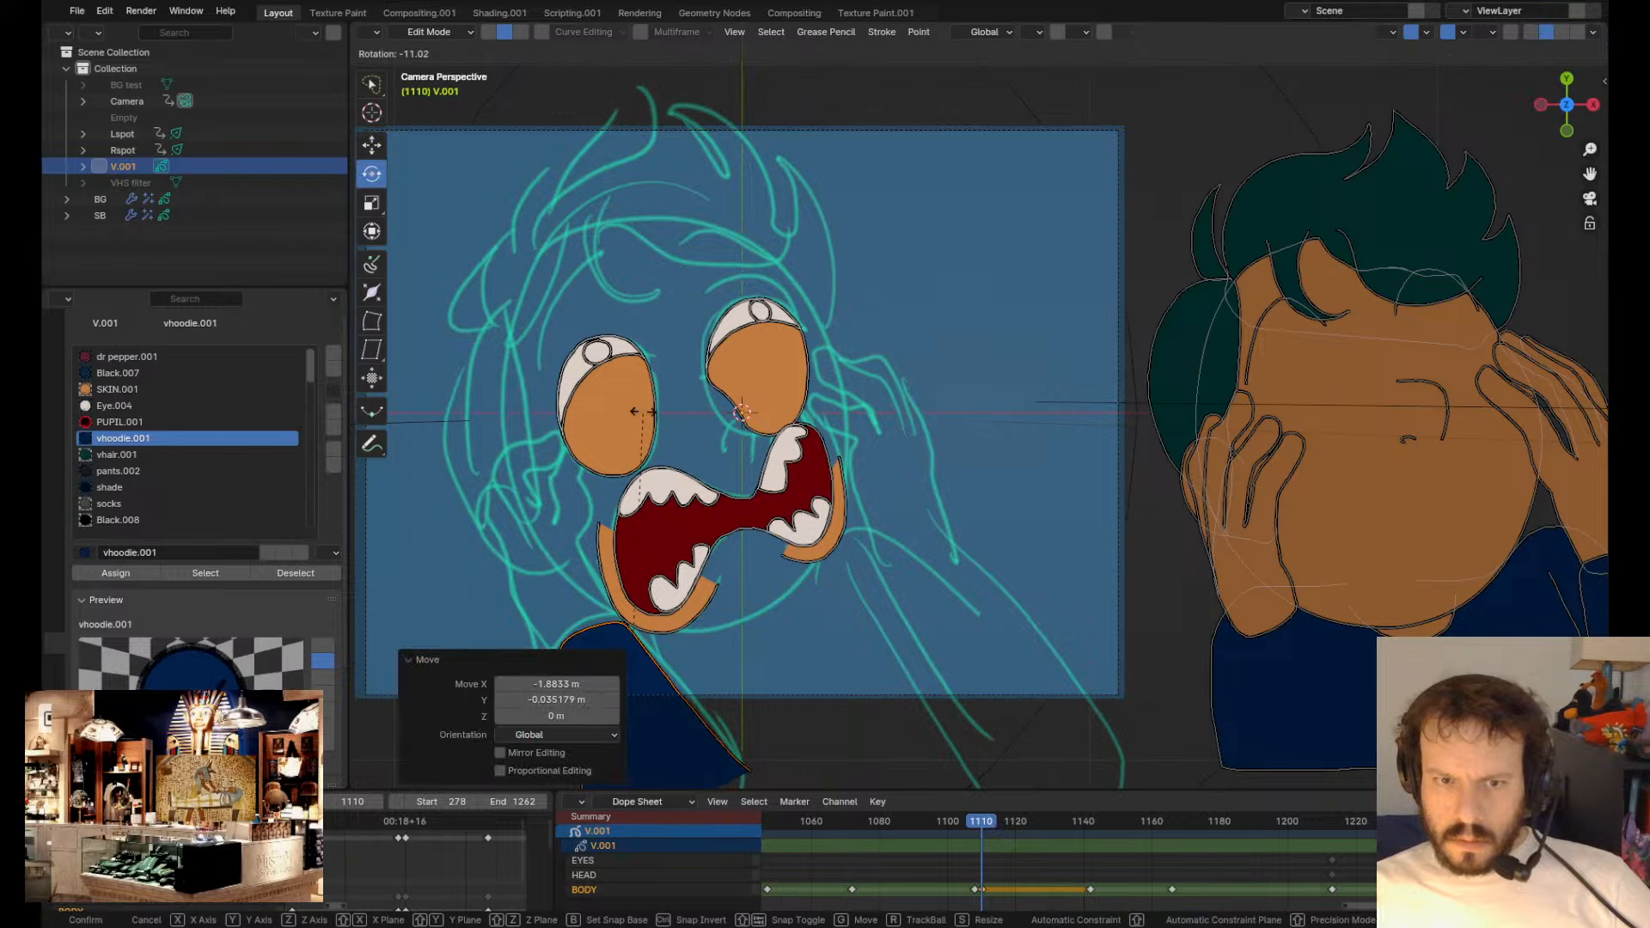
pyautogui.click(643, 411)
pyautogui.press('g')
pyautogui.click(645, 403)
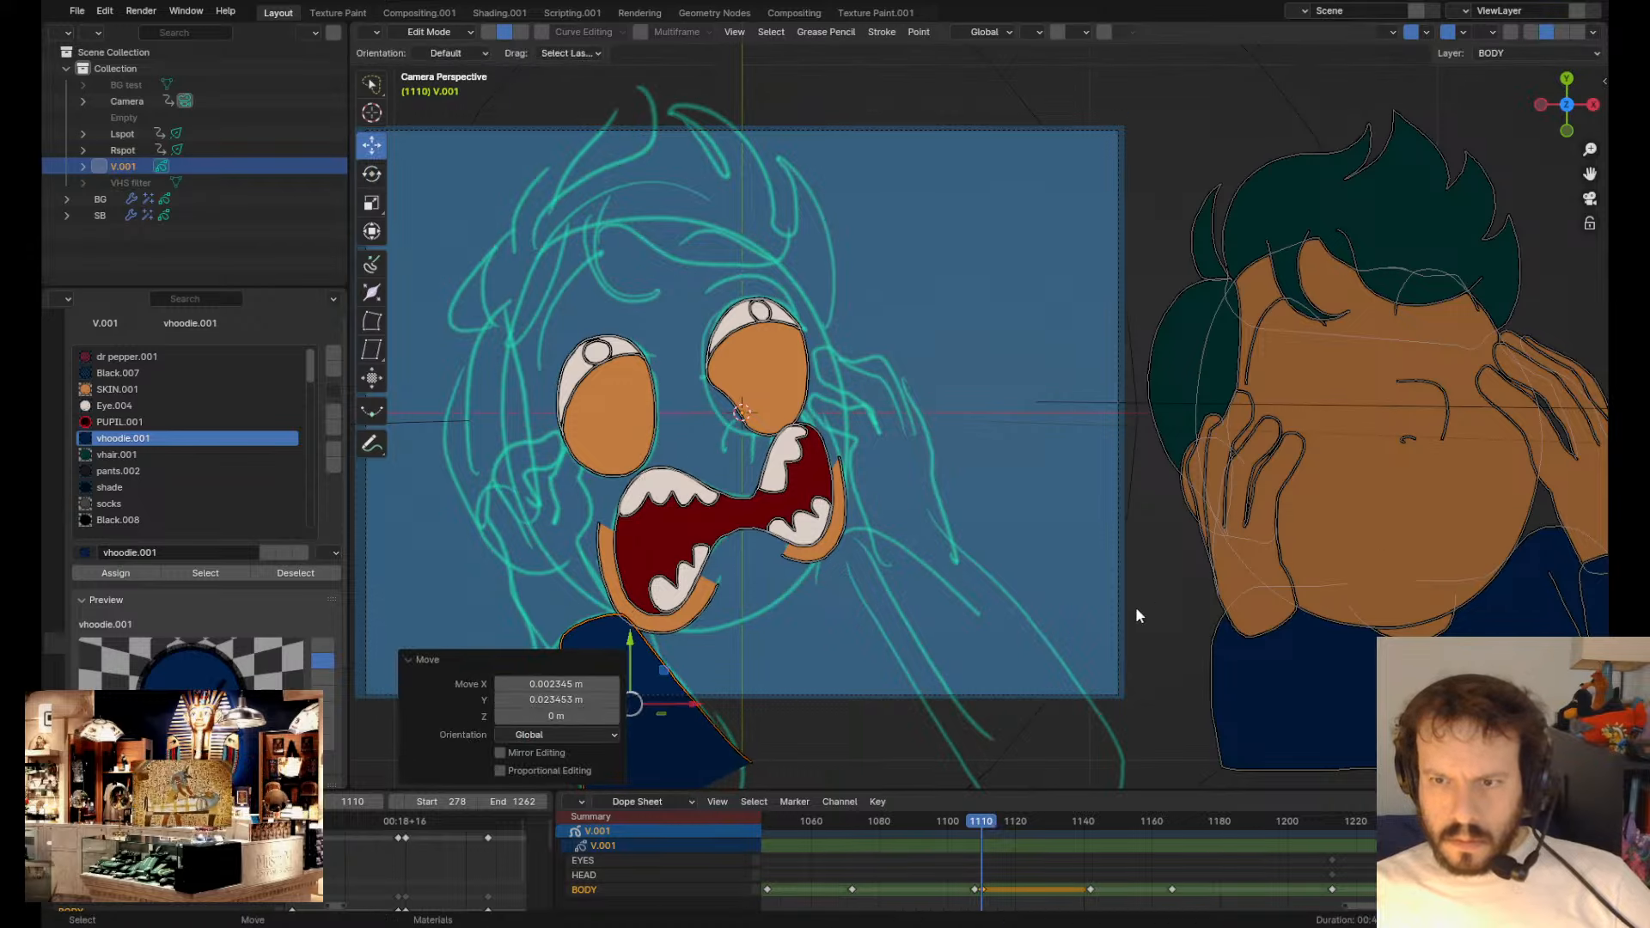
# - Select the copied hand's strokes, move them about 1.93 m along negative X above the placed sleeve, and rotate the hand to follow the sketch
pyautogui.click(1277, 554)
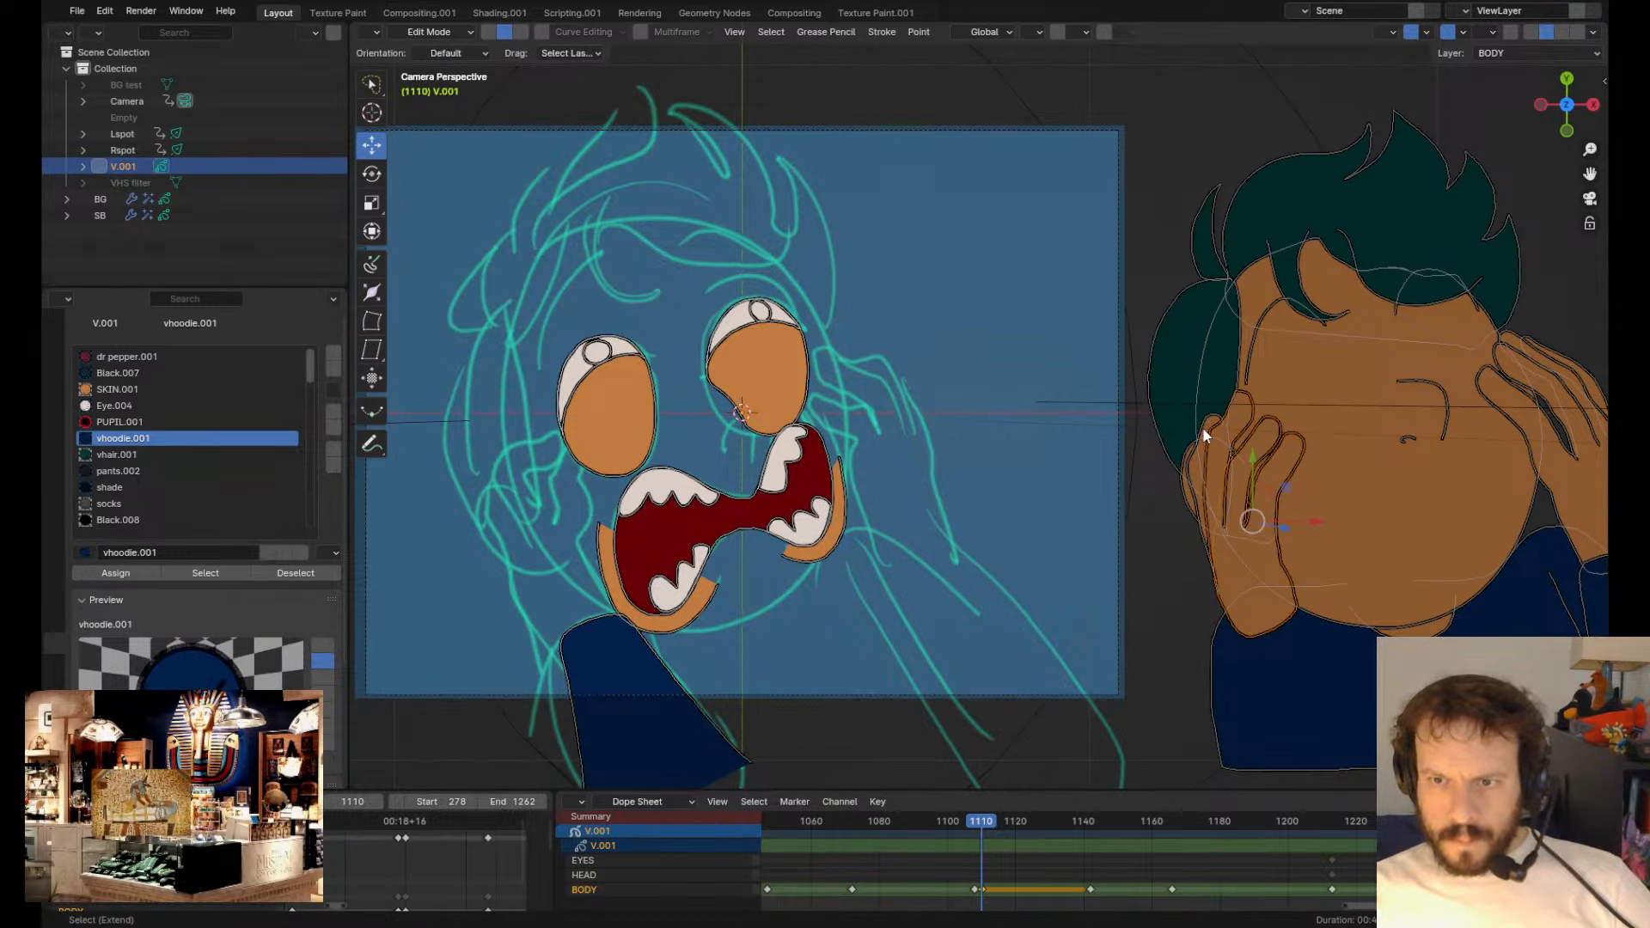
pyautogui.press('g')
pyautogui.click(838, 445)
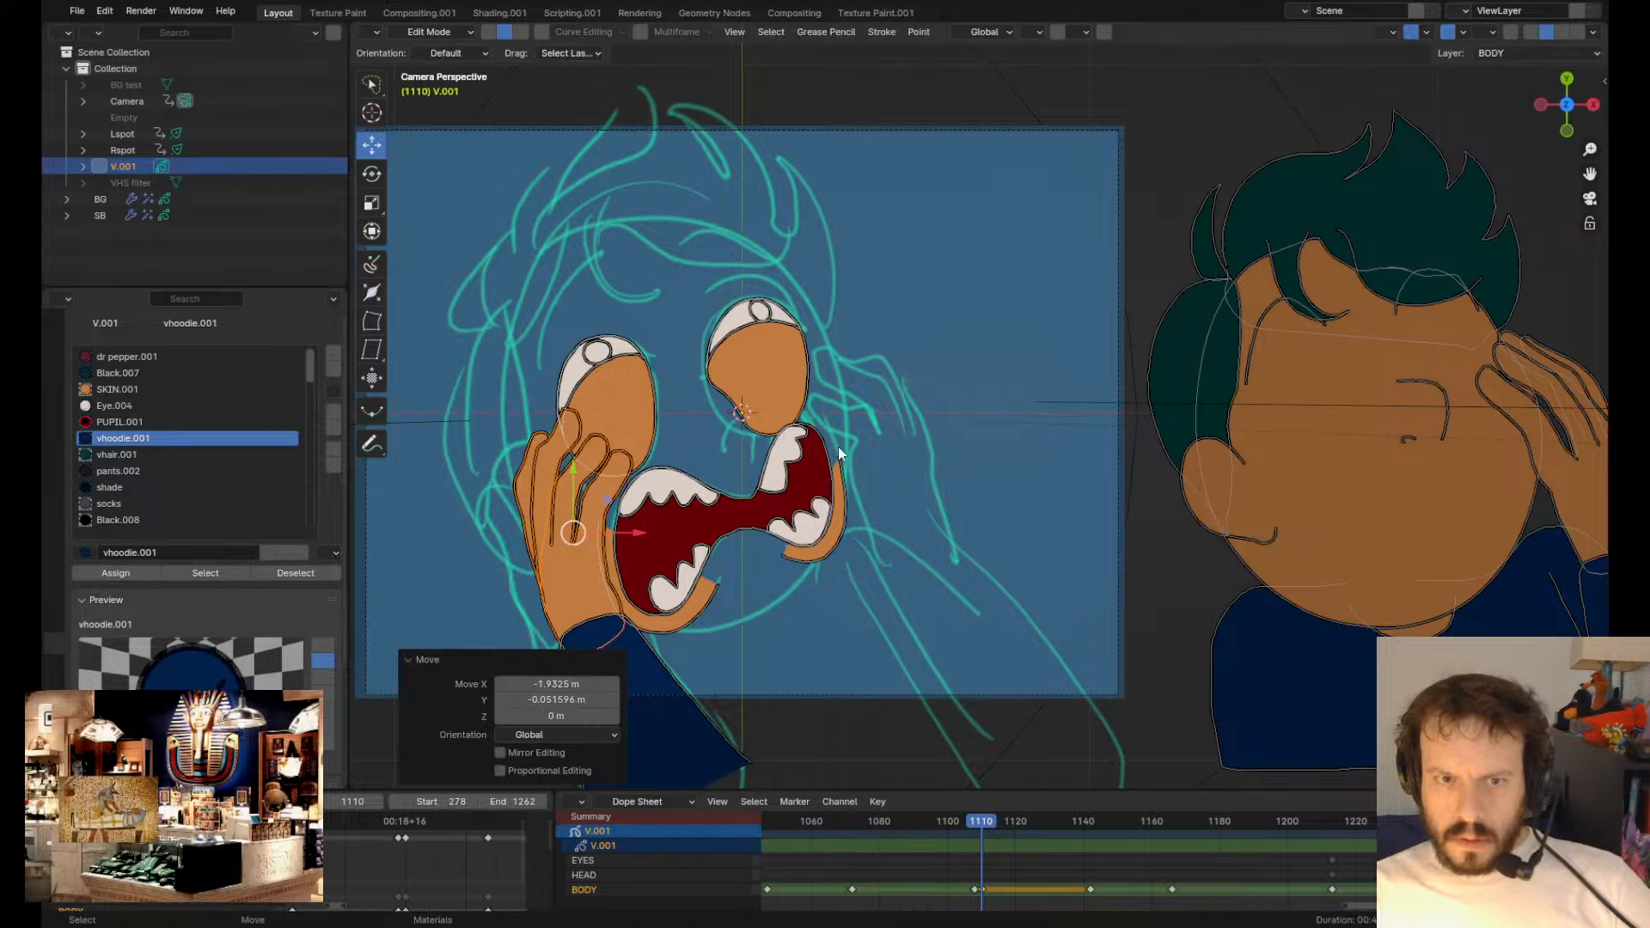
pyautogui.press('r')
pyautogui.click(833, 415)
pyautogui.press('g')
pyautogui.click(820, 391)
# - Compare the hand with the preceding key drawing and shift it slightly outward and up along the side of the face
pyautogui.press('Tab')
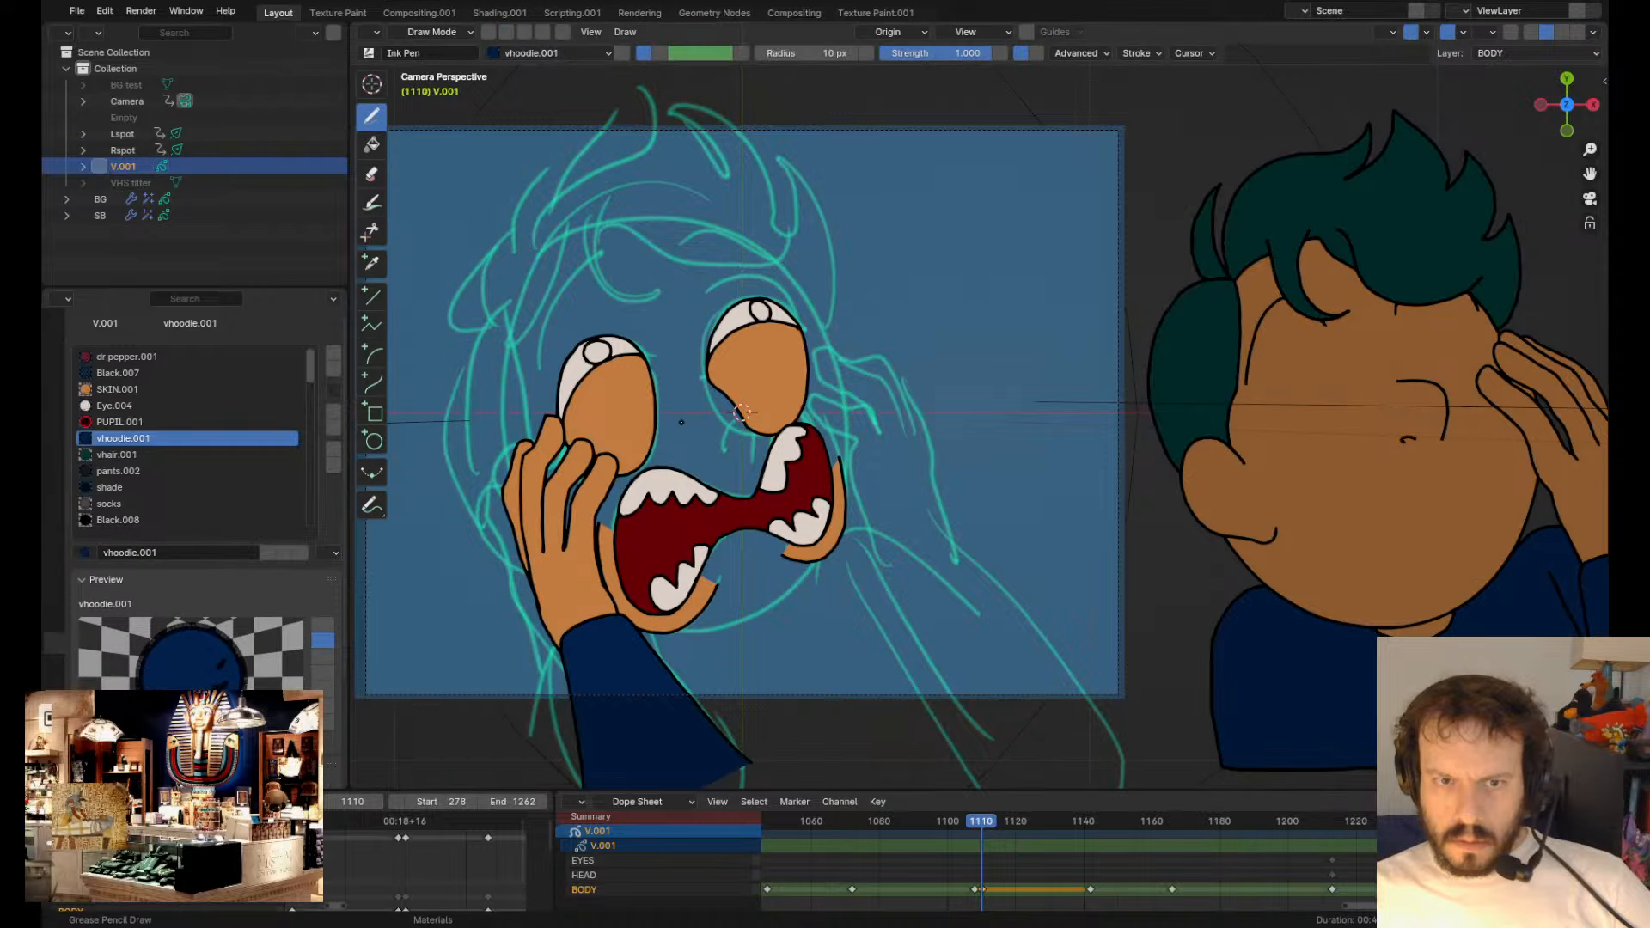
pyautogui.press('Left')
pyautogui.press('Right')
pyautogui.press('Tab')
pyautogui.press('g')
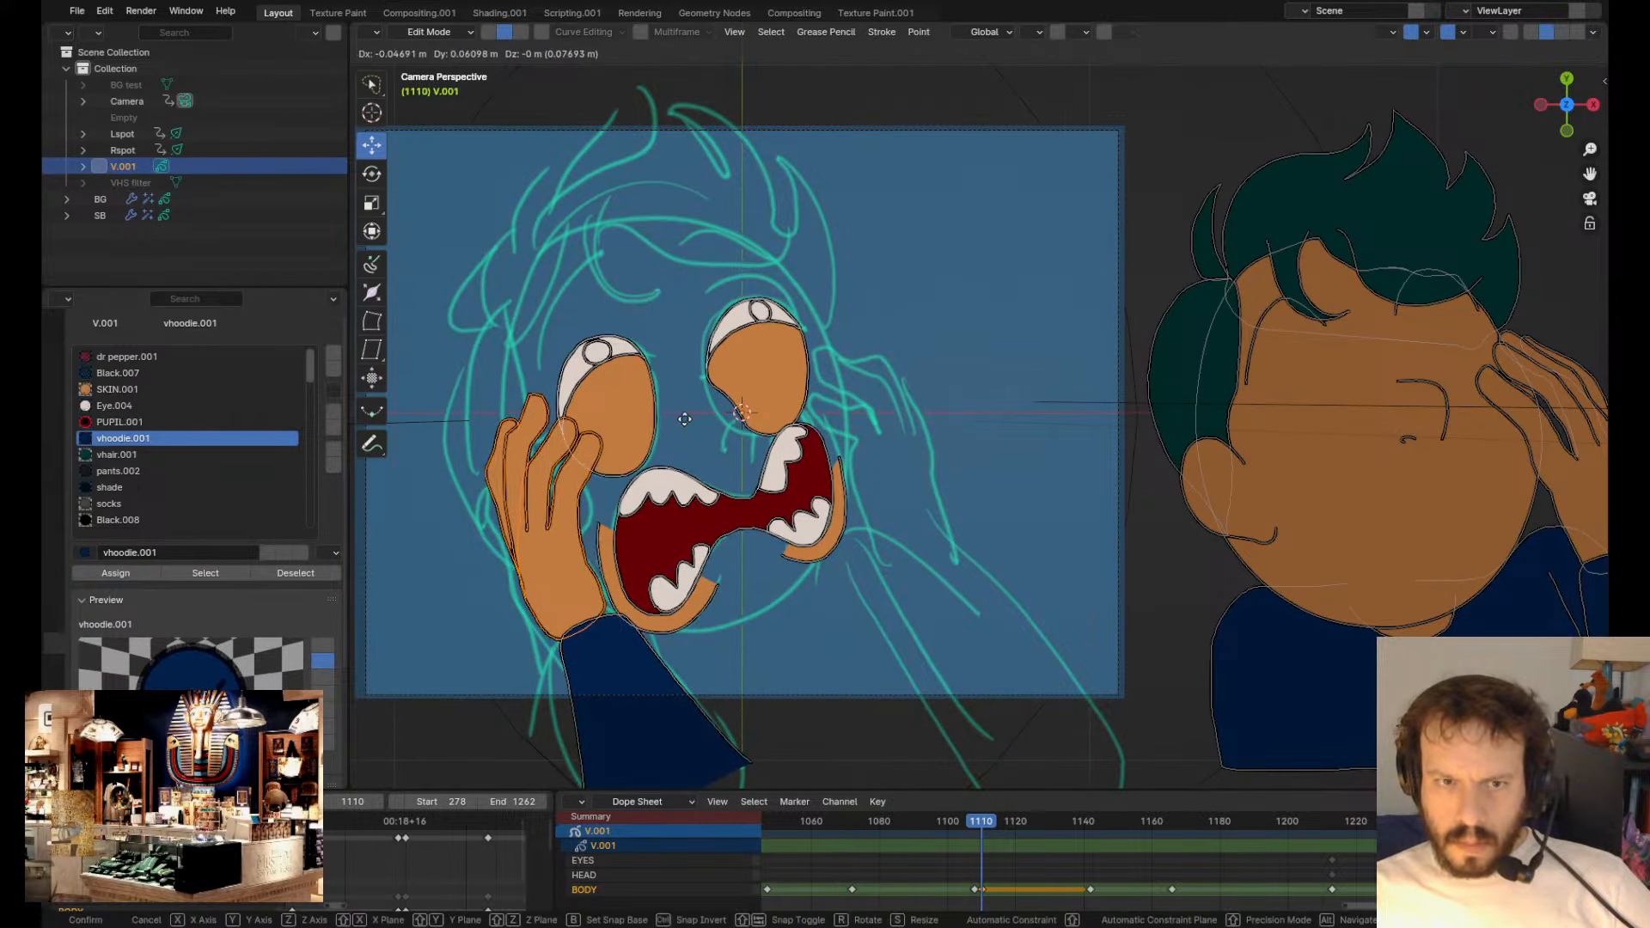
pyautogui.click(684, 419)
pyautogui.press('Left')
pyautogui.press('Right')
pyautogui.press('Tab')
# - Reshape the fingertip nearest the eye with Grab, undoing the unwanted adjustments to the outer fingers
pyautogui.scroll(-1, 679, 420)
pyautogui.moveTo(629, 427); pyautogui.dragTo(640, 426)
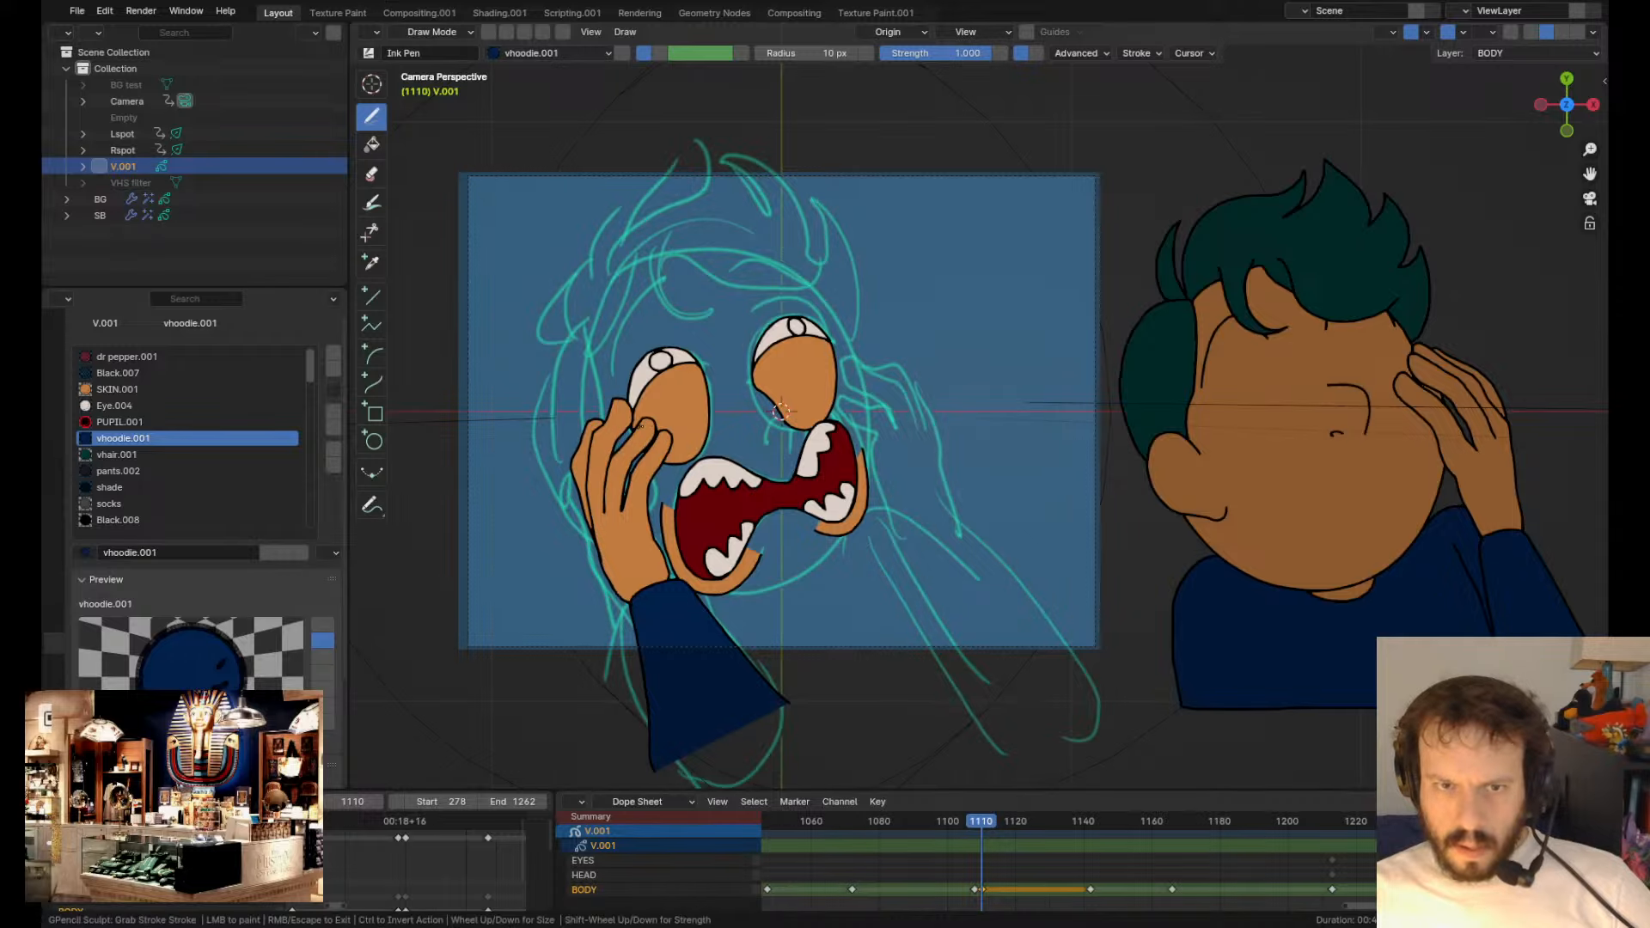
pyautogui.scroll(6, 638, 425)
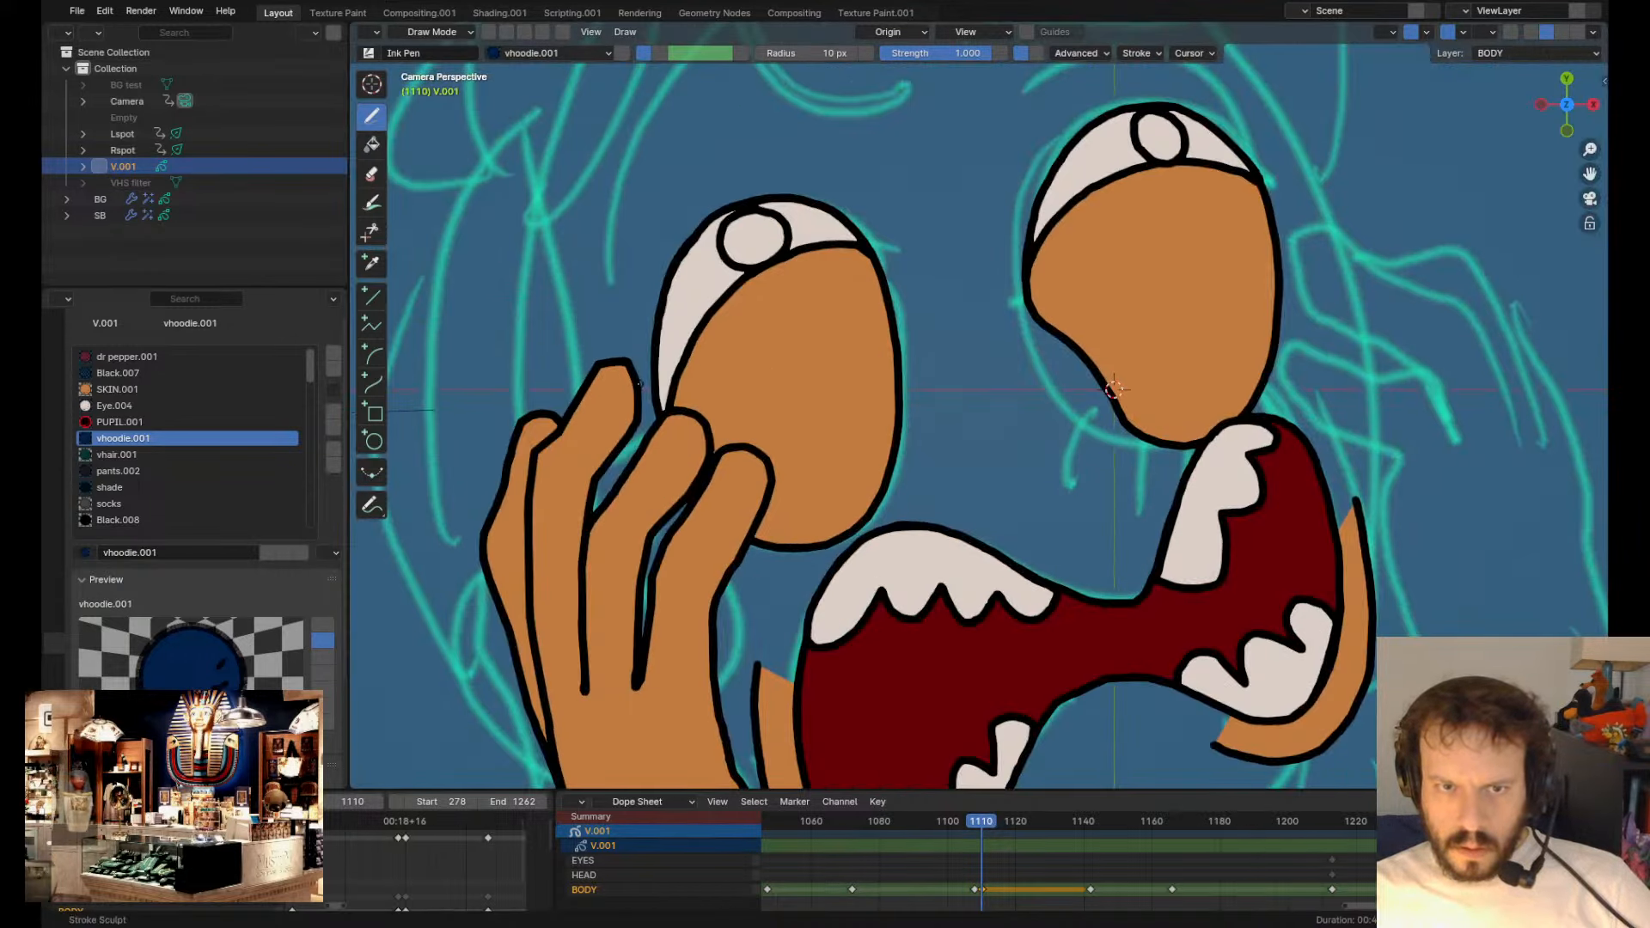
pyautogui.moveTo(639, 383); pyautogui.dragTo(632, 377)
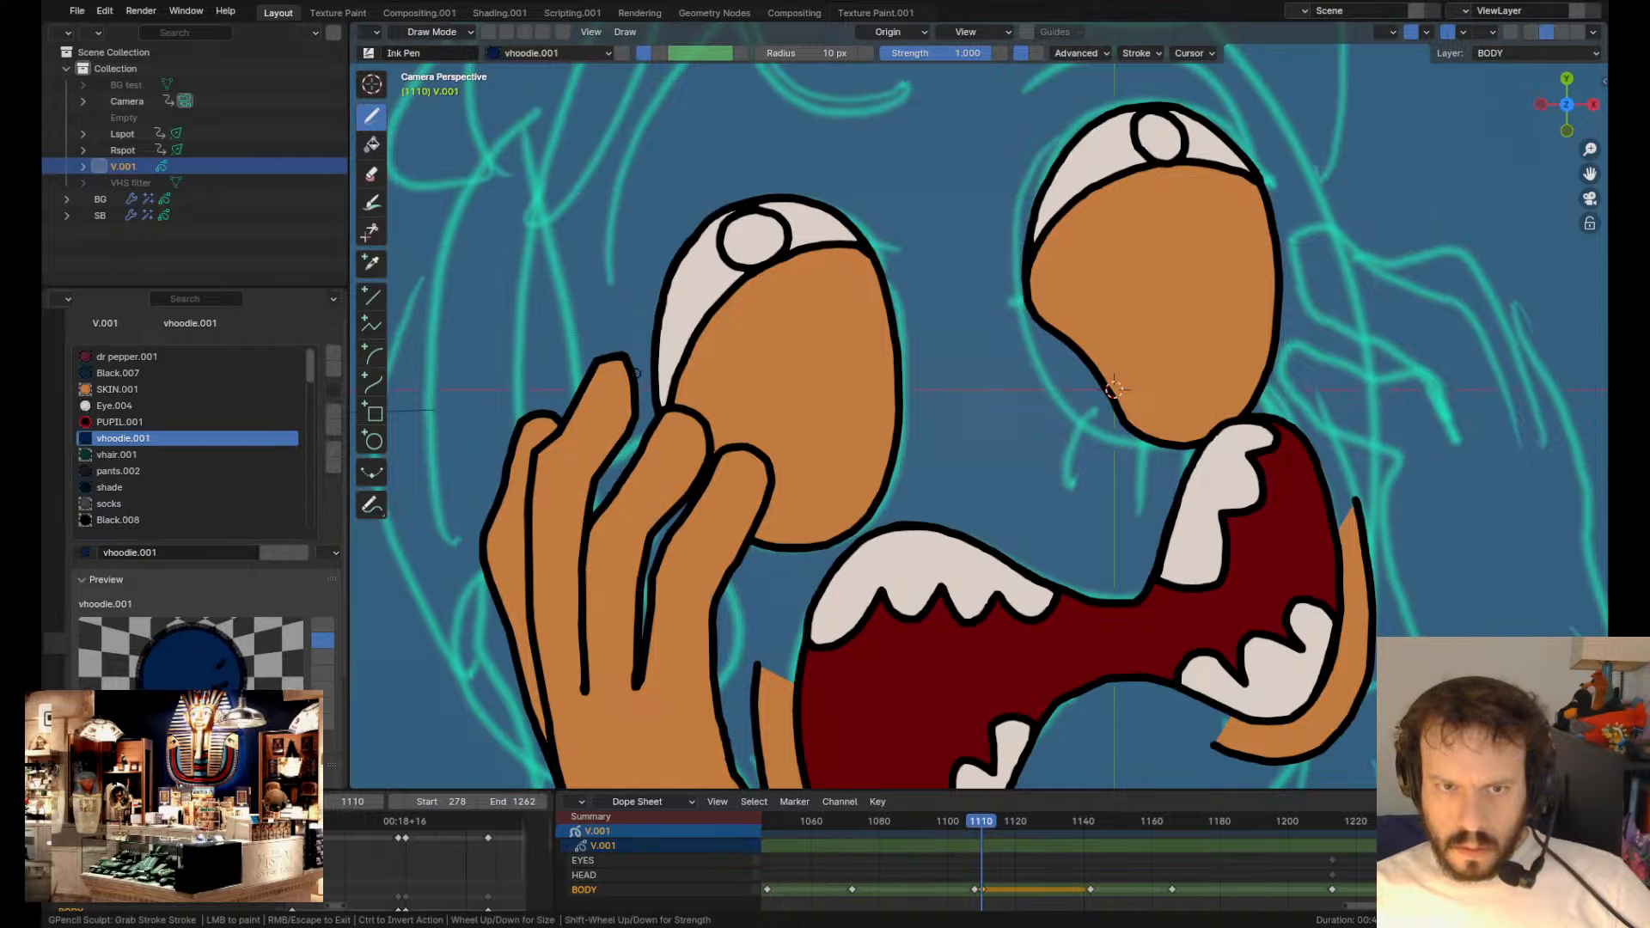
pyautogui.moveTo(505, 447); pyautogui.dragTo(518, 450)
pyautogui.hotkey('ctrl', 'z')
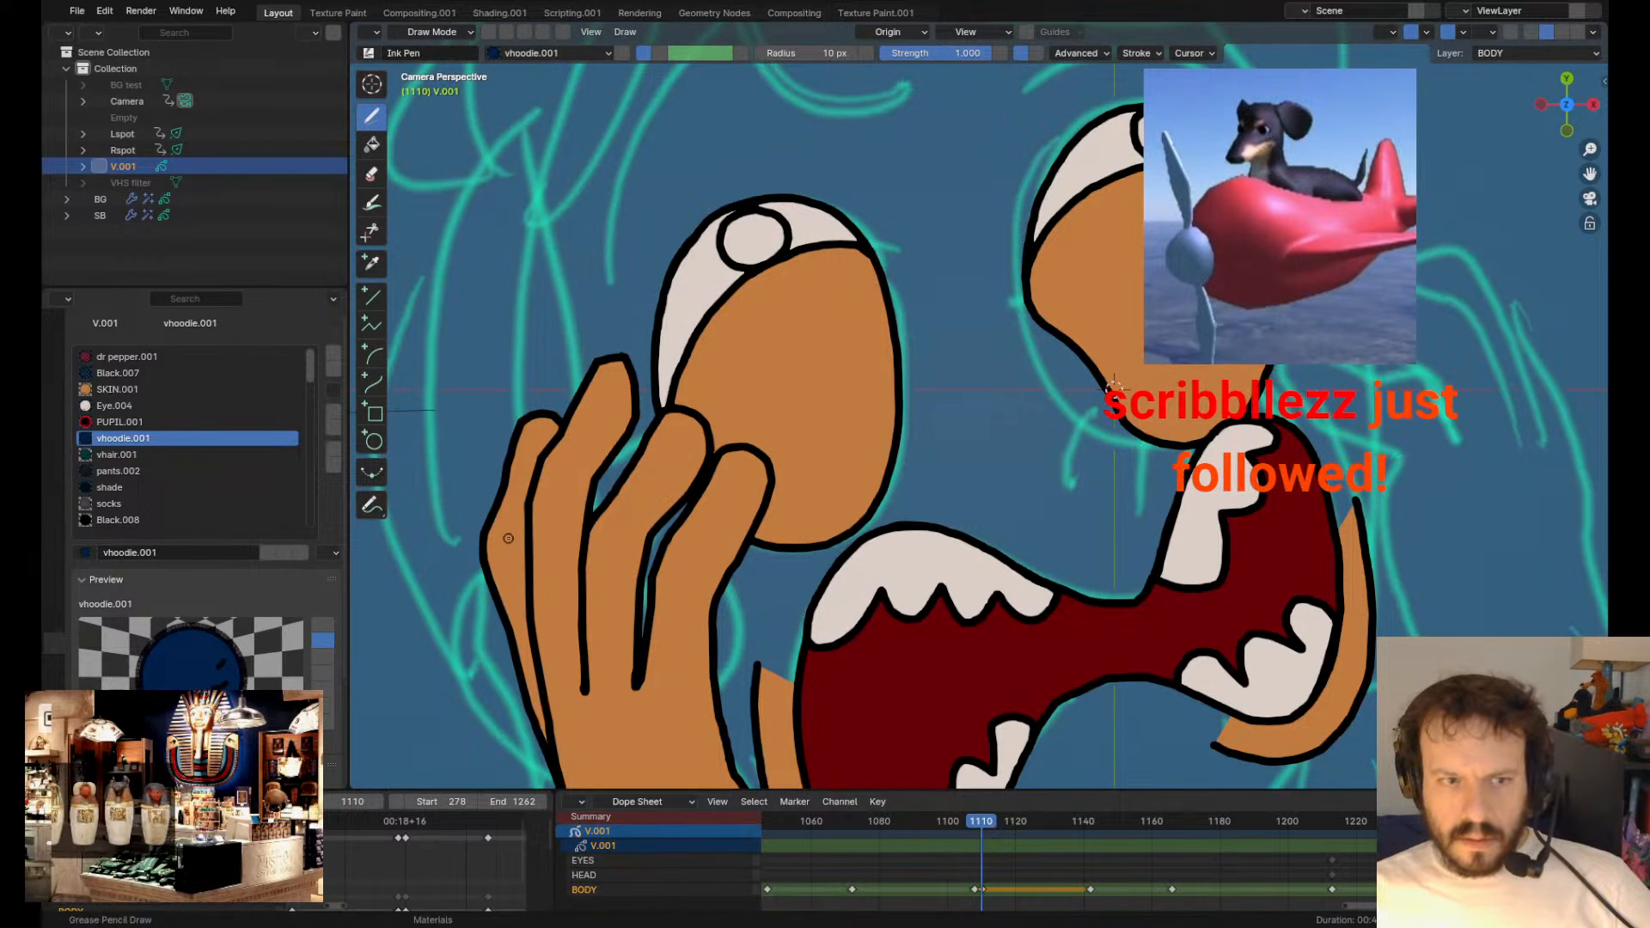
pyautogui.moveTo(529, 496)
pyautogui.mouseDown()
pyautogui.moveTo(605, 502)
pyautogui.moveTo(622, 479)
pyautogui.mouseUp()
pyautogui.hotkey('ctrl', 'z')
# - Adjust the middle finger outlines to tighten the gaps between them, and compare the hand with the frame 1108 drawing
pyautogui.press('Tab')
pyautogui.click(622, 490)
pyautogui.press('Tab')
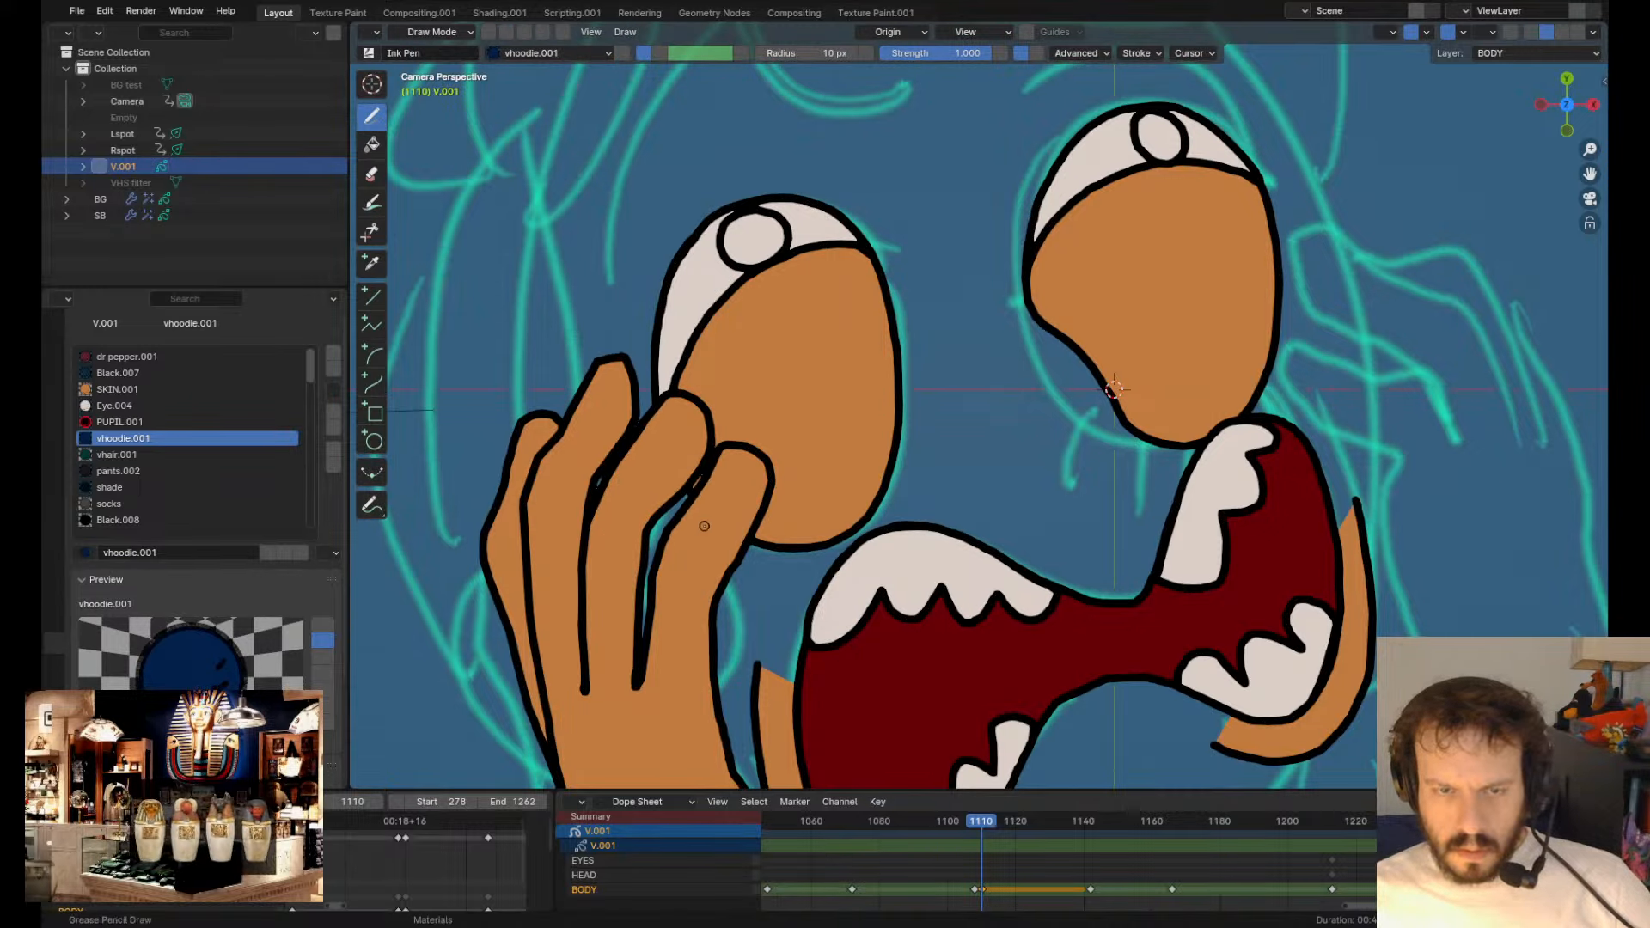
pyautogui.press('Tab')
pyautogui.press('Tab')
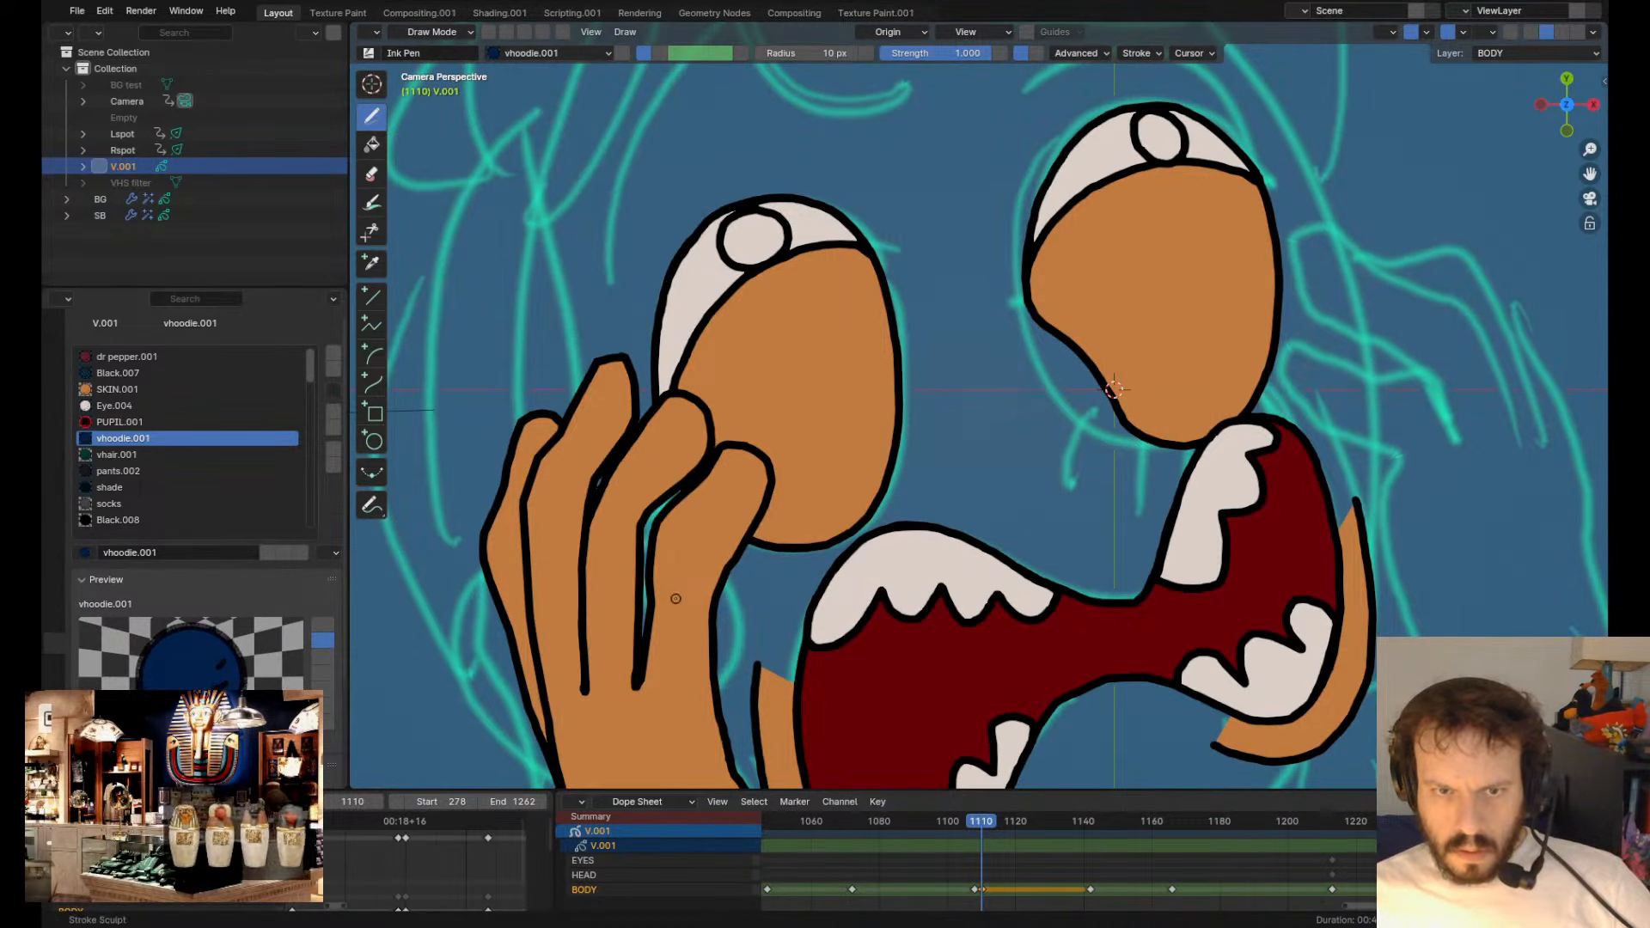
pyautogui.moveTo(627, 510); pyautogui.dragTo(634, 517)
pyautogui.press('Left')
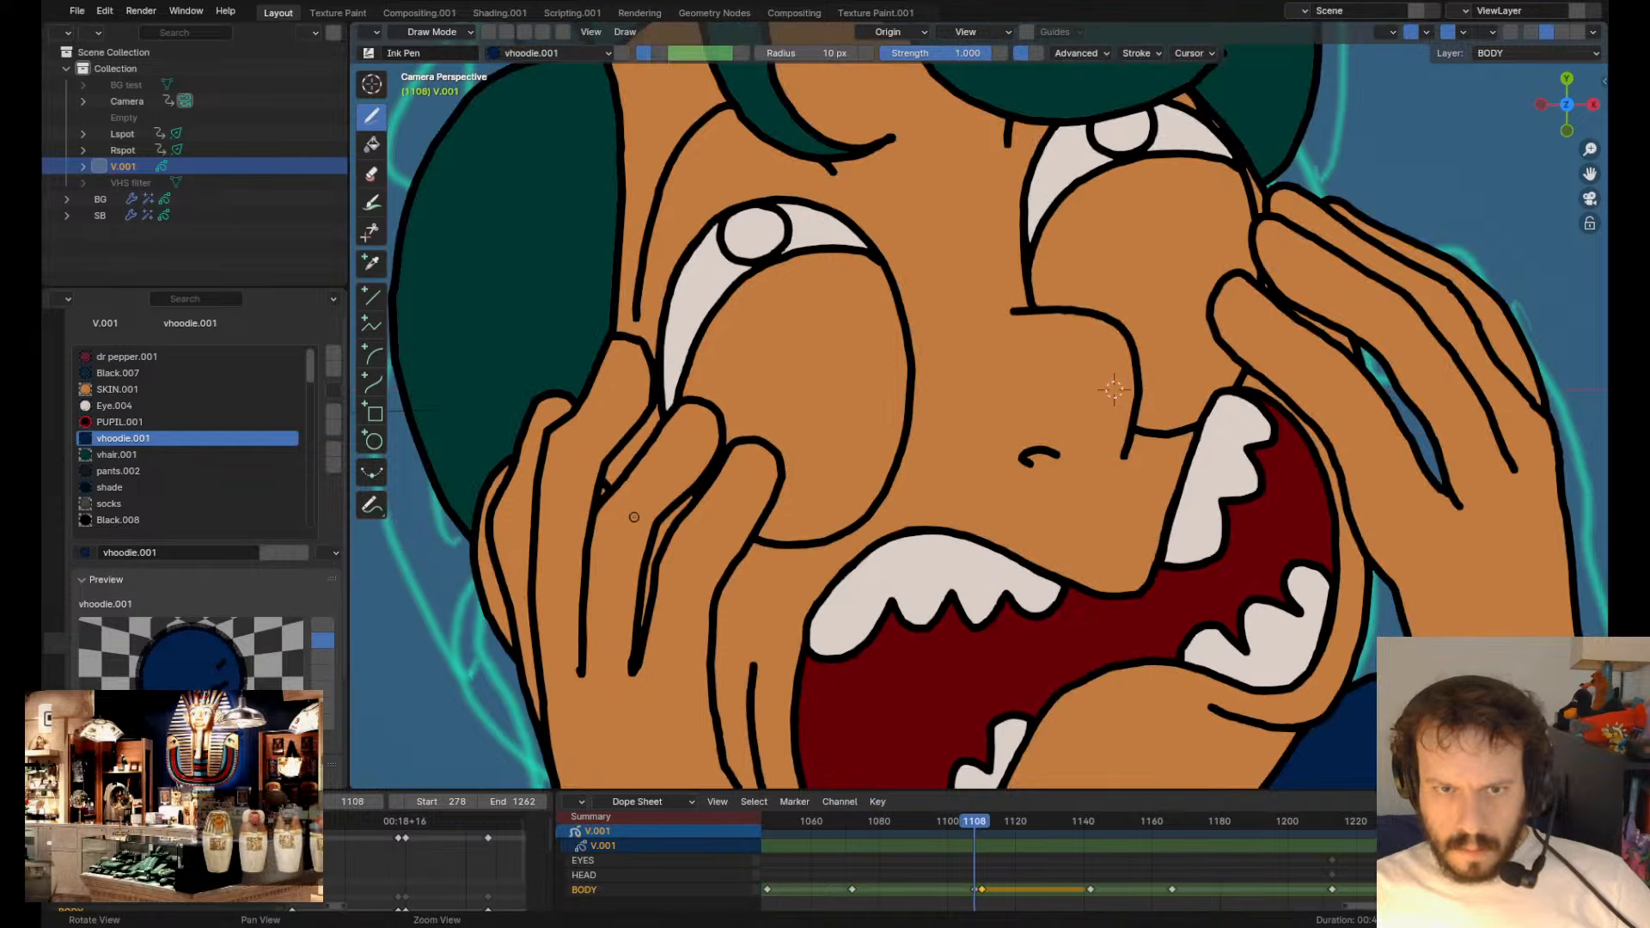
pyautogui.press('Right')
pyautogui.scroll(-2, 634, 517)
pyautogui.press('Left')
pyautogui.press('Right')
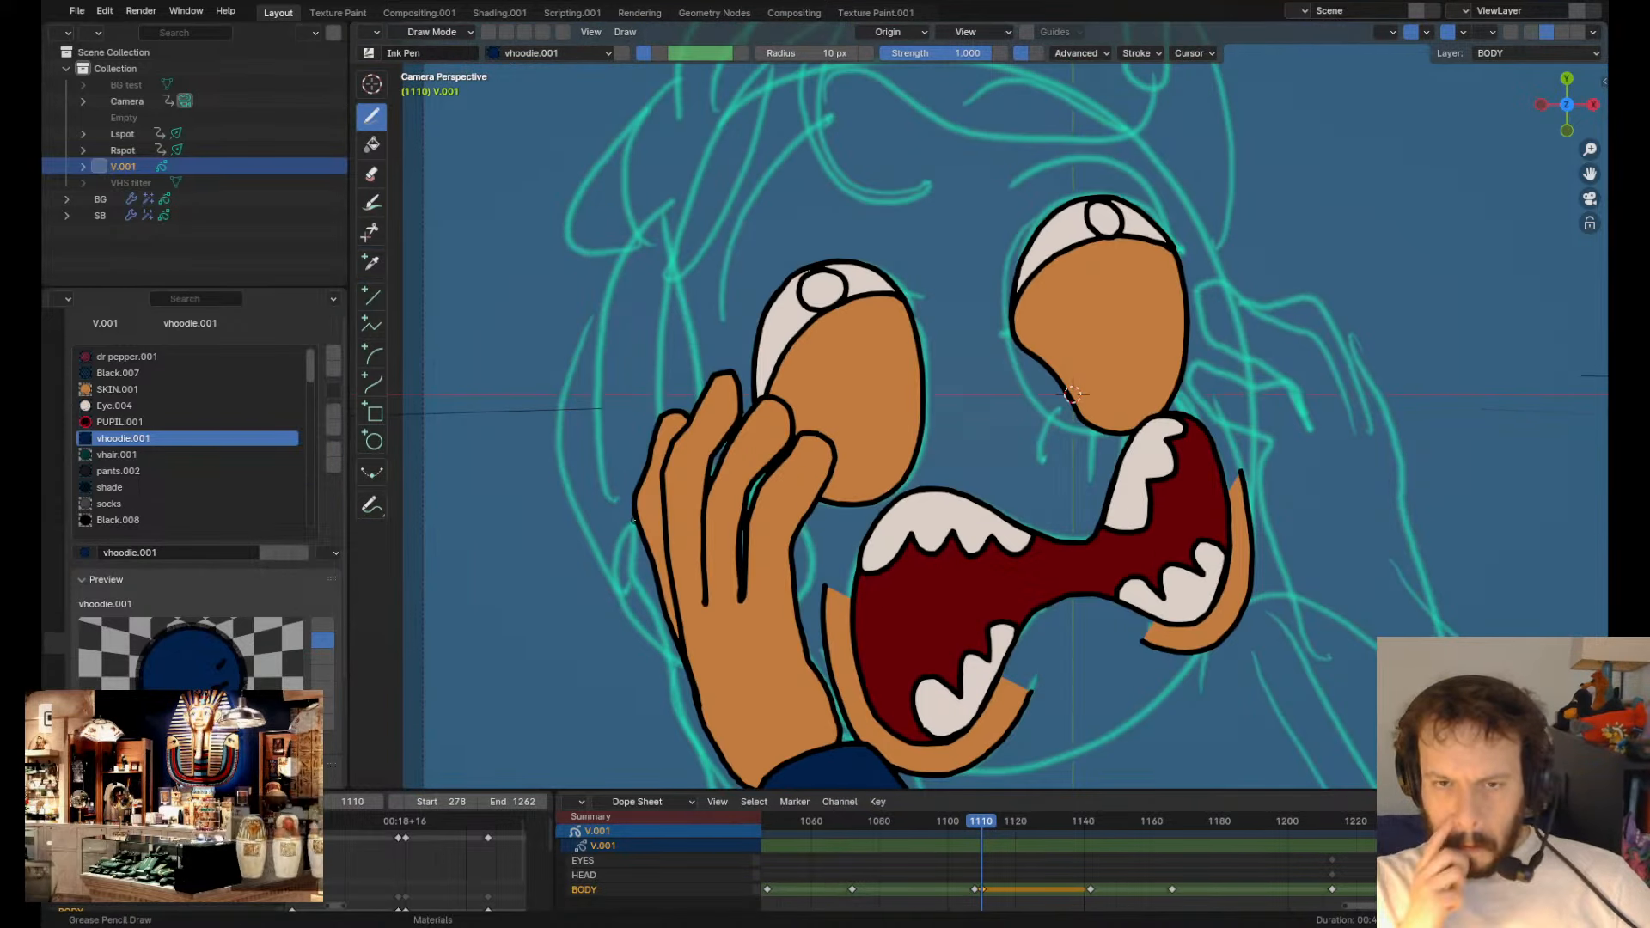
# - Select the nose strokes on the copied head and move them onto the sketched face between the eyes
pyautogui.keyDown('shift'); pyautogui.moveTo(750, 551); pyautogui.dragTo(679, 516, button='middle'); pyautogui.keyUp('shift')
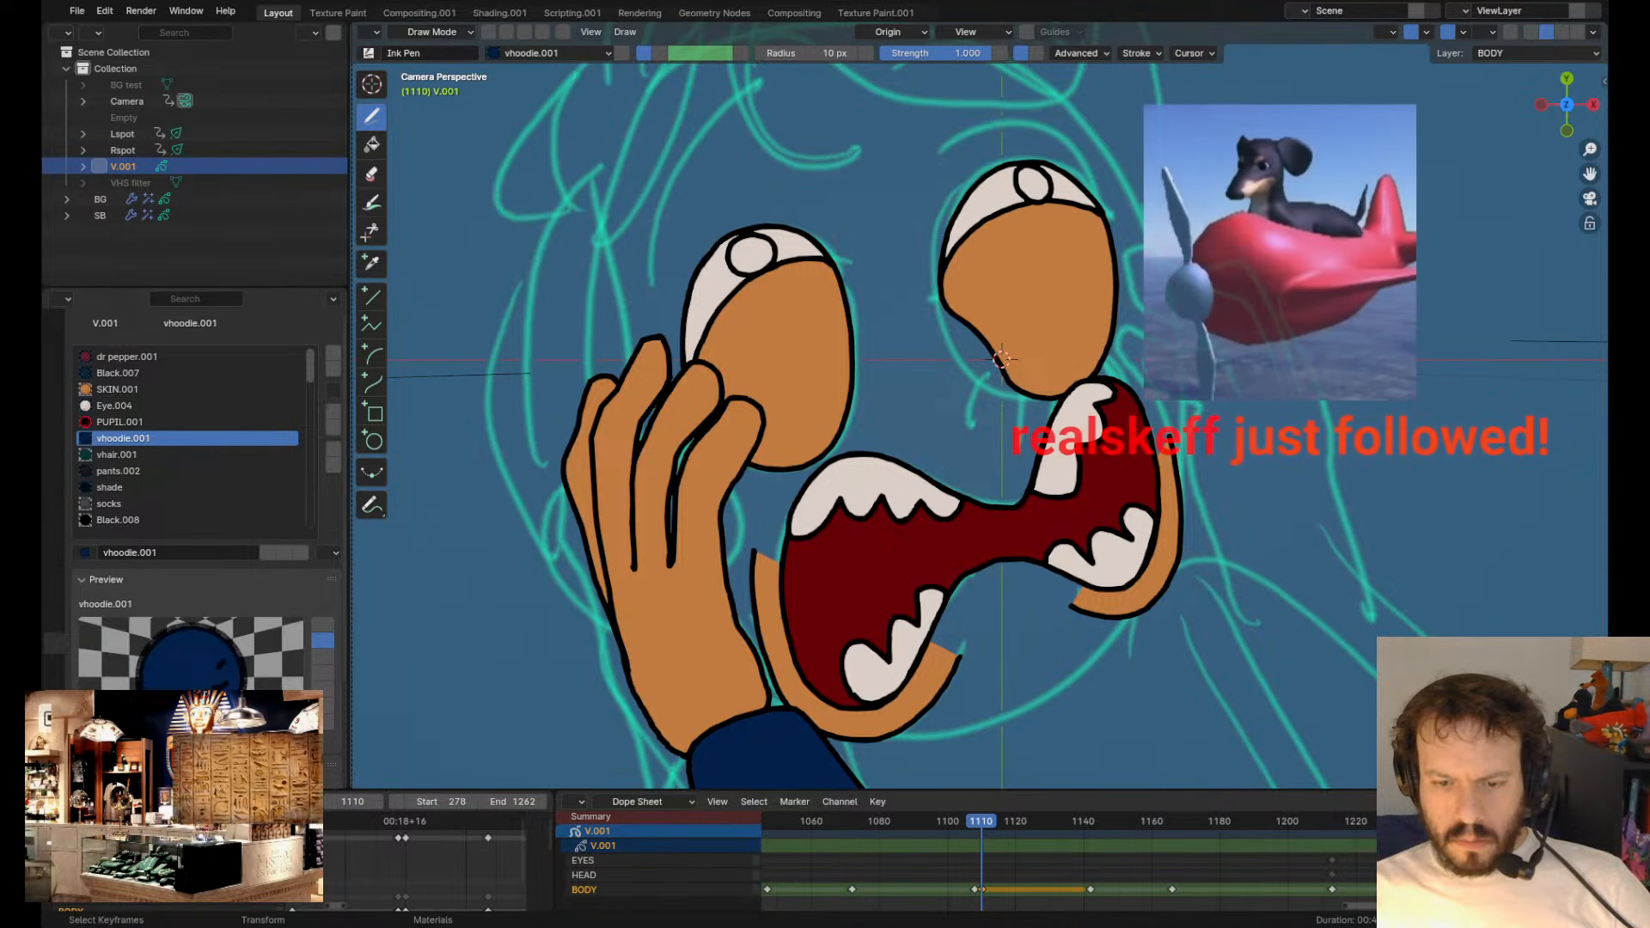
pyautogui.scroll(-5, 988, 387)
pyautogui.scroll(2, 736, 373)
pyautogui.keyDown('shift'); pyautogui.moveTo(736, 373); pyautogui.dragTo(568, 355, button='middle'); pyautogui.keyUp('shift')
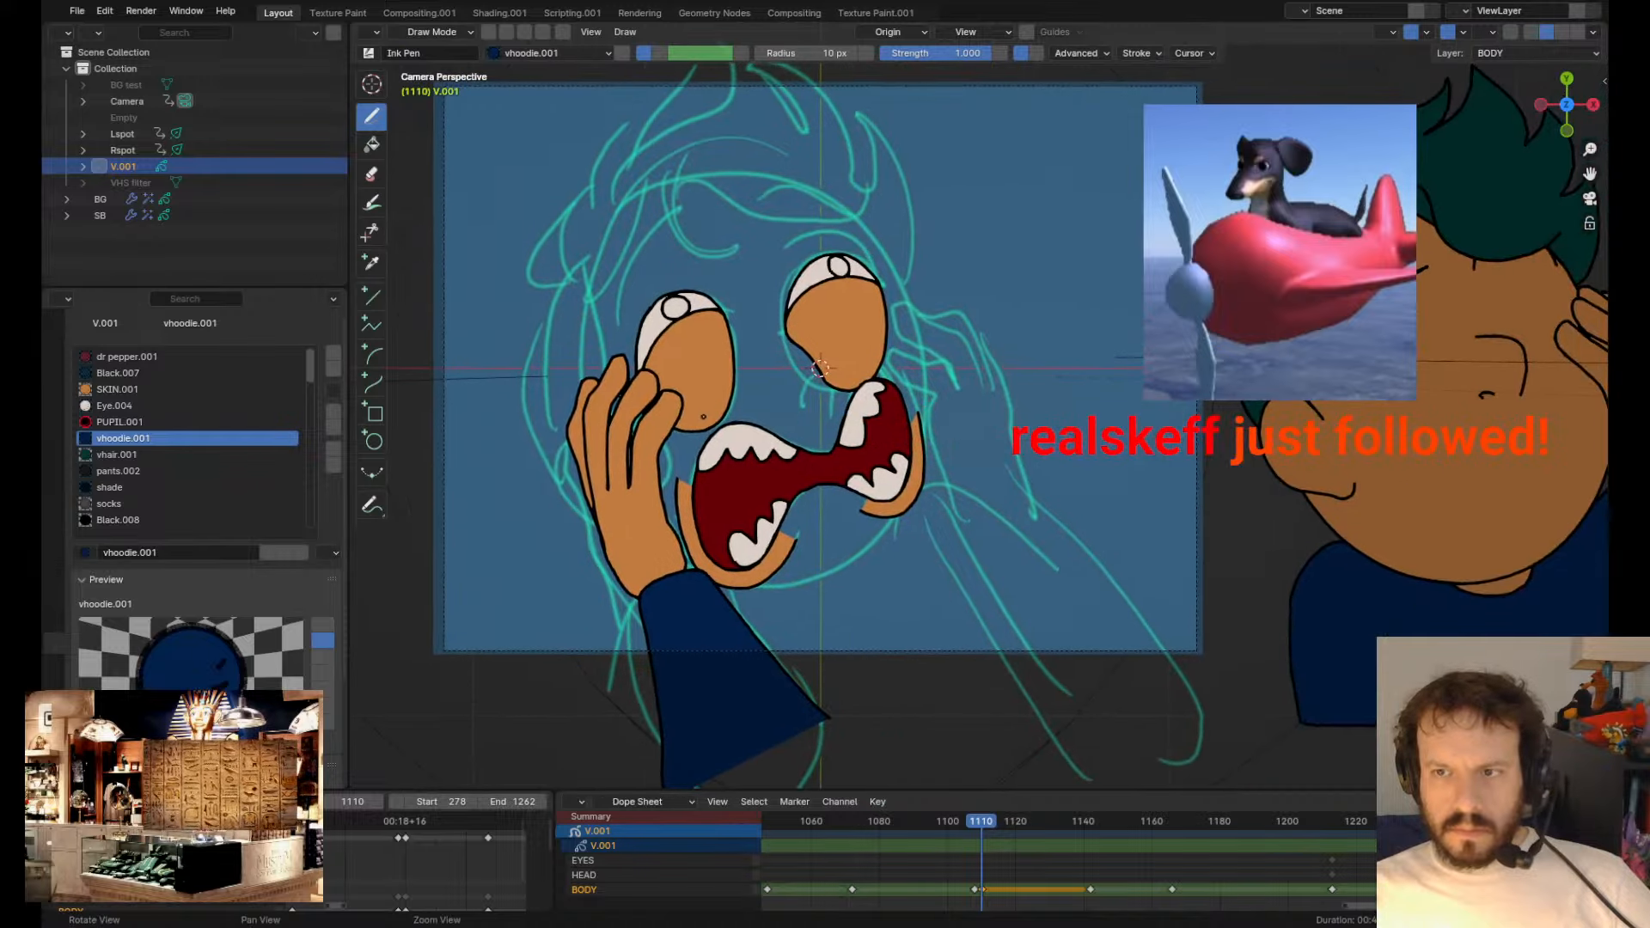
pyautogui.press('Tab')
pyautogui.click(1506, 354)
pyautogui.press('g')
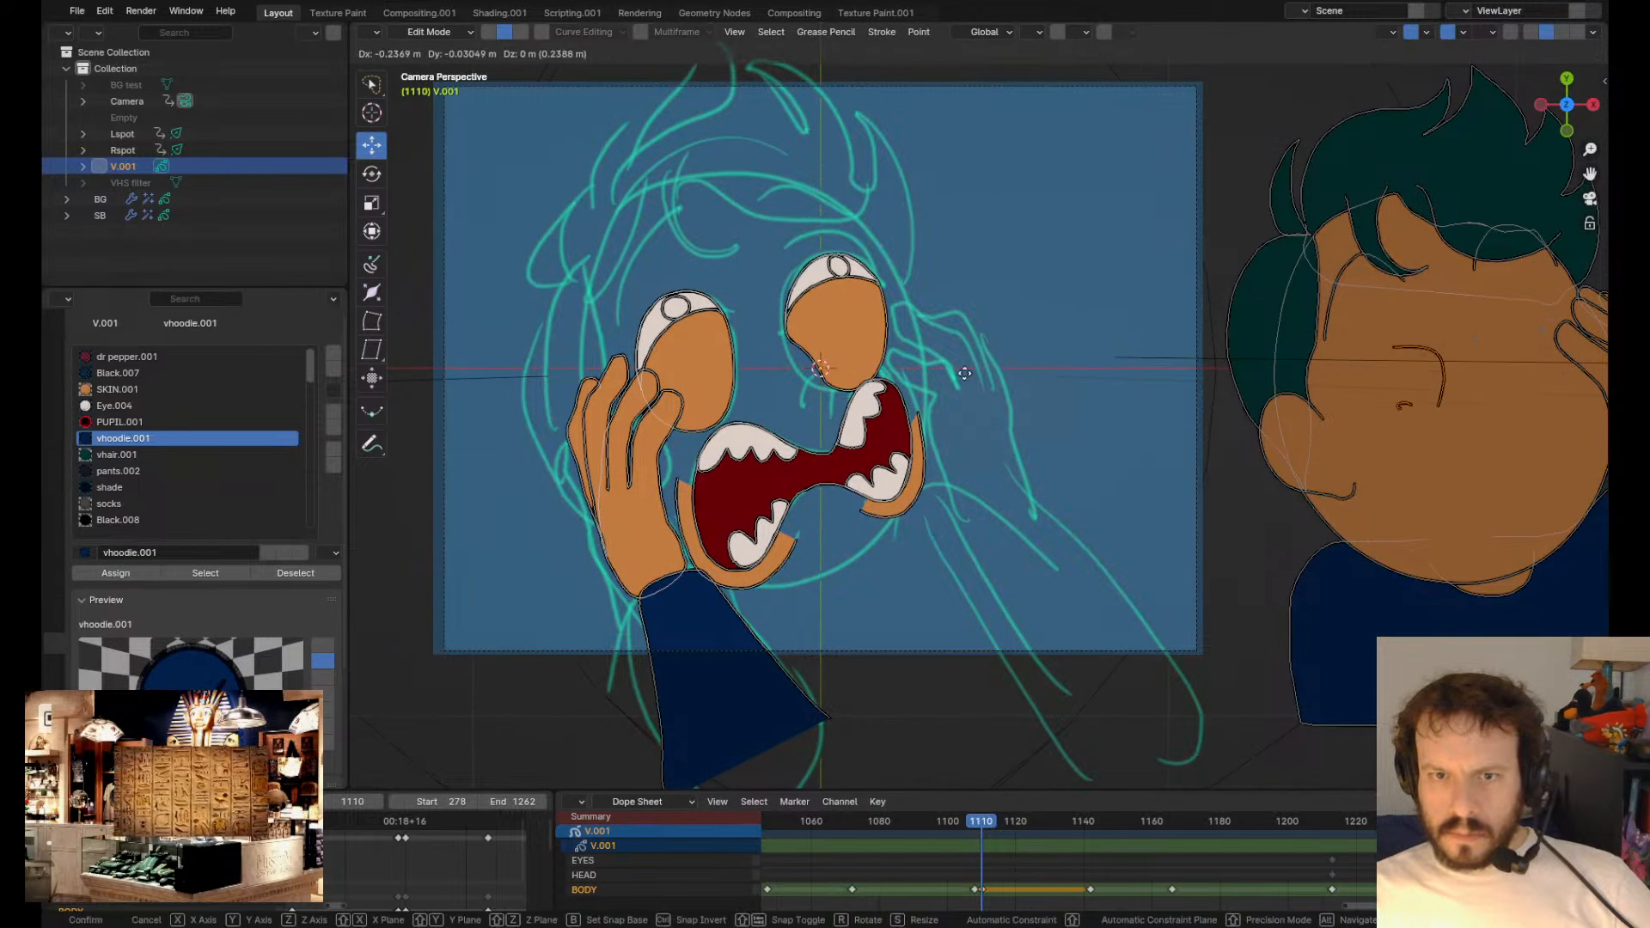
pyautogui.click(883, 378)
# - Compare the nose with the frame 1108 drawing and reposition it just above the mouth
pyautogui.press('Left')
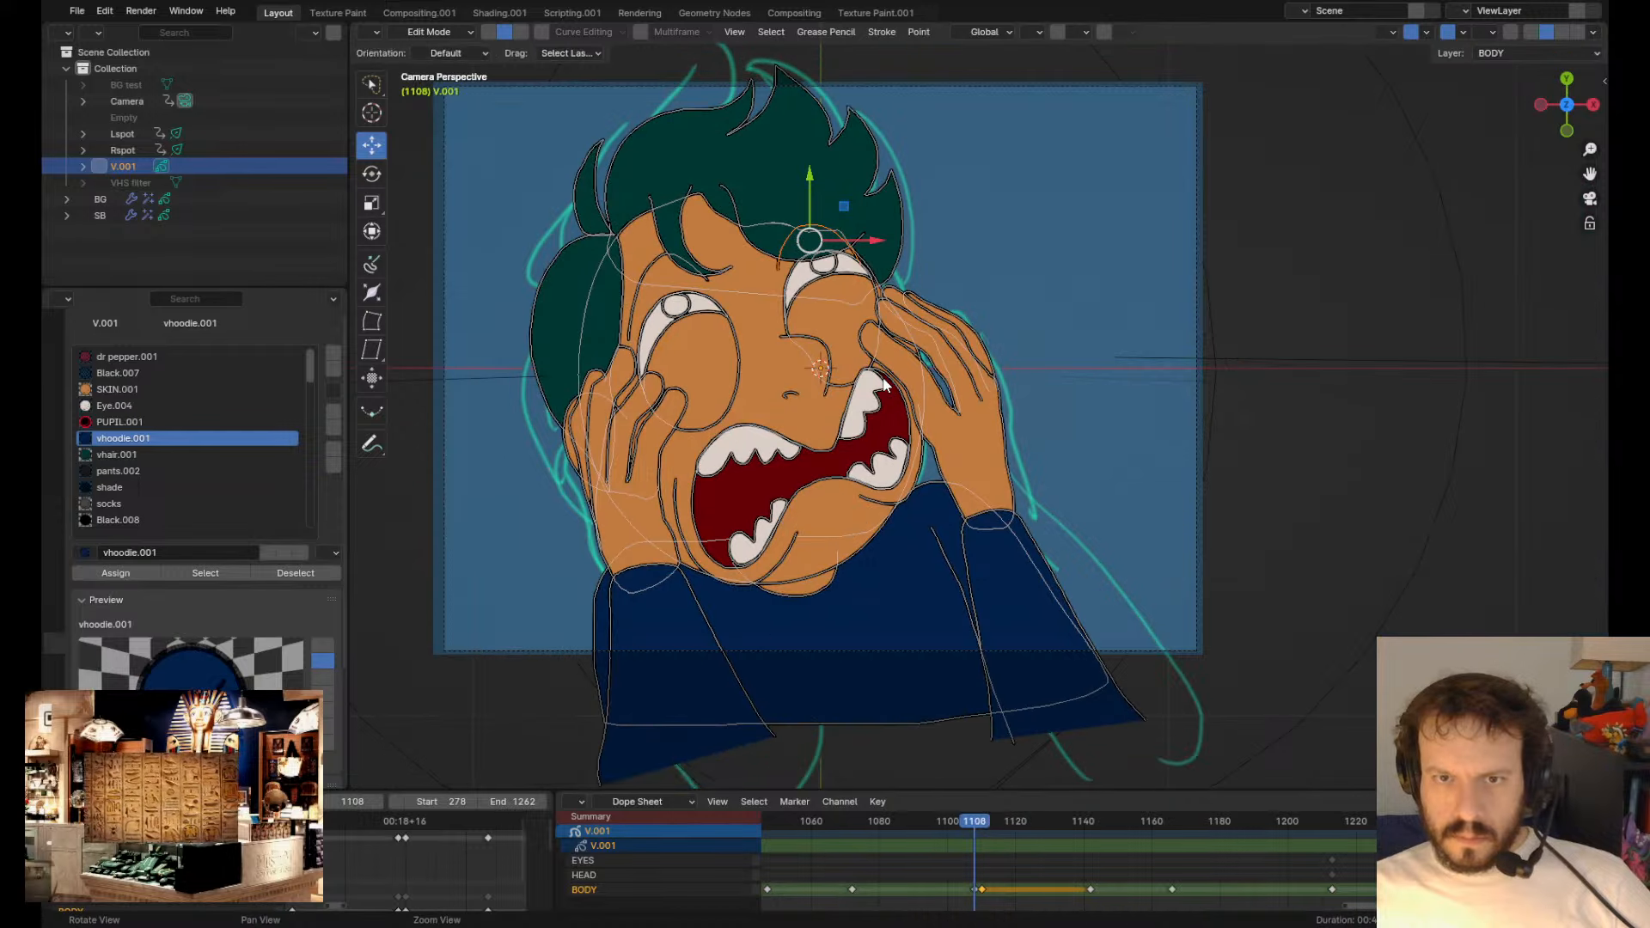
pyautogui.press('Right')
pyautogui.press('g')
pyautogui.click(876, 356)
pyautogui.press('Left')
pyautogui.press('Right')
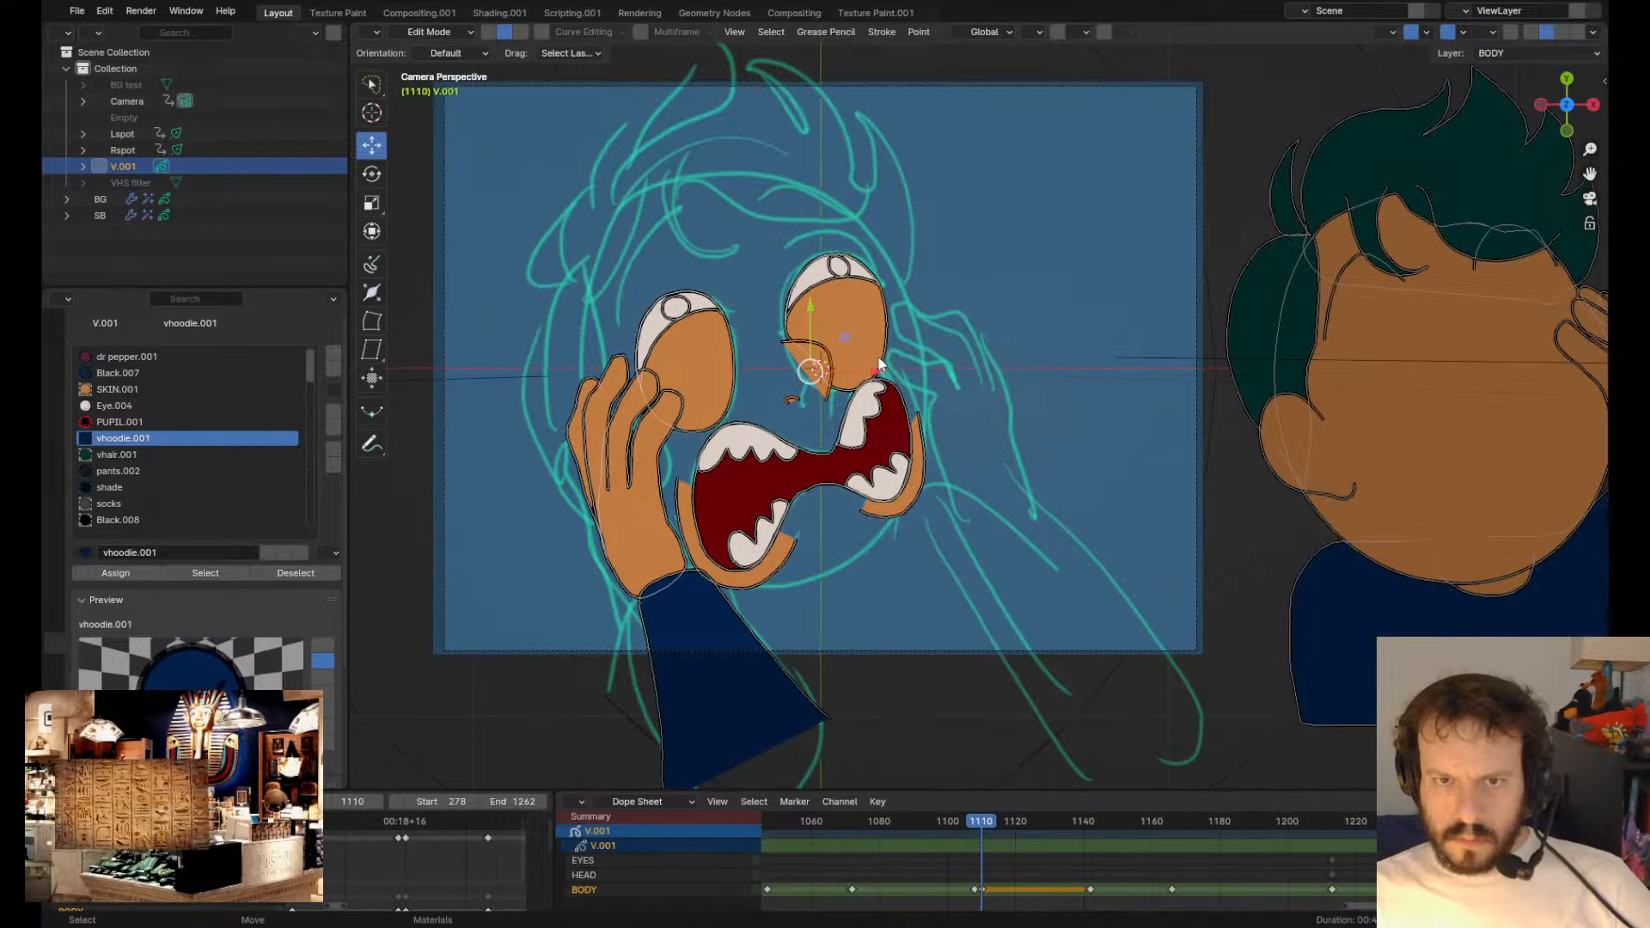
# - Fine-tune the nose bridge and nostril lines with Grab while flipping between frames 1108 and 1110
pyautogui.press('Tab')
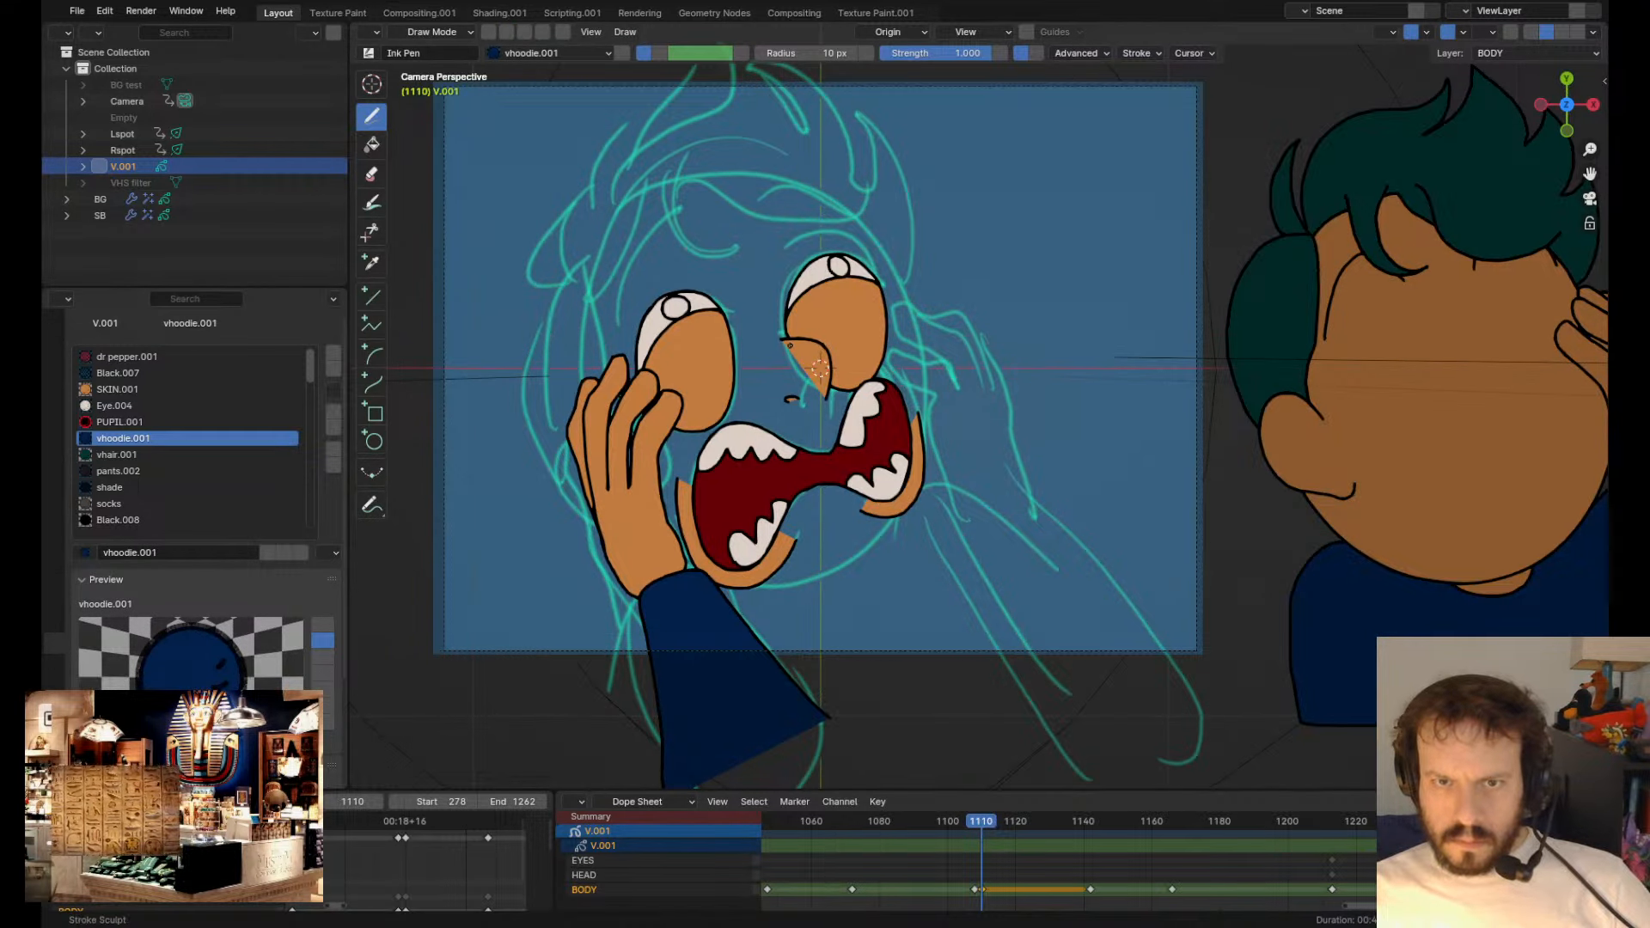
pyautogui.moveTo(789, 345)
pyautogui.keyDown('shift'); pyautogui.mouseDown()
pyautogui.moveTo(836, 325)
pyautogui.moveTo(786, 342)
pyautogui.mouseUp(); pyautogui.keyUp('shift')
pyautogui.press('Left')
pyautogui.press('Right')
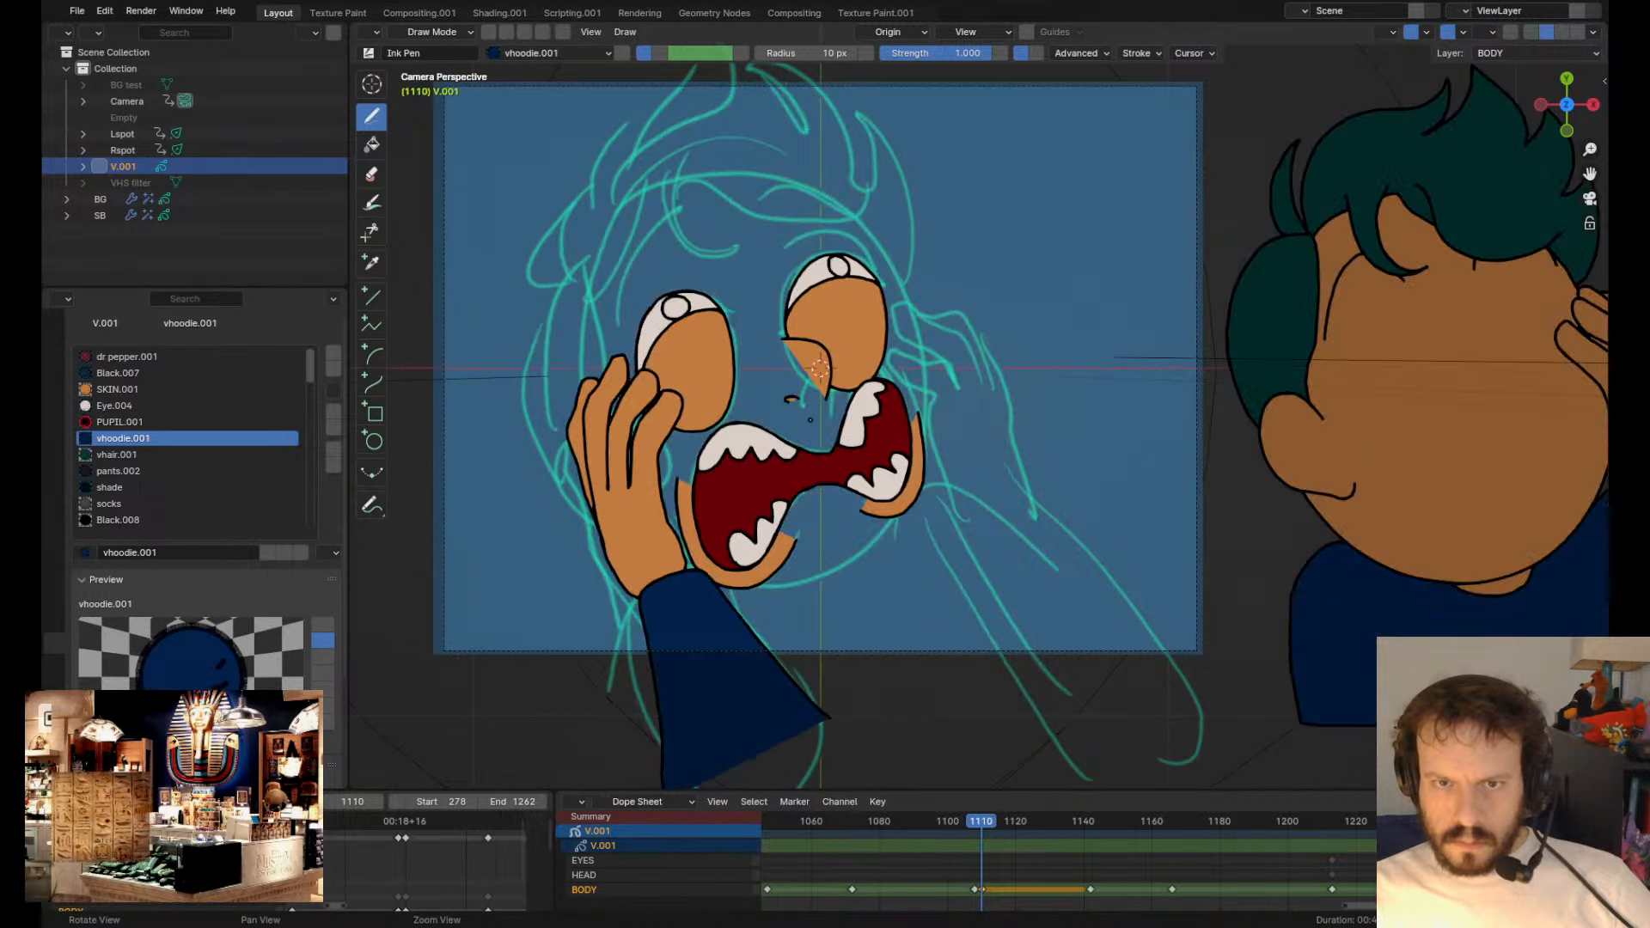
pyautogui.keyDown('shift'); pyautogui.moveTo(842, 418); pyautogui.dragTo(846, 426); pyautogui.keyUp('shift')
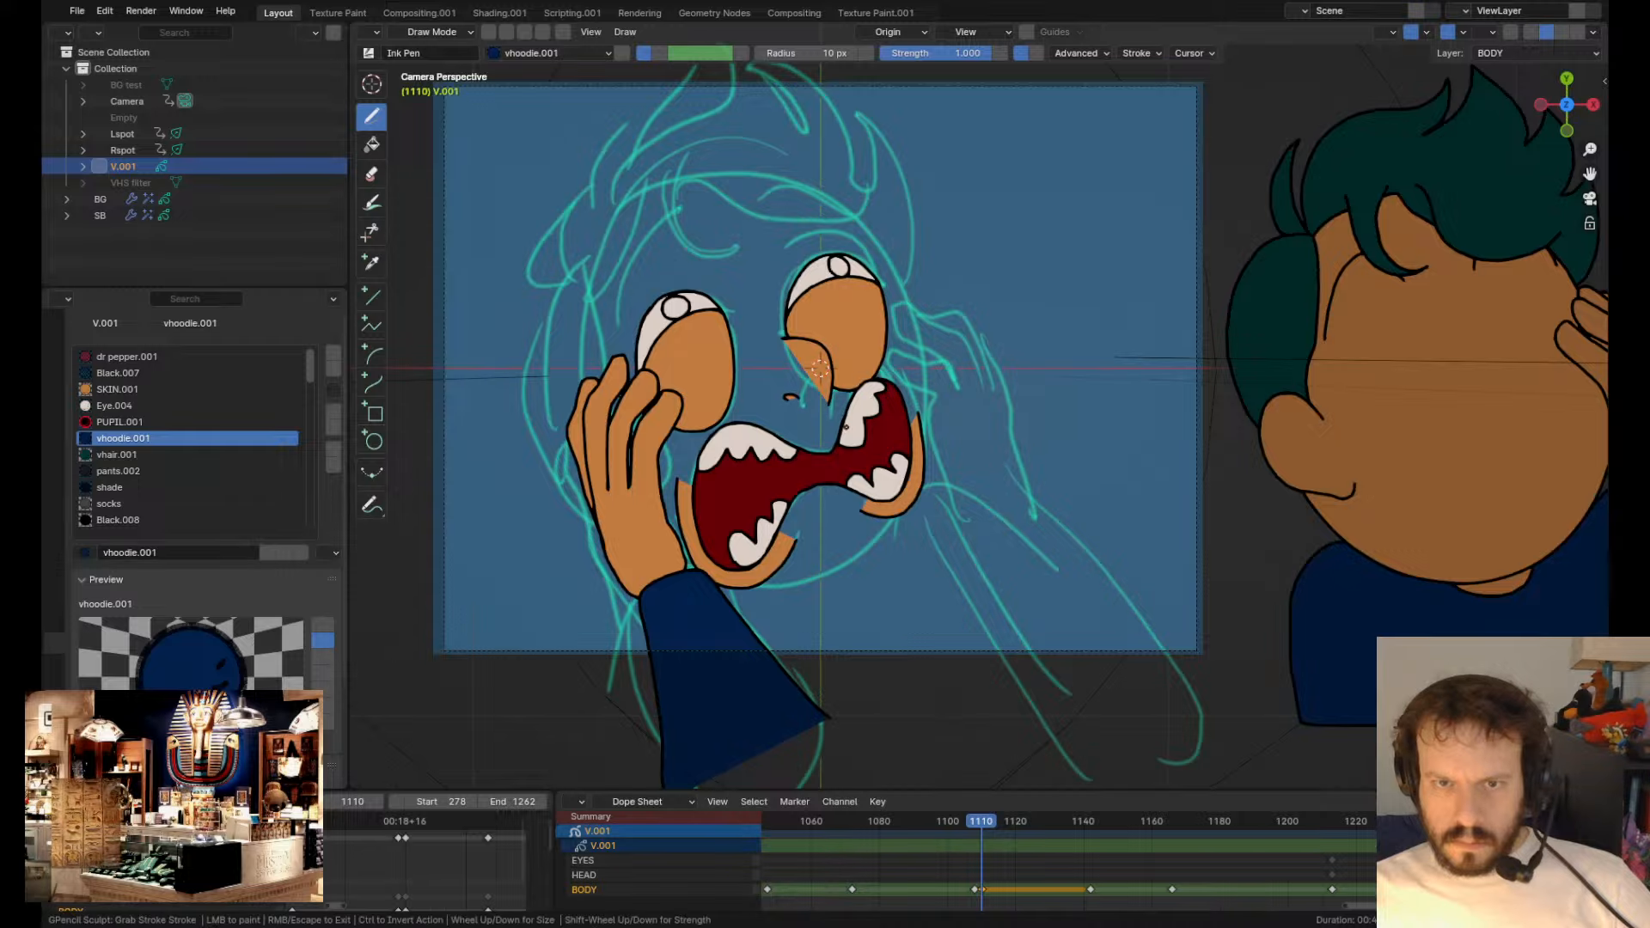
pyautogui.press('Left')
pyautogui.press('Right')
pyautogui.press('Left')
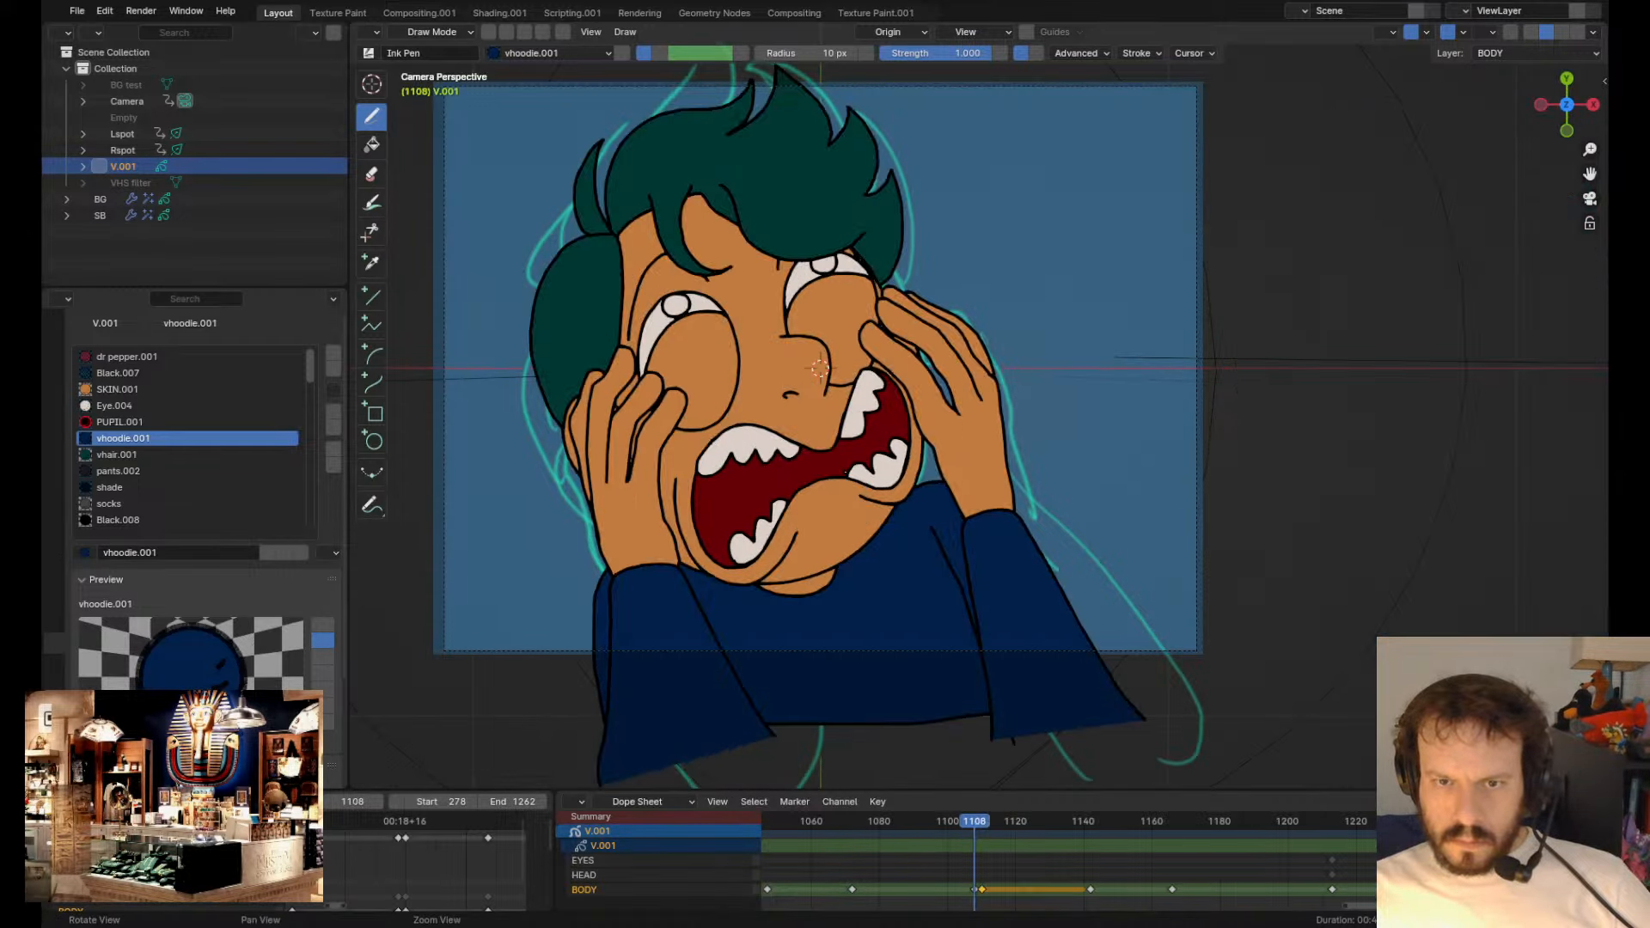
pyautogui.press('Right')
pyautogui.keyDown('shift'); pyautogui.moveTo(819, 367); pyautogui.dragTo(819, 369); pyautogui.keyUp('shift')
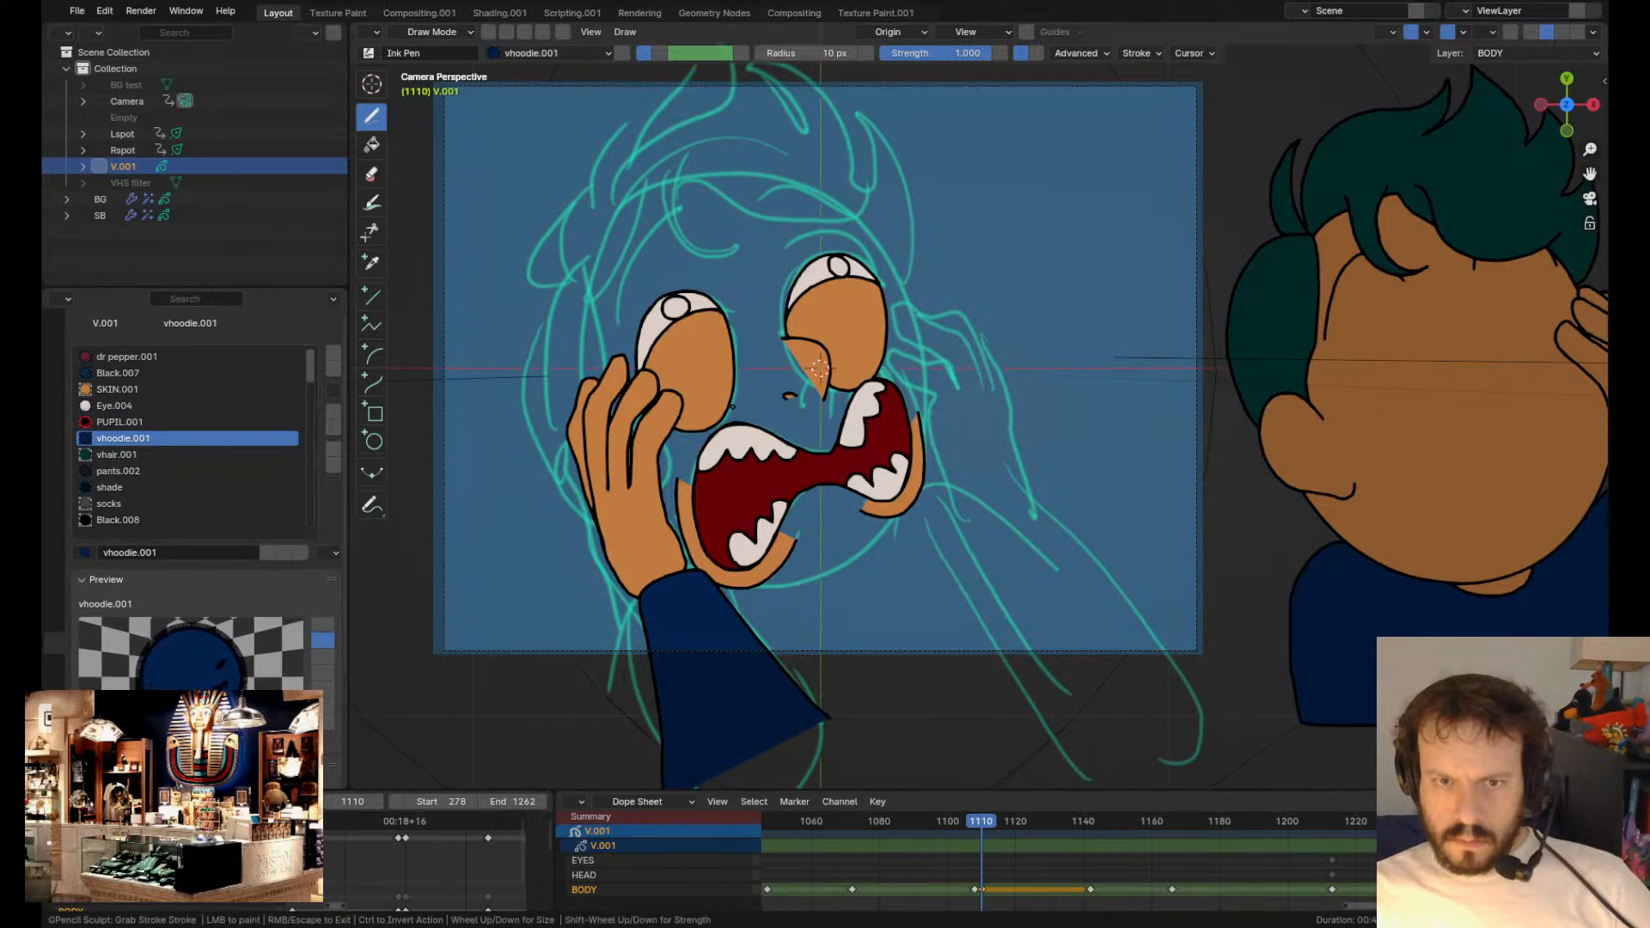
# - Adjust the upper lip and upper teeth outline beside the raised hand with Grab
pyautogui.keyDown('shift'); pyautogui.moveTo(745, 440); pyautogui.dragTo(699, 389); pyautogui.keyUp('shift')
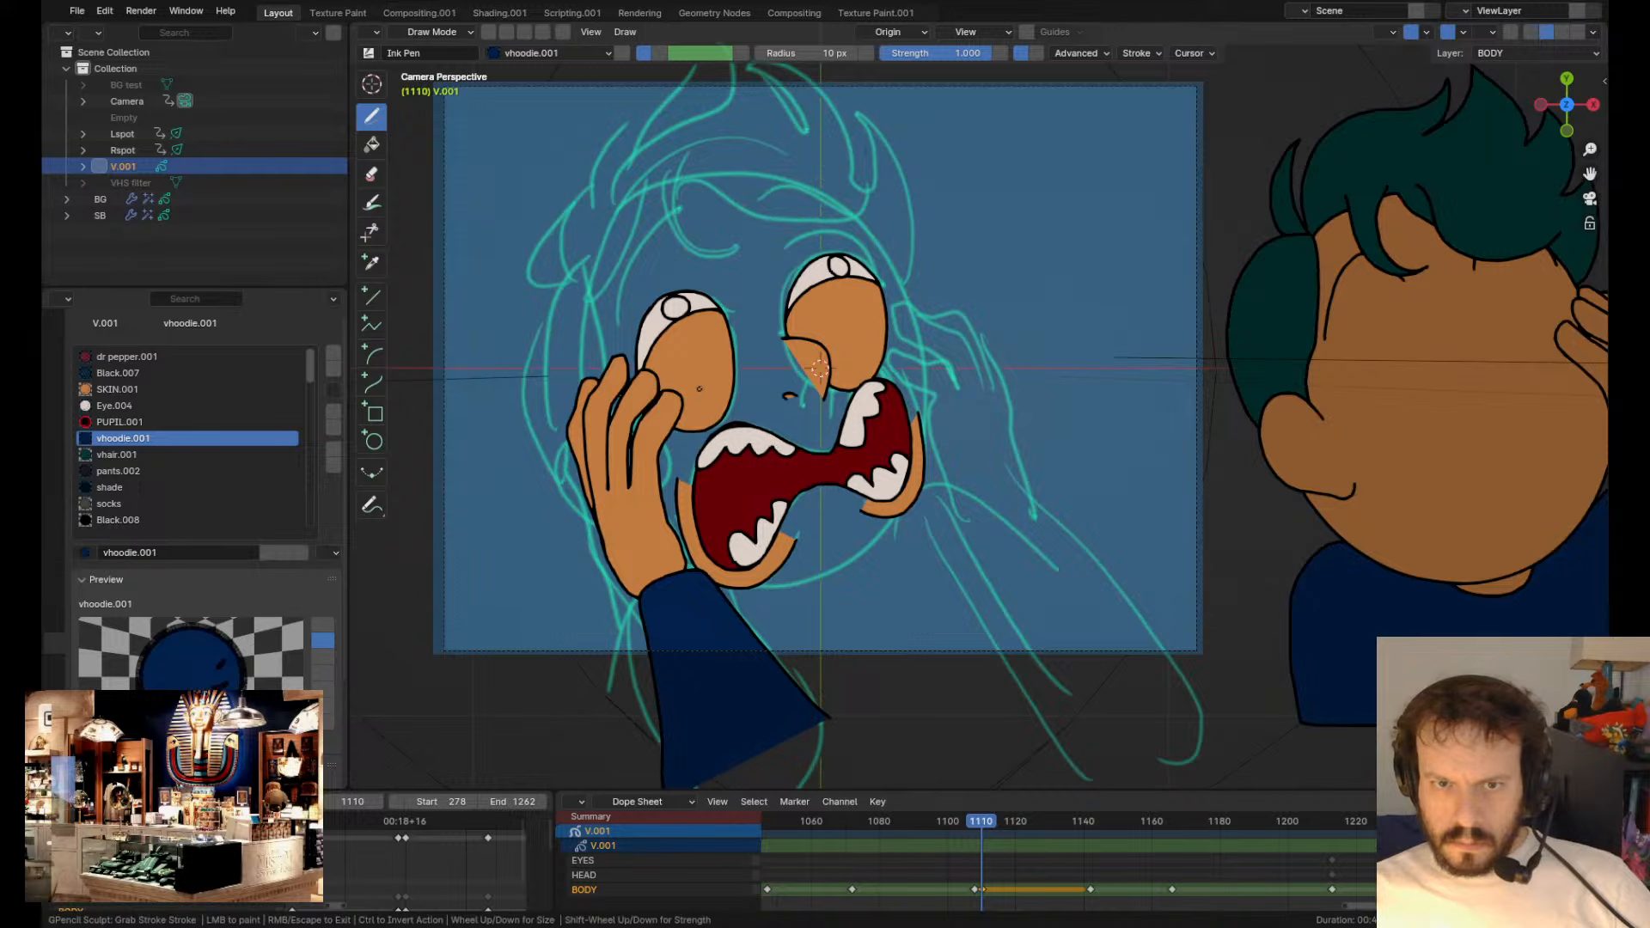
pyautogui.press('Tab')
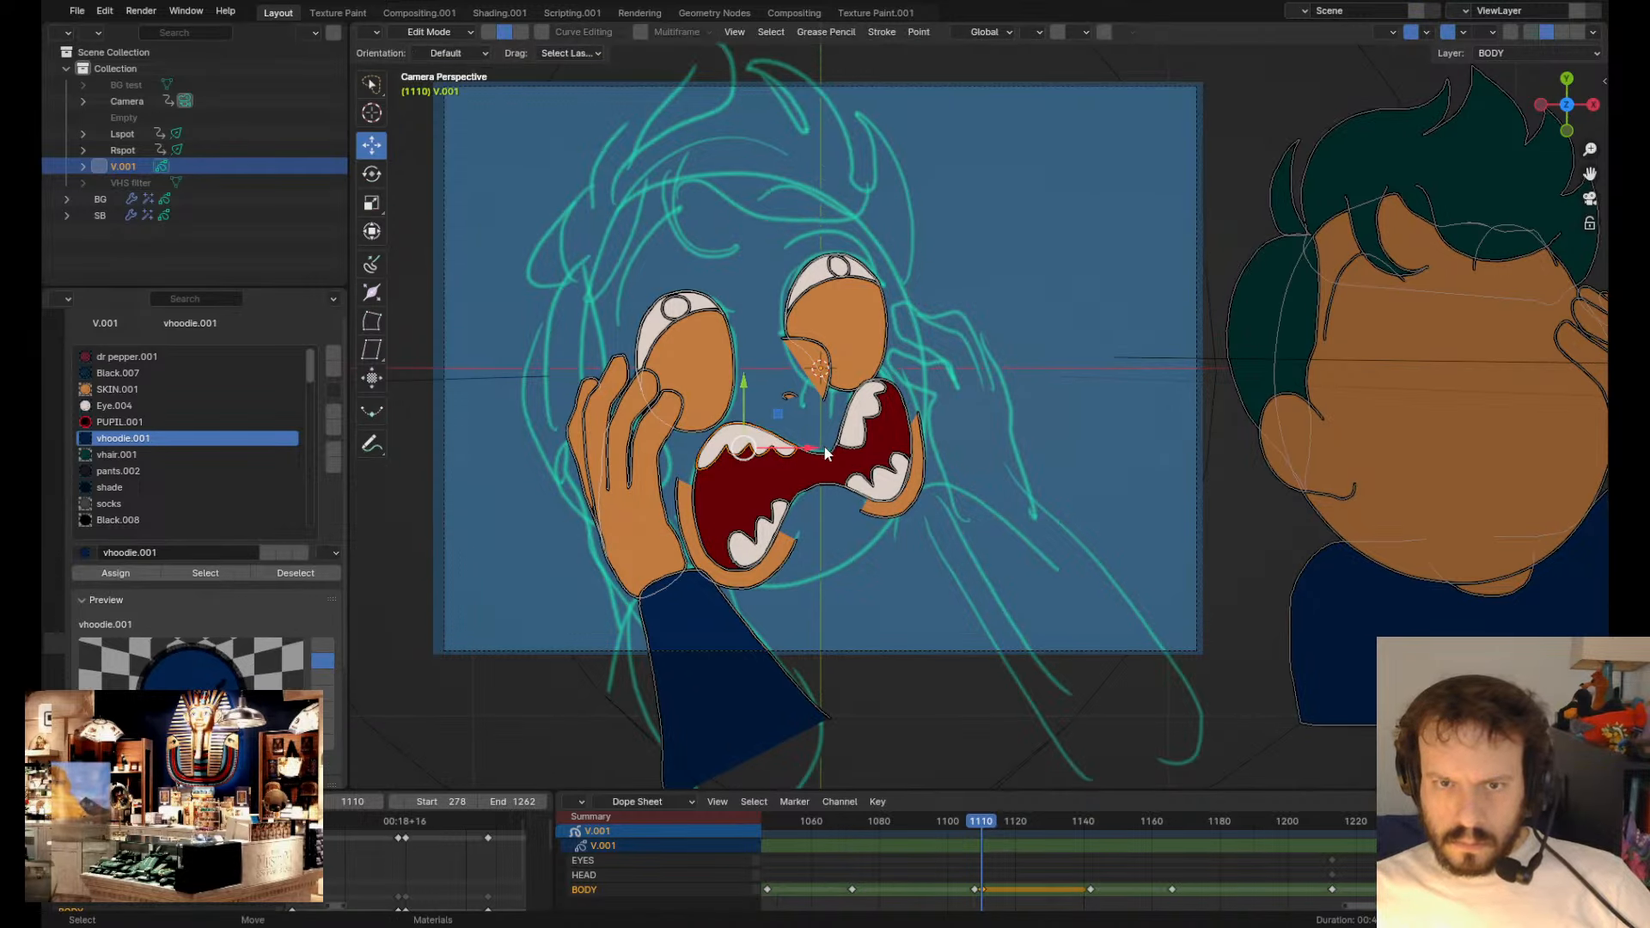
pyautogui.press('Tab')
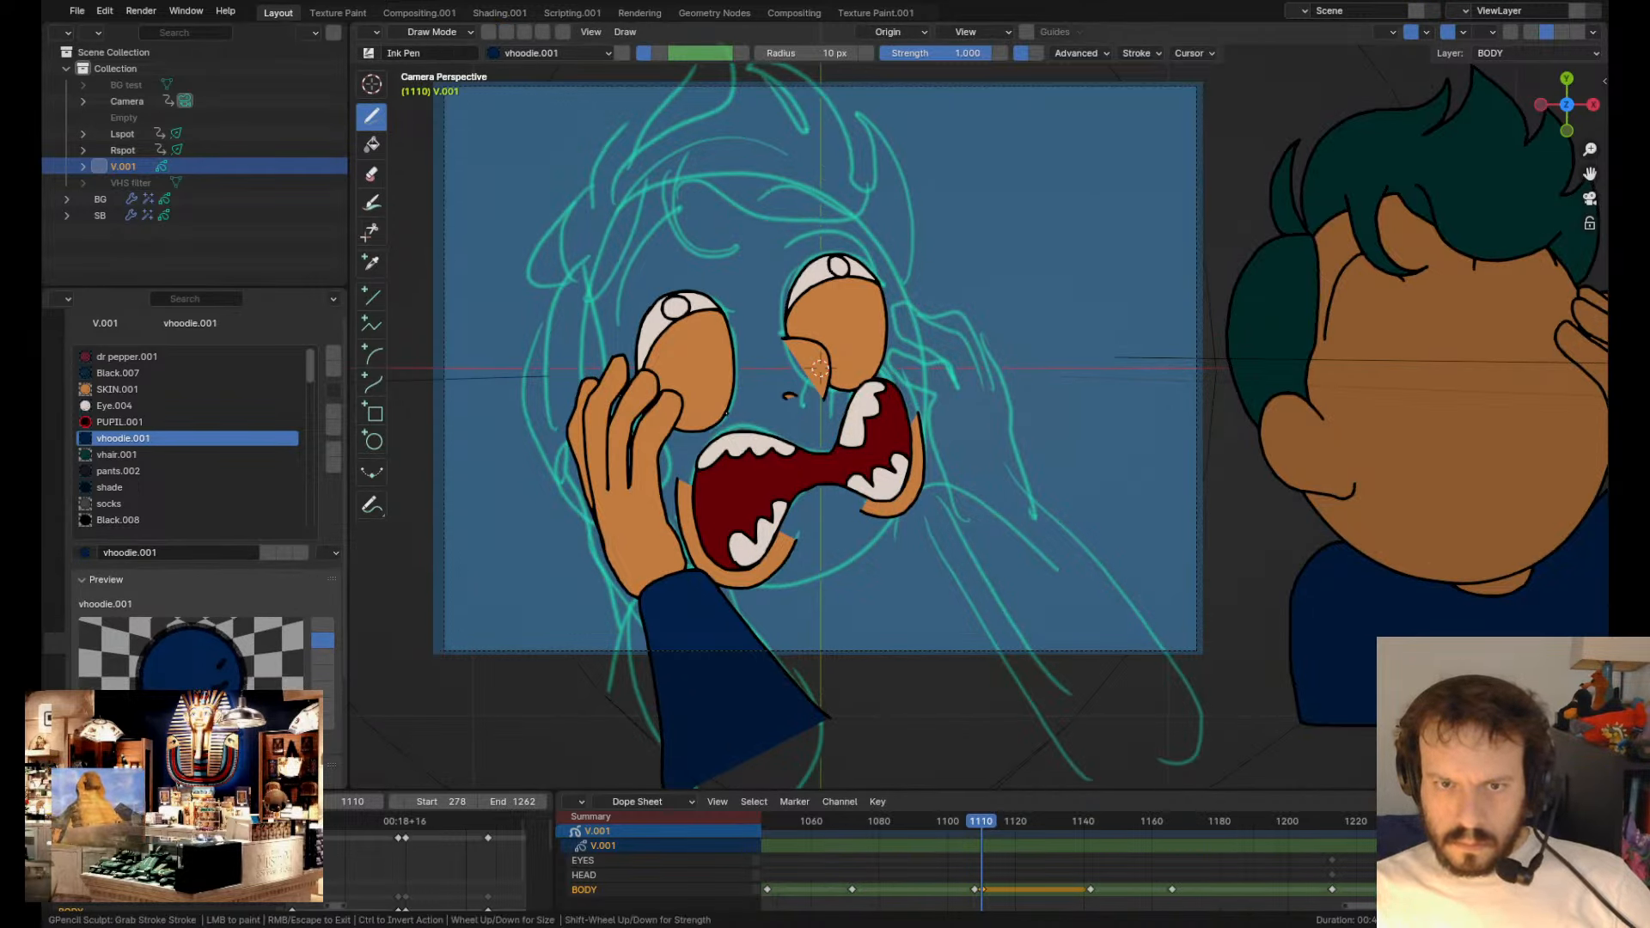
pyautogui.keyDown('shift'); pyautogui.moveTo(732, 474); pyautogui.dragTo(727, 400); pyautogui.keyUp('shift')
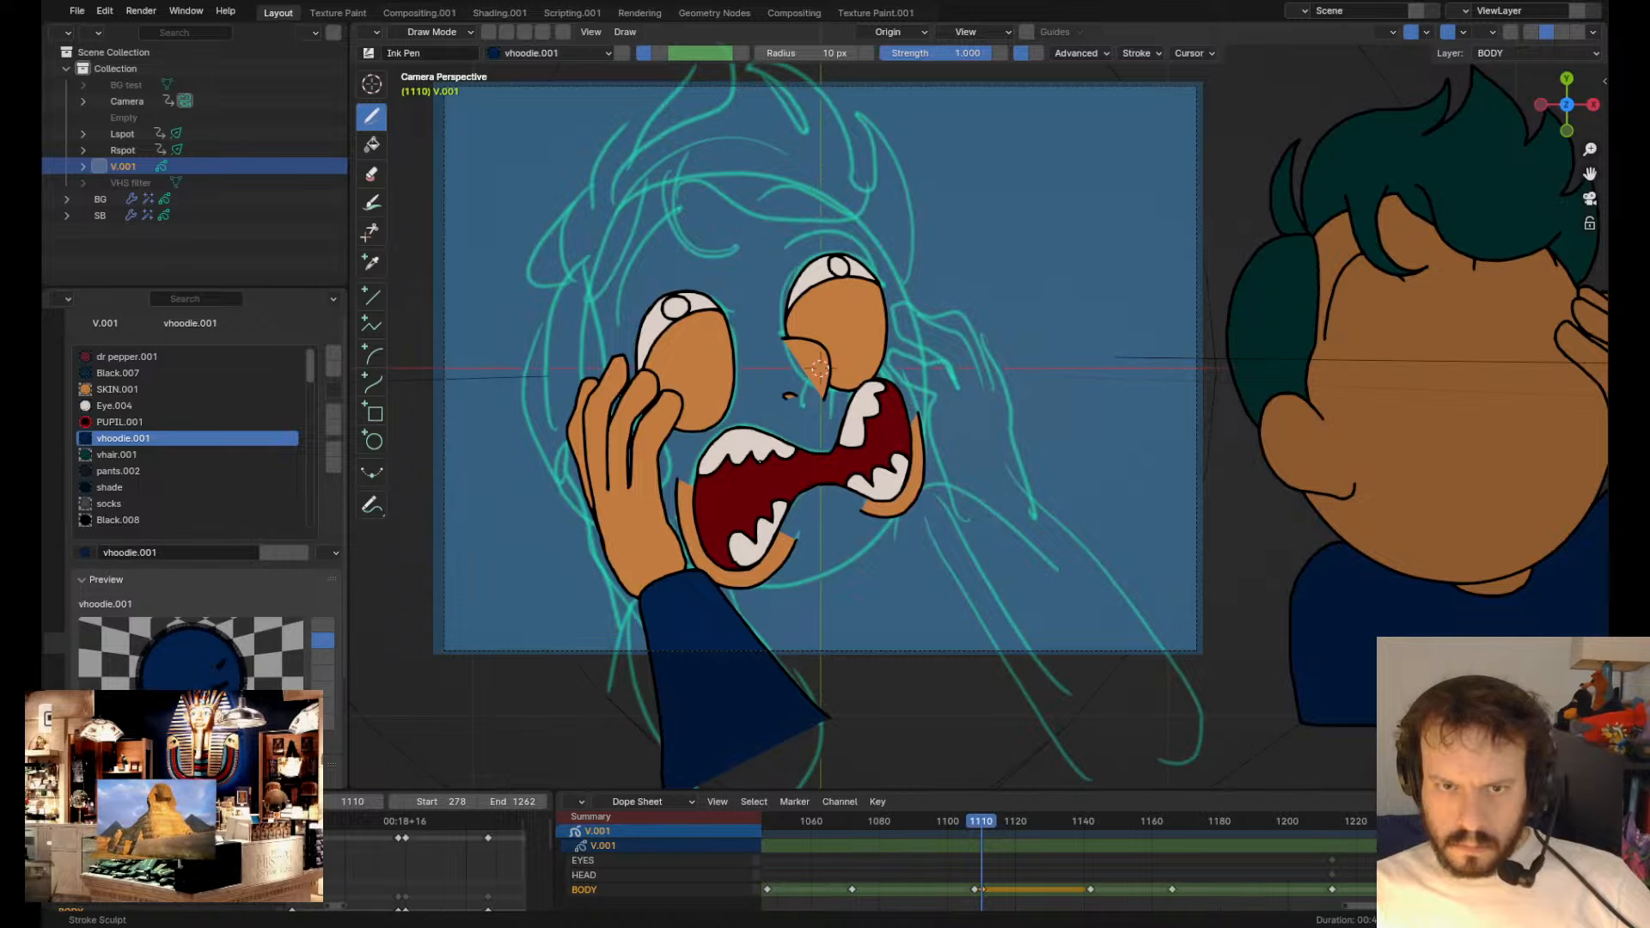
# - Move the ear strokes from the copied head onto the sketched head behind the raised hand
pyautogui.scroll(3, 819, 368)
pyautogui.scroll(-2, 950, 407)
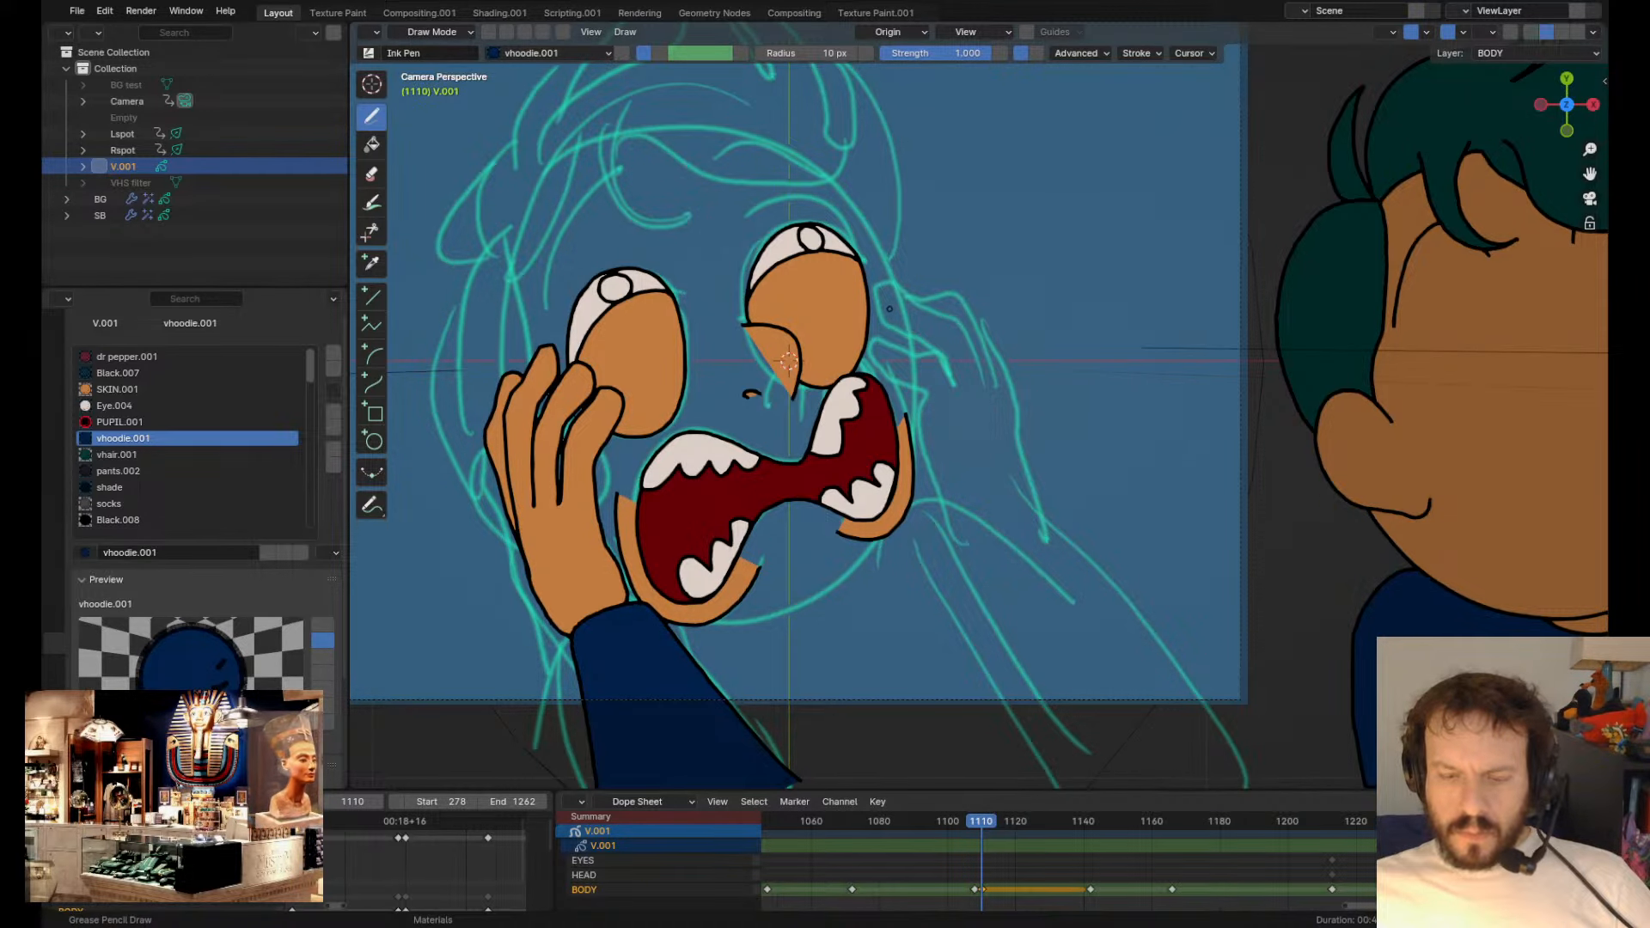
pyautogui.scroll(-1, 988, 471)
pyautogui.scroll(2, 990, 469)
pyautogui.keyDown('shift'); pyautogui.moveTo(998, 383); pyautogui.dragTo(968, 393, button='middle'); pyautogui.keyUp('shift')
pyautogui.press('Tab')
pyautogui.scroll(-3, 968, 394)
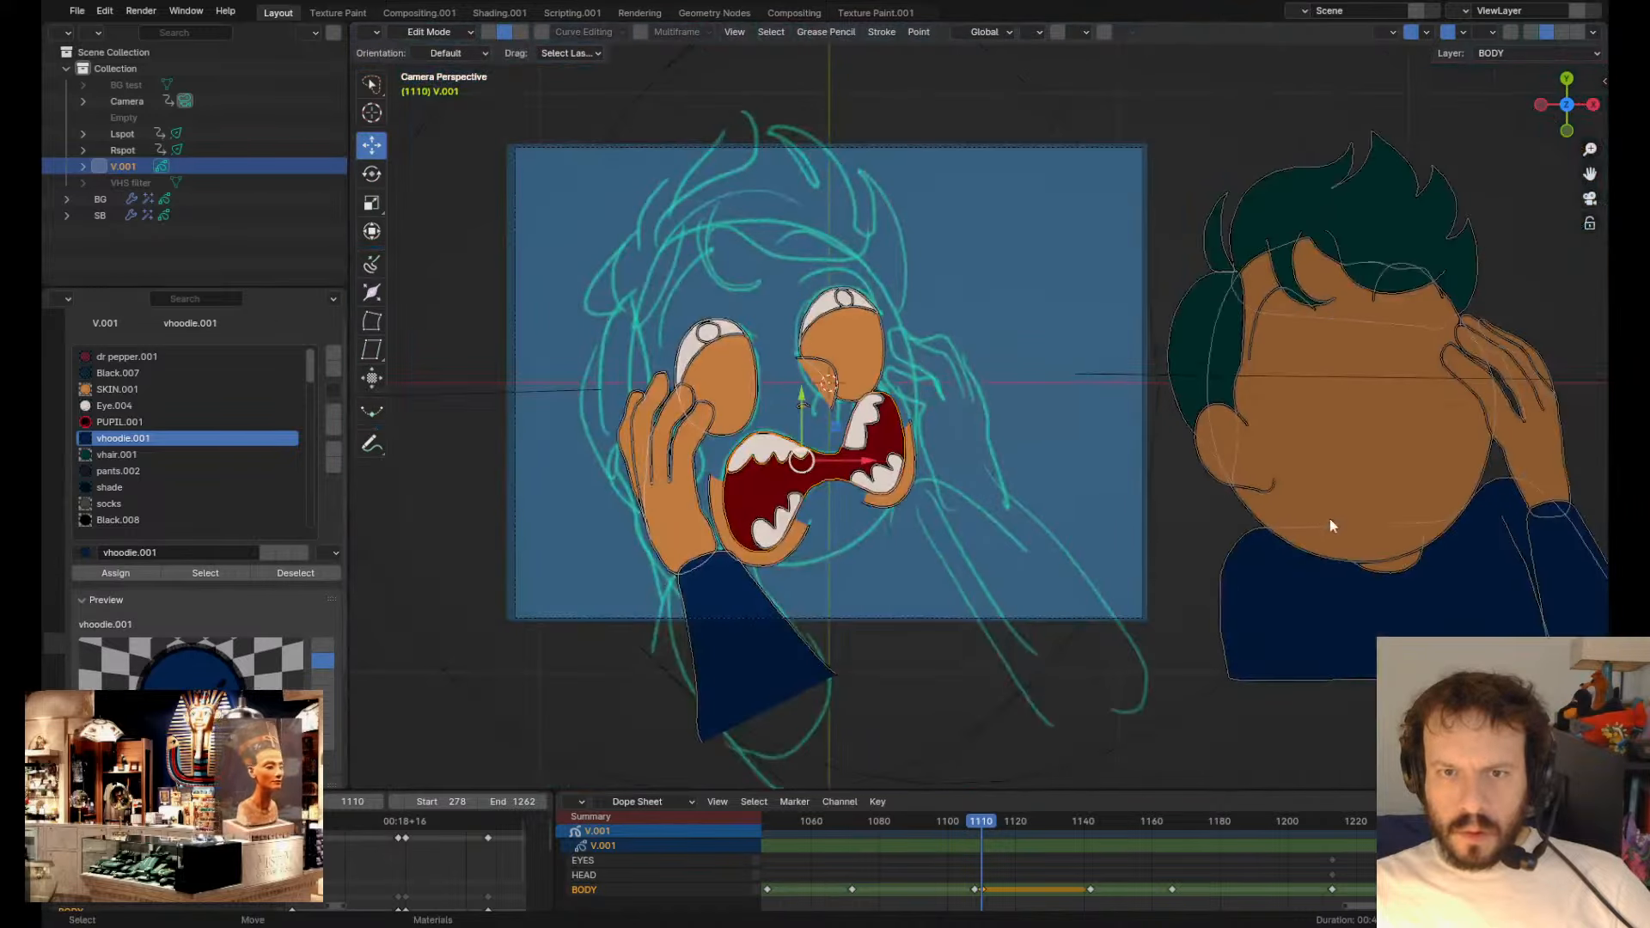
pyautogui.click(1213, 452)
pyautogui.press('g')
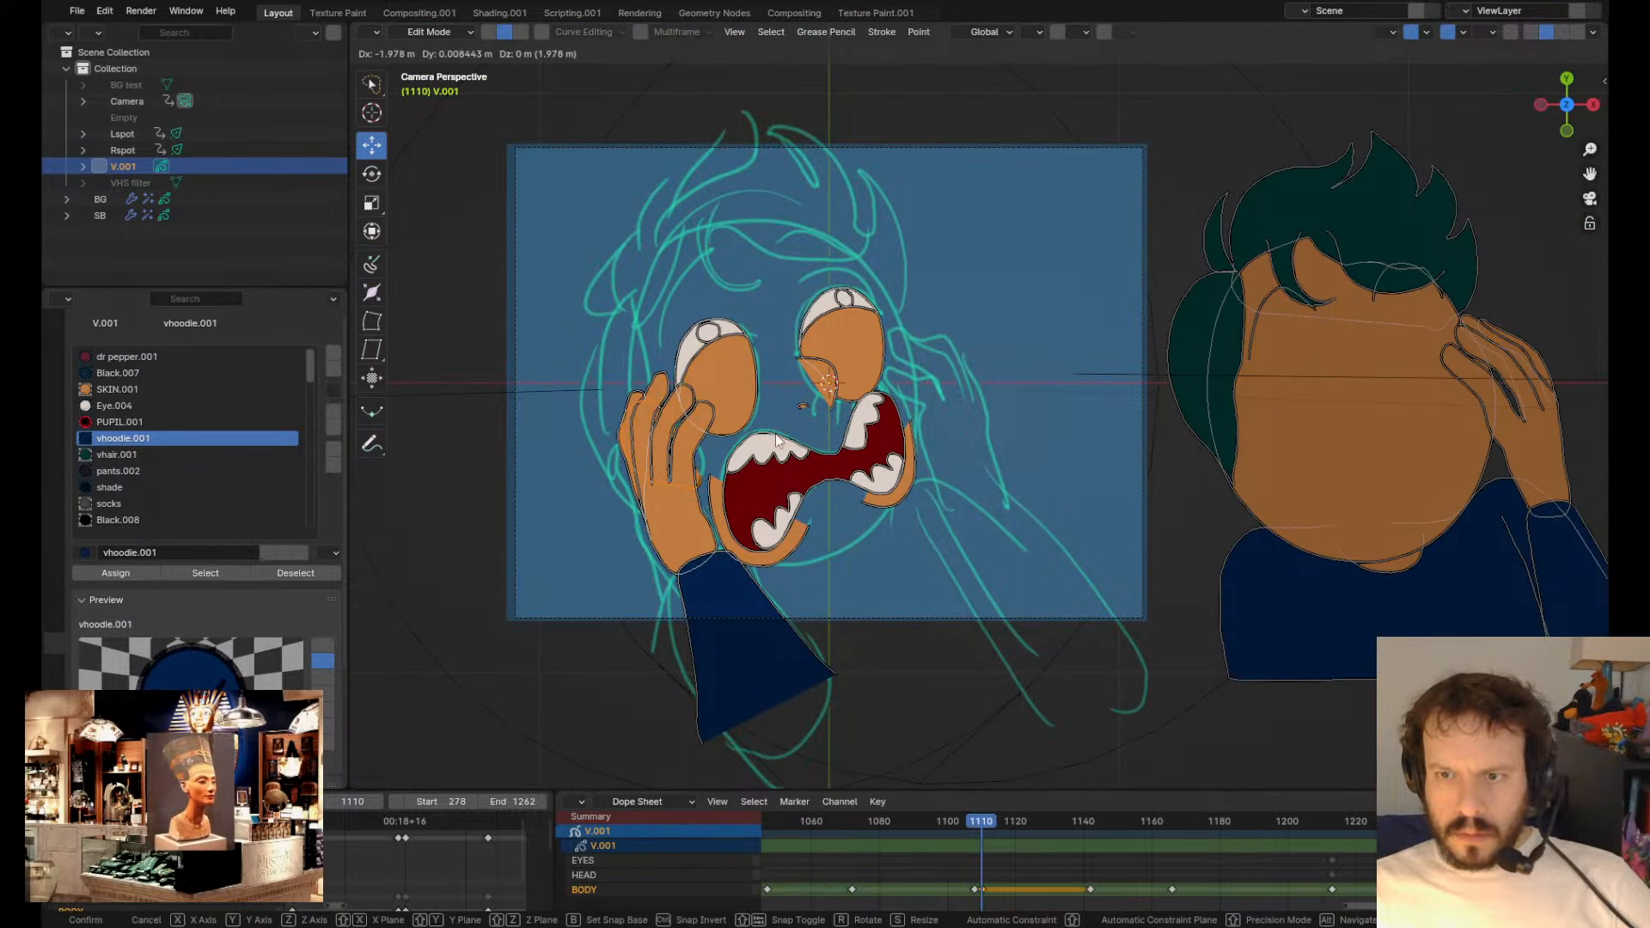
pyautogui.click(779, 431)
pyautogui.click(1263, 499)
pyautogui.press('g')
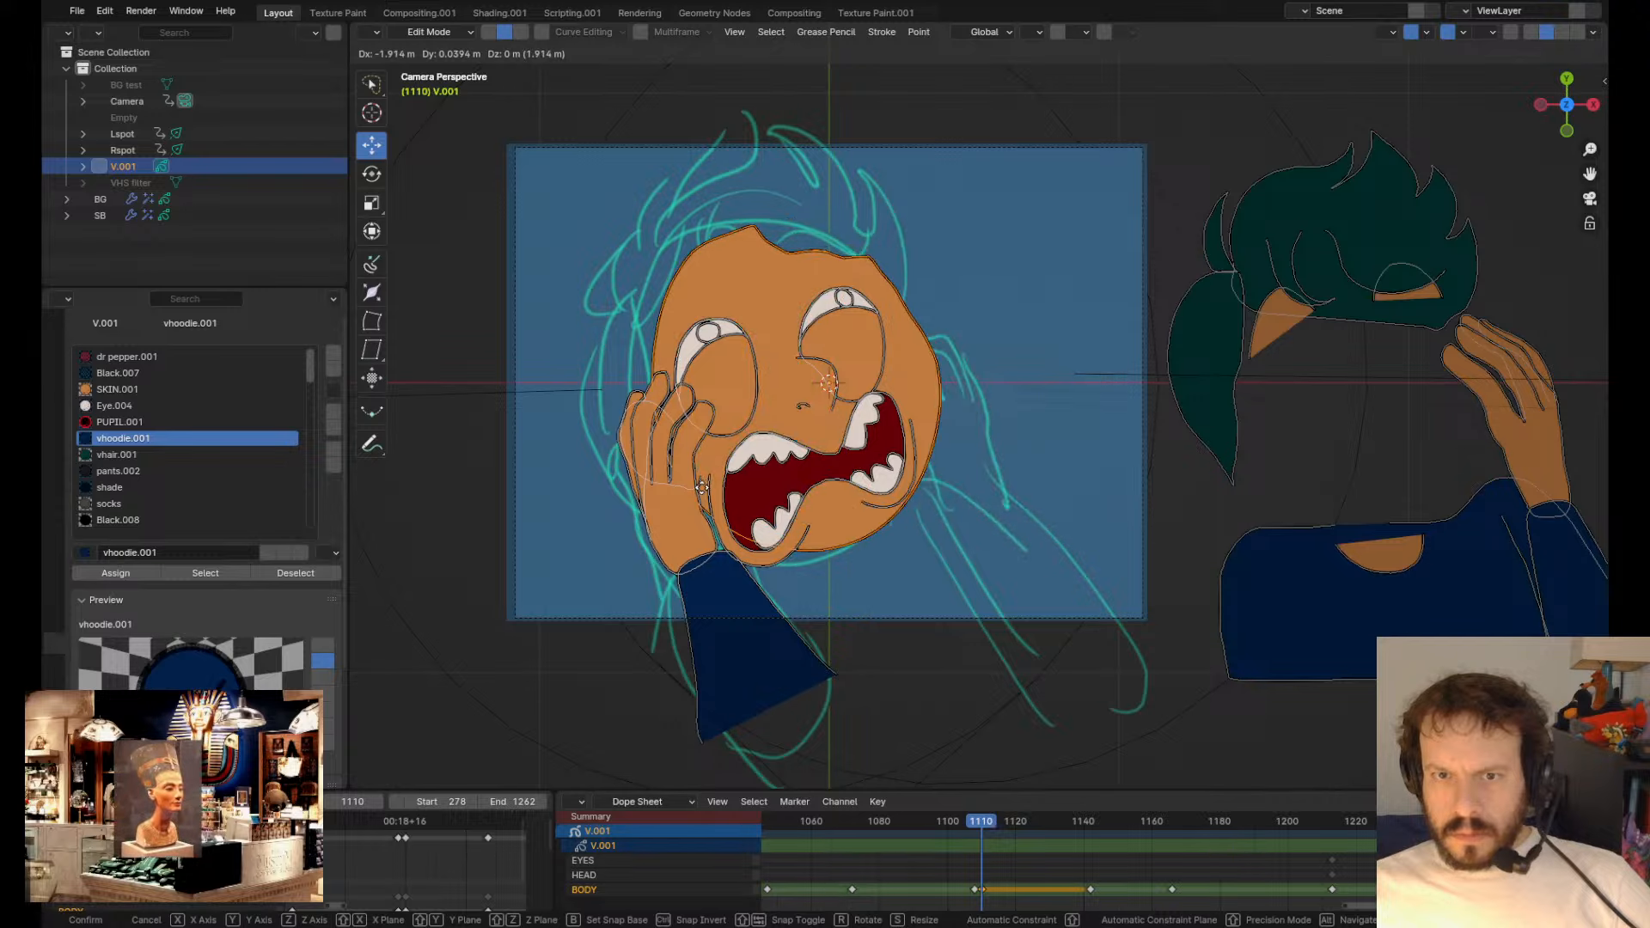
pyautogui.click(677, 500)
pyautogui.hotkey('ctrl', 'z')
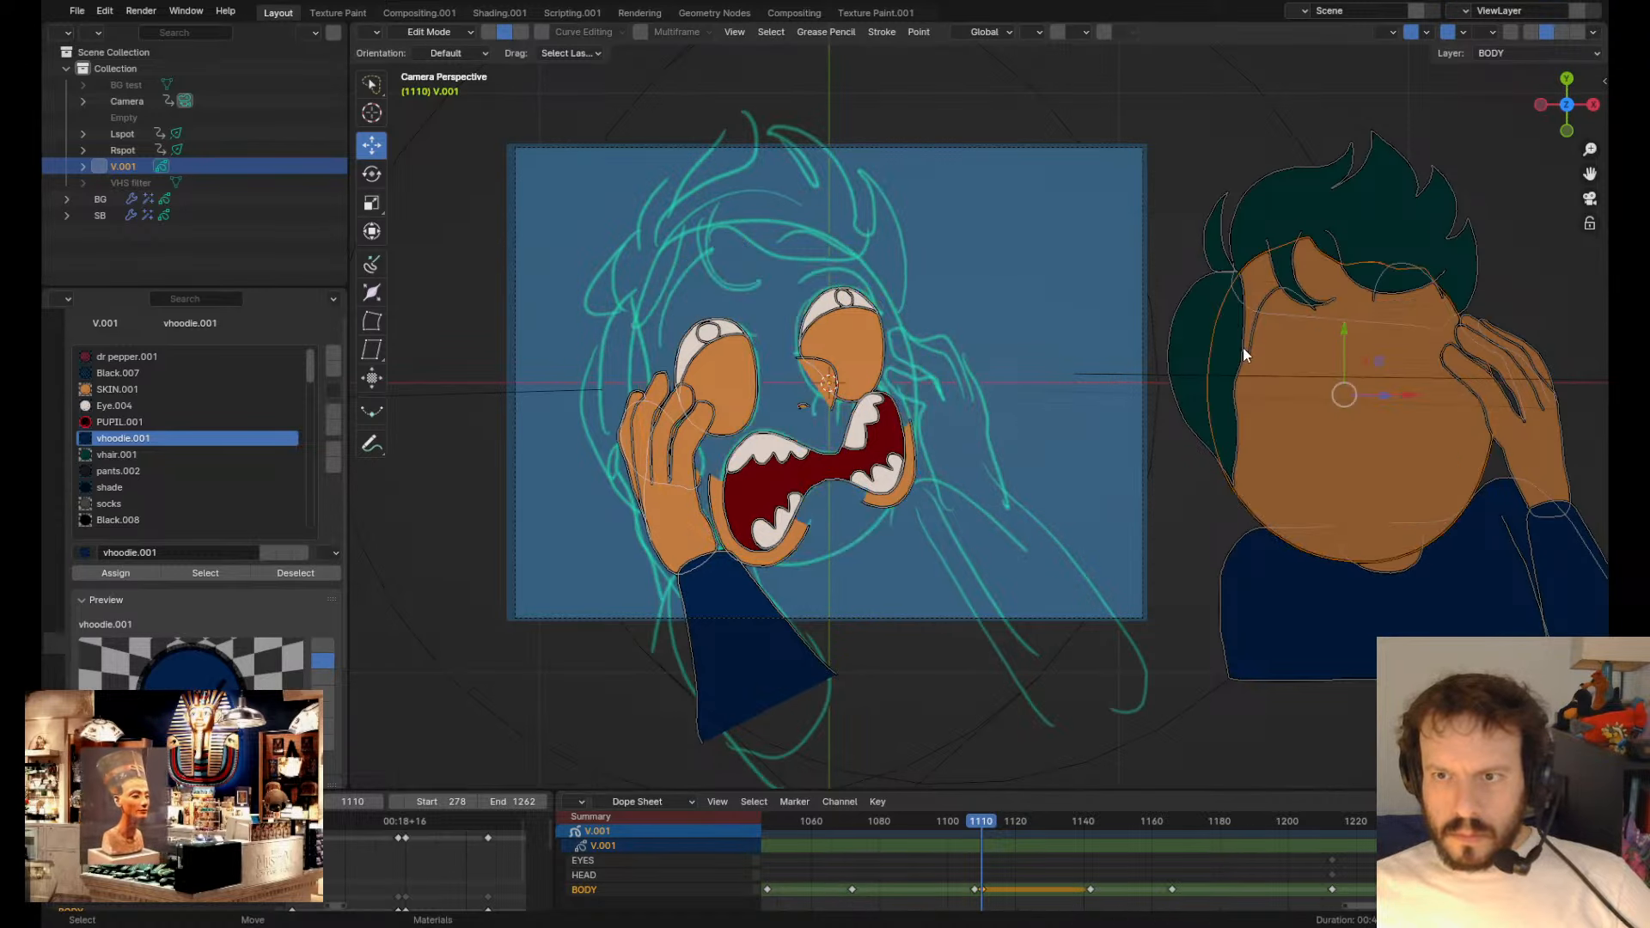
# - Move both eyelid crease strokes from the copied head to just above the eyes, nudging the second against frame 1108
pyautogui.press('g')
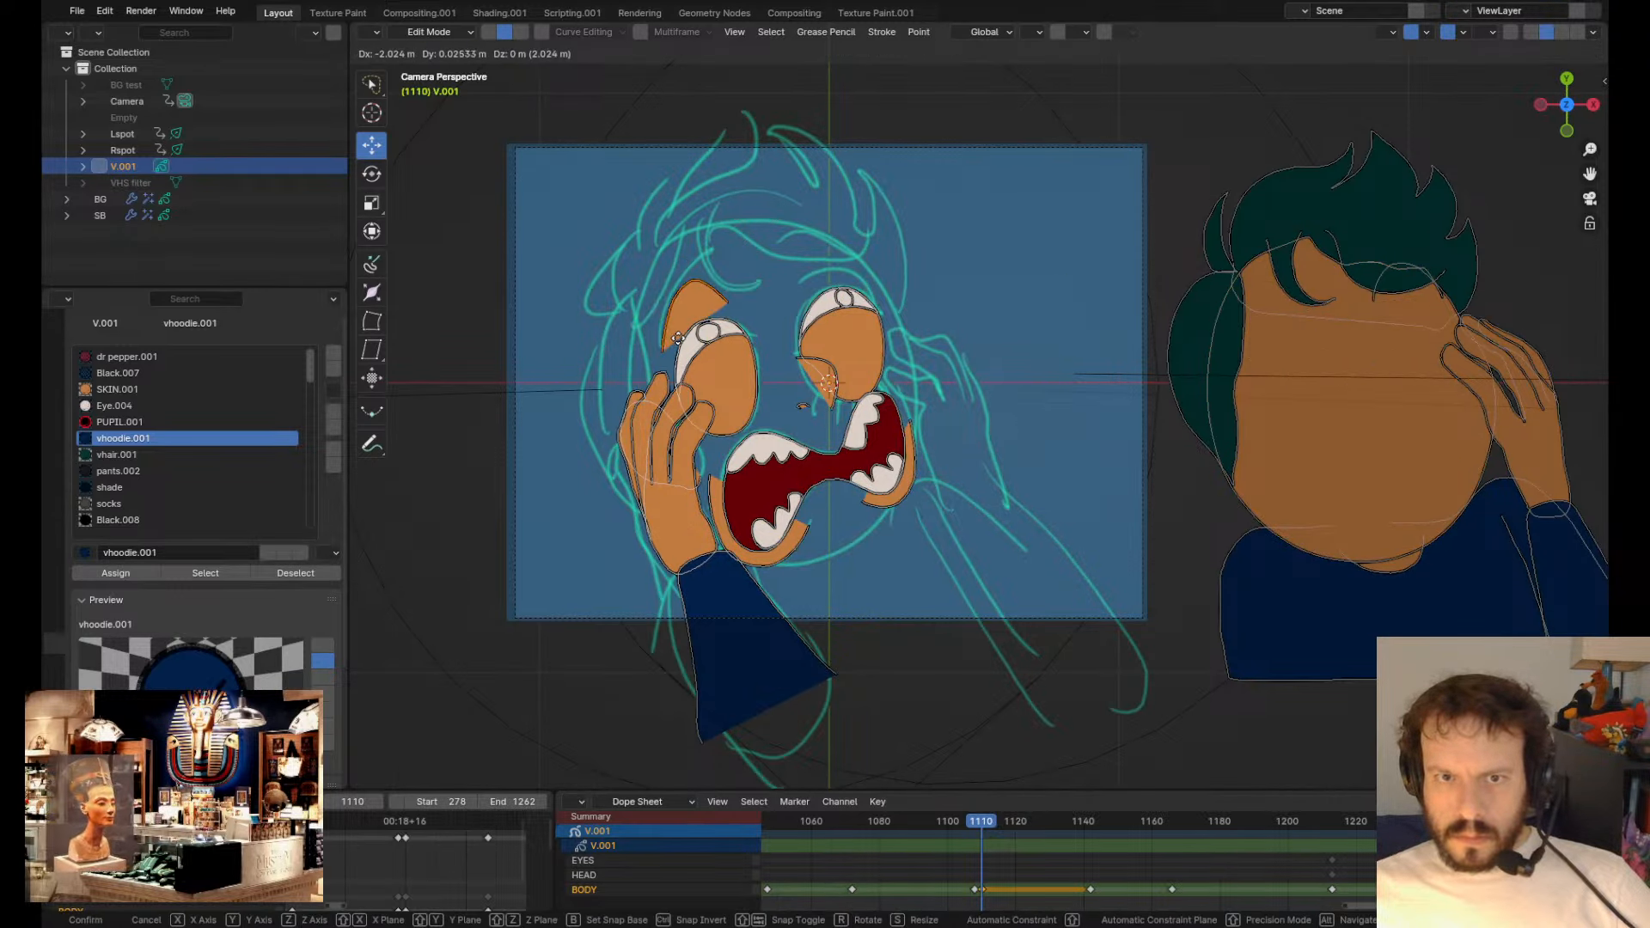
pyautogui.click(690, 348)
pyautogui.click(1384, 284)
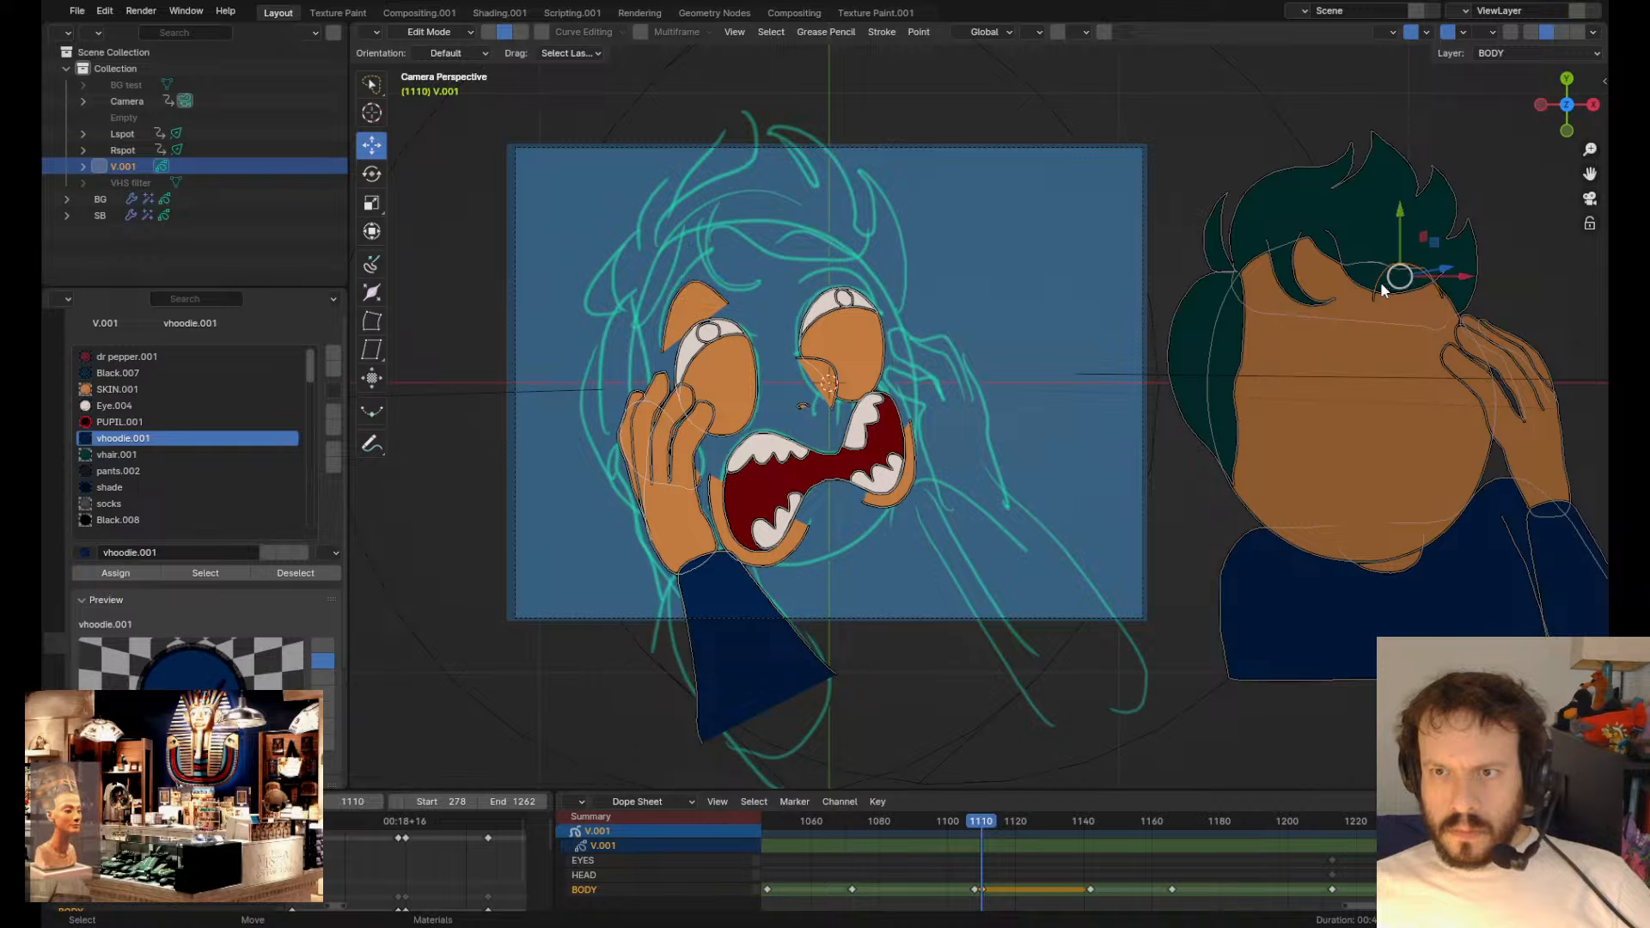
pyautogui.press('g')
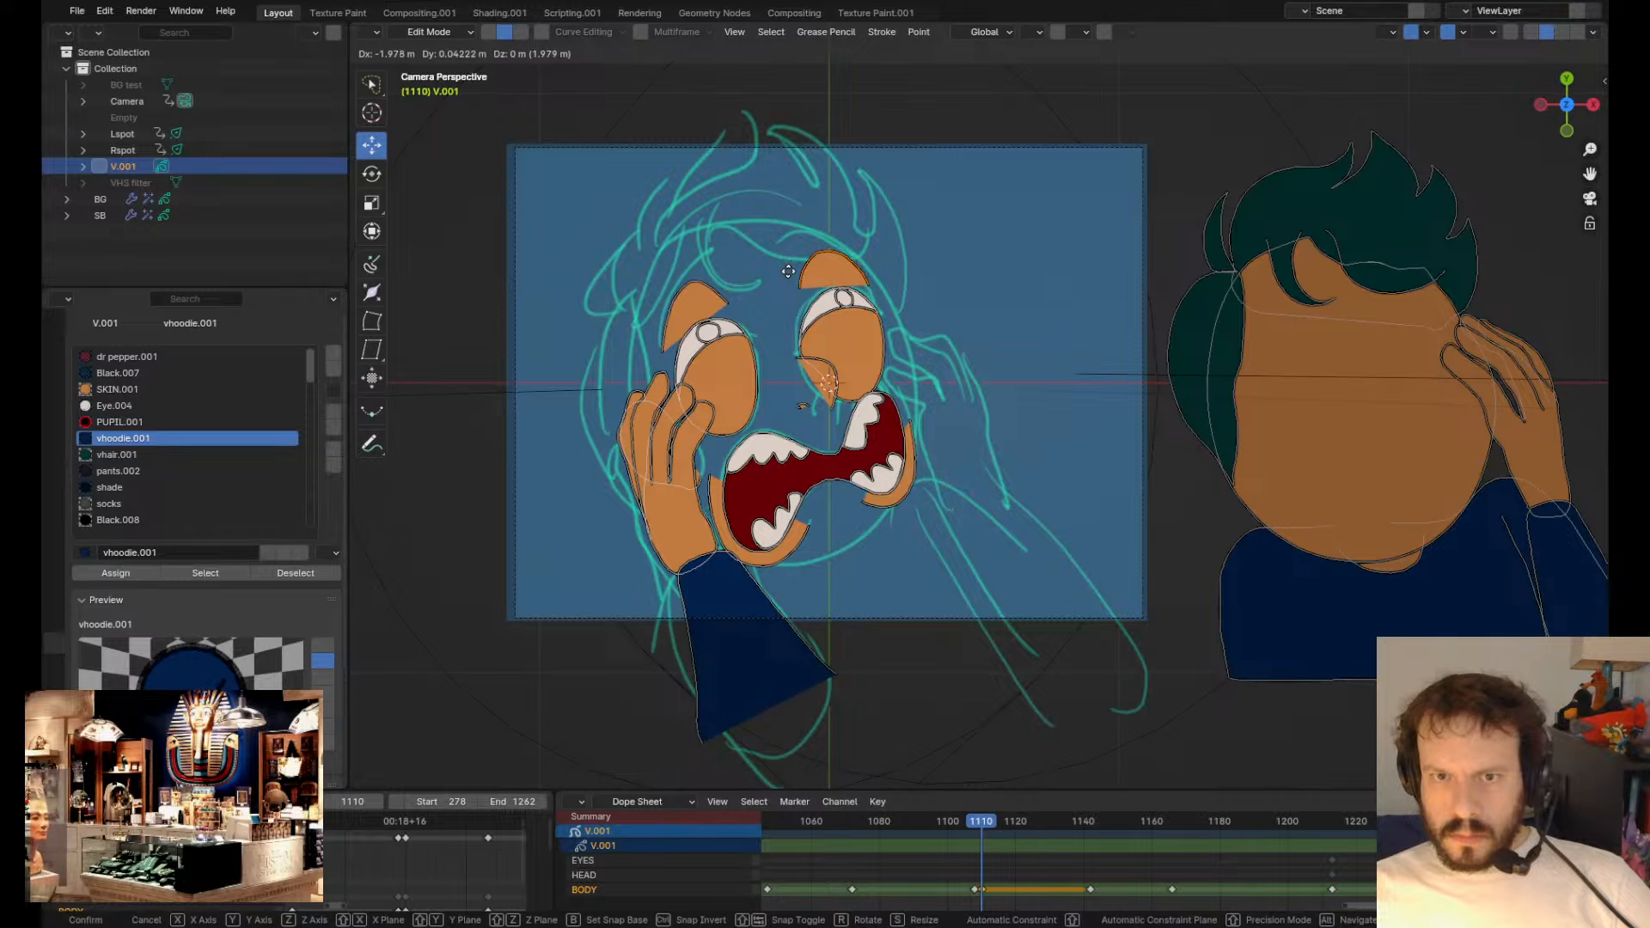
pyautogui.click(788, 271)
pyautogui.press('Left')
pyautogui.press('Right')
pyautogui.press('g')
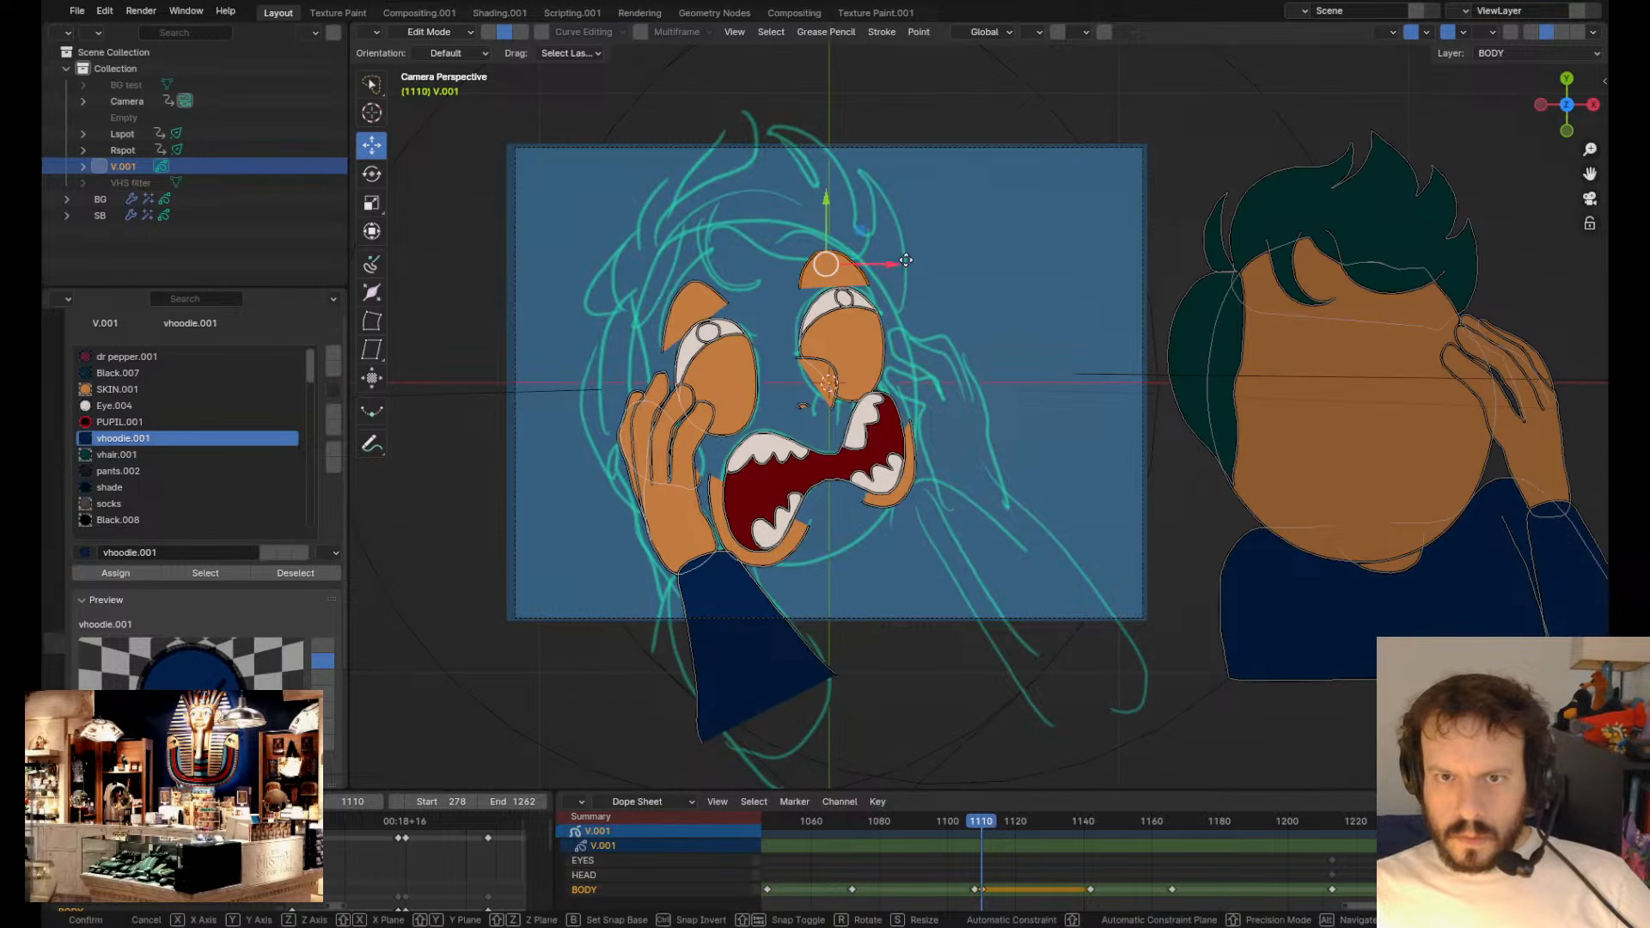
pyautogui.click(899, 266)
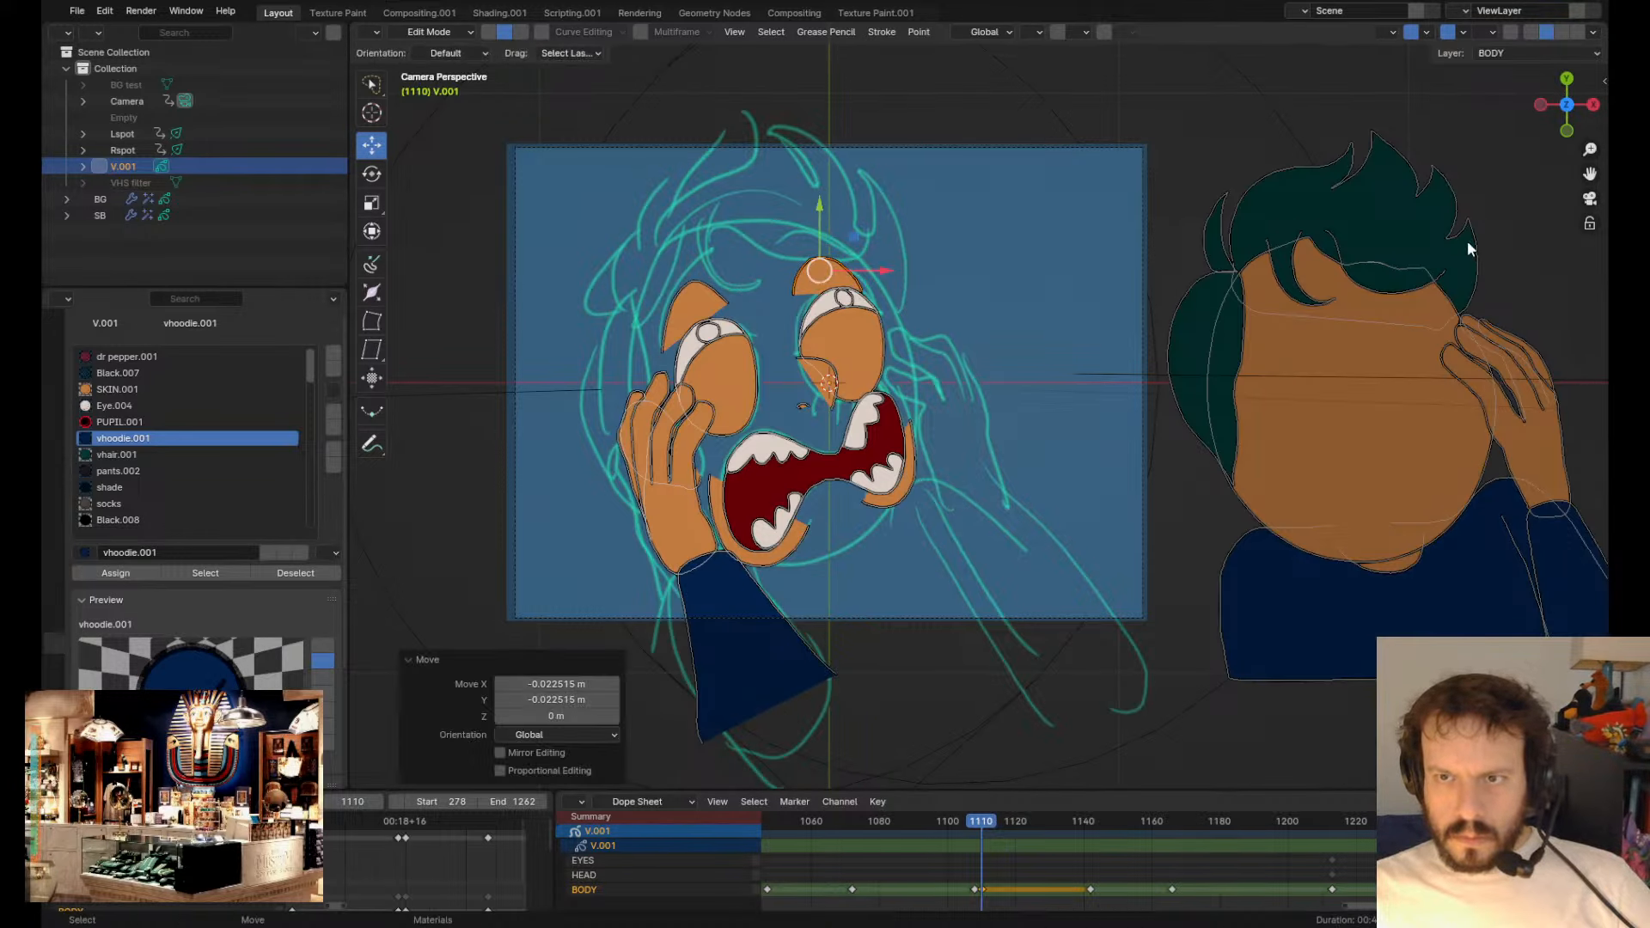
# - Move the curled forelock and the fringe strand from the copied head onto the sketched forehead
pyautogui.click(1280, 297)
pyautogui.press('g')
pyautogui.click(835, 281)
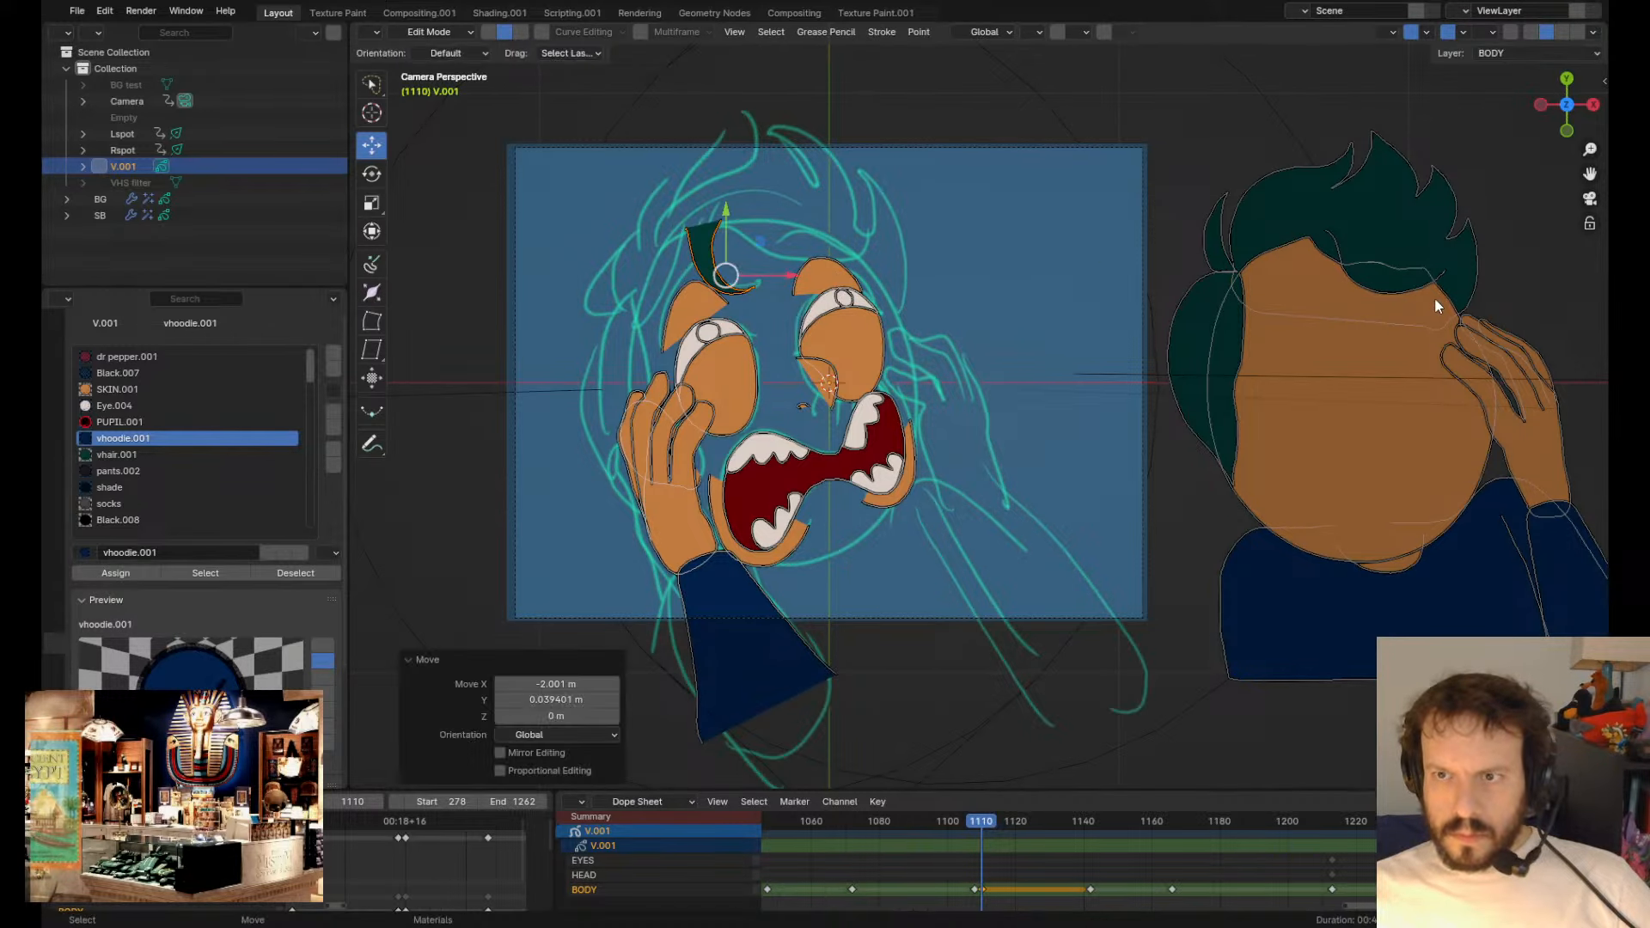
pyautogui.click(1400, 316)
pyautogui.press('g')
pyautogui.click(821, 322)
# - Fine-tune the fringe strand's position and shape above the eye while flipping between frames 1108 and 1110
pyautogui.press('Left')
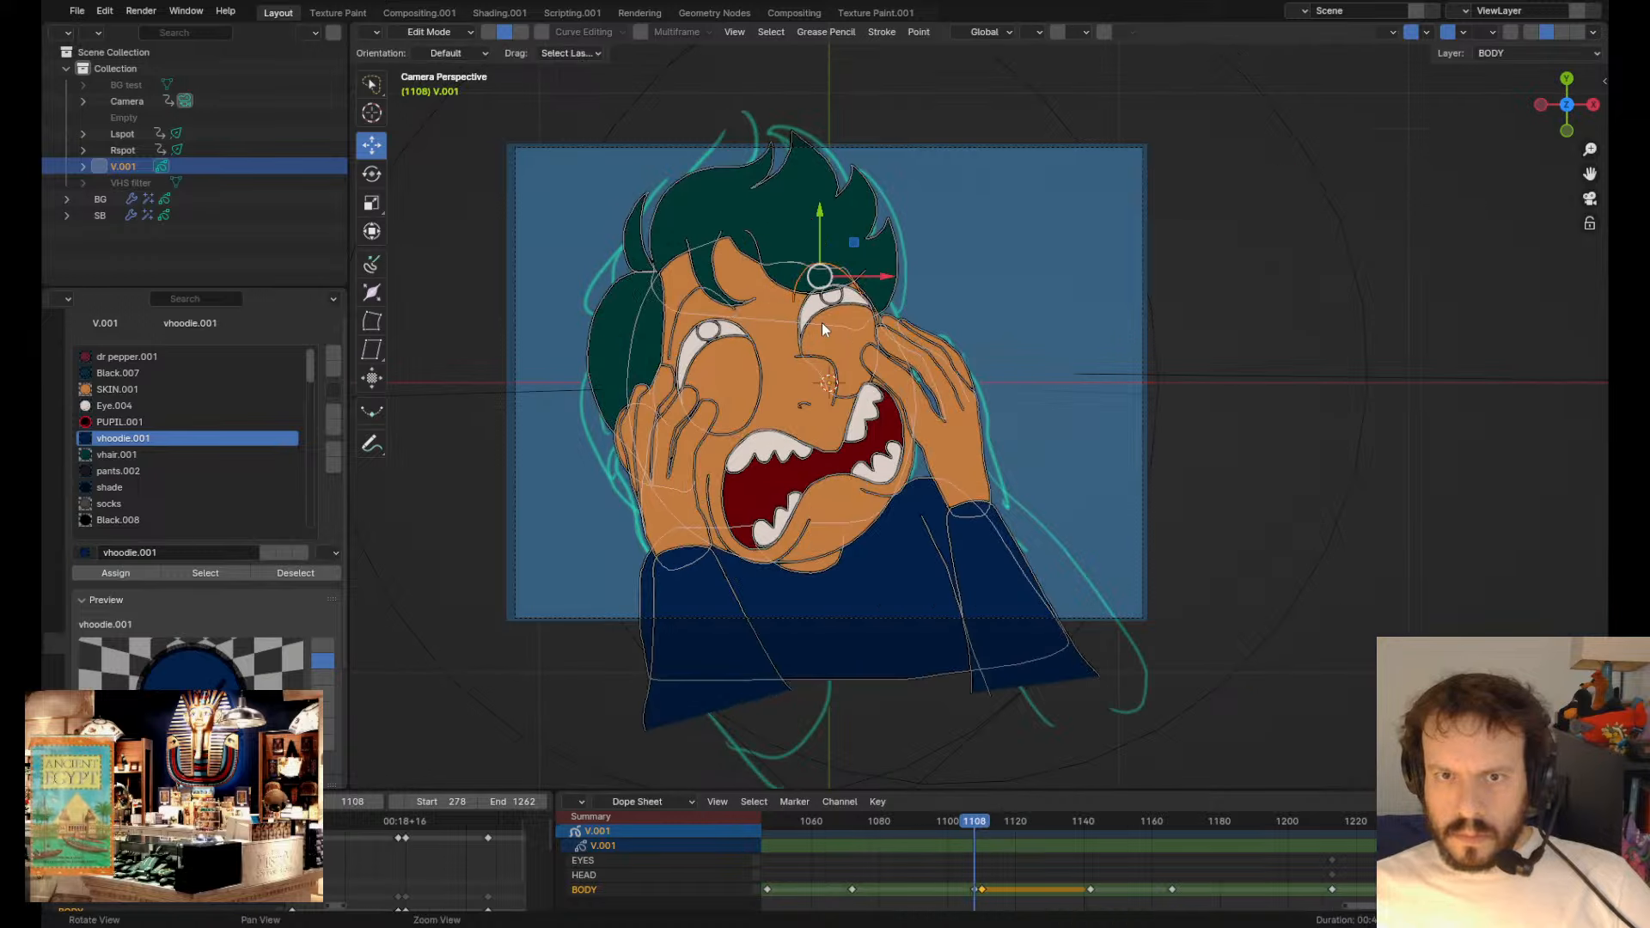
pyautogui.press('Right')
pyautogui.press('g')
pyautogui.click(826, 338)
pyautogui.press('Left')
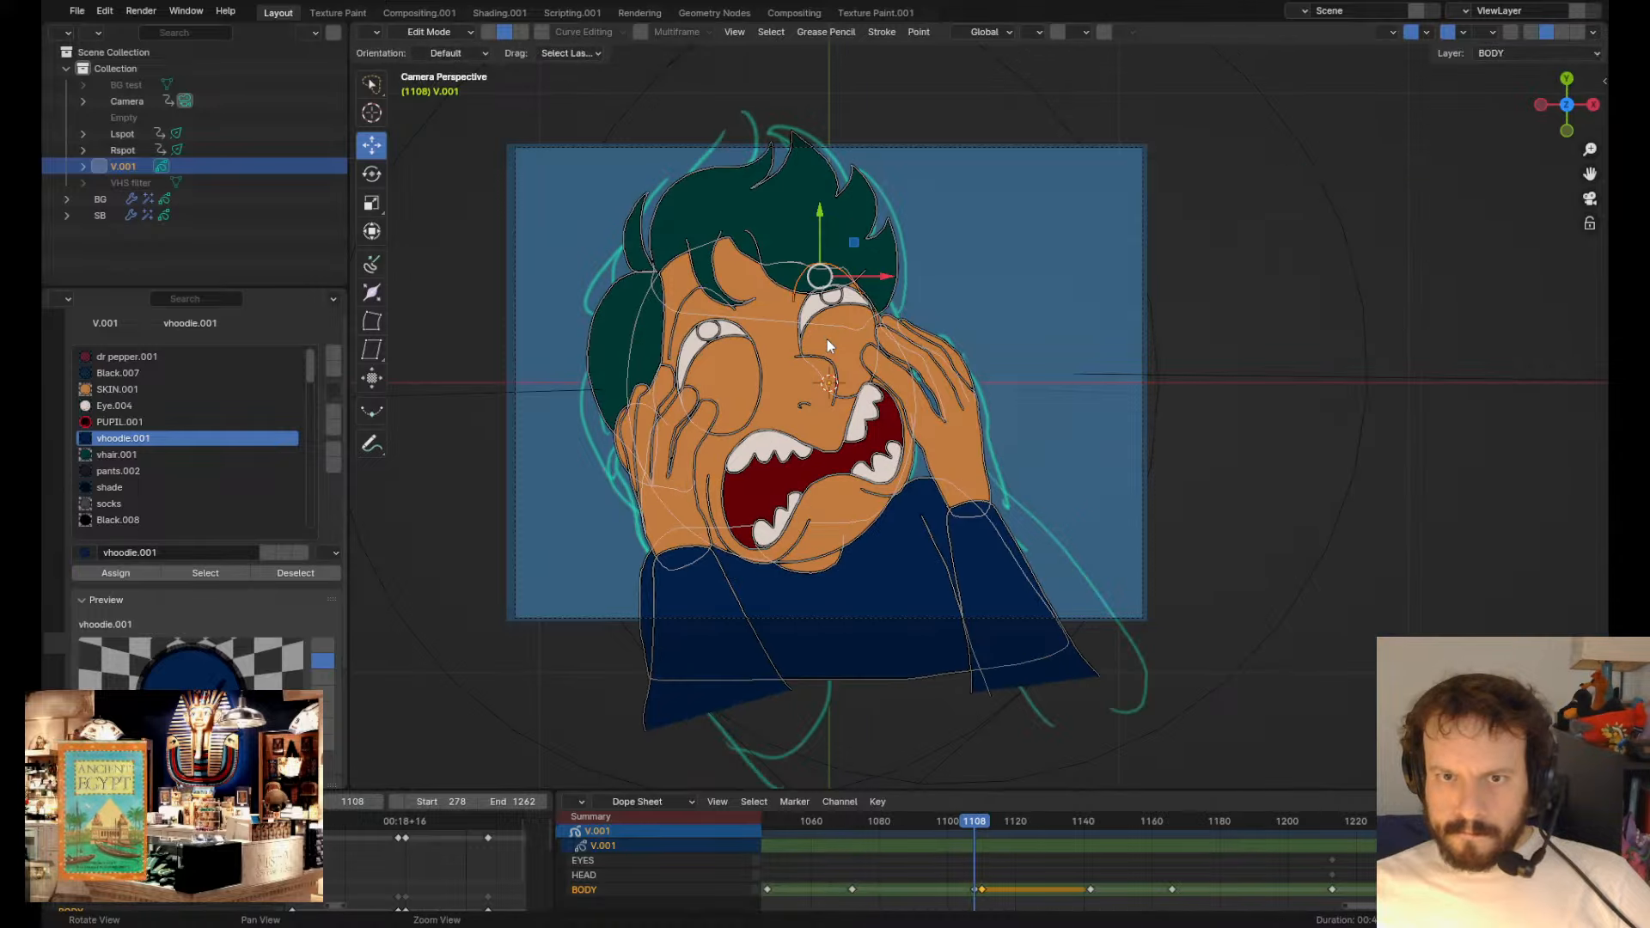
pyautogui.press('Right')
pyautogui.press('Left')
pyautogui.press('Right')
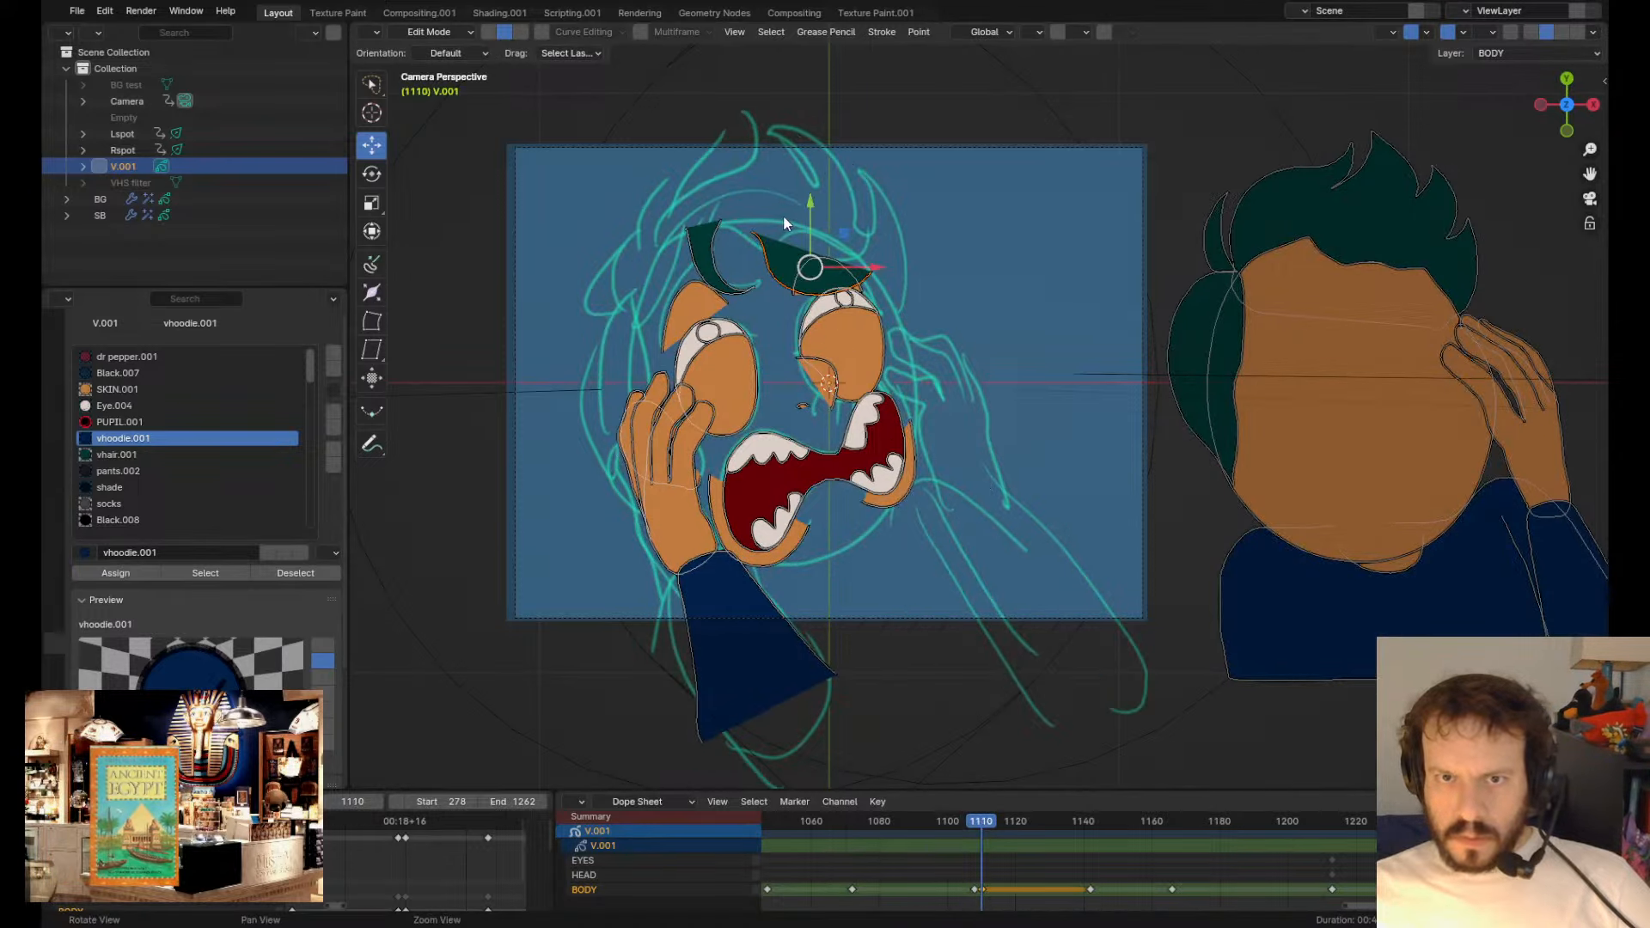
pyautogui.press('Tab')
pyautogui.press('Left')
pyautogui.press('Right')
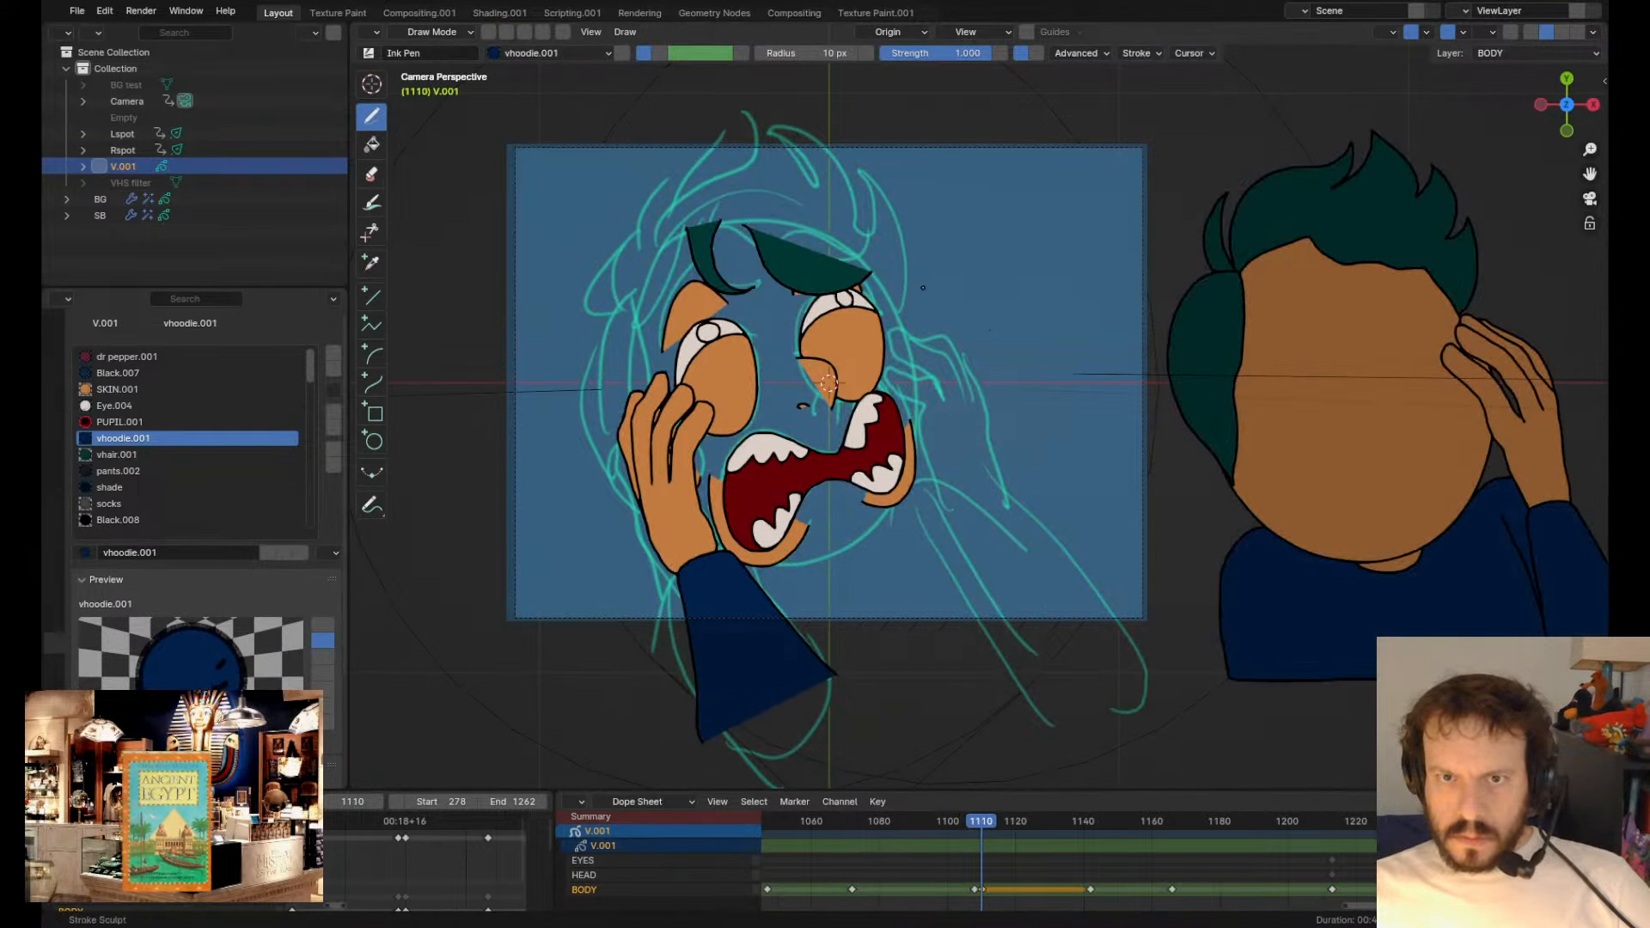
# - Move the main hair shape from the copy onto the top of the sketched head and compare it with frame 1108
pyautogui.press('Tab')
pyautogui.press('g')
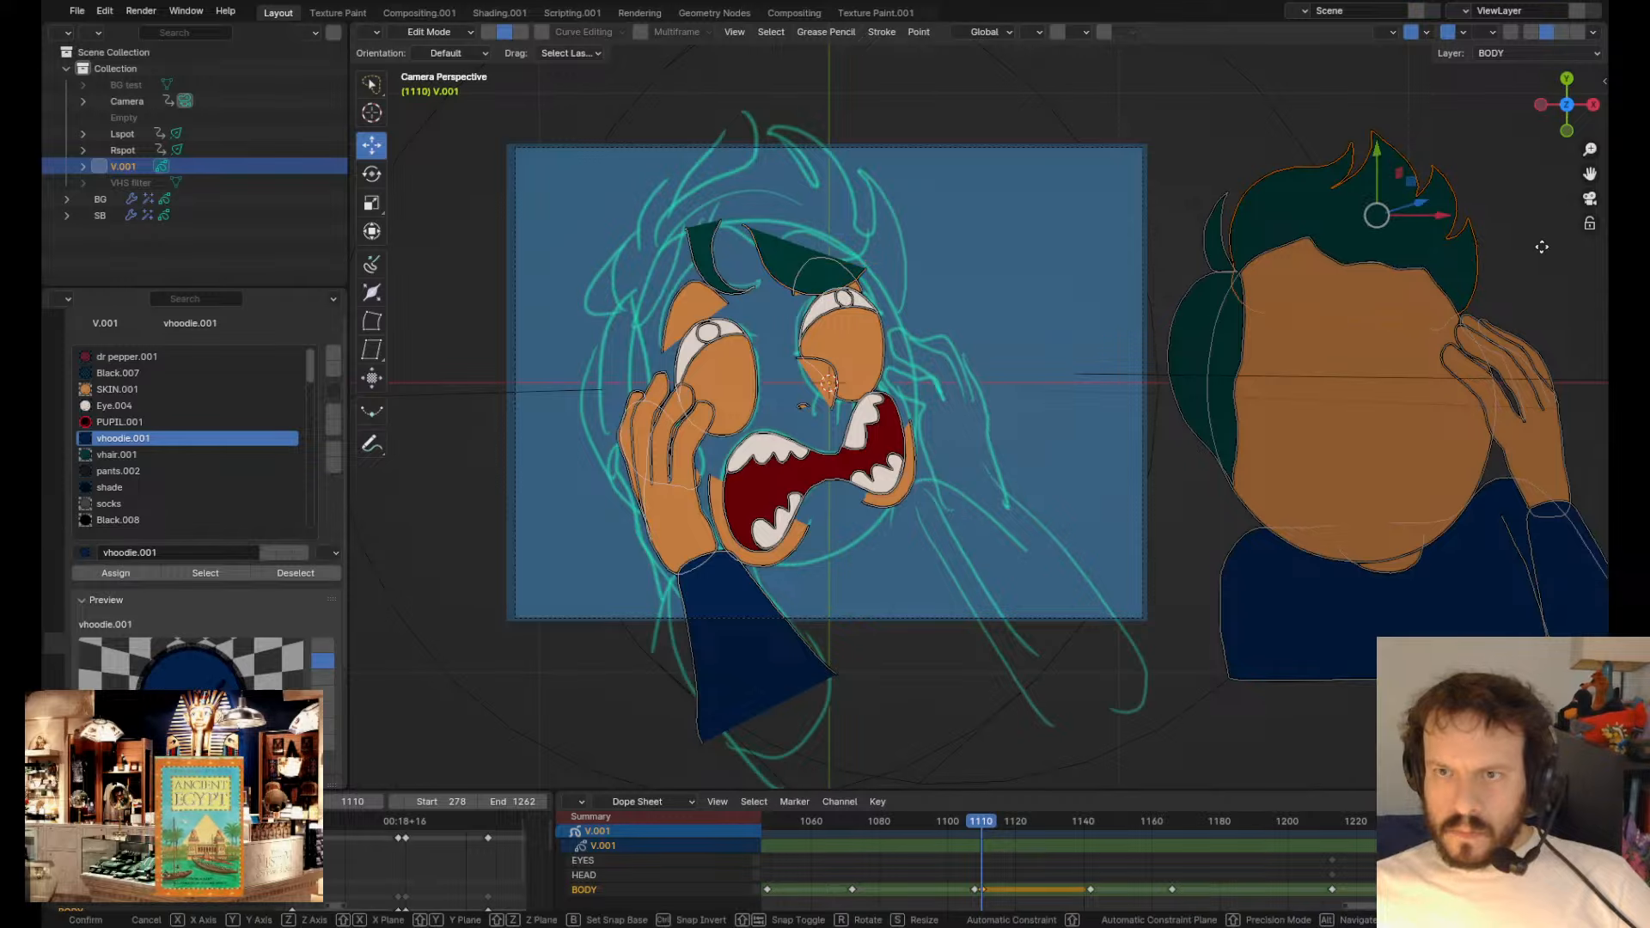
pyautogui.click(972, 258)
pyautogui.press('Left')
pyautogui.press('Right')
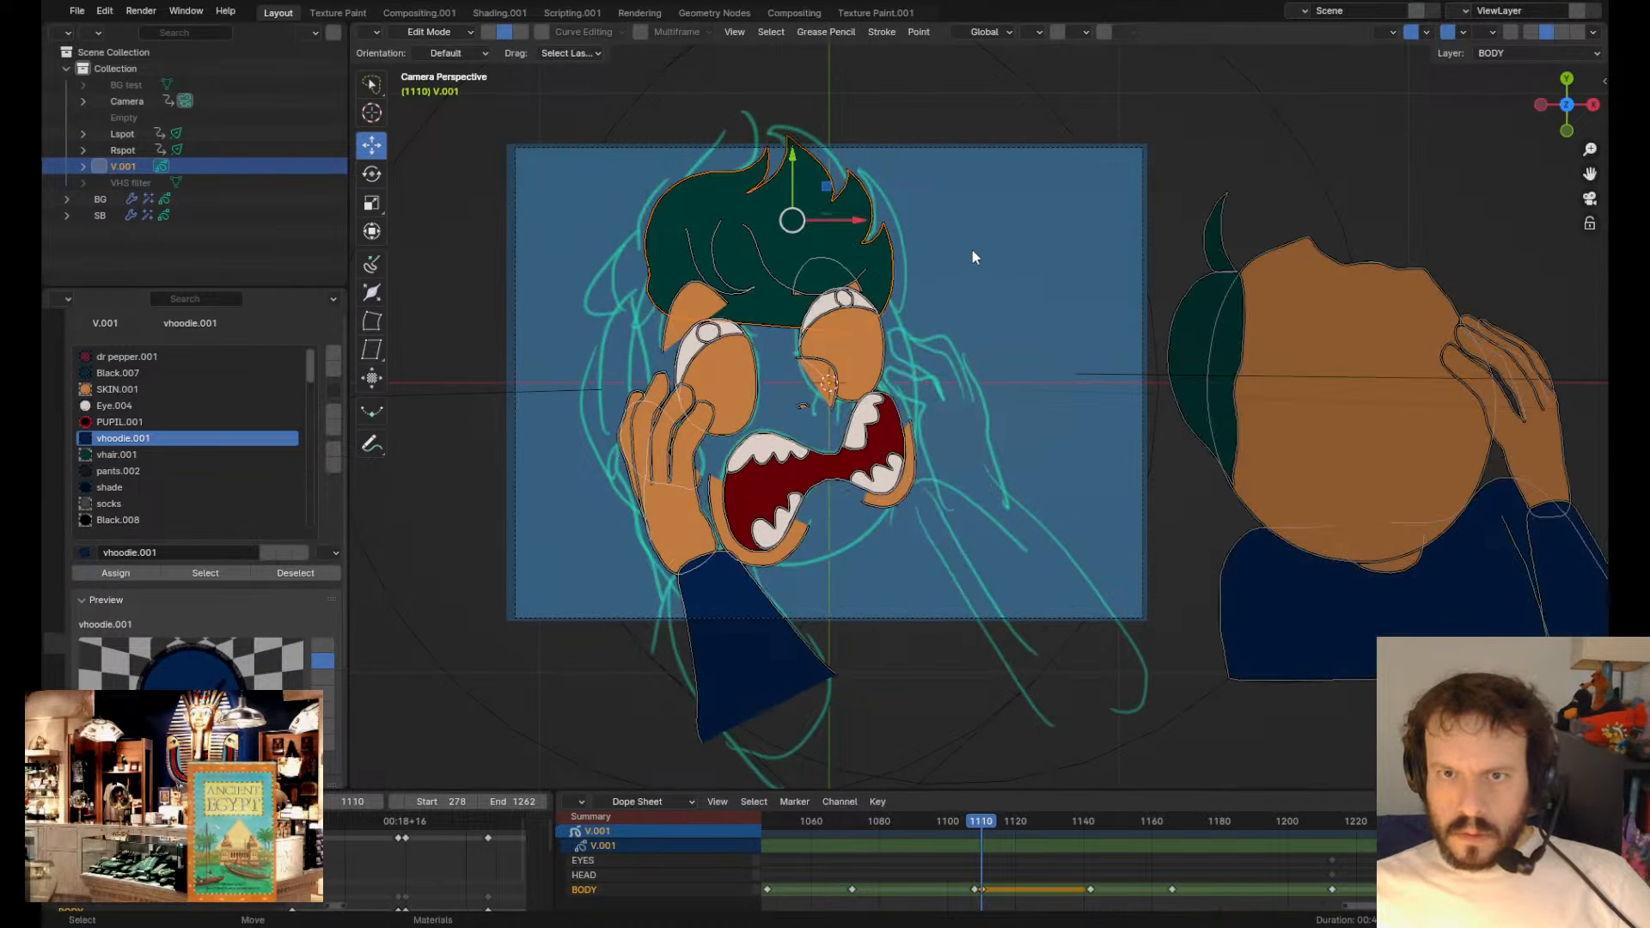
# - Reshape the side and top spikes of the main hair with Grab, checking against frame 1108
pyautogui.scroll(-3, 972, 250)
pyautogui.press('Tab')
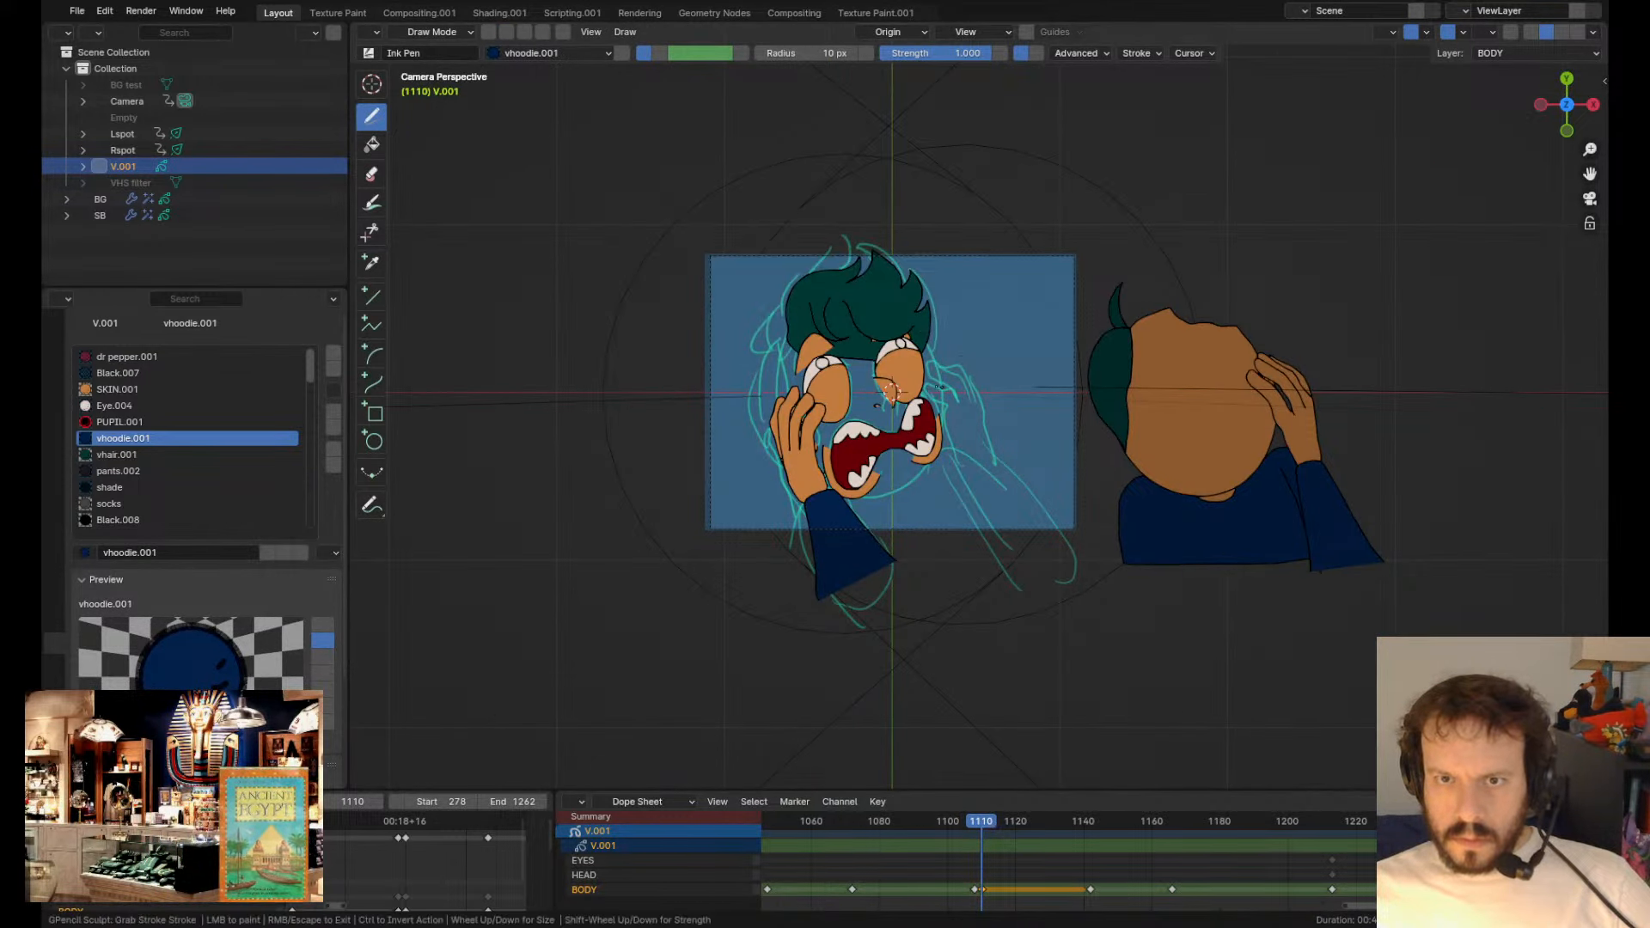
pyautogui.moveTo(940, 316); pyautogui.dragTo(933, 327)
pyautogui.press('Left')
pyautogui.press('Right')
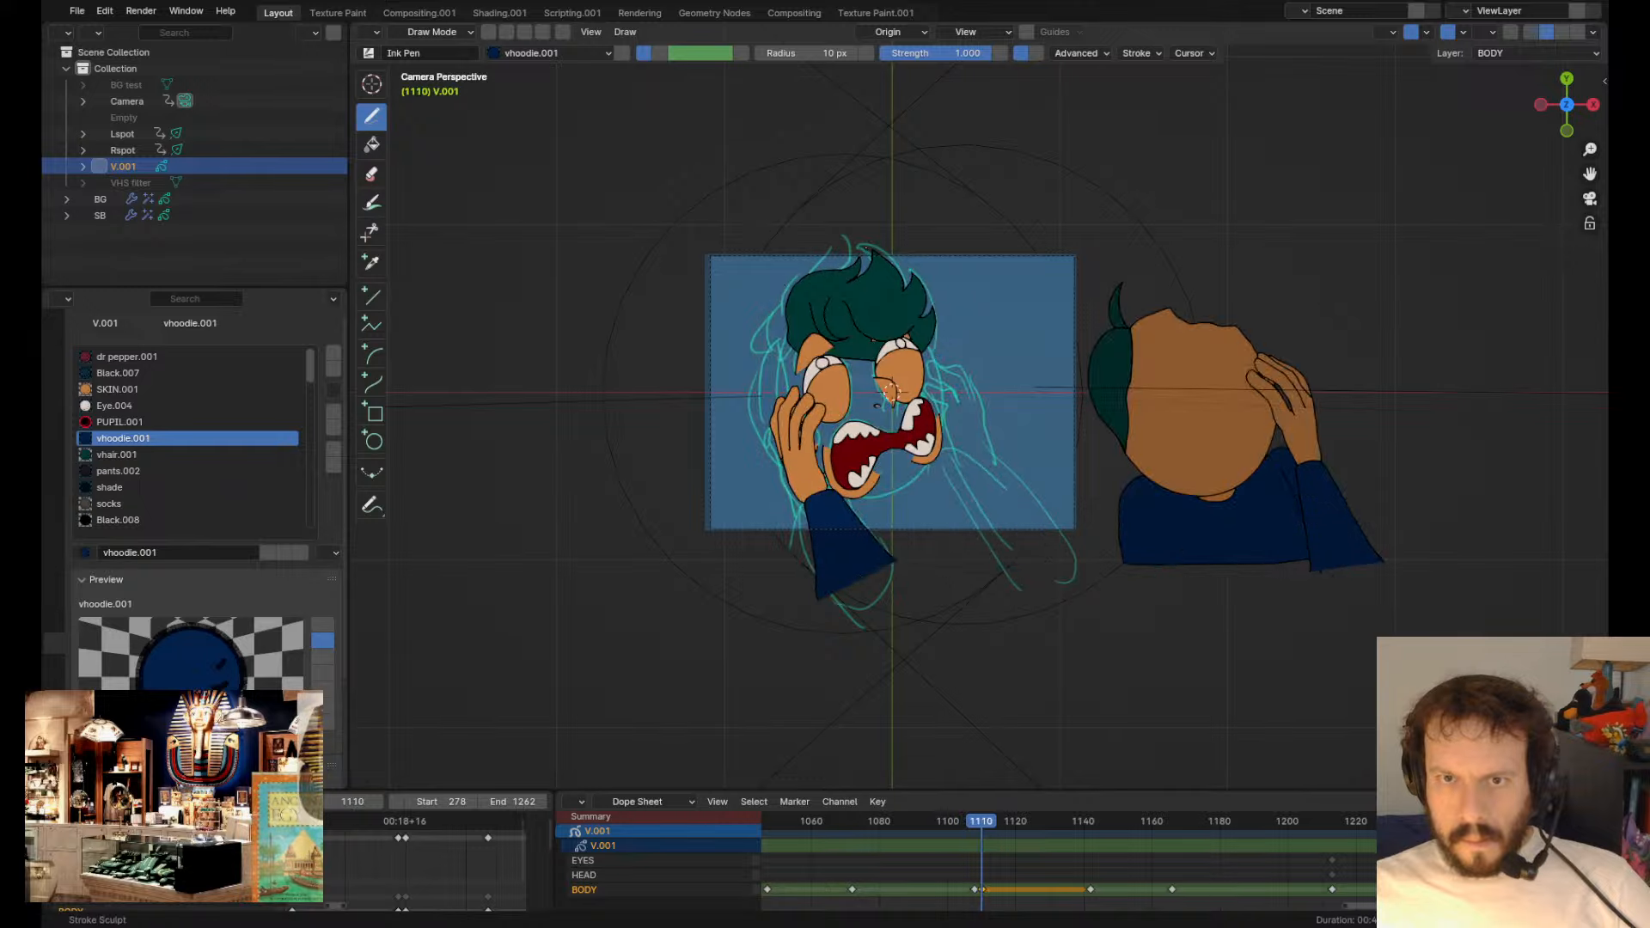
pyautogui.moveTo(863, 258); pyautogui.dragTo(853, 240)
pyautogui.press('Left')
pyautogui.press('Right')
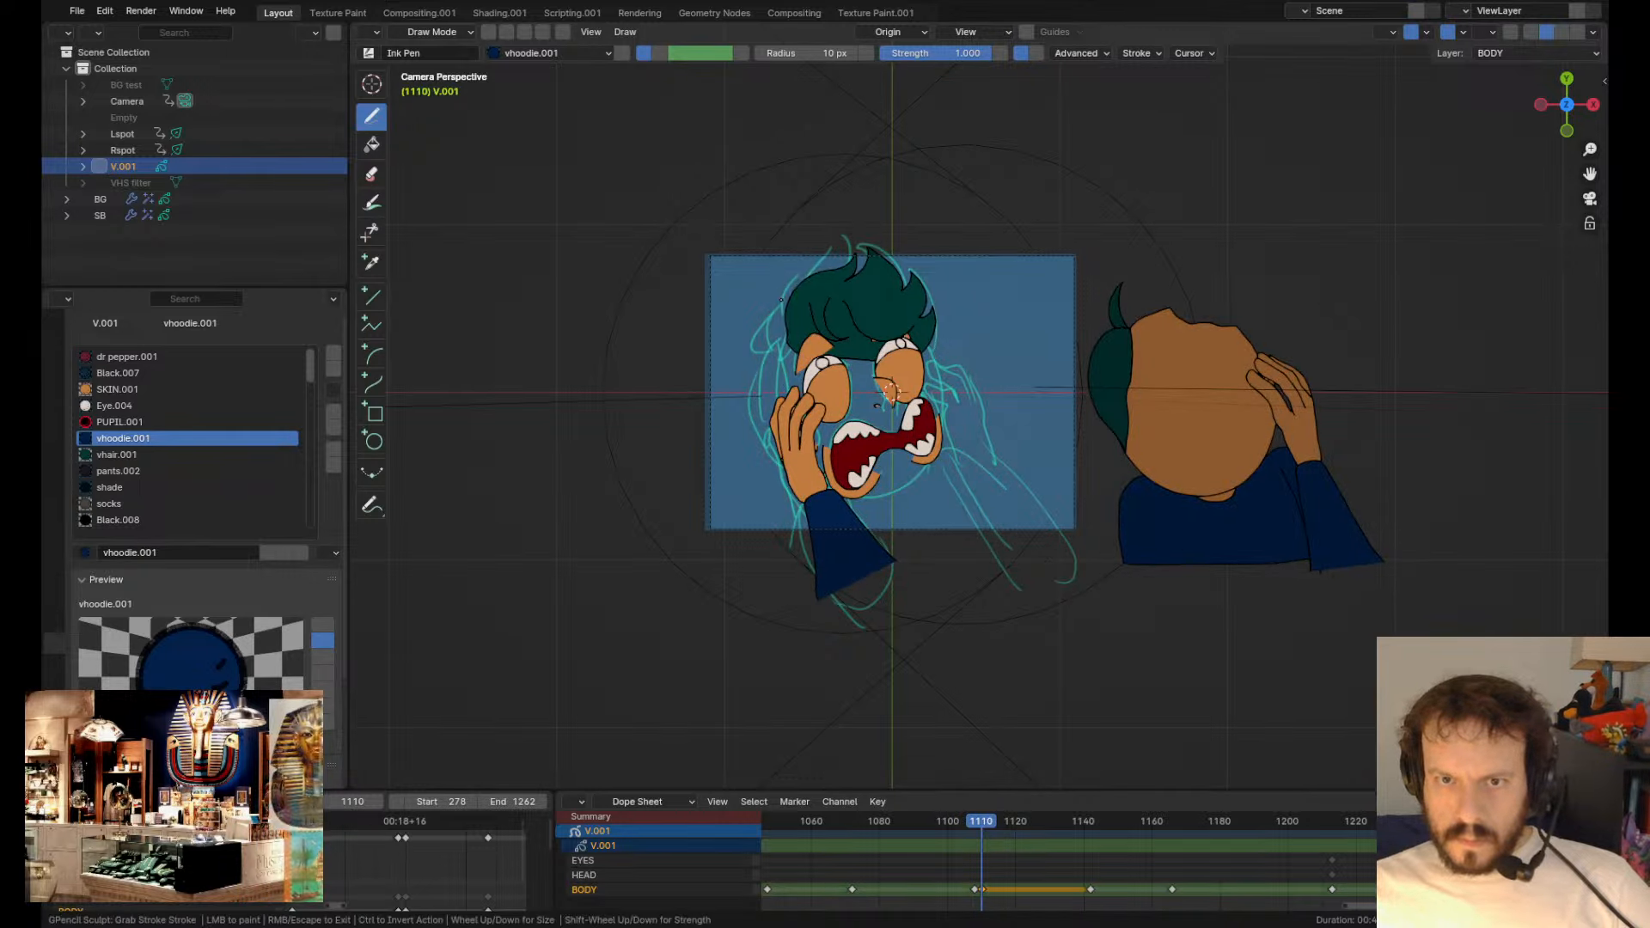
# - Move the side tuft and back hair behind the raised hand and rotate them by about -7° and another -6°
pyautogui.press('Tab')
pyautogui.moveTo(1122, 299); pyautogui.dragTo(778, 296)
pyautogui.click(785, 305)
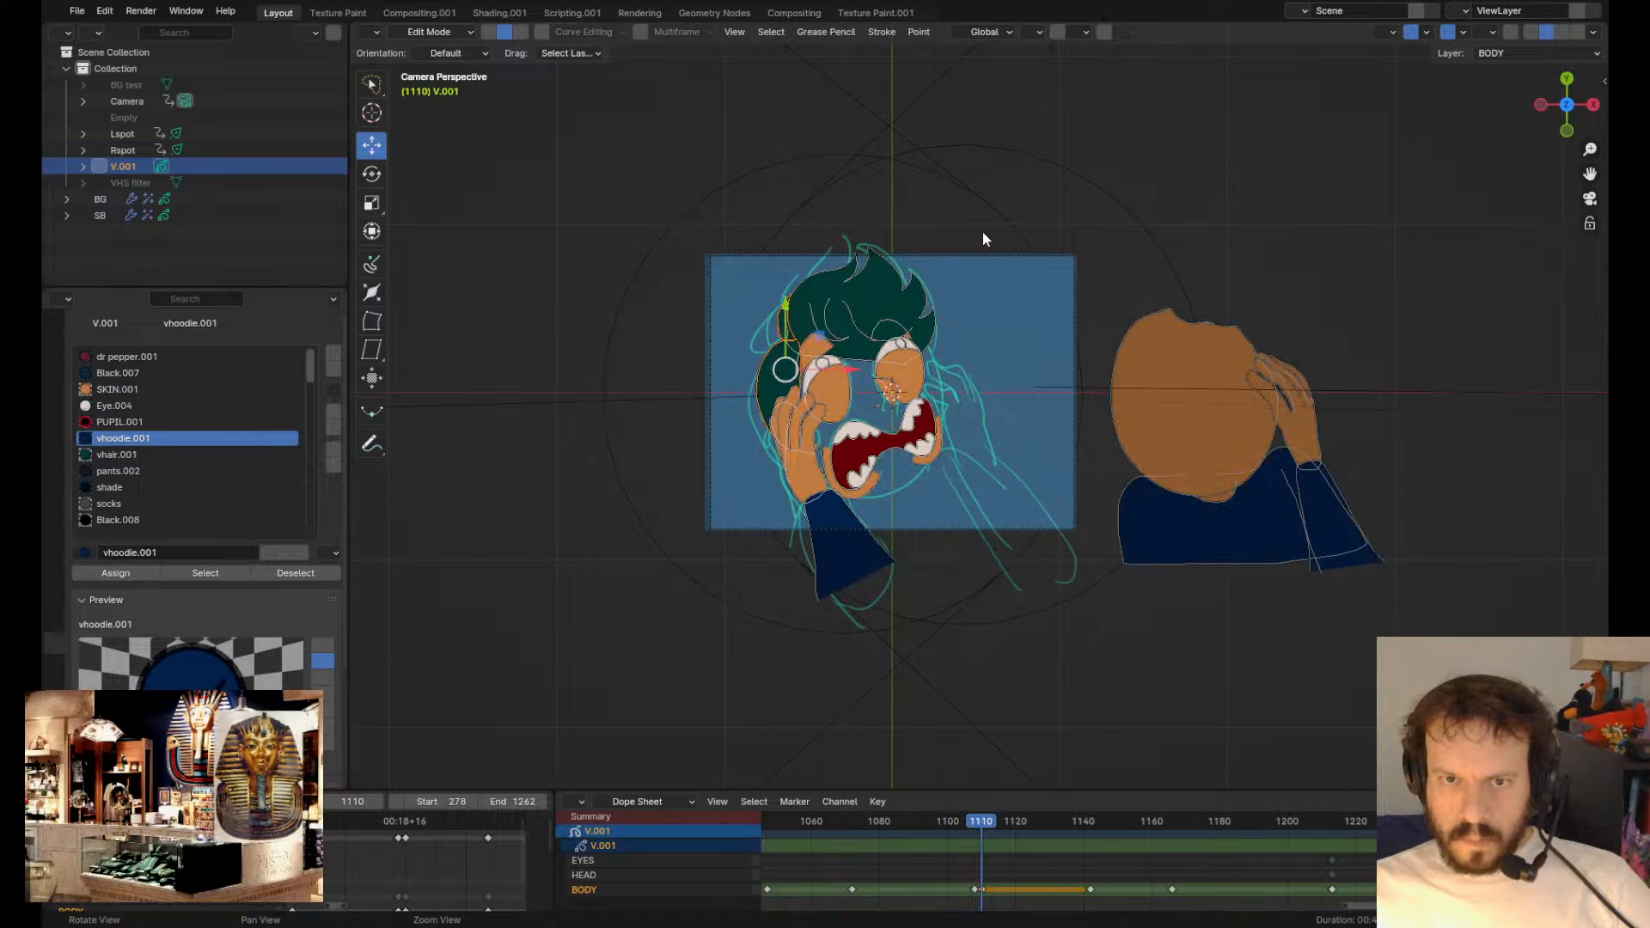
pyautogui.press('r')
pyautogui.click(915, 232)
pyautogui.scroll(3, 923, 253)
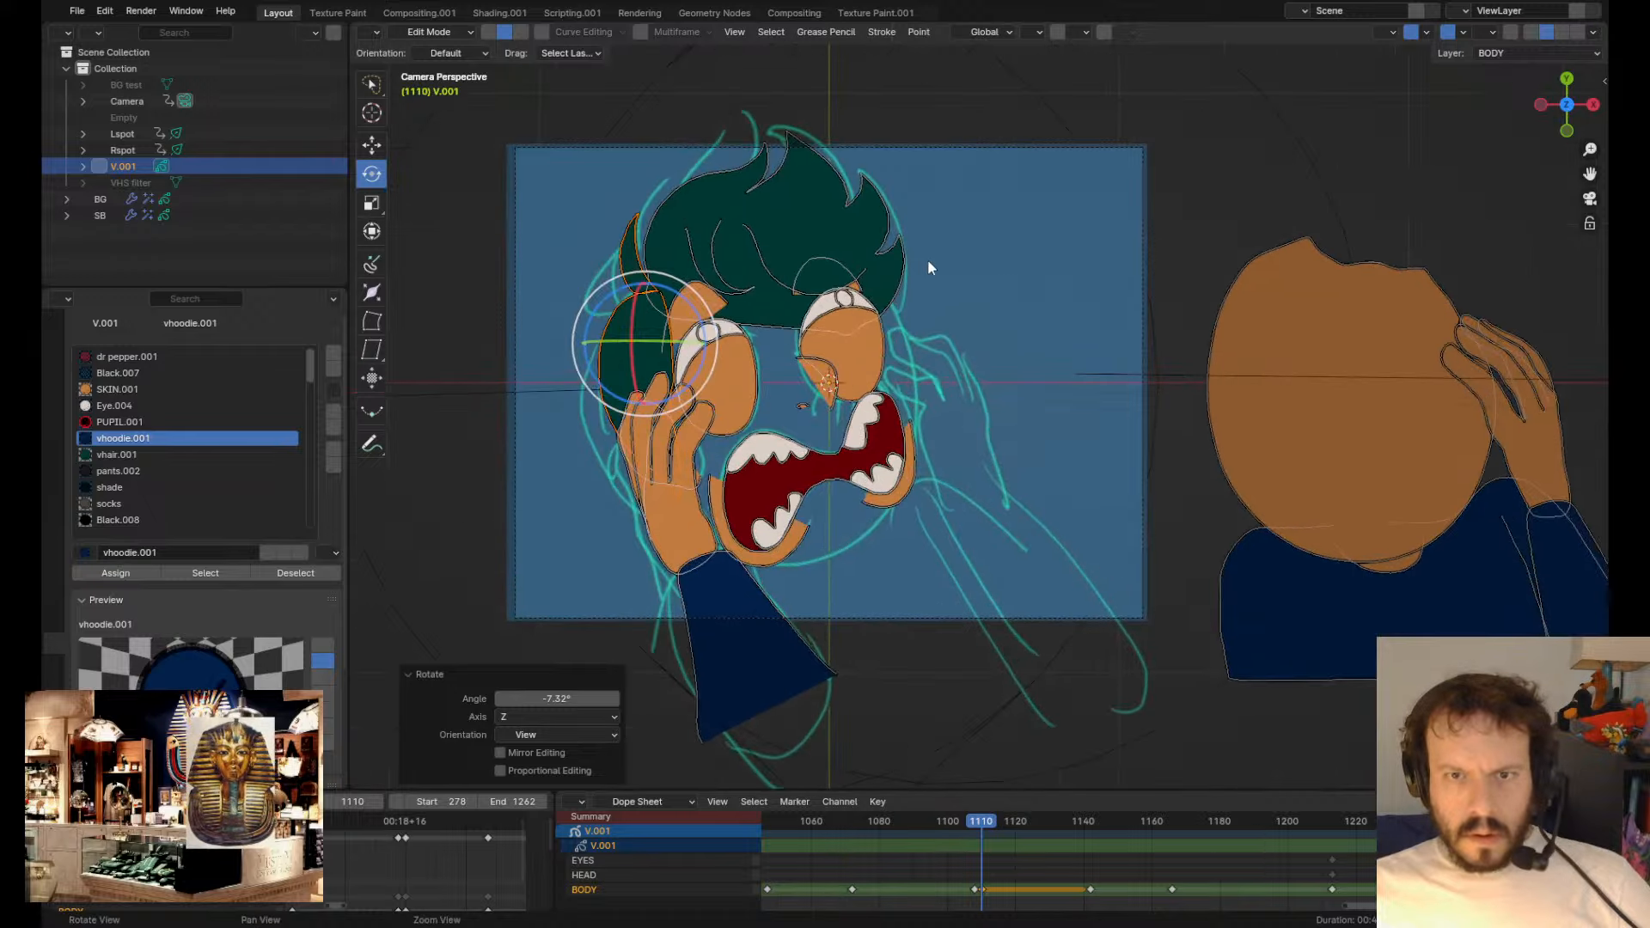
pyautogui.press('r')
pyautogui.click(816, 187)
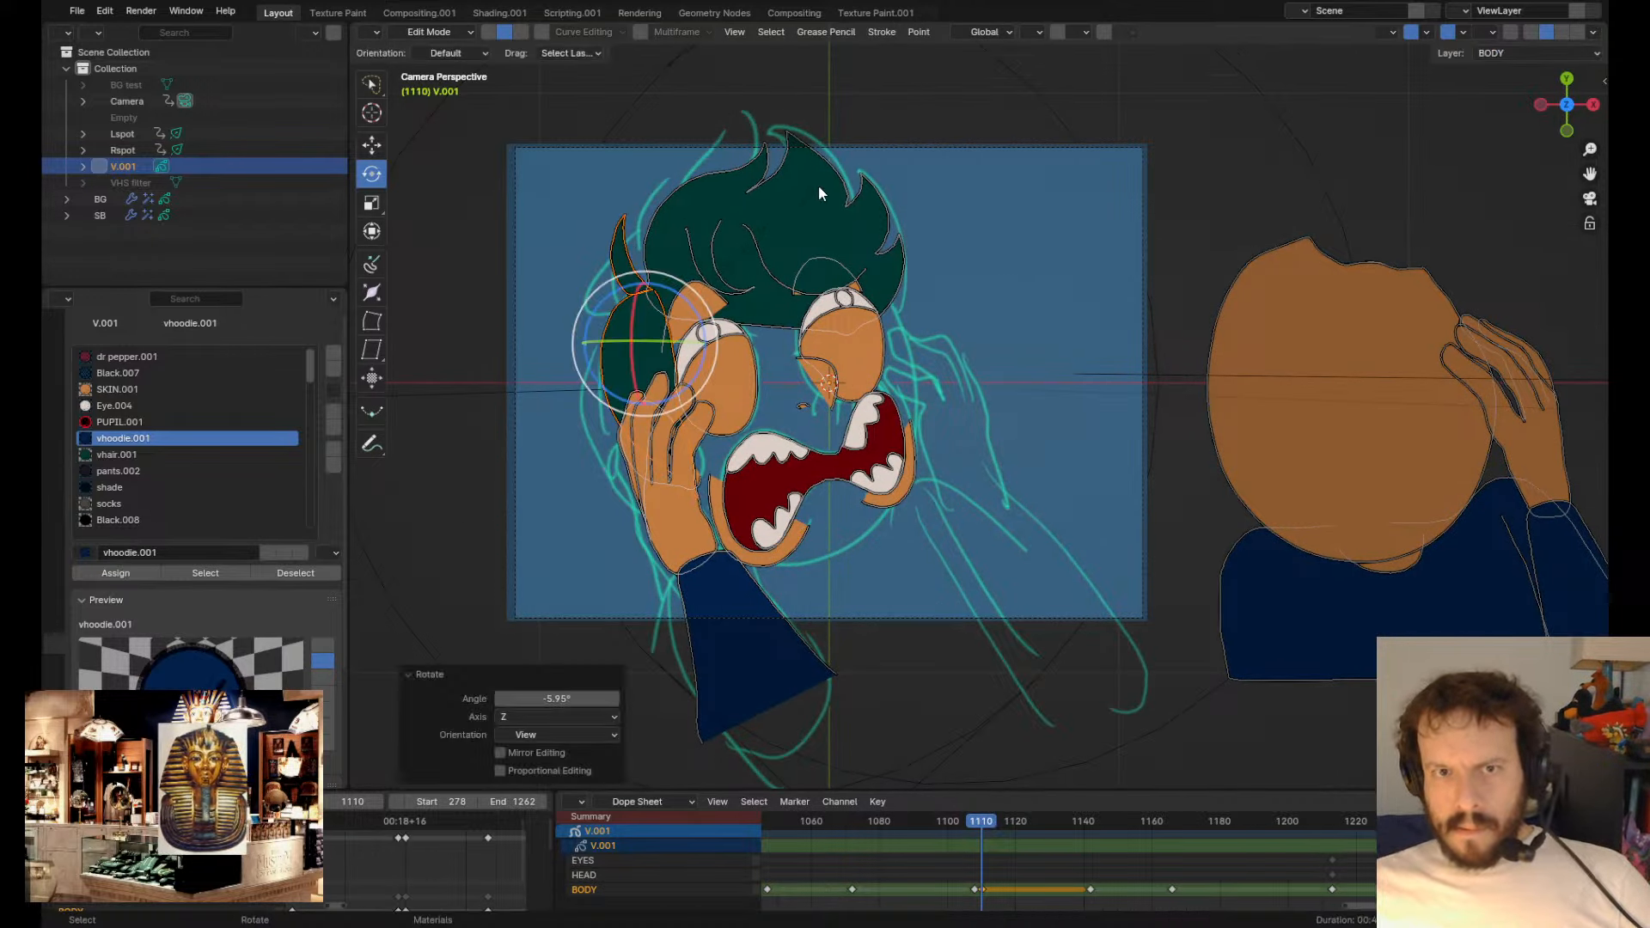
# - Reposition and rotate the side tuft and back hair again while flipping between frames 1108 and 1110
pyautogui.press('g')
pyautogui.click(862, 240)
pyautogui.press('Up')
pyautogui.press('Down')
pyautogui.press('Up')
pyautogui.press('Down')
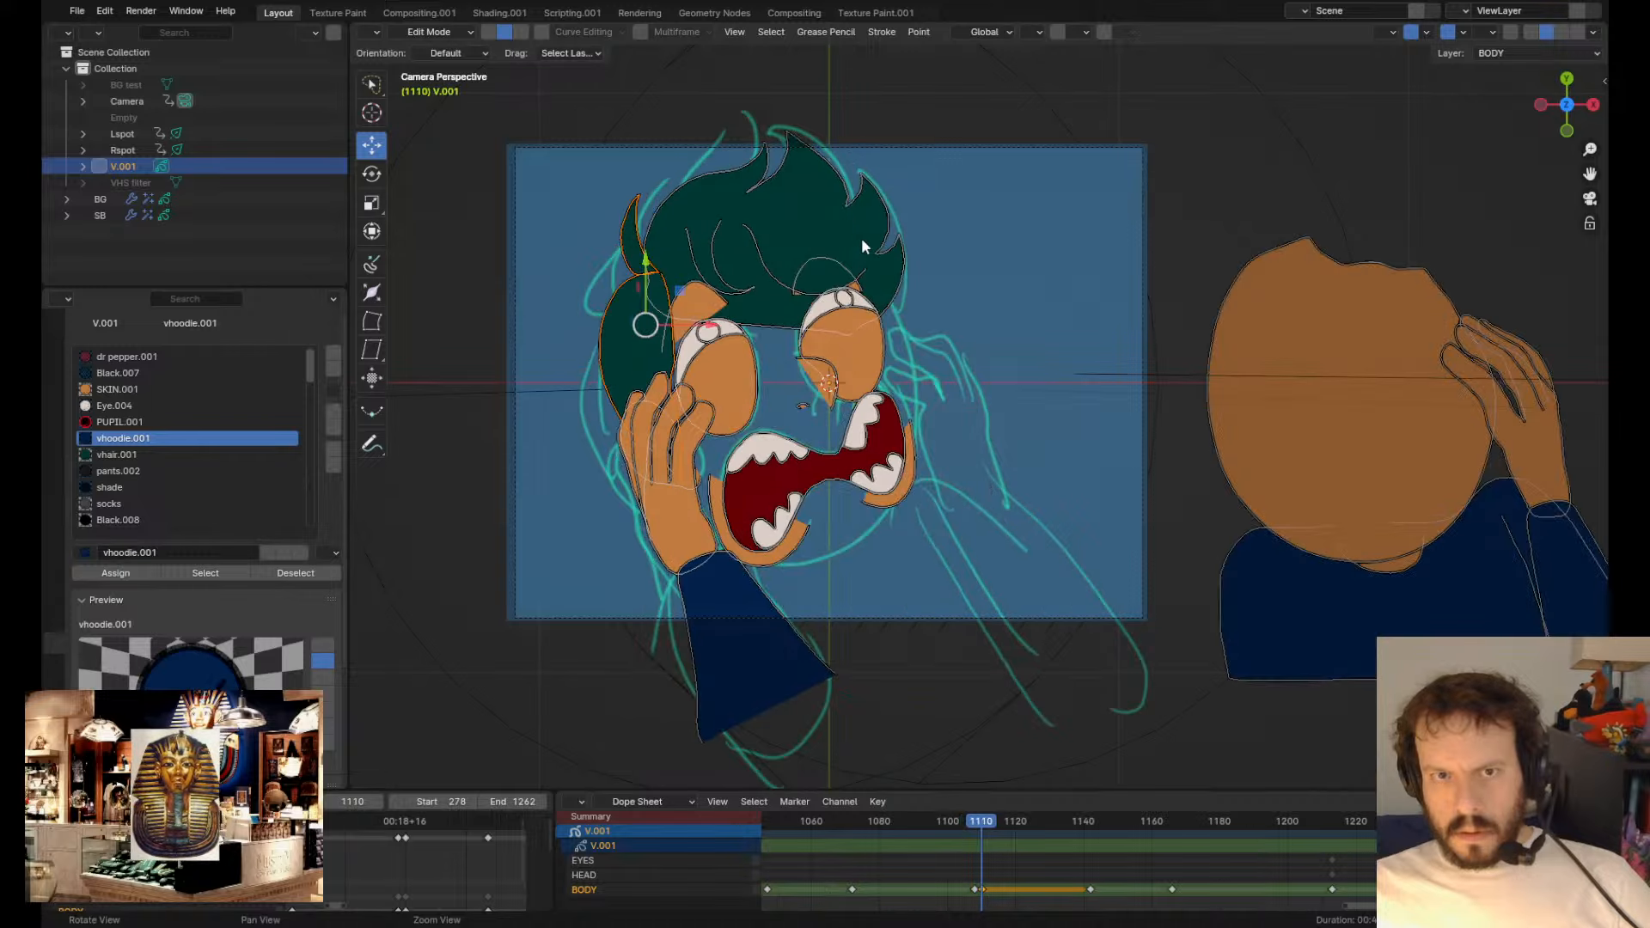
pyautogui.press('r')
pyautogui.click(824, 178)
pyautogui.press('Up')
pyautogui.press('Down')
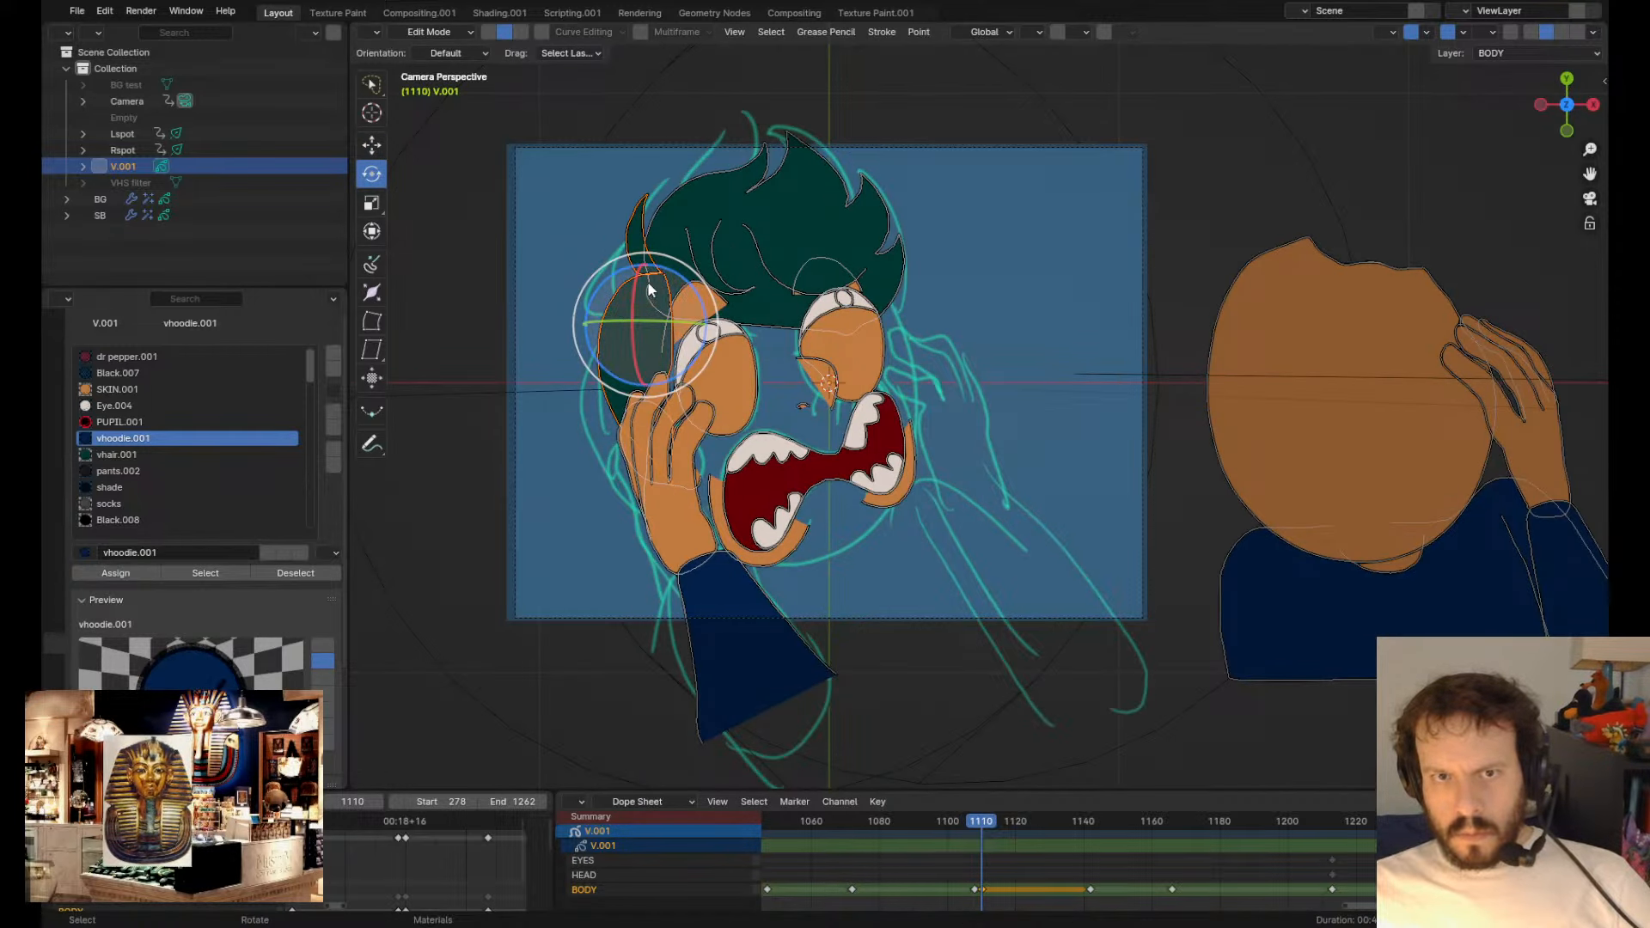
# - Exclude the side tuft from the selection and shift only the back hair shape slightly outward
pyautogui.keyDown('shift'); pyautogui.click(631, 216); pyautogui.keyUp('shift')
pyautogui.press('Up')
pyautogui.press('Down')
pyautogui.press('g')
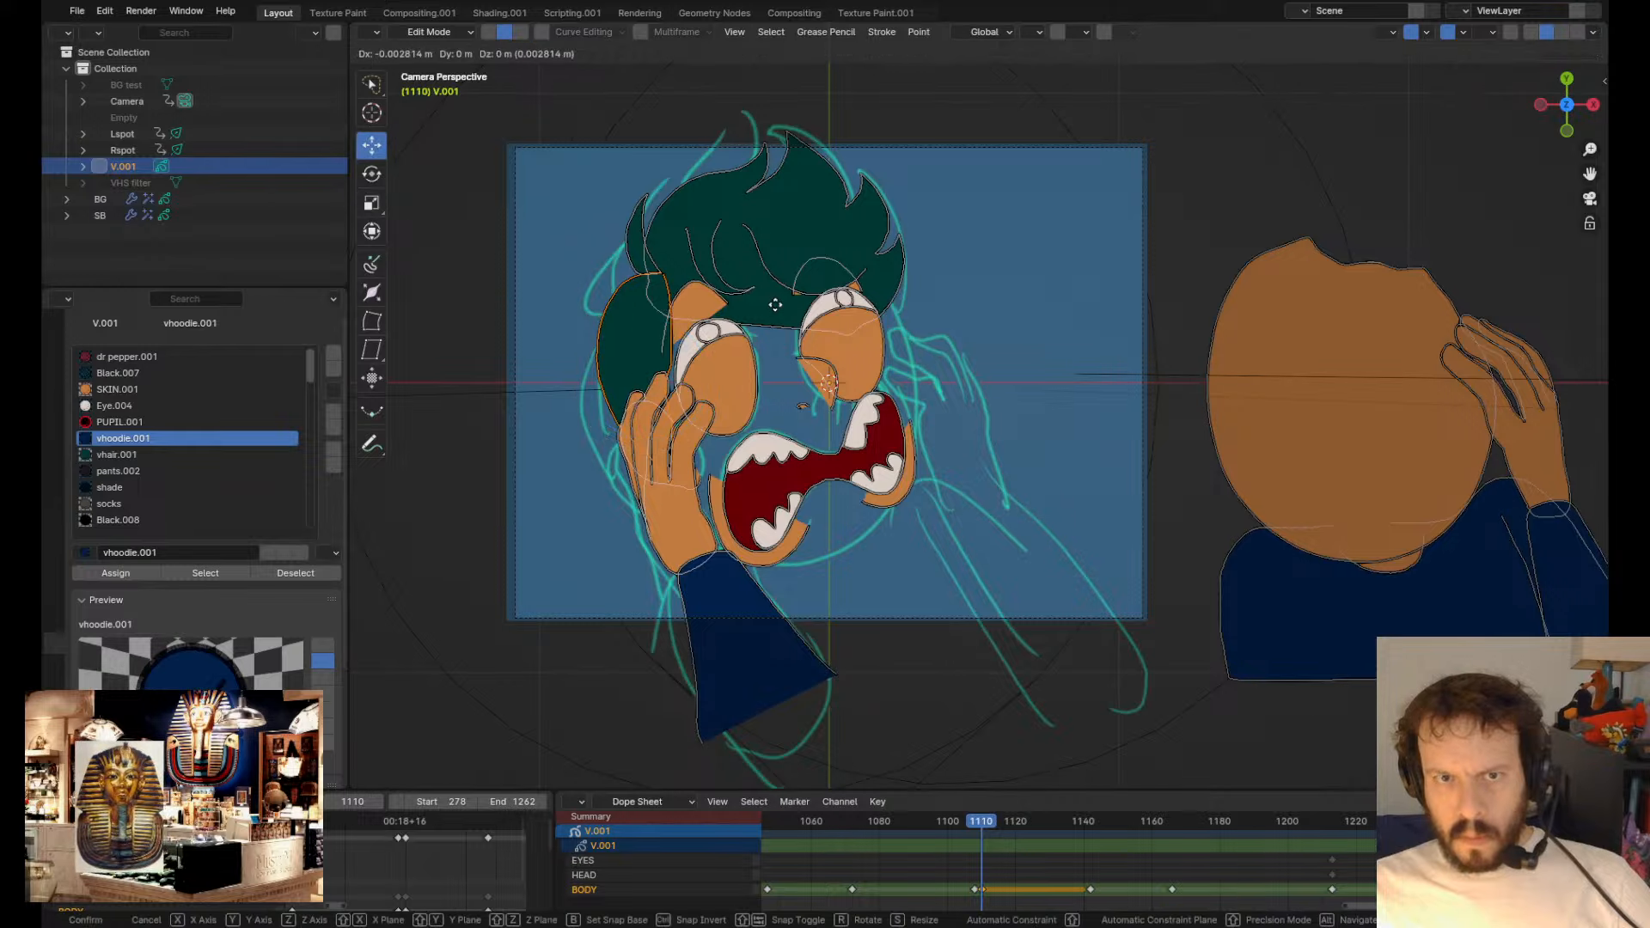
pyautogui.click(762, 315)
pyautogui.press('Tab')
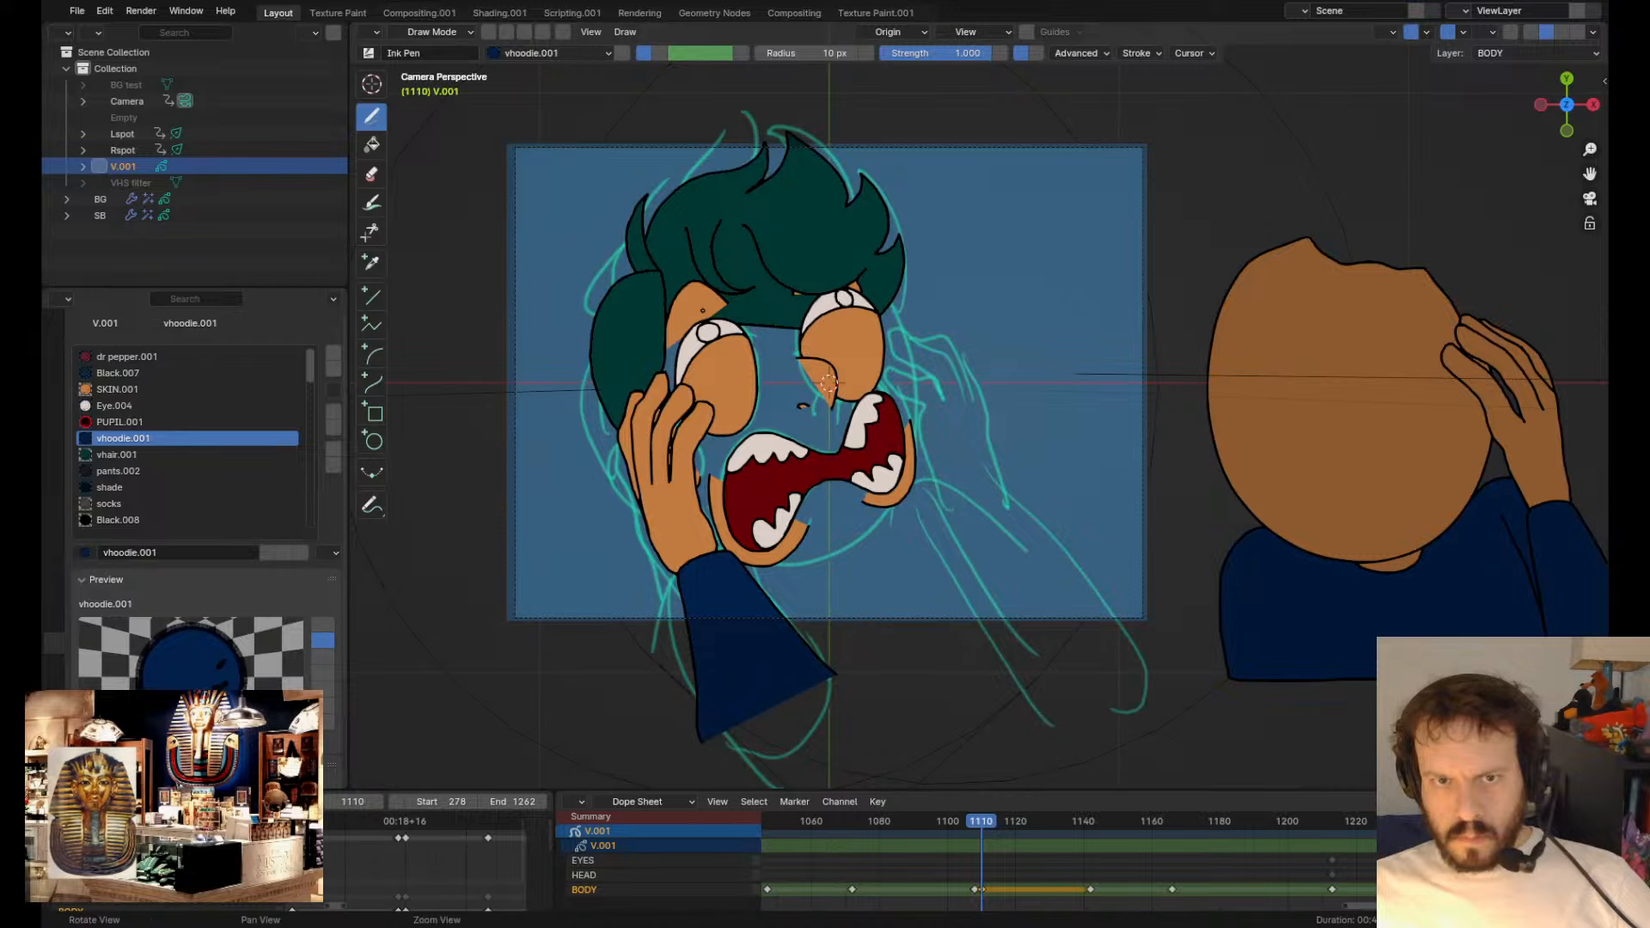
pyautogui.hotkey('ctrl', 'Down')
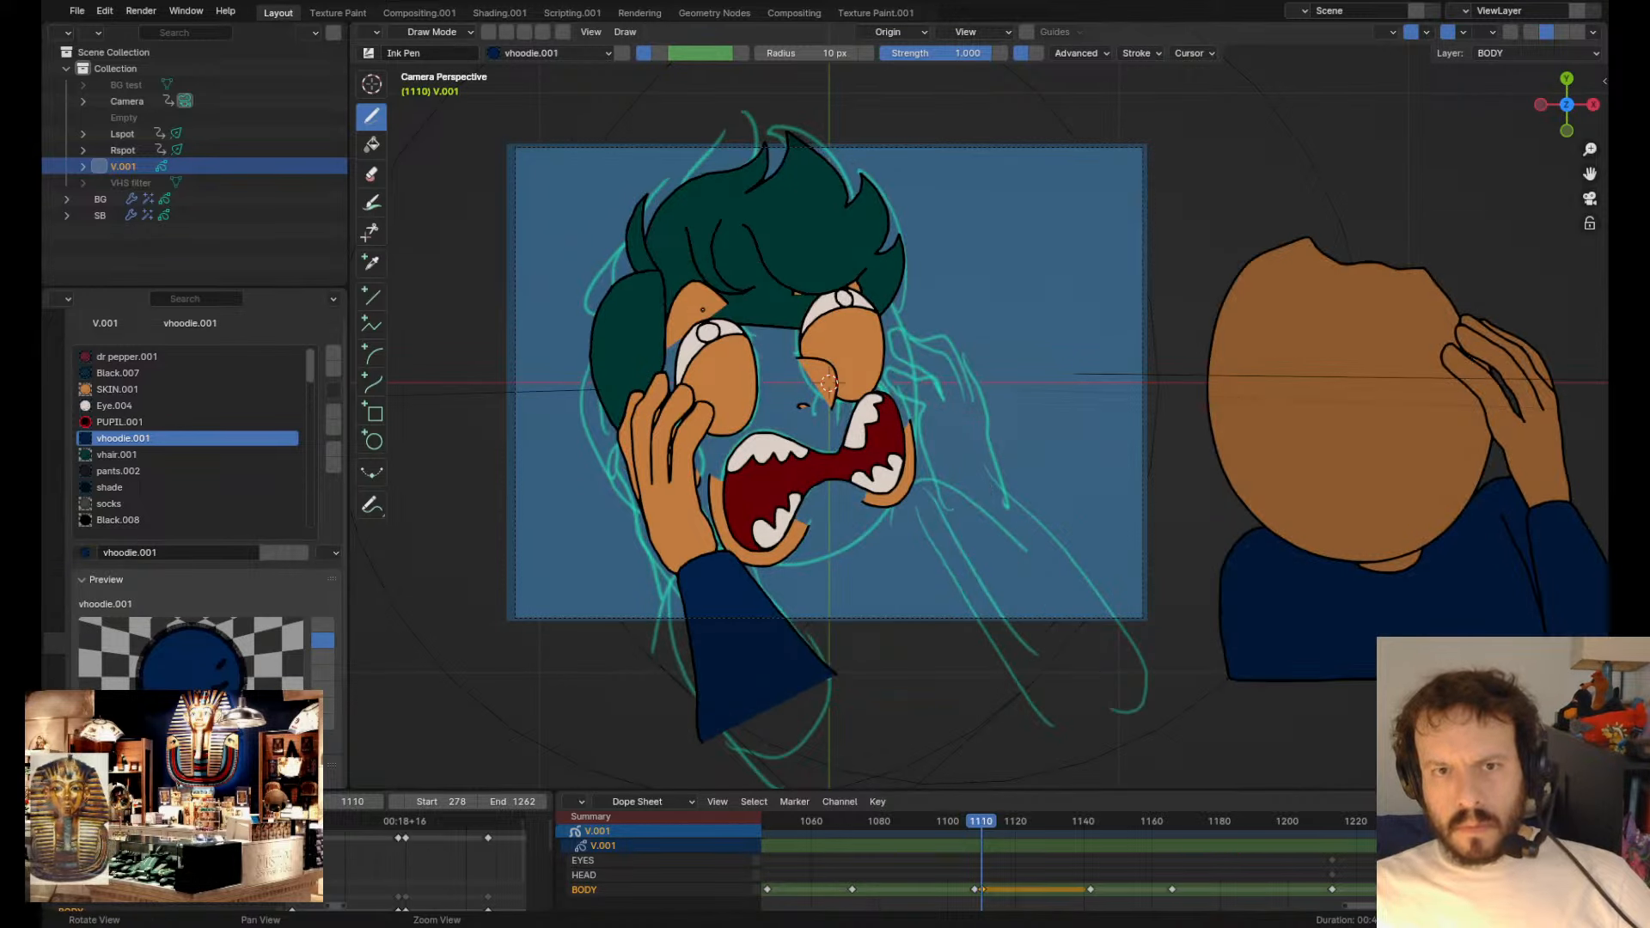
# - Move the skin-coloured face shape from the copy beneath the placed features and compare its position with frame 1108
pyautogui.press('Tab')
pyautogui.click(1224, 301)
pyautogui.press('g')
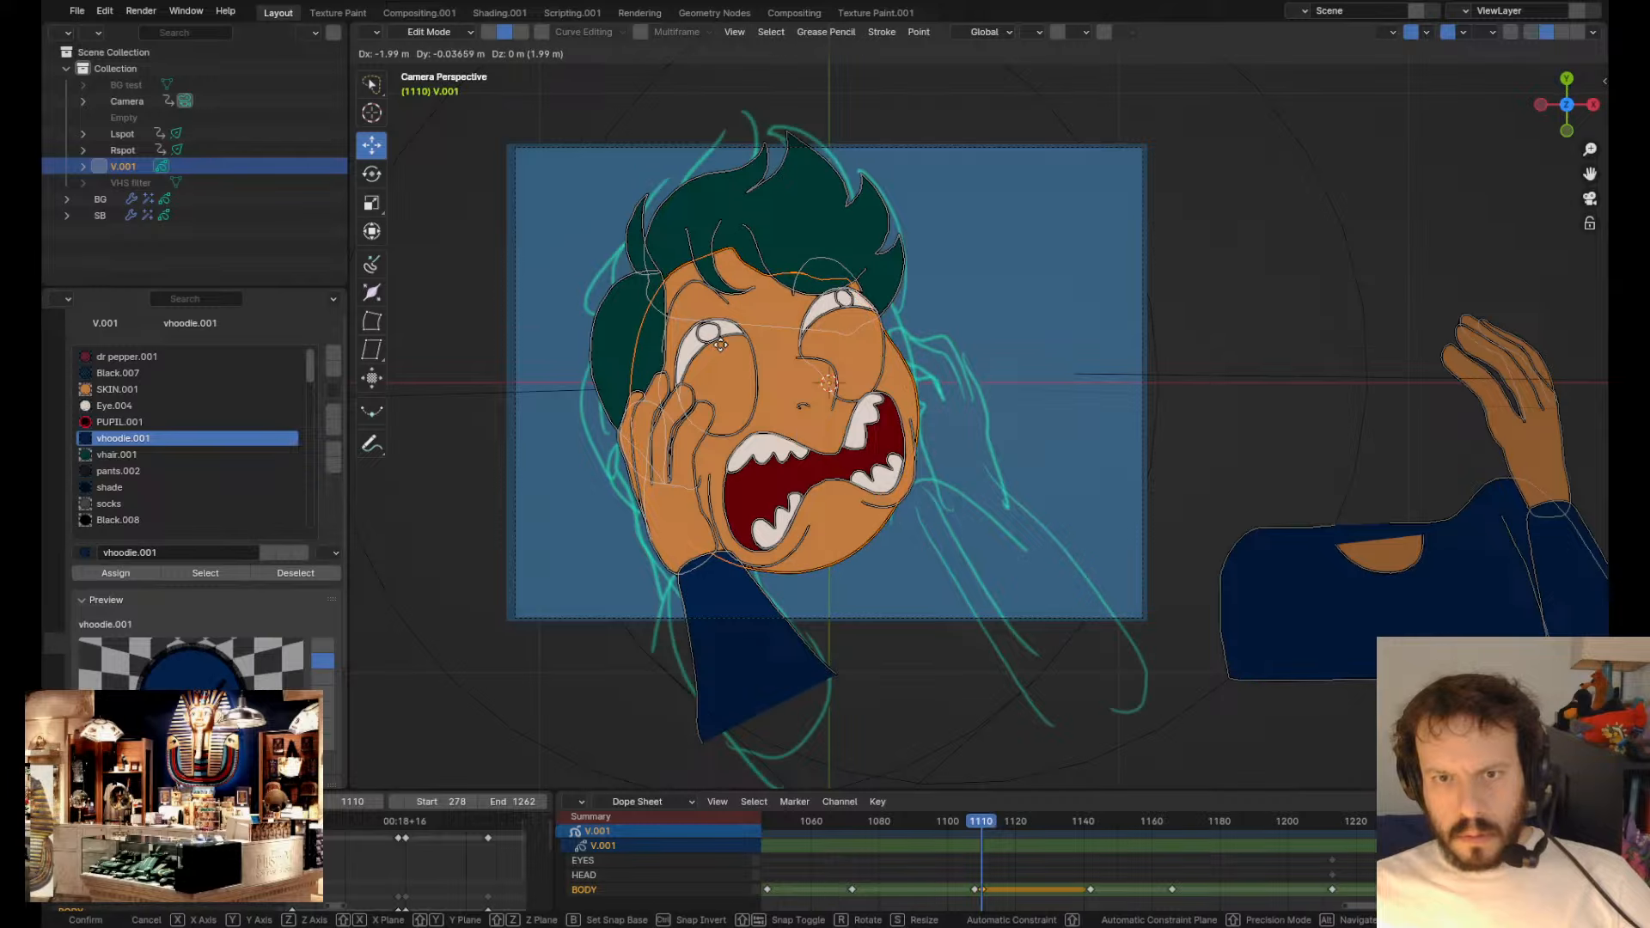
pyautogui.click(719, 342)
pyautogui.press('Down')
pyautogui.press('Up')
pyautogui.press('Down')
pyautogui.press('Up')
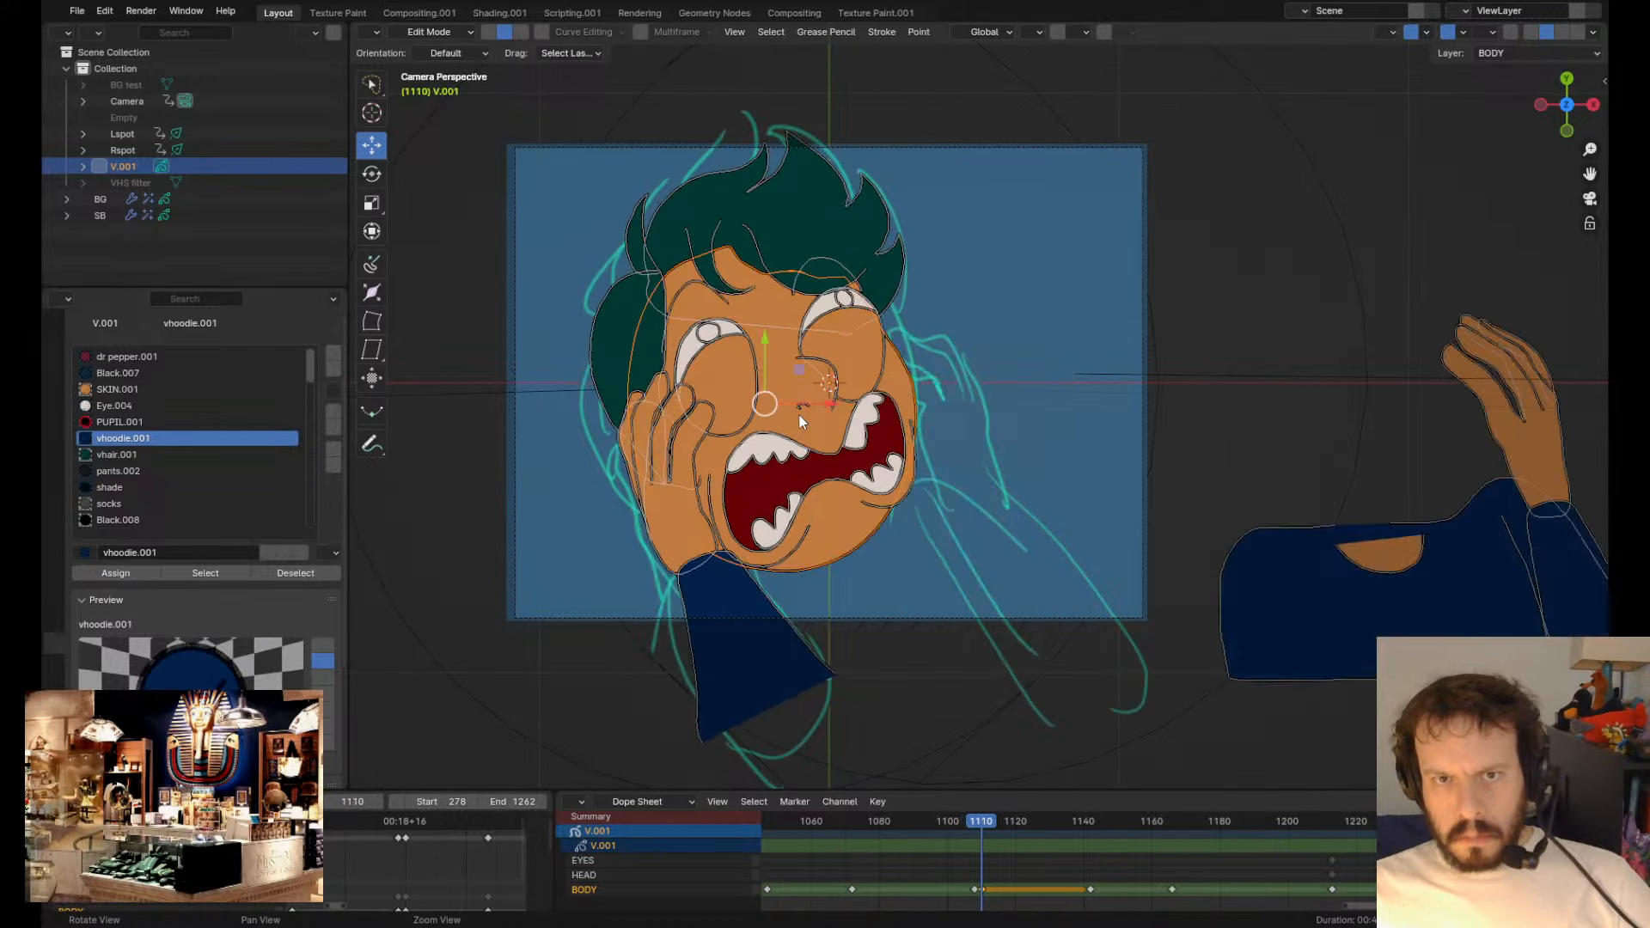
pyautogui.press('Down')
pyautogui.press('Up')
pyautogui.press('Down')
pyautogui.press('Up')
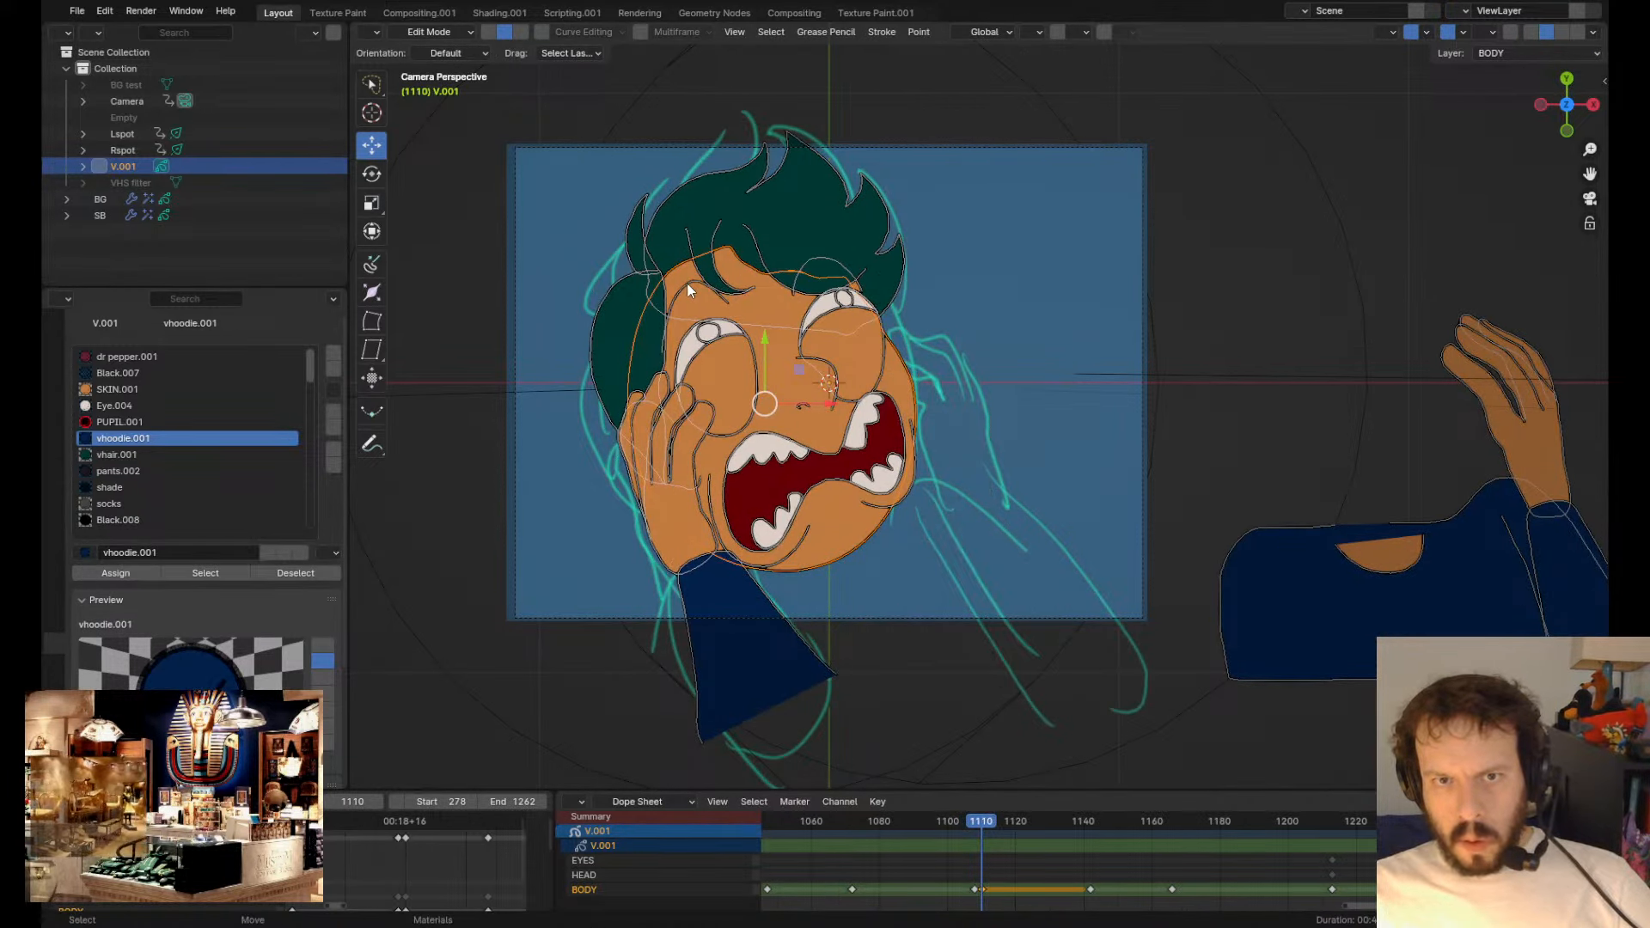
# - Nudge the eyelid crease above the eye beside the raised hand while comparing frames 1108 and 1110
pyautogui.click(688, 282)
pyautogui.press('g')
pyautogui.click(692, 286)
pyautogui.press('Down')
pyautogui.press('Up')
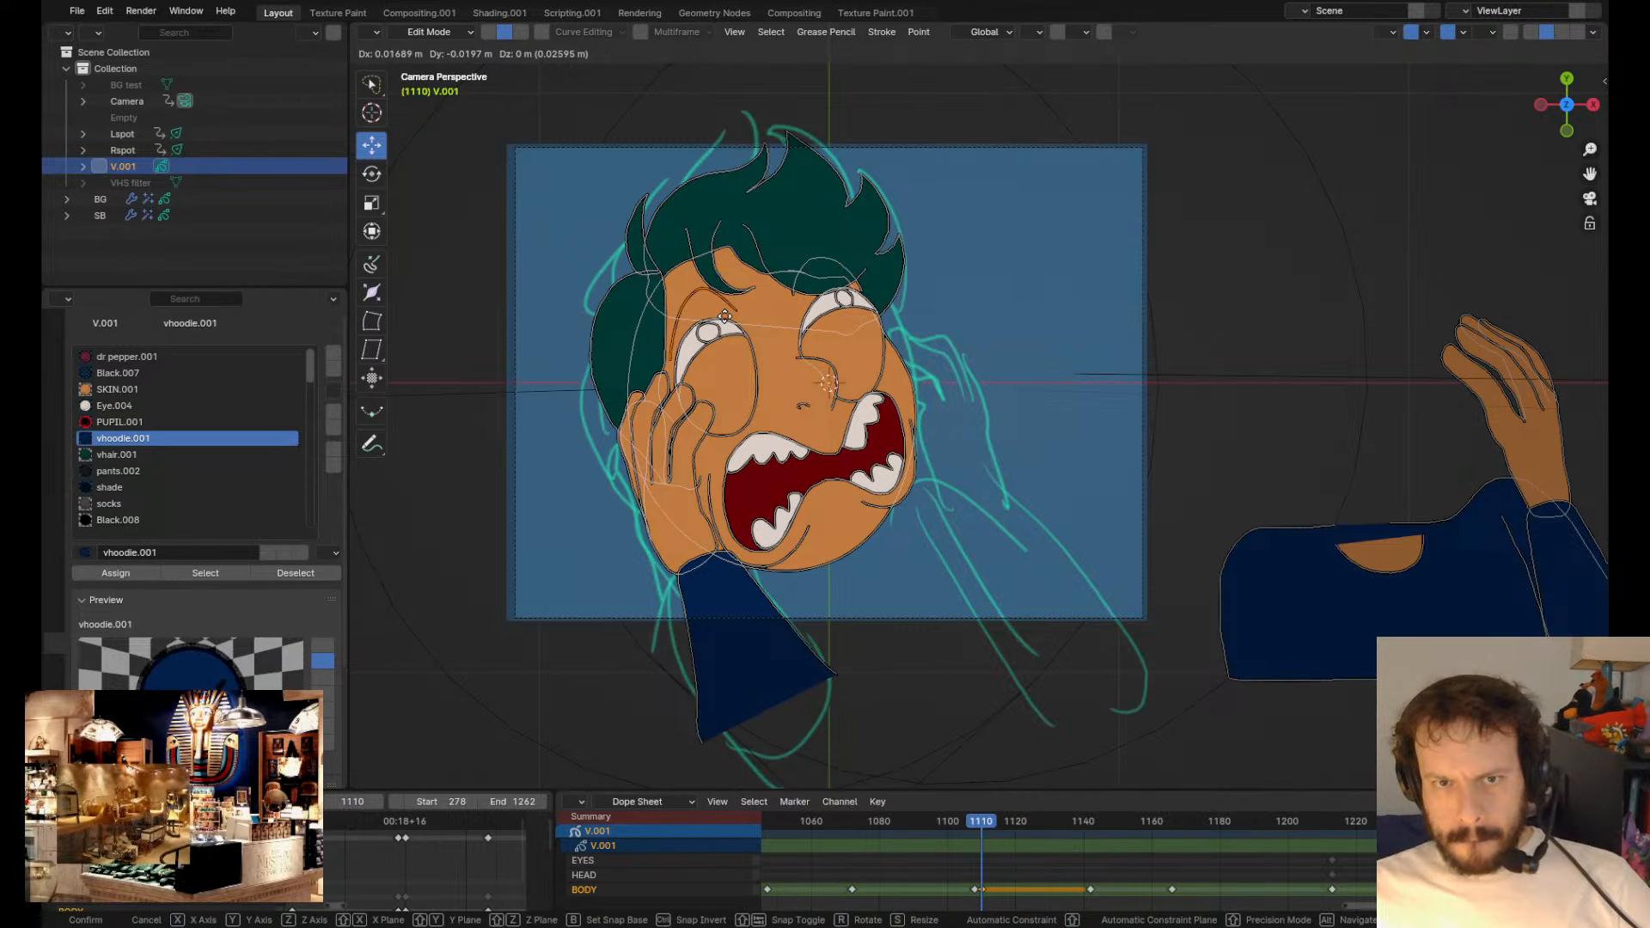
pyautogui.press('Down')
pyautogui.press('Up')
pyautogui.press('Down')
pyautogui.press('Up')
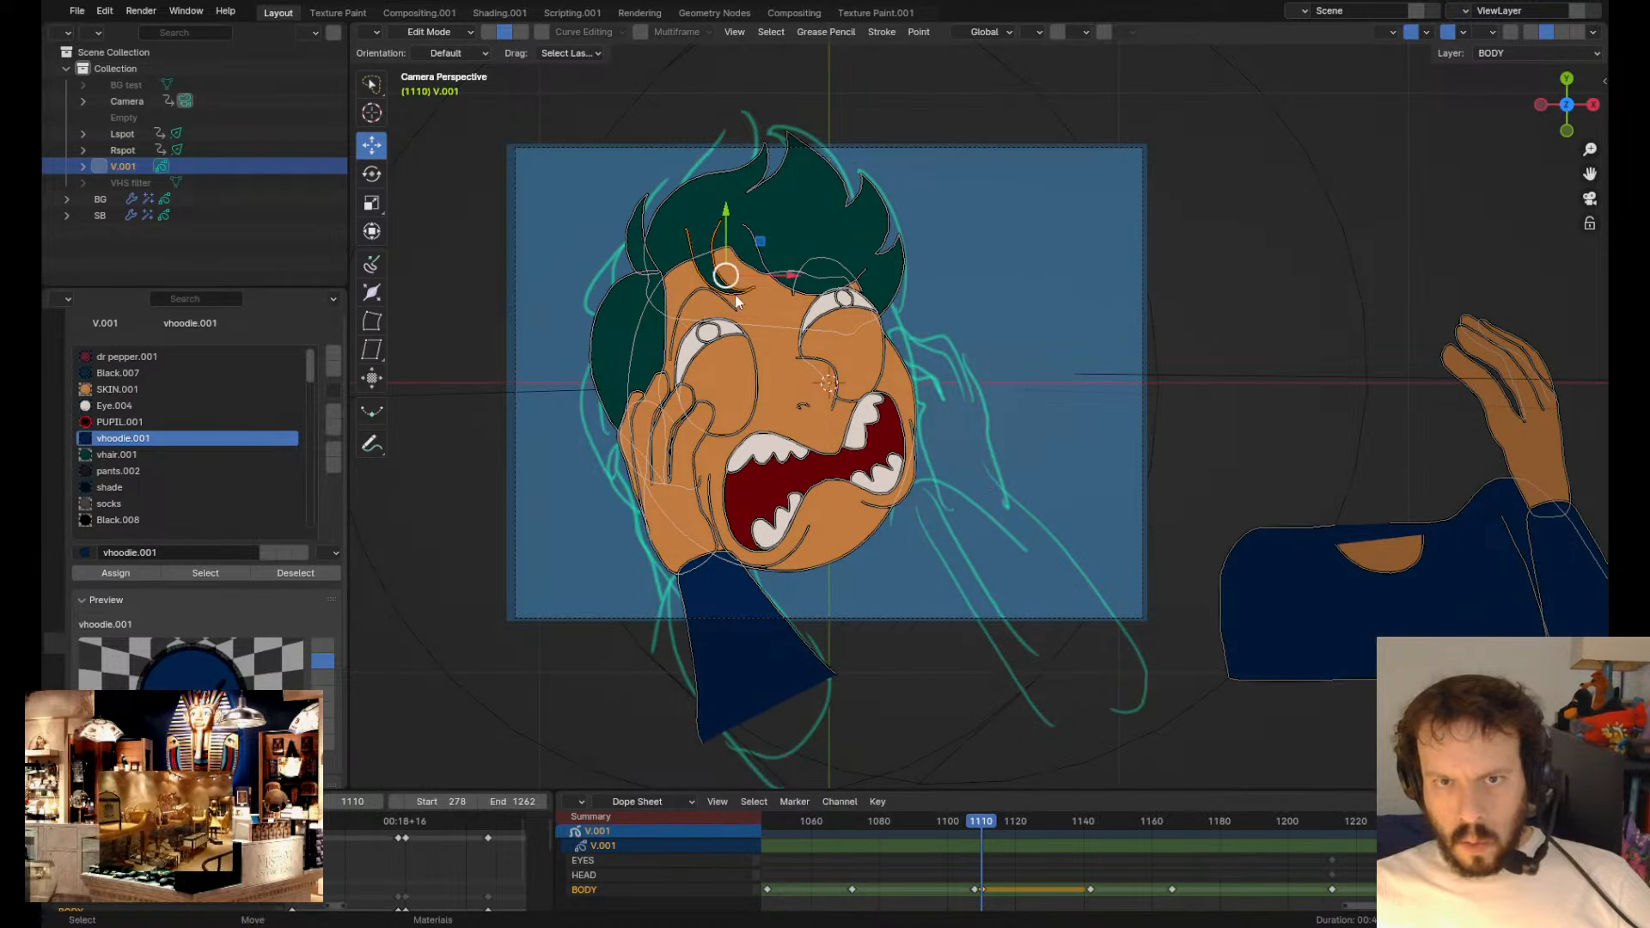
pyautogui.press('Down')
pyautogui.press('Up')
# - Move the hoodie torso and the small skin-coloured neck piece into place beneath the head, matching their positions against frame 1108
pyautogui.press('Down')
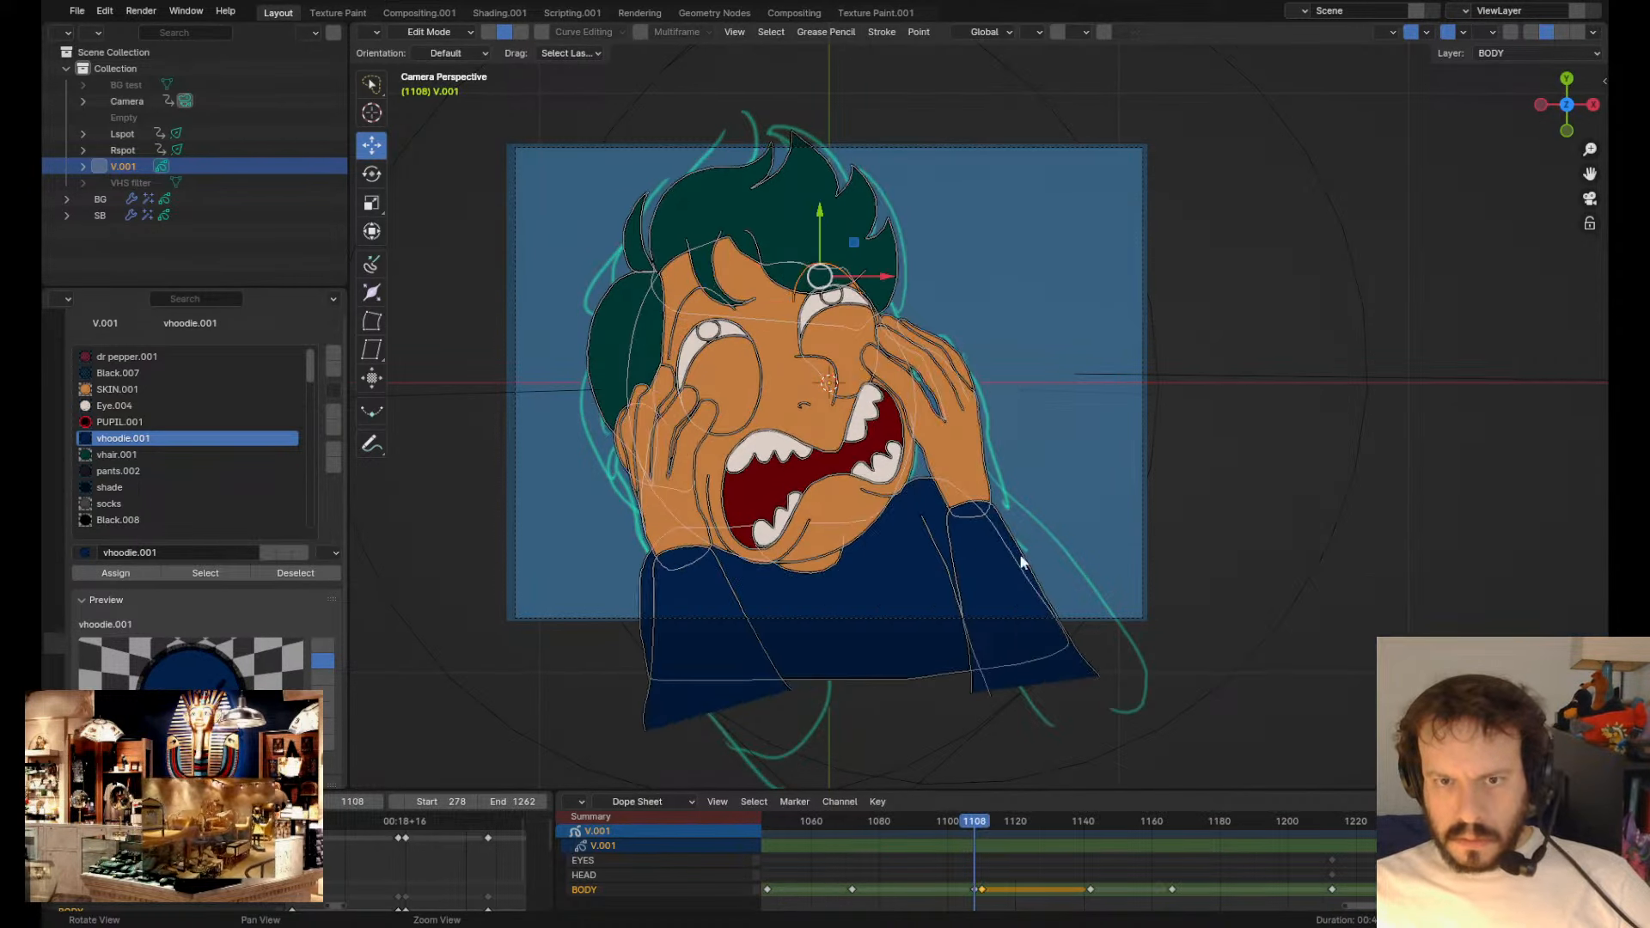
pyautogui.press('Up')
pyautogui.press('g')
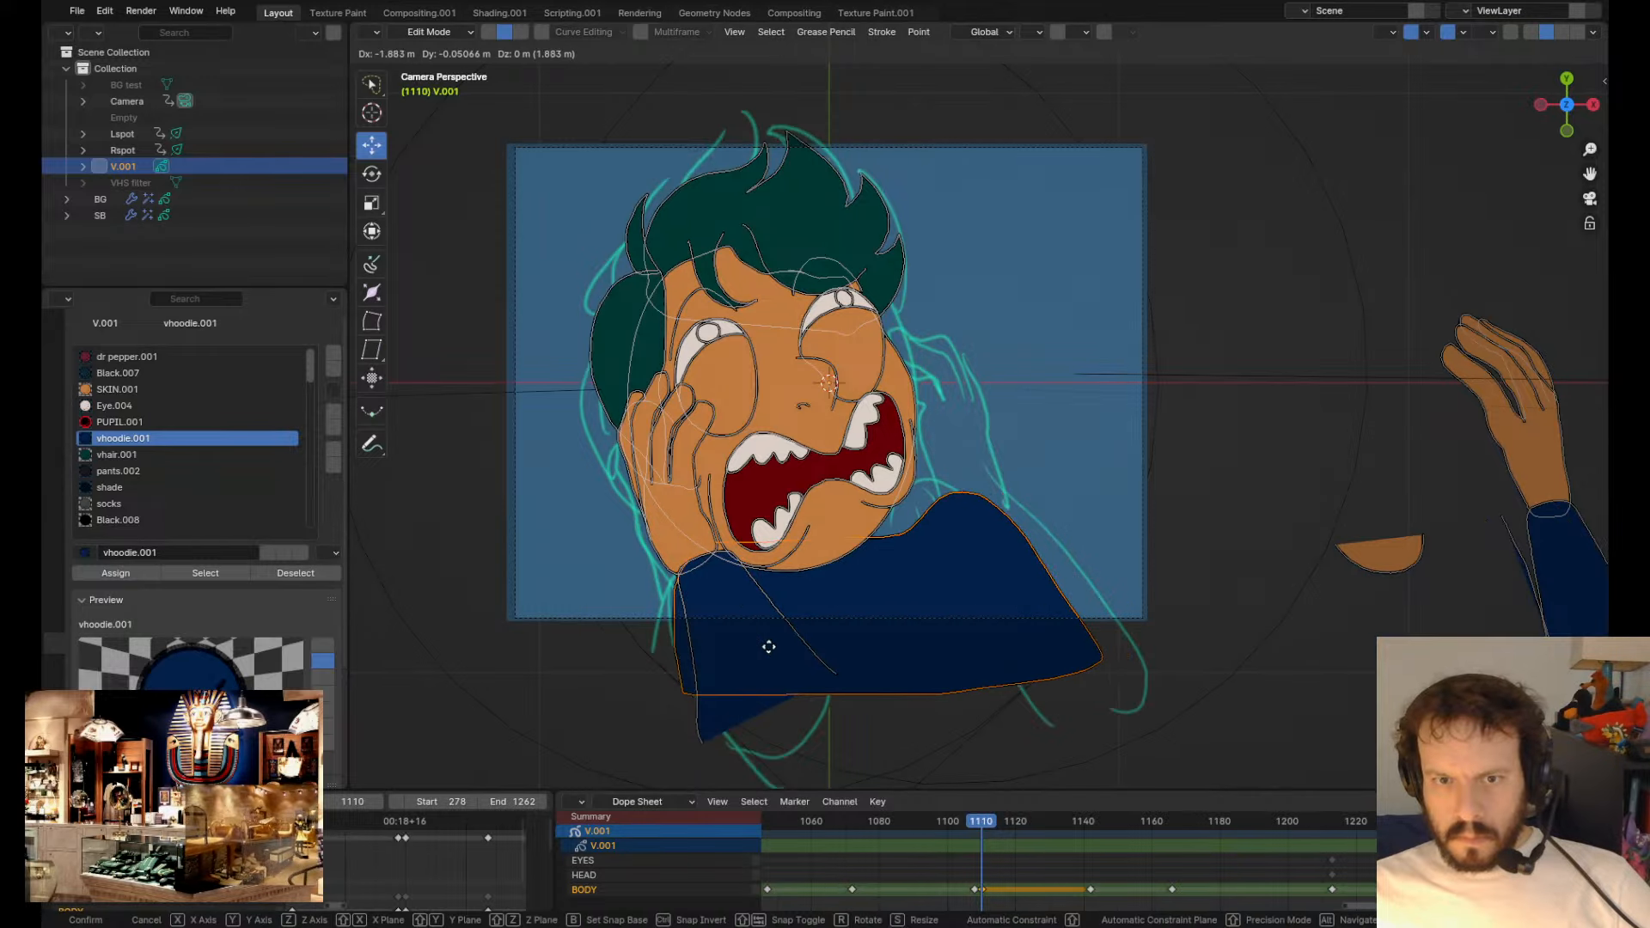
pyautogui.click(765, 646)
pyautogui.press('Down')
pyautogui.press('Up')
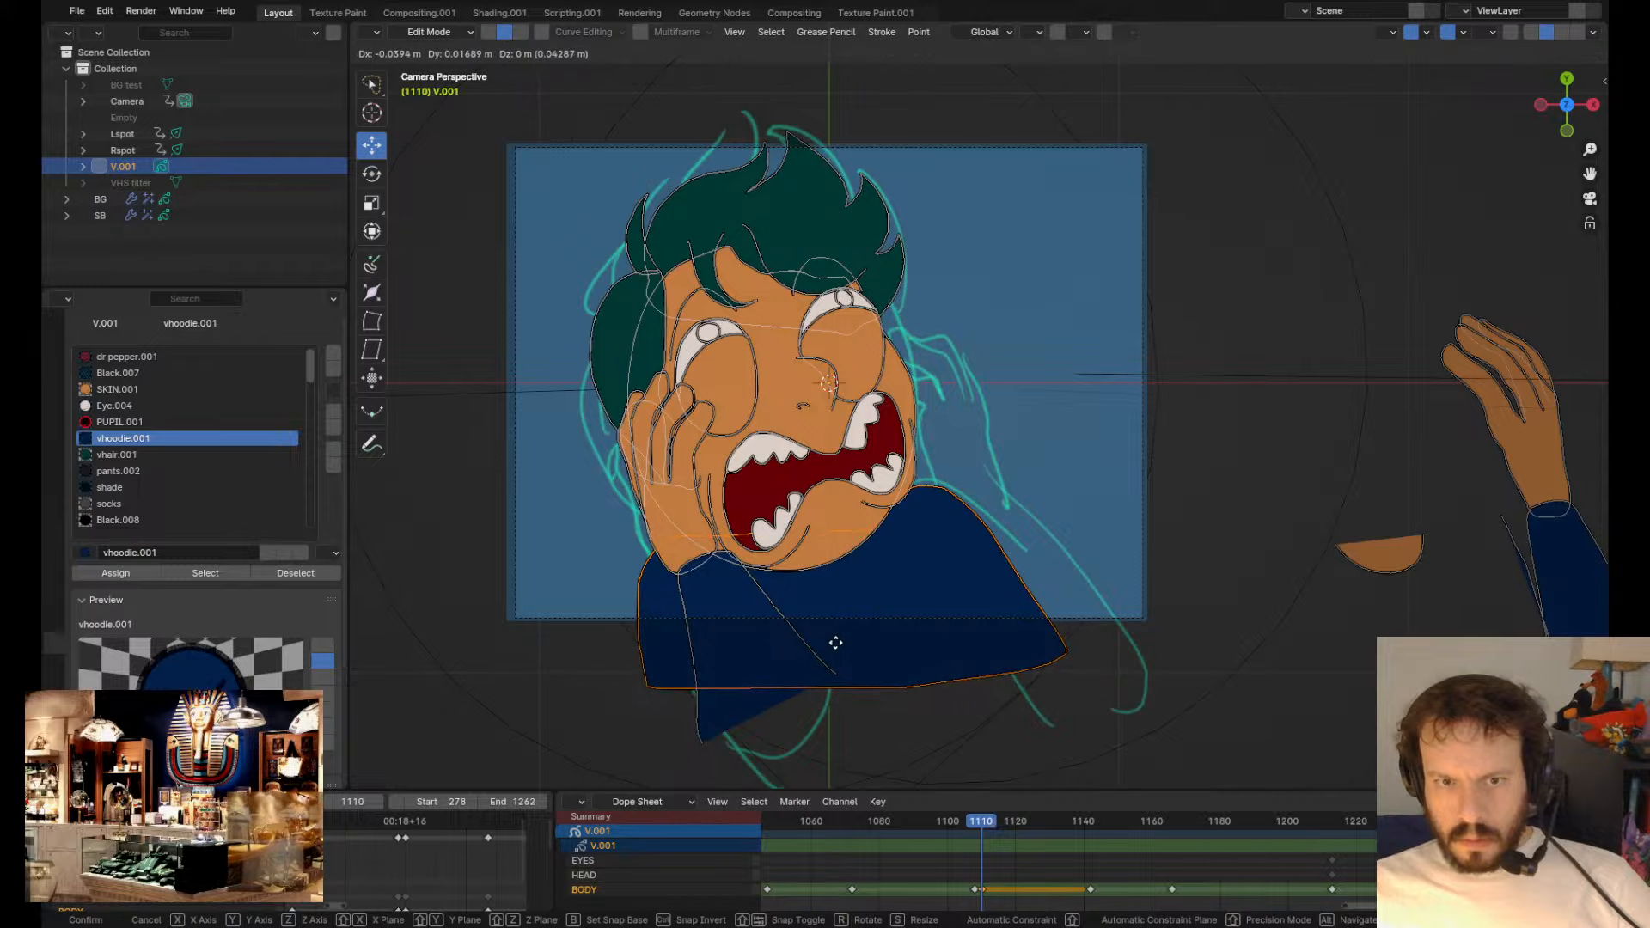
pyautogui.press('Down')
pyautogui.press('Up')
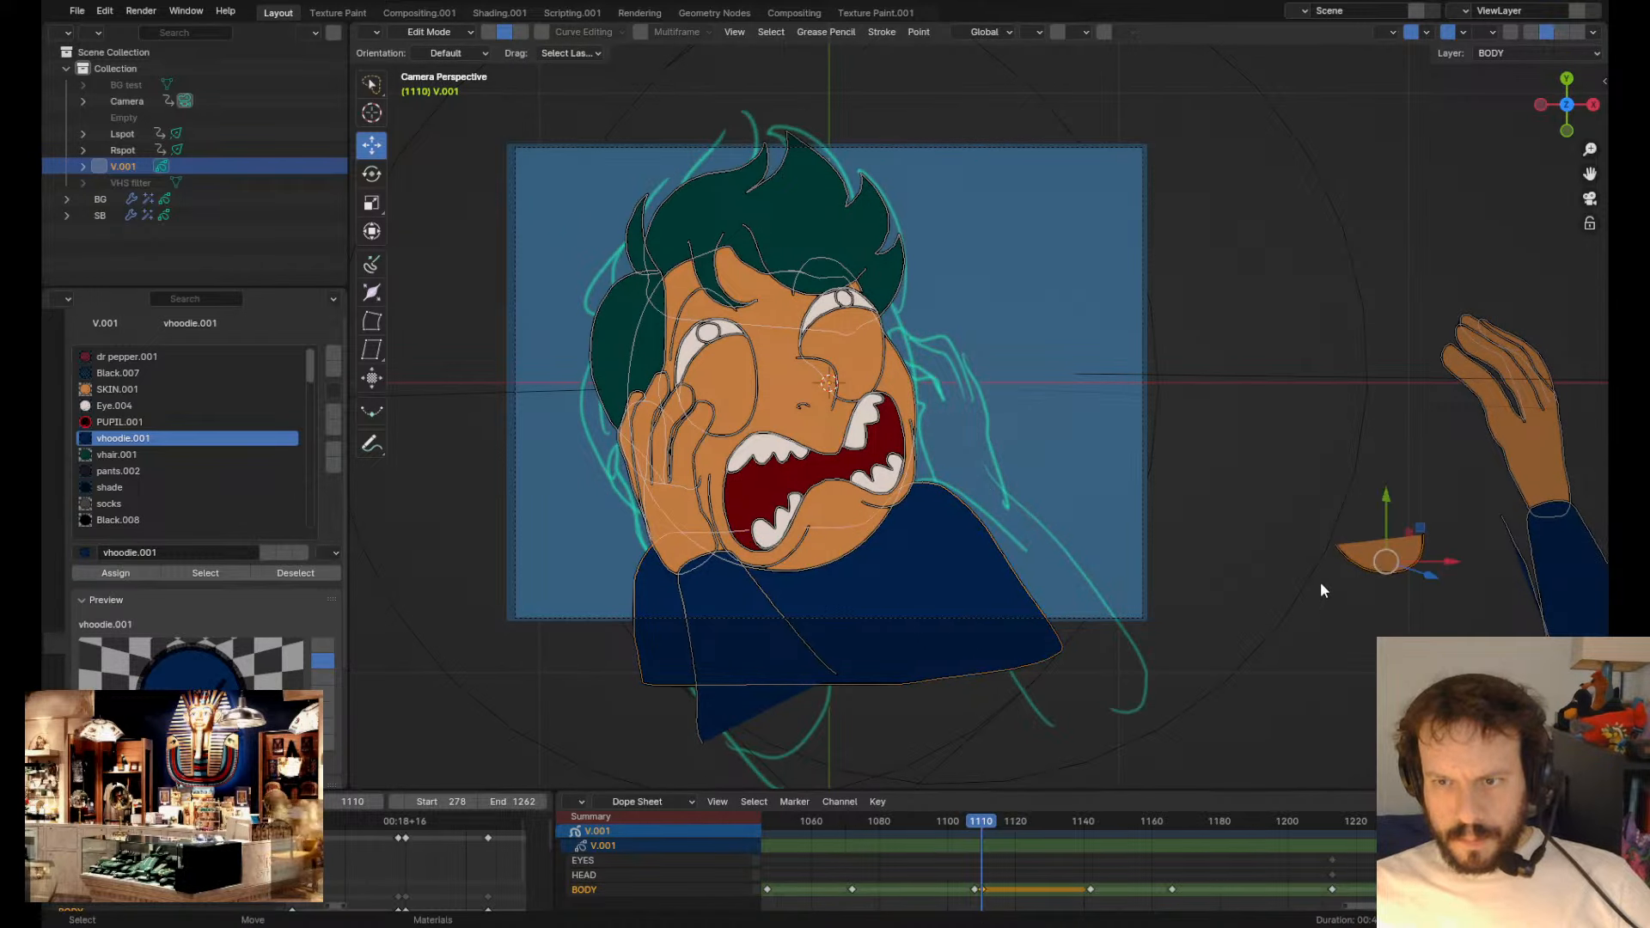
pyautogui.press('g')
pyautogui.click(738, 588)
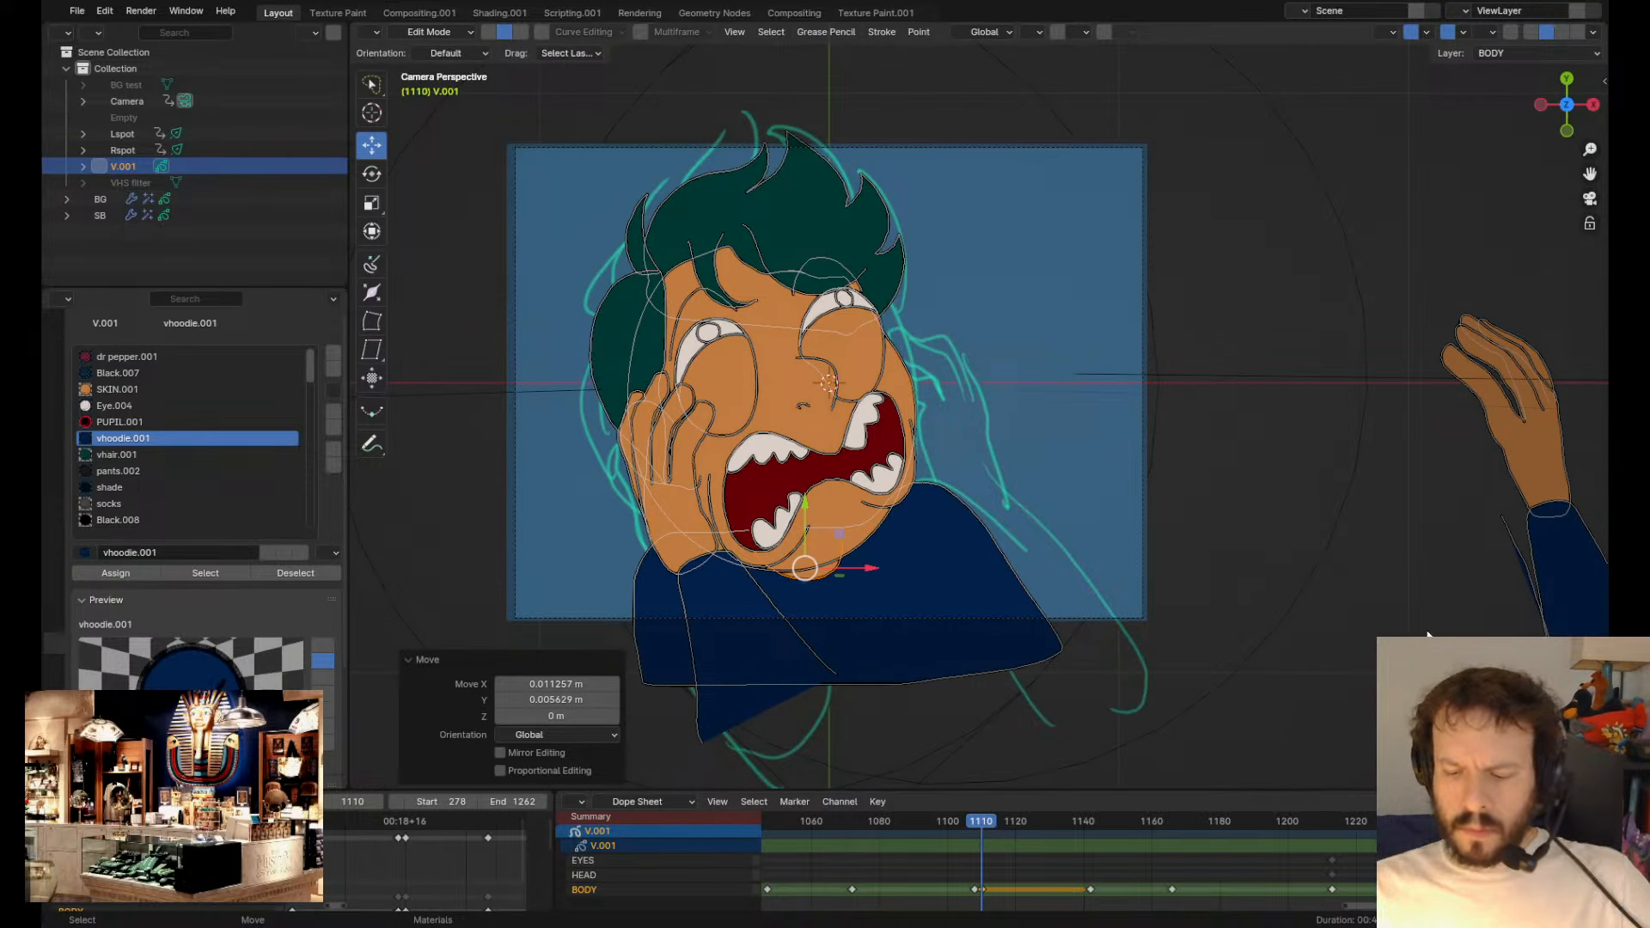
# - Move the remaining hand and its sleeve from the copy against the face, and nudge them after comparing with frame 1108
pyautogui.click(1521, 496)
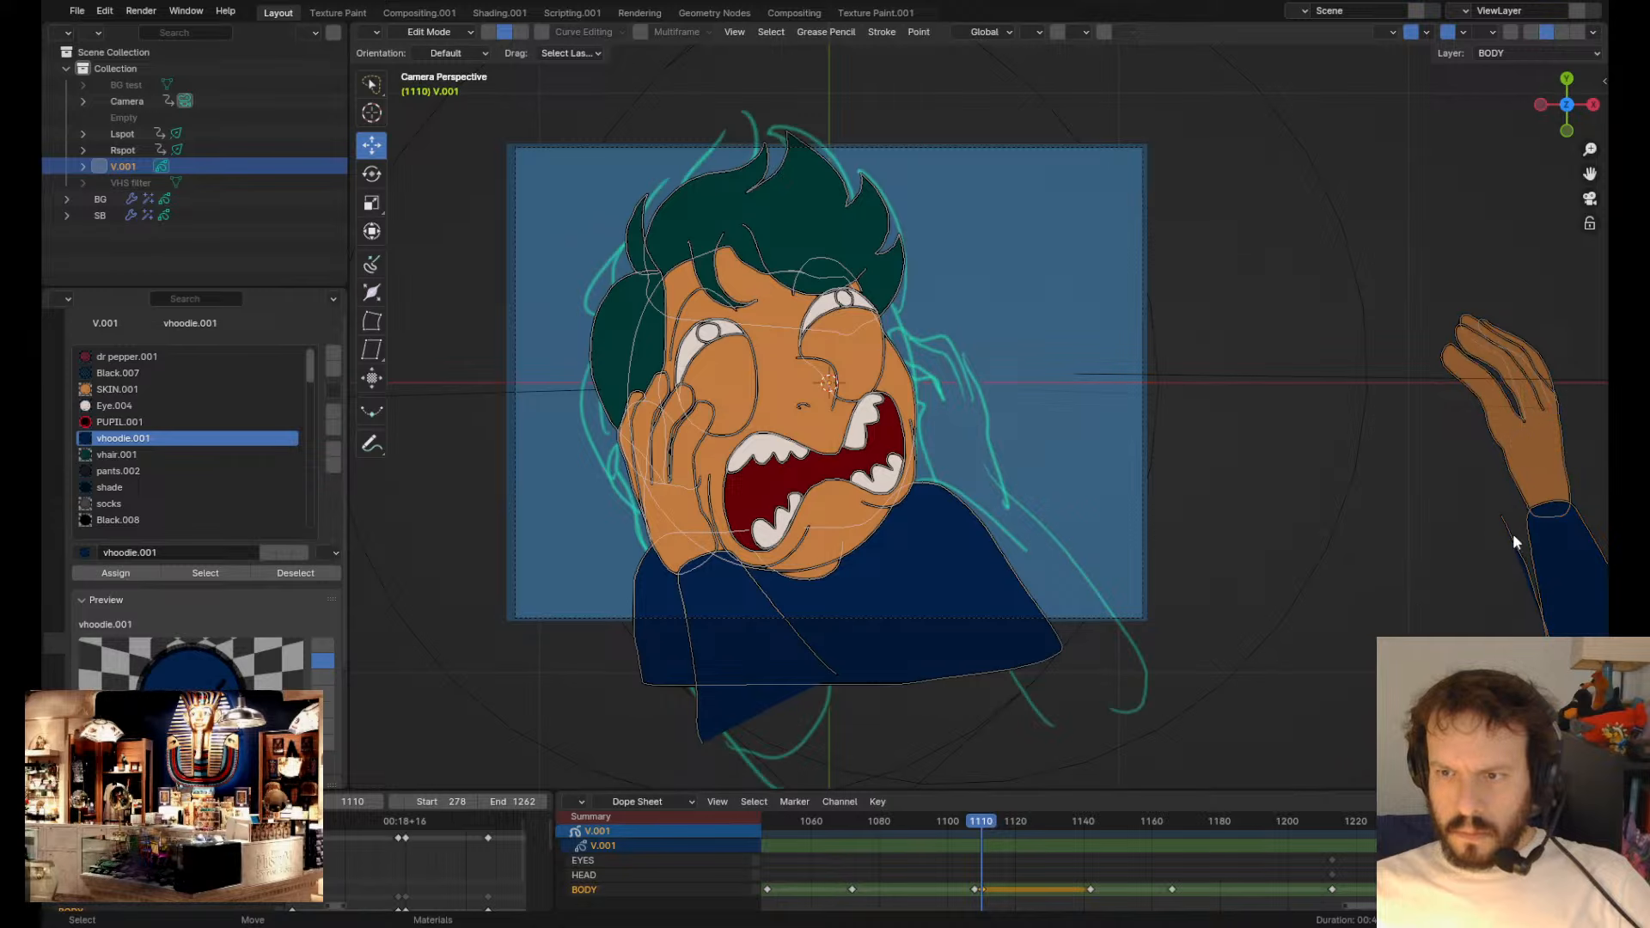
pyautogui.press('g')
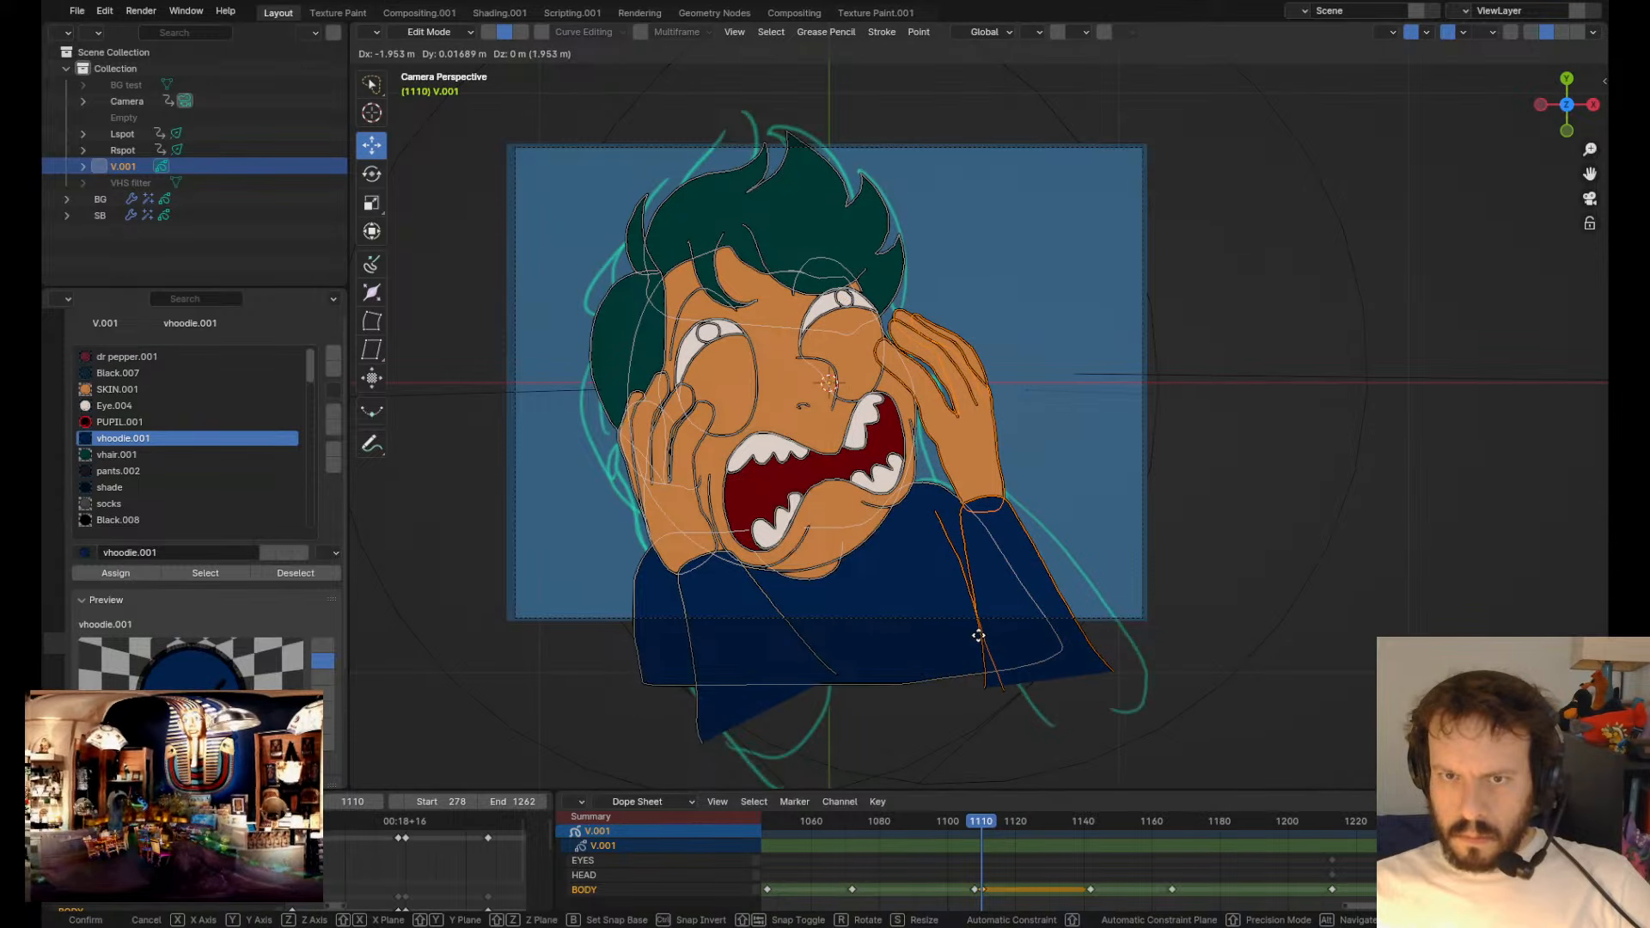
pyautogui.click(978, 634)
pyautogui.press('Left')
pyautogui.press('Right')
pyautogui.press('g')
pyautogui.click(990, 530)
# - Adjust the outline of the newly placed hand with the Grab sculpt brush while comparing frames 1108 and 1110
pyautogui.press('Tab')
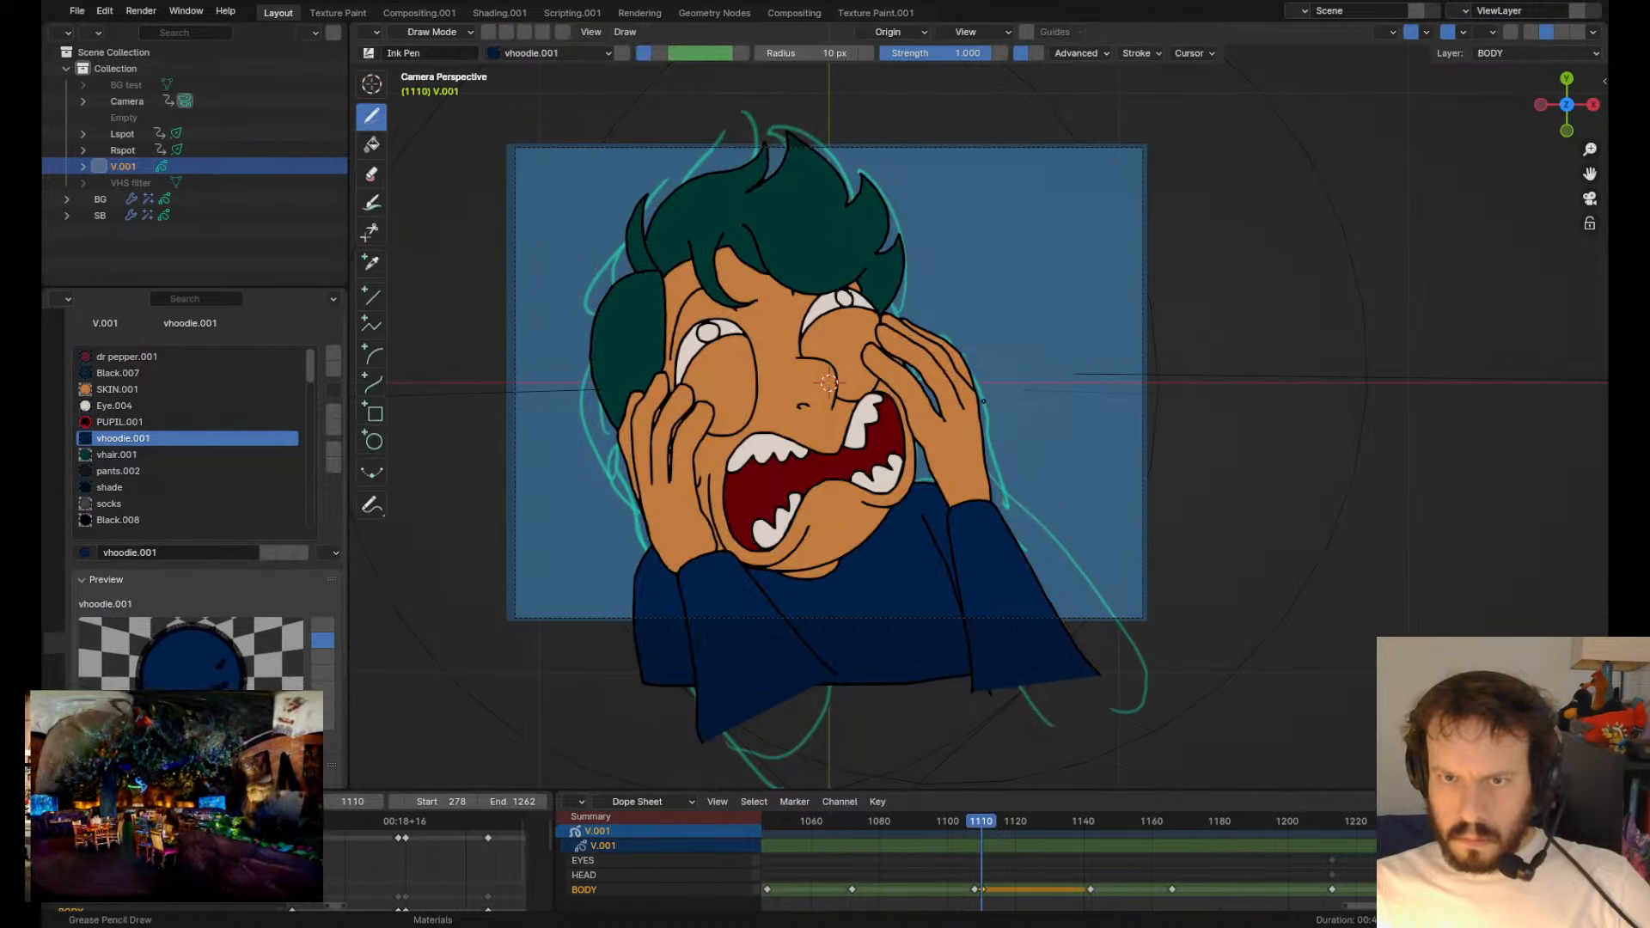
pyautogui.scroll(-2, 995, 356)
pyautogui.keyDown('shift'); pyautogui.moveTo(968, 359); pyautogui.dragTo(966, 359); pyautogui.keyUp('shift')
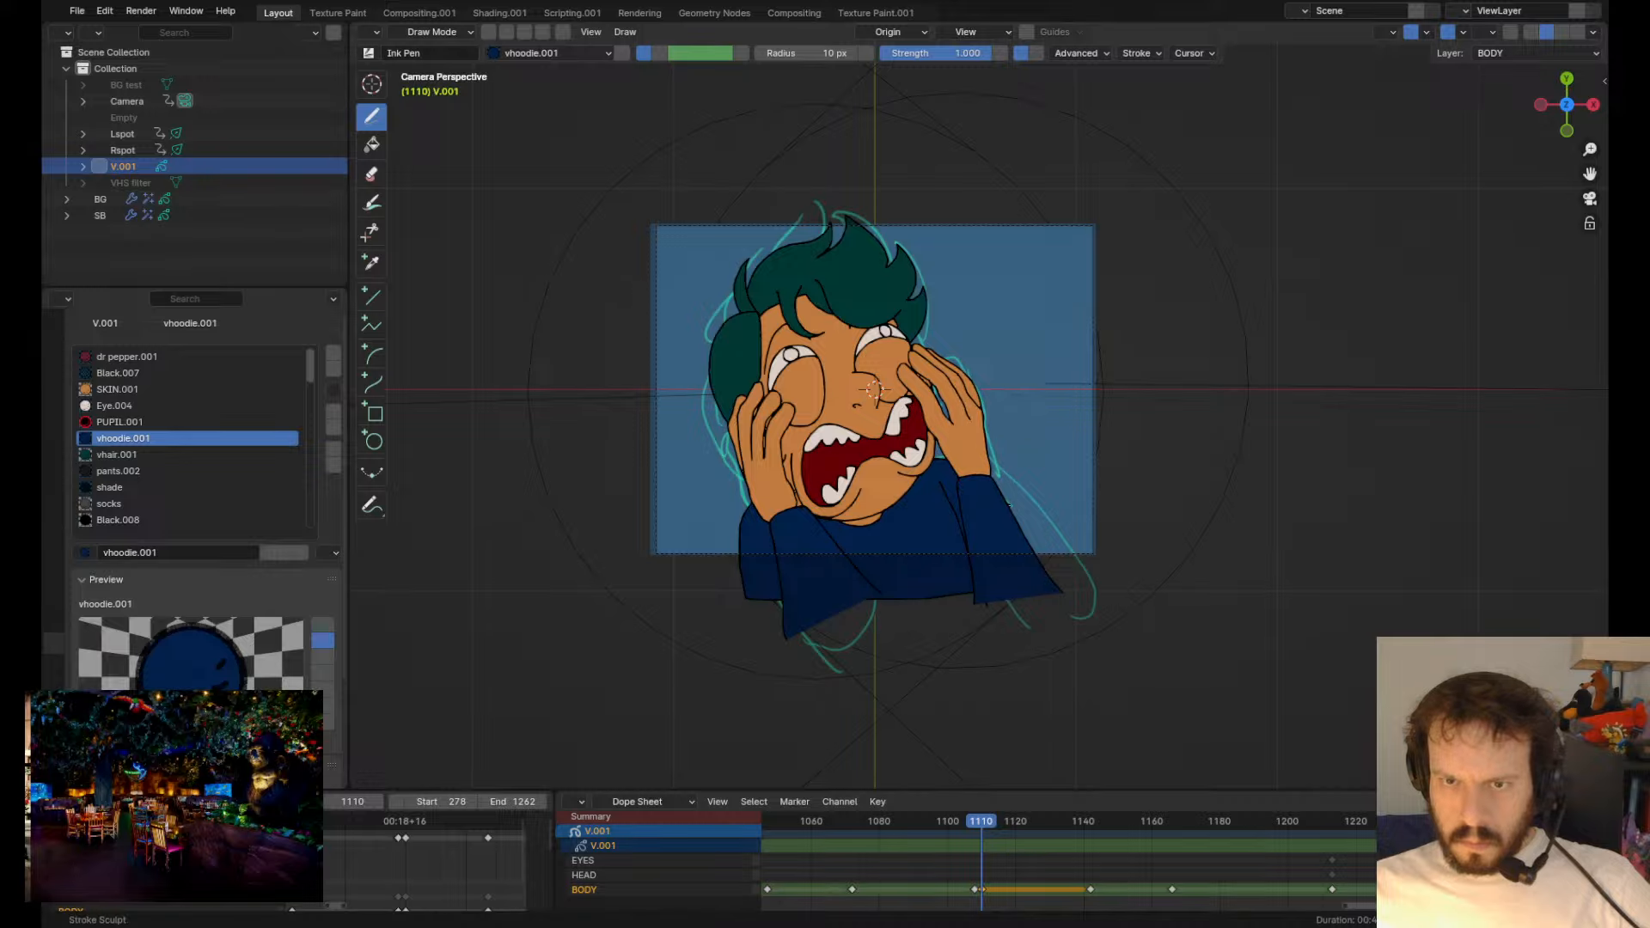
pyautogui.press('Left')
pyautogui.press('Right')
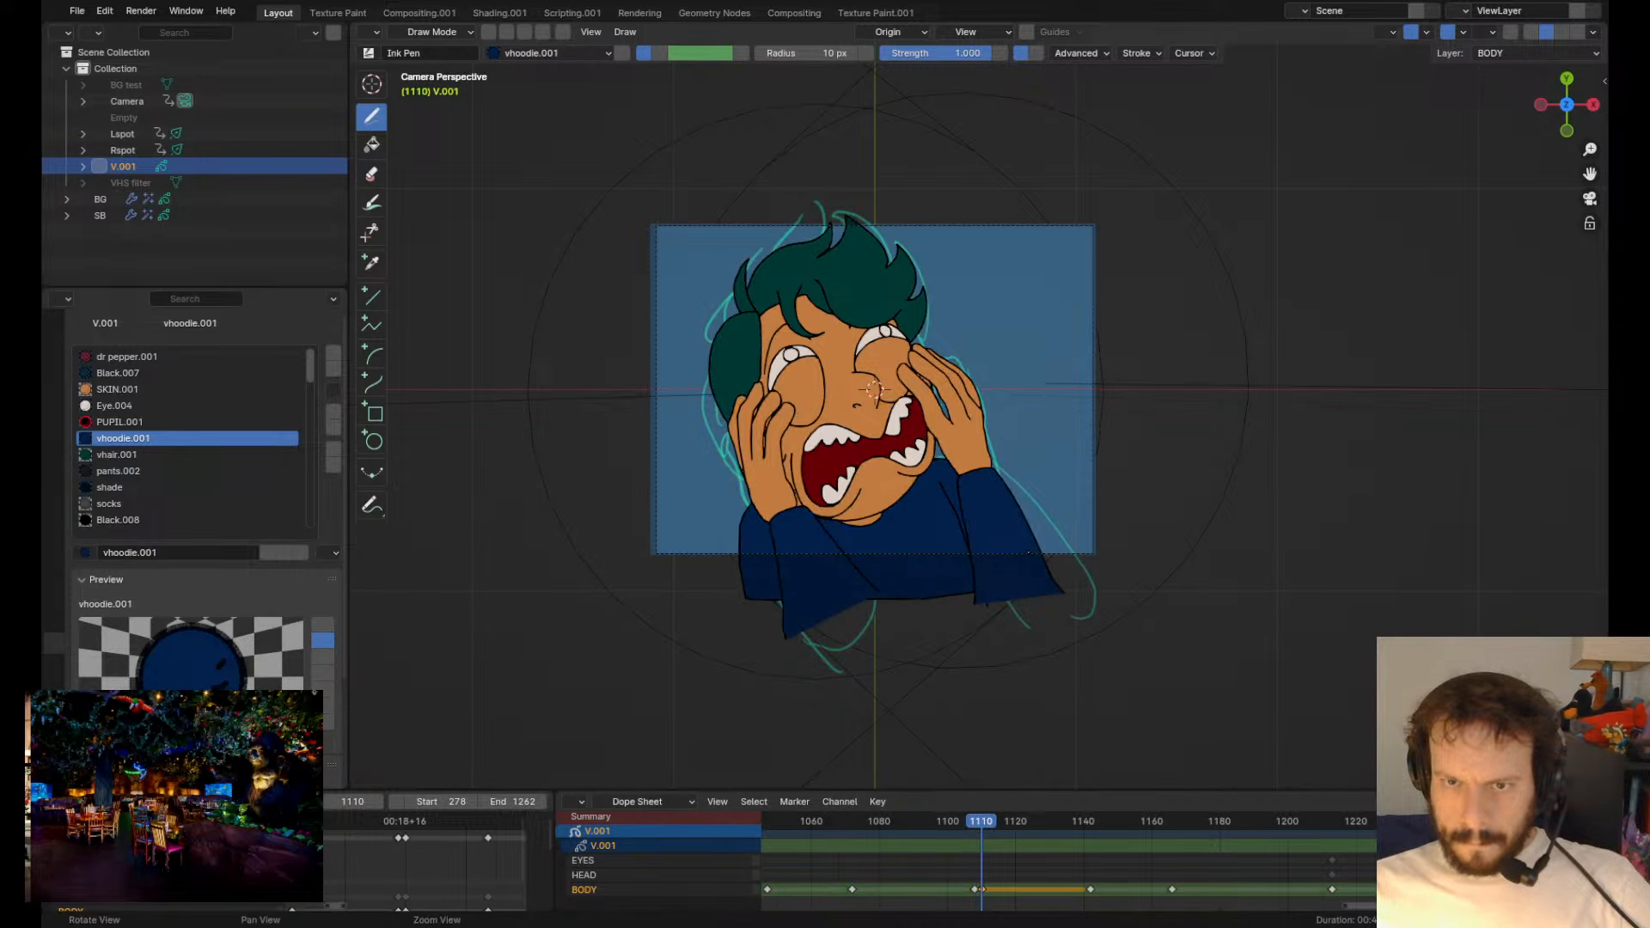
pyautogui.keyDown('shift'); pyautogui.moveTo(977, 454); pyautogui.dragTo(971, 454); pyautogui.keyUp('shift')
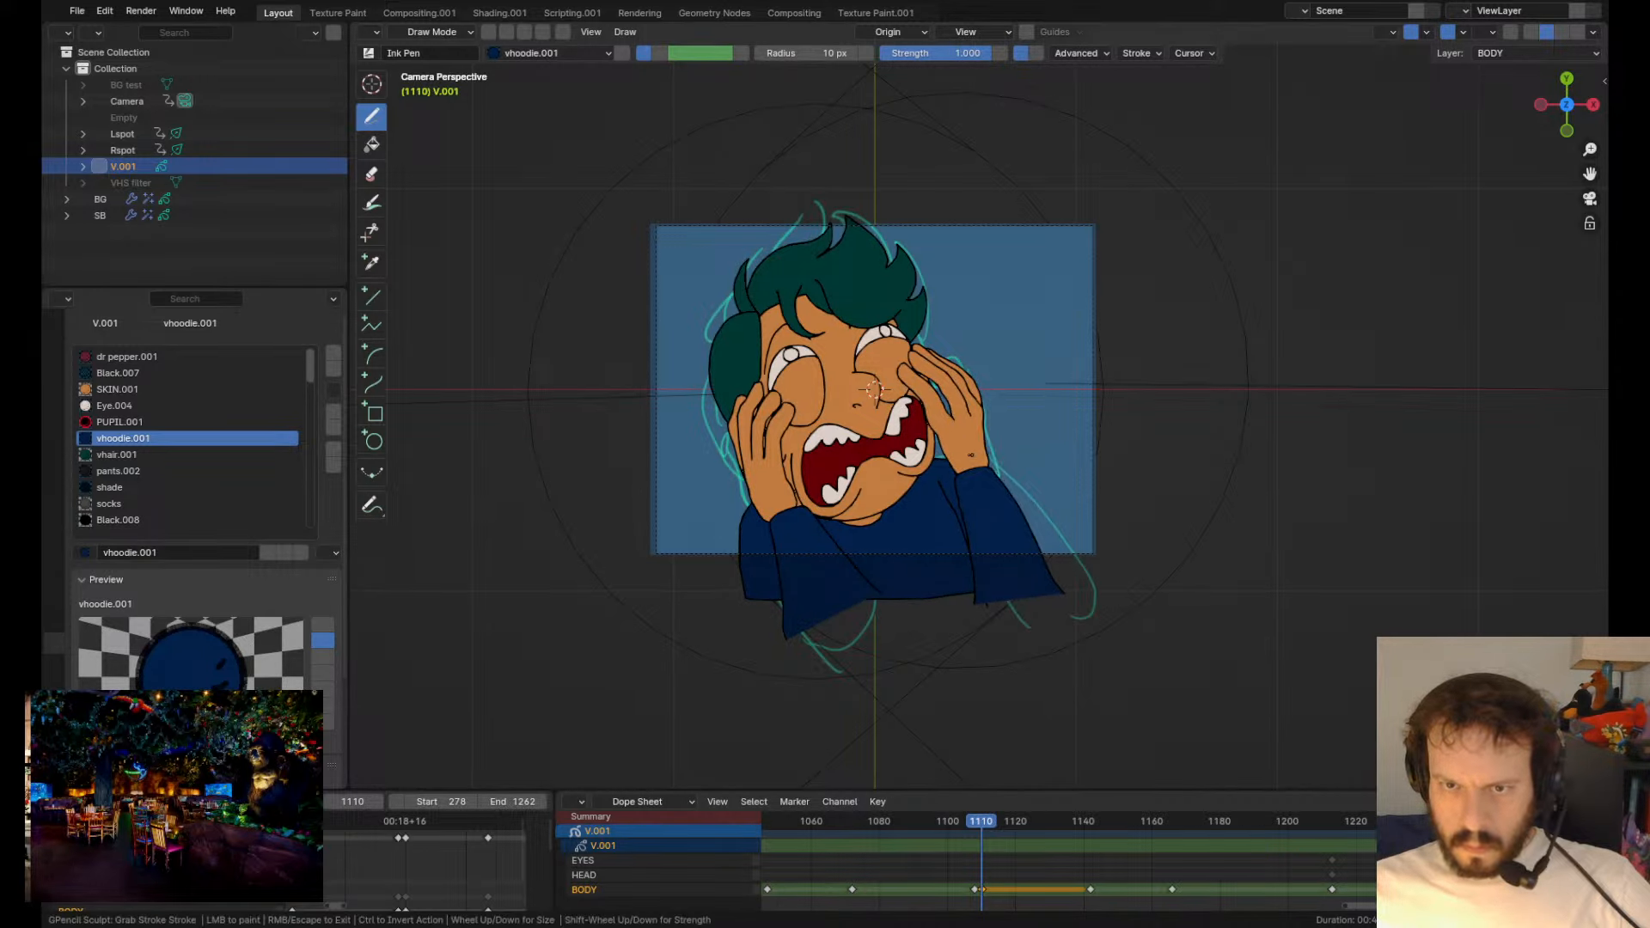
pyautogui.press('Left')
pyautogui.press('Left')
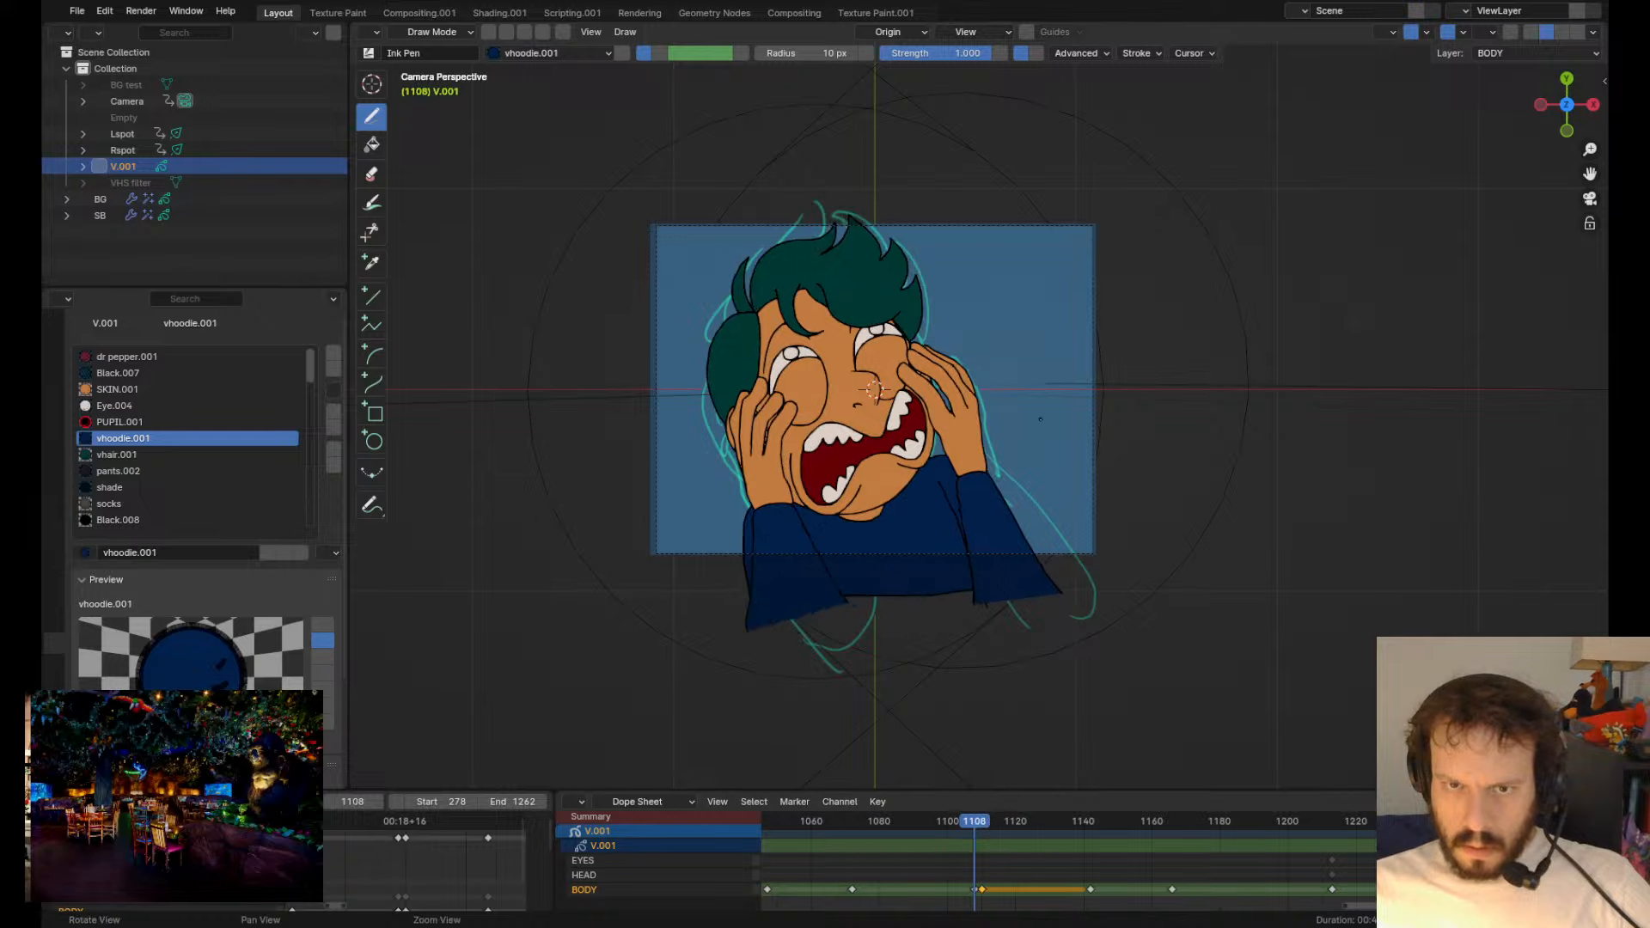
pyautogui.scroll(3, 855, 531)
pyautogui.press('Right')
pyautogui.press('Right')
# - Rotate and shift the sleeve under the other hand to line up with its wrist, comparing frames 1108 and 1110
pyautogui.press('Tab')
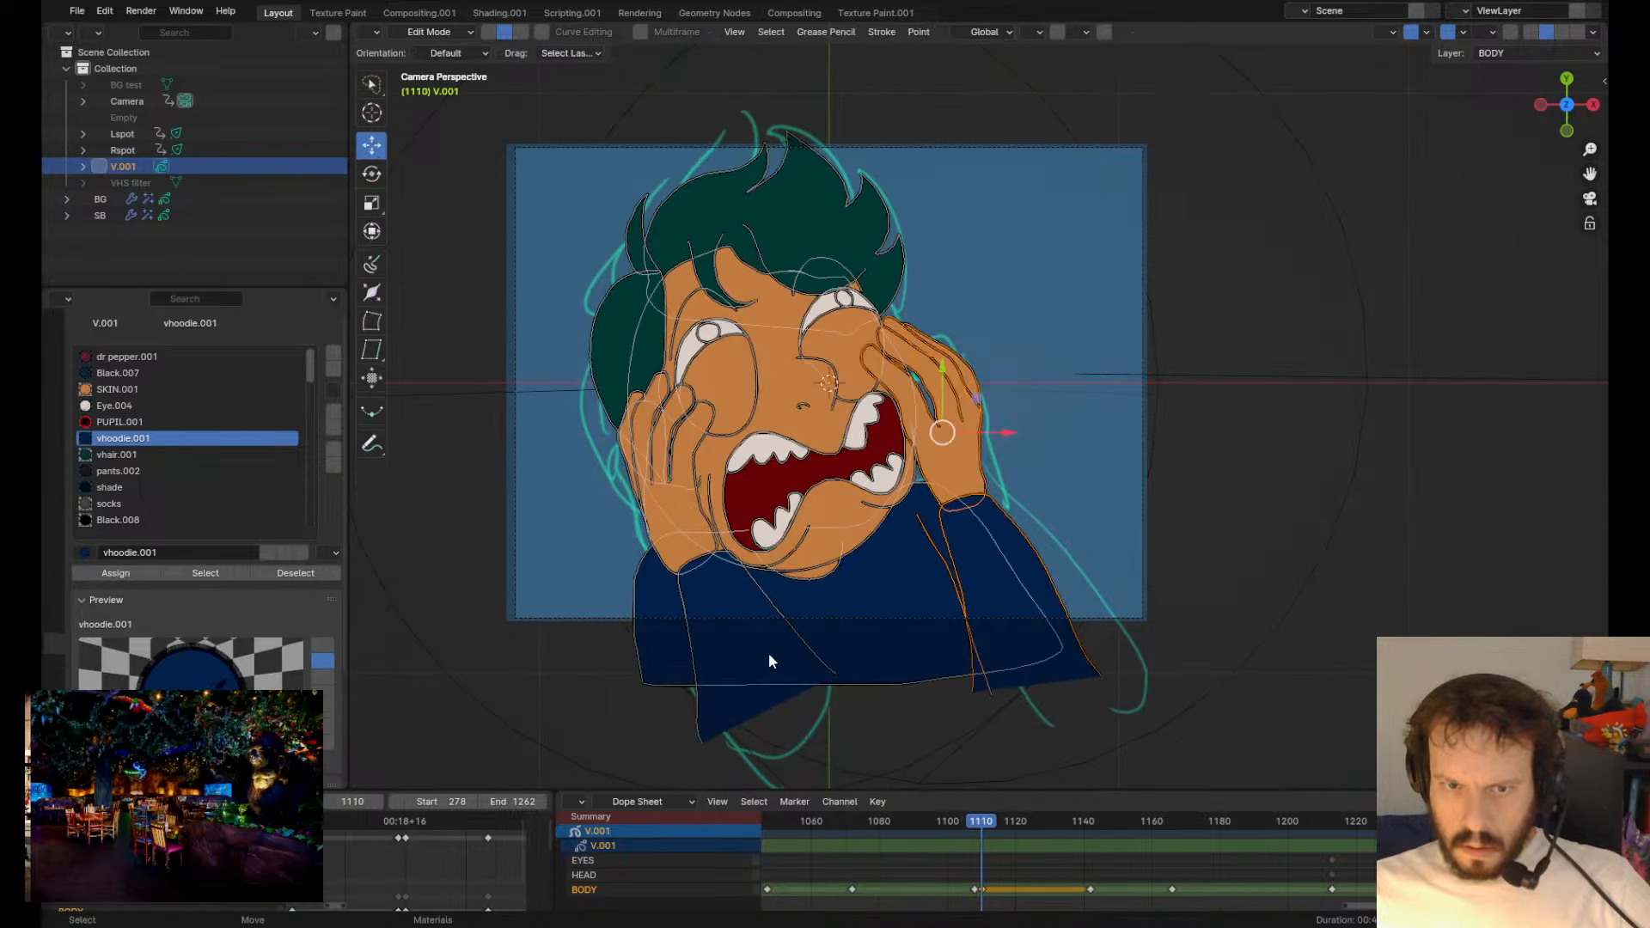
pyautogui.press('r')
pyautogui.click(854, 587)
pyautogui.press('g')
pyautogui.click(832, 585)
pyautogui.press('Down')
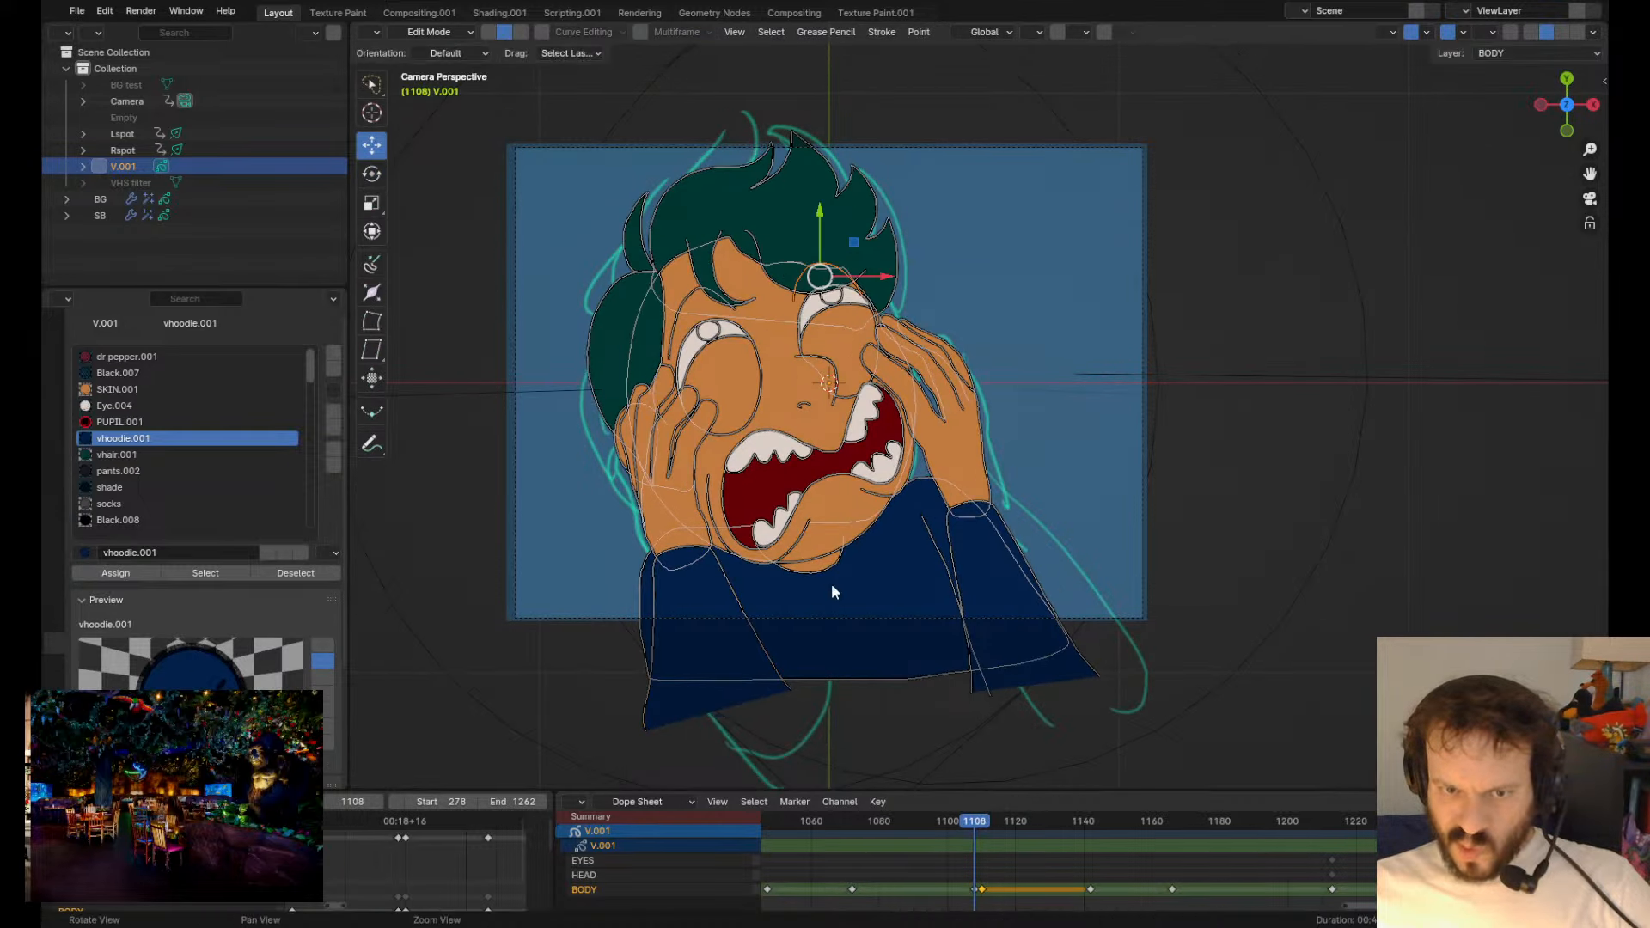
pyautogui.press('Up')
pyautogui.press('g')
pyautogui.click(824, 589)
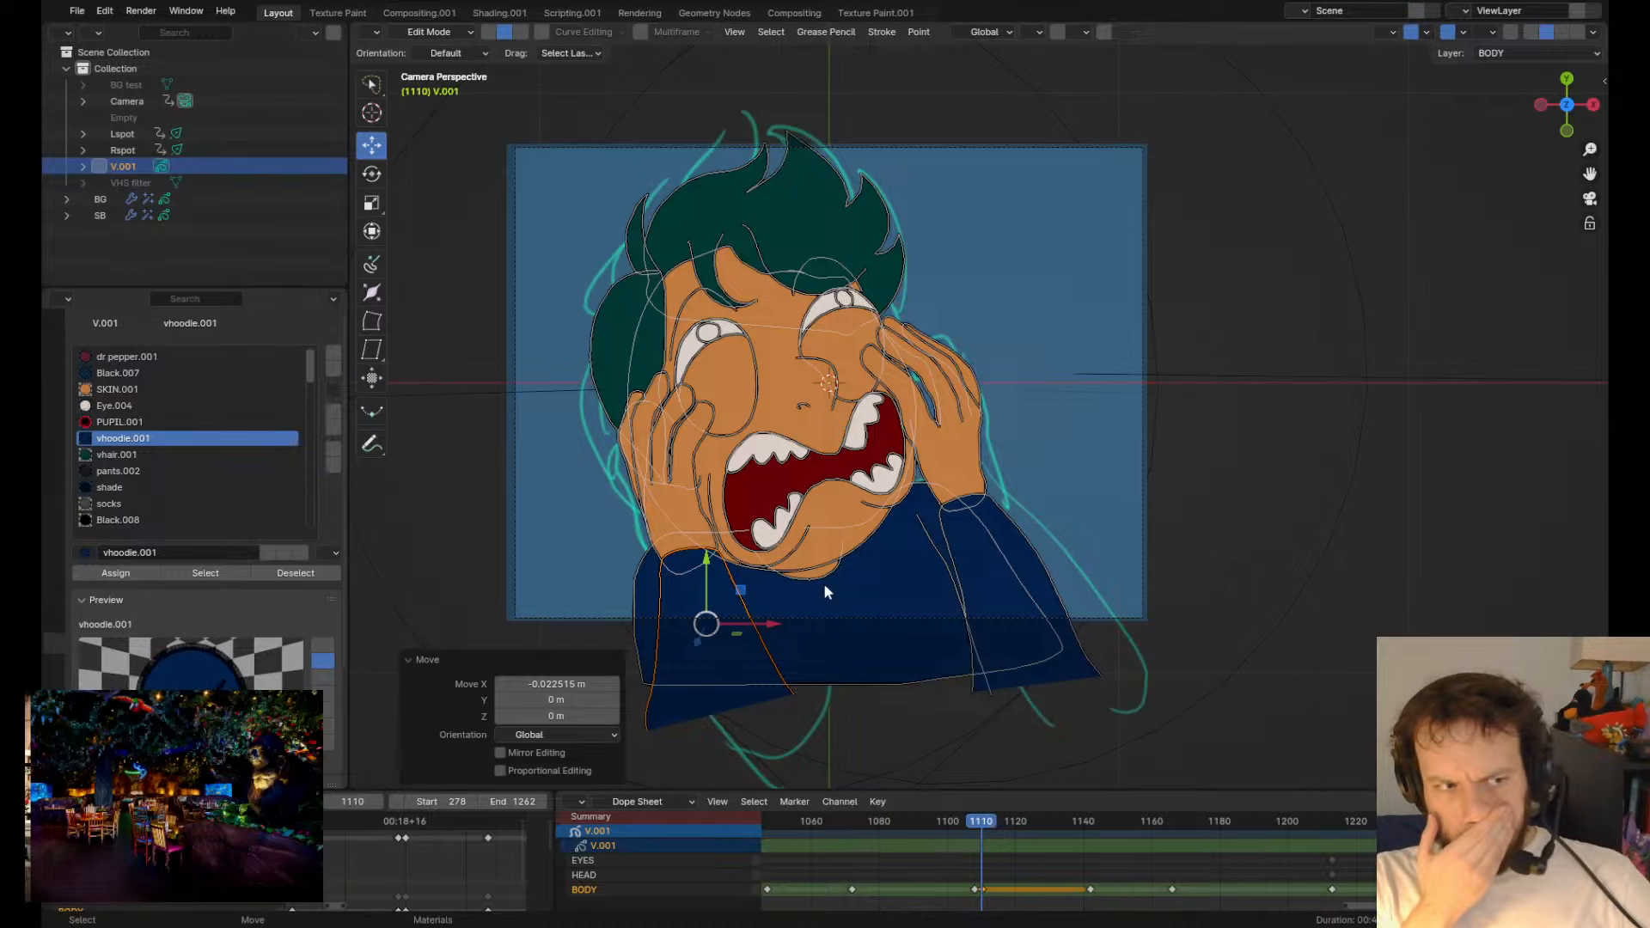
pyautogui.press('Down')
pyautogui.press('Up')
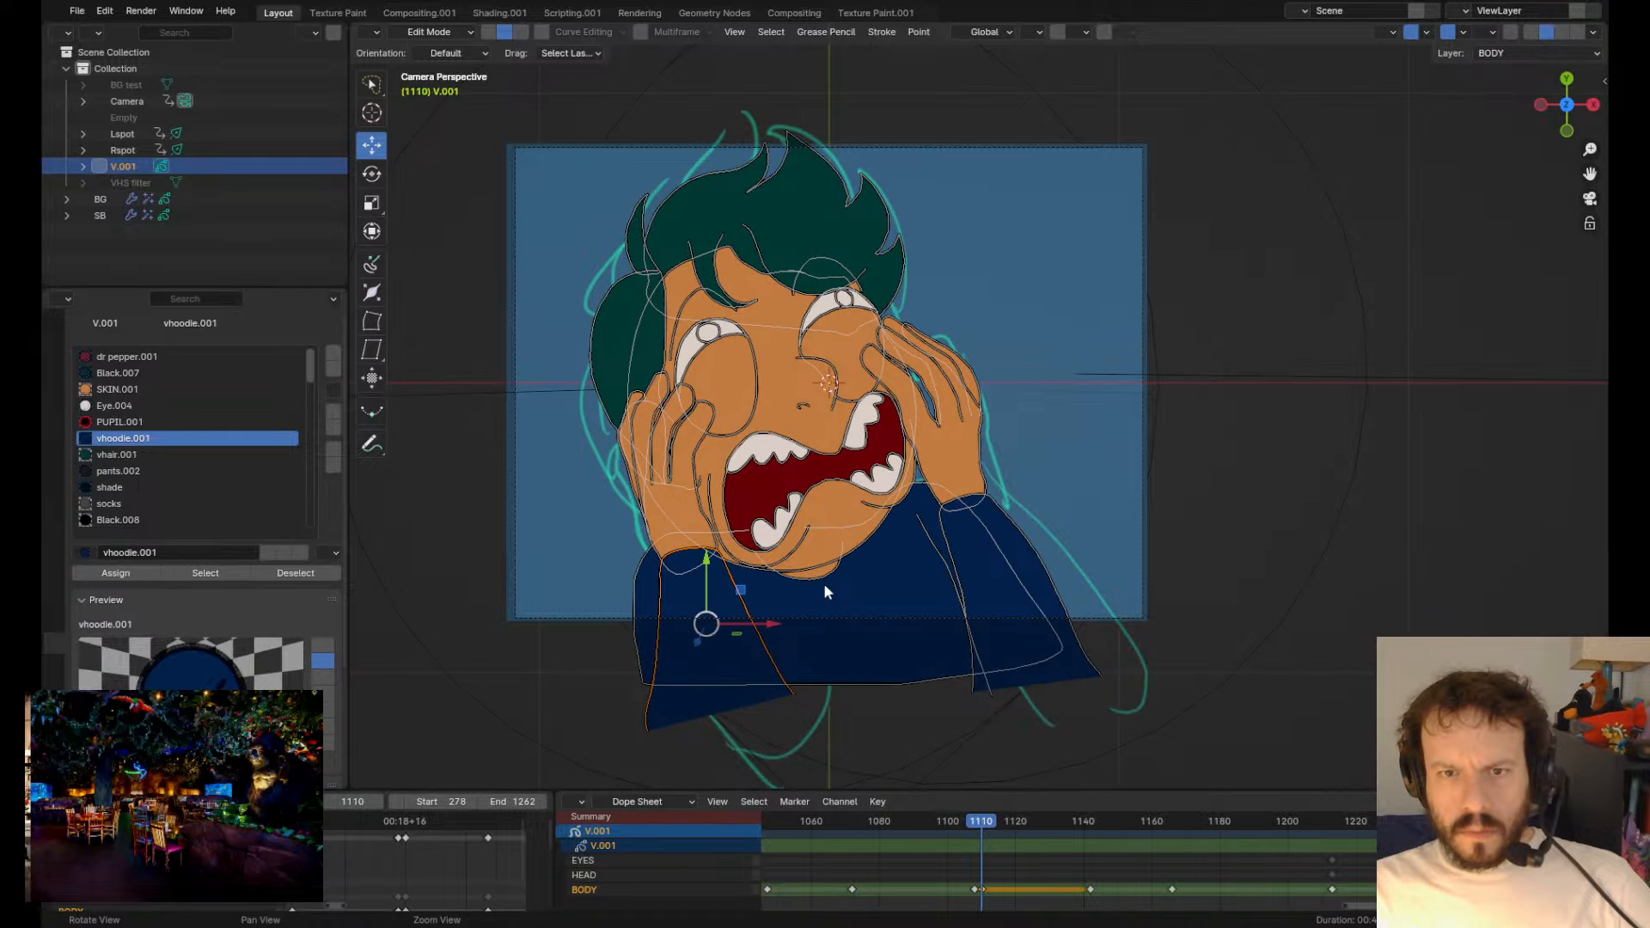
pyautogui.press('Up')
pyautogui.press('Down')
pyautogui.press('Down')
pyautogui.press('Up')
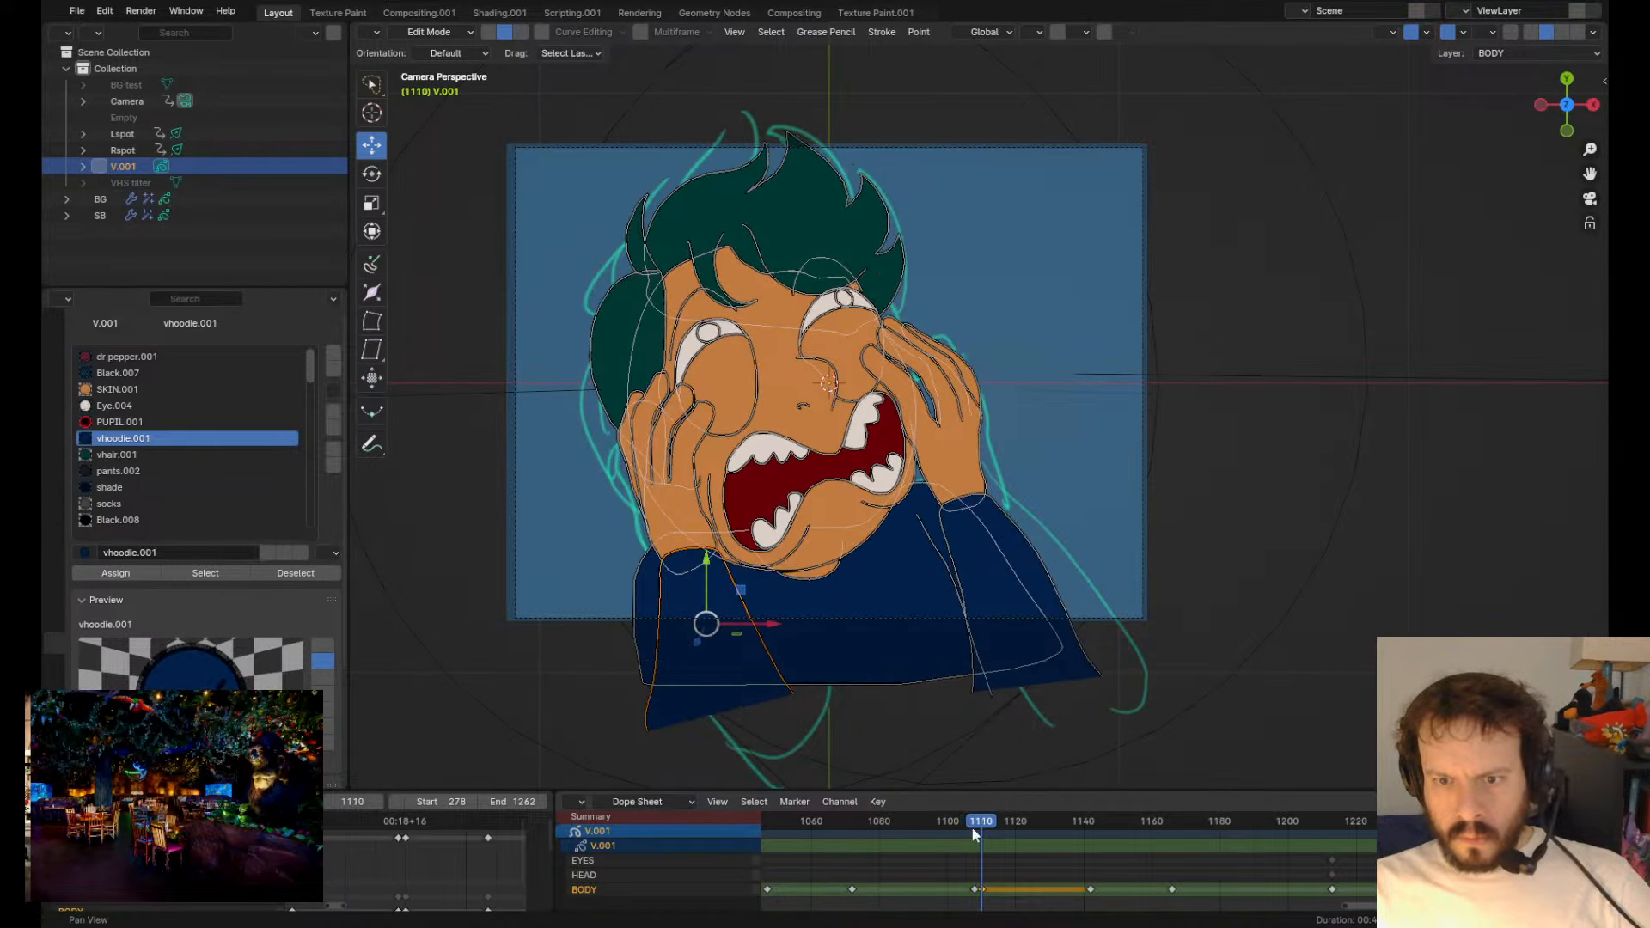
# - Play back the shot around frame 1110 to review the motion into the new key drawing
pyautogui.click(961, 819)
pyautogui.press('space')
pyautogui.press('Escape')
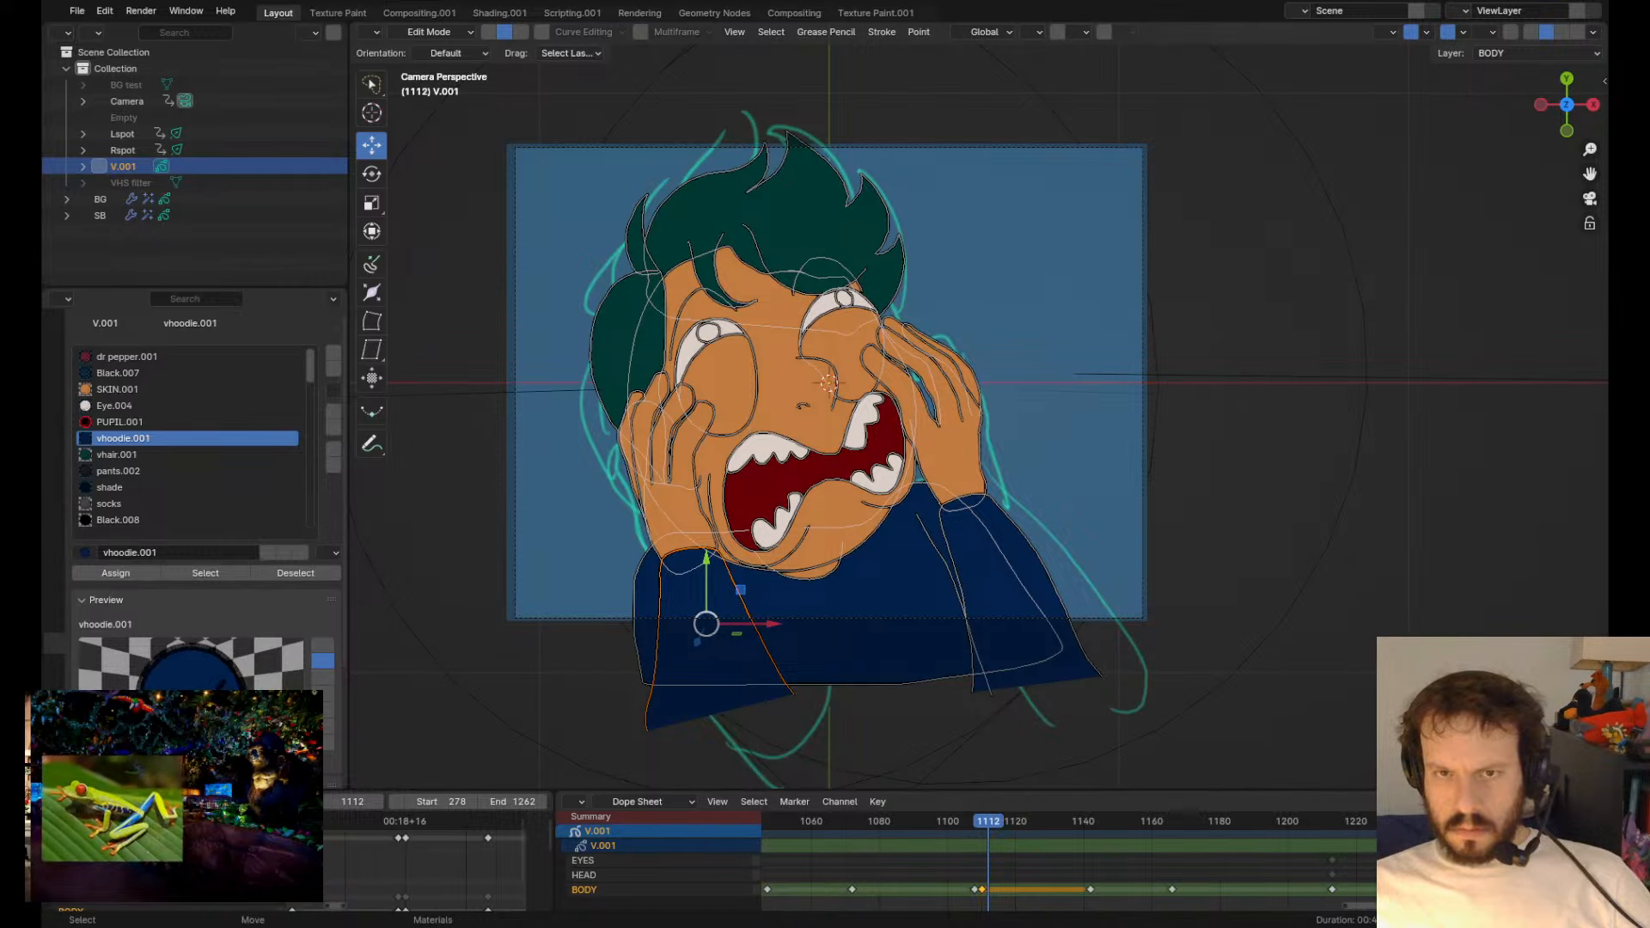
pyautogui.scroll(-1, 981, 411)
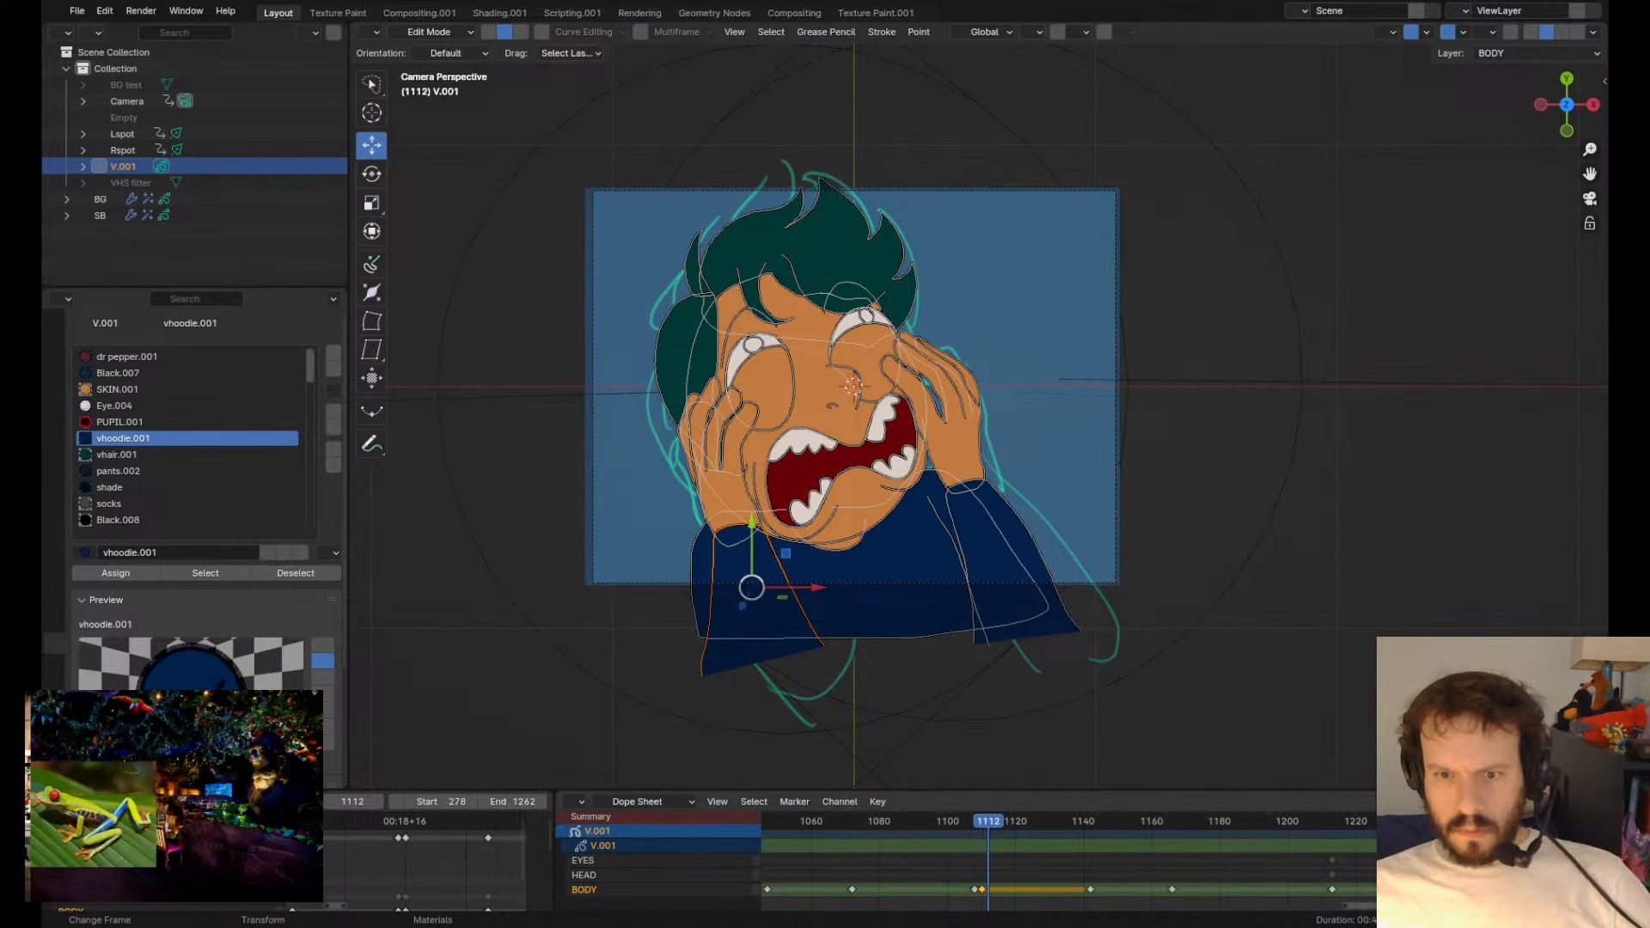
pyautogui.press('space')
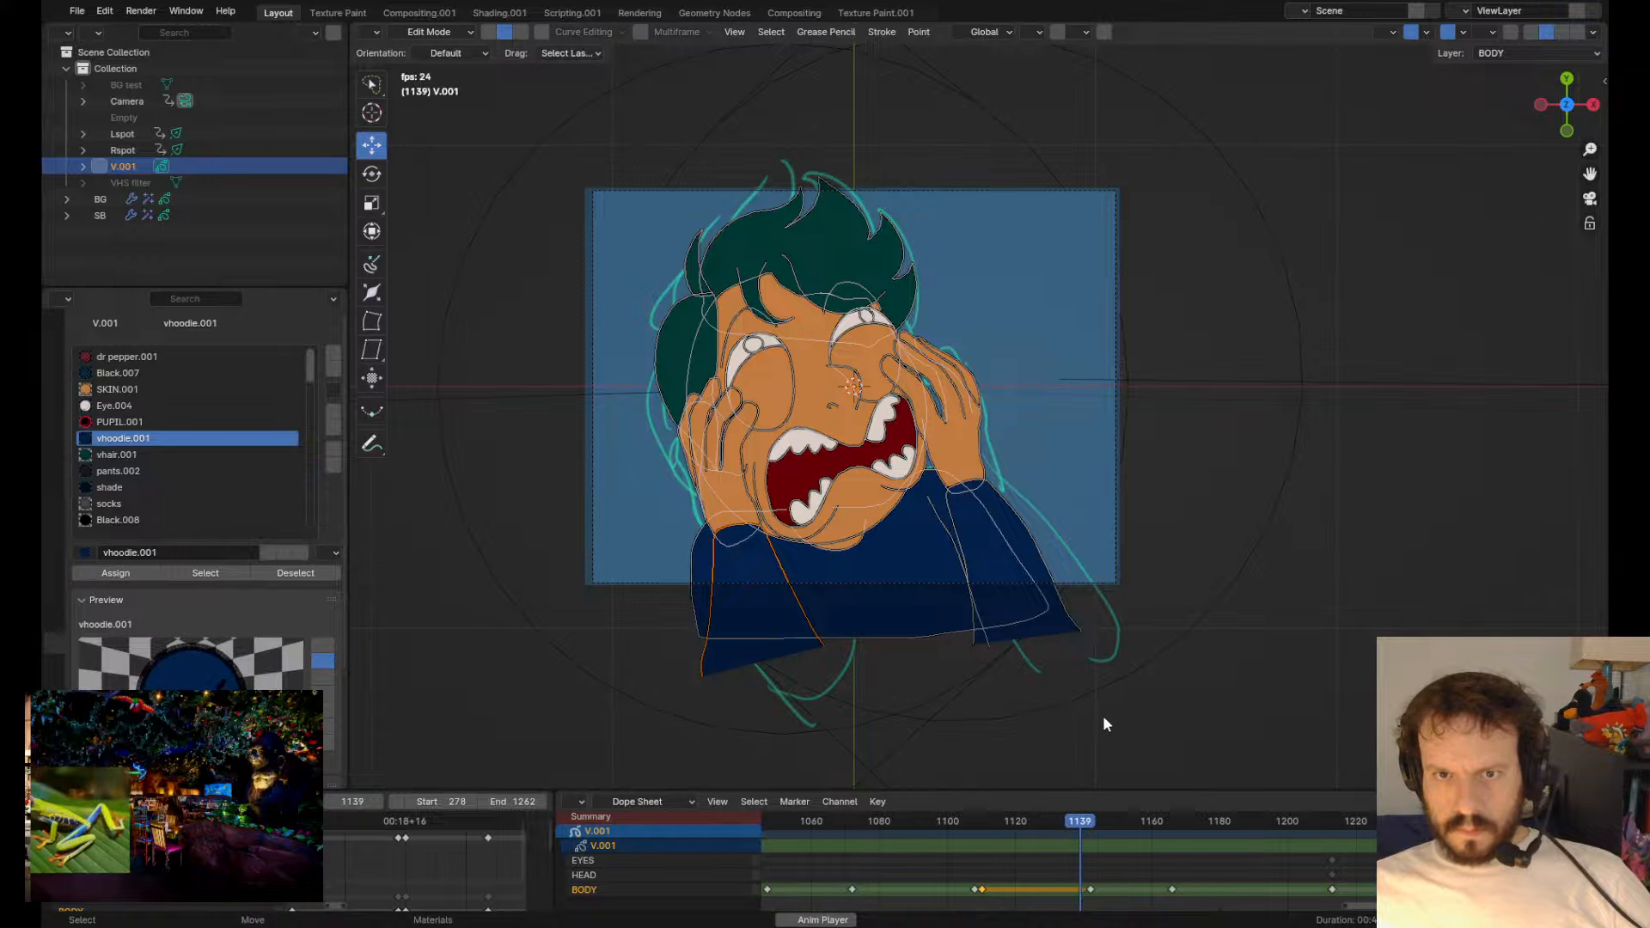
pyautogui.press('space')
pyautogui.moveTo(1148, 825); pyautogui.dragTo(1081, 911)
# - Save the file and review the animation up to frame 1250
pyautogui.hotkey('ctrl', 's')
pyautogui.moveTo(1143, 825); pyautogui.dragTo(1383, 833)
pyautogui.press('space')
pyautogui.press('space')
pyautogui.press('Left')
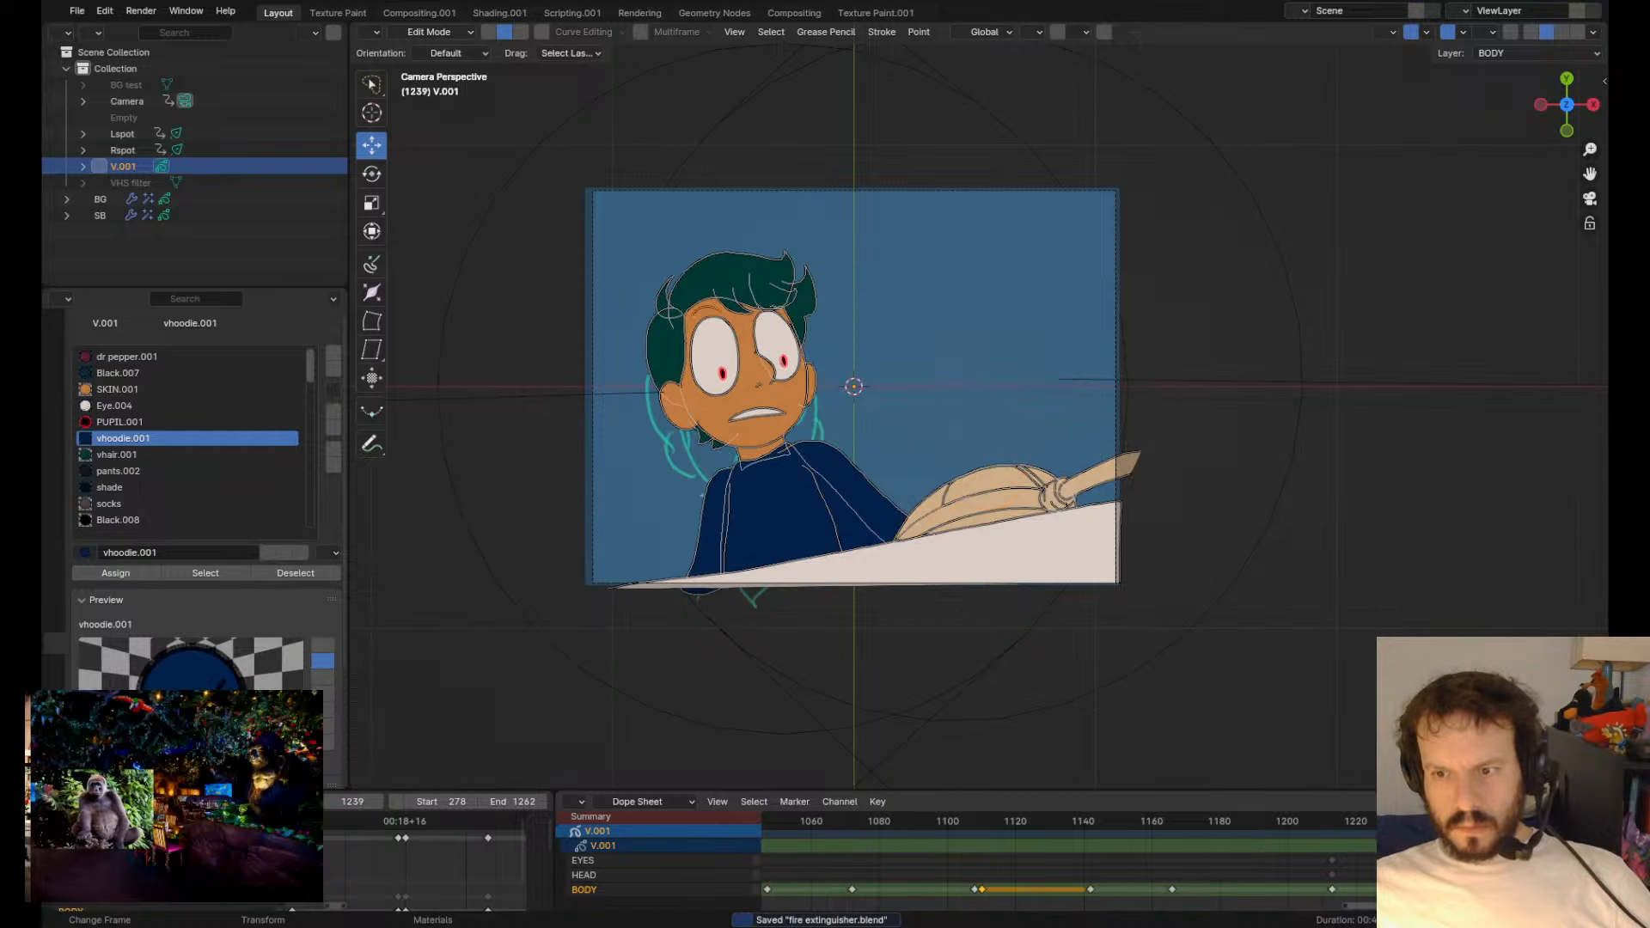
pyautogui.press('space')
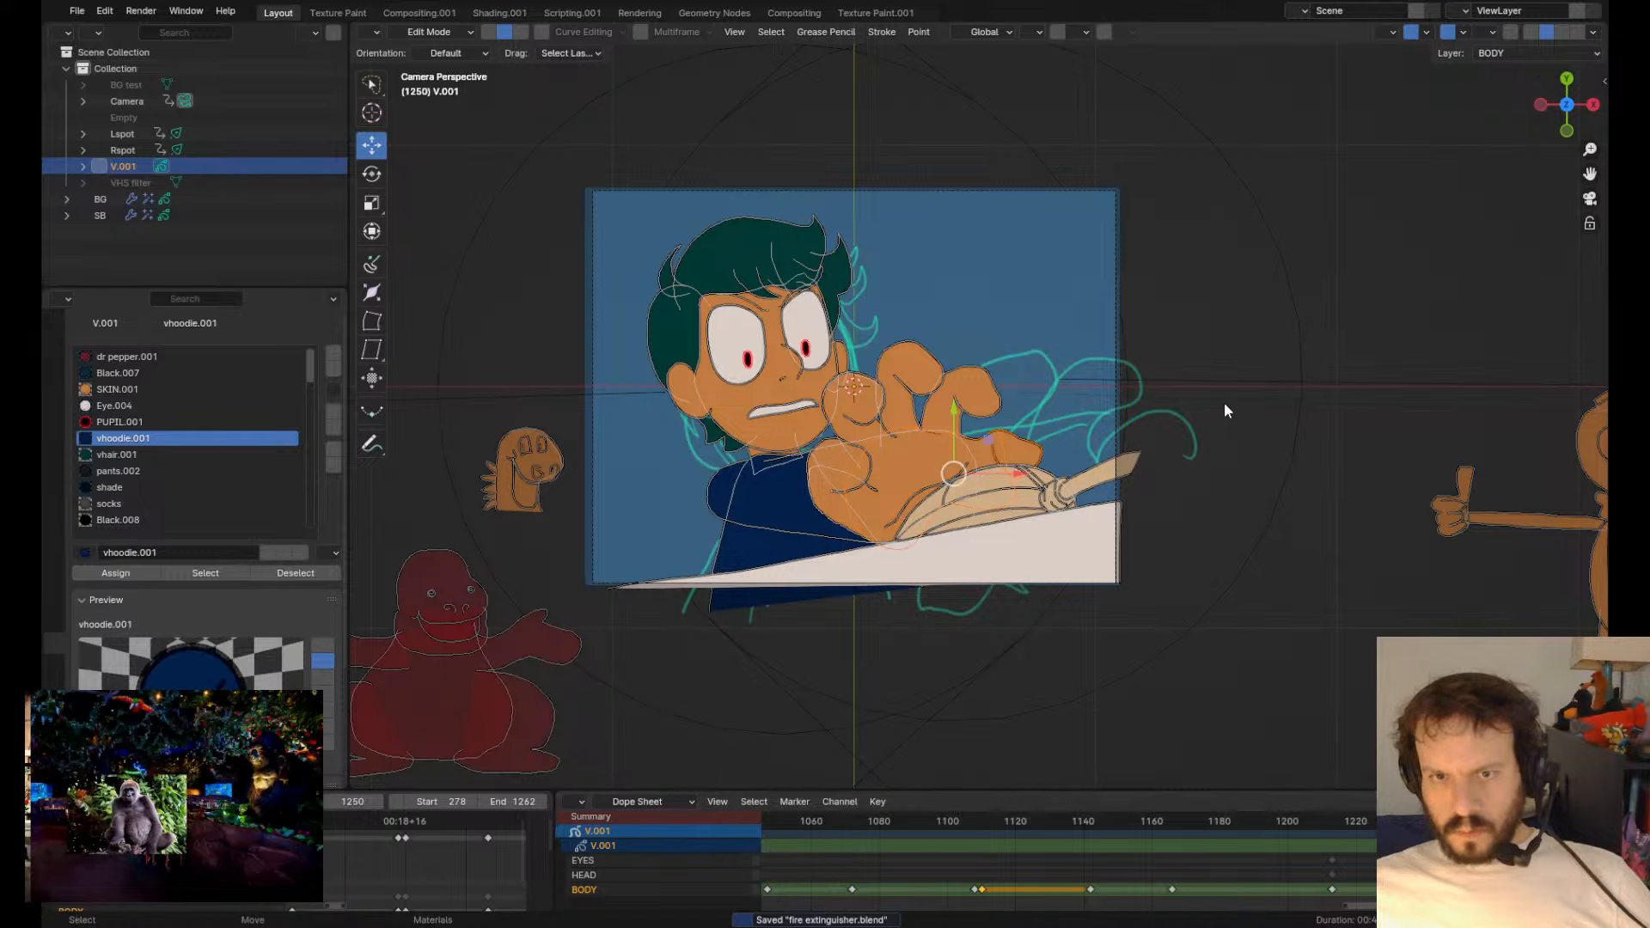
# - Duplicate the BODY layer keyframe to frame 1251 and go to that frame
pyautogui.click(1440, 890)
pyautogui.press('g')
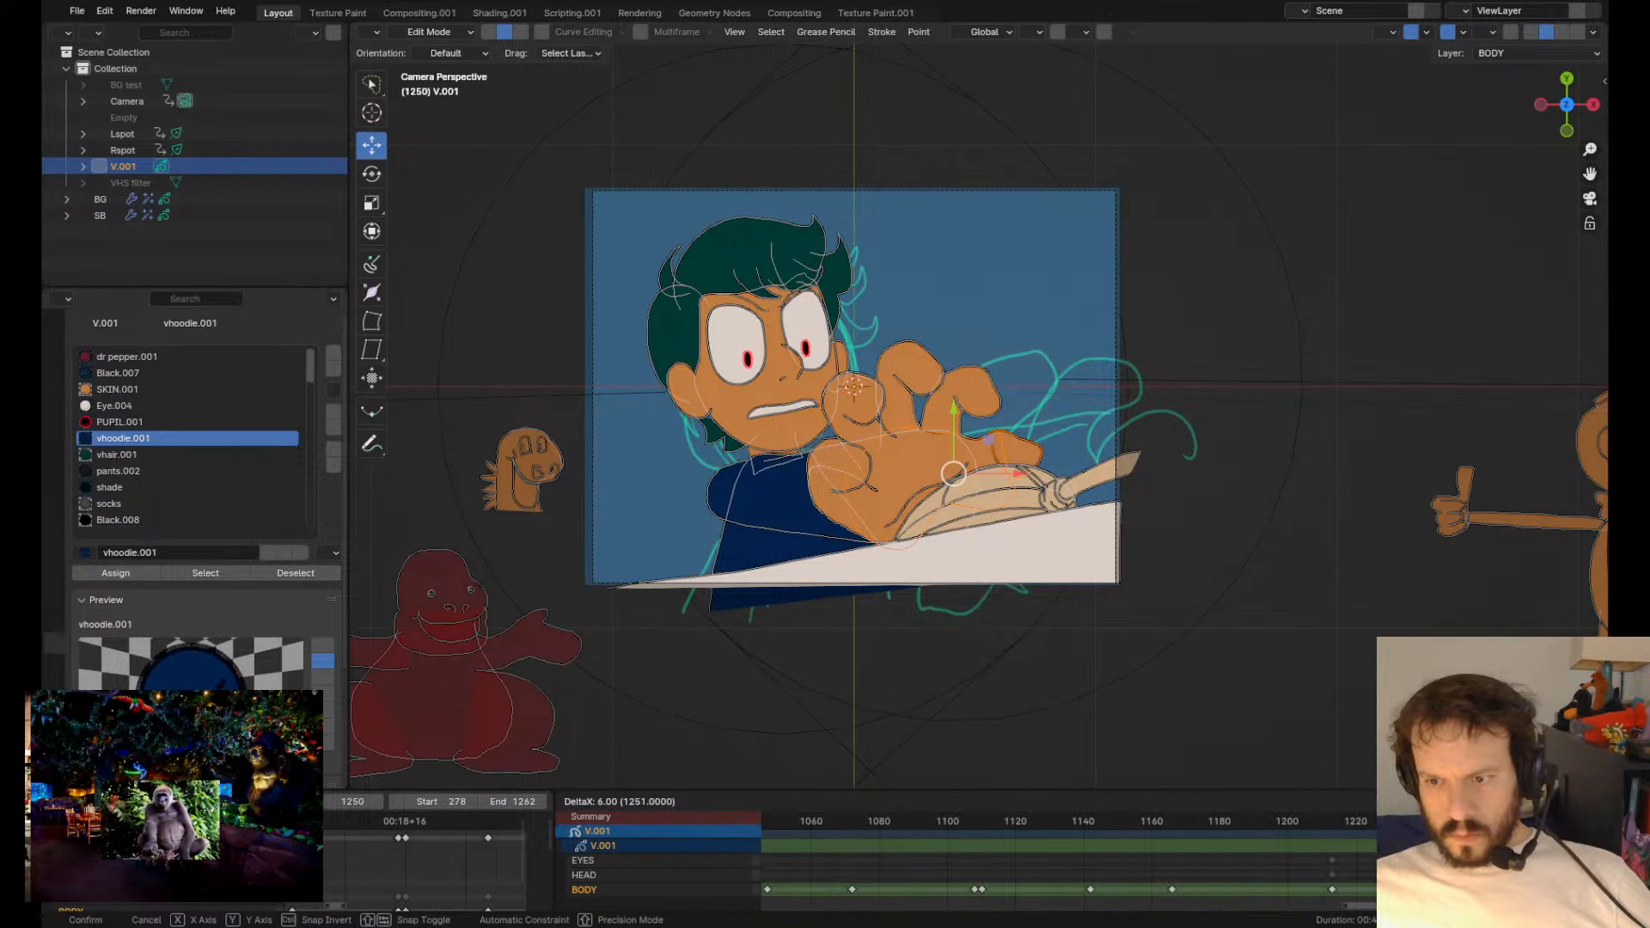
pyautogui.click(1457, 889)
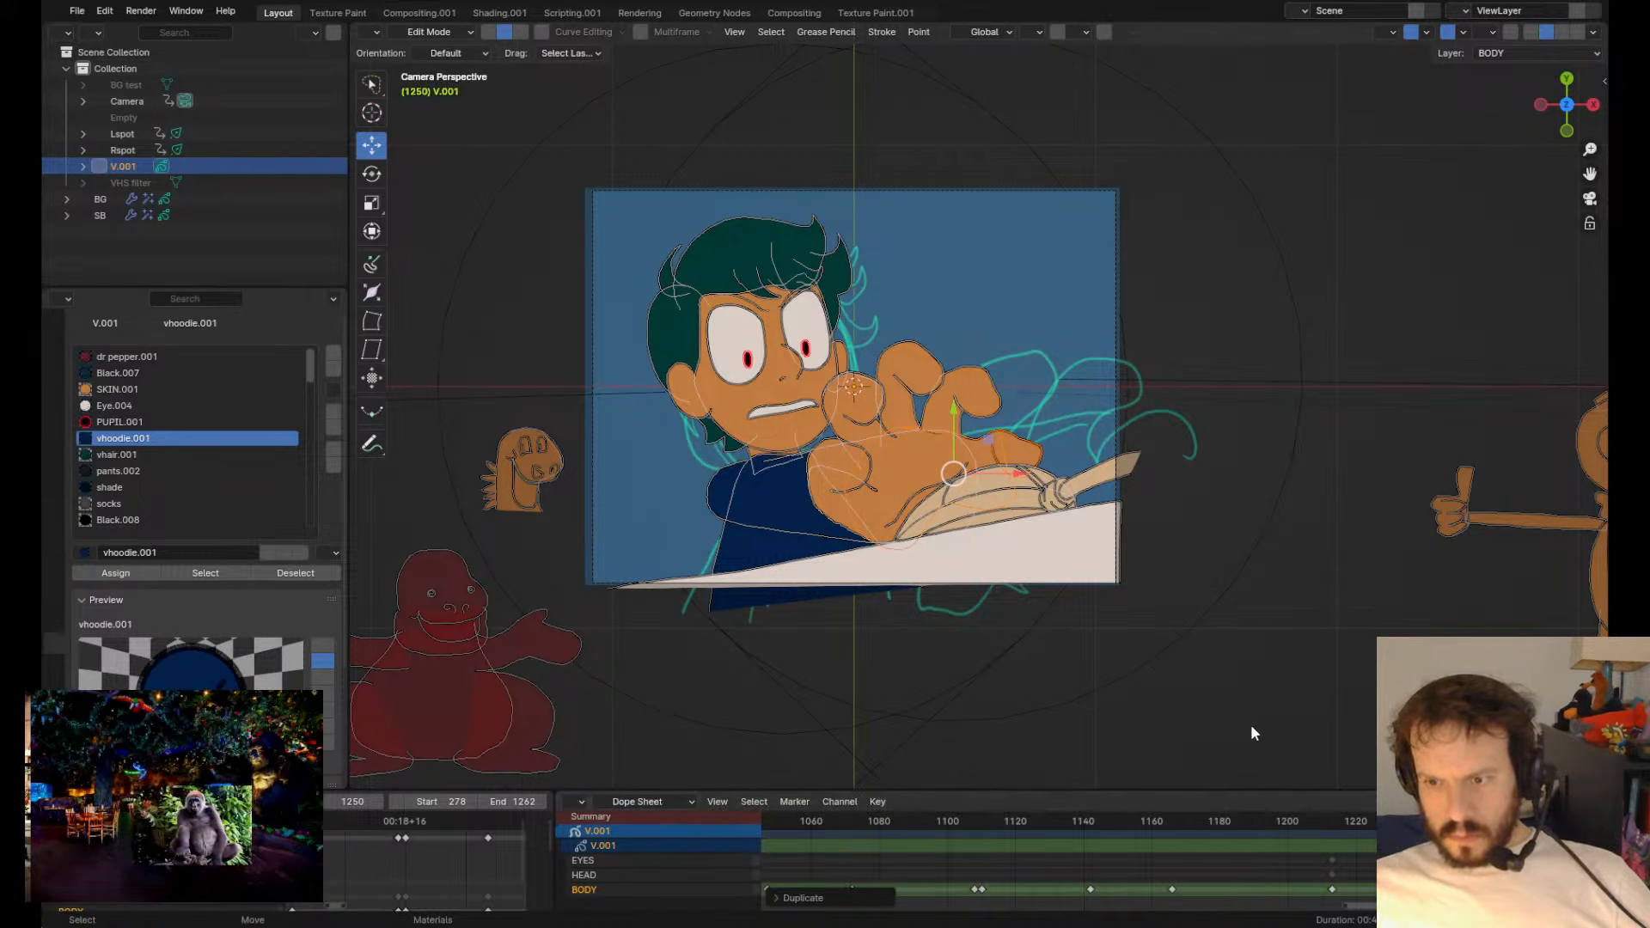
pyautogui.press('Right')
# - Select all parts of the outstretched hand on frame 1251 and move them about 1.65 m aside, outside the camera frame
pyautogui.scroll(3, 983, 574)
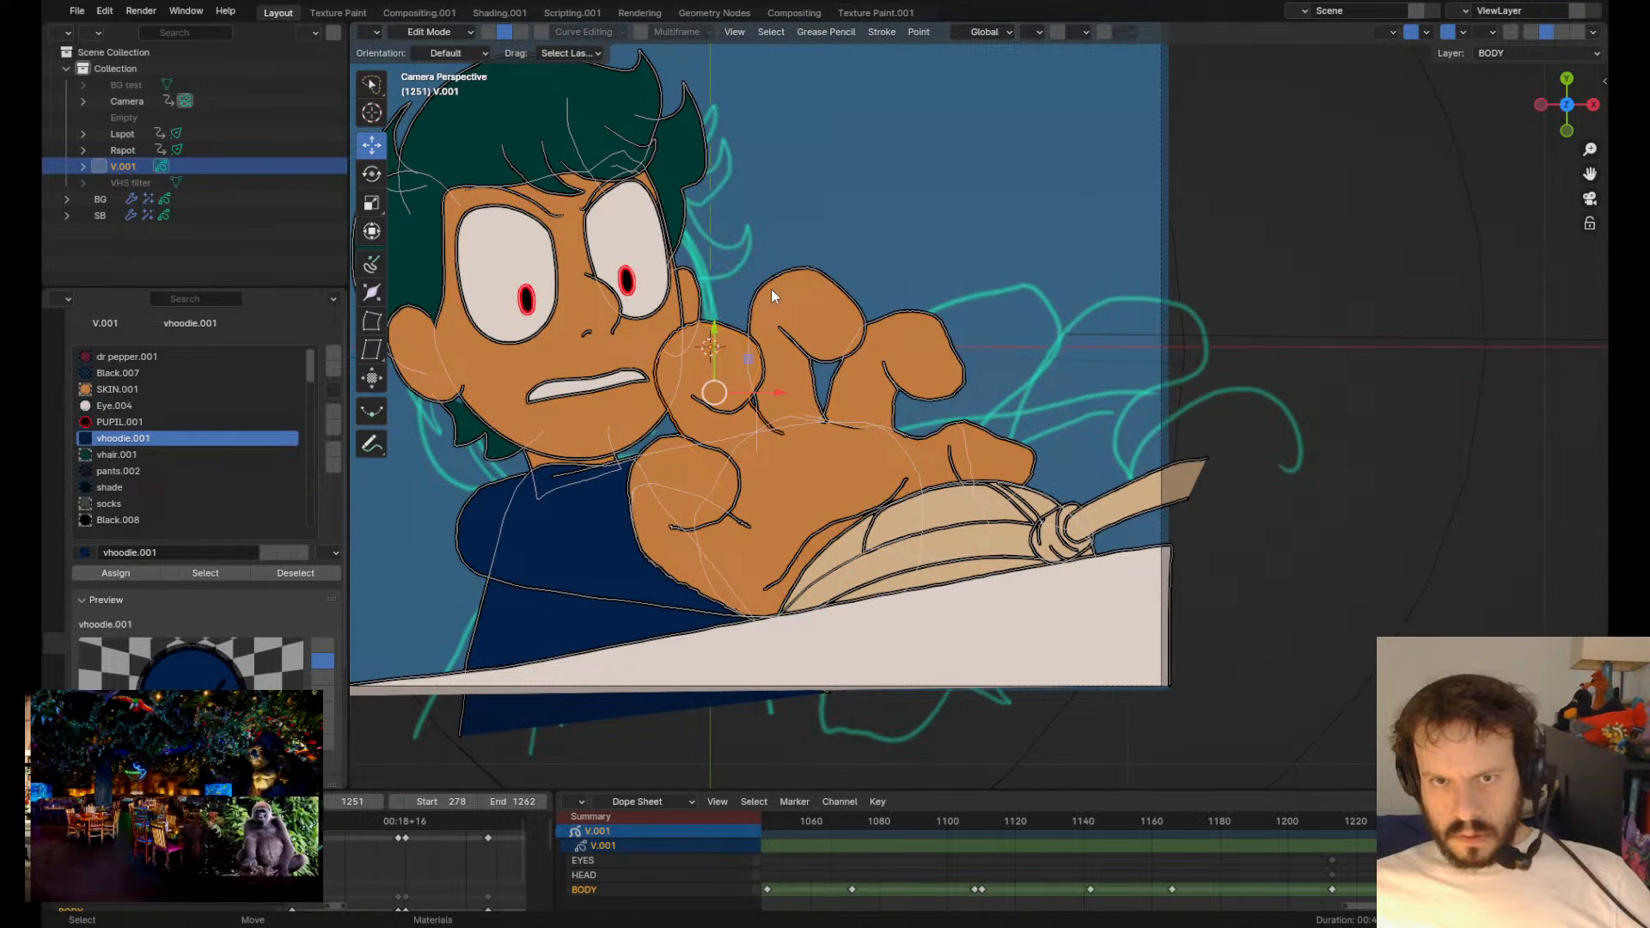
pyautogui.click(767, 287)
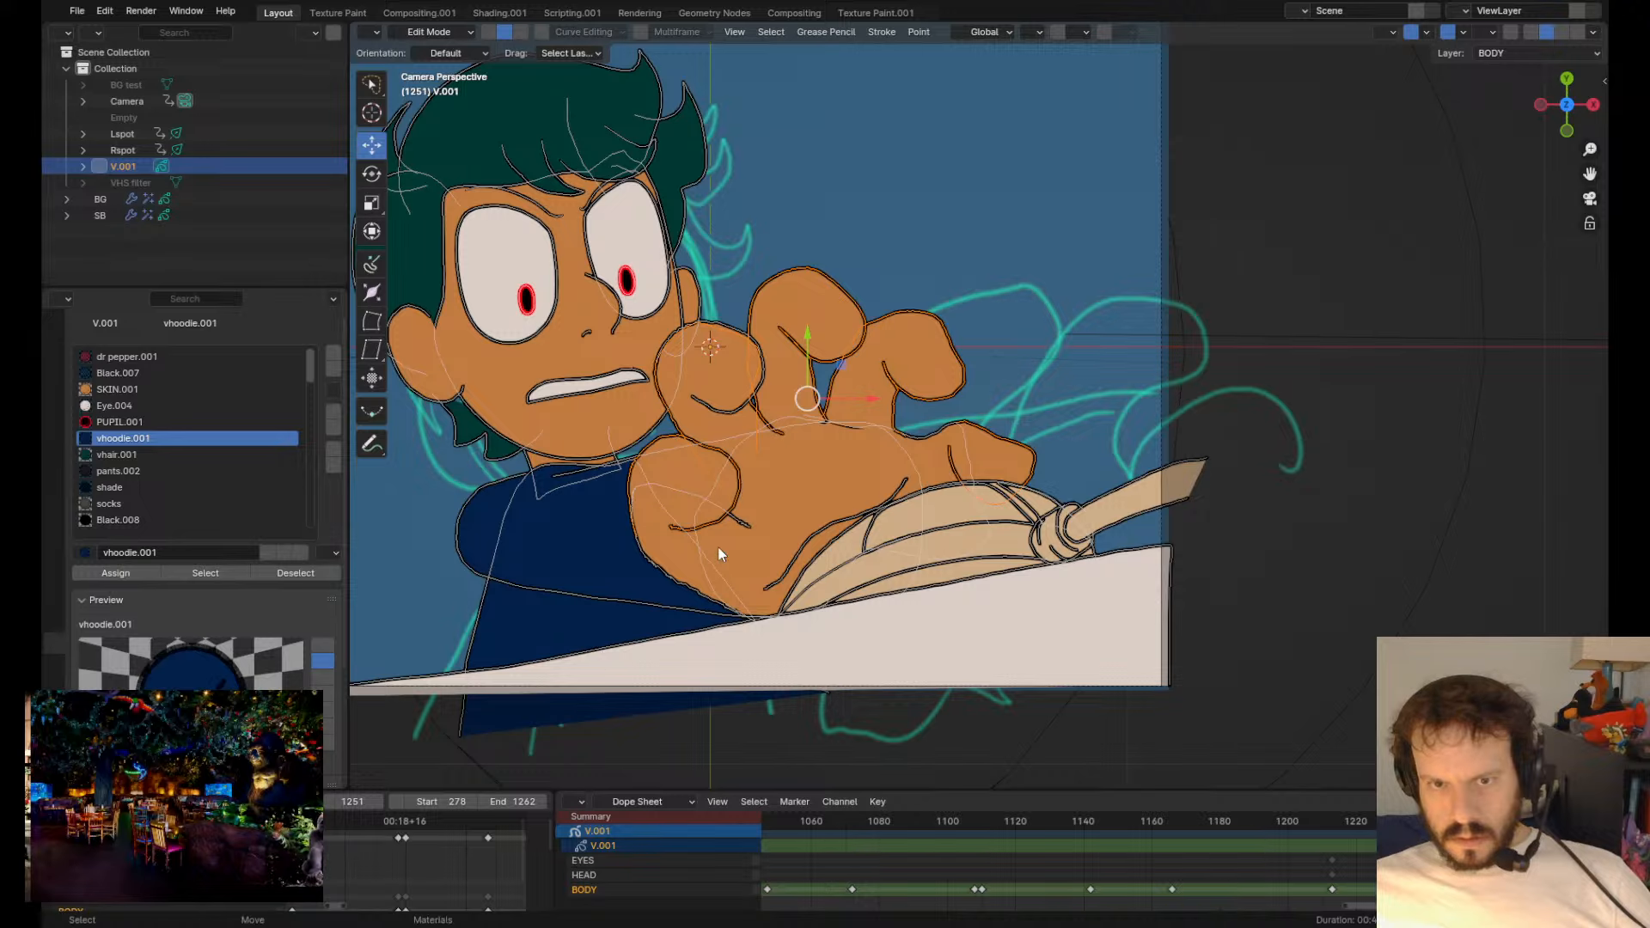
pyautogui.keyDown('shift'); pyautogui.click(746, 521); pyautogui.keyUp('shift')
pyautogui.press('g')
pyautogui.click(1109, 547)
pyautogui.hotkey('ctrl', 'z')
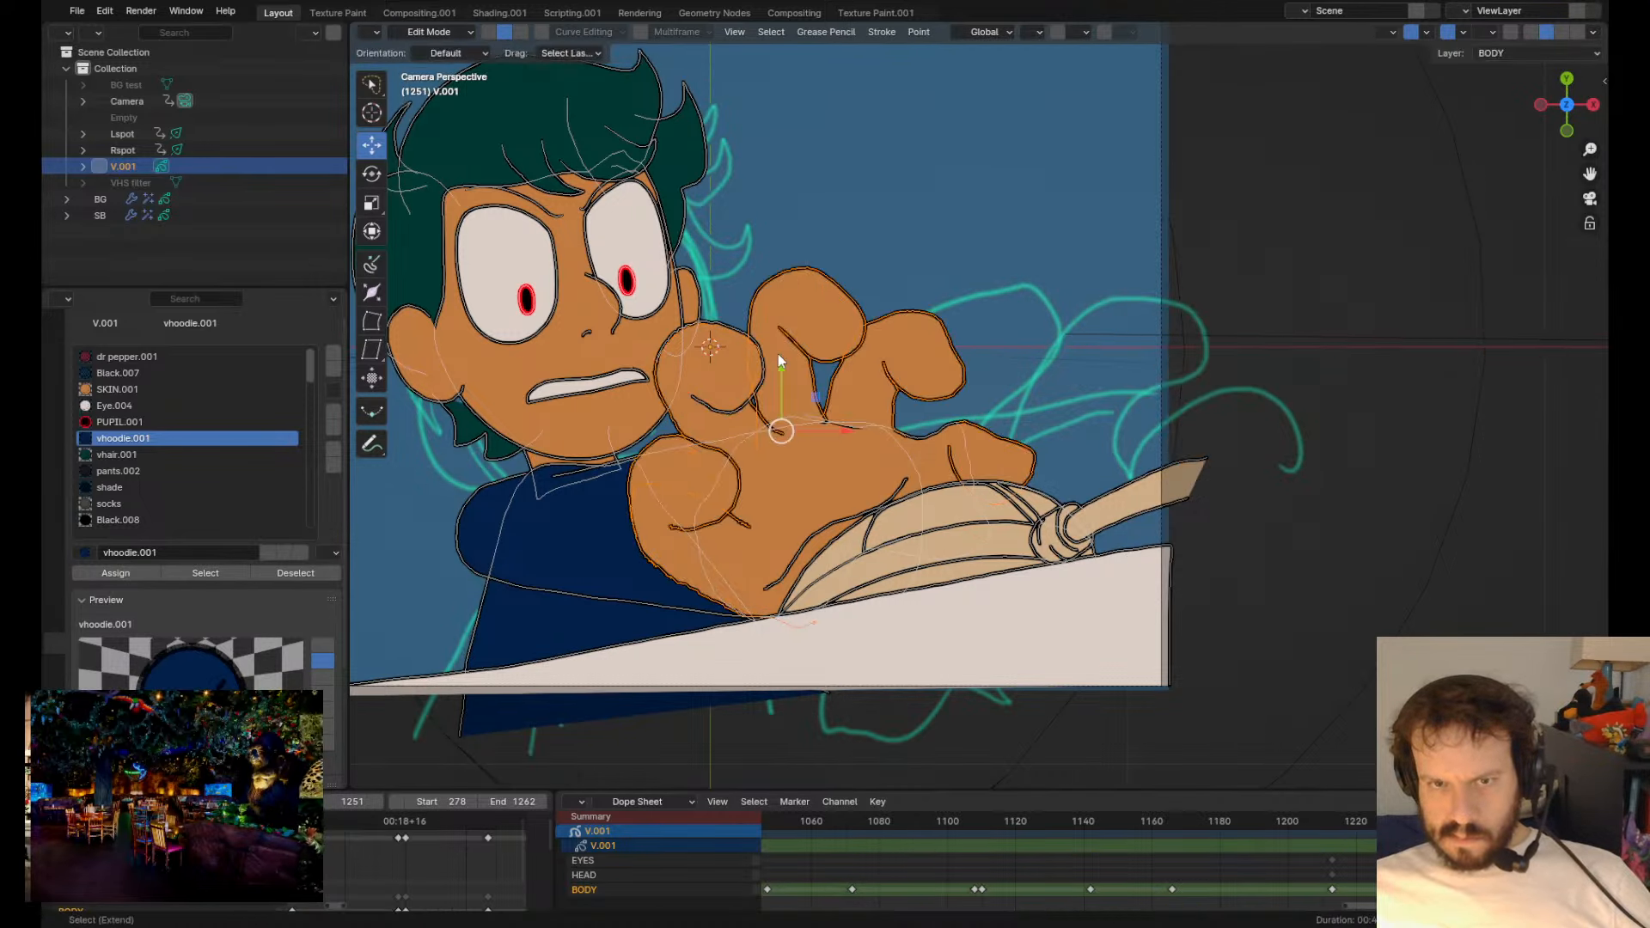
pyautogui.keyDown('shift'); pyautogui.click(776, 368); pyautogui.keyUp('shift')
pyautogui.keyDown('shift'); pyautogui.click(799, 554); pyautogui.keyUp('shift')
pyautogui.press('g')
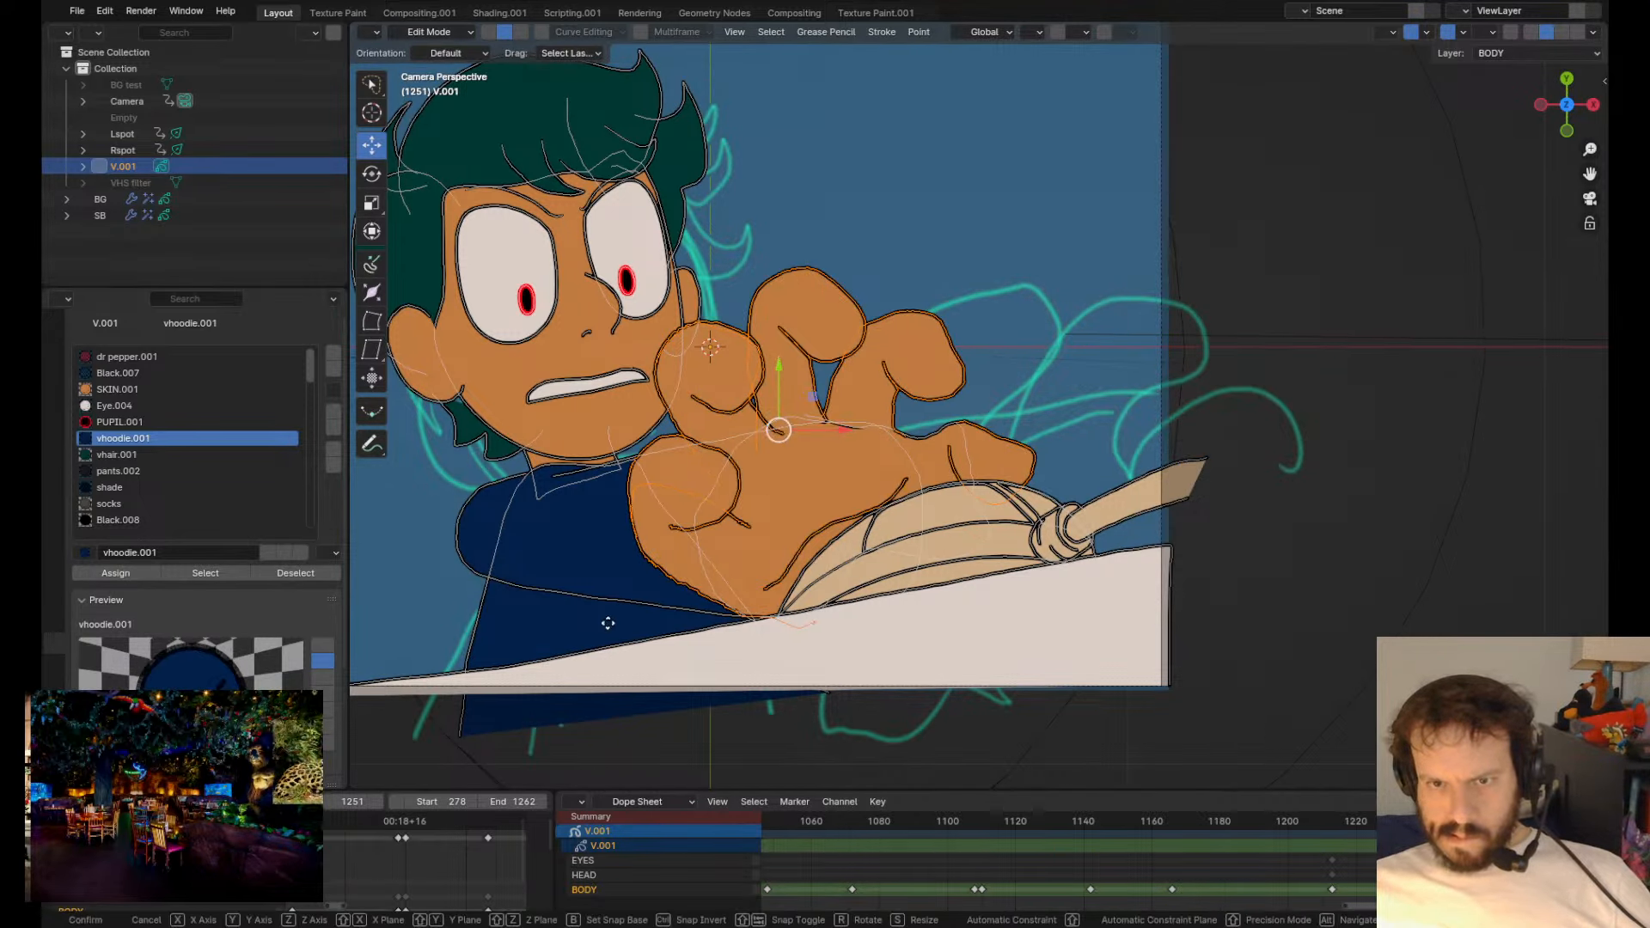
pyautogui.click(1287, 586)
pyautogui.hotkey('ctrl', 'z')
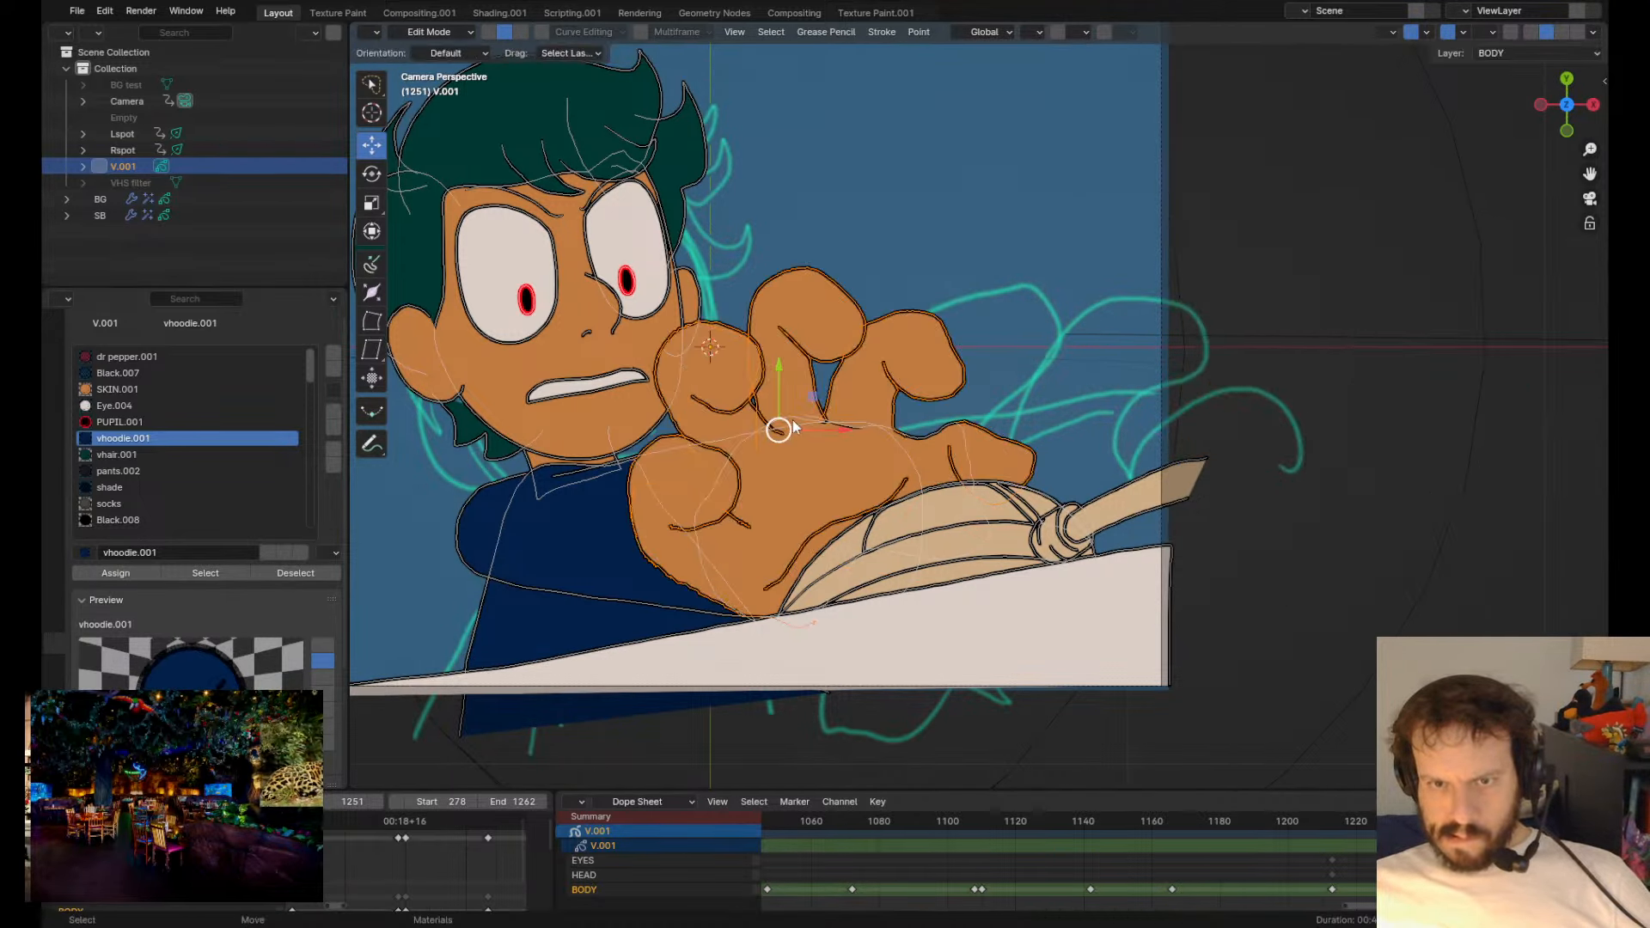
pyautogui.keyDown('shift'); pyautogui.click(965, 431); pyautogui.keyUp('shift')
pyautogui.press('g')
pyautogui.click(1257, 445)
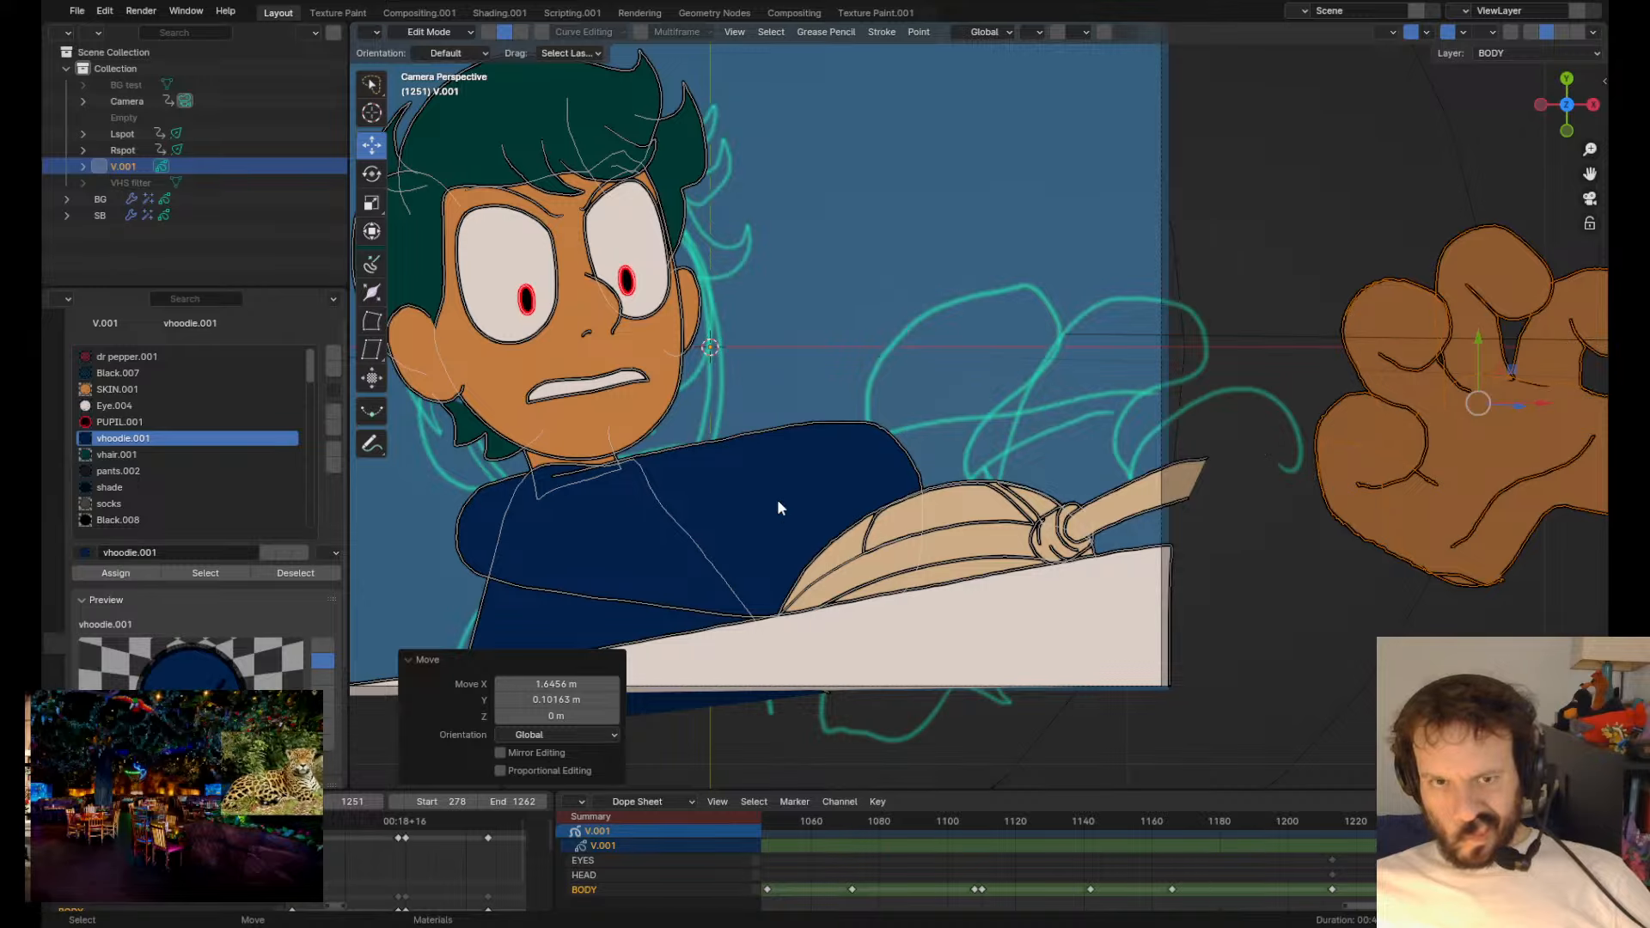
# - Push the hoodie sleeve and torso outlines slightly with the Grab sculpt brush
pyautogui.press('Tab')
pyautogui.scroll(-6, 795, 416)
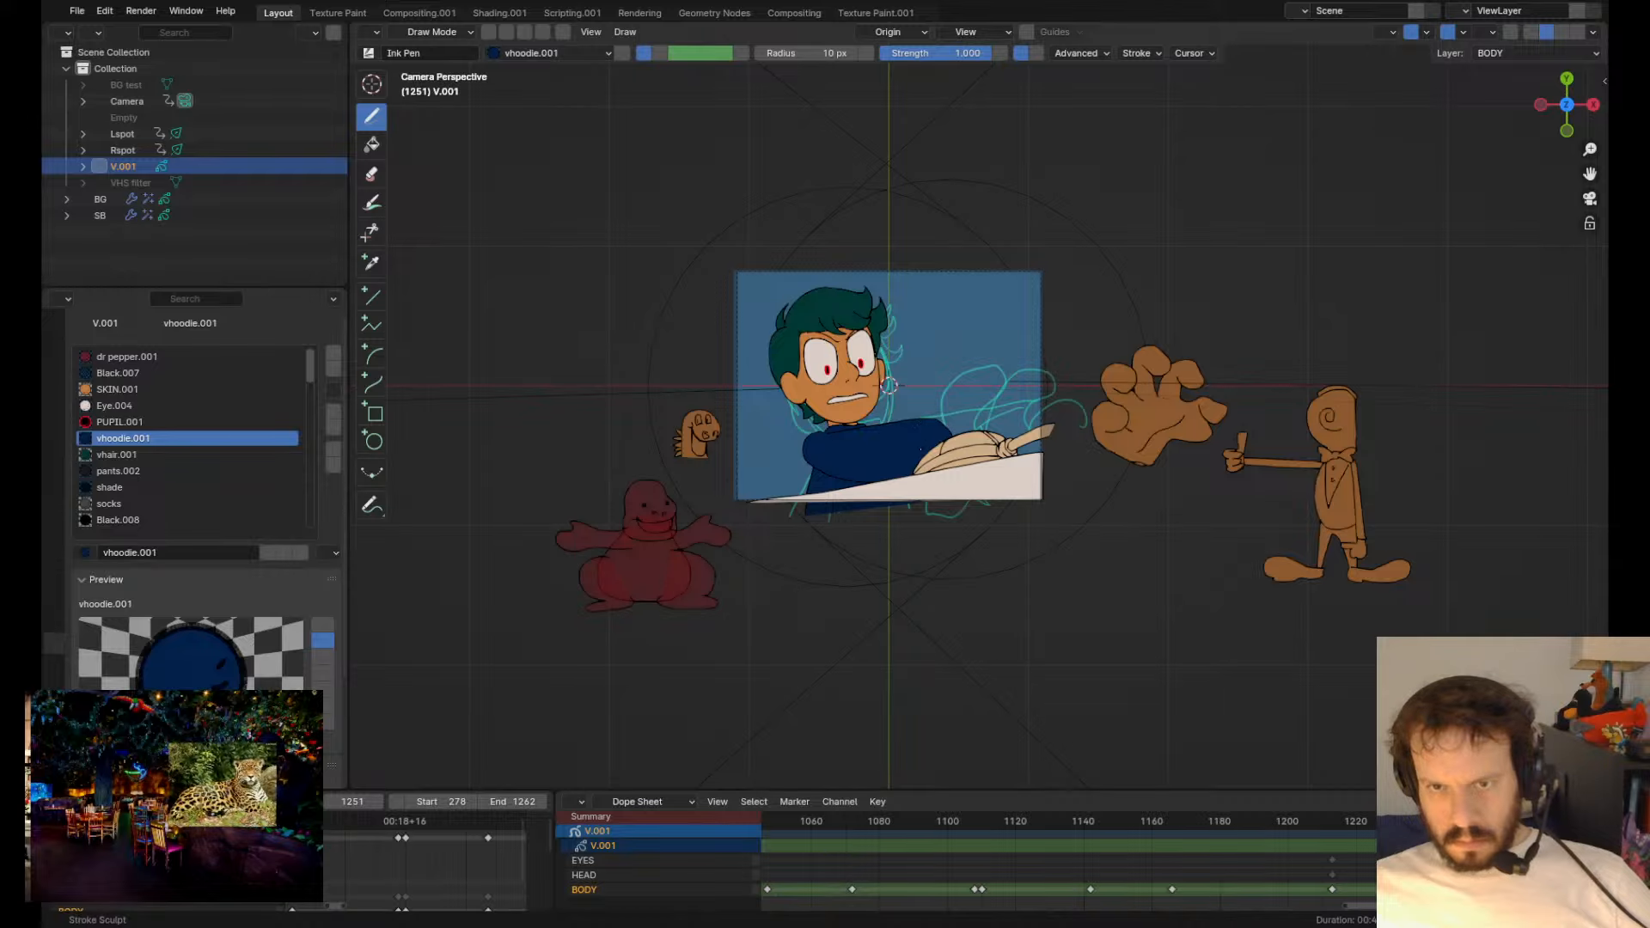
pyautogui.keyDown('ctrl'); pyautogui.keyDown('shift'); pyautogui.moveTo(938, 422); pyautogui.dragTo(927, 428); pyautogui.keyUp('shift'); pyautogui.keyUp('ctrl')
pyautogui.keyDown('ctrl'); pyautogui.keyDown('shift'); pyautogui.moveTo(811, 455); pyautogui.dragTo(811, 455); pyautogui.keyUp('shift'); pyautogui.keyUp('ctrl')
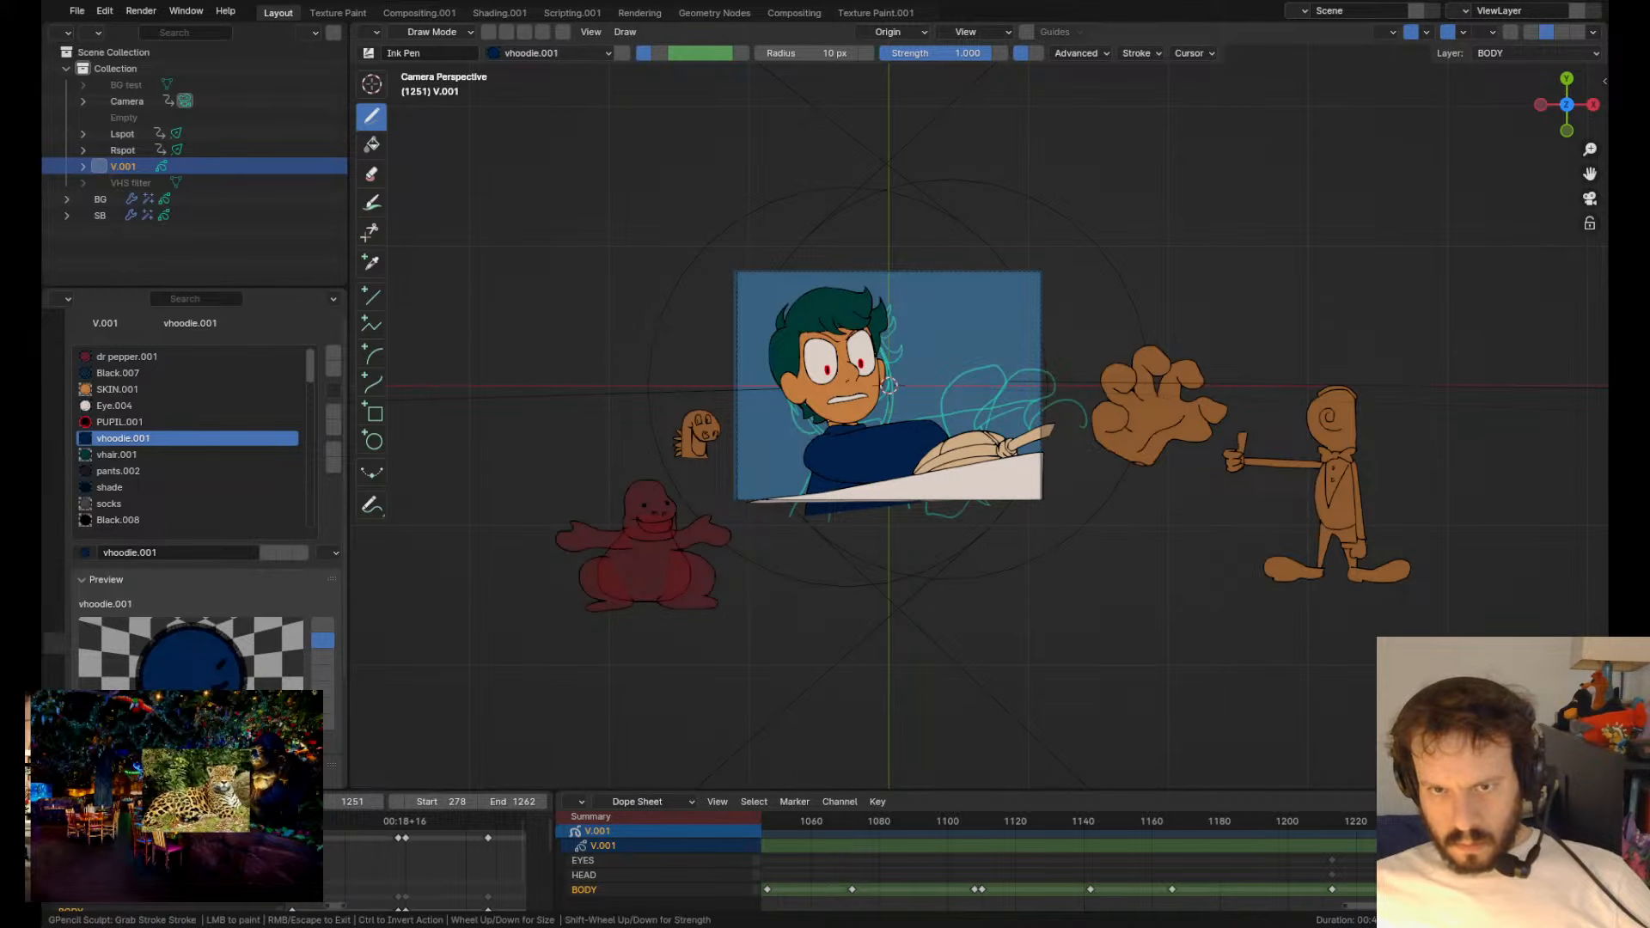
# - Select all strokes of the character's head on frame 1251, rotate them about 2.2° and shift them slightly toward the sketch
pyautogui.press('Tab')
pyautogui.moveTo(743, 256)
pyautogui.mouseDown()
pyautogui.moveTo(835, 459)
pyautogui.moveTo(902, 378)
pyautogui.mouseUp()
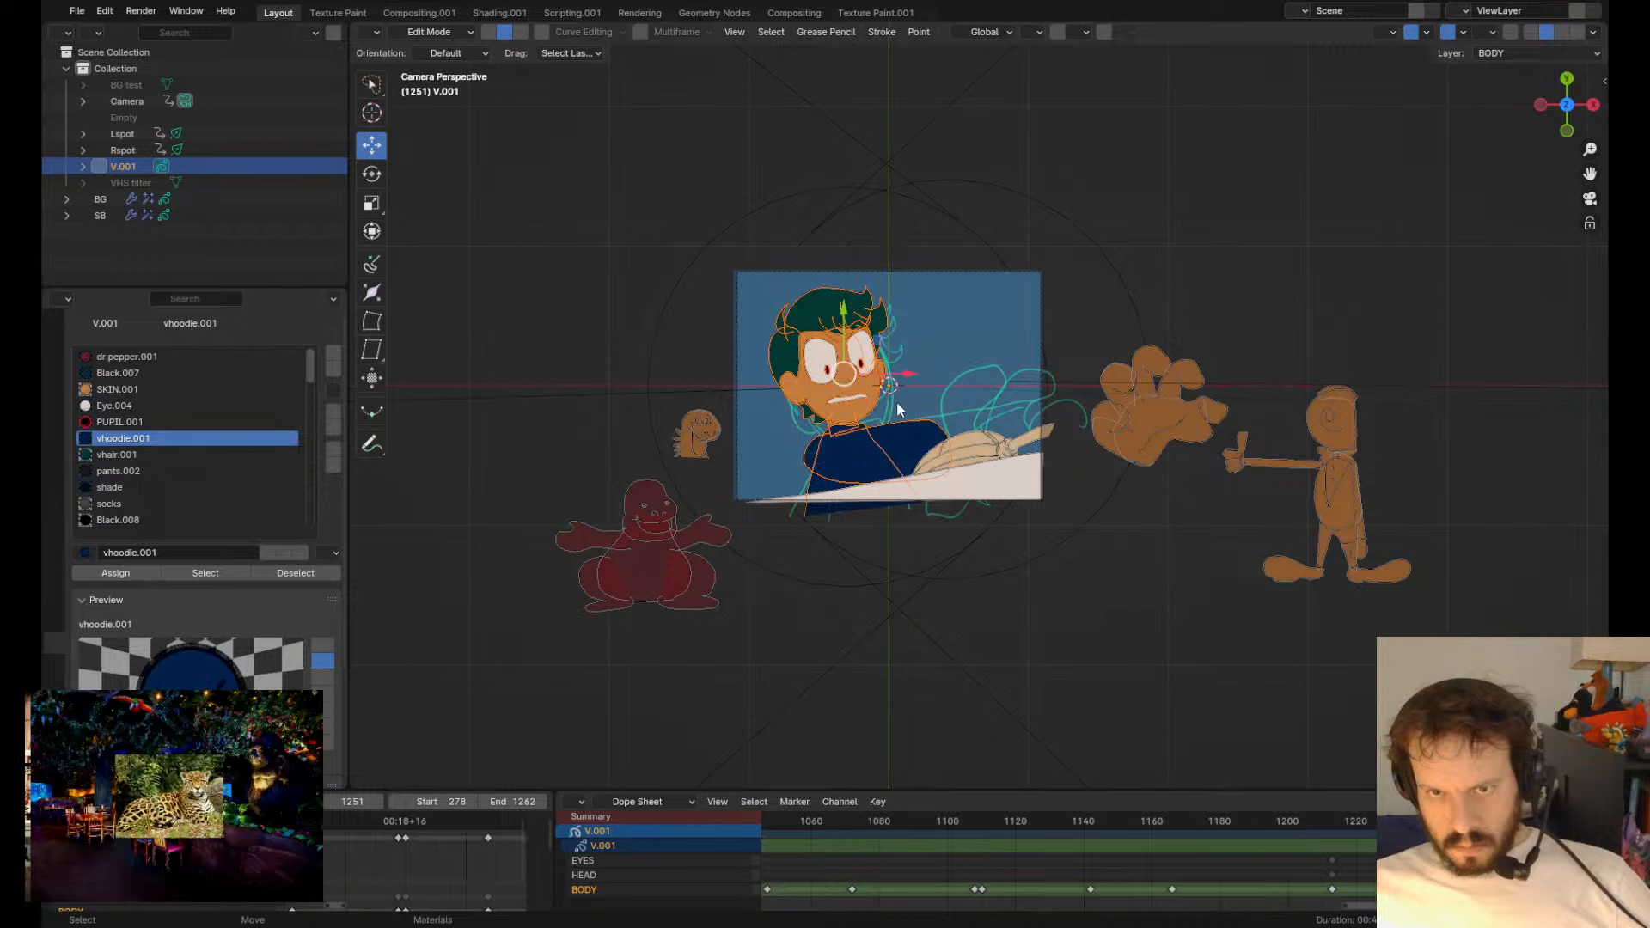
pyautogui.press('r')
pyautogui.click(1026, 394)
pyautogui.press('g')
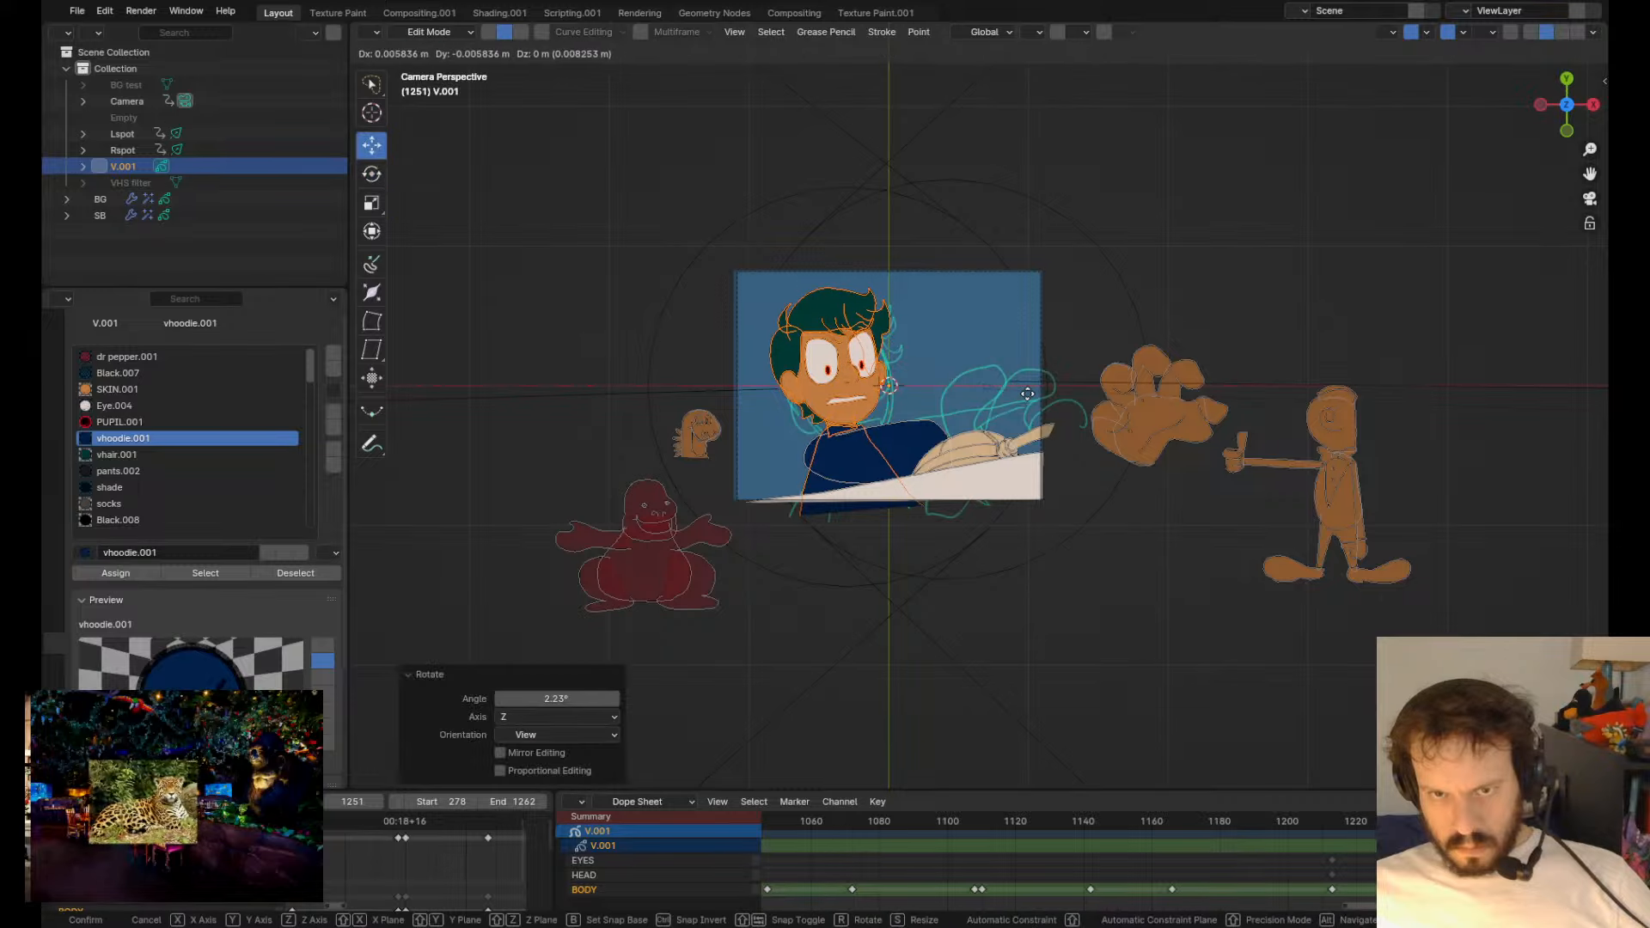
pyautogui.click(1030, 397)
# - Scale the selected head by about 1.032 and nudge it to line up with the sketch
pyautogui.keyDown('shift'); pyautogui.click(878, 453); pyautogui.keyUp('shift')
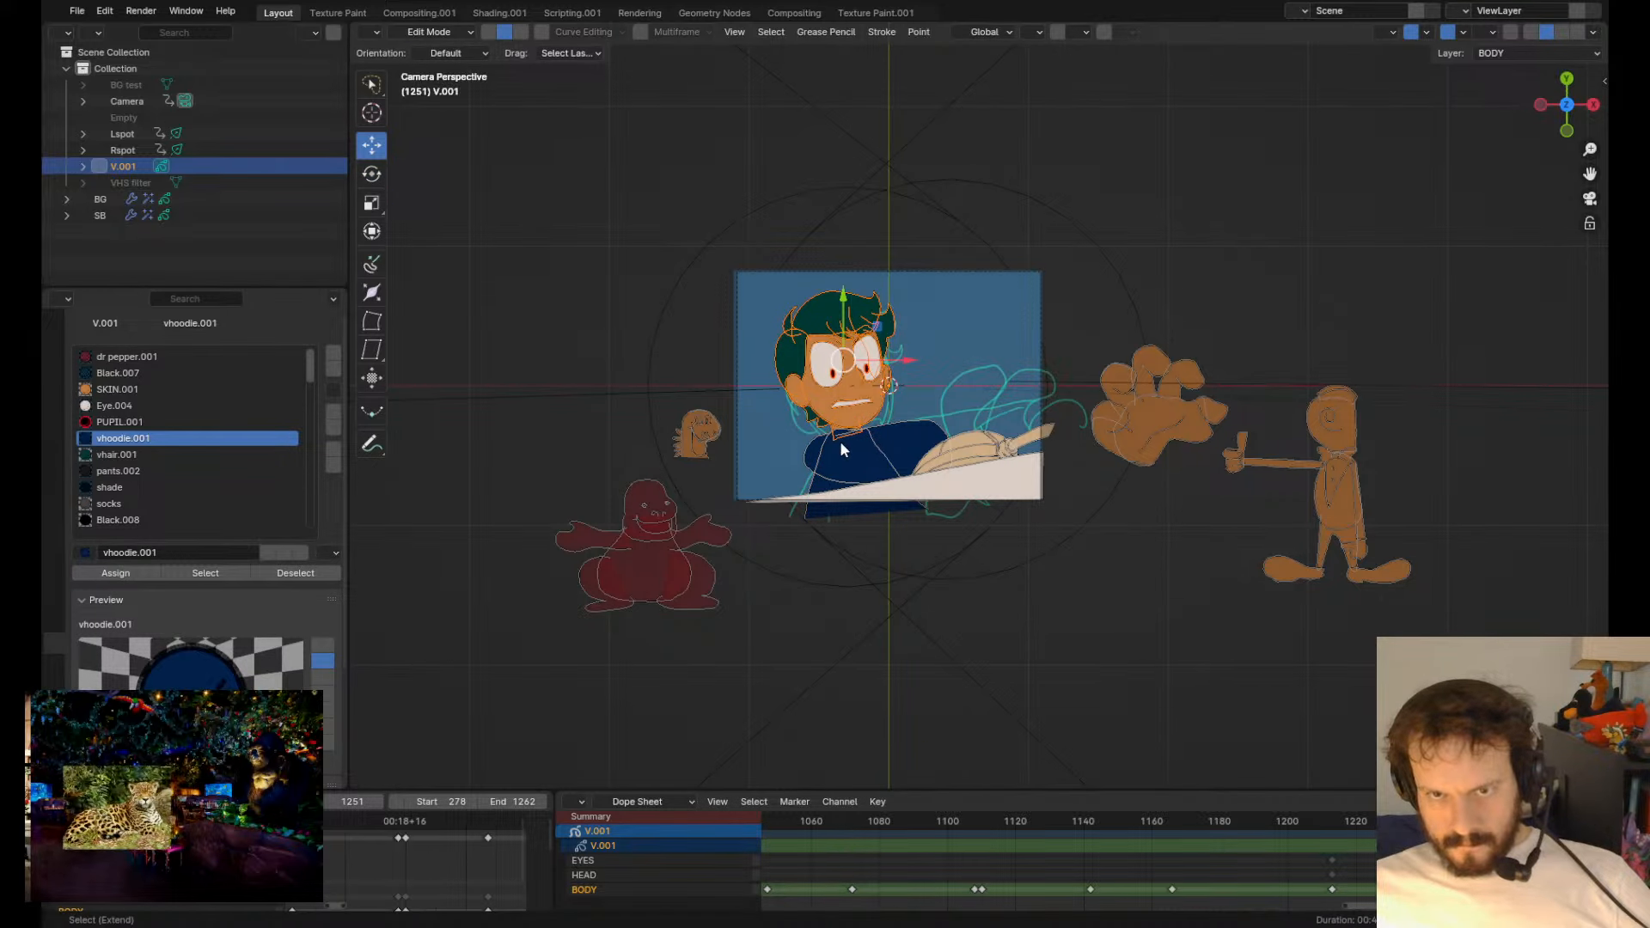
pyautogui.press('s')
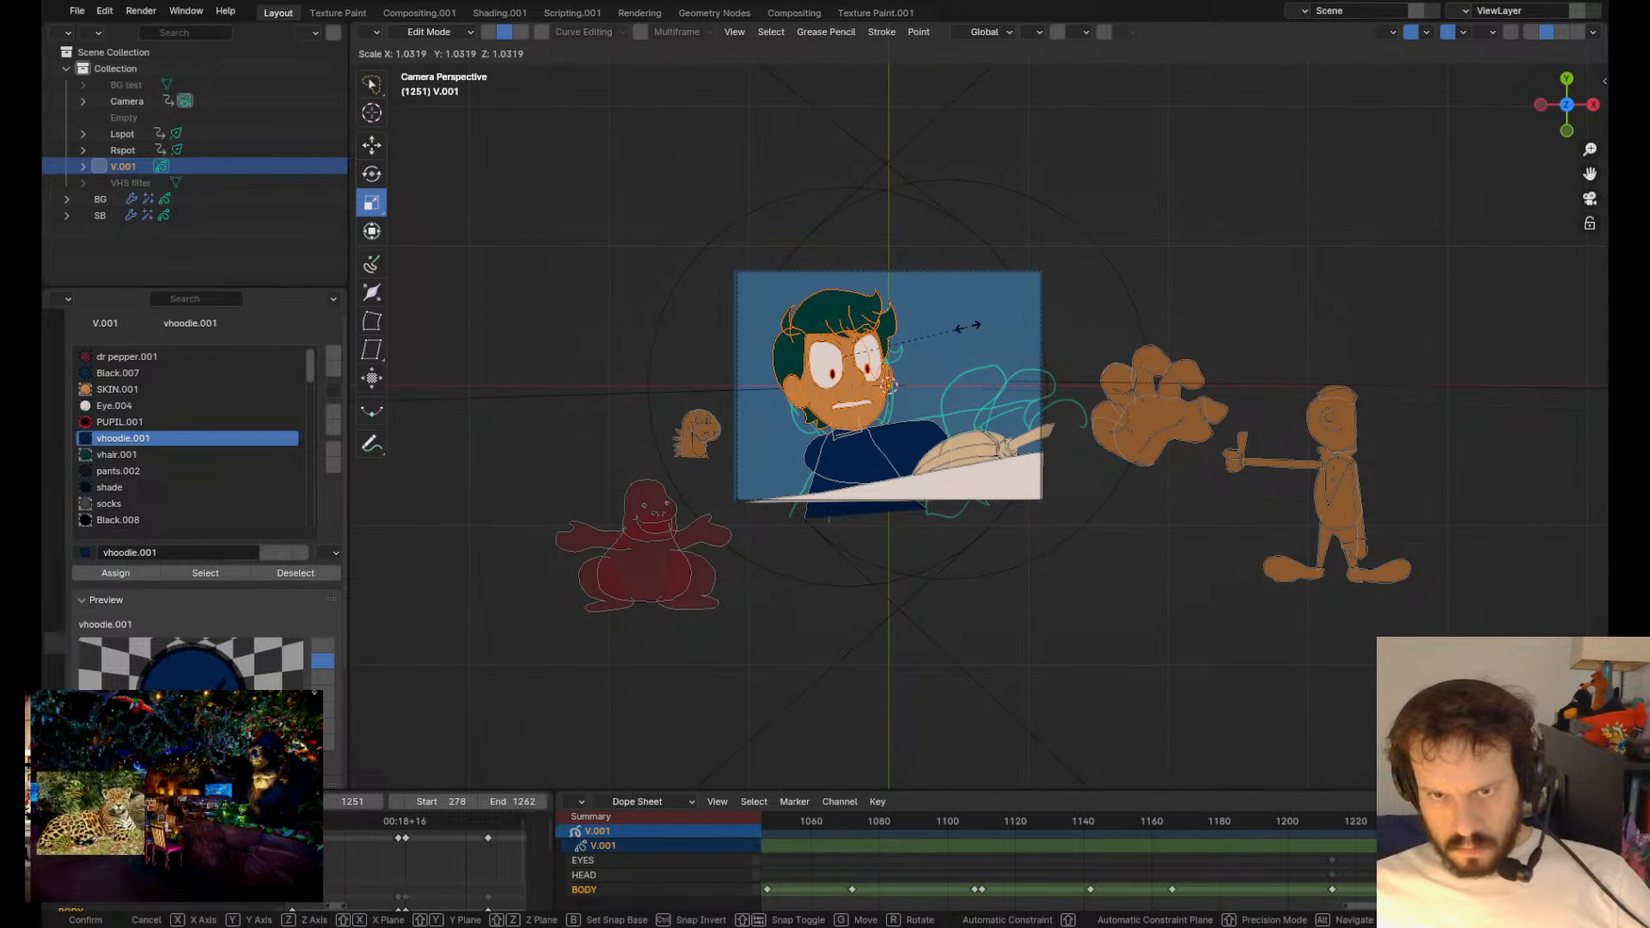
pyautogui.click(968, 325)
pyautogui.press('g')
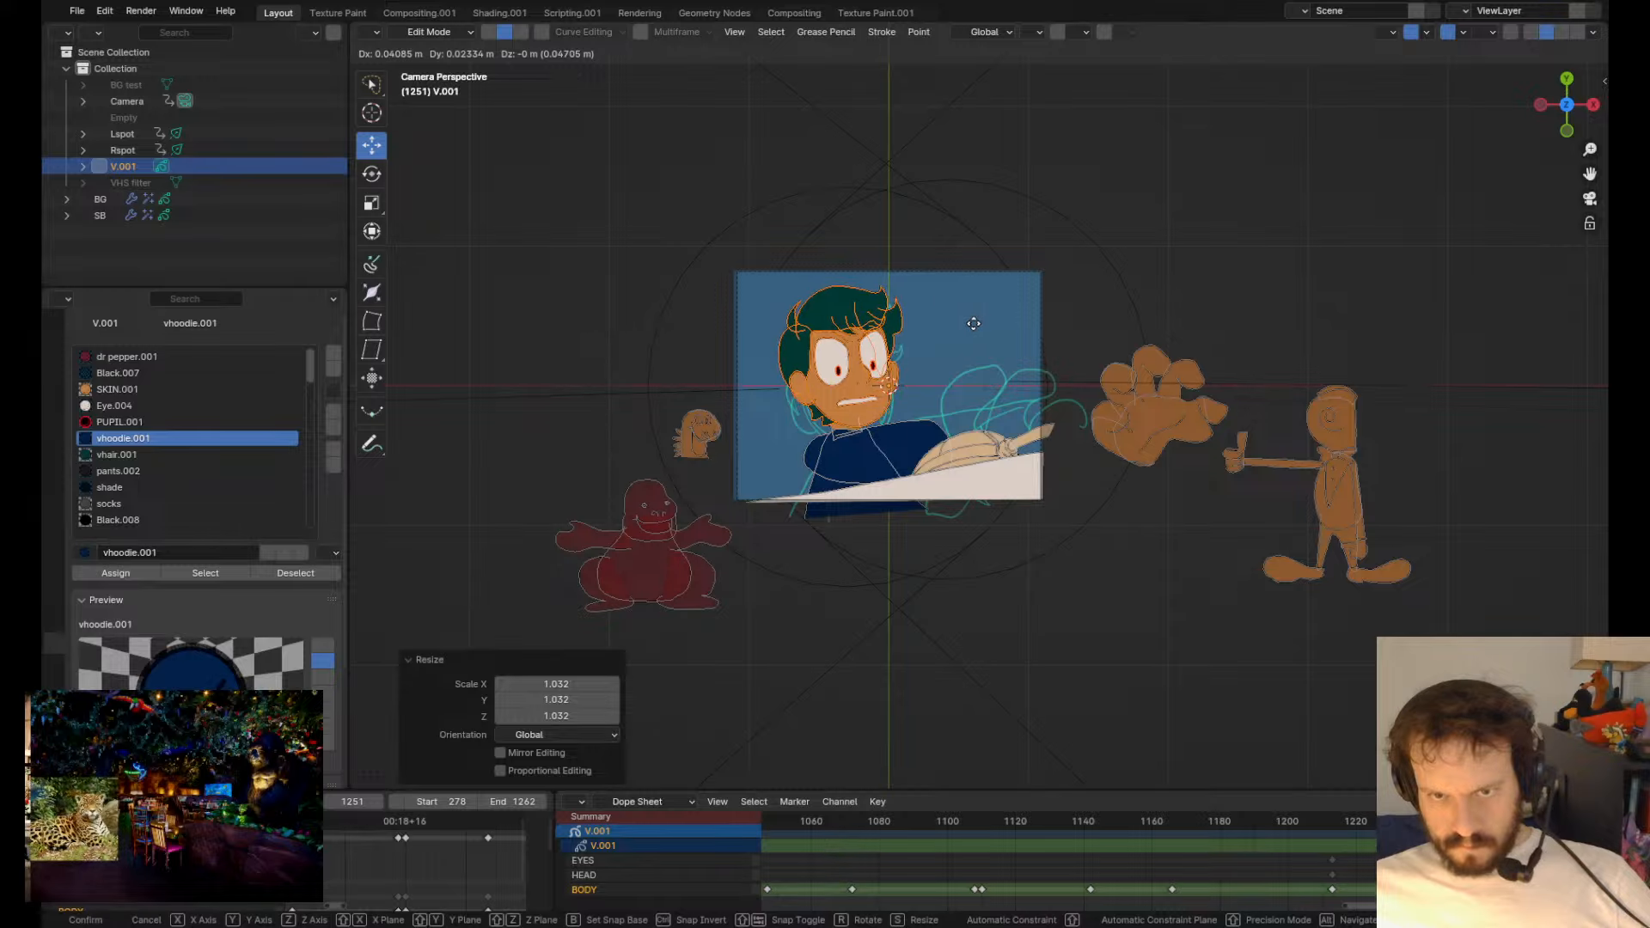
pyautogui.click(973, 323)
# - Rotate the neck piece under the head to fit the new head pose, and go to frame 1250
pyautogui.scroll(4, 794, 501)
pyautogui.click(735, 432)
pyautogui.press('r')
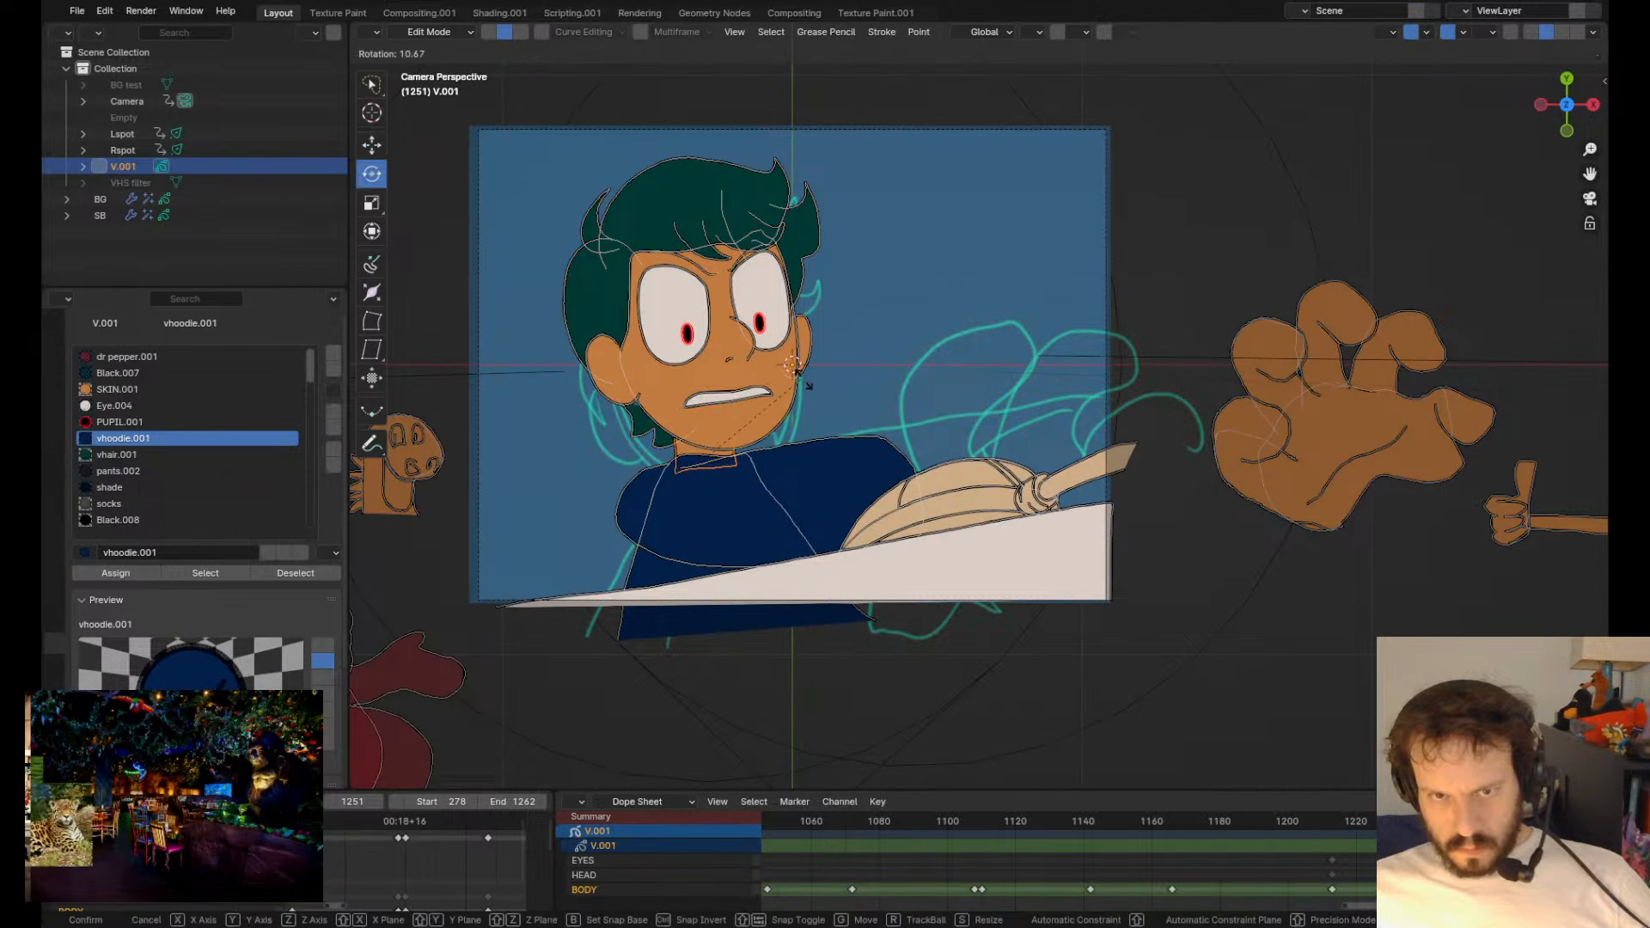
pyautogui.click(815, 395)
pyautogui.press('Down')
pyautogui.press('Up')
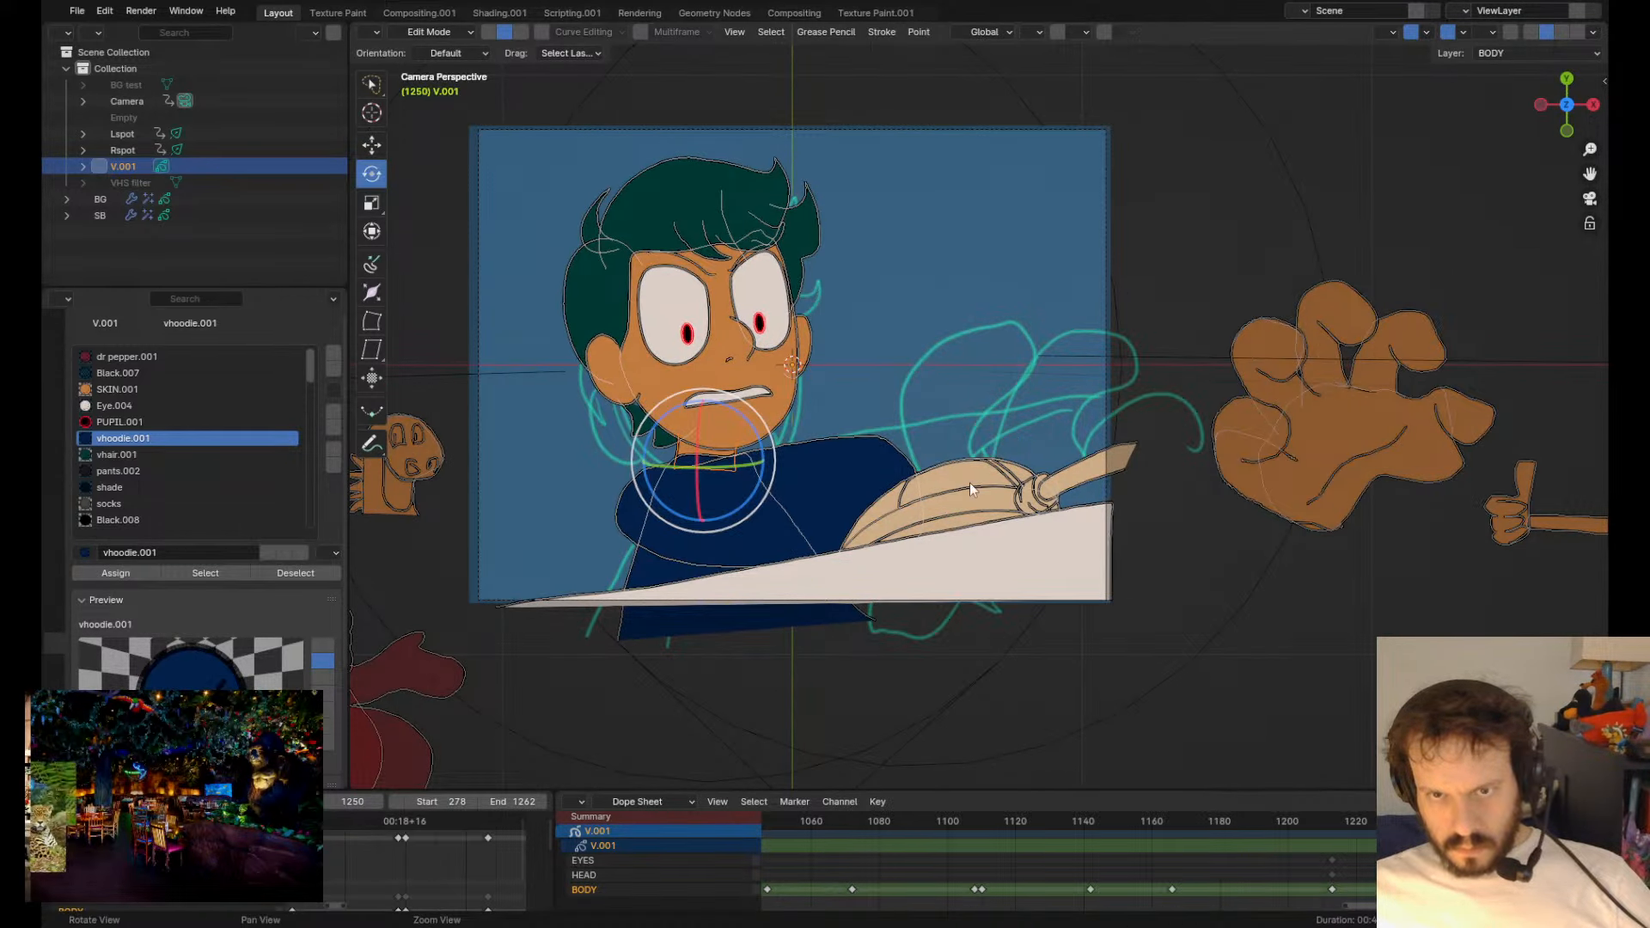
pyautogui.press('Tab')
pyautogui.press('Tab')
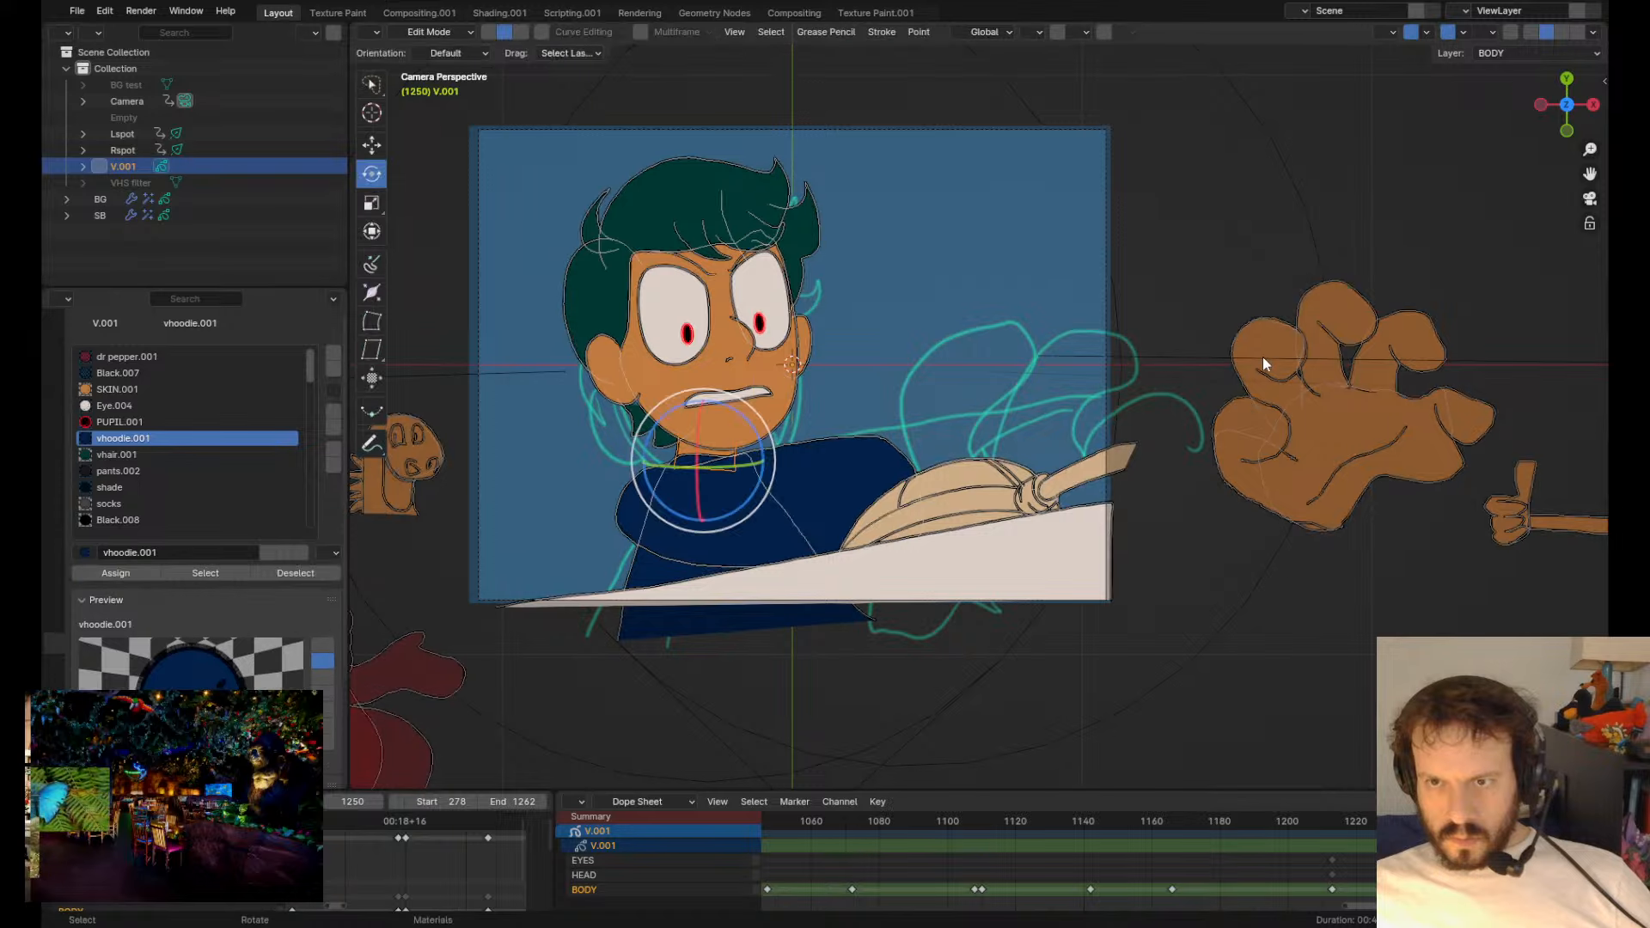
# - Move one finger of the parked hand onto the cloth near the sleeve end and rotate it about 74.4°
pyautogui.click(1264, 315)
pyautogui.press('g')
pyautogui.click(908, 370)
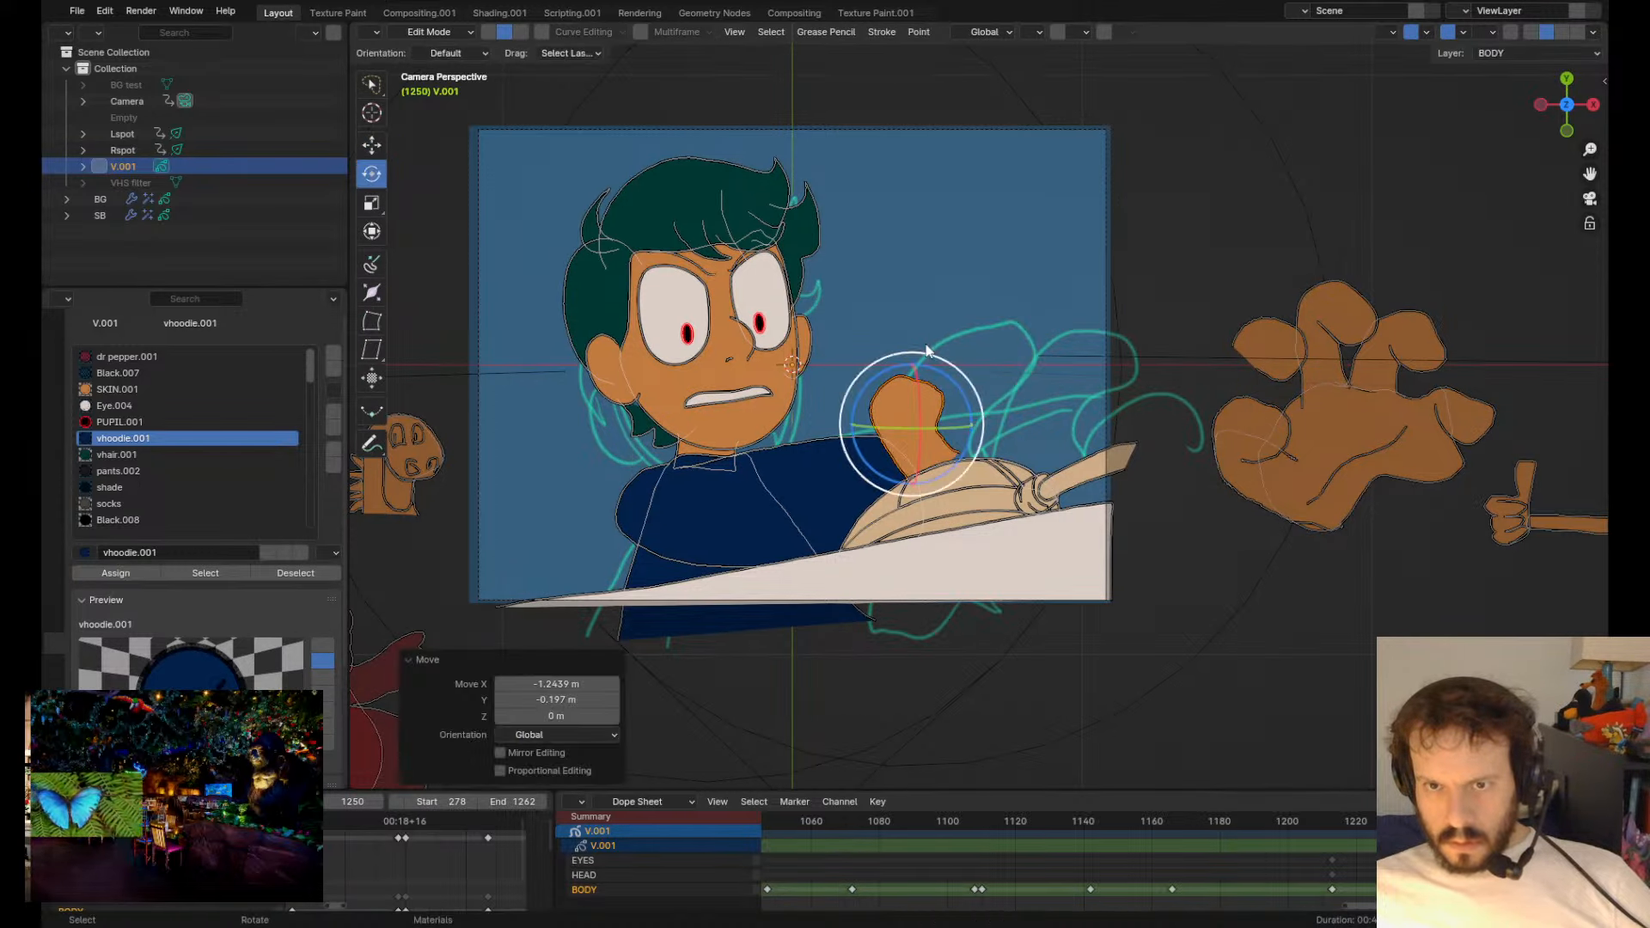
pyautogui.press('r')
pyautogui.click(1107, 430)
pyautogui.press('g')
pyautogui.click(1108, 451)
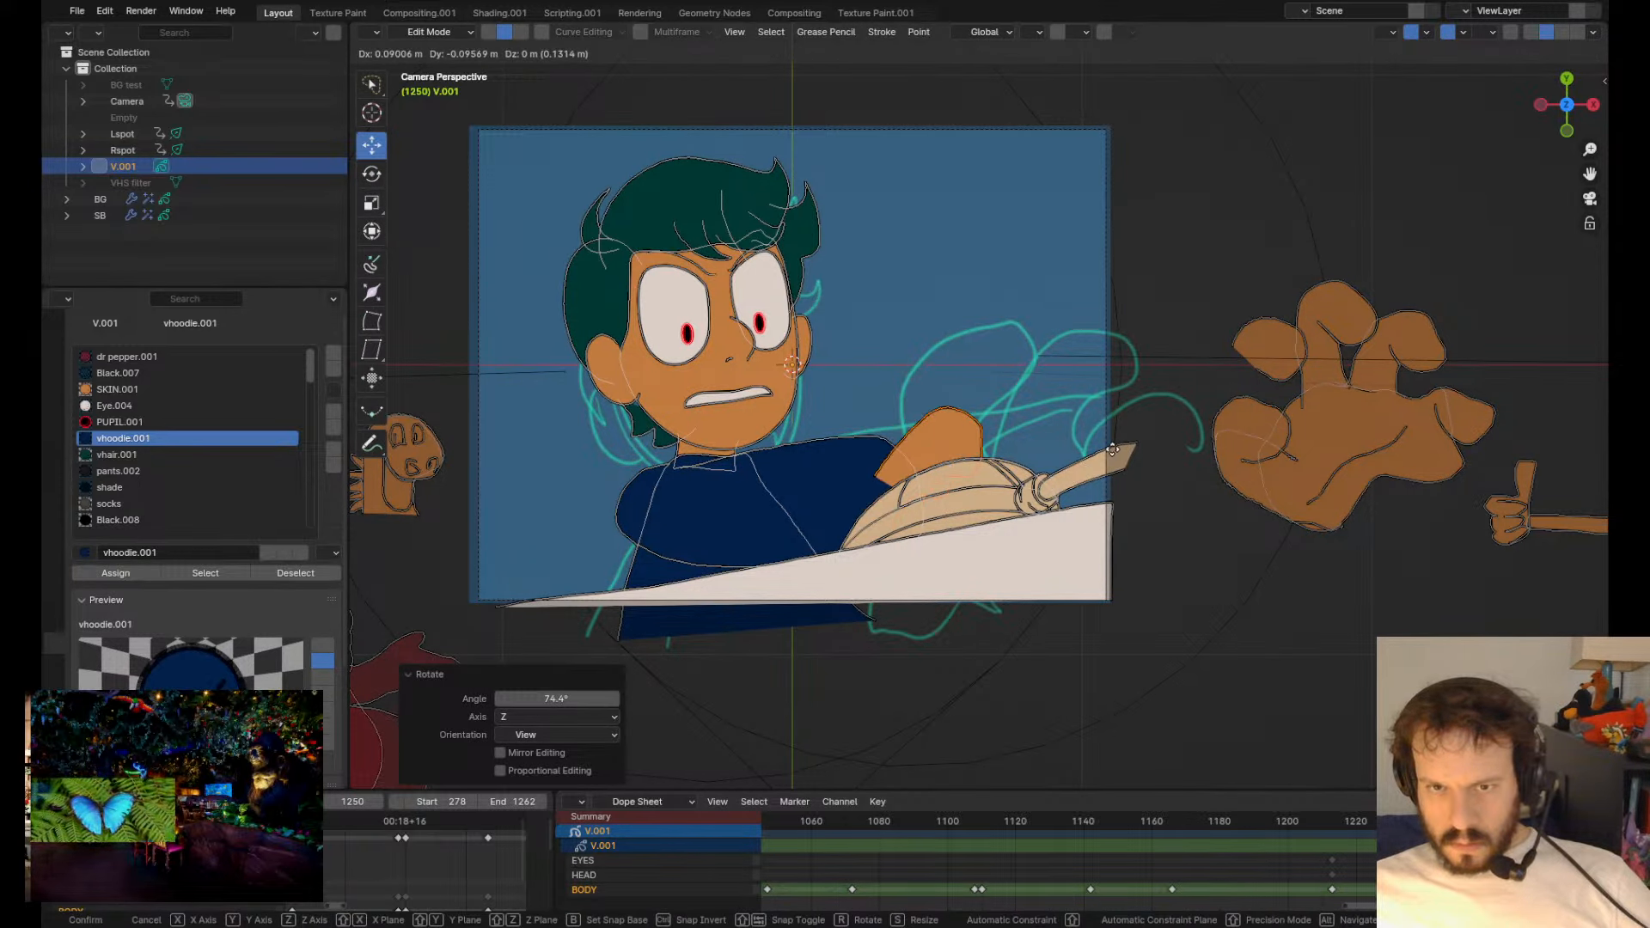
# - Move the parked palm to the sleeve end behind the cloth and adjust the outline there with the Grab sculpt brush
pyautogui.click(1307, 525)
pyautogui.click(1356, 497)
pyautogui.press('g')
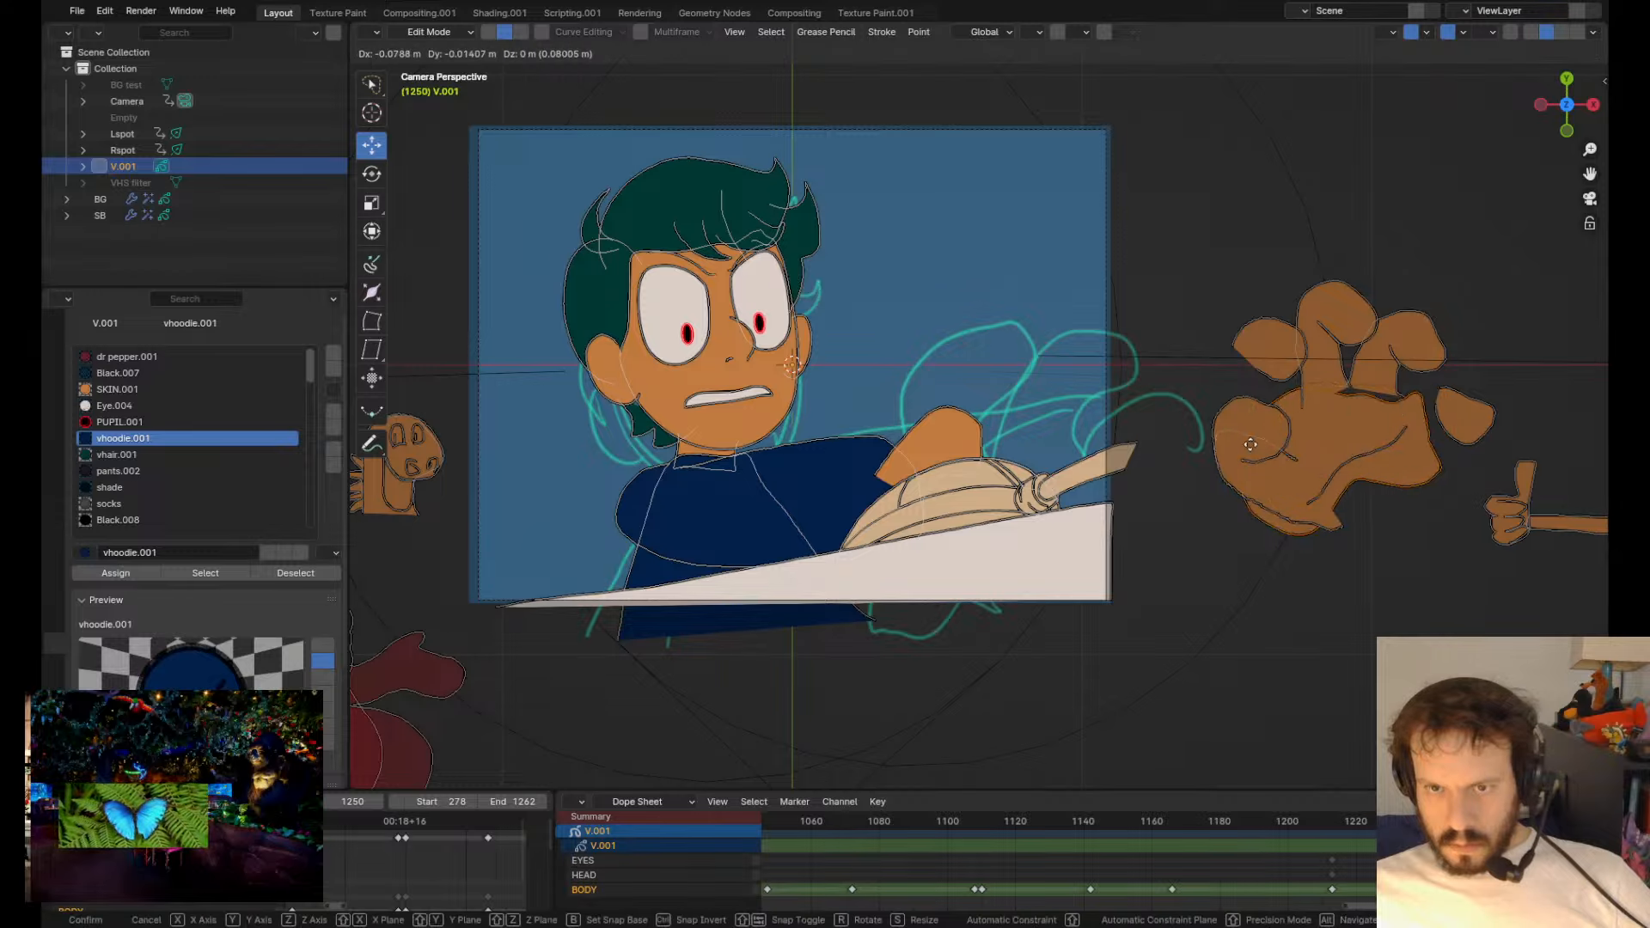
pyautogui.click(950, 466)
pyautogui.press('Tab')
pyautogui.scroll(-2, 951, 466)
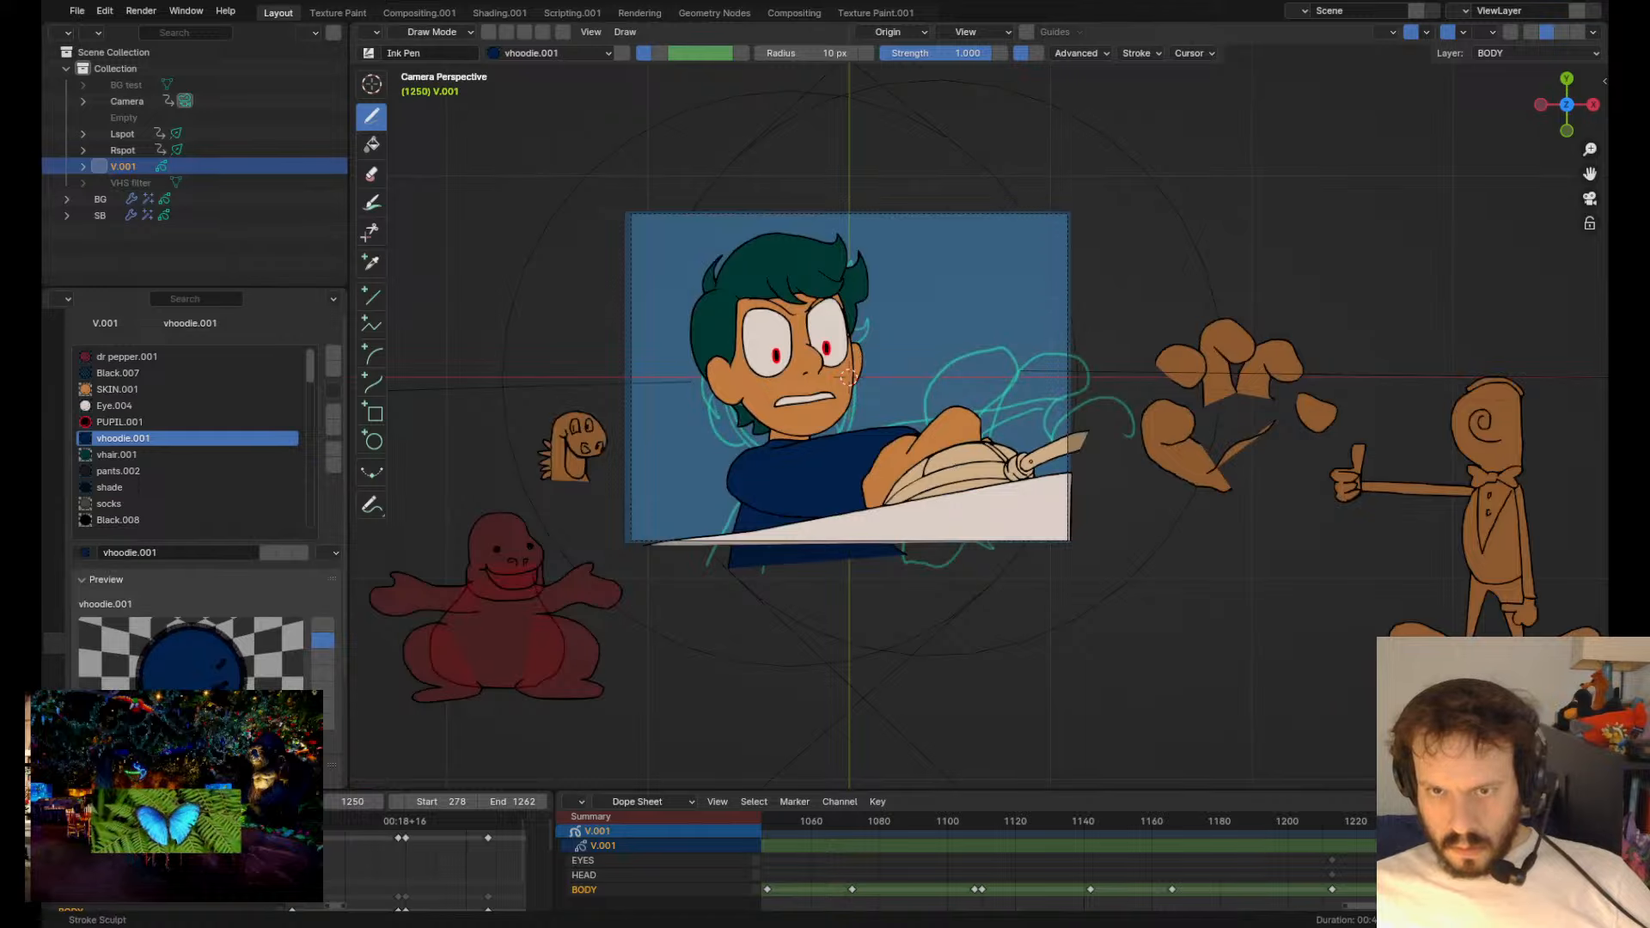
pyautogui.moveTo(916, 438); pyautogui.dragTo(885, 420)
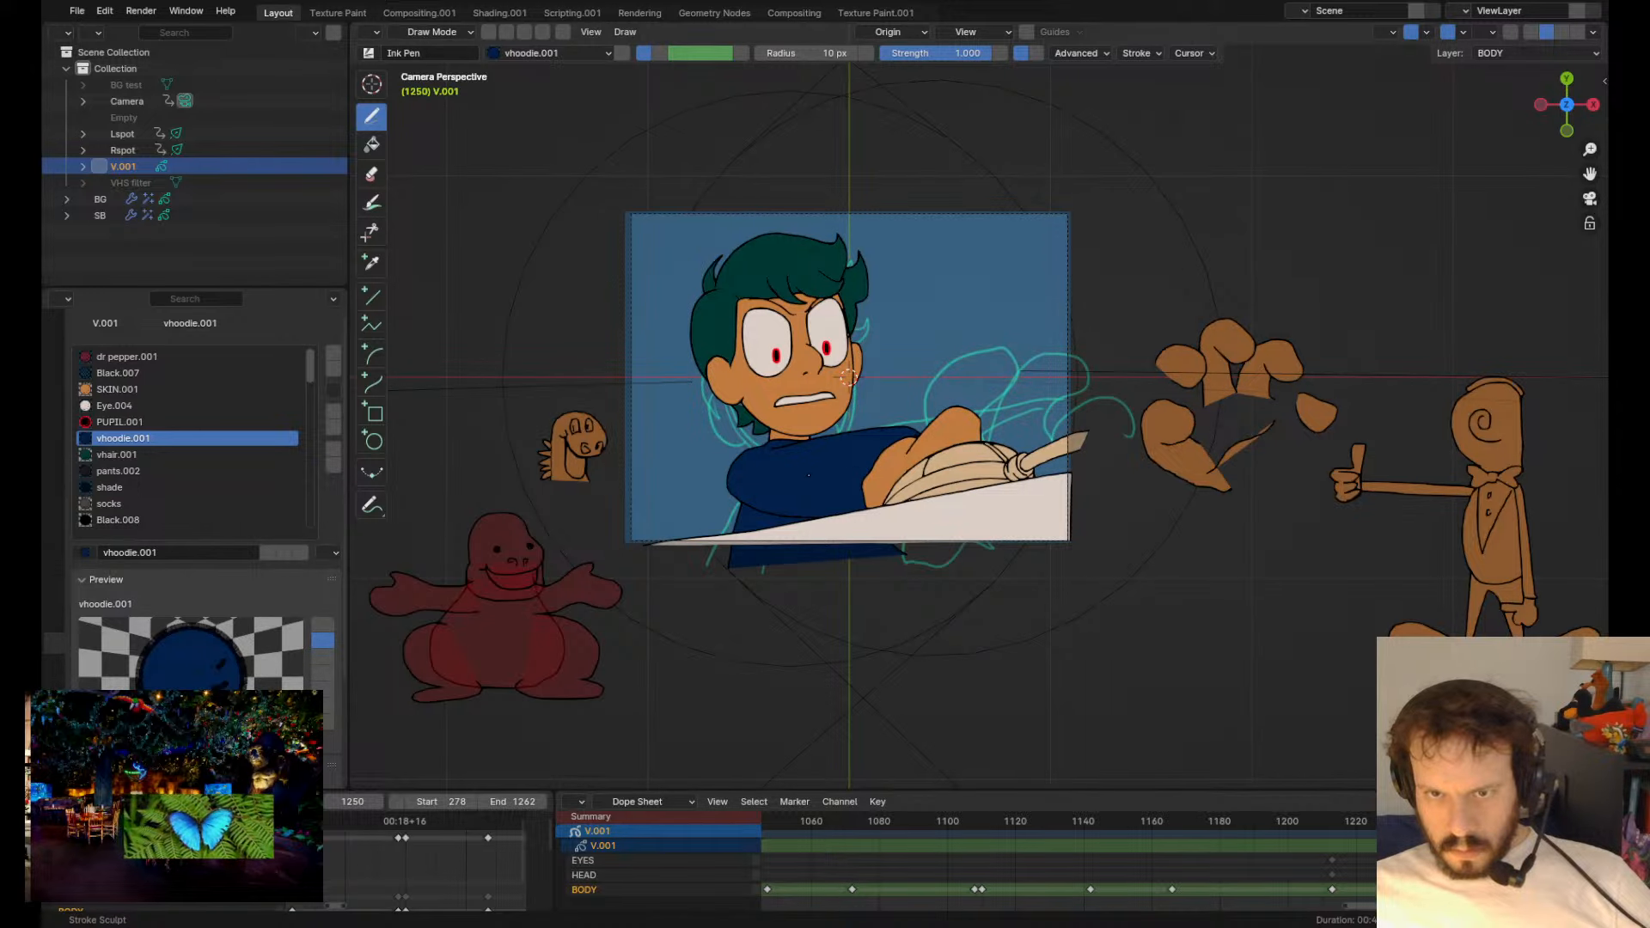
pyautogui.scroll(-2, 890, 384)
pyautogui.scroll(3, 889, 384)
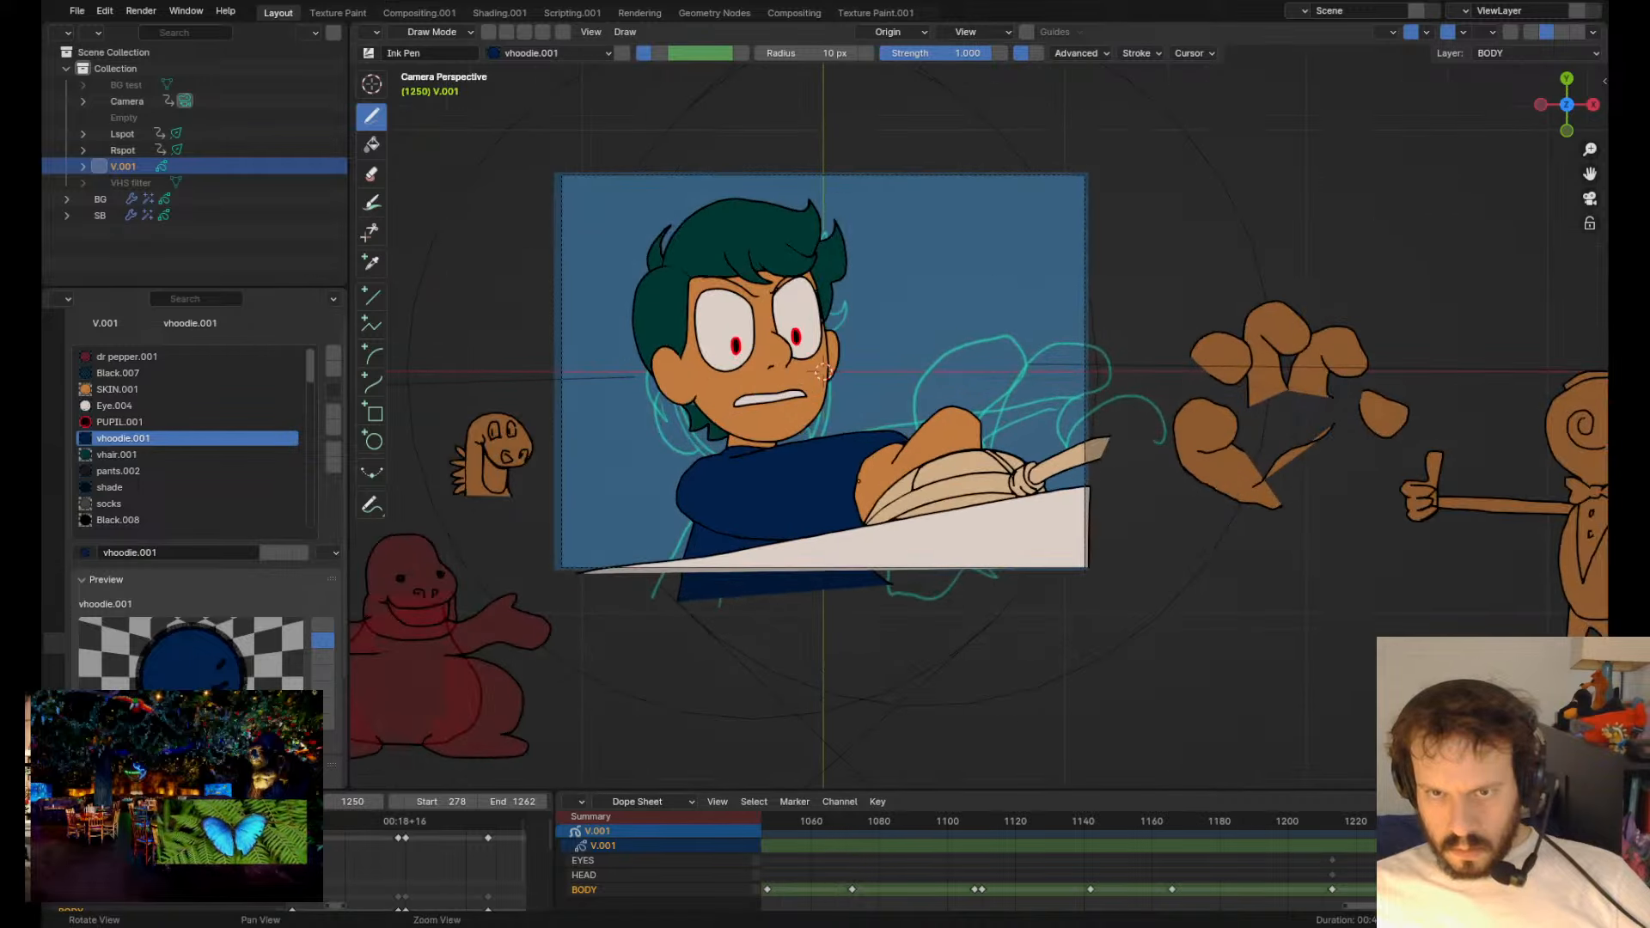
pyautogui.scroll(2, 710, 346)
pyautogui.scroll(-3, 710, 346)
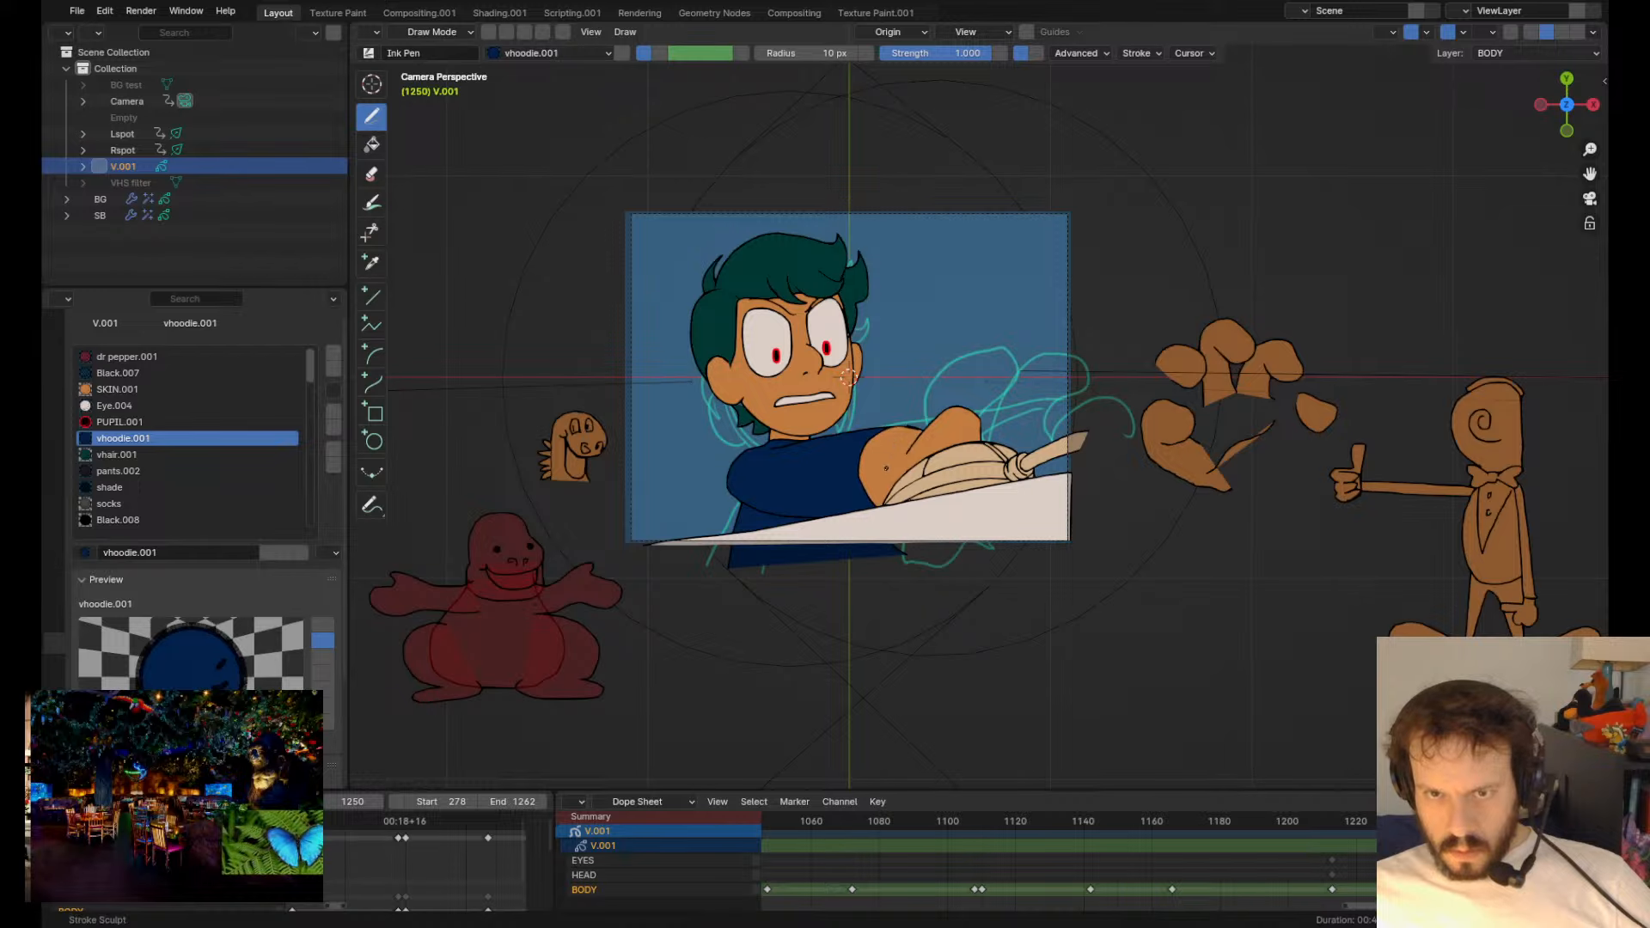
# - Shift the placed finger closer to the sleeve so it sits against the palm
pyautogui.scroll(4, 945, 404)
pyautogui.press('Tab')
pyautogui.press('g')
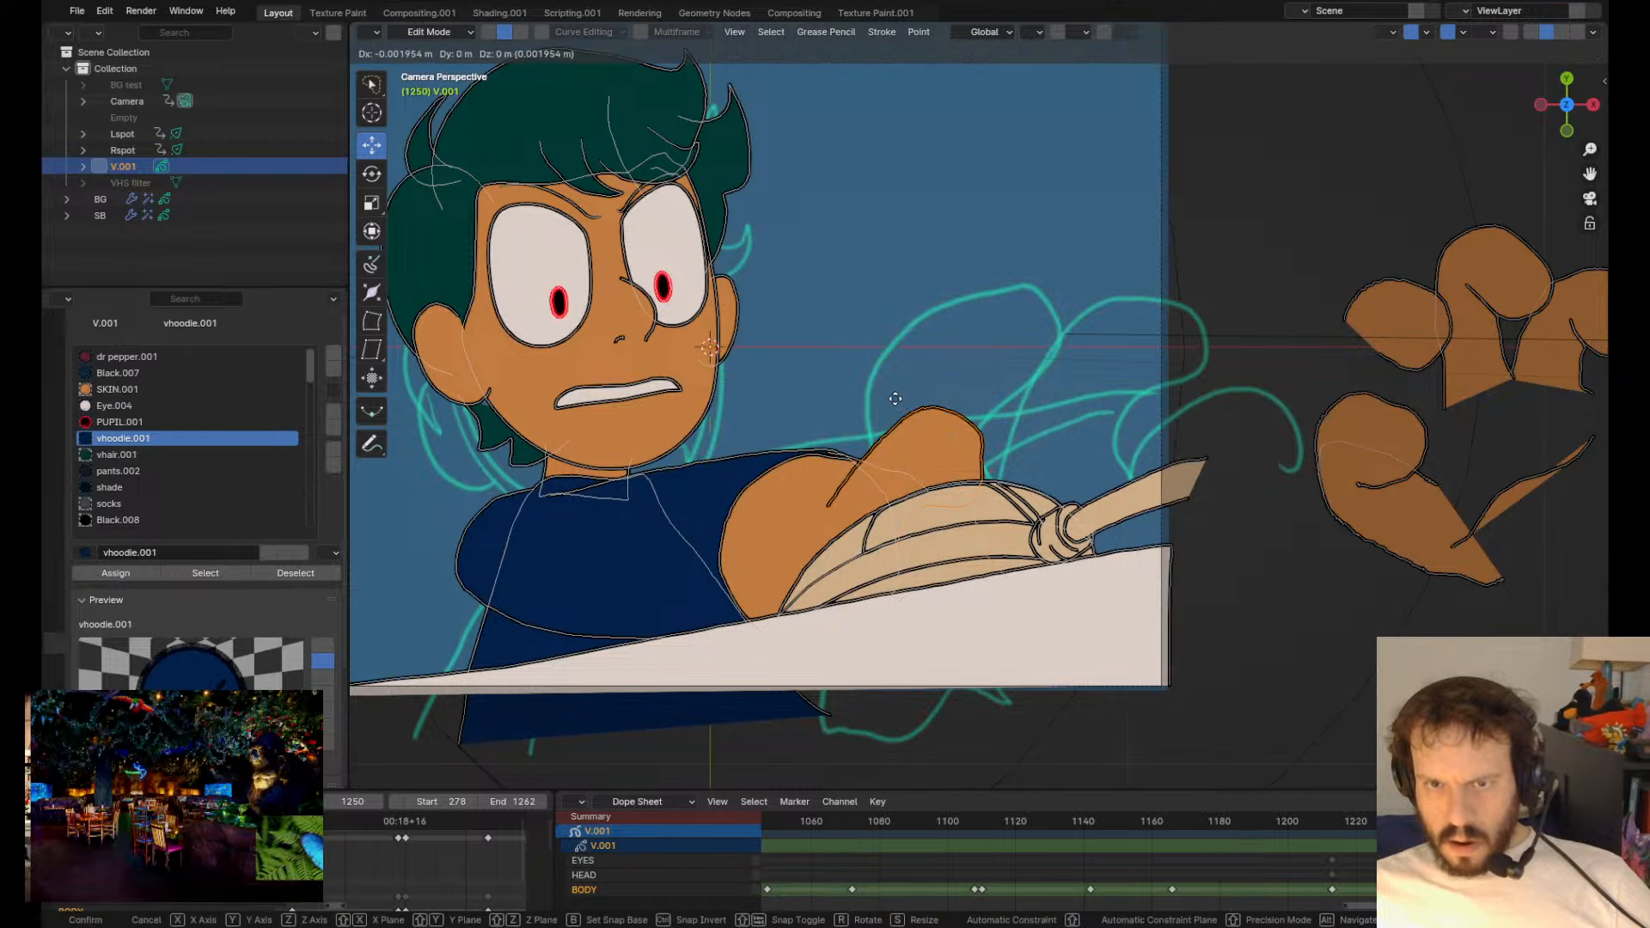
pyautogui.click(869, 414)
# - Rotate the tall middle finger of the parked hand about 52.3° and move it beside the finger already on the cloth
pyautogui.keyDown('shift'); pyautogui.moveTo(963, 395); pyautogui.dragTo(857, 396, button='middle'); pyautogui.keyUp('shift')
pyautogui.click(1363, 371)
pyautogui.press('r')
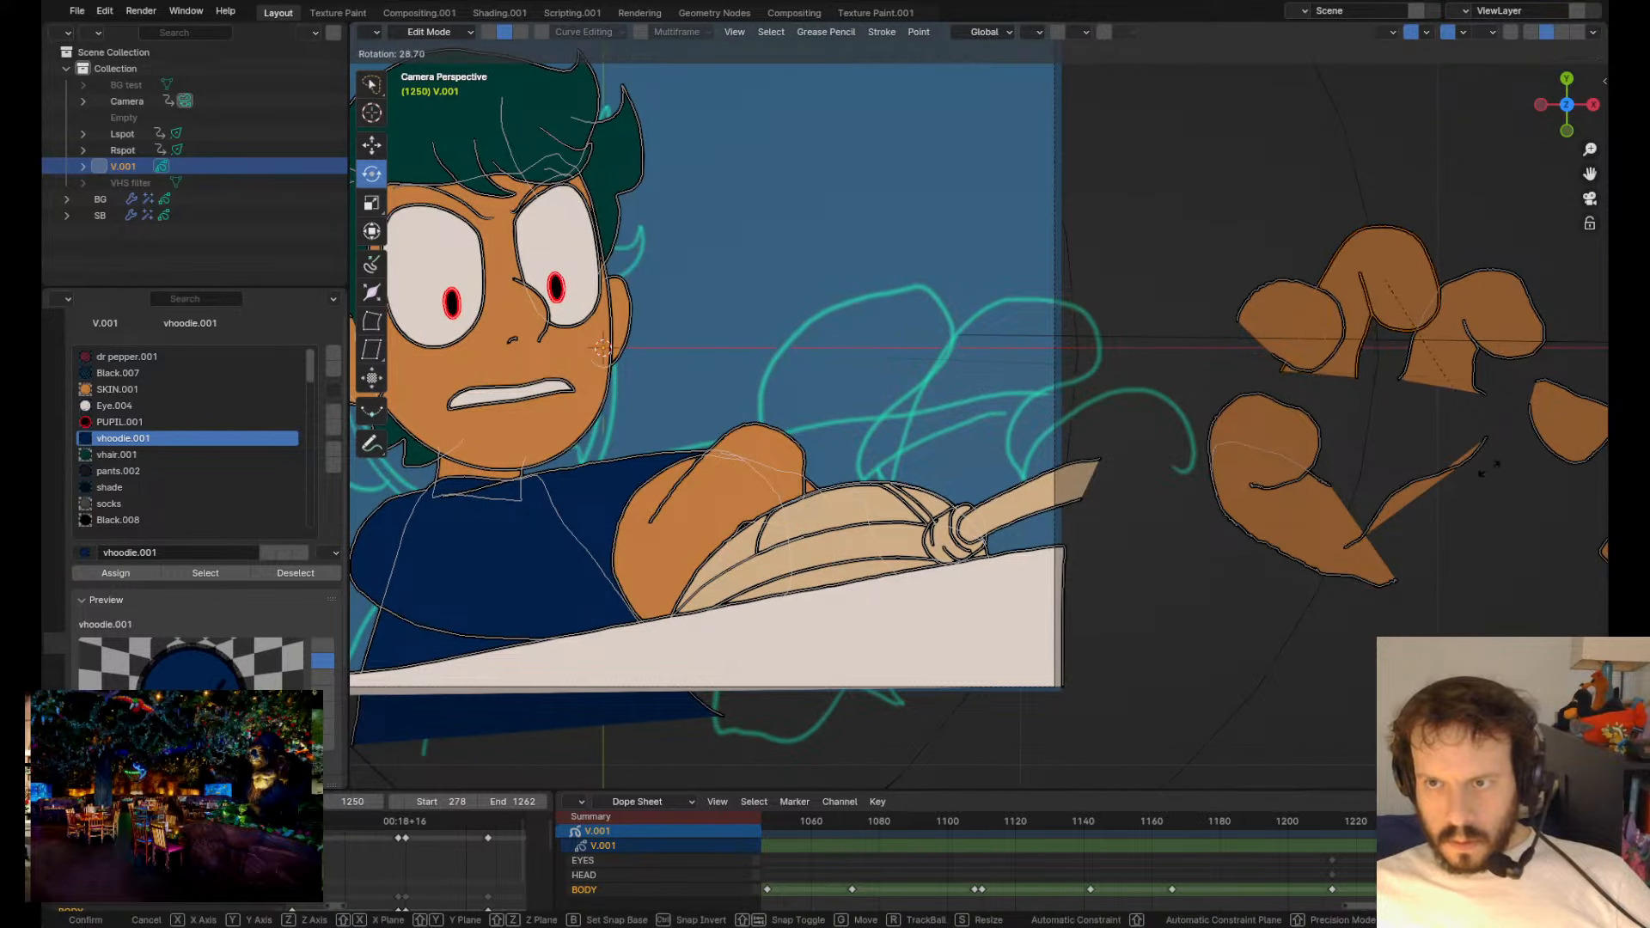
pyautogui.click(1398, 333)
pyautogui.press('g')
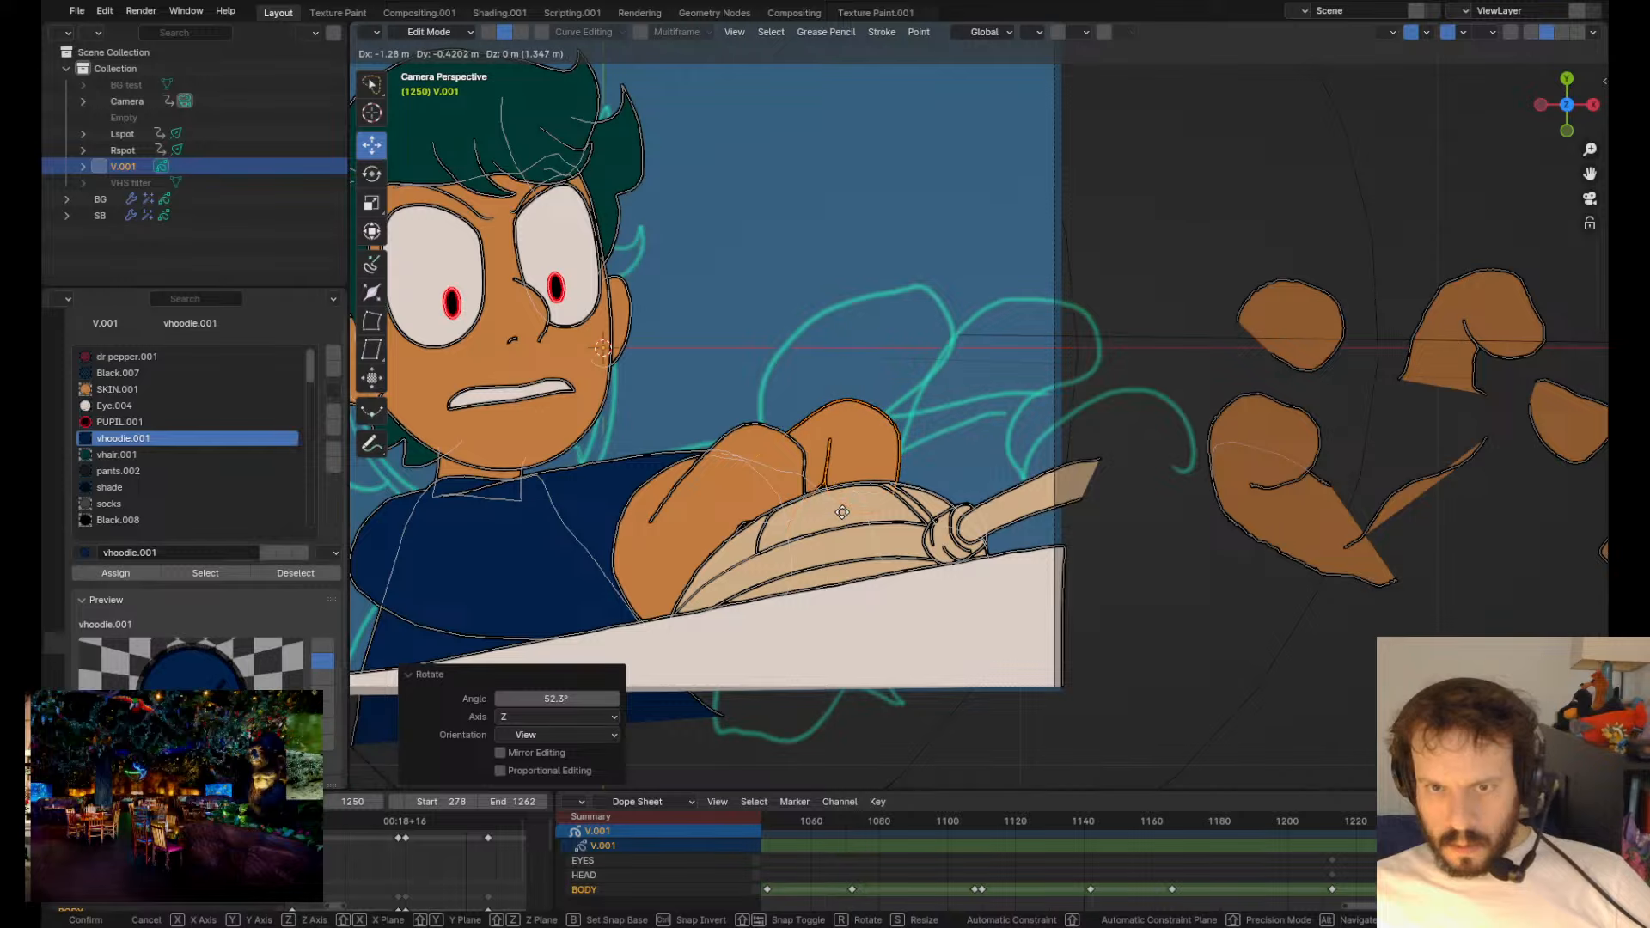
pyautogui.click(846, 511)
# - Push the newly placed finger's outline outward with the Grab sculpt brush and shift the finger toward the cloth's knot
pyautogui.press('Tab')
pyautogui.scroll(-1, 943, 466)
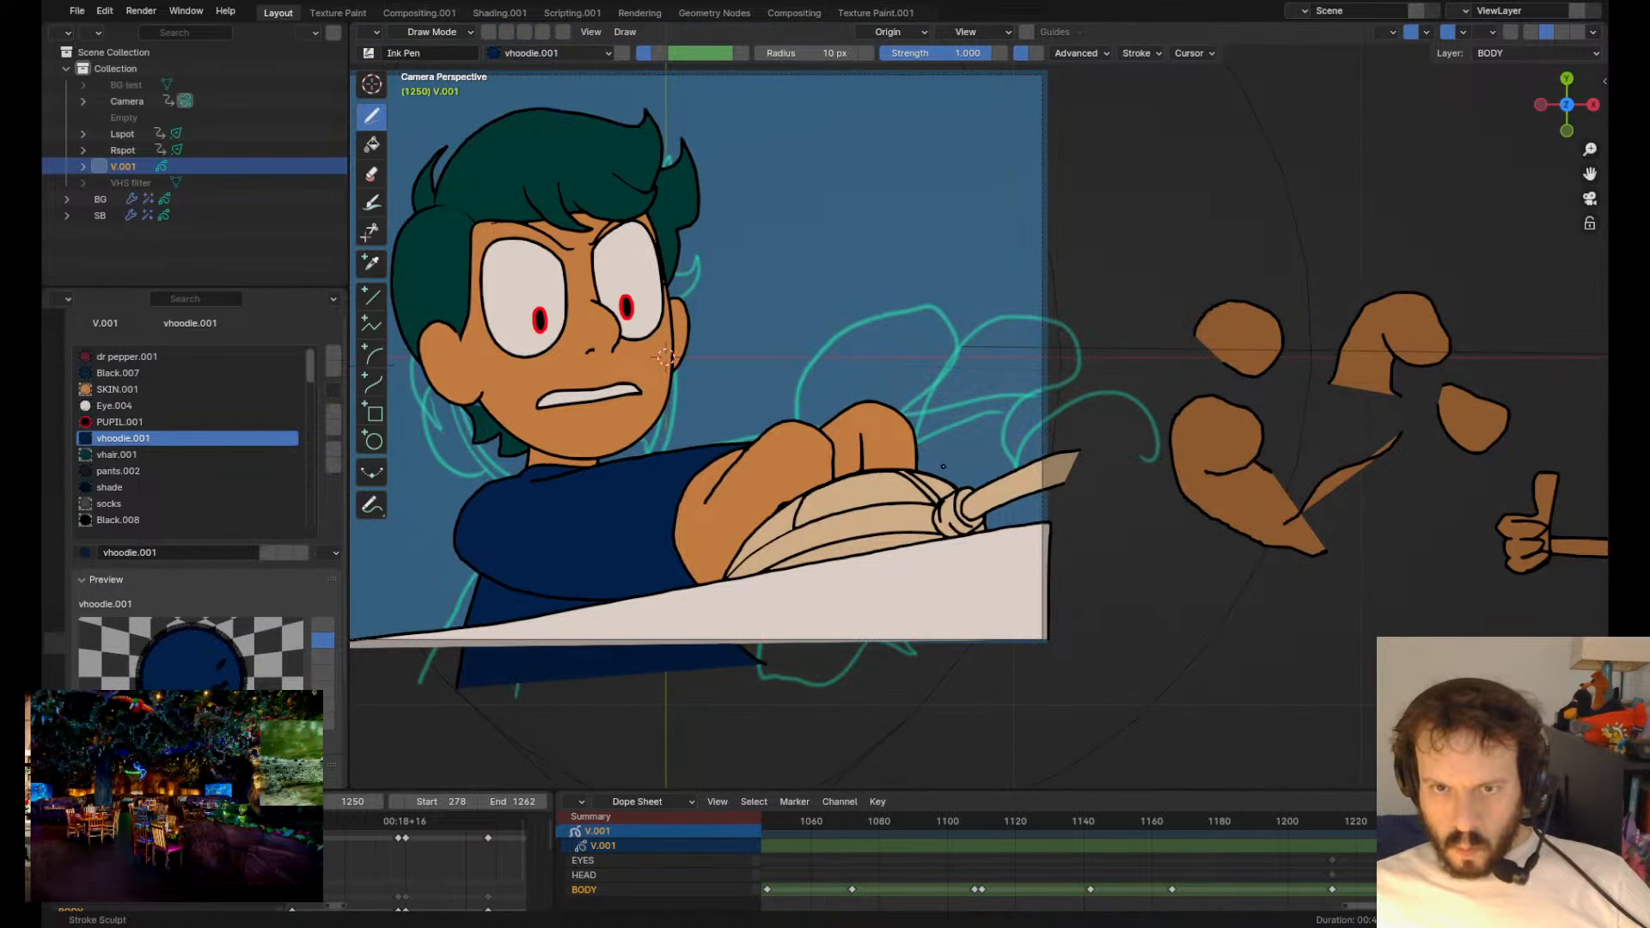
pyautogui.moveTo(943, 467); pyautogui.dragTo(921, 477)
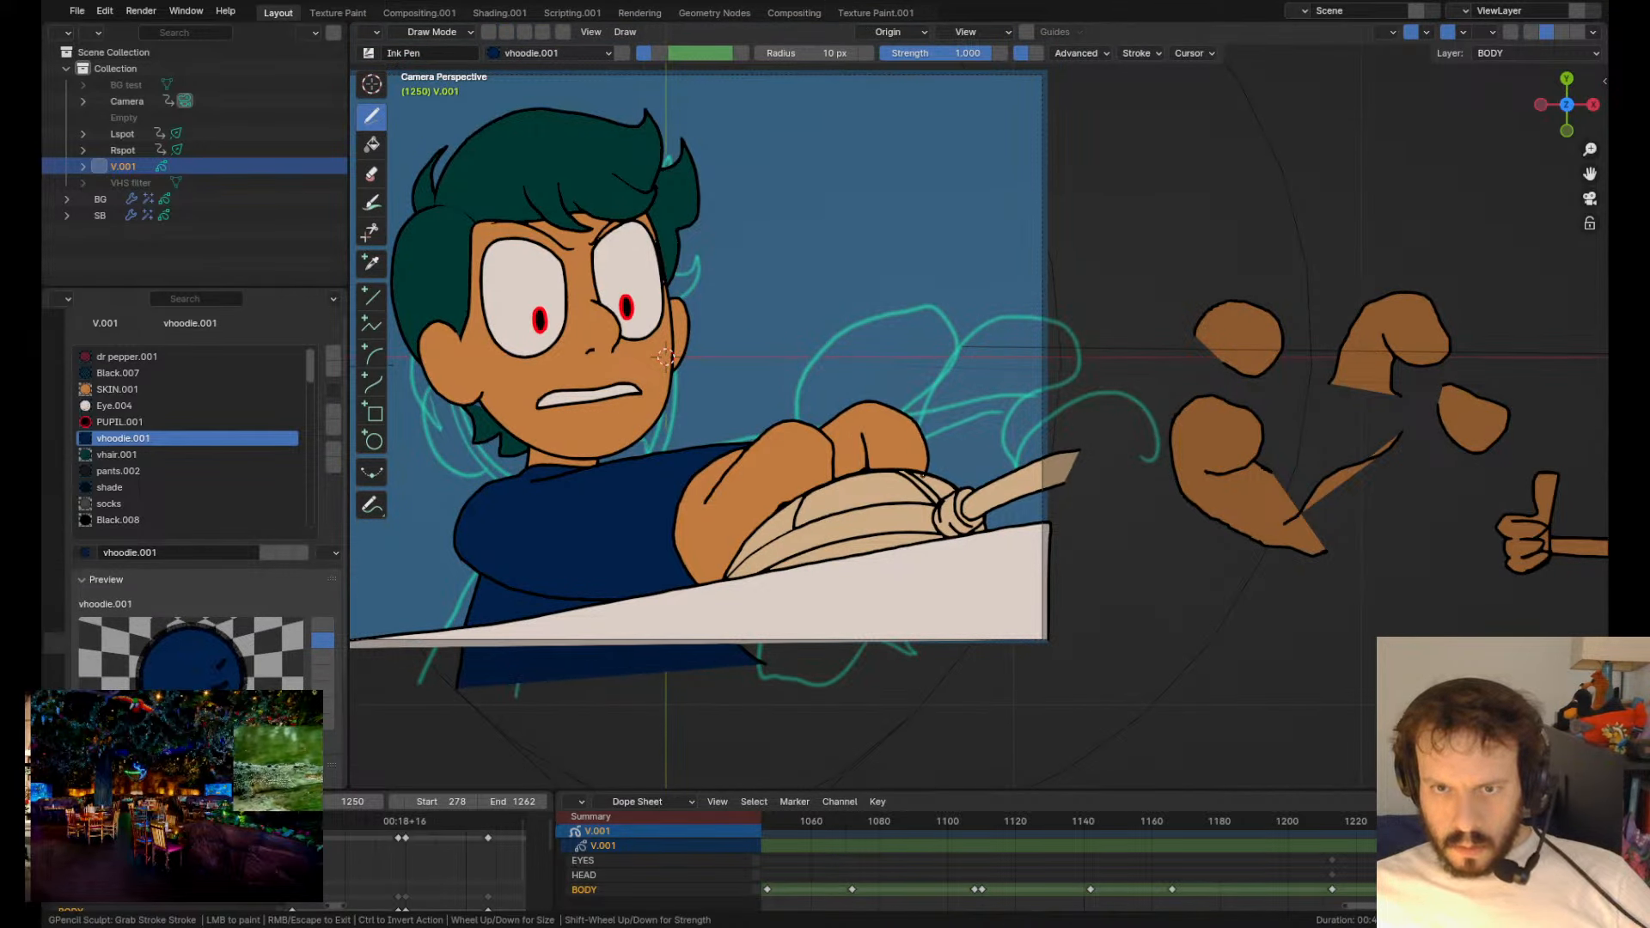
pyautogui.press('Tab')
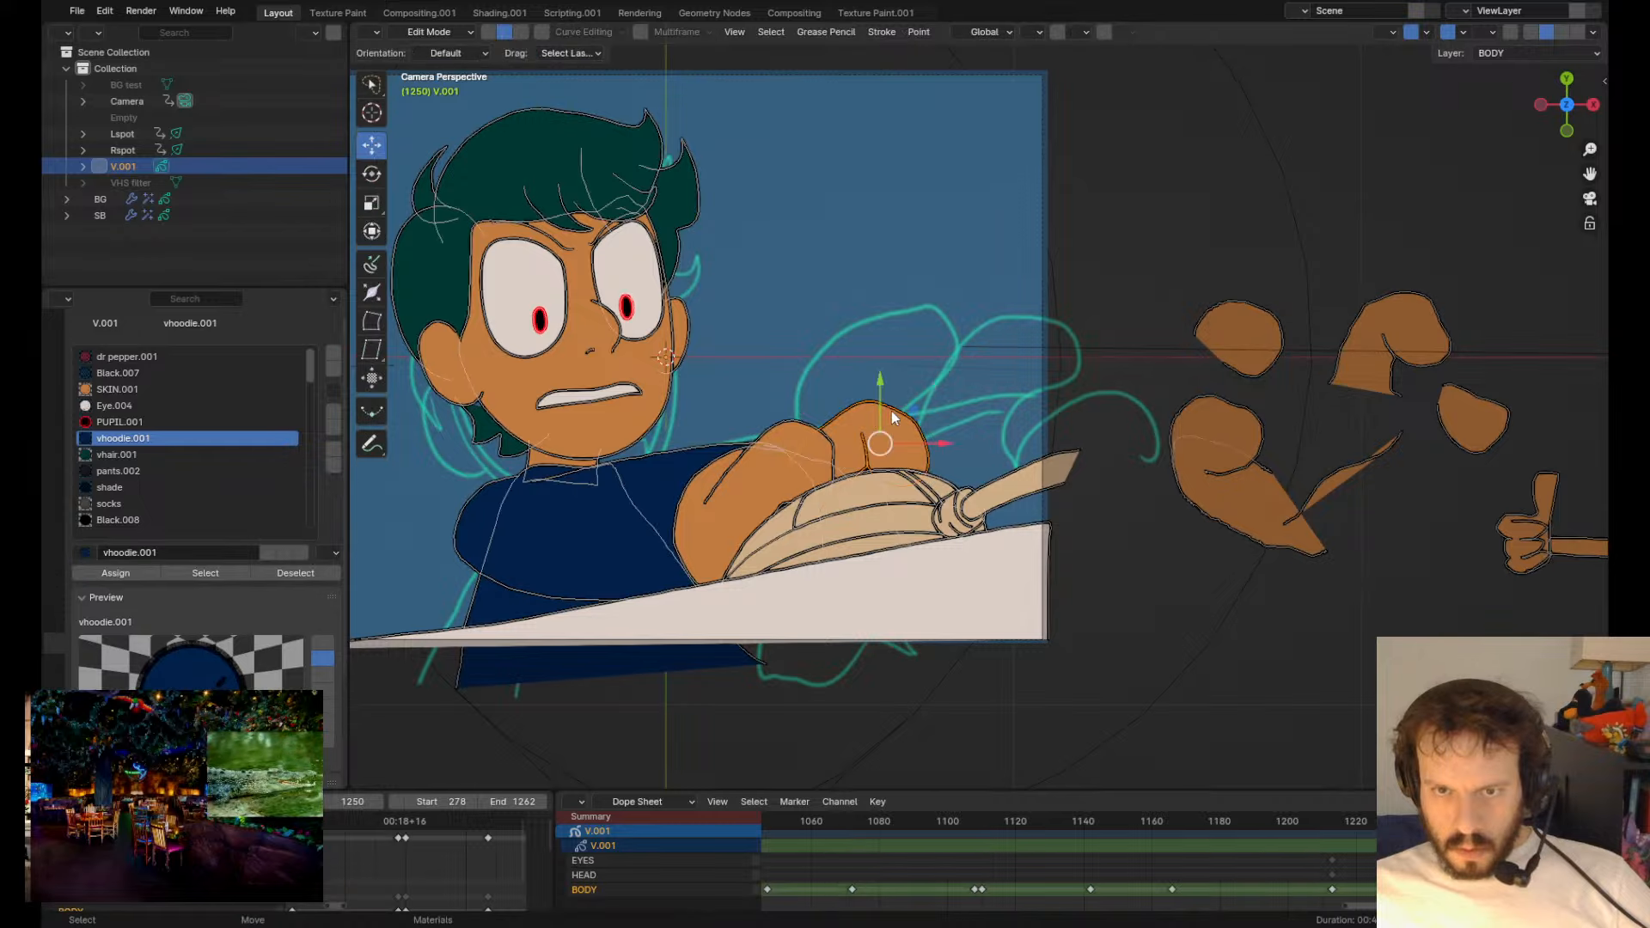
pyautogui.press('g')
pyautogui.click(945, 428)
pyautogui.click(1429, 299)
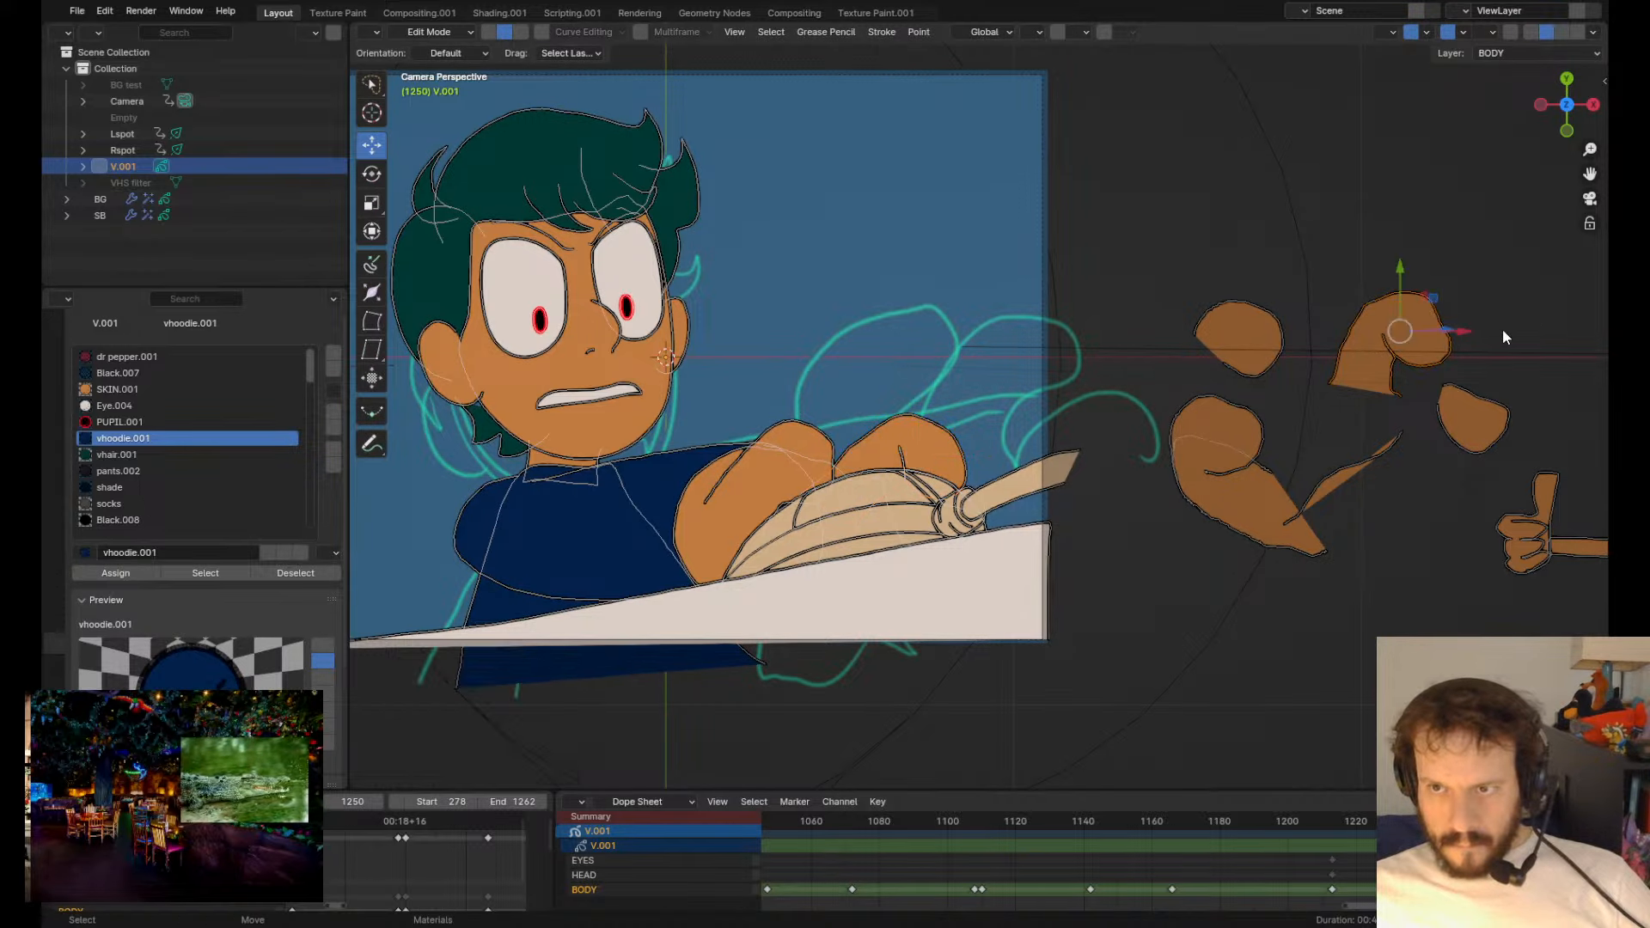
pyautogui.click(1473, 426)
pyautogui.press('g')
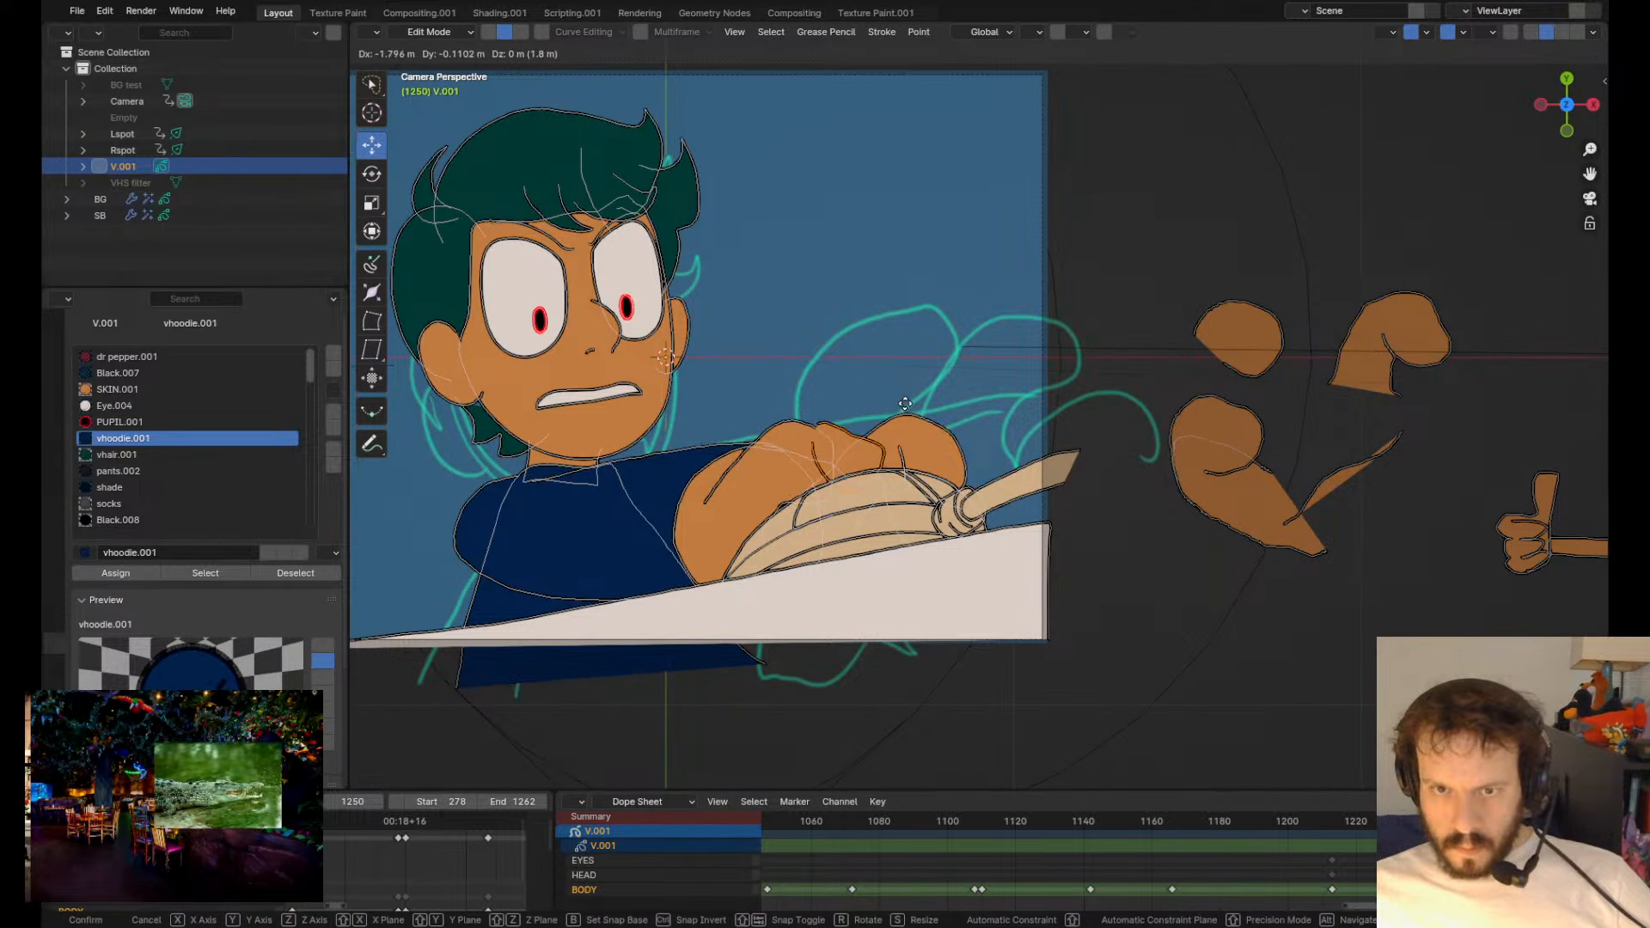
pyautogui.click(924, 400)
pyautogui.hotkey('ctrl', 'shift', 'Up')
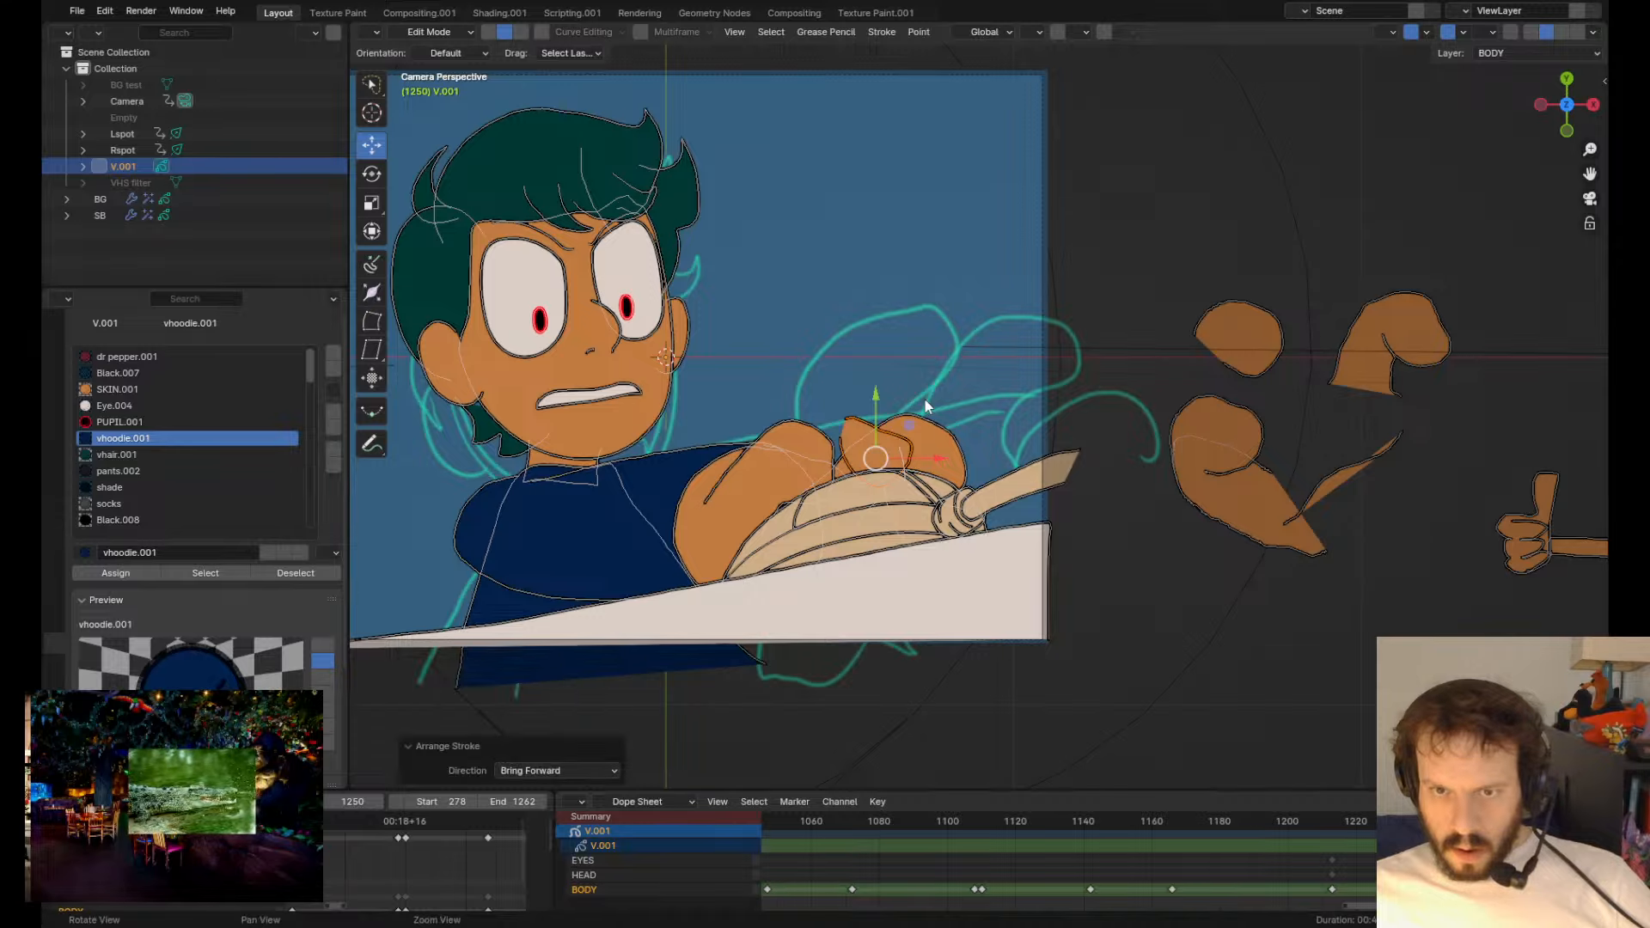
pyautogui.press('g')
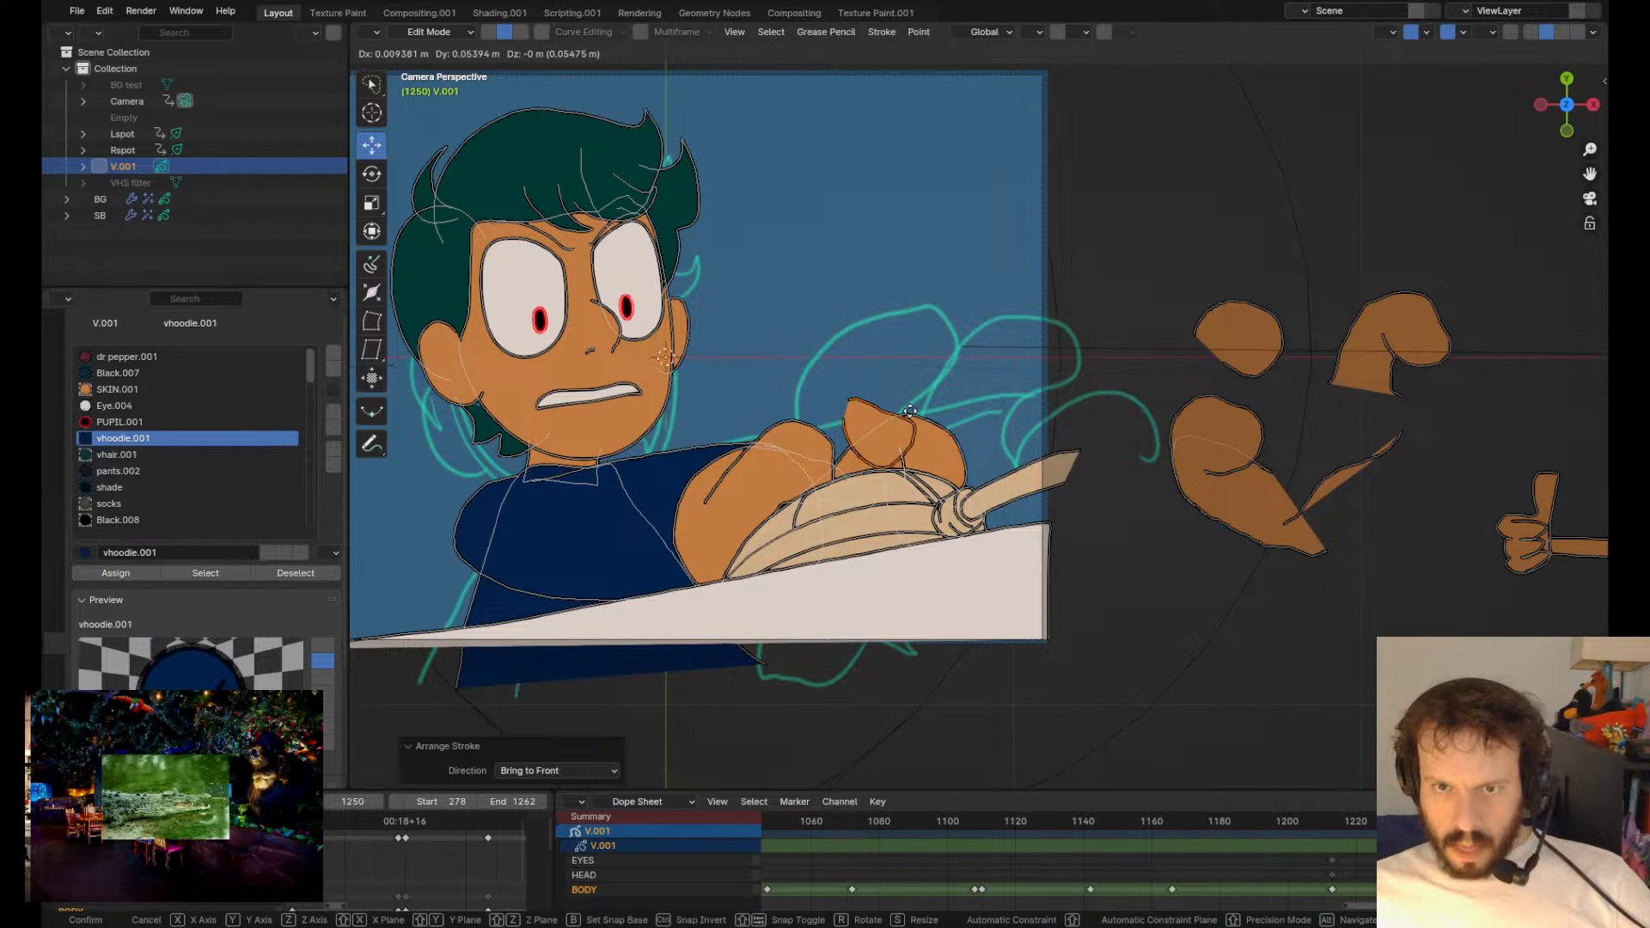
pyautogui.click(929, 383)
pyautogui.hotkey('ctrl', 'z')
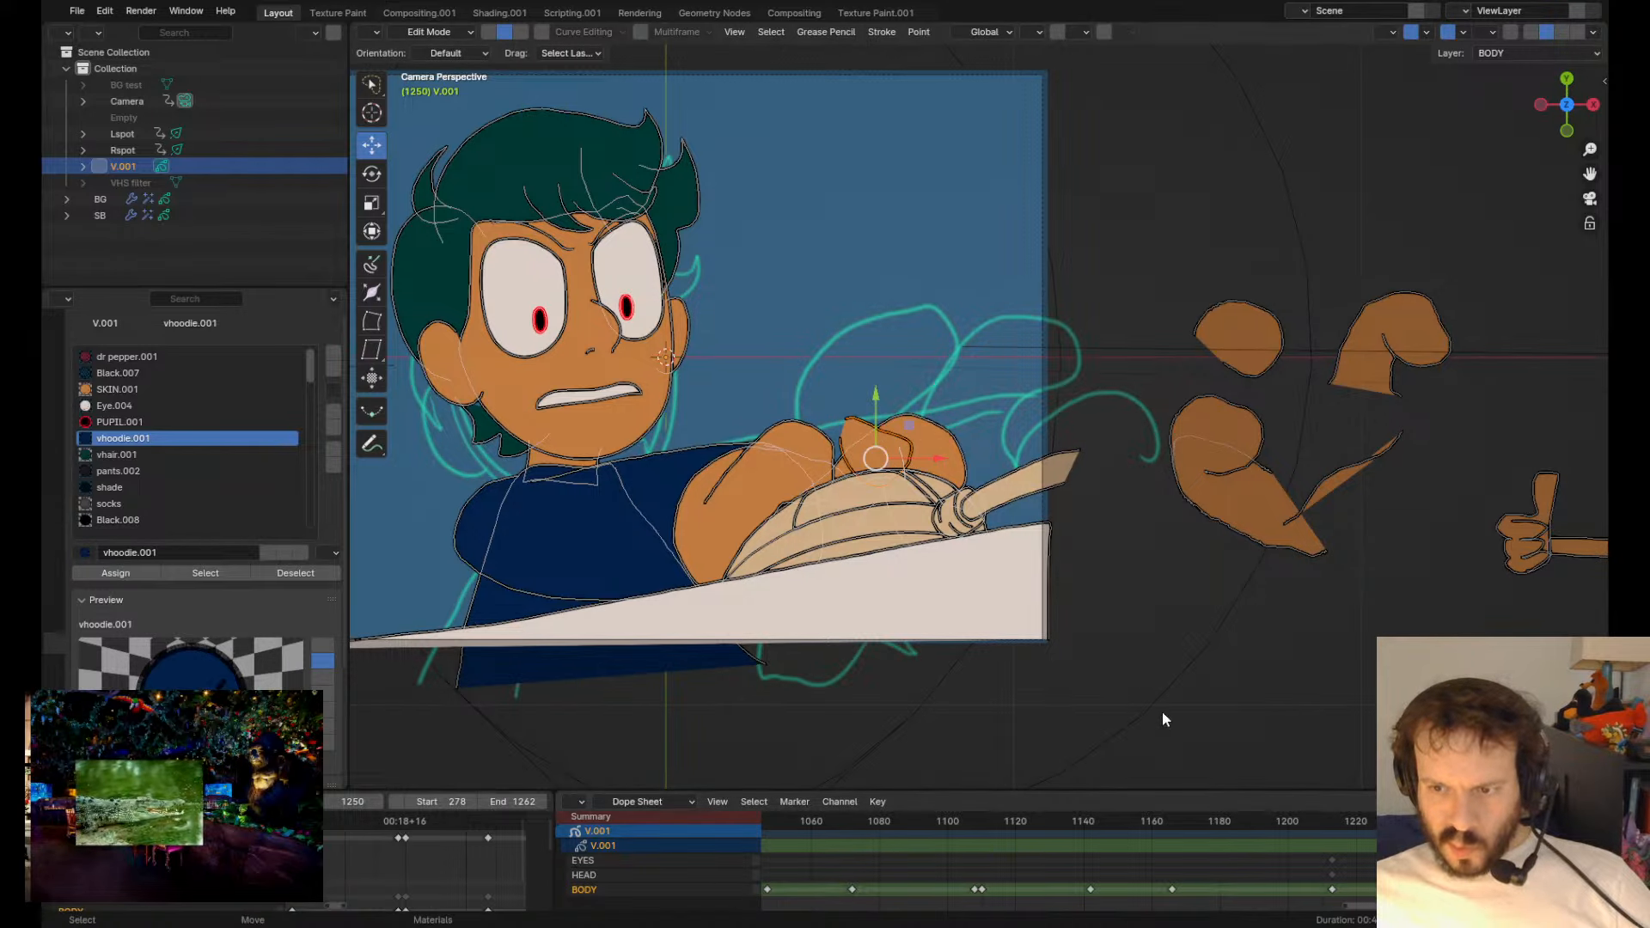
pyautogui.press('g')
pyautogui.rightClick(695, 580)
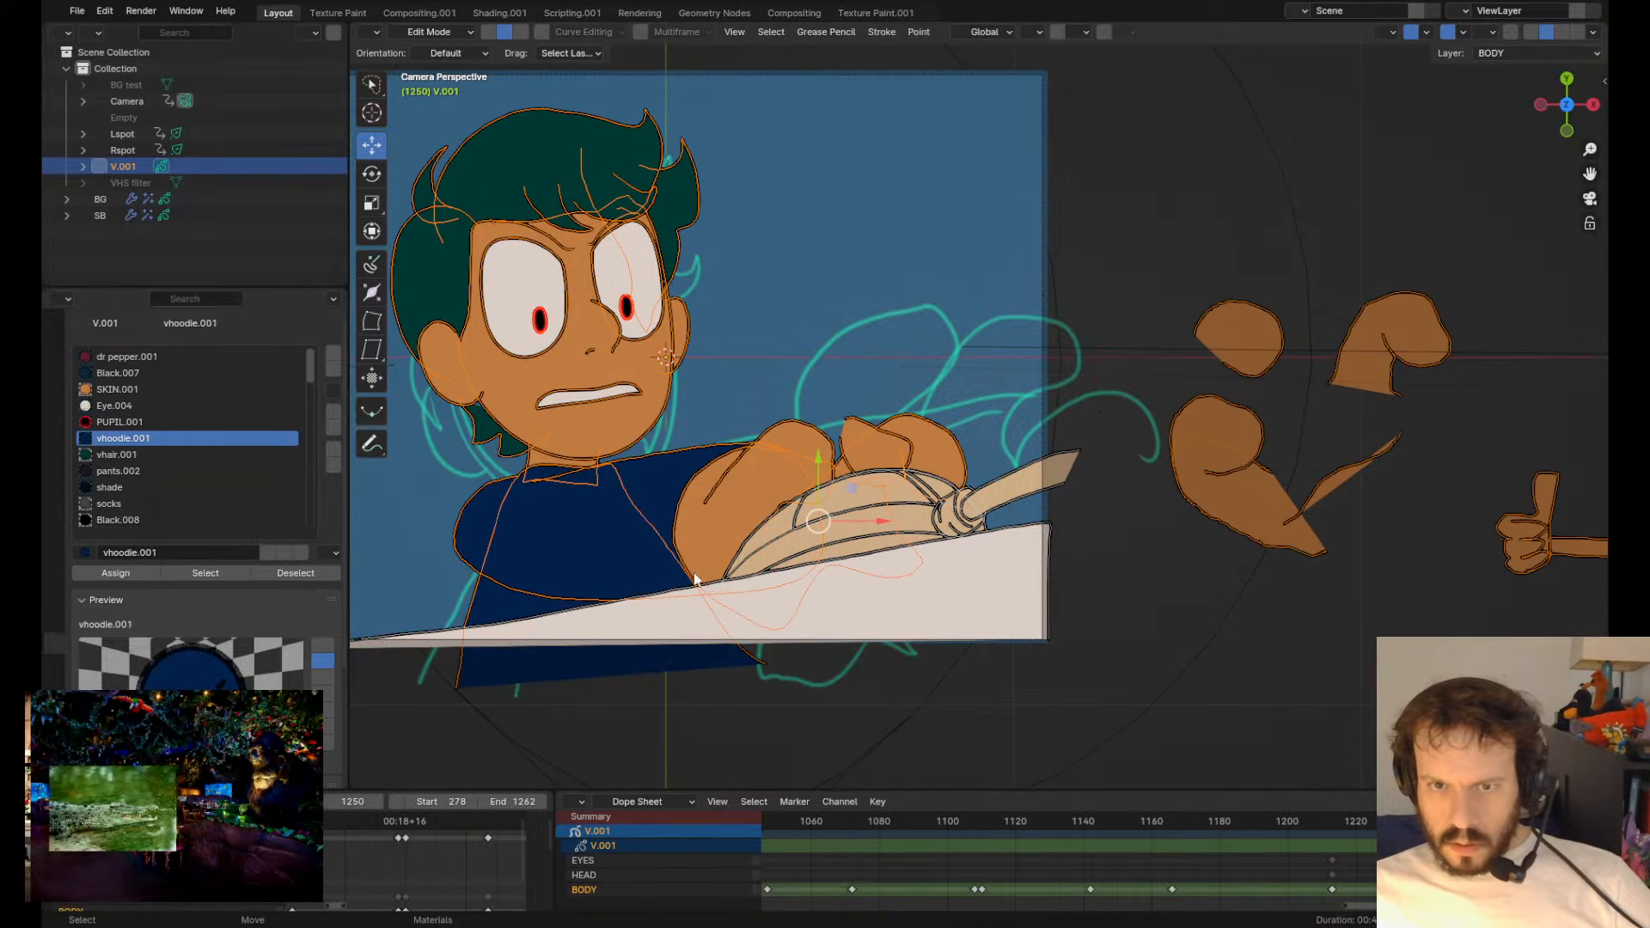
pyautogui.hotkey('ctrl', 'z')
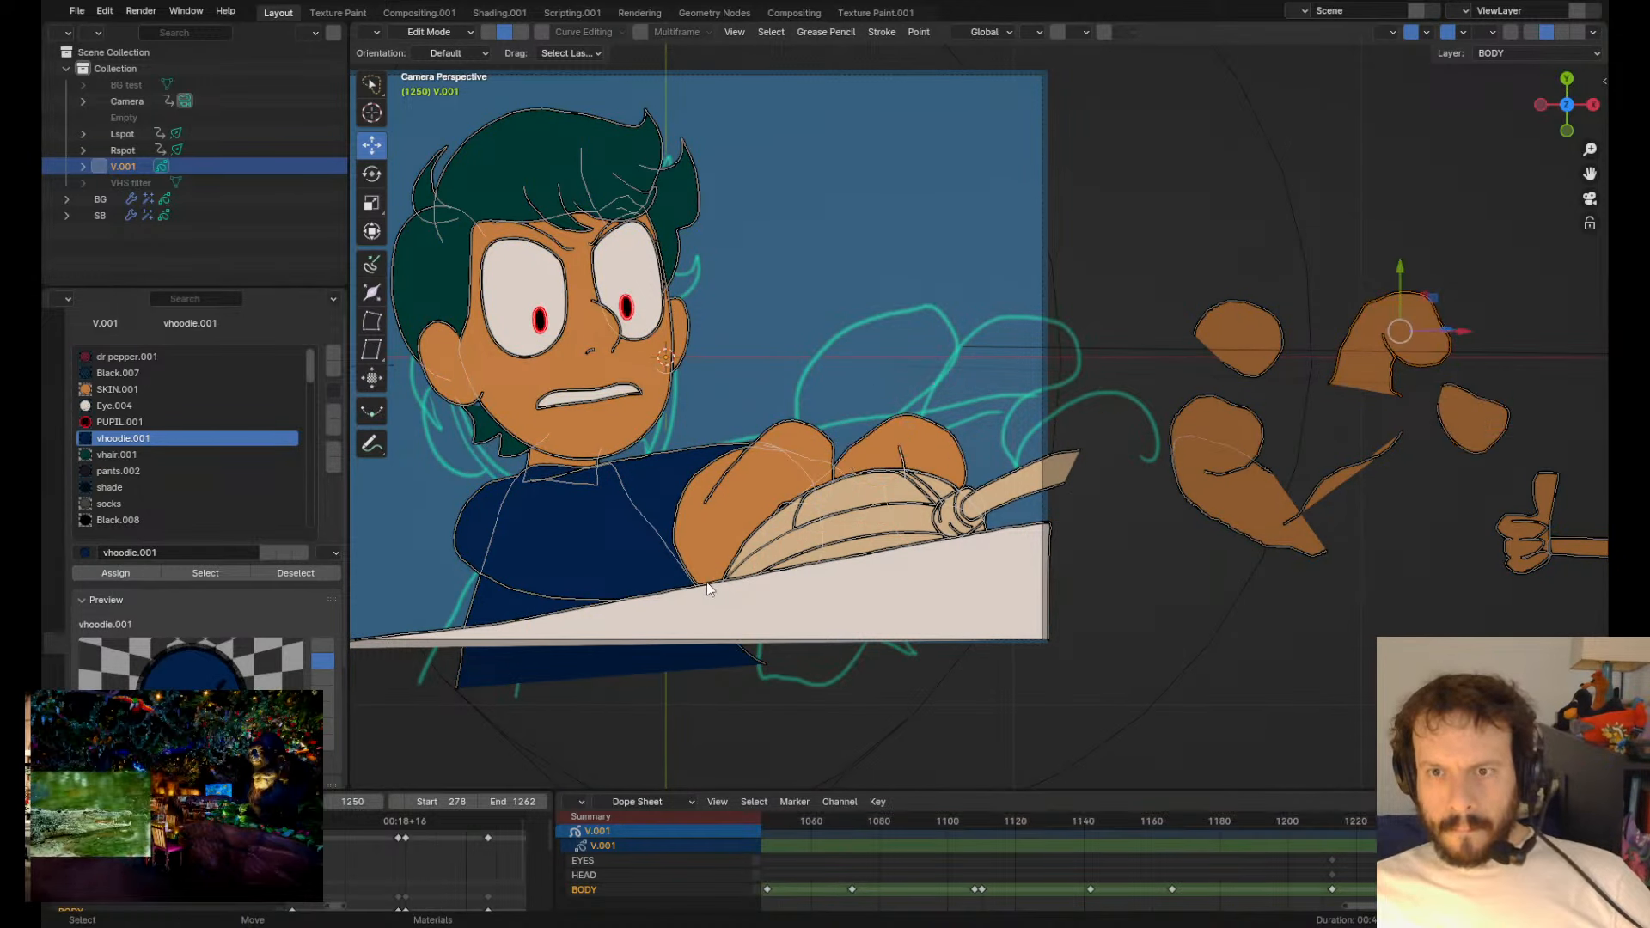
# - Move the parked hand's upper curled finger between the two placed fingers and adjust its stacking order
pyautogui.press('g')
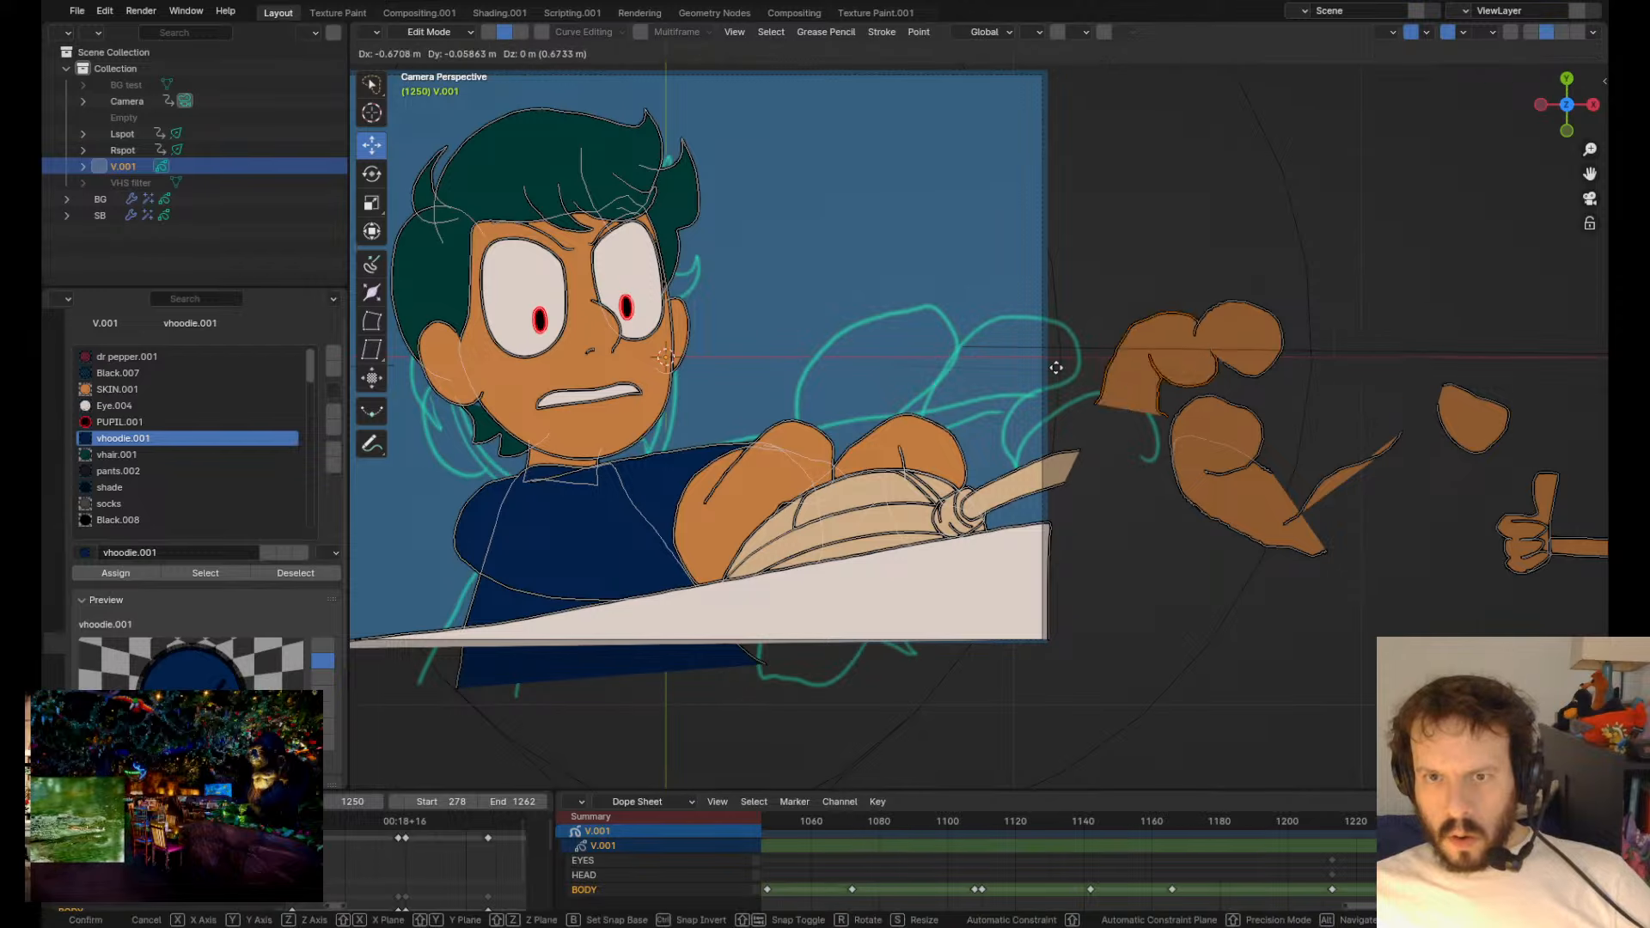
pyautogui.click(812, 451)
pyautogui.hotkey('ctrl', ']')
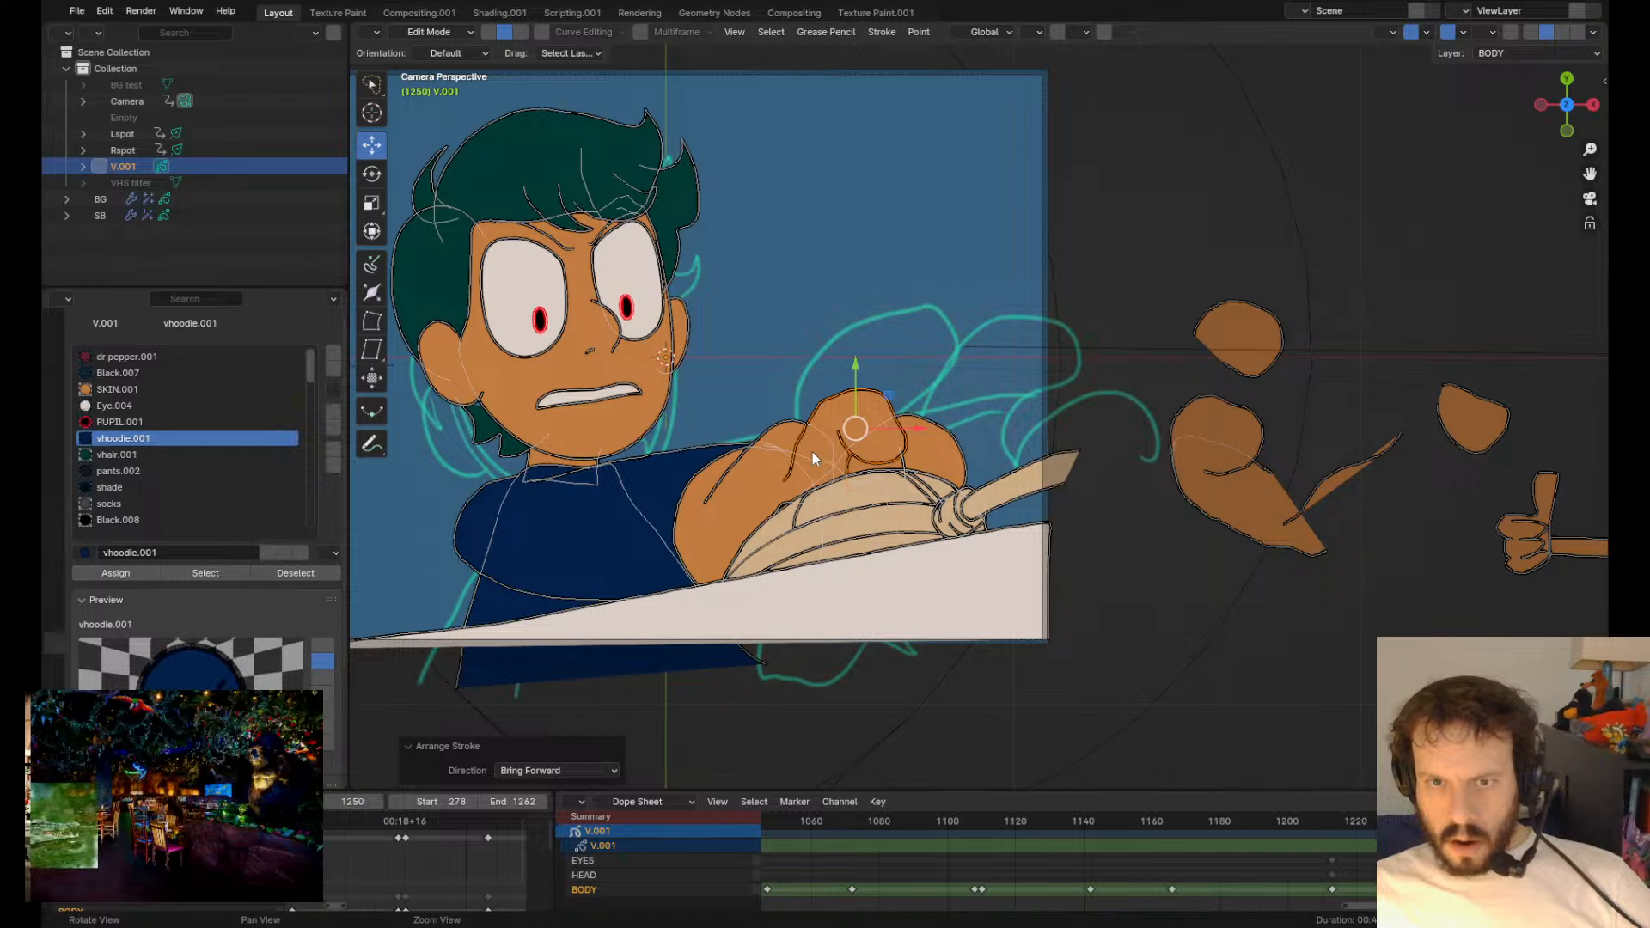
pyautogui.hotkey('ctrl', '[')
# - Move the last upper finger of the parked hand by about -1.26 m in X and -0.34 m in Y onto the gripping hand
pyautogui.click(1276, 337)
pyautogui.press('g')
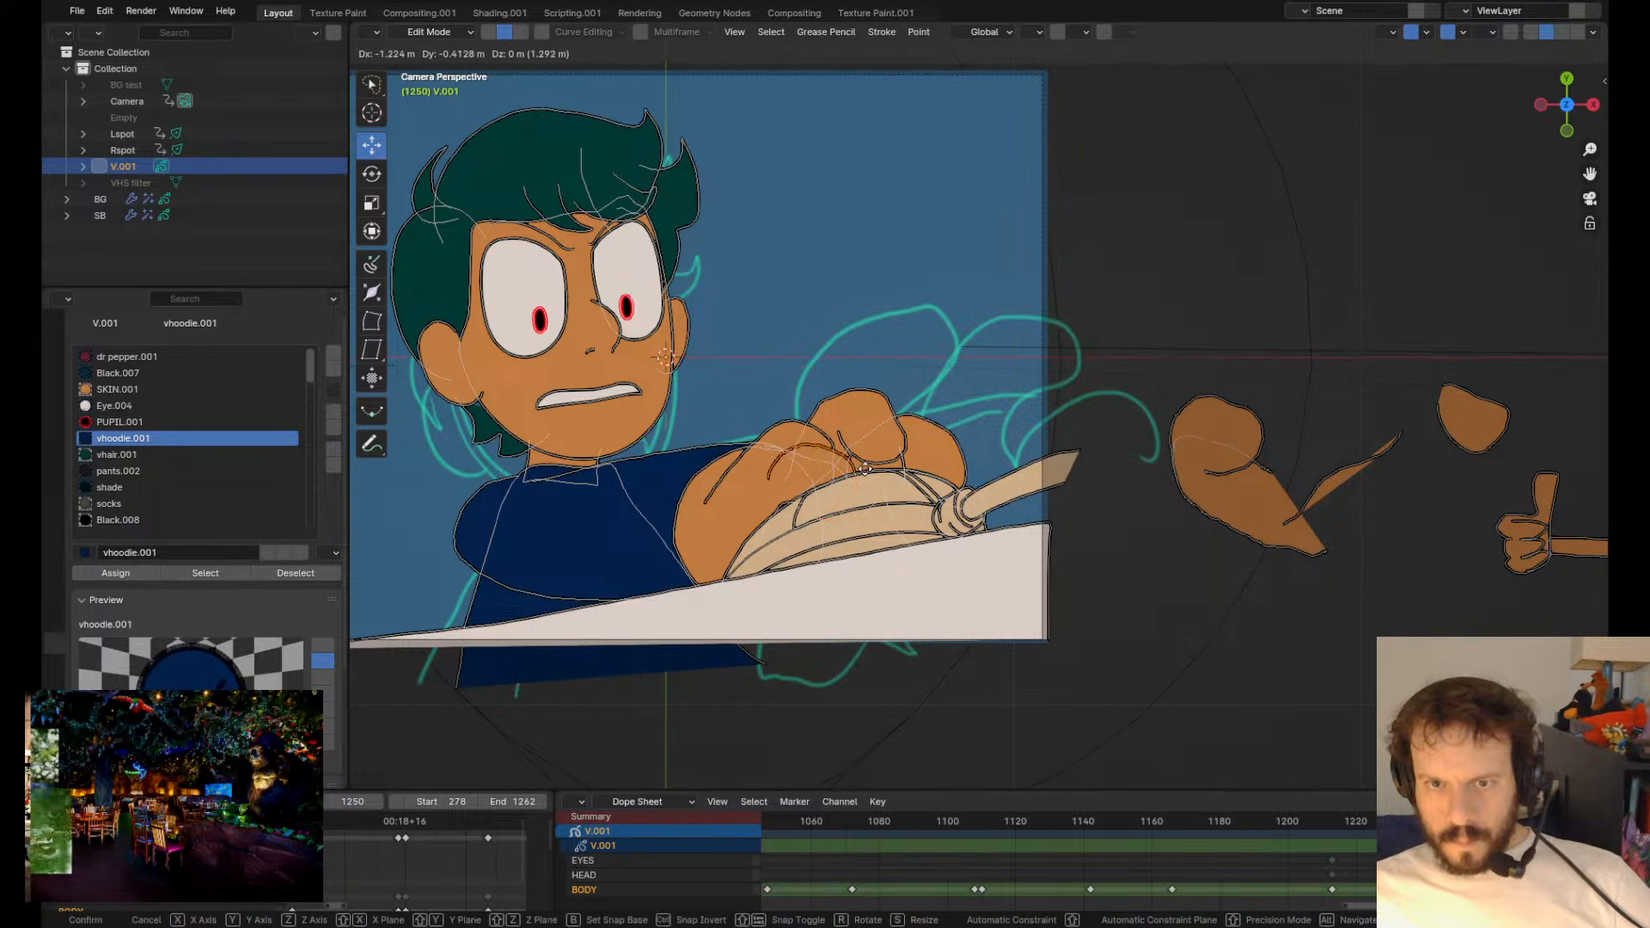
pyautogui.click(859, 440)
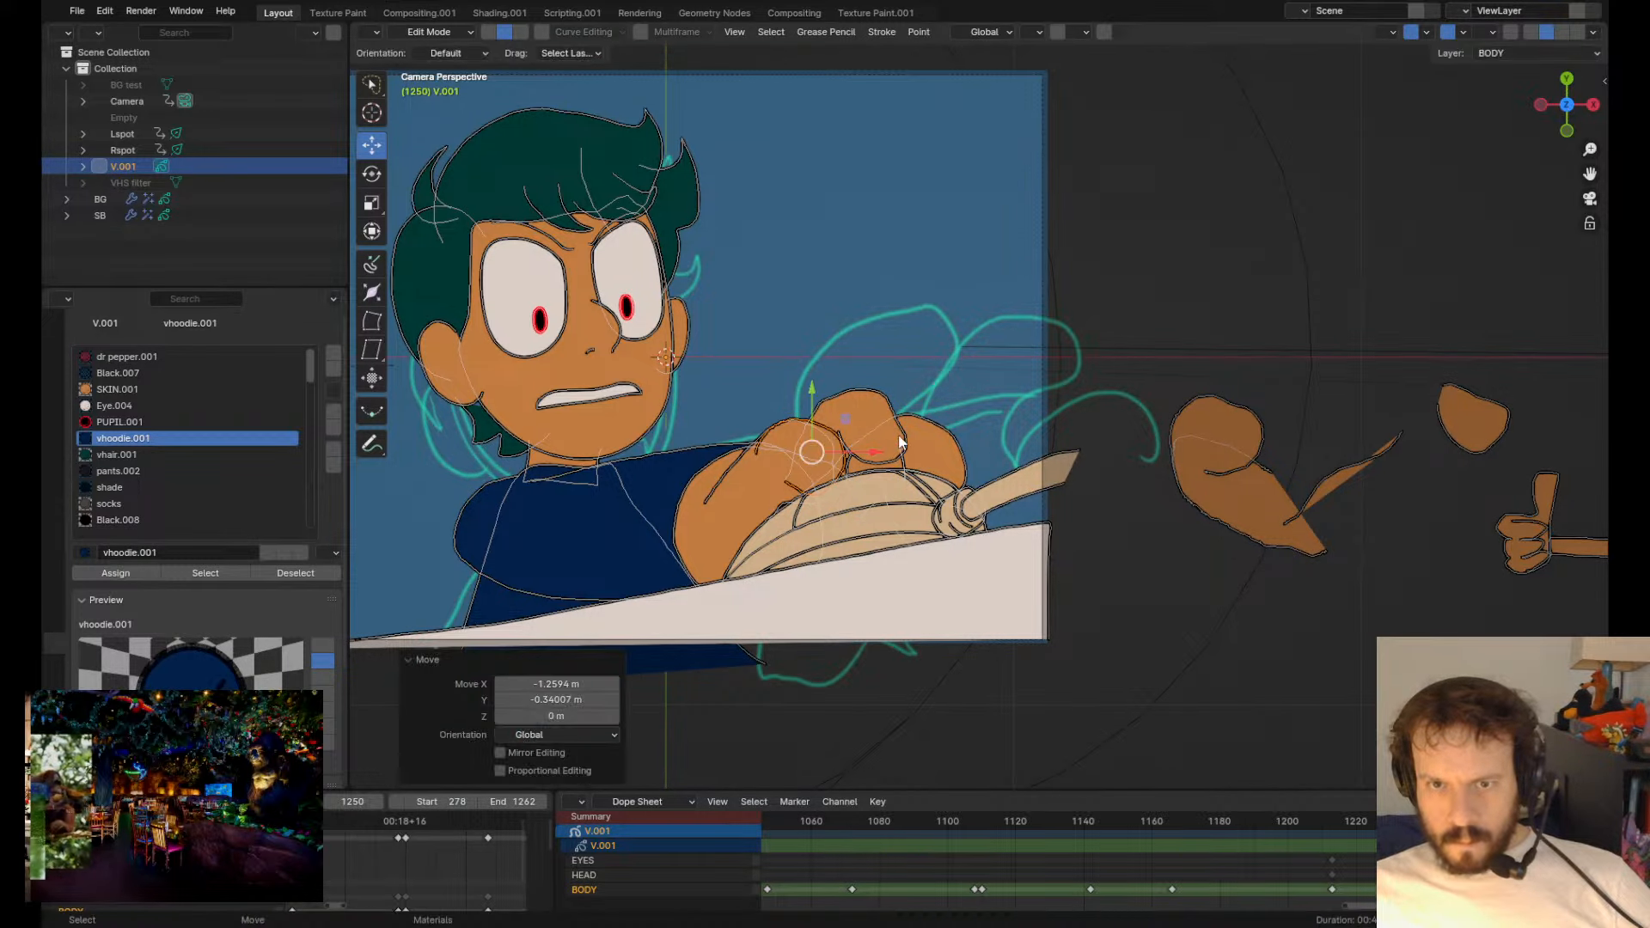
# - Nudge the middle finger by about -0.023, 0.016 m and the finger nearest the knot by about 0.026, 0.038 m
pyautogui.press('g')
pyautogui.click(903, 419)
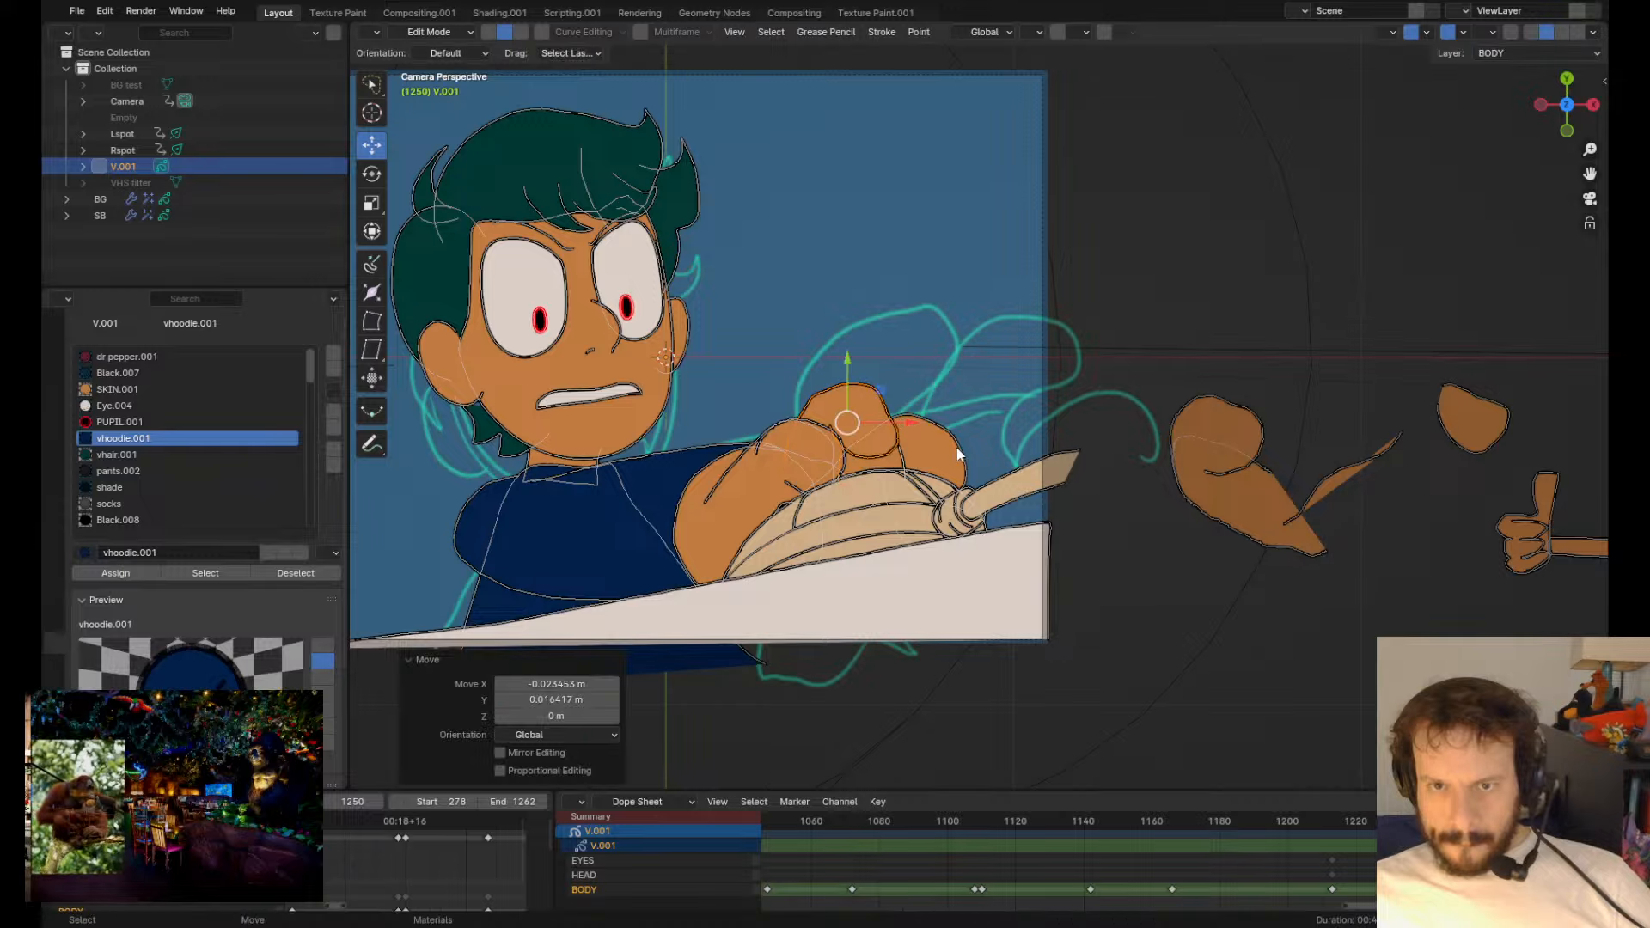
pyautogui.press('g')
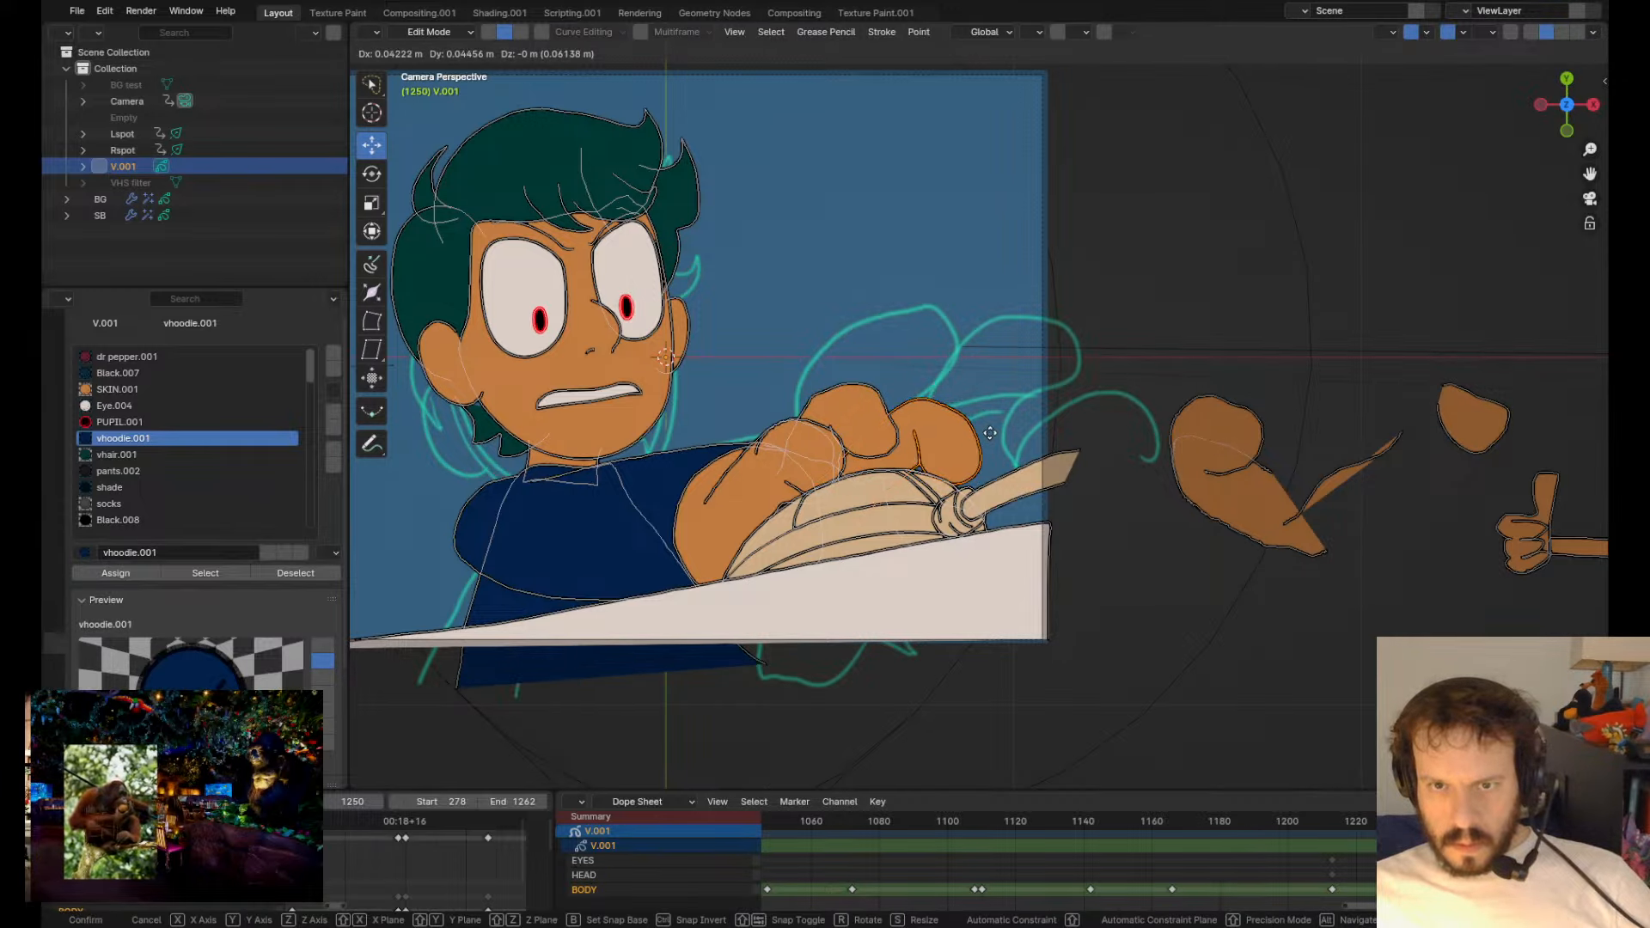
pyautogui.click(954, 443)
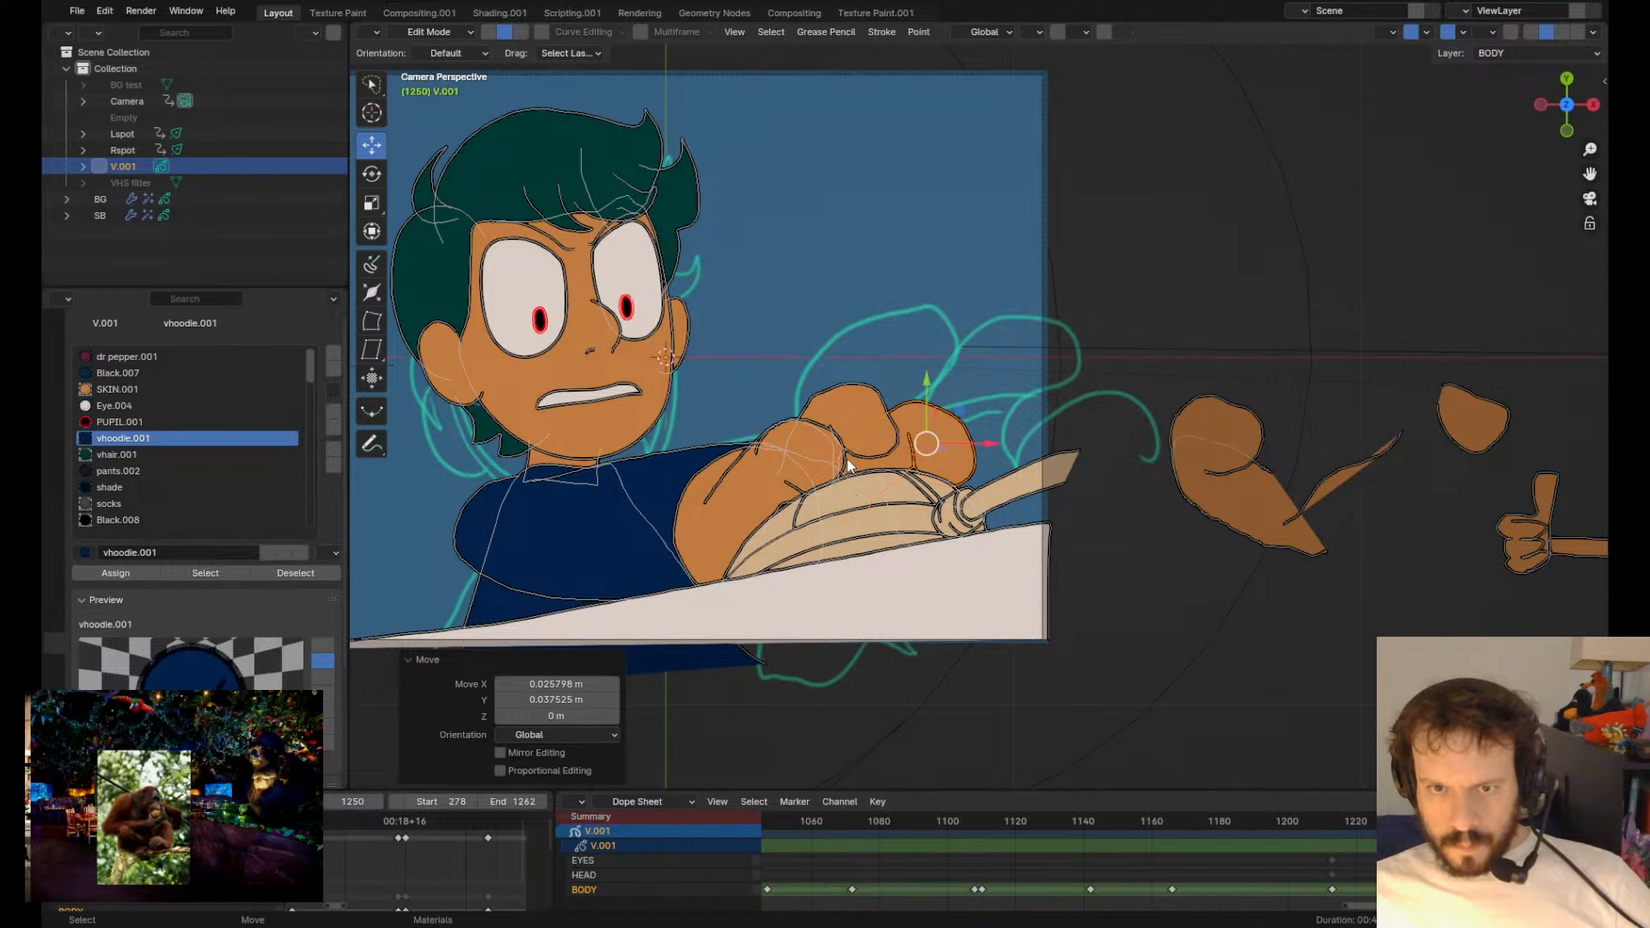
# - Shift the wrist-side finger of the gripping hand slightly closer to the middle finger
pyautogui.scroll(4, 846, 465)
pyautogui.keyDown('shift'); pyautogui.moveTo(657, 538); pyautogui.dragTo(965, 488, button='middle'); pyautogui.keyUp('shift')
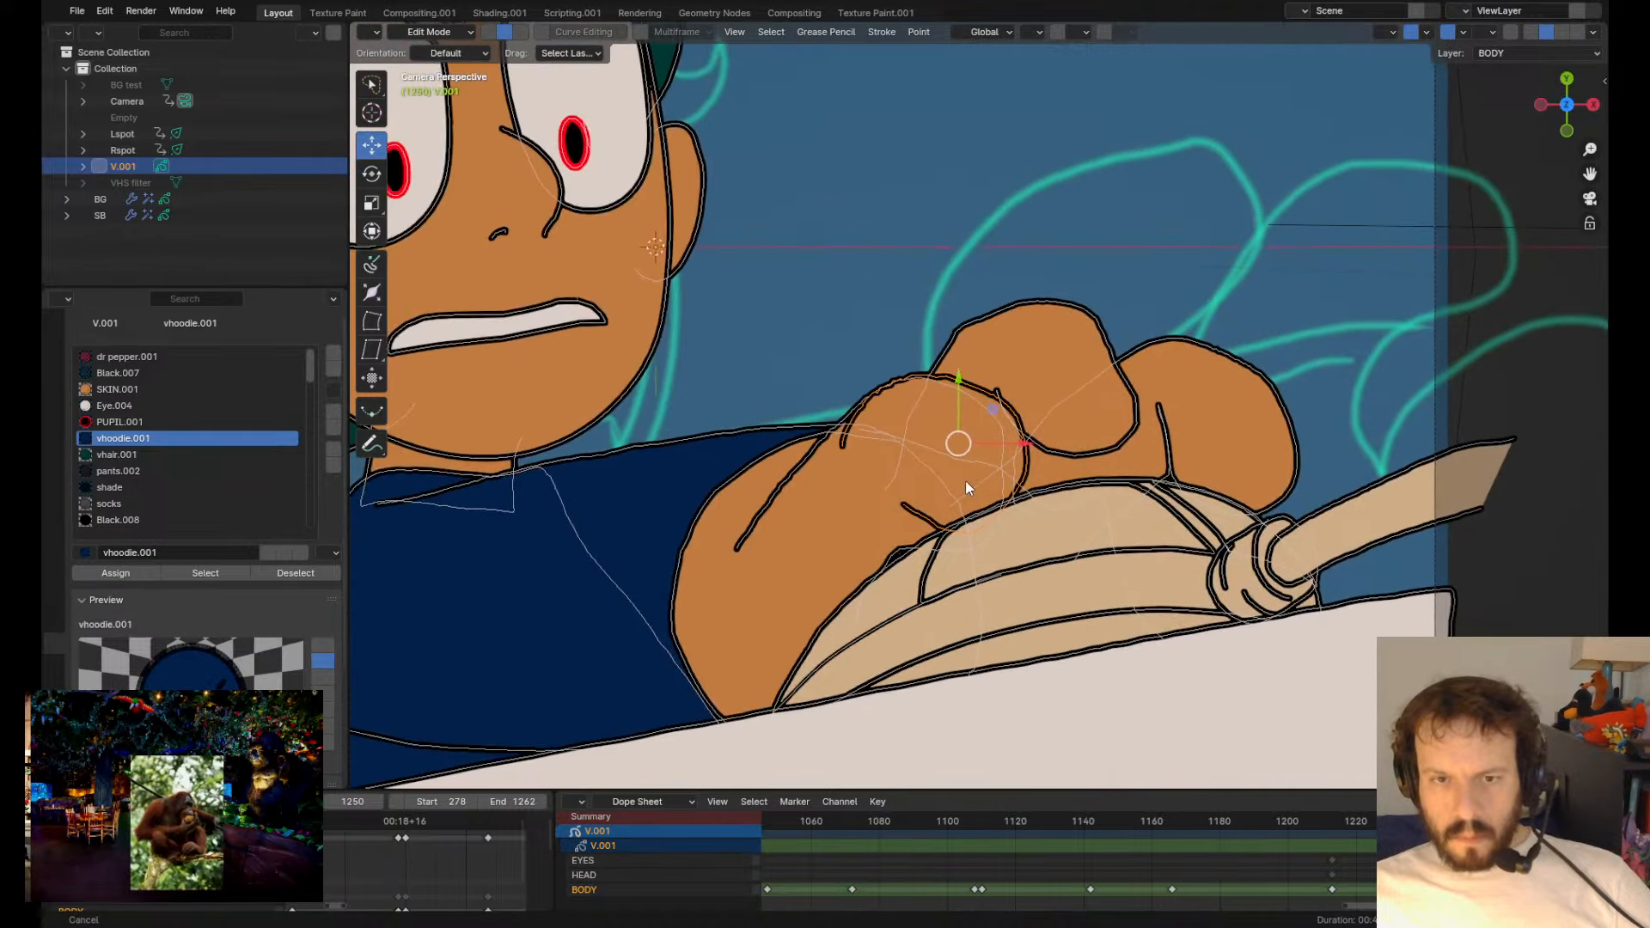
pyautogui.press('Tab')
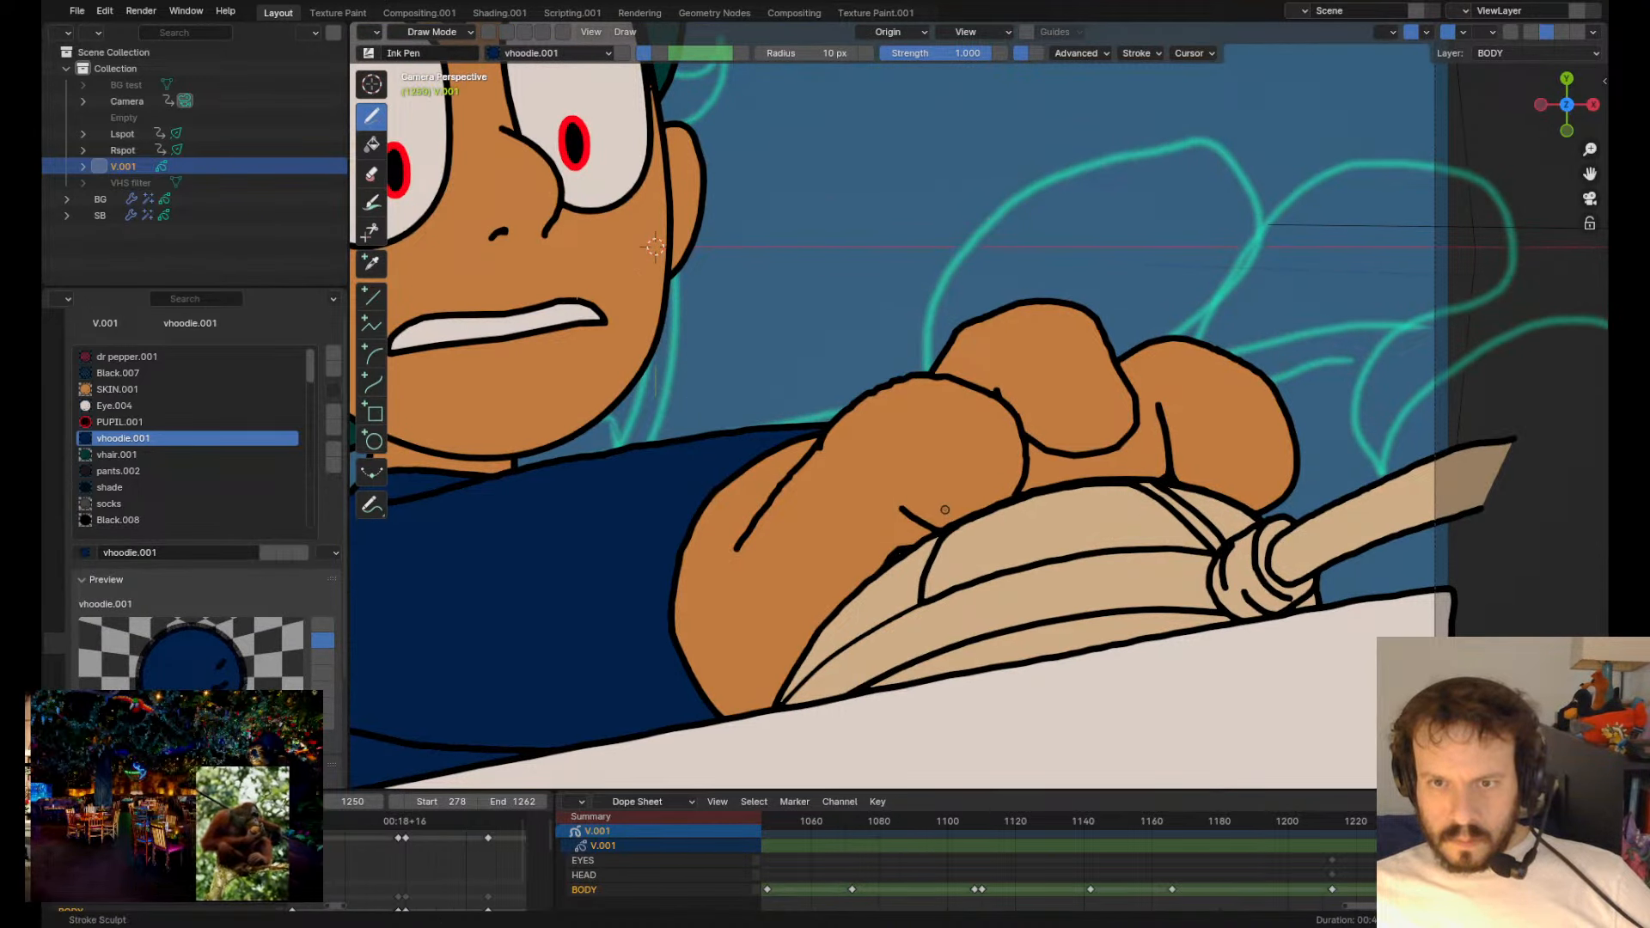
pyautogui.scroll(-6, 944, 509)
pyautogui.press('Tab')
pyautogui.press('g')
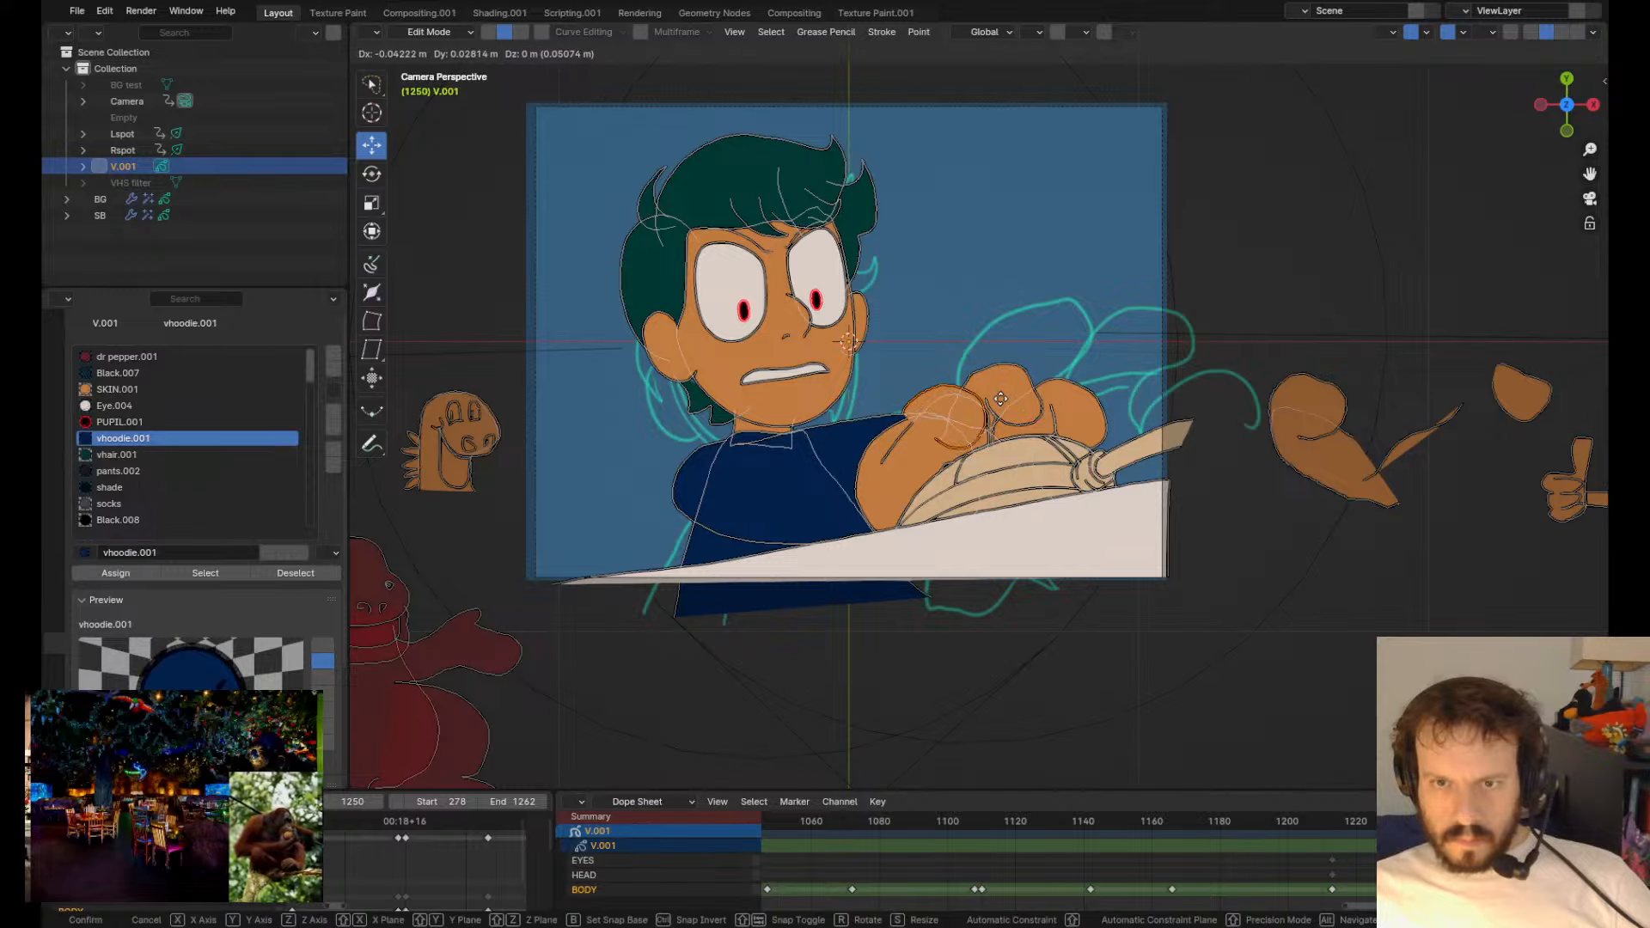
pyautogui.click(1009, 402)
pyautogui.press('Tab')
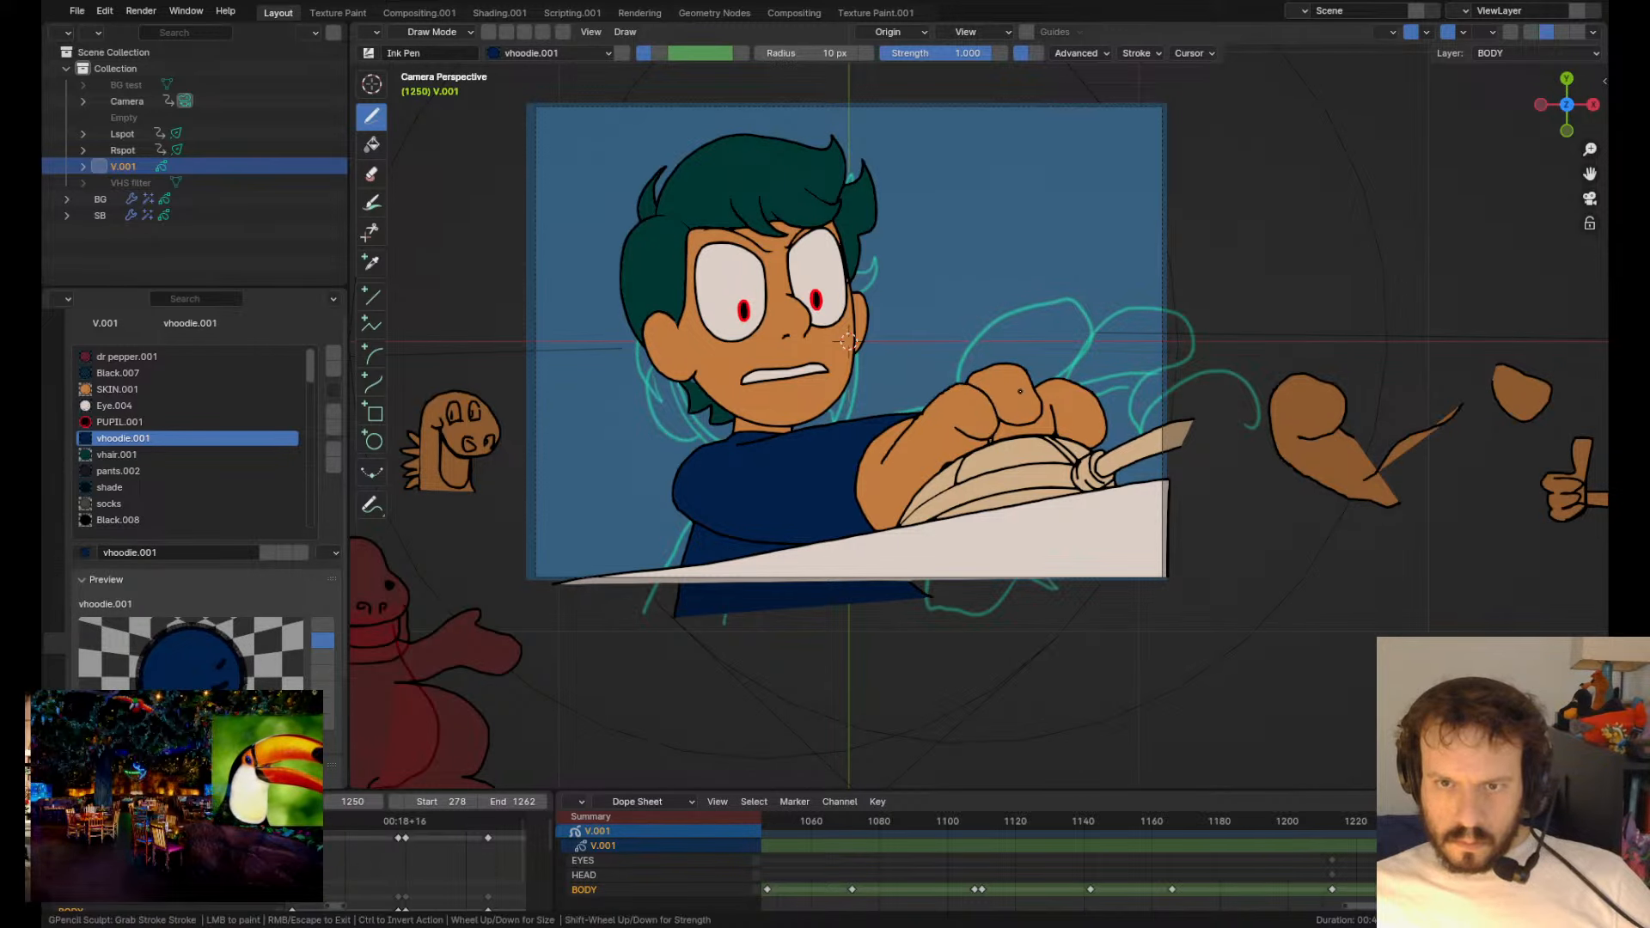
# - Push the wrist-side finger's lower tip outward toward the middle finger with the Grab sculpt brush
pyautogui.scroll(4, 848, 341)
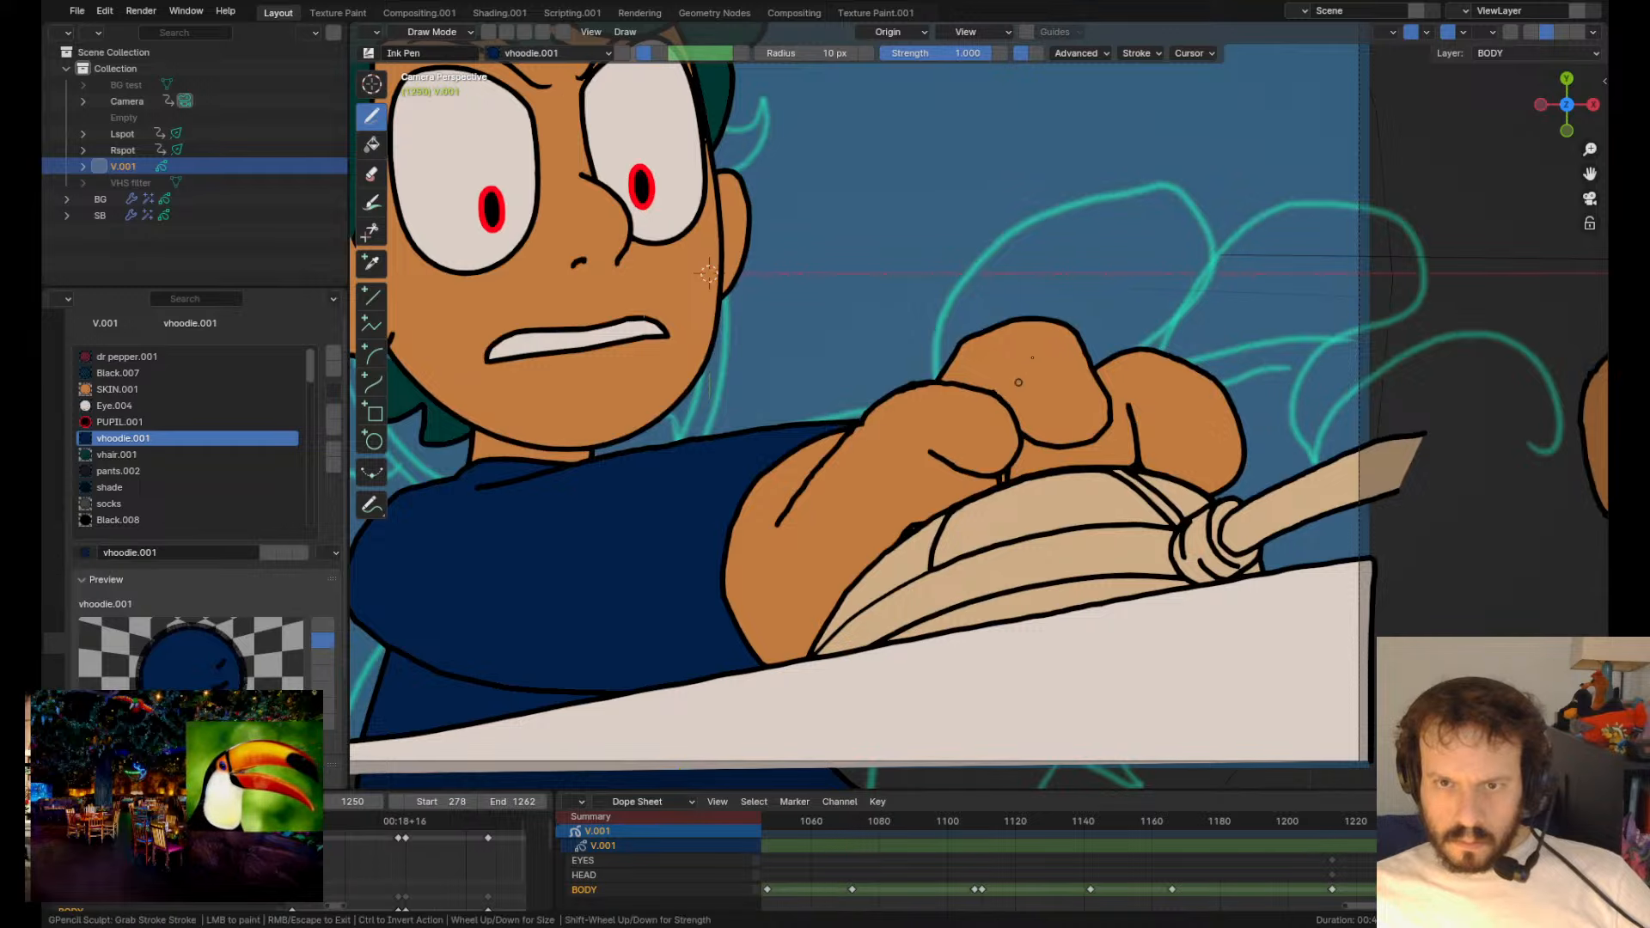
pyautogui.scroll(-4, 988, 361)
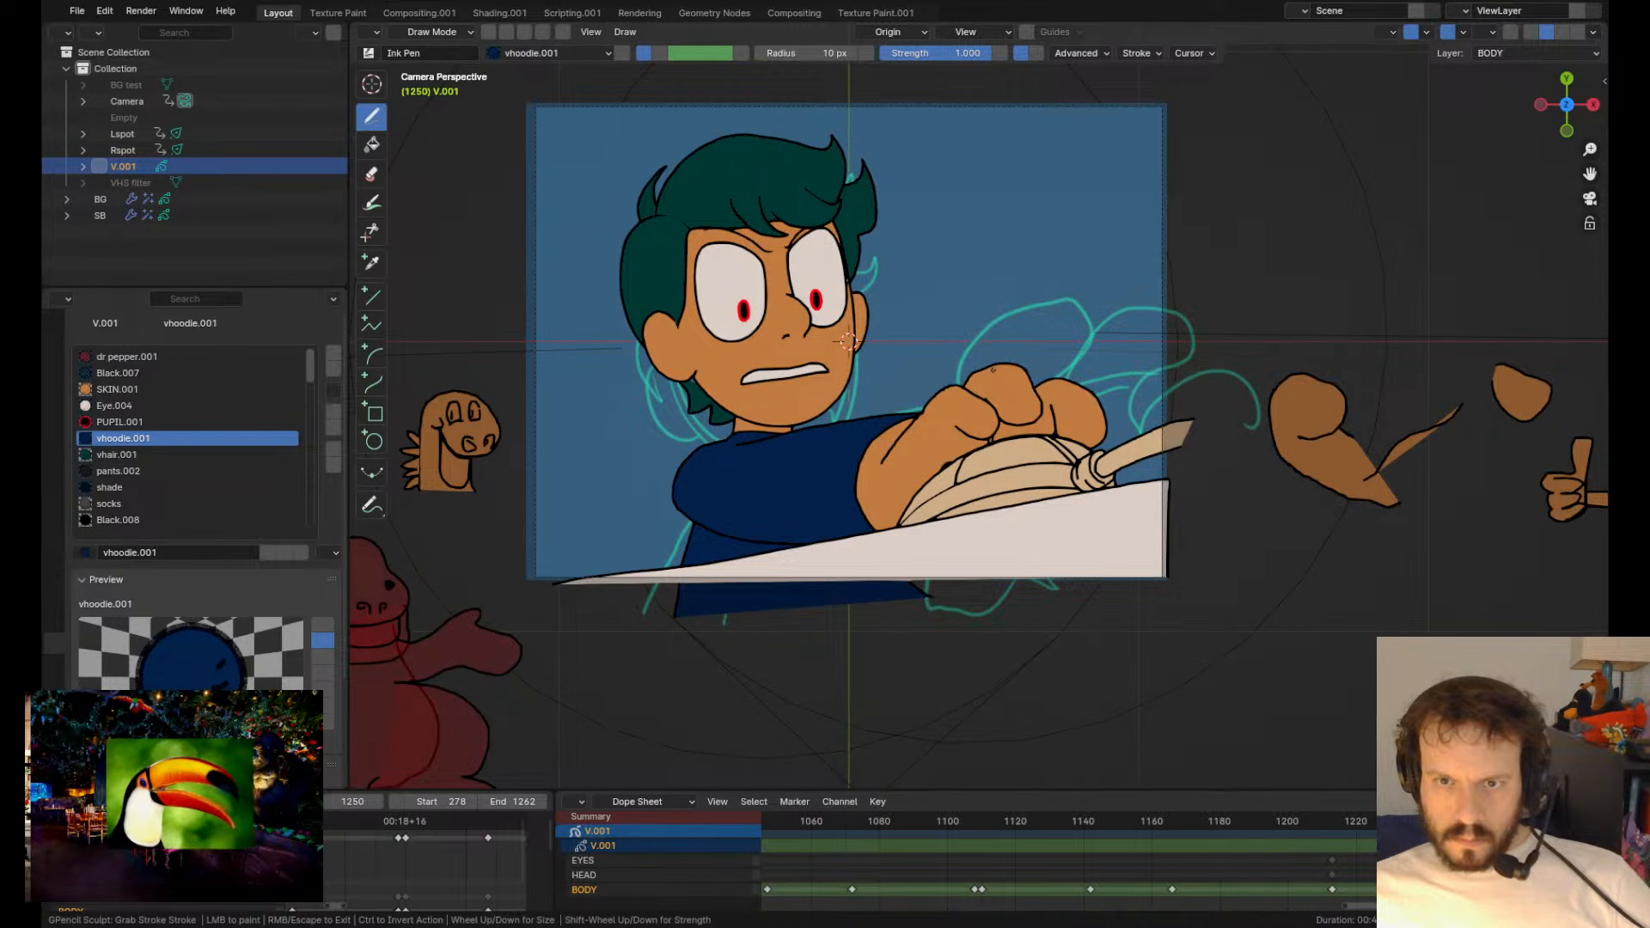
pyautogui.scroll(3, 848, 341)
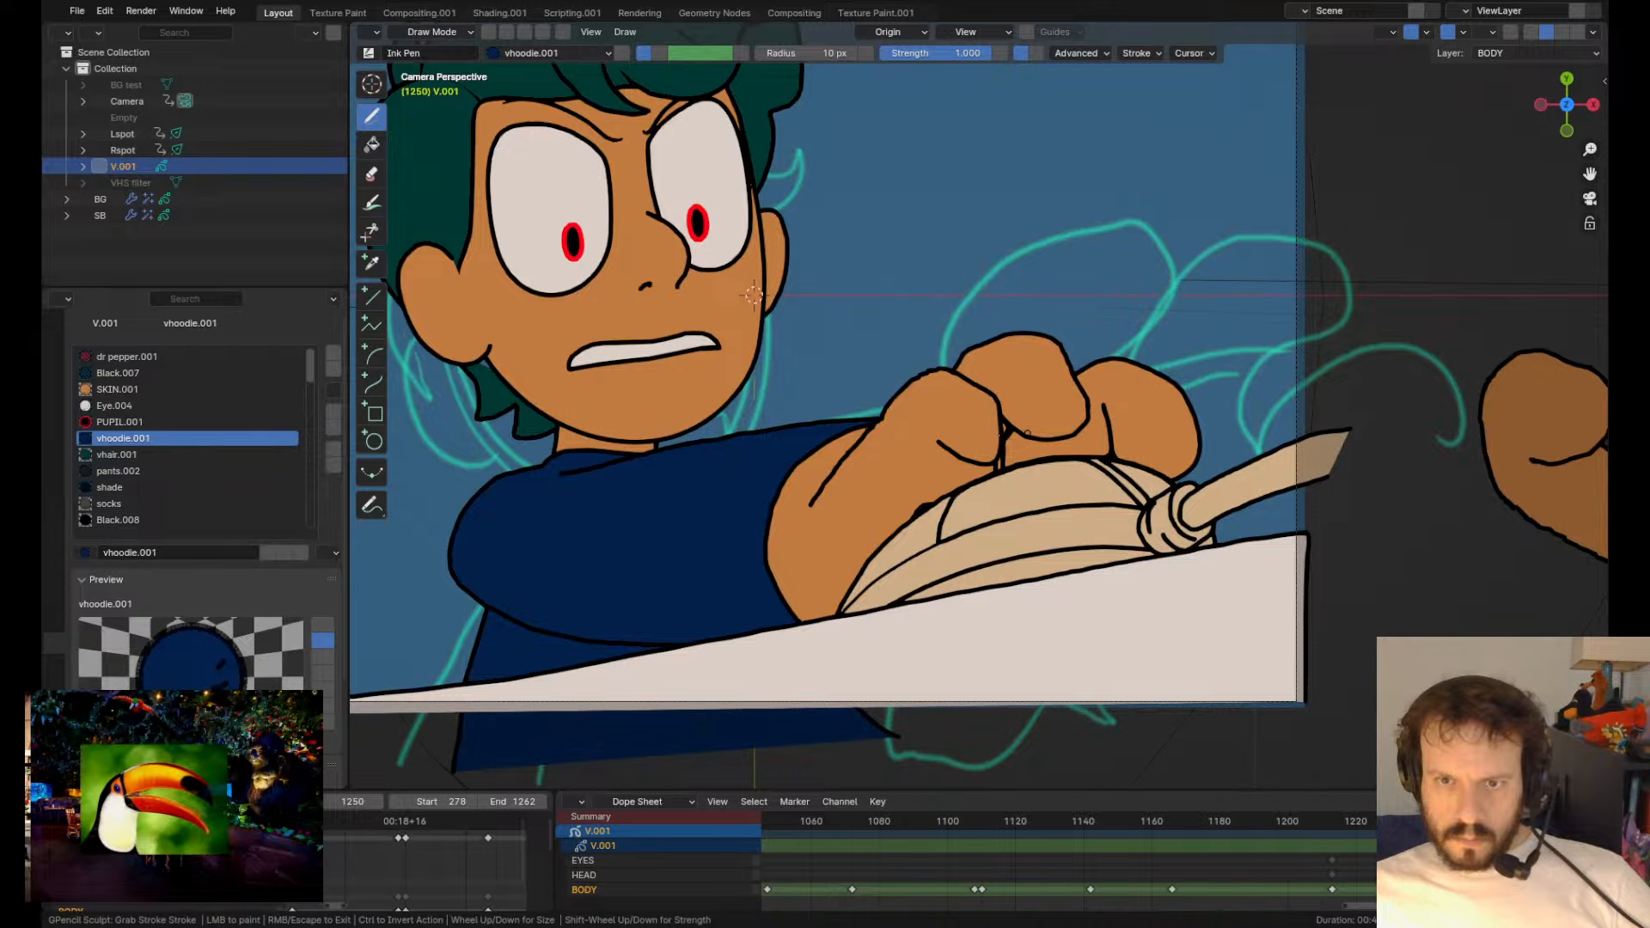
pyautogui.moveTo(961, 490); pyautogui.dragTo(1011, 440)
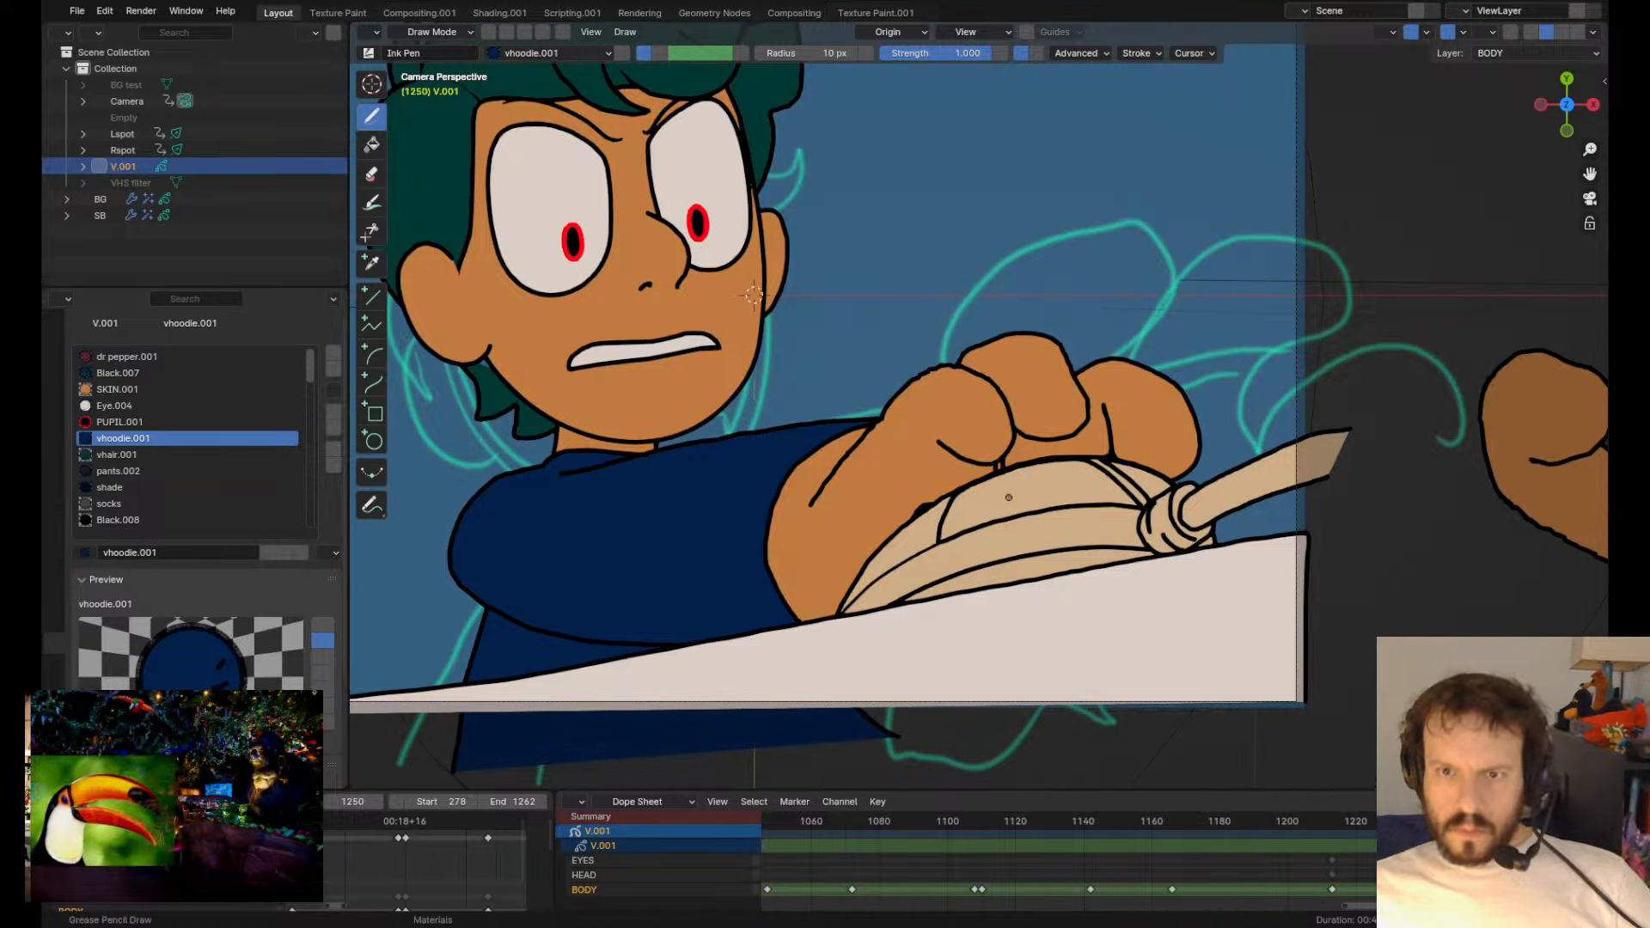
# - Shift the wrist-side finger back toward the wrist and sculpt its knuckle and curled tip into a longer, rounder shape
pyautogui.press('Tab')
pyautogui.click(953, 340)
pyautogui.press('Tab')
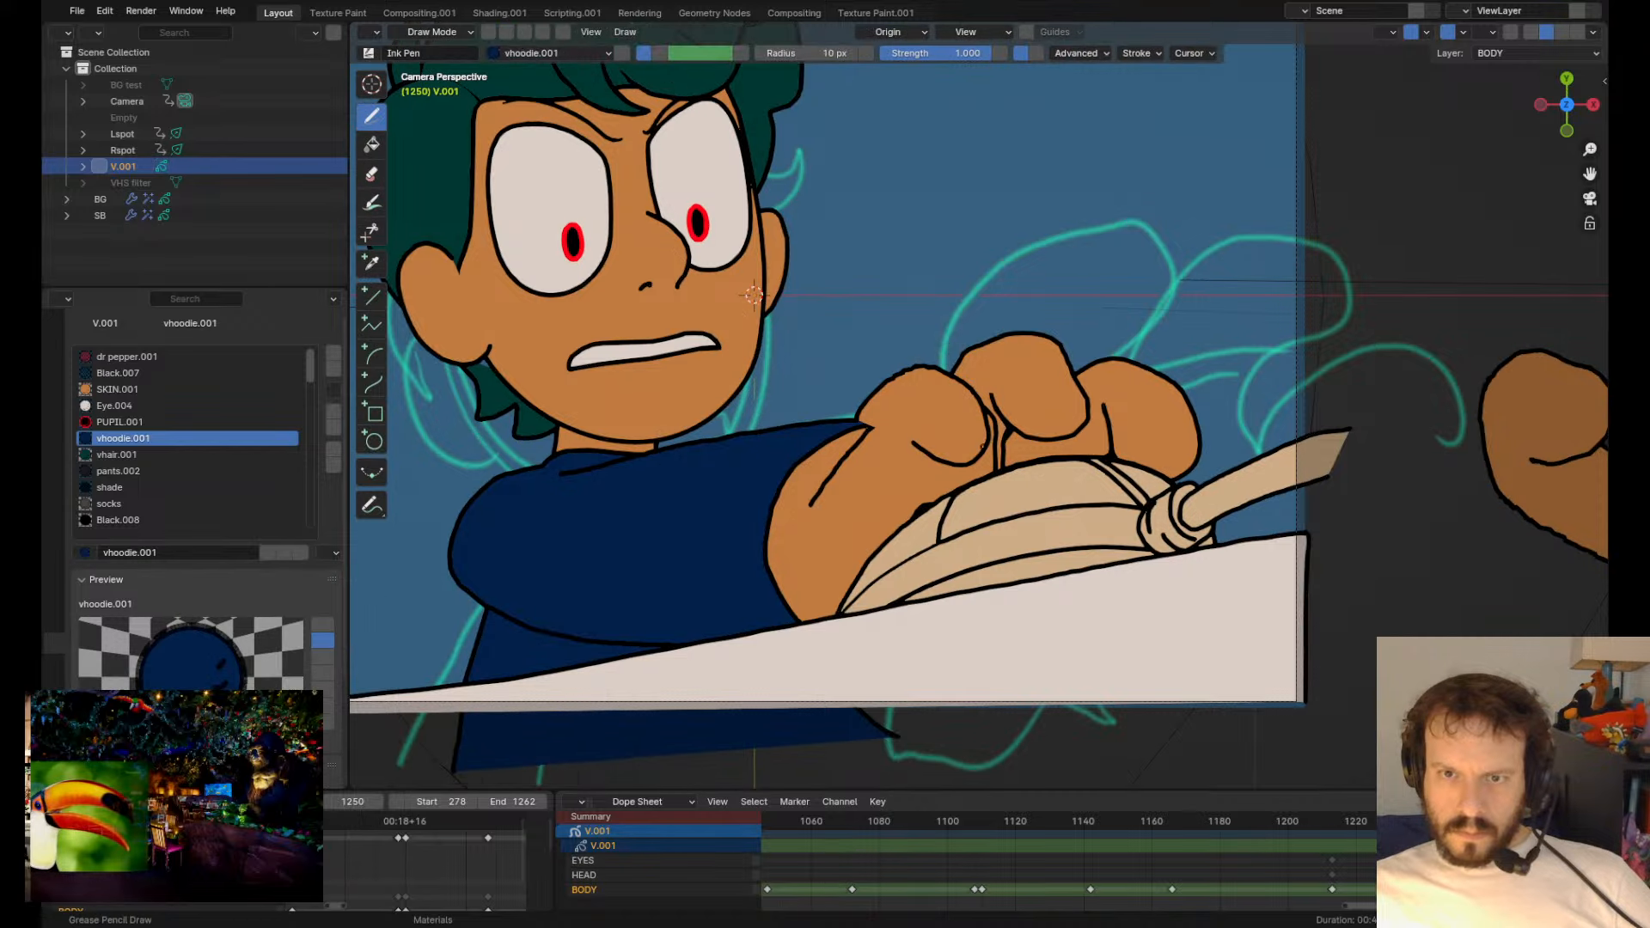
pyautogui.moveTo(904, 439)
pyautogui.mouseDown()
pyautogui.moveTo(953, 469)
pyautogui.moveTo(991, 430)
pyautogui.mouseUp()
pyautogui.moveTo(992, 397)
pyautogui.mouseDown()
pyautogui.moveTo(1031, 434)
pyautogui.moveTo(916, 459)
pyautogui.moveTo(959, 478)
pyautogui.mouseUp()
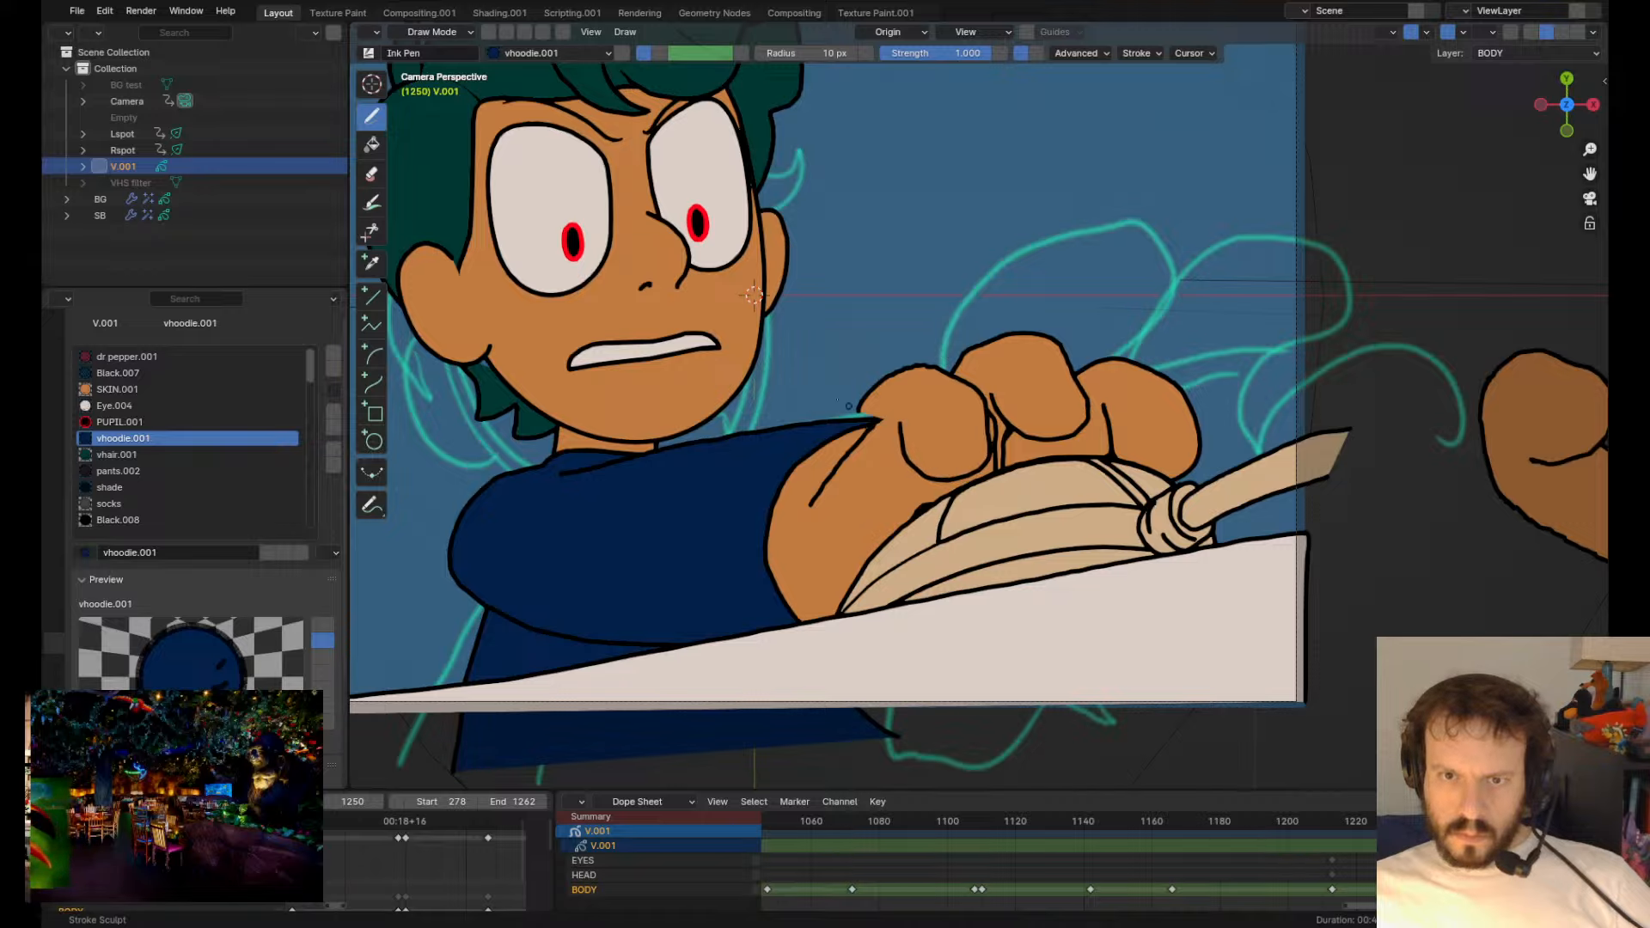
pyautogui.moveTo(861, 406)
pyautogui.mouseDown()
pyautogui.moveTo(836, 433)
pyautogui.moveTo(858, 359)
pyautogui.moveTo(862, 440)
pyautogui.moveTo(878, 429)
pyautogui.moveTo(933, 480)
pyautogui.moveTo(902, 445)
pyautogui.moveTo(986, 433)
pyautogui.mouseUp()
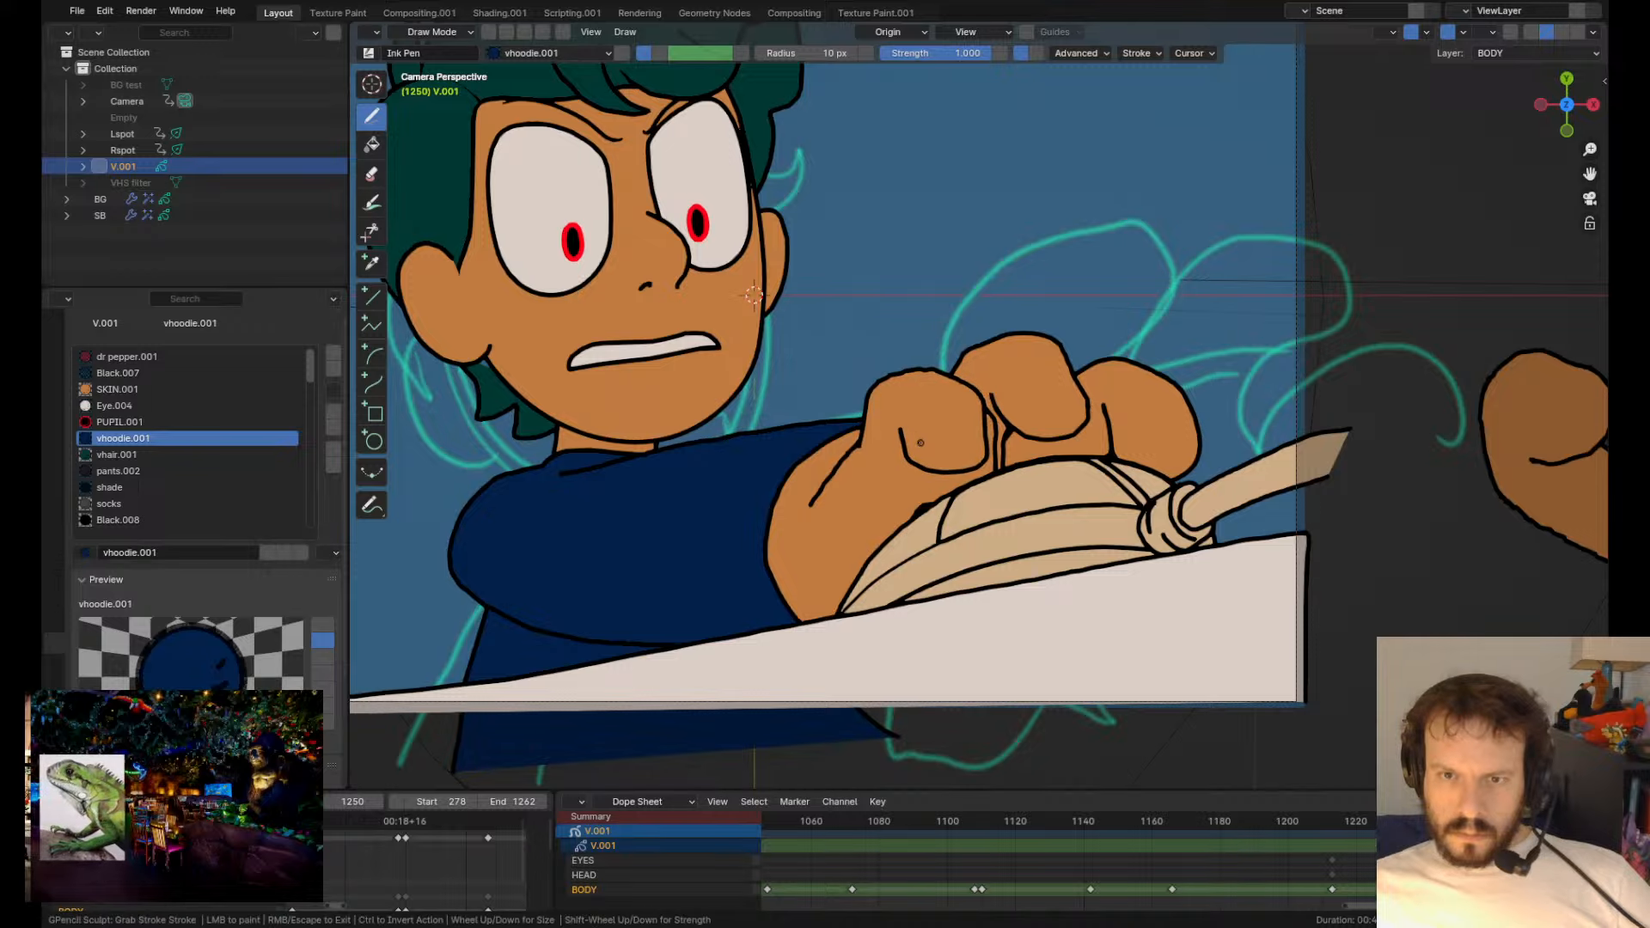
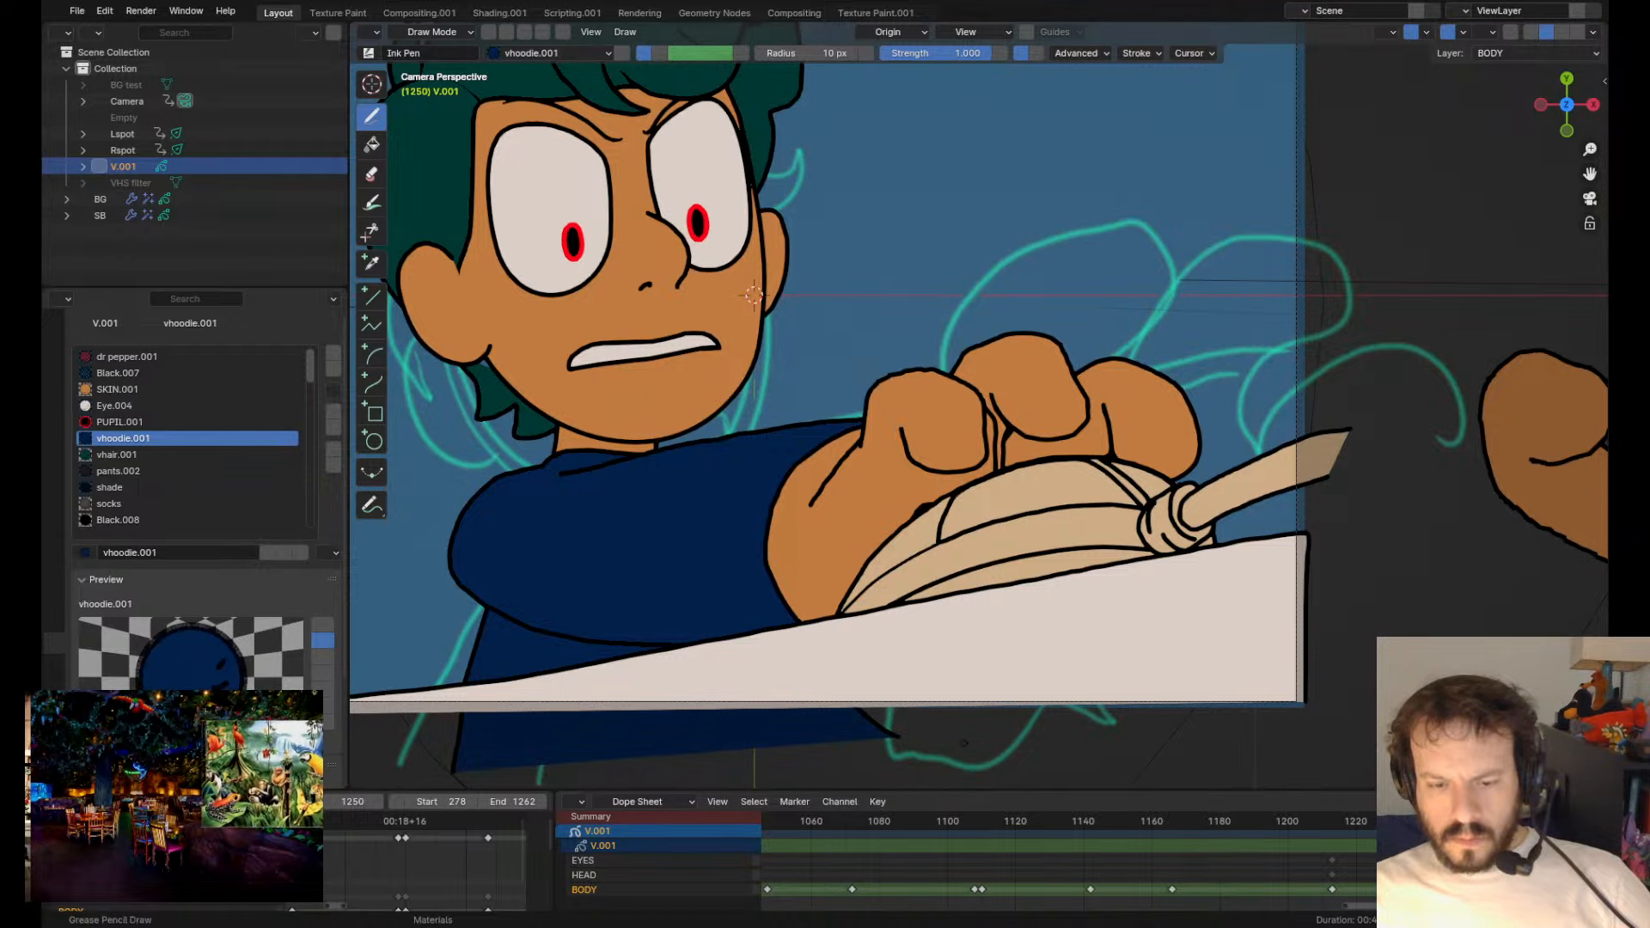
# - Pull the wrist-side finger's upper edge against the middle finger with the Grab sculpt brush
pyautogui.scroll(-3, 1016, 397)
pyautogui.scroll(3, 1016, 396)
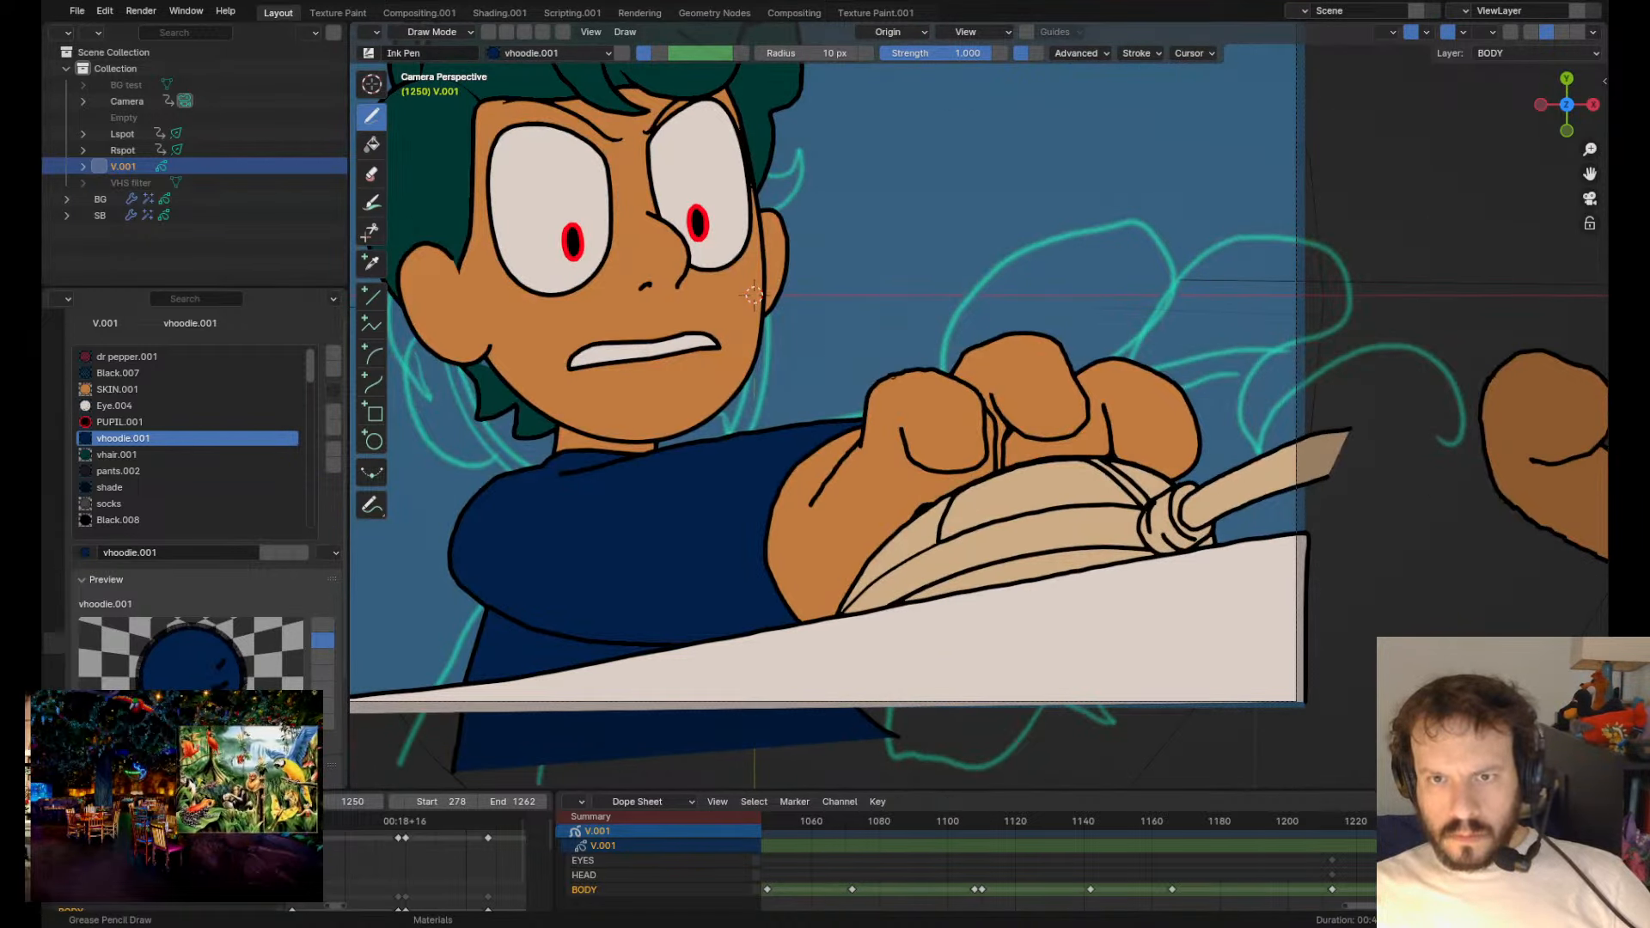
pyautogui.press('Tab')
pyautogui.press('Tab')
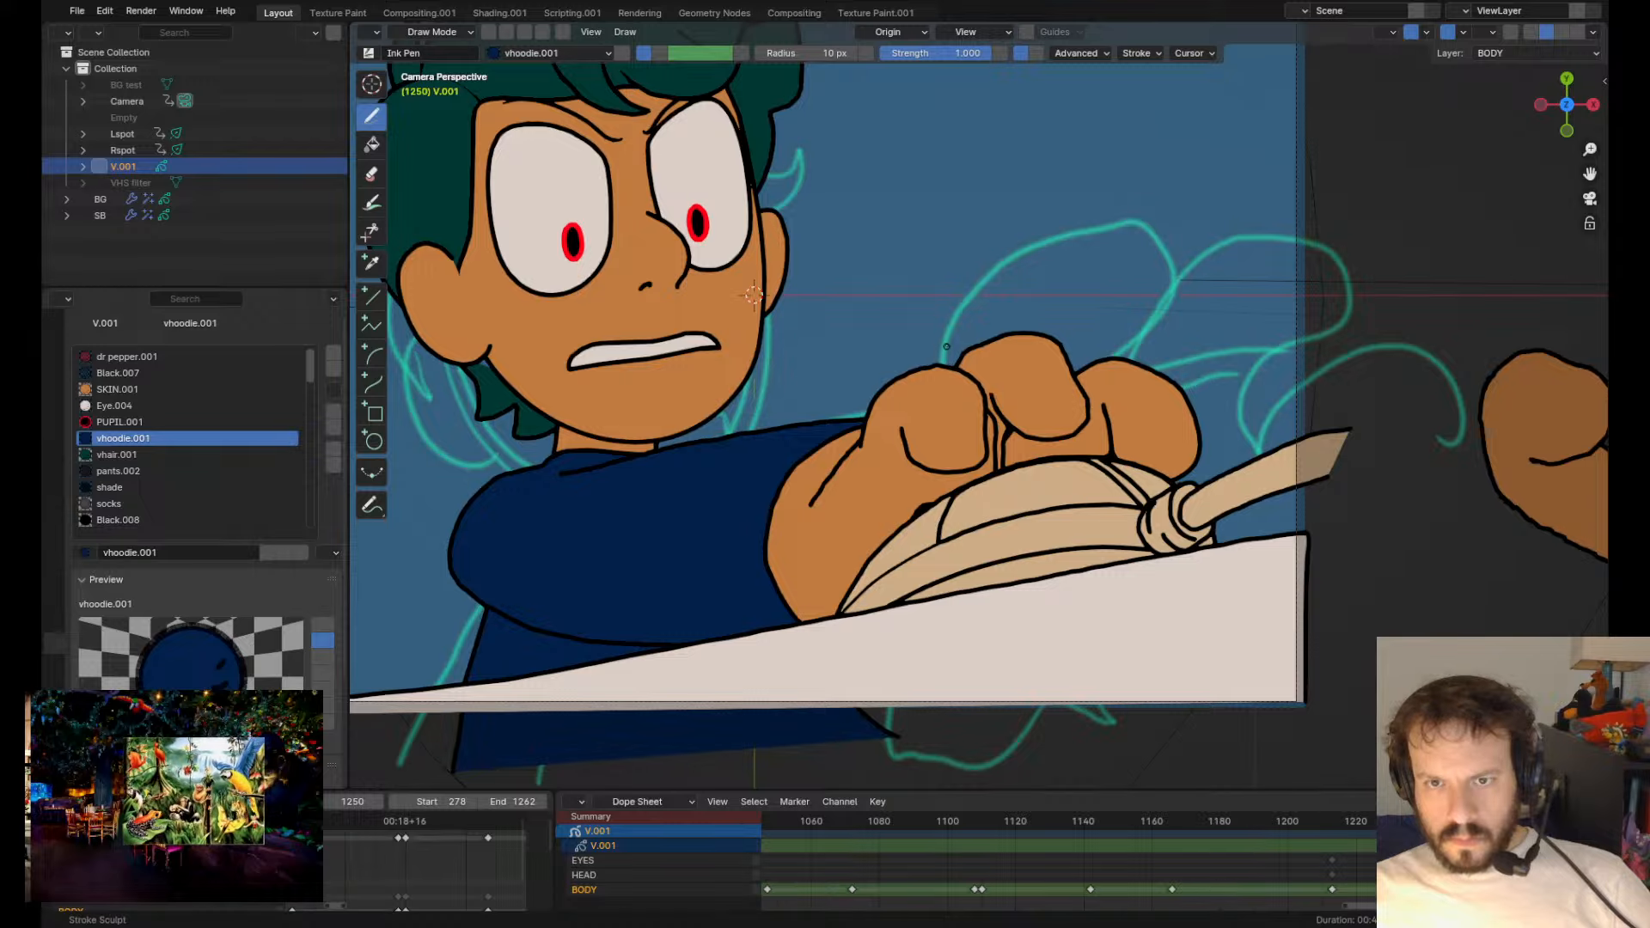
pyautogui.keyDown('shift'); pyautogui.moveTo(946, 346); pyautogui.dragTo(945, 317); pyautogui.keyUp('shift')
pyautogui.hotkey('ctrl', 'z')
pyautogui.keyDown('shift'); pyautogui.moveTo(982, 389); pyautogui.dragTo(989, 382); pyautogui.keyUp('shift')
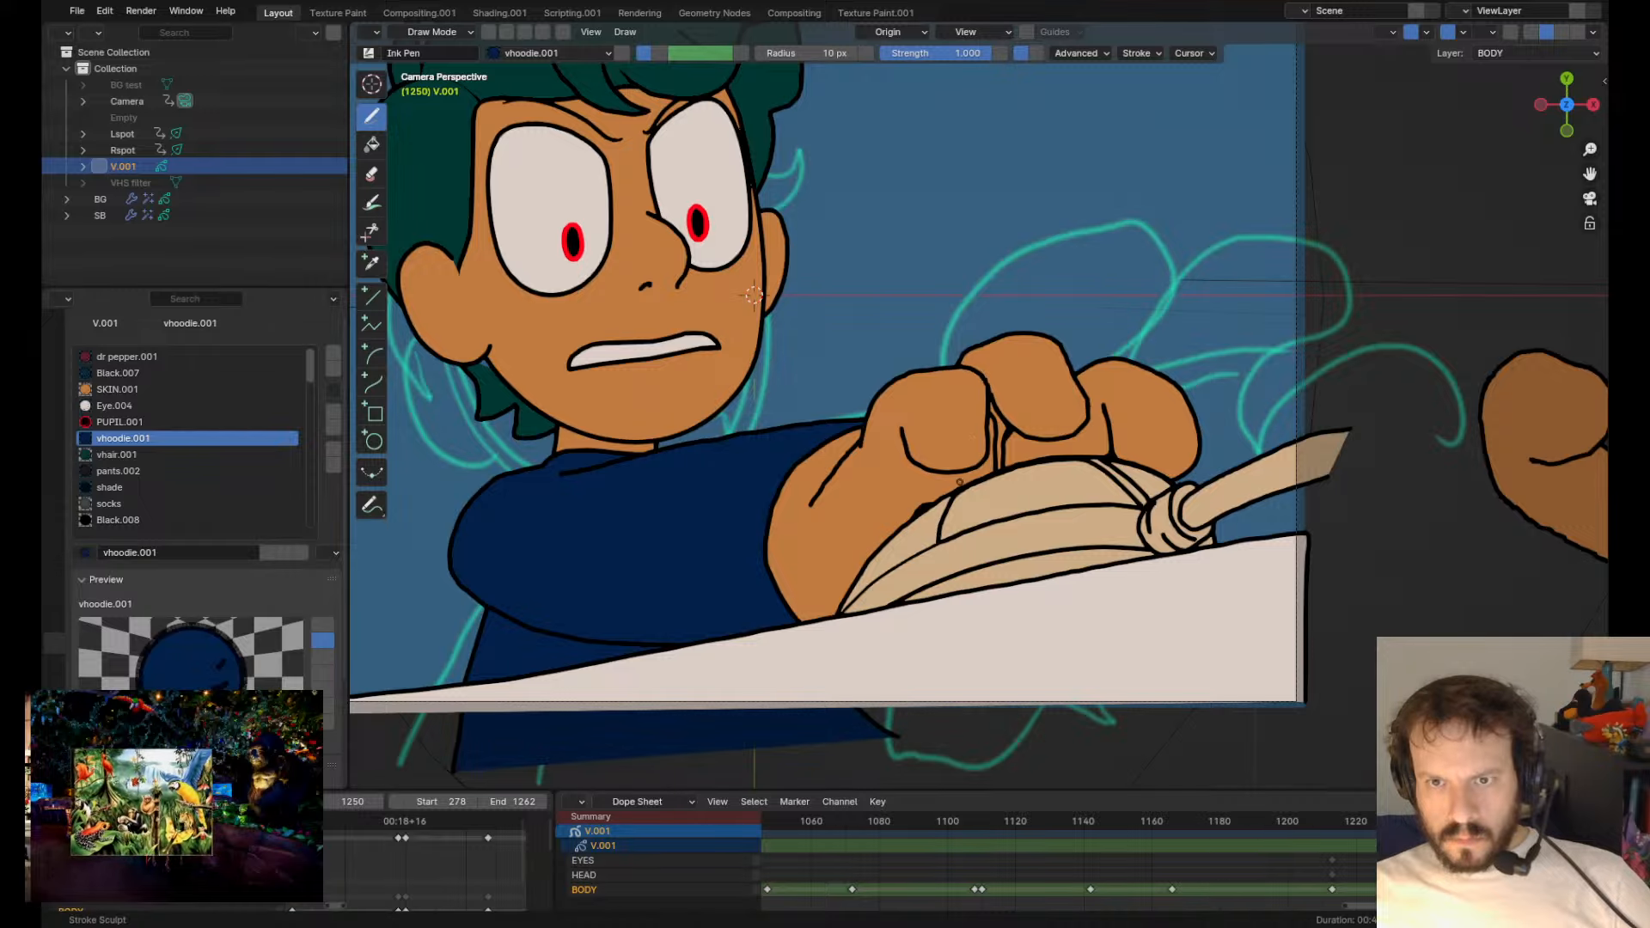
# - Pull the wrist-side finger's knuckle and underside outward over the cloth, closing the gap beneath the middle finger
pyautogui.keyDown('shift'); pyautogui.moveTo(927, 467); pyautogui.dragTo(938, 462); pyautogui.keyUp('shift')
pyautogui.keyDown('shift'); pyautogui.moveTo(872, 403); pyautogui.dragTo(878, 408); pyautogui.keyUp('shift')
pyautogui.keyDown('shift'); pyautogui.moveTo(862, 428); pyautogui.dragTo(926, 465); pyautogui.keyUp('shift')
pyautogui.moveTo(959, 468)
pyautogui.keyDown('shift'); pyautogui.mouseDown()
pyautogui.moveTo(954, 484)
pyautogui.moveTo(924, 434)
pyautogui.moveTo(951, 482)
pyautogui.moveTo(1006, 424)
pyautogui.moveTo(1007, 382)
pyautogui.moveTo(911, 463)
pyautogui.moveTo(965, 480)
pyautogui.mouseUp(); pyautogui.keyUp('shift')
pyautogui.keyDown('shift'); pyautogui.moveTo(1052, 441); pyautogui.dragTo(1053, 443); pyautogui.keyUp('shift')
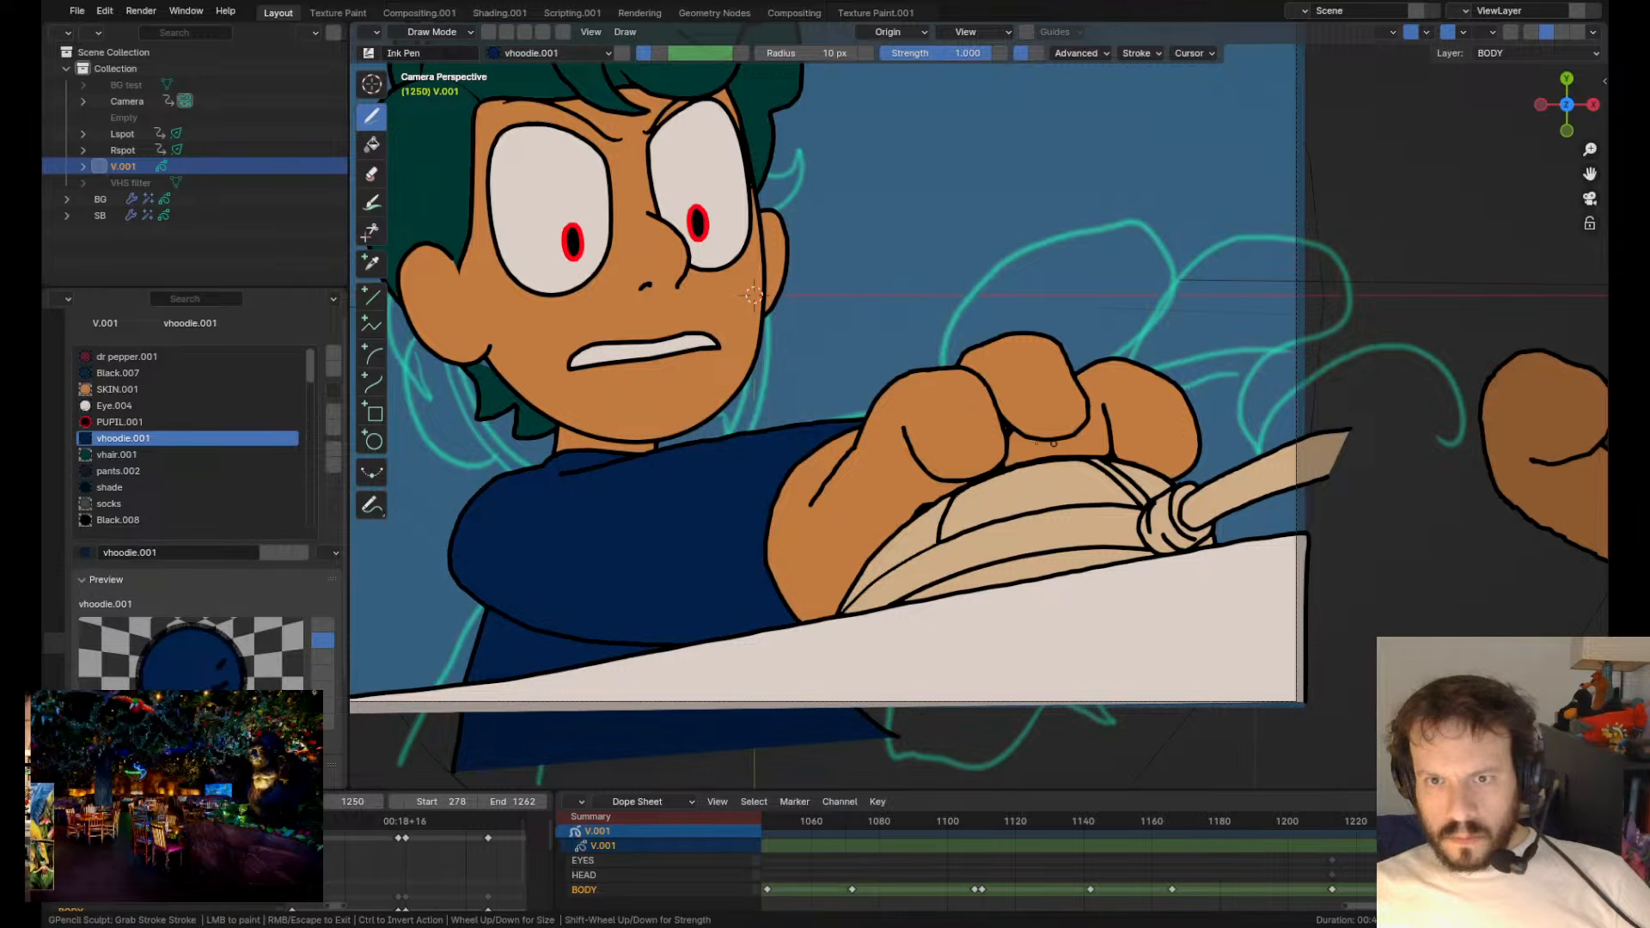
pyautogui.scroll(-4, 954, 393)
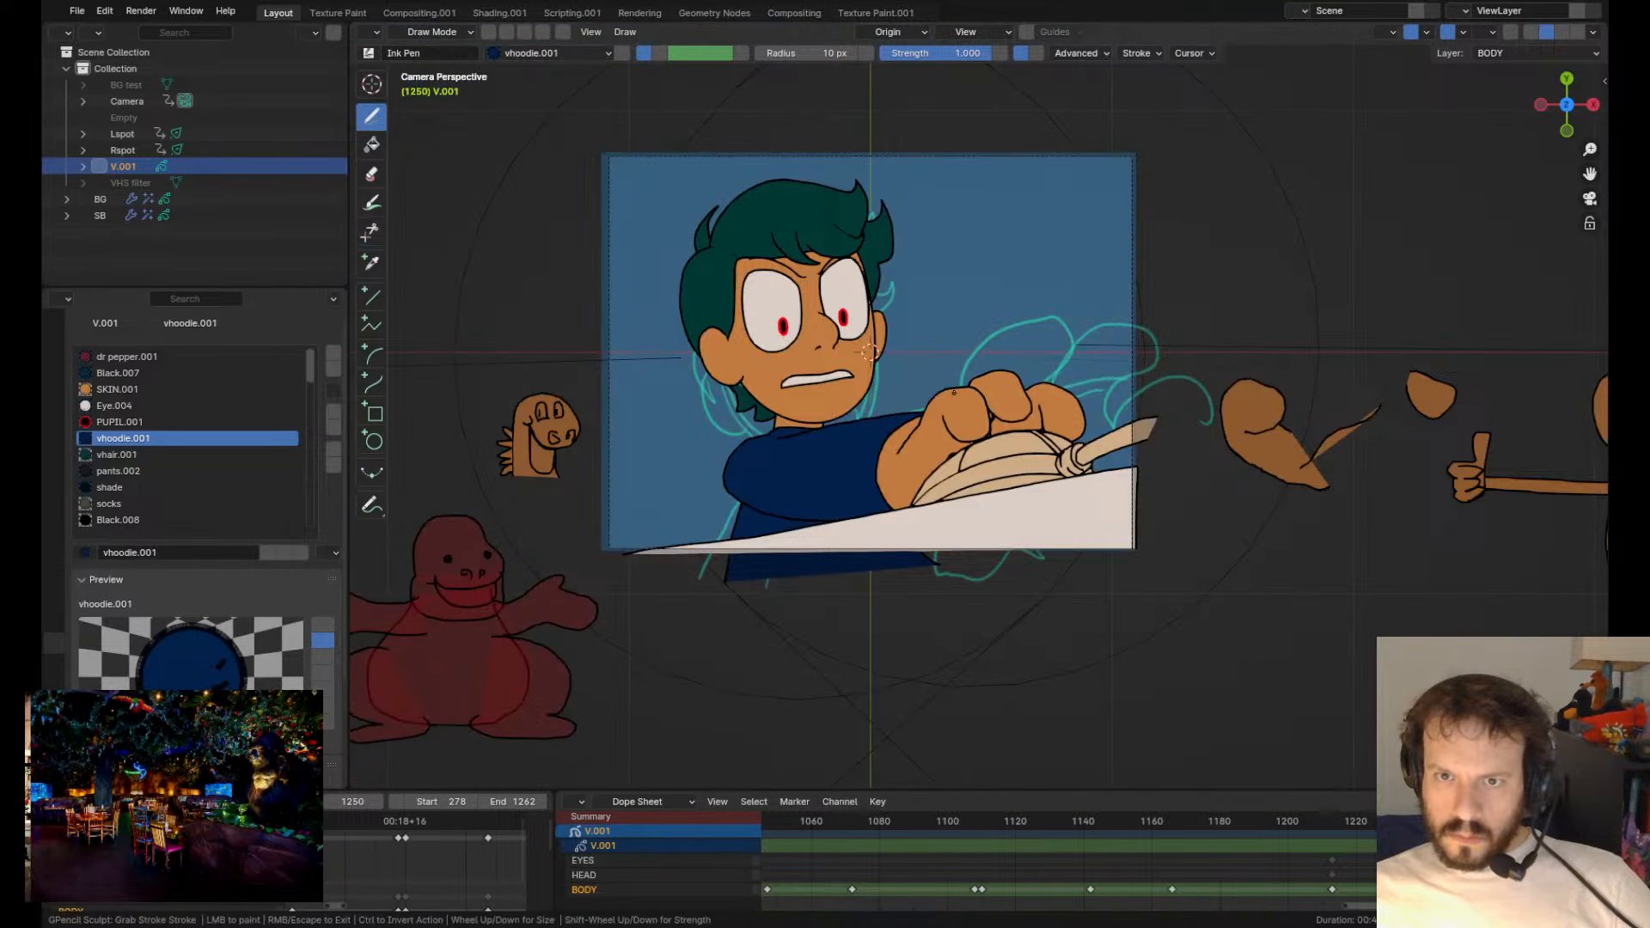
pyautogui.moveTo(952, 392)
pyautogui.keyDown('shift'); pyautogui.mouseDown()
pyautogui.moveTo(992, 415)
pyautogui.moveTo(956, 411)
pyautogui.moveTo(893, 443)
pyautogui.moveTo(980, 409)
pyautogui.moveTo(1015, 446)
pyautogui.moveTo(988, 461)
pyautogui.mouseUp(); pyautogui.keyUp('shift')
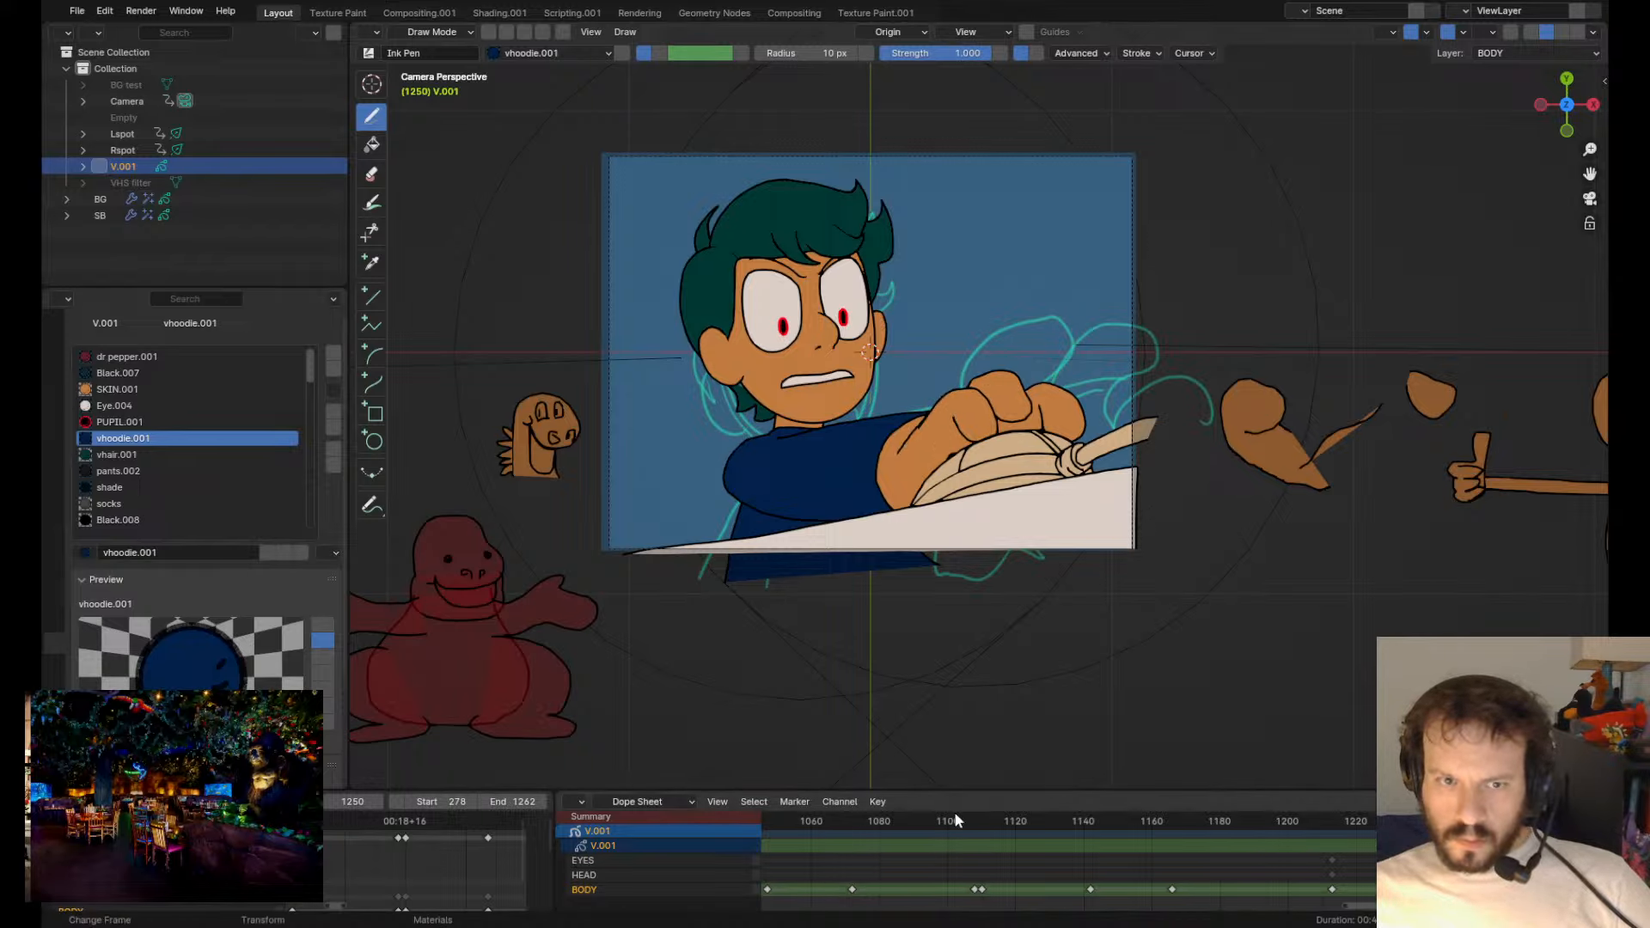
# - Make the EYES layer active in the Dope Sheet and widen its channel list slightly
pyautogui.moveTo(930, 791); pyautogui.dragTo(817, 410)
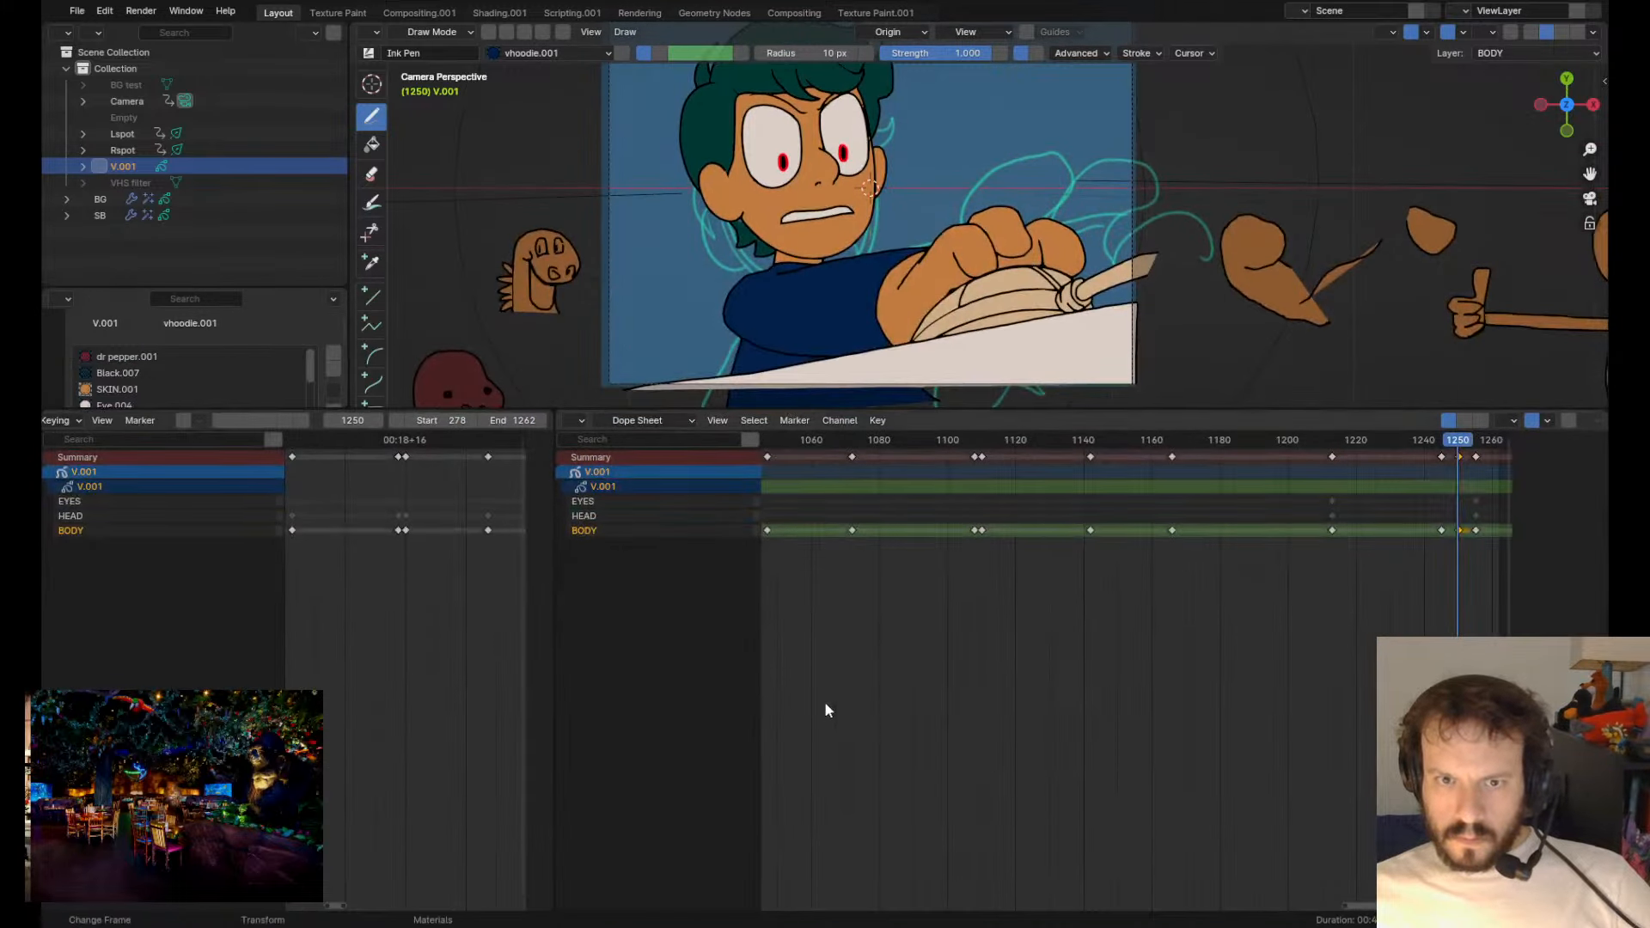
pyautogui.click(691, 516)
pyautogui.click(725, 503)
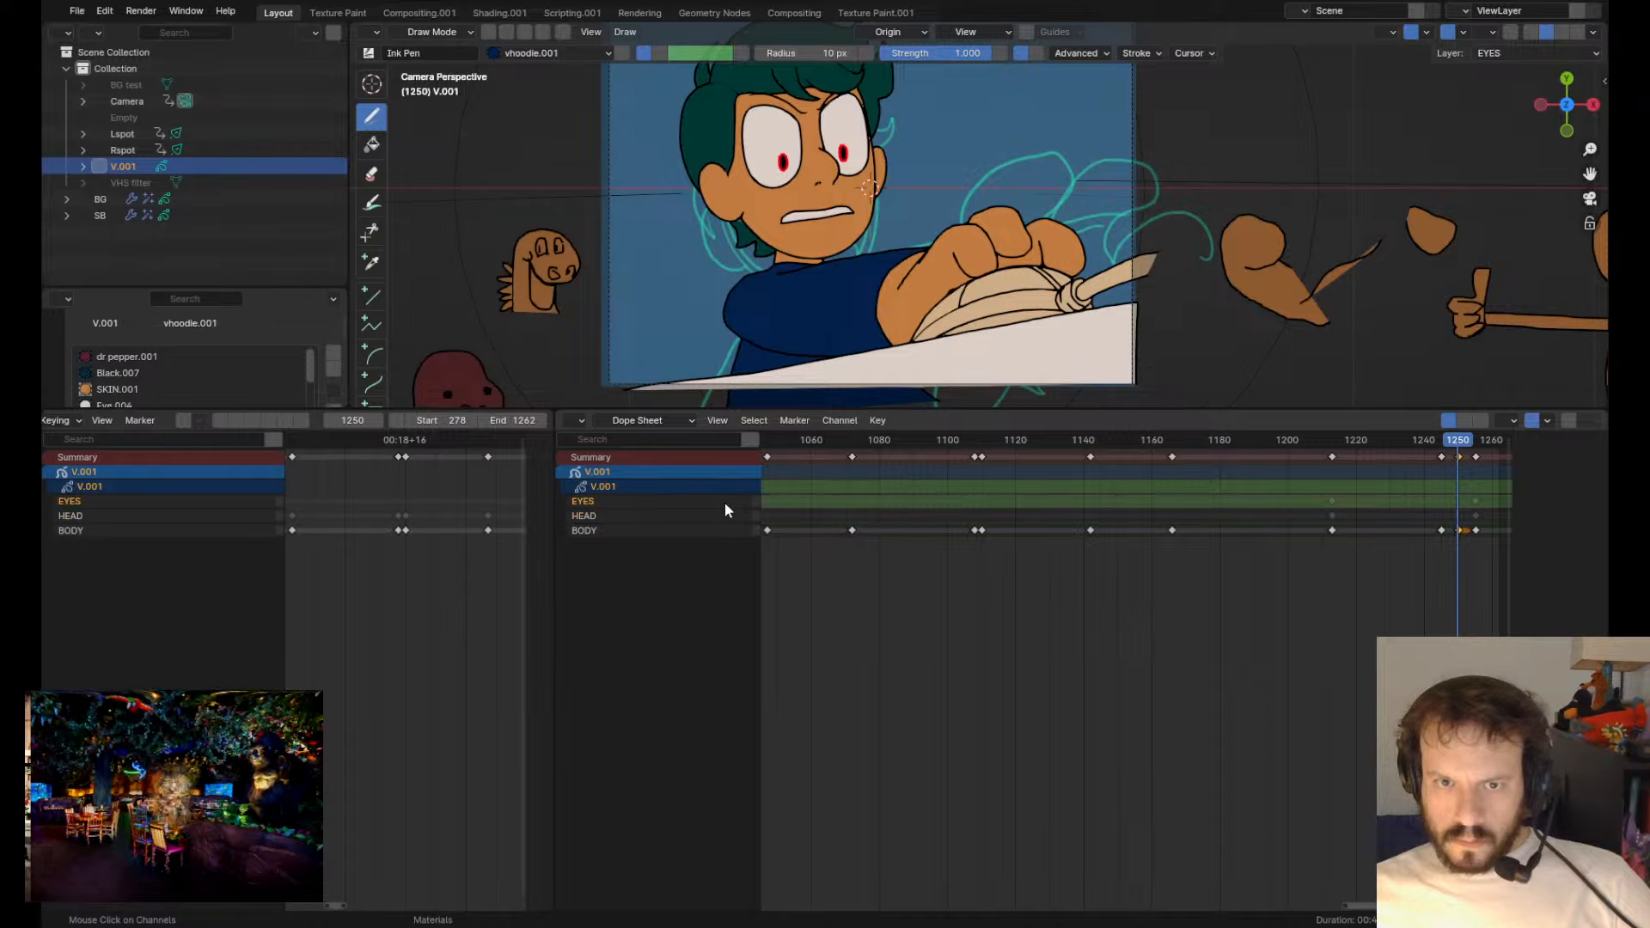
pyautogui.moveTo(761, 504); pyautogui.dragTo(786, 554)
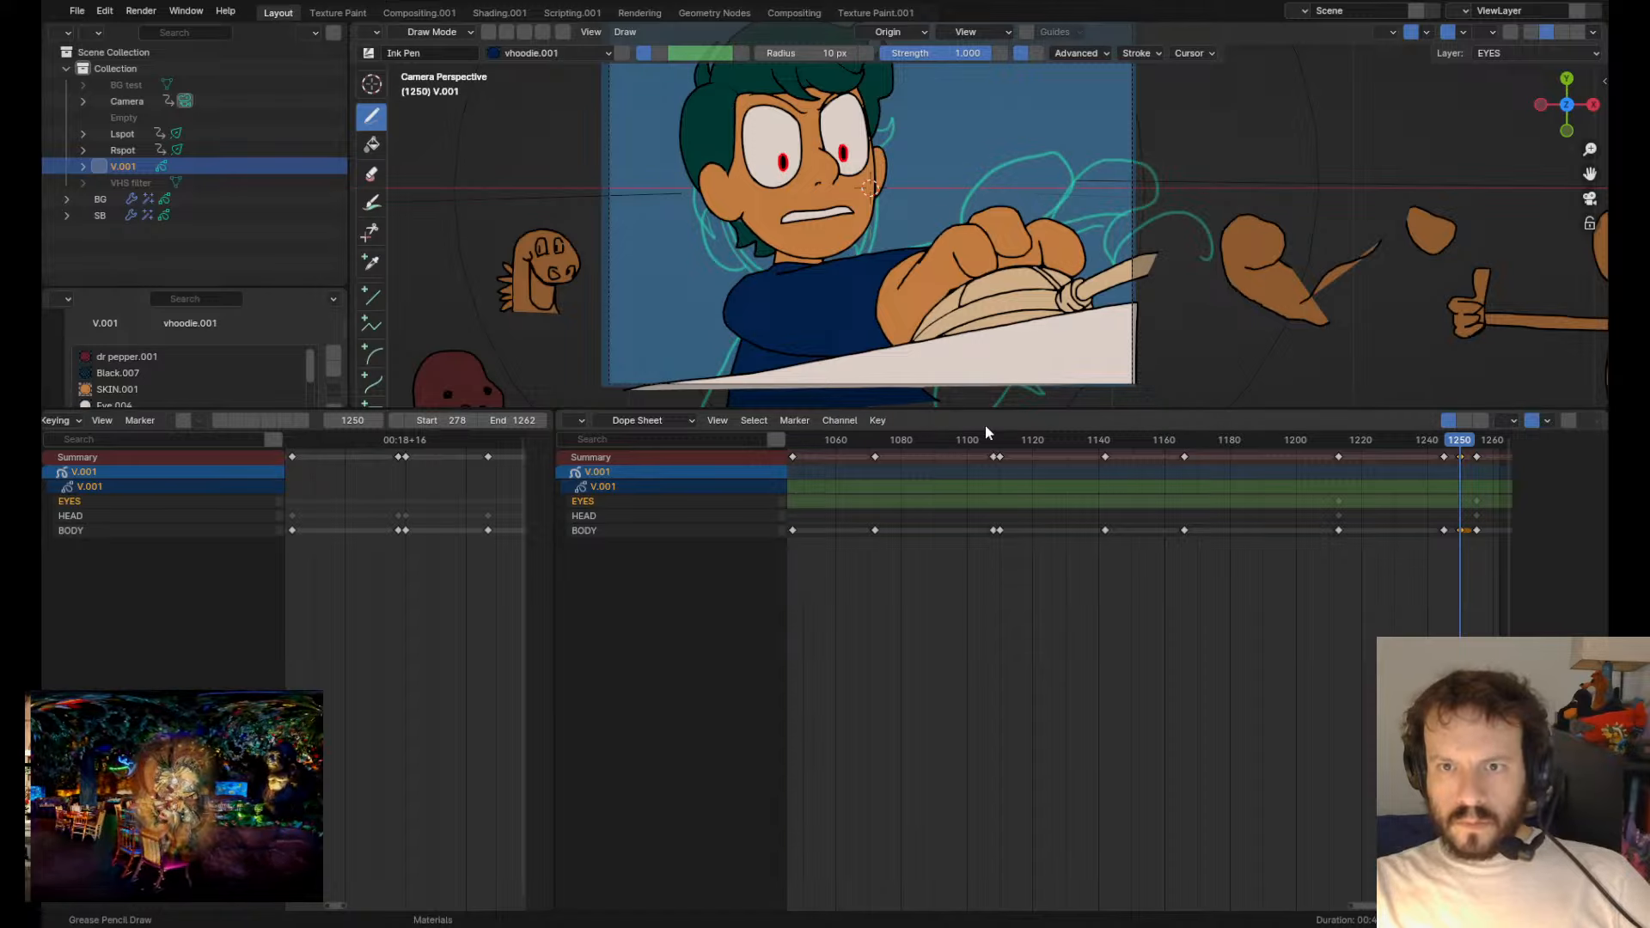
pyautogui.moveTo(963, 411); pyautogui.dragTo(1001, 668)
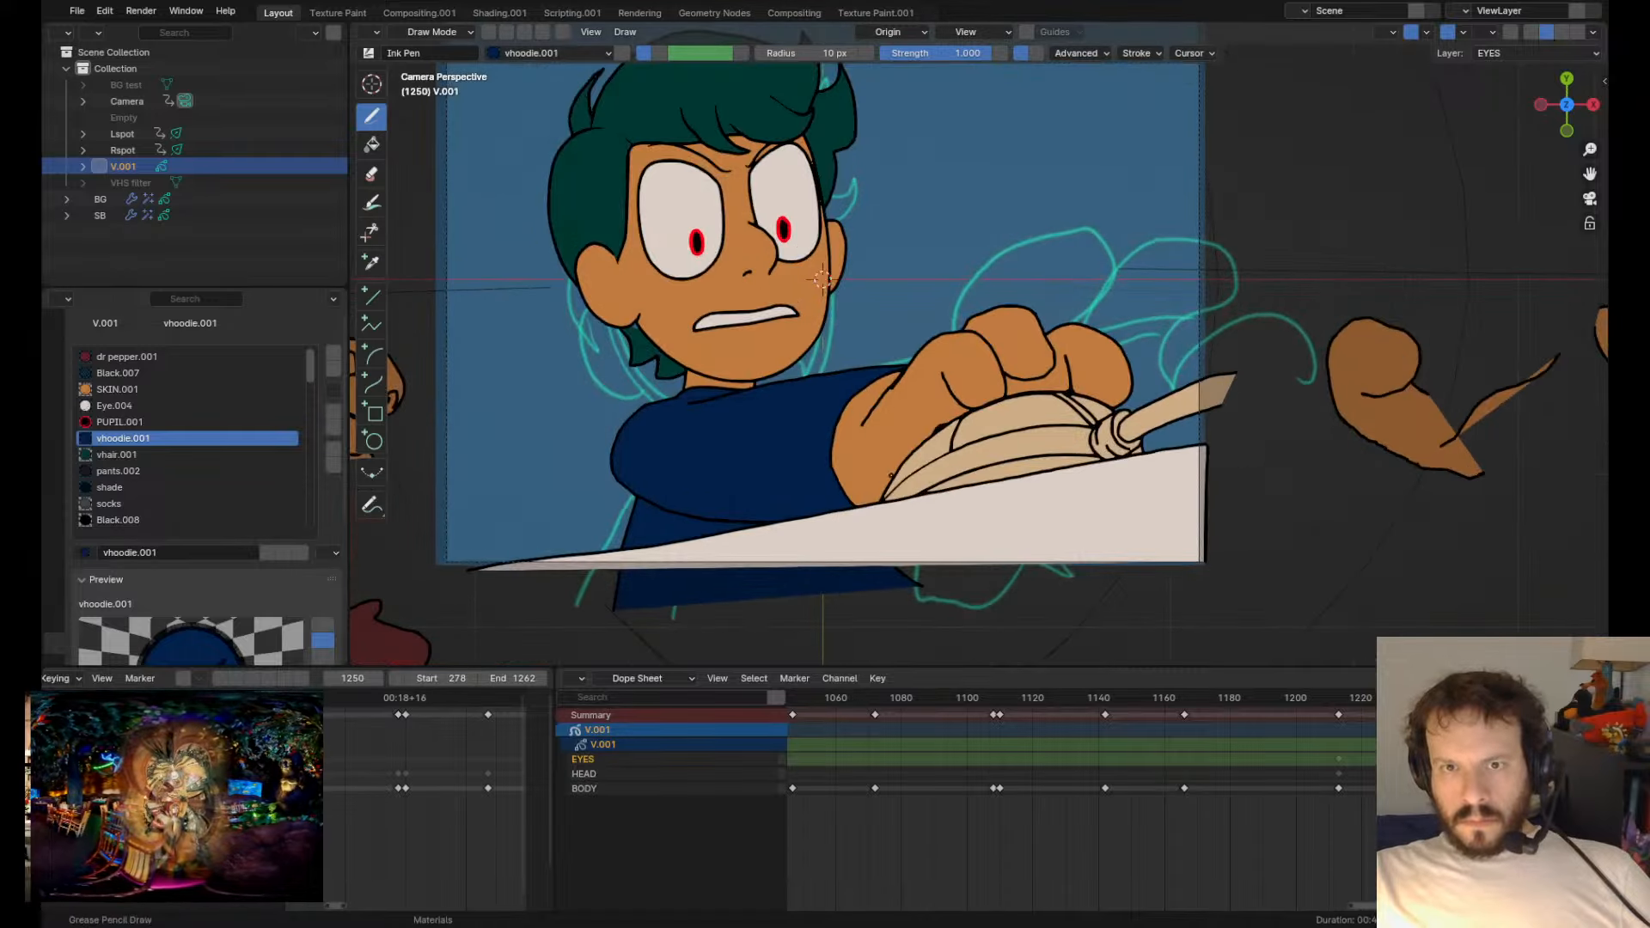
# - Push the outer edge of the character's far ear inward with the Grab sculpt brush to slim it
pyautogui.keyDown('shift'); pyautogui.moveTo(751, 305); pyautogui.dragTo(806, 392, button='middle'); pyautogui.keyUp('shift')
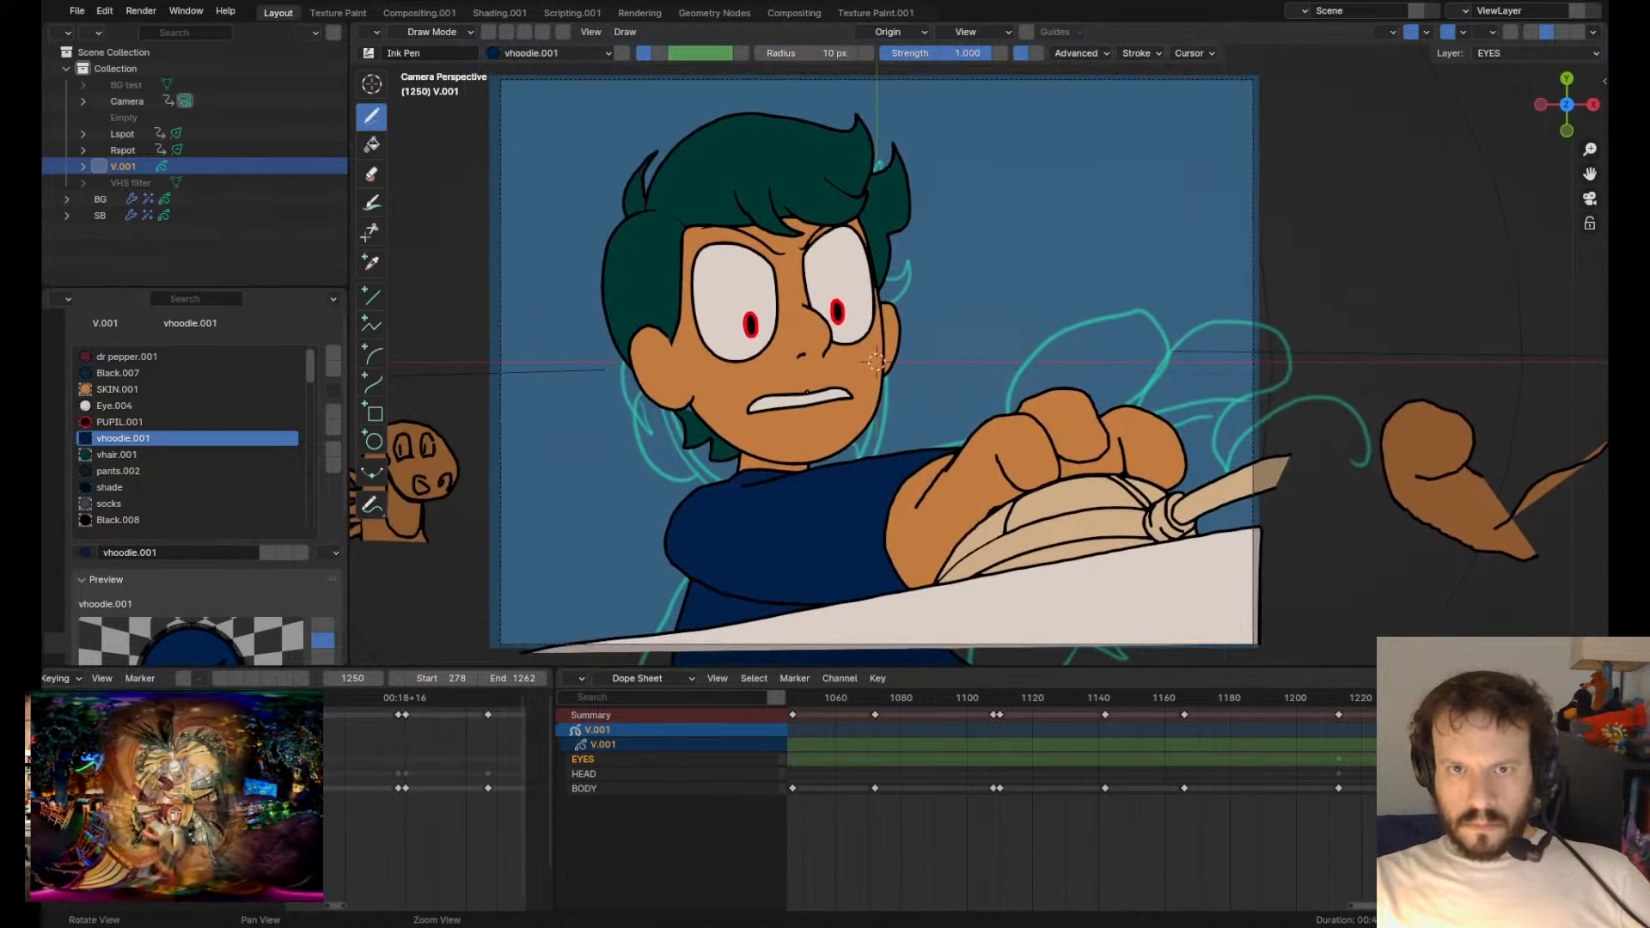
pyautogui.press('Tab')
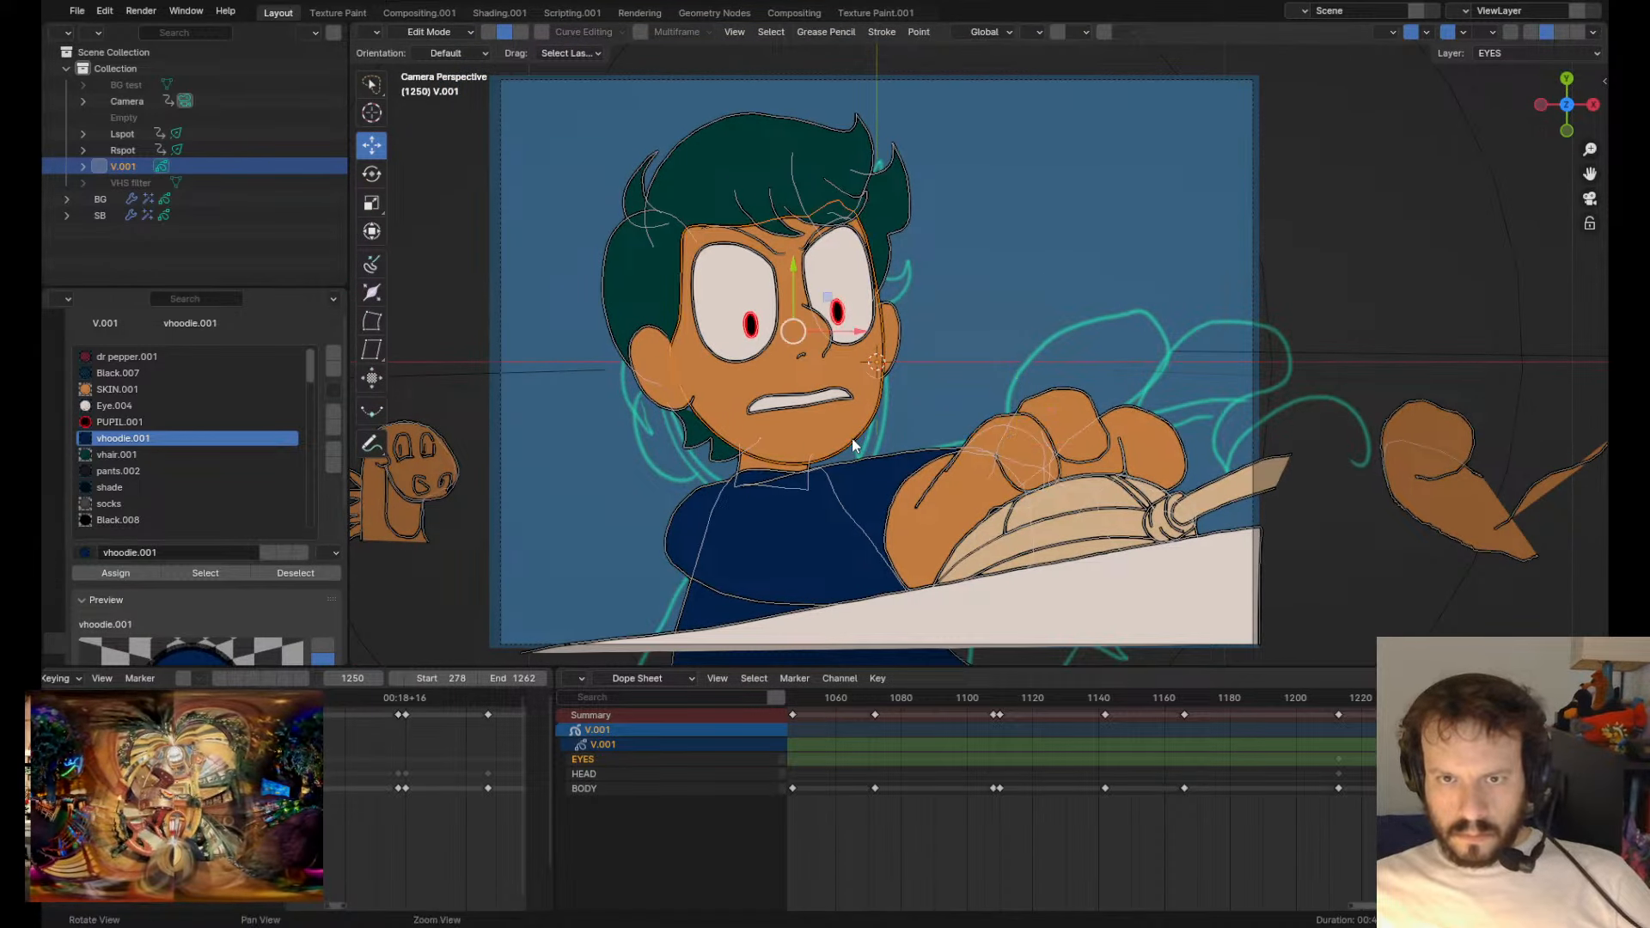
pyautogui.press('Tab')
pyautogui.scroll(-2, 846, 426)
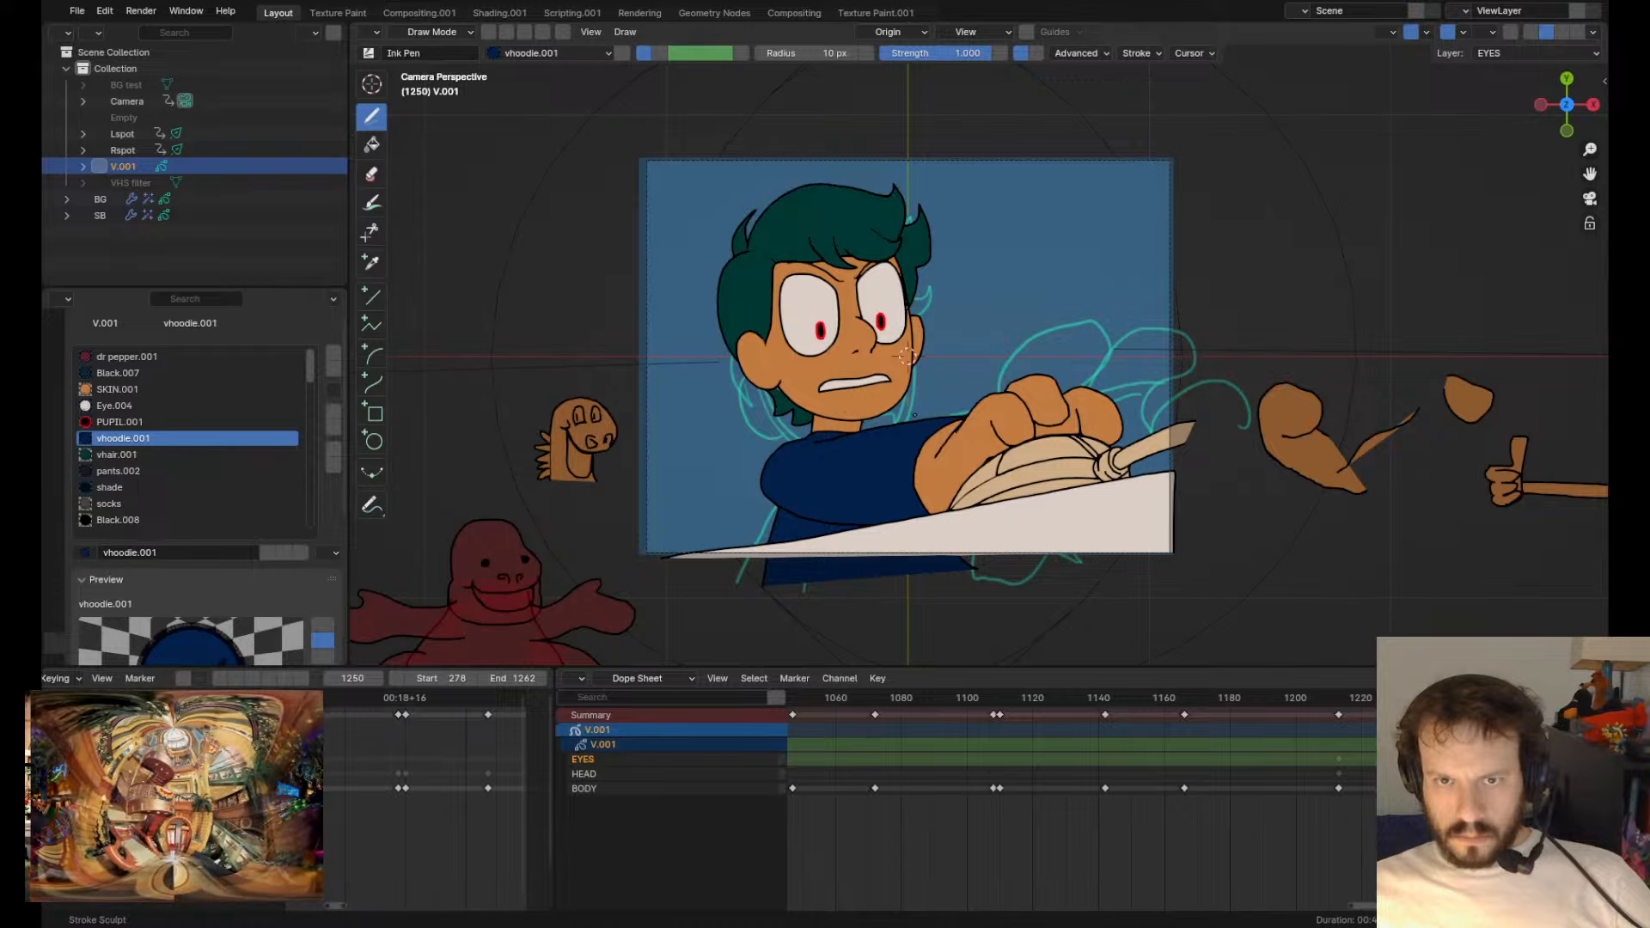
pyautogui.scroll(2, 907, 355)
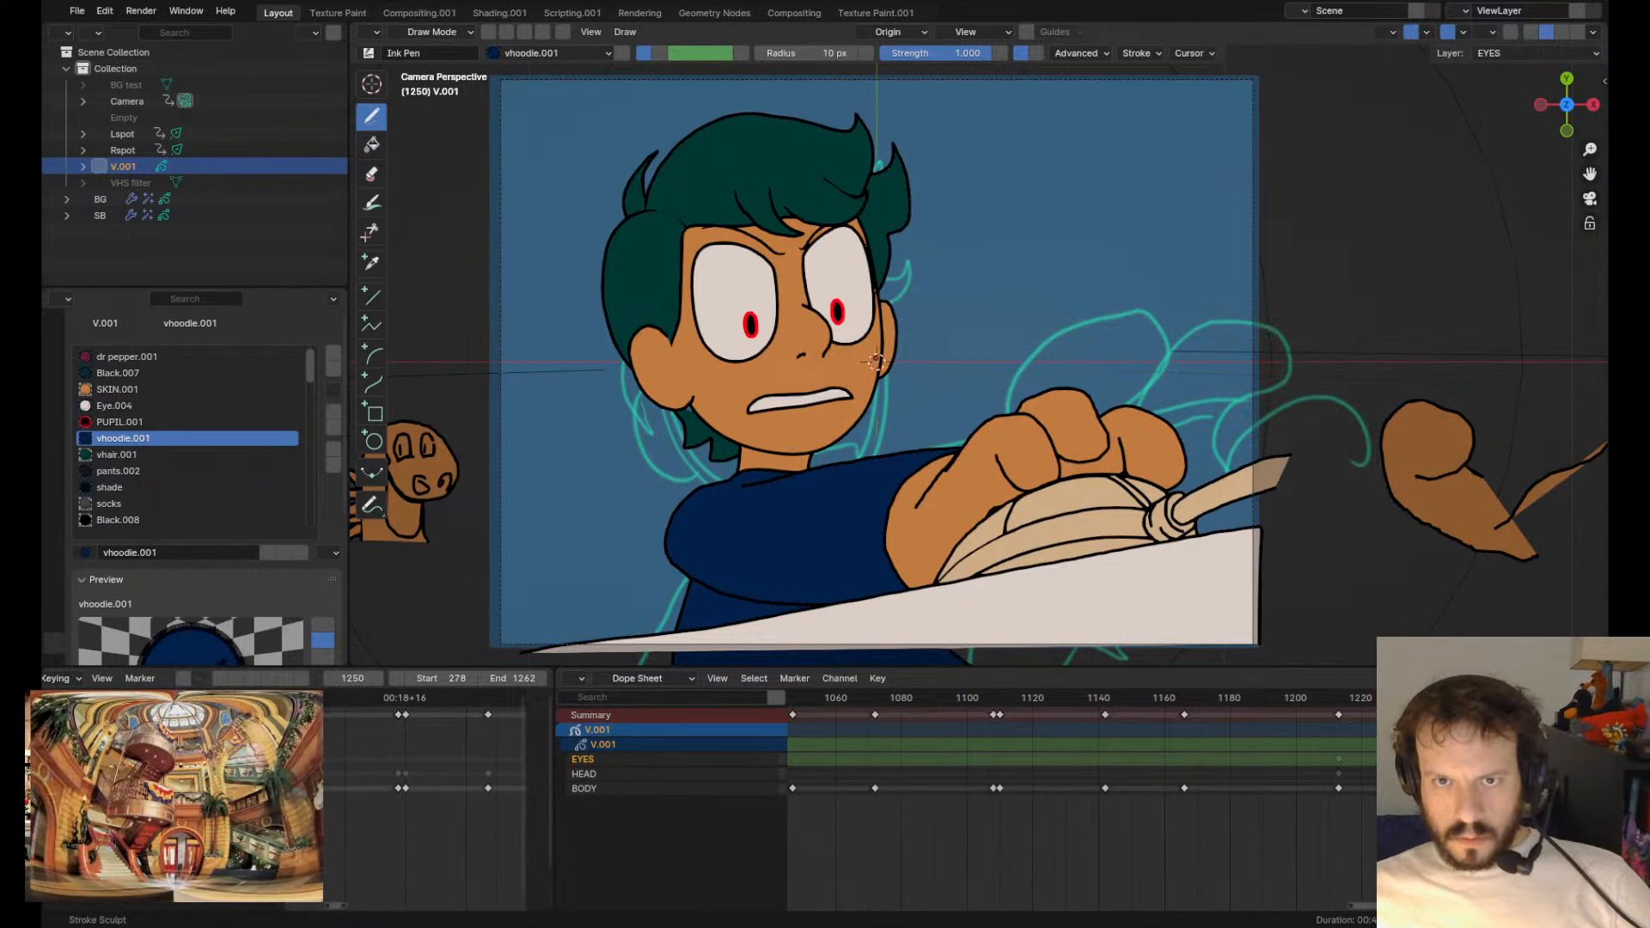
pyautogui.press('Tab')
pyautogui.press('Tab')
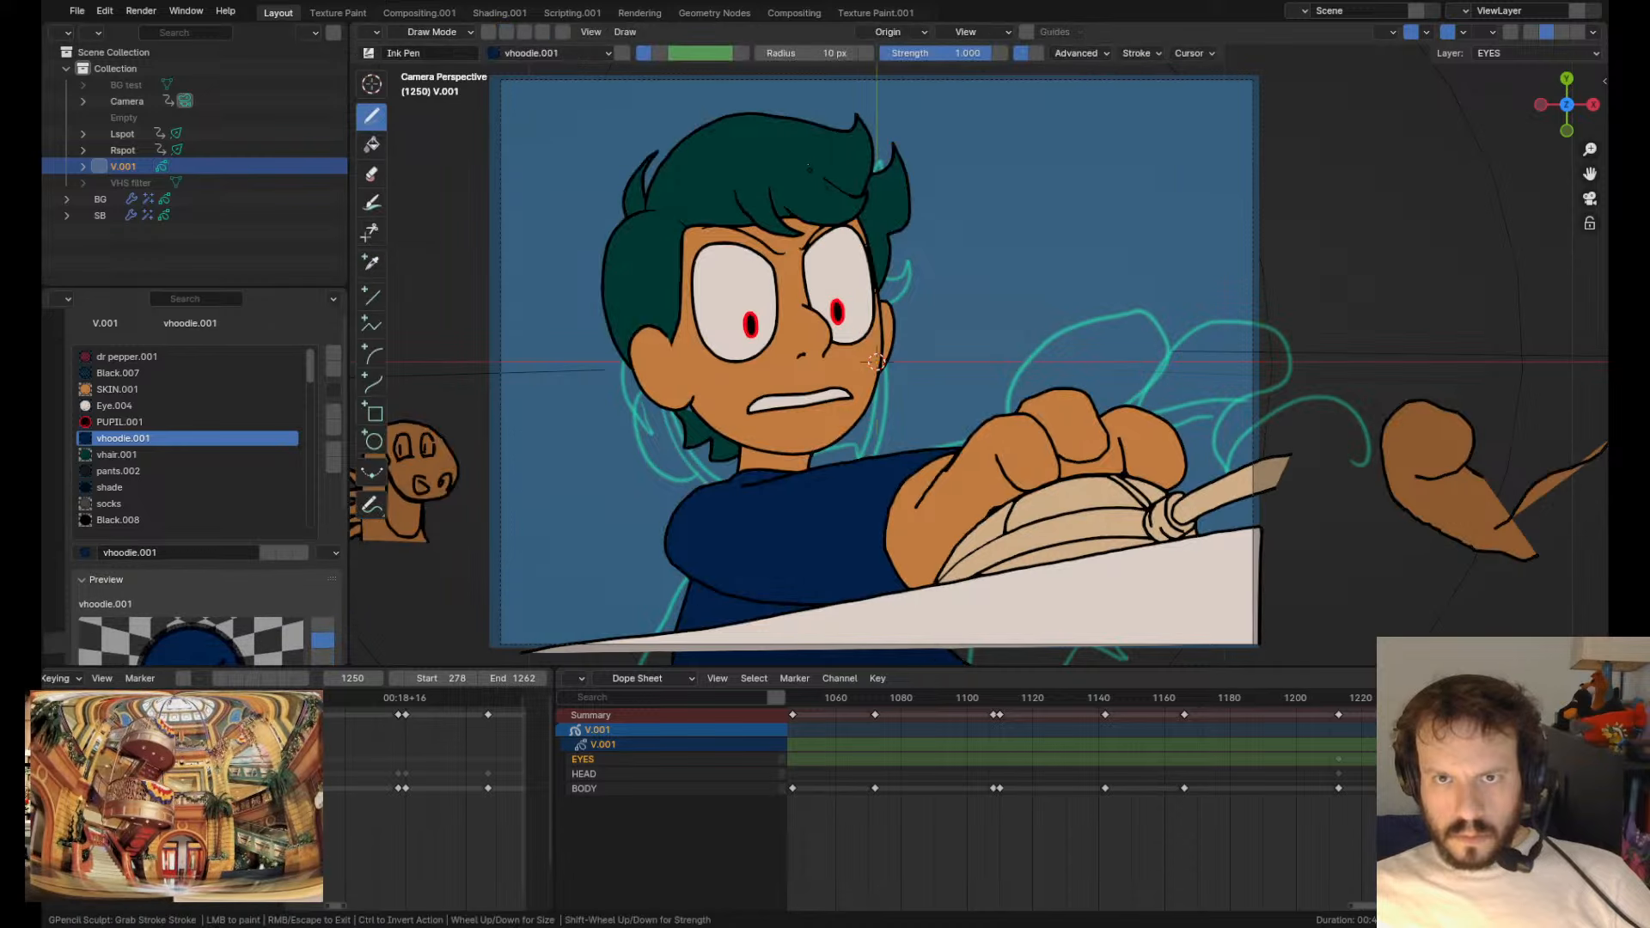
# - Push the outer edge of the hair tuft above the far ear inward with the Grab sculpt brush
pyautogui.keyDown('shift'); pyautogui.moveTo(918, 115); pyautogui.dragTo(920, 128); pyautogui.keyUp('shift')
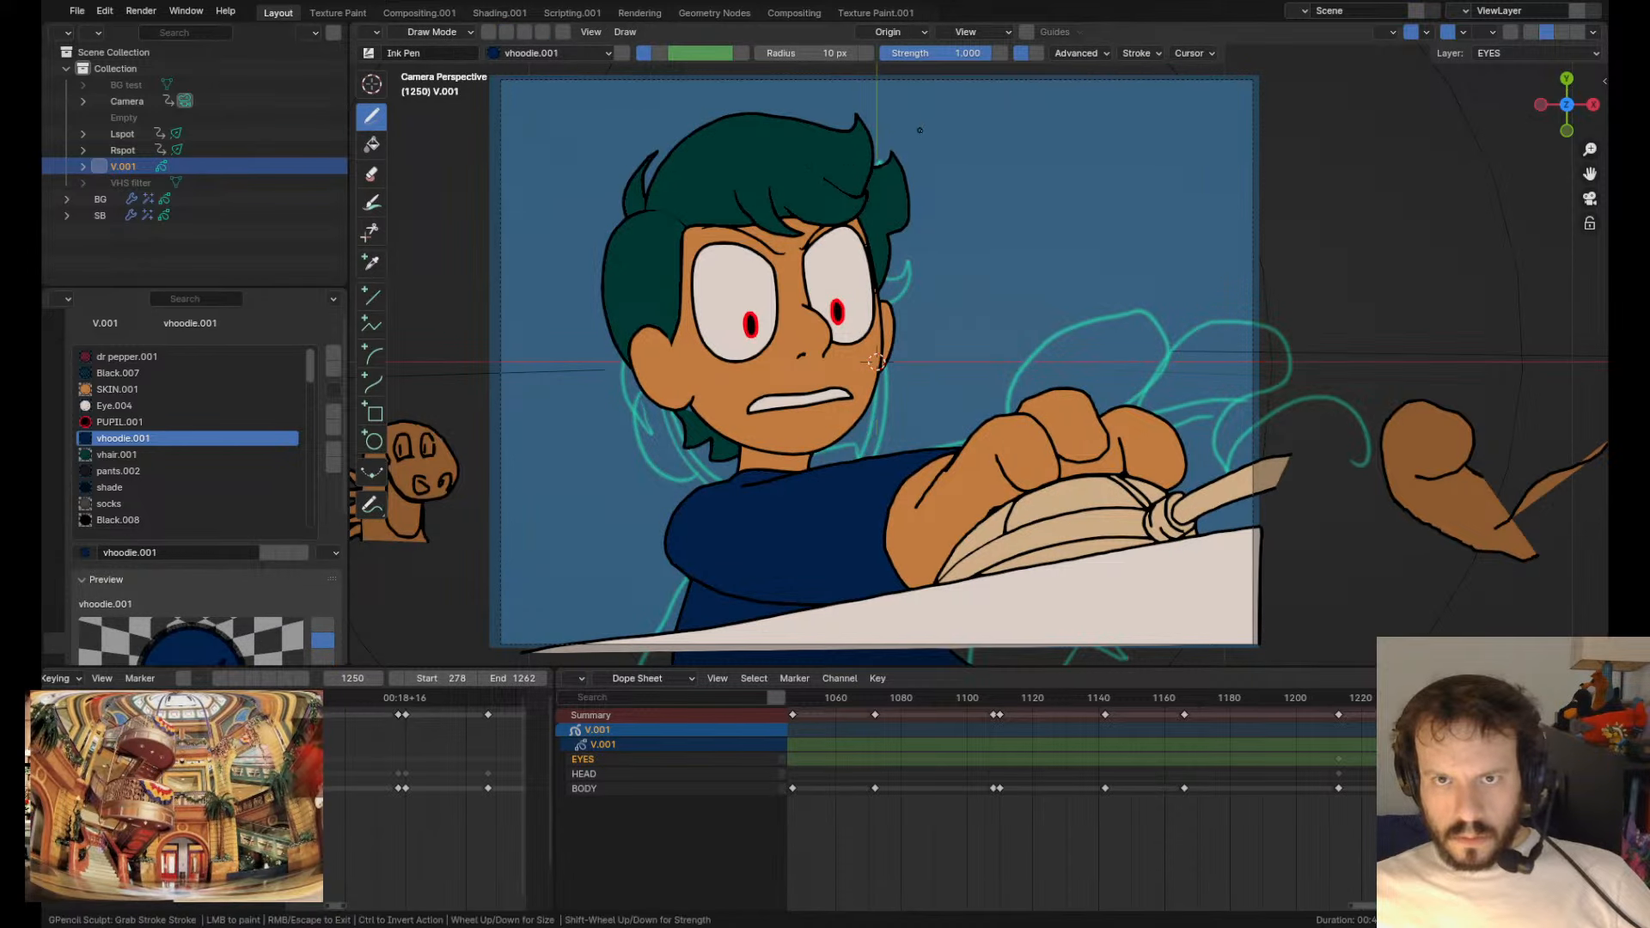
pyautogui.keyDown('shift'); pyautogui.moveTo(918, 221); pyautogui.dragTo(909, 225); pyautogui.keyUp('shift')
pyautogui.scroll(3, 961, 249)
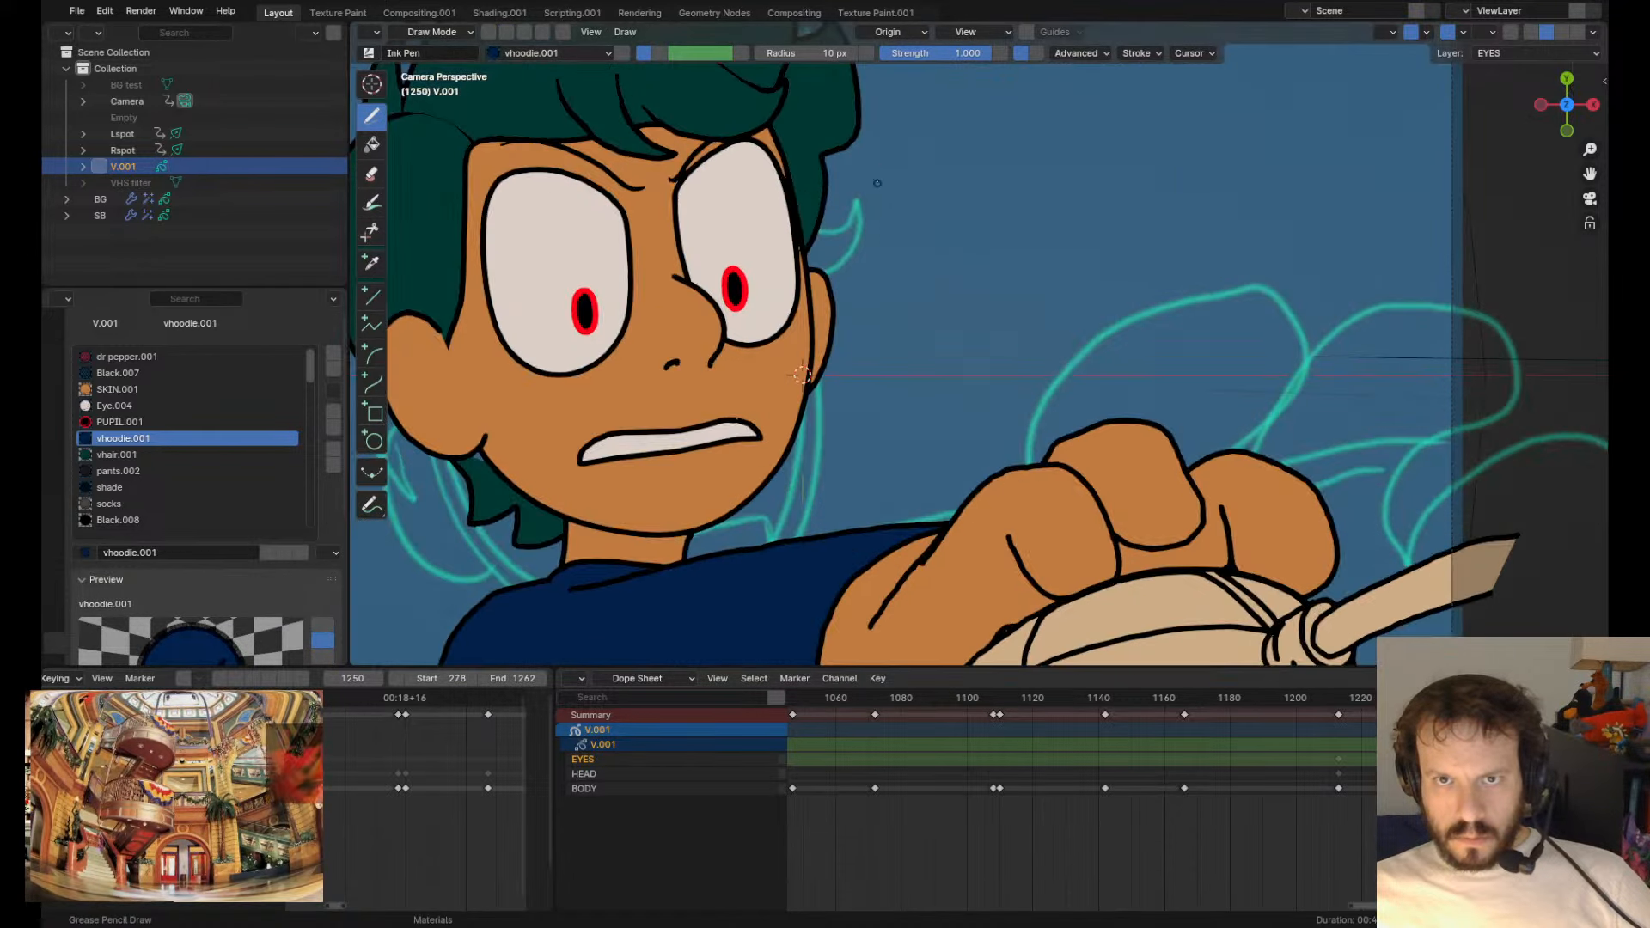
pyautogui.scroll(-3, 876, 238)
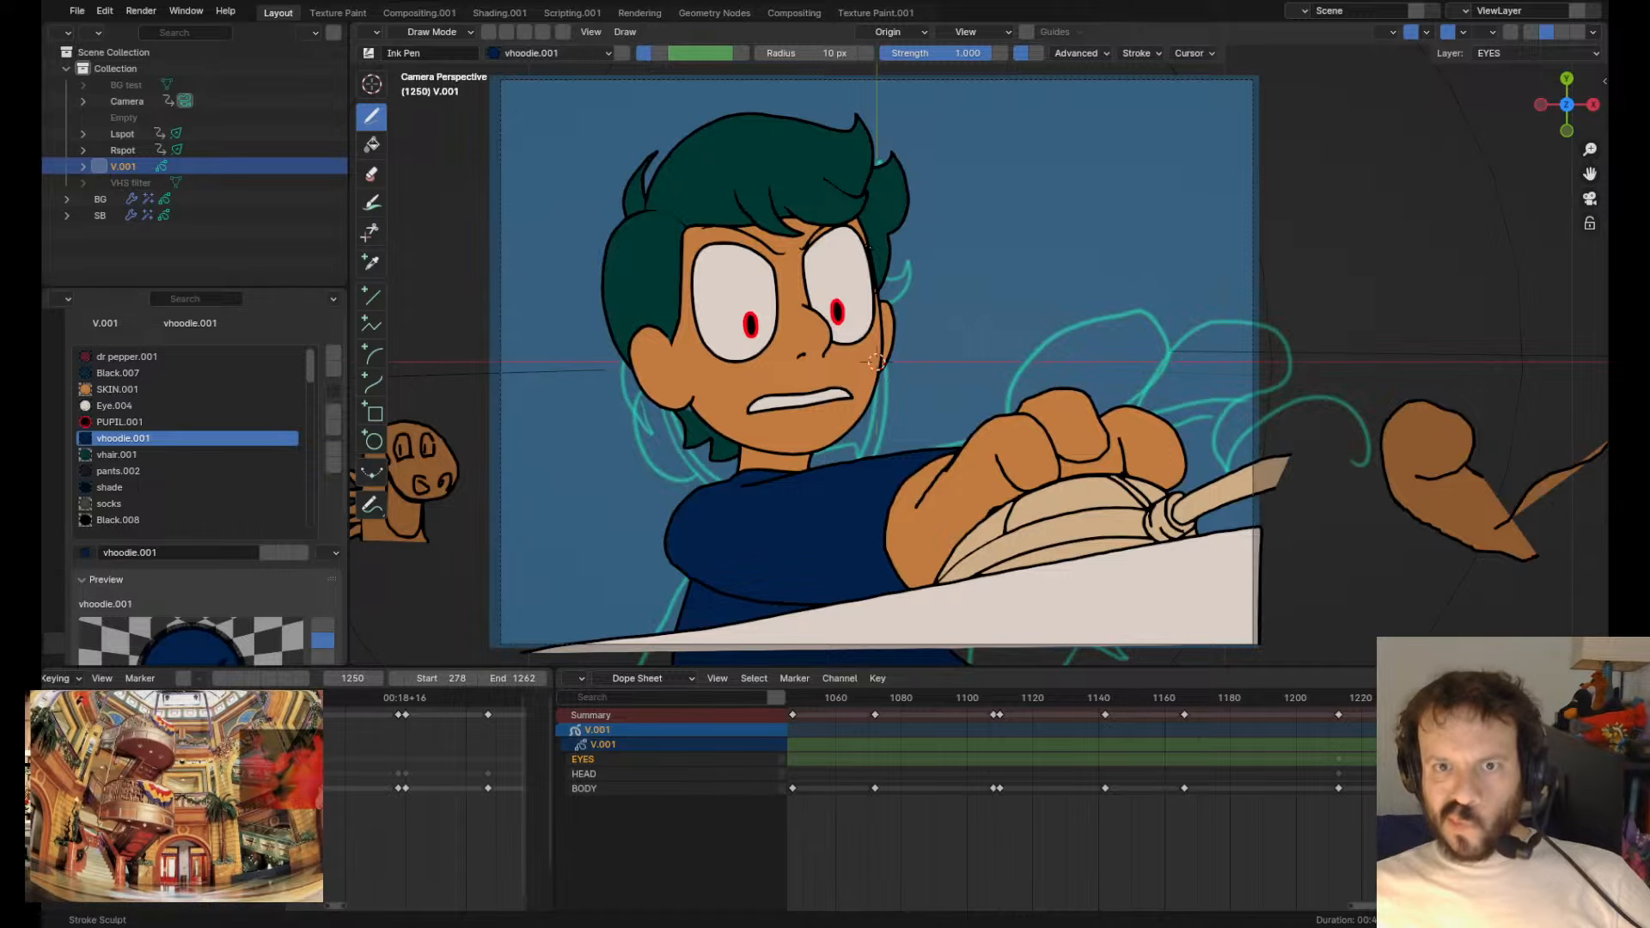
pyautogui.keyDown('shift'); pyautogui.moveTo(867, 248); pyautogui.dragTo(867, 264); pyautogui.keyUp('shift')
pyautogui.hotkey('ctrl', 'z')
pyautogui.keyDown('shift'); pyautogui.moveTo(920, 197); pyautogui.dragTo(914, 200); pyautogui.keyUp('shift')
# - Play back the shot and step through frames 1249 to 1251 to check the transition from open hand to grip
pyautogui.press('Down')
pyautogui.press('Down')
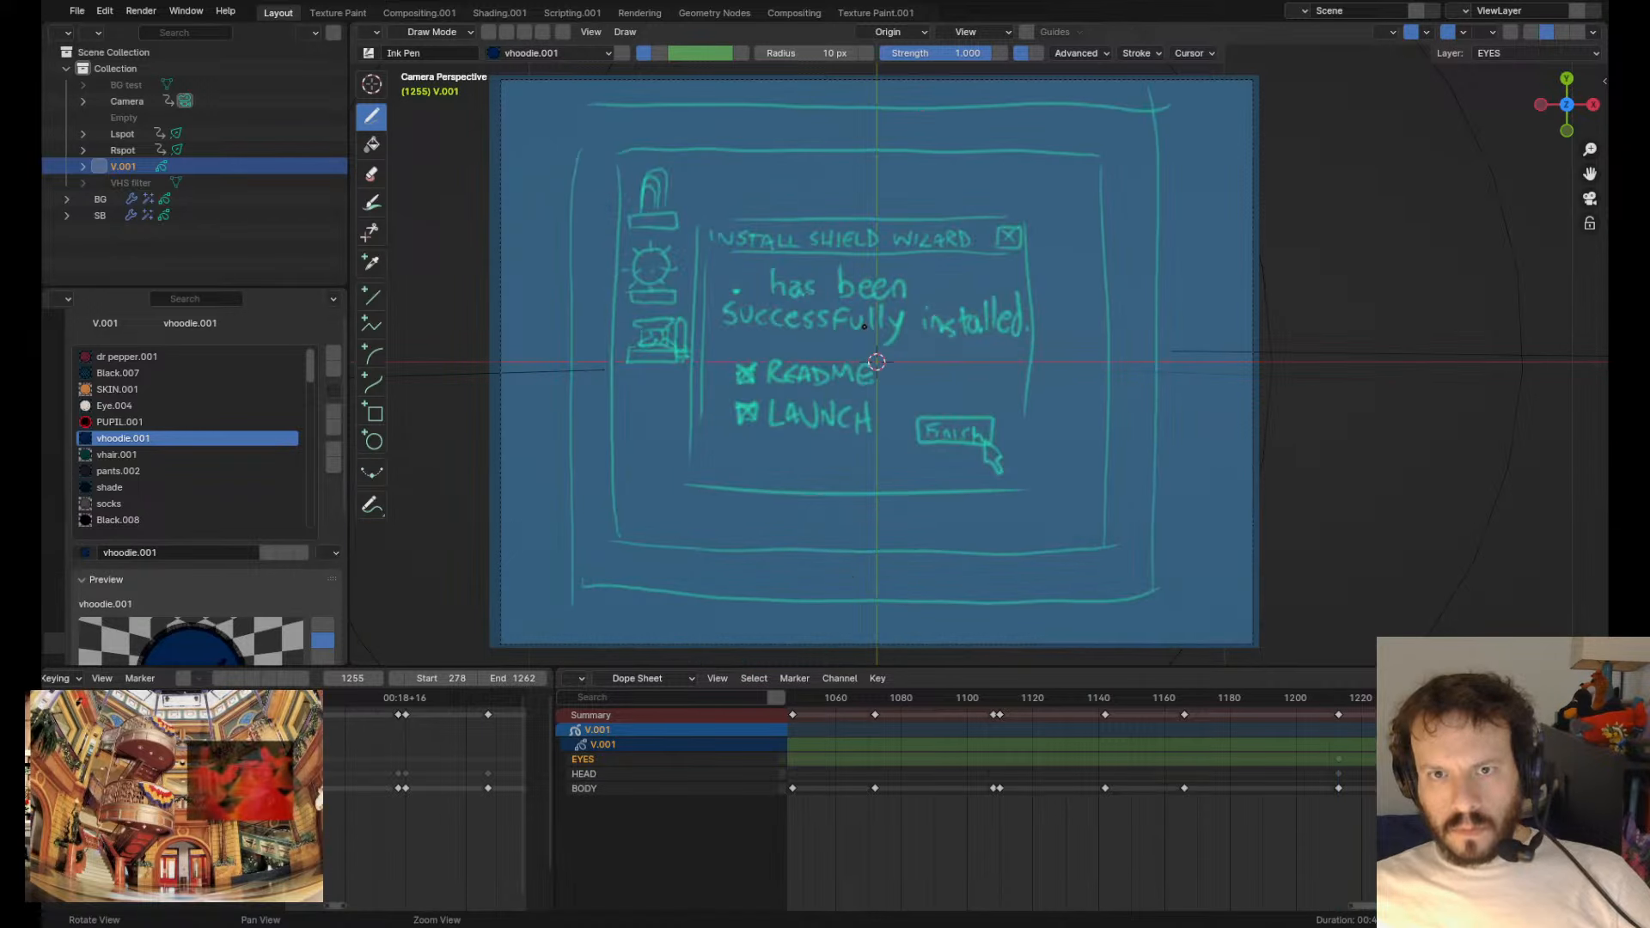
pyautogui.press('Up')
pyautogui.press('space')
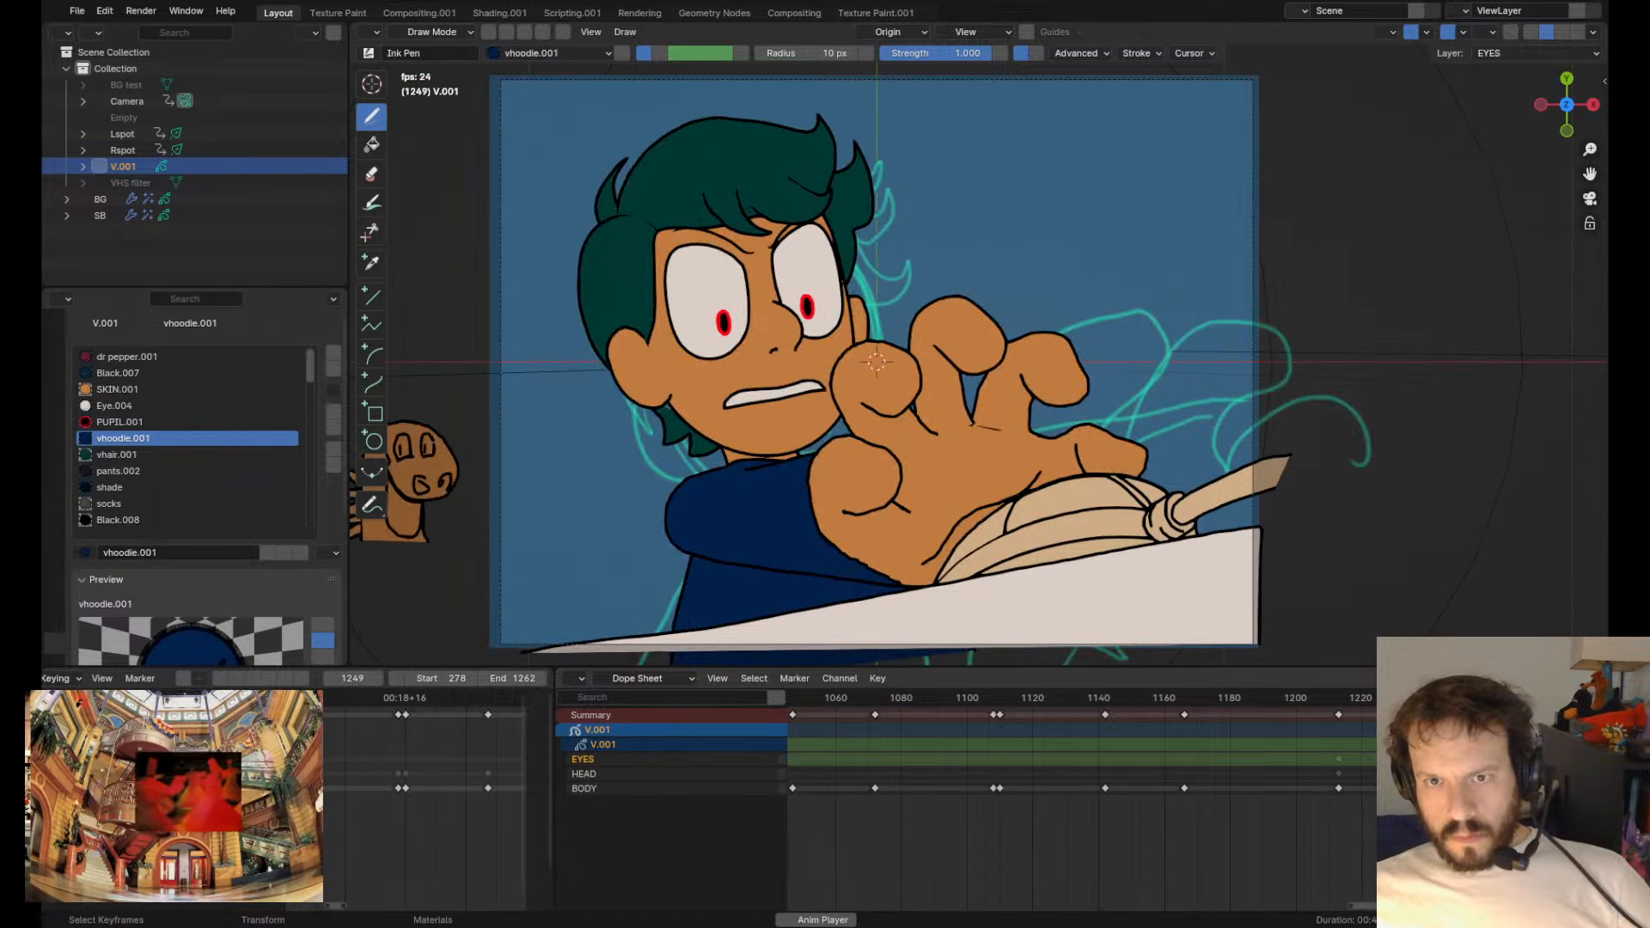
pyautogui.press('space')
pyautogui.moveTo(1402, 842); pyautogui.dragTo(1151, 842, button='middle')
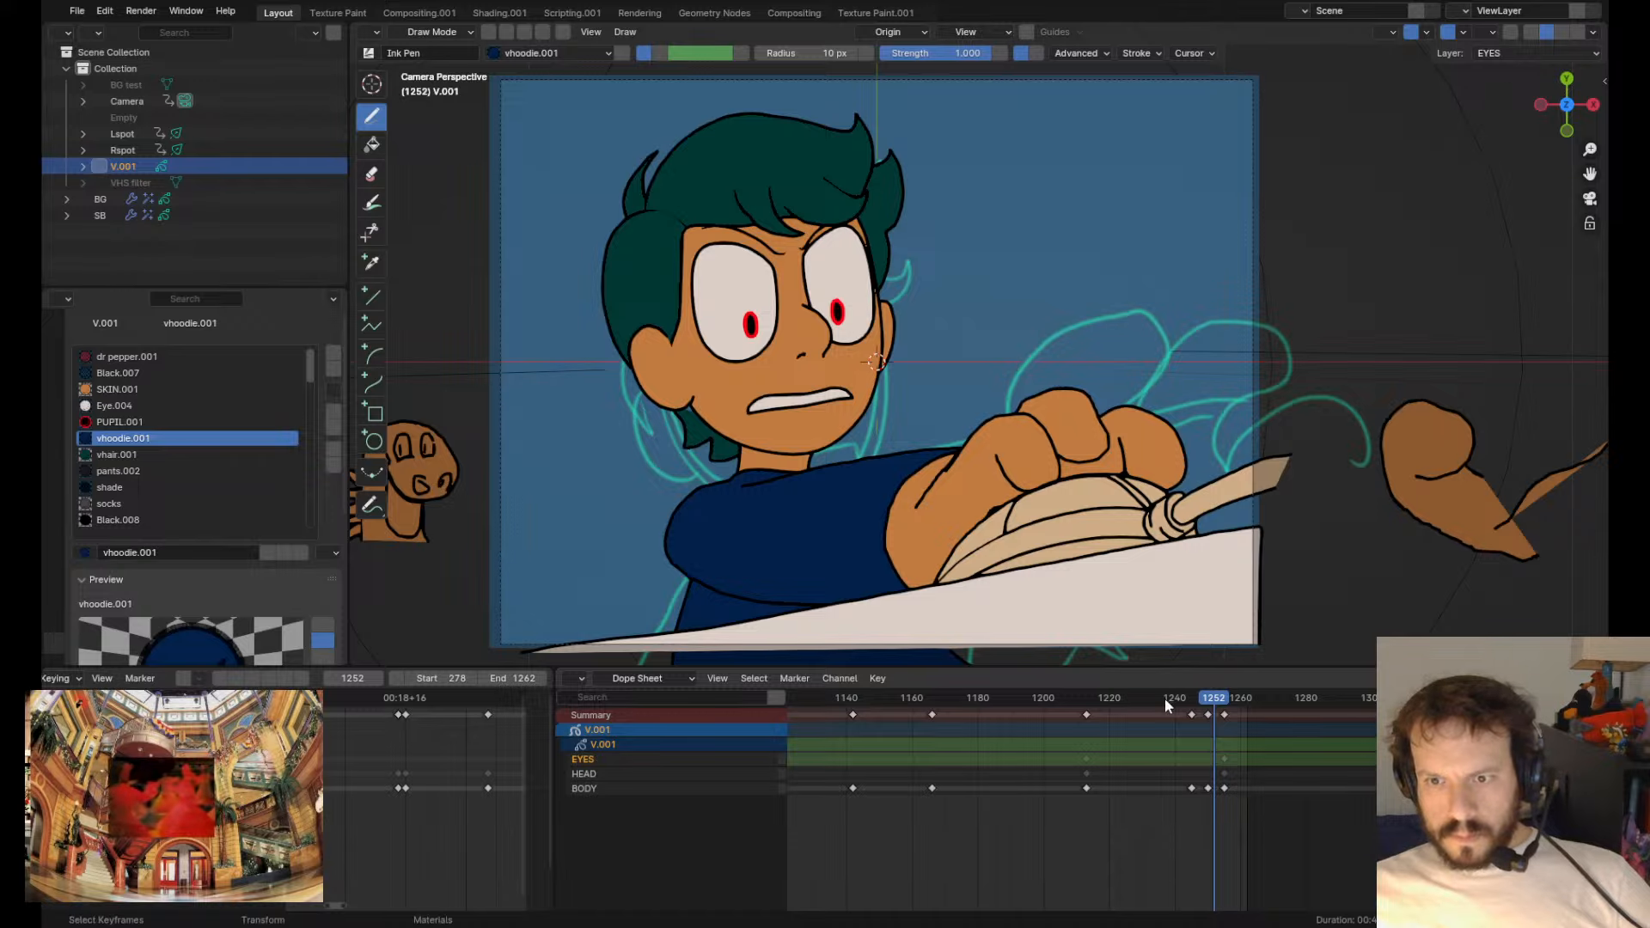
pyautogui.moveTo(1163, 698)
pyautogui.mouseDown()
pyautogui.moveTo(1203, 700)
pyautogui.moveTo(1193, 711)
pyautogui.mouseUp()
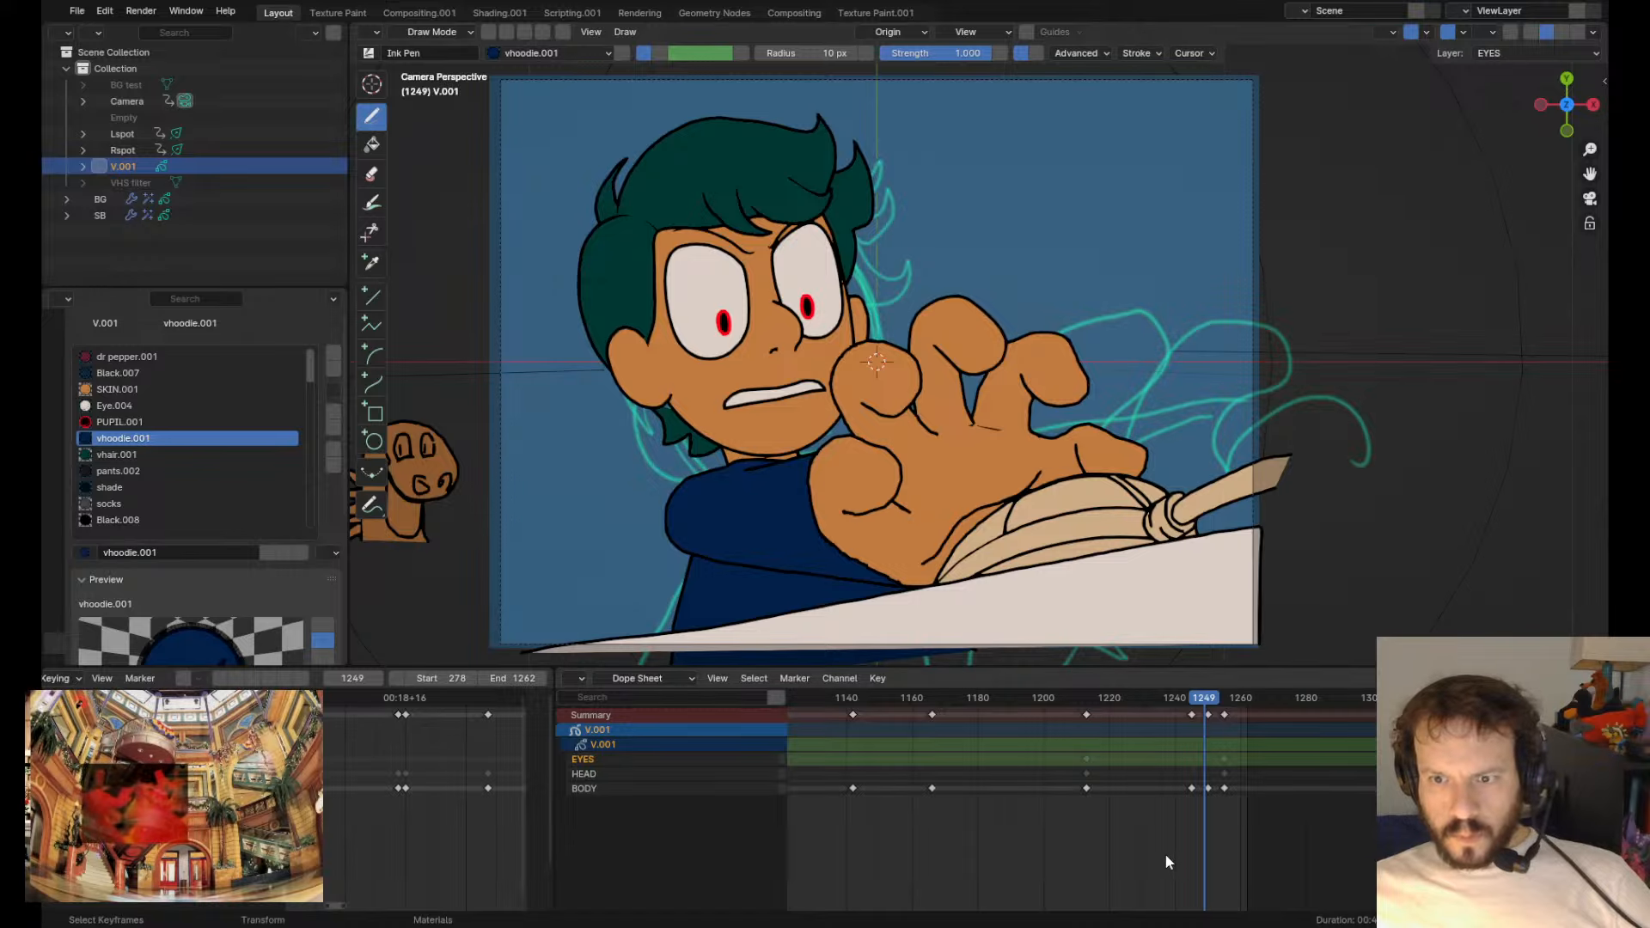
pyautogui.press('Right')
pyautogui.press('Right')
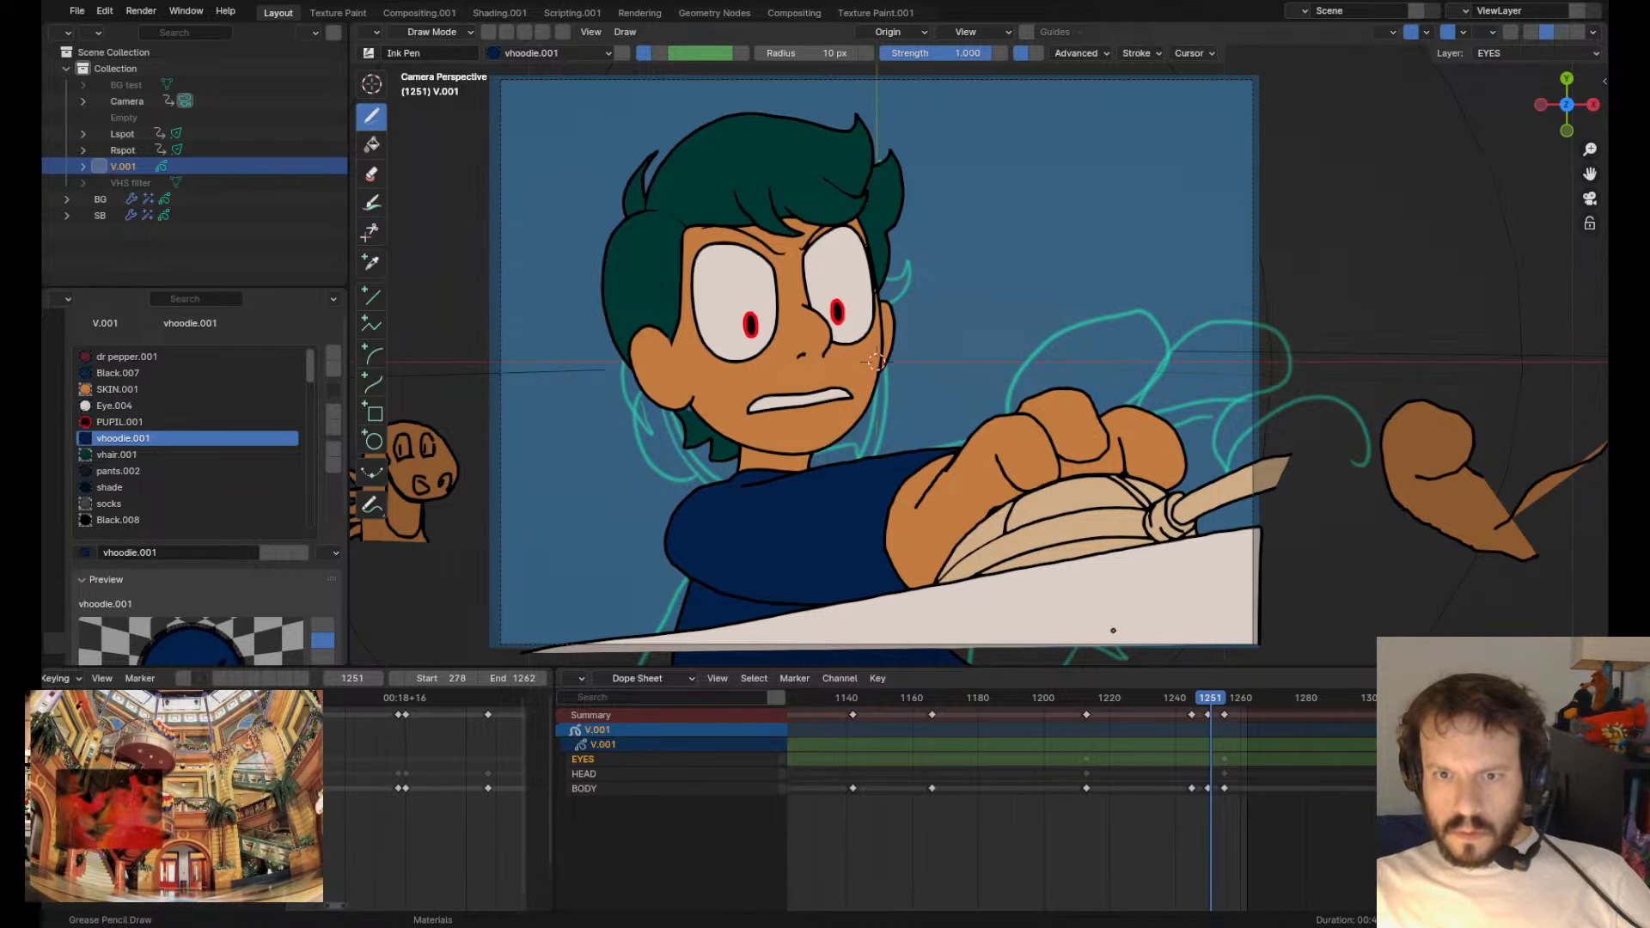
# - Restart Blender and reopen fire extinguisher.blend from the recent files
pyautogui.hotkey('ctrl', 'q')
pyautogui.press('Return')
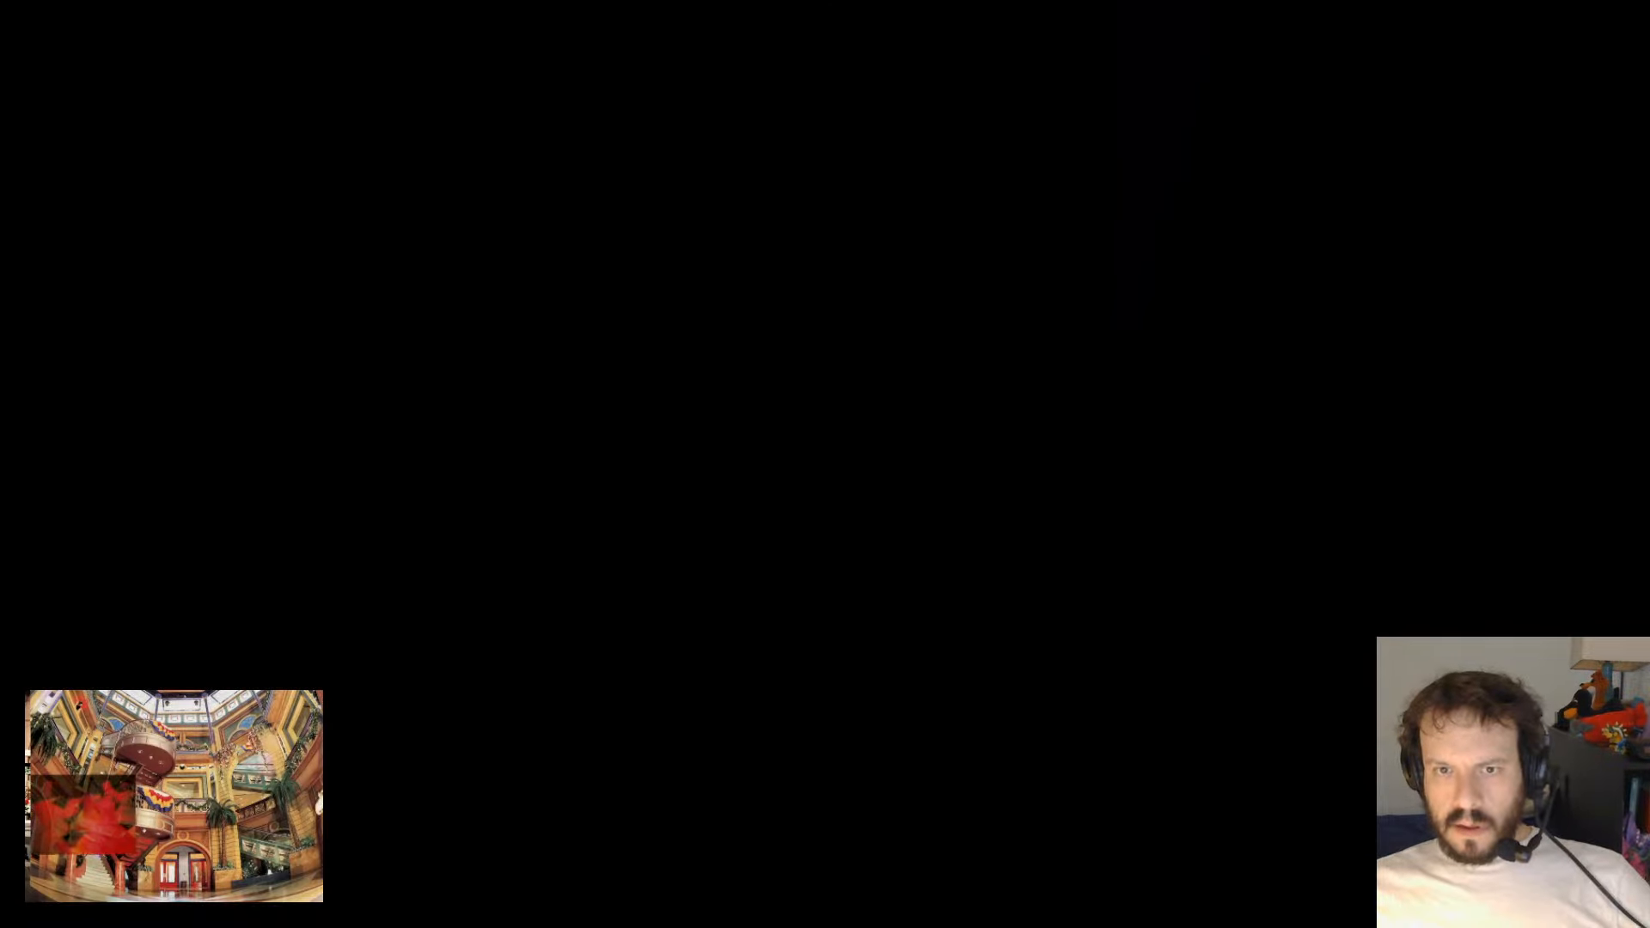
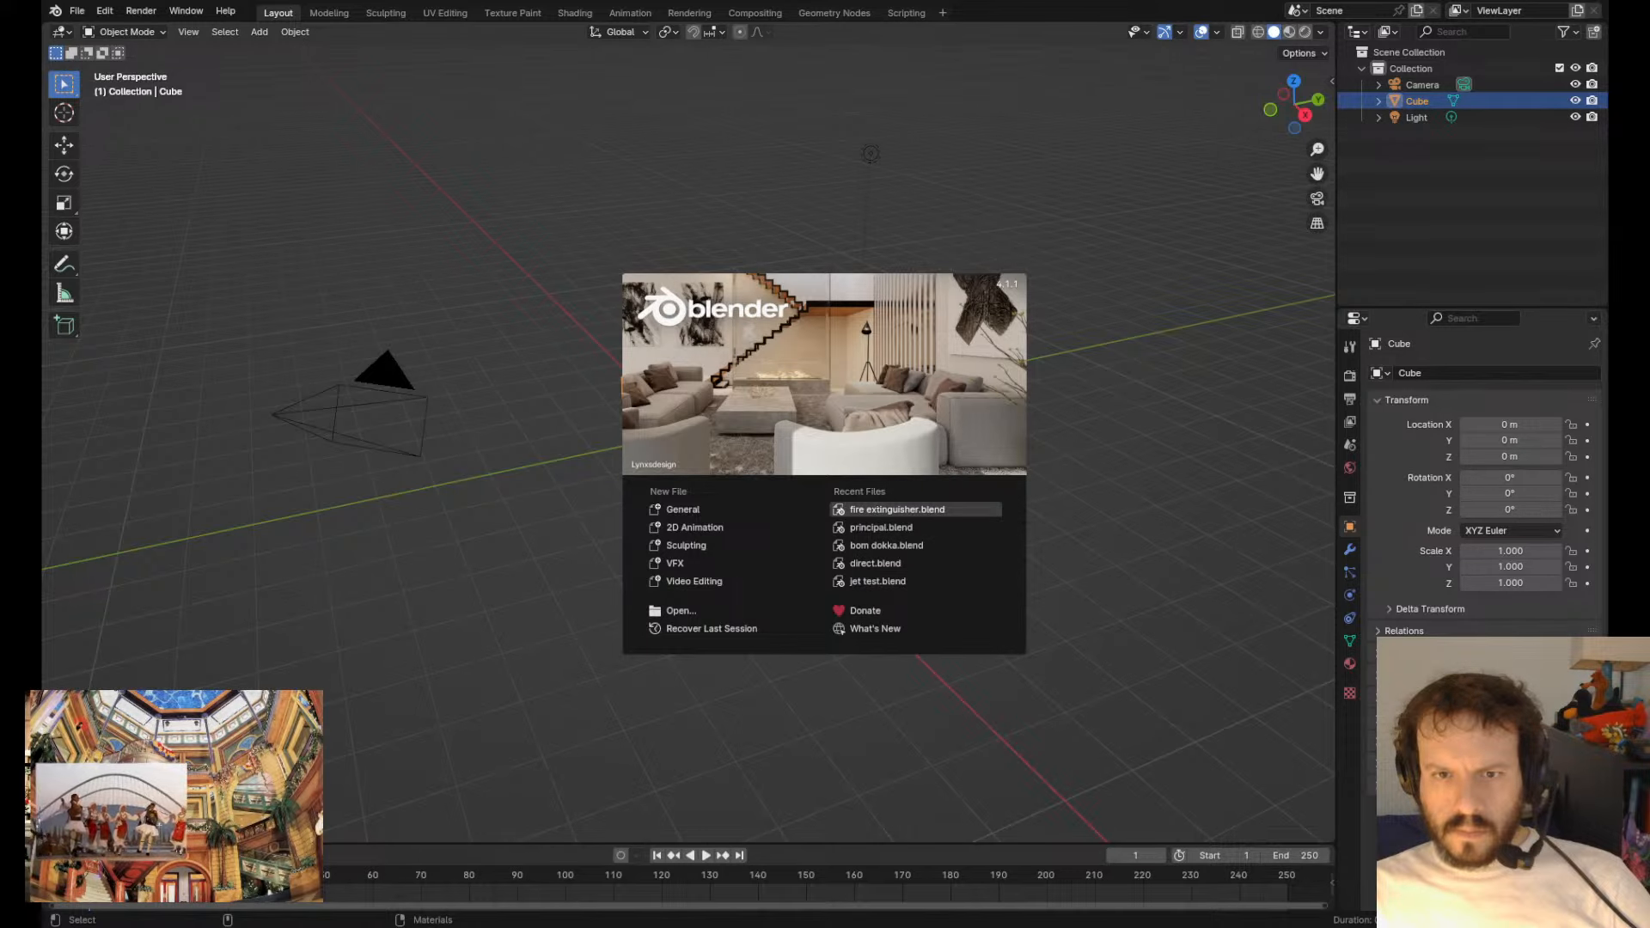
pyautogui.click(897, 509)
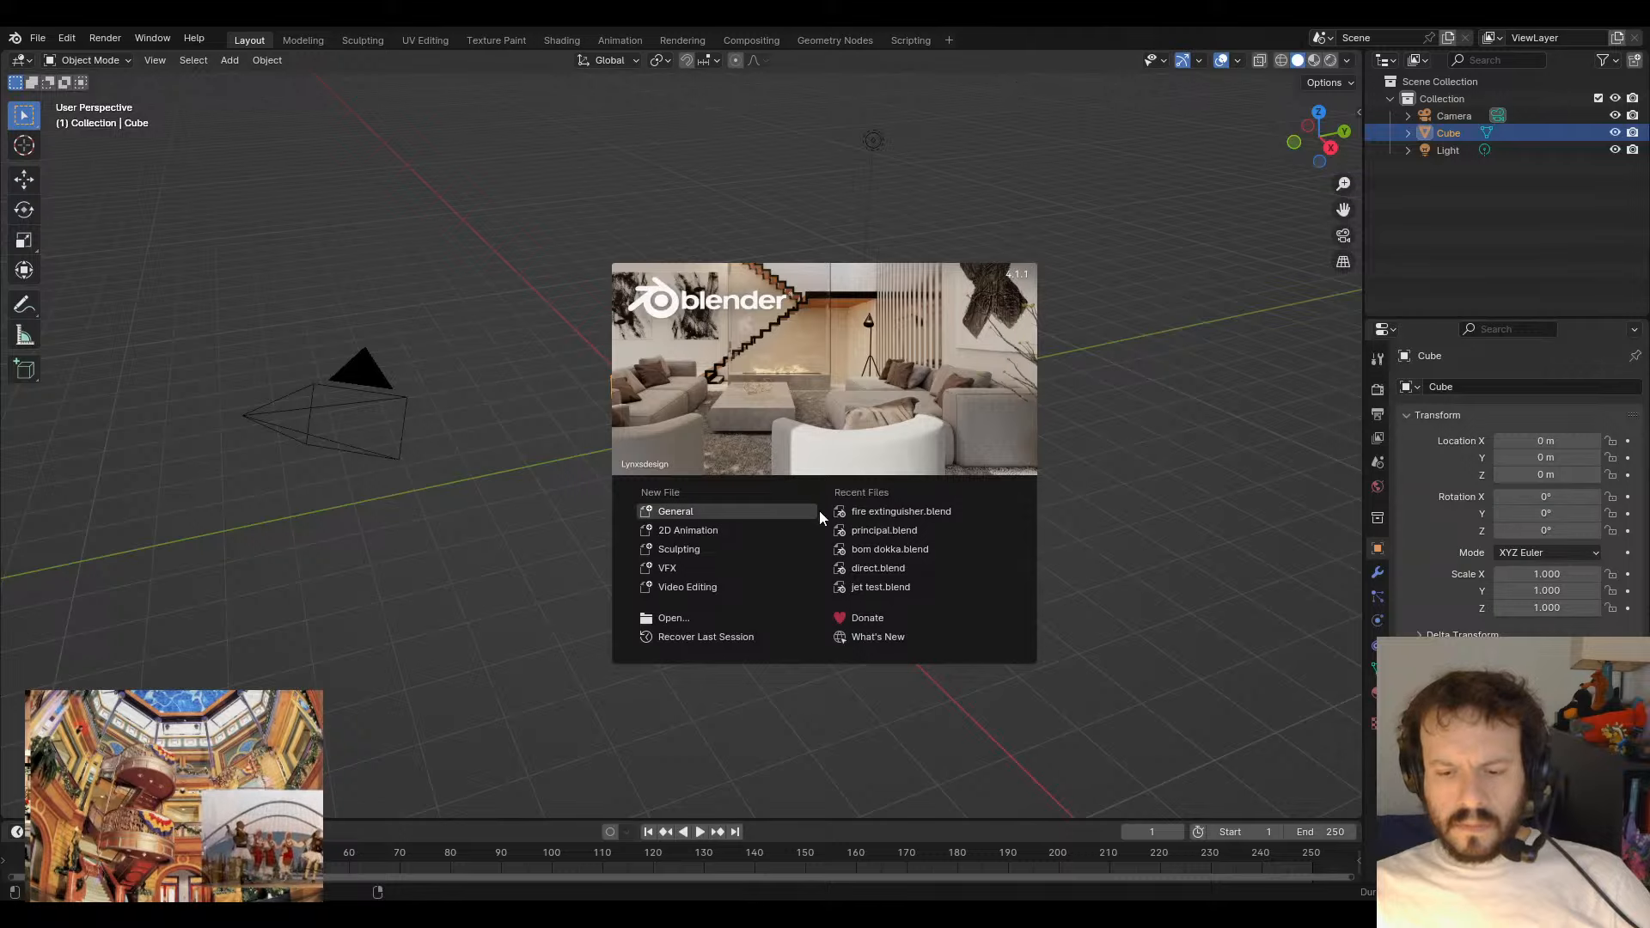
pyautogui.click(881, 512)
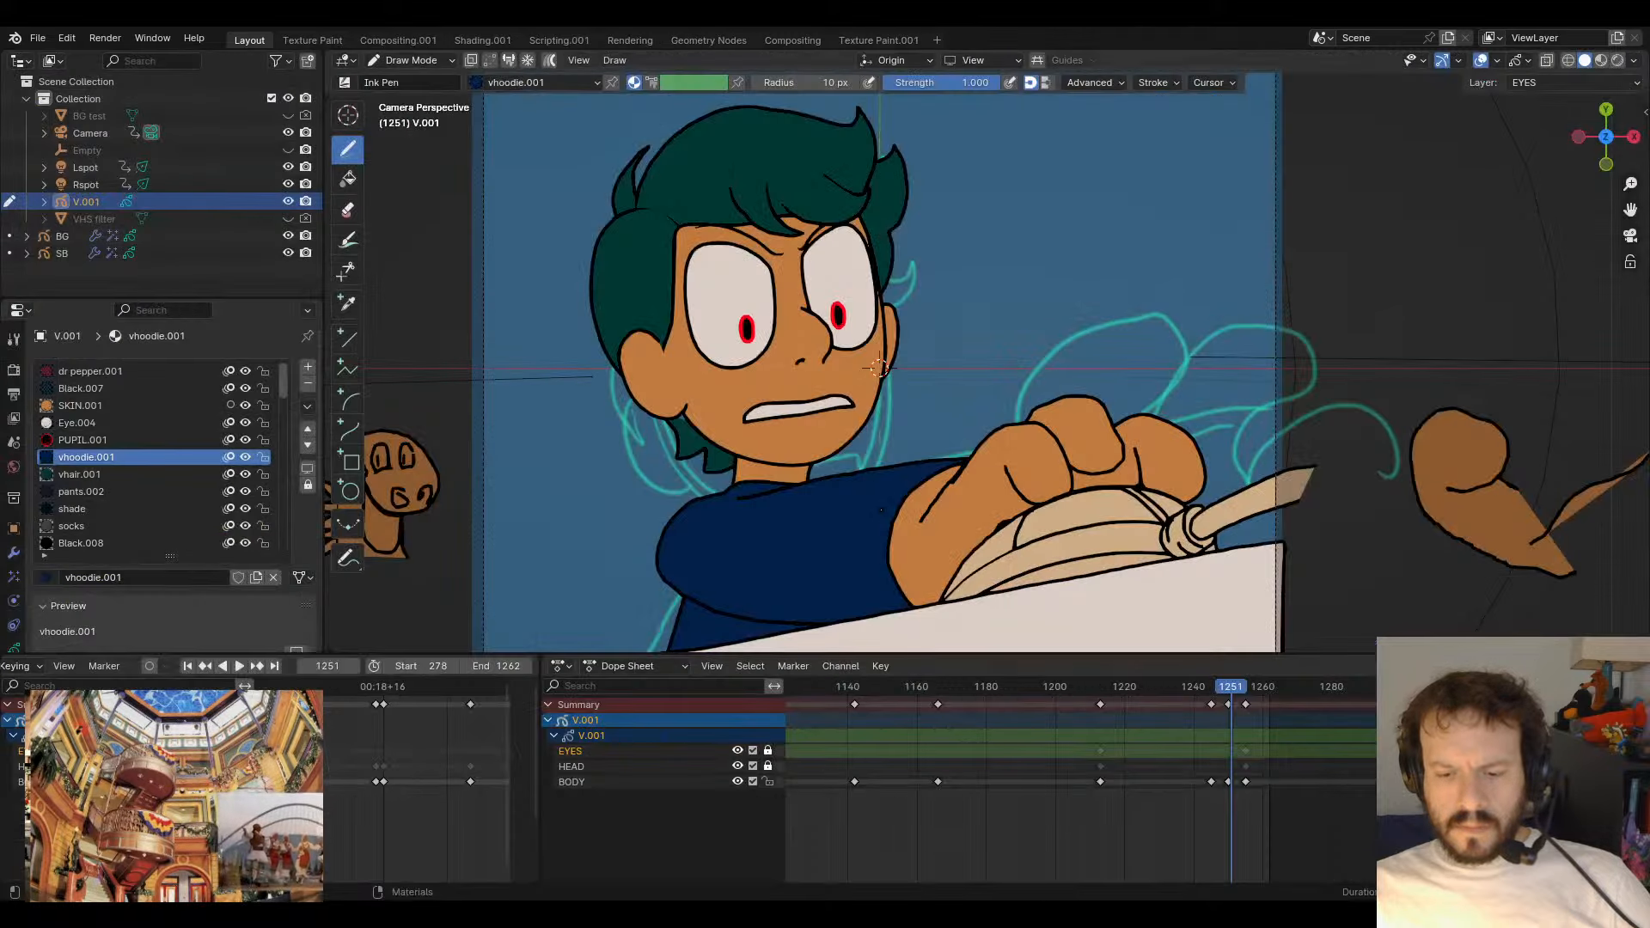
pyautogui.doubleClick(862, 29)
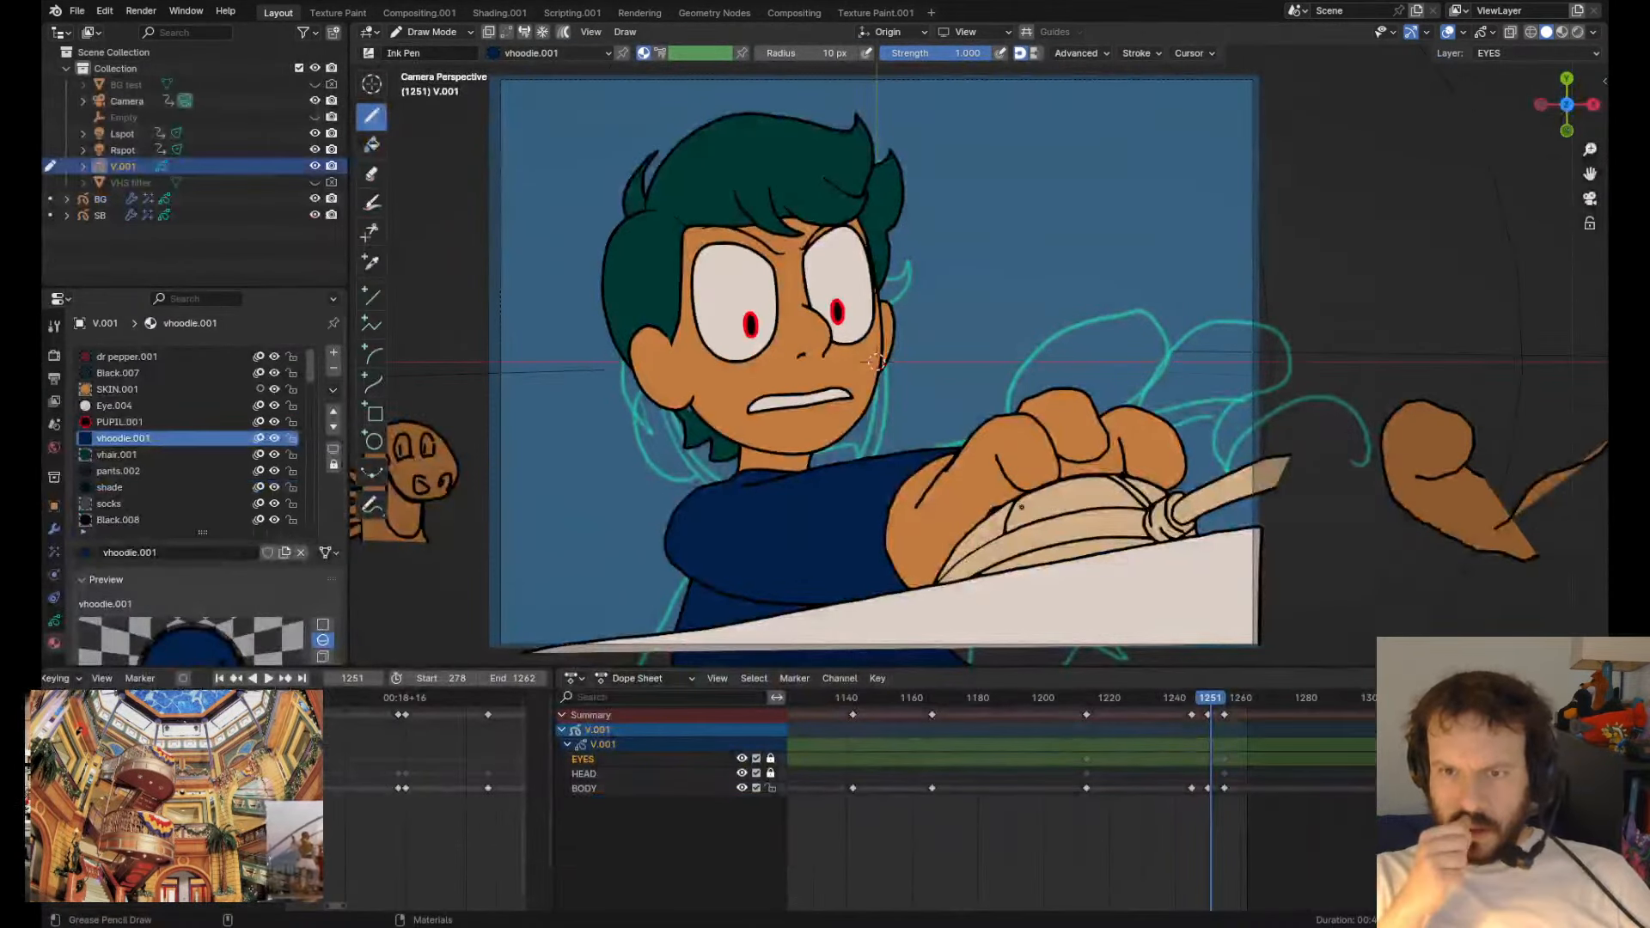
# - Toggle the visibility of the BODY, HEAD and EYES layers off and on to check which layer holds the cloth
pyautogui.click(742, 787)
pyautogui.click(743, 788)
pyautogui.click(742, 773)
pyautogui.click(742, 773)
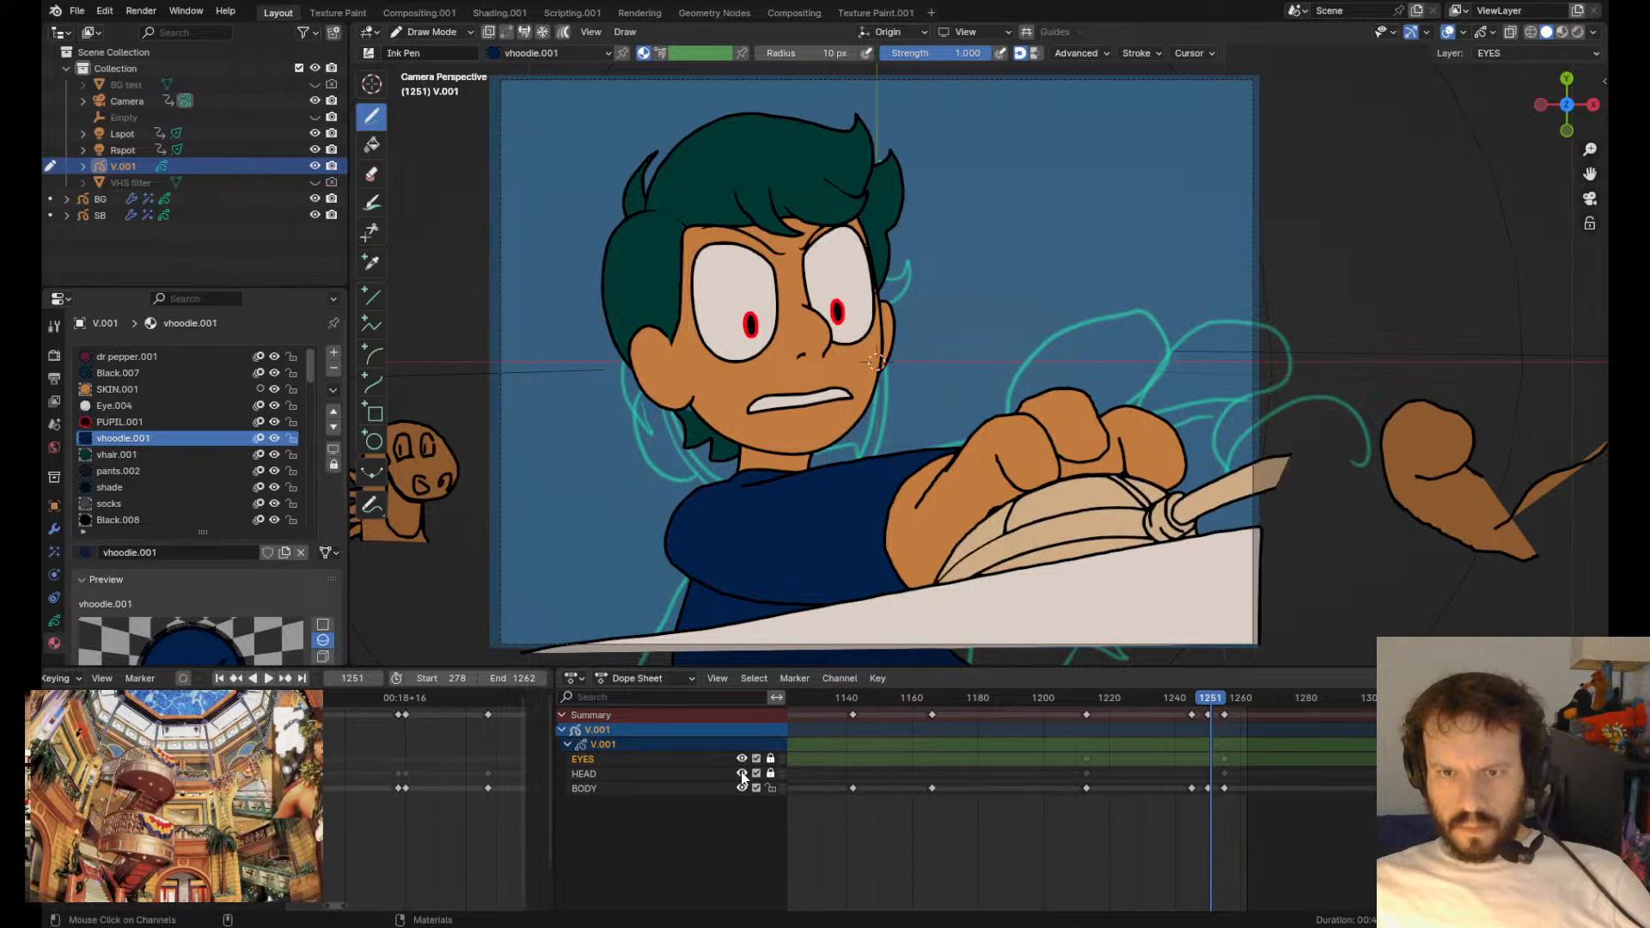
pyautogui.click(741, 760)
pyautogui.click(741, 760)
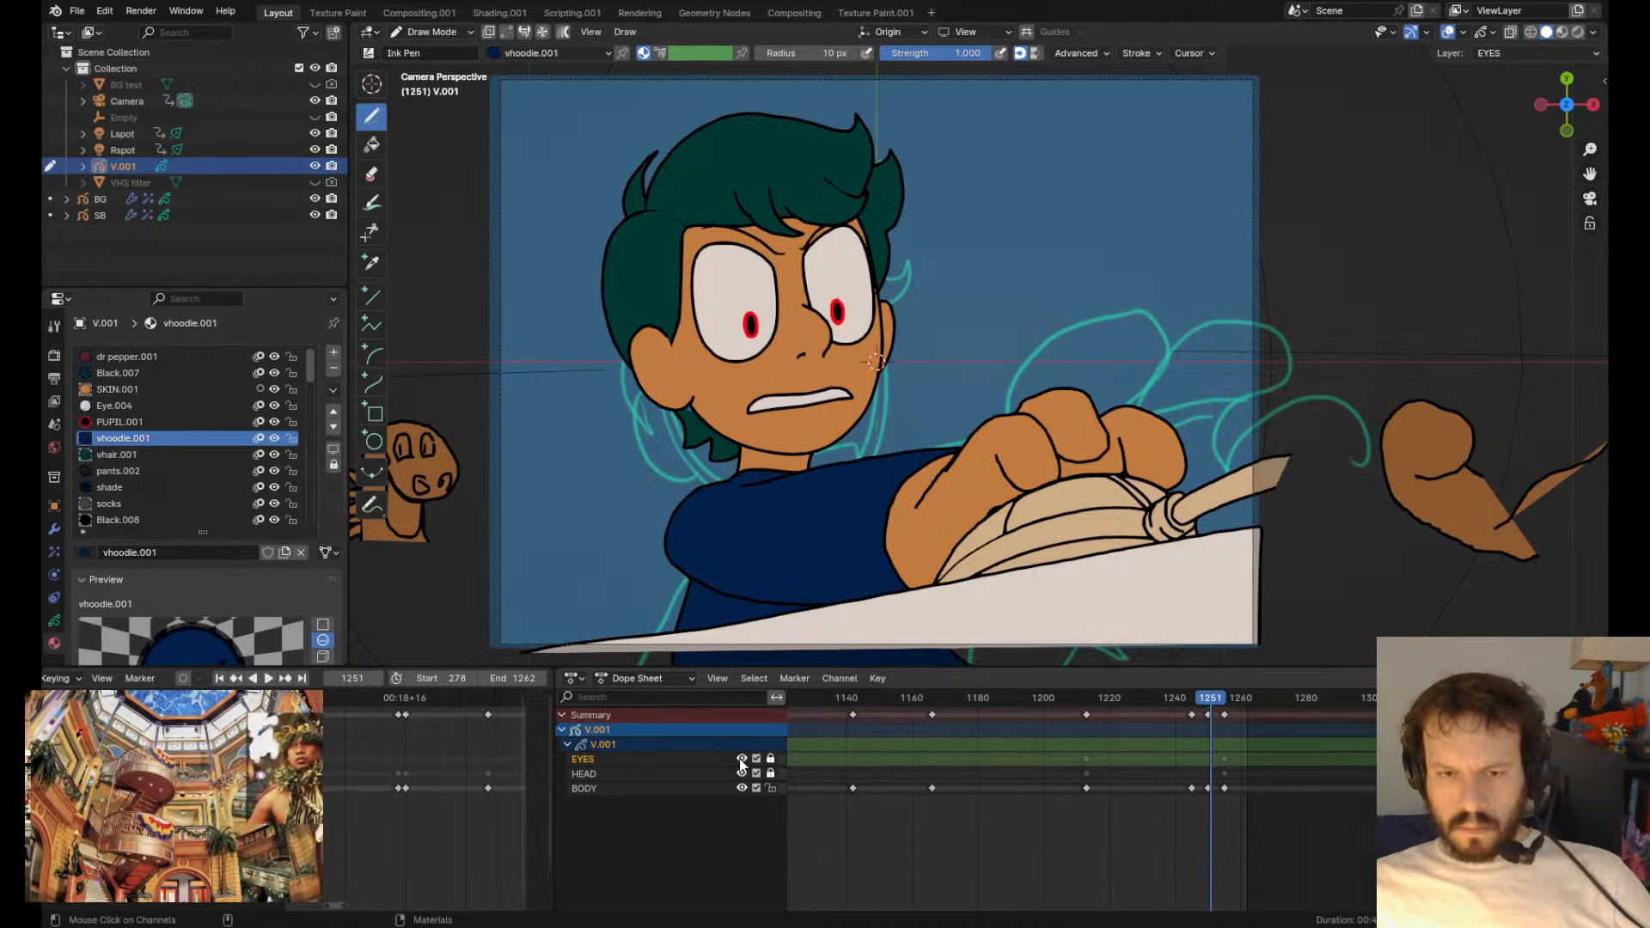
pyautogui.click(743, 788)
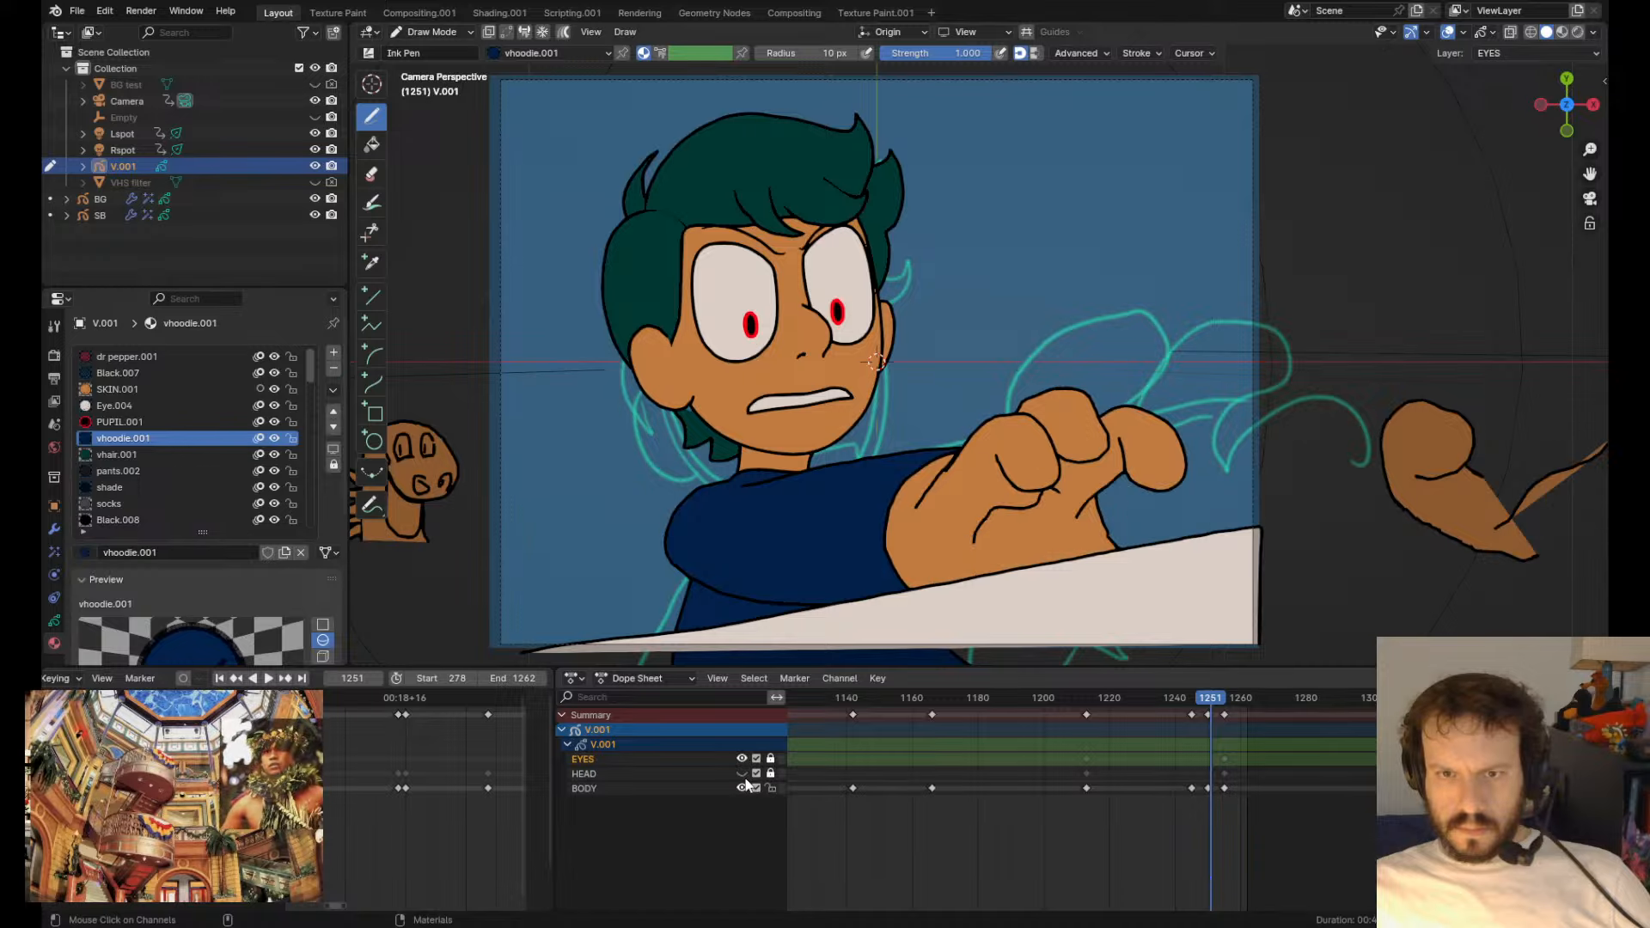
pyautogui.click(743, 788)
# - Delete the folded finger strokes from the hand gripping the cloth on frame 1251 in Edit Mode
pyautogui.press('Tab')
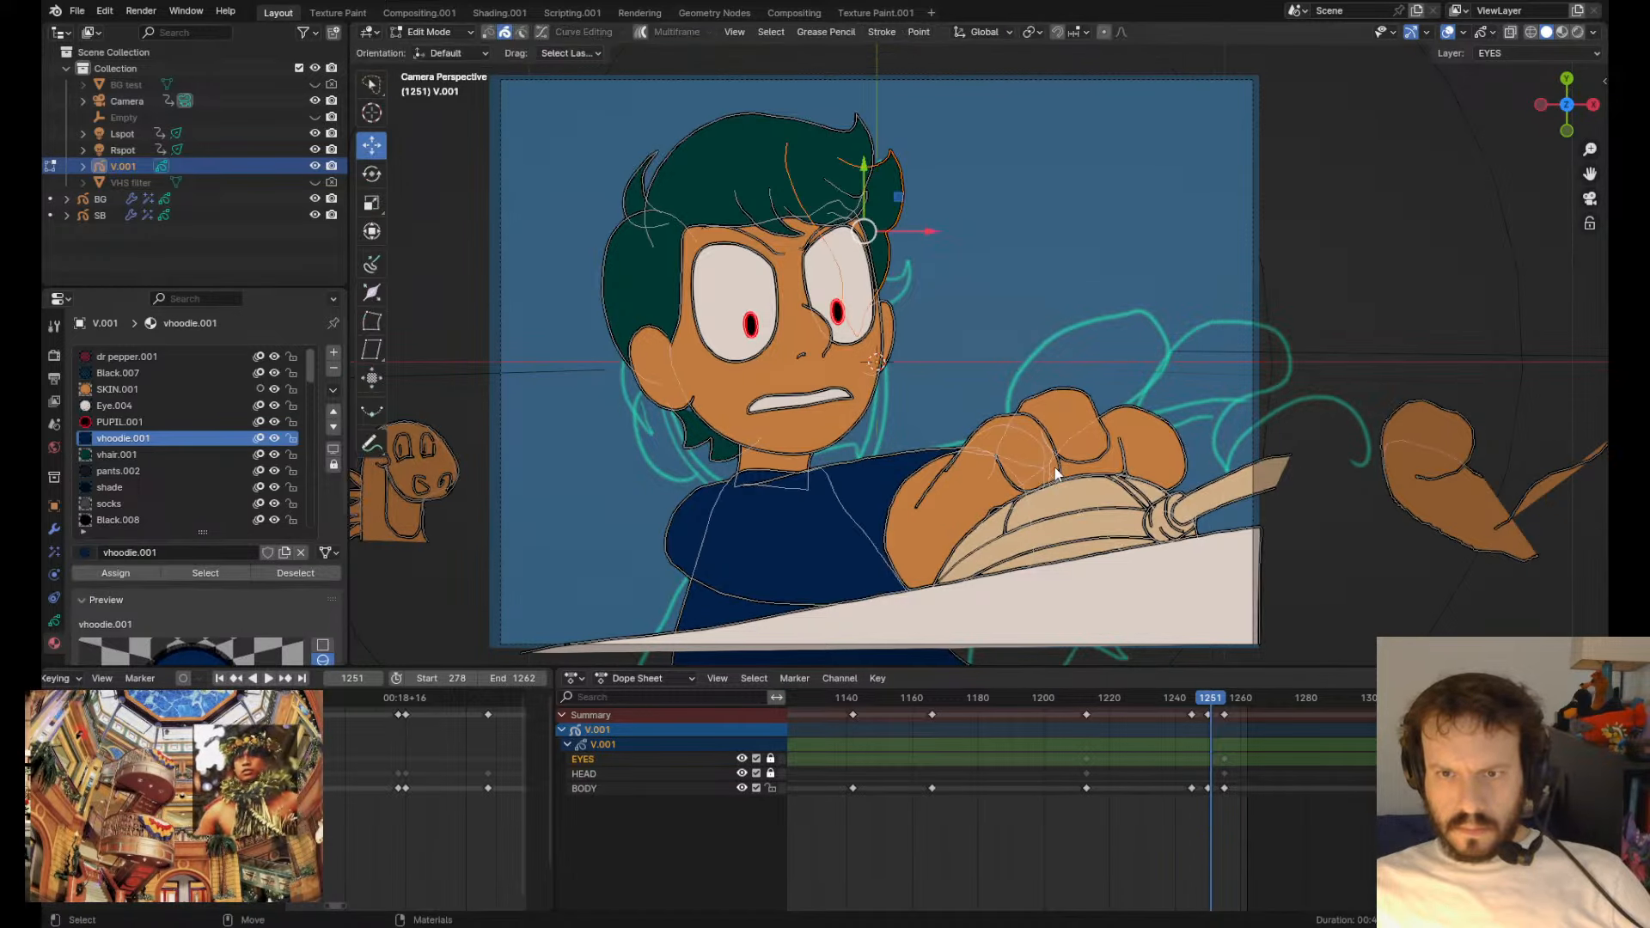
pyautogui.click(1076, 479)
pyautogui.moveTo(1074, 468); pyautogui.dragTo(1031, 419)
pyautogui.hotkey('ctrl', 'z')
pyautogui.press('x')
pyautogui.click(1031, 419)
pyautogui.click(1100, 401)
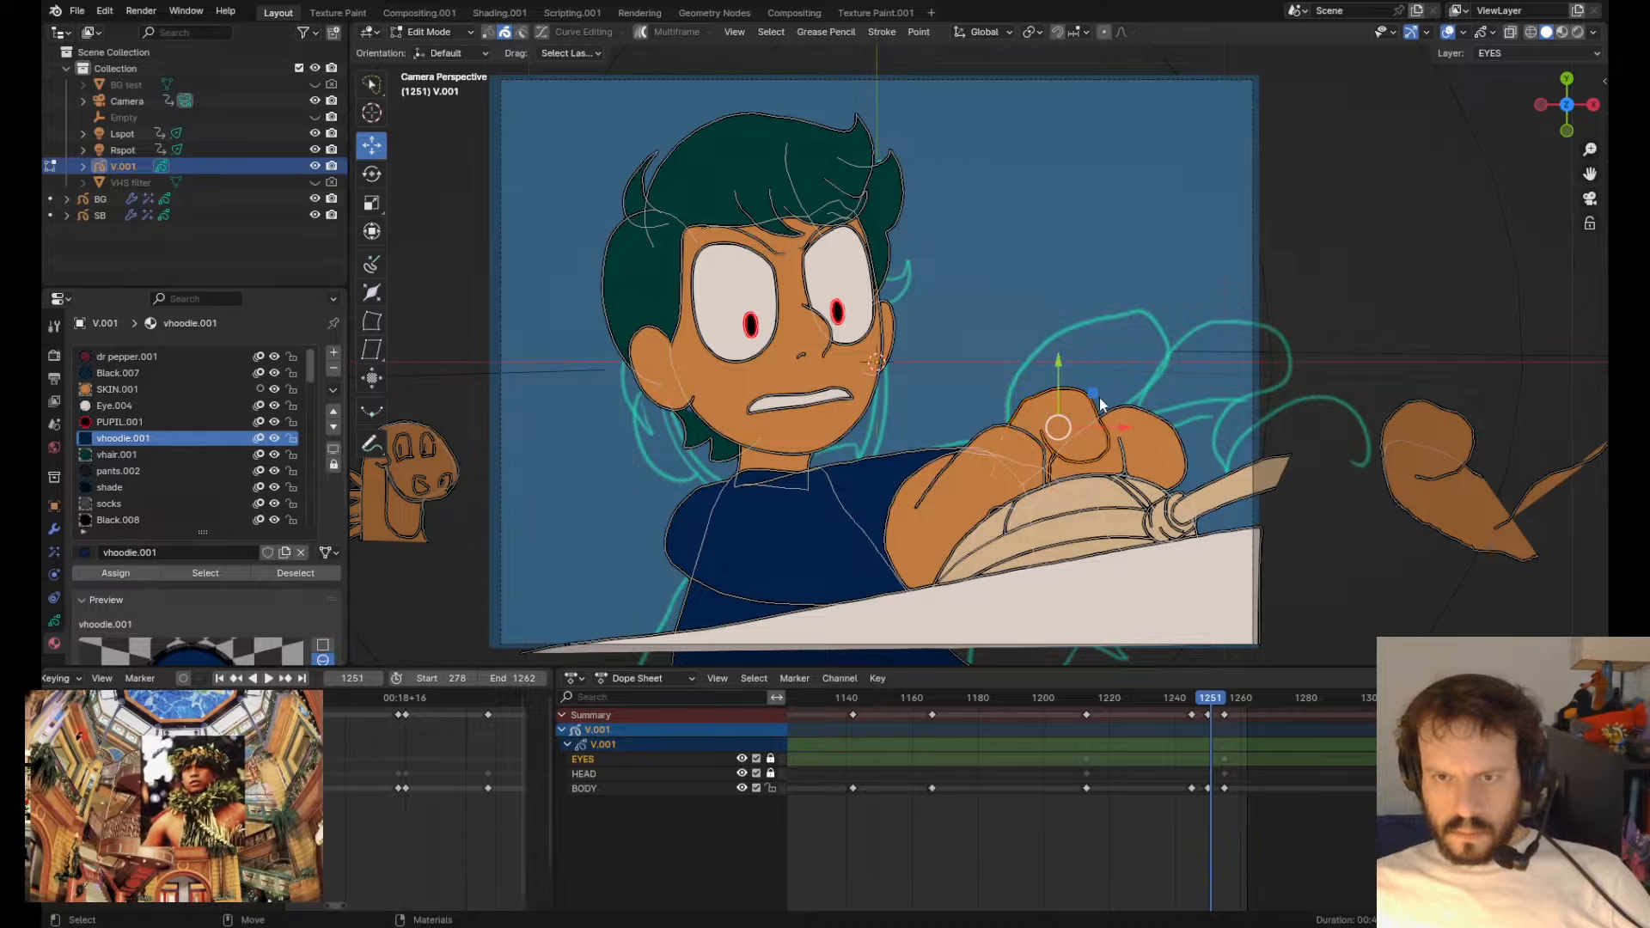
pyautogui.press('g')
pyautogui.click(1103, 277)
pyautogui.press('x')
pyautogui.click(1104, 280)
pyautogui.click(1139, 422)
pyautogui.press('g')
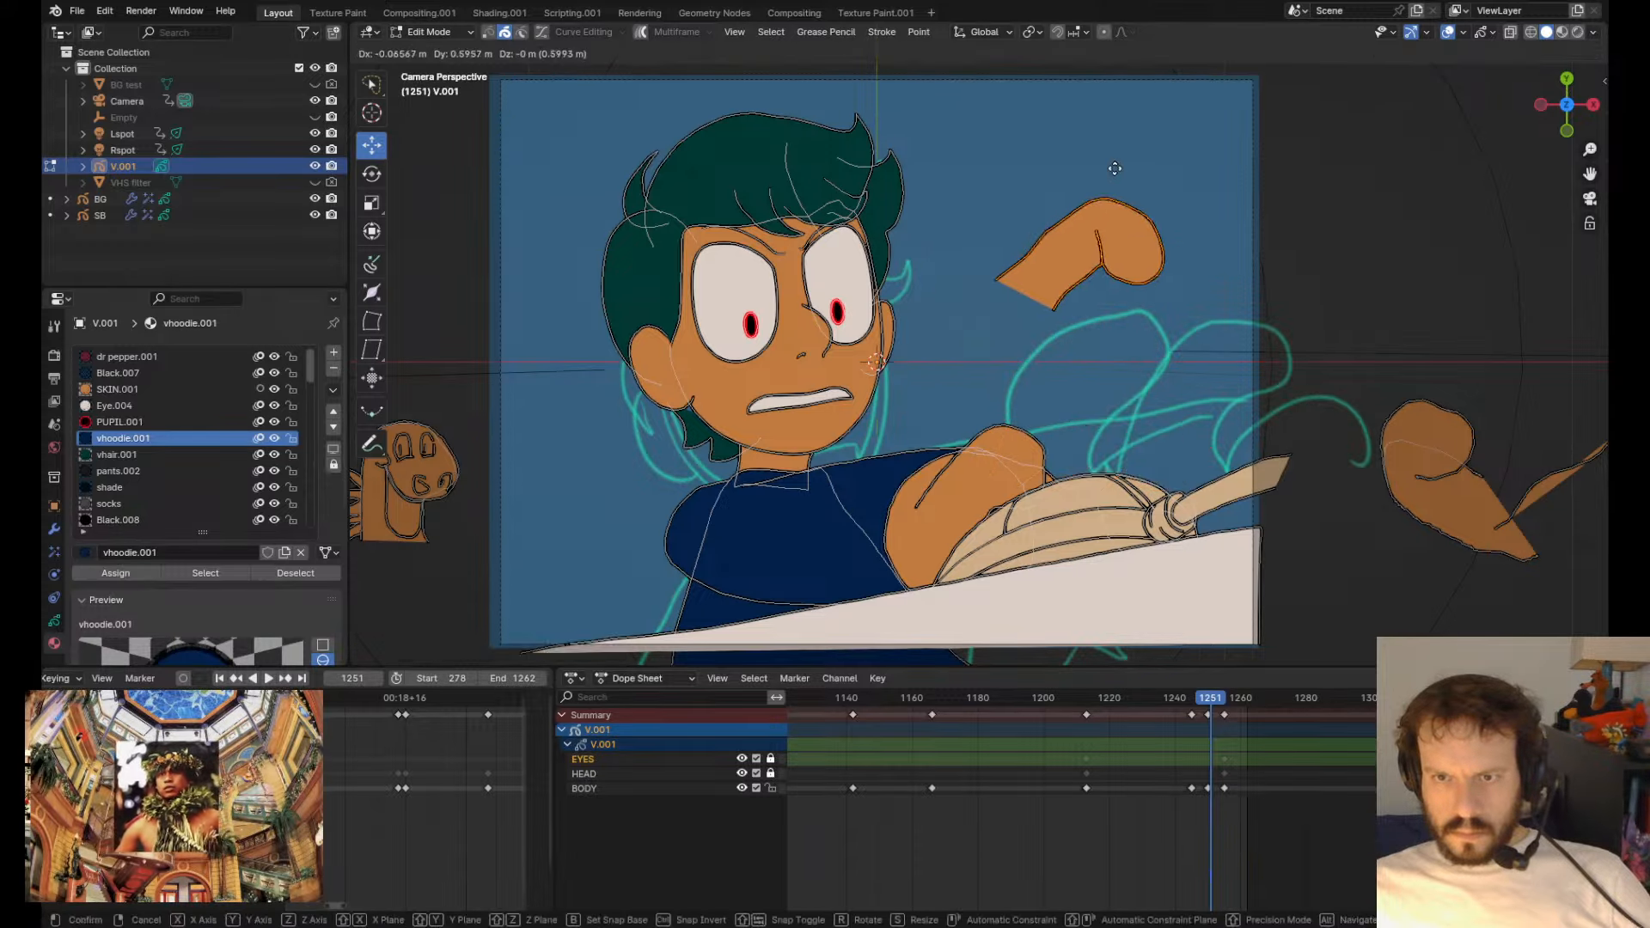
pyautogui.click(1119, 172)
pyautogui.press('x')
pyautogui.click(1120, 174)
# - Rotate the spare rounded finger shape outside the camera frame by 53.3° and place it at the end of the gripping hand
pyautogui.click(1457, 411)
pyautogui.press('g')
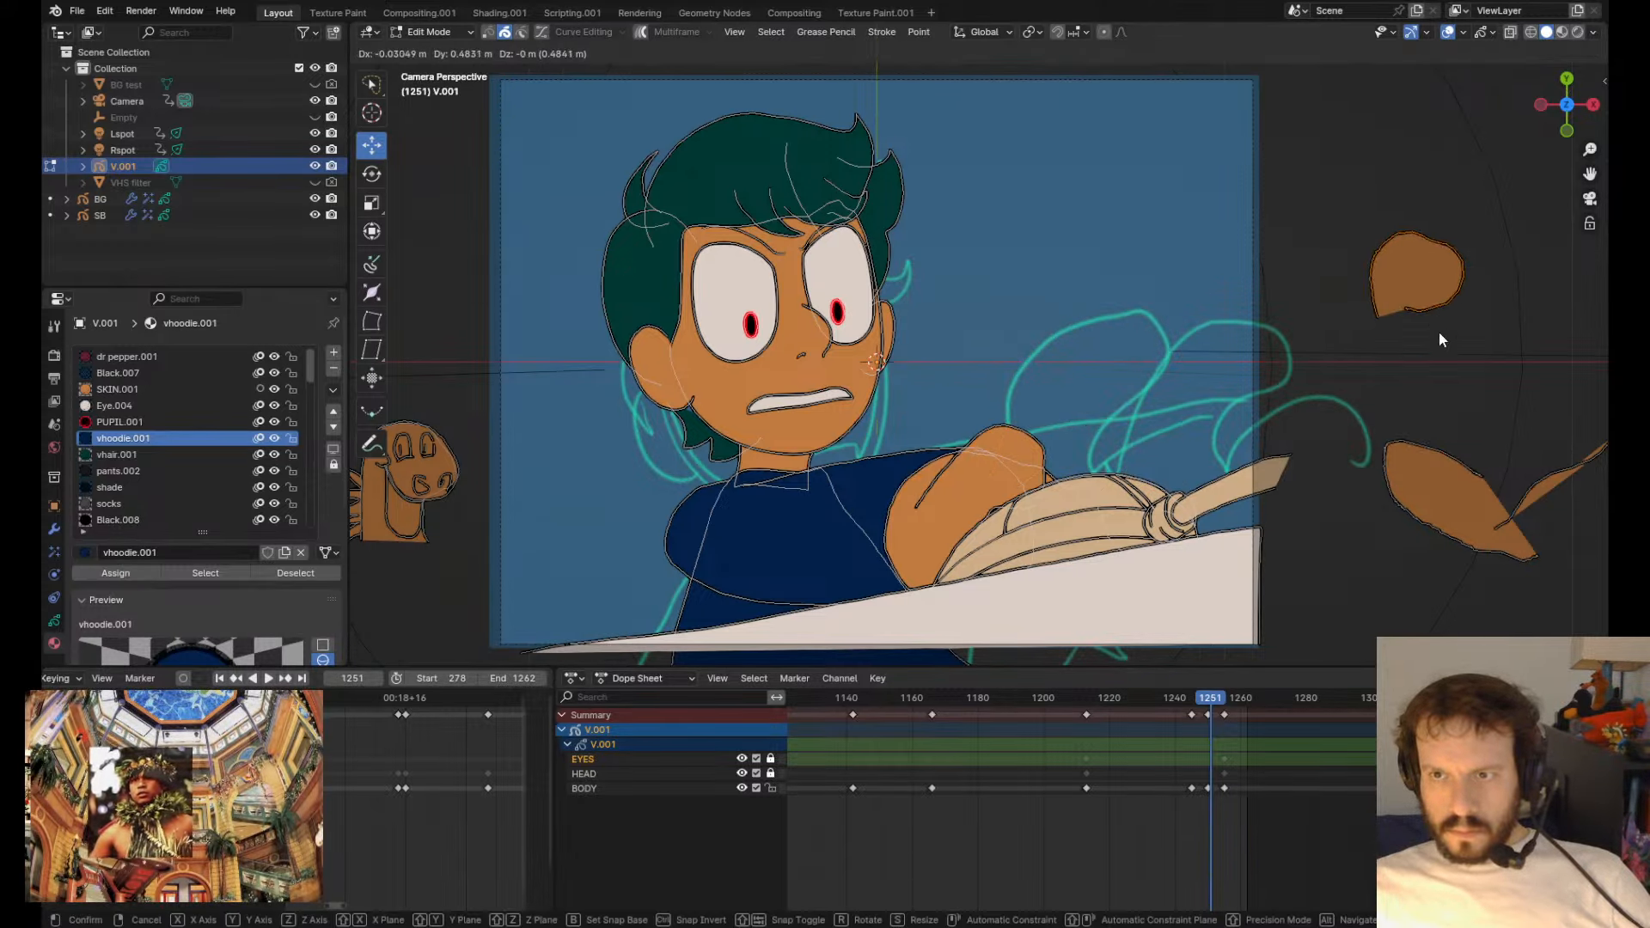
pyautogui.click(1438, 339)
pyautogui.press('r')
pyautogui.click(1520, 354)
pyautogui.press('g')
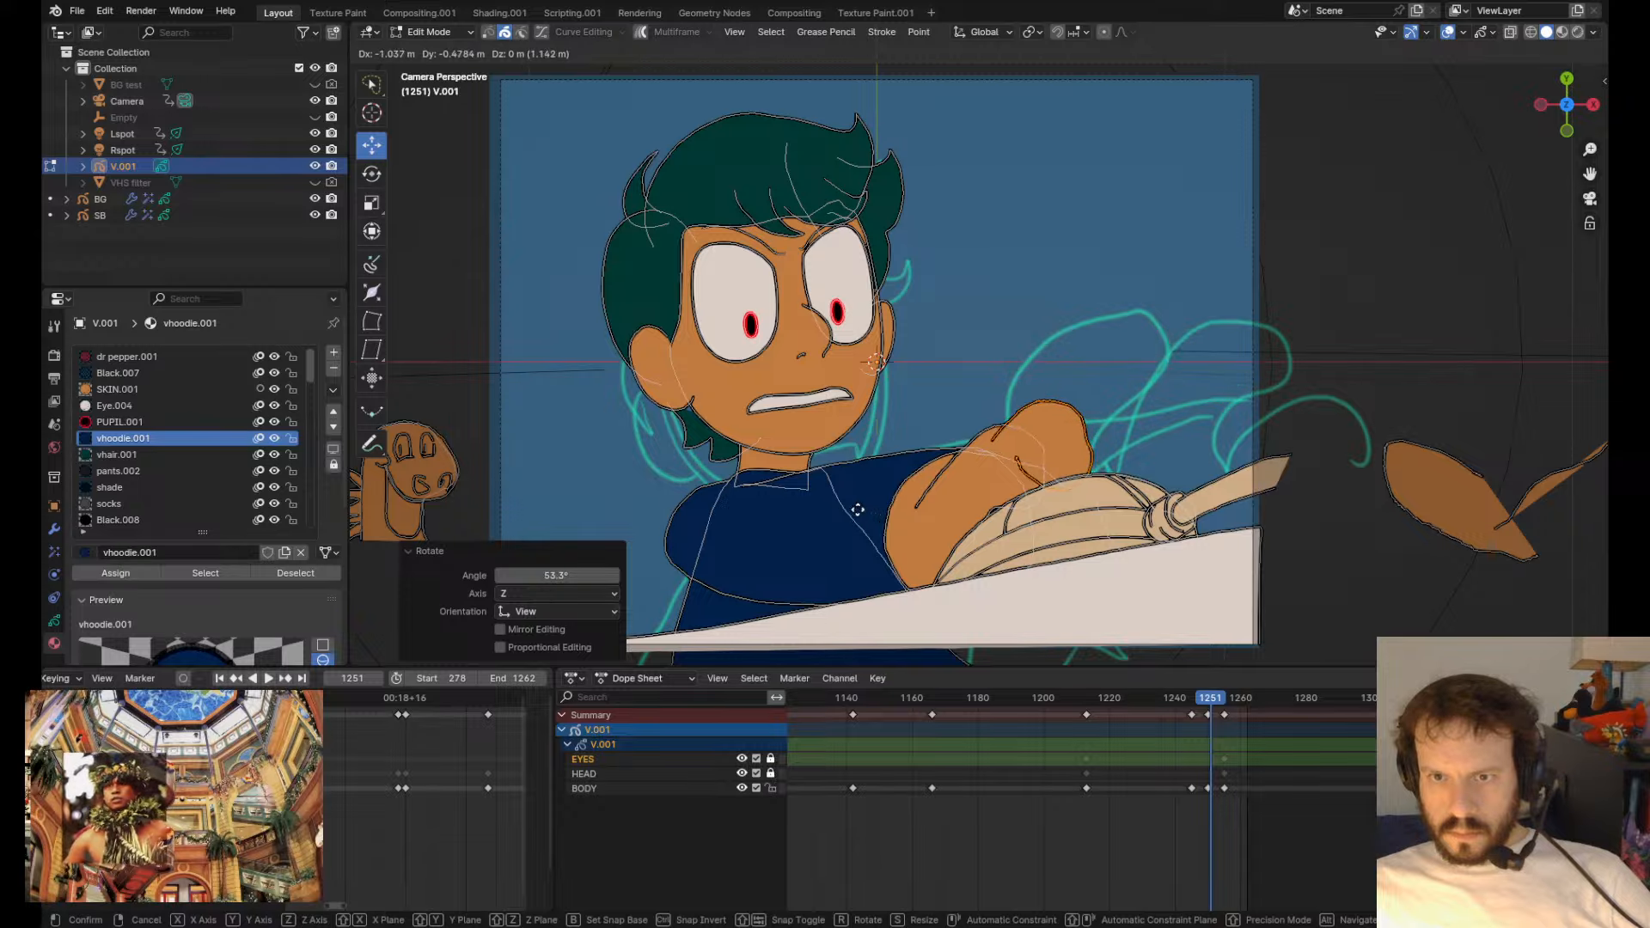
pyautogui.click(1081, 434)
# - Reshape the placed finger with the Grab sculpt brush so it curls down onto the wrapped cloth
pyautogui.press('Tab')
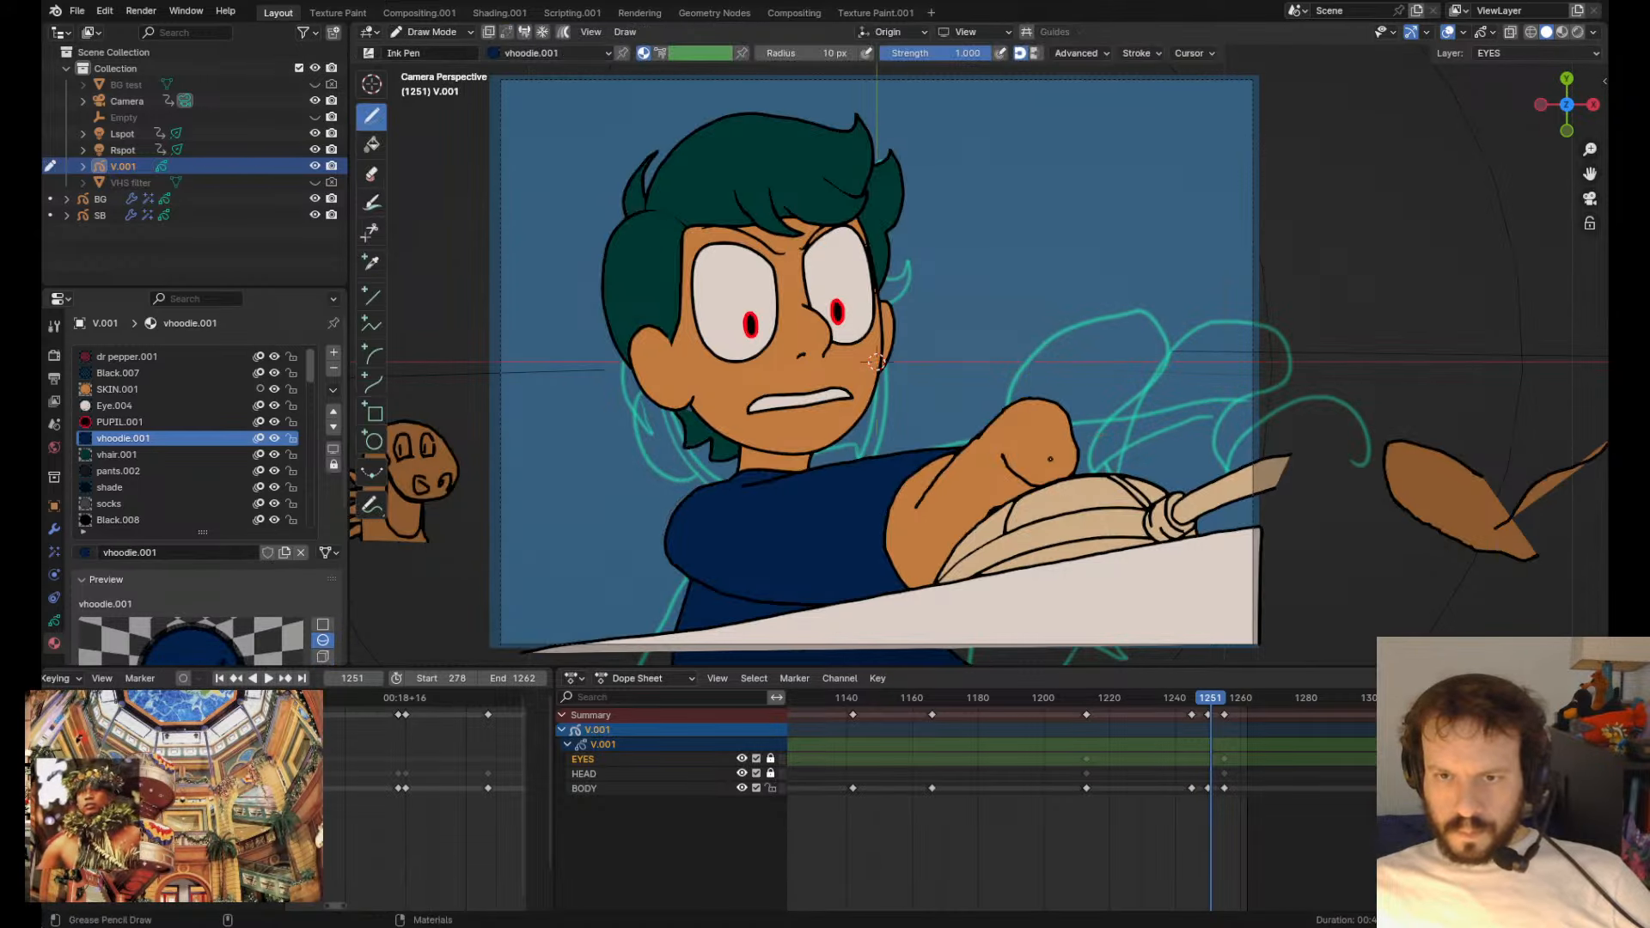
pyautogui.moveTo(1011, 450); pyautogui.dragTo(1040, 482)
pyautogui.moveTo(1079, 454)
pyautogui.mouseDown()
pyautogui.moveTo(1060, 413)
pyautogui.moveTo(1076, 442)
pyautogui.moveTo(1101, 441)
pyautogui.mouseUp()
pyautogui.moveTo(1085, 398)
pyautogui.mouseDown()
pyautogui.moveTo(1047, 380)
pyautogui.moveTo(977, 398)
pyautogui.moveTo(1060, 373)
pyautogui.mouseUp()
pyautogui.moveTo(987, 398); pyautogui.dragTo(968, 411)
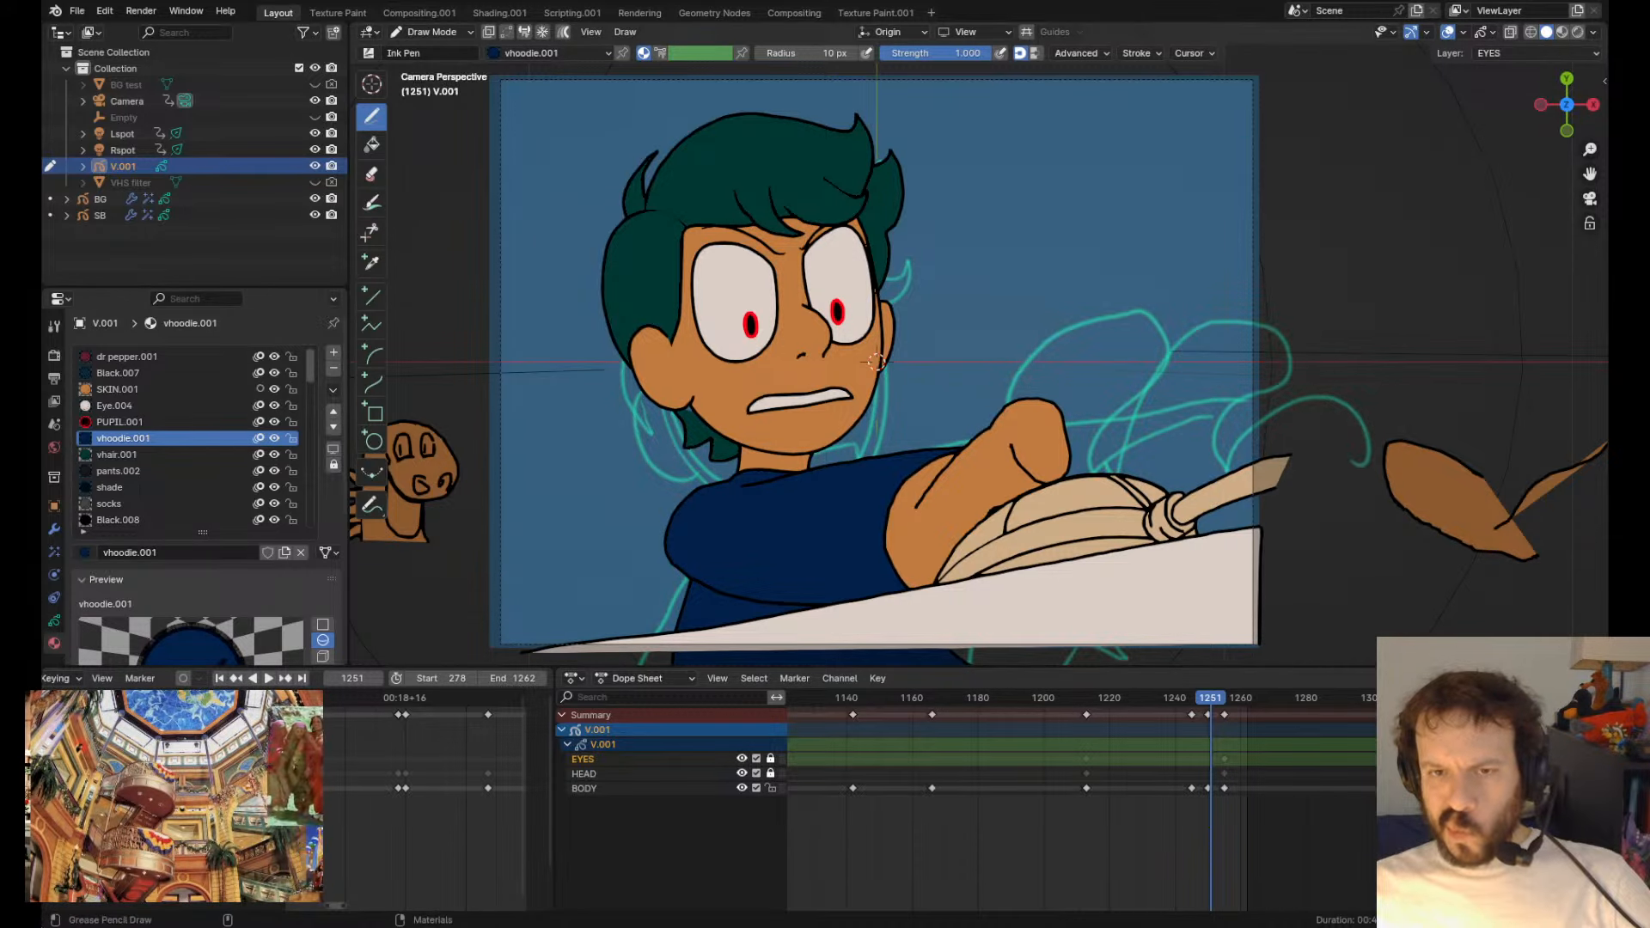
pyautogui.scroll(1, 980, 344)
pyautogui.scroll(1, 979, 430)
pyautogui.keyDown('shift'); pyautogui.moveTo(981, 440); pyautogui.dragTo(860, 383, button='middle'); pyautogui.keyUp('shift')
pyautogui.press('Tab')
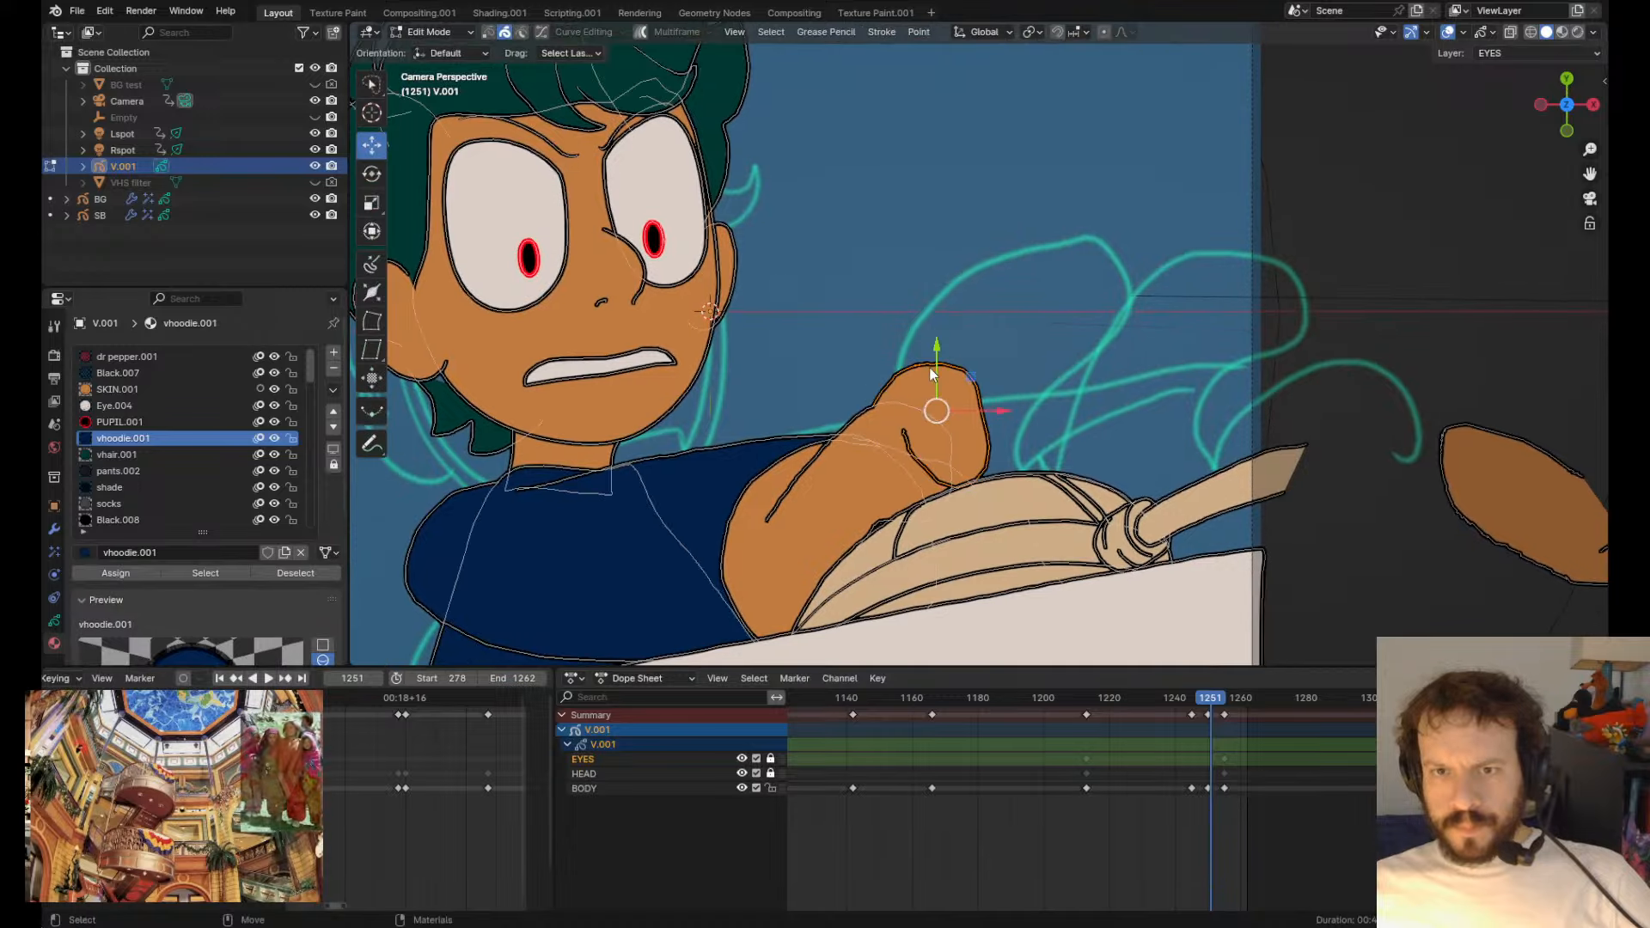
pyautogui.press('Tab')
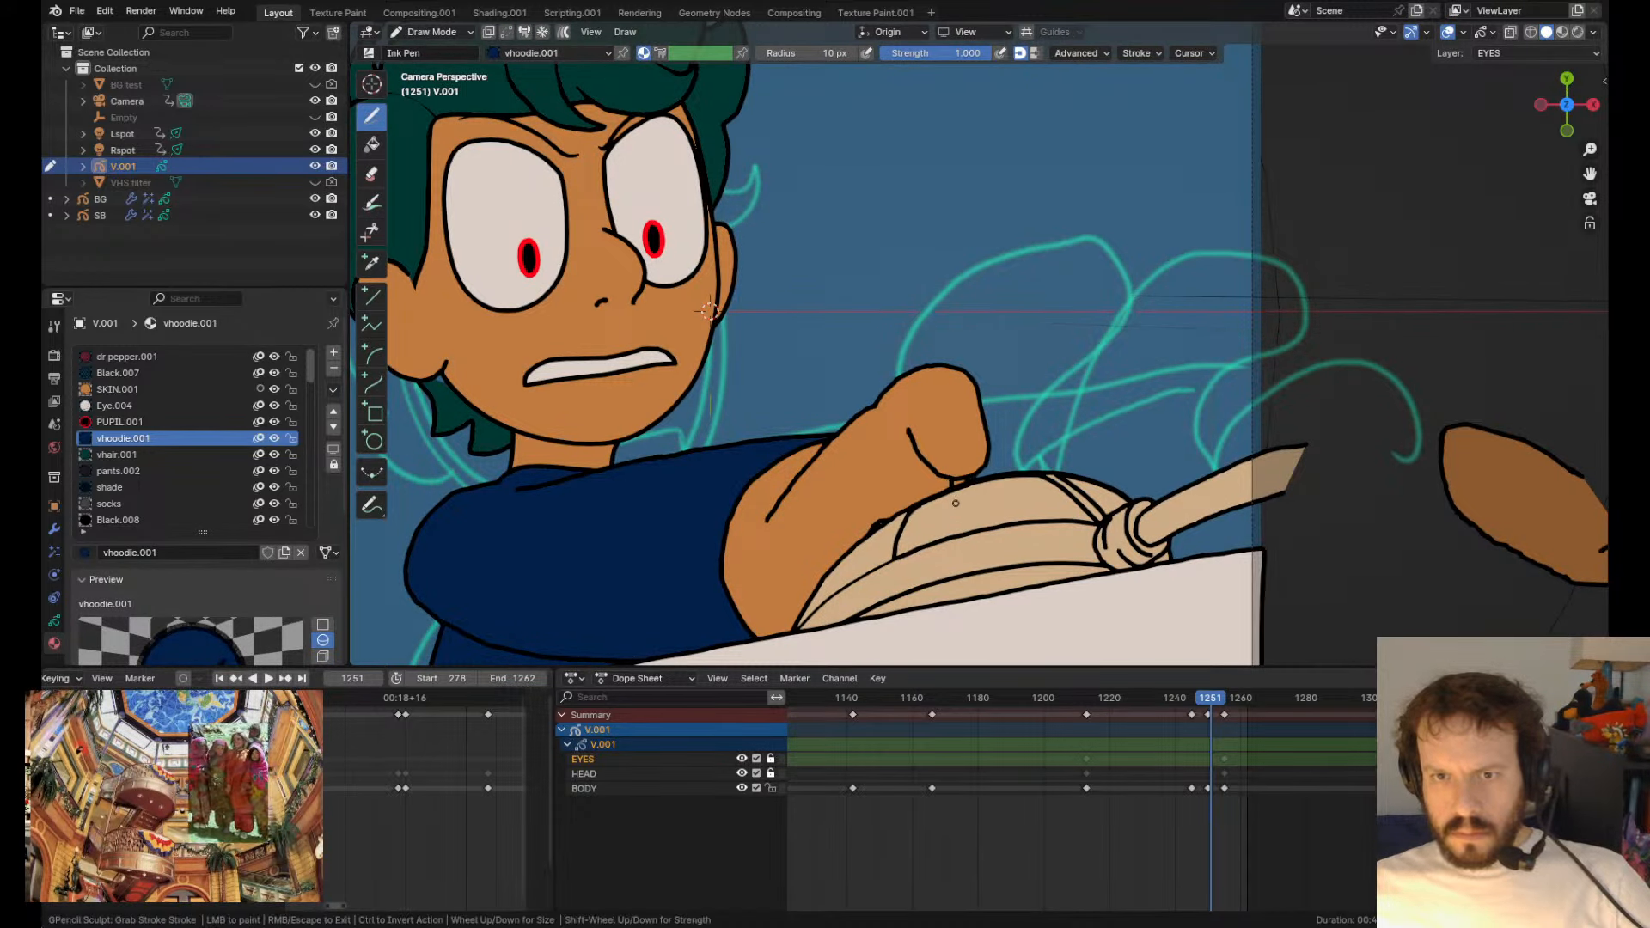
pyautogui.keyDown('shift'); pyautogui.moveTo(1018, 498); pyautogui.dragTo(1013, 481); pyautogui.keyUp('shift')
# - Rotate the finger slightly and reposition it over the rounded end of the hand
pyautogui.press('Tab')
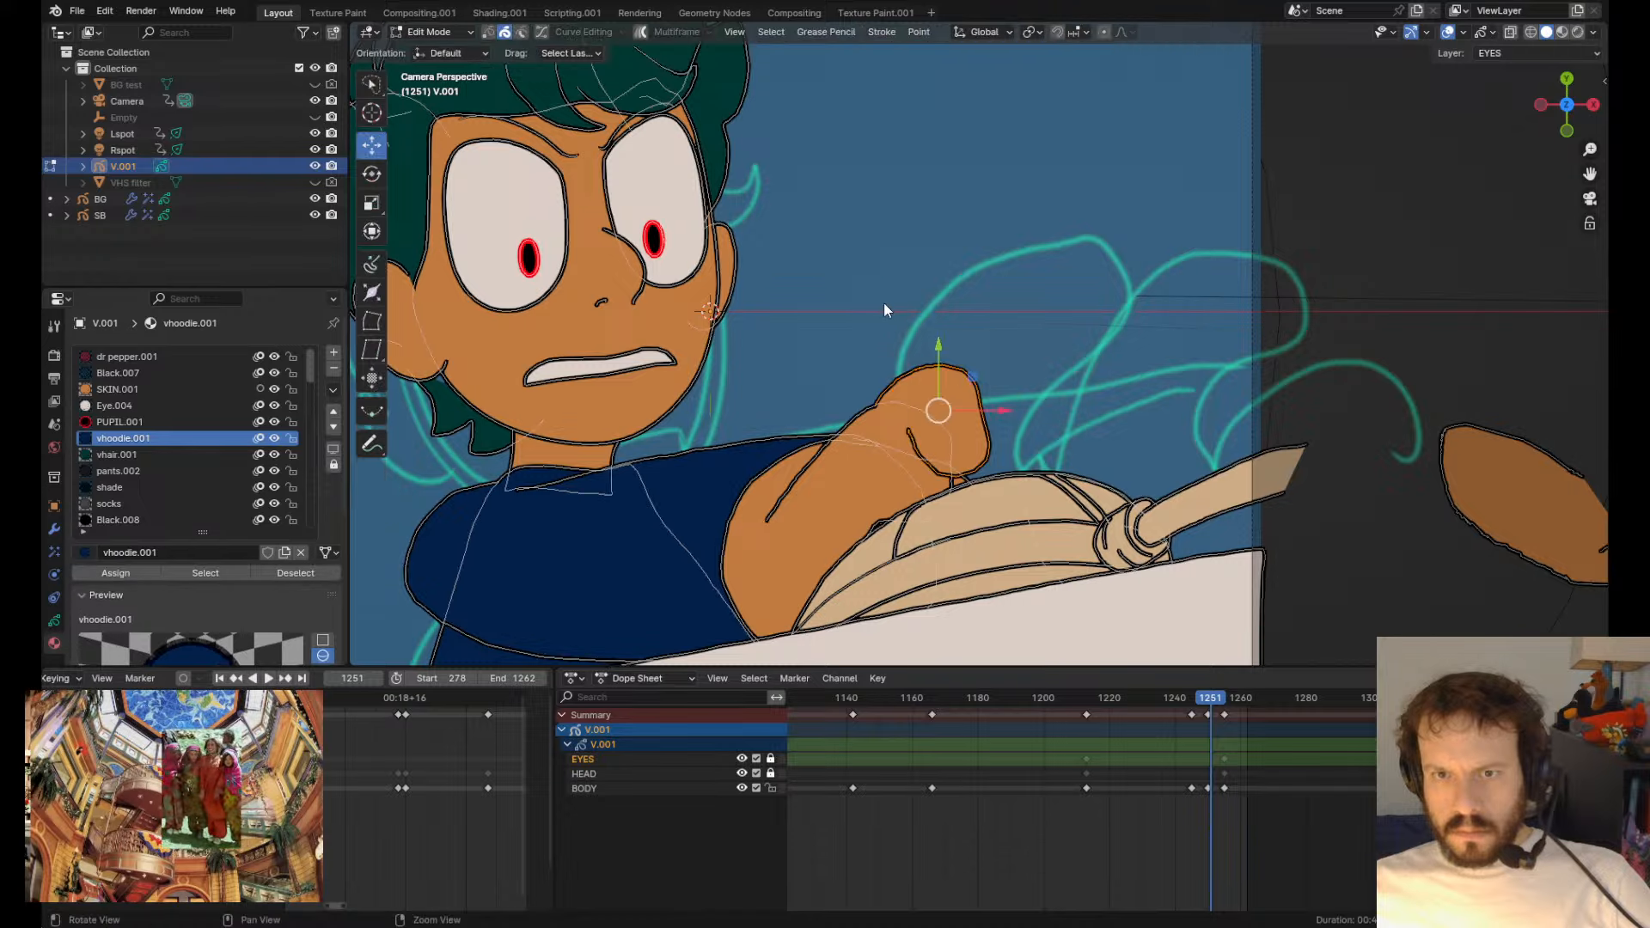
pyautogui.press('r')
pyautogui.click(847, 335)
pyautogui.press('g')
pyautogui.click(838, 324)
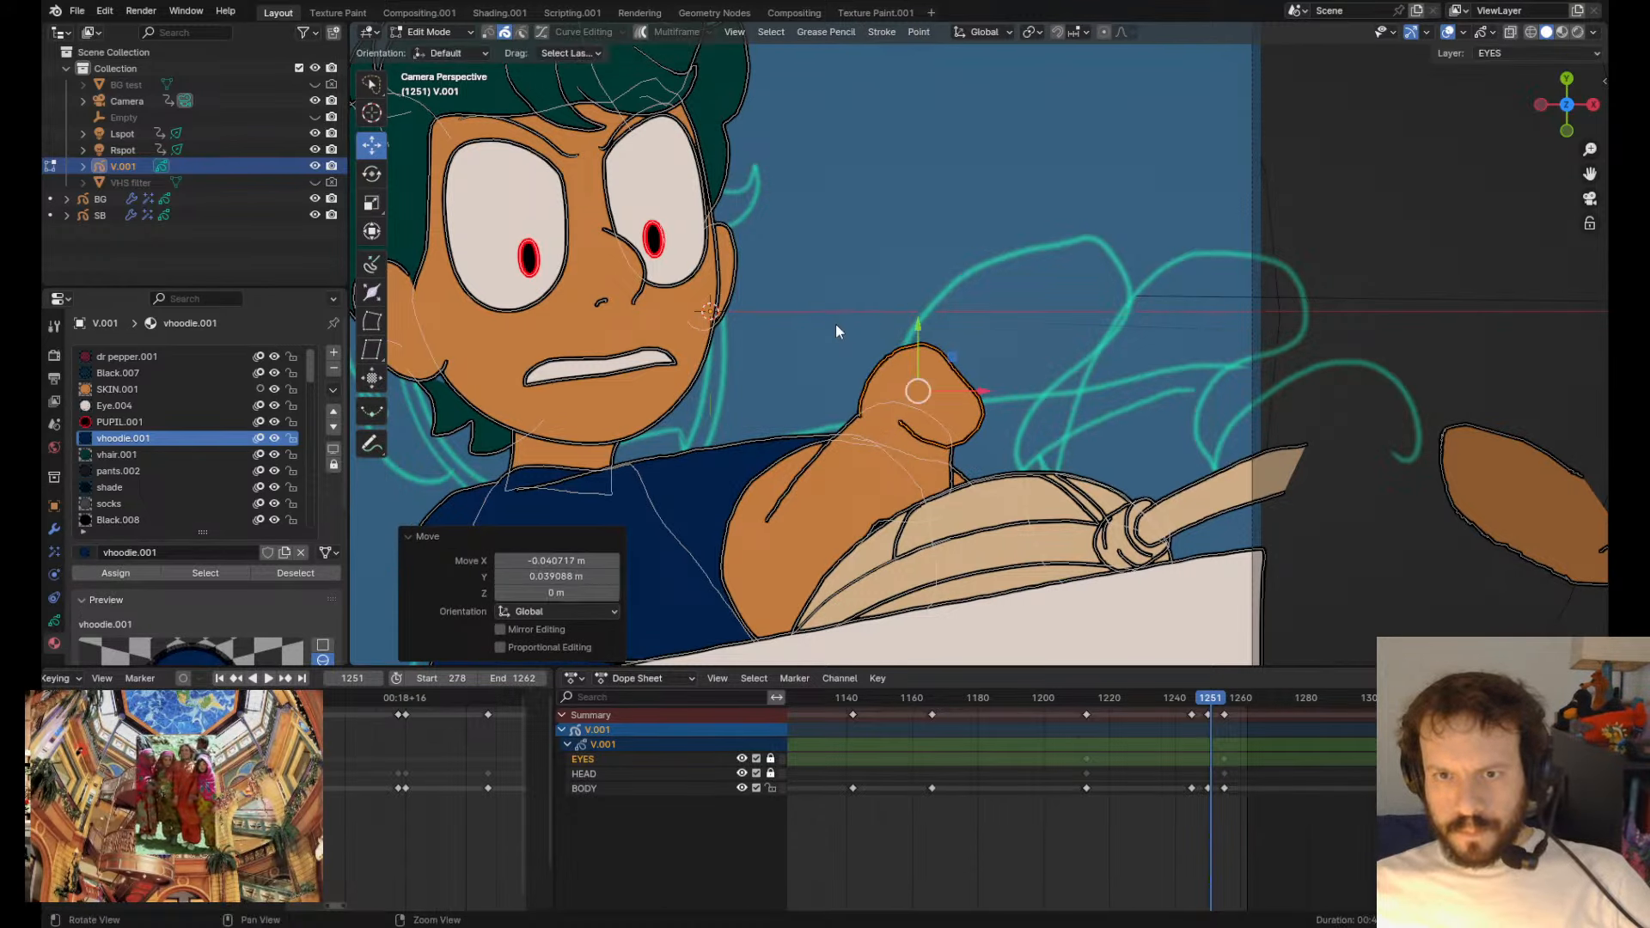
pyautogui.press('Tab')
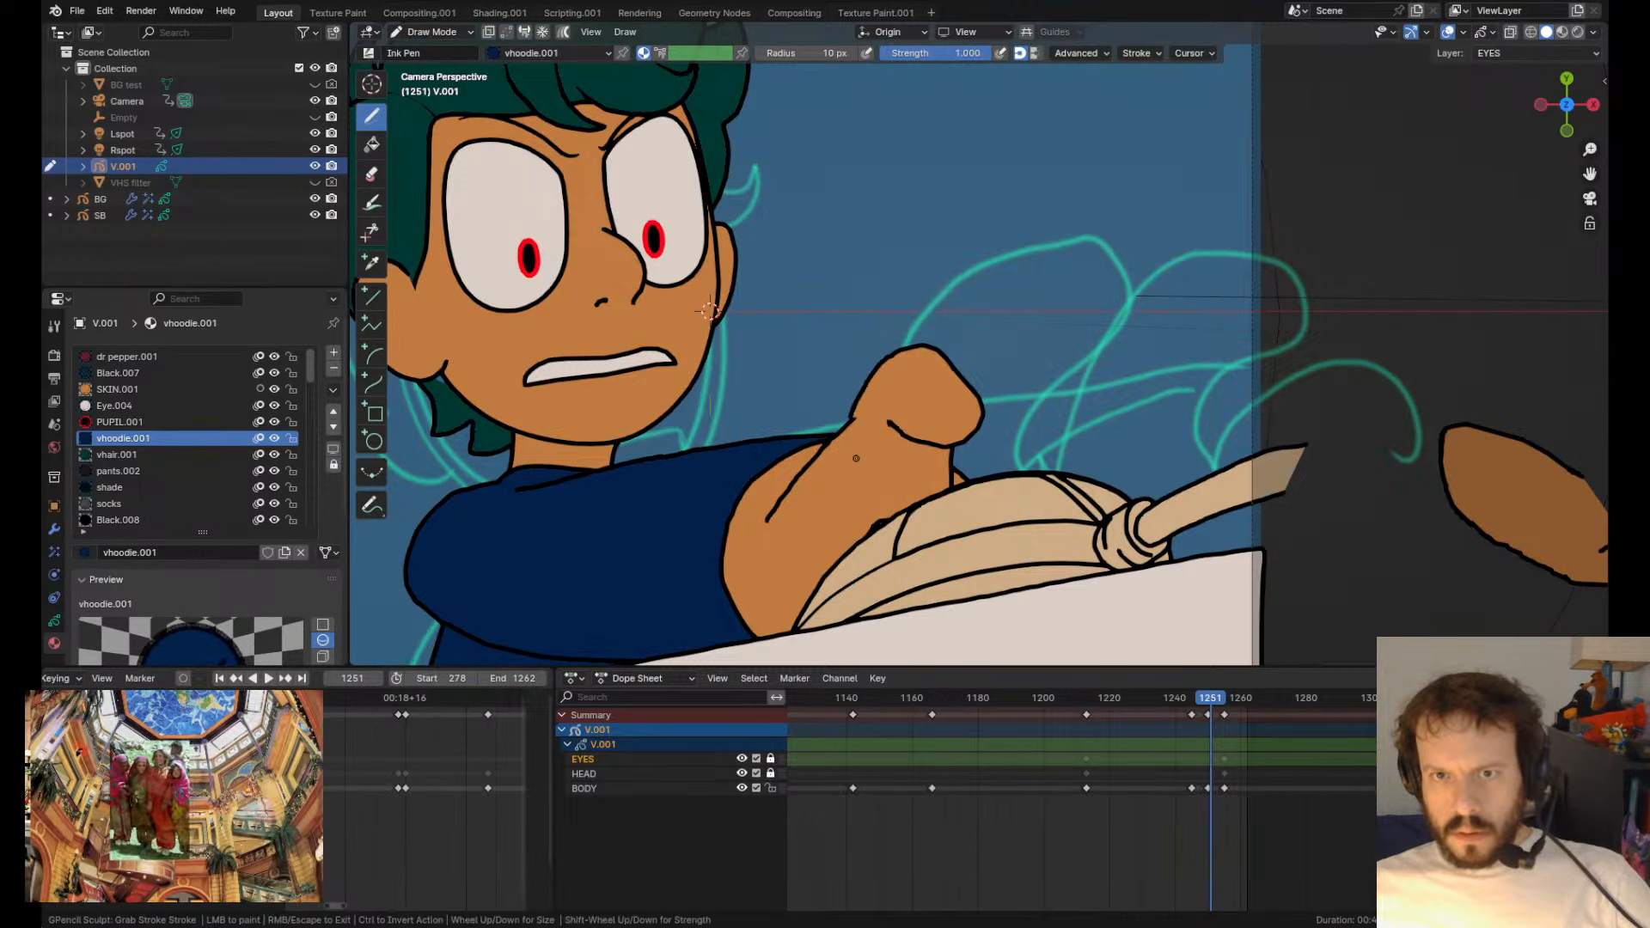
pyautogui.press('Tab')
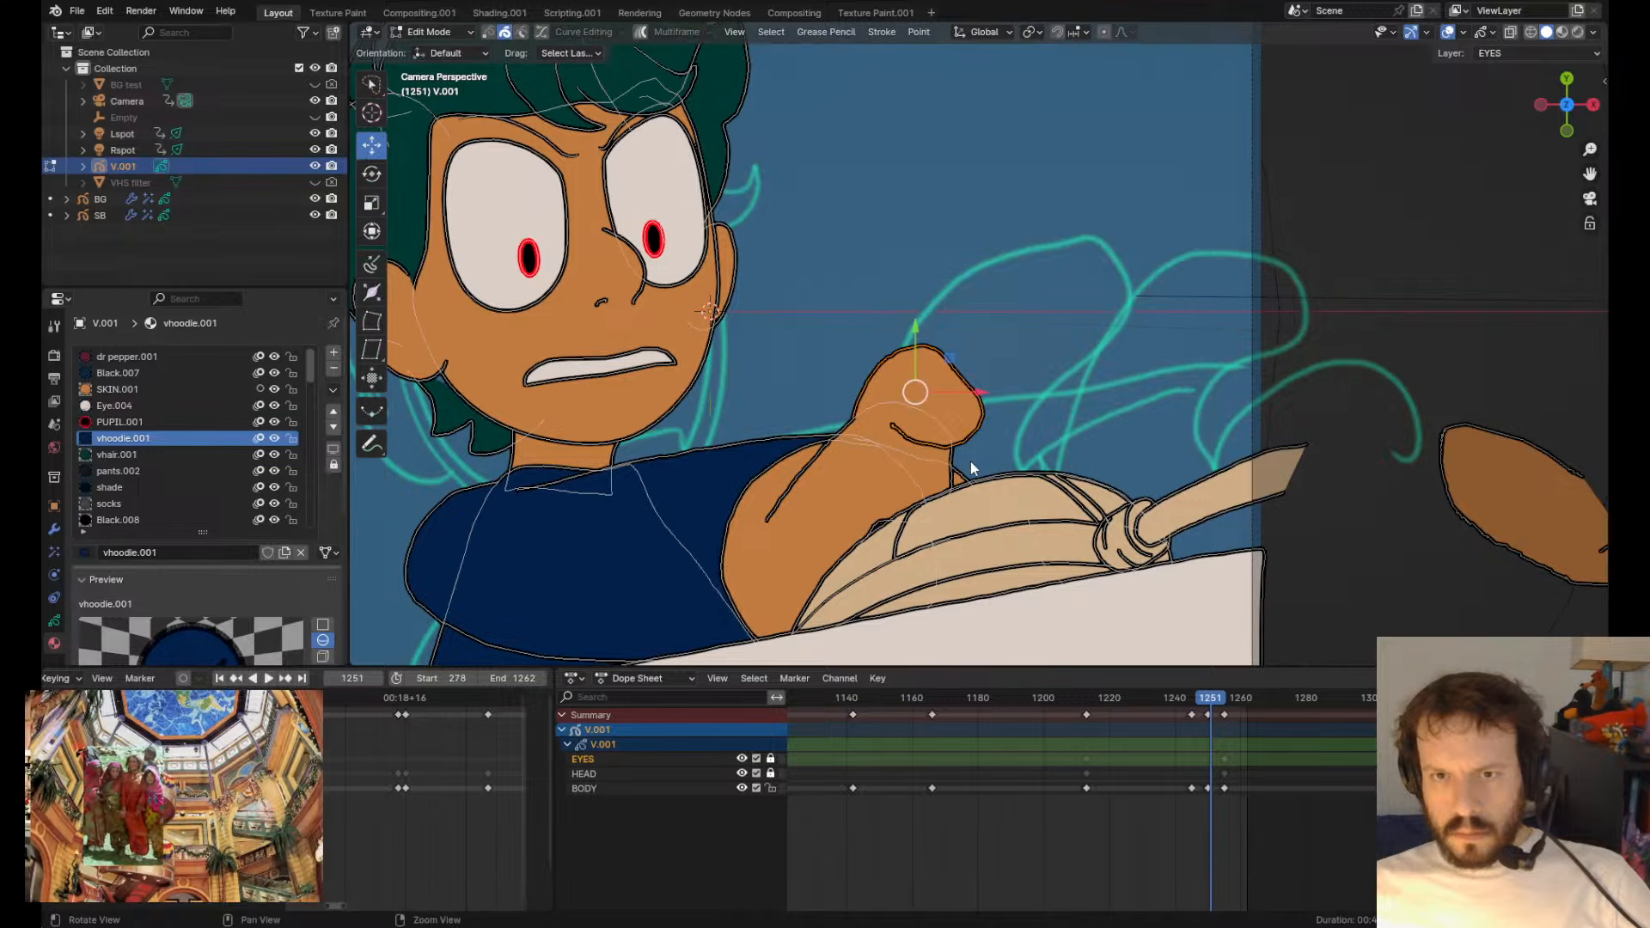
pyautogui.press('g')
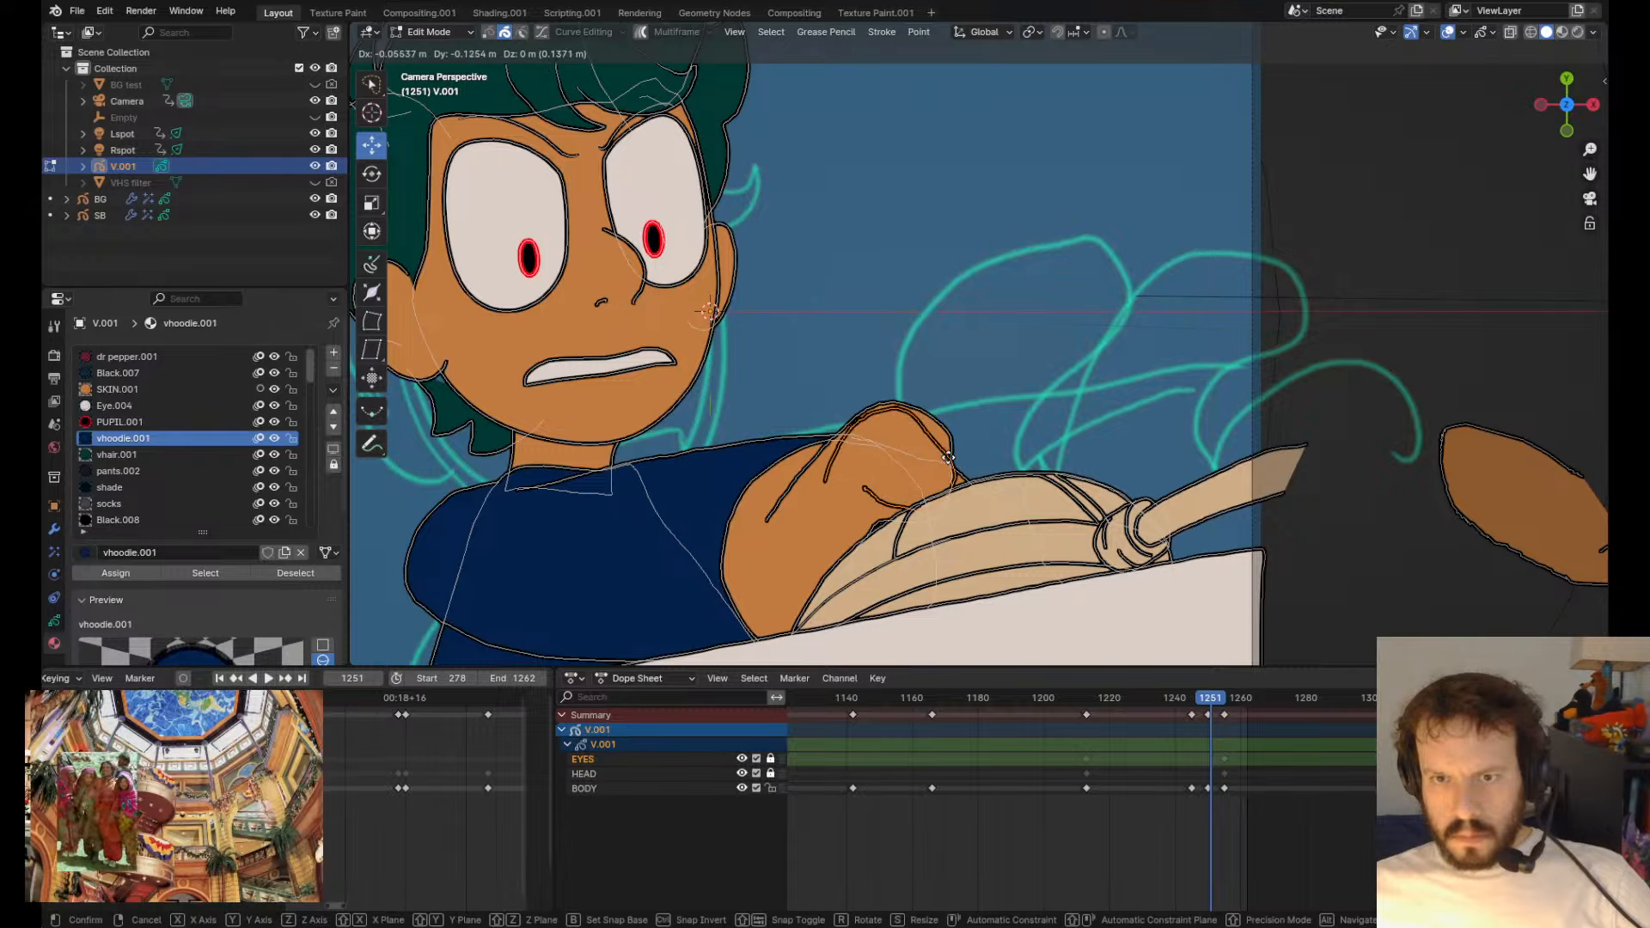
pyautogui.click(918, 507)
# - Cut the finger strokes from the BODY layer drawing and return to the camera view
pyautogui.press('KP_Decimal')
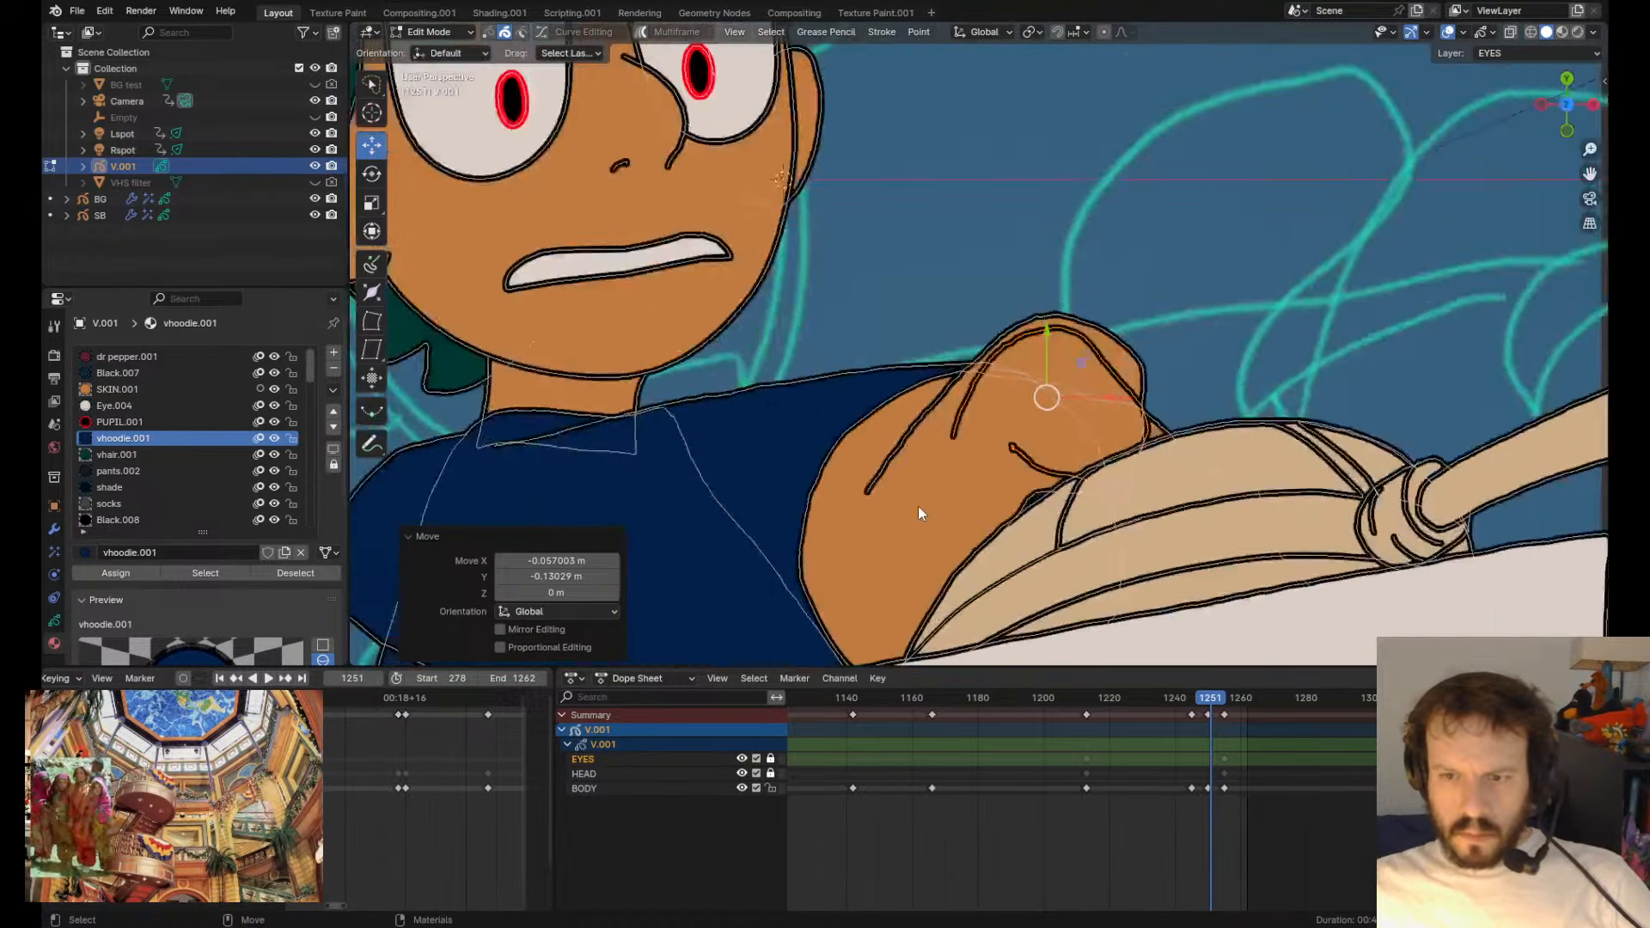
pyautogui.press('x')
pyautogui.click(918, 507)
pyautogui.press('KP_0')
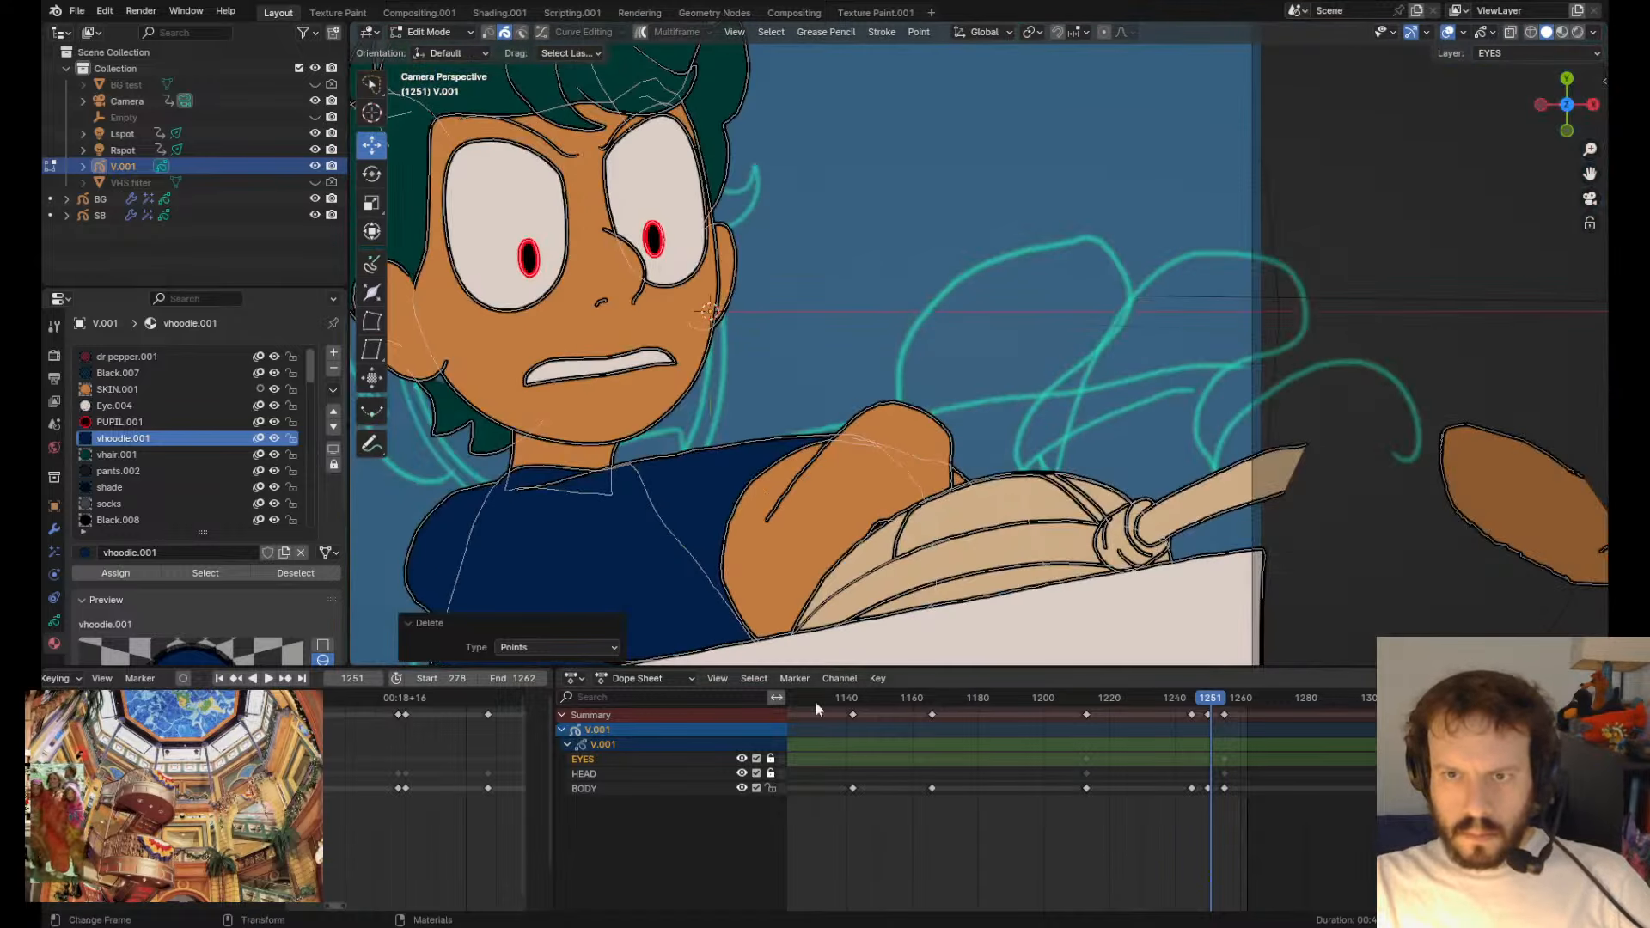
# - Unlock the HEAD layer, duplicate its drawing keyframe to frame 1250 and go to that frame
pyautogui.click(740, 774)
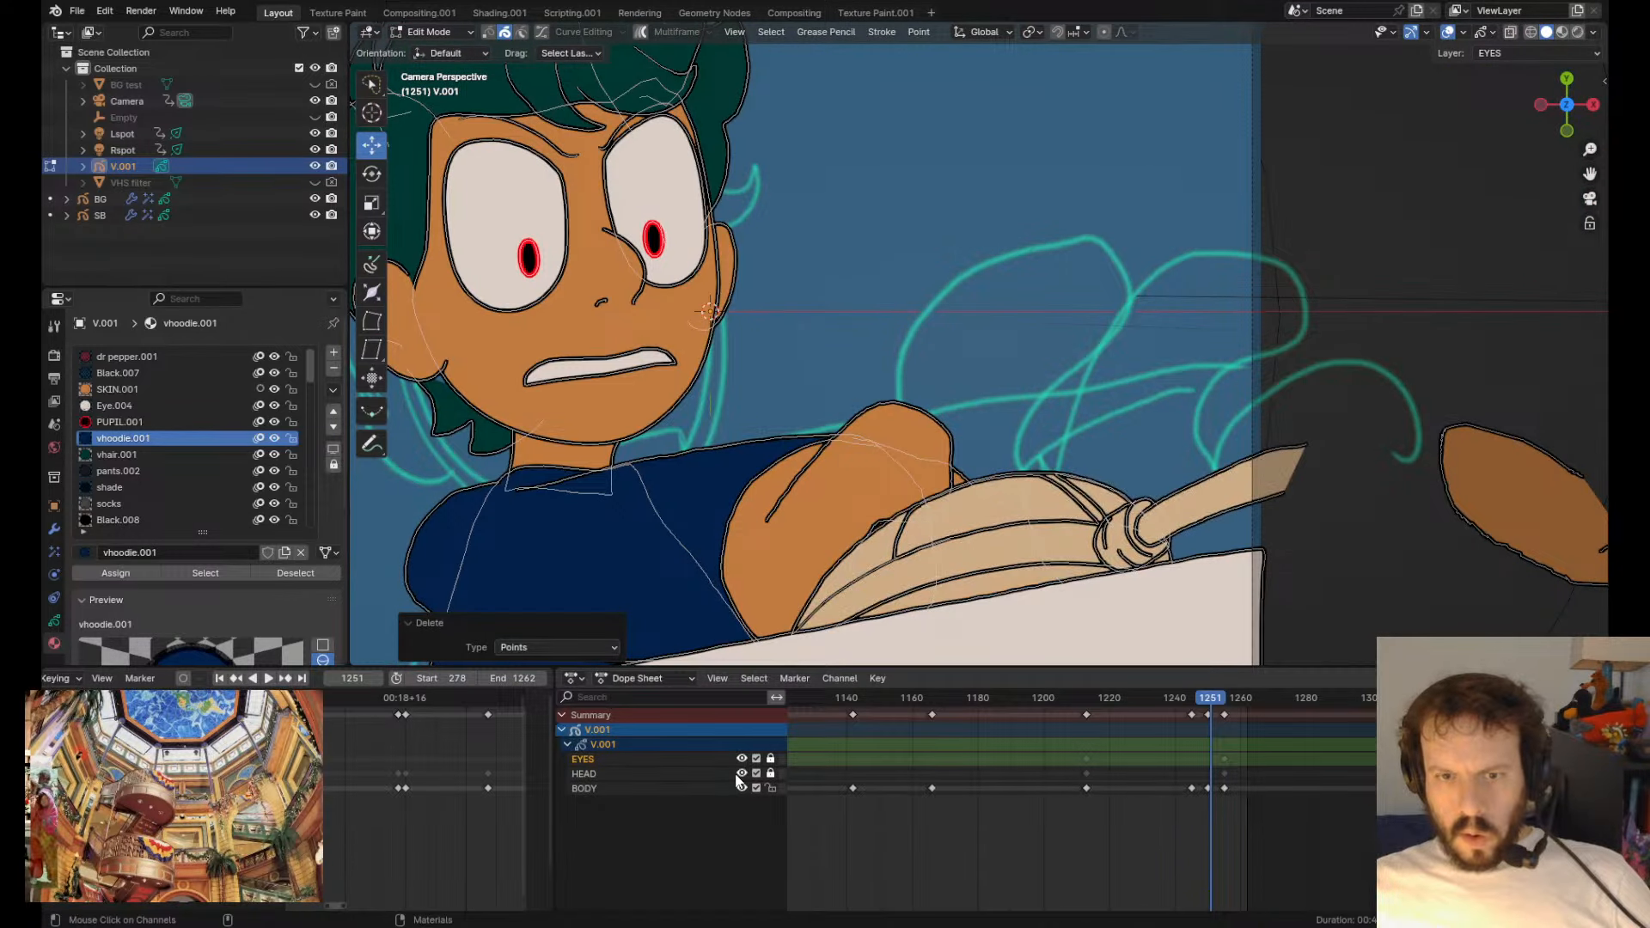
pyautogui.click(770, 774)
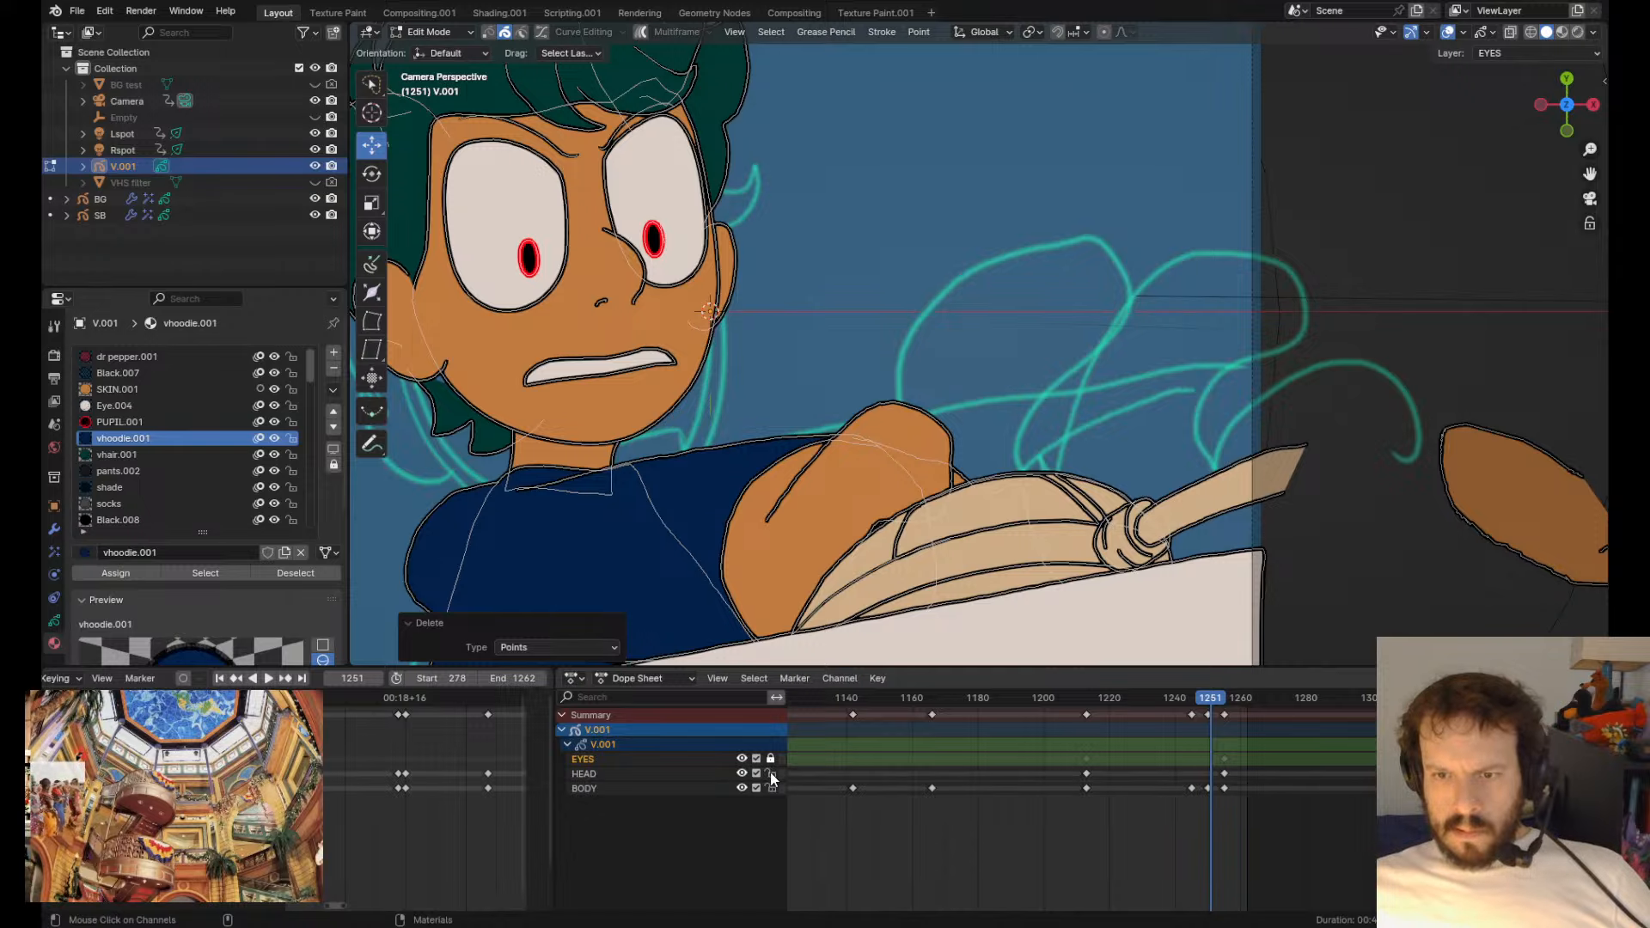
pyautogui.press('Up')
pyautogui.press('Left')
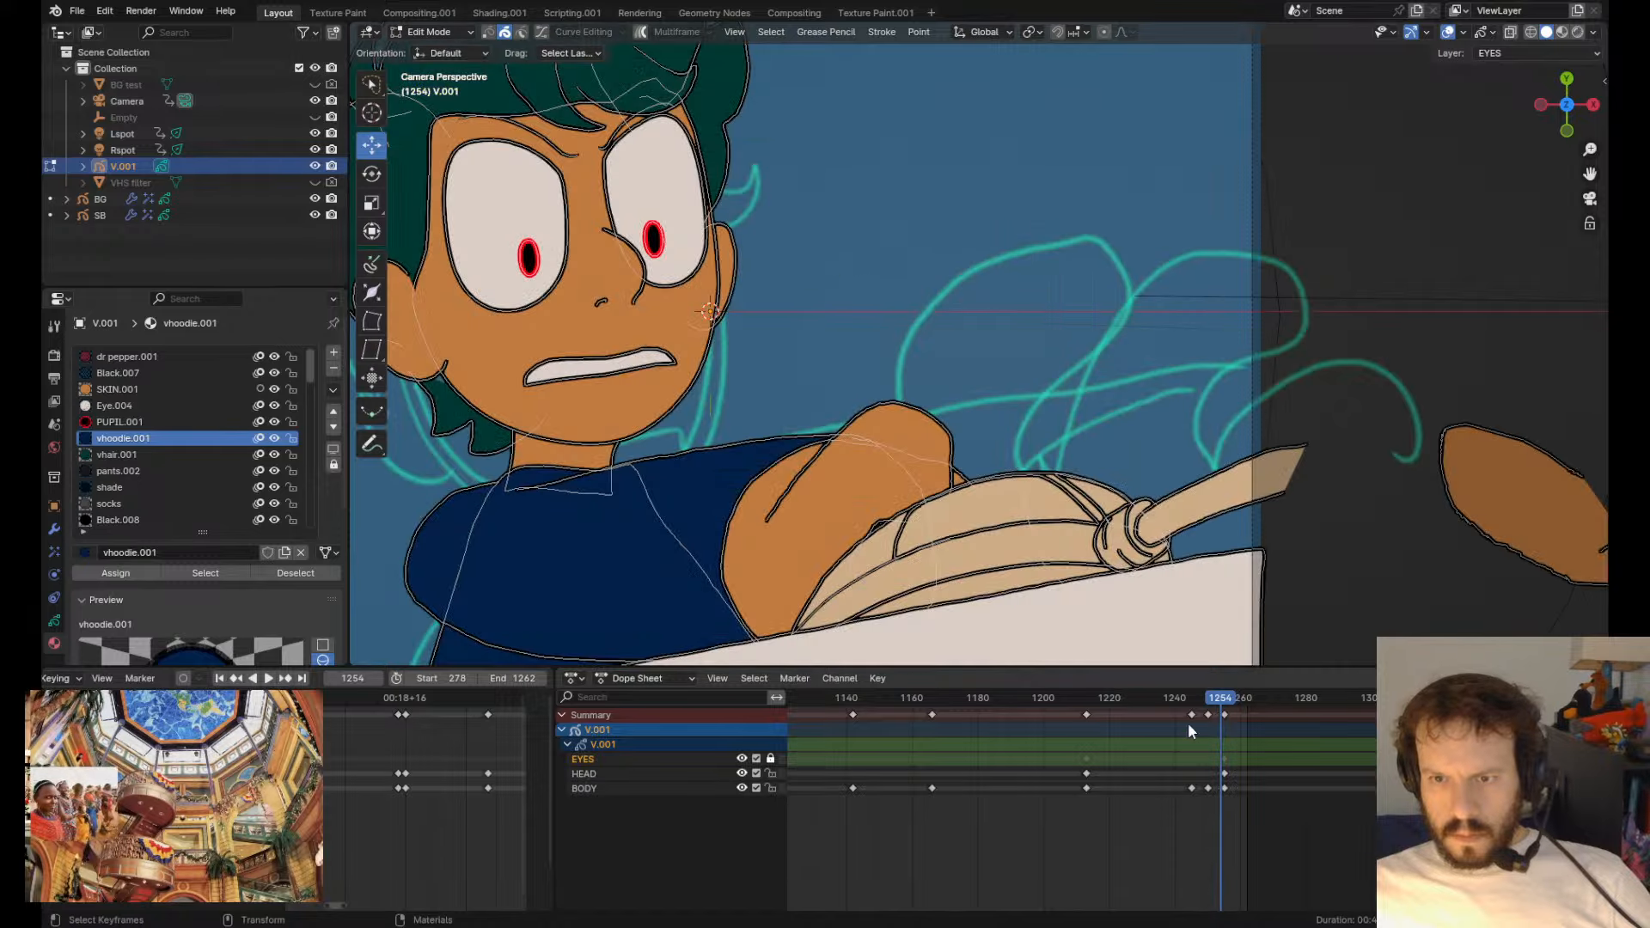
pyautogui.moveTo(1087, 779); pyautogui.dragTo(1194, 797)
pyautogui.click(1212, 800)
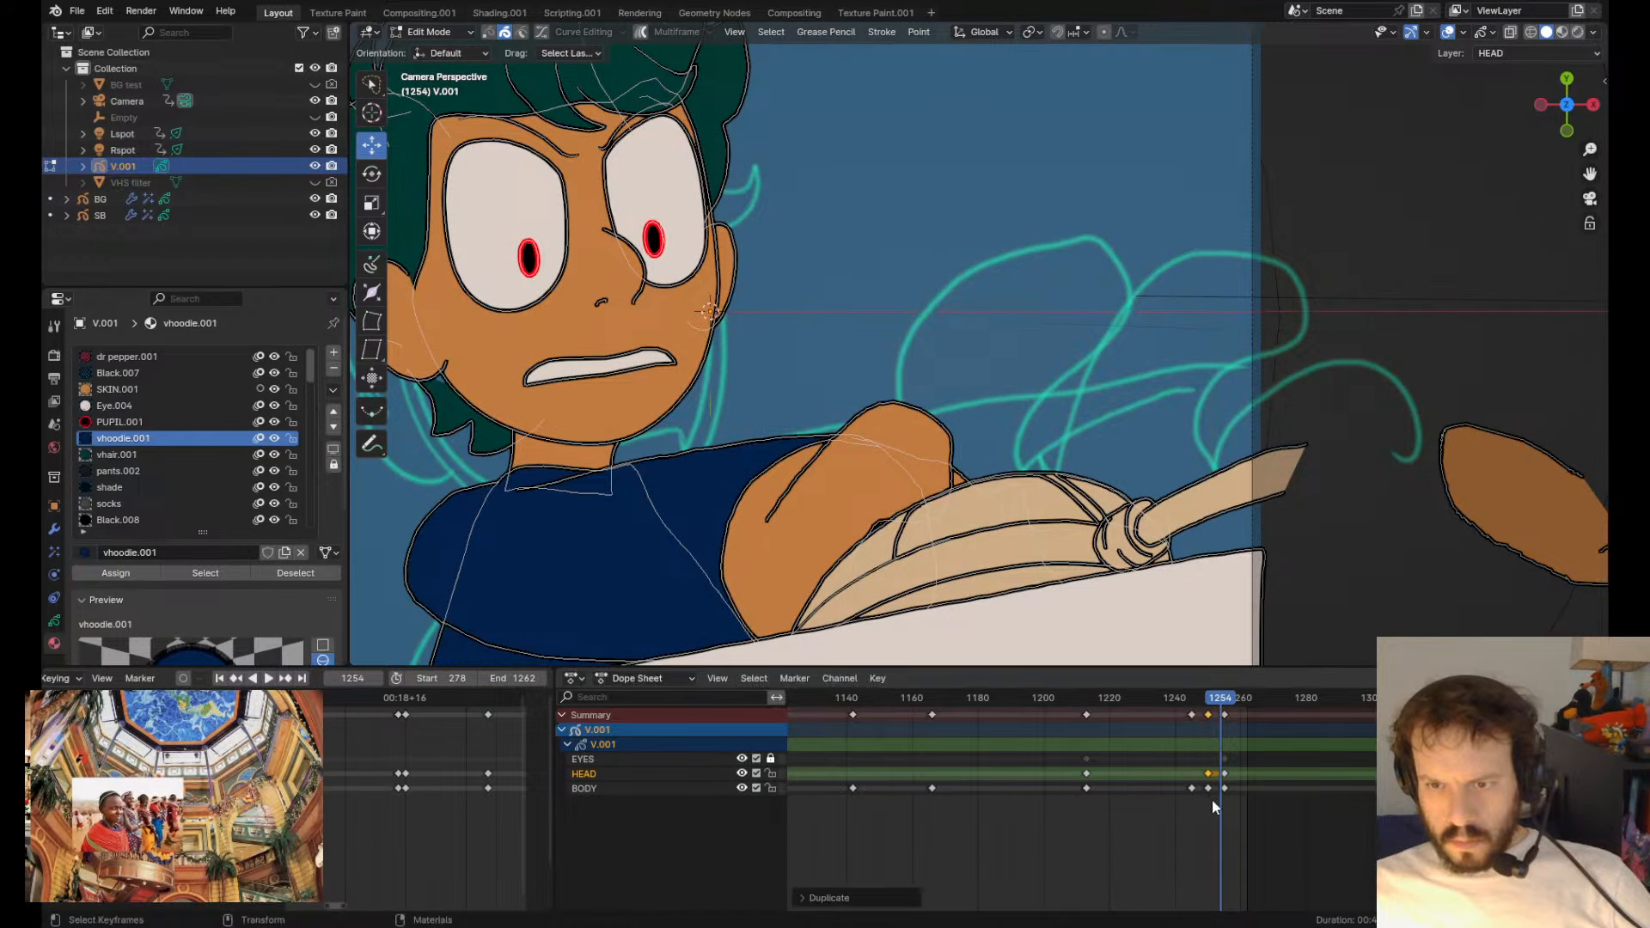
pyautogui.press('Down')
pyautogui.press('Down')
pyautogui.press('Up')
pyautogui.press('space')
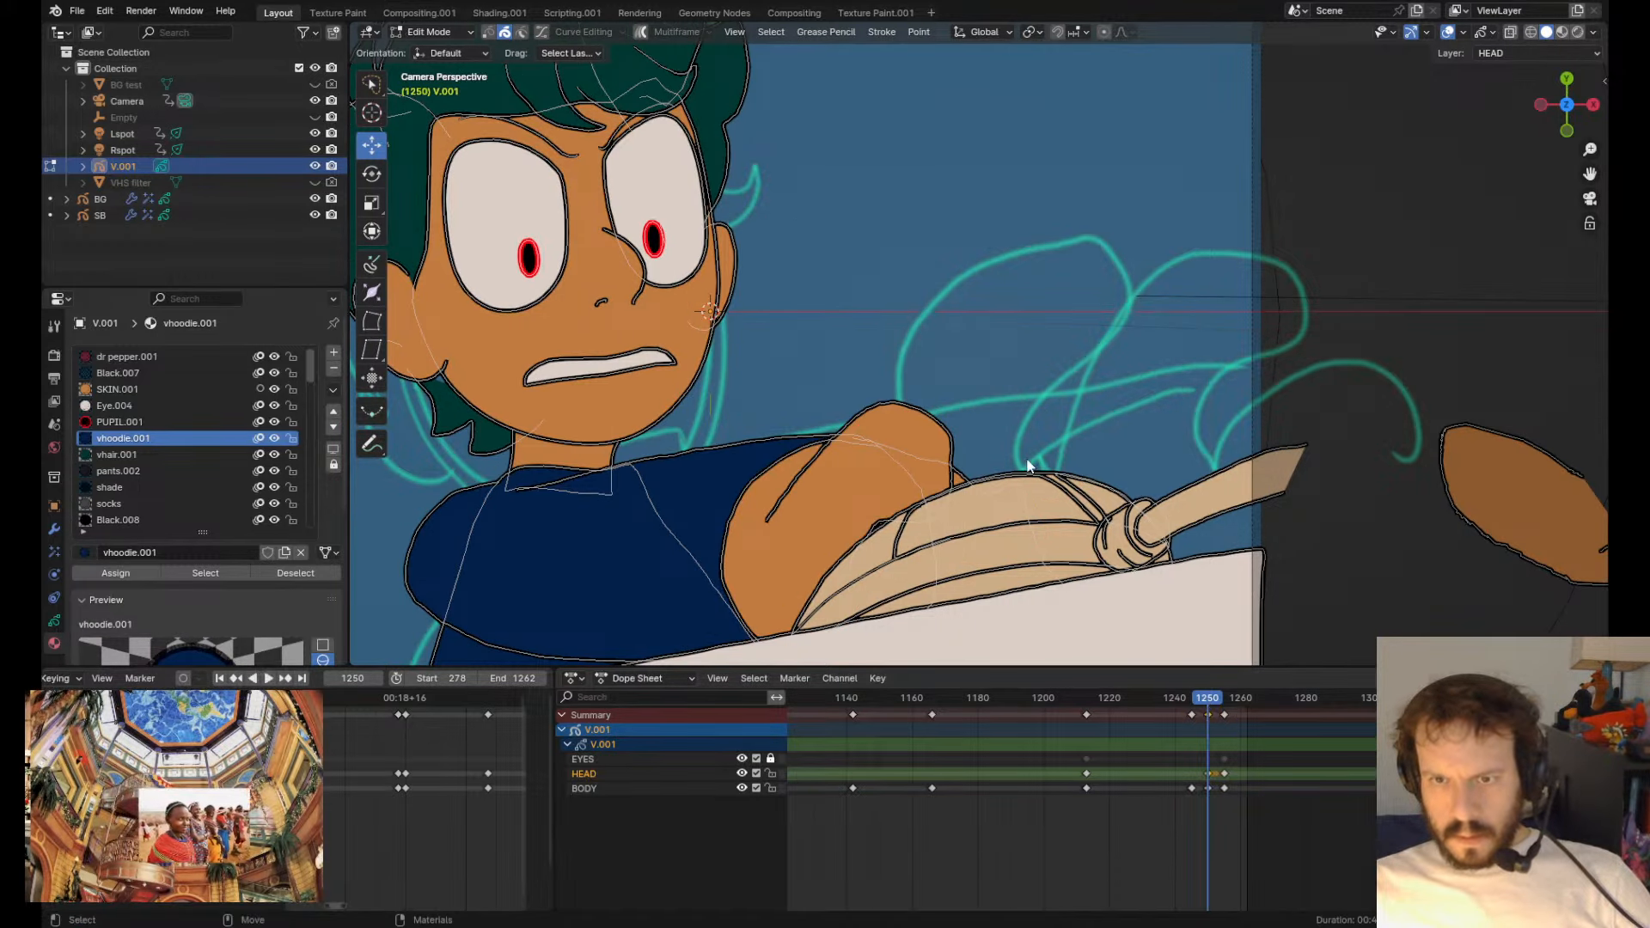
# - Lock the BODY layer and shift the wrapped cloth on the HEAD layer slightly away from the character
pyautogui.press('a')
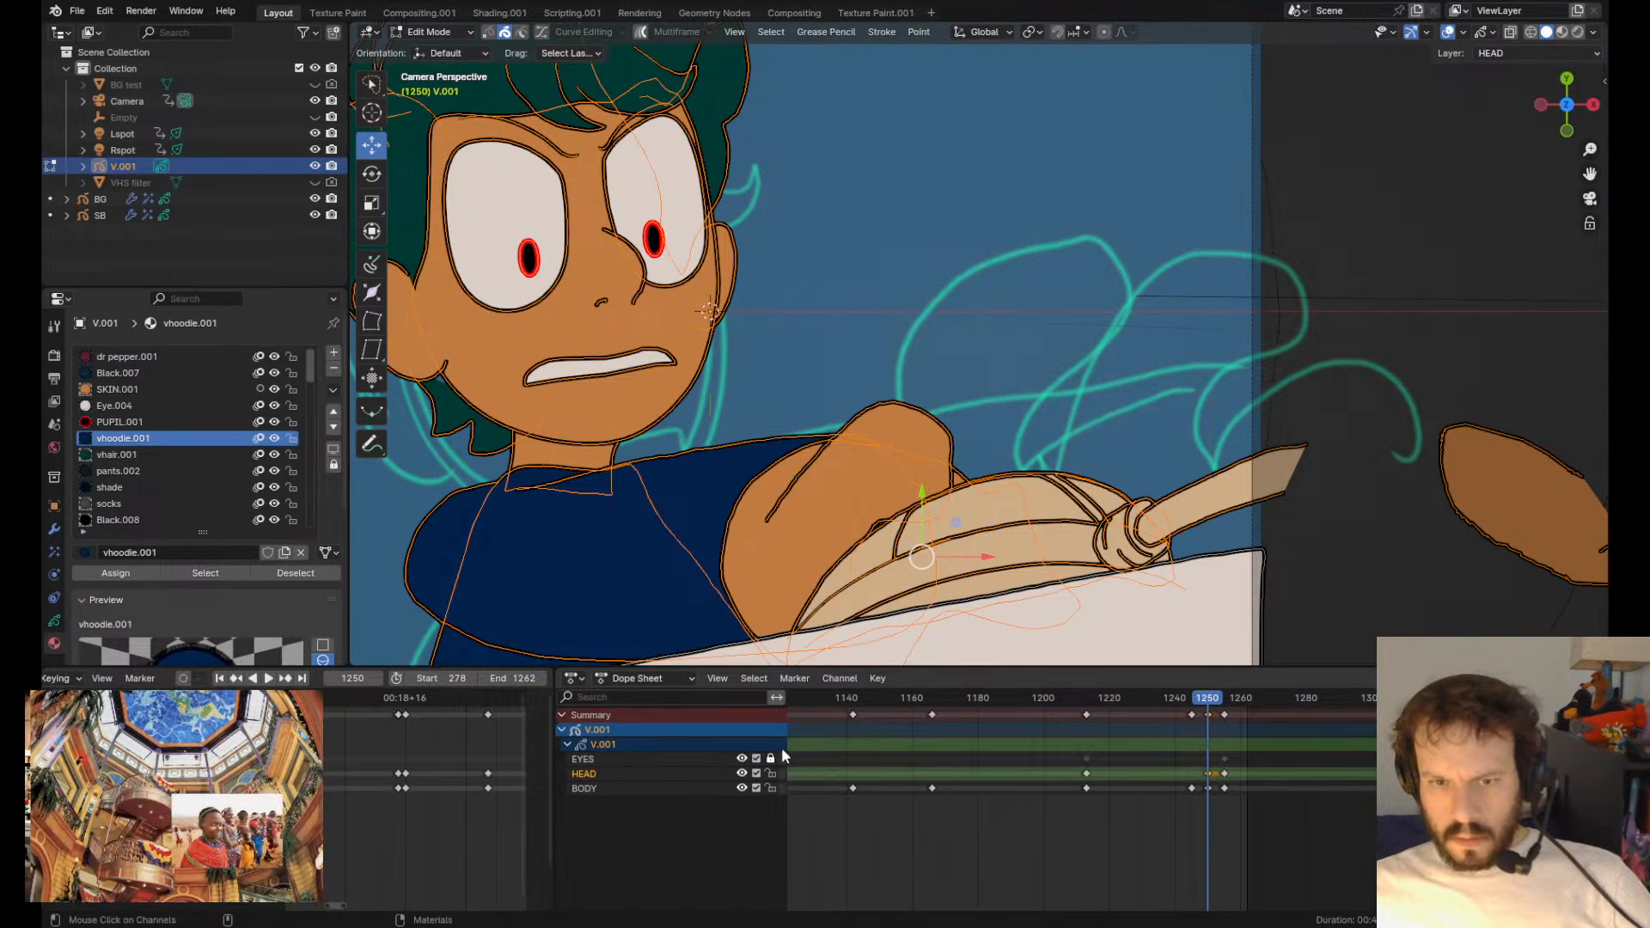
pyautogui.click(770, 788)
pyautogui.press('g')
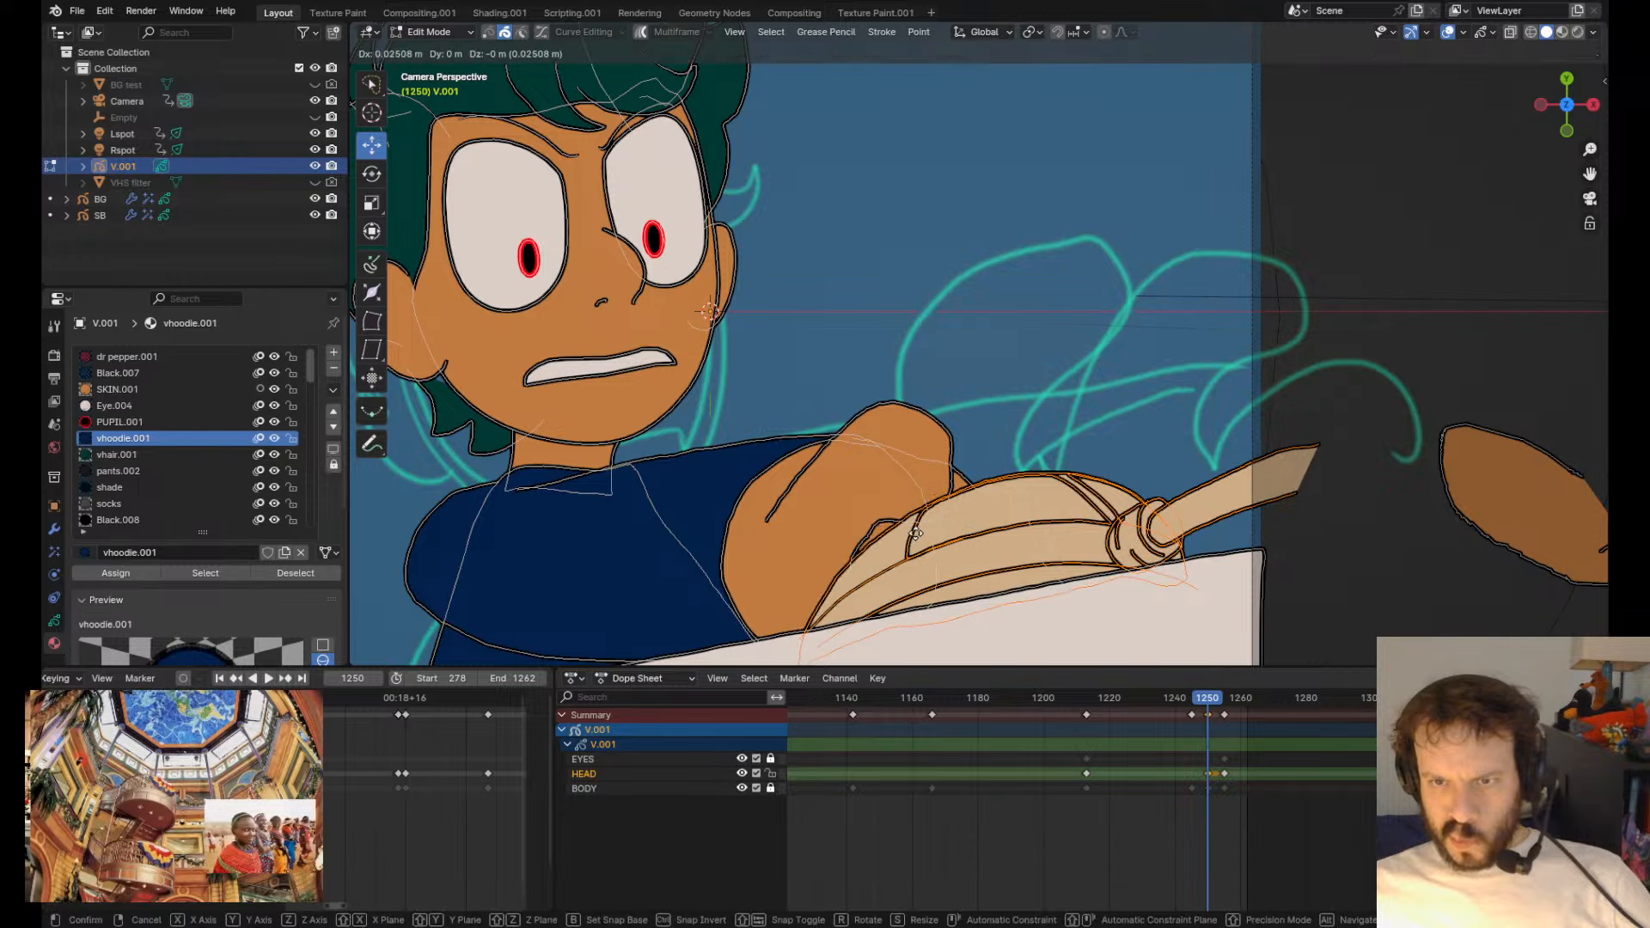
pyautogui.click(995, 487)
# - Paste the finger strokes into the HEAD layer and move them onto the cloth beside the hand
pyautogui.hotkey('ctrl', 'v')
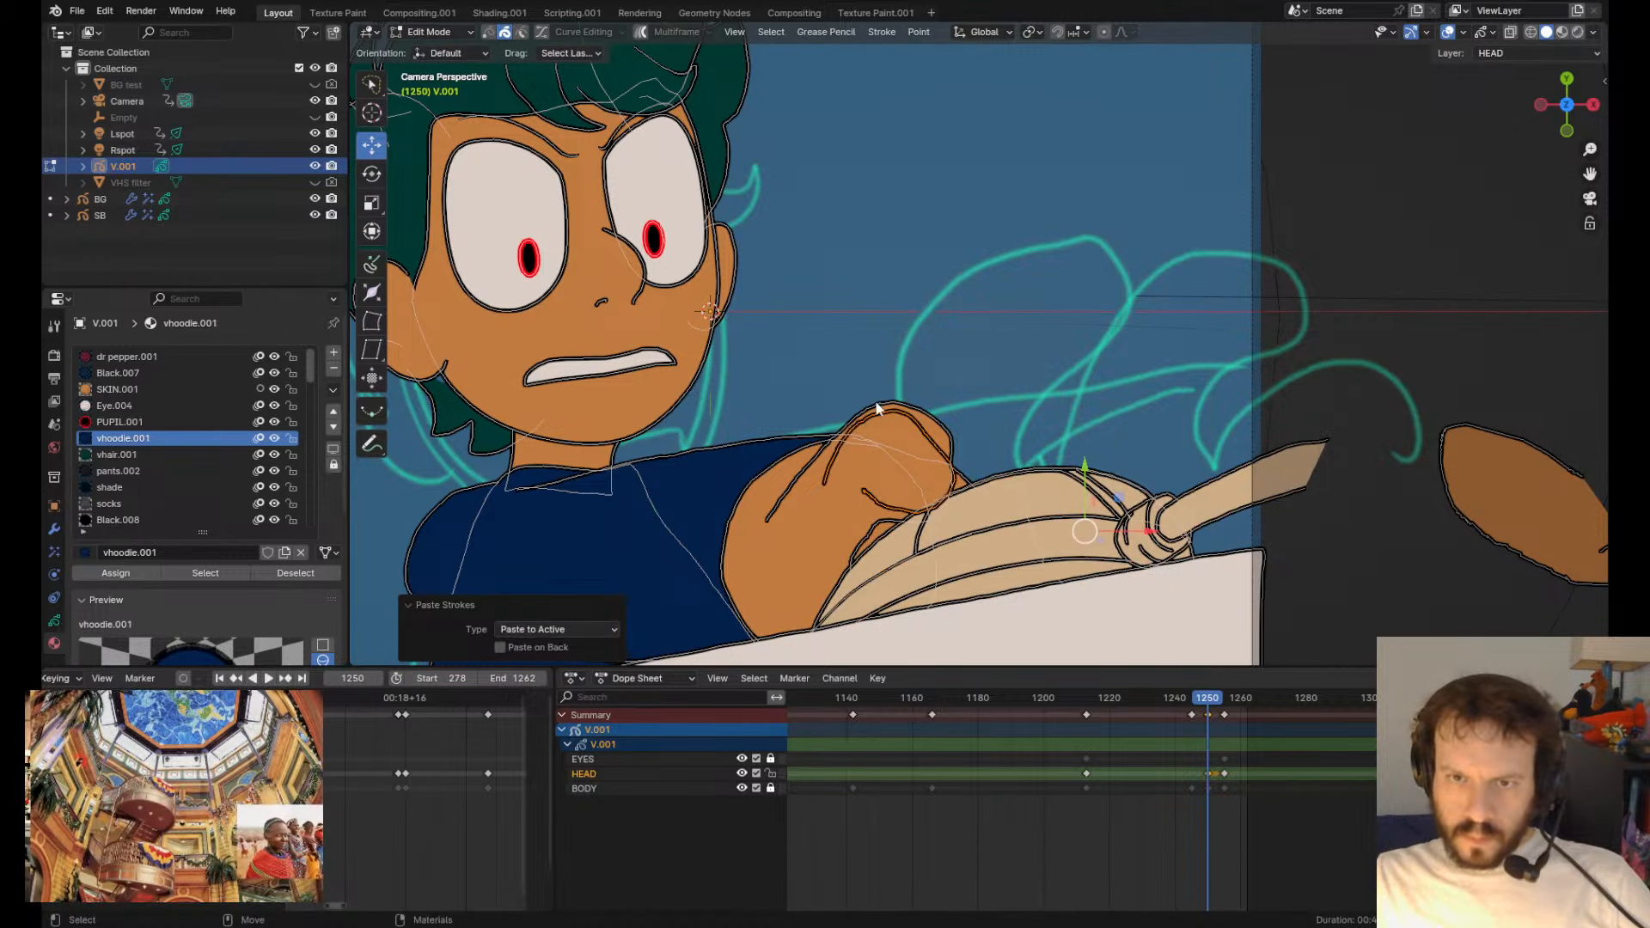
pyautogui.press('g')
pyautogui.click(952, 471)
pyautogui.press('g')
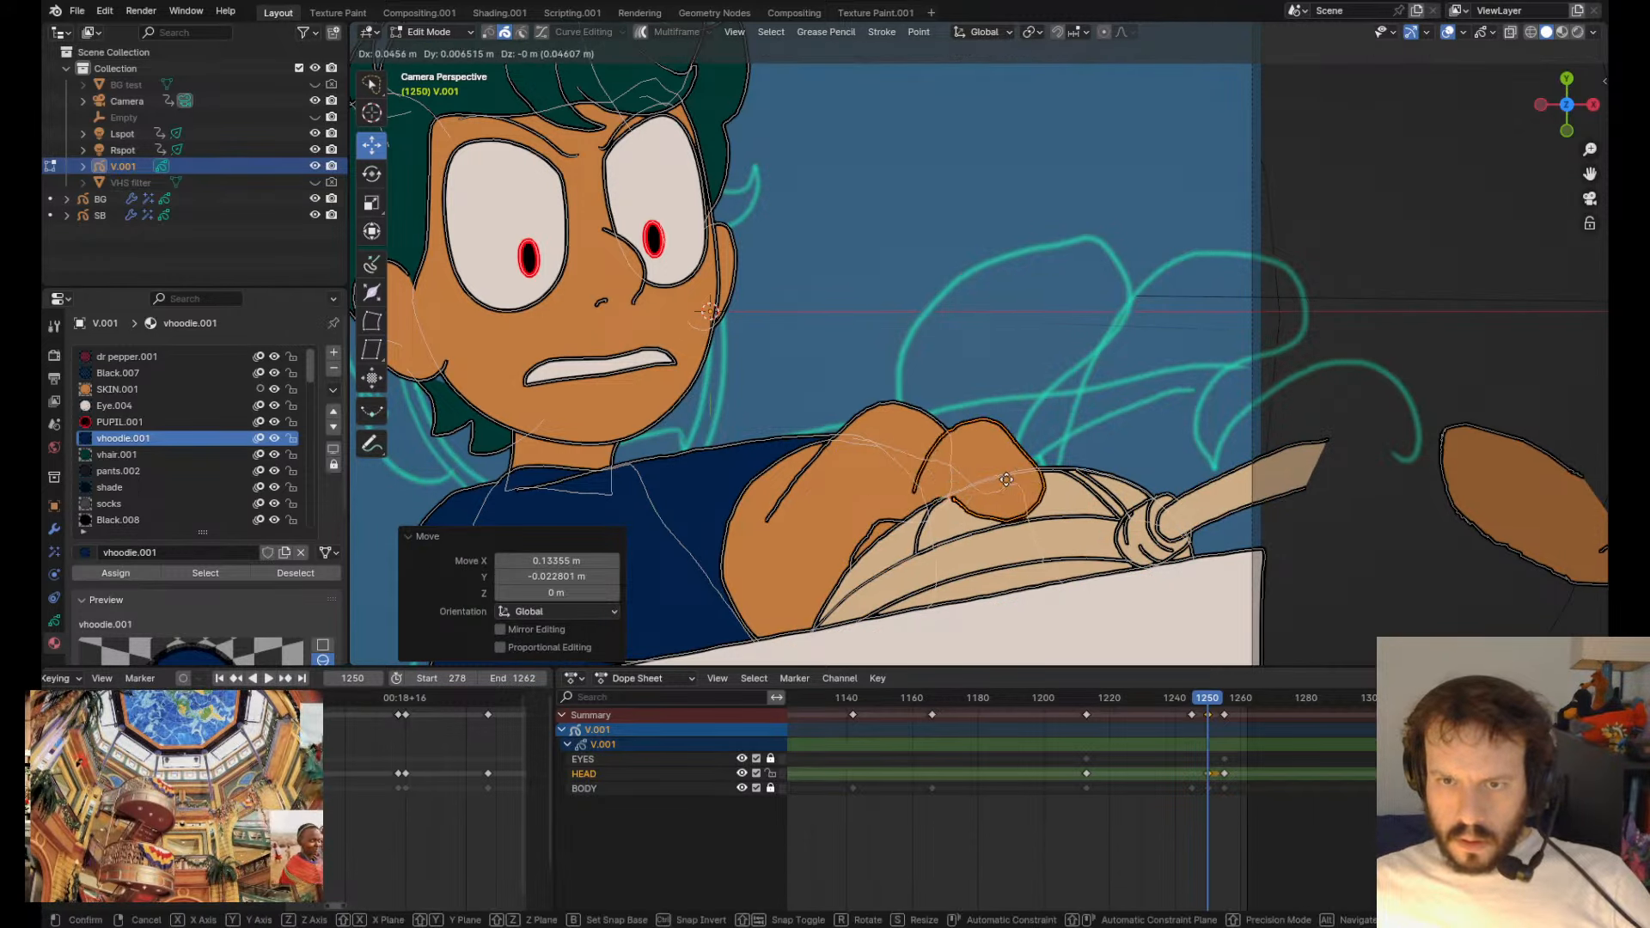
pyautogui.click(1018, 468)
# - Bend the pasted finger over the cloth and join it to the hand with the Grab sculpt brush
pyautogui.press('Tab')
pyautogui.scroll(-3, 1004, 442)
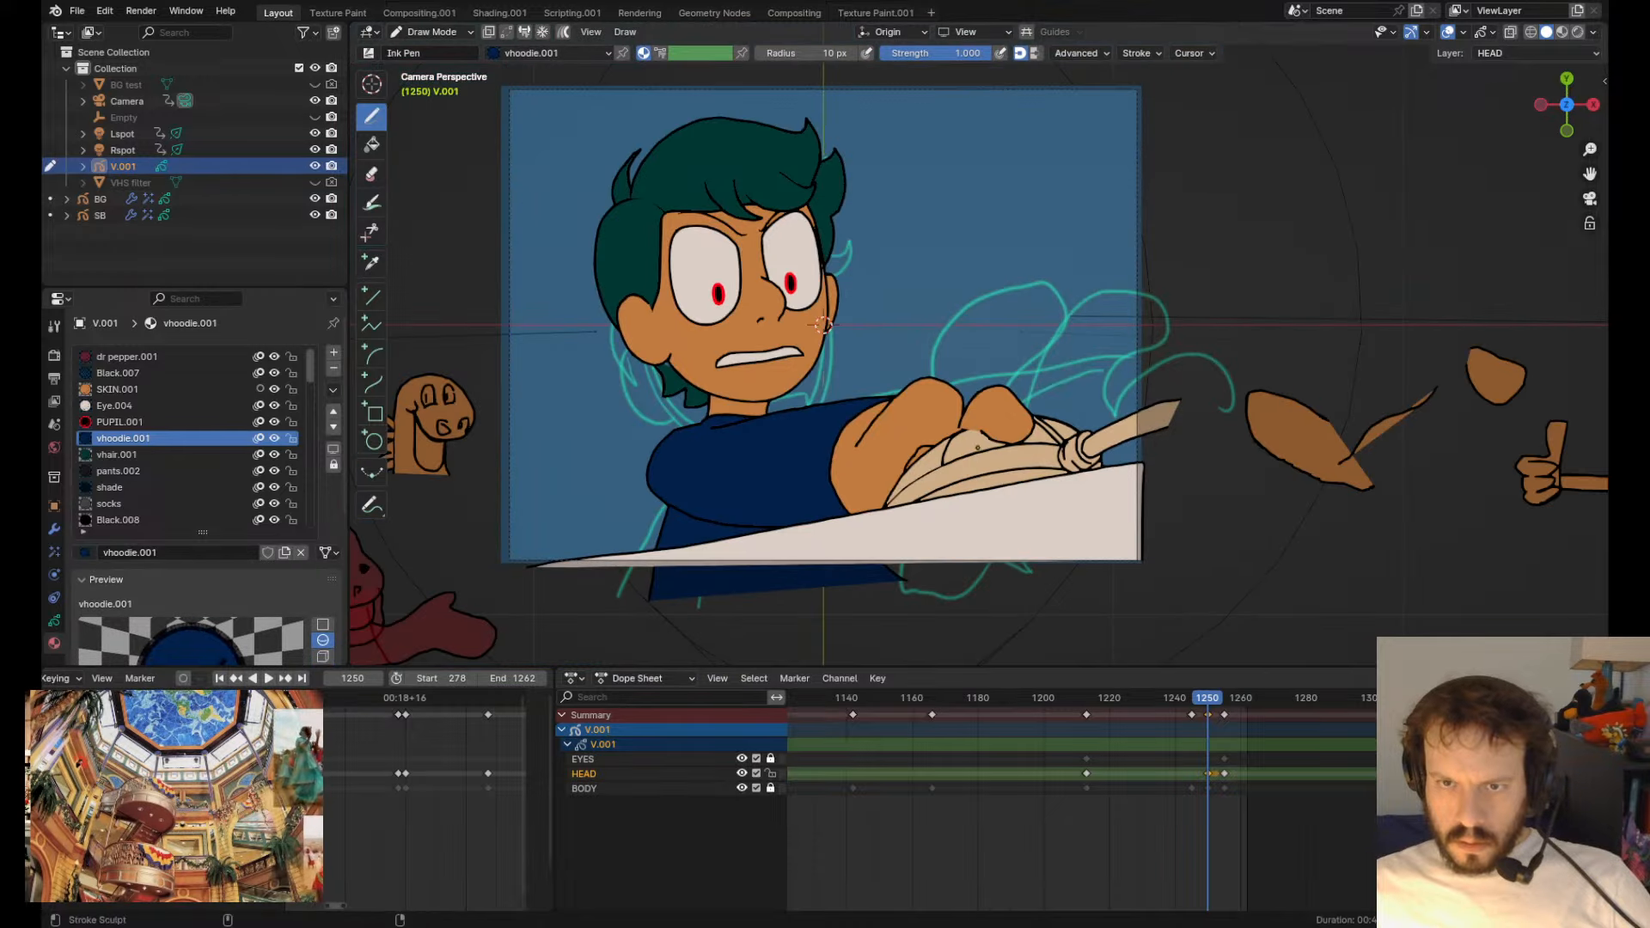
pyautogui.keyDown('shift'); pyautogui.moveTo(994, 415); pyautogui.dragTo(985, 407); pyautogui.keyUp('shift')
pyautogui.keyDown('shift'); pyautogui.moveTo(878, 419); pyautogui.dragTo(860, 445); pyautogui.keyUp('shift')
pyautogui.moveTo(861, 447)
pyautogui.keyDown('shift'); pyautogui.mouseDown()
pyautogui.moveTo(988, 384)
pyautogui.moveTo(994, 432)
pyautogui.mouseUp(); pyautogui.keyUp('shift')
pyautogui.scroll(4, 1034, 490)
pyautogui.scroll(-2, 1020, 503)
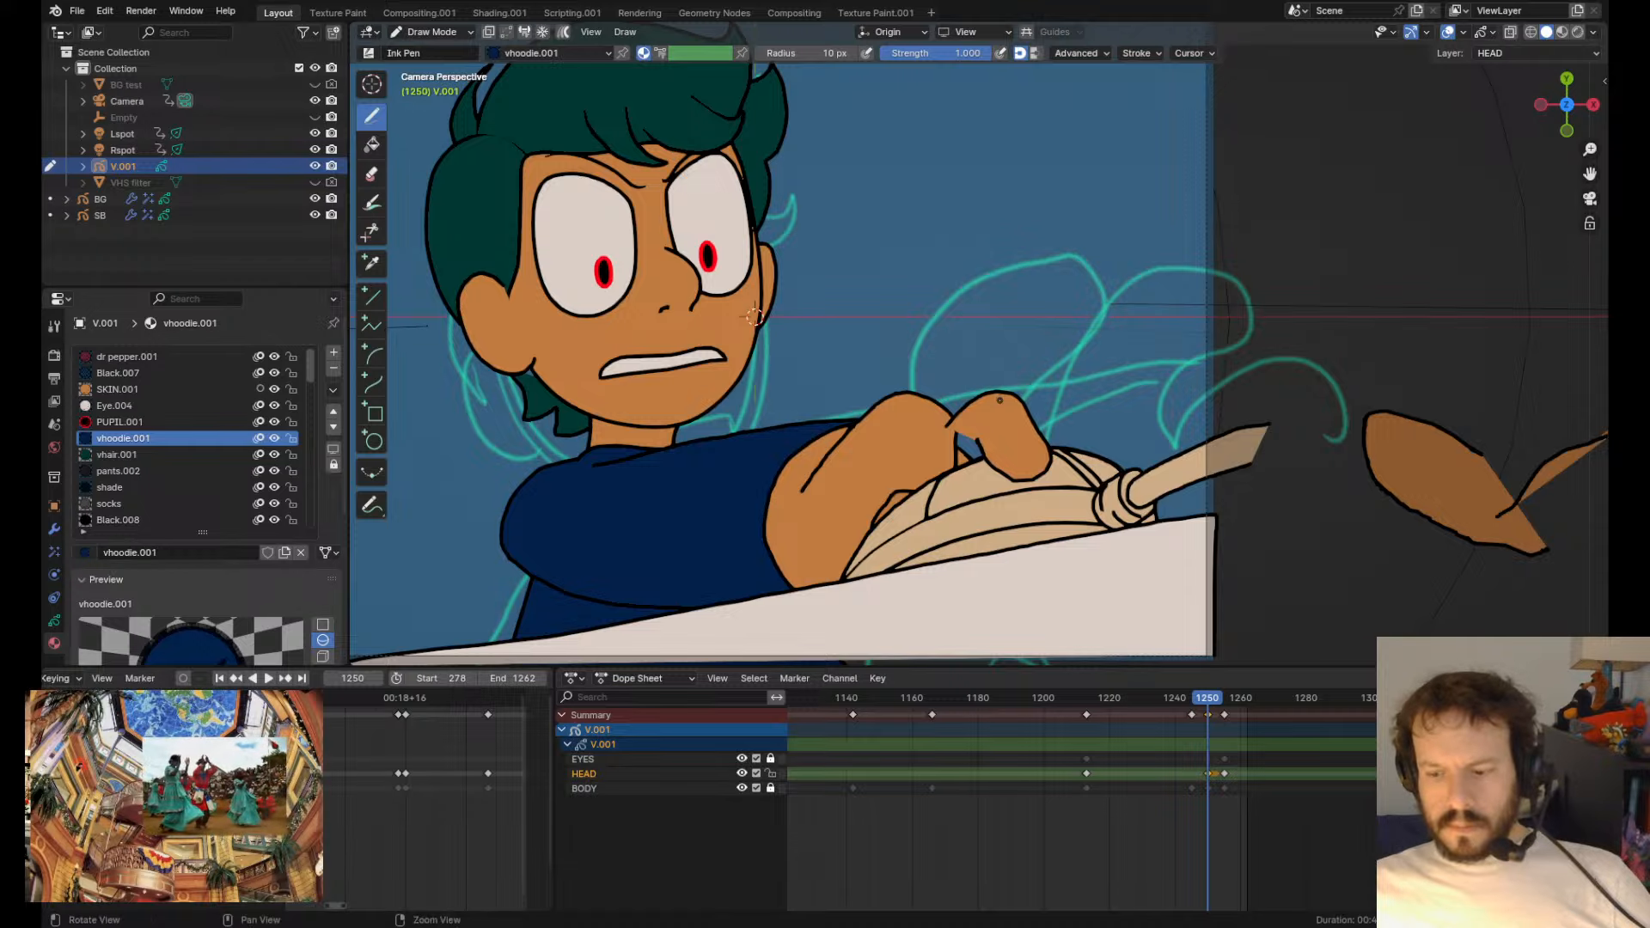
# - Refine the bent finger's outline and tip where it rests on the cloth with the Grab sculpt brush
pyautogui.keyDown('shift'); pyautogui.moveTo(753, 317); pyautogui.dragTo(708, 298, button='middle'); pyautogui.keyUp('shift')
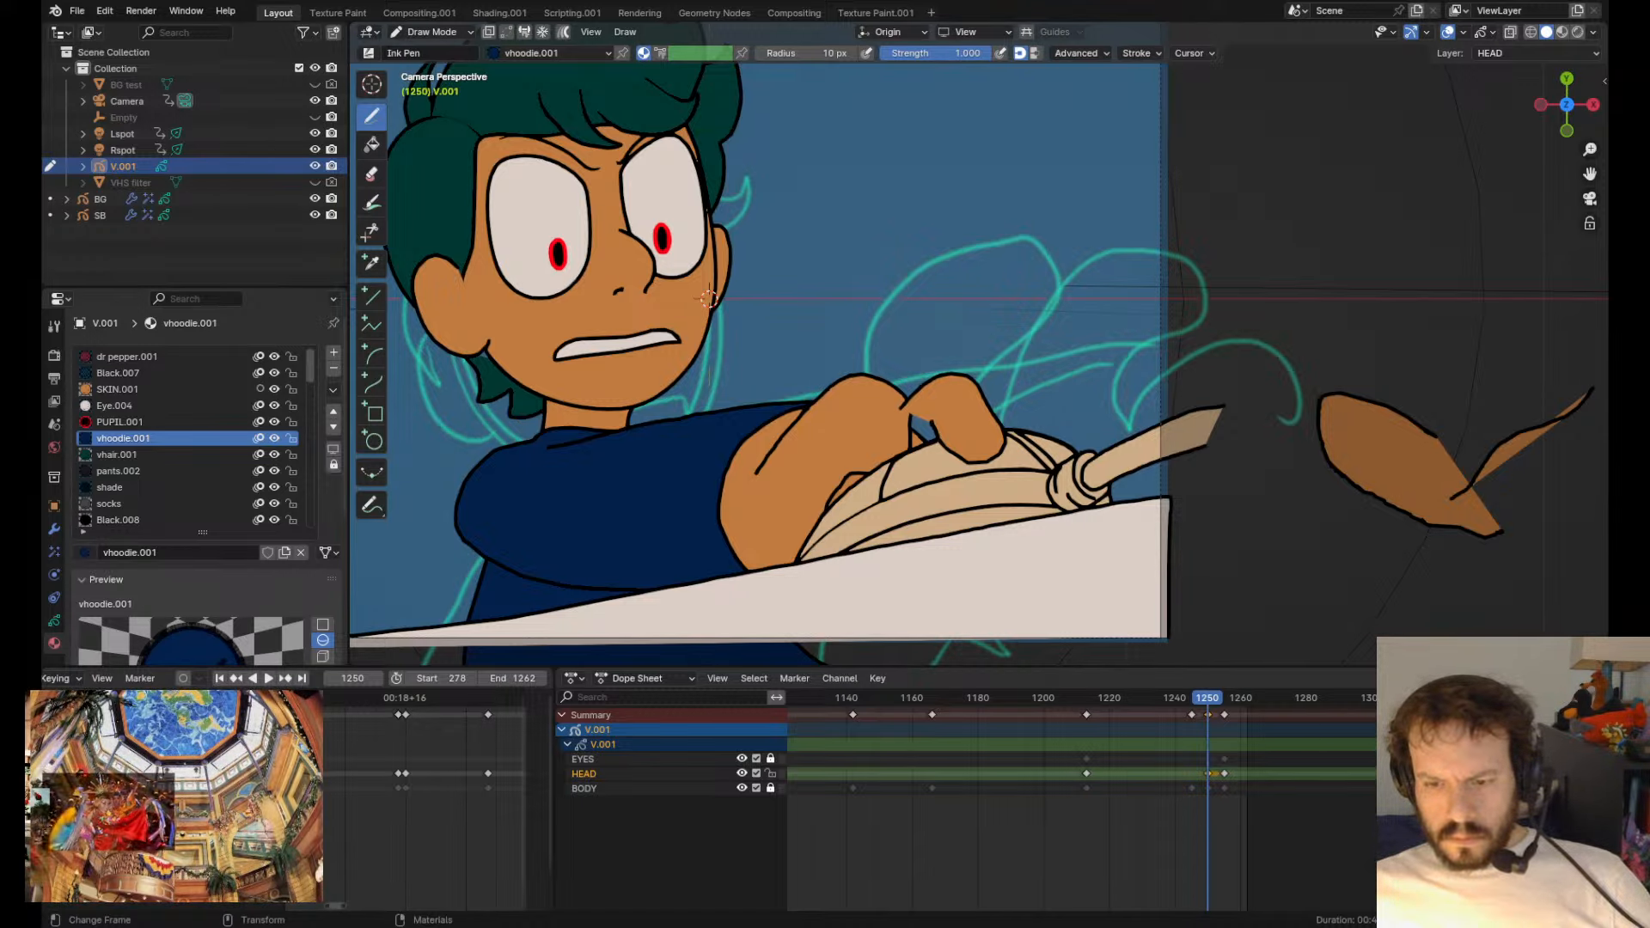
pyautogui.scroll(2, 842, 310)
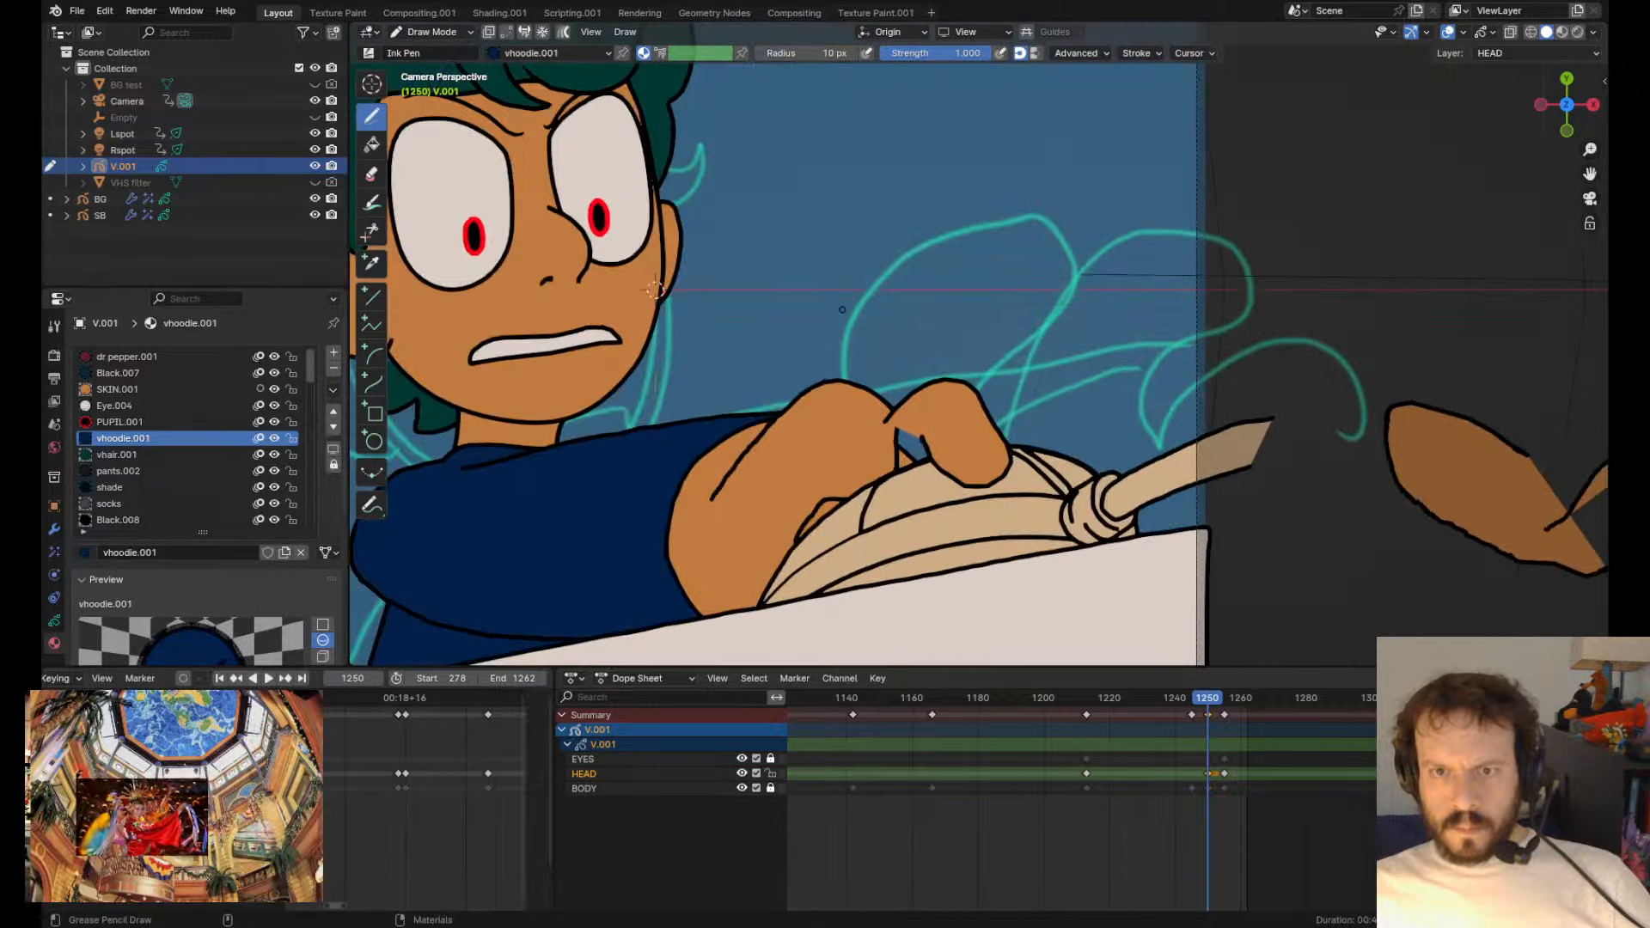
pyautogui.keyDown('shift'); pyautogui.moveTo(951, 390); pyautogui.dragTo(963, 435, button='middle'); pyautogui.keyUp('shift')
pyautogui.press('Tab')
pyautogui.press('Tab')
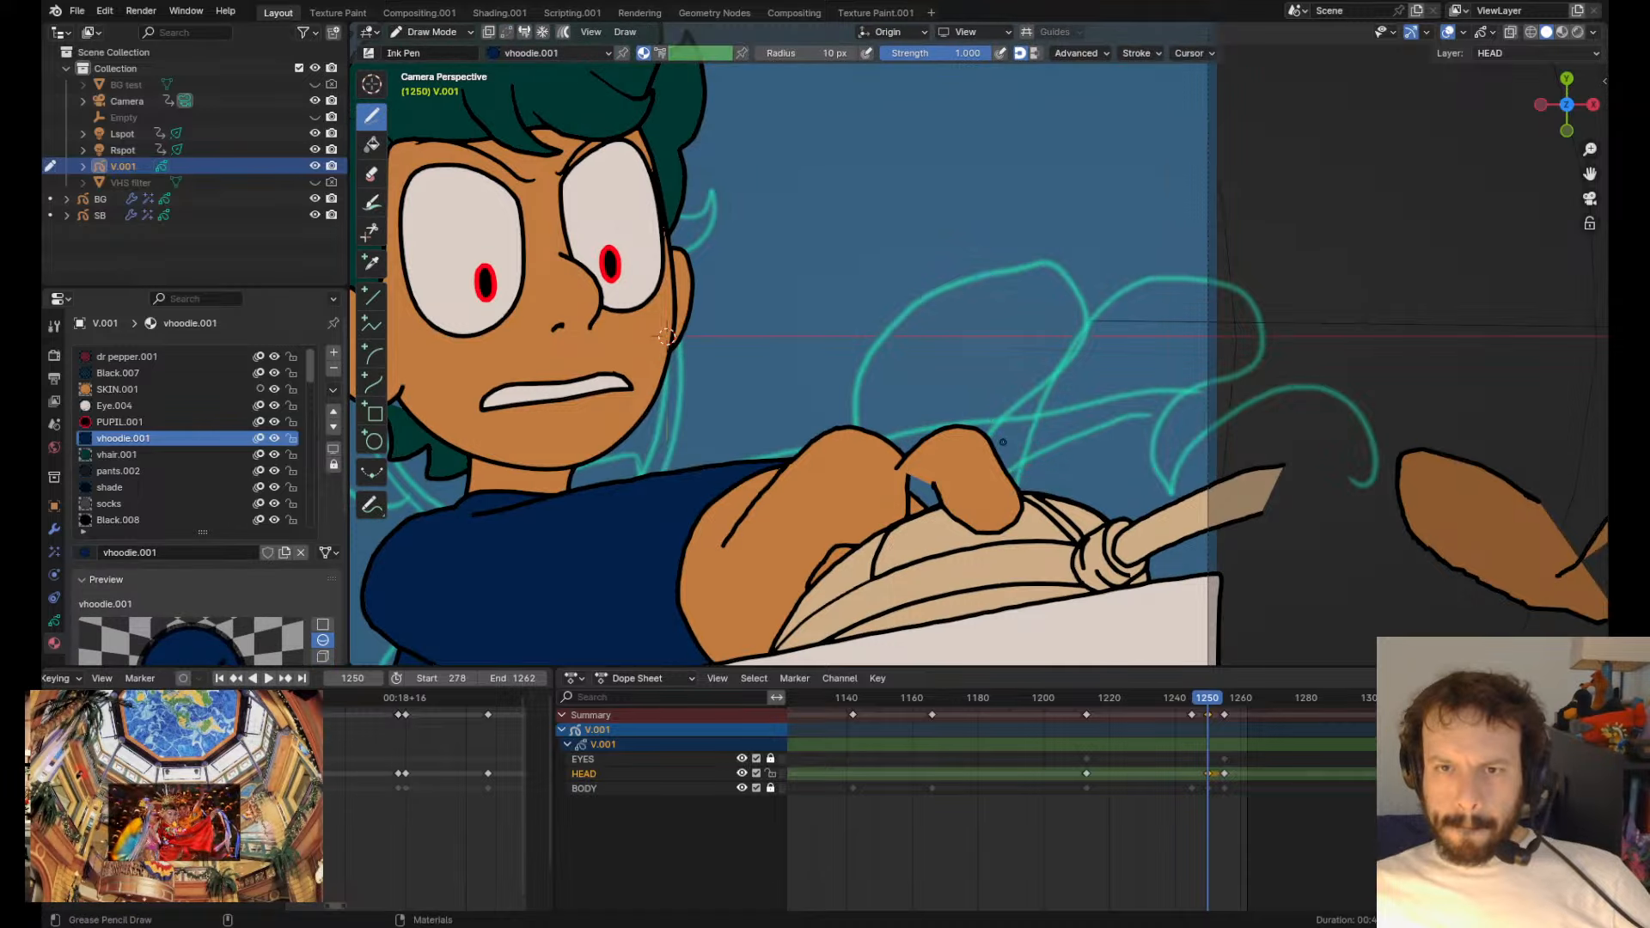
pyautogui.keyDown('shift'); pyautogui.moveTo(990, 423); pyautogui.dragTo(995, 422); pyautogui.keyUp('shift')
pyautogui.scroll(6, 872, 333)
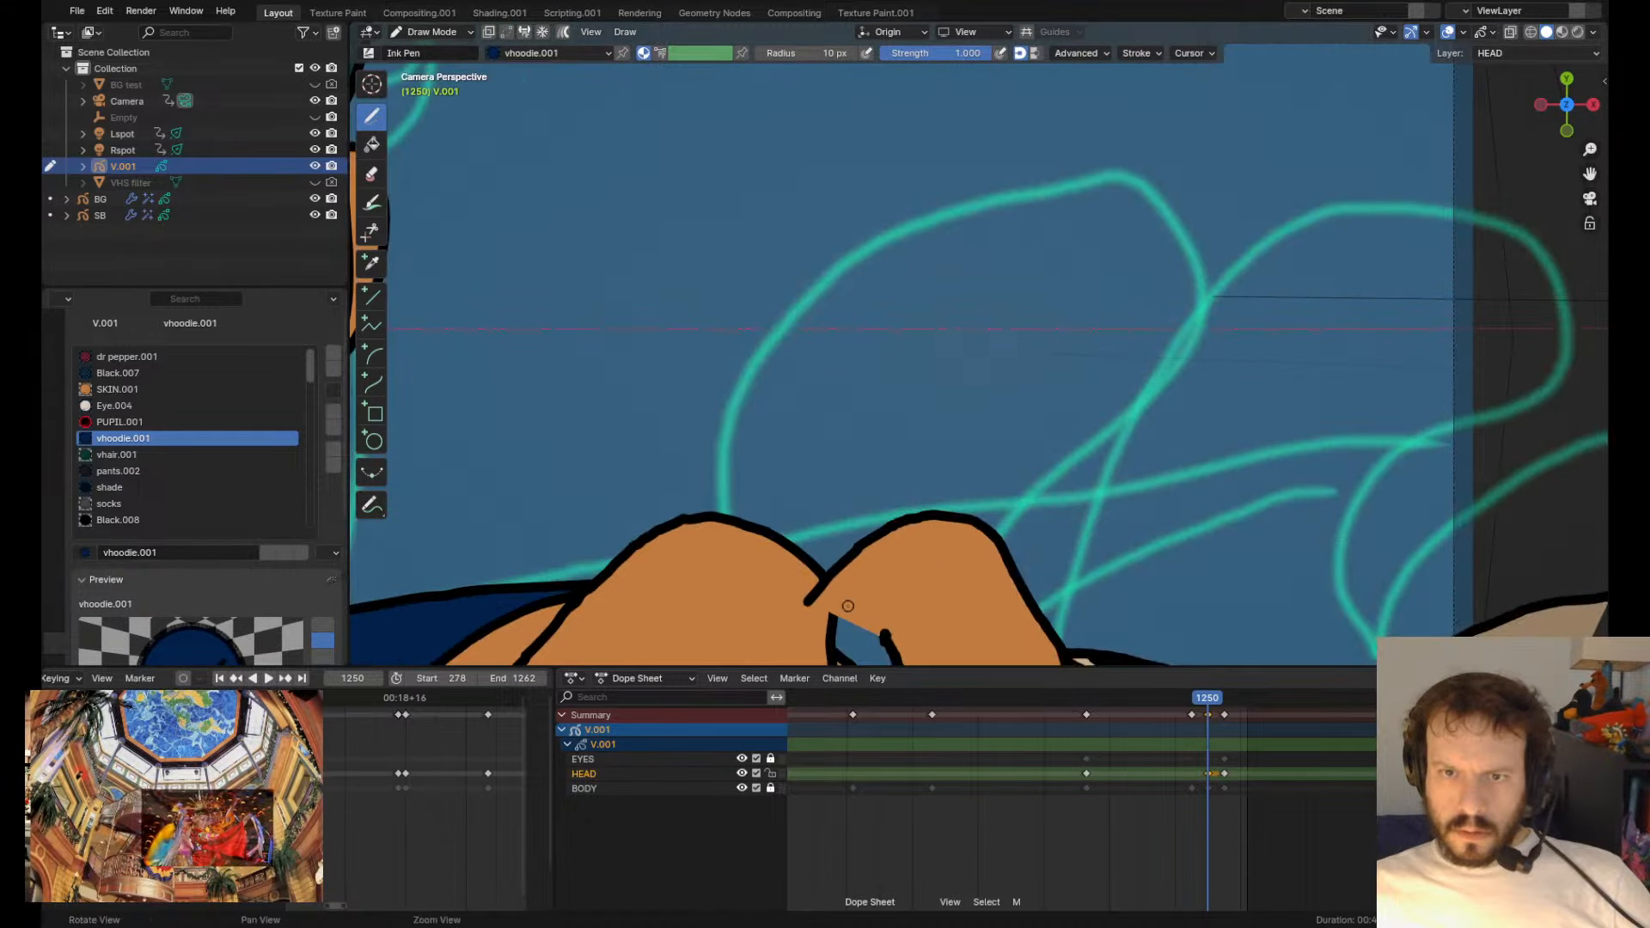
pyautogui.keyDown('shift'); pyautogui.moveTo(875, 337); pyautogui.dragTo(878, 347); pyautogui.keyUp('shift')
pyautogui.keyDown('shift'); pyautogui.moveTo(933, 385); pyautogui.dragTo(891, 378); pyautogui.keyUp('shift')
pyautogui.keyDown('shift'); pyautogui.moveTo(891, 301); pyautogui.dragTo(912, 309); pyautogui.keyUp('shift')
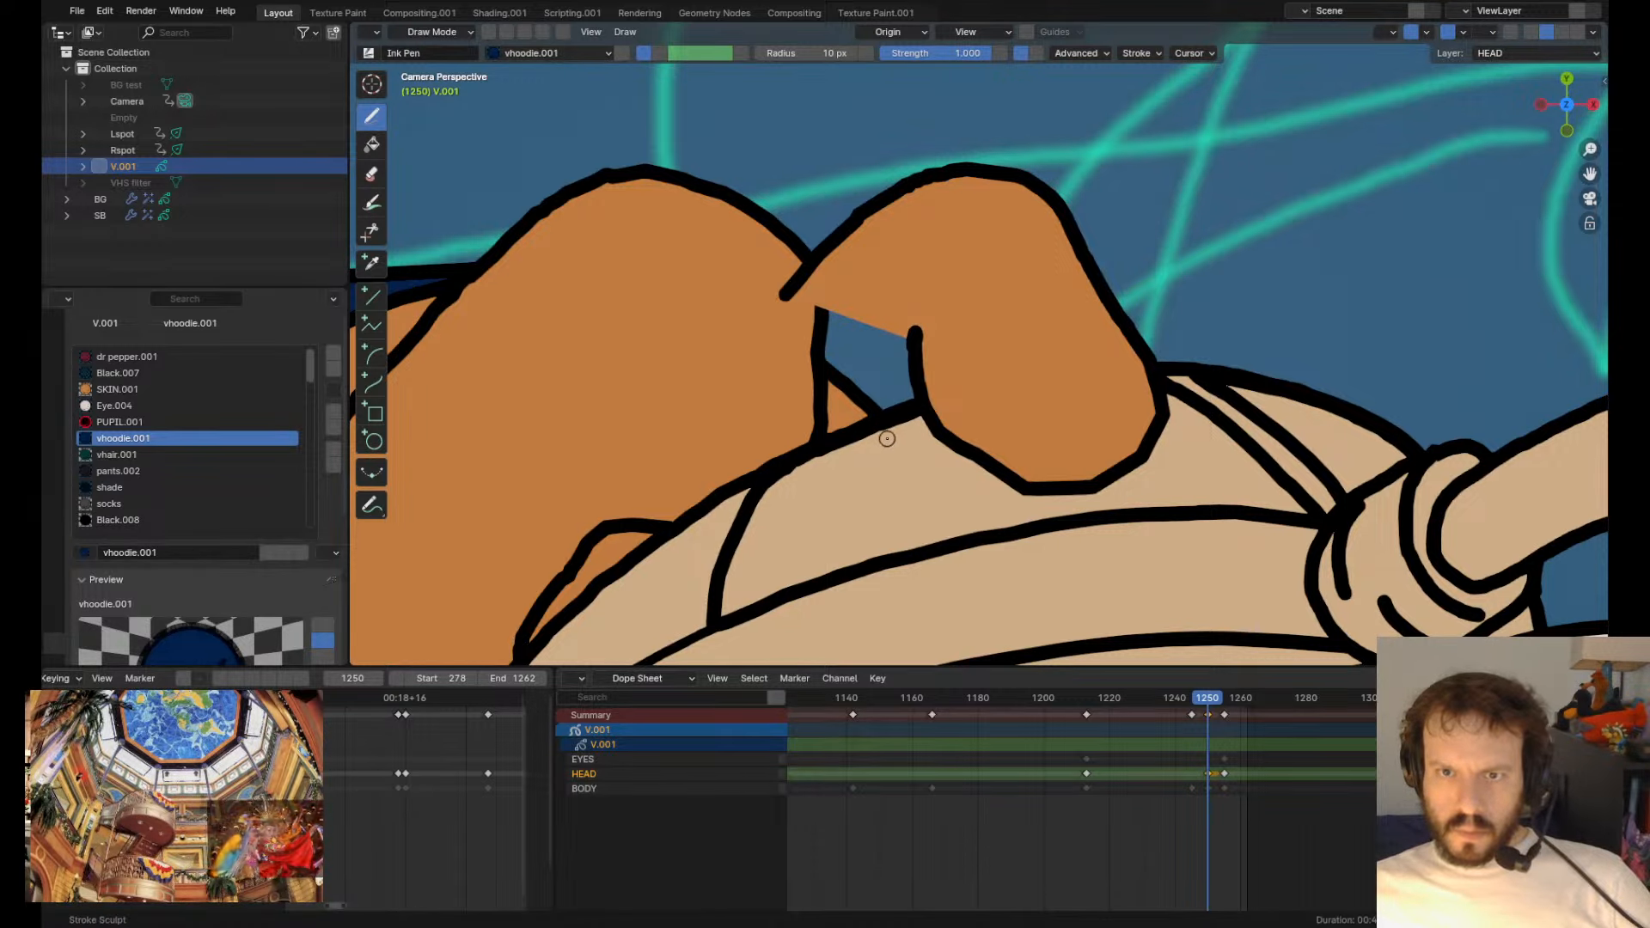
pyautogui.moveTo(894, 436)
pyautogui.keyDown('shift'); pyautogui.mouseDown()
pyautogui.moveTo(987, 446)
pyautogui.moveTo(1016, 512)
pyautogui.moveTo(1151, 498)
pyautogui.moveTo(1182, 448)
pyautogui.mouseUp(); pyautogui.keyUp('shift')
pyautogui.keyDown('shift'); pyautogui.moveTo(1185, 434); pyautogui.dragTo(1202, 421); pyautogui.keyUp('shift')
pyautogui.moveTo(1198, 354)
pyautogui.keyDown('shift'); pyautogui.mouseDown()
pyautogui.moveTo(1173, 354)
pyautogui.moveTo(1175, 424)
pyautogui.moveTo(1146, 488)
pyautogui.mouseUp(); pyautogui.keyUp('shift')
pyautogui.scroll(-3, 1146, 488)
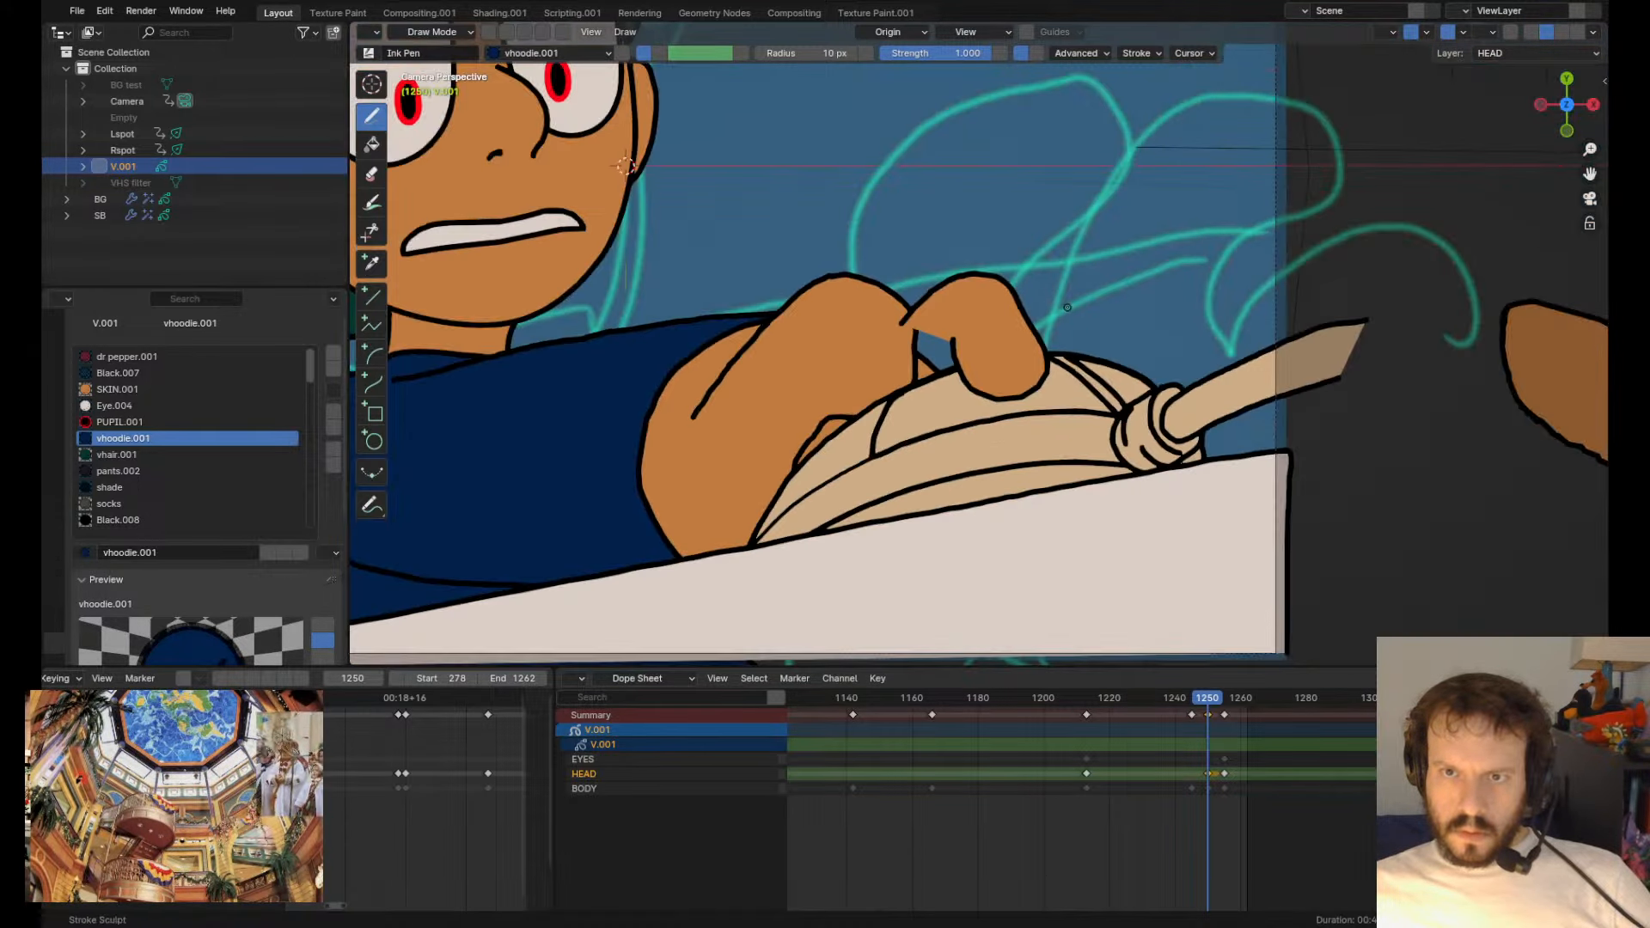
# - Rotate the selected finger strokes so the fingertip points outward along the cloth, and return to drawing
pyautogui.scroll(-5, 1080, 334)
pyautogui.press('Tab')
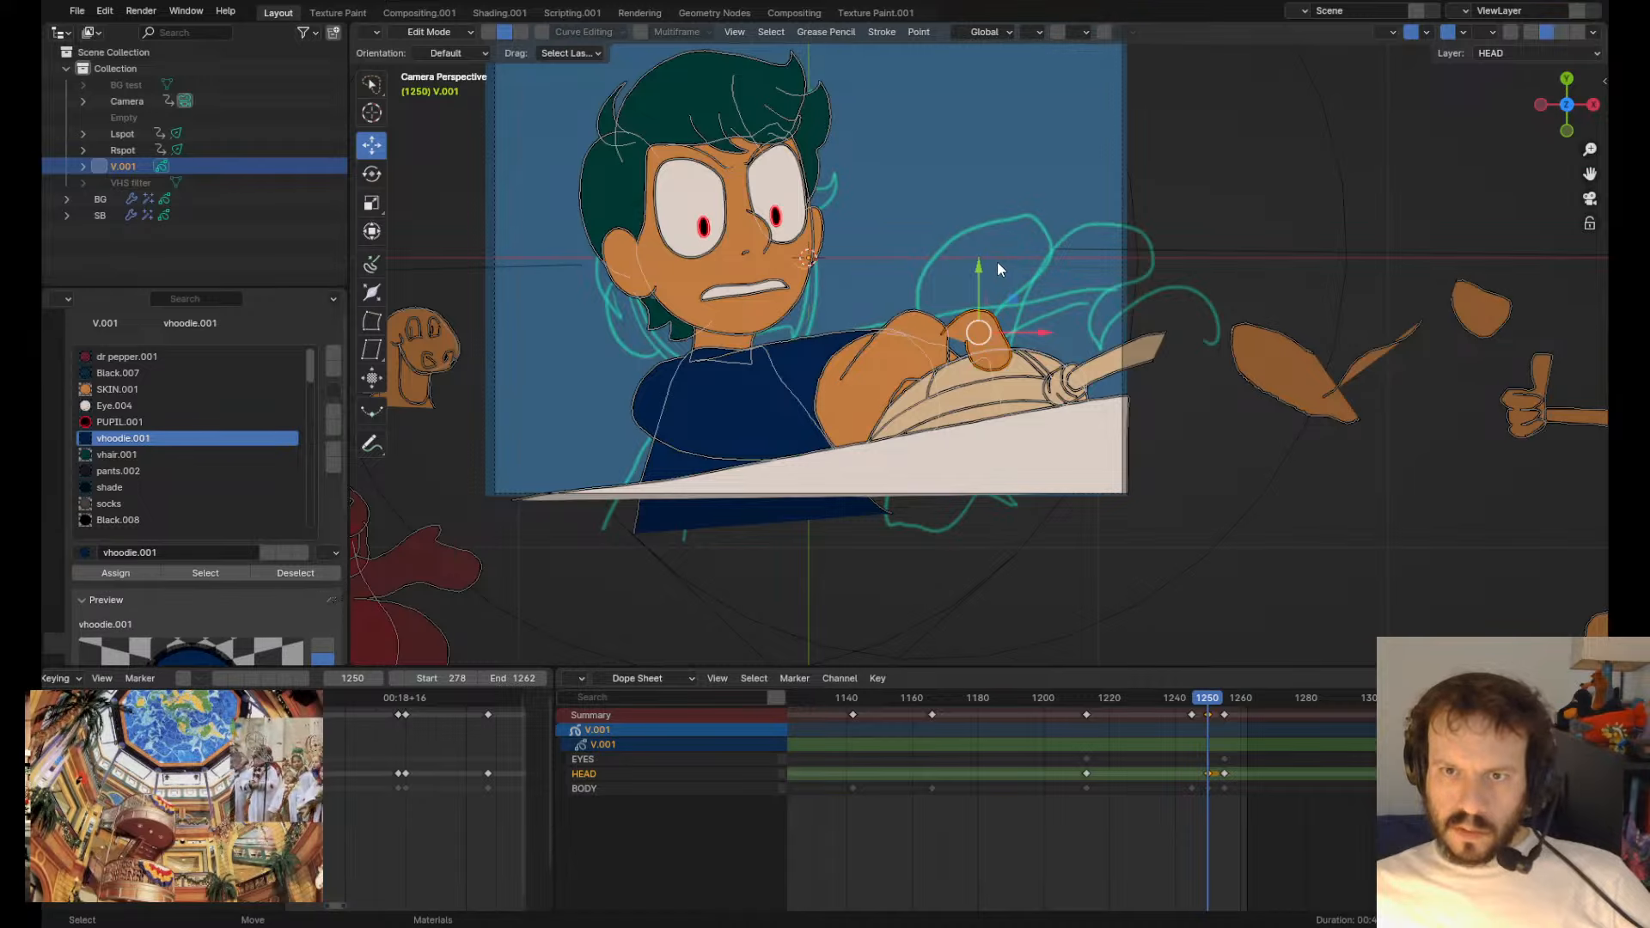
pyautogui.press('r')
pyautogui.click(948, 261)
pyautogui.scroll(-3, 980, 344)
pyautogui.press('Tab')
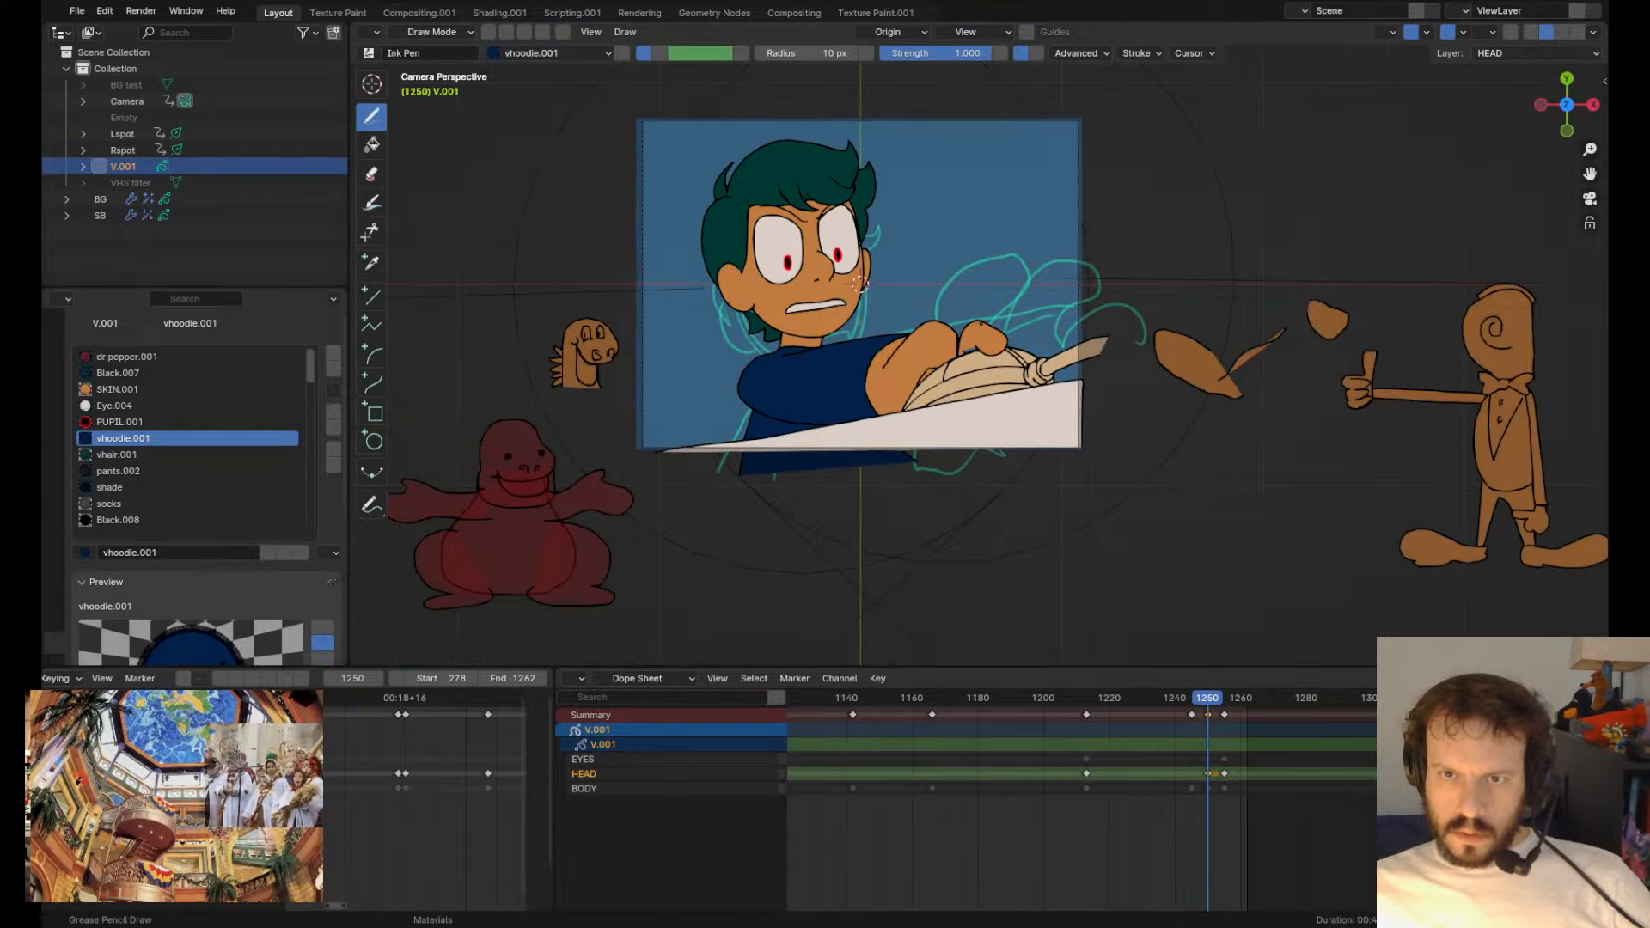
# - Try to stretch the rotated finger back onto the hand with the Grab sculpt brush
pyautogui.scroll(6, 966, 335)
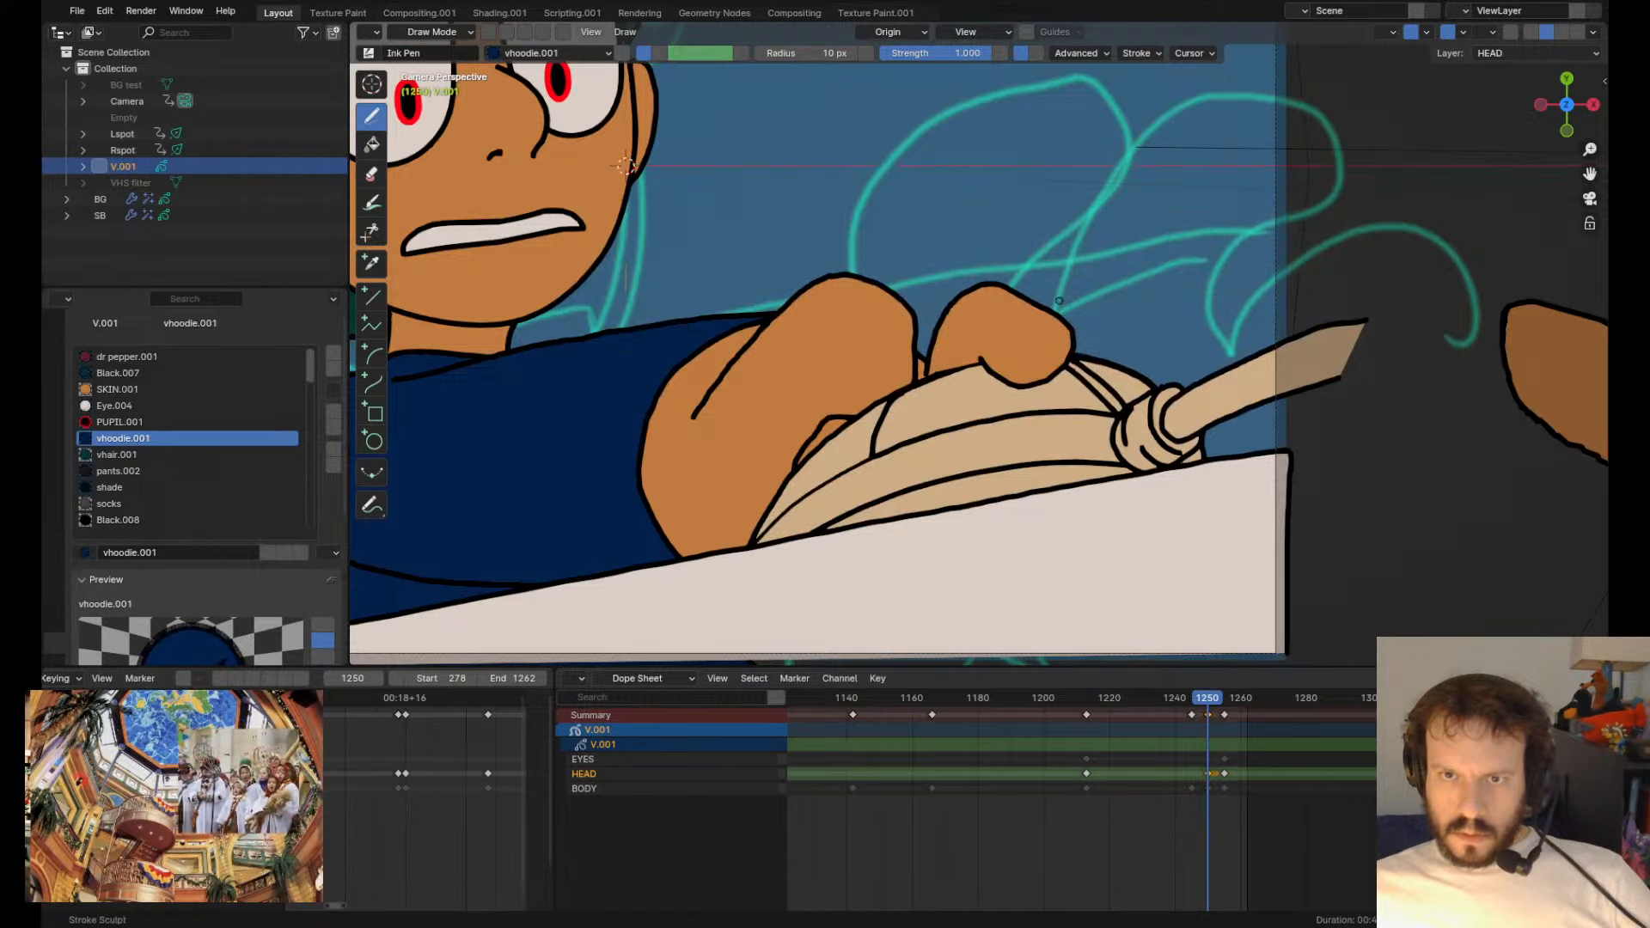
pyautogui.moveTo(926, 383)
pyautogui.mouseDown()
pyautogui.moveTo(900, 345)
pyautogui.moveTo(931, 301)
pyautogui.moveTo(945, 319)
pyautogui.moveTo(926, 302)
pyautogui.moveTo(860, 389)
pyautogui.mouseUp()
pyautogui.scroll(-4, 938, 306)
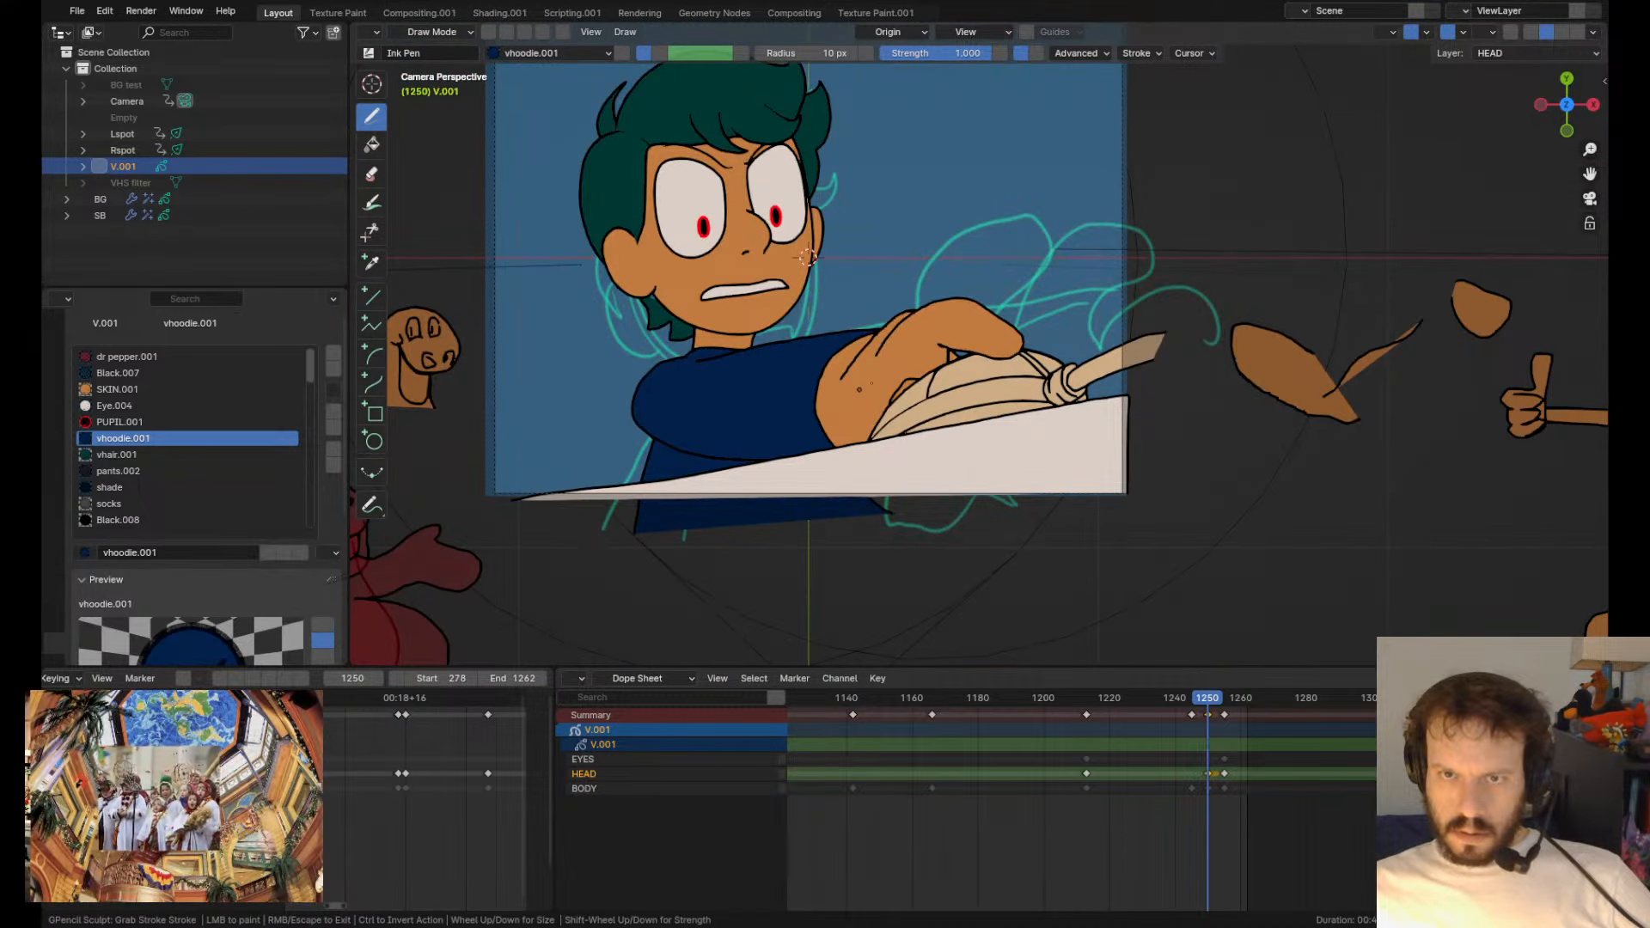
pyautogui.moveTo(956, 343)
pyautogui.mouseDown()
pyautogui.moveTo(953, 328)
pyautogui.moveTo(997, 339)
pyautogui.mouseUp()
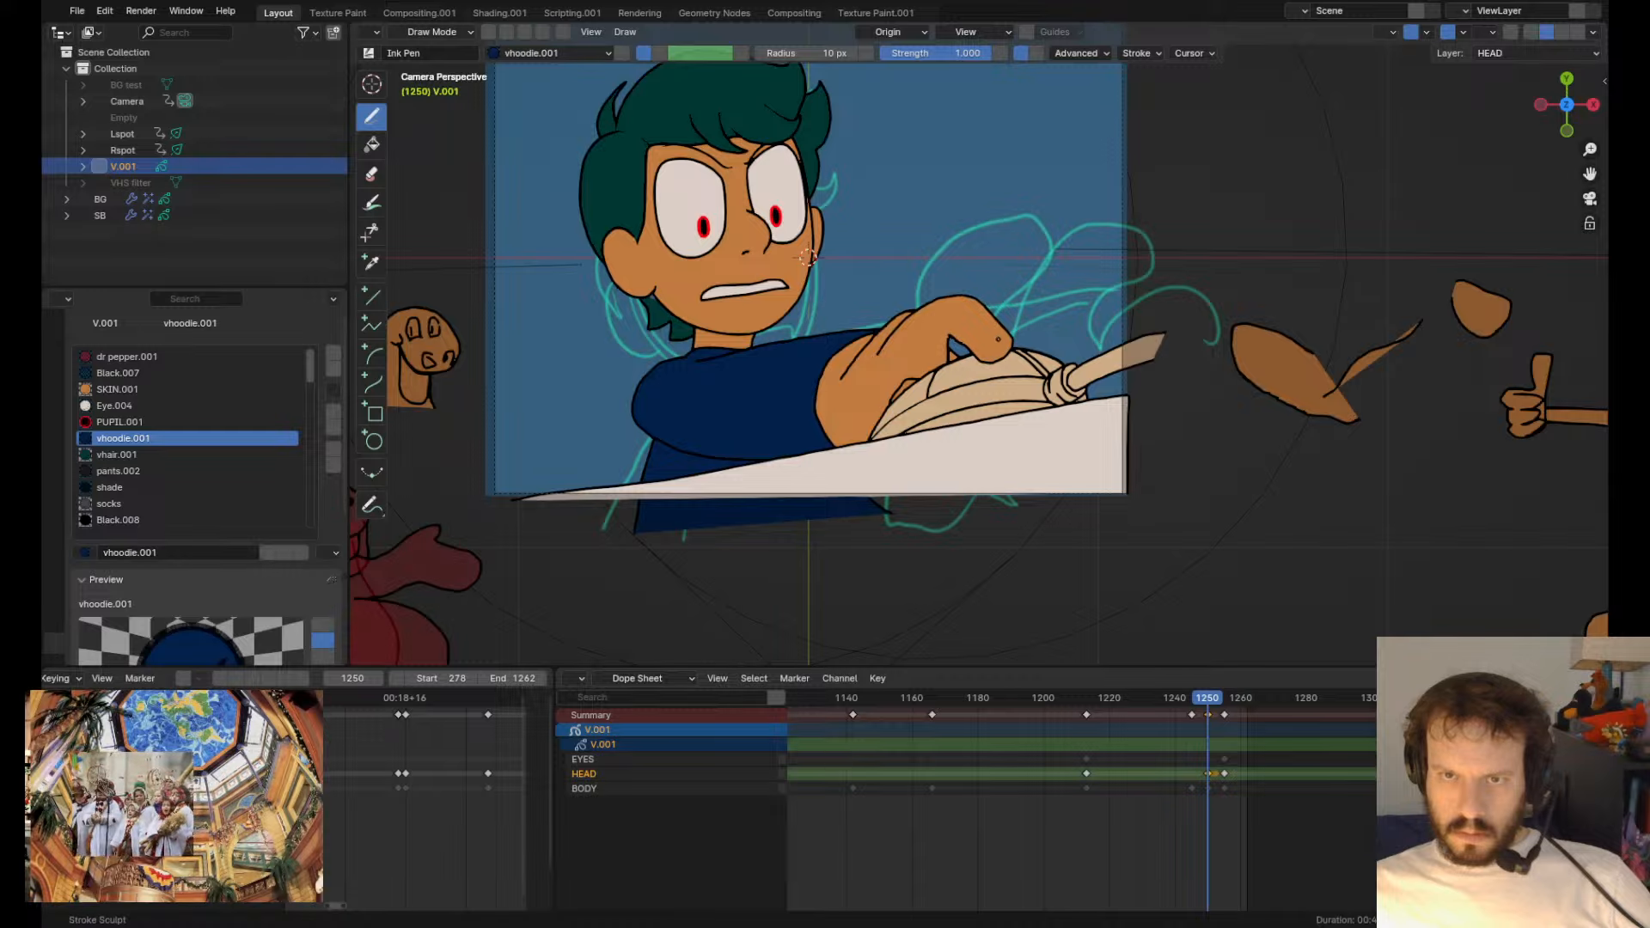
pyautogui.hotkey('ctrl', 'z')
pyautogui.hotkey('ctrl', 'z')
pyautogui.hotkey('ctrl', 'z')
pyautogui.hotkey('ctrl', 'z')
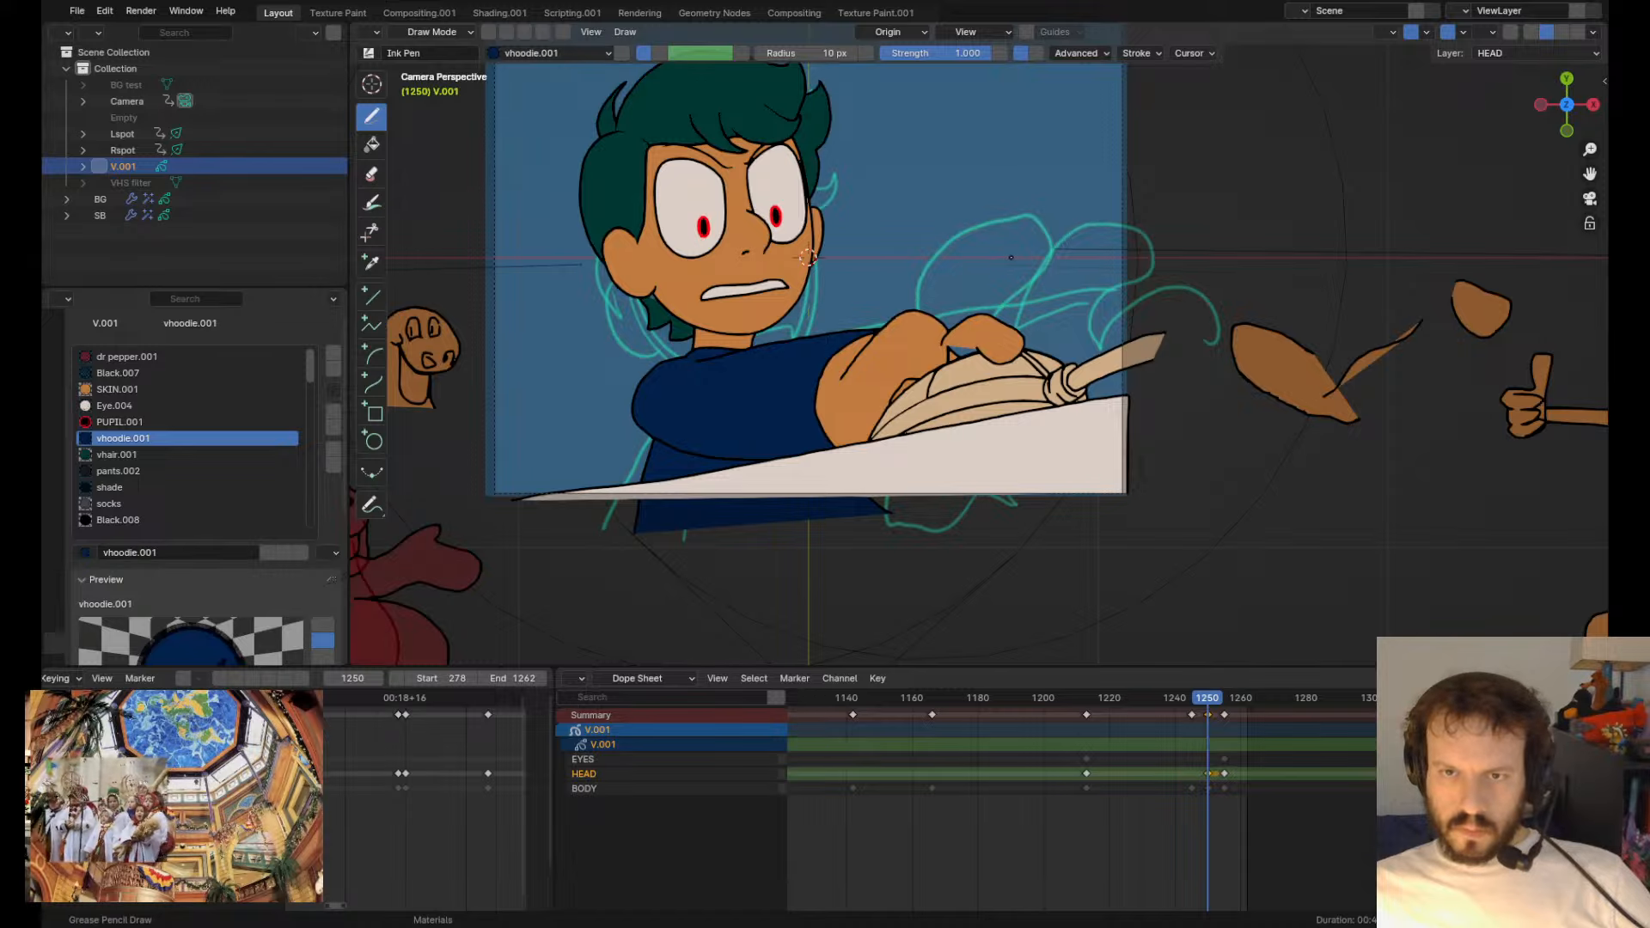
pyautogui.press('Tab')
pyautogui.press('r')
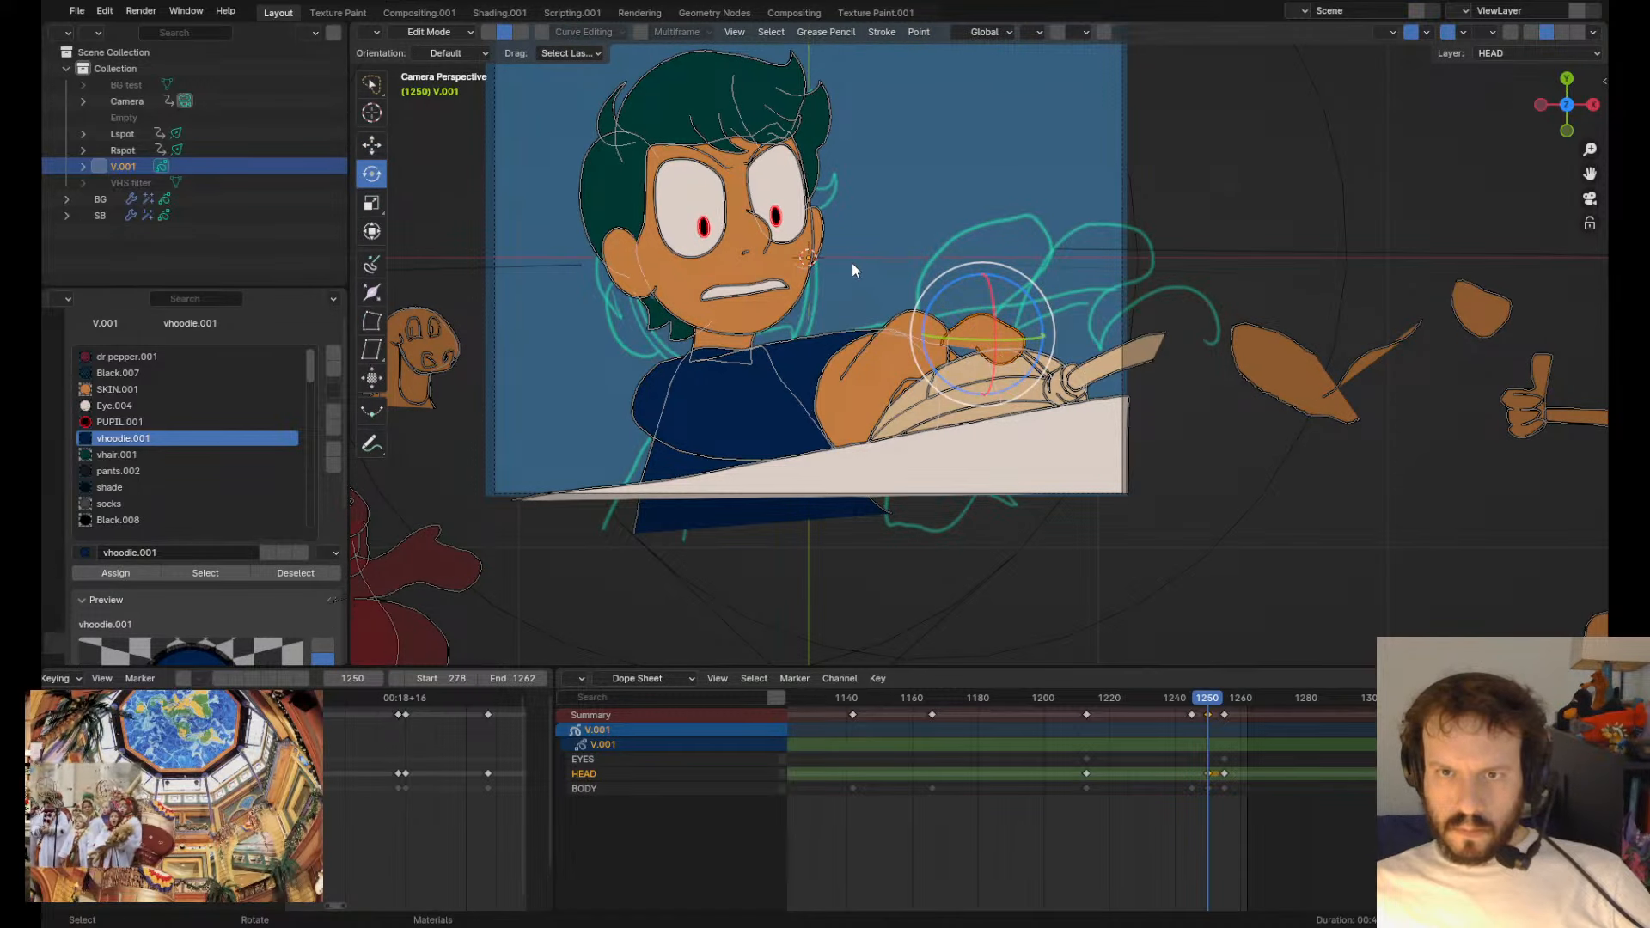
pyautogui.click(896, 318)
pyautogui.press('Tab')
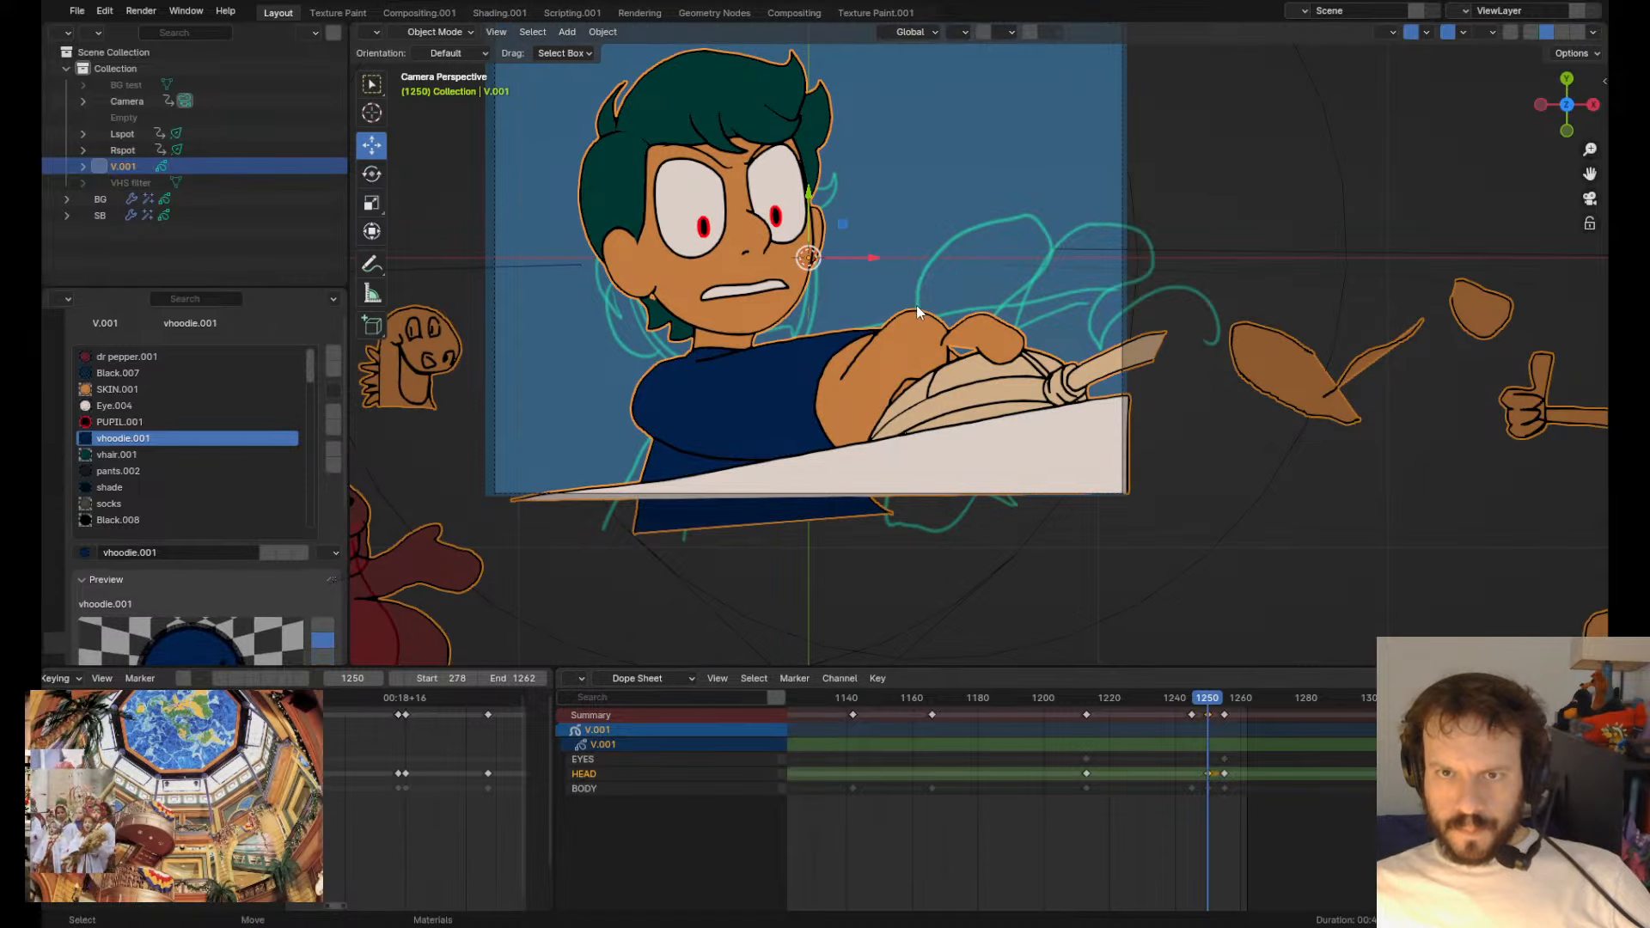
pyautogui.click(900, 340)
pyautogui.hotkey('ctrl', 'z')
pyautogui.hotkey('ctrl', 'z')
pyautogui.hotkey('ctrl', 'z')
pyautogui.hotkey('ctrl', 'z')
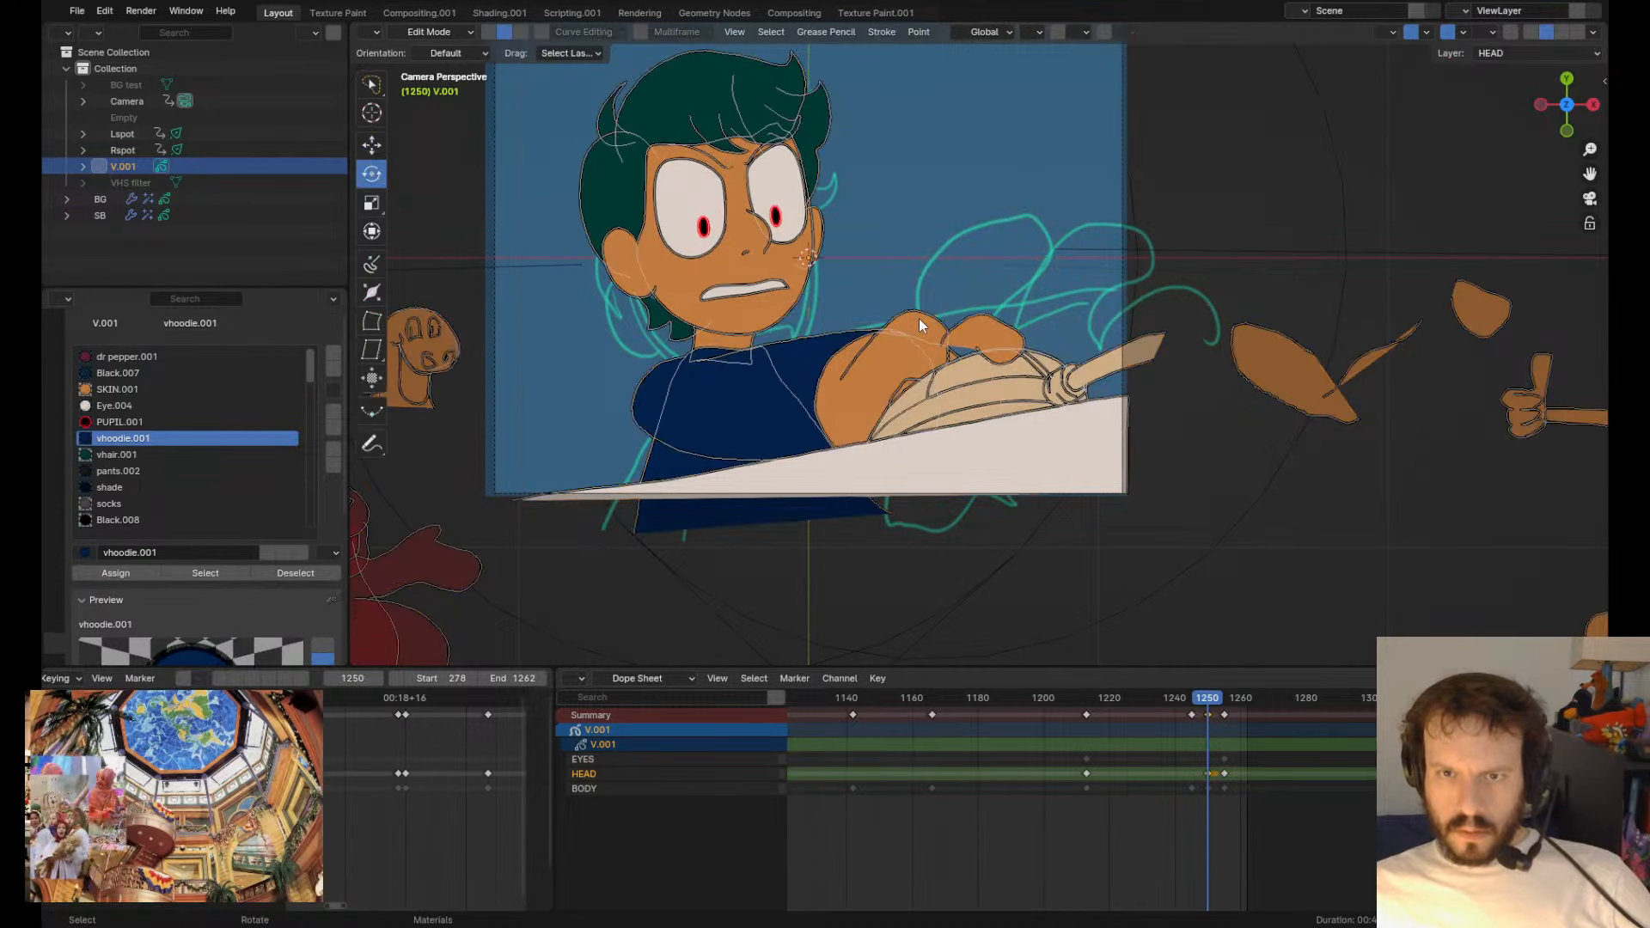
pyautogui.hotkey('ctrl', 'shift', 'z')
pyautogui.hotkey('ctrl', 'shift', 'z')
pyautogui.hotkey('ctrl', 'shift', 'z')
pyautogui.hotkey('ctrl', 'shift', 'z')
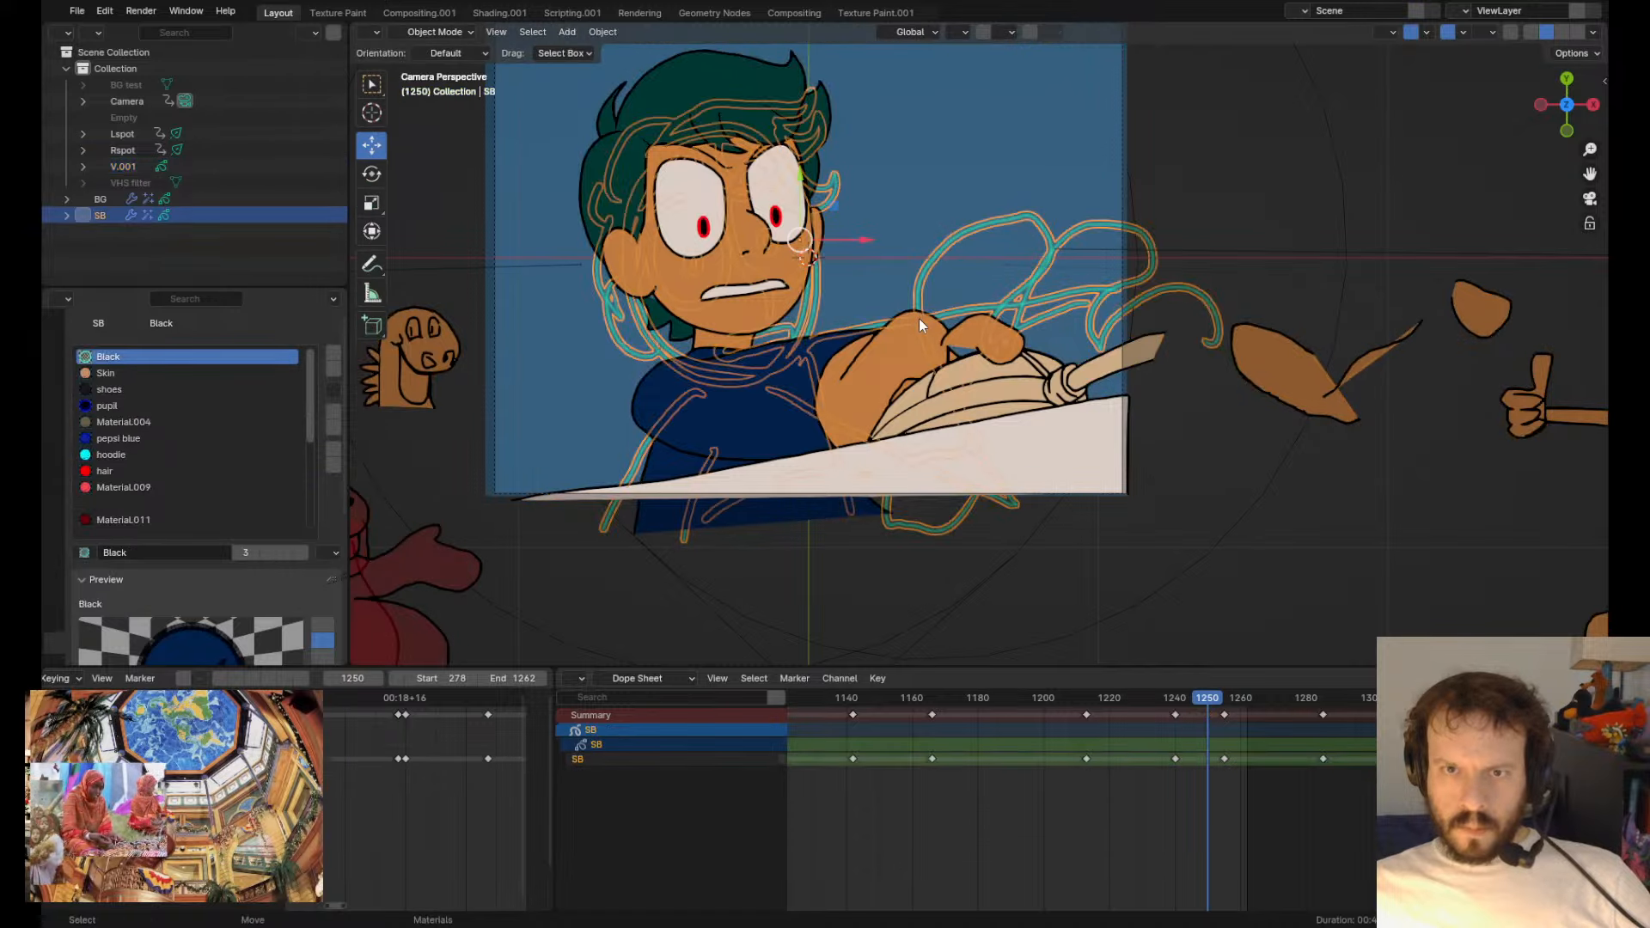
# - Play back the cartoon animation and scrub through its timeline to review the shot
pyautogui.click(878, 208)
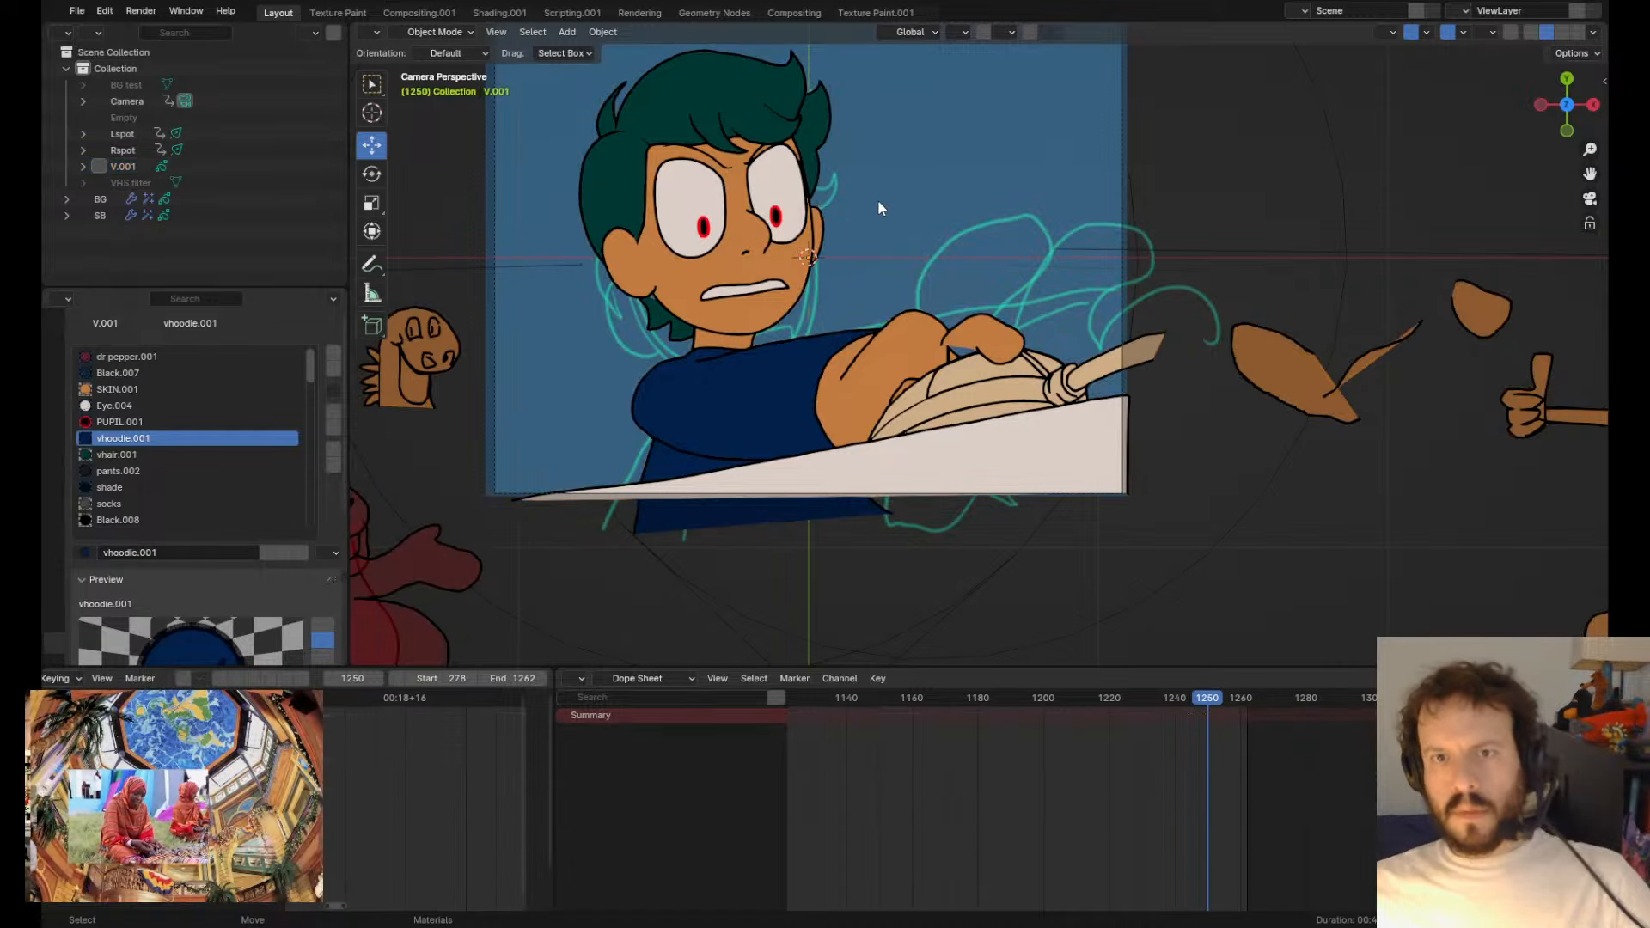
pyautogui.press('space')
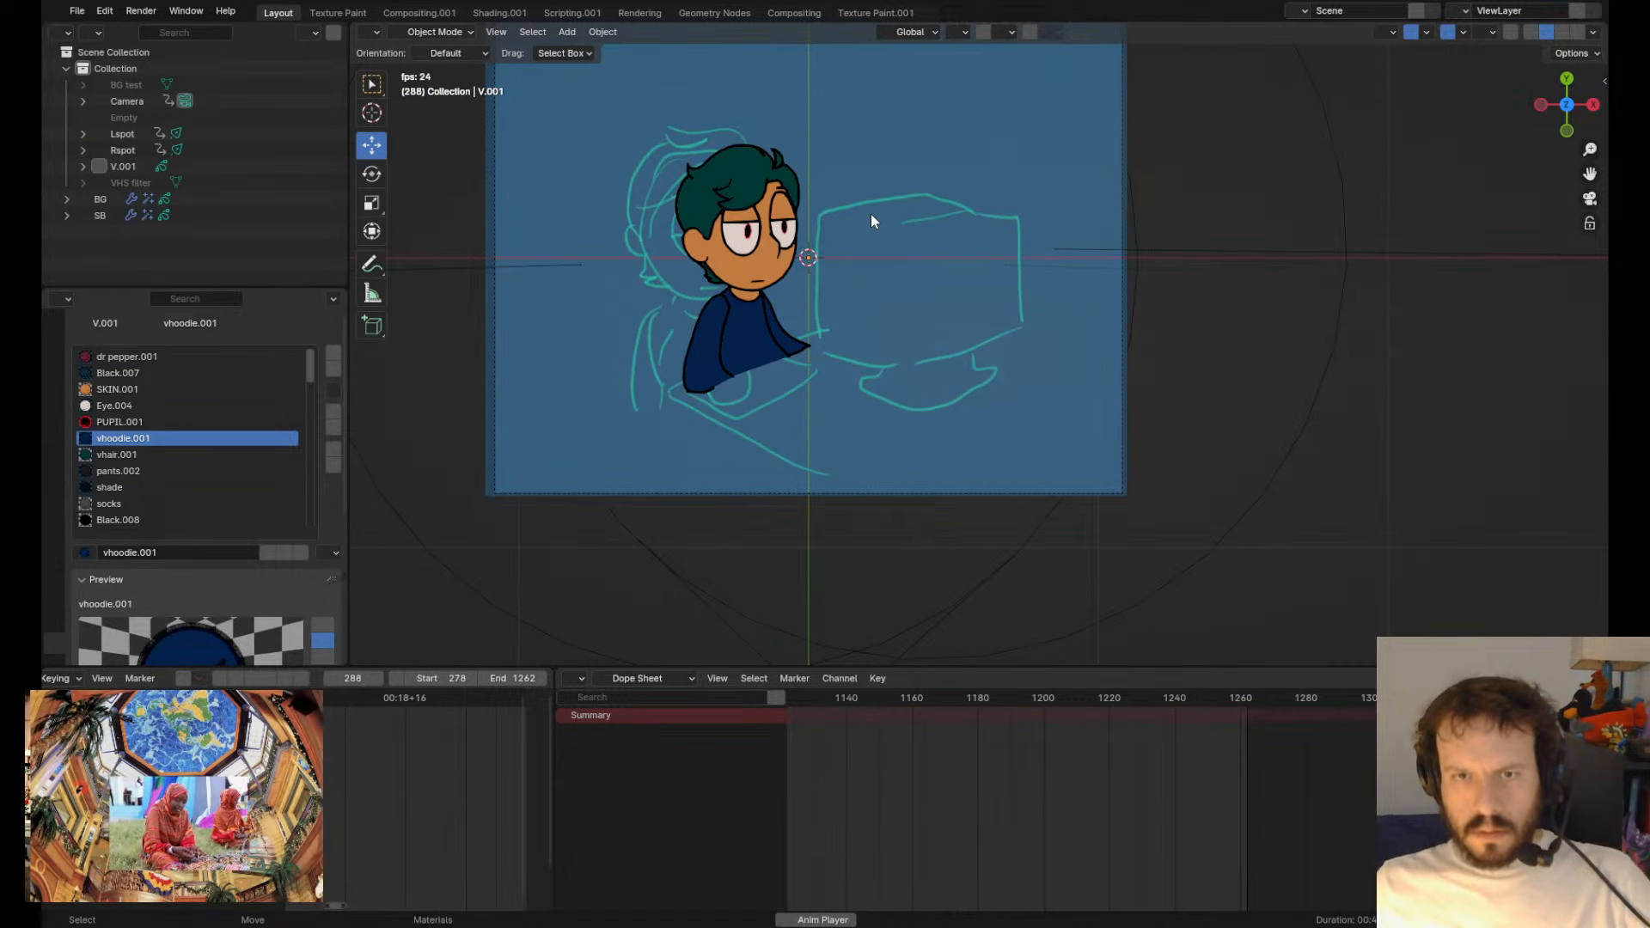
pyautogui.press('space')
pyautogui.moveTo(968, 699); pyautogui.dragTo(1154, 748)
# - Quit and restart Blender, then reopen the recent file fire extinguisher.blend
pyautogui.hotkey('ctrl', 'q')
pyautogui.press('Return')
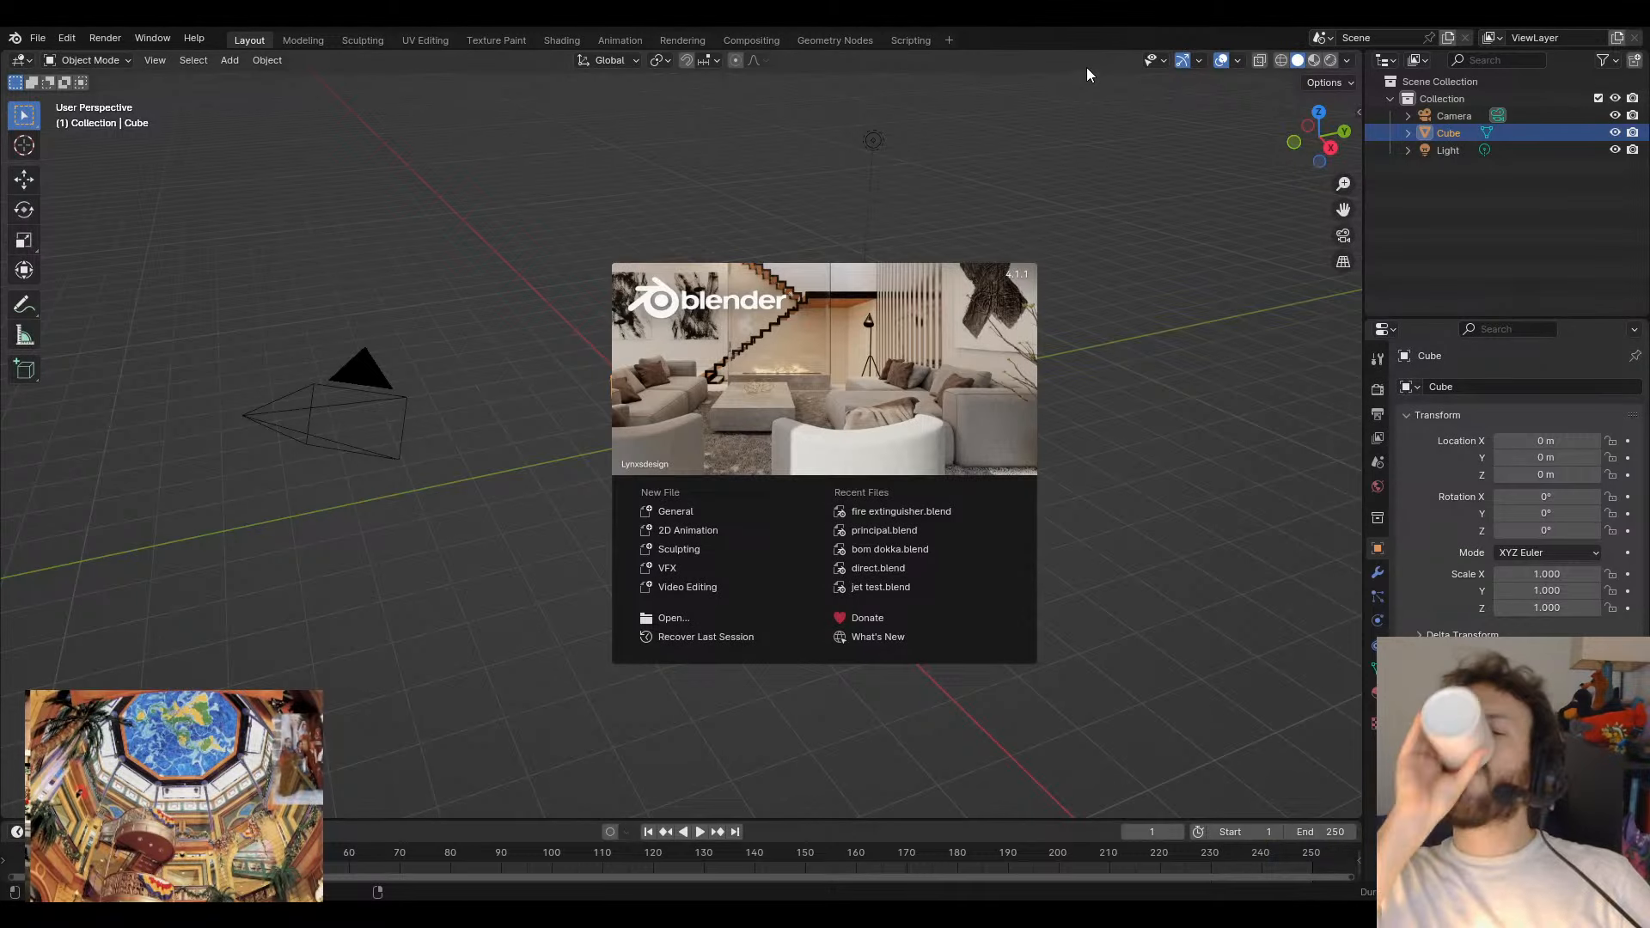
pyautogui.click(894, 512)
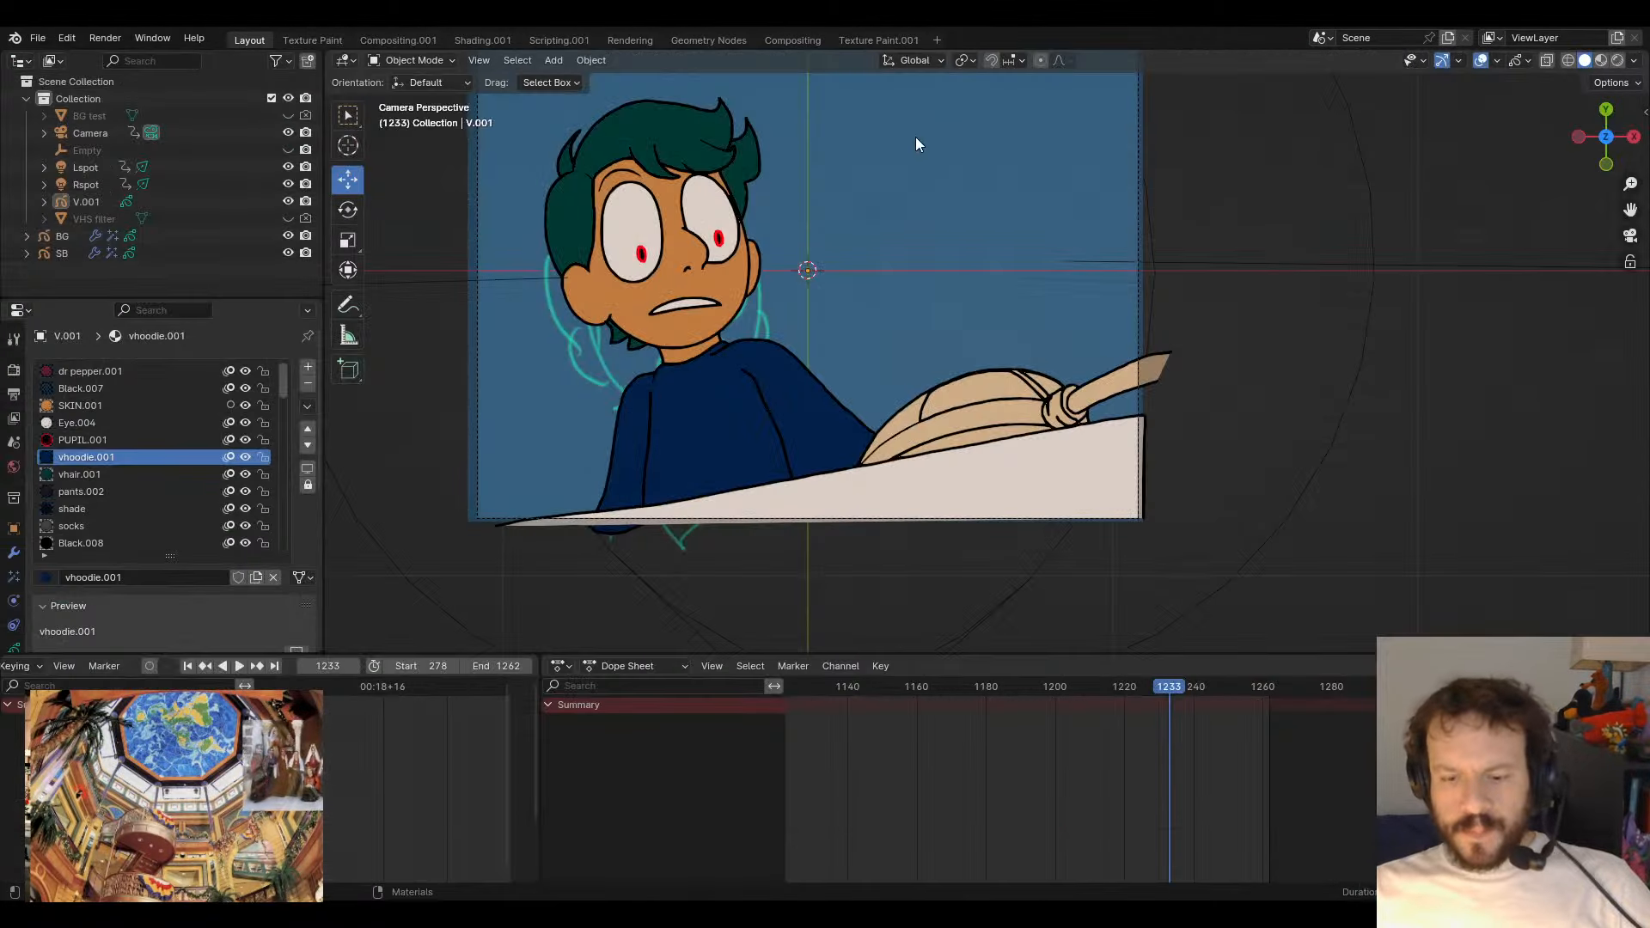
pyautogui.doubleClick(736, 19)
pyautogui.scroll(5, 1078, 599)
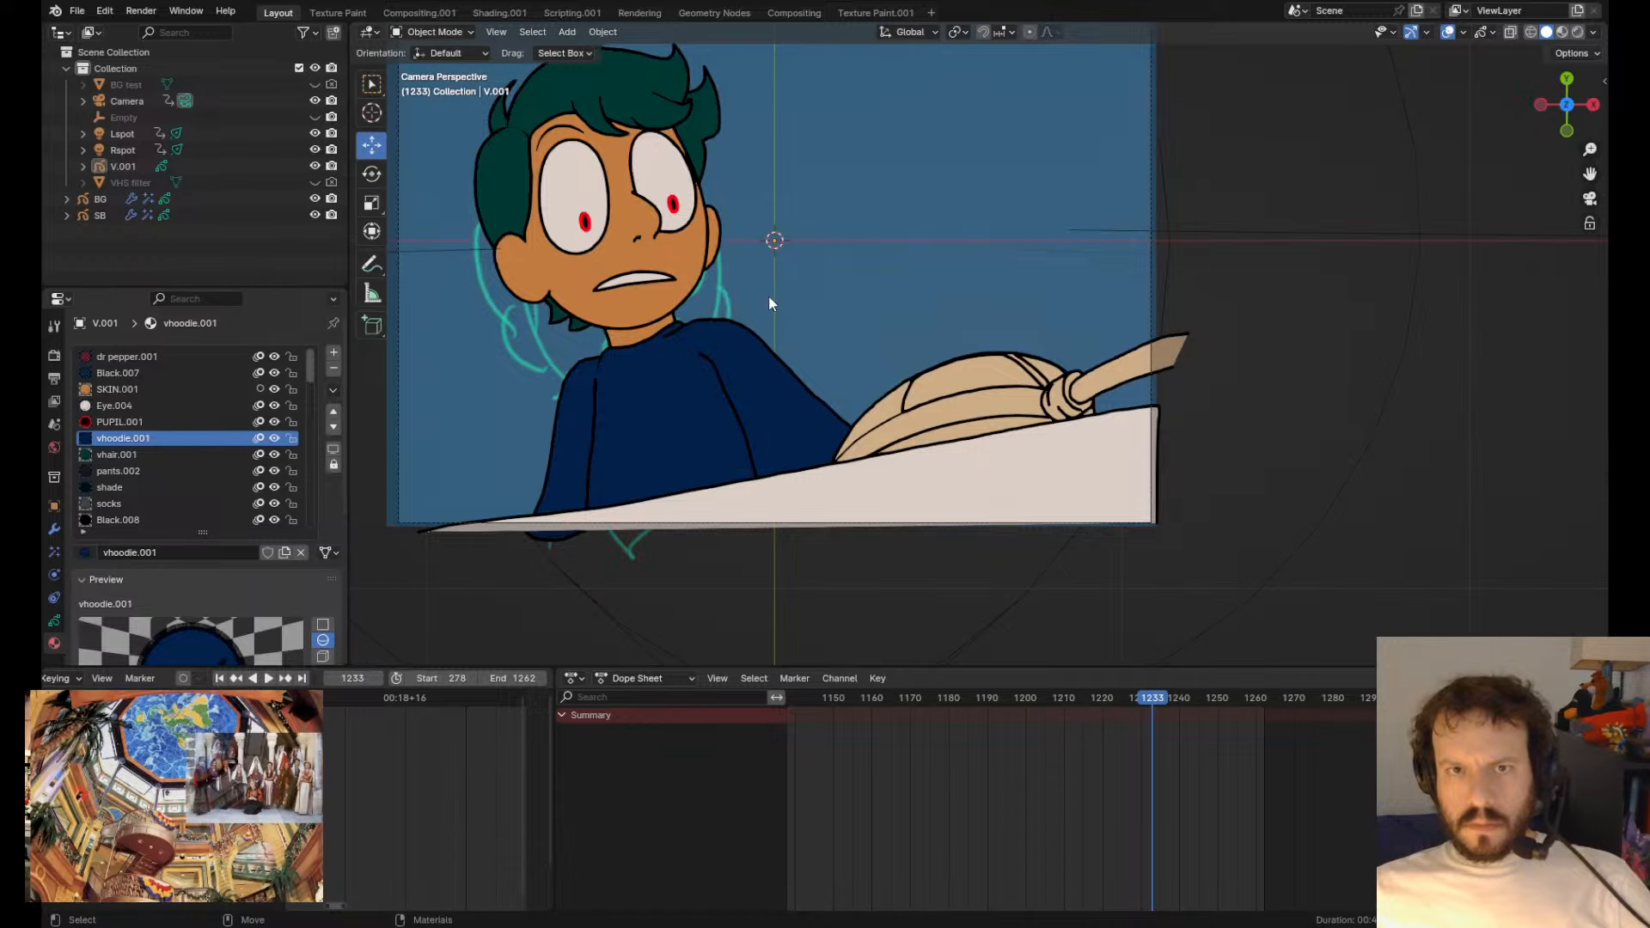
# - At frame 1253 of V.001, move the finger stroke about 0.18 m toward the belt knot and rotate it clockwise
pyautogui.click(725, 349)
pyautogui.hotkey('ctrl', 'Tab')
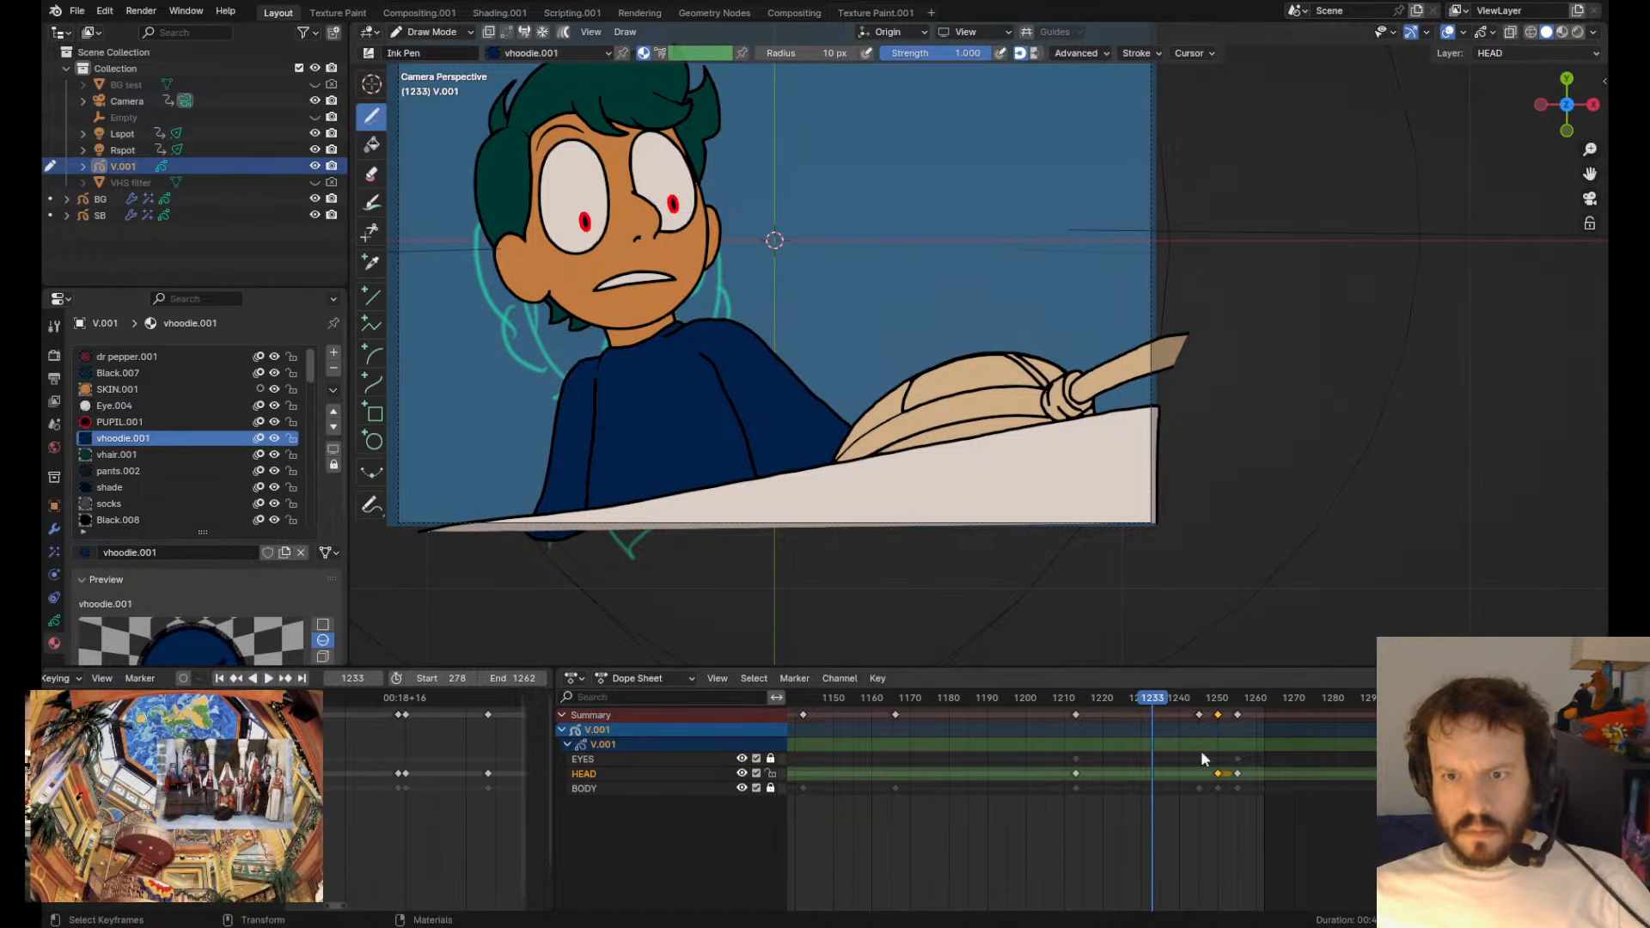
pyautogui.moveTo(1144, 704); pyautogui.dragTo(1229, 726)
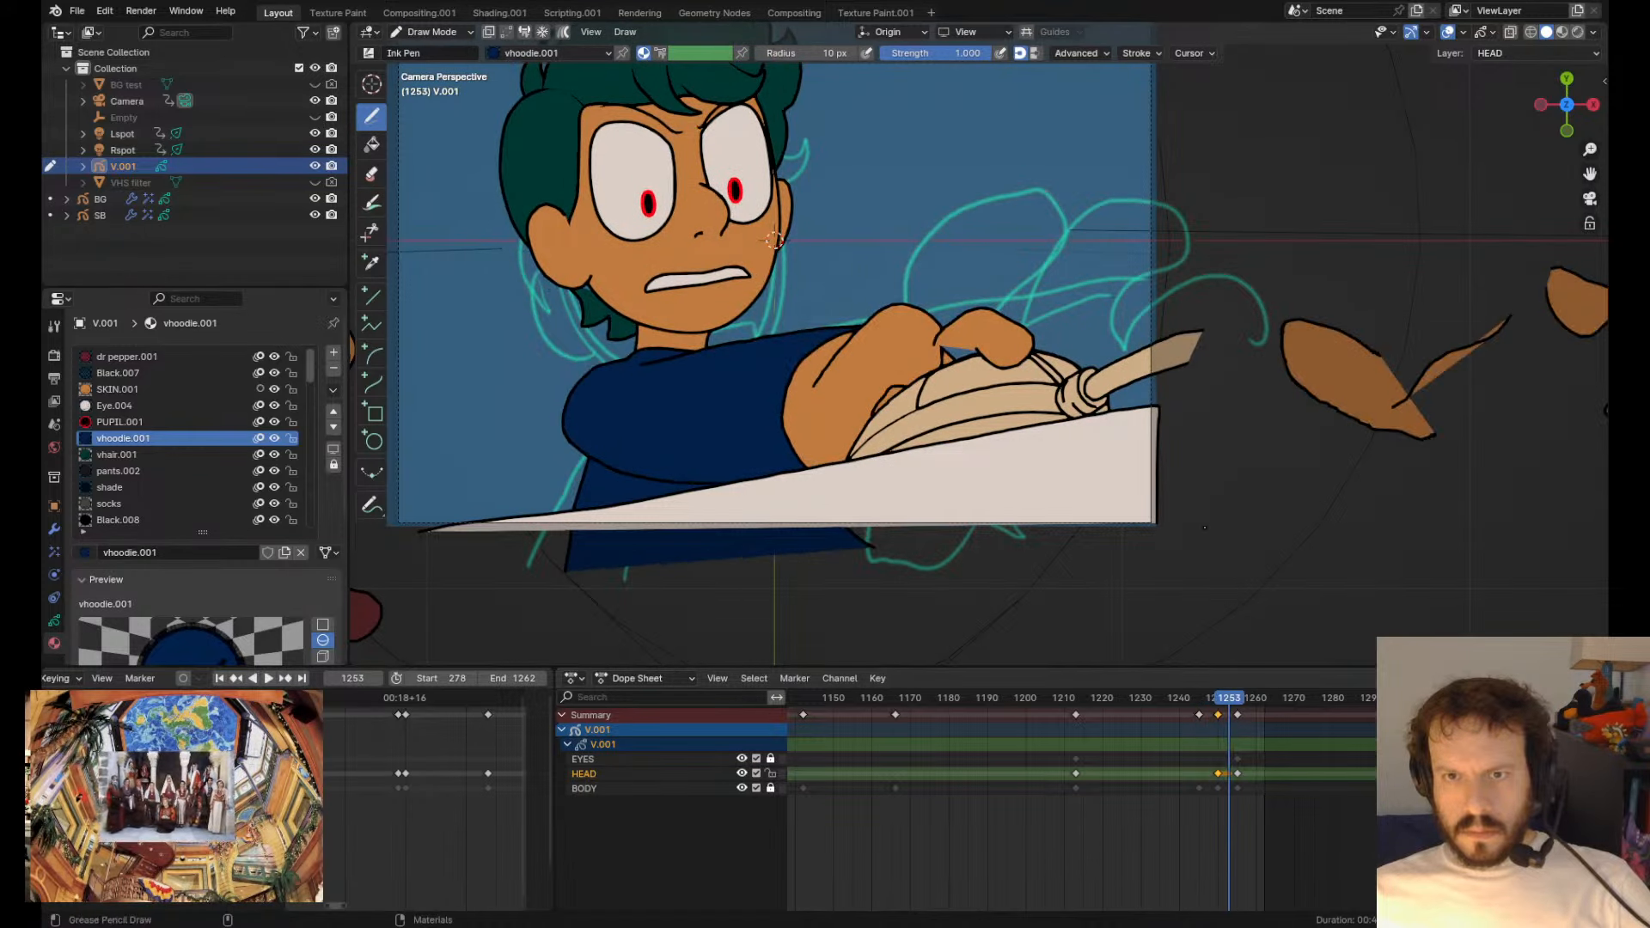
pyautogui.press('Tab')
pyautogui.press('g')
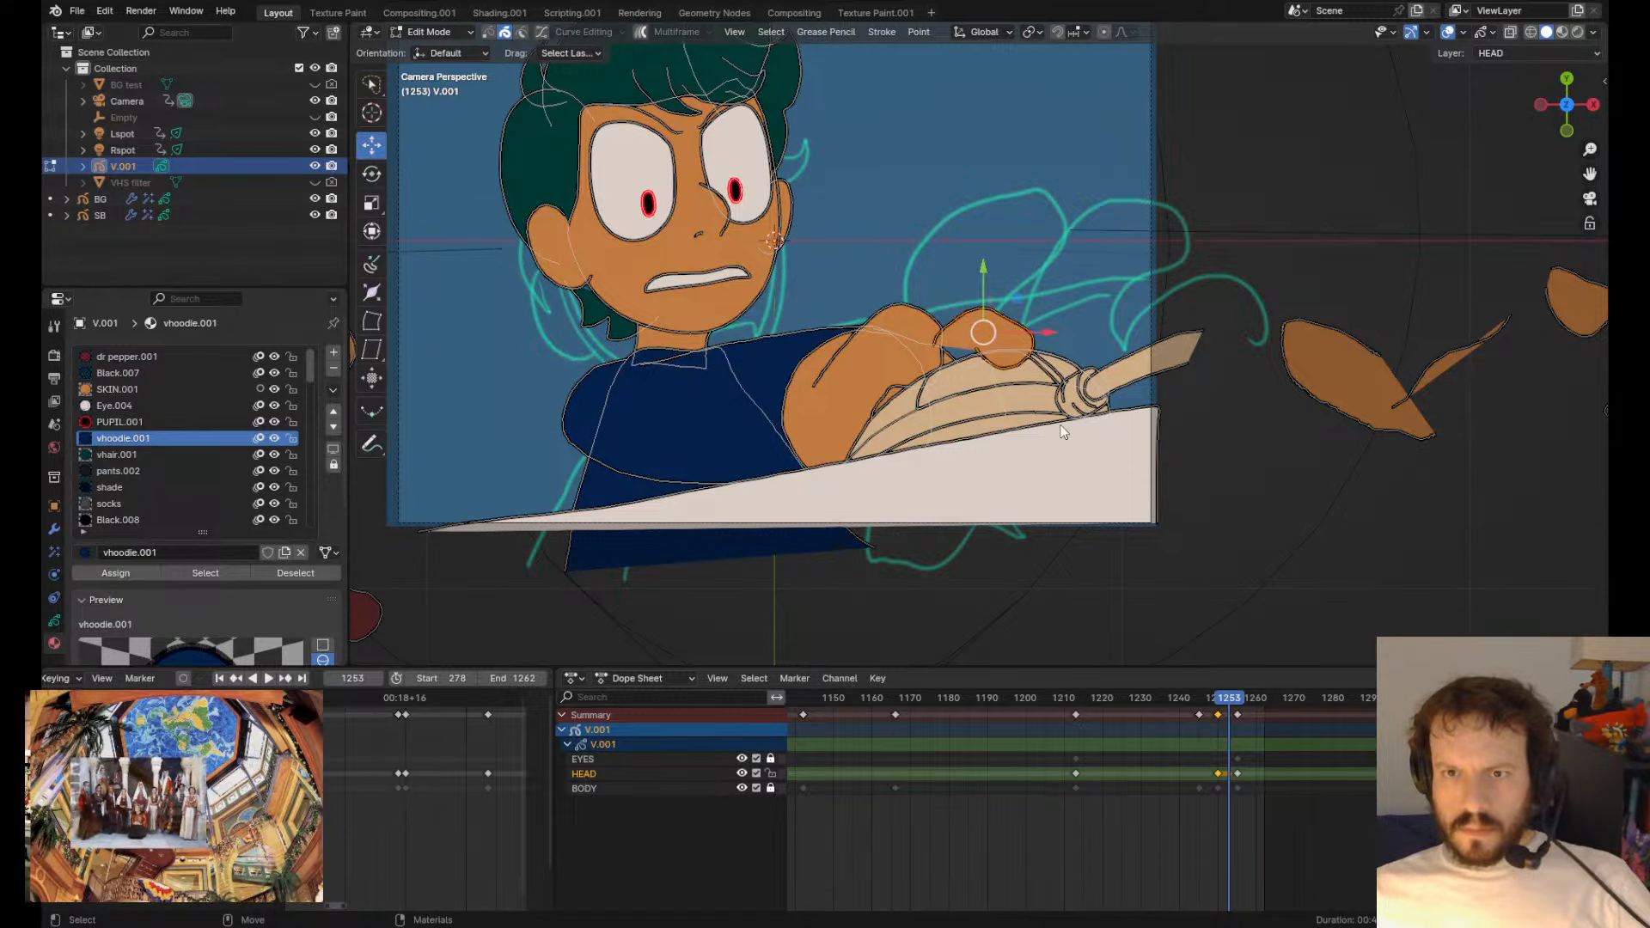
pyautogui.moveTo(1064, 266); pyautogui.dragTo(1127, 260, button='middle')
pyautogui.press('e')
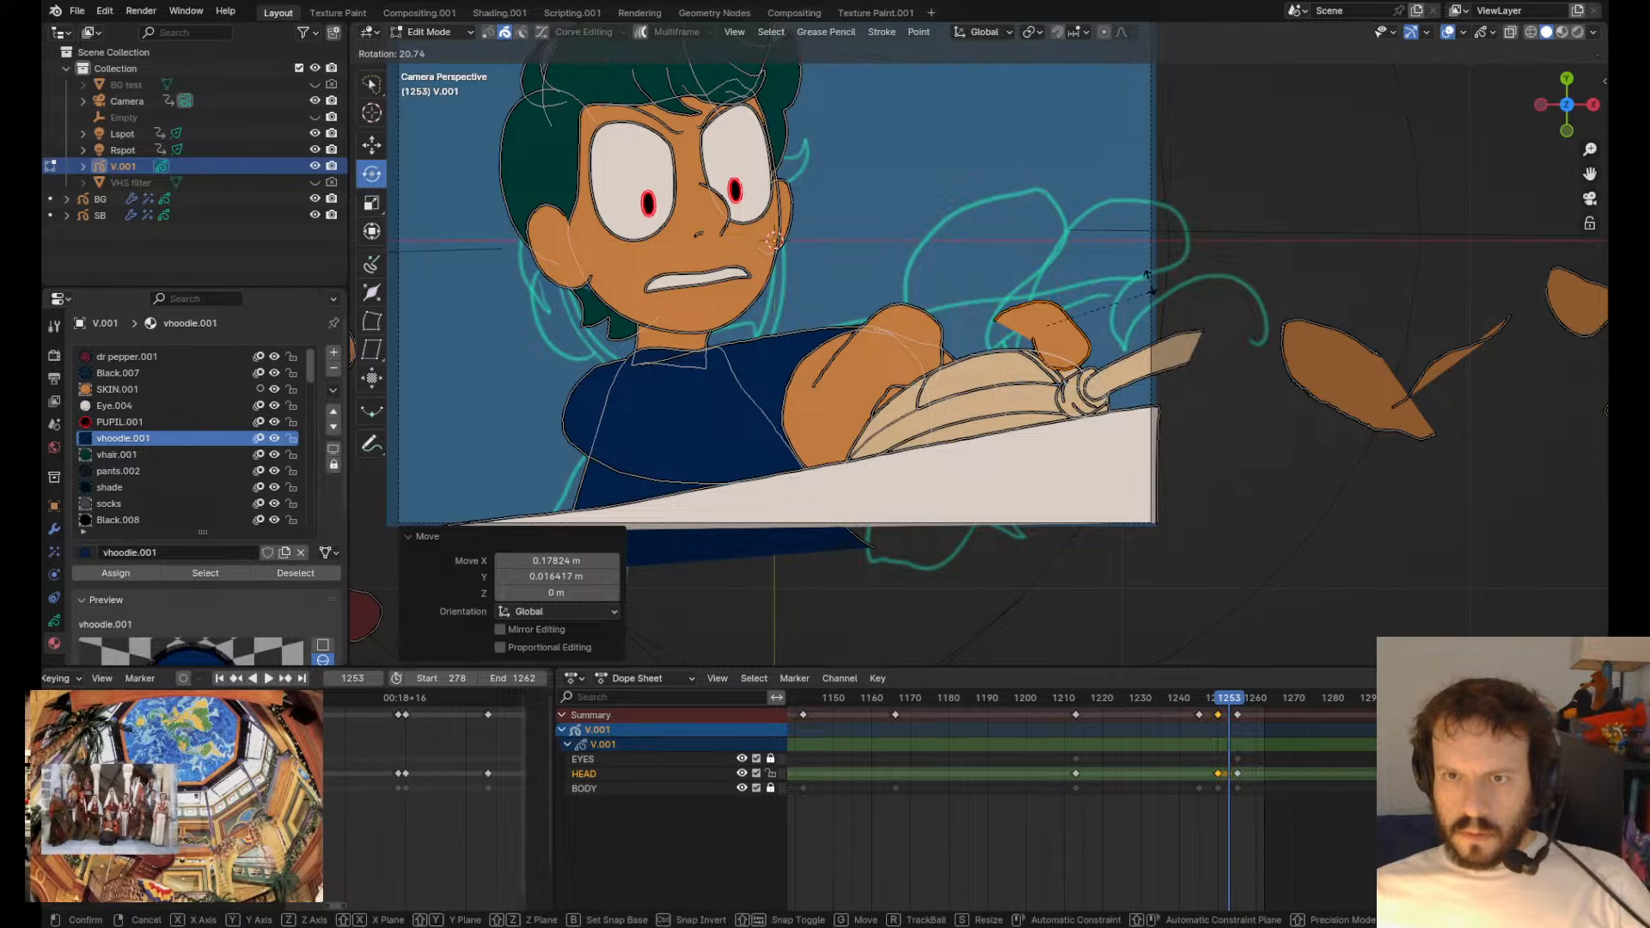
pyautogui.press('Tab')
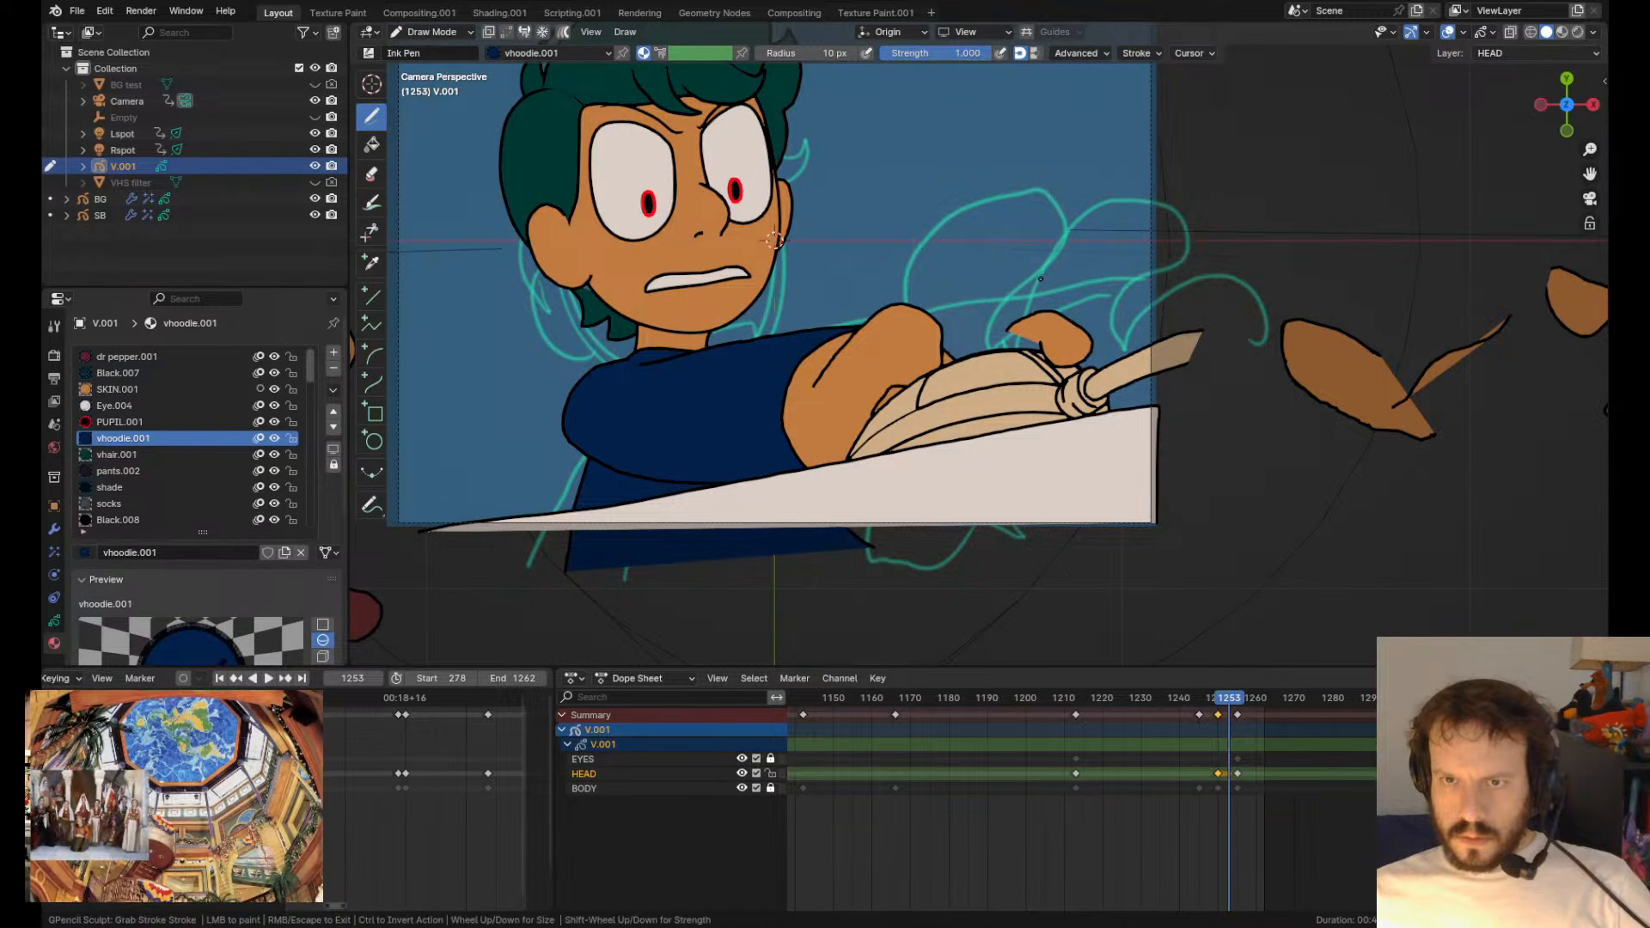
# - Shift the finger stroke slightly down toward the belt knot and send it backward in the stroke order
pyautogui.press('Tab')
pyautogui.press('g')
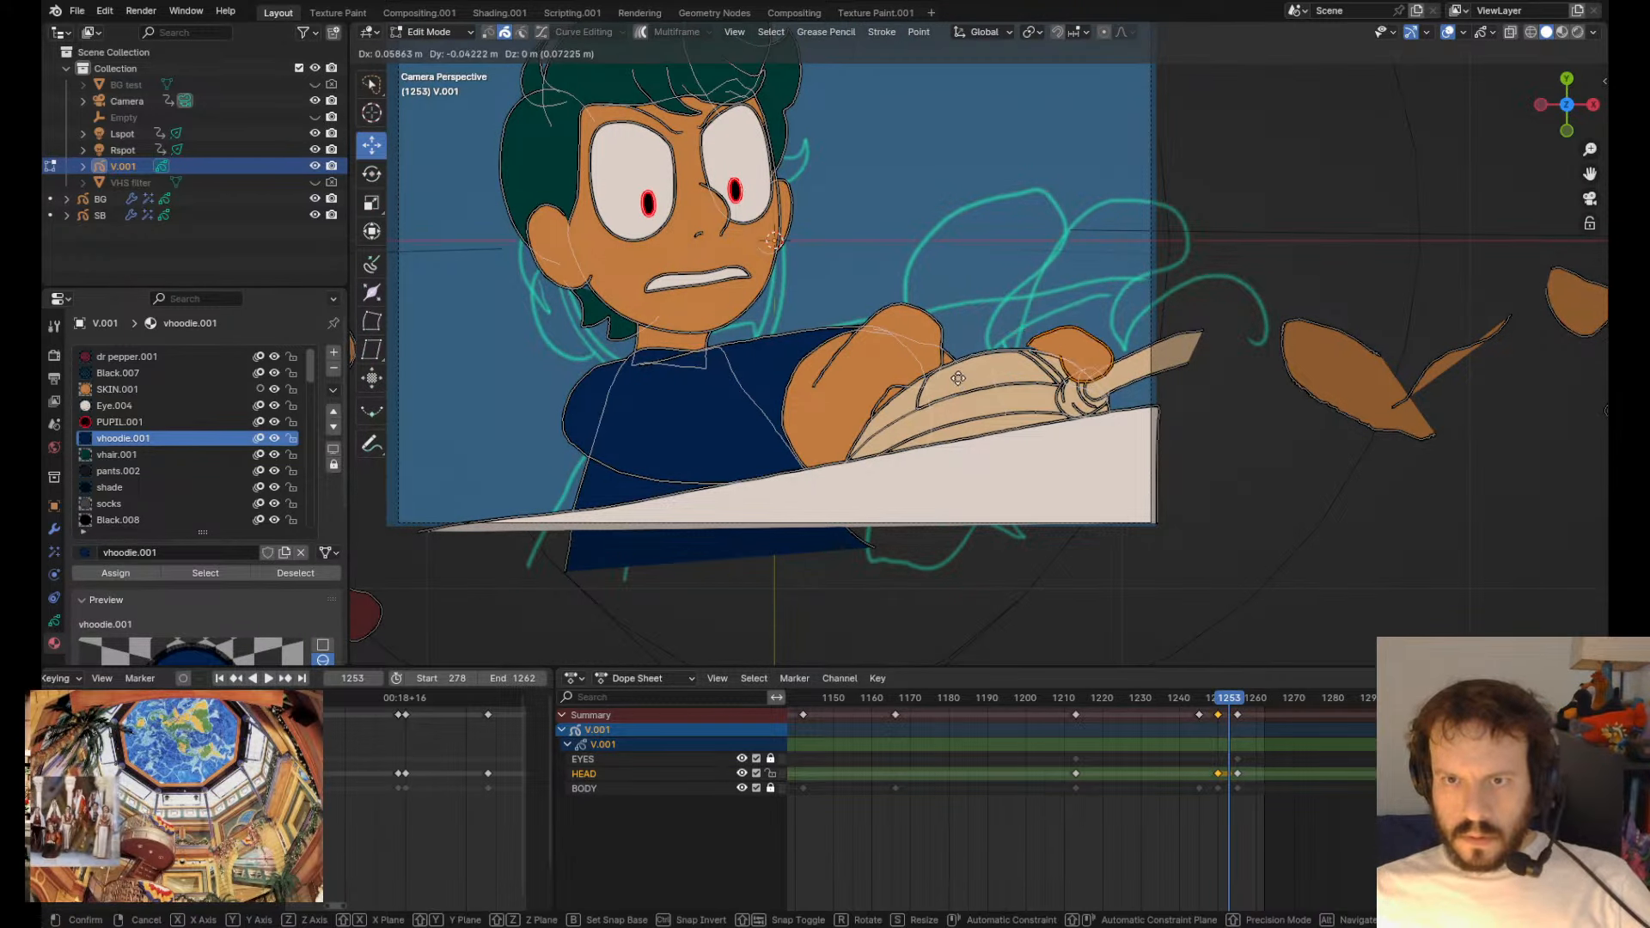
pyautogui.click(955, 379)
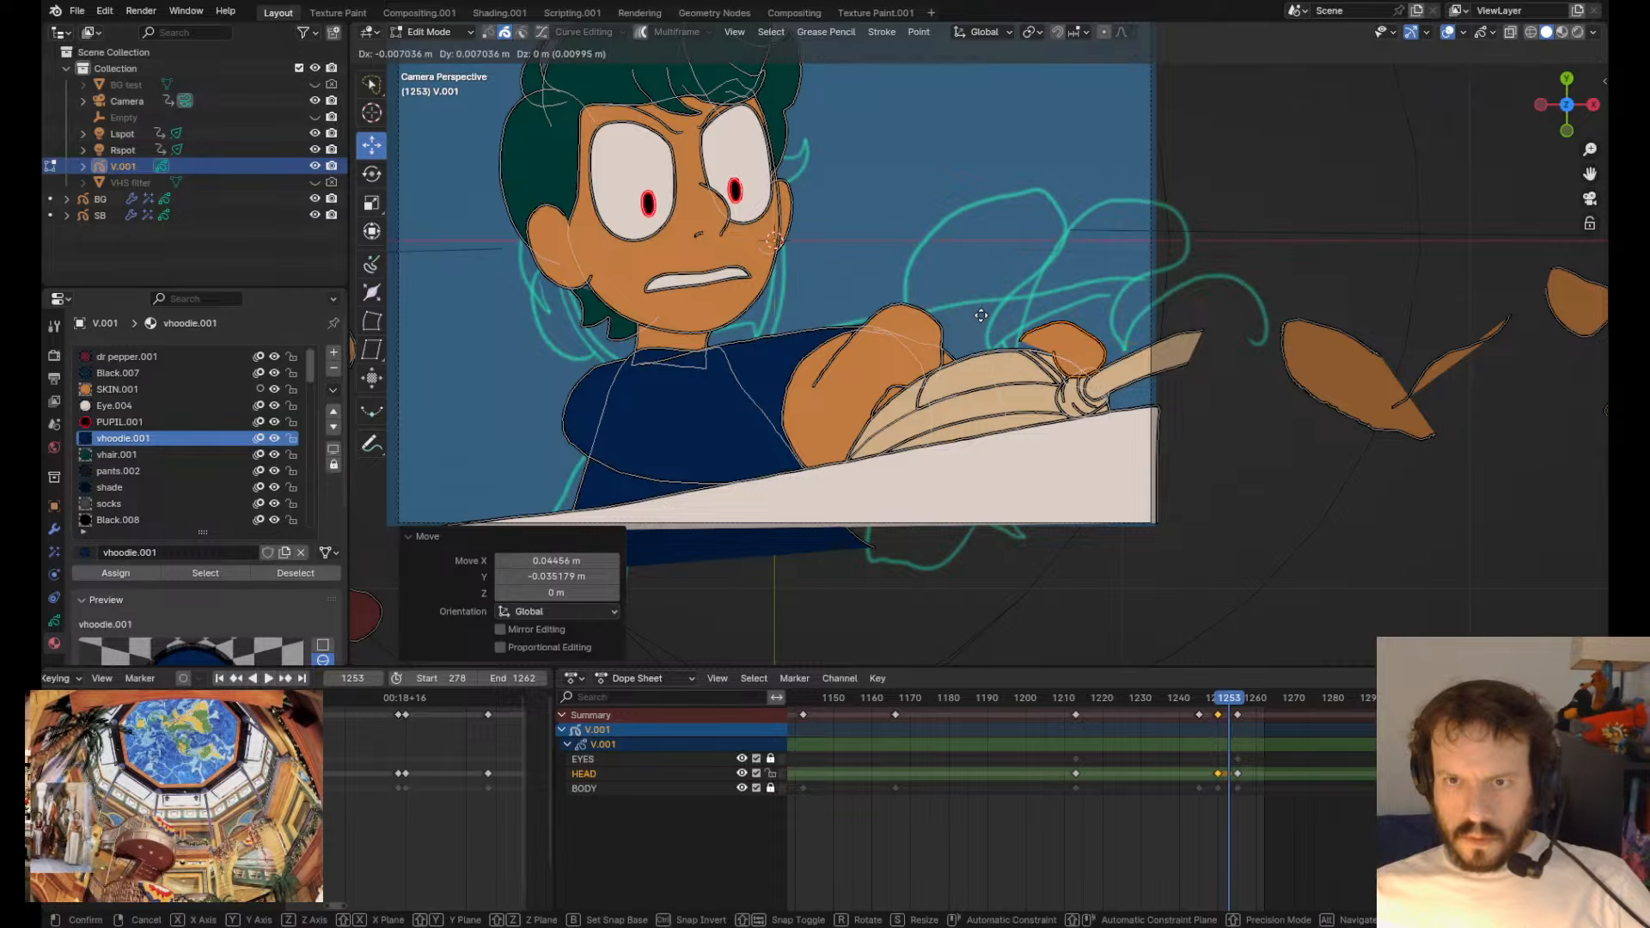
pyautogui.hotkey('ctrl', 'Down')
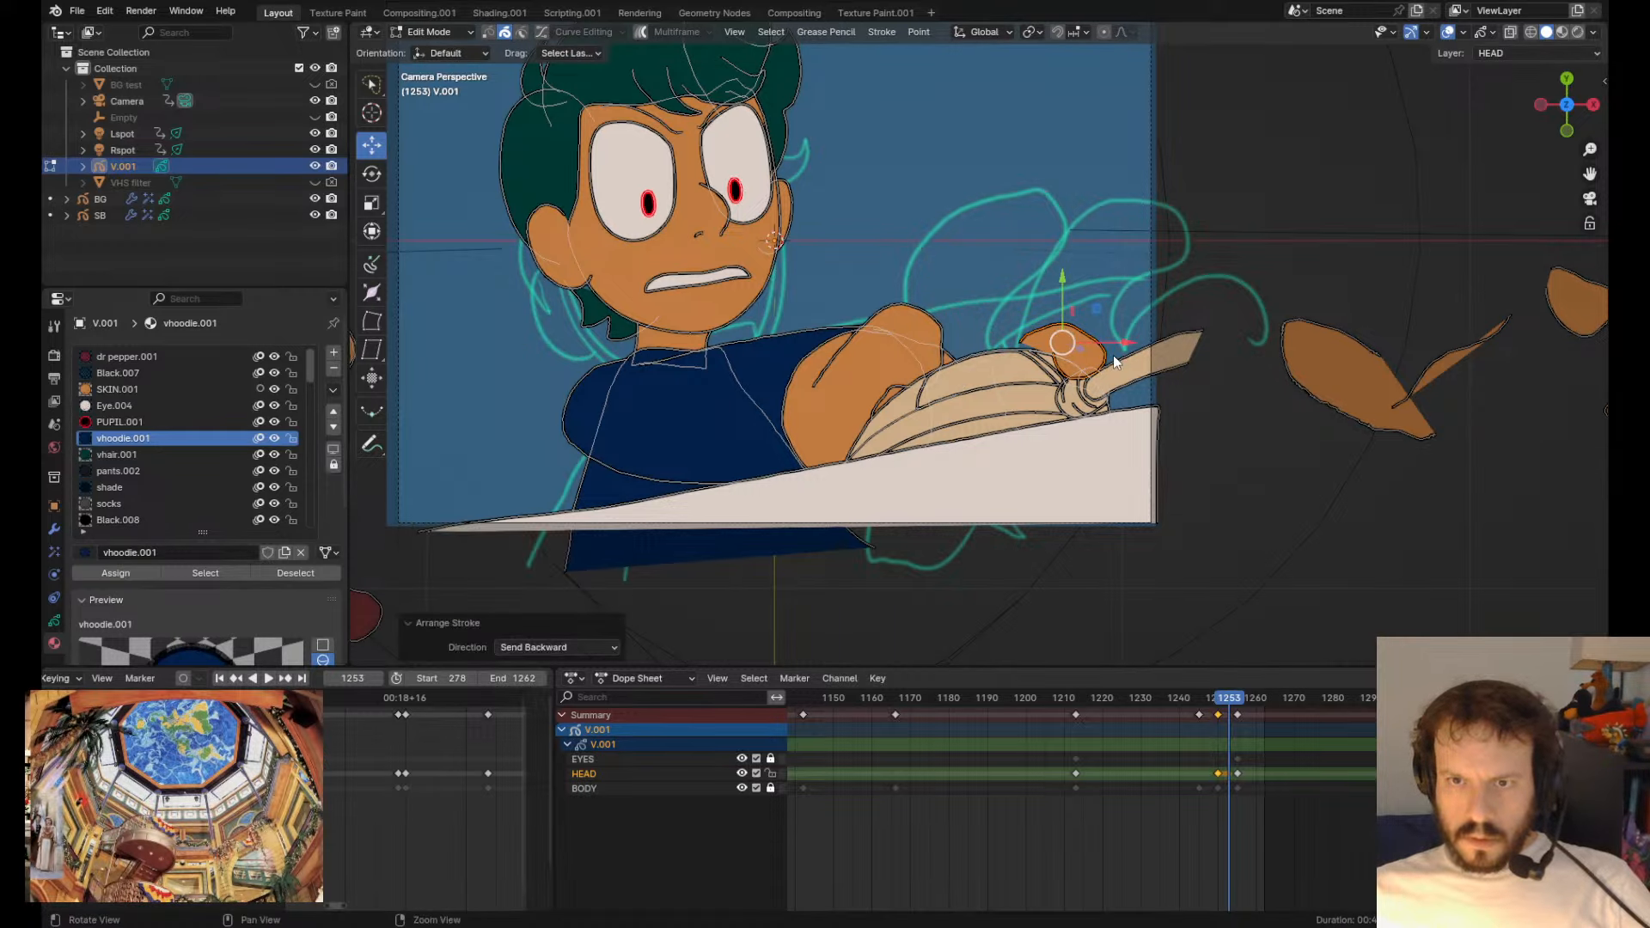
# - Duplicate the finger stroke, place the copy about 0.11 m toward the arm, and reshape its outline
pyautogui.press('Tab')
pyautogui.press('Tab')
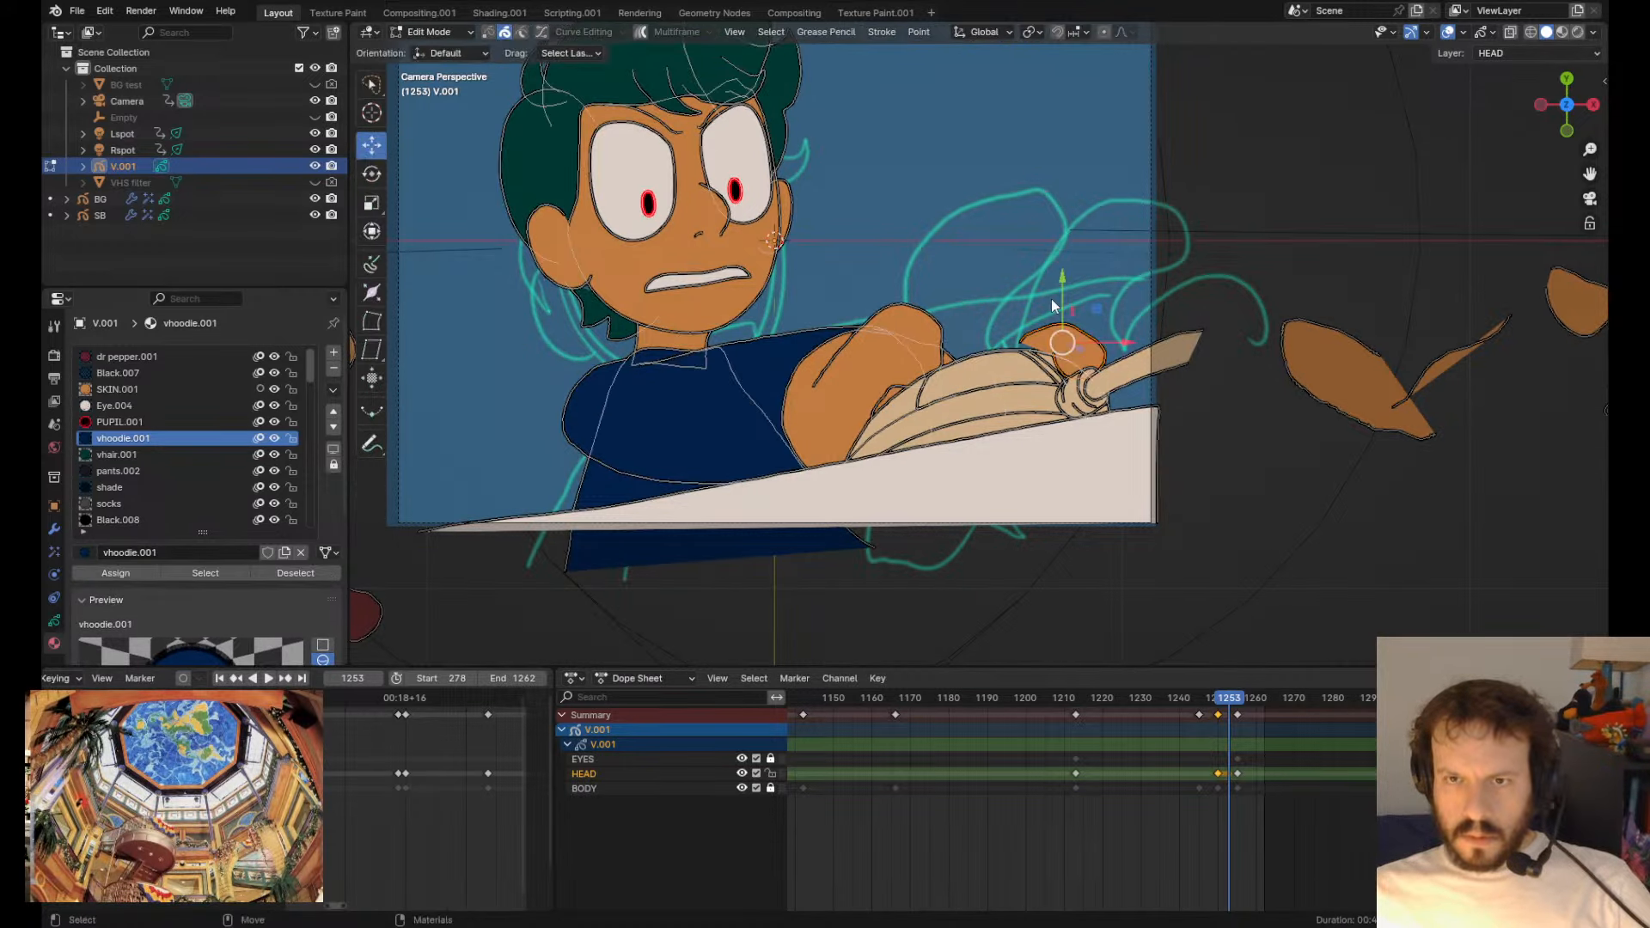
pyautogui.hotkey('shift', 'd')
pyautogui.click(1006, 290)
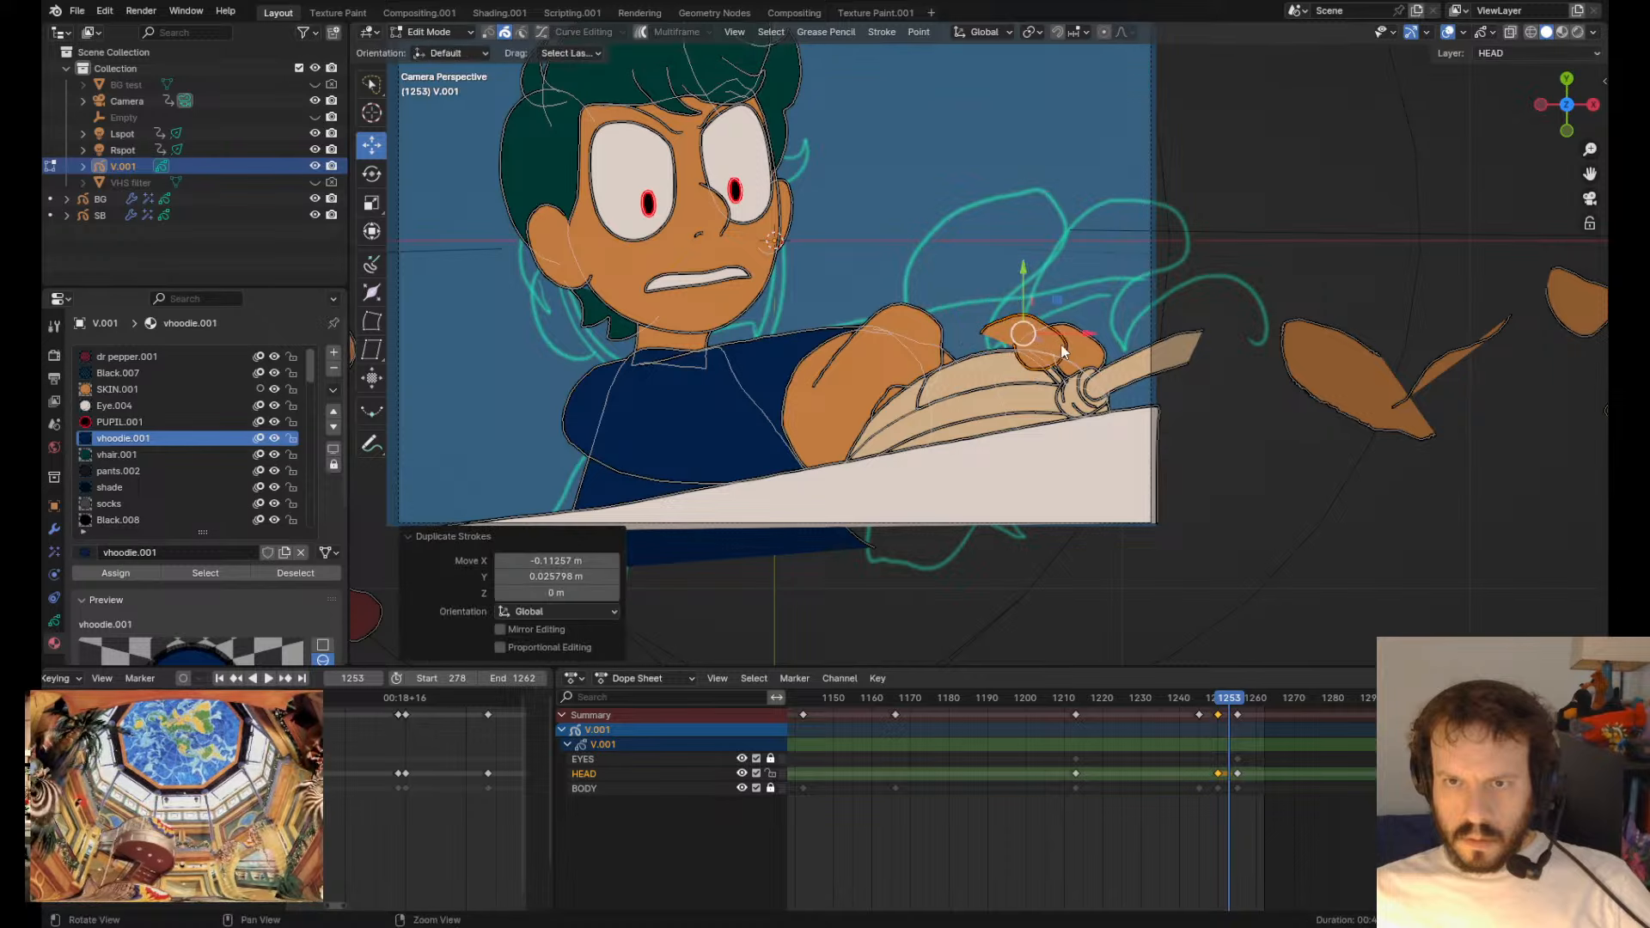
pyautogui.press('Tab')
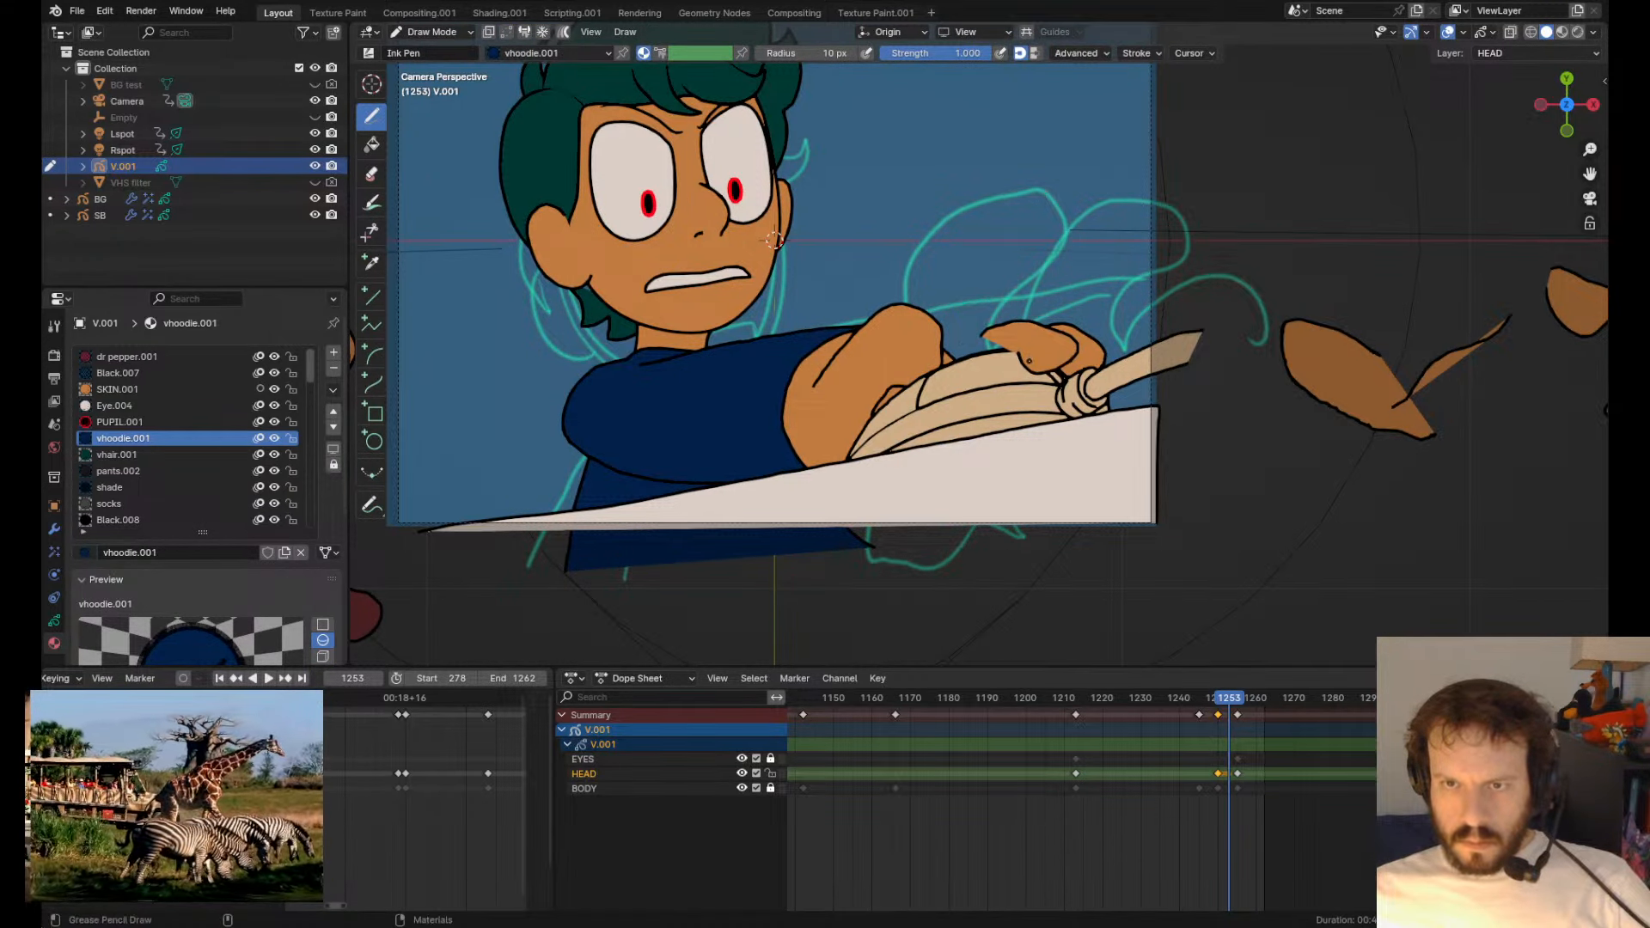
pyautogui.hotkey('ctrl', 'z')
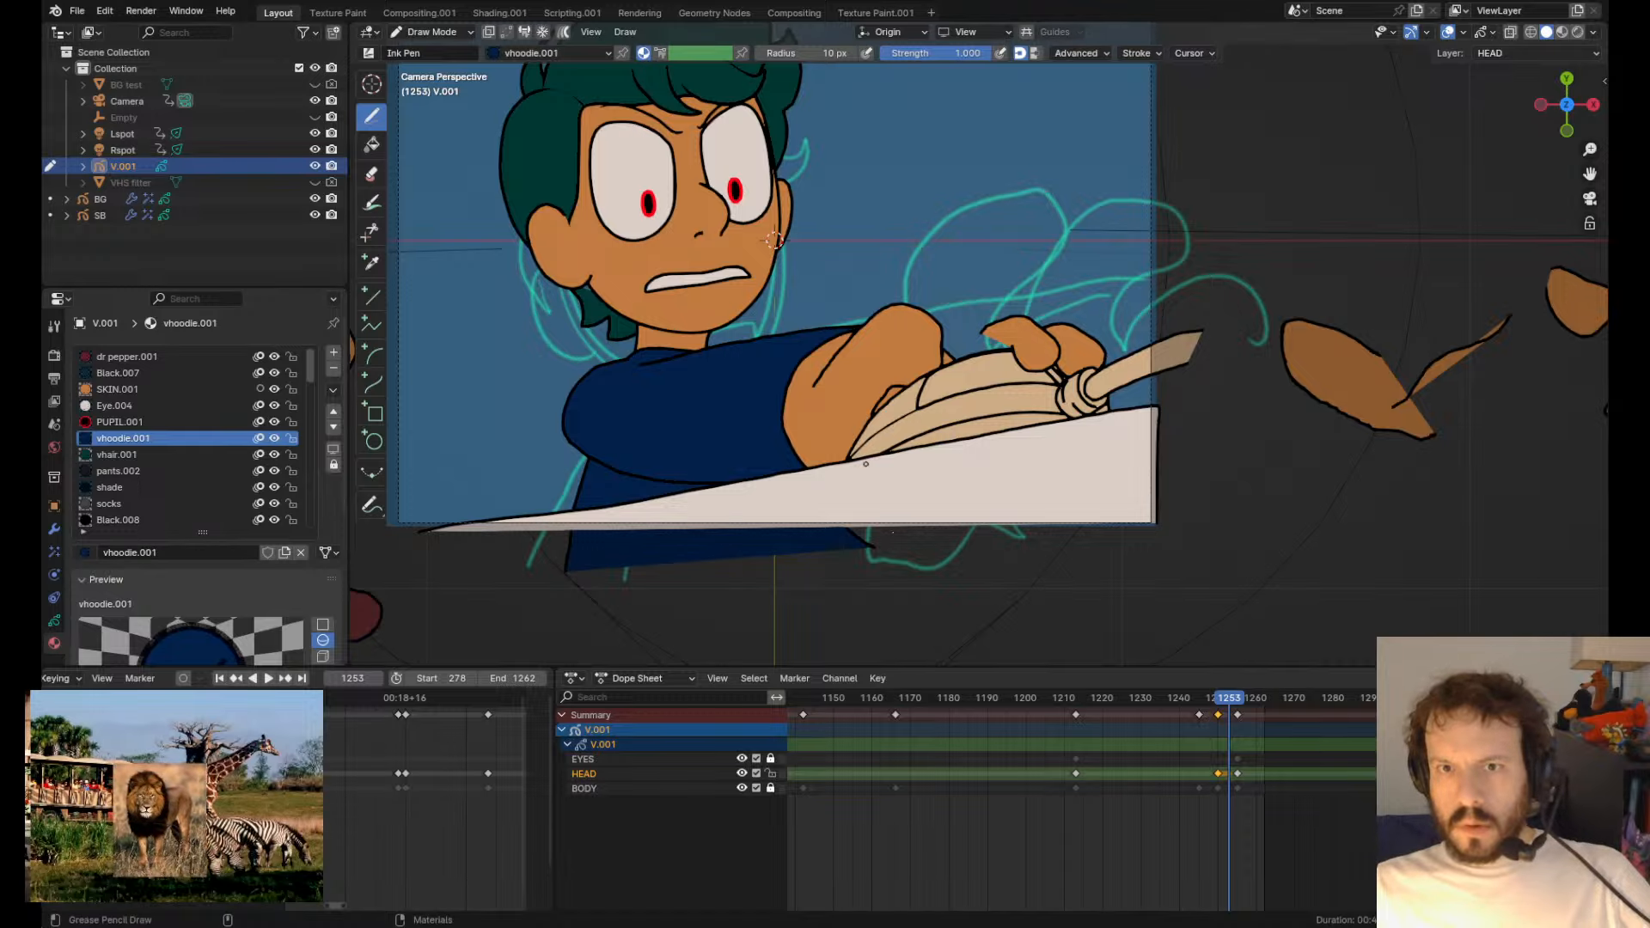
# - Select both finger strokes and move them together about 0.28 m back onto the hand
pyautogui.press('Tab')
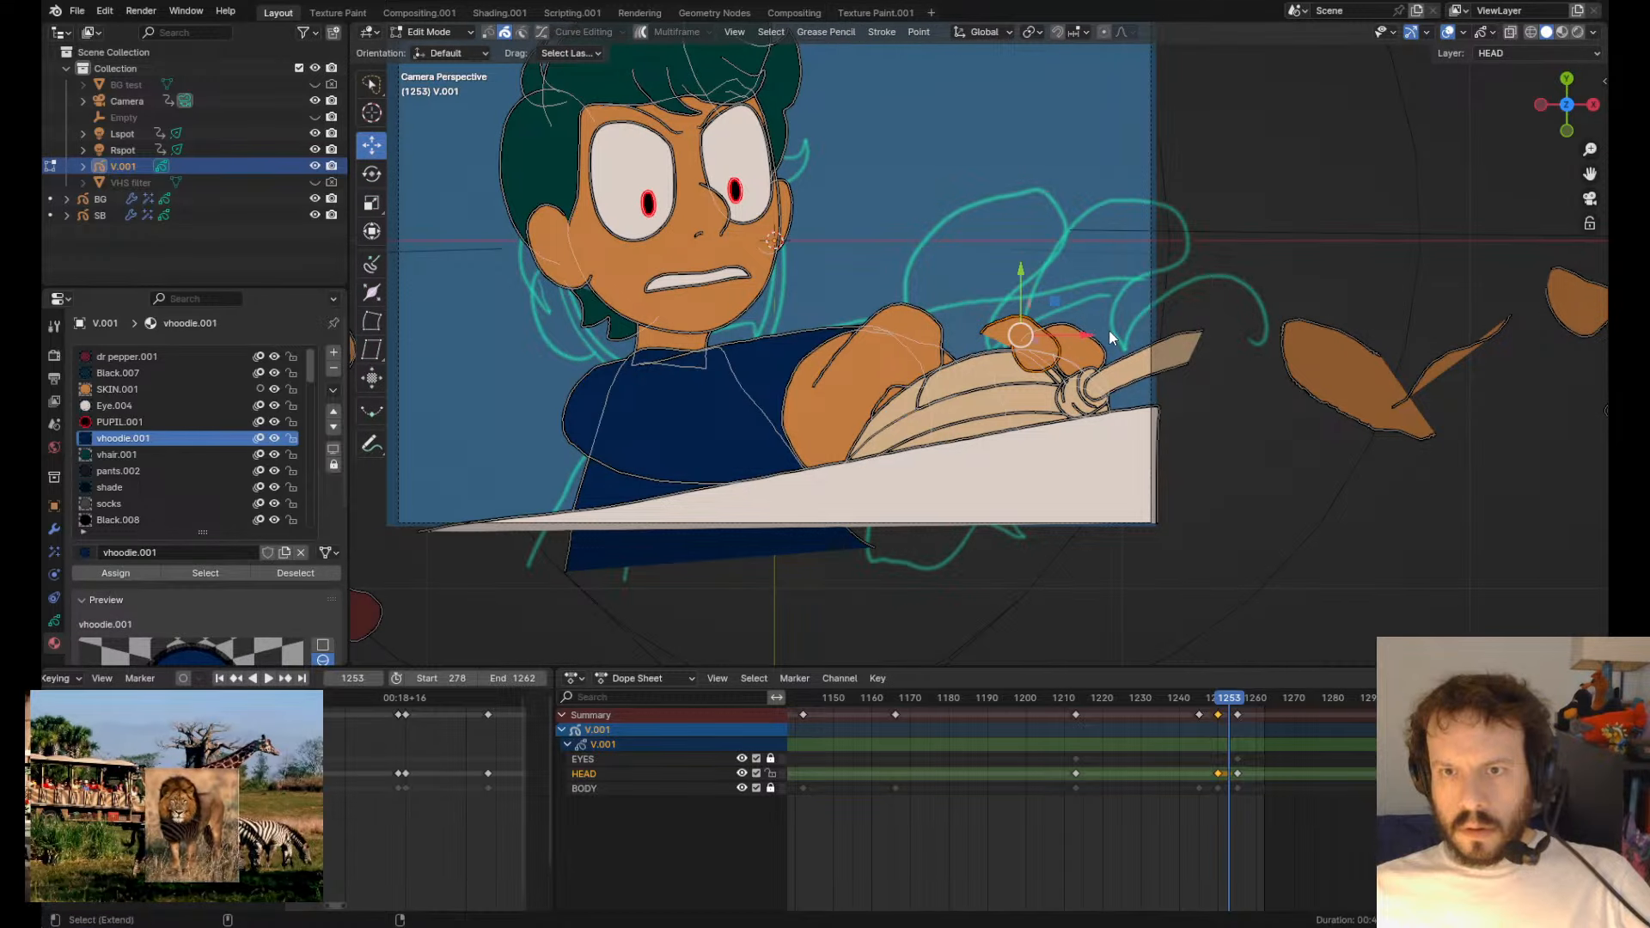
pyautogui.keyDown('shift'); pyautogui.click(1108, 332); pyautogui.keyUp('shift')
pyautogui.press('e')
pyautogui.moveTo(1097, 299)
pyautogui.mouseDown(button='middle')
pyautogui.moveTo(1065, 277)
pyautogui.moveTo(1079, 294)
pyautogui.moveTo(966, 352)
pyautogui.mouseUp(button='middle')
# - Raise the outer finger about 0.09 m and rotate it about -17.4° above the other finger
pyautogui.press('w')
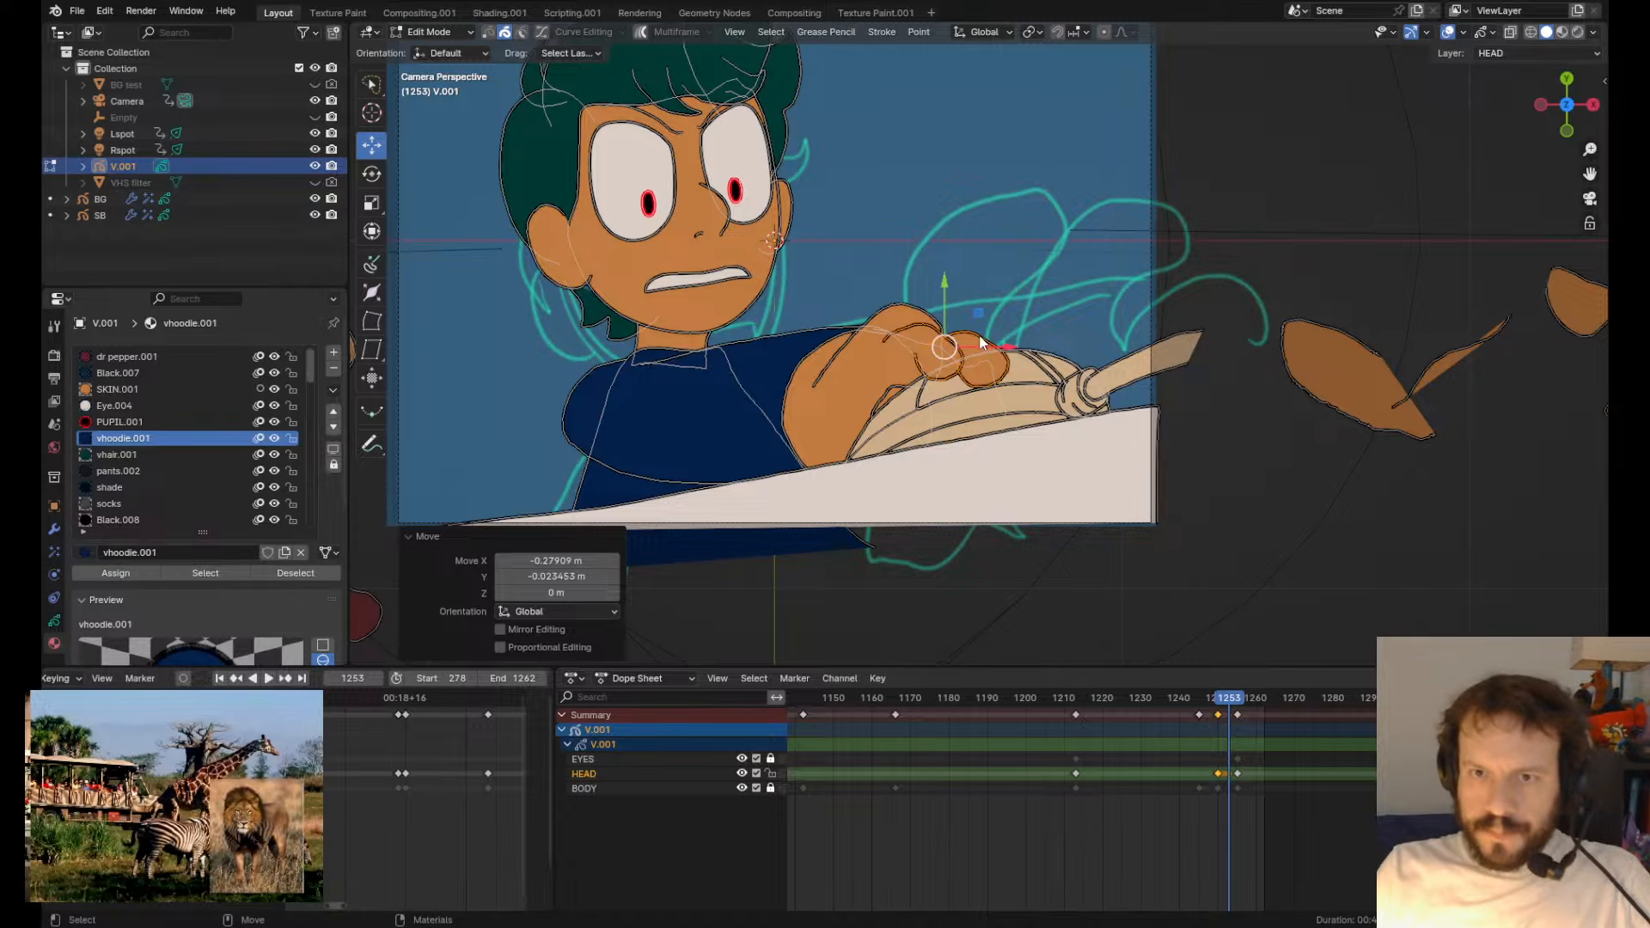
pyautogui.press('g')
pyautogui.click(973, 289)
pyautogui.press('e')
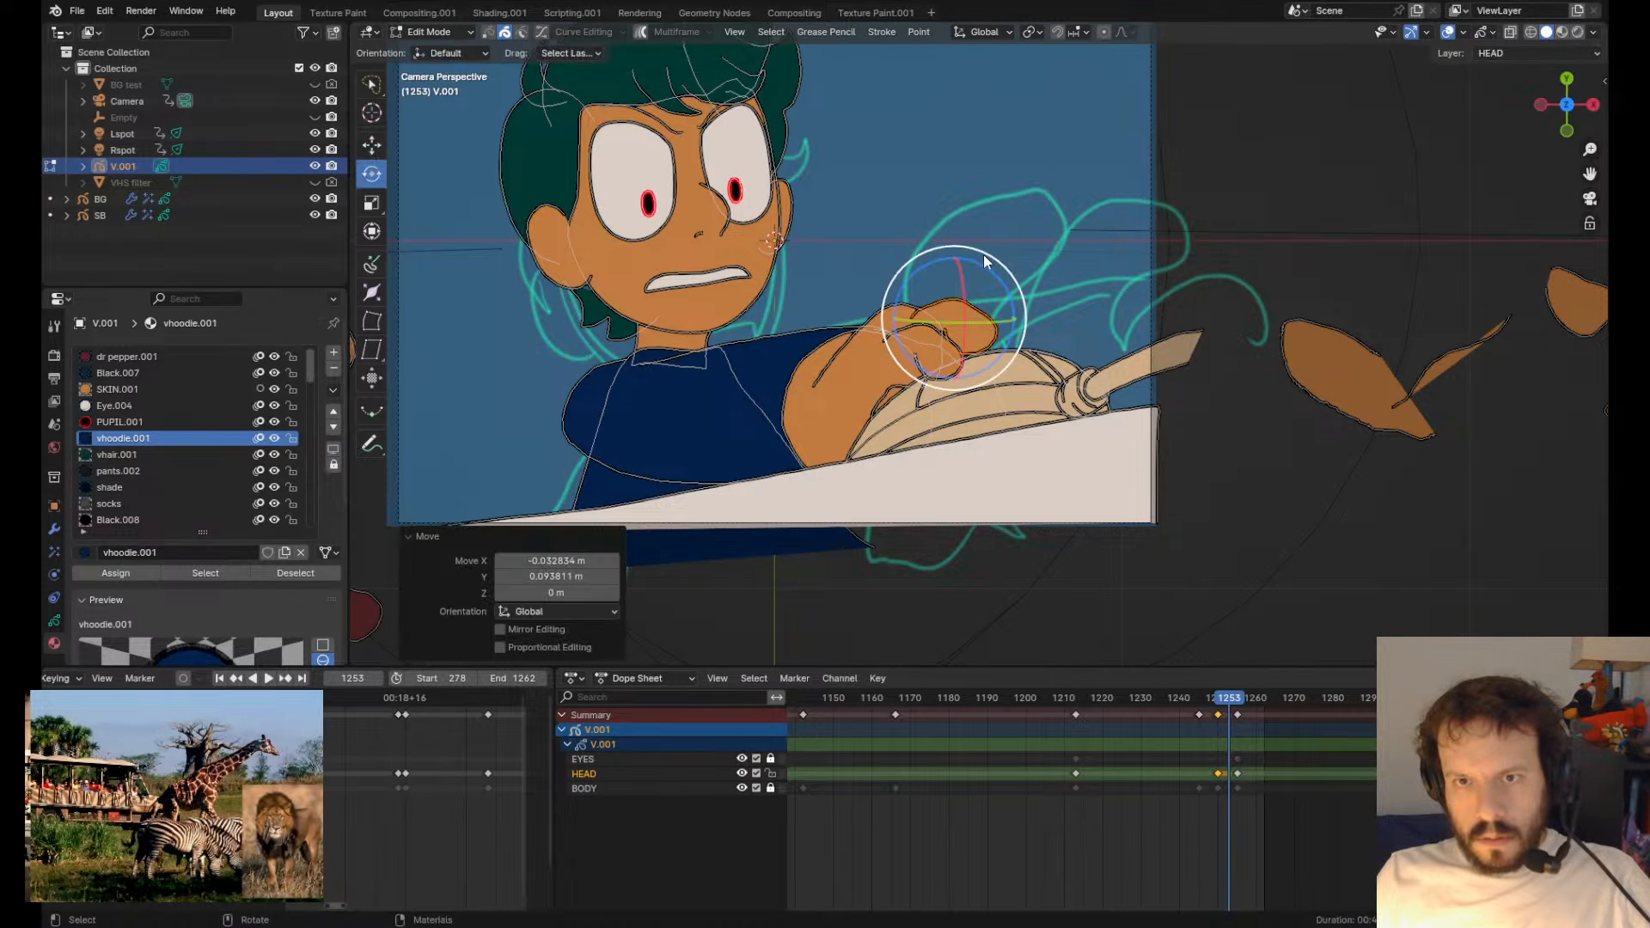
pyautogui.moveTo(983, 254); pyautogui.dragTo(944, 255, button='middle')
pyautogui.click(954, 263)
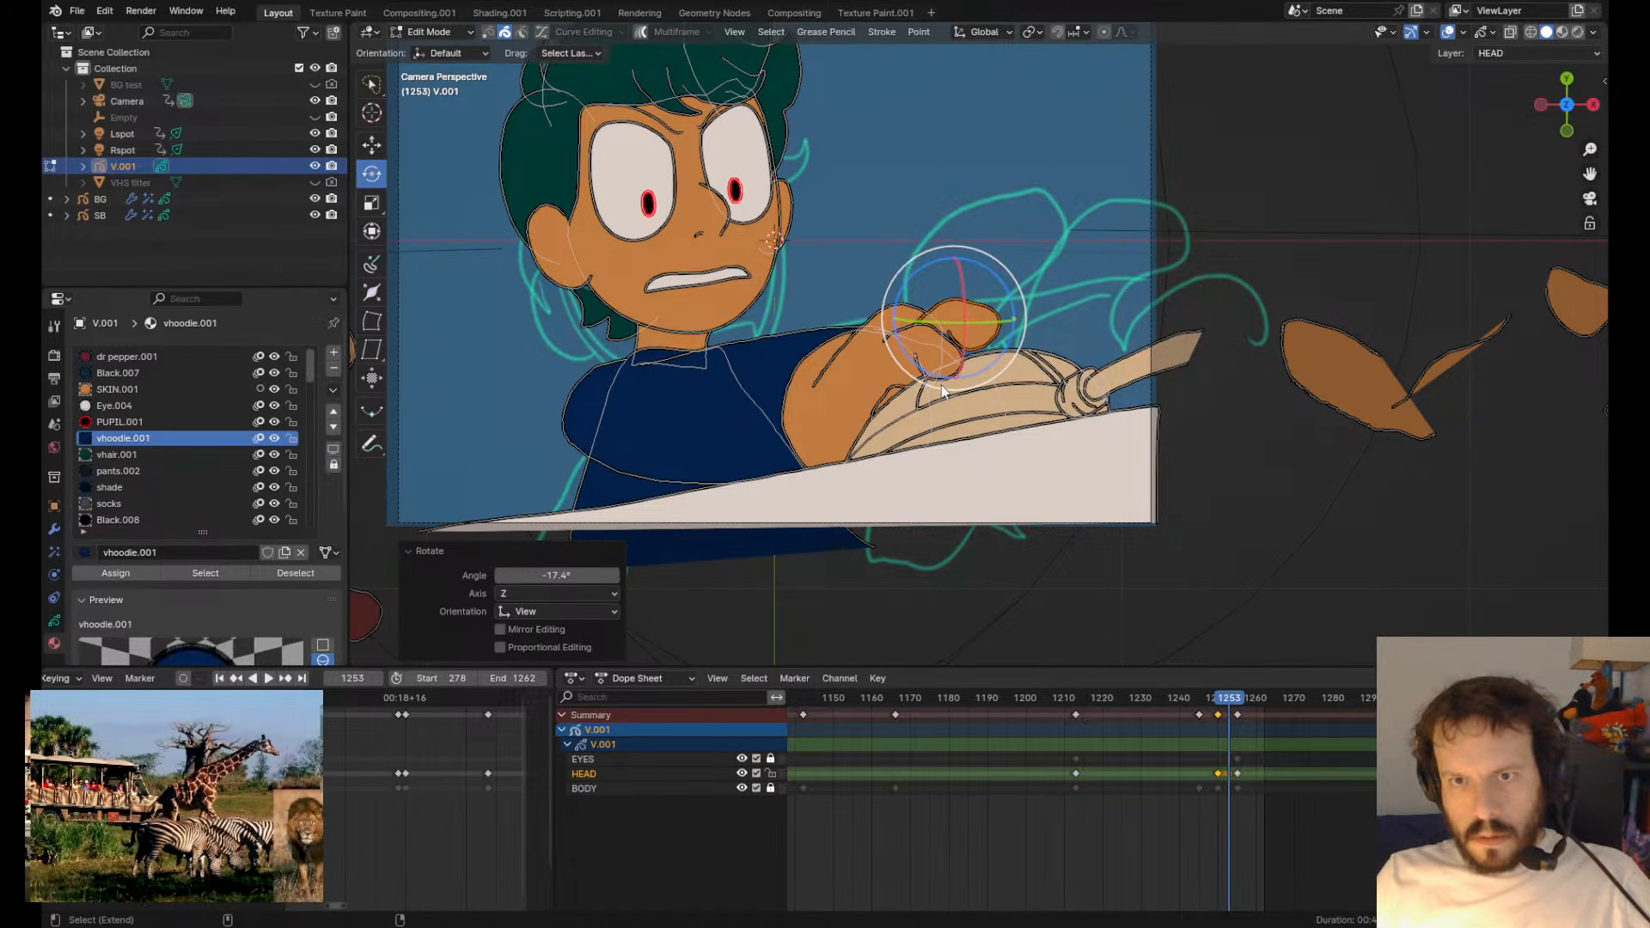
# - Move both fingers about 0.07 m closer to the wrist so they overlap the palm
pyautogui.press('w')
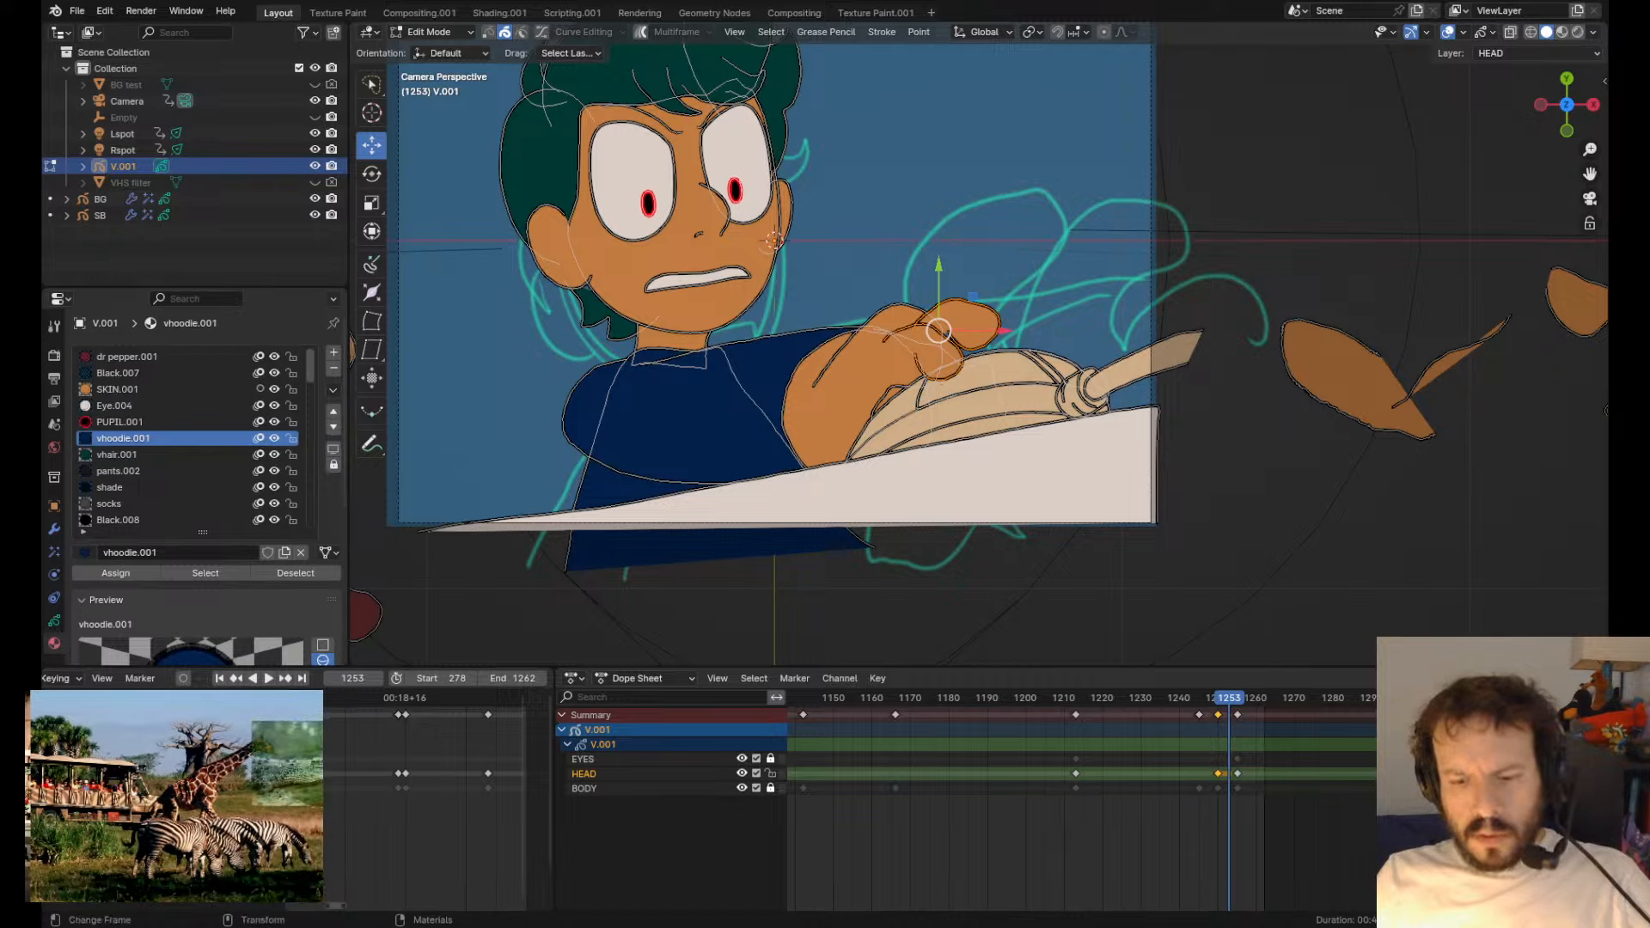
pyautogui.press('g')
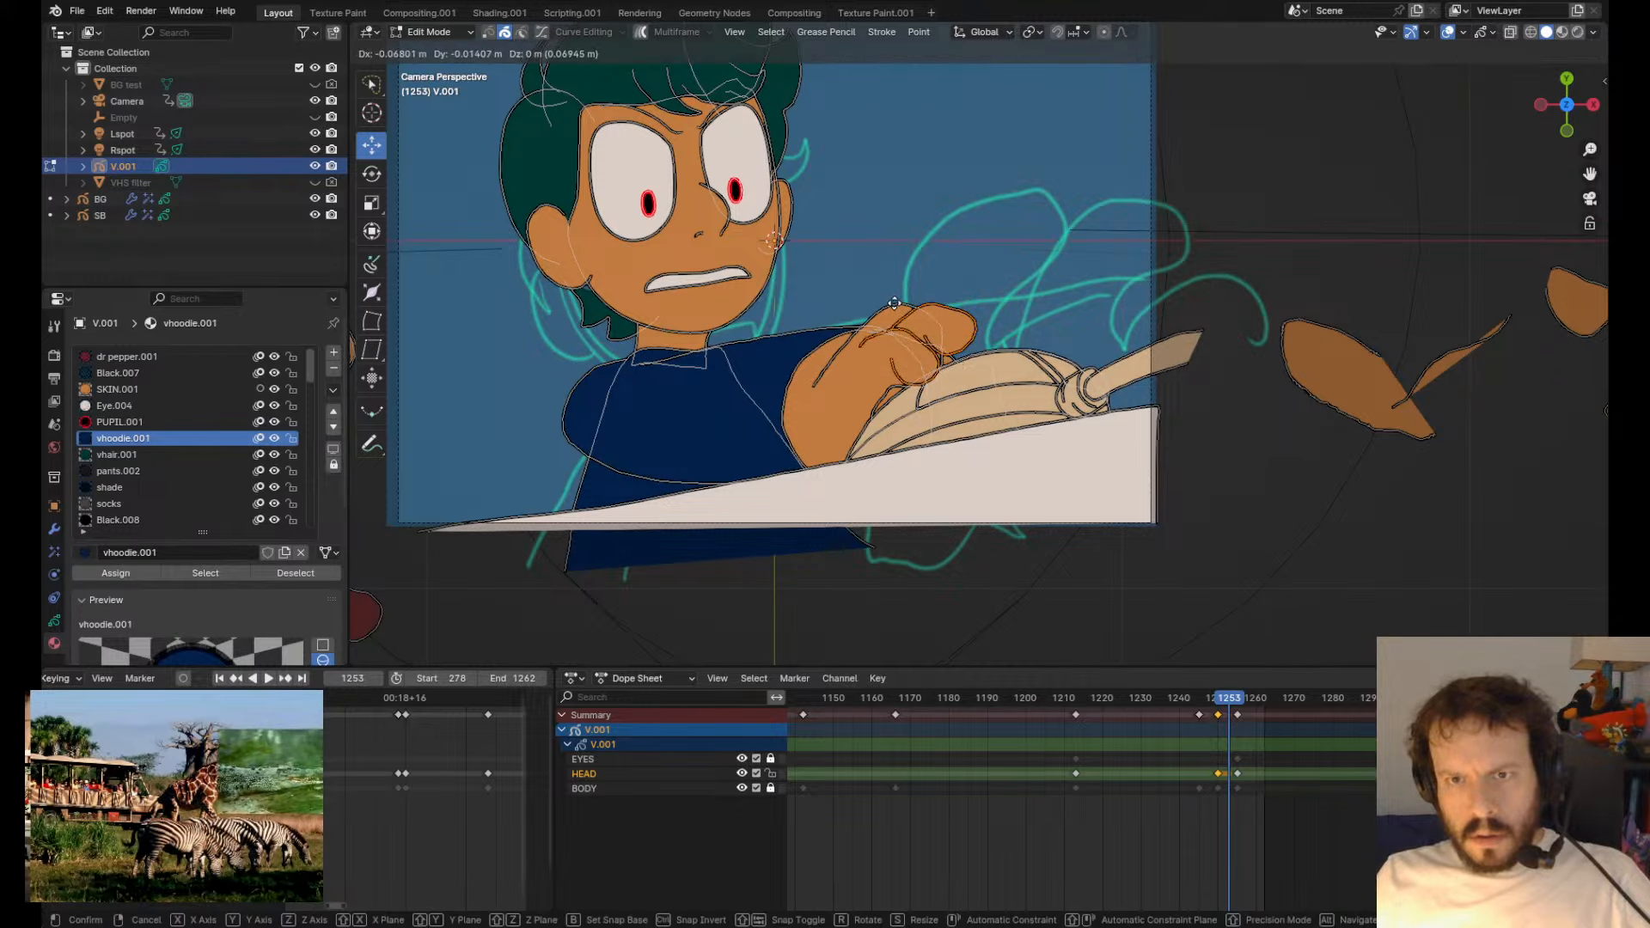
pyautogui.click(894, 304)
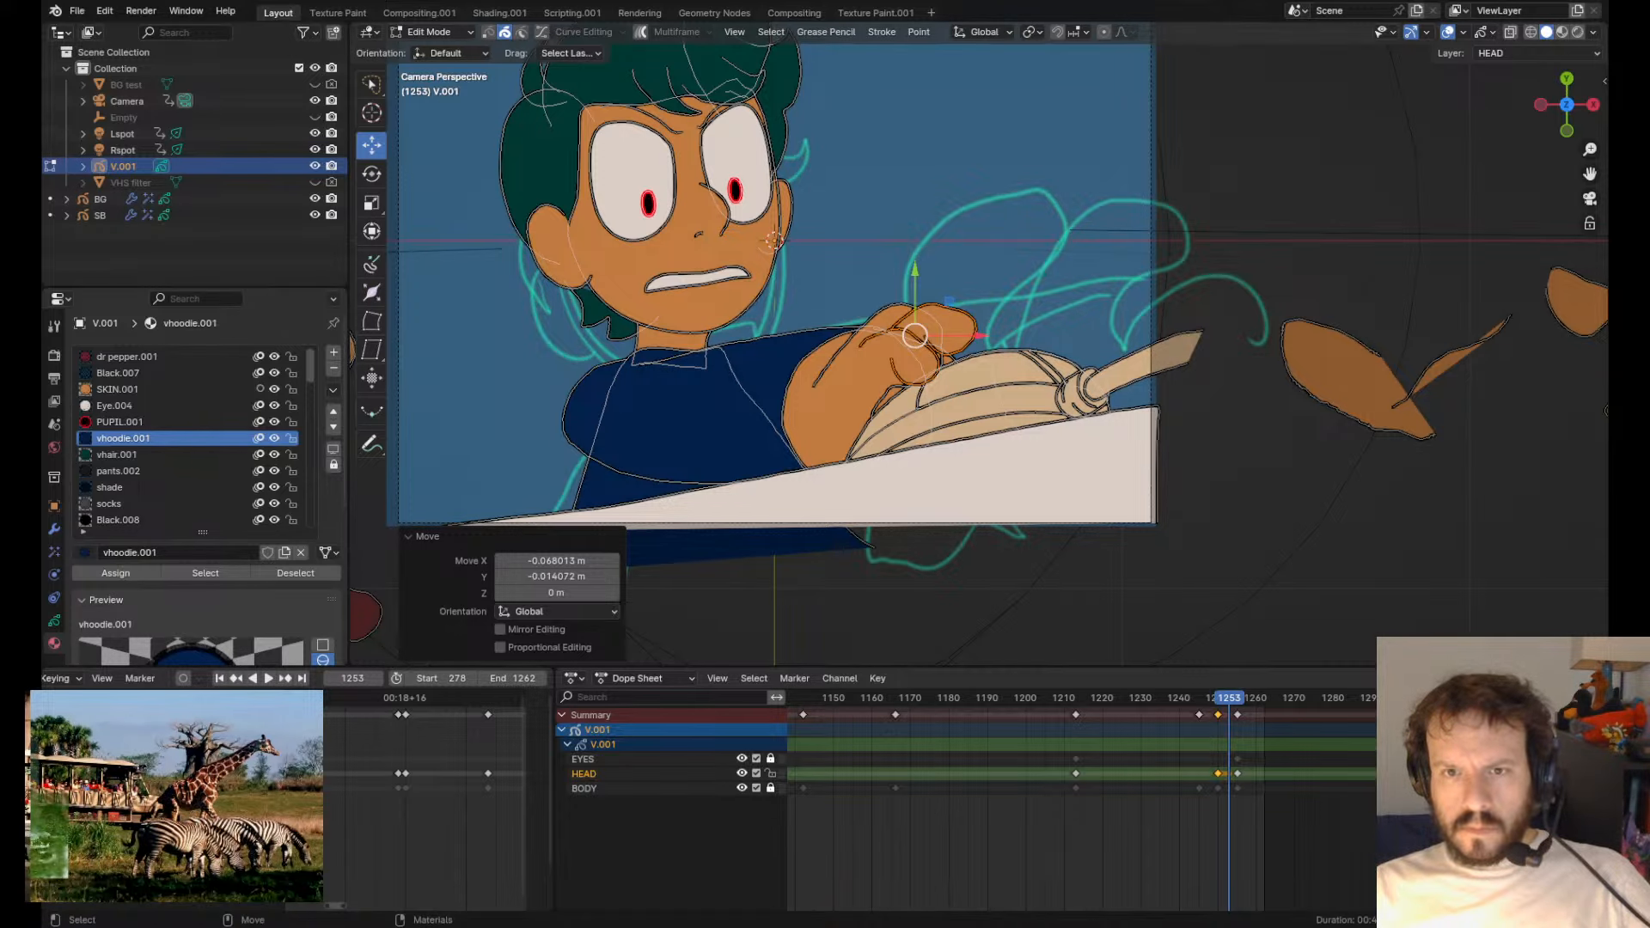
# - Rotate the lower finger slightly and move it up and back over the palm
pyautogui.scroll(2, 977, 352)
pyautogui.click(855, 291)
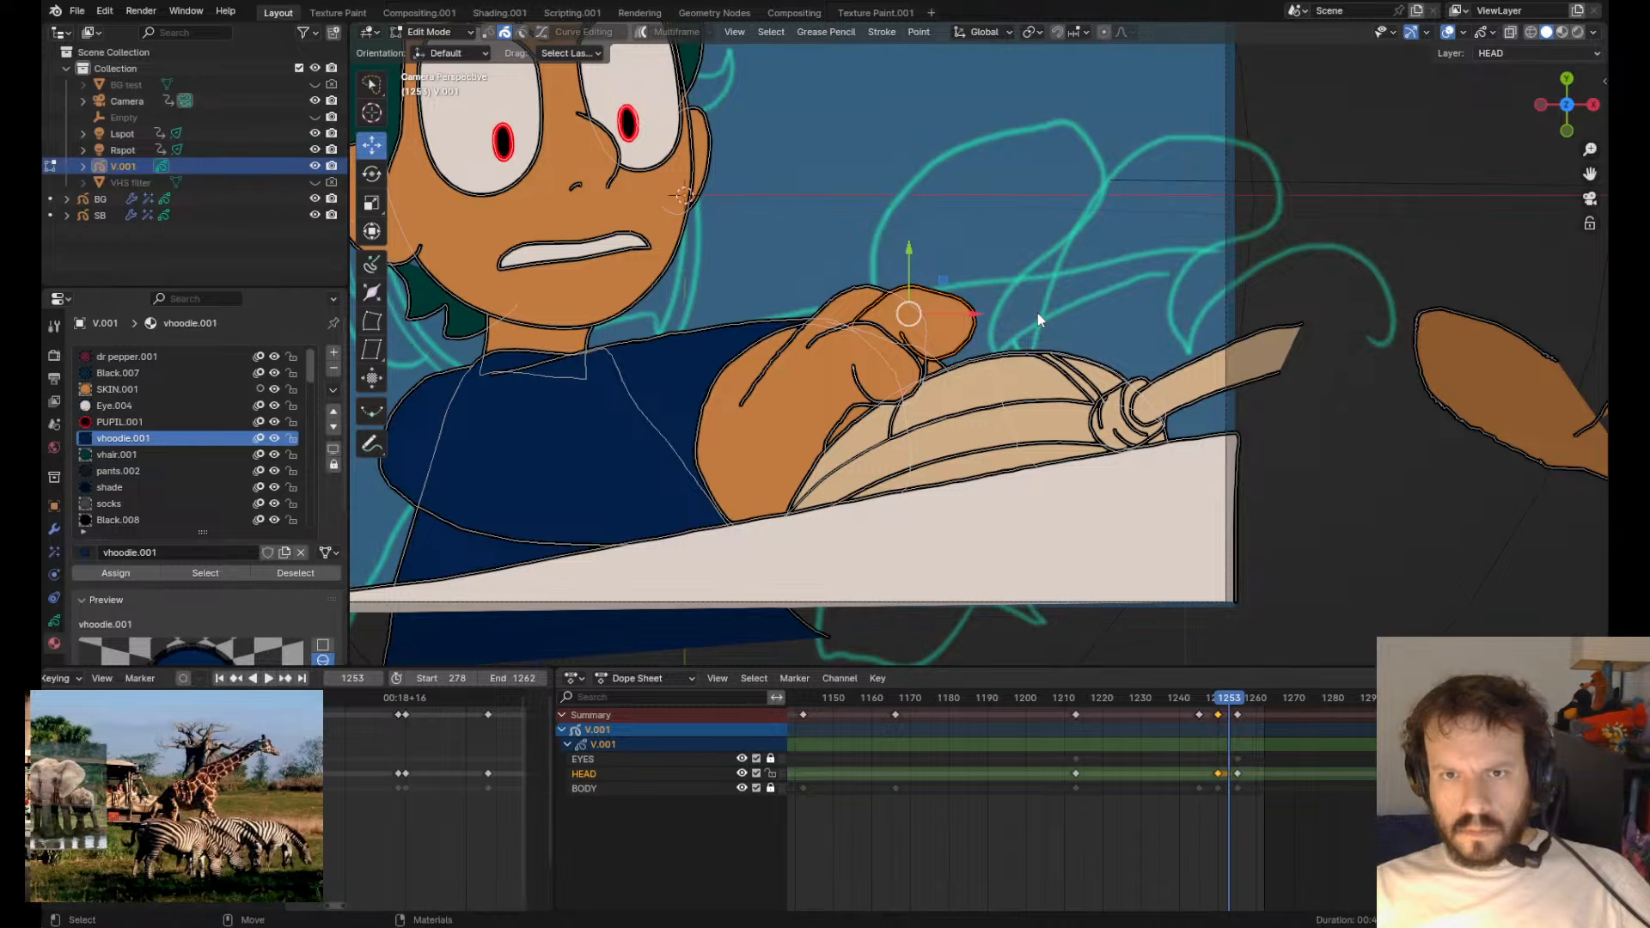
pyautogui.press('r')
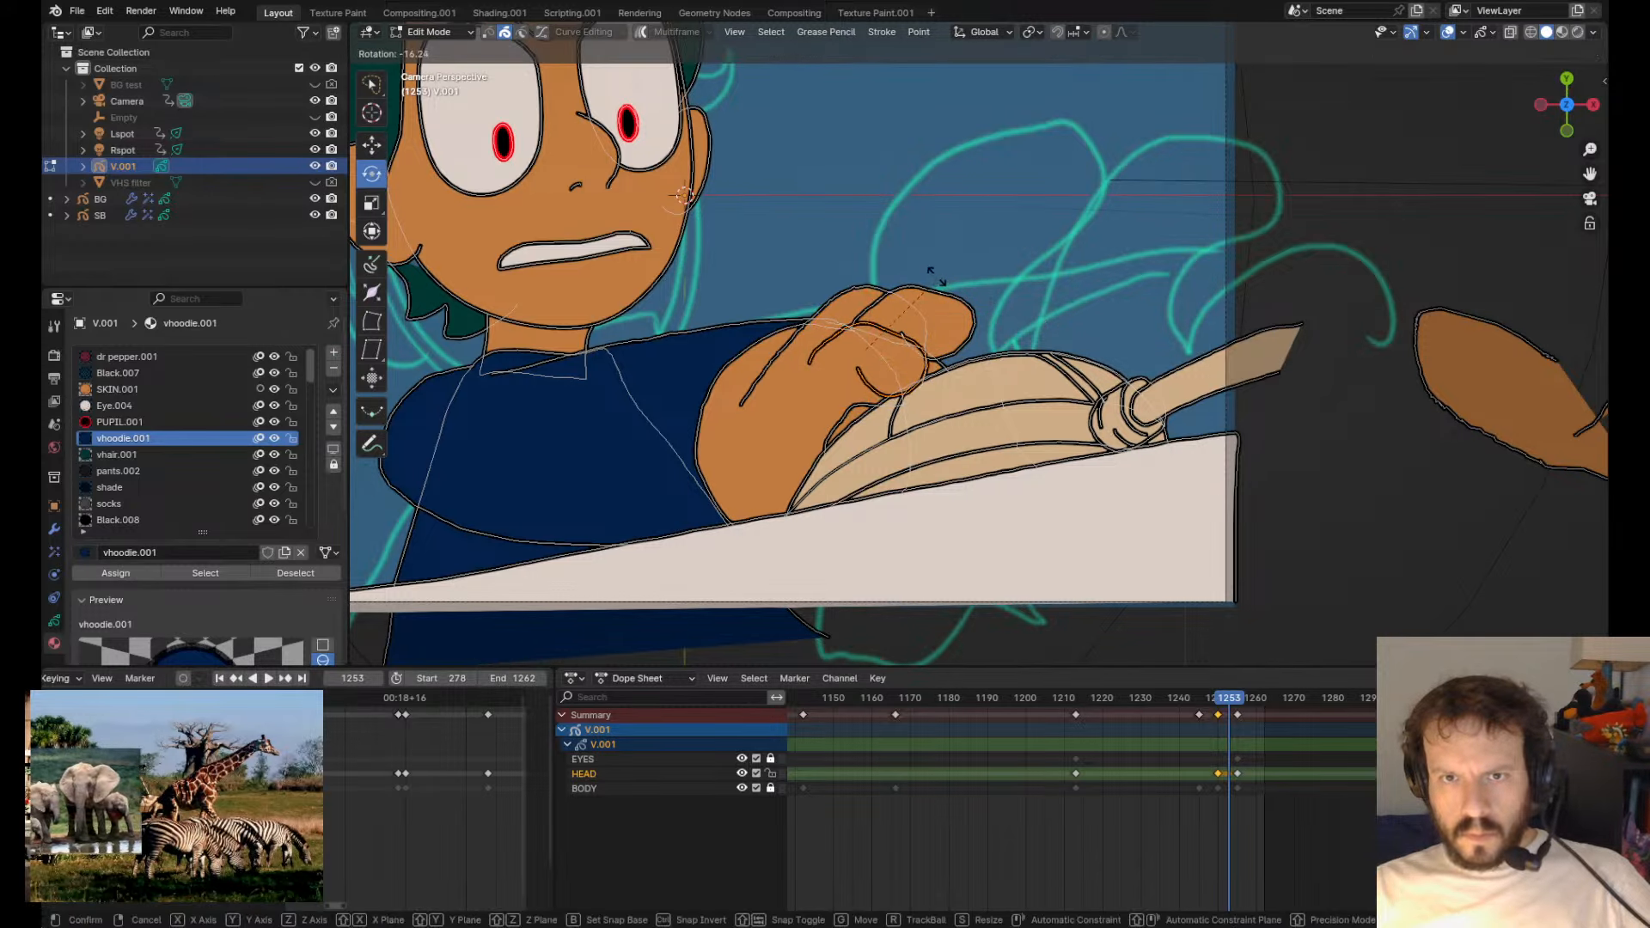
pyautogui.click(921, 276)
pyautogui.press('g')
pyautogui.click(895, 256)
pyautogui.press('Down')
pyautogui.press('Down')
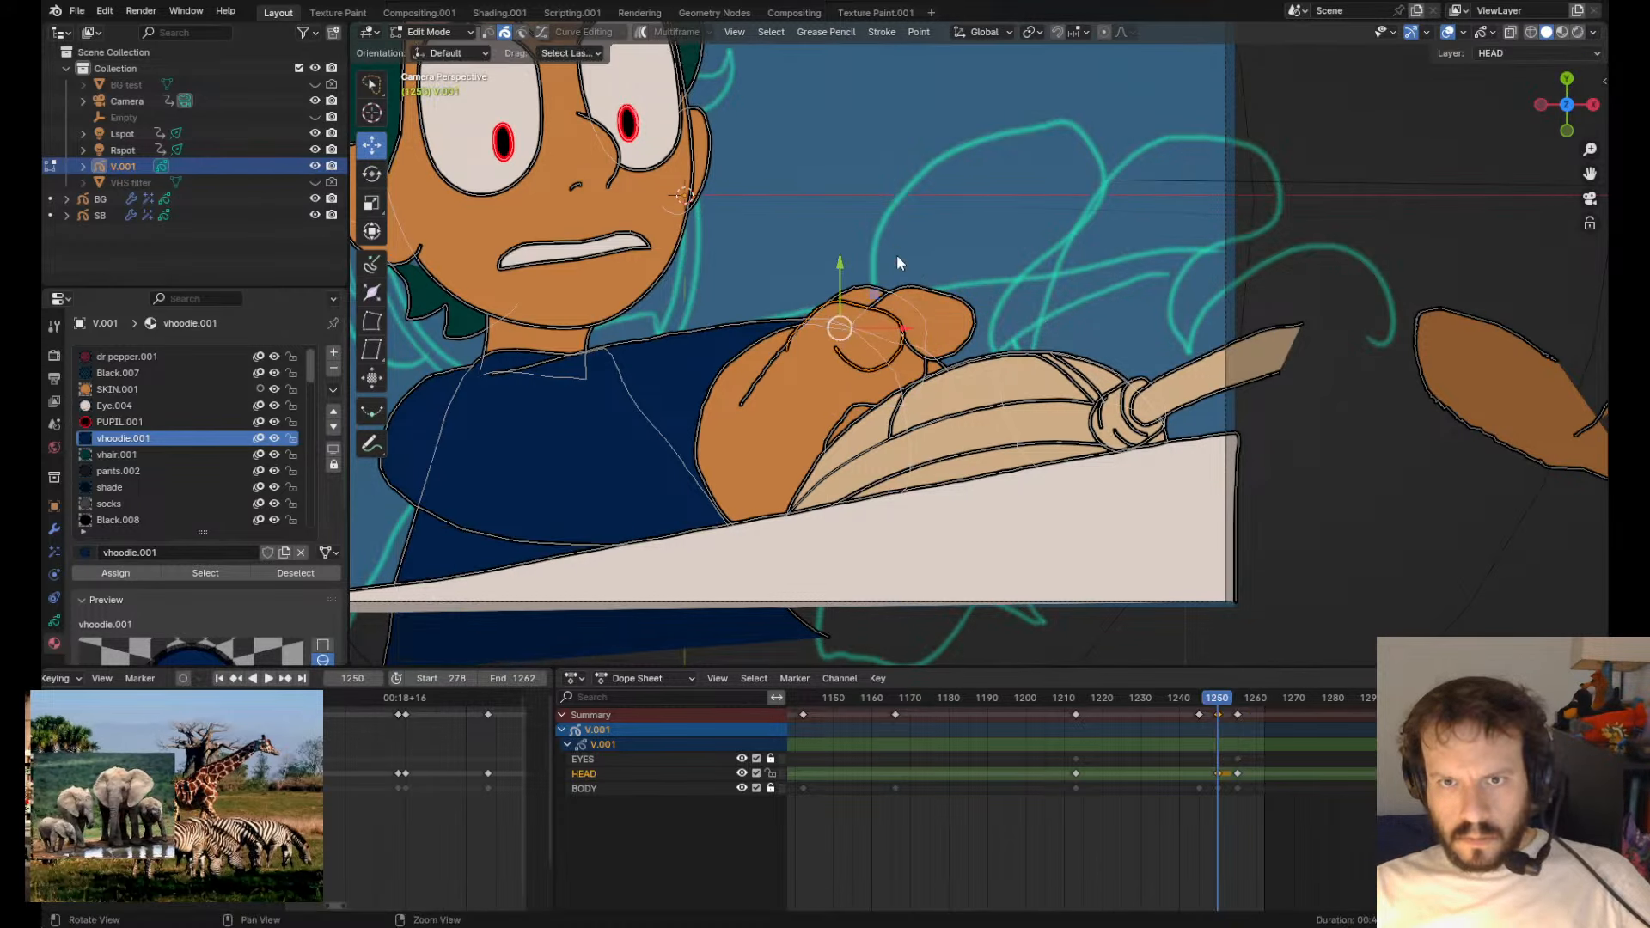
# - At frame 1250, rotate the upper finger and move it up so it rises above the fist
pyautogui.press('Up')
pyautogui.press('r')
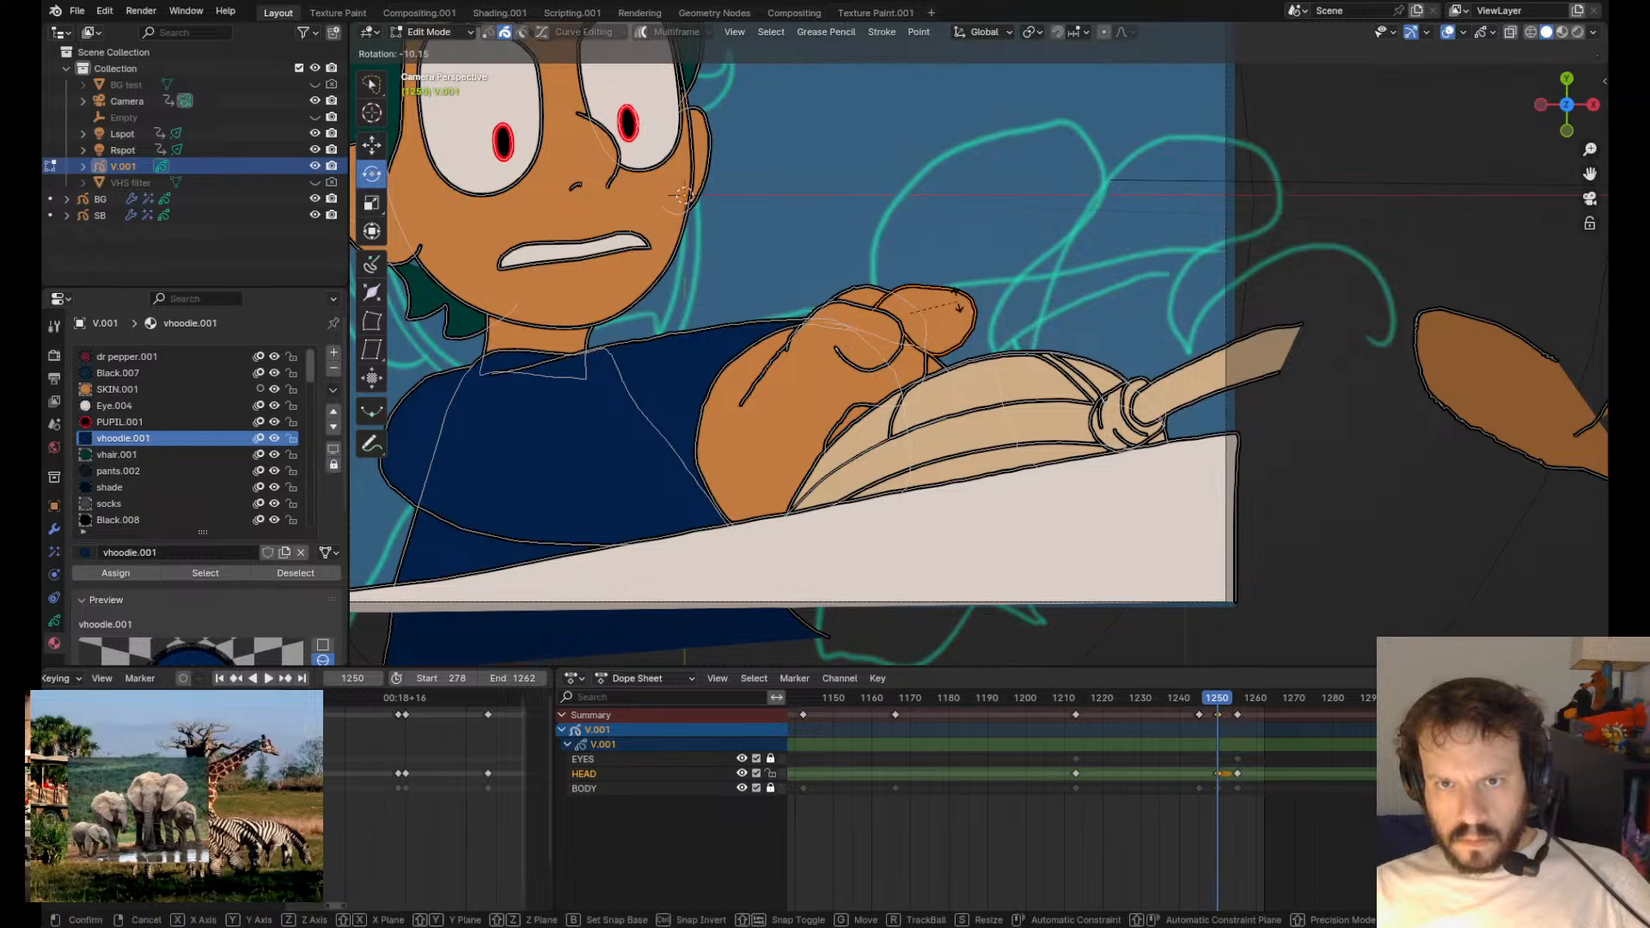
pyautogui.click(945, 305)
pyautogui.press('g')
pyautogui.click(937, 273)
pyautogui.press('Down')
pyautogui.press('Up')
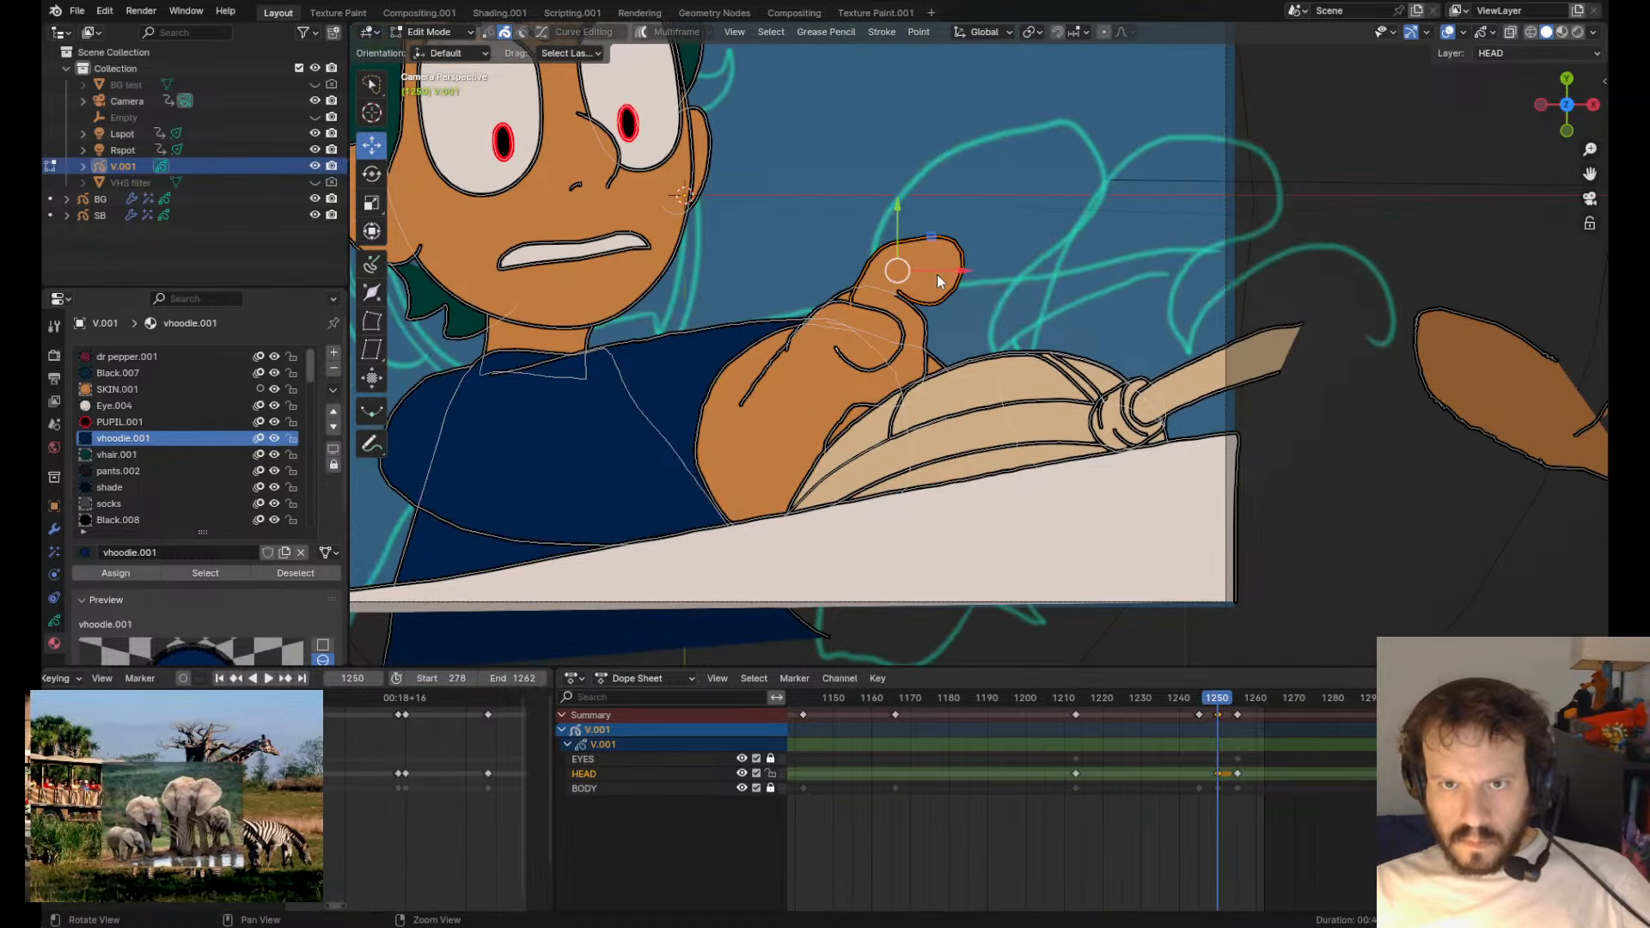
# - Step back and forth through the frames around 1250 to examine how the hand pose follows the preceding drawing
pyautogui.press('Left')
pyautogui.press('Left')
pyautogui.press('Left')
pyautogui.press('Right')
pyautogui.press('Right')
pyautogui.press('Right')
pyautogui.press('Right')
pyautogui.press('Right')
pyautogui.press('Right')
pyautogui.press('Right')
pyautogui.press('Right')
pyautogui.press('Right')
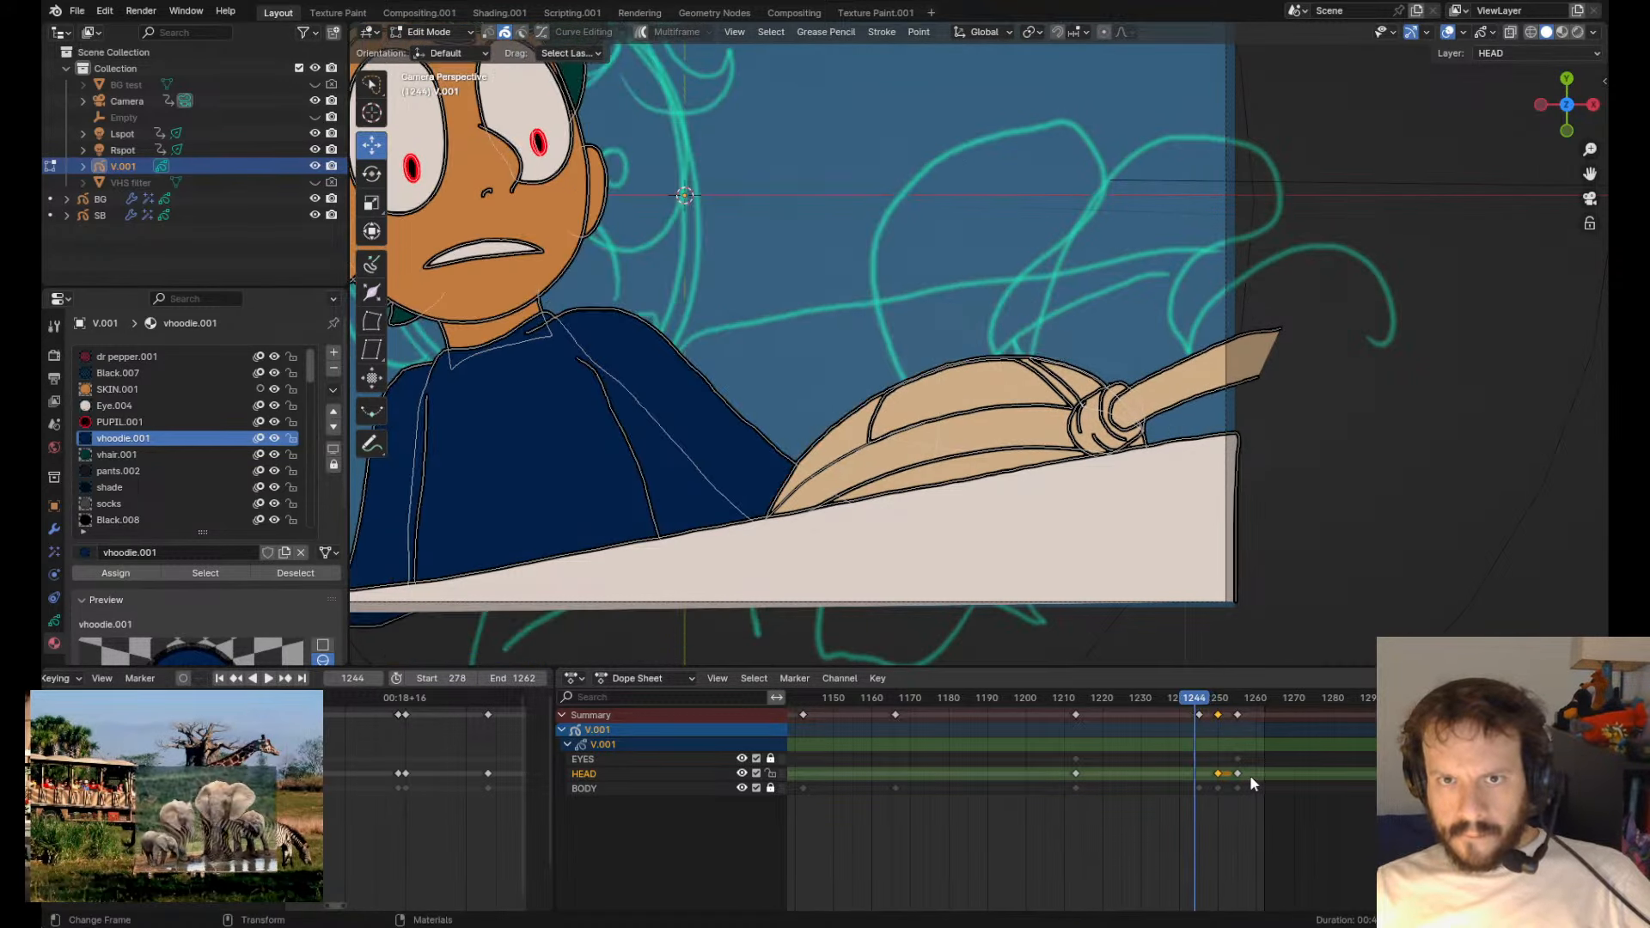
# - At frame 1251, rotate the raised finger clockwise and sculpt its outline into a bent finger joined to the fist
pyautogui.moveTo(1213, 697); pyautogui.dragTo(1222, 730)
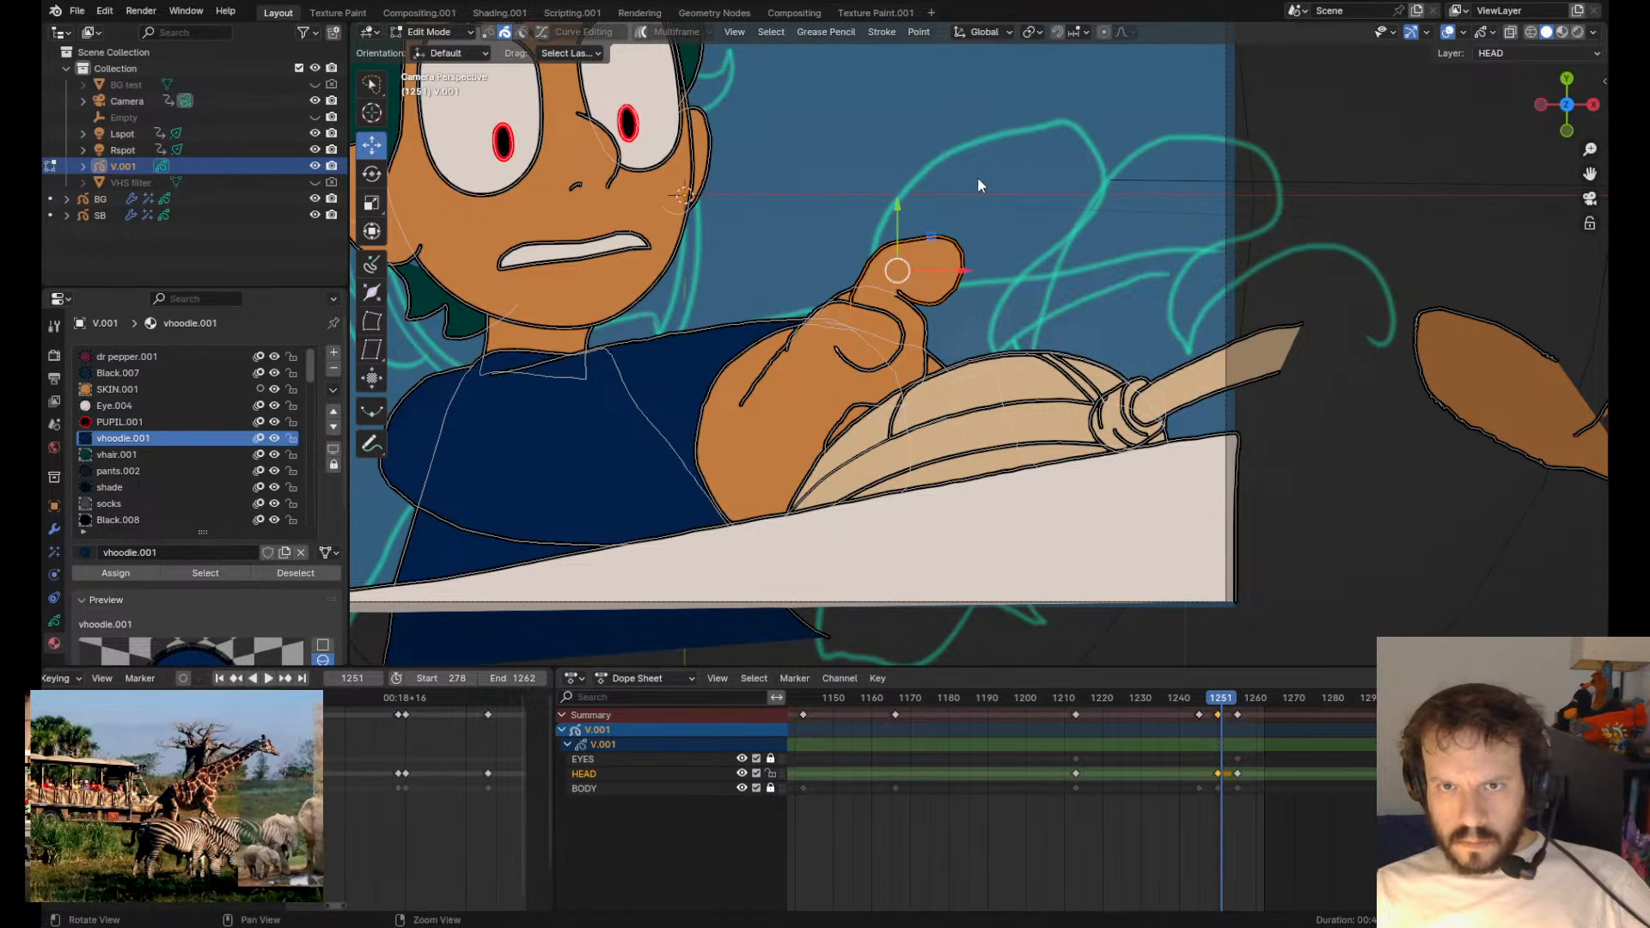
pyautogui.press('e')
pyautogui.moveTo(1002, 287); pyautogui.dragTo(1042, 342)
pyautogui.press('Tab')
pyautogui.moveTo(842, 292); pyautogui.dragTo(826, 313)
pyautogui.moveTo(946, 301); pyautogui.dragTo(957, 313)
pyautogui.moveTo(912, 291)
pyautogui.mouseDown()
pyautogui.moveTo(947, 314)
pyautogui.moveTo(893, 308)
pyautogui.moveTo(970, 296)
pyautogui.moveTo(959, 255)
pyautogui.moveTo(971, 290)
pyautogui.mouseUp()
pyautogui.moveTo(925, 235)
pyautogui.mouseDown()
pyautogui.moveTo(969, 263)
pyautogui.moveTo(988, 232)
pyautogui.moveTo(963, 268)
pyautogui.mouseUp()
pyautogui.moveTo(959, 297); pyautogui.dragTo(968, 300)
pyautogui.press('Tab')
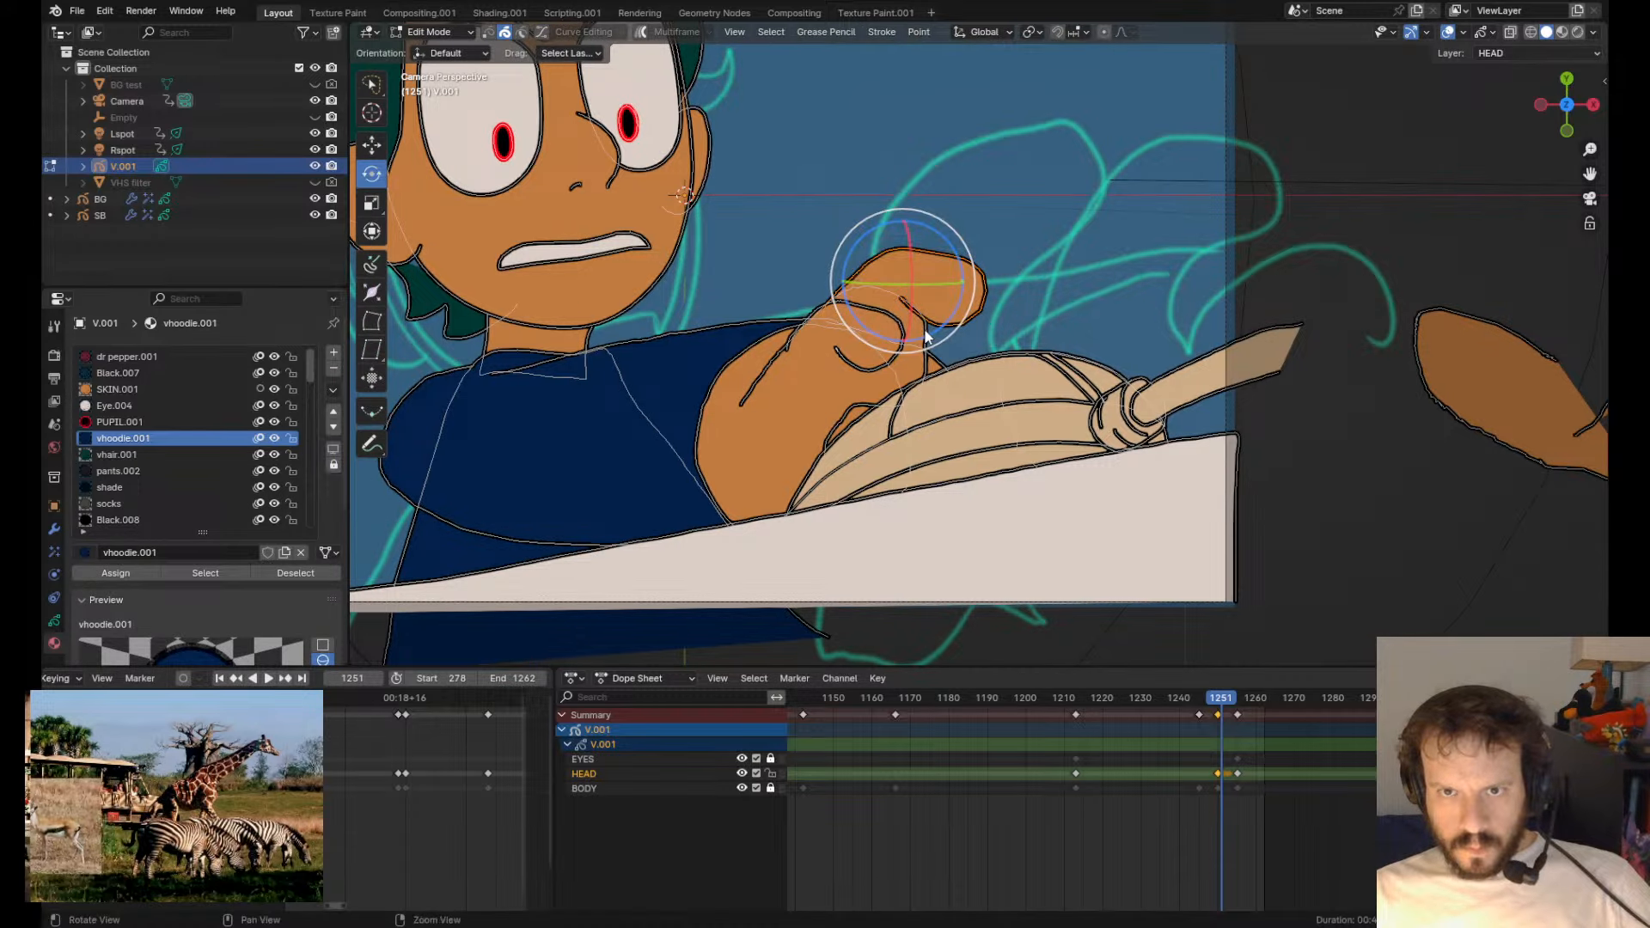
# - Unlock the BODY layer and sculpt the lower finger's outline up and back so it tucks under the fist
pyautogui.click(770, 788)
pyautogui.press('a')
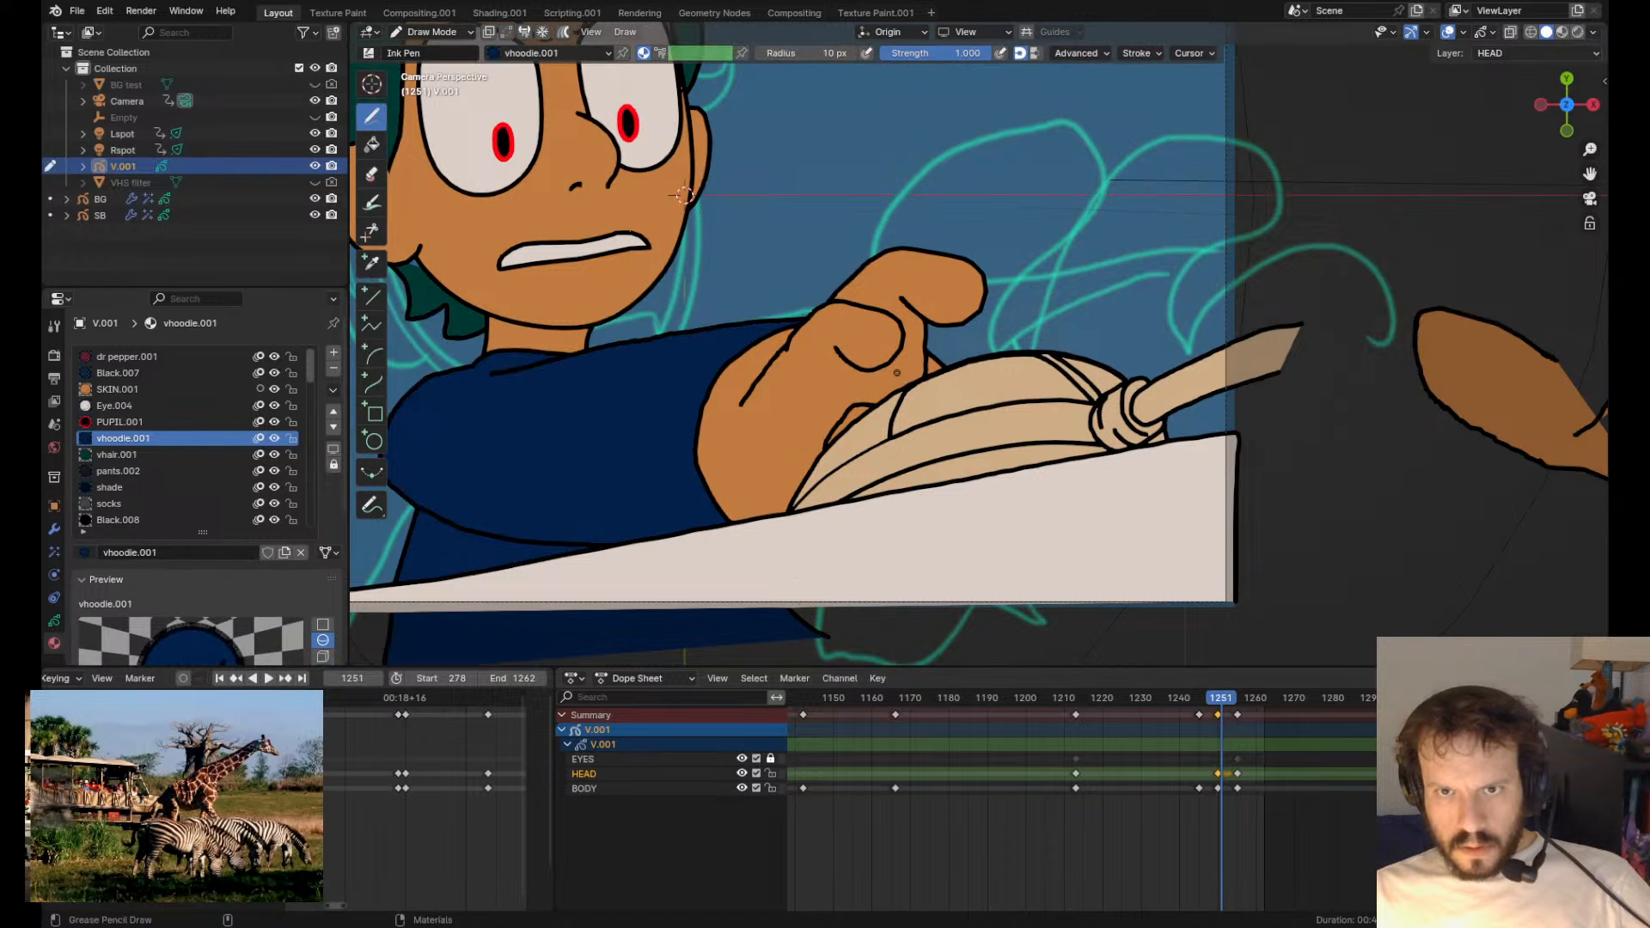
pyautogui.press('Tab')
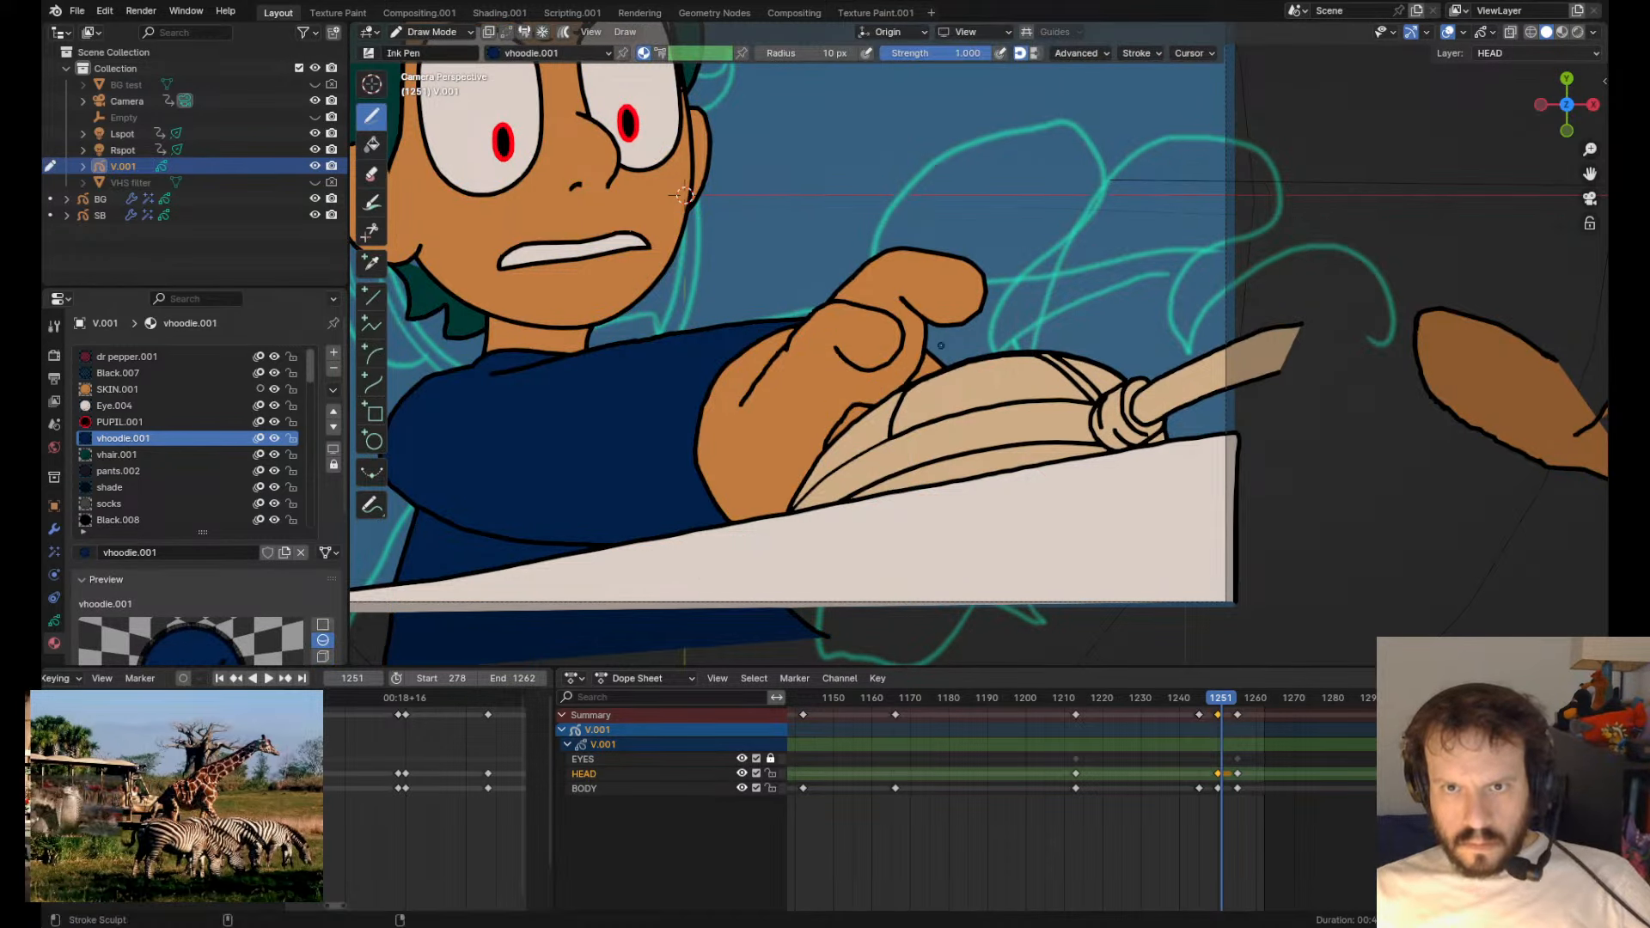
pyautogui.moveTo(921, 345)
pyautogui.mouseDown()
pyautogui.moveTo(903, 348)
pyautogui.moveTo(903, 324)
pyautogui.mouseUp()
pyautogui.moveTo(868, 410)
pyautogui.mouseDown()
pyautogui.moveTo(854, 395)
pyautogui.moveTo(889, 350)
pyautogui.moveTo(842, 411)
pyautogui.moveTo(853, 389)
pyautogui.mouseUp()
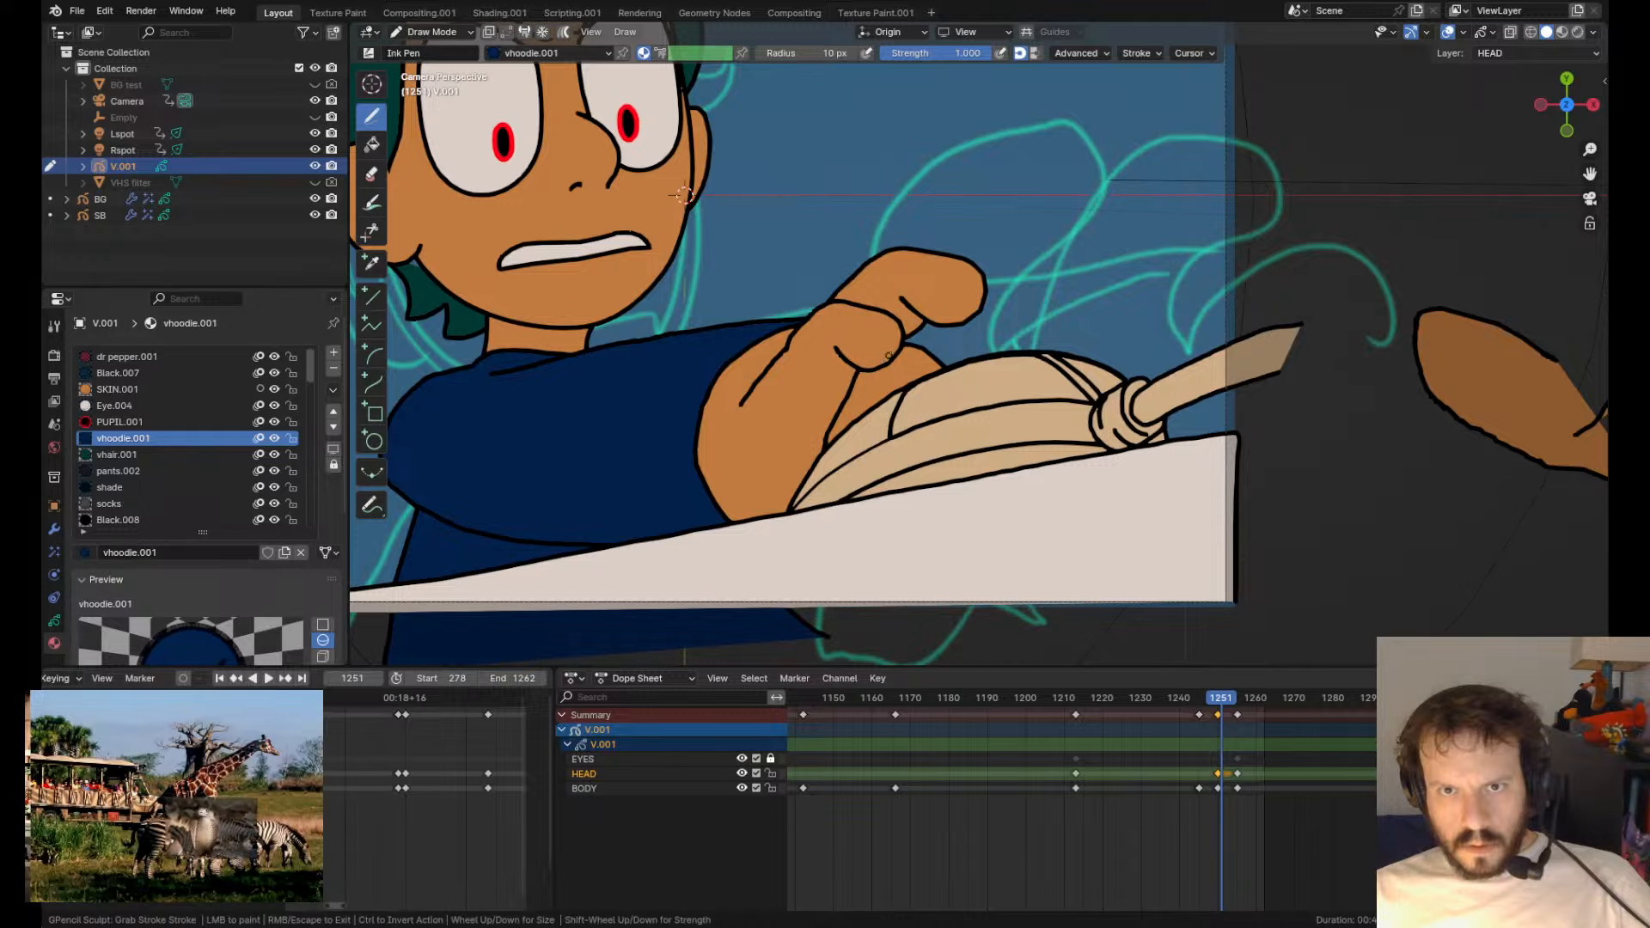
pyautogui.moveTo(822, 446)
pyautogui.mouseDown()
pyautogui.moveTo(837, 381)
pyautogui.moveTo(819, 413)
pyautogui.mouseUp()
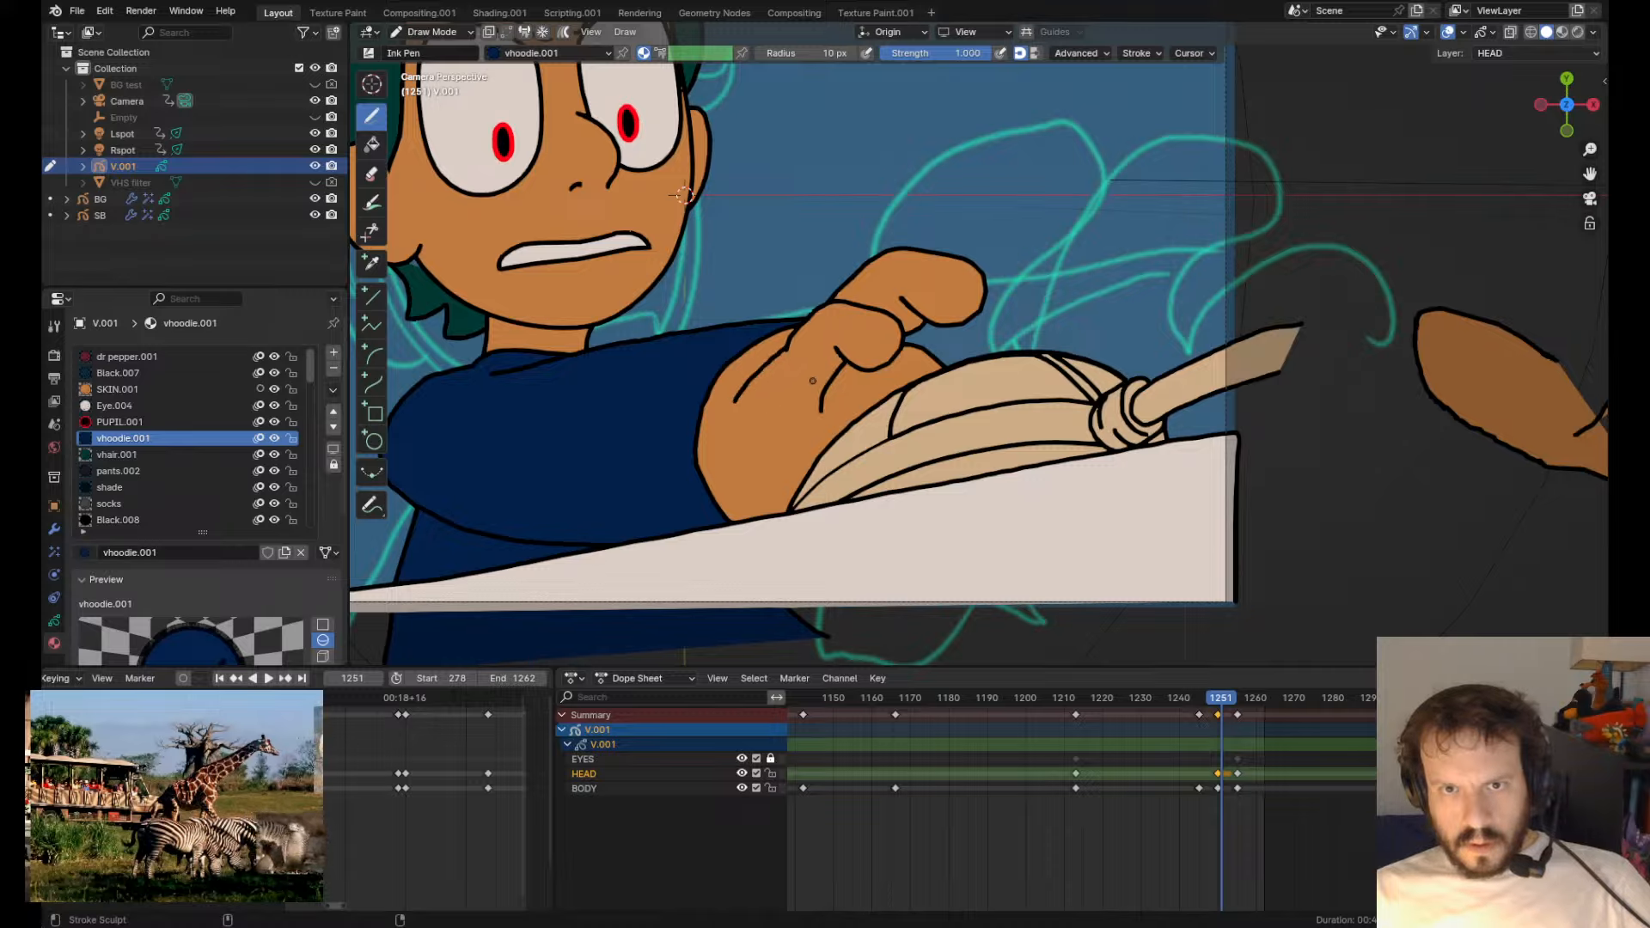
# - Sculpt the crease on the palm and the knuckle line on the back of the hand so they run smoothly into the fist
pyautogui.press('Tab')
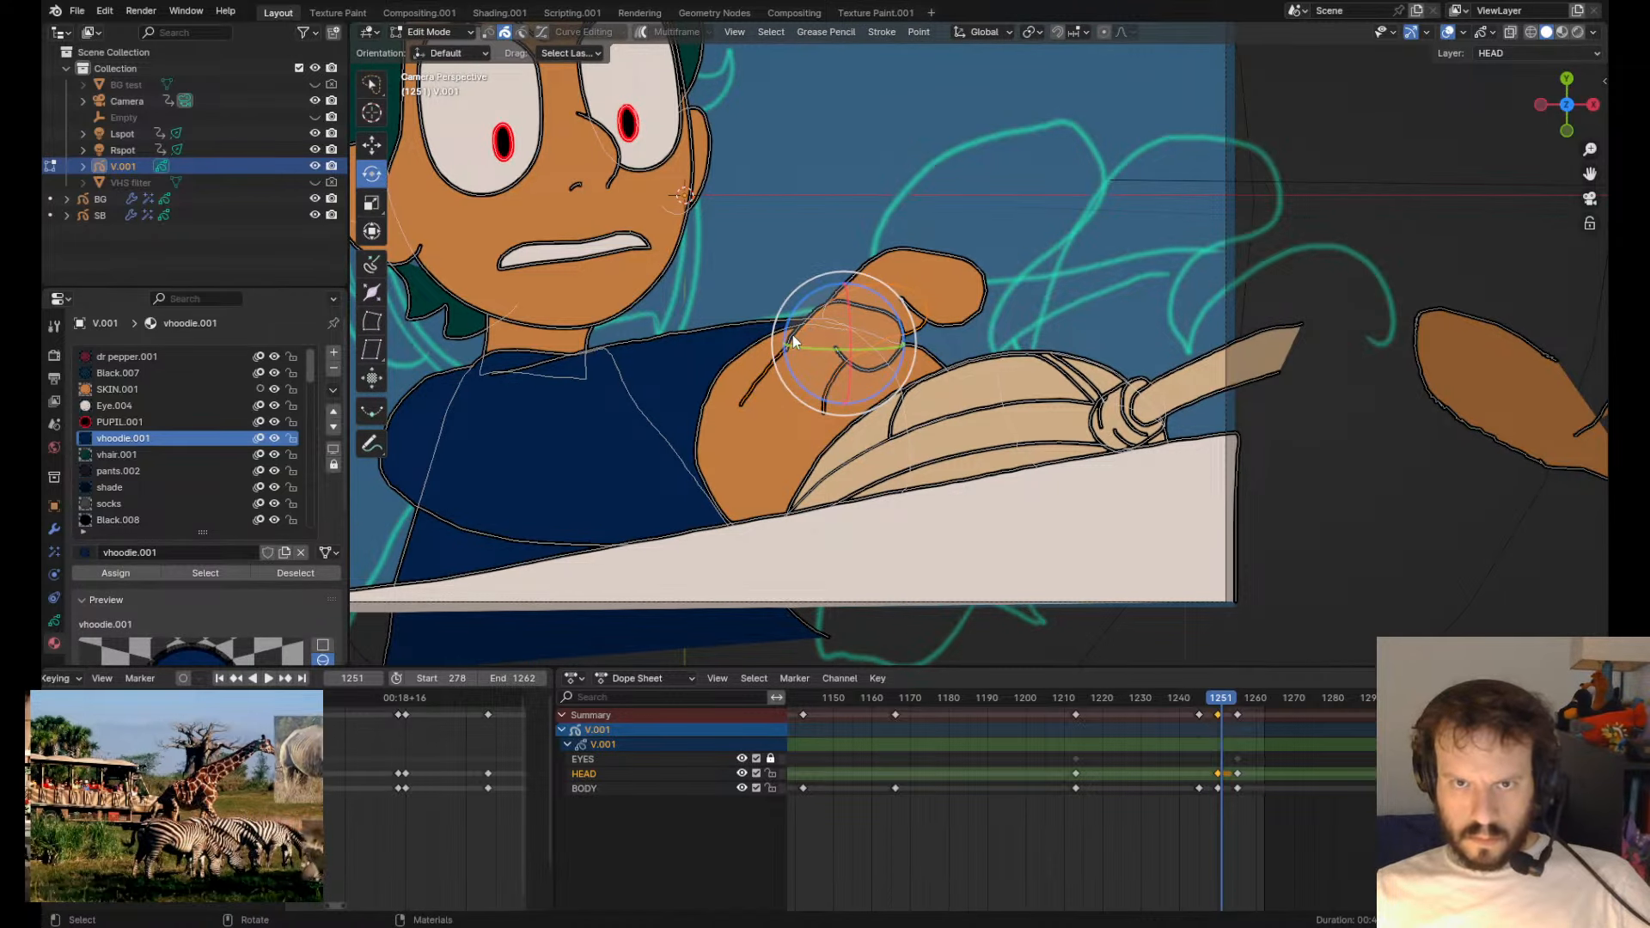
pyautogui.press('Tab')
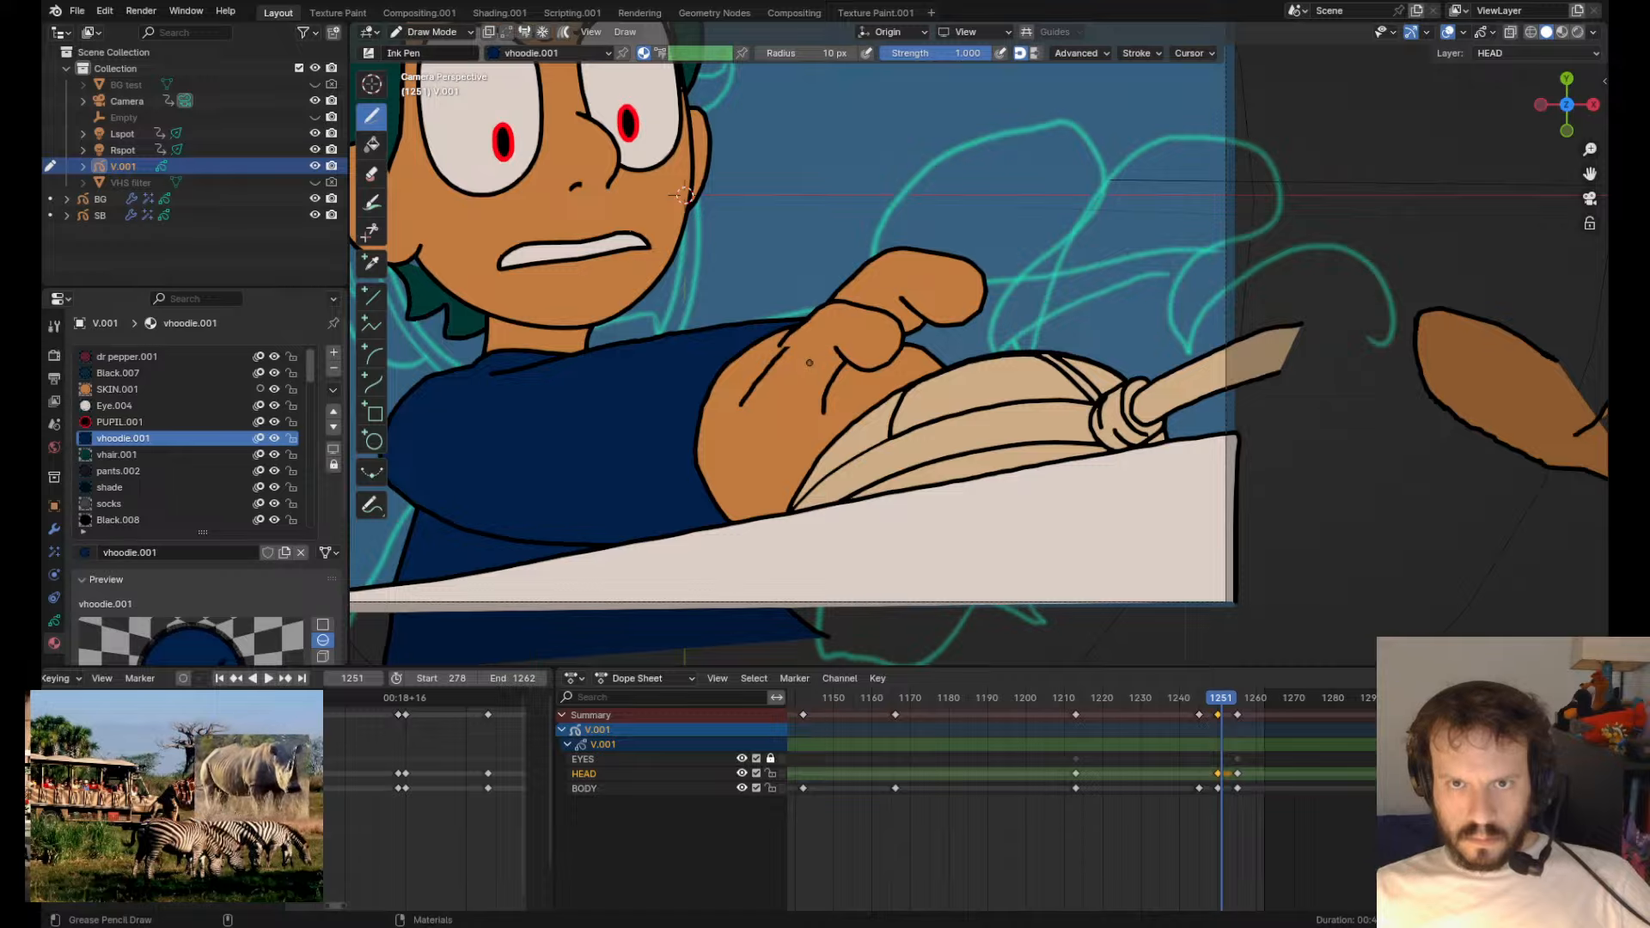
pyautogui.press('Tab')
pyautogui.keyDown('shift'); pyautogui.click(818, 395); pyautogui.keyUp('shift')
pyautogui.press('Tab')
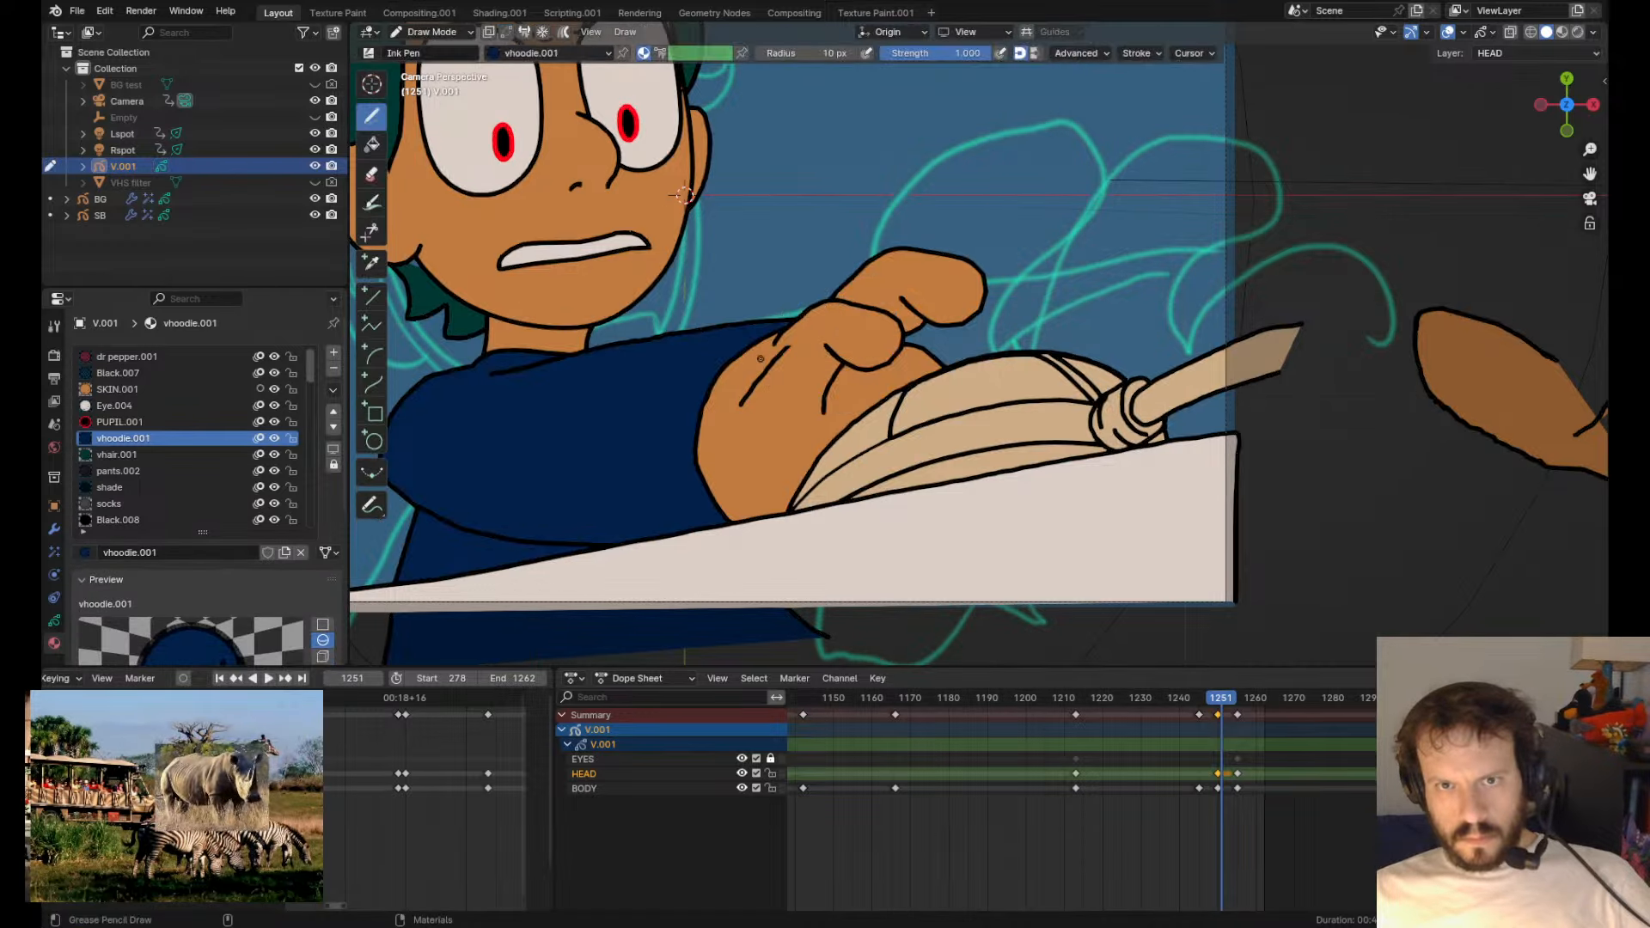
pyautogui.moveTo(810, 368)
pyautogui.mouseDown()
pyautogui.moveTo(775, 358)
pyautogui.moveTo(795, 324)
pyautogui.mouseUp()
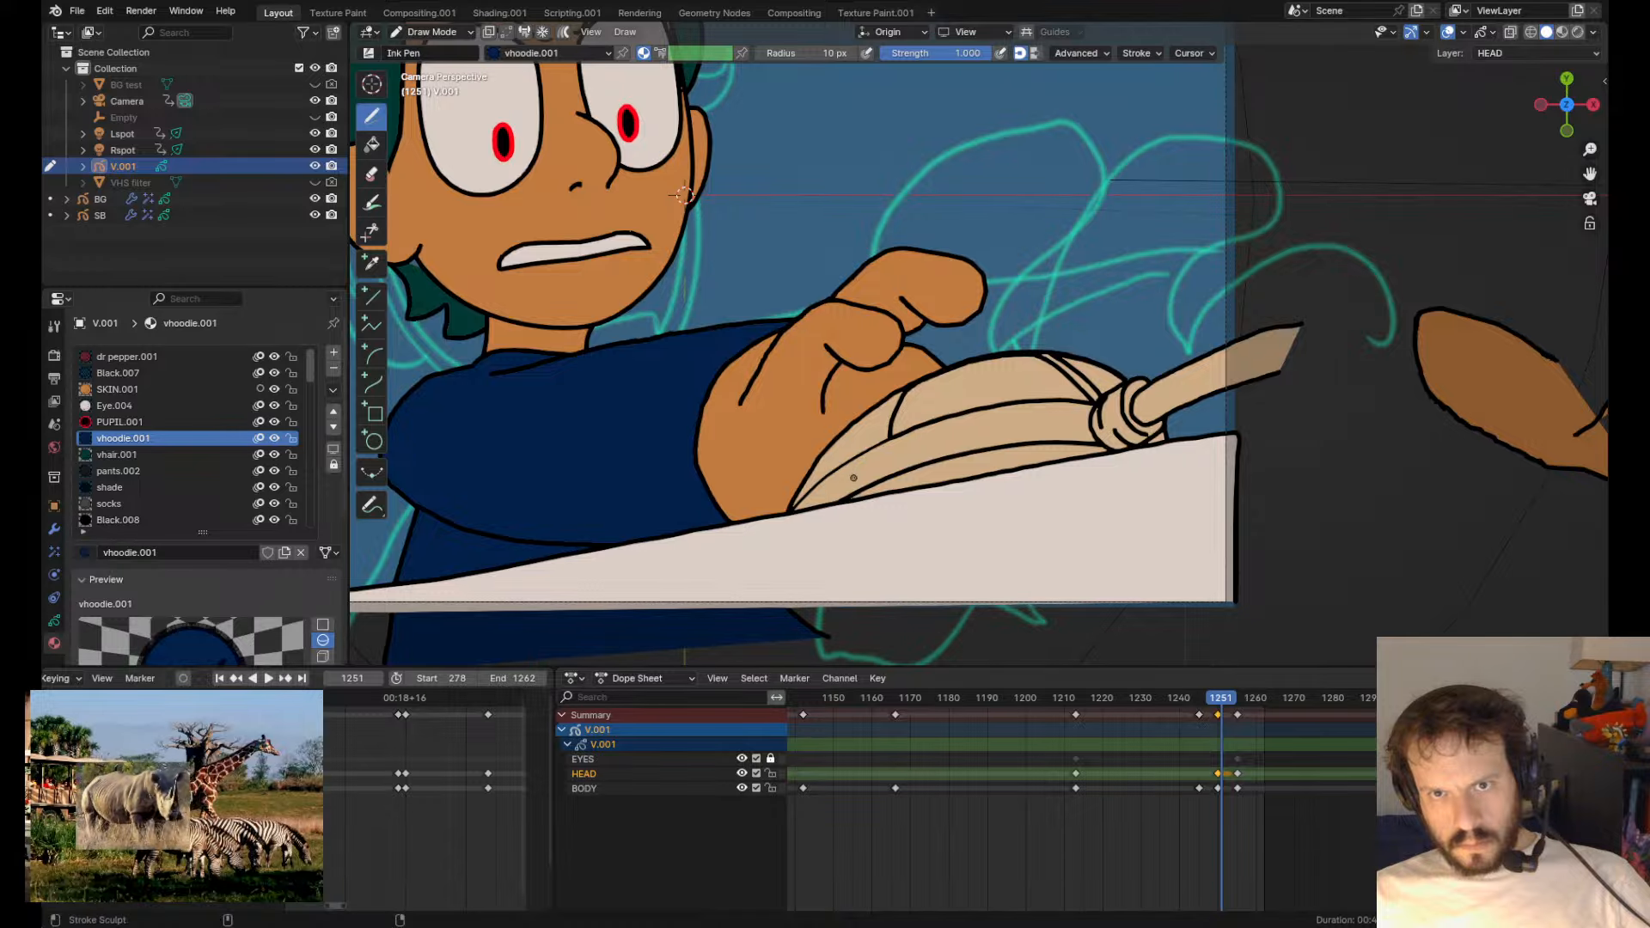
pyautogui.keyDown('ctrl'); pyautogui.keyDown('shift'); pyautogui.moveTo(835, 478); pyautogui.dragTo(839, 474); pyautogui.keyUp('shift'); pyautogui.keyUp('ctrl')
# - Duplicate the raised finger, rotate the copy clockwise, place it lower toward the bundle, and send it behind the other fingers
pyautogui.press('Tab')
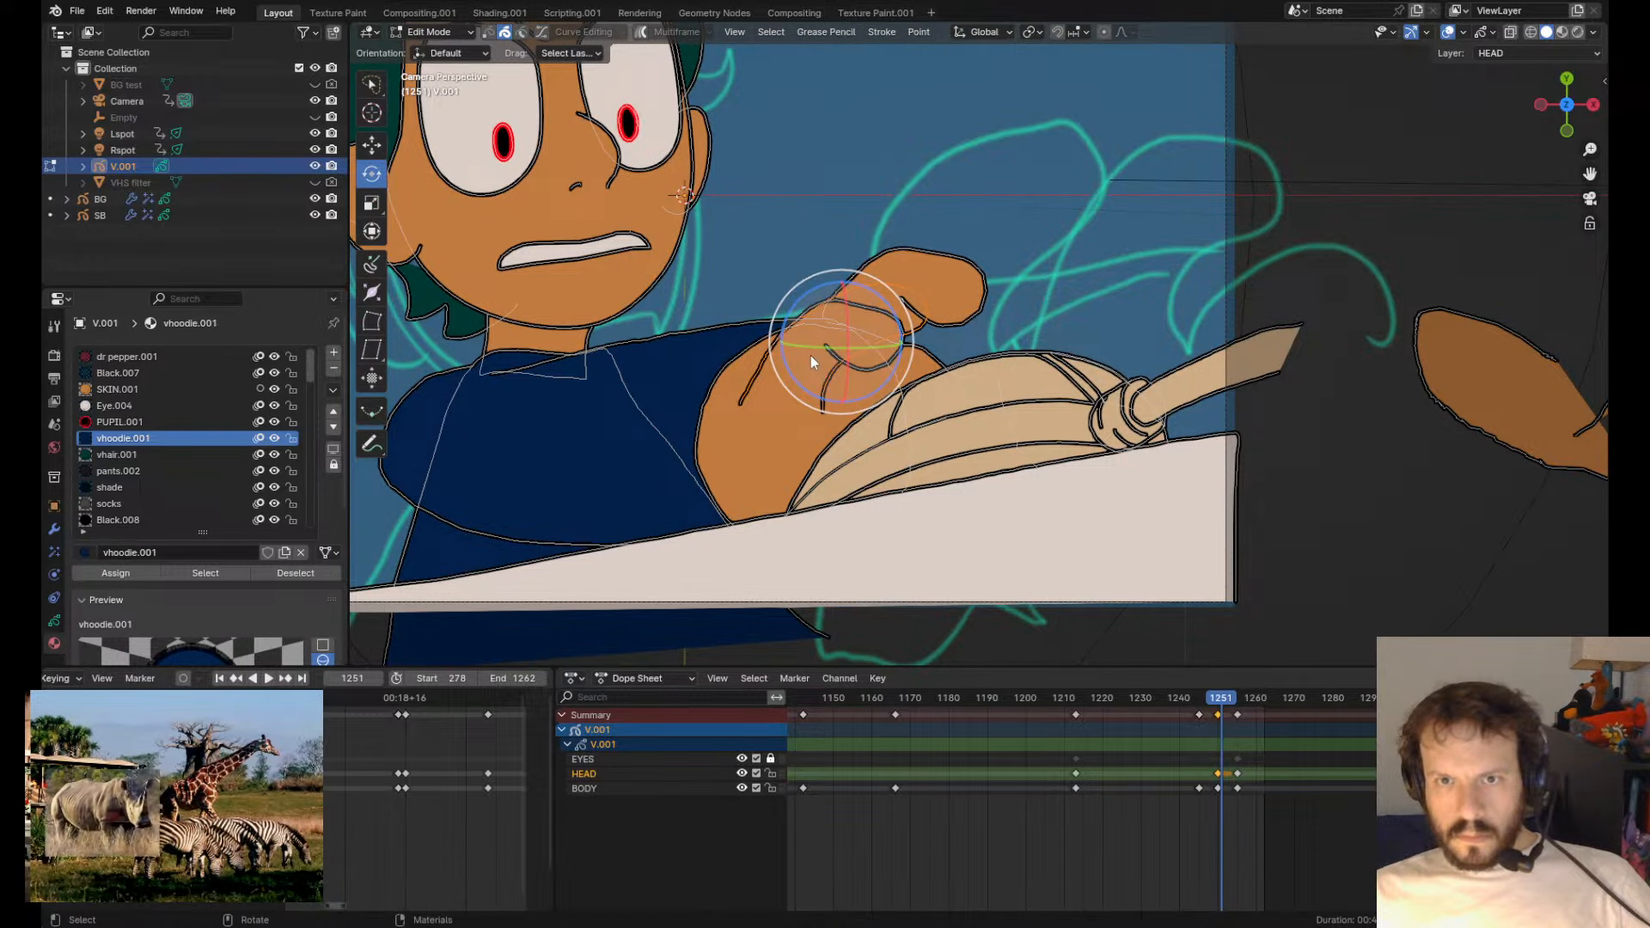
pyautogui.click(966, 253)
pyautogui.hotkey('shift', 'd')
pyautogui.click(1010, 298)
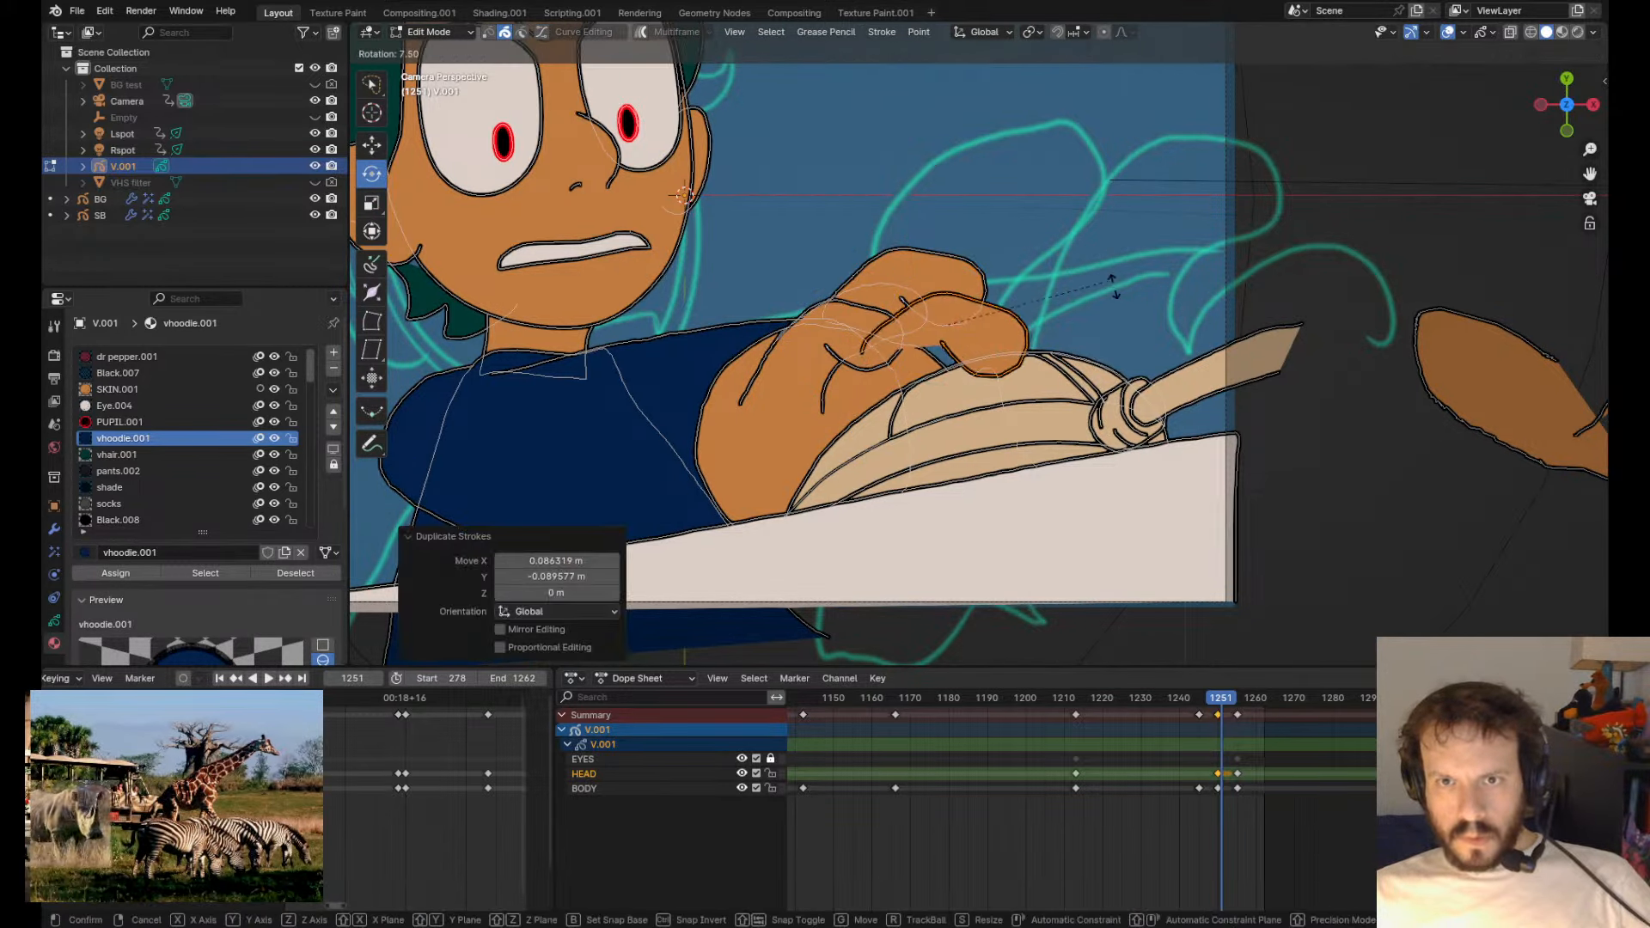
pyautogui.hotkey('ctrl', 'shift', 'Down')
pyautogui.hotkey('ctrl', 'Down')
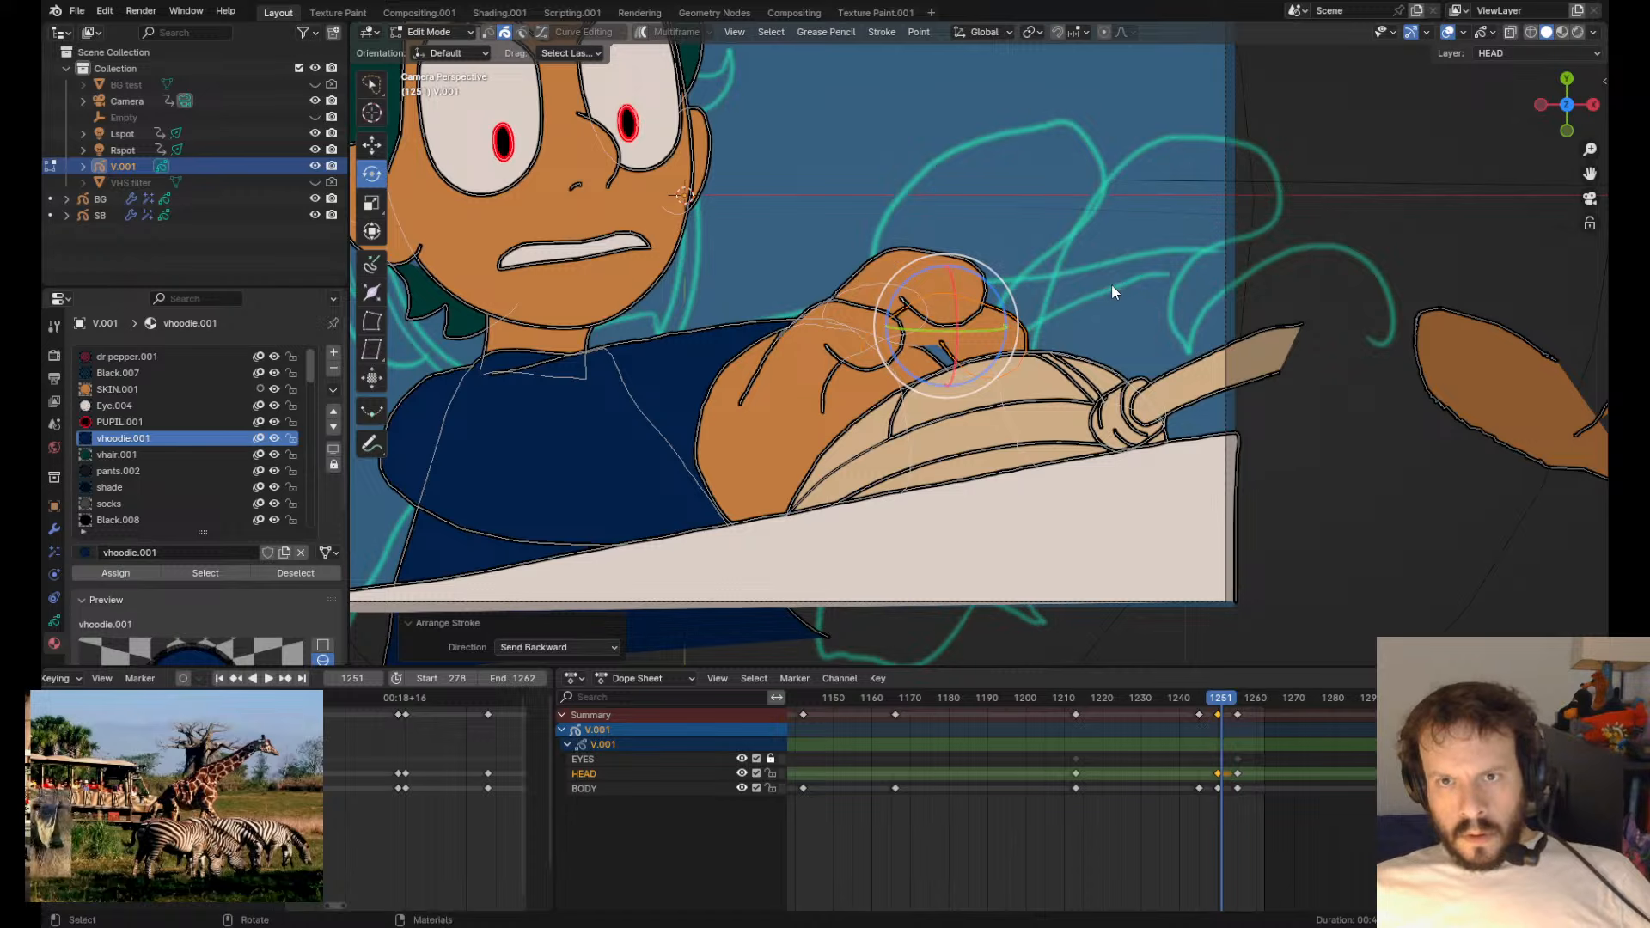
pyautogui.press('g')
pyautogui.click(1126, 312)
pyautogui.press('Tab')
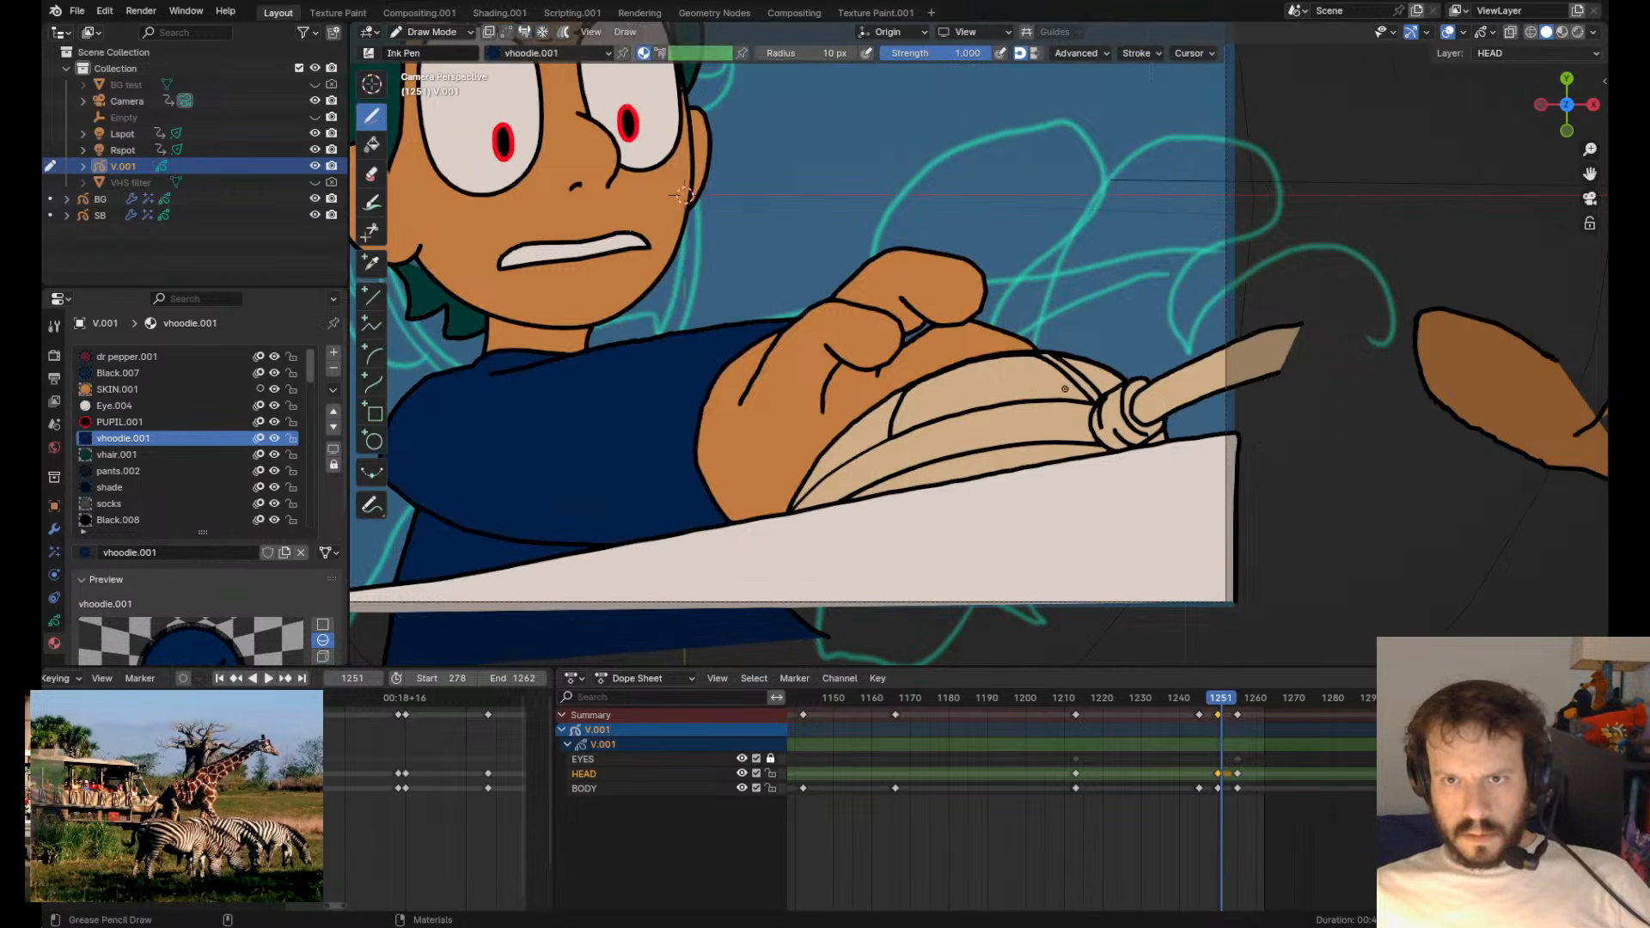
# - Sculpt the copied finger's outline into a short bent finger resting on top of the bundle
pyautogui.scroll(-3, 808, 257)
pyautogui.moveTo(1008, 350)
pyautogui.keyDown('shift'); pyautogui.mouseDown()
pyautogui.moveTo(991, 335)
pyautogui.moveTo(966, 357)
pyautogui.mouseUp(); pyautogui.keyUp('shift')
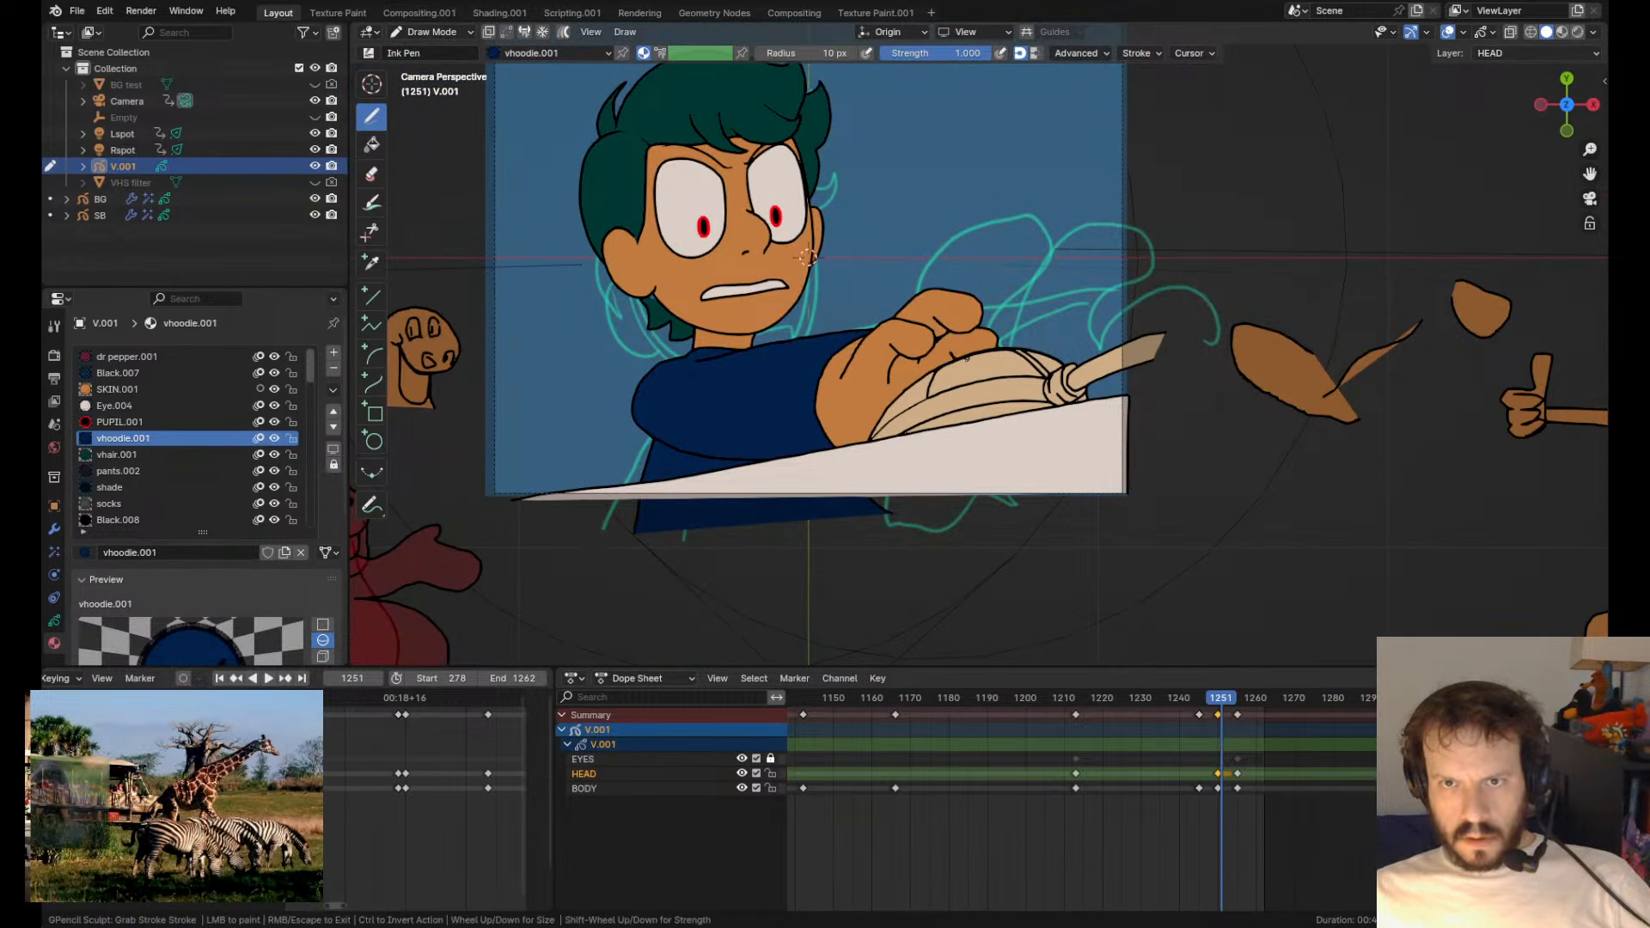
pyautogui.scroll(7, 986, 347)
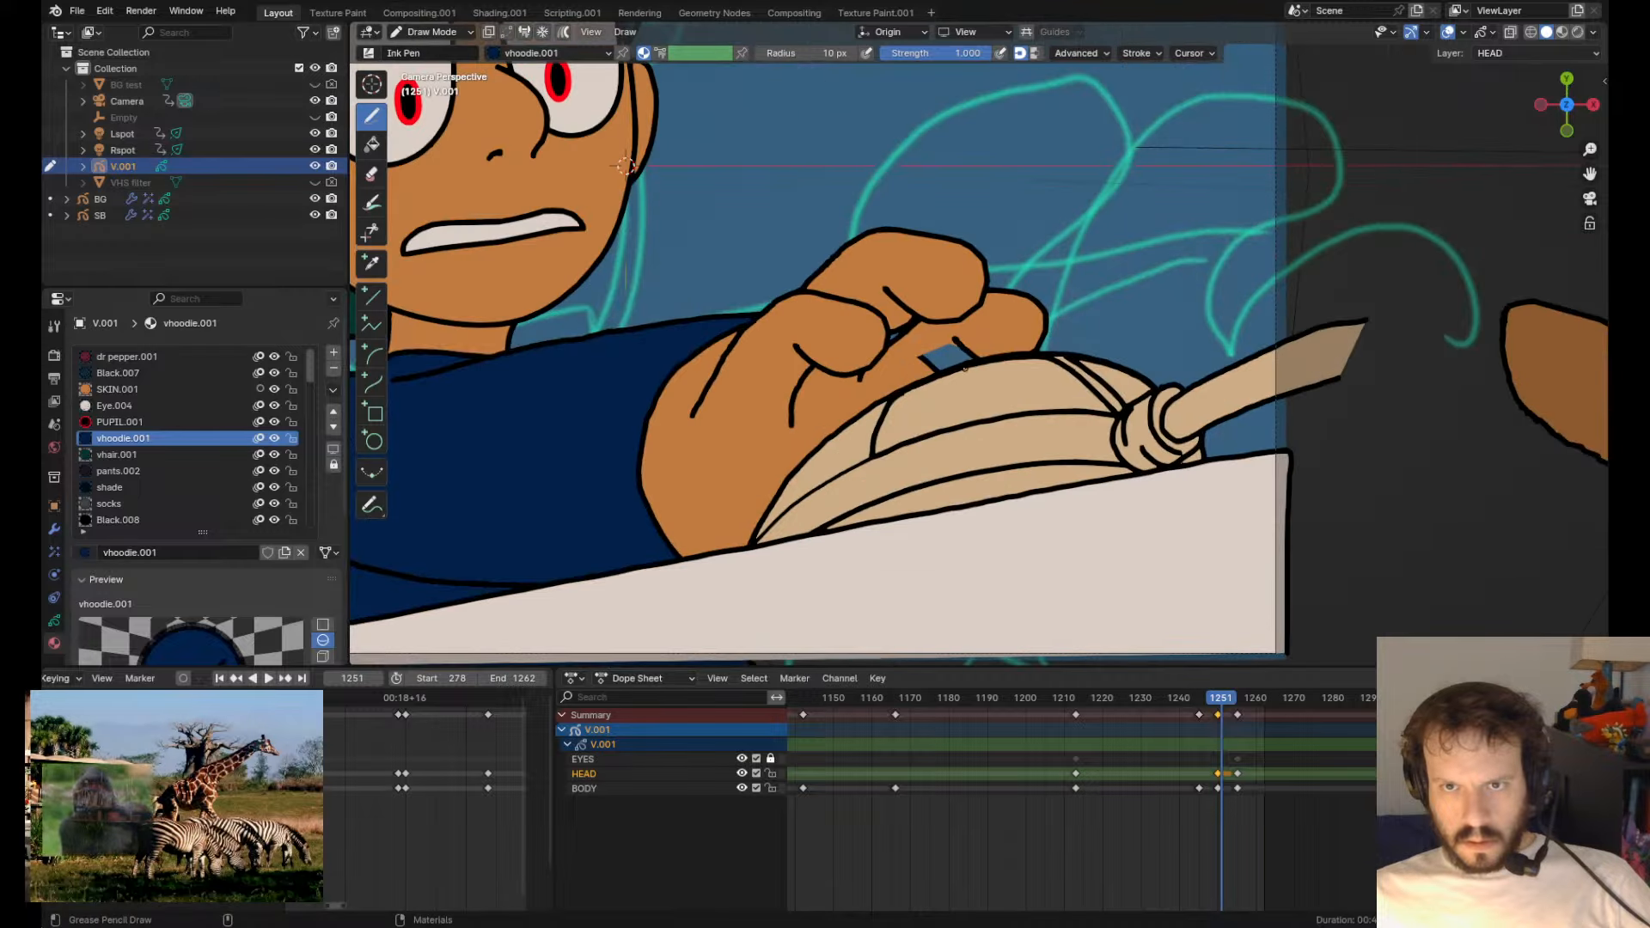
pyautogui.keyDown('shift'); pyautogui.moveTo(876, 389); pyautogui.dragTo(875, 387); pyautogui.keyUp('shift')
pyautogui.moveTo(907, 382)
pyautogui.keyDown('shift'); pyautogui.mouseDown()
pyautogui.moveTo(878, 384)
pyautogui.moveTo(888, 365)
pyautogui.moveTo(916, 381)
pyautogui.mouseUp(); pyautogui.keyUp('shift')
pyautogui.keyDown('shift'); pyautogui.moveTo(974, 328); pyautogui.dragTo(963, 343); pyautogui.keyUp('shift')
pyautogui.hotkey('ctrl', 'z')
pyautogui.hotkey('ctrl', 'z')
pyautogui.moveTo(904, 378)
pyautogui.keyDown('shift'); pyautogui.mouseDown()
pyautogui.moveTo(876, 459)
pyautogui.moveTo(891, 463)
pyautogui.moveTo(894, 364)
pyautogui.moveTo(921, 365)
pyautogui.mouseUp(); pyautogui.keyUp('shift')
pyautogui.keyDown('shift'); pyautogui.moveTo(962, 307); pyautogui.dragTo(983, 308); pyautogui.keyUp('shift')
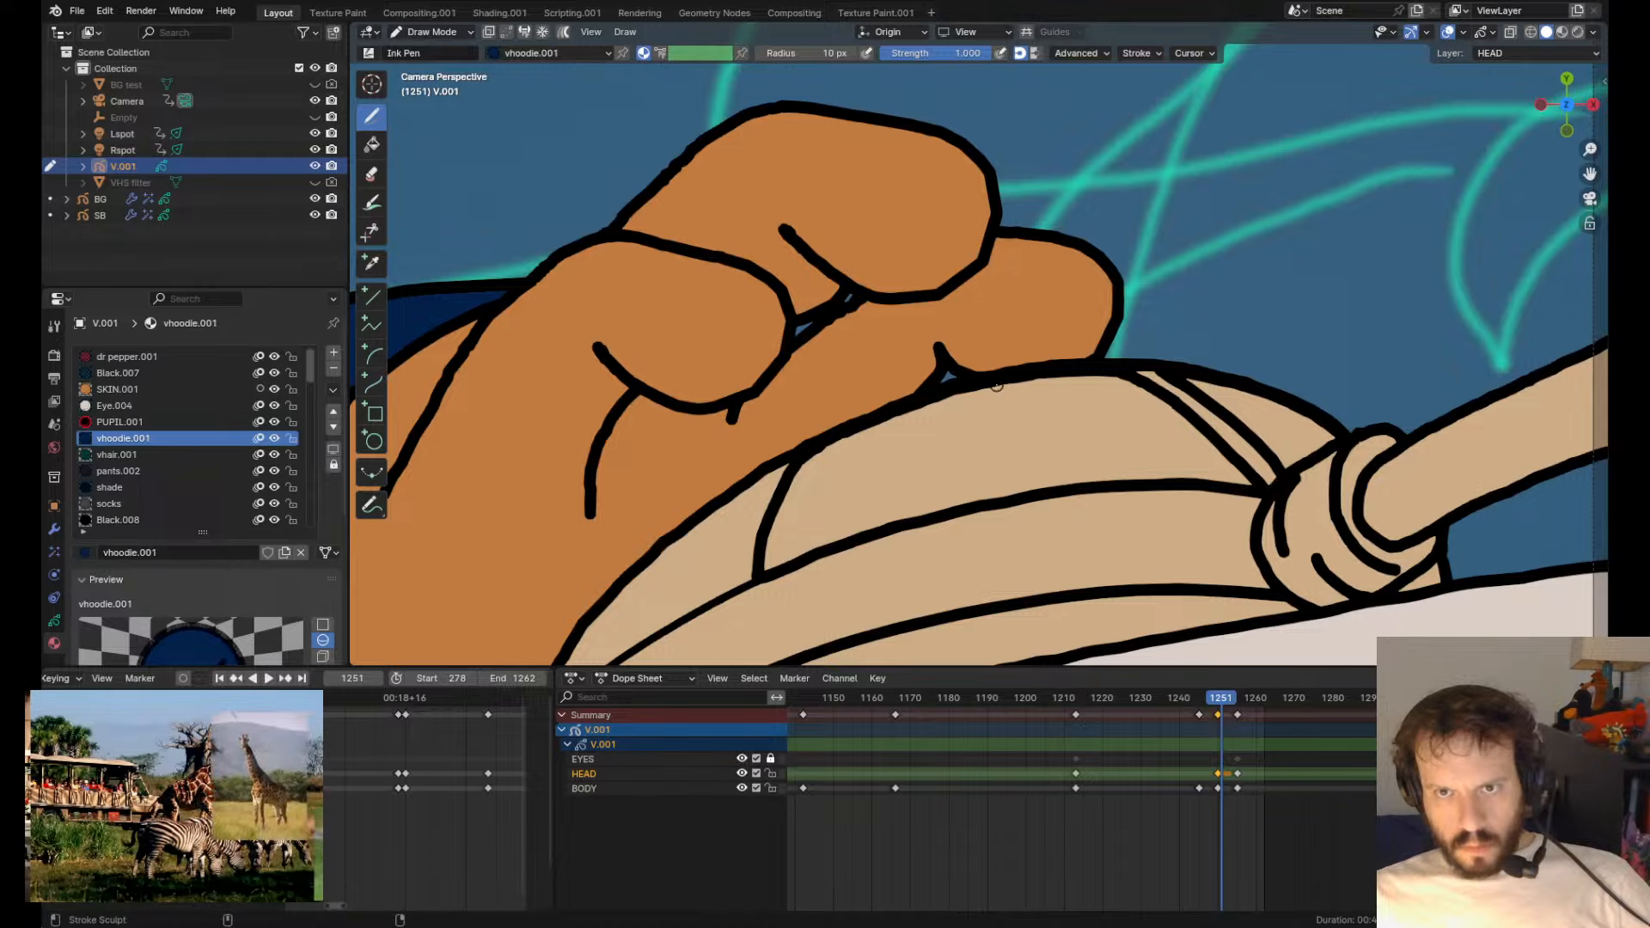
pyautogui.keyDown('shift'); pyautogui.moveTo(993, 380); pyautogui.dragTo(990, 375); pyautogui.keyUp('shift')
pyautogui.scroll(-5, 989, 379)
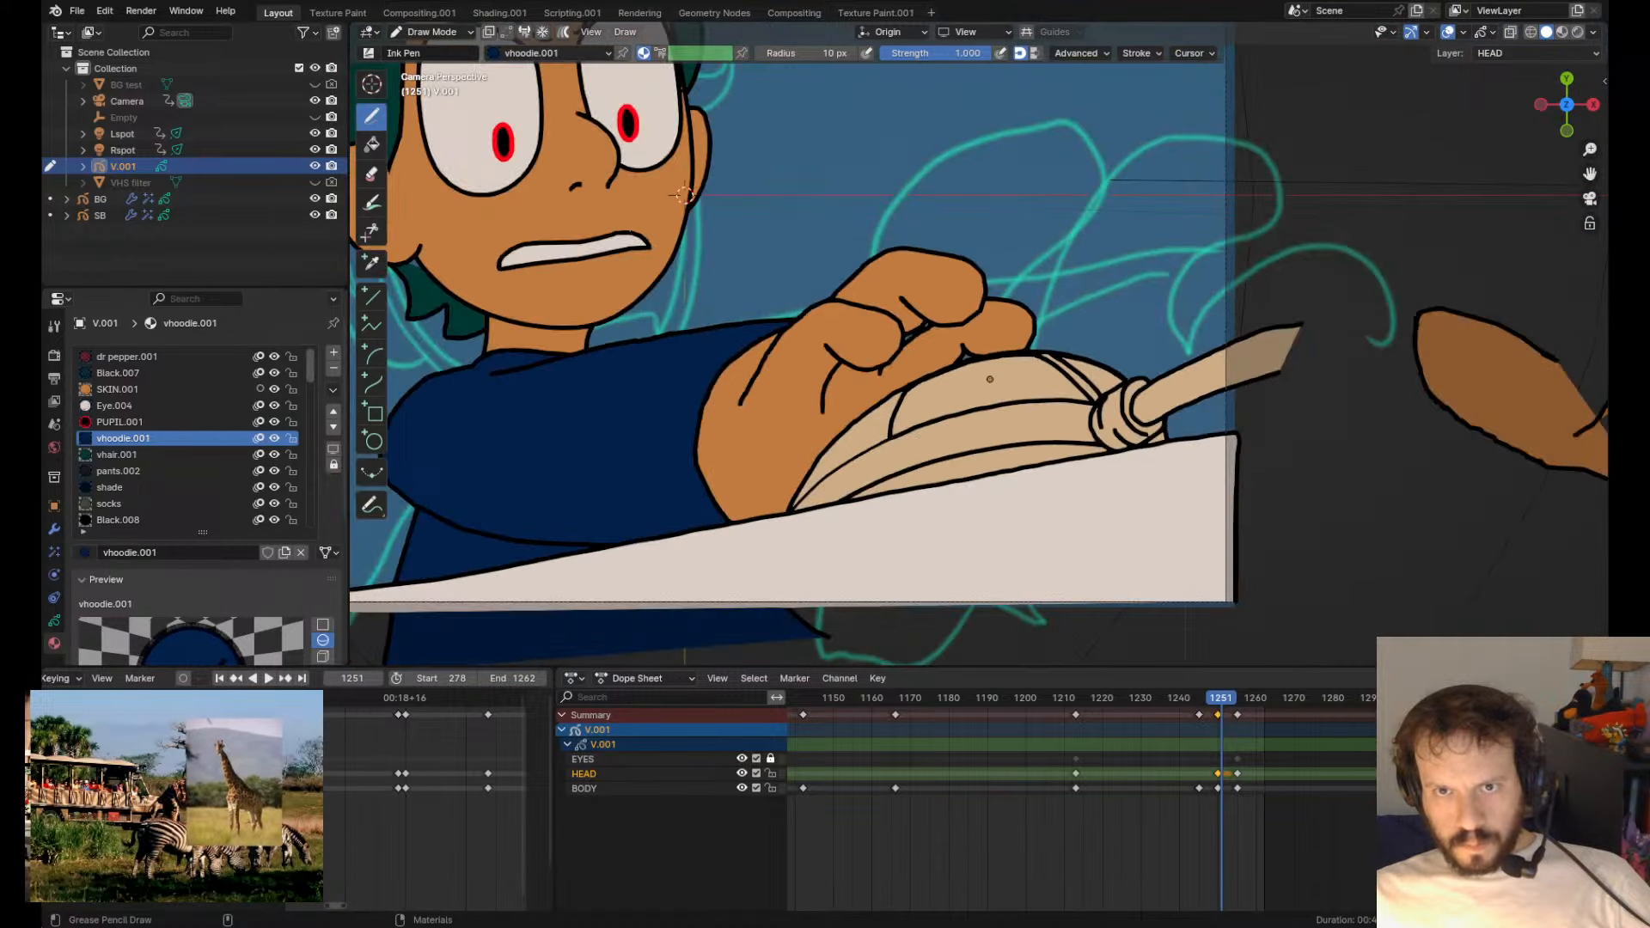
# - Sculpt the copied finger's edge to close the gap between the upper fingers, and send that finger to the back
pyautogui.scroll(5, 990, 379)
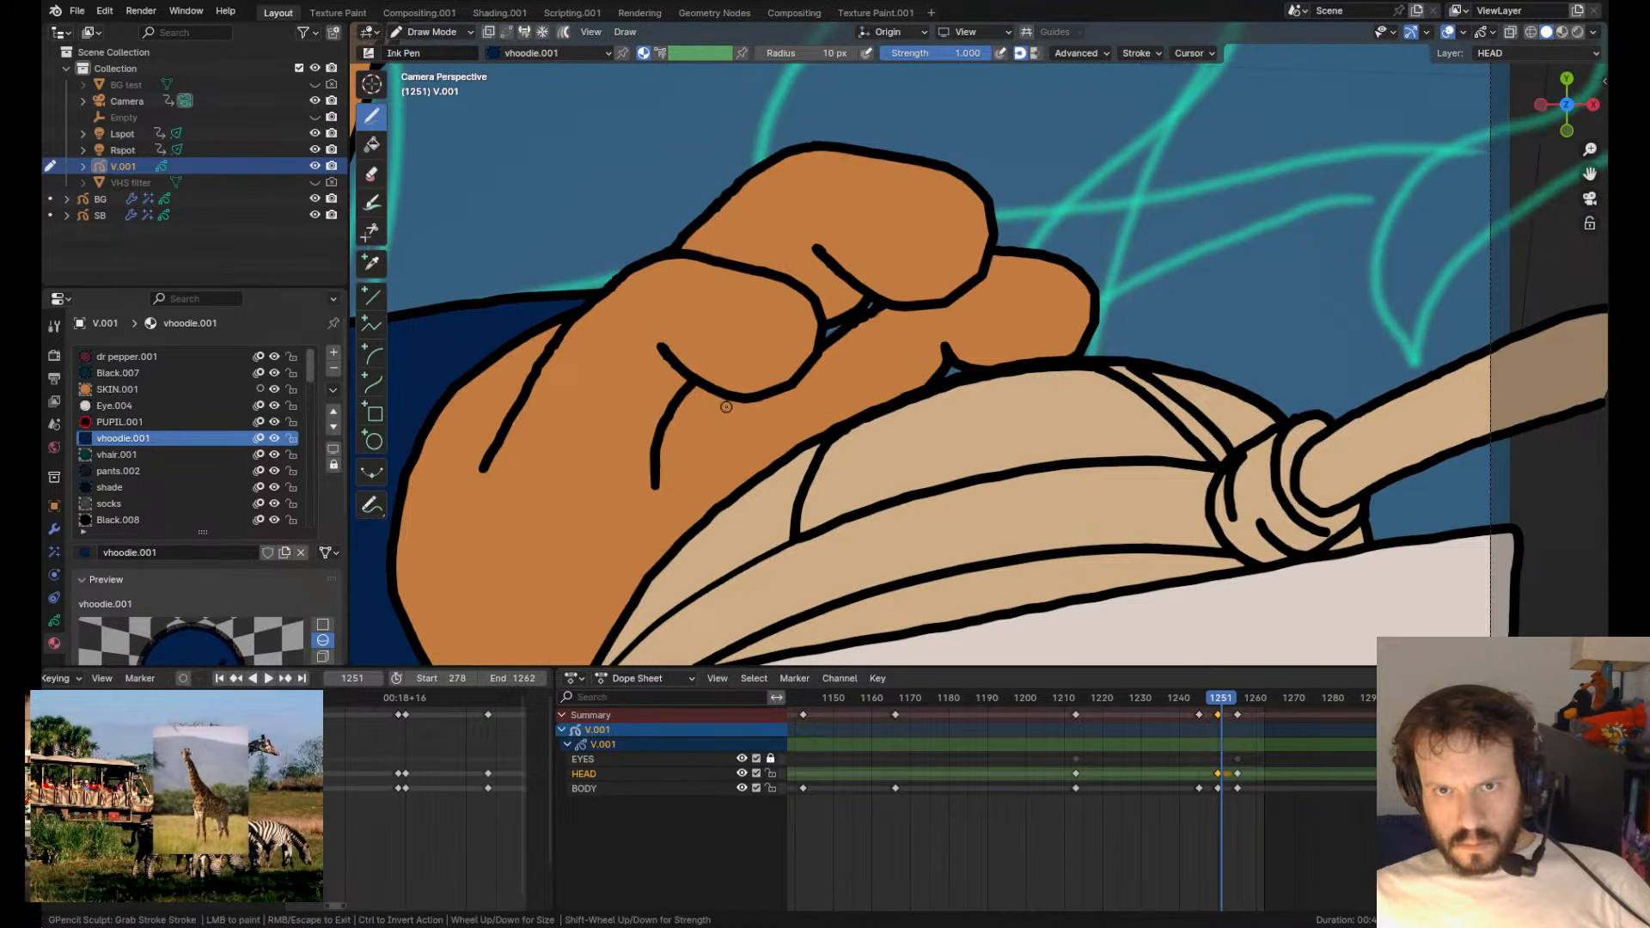
pyautogui.keyDown('shift'); pyautogui.moveTo(851, 333); pyautogui.dragTo(845, 323); pyautogui.keyUp('shift')
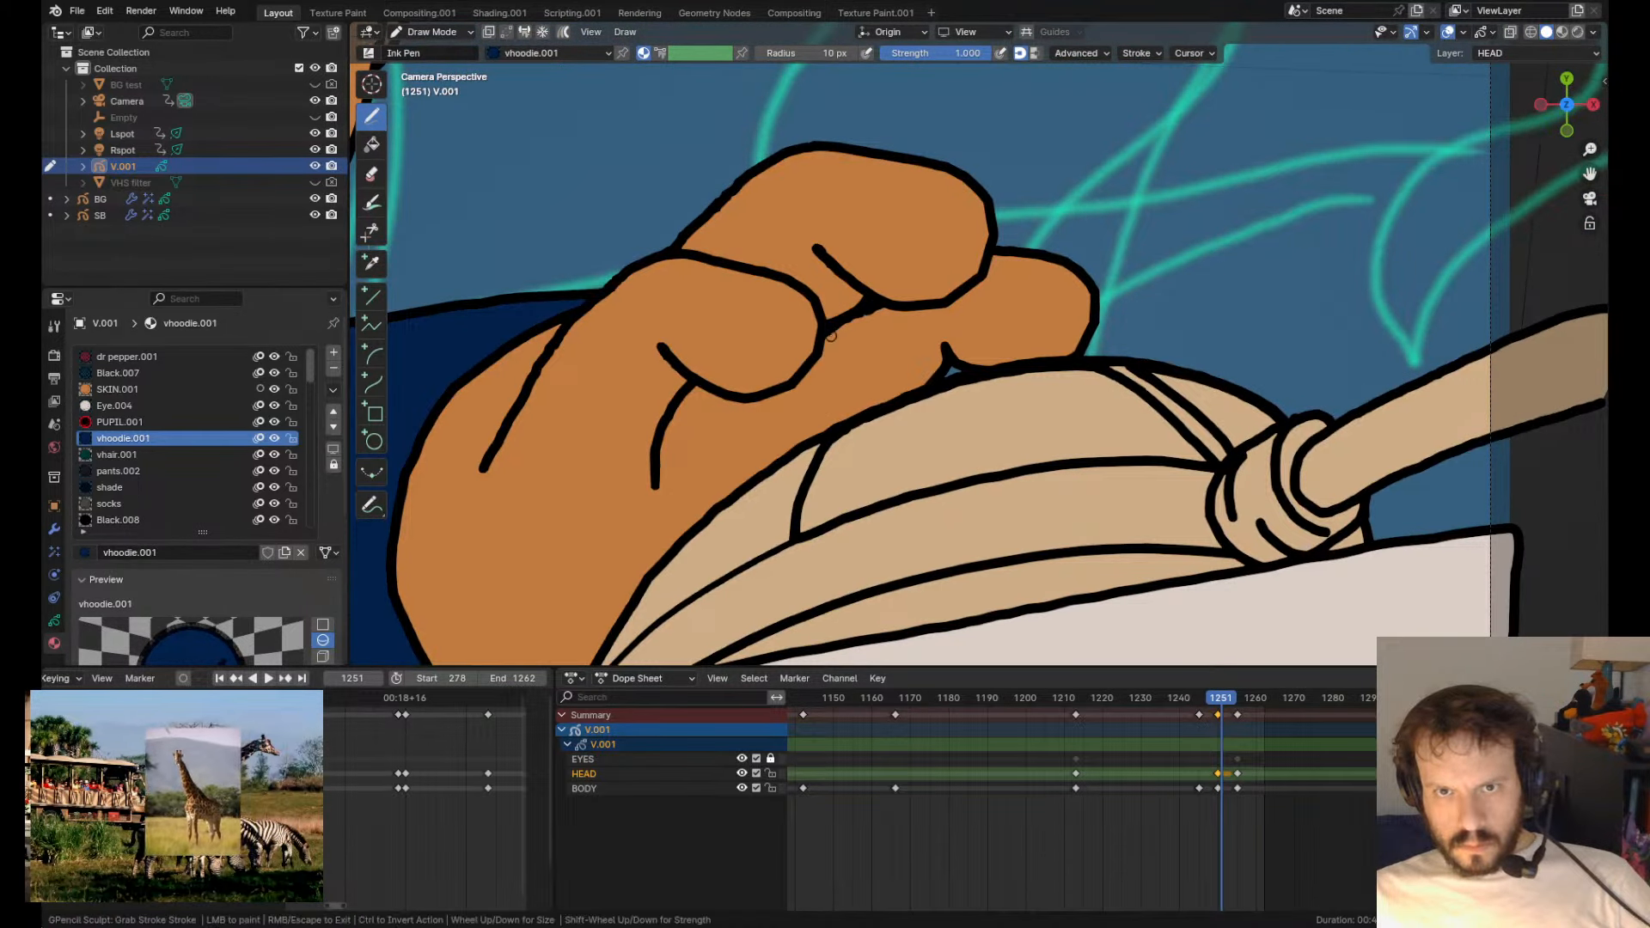
pyautogui.hotkey('ctrl', 'Down')
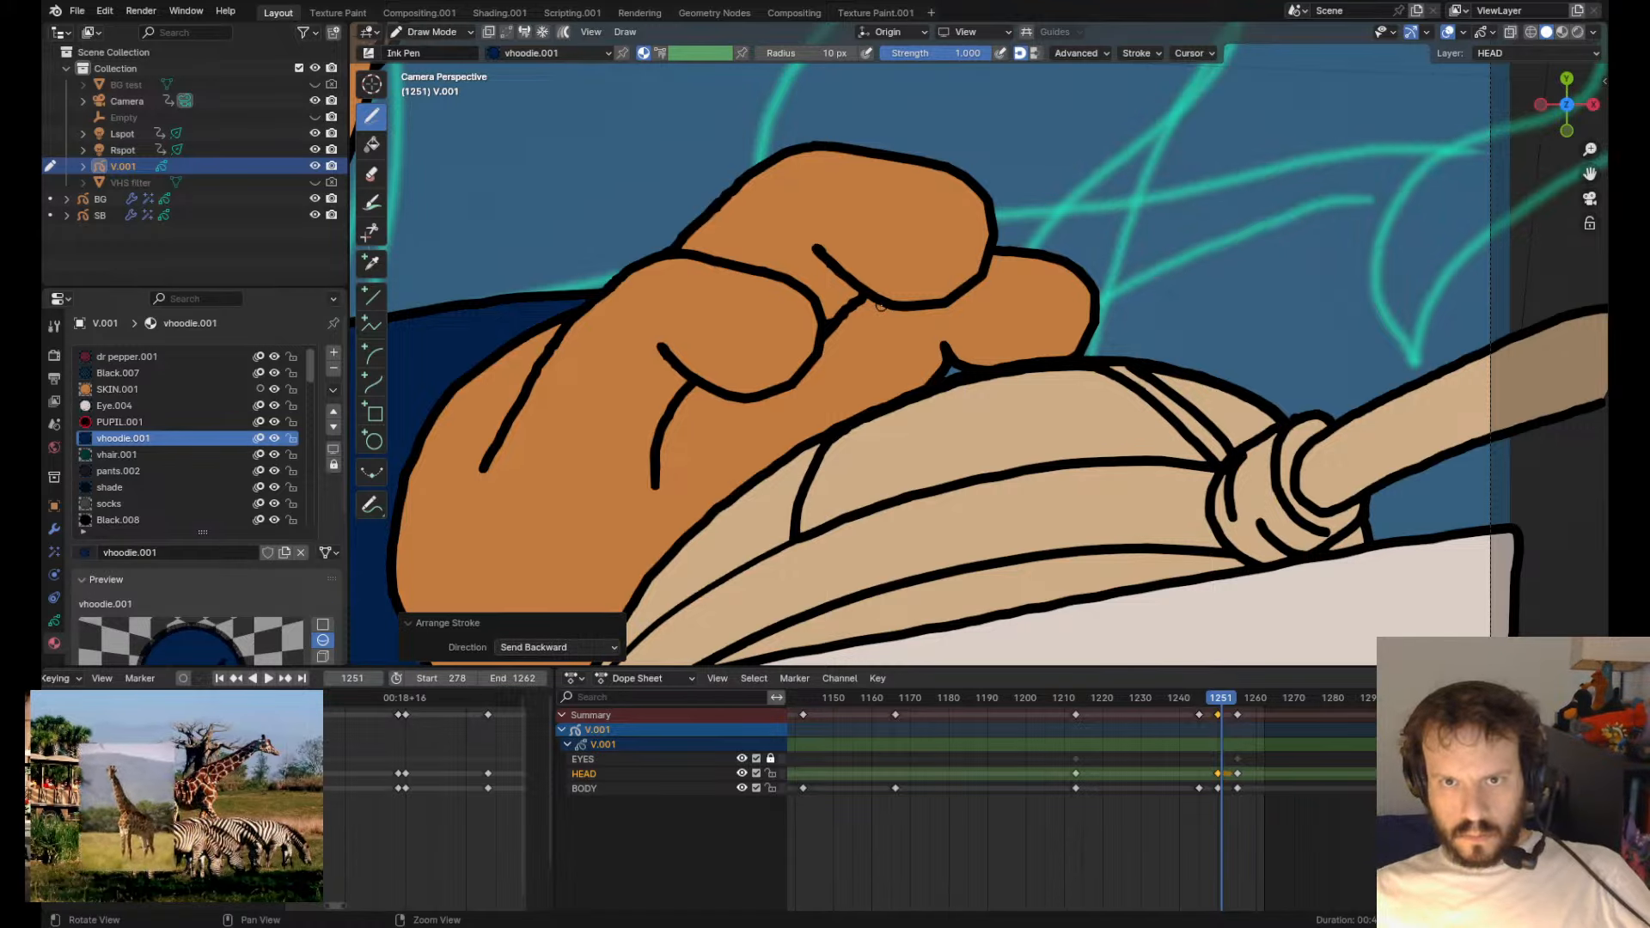
pyautogui.press('Tab')
pyautogui.hotkey('ctrl', 'shift', 'Down')
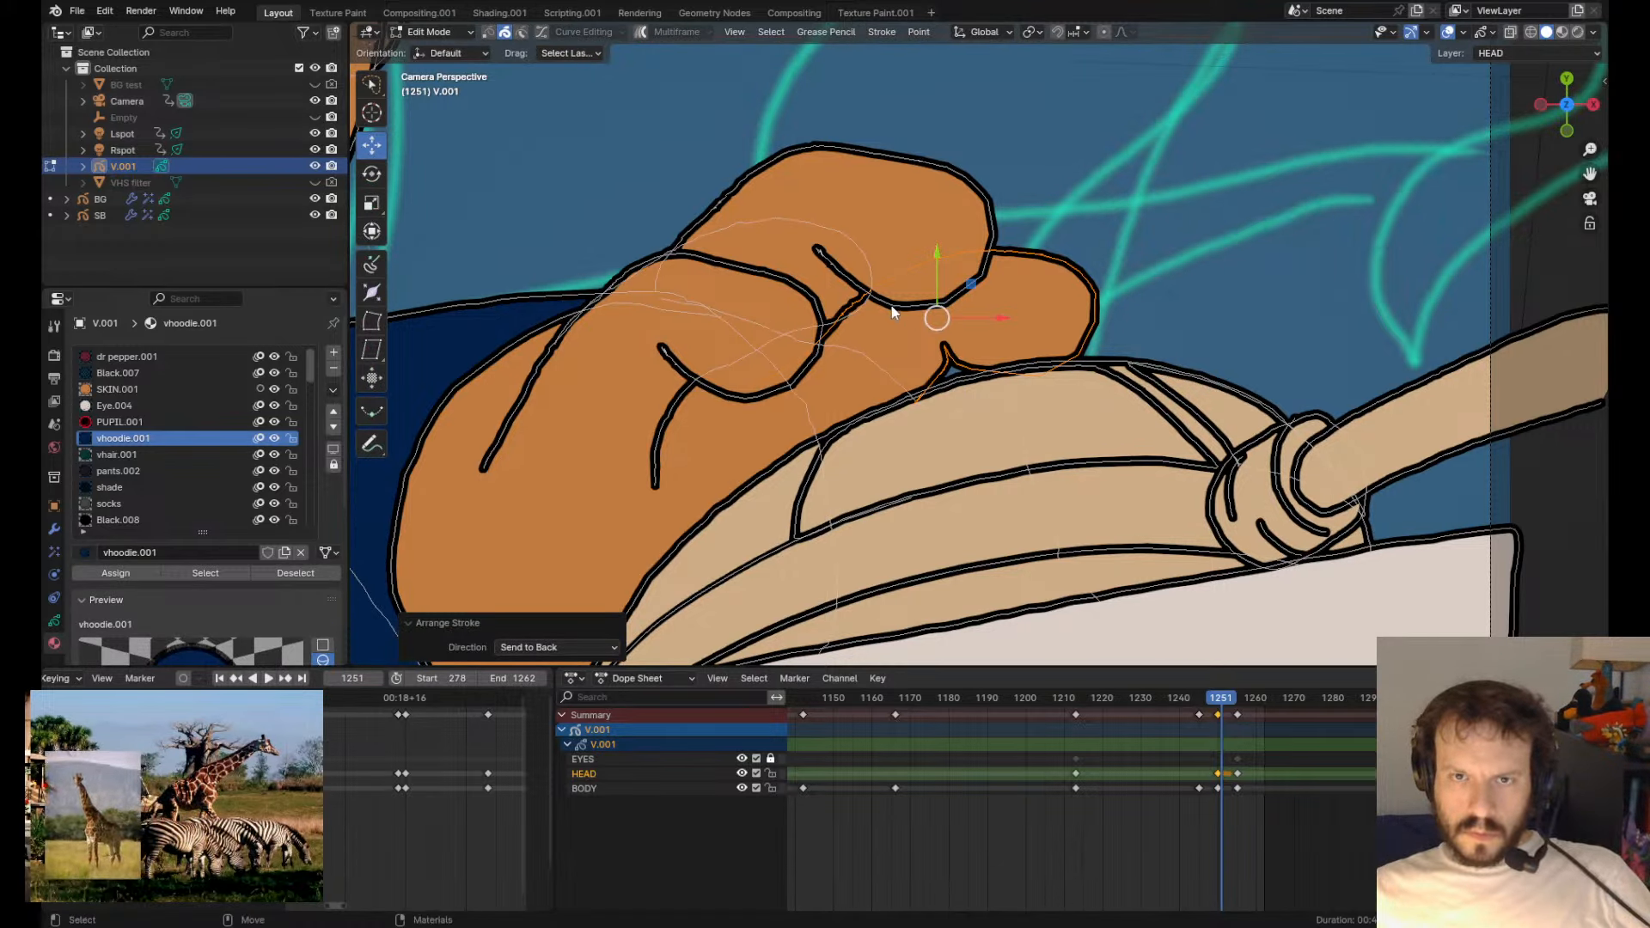
pyautogui.press('g')
pyautogui.click(899, 326)
pyautogui.hotkey('ctrl', 'z')
pyautogui.click(954, 166)
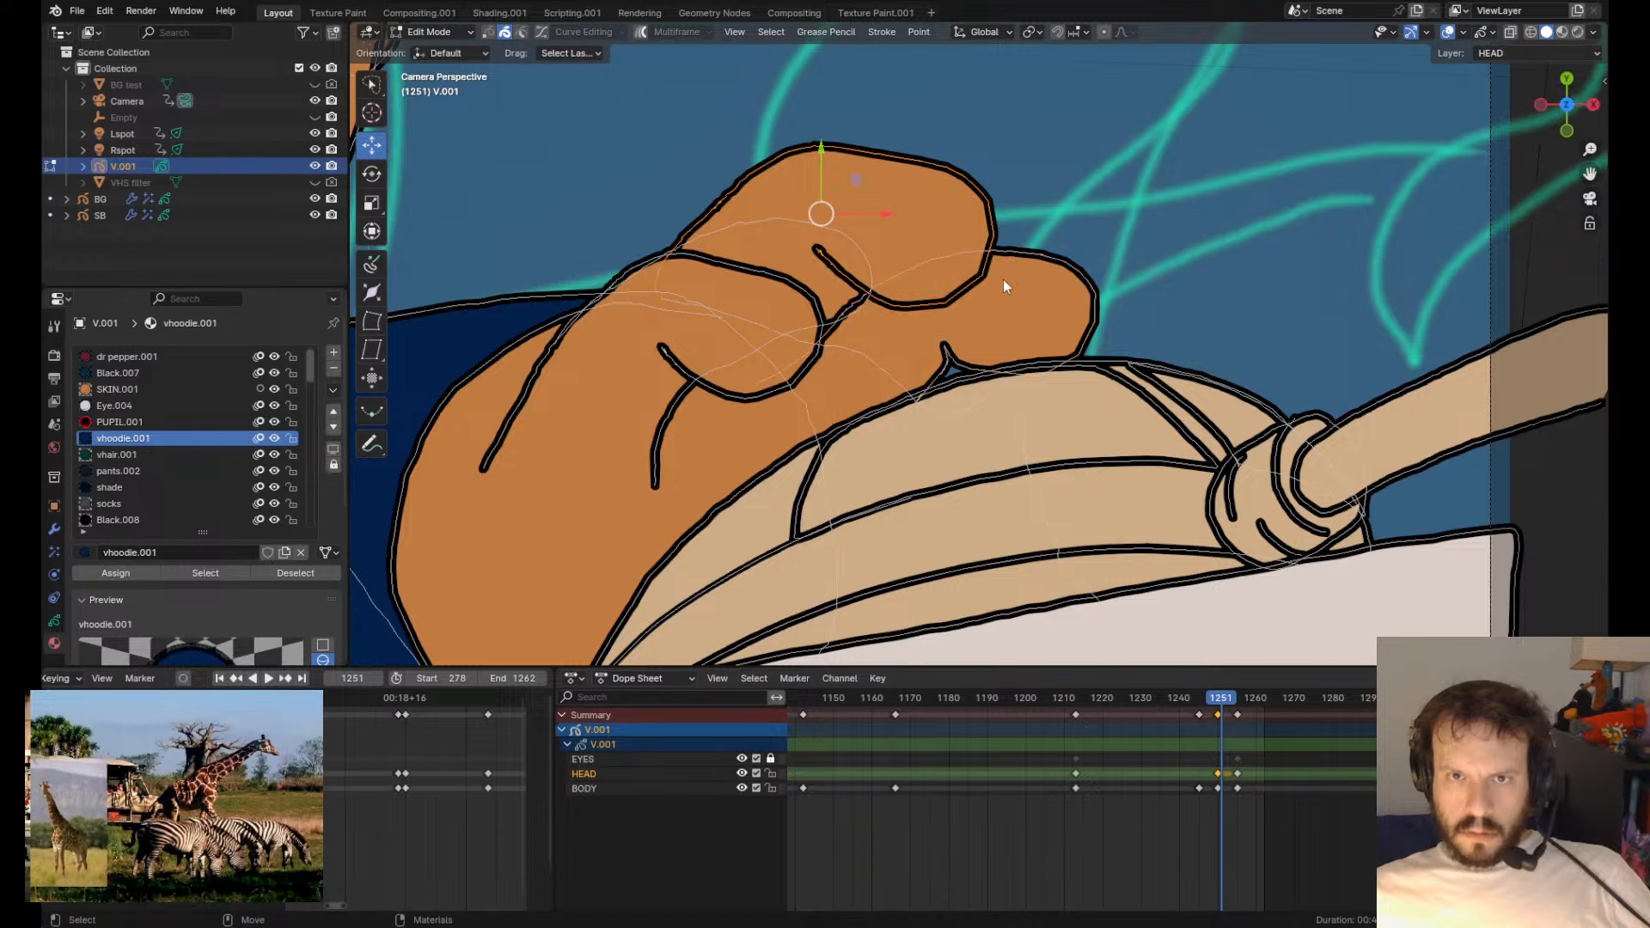
pyautogui.press('g')
pyautogui.rightClick(1241, 337)
# - Sculpt the two crease lines on the hand into straighter, slanted lines below the front finger
pyautogui.click(746, 223)
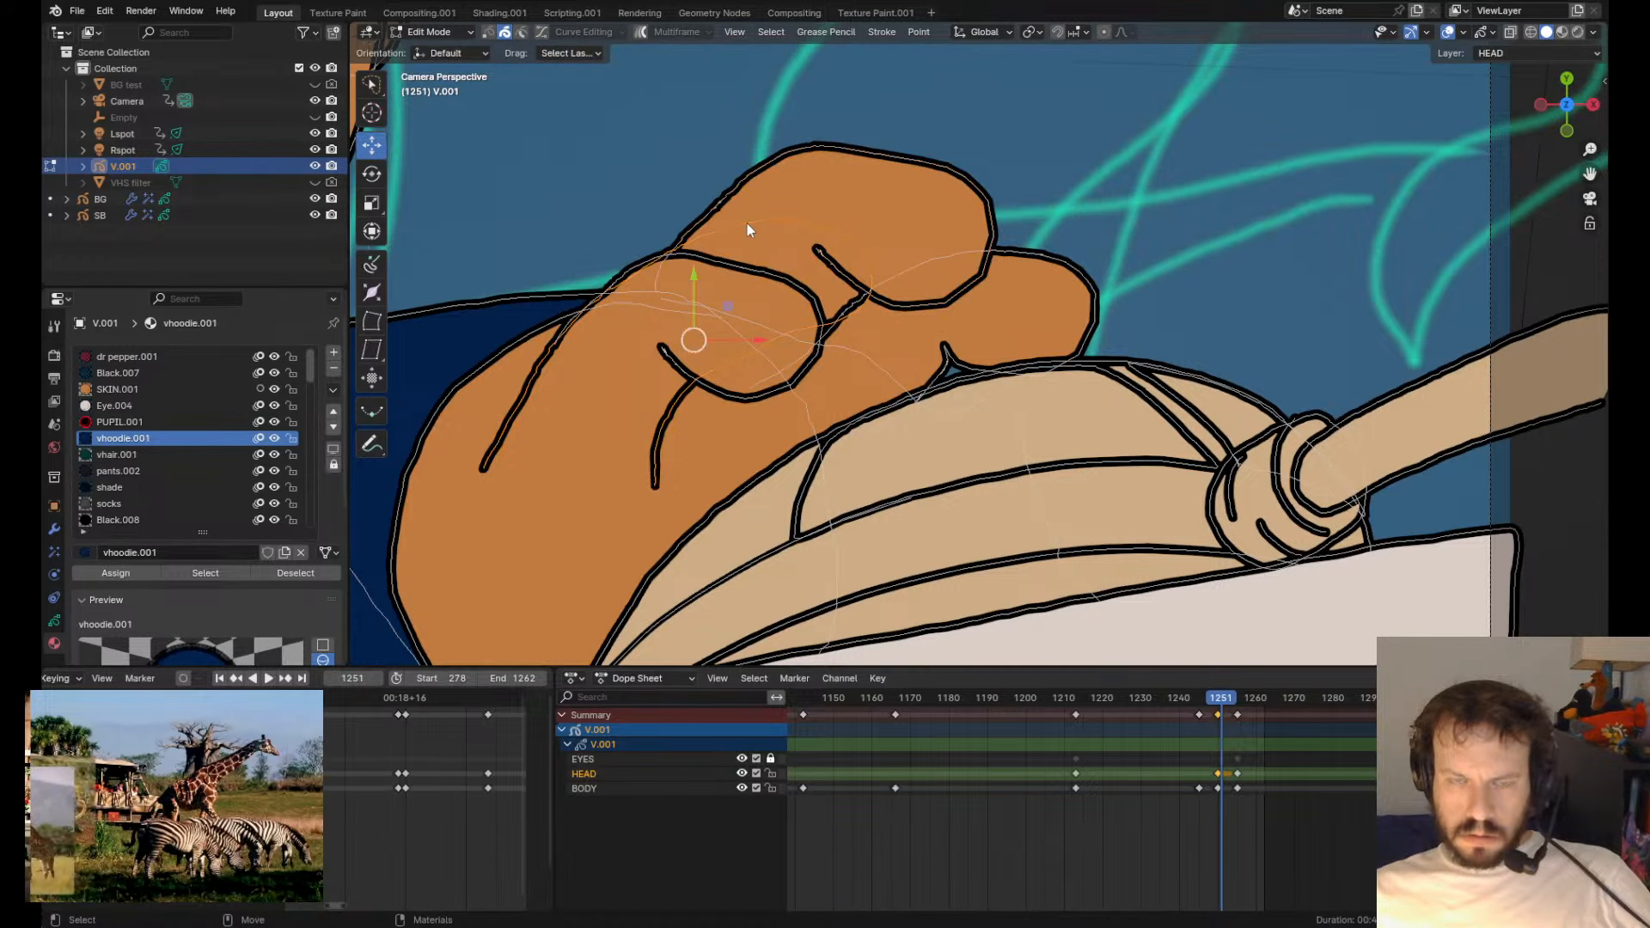
pyautogui.press('Tab')
pyautogui.scroll(-5, 940, 297)
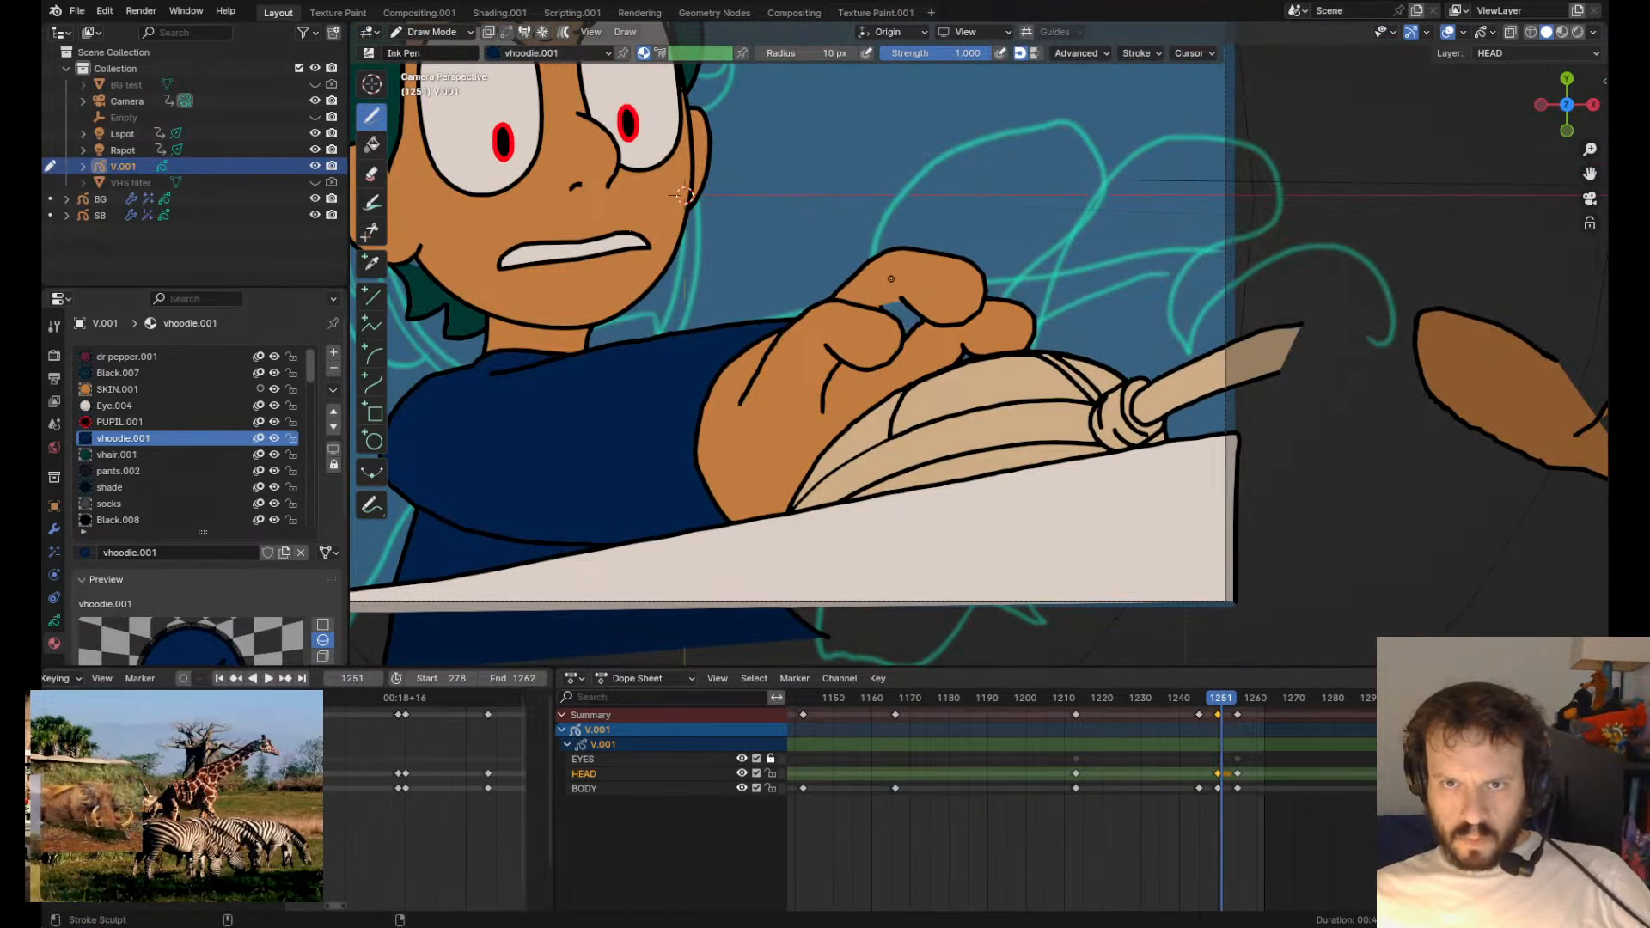
pyautogui.press('Tab')
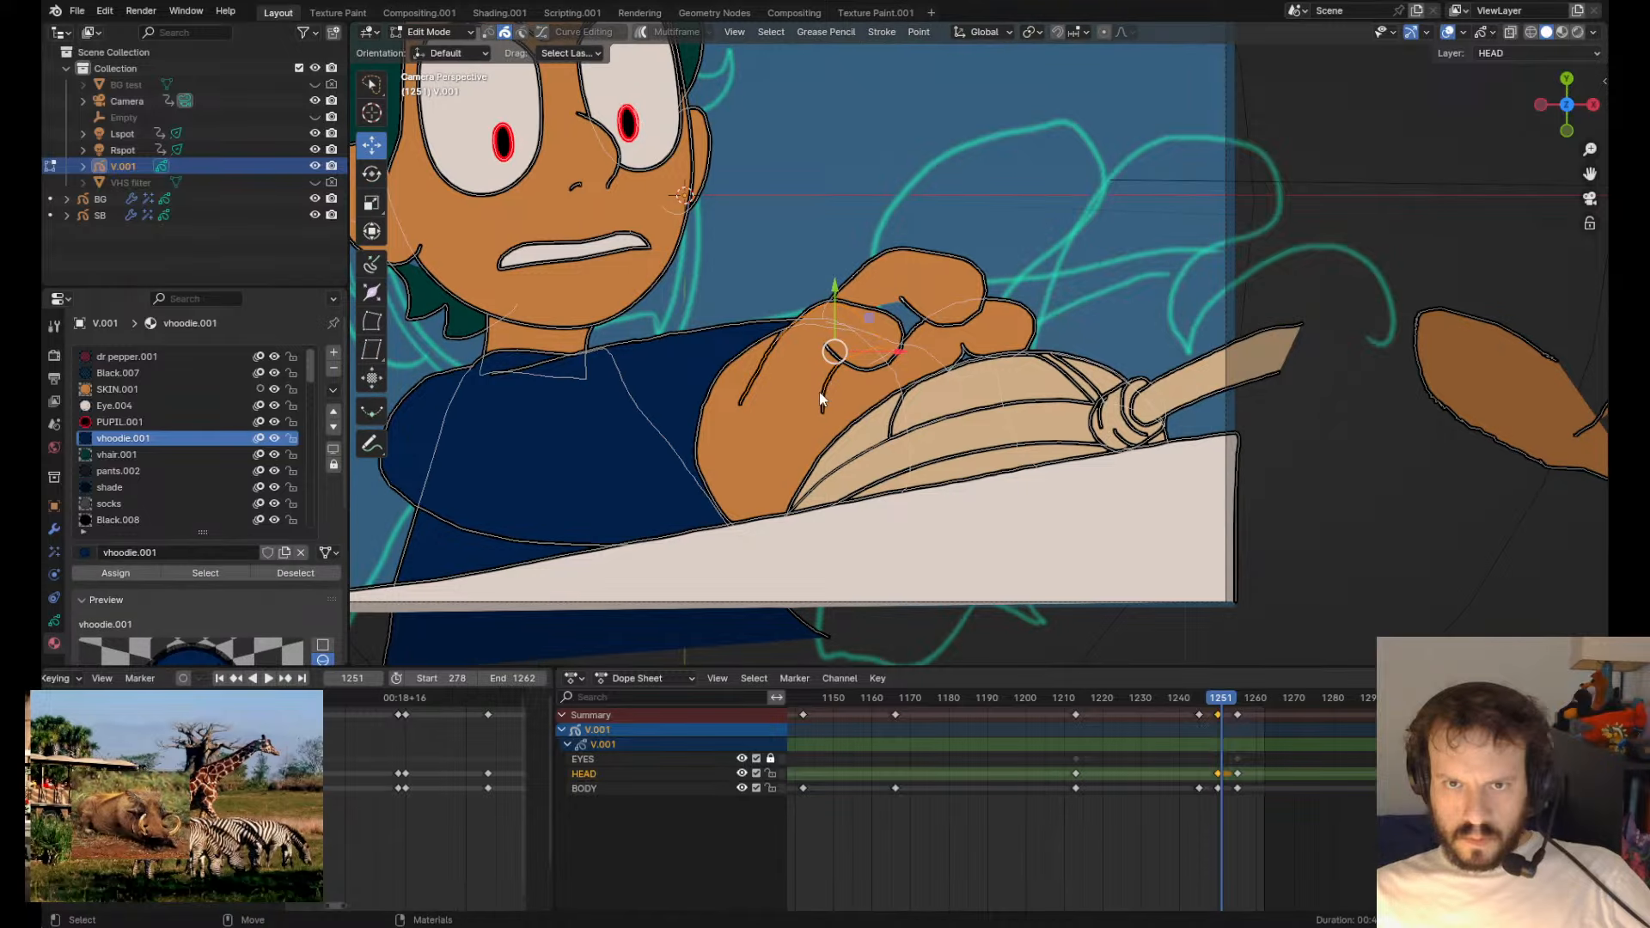
pyautogui.press('Tab')
pyautogui.keyDown('shift'); pyautogui.moveTo(822, 401); pyautogui.dragTo(763, 368); pyautogui.keyUp('shift')
pyautogui.keyDown('shift'); pyautogui.moveTo(750, 370); pyautogui.dragTo(753, 374); pyautogui.keyUp('shift')
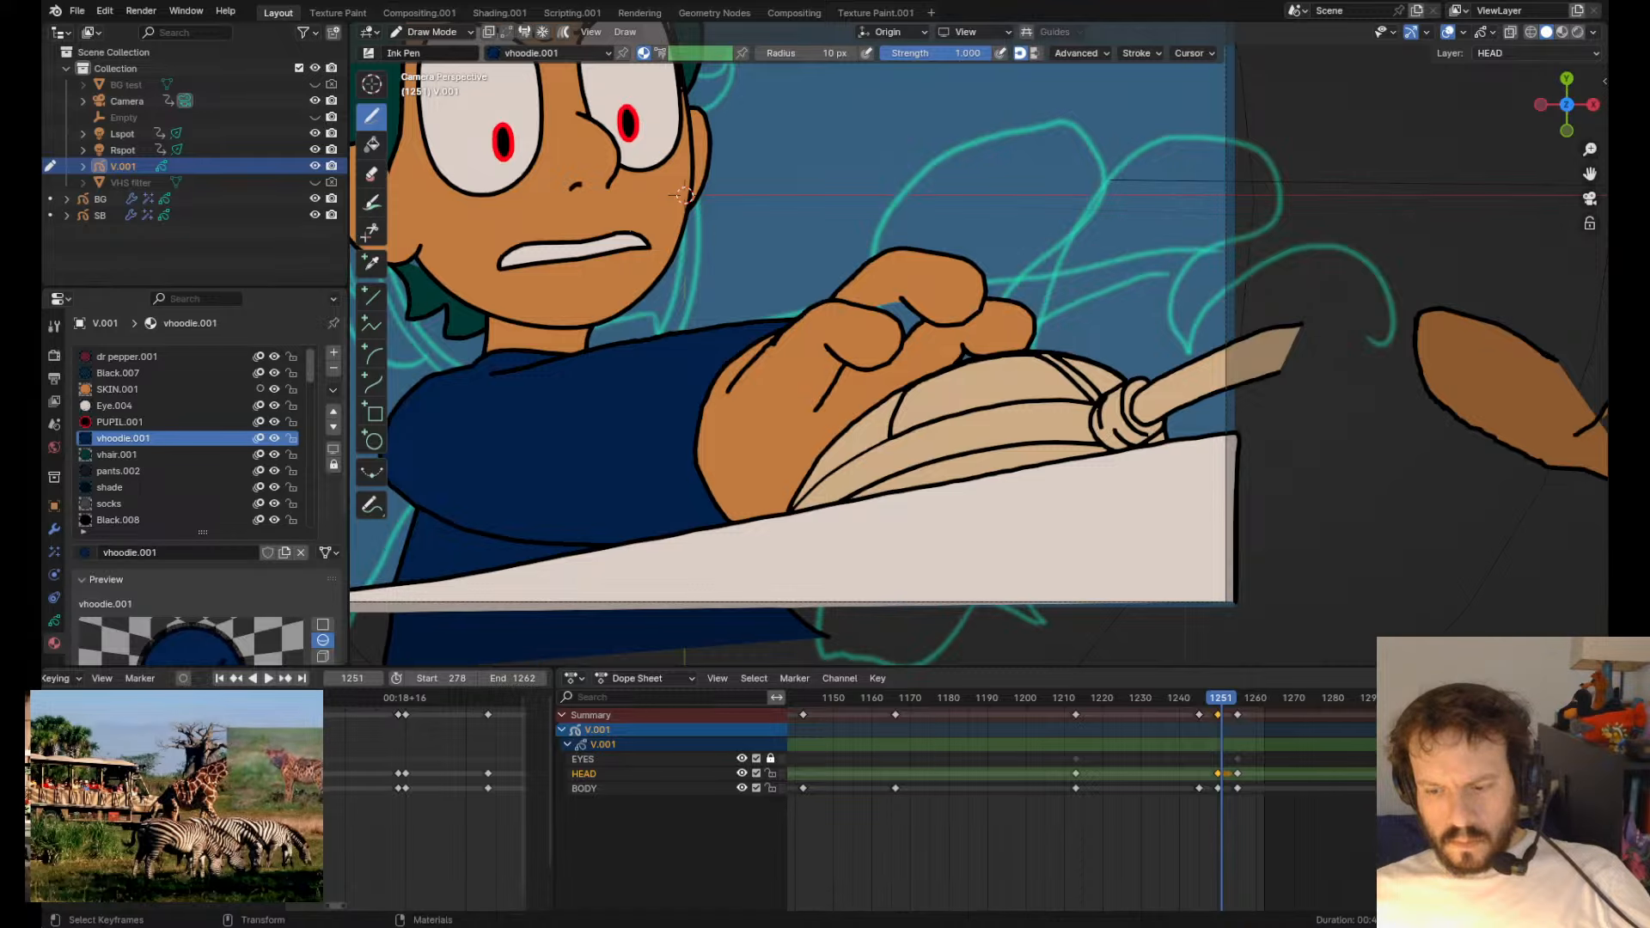
# - Duplicate the hand stroke behind the front finger and place the copy up over the gap between the fingers
pyautogui.scroll(-2, 894, 301)
pyautogui.scroll(3, 894, 301)
pyautogui.keyDown('alt'); pyautogui.moveTo(877, 288); pyautogui.dragTo(844, 325, button='middle'); pyautogui.keyUp('alt')
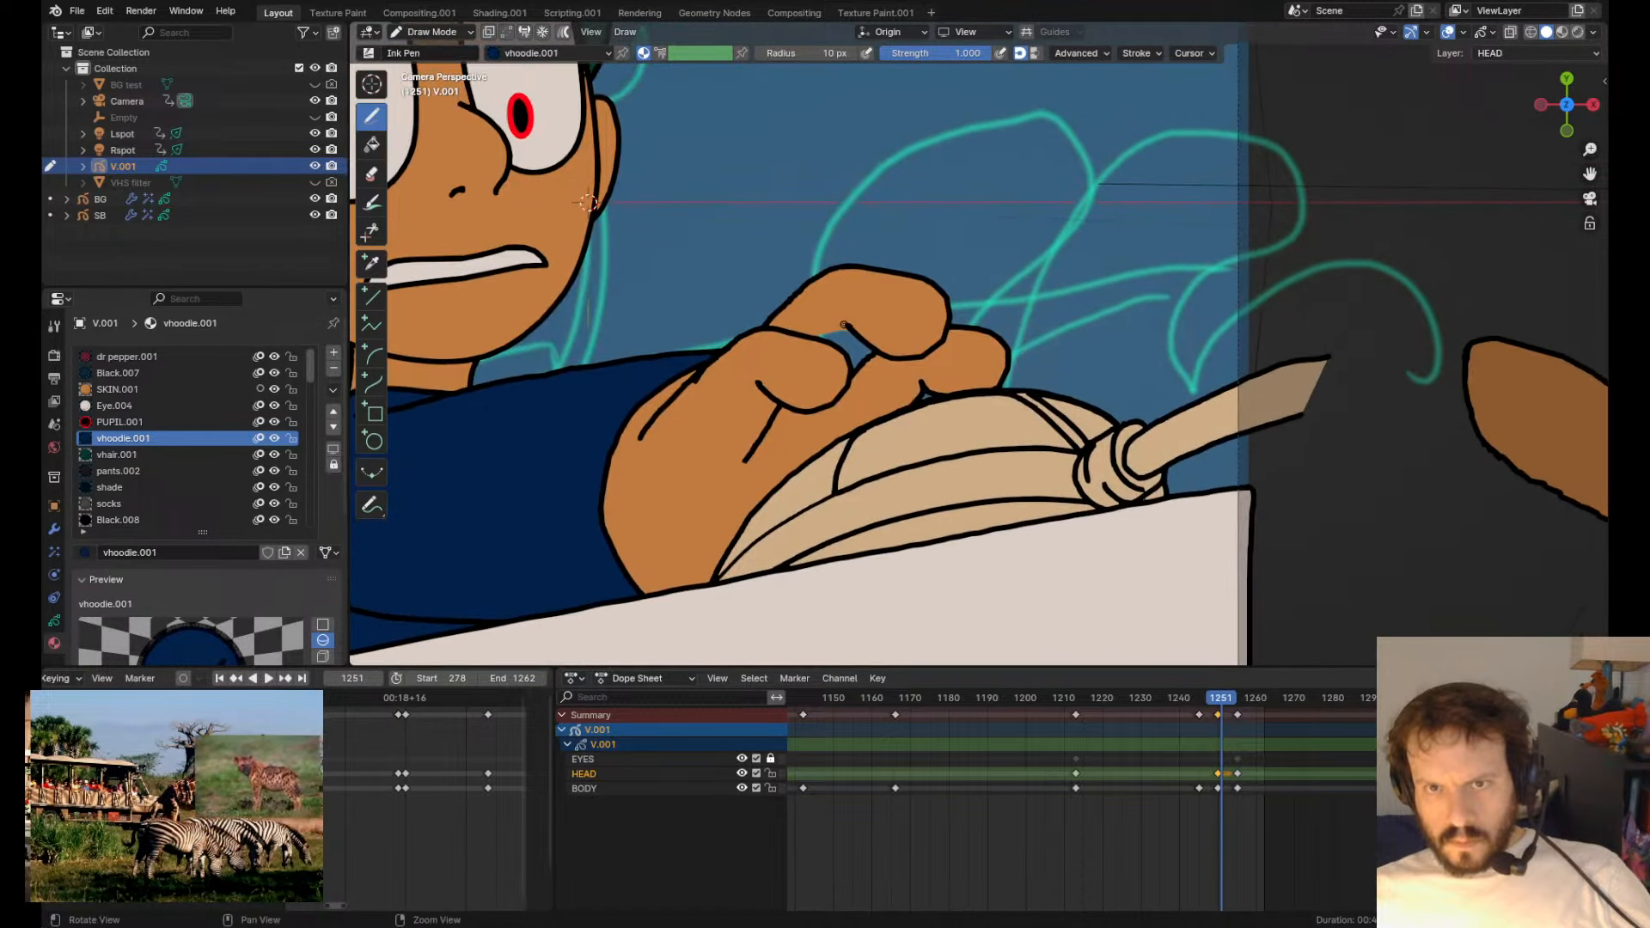
pyautogui.press('Tab')
pyautogui.scroll(3, 854, 414)
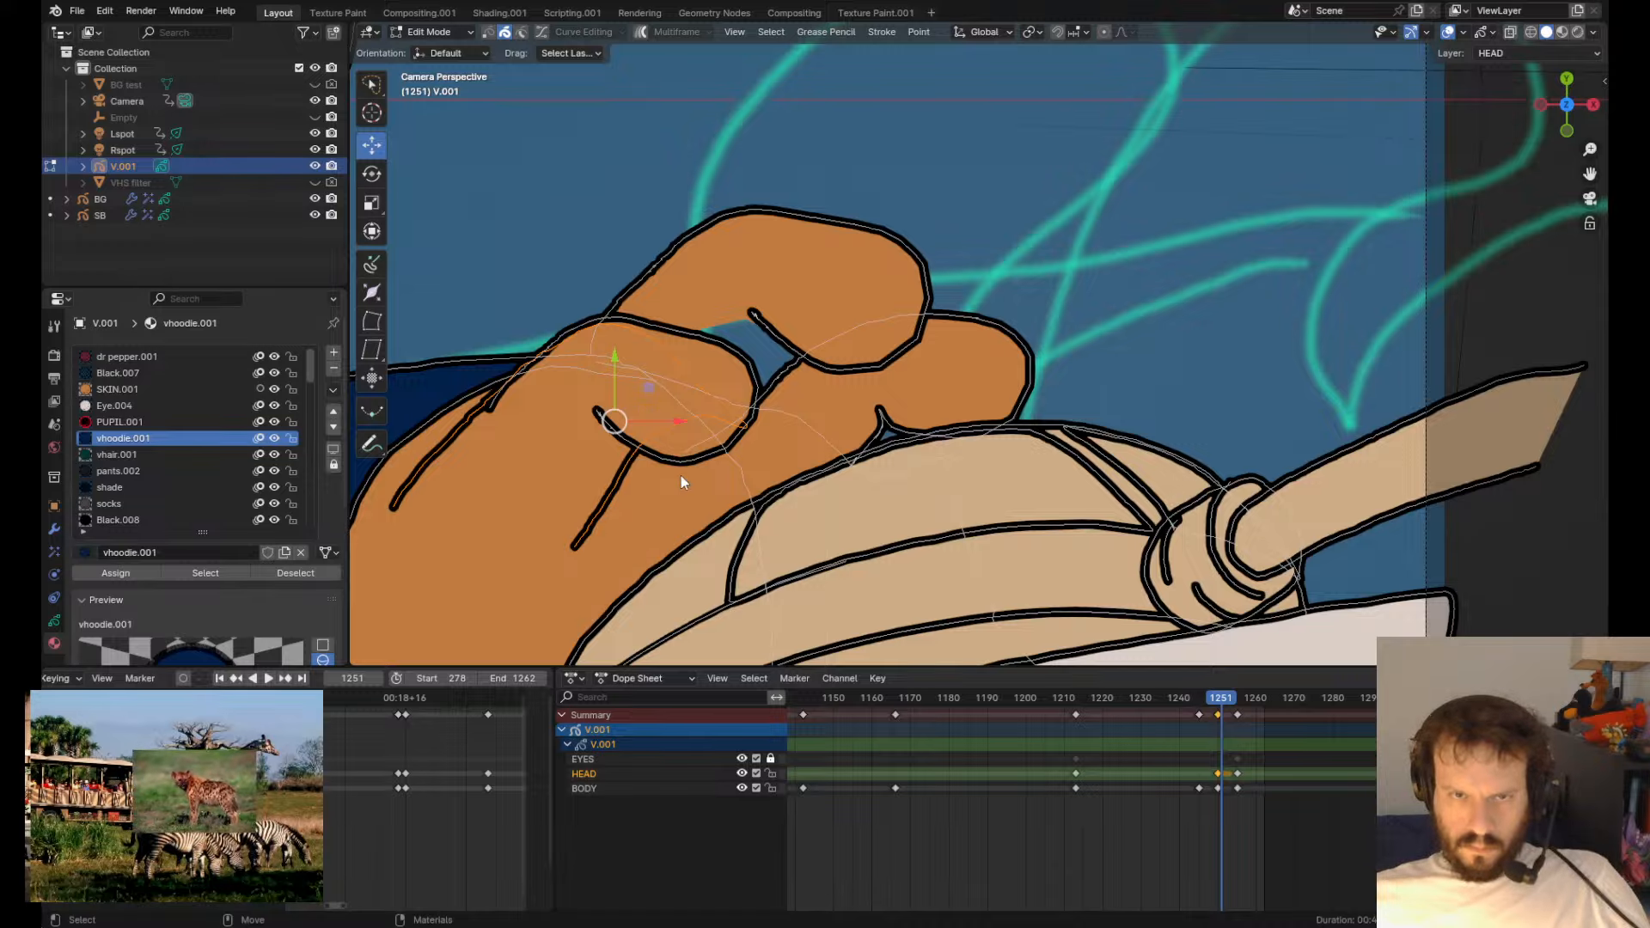
pyautogui.press('g')
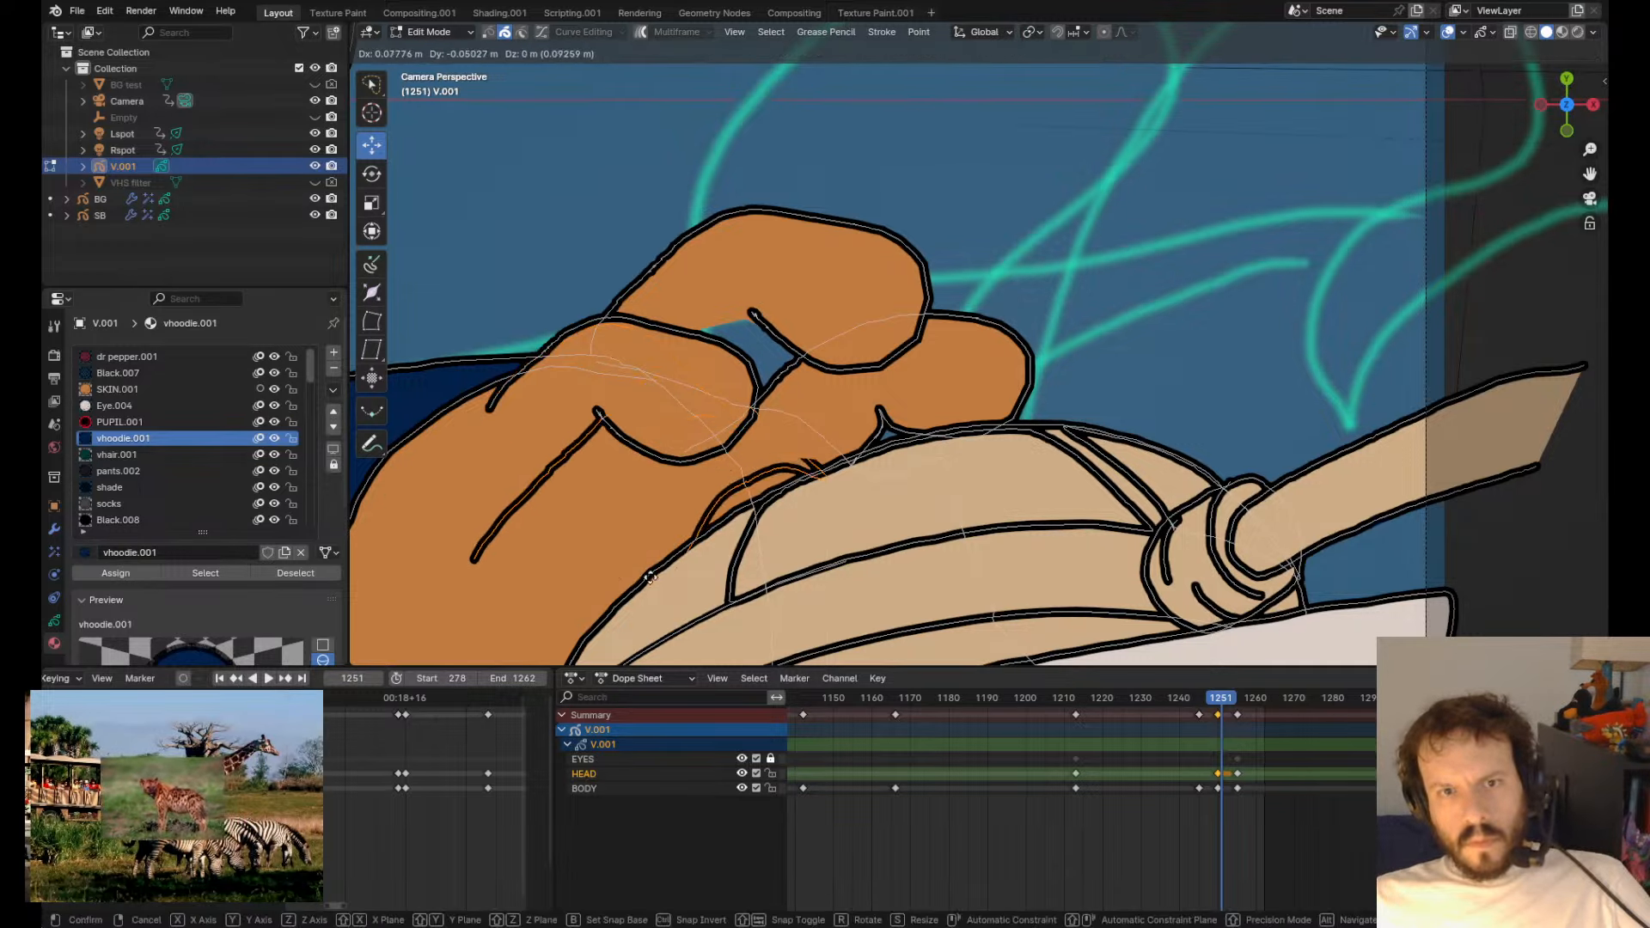
pyautogui.rightClick(705, 475)
pyautogui.hotkey('shift', 'd')
pyautogui.click(832, 407)
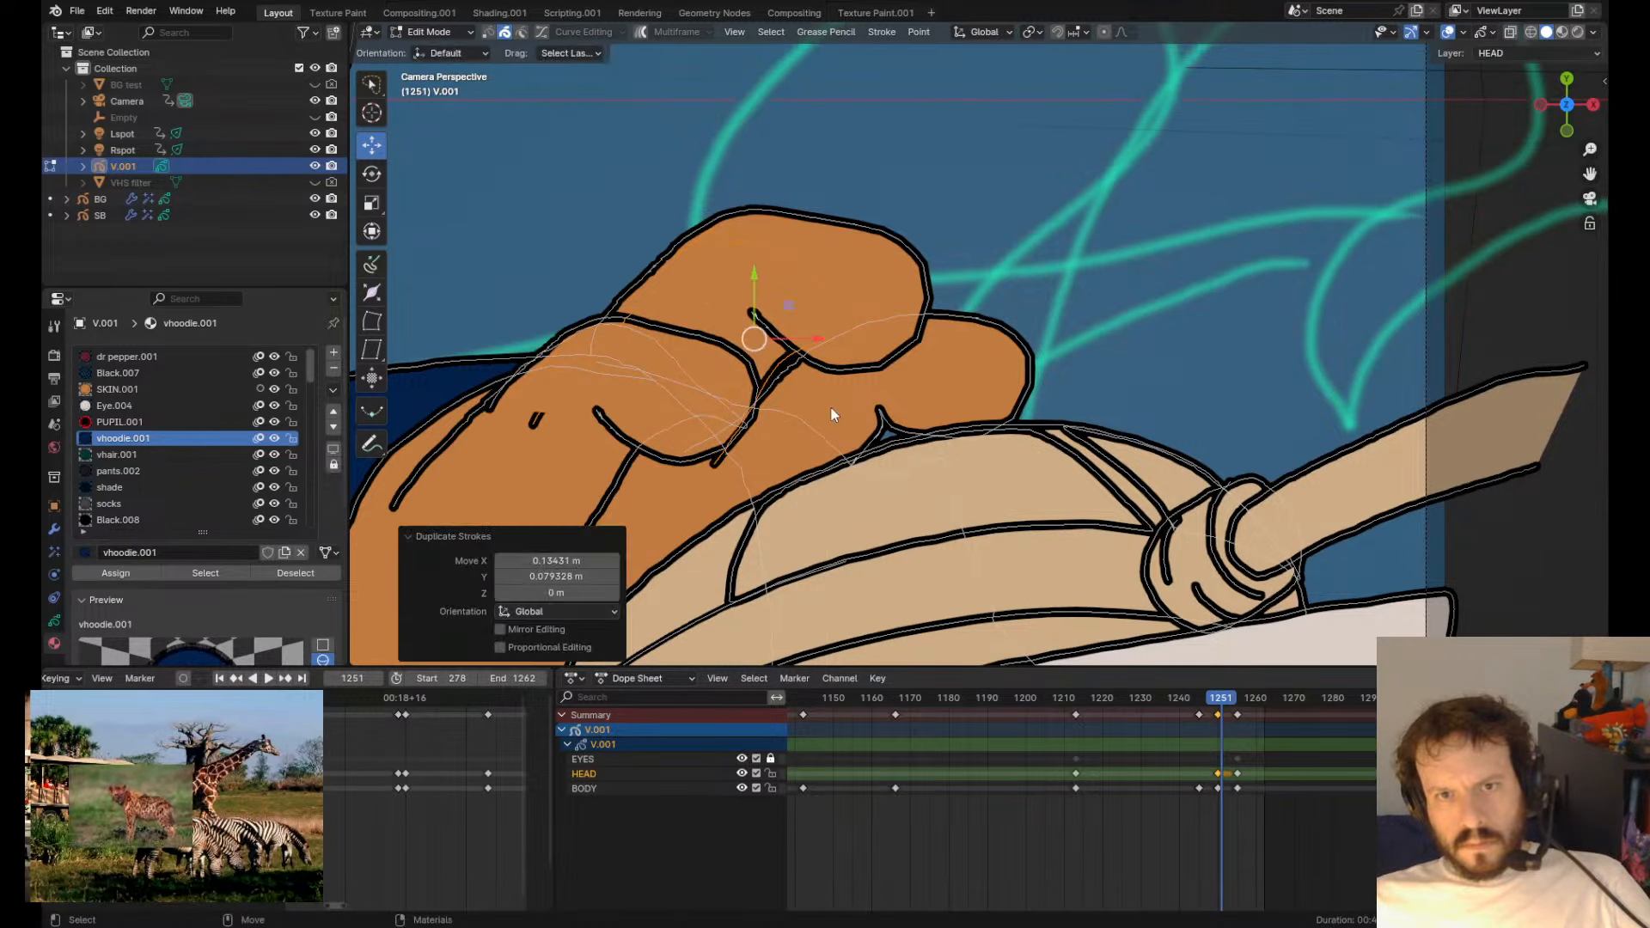
# - Send the duplicated hand stroke to the back, nudge it slightly, and bring it forward one level
pyautogui.hotkey('ctrl', 'shift', 'Down')
pyautogui.hotkey('ctrl', 'shift', 'Up')
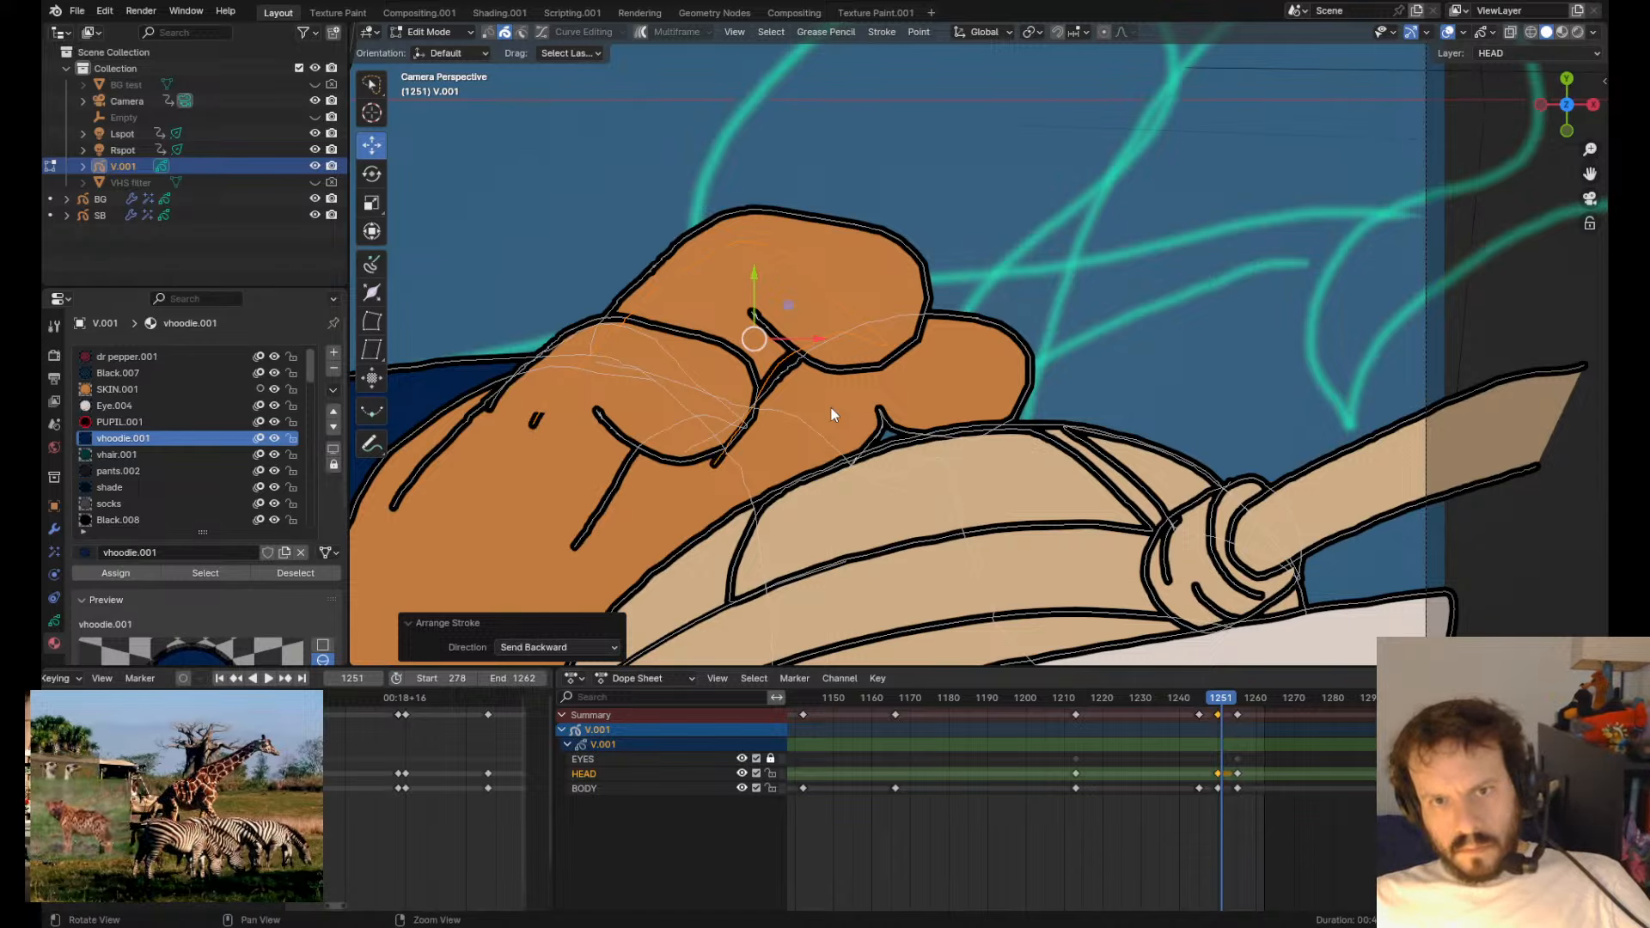
pyautogui.hotkey('ctrl', 'shift', 'Down')
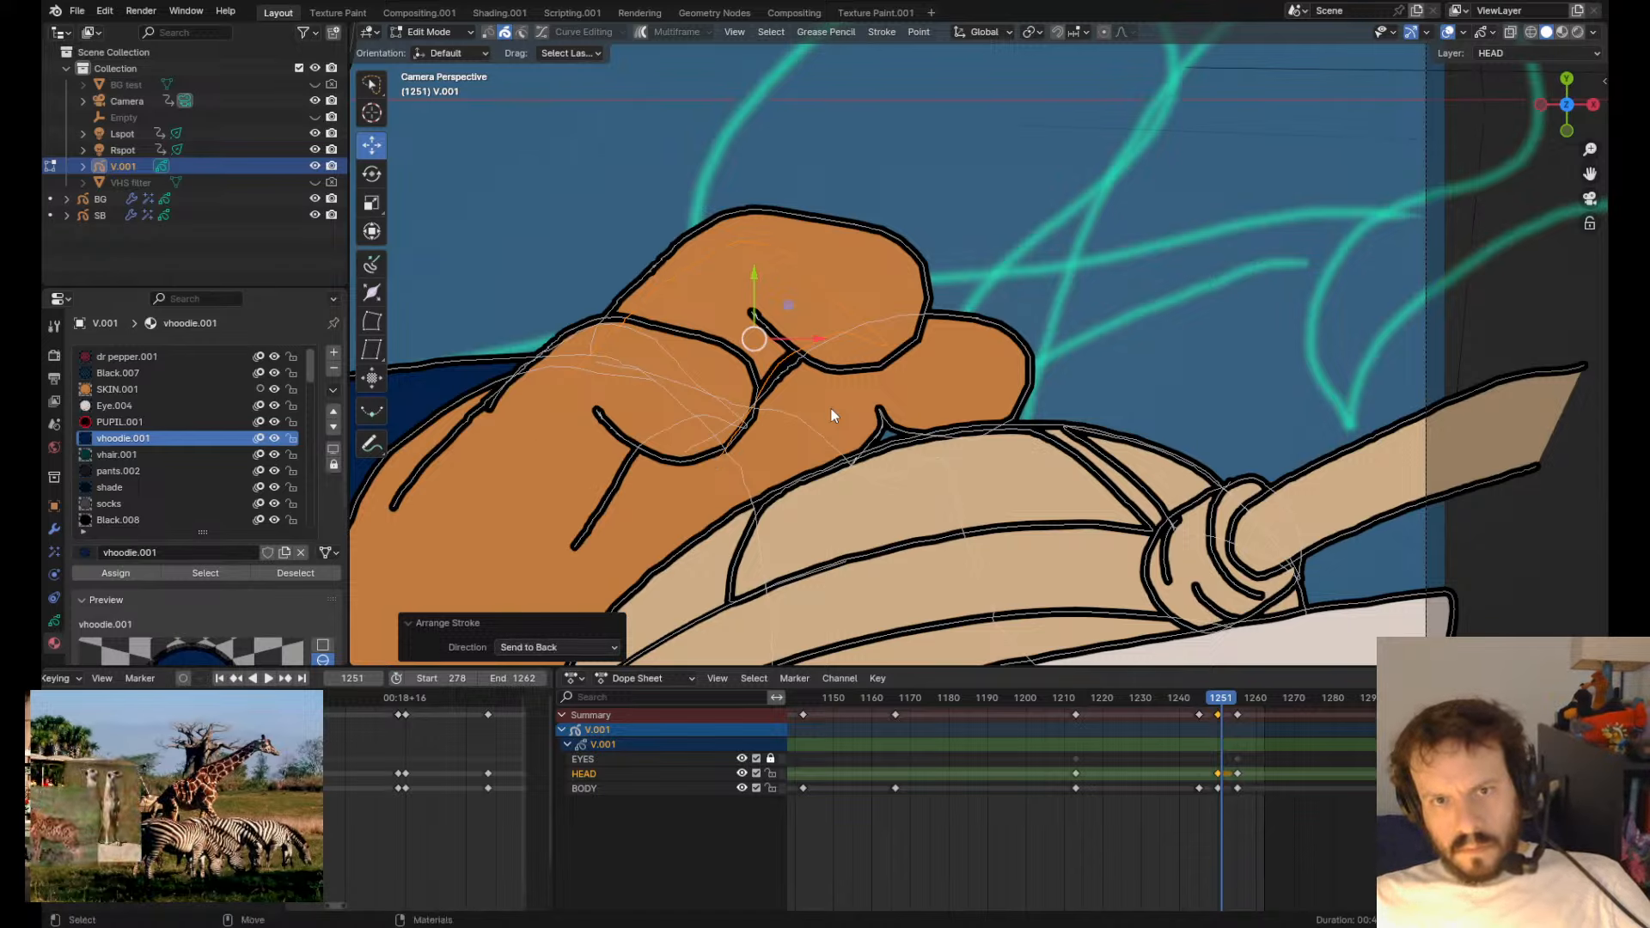
pyautogui.press('g')
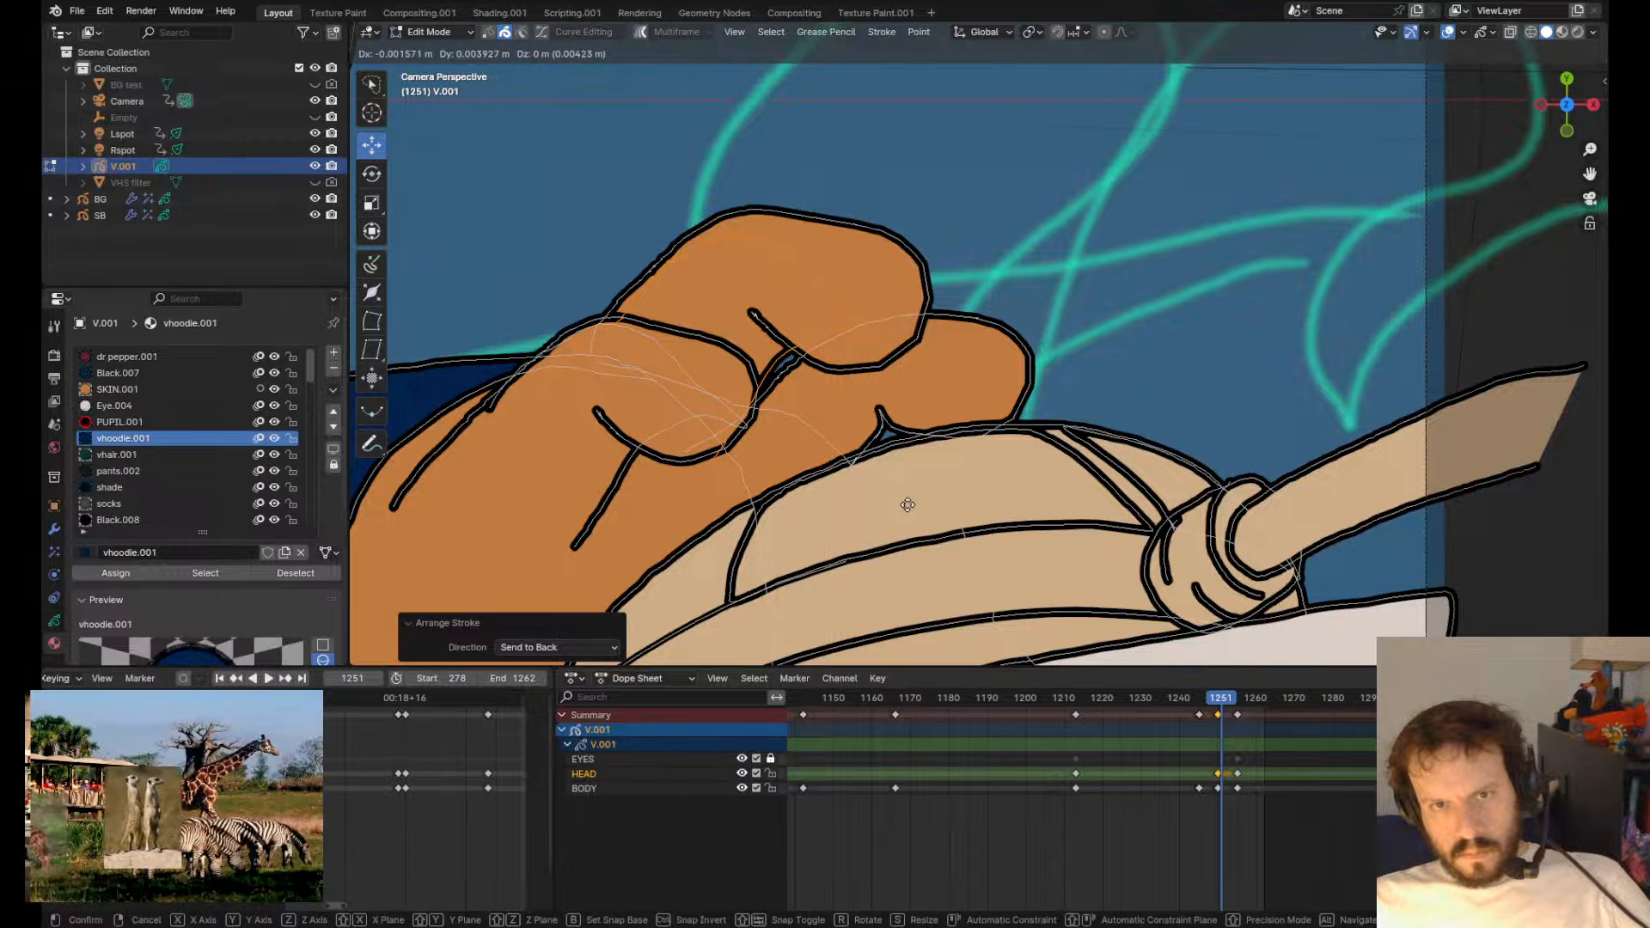
pyautogui.click(901, 501)
pyautogui.press('Tab')
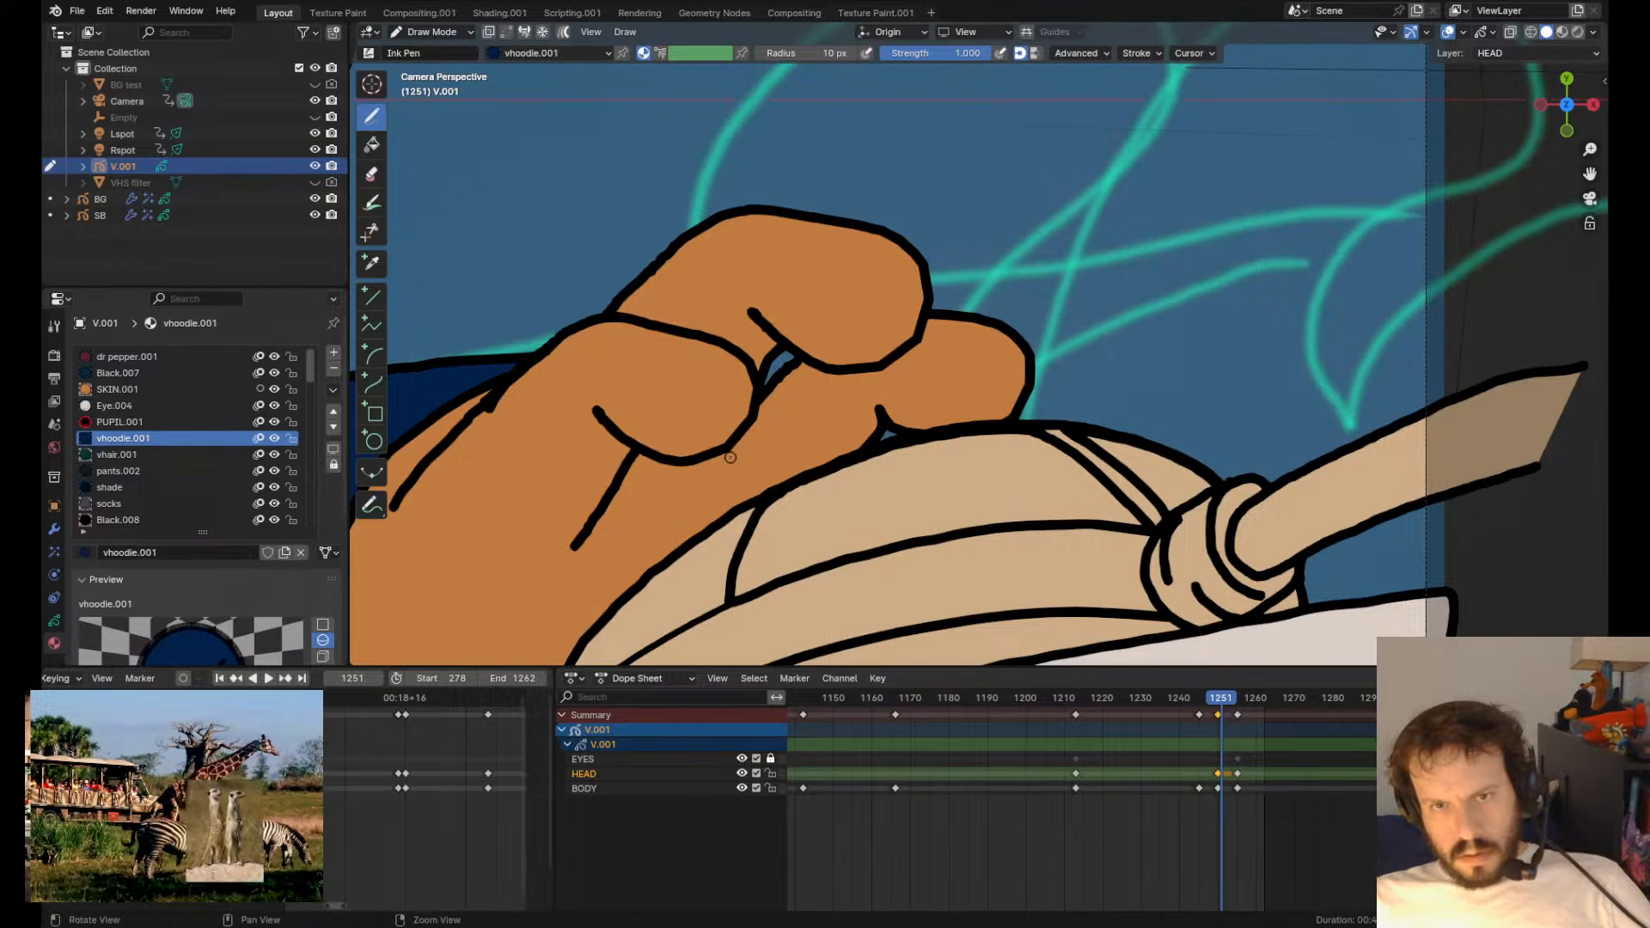
pyautogui.hotkey('ctrl', 'Up')
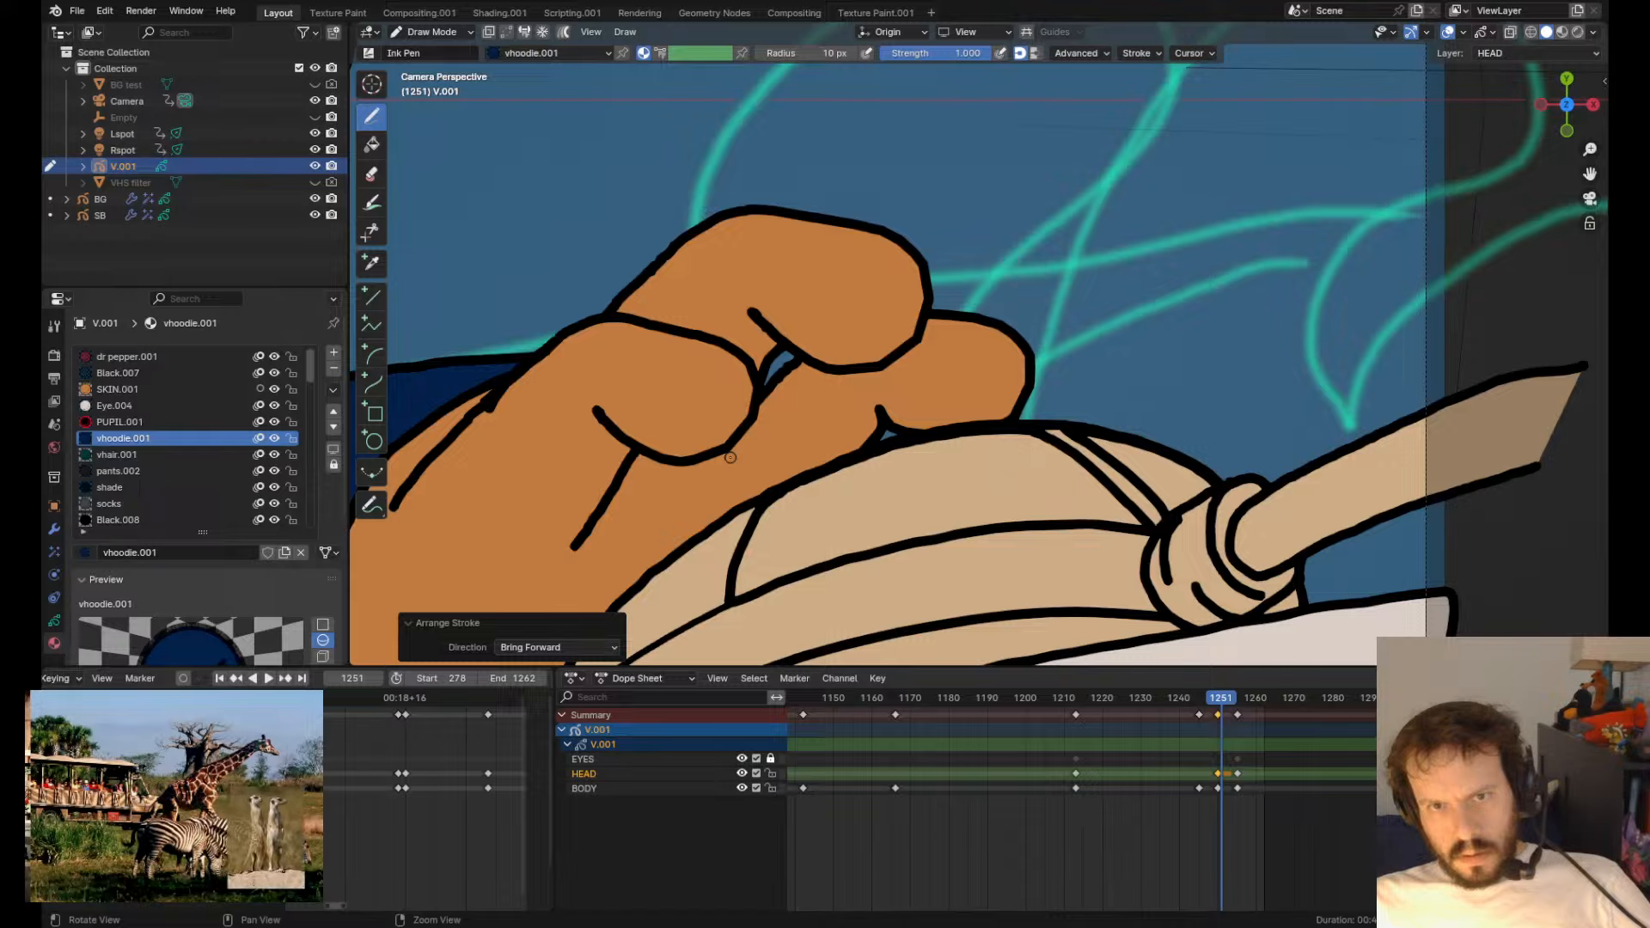
# - Try to move the stroke forming the rear finger away from the upper finger
pyautogui.press('Tab')
pyautogui.click(791, 371)
pyautogui.press('g')
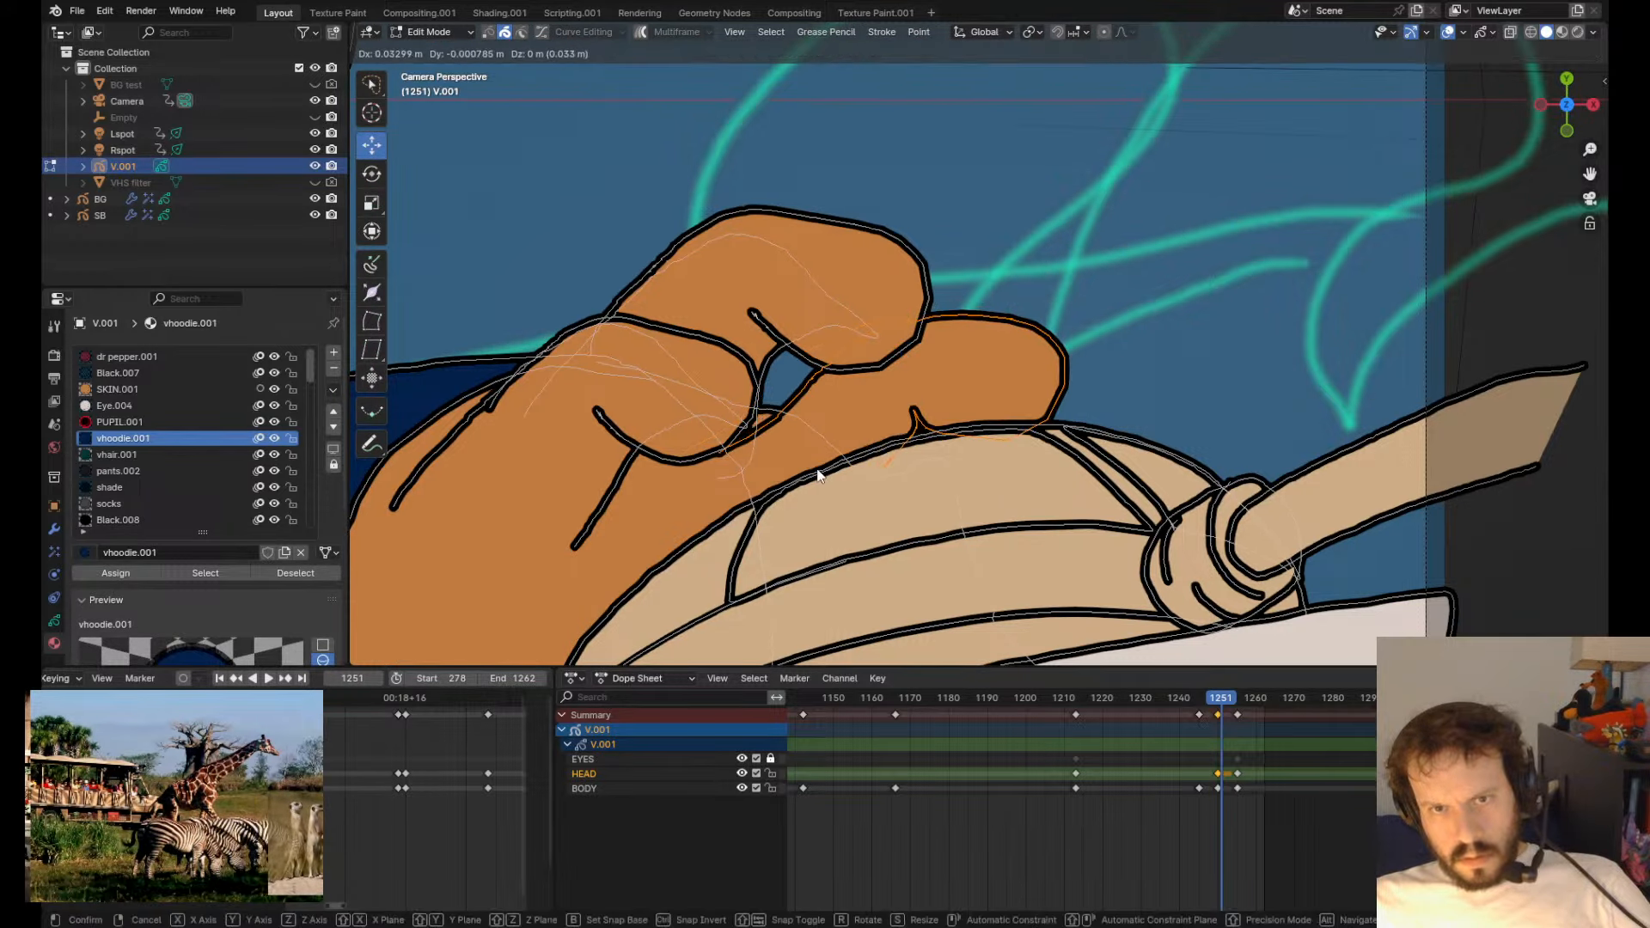
pyautogui.click(817, 473)
pyautogui.hotkey('ctrl', 'z')
pyautogui.hotkey('ctrl', 'shift', 'Down')
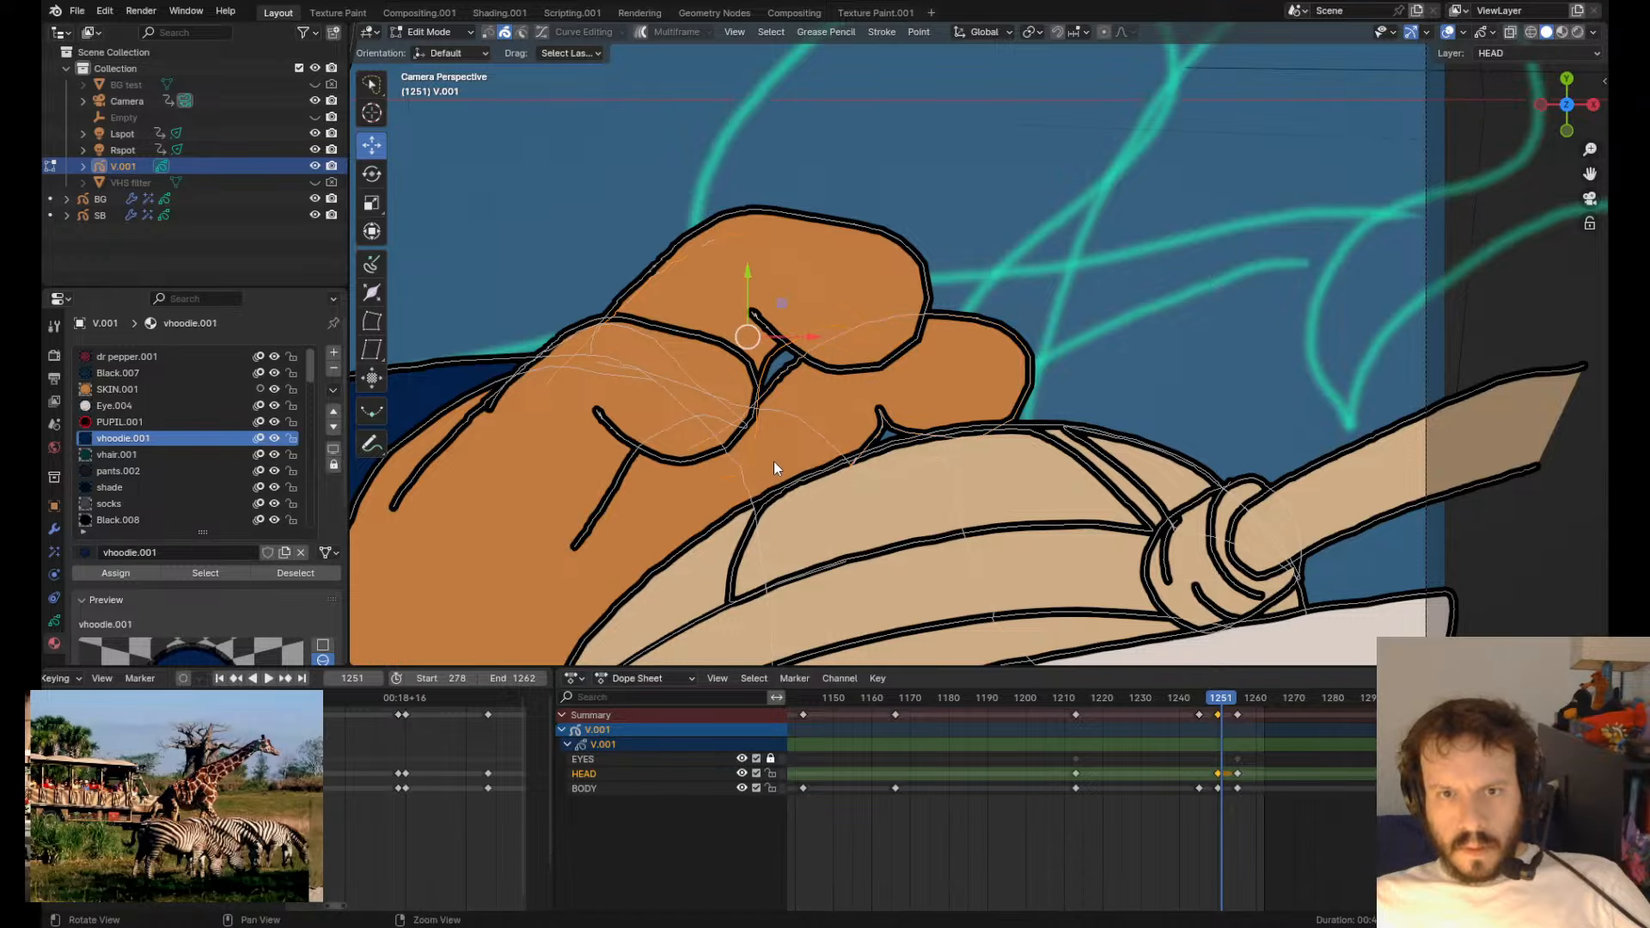
pyautogui.press('Tab')
pyautogui.scroll(-4, 712, 516)
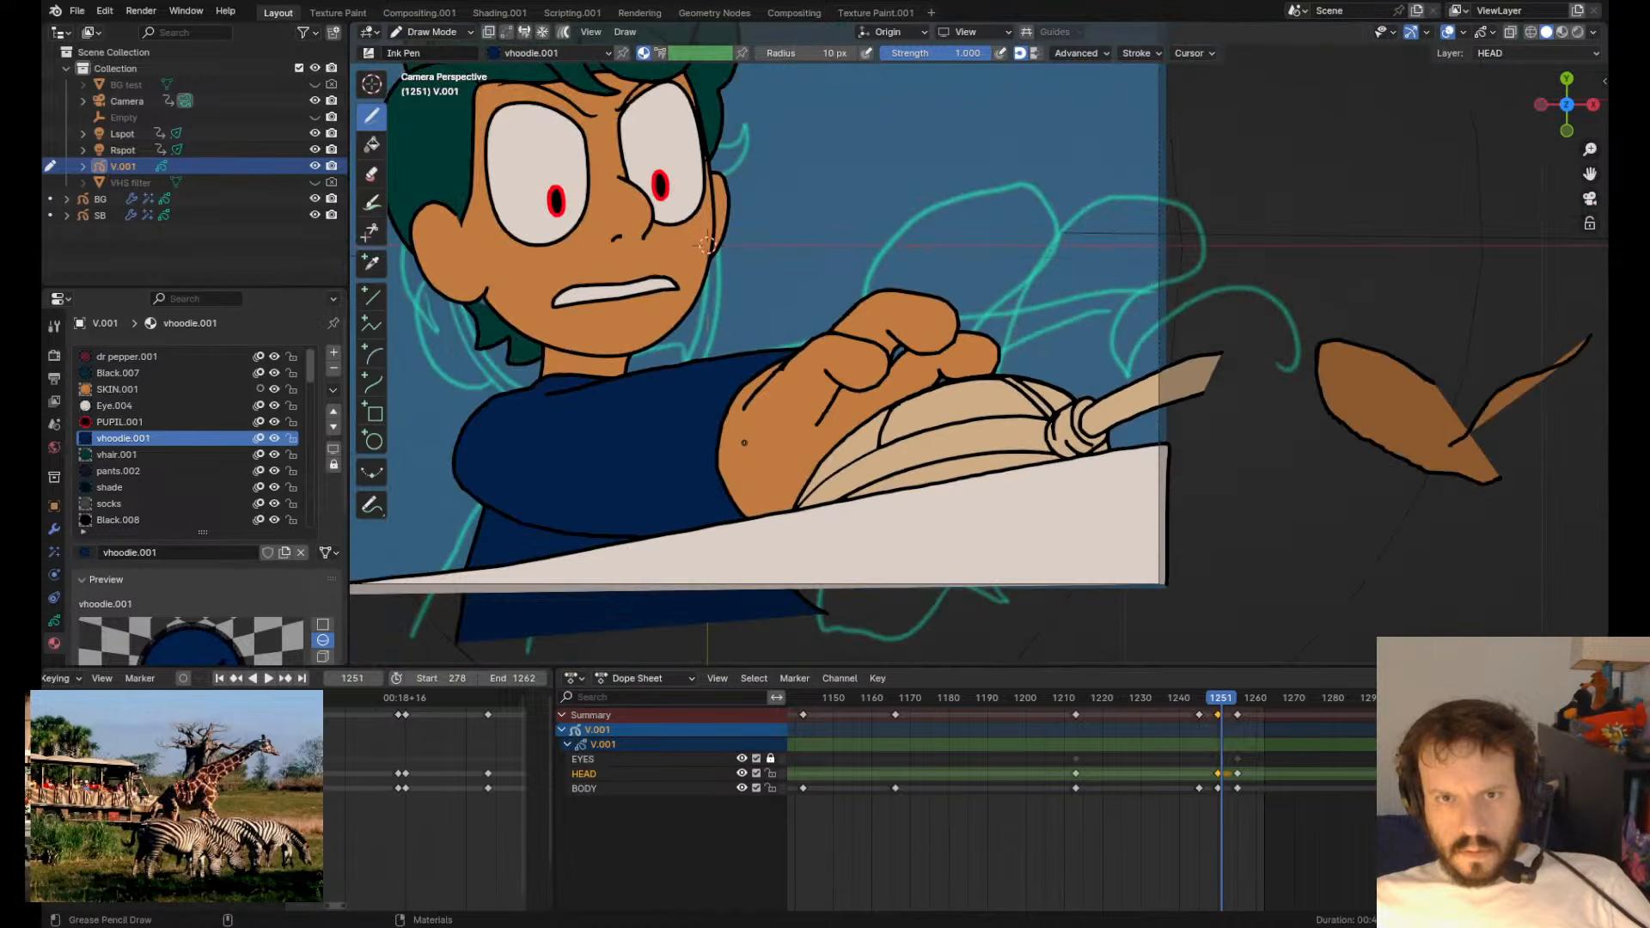
# - Sculpt the line on the back of the hand onto its outer outline, and reshape the creases under the front finger
pyautogui.press('Tab')
pyautogui.press('Tab')
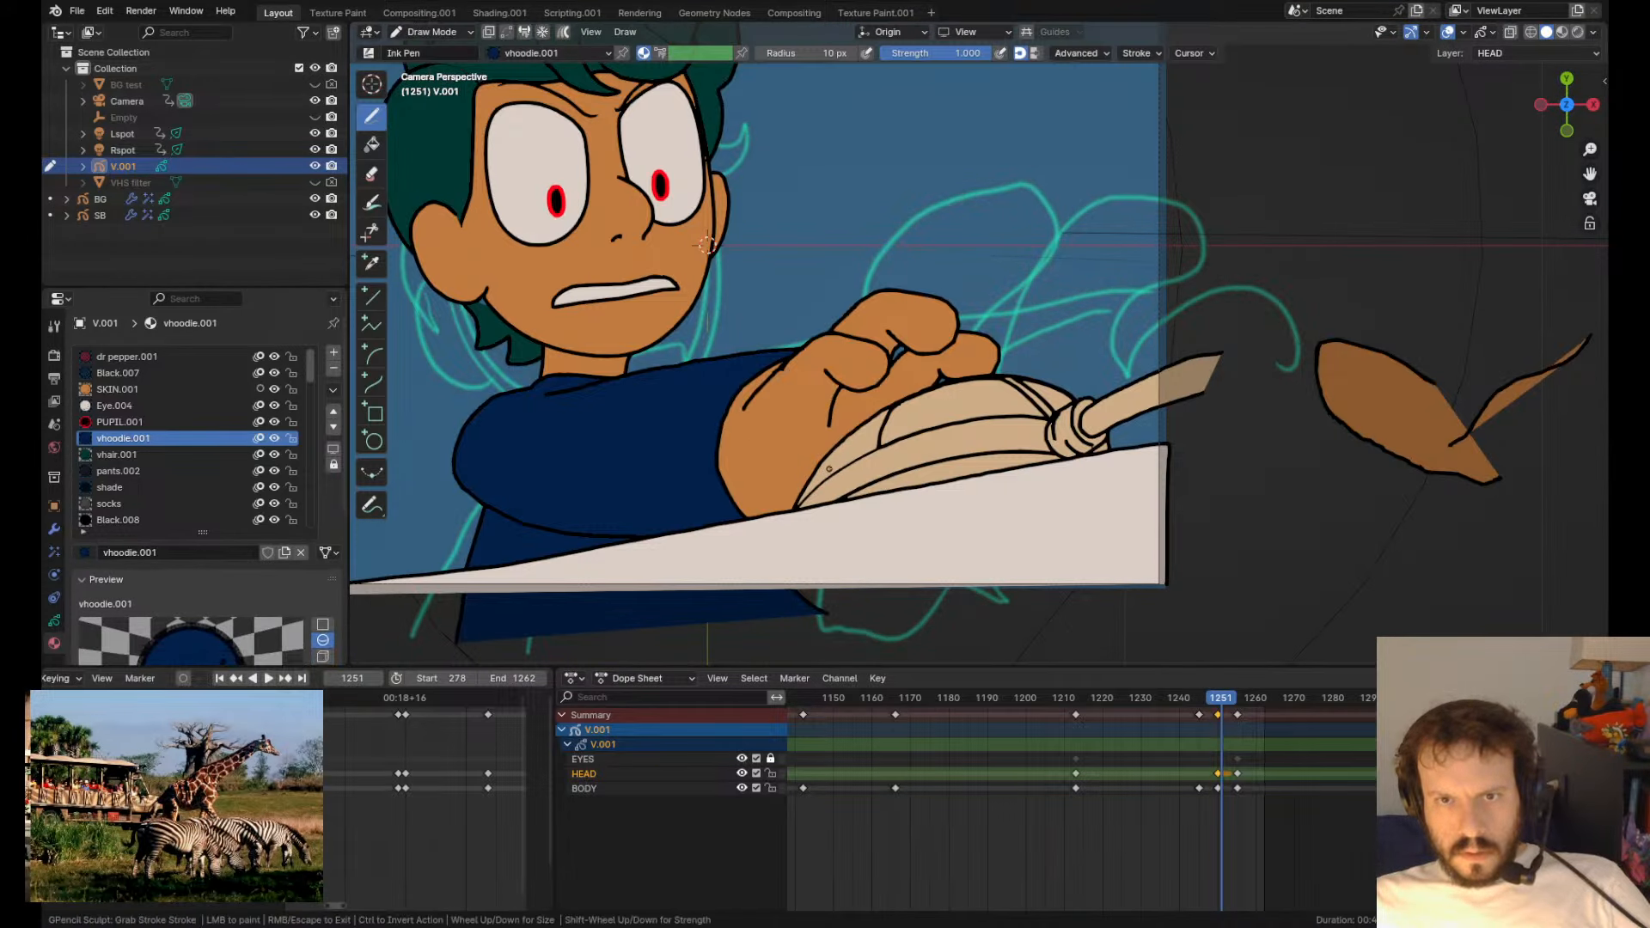
pyautogui.keyDown('ctrl'); pyautogui.keyDown('shift'); pyautogui.moveTo(825, 422); pyautogui.dragTo(737, 385); pyautogui.keyUp('shift'); pyautogui.keyUp('ctrl')
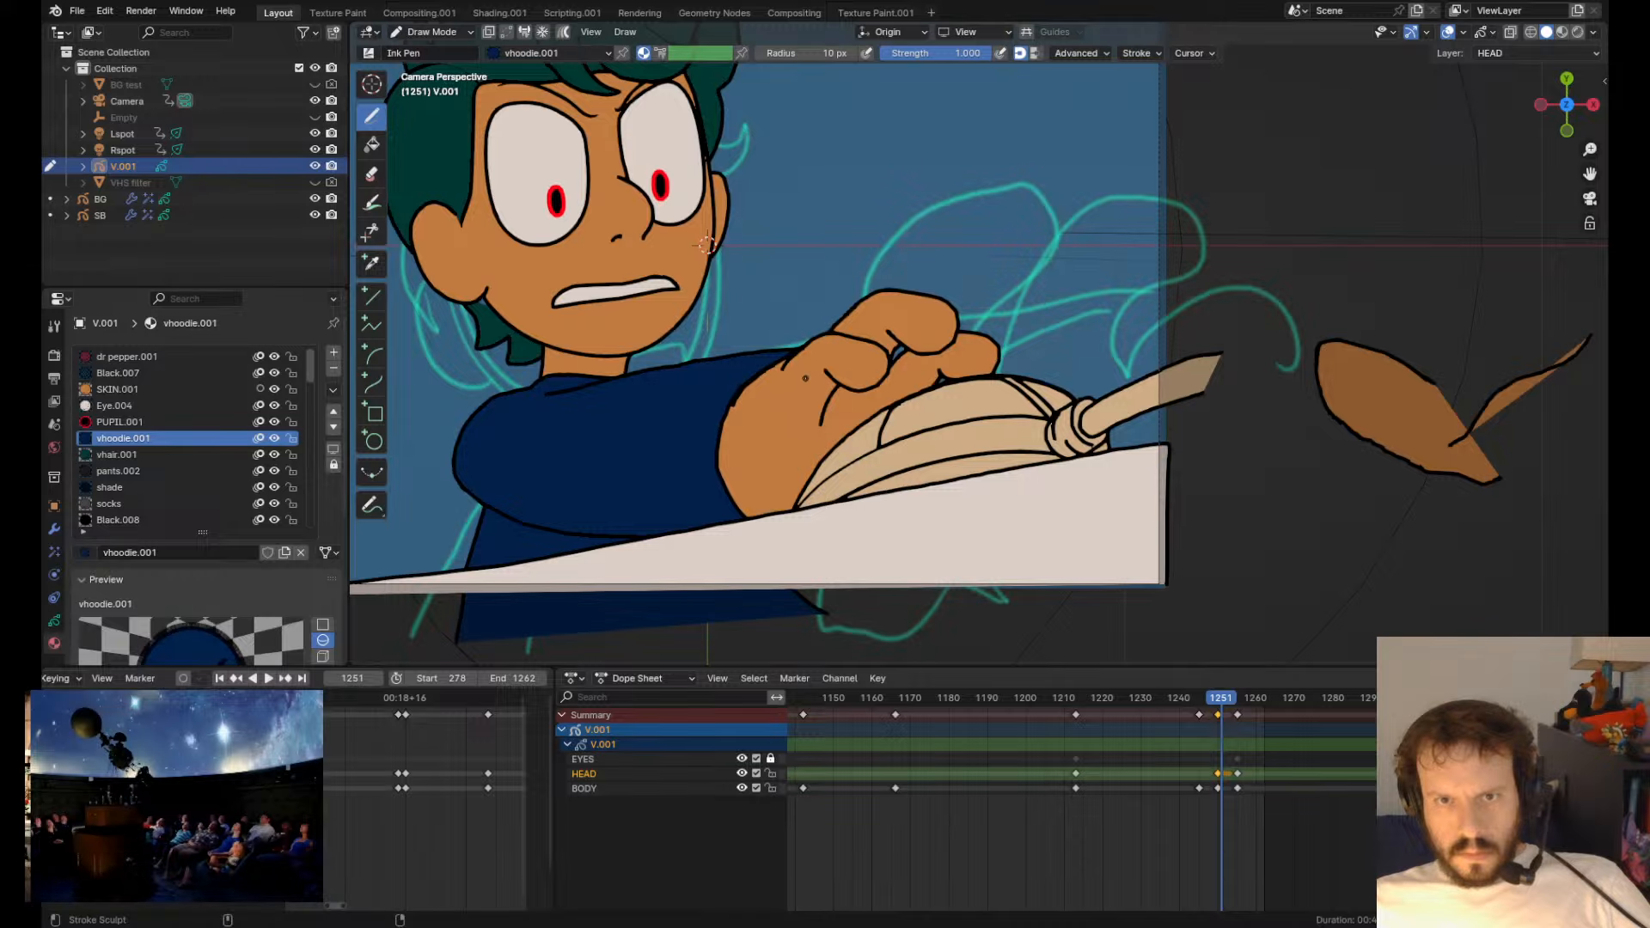
pyautogui.press('Tab')
pyautogui.scroll(3, 796, 357)
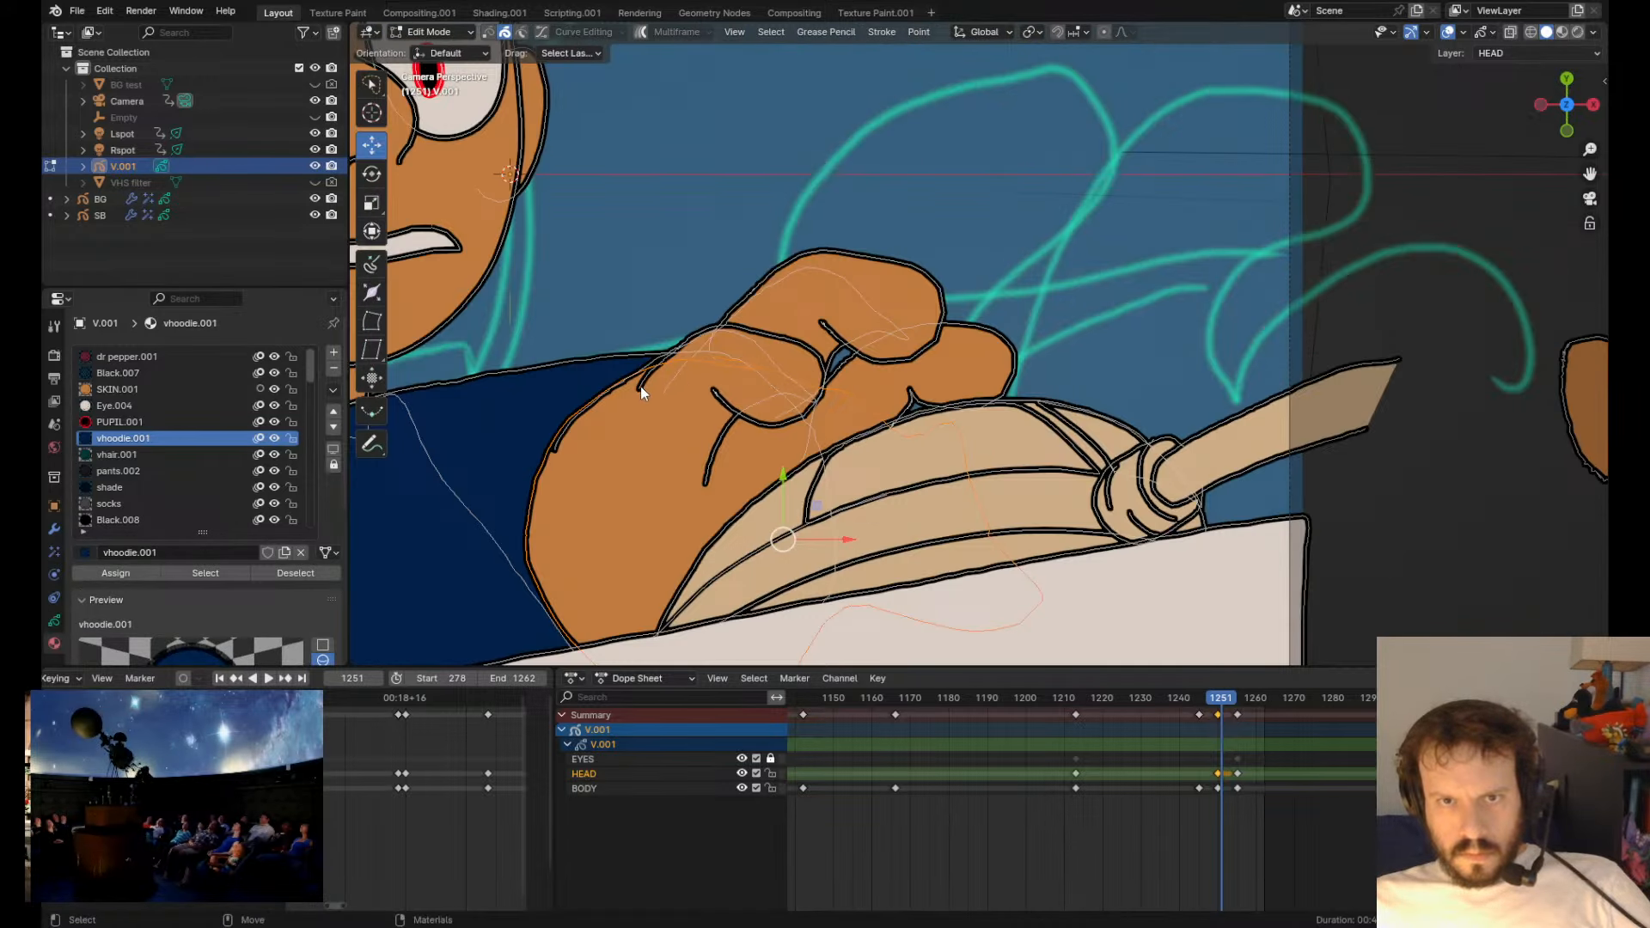
pyautogui.press('Tab')
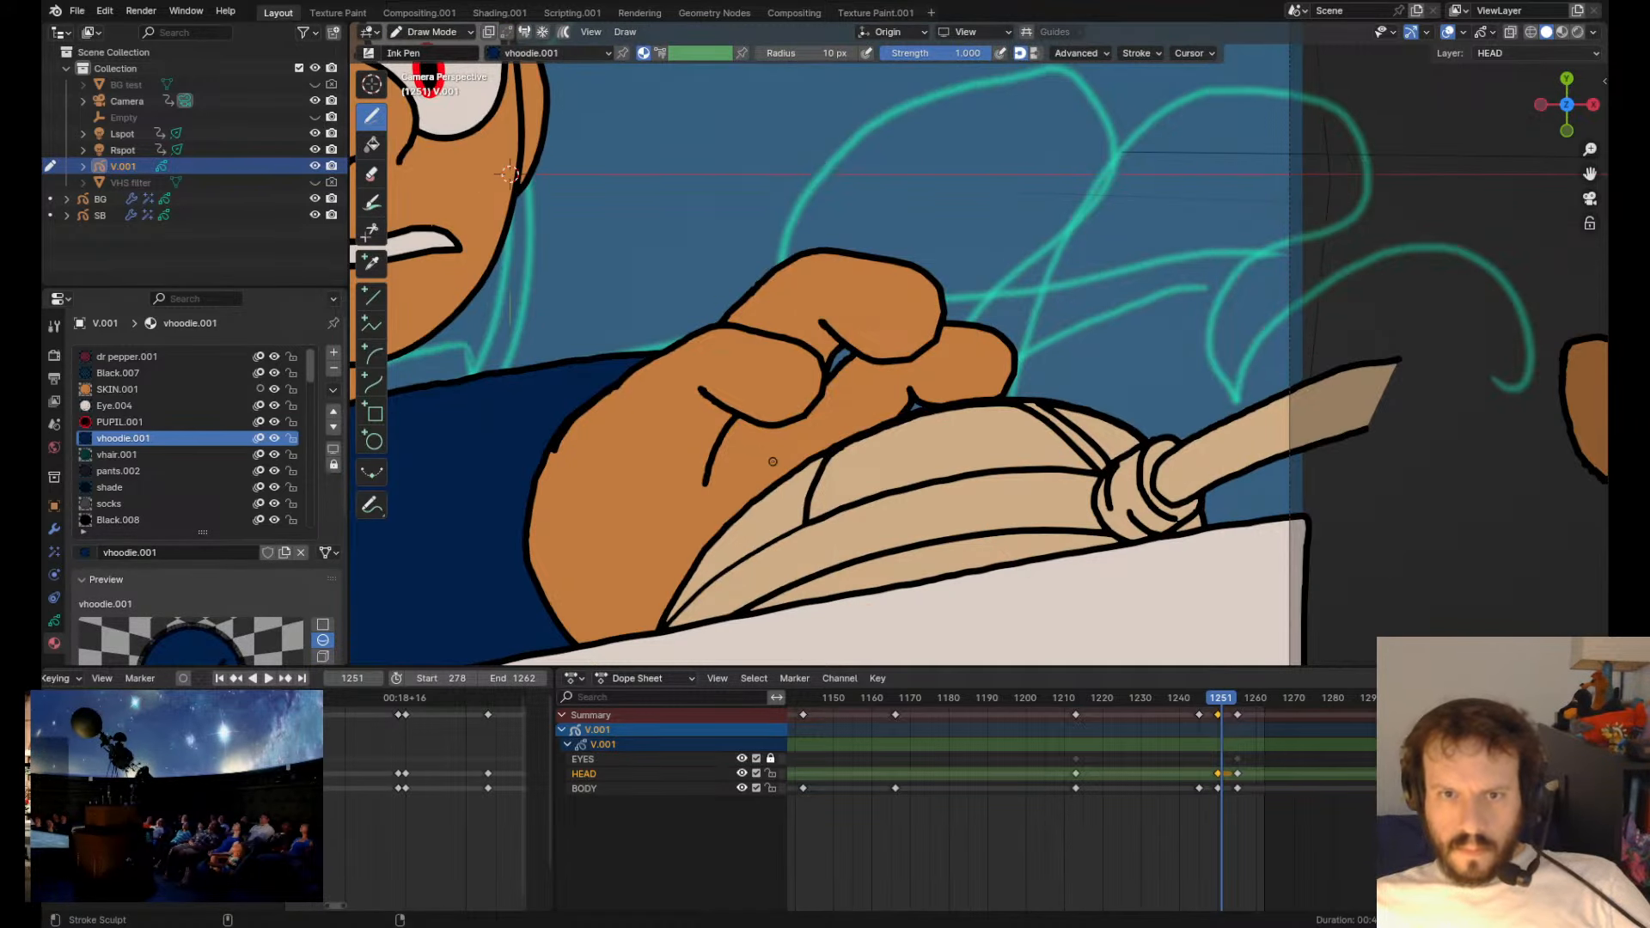
pyautogui.moveTo(767, 468)
pyautogui.keyDown('shift'); pyautogui.mouseDown()
pyautogui.moveTo(769, 453)
pyautogui.moveTo(752, 460)
pyautogui.moveTo(826, 438)
pyautogui.mouseUp(); pyautogui.keyUp('shift')
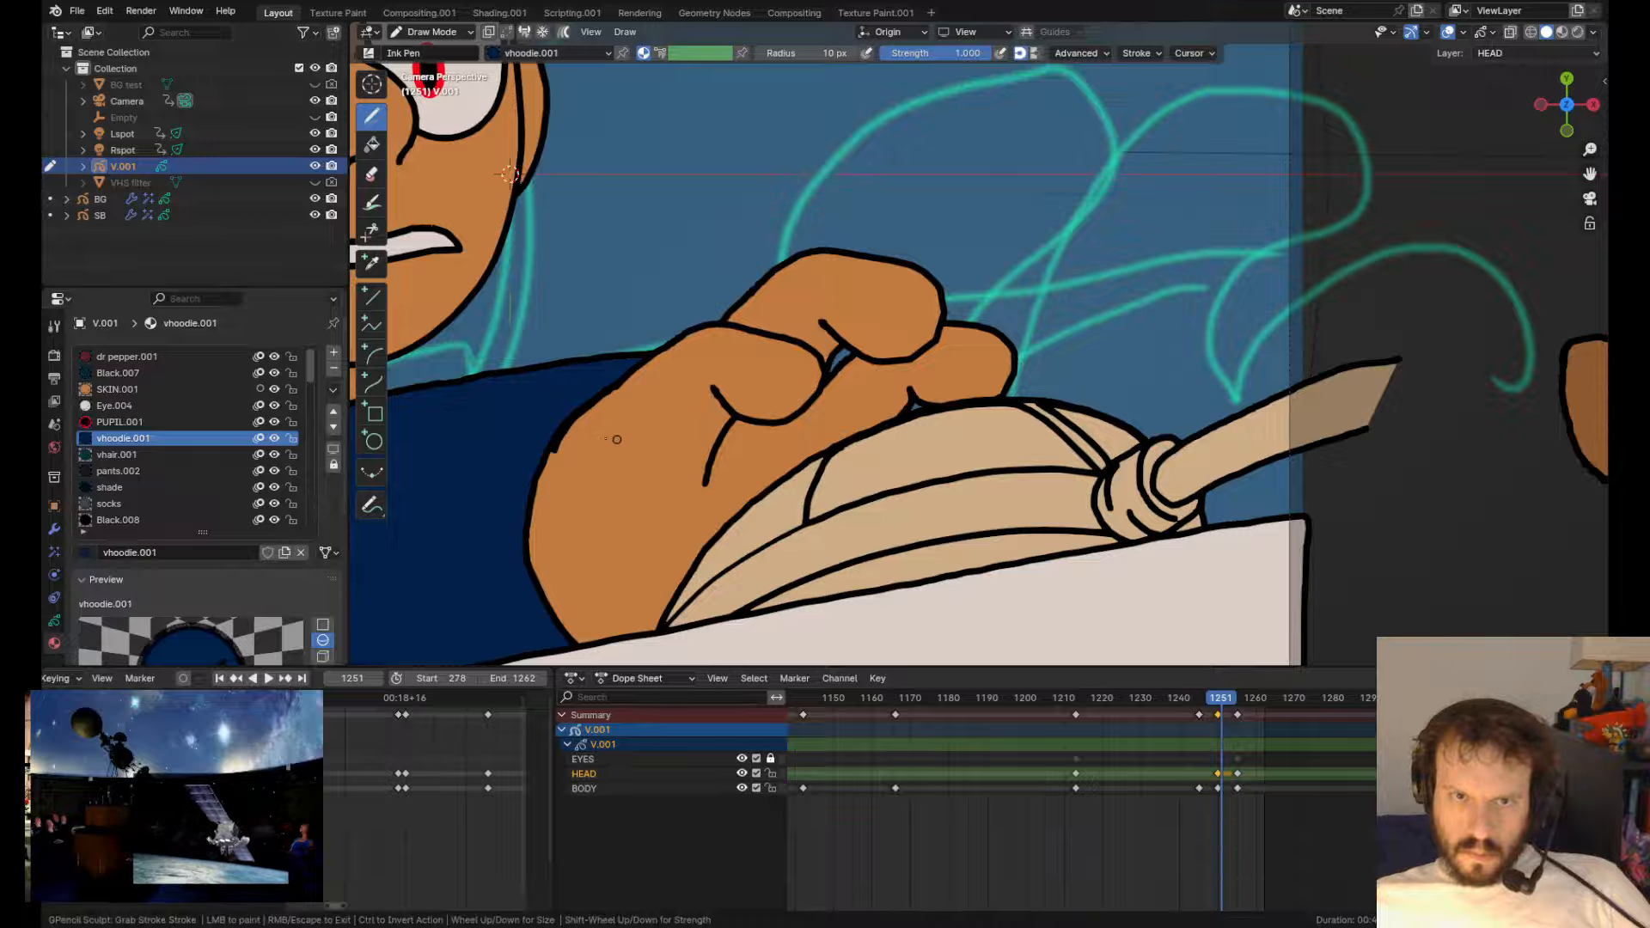
# - Sculpt the upper finger's underside and tip inward to give it a shorter, slimmer shape
pyautogui.scroll(4, 442, 368)
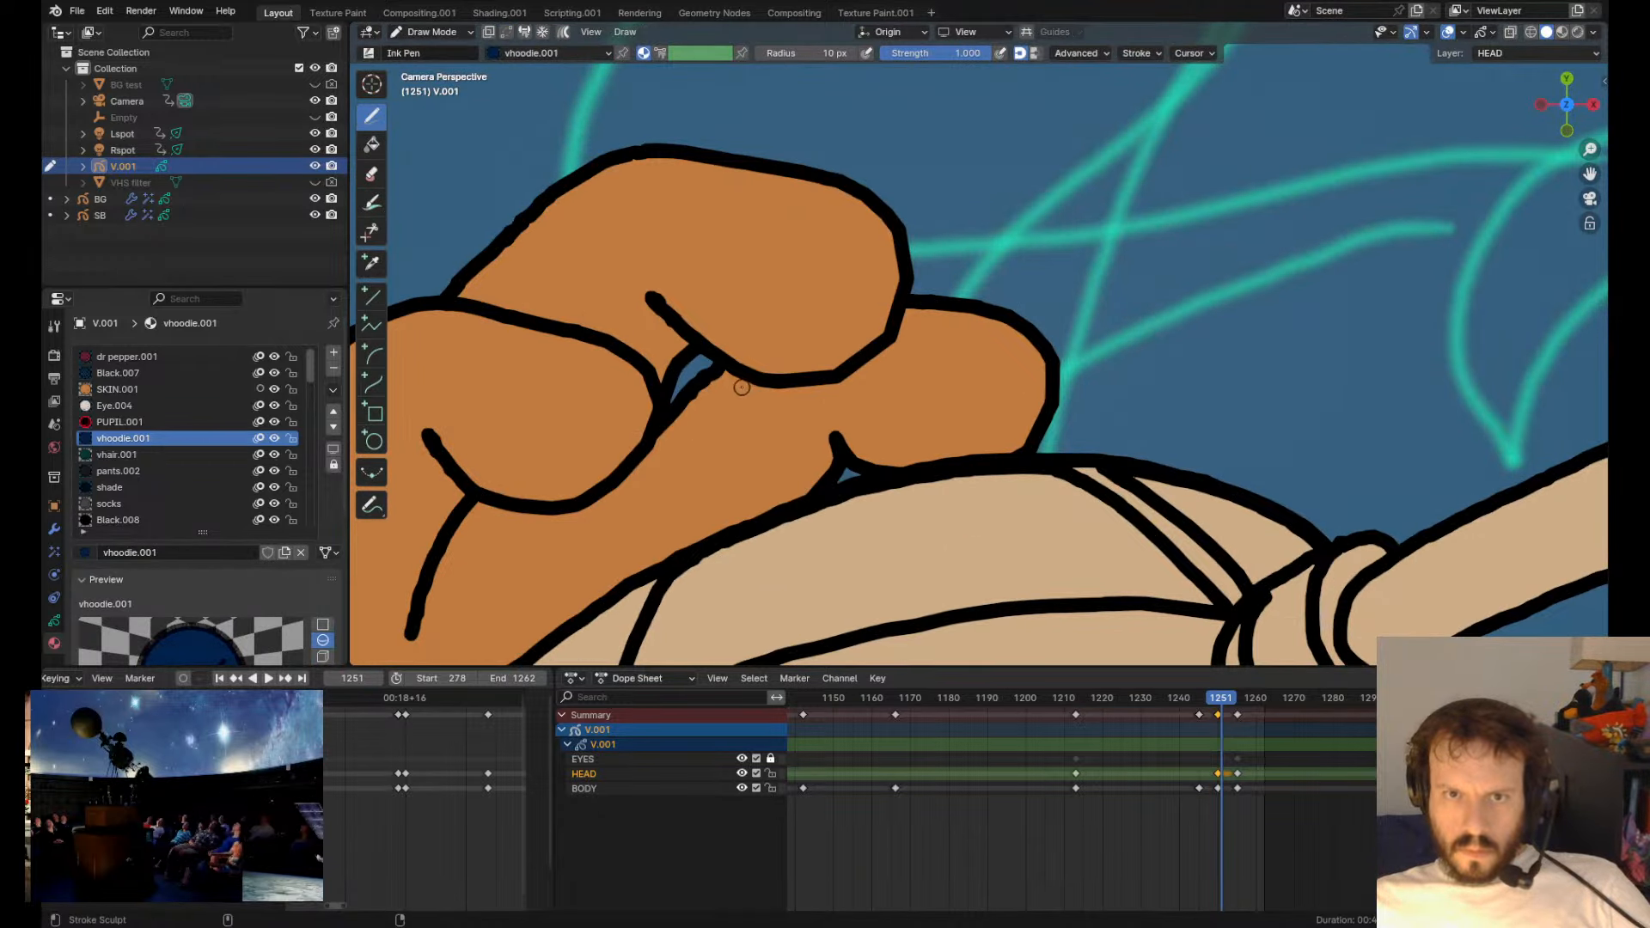
pyautogui.moveTo(737, 375)
pyautogui.keyDown('shift'); pyautogui.mouseDown()
pyautogui.moveTo(709, 343)
pyautogui.moveTo(833, 386)
pyautogui.mouseUp(); pyautogui.keyUp('shift')
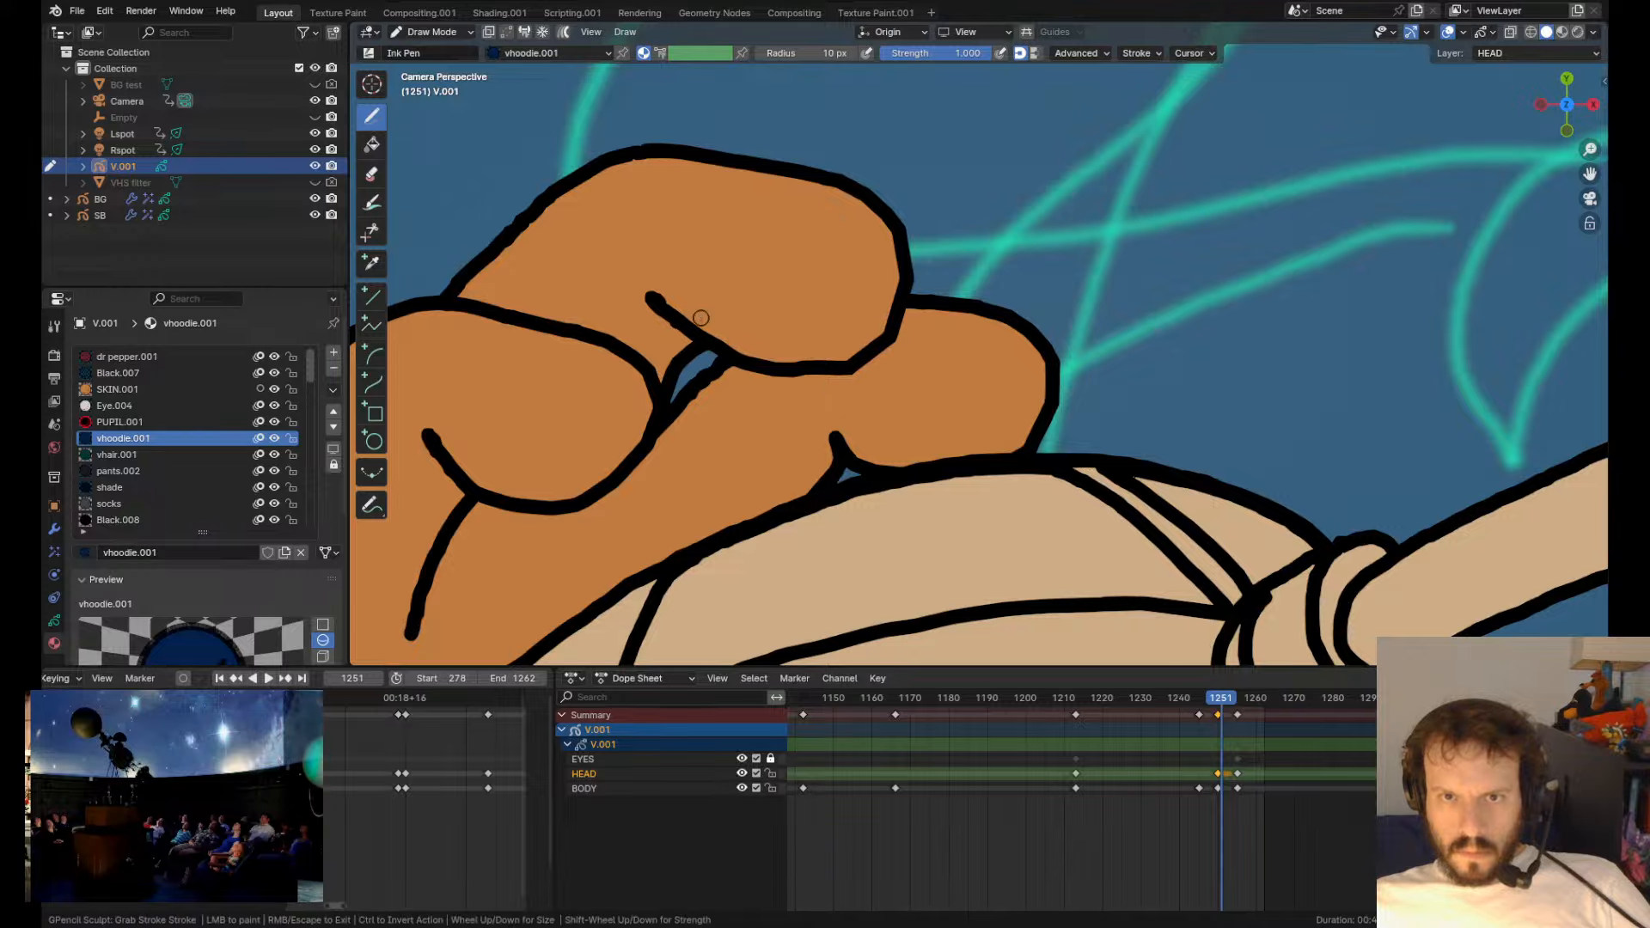
pyautogui.moveTo(701, 318)
pyautogui.keyDown('shift'); pyautogui.mouseDown()
pyautogui.moveTo(814, 394)
pyautogui.moveTo(859, 370)
pyautogui.moveTo(869, 393)
pyautogui.moveTo(917, 314)
pyautogui.mouseUp(); pyautogui.keyUp('shift')
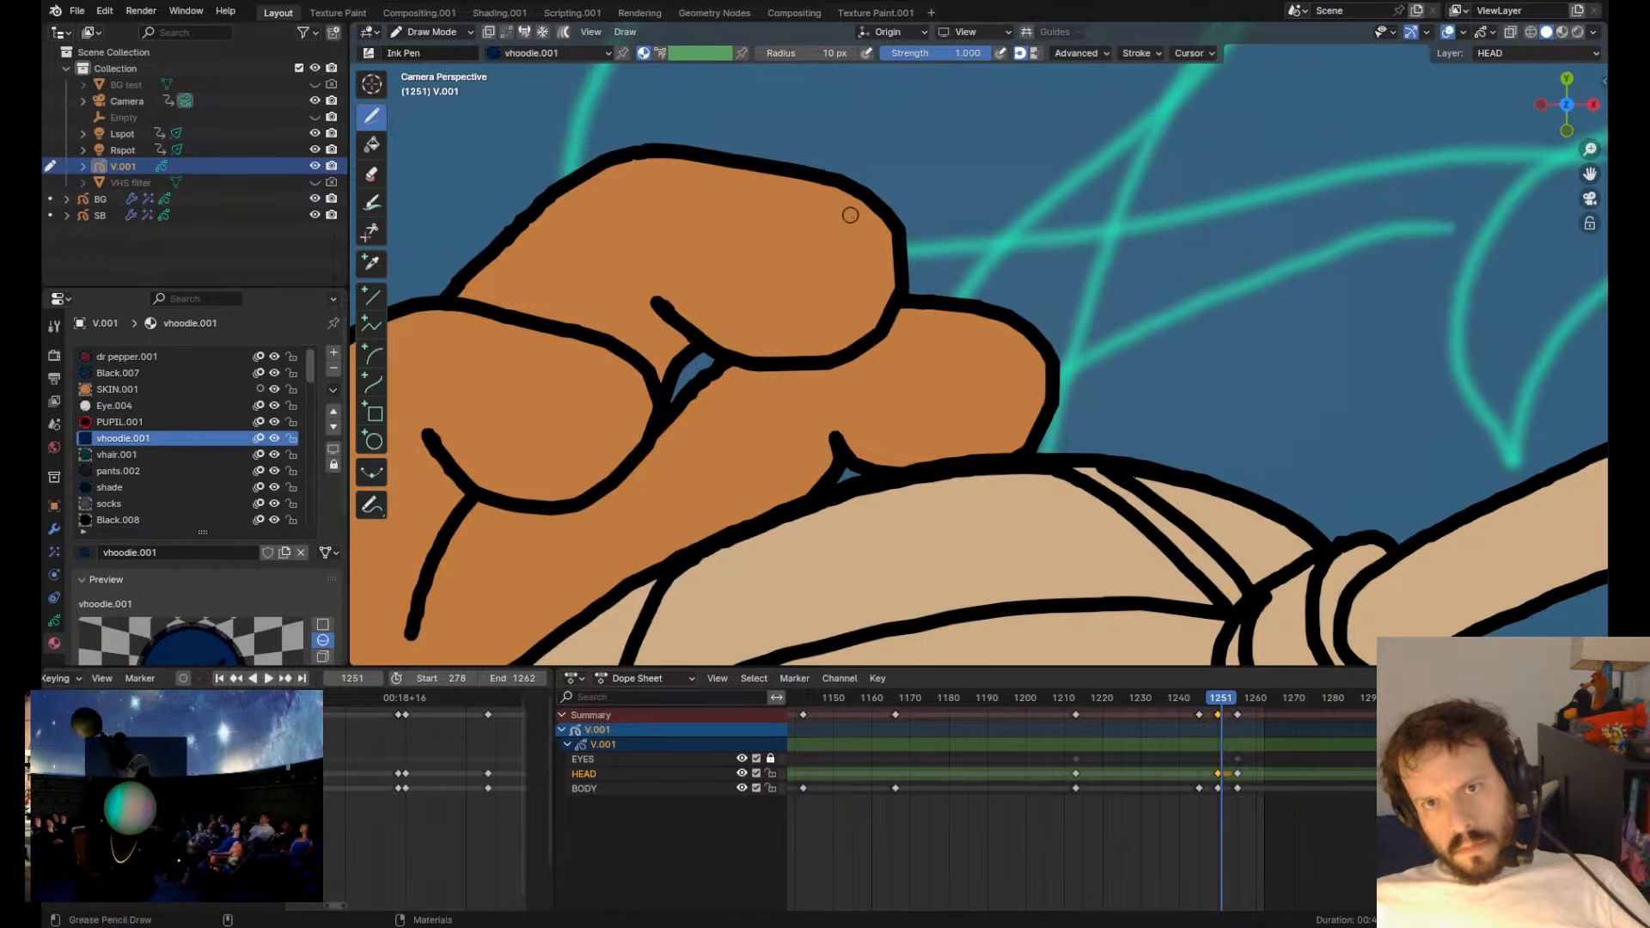
pyautogui.scroll(-3, 850, 214)
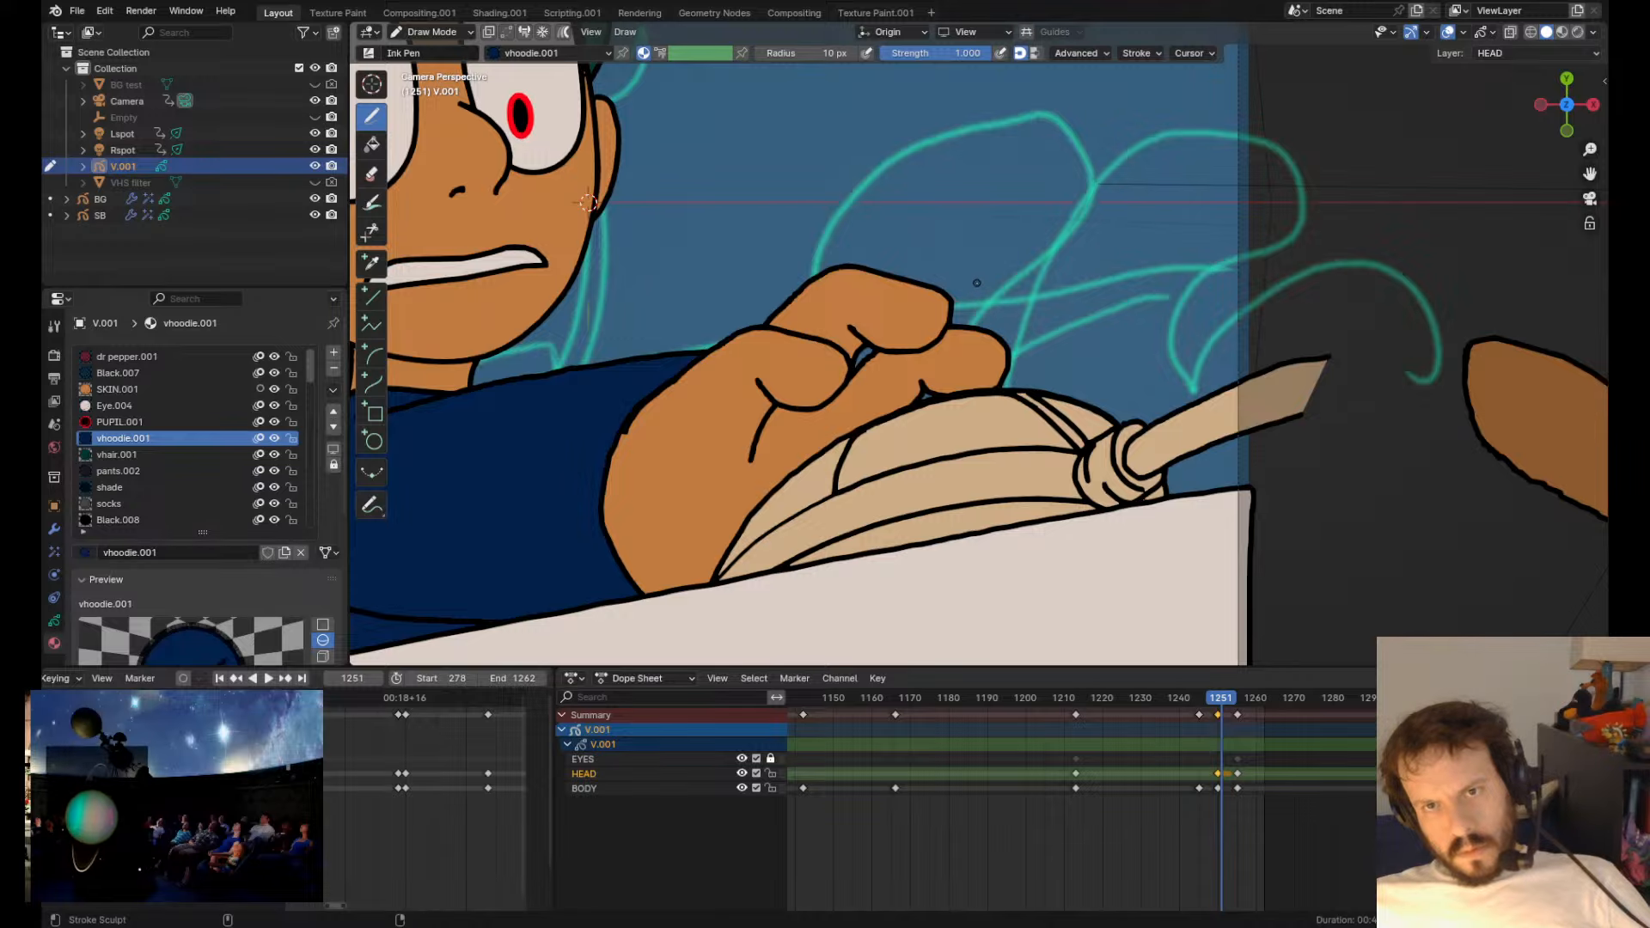
pyautogui.moveTo(976, 282); pyautogui.dragTo(952, 290)
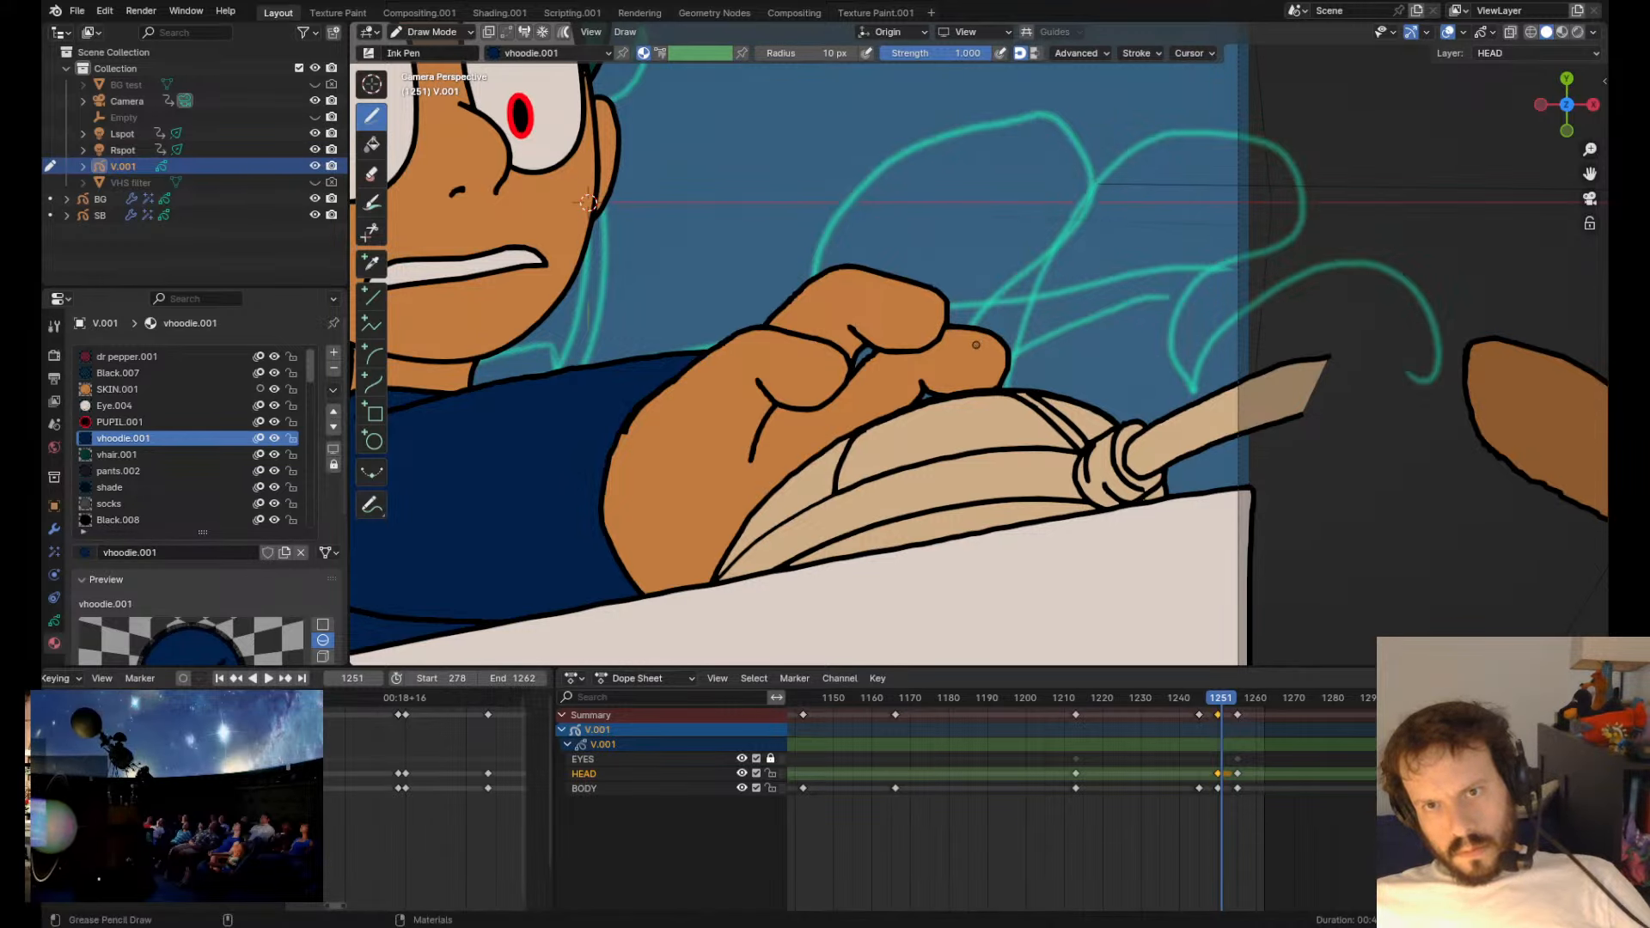
# - Review the hand's closing motion by stepping and playing through frames 1245 to 1251
pyautogui.scroll(2, 947, 367)
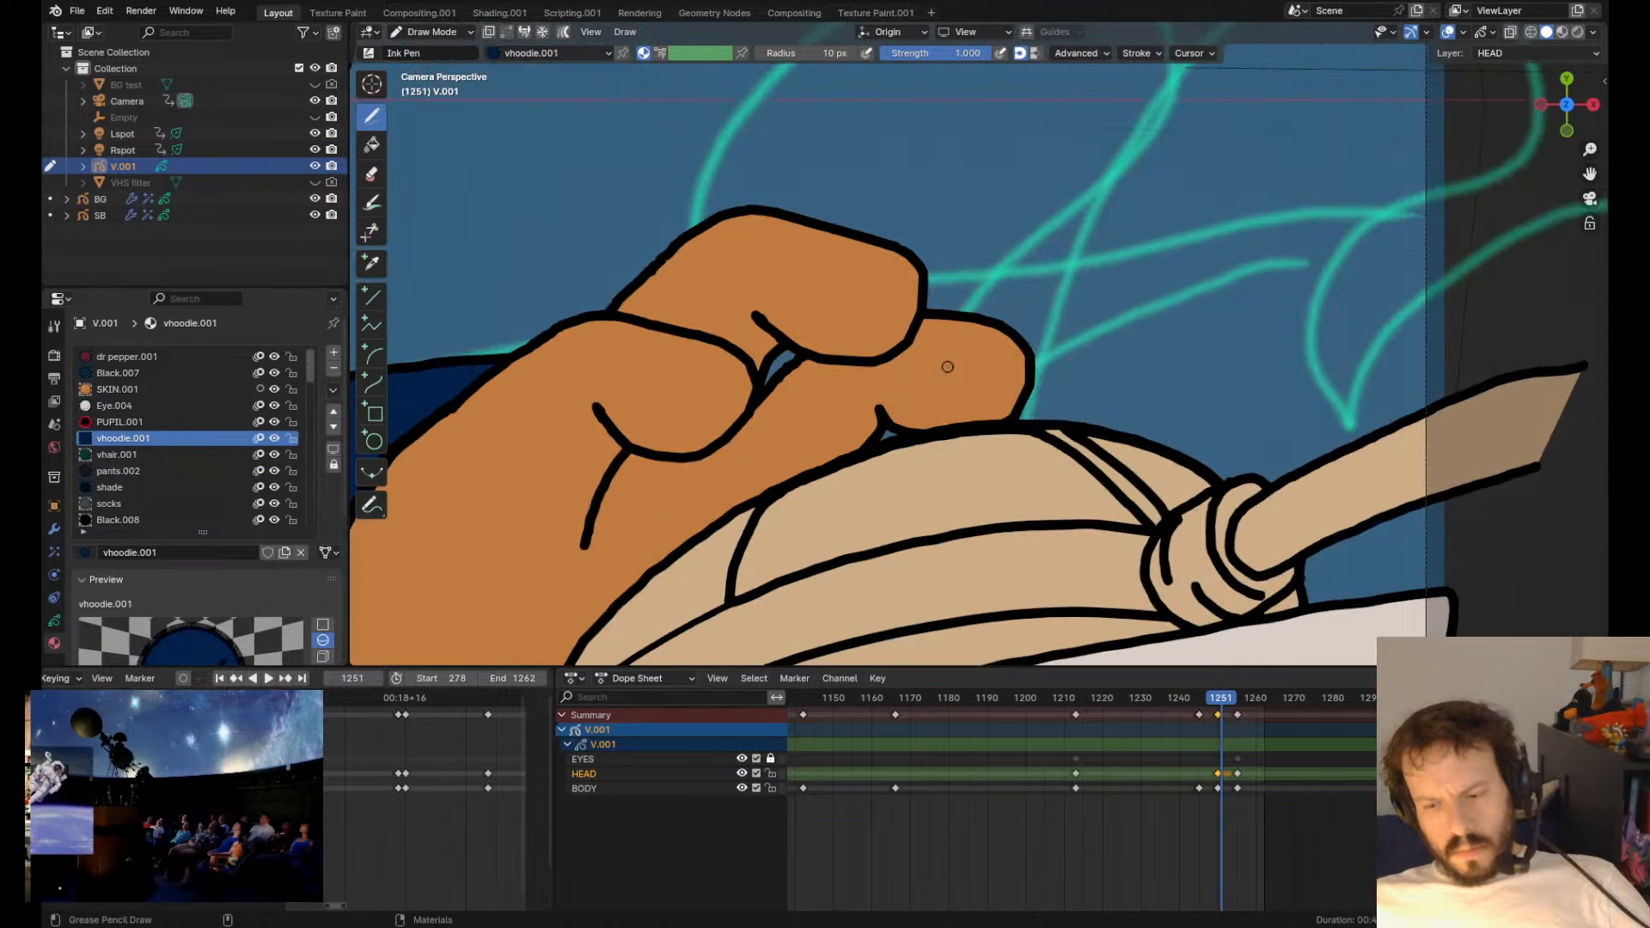
pyautogui.scroll(-7, 948, 367)
pyautogui.scroll(3, 949, 369)
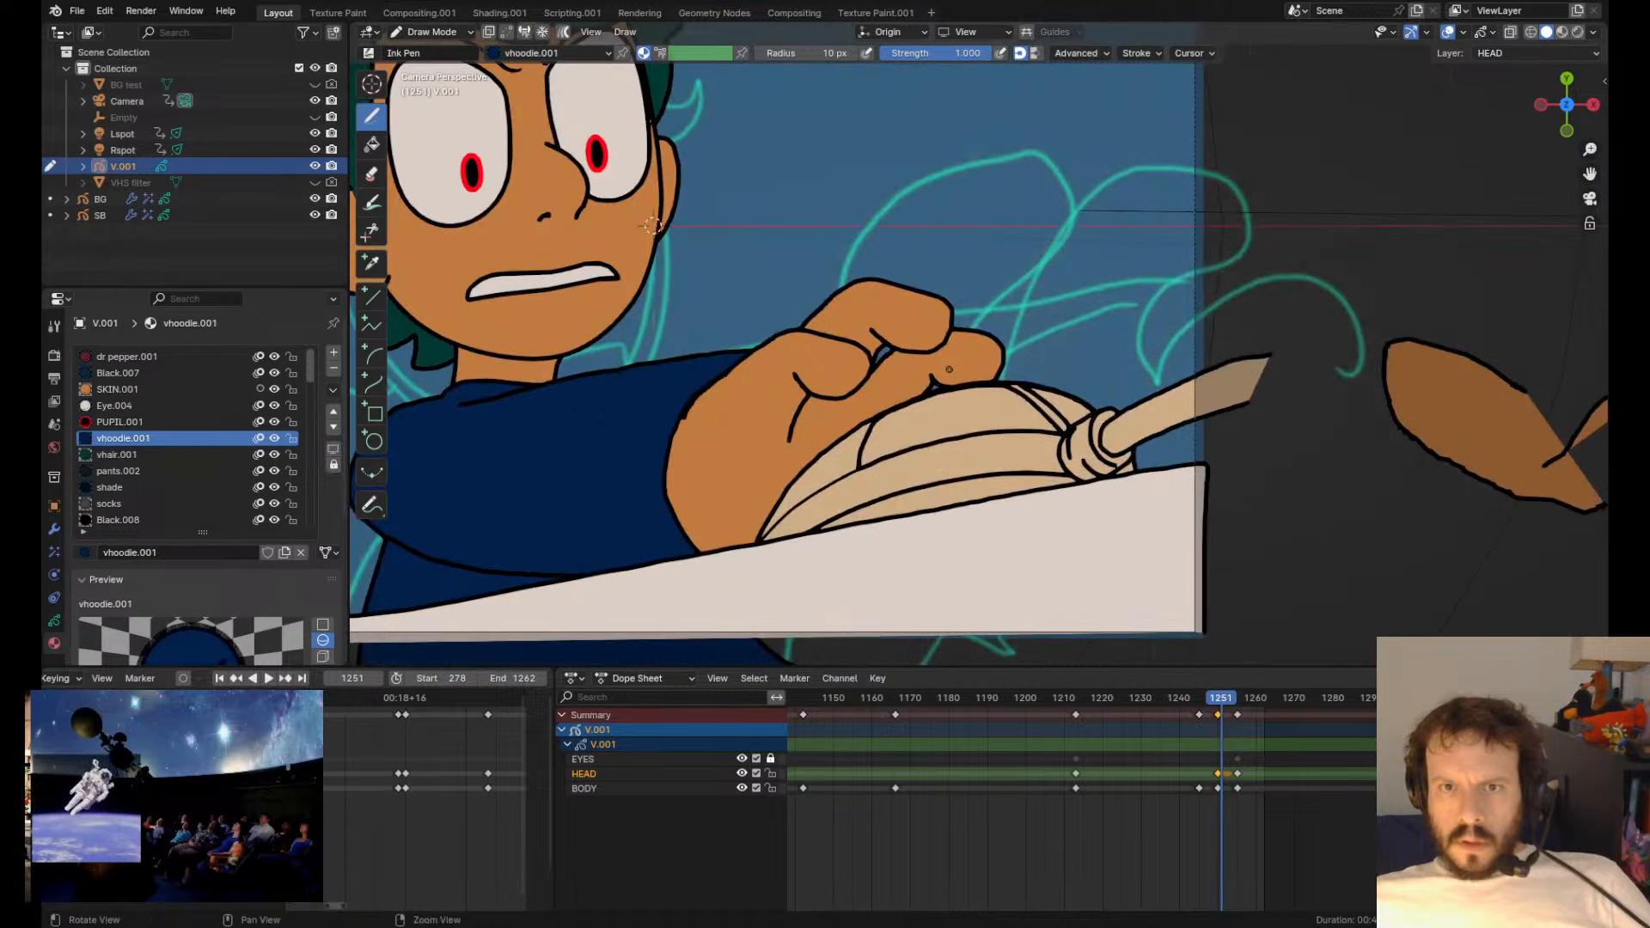
pyautogui.press('Down')
pyautogui.press('Down')
pyautogui.press('Up')
pyautogui.press('Up')
pyautogui.press('Down')
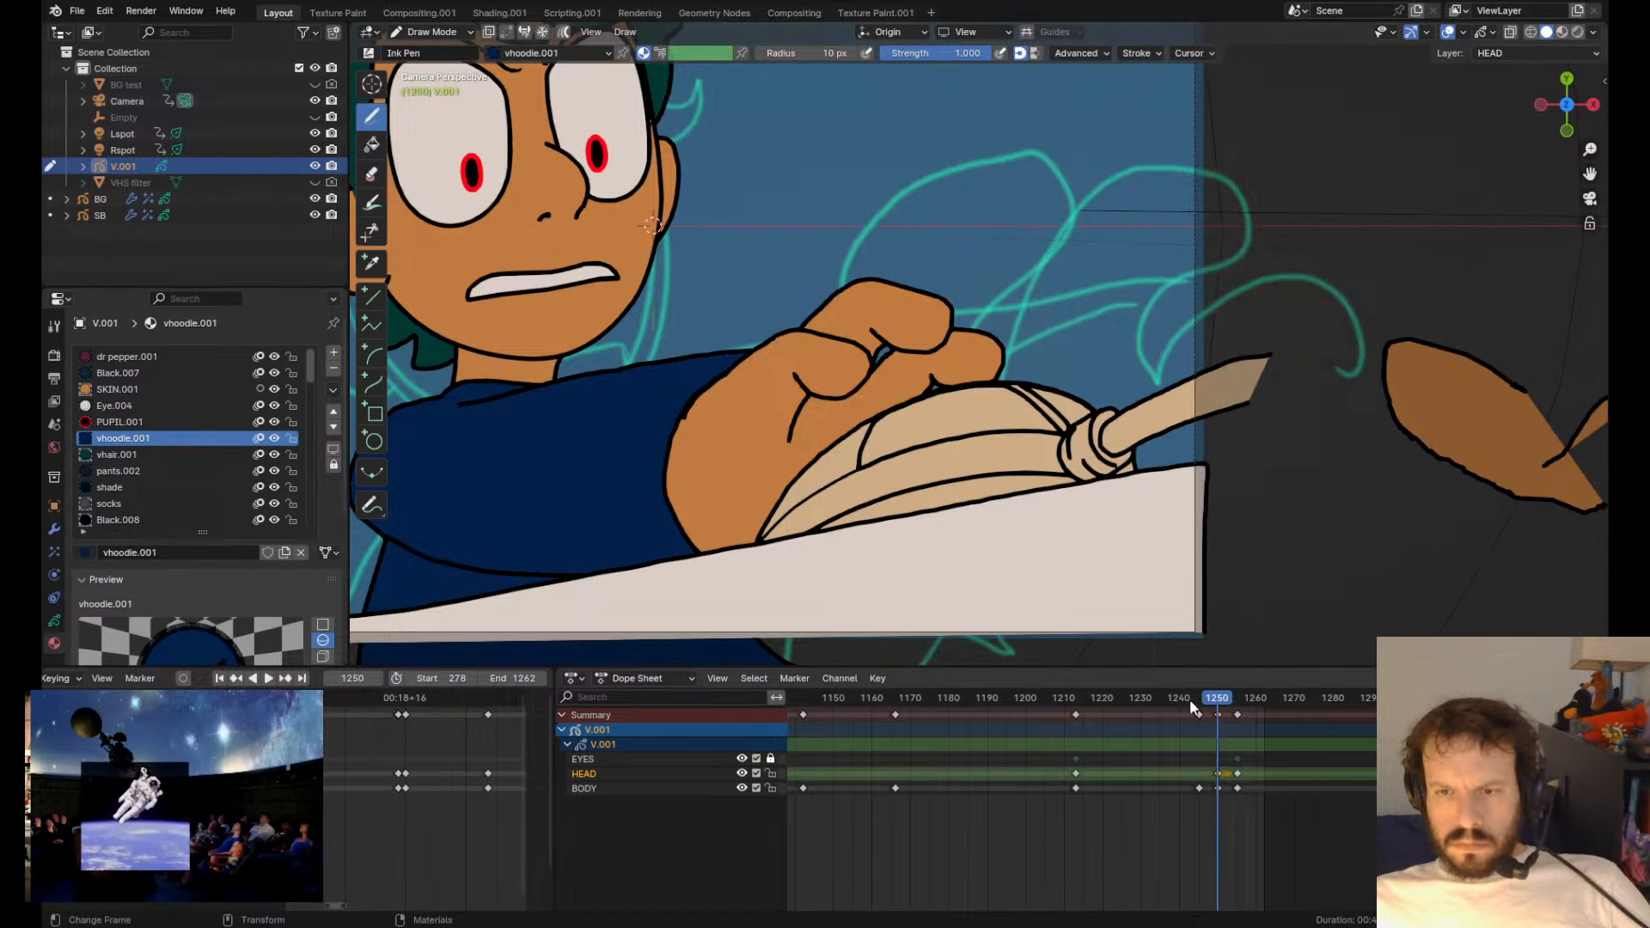
pyautogui.moveTo(1207, 699); pyautogui.dragTo(1190, 698)
pyautogui.press('space')
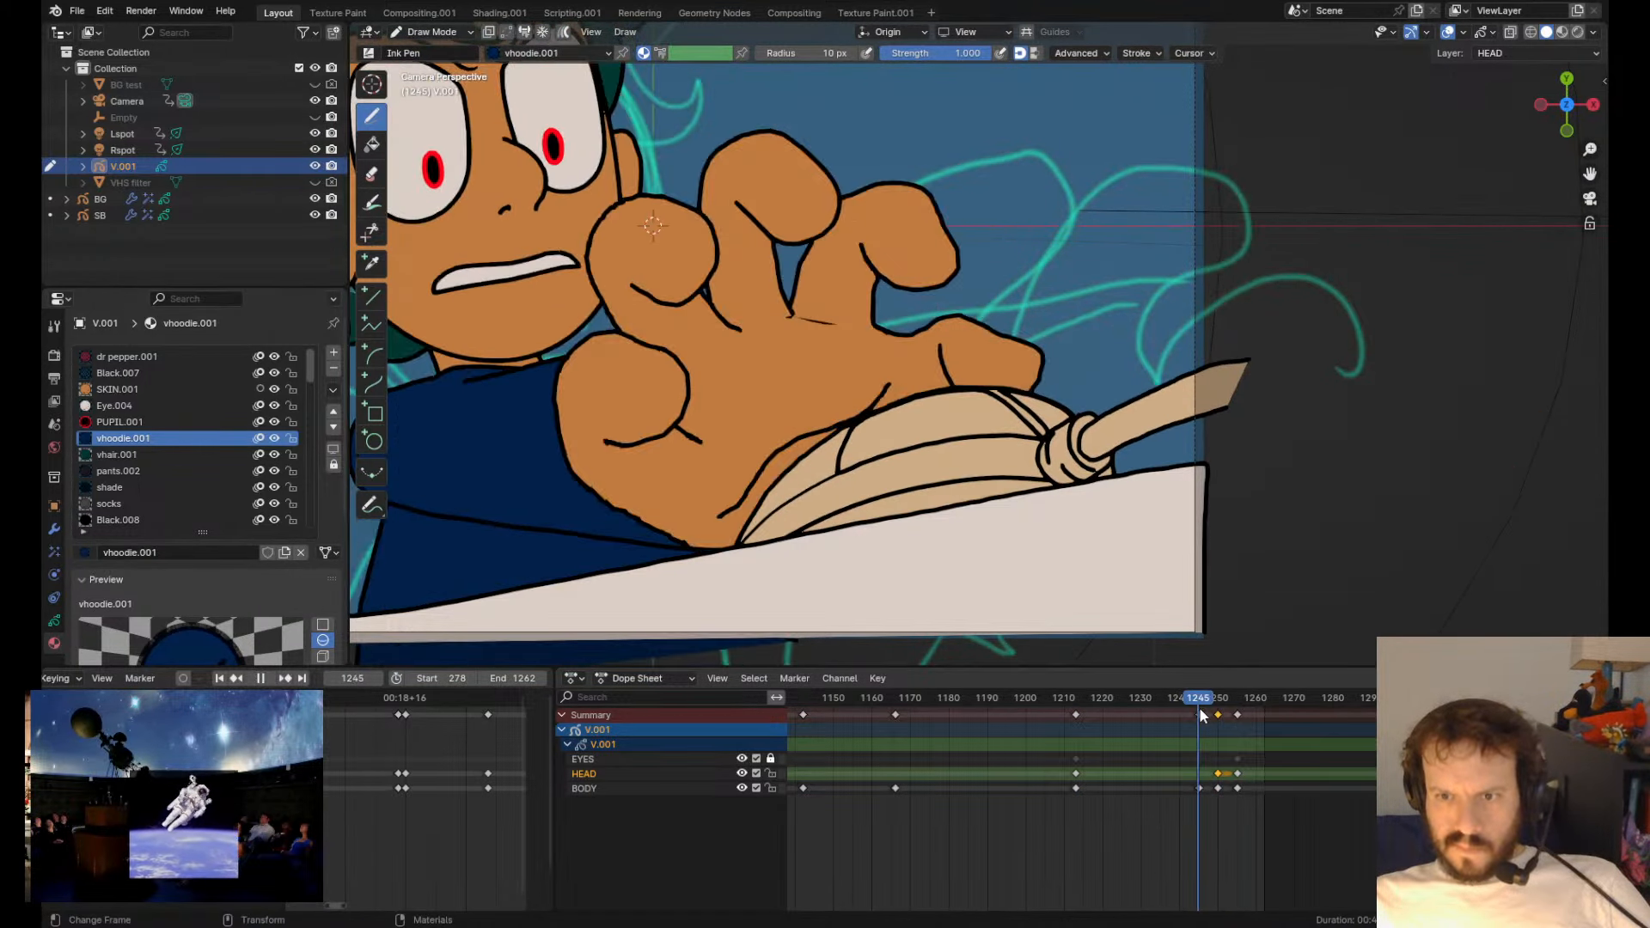
pyautogui.press('space')
# - Duplicate the front finger's stroke at frame 1251 and place the copy below it on the hand
pyautogui.press('Tab')
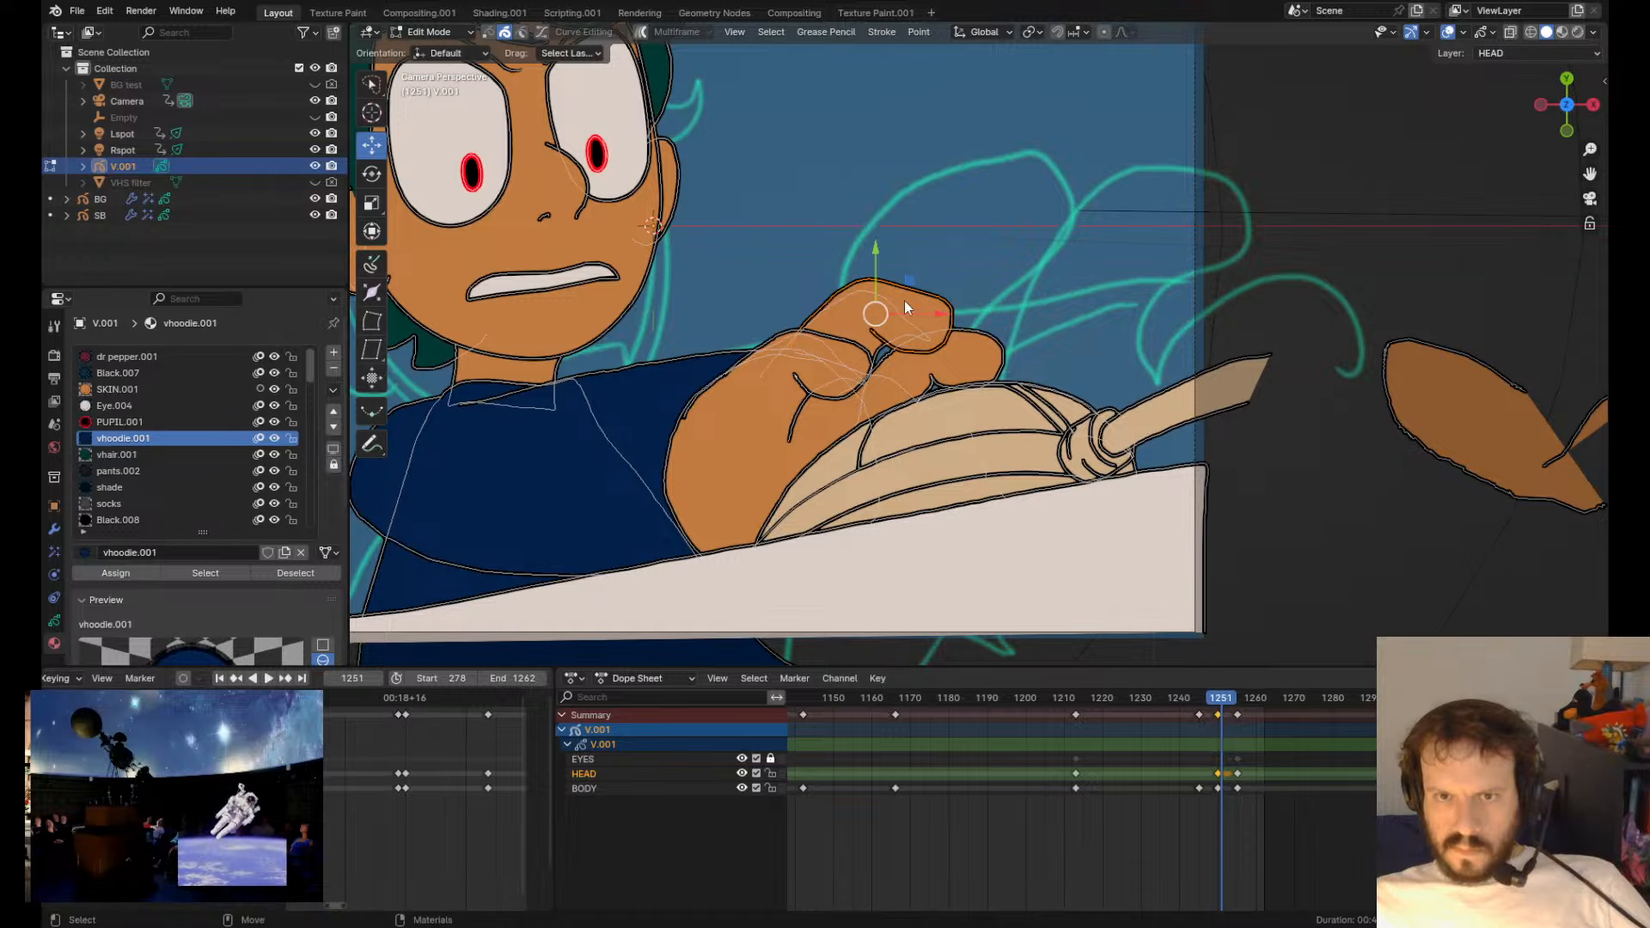
pyautogui.click(786, 358)
pyautogui.click(794, 397)
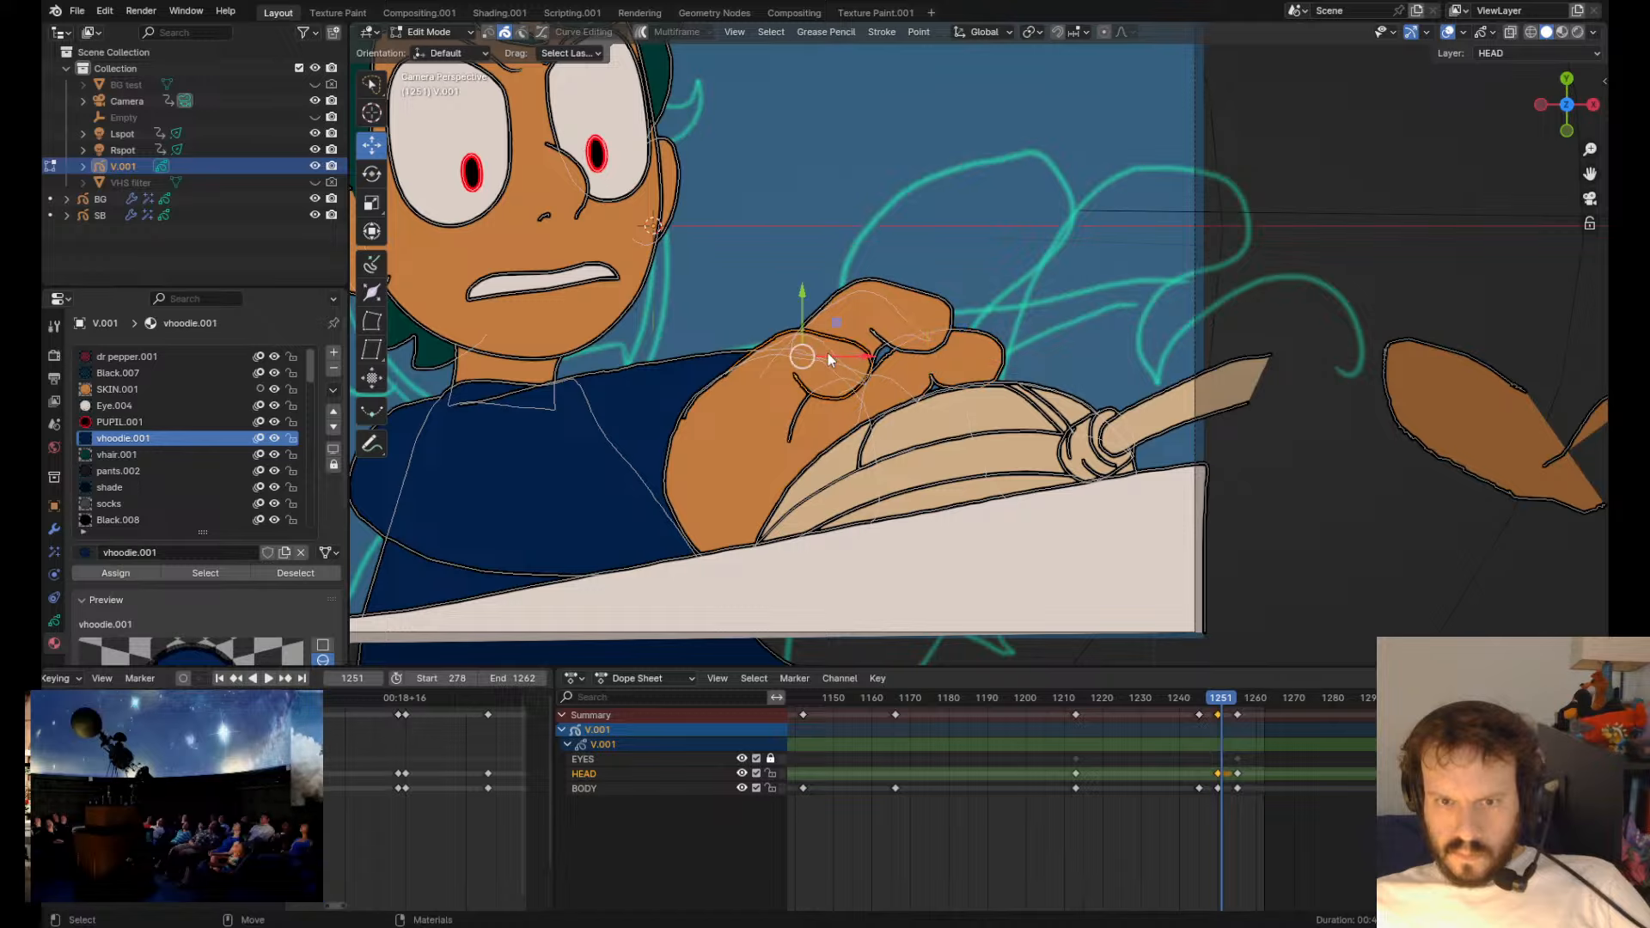
pyautogui.press('Tab')
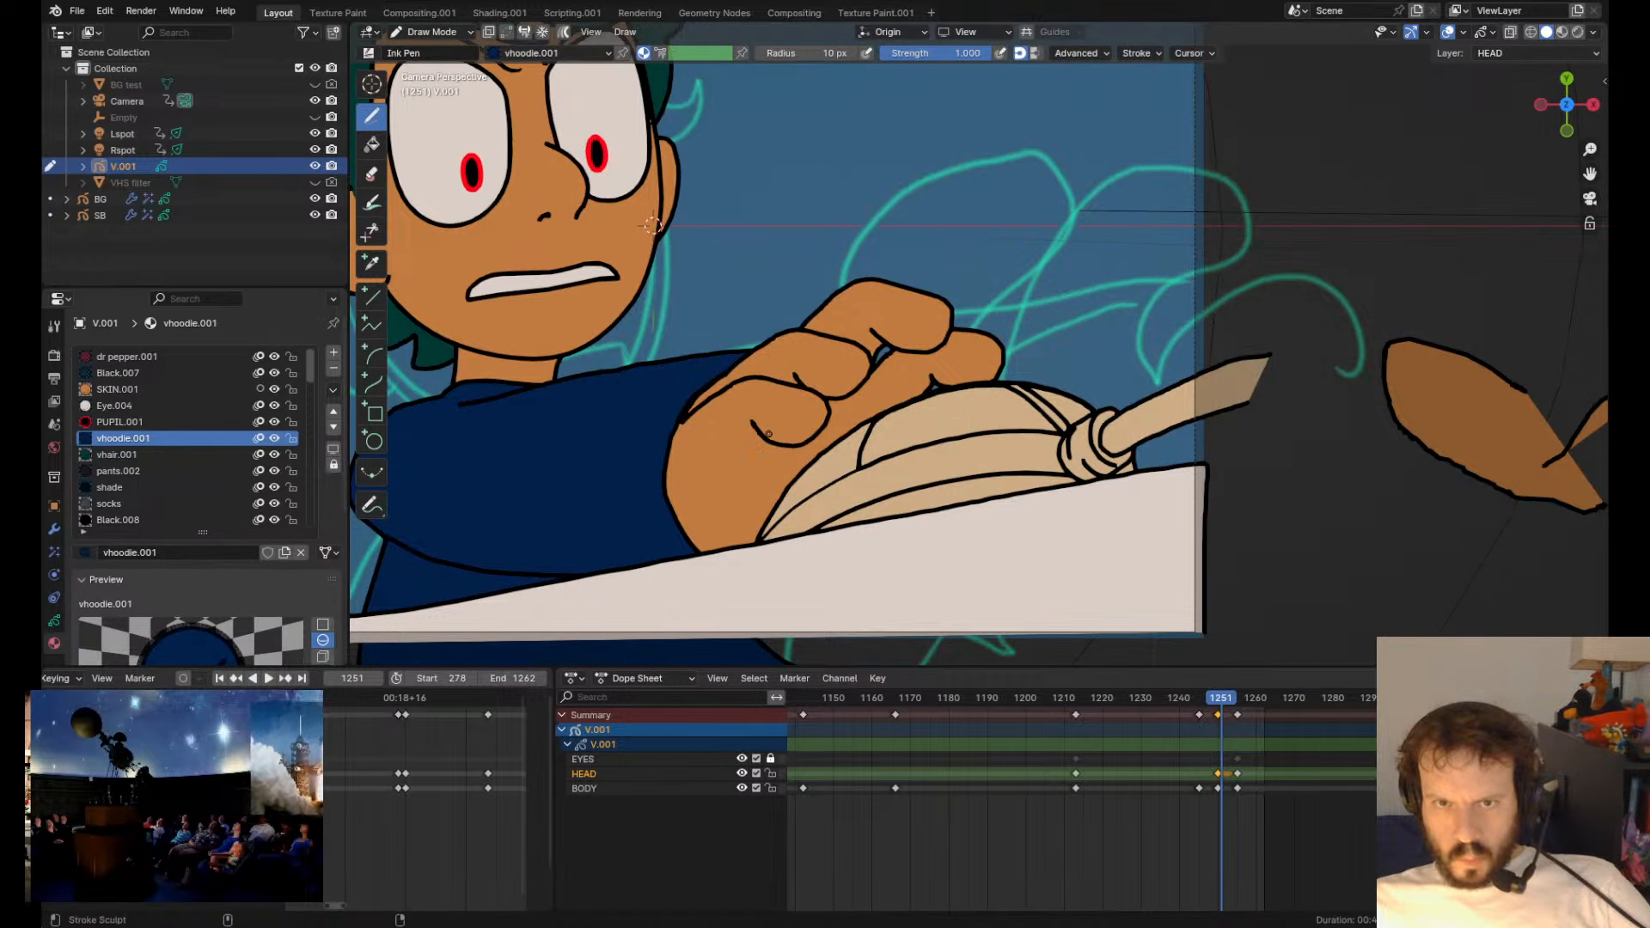
# - Sculpt the copied finger into a rounder shape closer to the sleeve, undoing the unwanted sculpt strokes
pyautogui.moveTo(818, 432)
pyautogui.mouseDown()
pyautogui.moveTo(799, 412)
pyautogui.moveTo(794, 468)
pyautogui.moveTo(778, 471)
pyautogui.moveTo(824, 419)
pyautogui.mouseUp()
pyautogui.moveTo(741, 379)
pyautogui.mouseDown()
pyautogui.moveTo(739, 397)
pyautogui.moveTo(697, 400)
pyautogui.moveTo(749, 386)
pyautogui.mouseUp()
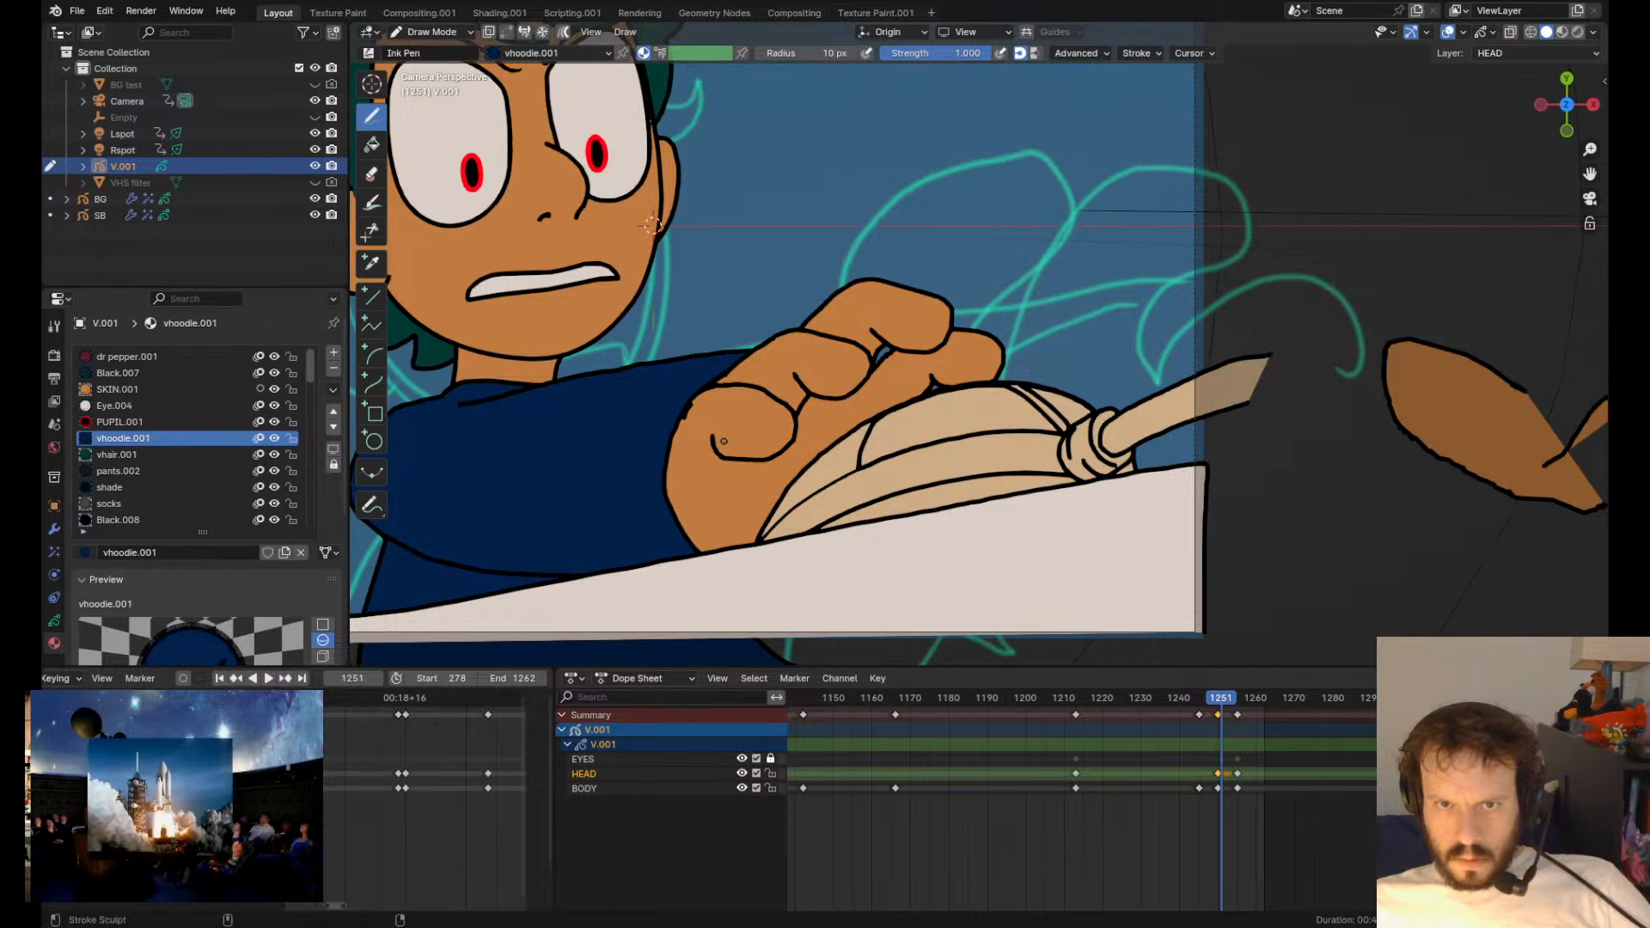
pyautogui.moveTo(754, 450); pyautogui.dragTo(718, 461)
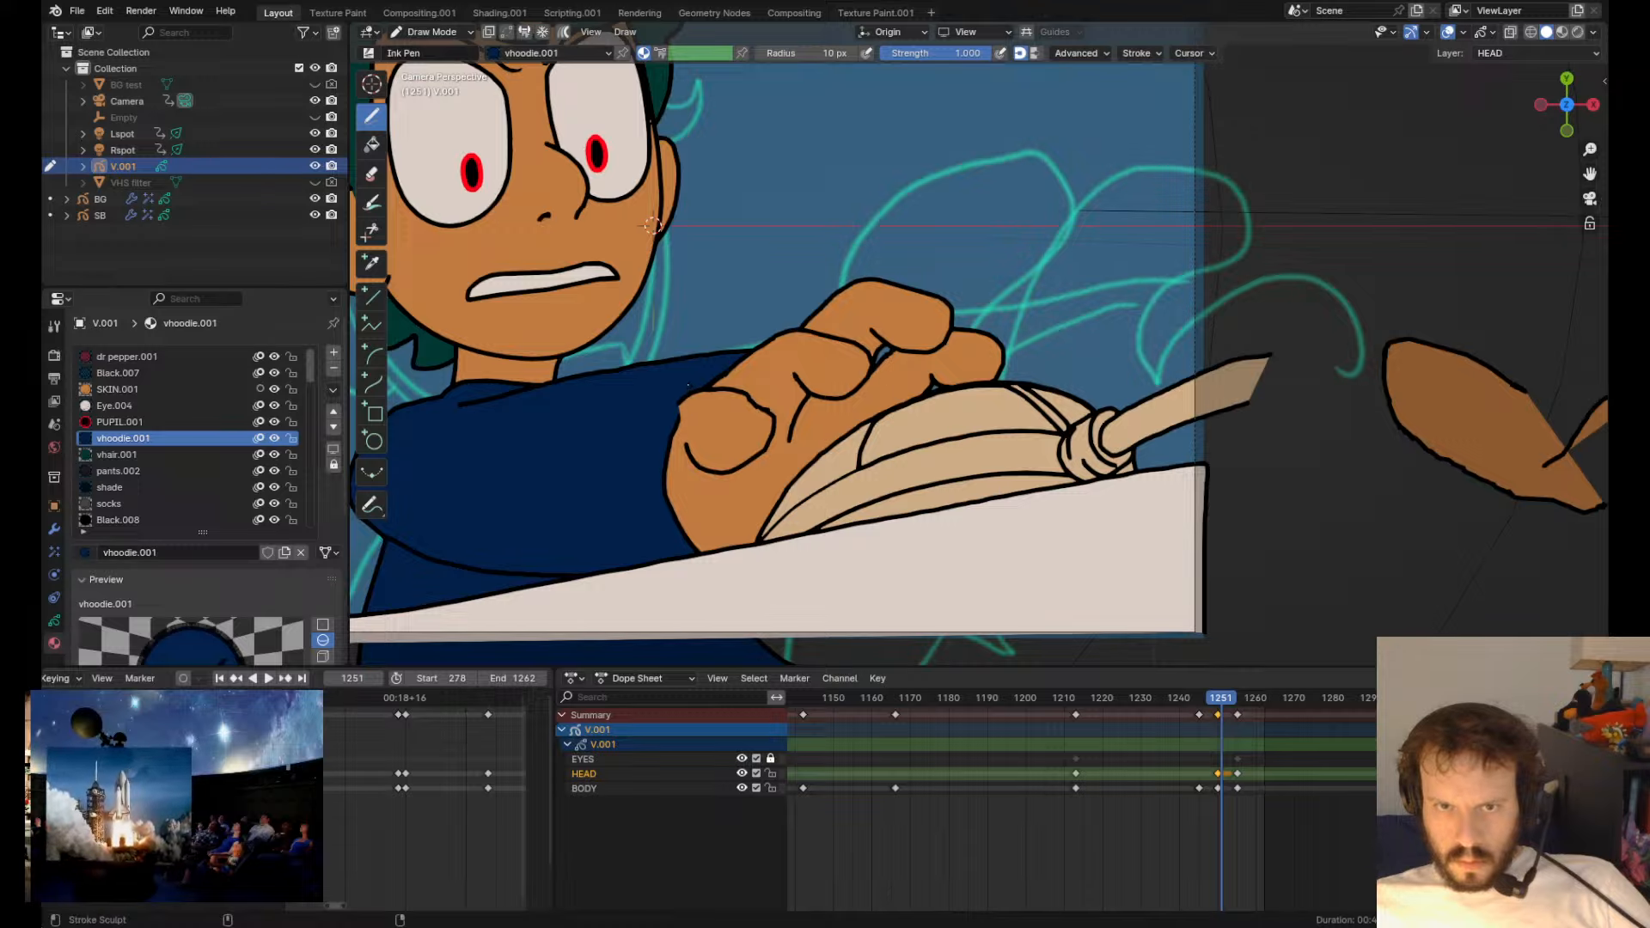
pyautogui.moveTo(701, 394)
pyautogui.mouseDown()
pyautogui.moveTo(715, 384)
pyautogui.moveTo(764, 422)
pyautogui.moveTo(744, 422)
pyautogui.moveTo(741, 451)
pyautogui.moveTo(730, 395)
pyautogui.mouseUp()
pyautogui.hotkey('ctrl', 'z')
pyautogui.hotkey('ctrl', 'z')
pyautogui.hotkey('ctrl', 'z')
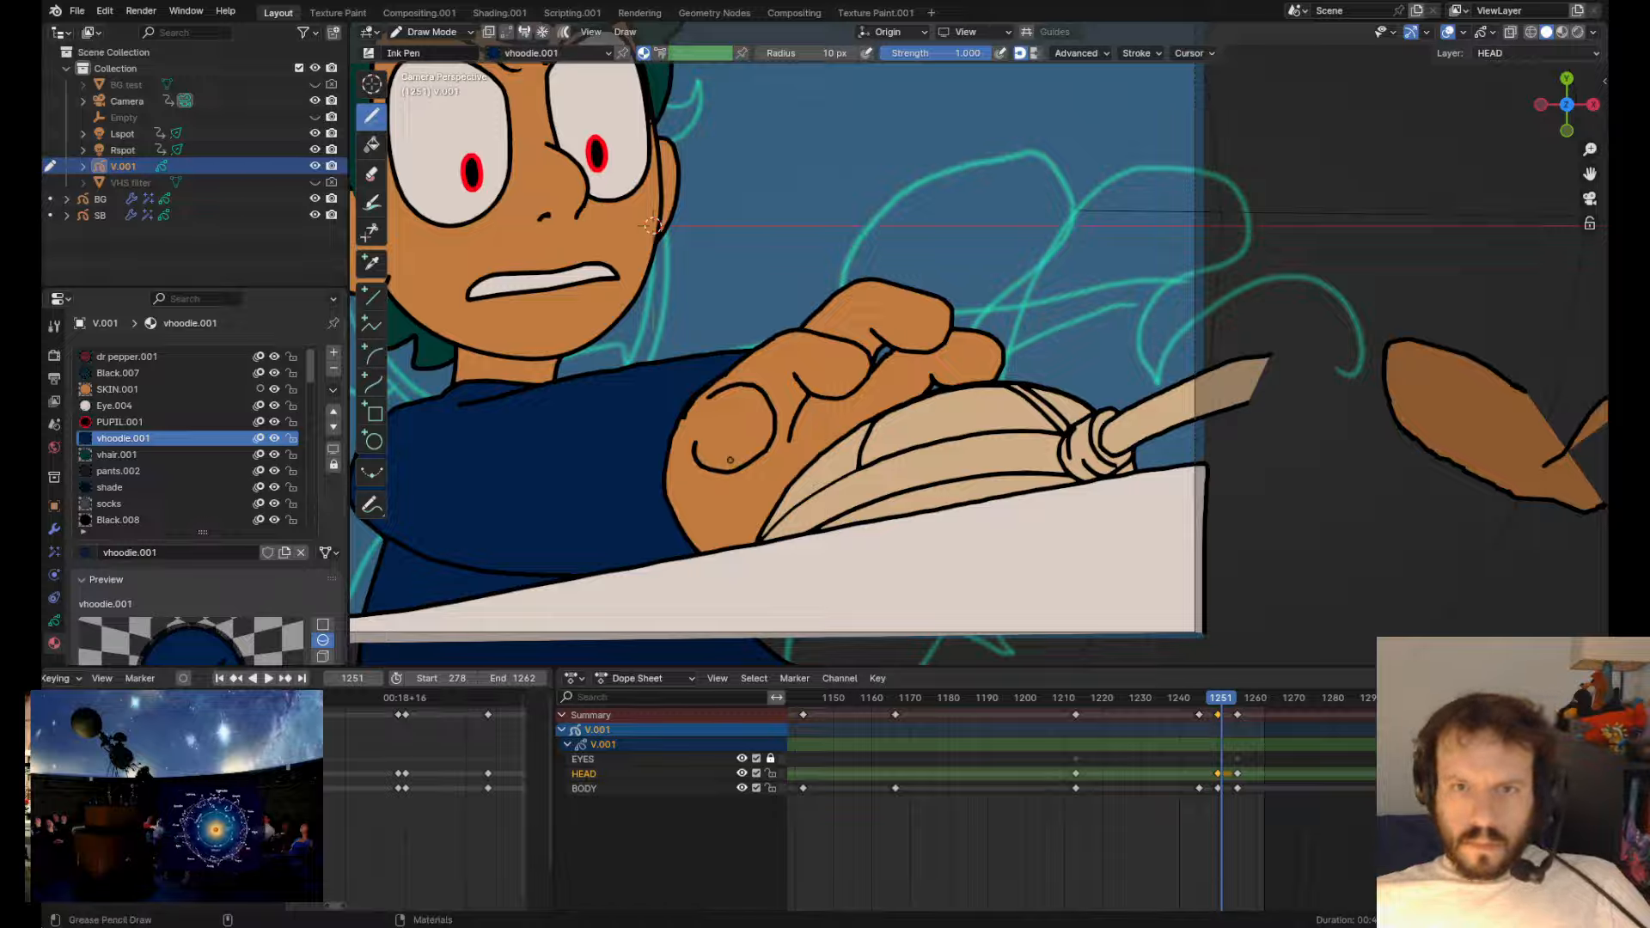
# - Move the copied finger slightly toward the bundle and sculpt its upper edge and tip to meet the finger above
pyautogui.press('Tab')
pyautogui.press('g')
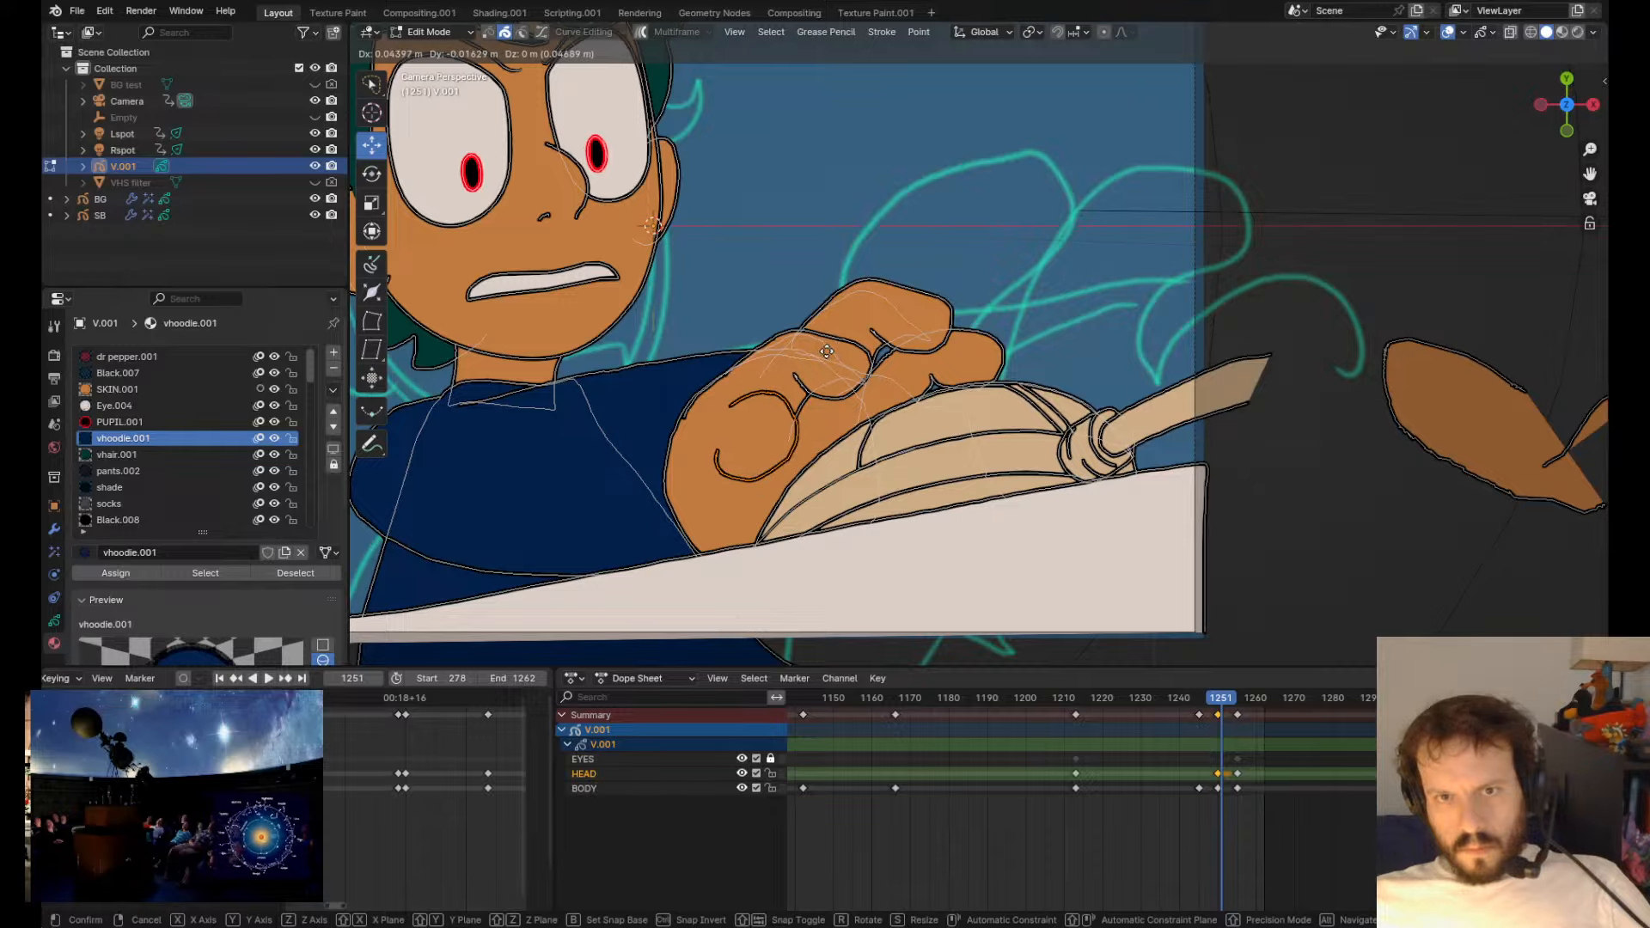
pyautogui.click(826, 352)
pyautogui.press('Tab')
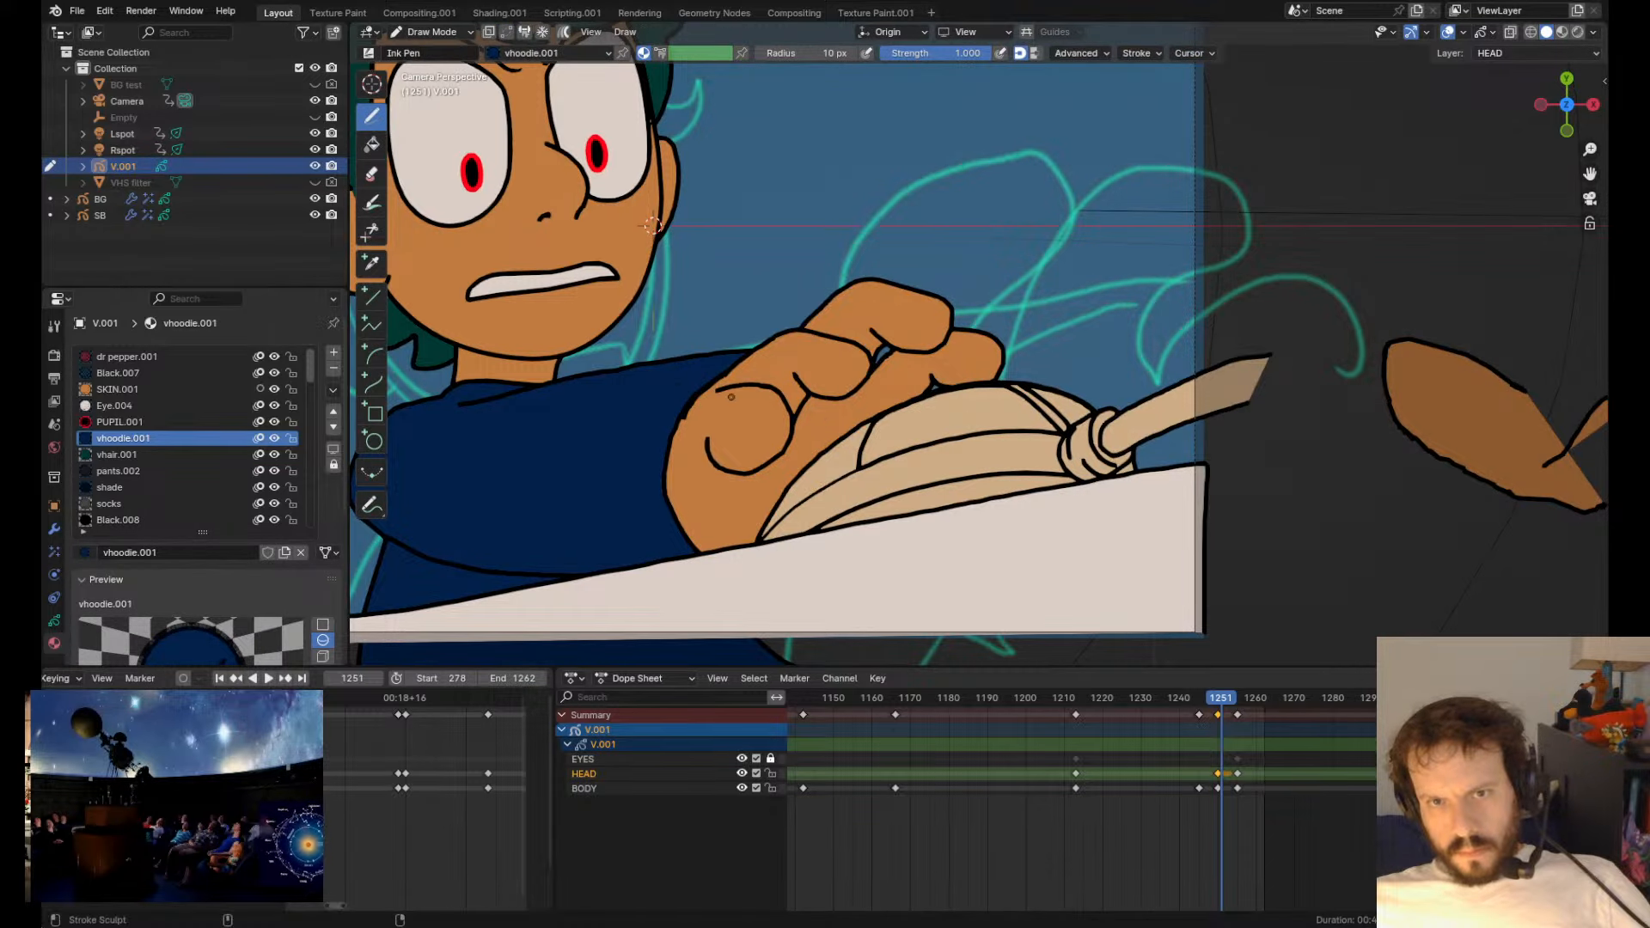
pyautogui.moveTo(732, 391)
pyautogui.keyDown('shift'); pyautogui.mouseDown()
pyautogui.moveTo(711, 399)
pyautogui.moveTo(763, 386)
pyautogui.moveTo(788, 421)
pyautogui.mouseUp(); pyautogui.keyUp('shift')
pyautogui.keyDown('shift'); pyautogui.moveTo(662, 483); pyautogui.dragTo(659, 484); pyautogui.keyUp('shift')
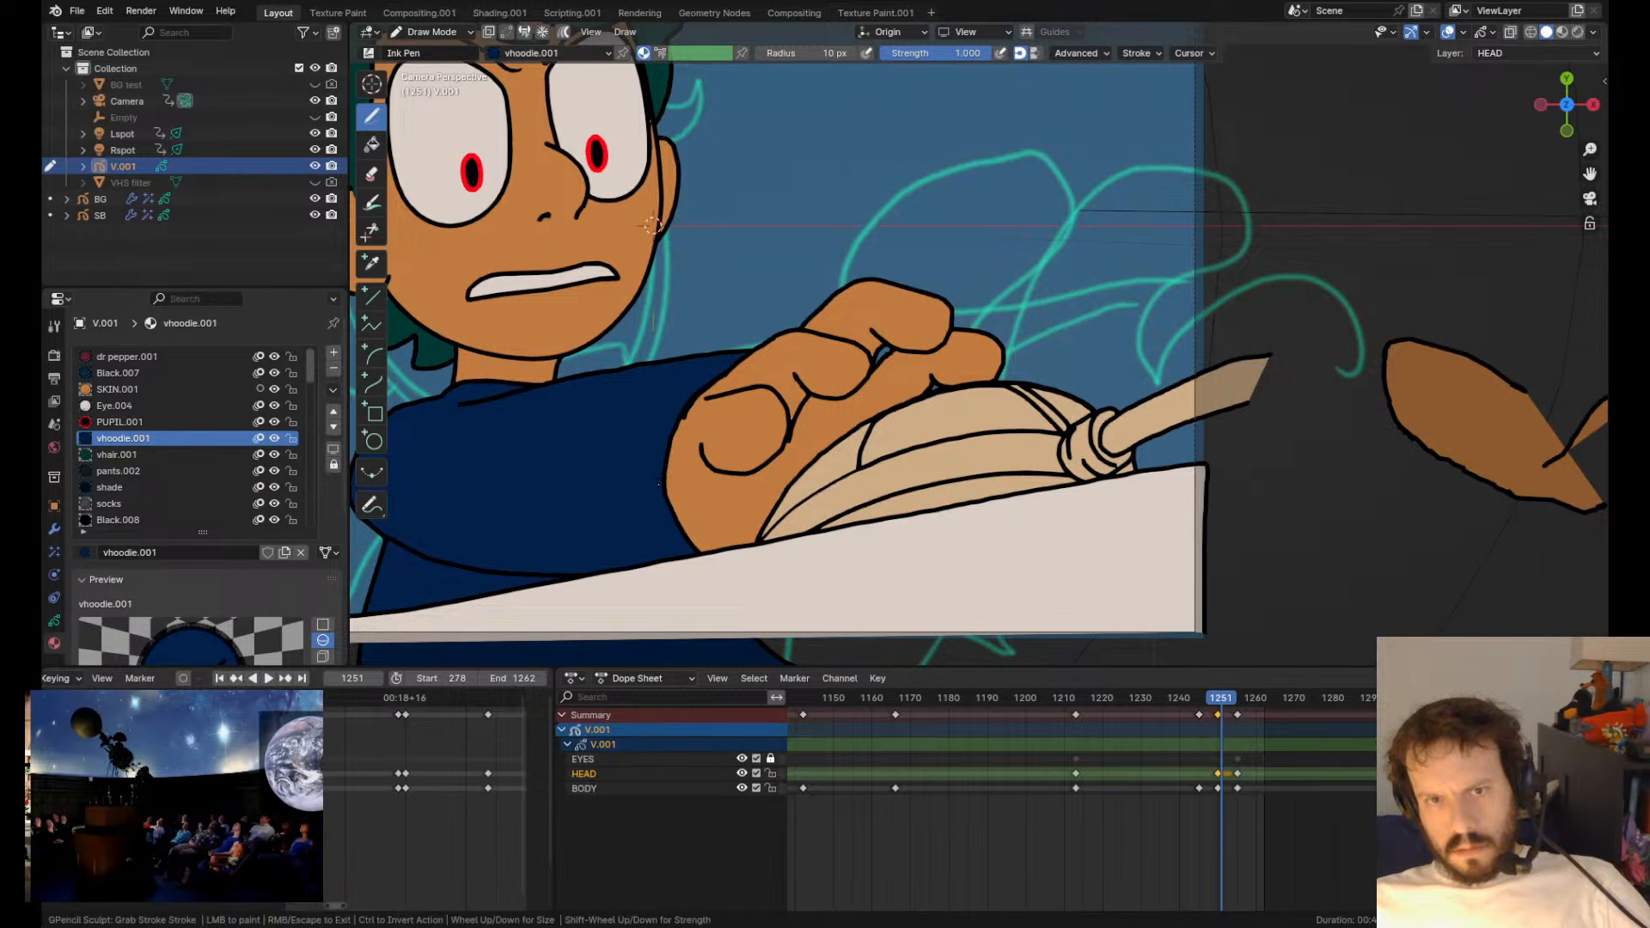
# - Try shifting the copied finger further toward the bundle
pyautogui.scroll(2, 659, 484)
pyautogui.moveTo(648, 487)
pyautogui.keyDown('shift'); pyautogui.mouseDown(button='middle')
pyautogui.moveTo(862, 409)
pyautogui.moveTo(902, 376)
pyautogui.mouseUp(button='middle'); pyautogui.keyUp('shift')
pyautogui.press('Tab')
pyautogui.press('g')
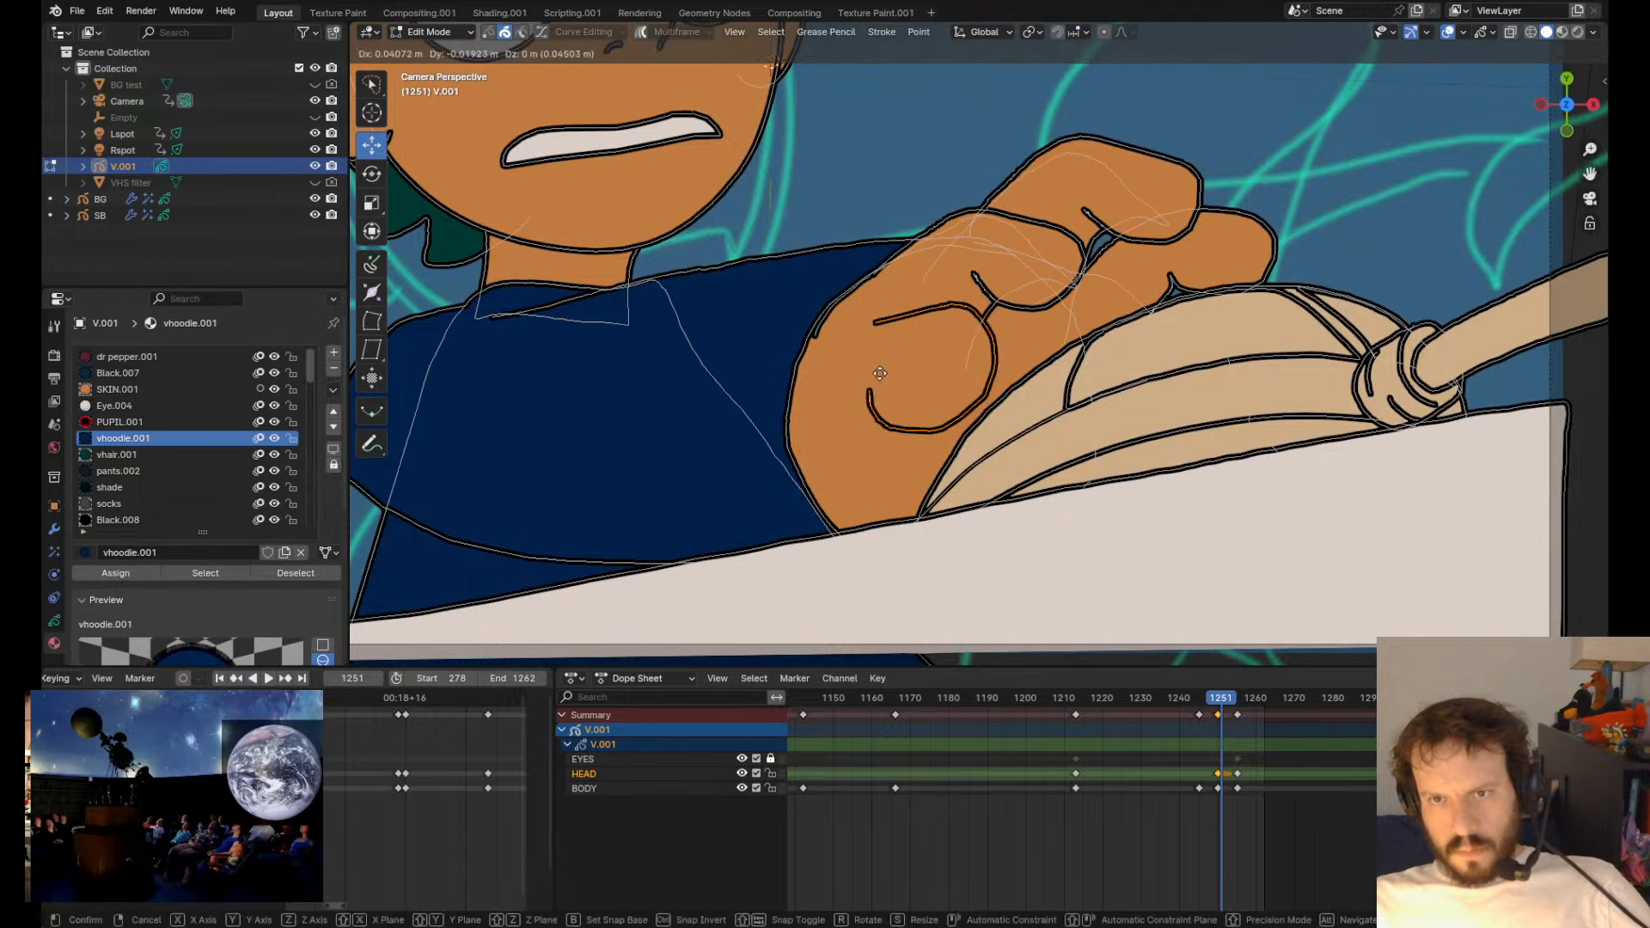
pyautogui.click(873, 386)
pyautogui.press('Tab')
pyautogui.scroll(-4, 873, 385)
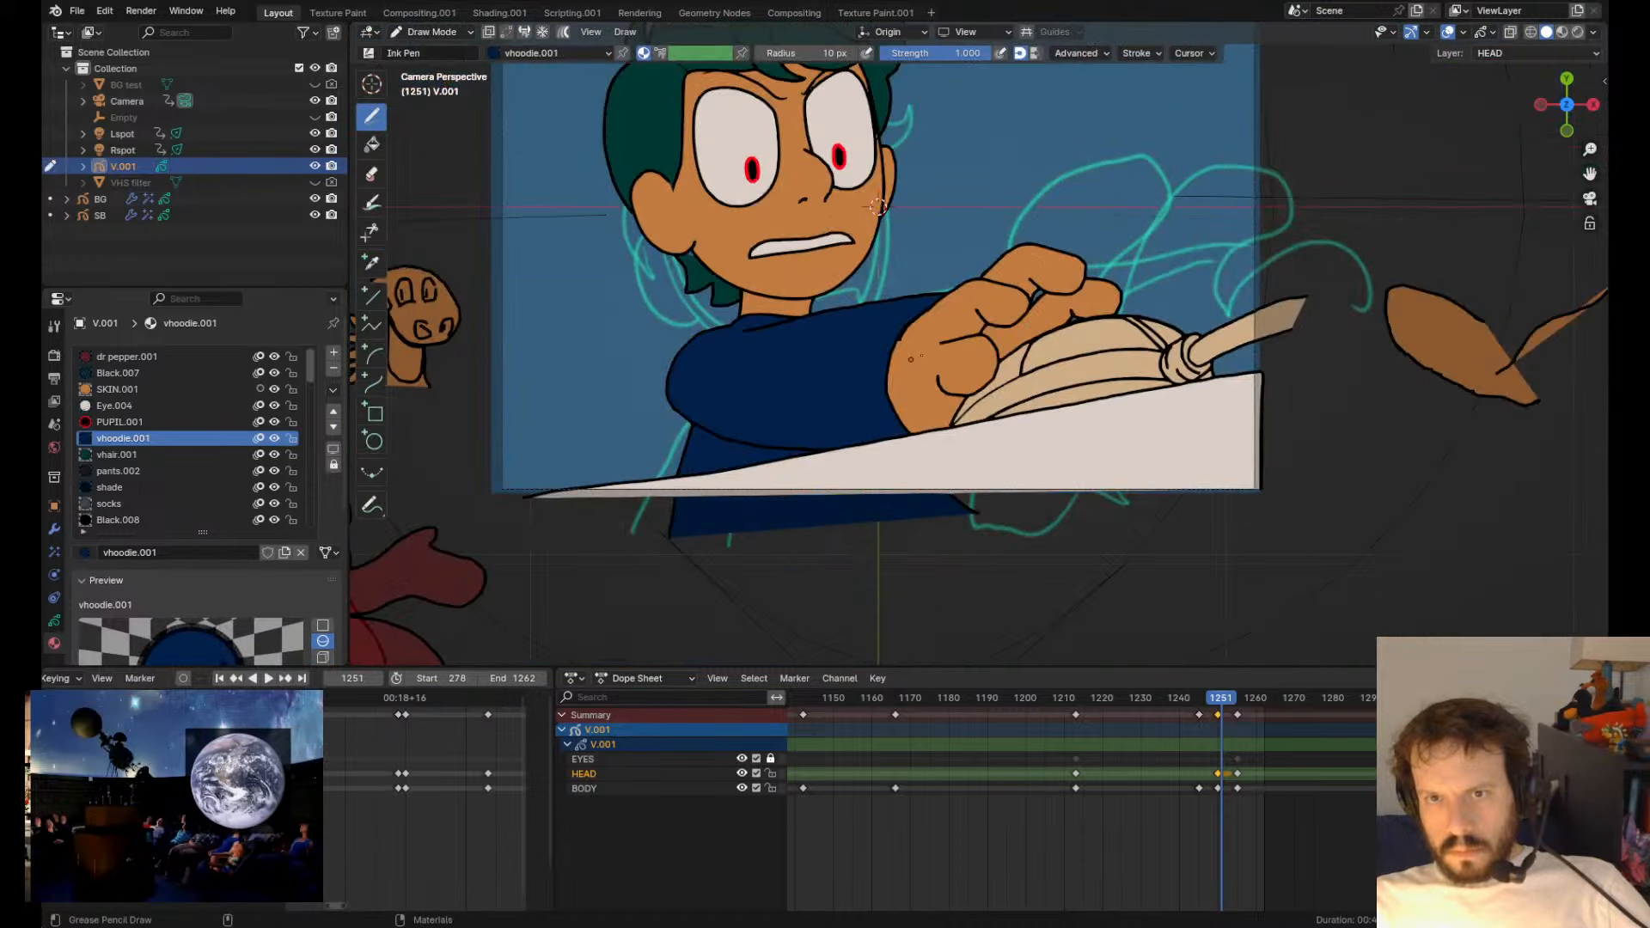
pyautogui.hotkey('ctrl', 'z')
# - Widen the copied finger toward the sleeve and bend its lower line down into a crease across the palm
pyautogui.moveTo(912, 337)
pyautogui.mouseDown()
pyautogui.moveTo(900, 369)
pyautogui.moveTo(980, 344)
pyautogui.moveTo(945, 389)
pyautogui.mouseUp()
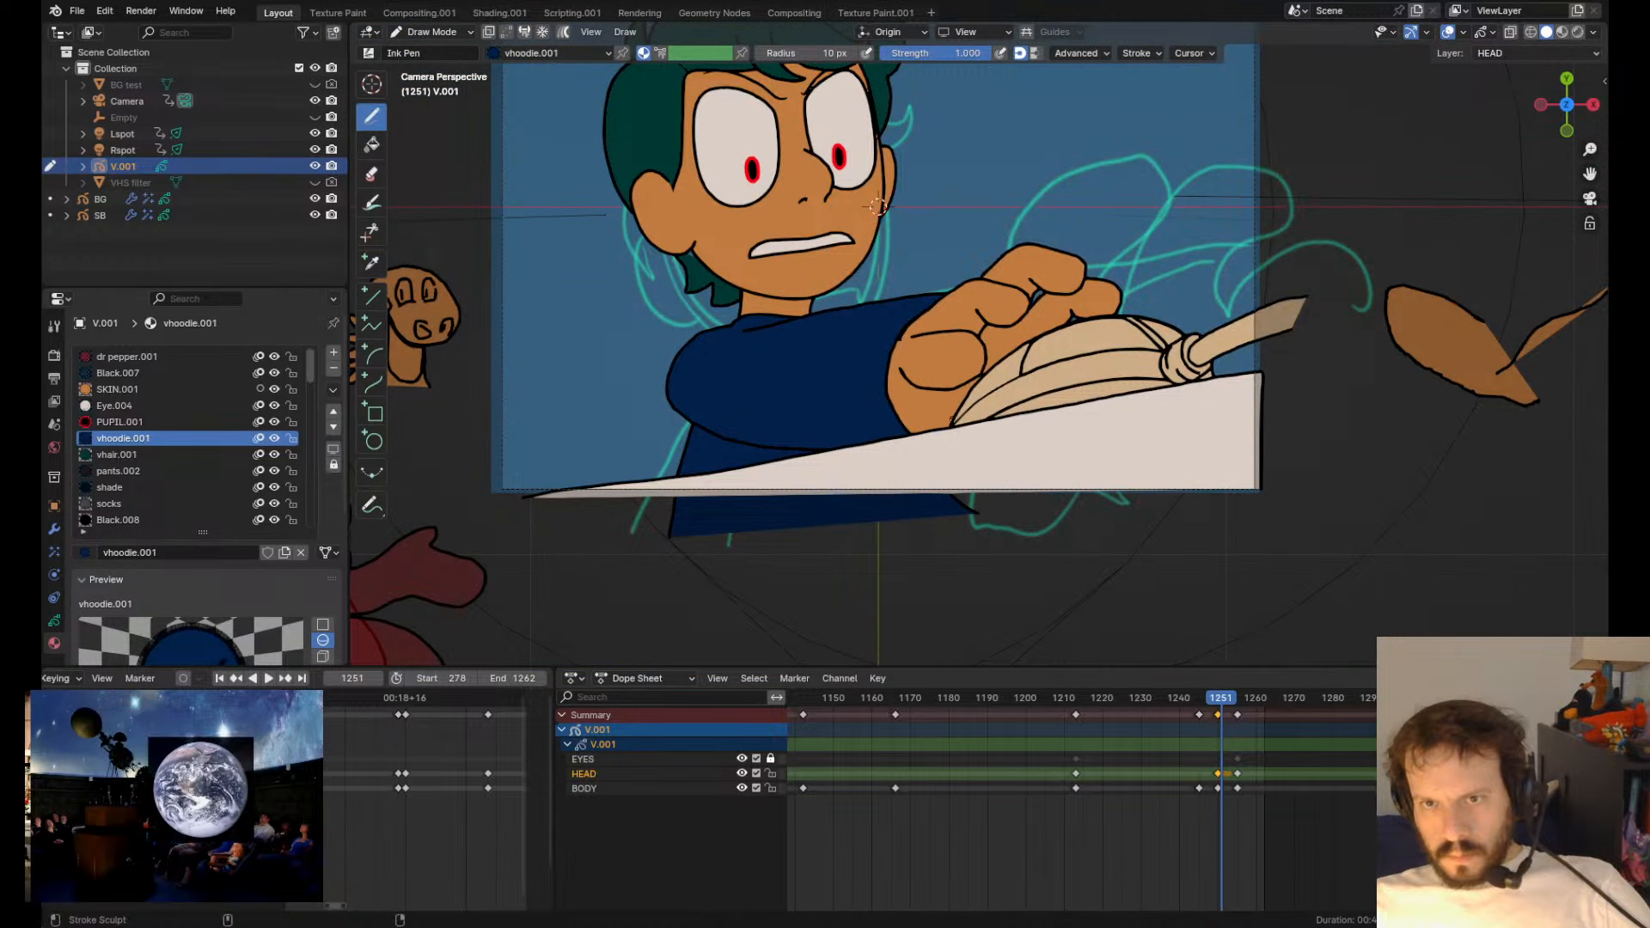
pyautogui.scroll(4, 976, 343)
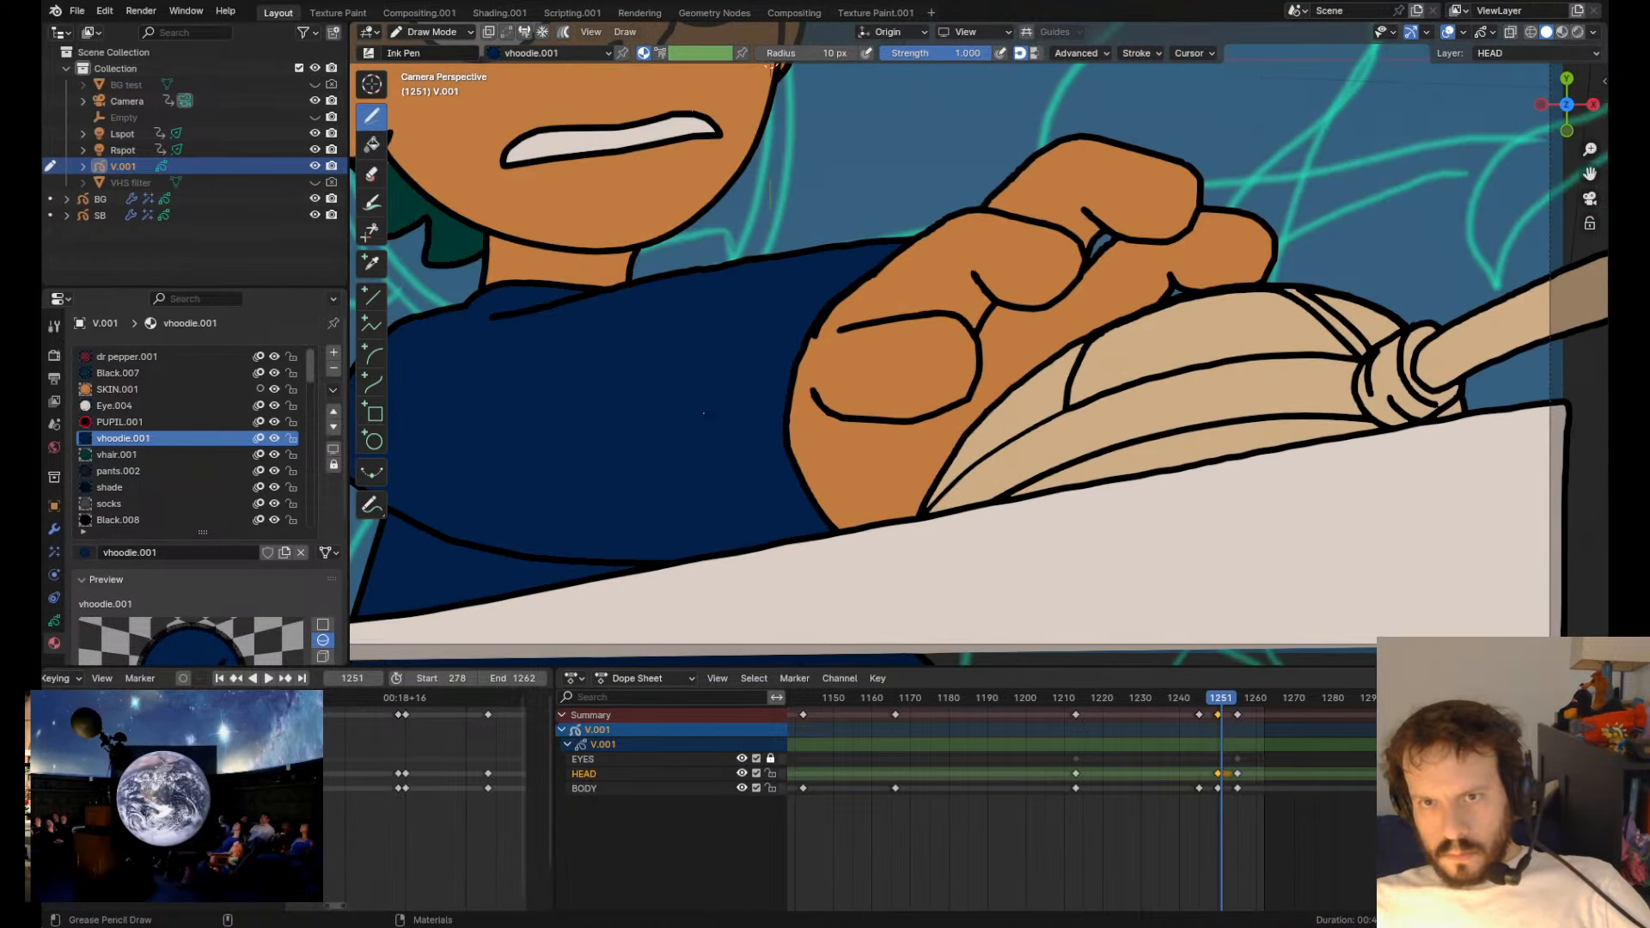
pyautogui.moveTo(837, 332)
pyautogui.mouseDown()
pyautogui.moveTo(817, 422)
pyautogui.moveTo(838, 503)
pyautogui.mouseUp()
pyautogui.moveTo(840, 429); pyautogui.dragTo(854, 440)
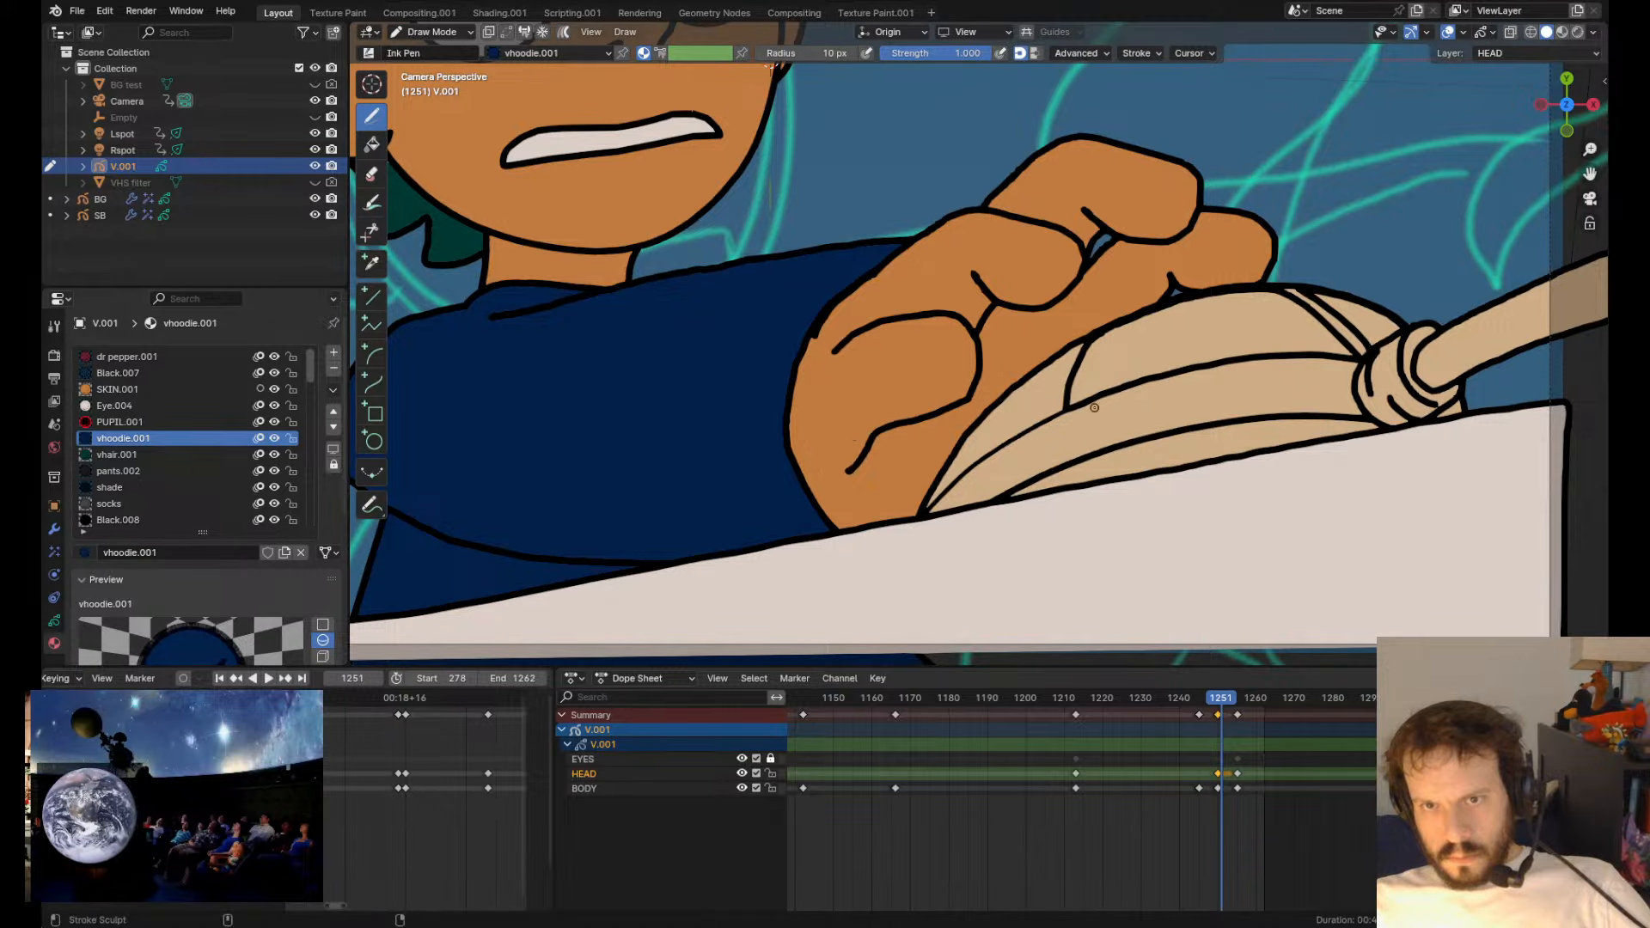
# - Round the copied finger's tip and extend its upper line to join the hand's outer outline
pyautogui.moveTo(952, 387); pyautogui.dragTo(970, 373)
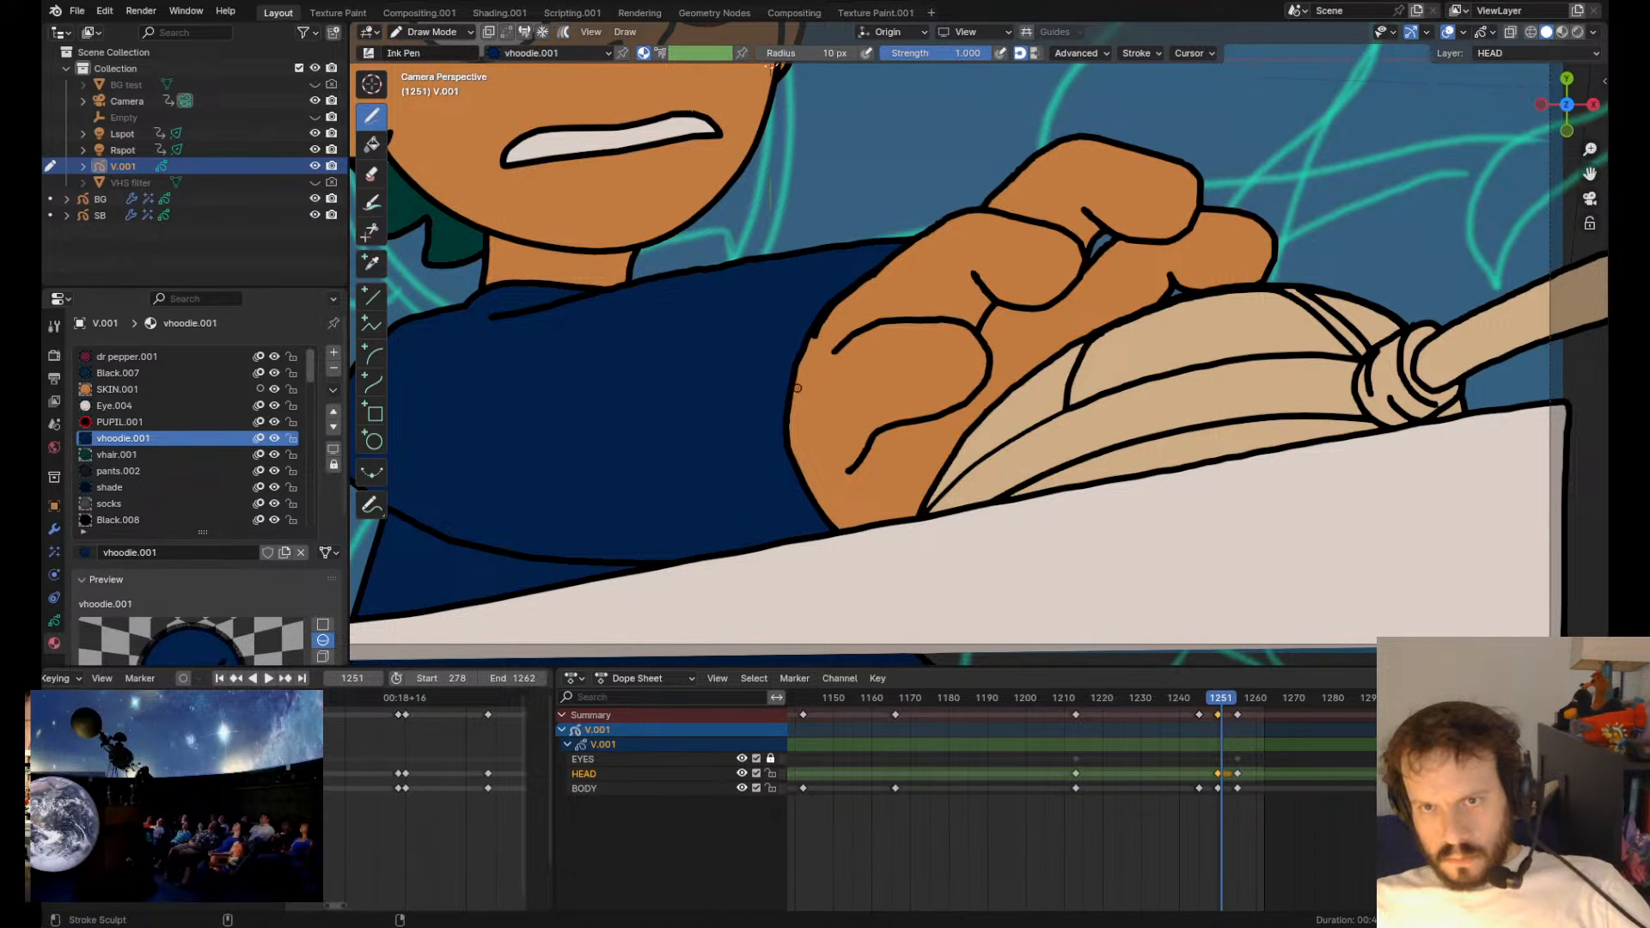
pyautogui.moveTo(837, 349); pyautogui.dragTo(820, 344)
pyautogui.moveTo(851, 337); pyautogui.dragTo(837, 329)
pyautogui.moveTo(827, 340); pyautogui.dragTo(810, 336)
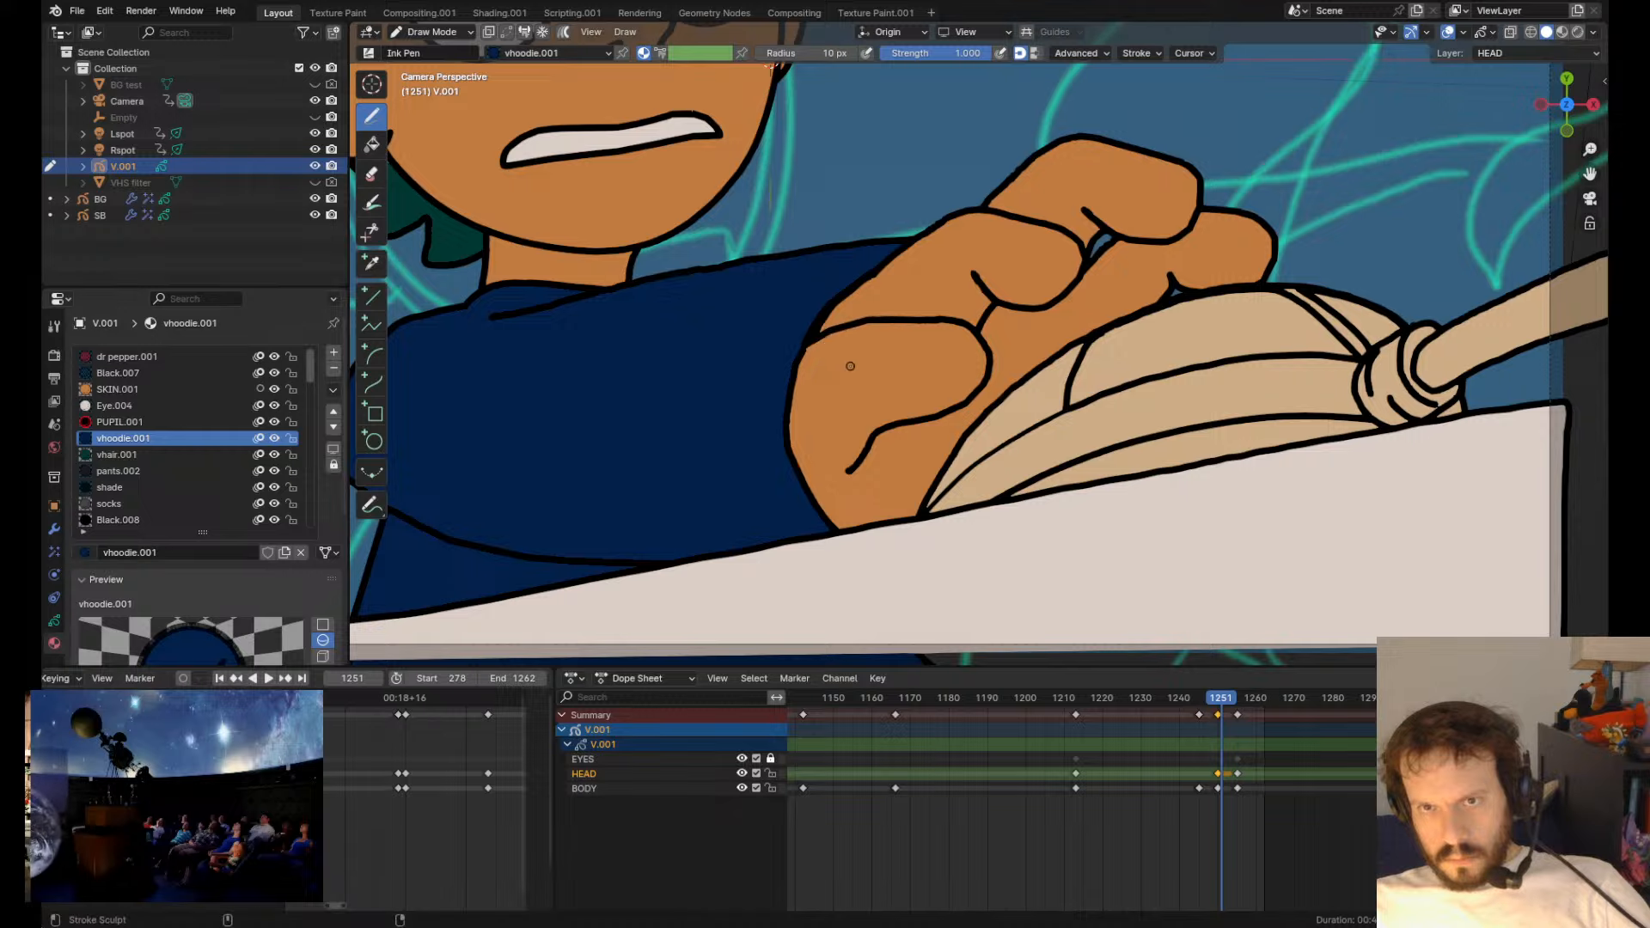
pyautogui.scroll(-5, 850, 366)
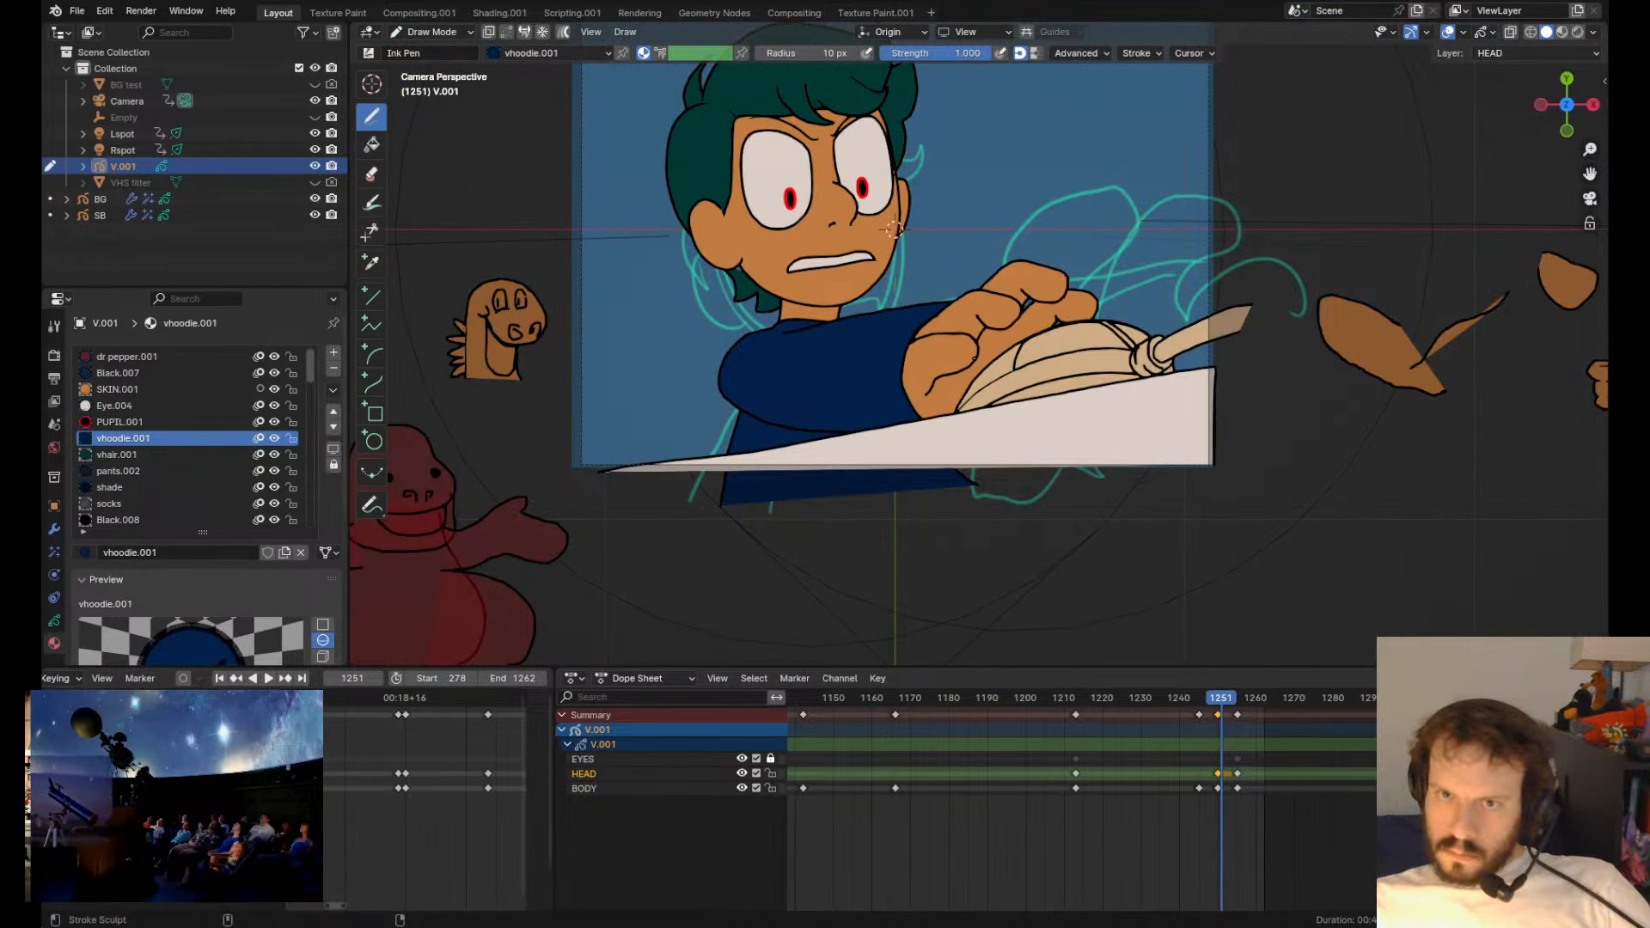
pyautogui.press('Tab')
pyautogui.press('Tab')
pyautogui.scroll(5, 1007, 333)
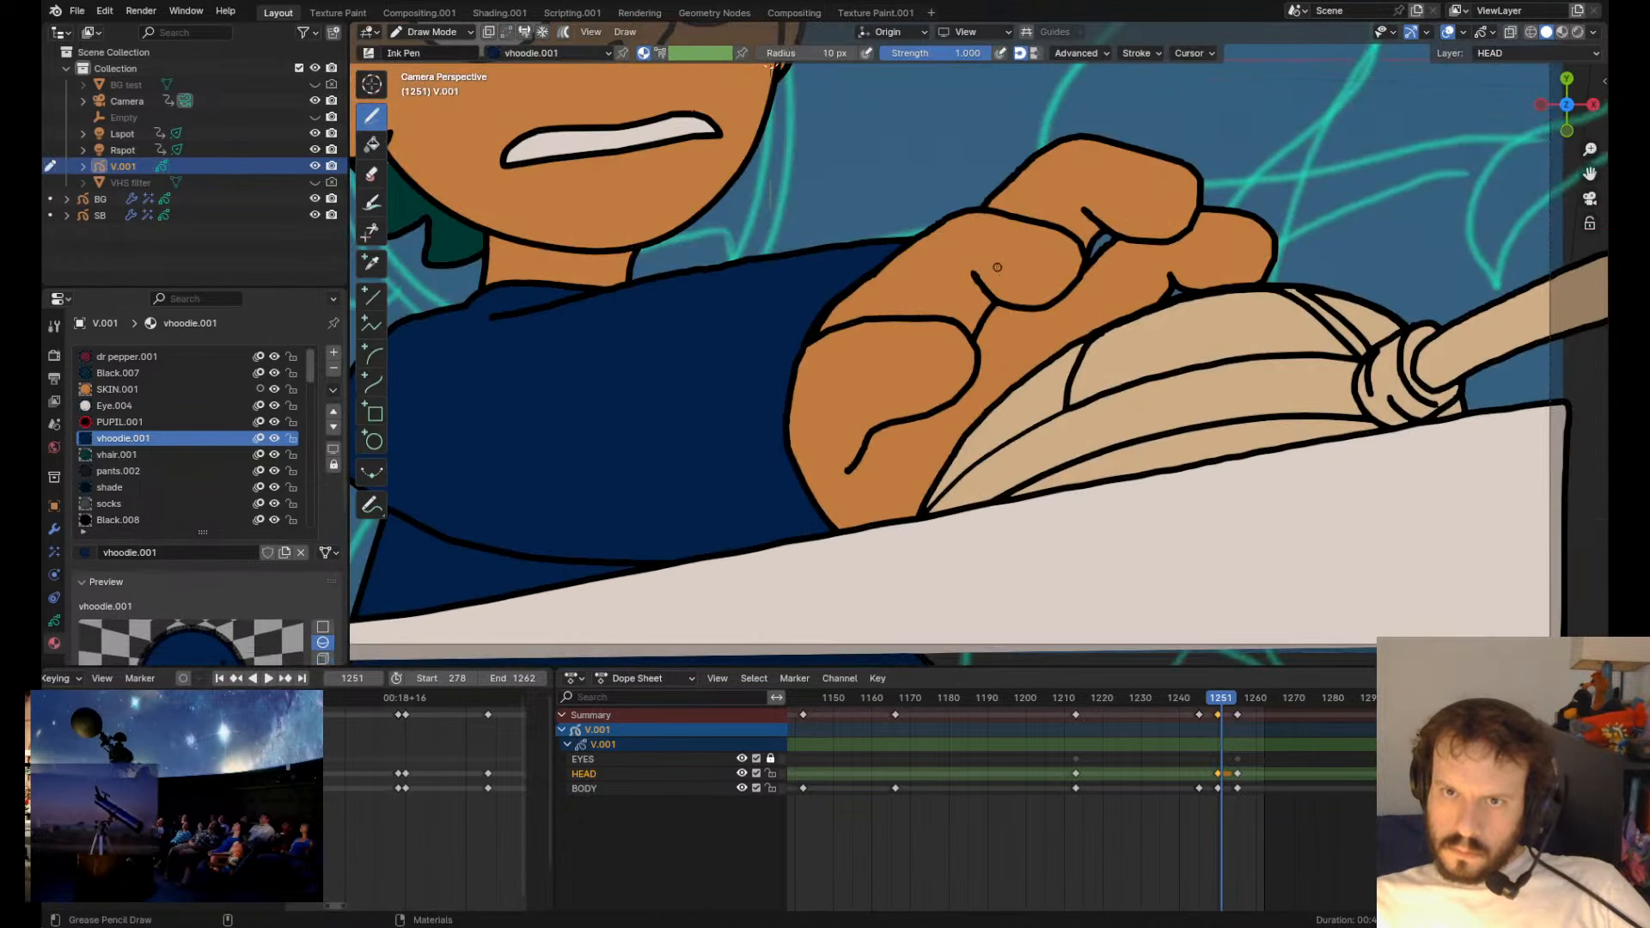
# - Sculpt the middle finger's lower crease and rounded underside where it curls over the palm
pyautogui.scroll(-4, 962, 336)
pyautogui.moveTo(995, 285)
pyautogui.mouseDown()
pyautogui.moveTo(1011, 299)
pyautogui.moveTo(990, 301)
pyautogui.mouseUp()
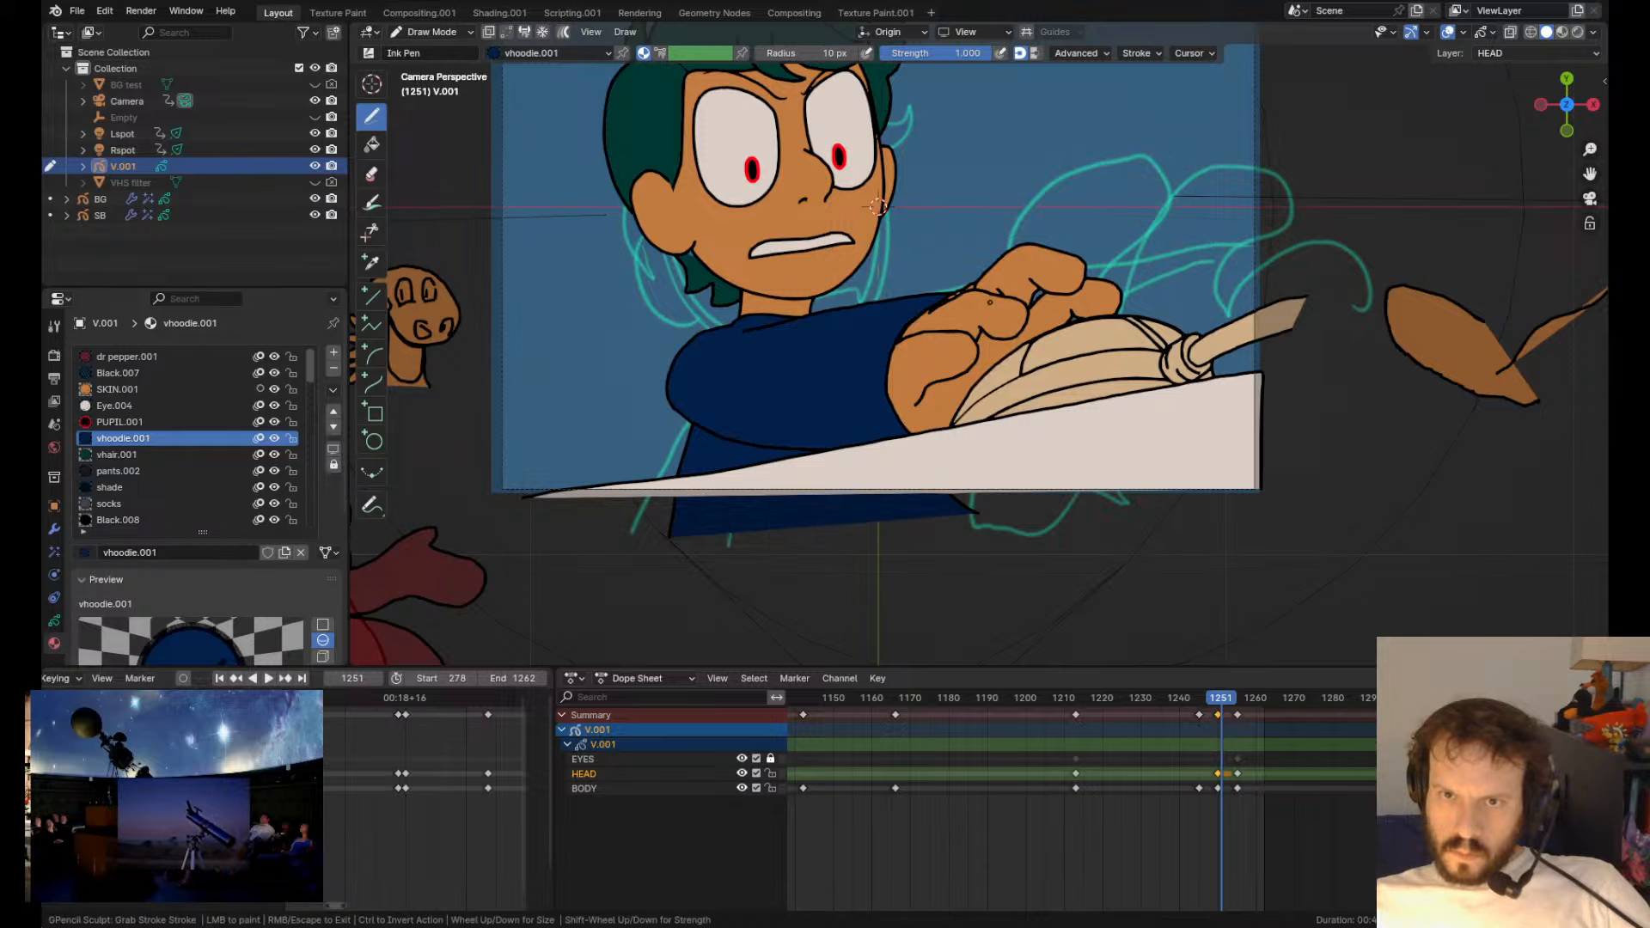
pyautogui.scroll(4, 989, 297)
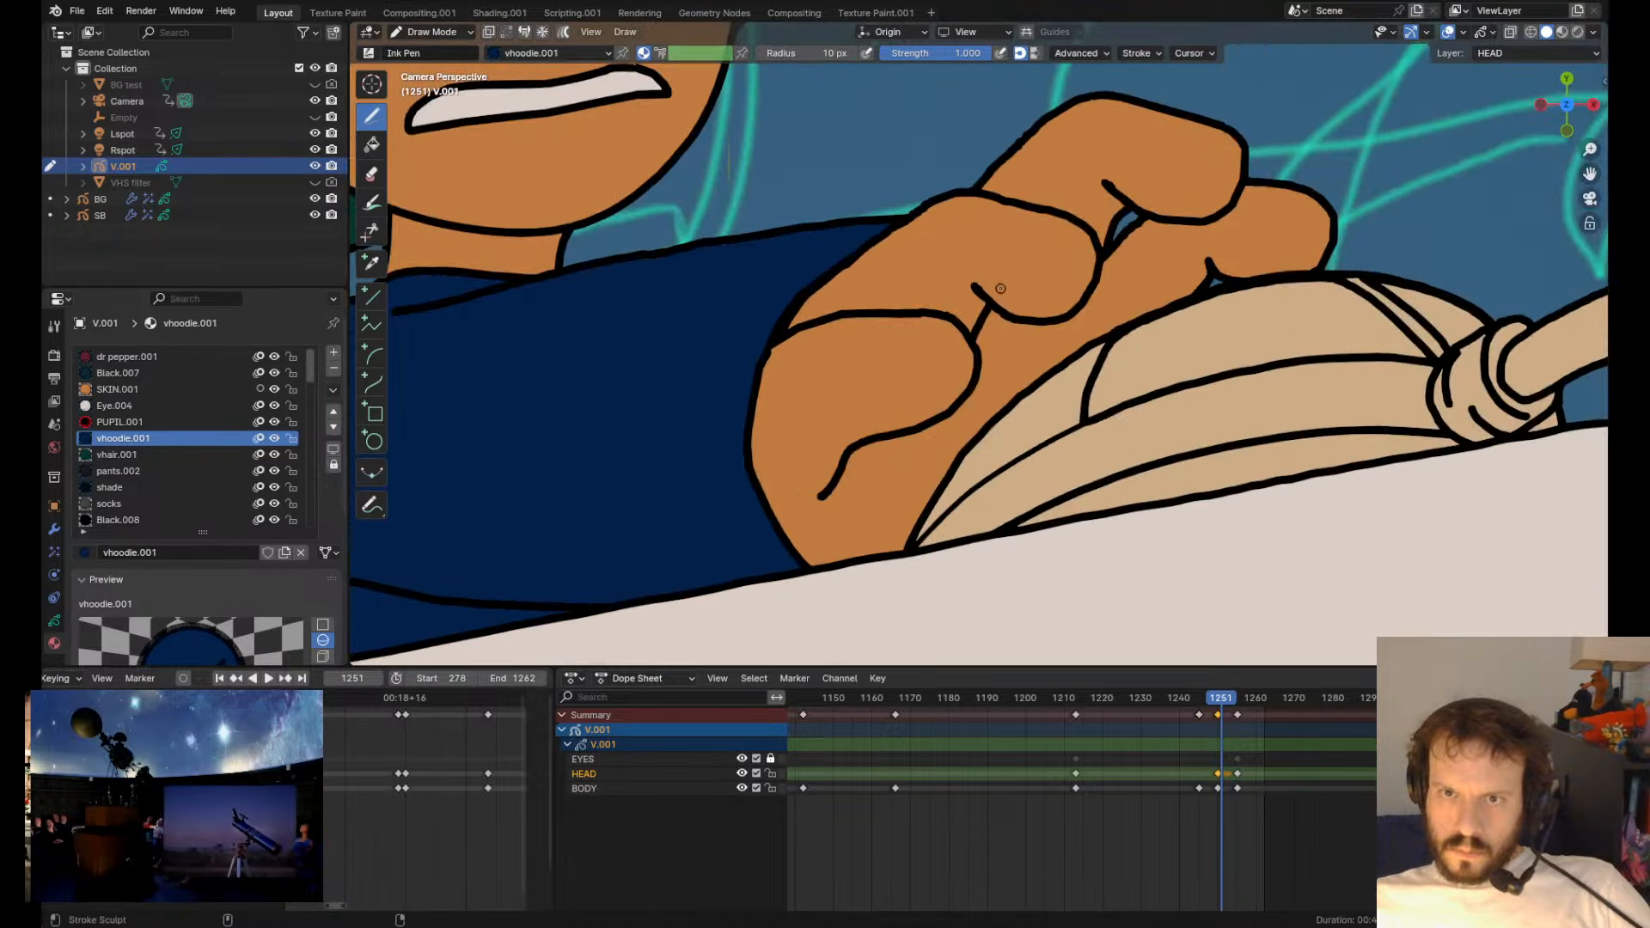
# - Move the lowest finger's outline slightly up and toward the bundle so it tucks against the middle finger
pyautogui.scroll(-6, 956, 292)
pyautogui.press('Tab')
pyautogui.scroll(4, 945, 323)
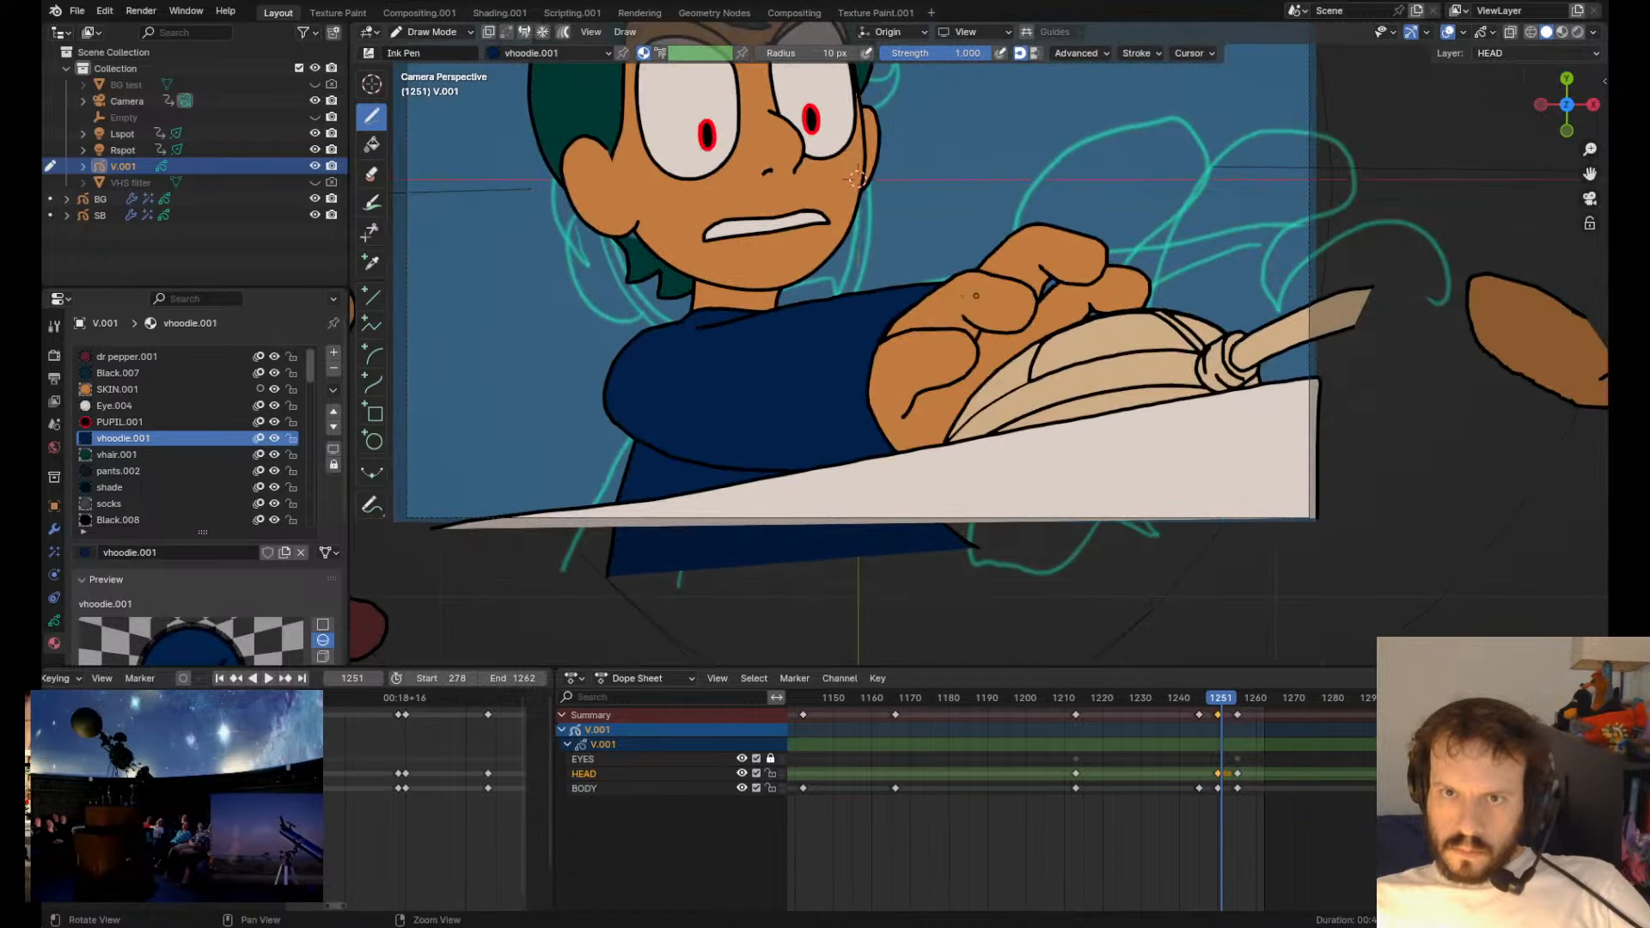
pyautogui.press('g')
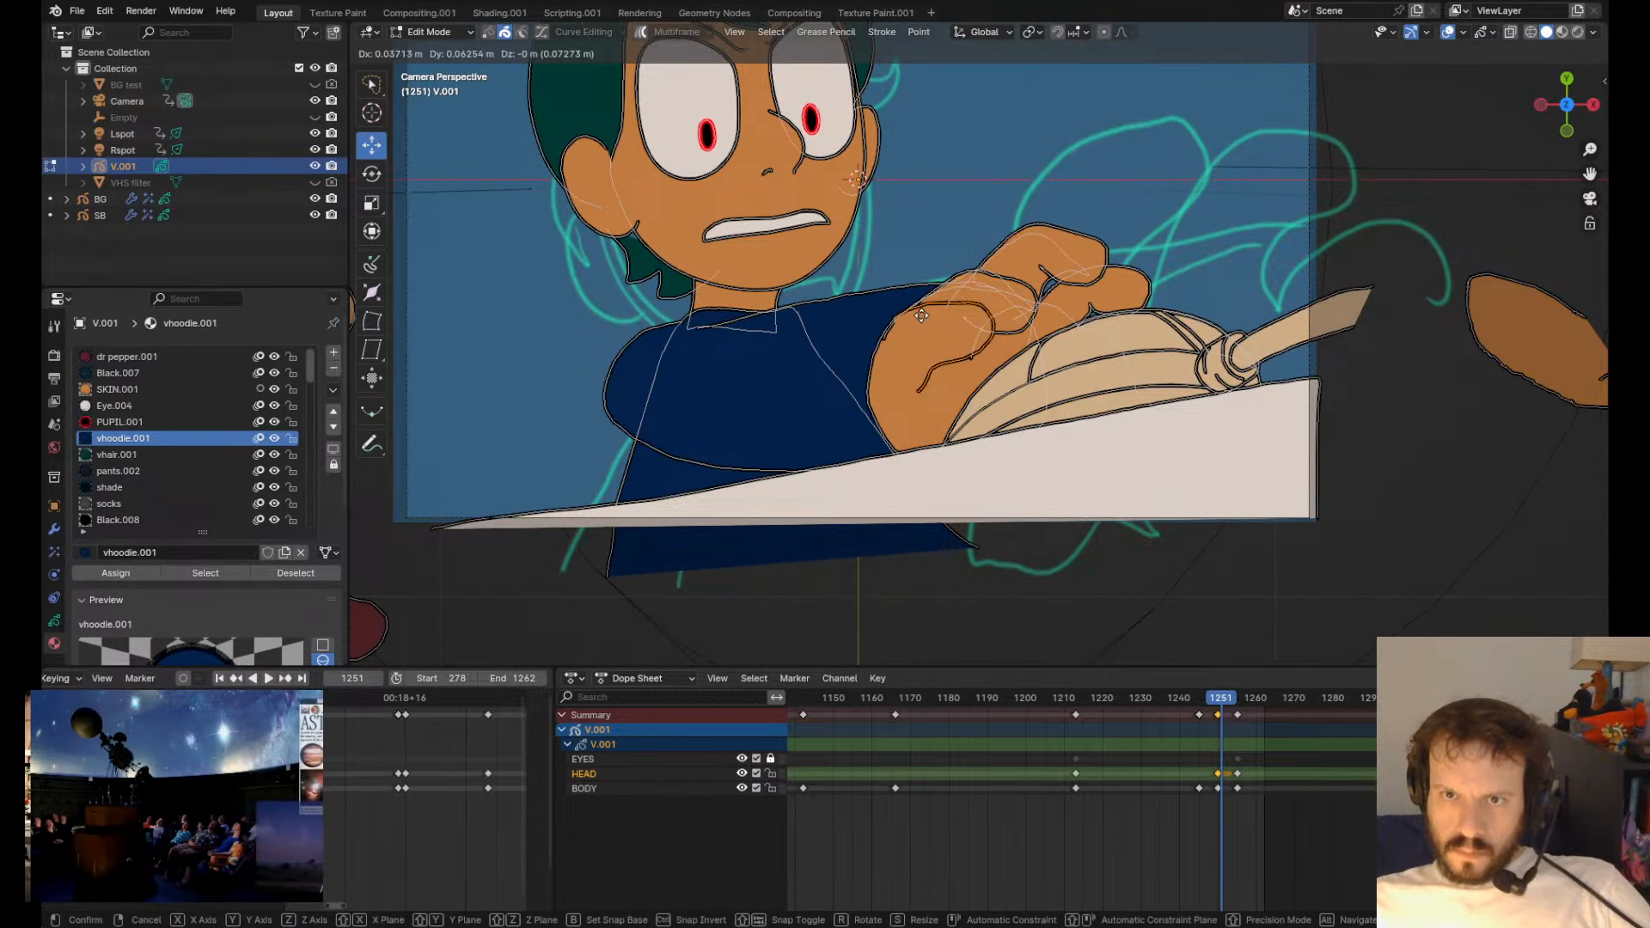
pyautogui.click(921, 315)
pyautogui.press('Tab')
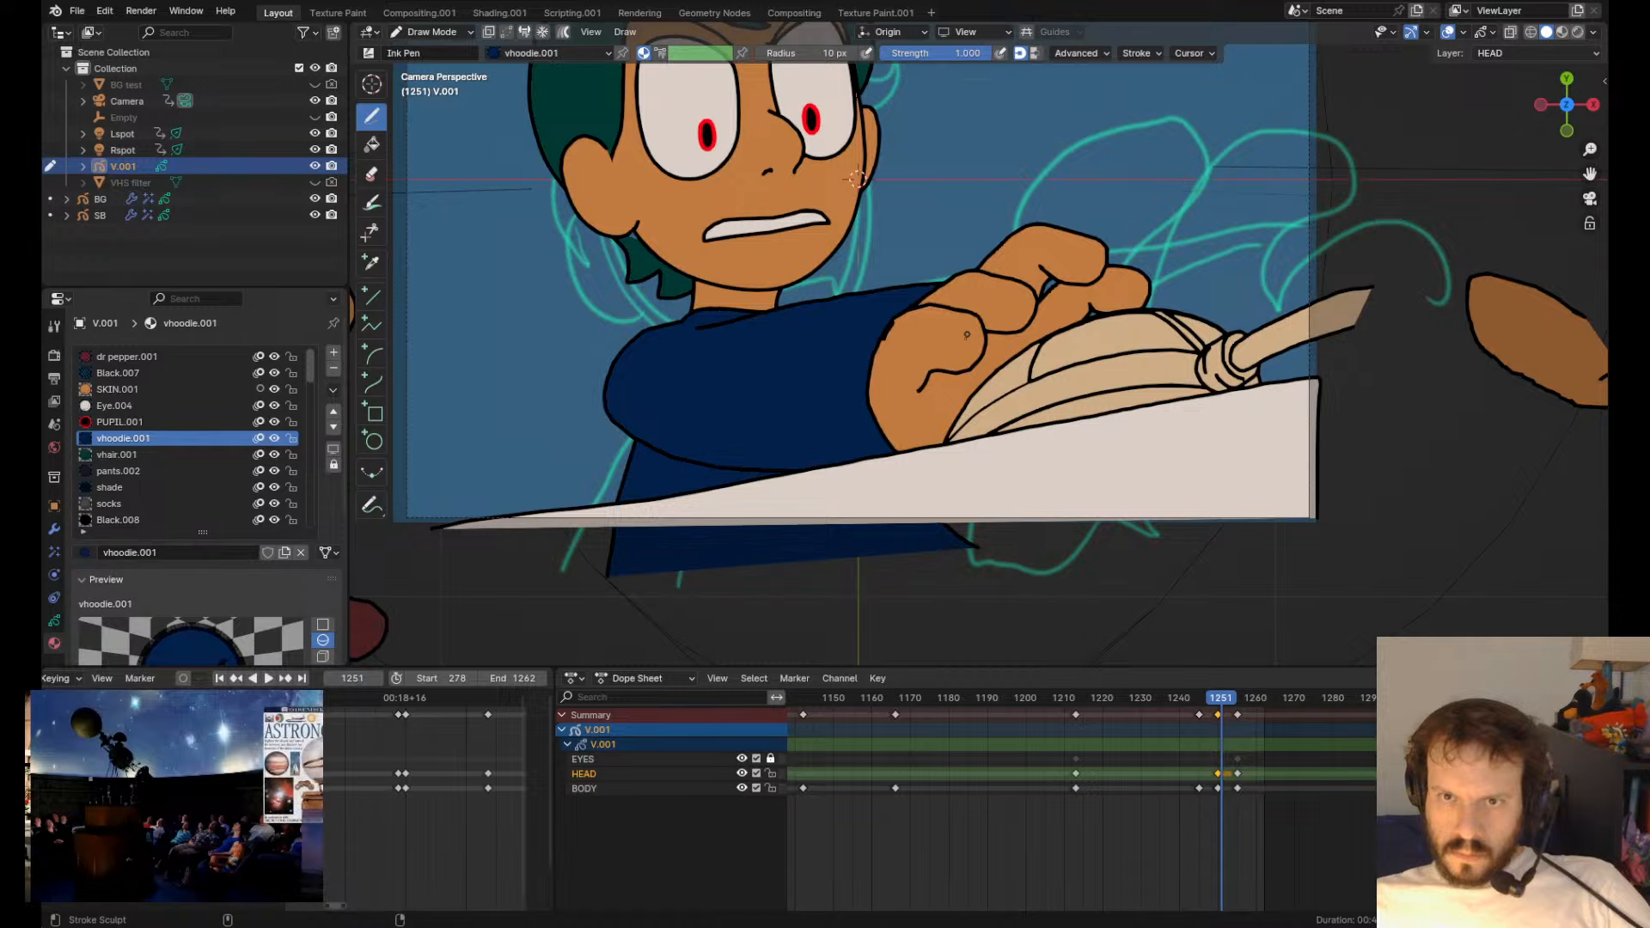
# - Sculpt the lowest finger's tip, upper line and palm crease to blend with the hand's outer outline
pyautogui.keyDown('ctrl'); pyautogui.keyDown('shift'); pyautogui.moveTo(979, 344); pyautogui.dragTo(974, 347); pyautogui.keyUp('shift'); pyautogui.keyUp('ctrl')
pyautogui.moveTo(937, 377)
pyautogui.keyDown('ctrl'); pyautogui.keyDown('shift'); pyautogui.mouseDown()
pyautogui.moveTo(922, 378)
pyautogui.moveTo(986, 370)
pyautogui.mouseUp(); pyautogui.keyUp('shift'); pyautogui.keyUp('ctrl')
pyautogui.keyDown('ctrl'); pyautogui.keyDown('shift'); pyautogui.moveTo(946, 300); pyautogui.dragTo(950, 310); pyautogui.keyUp('shift'); pyautogui.keyUp('ctrl')
pyautogui.keyDown('ctrl'); pyautogui.keyDown('shift'); pyautogui.moveTo(912, 386); pyautogui.dragTo(916, 384); pyautogui.keyUp('shift'); pyautogui.keyUp('ctrl')
pyautogui.keyDown('ctrl'); pyautogui.keyDown('shift'); pyautogui.moveTo(904, 314); pyautogui.dragTo(905, 317); pyautogui.keyUp('shift'); pyautogui.keyUp('ctrl')
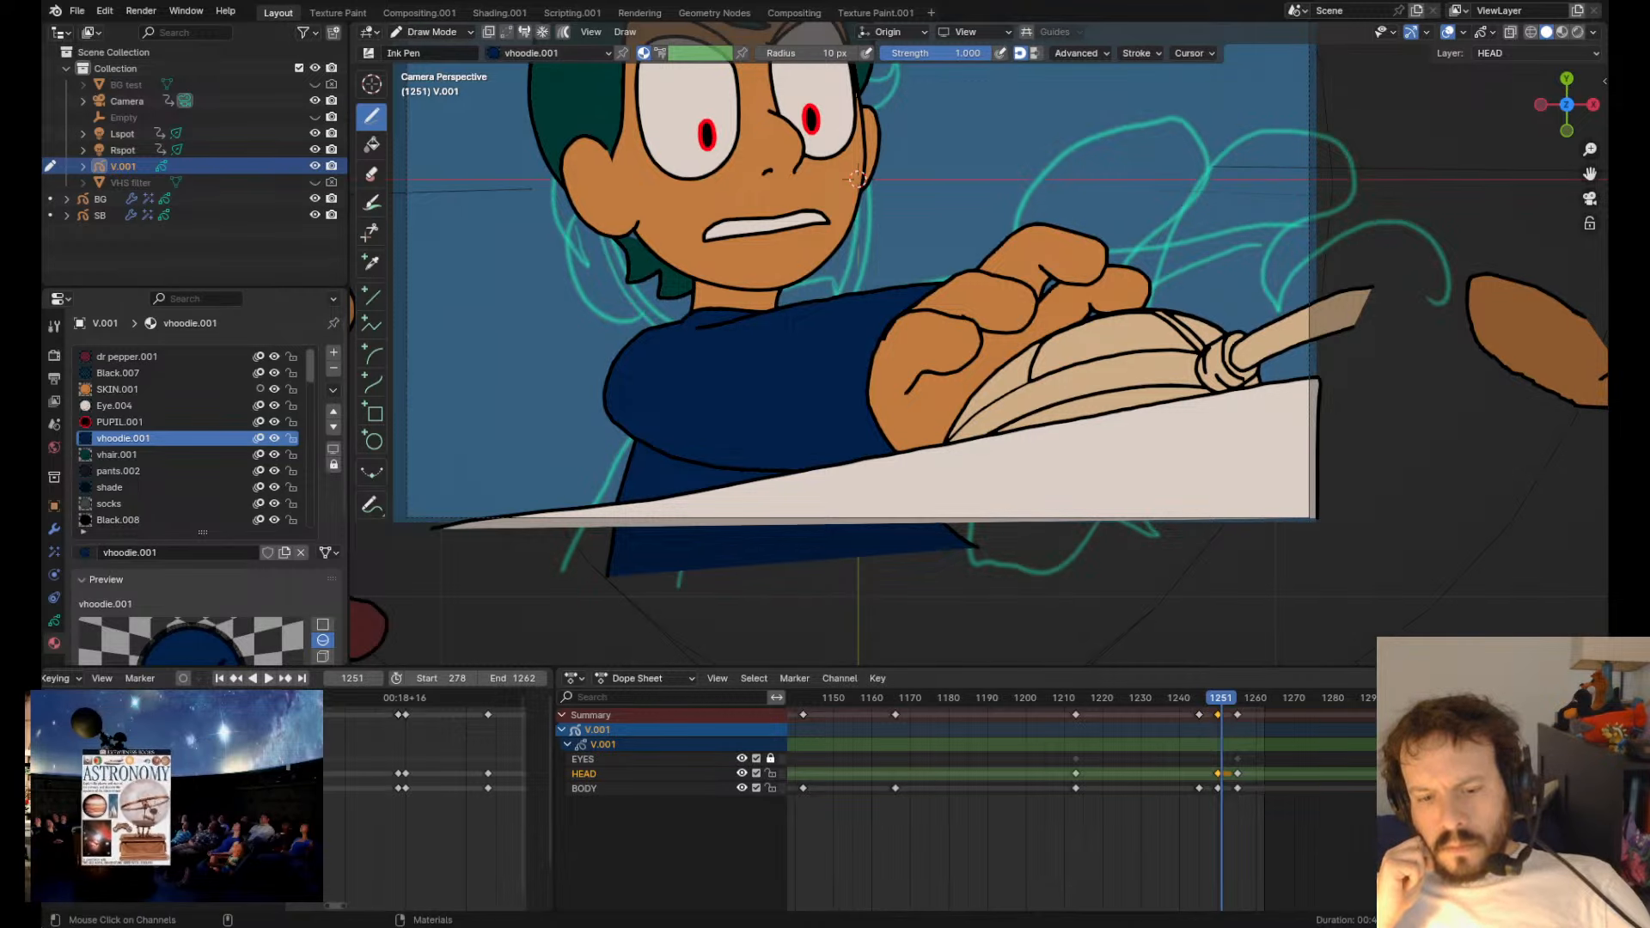
# - Refine the hand outline where the middle finger meets the sleeve and the lowest finger
pyautogui.scroll(2, 791, 261)
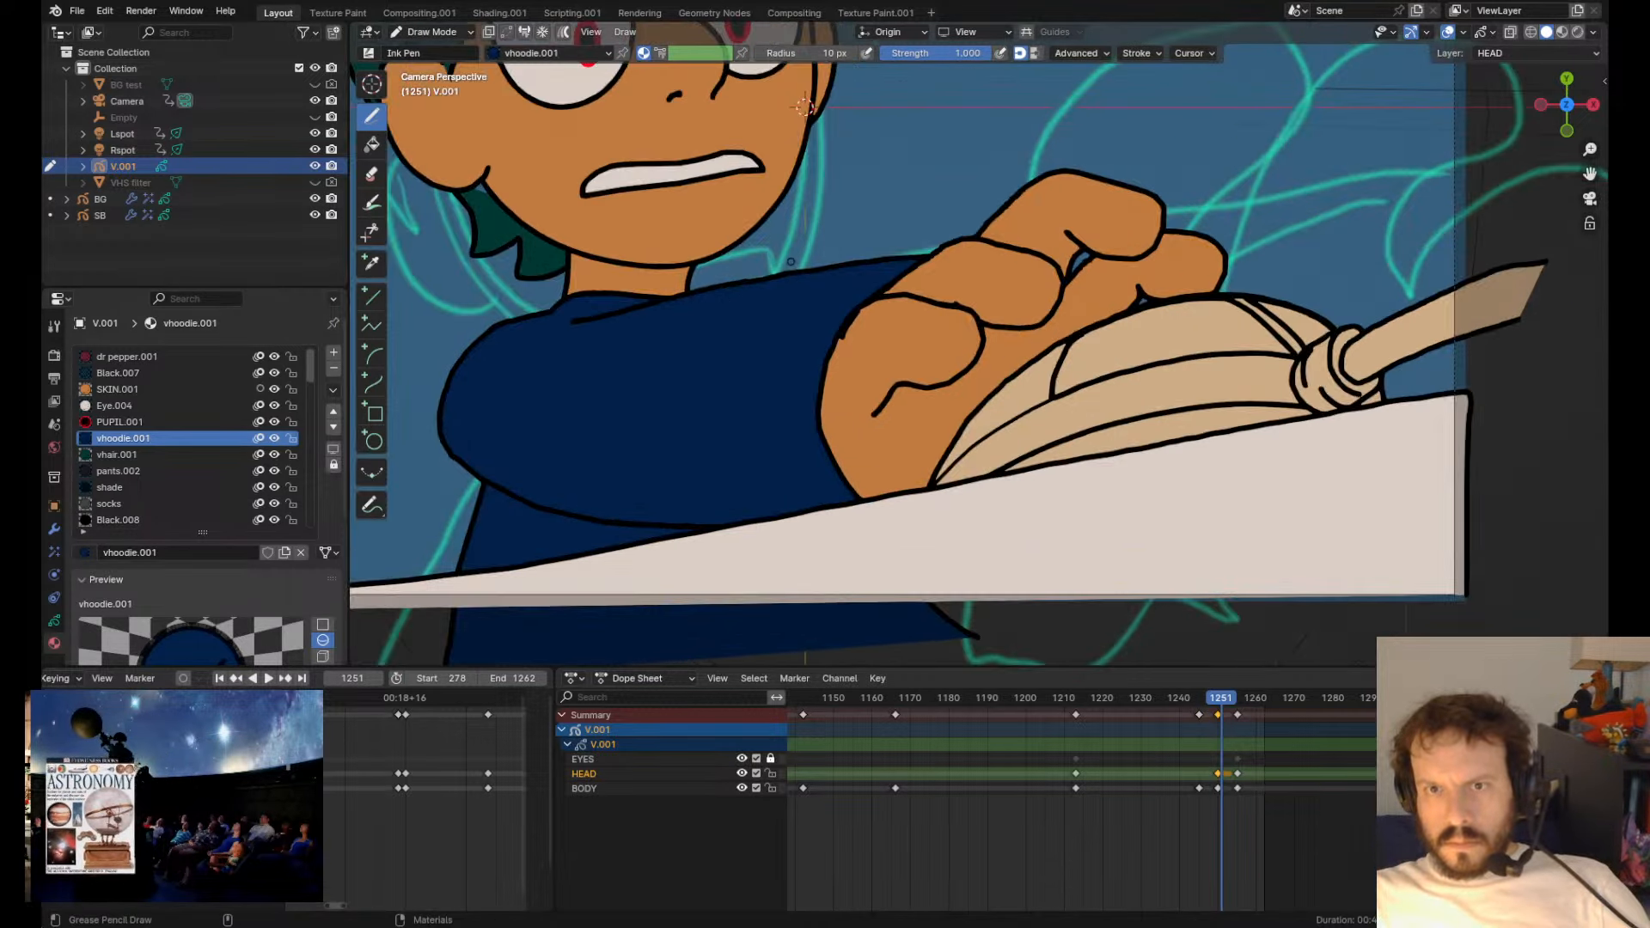
pyautogui.keyDown('shift'); pyautogui.moveTo(882, 368); pyautogui.dragTo(865, 437, button='middle'); pyautogui.keyUp('shift')
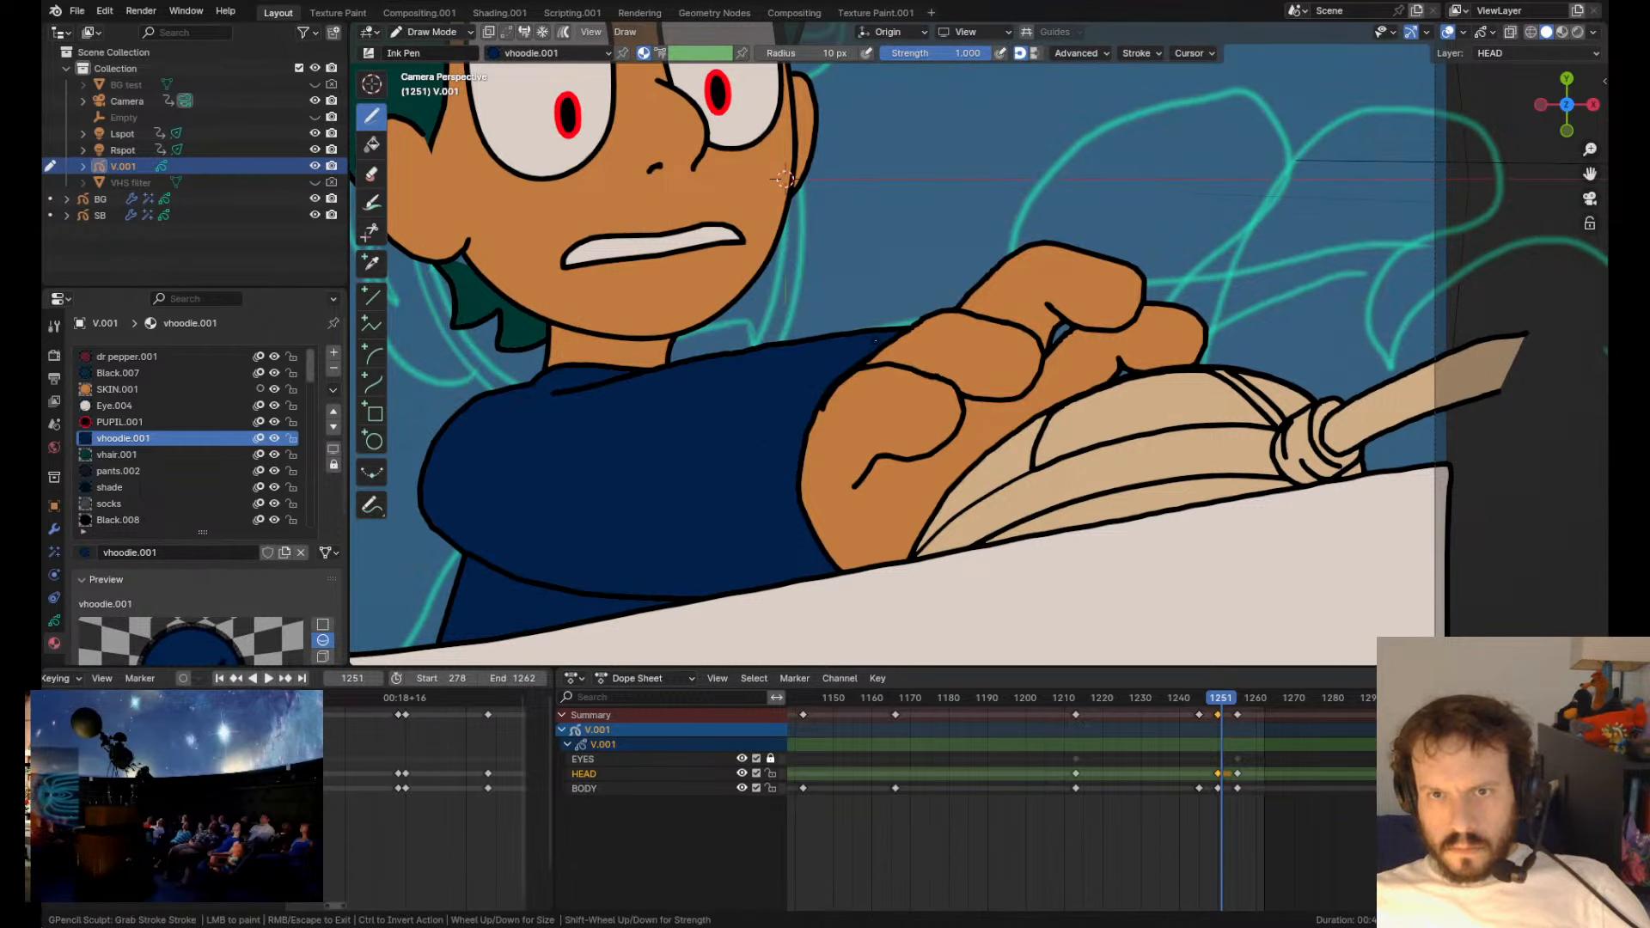
pyautogui.scroll(-3, 848, 421)
pyautogui.press('Tab')
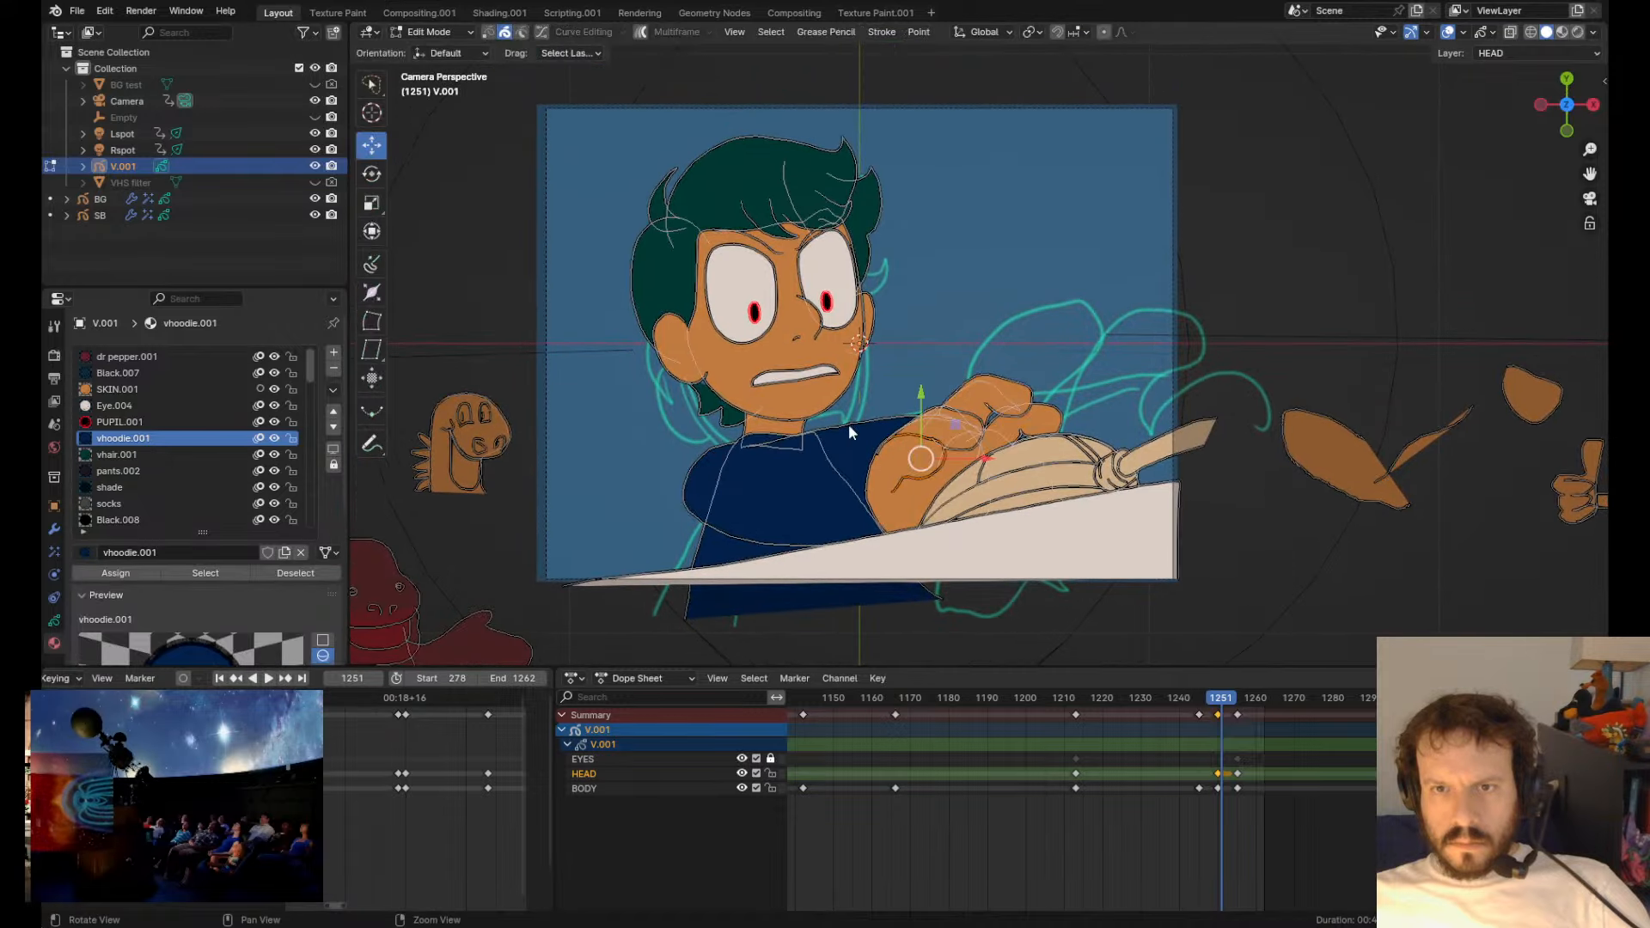
pyautogui.scroll(4, 848, 421)
pyautogui.press('Tab')
pyautogui.scroll(-5, 848, 430)
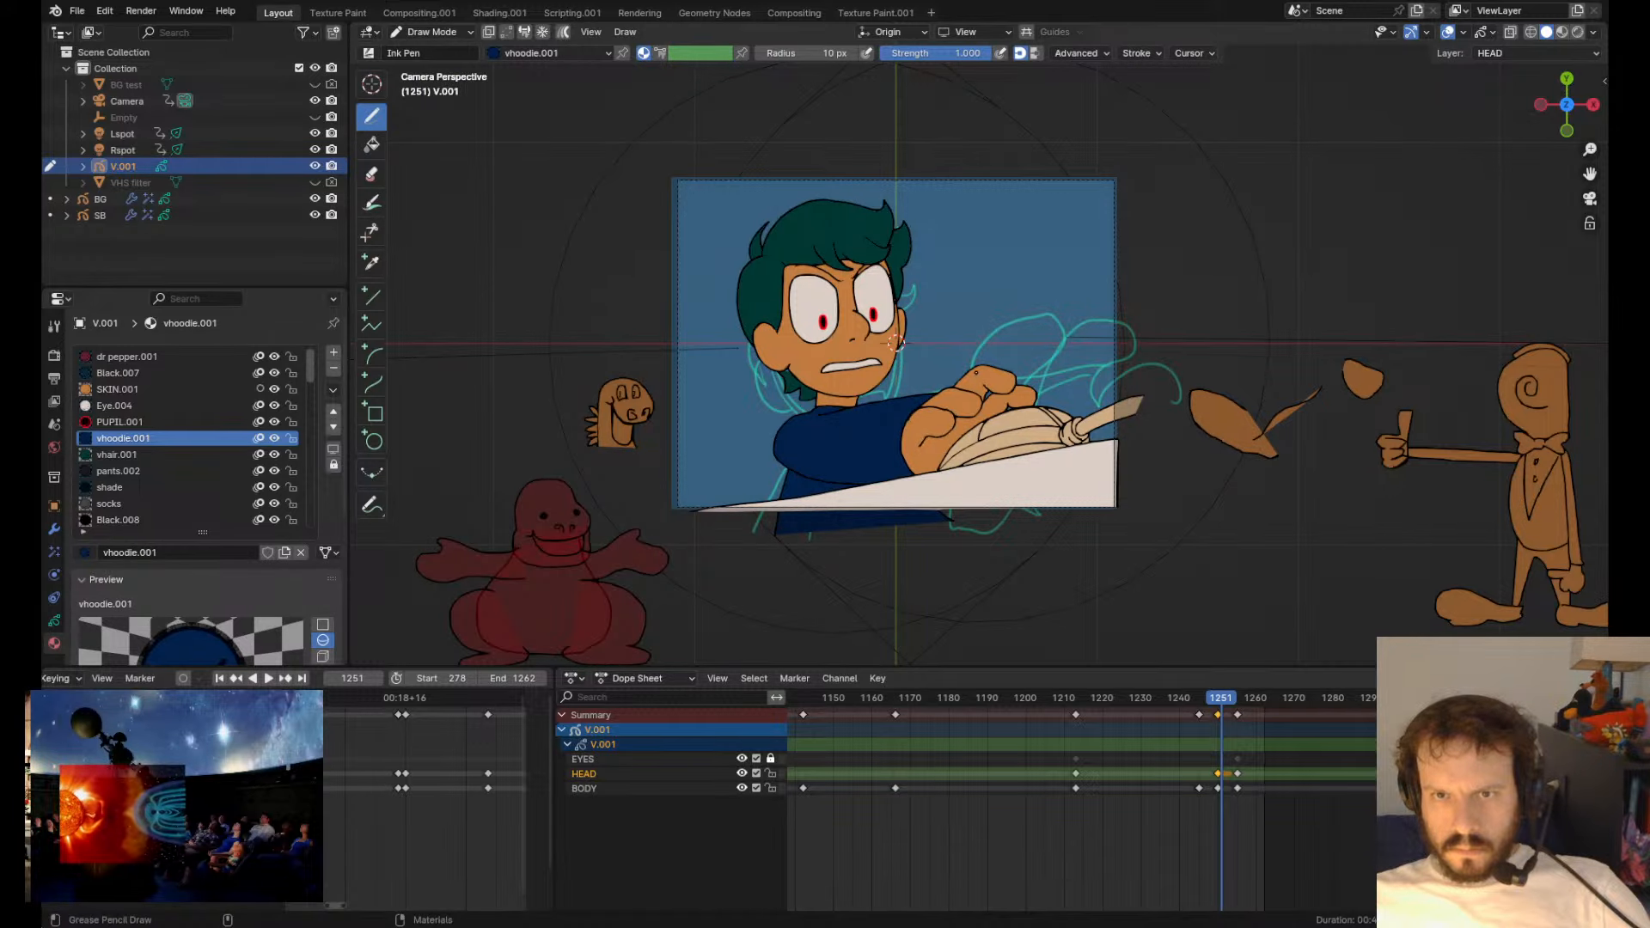
pyautogui.scroll(1, 895, 342)
pyautogui.scroll(7, 885, 342)
pyautogui.scroll(-7, 877, 342)
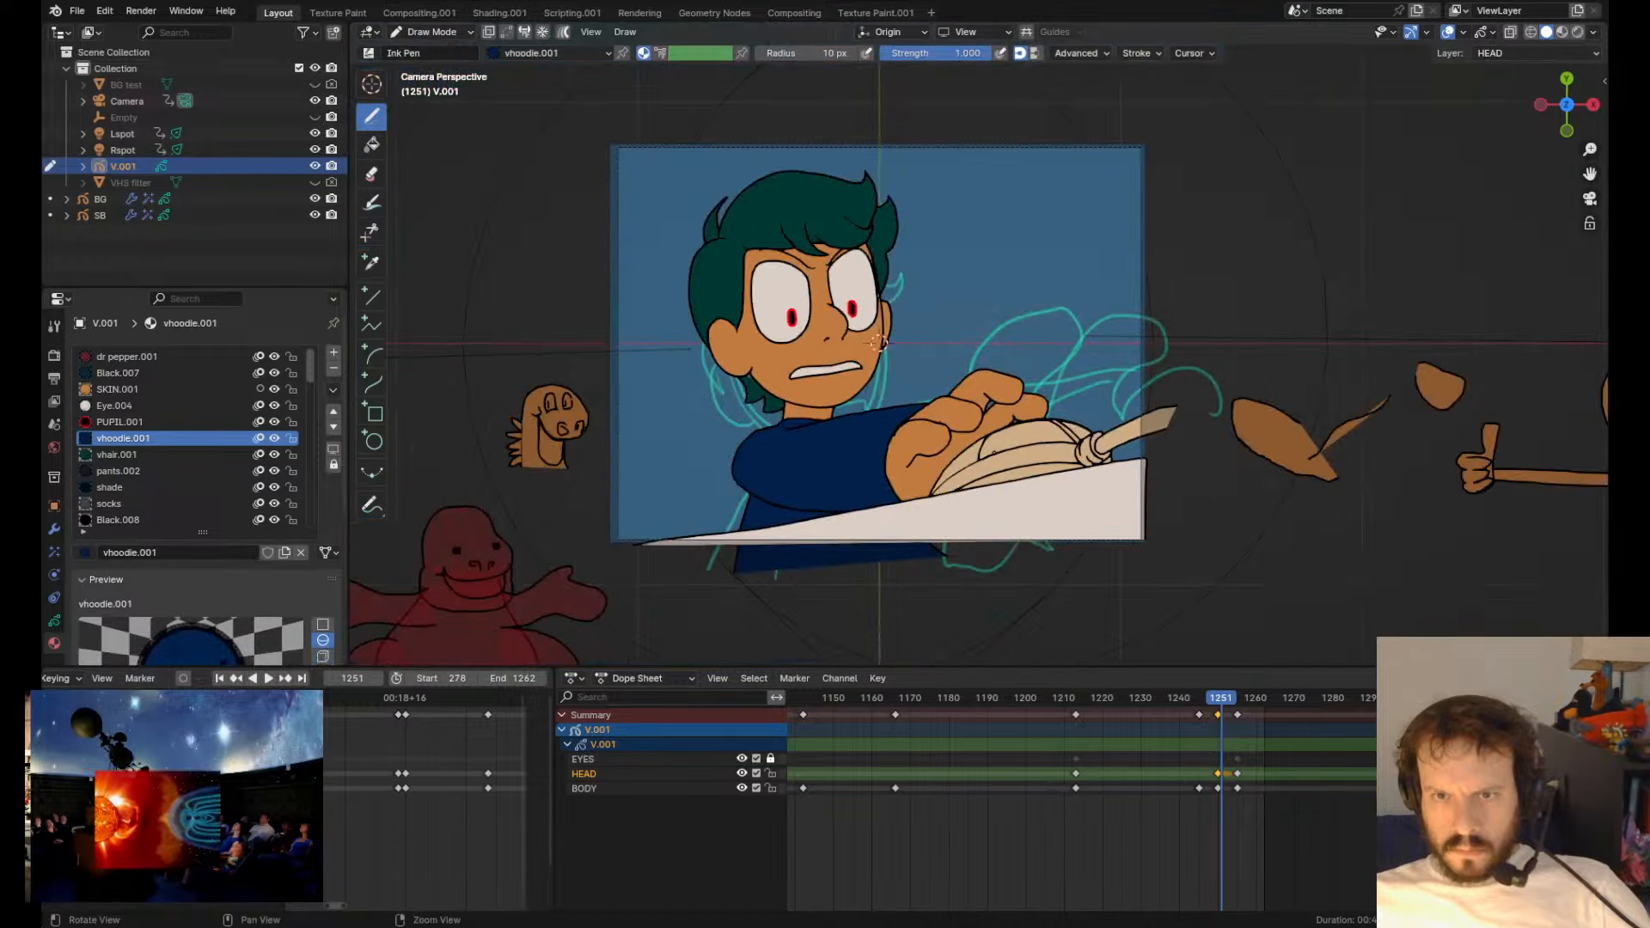
# - Sculpt the middle finger into a rounder, higher shape with its underside folded over the palm
pyautogui.press('Tab')
pyautogui.scroll(3, 988, 464)
pyautogui.press('Tab')
pyautogui.scroll(-3, 949, 507)
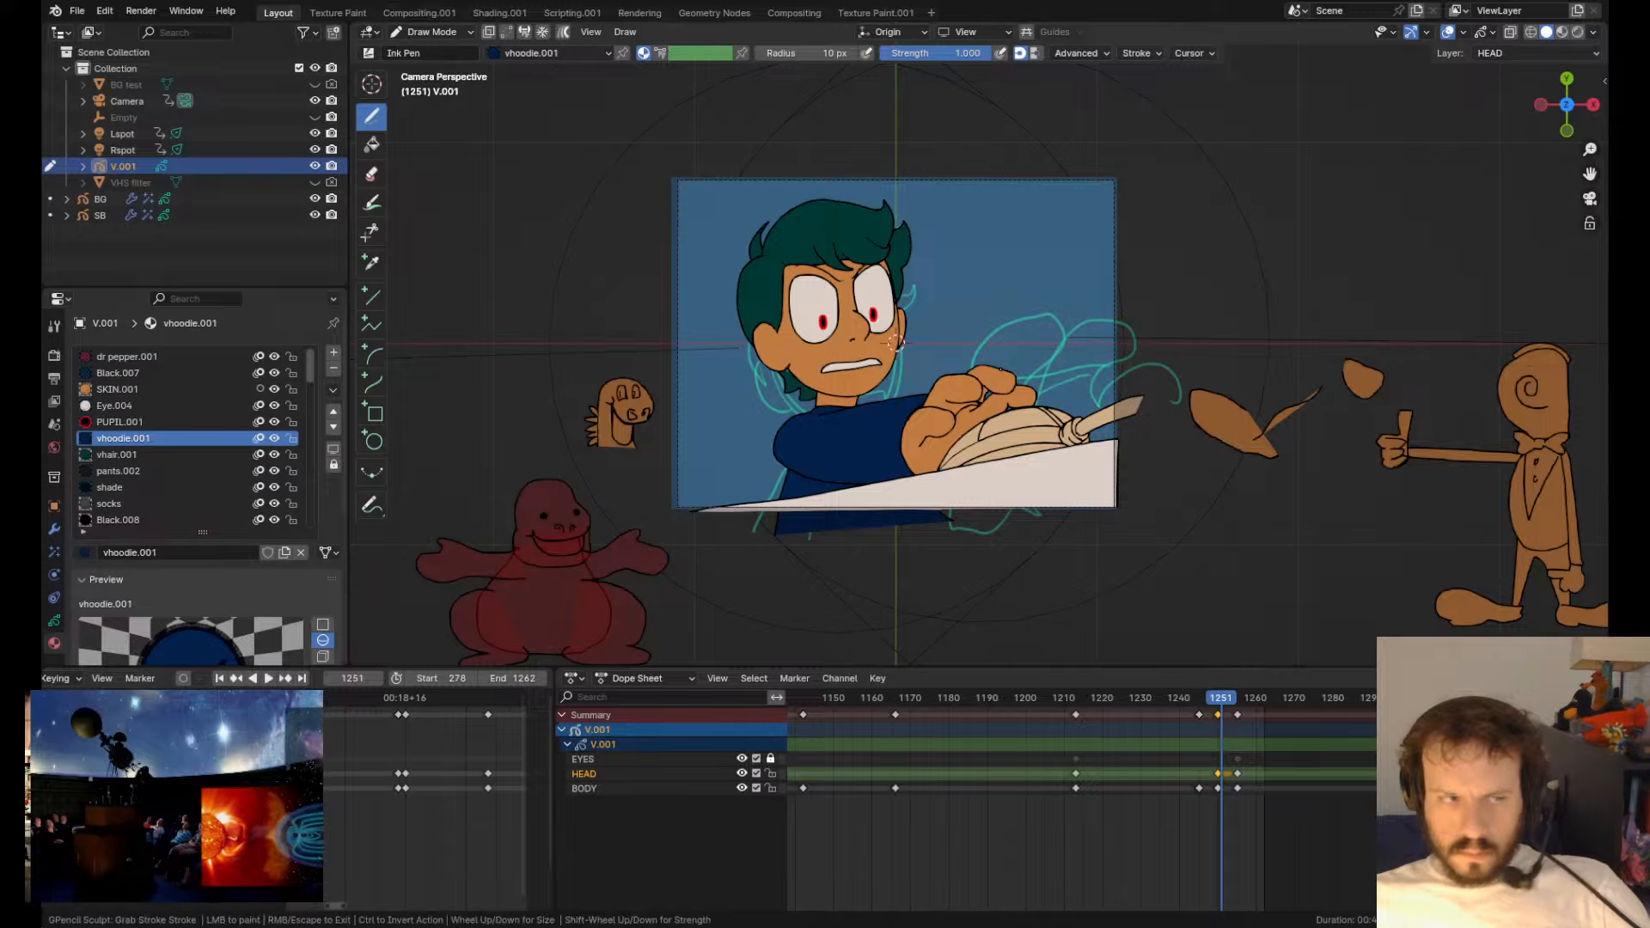
pyautogui.scroll(5, 937, 463)
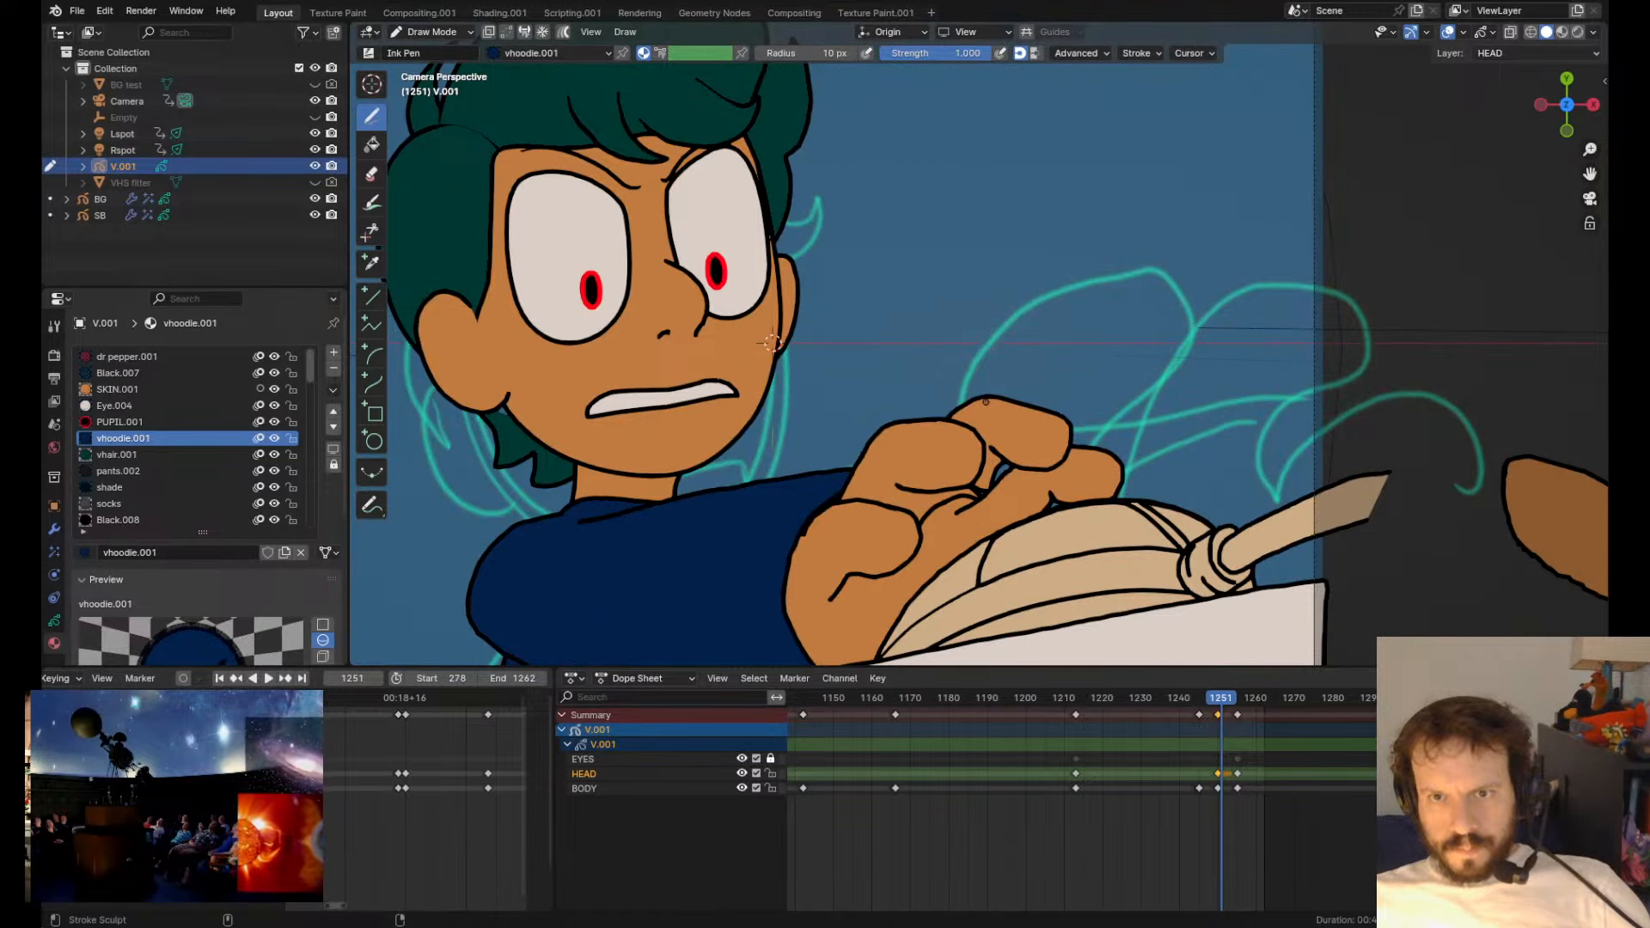
pyautogui.press('Tab')
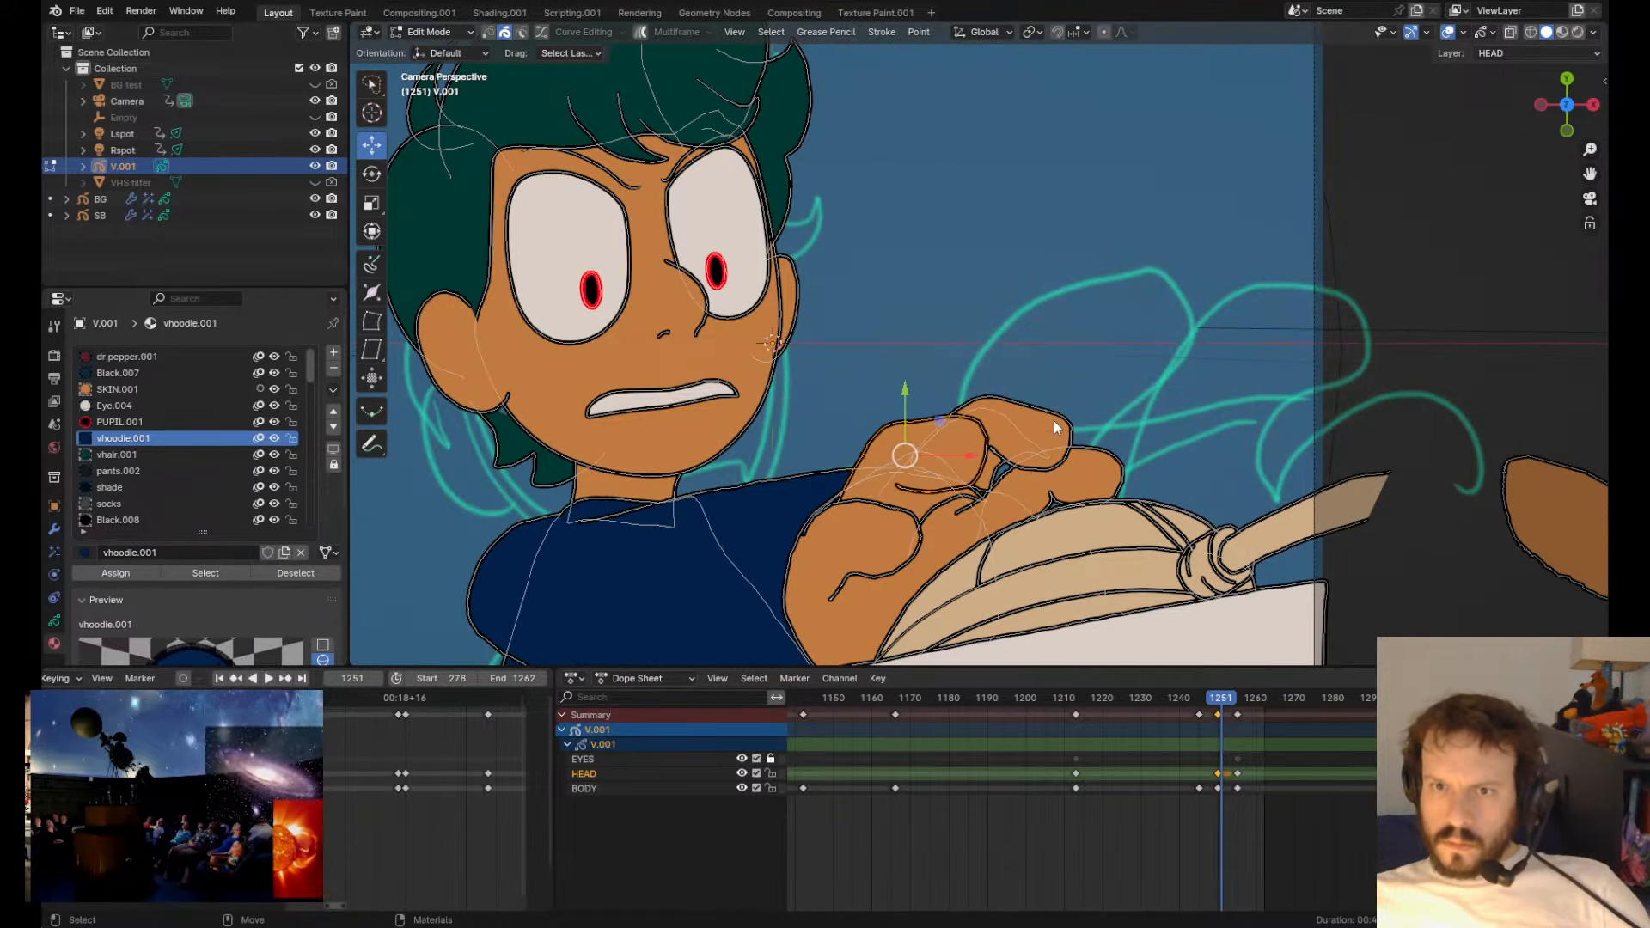
pyautogui.press('Tab')
pyautogui.scroll(-1, 975, 434)
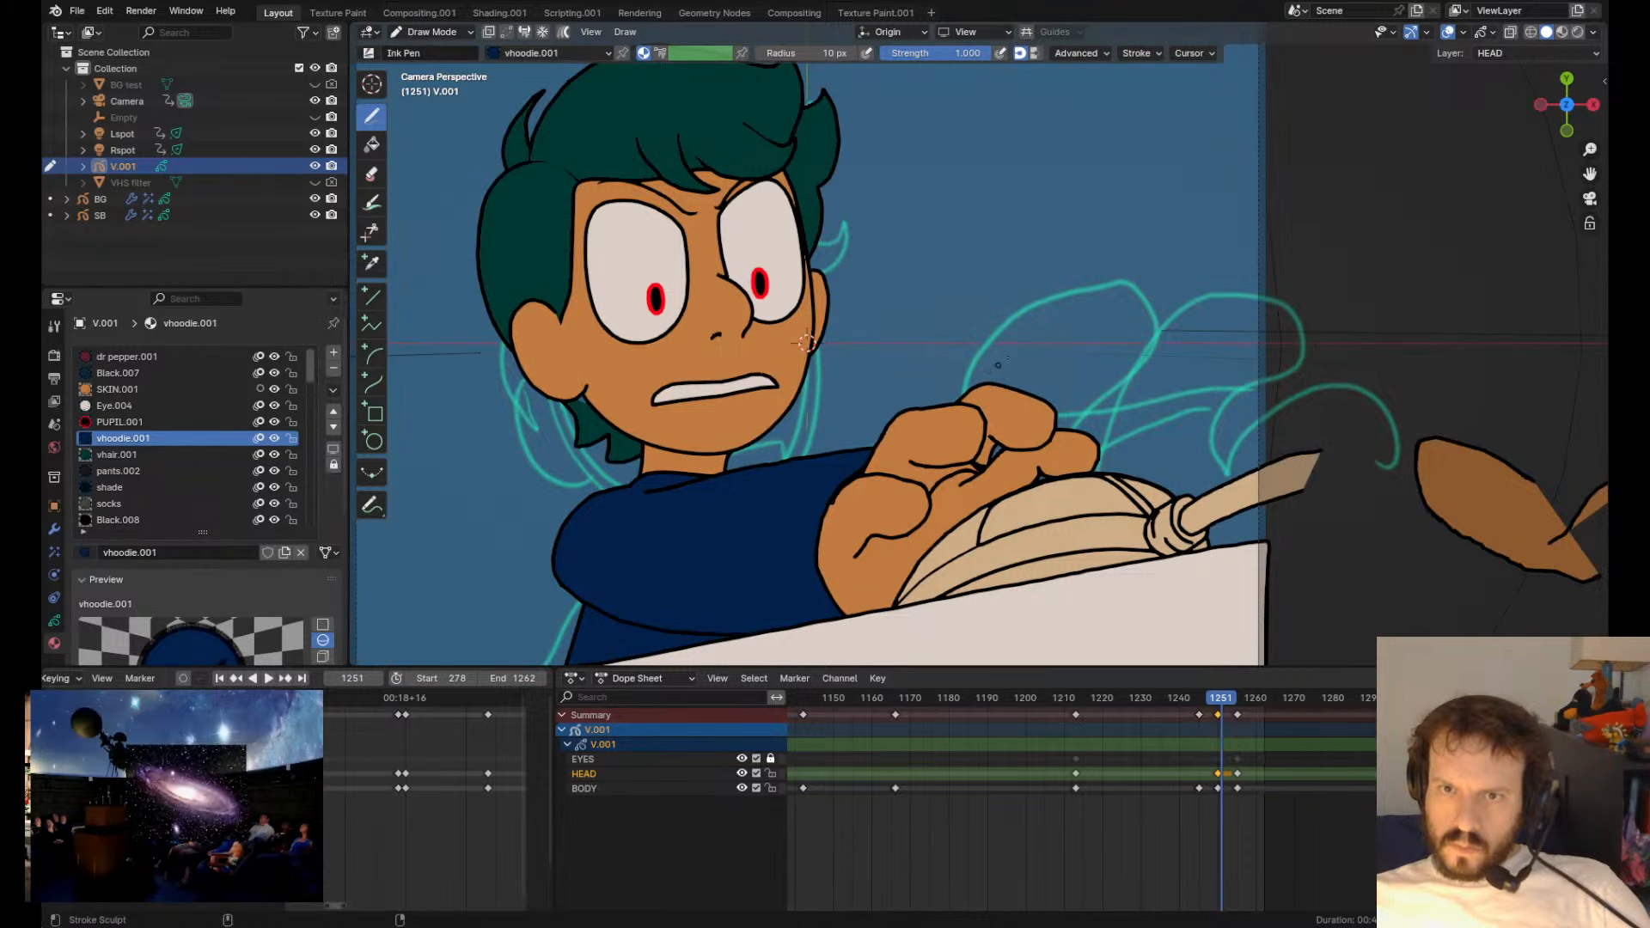
# - Try moving the finger nearest the knot down onto the bundle, and undo the move
pyautogui.keyDown('shift'); pyautogui.moveTo(1086, 374); pyautogui.dragTo(1079, 384); pyautogui.keyUp('shift')
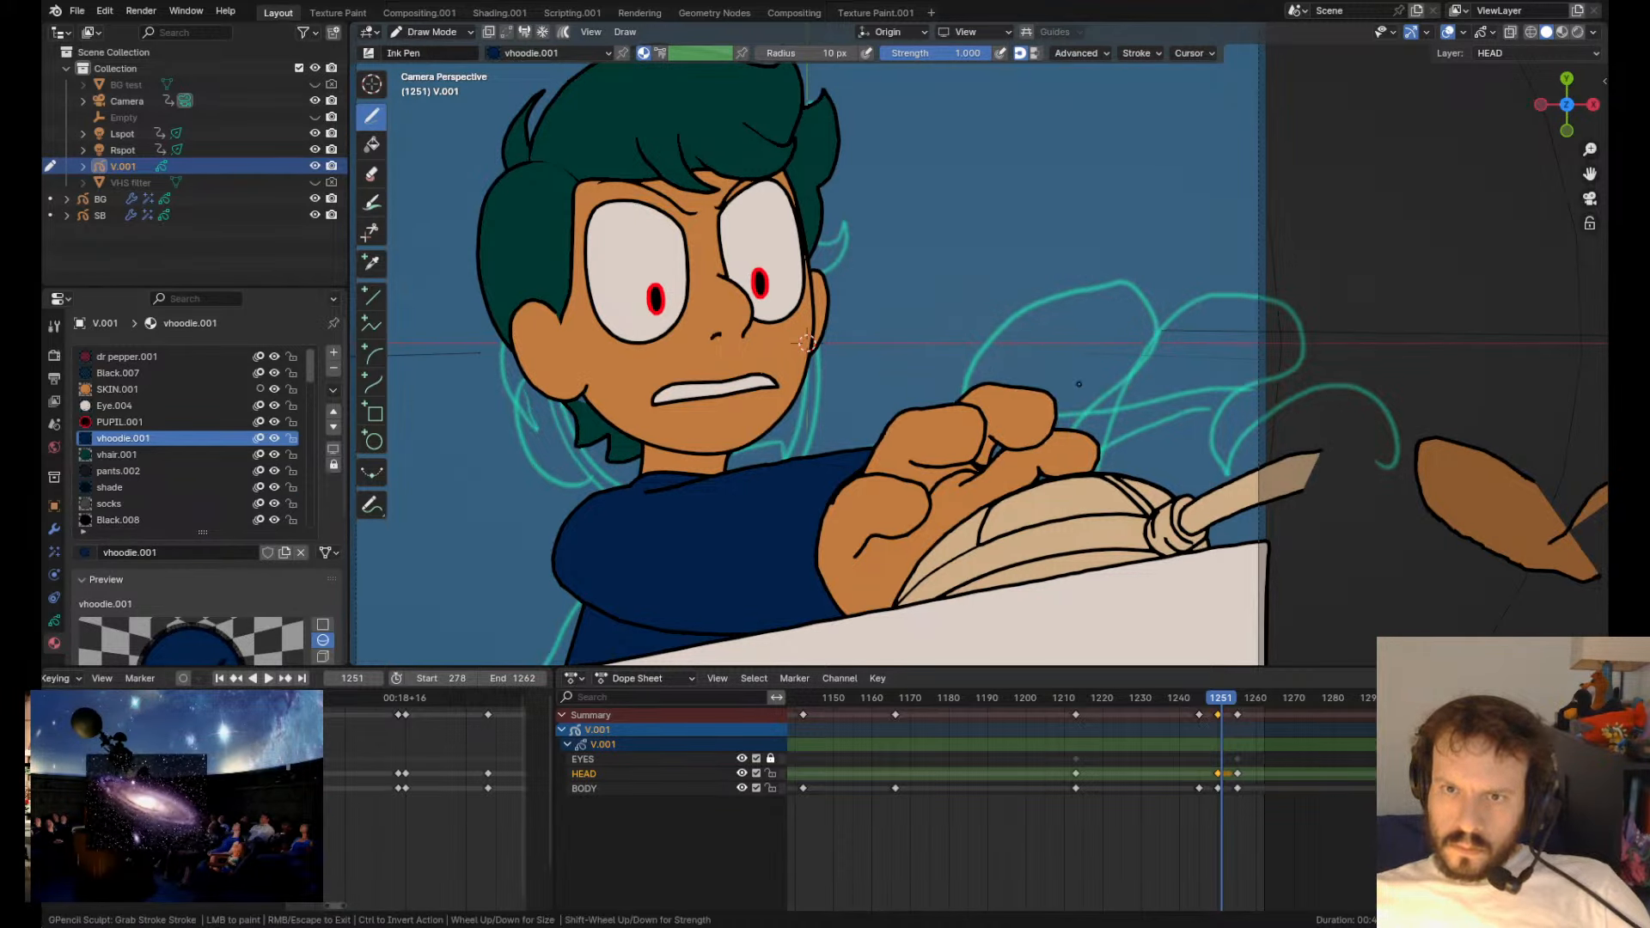
pyautogui.press('Tab')
pyautogui.press('g')
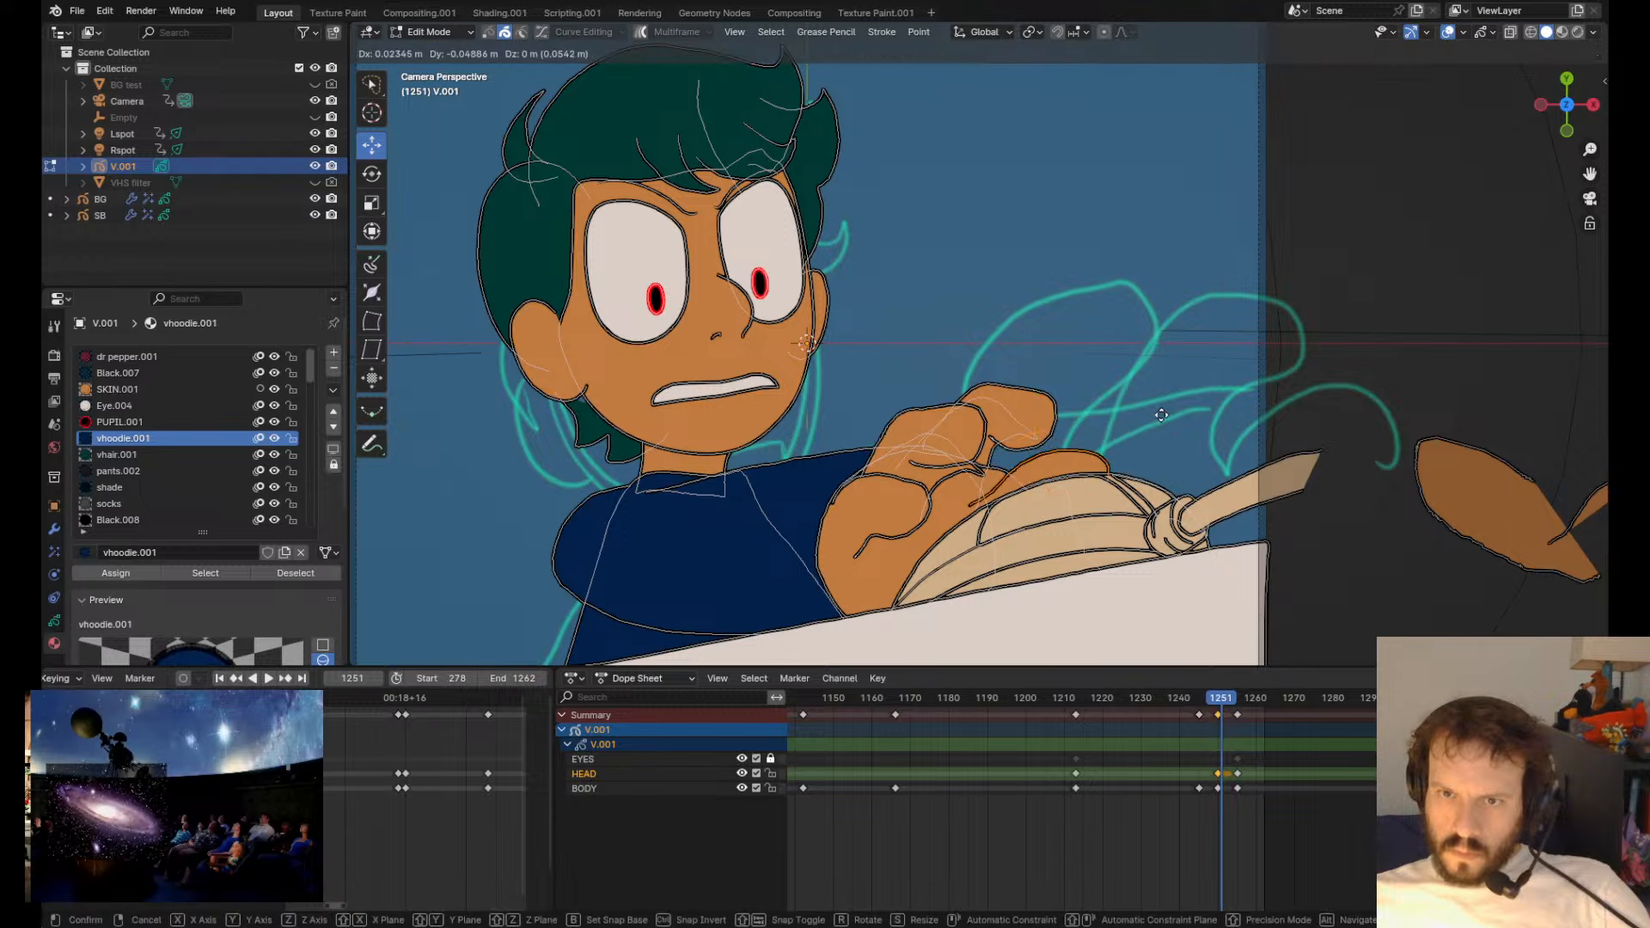
pyautogui.click(1163, 413)
pyautogui.press('Tab')
pyautogui.press('Tab')
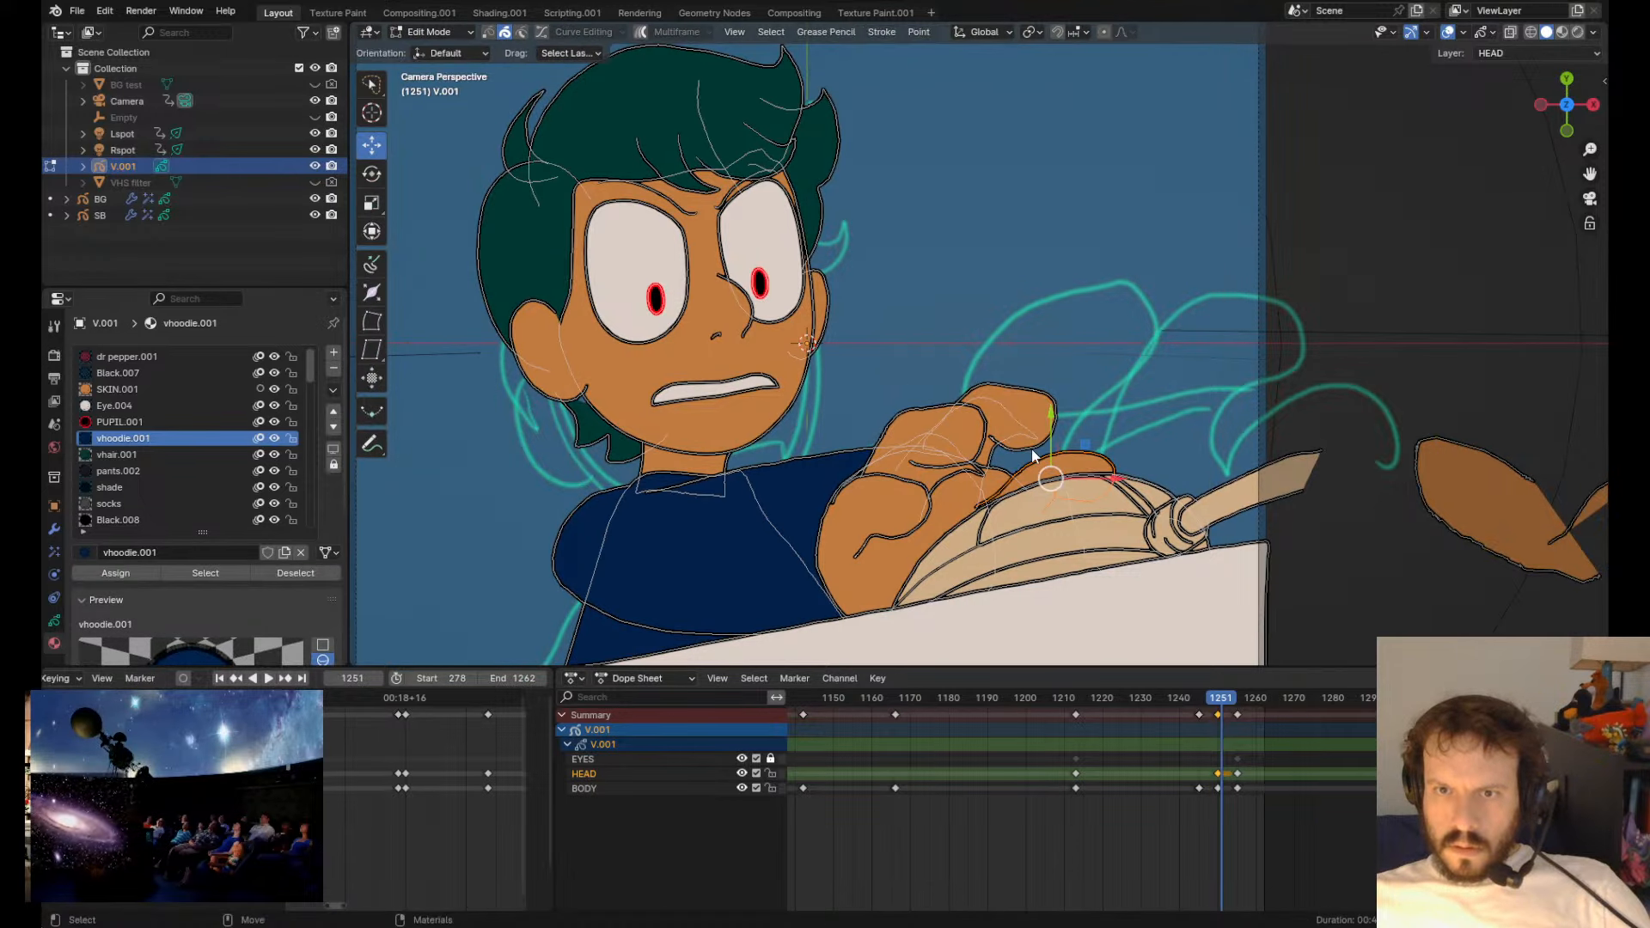
pyautogui.hotkey('shift', 'pagedown')
pyautogui.hotkey('ctrl', 'z')
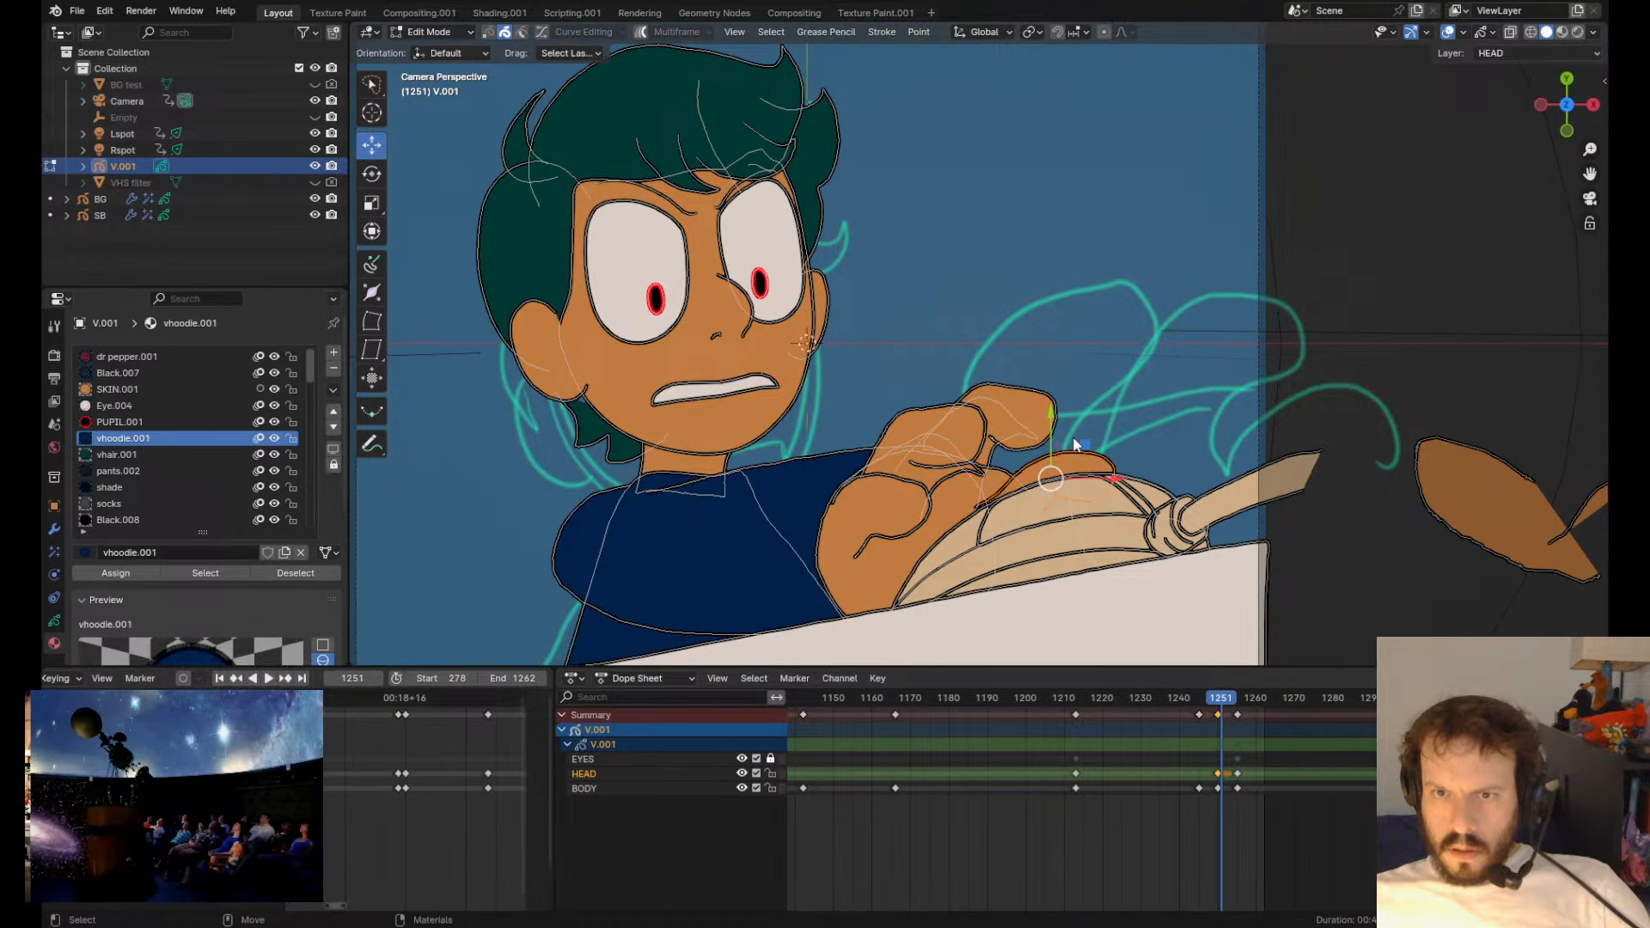
pyautogui.press('Tab')
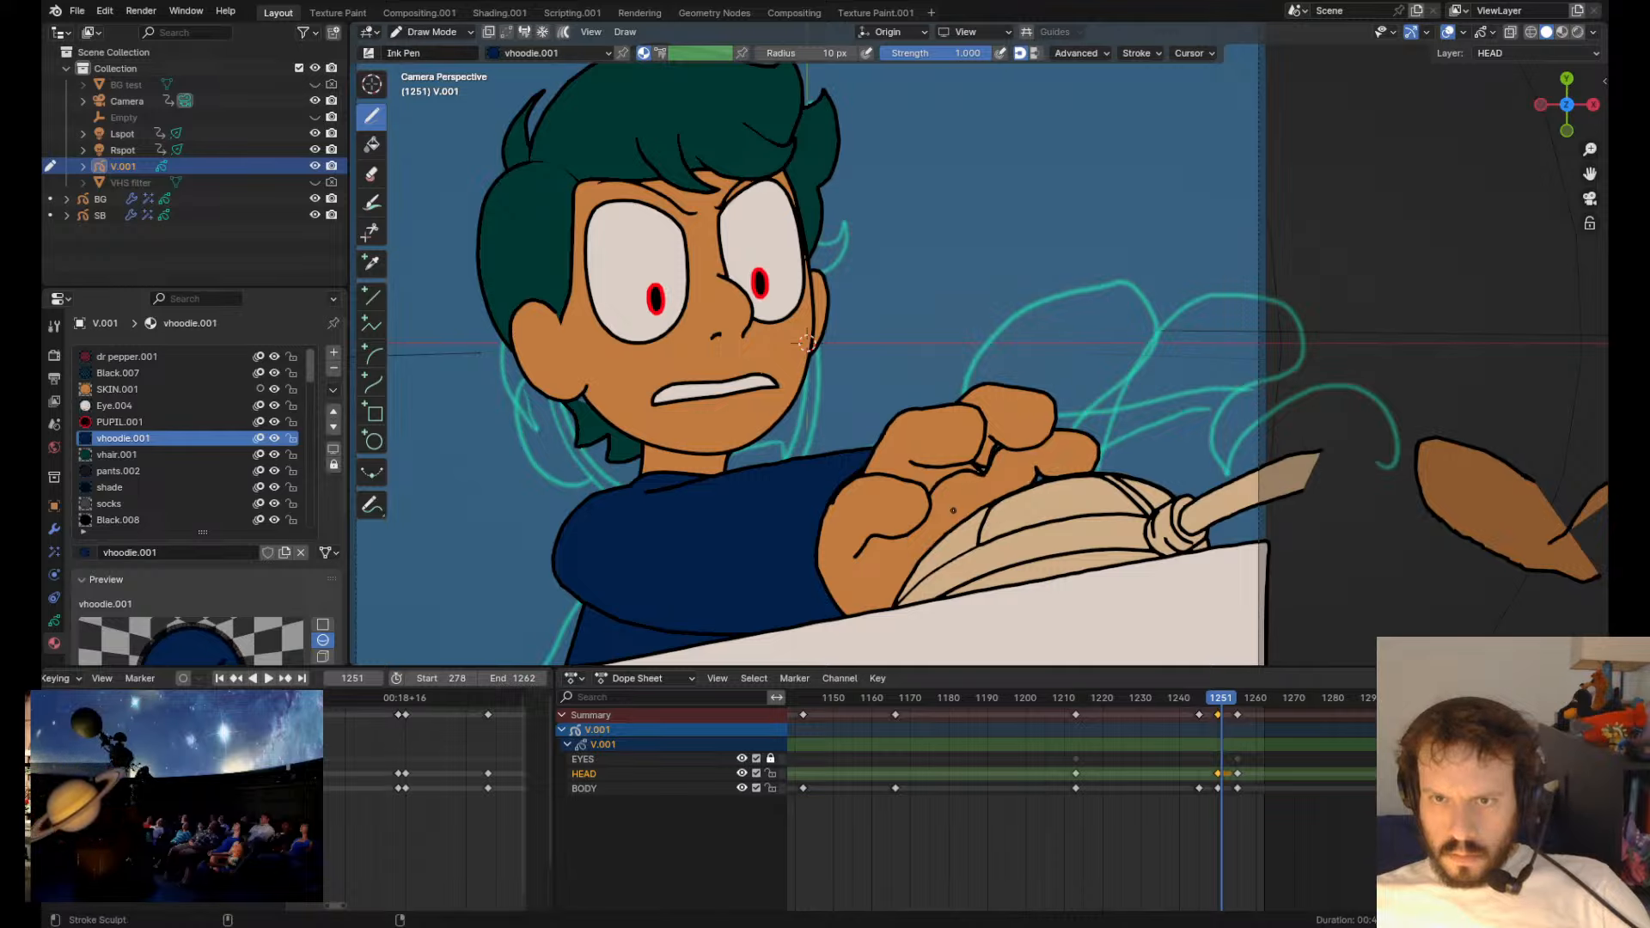
# - Delete the stray crease points beneath the middle finger and sculpt that finger upward beside the finger above
pyautogui.press('Tab')
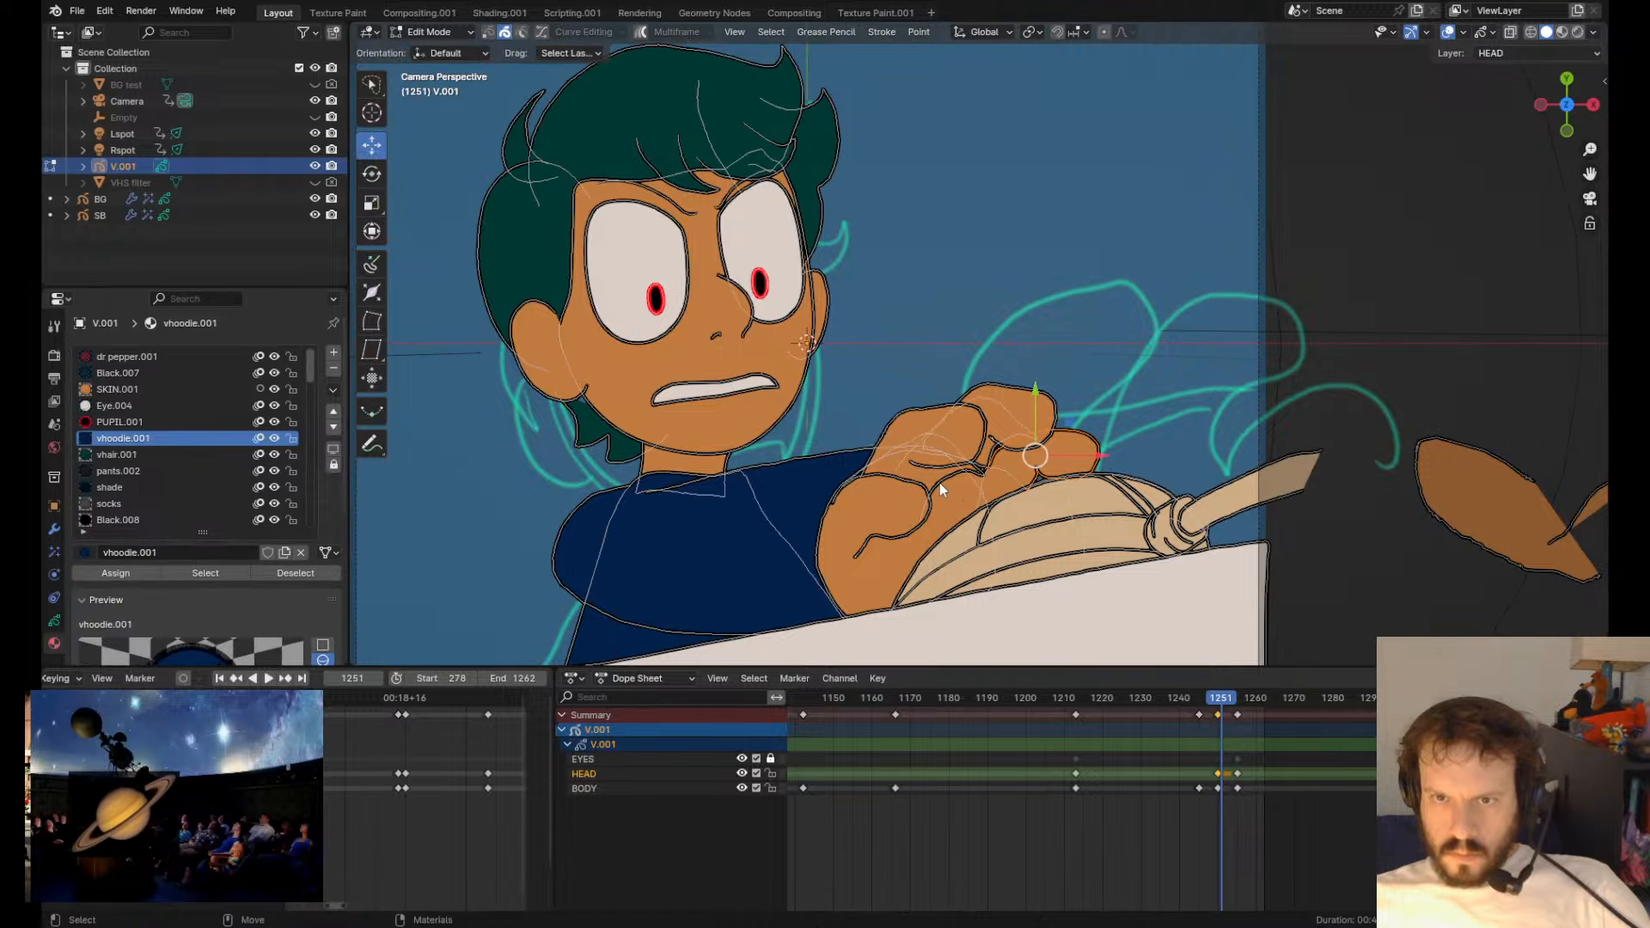
pyautogui.press('x')
pyautogui.click(1002, 512)
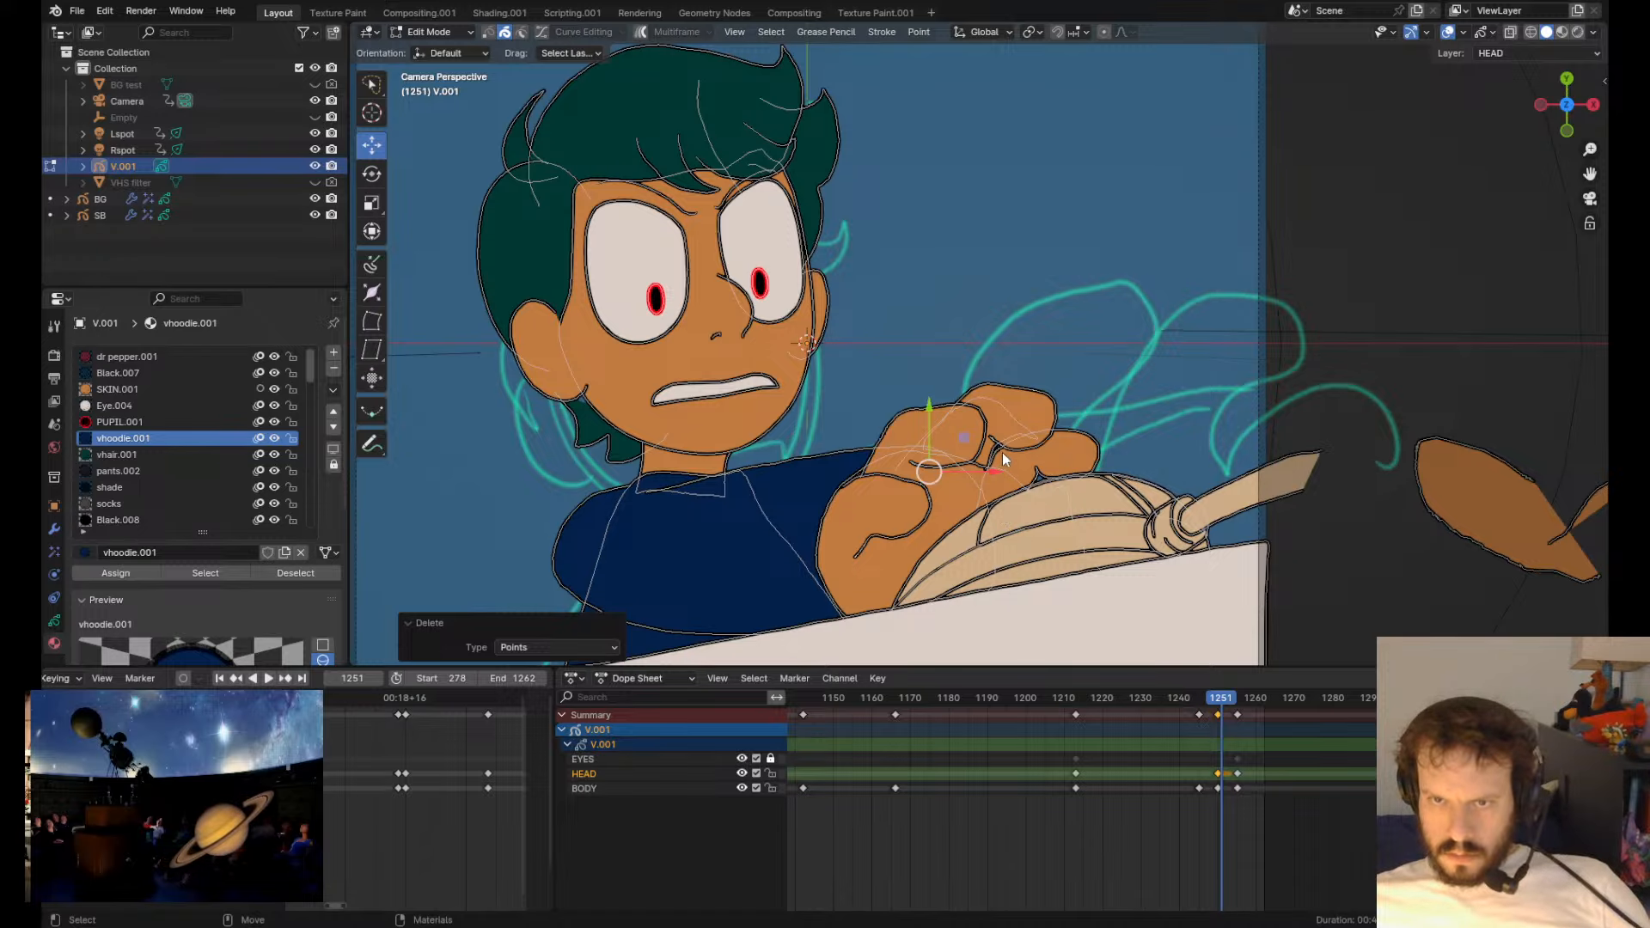
pyautogui.hotkey('ctrl', 'z')
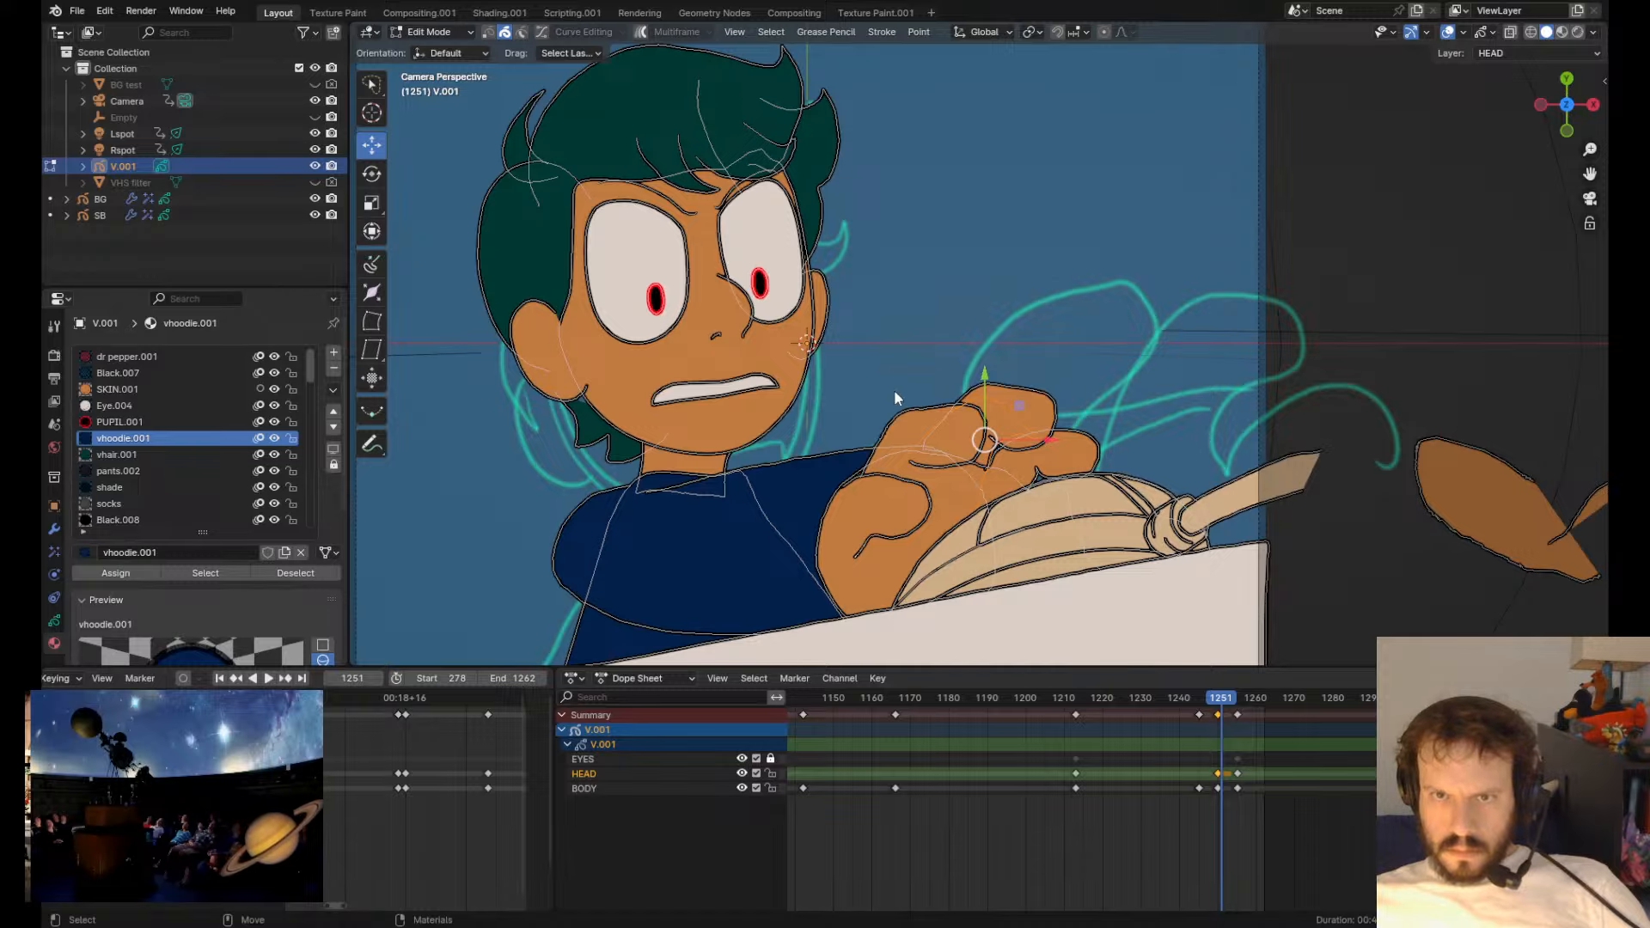
pyautogui.press('Tab')
pyautogui.scroll(-2, 924, 397)
pyautogui.moveTo(956, 396); pyautogui.dragTo(939, 391)
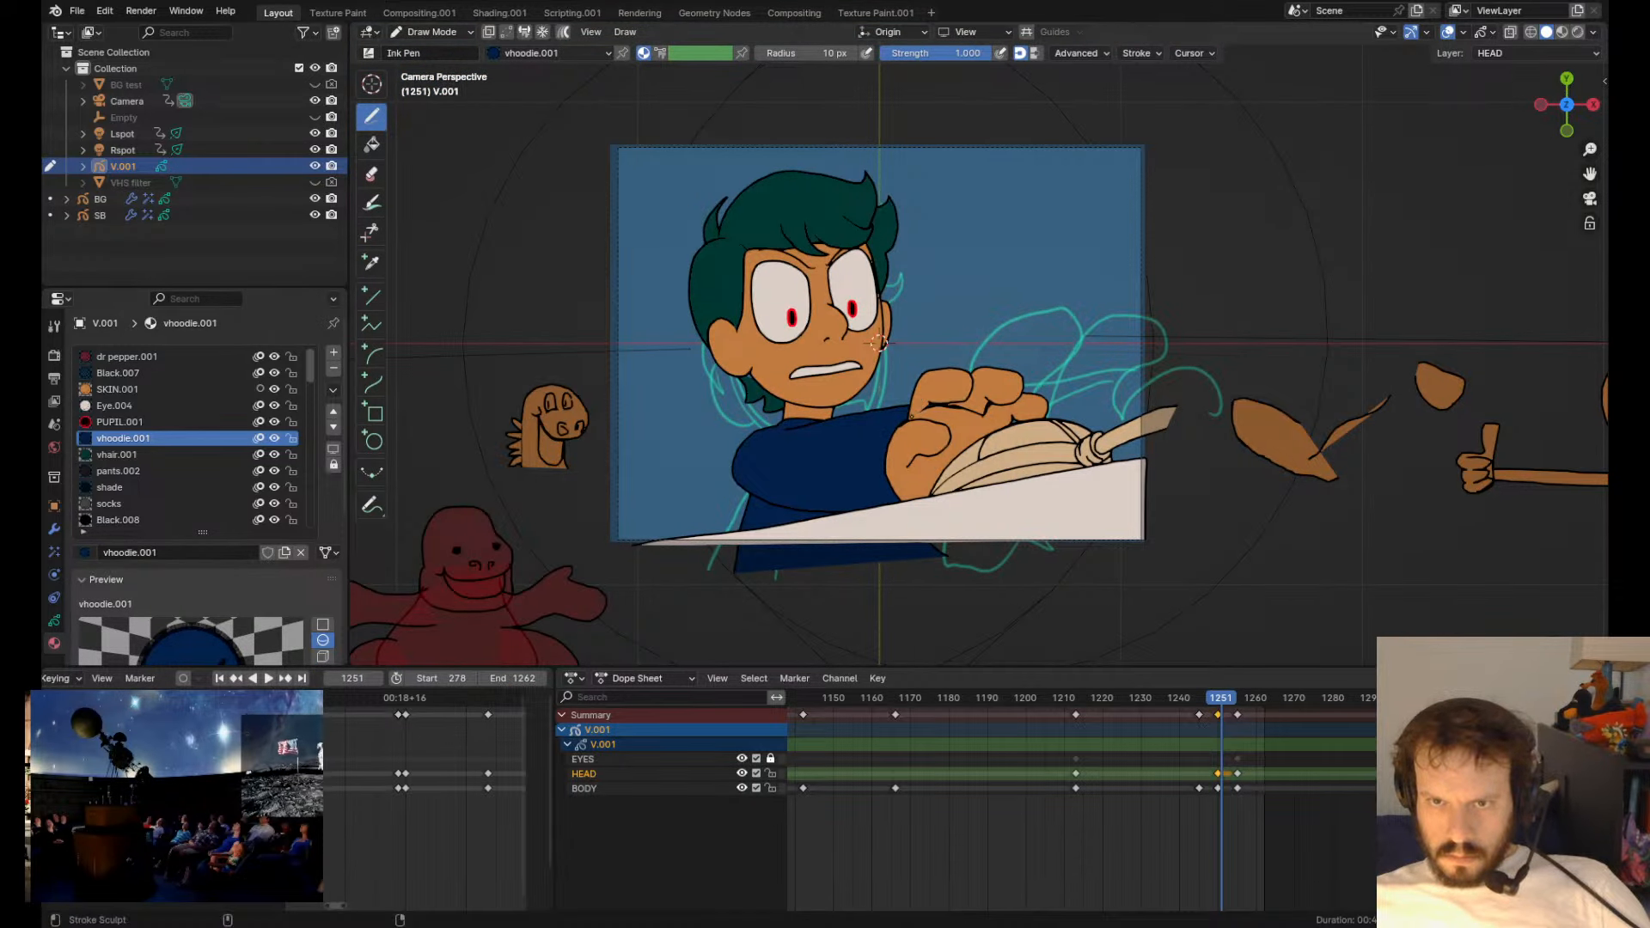
# - At frame 1250, try rotating the lowest finger's lines by -53.7° and moving them back over the hand
pyautogui.press('Left')
pyautogui.press('Tab')
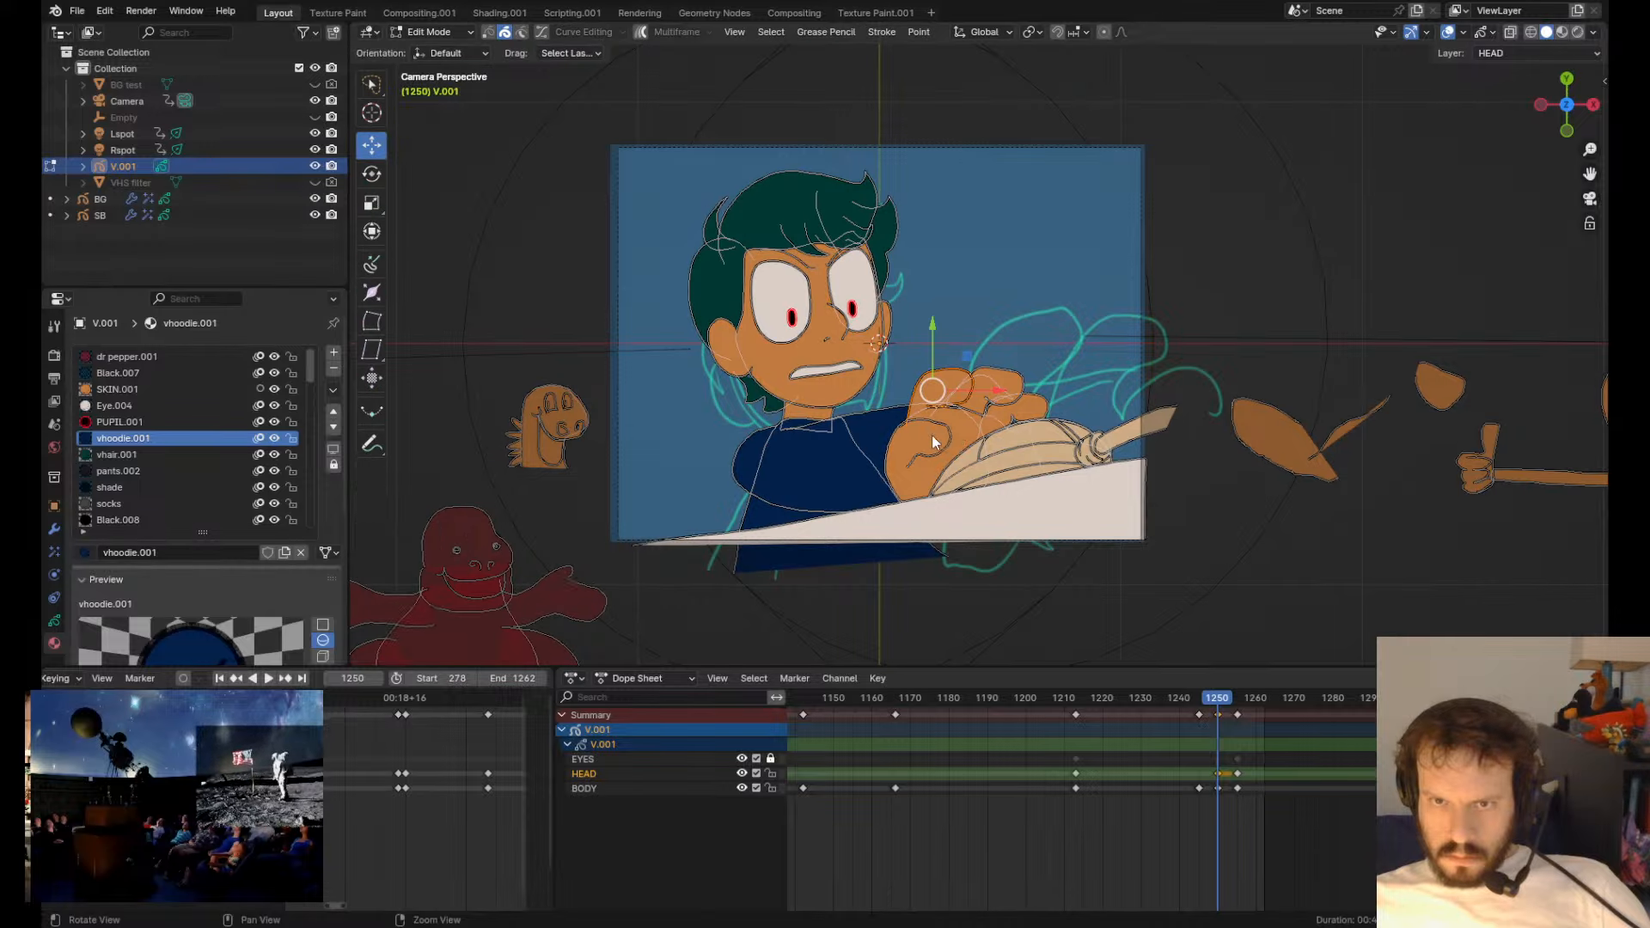
pyautogui.press('r')
pyautogui.click(915, 413)
pyautogui.press('g')
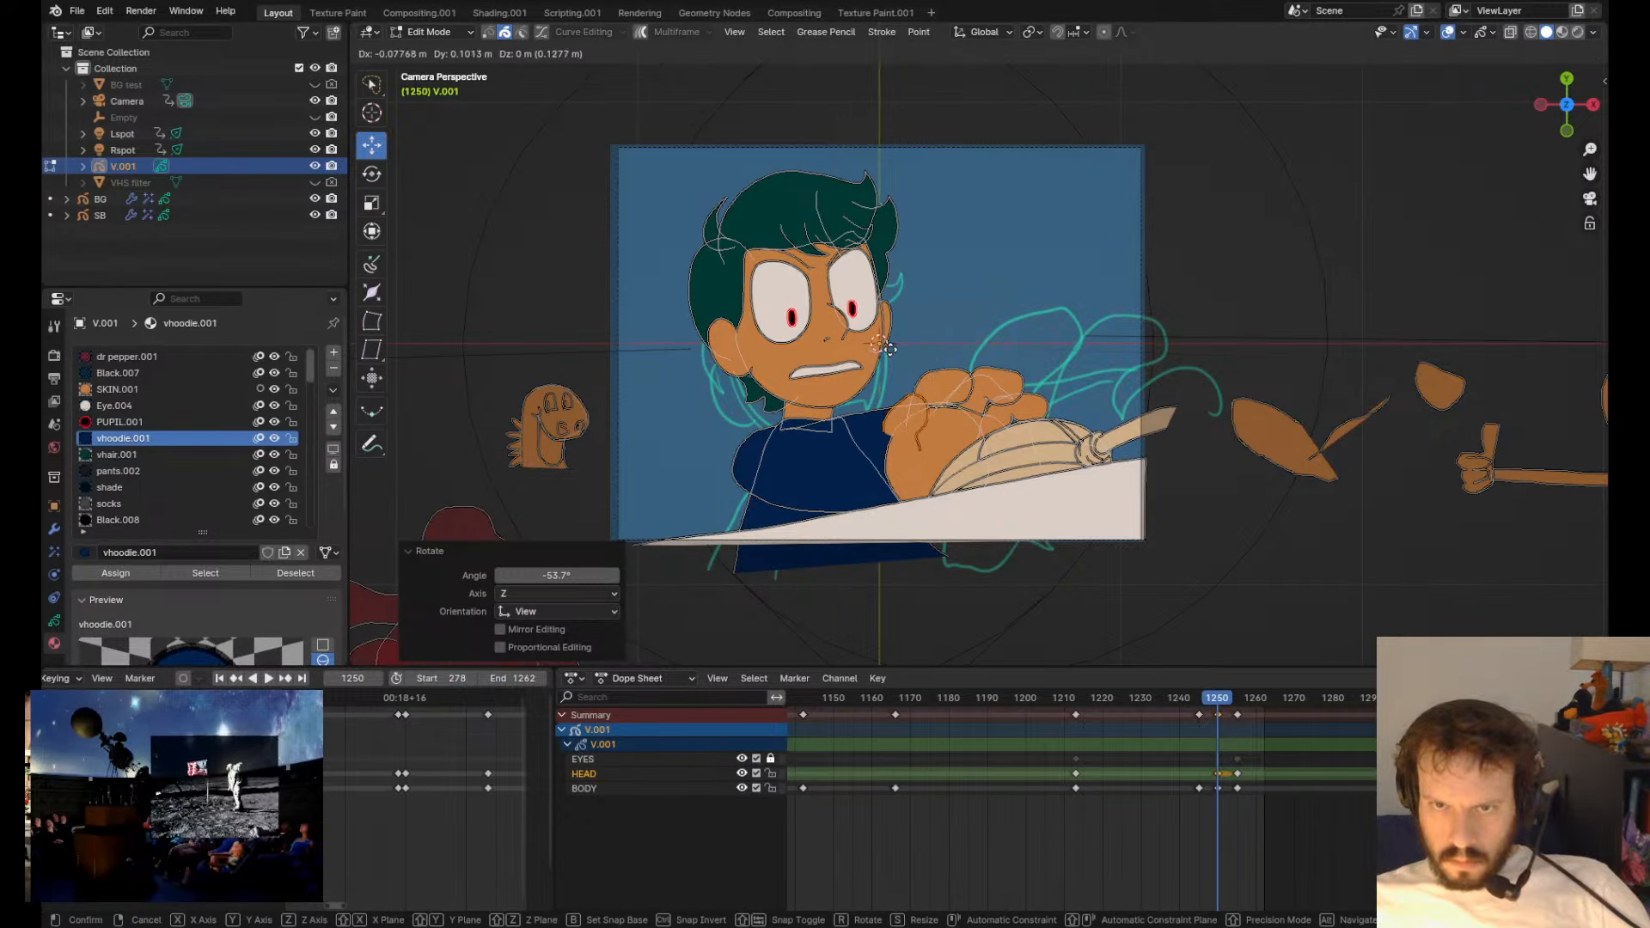
pyautogui.click(902, 354)
# - Compare the hand pose at frame 1250 with the neighbouring keyframes, making the BODY layer active
pyautogui.press('Down')
pyautogui.press('Up')
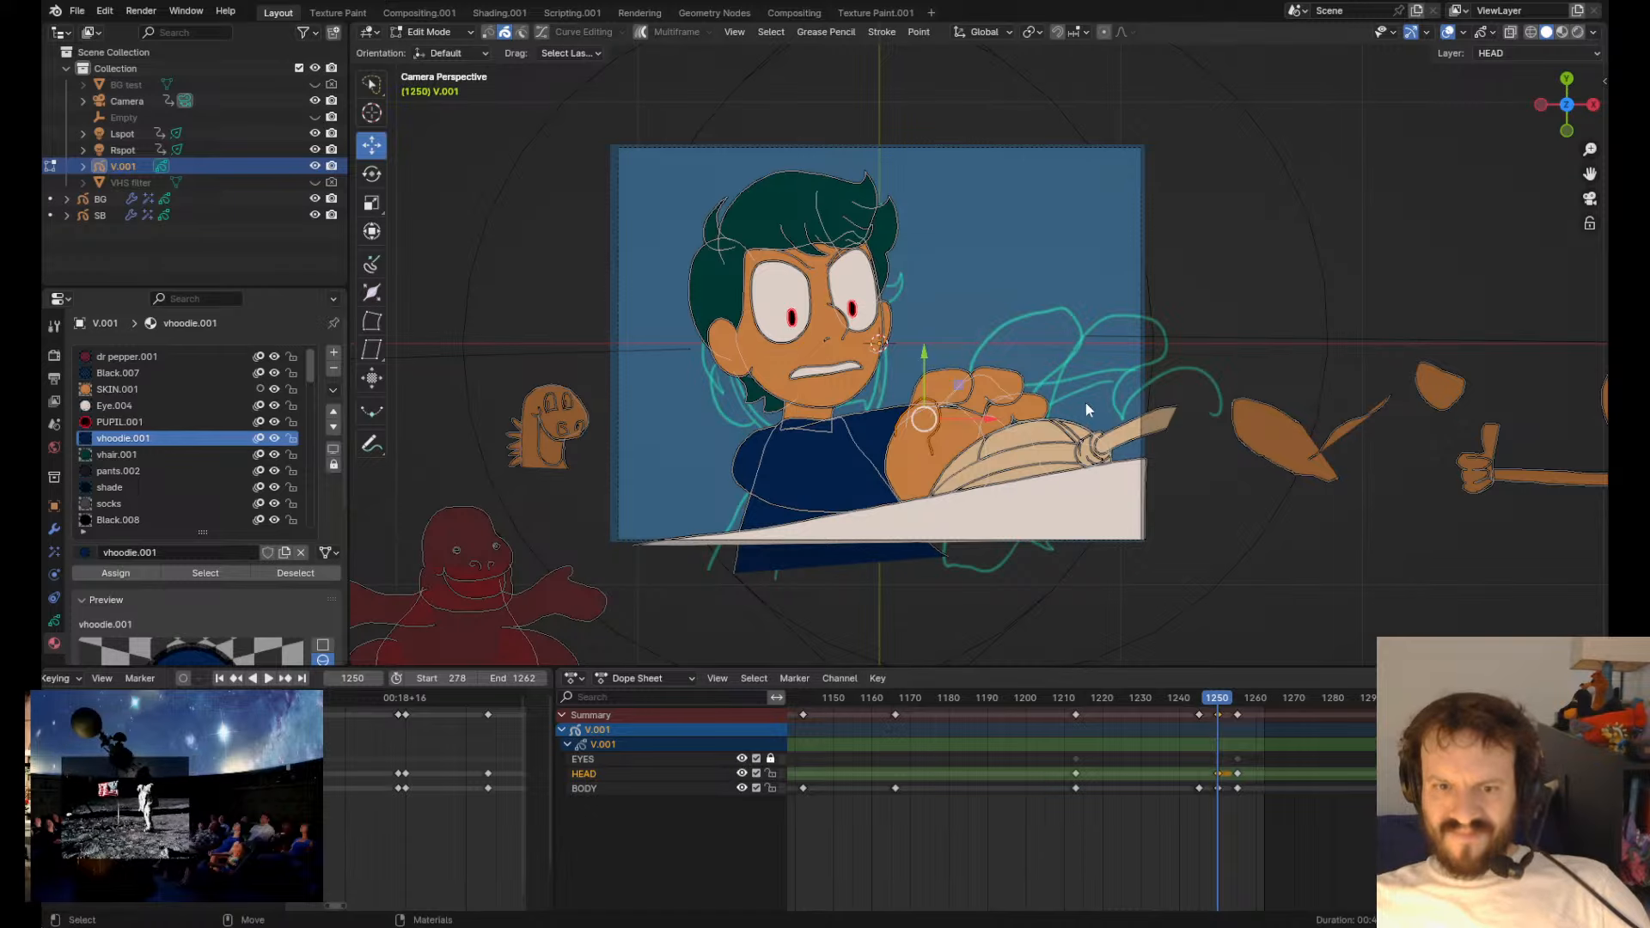
pyautogui.press('Down')
pyautogui.press('Up')
pyautogui.press('Up')
pyautogui.press('Down')
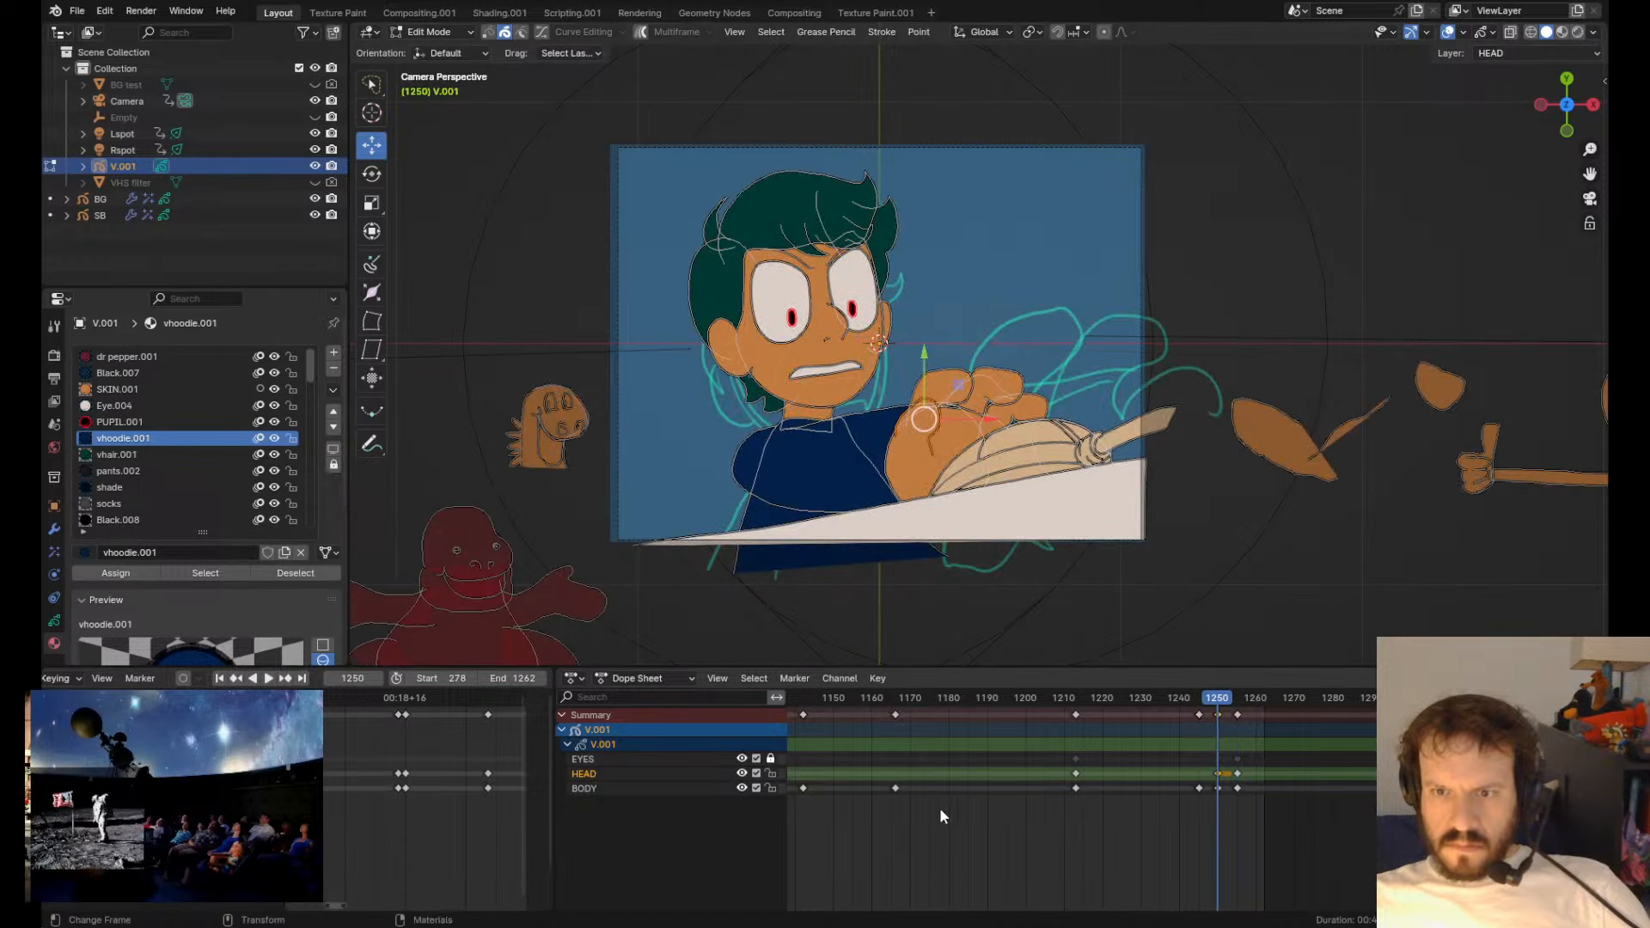
pyautogui.click(713, 788)
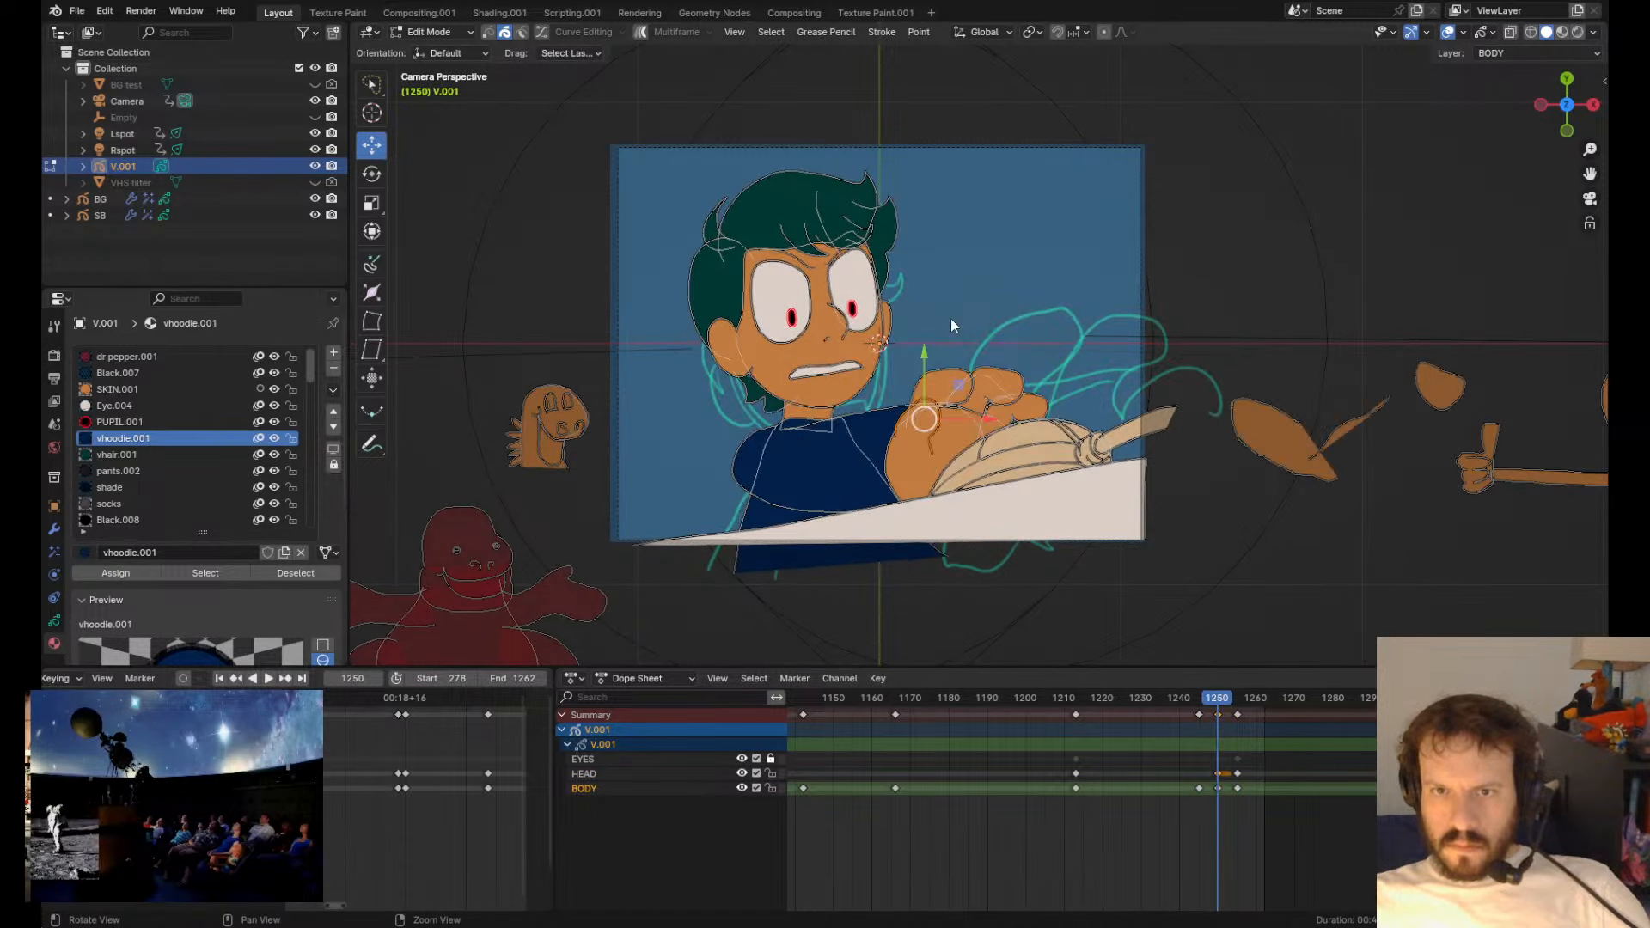
pyautogui.press('Down')
pyautogui.press('Up')
# - Delete the rotated finger lines at frame 1250 and copy the lowest finger of the open hand from frame 1245
pyautogui.scroll(2, 931, 457)
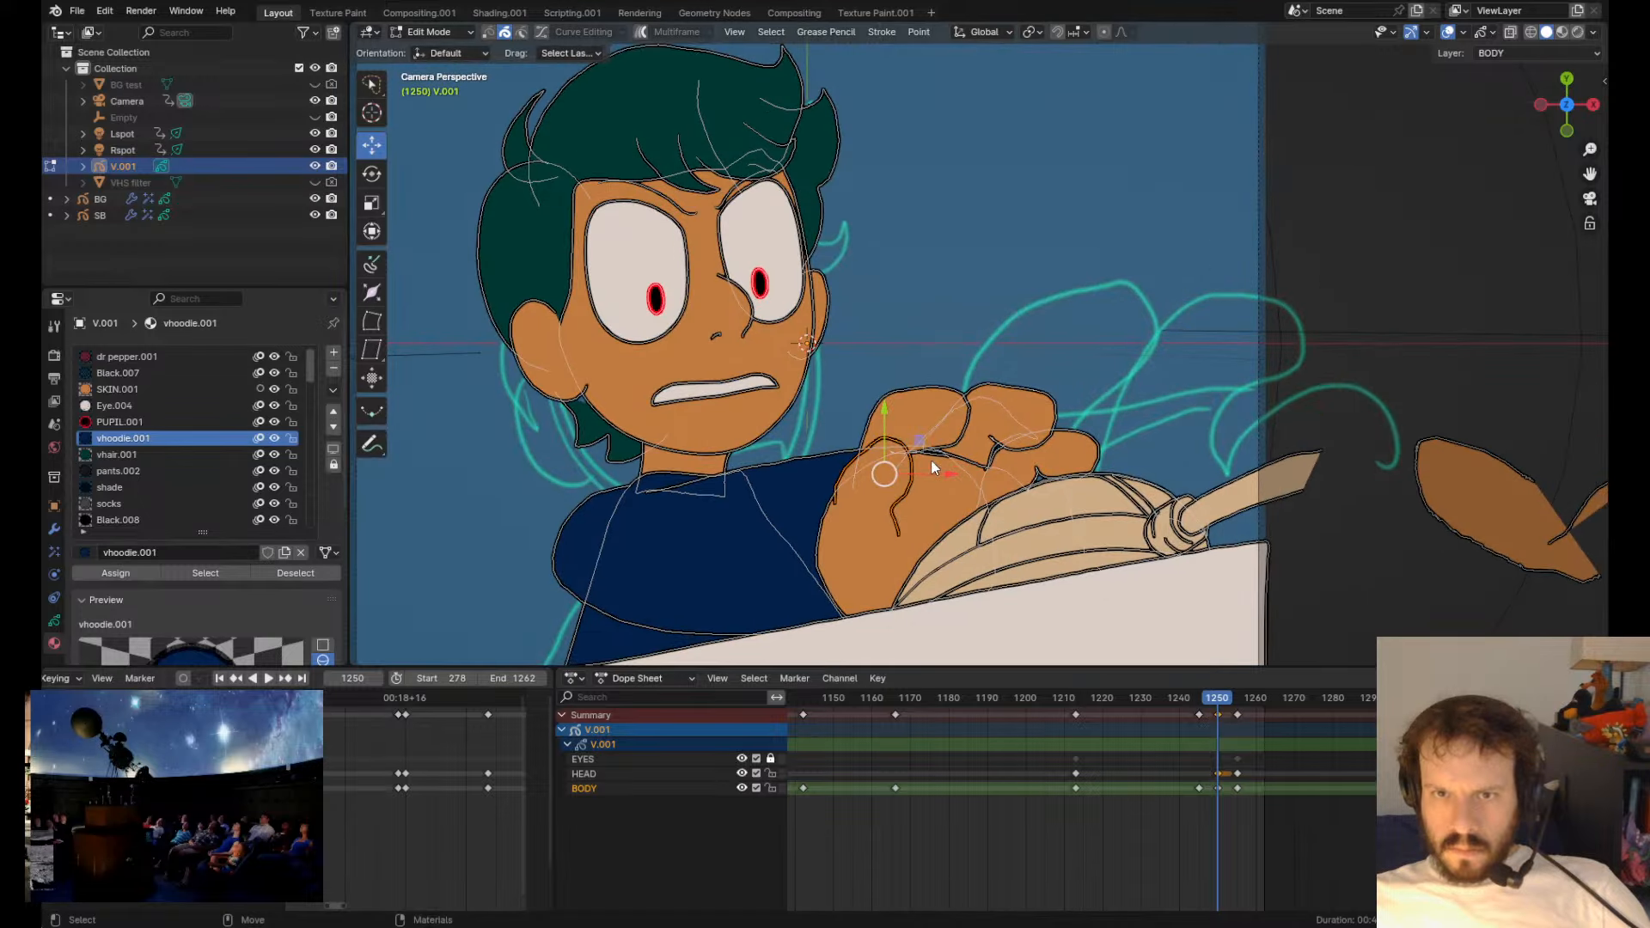
pyautogui.press('x')
pyautogui.click(931, 461)
pyautogui.press('Down')
pyautogui.click(792, 529)
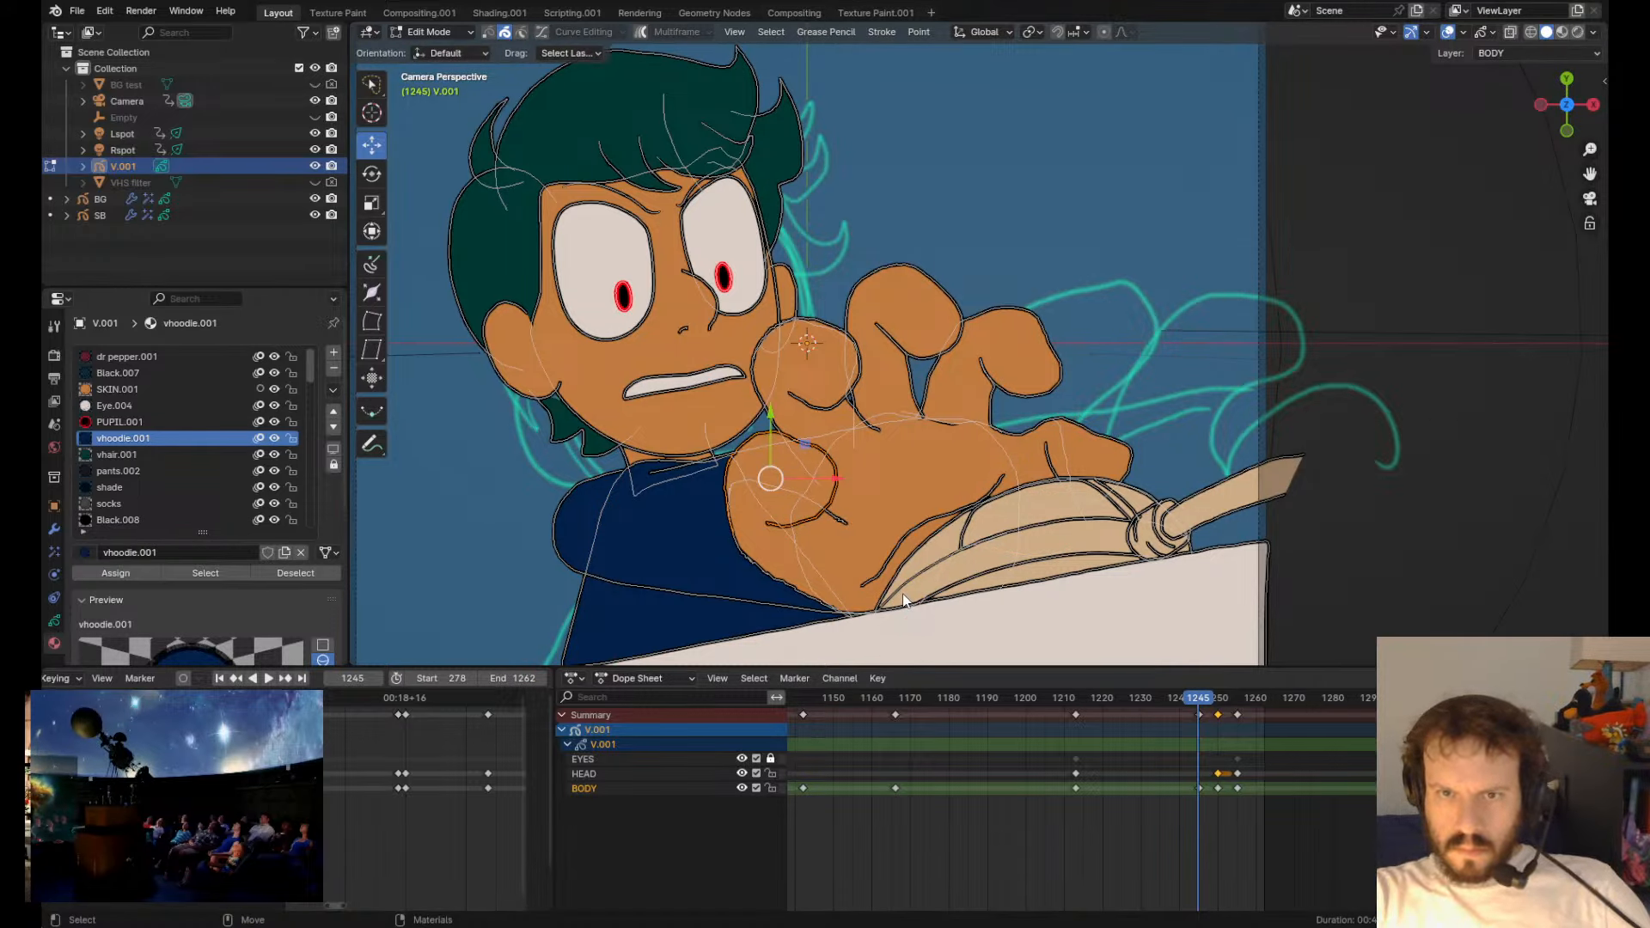
pyautogui.press('Up')
# - Try pasting the copied finger into the BODY layer at frame 1250, positioning it on the fist and bringing it to the front
pyautogui.hotkey('ctrl', 'v')
pyautogui.press('g')
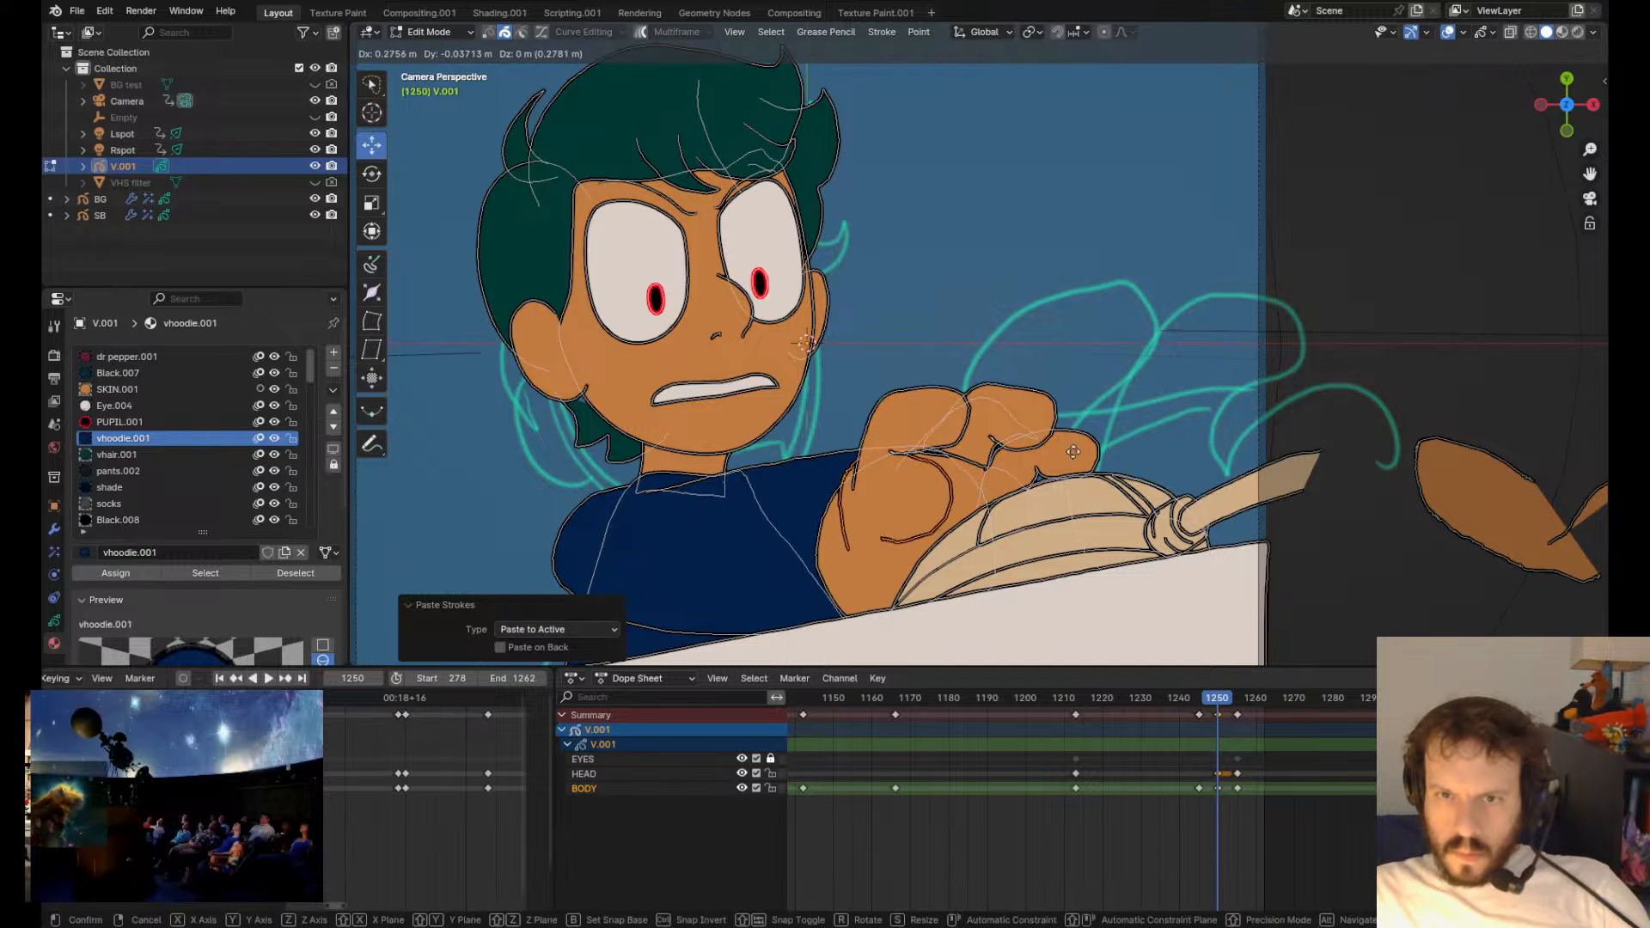
pyautogui.click(1115, 492)
pyautogui.press('g')
pyautogui.click(1106, 493)
pyautogui.hotkey('ctrl', 'shift', 'Up')
pyautogui.press('x')
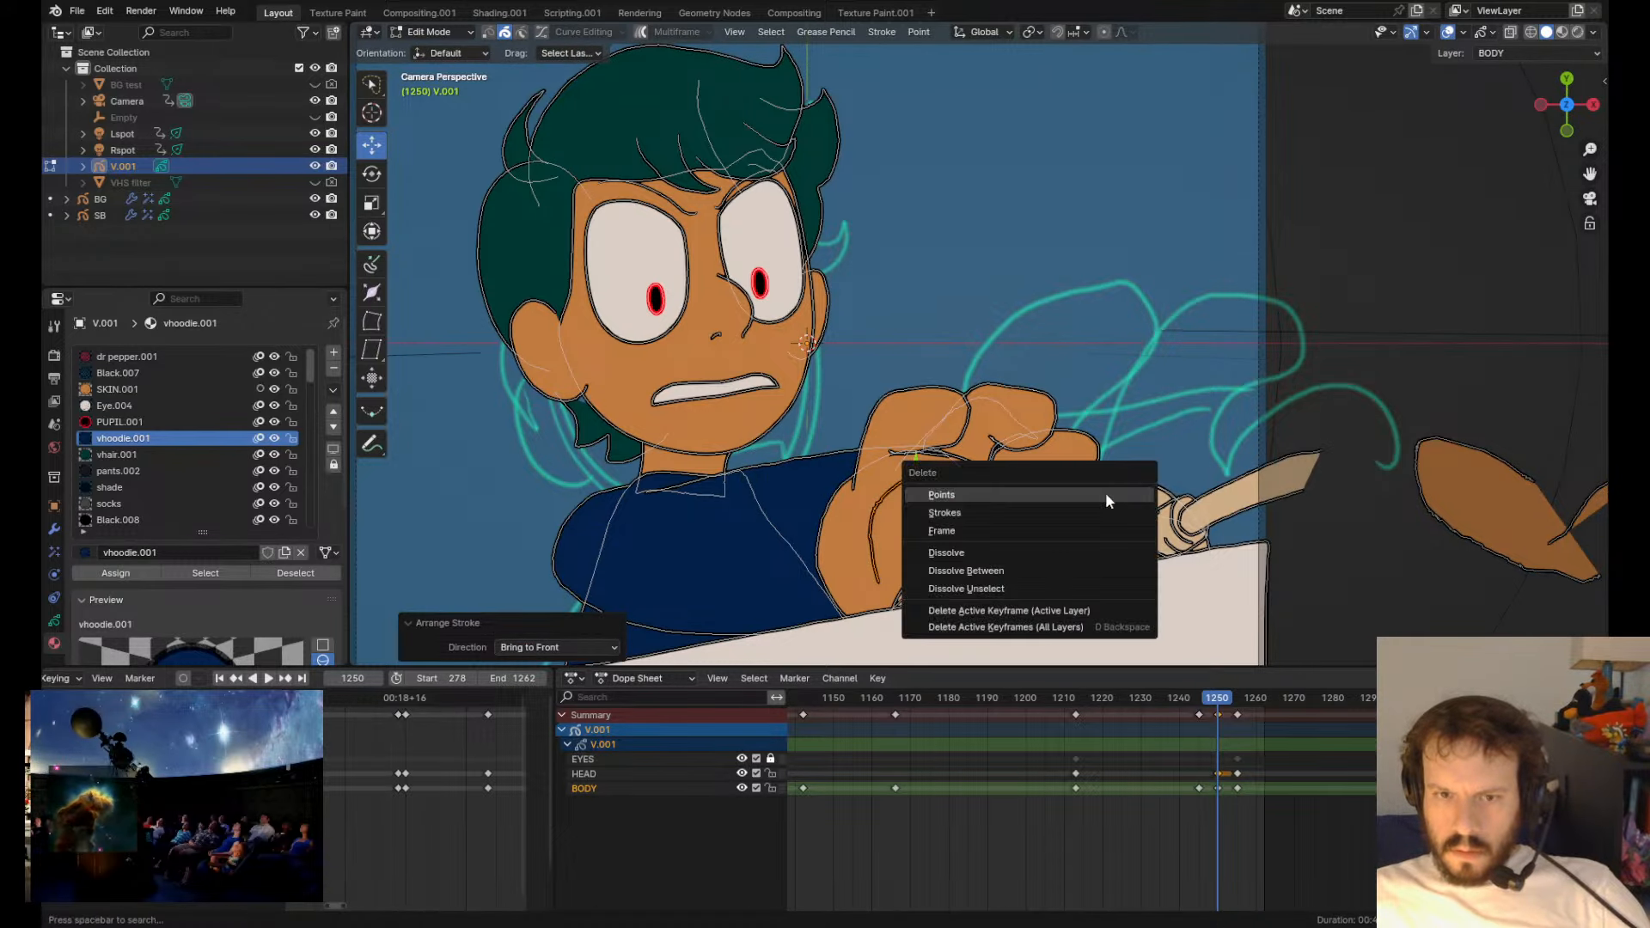
pyautogui.click(1106, 494)
# - Paste the copied finger into the HEAD layer at frame 1250, move it onto the fist beside the bundle and sculpt its outline
pyautogui.click(711, 773)
pyautogui.hotkey('ctrl', 'v')
pyautogui.press('g')
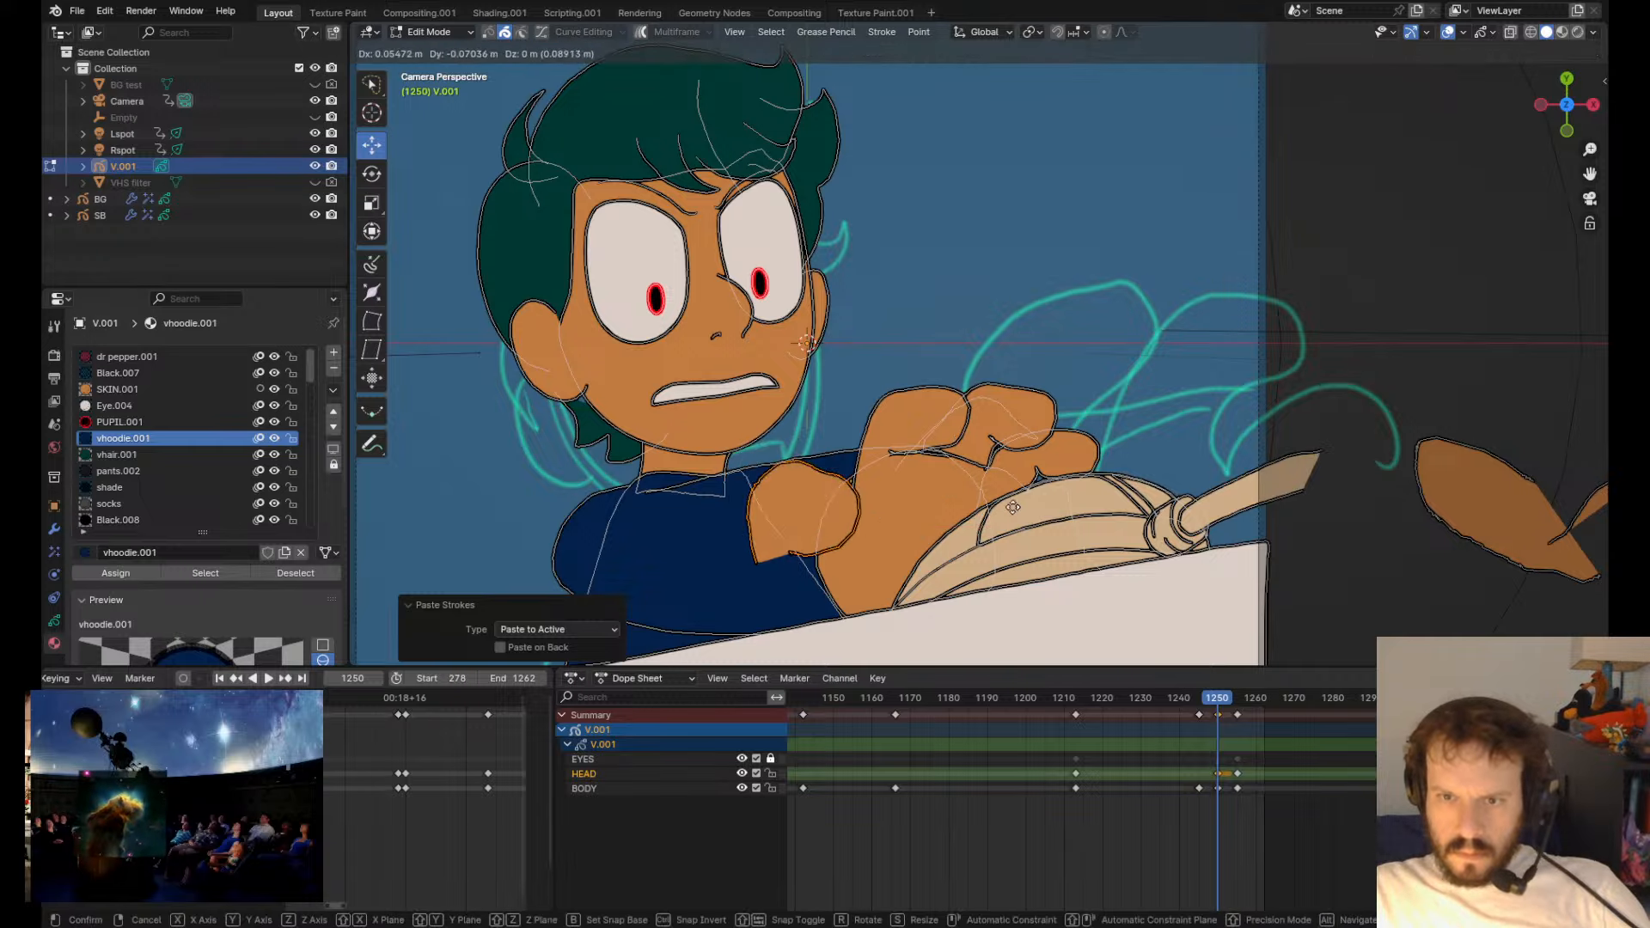
pyautogui.click(1070, 486)
pyautogui.press('Tab')
pyautogui.keyDown('shift'); pyautogui.moveTo(846, 565); pyautogui.dragTo(838, 500); pyautogui.keyUp('shift')
pyautogui.keyDown('shift'); pyautogui.moveTo(882, 559); pyautogui.dragTo(948, 527); pyautogui.keyUp('shift')
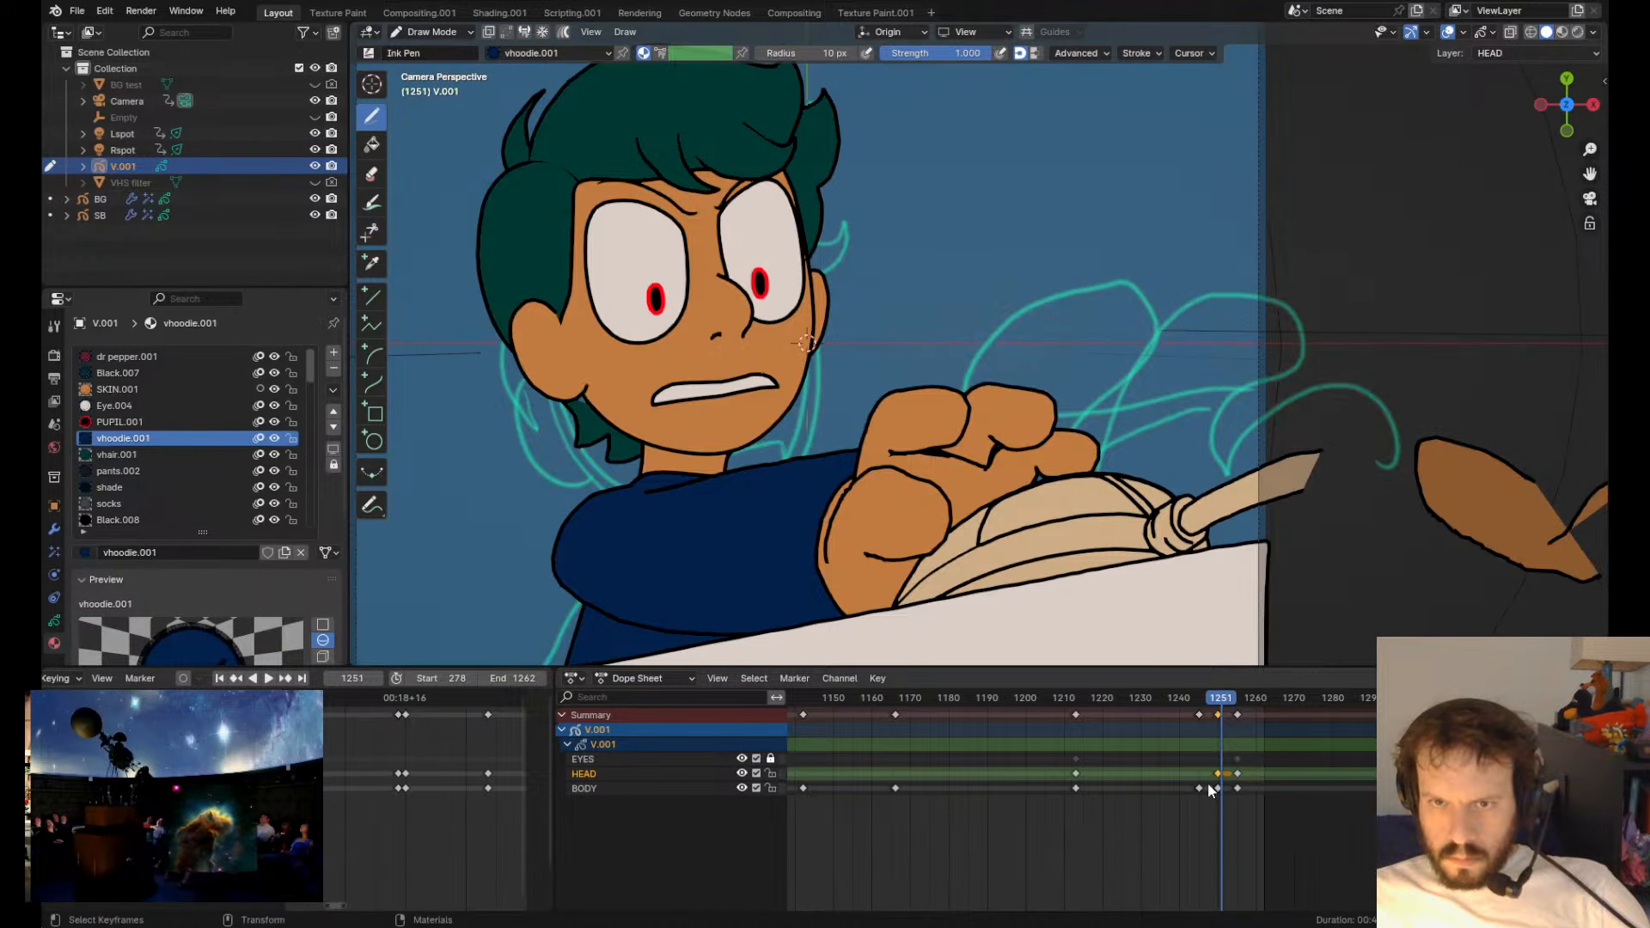
# - Move the HEAD and BODY keyframes of the fist pose from frame 1250 to frame 1248
pyautogui.press('Right')
pyautogui.press('Right')
pyautogui.press('Right')
pyautogui.press('Right')
pyautogui.press('Left')
pyautogui.press('Left')
pyautogui.moveTo(1227, 704)
pyautogui.mouseDown()
pyautogui.moveTo(1190, 704)
pyautogui.moveTo(1212, 705)
pyautogui.moveTo(1226, 748)
pyautogui.mouseUp()
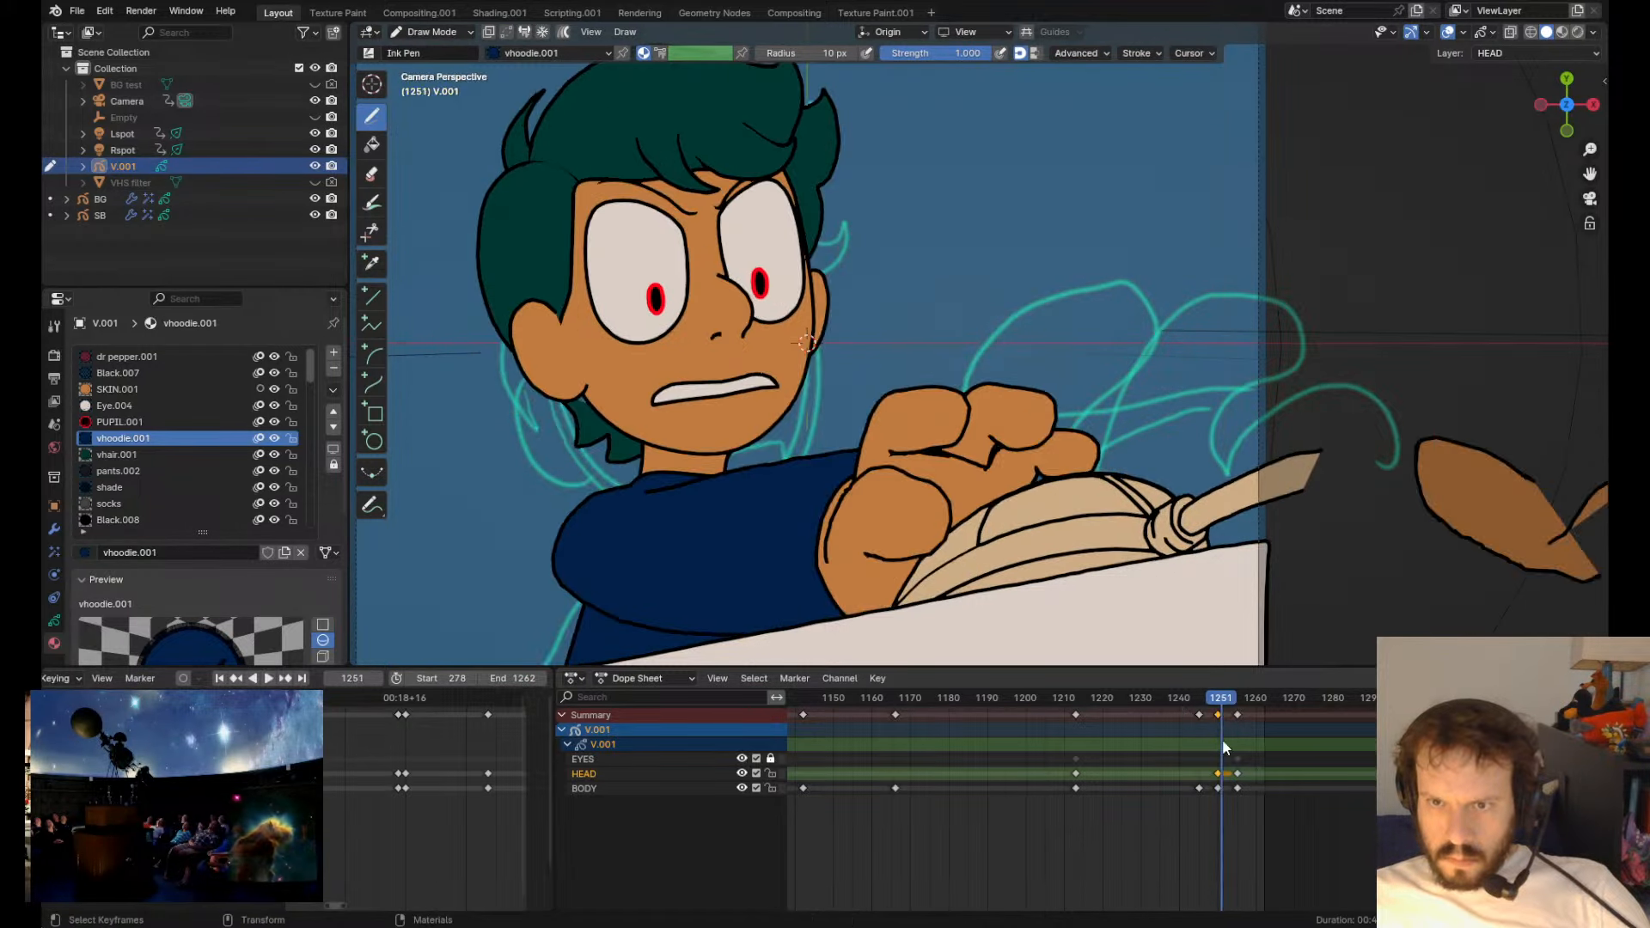
pyautogui.scroll(10, 1238, 765)
pyautogui.moveTo(1247, 780); pyautogui.dragTo(994, 751, button='middle')
pyautogui.scroll(6, 1005, 738)
pyautogui.click(1038, 715)
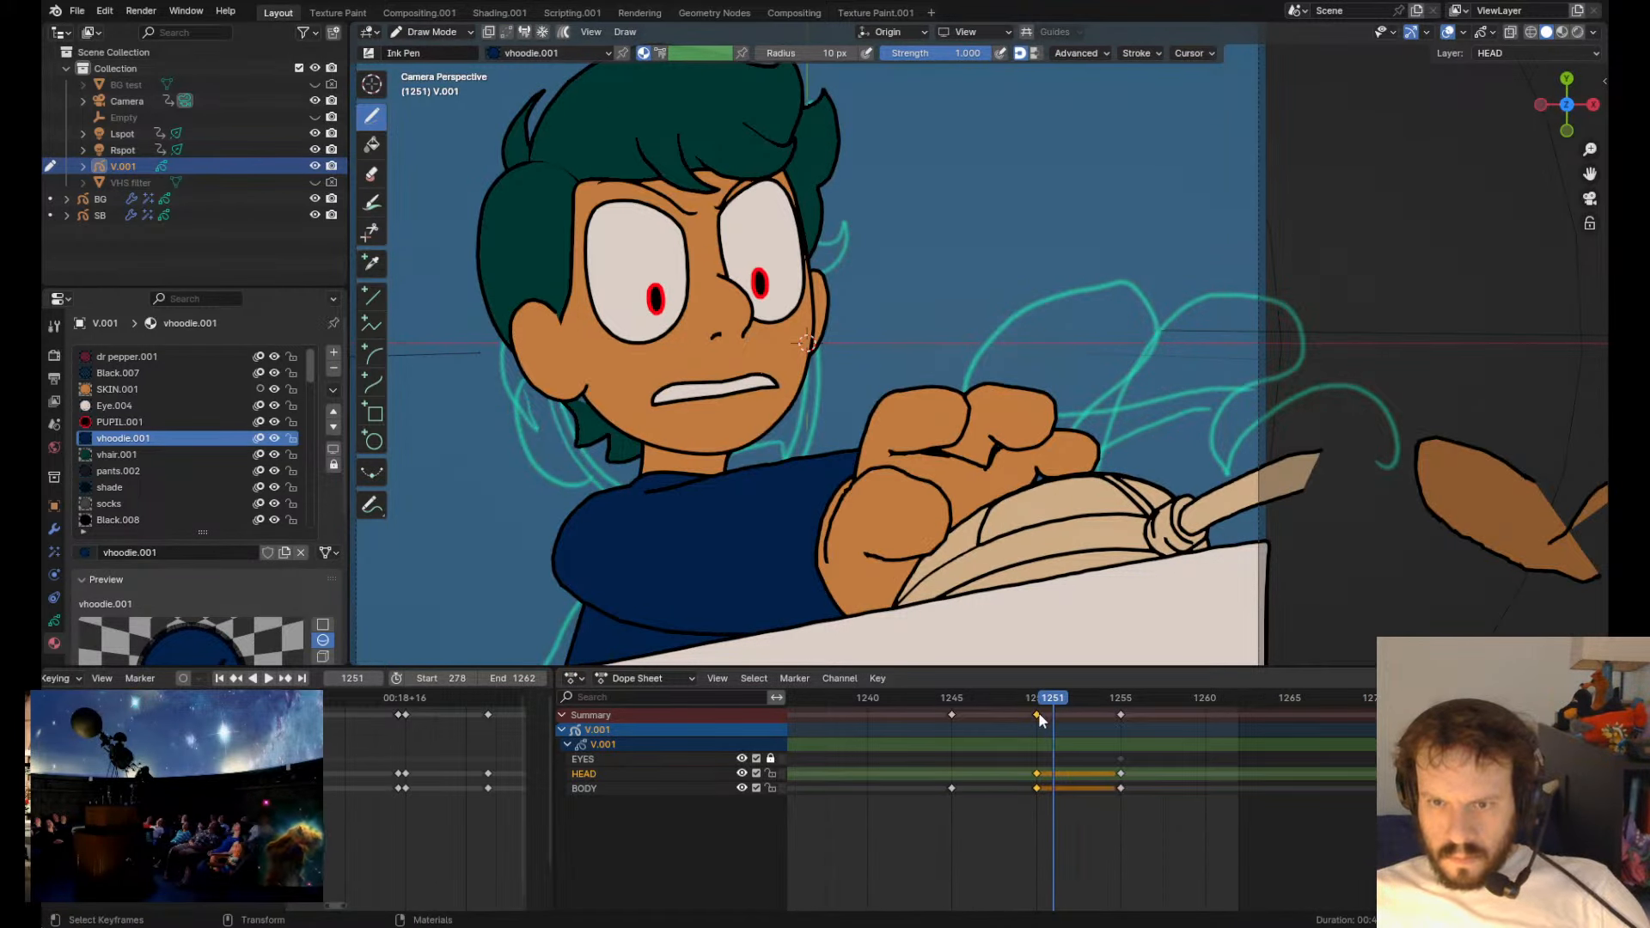
pyautogui.press('g')
pyautogui.click(1039, 748)
# - Play back the grab and compare the open hand at frame 1247 with the fist at frame 1248 to check the timing
pyautogui.click(928, 697)
pyautogui.press('space')
pyautogui.press('space')
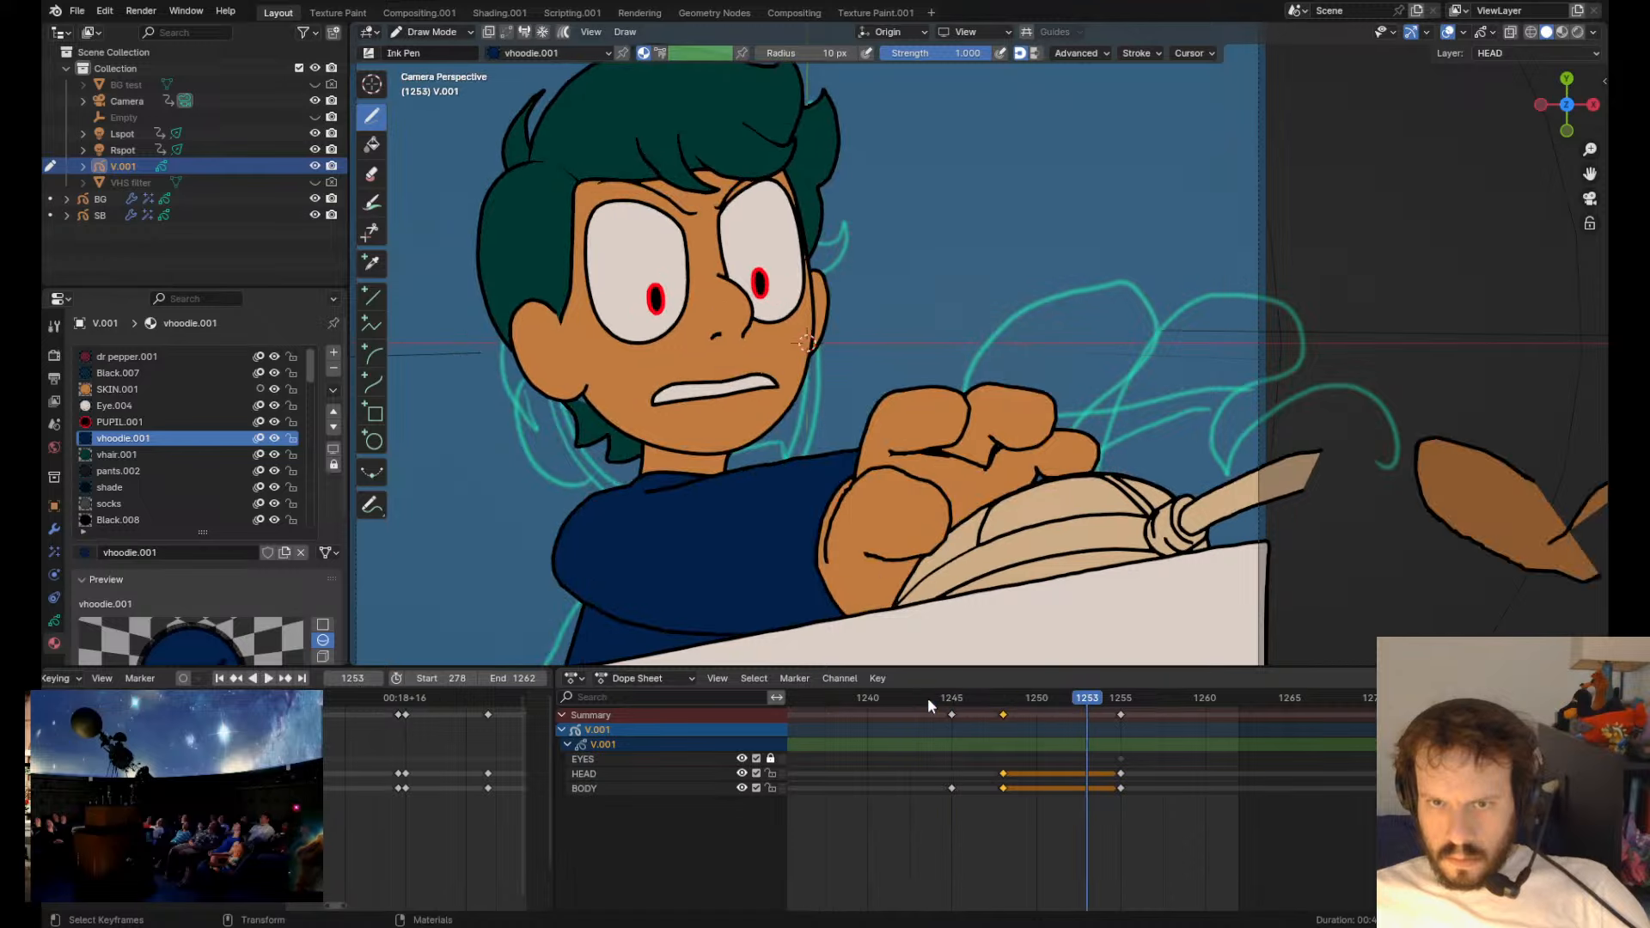
pyautogui.click(928, 697)
pyautogui.press('space')
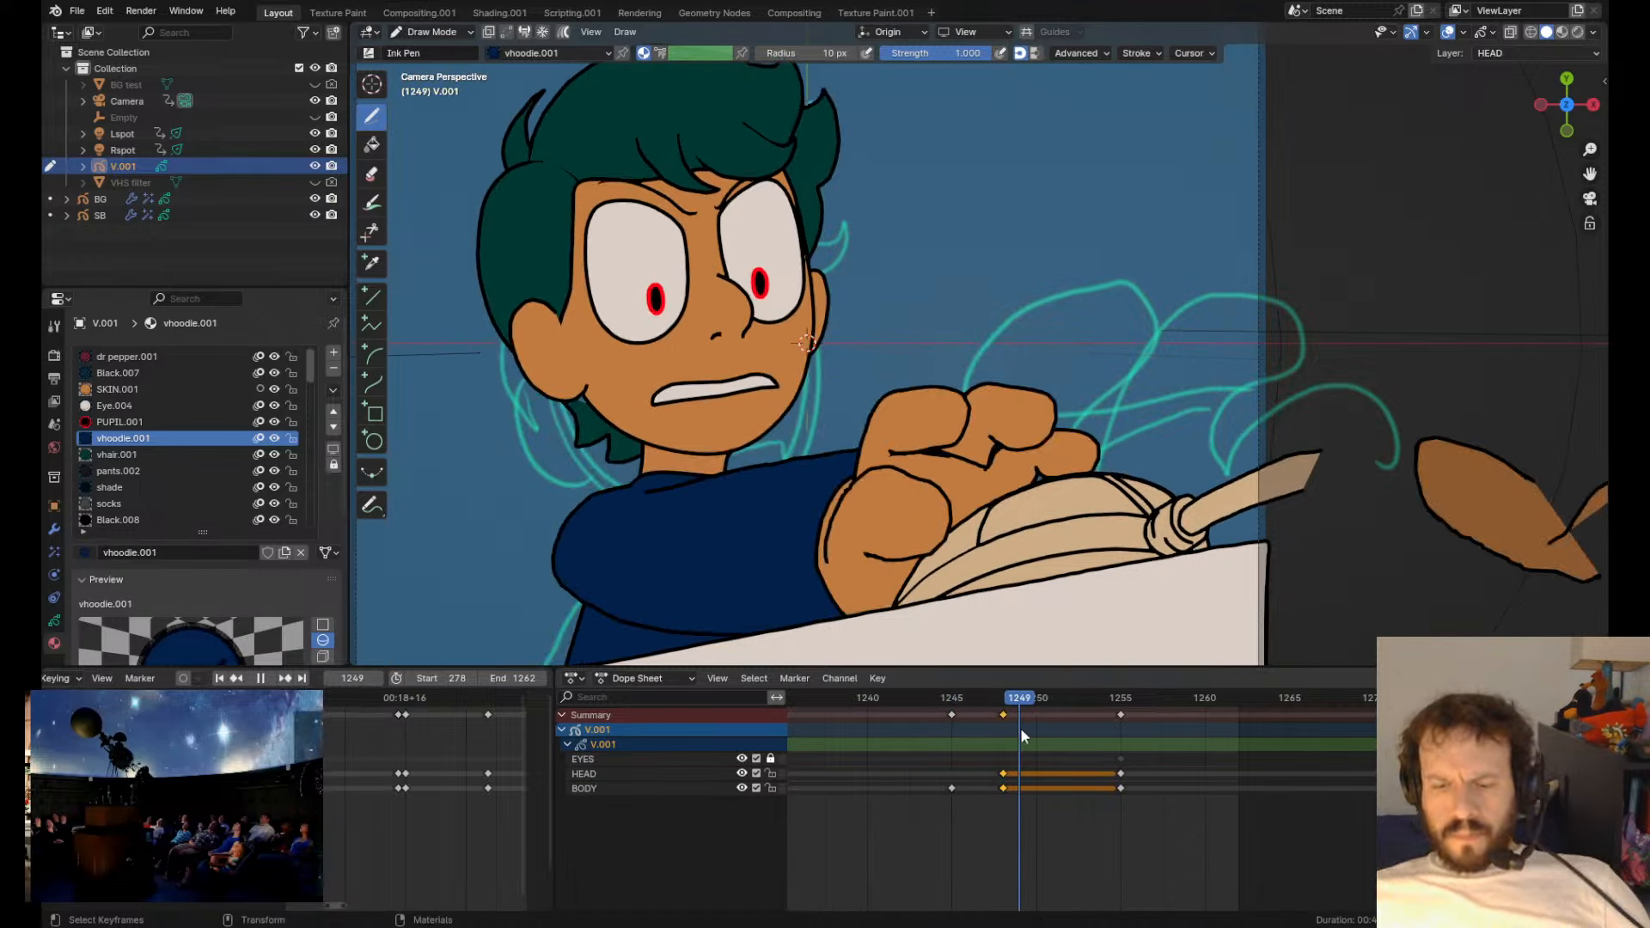
pyautogui.moveTo(1020, 729); pyautogui.dragTo(984, 749)
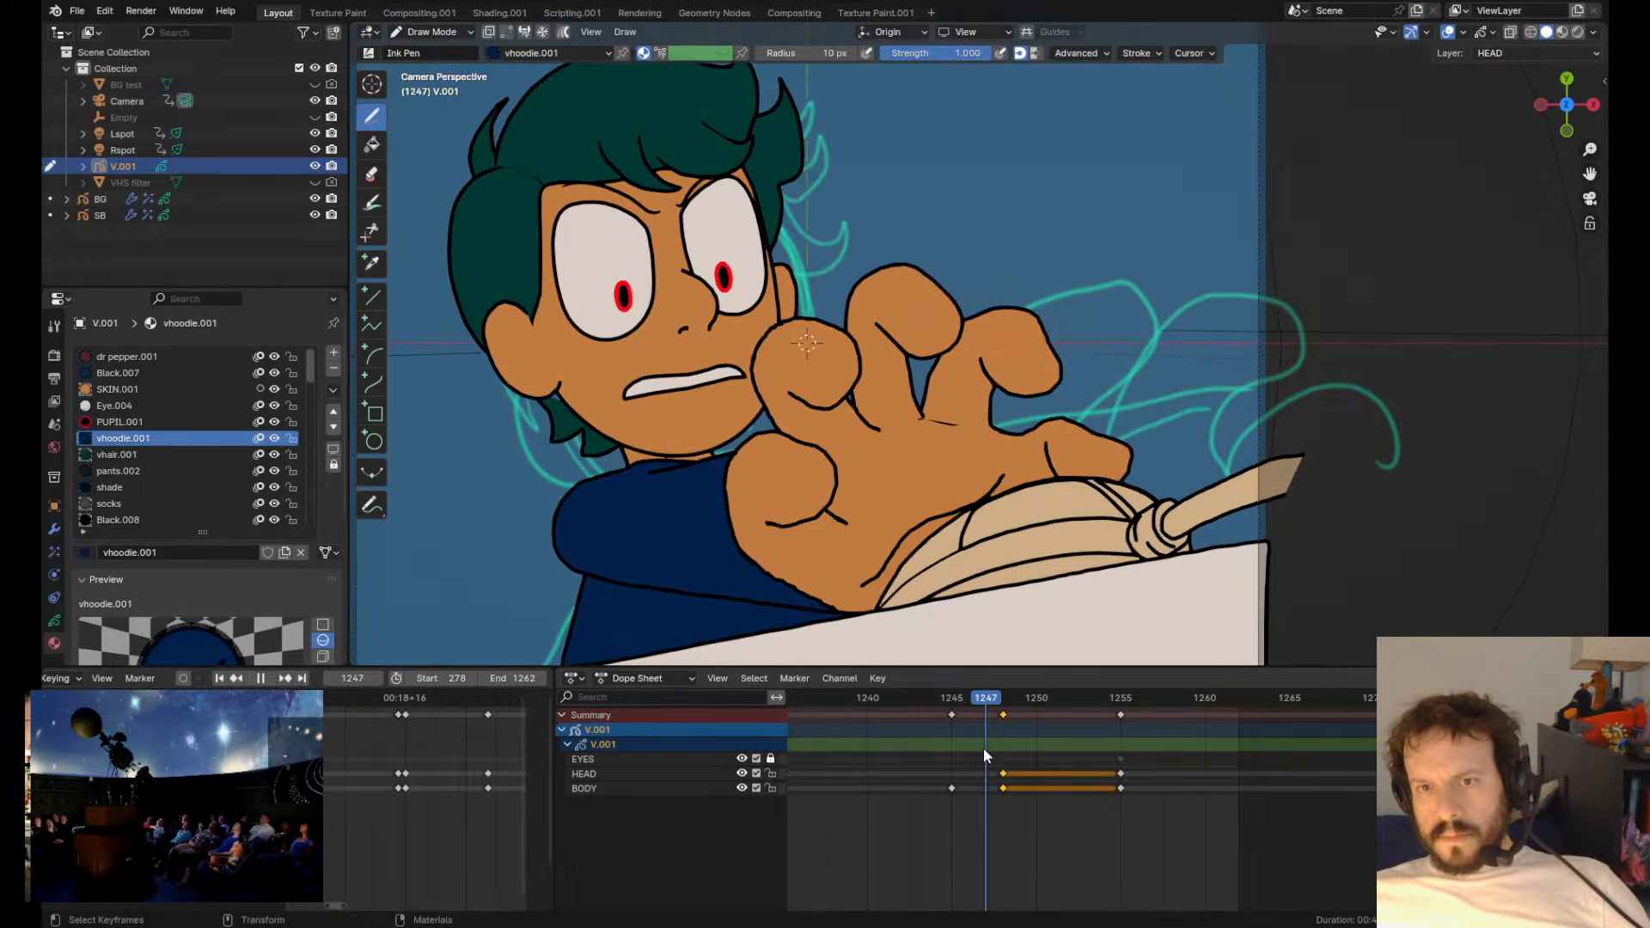
pyautogui.press('Down')
pyautogui.press('Right')
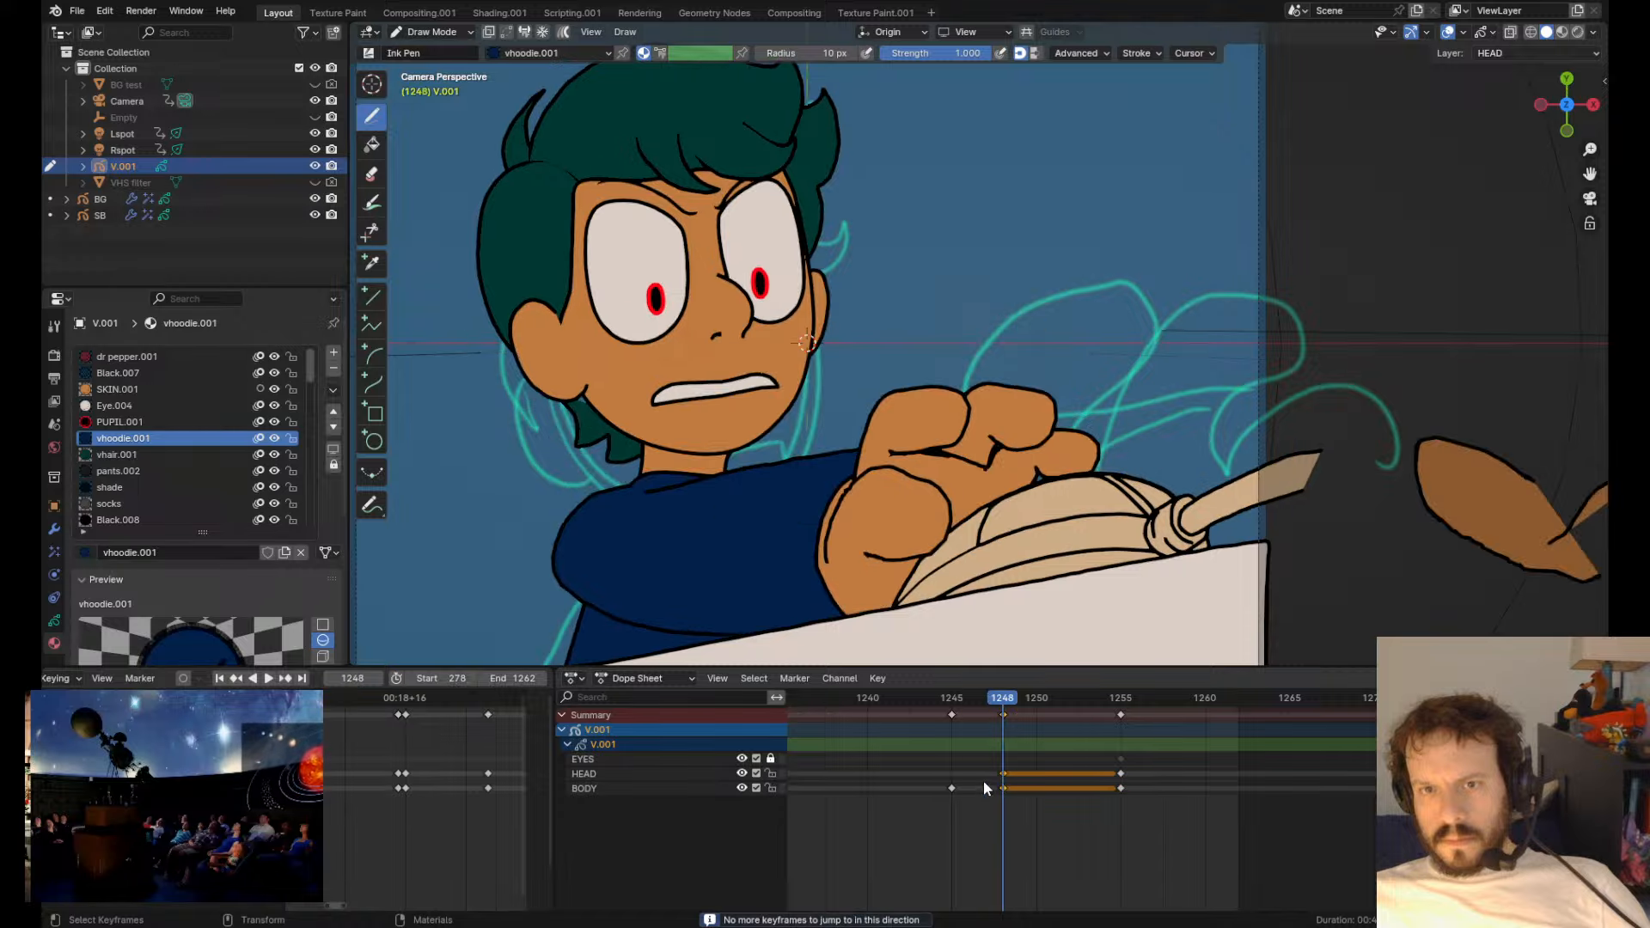
pyautogui.press('Left')
pyautogui.press('Right')
# - Sculpt the outlines of the fist's upper fingers and thumb at frame 1248 into rounder, tighter shapes
pyautogui.press('Tab')
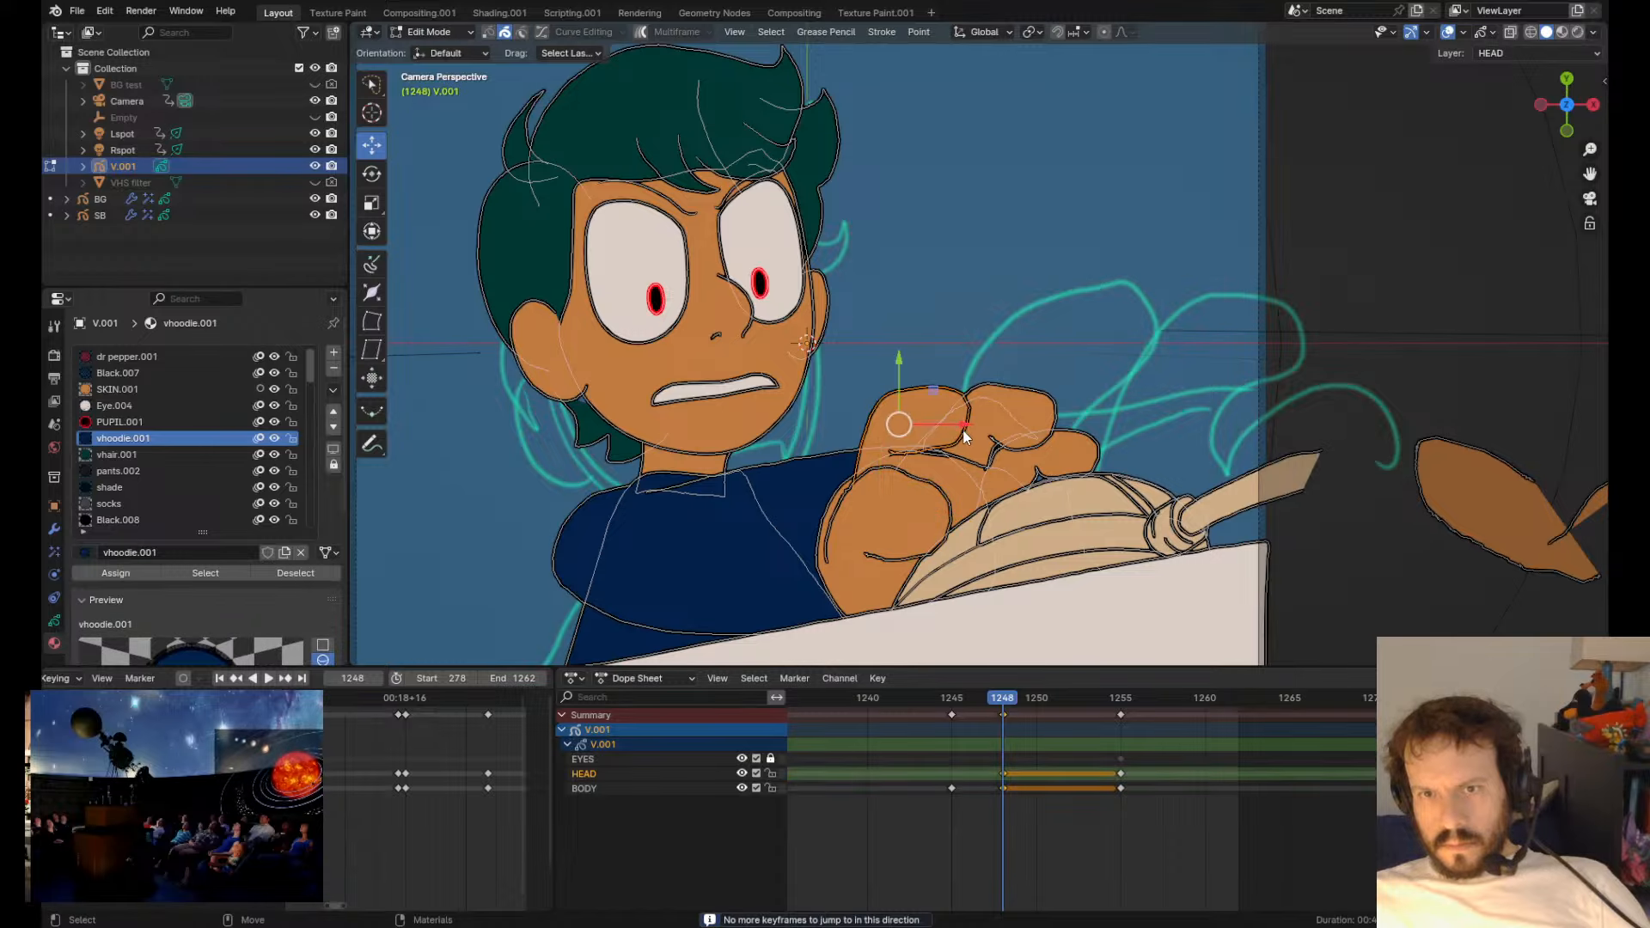
pyautogui.press('Tab')
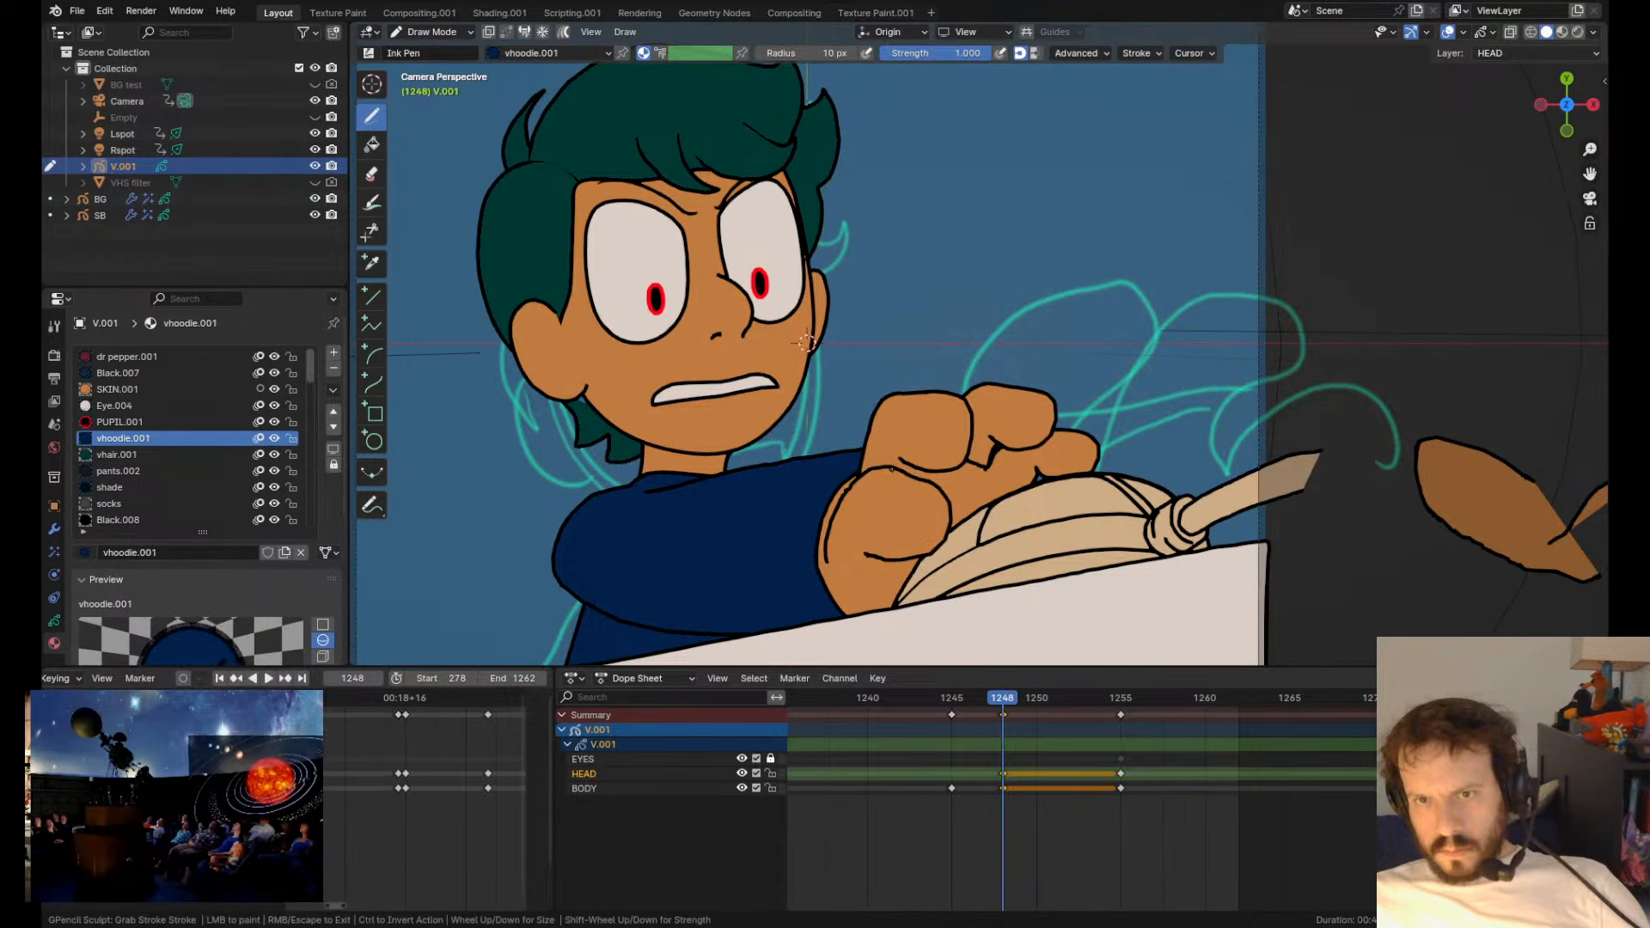
pyautogui.press('Tab')
pyautogui.press('Tab')
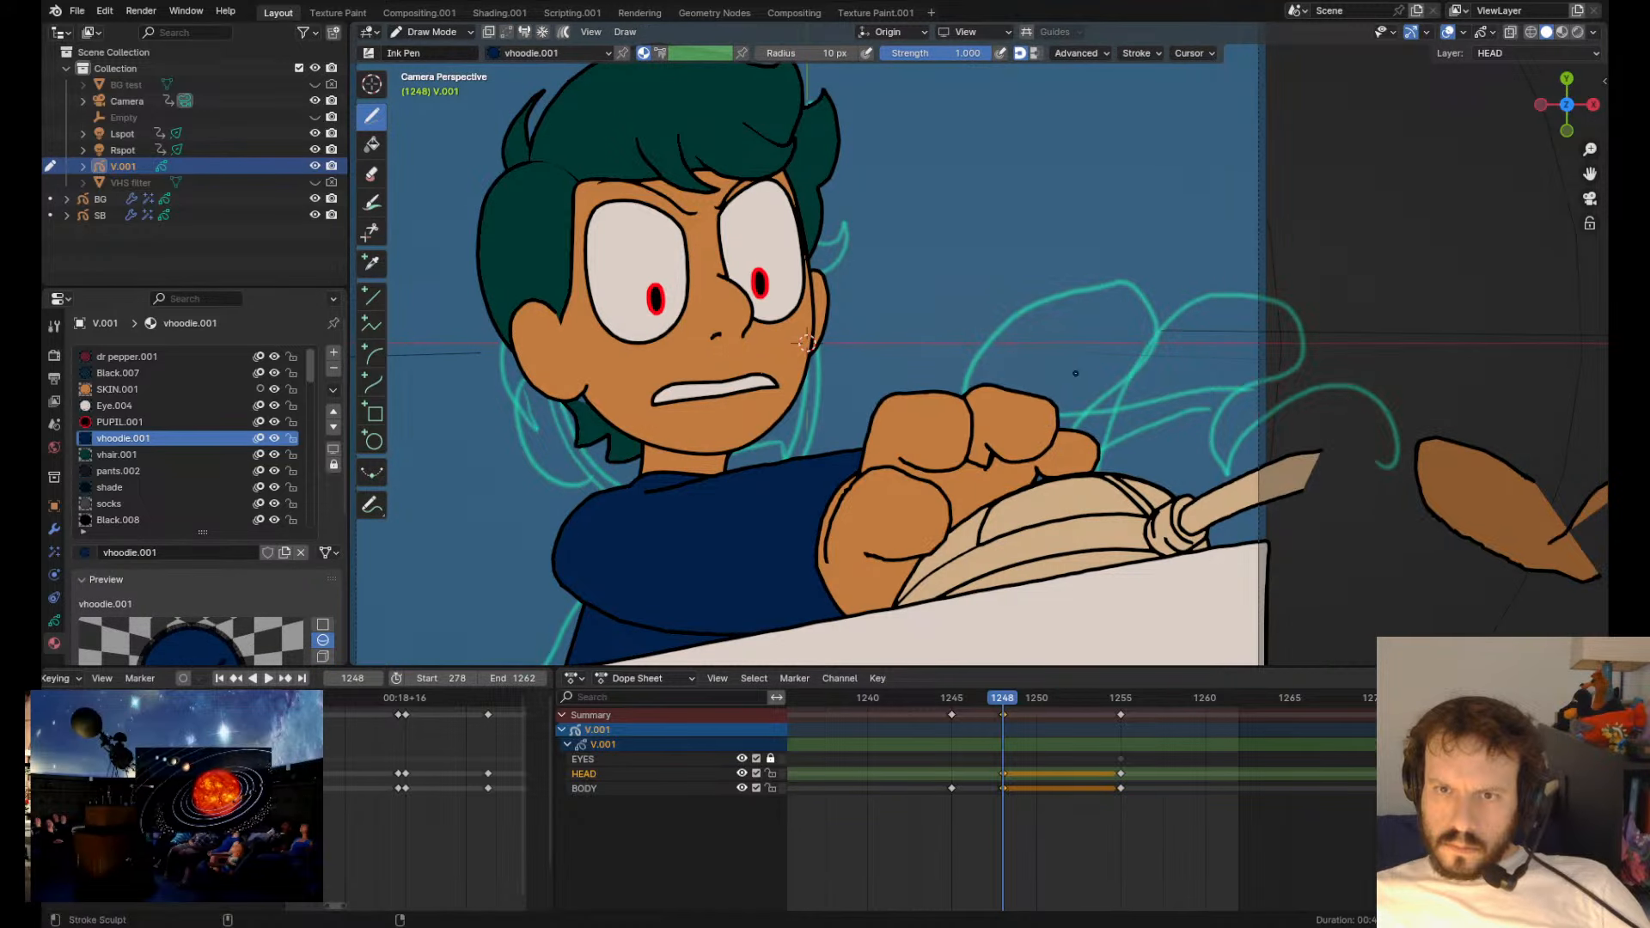
pyautogui.press('Tab')
pyautogui.press('Tab')
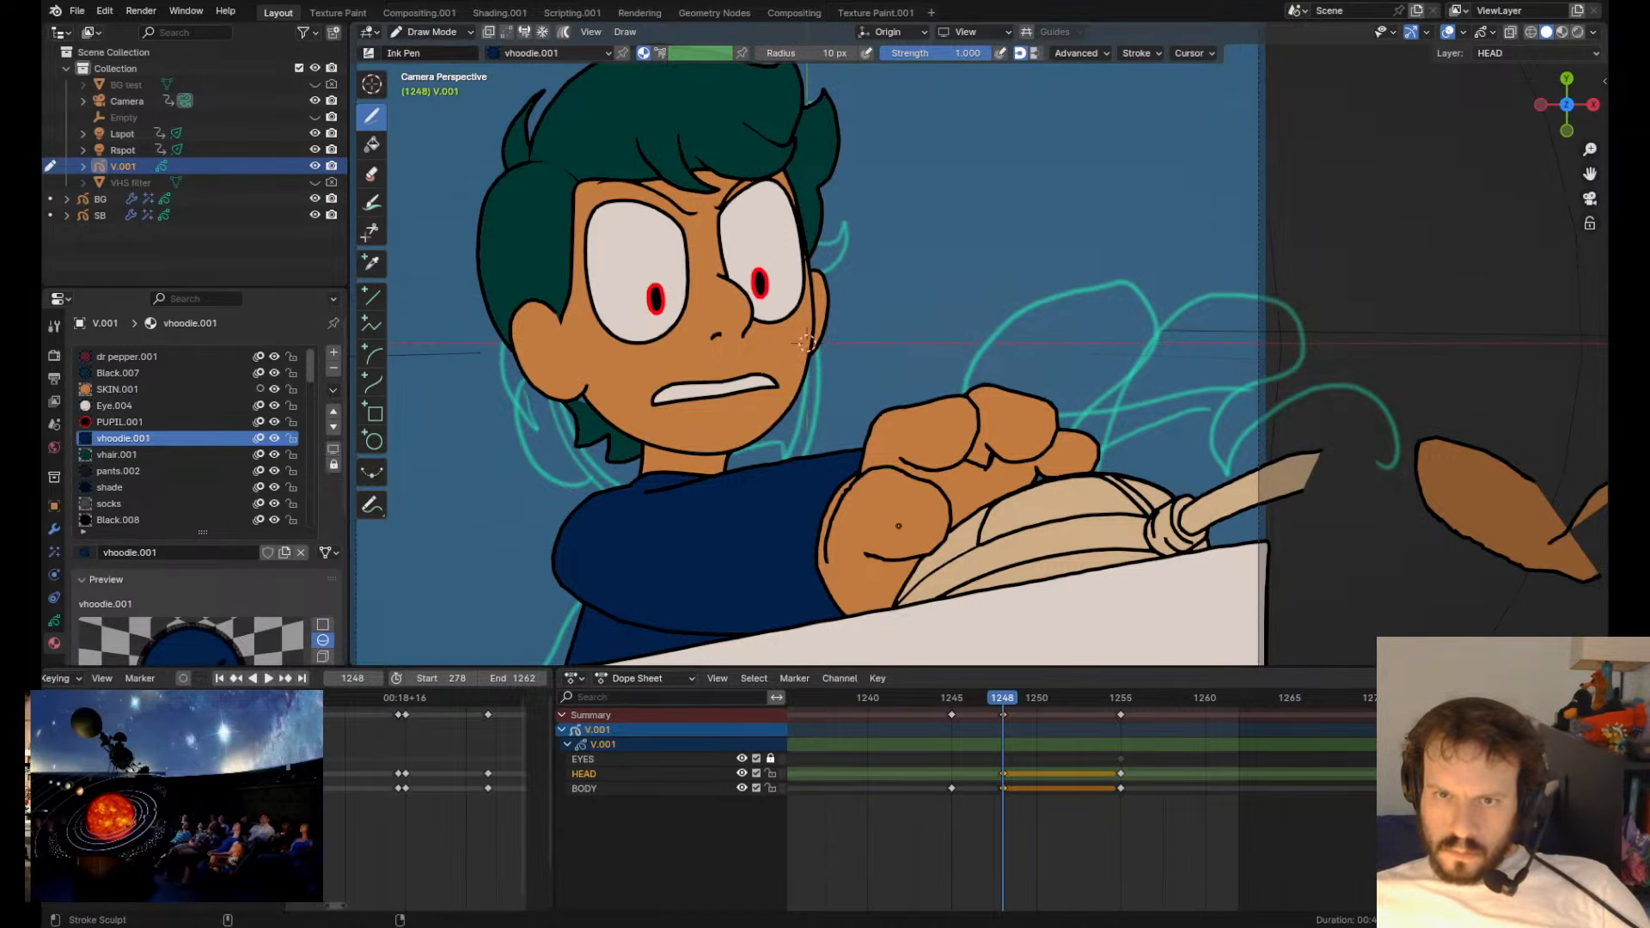
pyautogui.press('Tab')
pyautogui.click(947, 494)
pyautogui.press('Tab')
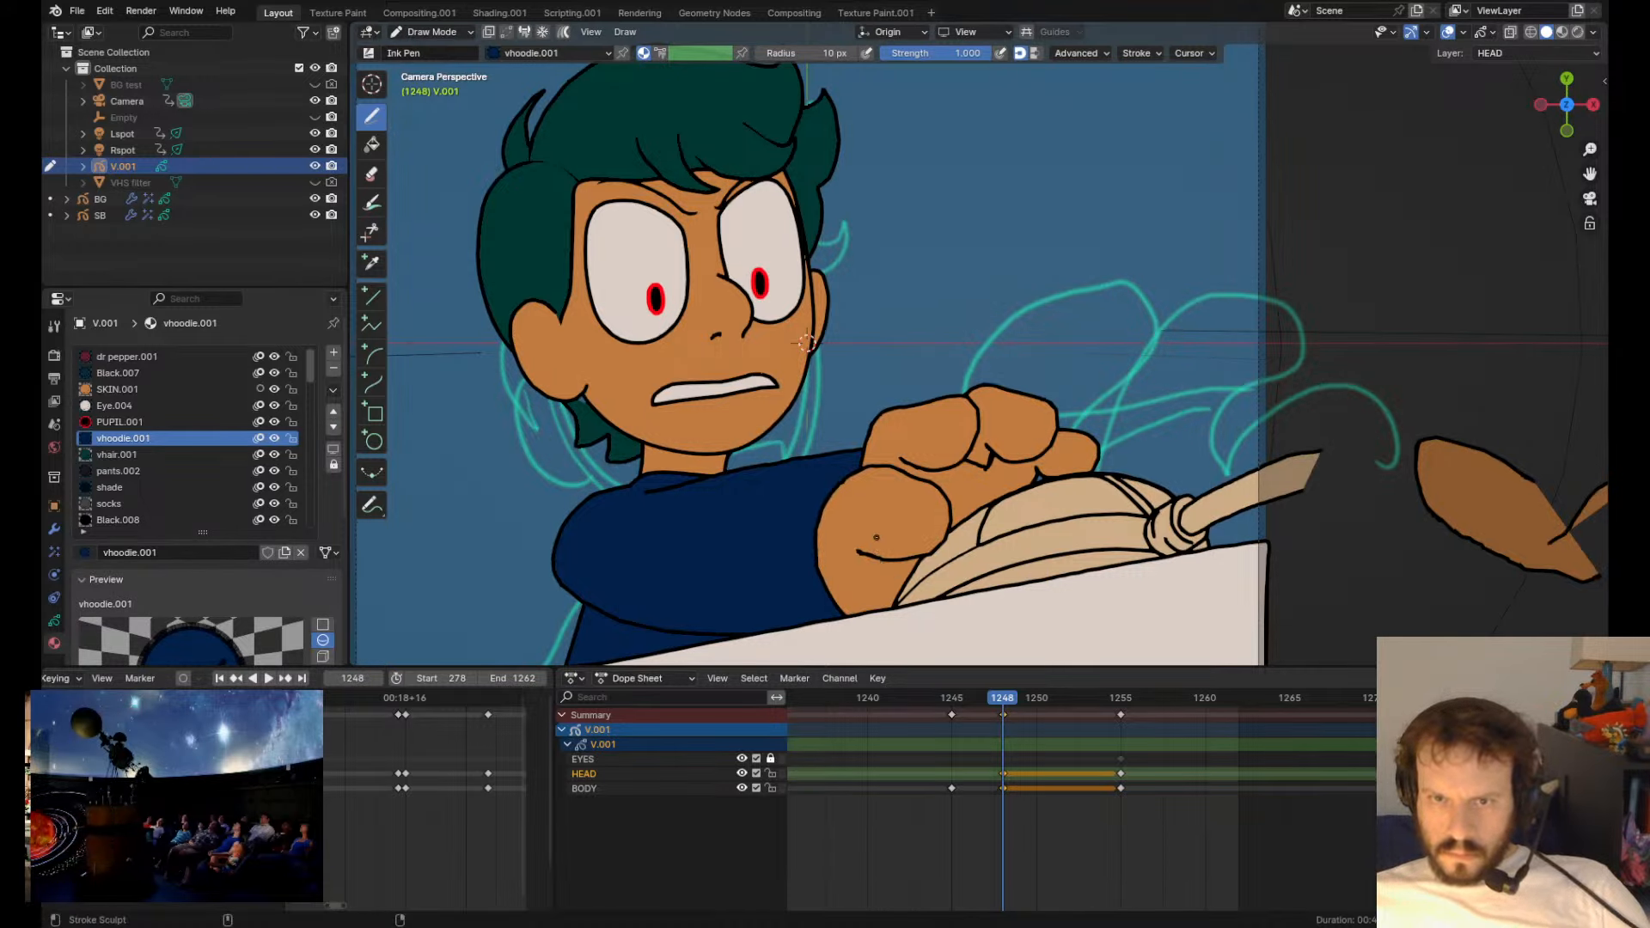
pyautogui.keyDown('ctrl'); pyautogui.keyDown('shift'); pyautogui.moveTo(877, 538); pyautogui.dragTo(886, 525); pyautogui.keyUp('shift'); pyautogui.keyUp('ctrl')
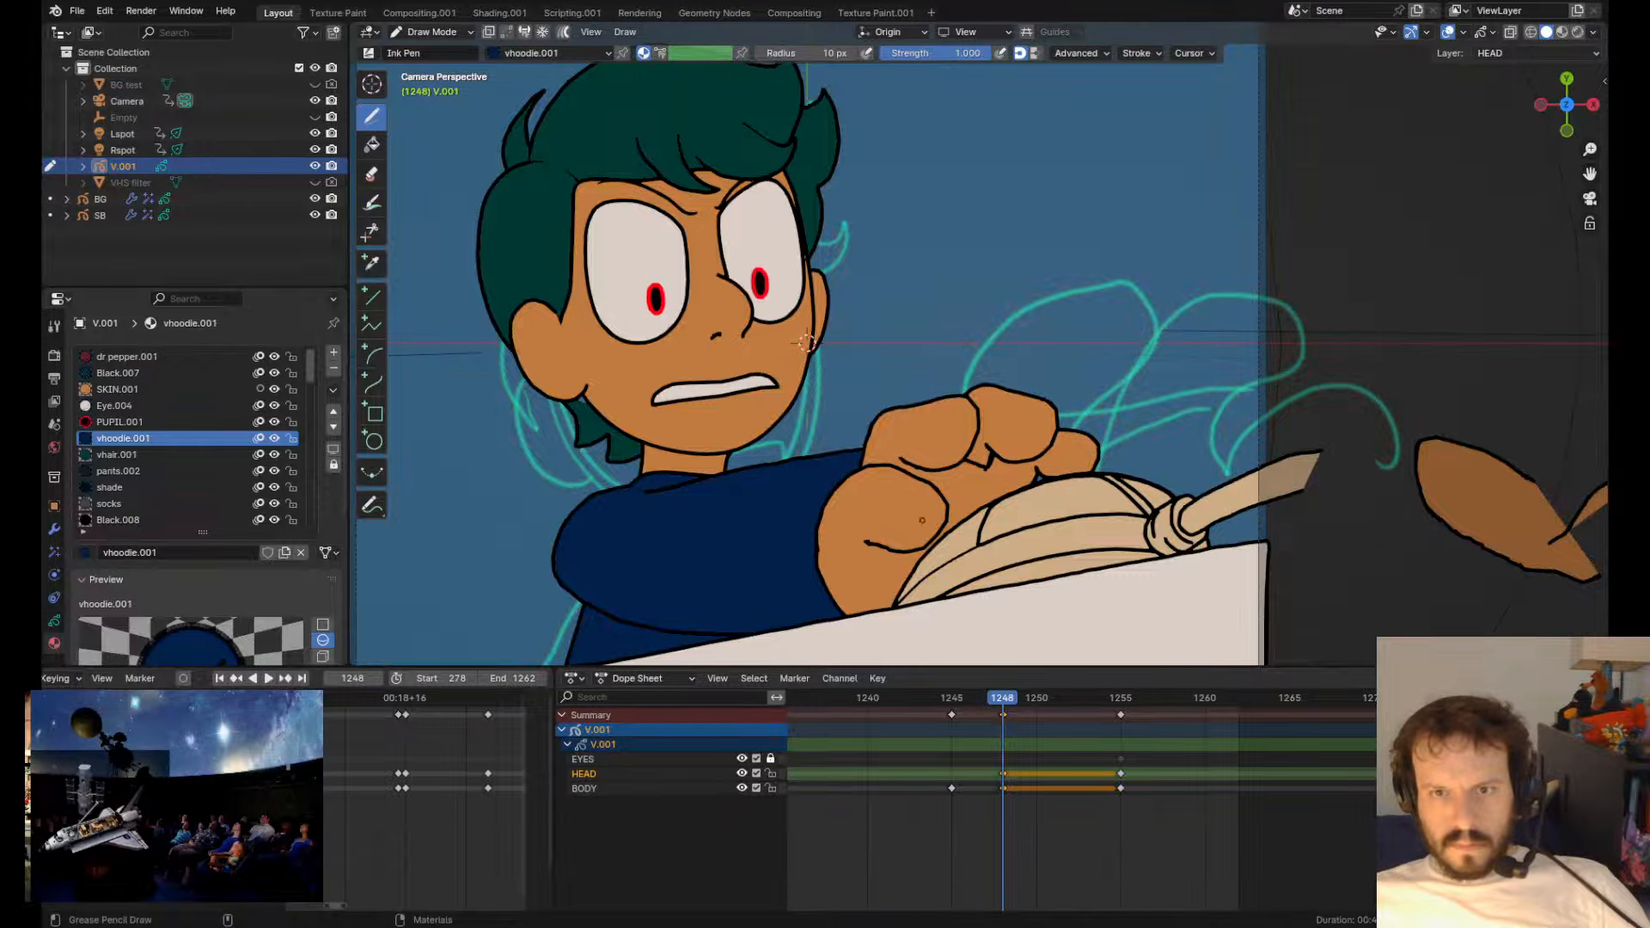
# - Try moving the stroke that fills the palm of the fist downward at frame 1248
pyautogui.scroll(2, 922, 520)
pyautogui.keyDown('shift'); pyautogui.moveTo(1055, 426); pyautogui.dragTo(976, 306, button='middle'); pyautogui.keyUp('shift')
pyautogui.press('Tab')
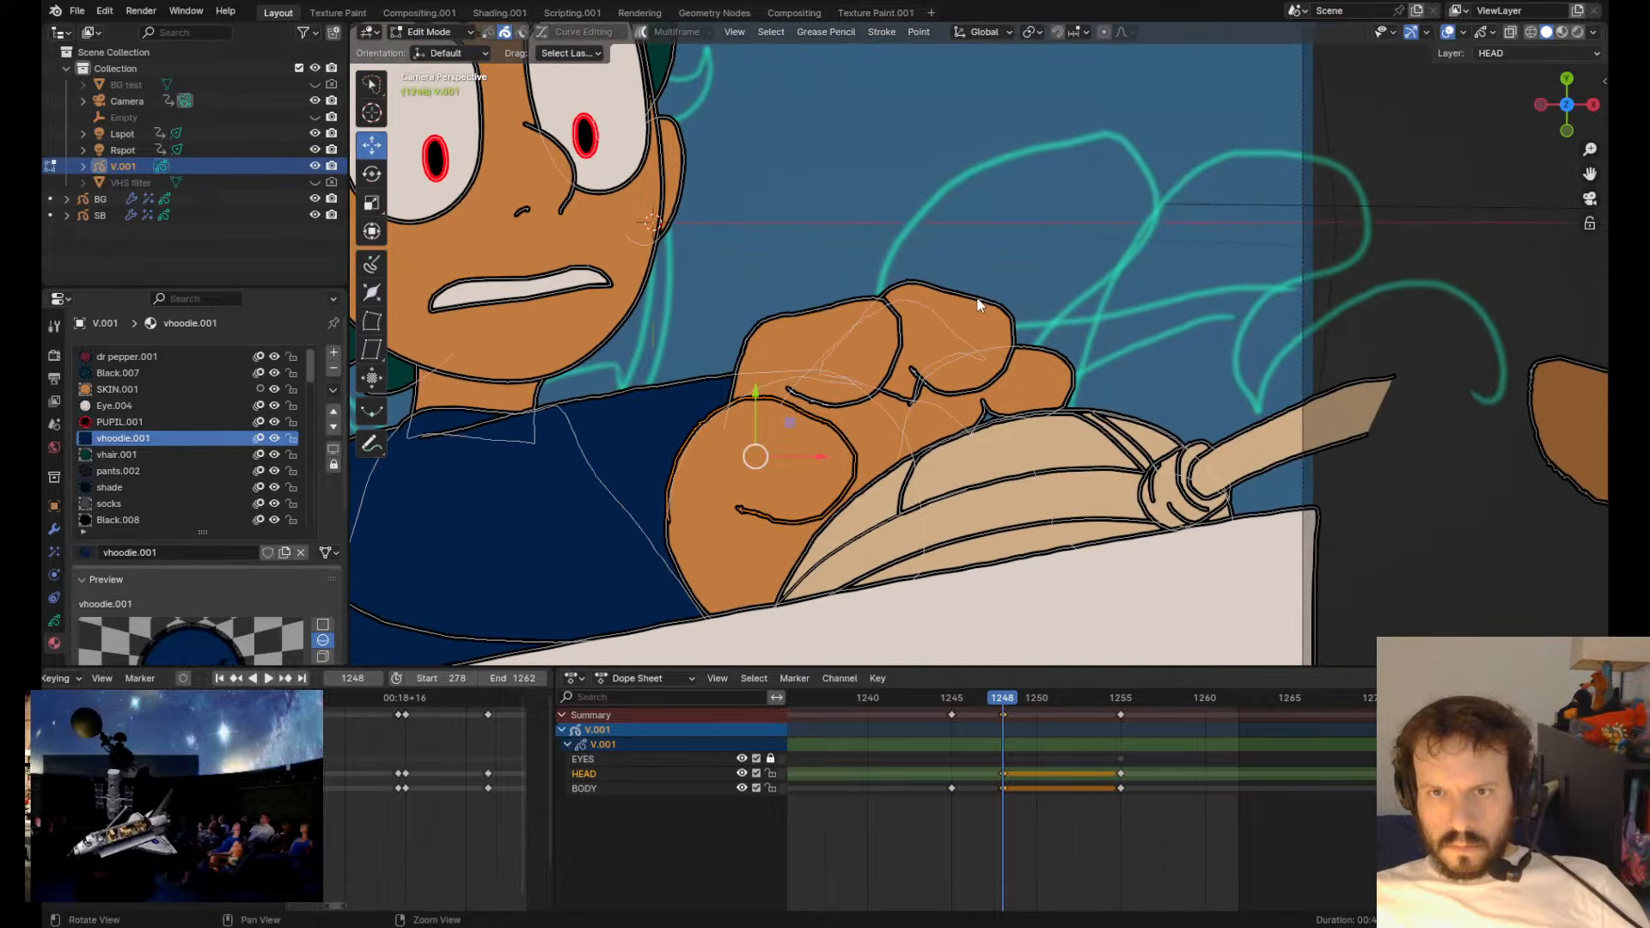
pyautogui.click(972, 318)
pyautogui.click(885, 391)
pyautogui.press('g')
pyautogui.click(909, 518)
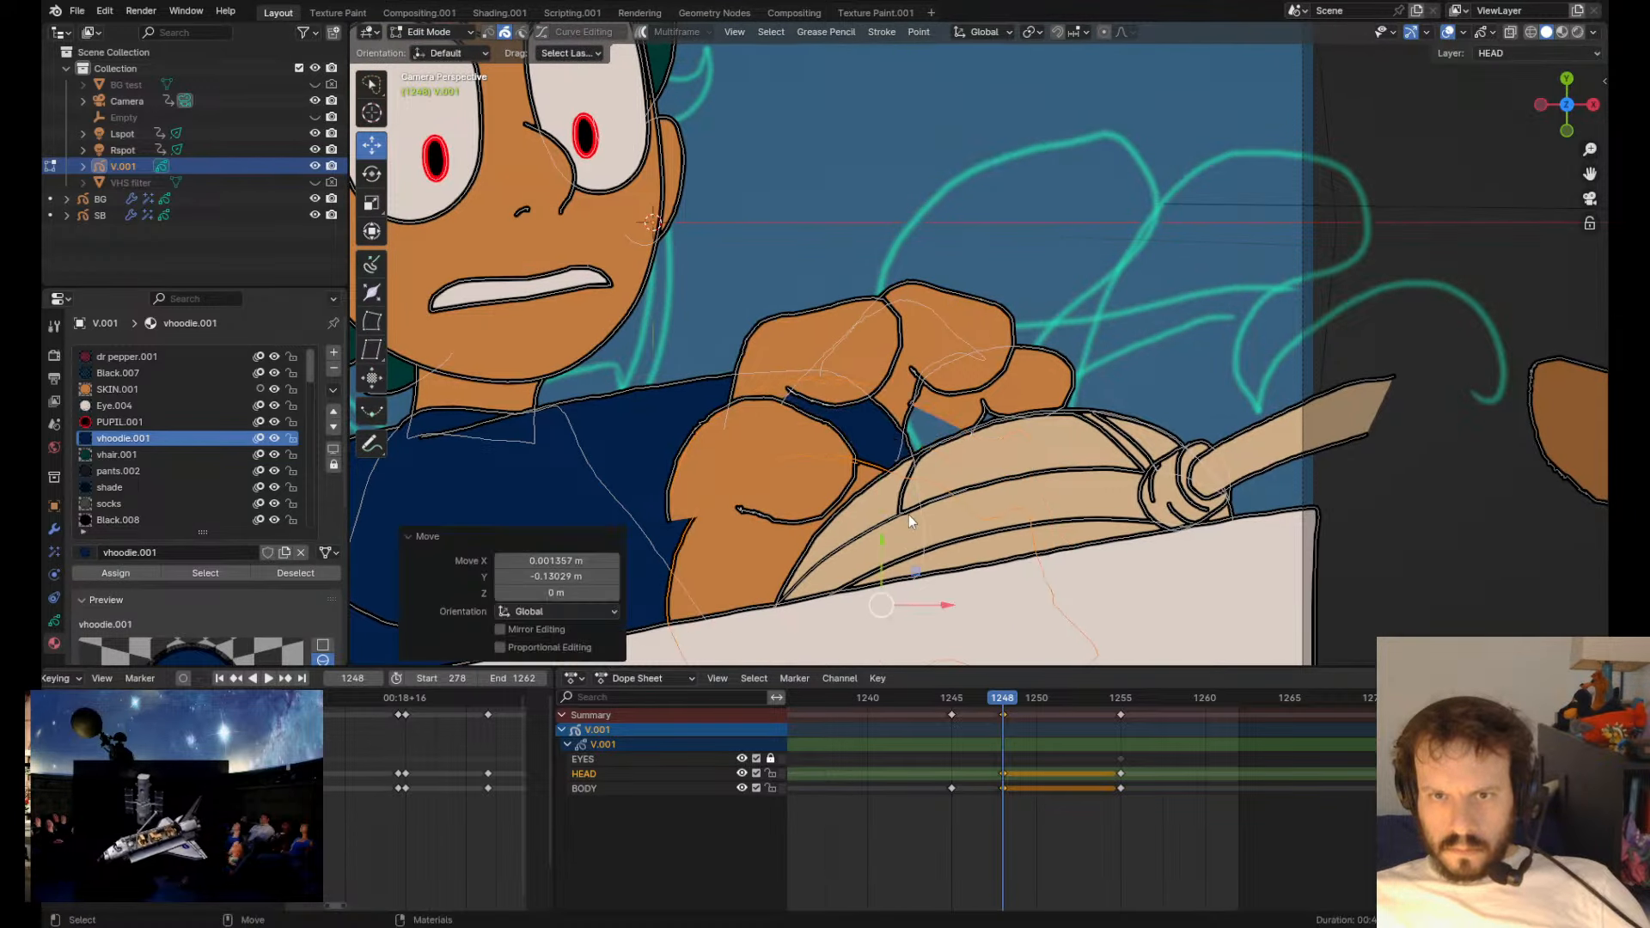
pyautogui.hotkey('ctrl', 'z')
# - Try sculpting the palm edge beside the bundle and sending the palm stroke to the back
pyautogui.press('Tab')
pyautogui.keyDown('shift'); pyautogui.moveTo(902, 400); pyautogui.dragTo(943, 438); pyautogui.keyUp('shift')
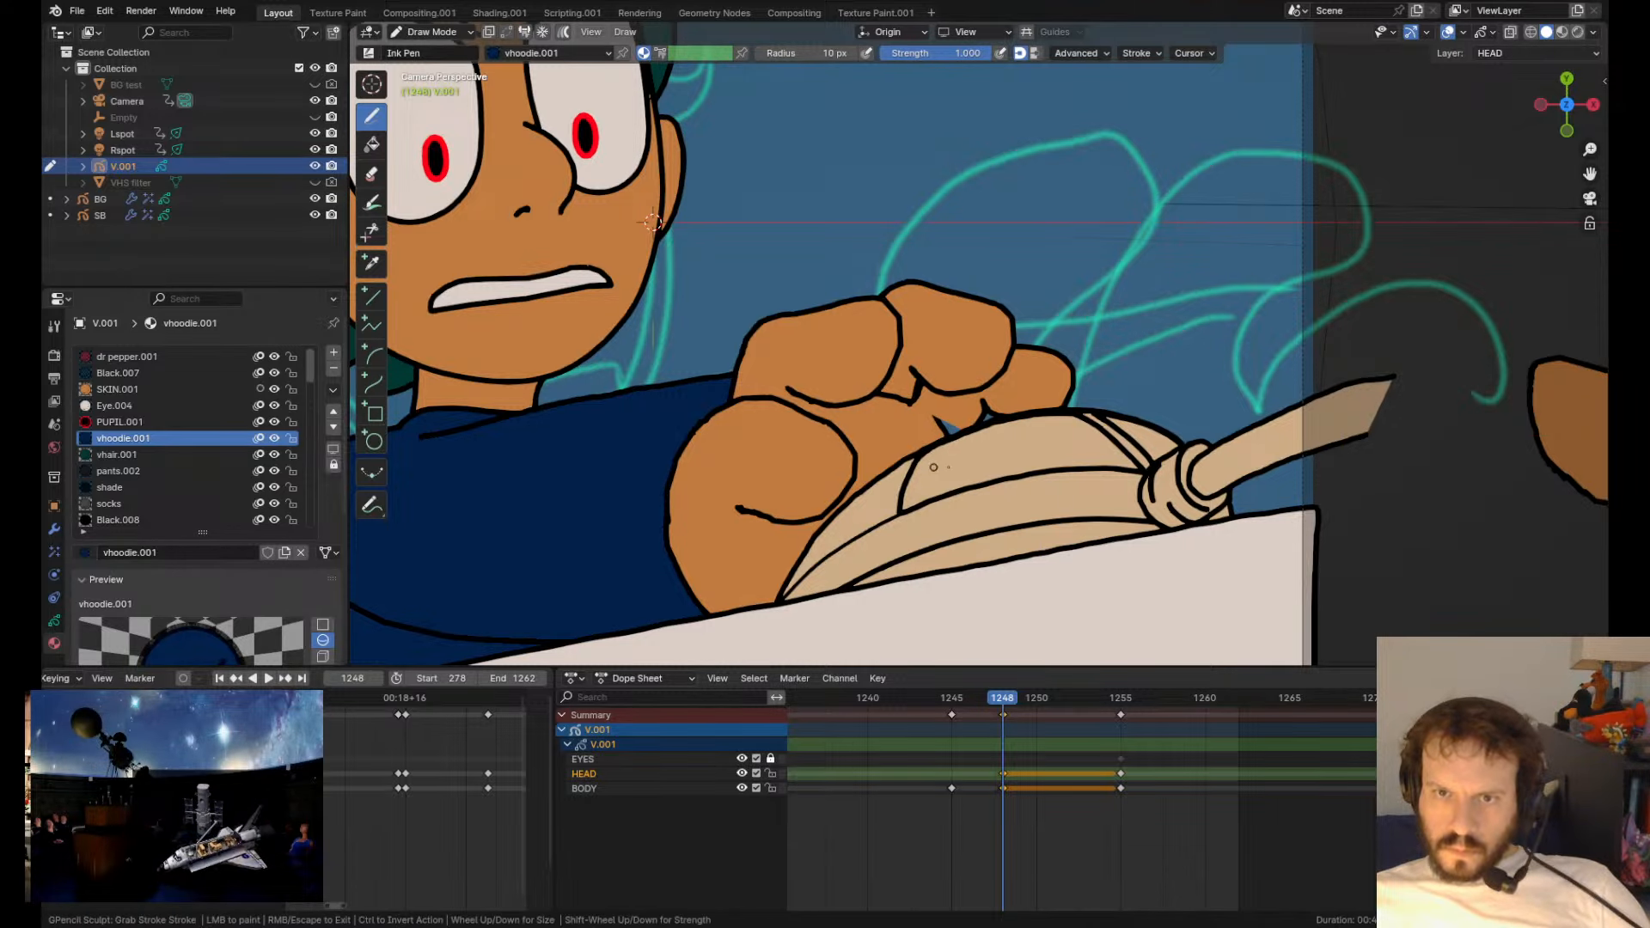
pyautogui.press('pagedown')
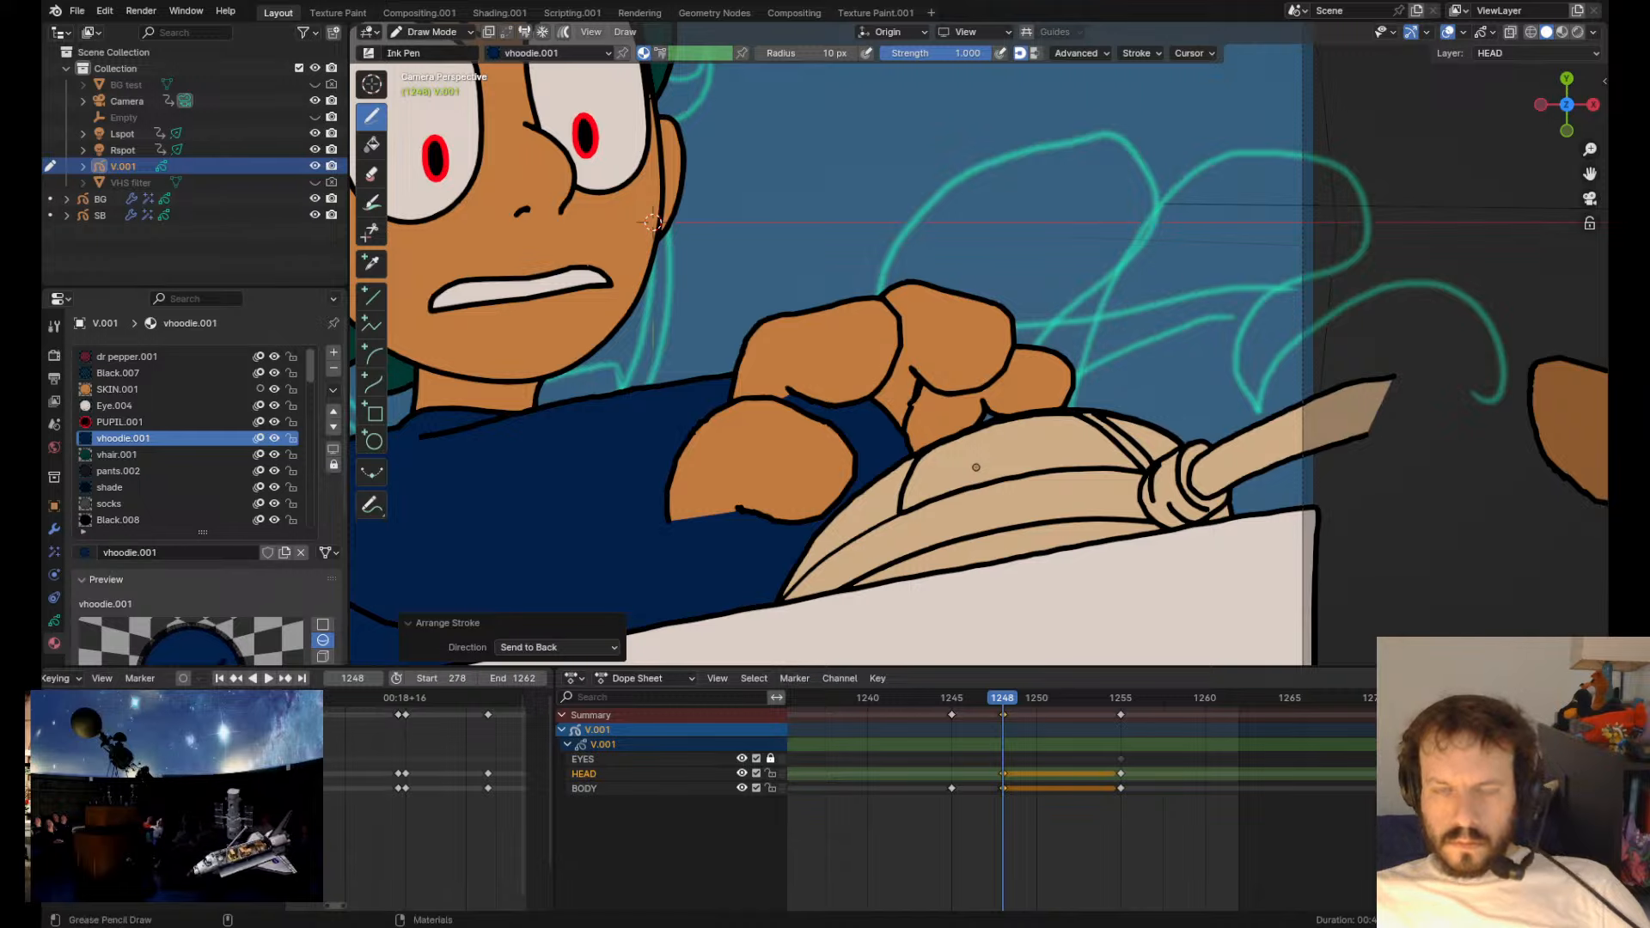
pyautogui.hotkey('ctrl', 'z')
pyautogui.hotkey('ctrl', 'z')
# - Try rearranging the stacking order of the fist's little finger, middle finger and palm strokes
pyautogui.press('Tab')
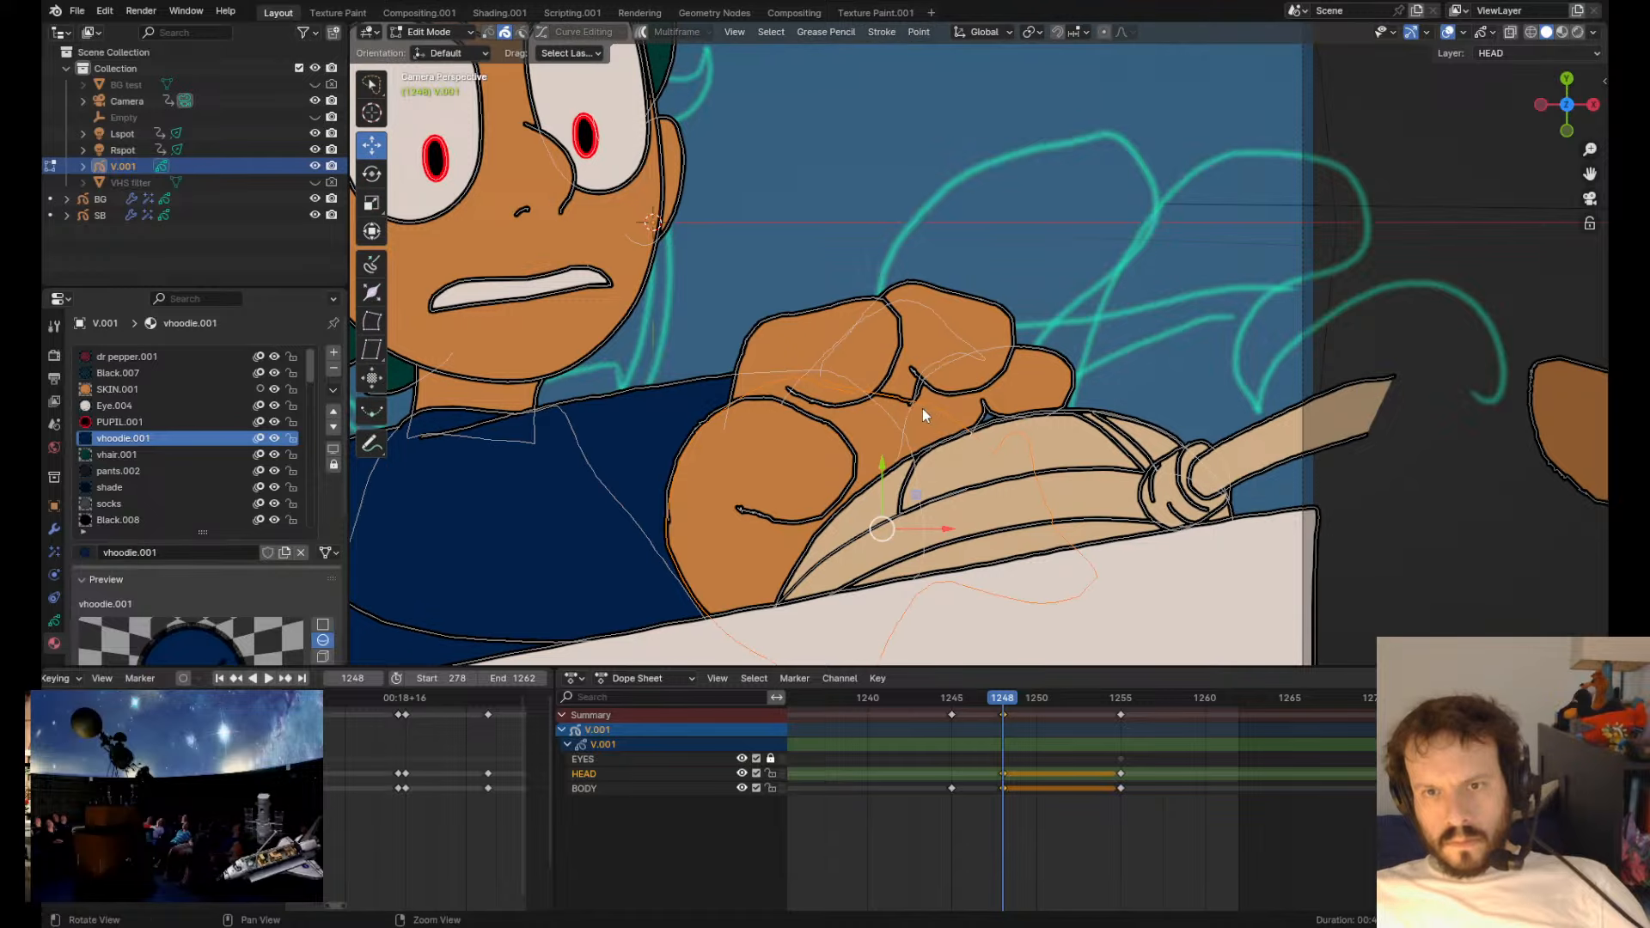
pyautogui.click(934, 439)
pyautogui.press('pagedown')
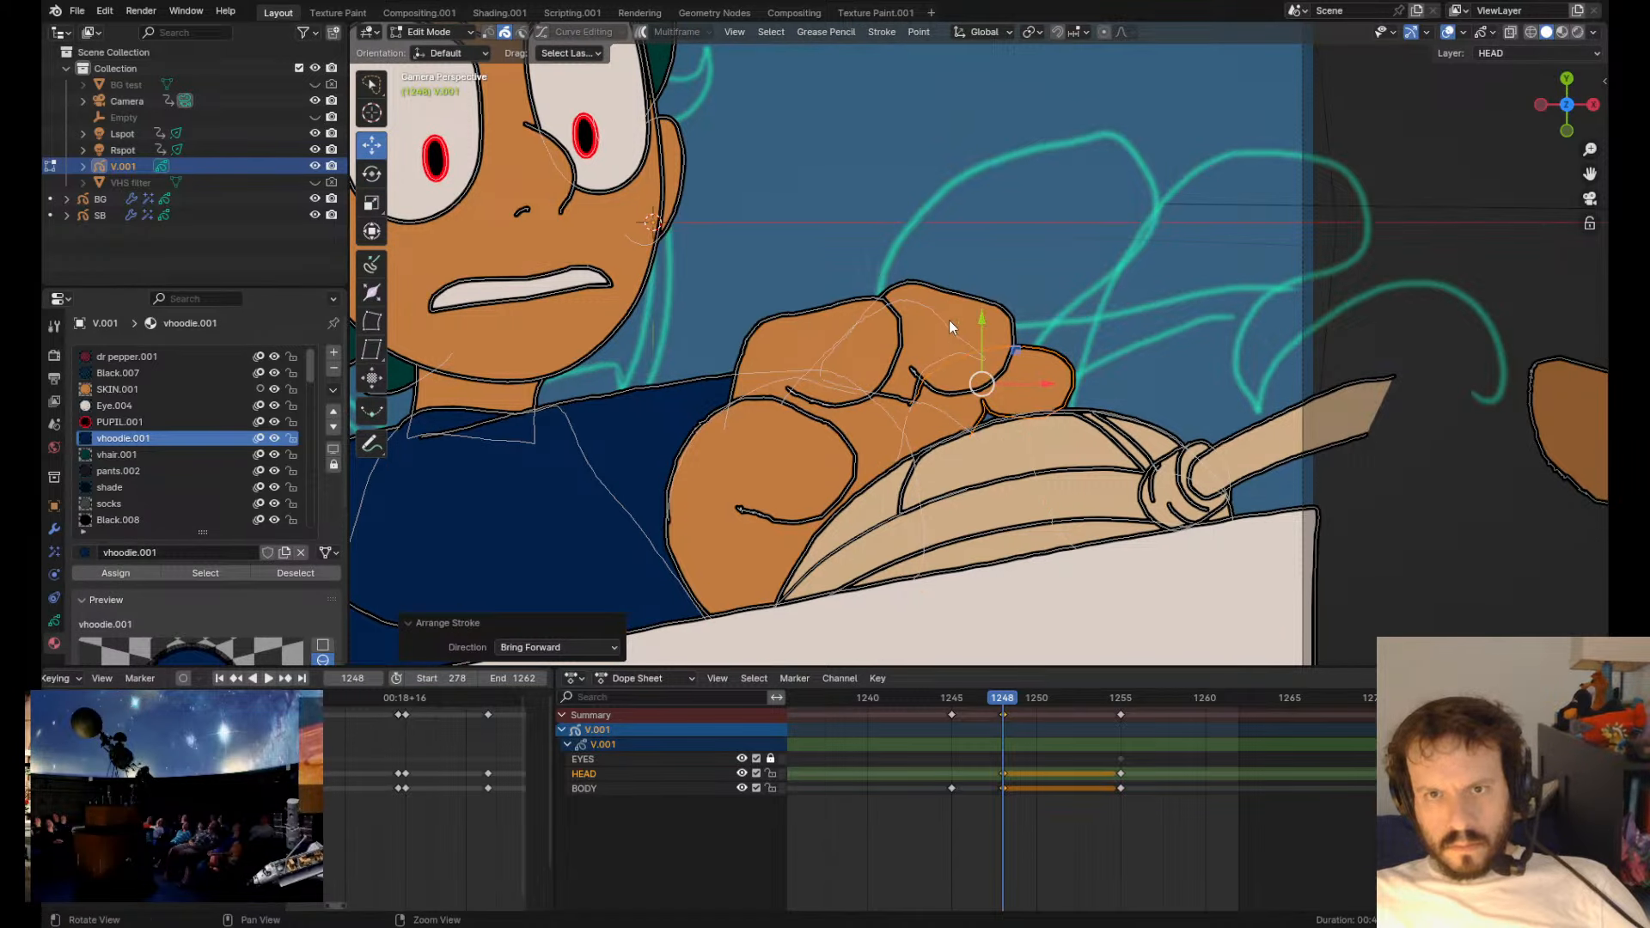
pyautogui.click(945, 333)
pyautogui.press('pagedown')
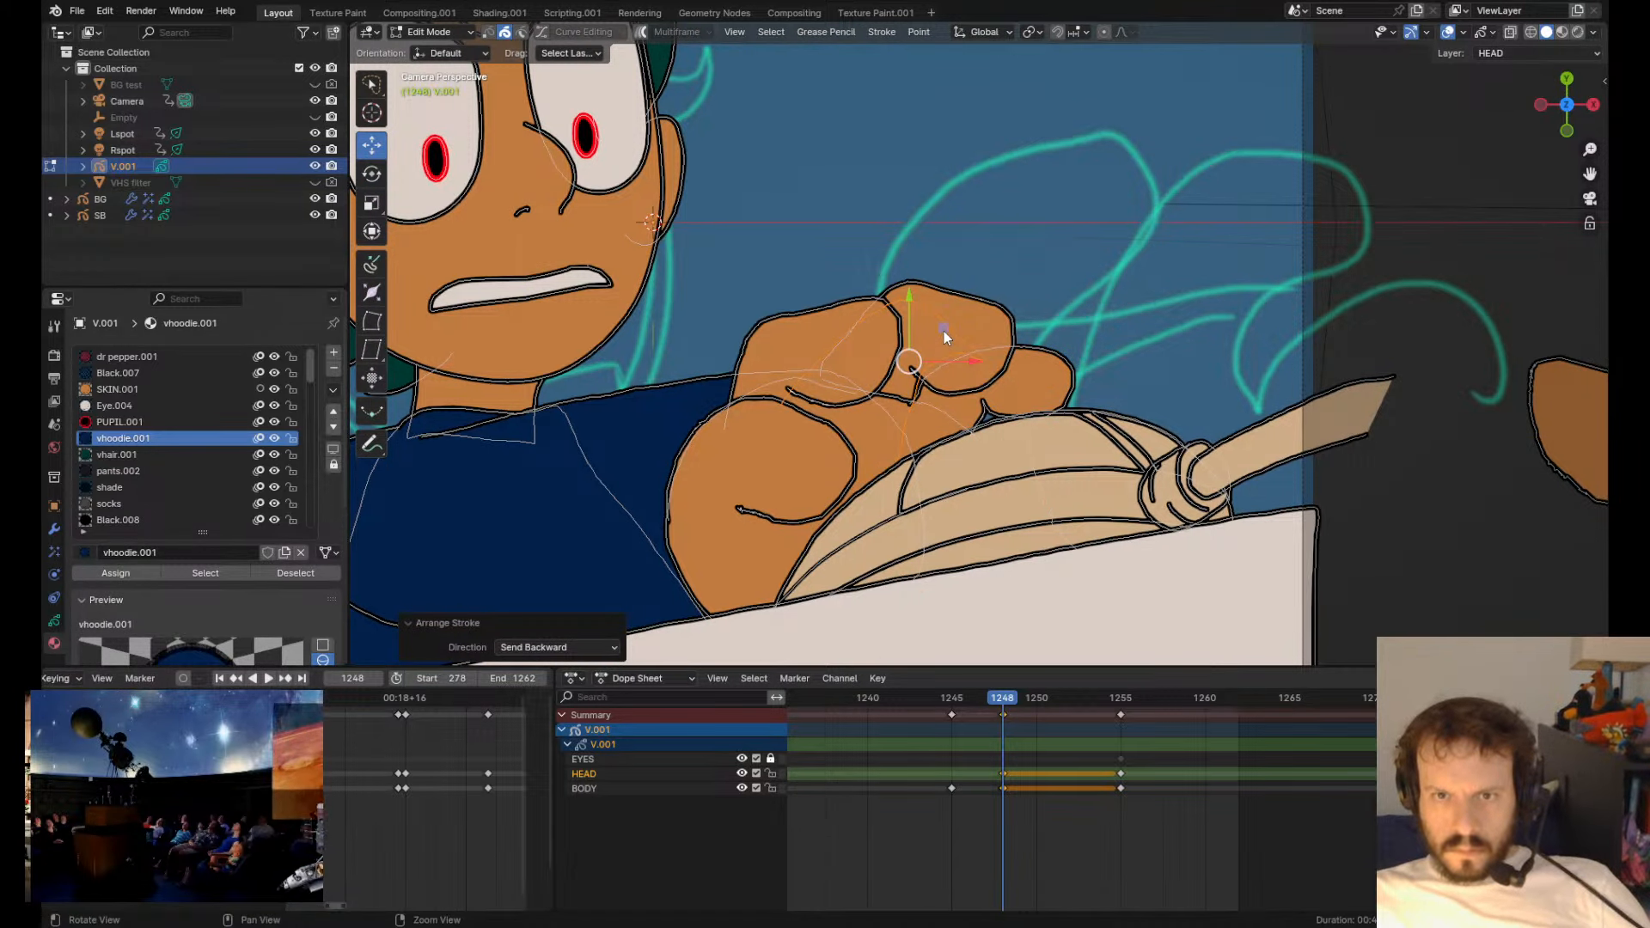
pyautogui.click(933, 453)
pyautogui.press('pagedown')
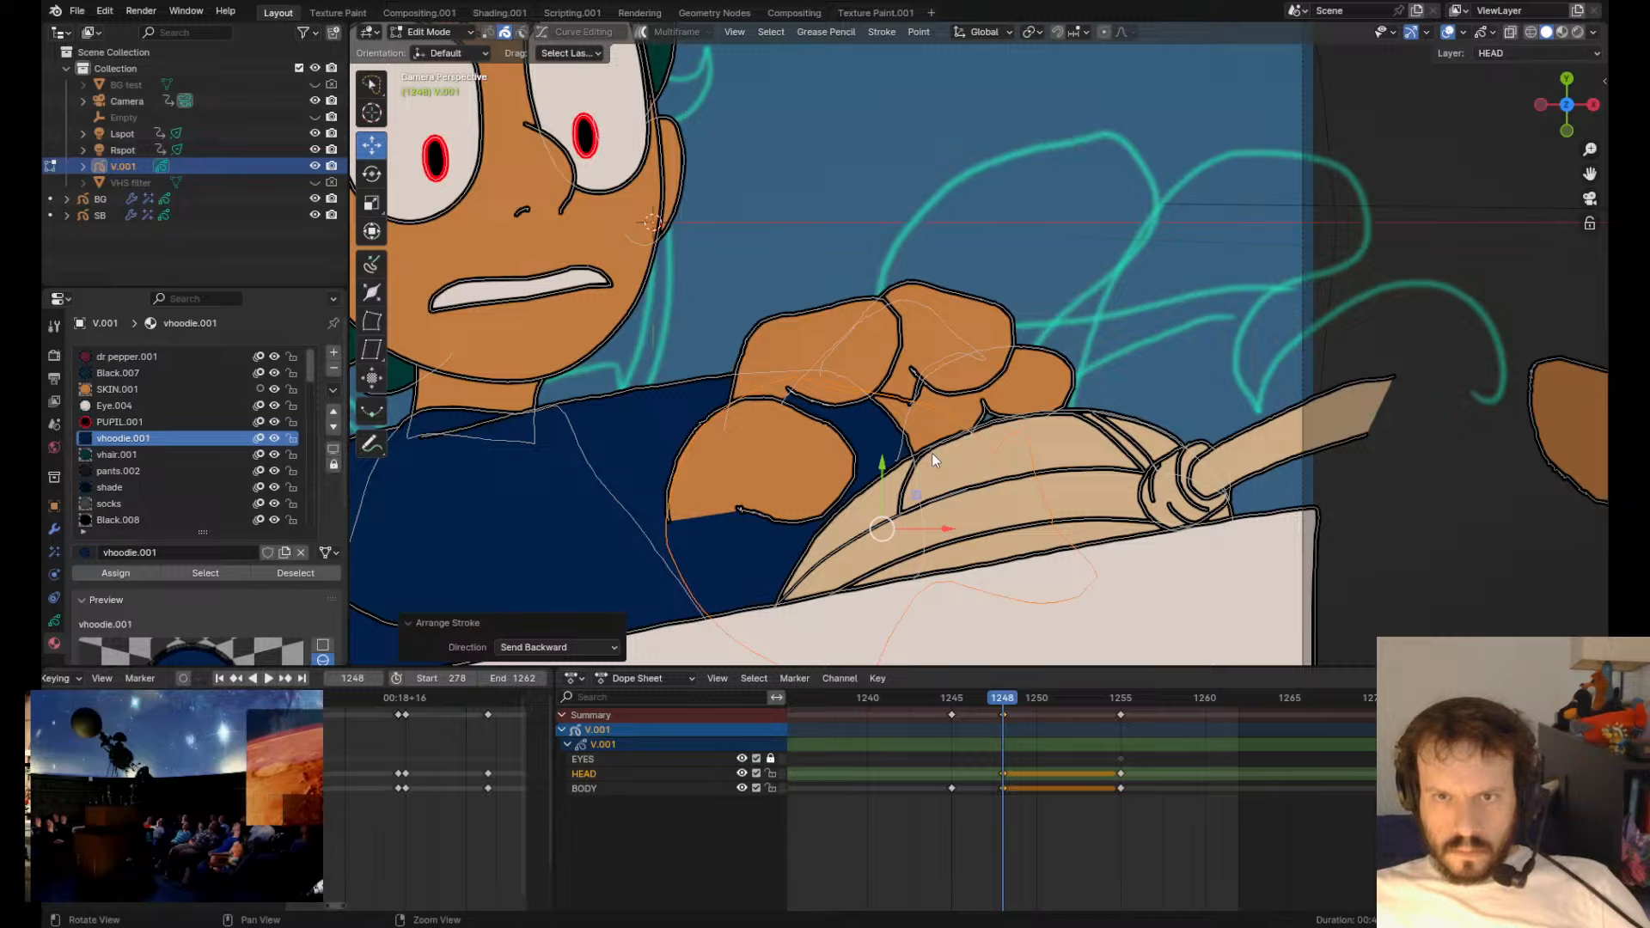
pyautogui.press('pagedown')
pyautogui.hotkey('ctrl', 'z')
pyautogui.hotkey('ctrl', 'z')
pyautogui.hotkey('ctrl', 'z')
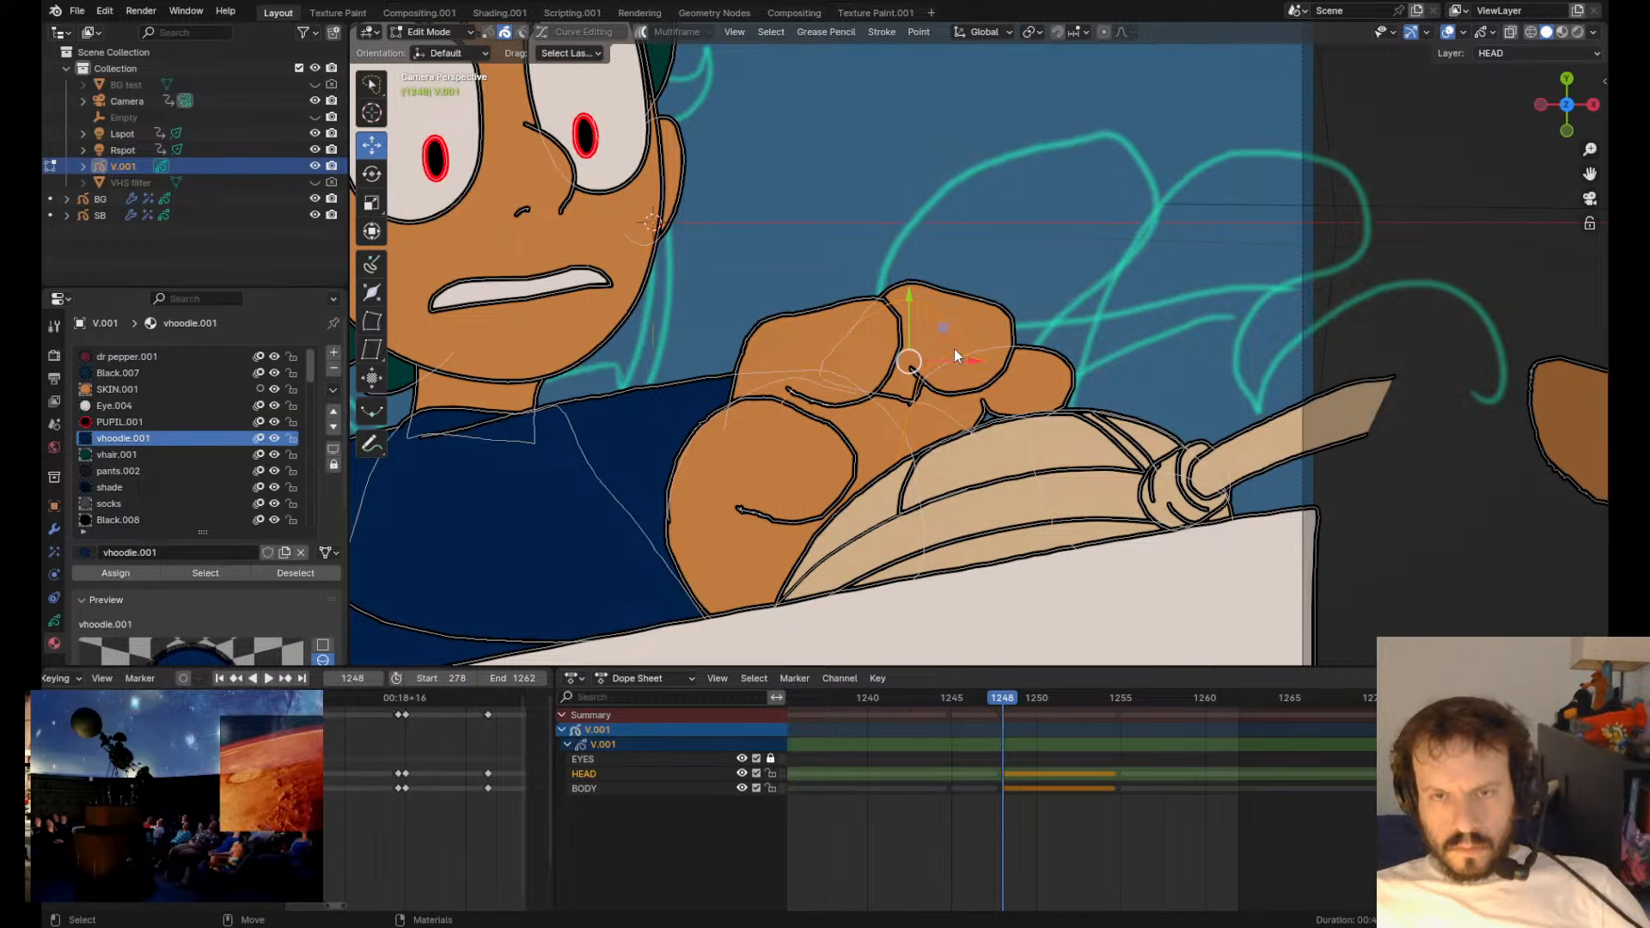
pyautogui.click(1000, 430)
pyautogui.press('pageup')
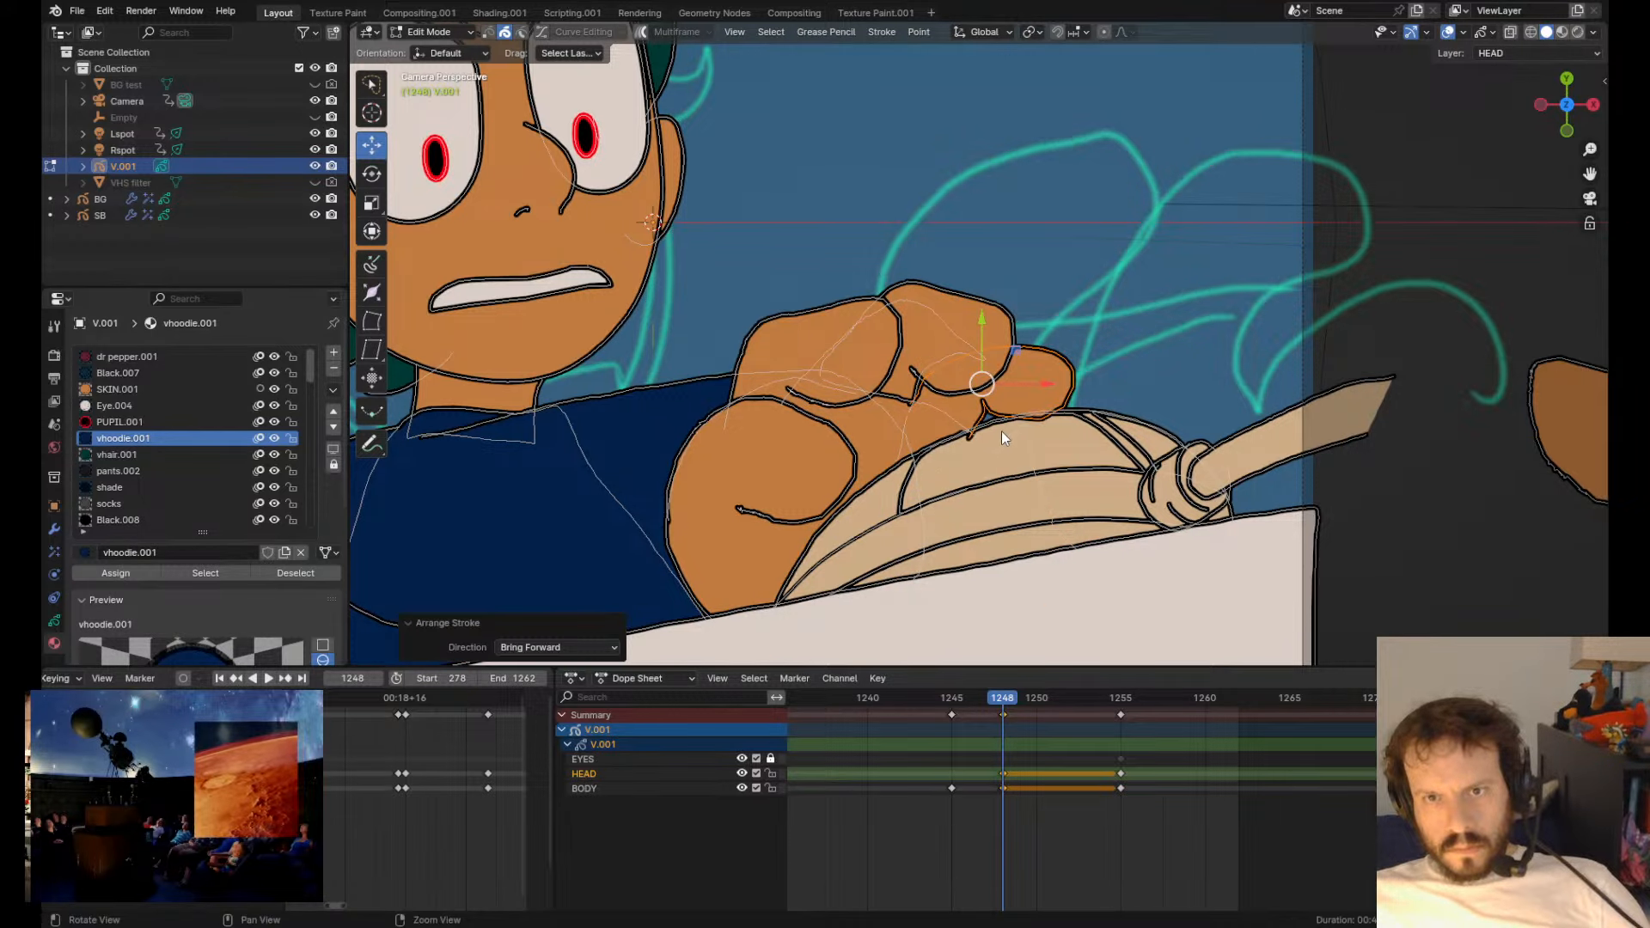
pyautogui.click(963, 431)
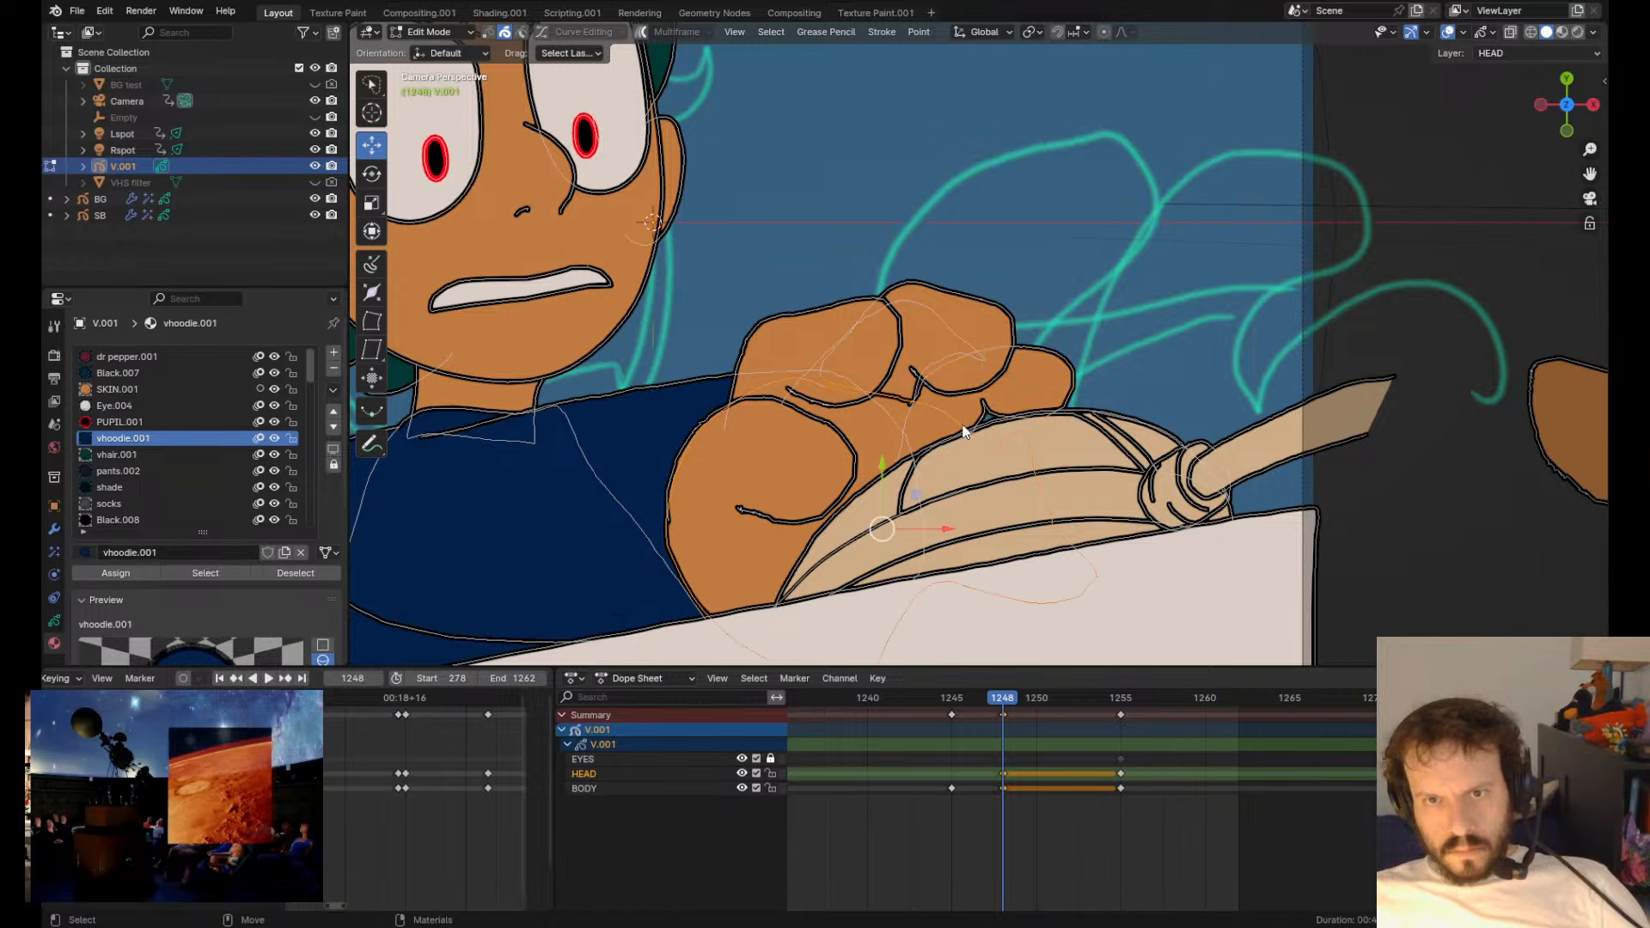
# - Sculpt the crease between the fist's fingers and the bundle, undoing the last tweak under the upper finger
pyautogui.press('Tab')
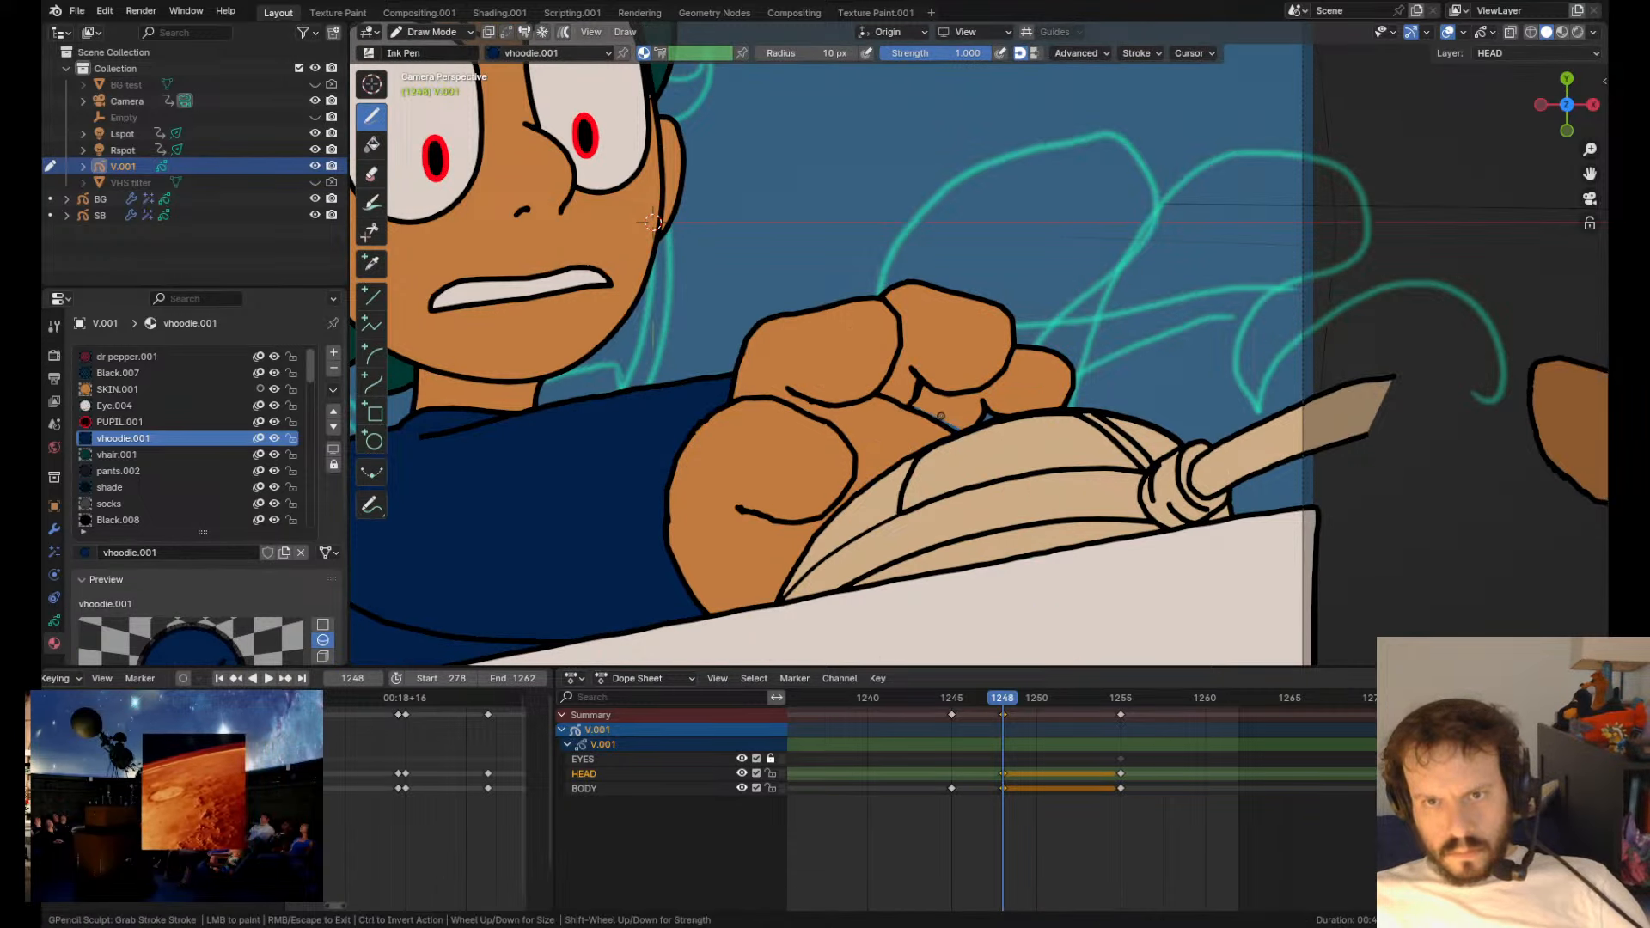
pyautogui.moveTo(940, 415); pyautogui.dragTo(951, 426)
pyautogui.scroll(-3, 1009, 439)
pyautogui.scroll(3, 1009, 439)
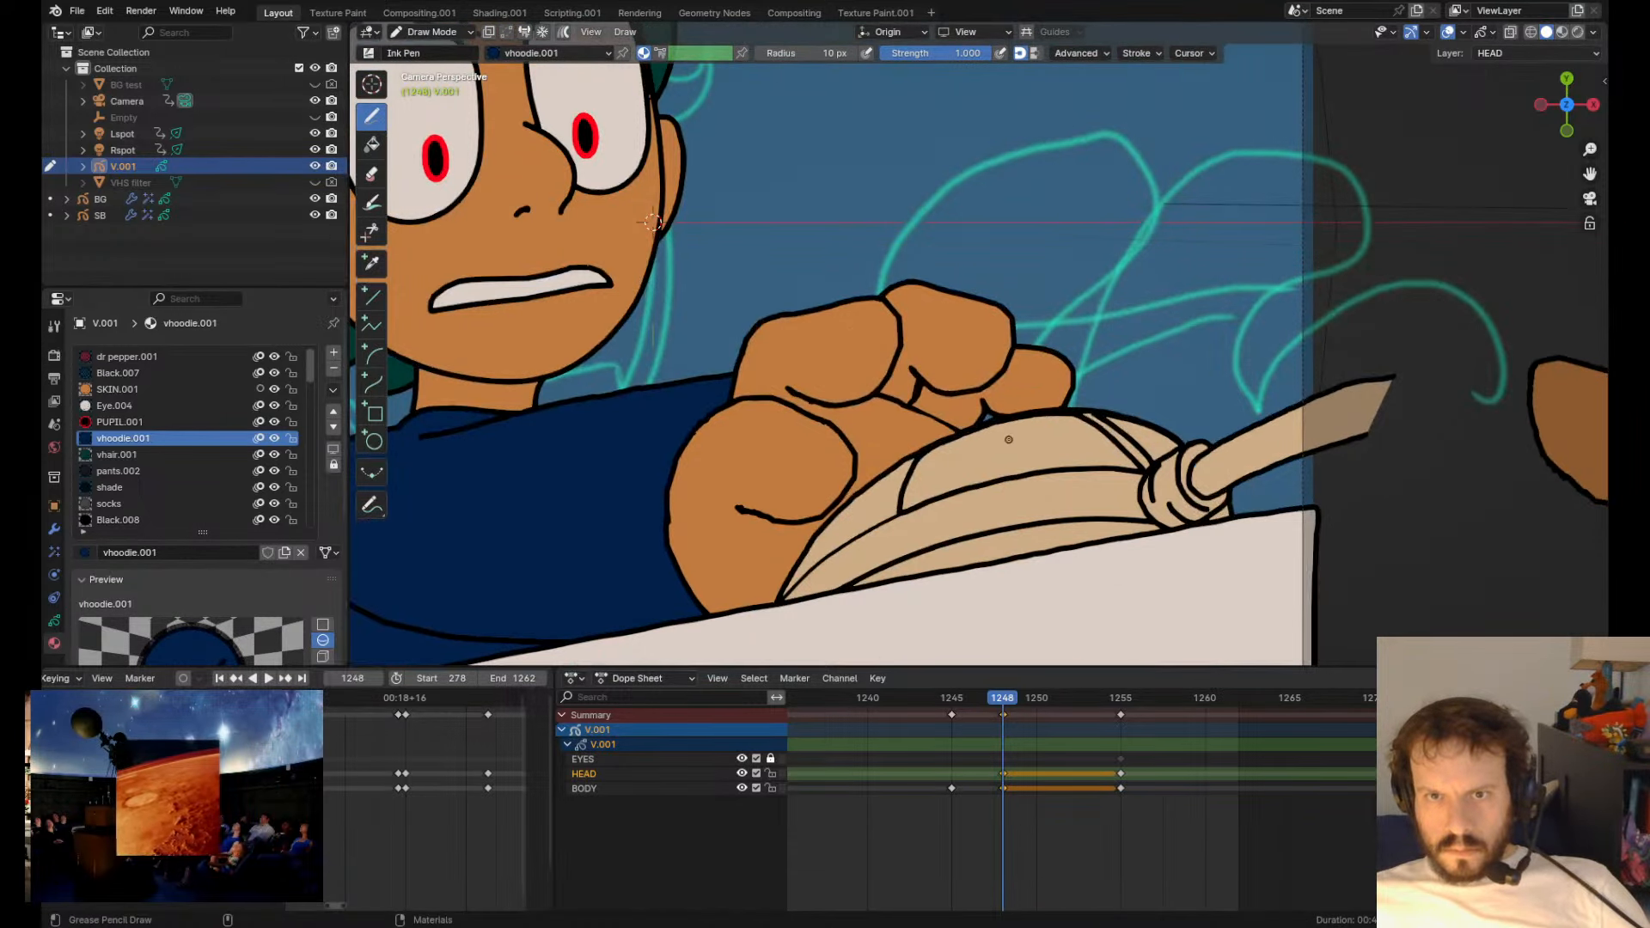
pyautogui.press('Tab')
pyautogui.press('Tab')
pyautogui.moveTo(807, 386); pyautogui.dragTo(805, 404)
pyautogui.moveTo(907, 407); pyautogui.dragTo(882, 405)
pyautogui.hotkey('ctrl', 'z')
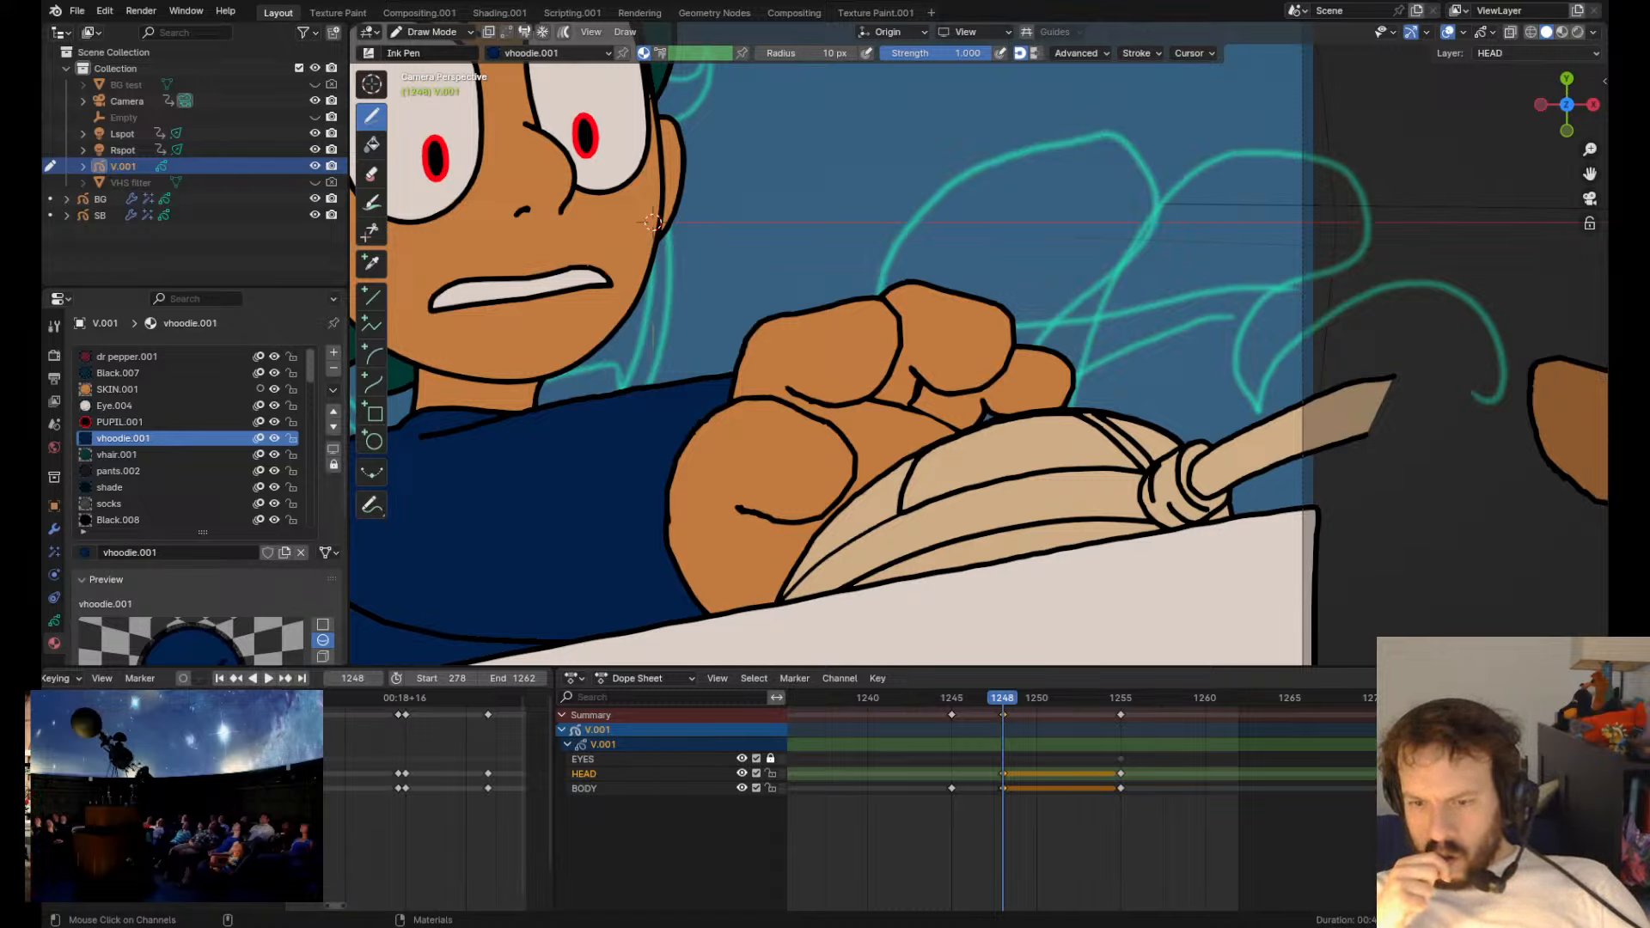
# - Check the whole fist pose at frame 1248 against the open-hand pose at frame 1245
pyautogui.scroll(-8, 653, 223)
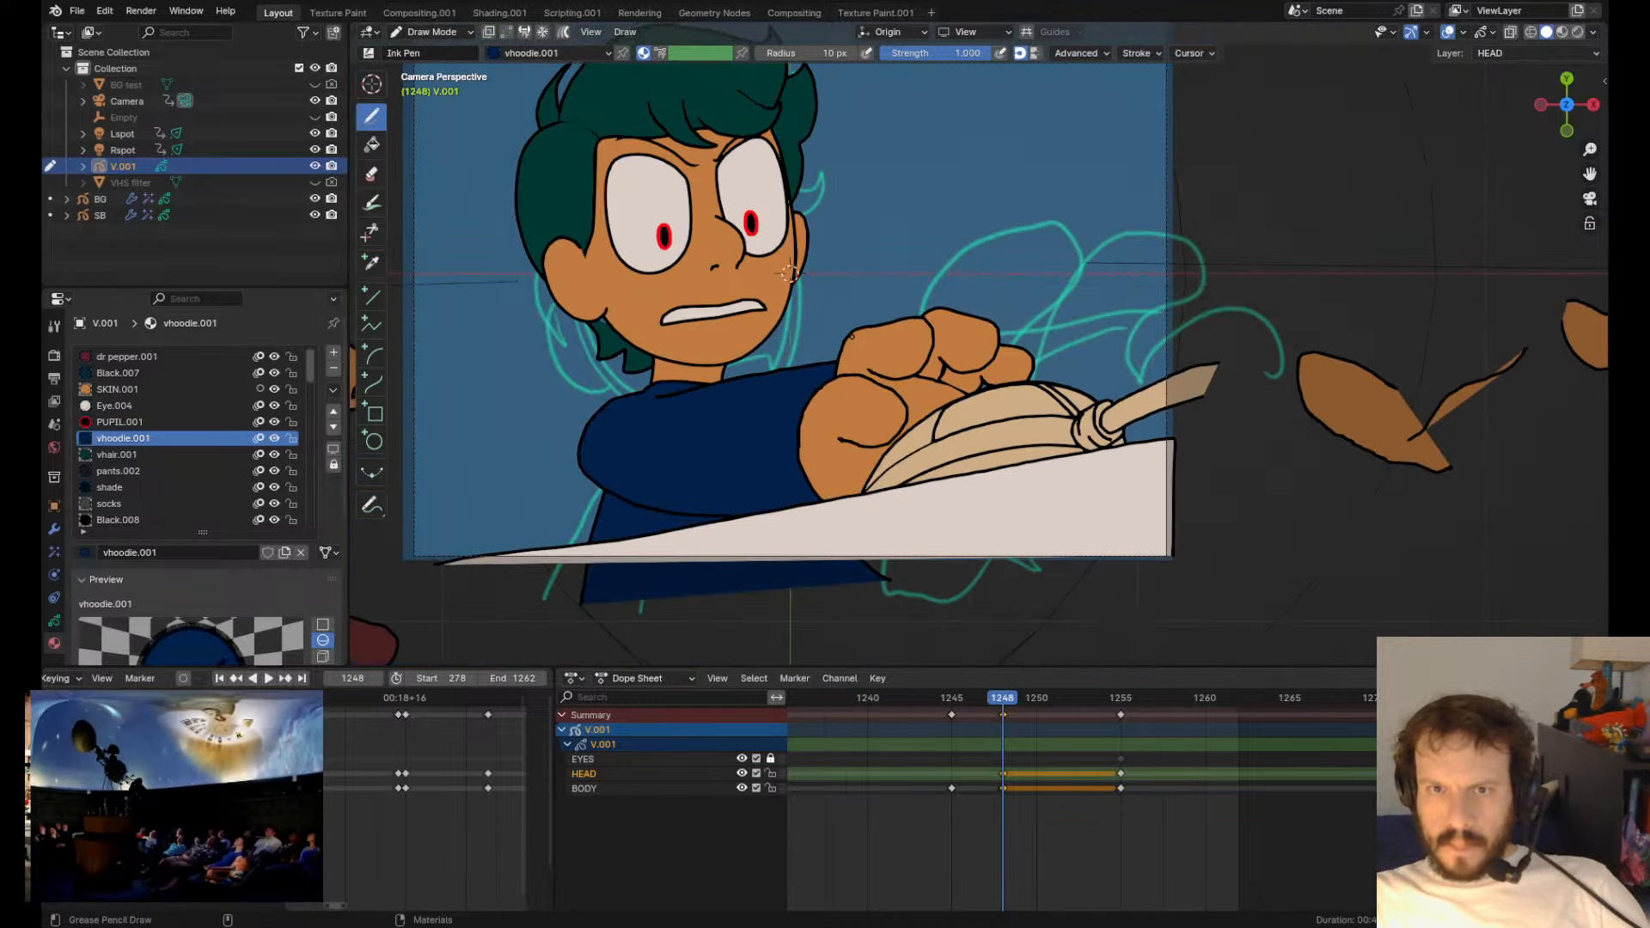
pyautogui.scroll(5, 1037, 469)
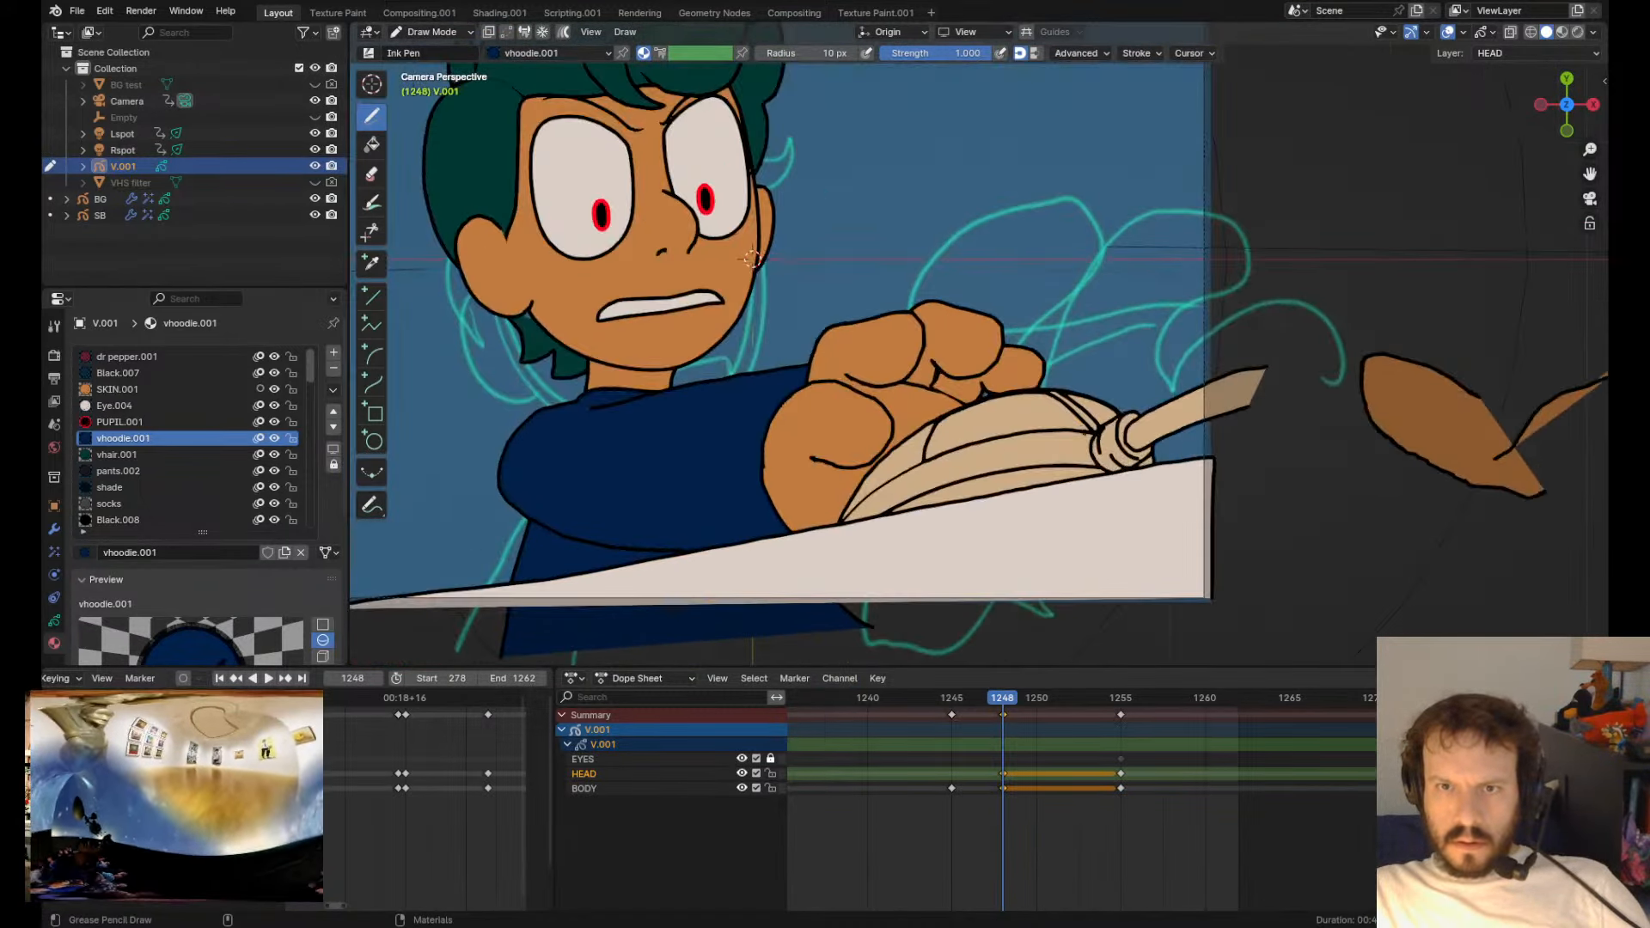
pyautogui.press('Tab')
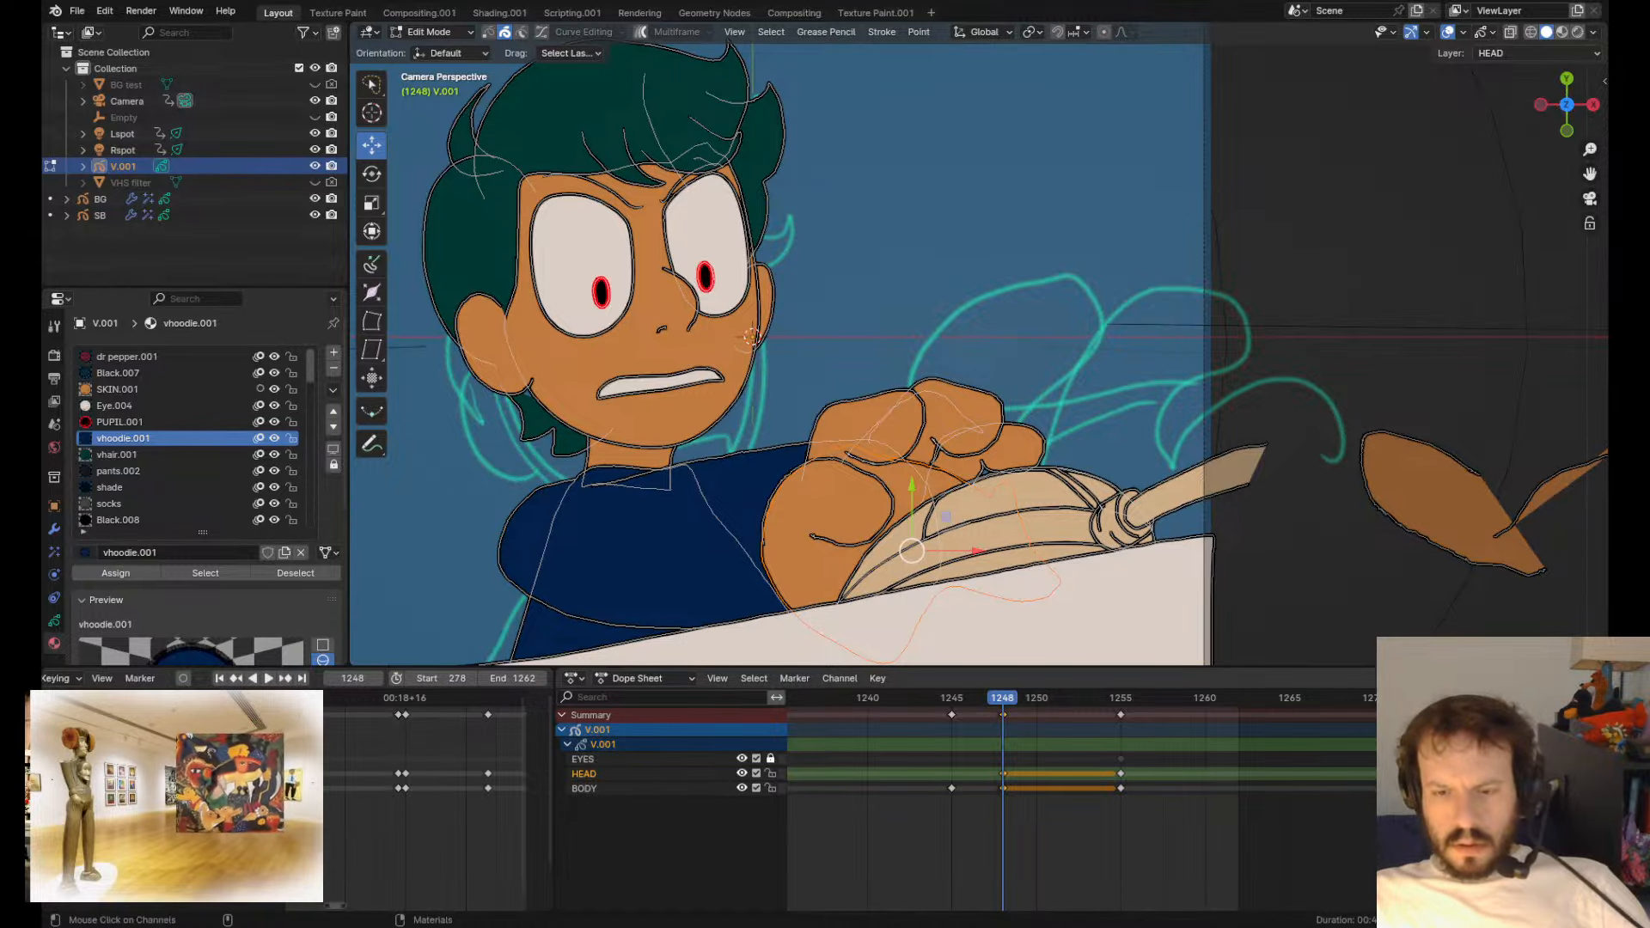
pyautogui.keyDown('shift'); pyautogui.moveTo(919, 338); pyautogui.dragTo(998, 451, button='middle'); pyautogui.keyUp('shift')
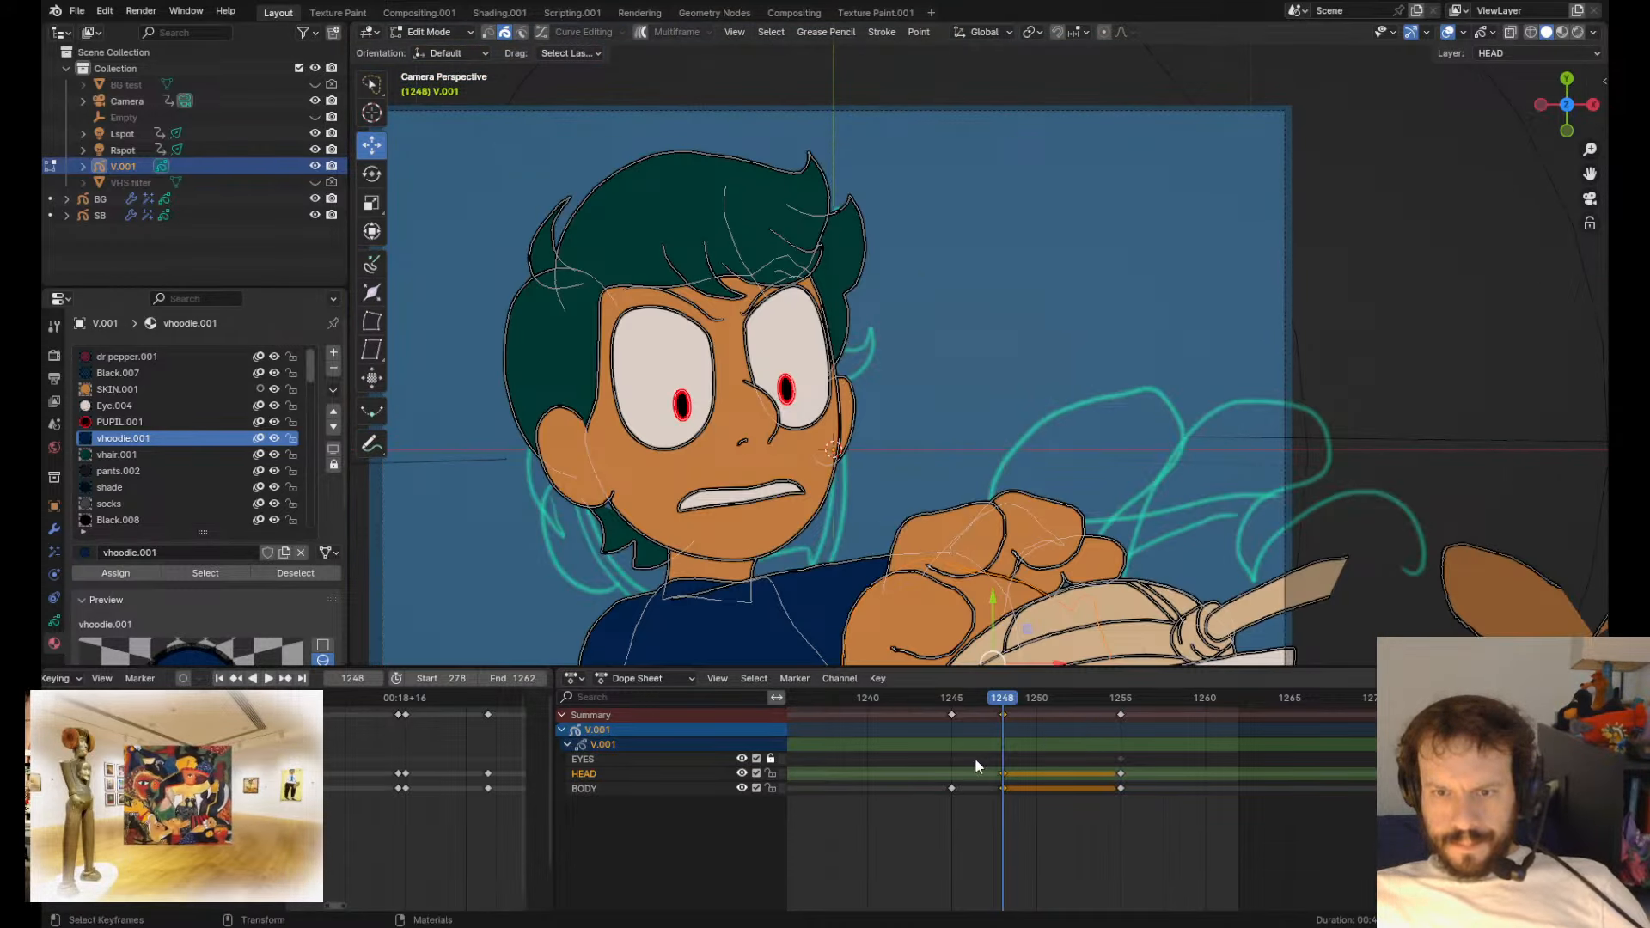
pyautogui.moveTo(974, 758)
pyautogui.mouseDown()
pyautogui.moveTo(925, 806)
pyautogui.moveTo(937, 776)
pyautogui.mouseUp()
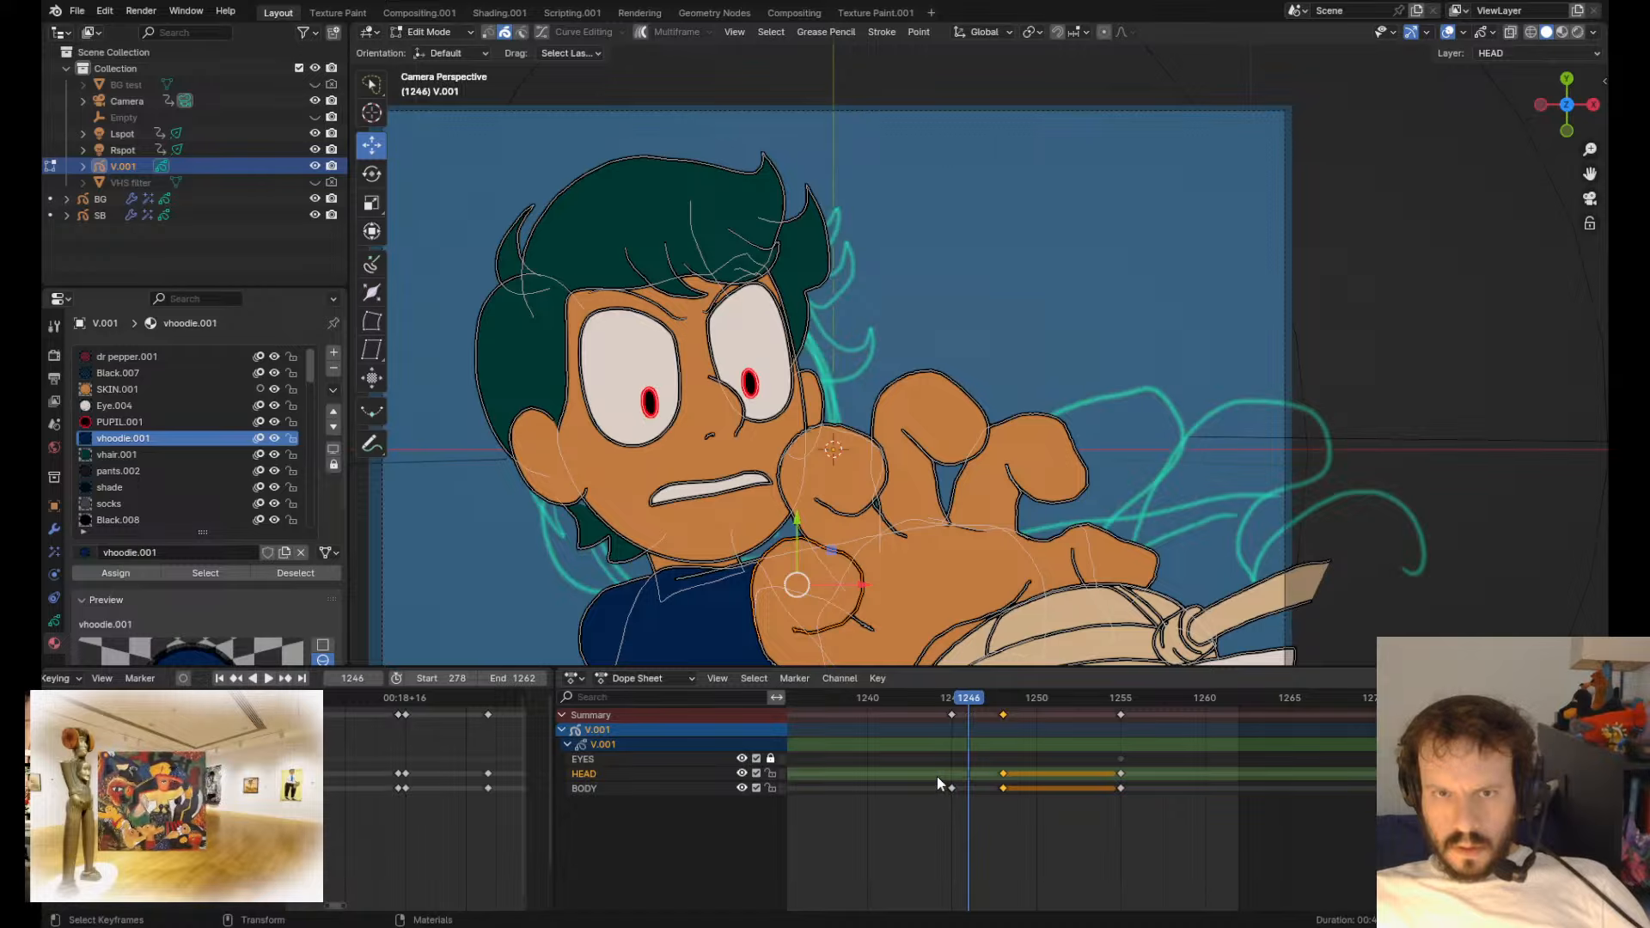
pyautogui.press('Up')
pyautogui.press('Down')
pyautogui.press('Left')
pyautogui.press('Right')
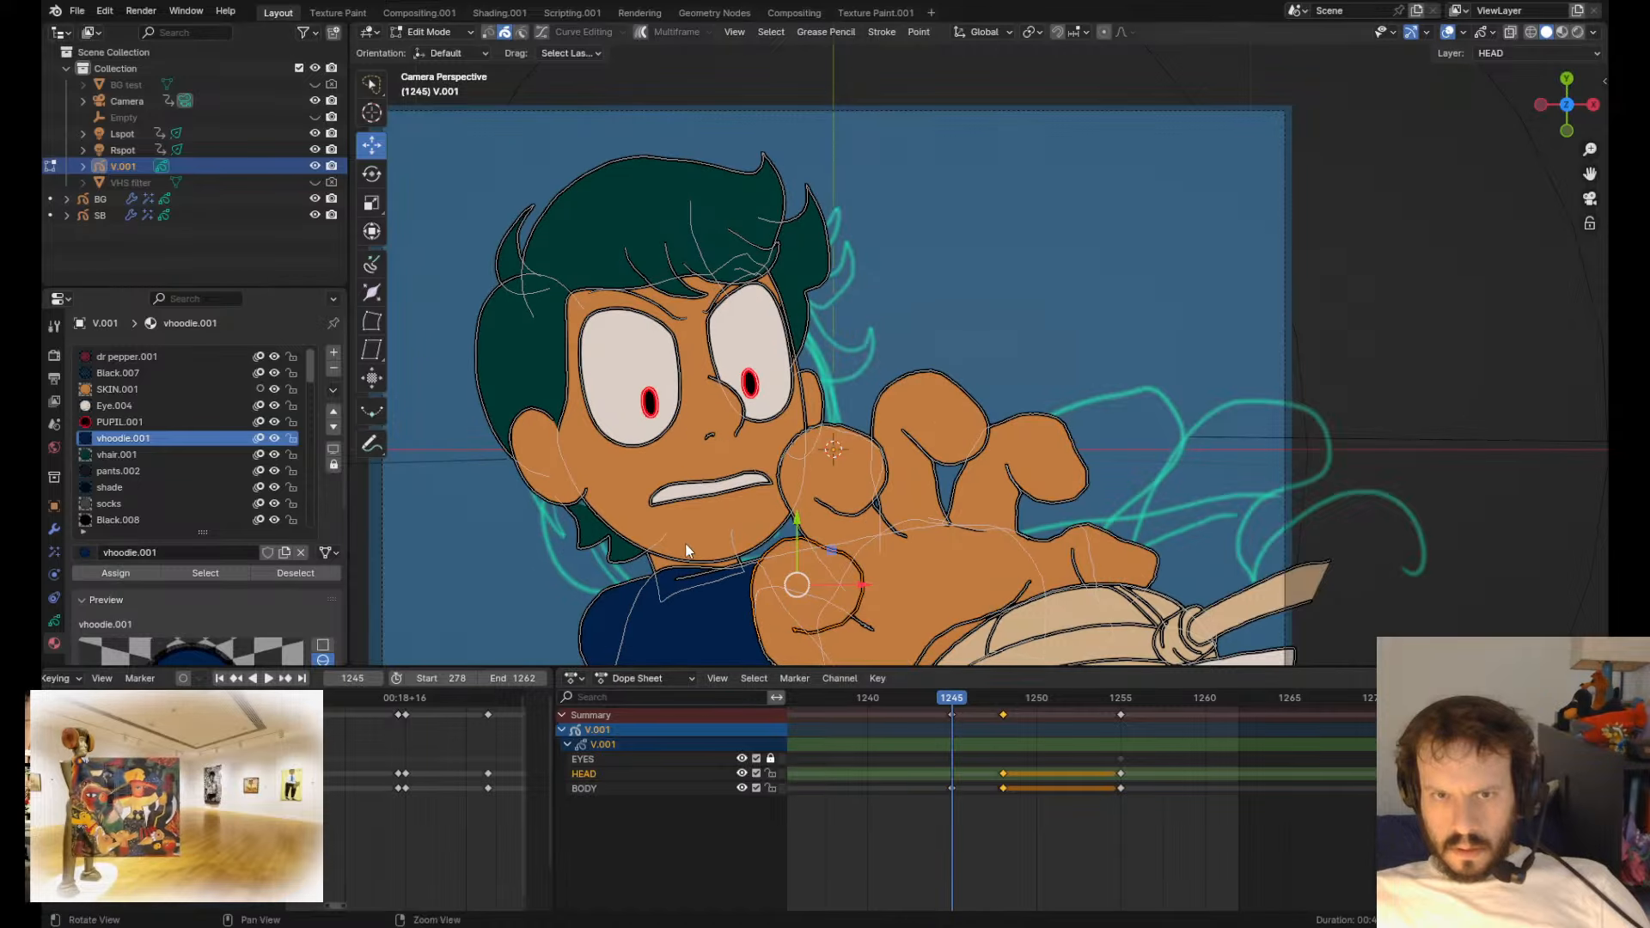
# - Try a grab-sculpt adjustment on the open-hand drawing at frame 1245
pyautogui.press('Tab')
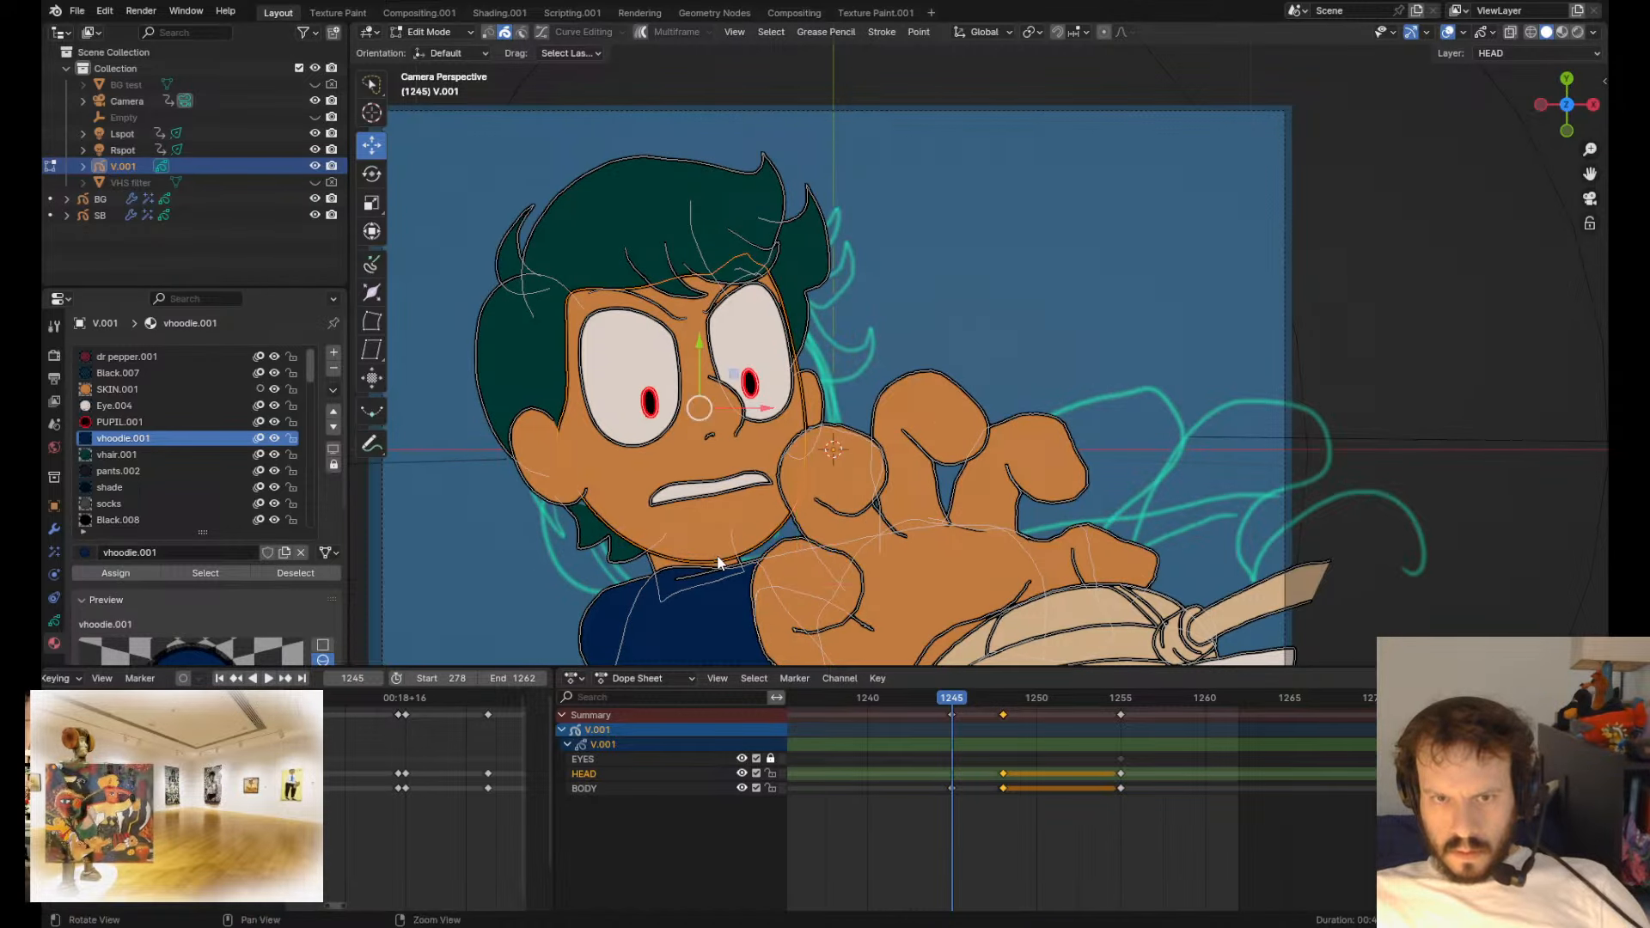
pyautogui.scroll(-4, 709, 550)
pyautogui.moveTo(908, 396); pyautogui.dragTo(909, 397)
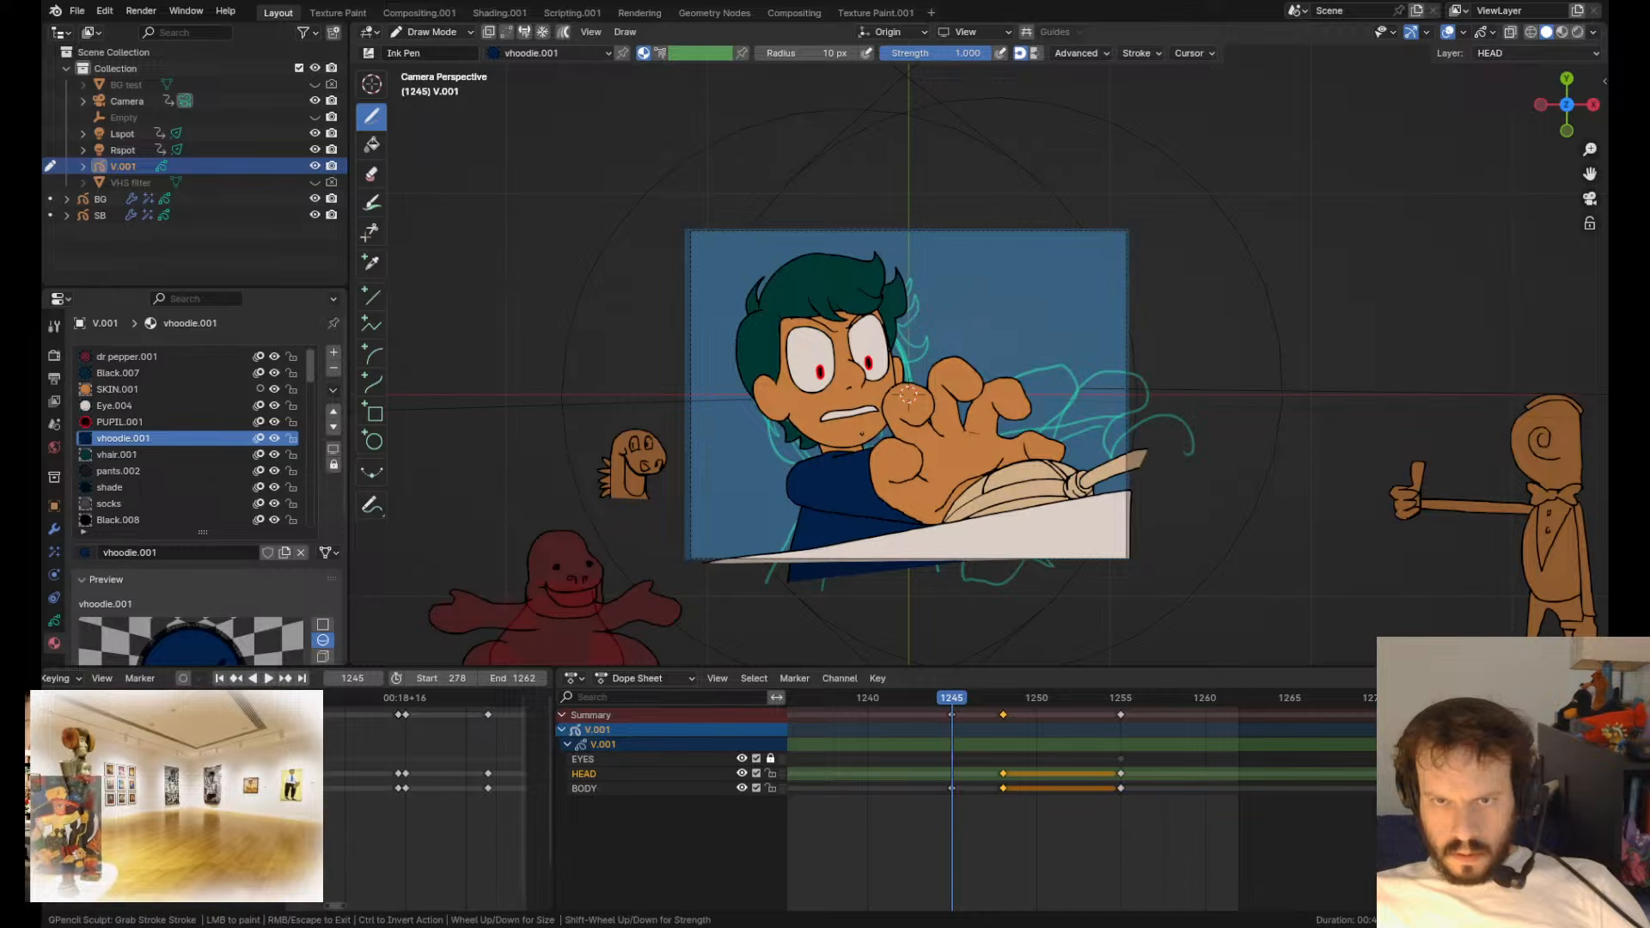
pyautogui.hotkey('ctrl', 'z')
pyautogui.scroll(4, 908, 395)
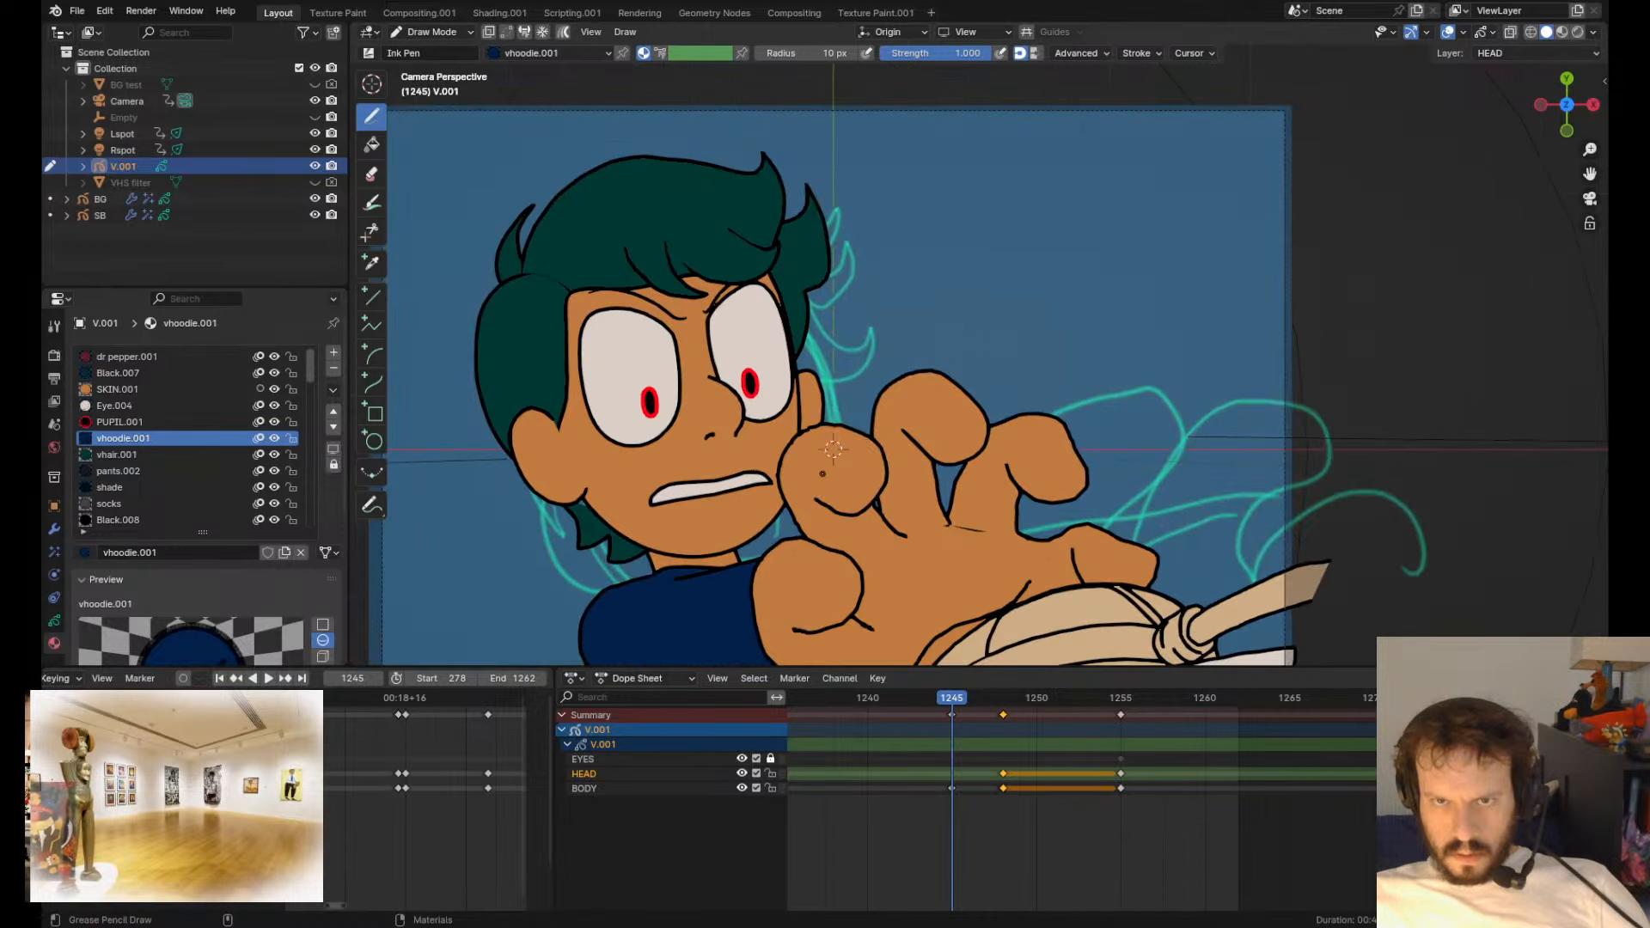
# - Examine the open-hand drawing in full frame and close up across frames 1245 to 1247
pyautogui.press('Tab')
pyautogui.press('Tab')
pyautogui.scroll(-3, 837, 401)
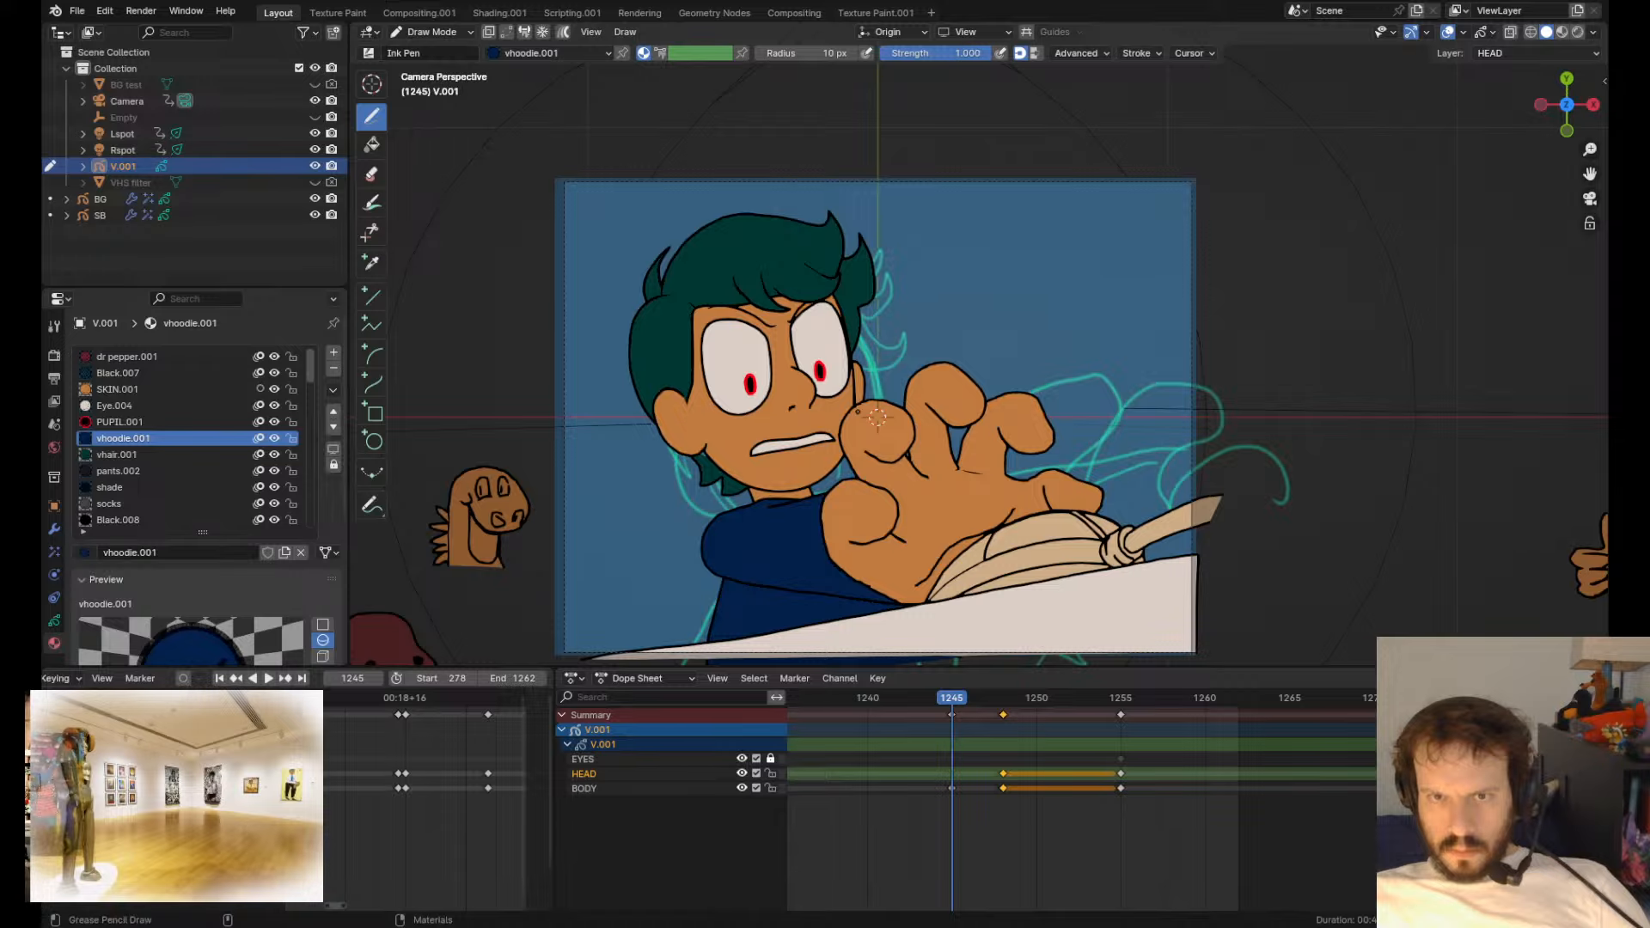
pyautogui.moveTo(943, 698); pyautogui.dragTo(1041, 828)
pyautogui.press('Left')
pyautogui.press('Left')
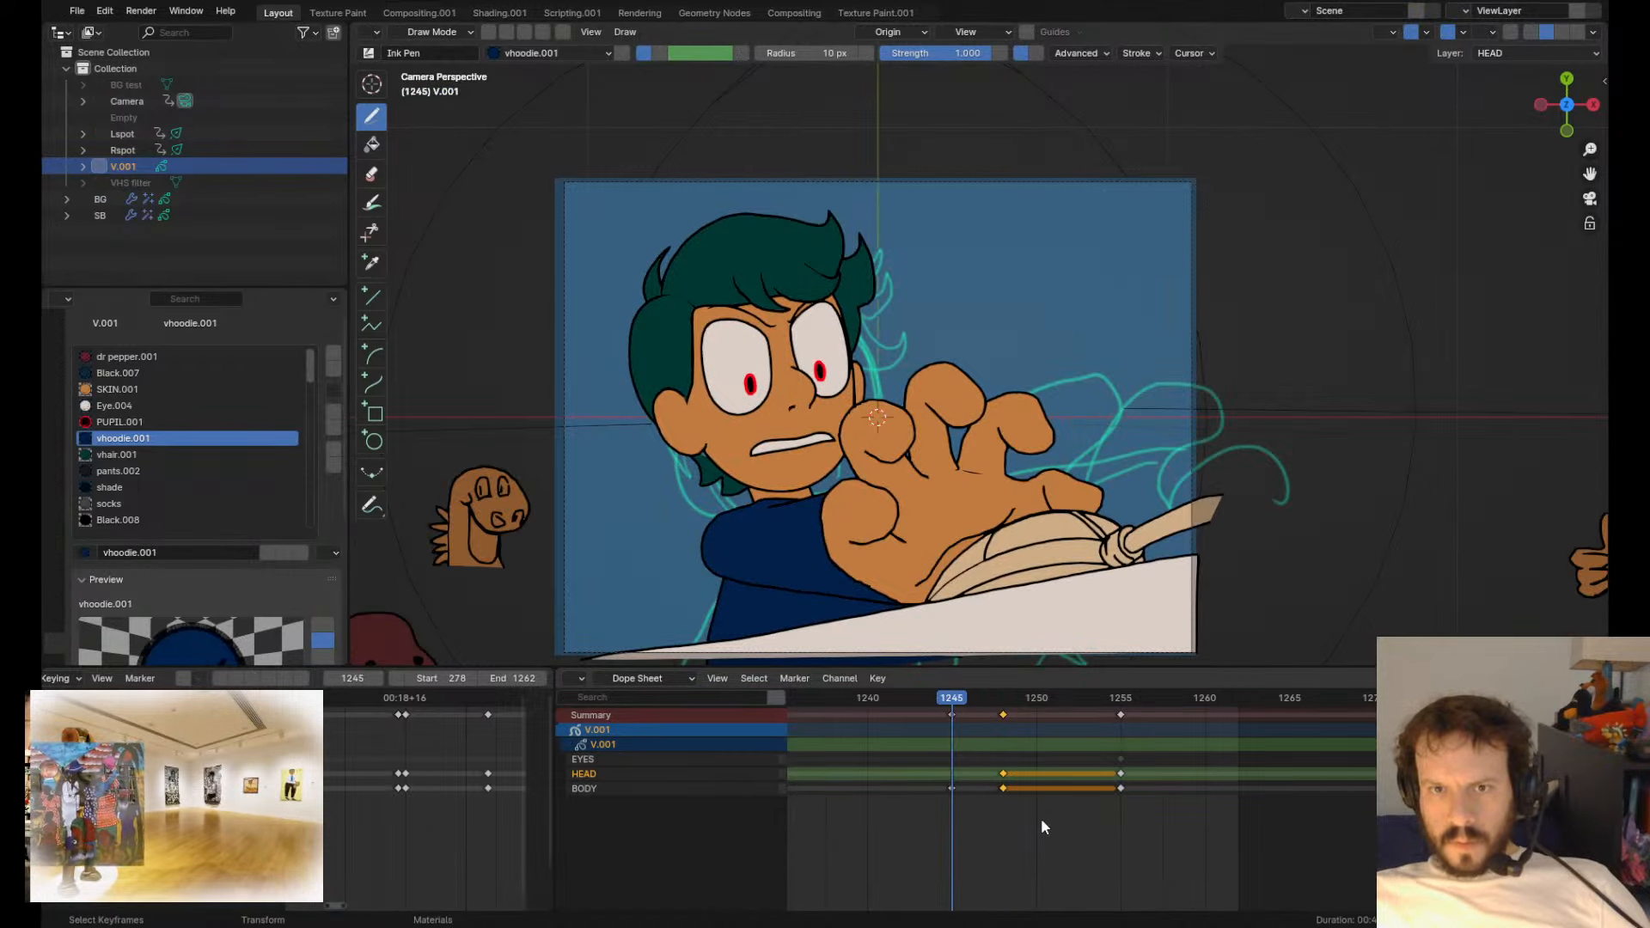
pyautogui.press('Right')
pyautogui.press('Right')
pyautogui.scroll(8, 688, 503)
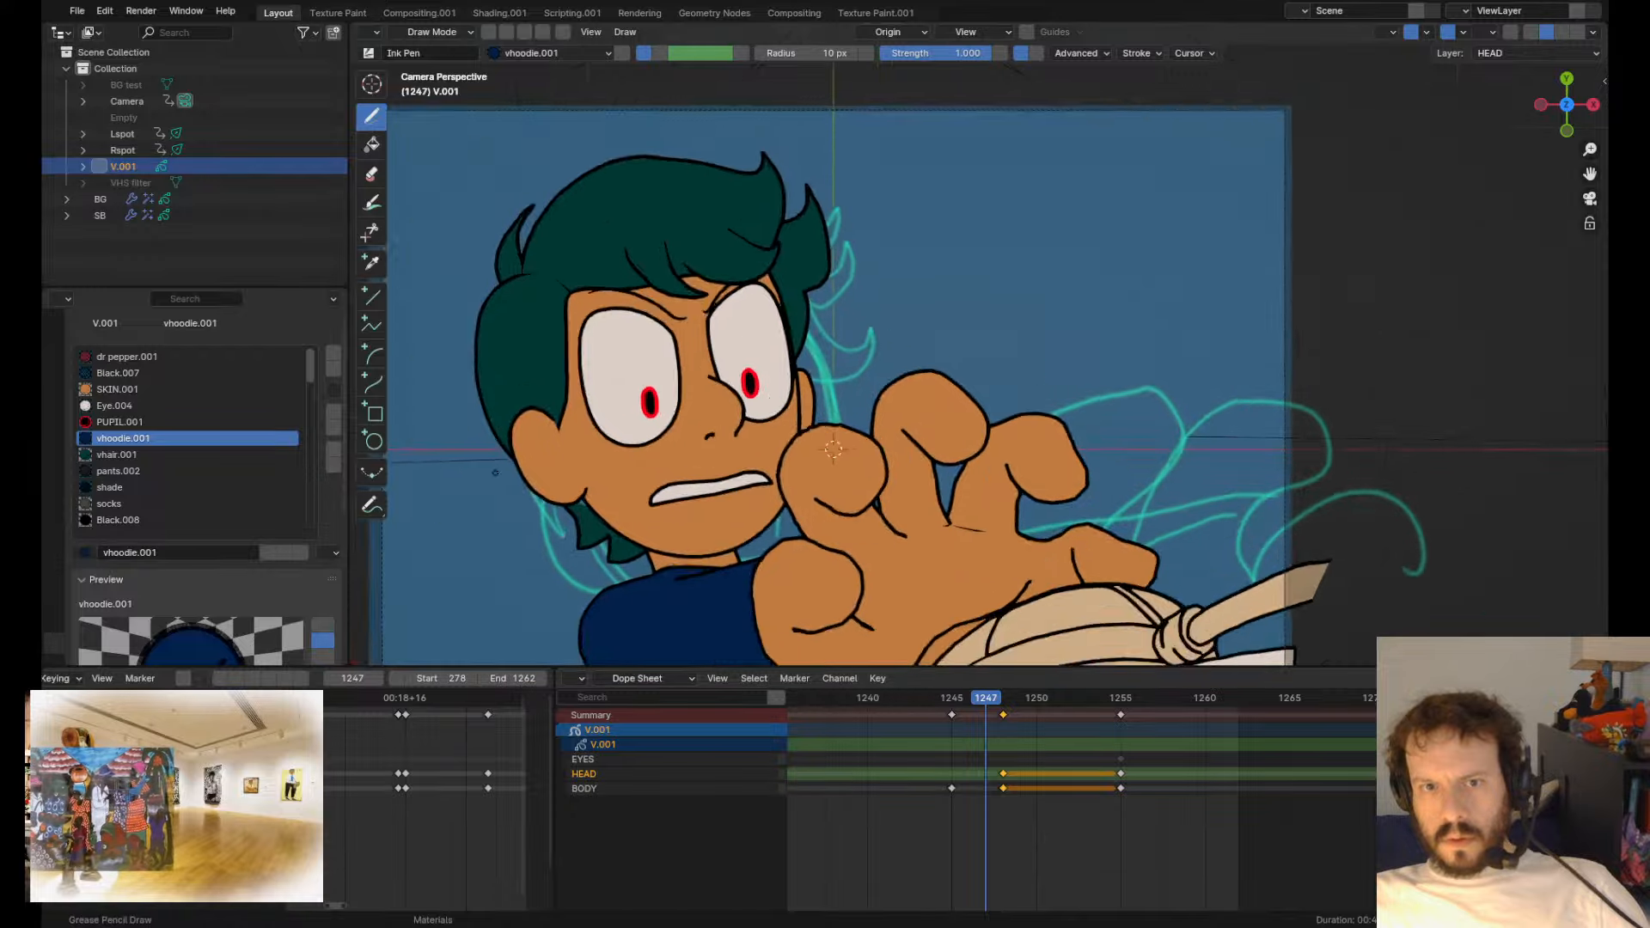
pyautogui.press('Tab')
pyautogui.press('Tab')
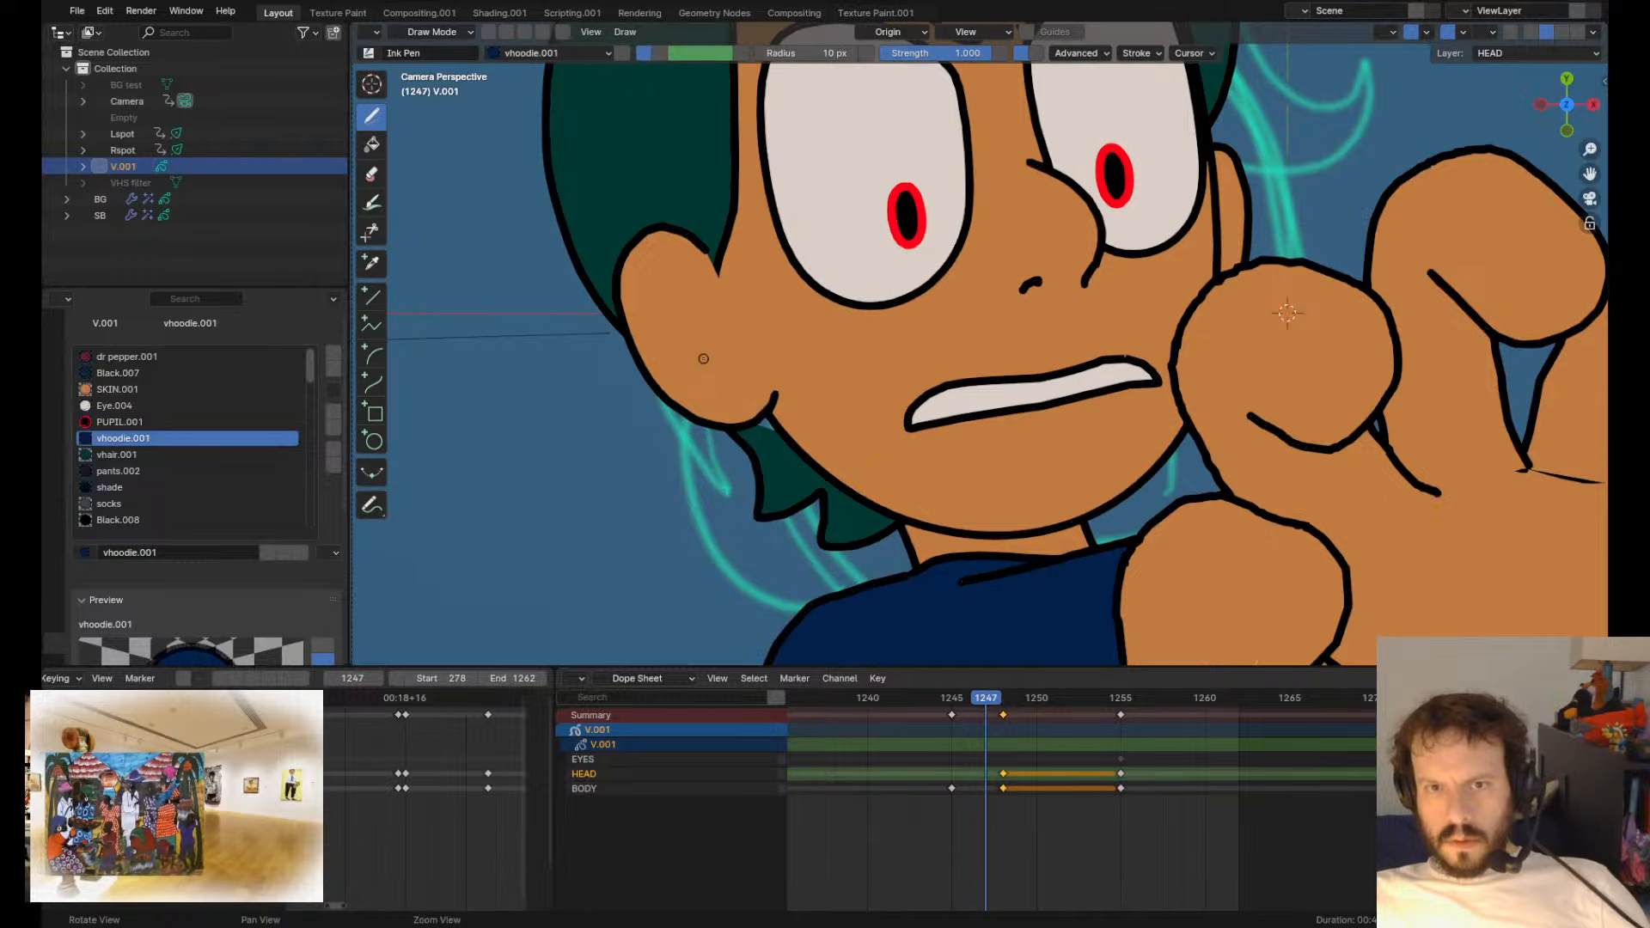
# - Flip between the keyframes at frames 1213, 1245 and 1248 to compare the poses
pyautogui.press('Up')
pyautogui.press('Up')
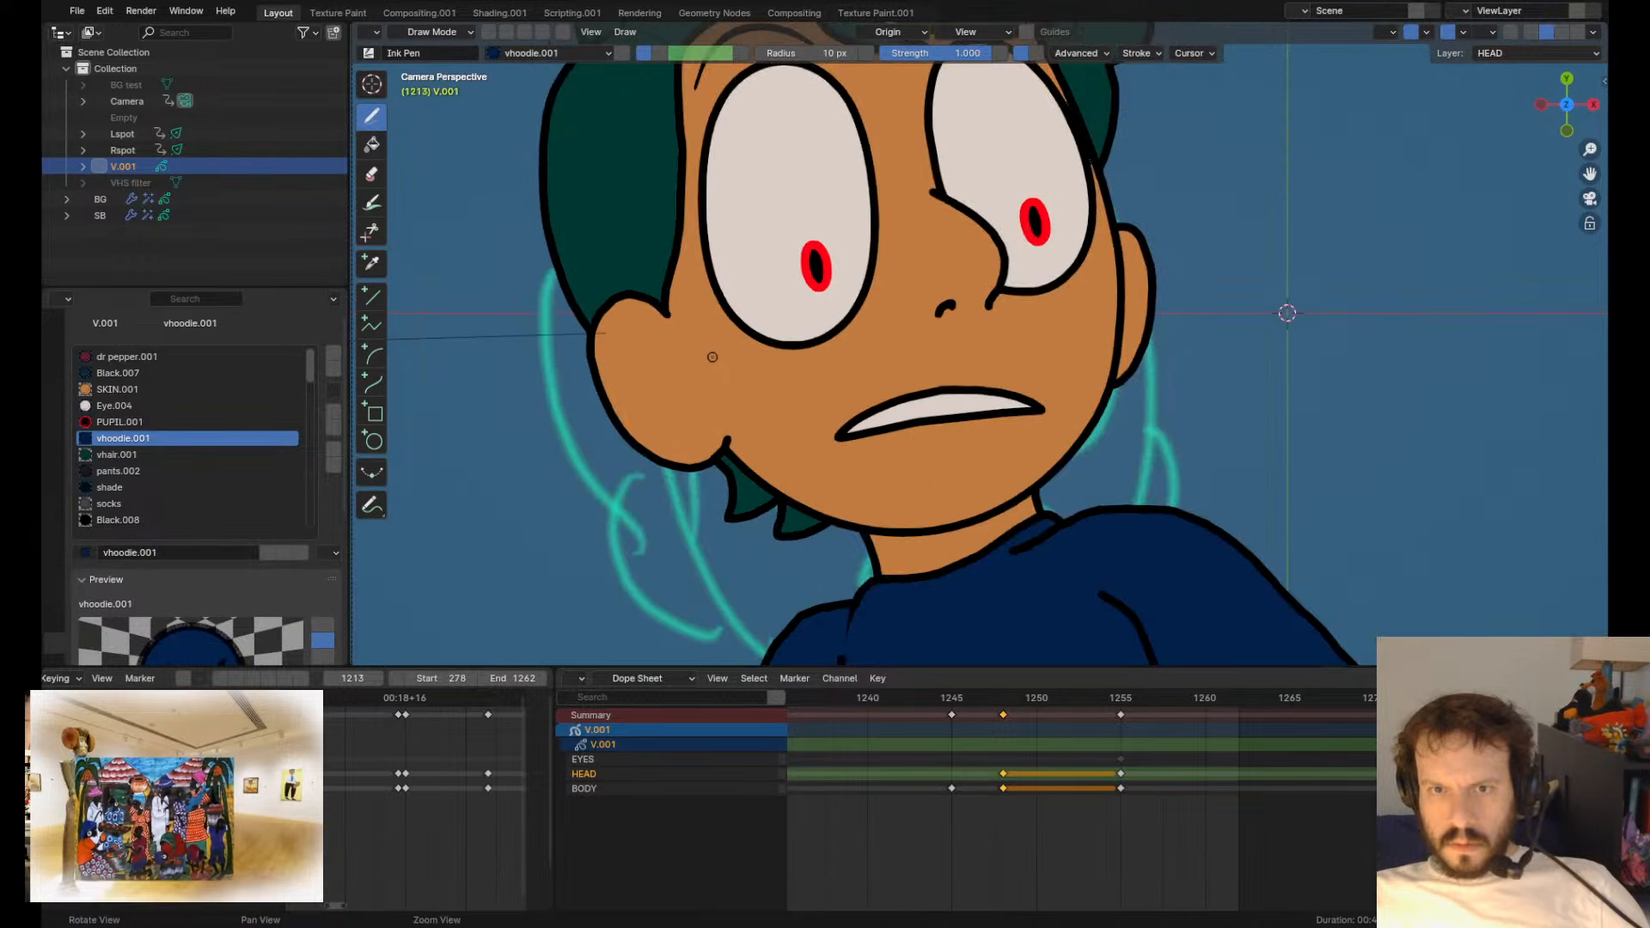
pyautogui.press('Down')
pyautogui.press('Tab')
pyautogui.press('Tab')
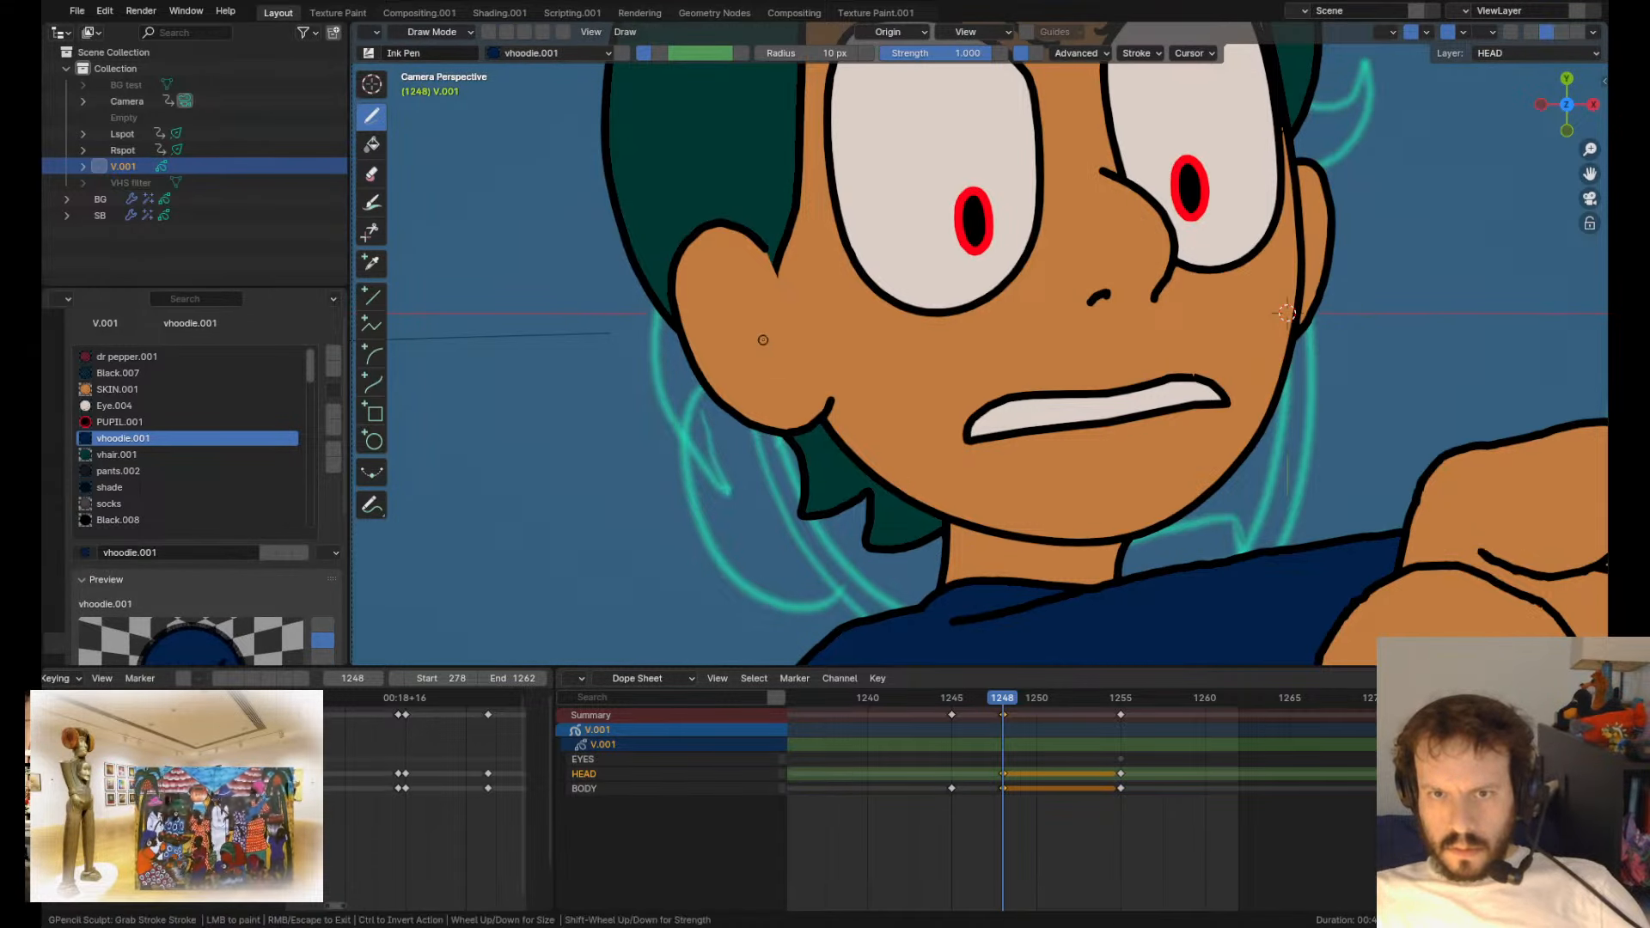
pyautogui.scroll(-4, 762, 341)
pyautogui.press('Down')
pyautogui.press('Down')
pyautogui.press('Up')
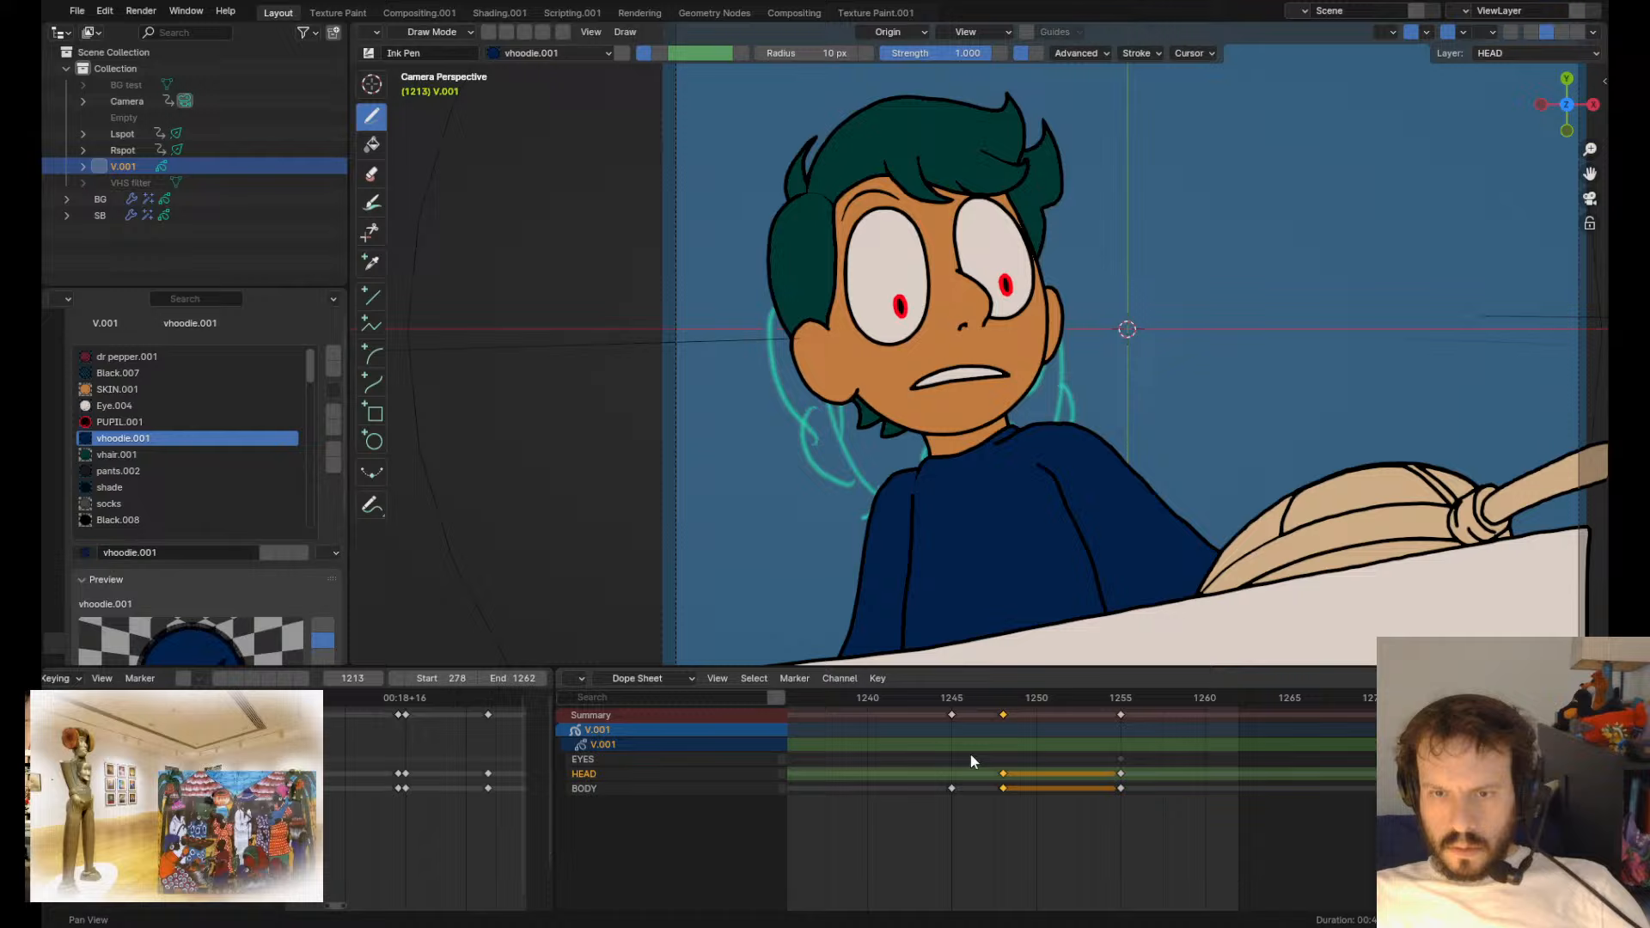
# - Play back the hand-grab motion repeatedly from frame 1243 and return to that frame
pyautogui.click(924, 694)
pyautogui.press('space')
pyautogui.press('space')
pyautogui.click(925, 694)
pyautogui.press('space')
pyautogui.press('space')
pyautogui.click(925, 694)
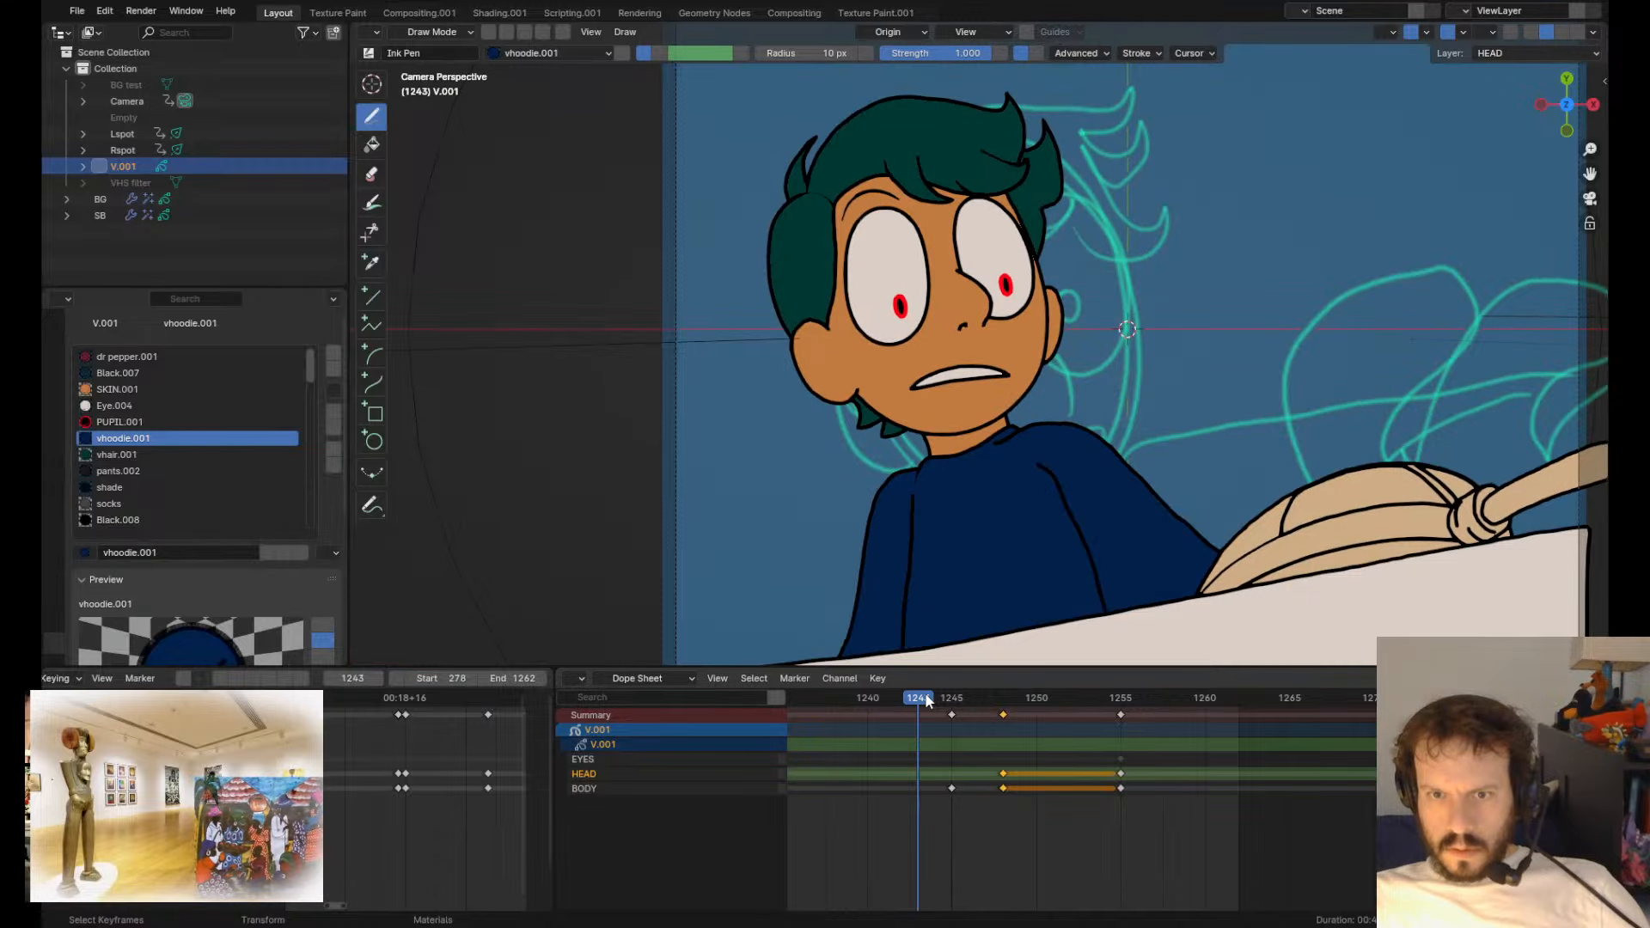
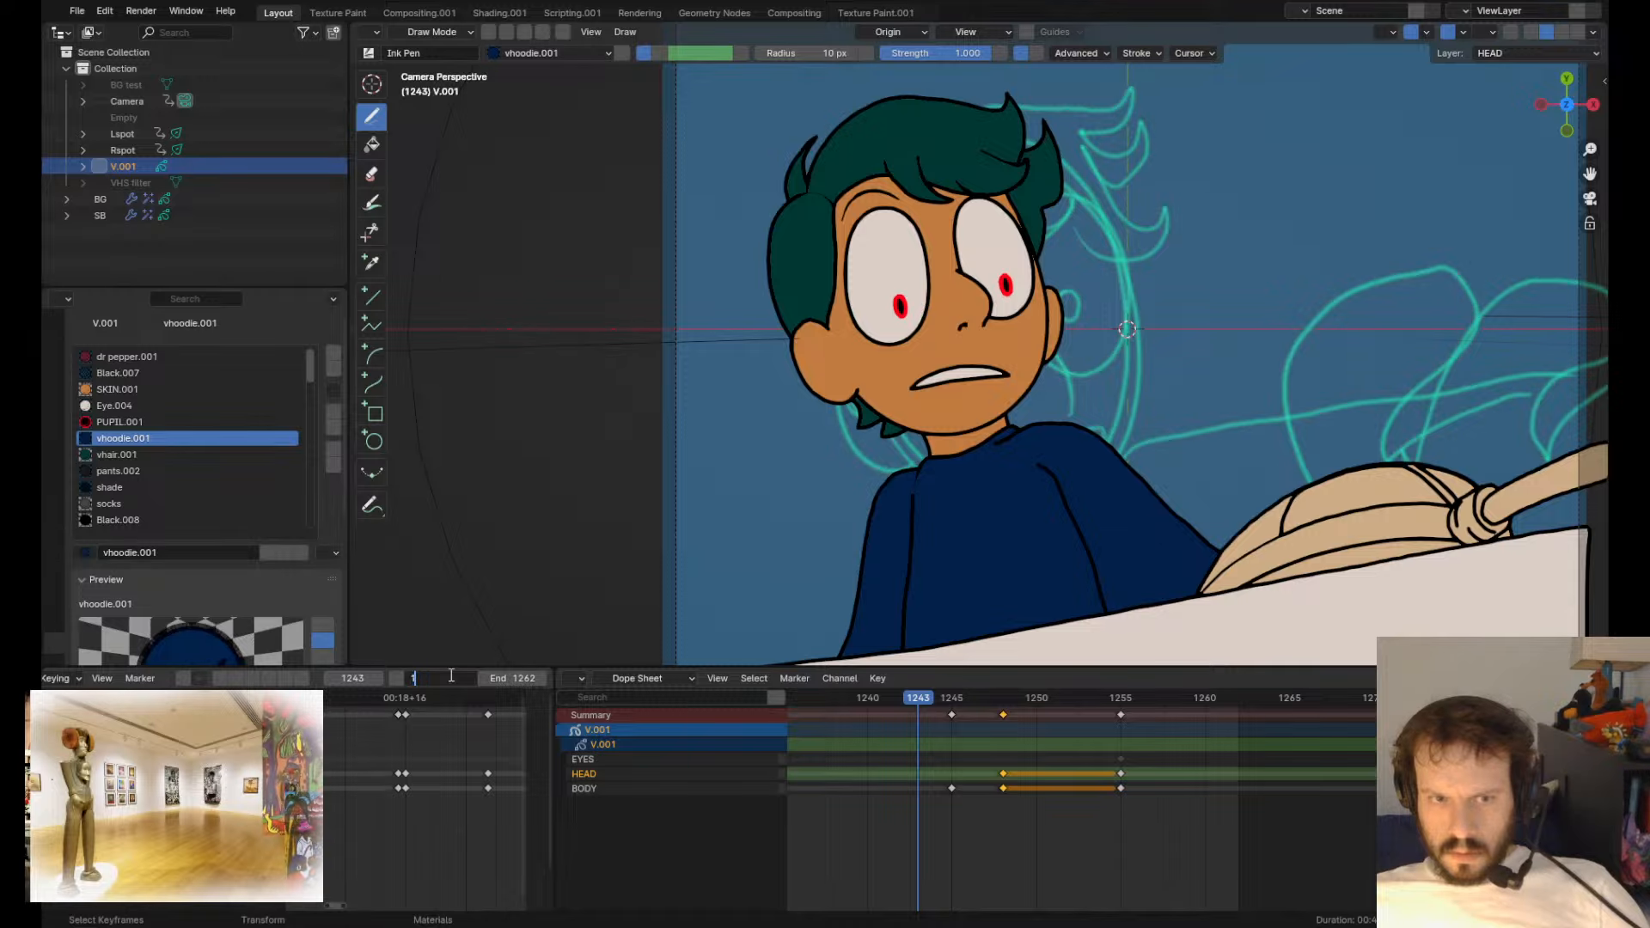
# - Set the playback range's start frame to 1240 and play the grab
pyautogui.write('0')
pyautogui.press('Return')
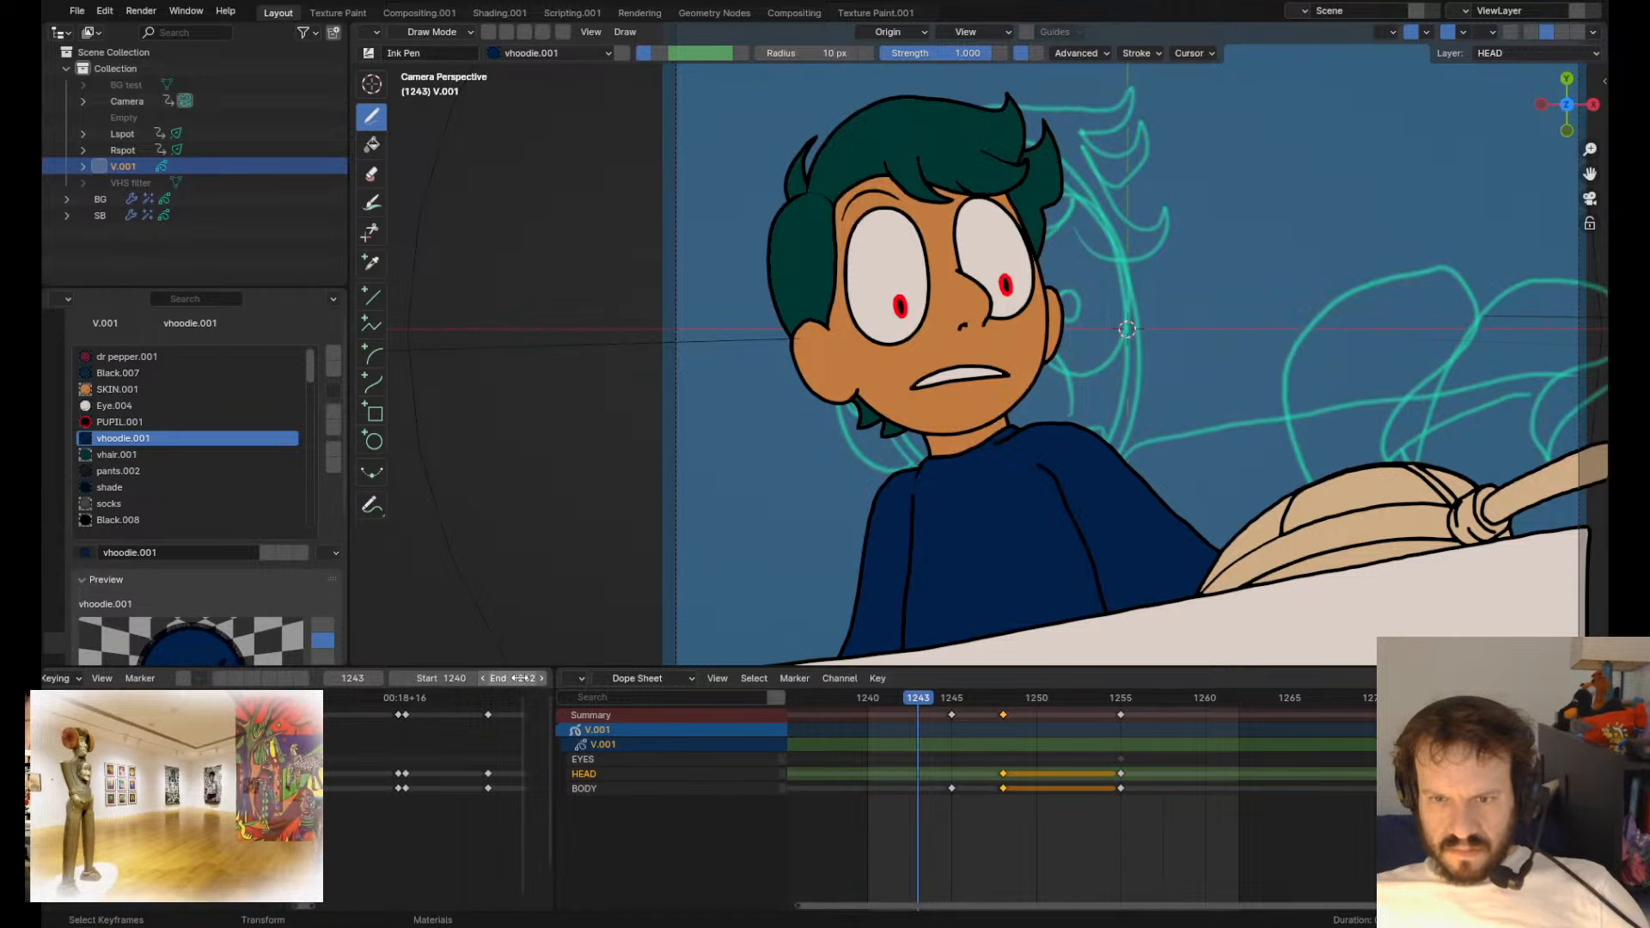
pyautogui.press('space')
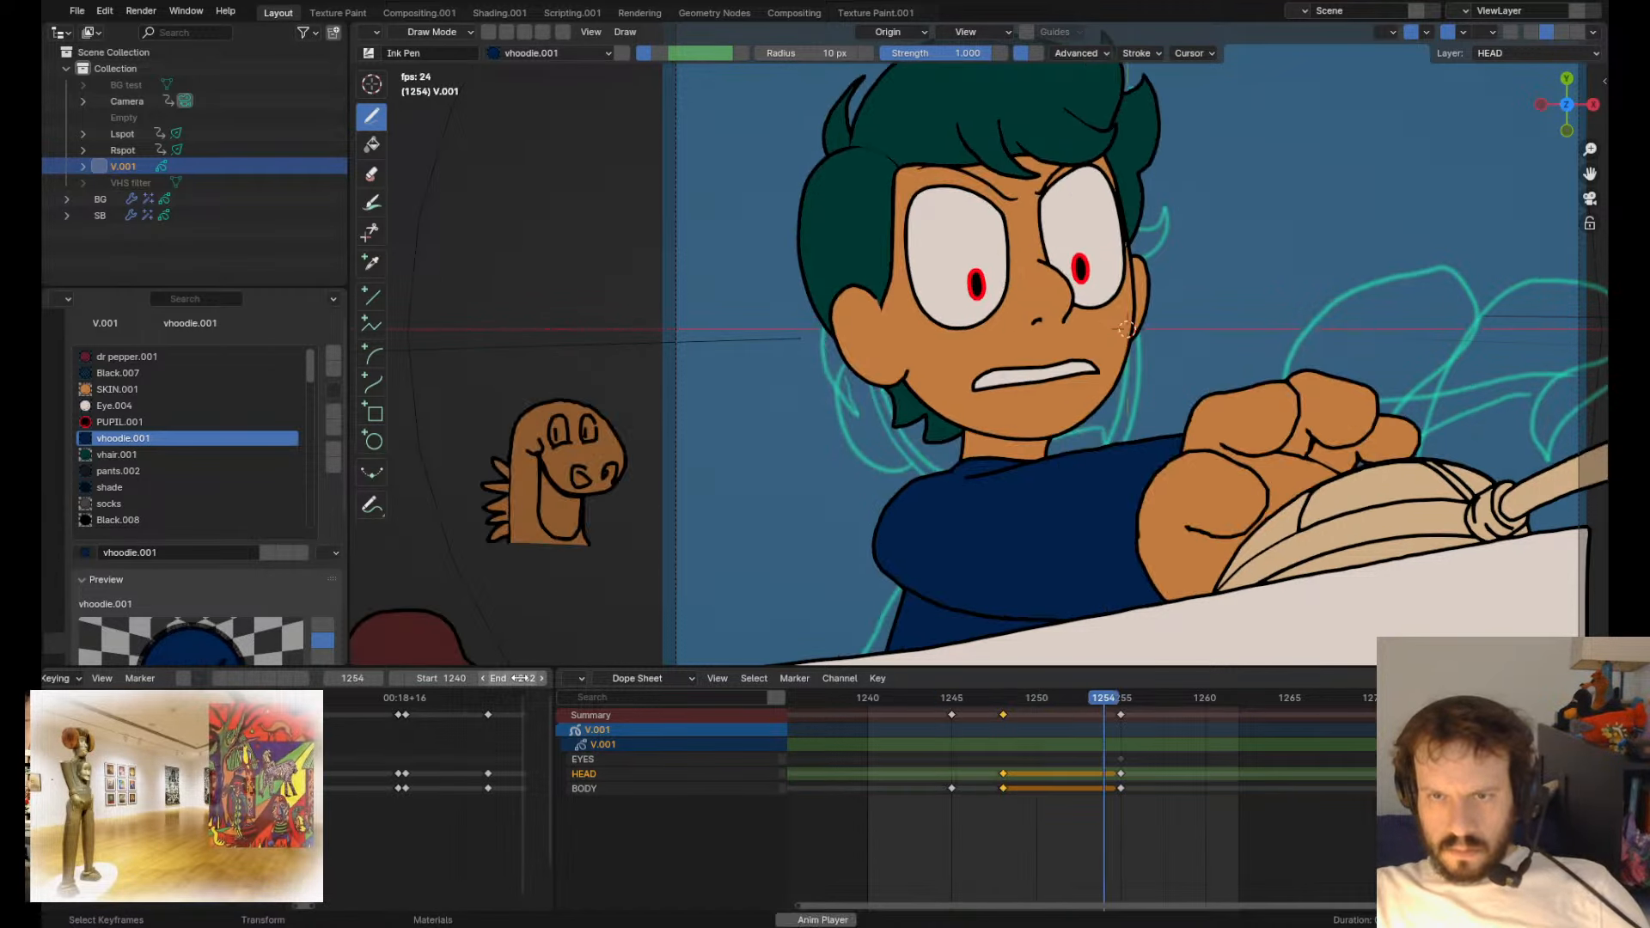
pyautogui.press('space')
# - Set the playback range's start frame to 1229 and play the shot through
pyautogui.moveTo(473, 682); pyautogui.dragTo(448, 678)
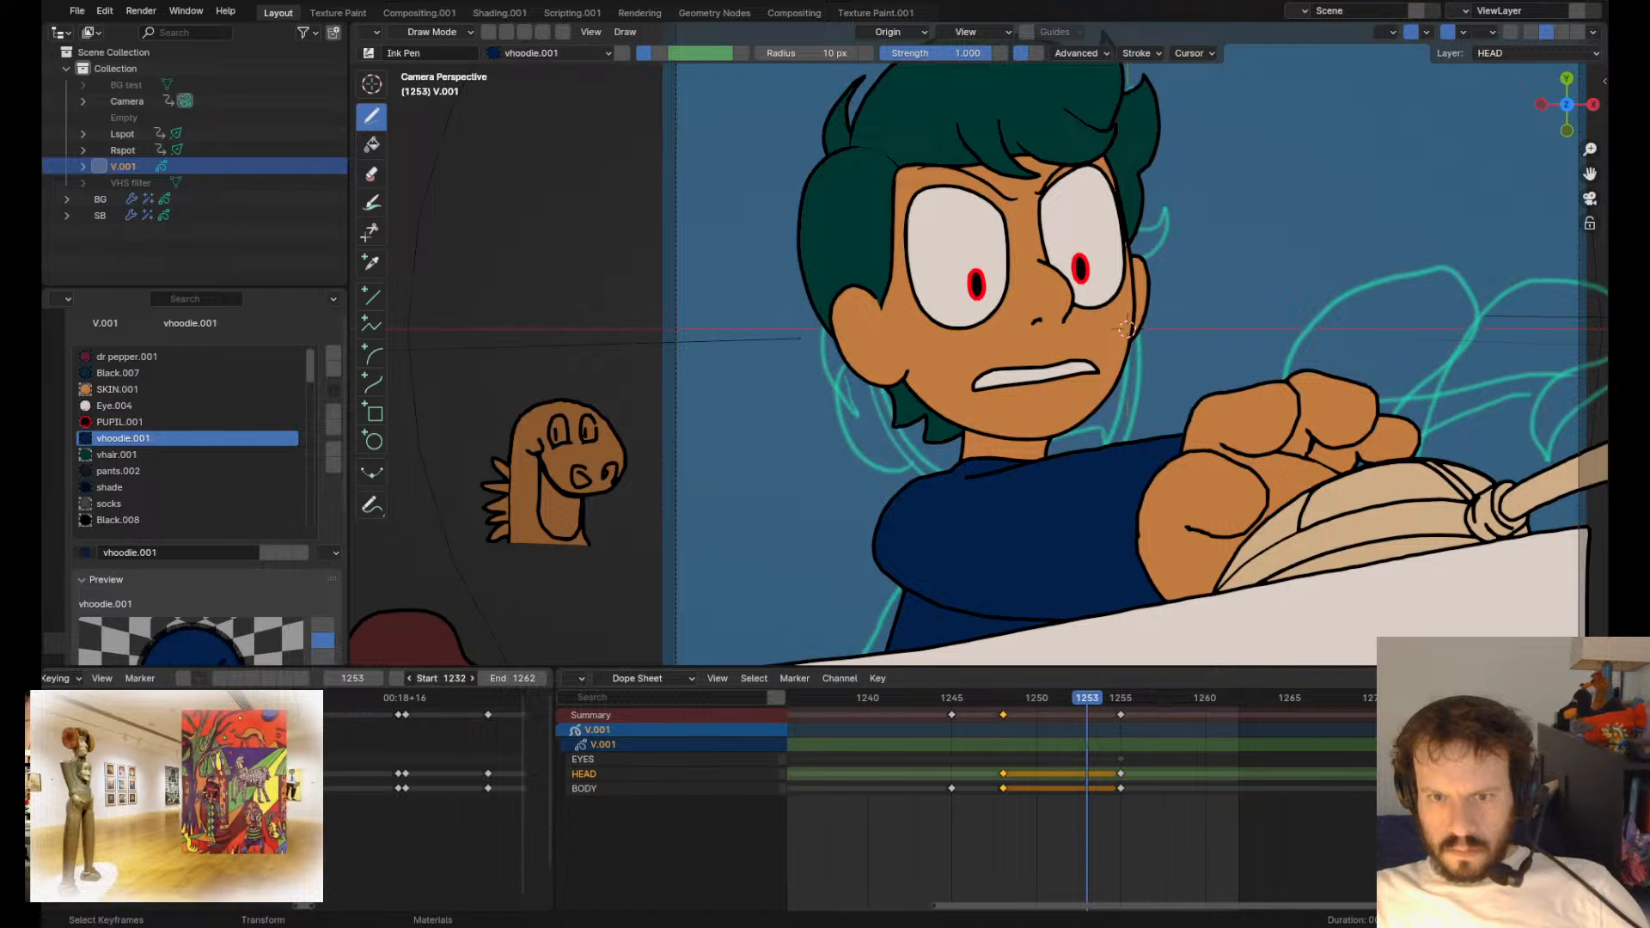
pyautogui.press('space')
pyautogui.press('space')
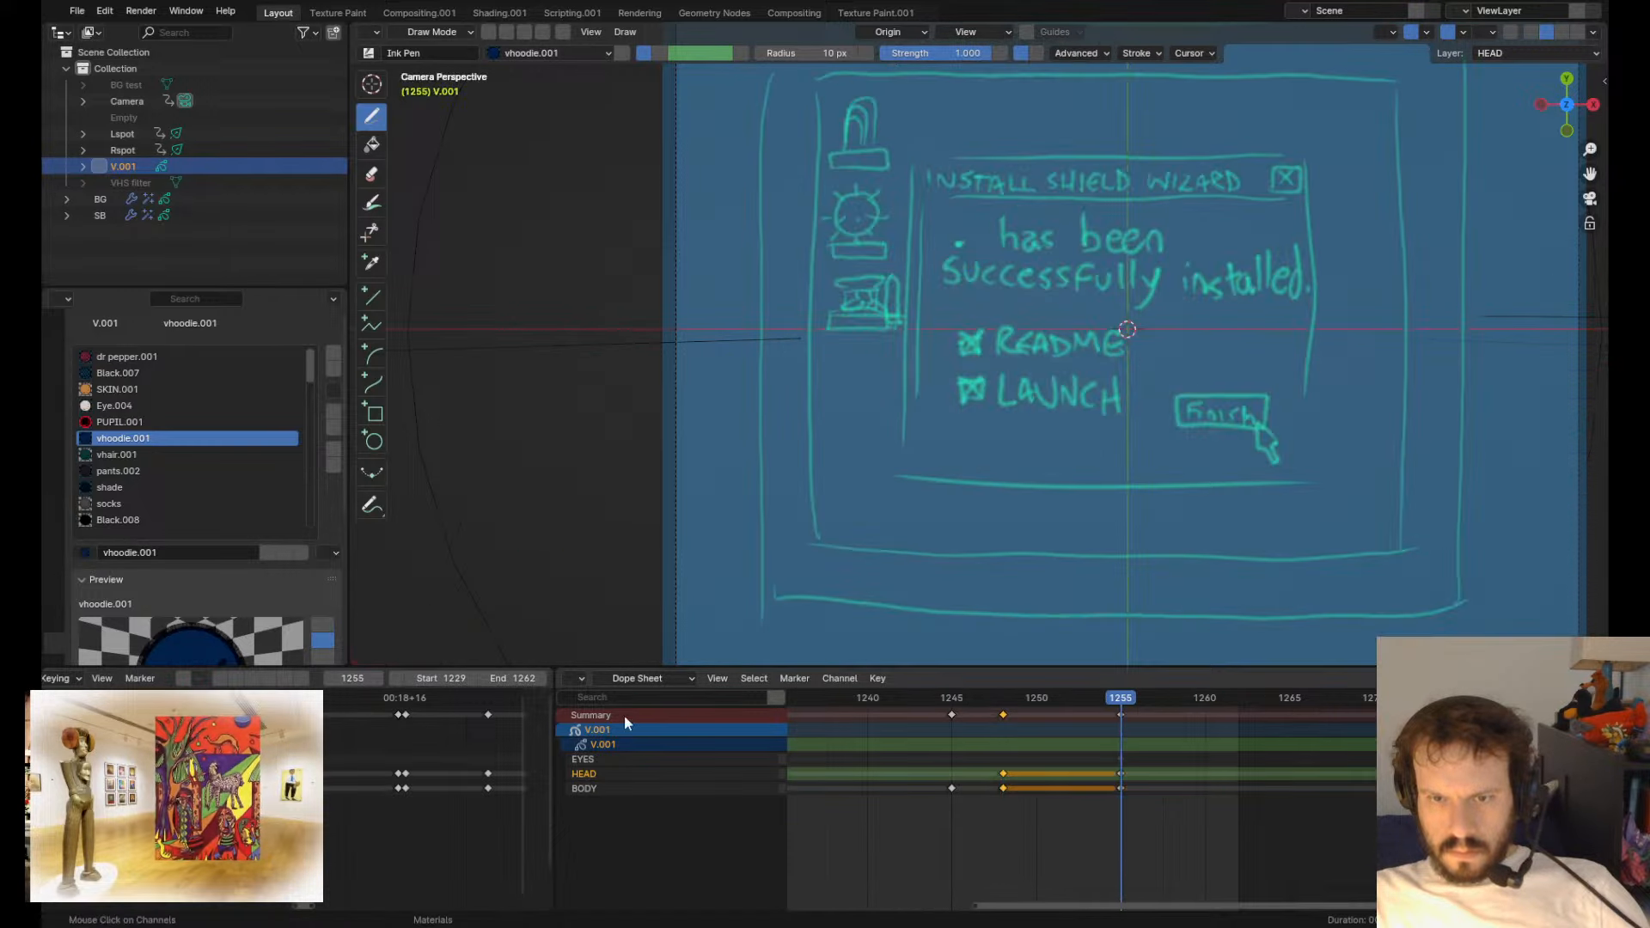
# - Grab-sculpt the heel of the open hand and the adjoining sleeve lines at frame 1245
pyautogui.moveTo(906, 698); pyautogui.dragTo(953, 701)
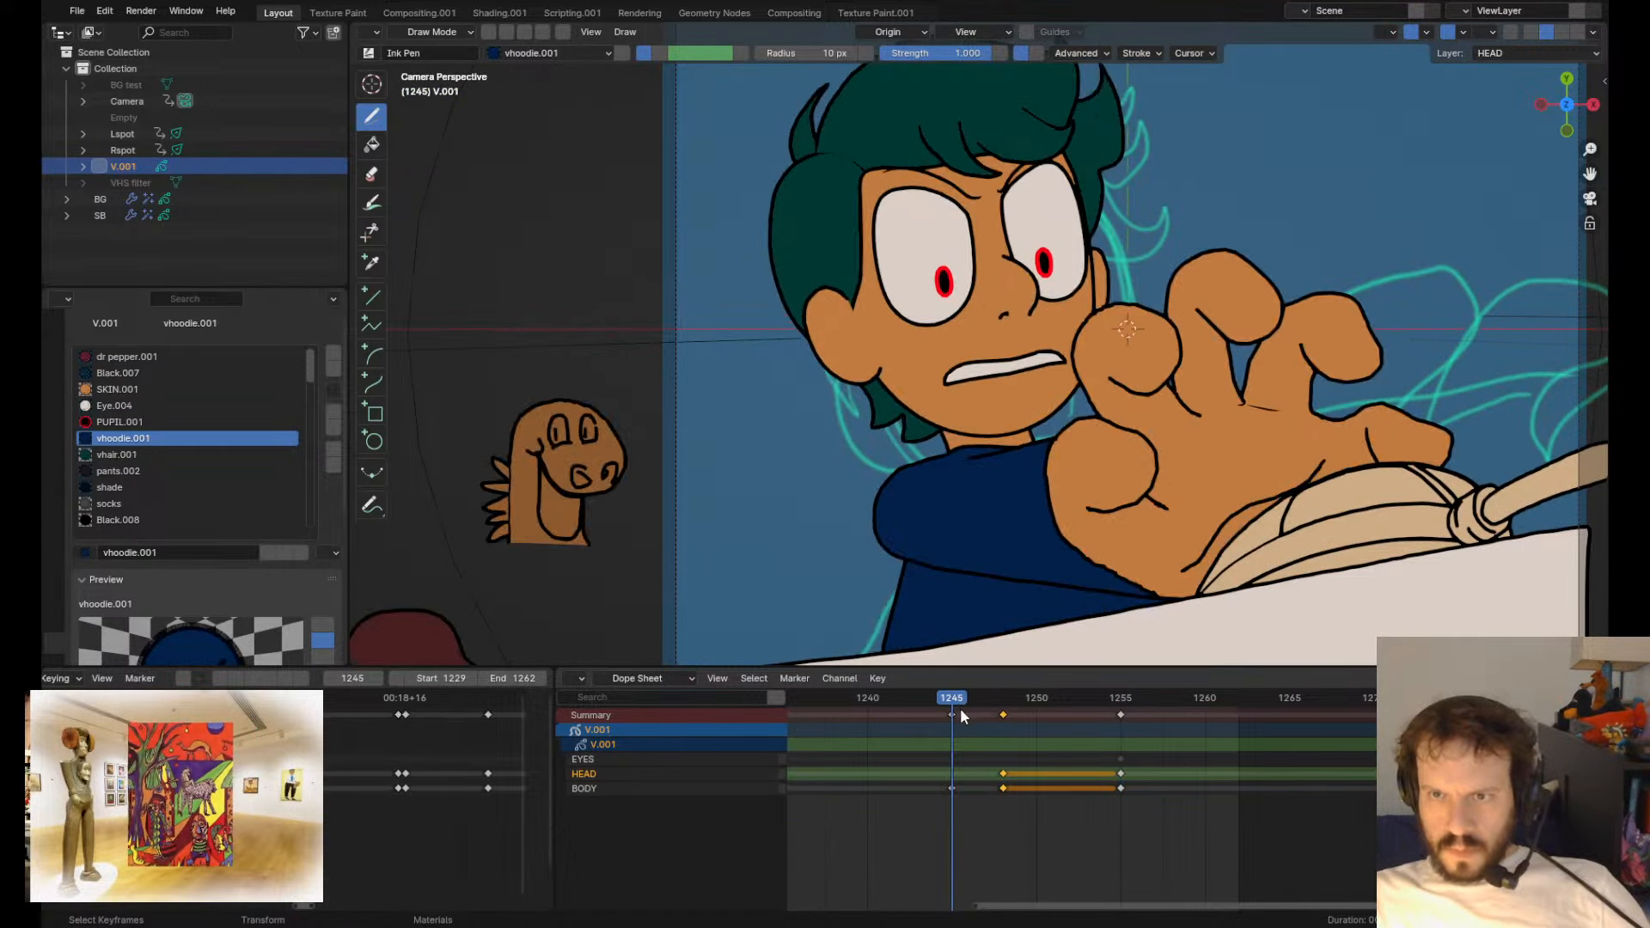
pyautogui.press('Tab')
pyautogui.press('Tab')
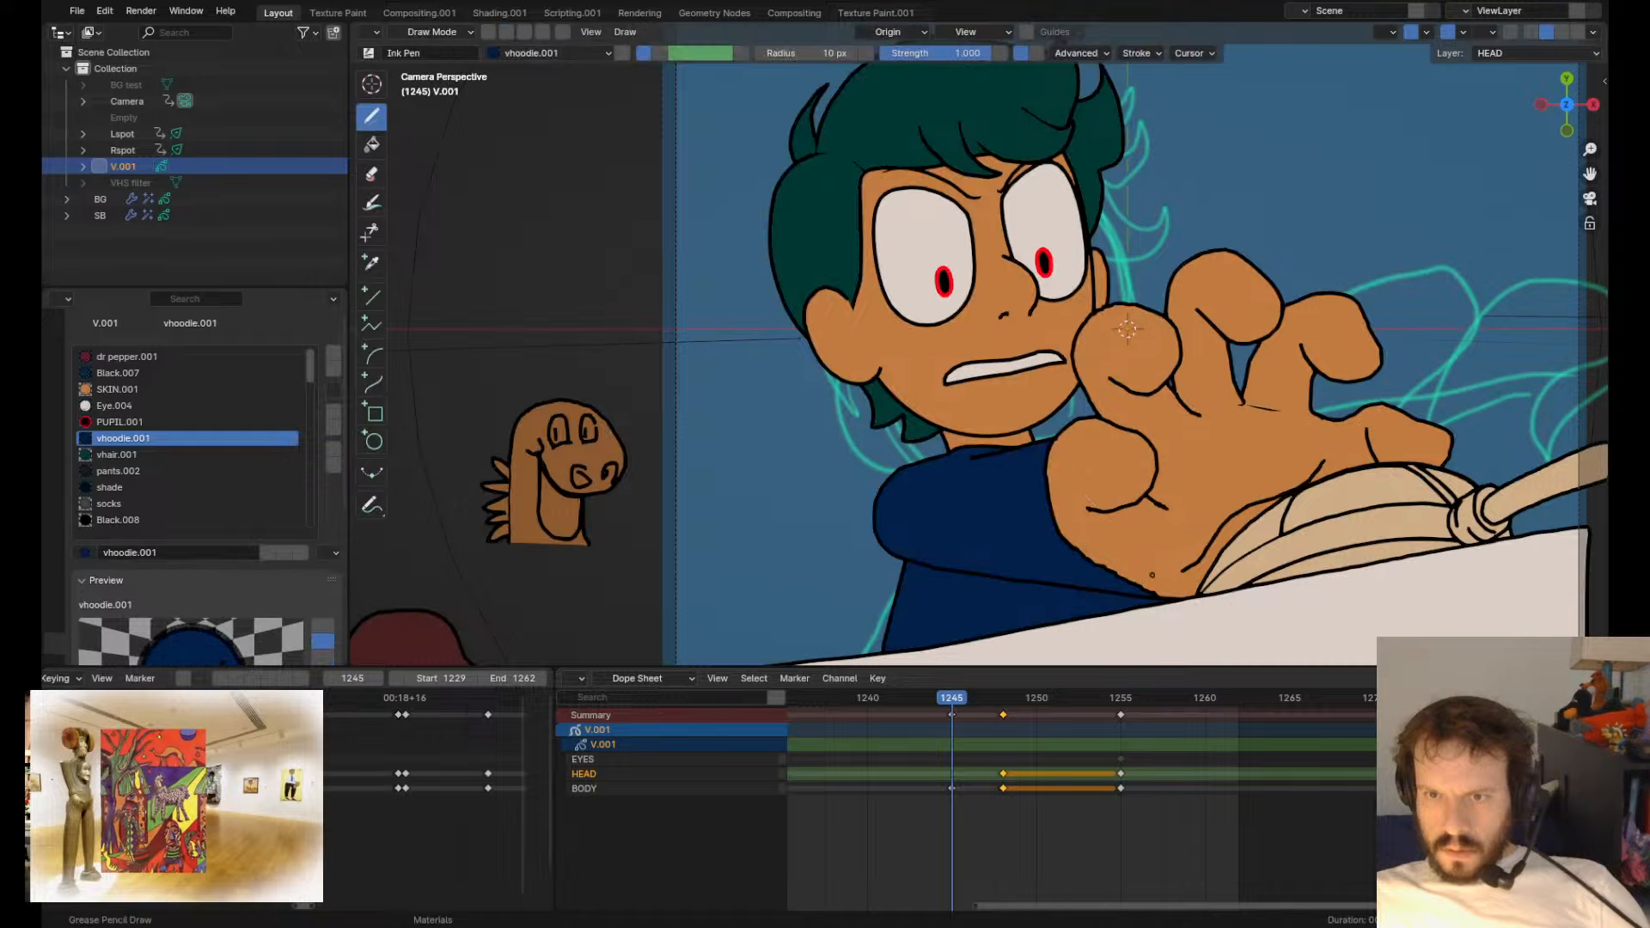
pyautogui.keyDown('shift'); pyautogui.moveTo(1140, 571); pyautogui.dragTo(1133, 579); pyautogui.keyUp('shift')
pyautogui.keyDown('shift'); pyautogui.moveTo(1020, 552); pyautogui.dragTo(1016, 528); pyautogui.keyUp('shift')
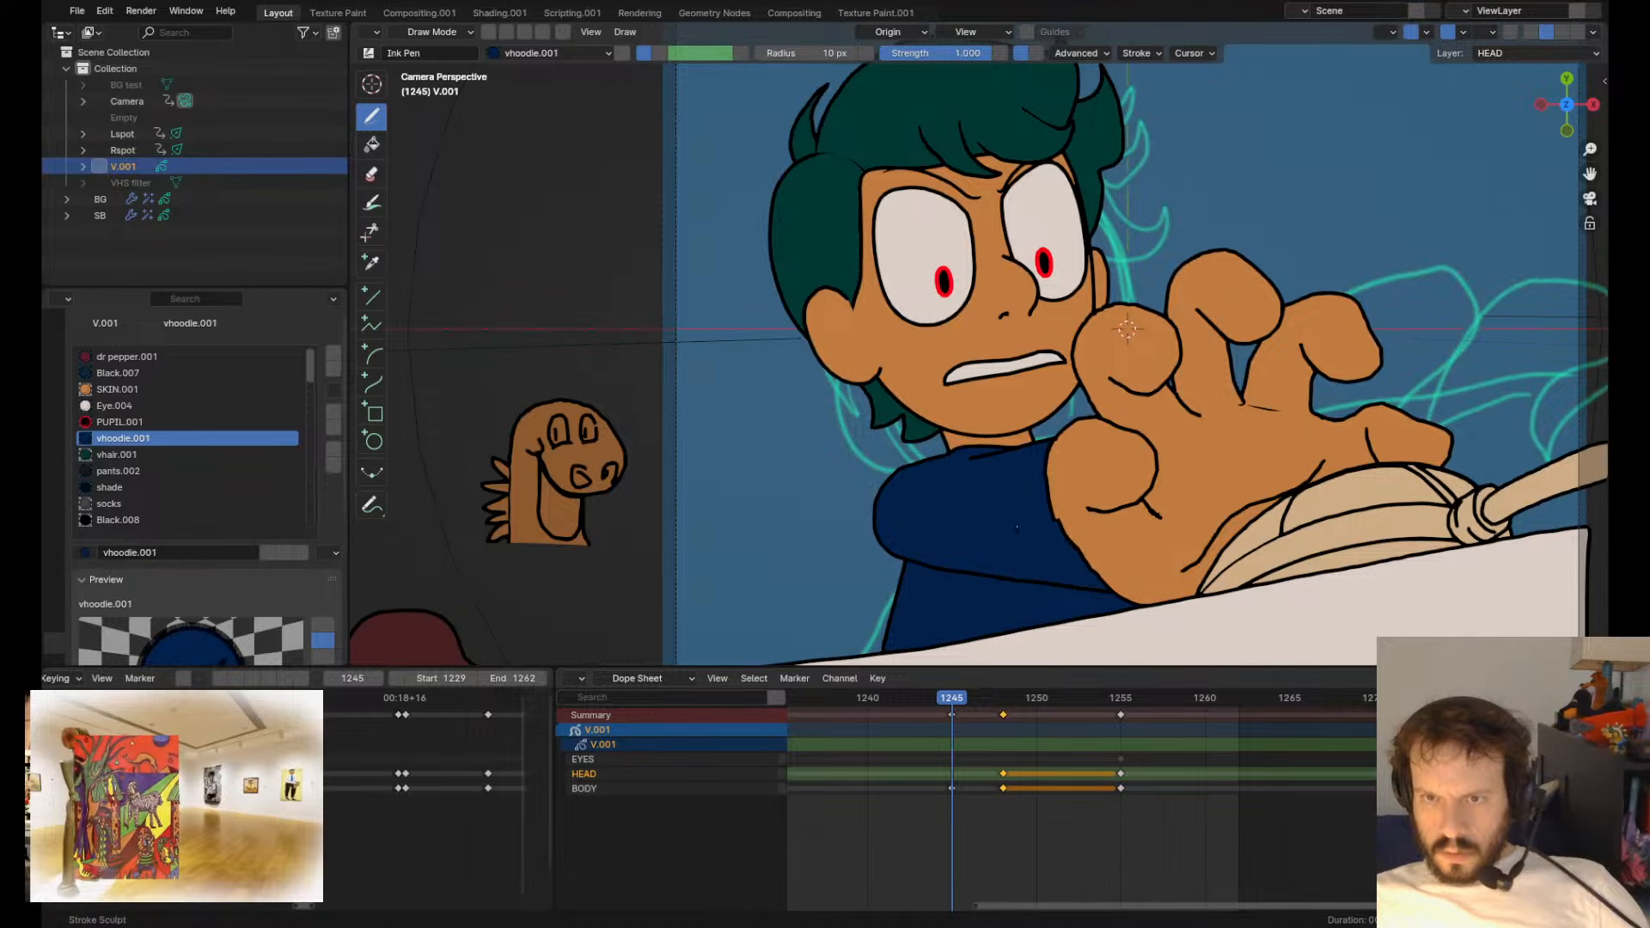
pyautogui.keyDown('shift'); pyautogui.moveTo(1080, 619); pyautogui.dragTo(1052, 601); pyautogui.keyUp('shift')
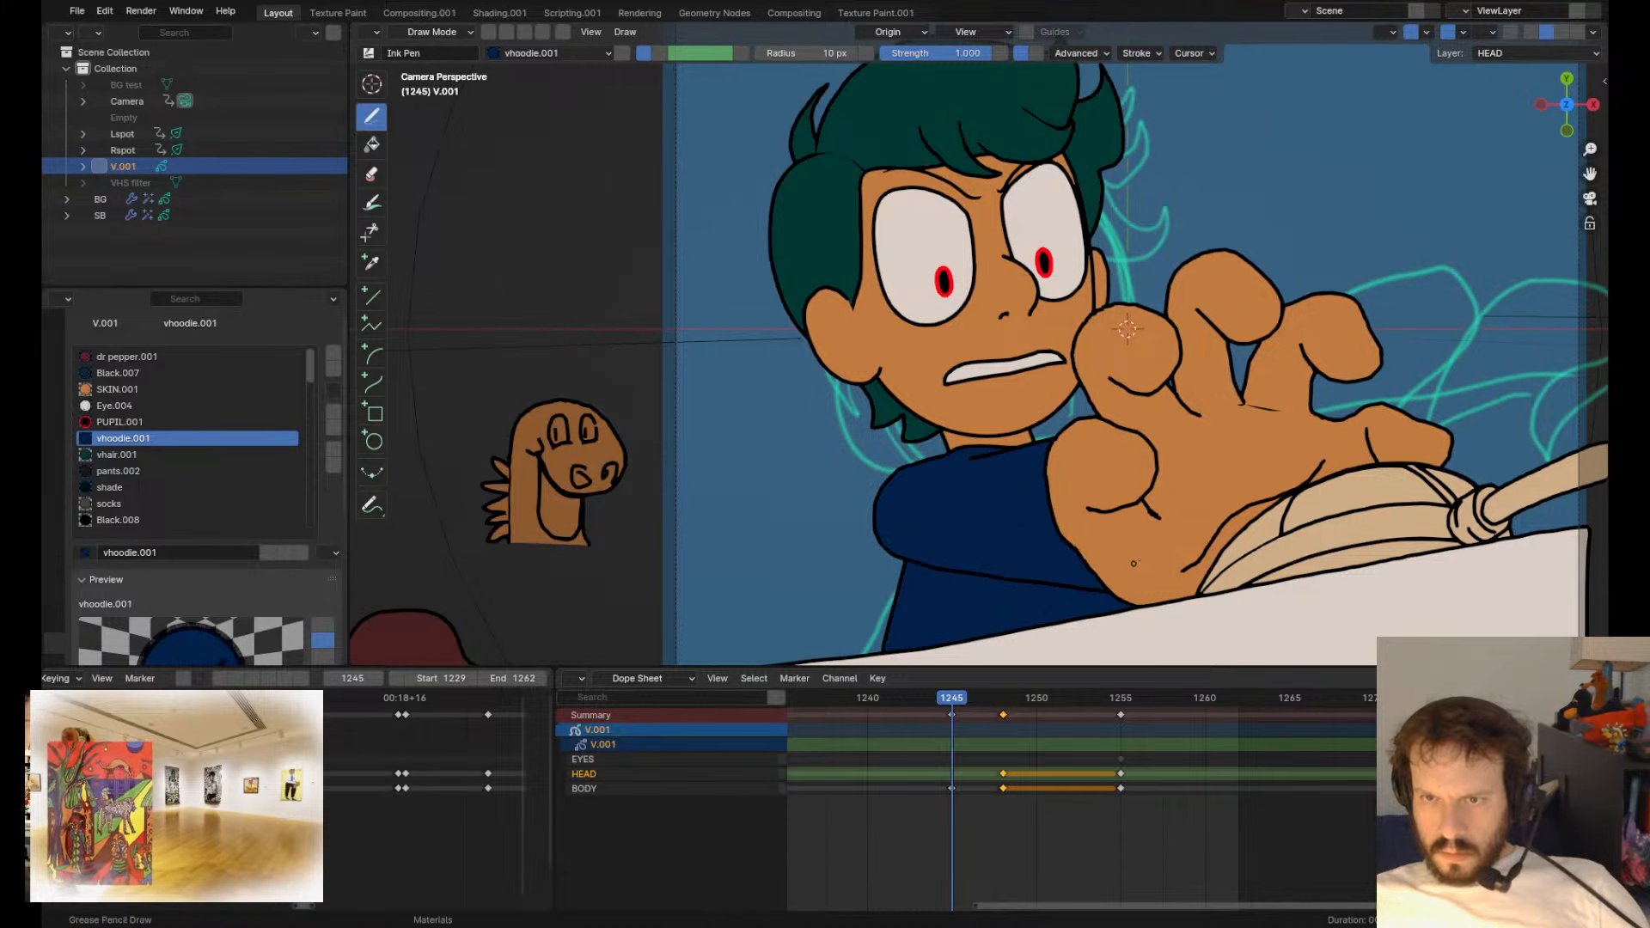
pyautogui.scroll(3, 1189, 595)
pyautogui.scroll(-3, 1290, 618)
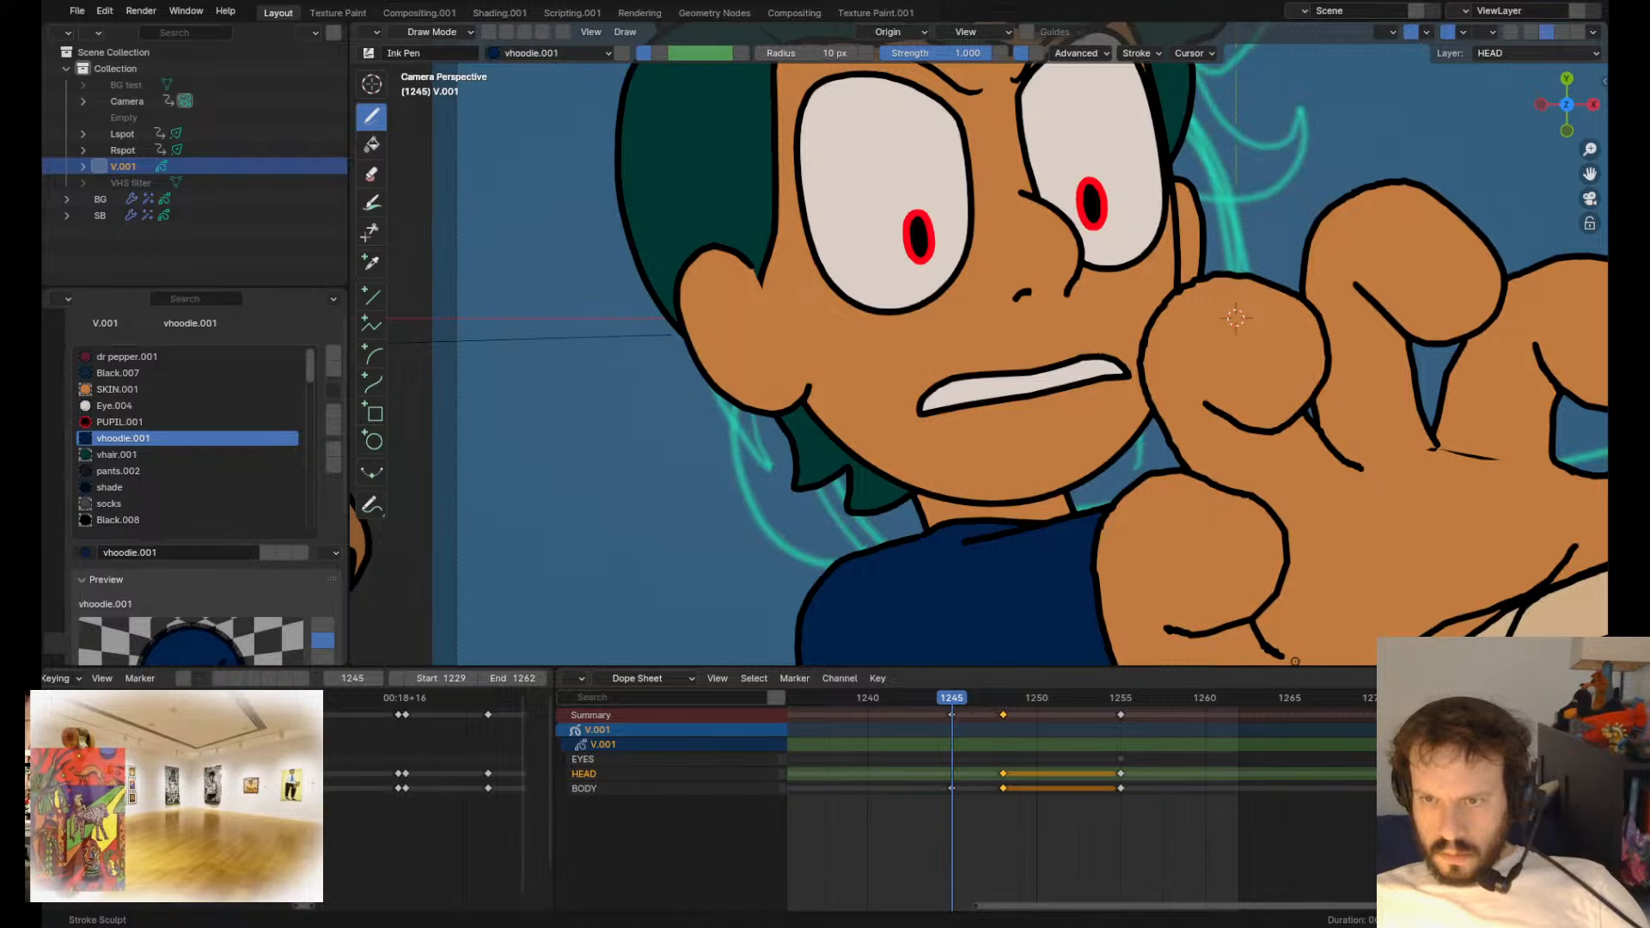
pyautogui.scroll(-1, 1298, 603)
pyautogui.scroll(-2, 1298, 604)
pyautogui.keyDown('shift'); pyautogui.moveTo(1298, 603); pyautogui.dragTo(1120, 600, button='middle'); pyautogui.keyUp('shift')
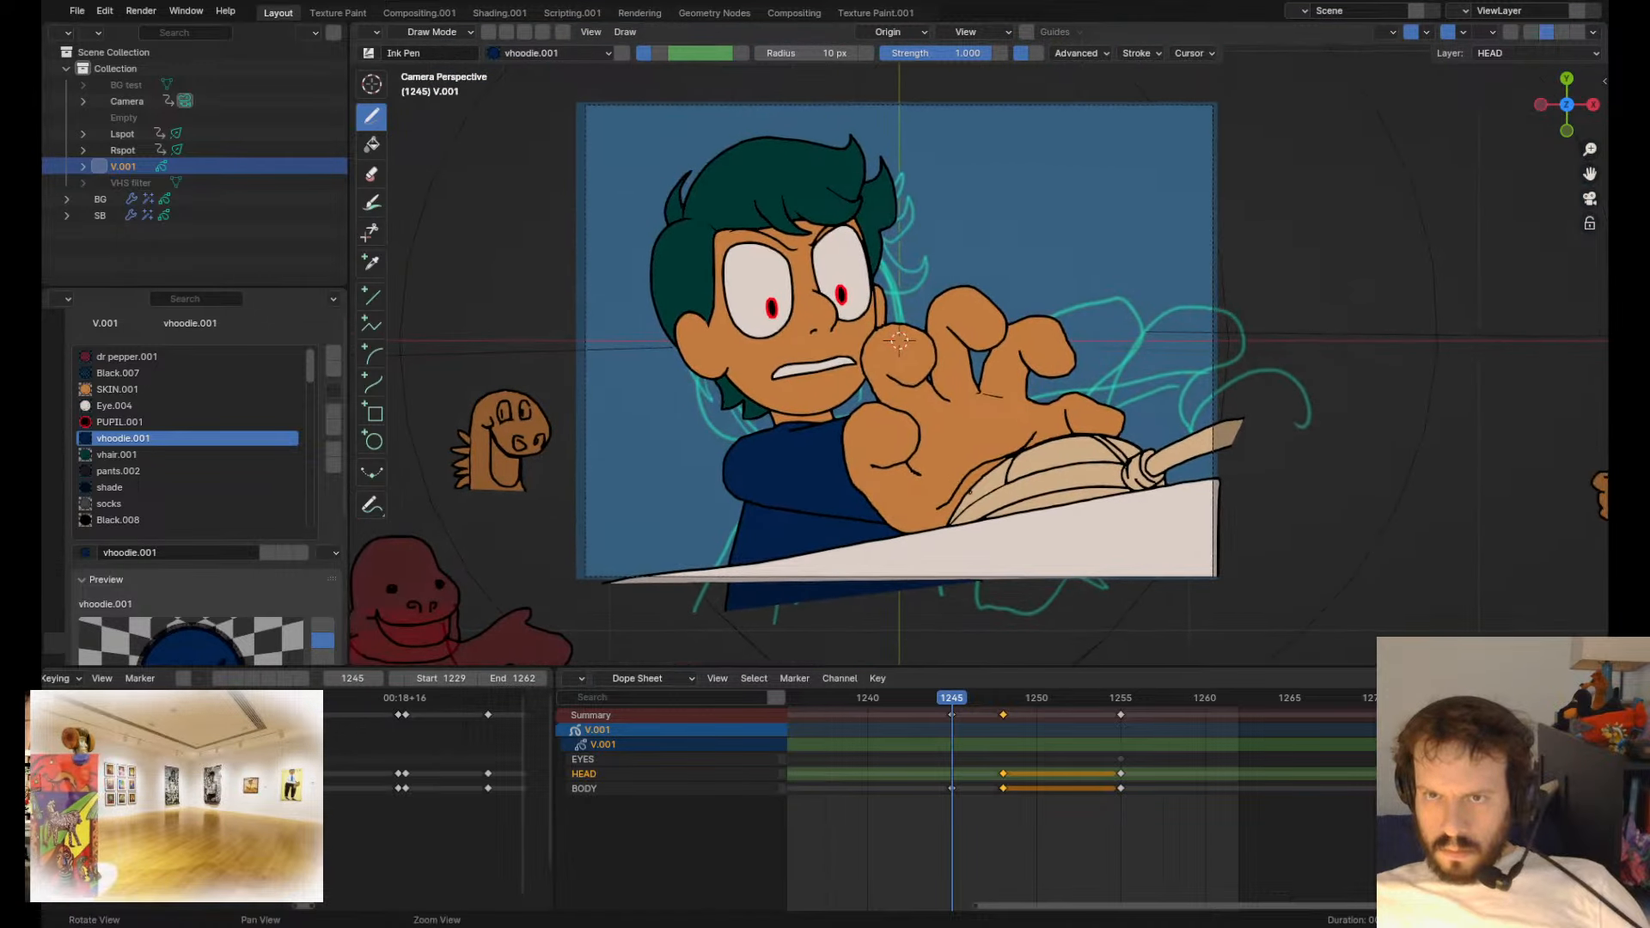
# - Select the open hand's finger strokes at frame 1245, rotate them slightly and nudge their position
pyautogui.press('Tab')
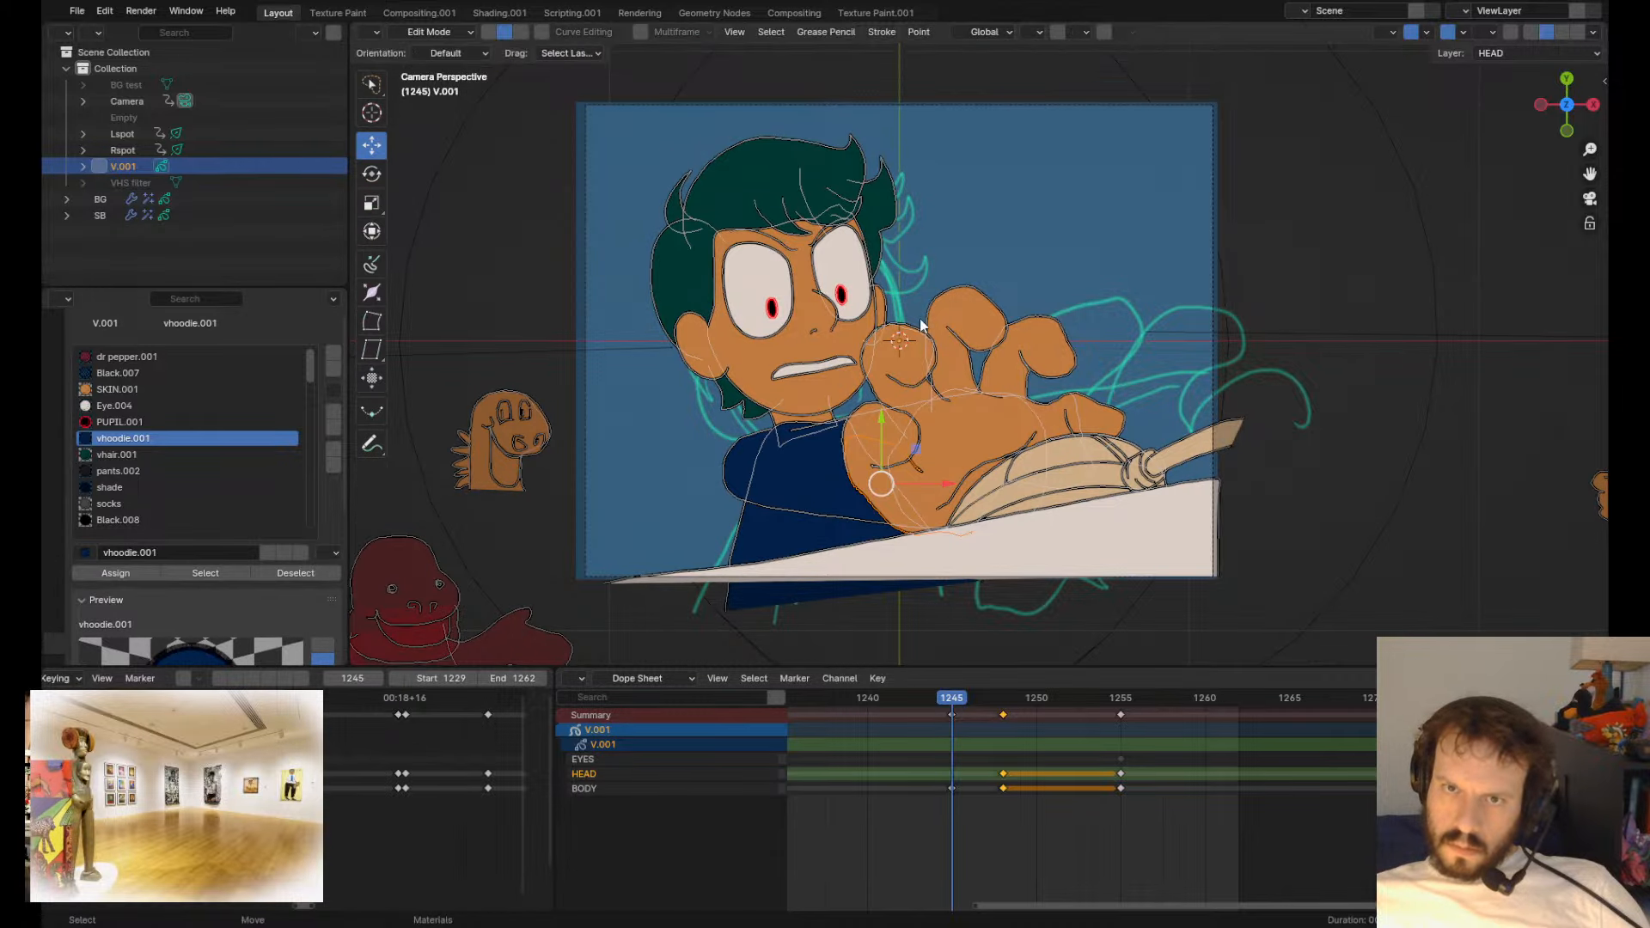
pyautogui.keyDown('shift'); pyautogui.click(981, 278); pyautogui.keyUp('shift')
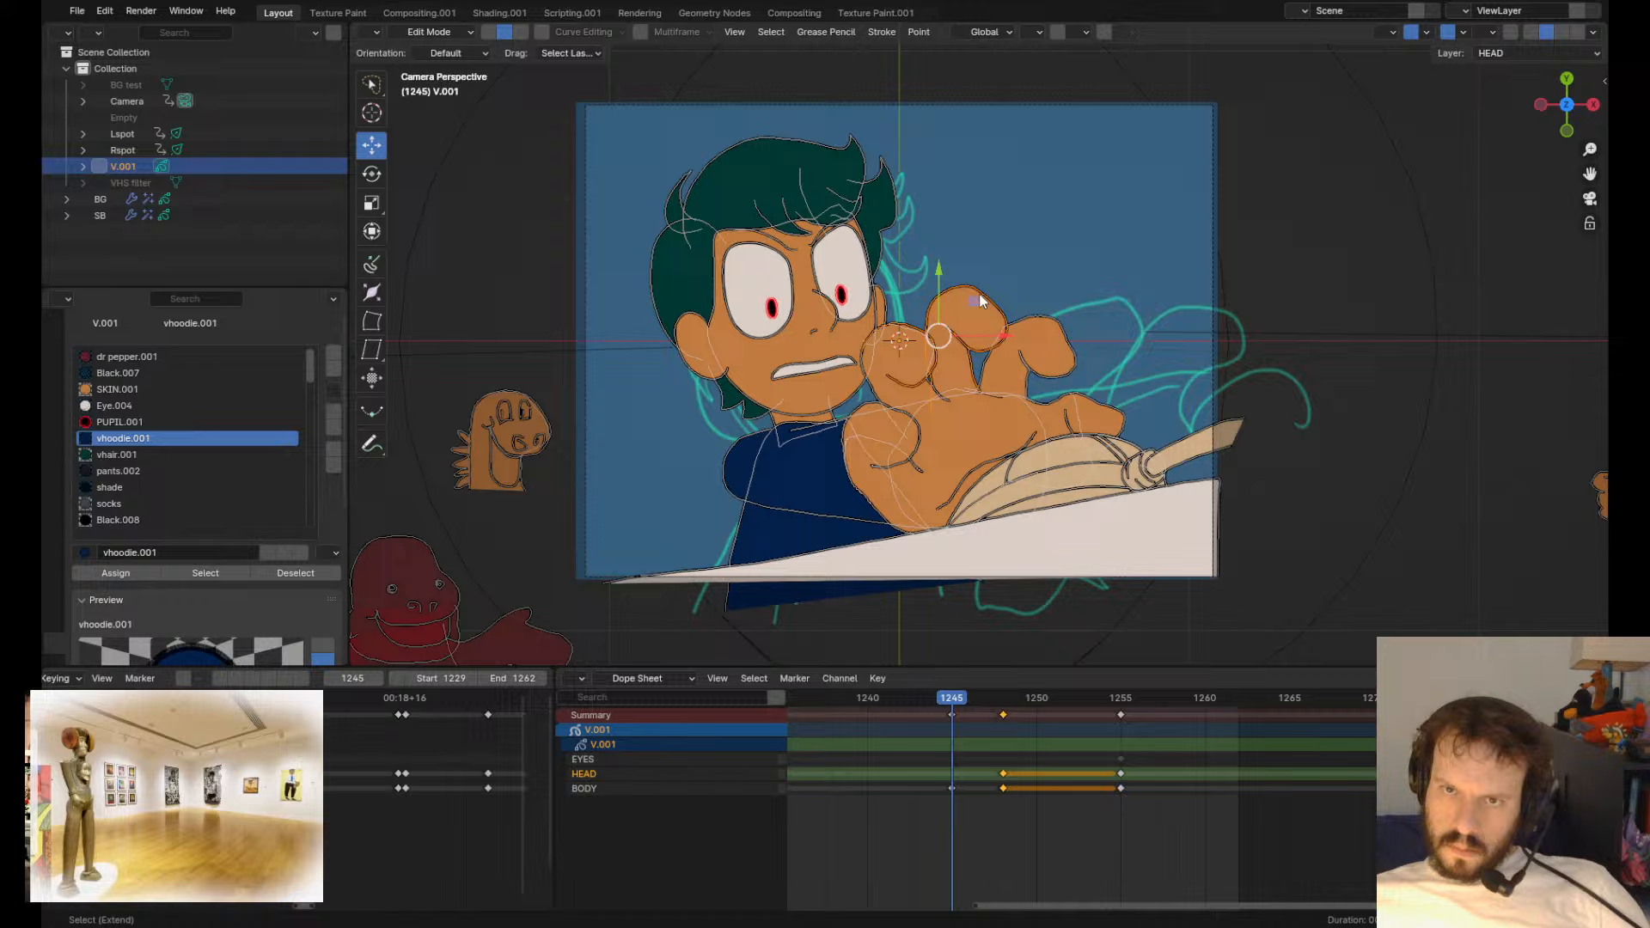
pyautogui.keyDown('shift'); pyautogui.click(936, 390); pyautogui.keyUp('shift')
pyautogui.hotkey('ctrl', 'z')
pyautogui.keyDown('shift'); pyautogui.click(953, 409); pyautogui.keyUp('shift')
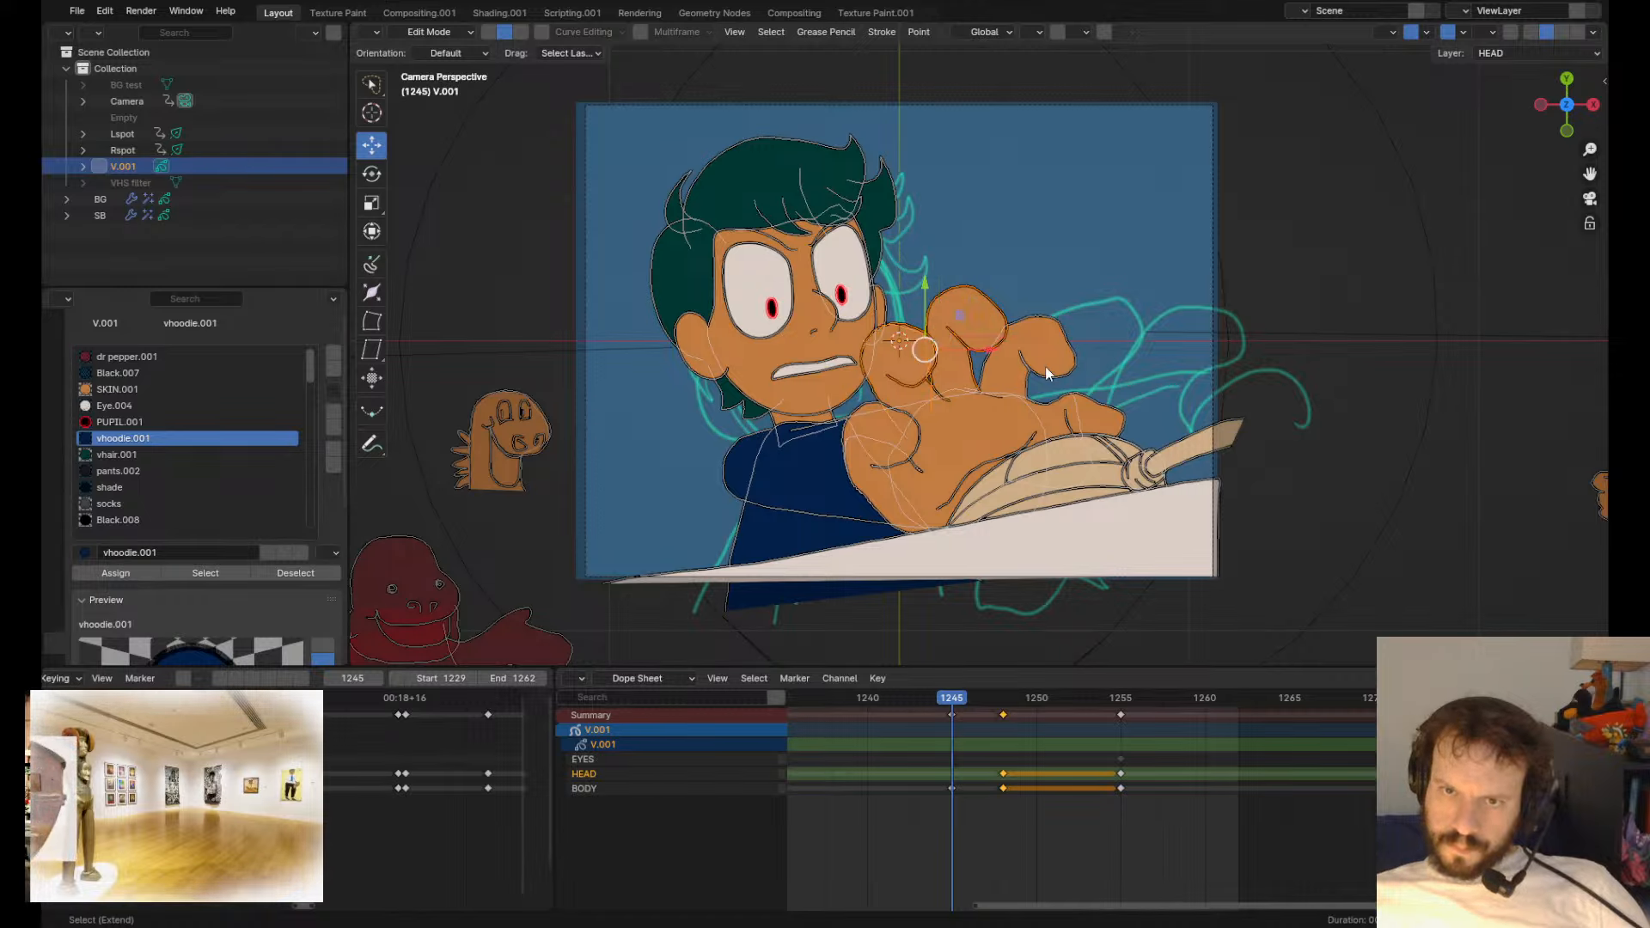
pyautogui.keyDown('shift'); pyautogui.click(1059, 347); pyautogui.keyUp('shift')
pyautogui.press('r')
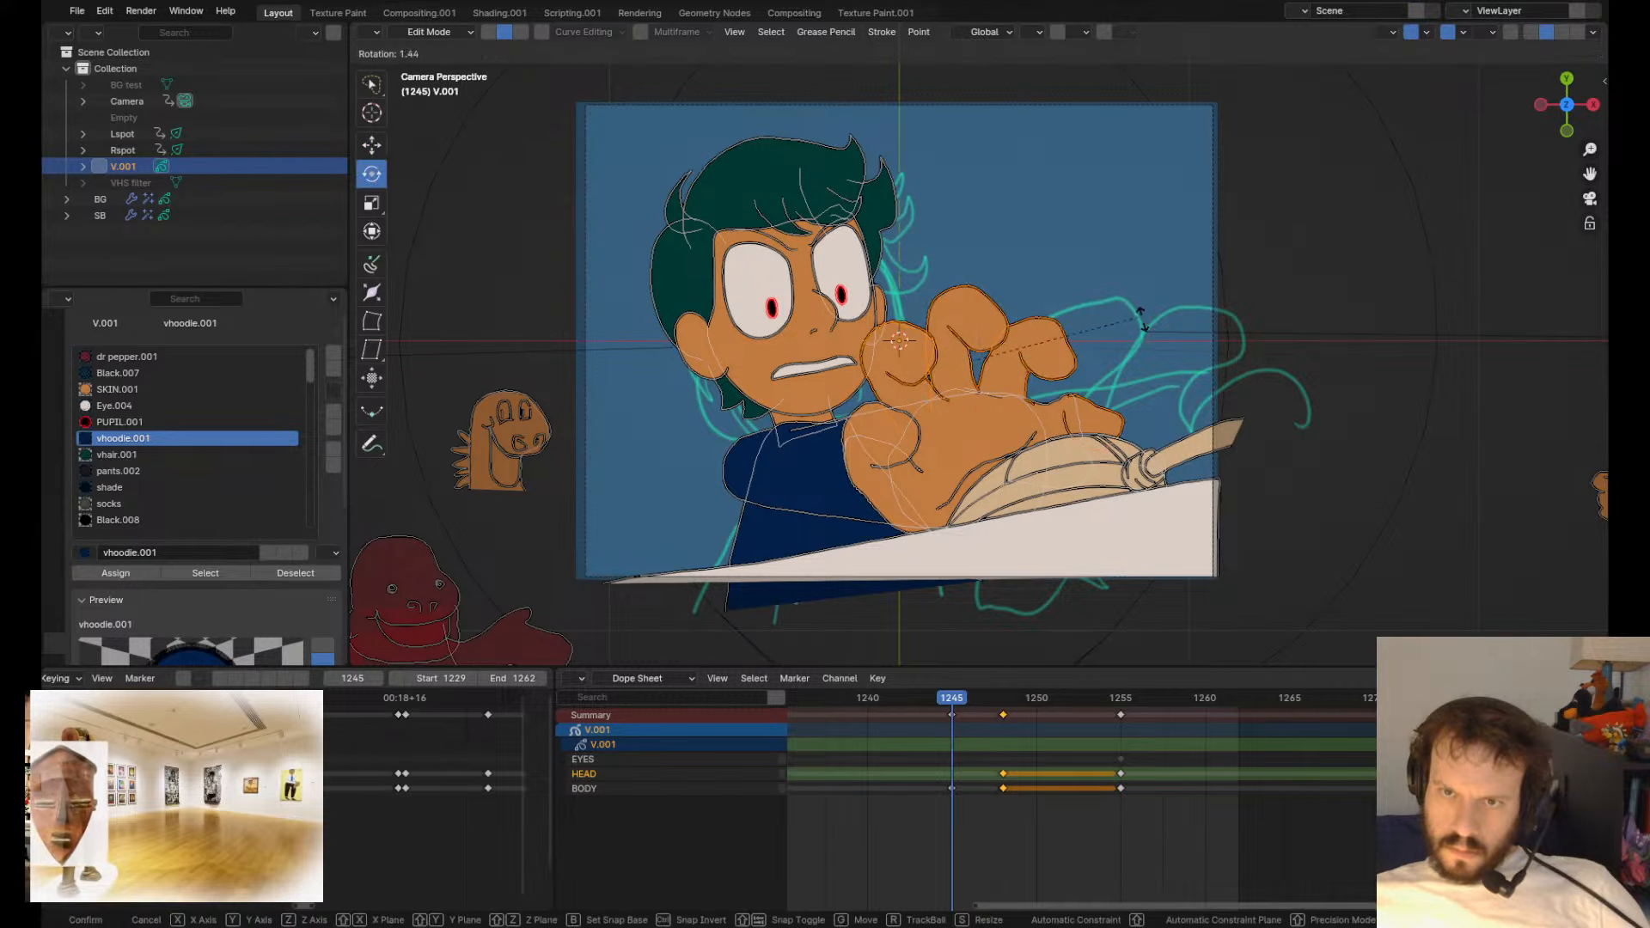
pyautogui.click(1149, 332)
pyautogui.press('g')
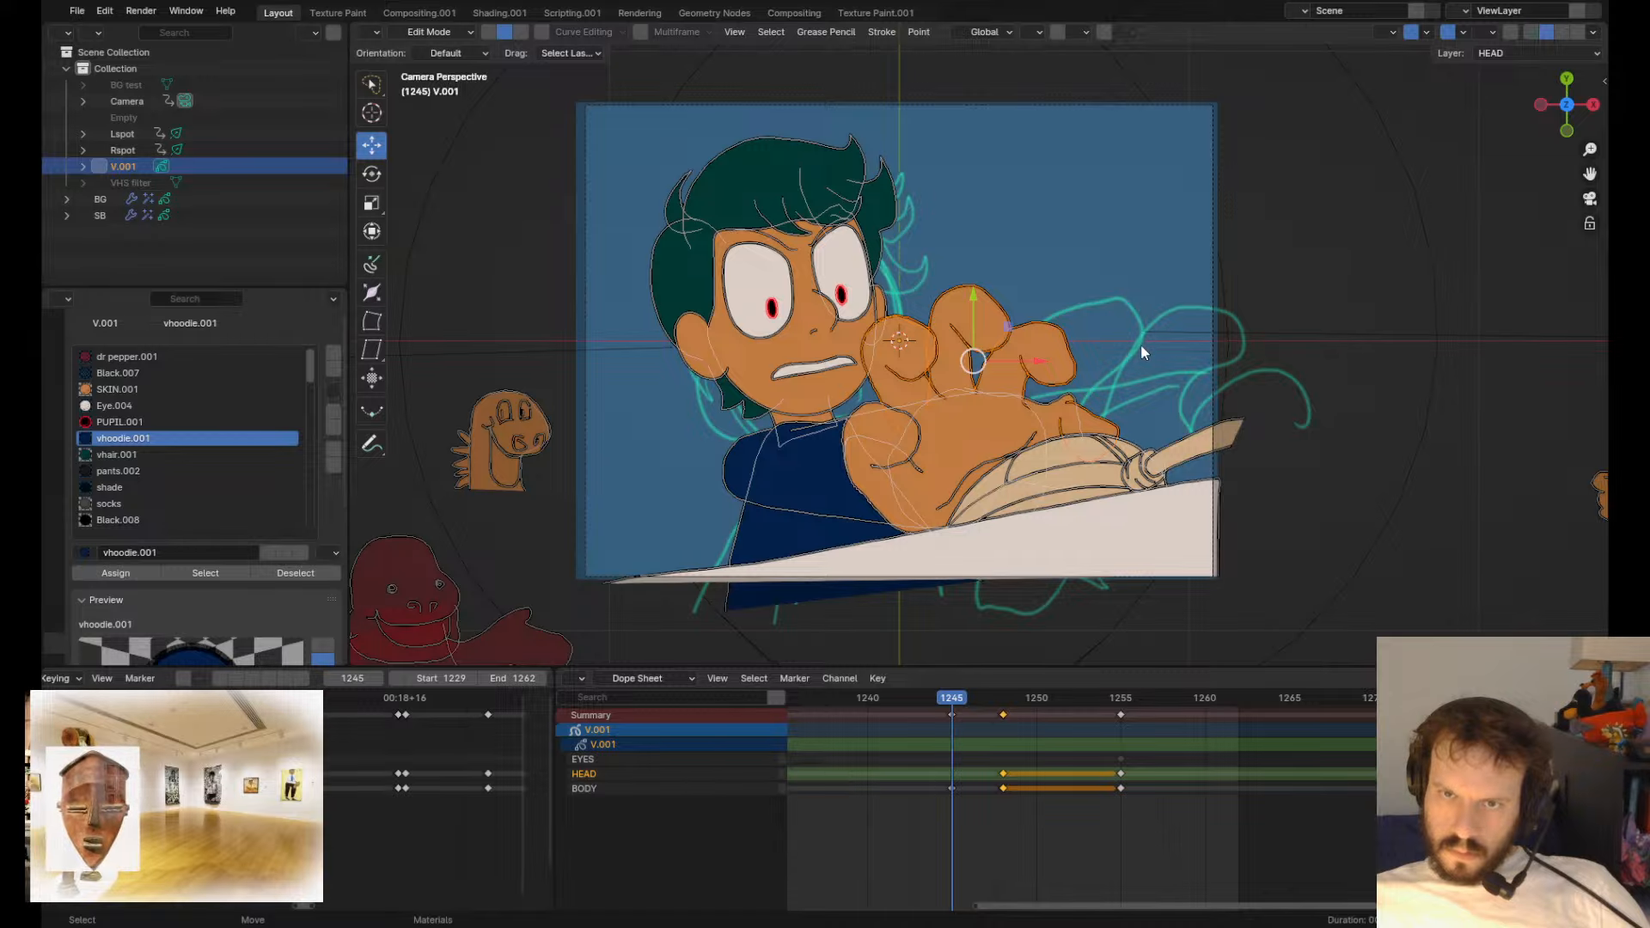
pyautogui.click(1149, 331)
# - Check the adjusted fingers by flipping between neighbouring keyframes and playing the grab
pyautogui.press('Down')
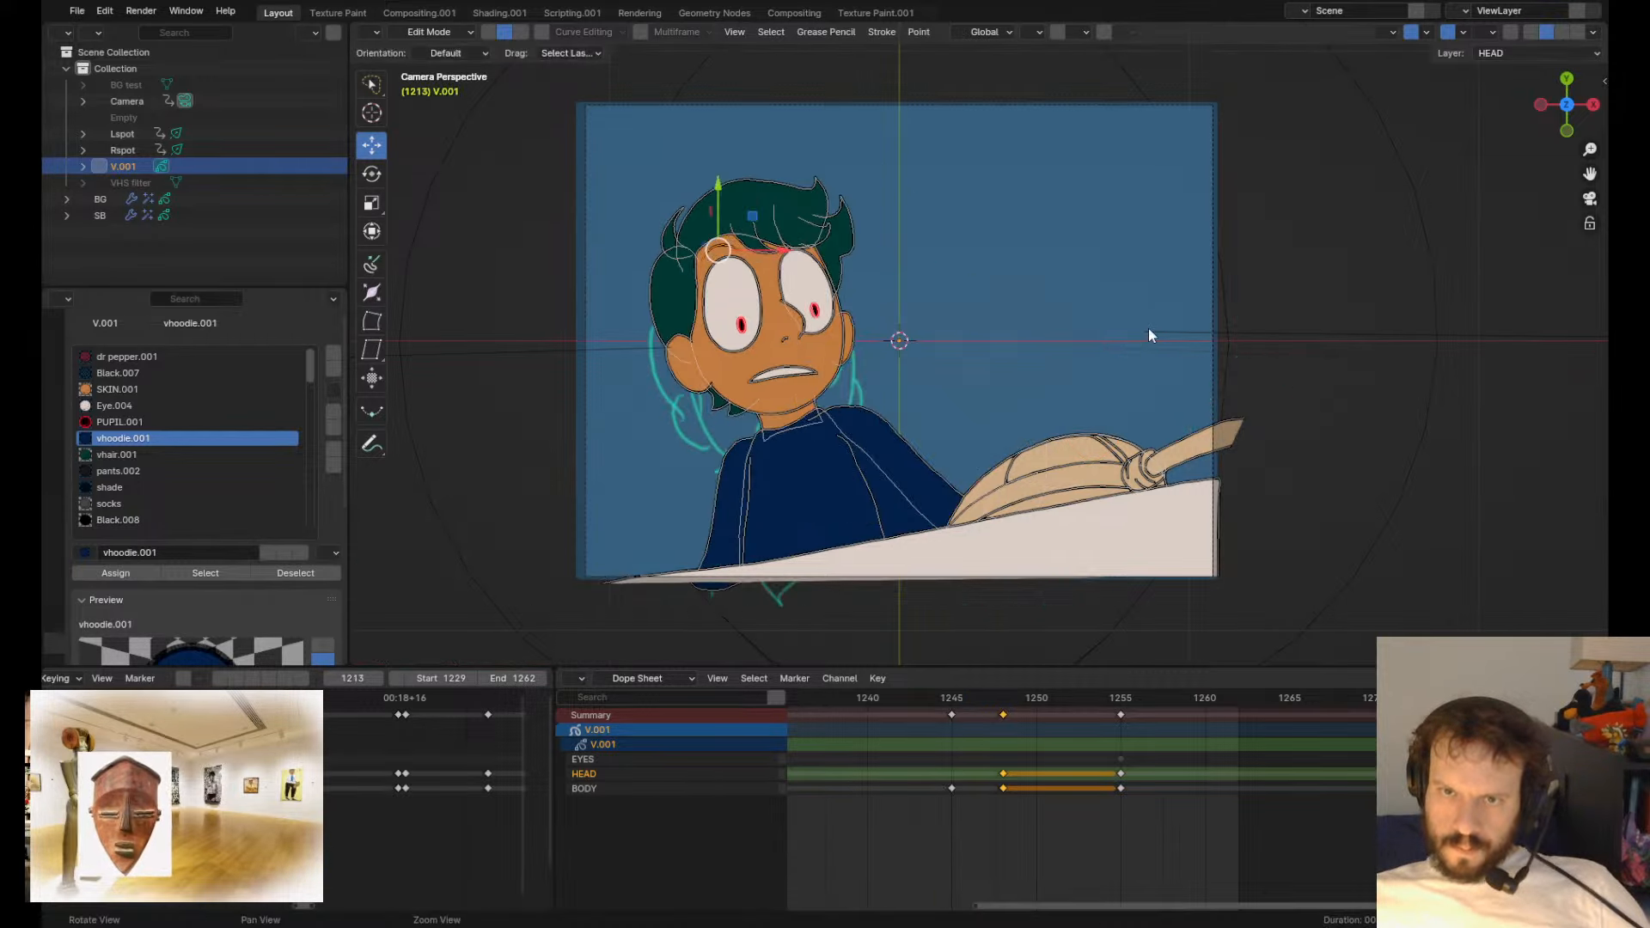
pyautogui.press('Up')
pyautogui.press('Up')
pyautogui.press('Up')
pyautogui.click(999, 701)
pyautogui.press('space')
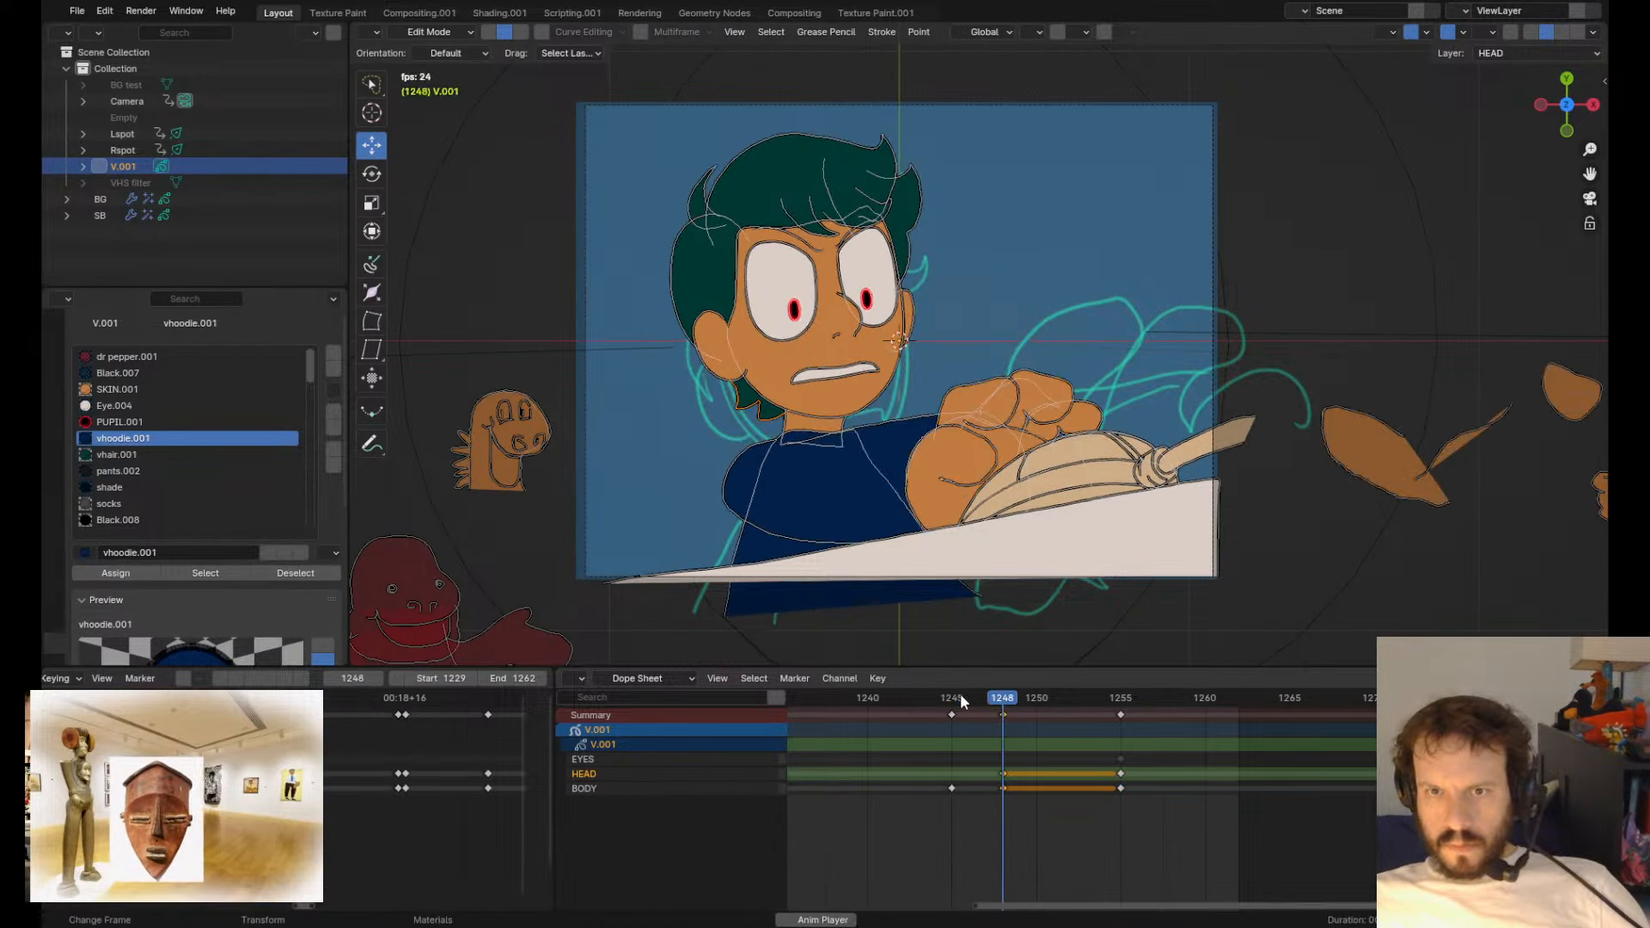
pyautogui.press('space')
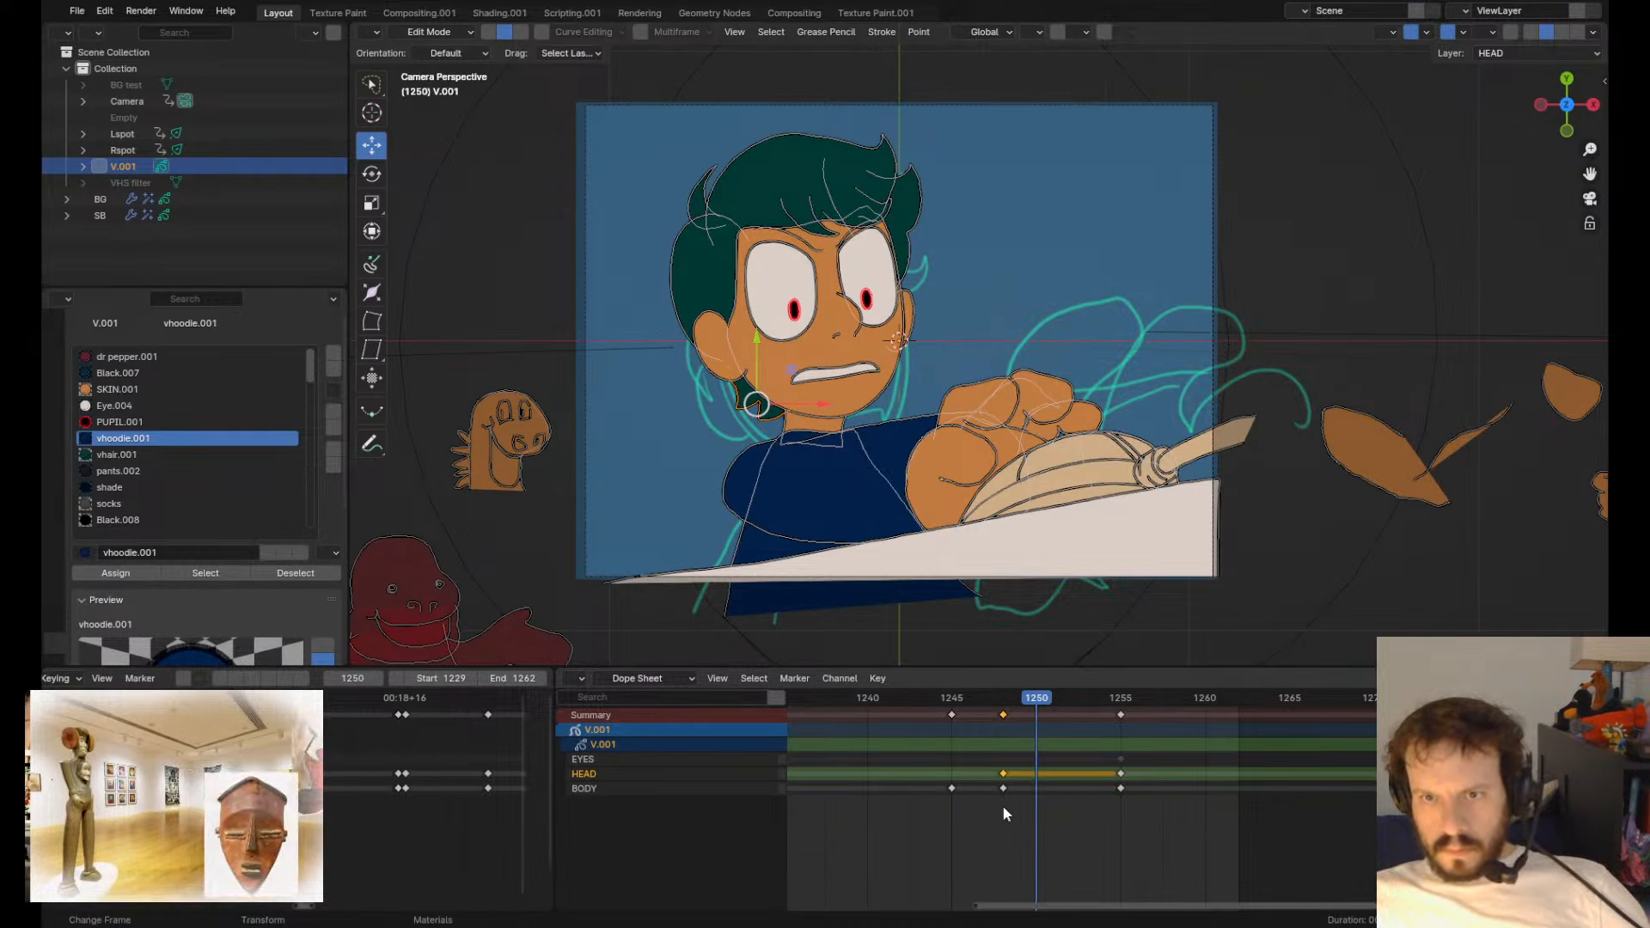
# - Duplicate the HEAD layer's keyframe from frame 1248 to frame 1250
pyautogui.press('g')
pyautogui.click(1036, 808)
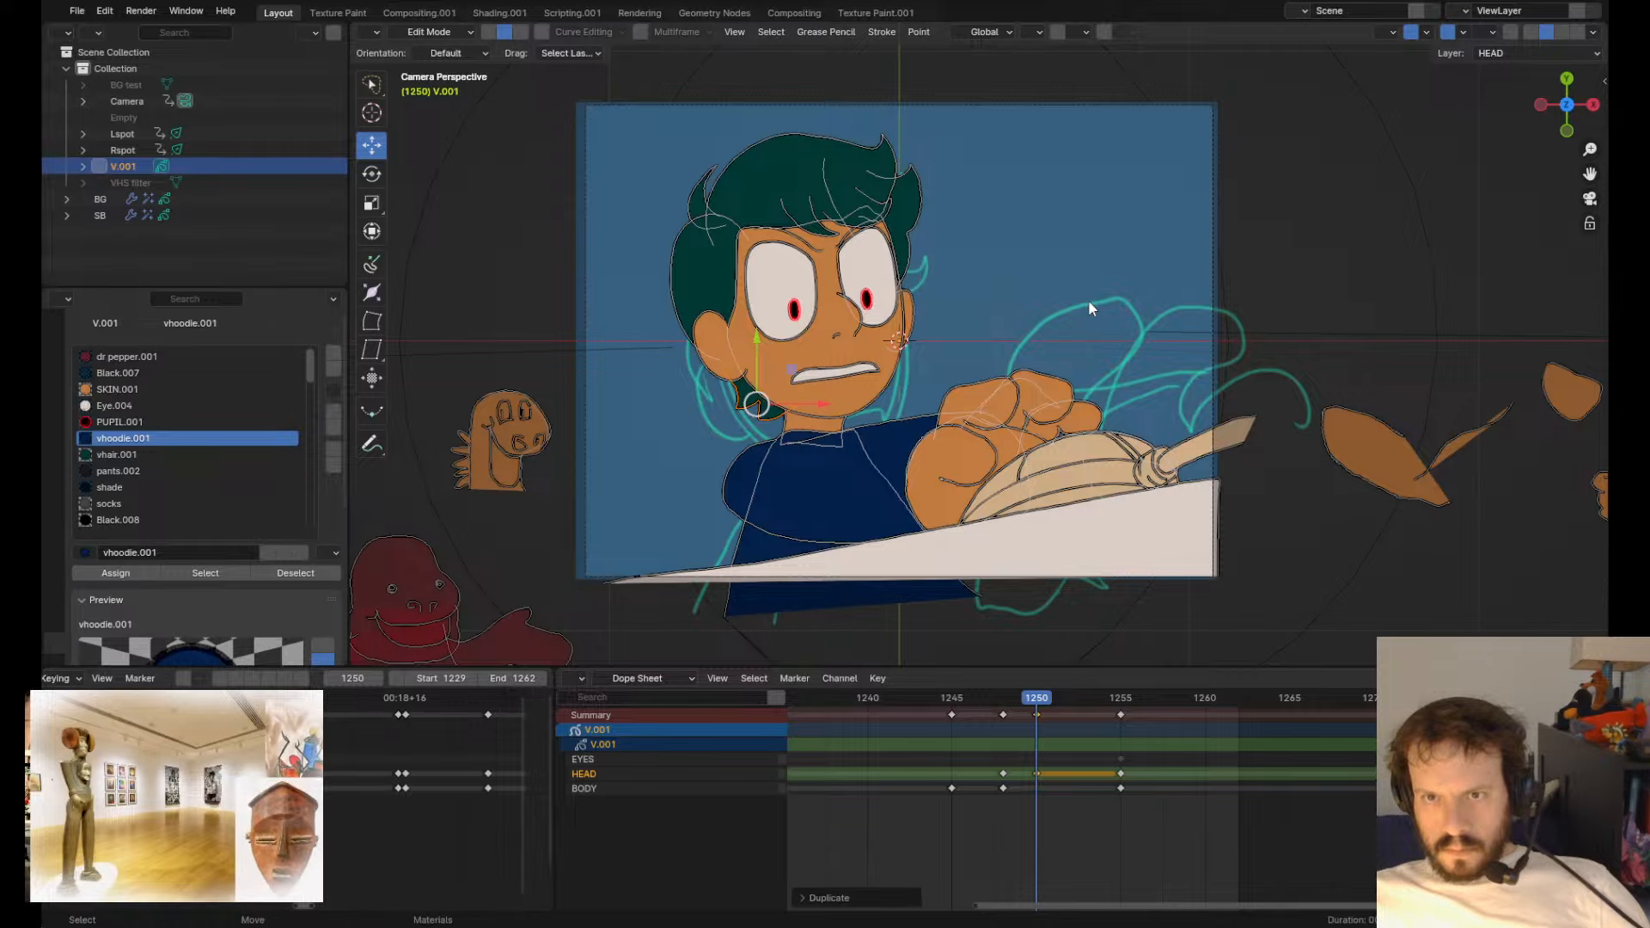
pyautogui.press('a')
pyautogui.press('g')
pyautogui.press('Escape')
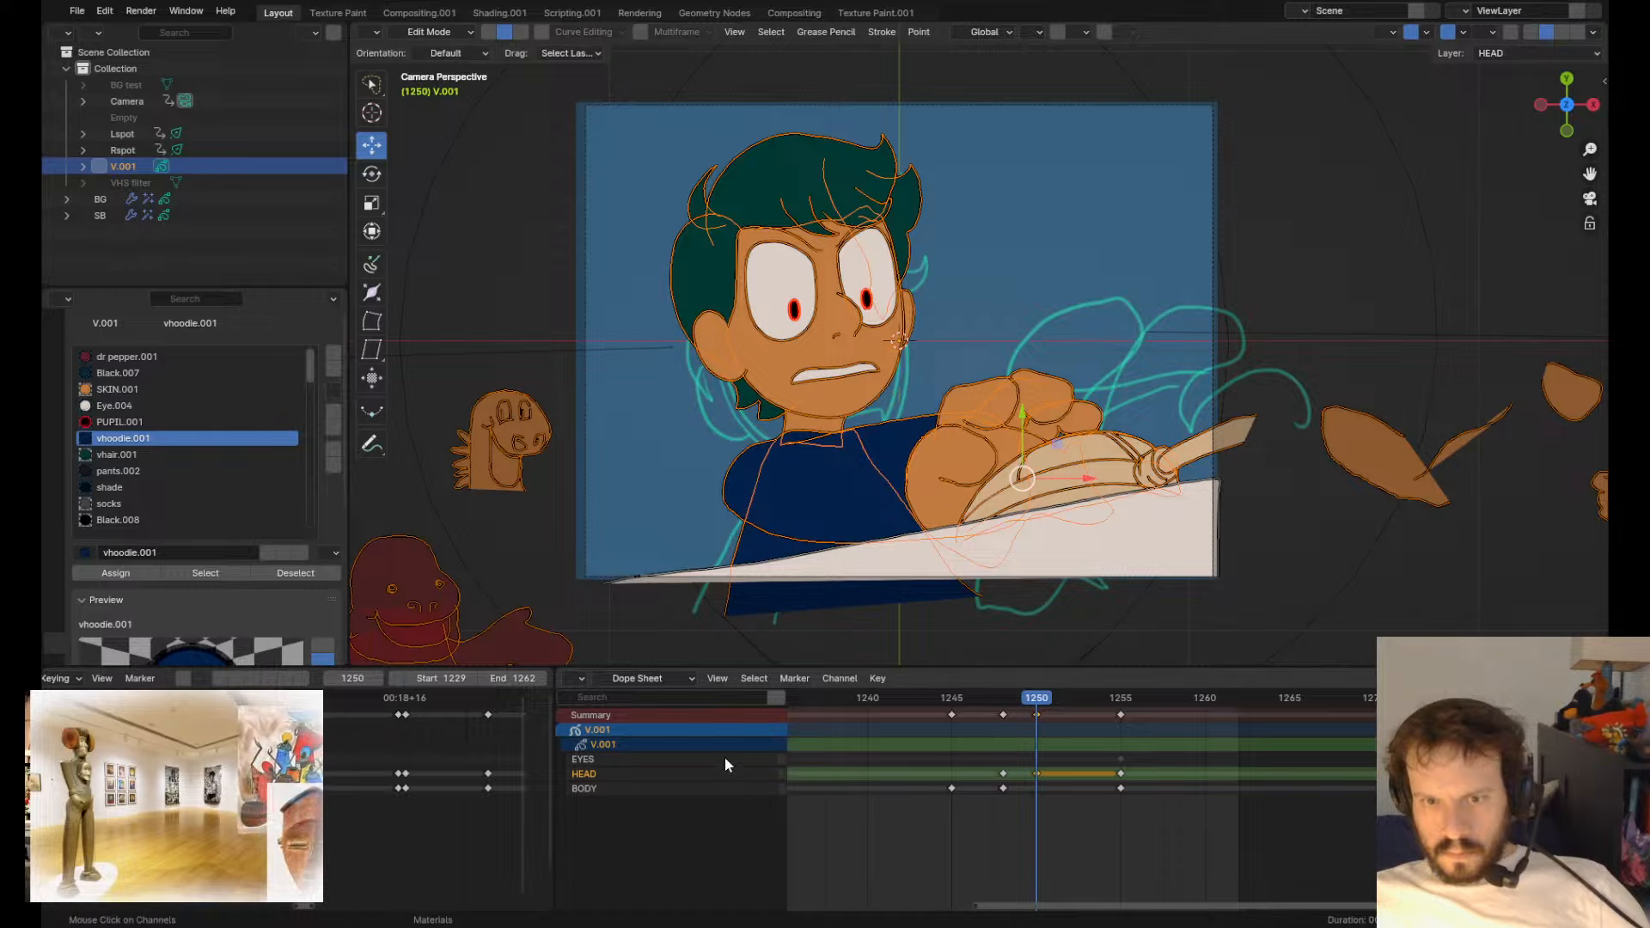
# - Isolate the HEAD layer and nudge the gripping fingers, the bundle and its tied end slightly to the right at frame 1250
pyautogui.press('KP_Multiply')
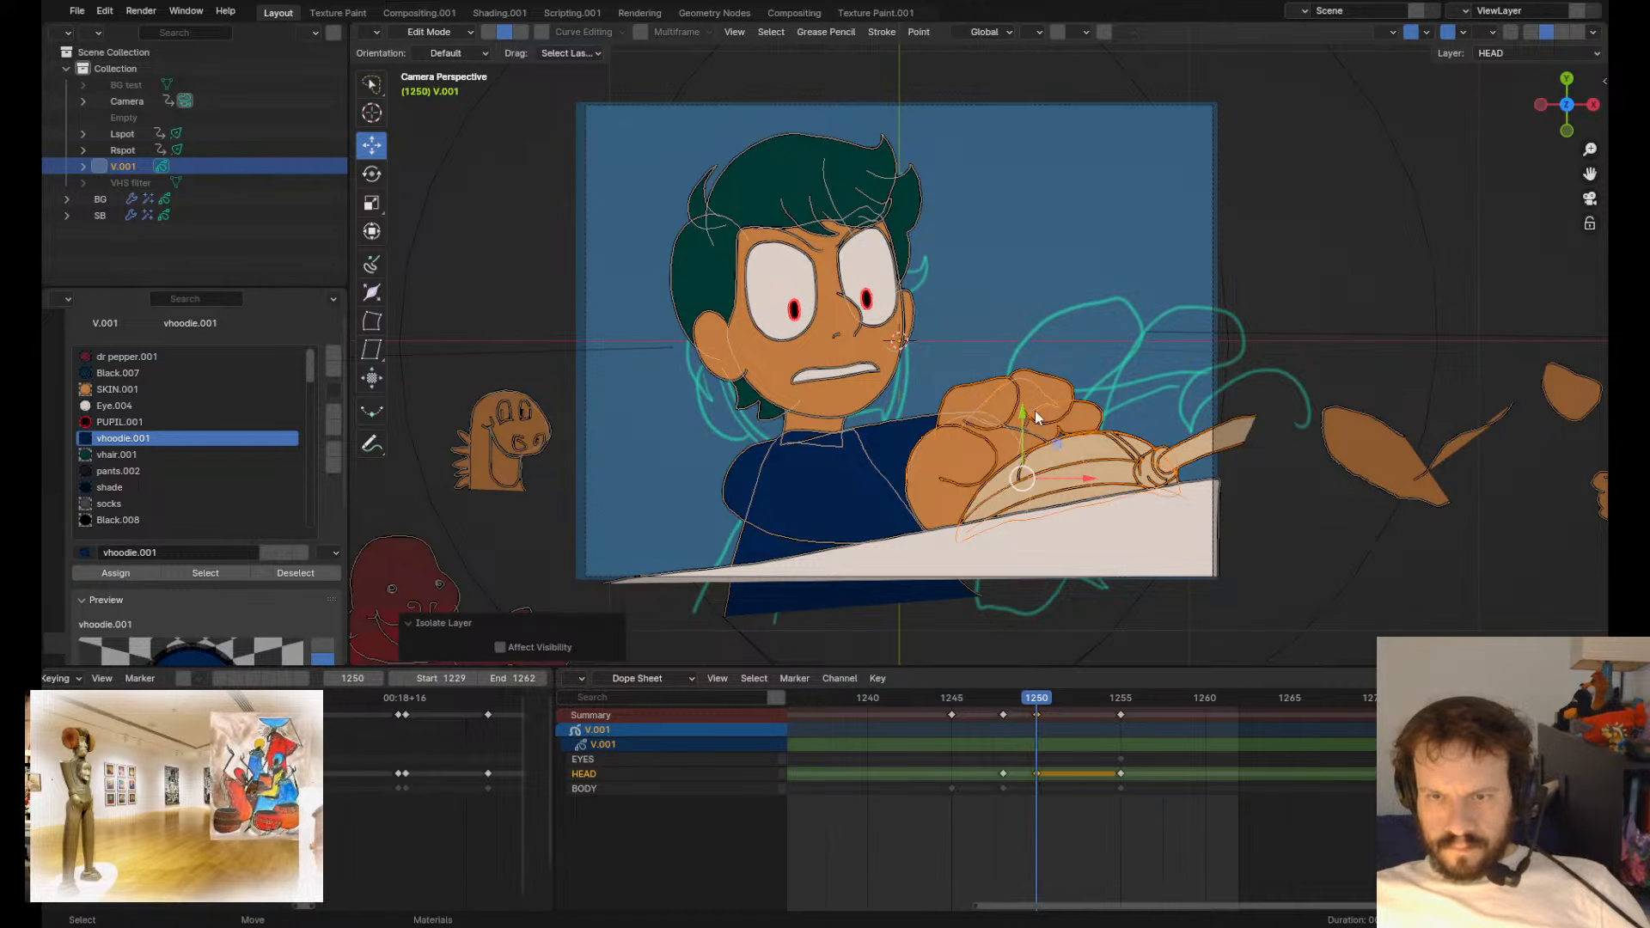
pyautogui.press('g')
pyautogui.click(838, 350)
pyautogui.hotkey('ctrl', 'z')
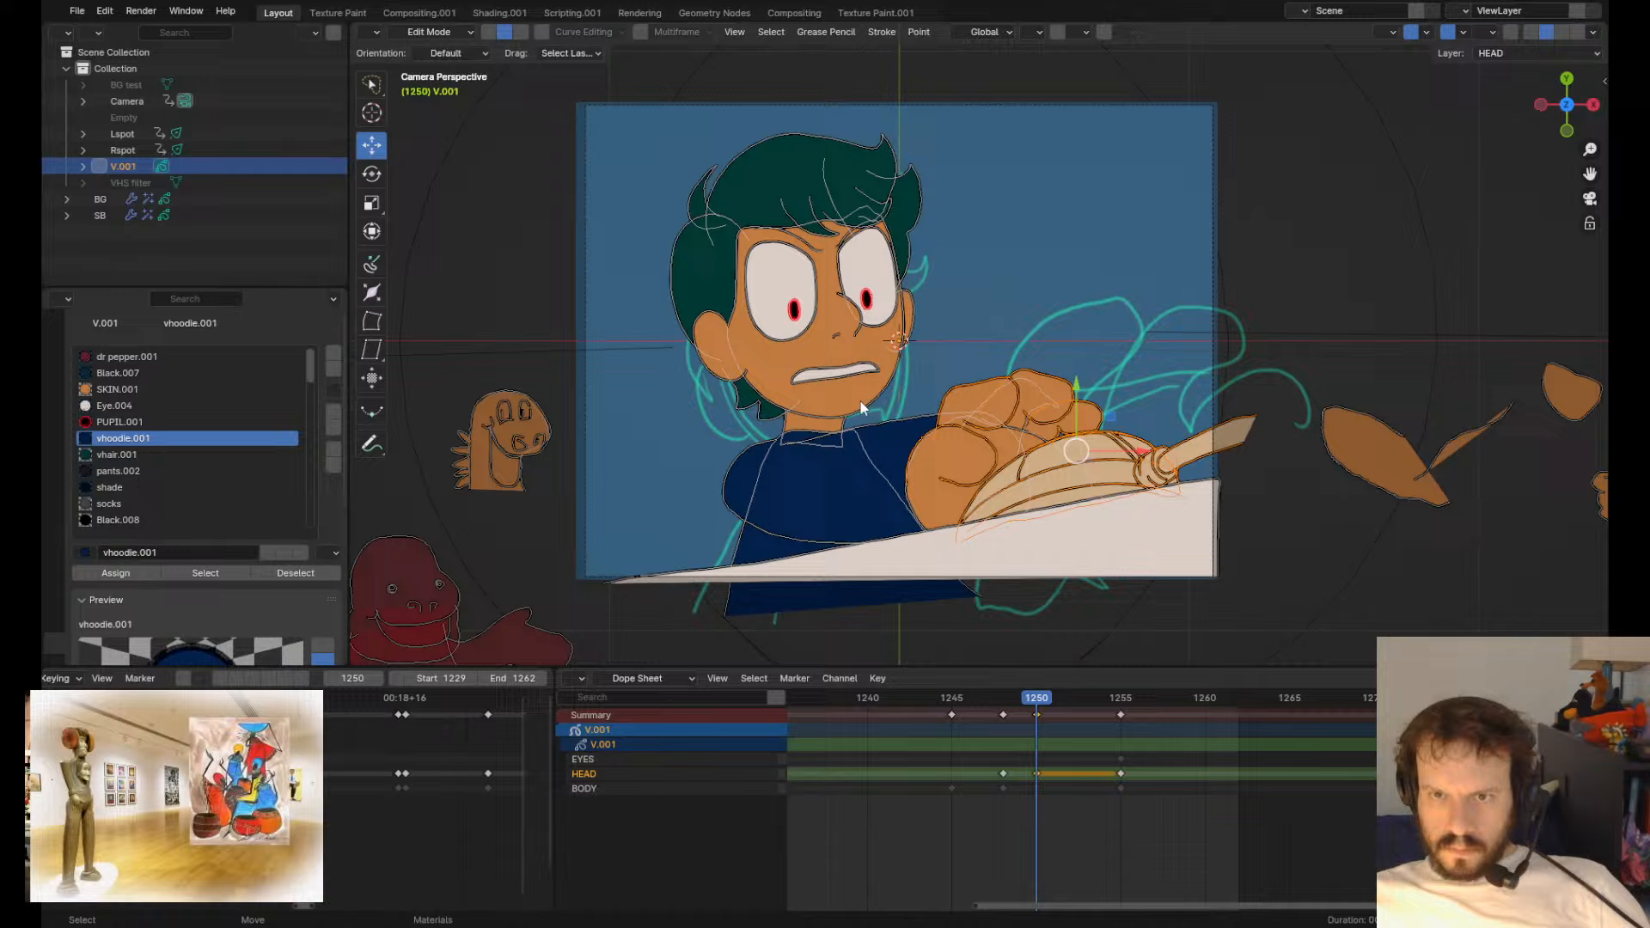
pyautogui.press('g')
pyautogui.click(899, 436)
pyautogui.click(1261, 429)
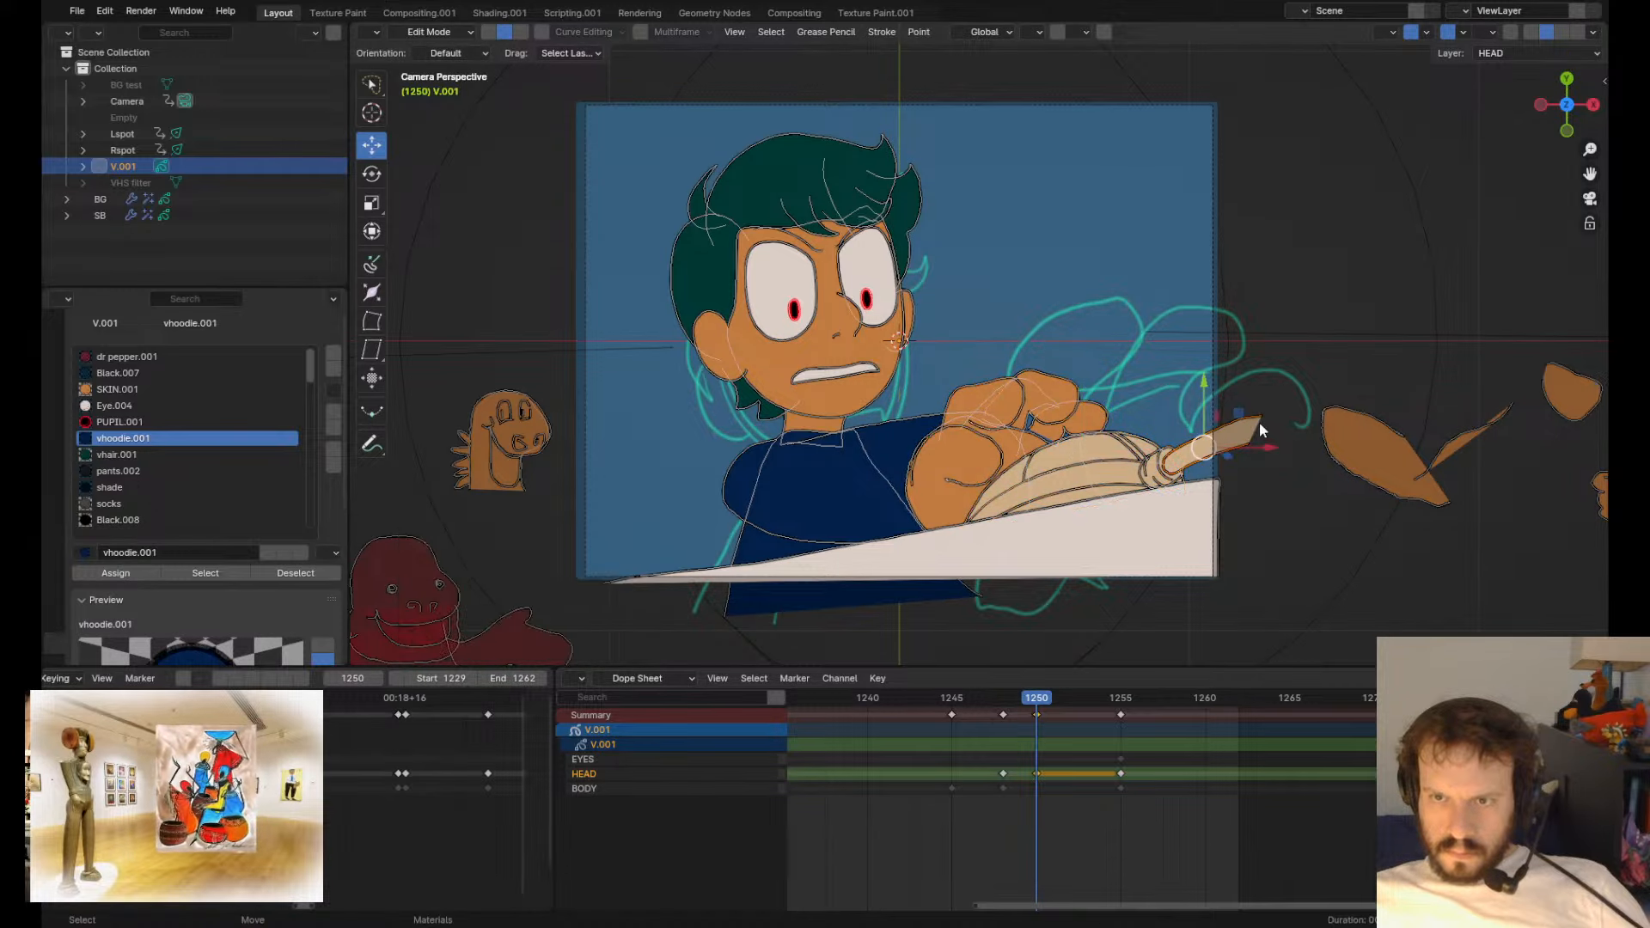
pyautogui.press('Tab')
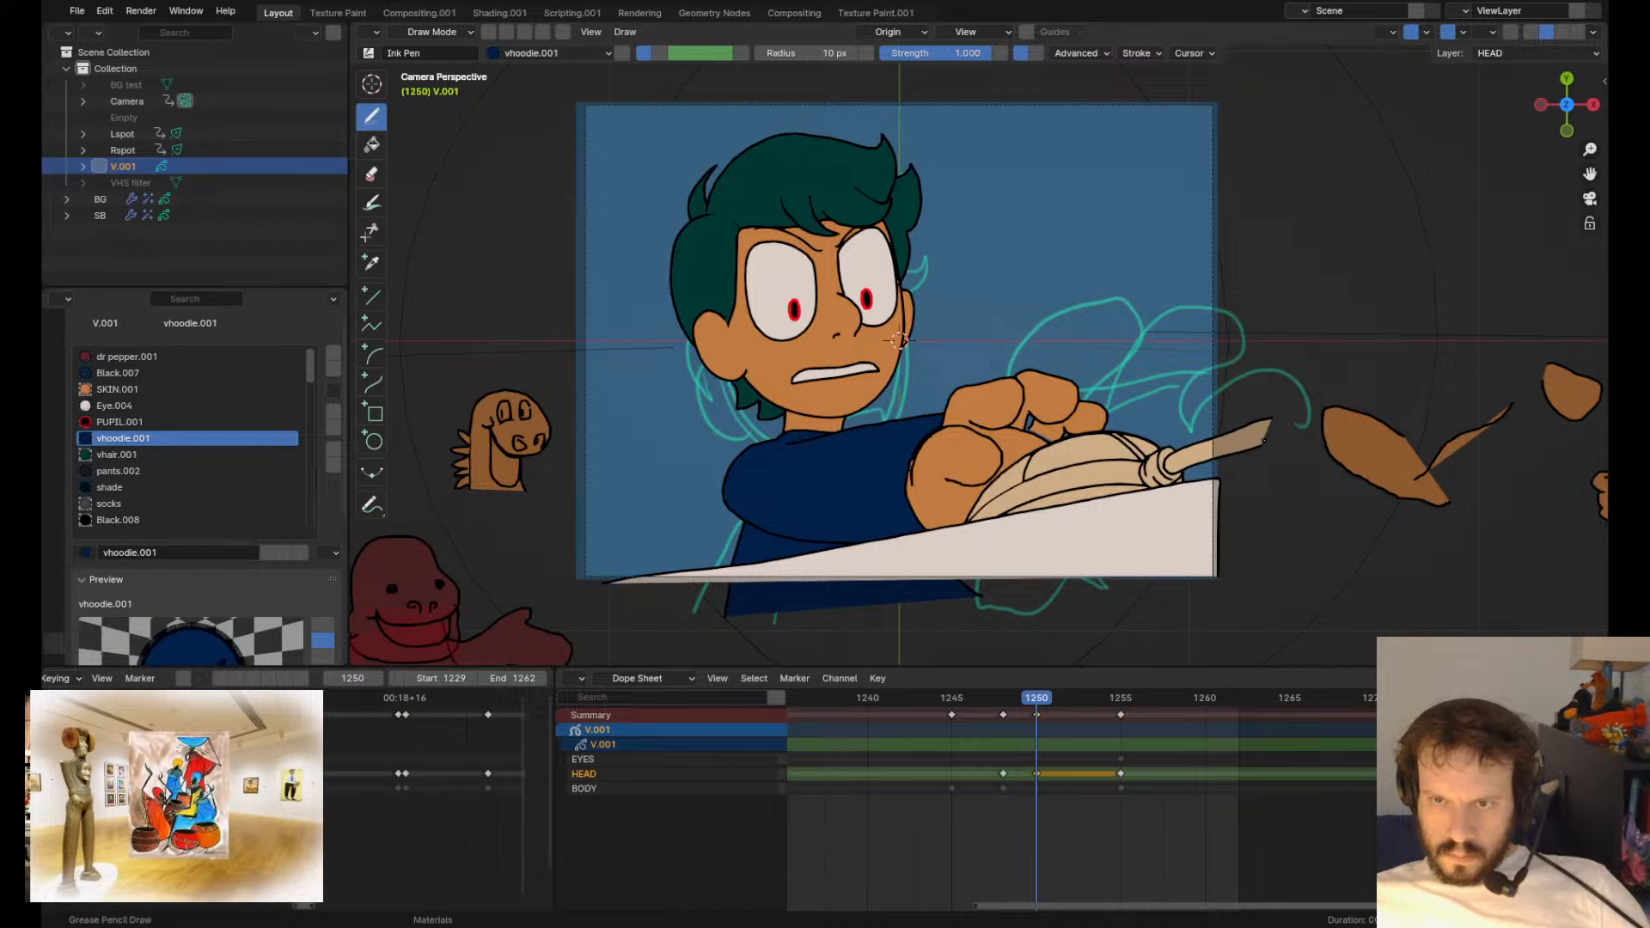
# - Flip between the fist drawings at frames 1248 and 1250 to compare the shift
pyautogui.press('Down')
pyautogui.press('Down')
pyautogui.press('Up')
pyautogui.press('Up')
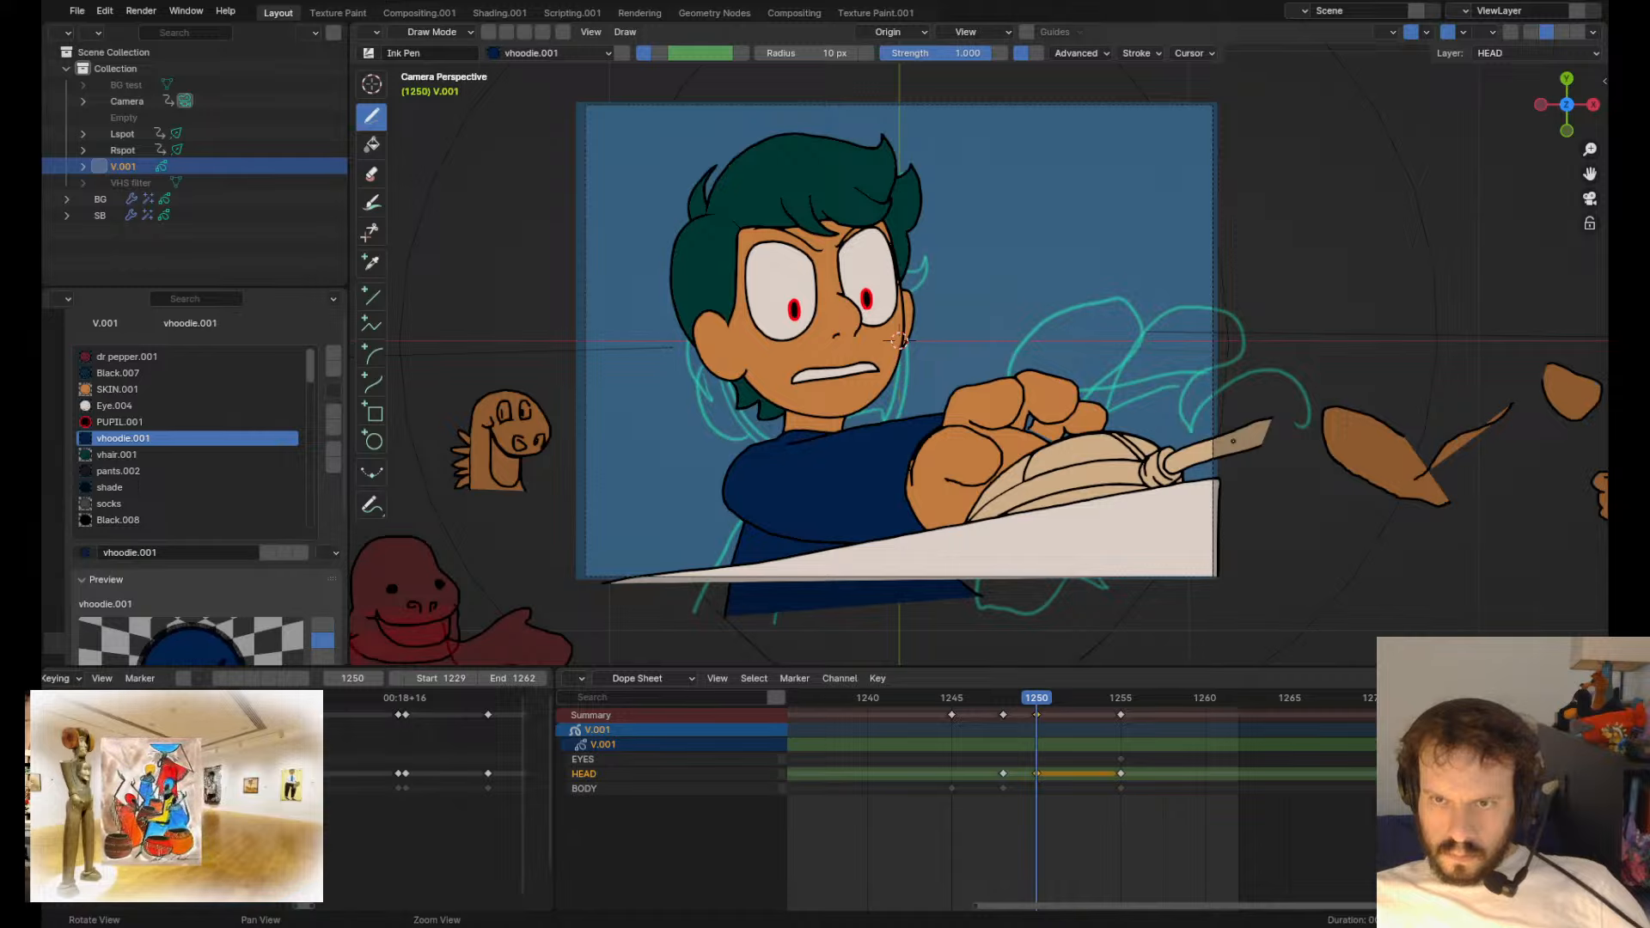
pyautogui.press('Down')
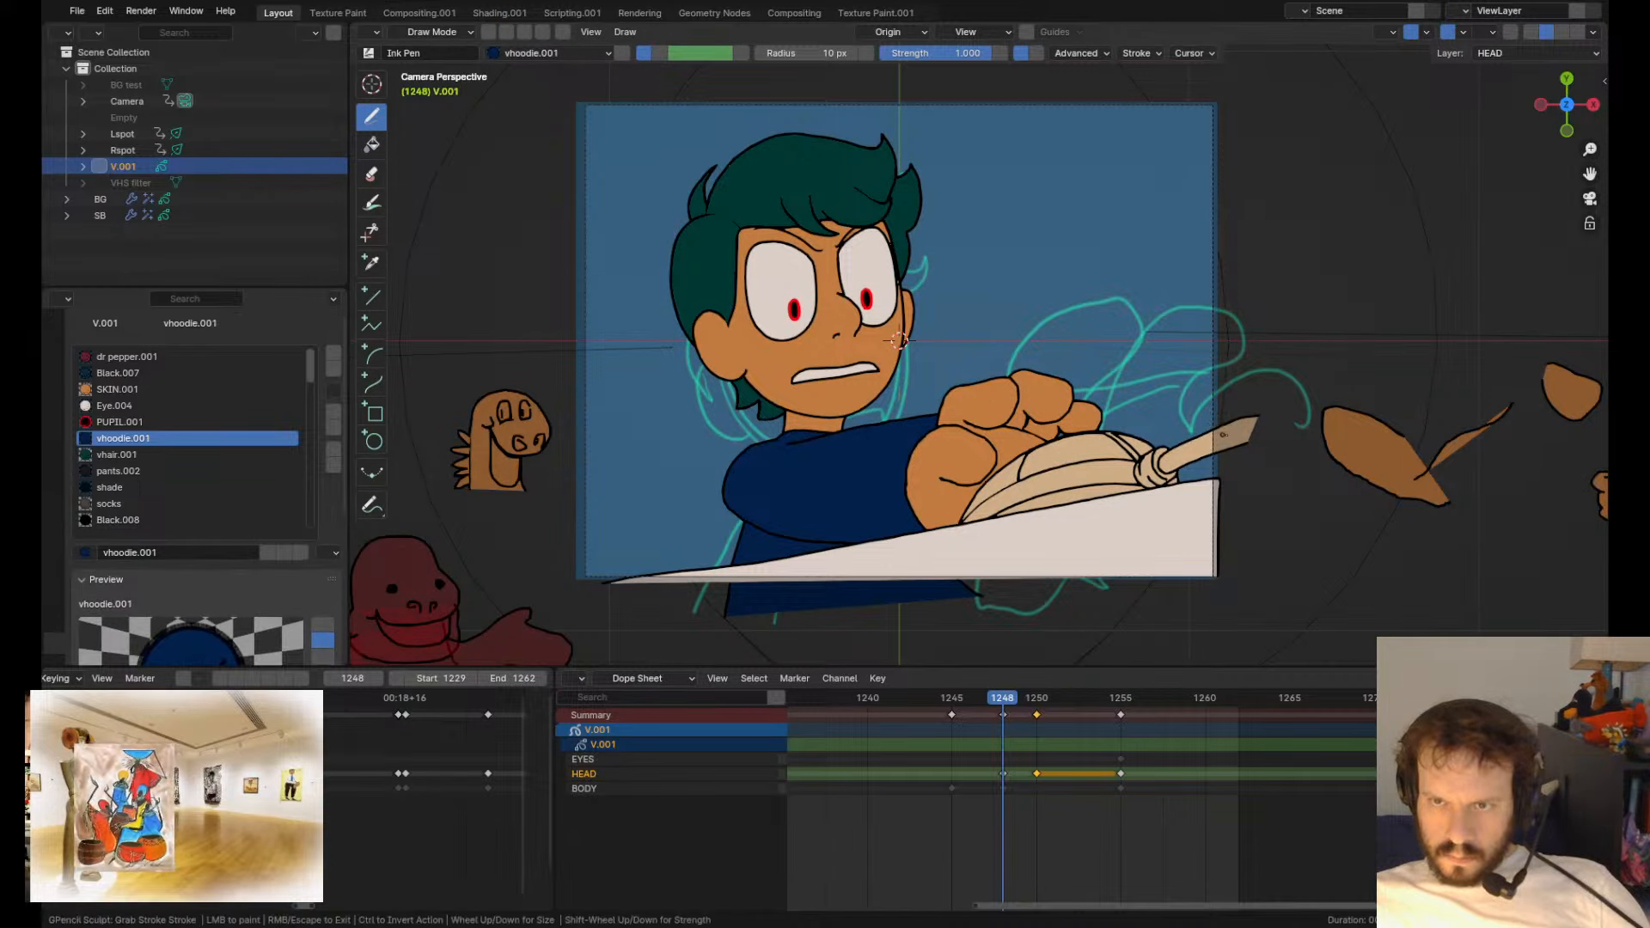
# - Rotate the upper gripping finger about 24° at frame 1250 and move it forward onto the bundle
pyautogui.press('Up')
pyautogui.press('Up')
pyautogui.press('Down')
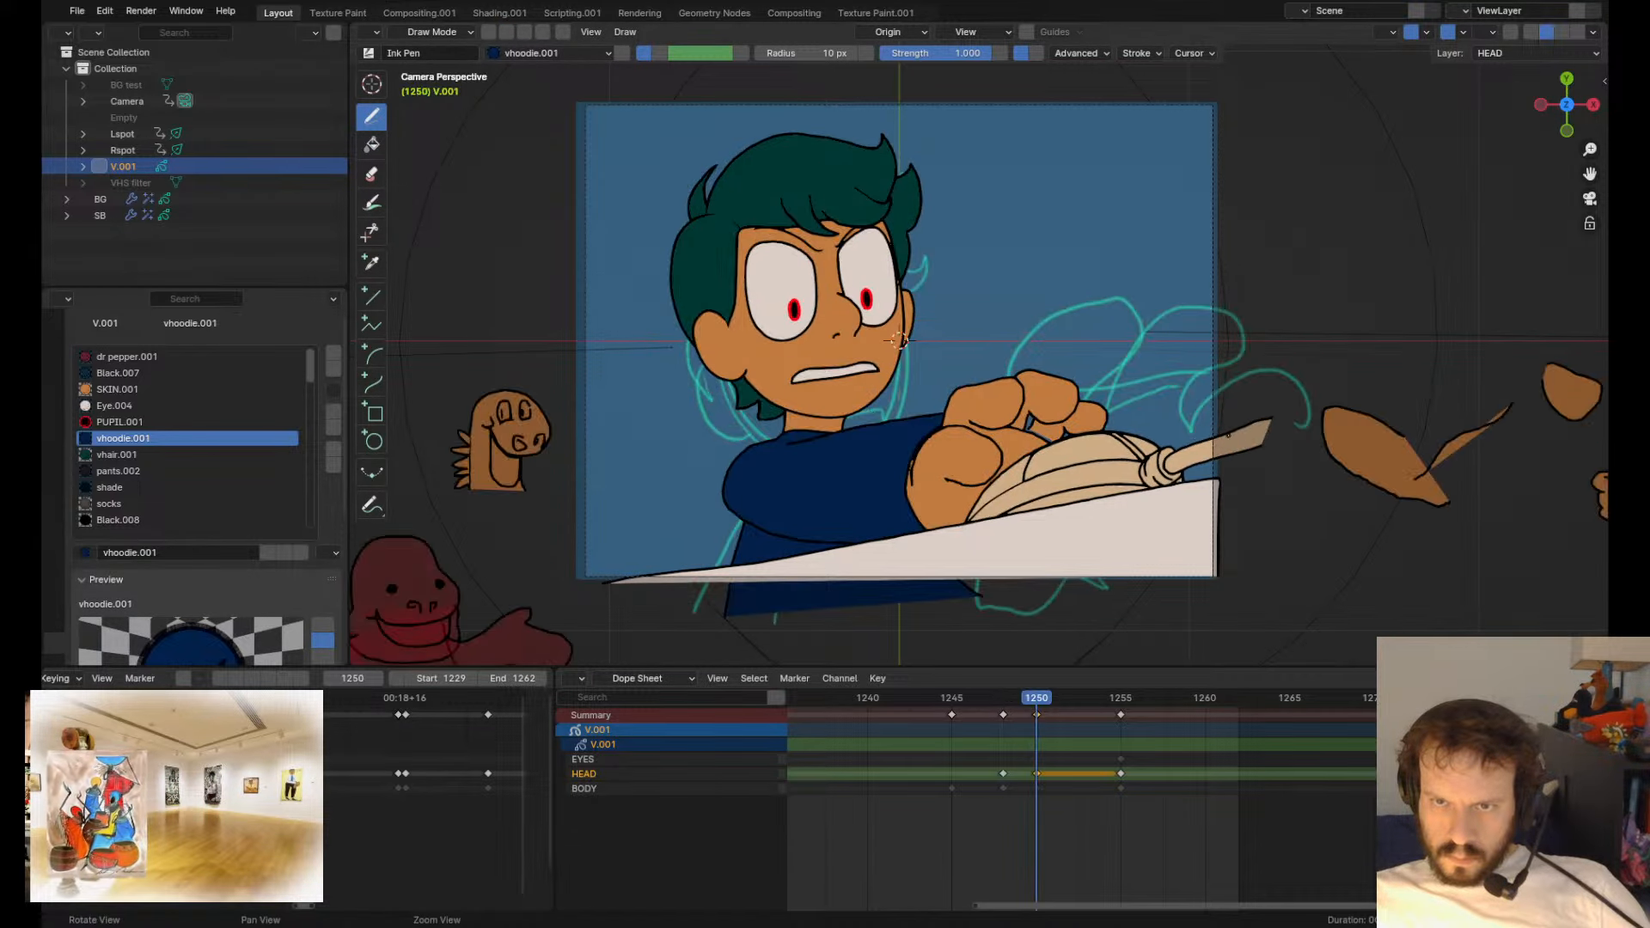
pyautogui.press('Tab')
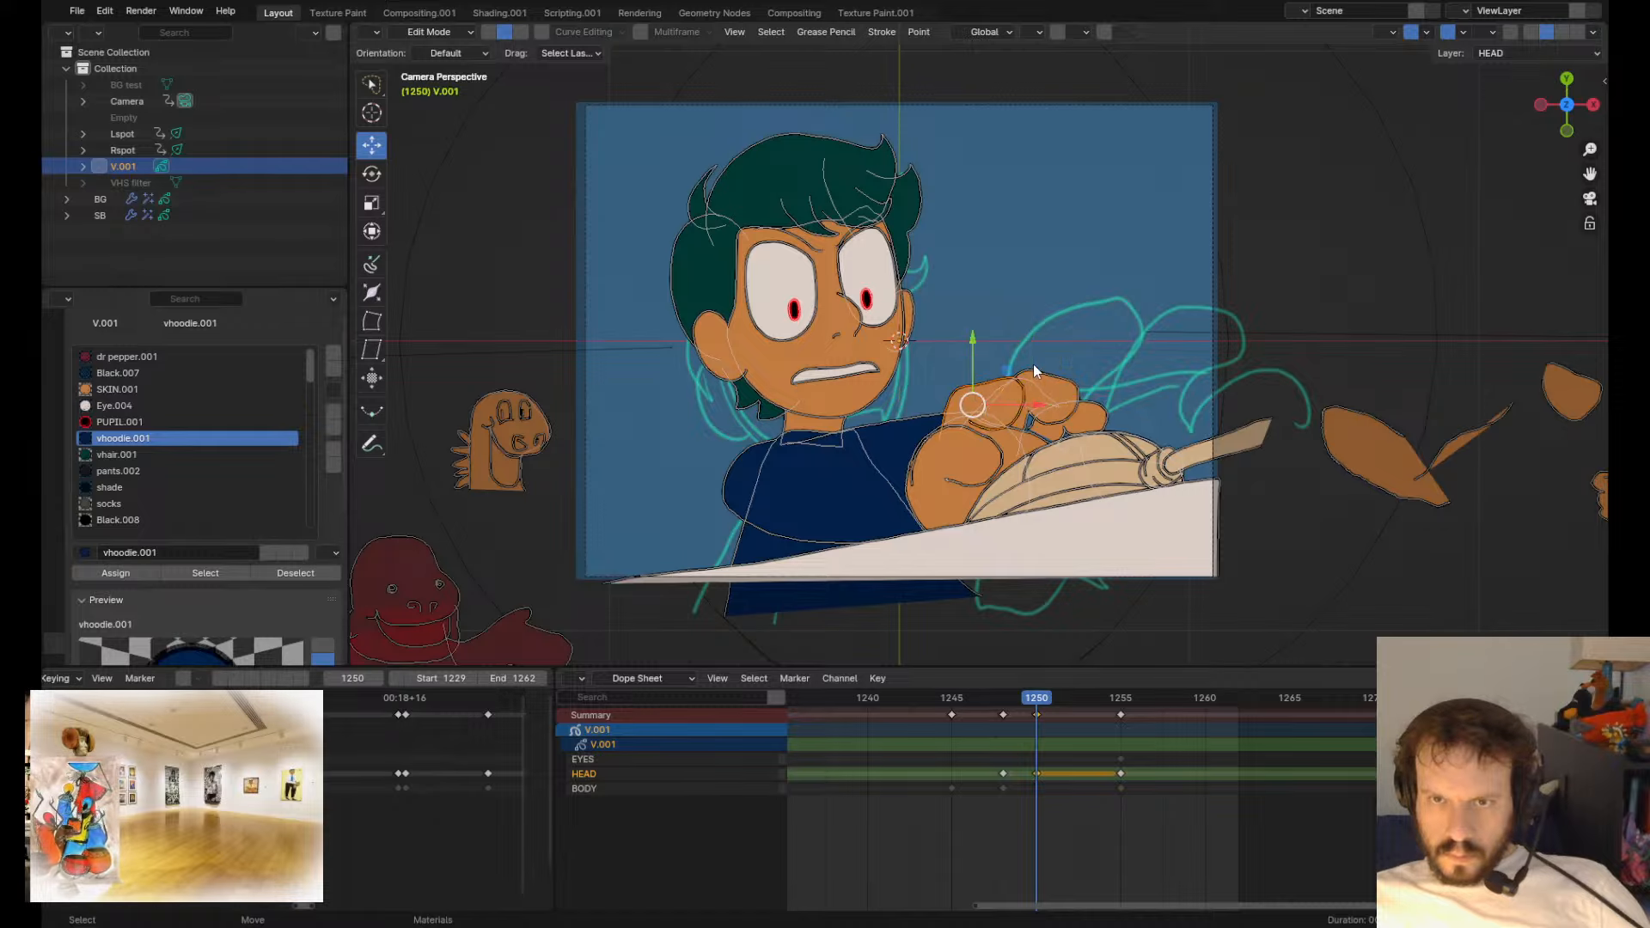
pyautogui.press('r')
pyautogui.click(1080, 391)
pyautogui.press('g')
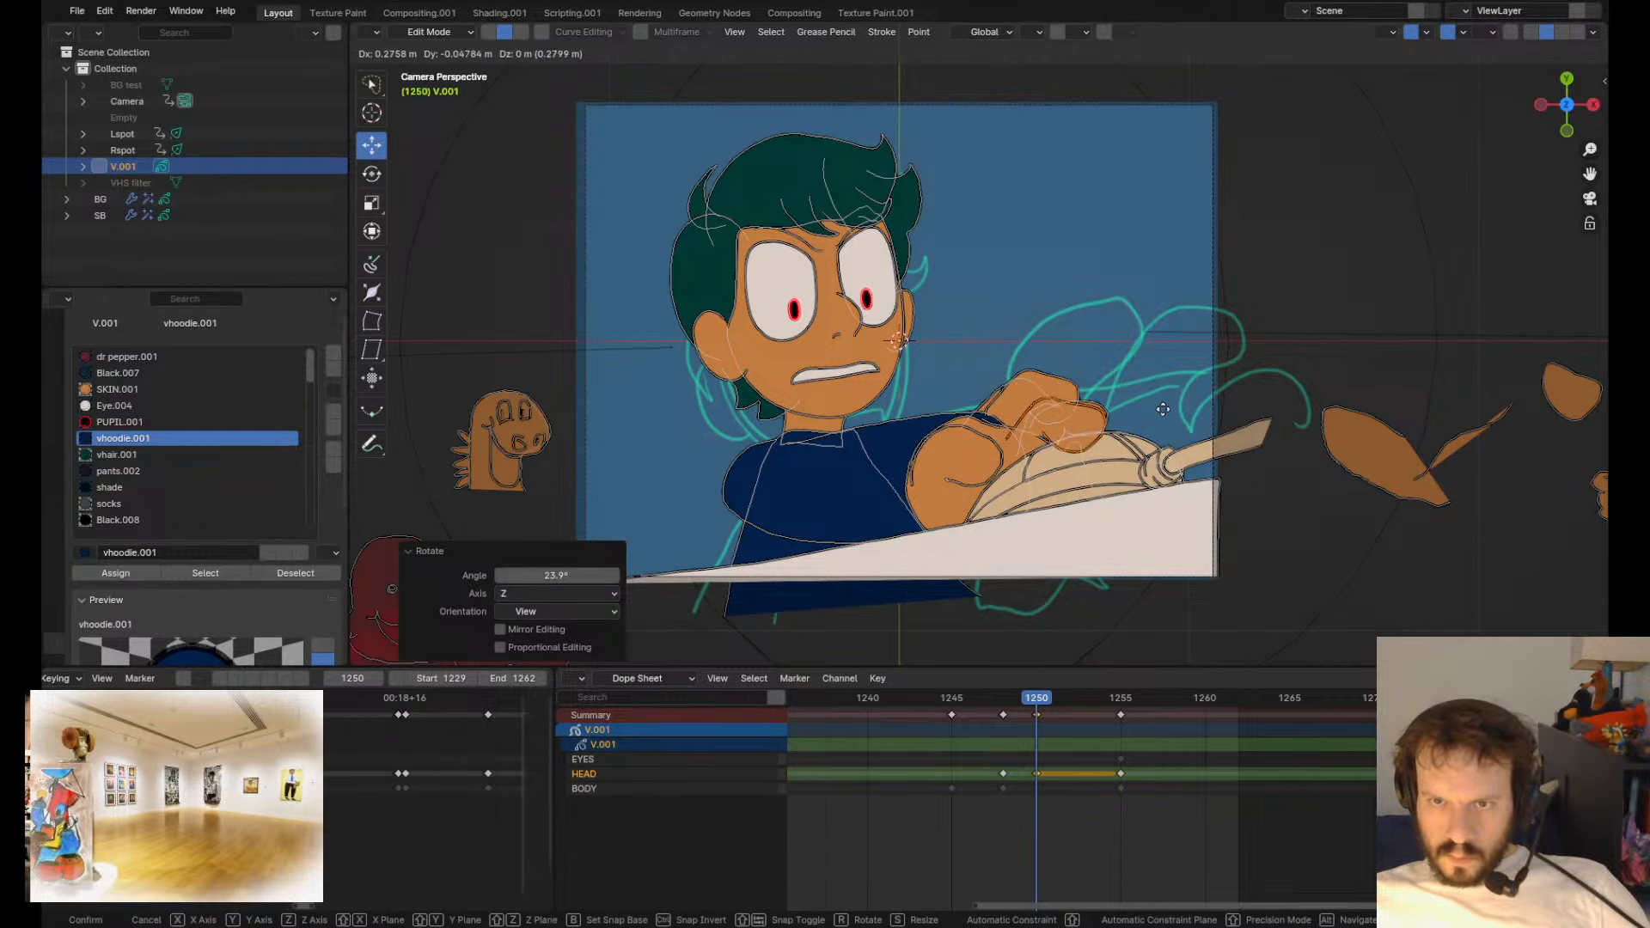
pyautogui.click(1016, 447)
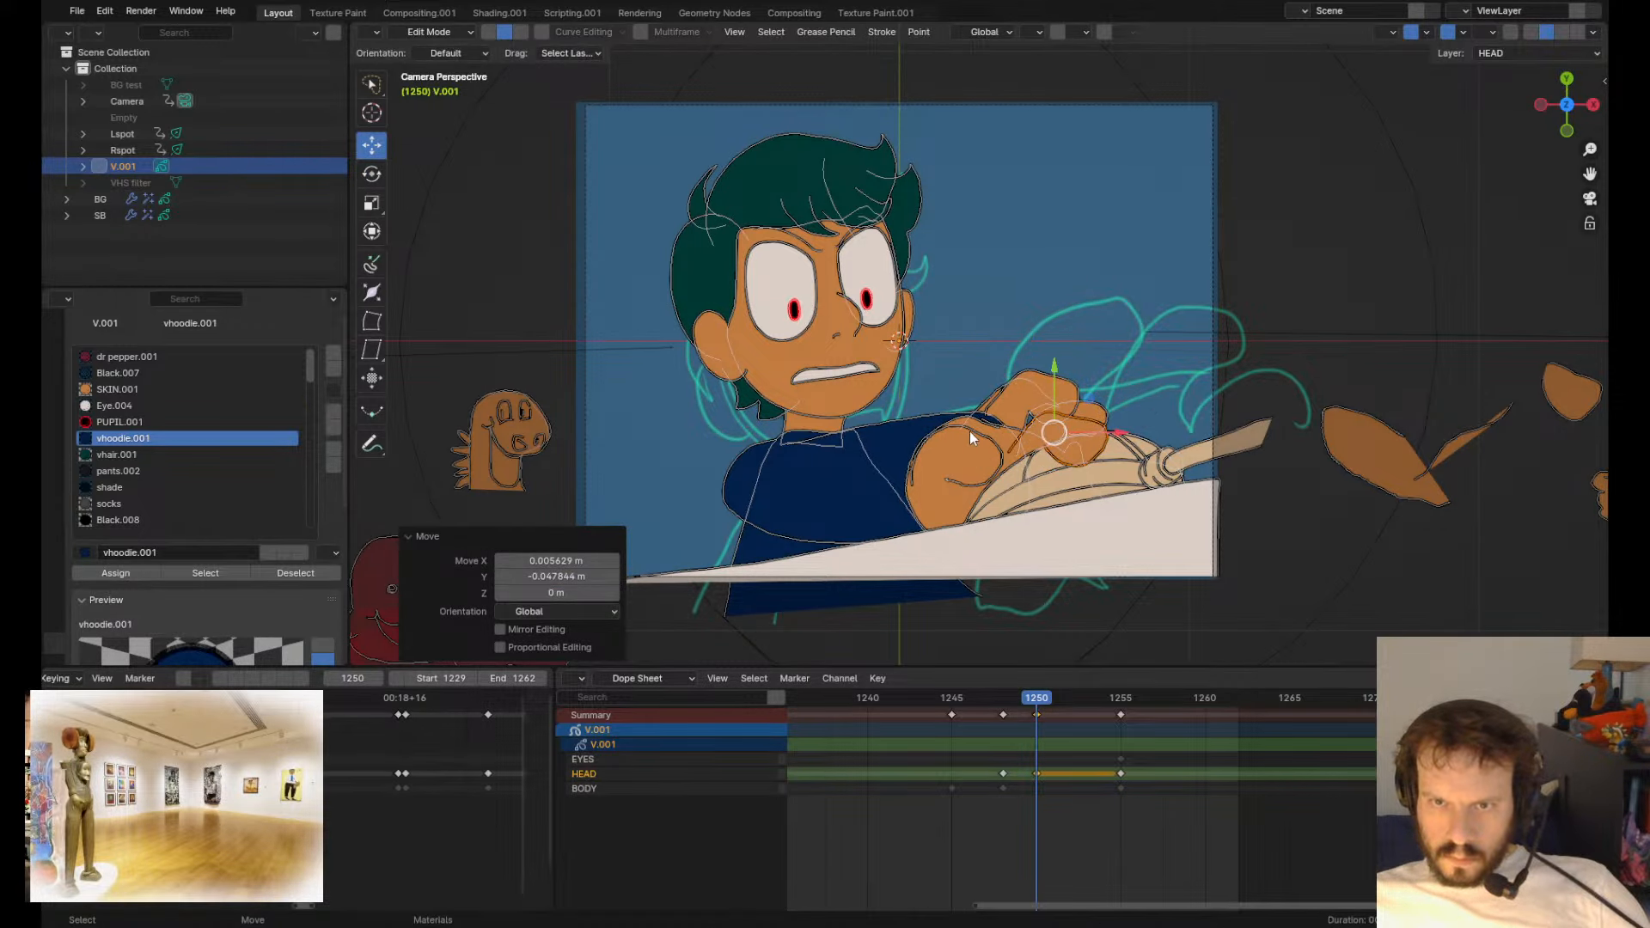
# - Move the lower gripping finger forward over the bundle and sculpt its lines to blend into the hand
pyautogui.press('g')
pyautogui.click(1052, 447)
pyautogui.press('Tab')
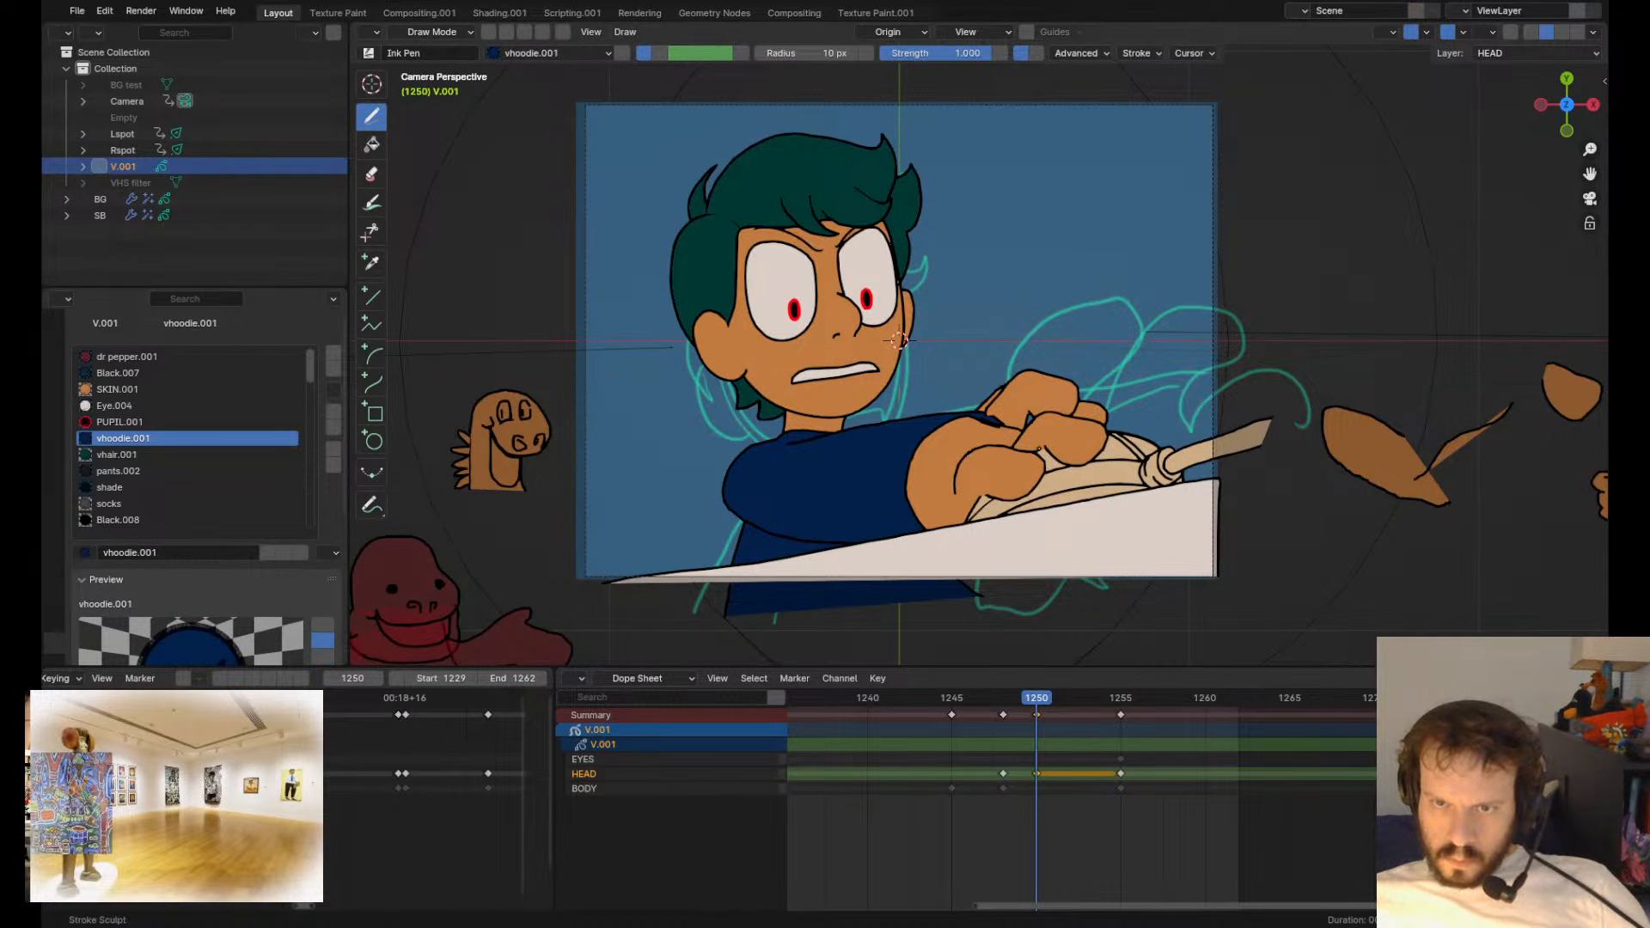
pyautogui.moveTo(968, 498); pyautogui.dragTo(890, 450)
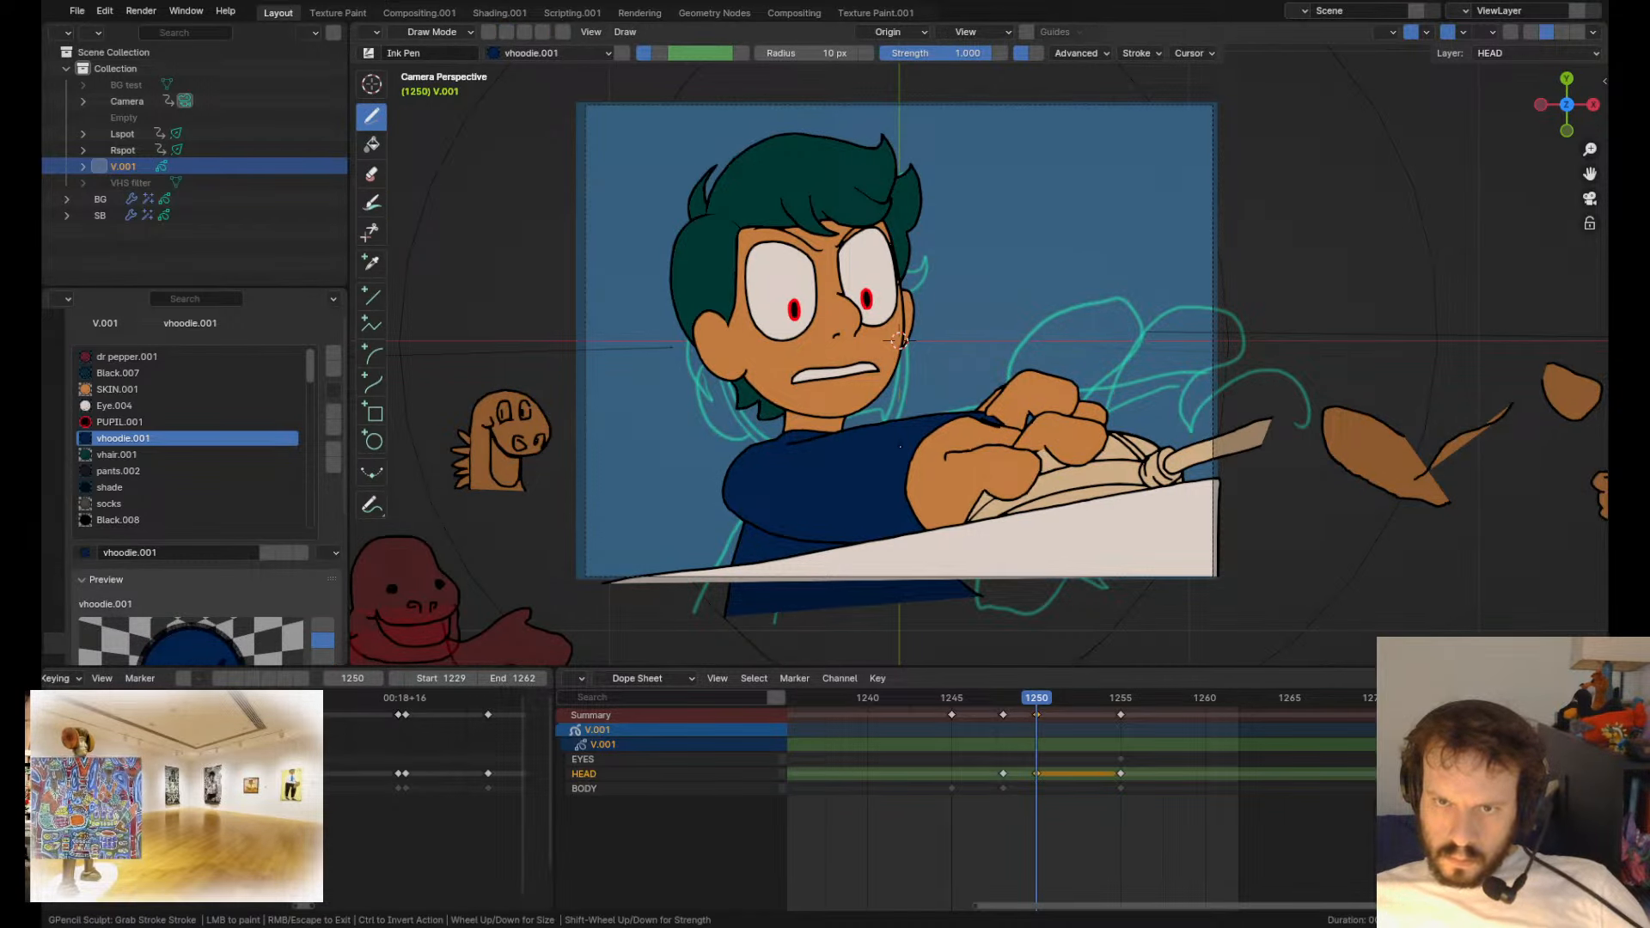
pyautogui.scroll(2, 899, 340)
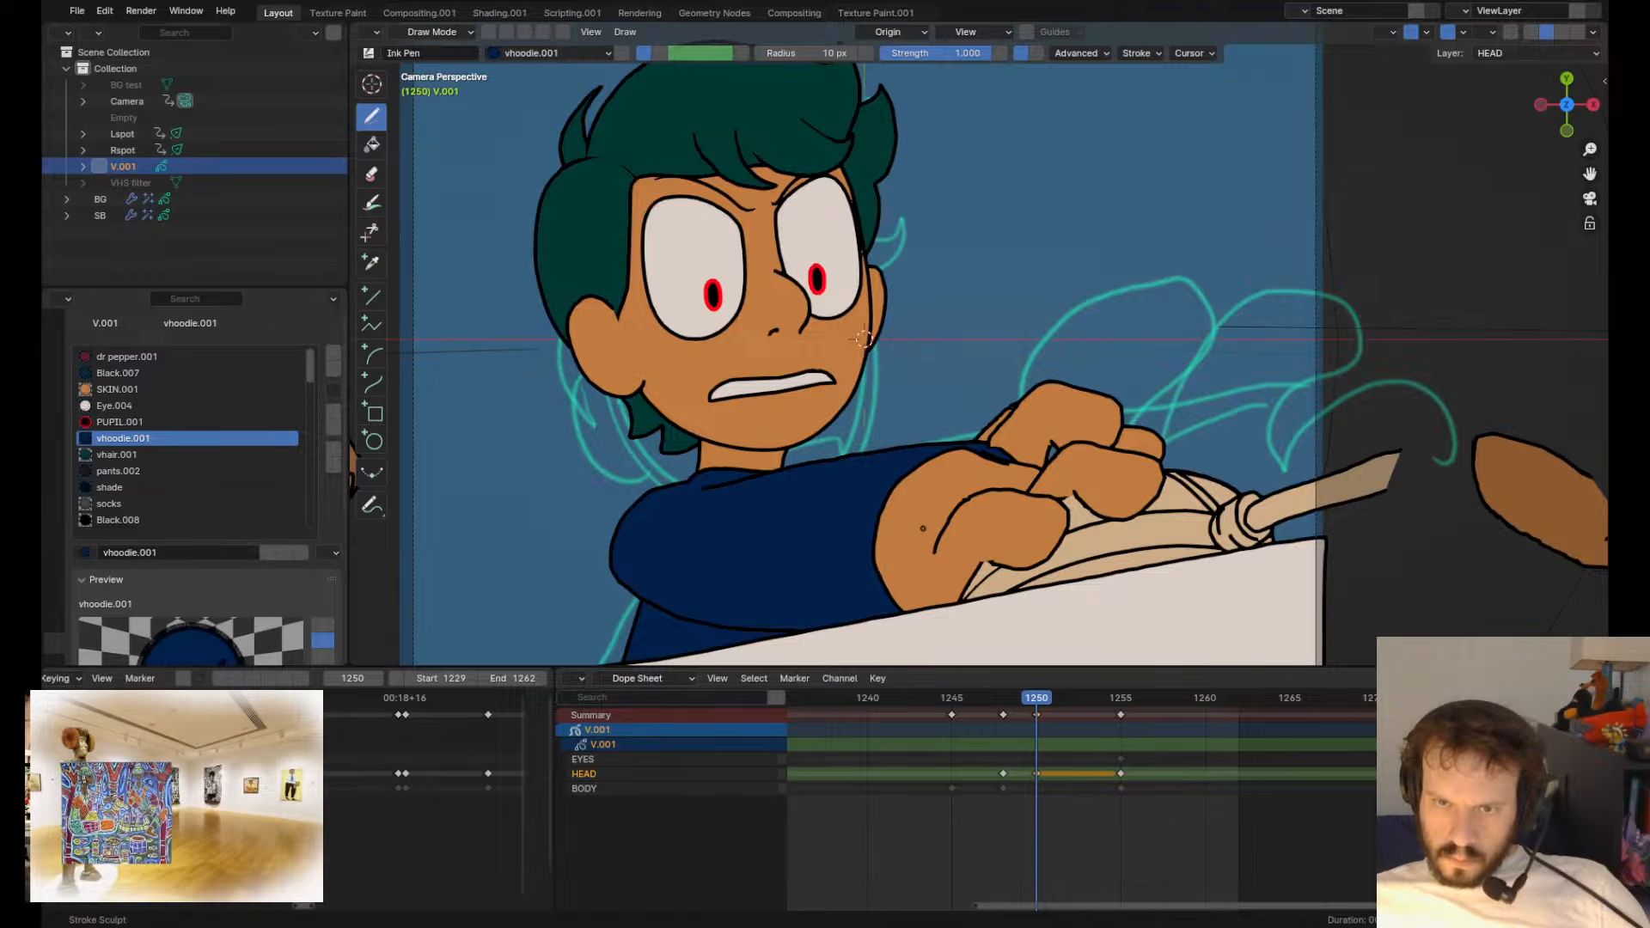
pyautogui.moveTo(943, 534); pyautogui.dragTo(926, 522)
pyautogui.press('Down')
pyautogui.press('Up')
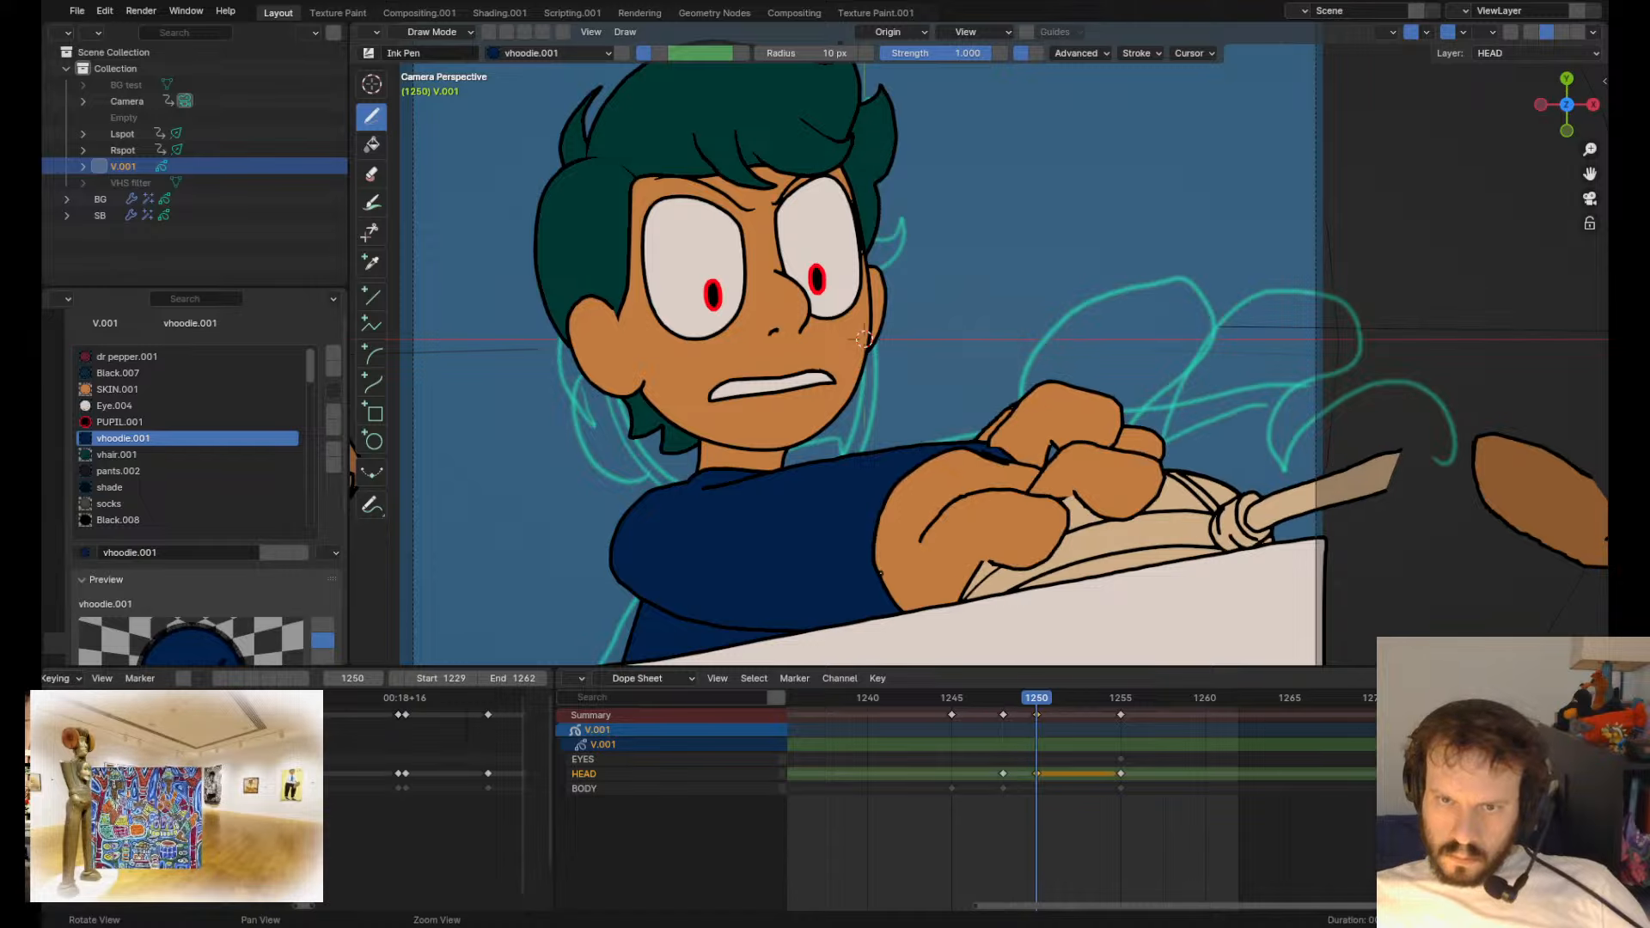
# - Rotate the lower finger about 27° and sculpt it into a flatter finger stretched along the bundle
pyautogui.press('Tab')
pyautogui.press('r')
pyautogui.moveTo(1034, 457); pyautogui.dragTo(1074, 468)
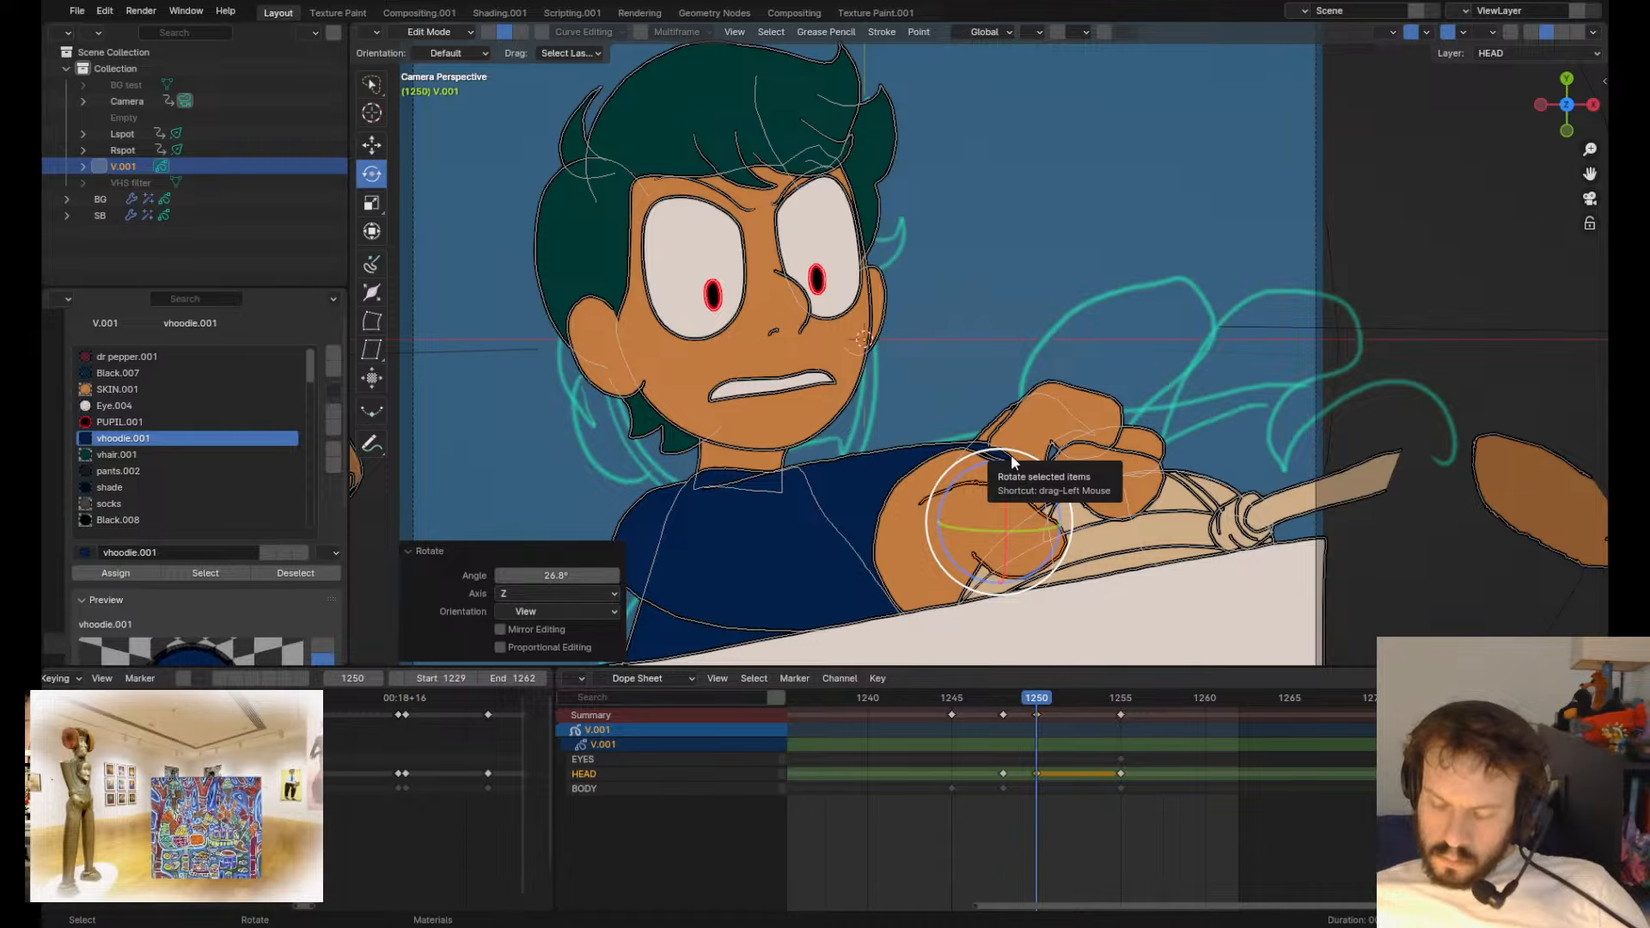
pyautogui.press('Tab')
pyautogui.press('Home')
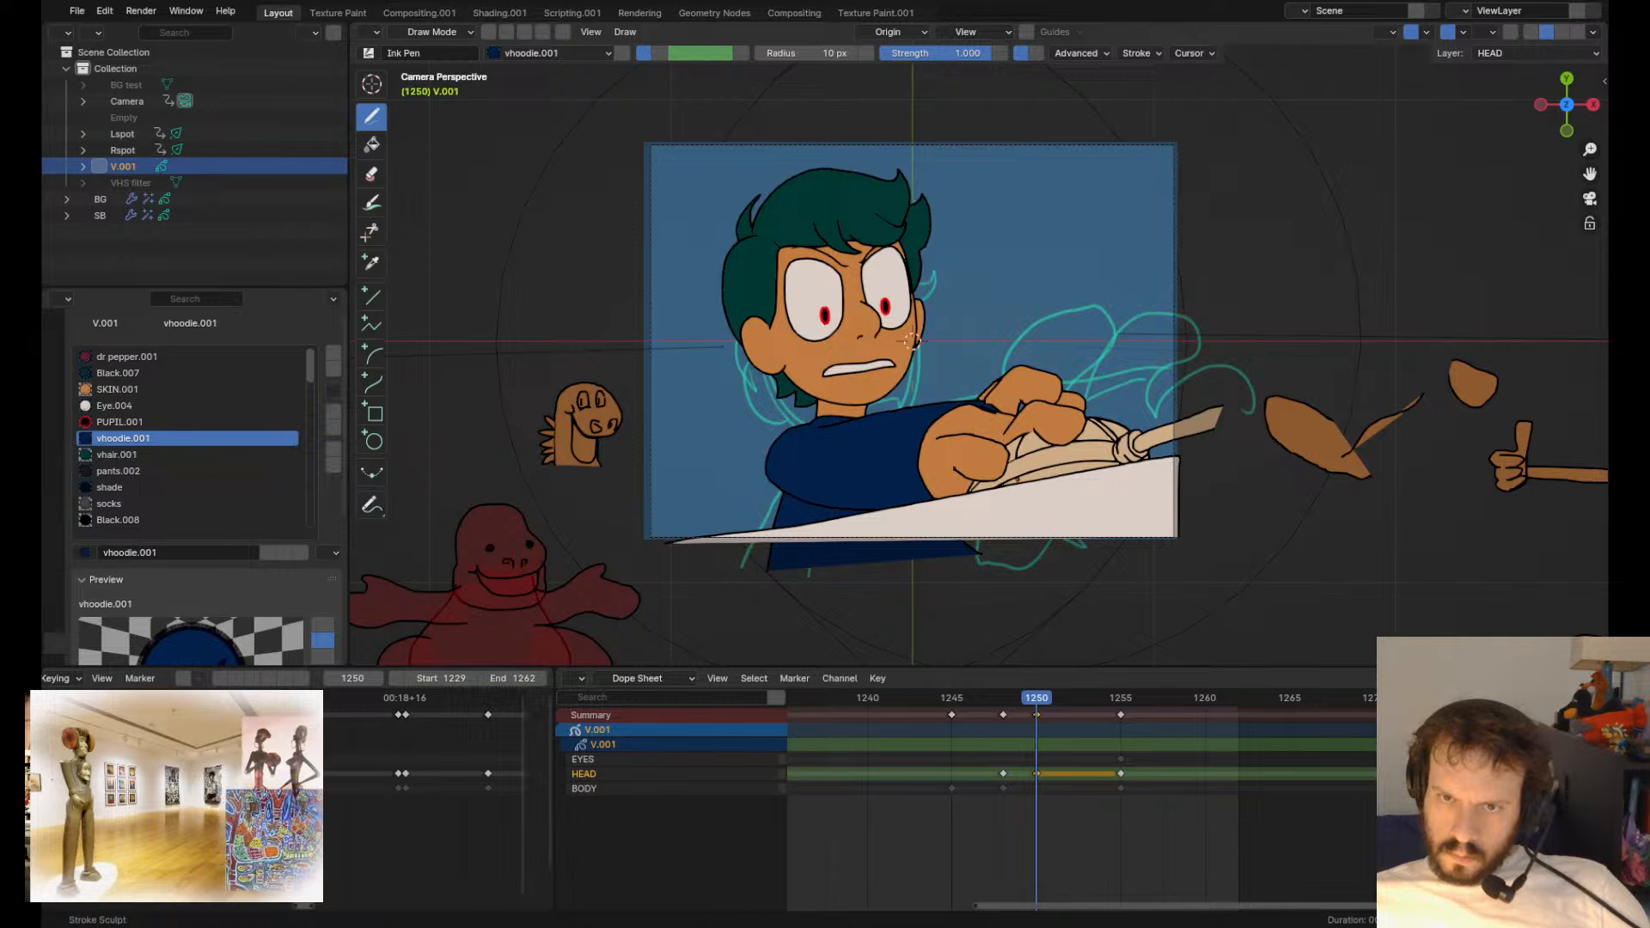
pyautogui.scroll(4, 980, 344)
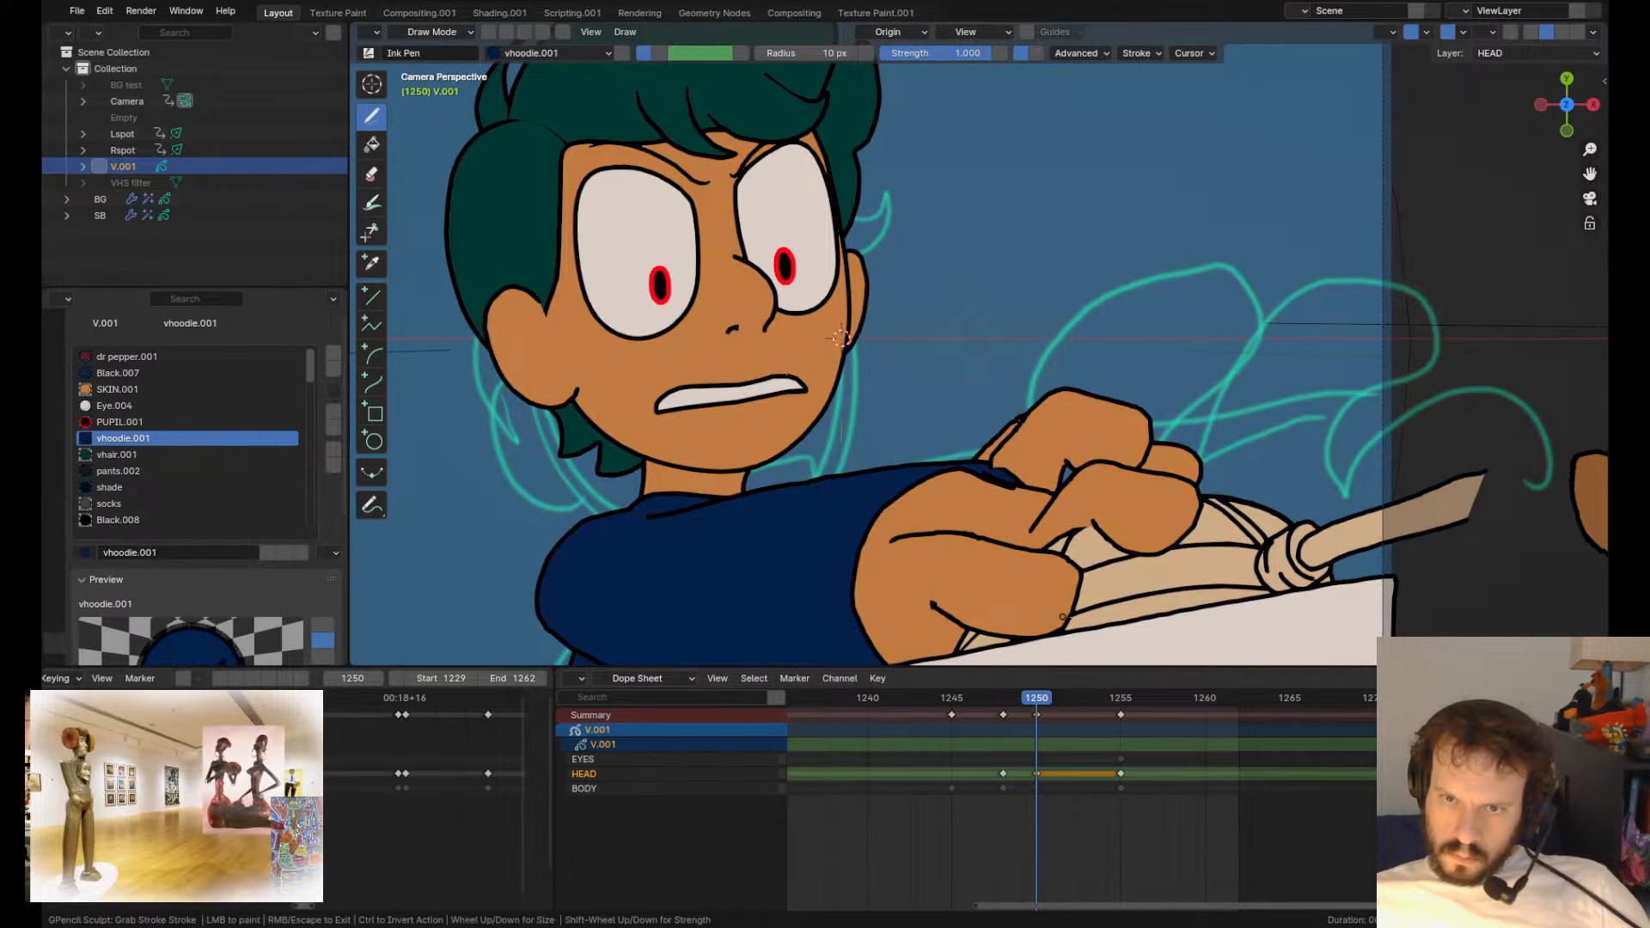
pyautogui.scroll(-4, 1056, 596)
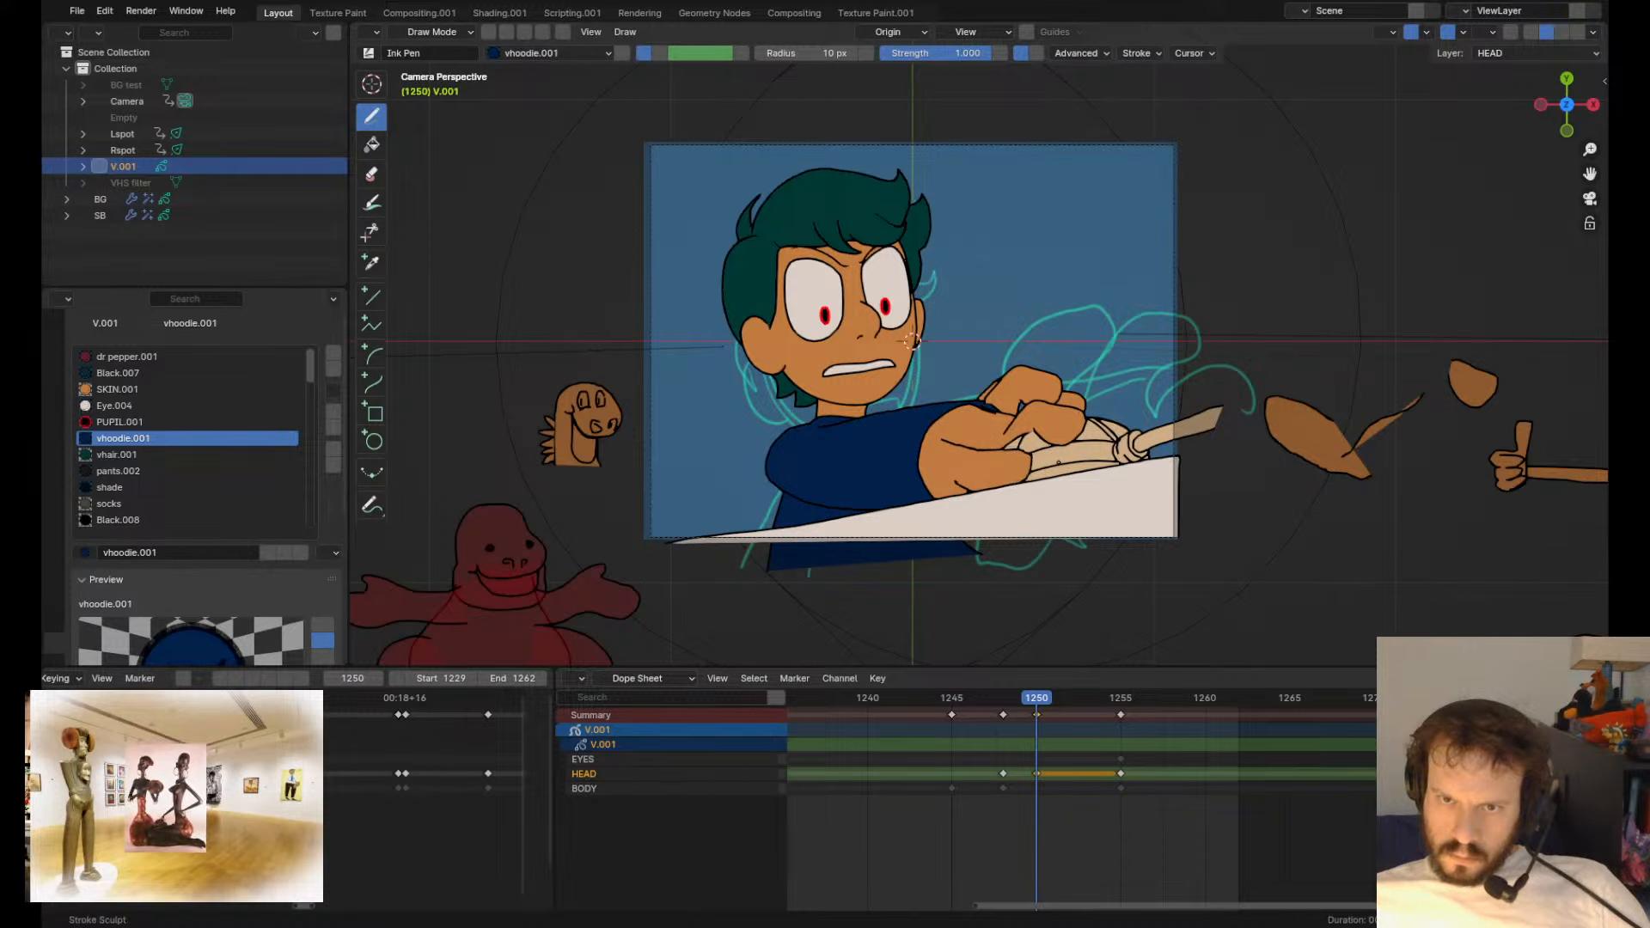
pyautogui.moveTo(988, 492)
pyautogui.mouseDown()
pyautogui.moveTo(989, 475)
pyautogui.moveTo(1030, 469)
pyautogui.moveTo(1007, 438)
pyautogui.moveTo(1012, 464)
pyautogui.moveTo(986, 478)
pyautogui.mouseUp()
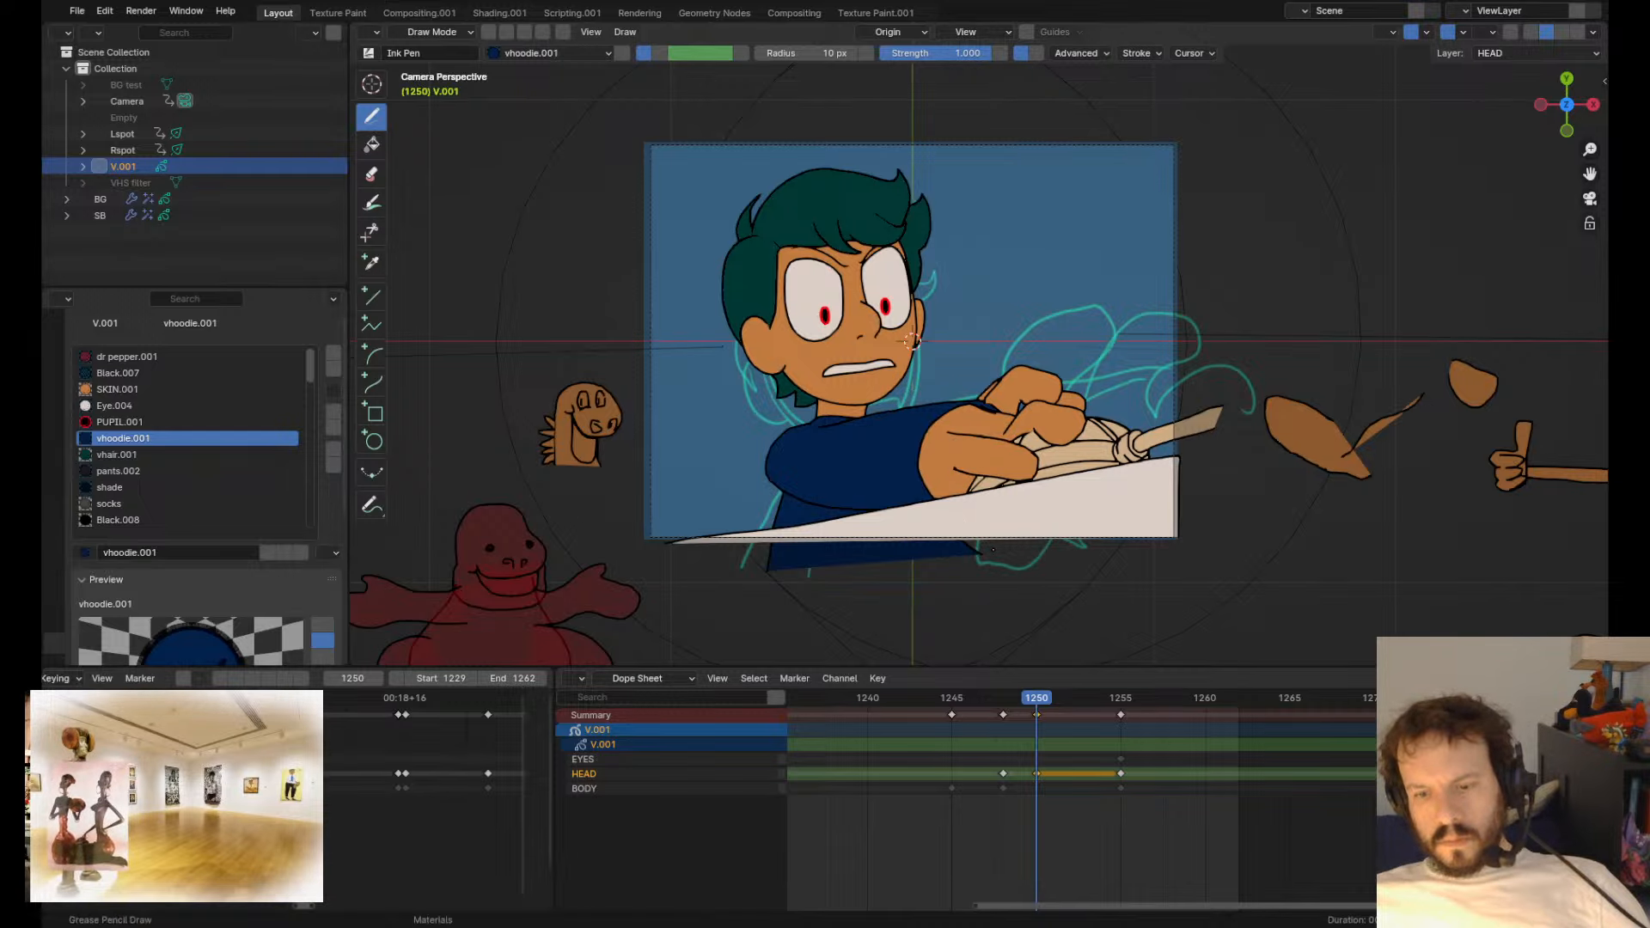
# - Move the upper rotated finger back toward the knuckles, just above the lower finger
pyautogui.scroll(2, 993, 550)
pyautogui.scroll(-2, 993, 550)
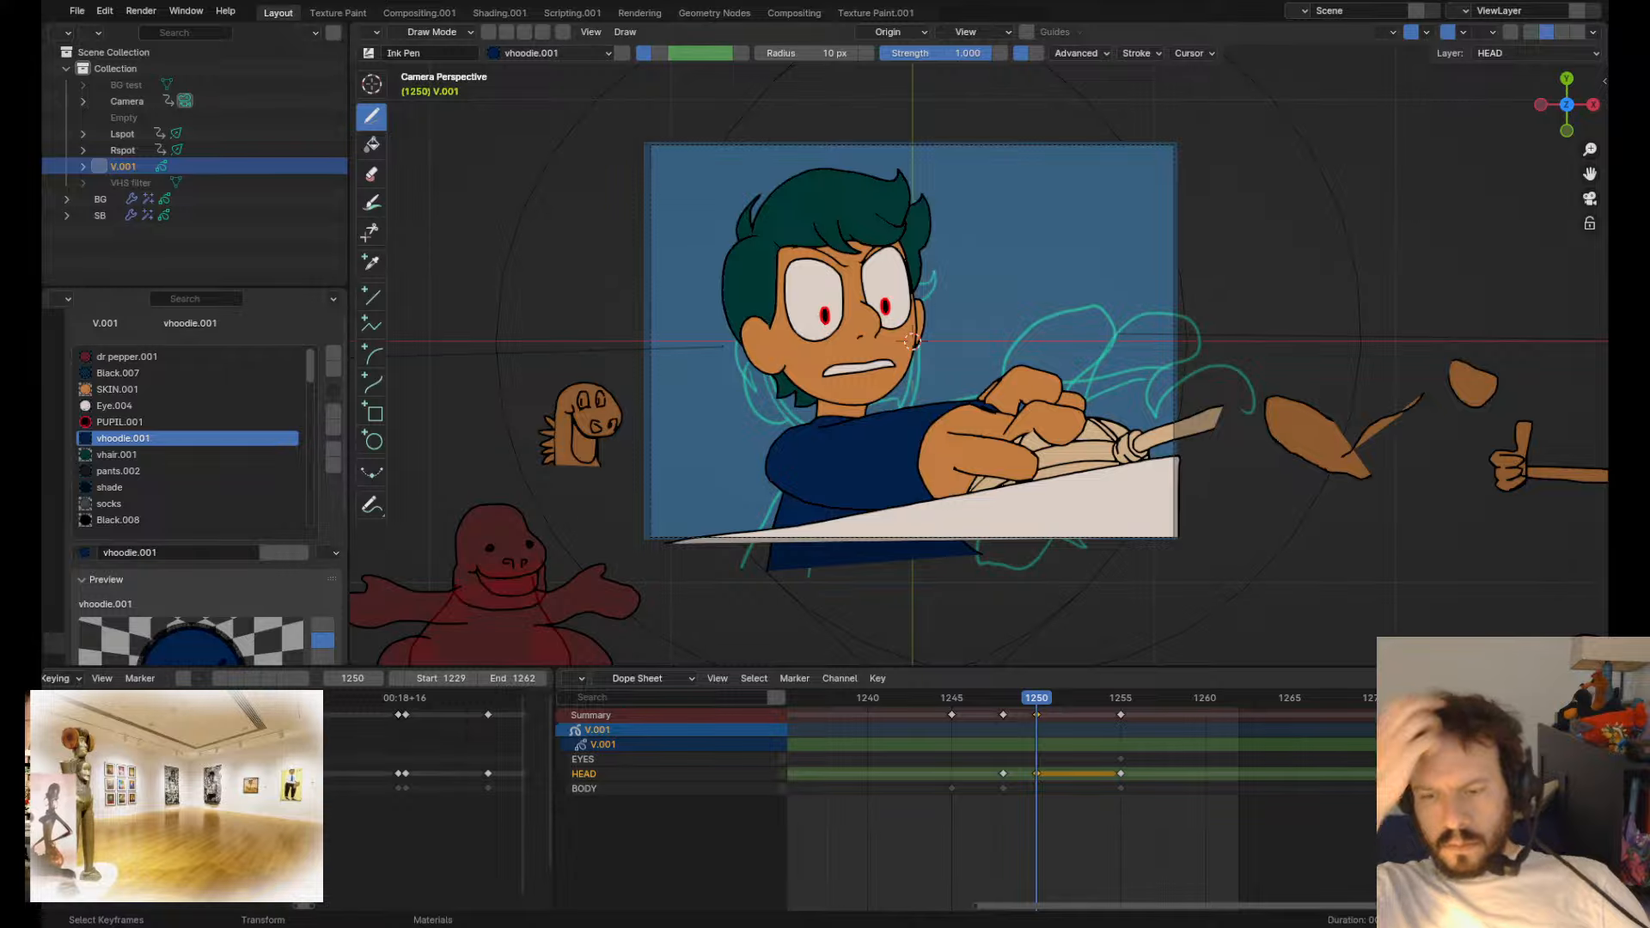
pyautogui.scroll(3, 1035, 439)
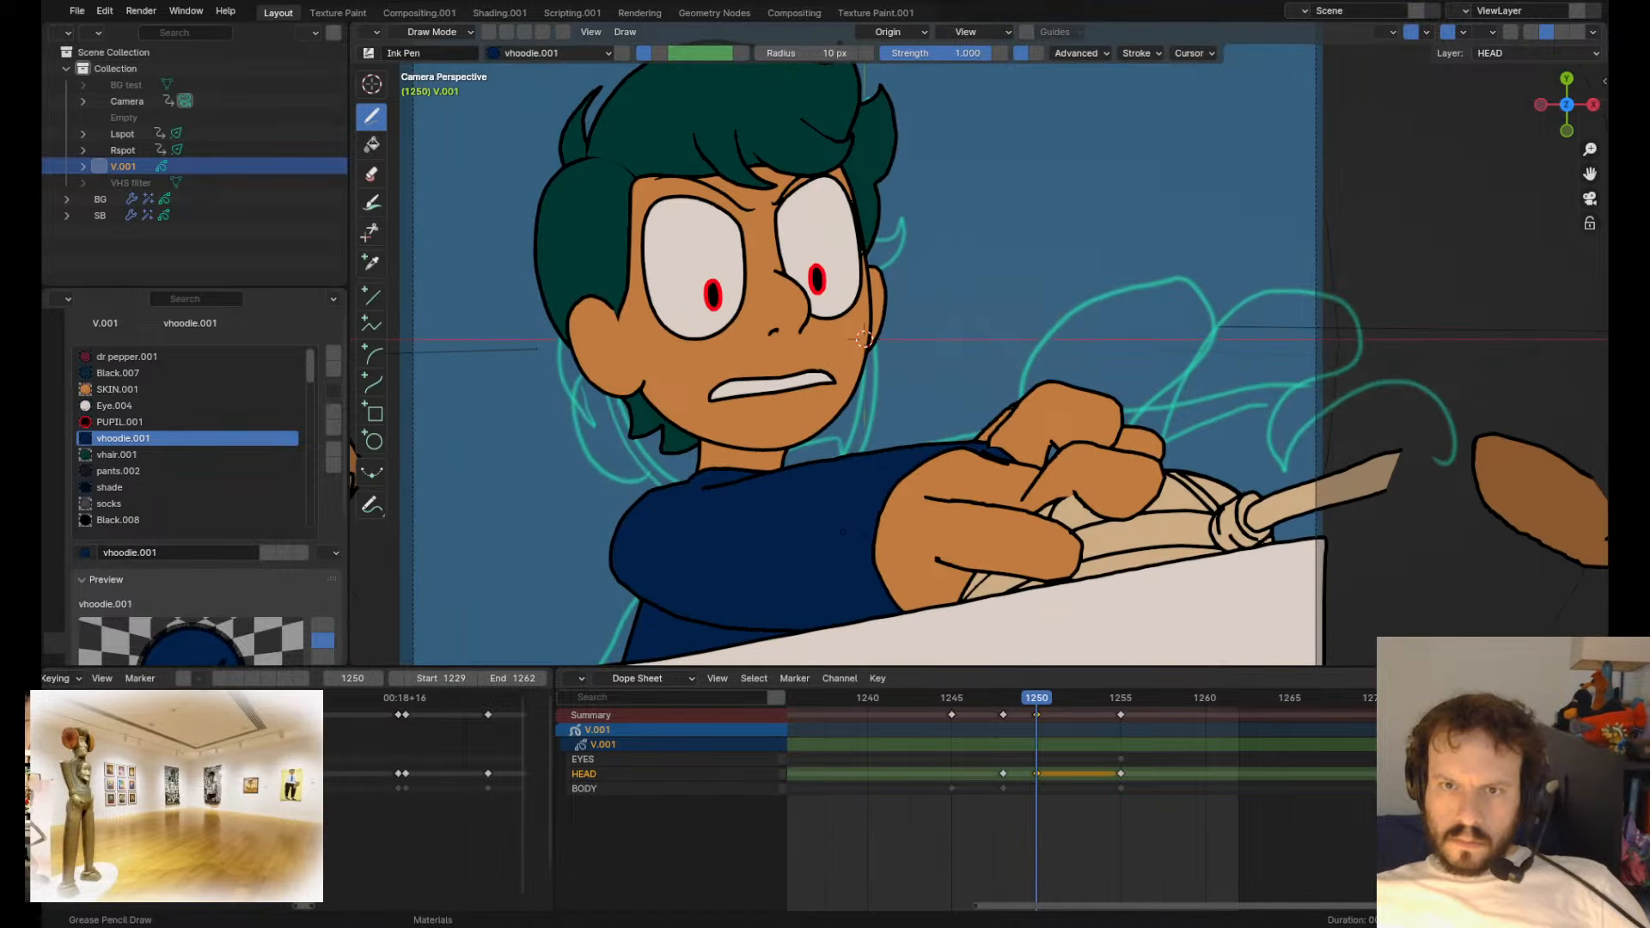
pyautogui.press('Tab')
pyautogui.click(1118, 392)
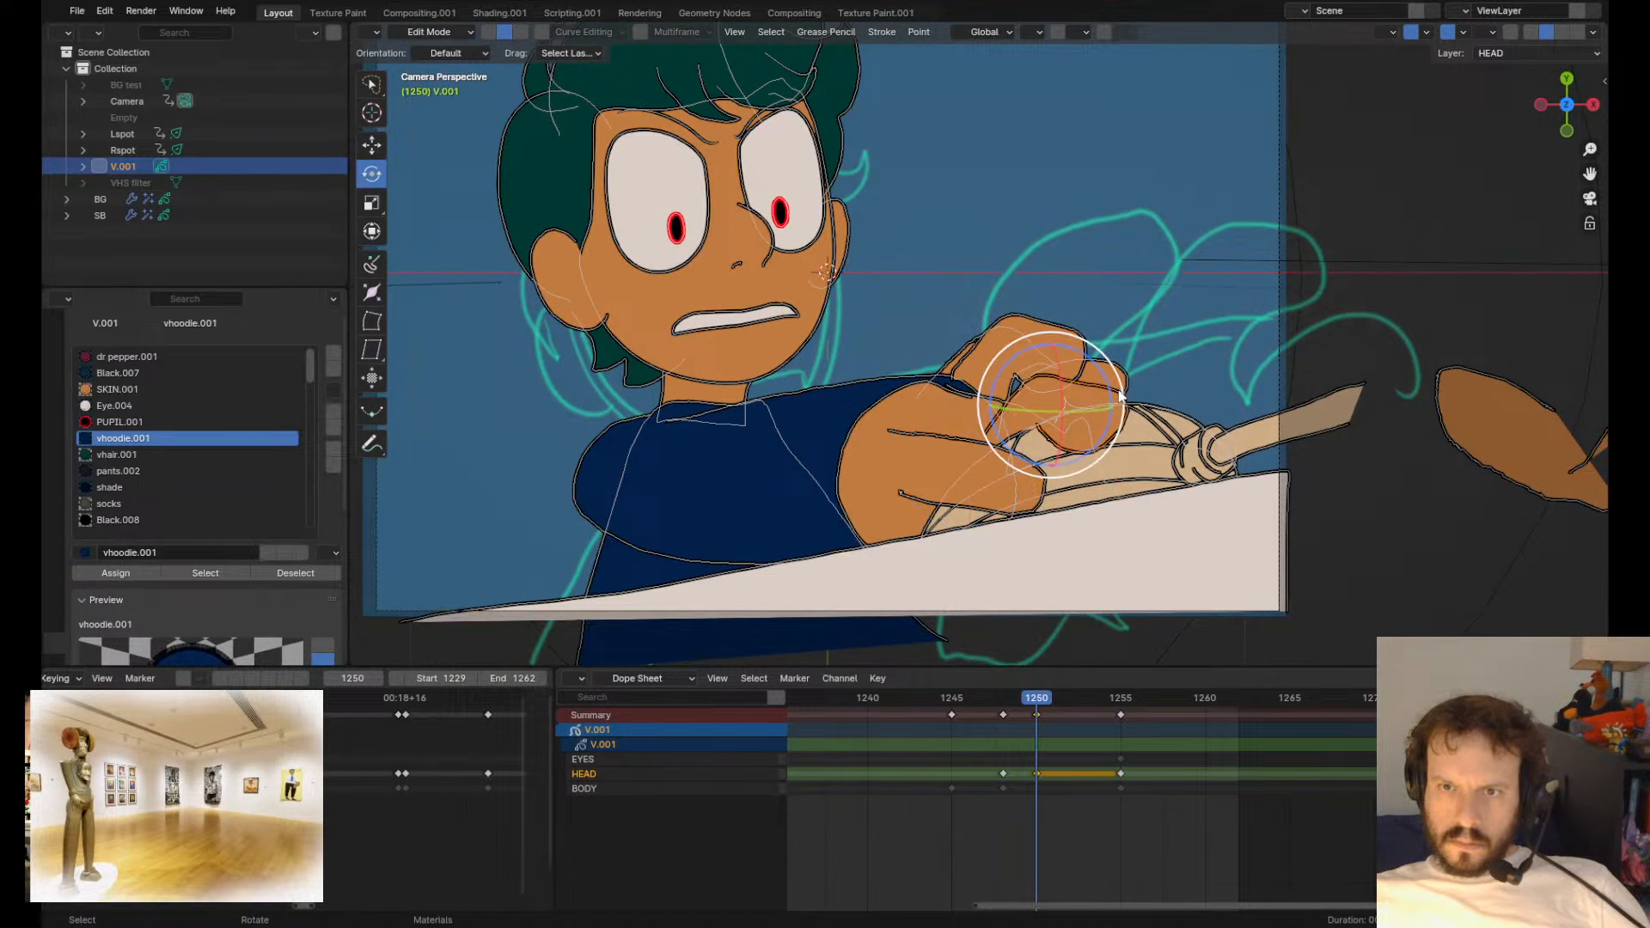
pyautogui.press('g')
pyautogui.moveTo(1053, 405); pyautogui.dragTo(973, 381)
pyautogui.press('Tab')
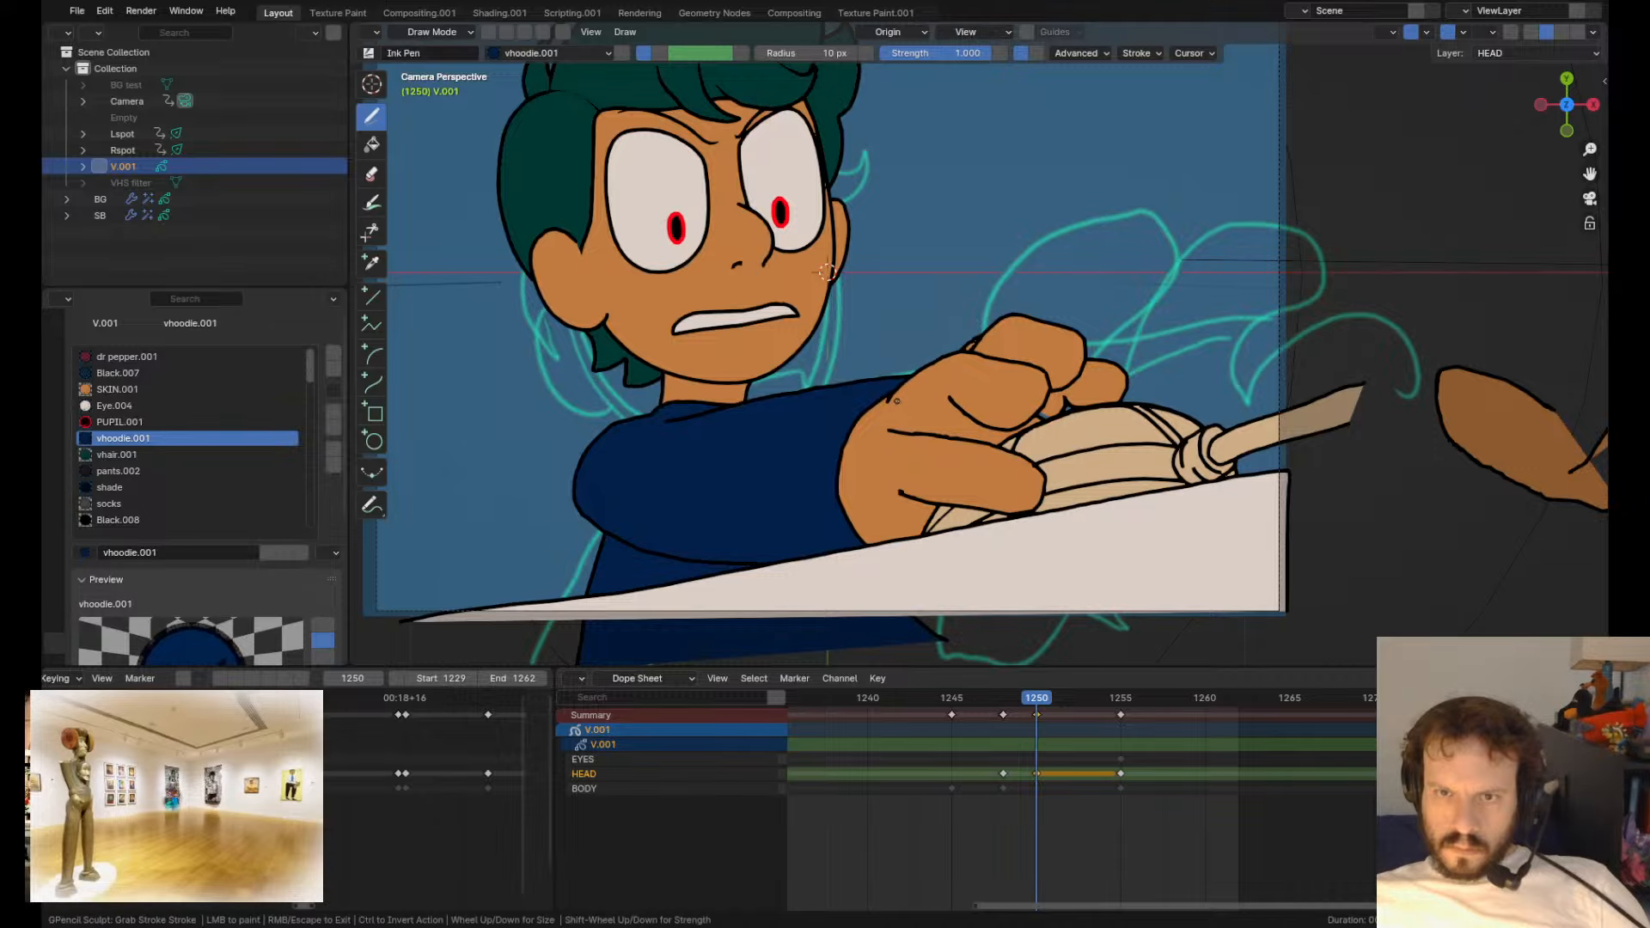
# - Shift the upper finger about 0.07 m in X and -0.08 m in Y, and sculpt its base and fingertip
pyautogui.press('Tab')
pyautogui.press('g')
pyautogui.click(1063, 469)
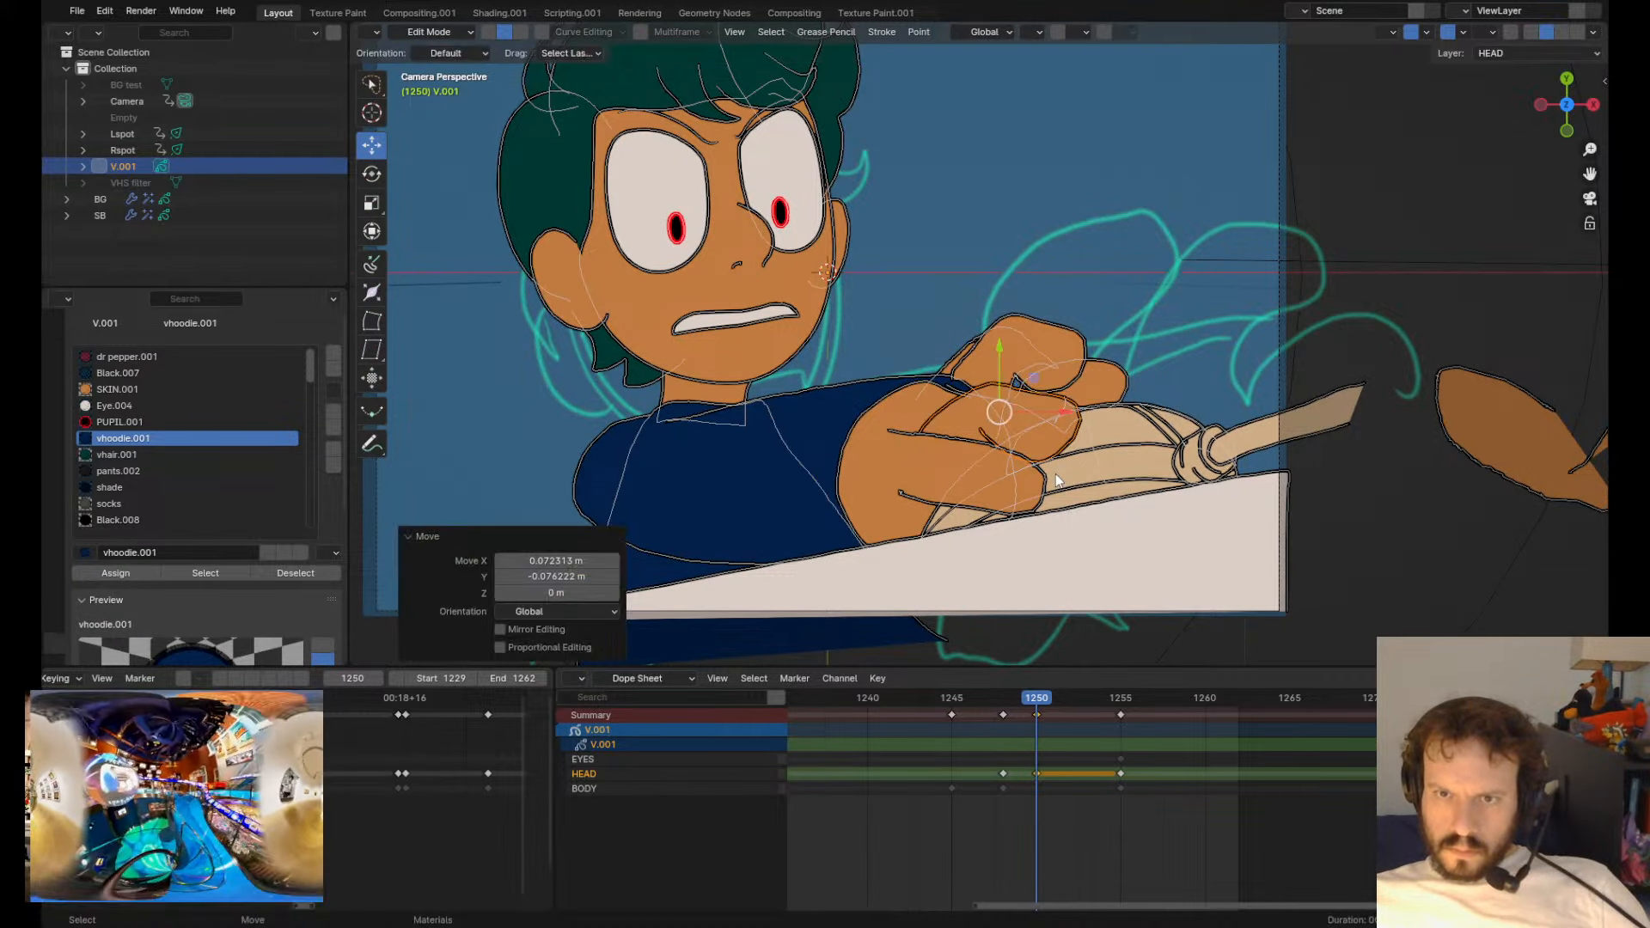
pyautogui.press('Tab')
pyautogui.scroll(-3, 827, 271)
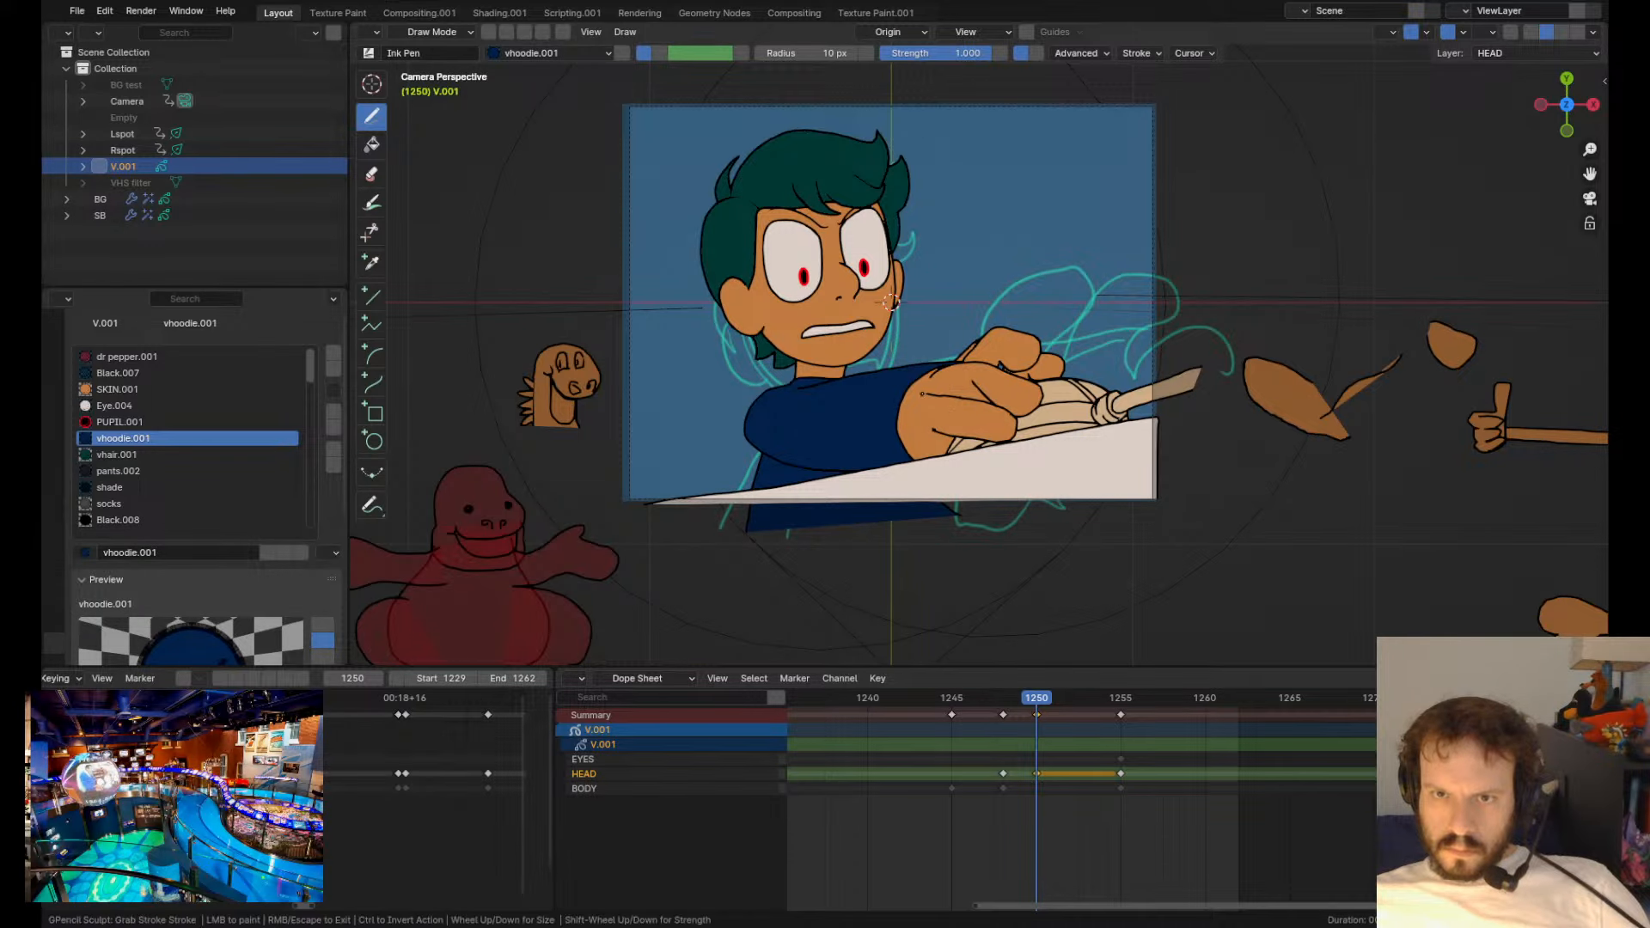
pyautogui.scroll(4, 891, 301)
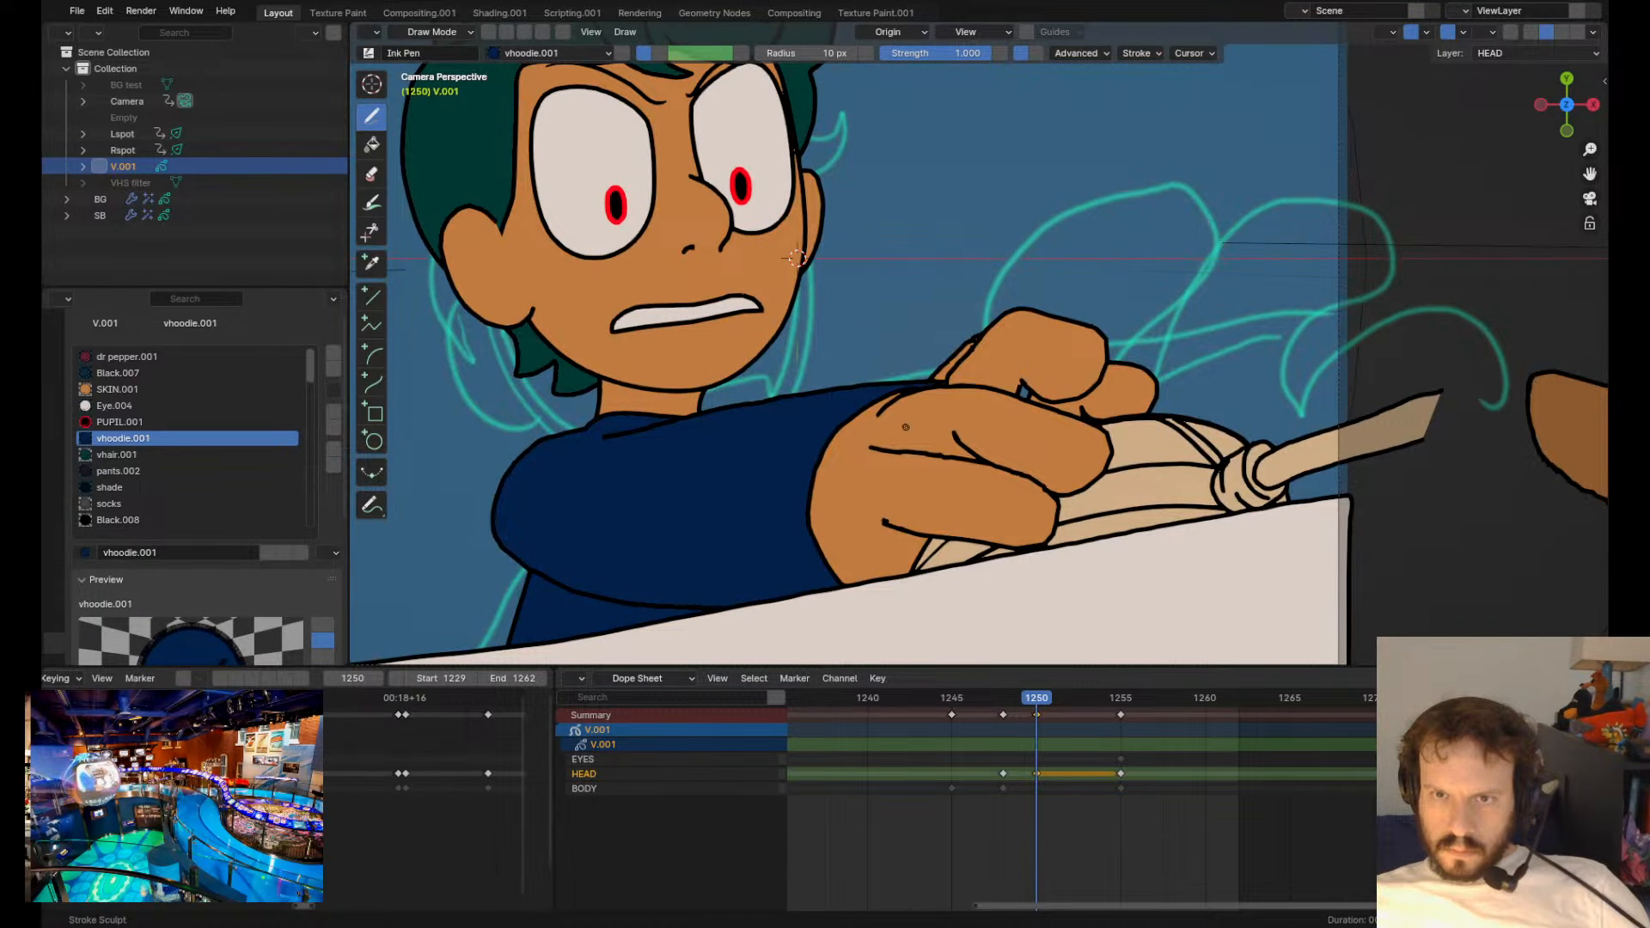
pyautogui.moveTo(908, 438); pyautogui.dragTo(965, 476)
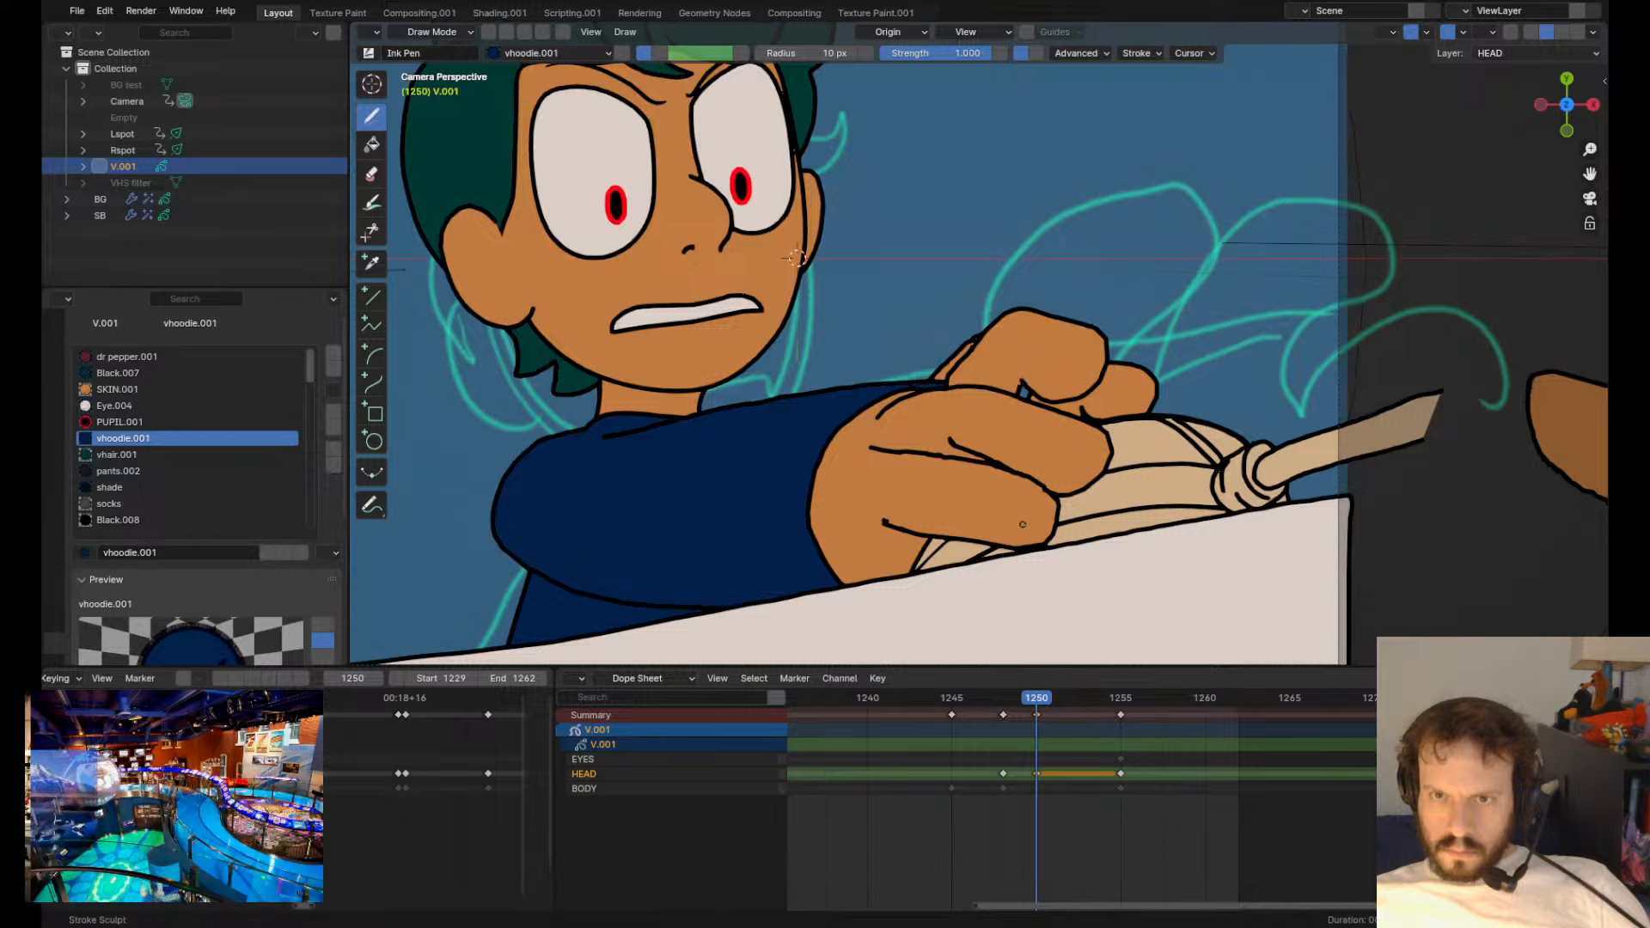
pyautogui.moveTo(1128, 489)
pyautogui.mouseDown()
pyautogui.moveTo(1062, 488)
pyautogui.moveTo(1080, 494)
pyautogui.moveTo(1096, 456)
pyautogui.moveTo(1063, 480)
pyautogui.moveTo(1111, 451)
pyautogui.mouseUp()
pyautogui.moveTo(995, 456); pyautogui.dragTo(994, 463)
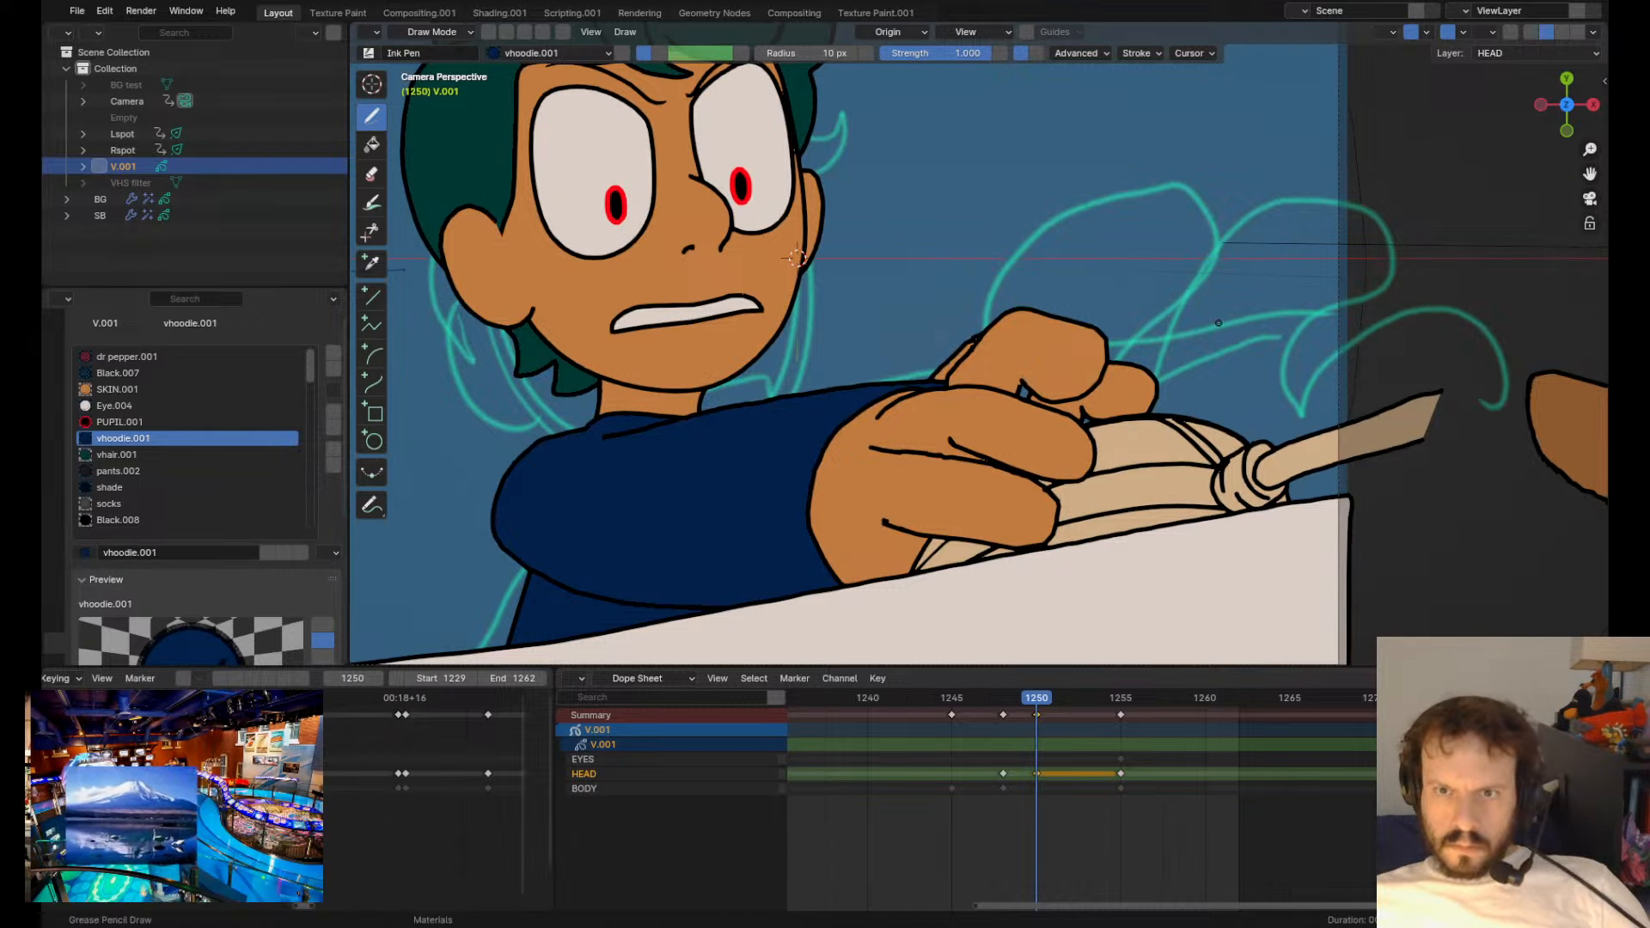
# - Sculpt the rear knuckle's outline and reposition the finger behind the upper one to extend over the bundle
pyautogui.scroll(-3, 1001, 339)
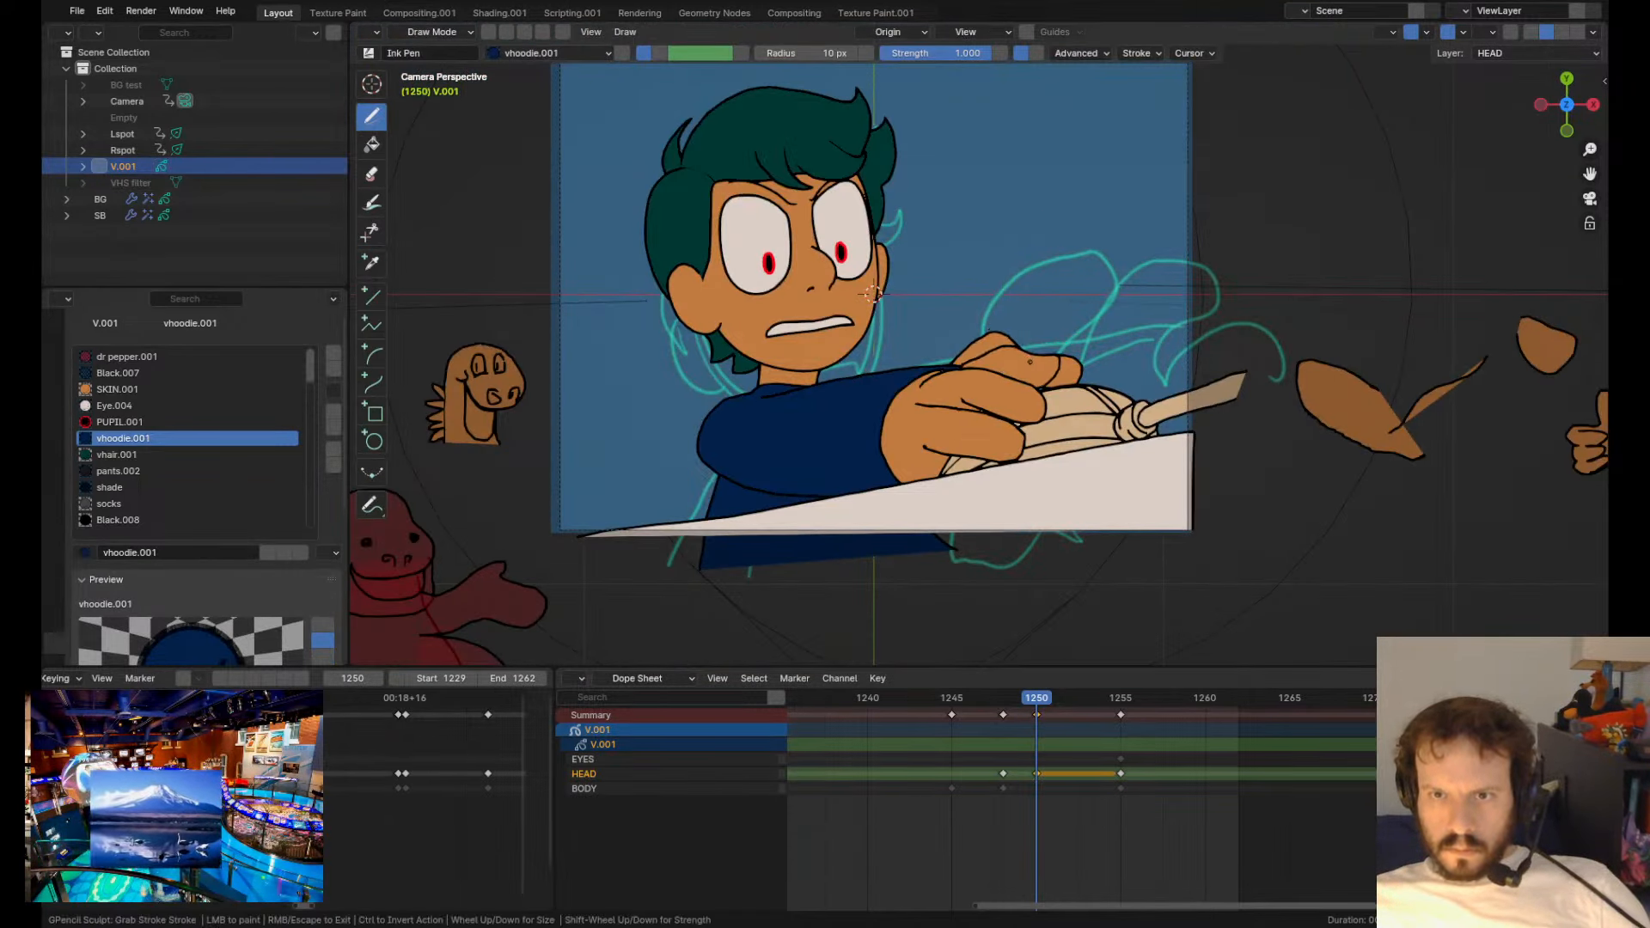
pyautogui.moveTo(988, 325); pyautogui.dragTo(983, 333)
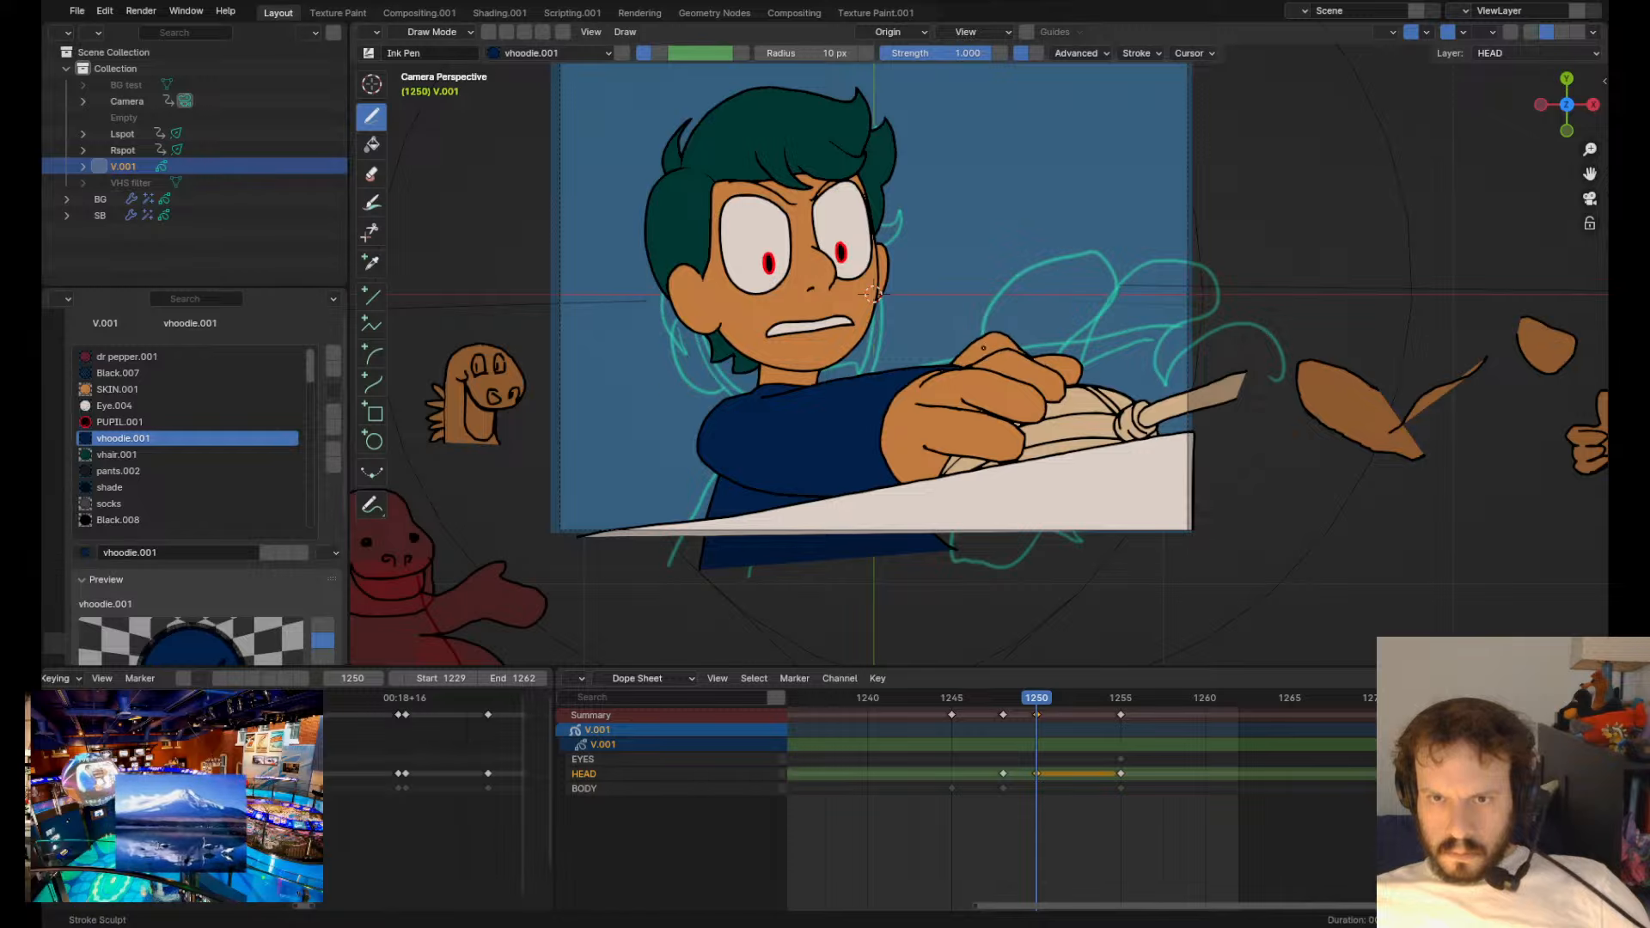
pyautogui.press('Tab')
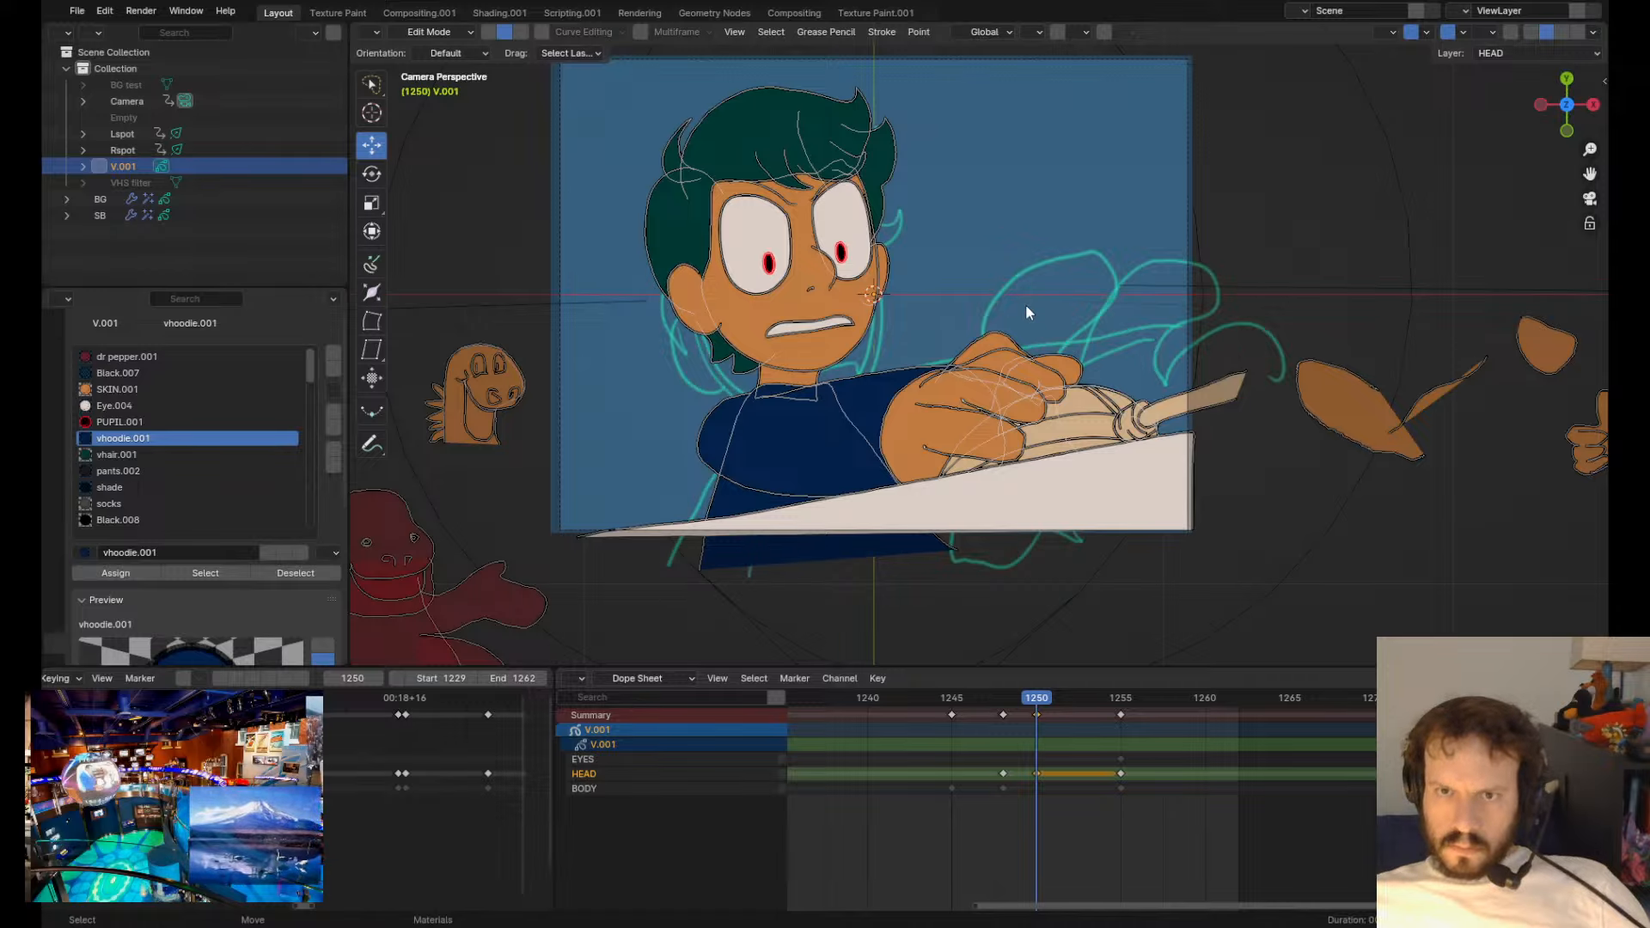
pyautogui.press('Down')
pyautogui.press('Up')
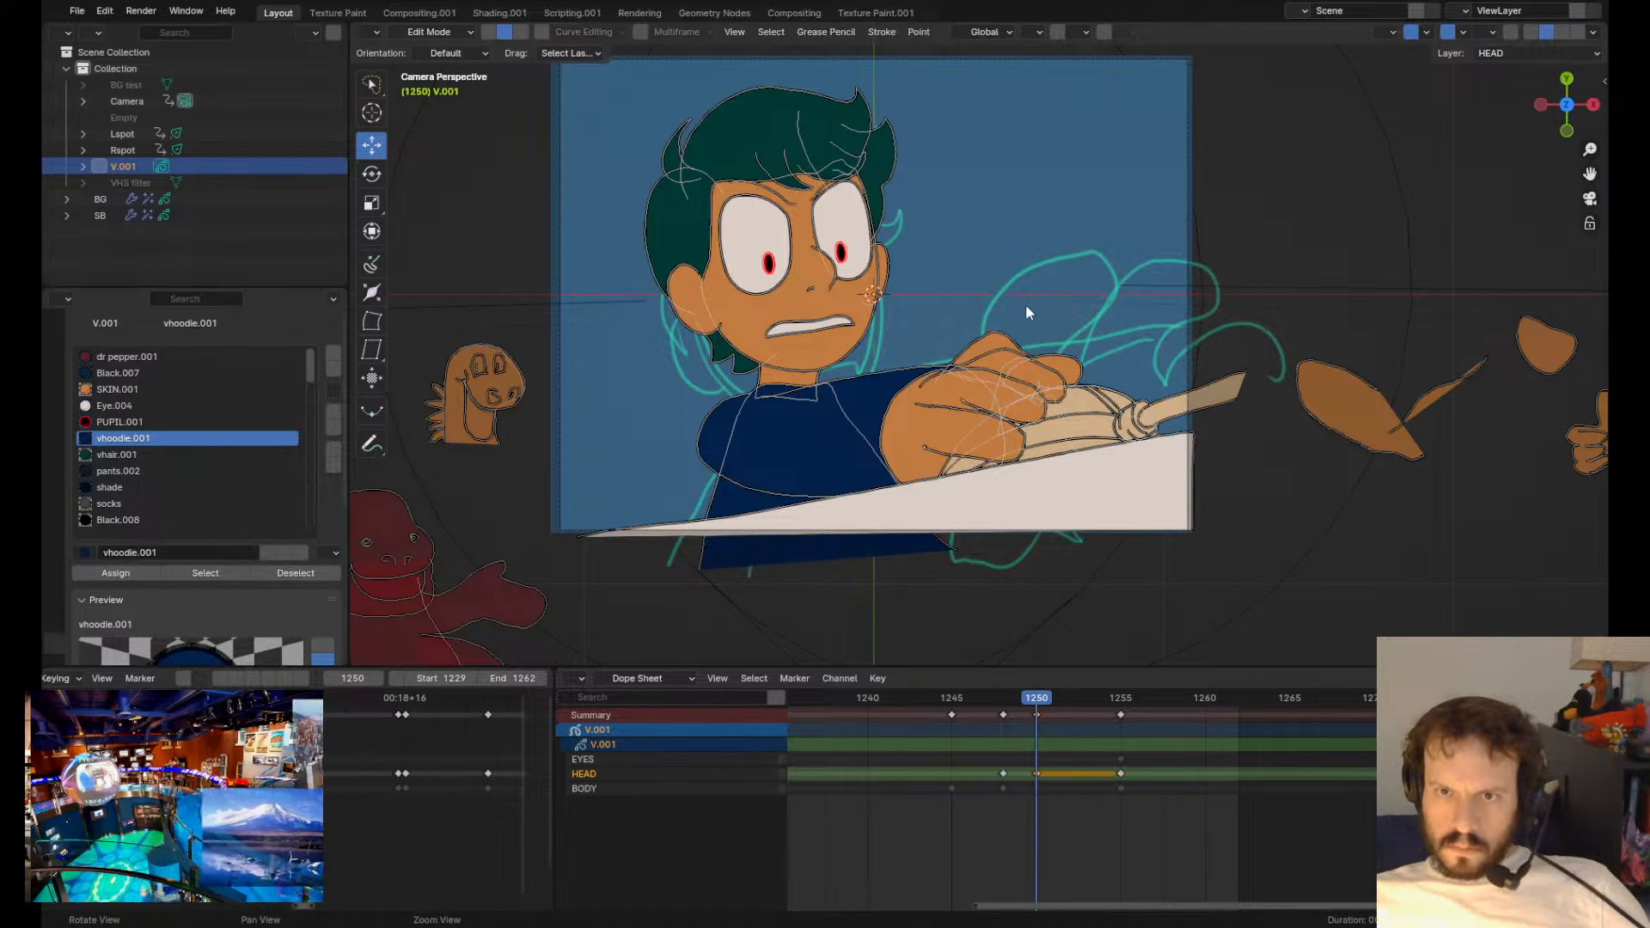
pyautogui.click(1062, 354)
pyautogui.moveTo(1134, 367)
pyautogui.mouseDown(button='middle')
pyautogui.moveTo(1118, 362)
pyautogui.moveTo(1167, 359)
pyautogui.mouseUp(button='middle')
pyautogui.press('e')
pyautogui.press('w')
pyautogui.moveTo(1163, 359); pyautogui.dragTo(1167, 359, button='middle')
pyautogui.scroll(4, 1142, 378)
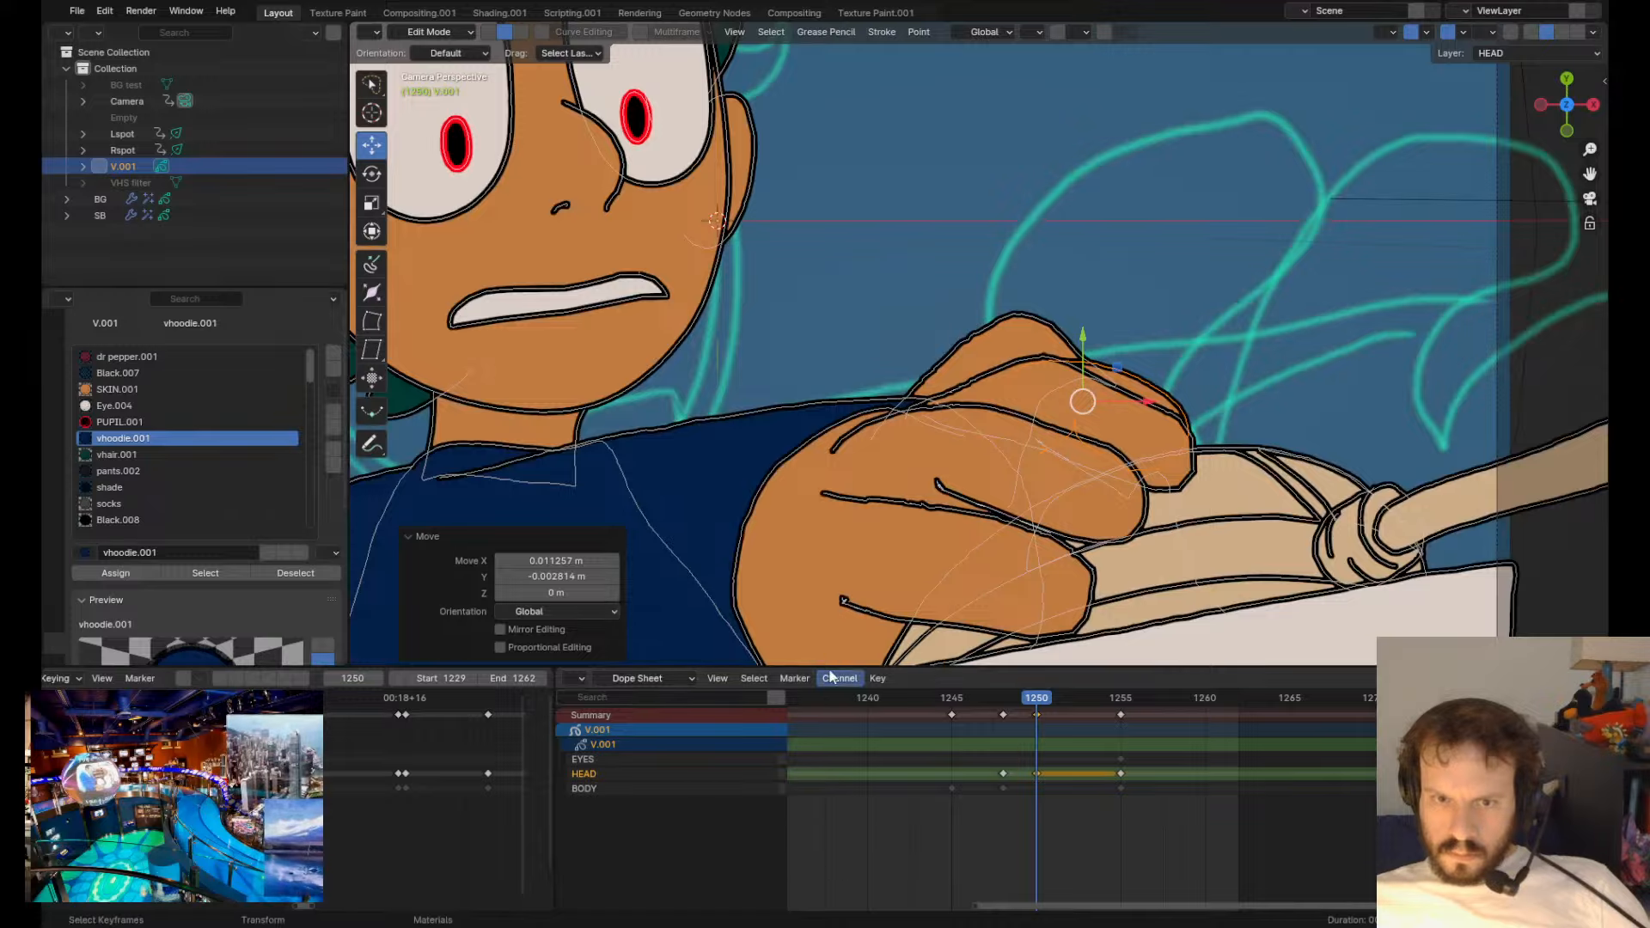
# - Unlock the EYES and BODY layers, delete the leftover rearmost finger at frame 1250, and compare with frame 1248
pyautogui.keyDown('ctrl'); pyautogui.click(782, 762); pyautogui.keyUp('ctrl')
pyautogui.click(991, 320)
pyautogui.scroll(-4, 997, 361)
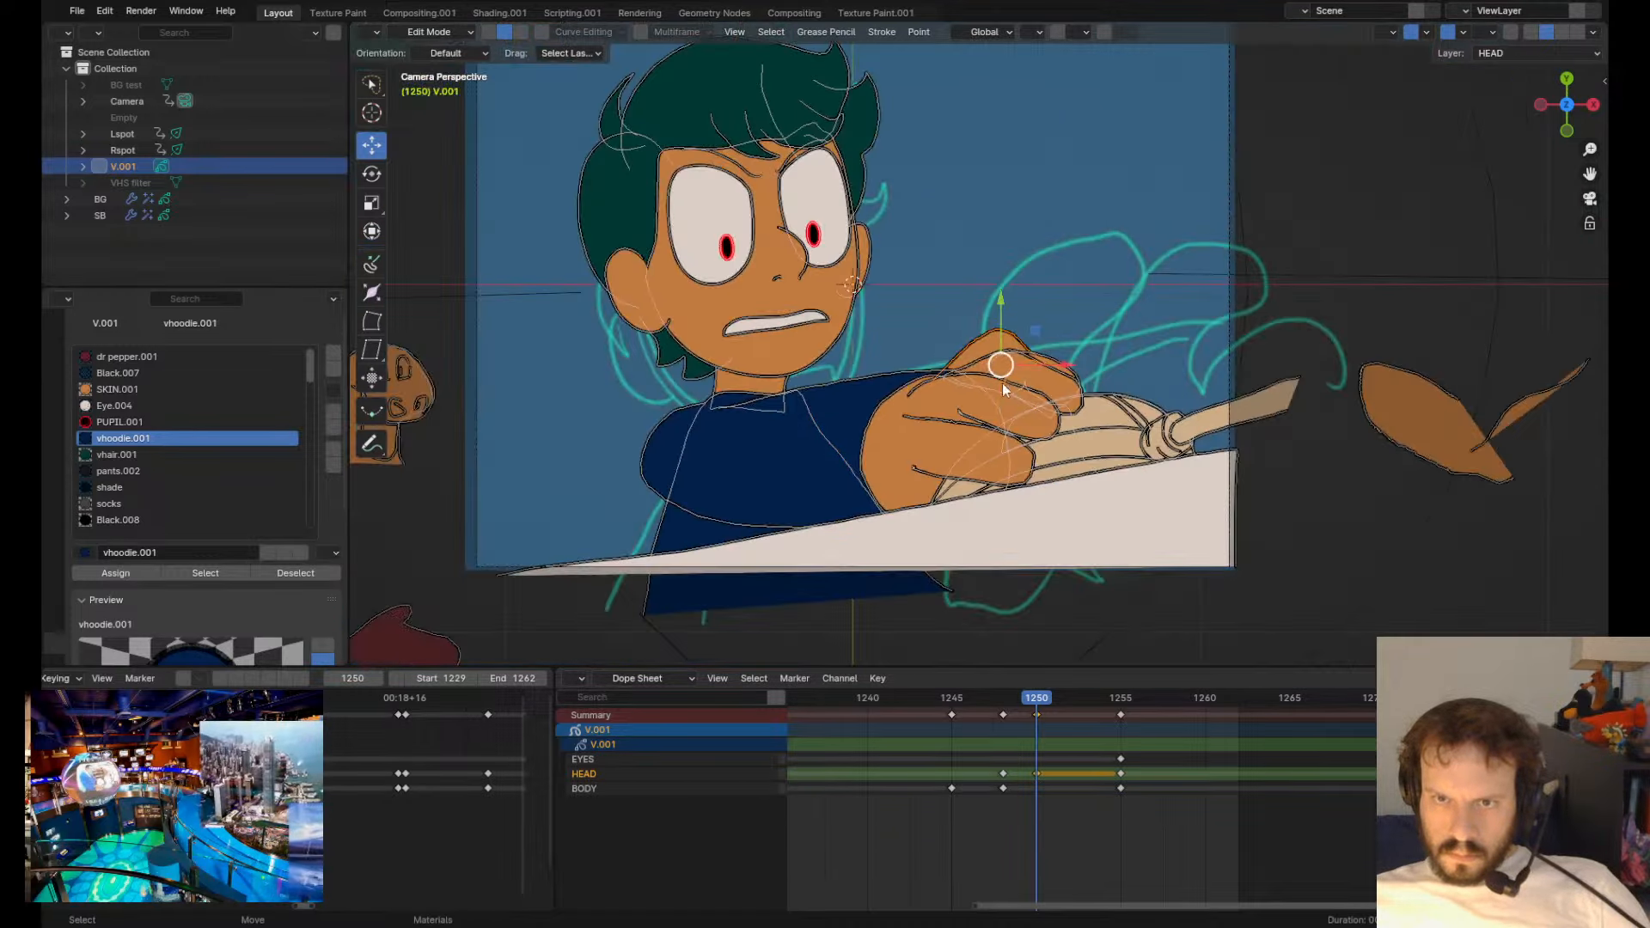
pyautogui.moveTo(1019, 414)
pyautogui.mouseDown(button='middle')
pyautogui.moveTo(1085, 304)
pyautogui.moveTo(1021, 259)
pyautogui.mouseUp(button='middle')
pyautogui.hotkey('ctrl', 'z')
pyautogui.press('Delete')
pyautogui.press('Down')
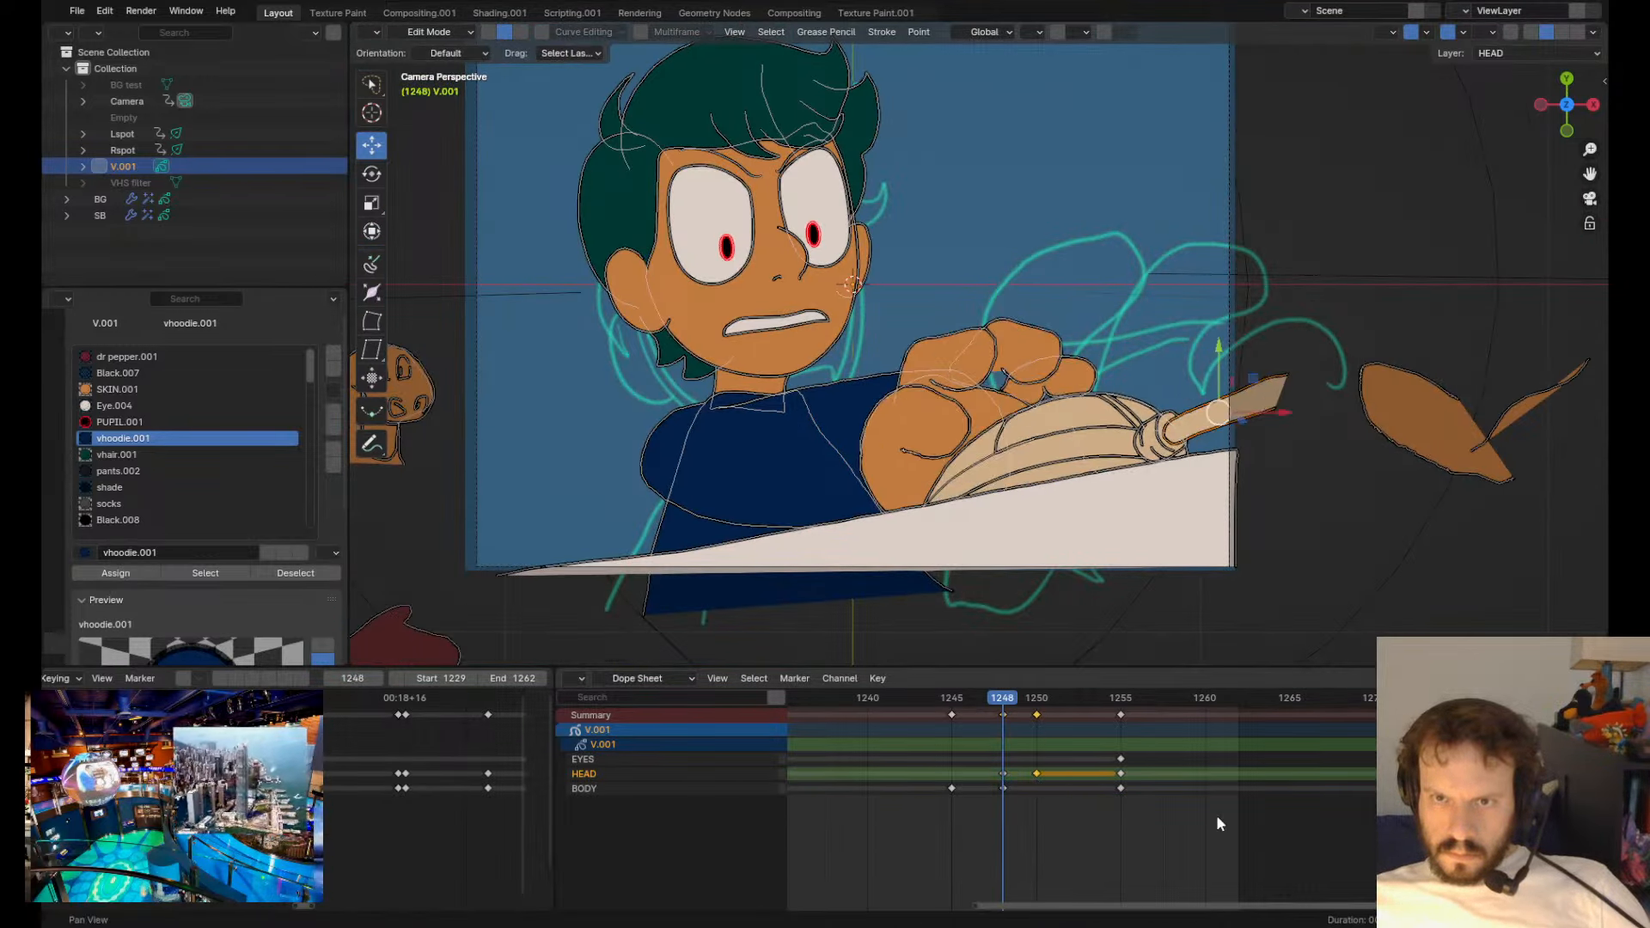
pyautogui.press('Up')
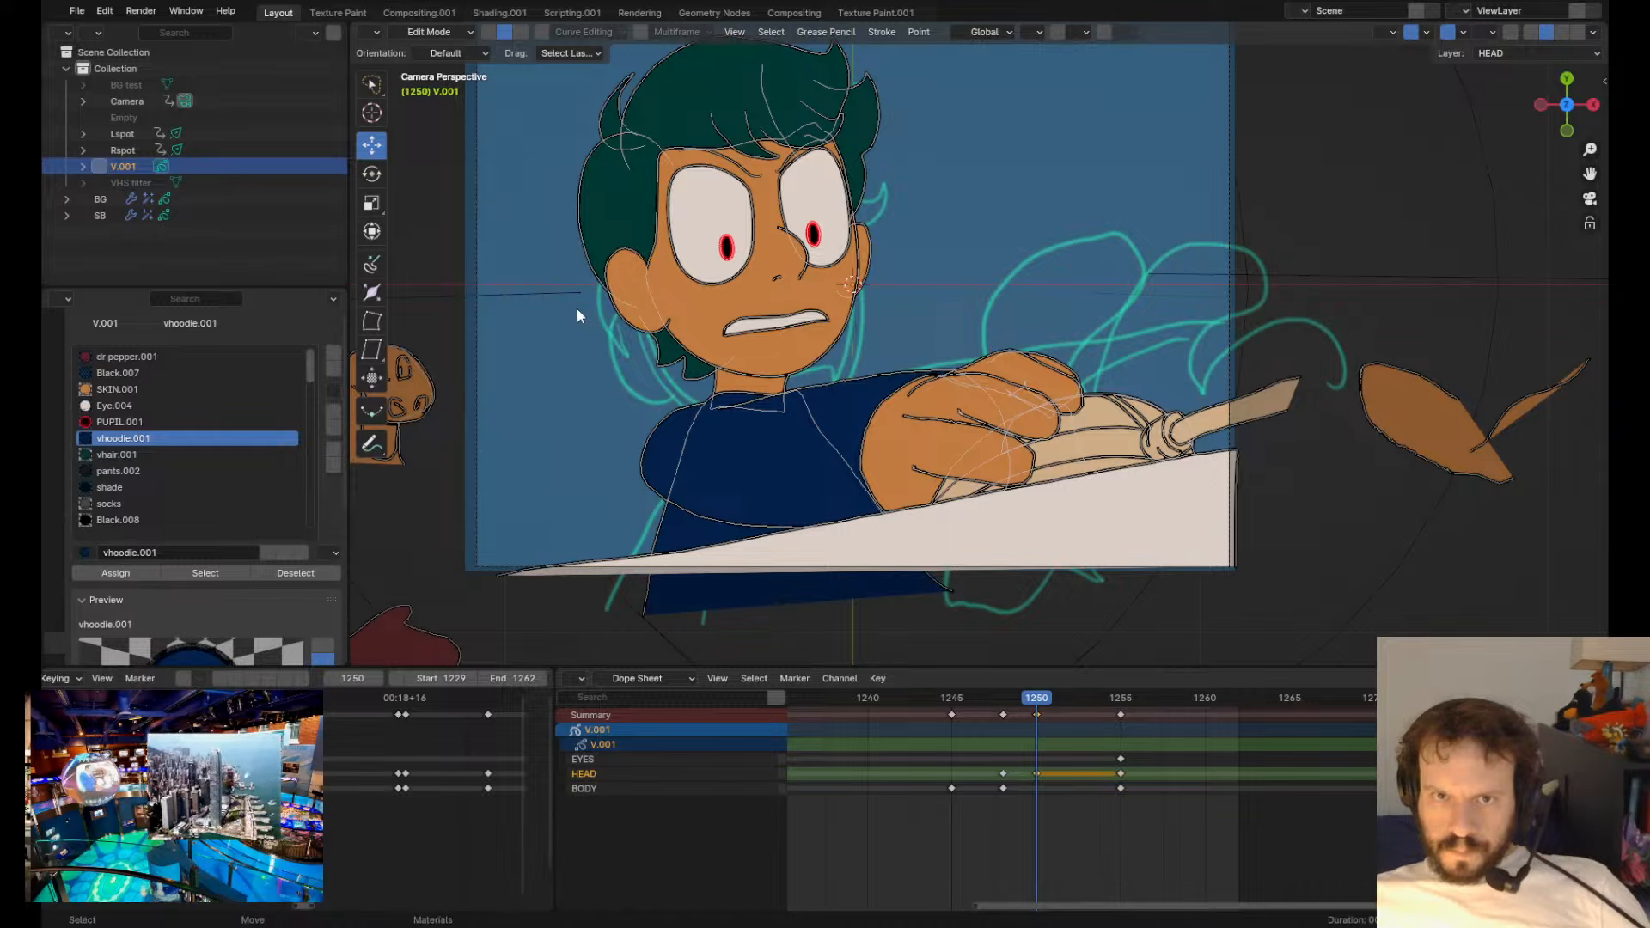
# - Try selecting the whole head at frame 1250 and slightly rotating, moving and scaling it toward the bundle
pyautogui.moveTo(578, 315); pyautogui.dragTo(1062, 201)
pyautogui.click(371, 174)
pyautogui.press('r')
pyautogui.rightClick(992, 432)
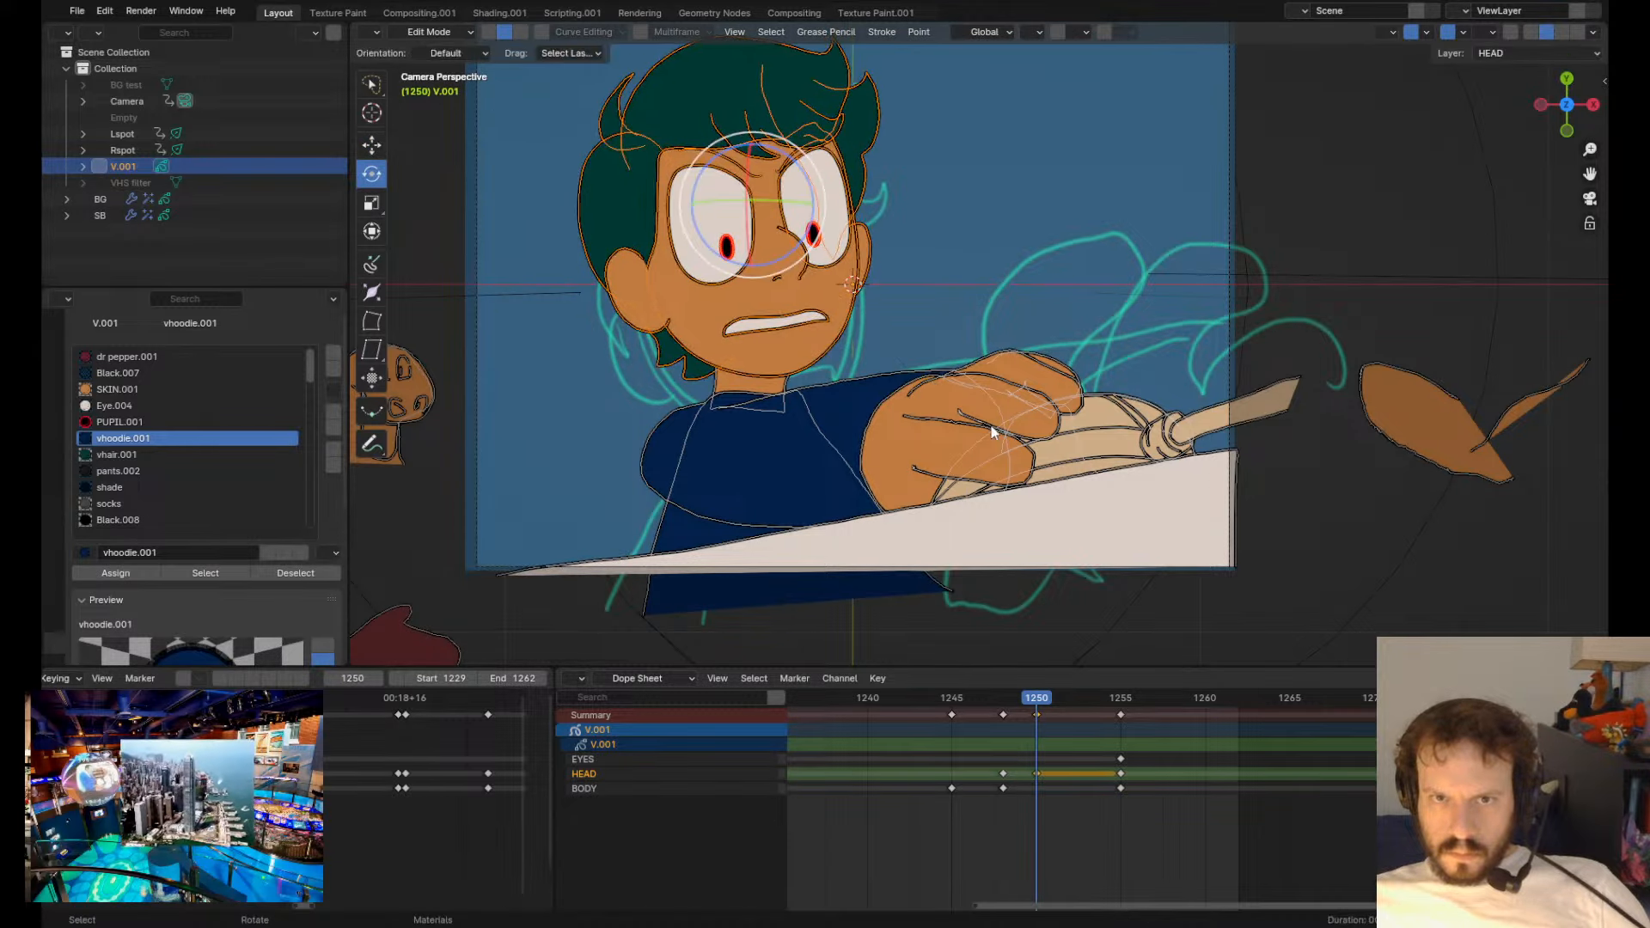
pyautogui.press('r')
pyautogui.click(979, 430)
pyautogui.press('g')
pyautogui.click(991, 432)
pyautogui.press('s')
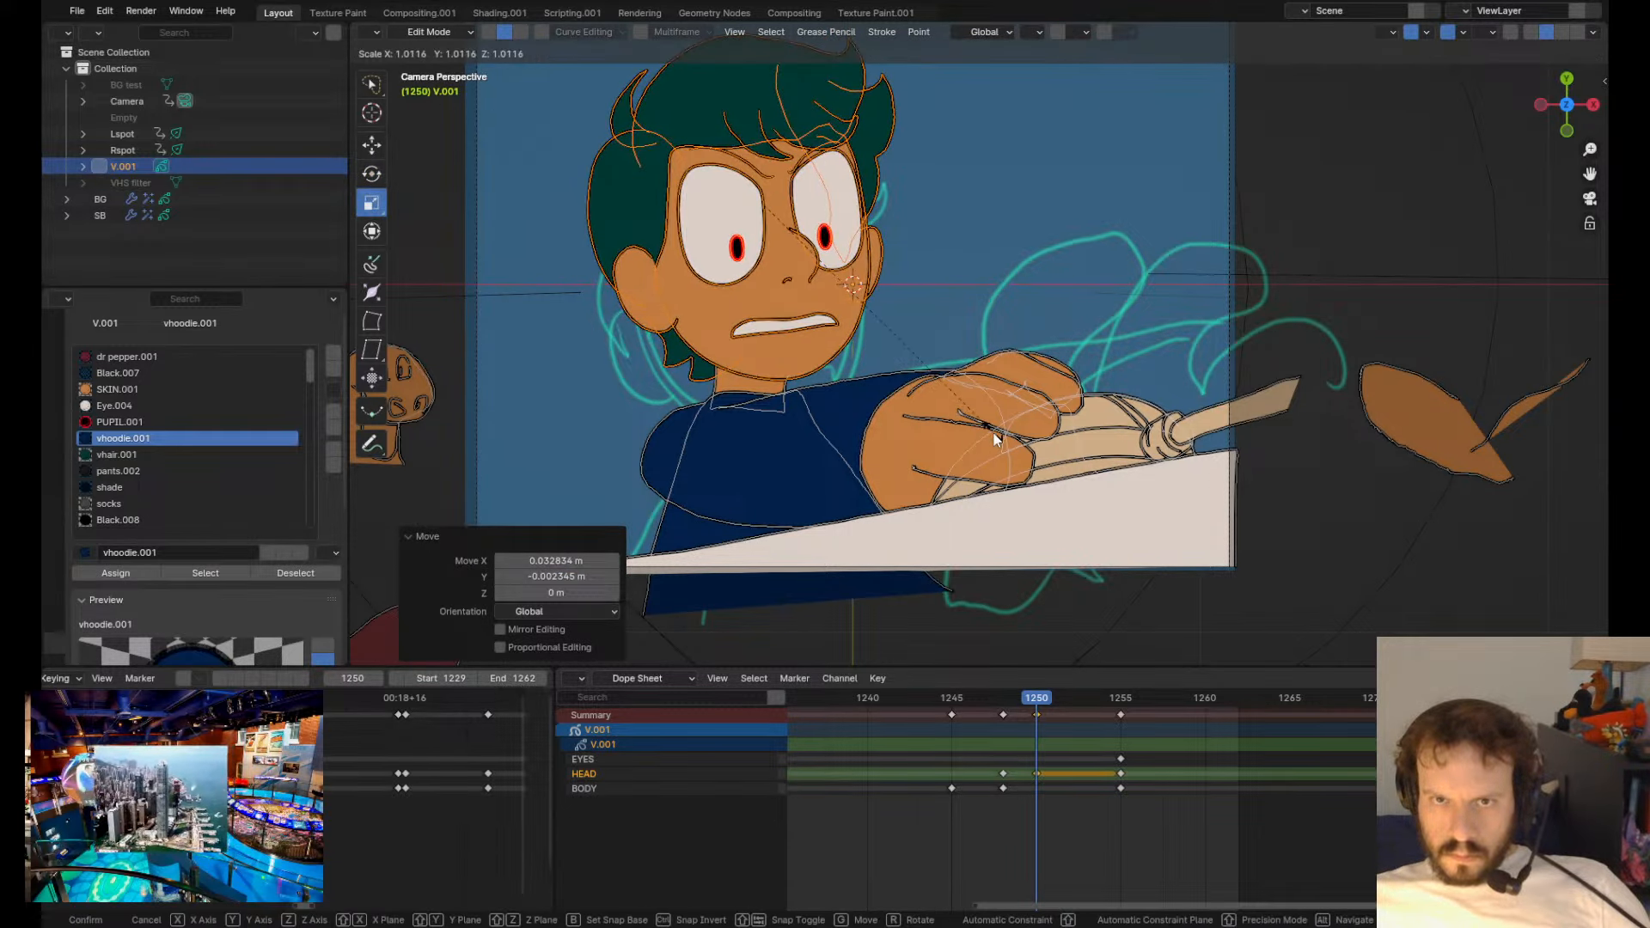
pyautogui.click(992, 436)
pyautogui.press('r')
pyautogui.click(978, 445)
# - Examine the head's movement by flipping between keyframes and scrubbing frame by frame up to 1250
pyautogui.press('Down')
pyautogui.press('Down')
pyautogui.press('Up')
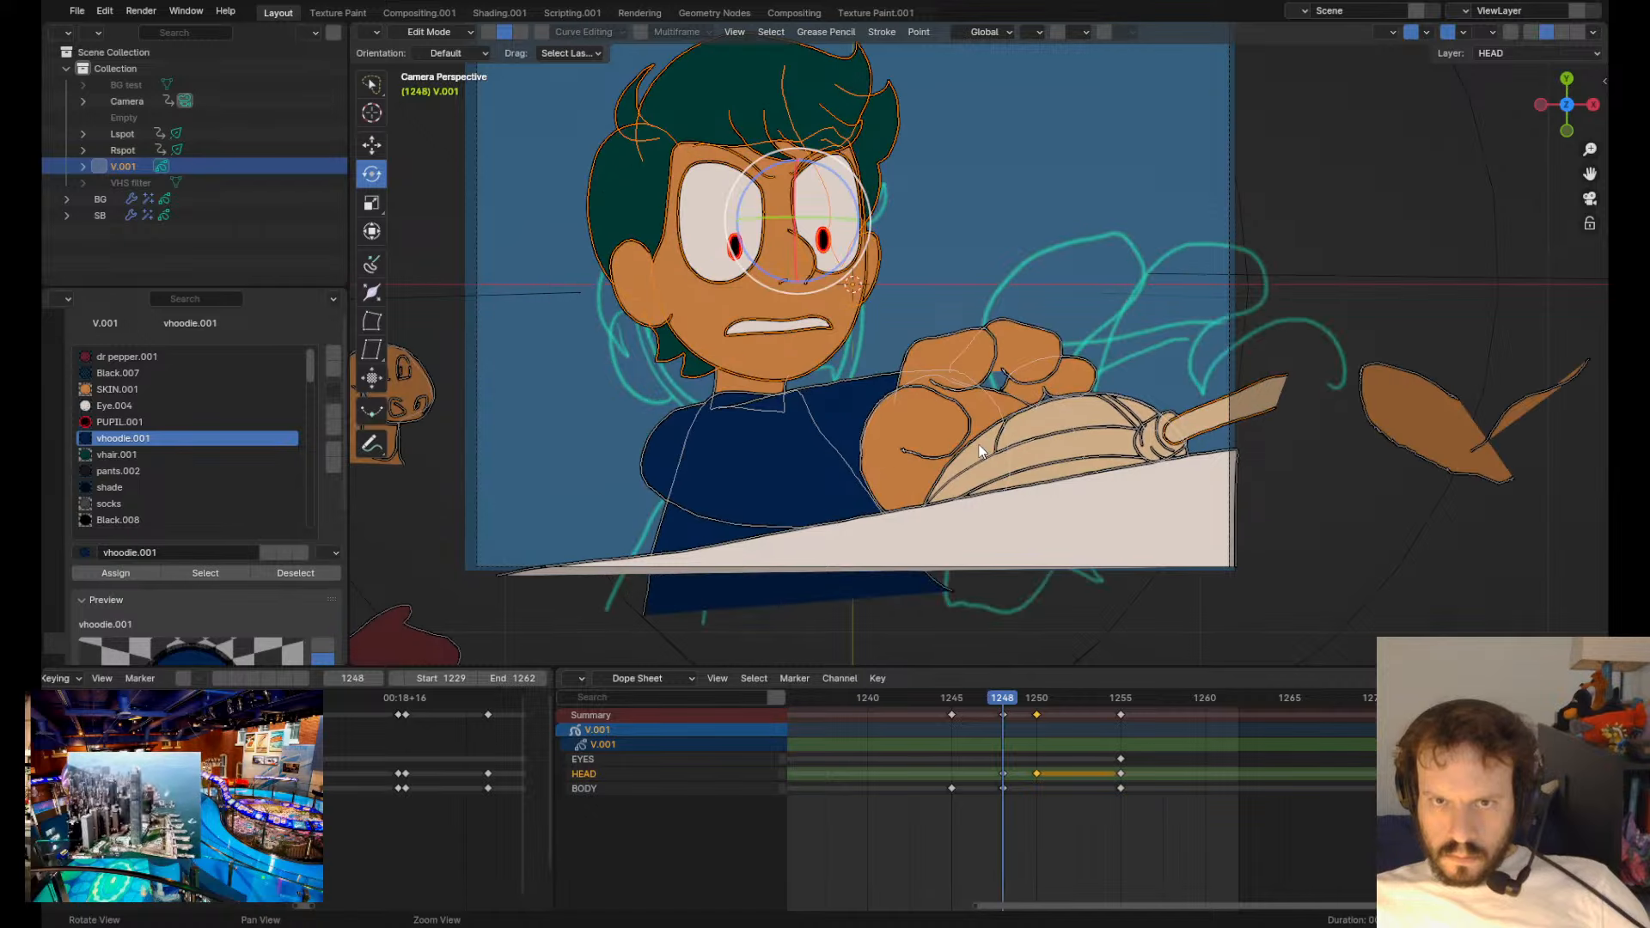
pyautogui.press('Up')
pyautogui.press('Left')
pyautogui.press('Left')
pyautogui.press('Left')
pyautogui.press('Left')
pyautogui.press('Right')
pyautogui.press('Right')
pyautogui.press('Right')
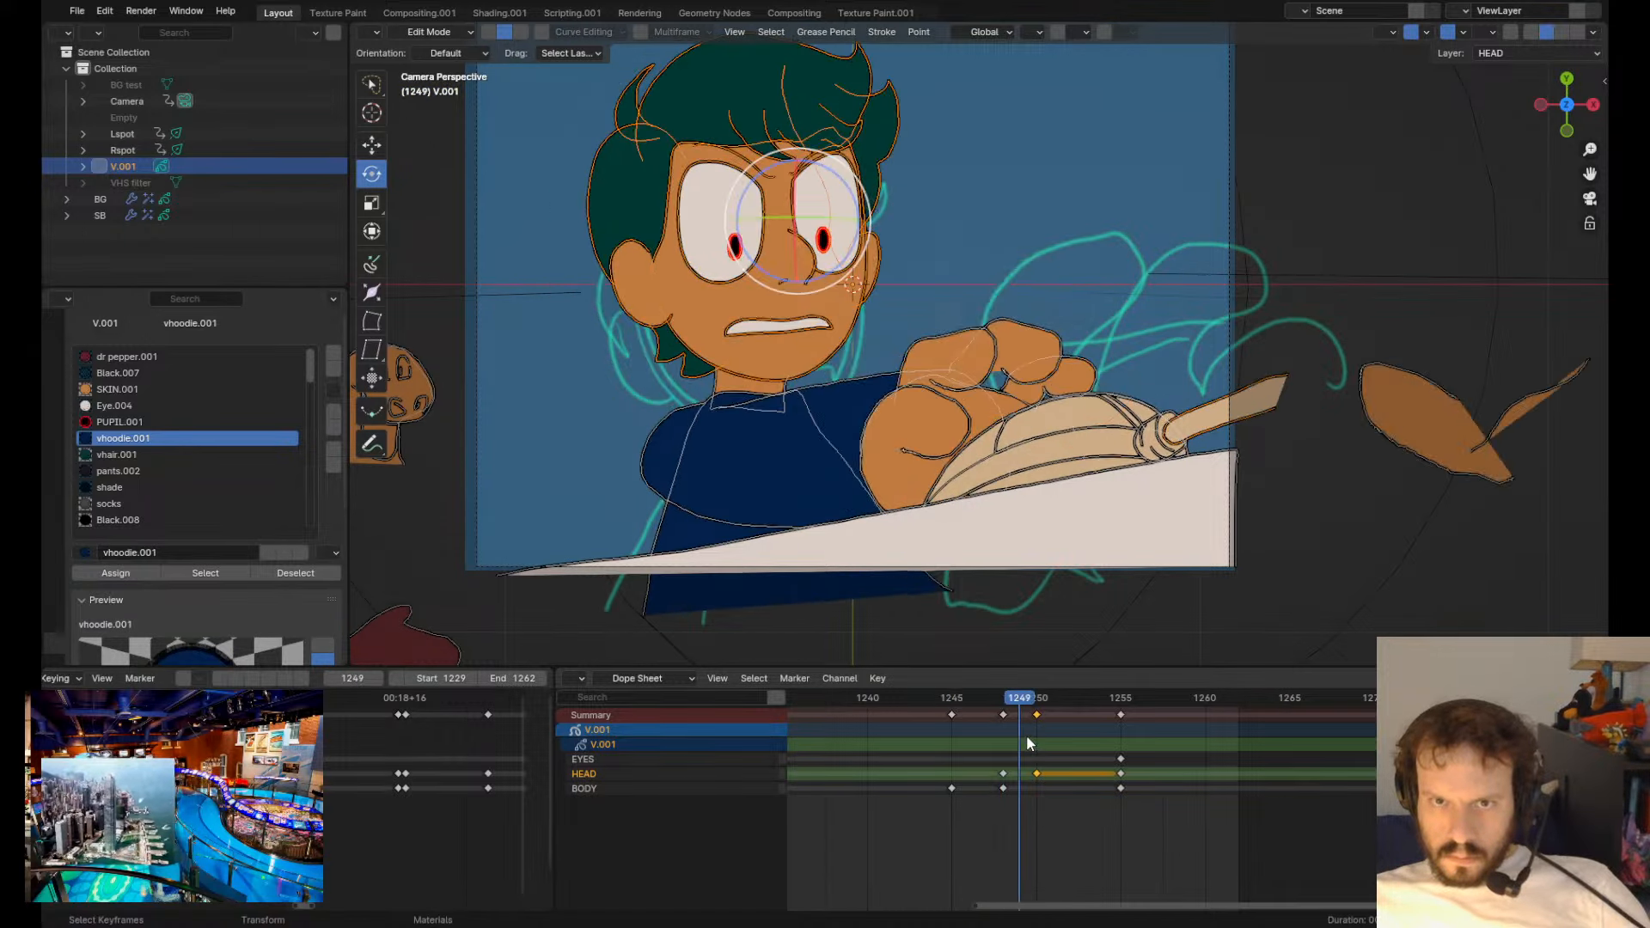
pyautogui.press('Right')
# - Undo the recent transformations of the head at frame 1250
pyautogui.hotkey('ctrl', 'z')
pyautogui.hotkey('ctrl', 'z')
pyautogui.hotkey('ctrl', 'z')
pyautogui.hotkey('ctrl', 'z')
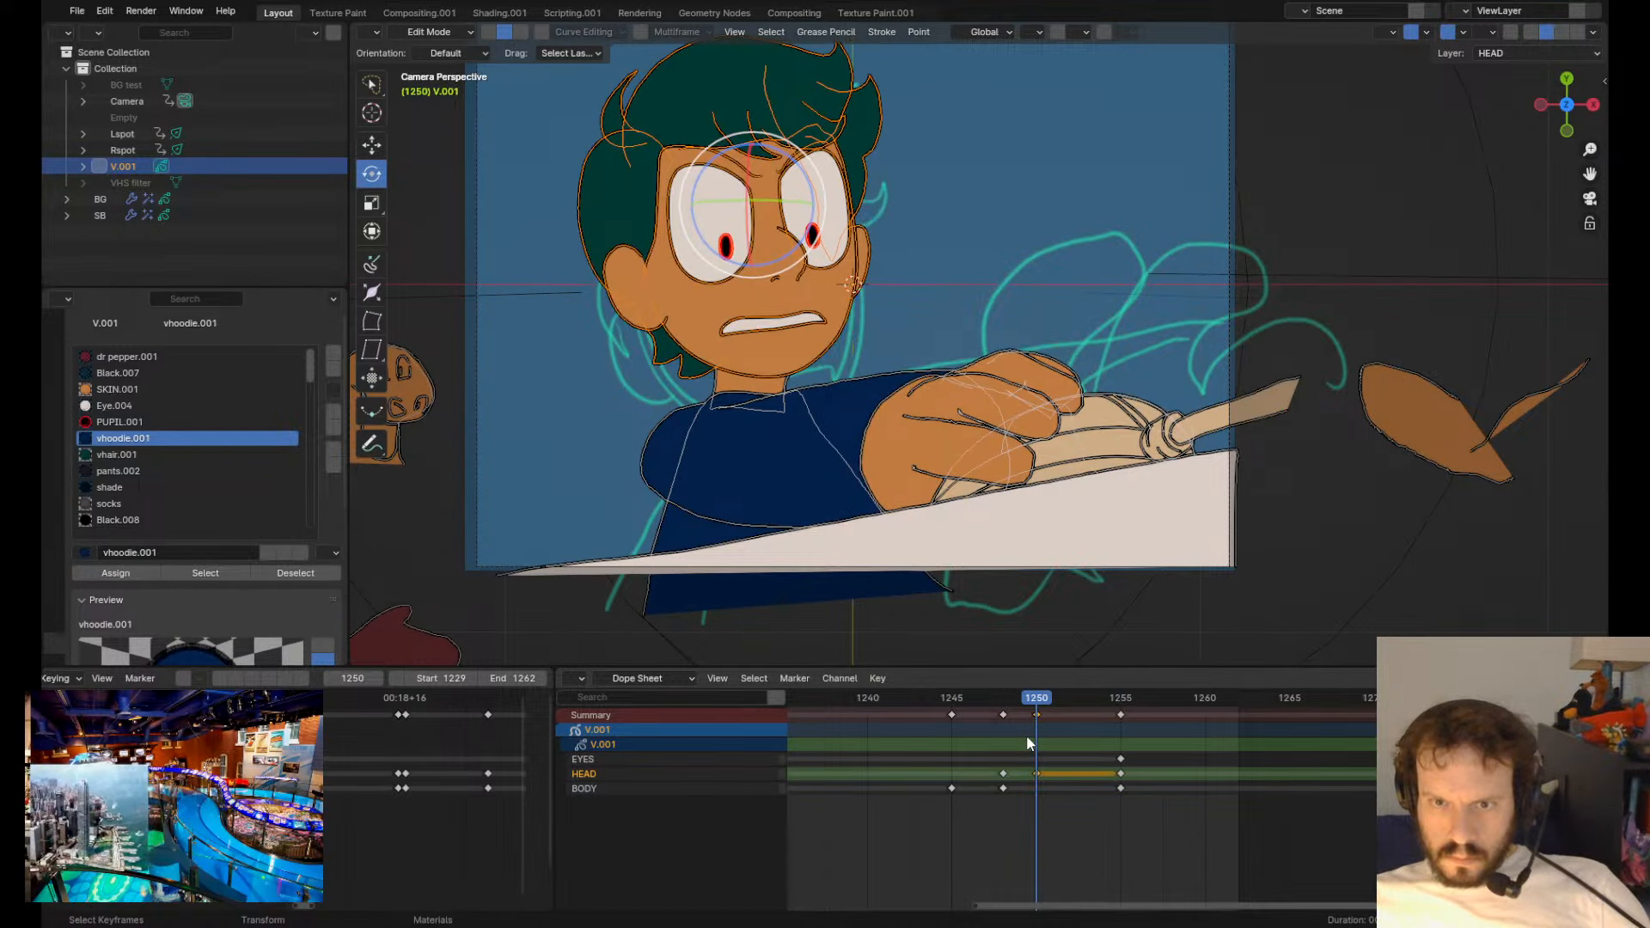
# - Play back the hand-grab animation from frame 1245 to check its timing
pyautogui.click(950, 691)
pyautogui.press('space')
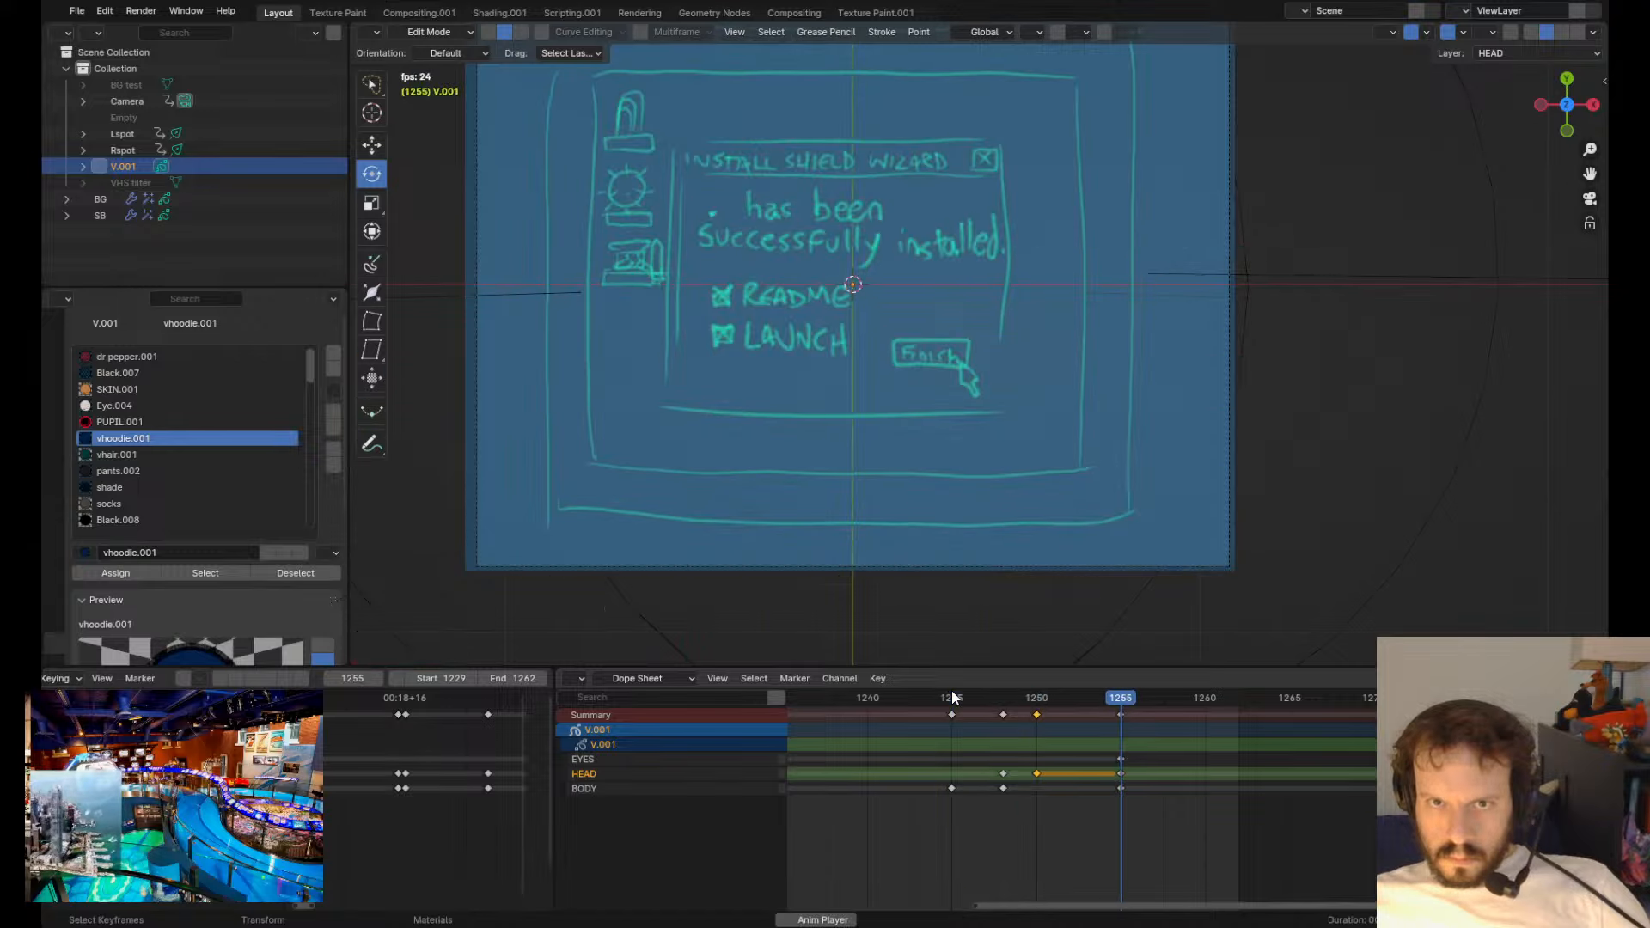
pyautogui.moveTo(949, 692)
pyautogui.mouseDown()
pyautogui.moveTo(898, 693)
pyautogui.moveTo(998, 719)
pyautogui.moveTo(966, 722)
pyautogui.moveTo(1053, 720)
pyautogui.moveTo(1018, 754)
pyautogui.mouseUp()
pyautogui.press('space')
# - Retime the grab keyframes, keeping the HEAD and BODY poses at frame 1248 and putting the following HEAD pose at frame 1249
pyautogui.click(1044, 736)
pyautogui.press('space')
pyautogui.click(951, 701)
pyautogui.click(889, 696)
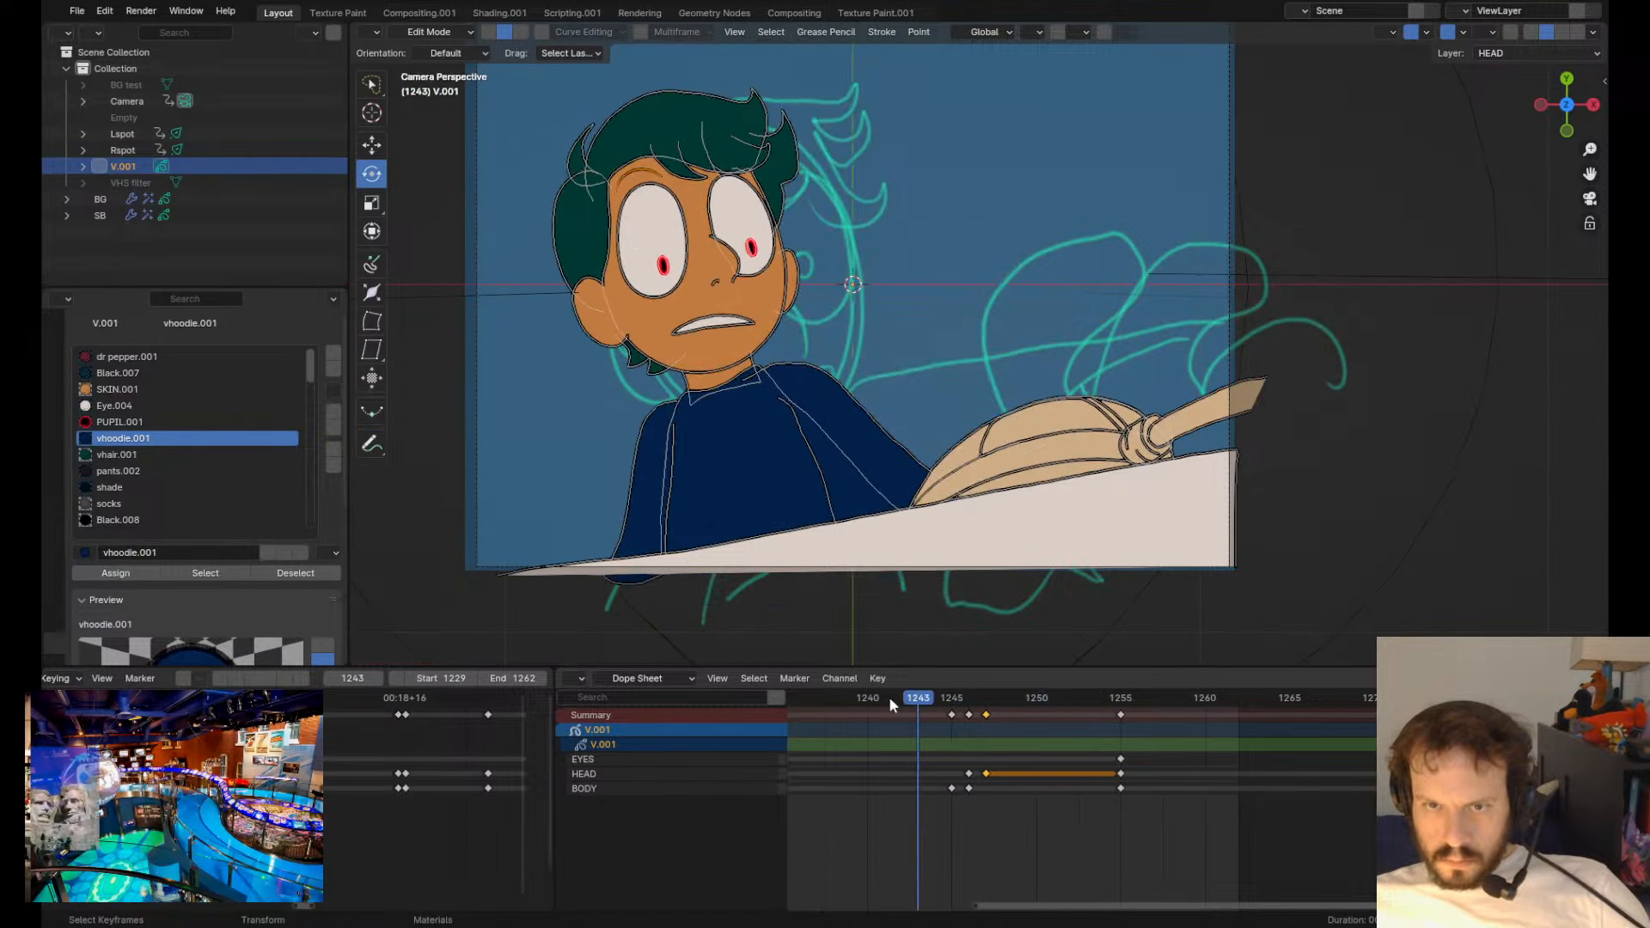
pyautogui.click(891, 704)
pyautogui.moveTo(890, 705); pyautogui.dragTo(970, 717)
pyautogui.press('g')
pyautogui.click(1008, 740)
# - Duplicate the BODY keyframe from frame 1245 to frame 1242
pyautogui.click(951, 712)
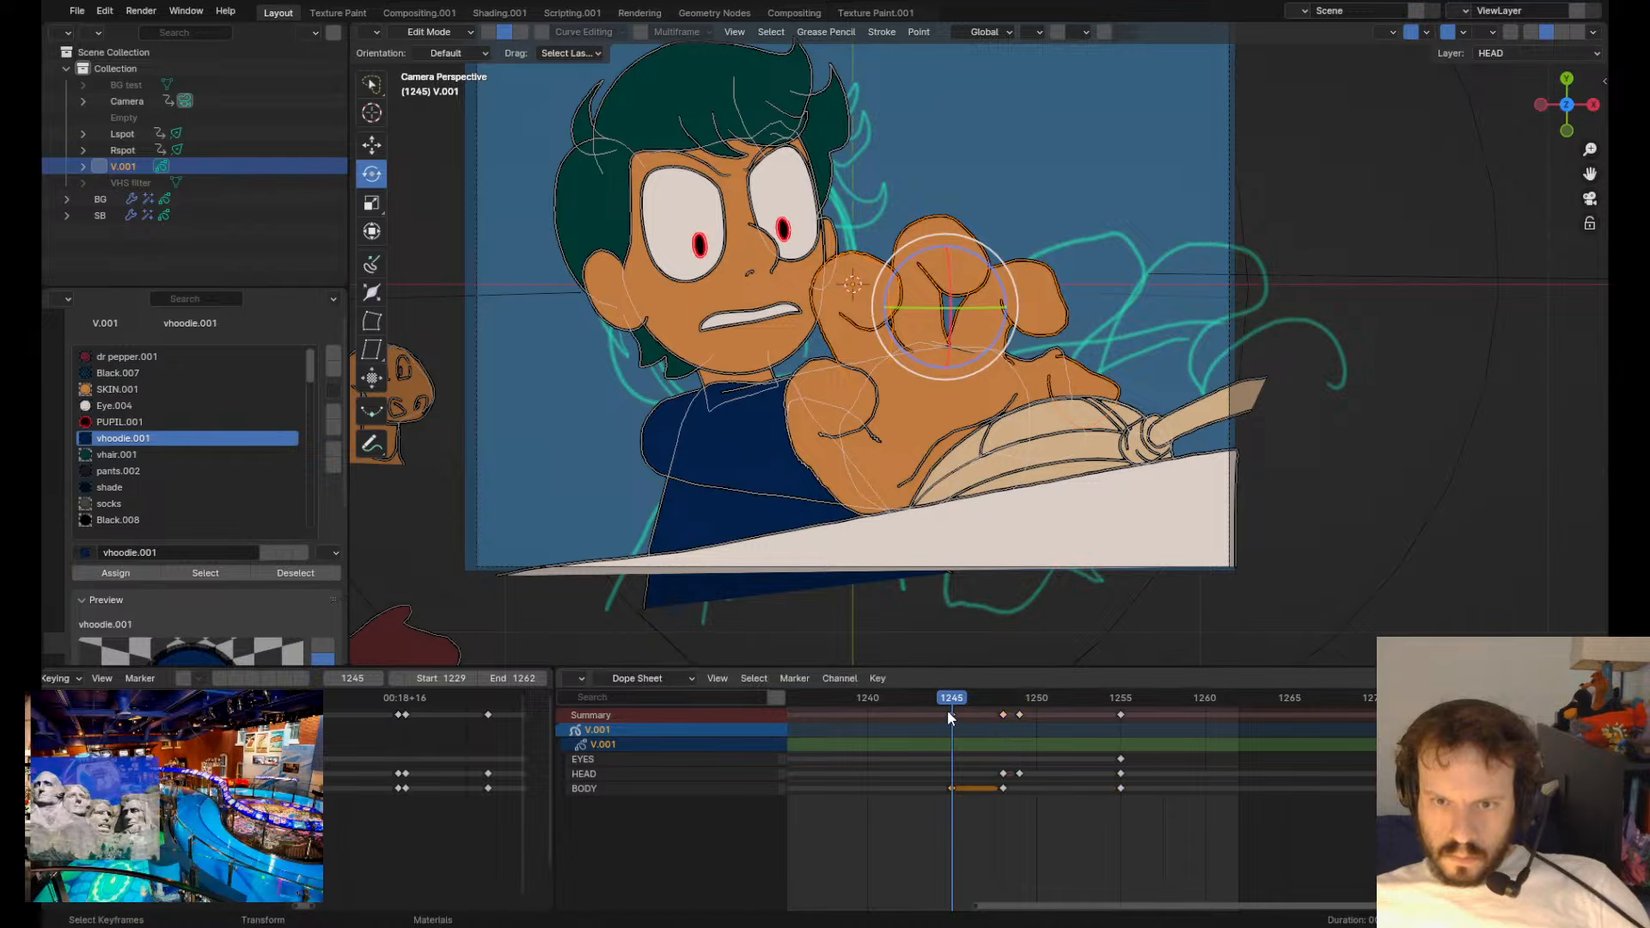
pyautogui.hotkey('shift', 'd')
pyautogui.click(904, 708)
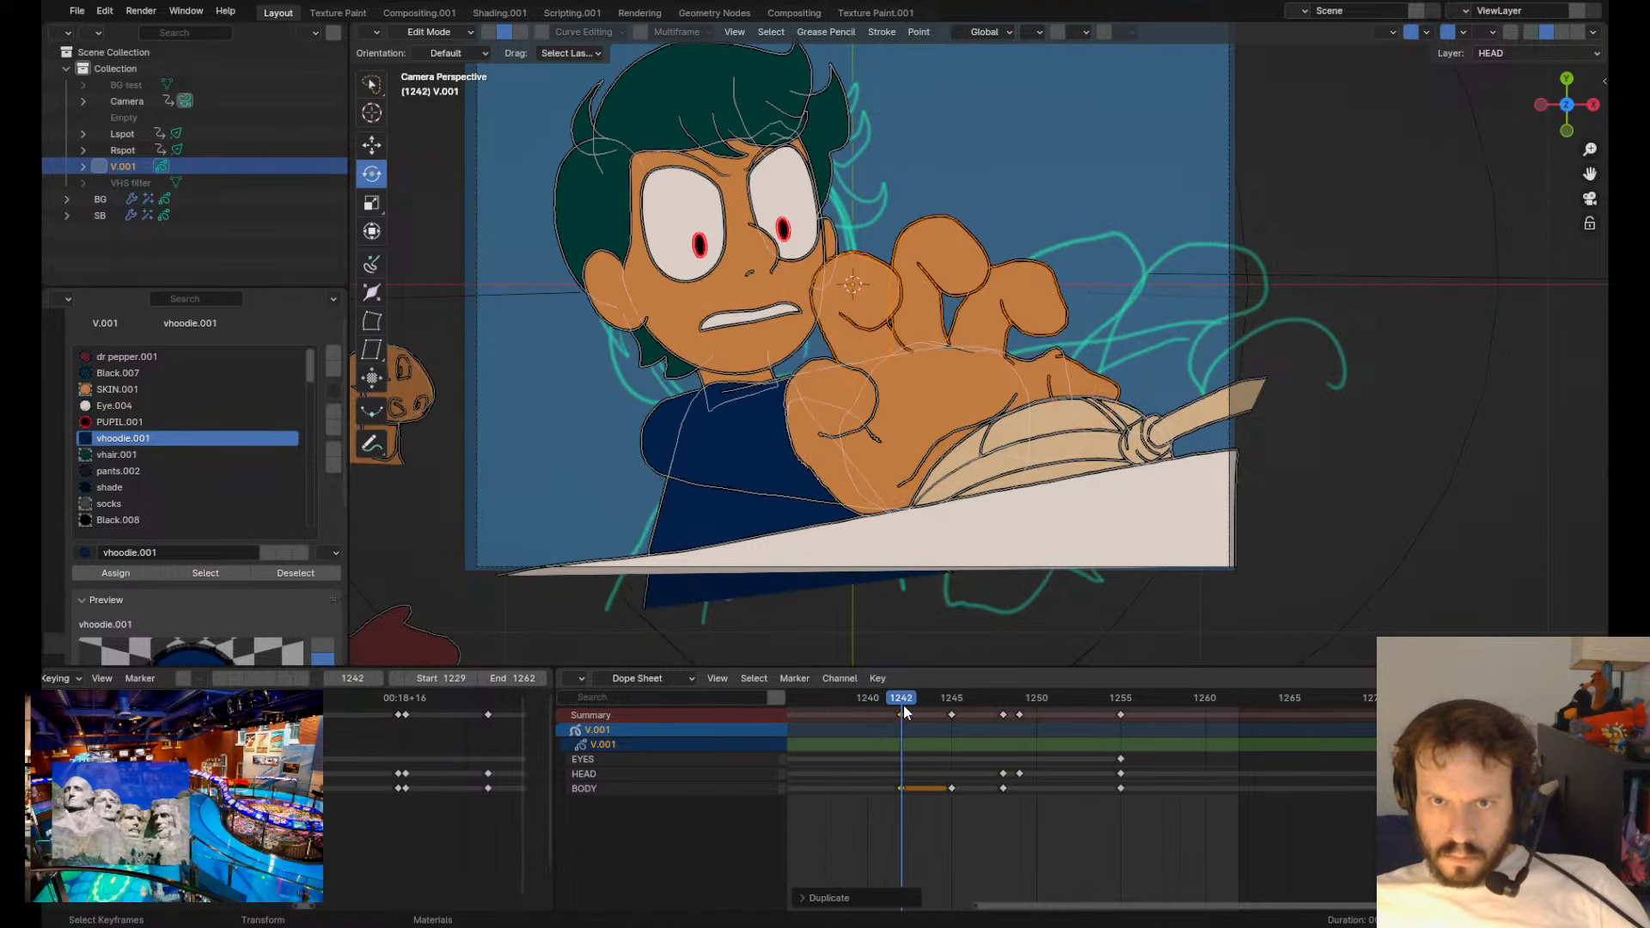
pyautogui.click(904, 703)
# - Rotate, move and scale the hand's fingers at frame 1242 into a smaller, earlier pose closer to the character
pyautogui.press('r')
pyautogui.click(823, 368)
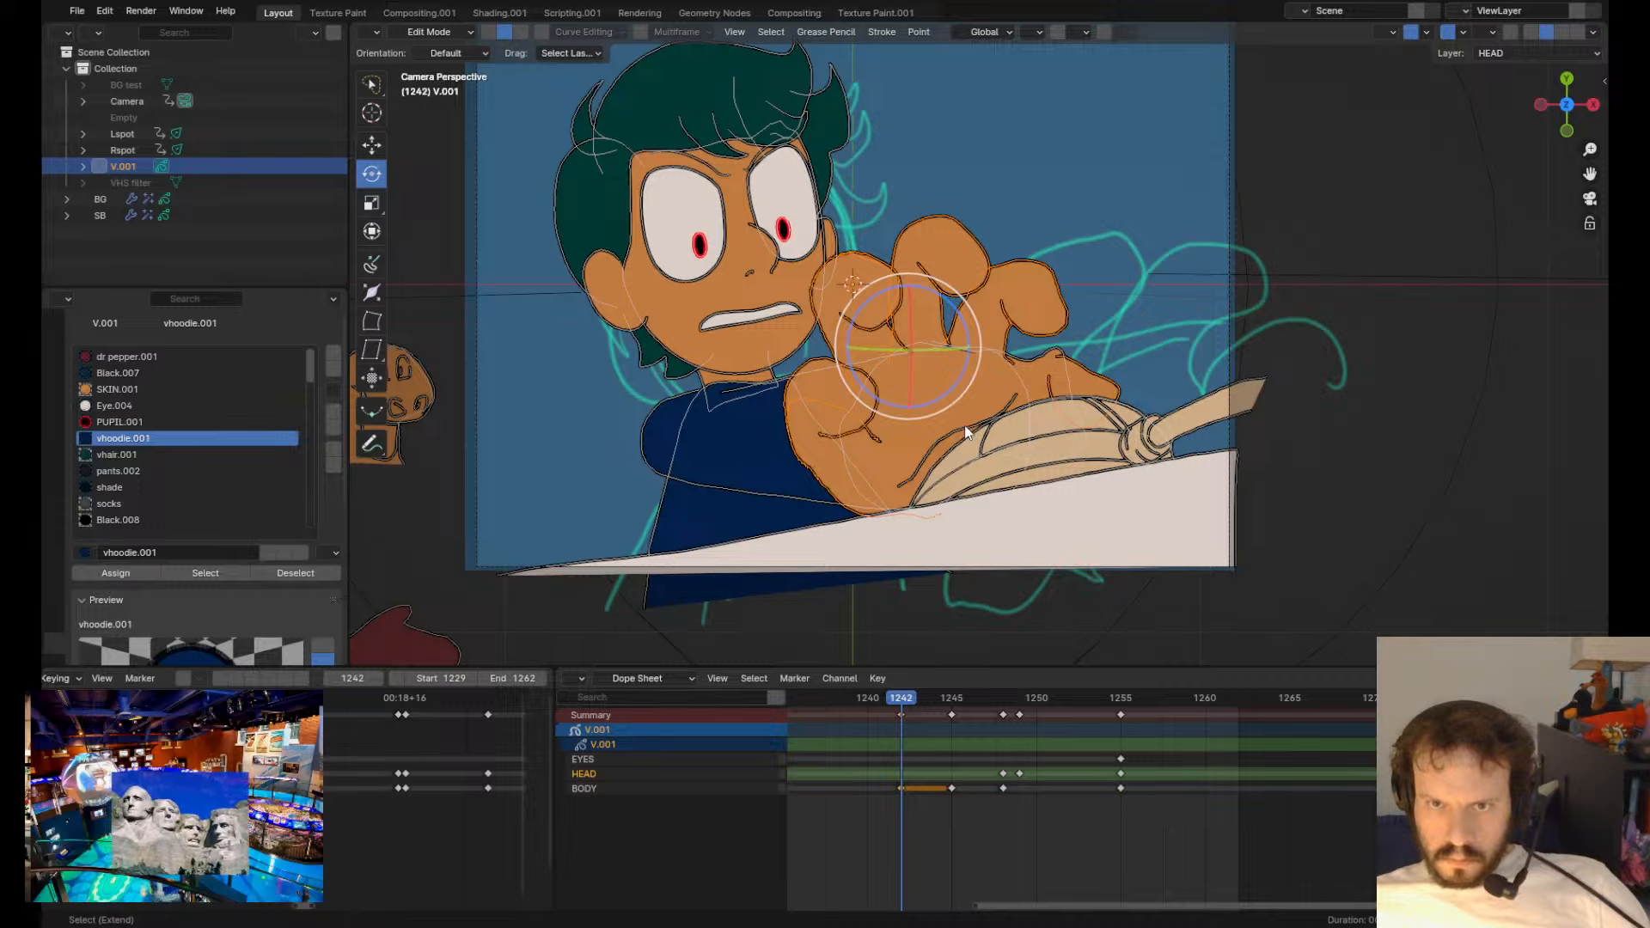
pyautogui.press('g')
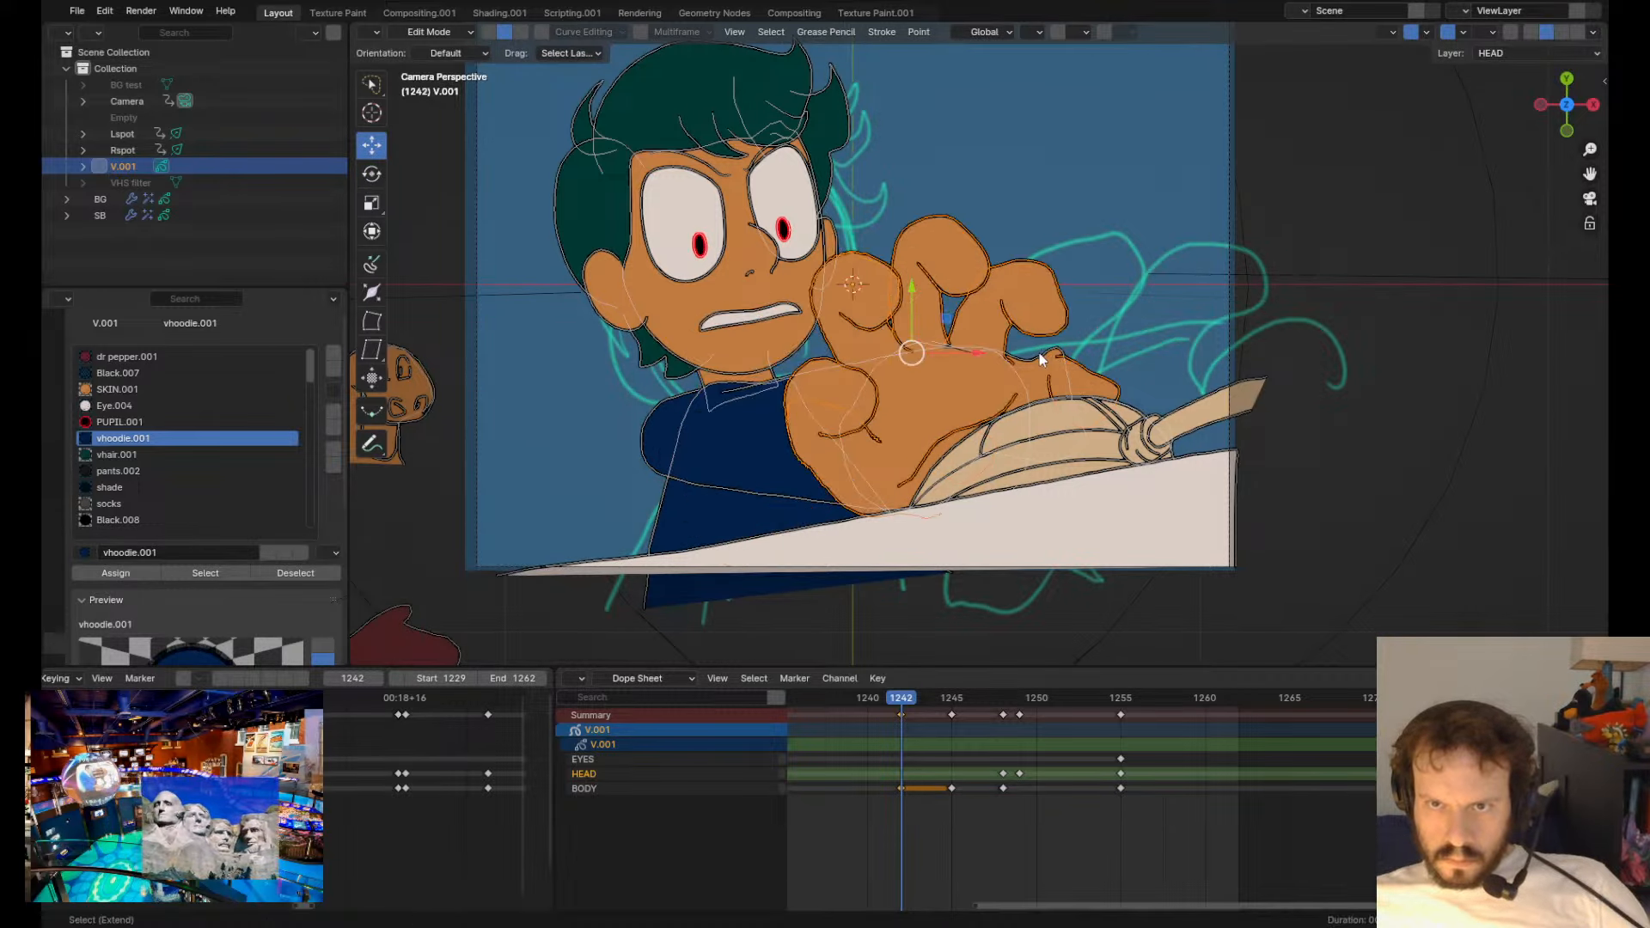
pyautogui.click(945, 335)
pyautogui.press('g')
pyautogui.click(1043, 315)
pyautogui.press('s')
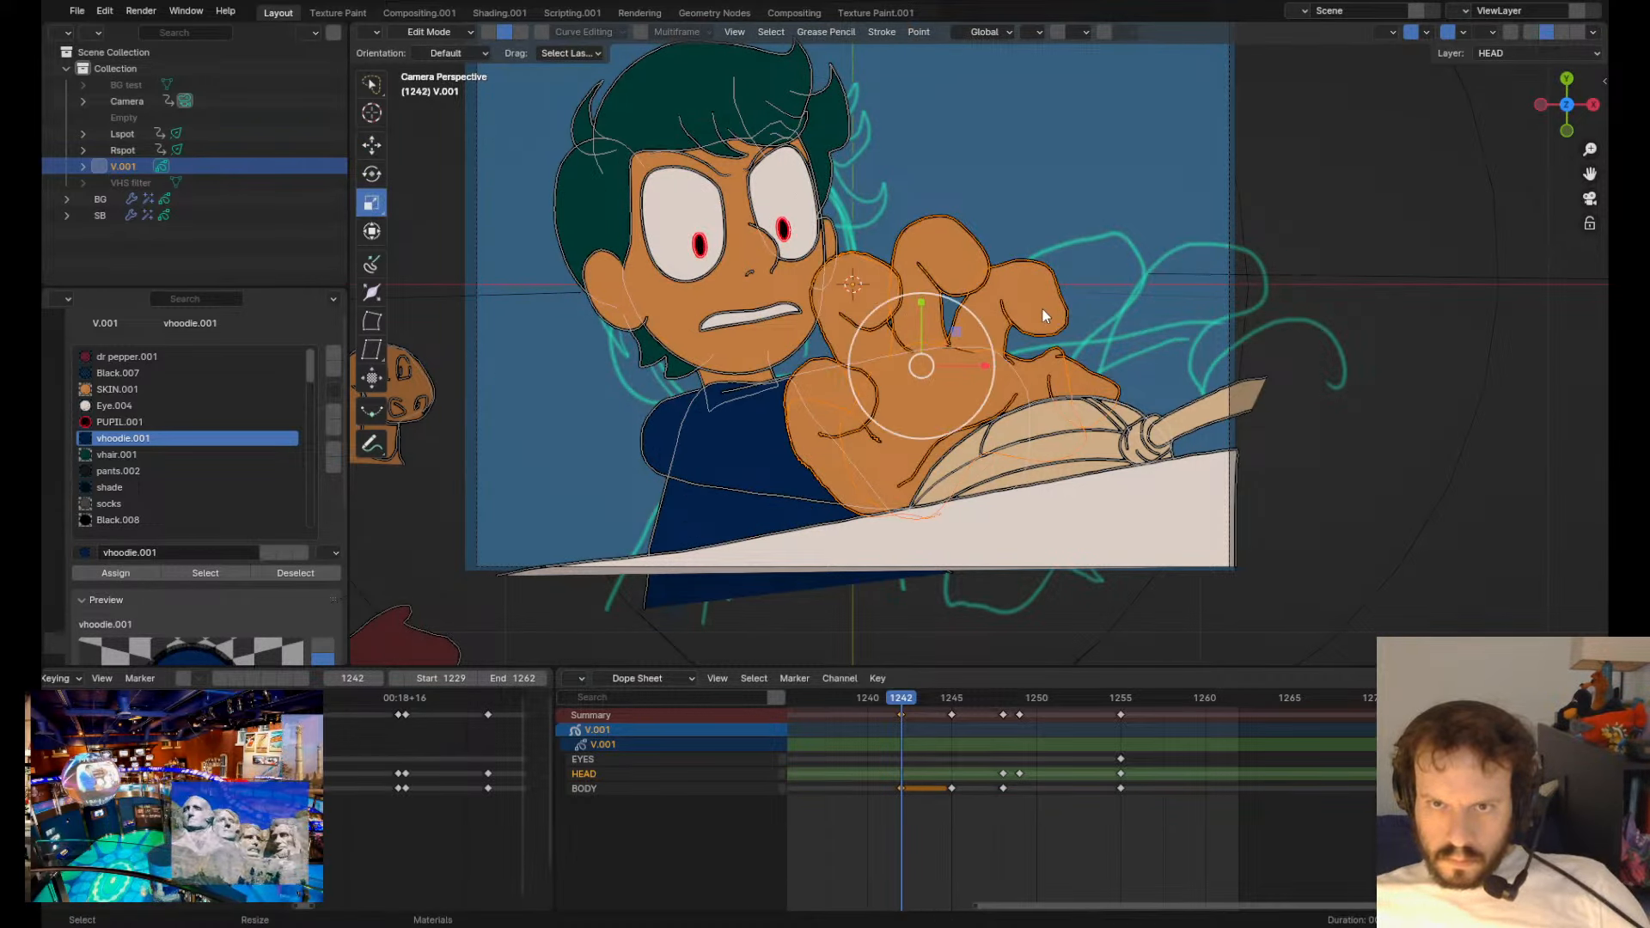
pyautogui.moveTo(1044, 309); pyautogui.dragTo(1016, 325, button='middle')
pyautogui.press('g')
pyautogui.moveTo(1070, 287); pyautogui.dragTo(1007, 293, button='middle')
pyautogui.press('r')
pyautogui.click(777, 502)
# - Switch to Draw Mode and reshape the hoodie's collar and the sleeve area by the table with Grab sculpt strokes at frame 1242
pyautogui.scroll(-3, 777, 501)
pyautogui.press('Tab')
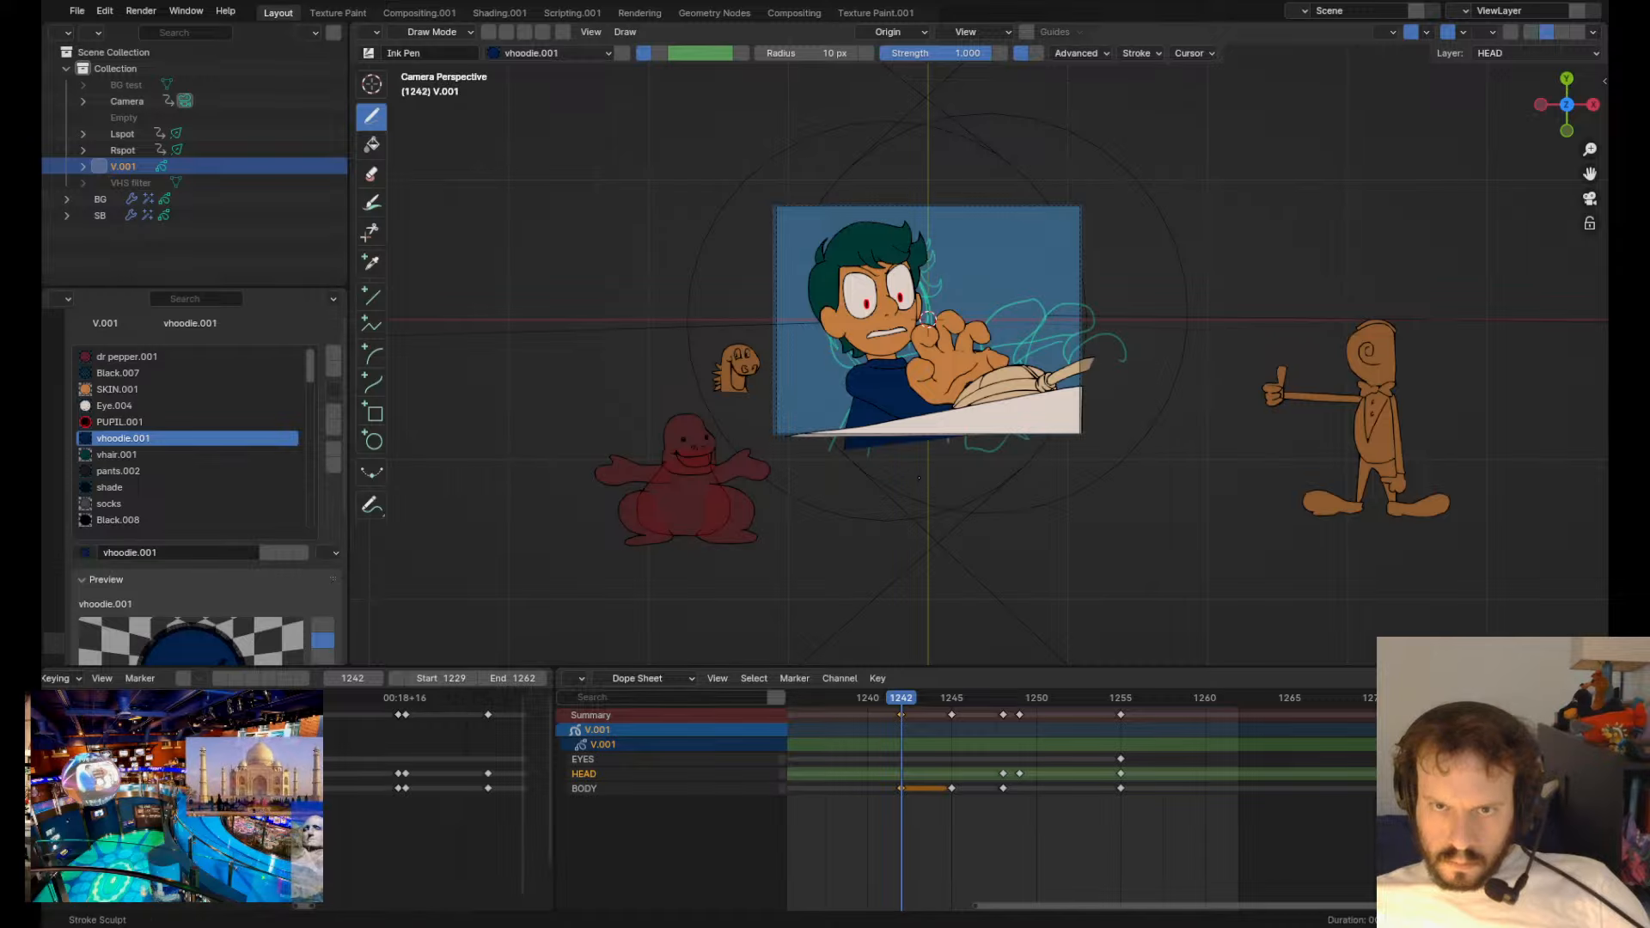
pyautogui.scroll(3, 927, 320)
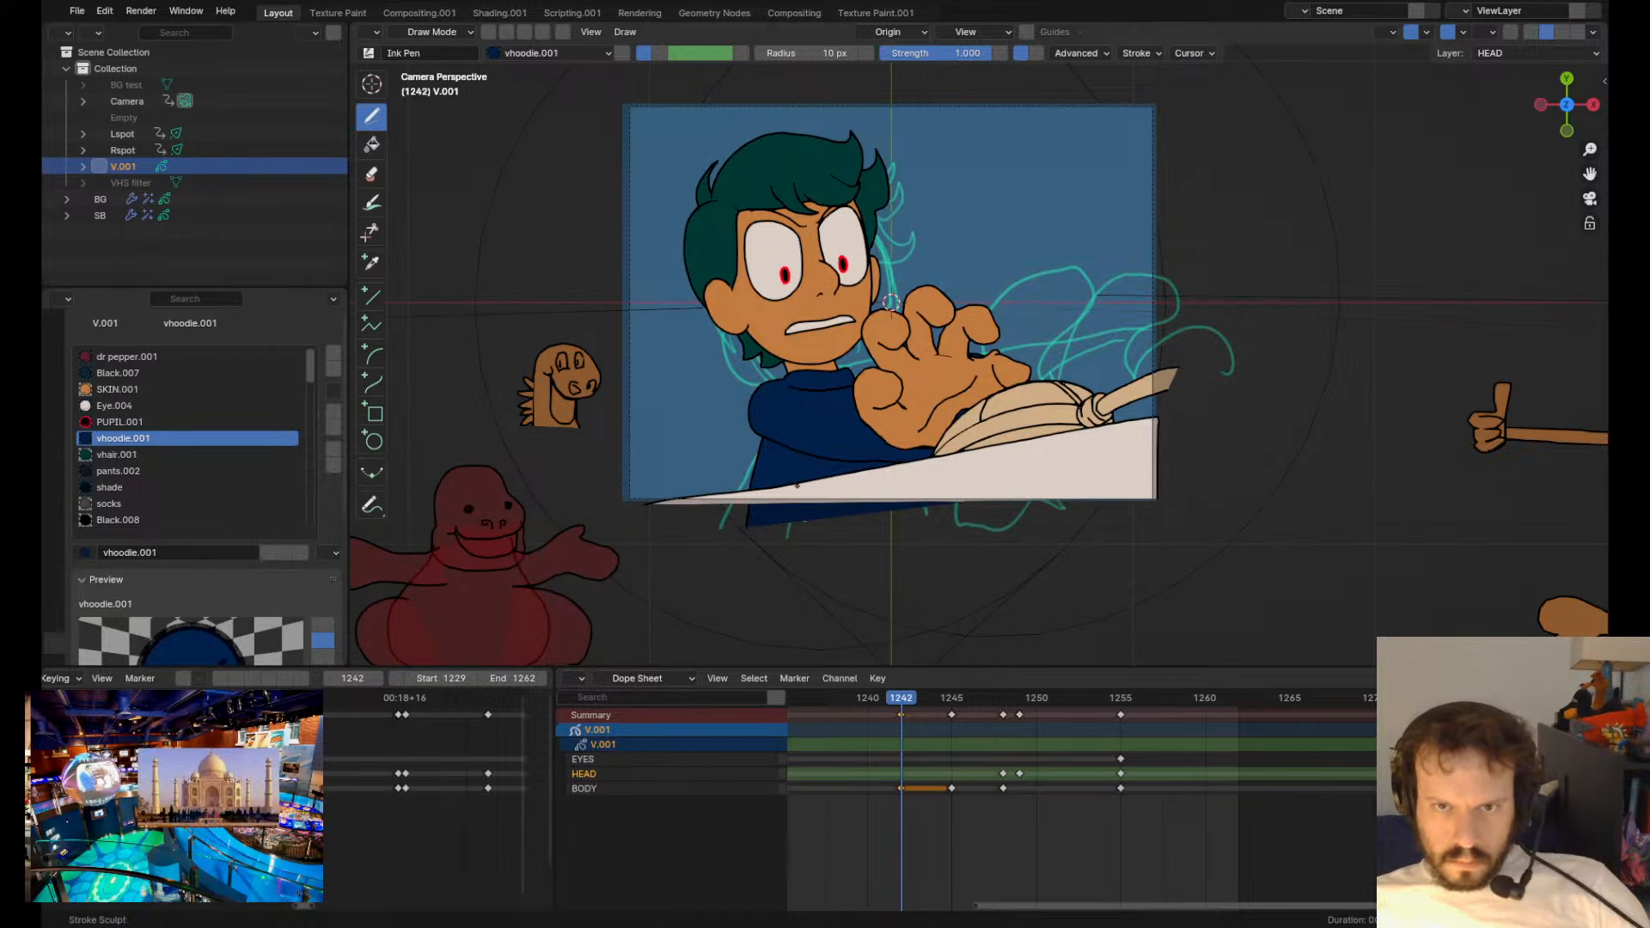
pyautogui.keyDown('ctrl'); pyautogui.keyDown('shift'); pyautogui.moveTo(832, 382); pyautogui.dragTo(831, 394); pyautogui.keyUp('shift'); pyautogui.keyUp('ctrl')
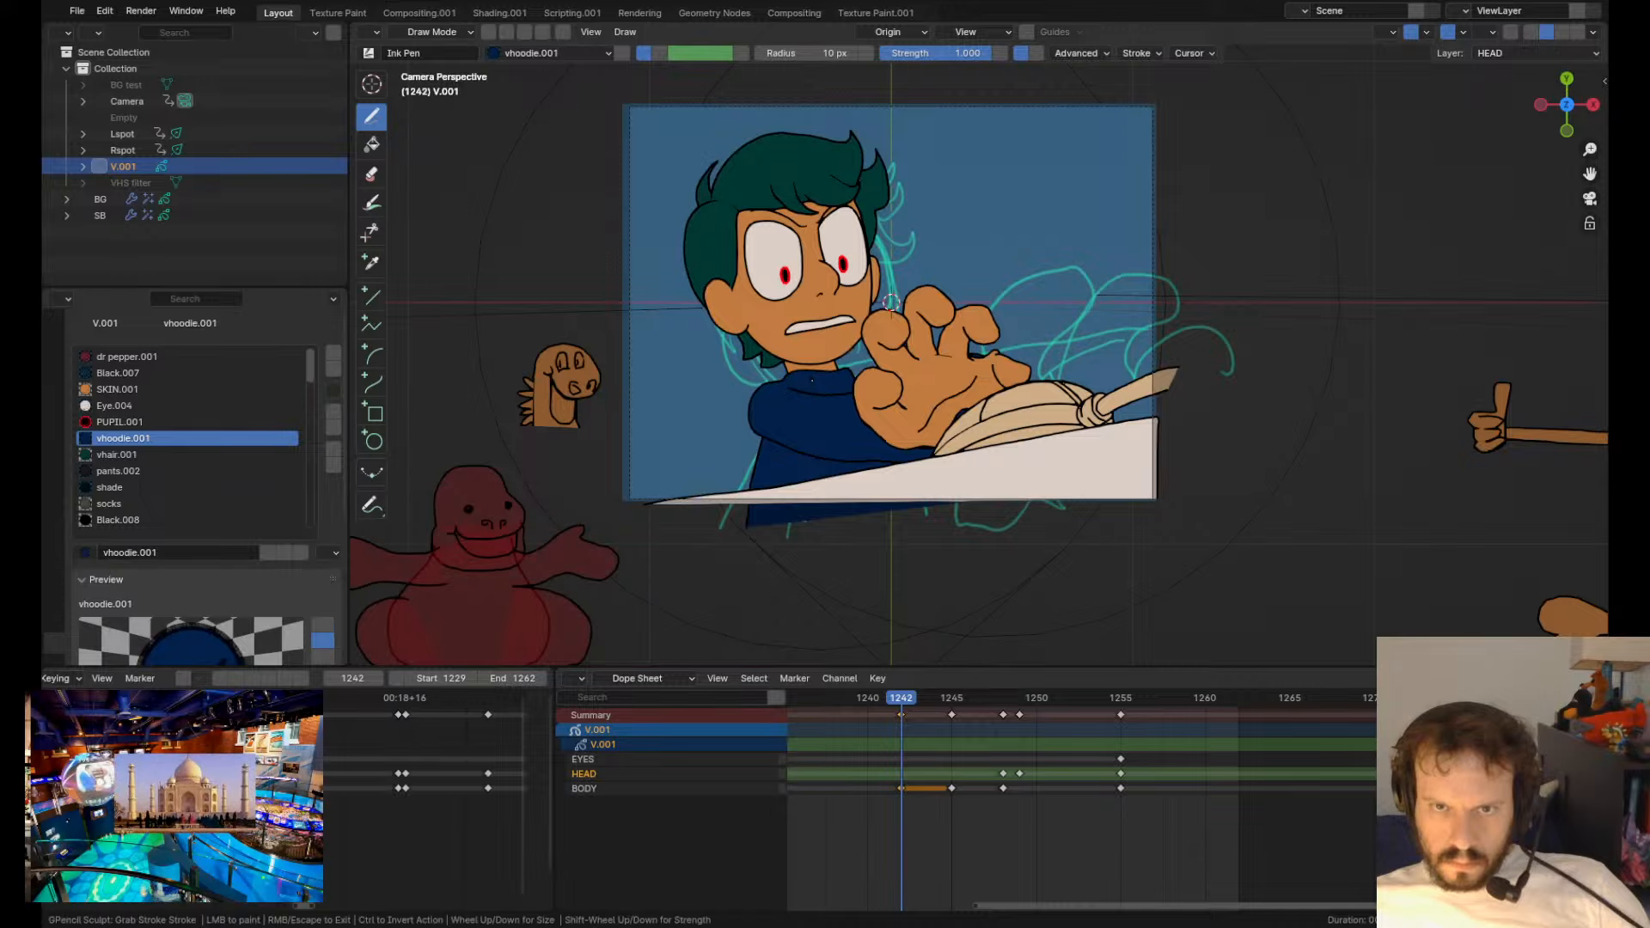
pyautogui.moveTo(977, 456)
pyautogui.keyDown('ctrl'); pyautogui.keyDown('shift'); pyautogui.mouseDown()
pyautogui.moveTo(989, 477)
pyautogui.moveTo(951, 453)
pyautogui.moveTo(928, 481)
pyautogui.moveTo(940, 472)
pyautogui.mouseUp(); pyautogui.keyUp('shift'); pyautogui.keyUp('ctrl')
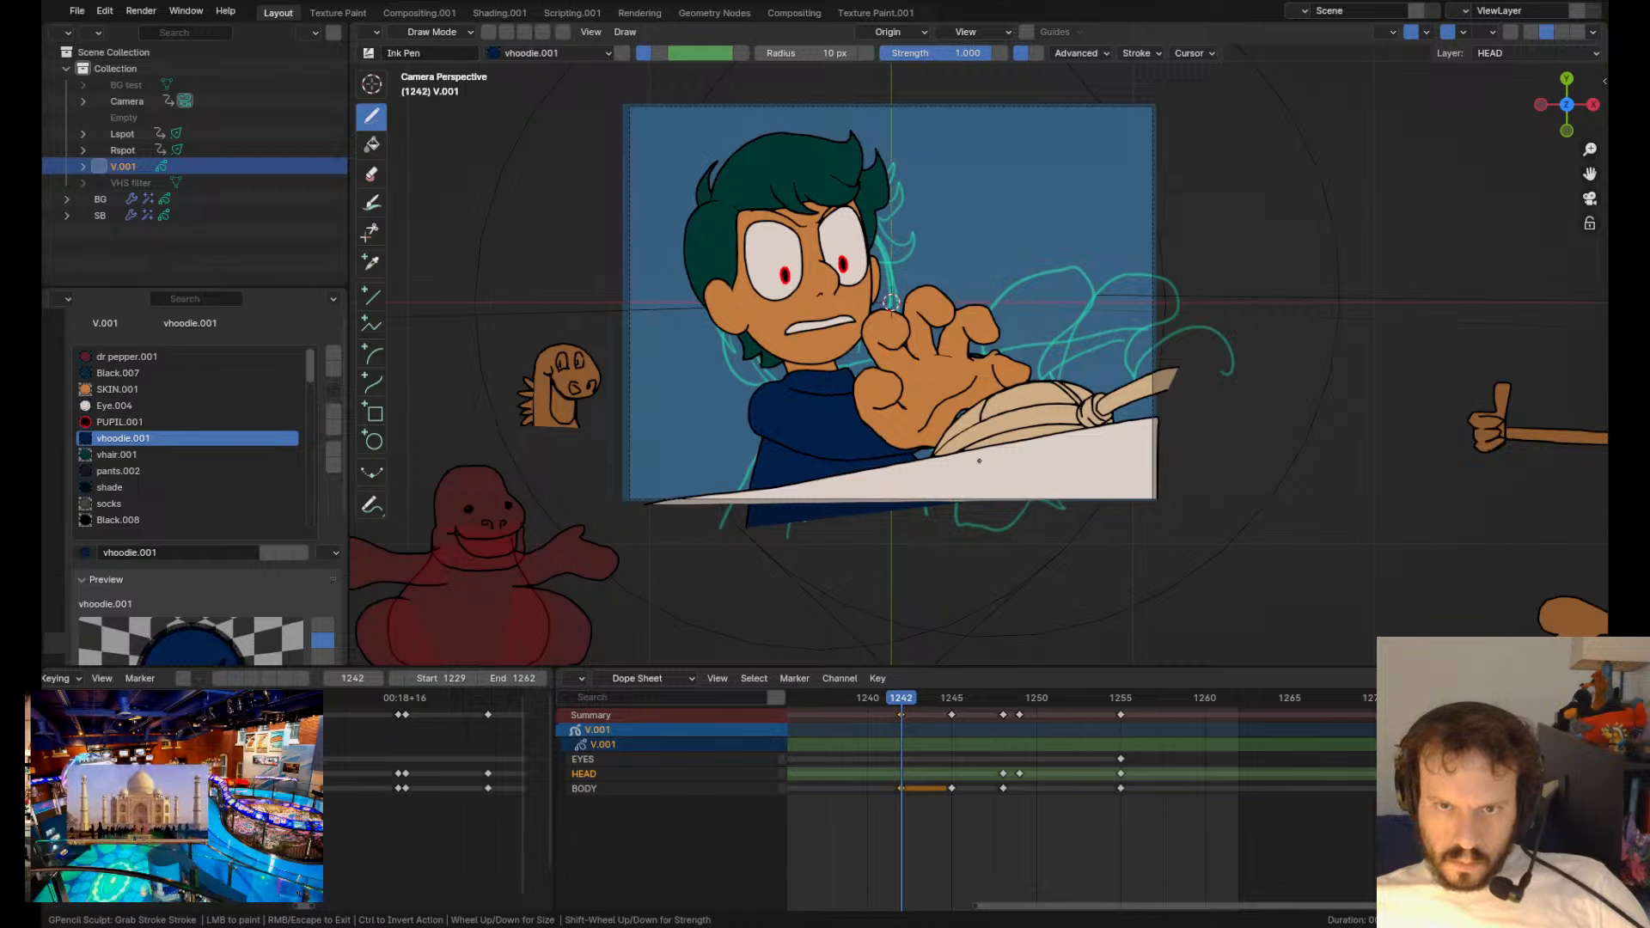
# - Examine the new in-between pose by flipping through the keyframes and scrubbing from frame 1242 to 1244
pyautogui.press('Up')
pyautogui.press('Up')
pyautogui.press('Up')
pyautogui.press('Down')
pyautogui.press('Down')
pyautogui.press('Down')
pyautogui.press('Down')
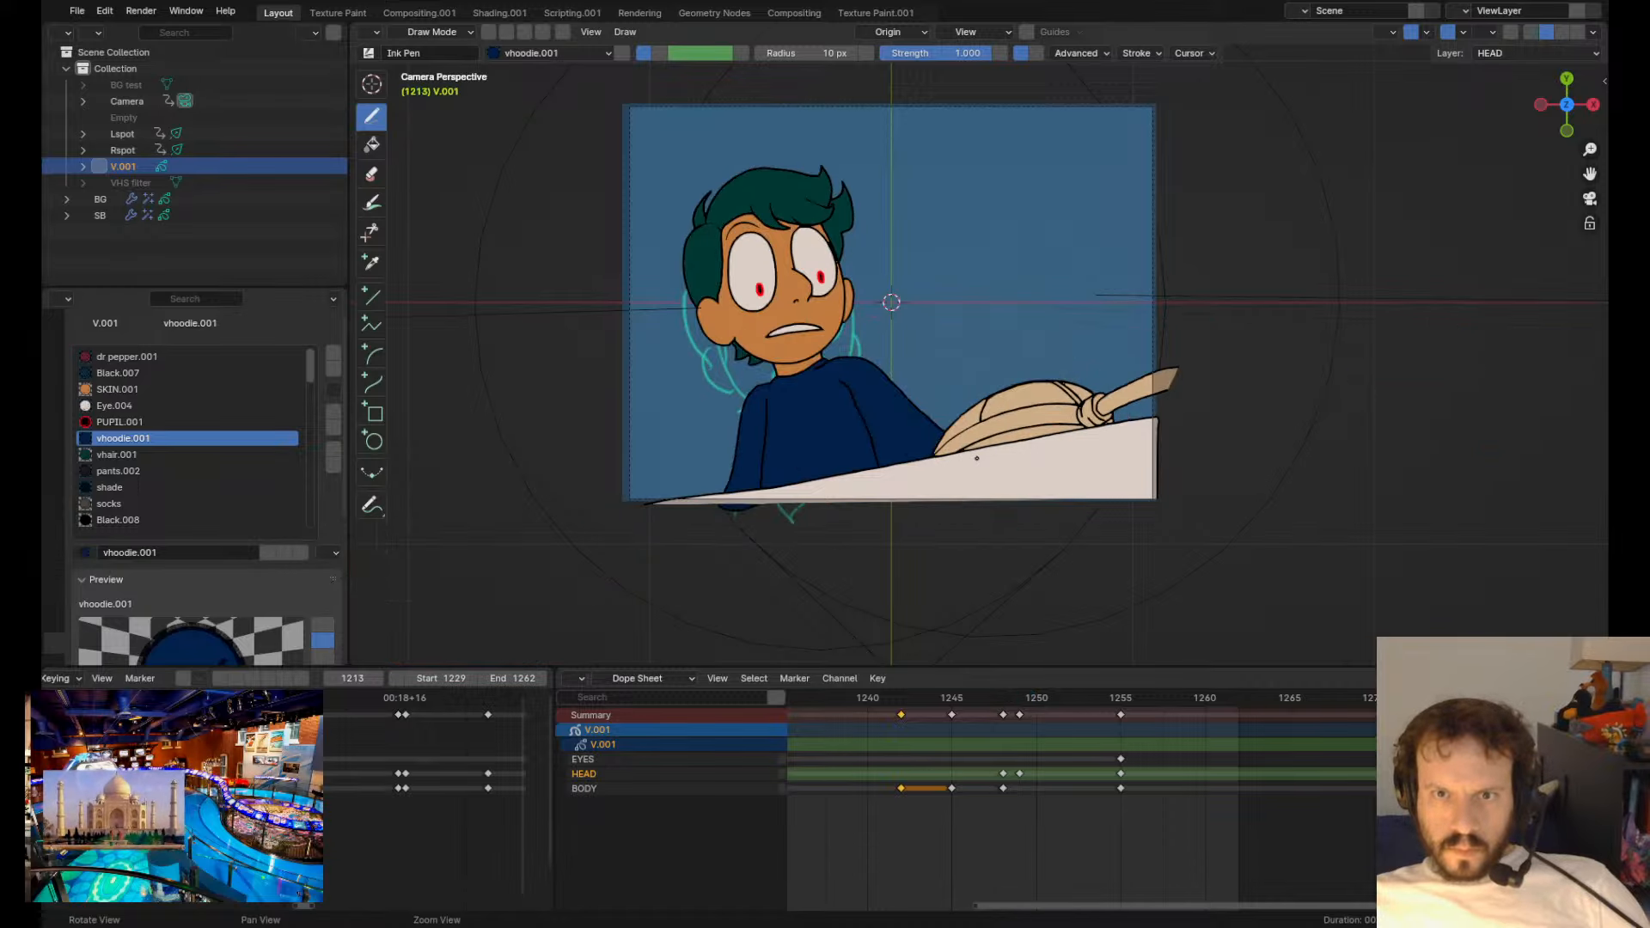
pyautogui.moveTo(894, 697)
pyautogui.mouseDown()
pyautogui.moveTo(1023, 698)
pyautogui.moveTo(909, 704)
pyautogui.moveTo(930, 706)
pyautogui.mouseUp()
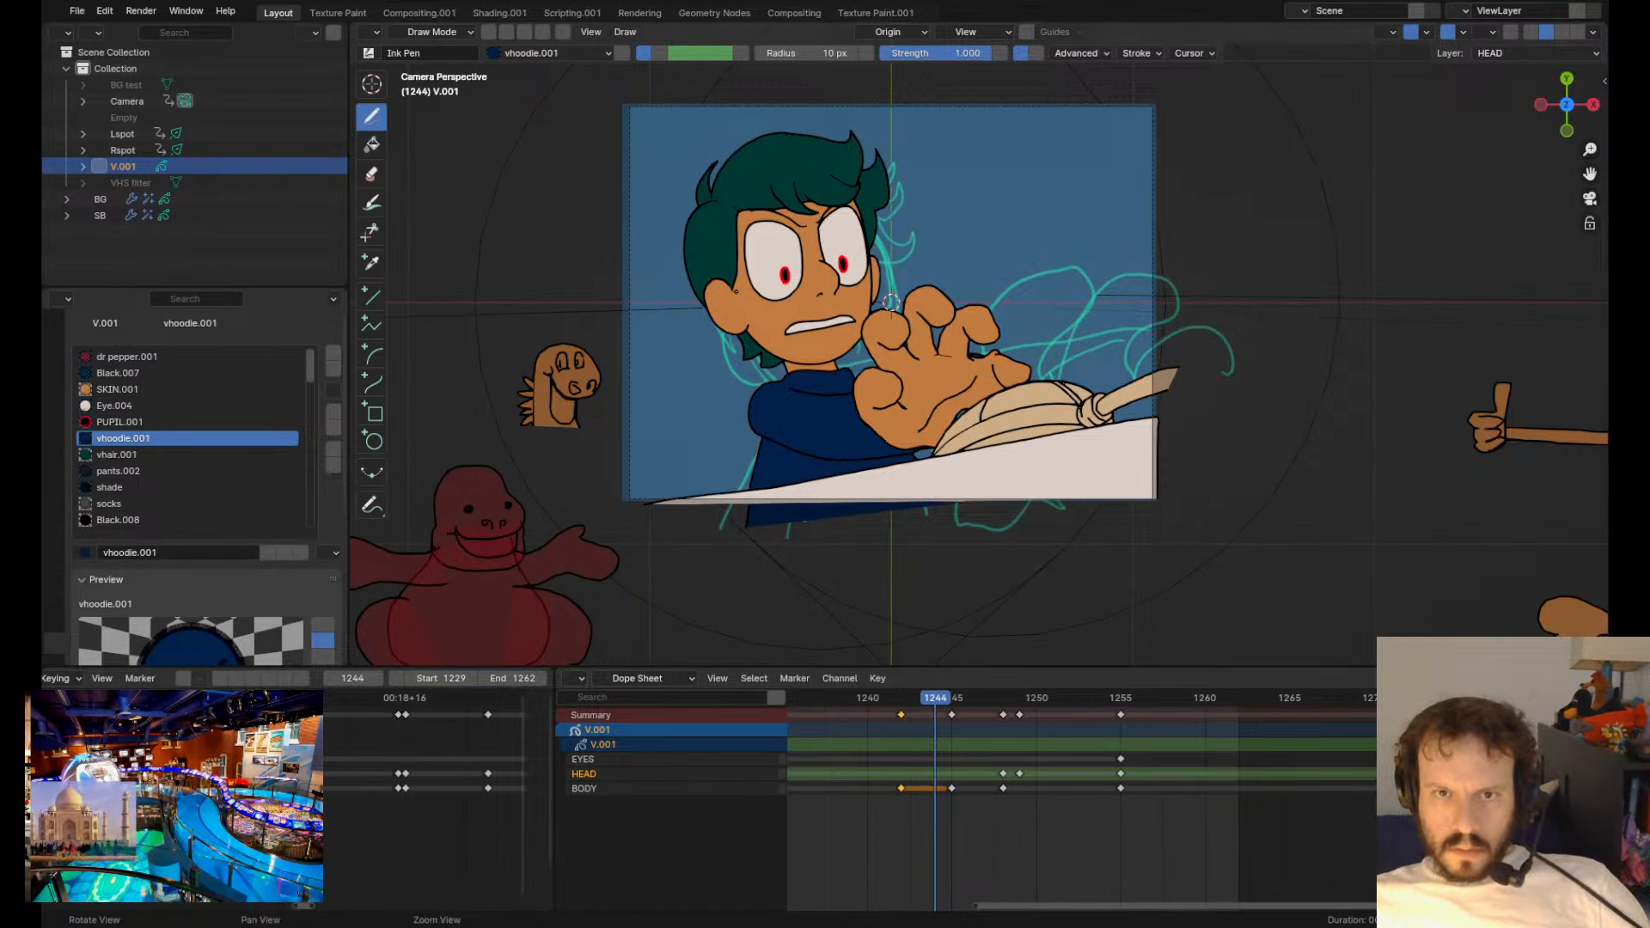
# - Adjust the strokes around the neck and chin with a sculpt stroke at frame 1244
pyautogui.press('Tab')
pyautogui.press('Tab')
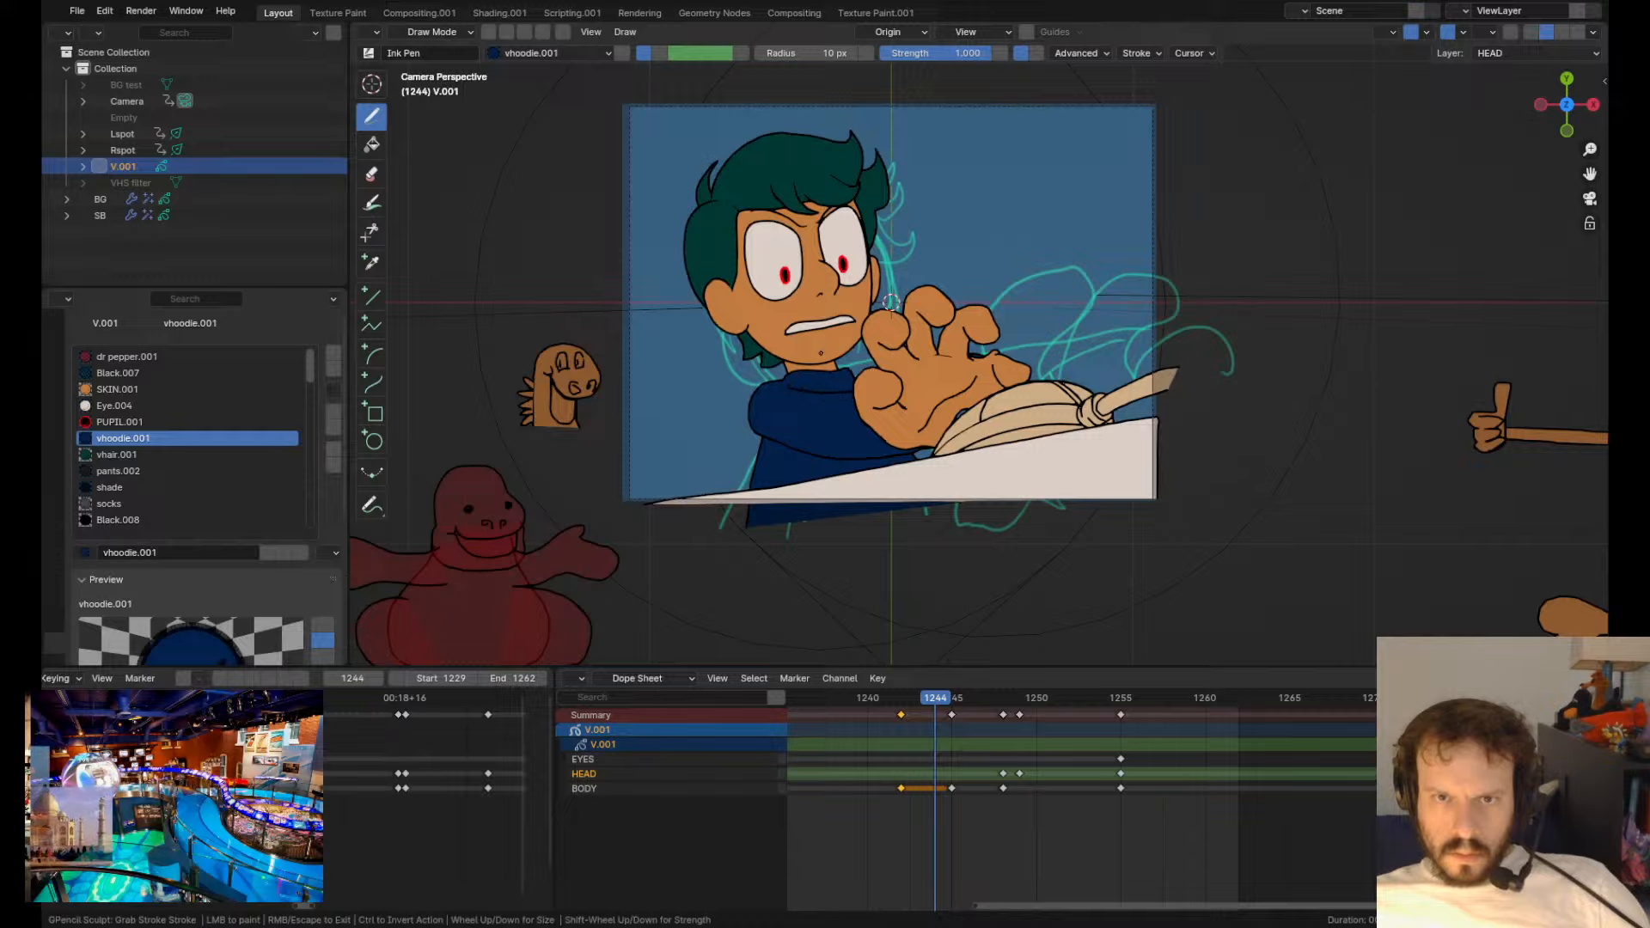
pyautogui.moveTo(828, 372)
pyautogui.keyDown('shift'); pyautogui.mouseDown()
pyautogui.moveTo(767, 387)
pyautogui.moveTo(790, 352)
pyautogui.mouseUp(); pyautogui.keyUp('shift')
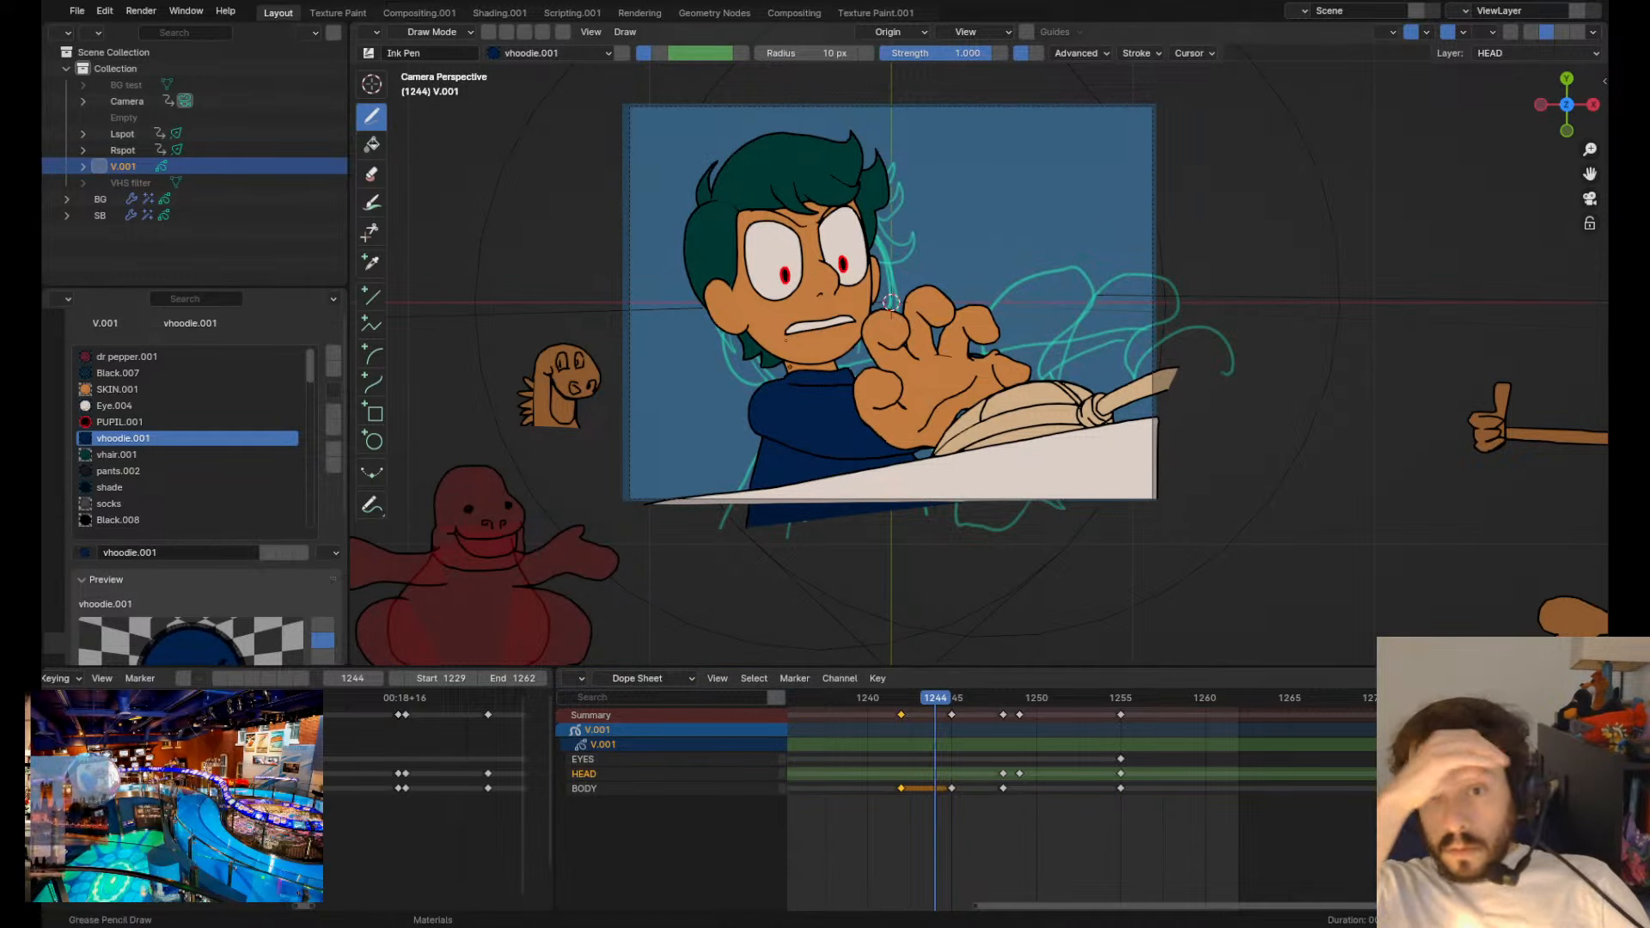
# - Compare neighbouring keyframes and play back the reaching motion from frame 1242
pyautogui.press('Down')
pyautogui.press('Up')
pyautogui.press('Up')
pyautogui.press('Down')
pyautogui.press('Down')
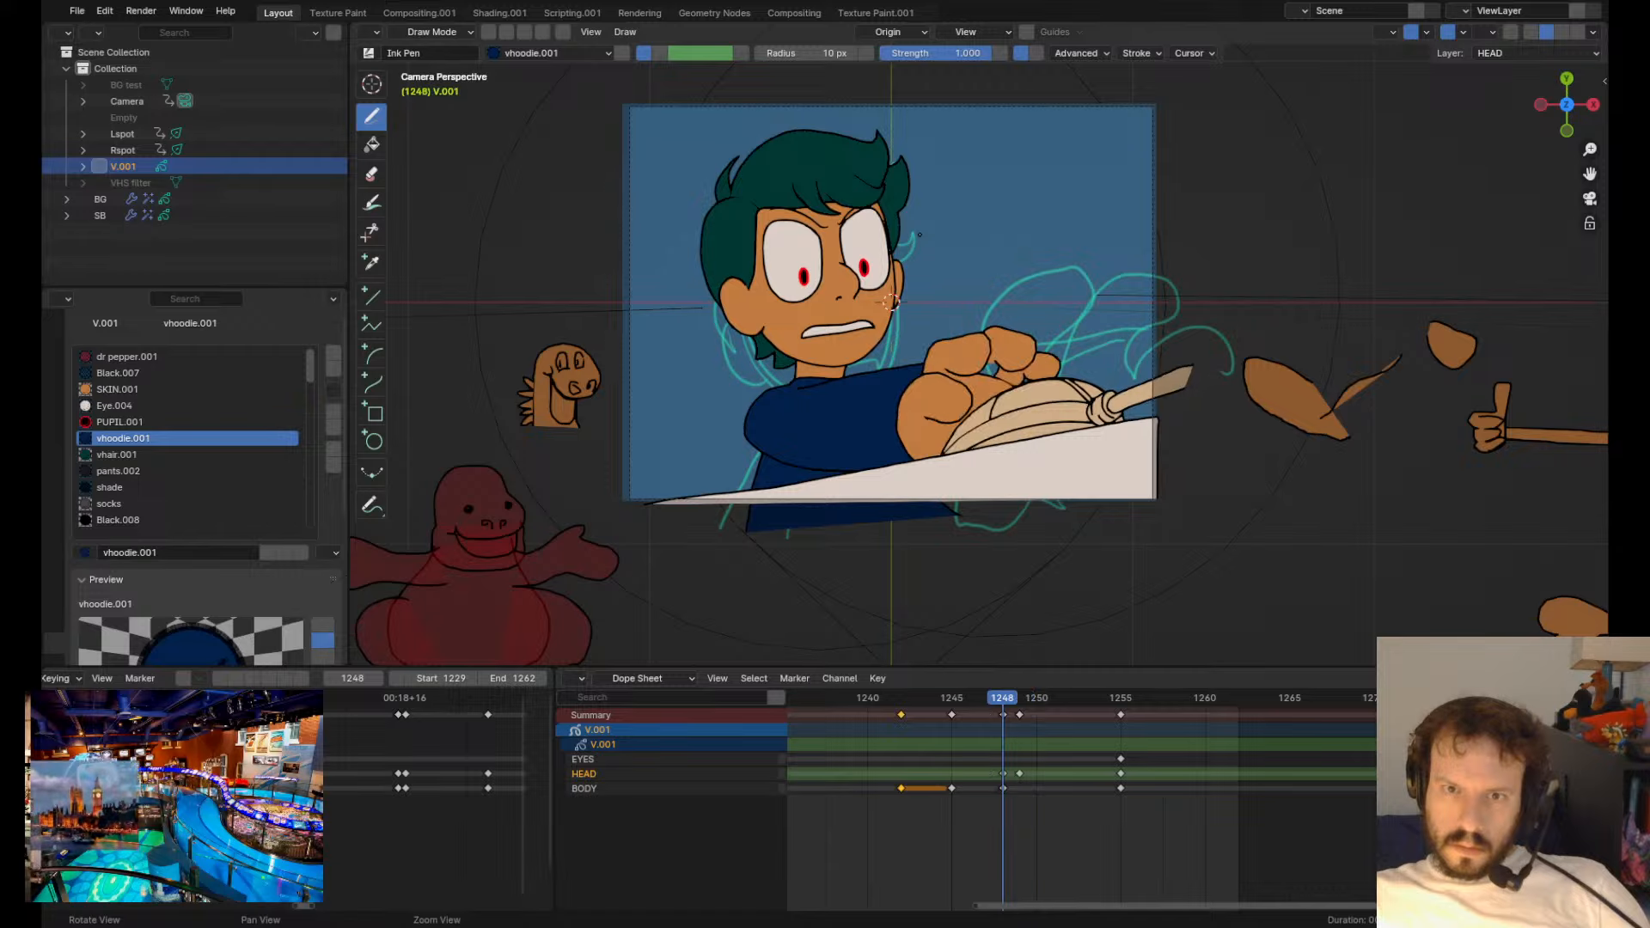
pyautogui.click(907, 698)
pyautogui.press('space')
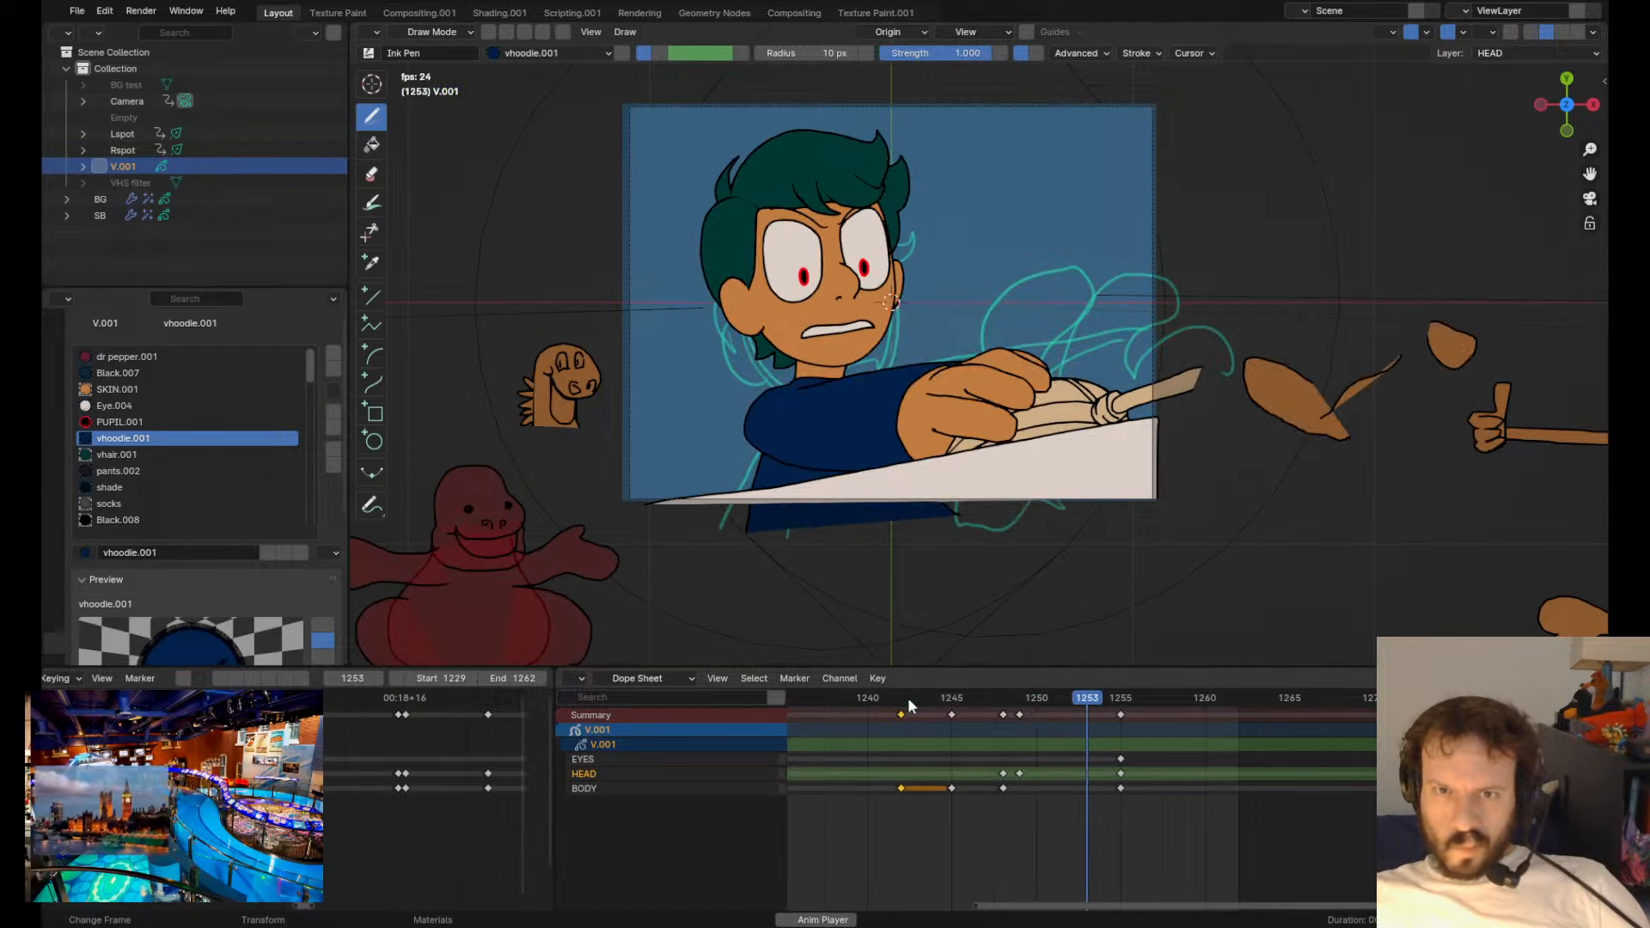
pyautogui.moveTo(907, 698)
pyautogui.mouseDown()
pyautogui.moveTo(878, 694)
pyautogui.moveTo(1010, 731)
pyautogui.moveTo(873, 737)
pyautogui.moveTo(958, 755)
pyautogui.mouseUp()
pyautogui.press('space')
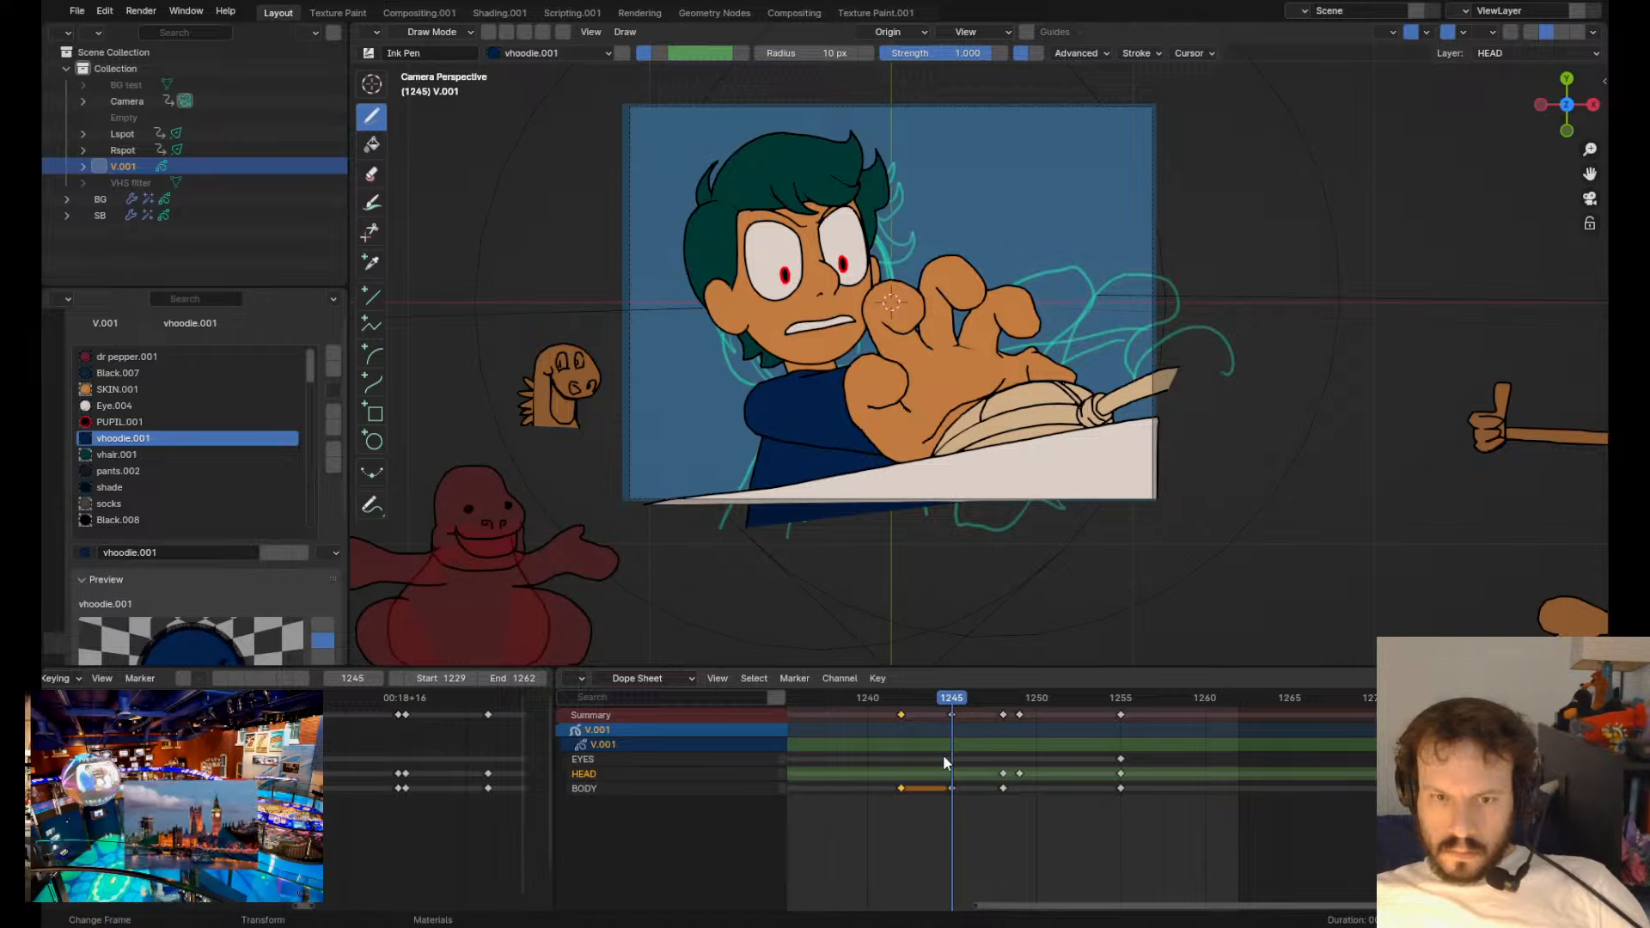
# - Select the whole head at frame 1245 in Edit Mode and scale it up by about 1.014
pyautogui.press('Tab')
pyautogui.moveTo(687, 163)
pyautogui.mouseDown()
pyautogui.moveTo(667, 280)
pyautogui.moveTo(832, 348)
pyautogui.moveTo(842, 68)
pyautogui.mouseUp()
pyautogui.hotkey('shift', 'space')
pyautogui.press('g')
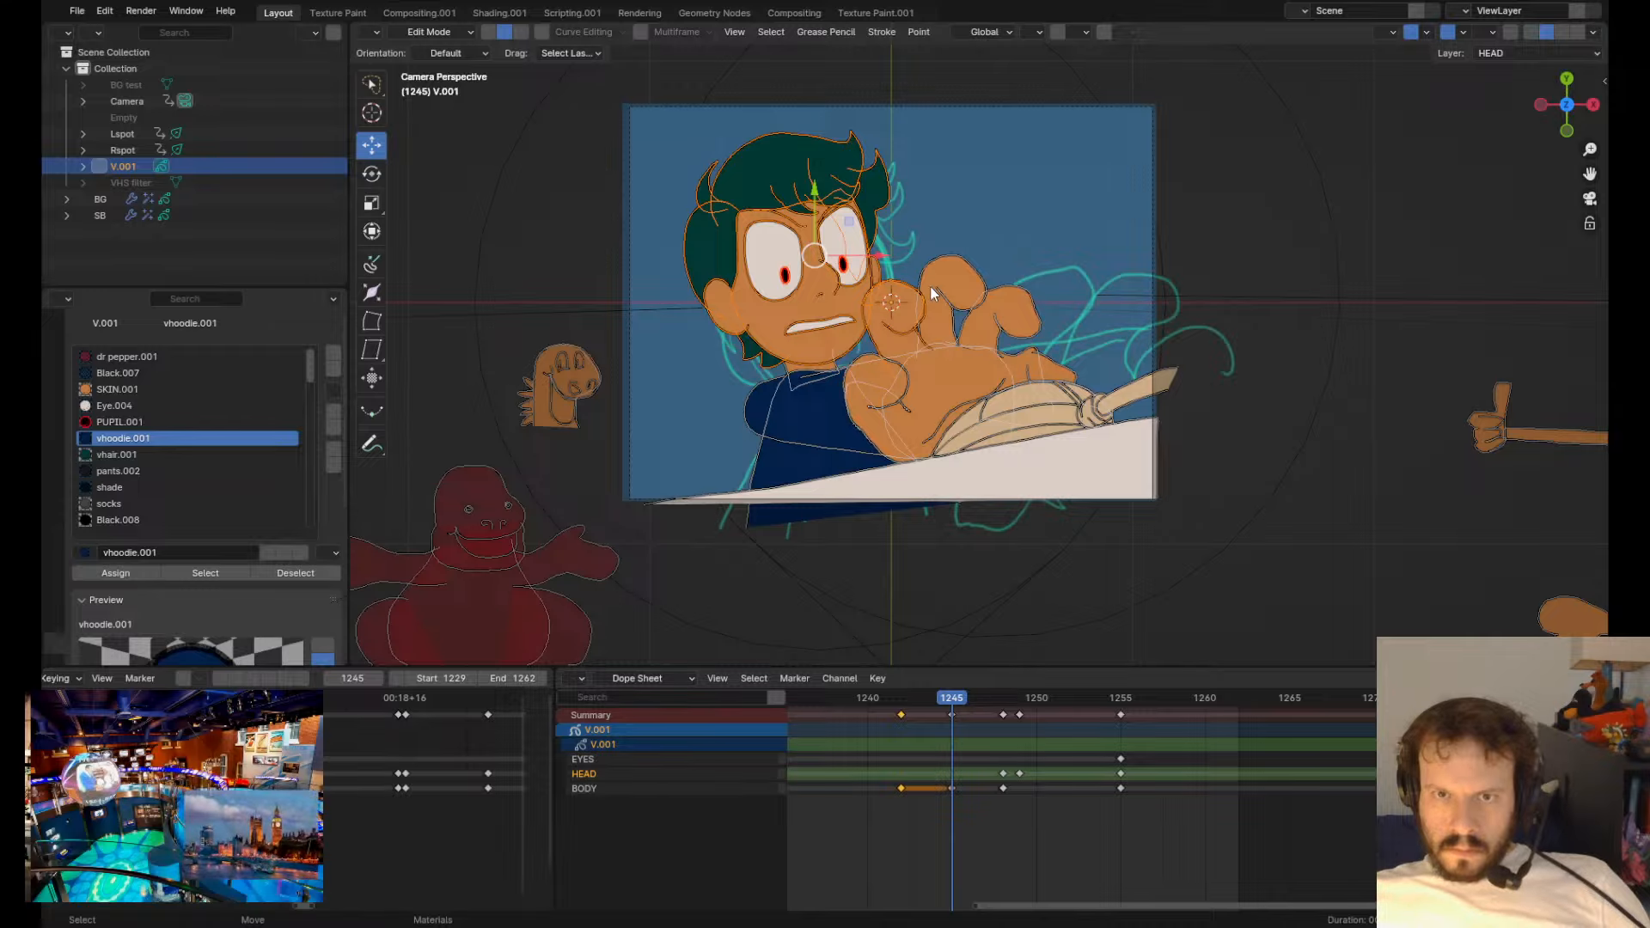
pyautogui.press('e')
pyautogui.moveTo(954, 285); pyautogui.dragTo(977, 293, button='middle')
pyautogui.press('r')
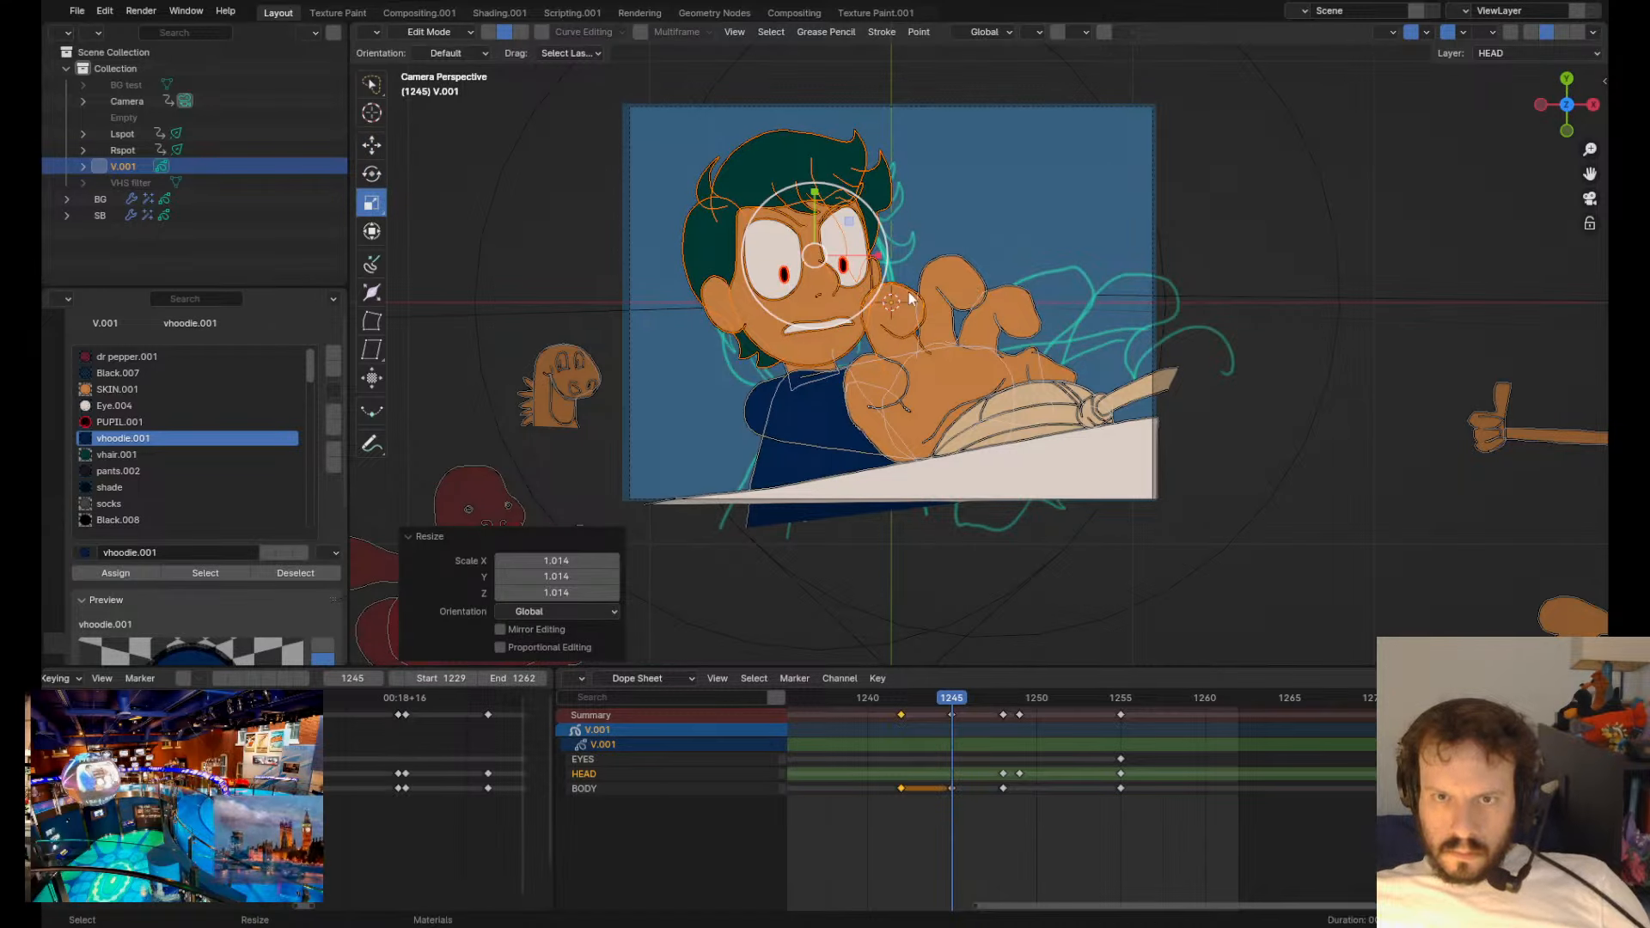
# - Make BODY the active layer and examine the head and hand motion across keyframes and in playback from frame 1240
pyautogui.press('Down')
pyautogui.click(648, 788)
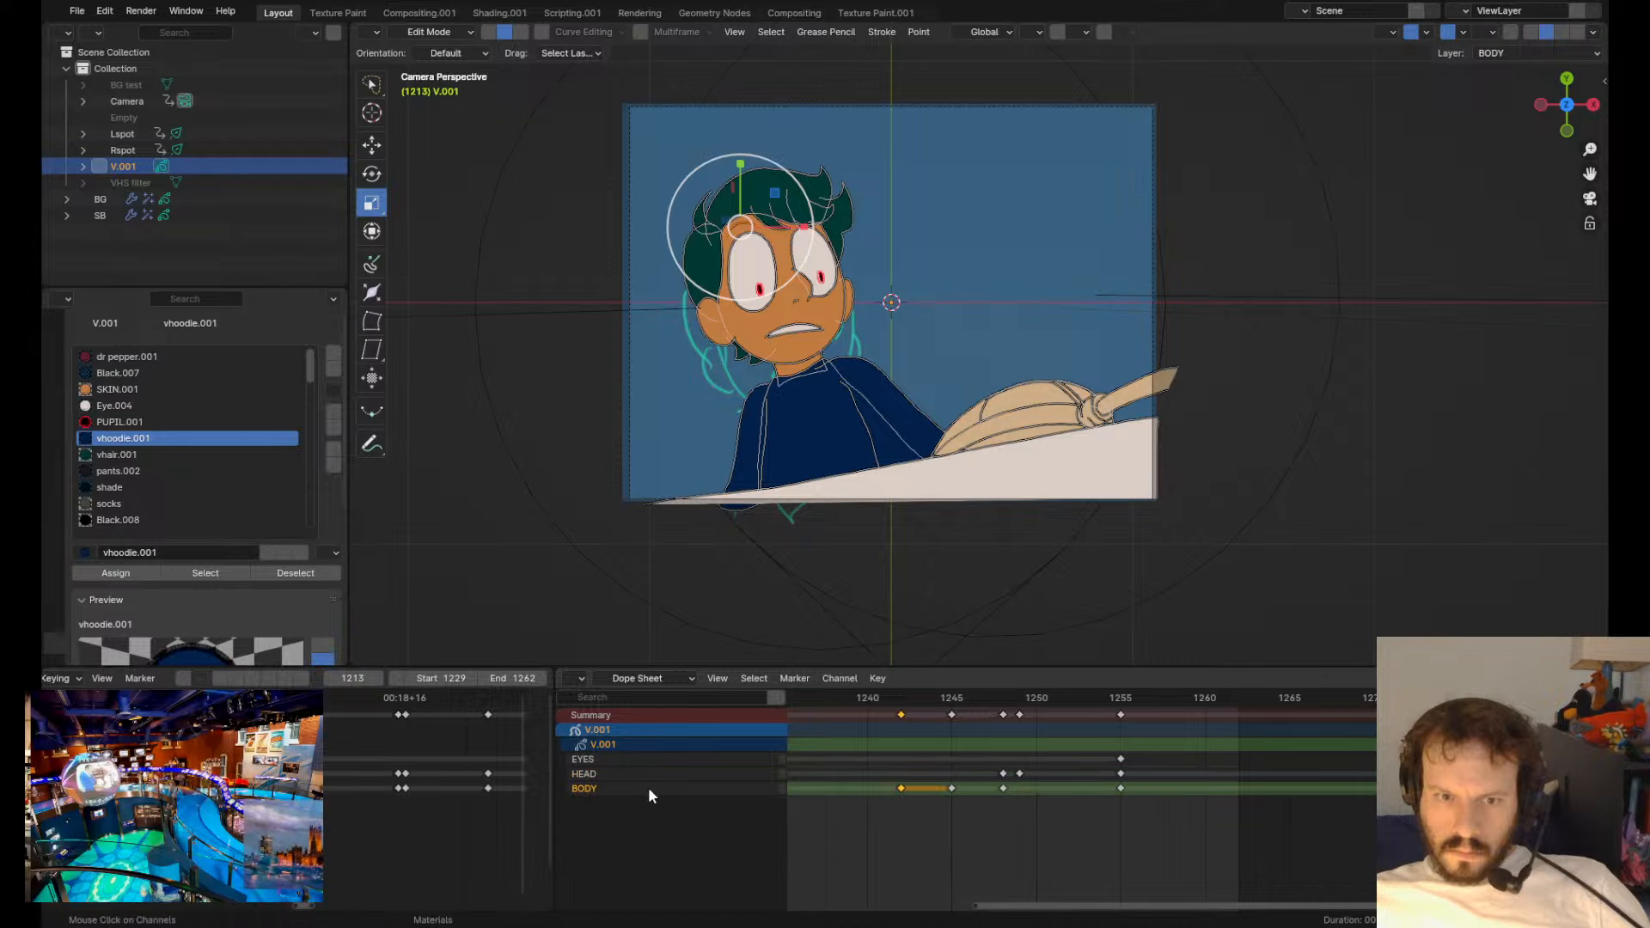
pyautogui.press('Up')
pyautogui.press('Up')
pyautogui.press('Up')
pyautogui.press('Down')
pyautogui.press('Down')
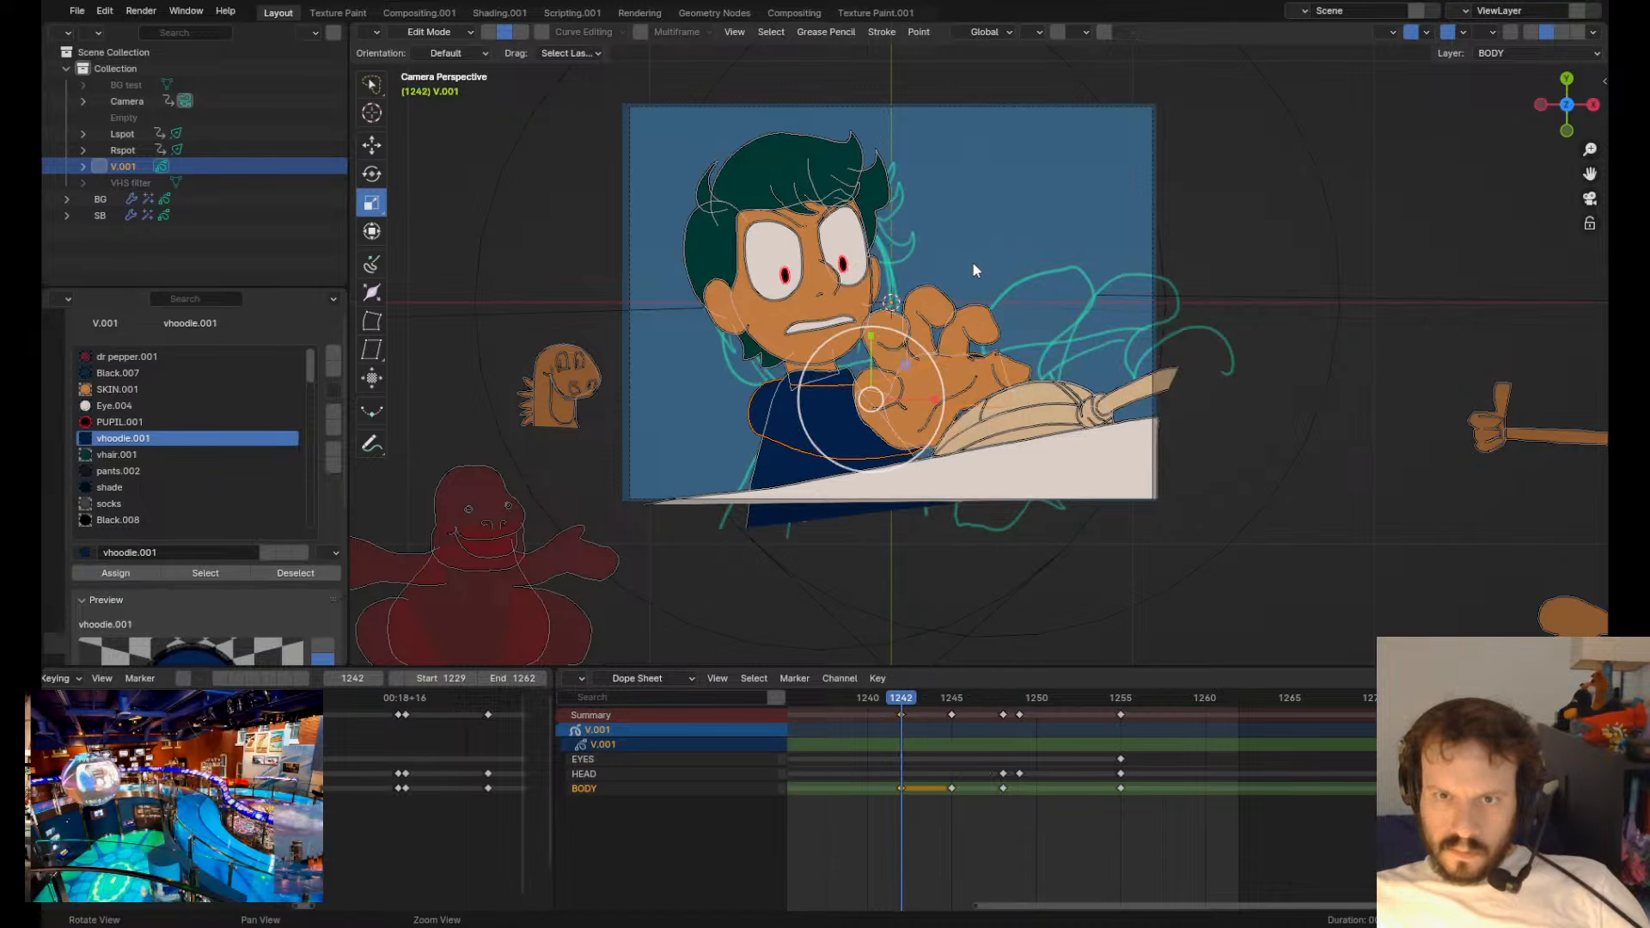
pyautogui.press('Up')
pyautogui.press('Up')
pyautogui.press('Up')
pyautogui.click(872, 693)
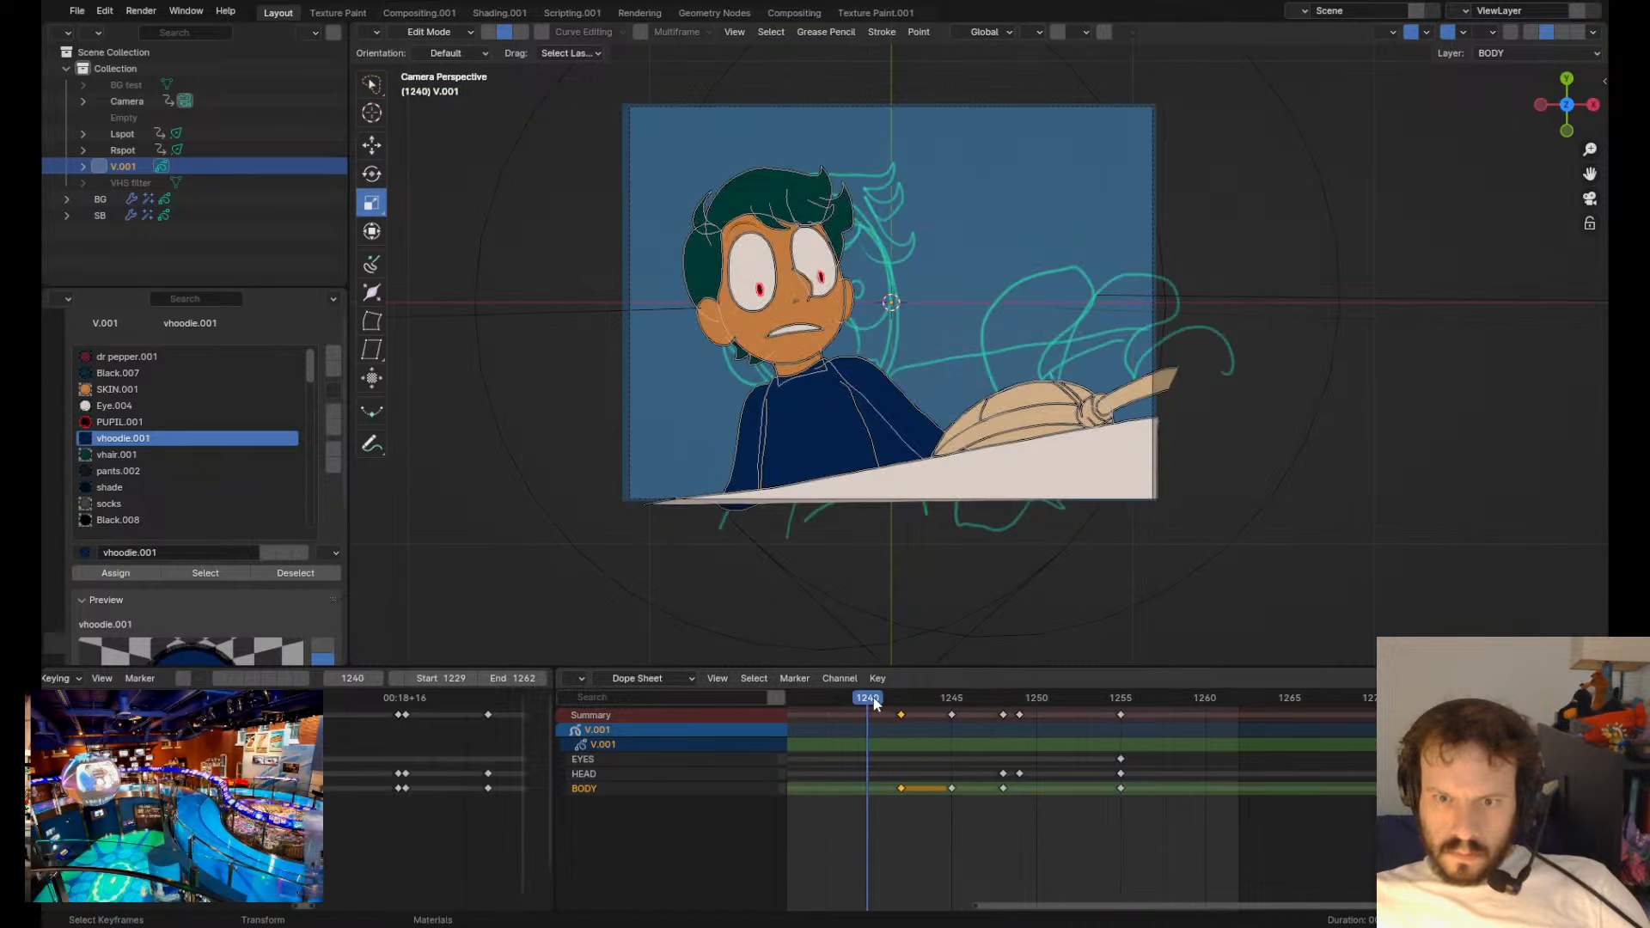
pyautogui.press('space')
pyautogui.press('space')
# - Select the whole head at frame 1242, scale it to about 0.926, tilt it slightly and move it back toward the previous pose
pyautogui.moveTo(873, 694)
pyautogui.mouseDown()
pyautogui.moveTo(920, 707)
pyautogui.moveTo(908, 721)
pyautogui.mouseUp()
pyautogui.moveTo(661, 179)
pyautogui.mouseDown()
pyautogui.moveTo(727, 341)
pyautogui.moveTo(825, 359)
pyautogui.moveTo(866, 89)
pyautogui.mouseUp()
pyautogui.press('s')
pyautogui.click(1029, 262)
pyautogui.press('r')
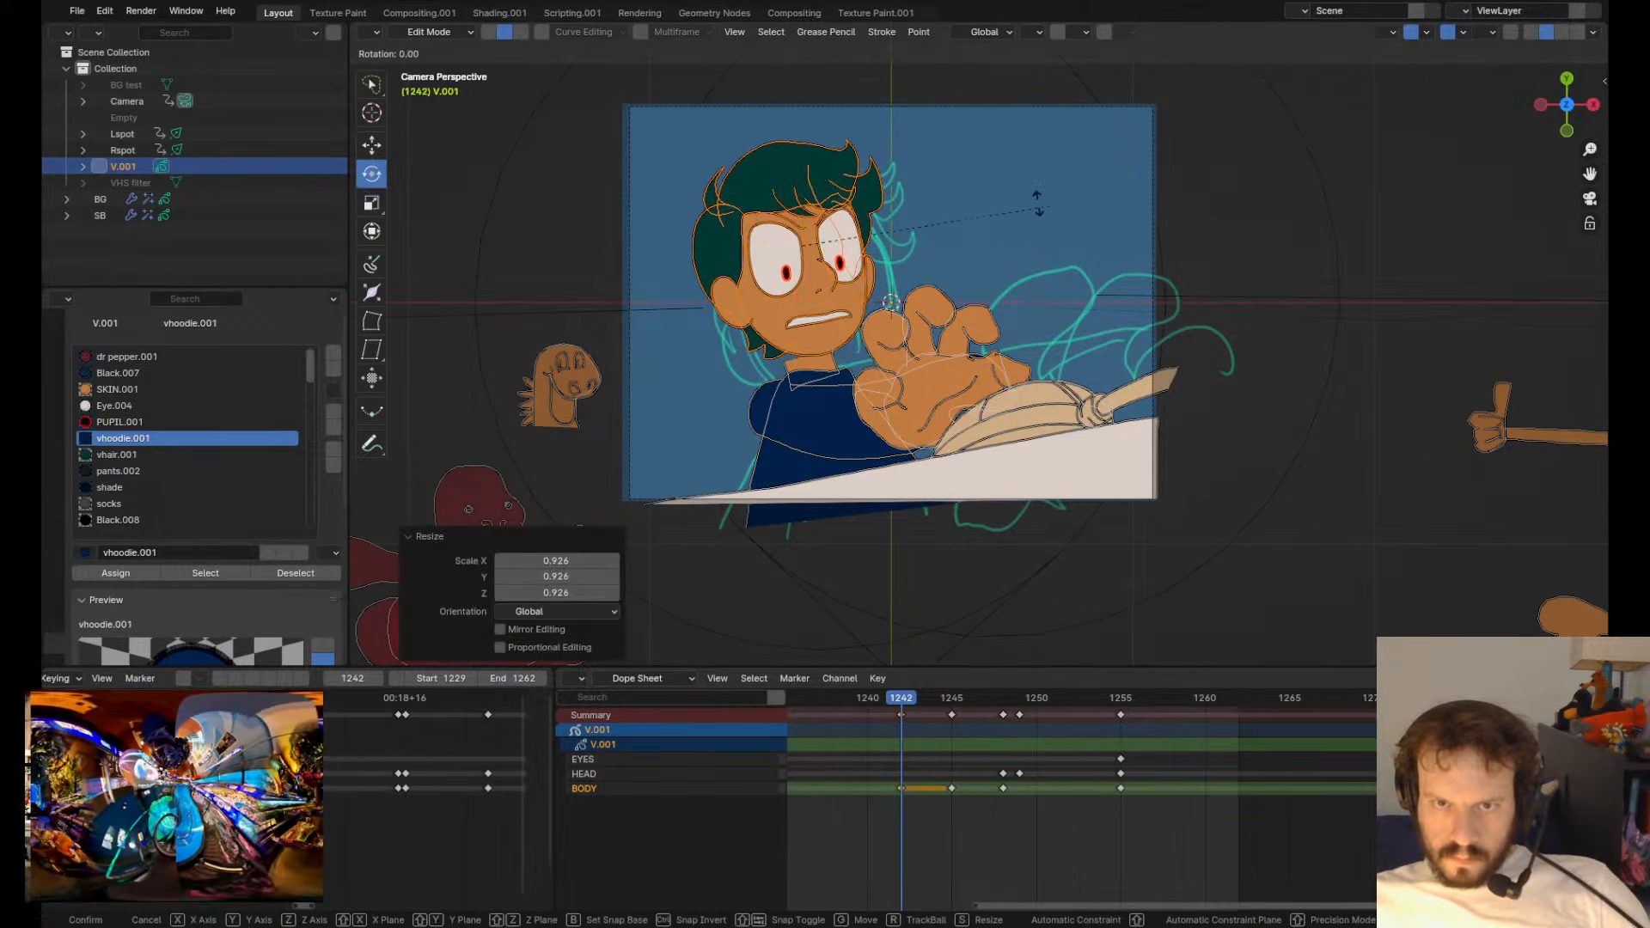
pyautogui.click(1023, 203)
pyautogui.press('g')
pyautogui.click(1008, 224)
pyautogui.press('Left')
pyautogui.press('Right')
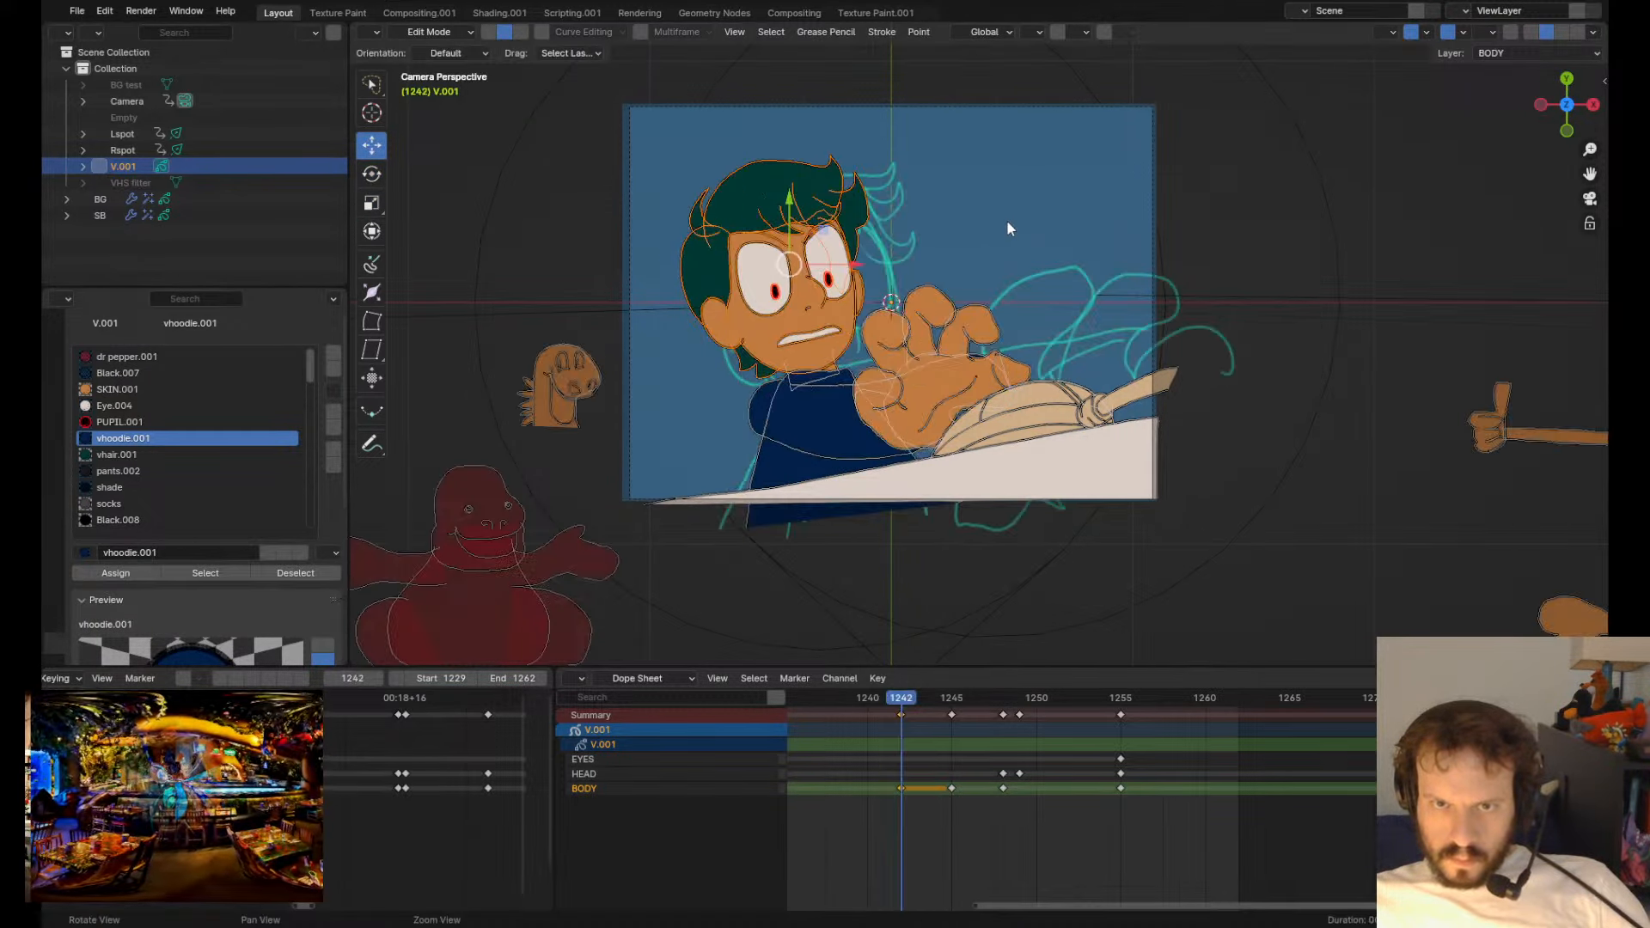
# - Compare the head's pose at frame 1242 with the neighbouring keyframes at 1245 and 1248
pyautogui.press('Up')
pyautogui.press('Down')
pyautogui.press('Up')
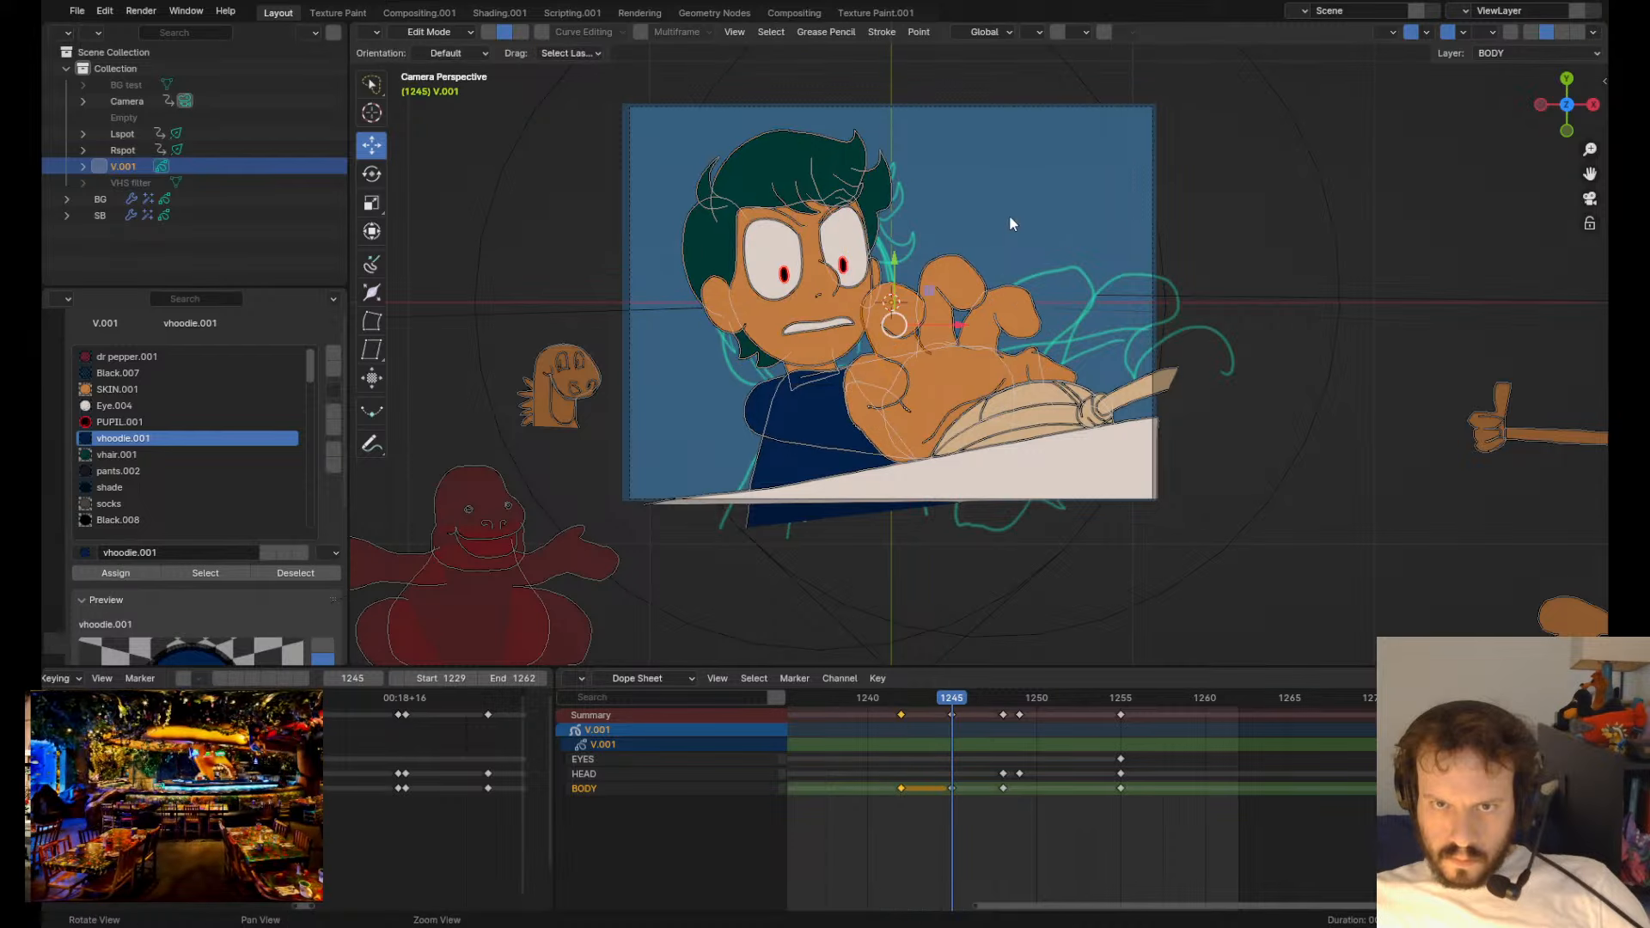
pyautogui.press('Up')
pyautogui.press('Down')
pyautogui.press('Down')
pyautogui.press('Up')
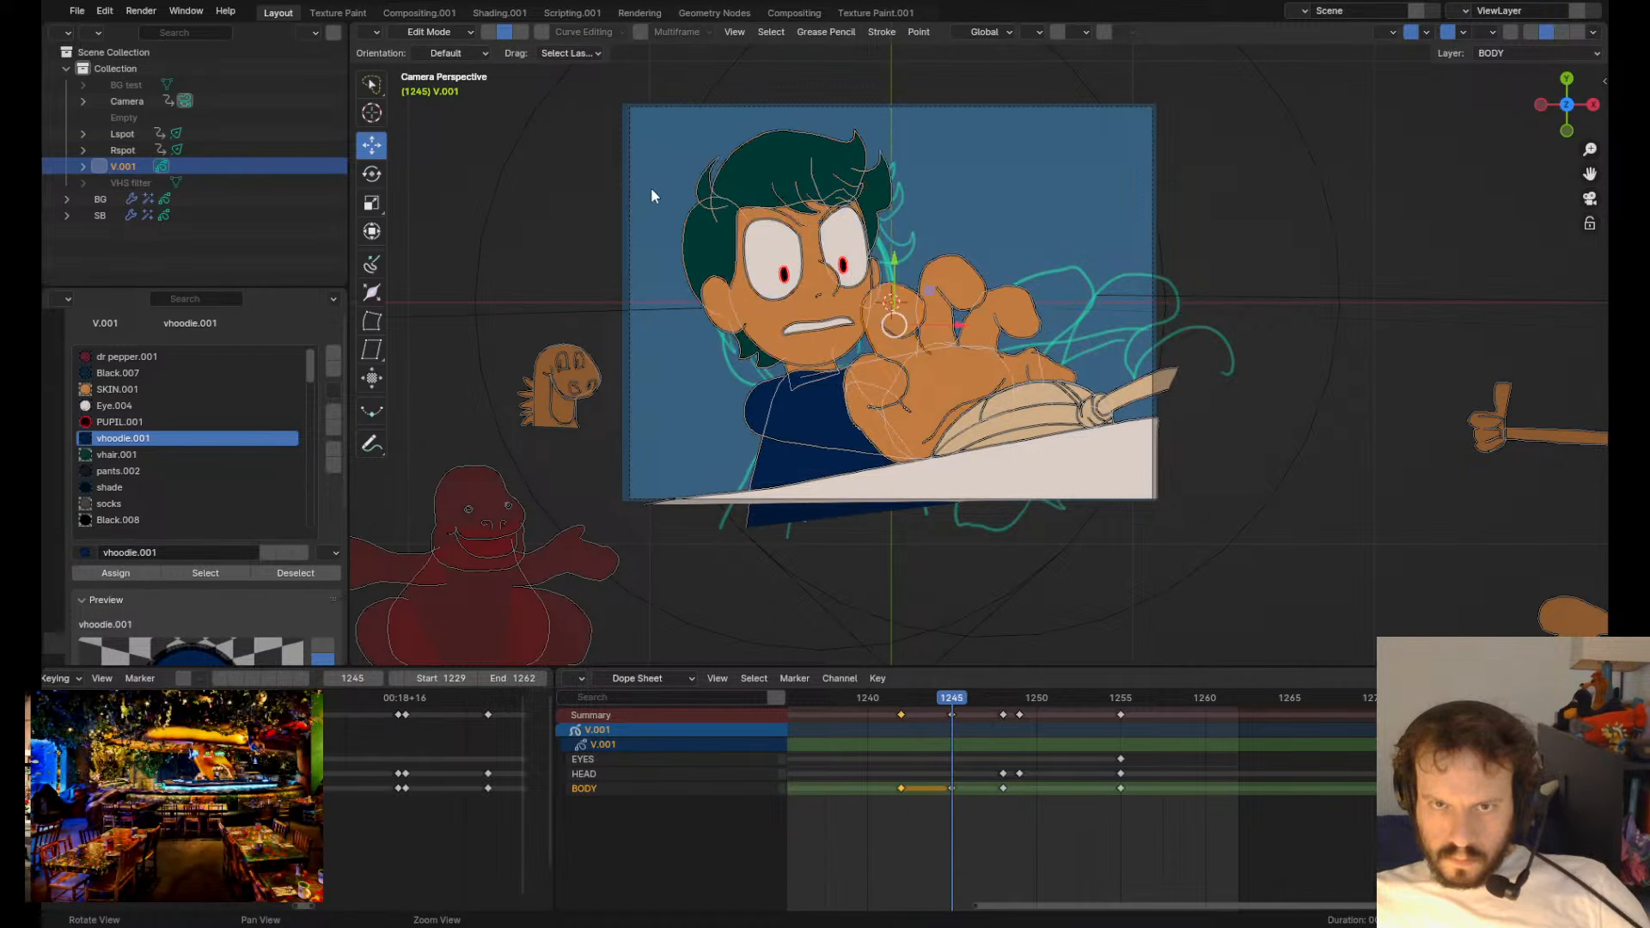
# - Scale the head at frame 1245 to about 0.979, shift it slightly, and compare it with frame 1242
pyautogui.moveTo(696, 352); pyautogui.dragTo(859, 172)
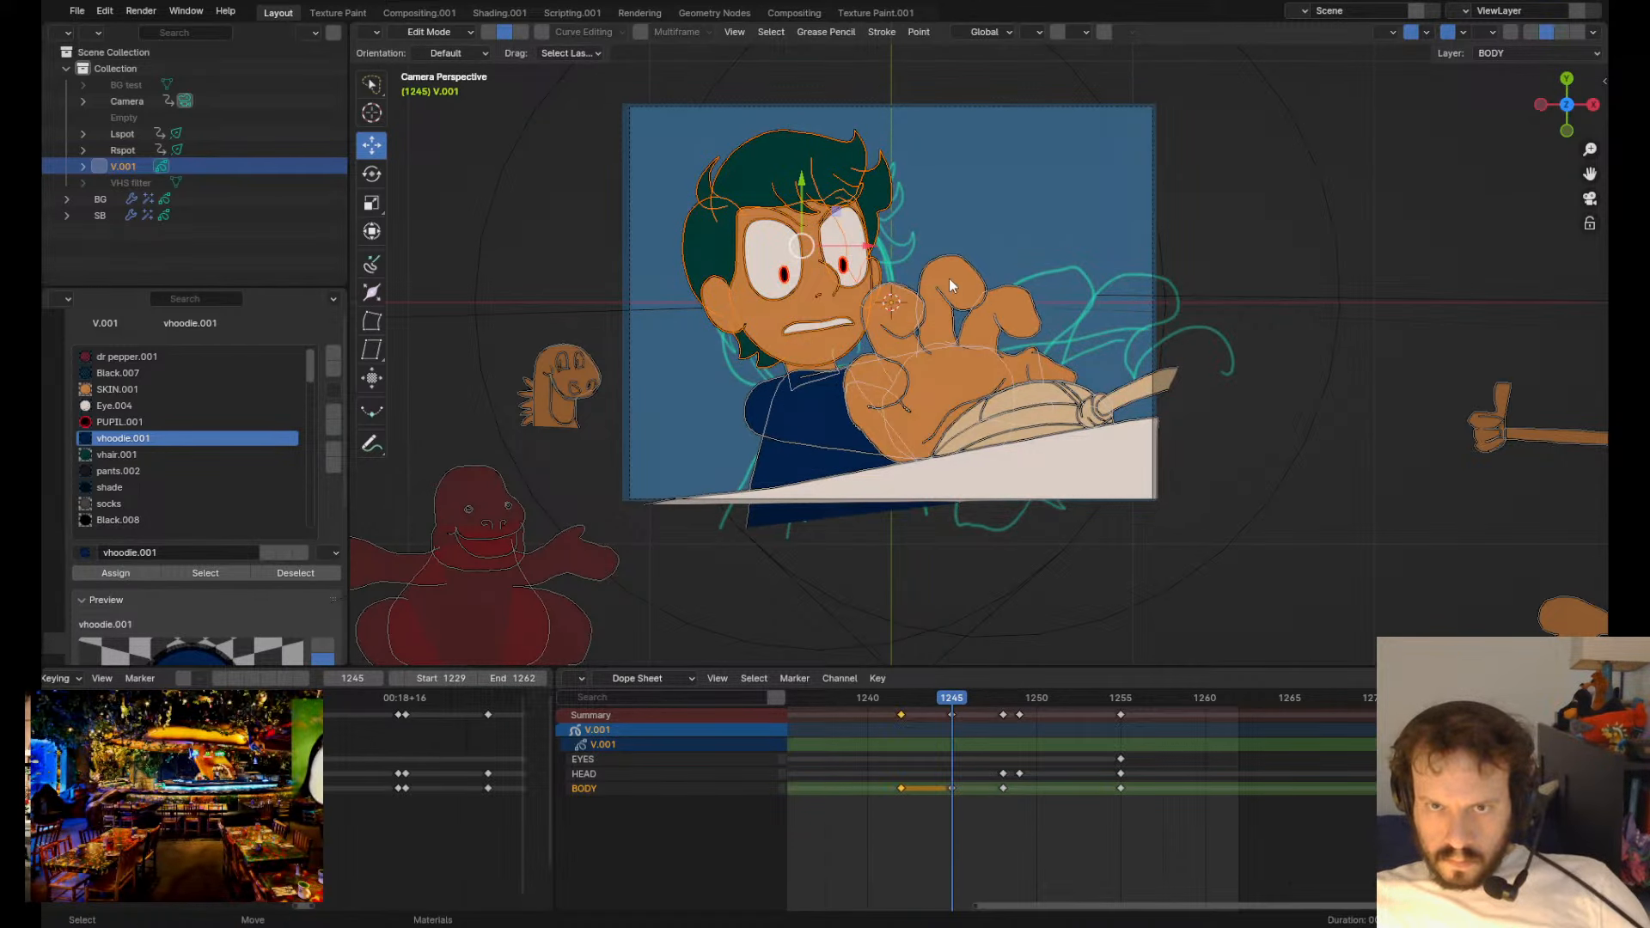
pyautogui.press('s')
pyautogui.click(942, 221)
pyautogui.press('g')
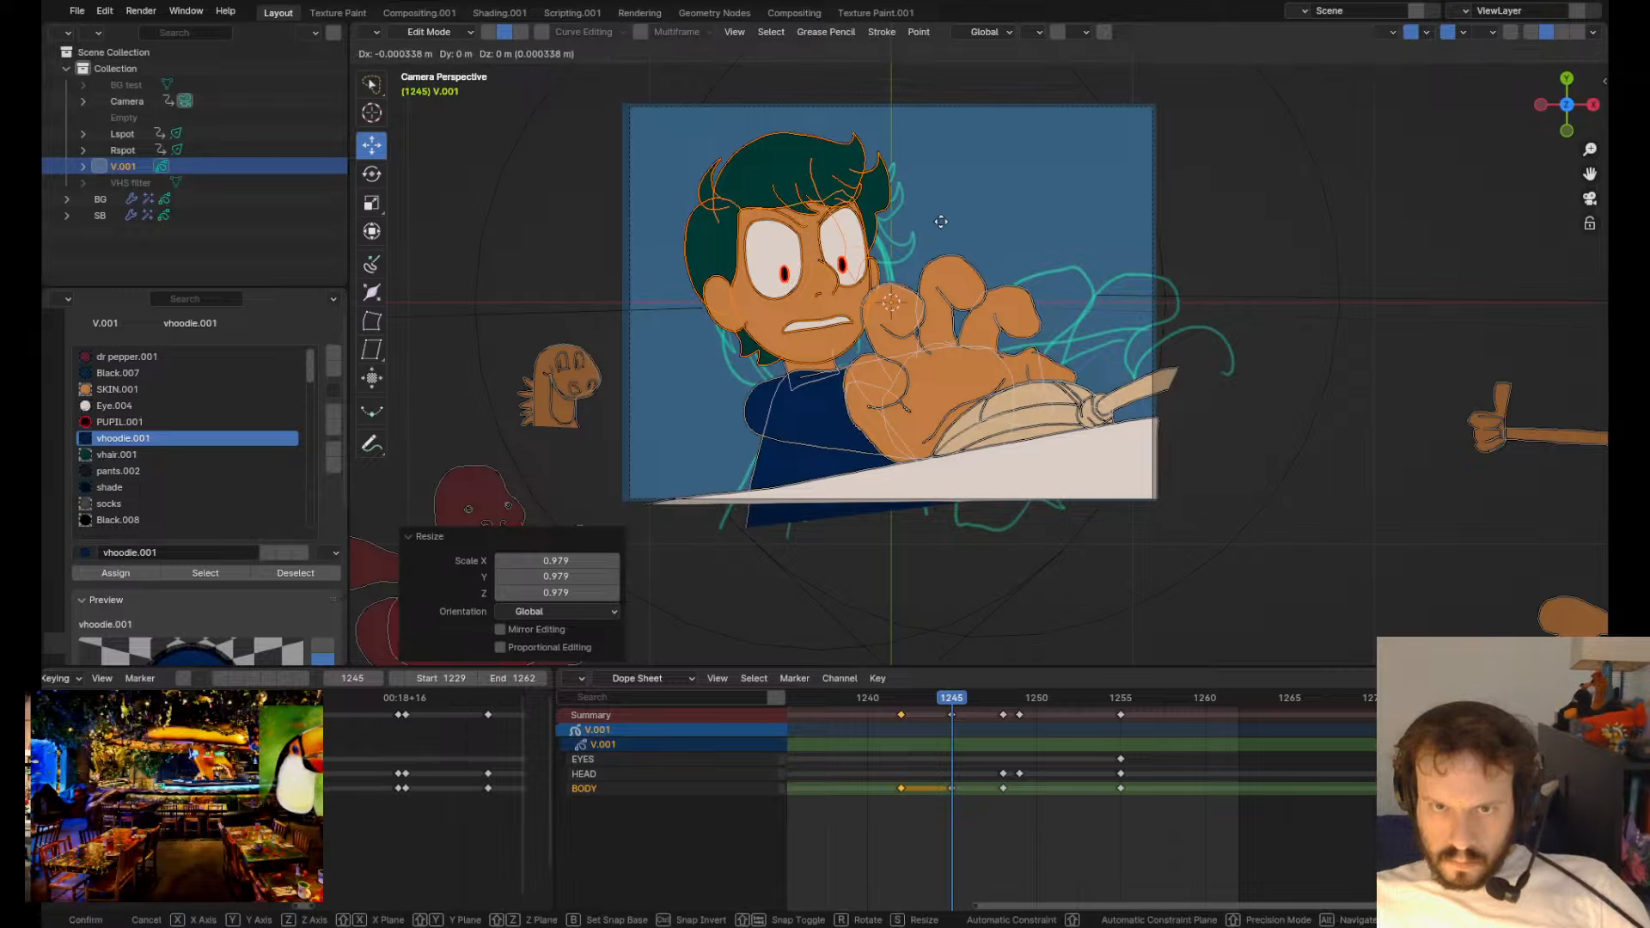
pyautogui.click(932, 231)
pyautogui.press('Down')
pyautogui.press('Up')
# - Select the head at frame 1248, rotate it slightly clockwise, and compare it with frame 1245
pyautogui.press('Up')
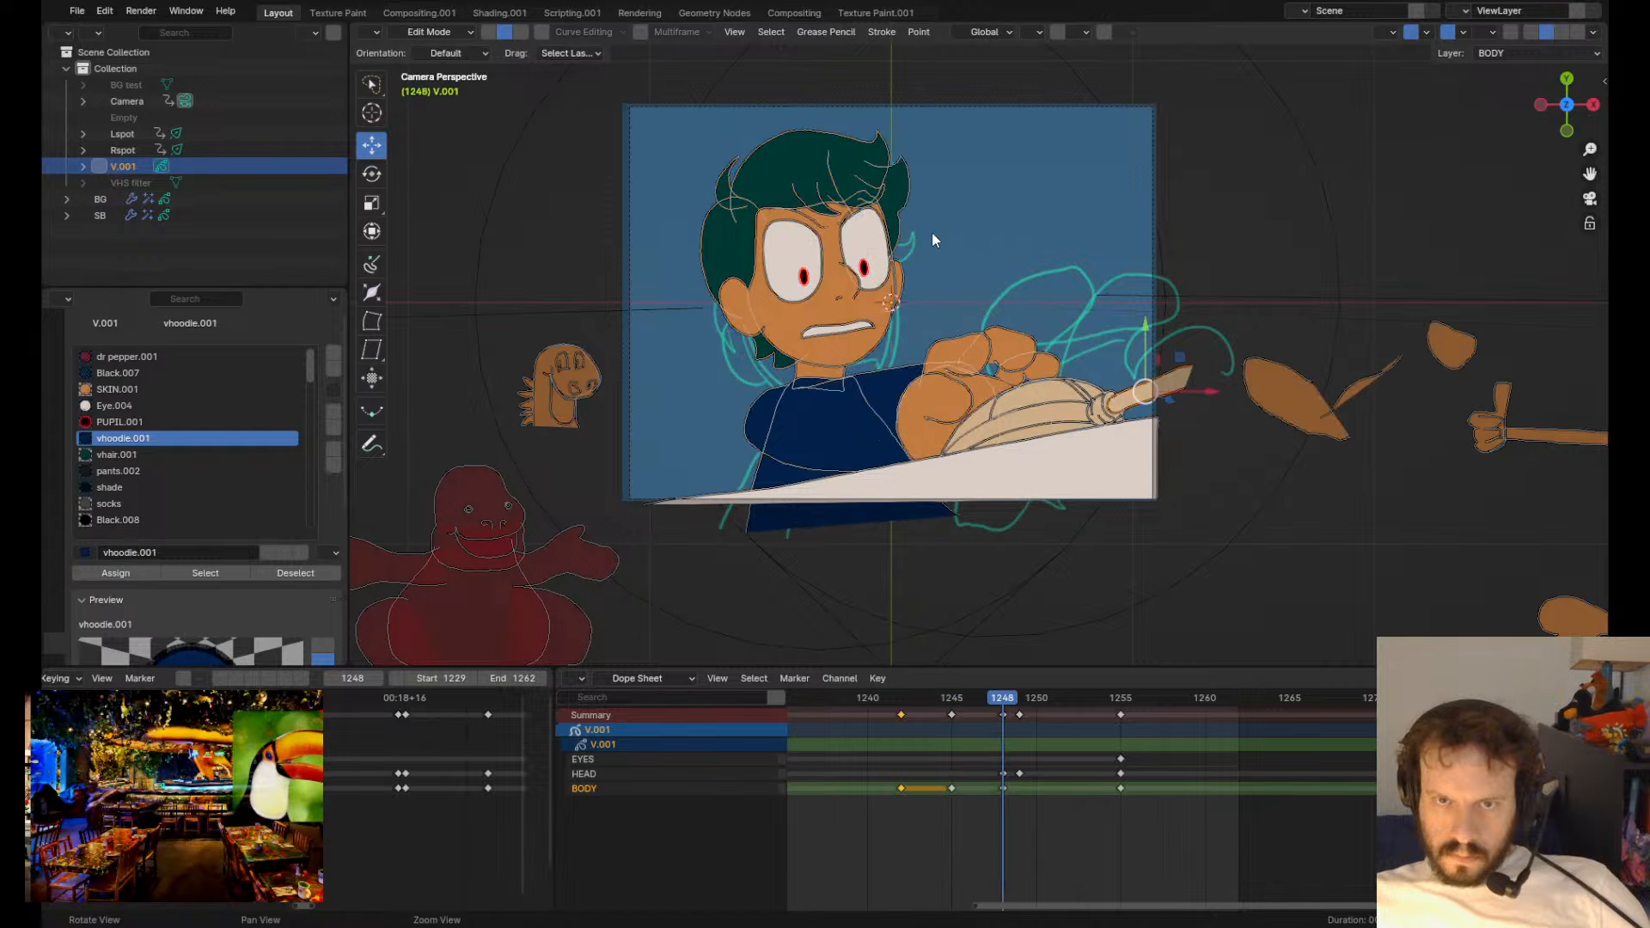
pyautogui.press('l')
pyautogui.press('r')
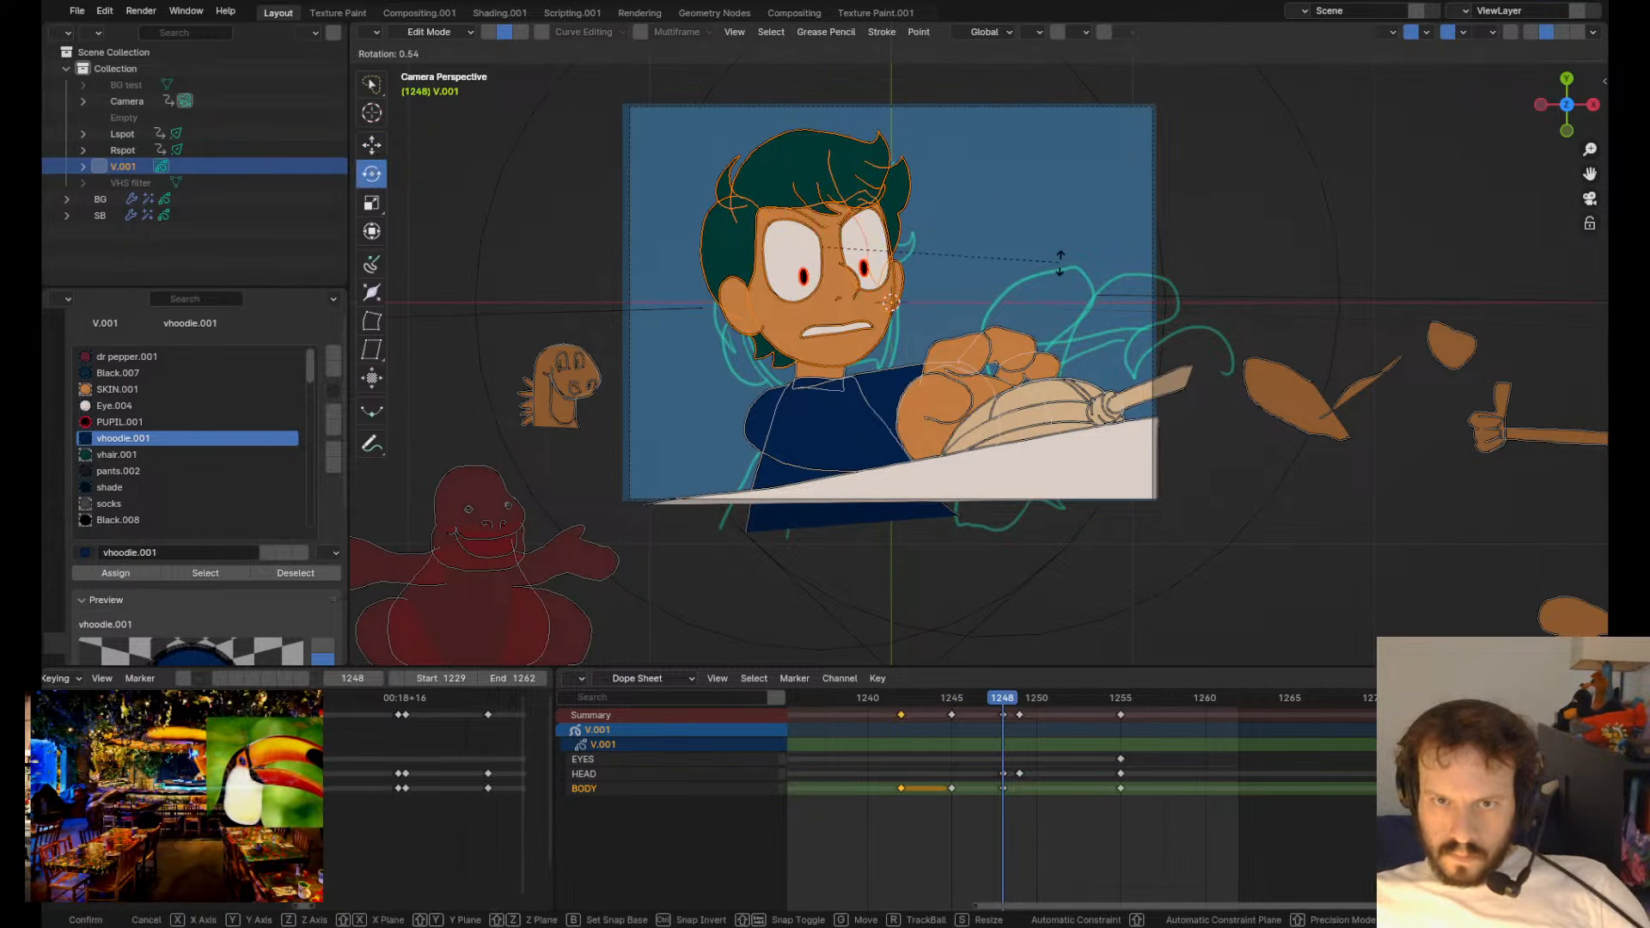
pyautogui.click(1070, 276)
pyautogui.press('Down')
pyautogui.press('Up')
# - Move the pupils and nearby facial details slightly down at frame 1248 and check them against frame 1245
pyautogui.press('g')
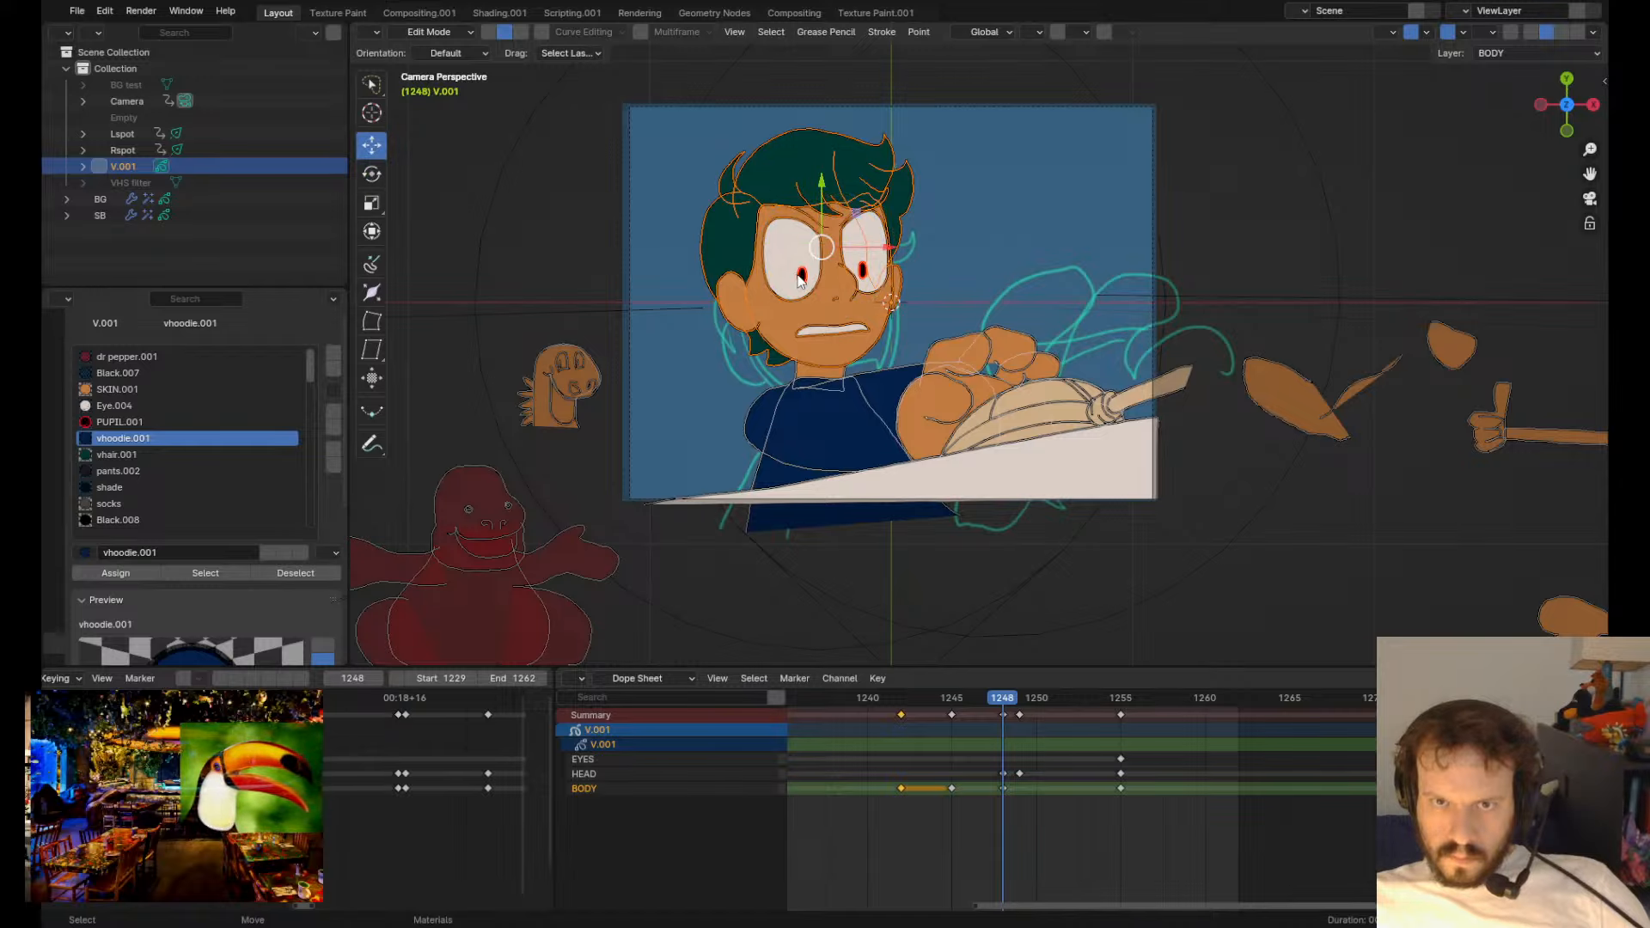
pyautogui.press('g')
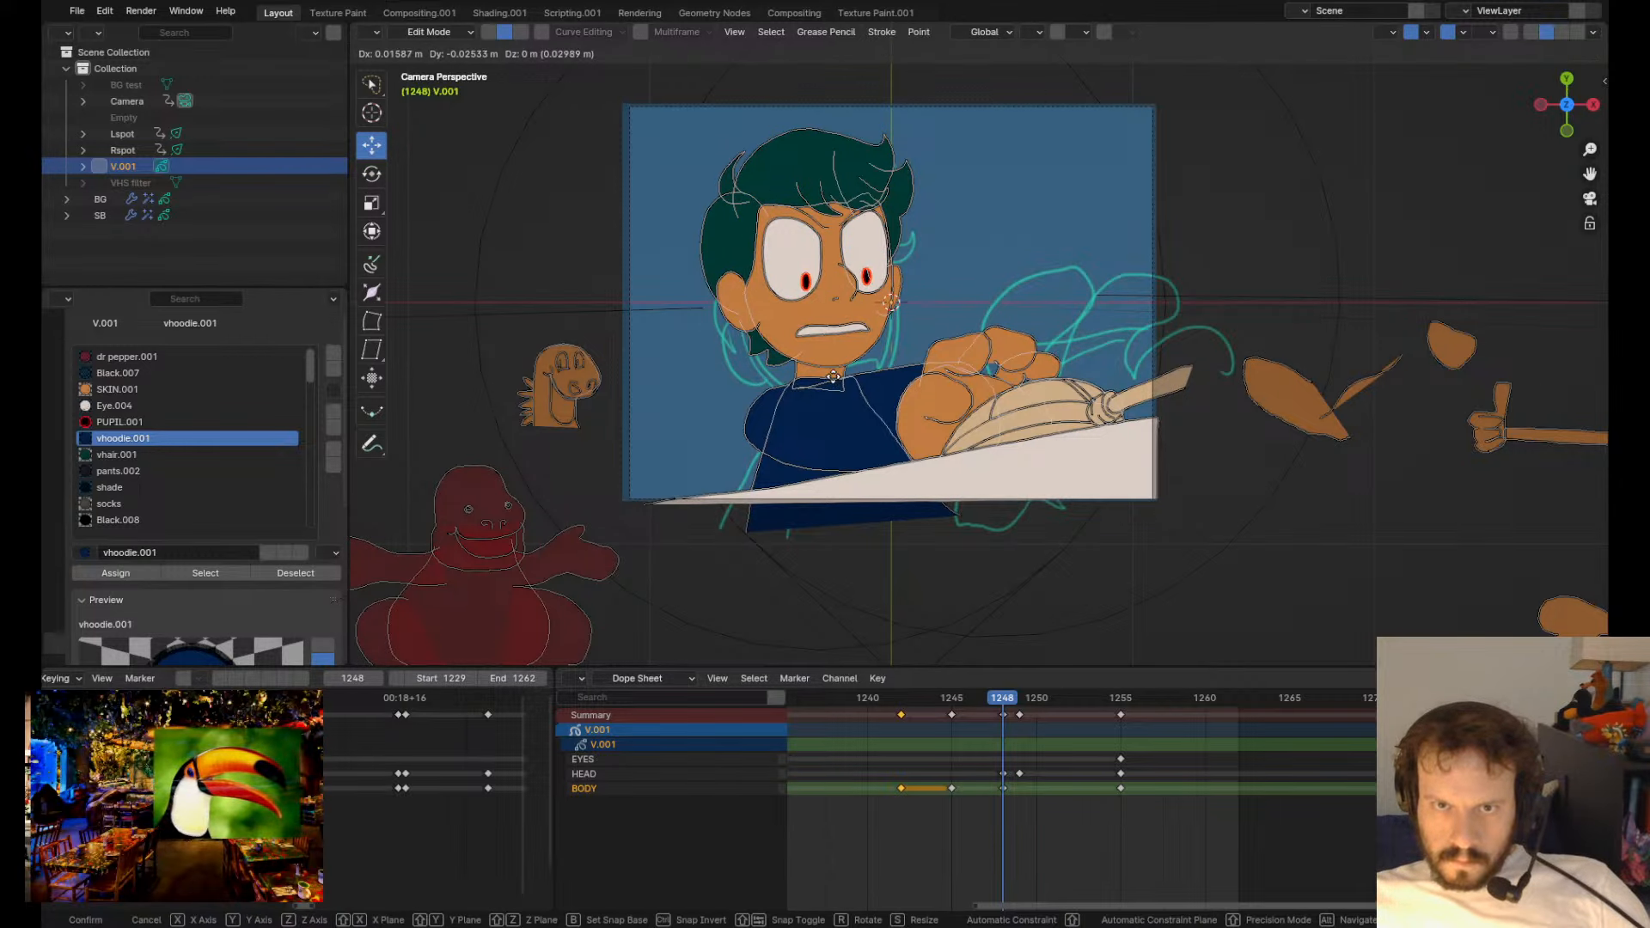
pyautogui.click(833, 382)
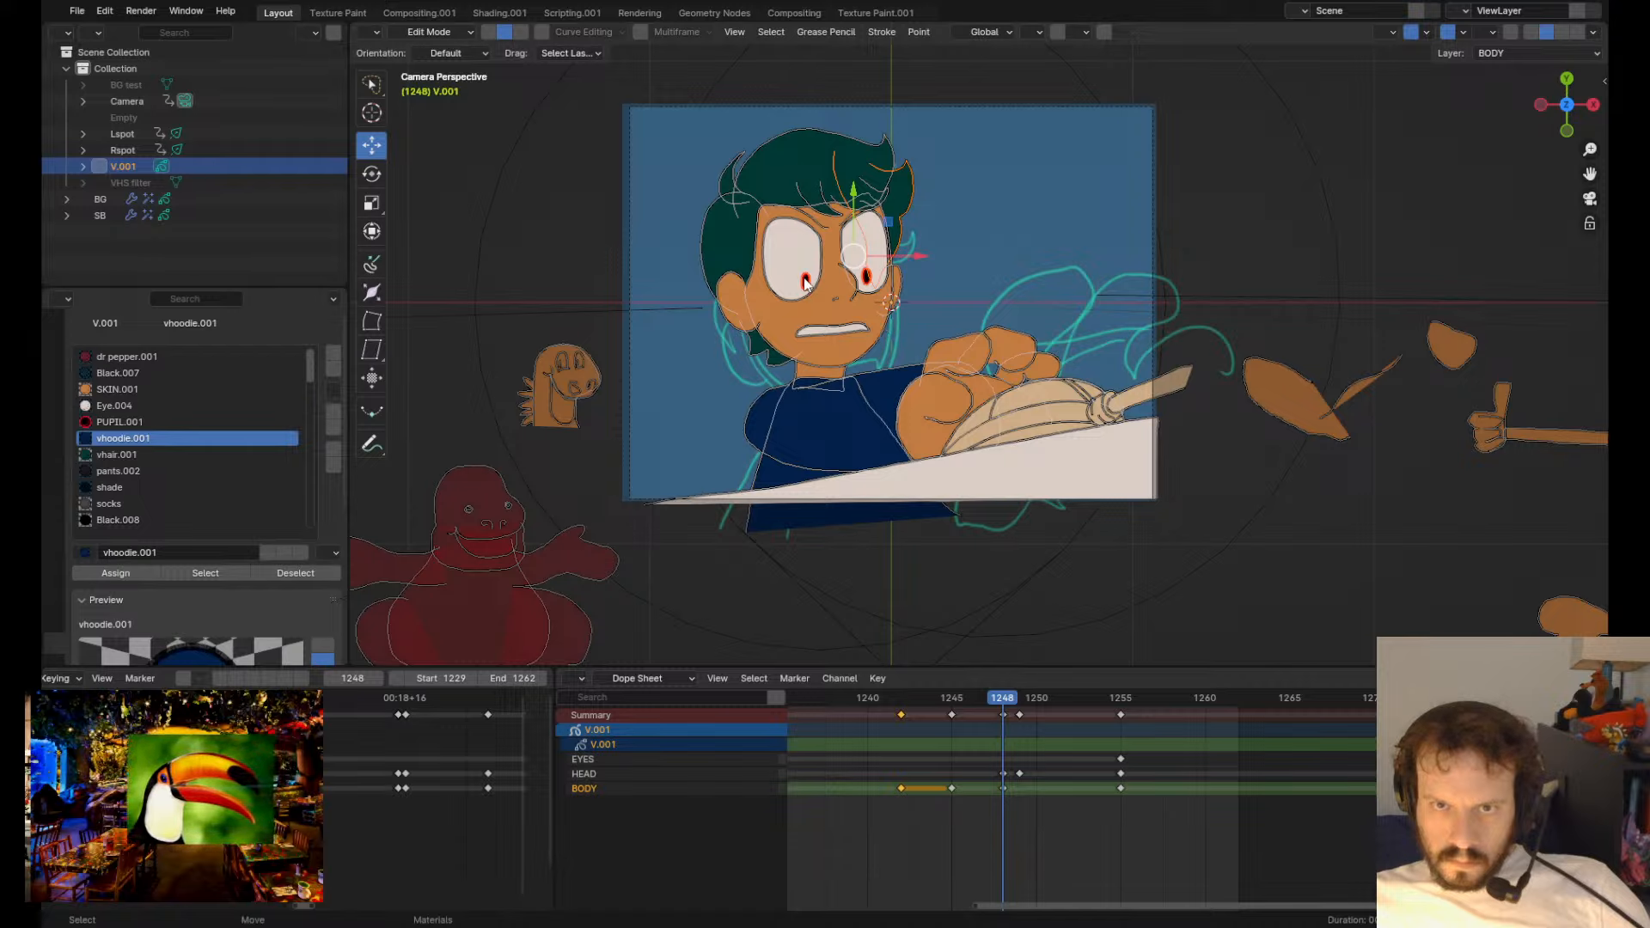
pyautogui.press('Down')
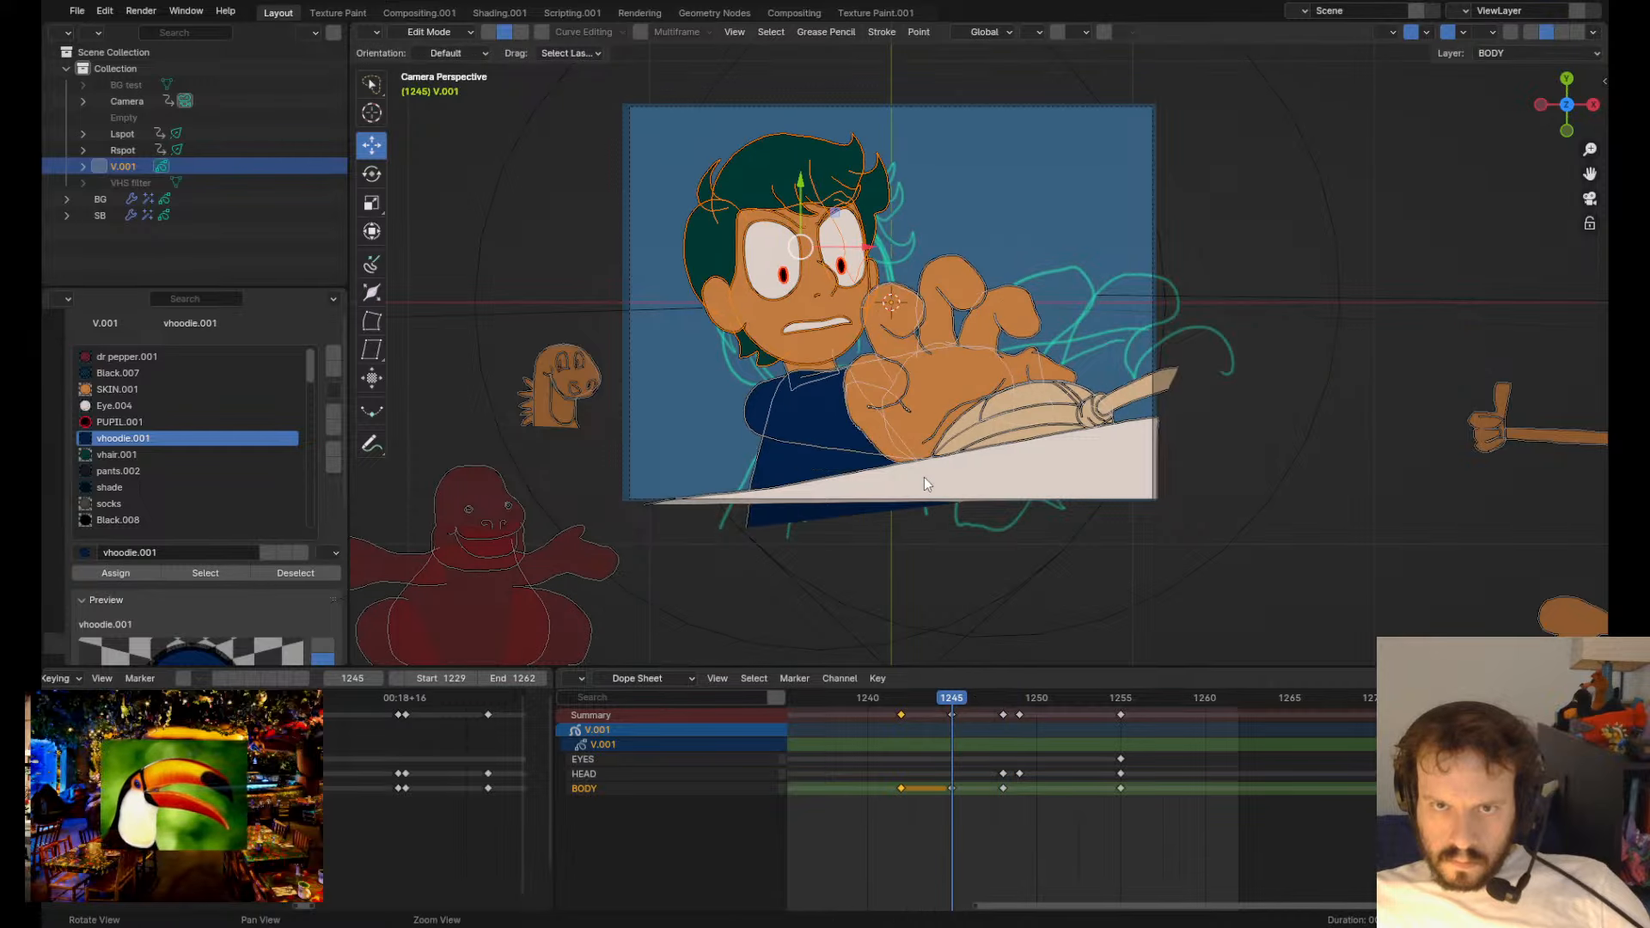
# - Compare the head at frame 1245 with its neighbouring keyframes, nudge it about 0.011 m right and down, and play the motion
pyautogui.press('Down')
pyautogui.press('Up')
pyautogui.press('Up')
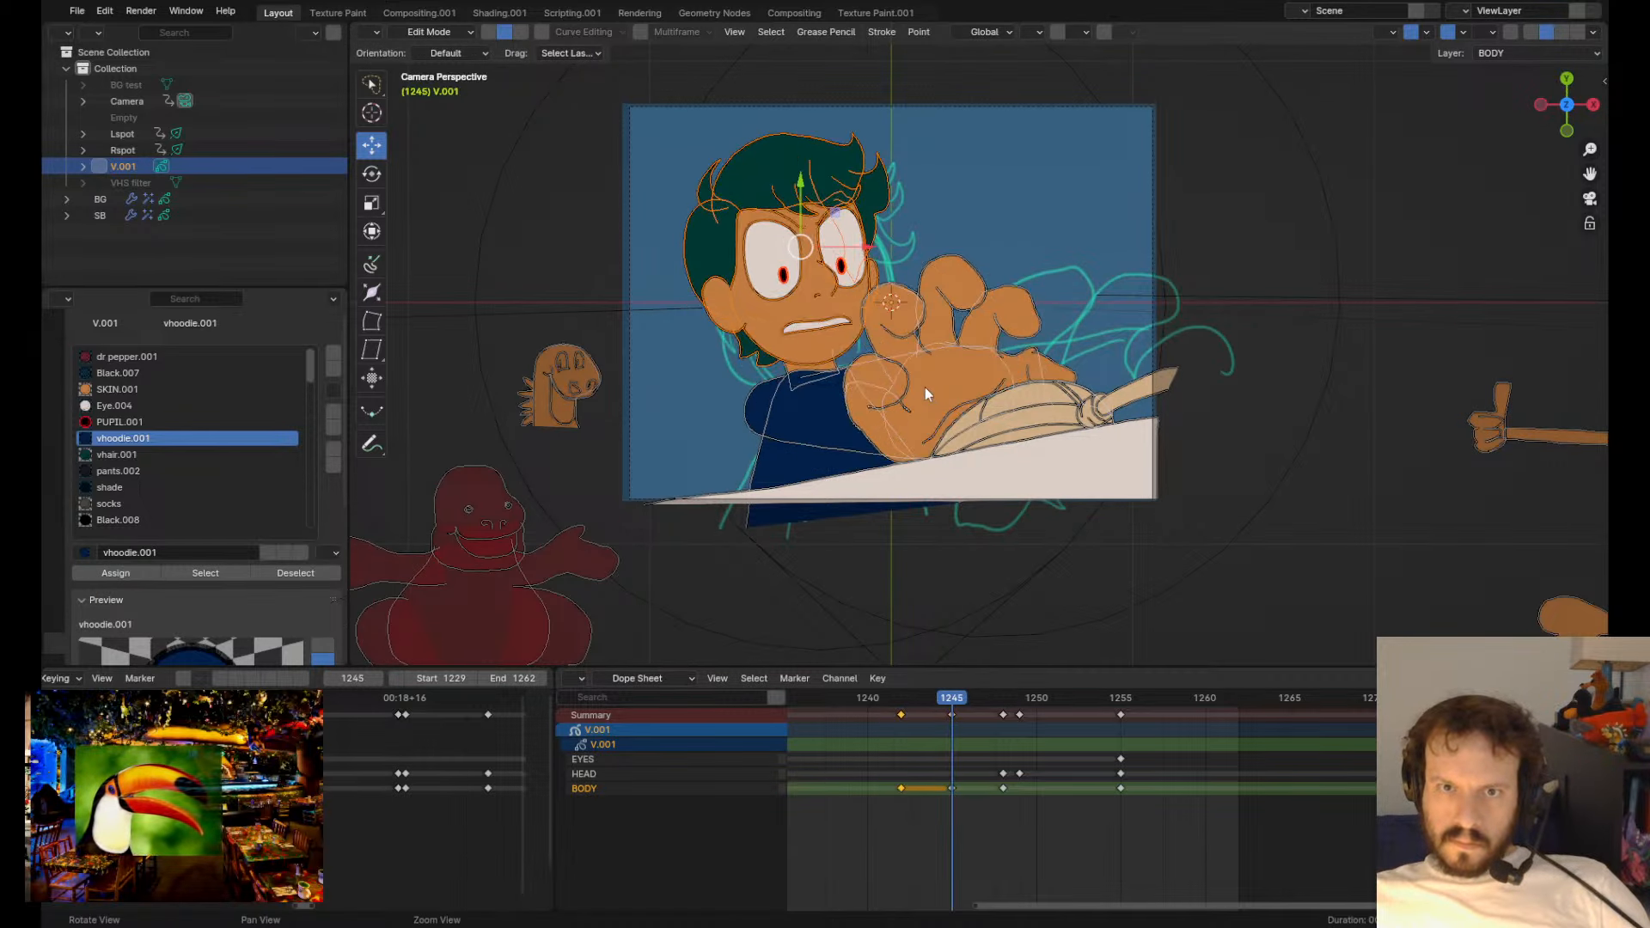
pyautogui.press('Up')
pyautogui.press('Down')
pyautogui.press('Down')
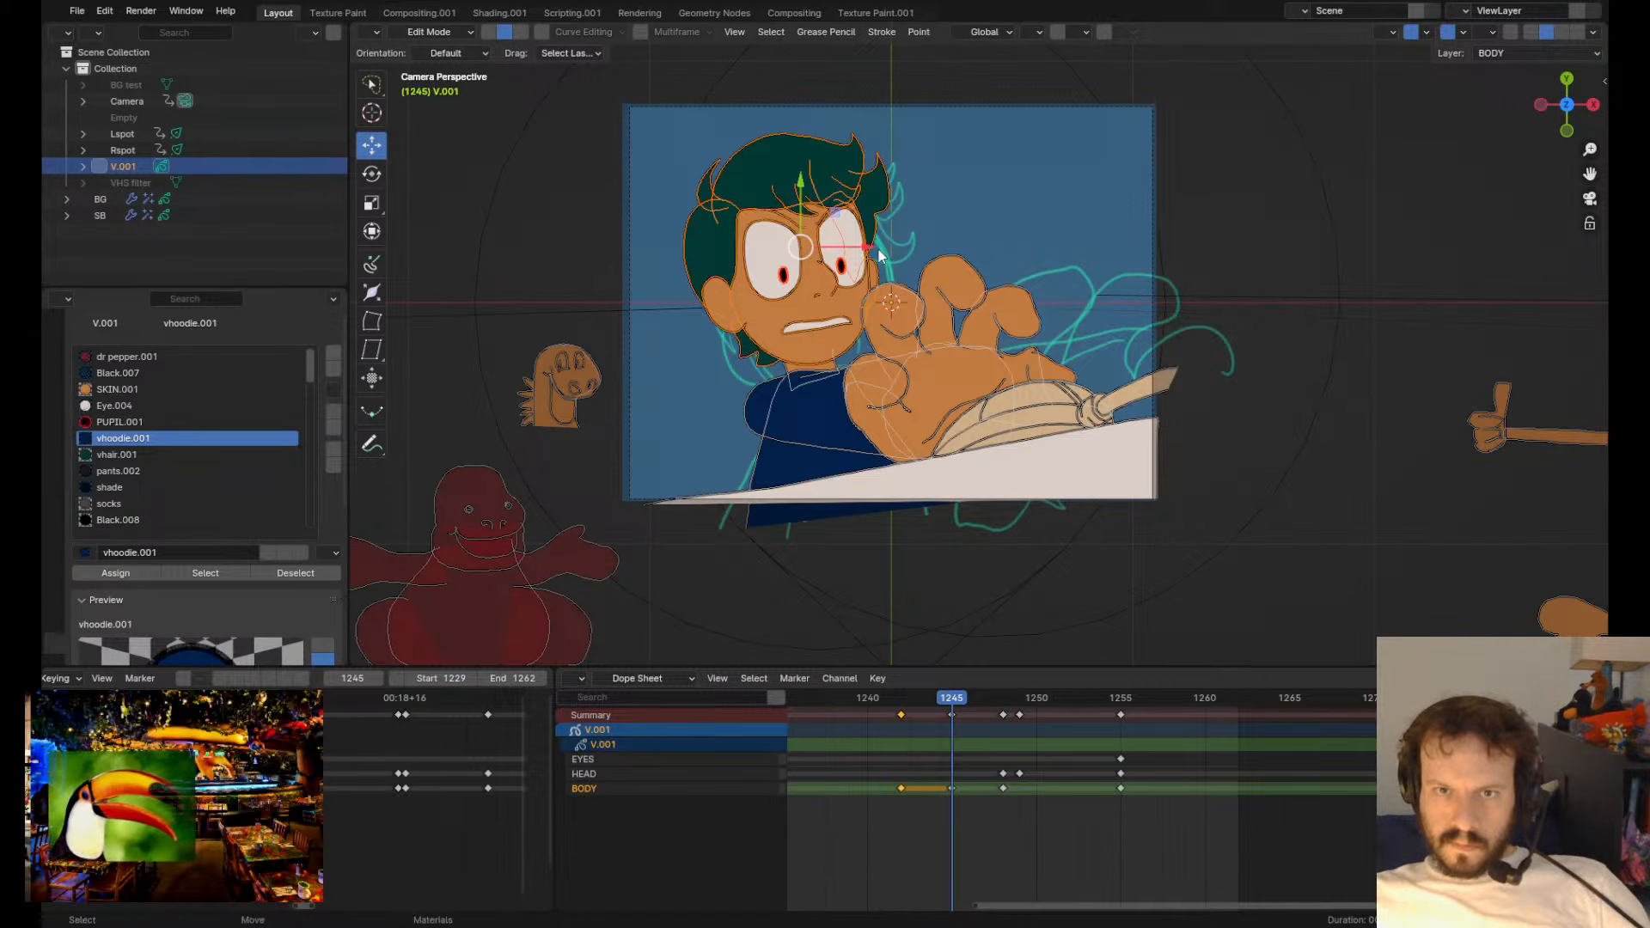
pyautogui.press('g')
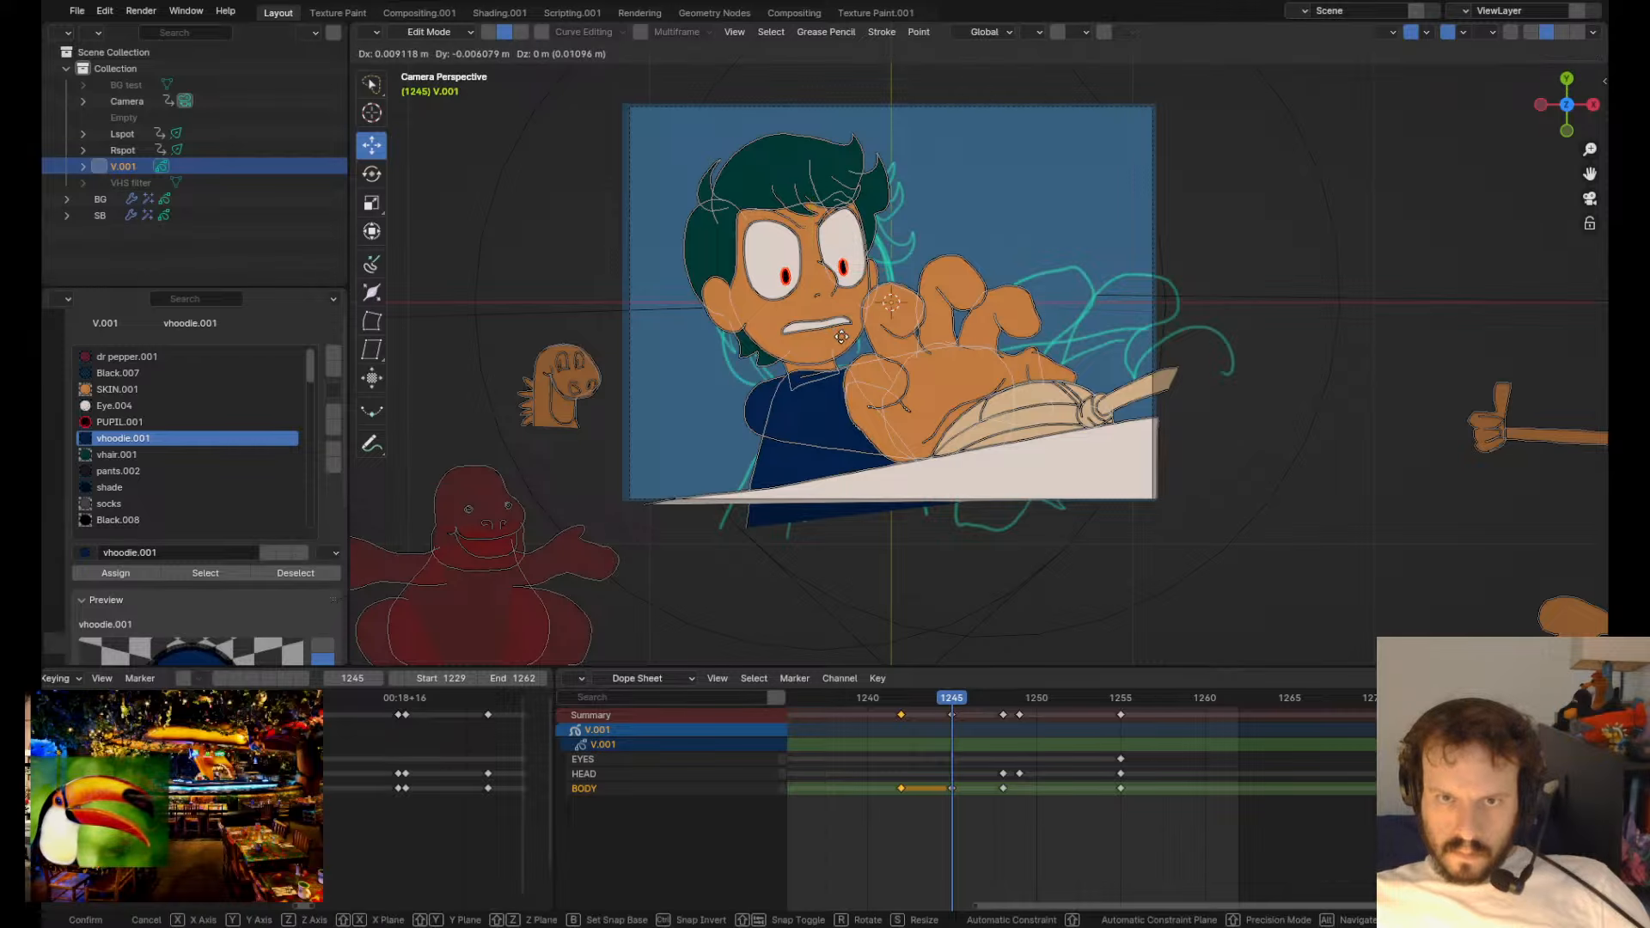
pyautogui.click(842, 340)
pyautogui.press('space')
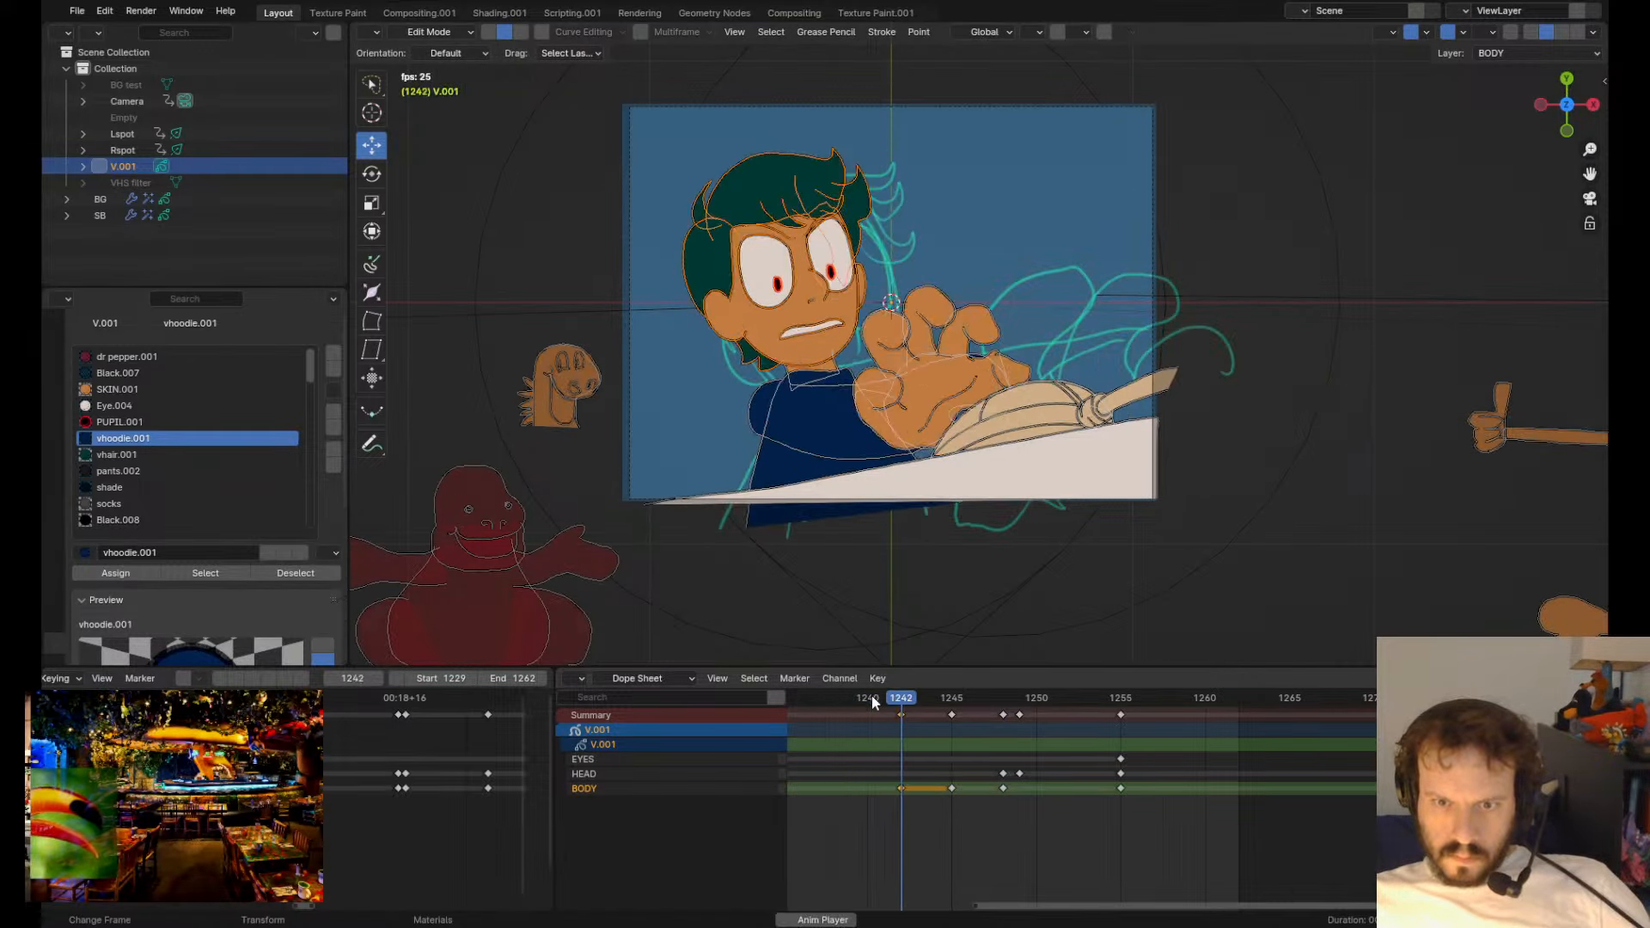
# - Retime the keyframes at 1245, 1248 and 1249 to frames 1244, 1245 and 1246, and play back the result
pyautogui.press('g')
pyautogui.moveTo(975, 690); pyautogui.dragTo(1029, 794)
pyautogui.click(951, 728)
pyautogui.click(870, 695)
pyautogui.press('space')
pyautogui.press('g')
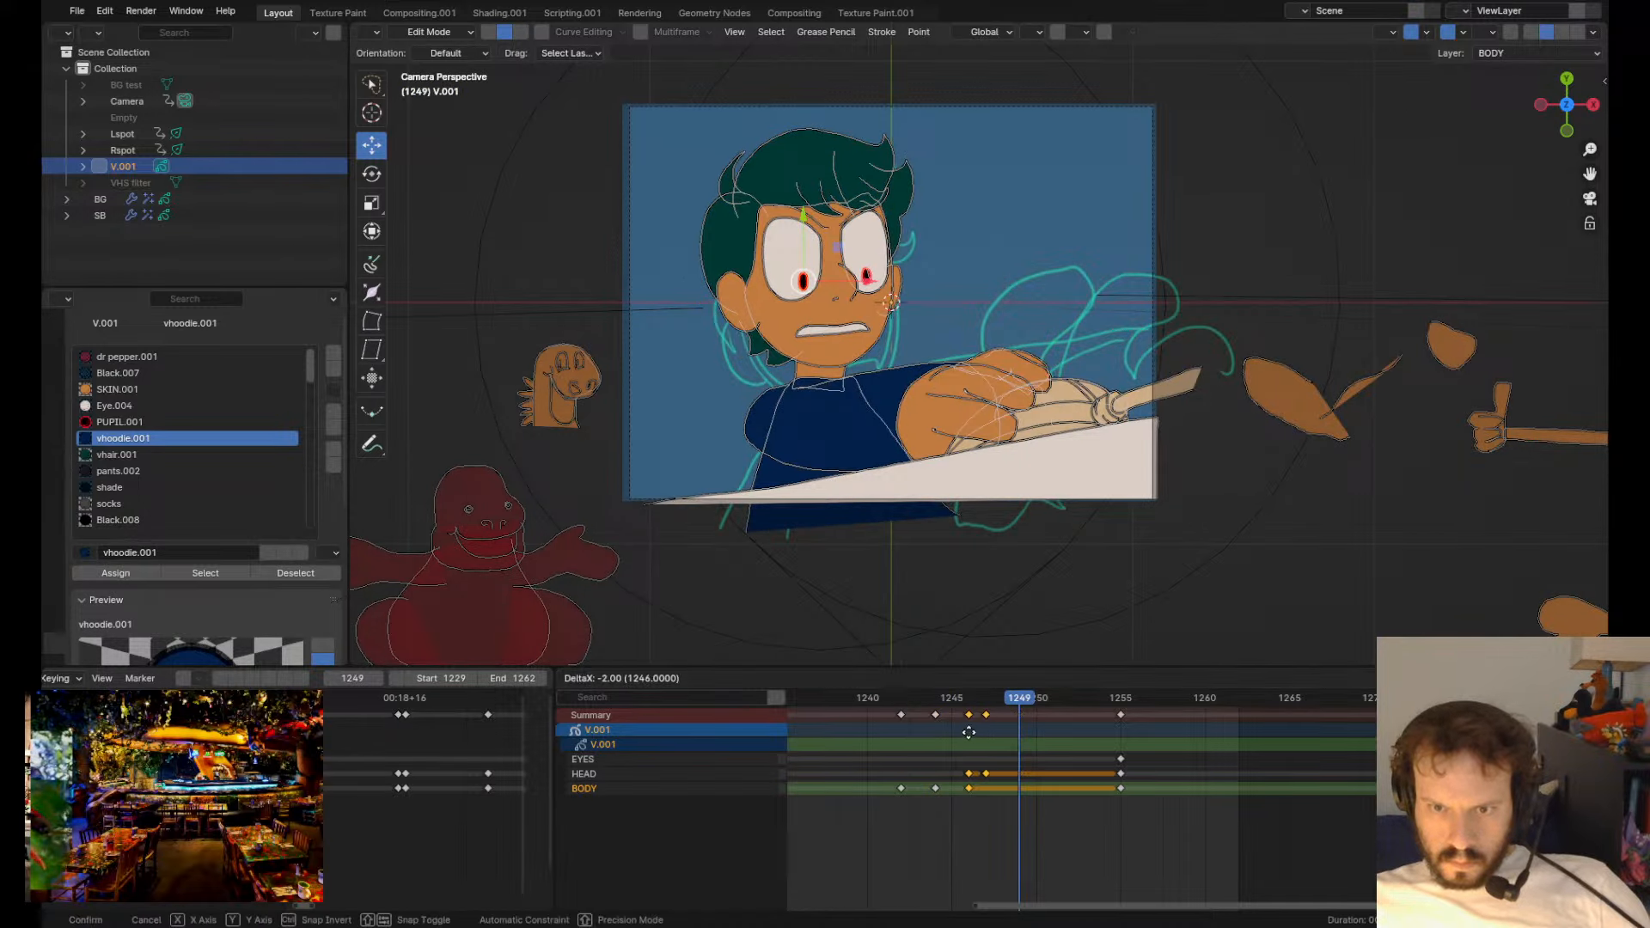
pyautogui.click(956, 731)
pyautogui.click(848, 698)
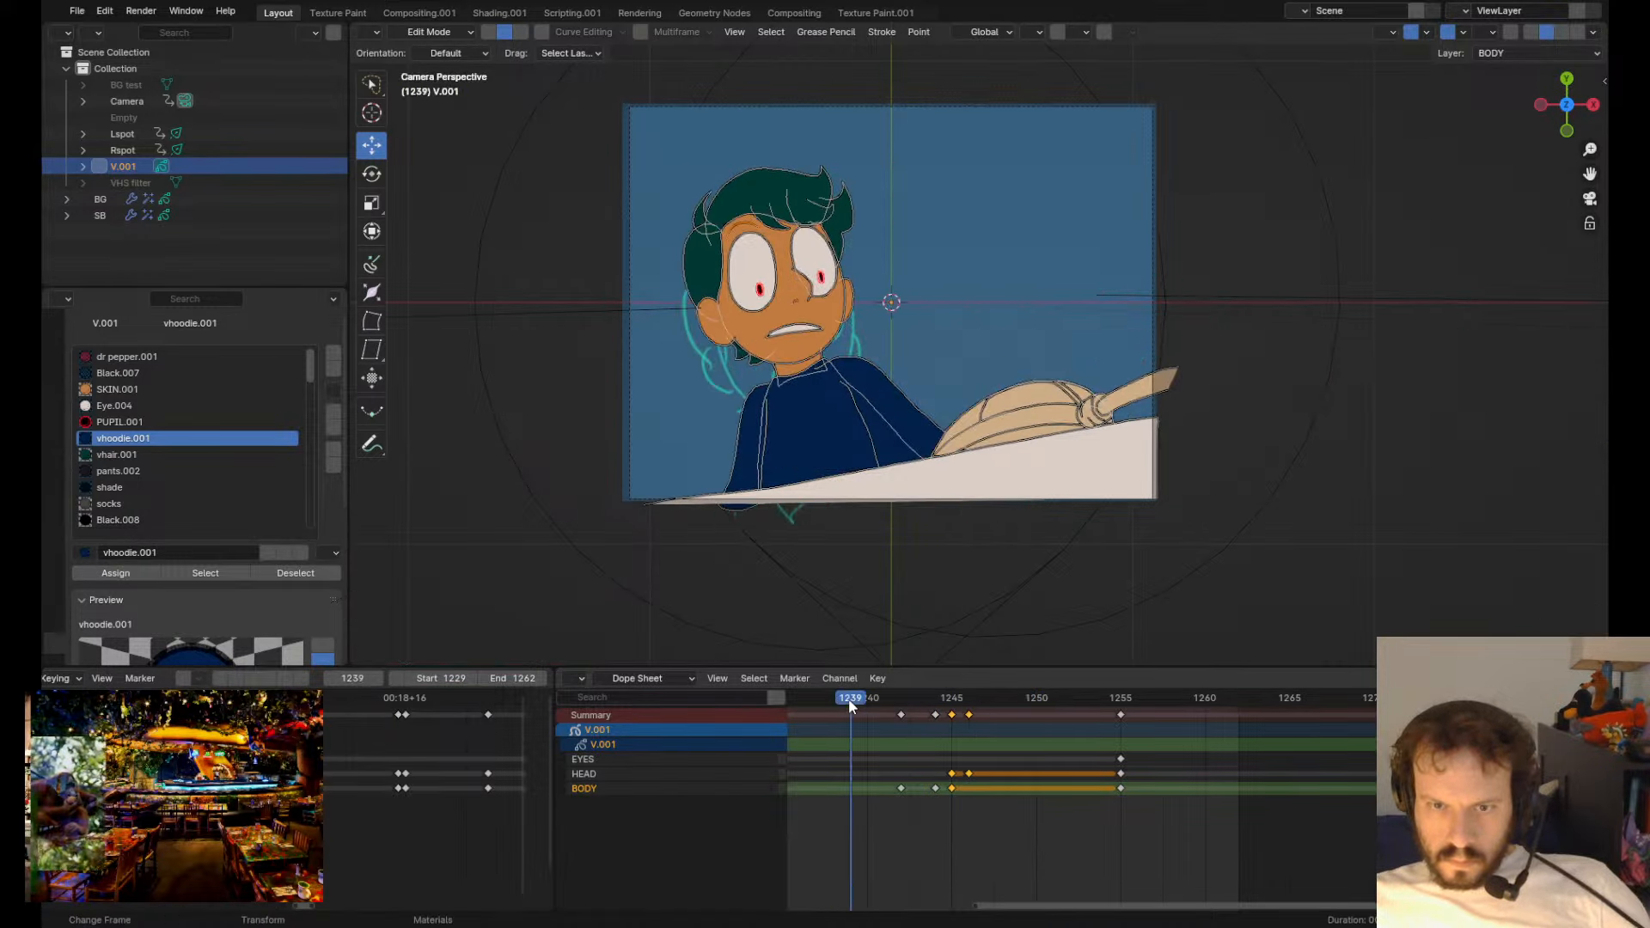
pyautogui.press('space')
pyautogui.press('space')
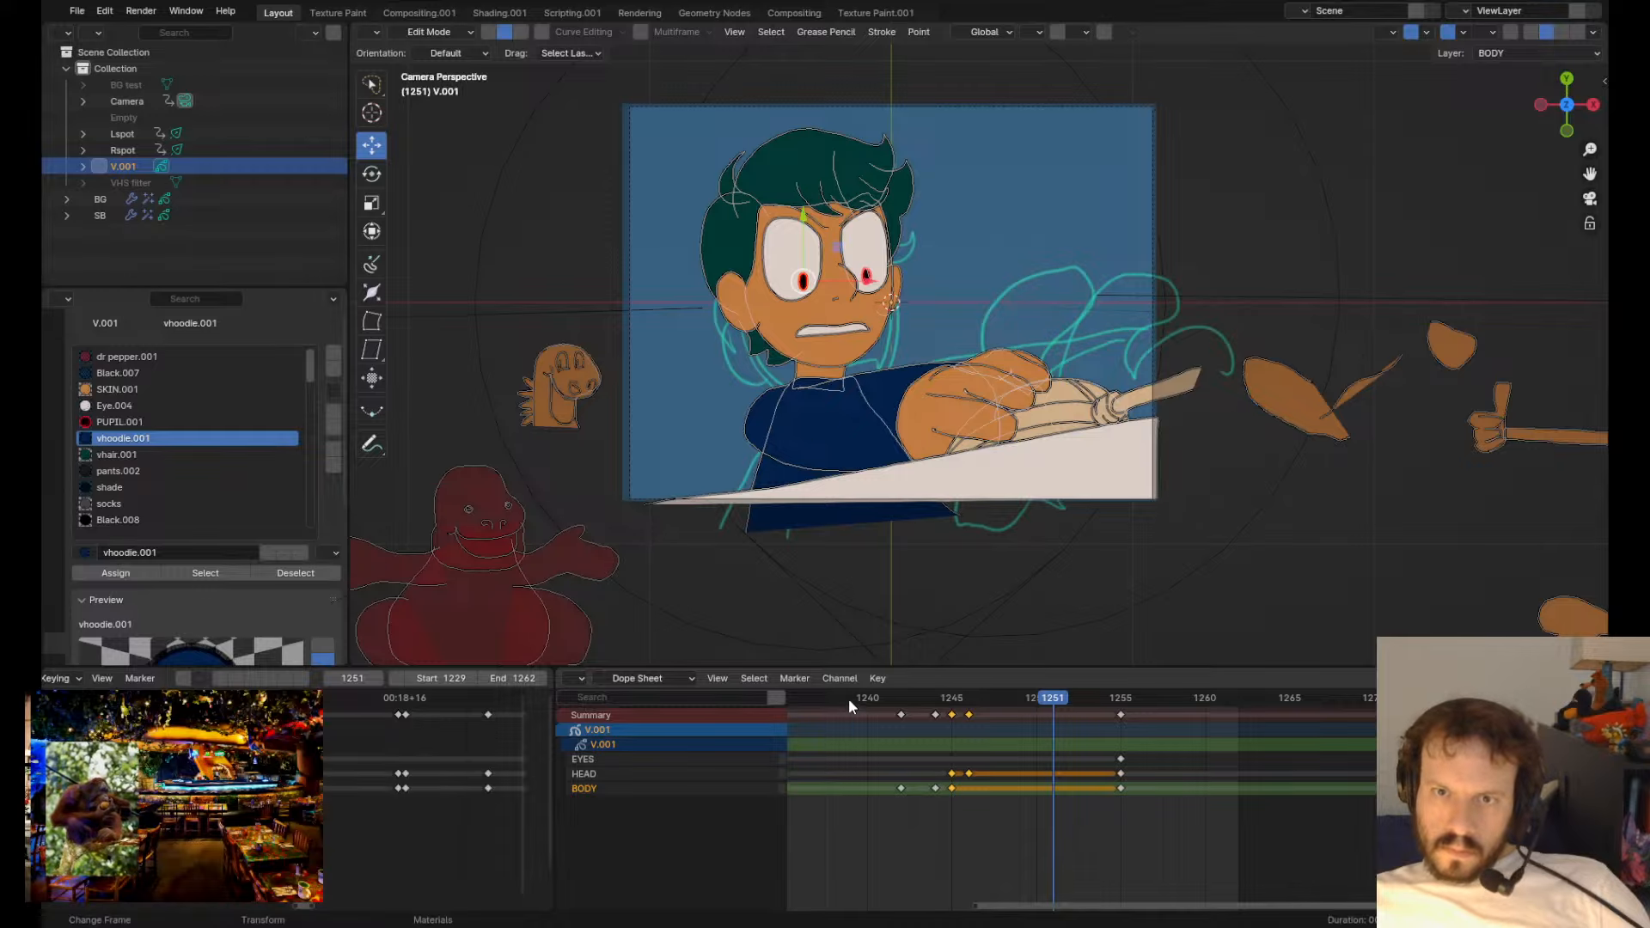
# - Isolate the HEAD layer at frame 1246 and move the gripping hand and bundle about 0.104 m to the left
pyautogui.click(1035, 697)
pyautogui.moveTo(1035, 703)
pyautogui.mouseDown()
pyautogui.moveTo(899, 722)
pyautogui.moveTo(966, 735)
pyautogui.mouseUp()
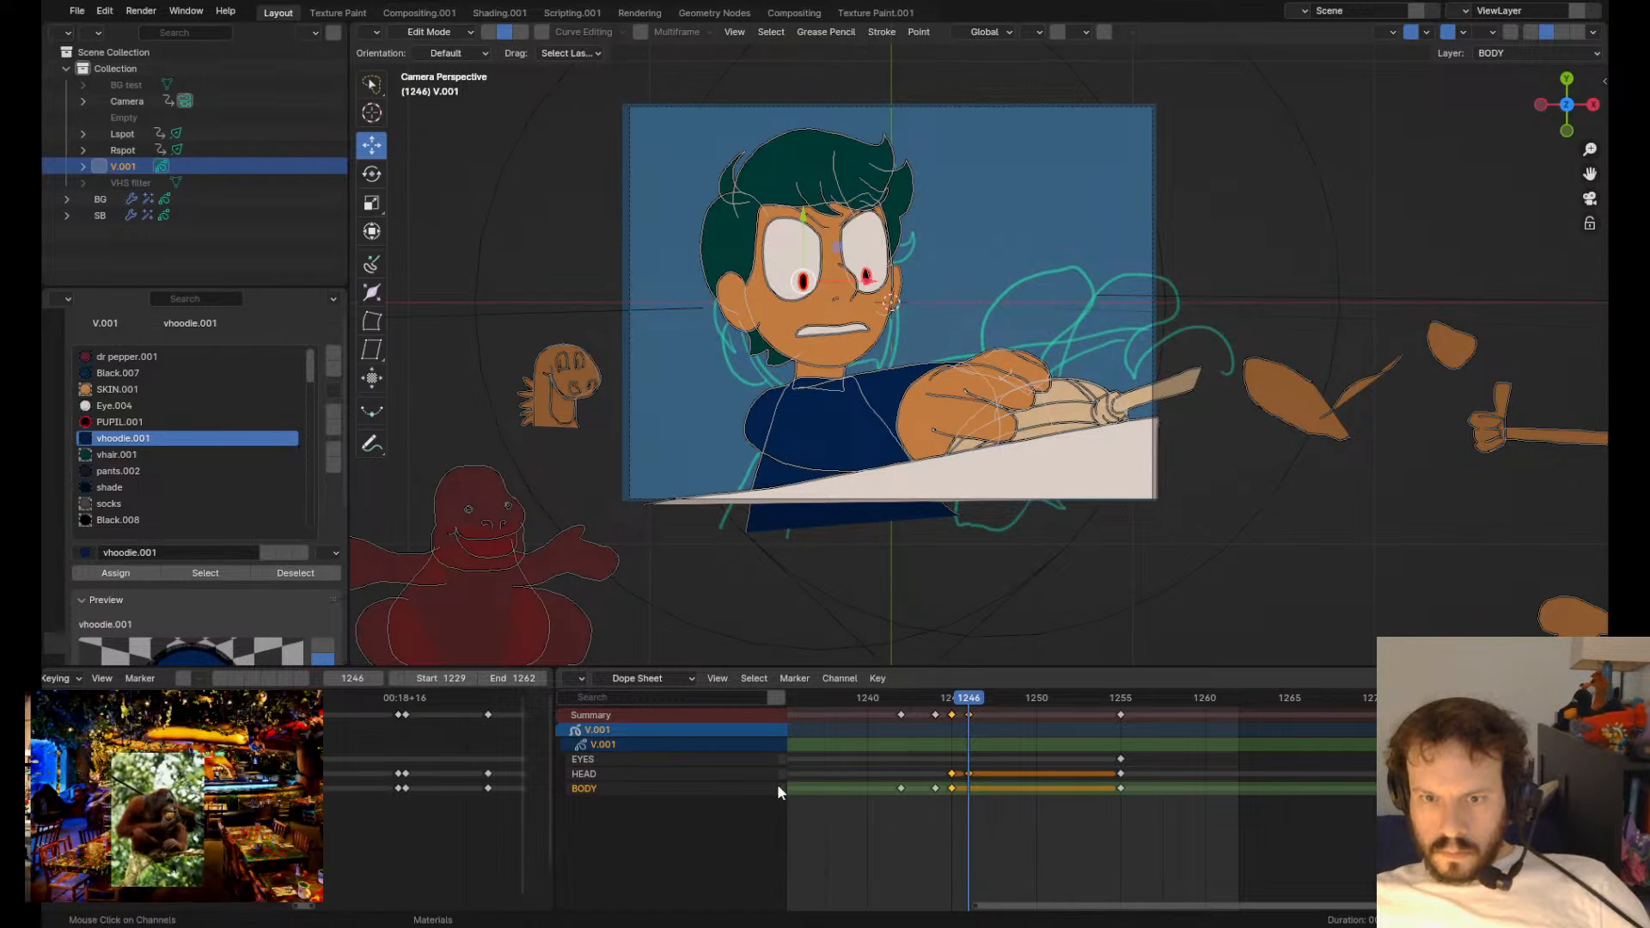
pyautogui.click(702, 763)
pyautogui.click(695, 777)
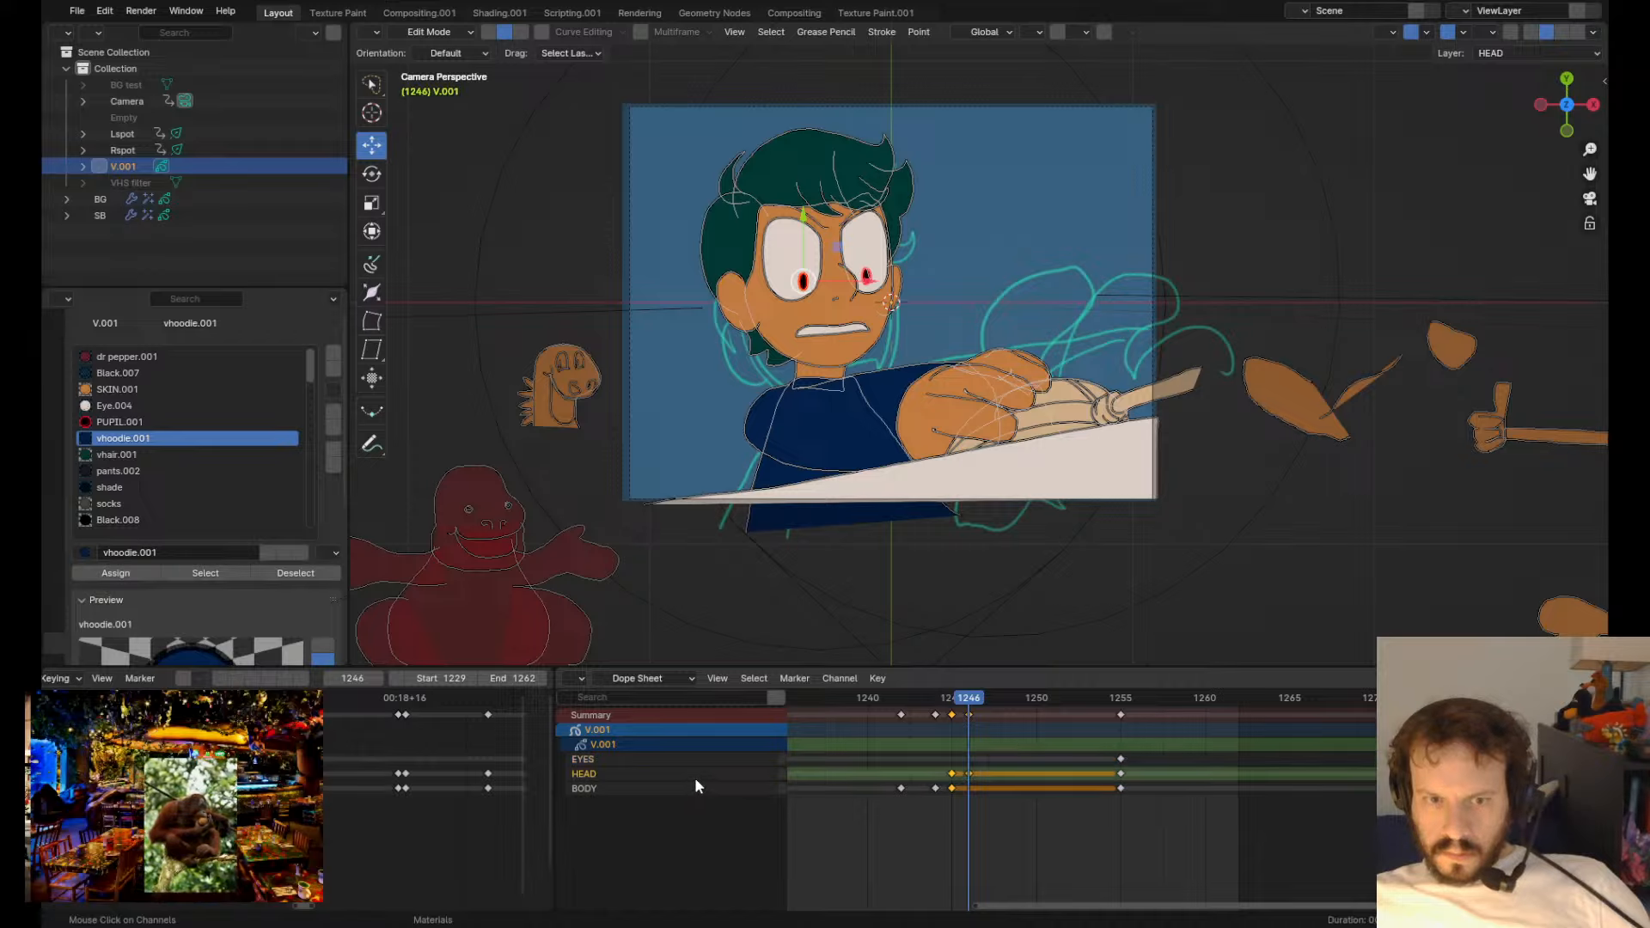
pyautogui.press('KP_Multiply')
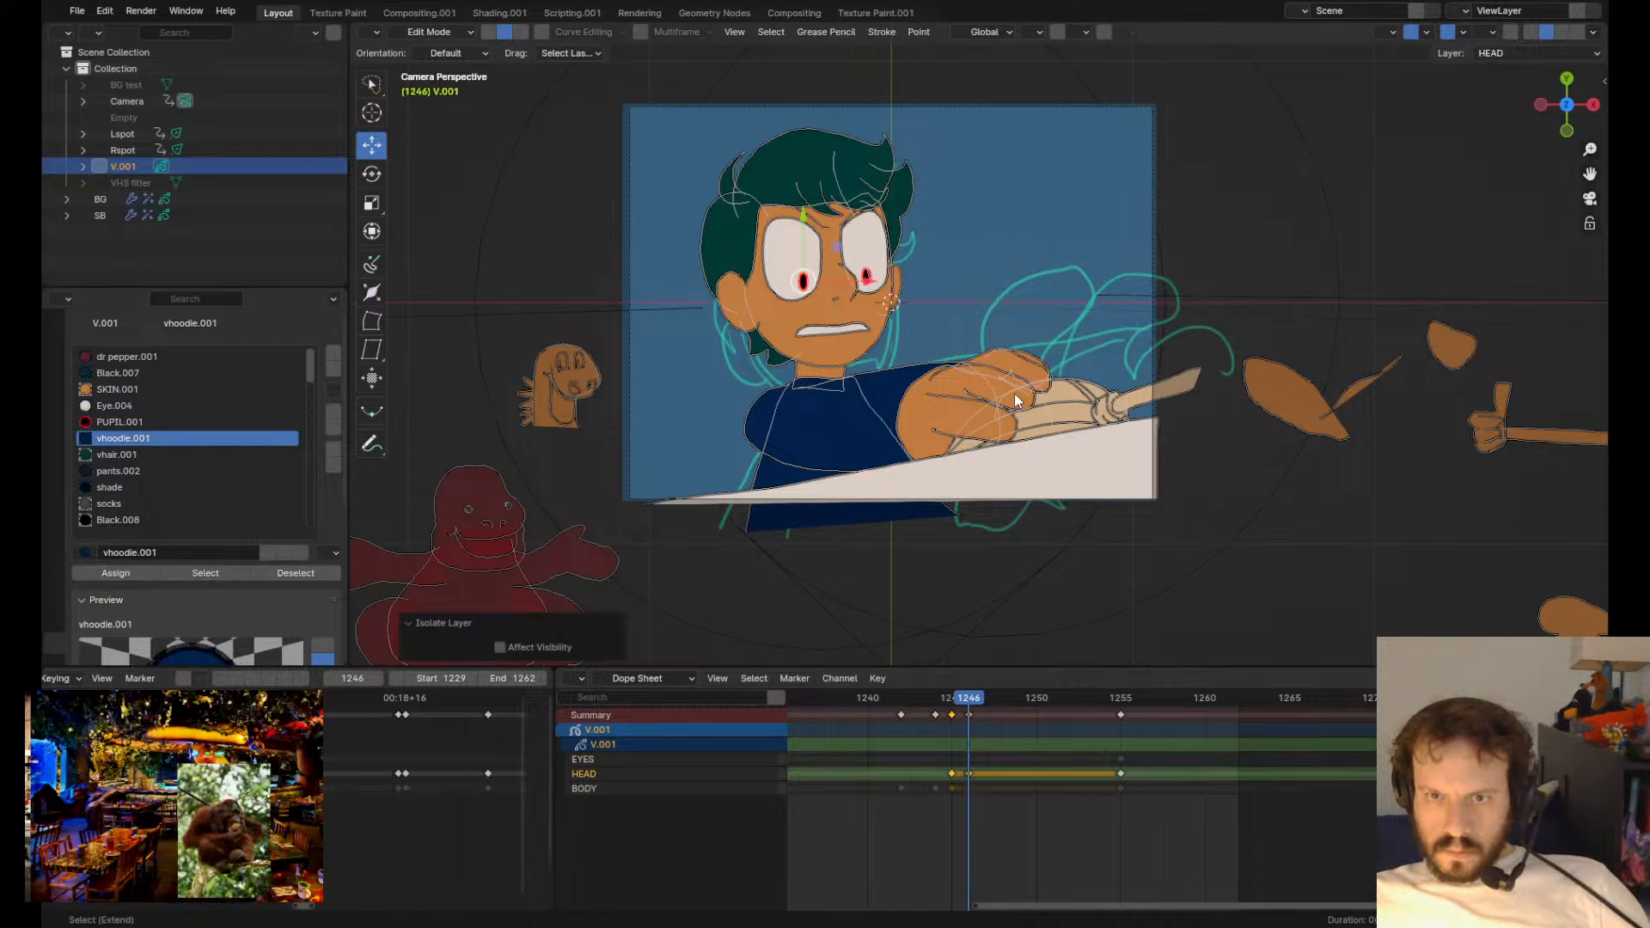
pyautogui.hotkey('ctrl', 'v')
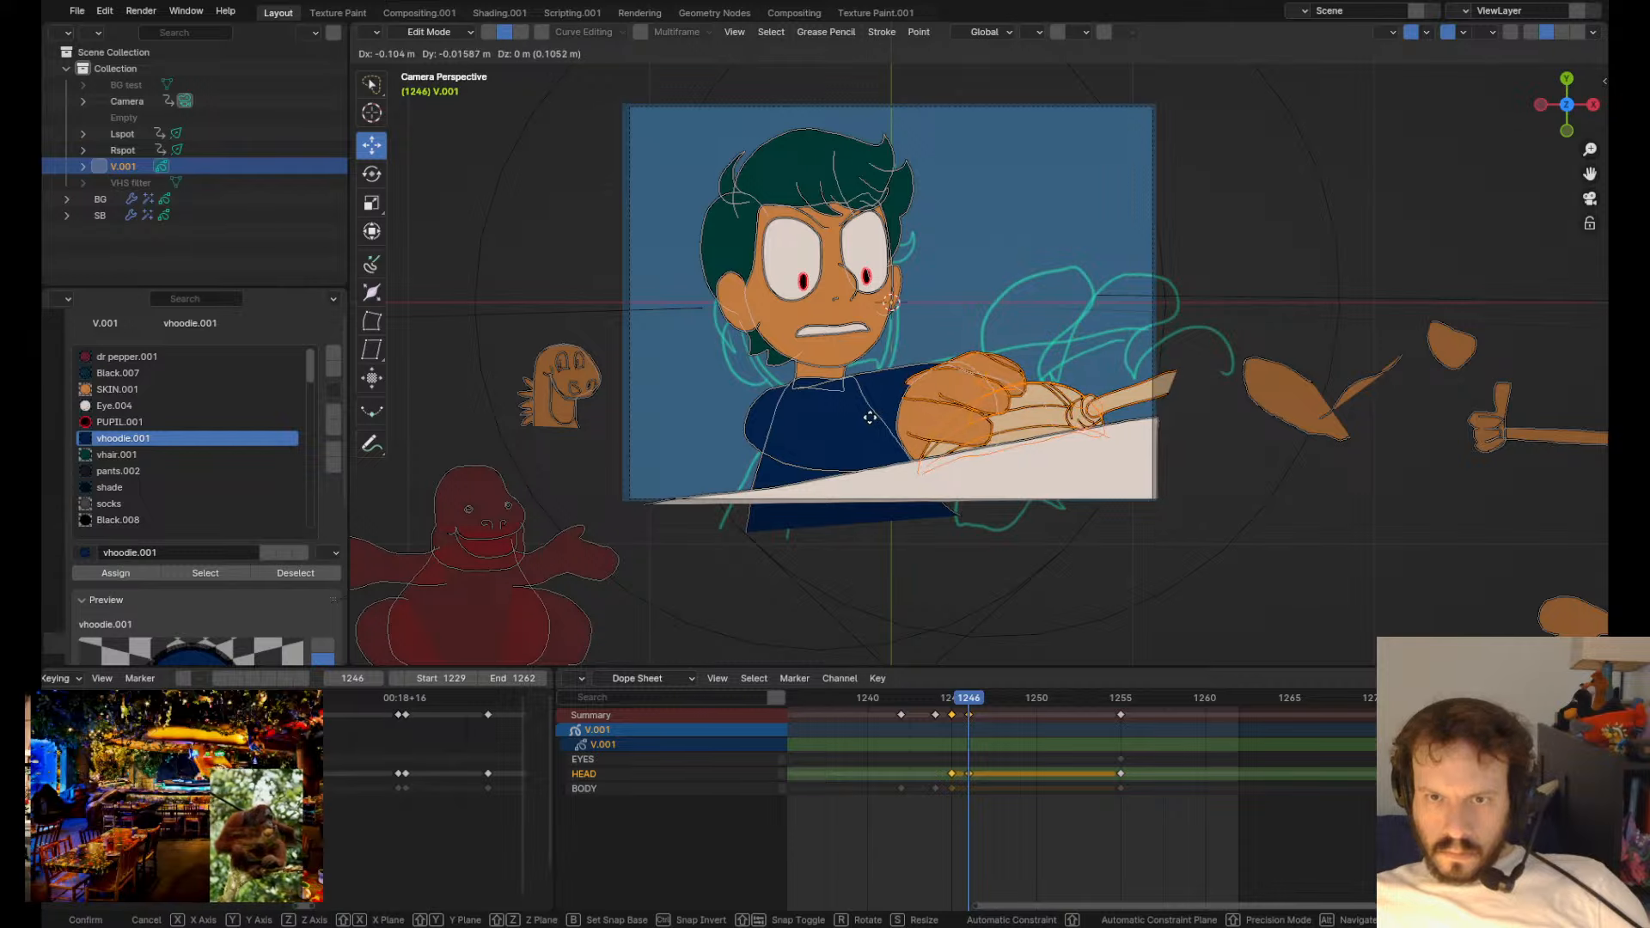
# - Shift the hand and bundle at frame 1245 to the left to follow their position at frame 1246
pyautogui.press('Left')
pyautogui.press('Up')
pyautogui.press('Up')
pyautogui.press('Down')
pyautogui.press('Down')
pyautogui.press('Down')
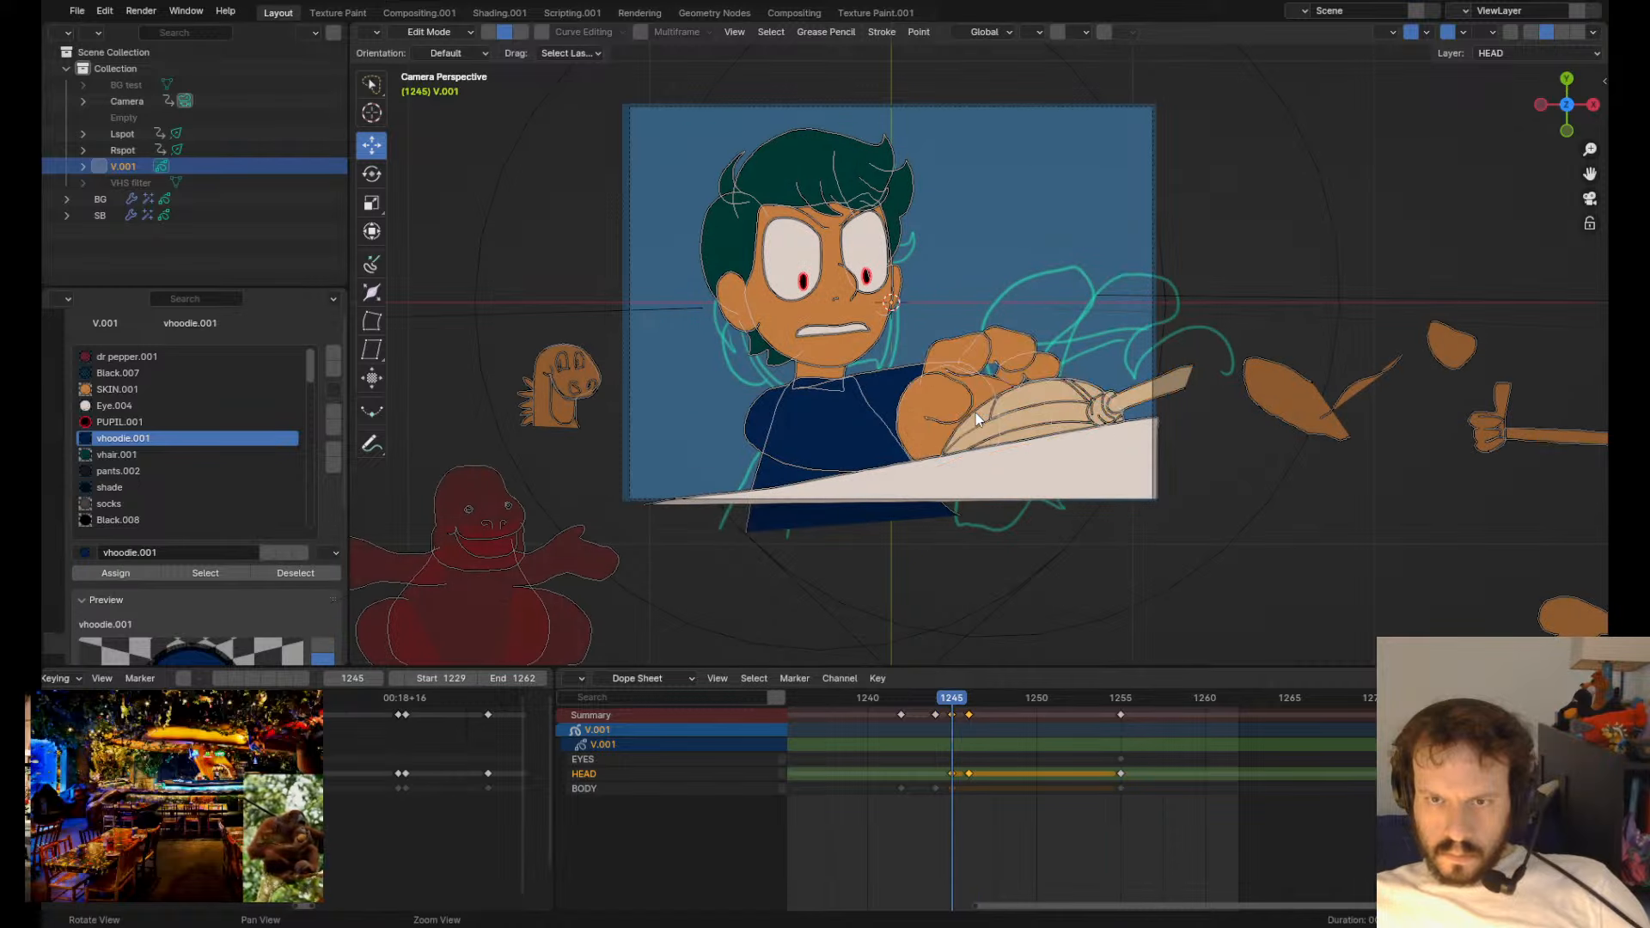
pyautogui.press('Up')
pyautogui.hotkey('ctrl', 'v')
pyautogui.press('g')
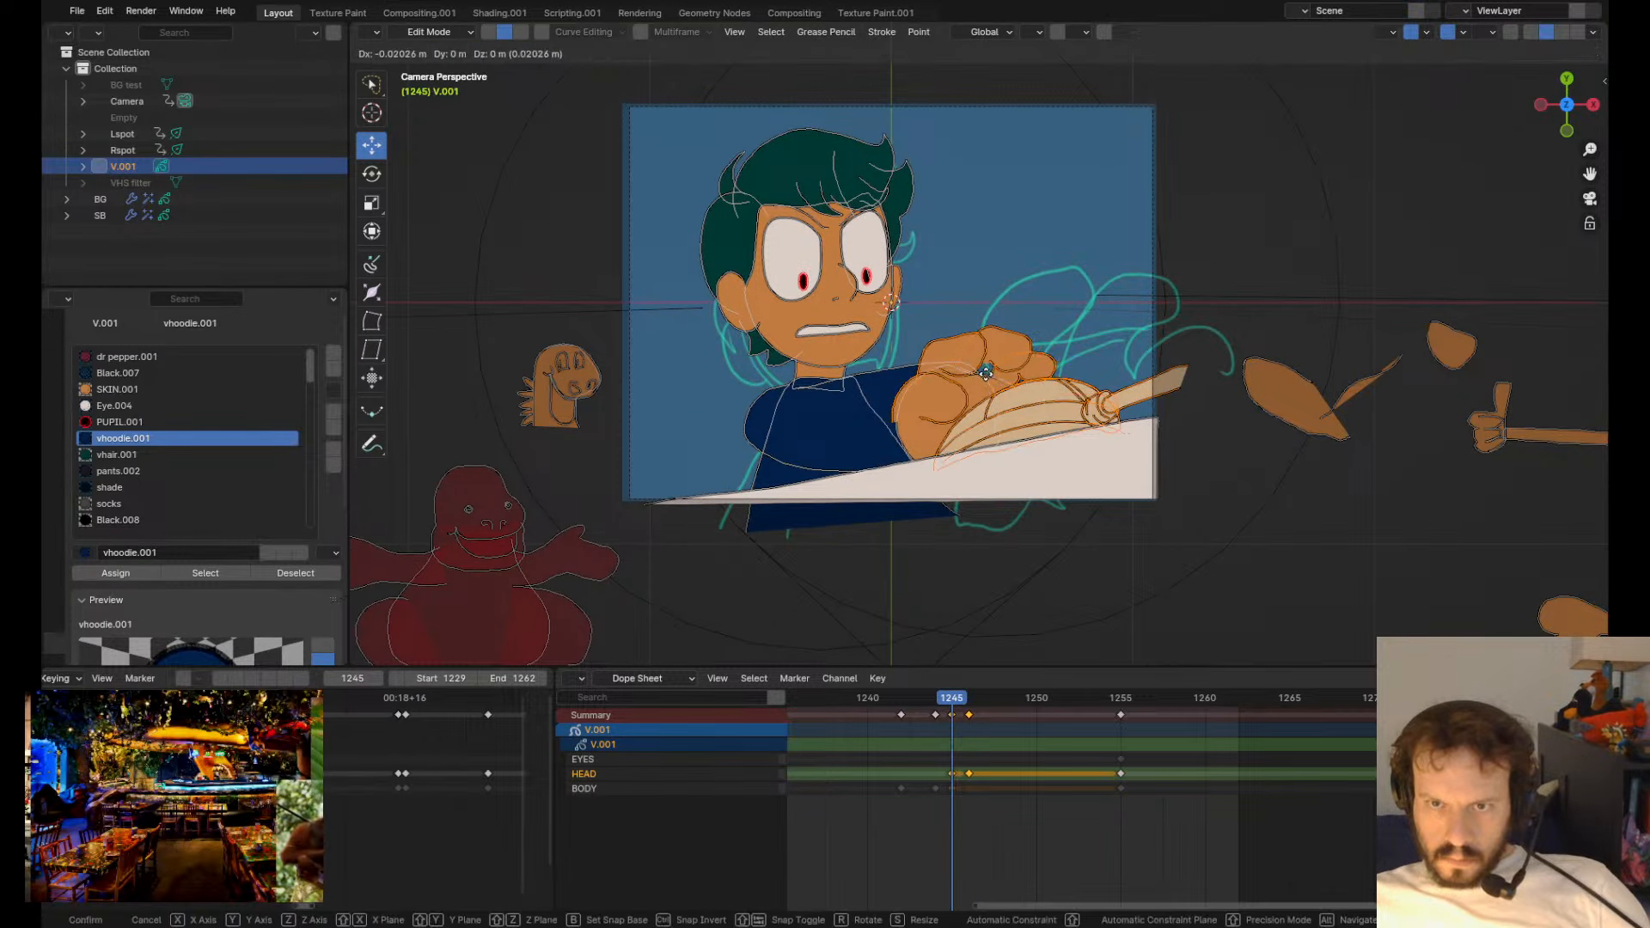
pyautogui.click(949, 381)
# - Compare the hand at frames 1245 and 1246 and nudge the hand and bundle at 1245 slightly right
pyautogui.press('Down')
pyautogui.press('Up')
pyautogui.press('Up')
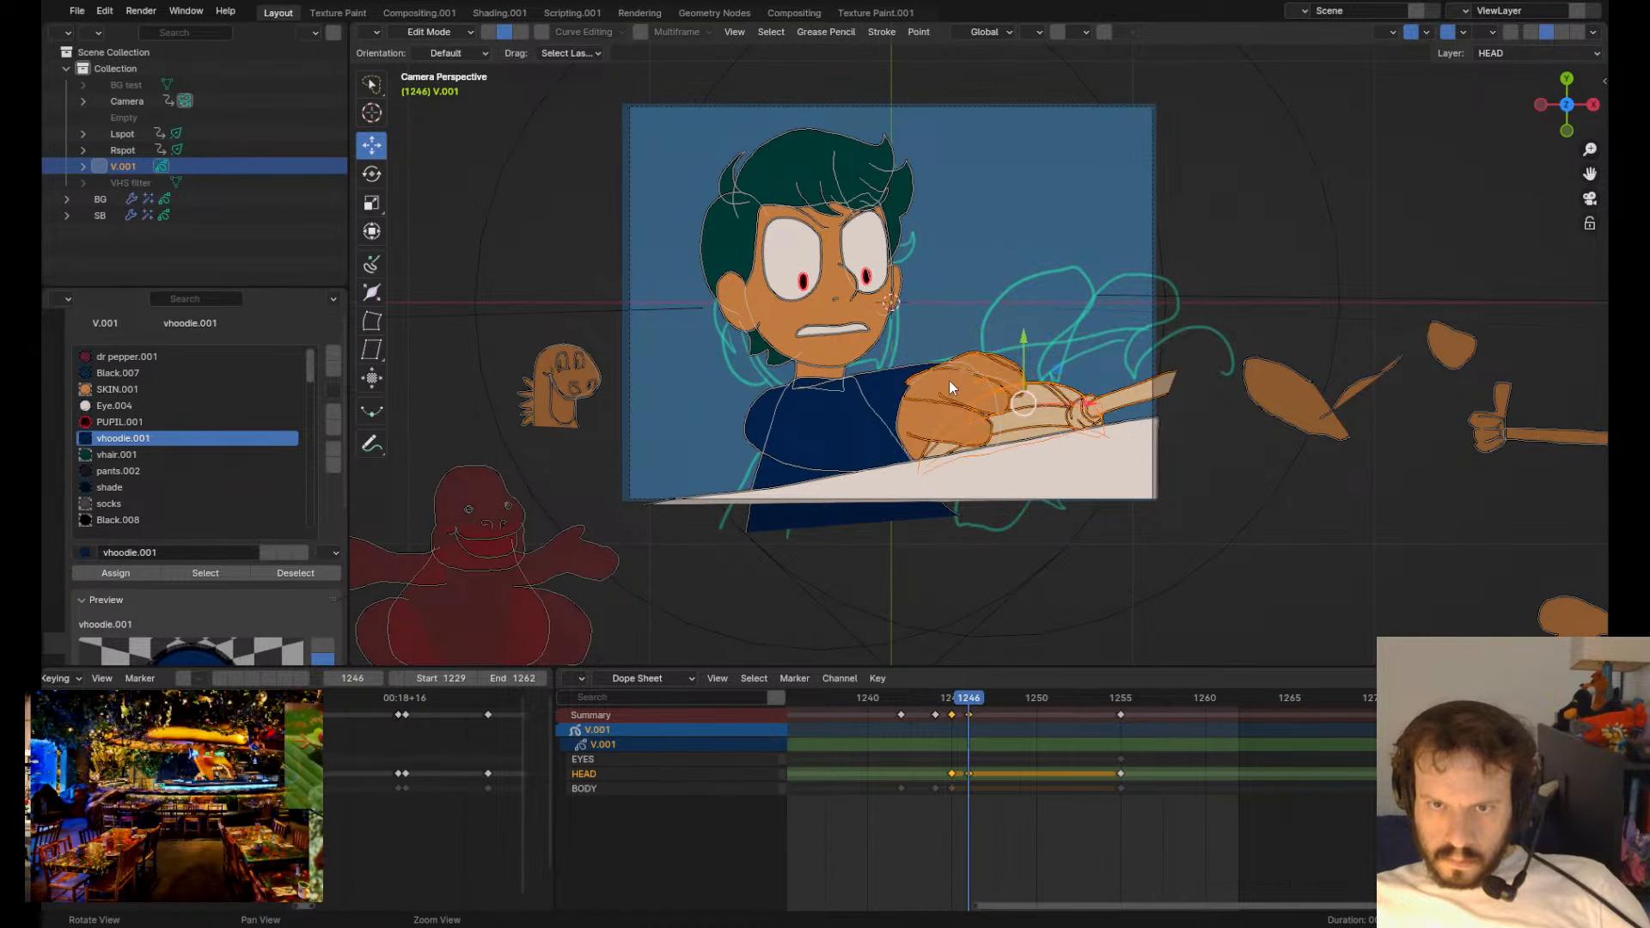
pyautogui.press('Down')
pyautogui.press('Down')
pyautogui.press('Up')
pyautogui.press('g')
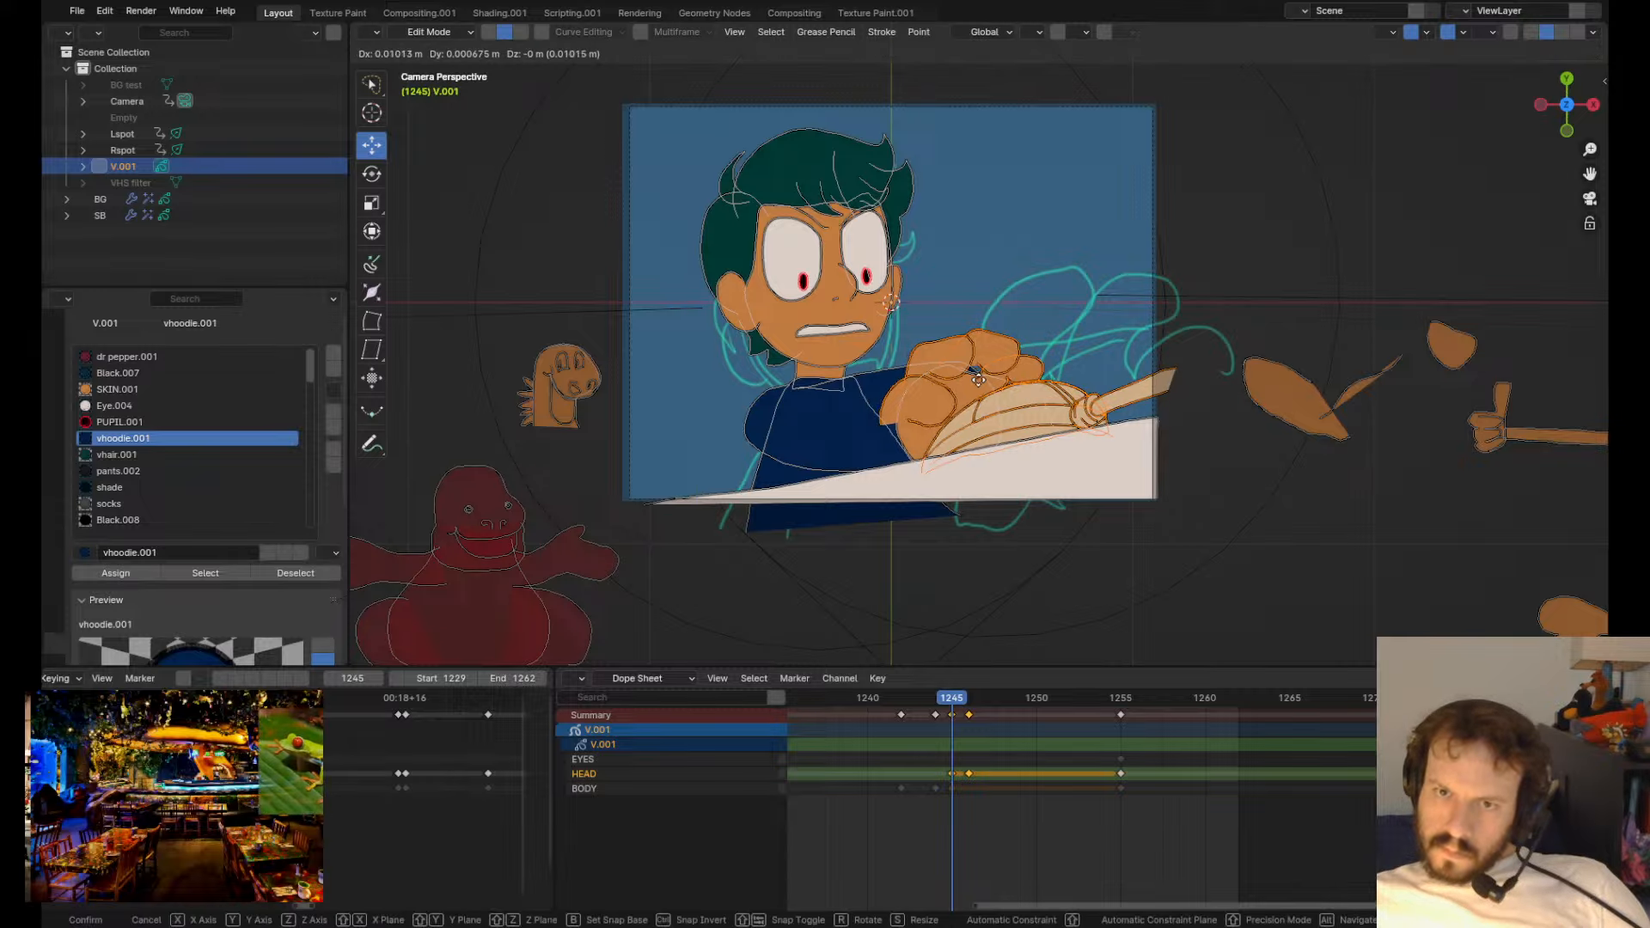
pyautogui.click(1006, 374)
# - Fine-tune the hand and bundle, moving them slightly right at frame 1245 and left at frame 1246, and play the animation
pyautogui.press('Down')
pyautogui.press('Down')
pyautogui.press('Down')
pyautogui.press('Up')
pyautogui.press('Up')
pyautogui.press('Up')
pyautogui.press('Up')
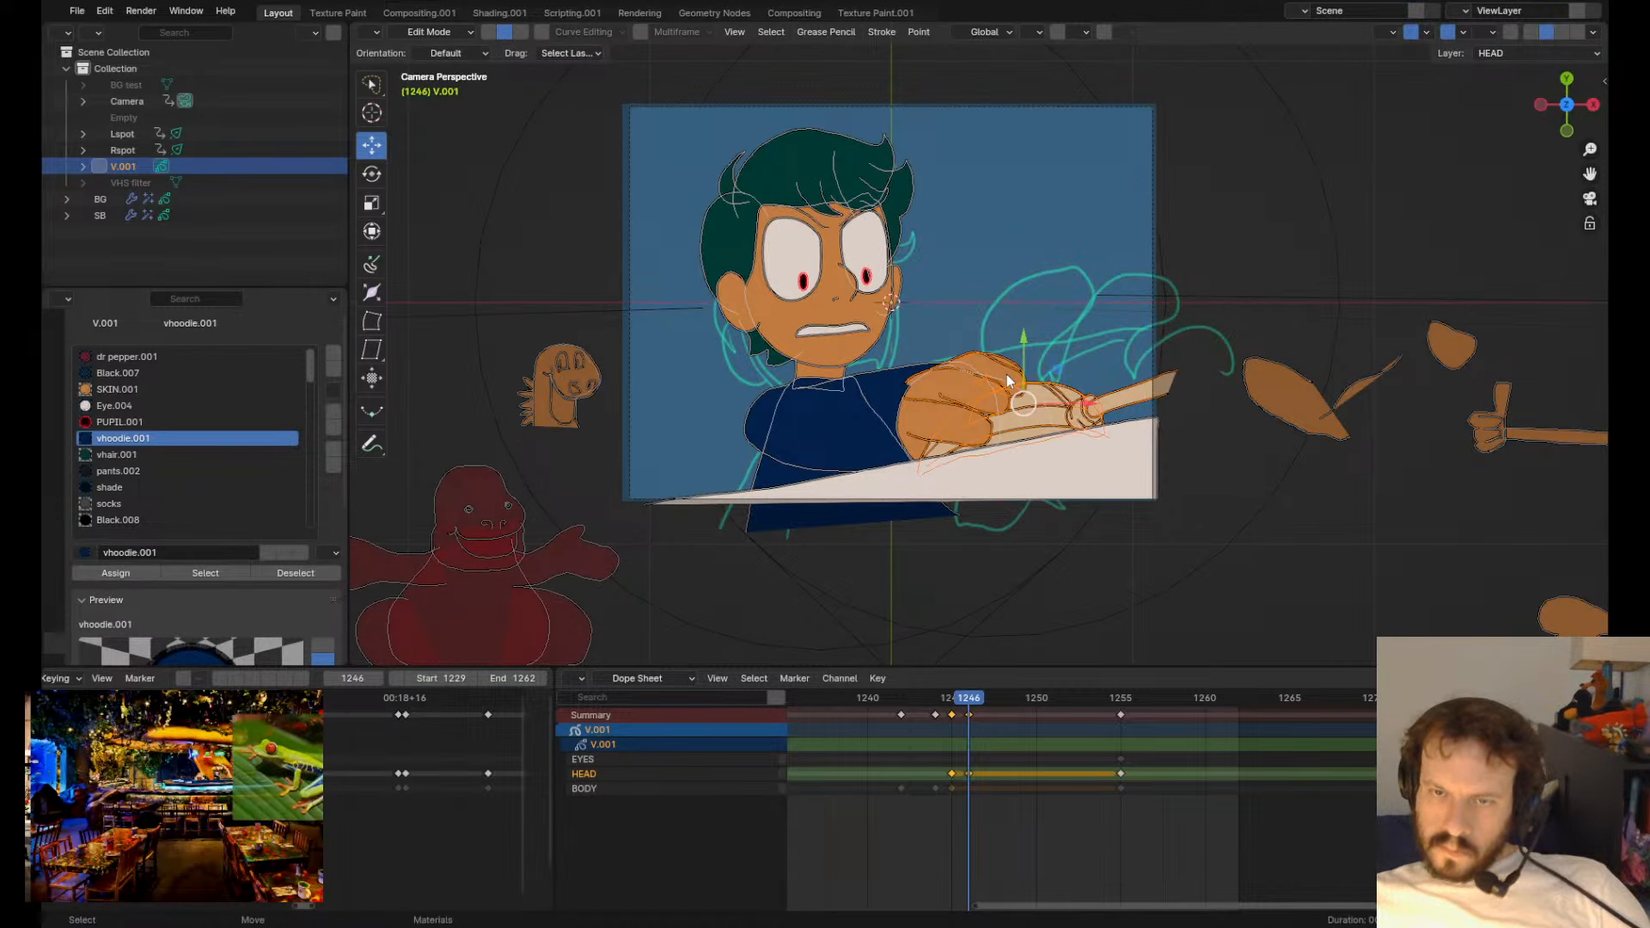
pyautogui.press('Down')
pyautogui.press('Up')
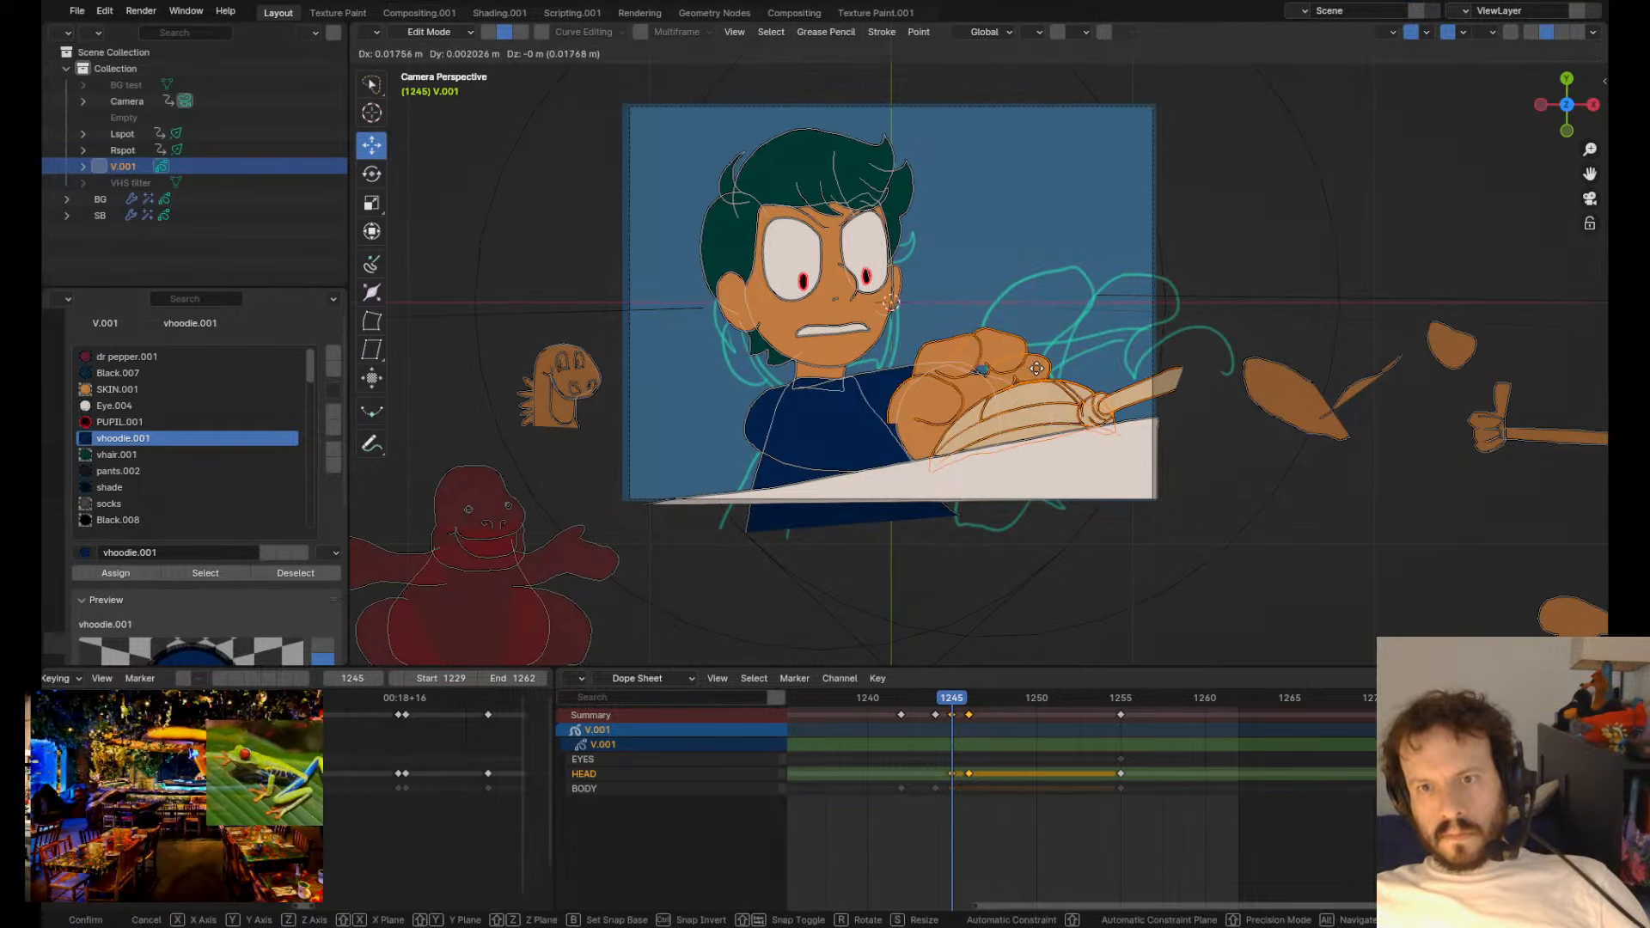
pyautogui.press('space')
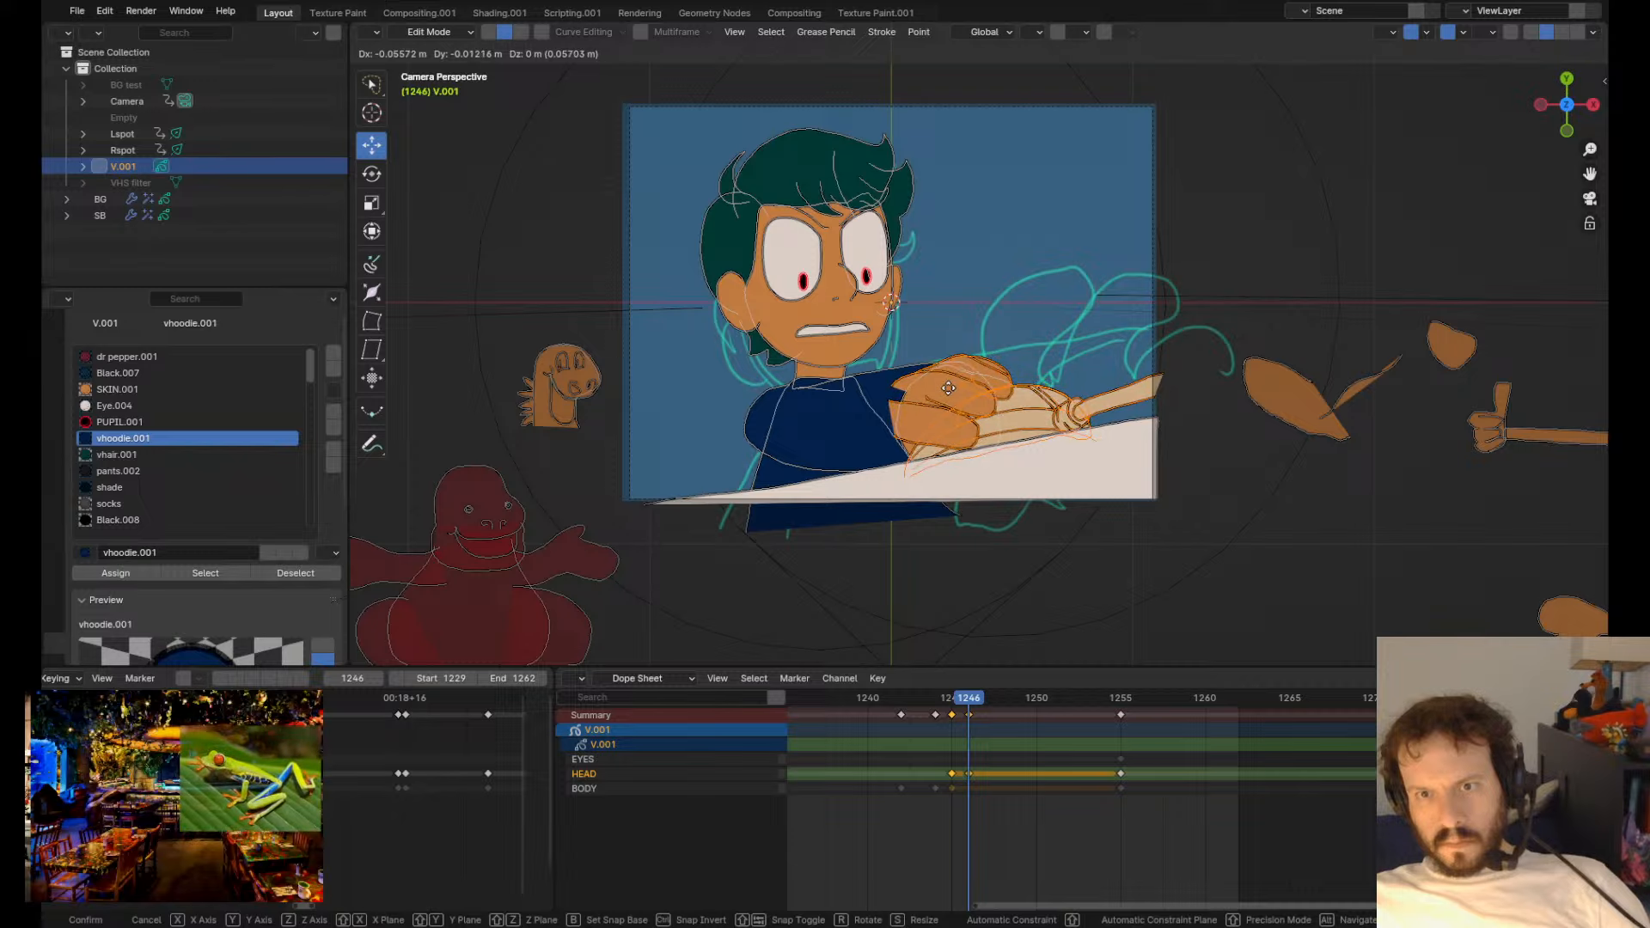
pyautogui.press('space')
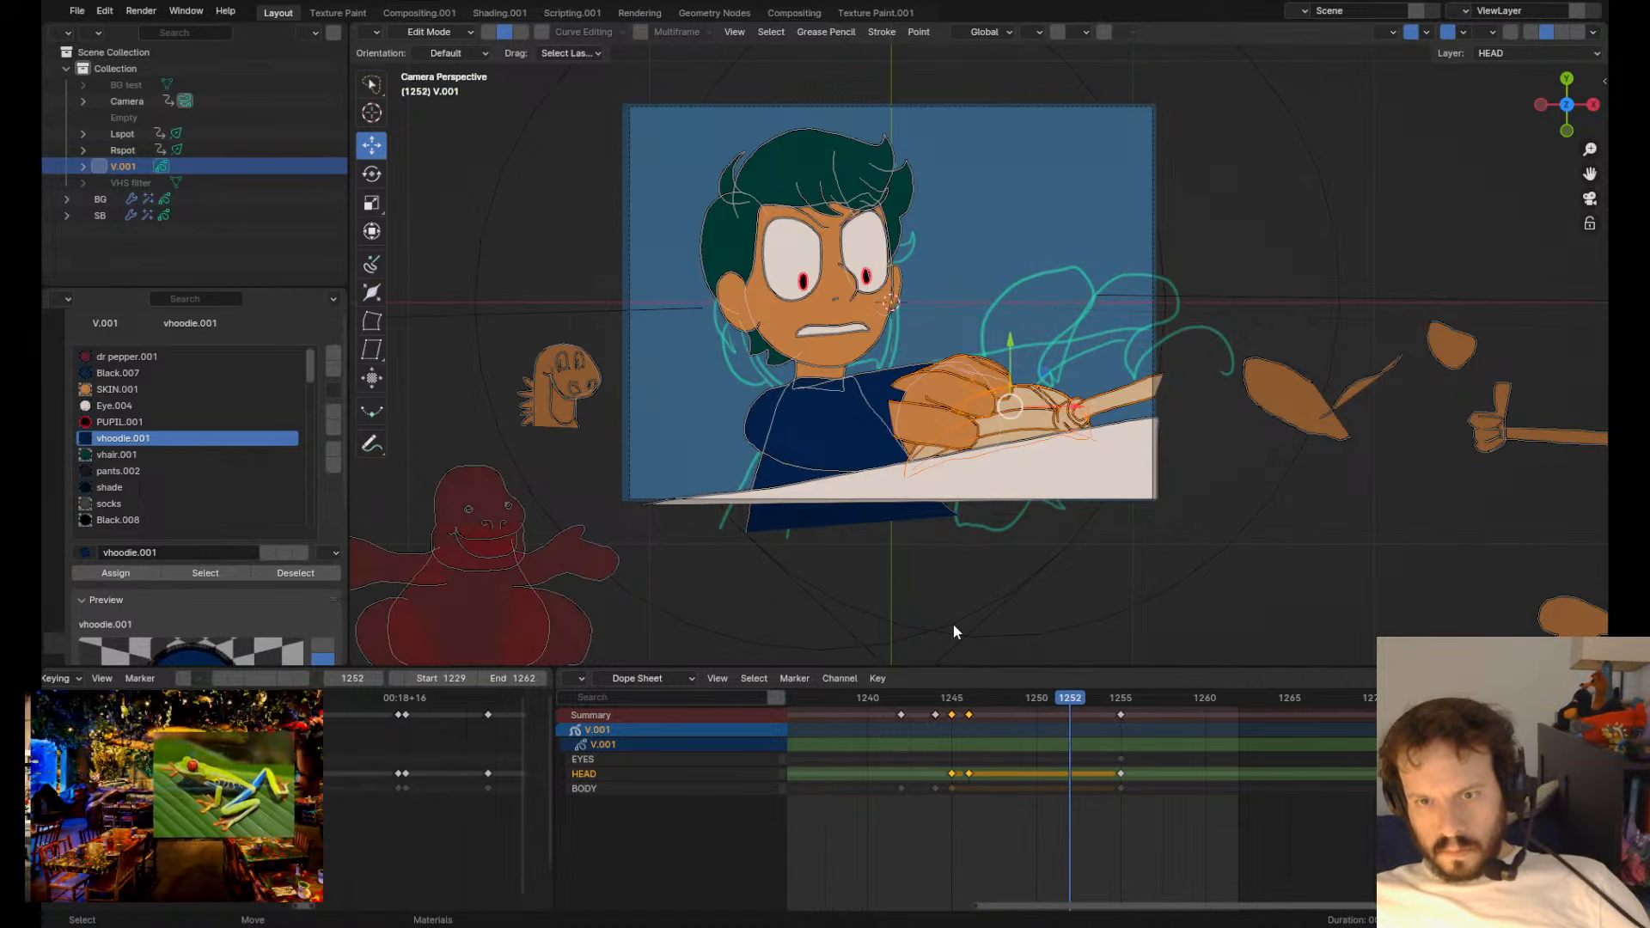
# - End the HEAD layer isolation so that the other layers are editable again
pyautogui.scroll(4, 973, 309)
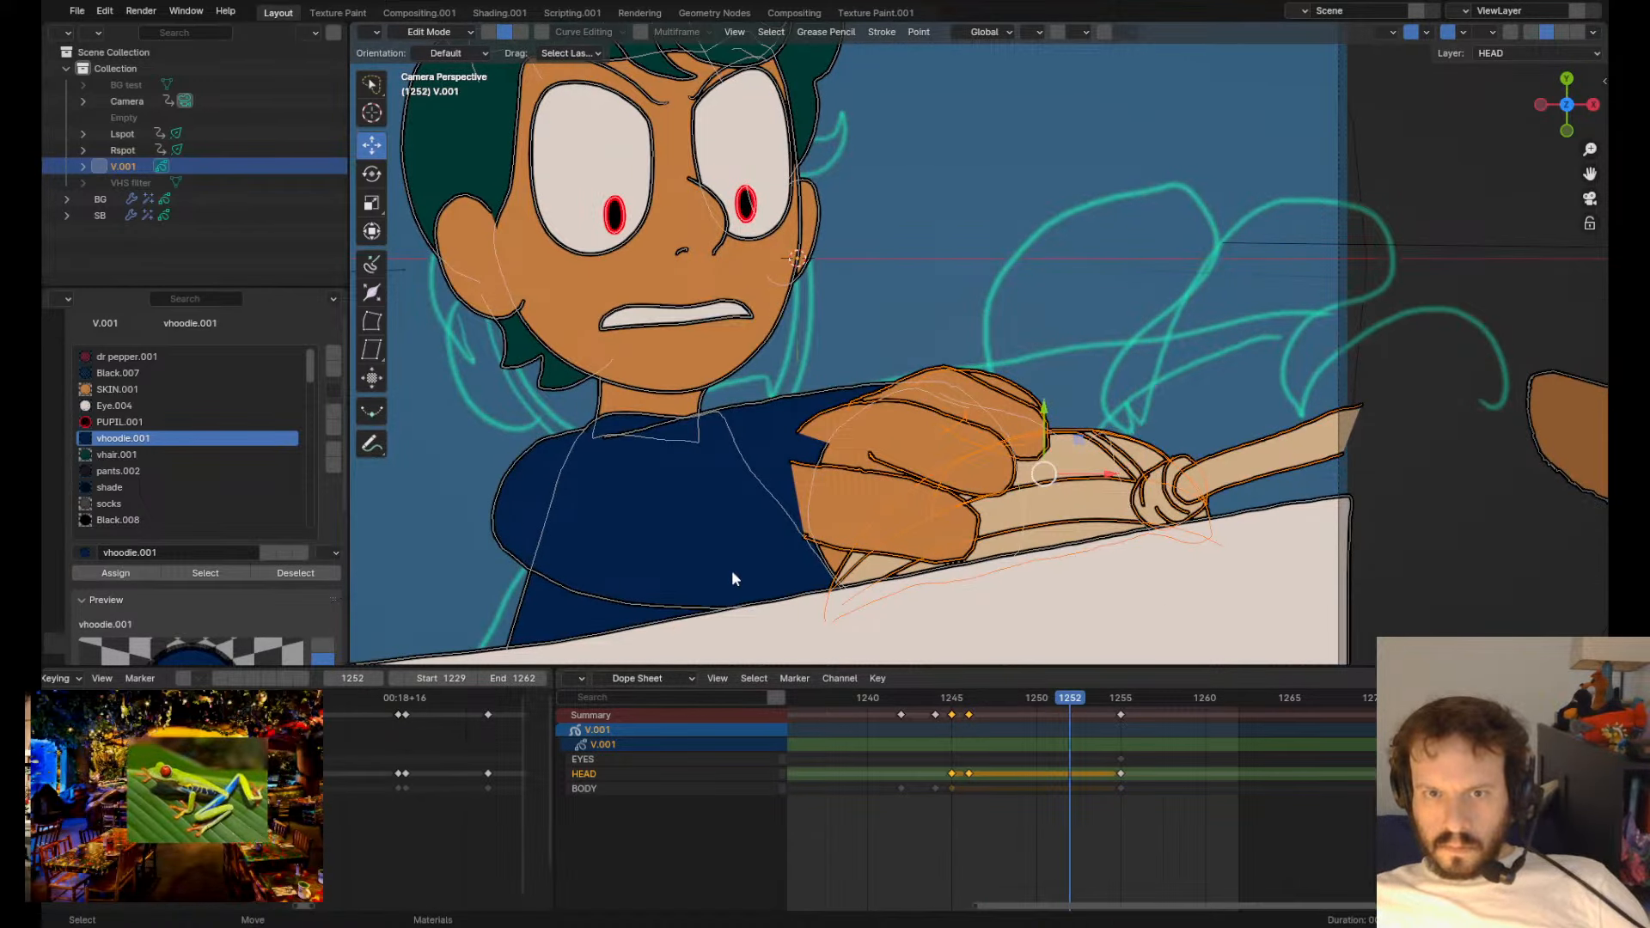
pyautogui.click(800, 388)
pyautogui.press('KP_Multiply')
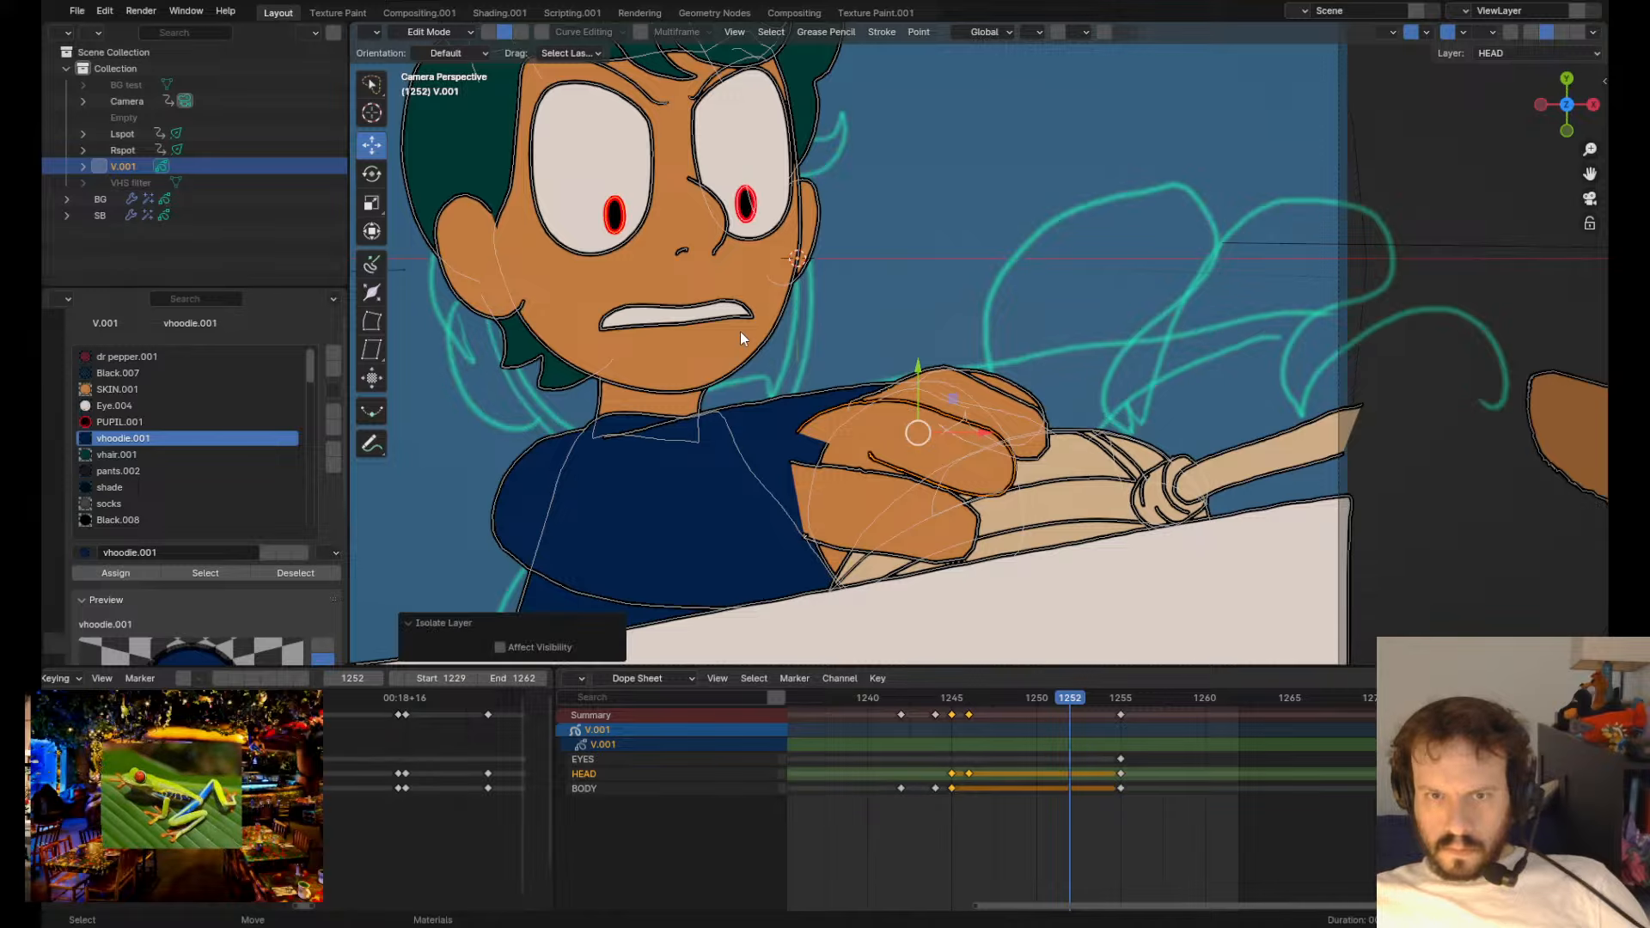
# - Reshape the hoodie's shoulder and collar outlines at frame 1252 with the Grab sculpt brush
pyautogui.click(772, 397)
pyautogui.keyDown('alt'); pyautogui.moveTo(771, 397); pyautogui.dragTo(756, 515, button='right'); pyautogui.keyUp('alt')
pyautogui.press('Tab')
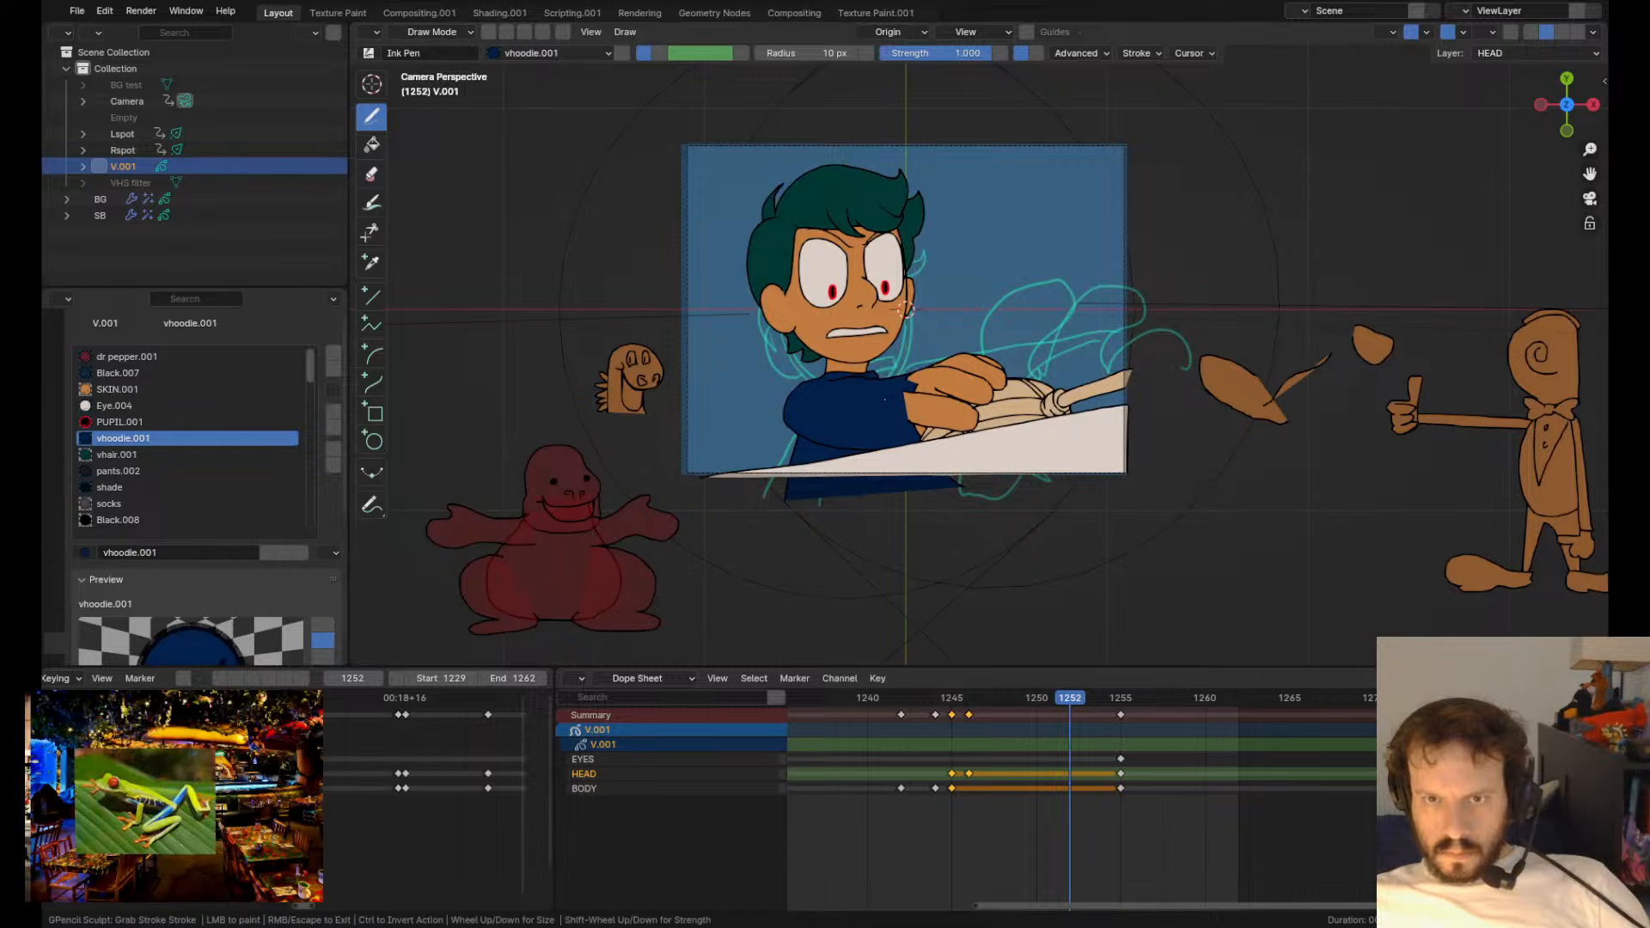
pyautogui.moveTo(835, 415); pyautogui.dragTo(829, 392)
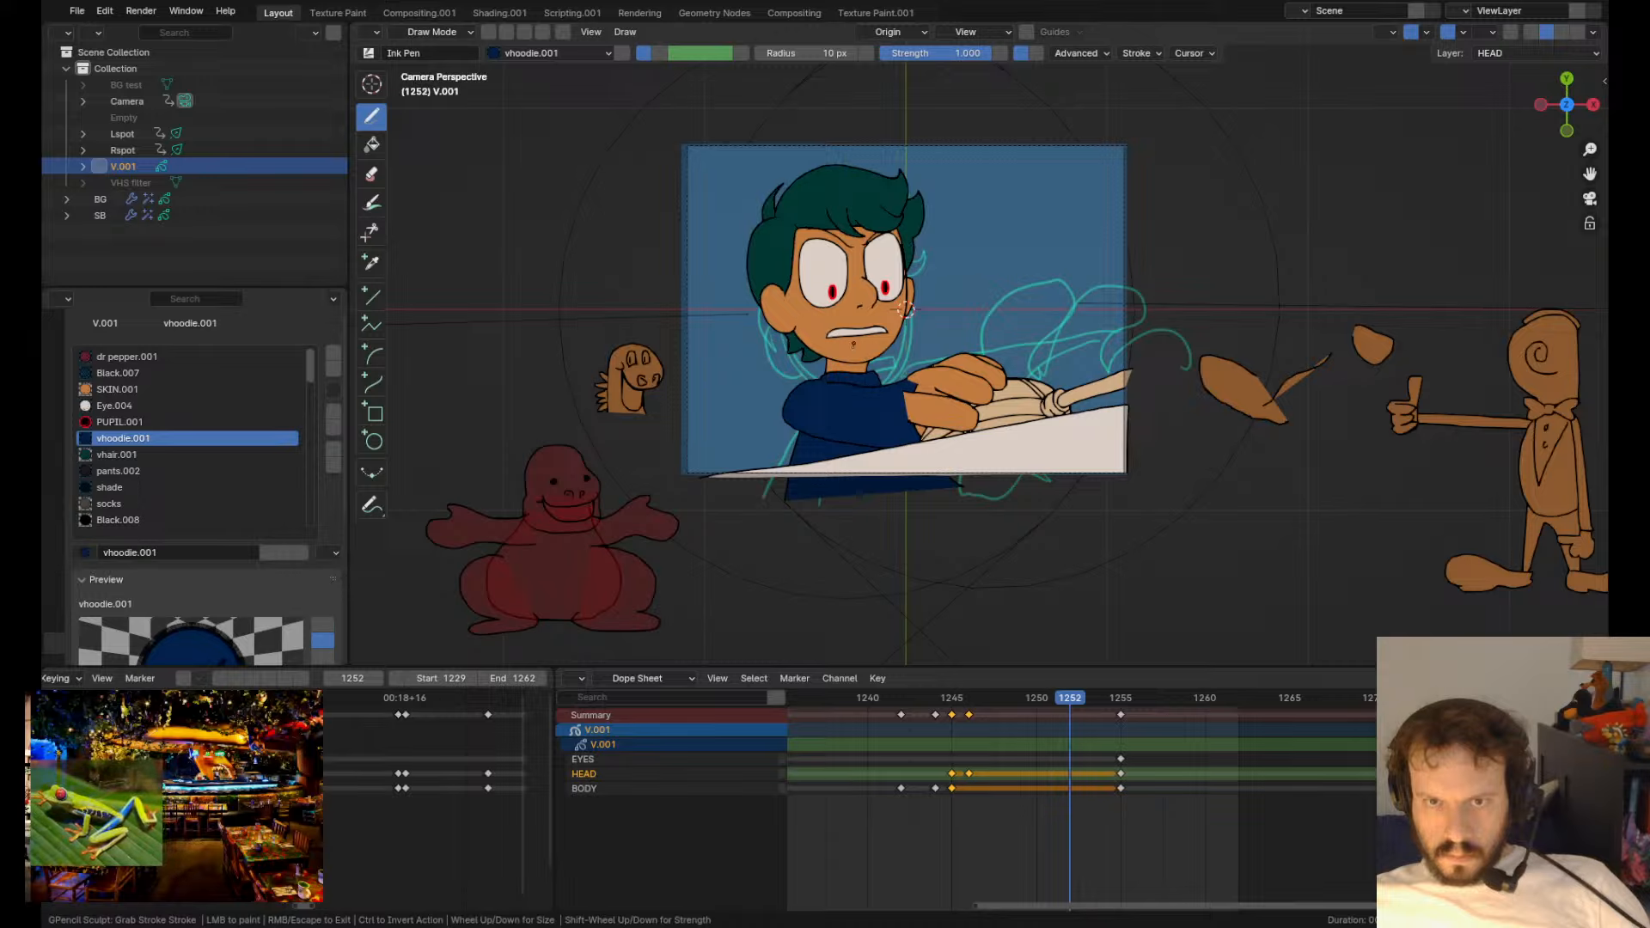
pyautogui.moveTo(813, 396); pyautogui.dragTo(817, 391)
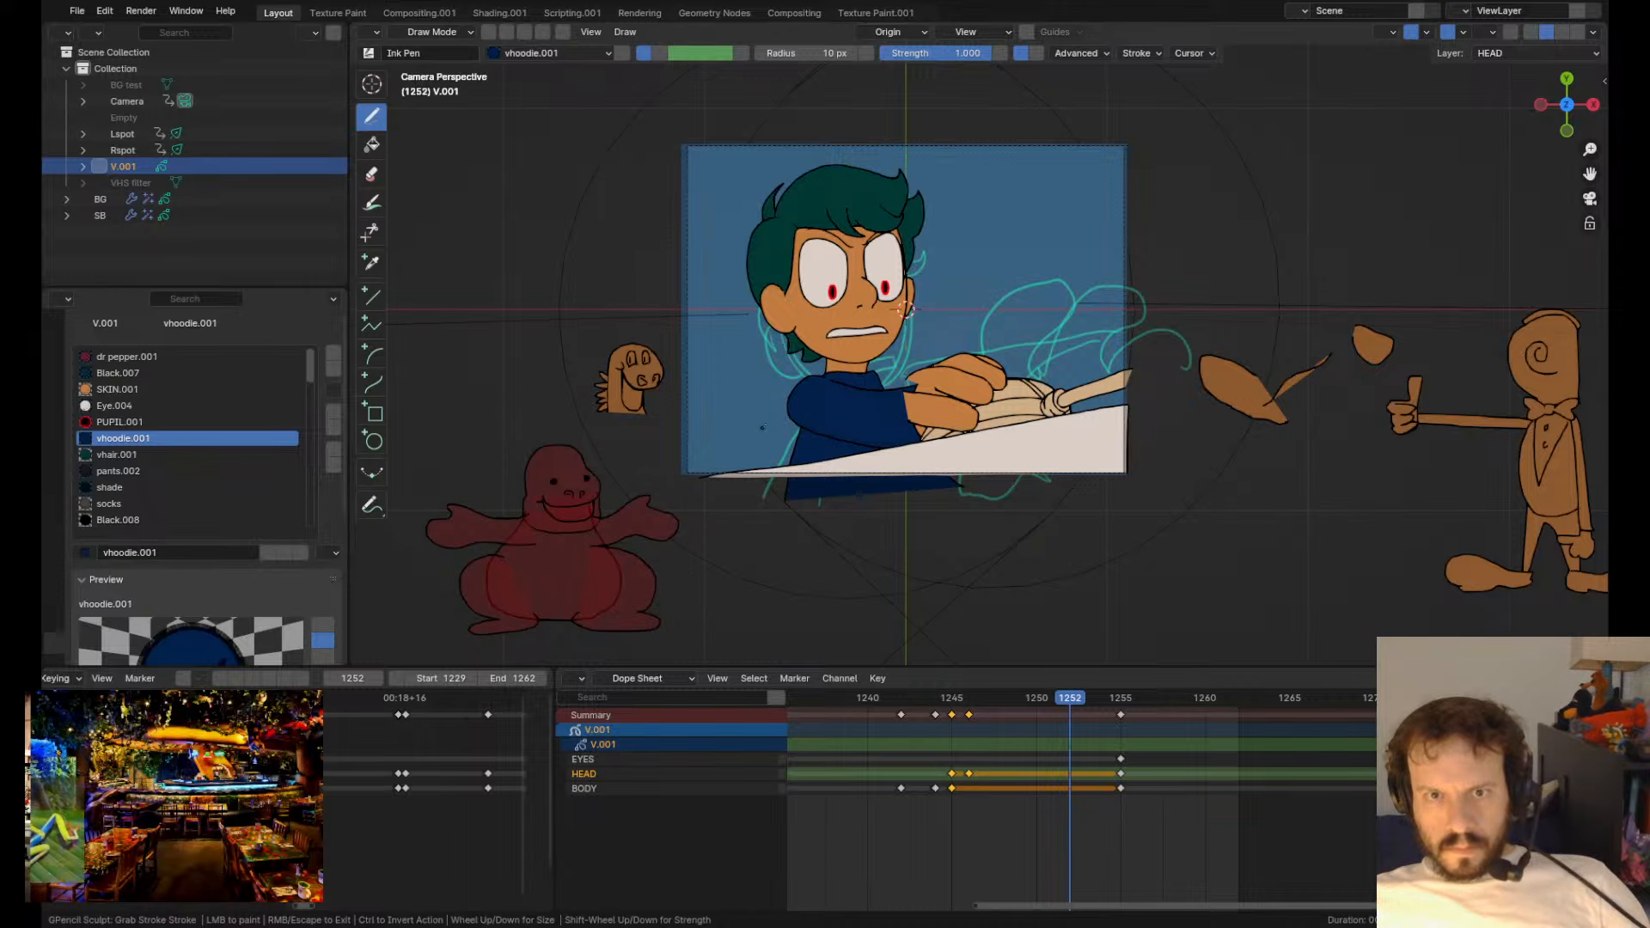
pyautogui.scroll(3, 850, 388)
pyautogui.scroll(-3, 791, 404)
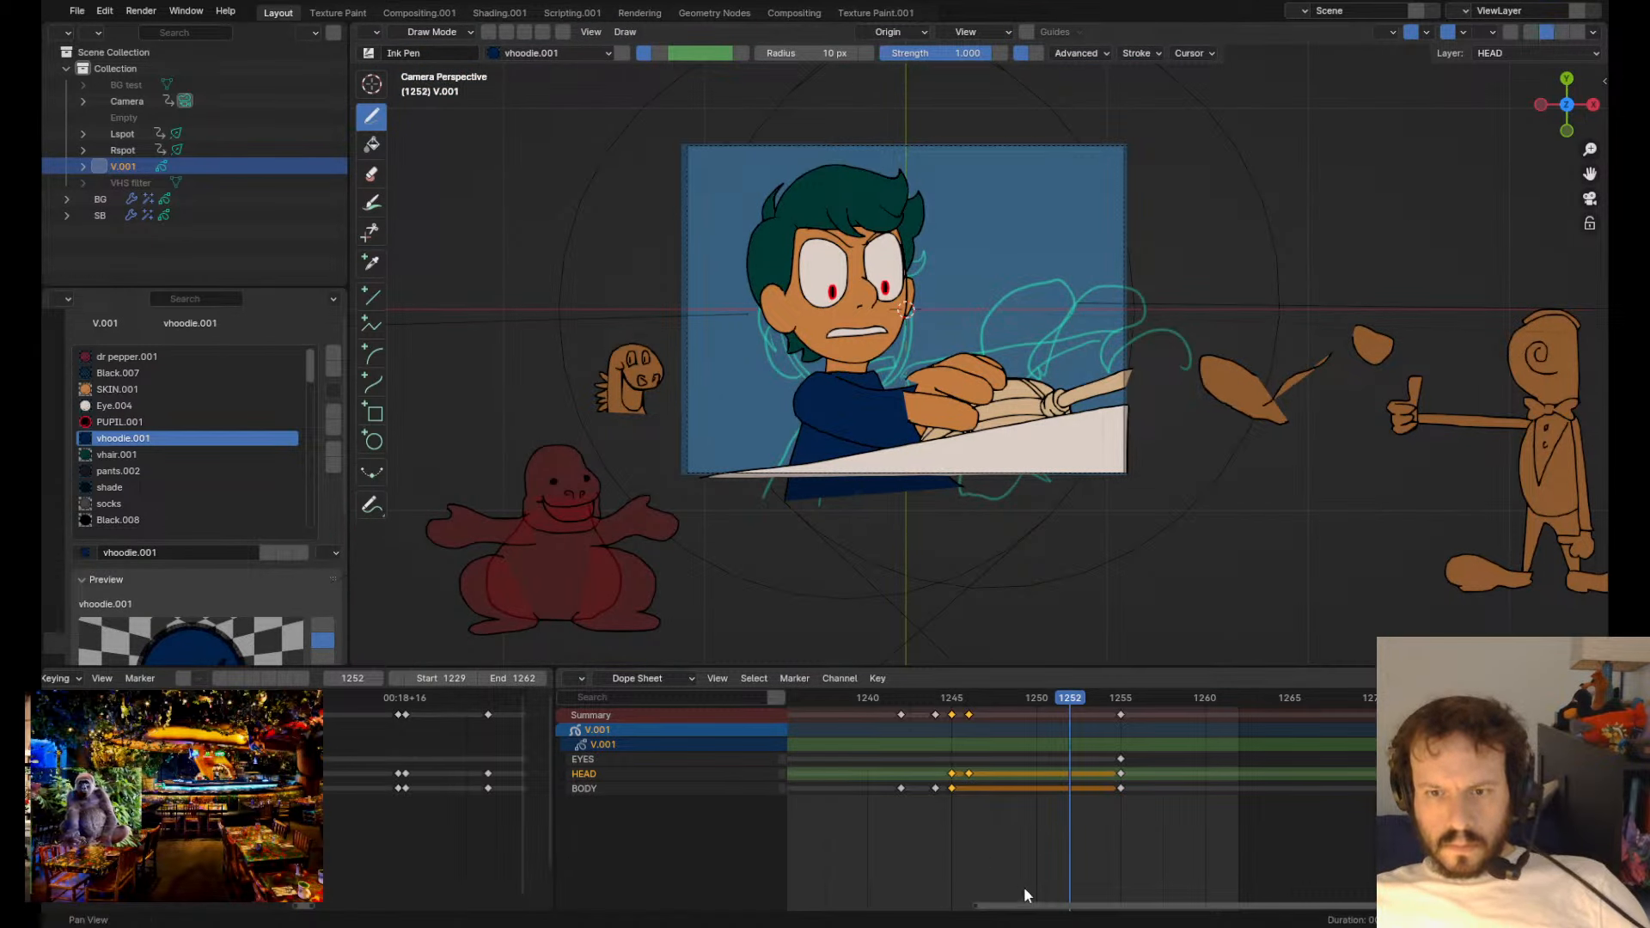
# - Step through the neighbouring keyframes and play the reach from around frame 1240 to review the timing
pyautogui.press('Down')
pyautogui.press('Up')
pyautogui.press('Up')
pyautogui.press('Down')
pyautogui.click(901, 699)
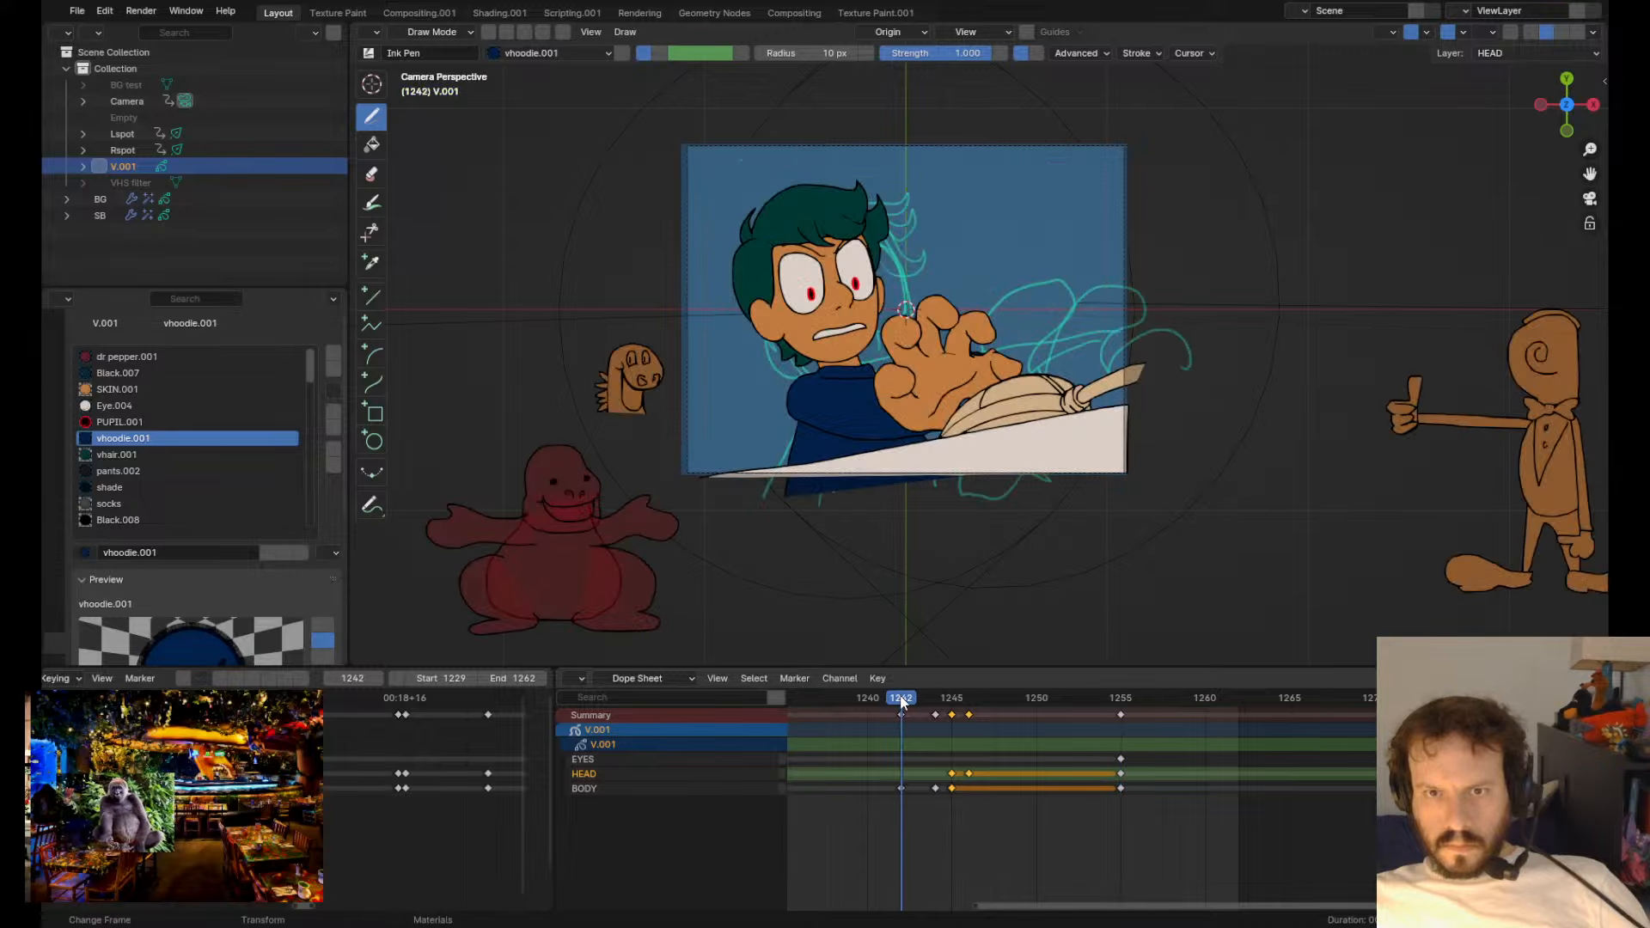
pyautogui.press('space')
pyautogui.click(901, 703)
pyautogui.click(855, 704)
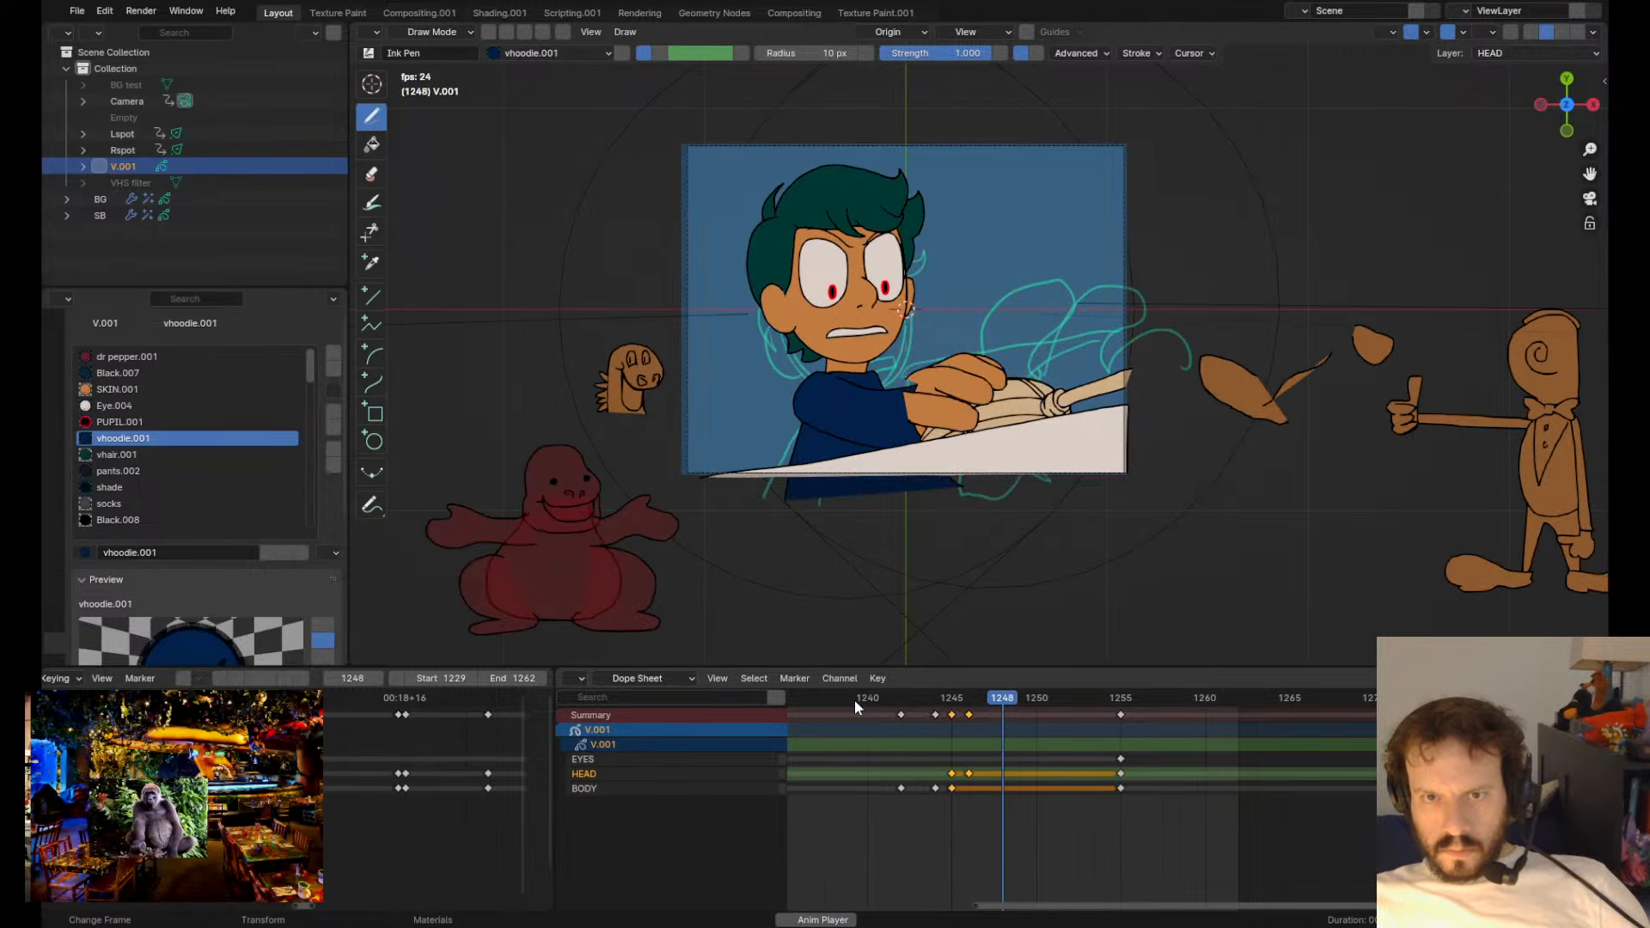
pyautogui.press('space')
# - Reshape the hoodie's collar under the chin at frame 1243 with the Grab sculpt brush
pyautogui.moveTo(877, 706); pyautogui.dragTo(922, 719)
pyautogui.scroll(3, 711, 361)
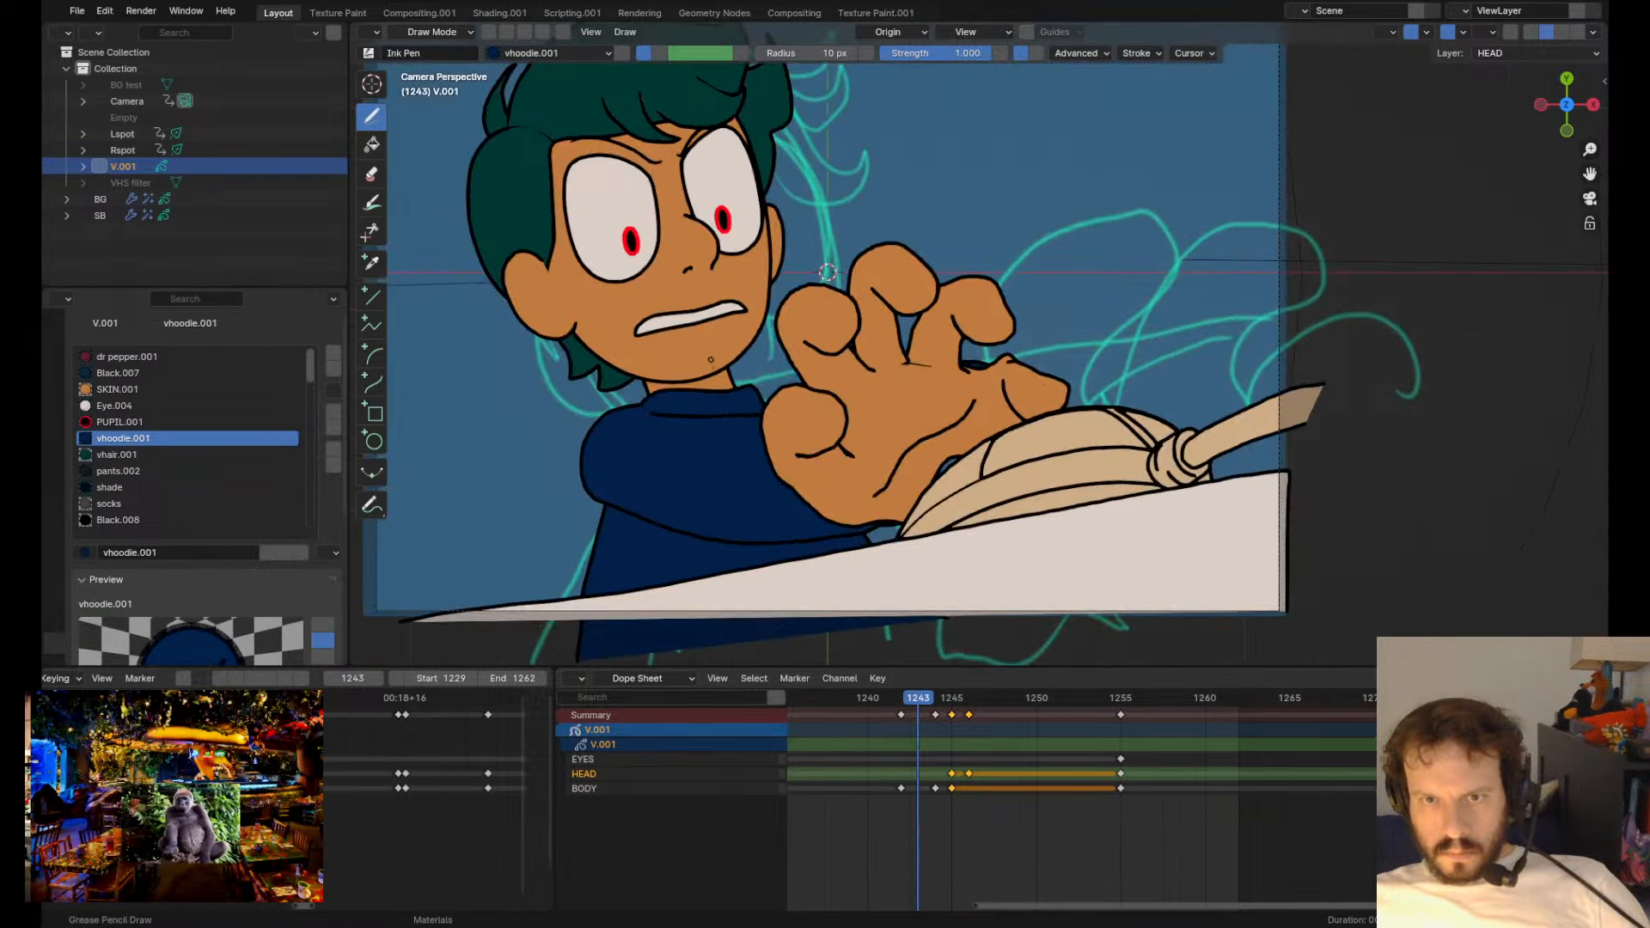
pyautogui.press('Tab')
pyautogui.click(750, 390)
pyautogui.press('Tab')
pyautogui.moveTo(672, 379); pyautogui.dragTo(750, 394)
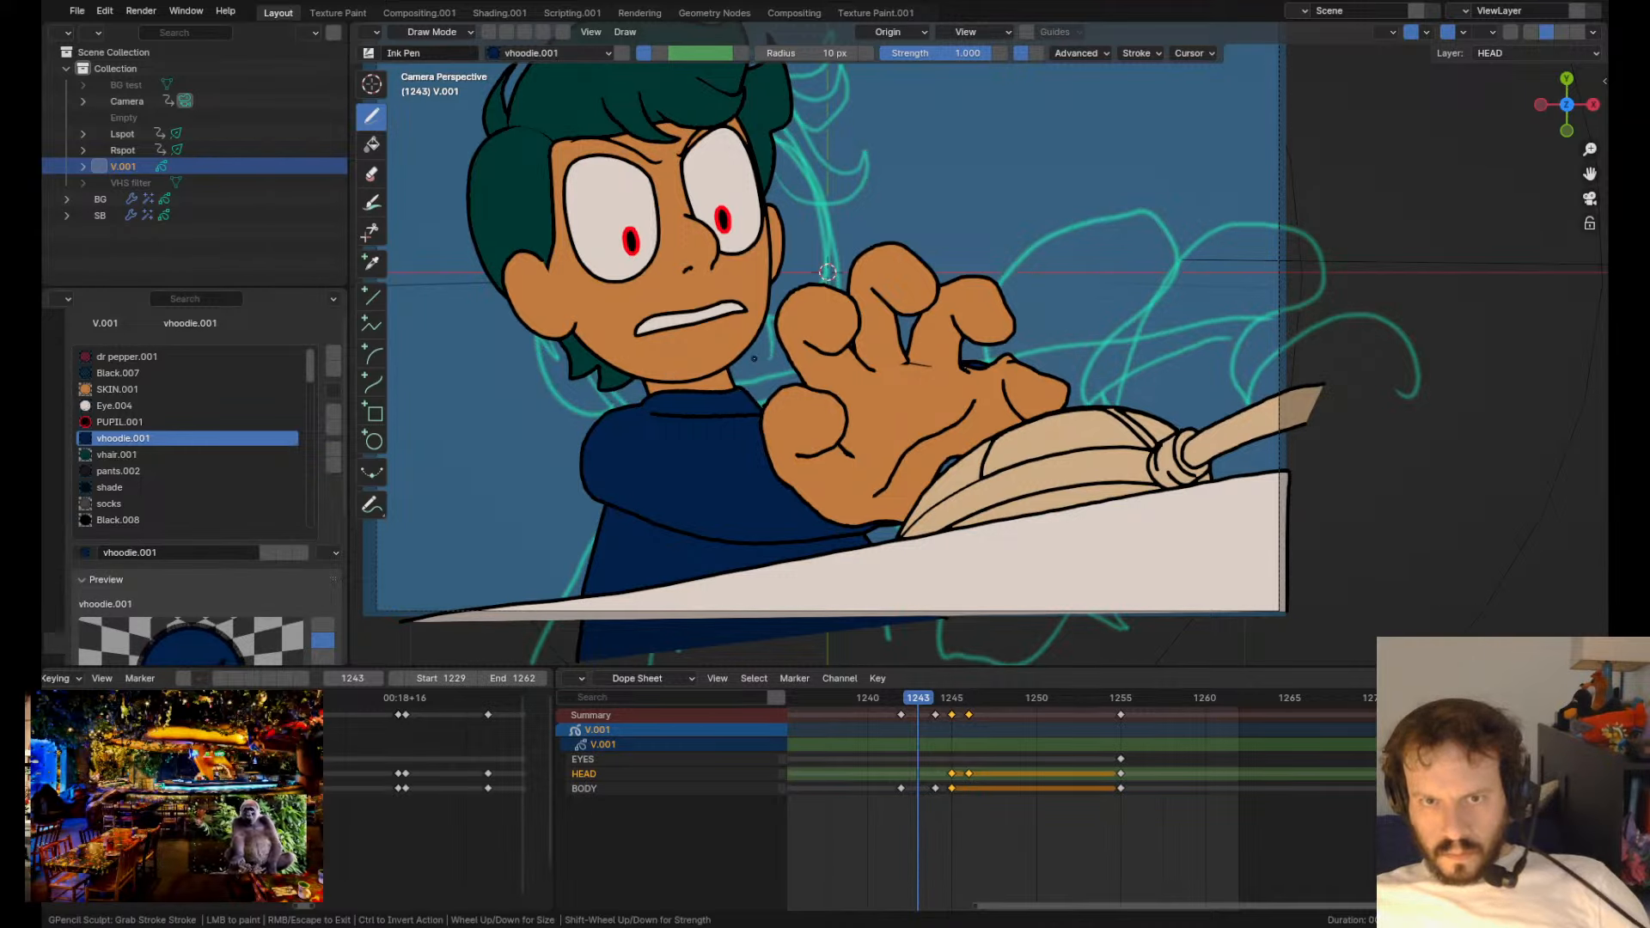
# - Step from frame 1243 to 1246 and play the motion to check how the collar changes
pyautogui.press('Right')
pyautogui.press('Right')
pyautogui.press('Right')
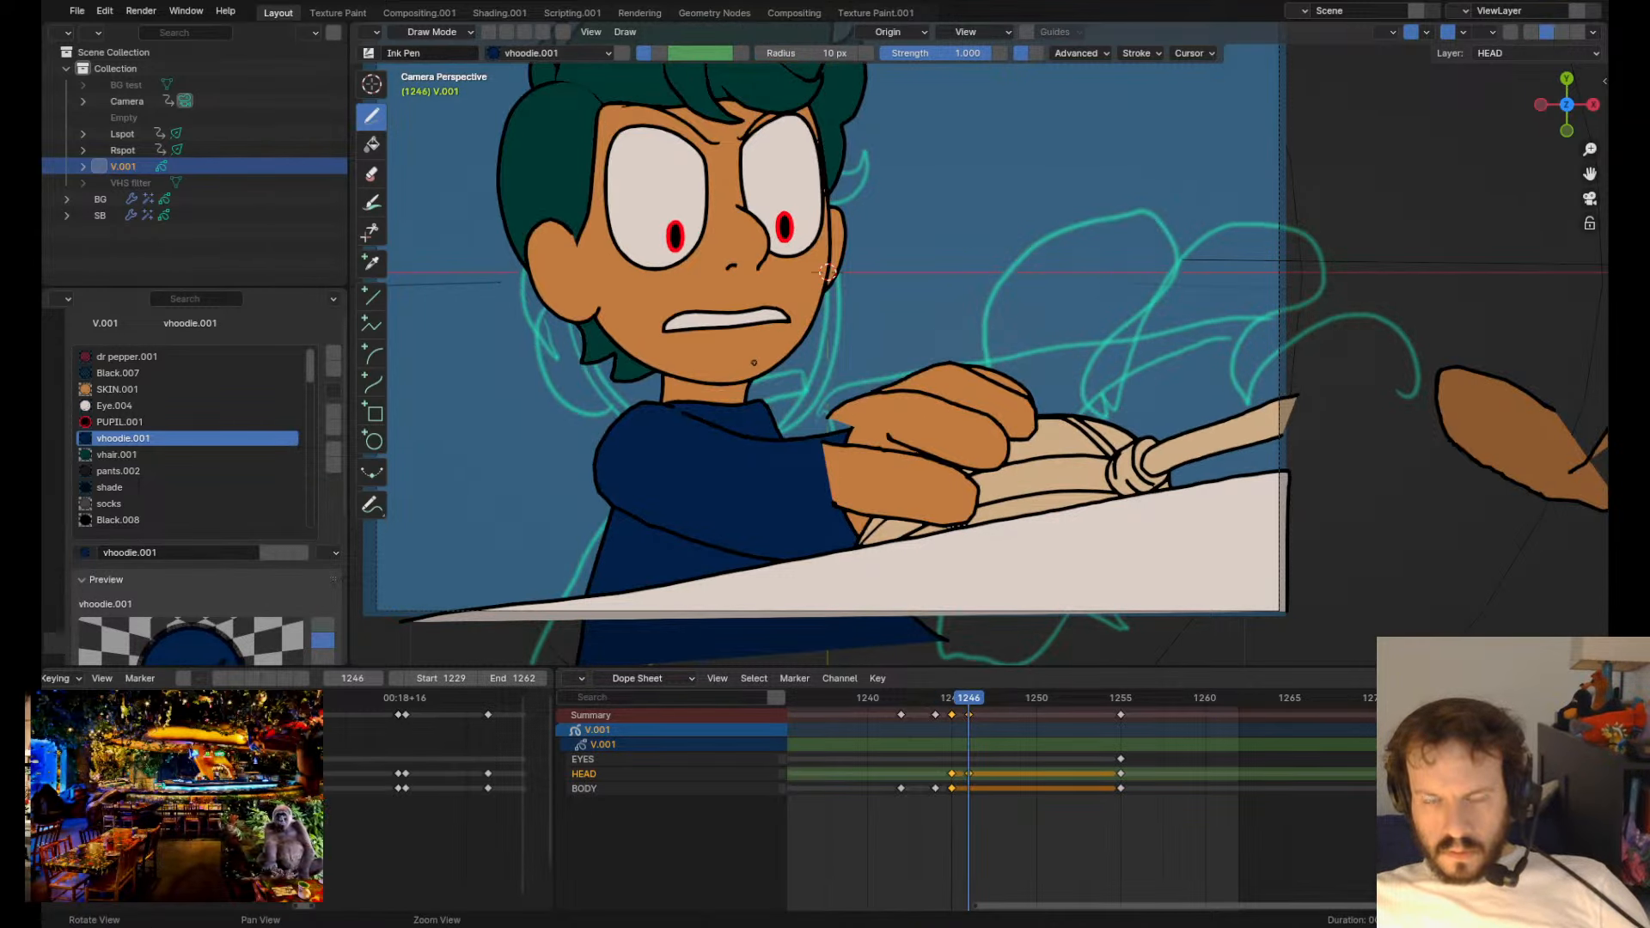
pyautogui.press('Left')
pyautogui.hotkey('shift', 'Left')
pyautogui.press('space')
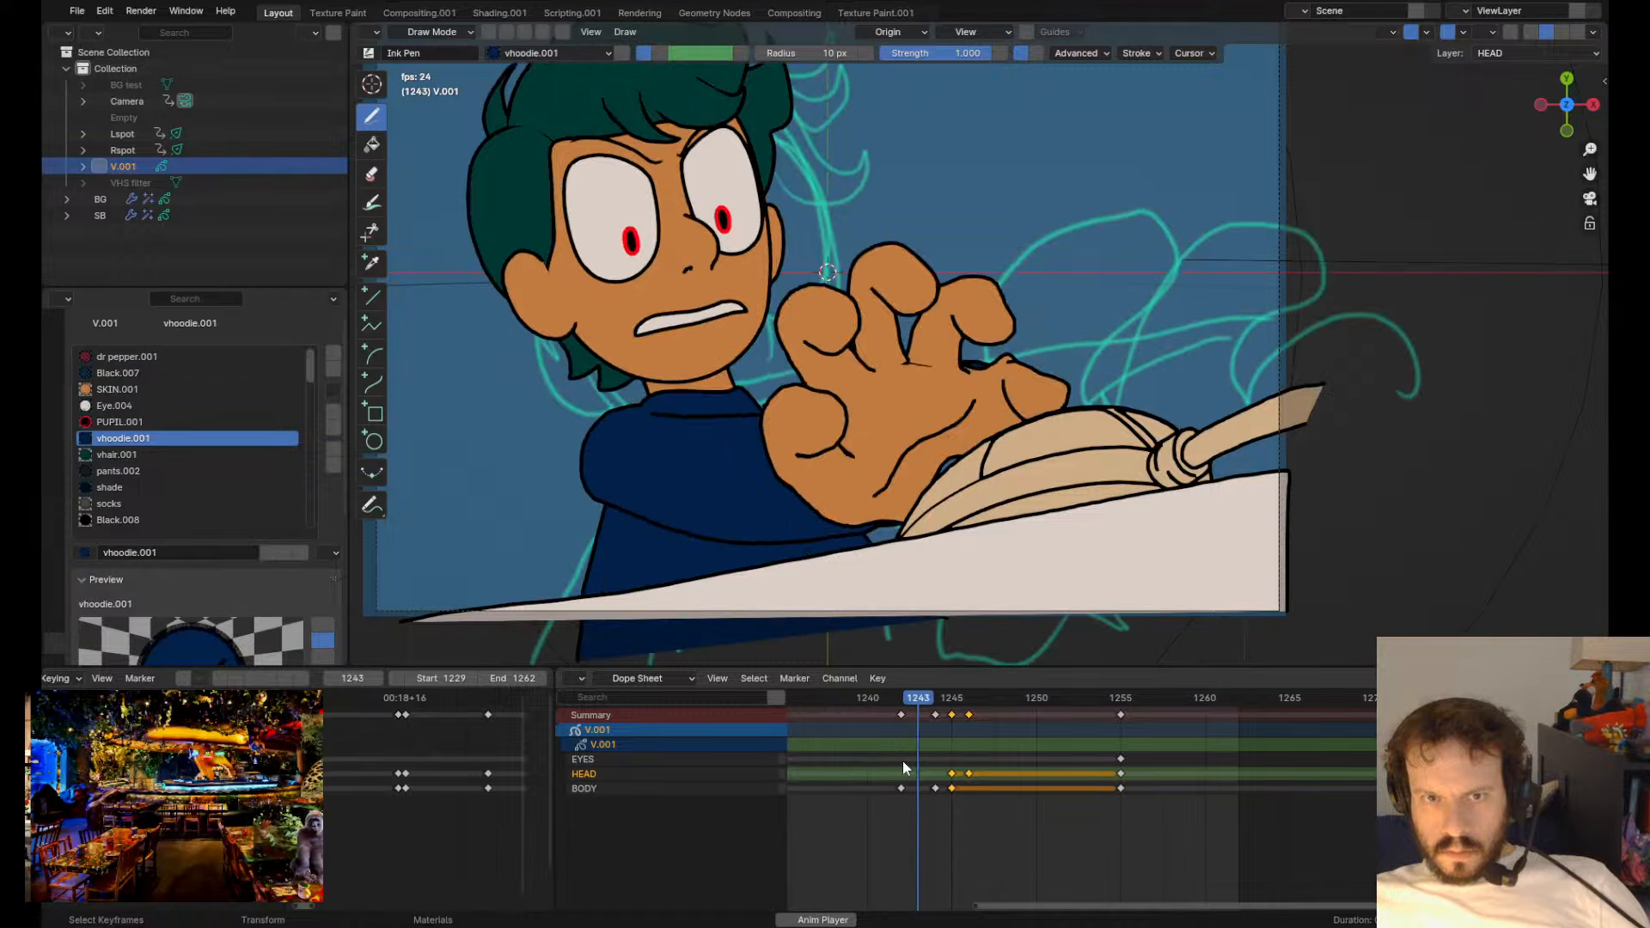
pyautogui.press('space')
pyautogui.moveTo(940, 701)
pyautogui.mouseDown()
pyautogui.moveTo(923, 702)
pyautogui.moveTo(965, 703)
pyautogui.moveTo(900, 713)
pyautogui.mouseUp()
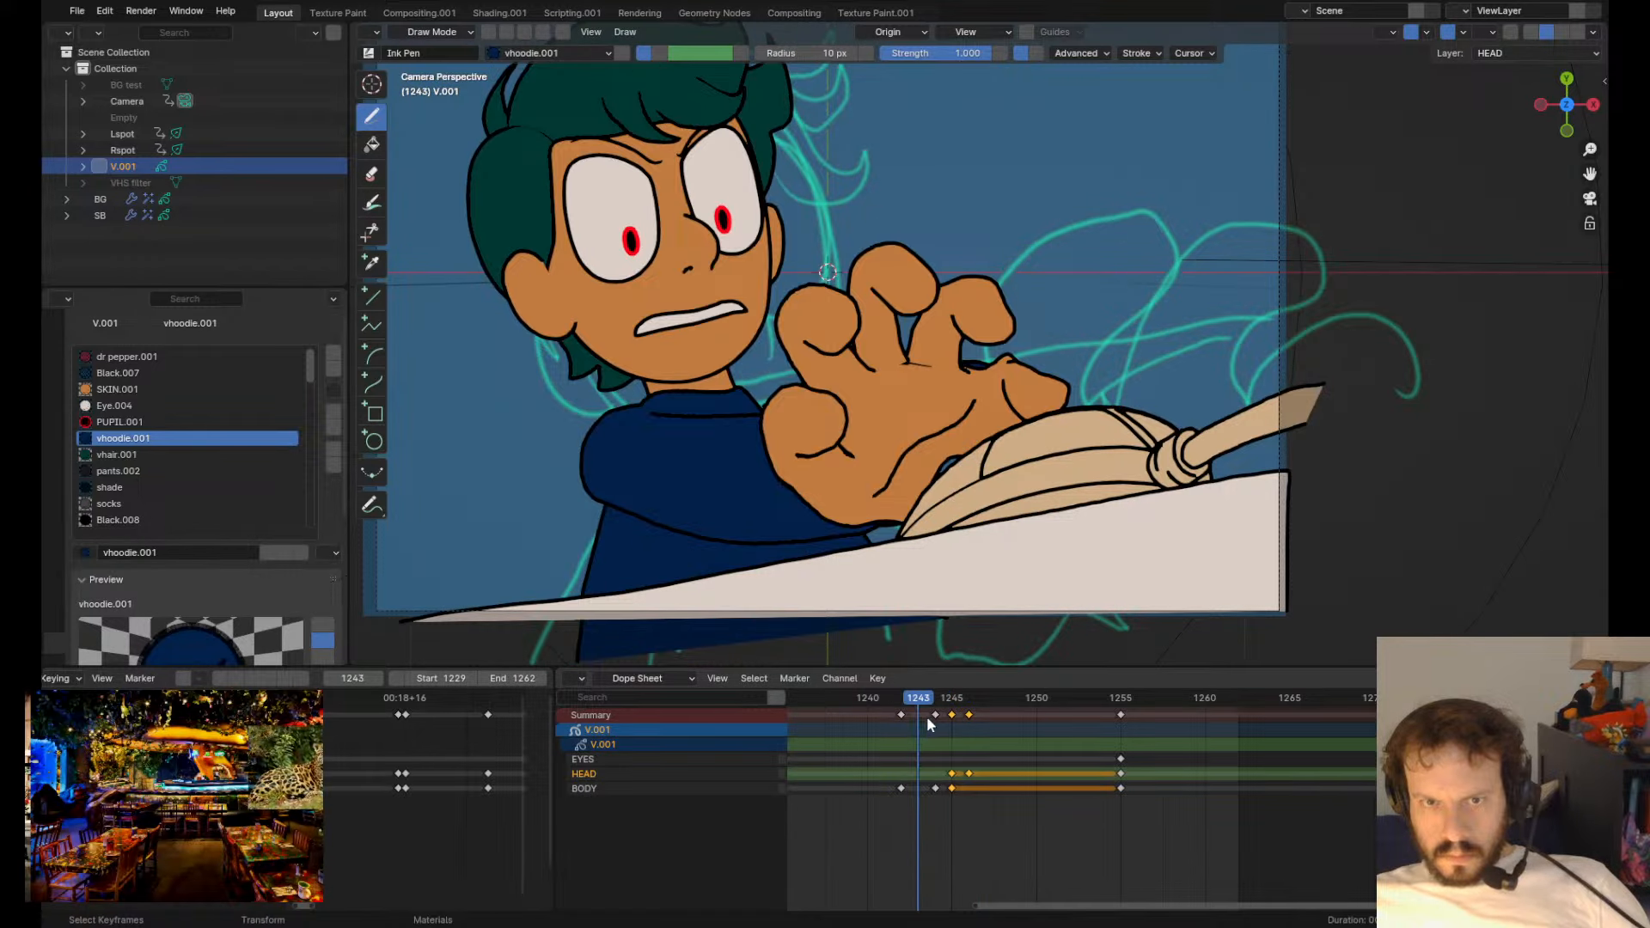
# - Adjust the hoodie's collar at frame 1244 with the Grab sculpt brush
pyautogui.press('Right')
pyautogui.press('Tab')
pyautogui.press('Tab')
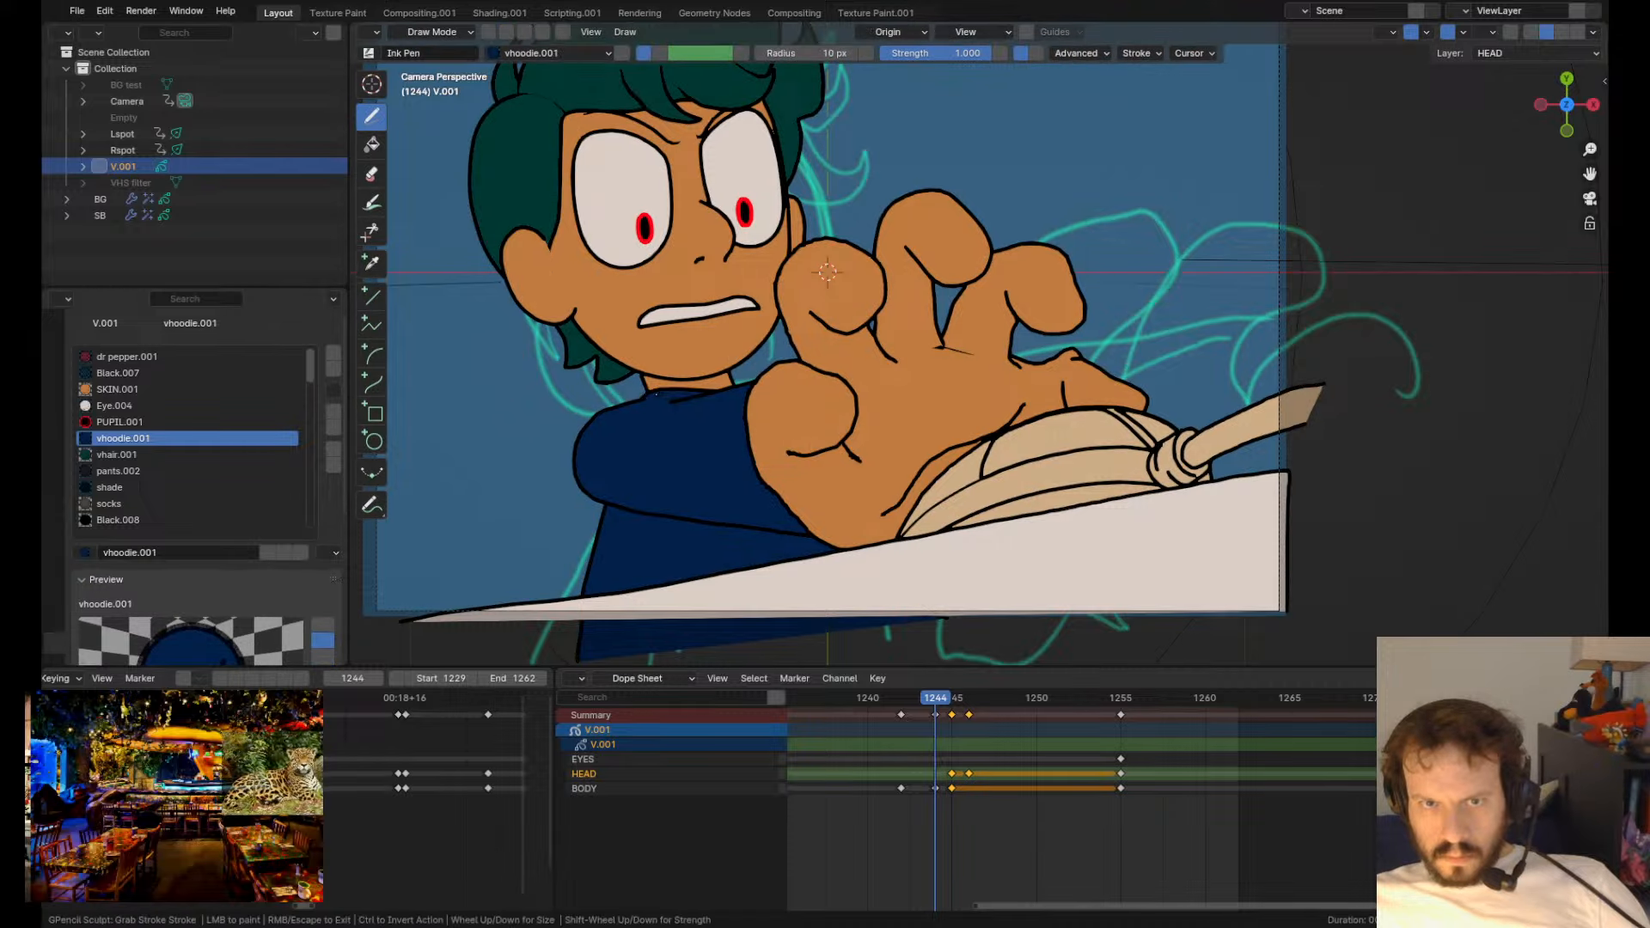
# - Pull the hoodie's collar line at frame 1246 into a smoother curve around the neck with the Grab sculpt brush
pyautogui.press('Right')
pyautogui.press('Right')
pyautogui.press('Tab')
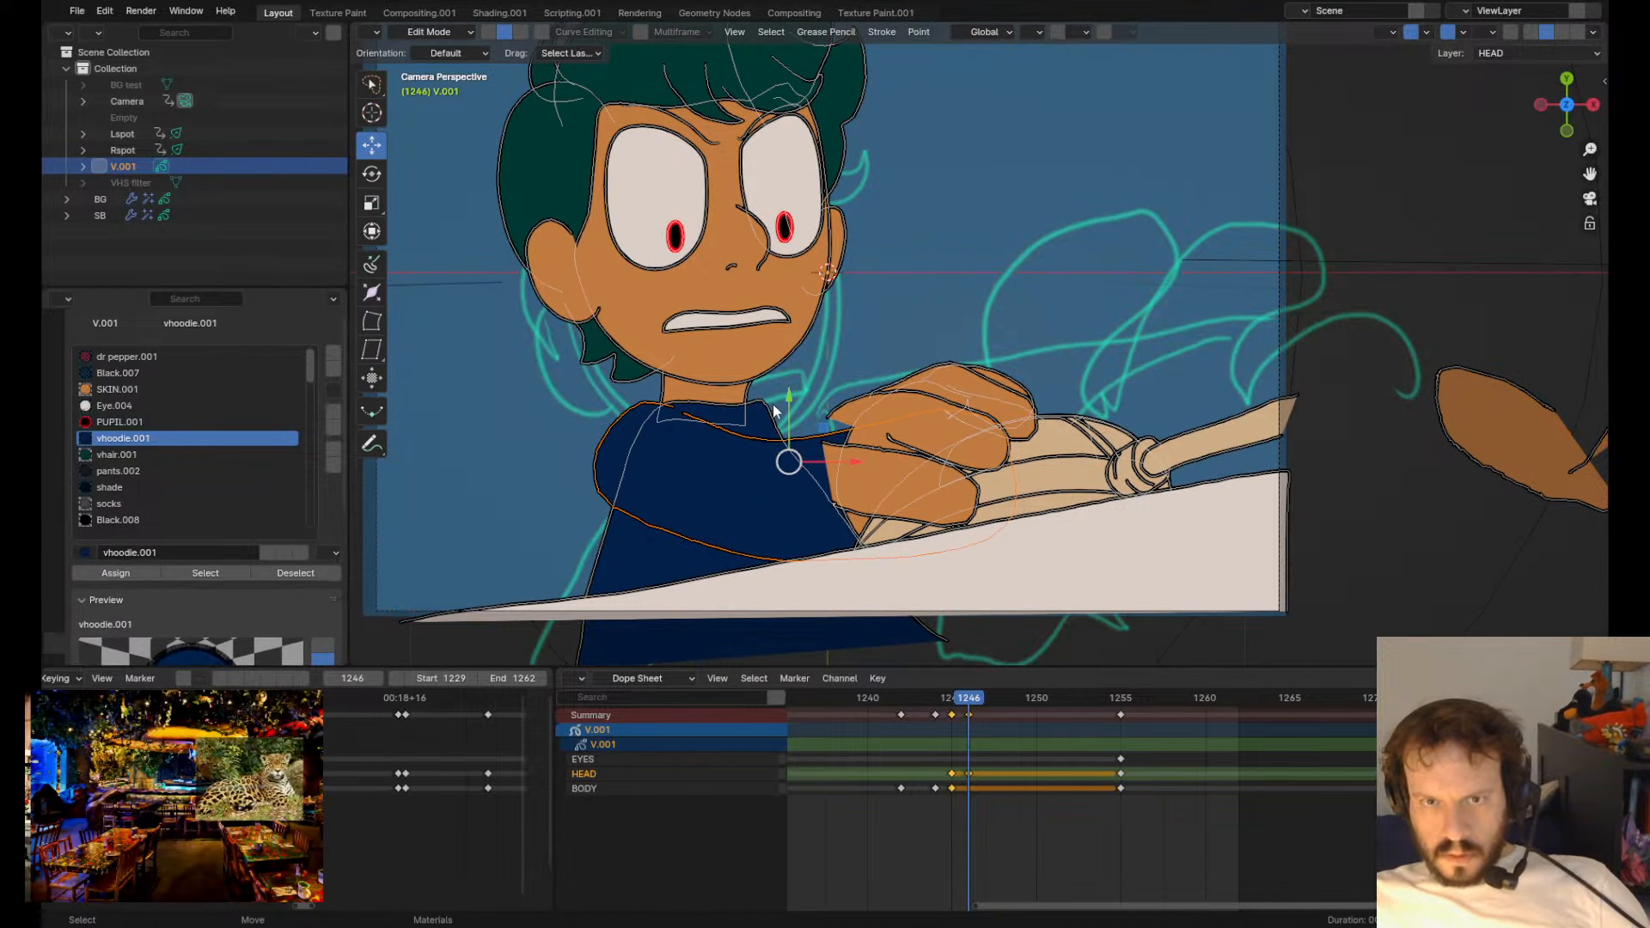
pyautogui.press('Tab')
pyautogui.moveTo(767, 404); pyautogui.dragTo(750, 405)
pyautogui.moveTo(651, 402); pyautogui.dragTo(650, 404)
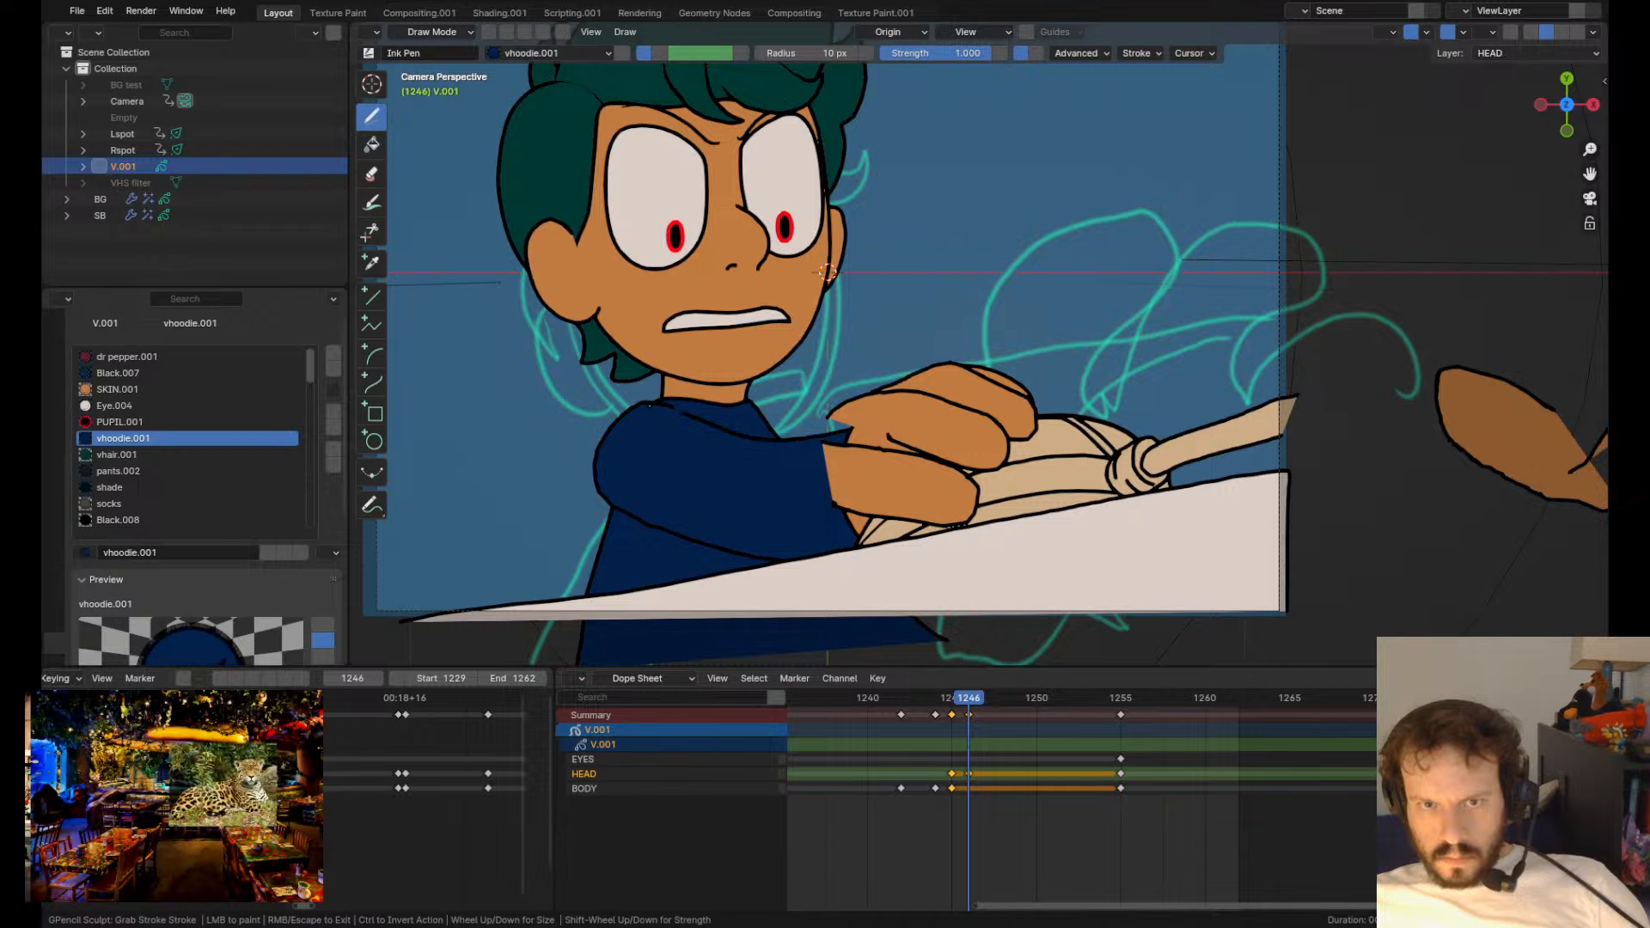
# - Play the animation from around frame 1242 to check the reach and grip, and save the file
pyautogui.click(895, 703)
pyautogui.press('space')
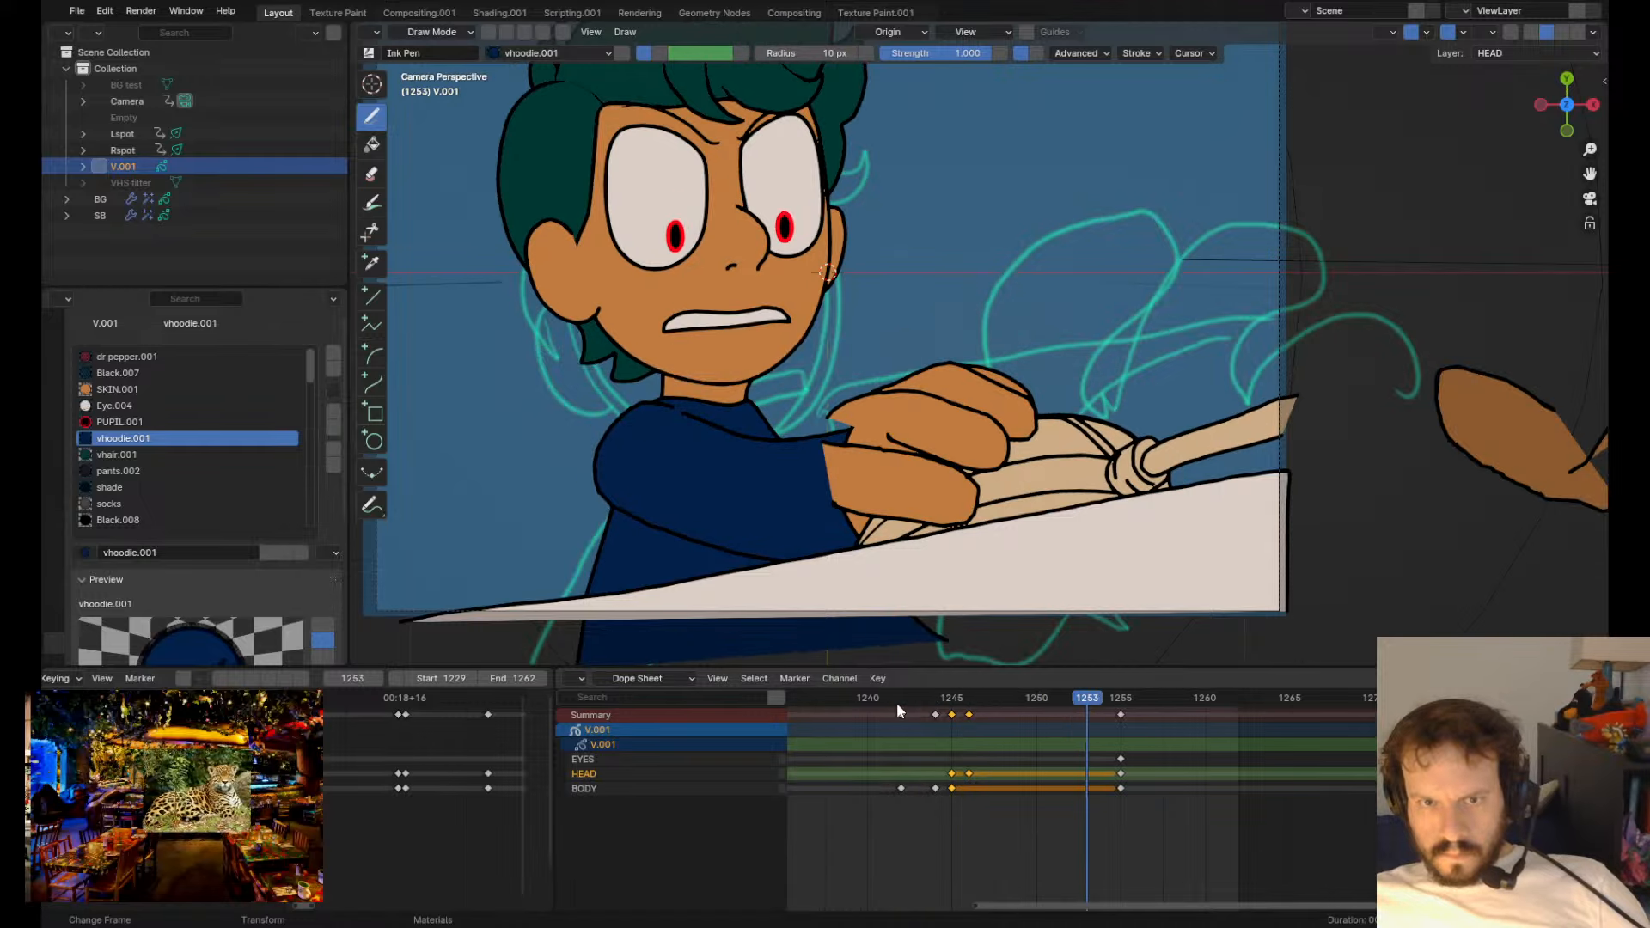
pyautogui.press('space')
pyautogui.hotkey('ctrl', 's')
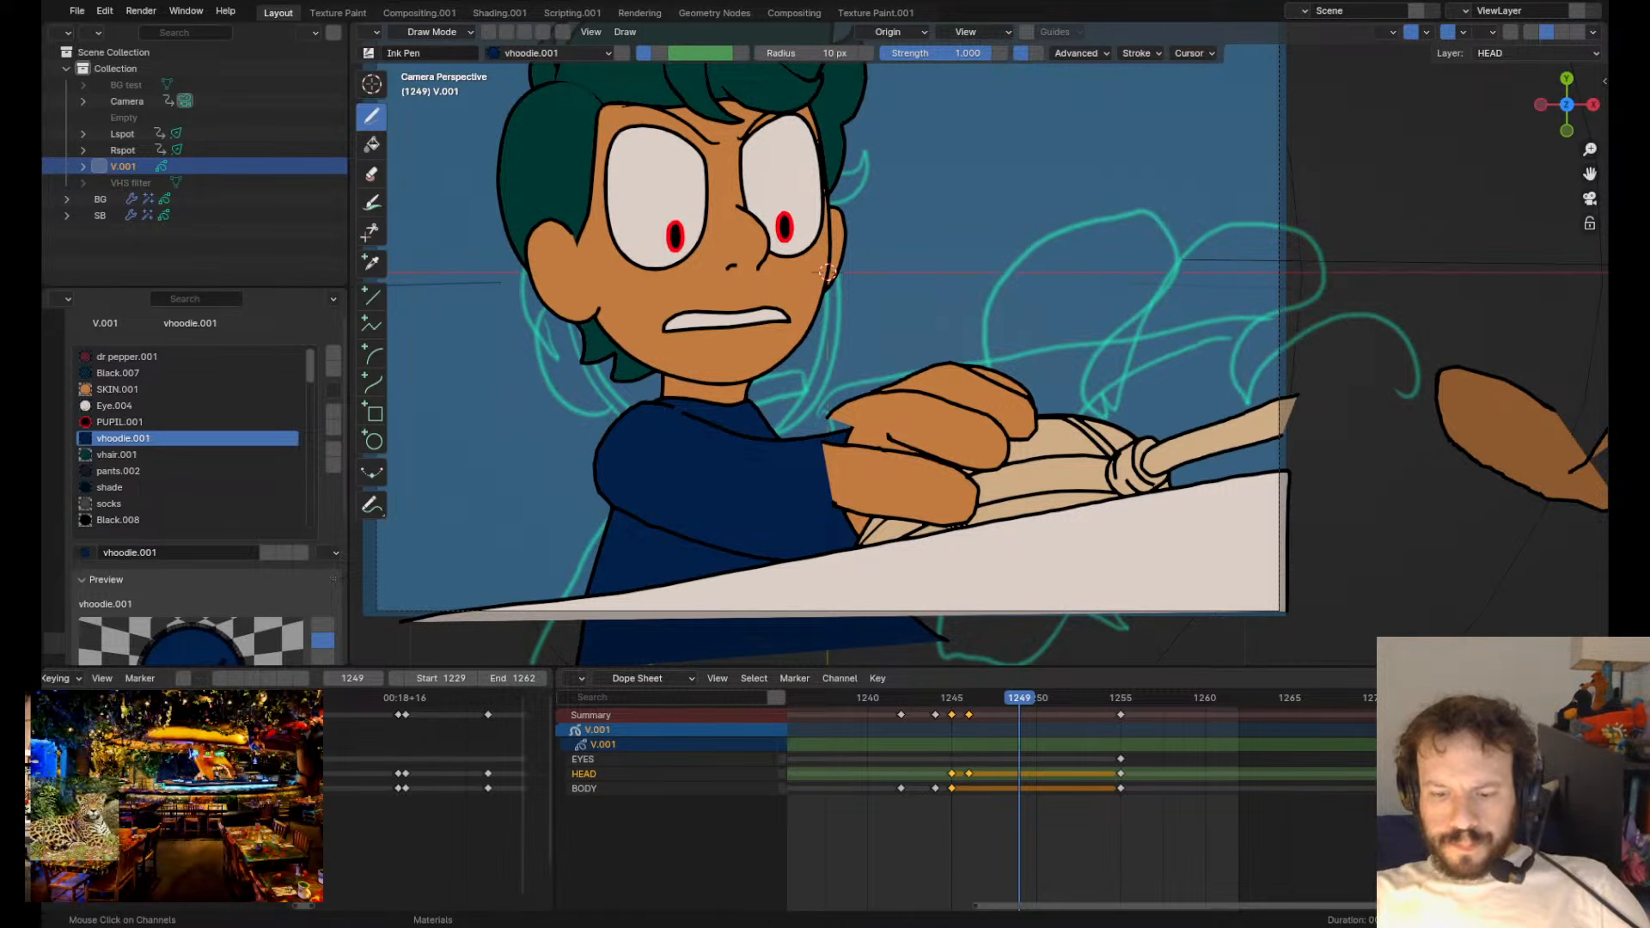
# - Pull the hoodie sleeve's lower outline at frame 1249 into a fuller, rounder curve with the Grab sculpt brush
pyautogui.moveTo(827, 272)
pyautogui.keyDown('ctrl'); pyautogui.mouseDown(button='middle')
pyautogui.moveTo(799, 301)
pyautogui.moveTo(778, 240)
pyautogui.moveTo(805, 355)
pyautogui.mouseUp(button='middle'); pyautogui.keyUp('ctrl')
pyautogui.press('Tab')
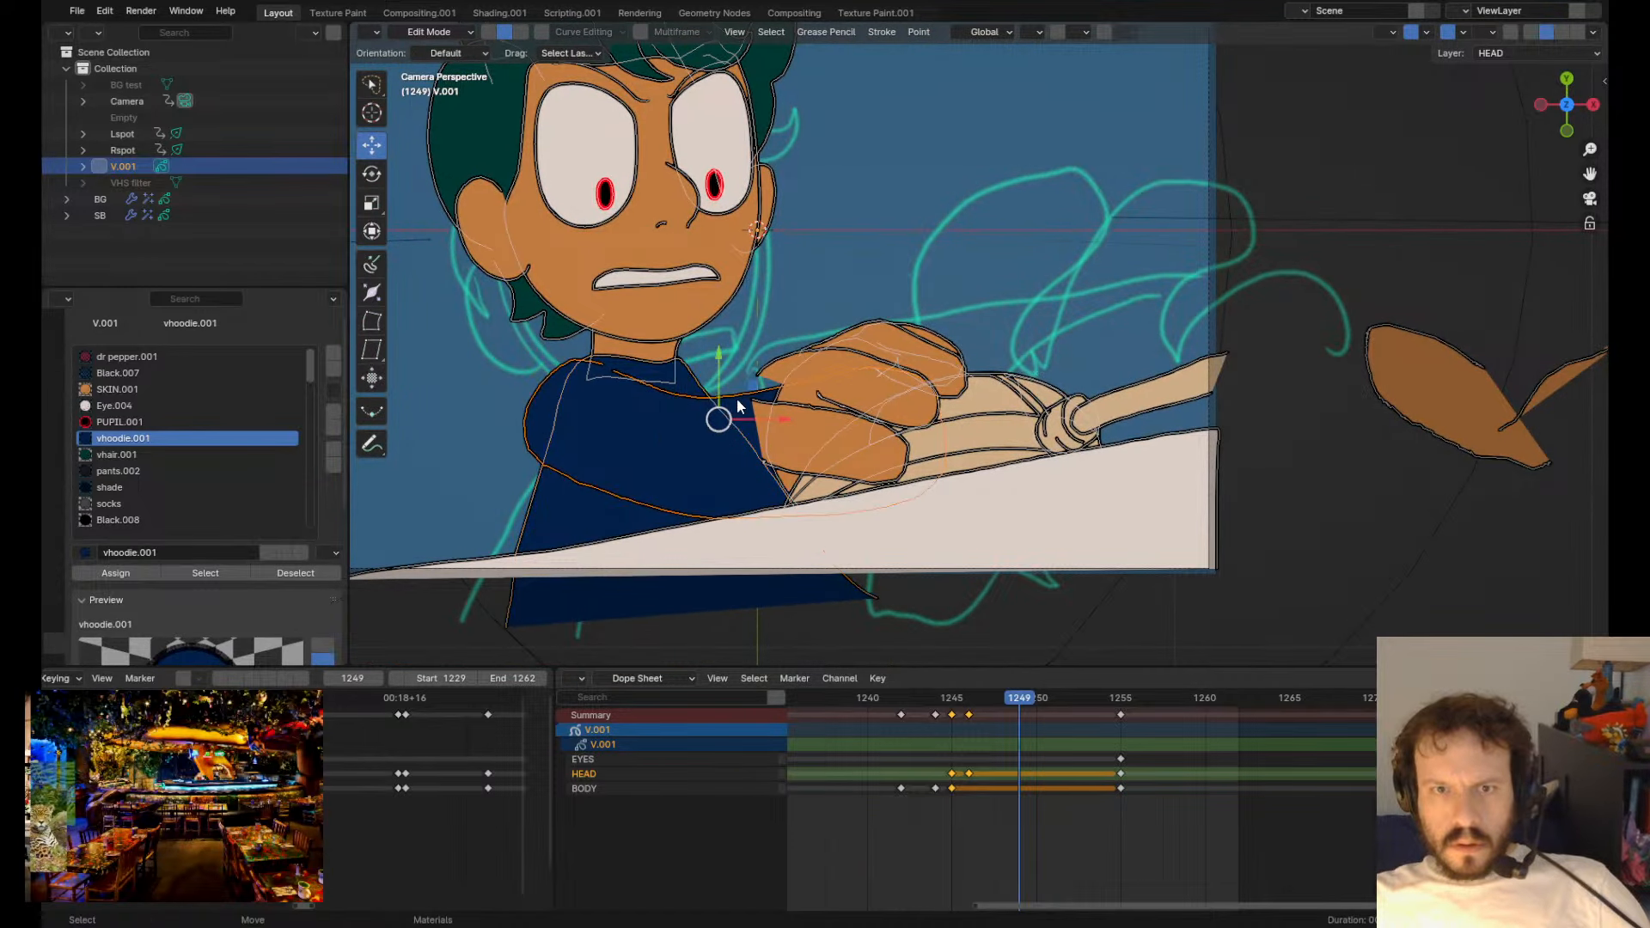
pyautogui.press('Tab')
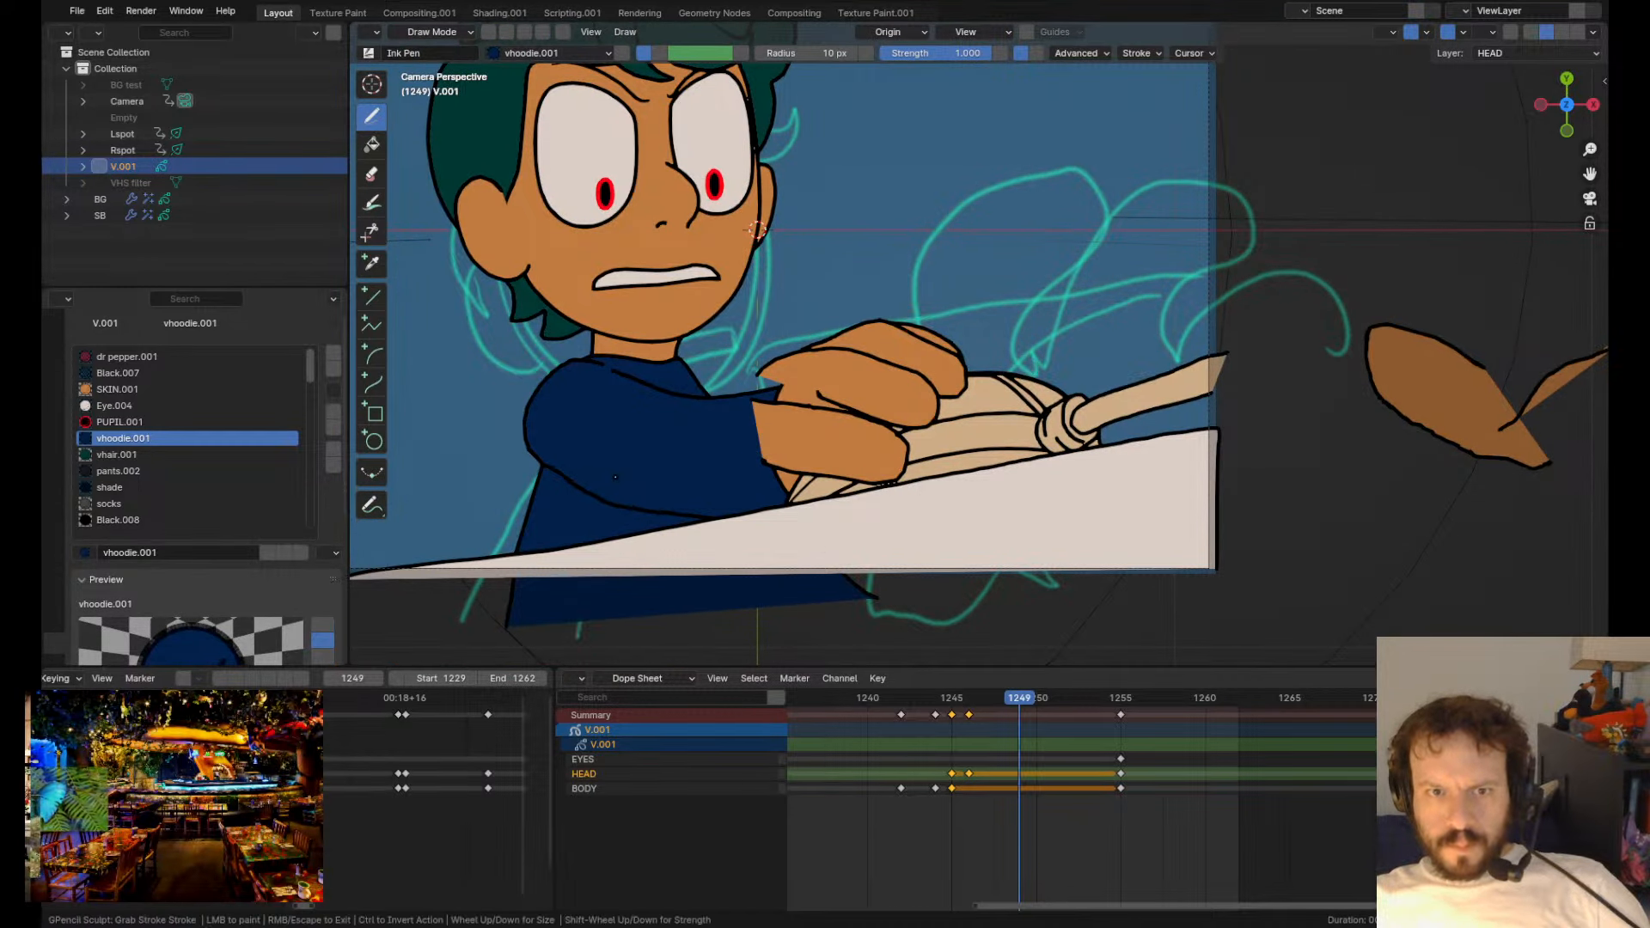
pyautogui.keyDown('alt'); pyautogui.moveTo(590, 449); pyautogui.dragTo(577, 447); pyautogui.keyUp('alt')
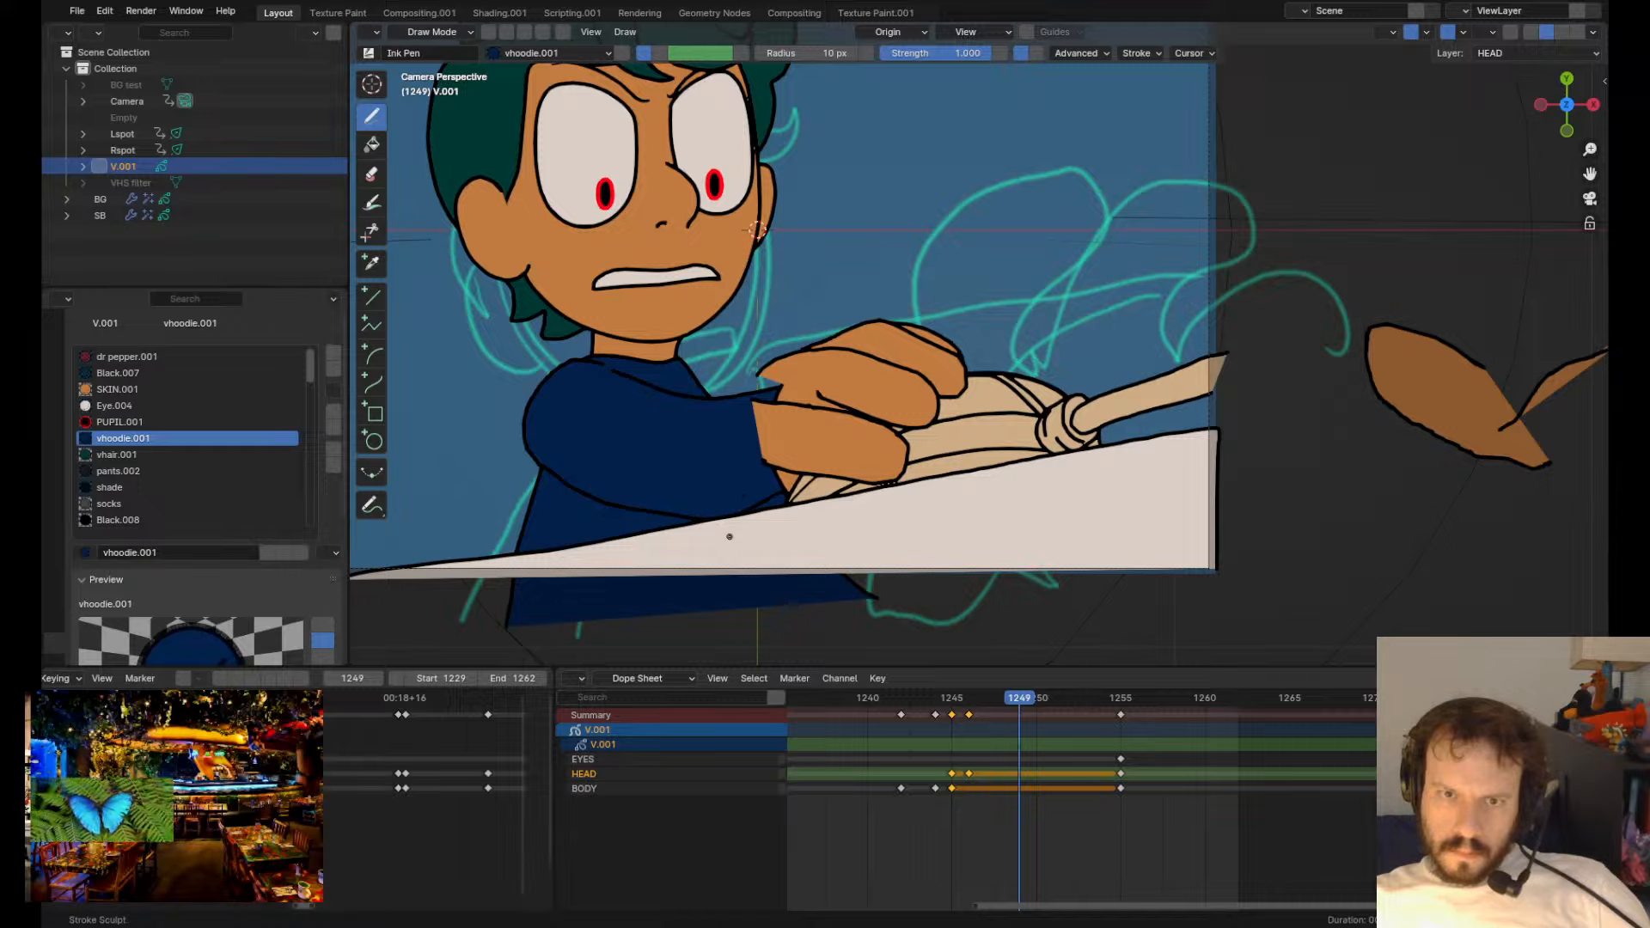
pyautogui.keyDown('alt'); pyautogui.moveTo(728, 536); pyautogui.dragTo(736, 516); pyautogui.keyUp('alt')
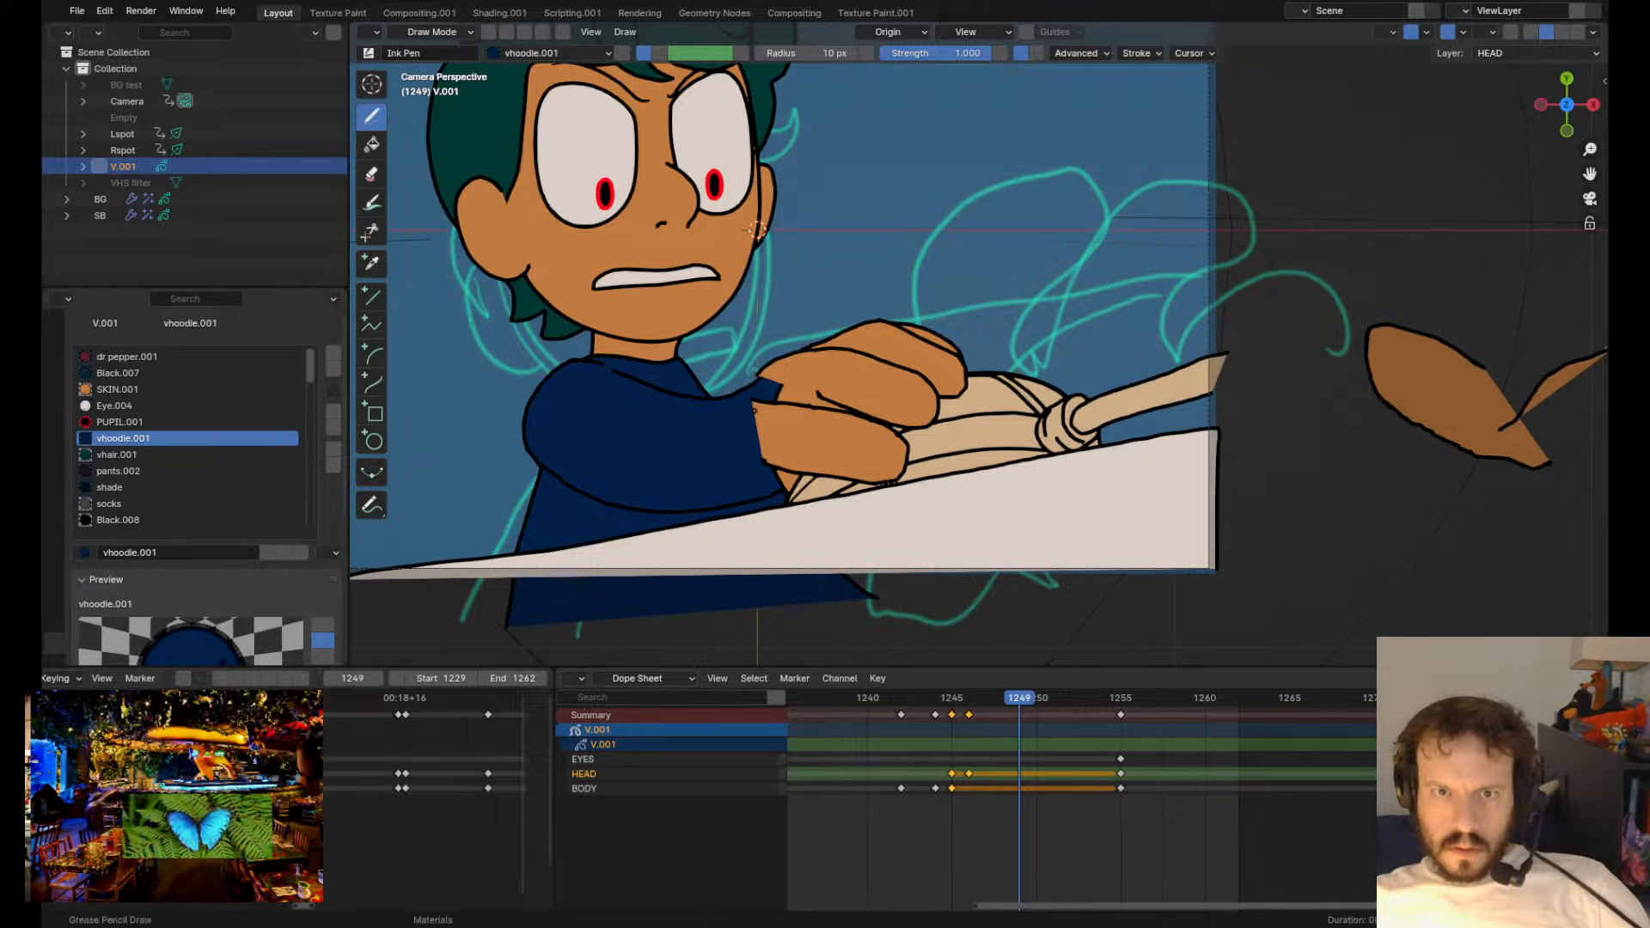
pyautogui.press('Tab')
pyautogui.press('Tab')
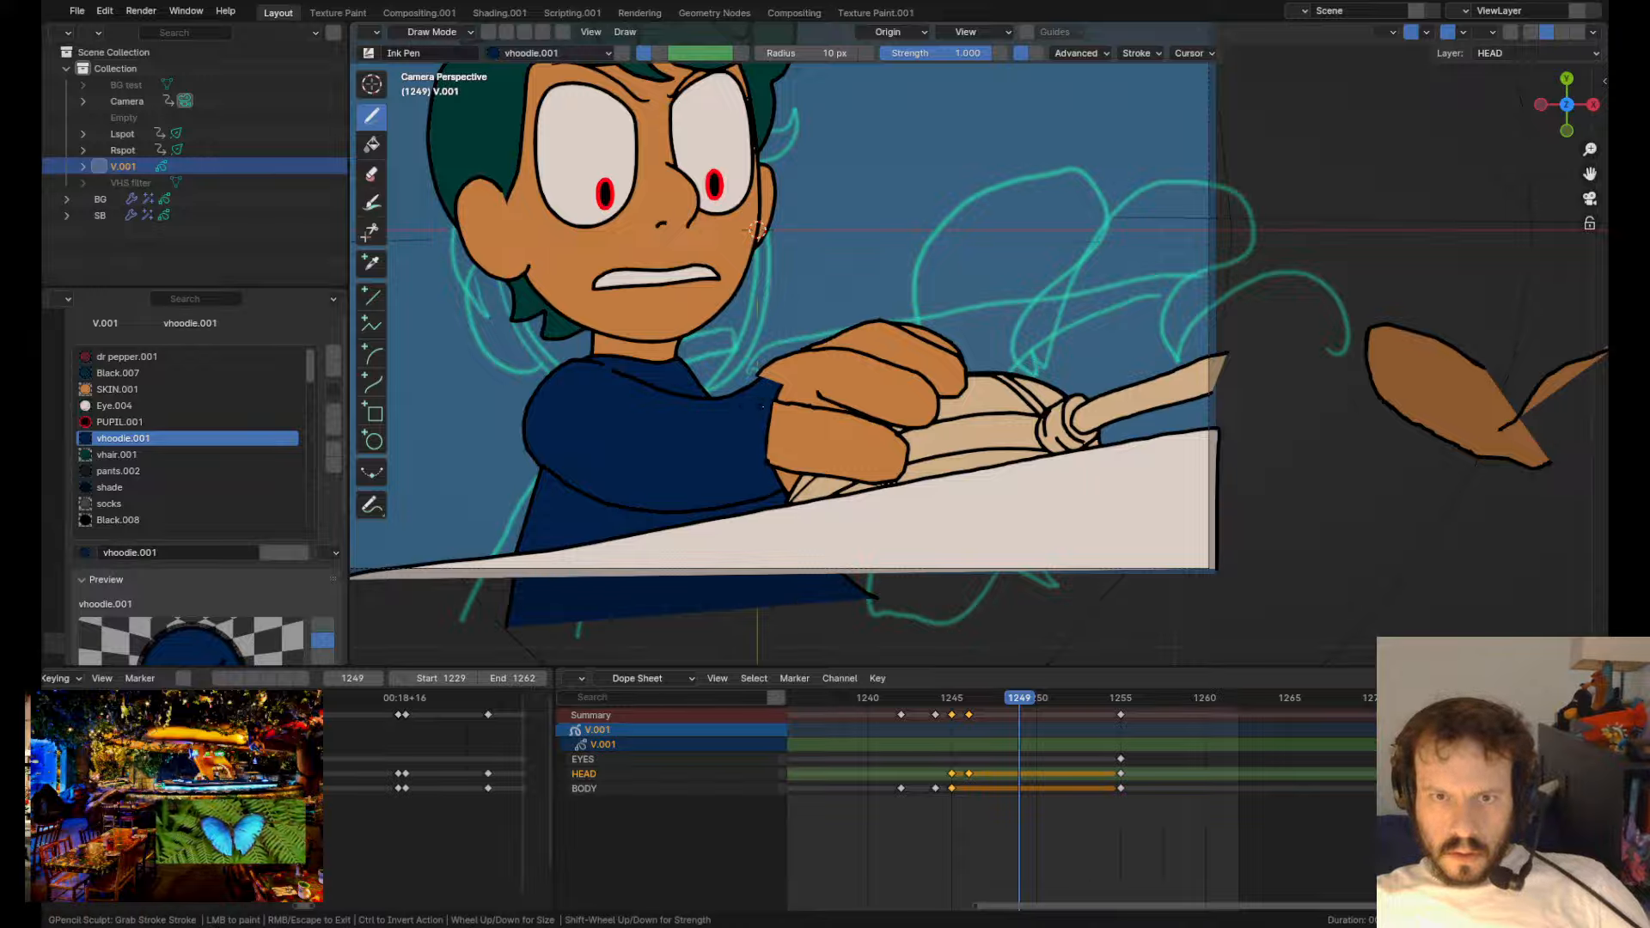
# - Round off the gripping hand's wrist edge and lowest finger at frame 1249 with the sculpt brush
pyautogui.moveTo(768, 462)
pyautogui.keyDown('shift'); pyautogui.mouseDown()
pyautogui.moveTo(791, 466)
pyautogui.moveTo(803, 503)
pyautogui.moveTo(893, 476)
pyautogui.mouseUp(); pyautogui.keyUp('shift')
pyautogui.keyDown('shift'); pyautogui.moveTo(907, 450); pyautogui.dragTo(913, 453); pyautogui.keyUp('shift')
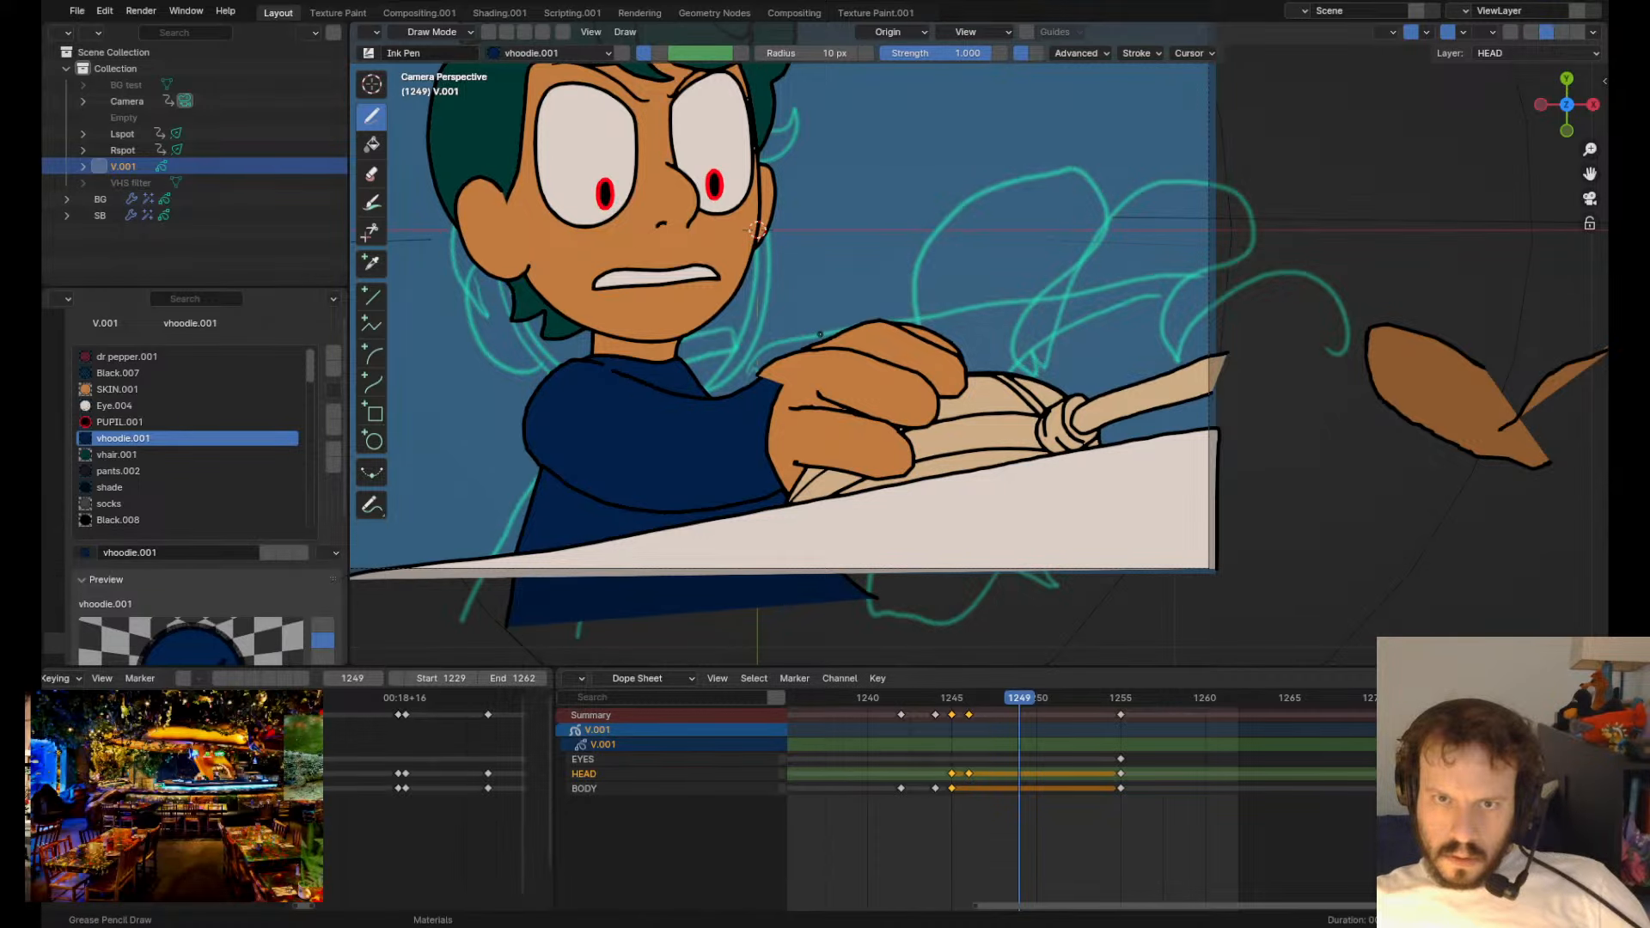
pyautogui.hotkey('ctrl', 'z')
pyautogui.keyDown('shift'); pyautogui.moveTo(763, 380); pyautogui.dragTo(761, 377); pyautogui.keyUp('shift')
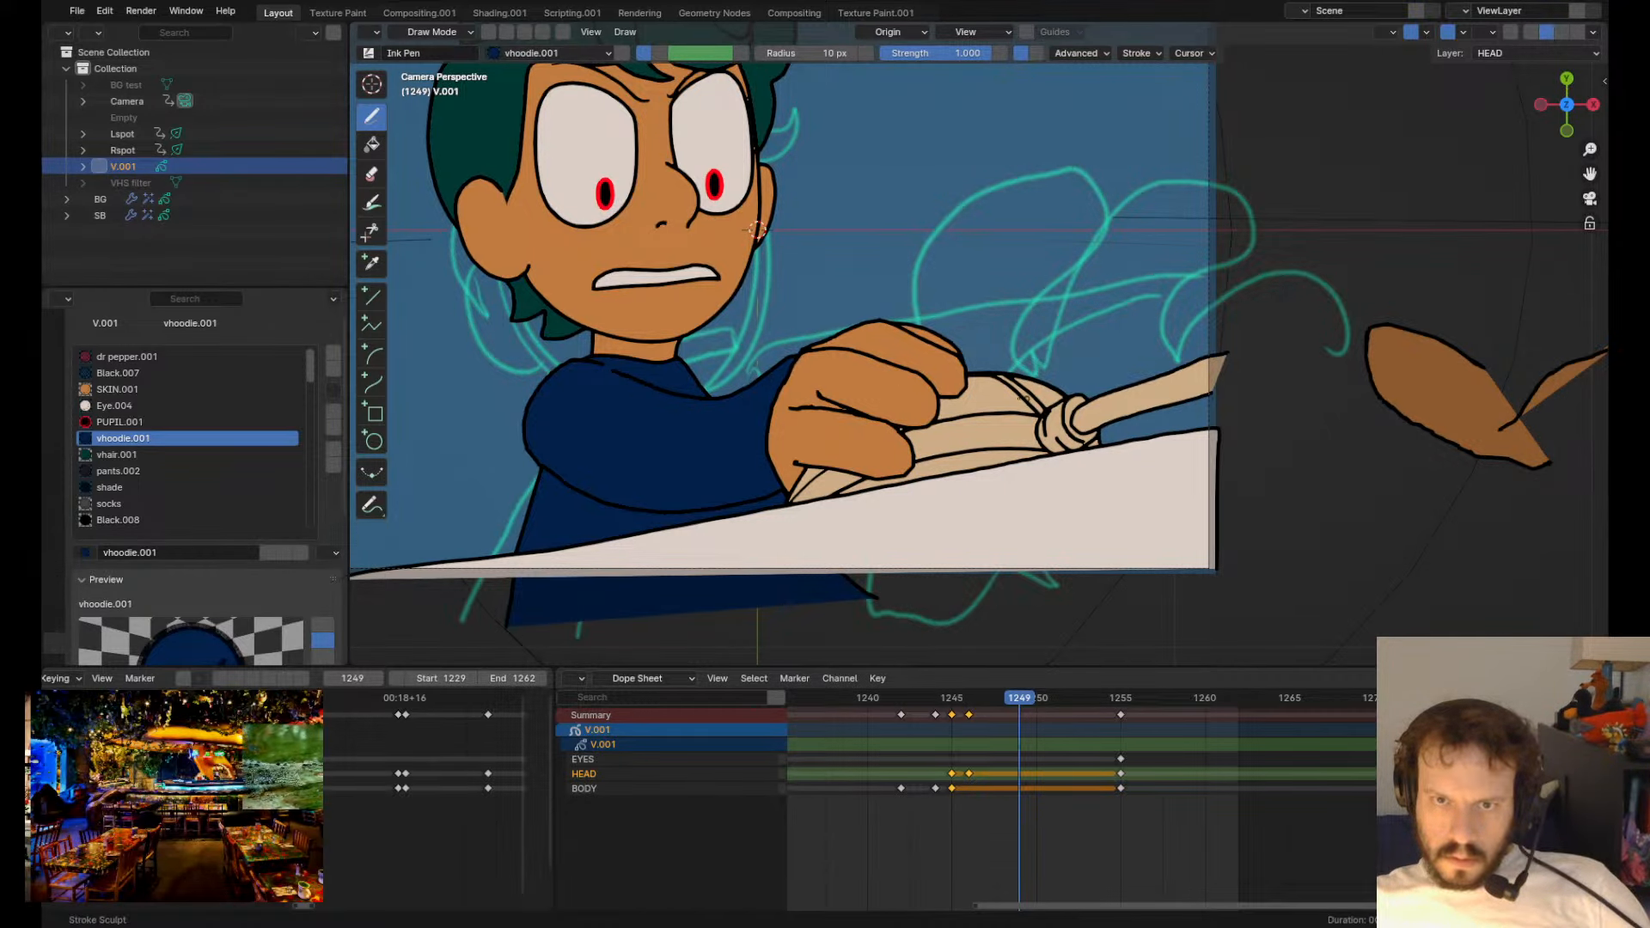
# - Reshape the knuckle line and the crease lines between the gripping hand's fingers at frame 1249 with the Grab sculpt brush
pyautogui.scroll(5, 755, 435)
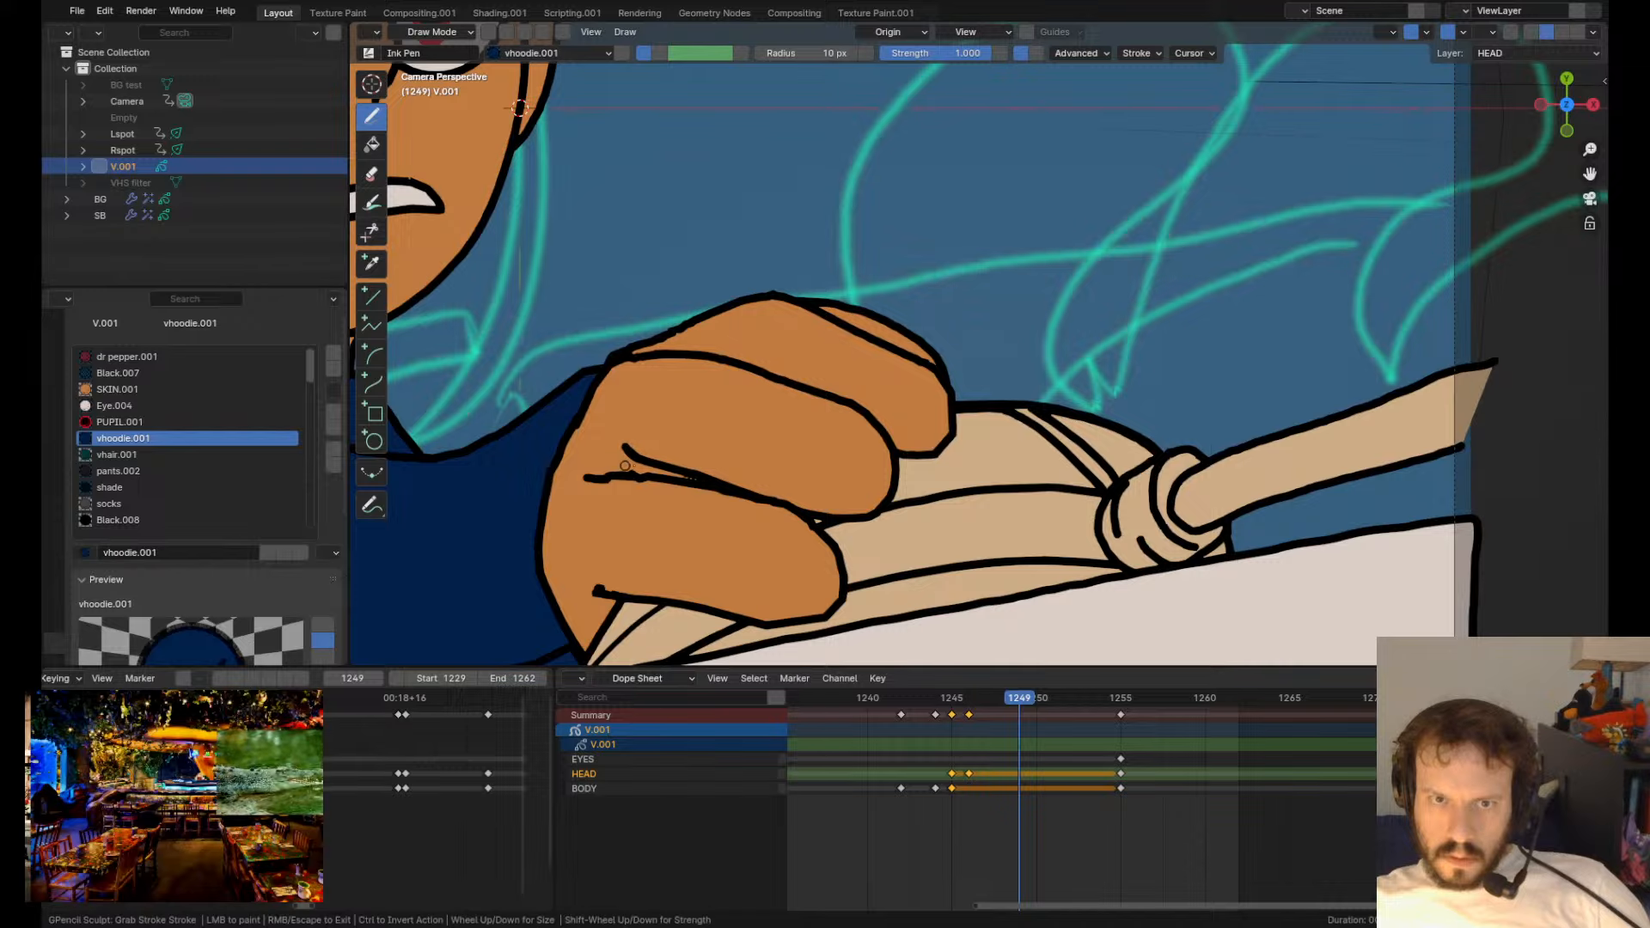
pyautogui.moveTo(660, 456)
pyautogui.mouseDown()
pyautogui.moveTo(749, 468)
pyautogui.moveTo(794, 447)
pyautogui.moveTo(789, 482)
pyautogui.moveTo(774, 468)
pyautogui.mouseUp()
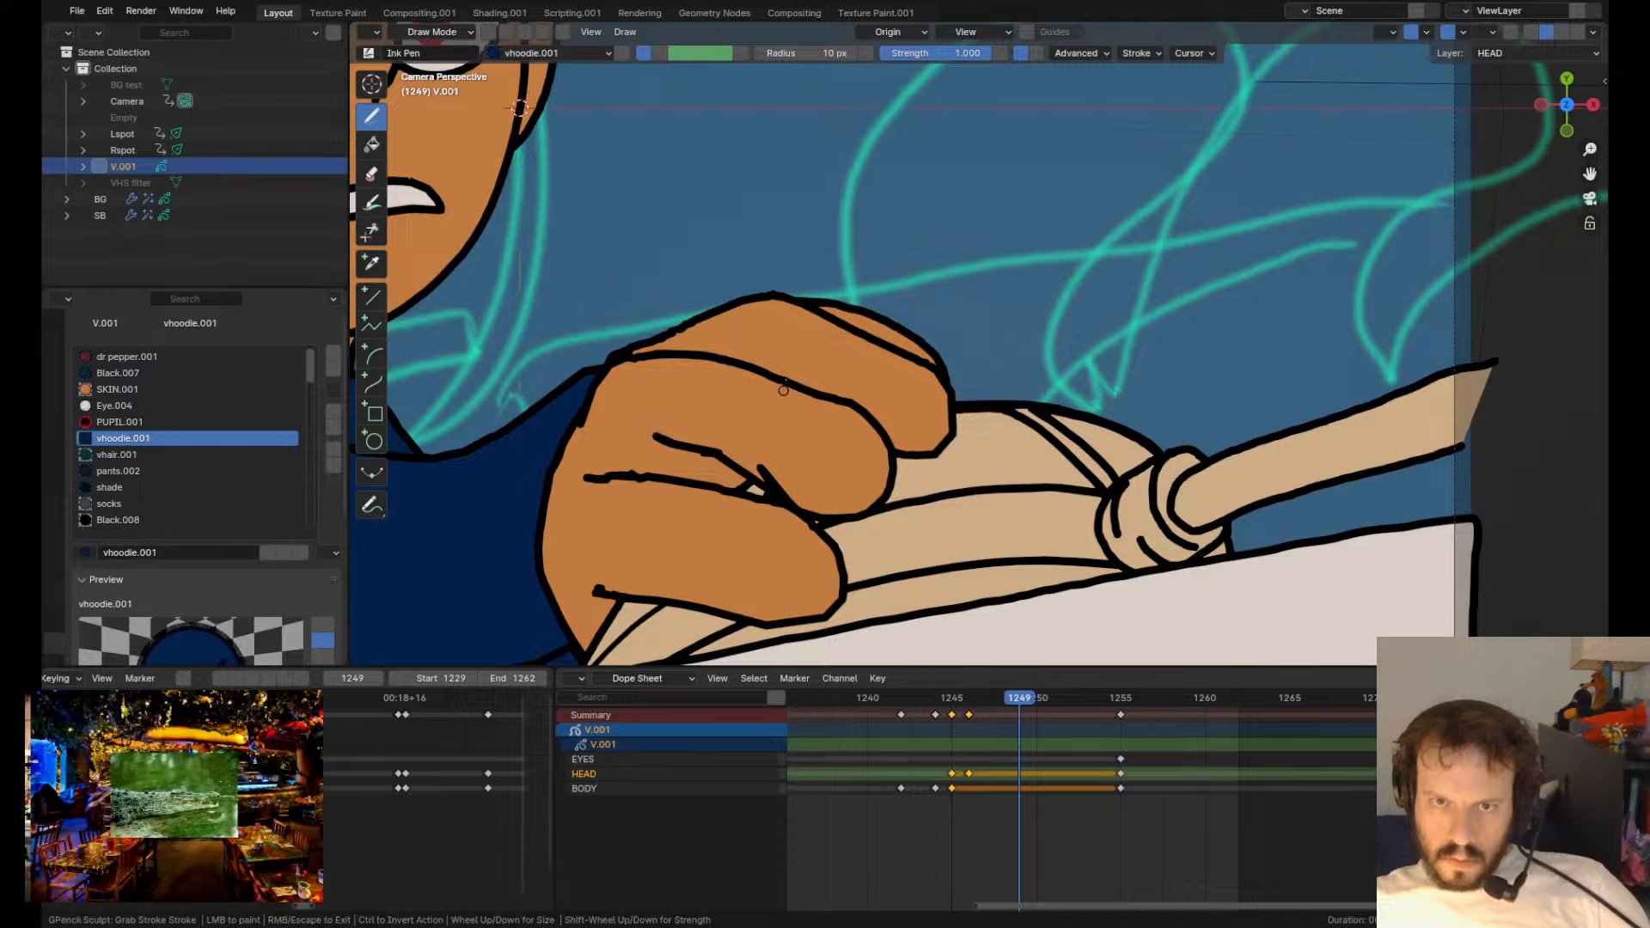
pyautogui.moveTo(817, 388); pyautogui.dragTo(774, 346)
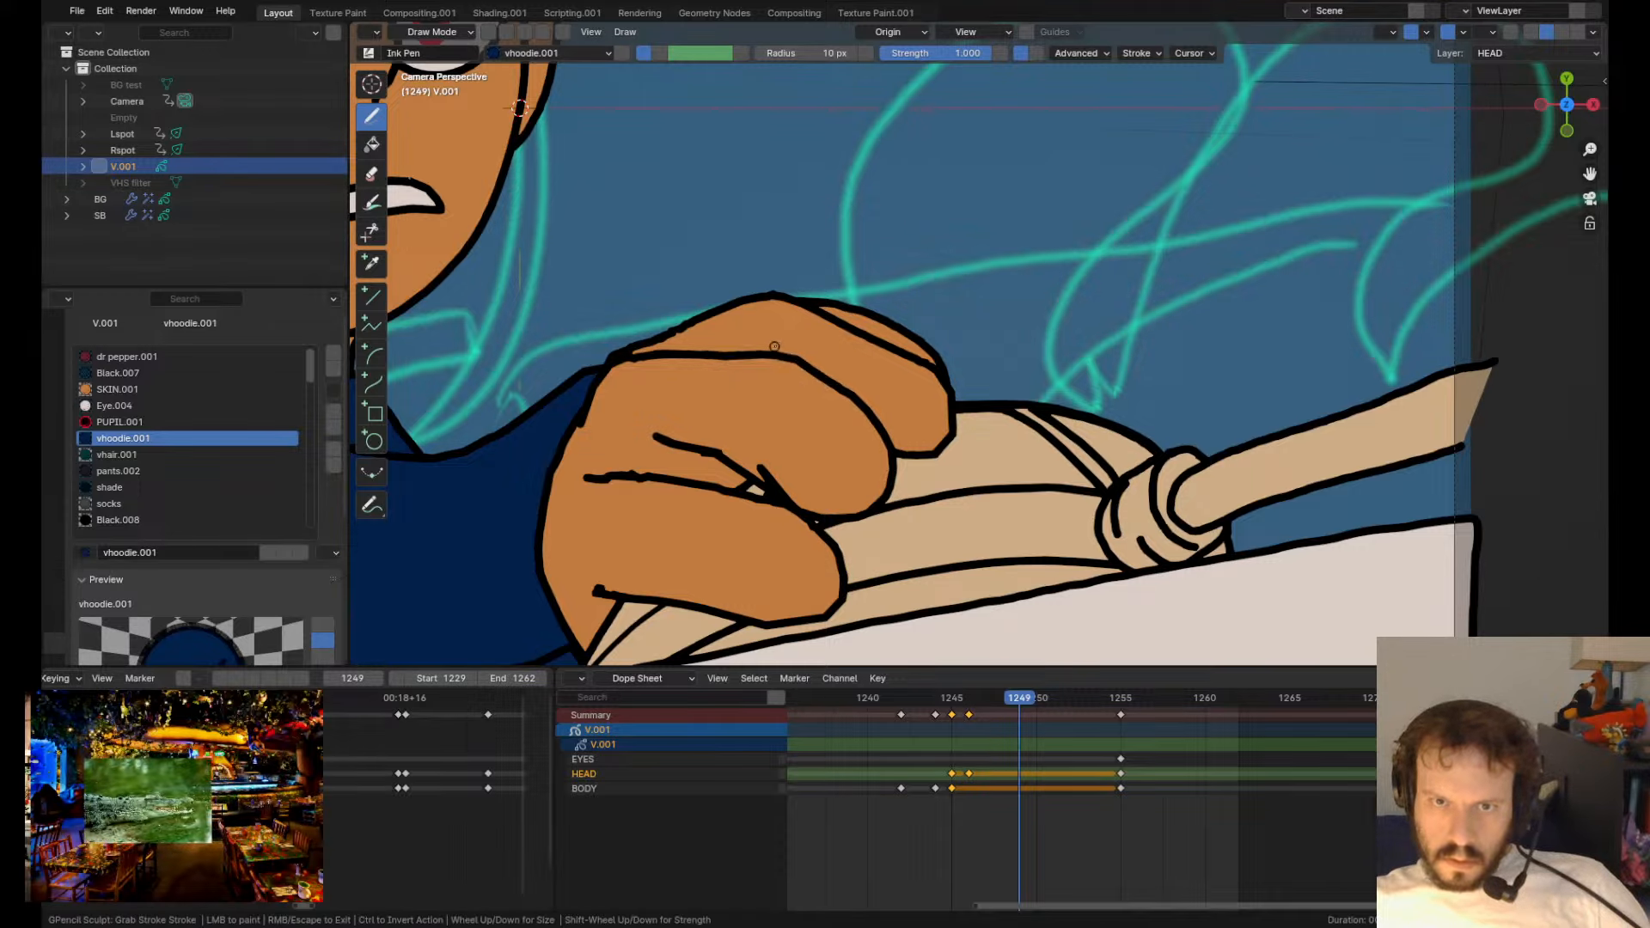
pyautogui.moveTo(737, 468); pyautogui.dragTo(743, 450)
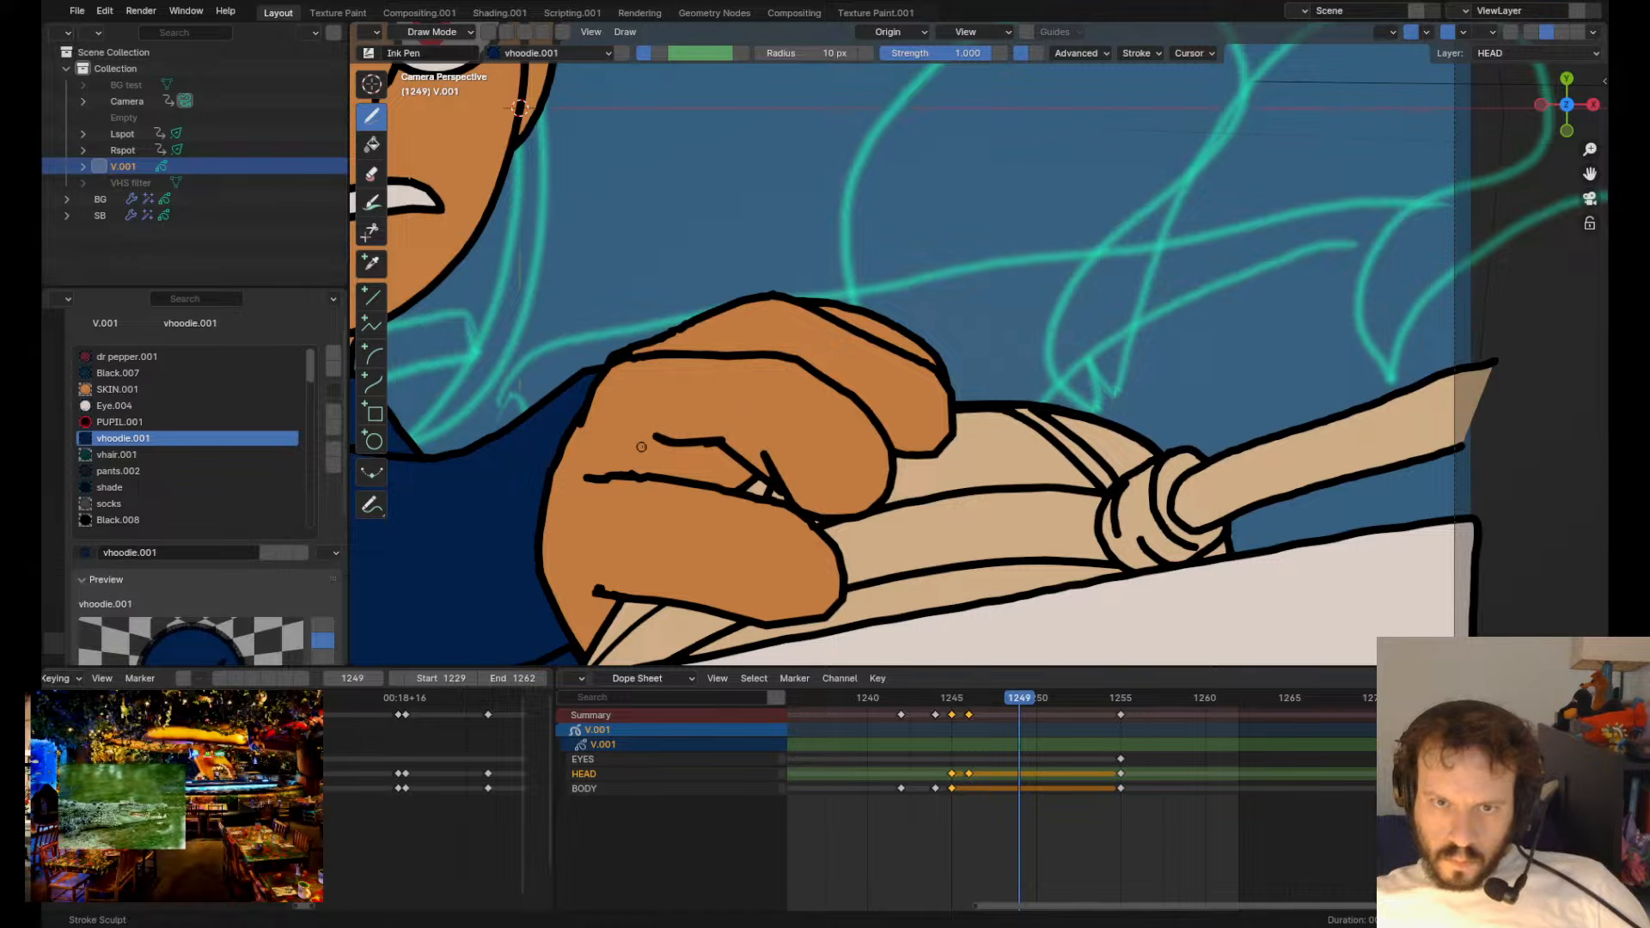
pyautogui.moveTo(641, 446); pyautogui.dragTo(633, 436)
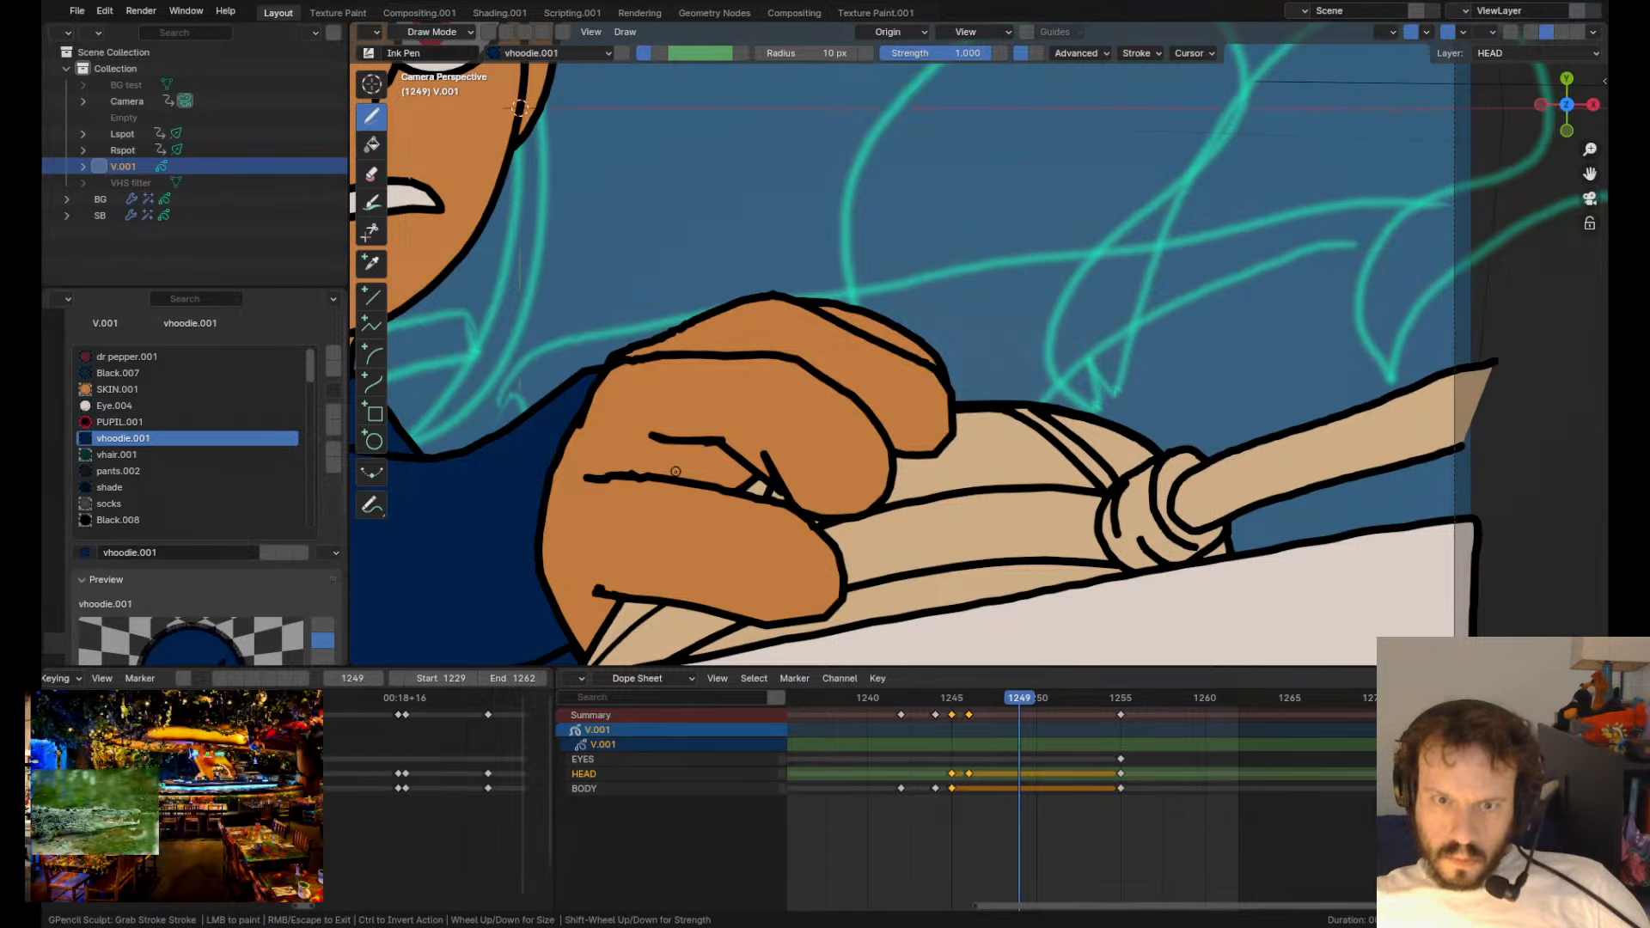
pyautogui.press('Tab')
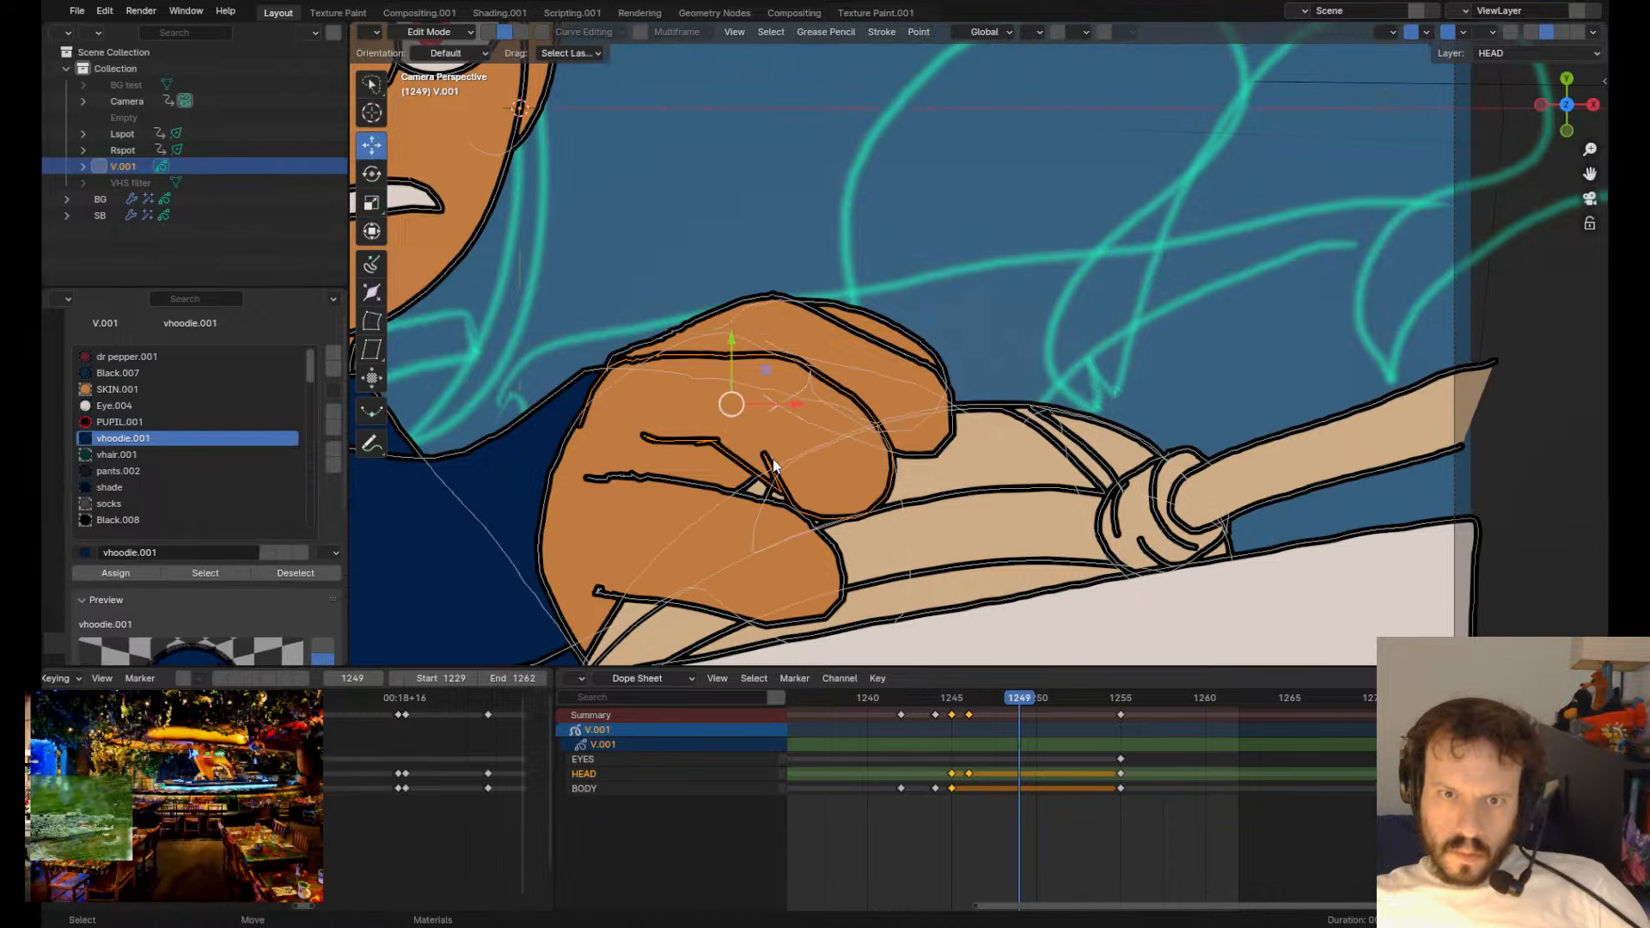
pyautogui.press('Tab')
pyautogui.scroll(3, 580, 573)
pyautogui.moveTo(615, 386); pyautogui.dragTo(662, 423)
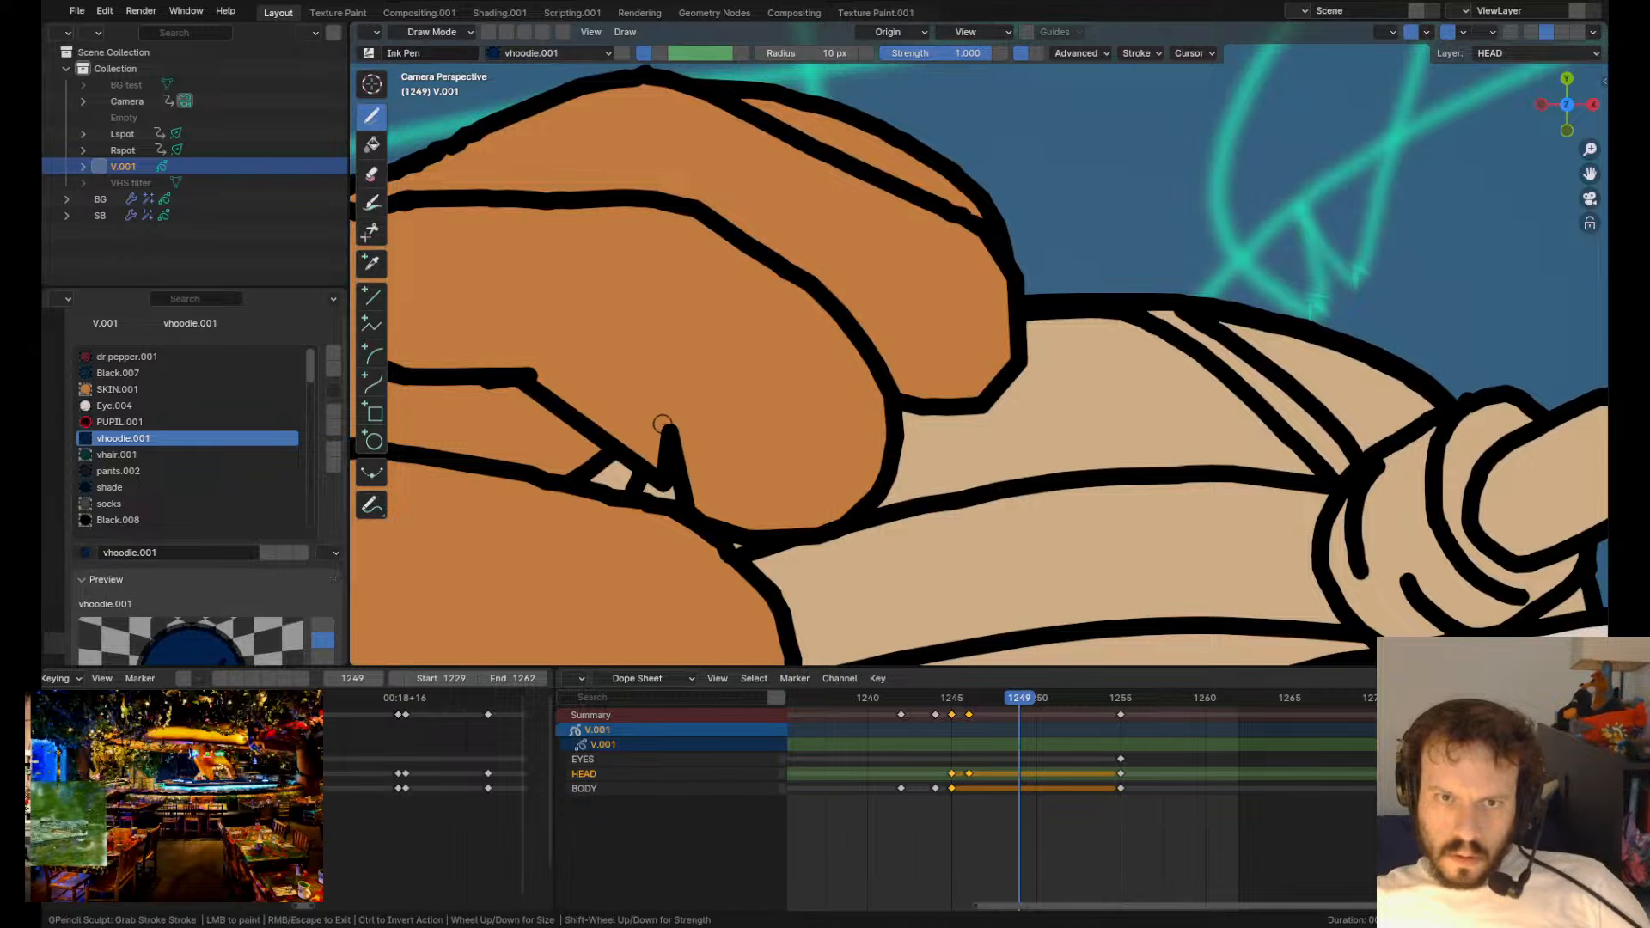
# - Smooth the hand's edge against the sleeve and push out the farthest finger's outline at frame 1249
pyautogui.scroll(-4, 678, 467)
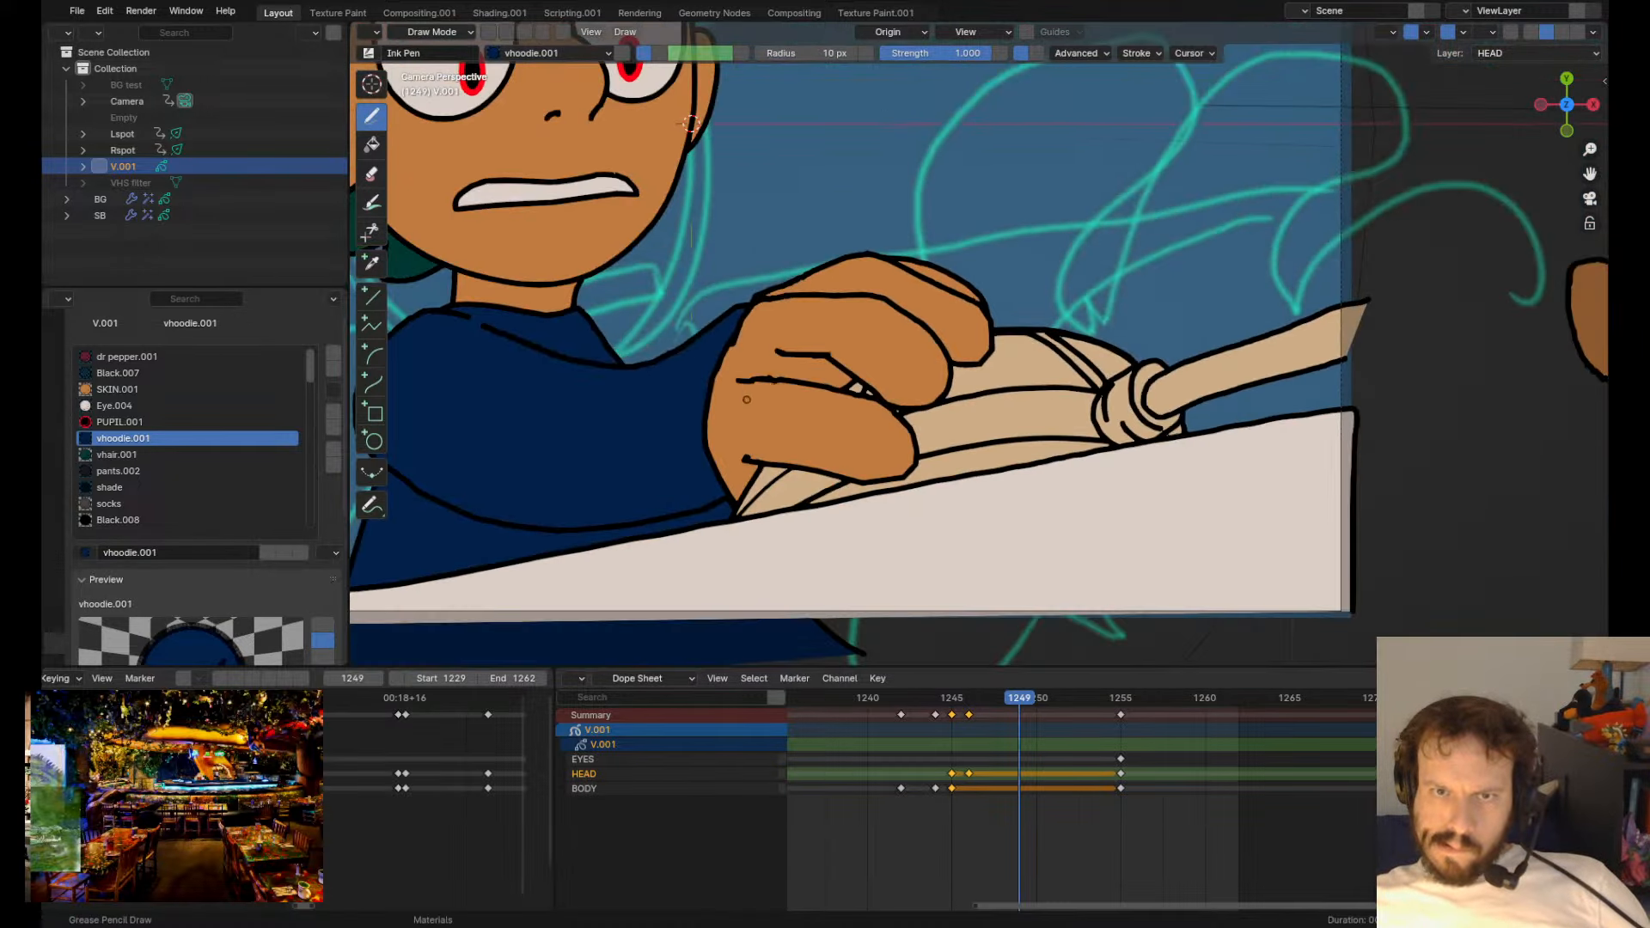
pyautogui.press('Tab')
pyautogui.press('Tab')
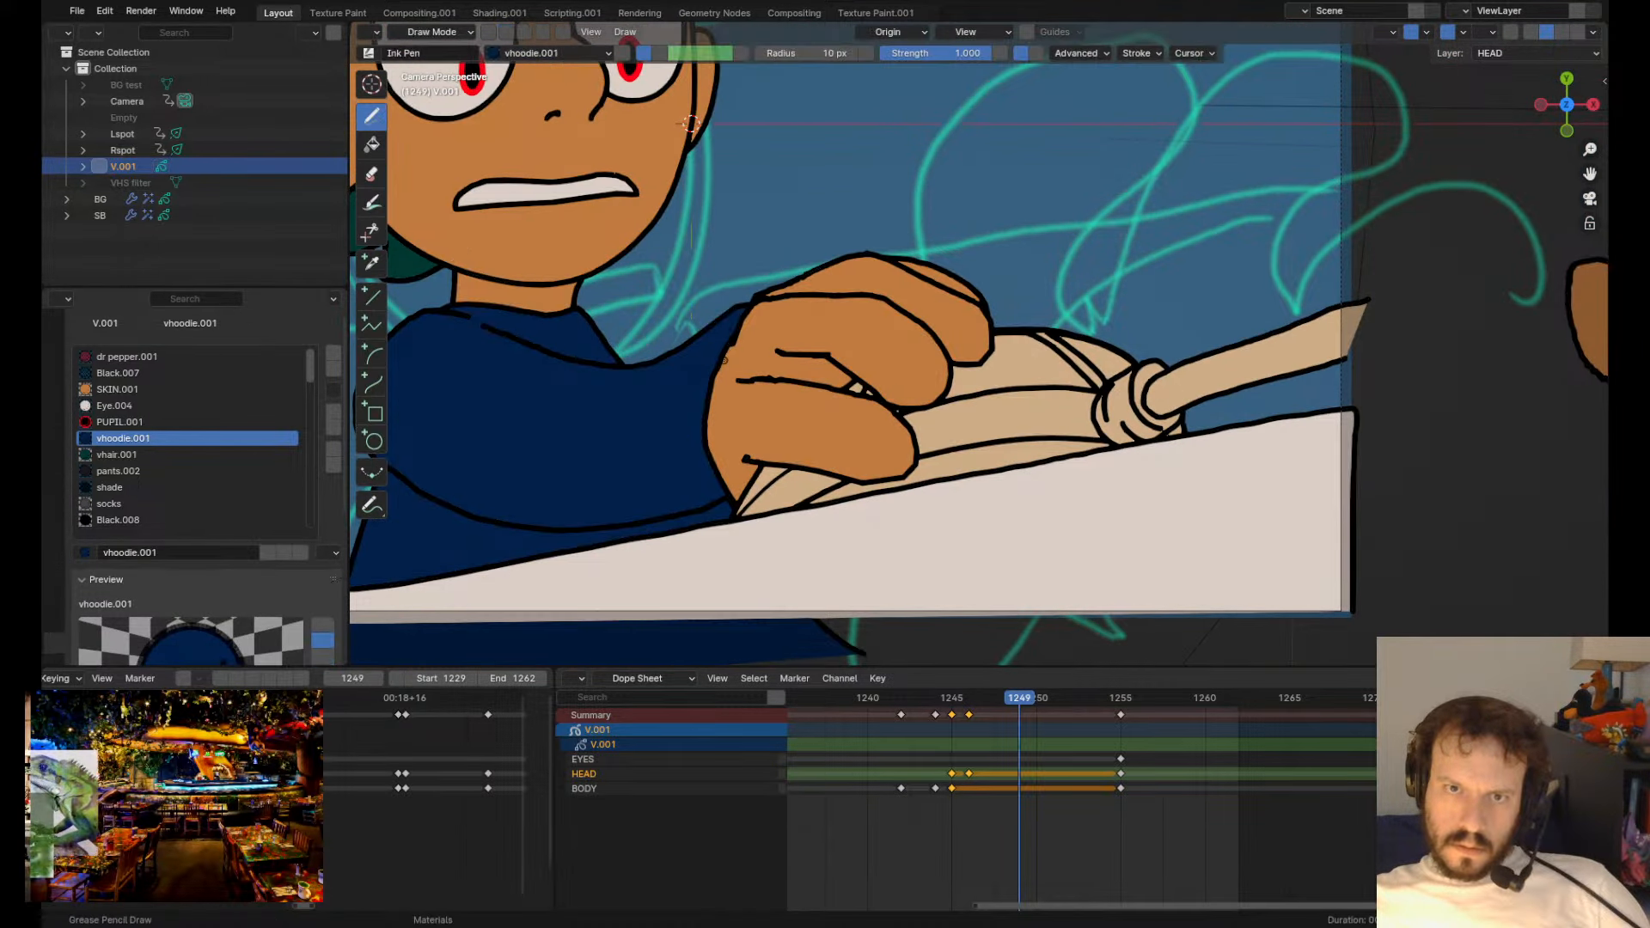
pyautogui.moveTo(719, 351)
pyautogui.mouseDown()
pyautogui.moveTo(701, 362)
pyautogui.moveTo(726, 328)
pyautogui.mouseUp()
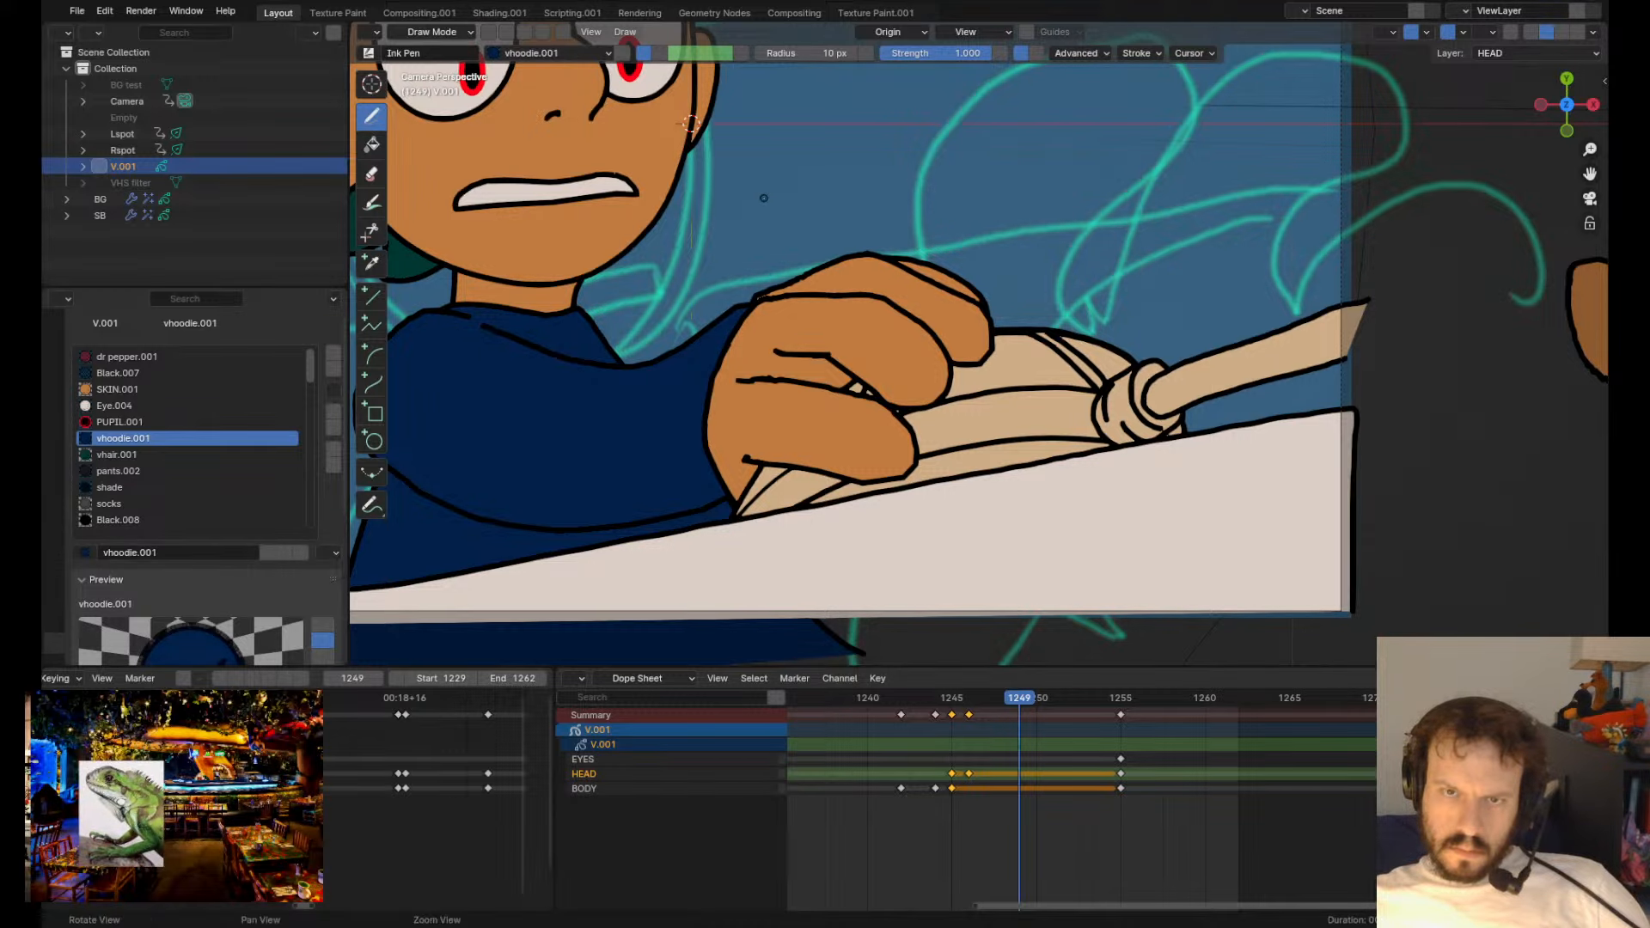
pyautogui.keyDown('shift'); pyautogui.moveTo(793, 223); pyautogui.dragTo(862, 298, button='middle'); pyautogui.keyUp('shift')
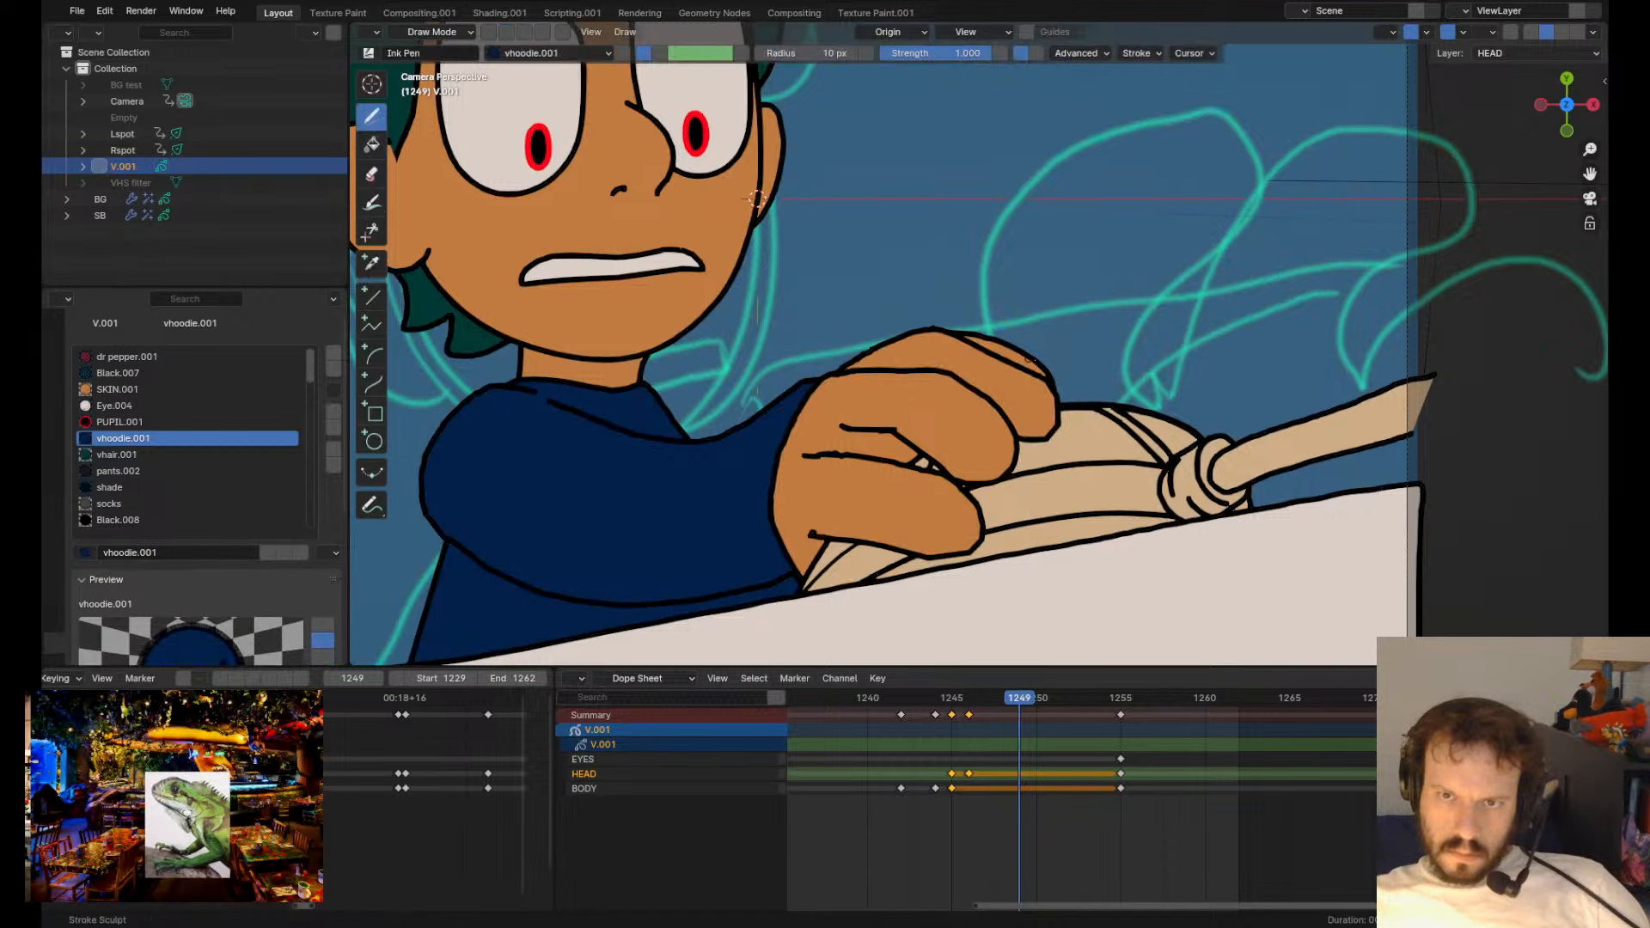
pyautogui.moveTo(1050, 374); pyautogui.dragTo(1063, 368)
pyautogui.press('Tab')
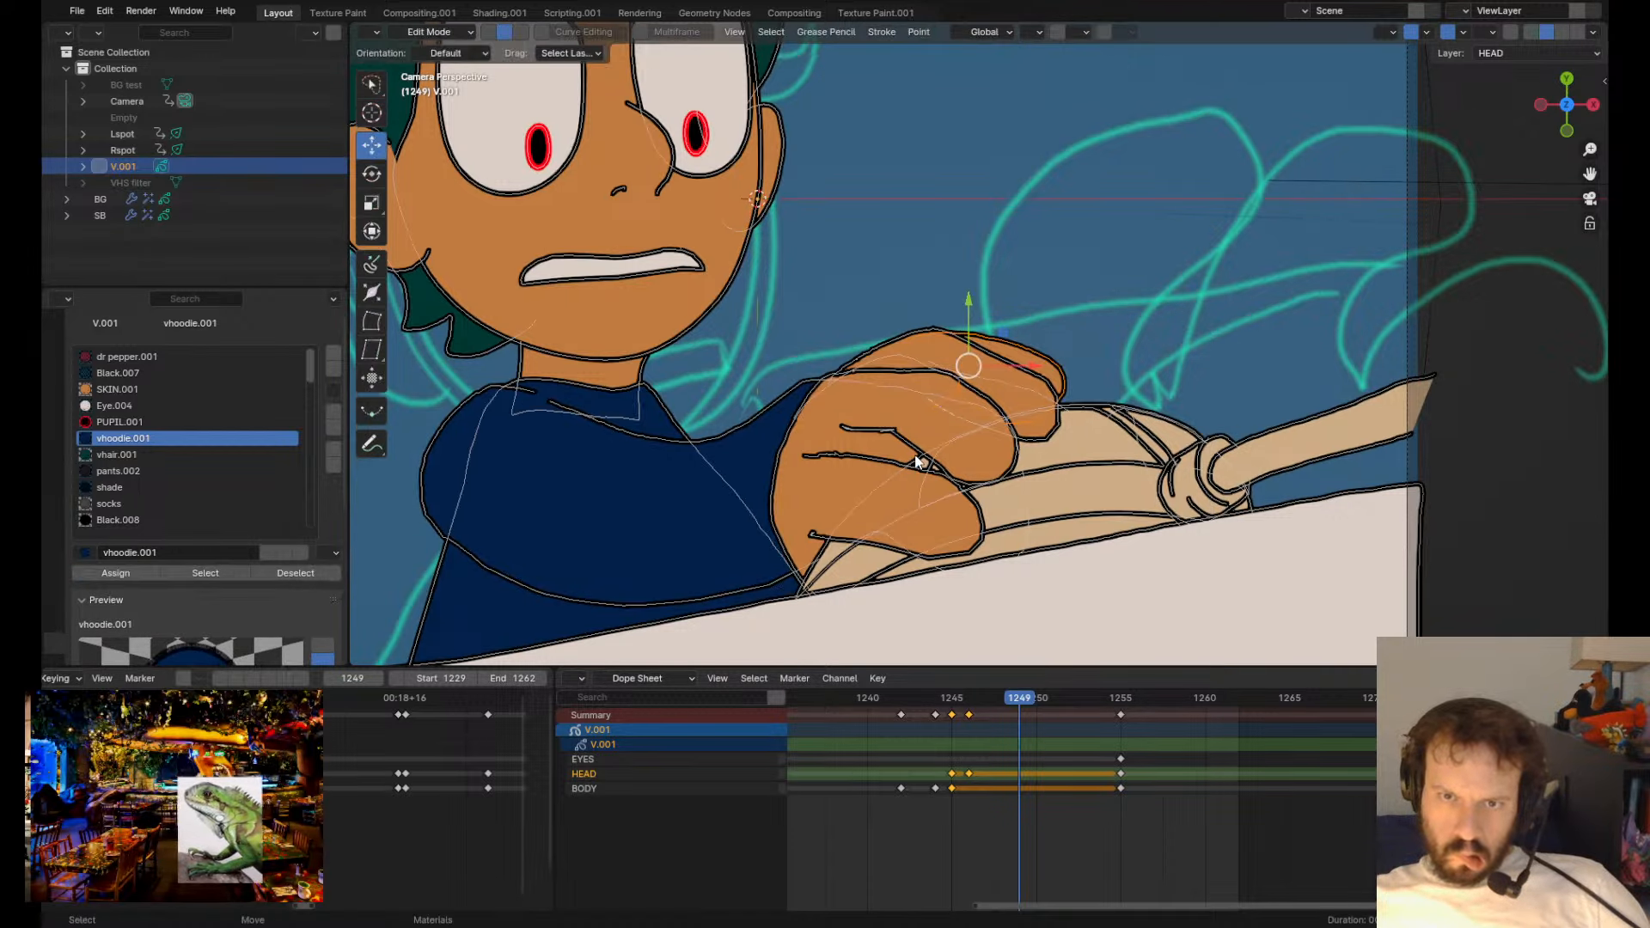
# - Play the grip motion from around frame 1242 with the whole shot in view and scrub to frame 1244
pyautogui.press('Tab')
pyautogui.press('Tab')
pyautogui.scroll(-4, 981, 285)
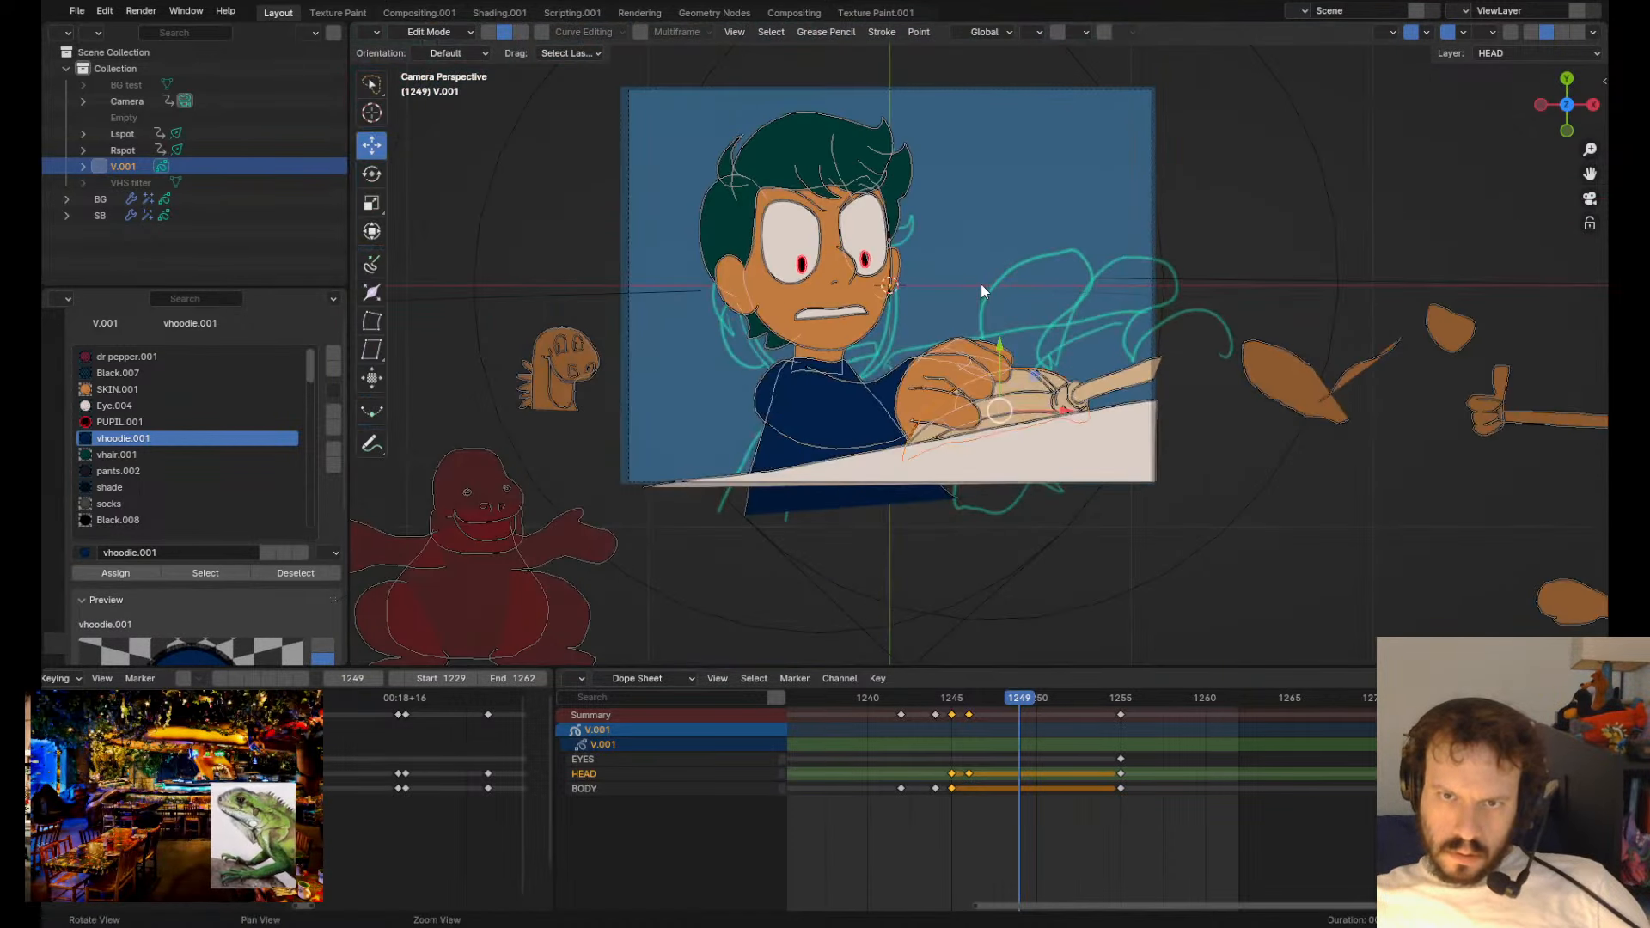
pyautogui.press('Up')
pyautogui.press('Up')
pyautogui.click(905, 704)
pyautogui.press('space')
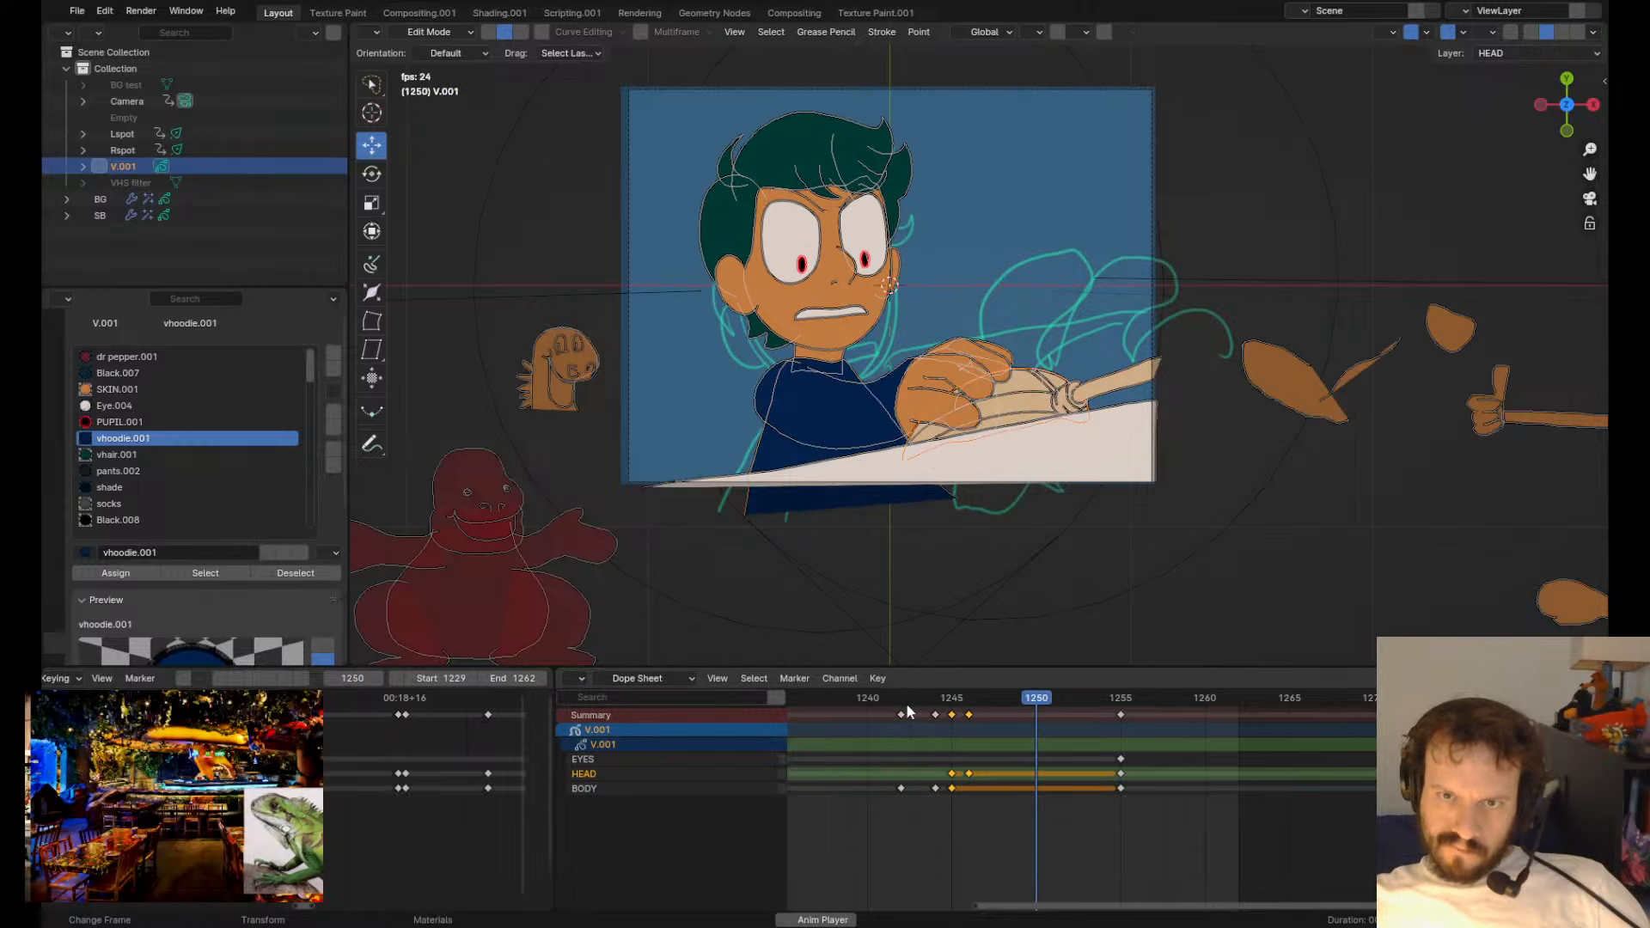
pyautogui.press('space')
pyautogui.moveTo(907, 711); pyautogui.dragTo(938, 712)
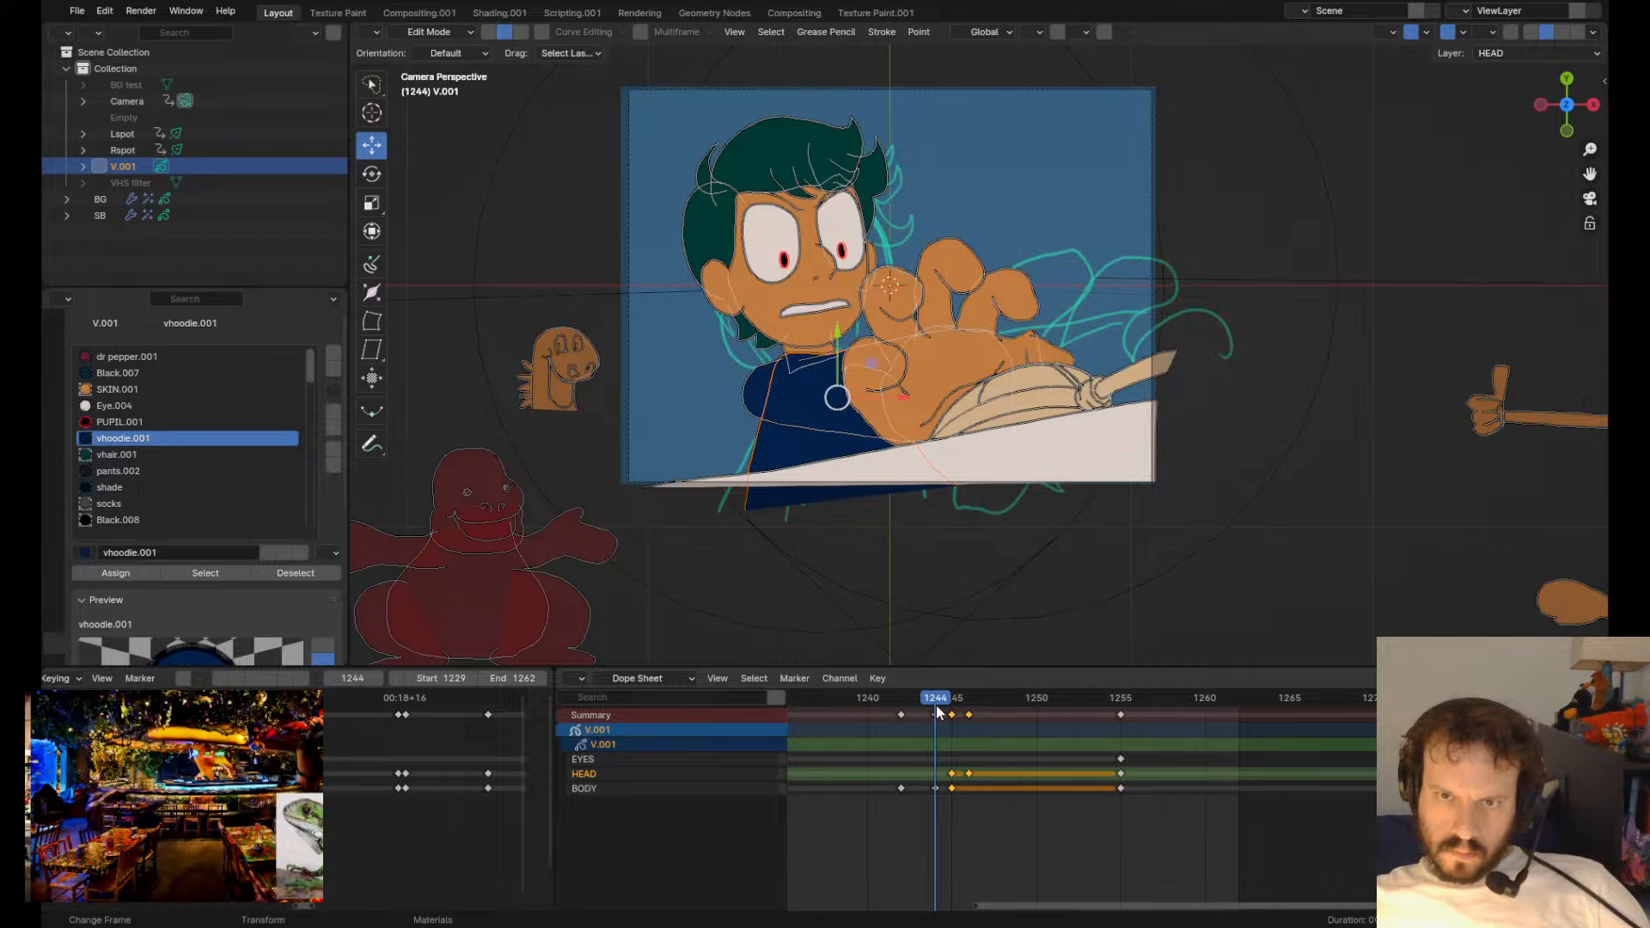
# - Step back and forth between frames 1244 and 1246 to compare the hand's poses
pyautogui.press('Right')
pyautogui.press('Right')
pyautogui.press('Left')
pyautogui.press('Right')
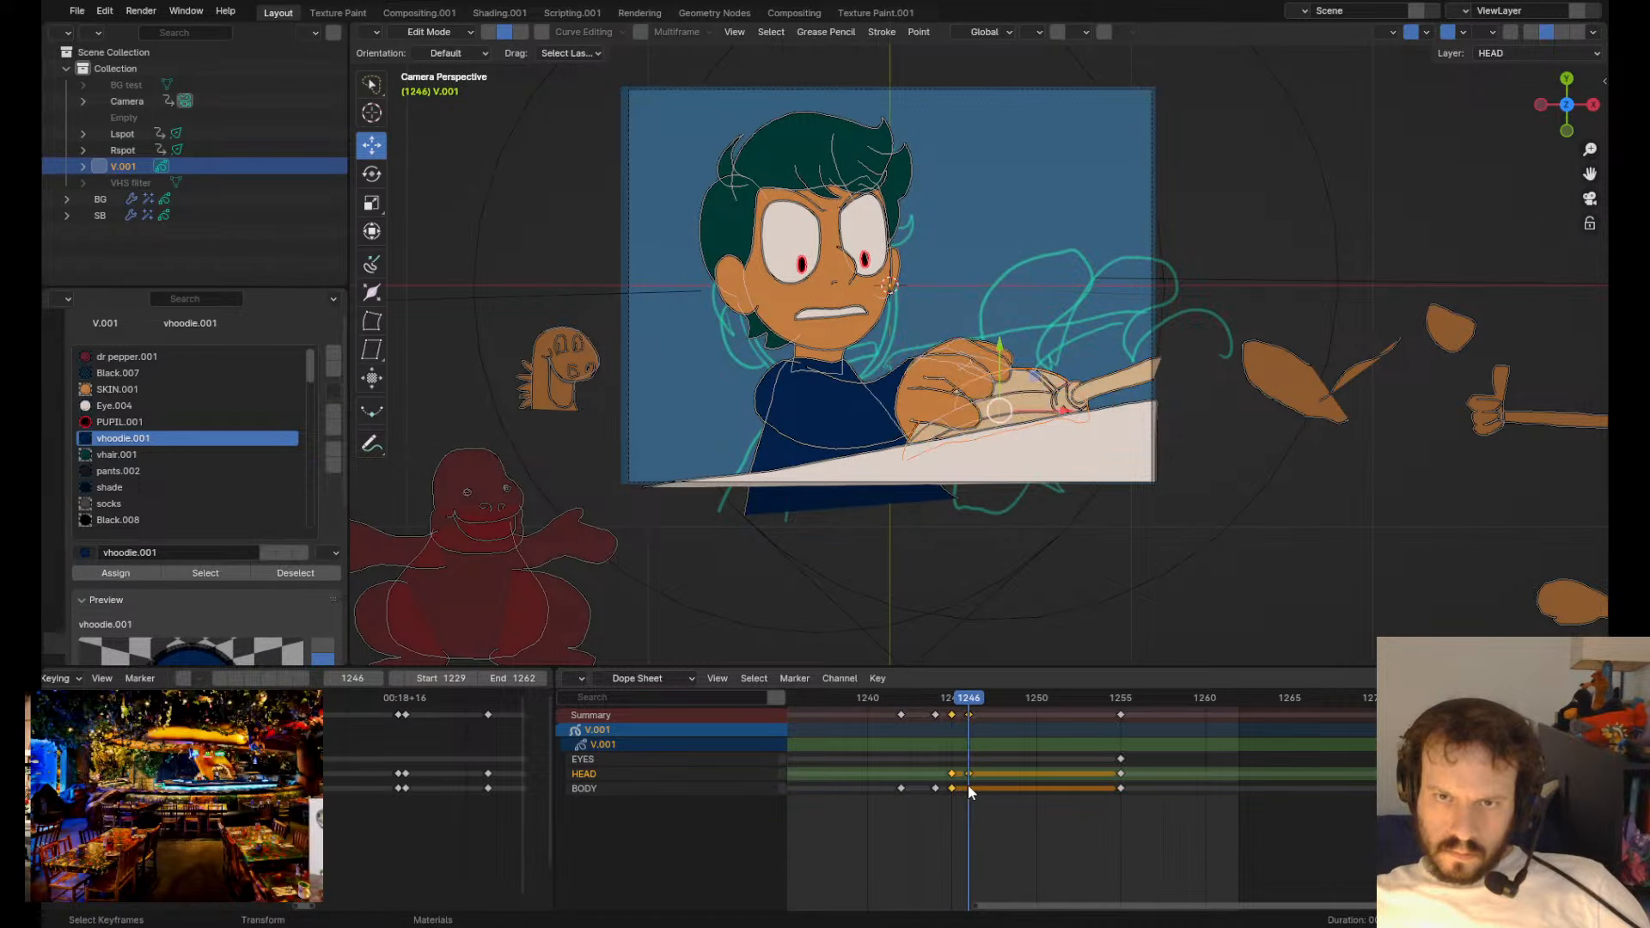
pyautogui.press('Left')
pyautogui.press('Left')
pyautogui.press('Right')
# - Round the hand's wrist edge and close the gap between the fingers at frame 1245, comparing it with frame 1246
pyautogui.scroll(3, 915, 455)
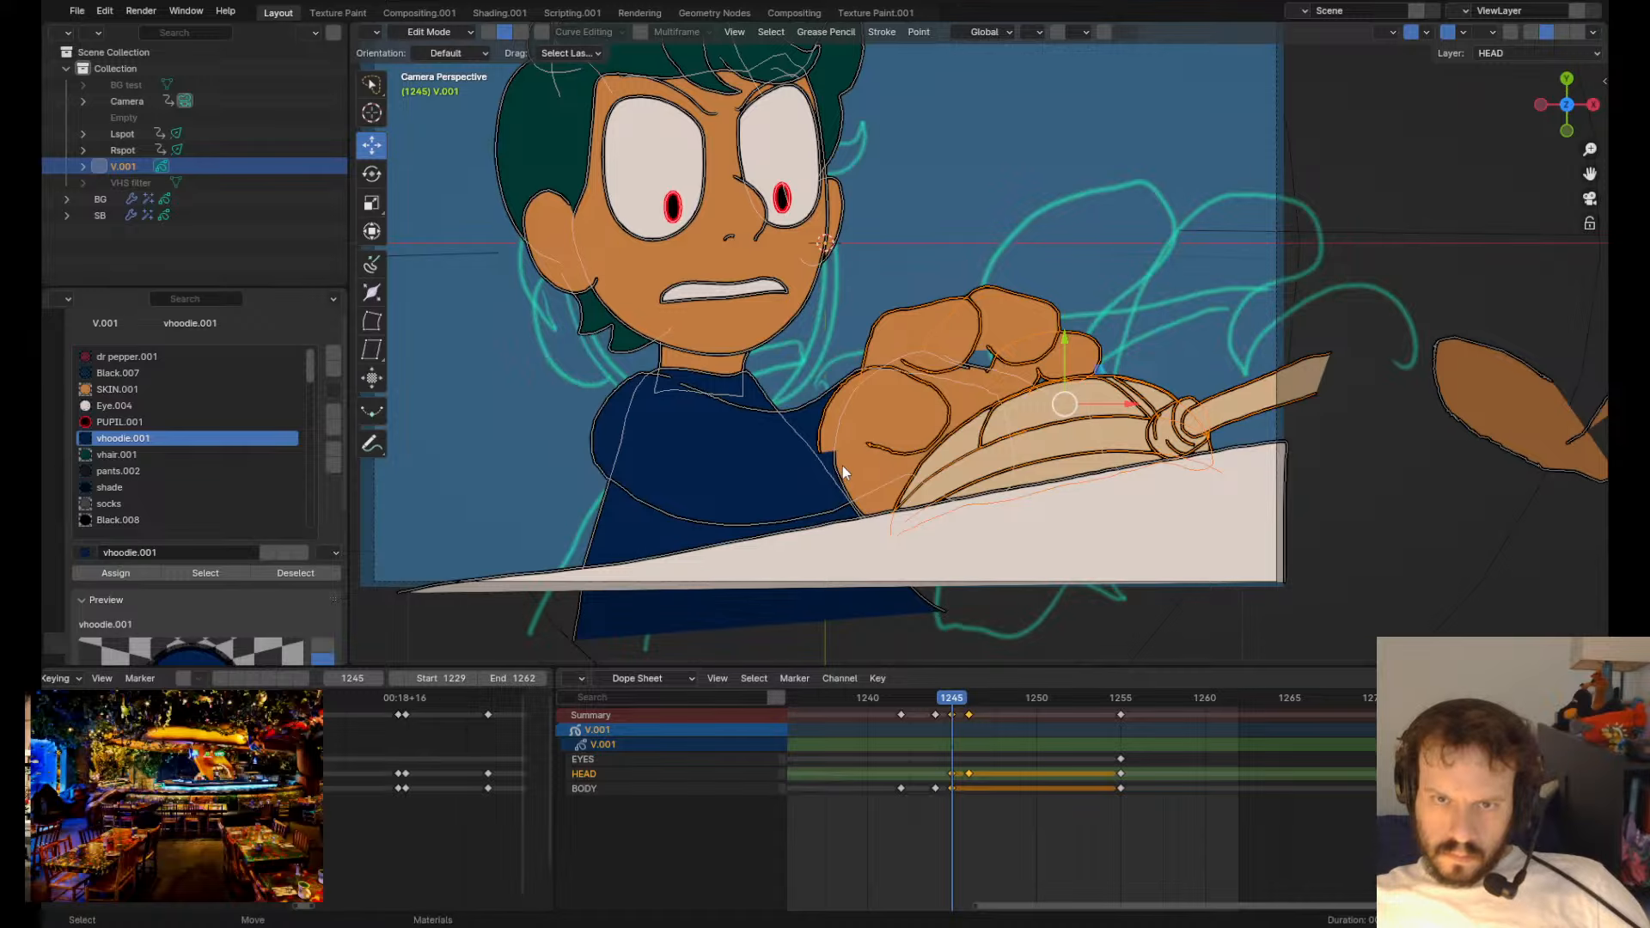
pyautogui.press('Tab')
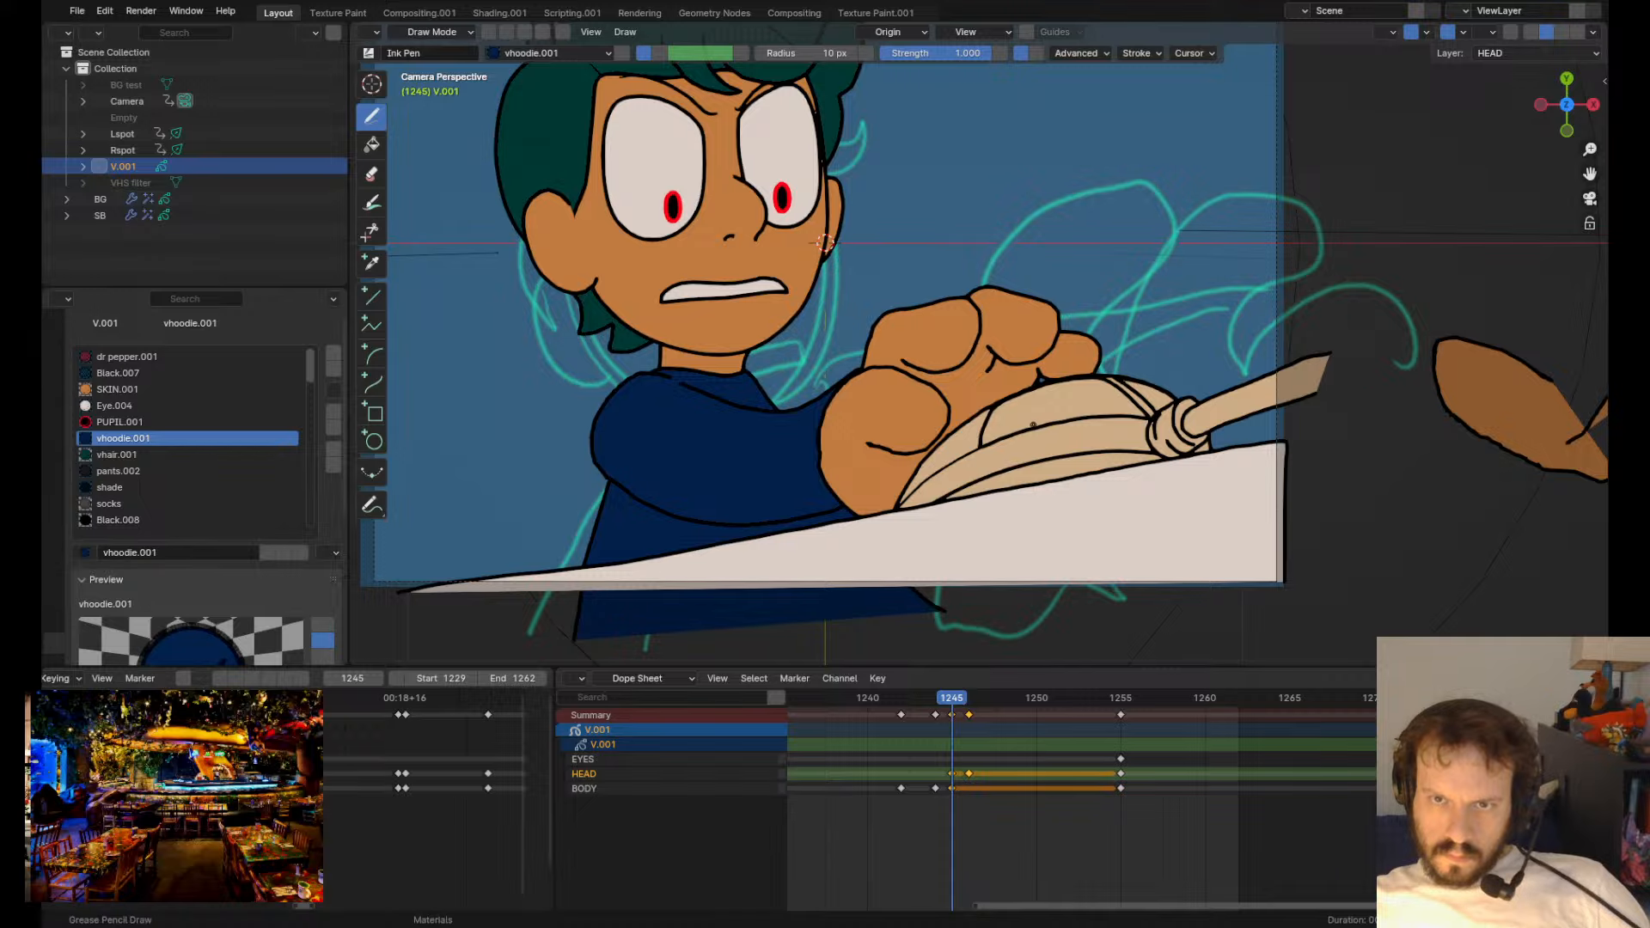
pyautogui.press('Right')
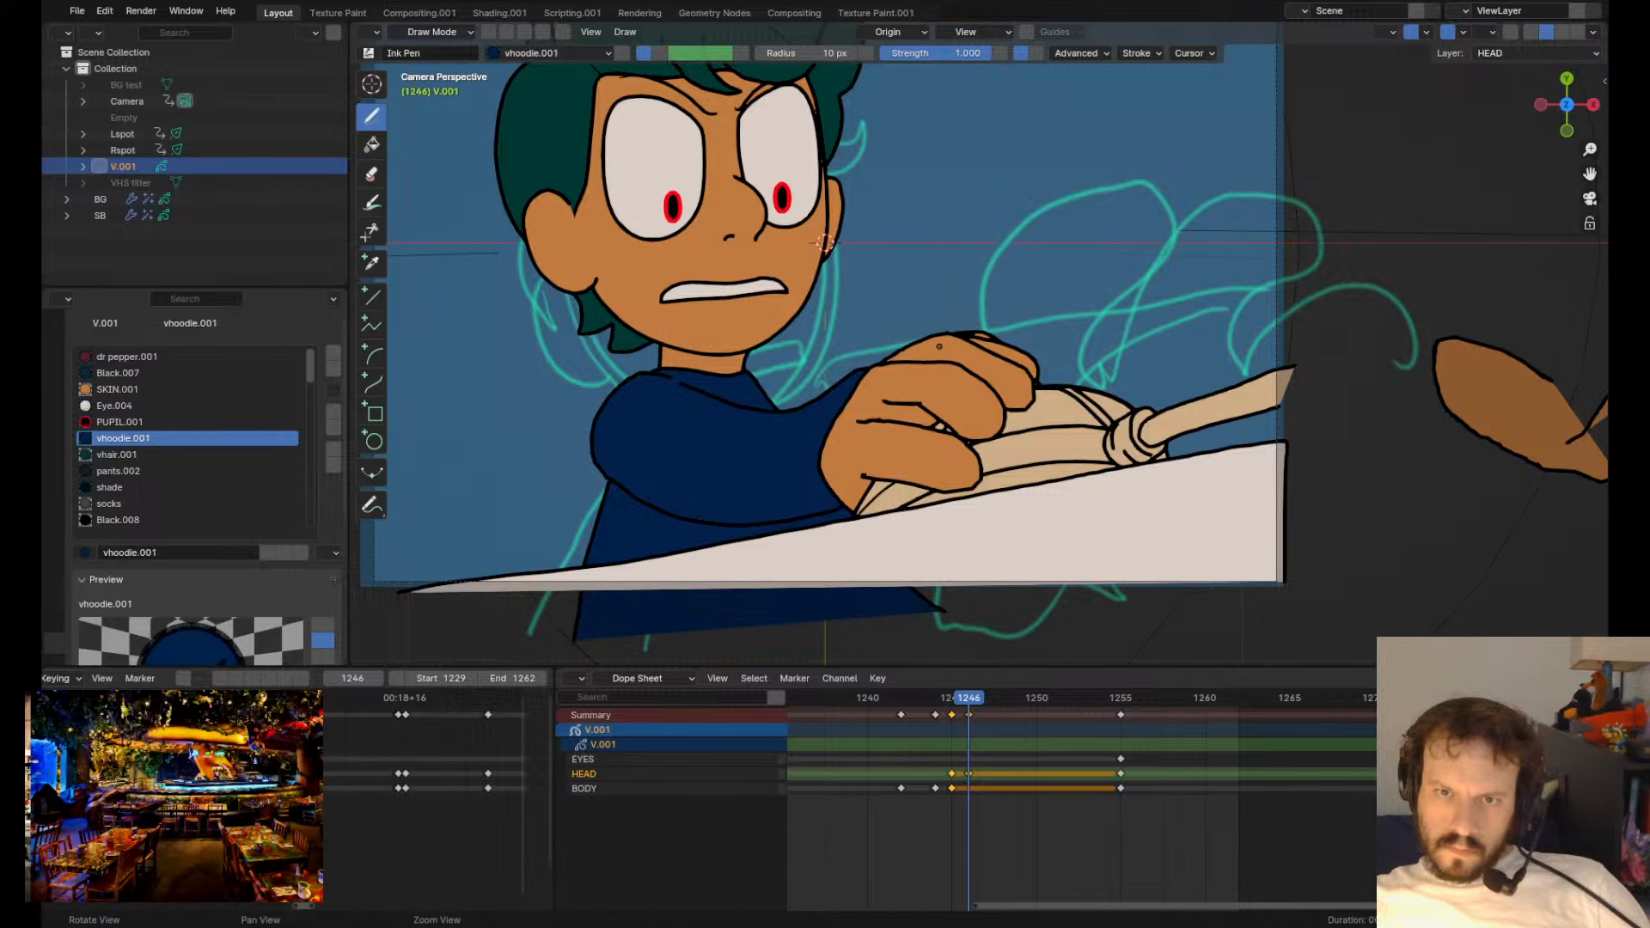
pyautogui.press('Left')
pyautogui.press('Right')
# - Lock the layers other than HEAD, select the hand and bundle strokes at frame 1246, and move them slightly towards the rope end
pyautogui.press('Tab')
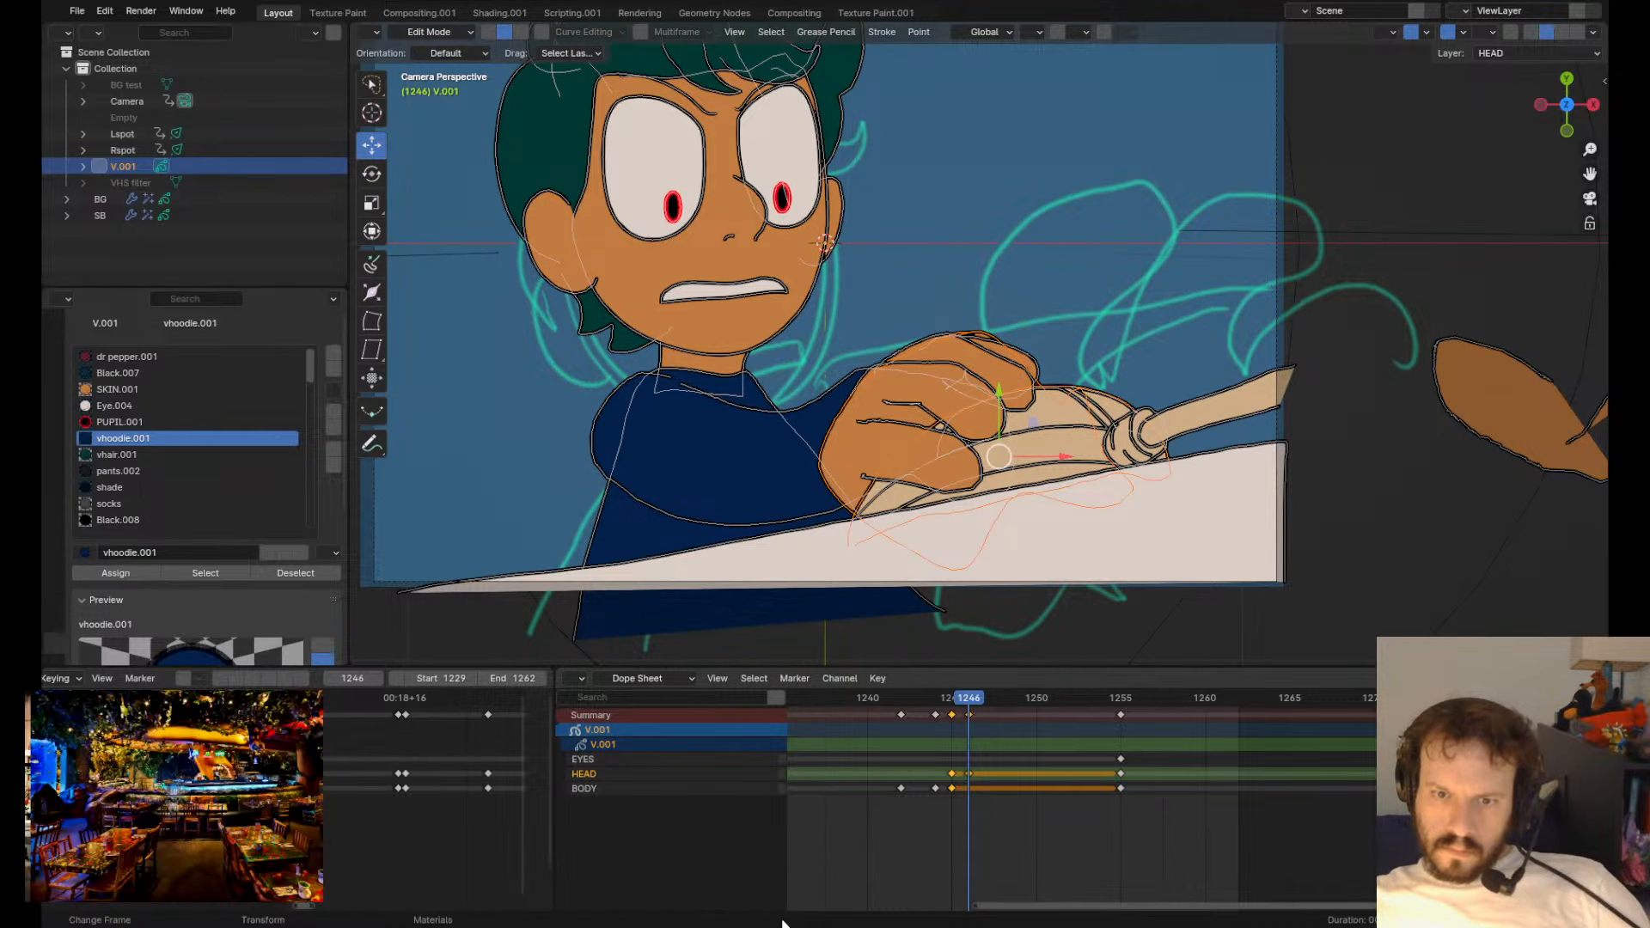
pyautogui.press('KP_Multiply')
pyautogui.moveTo(1063, 170); pyautogui.dragTo(1037, 376)
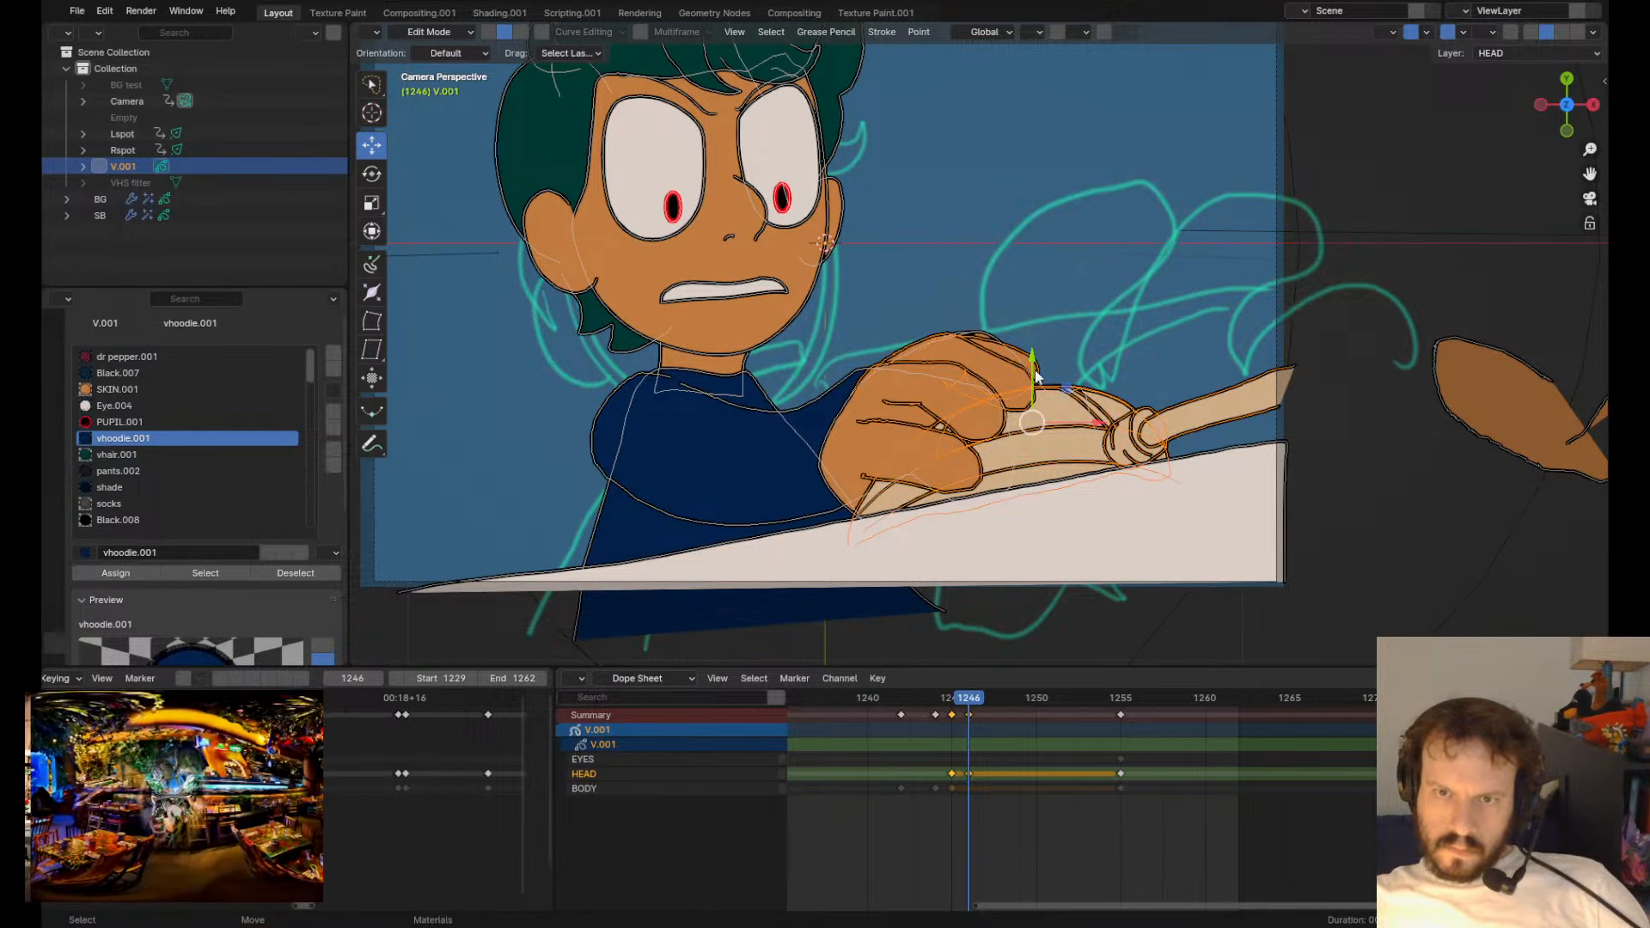
pyautogui.scroll(1, 1036, 375)
pyautogui.press('g')
pyautogui.click(1162, 358)
pyautogui.press('Left')
pyautogui.press('Right')
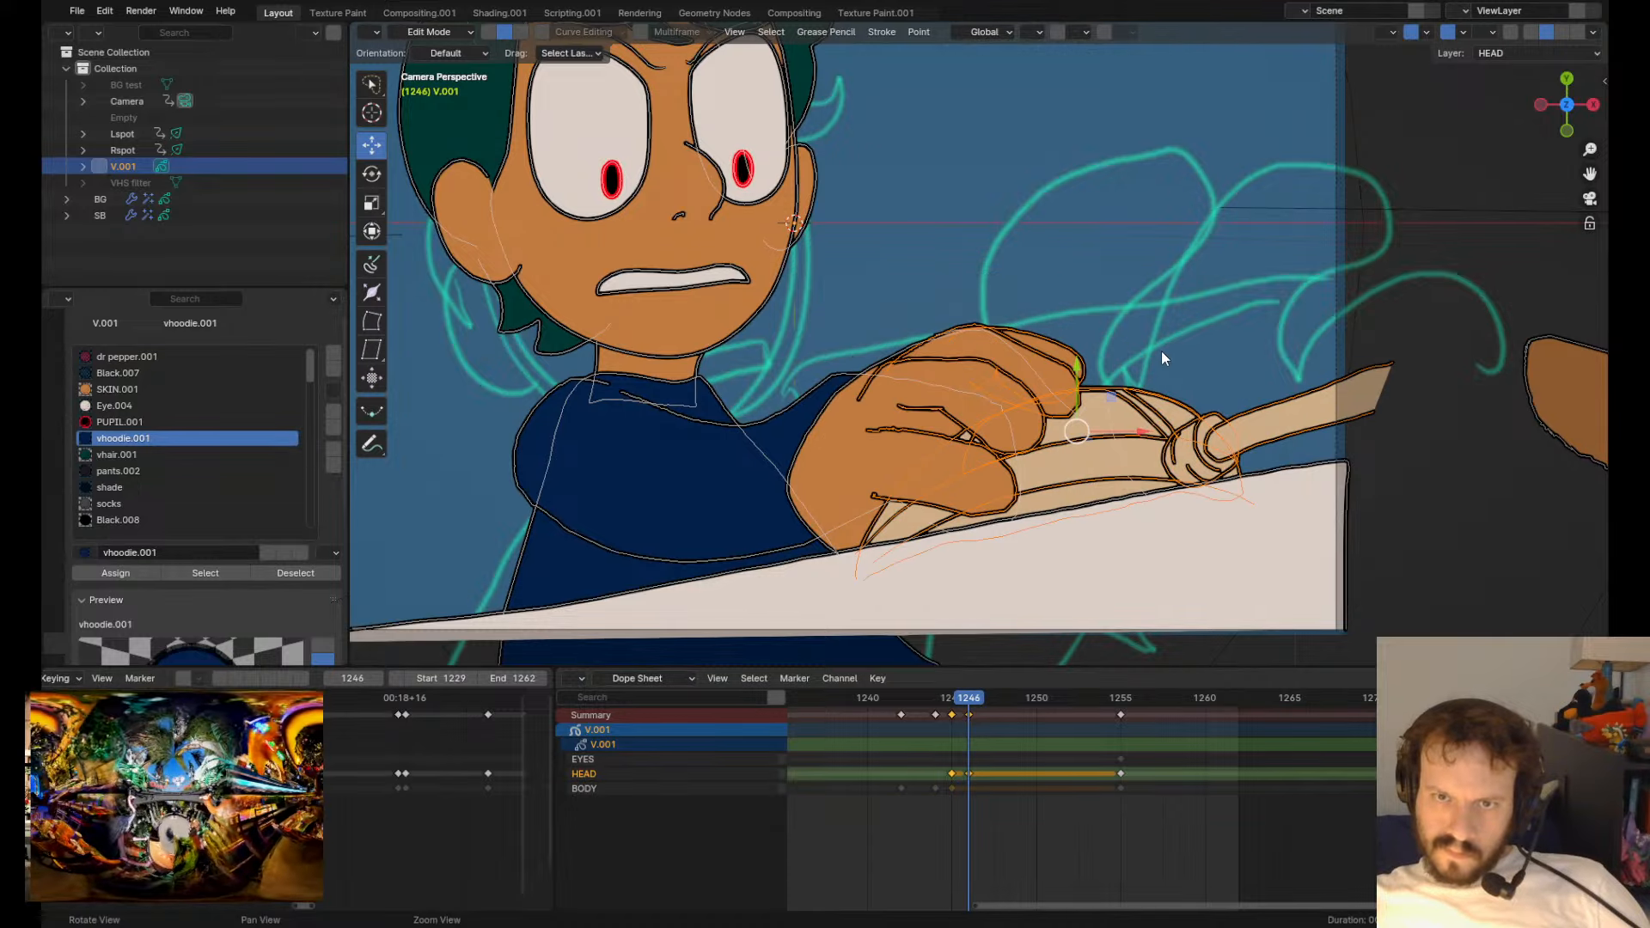
# - Nudge the selected hand and bundle strokes farther from the sleeve at frame 1246, checking against frame 1245
pyautogui.press('g')
pyautogui.click(1097, 431)
pyautogui.press('Left')
pyautogui.press('Right')
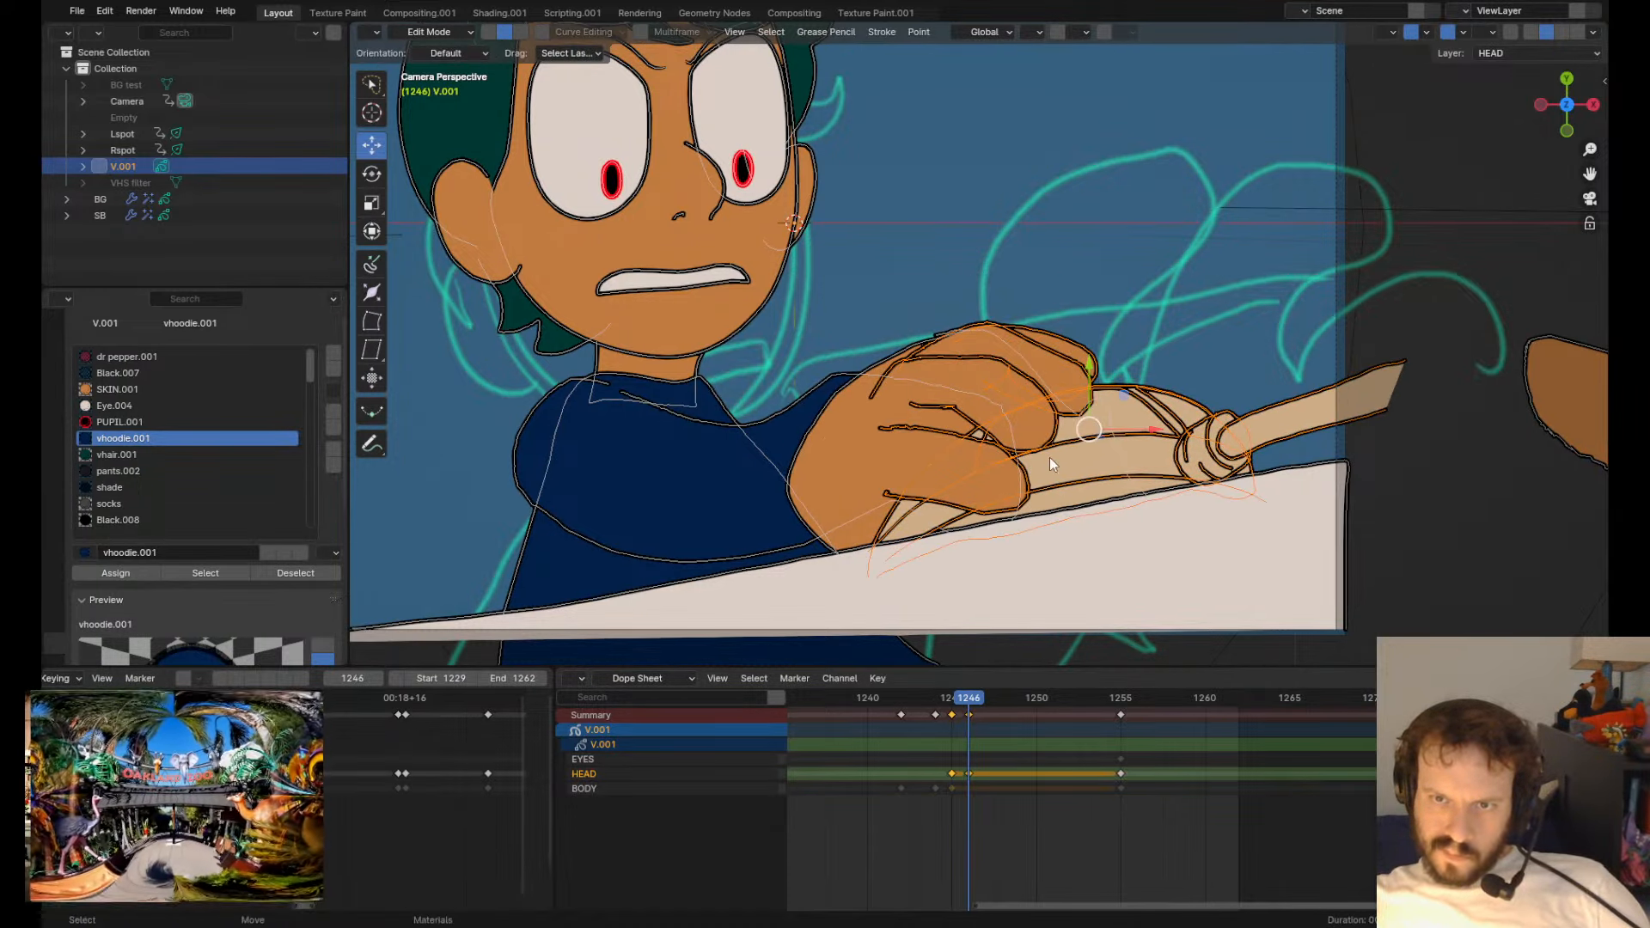
pyautogui.press('g')
pyautogui.click(1304, 371)
pyautogui.press('Left')
pyautogui.press('Right')
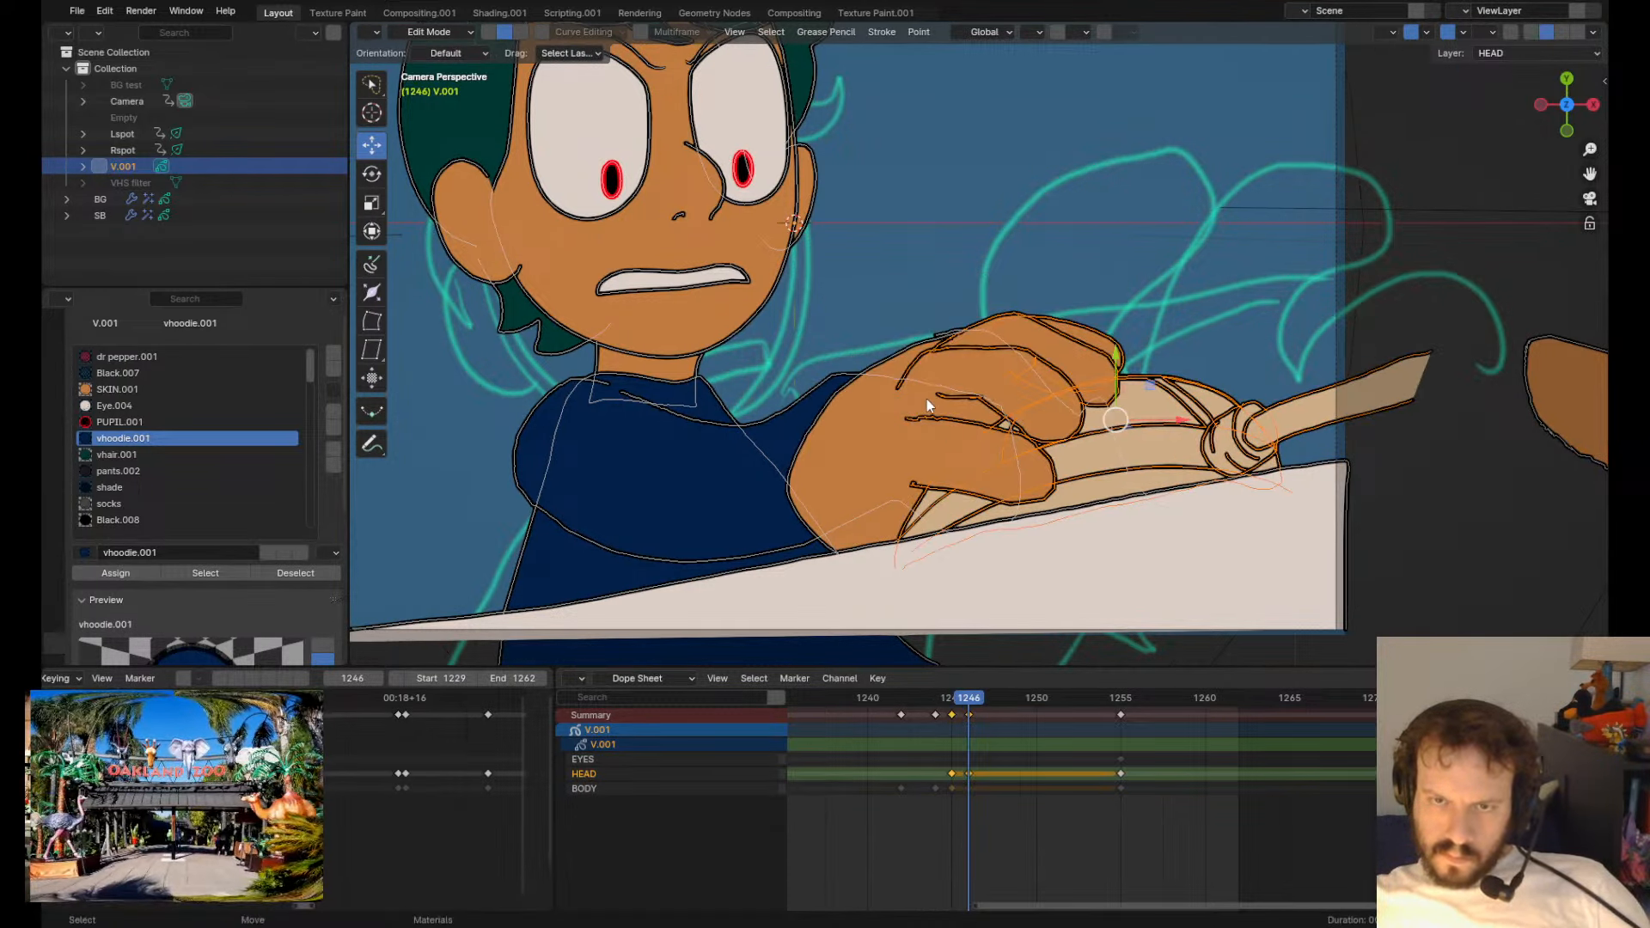
# - Reshape the crease between the lower fingers and smooth the knuckle outline of the gripping hand at frame 1246
pyautogui.press('Tab')
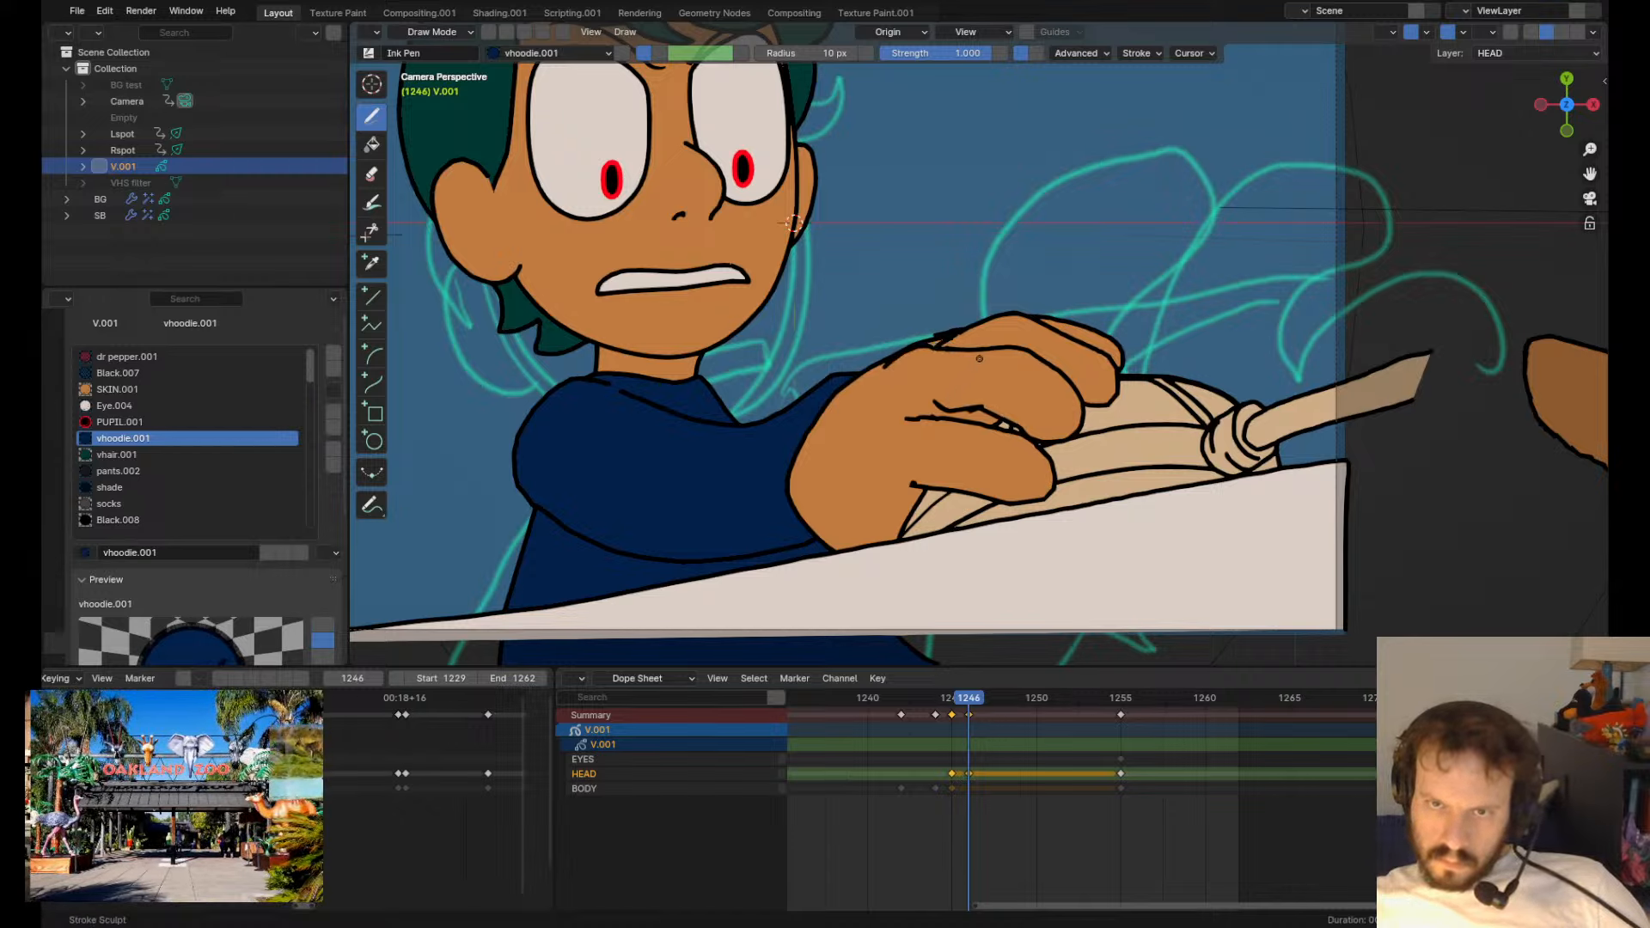
pyautogui.moveTo(939, 455)
pyautogui.keyDown('shift'); pyautogui.mouseDown()
pyautogui.moveTo(940, 423)
pyautogui.moveTo(912, 428)
pyautogui.mouseUp(); pyautogui.keyUp('shift')
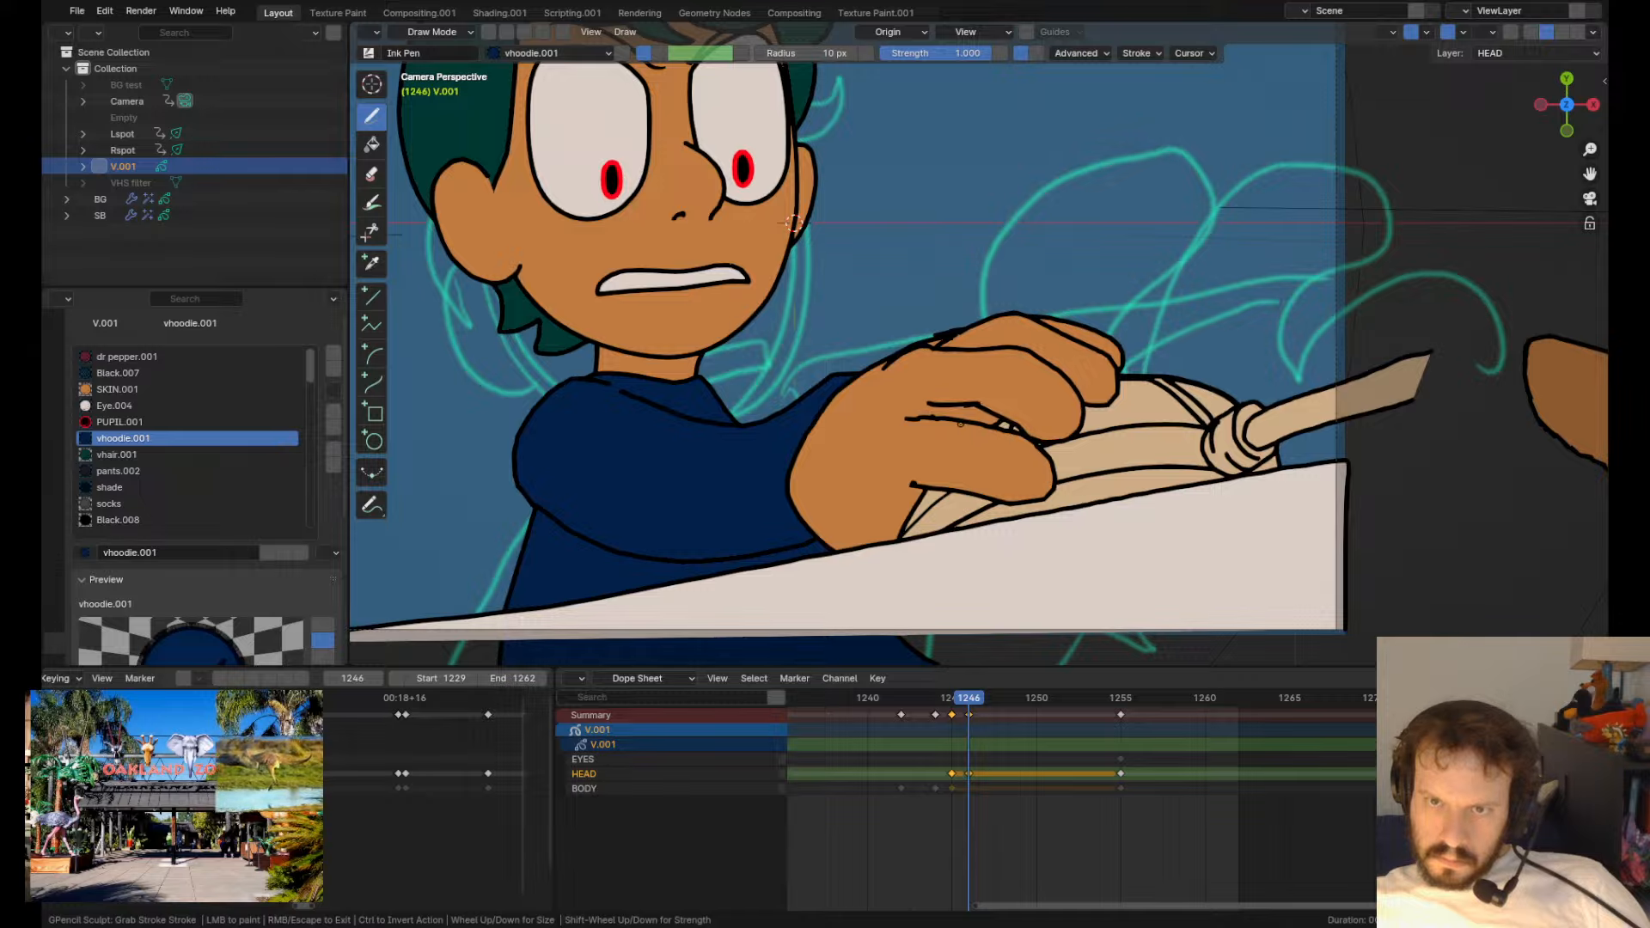
pyautogui.keyDown('shift'); pyautogui.moveTo(1018, 318); pyautogui.dragTo(1024, 321); pyautogui.keyUp('shift')
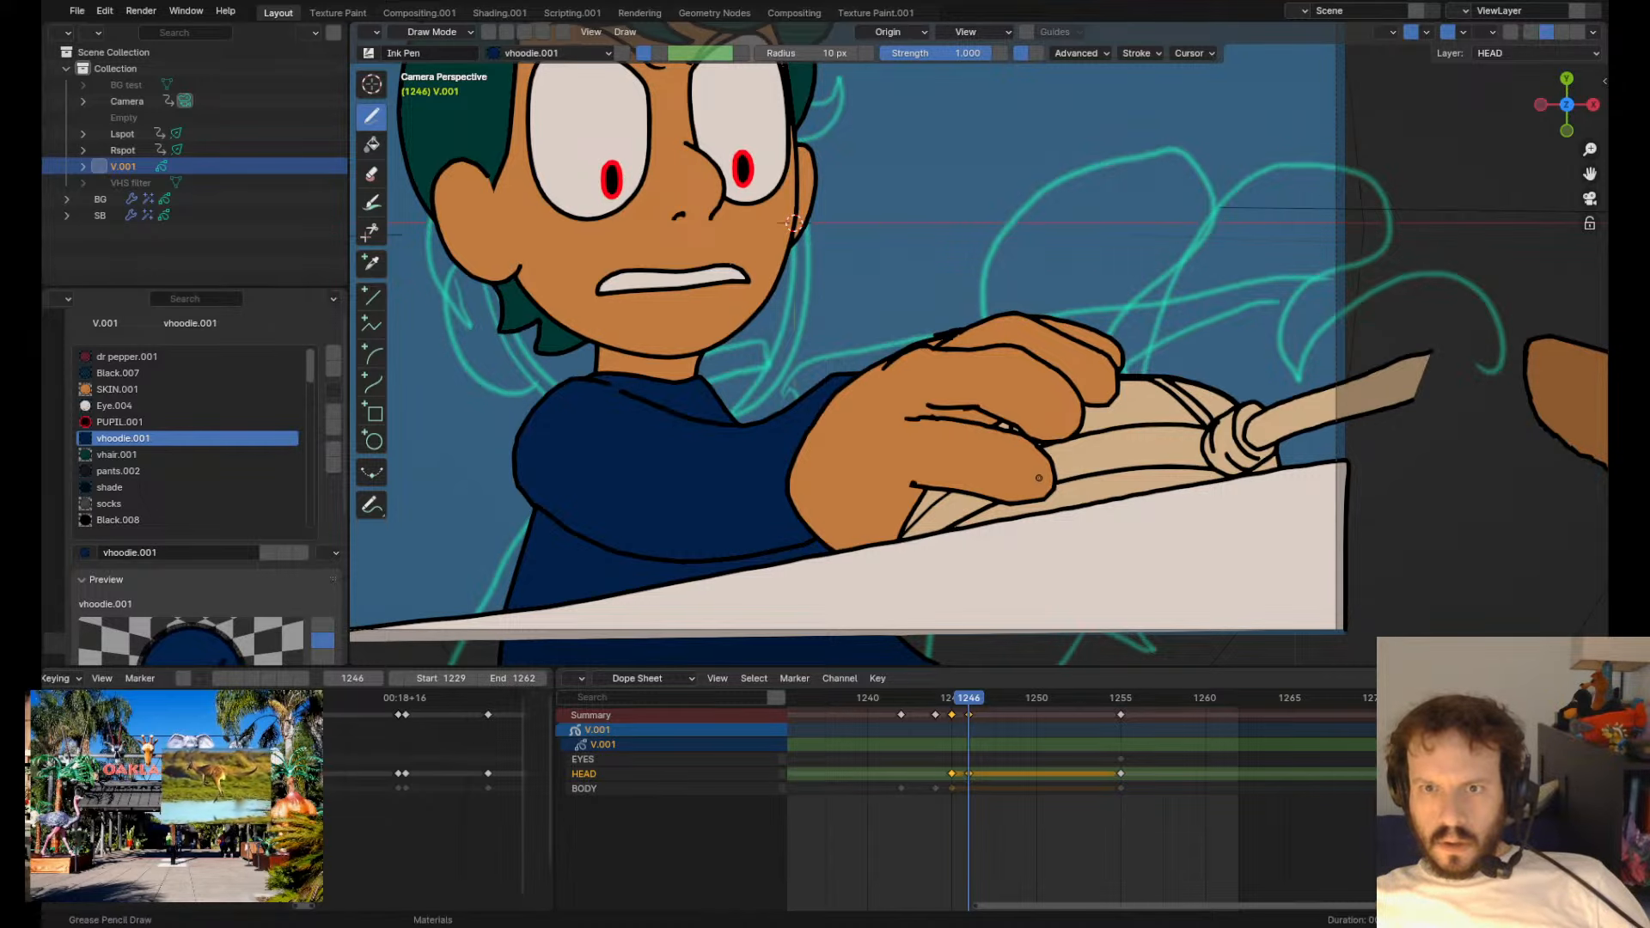
# - Unlock the other layers and adjust the hoodie sleeve's edge where it meets the wrist at frame 1246
pyautogui.moveTo(783, 495)
pyautogui.keyDown('shift'); pyautogui.mouseDown(button='middle')
pyautogui.moveTo(838, 471)
pyautogui.moveTo(826, 436)
pyautogui.mouseUp(button='middle'); pyautogui.keyUp('shift')
pyautogui.press('Tab')
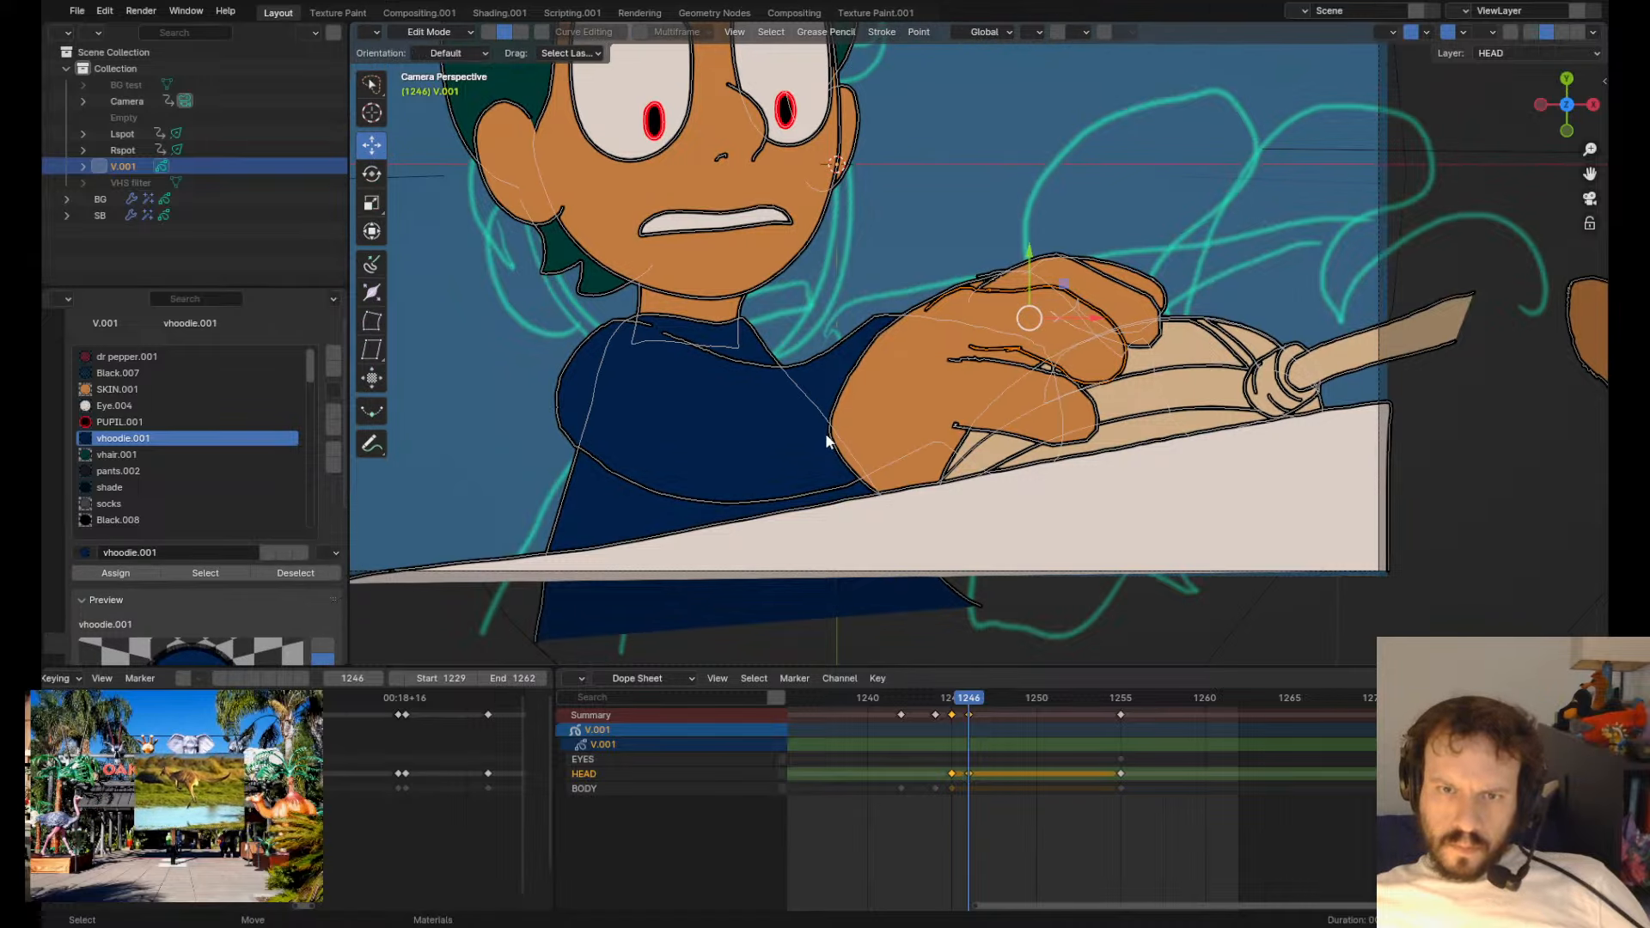
pyautogui.press('KP_Multiply')
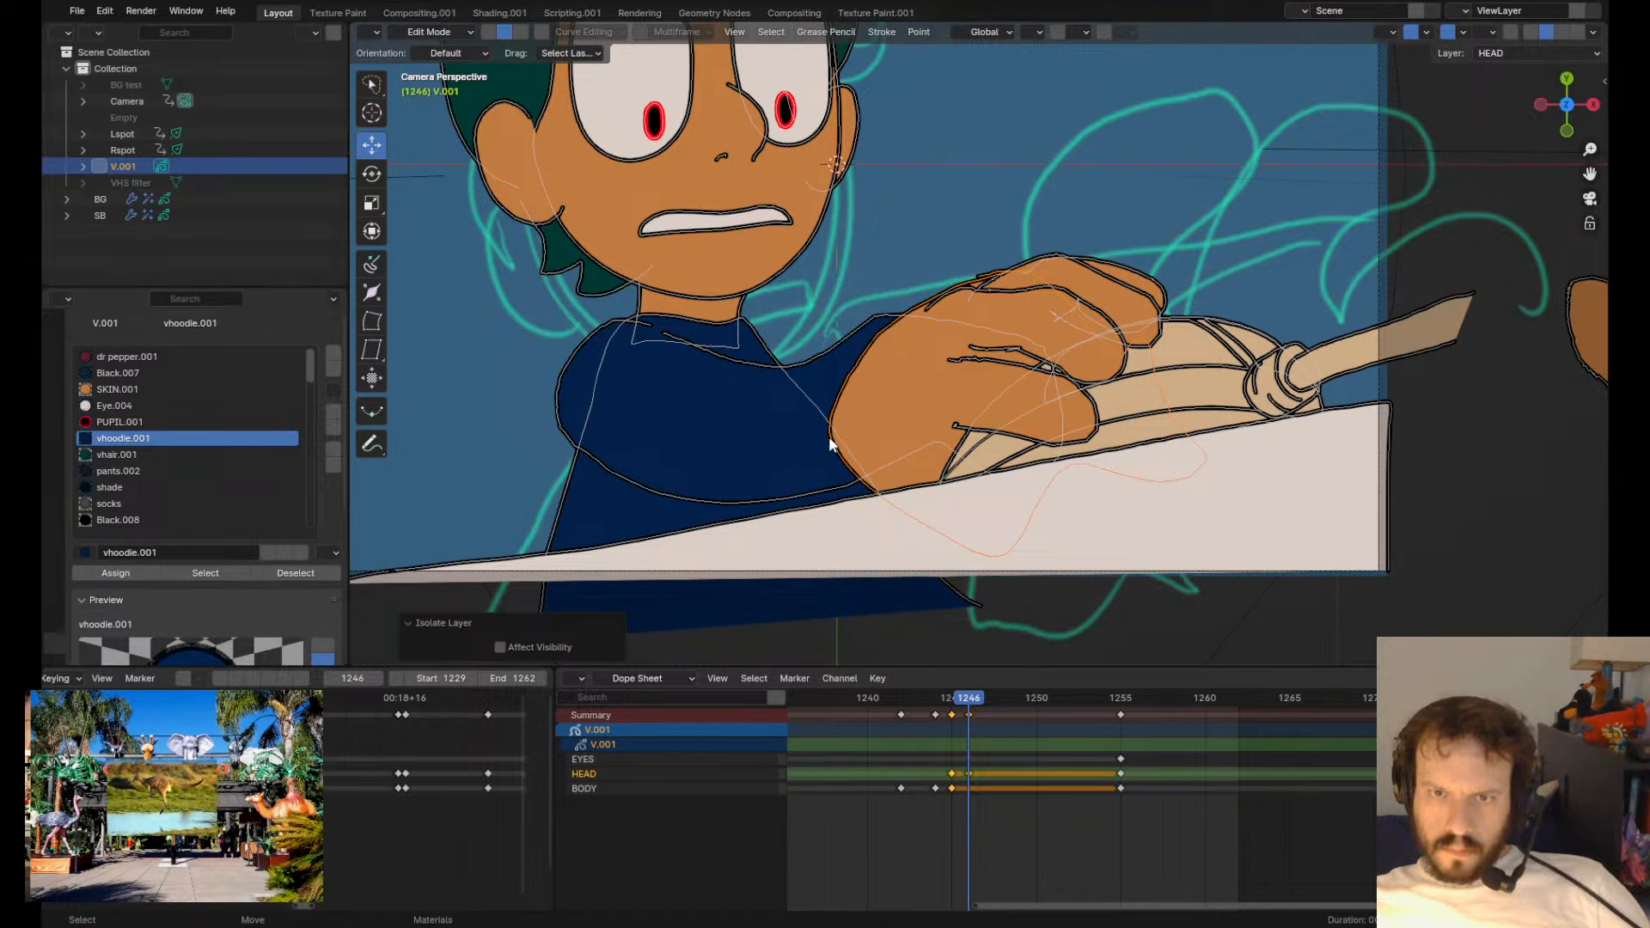
pyautogui.press('Tab')
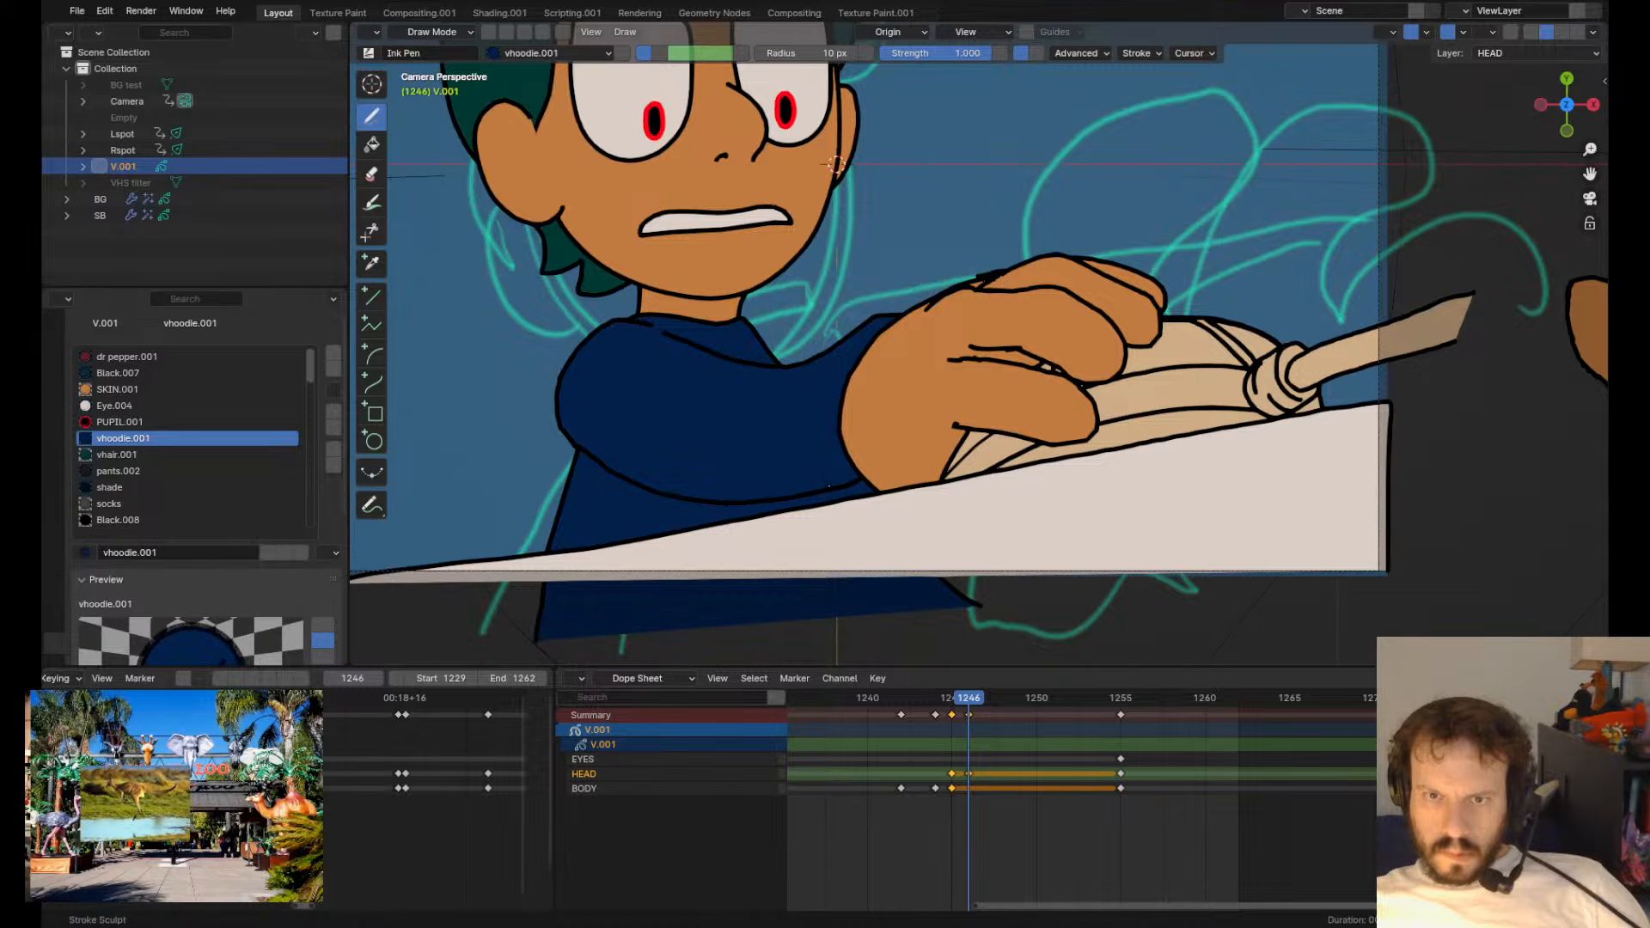
pyautogui.scroll(-3, 1008, 442)
pyautogui.moveTo(944, 449)
pyautogui.keyDown('shift'); pyautogui.mouseDown()
pyautogui.moveTo(929, 430)
pyautogui.moveTo(976, 440)
pyautogui.moveTo(975, 423)
pyautogui.mouseUp(); pyautogui.keyUp('shift')
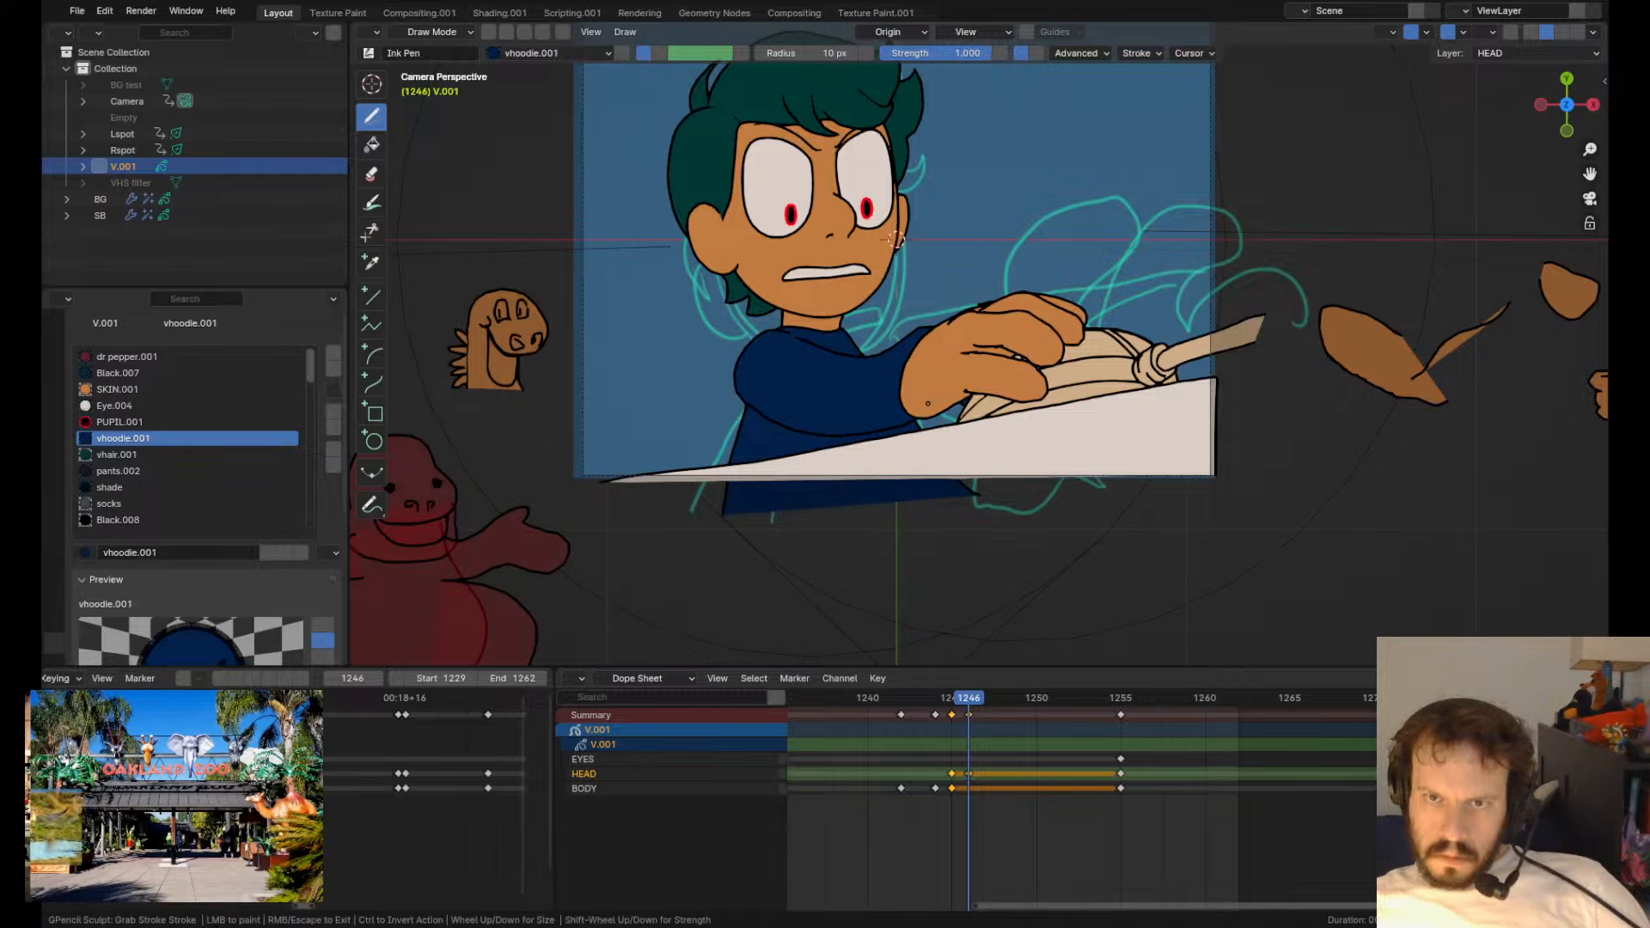
# - Step back and forth between frames 1244 and 1246 to check the hand and sleeve through the grab
pyautogui.press('Left')
pyautogui.press('Right')
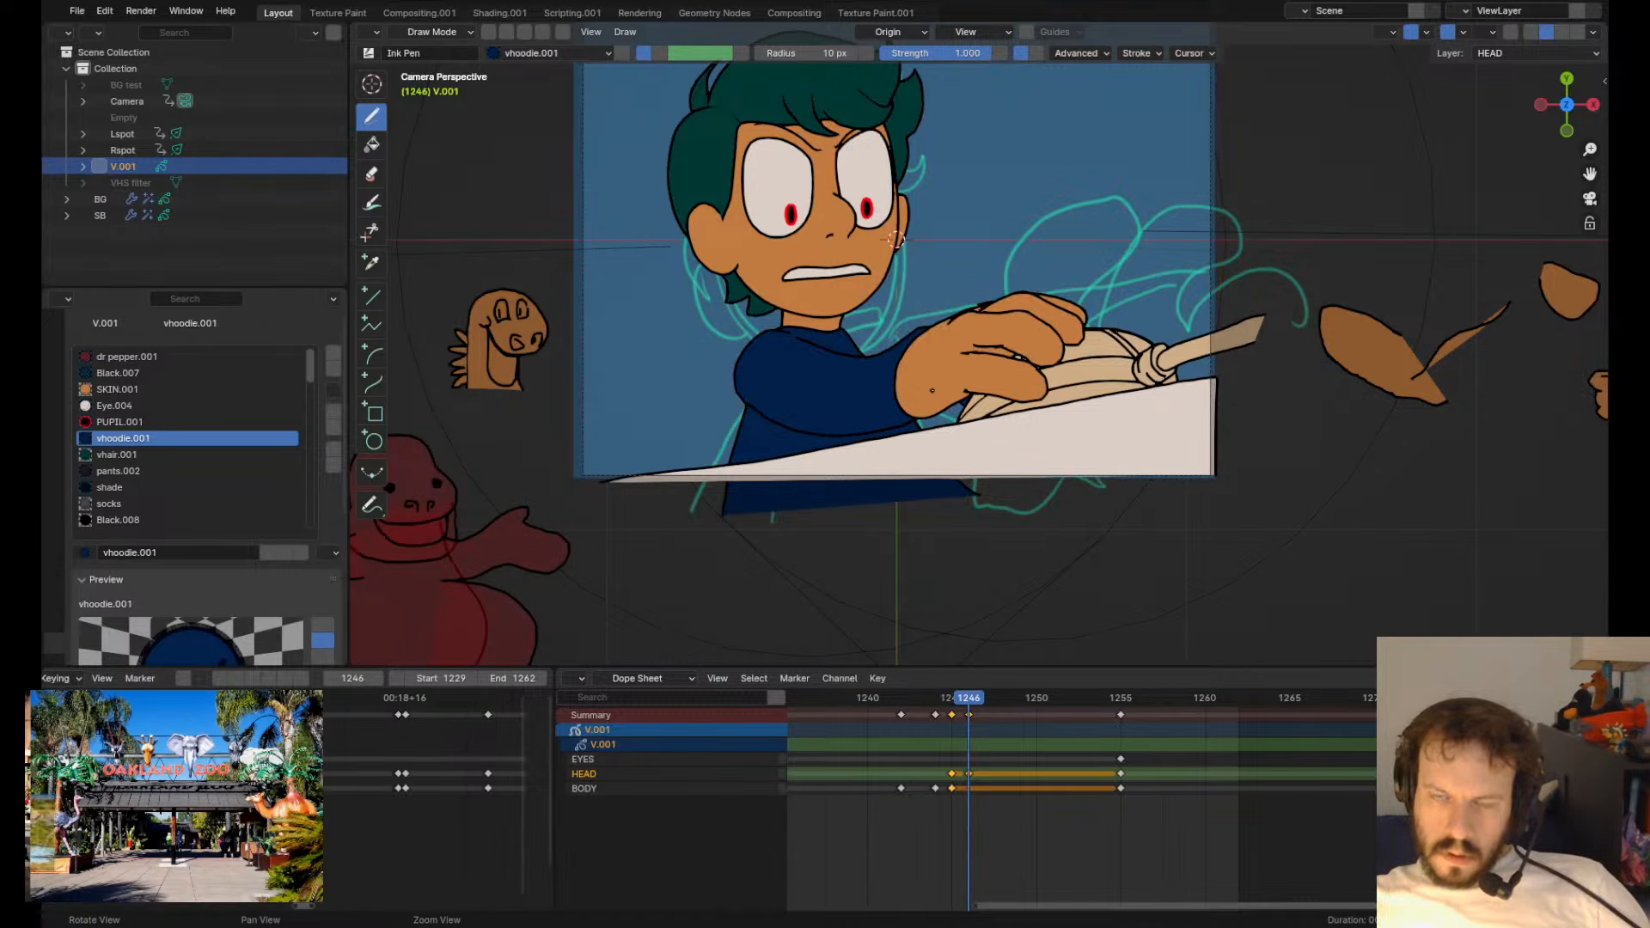
pyautogui.press('Left')
pyautogui.press('Left')
pyautogui.press('Right')
pyautogui.press('Right')
pyautogui.press('Left')
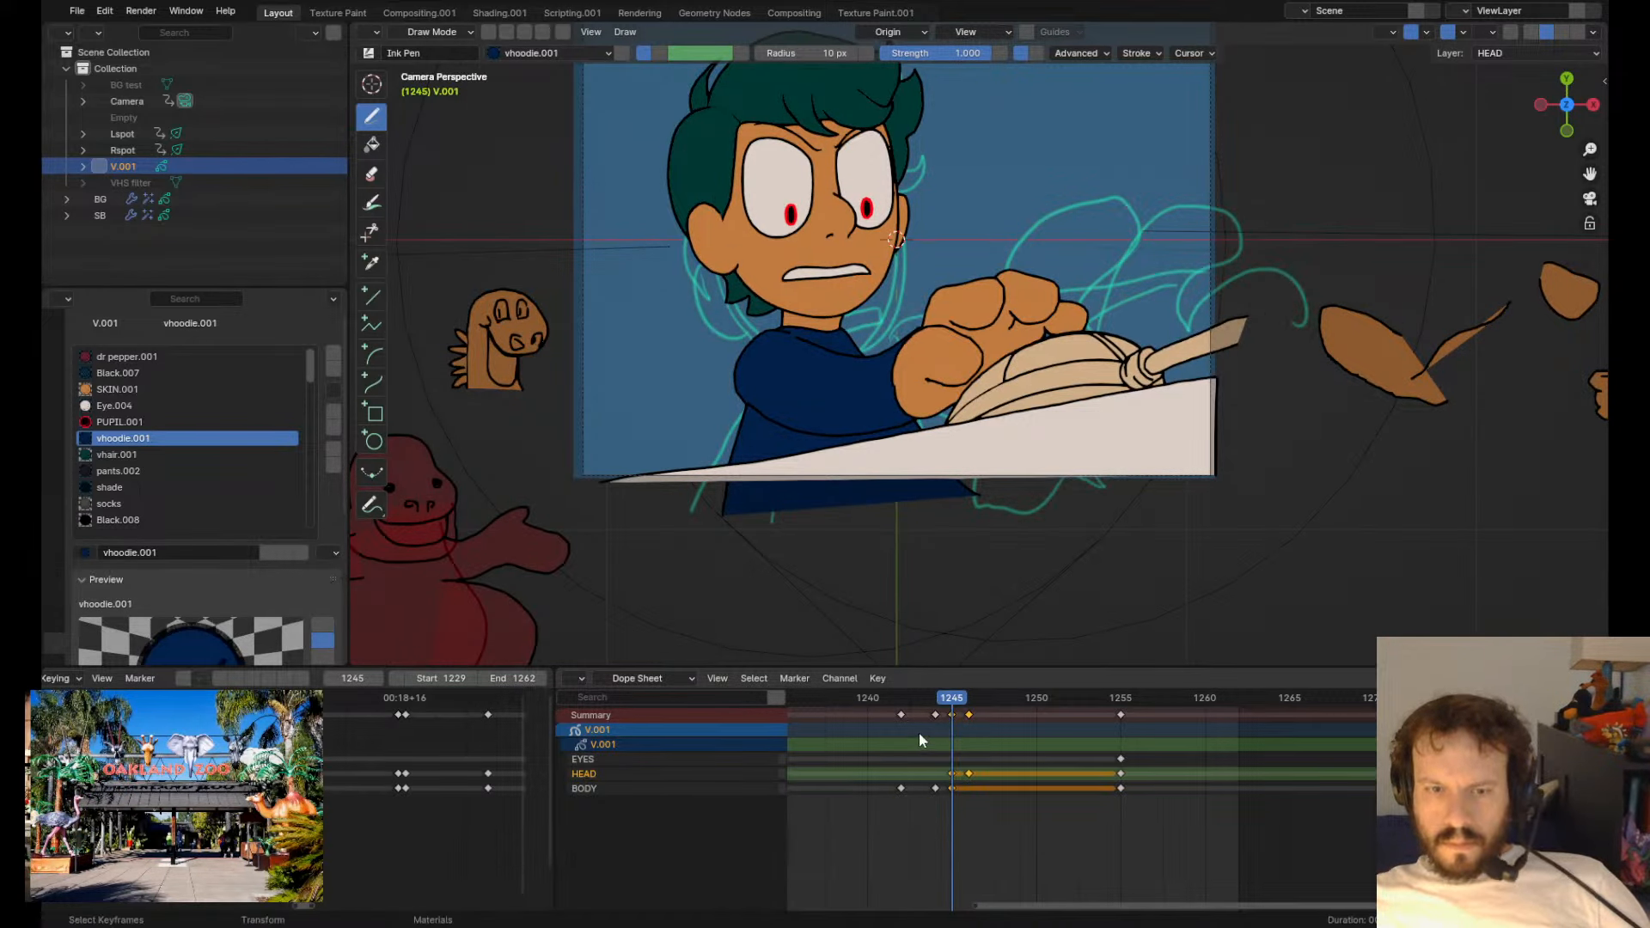
# - Play back the reach-and-grip motion from frame 1242
pyautogui.click(906, 696)
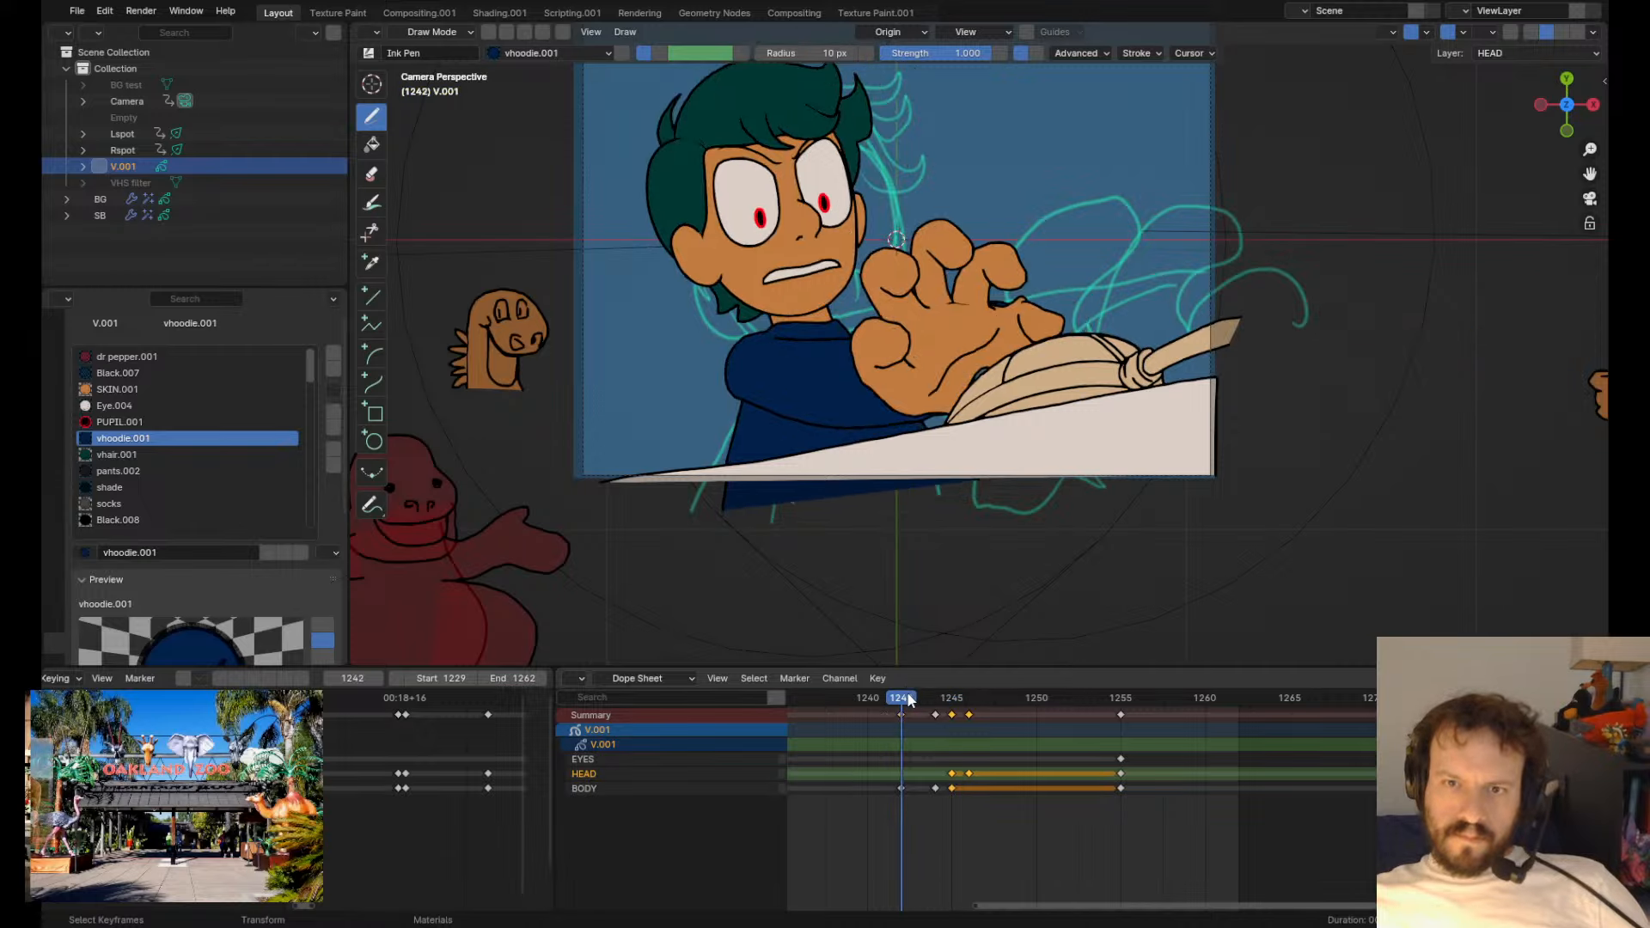
pyautogui.press('space')
pyautogui.press('space')
# - Go to frame 1243 and open the open hand's strokes for point editing
pyautogui.moveTo(905, 696); pyautogui.dragTo(918, 722)
pyautogui.press('Tab')
pyautogui.scroll(4, 981, 342)
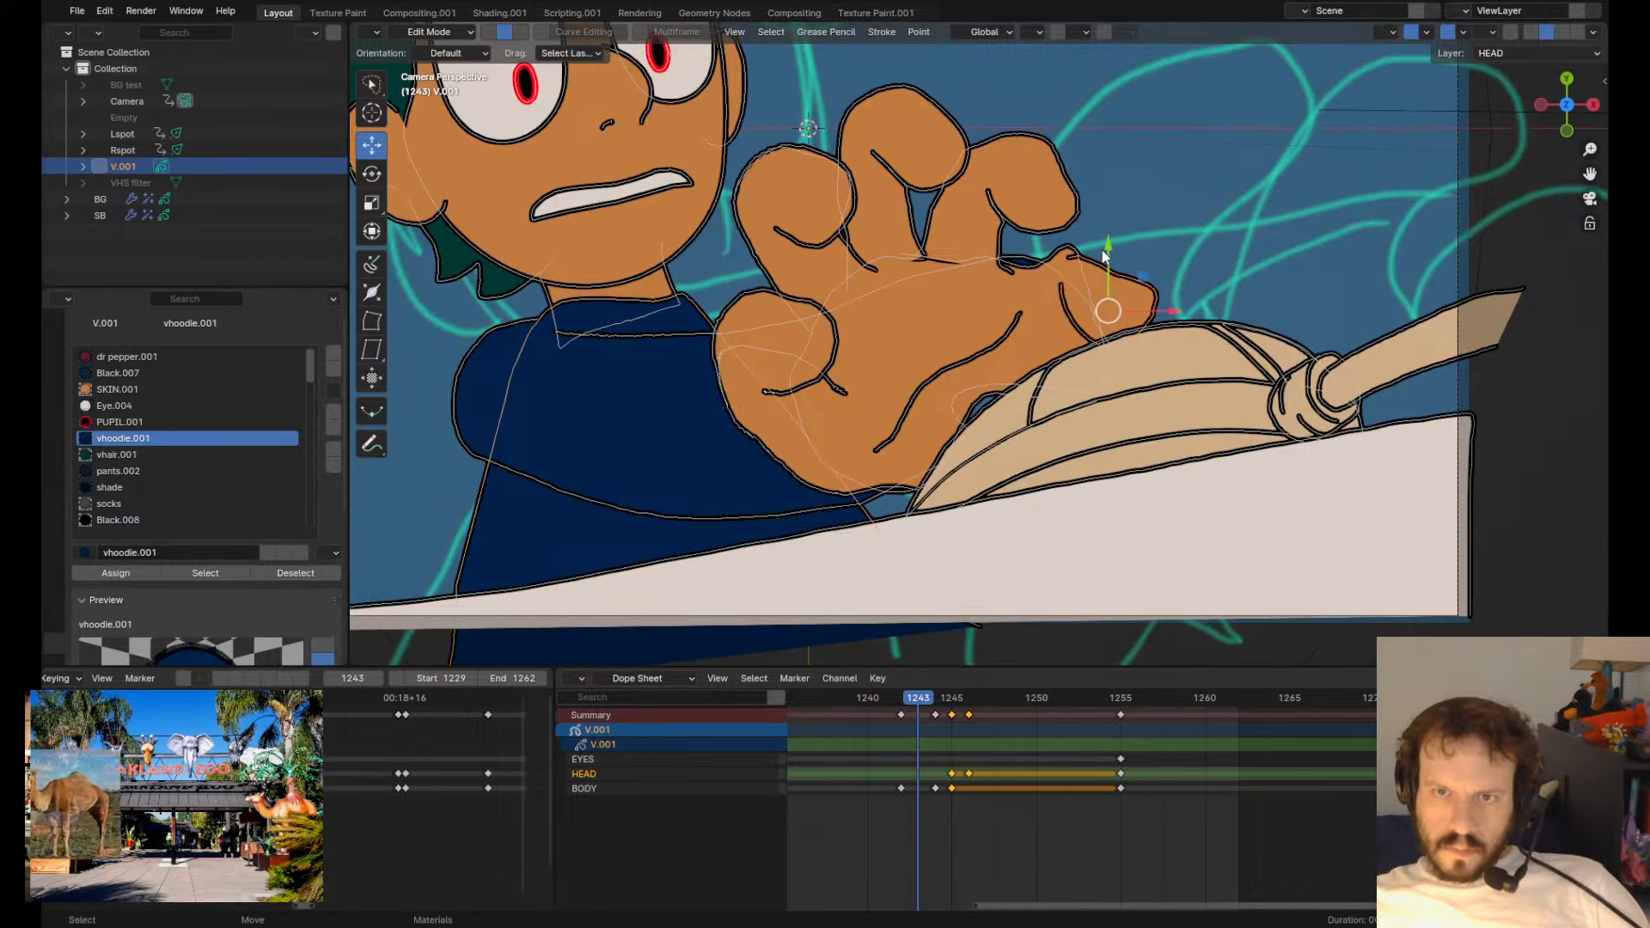
# - Select the stroke at the base of the finger resting on the bag and sculpt out the crumpled bump on the palm edge
pyautogui.press('Tab')
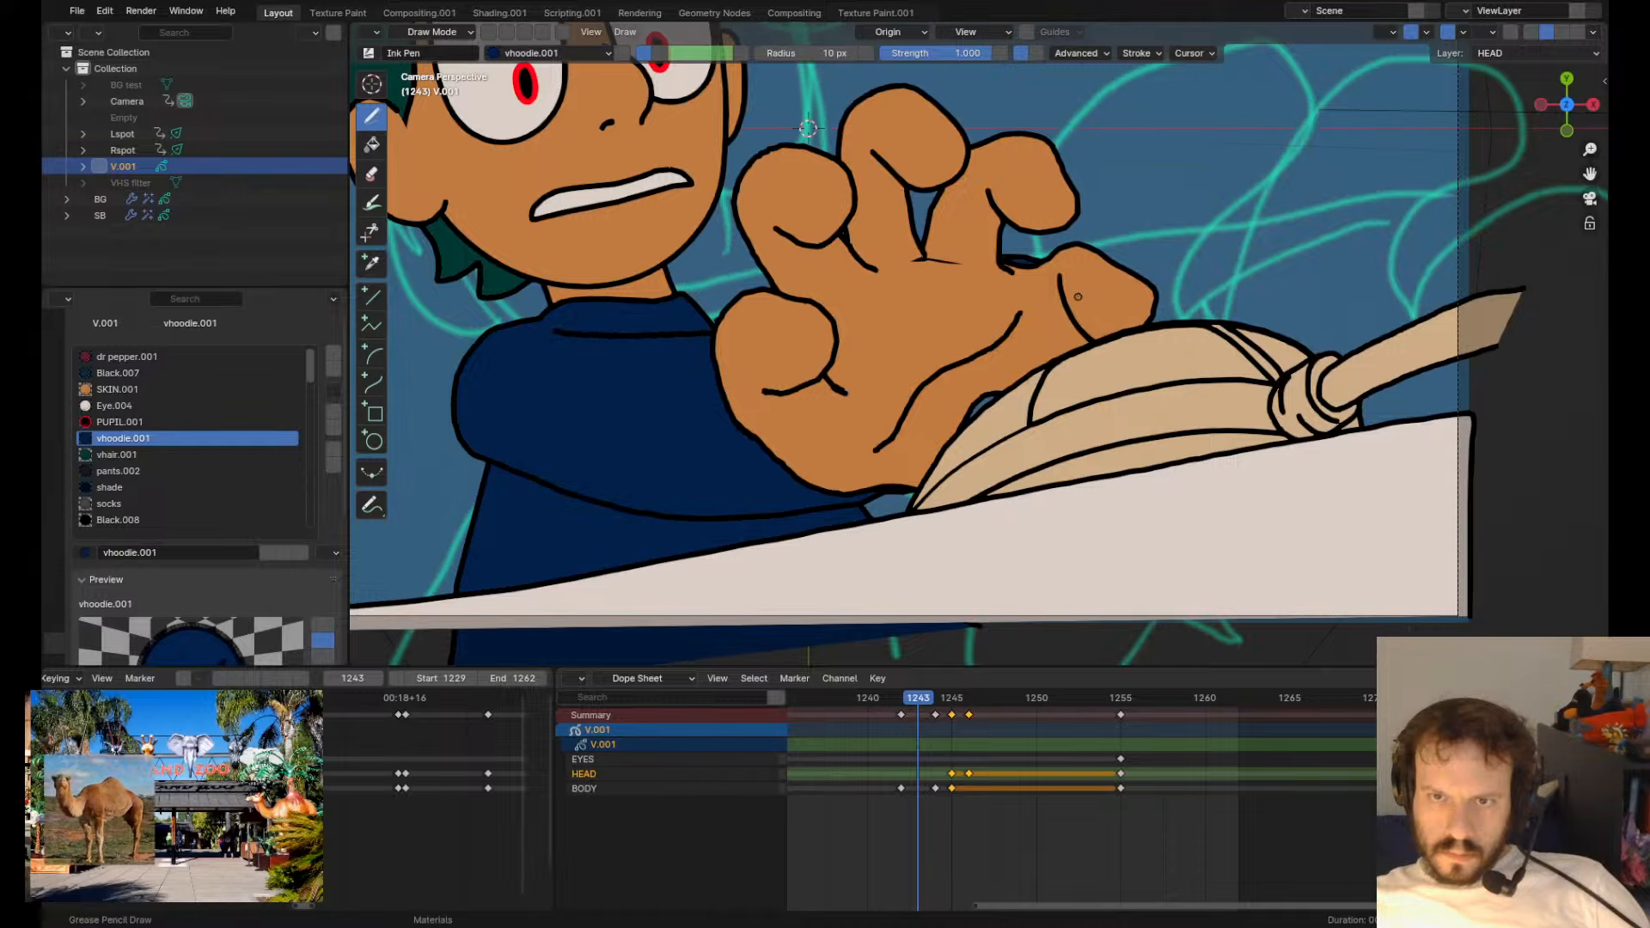
pyautogui.press('Tab')
pyautogui.click(1034, 277)
pyautogui.press('Tab')
pyautogui.moveTo(1020, 272); pyautogui.dragTo(1019, 261)
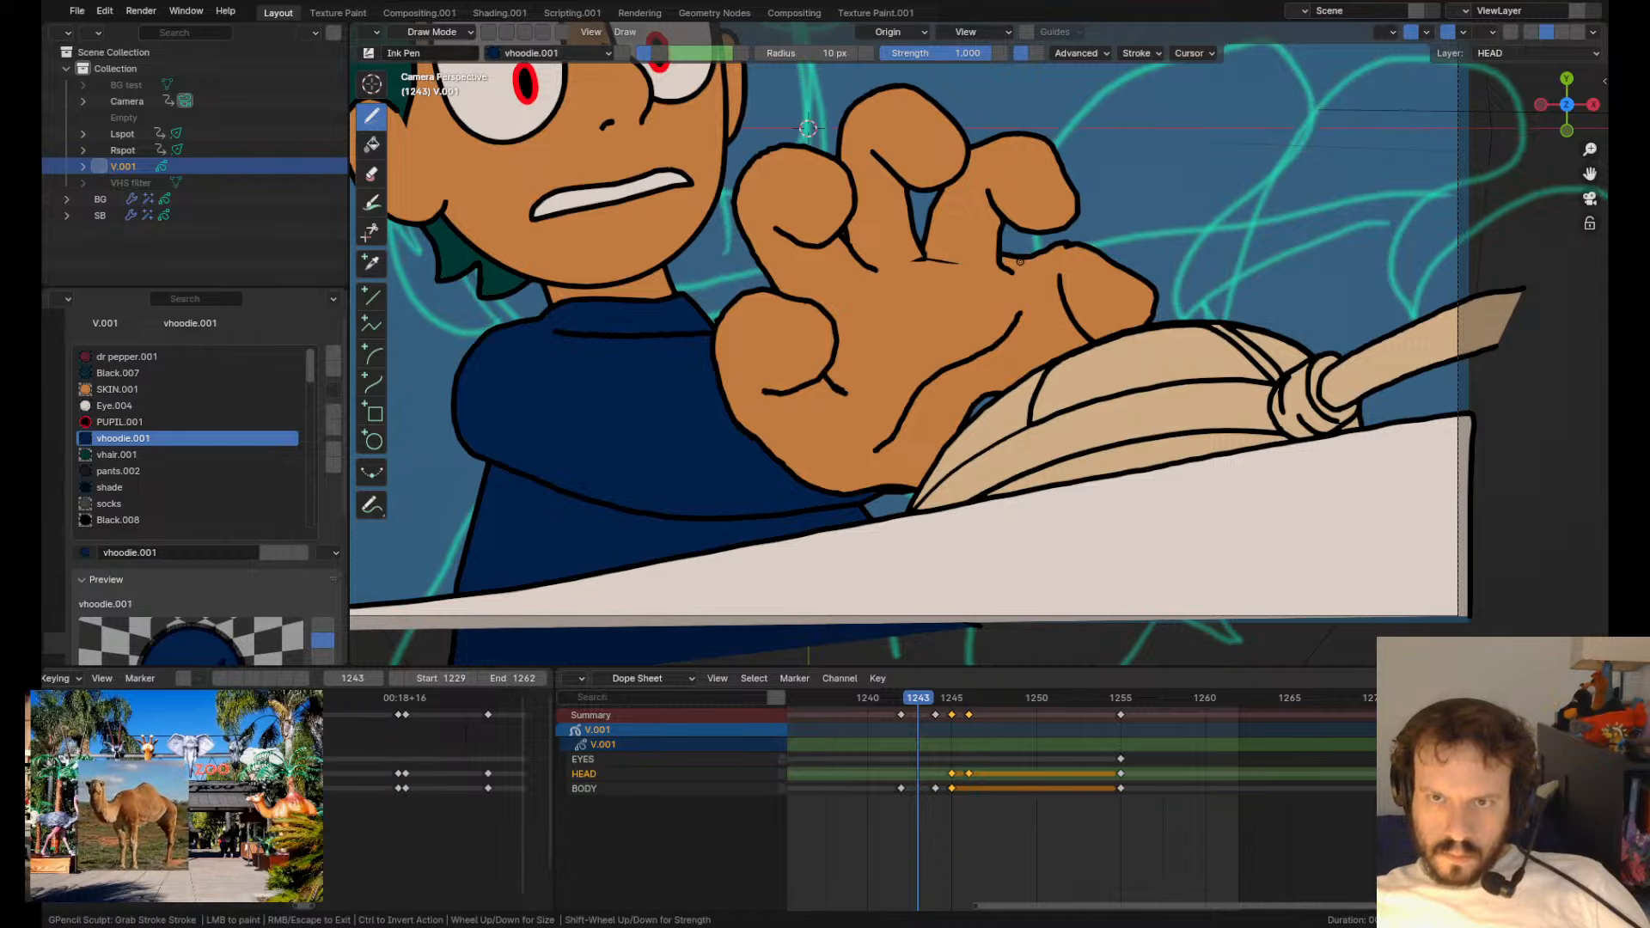
# - Select the raised finger farthest from the face and grab-sculpt its strokes so the fingertip leans up and toward the middle finger
pyautogui.press('Tab')
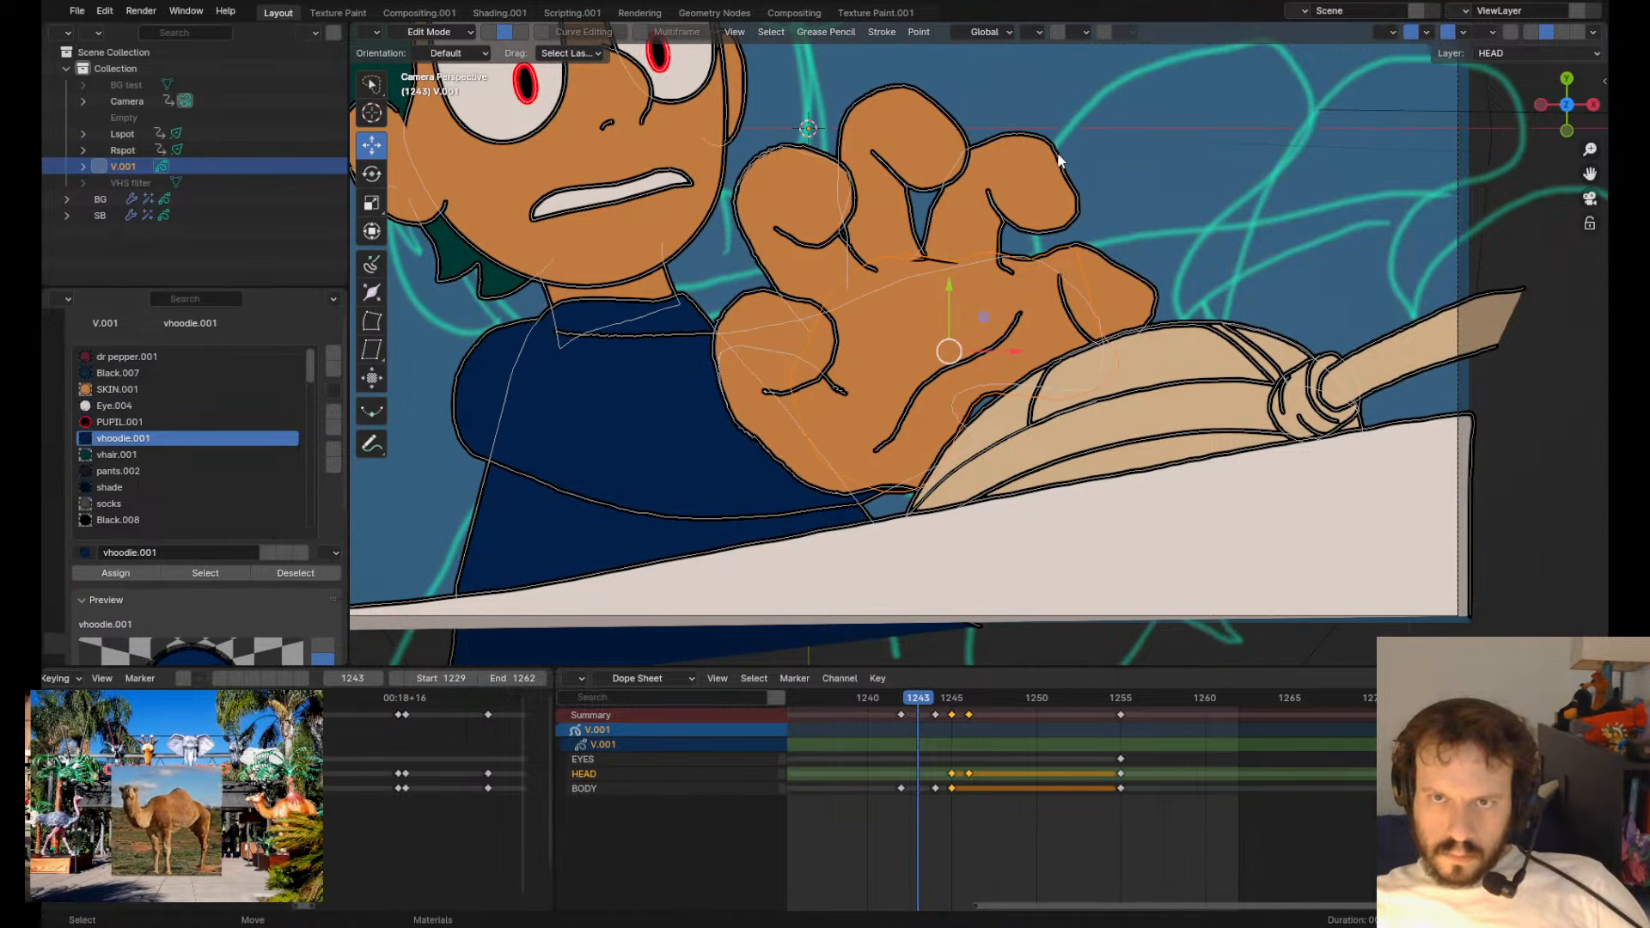
pyautogui.click(1059, 161)
pyautogui.press('r')
pyautogui.moveTo(1085, 170); pyautogui.dragTo(1064, 134)
pyautogui.hotkey('ctrl', 'z')
pyautogui.scroll(-3, 1064, 134)
pyautogui.press('x')
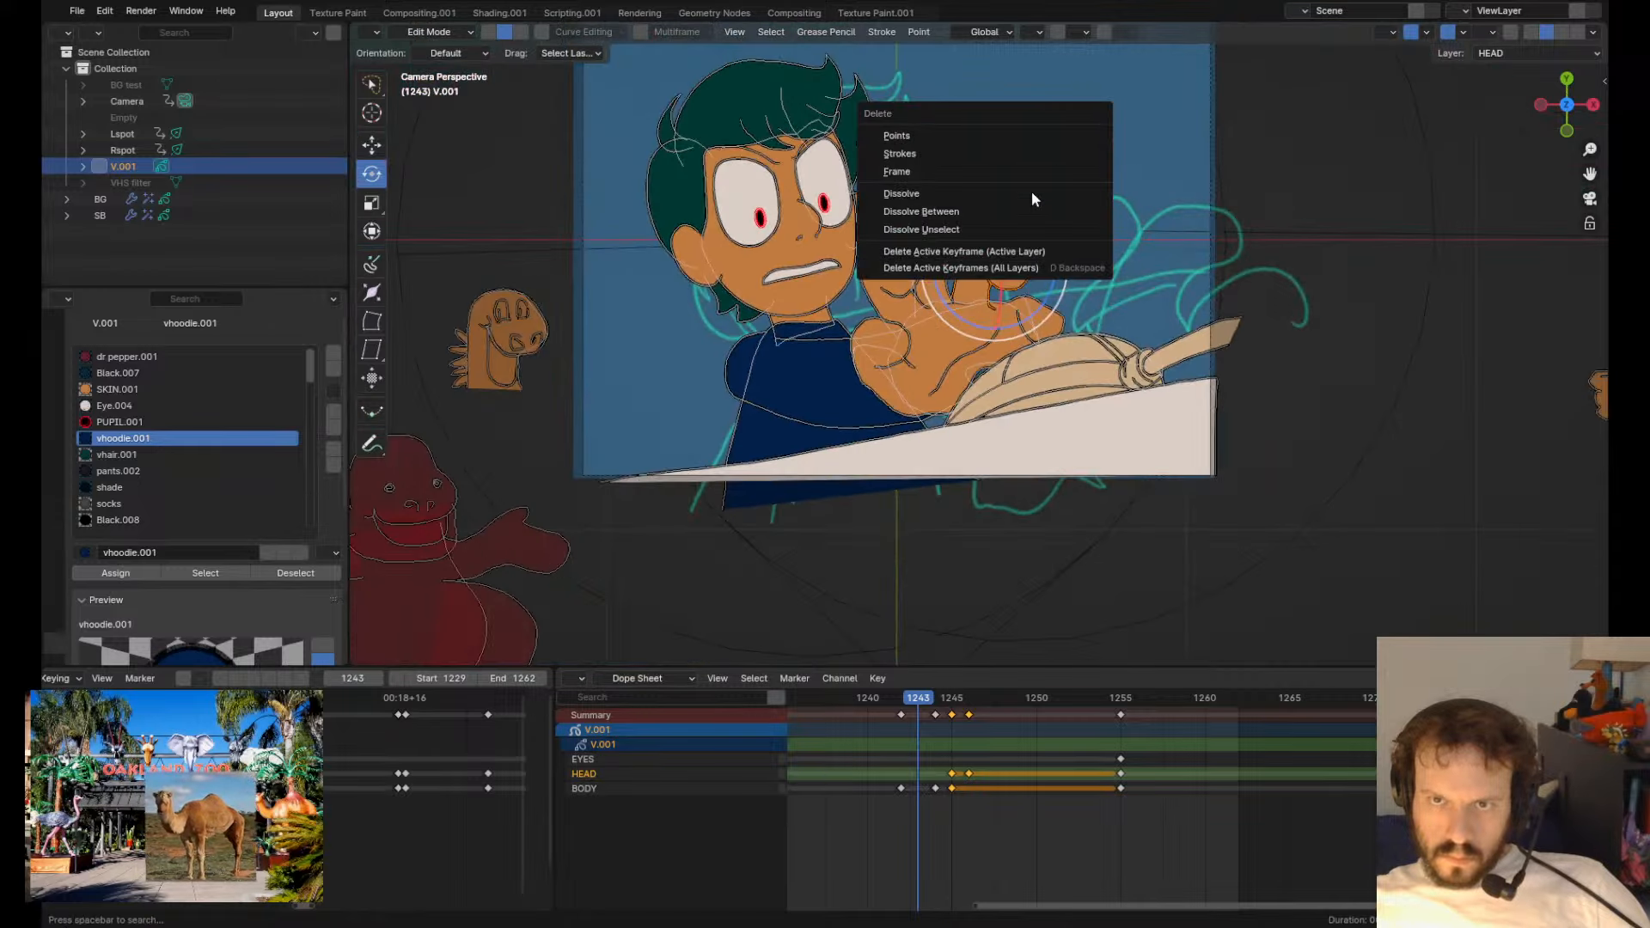
pyautogui.press('Tab')
pyautogui.moveTo(1003, 251); pyautogui.dragTo(991, 232)
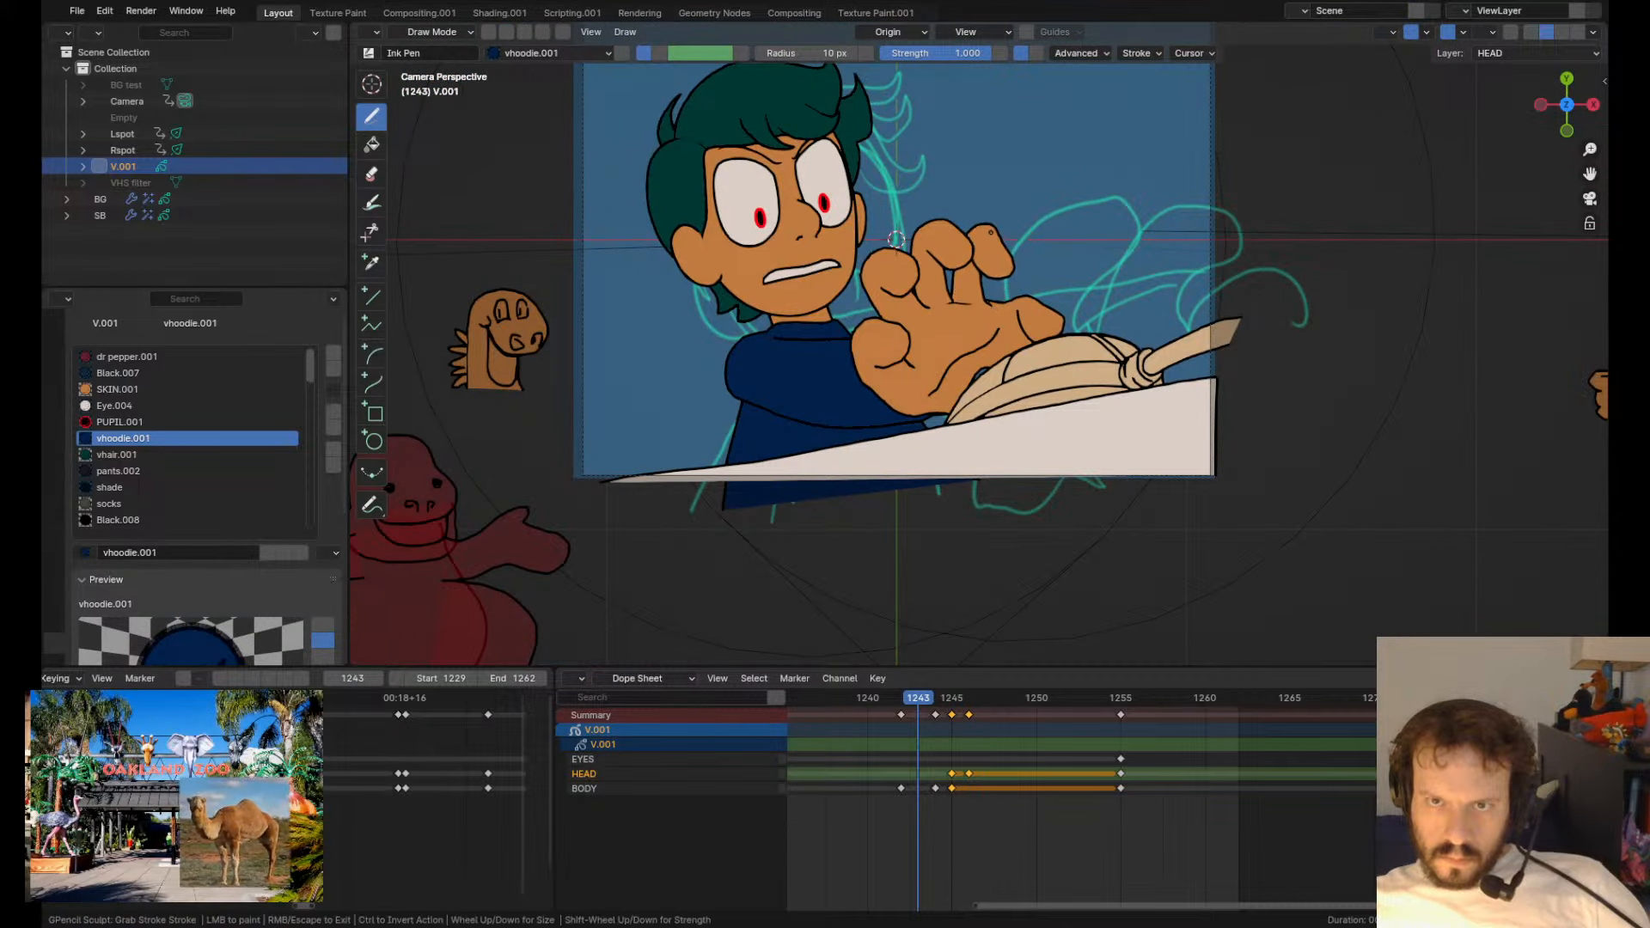
# - Select the raised finger nearest the face and grab-sculpt its strokes so it tilts outward from the middle finger
pyautogui.press('Tab')
pyautogui.click(920, 285)
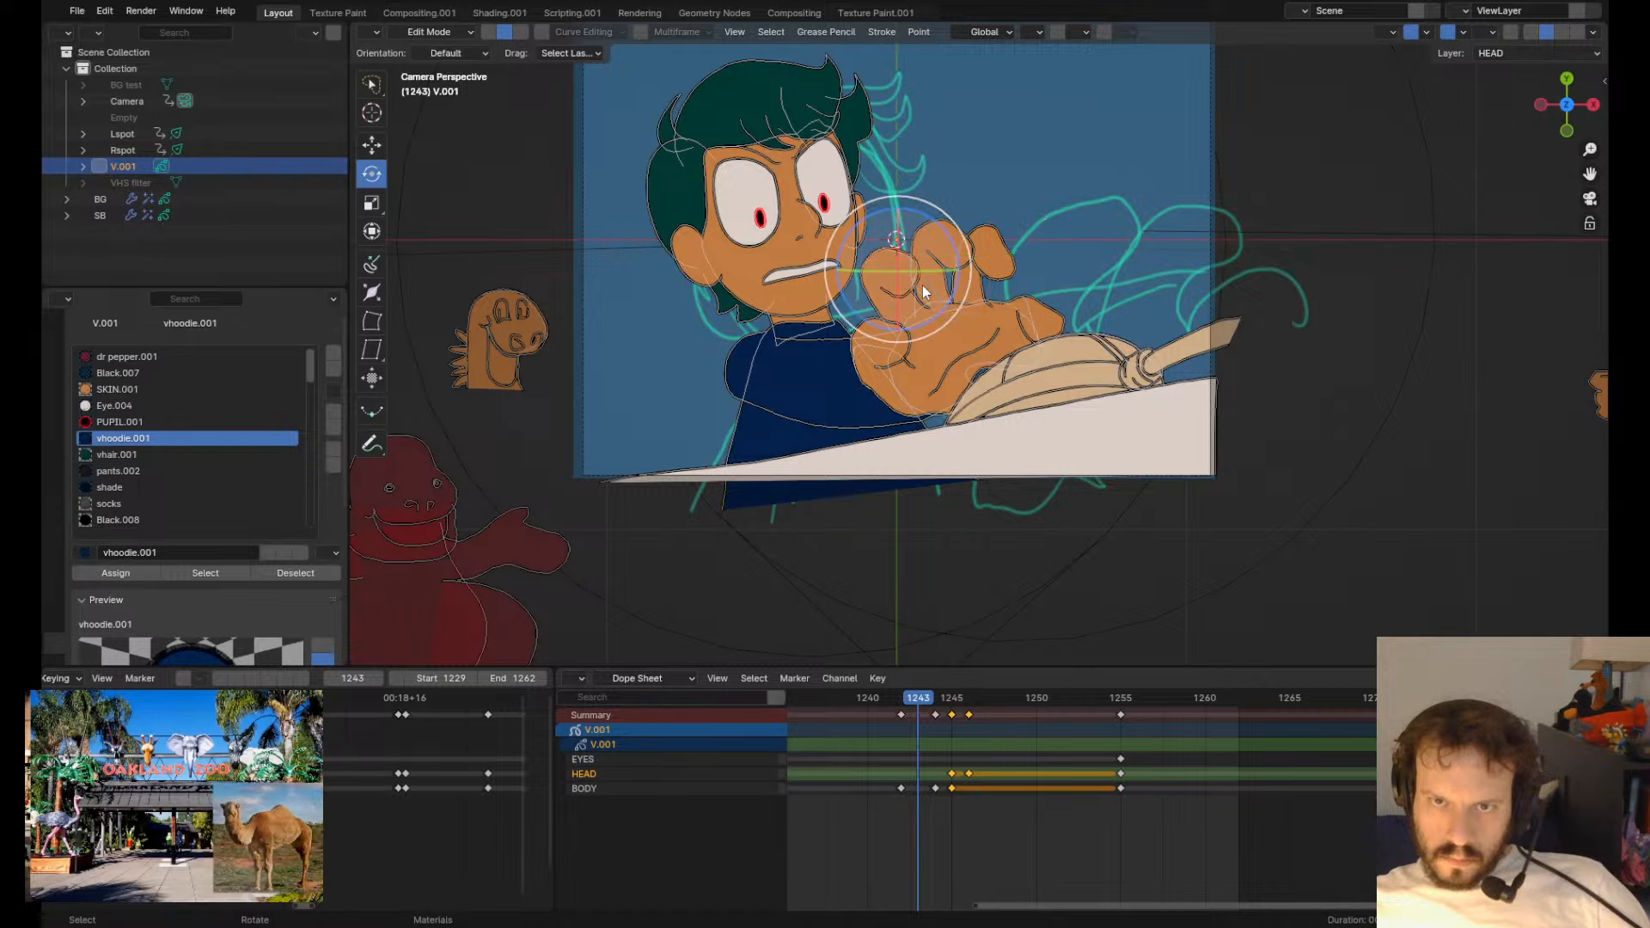
pyautogui.press('Tab')
pyautogui.moveTo(878, 286); pyautogui.dragTo(861, 309)
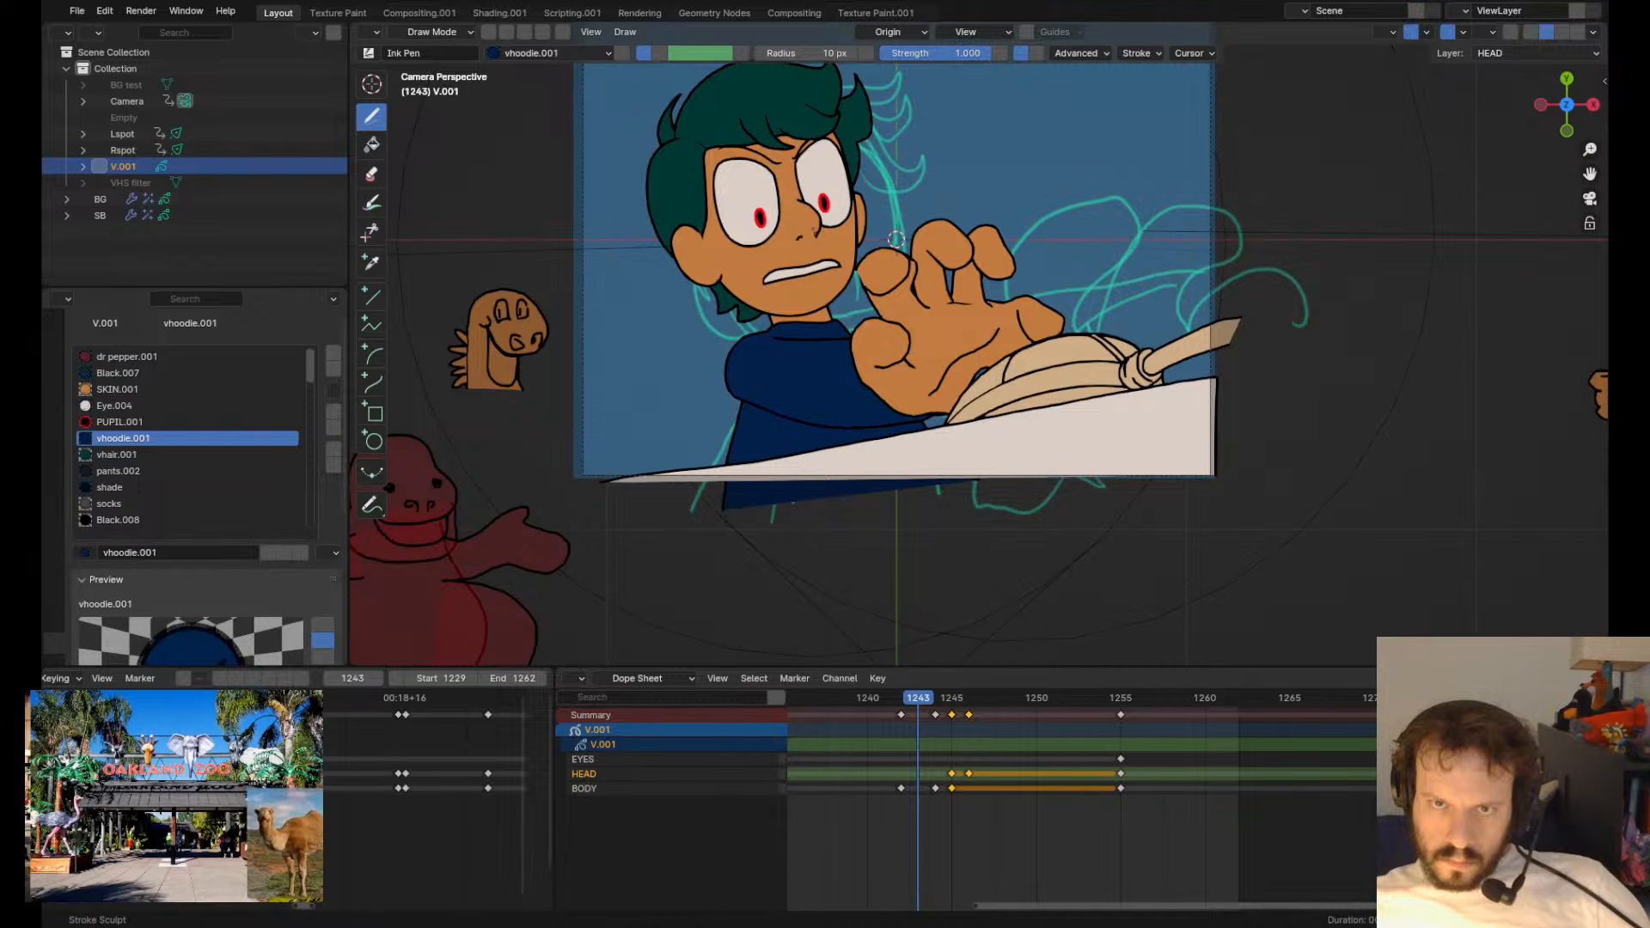
pyautogui.press('Tab')
pyautogui.click(914, 261)
pyautogui.press('Tab')
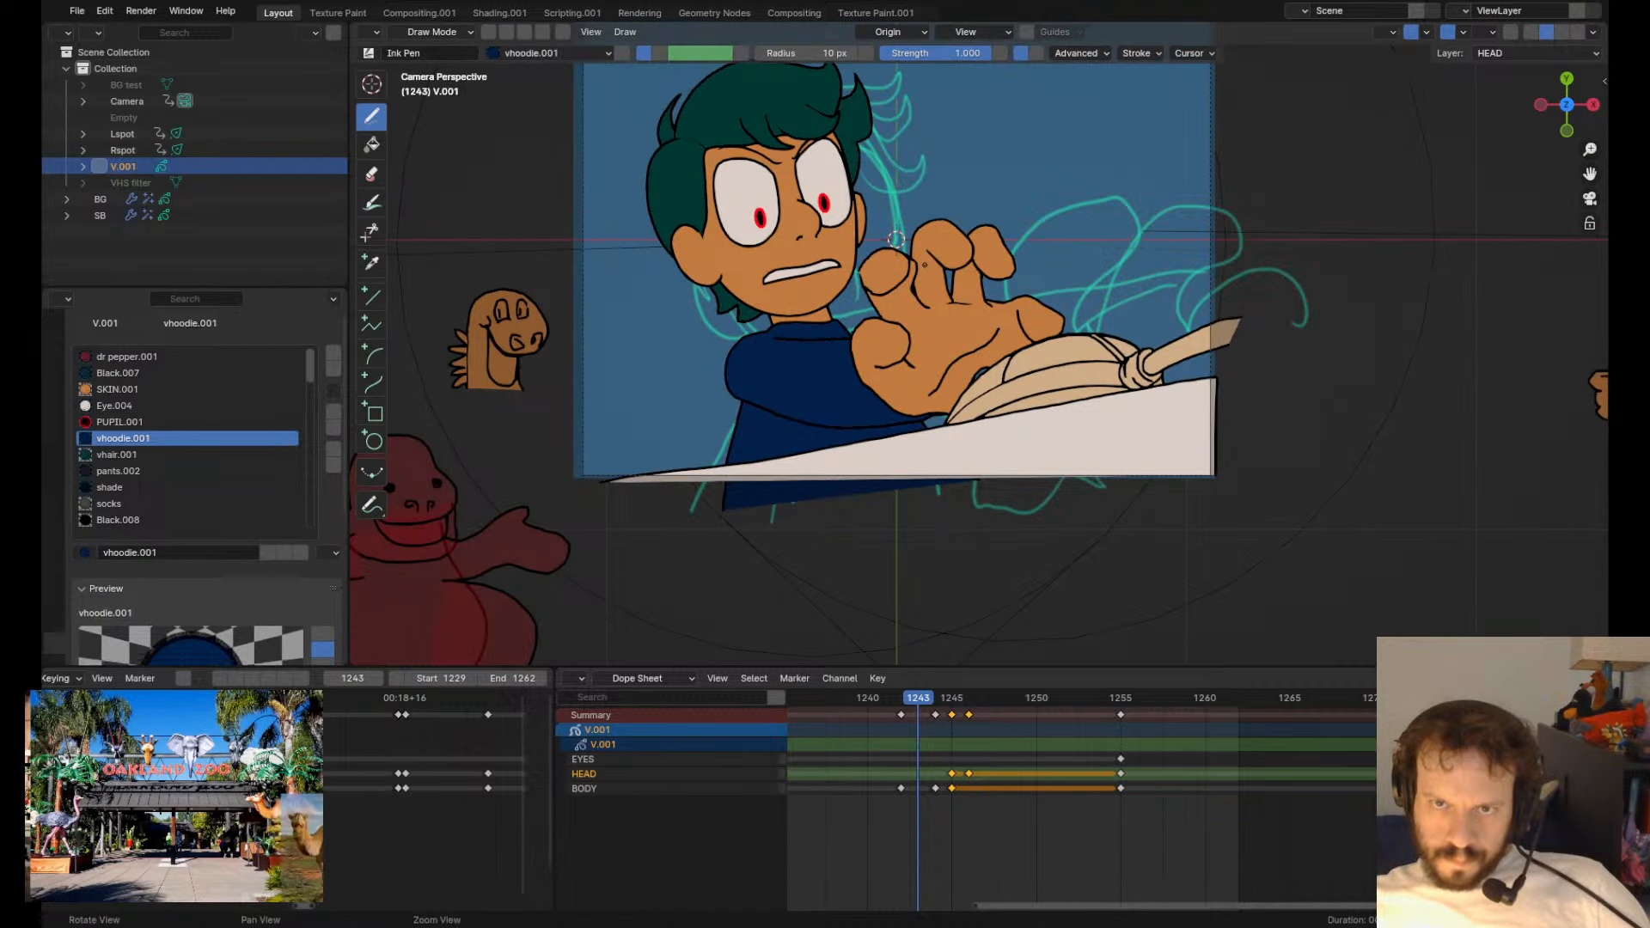
pyautogui.moveTo(922, 273); pyautogui.dragTo(915, 238)
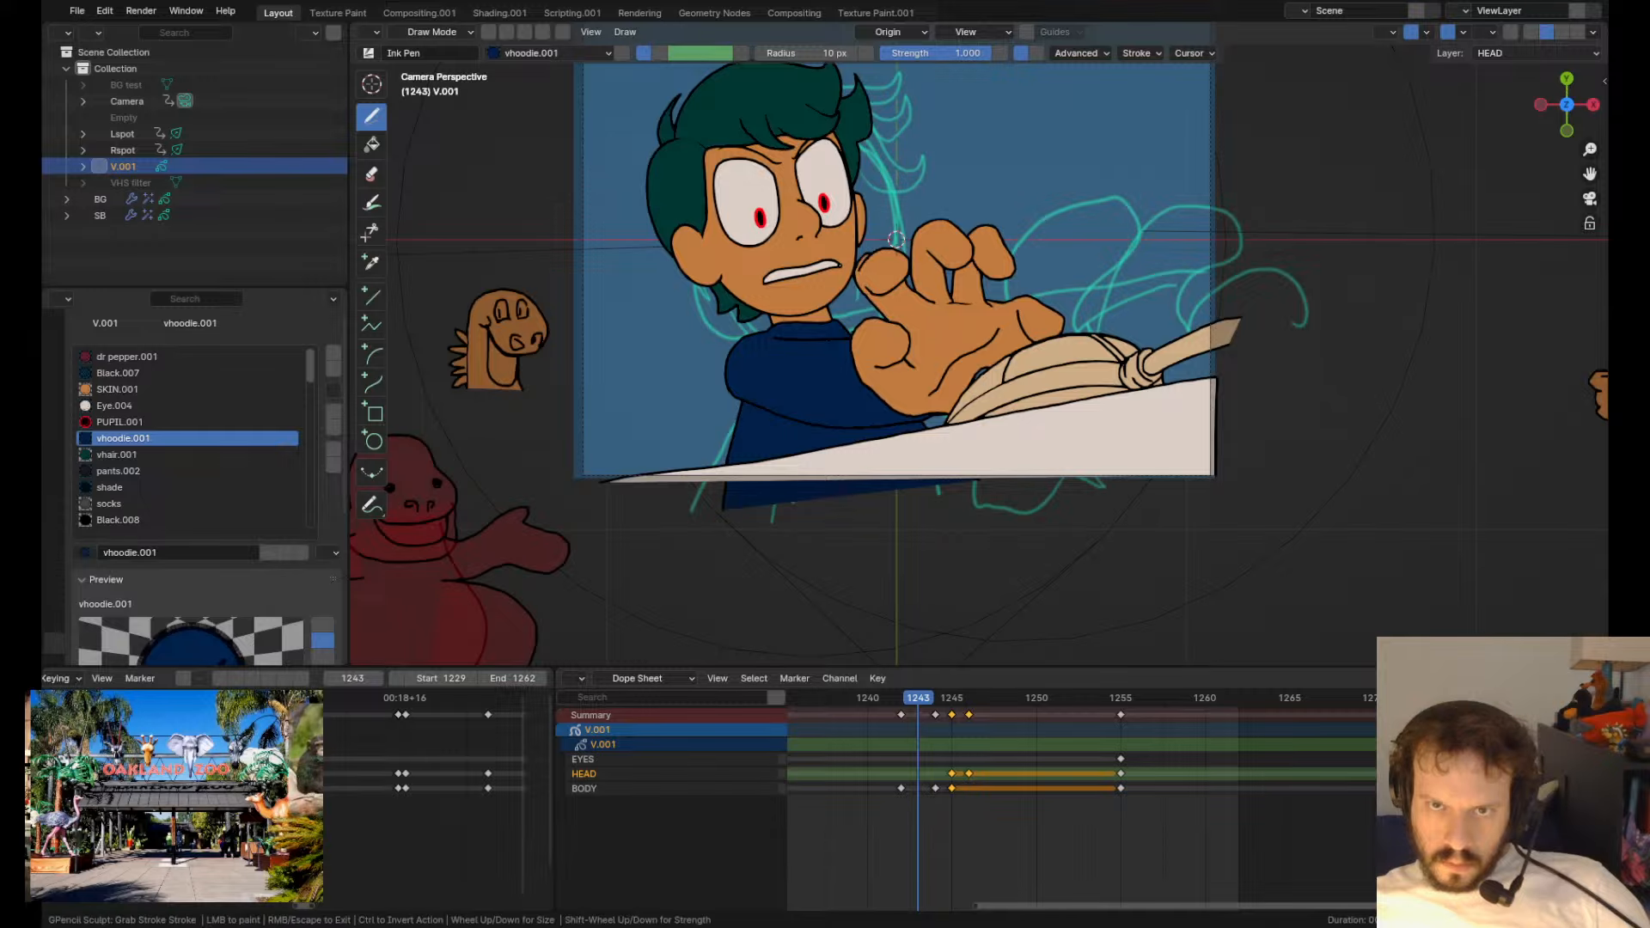
# - Select the middle finger and sculpt its outline and the crease lines where it joins the palm
pyautogui.press('Tab')
pyautogui.click(951, 273)
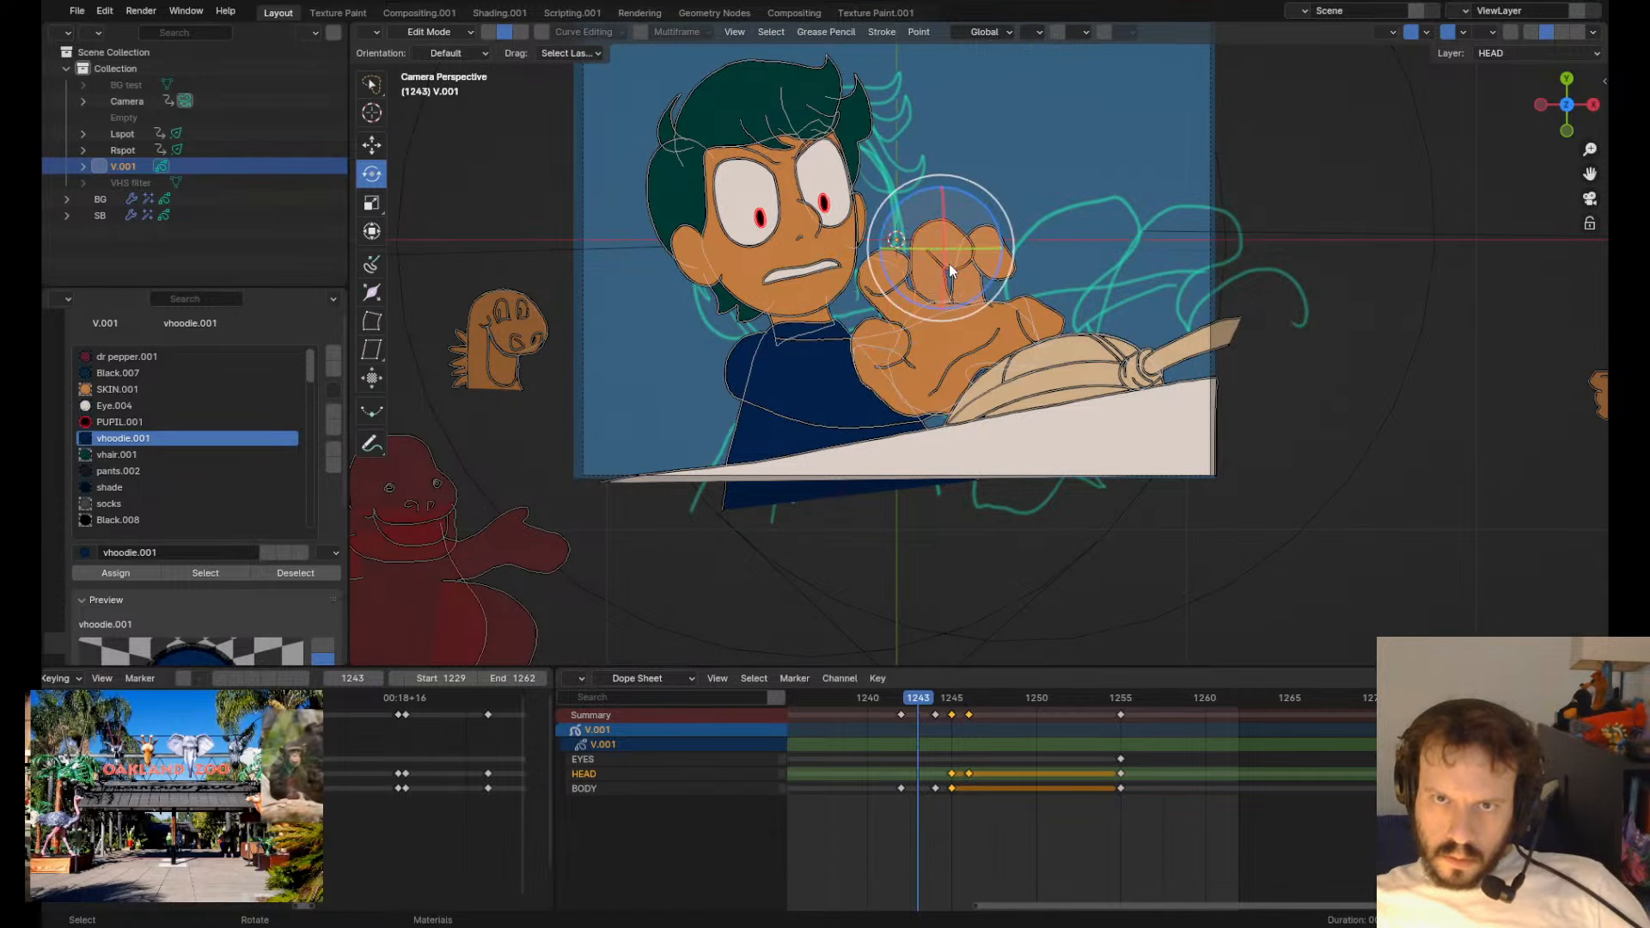
pyautogui.press('Tab')
pyautogui.scroll(4, 903, 237)
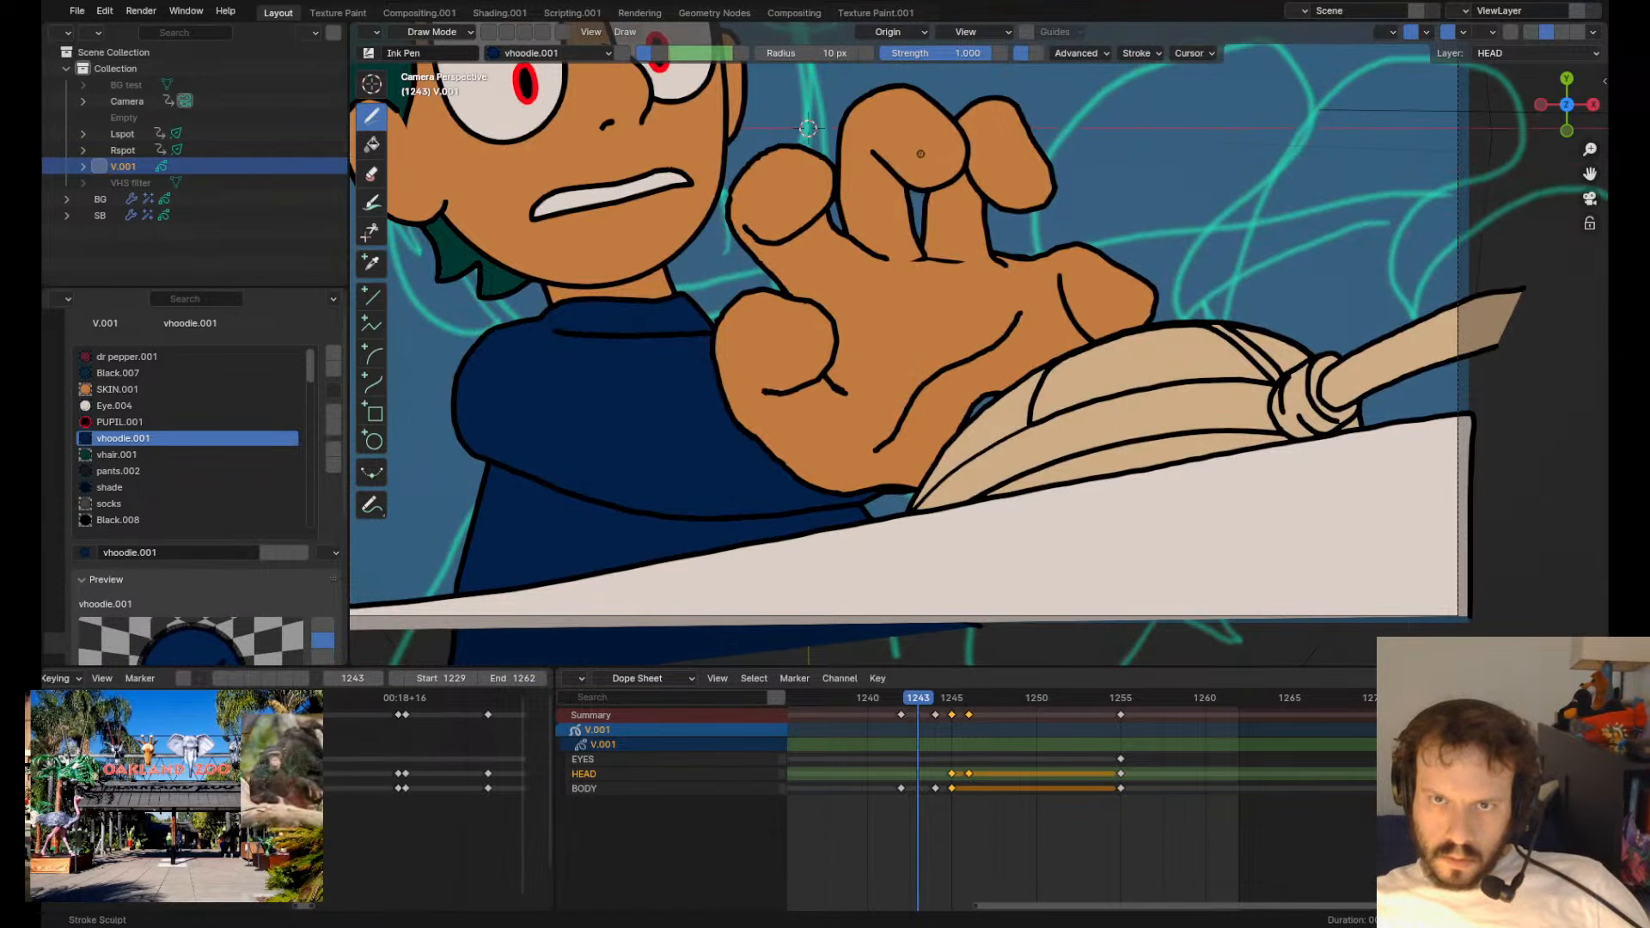
pyautogui.moveTo(920, 154); pyautogui.dragTo(905, 234)
pyautogui.scroll(5, 908, 230)
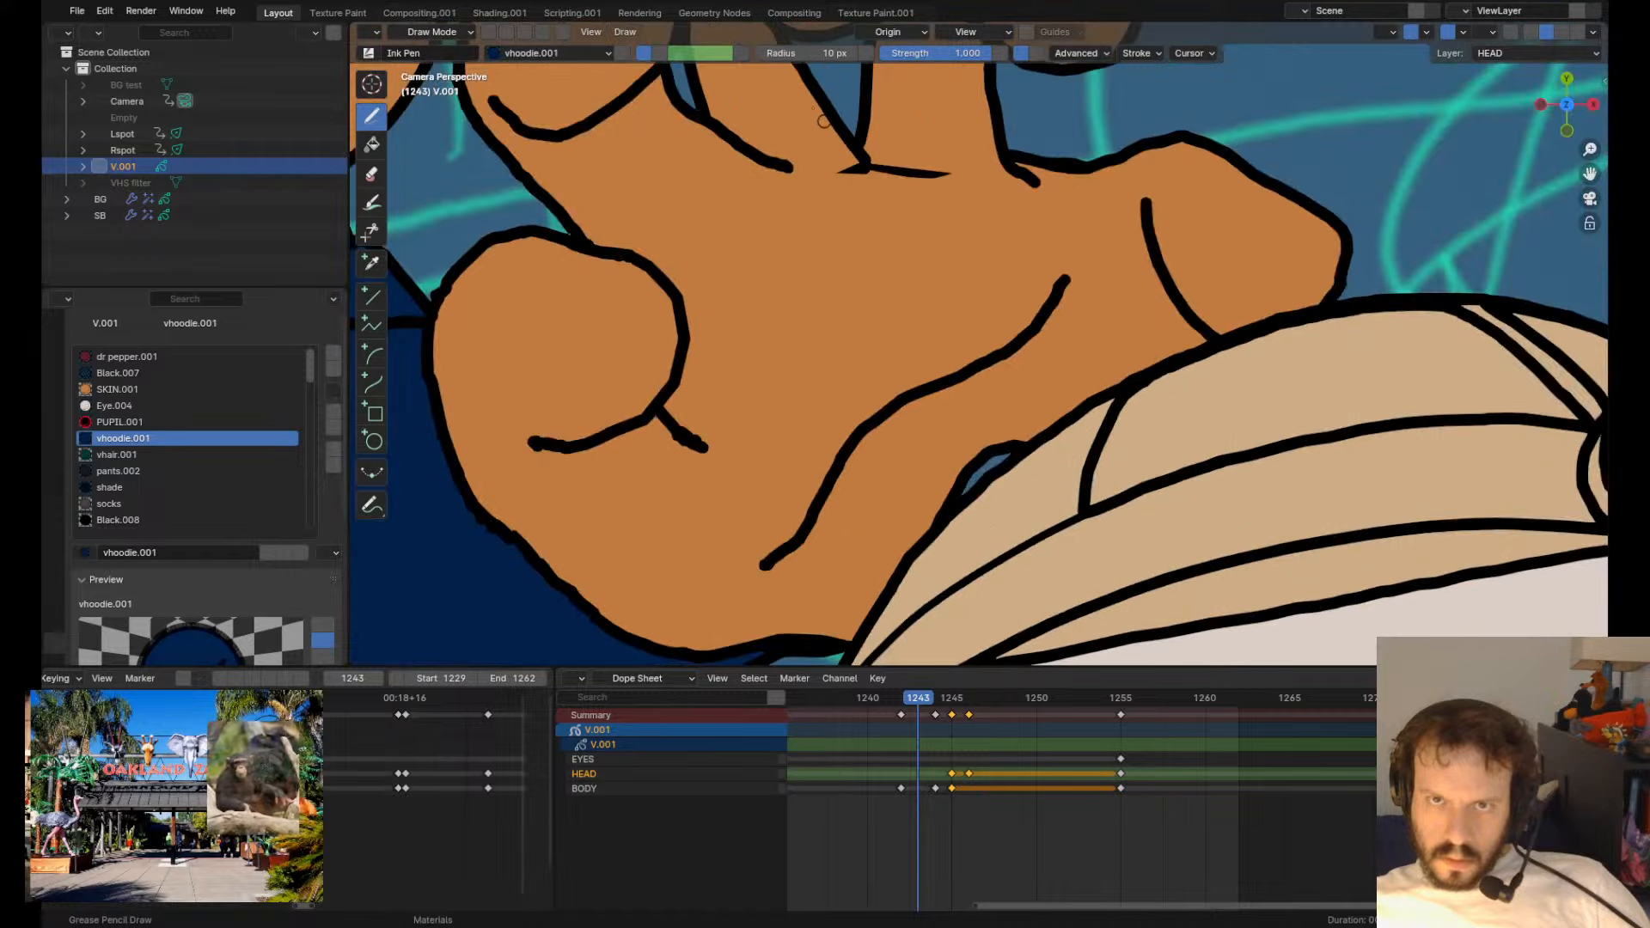
pyautogui.moveTo(770, 328)
pyautogui.mouseDown()
pyautogui.moveTo(796, 307)
pyautogui.moveTo(792, 365)
pyautogui.mouseUp()
pyautogui.scroll(-10, 994, 449)
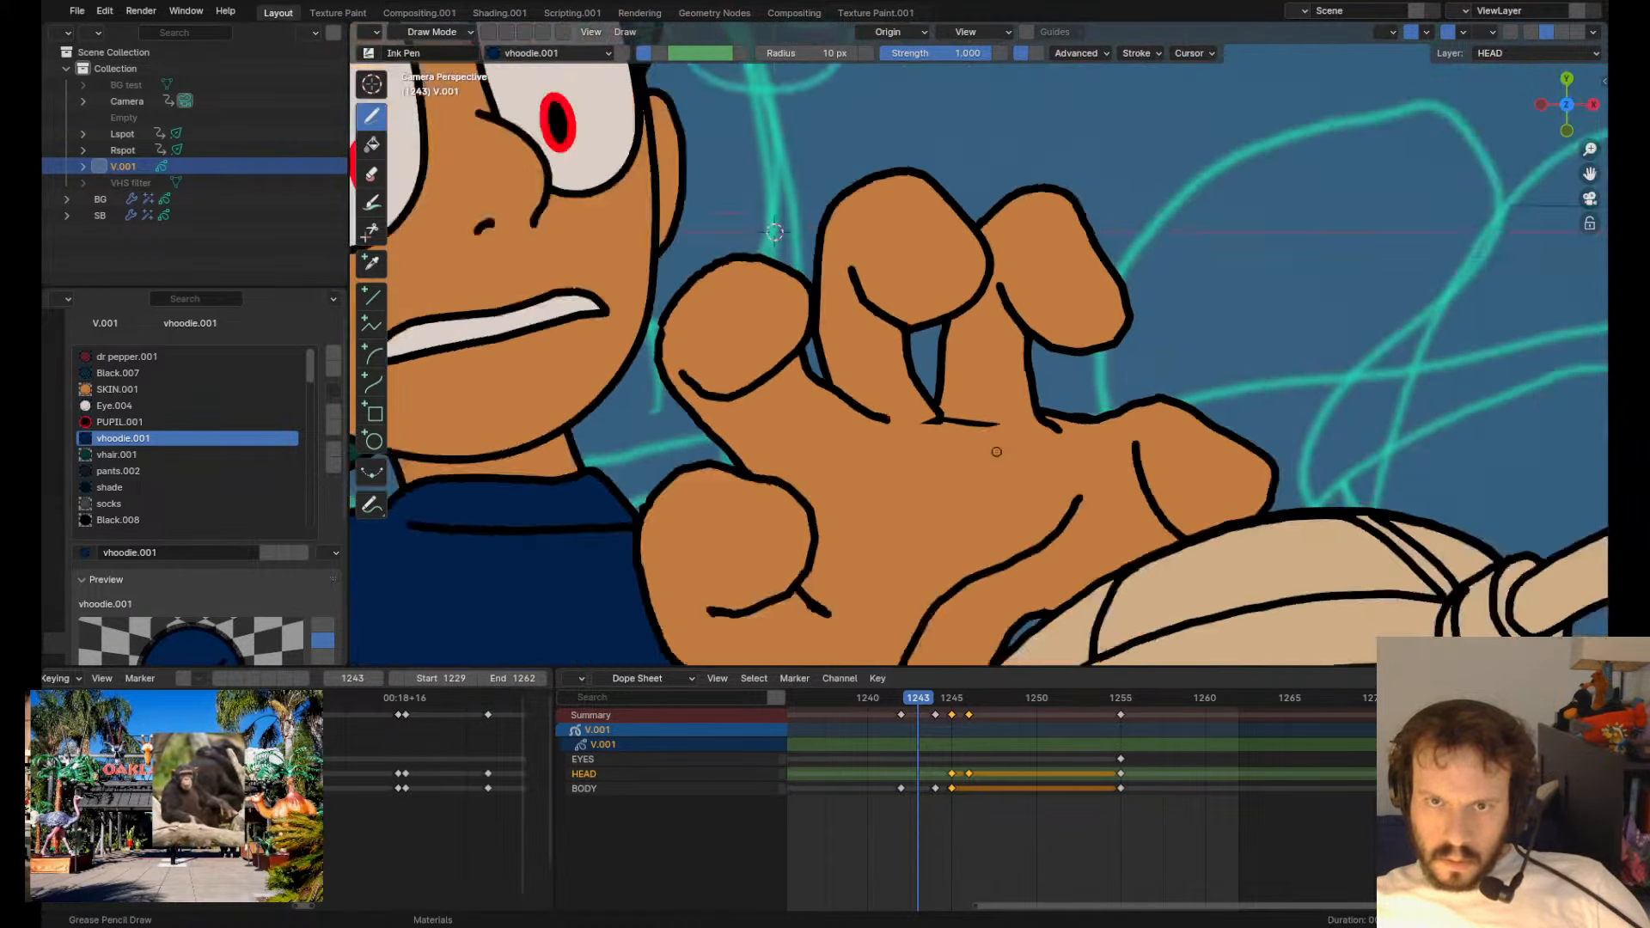
# - Step through the neighbouring keyframes and scrub back to frame 1243 to check the hand's motion
pyautogui.press('Up')
pyautogui.press('Up')
pyautogui.press('Down')
pyautogui.press('Down')
pyautogui.press('Down')
pyautogui.press('Down')
pyautogui.moveTo(951, 698)
pyautogui.mouseDown()
pyautogui.moveTo(900, 696)
pyautogui.moveTo(994, 698)
pyautogui.moveTo(873, 704)
pyautogui.moveTo(911, 714)
pyautogui.mouseUp()
pyautogui.press('Tab')
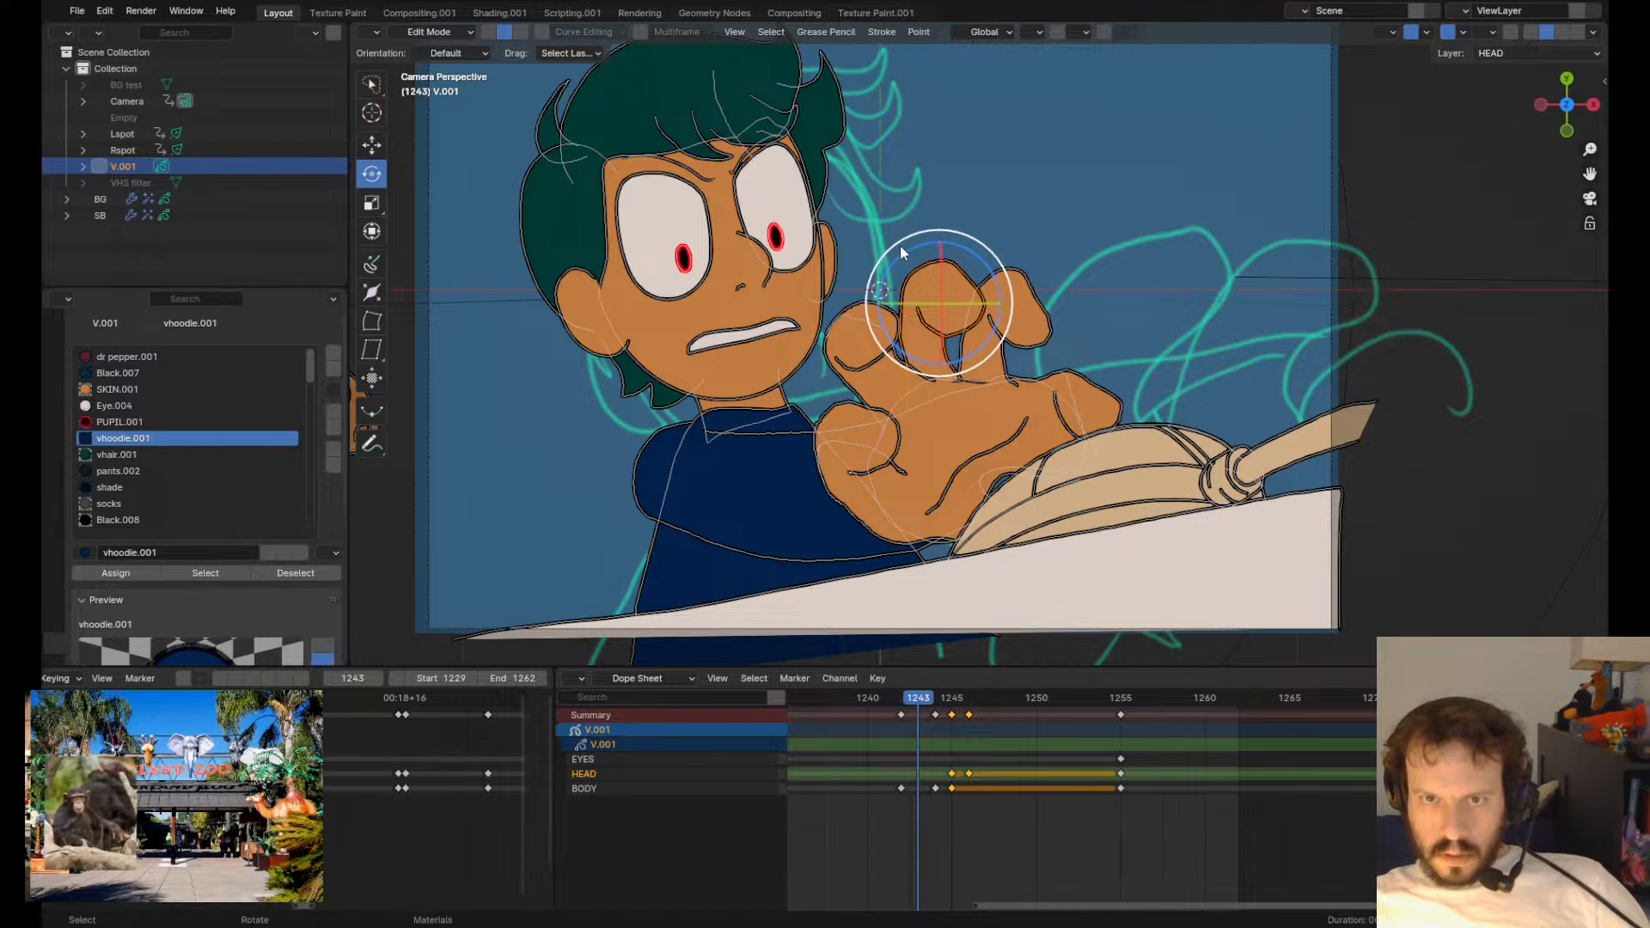
pyautogui.click(897, 300)
pyautogui.moveTo(944, 225)
pyautogui.mouseDown()
pyautogui.moveTo(831, 477)
pyautogui.moveTo(1204, 287)
pyautogui.moveTo(1108, 464)
pyautogui.mouseUp()
pyautogui.press('r')
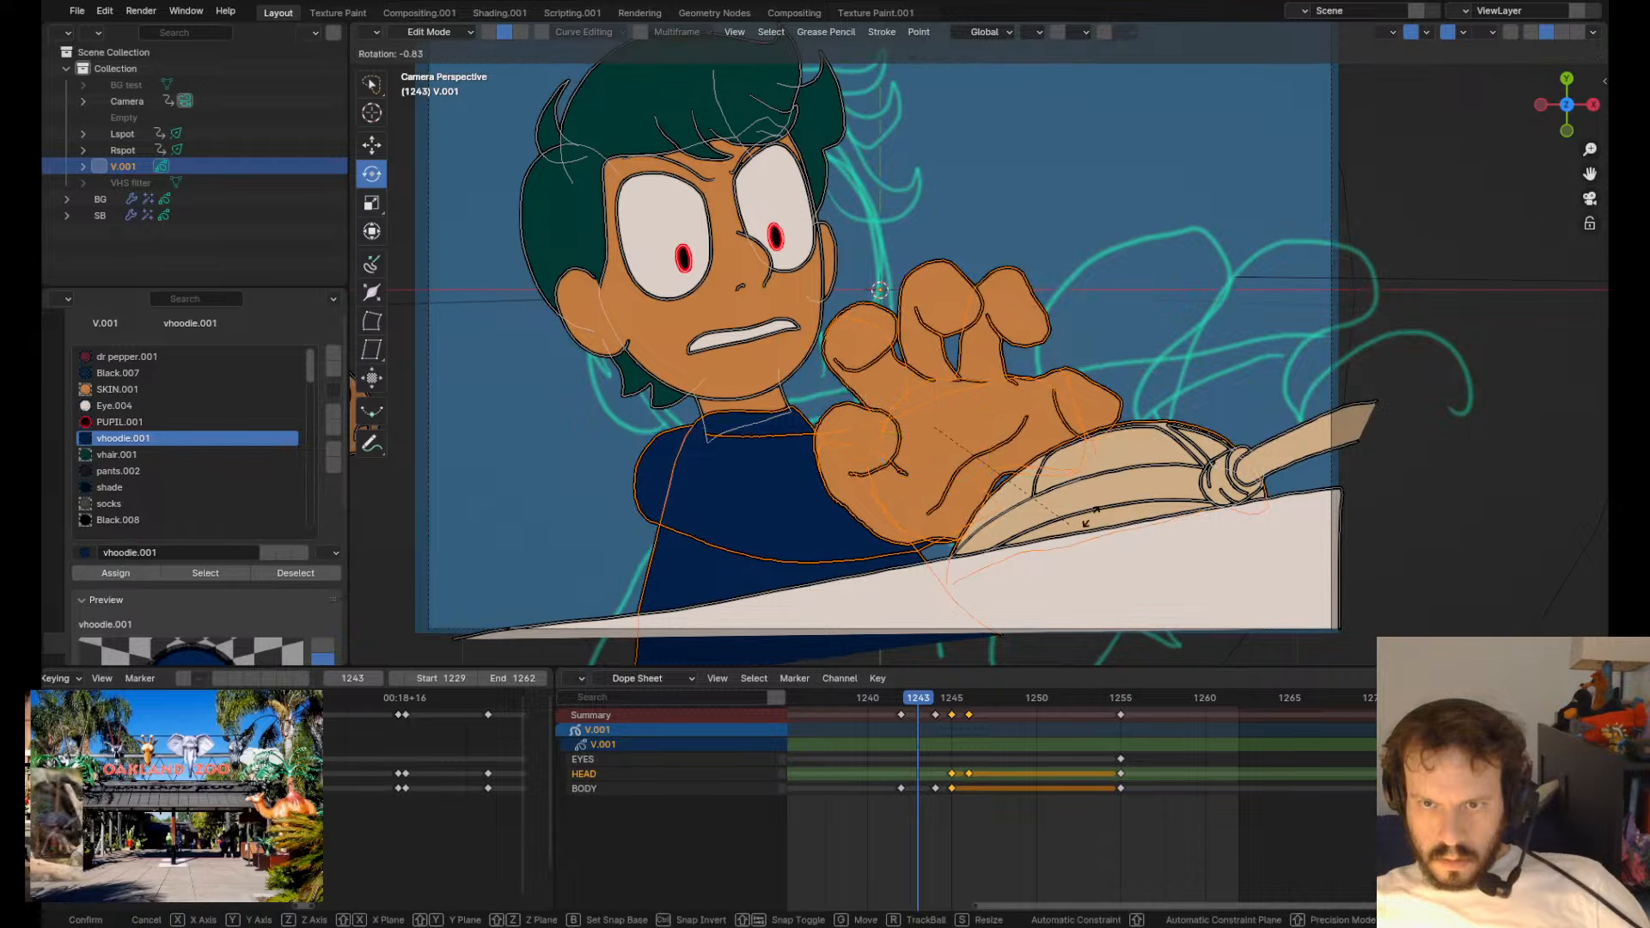
pyautogui.click(1085, 333)
pyautogui.hotkey('ctrl', 'z')
pyautogui.keyDown('shift'); pyautogui.click(1216, 445); pyautogui.keyUp('shift')
pyautogui.press('g')
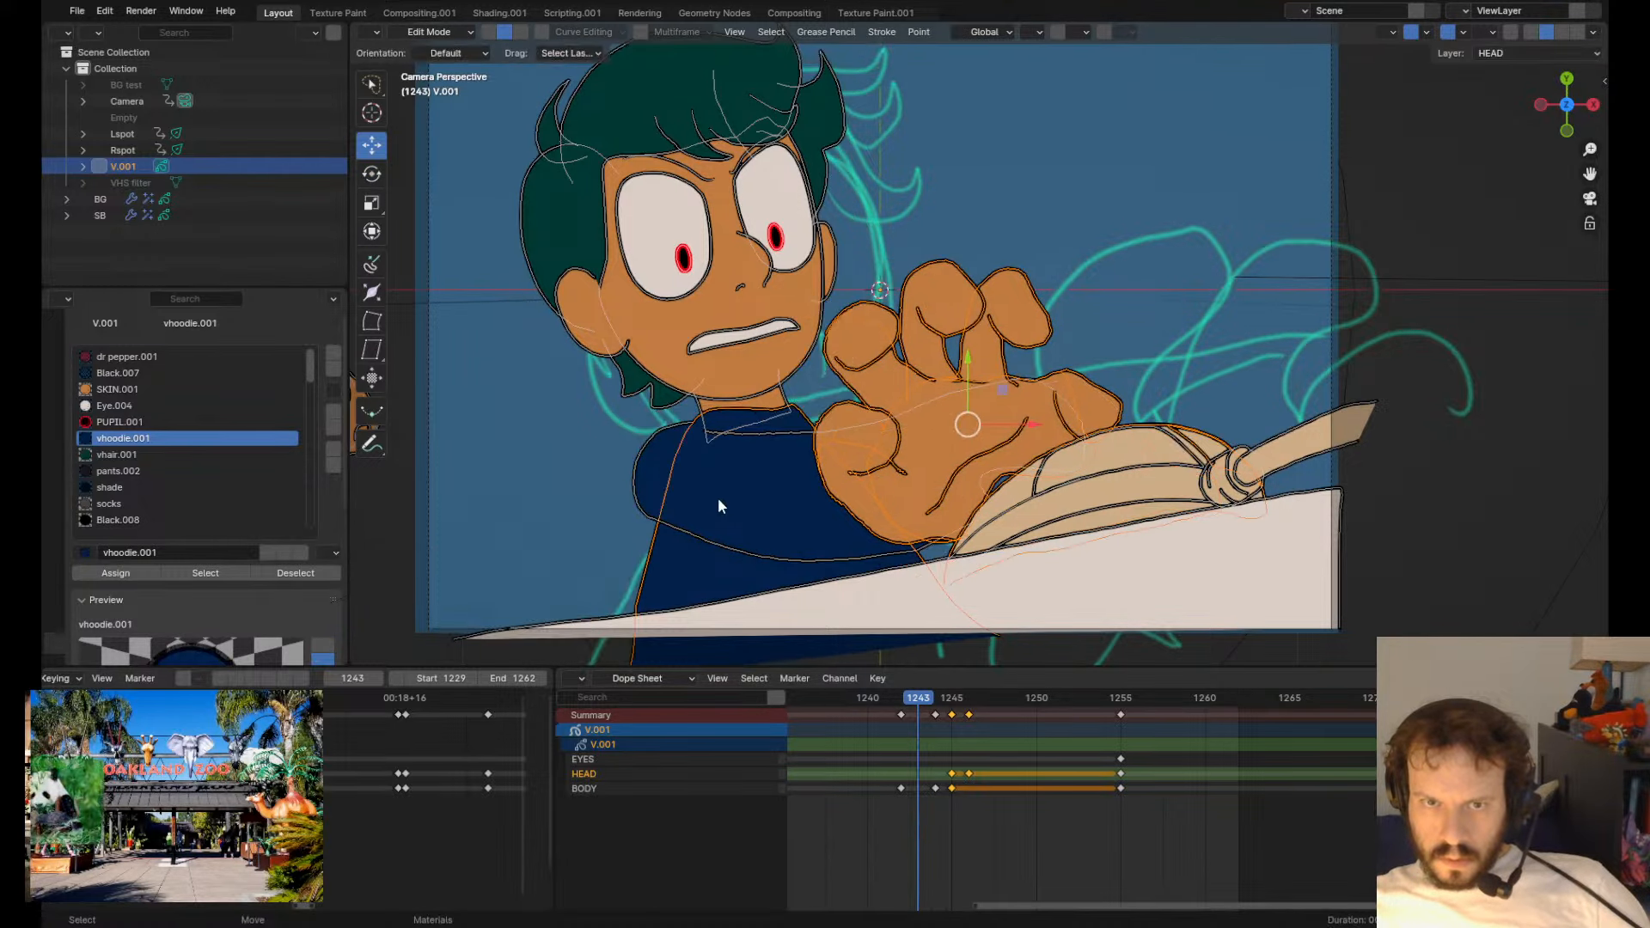
pyautogui.keyDown('shift'); pyautogui.click(636, 577); pyautogui.keyUp('shift')
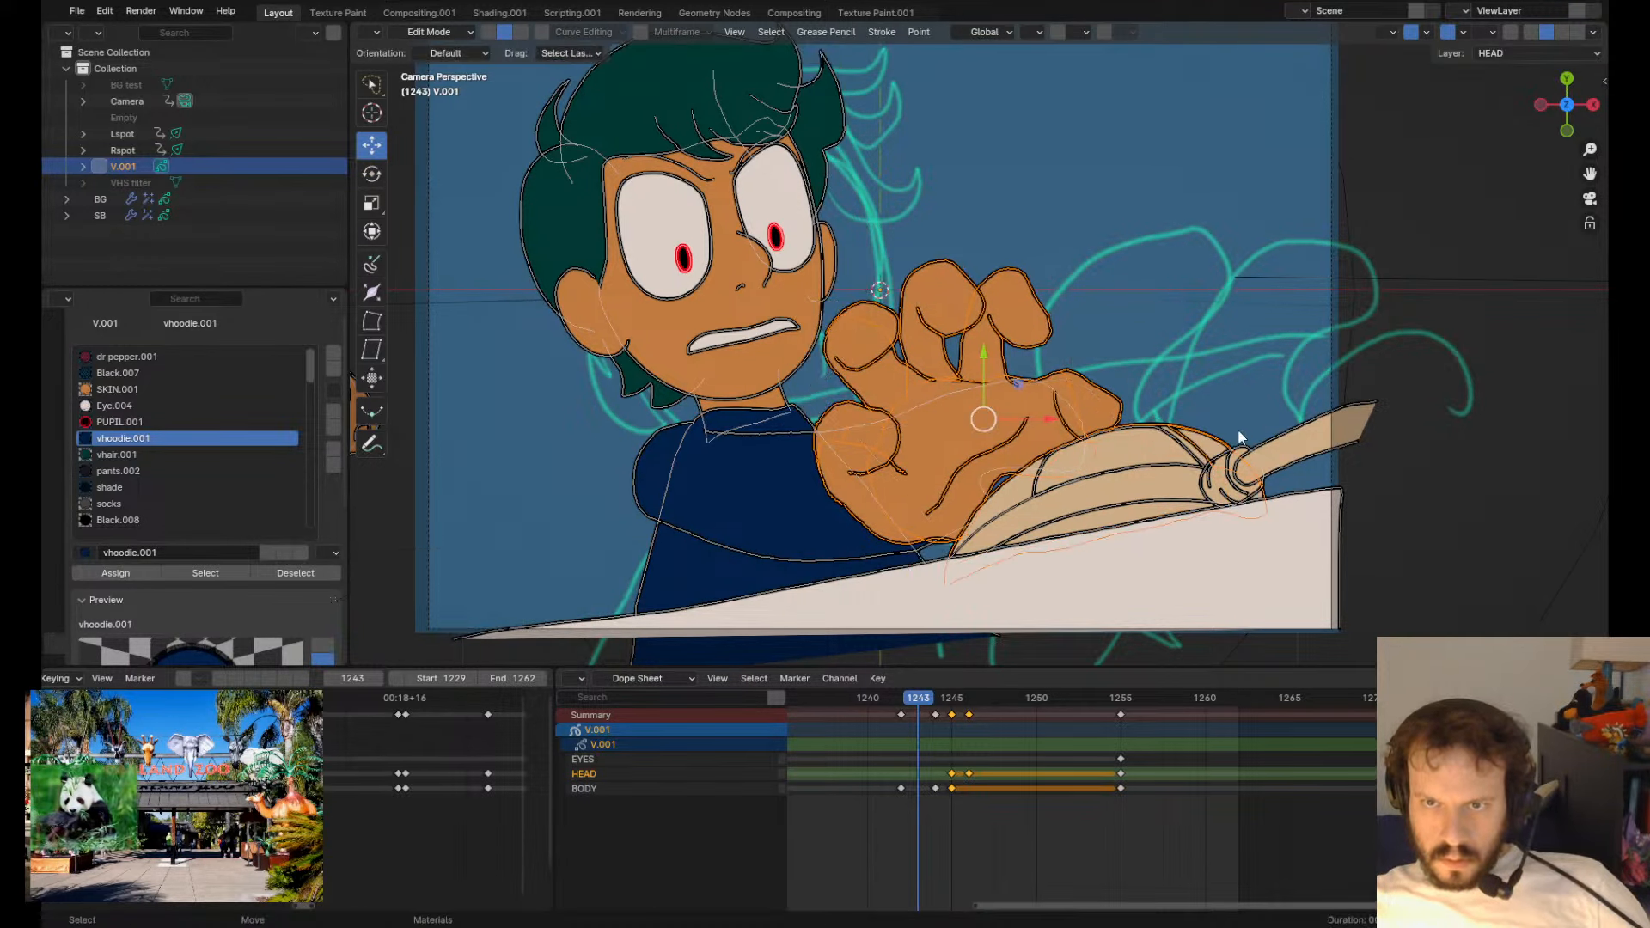
pyautogui.press('g')
pyautogui.rightClick(1230, 456)
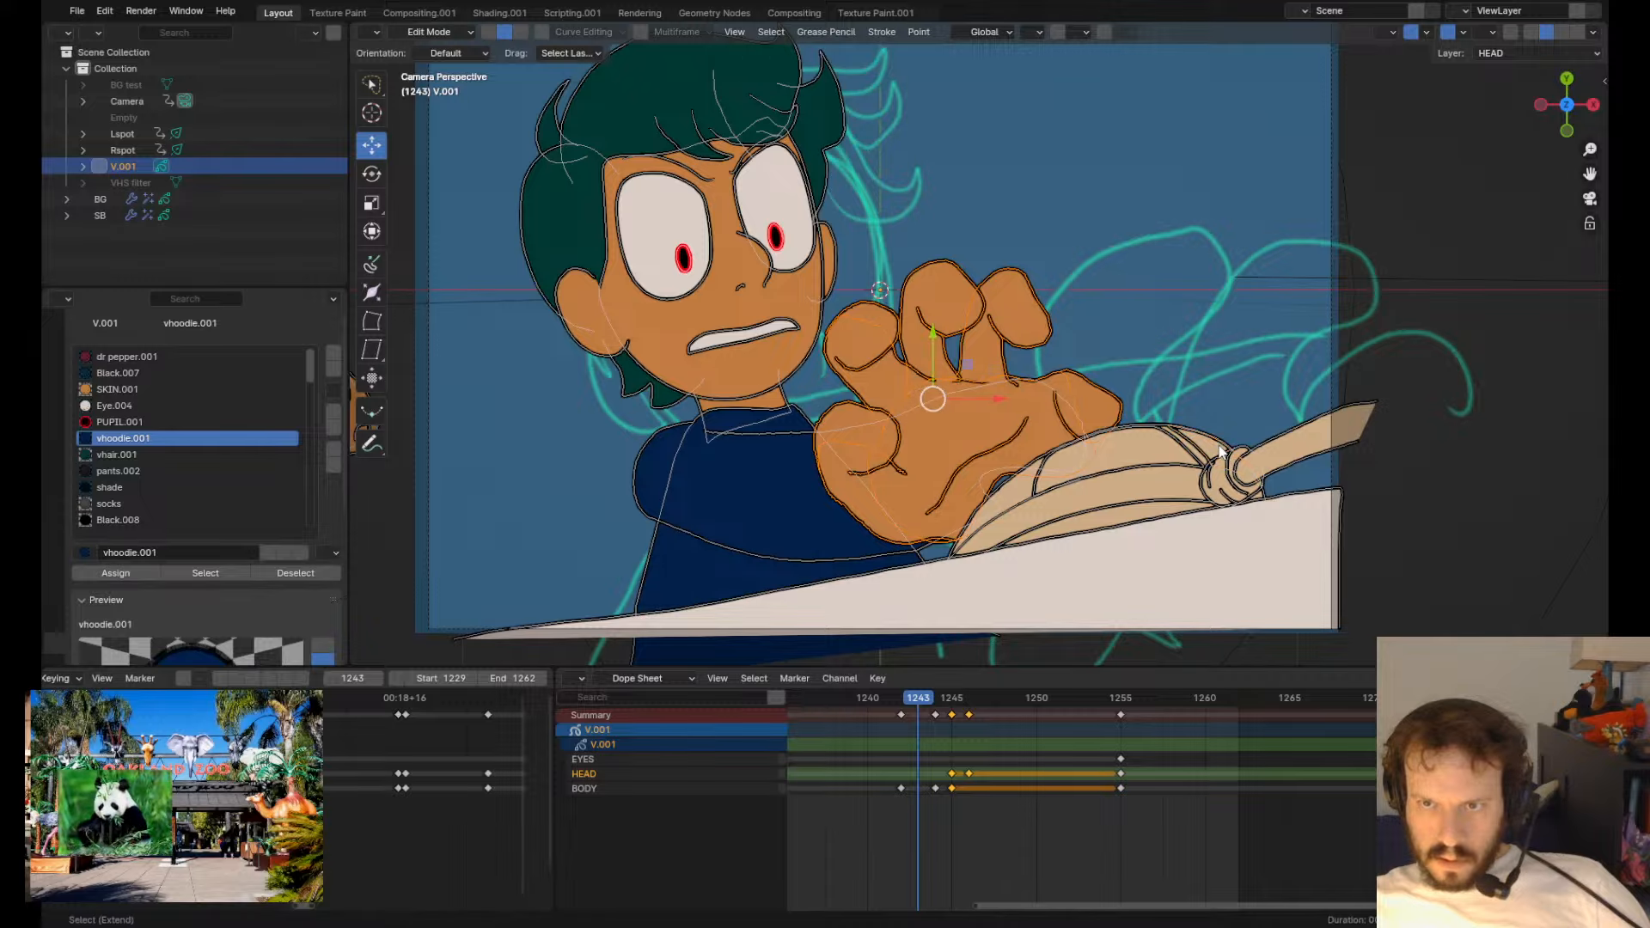
# - Go to frame 1247 and sculpt the lowest finger on the bag so its stroke extends down and back toward the wrist
pyautogui.moveTo(1106, 372); pyautogui.dragTo(1062, 361, button='middle')
pyautogui.keyDown('alt'); pyautogui.scroll(3, 952, 310); pyautogui.keyUp('alt')
pyautogui.press('Up')
pyautogui.press('Up')
pyautogui.press('Down')
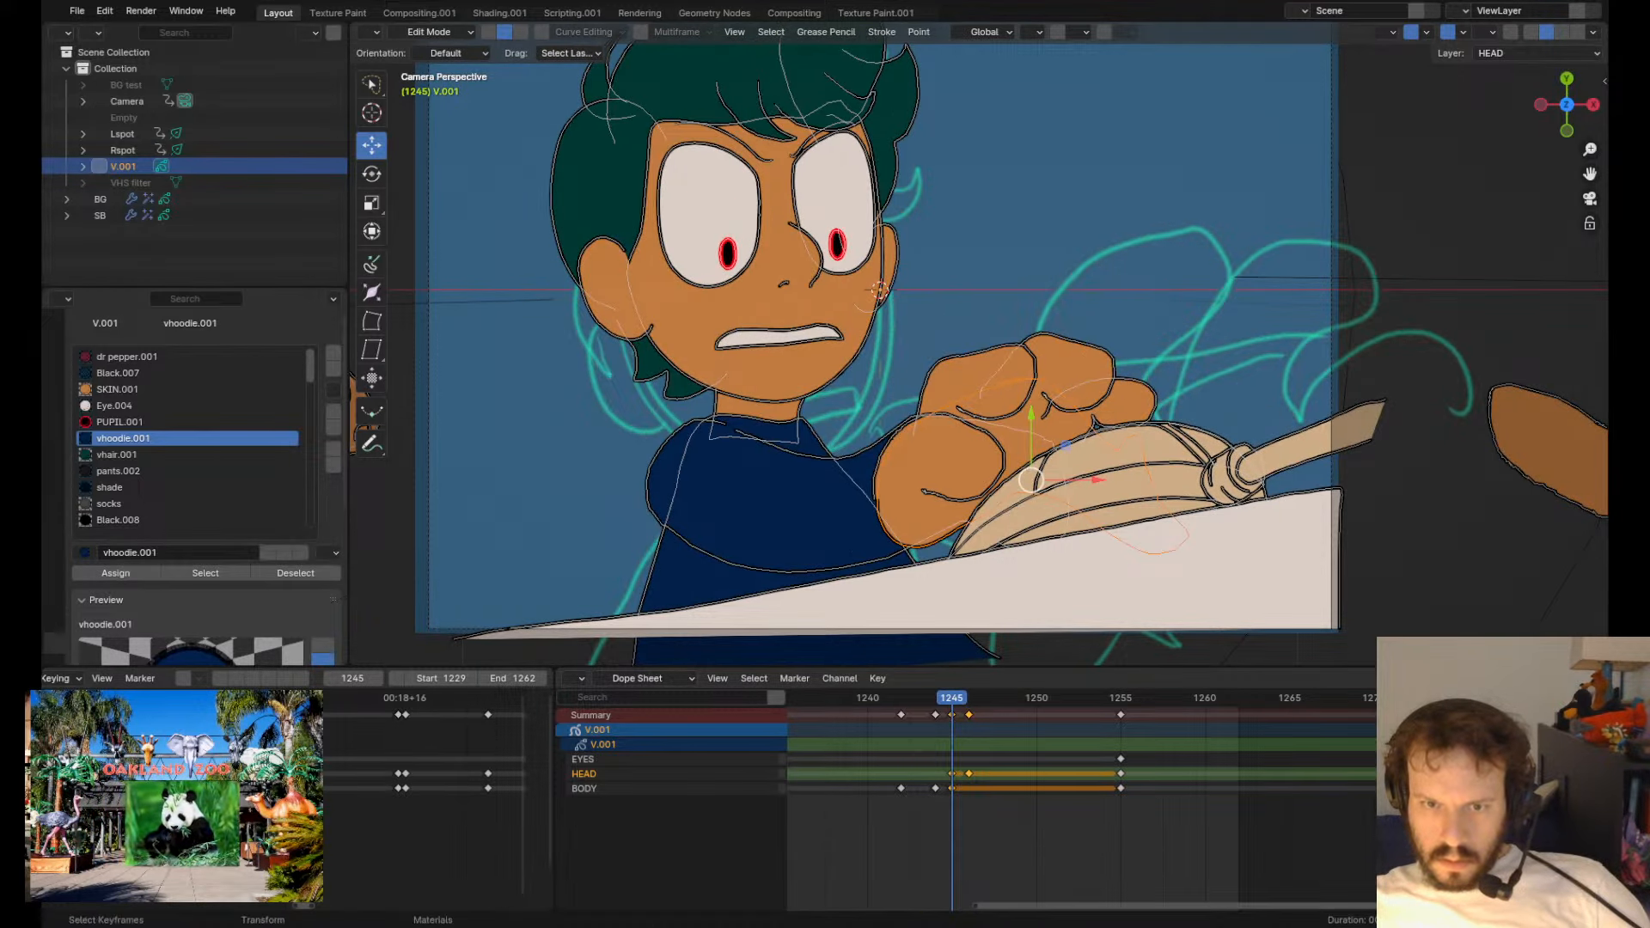
pyautogui.press('Right')
pyautogui.press('Right')
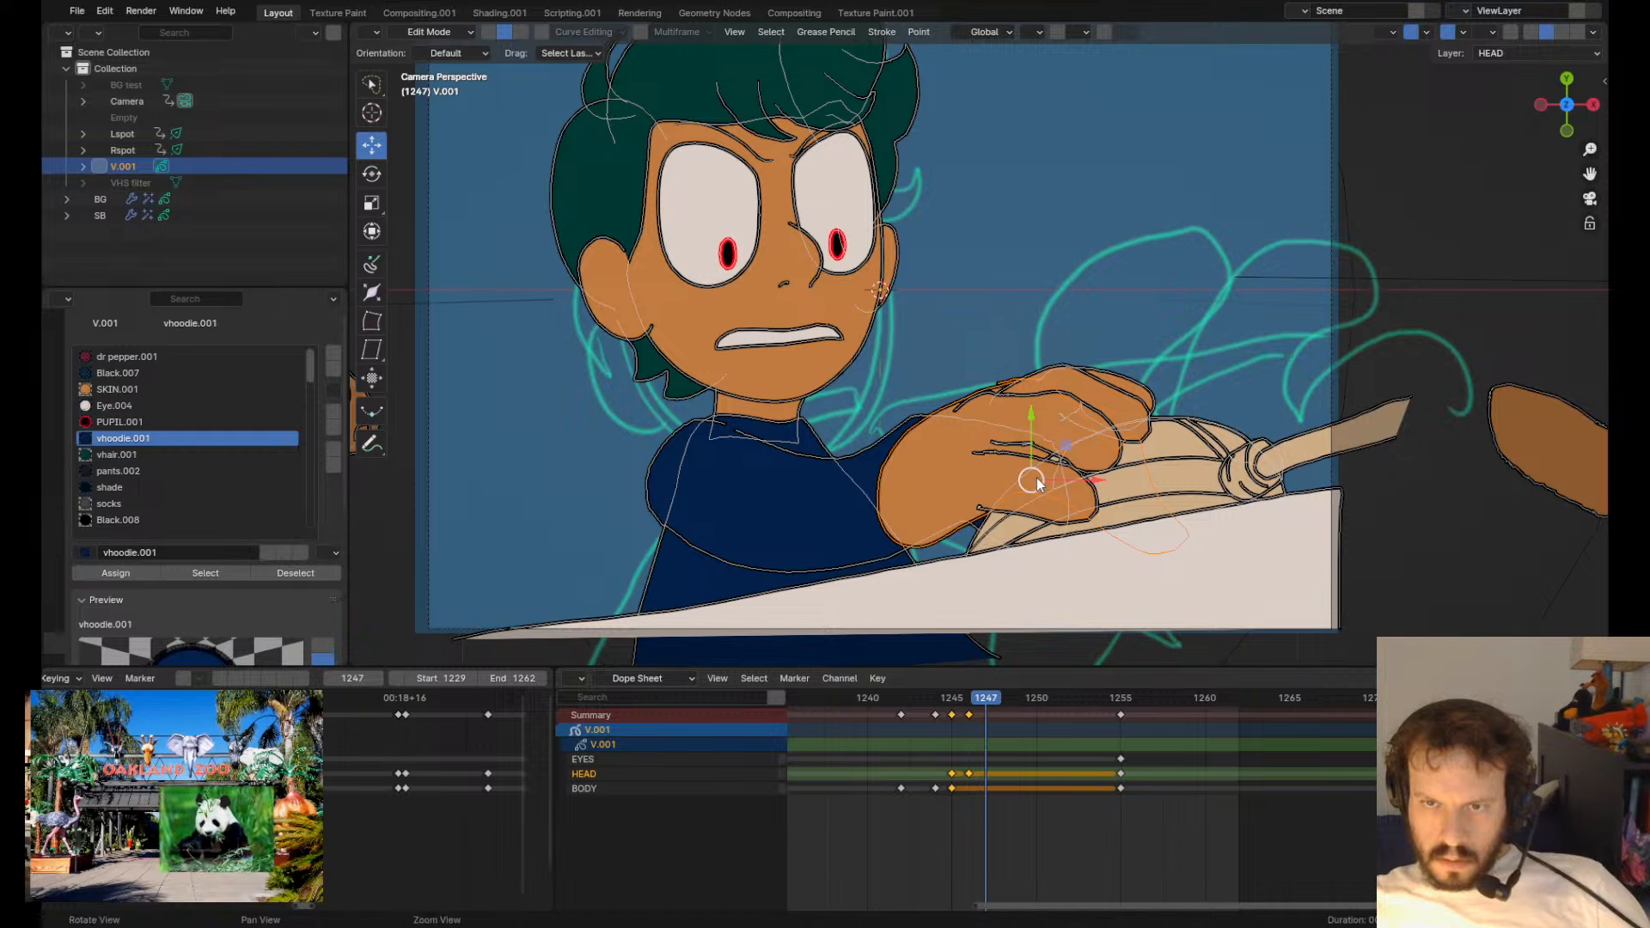
pyautogui.press('Tab')
pyautogui.scroll(-3, 1020, 426)
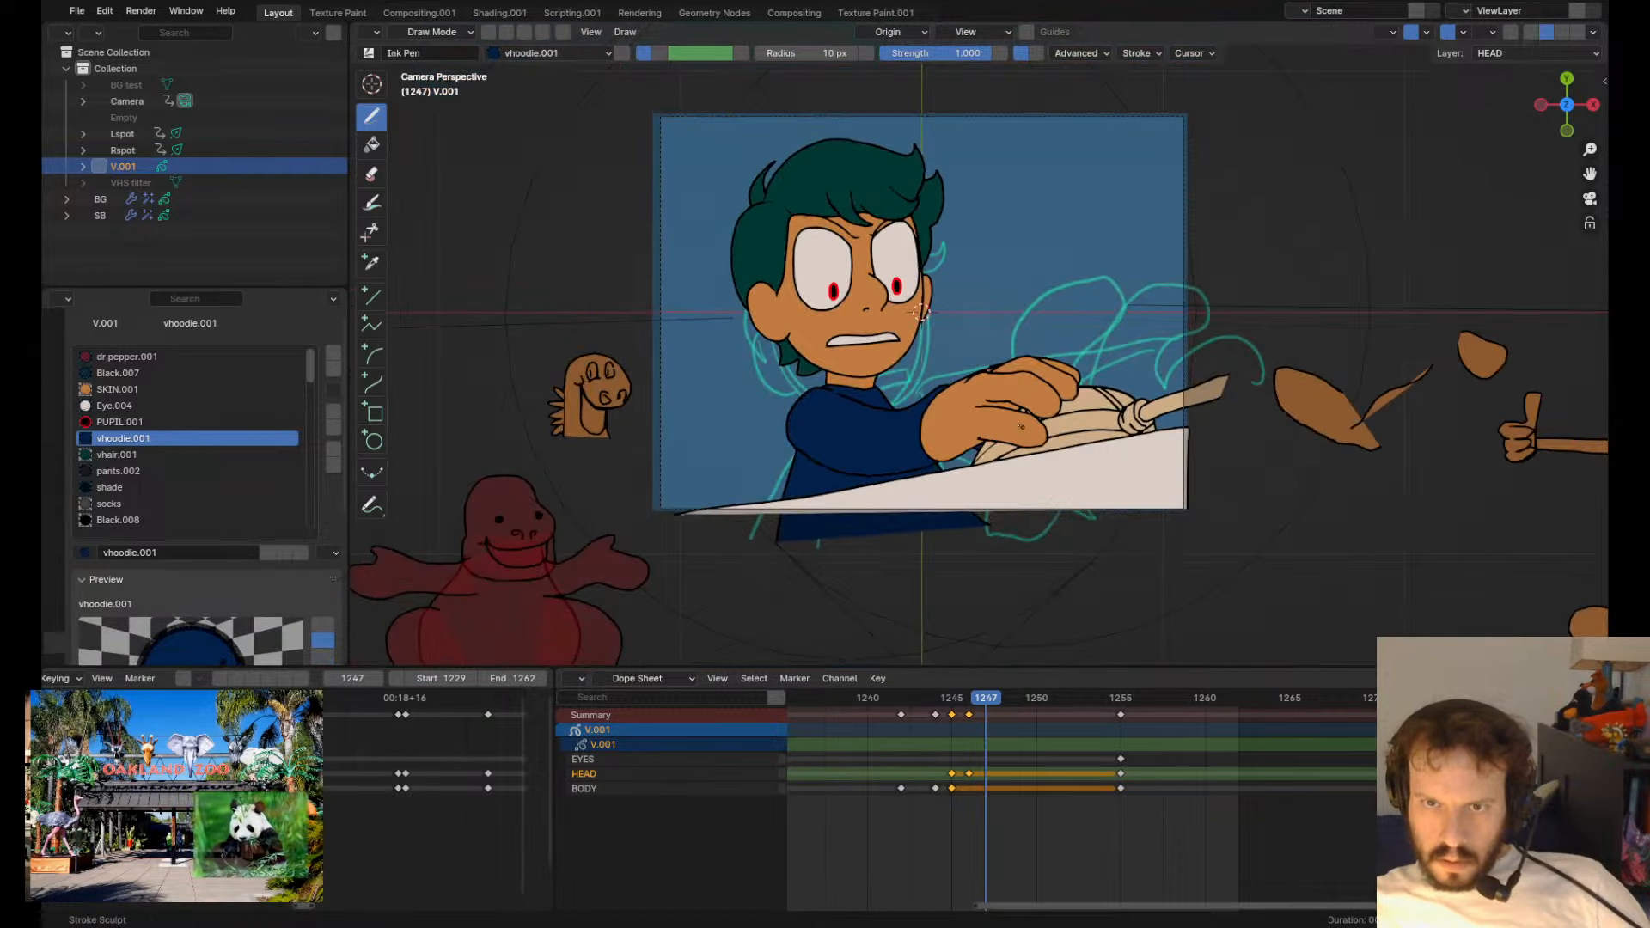
pyautogui.moveTo(1020, 426)
pyautogui.keyDown('shift'); pyautogui.mouseDown()
pyautogui.moveTo(1037, 439)
pyautogui.moveTo(999, 442)
pyautogui.mouseUp(); pyautogui.keyUp('shift')
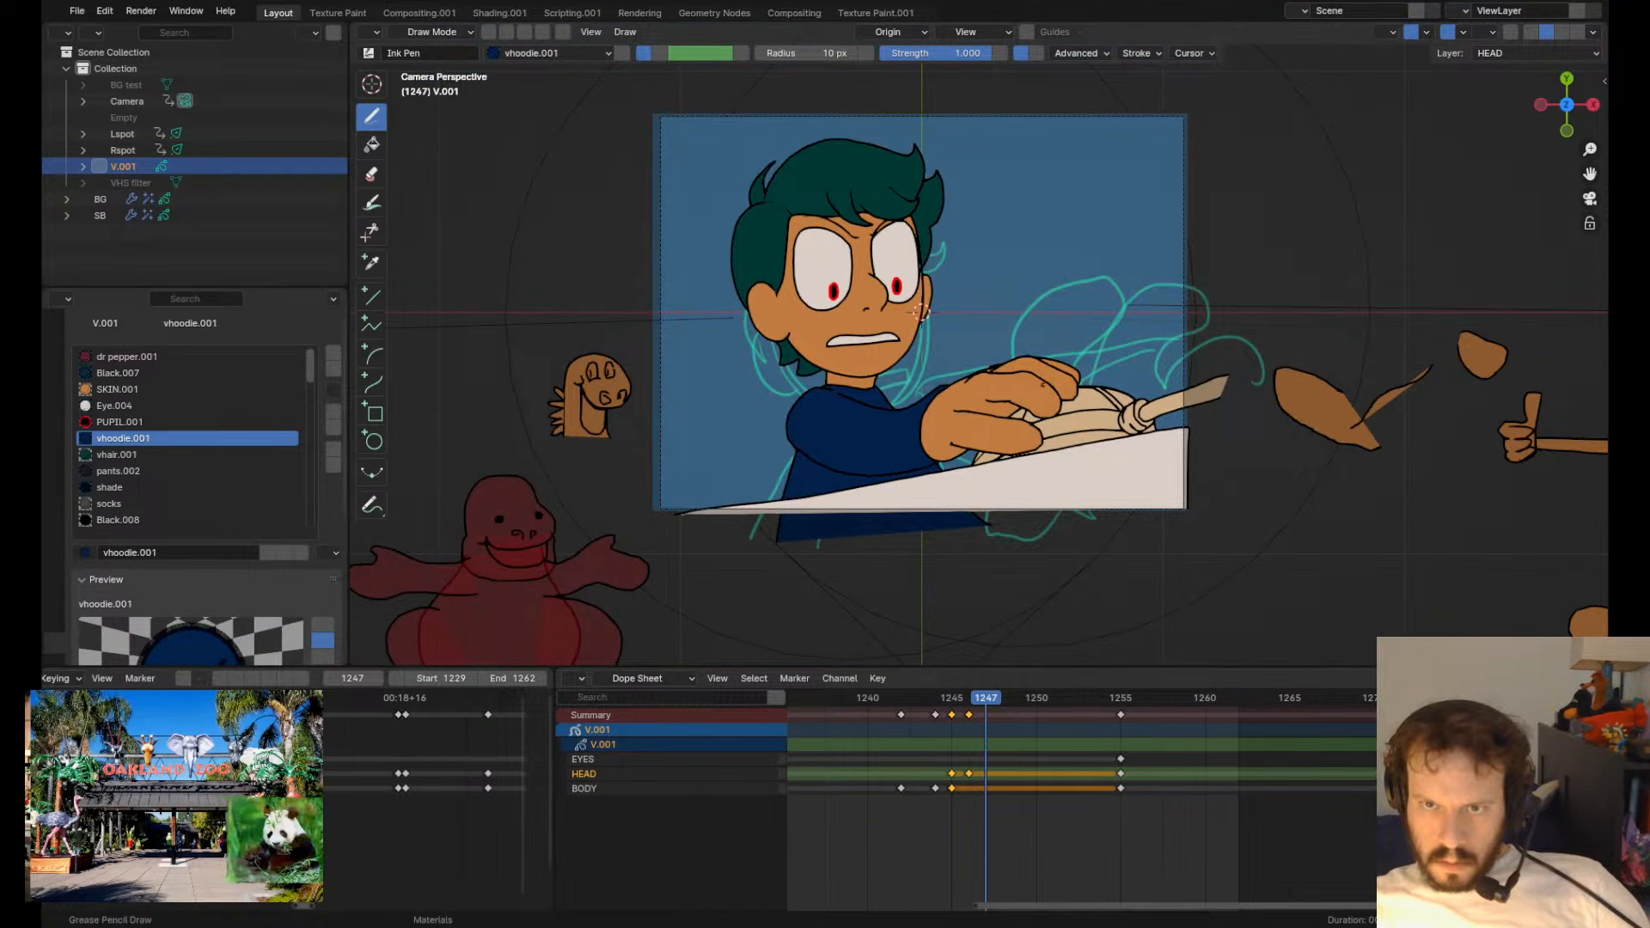
# - Select the finger above it and sculpt its crease and the knuckle contour along the back of the hand into smooth lines
pyautogui.press('Tab')
pyautogui.click(1042, 384)
pyautogui.press('Tab')
pyautogui.moveTo(1029, 399)
pyautogui.keyDown('shift'); pyautogui.mouseDown()
pyautogui.moveTo(1006, 401)
pyautogui.moveTo(1022, 361)
pyautogui.mouseUp(); pyautogui.keyUp('shift')
pyautogui.scroll(3, 921, 311)
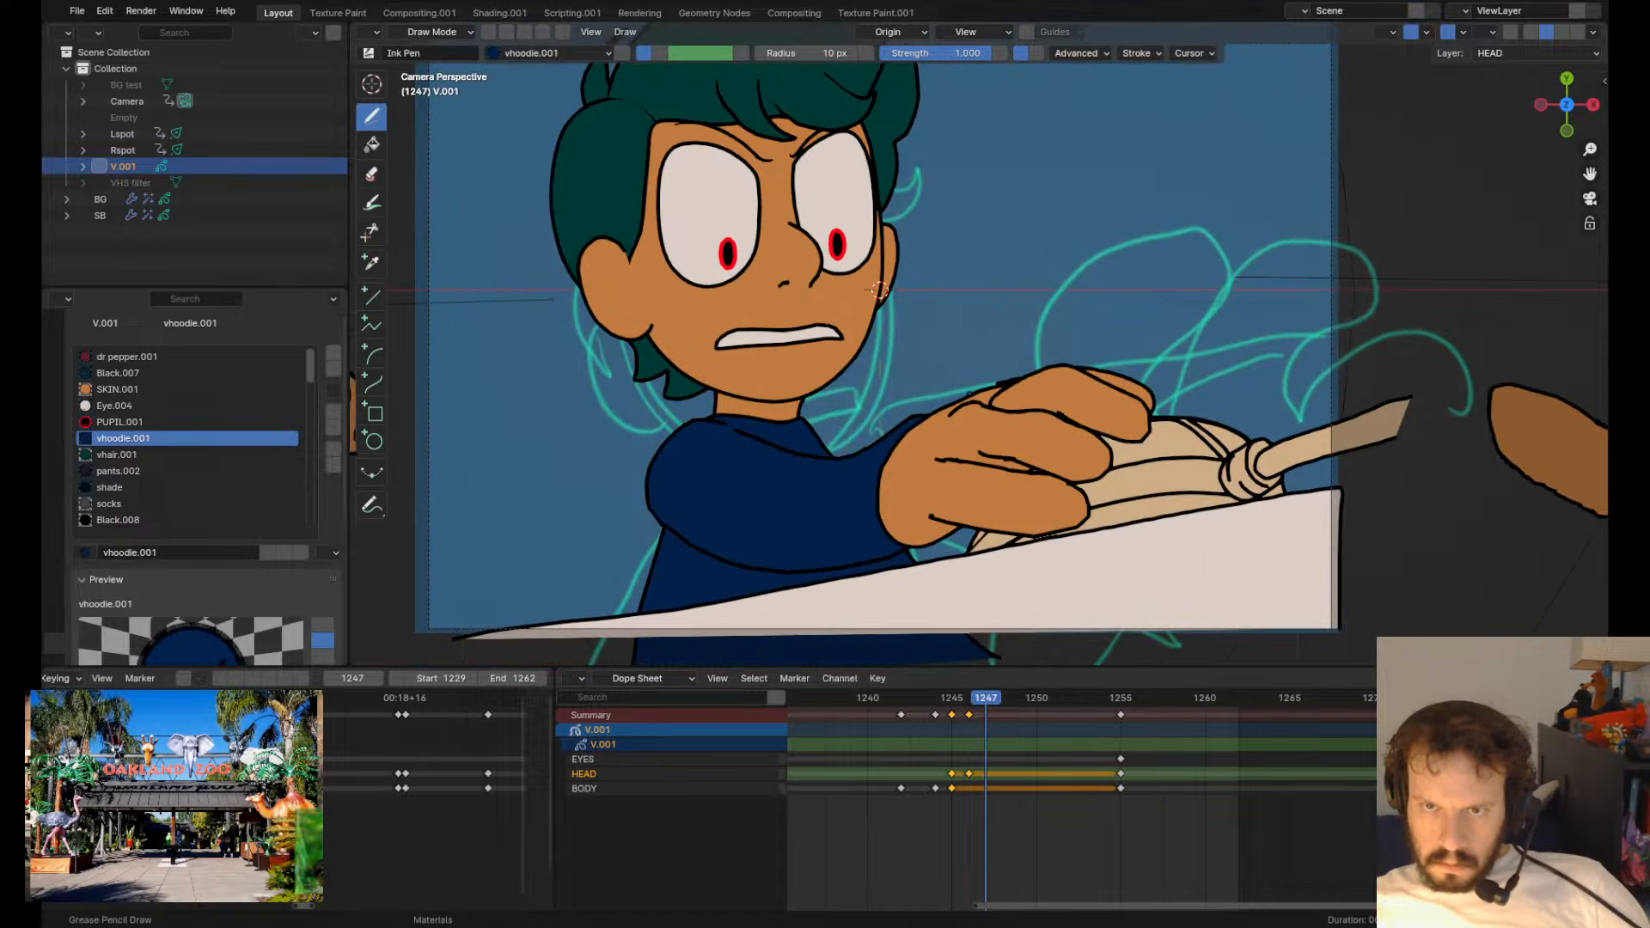
pyautogui.keyDown('shift'); pyautogui.moveTo(952, 416); pyautogui.dragTo(997, 389); pyautogui.keyUp('shift')
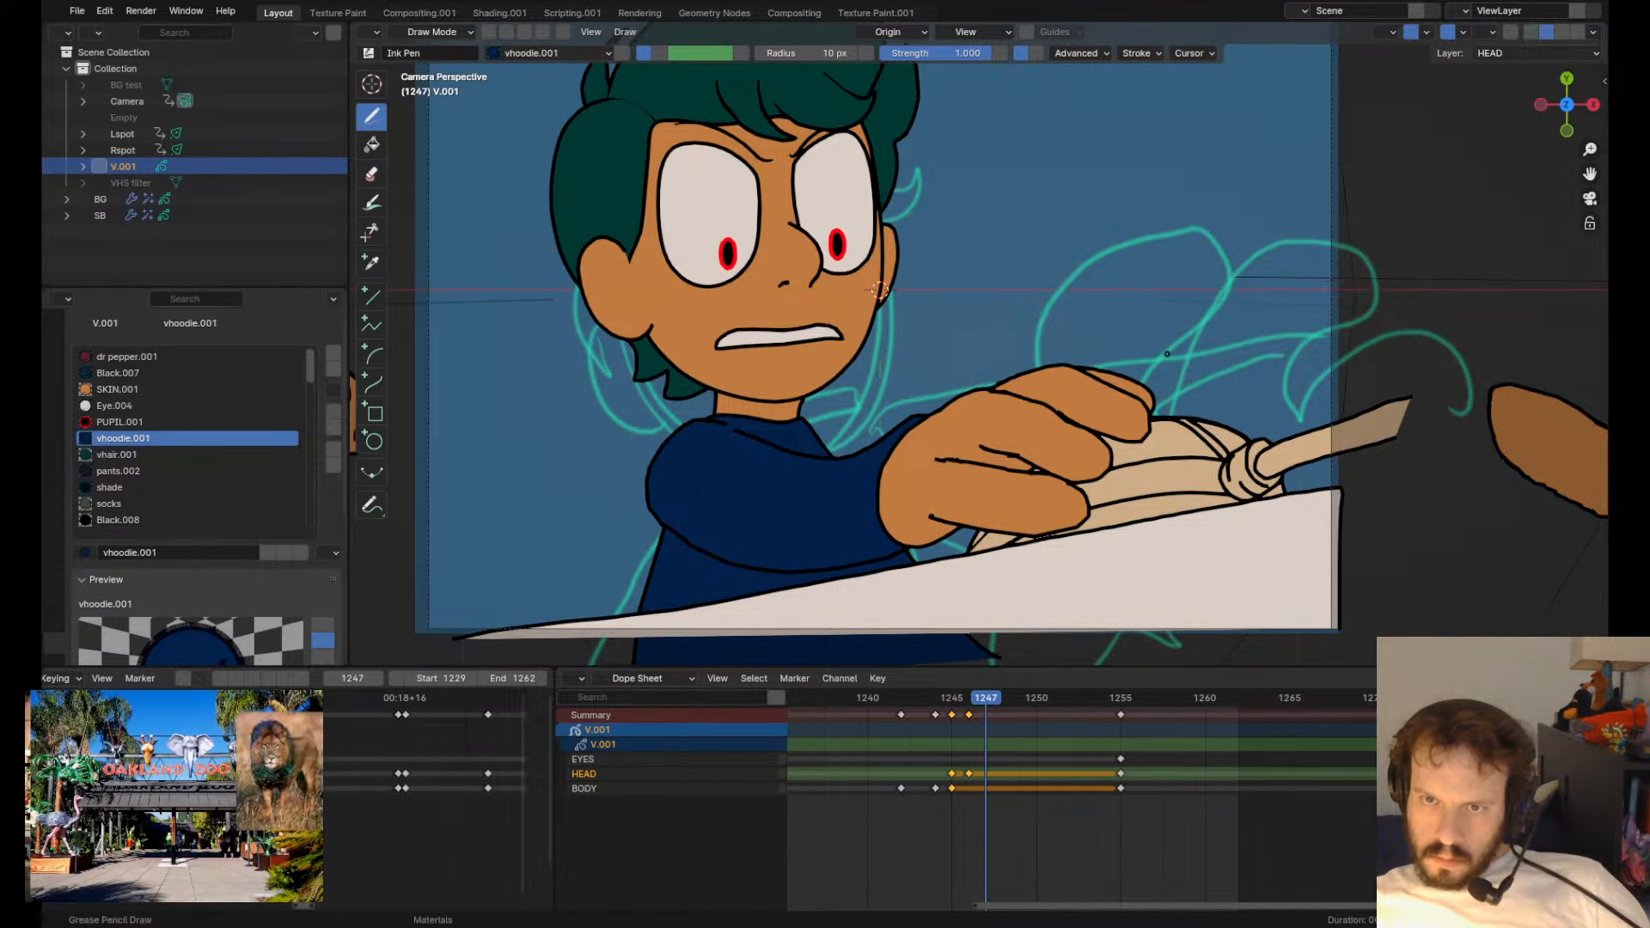
# - Grab-sculpt the lowest finger on the bag back toward the wrist and adjust its crease line
pyautogui.scroll(-3, 986, 468)
pyautogui.press('Tab')
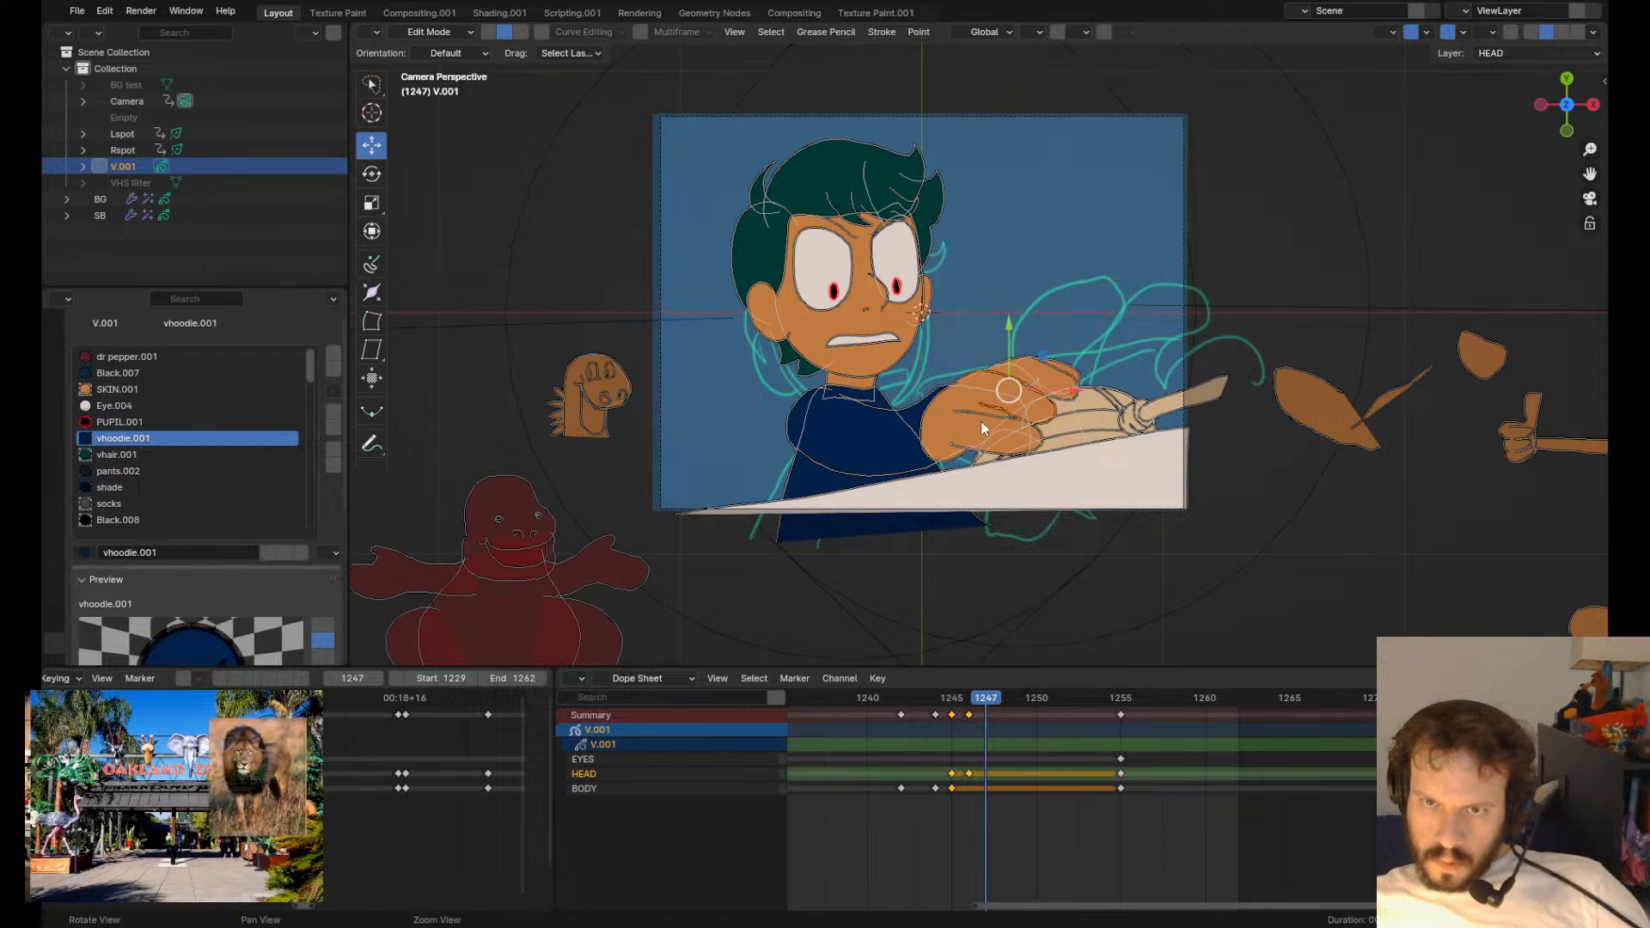
pyautogui.press('Tab')
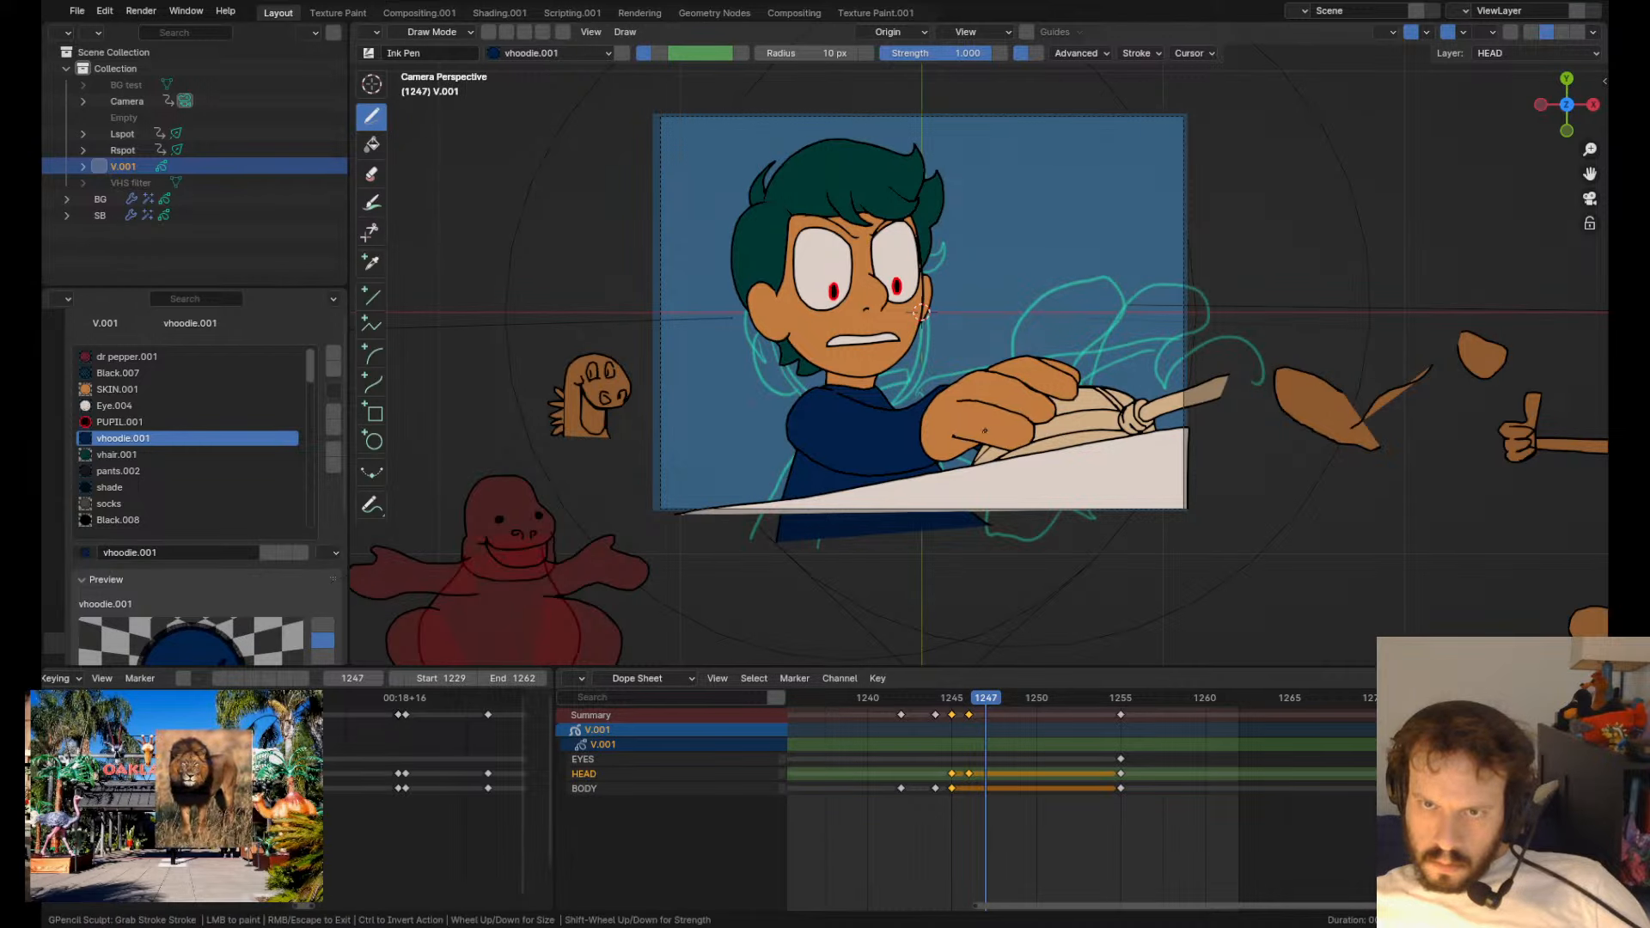
pyautogui.moveTo(1028, 402); pyautogui.dragTo(1007, 419)
pyautogui.moveTo(997, 409); pyautogui.dragTo(985, 418)
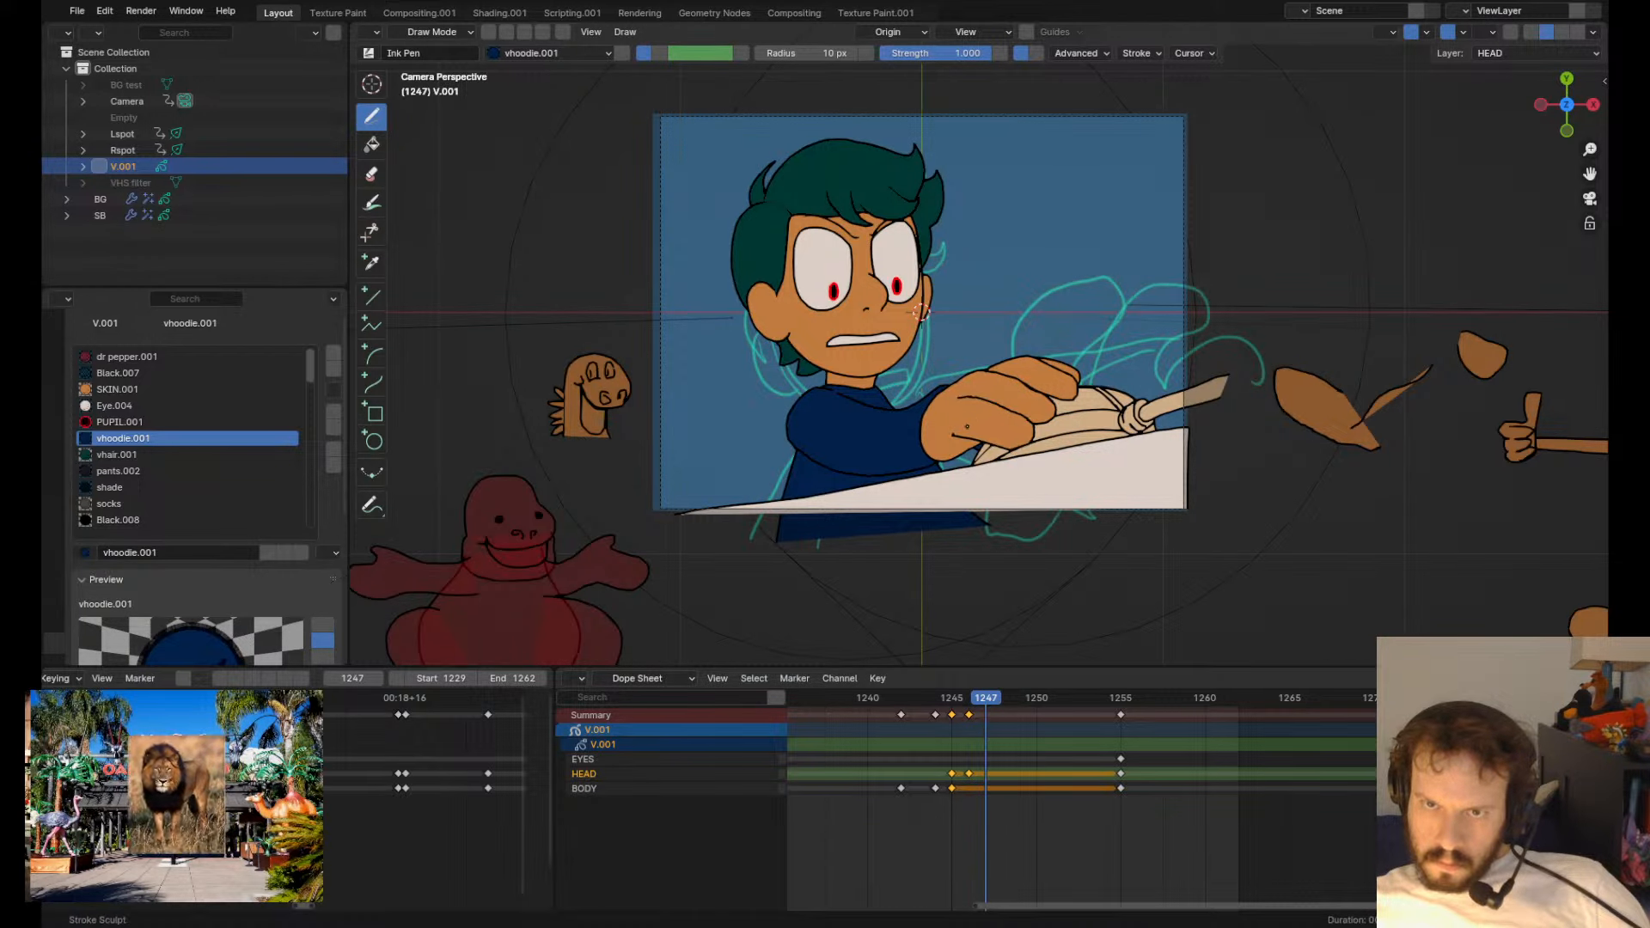
pyautogui.moveTo(928, 478)
pyautogui.mouseDown()
pyautogui.moveTo(948, 483)
pyautogui.moveTo(945, 453)
pyautogui.mouseUp()
# - Step through frames around 1247 and play the animation from about frame 1242 to review the hand landing on the bag
pyautogui.press('Left')
pyautogui.press('Left')
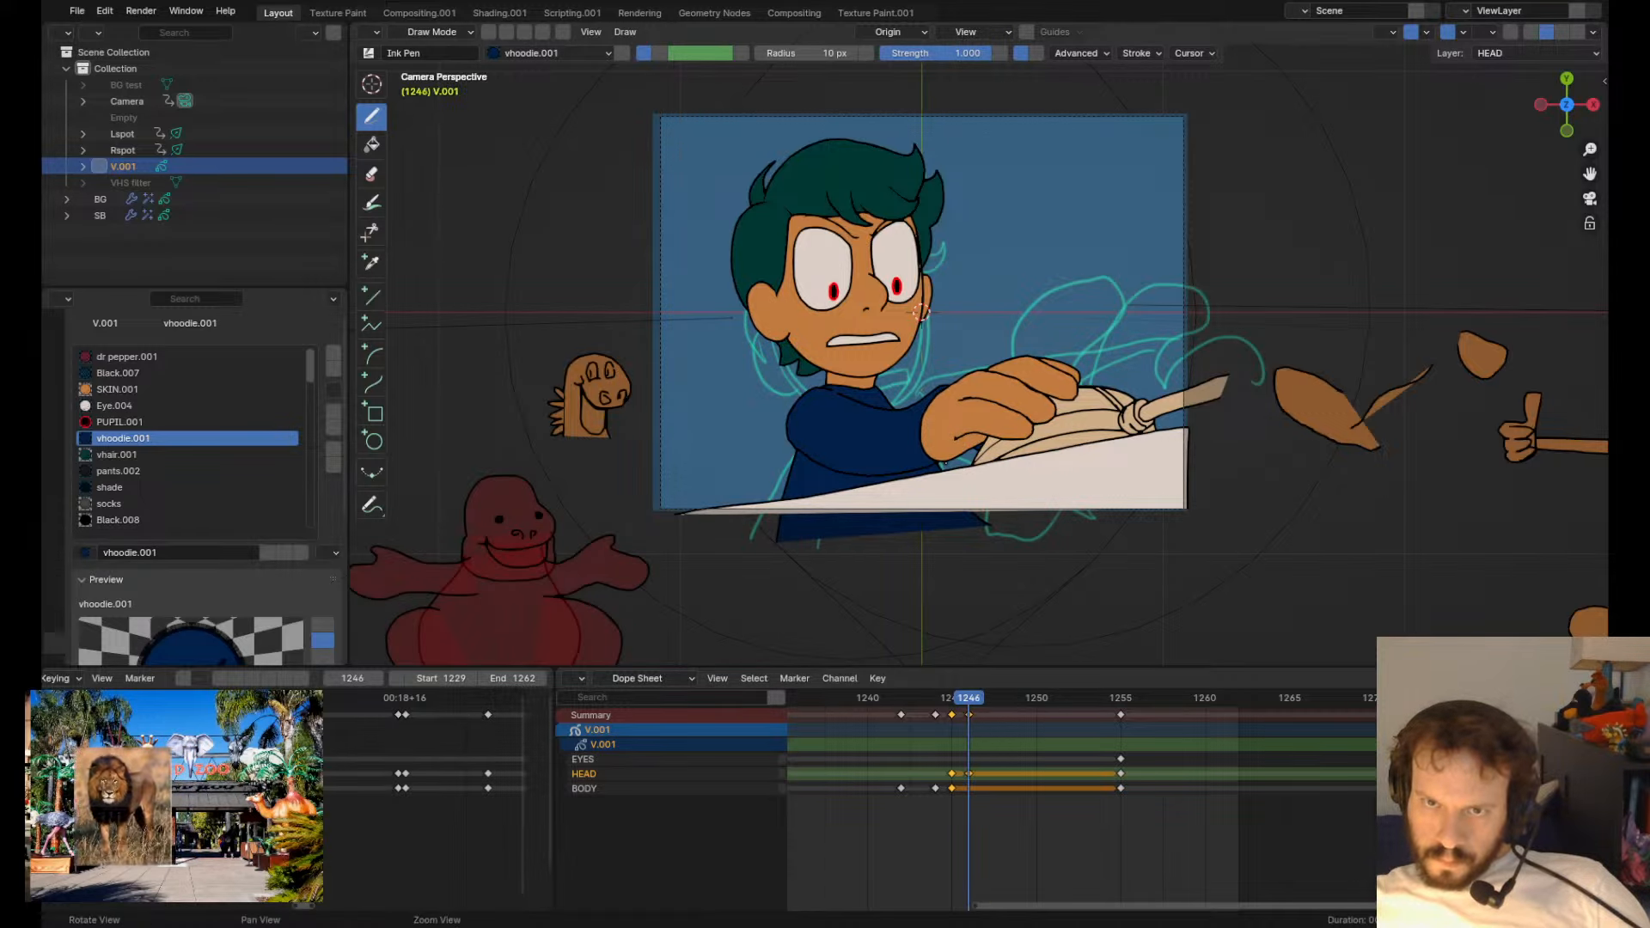
pyautogui.press('Right')
pyautogui.press('Right')
pyautogui.press('Right')
pyautogui.press('Right')
pyautogui.press('Right')
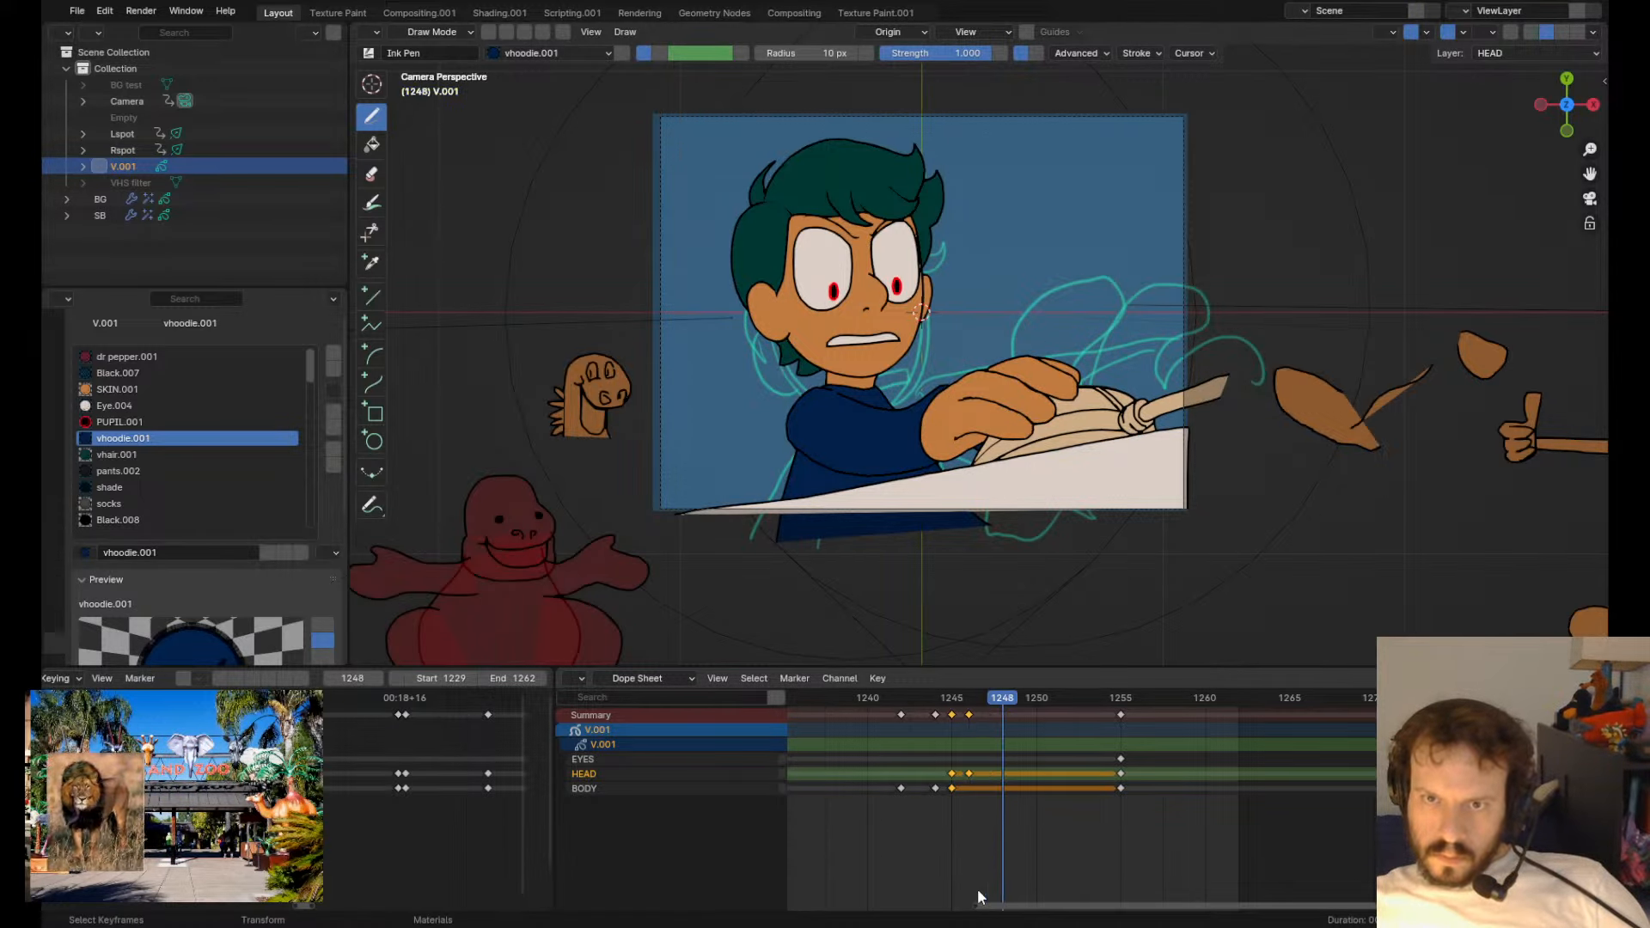
pyautogui.click(898, 699)
pyautogui.press('space')
pyautogui.press('space')
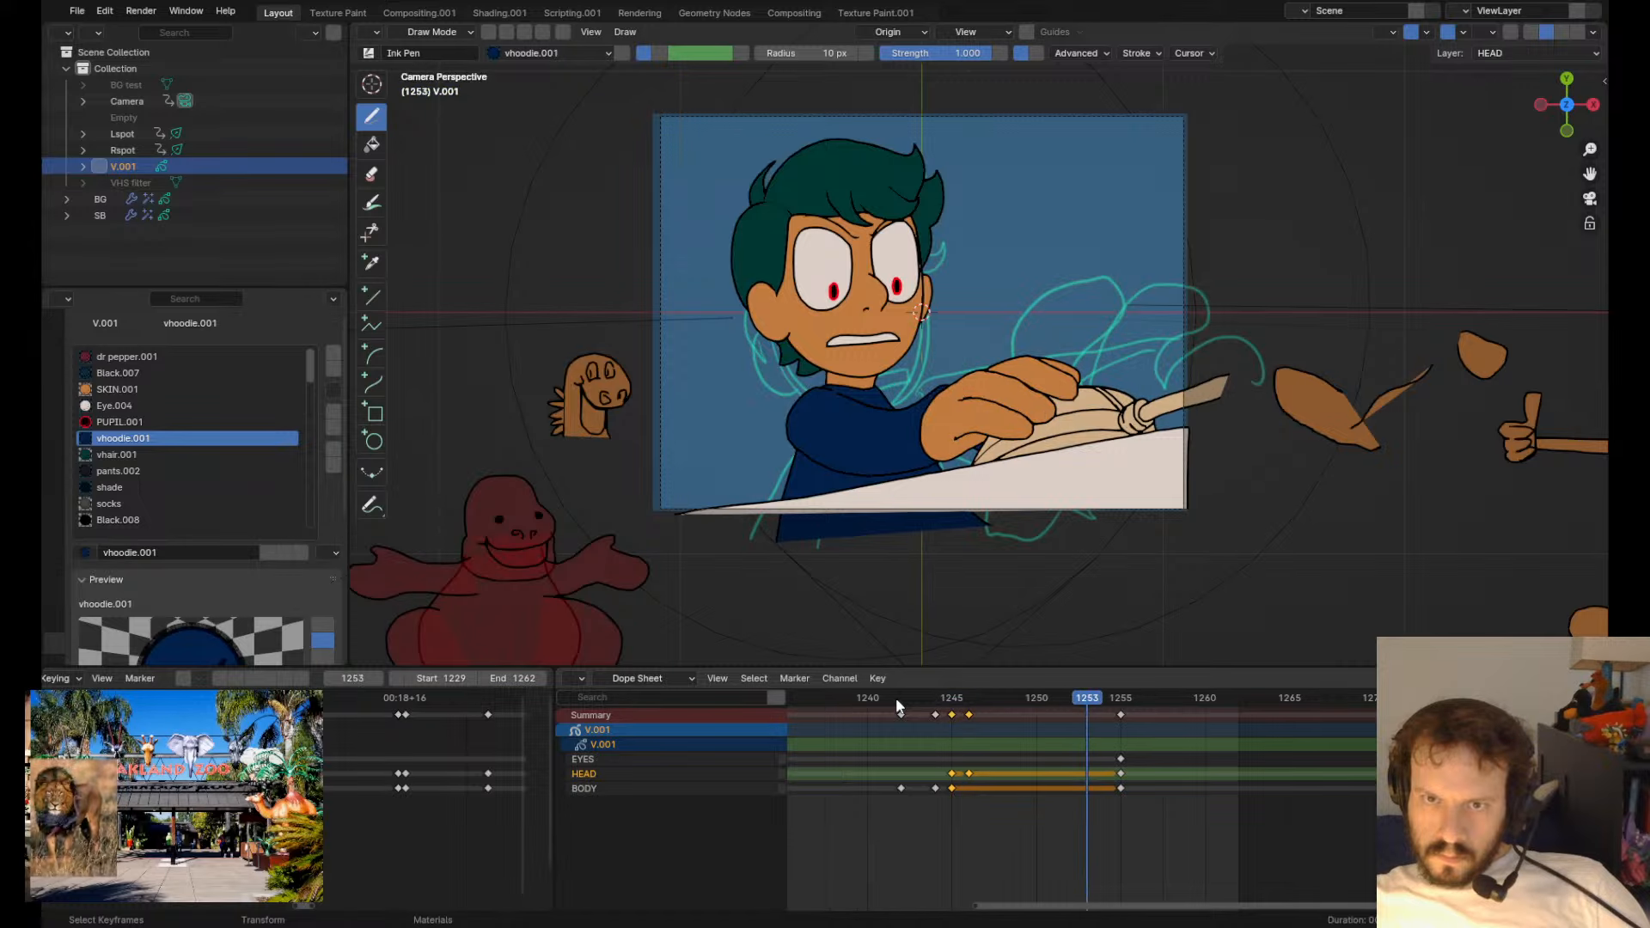
# - Go to frame 1246 and sculpt the crease and outline strokes of the lowest finger
pyautogui.moveTo(897, 699); pyautogui.dragTo(966, 710)
pyautogui.scroll(3, 984, 462)
pyautogui.press('Tab')
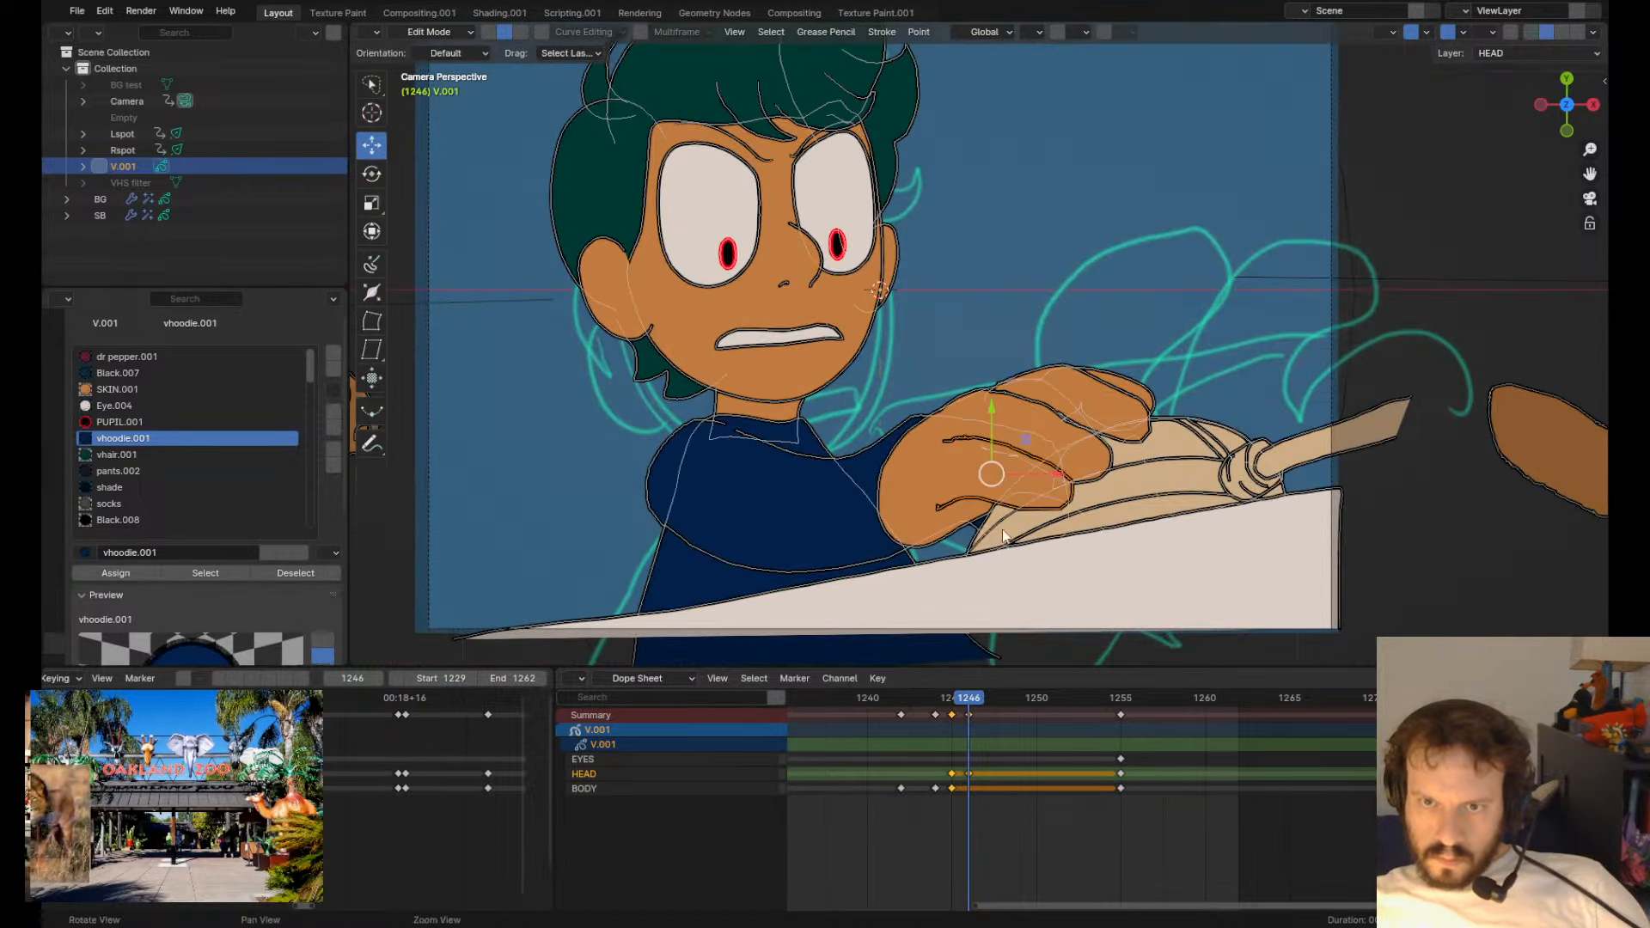
pyautogui.press('Tab')
pyautogui.moveTo(983, 462); pyautogui.dragTo(1073, 502)
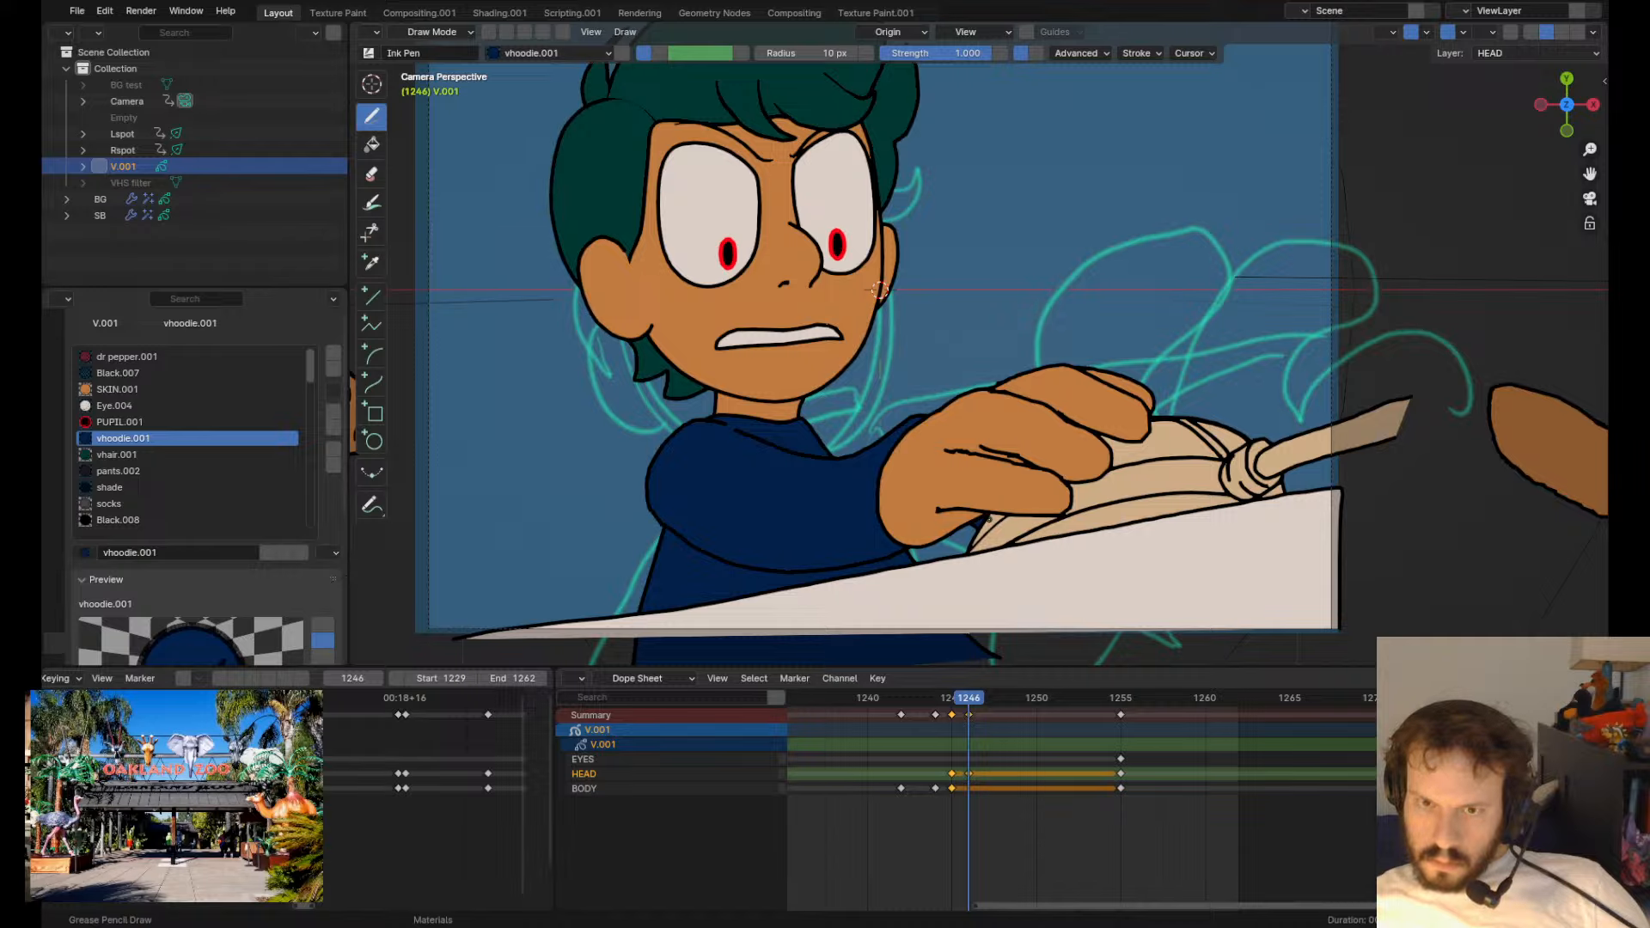
pyautogui.press('Tab')
pyautogui.press('Tab')
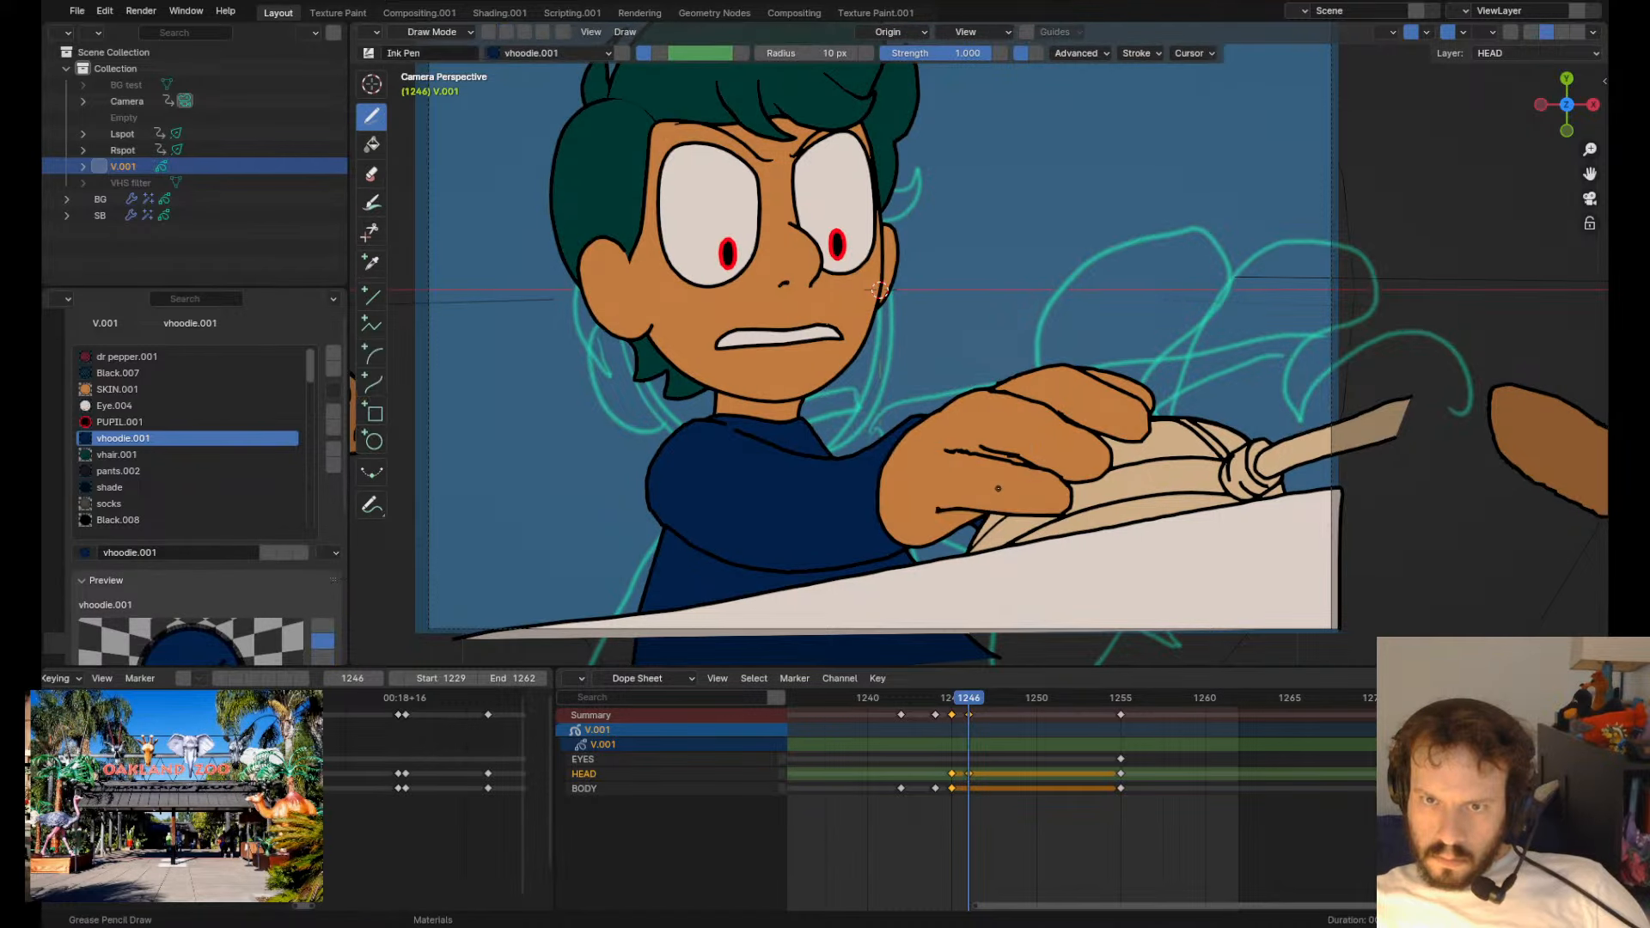
pyautogui.press('Tab')
pyautogui.press('Tab')
# - At frame 1247, flip the selected lowest-finger strokes vertically with a Y scale of about -0.817
pyautogui.press('Right')
pyautogui.press('Tab')
pyautogui.press('s')
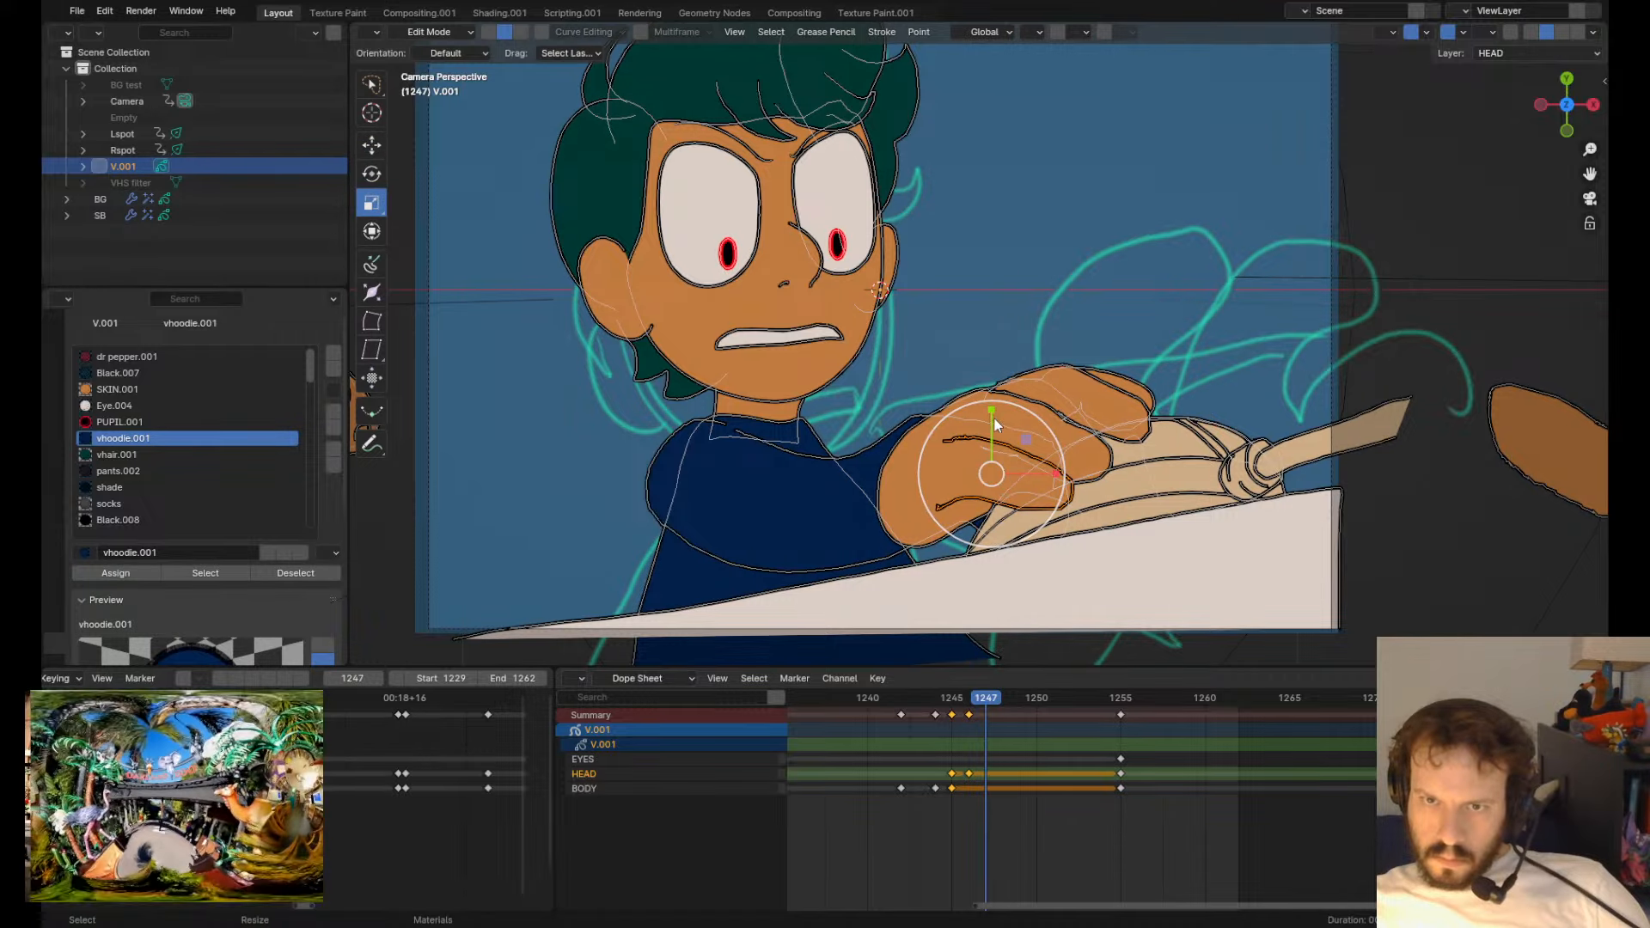
pyautogui.moveTo(993, 414); pyautogui.dragTo(989, 520)
# - Move and rotate the flipped finger strokes so the lowest finger angles down onto the bag
pyautogui.press('g')
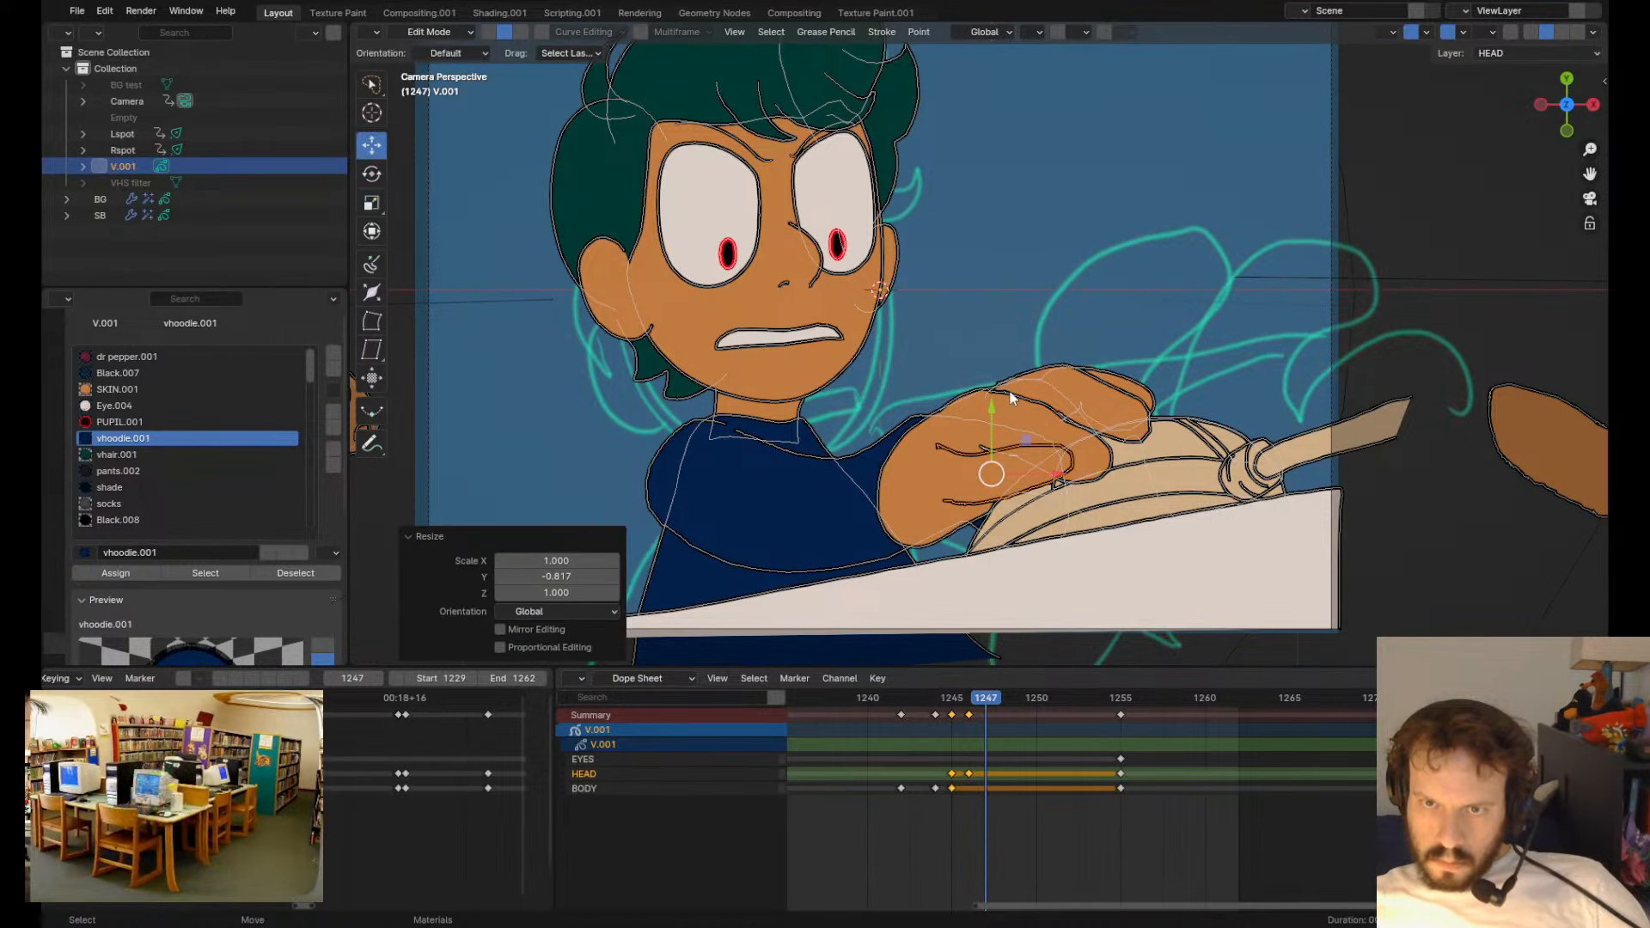
pyautogui.moveTo(1020, 378)
pyautogui.mouseDown()
pyautogui.moveTo(996, 430)
pyautogui.moveTo(1020, 406)
pyautogui.moveTo(1067, 435)
pyautogui.mouseUp()
pyautogui.press('r')
pyautogui.press('g')
pyautogui.moveTo(1056, 453); pyautogui.dragTo(1055, 441)
pyautogui.press('Tab')
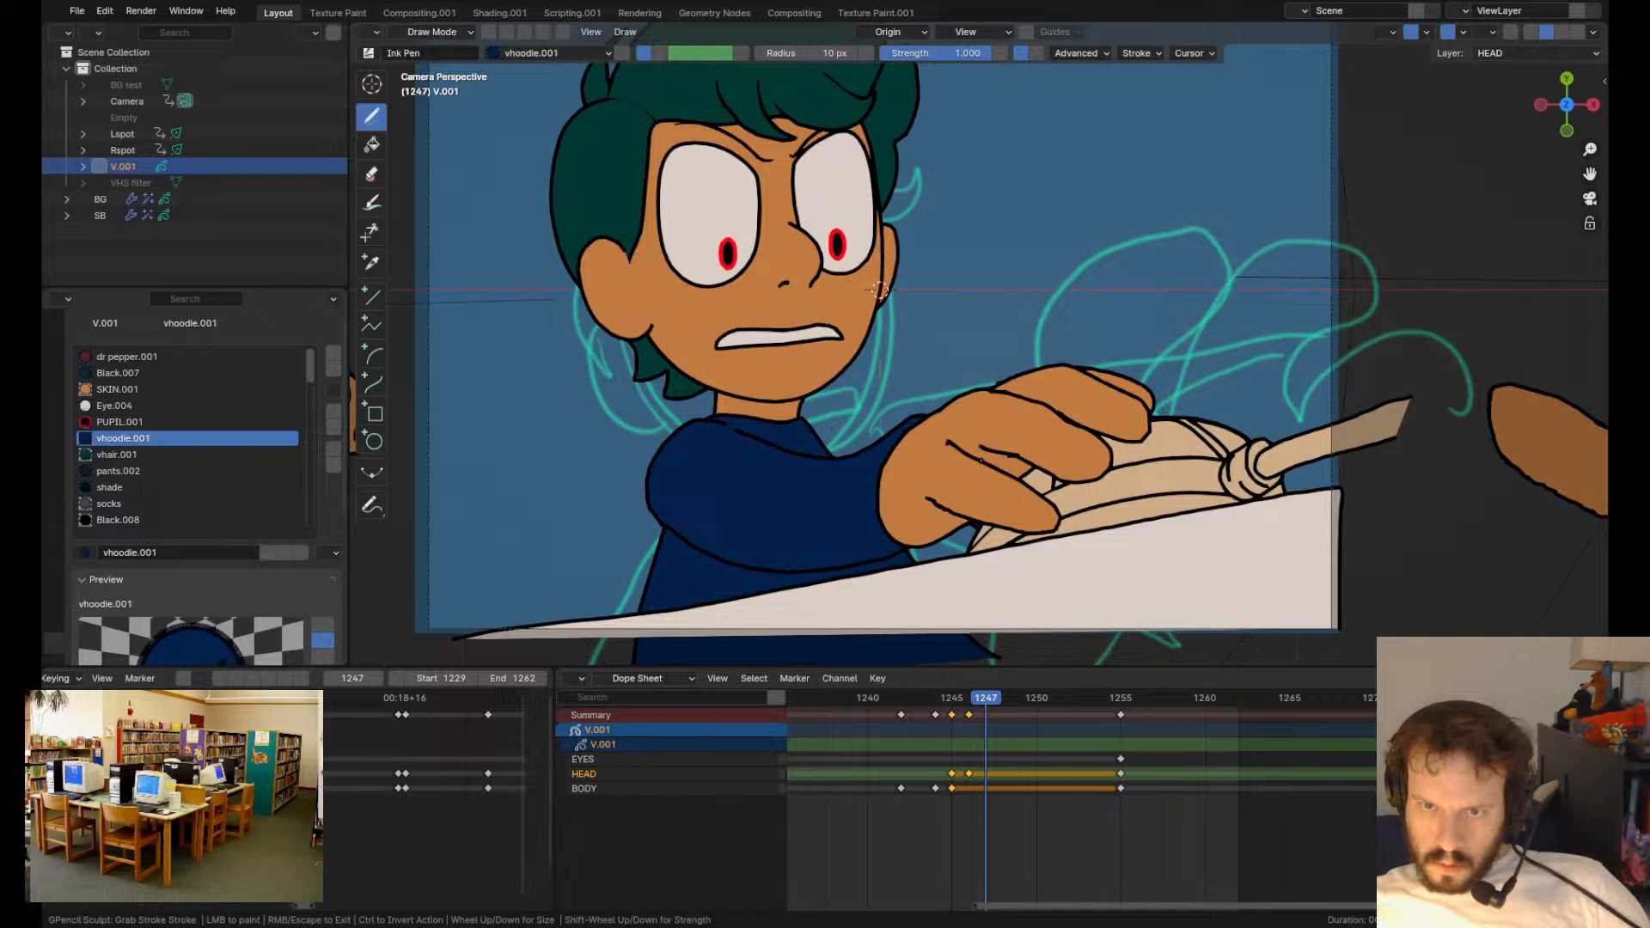
# - Grab-sculpt the crease, fingertip and underside of the lowest finger at frame 1247 into a shorter, curved shape
pyautogui.moveTo(954, 423); pyautogui.dragTo(955, 435)
pyautogui.moveTo(1028, 449); pyautogui.dragTo(1036, 472)
pyautogui.moveTo(1061, 547); pyautogui.dragTo(1050, 548)
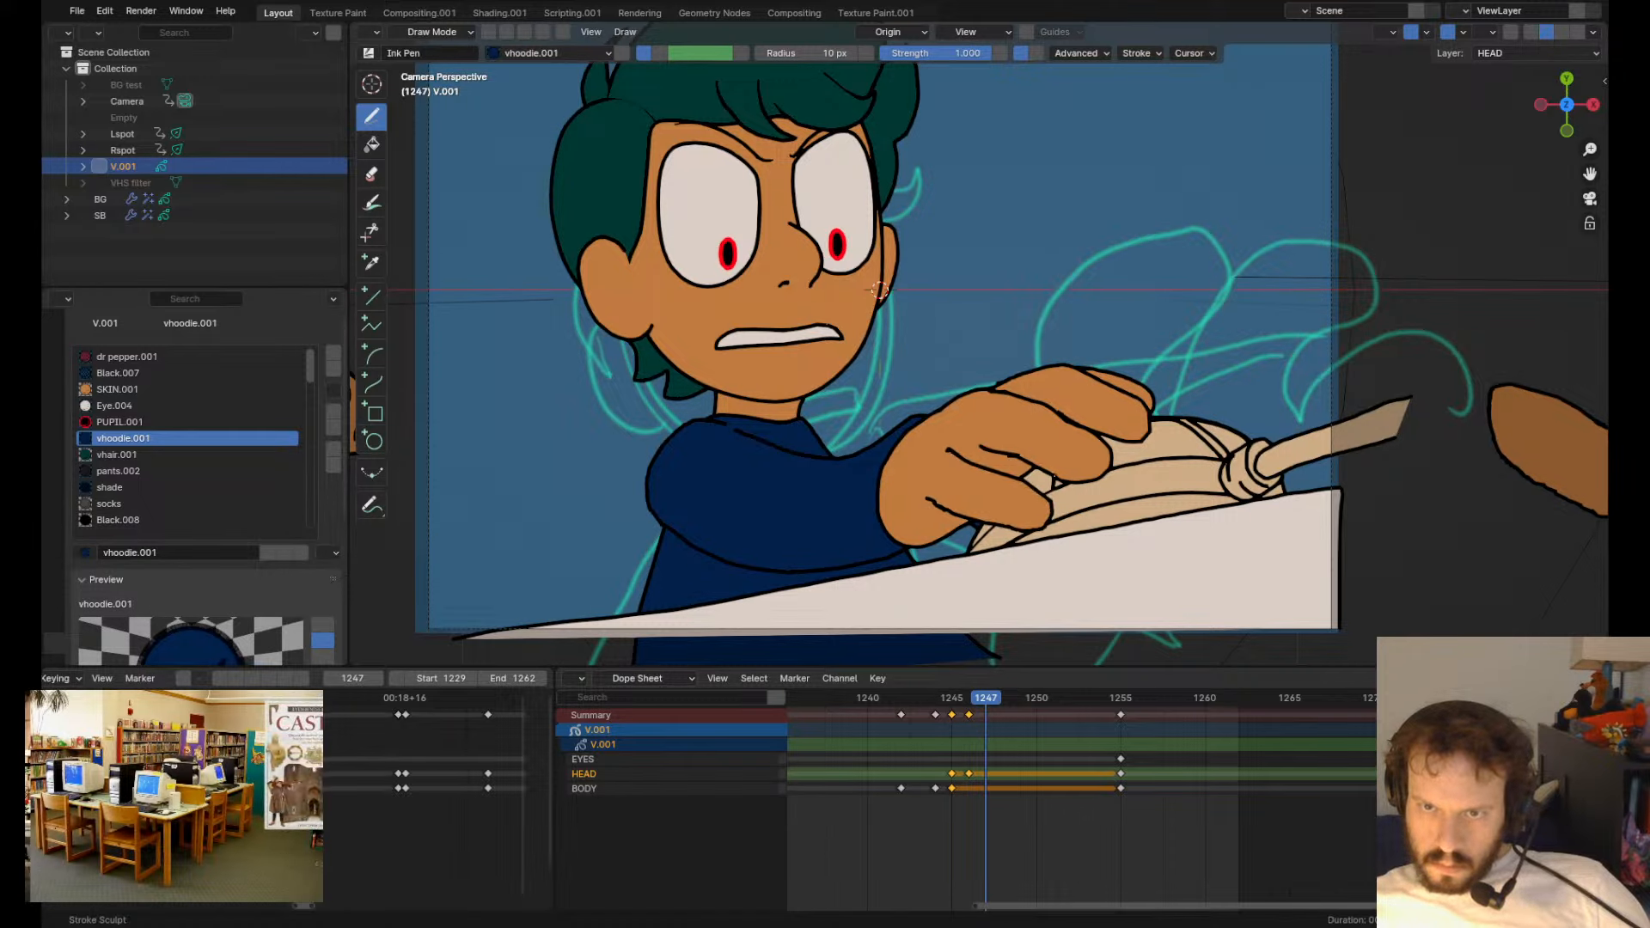
pyautogui.moveTo(1053, 475); pyautogui.dragTo(1076, 477)
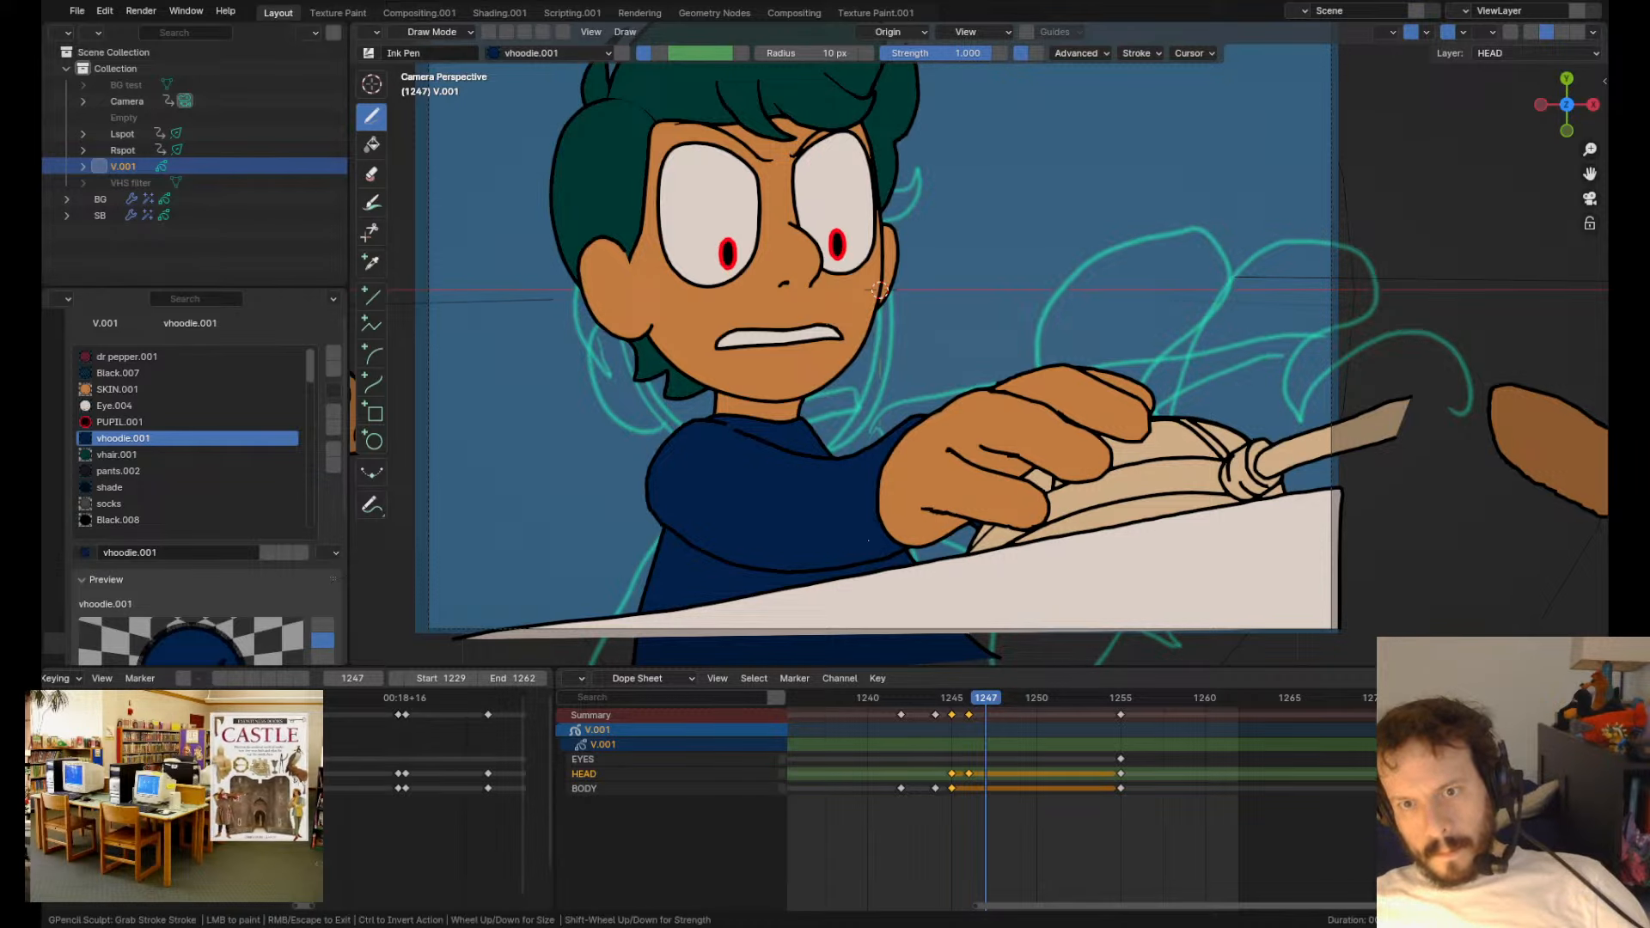
pyautogui.moveTo(926, 544); pyautogui.dragTo(962, 529)
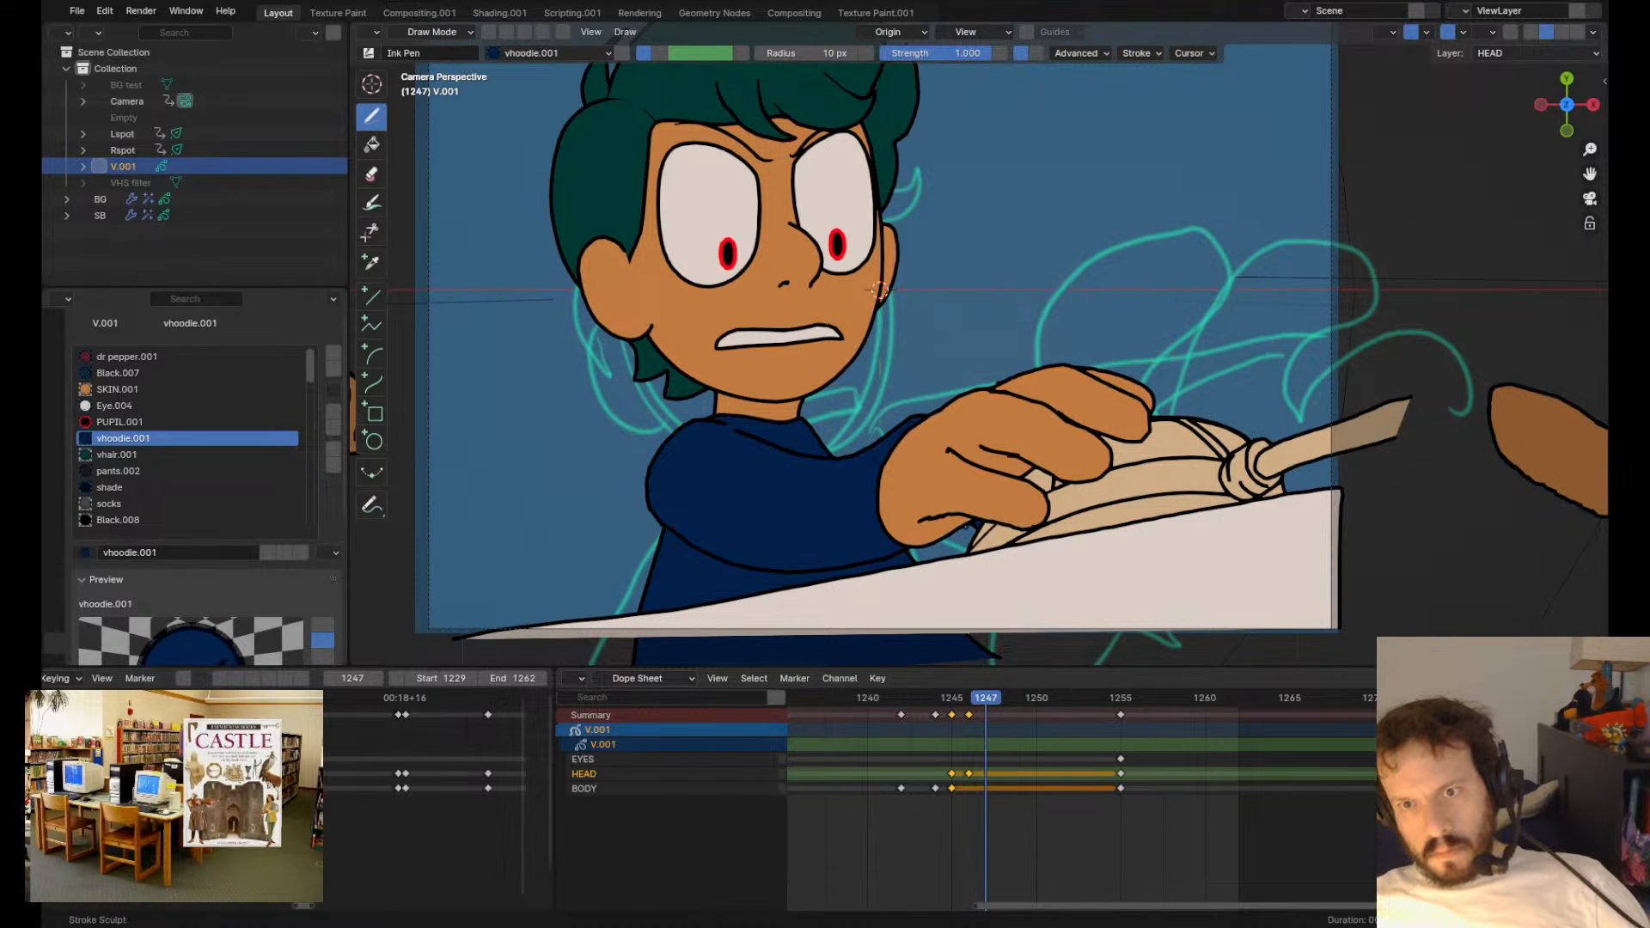
# - Sculpt and smooth the upper crease line of the lowest finger where it meets the back of the hand
pyautogui.keyDown('shift'); pyautogui.moveTo(879, 291); pyautogui.dragTo(870, 256, button='middle'); pyautogui.keyUp('shift')
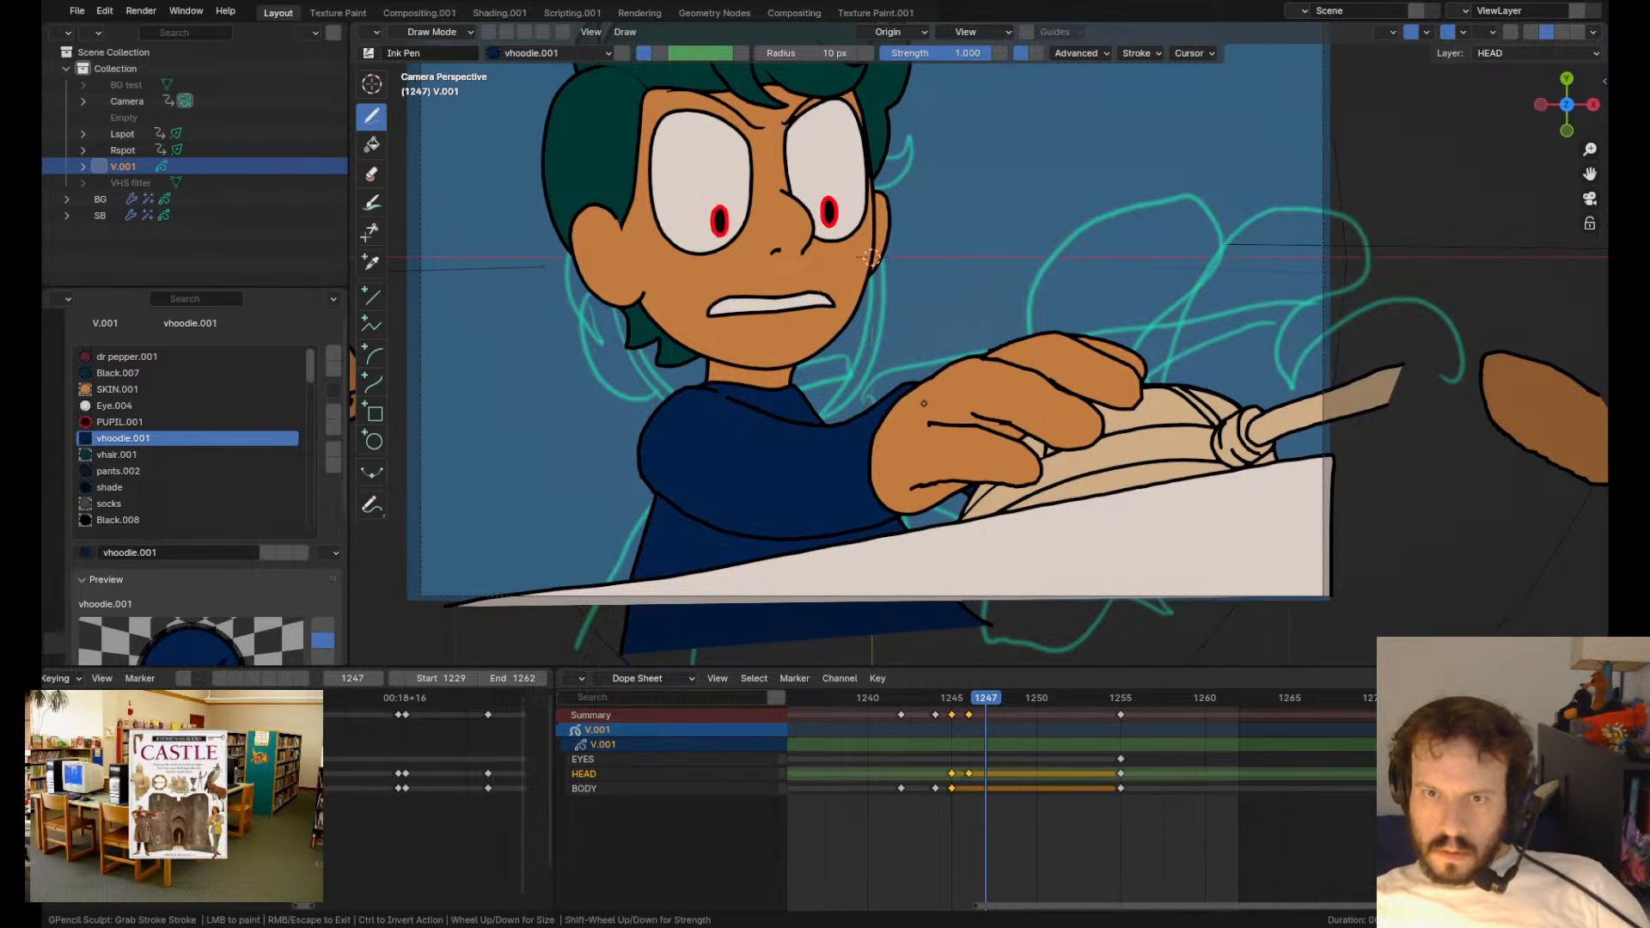
pyautogui.scroll(4, 828, 510)
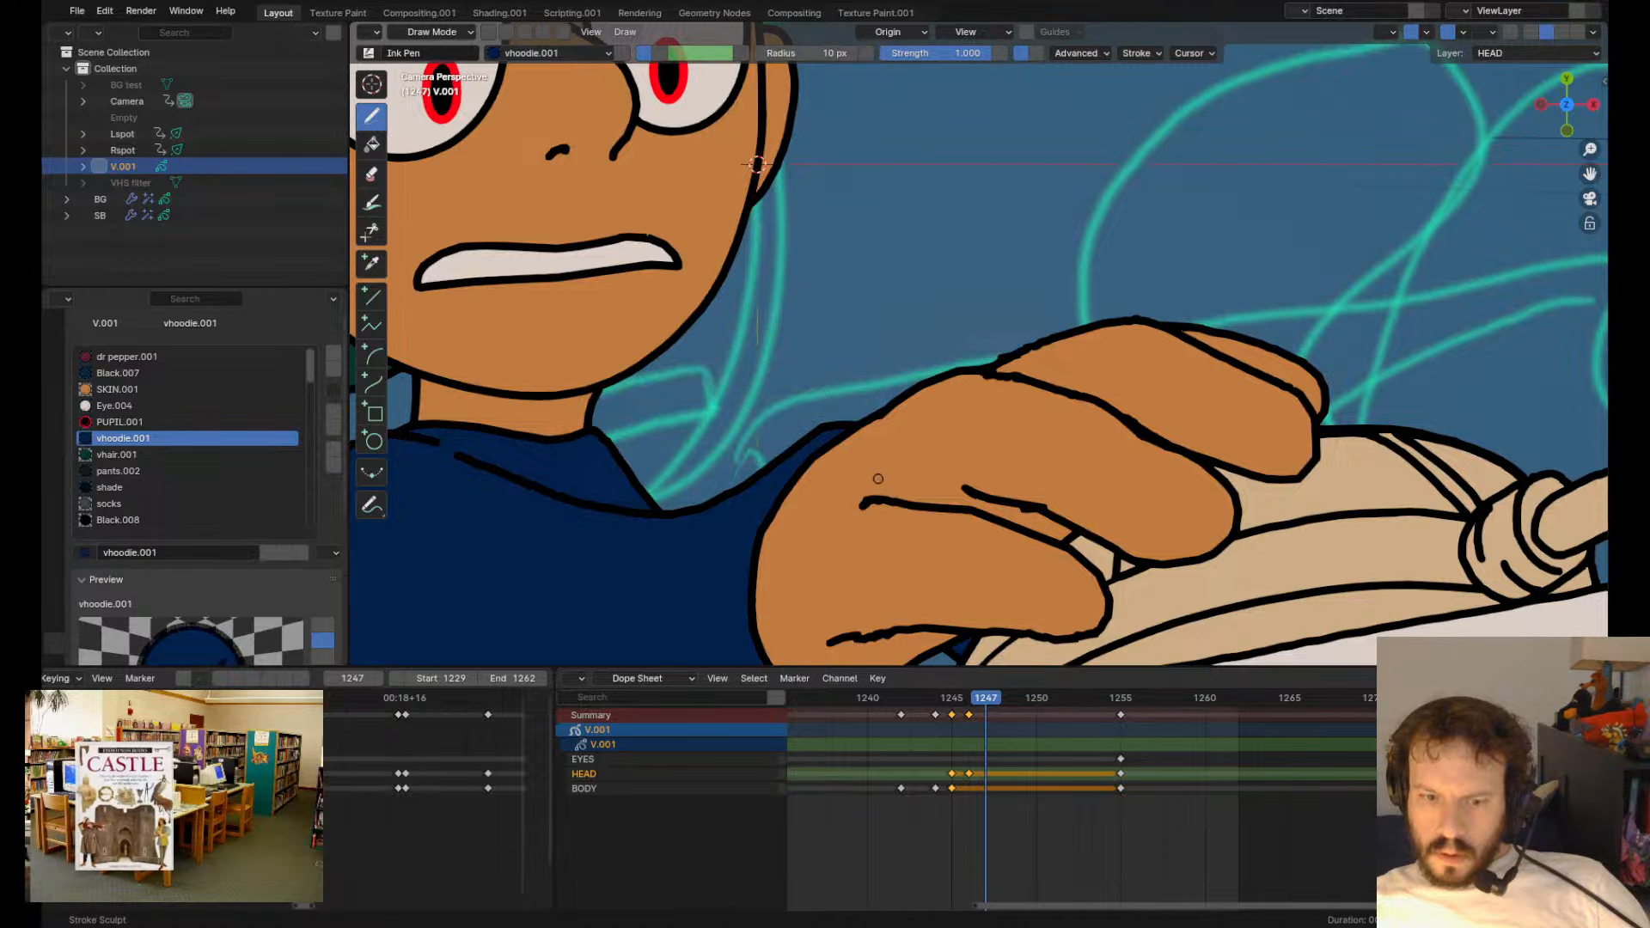
pyautogui.moveTo(876, 478)
pyautogui.keyDown('shift'); pyautogui.mouseDown()
pyautogui.moveTo(909, 498)
pyautogui.moveTo(854, 526)
pyautogui.mouseUp(); pyautogui.keyUp('shift')
pyautogui.scroll(-5, 860, 530)
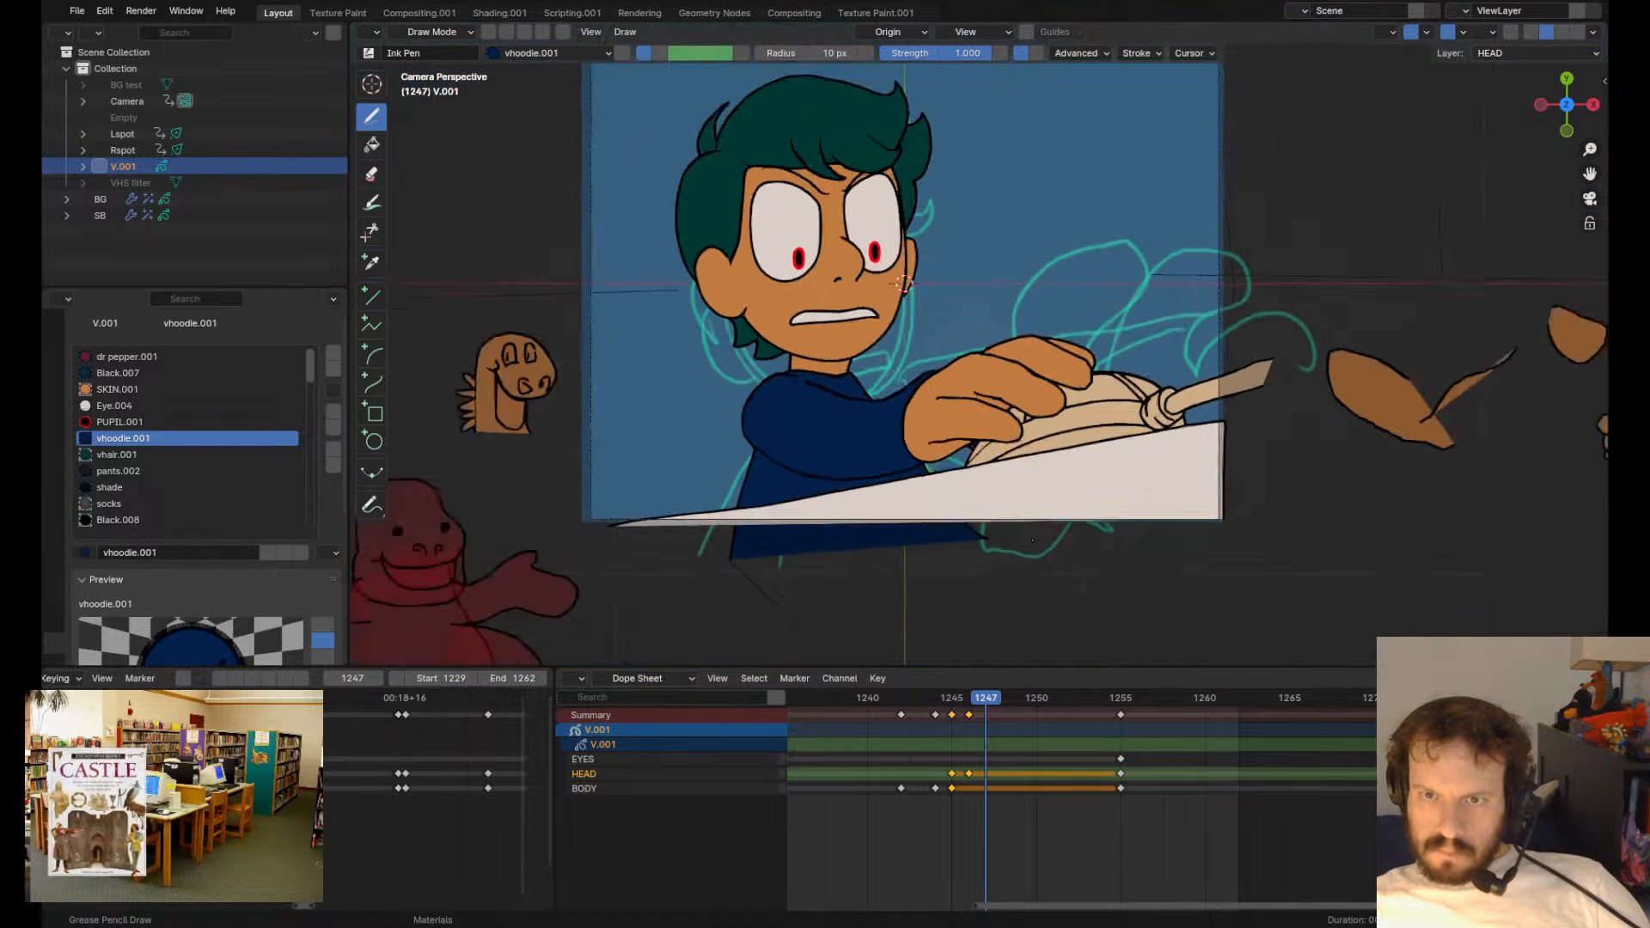
pyautogui.scroll(3, 1028, 505)
pyautogui.scroll(-4, 994, 486)
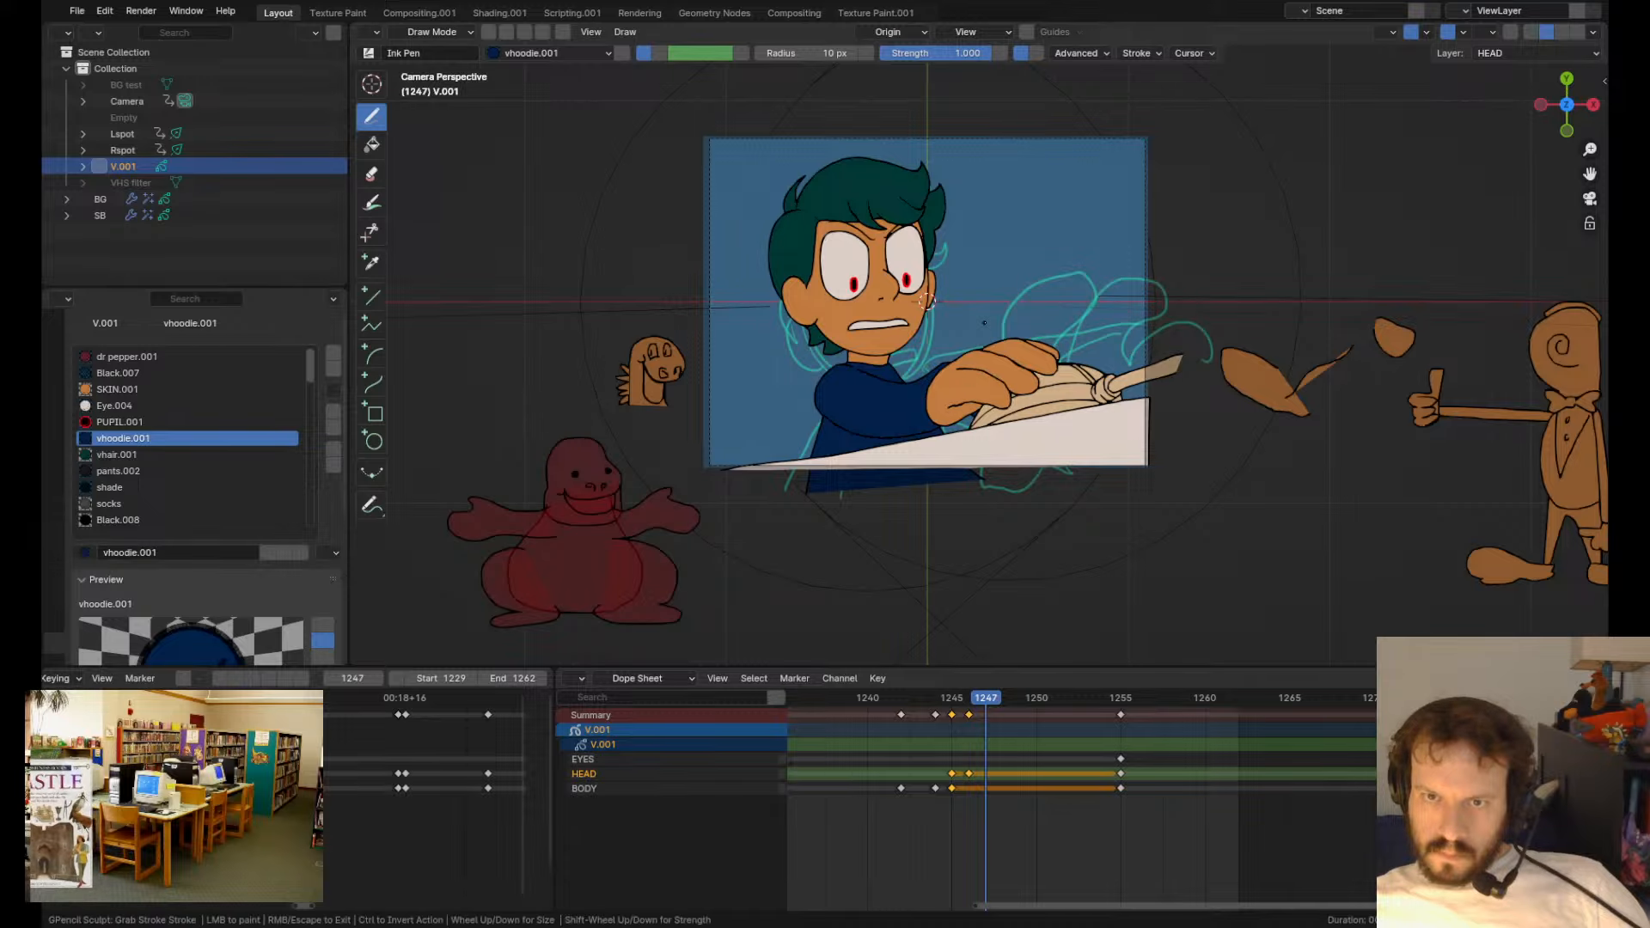
# - Sculpt the line between the lowest two fingers and smooth the underside contour toward the palm
pyautogui.scroll(5, 980, 328)
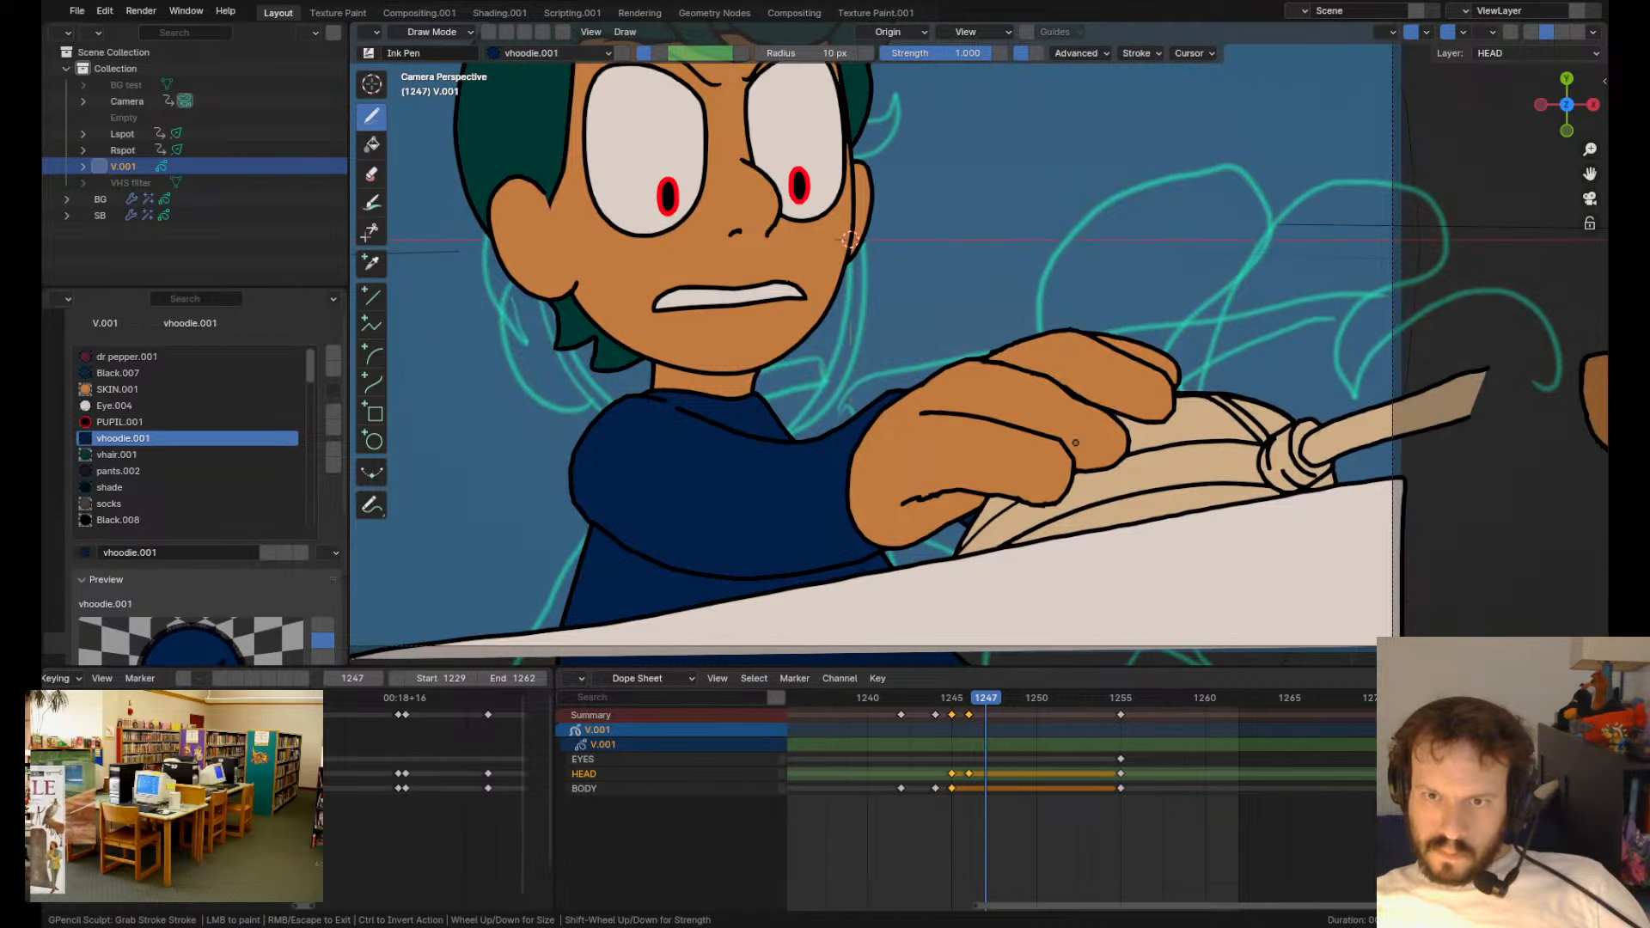
pyautogui.keyDown('shift'); pyautogui.moveTo(1061, 408); pyautogui.dragTo(1061, 419); pyautogui.keyUp('shift')
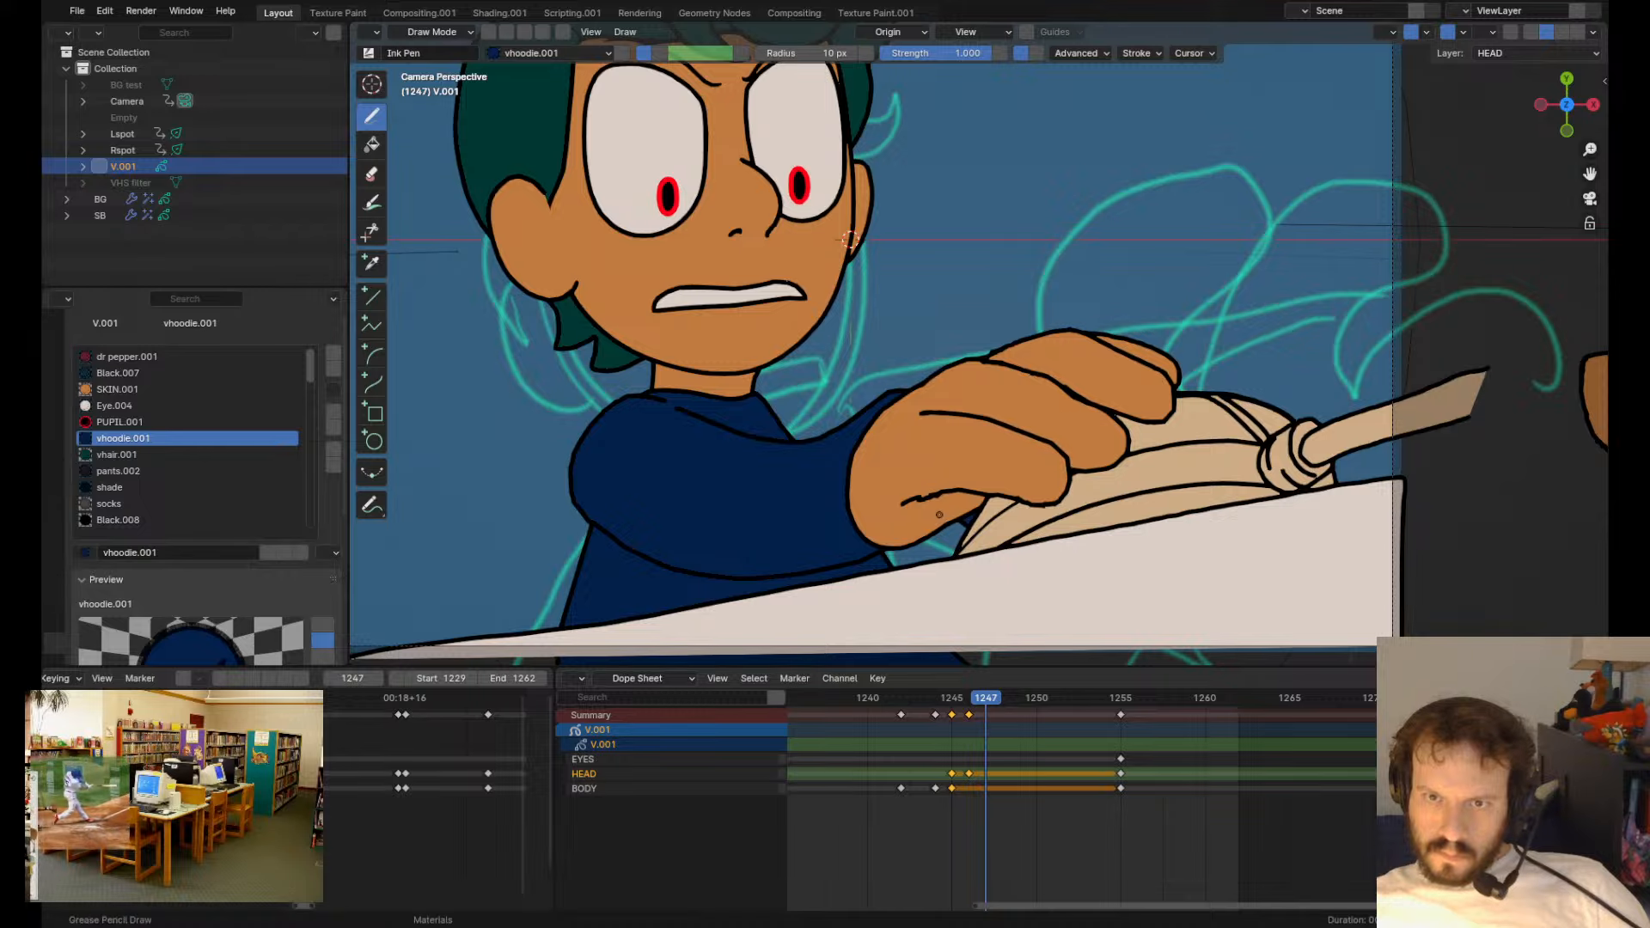
pyautogui.moveTo(942, 501)
pyautogui.keyDown('shift'); pyautogui.mouseDown()
pyautogui.moveTo(944, 477)
pyautogui.moveTo(932, 513)
pyautogui.mouseUp(); pyautogui.keyUp('shift')
pyautogui.keyDown('shift'); pyautogui.moveTo(949, 476); pyautogui.dragTo(941, 495); pyautogui.keyUp('shift')
pyautogui.scroll(-5, 1160, 212)
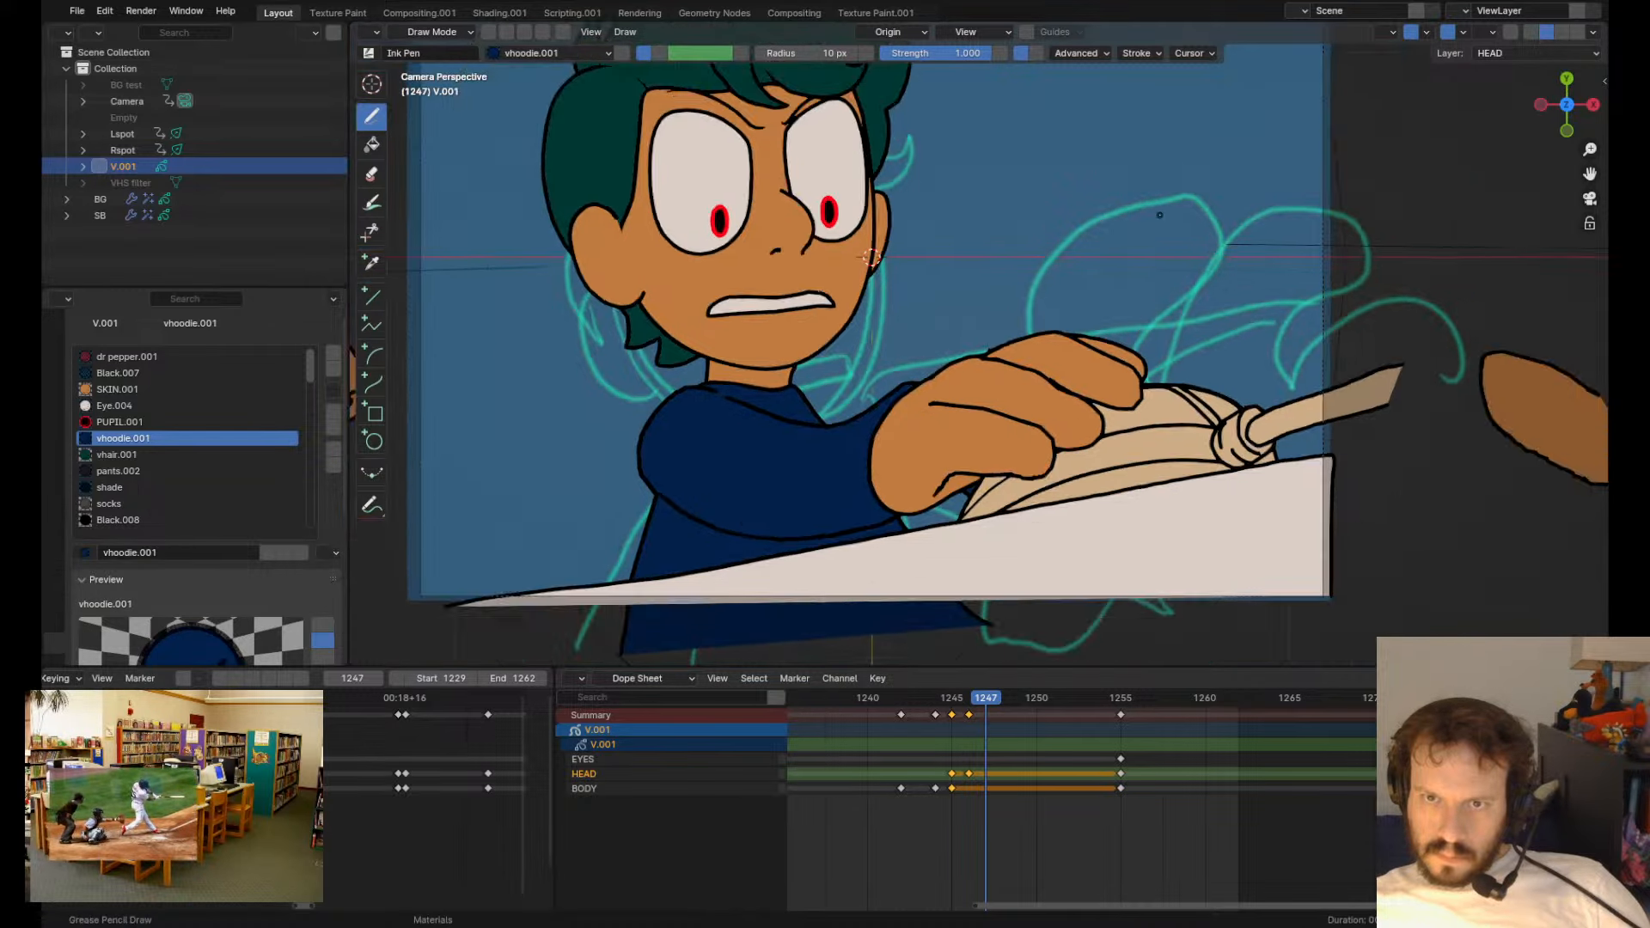
pyautogui.press('Right')
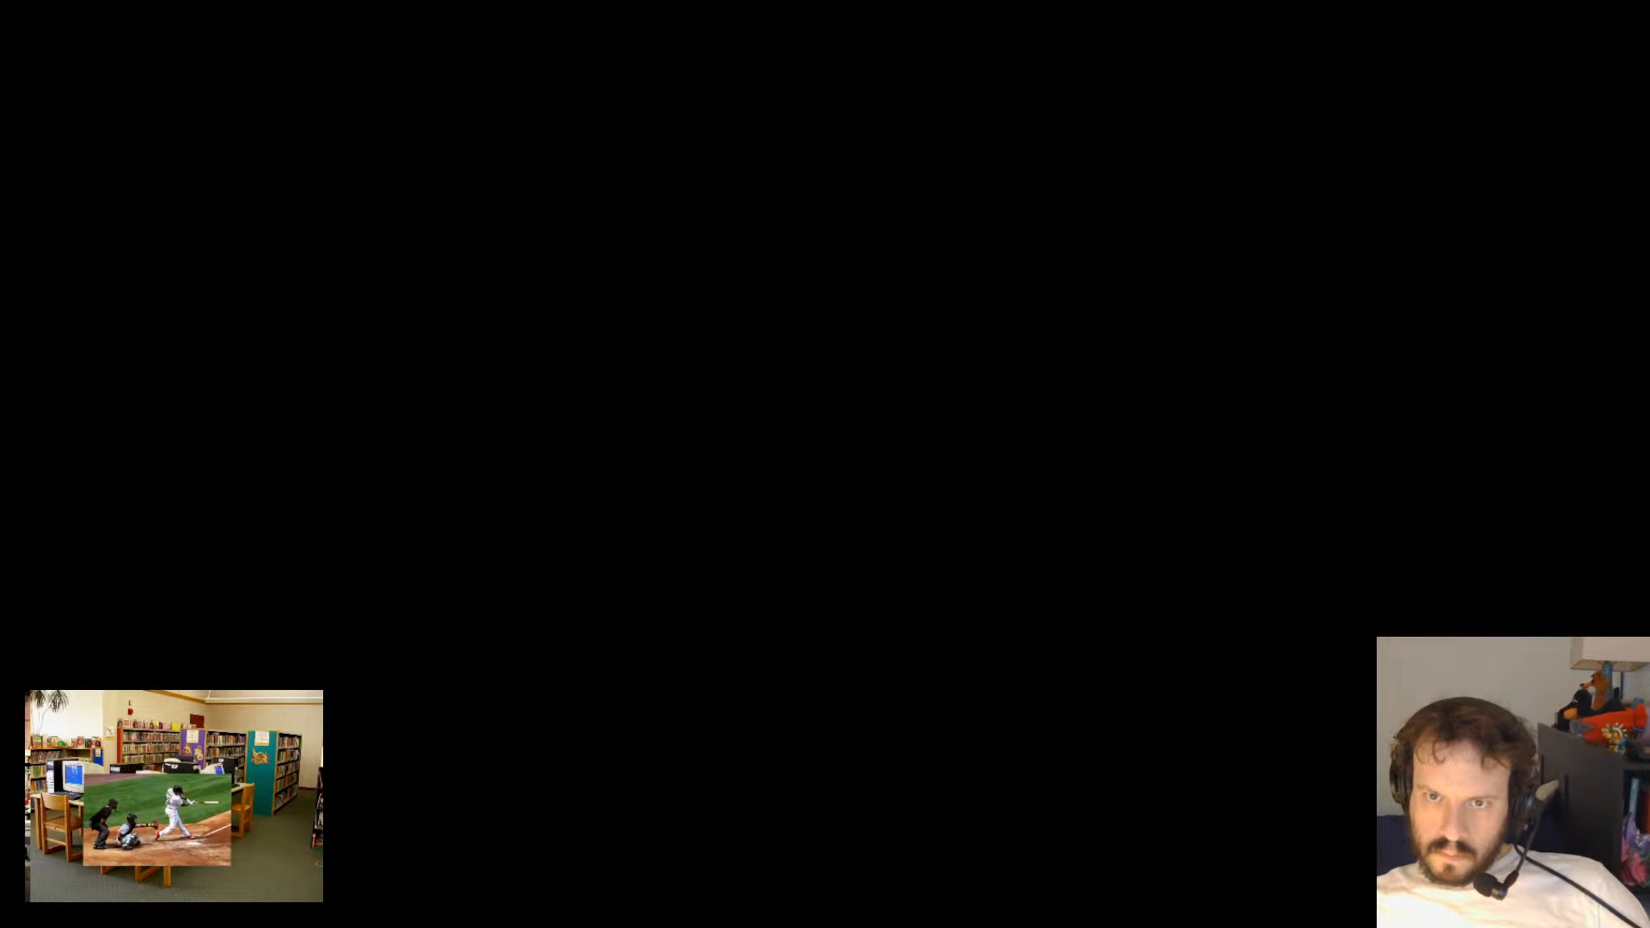
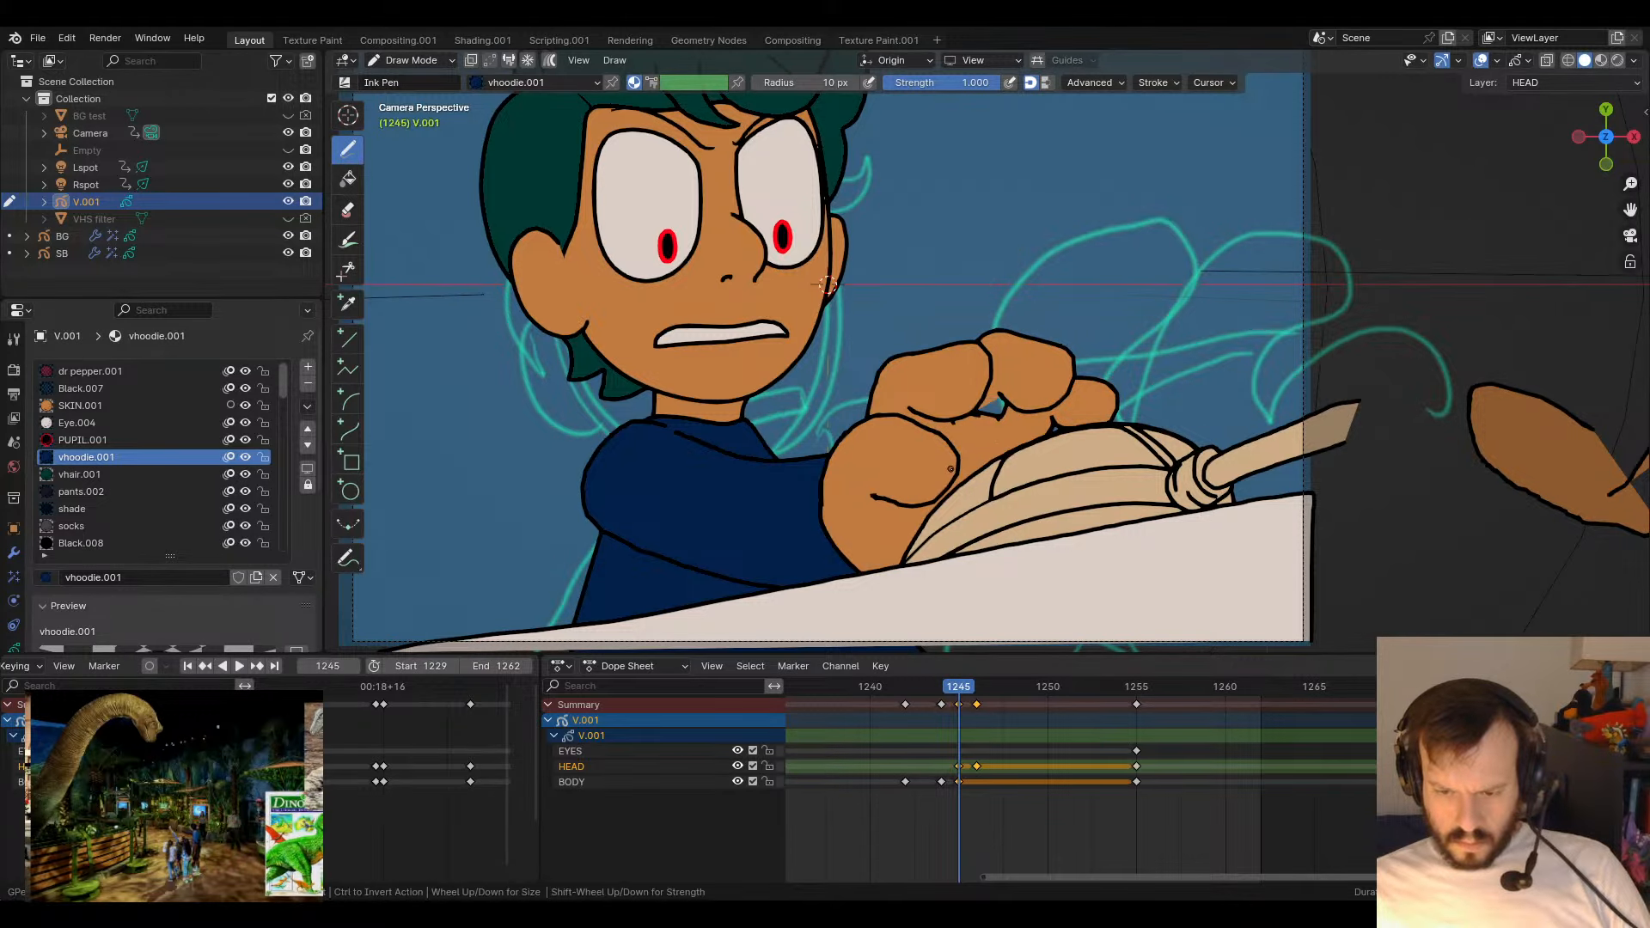
# - Undo the last four edits to the hand at frame 1245
pyautogui.hotkey('ctrl', 'z')
pyautogui.hotkey('ctrl', 'z')
pyautogui.hotkey('ctrl', 'z')
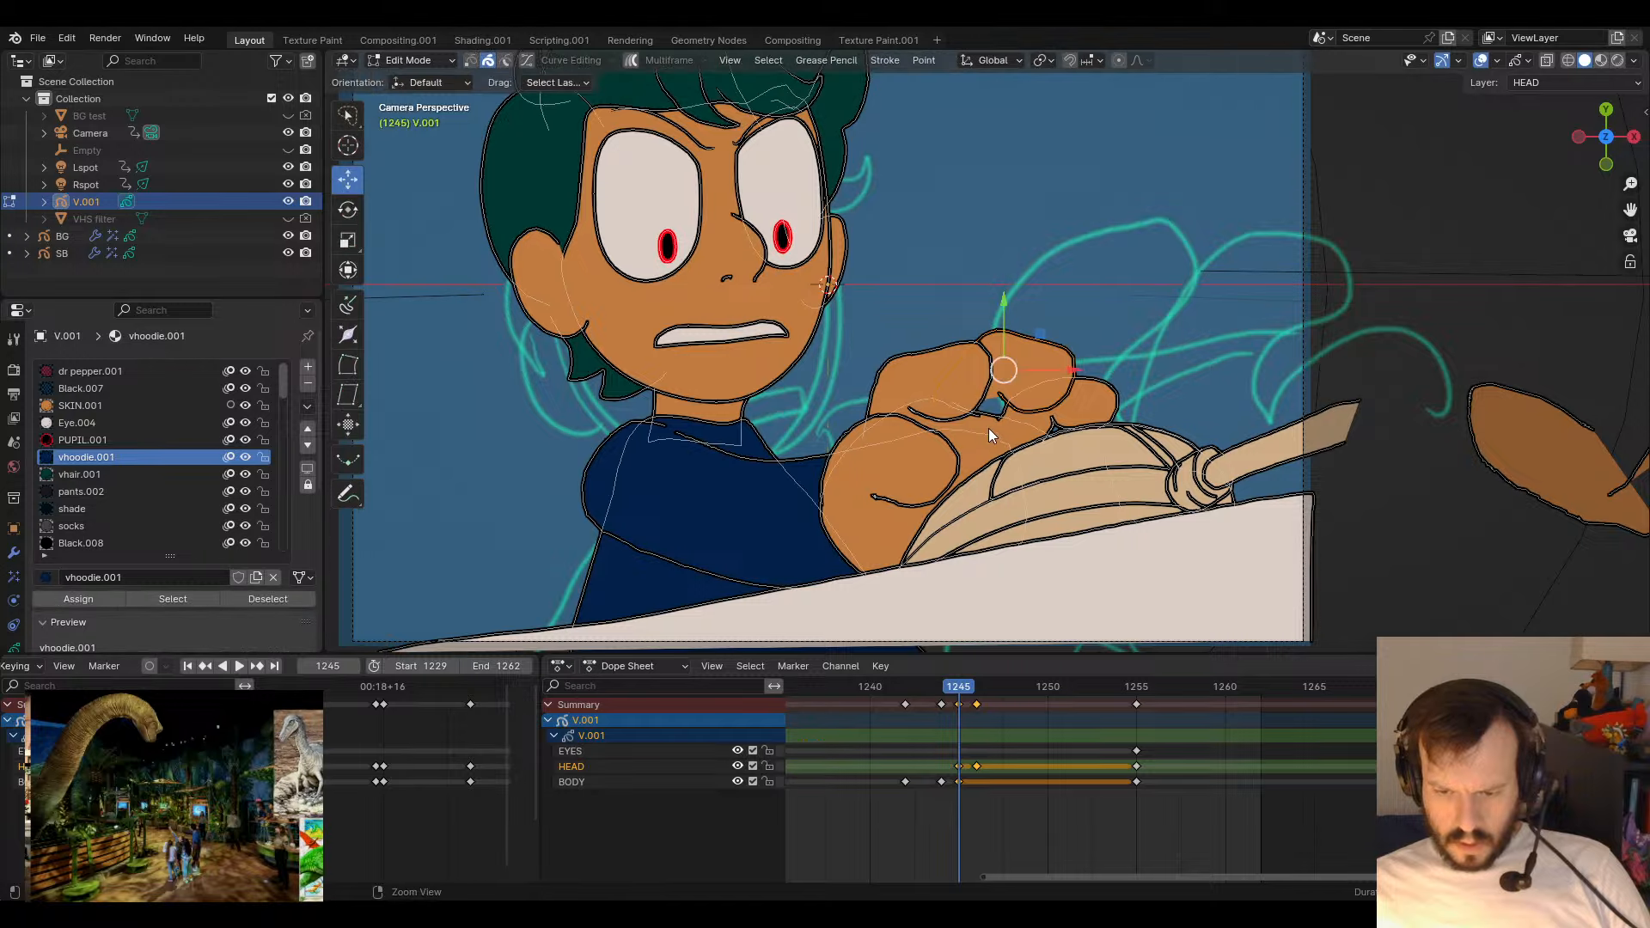
pyautogui.hotkey('ctrl', 'z')
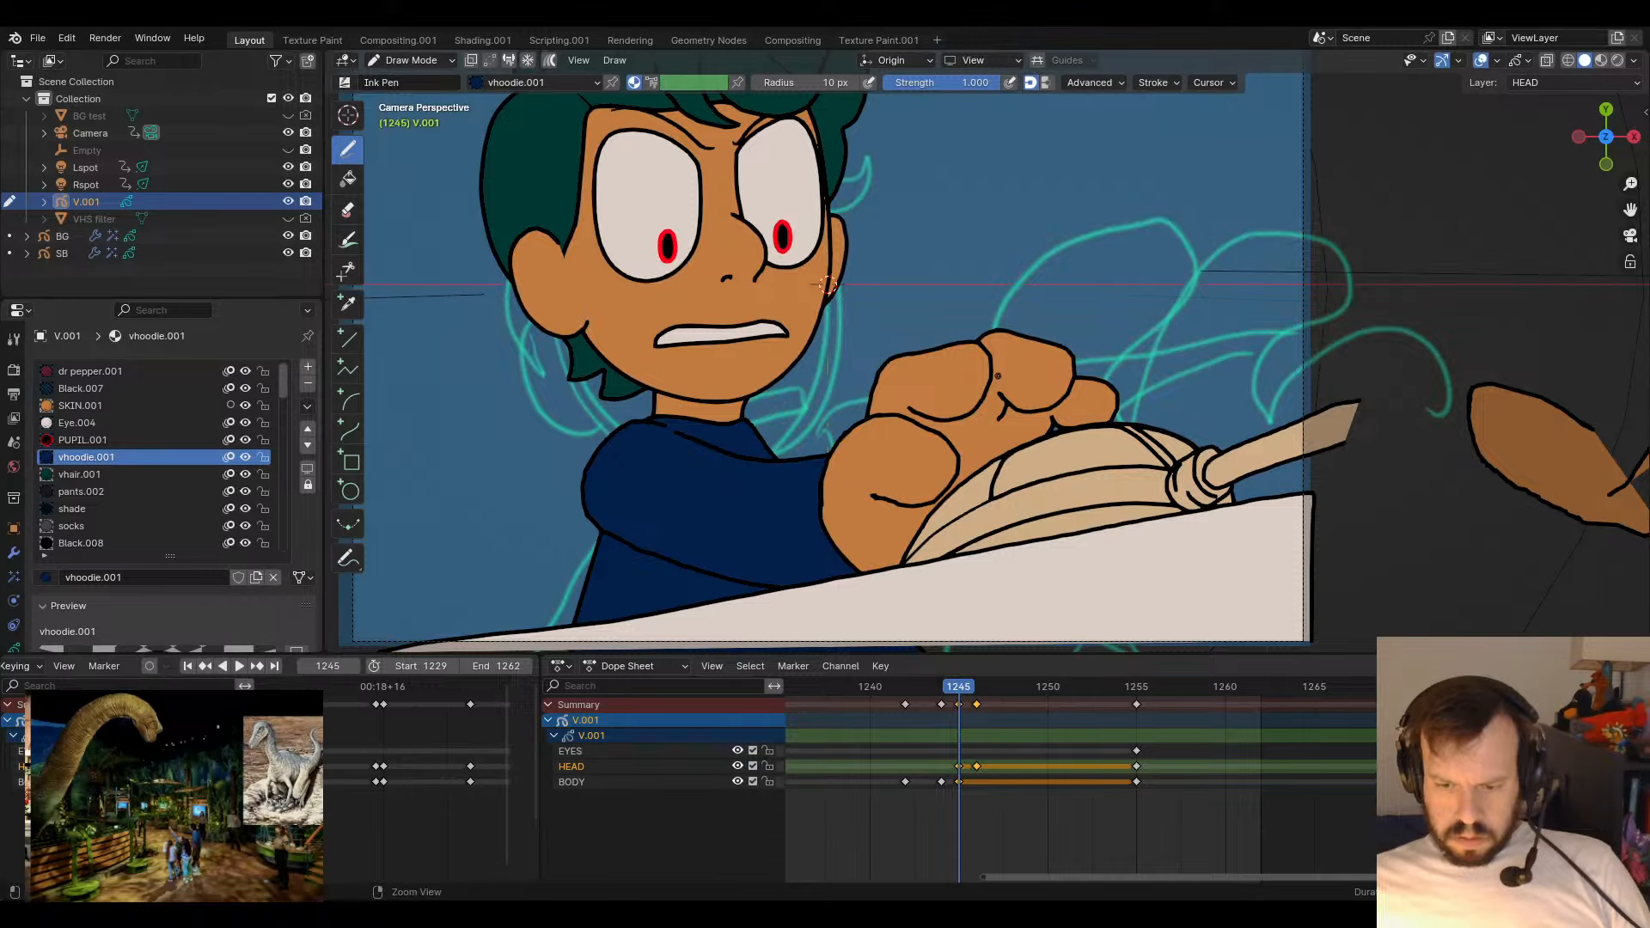
# - Jump back and forth between the keyframes around 1245 and 1246 to compare the hand poses
pyautogui.press('Down')
pyautogui.press('Up')
pyautogui.press('Up')
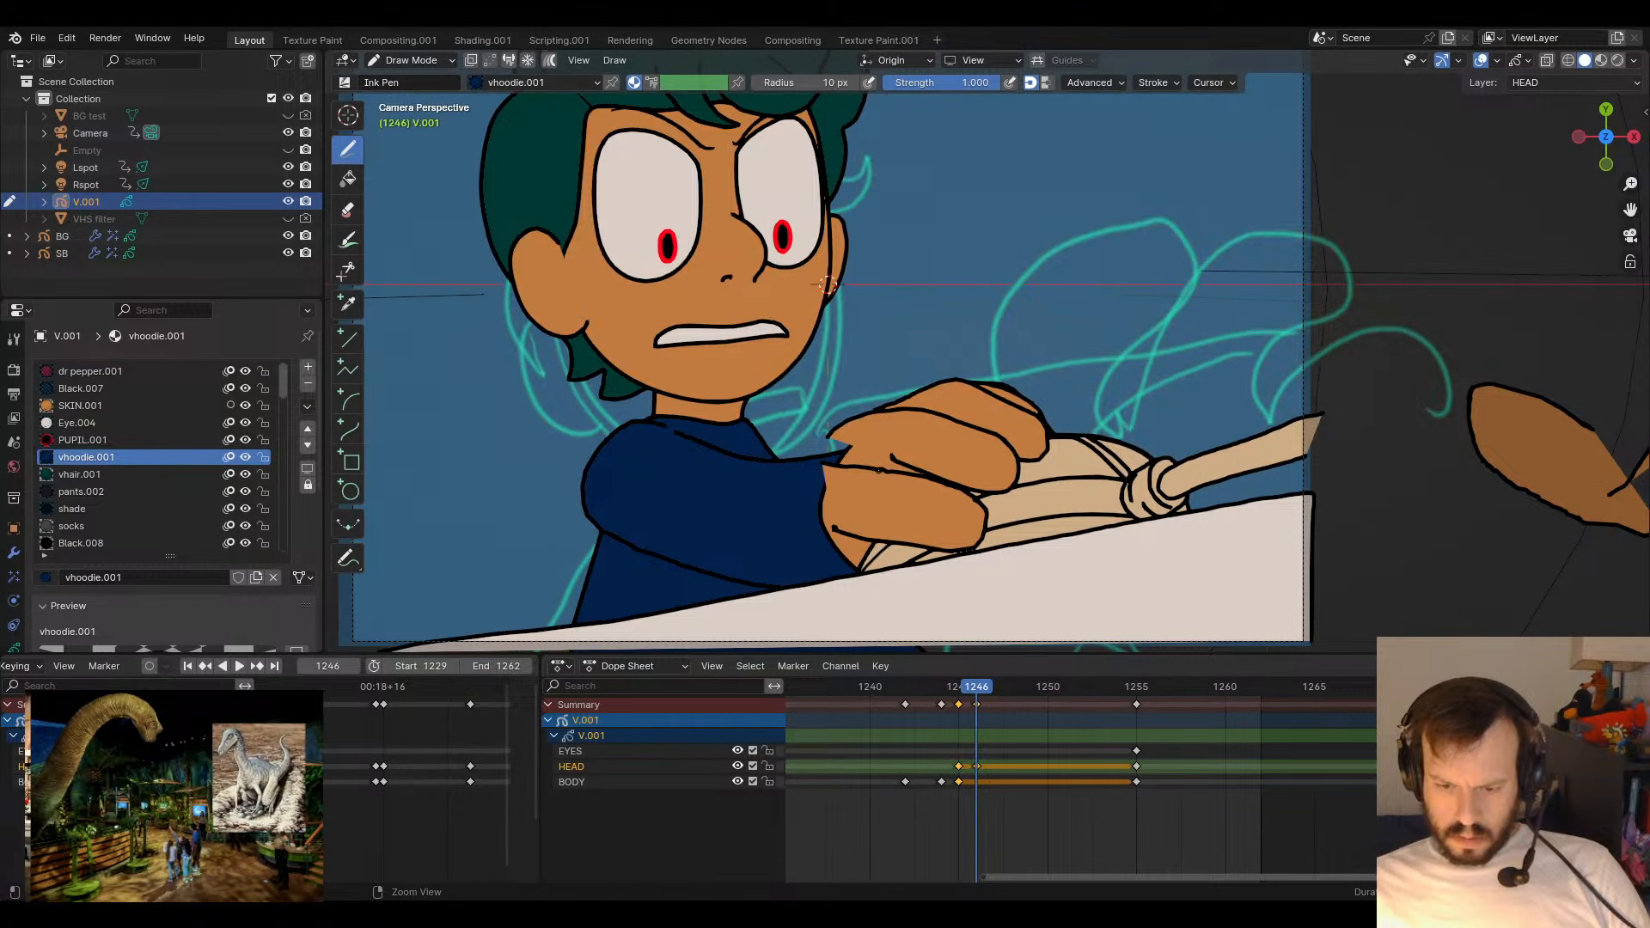
pyautogui.press('Down')
pyautogui.press('Down')
pyautogui.press('Up')
pyautogui.press('Up')
pyautogui.press('Up')
pyautogui.press('Up')
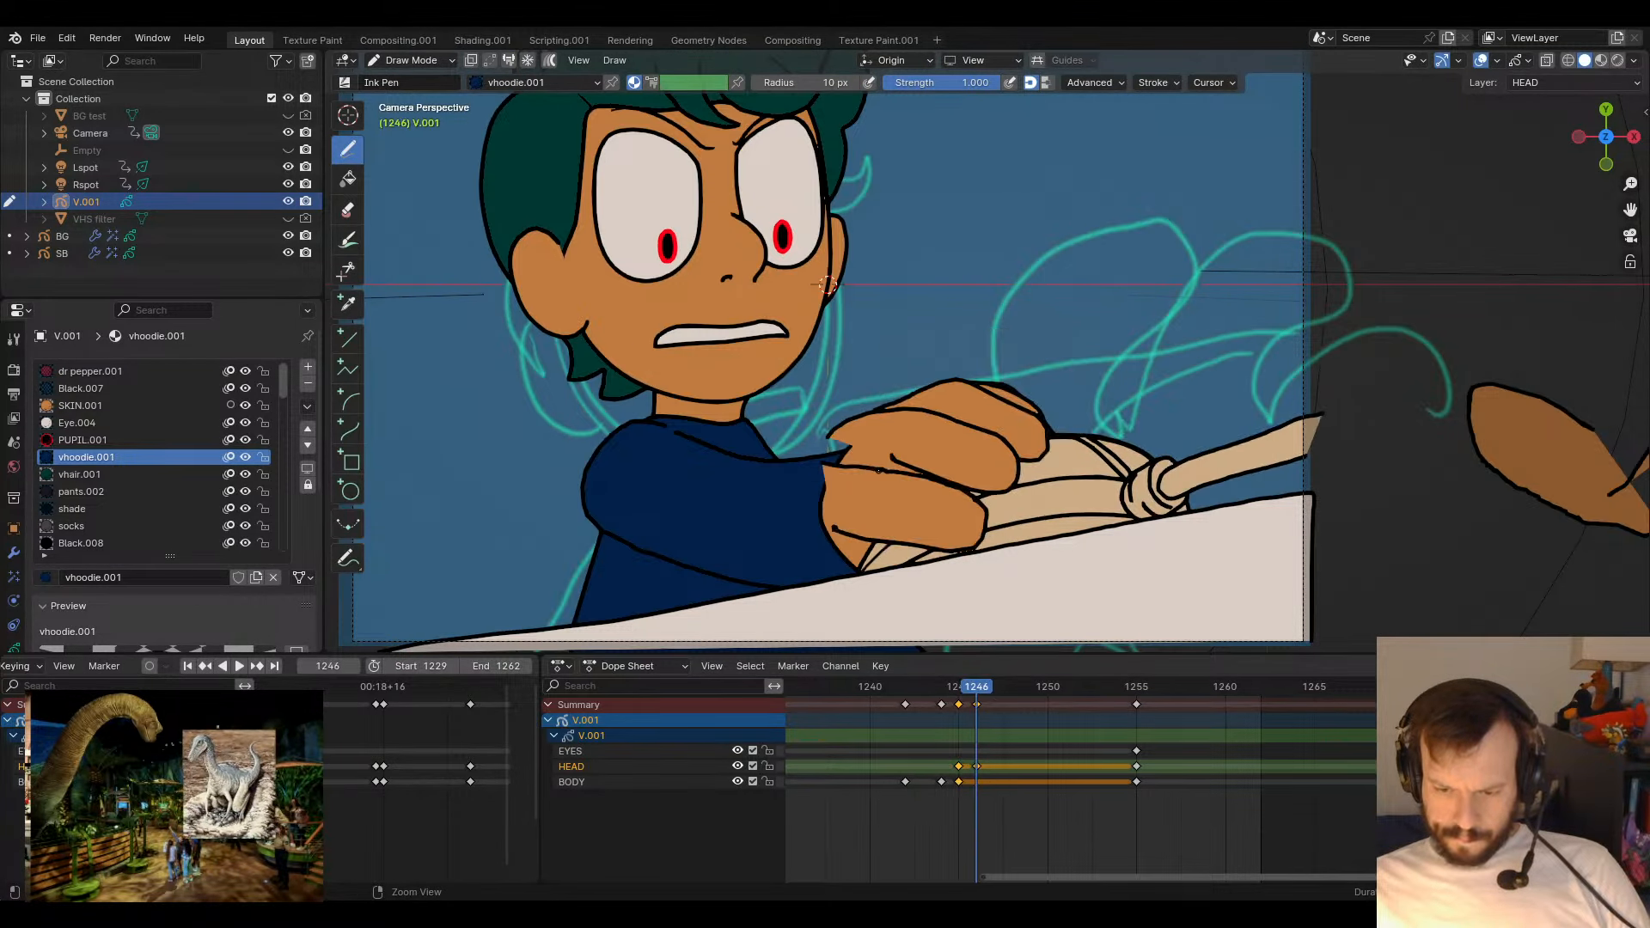
# - Lock the BODY layer, shift the selected hand and bag strokes at frame 1246, and undo the last shift
pyautogui.press('Tab')
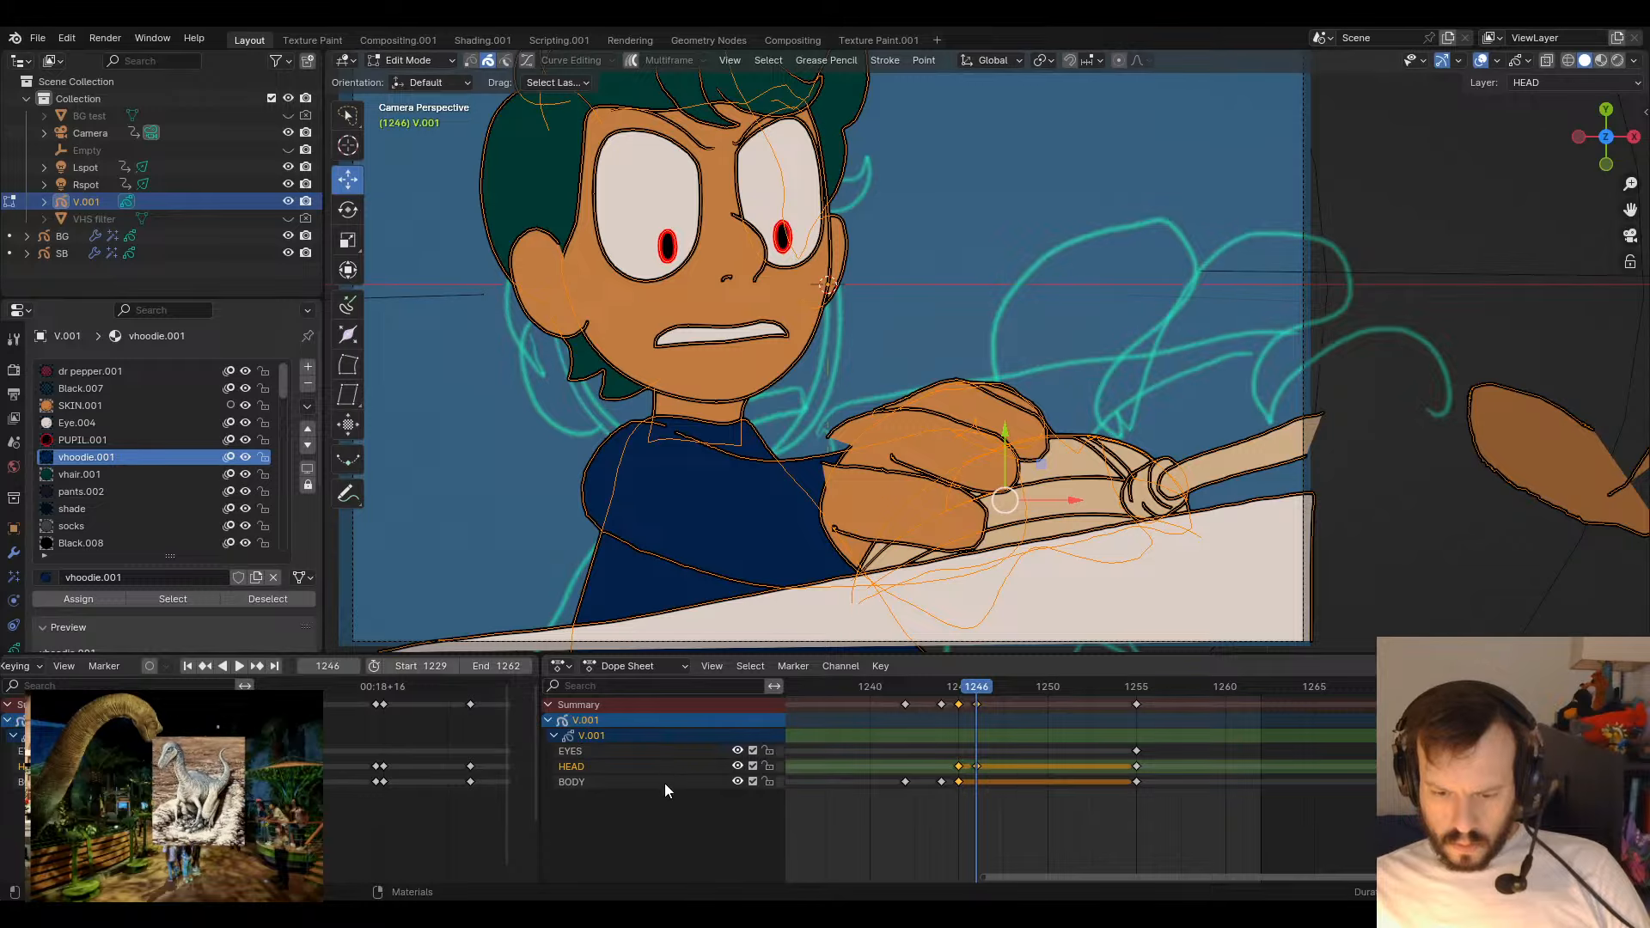
pyautogui.click(768, 781)
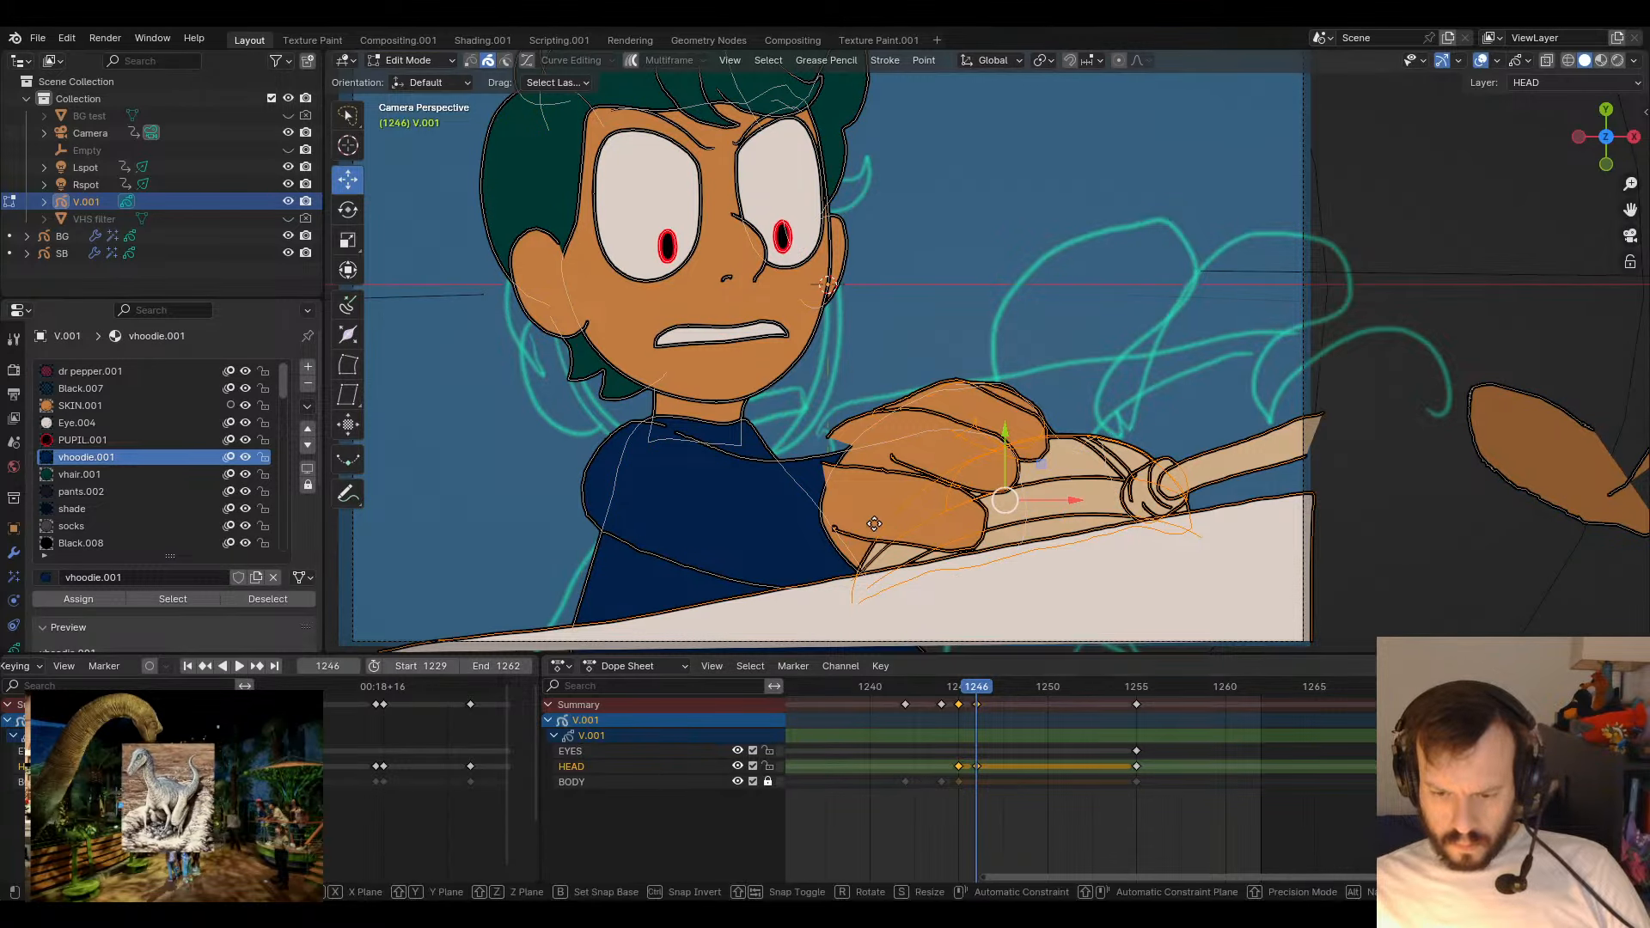
pyautogui.press('g')
pyautogui.click(890, 613)
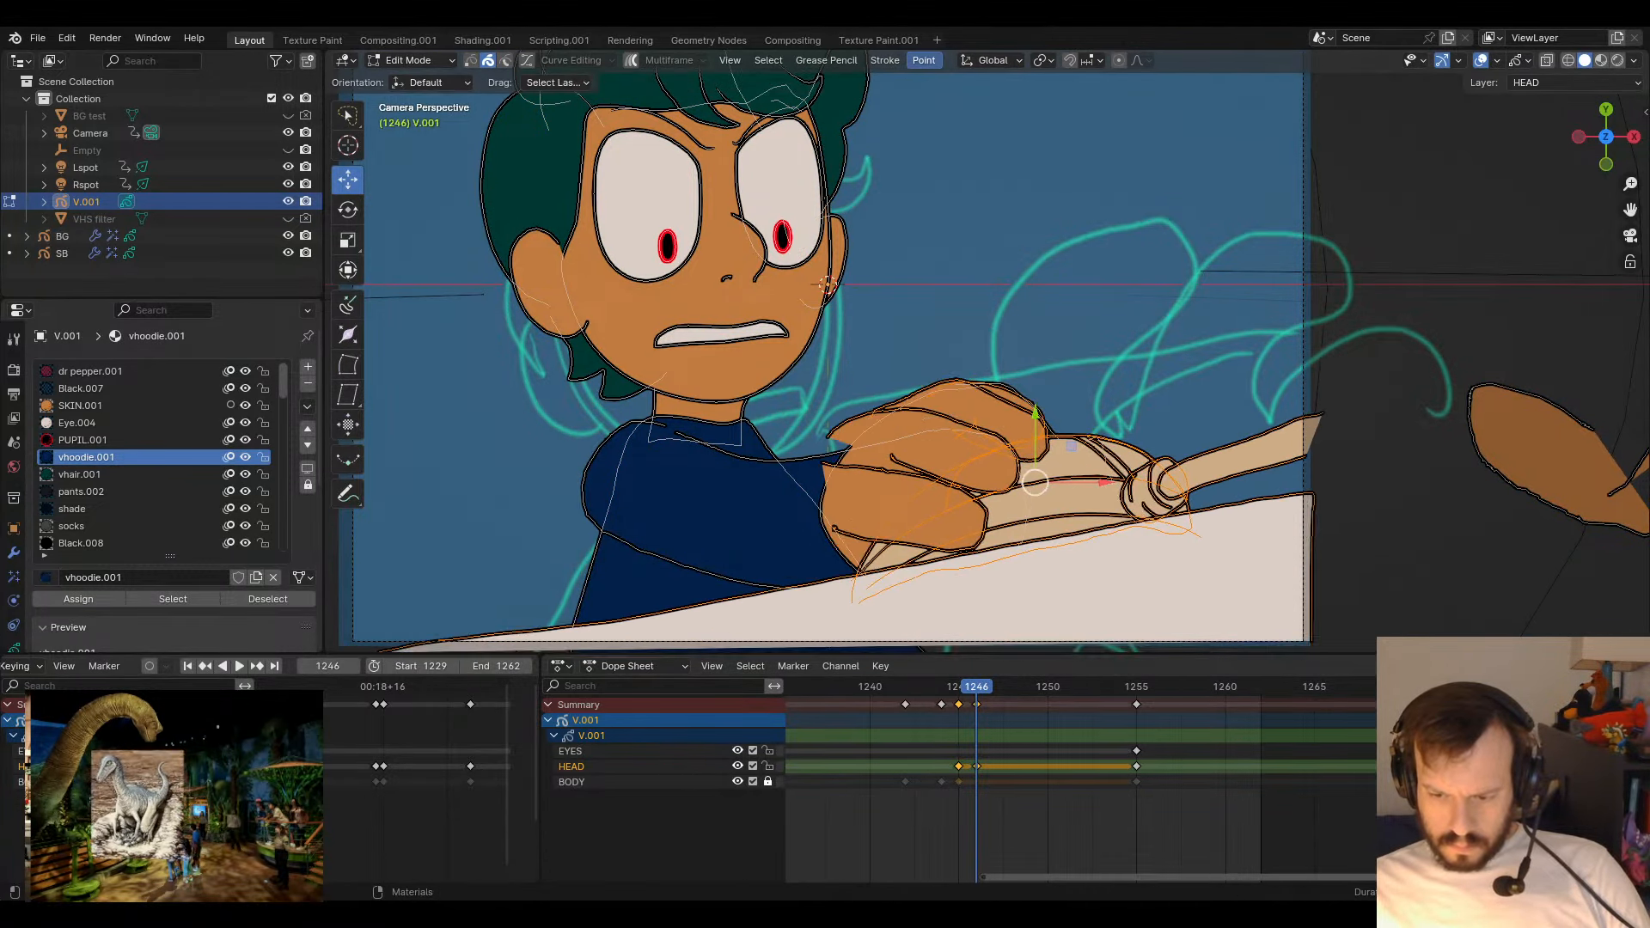
pyautogui.hotkey('ctrl', 'z')
# - Play the animation from frame 1240 and step back to frame 1246 to review the hand landing
pyautogui.click(869, 688)
pyautogui.press('space')
pyautogui.press('space')
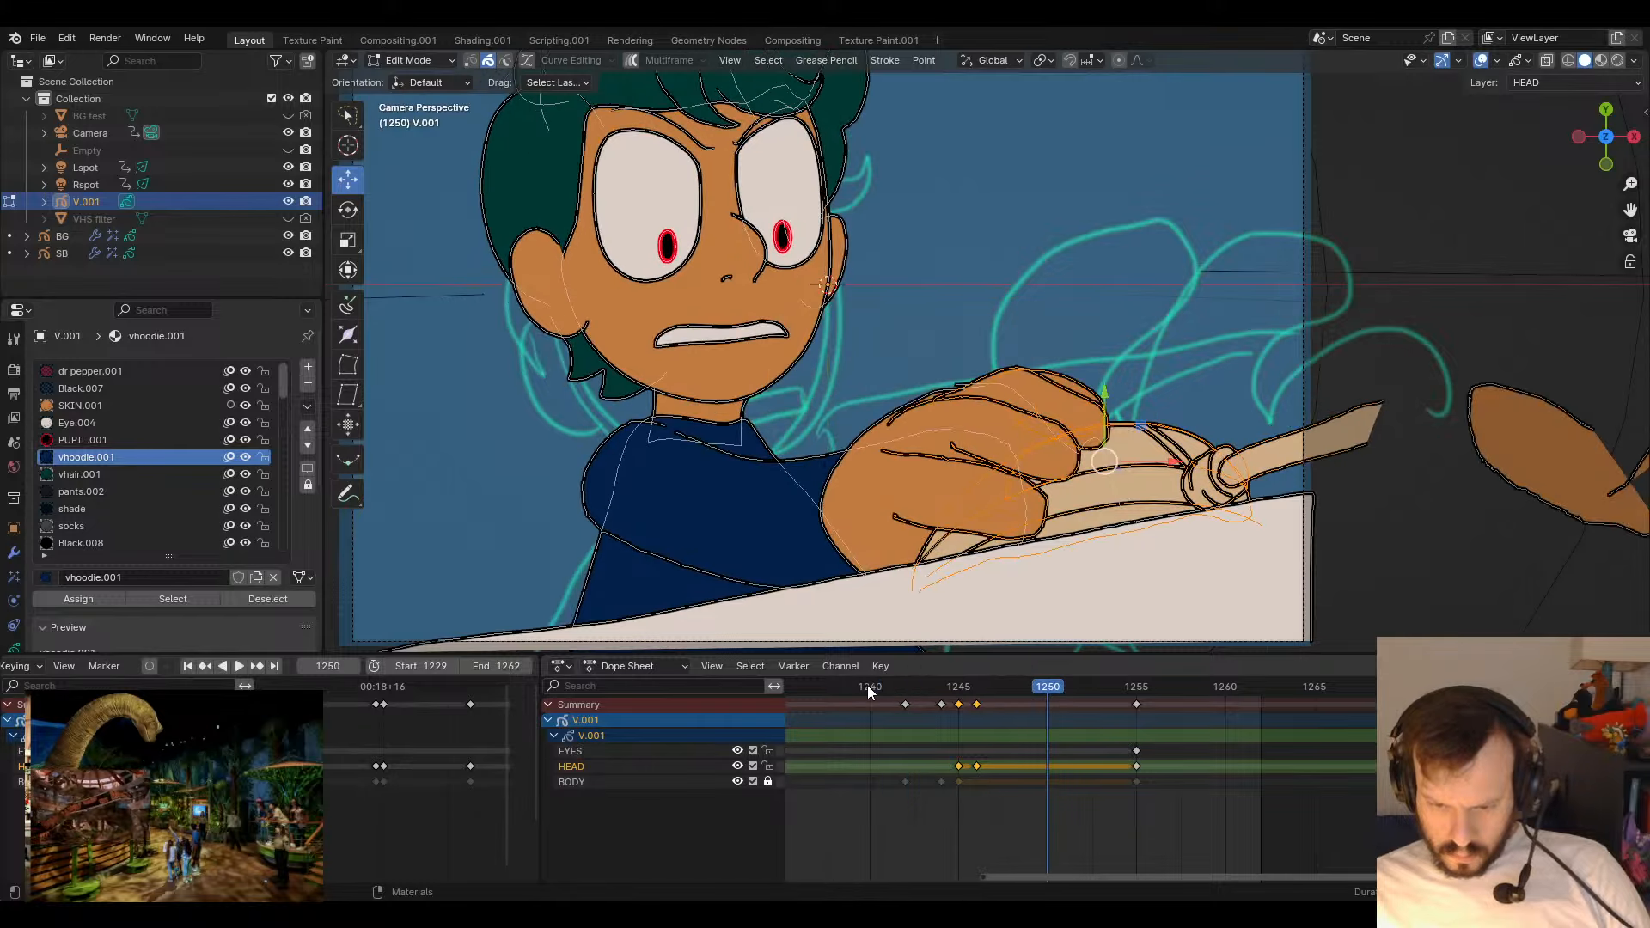
pyautogui.scroll(-2, 799, 419)
pyautogui.press('Left')
pyautogui.press('Left')
pyautogui.press('Left')
pyautogui.press('Left')
pyautogui.press('Left')
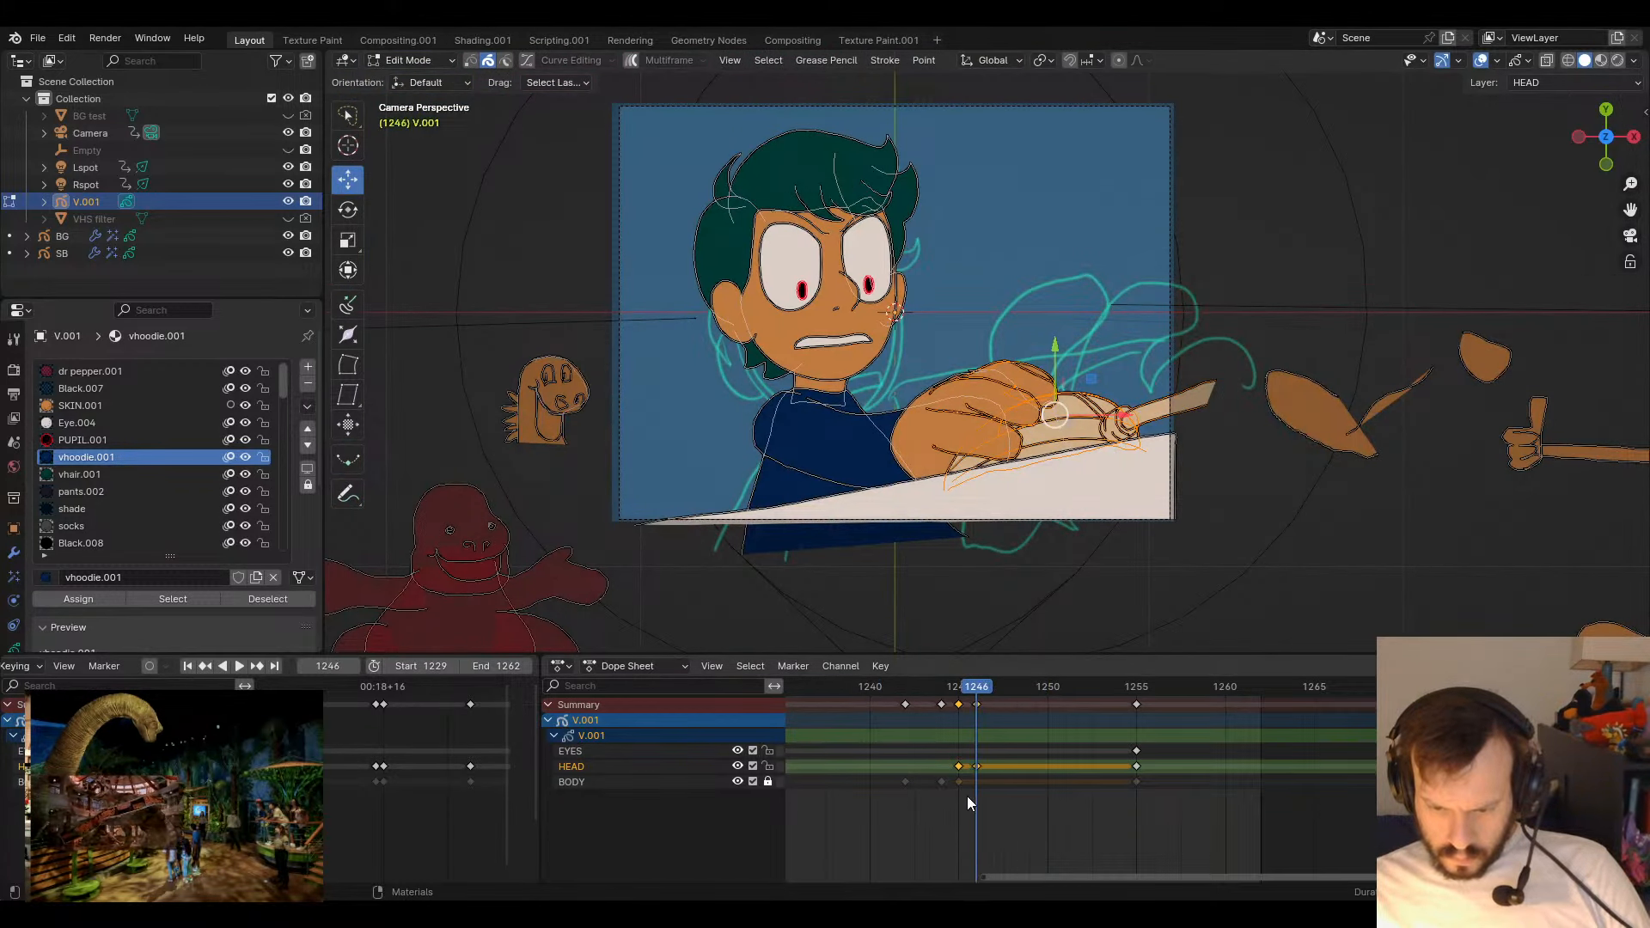
# - Unlock the BODY layer and duplicate its keyframe from frame 1245 to frame 1246
pyautogui.click(767, 782)
pyautogui.click(959, 783)
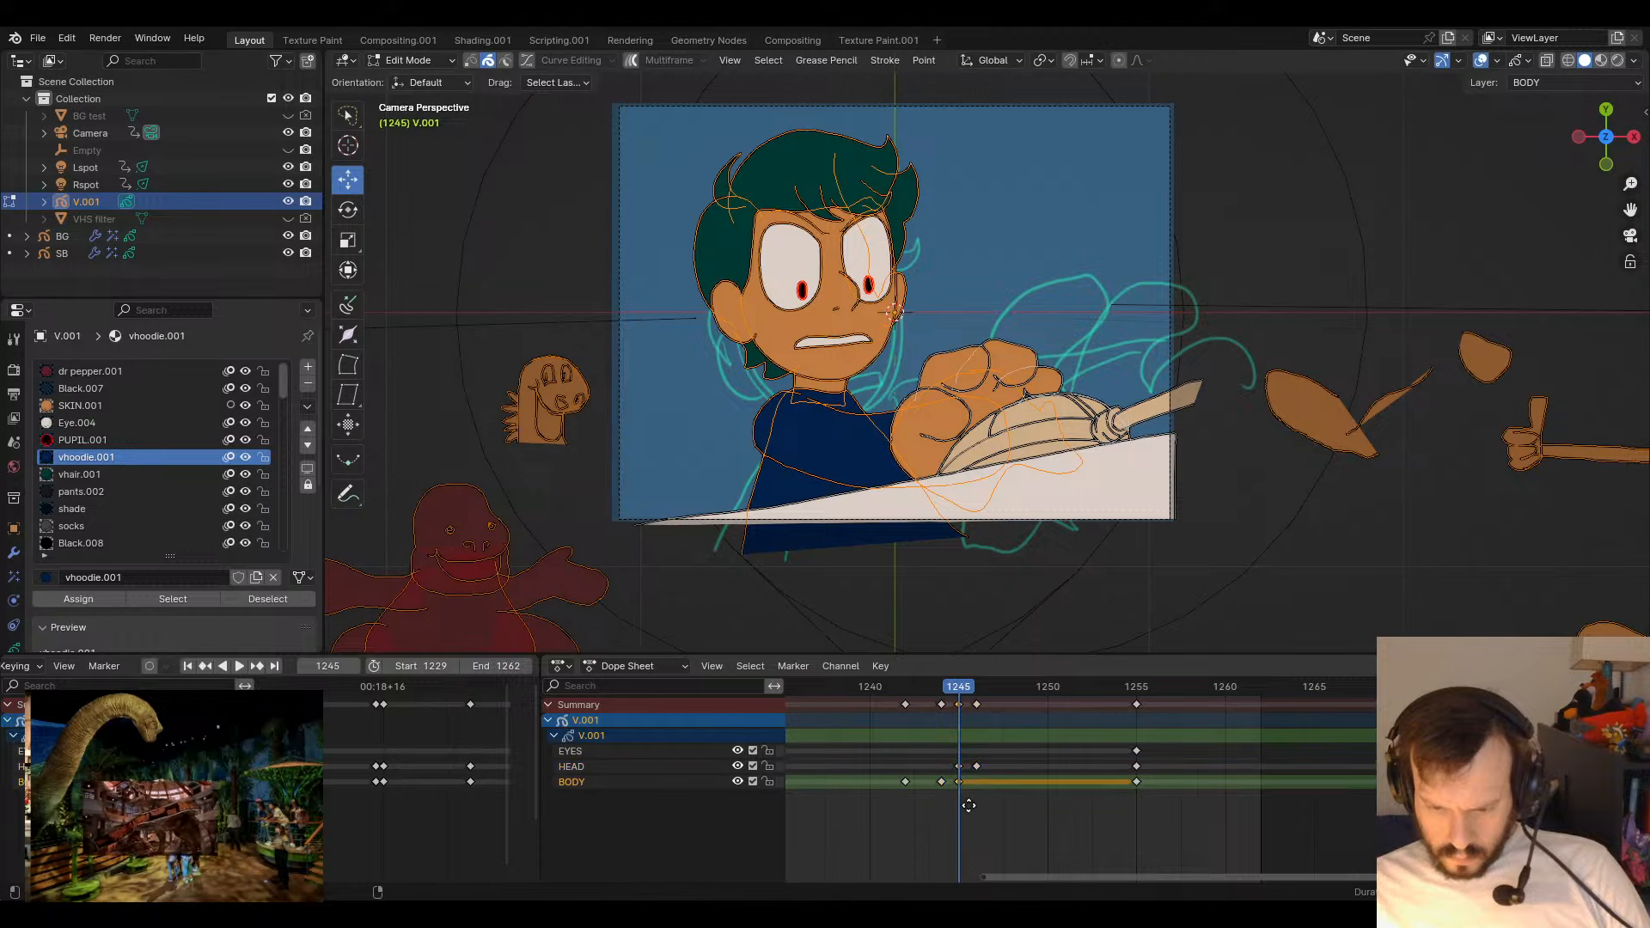
pyautogui.hotkey('shift', 'd')
pyautogui.click(982, 811)
pyautogui.press('Right')
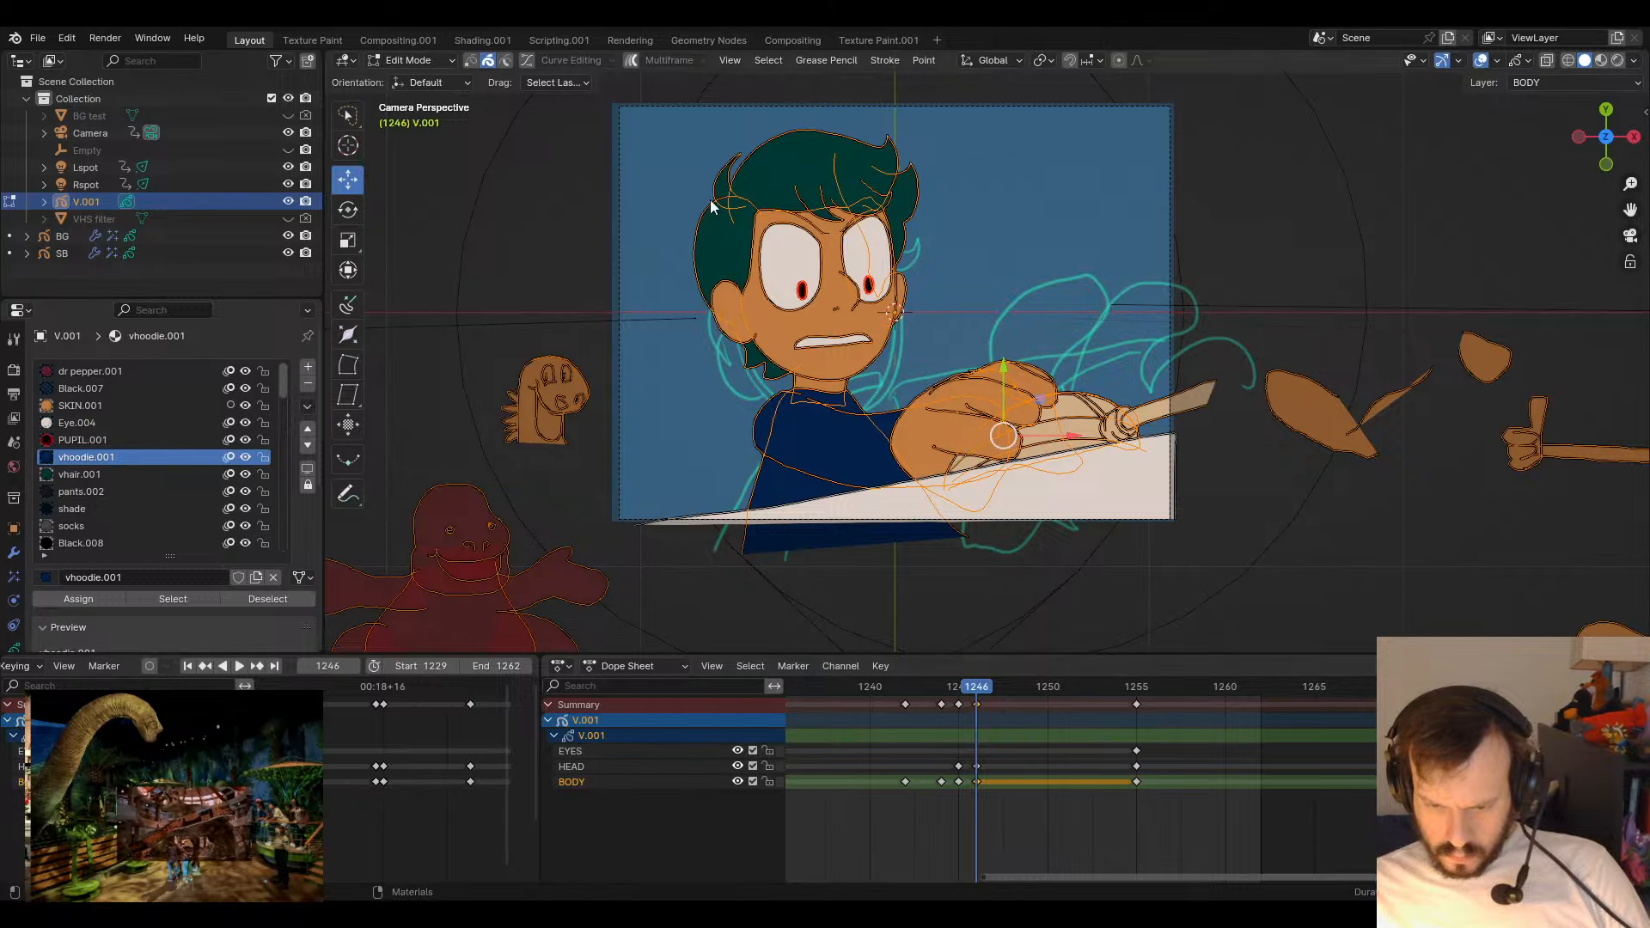
# - Isolate the BODY layer, select the character's strokes at frame 1246, and rotate and move them slightly
pyautogui.keyDown('ctrl'); pyautogui.click(768, 781); pyautogui.keyUp('ctrl')
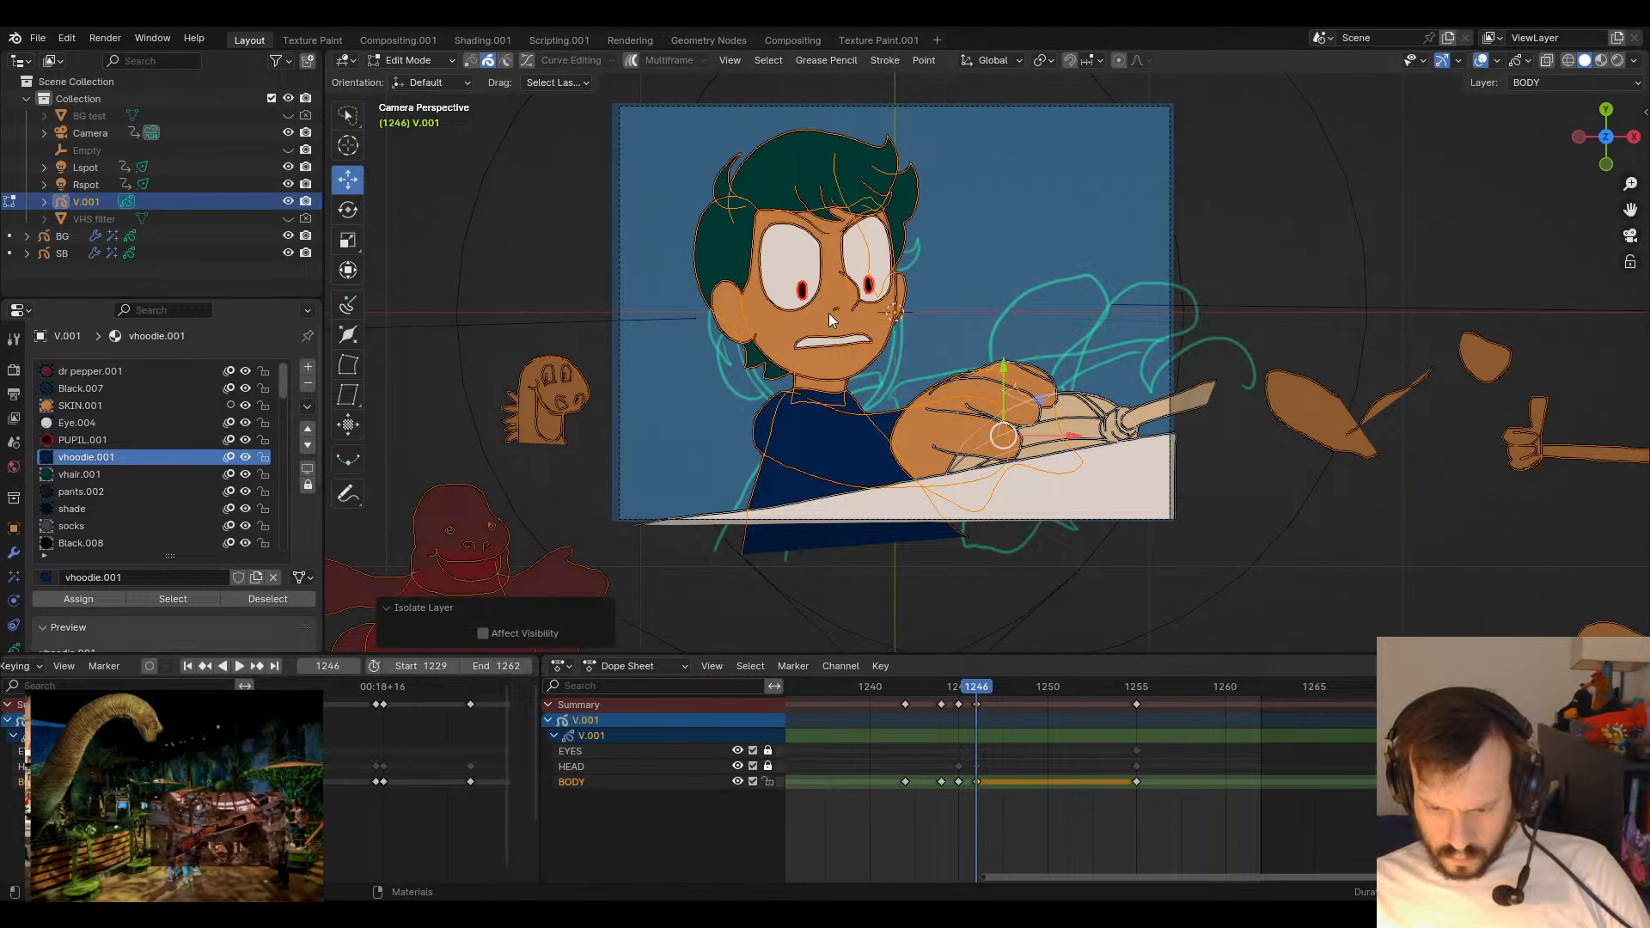
pyautogui.moveTo(651, 219)
pyautogui.mouseDown()
pyautogui.moveTo(702, 464)
pyautogui.moveTo(952, 129)
pyautogui.moveTo(654, 211)
pyautogui.mouseUp()
pyautogui.press('r')
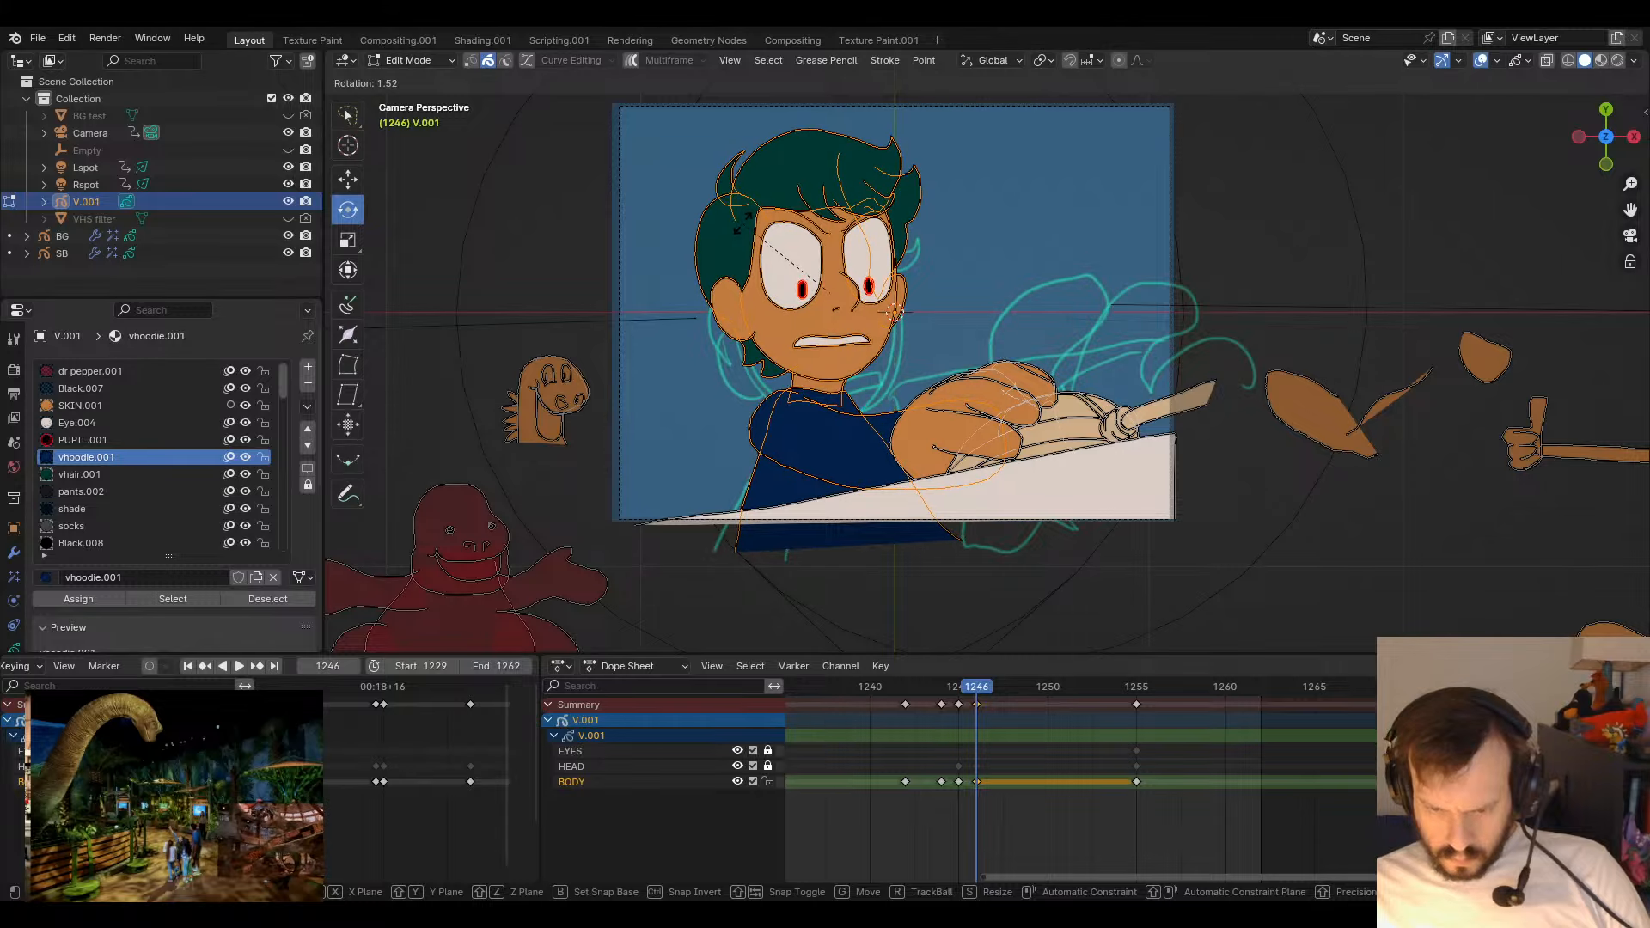
pyautogui.click(763, 270)
pyautogui.press('g')
pyautogui.click(764, 273)
# - Compare frame 1246 with the preceding frames and nudge the character by about 0.013 m in X and -0.009 m in Y
pyautogui.press('Left')
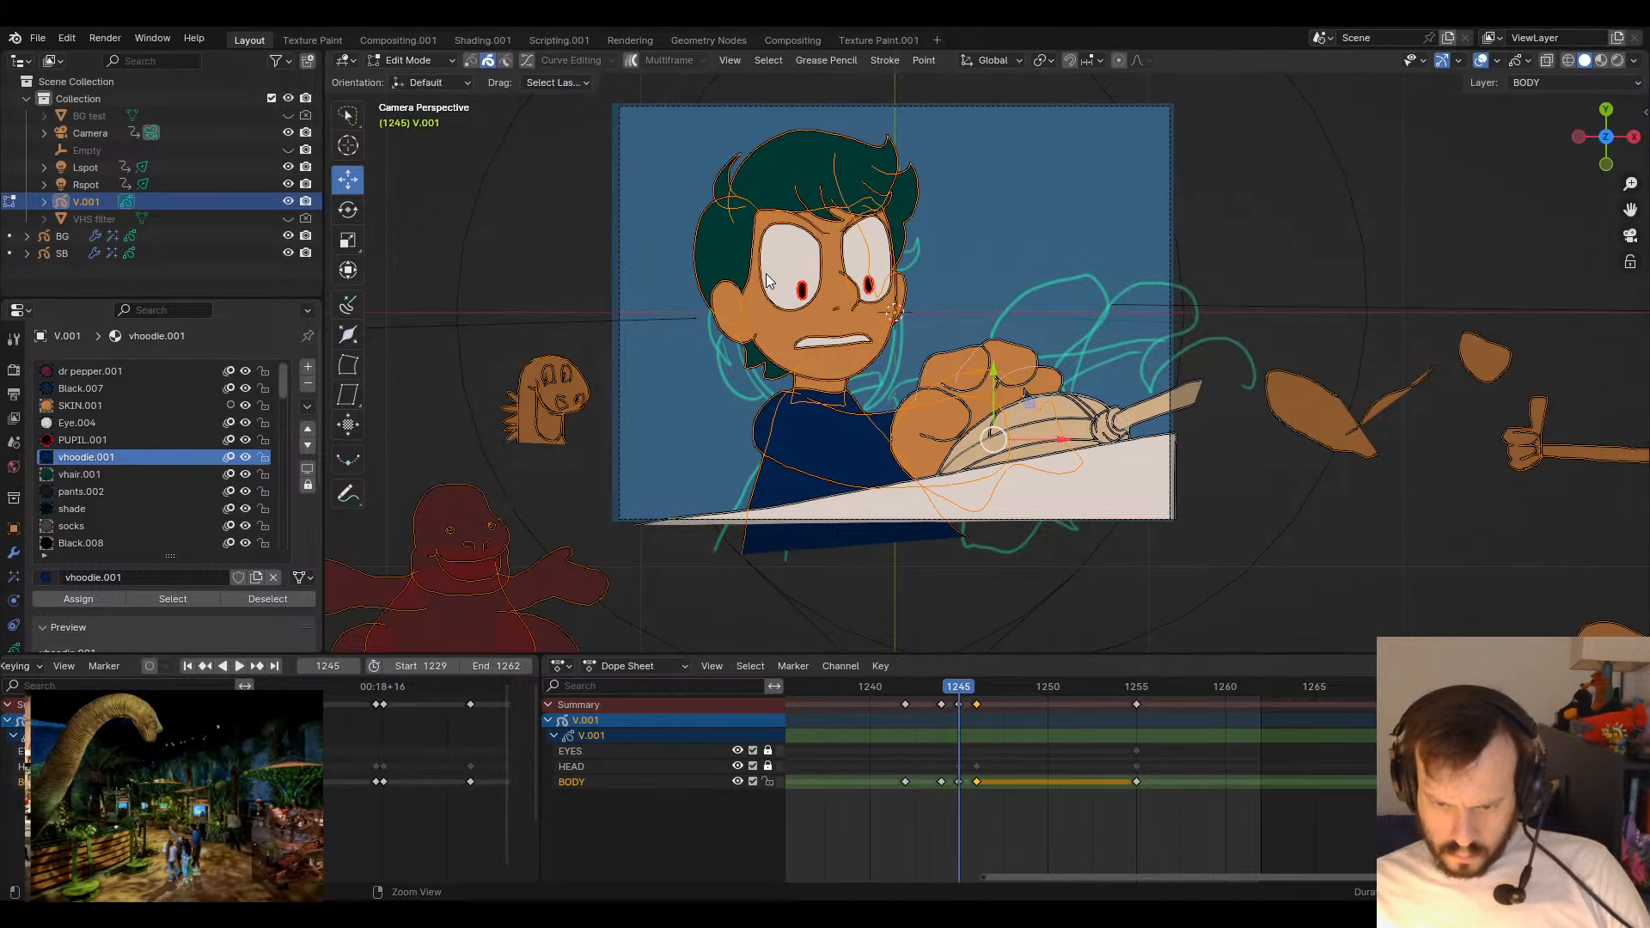
pyautogui.press('Right')
pyautogui.press('Left')
pyautogui.press('Left')
pyautogui.press('Right')
pyautogui.press('Right')
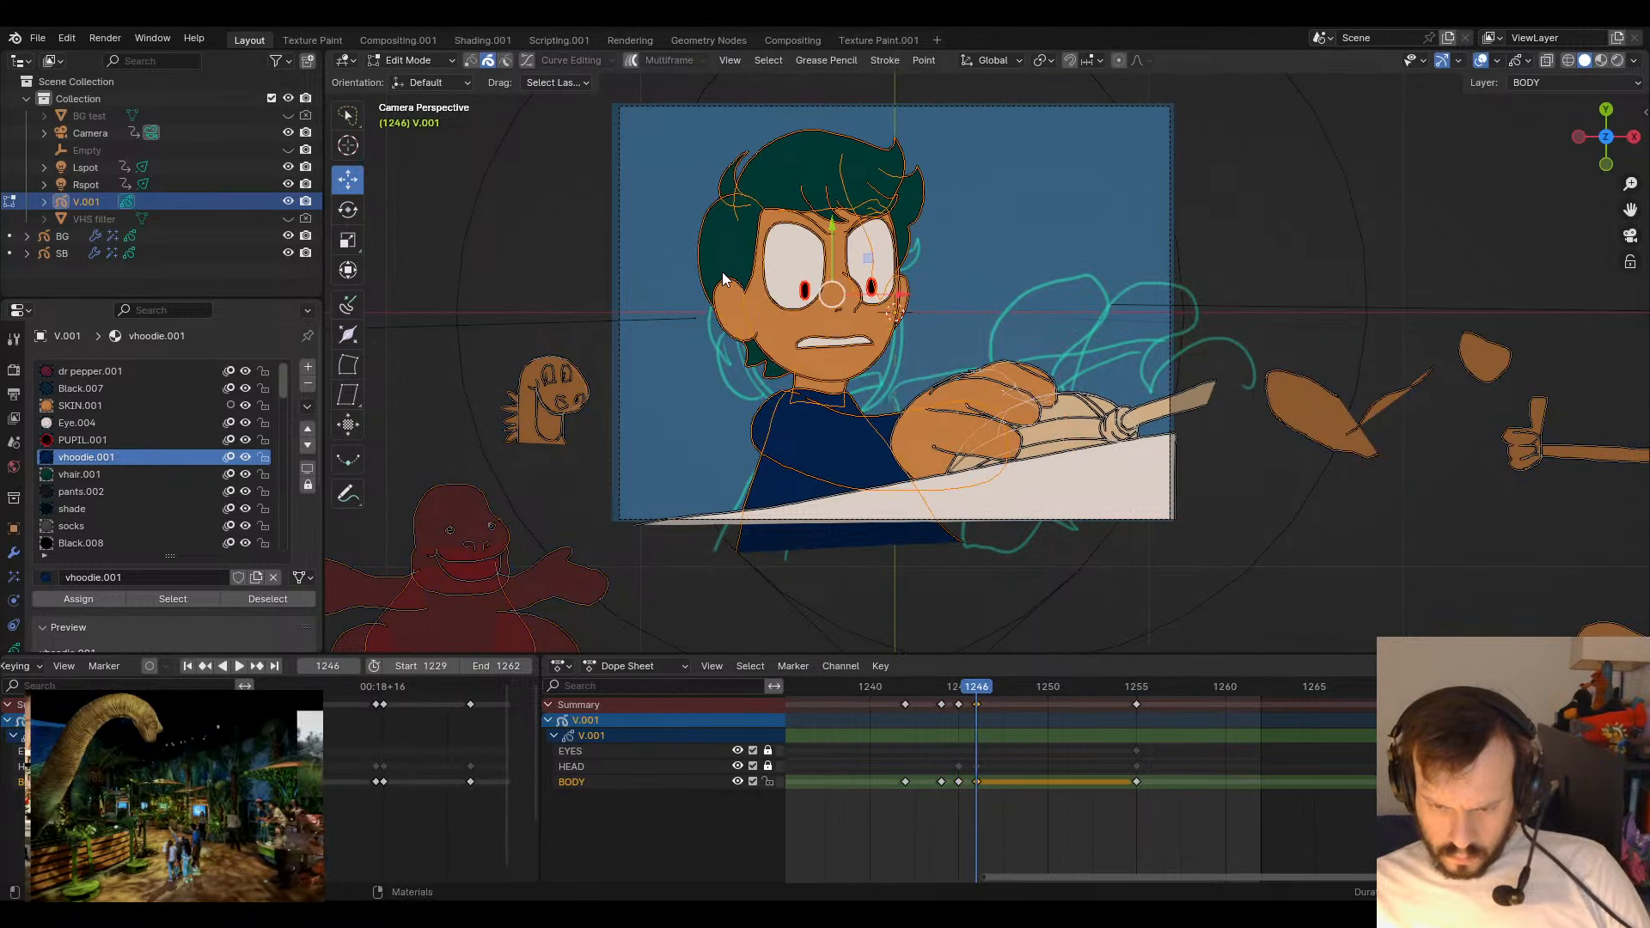
pyautogui.press('g')
pyautogui.click(760, 252)
# - Scale the character at frame 1246 up to about 1.01, rotate it slightly, and compare it with frame 1245
pyautogui.press('s')
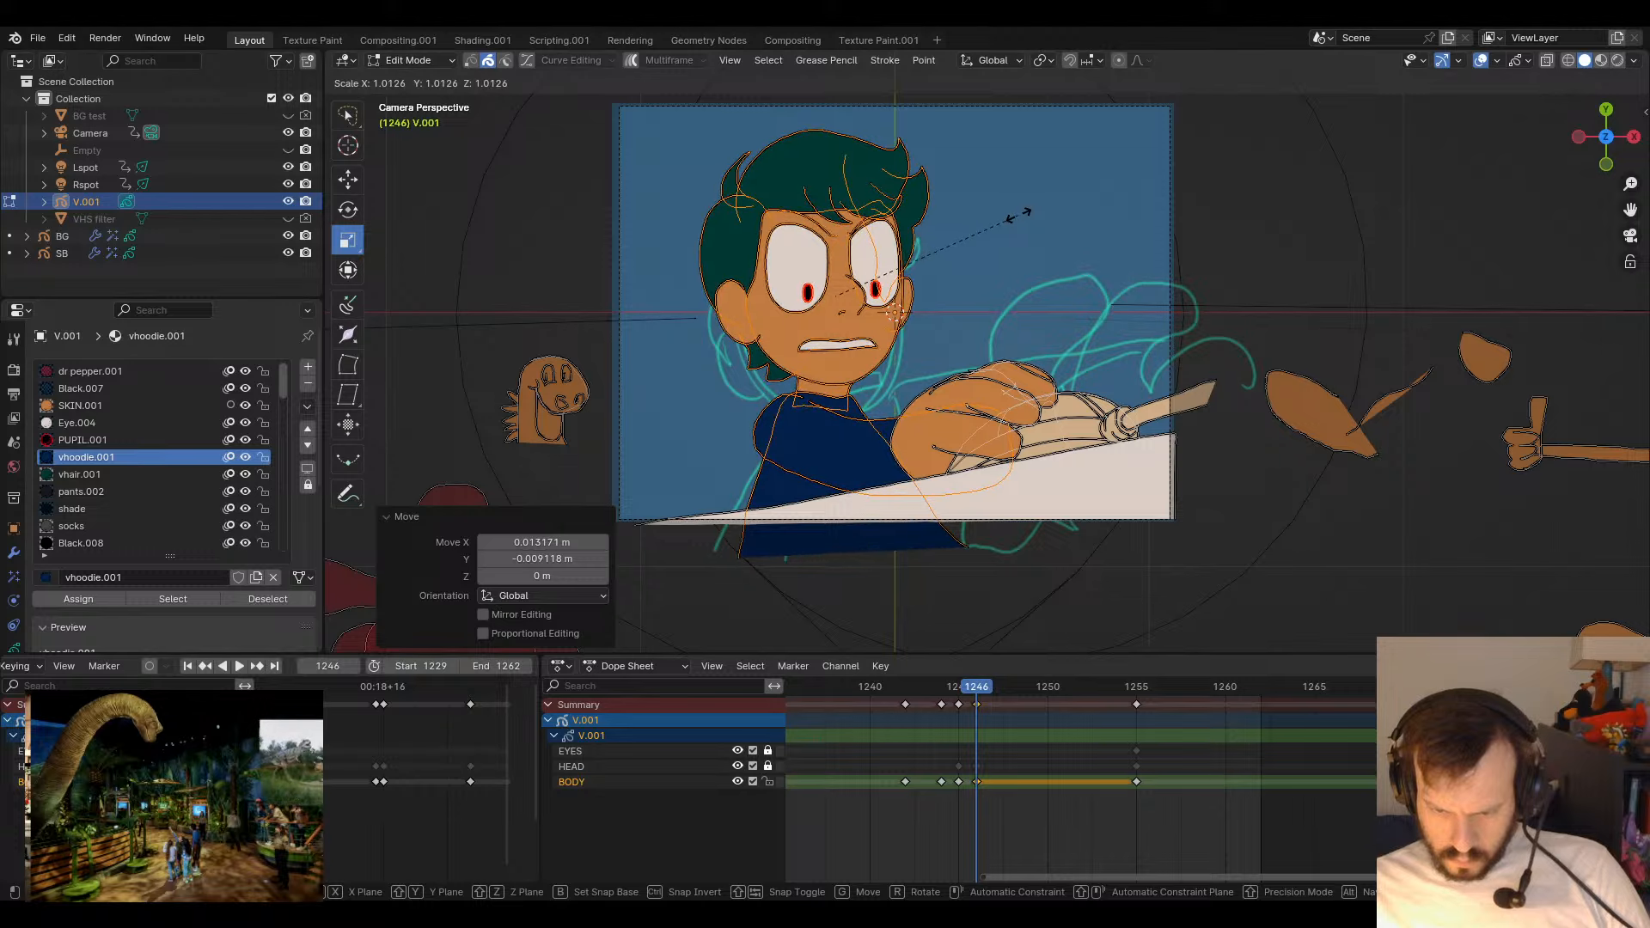
pyautogui.click(1027, 213)
pyautogui.press('r')
pyautogui.click(1042, 225)
pyautogui.press('Left')
pyautogui.press('Right')
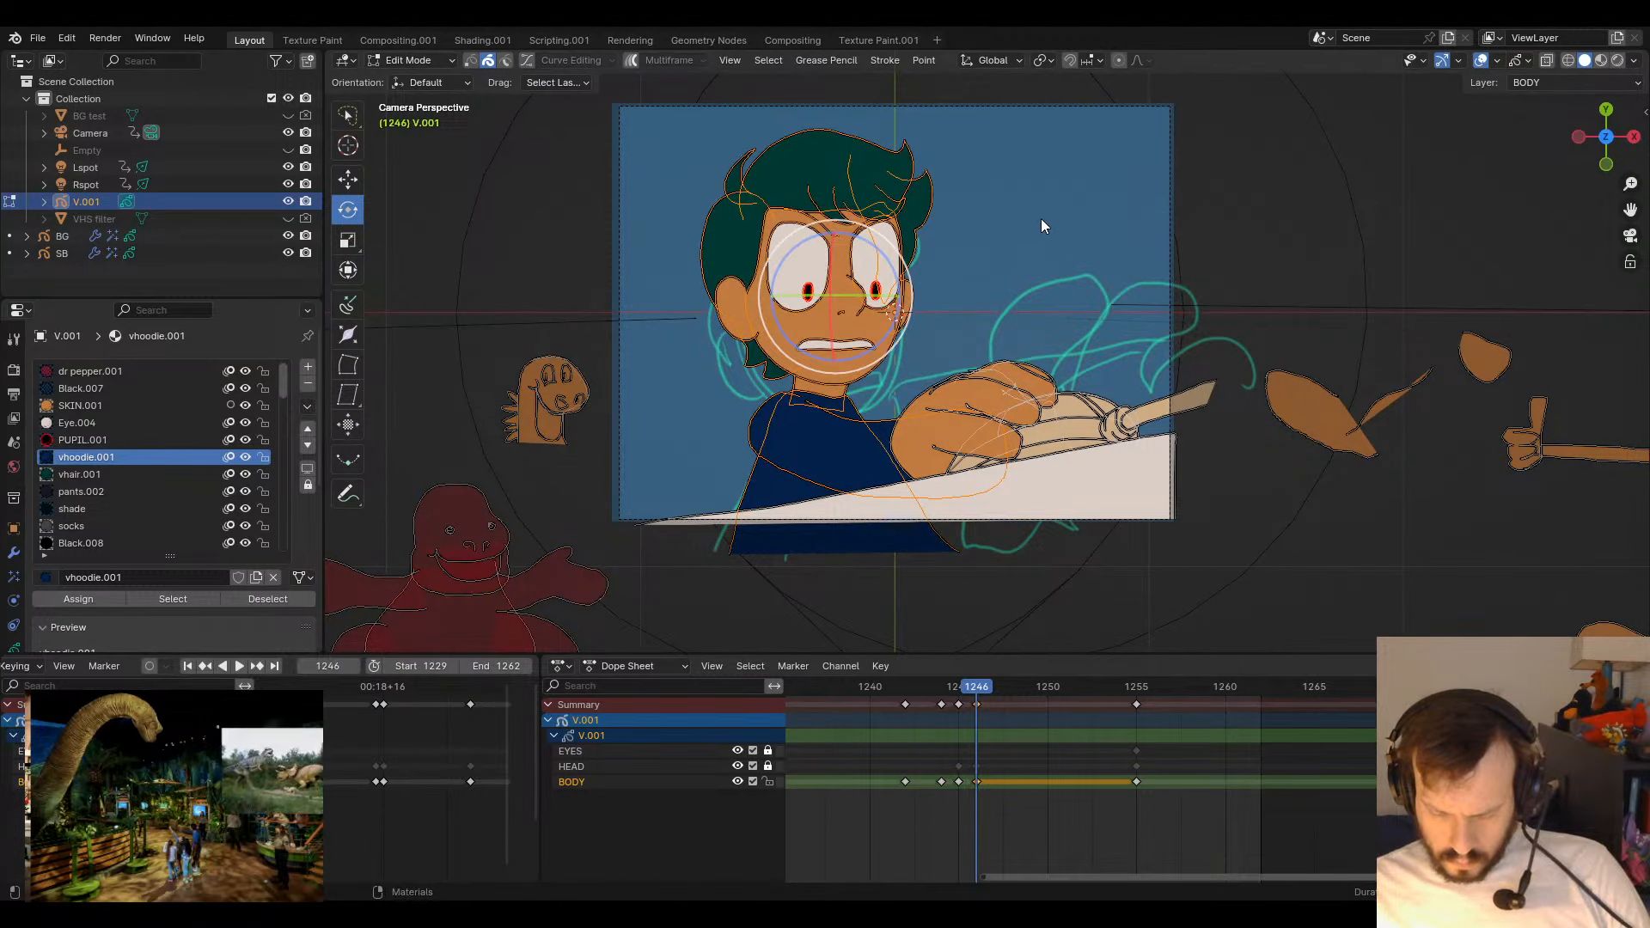
# - Rotate the character at frame 1246 back the other way, rescale it slightly, and compare it with frame 1245
pyautogui.press('r')
pyautogui.click(1006, 207)
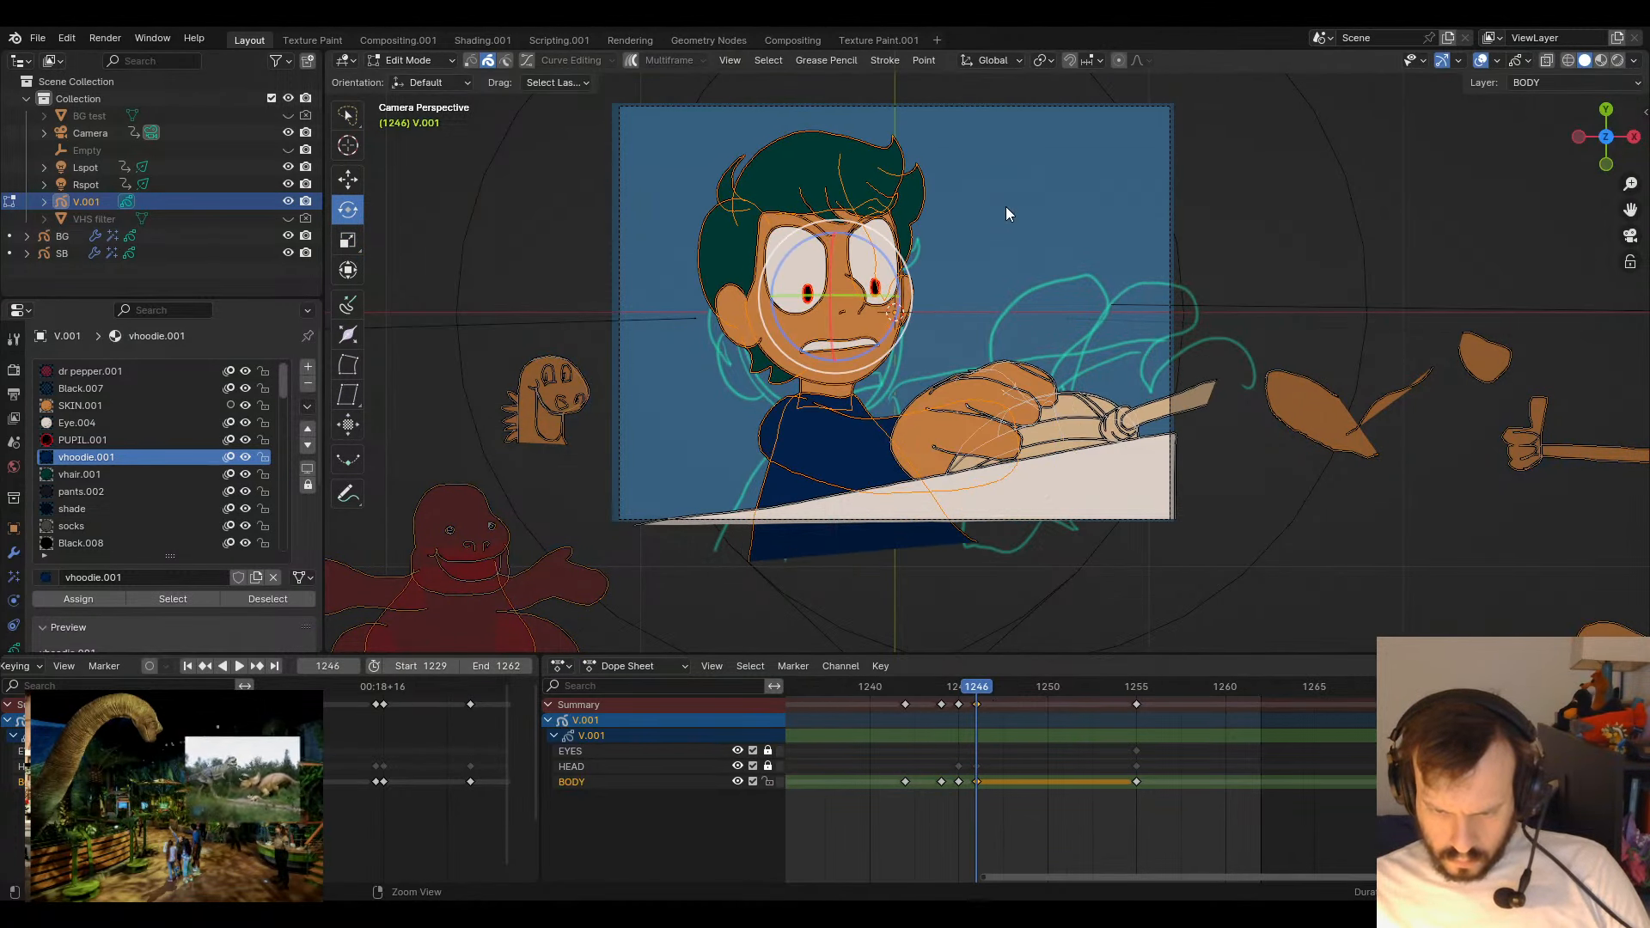
pyautogui.press('s')
pyautogui.click(1013, 206)
pyautogui.press('Left')
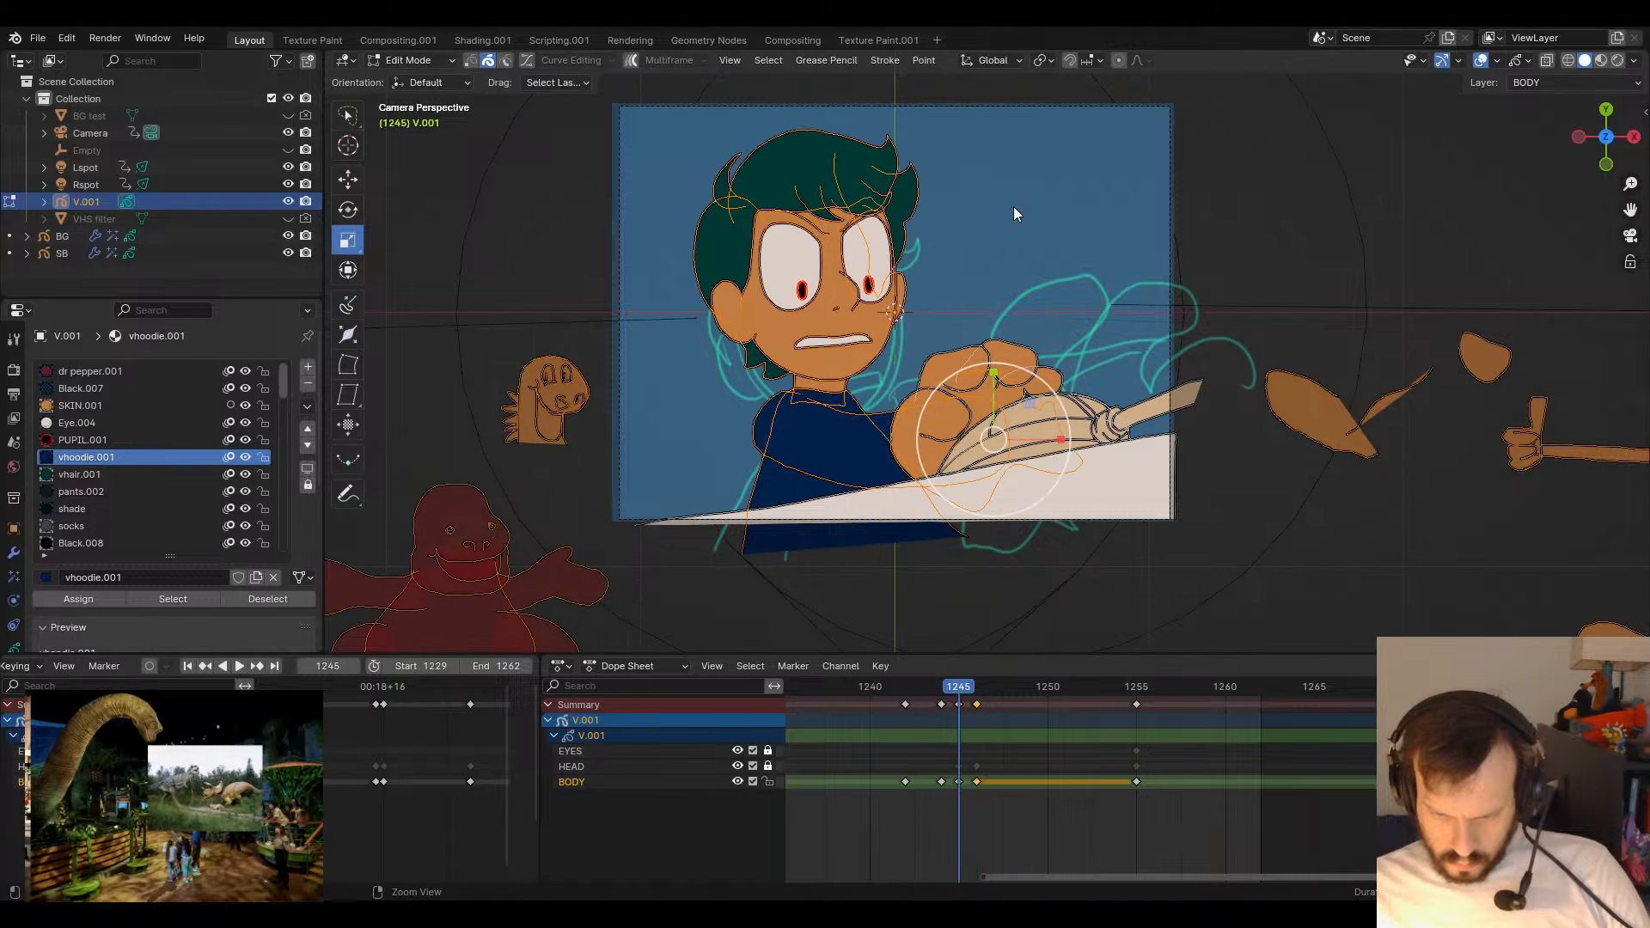
pyautogui.press('Right')
# - Fine-tune the character's rotation at frame 1246 and step back to frame 1244 to check the motion
pyautogui.press('r')
pyautogui.click(1028, 217)
pyautogui.press('Left')
pyautogui.press('Left')
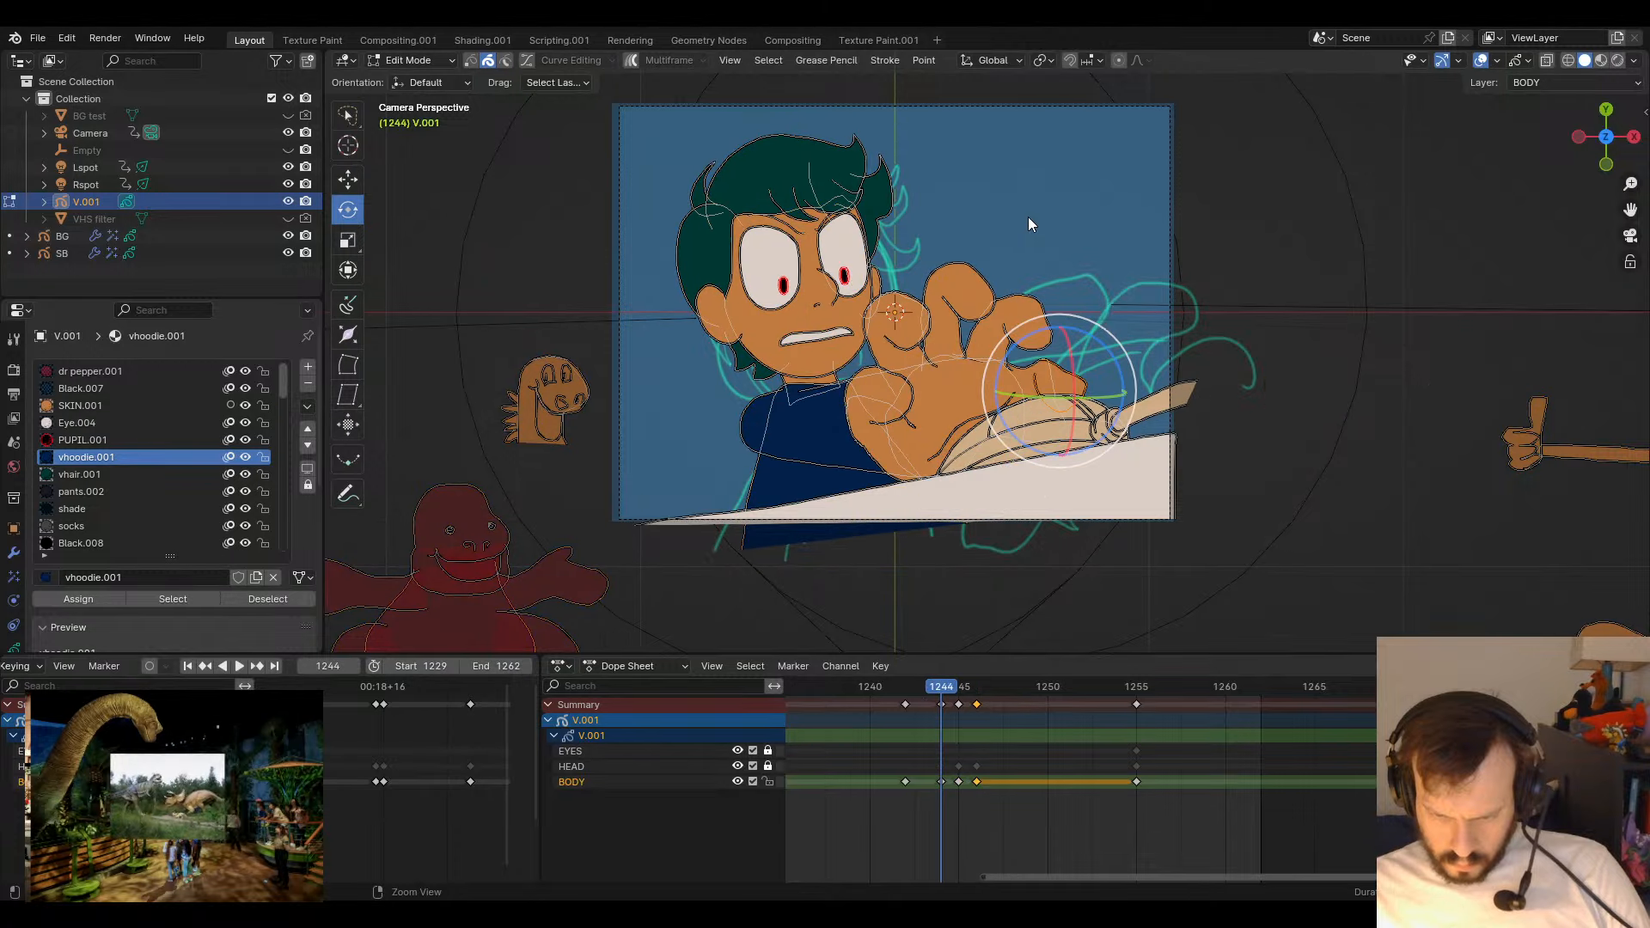
# - Compare the key poses around frames 1244 and 1245, play the grab animation, and stop at frame 1242
pyautogui.press('Down')
pyautogui.press('Down')
pyautogui.press('Up')
pyautogui.press('Up')
pyautogui.press('Up')
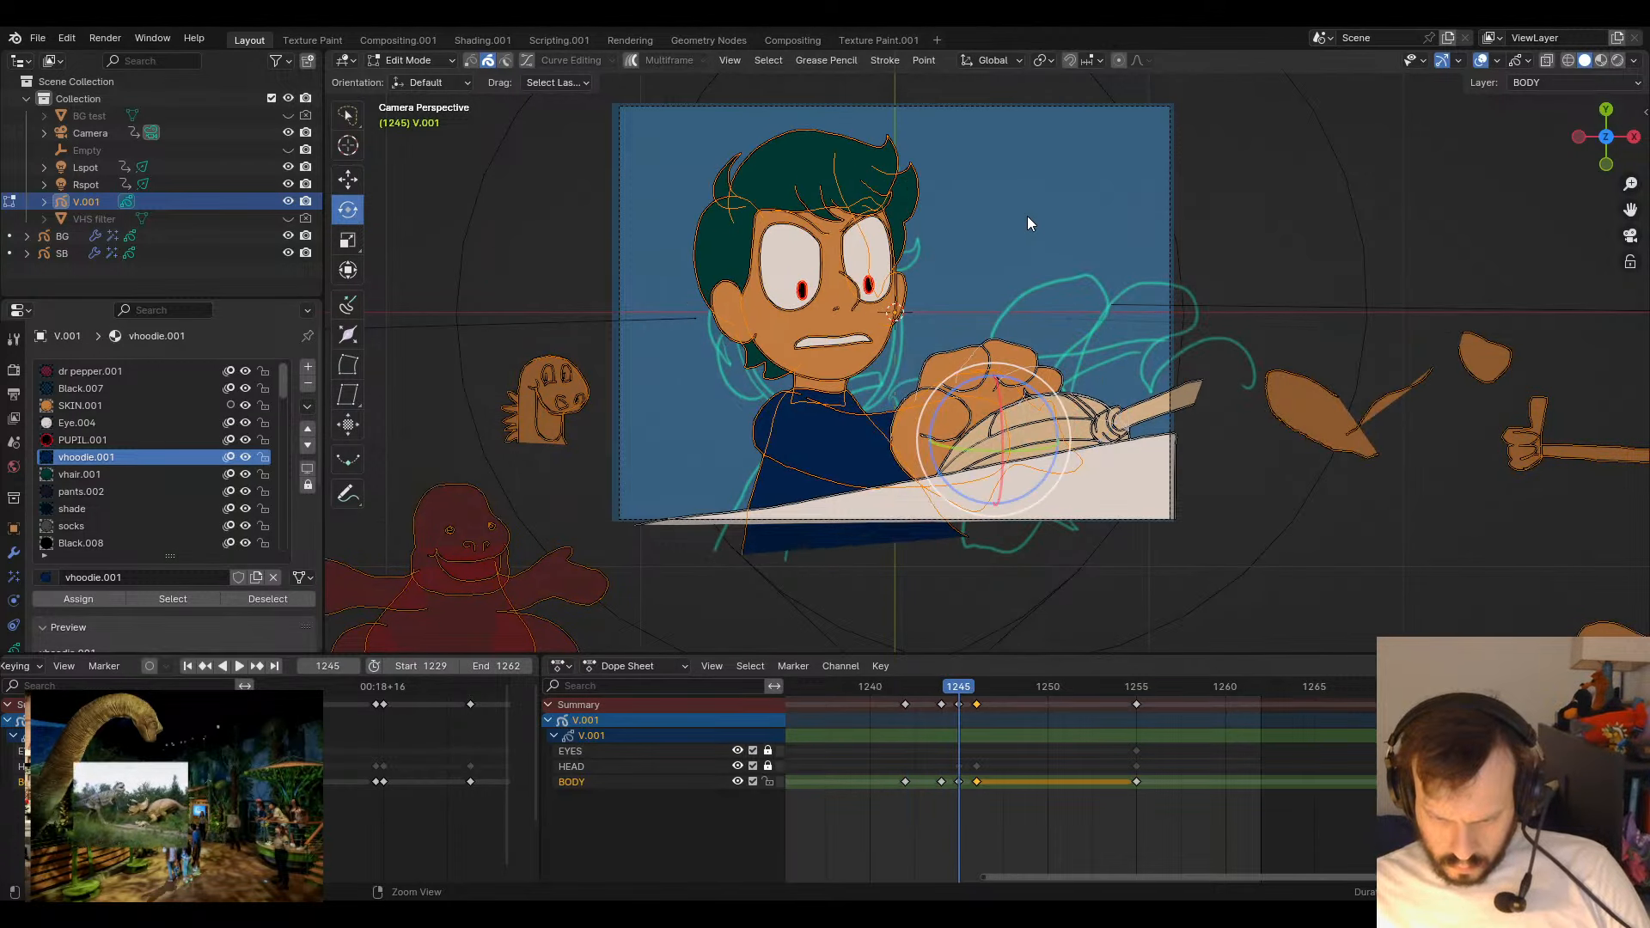
pyautogui.press('space')
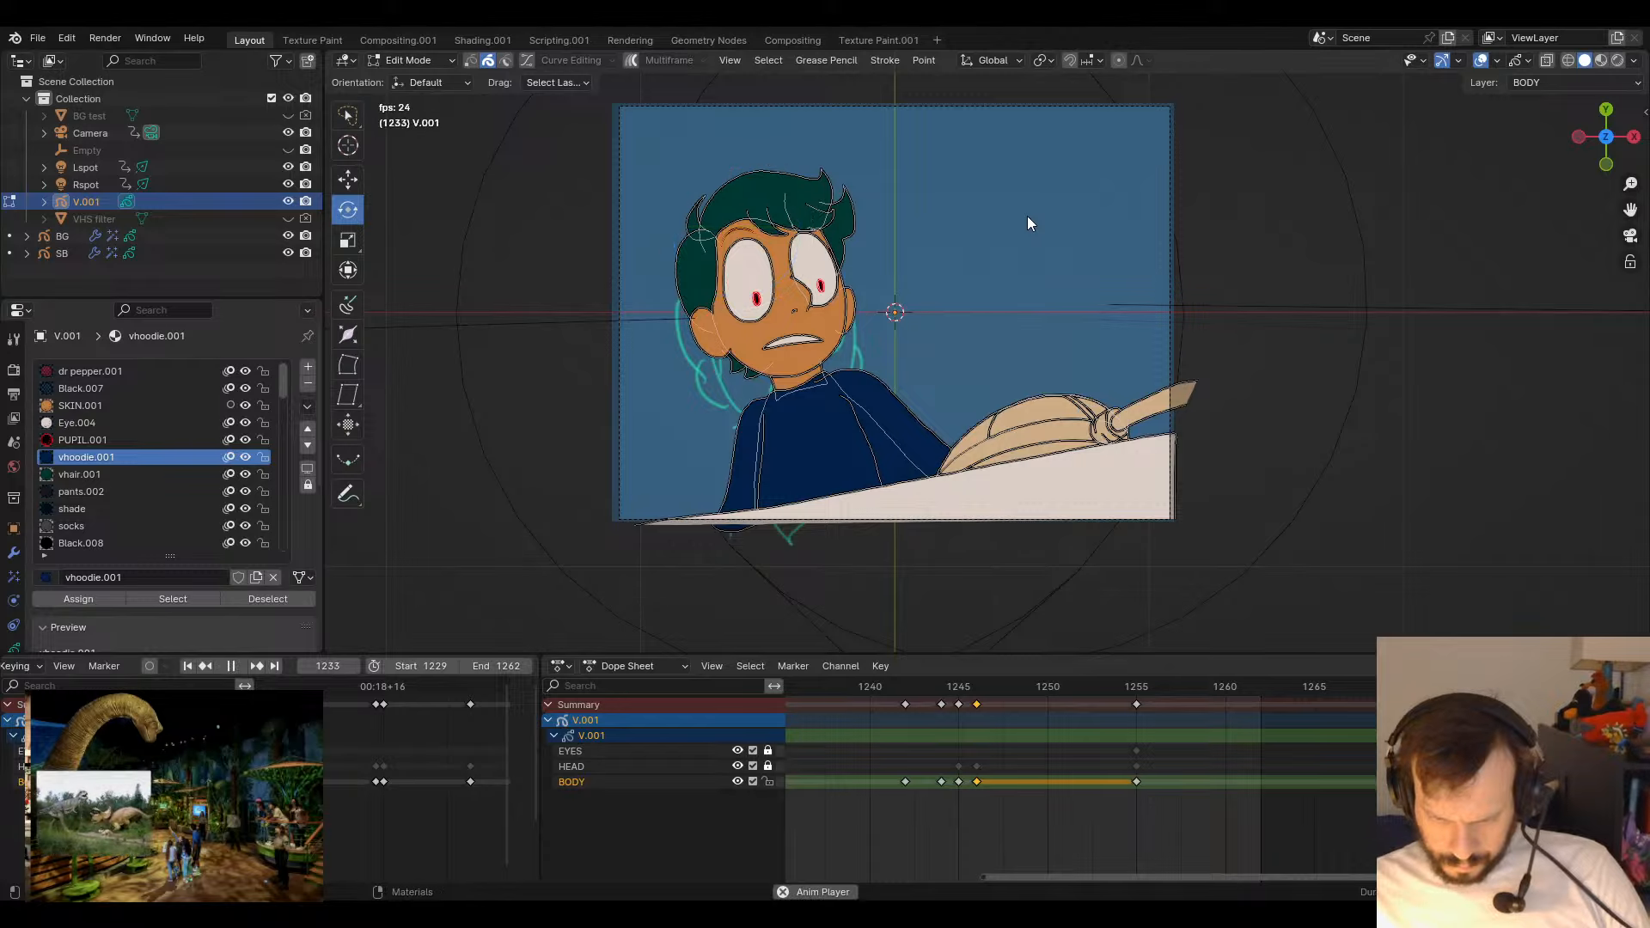
pyautogui.press('space')
pyautogui.press('space')
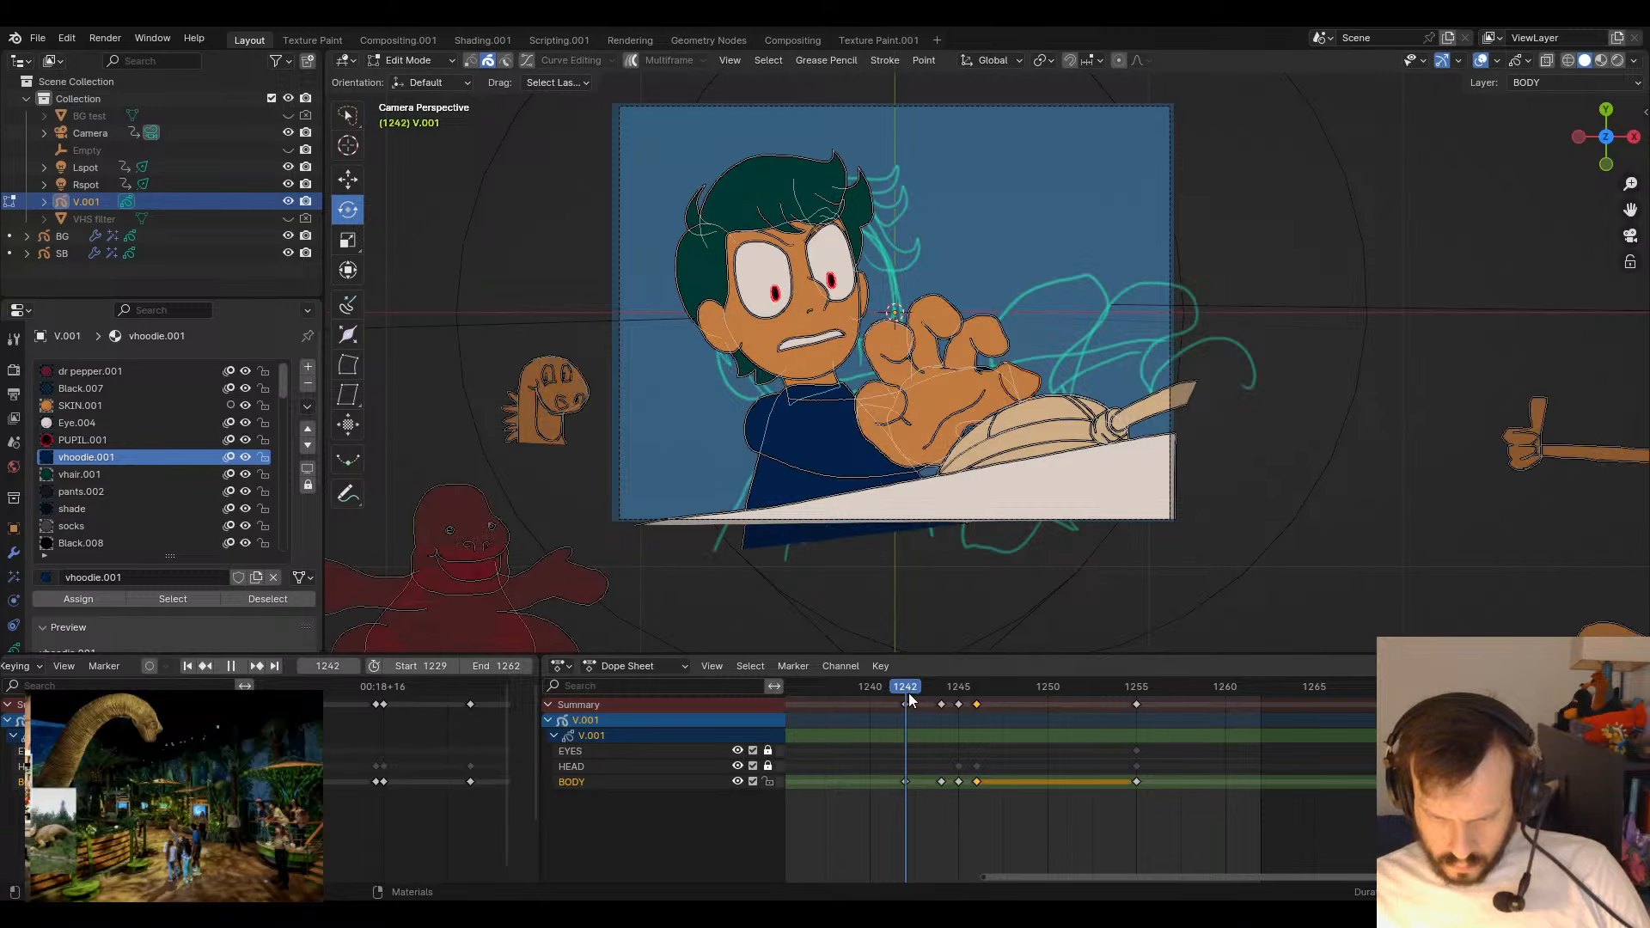
pyautogui.press('space')
# - Round the character's forehead hairline beside the temple hair at frame 1242
pyautogui.scroll(5, 743, 227)
pyautogui.press('Right')
pyautogui.scroll(3, 698, 405)
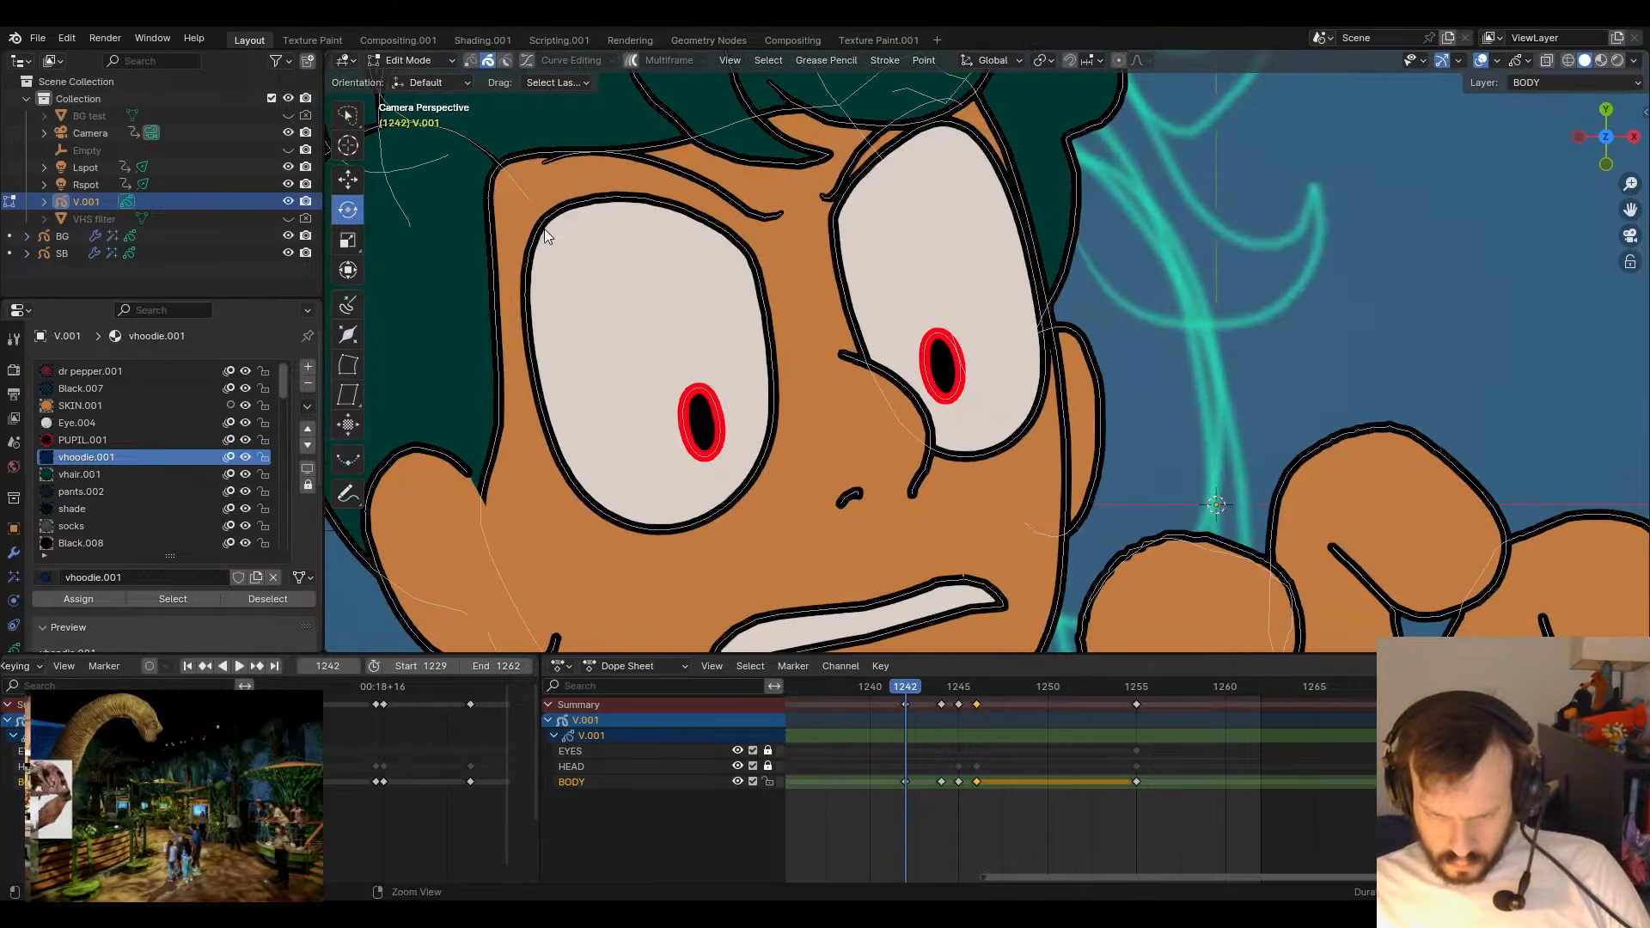
pyautogui.press('Tab')
pyautogui.scroll(-4, 785, 317)
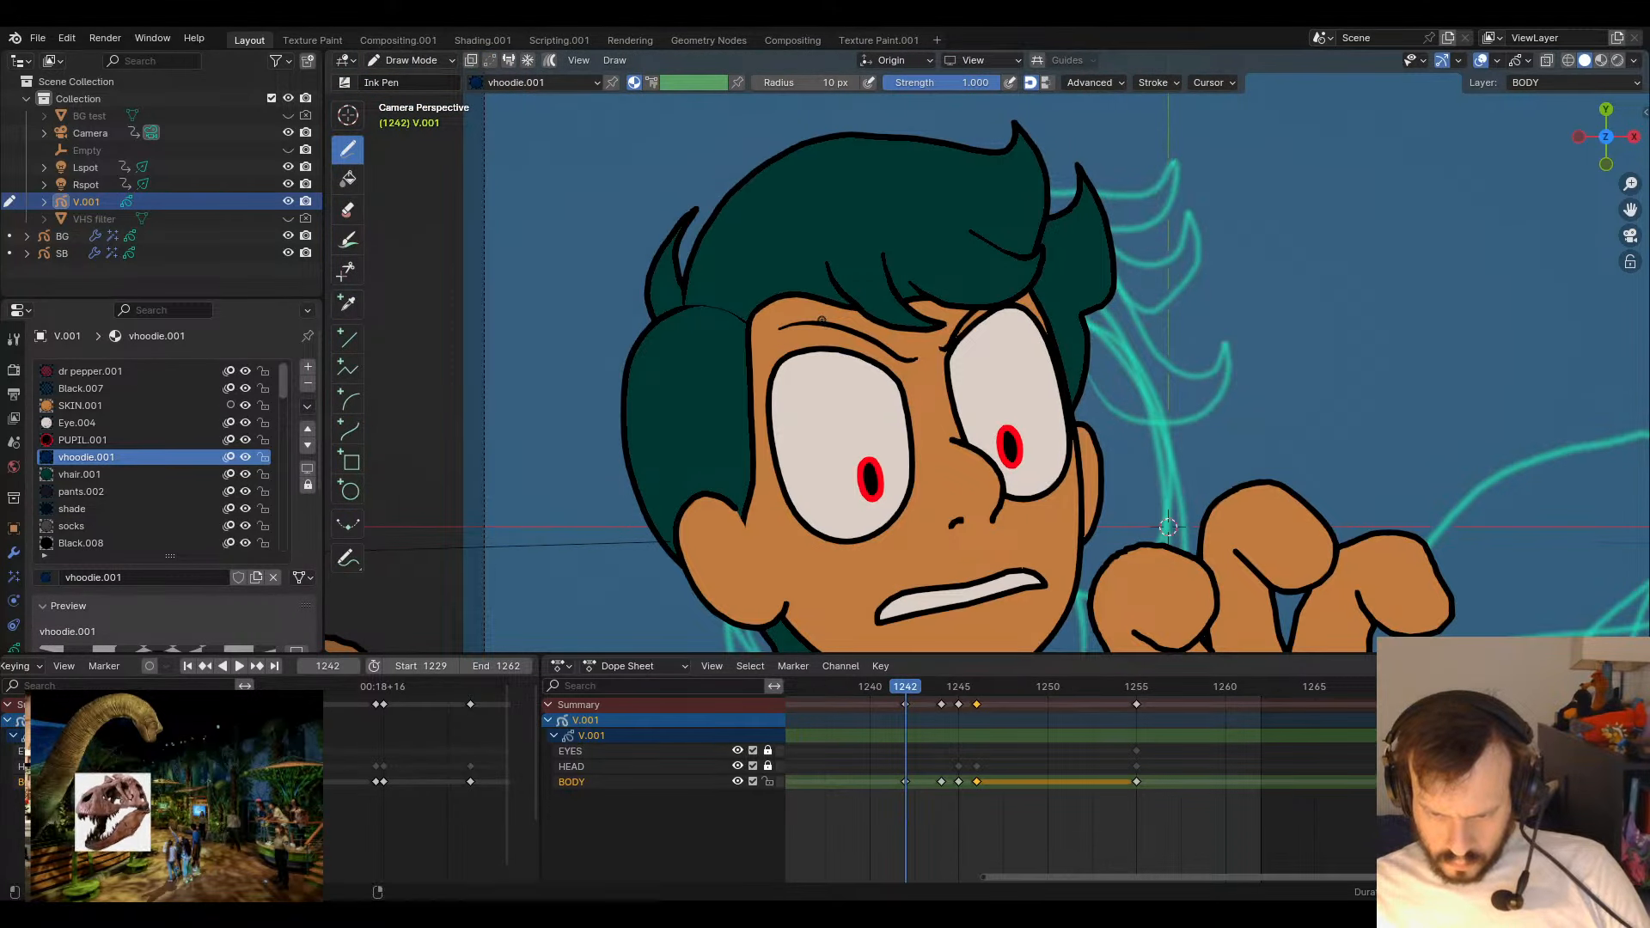
pyautogui.scroll(-1, 785, 316)
pyautogui.scroll(1, 802, 332)
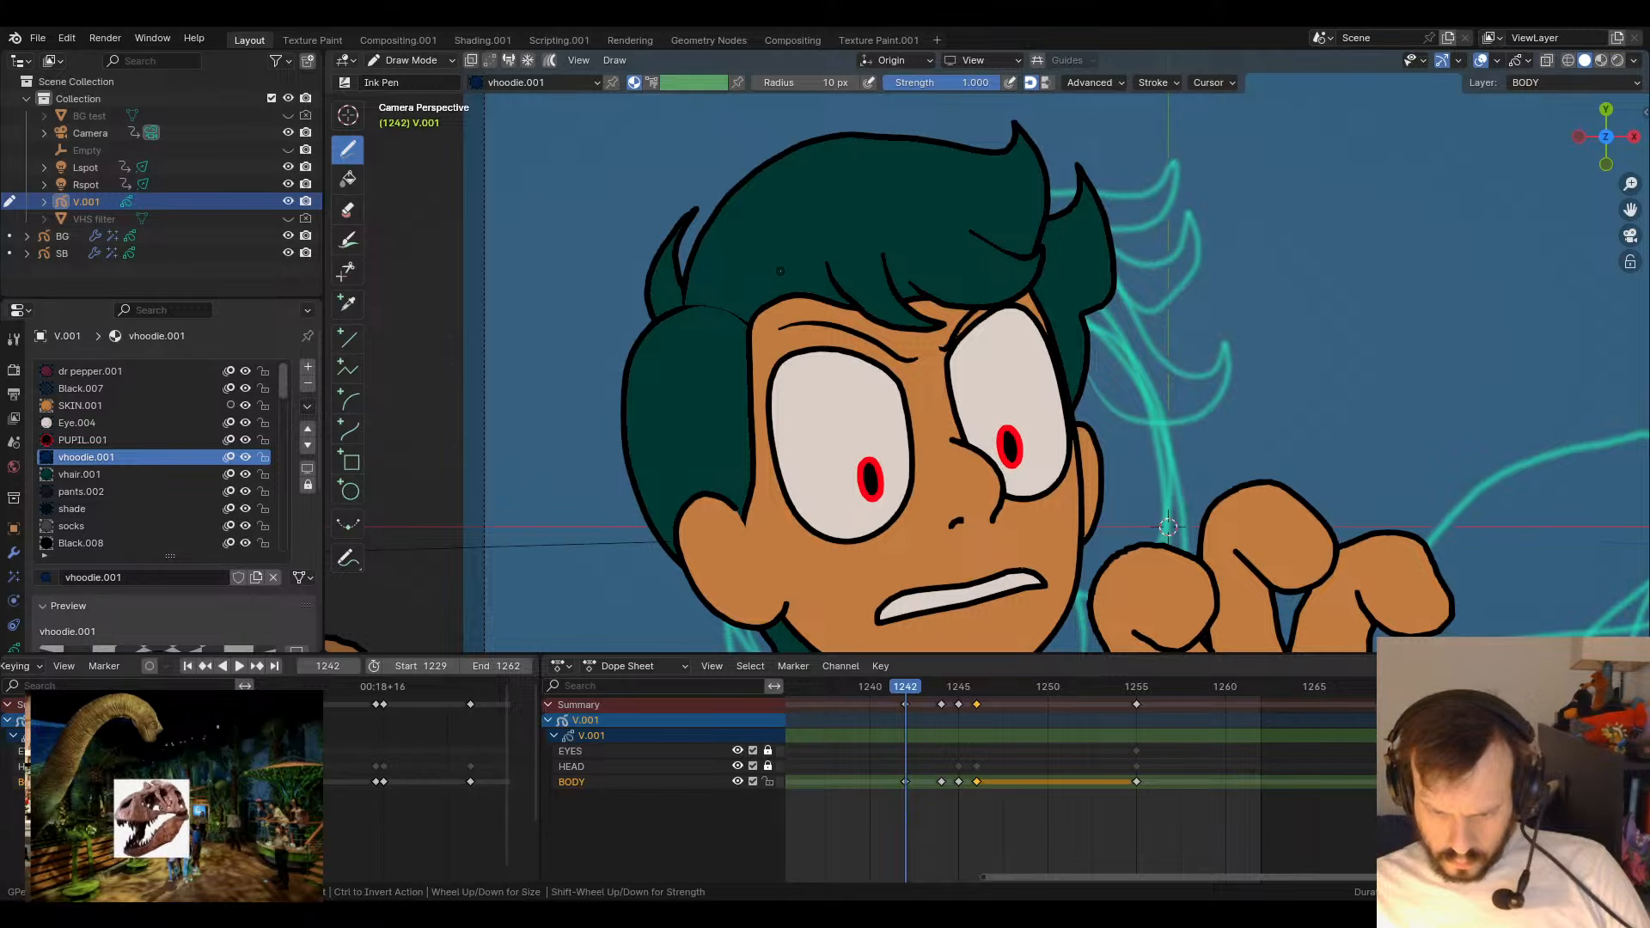
# - Reshape the forehead hairline at frame 1244 into a rounded curve above the eyebrow
pyautogui.press('Right')
pyautogui.press('Right')
pyautogui.press('Tab')
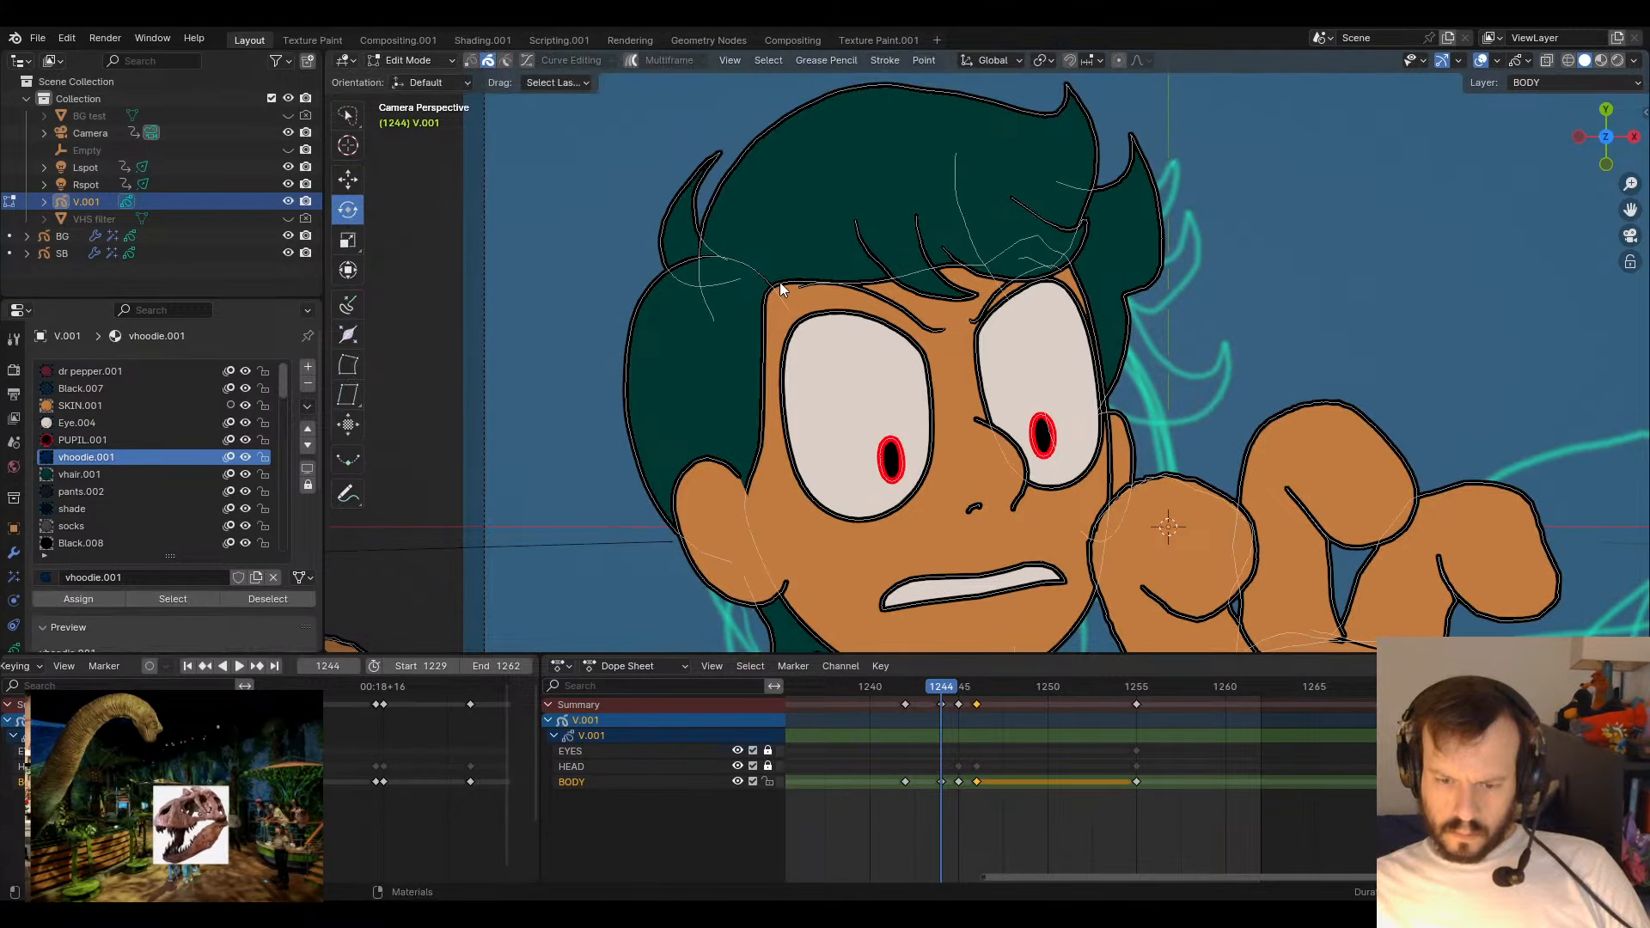
pyautogui.press('a')
pyautogui.press('Tab')
pyautogui.keyDown('shift'); pyautogui.moveTo(794, 284); pyautogui.dragTo(802, 286); pyautogui.keyUp('shift')
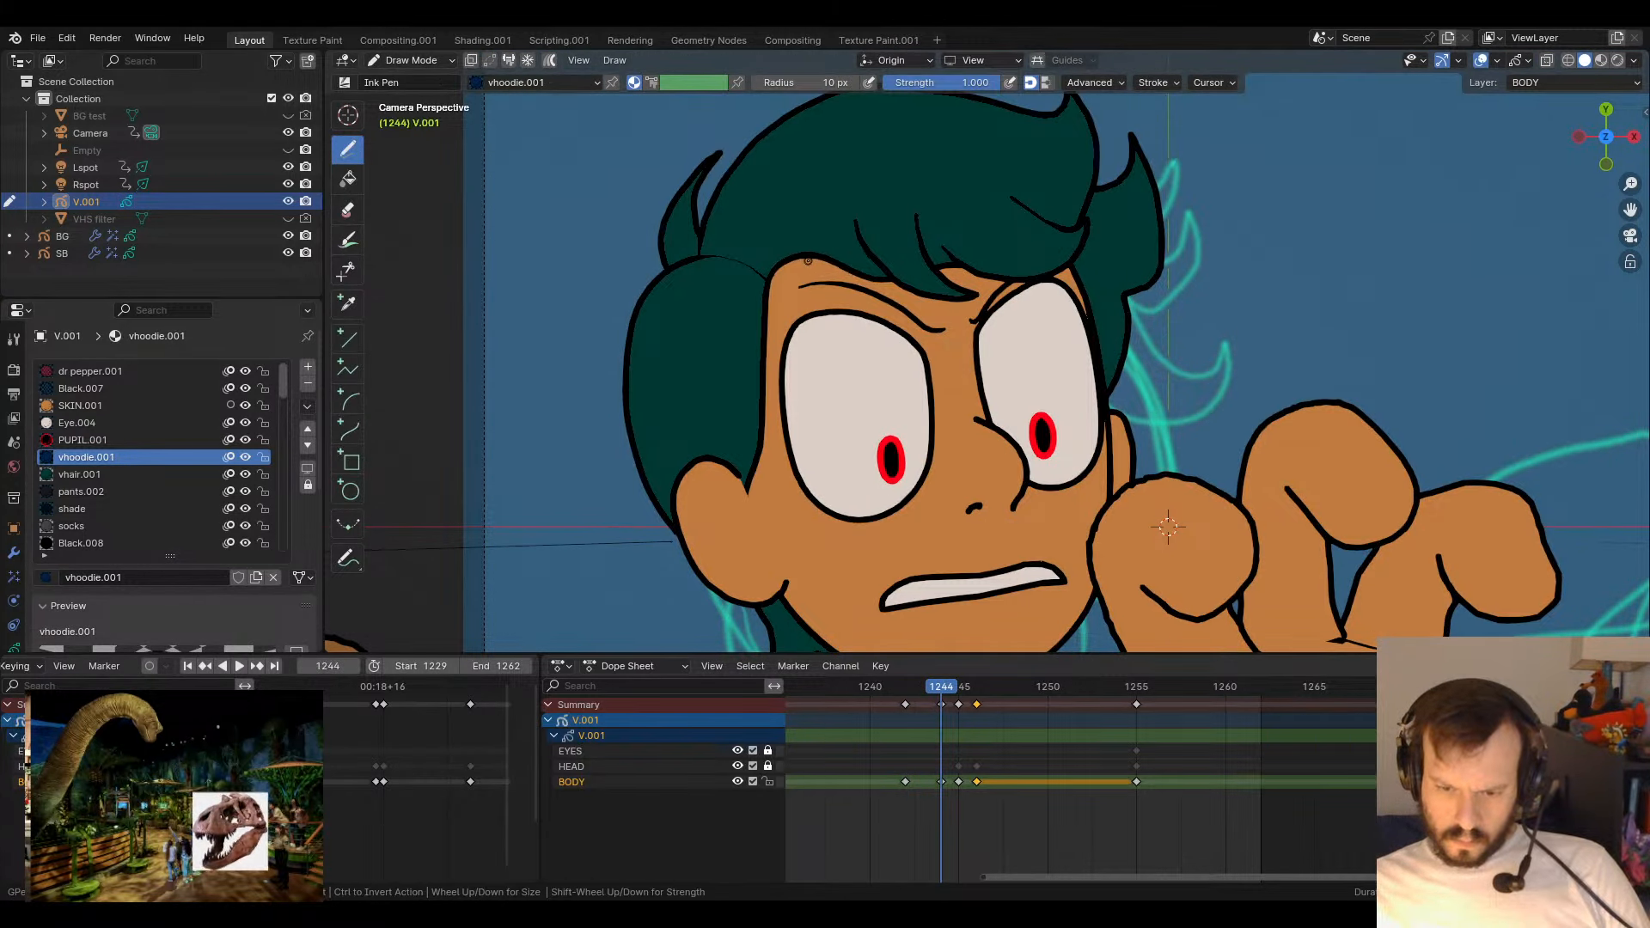
# - Compare the hairline with the earlier poses and round the forehead hairline at frame 1245 to match
pyautogui.press('Left')
pyautogui.press('Left')
pyautogui.press('Right')
pyautogui.press('Right')
pyautogui.press('Right')
pyautogui.press('Tab')
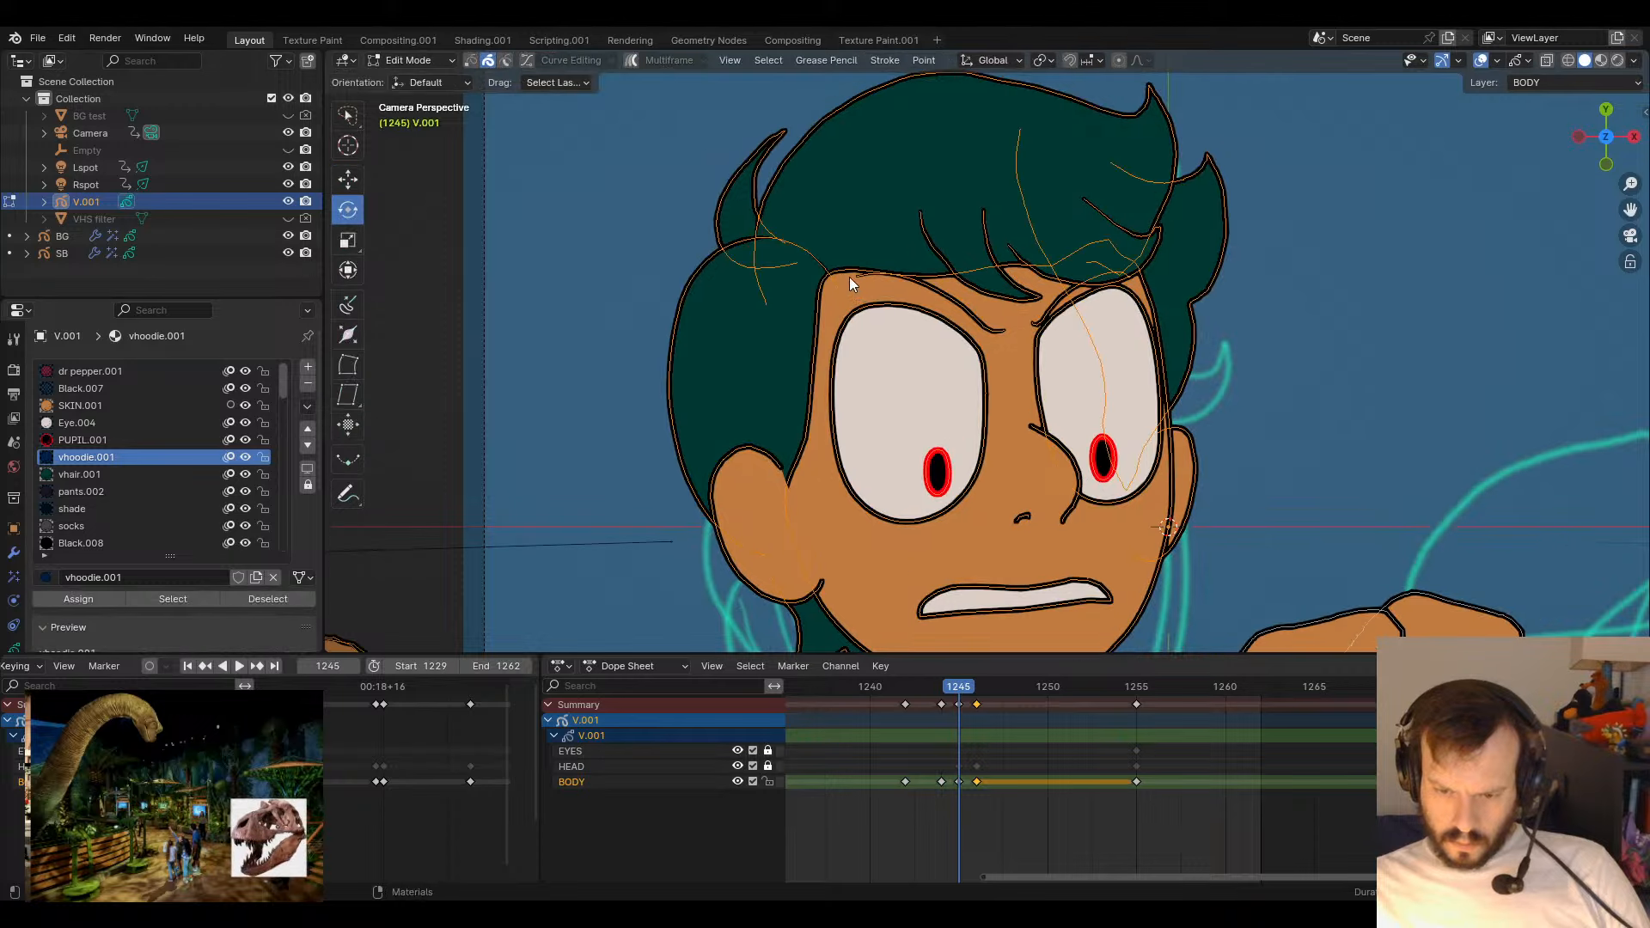
pyautogui.press('a')
pyautogui.press('Tab')
pyautogui.press('Home')
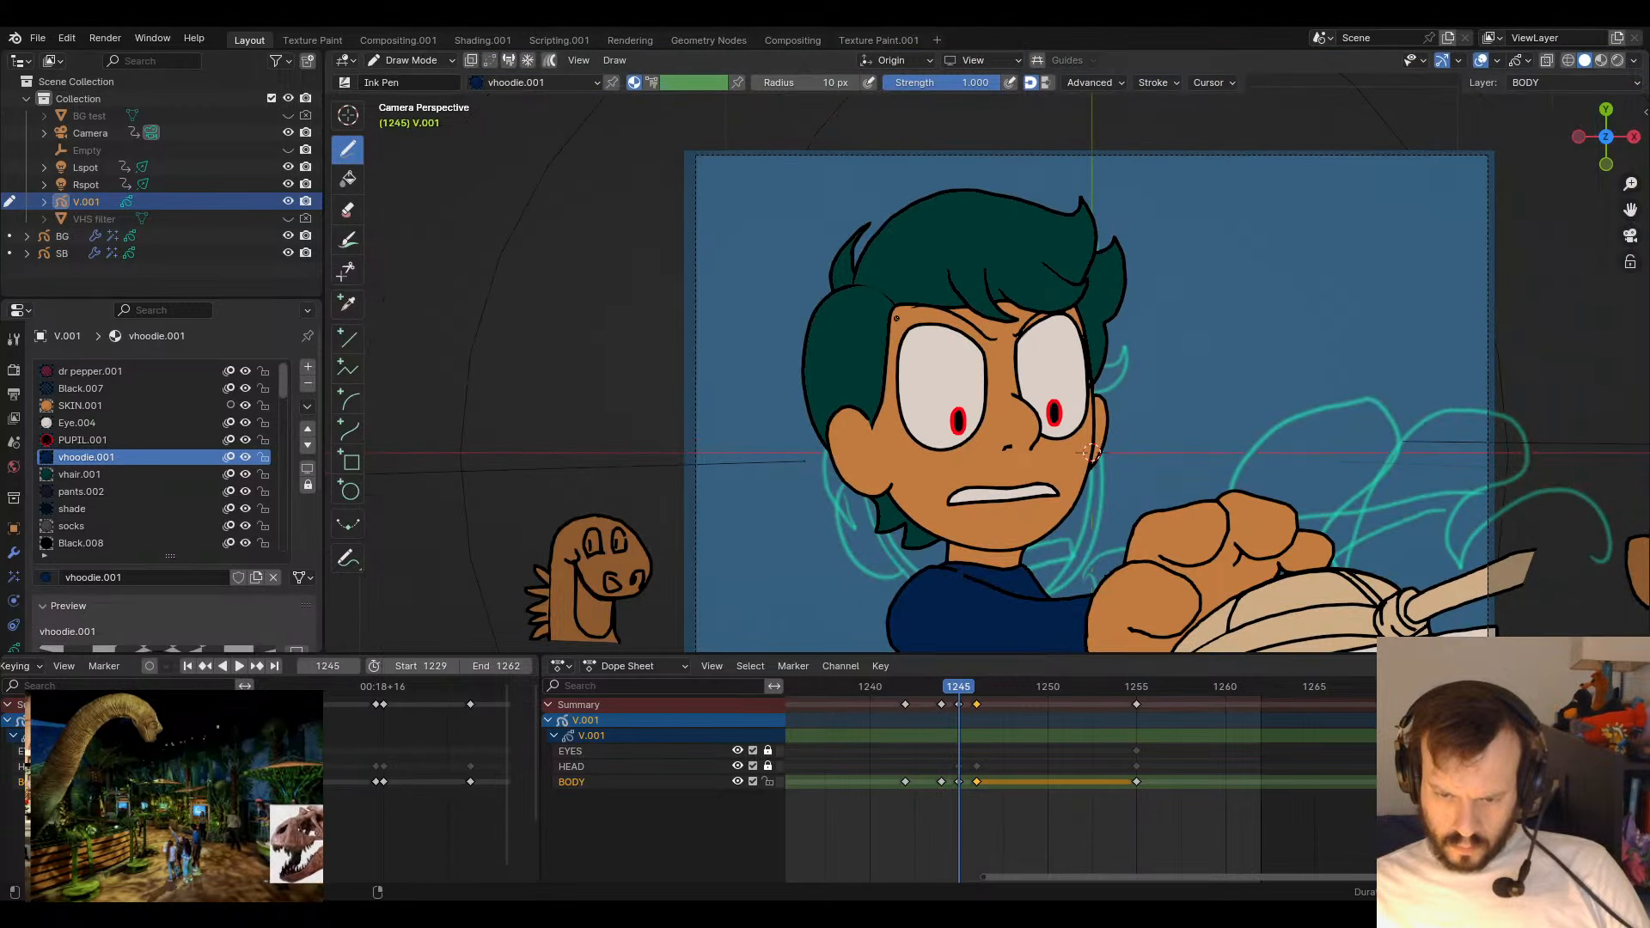
pyautogui.scroll(3, 1091, 453)
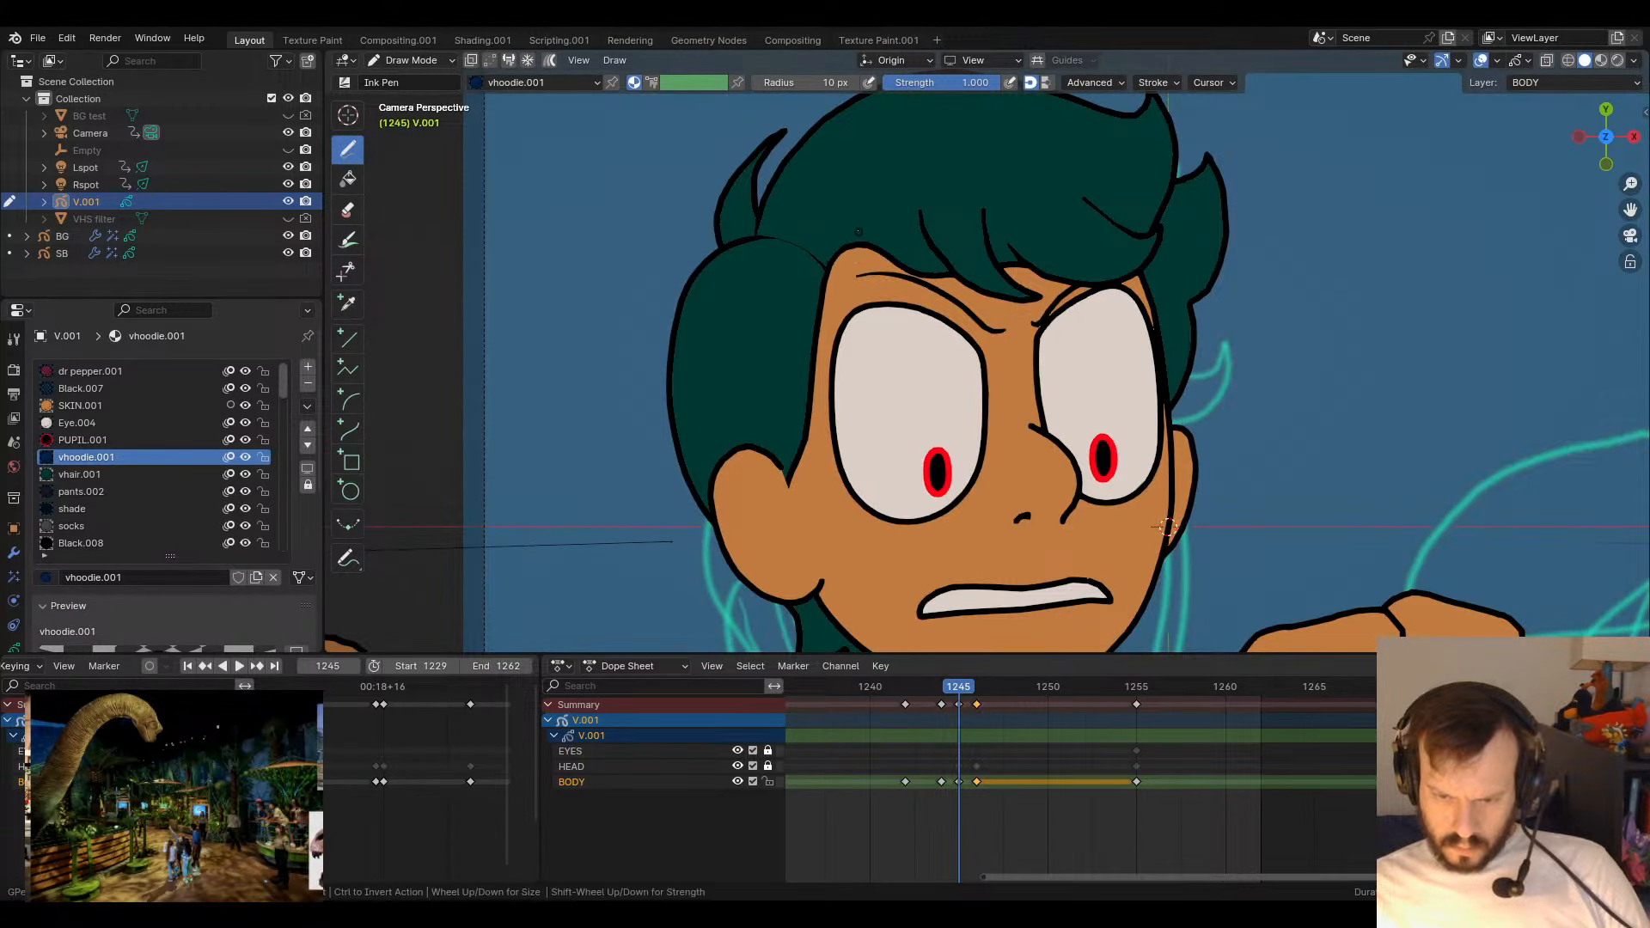
# - Curve the flat forehead hairline at frame 1246 upward to match the preceding pose
pyautogui.press('Left')
pyautogui.press('Right')
pyautogui.press('Right')
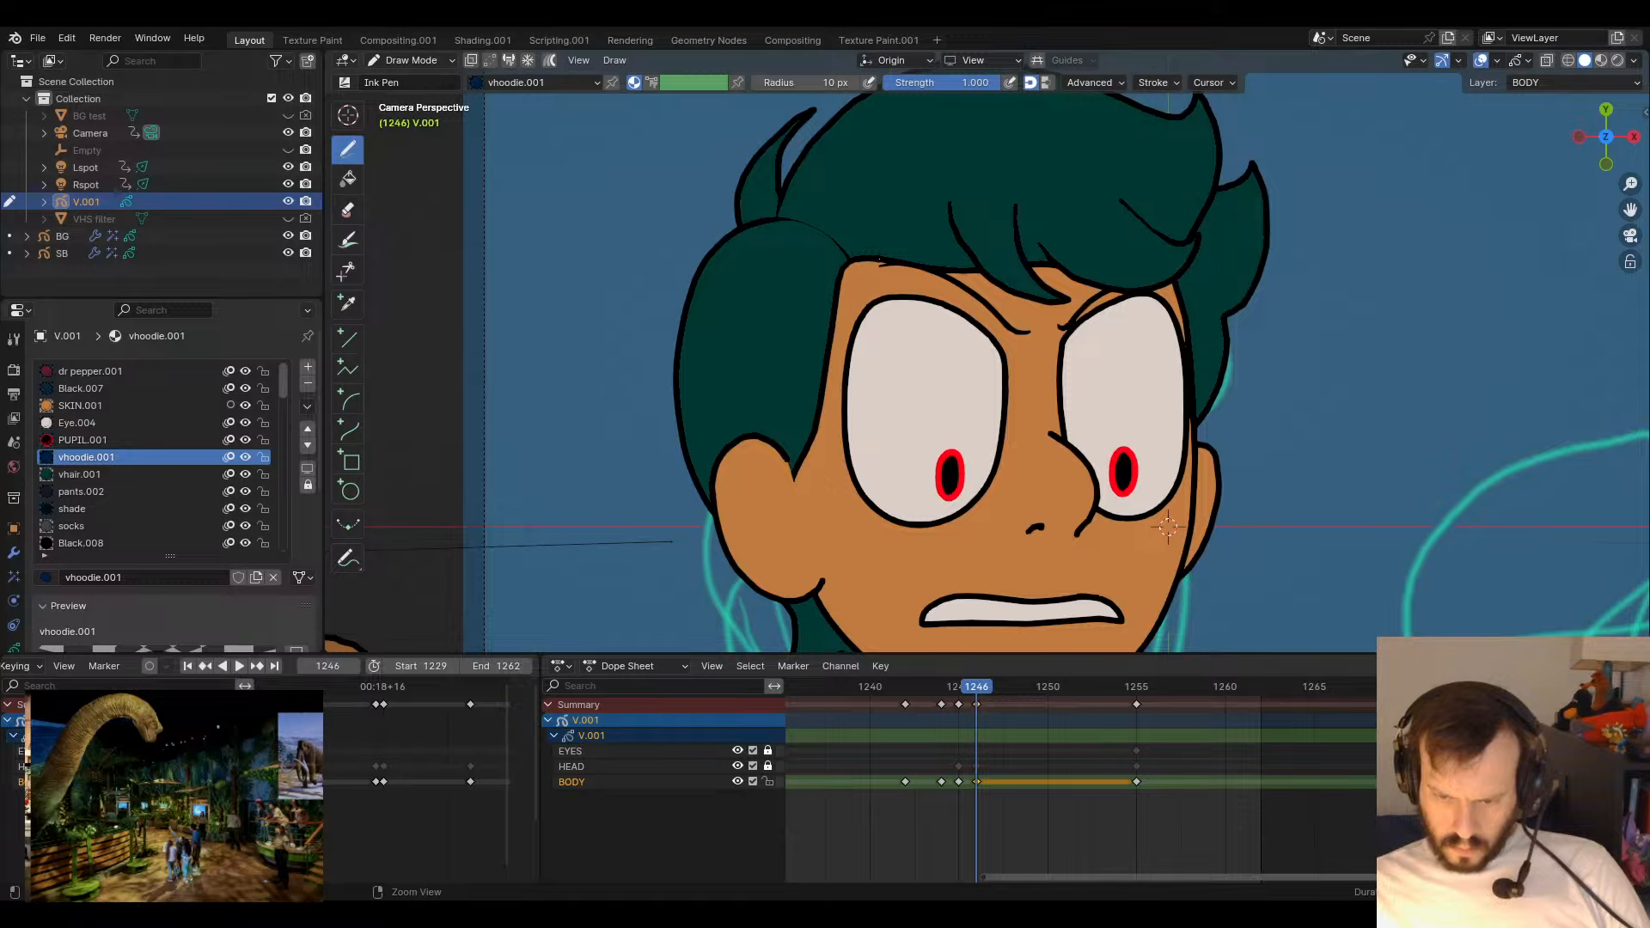
pyautogui.press('Tab')
pyautogui.press('Tab')
pyautogui.moveTo(879, 259); pyautogui.dragTo(891, 230)
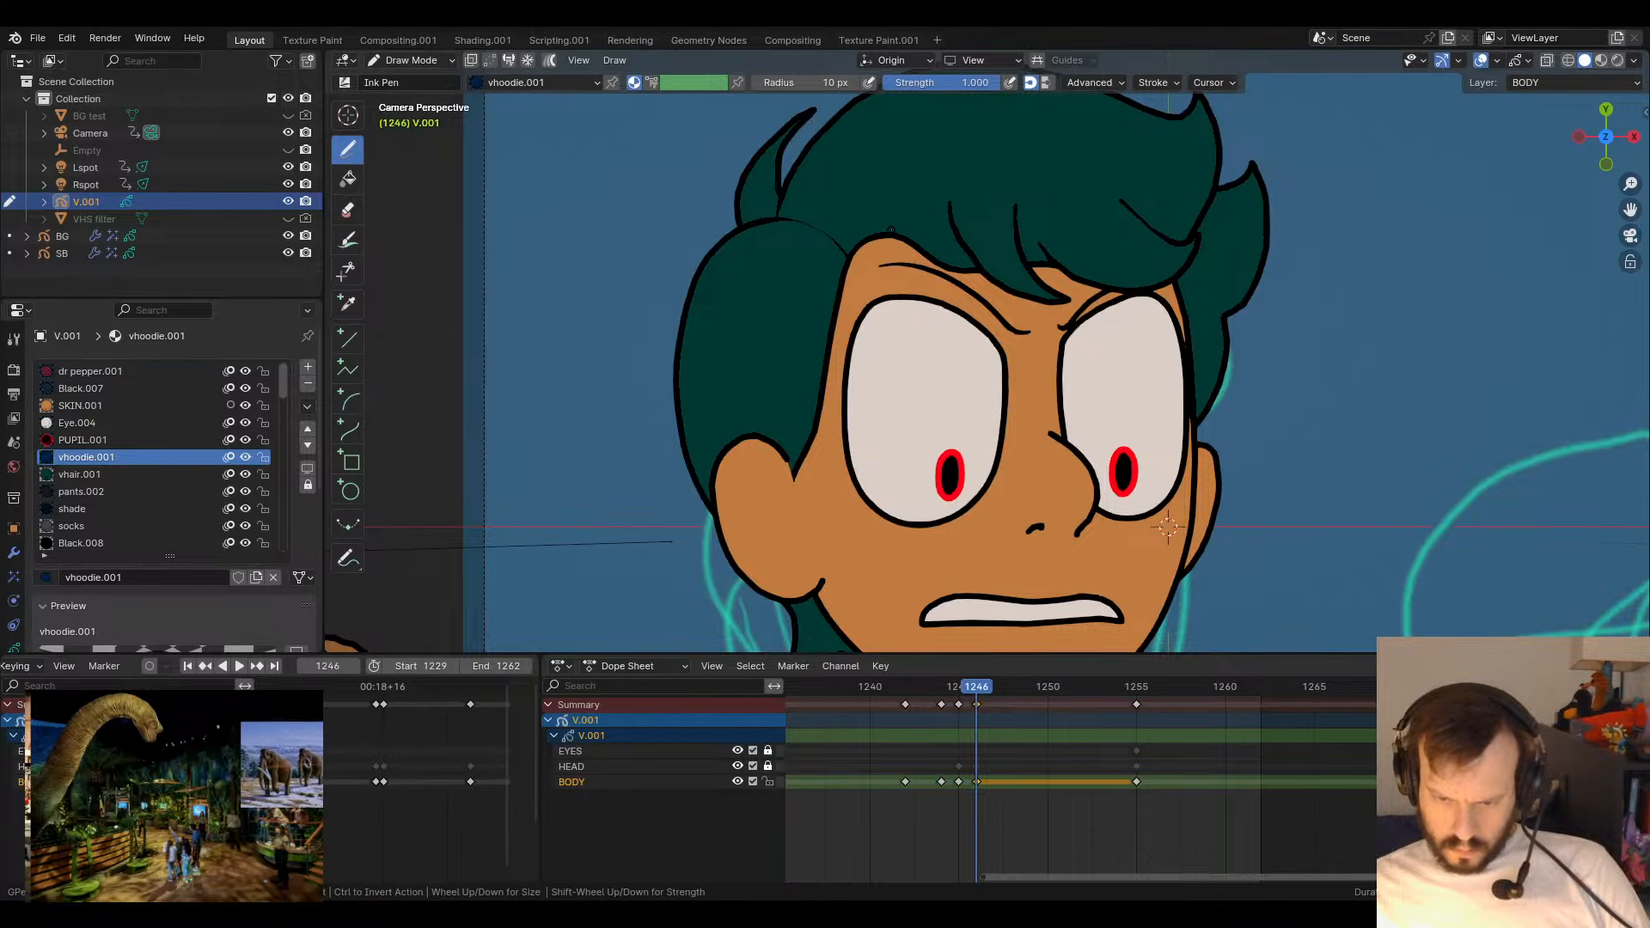
pyautogui.press('space')
pyautogui.press('Escape')
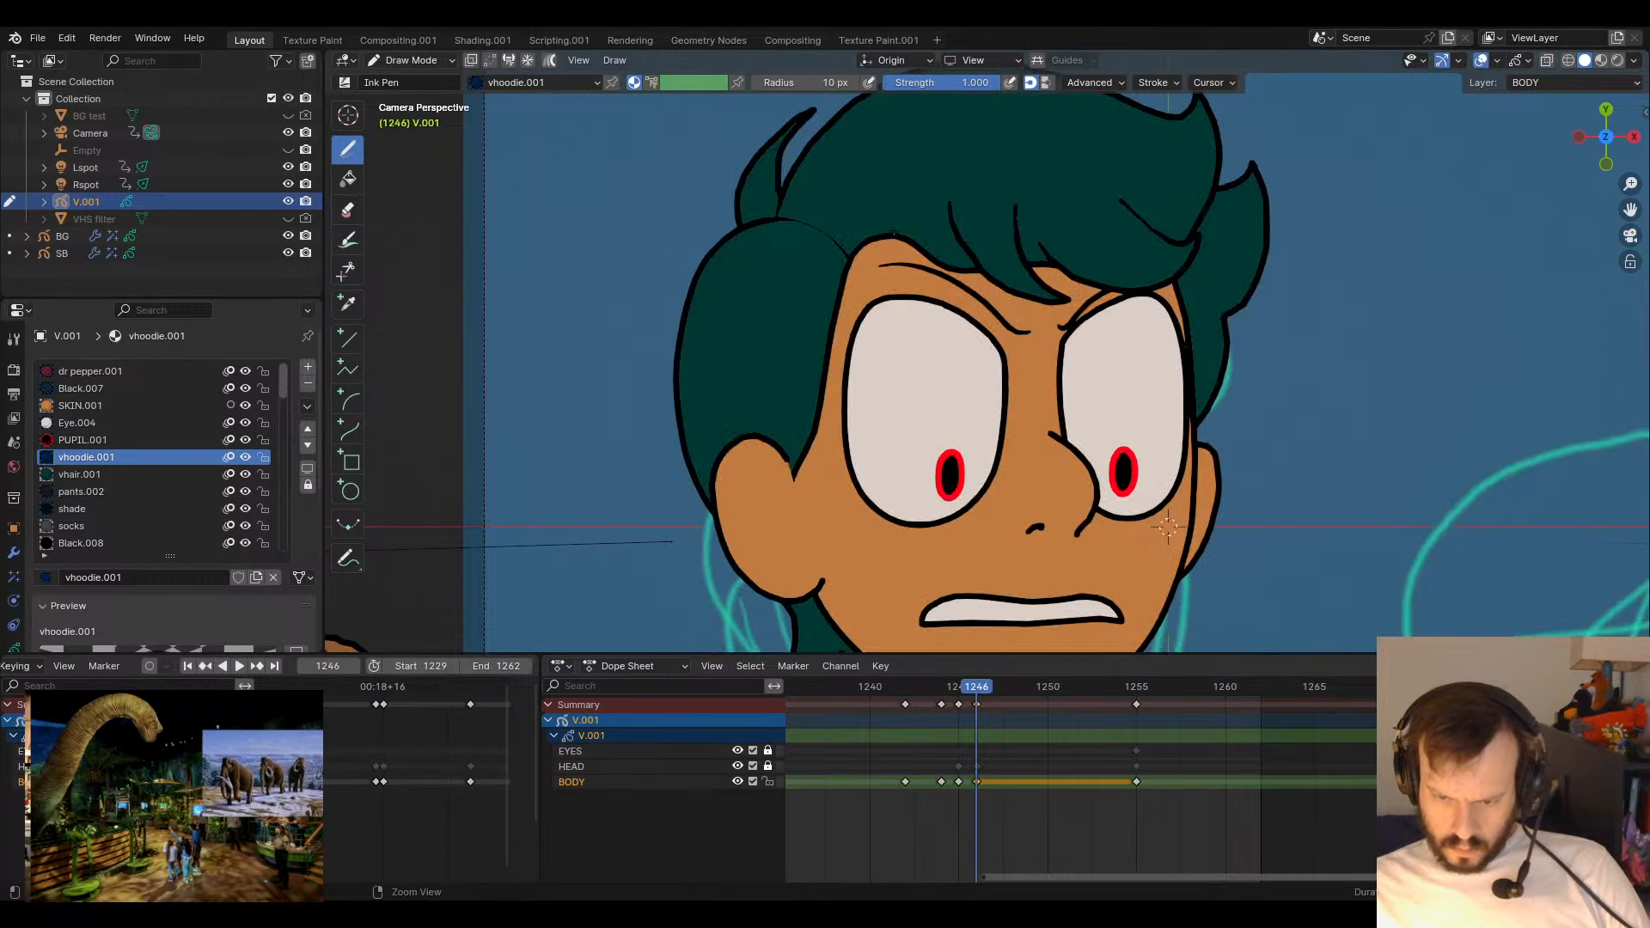
# - Return to frame 1242 and rework the hairline corner where the forehead meets the temple hair
pyautogui.press('Left')
pyautogui.press('Left')
pyautogui.press('Left')
pyautogui.press('Left')
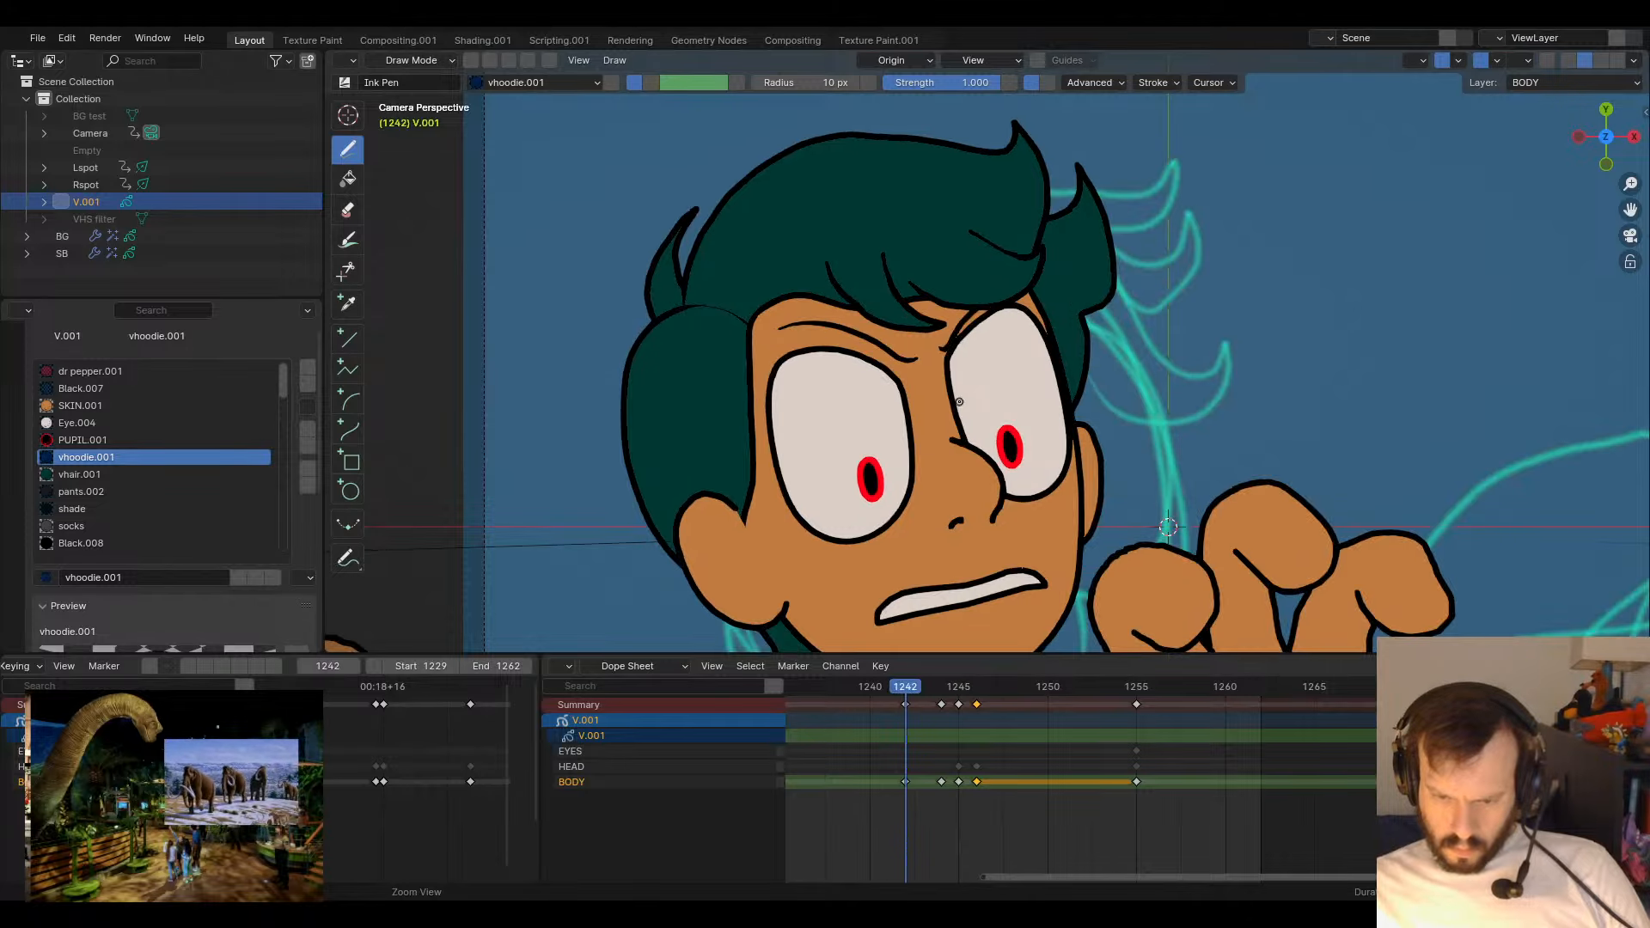
pyautogui.press('Left')
pyautogui.press('Right')
pyautogui.press('Tab')
pyautogui.press('Tab')
pyautogui.moveTo(753, 320)
pyautogui.mouseDown()
pyautogui.moveTo(732, 316)
pyautogui.moveTo(741, 357)
pyautogui.moveTo(679, 355)
pyautogui.moveTo(751, 387)
pyautogui.moveTo(749, 447)
pyautogui.moveTo(731, 389)
pyautogui.mouseUp()
pyautogui.hotkey('ctrl', 'z')
pyautogui.hotkey('ctrl', 'z')
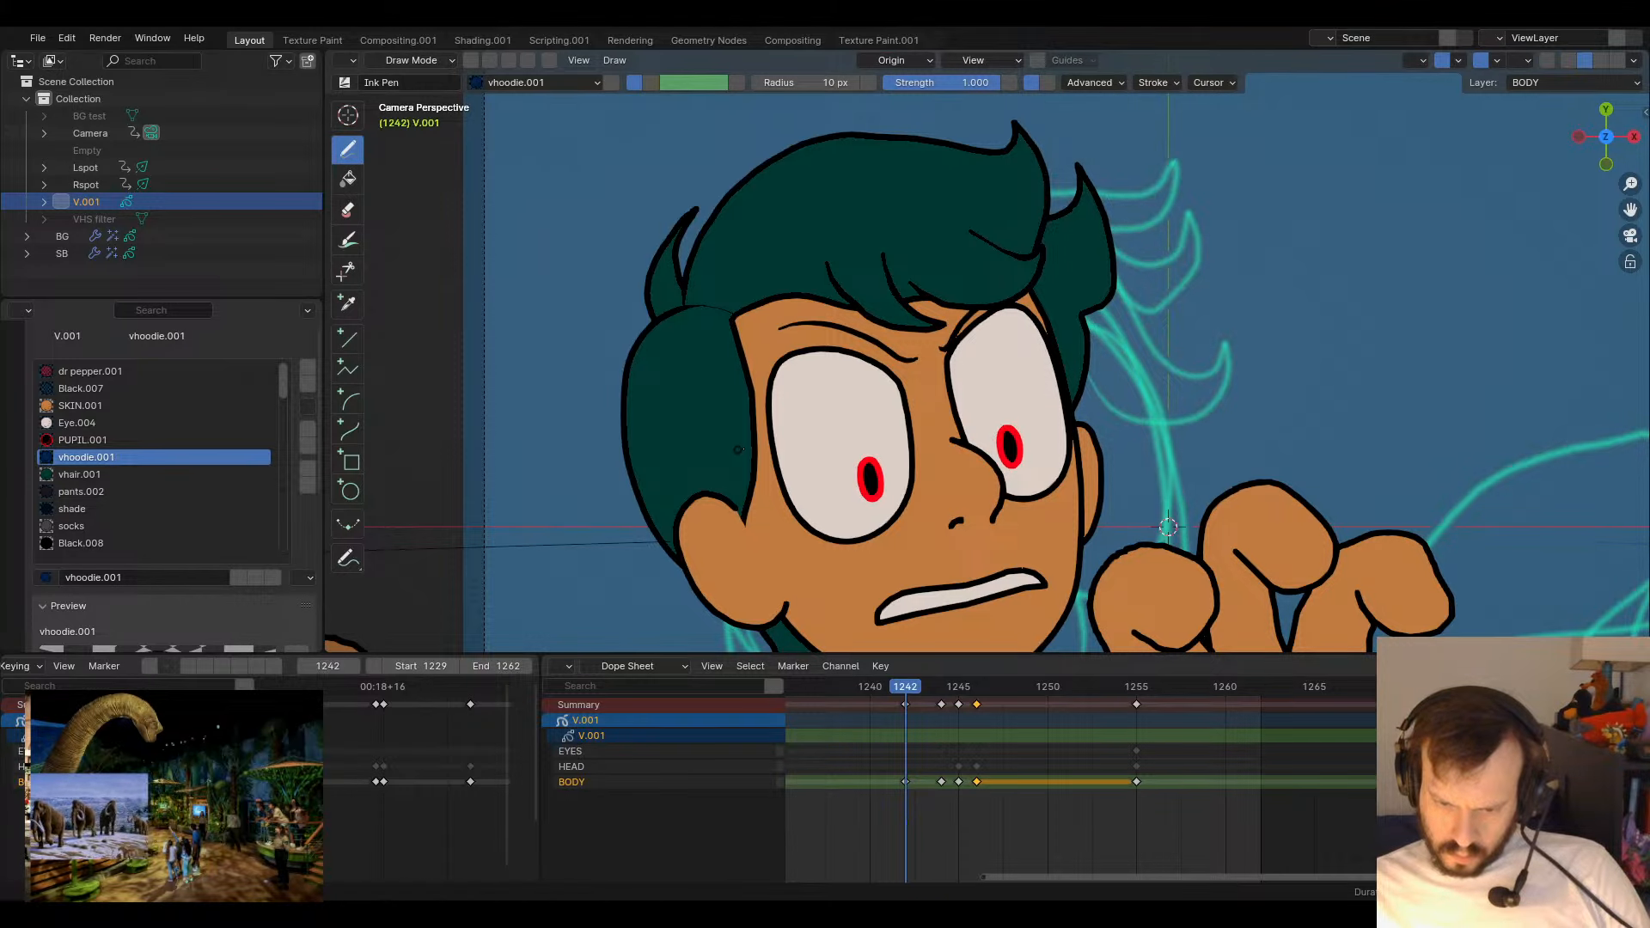
# - Extend the forehead hairline corner toward the temple hair at frames 1244, 1245 and 1246
pyautogui.press('Up')
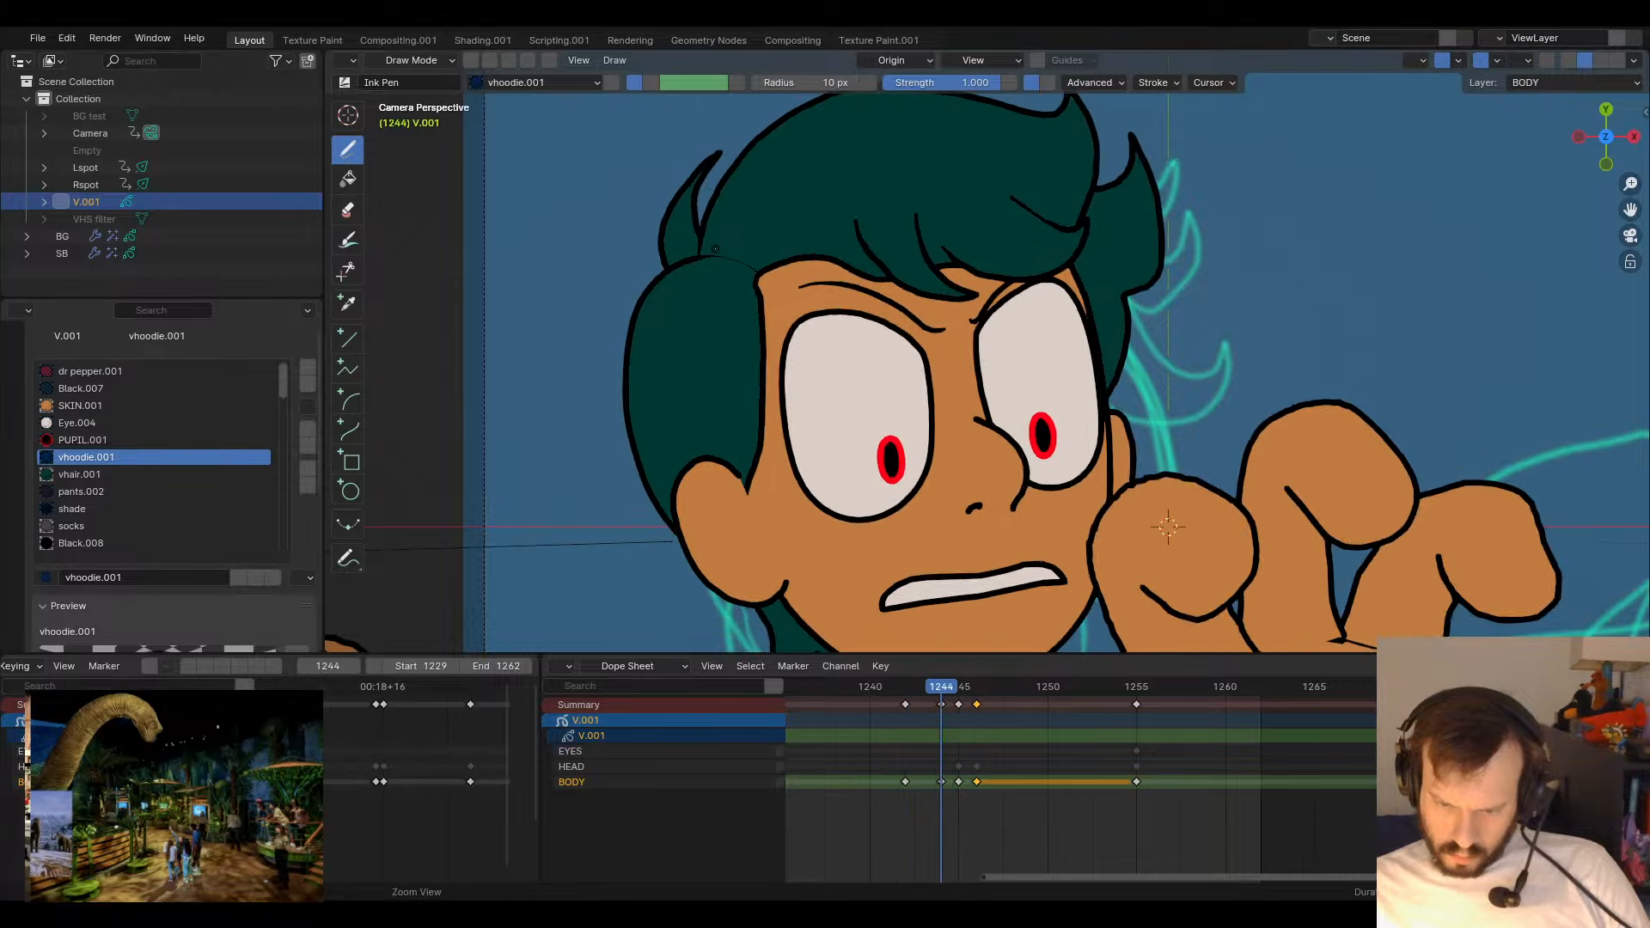
pyautogui.press('Up')
pyautogui.keyDown('shift'); pyautogui.moveTo(838, 250); pyautogui.dragTo(811, 256); pyautogui.keyUp('shift')
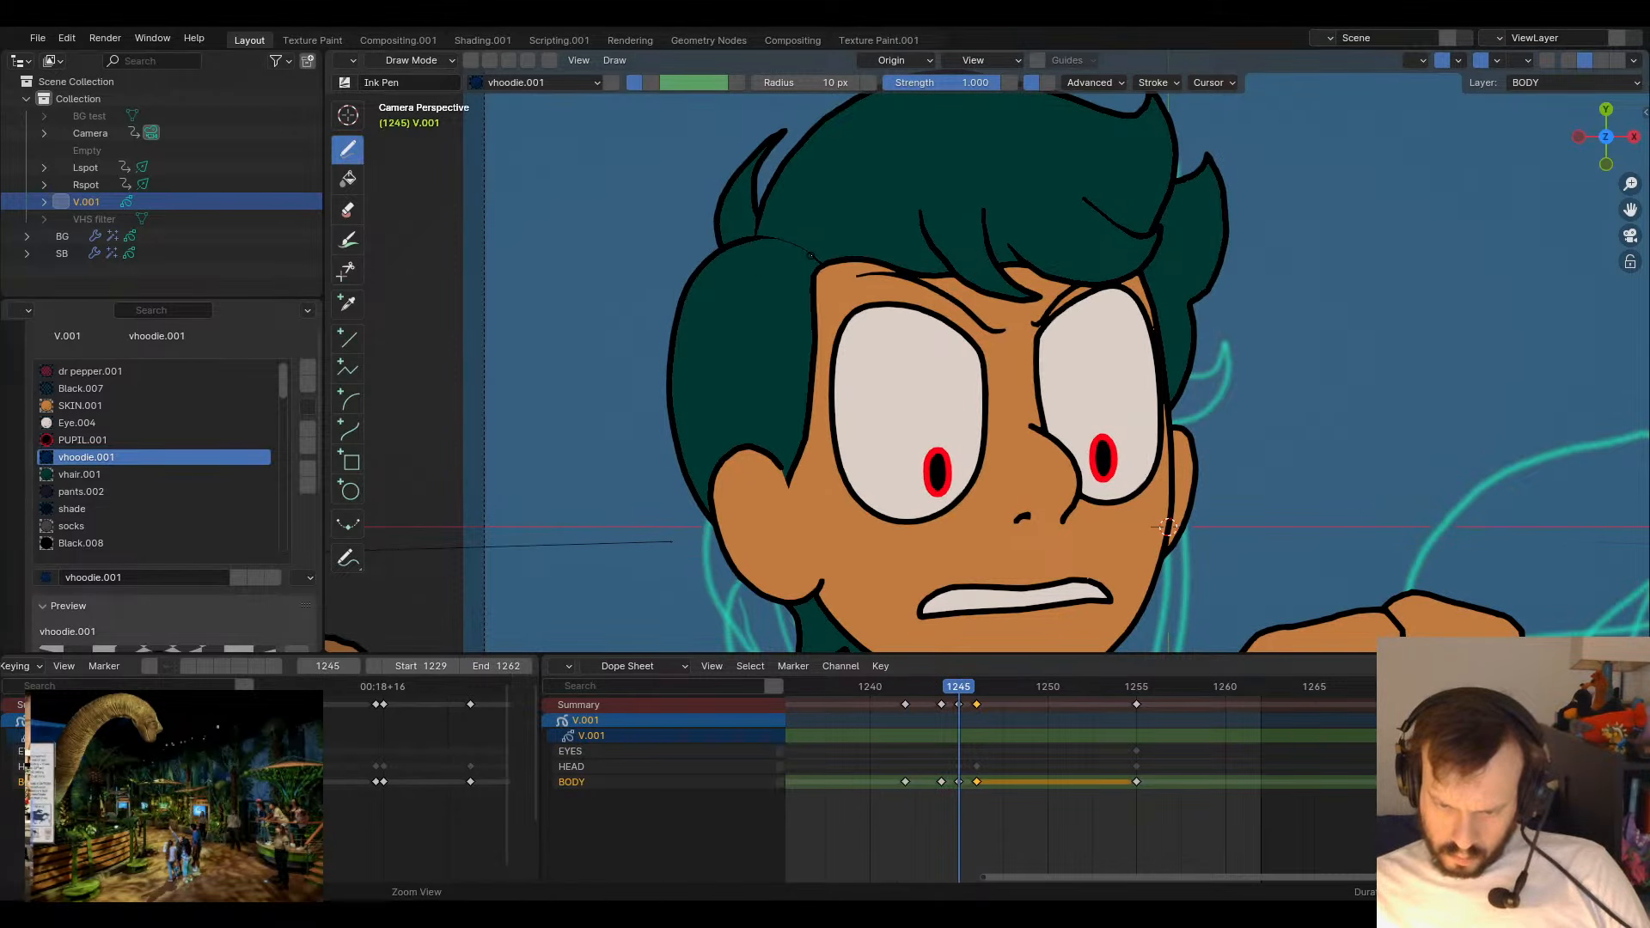
pyautogui.press('Up')
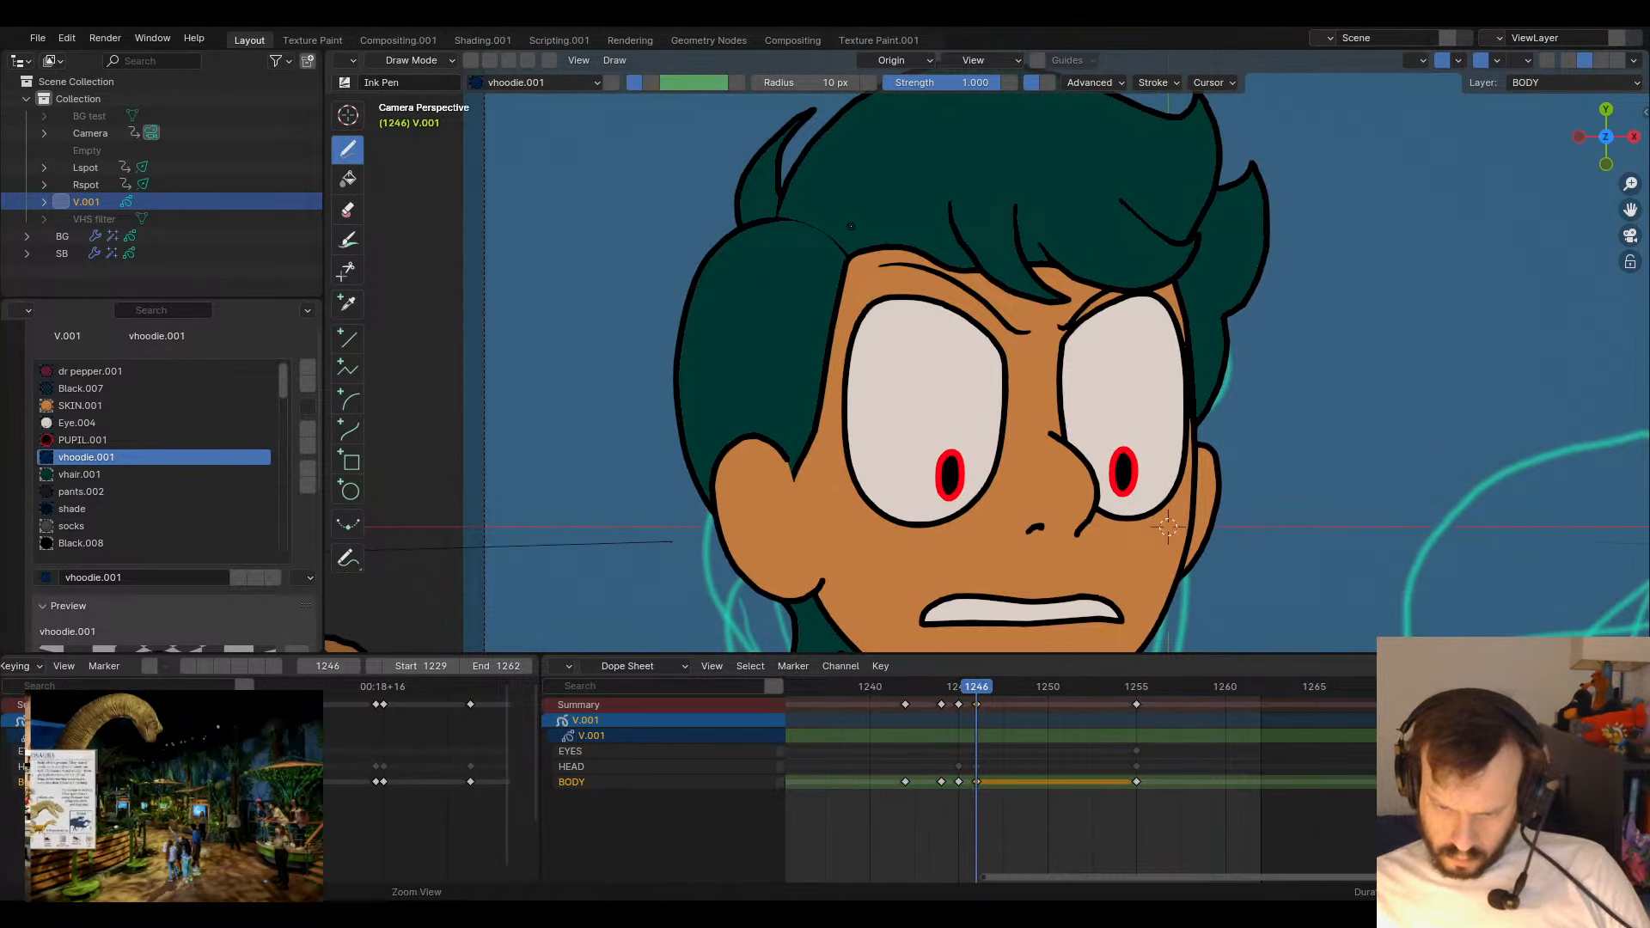
# - Flip back and forth through the key poses between frames 1213 and 1246 to check the head and hairline motion
pyautogui.press('Down')
pyautogui.press('Up')
pyautogui.press('Up')
pyautogui.press('Down')
pyautogui.press('Down')
pyautogui.press('Down')
pyautogui.press('Down')
pyautogui.press('Down')
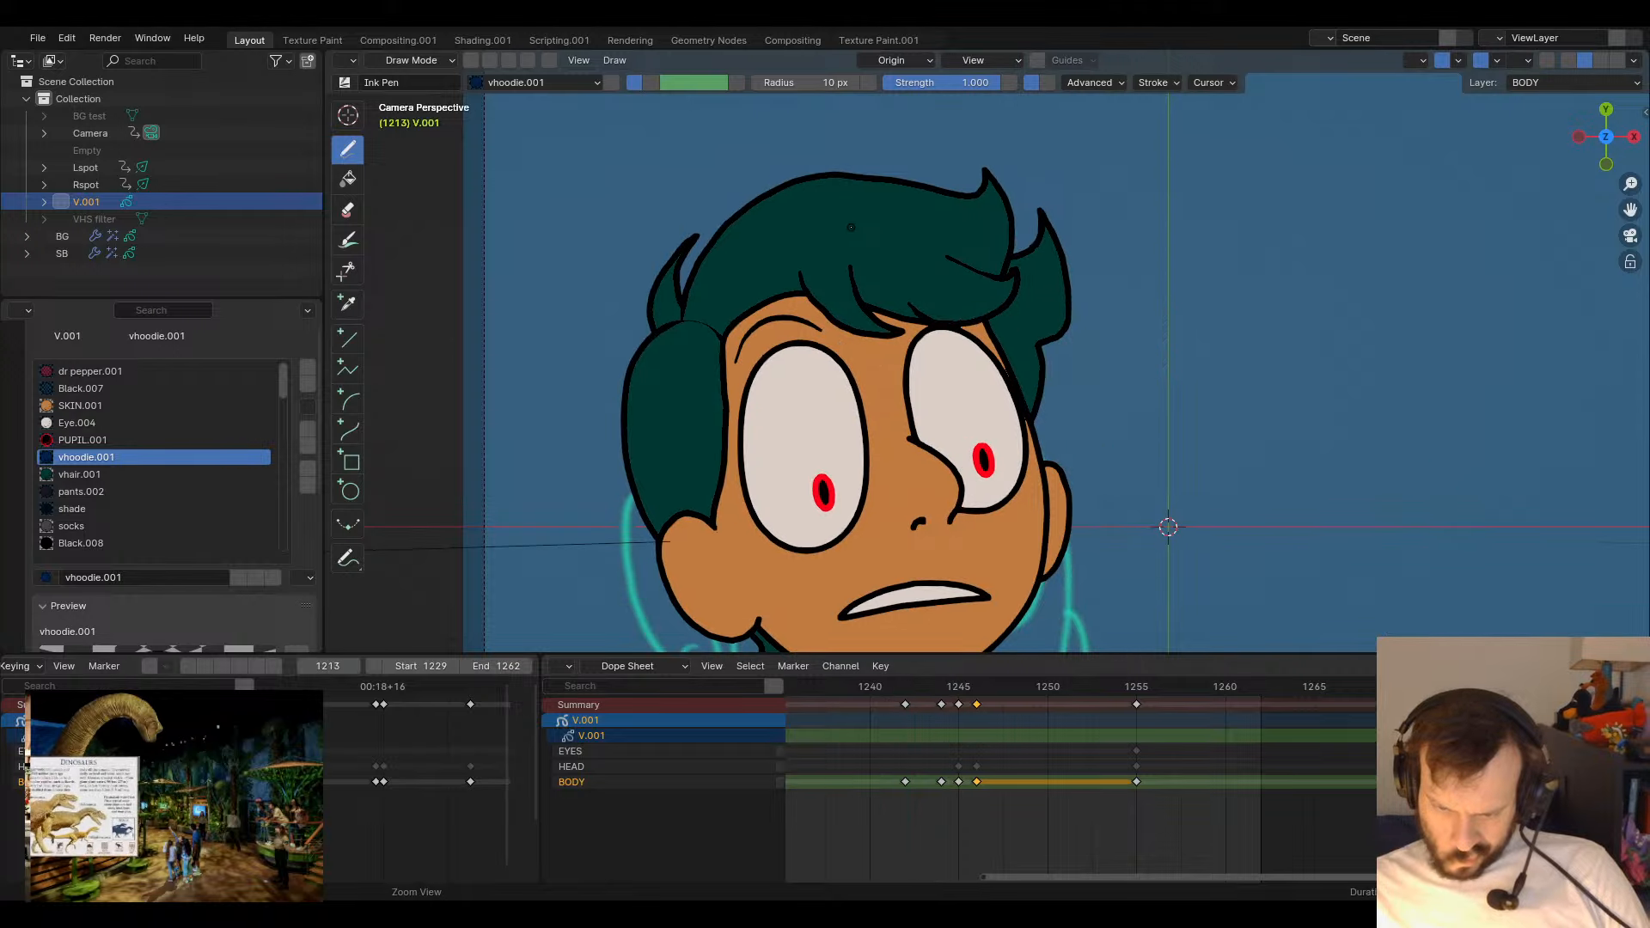
pyautogui.press('Up')
pyautogui.press('Down')
pyautogui.press('Up')
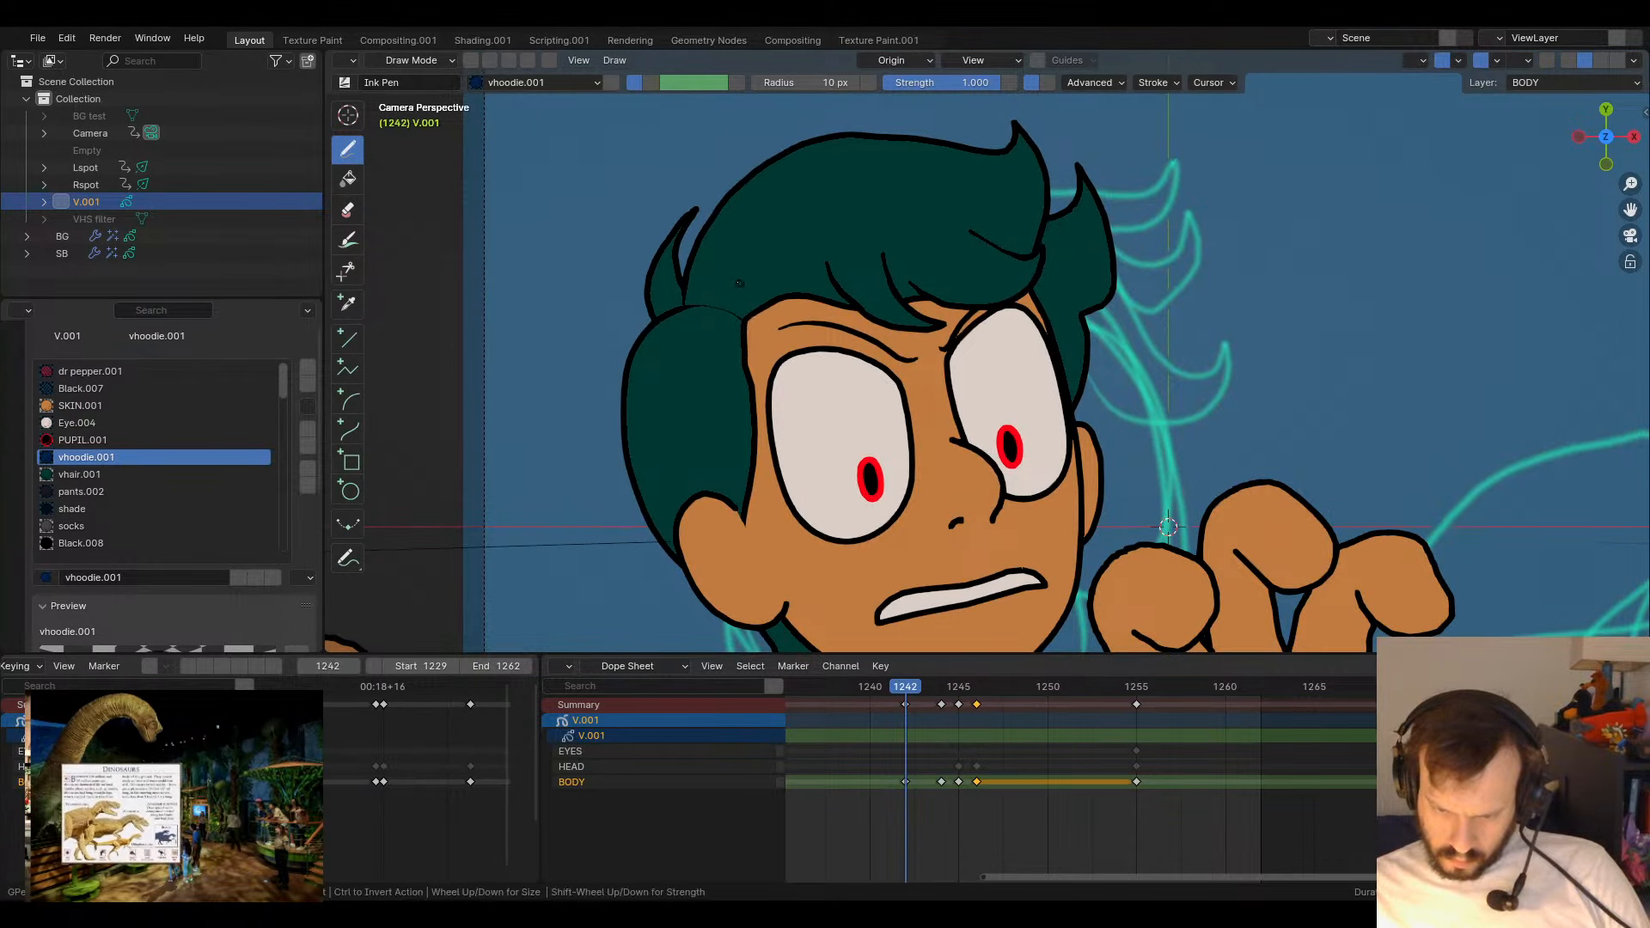
pyautogui.press('Down')
pyautogui.press('Down')
pyautogui.press('Up')
pyautogui.press('Up')
pyautogui.press('Up')
pyautogui.press('Up')
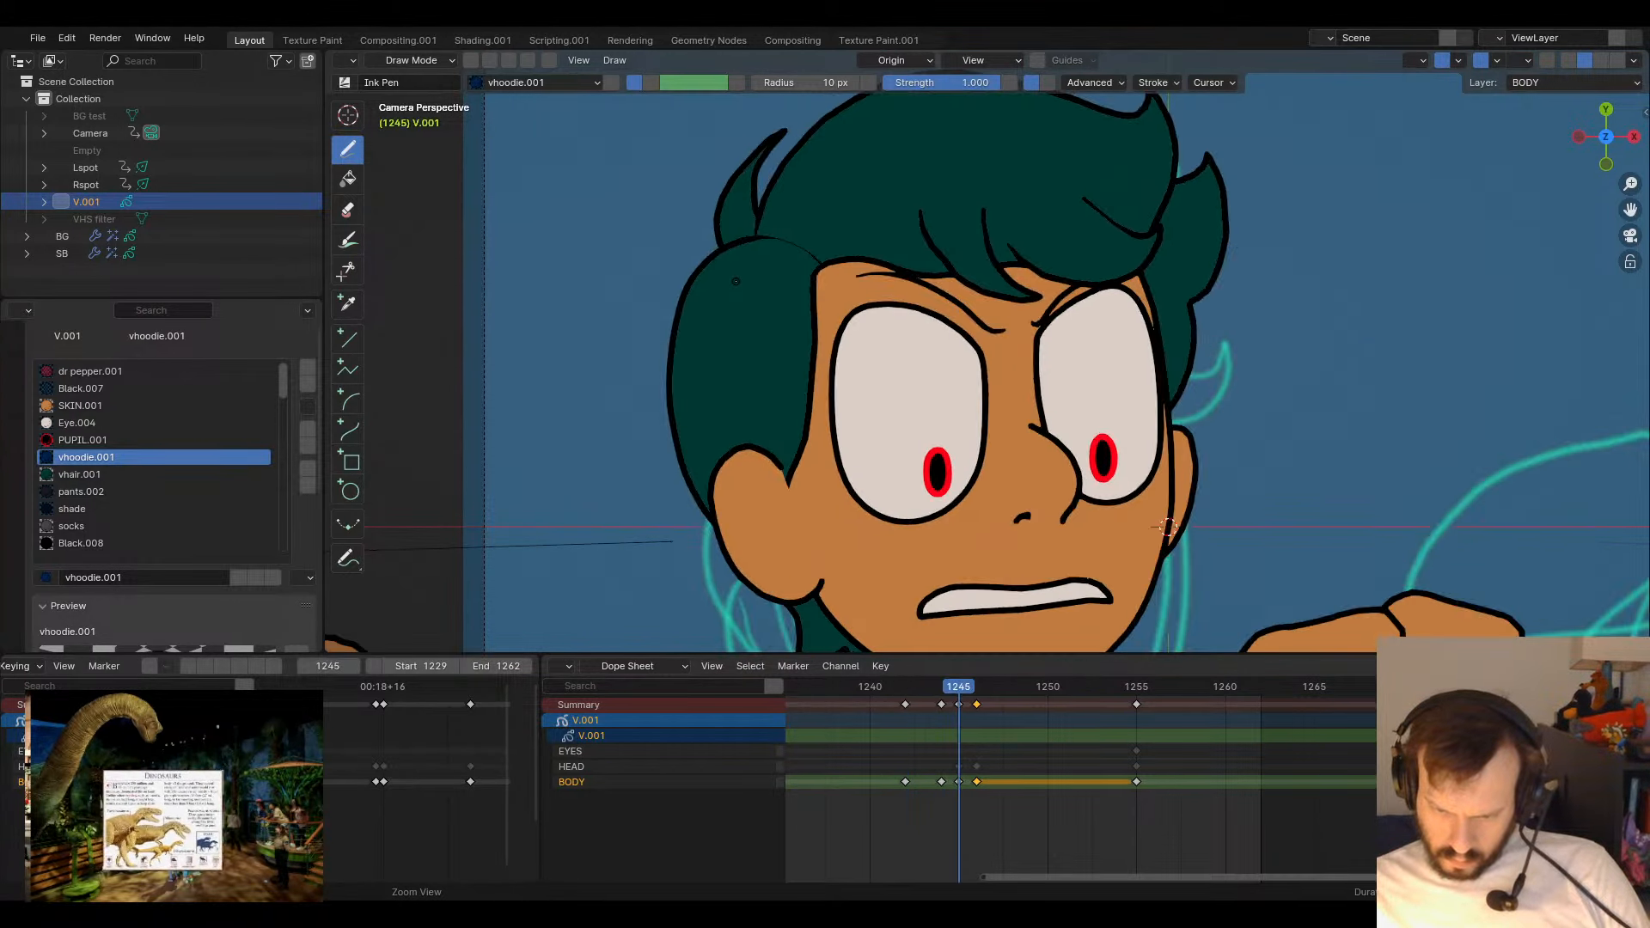
pyautogui.press('Up')
pyautogui.press('Down')
pyautogui.press('Down')
pyautogui.press('Down')
pyautogui.press('Down')
pyautogui.press('Up')
pyautogui.press('Up')
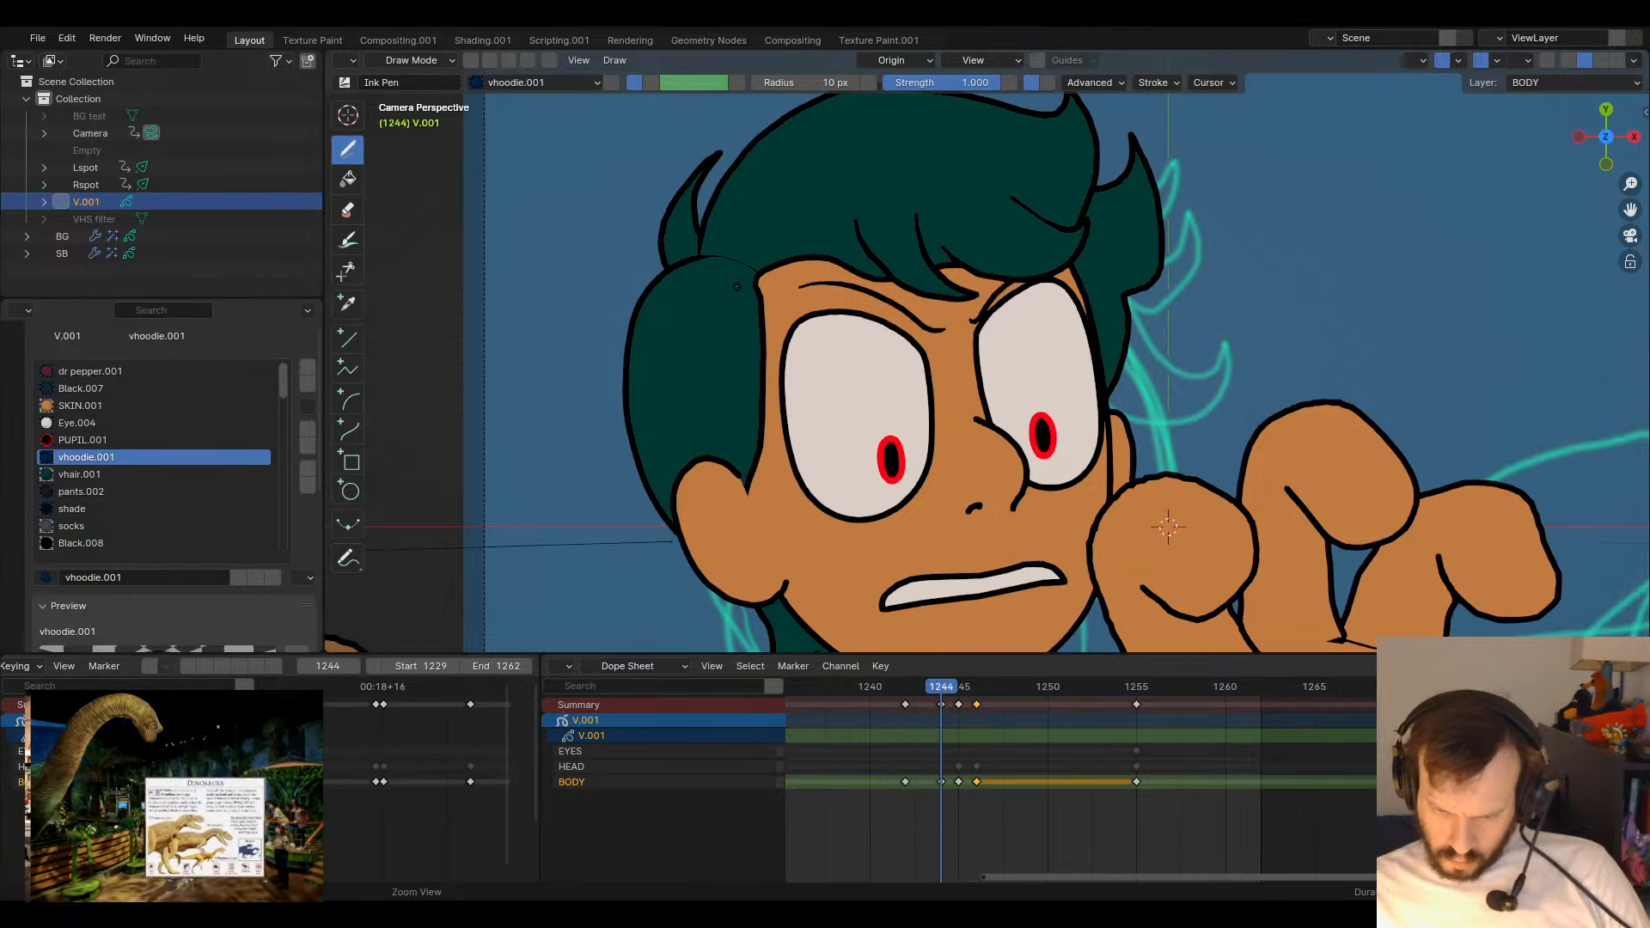
pyautogui.press('Up')
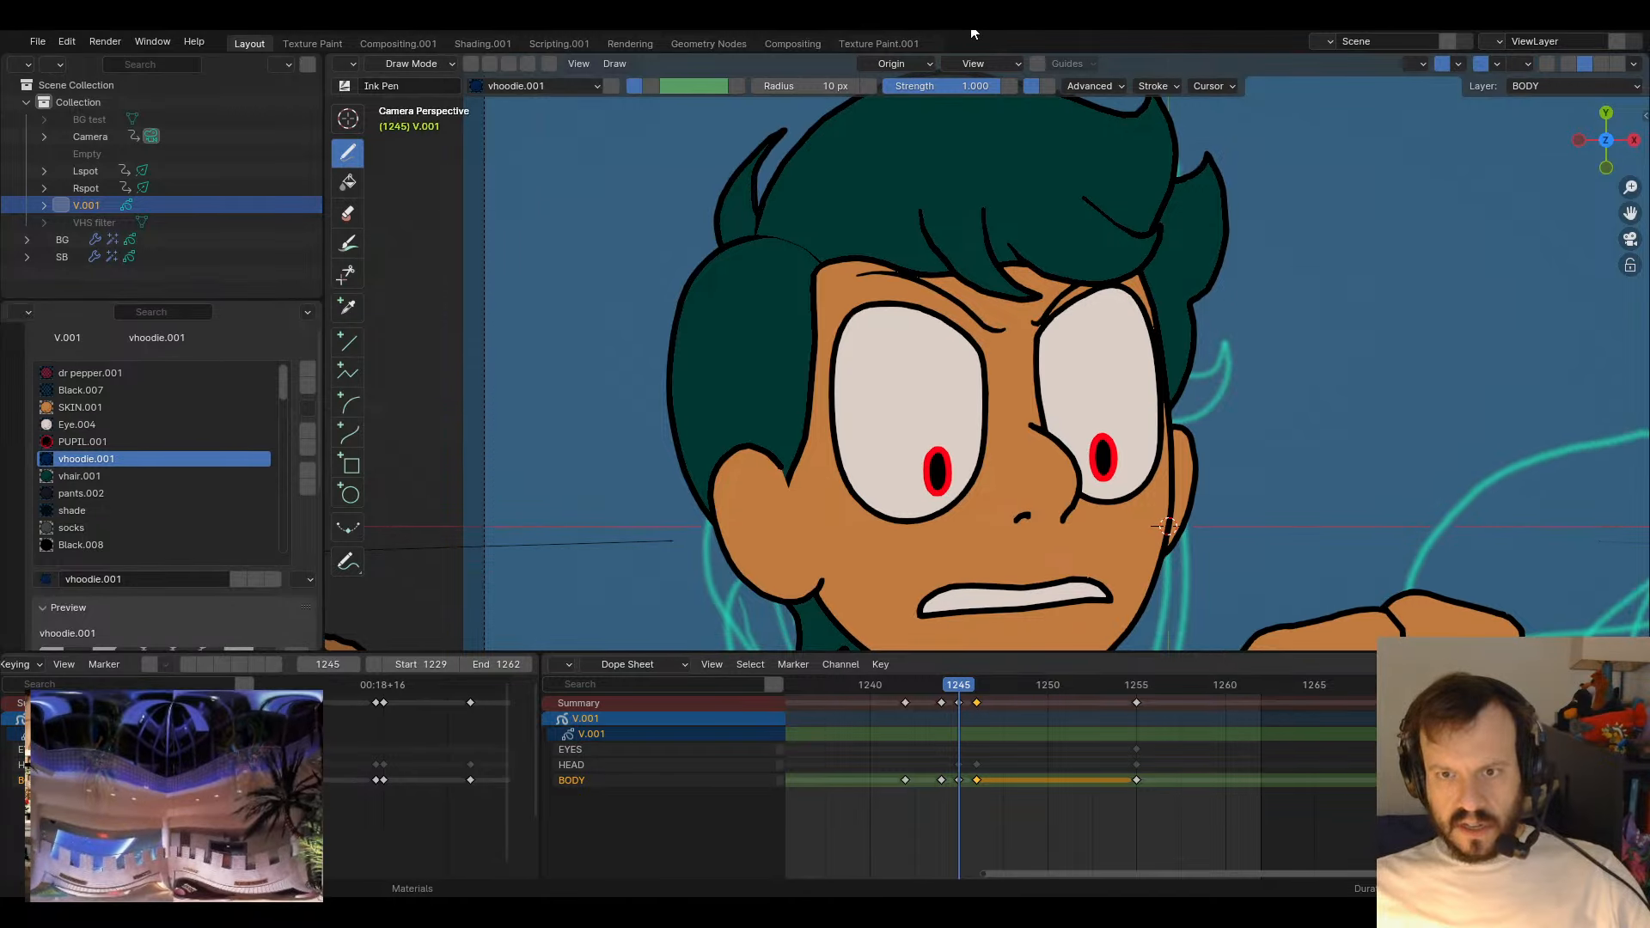
# - Save the fire extinguisher.blend file
pyautogui.scroll(-3, 1161, 596)
pyautogui.keyDown('shift'); pyautogui.moveTo(1161, 596); pyautogui.dragTo(1058, 572, button='middle'); pyautogui.keyUp('shift')
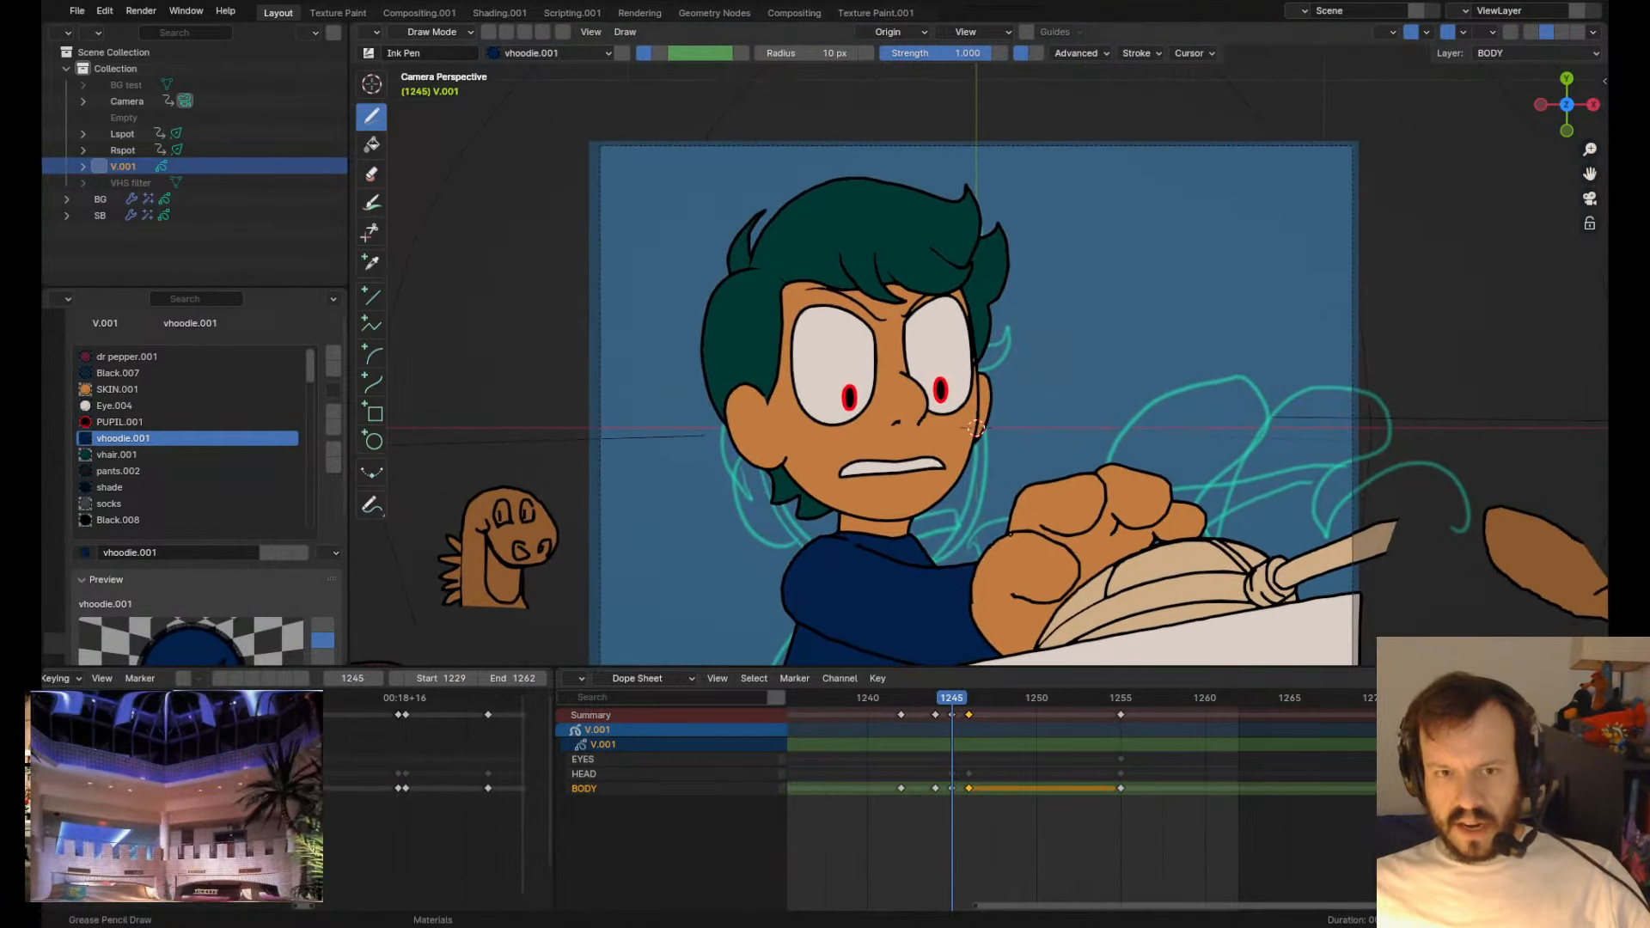
pyautogui.hotkey('ctrl', 's')
# - Sketch a long horizontal line with a dot at each end and two crossing diagonals from the dots, in the empty area beside the camera frame
pyautogui.keyDown('shift'); pyautogui.moveTo(664, 604); pyautogui.dragTo(1124, 576, button='middle'); pyautogui.keyUp('shift')
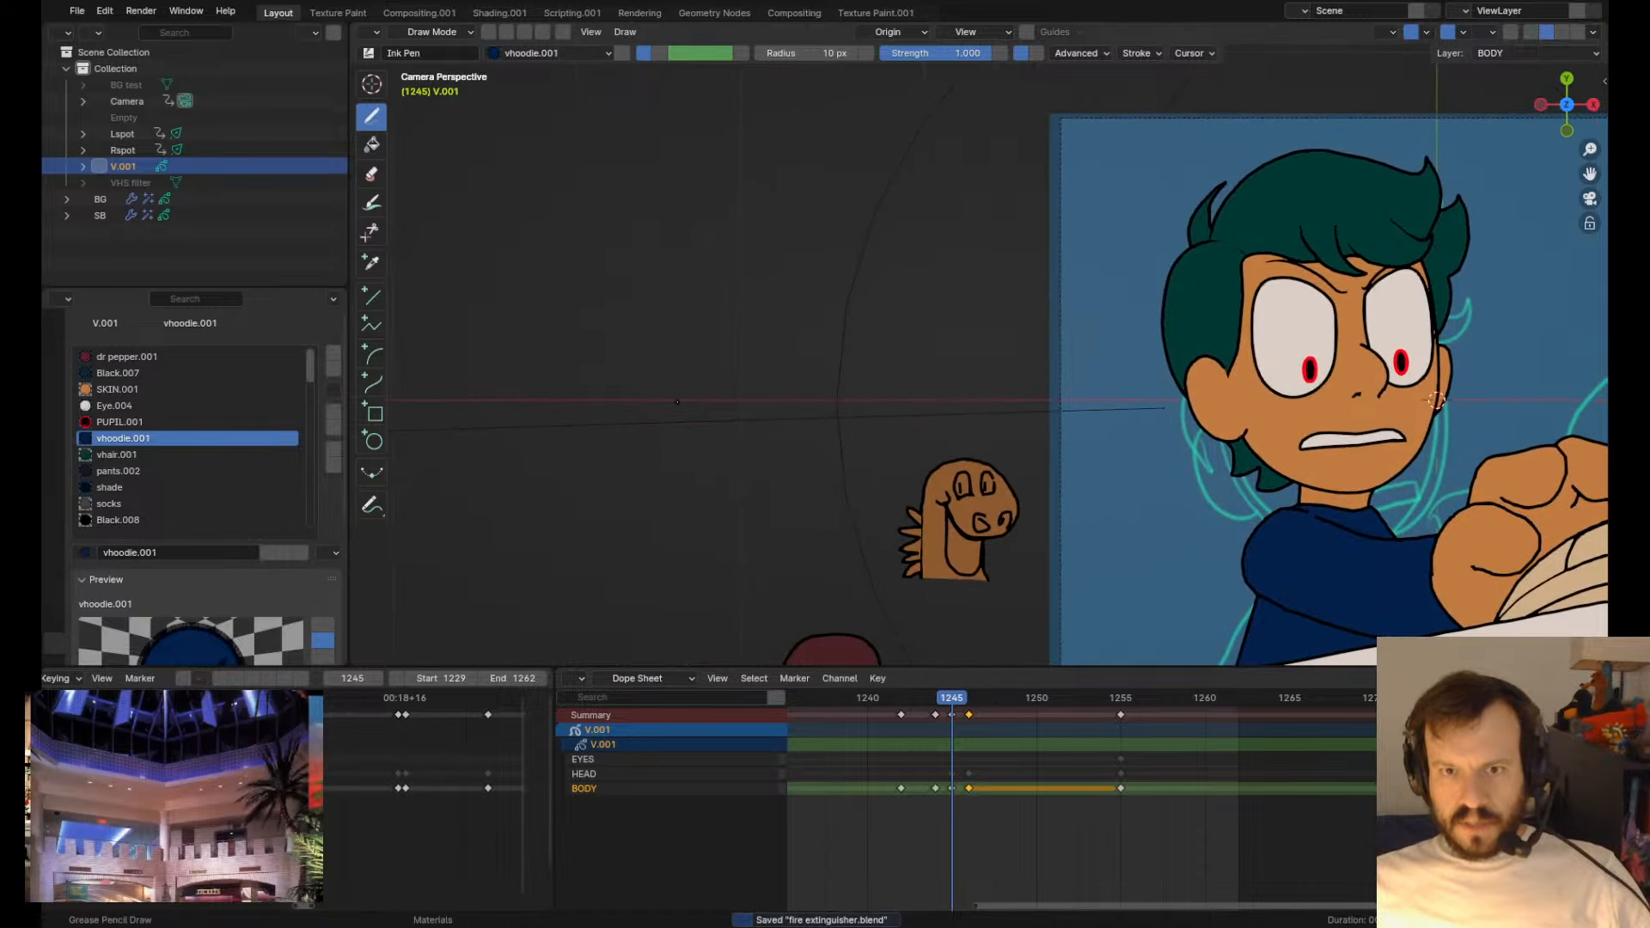
pyautogui.keyDown('shift'); pyautogui.moveTo(571, 408); pyautogui.dragTo(1115, 447, button='middle'); pyautogui.keyUp('shift')
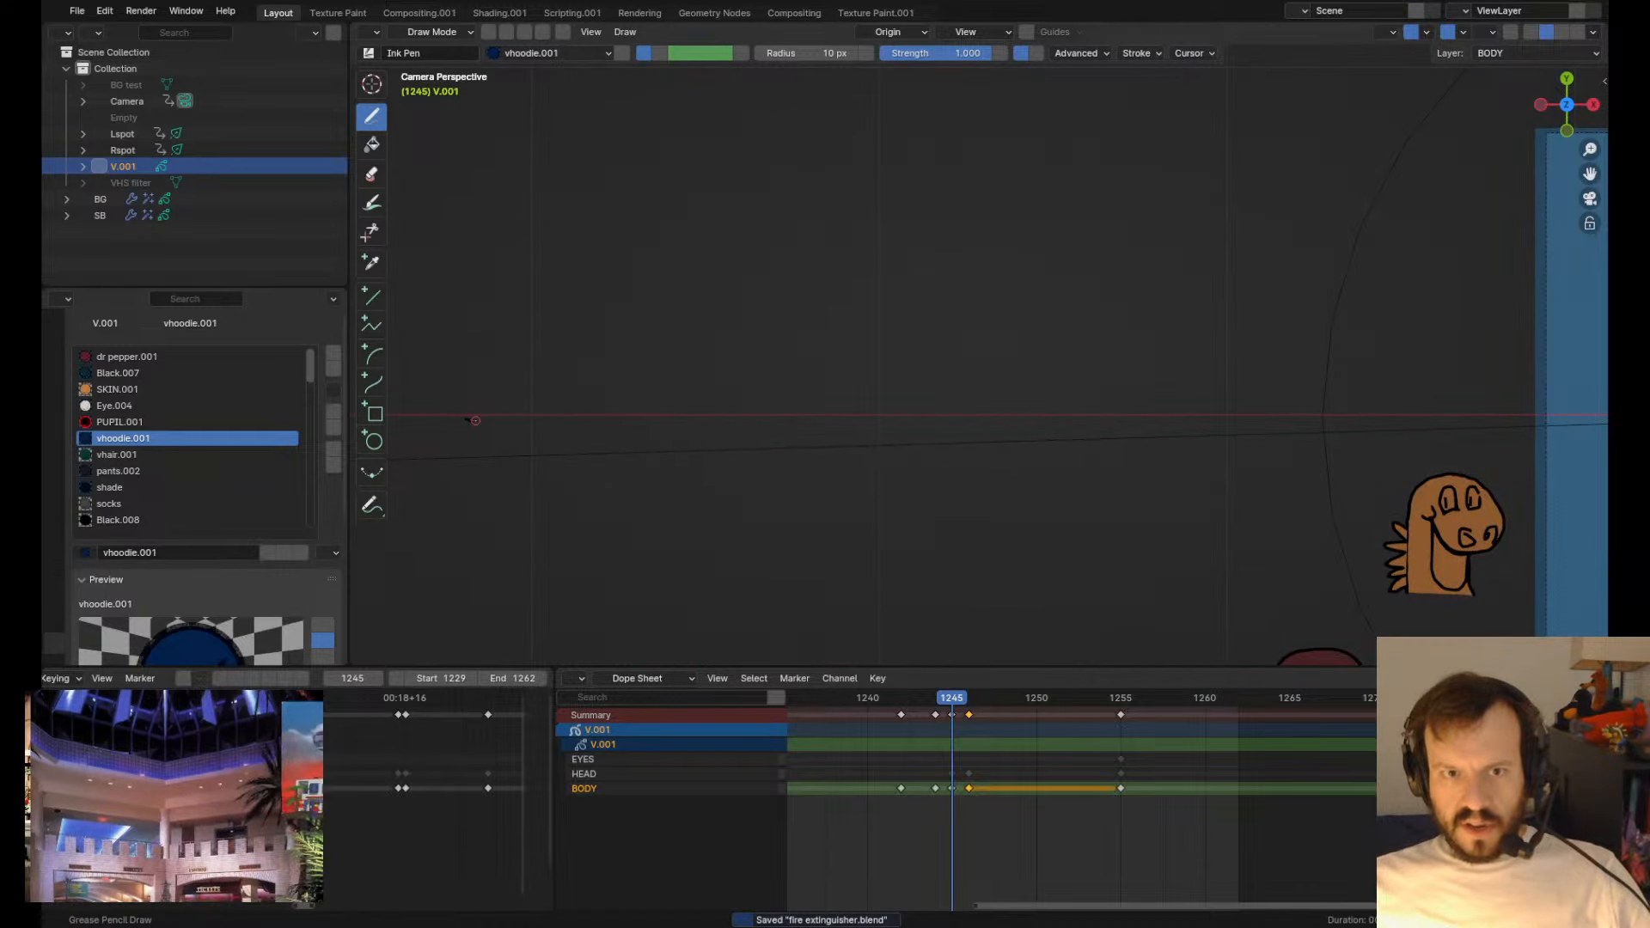
pyautogui.moveTo(475, 420); pyautogui.dragTo(1325, 409)
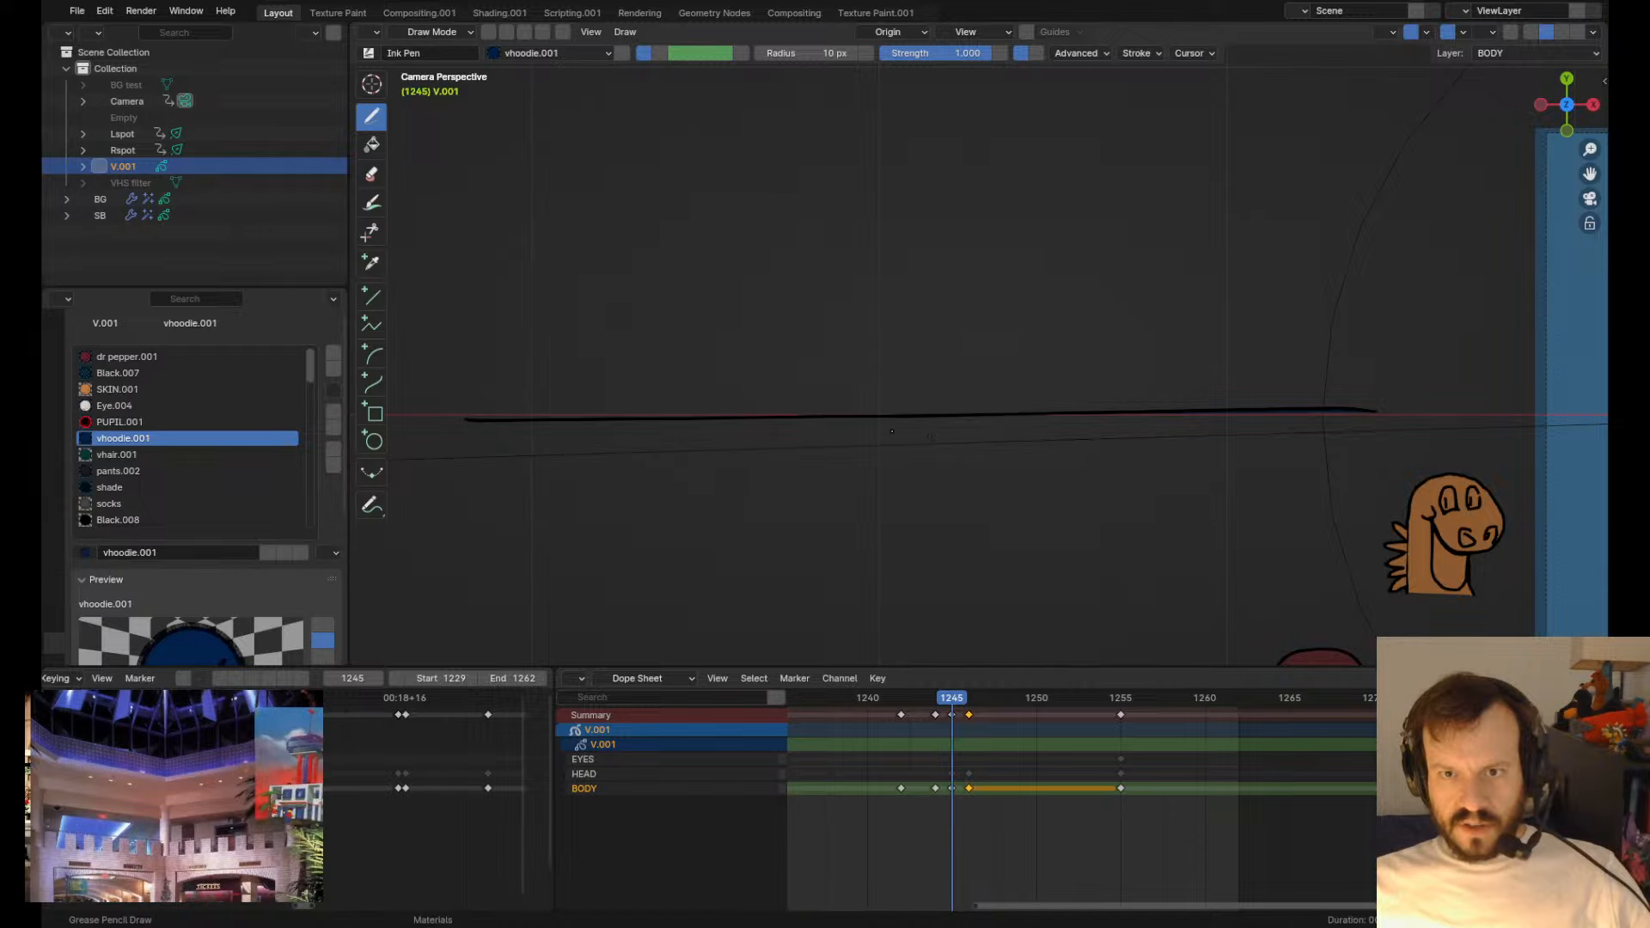
pyautogui.moveTo(627, 433)
pyautogui.keyDown('shift'); pyautogui.mouseDown(button='middle')
pyautogui.moveTo(717, 373)
pyautogui.moveTo(686, 488)
pyautogui.moveTo(605, 449)
pyautogui.mouseUp(button='middle'); pyautogui.keyUp('shift')
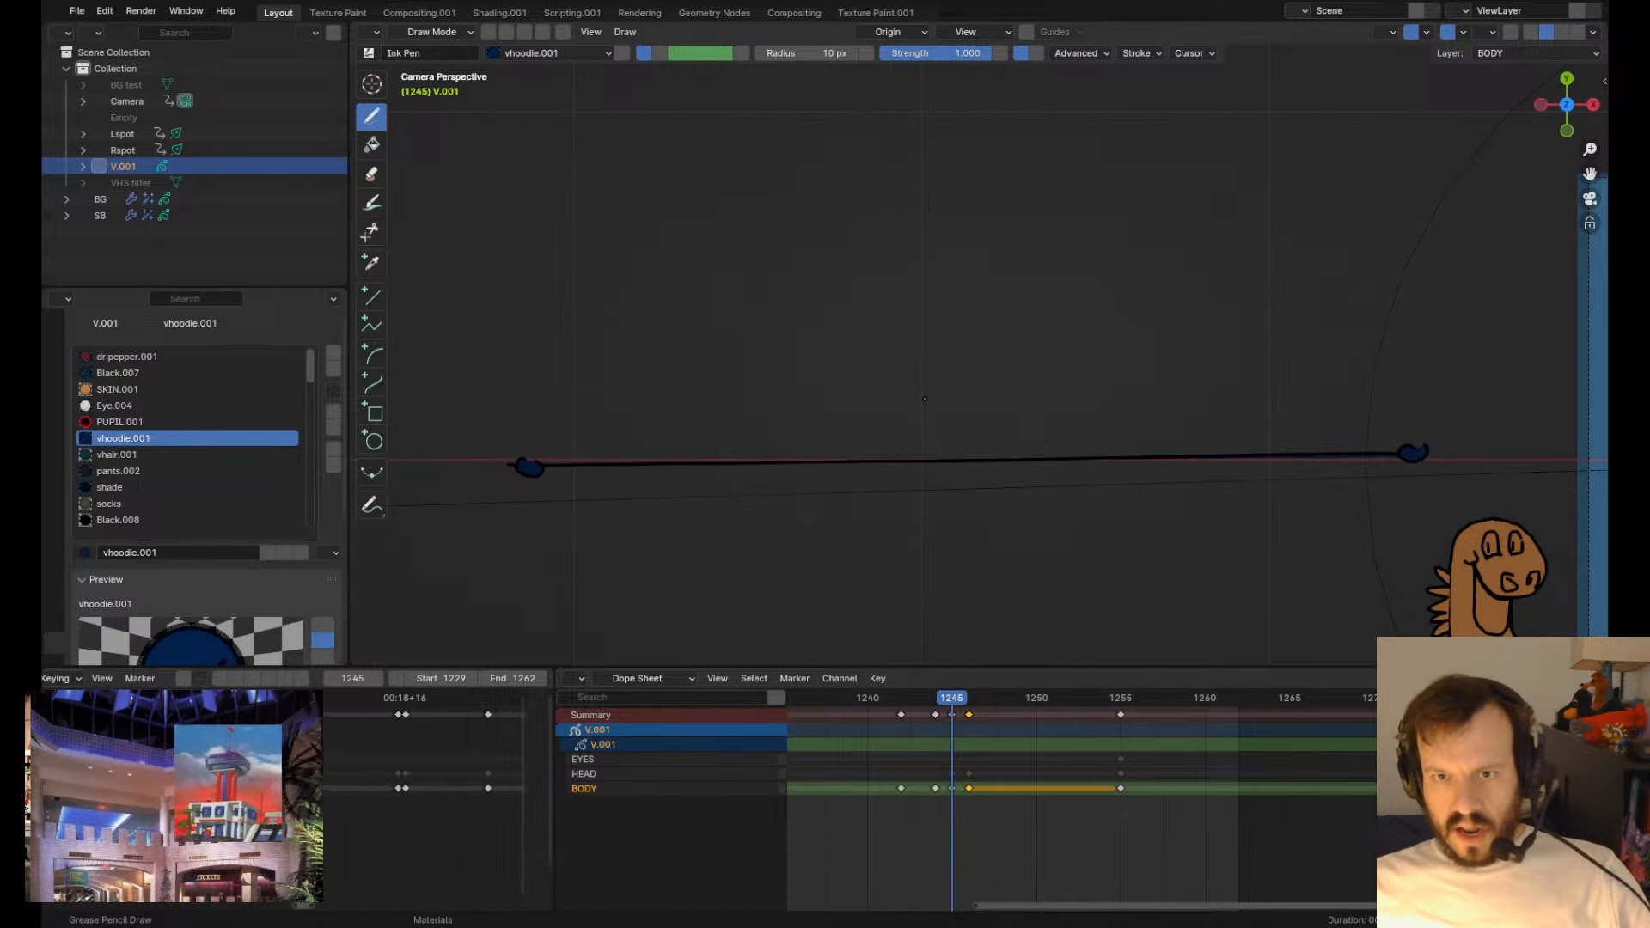
pyautogui.scroll(-5, 127, 481)
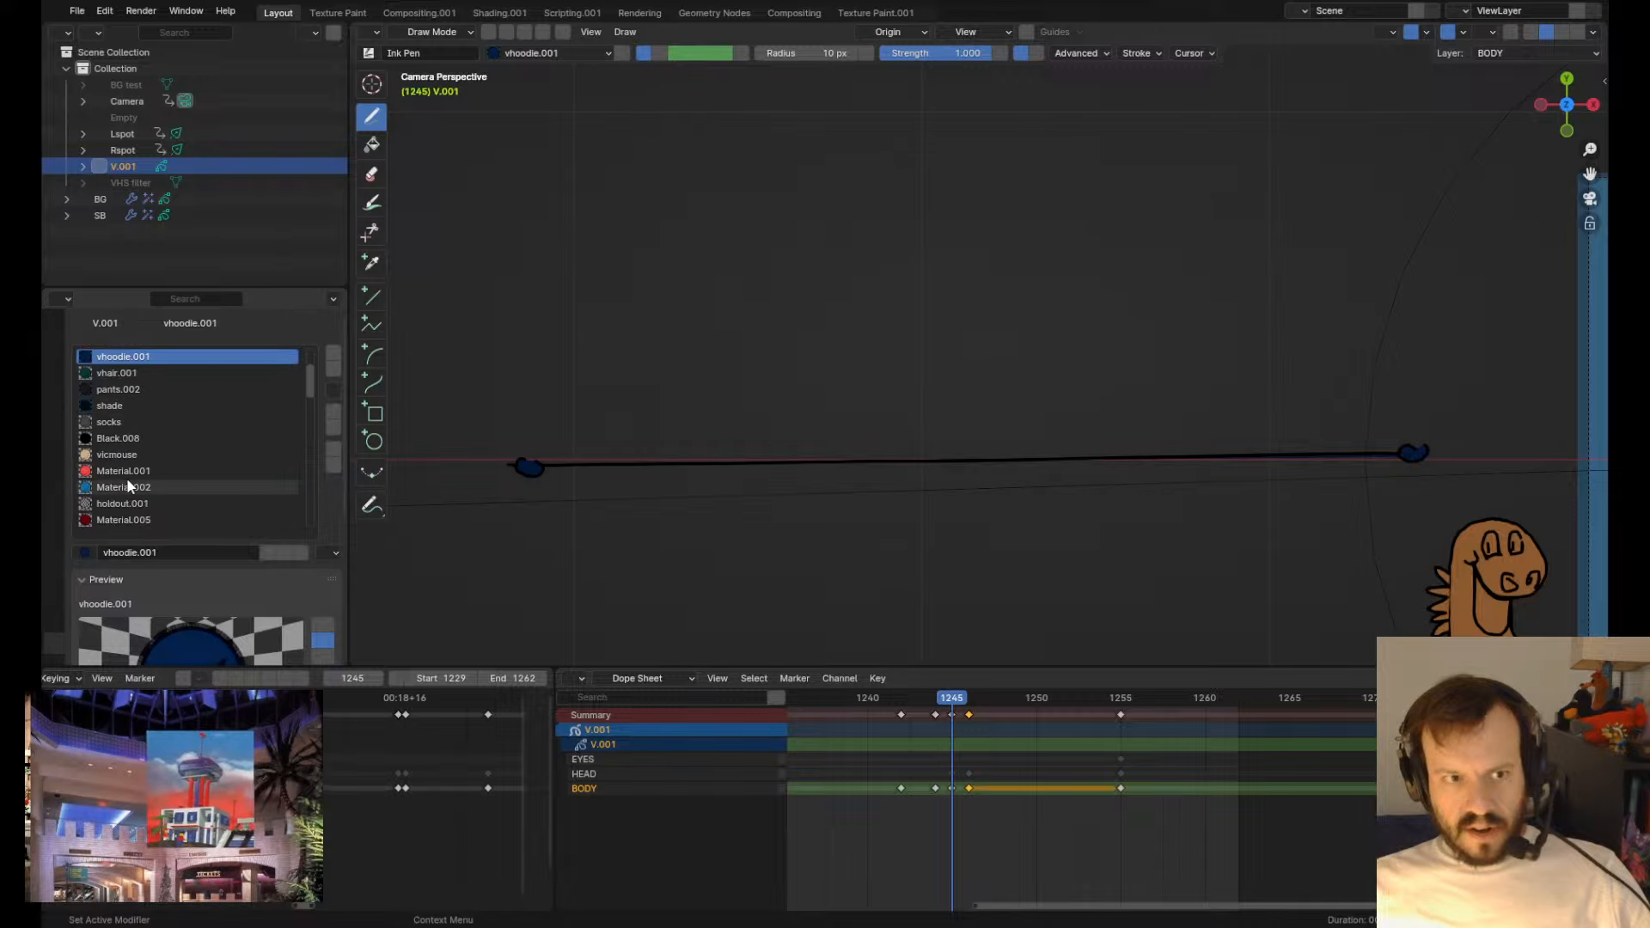
pyautogui.scroll(-5, 153, 433)
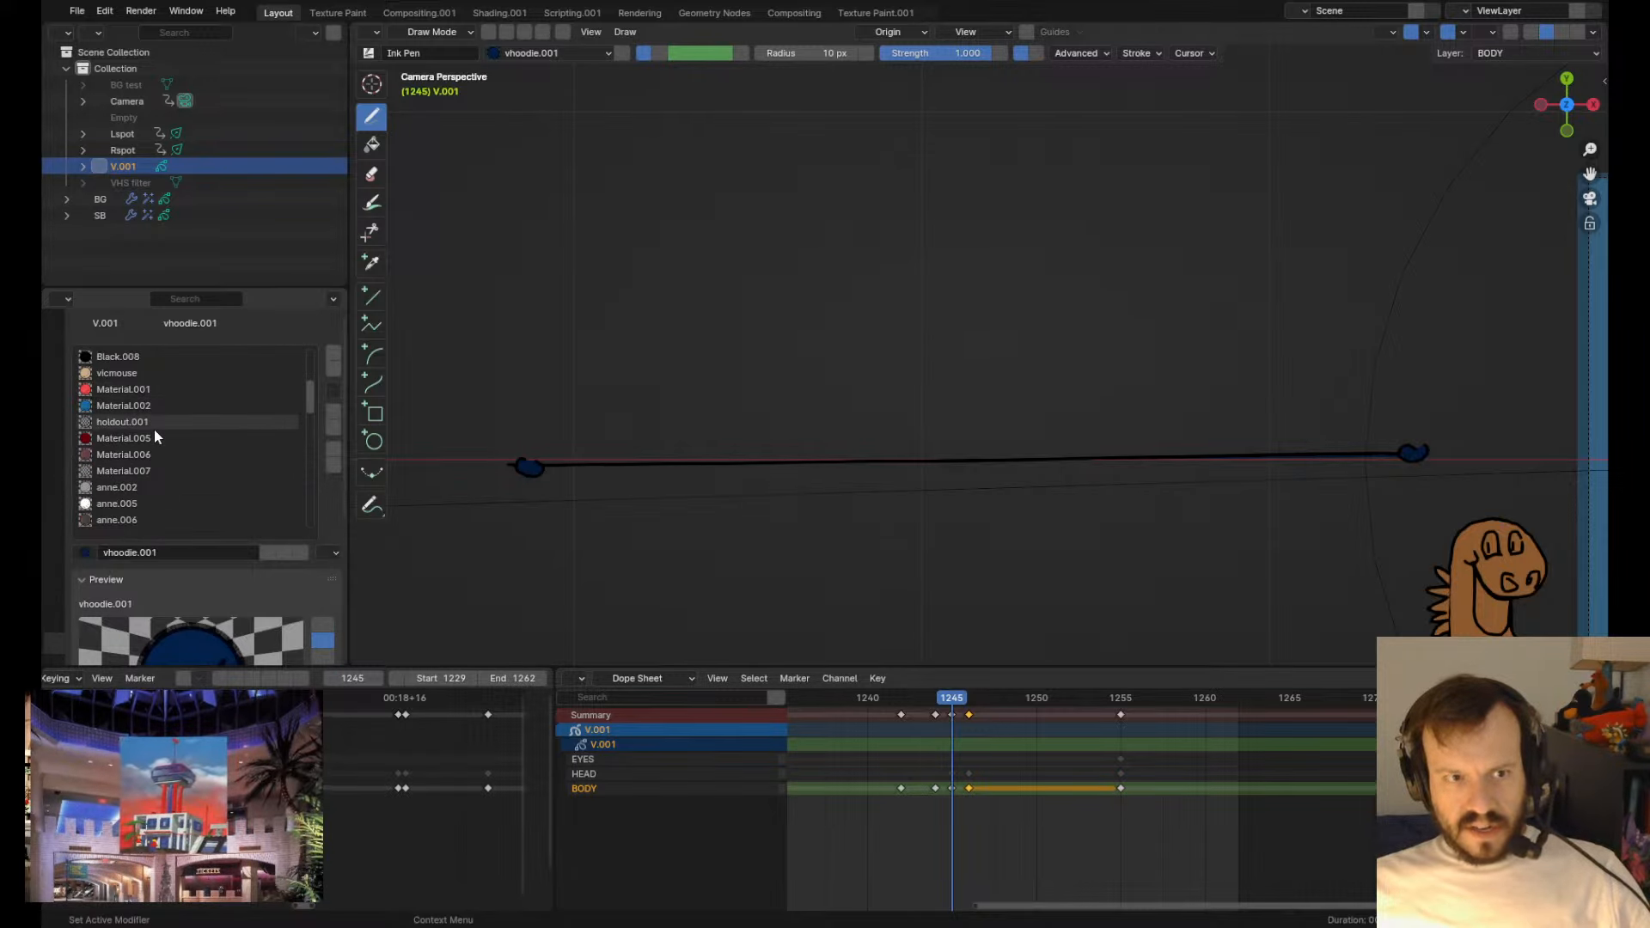
pyautogui.scroll(10, 152, 430)
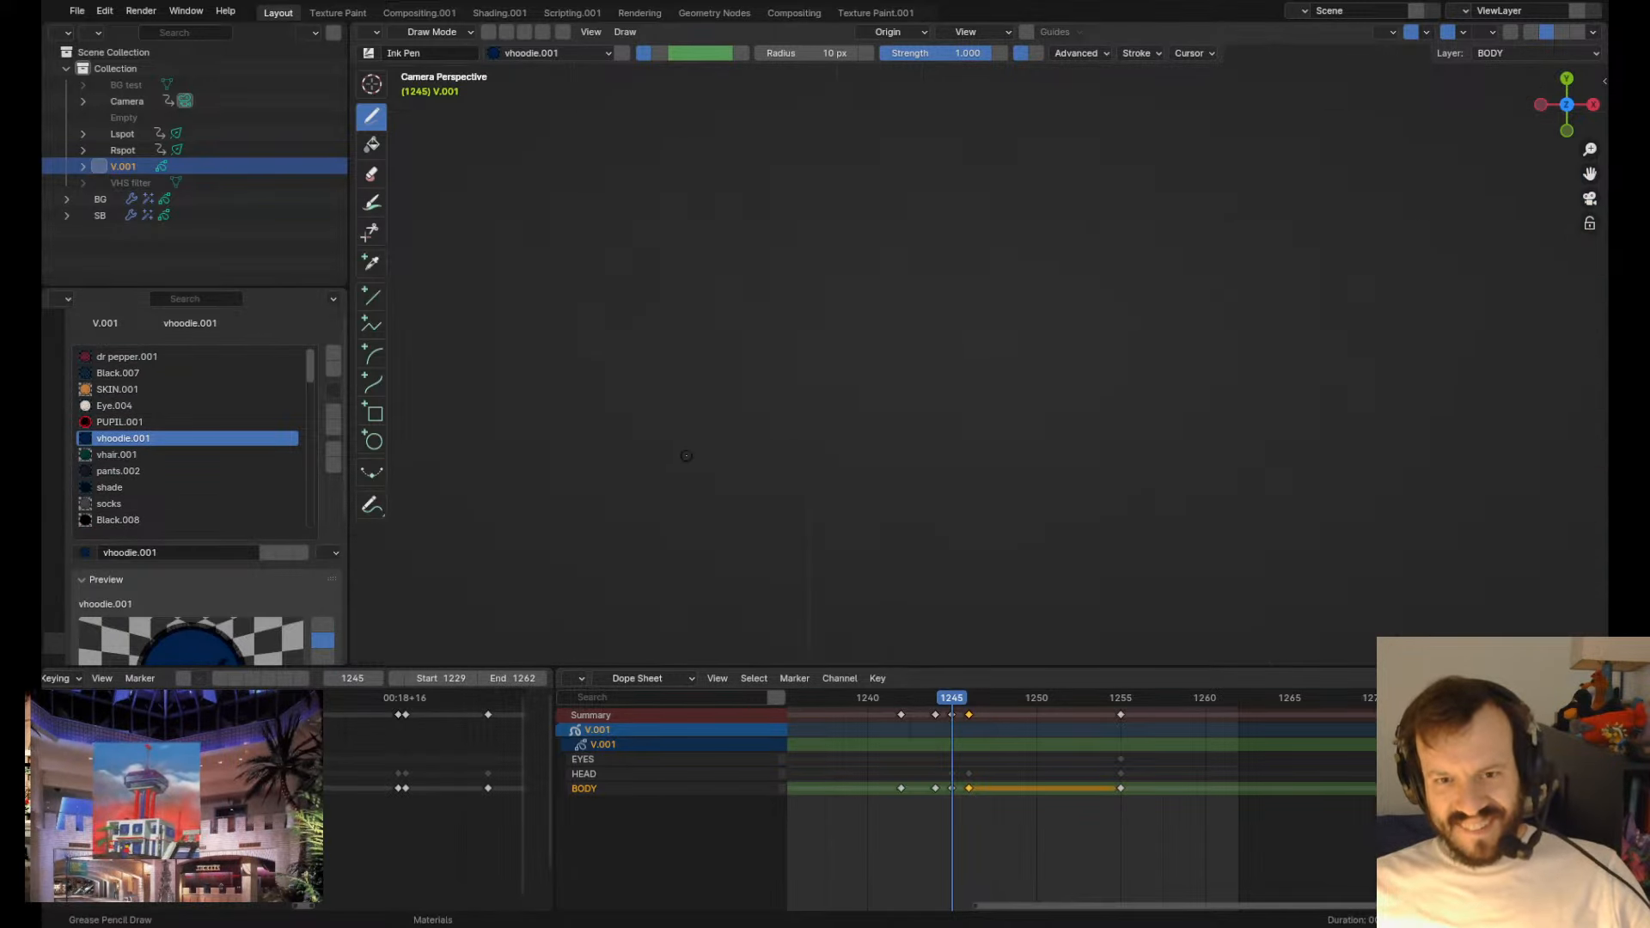
pyautogui.scroll(-6, 685, 456)
pyautogui.scroll(-1, 602, 457)
pyautogui.scroll(1, 550, 458)
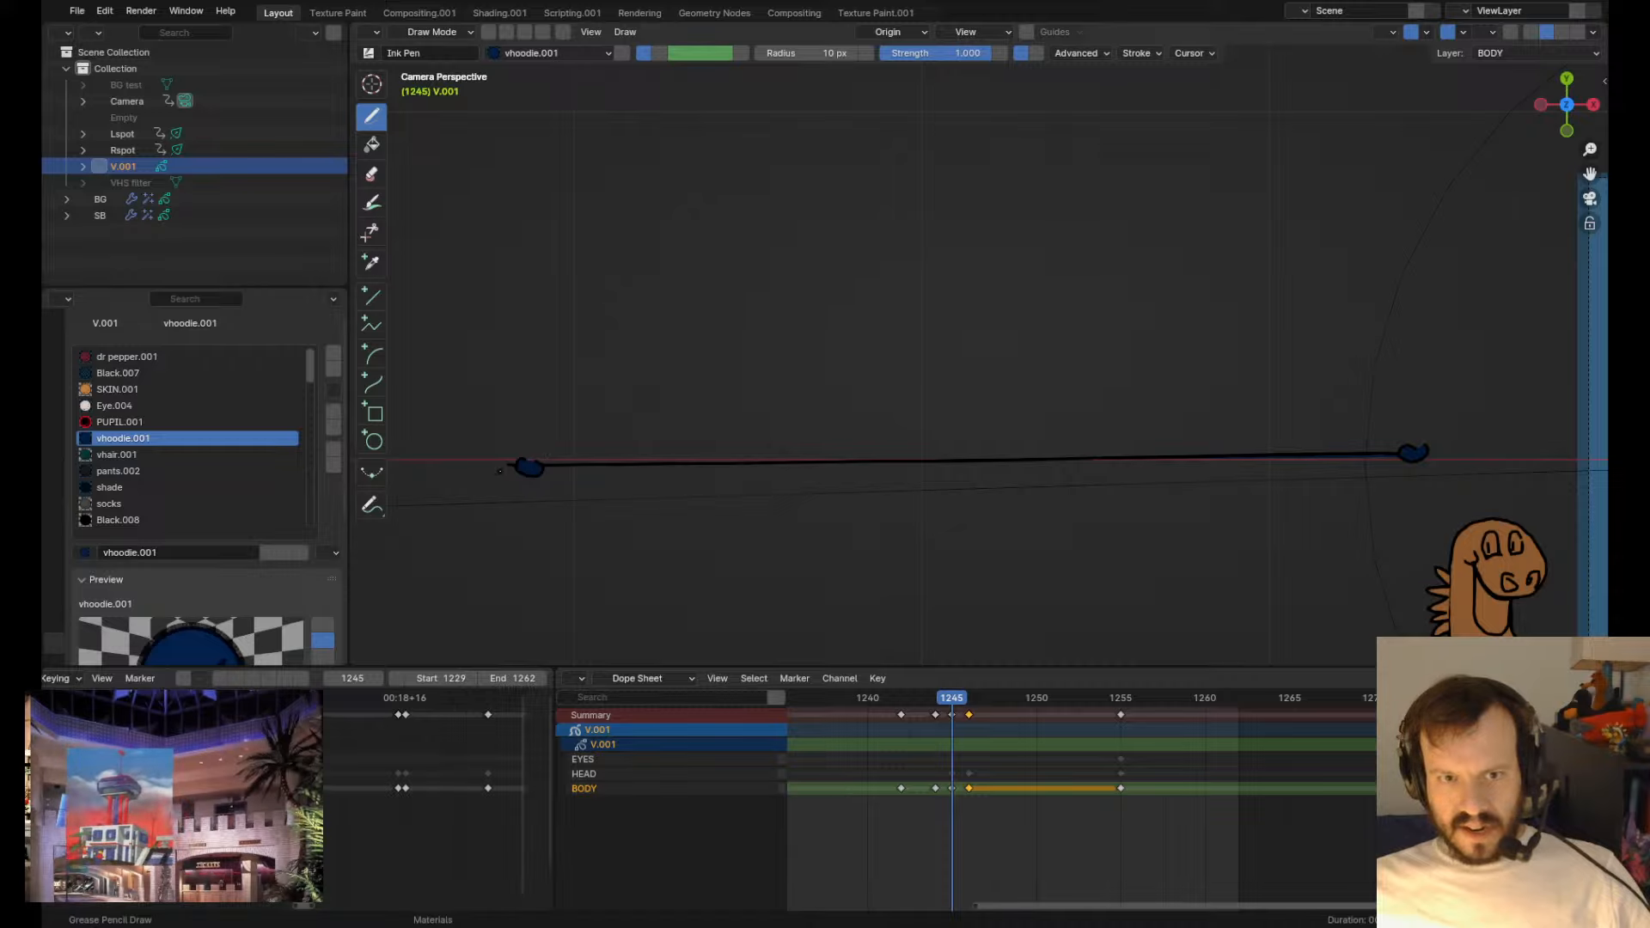
pyautogui.moveTo(499, 469); pyautogui.dragTo(1603, 110)
pyautogui.moveTo(1416, 453); pyautogui.dragTo(601, 133)
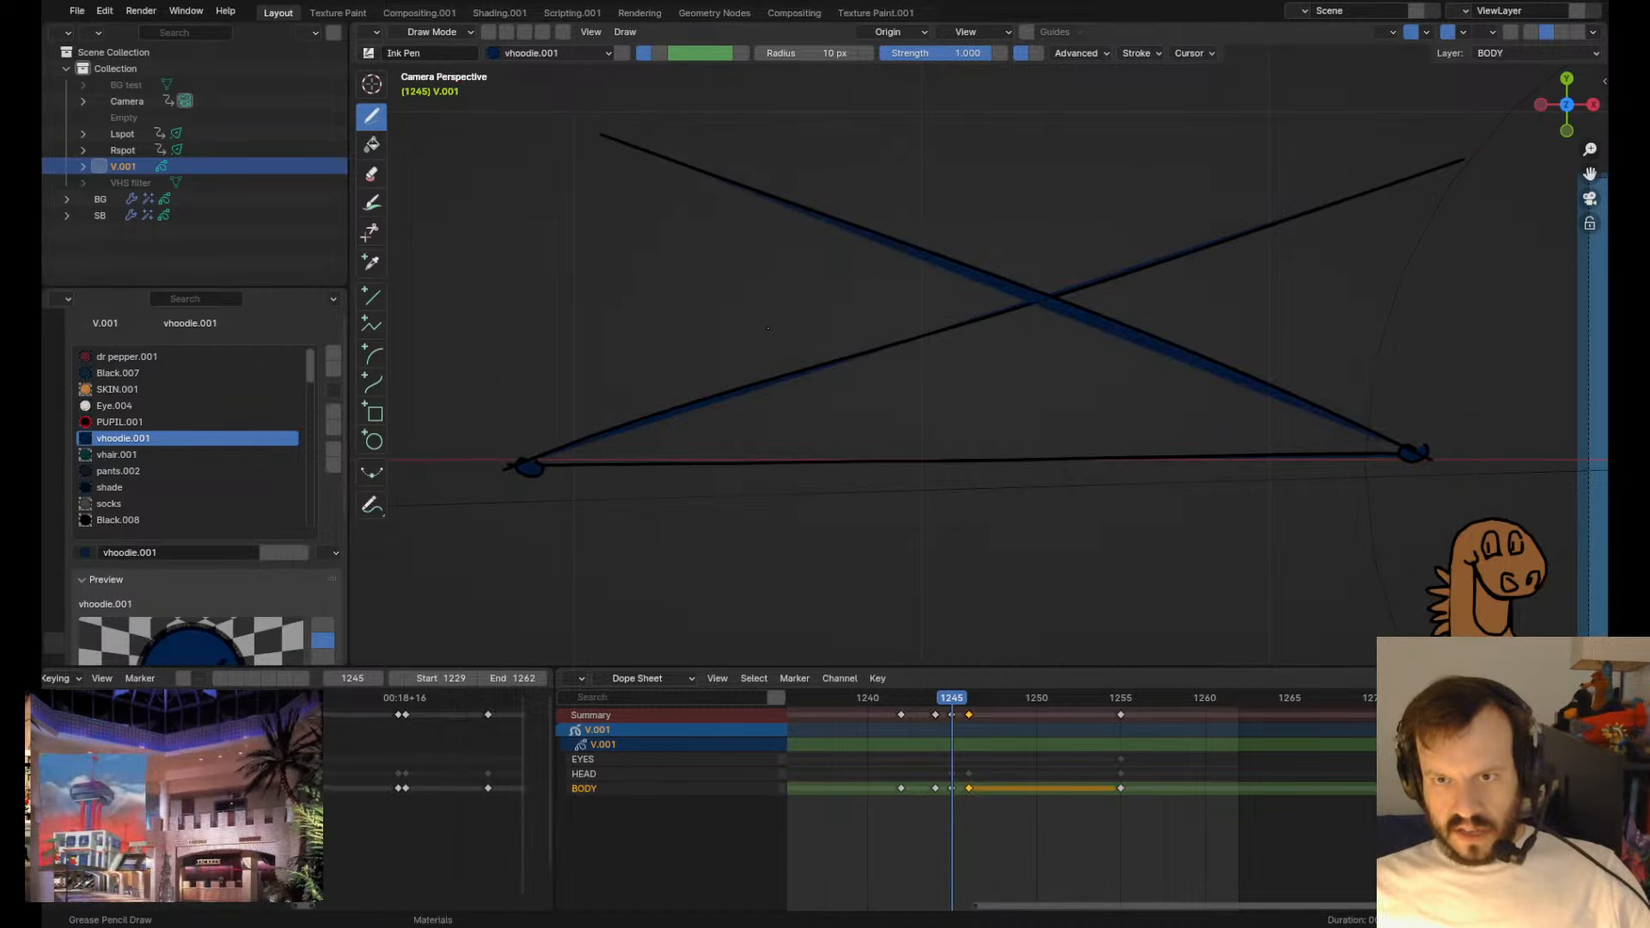
# - Assign the dr pepper.001 material to the sketched horizontal line, its end dots and the two crossing diagonals
pyautogui.press('Tab')
pyautogui.moveTo(883, 165); pyautogui.dragTo(1420, 308)
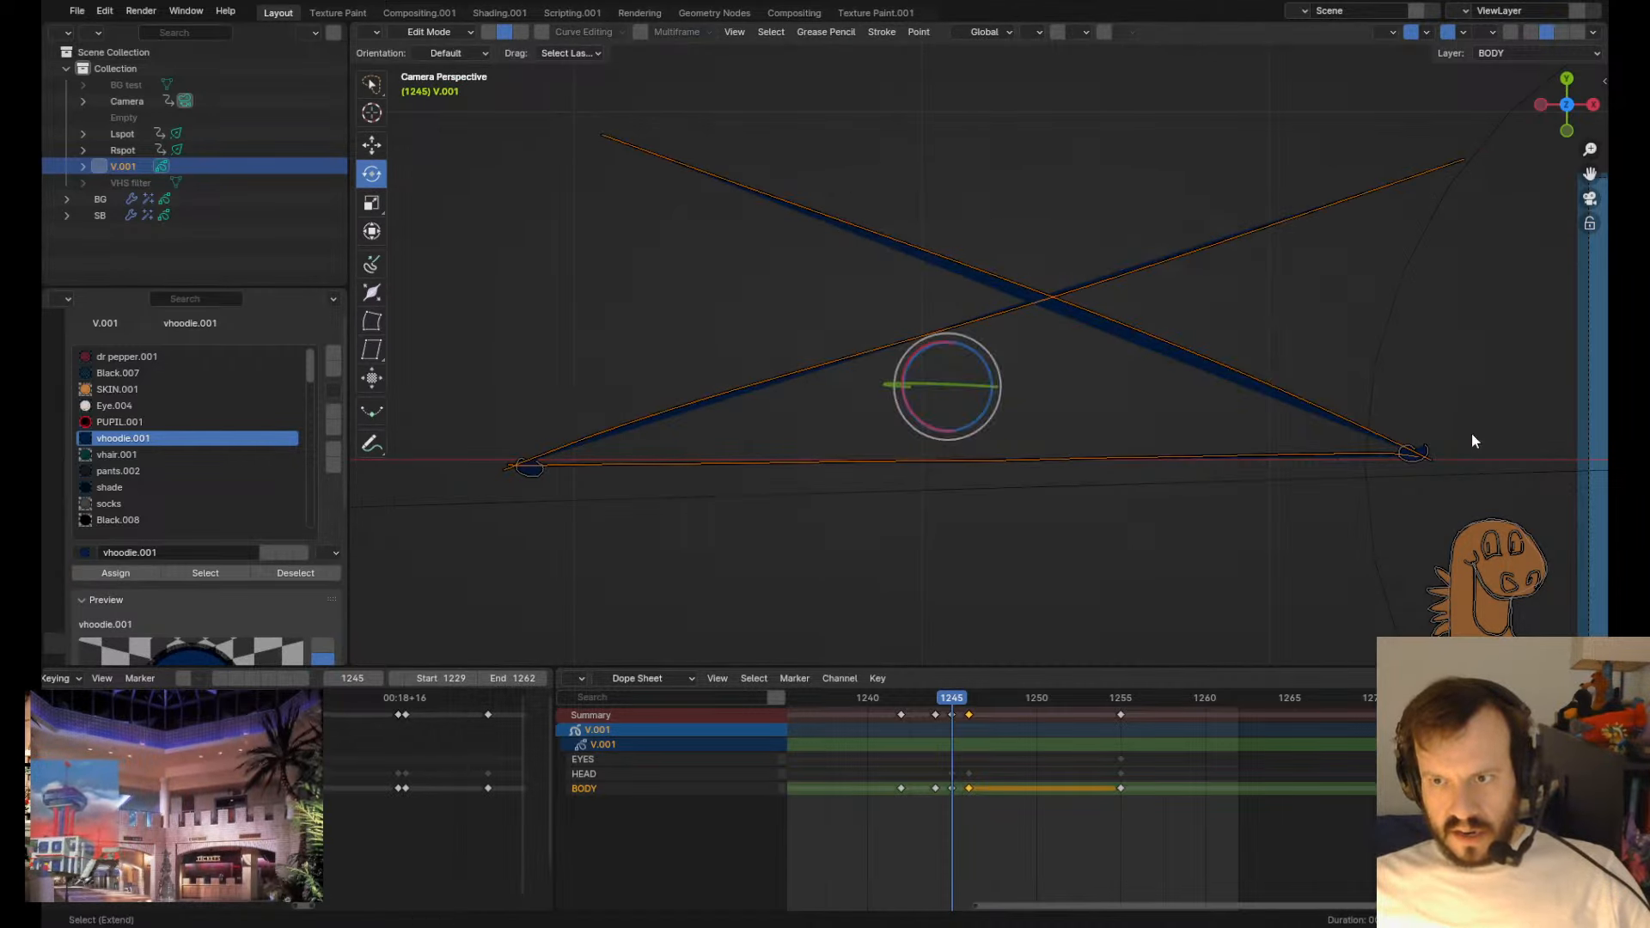
pyautogui.moveTo(1467, 376); pyautogui.dragTo(1420, 436)
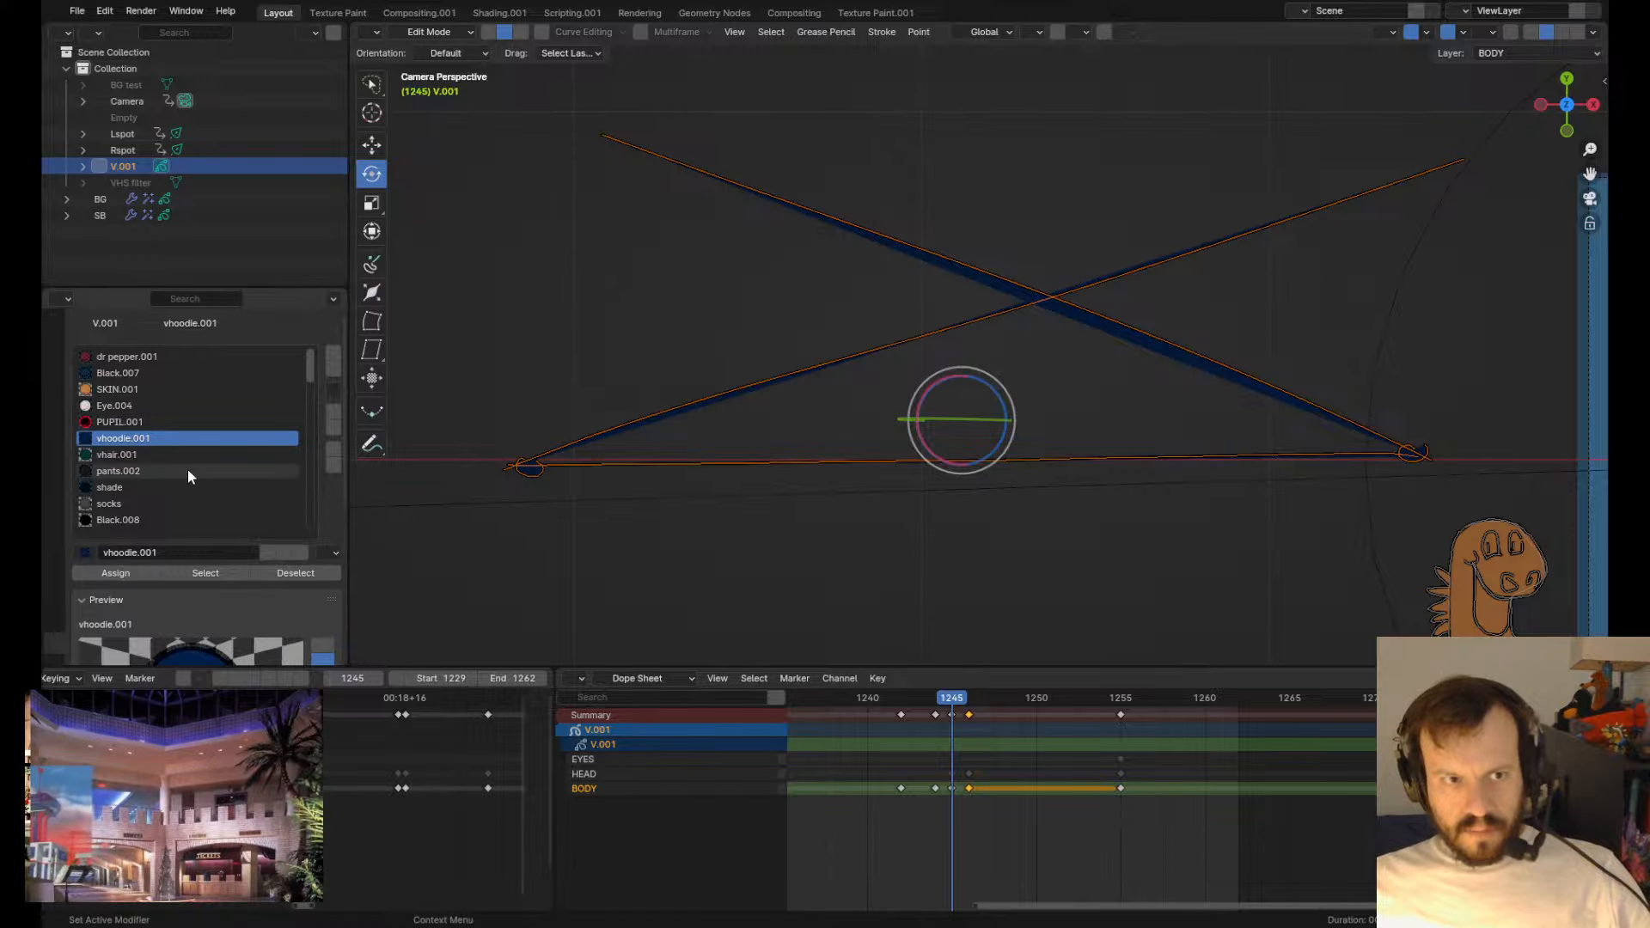
pyautogui.click(127, 357)
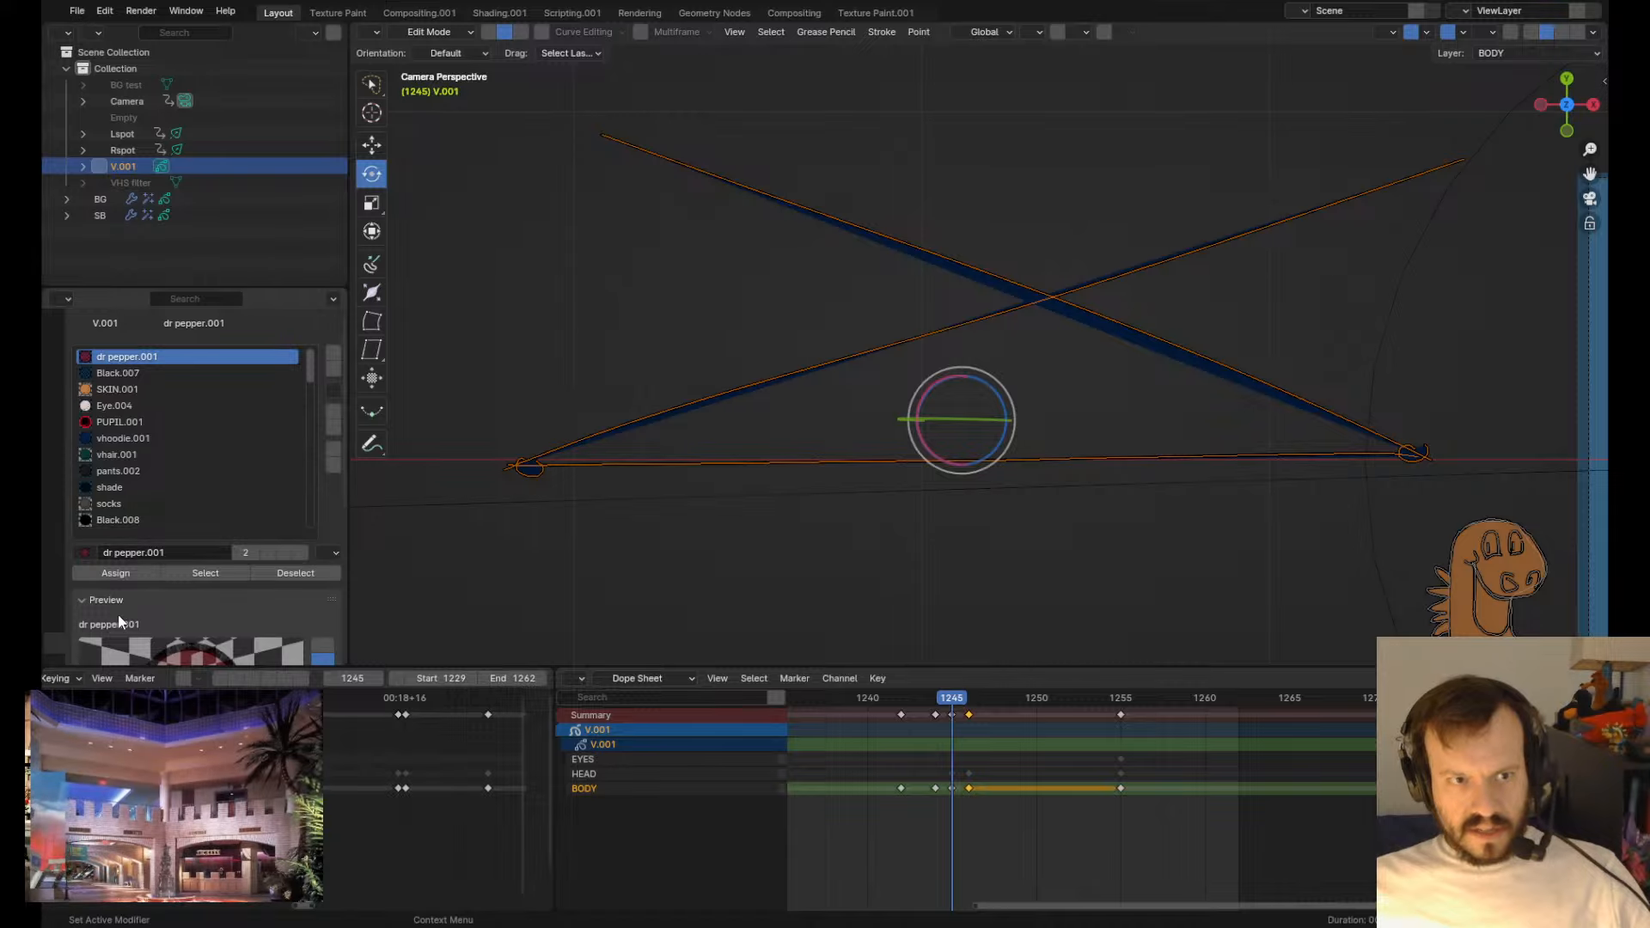
pyautogui.click(104, 573)
pyautogui.press('Tab')
pyautogui.scroll(-4, 951, 261)
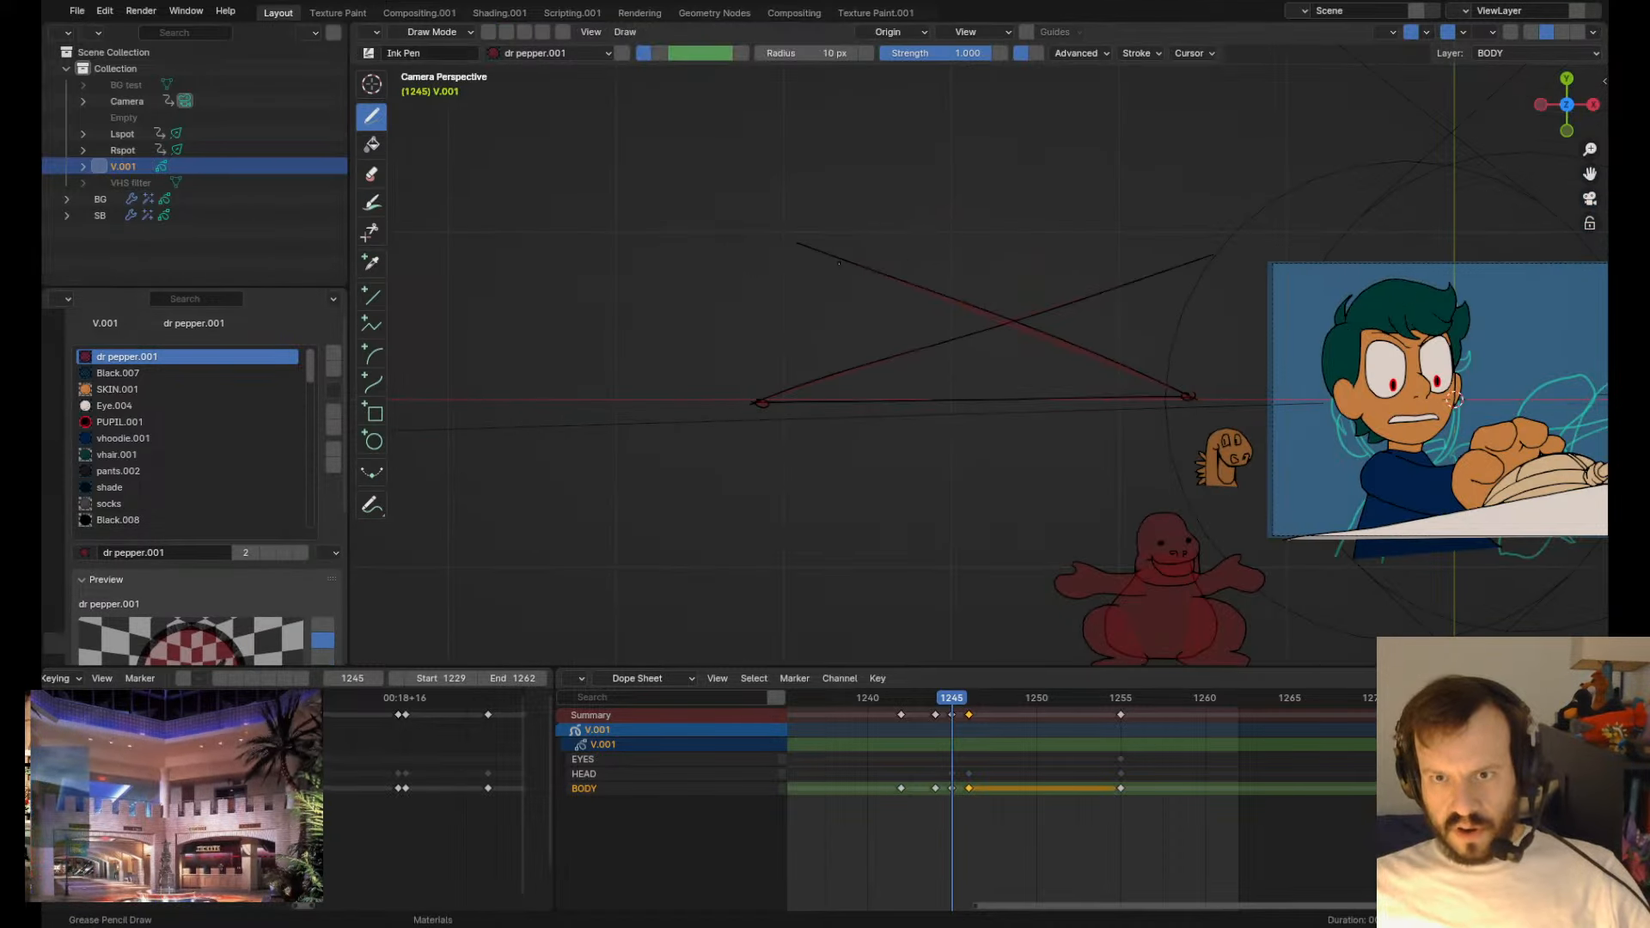
# - Adjust the diagonal running up from the right-hand dot so the two diagonals cross near the middle of the horizontal line
pyautogui.press('Tab')
pyautogui.moveTo(847, 183); pyautogui.dragTo(765, 184, button='middle')
pyautogui.press('w')
pyautogui.press('Tab')
pyautogui.scroll(-3, 984, 249)
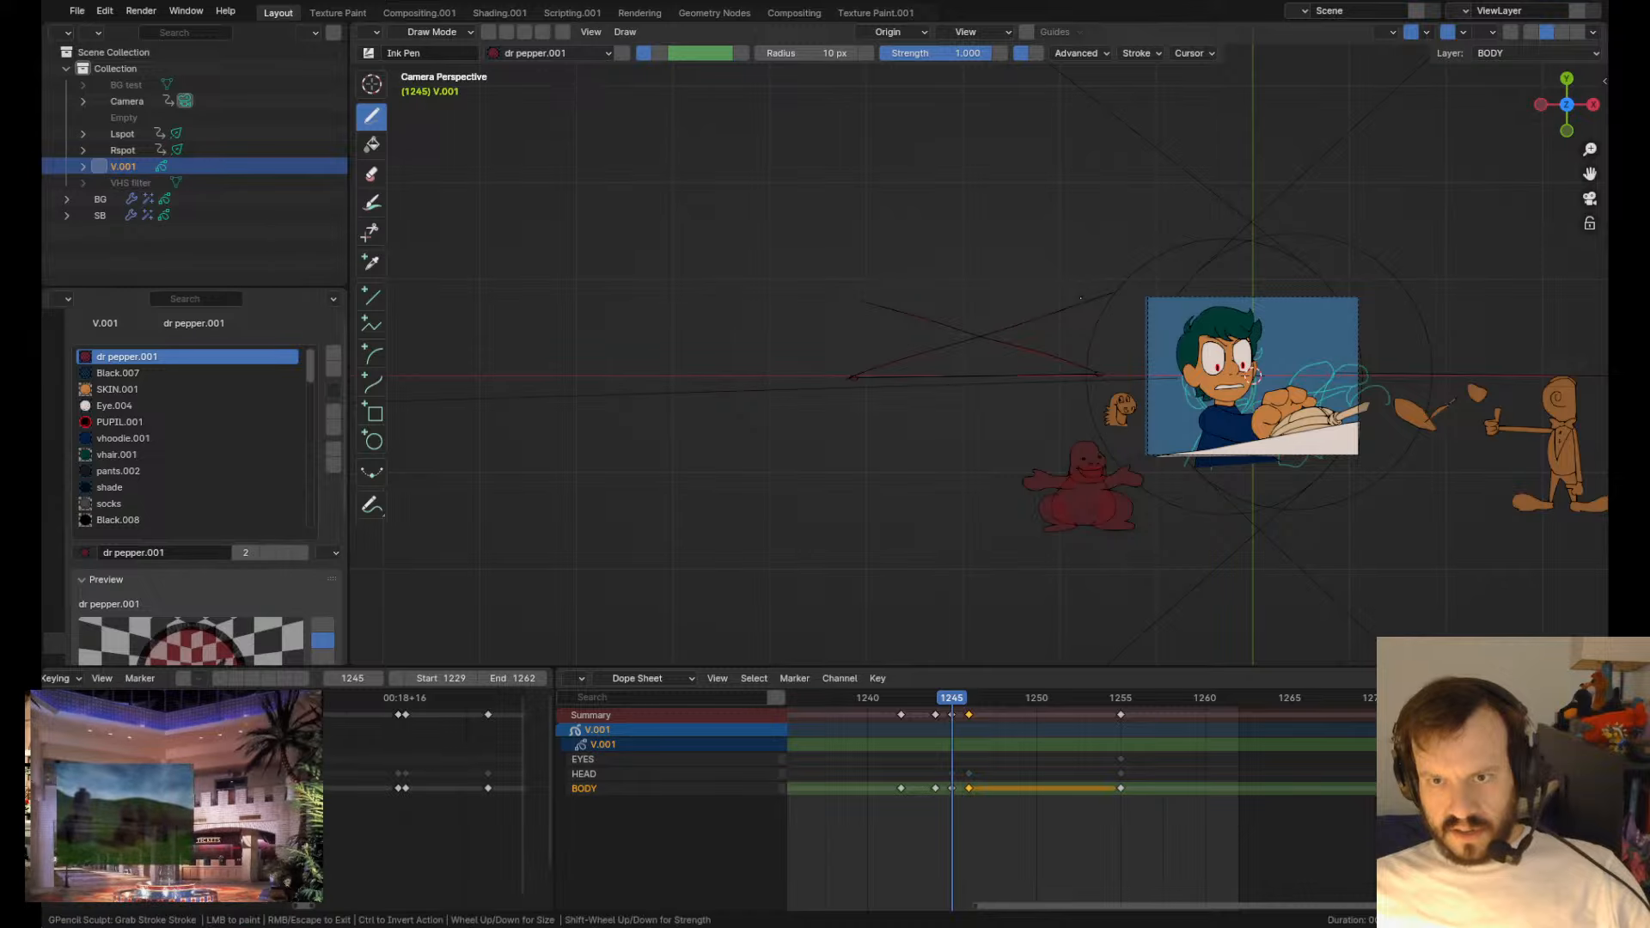
pyautogui.scroll(5, 946, 344)
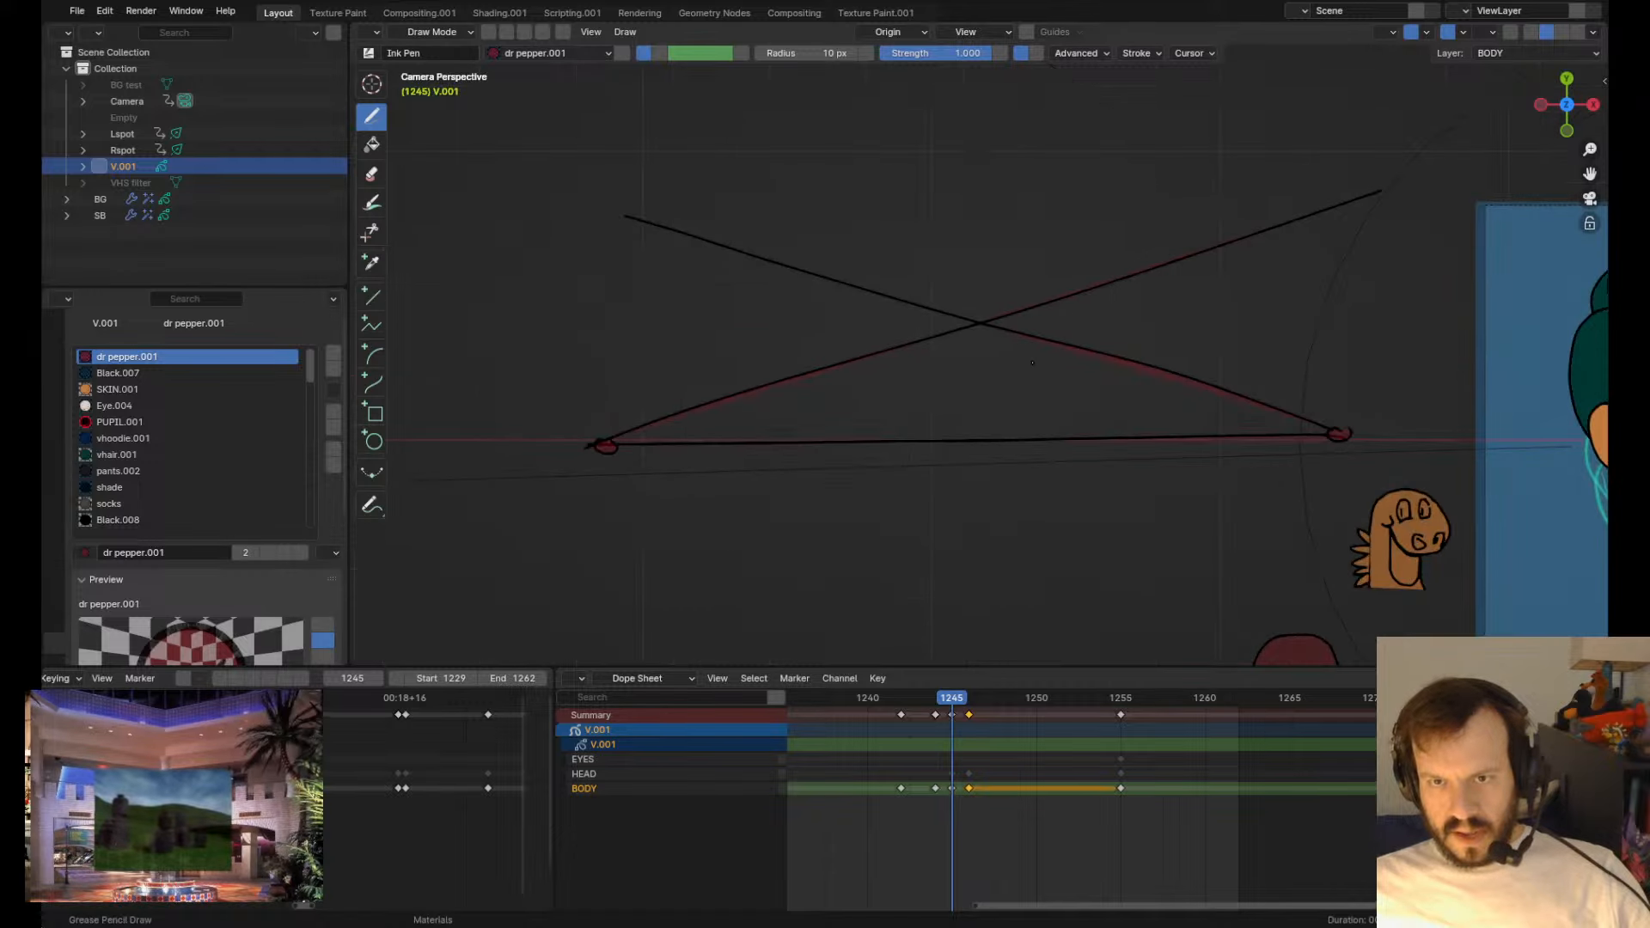
pyautogui.press('Tab')
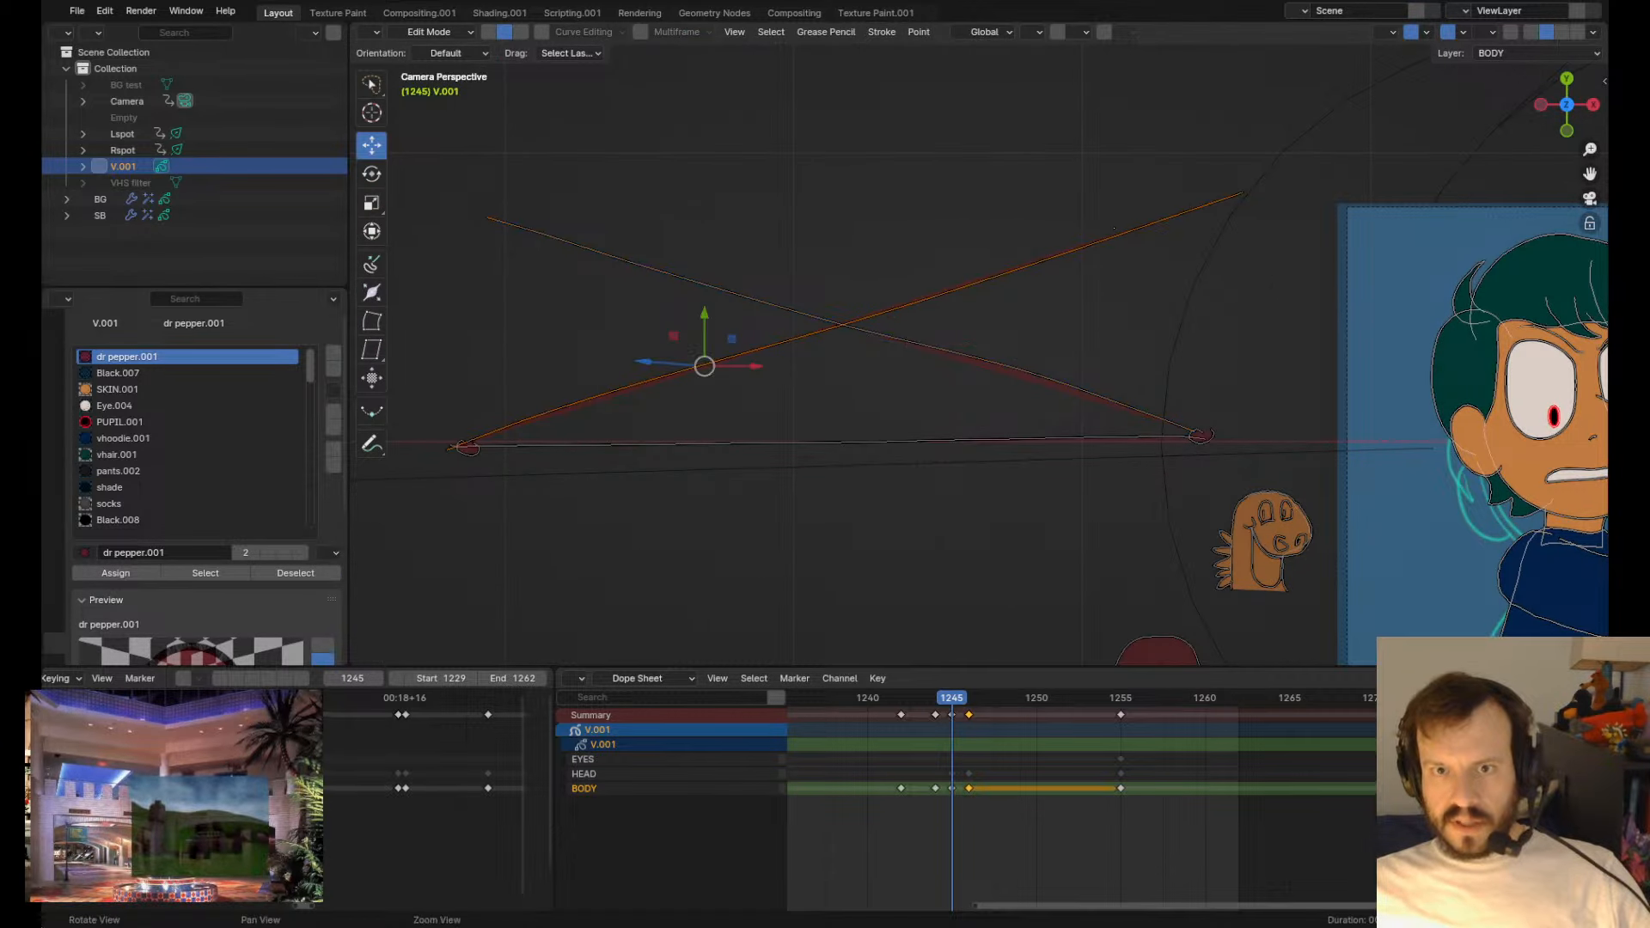
pyautogui.press('Tab')
pyautogui.keyDown('shift'); pyautogui.moveTo(755, 460); pyautogui.dragTo(863, 473, button='middle'); pyautogui.keyUp('shift')
pyautogui.press('Tab')
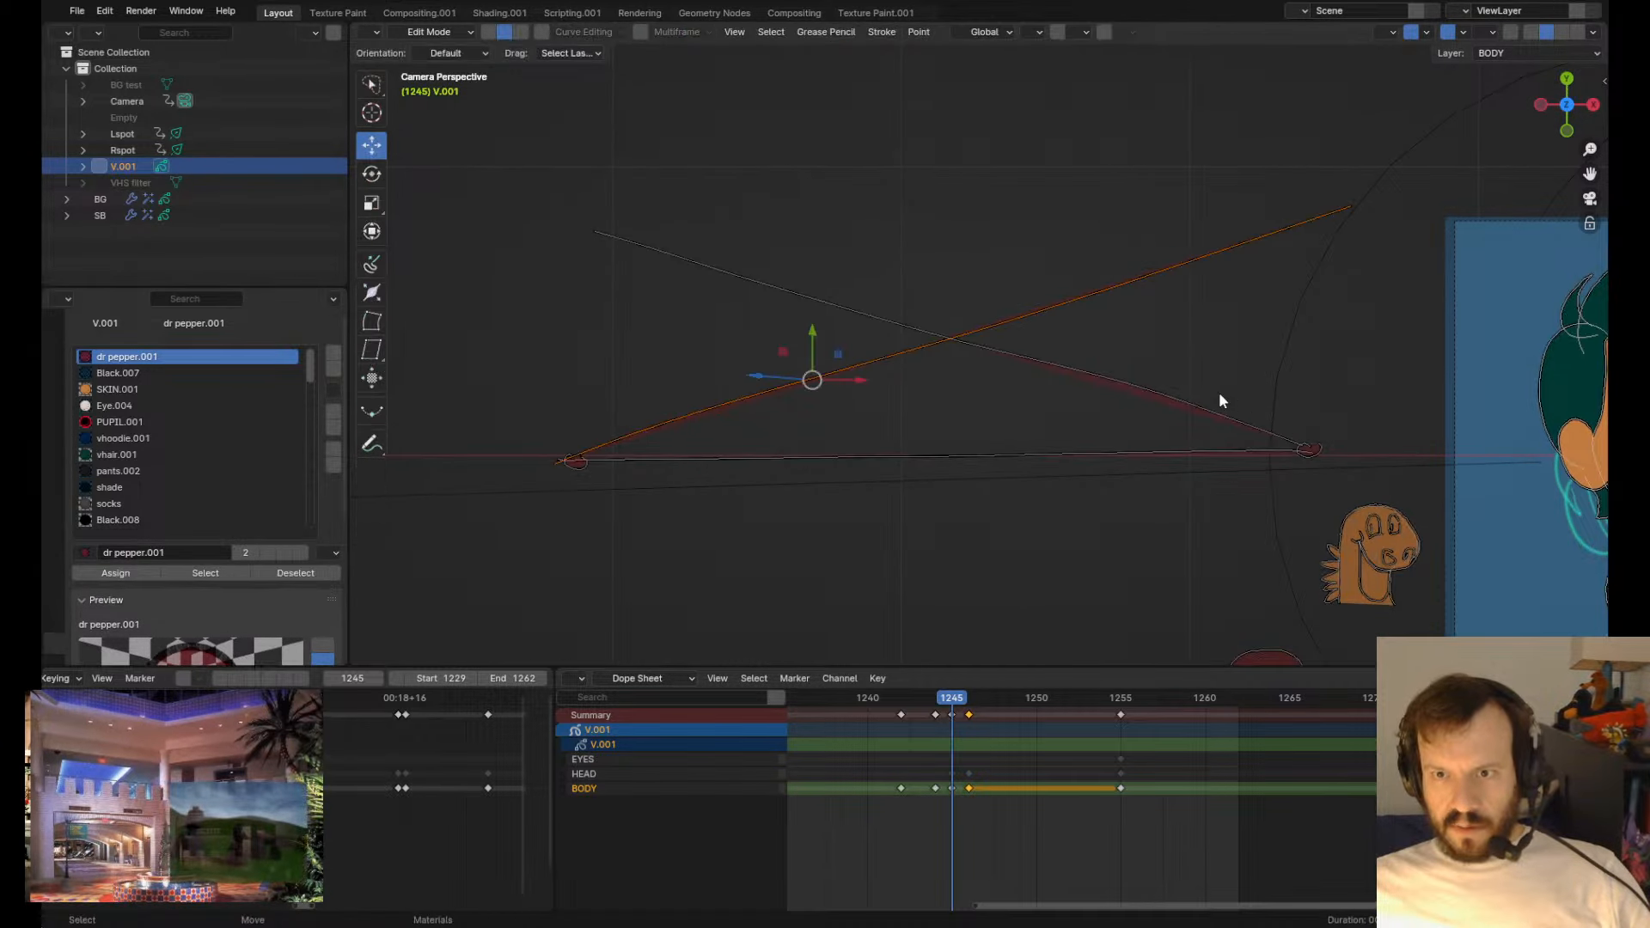
pyautogui.click(1179, 385)
pyautogui.press('Tab')
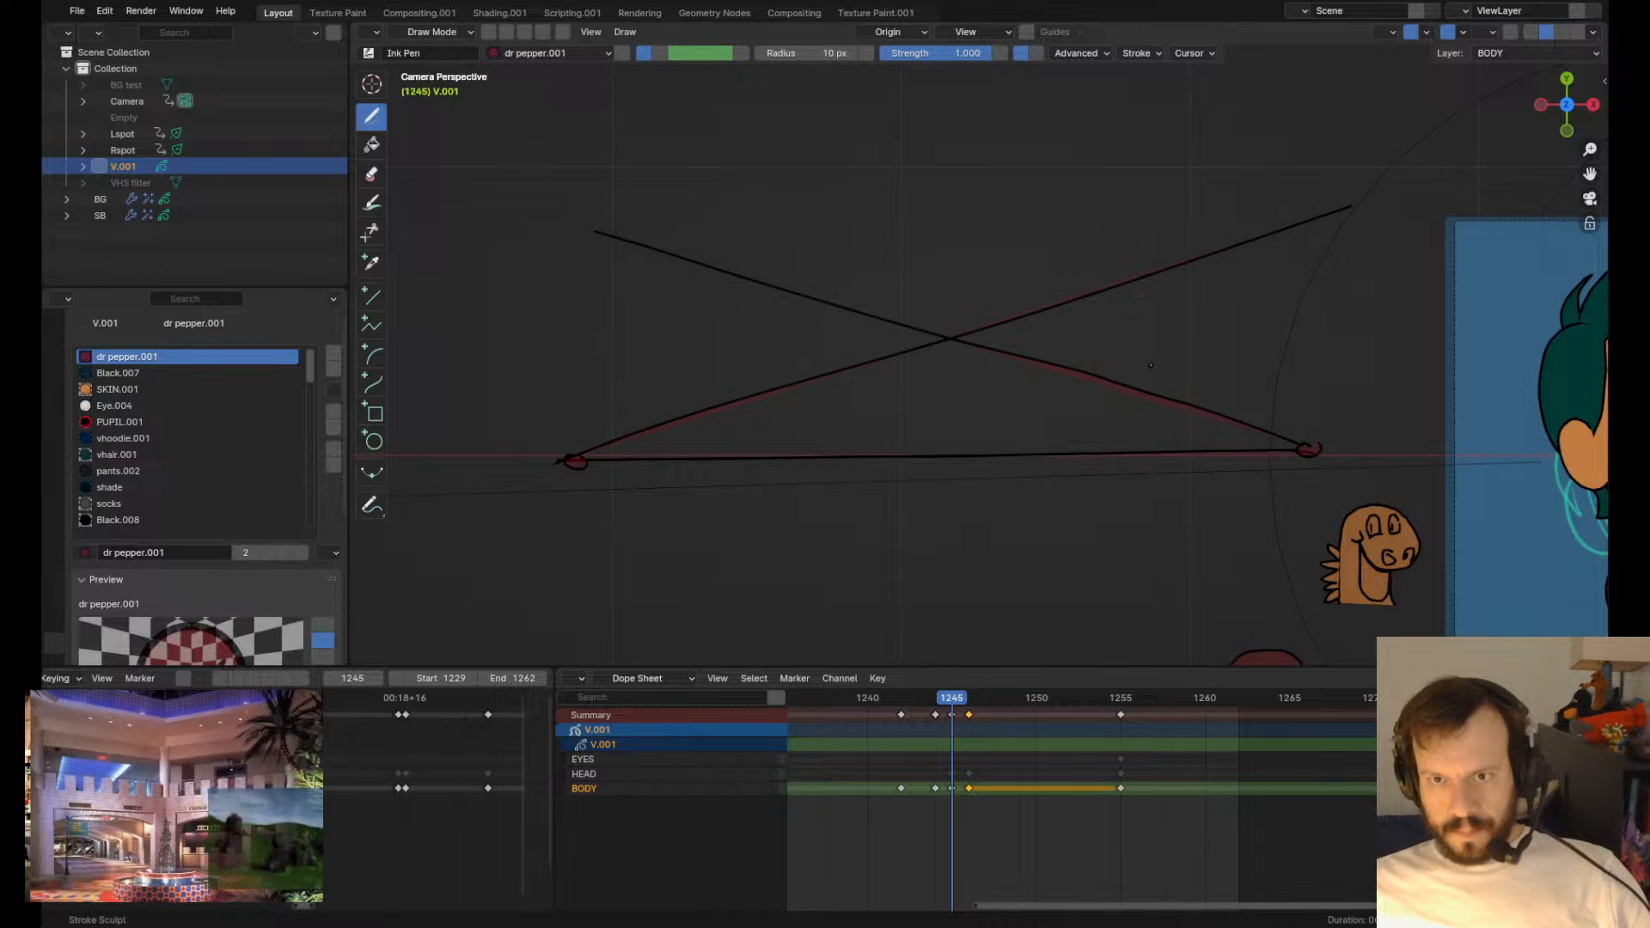
pyautogui.scroll(3, 971, 410)
pyautogui.moveTo(828, 413)
pyautogui.keyDown('shift'); pyautogui.mouseDown(button='middle')
pyautogui.moveTo(1075, 414)
pyautogui.moveTo(820, 410)
pyautogui.moveTo(945, 380)
pyautogui.moveTo(862, 373)
pyautogui.moveTo(909, 429)
pyautogui.moveTo(846, 423)
pyautogui.mouseUp(button='middle'); pyautogui.keyUp('shift')
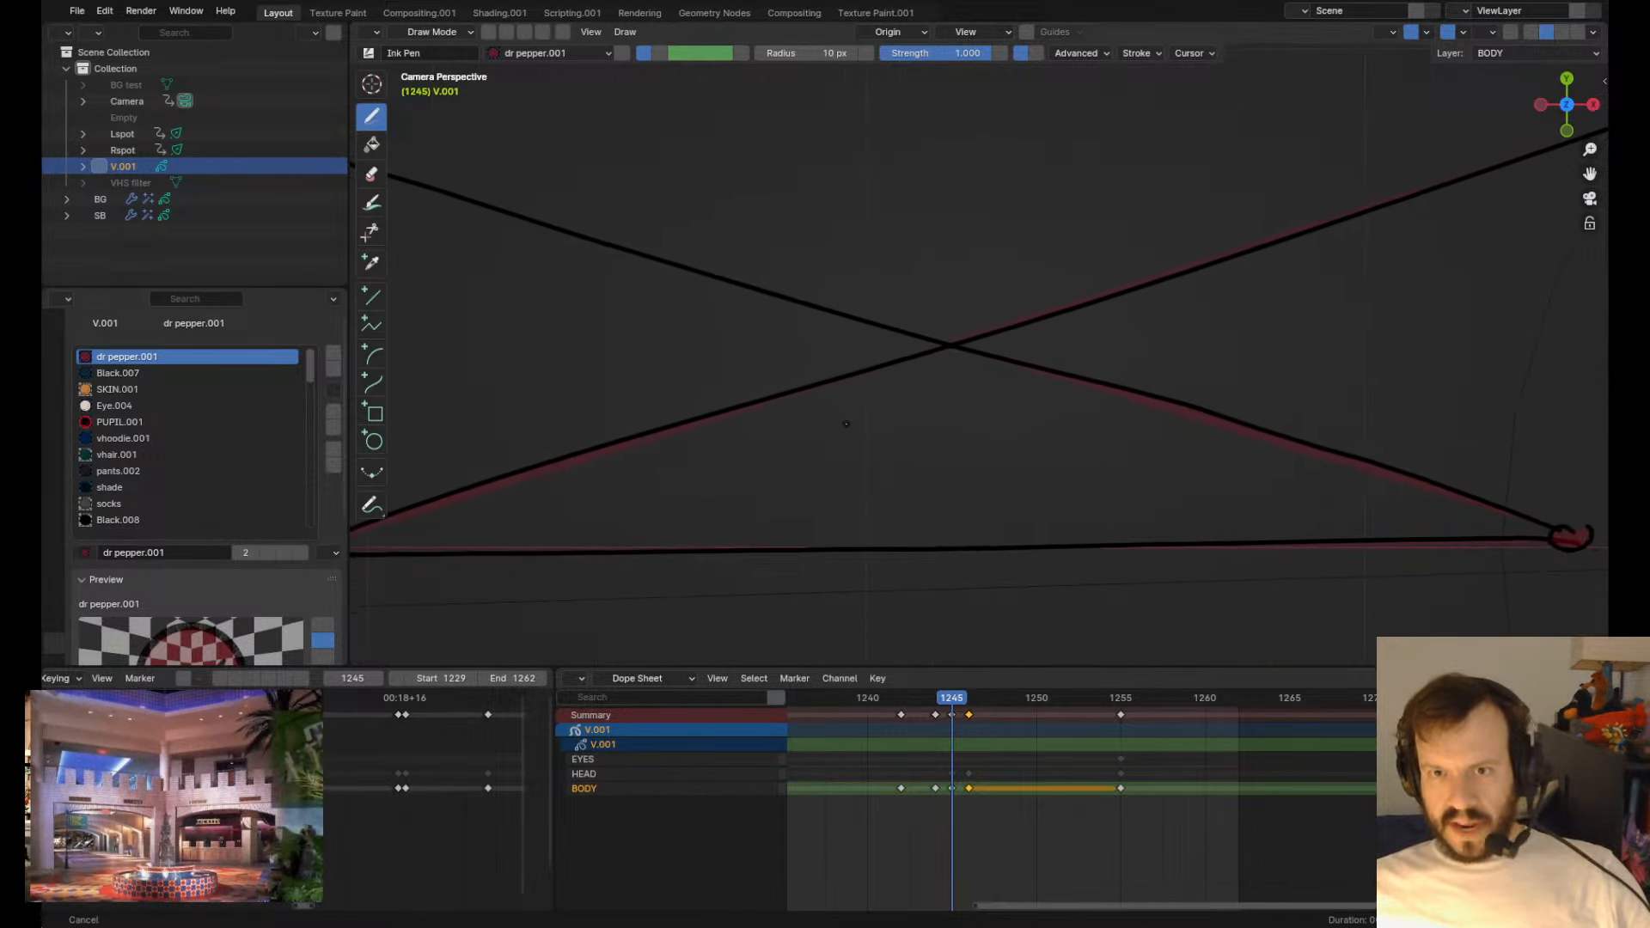
pyautogui.scroll(-4, 848, 426)
pyautogui.scroll(1, 848, 425)
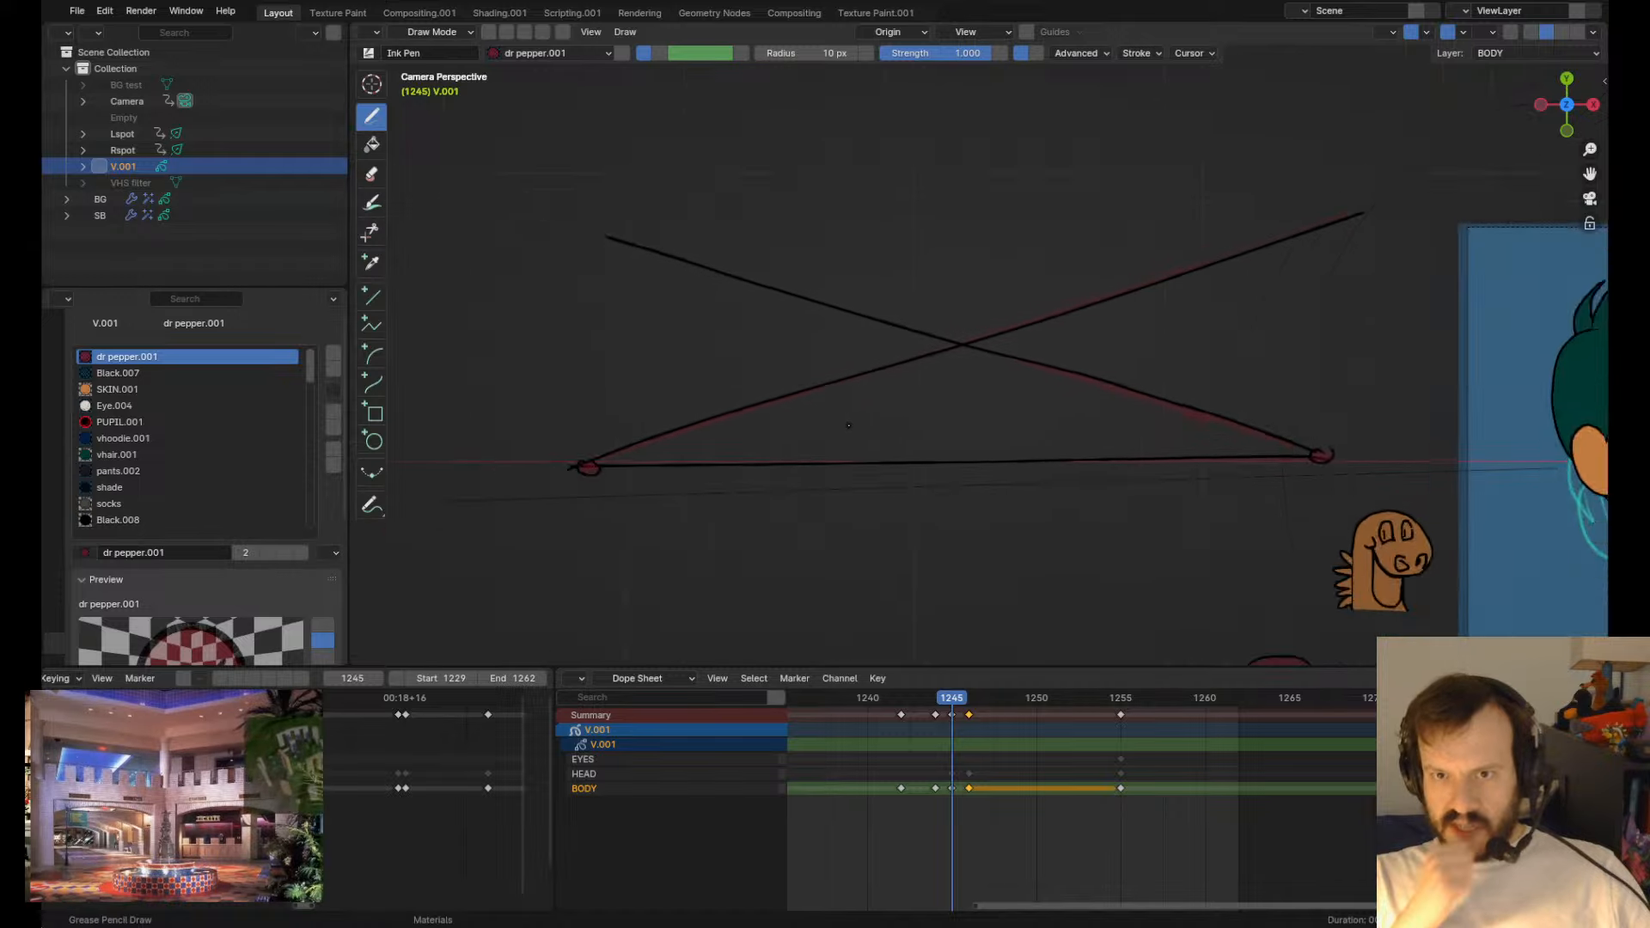
pyautogui.scroll(-1, 848, 425)
pyautogui.scroll(4, 848, 427)
pyautogui.scroll(-3, 848, 427)
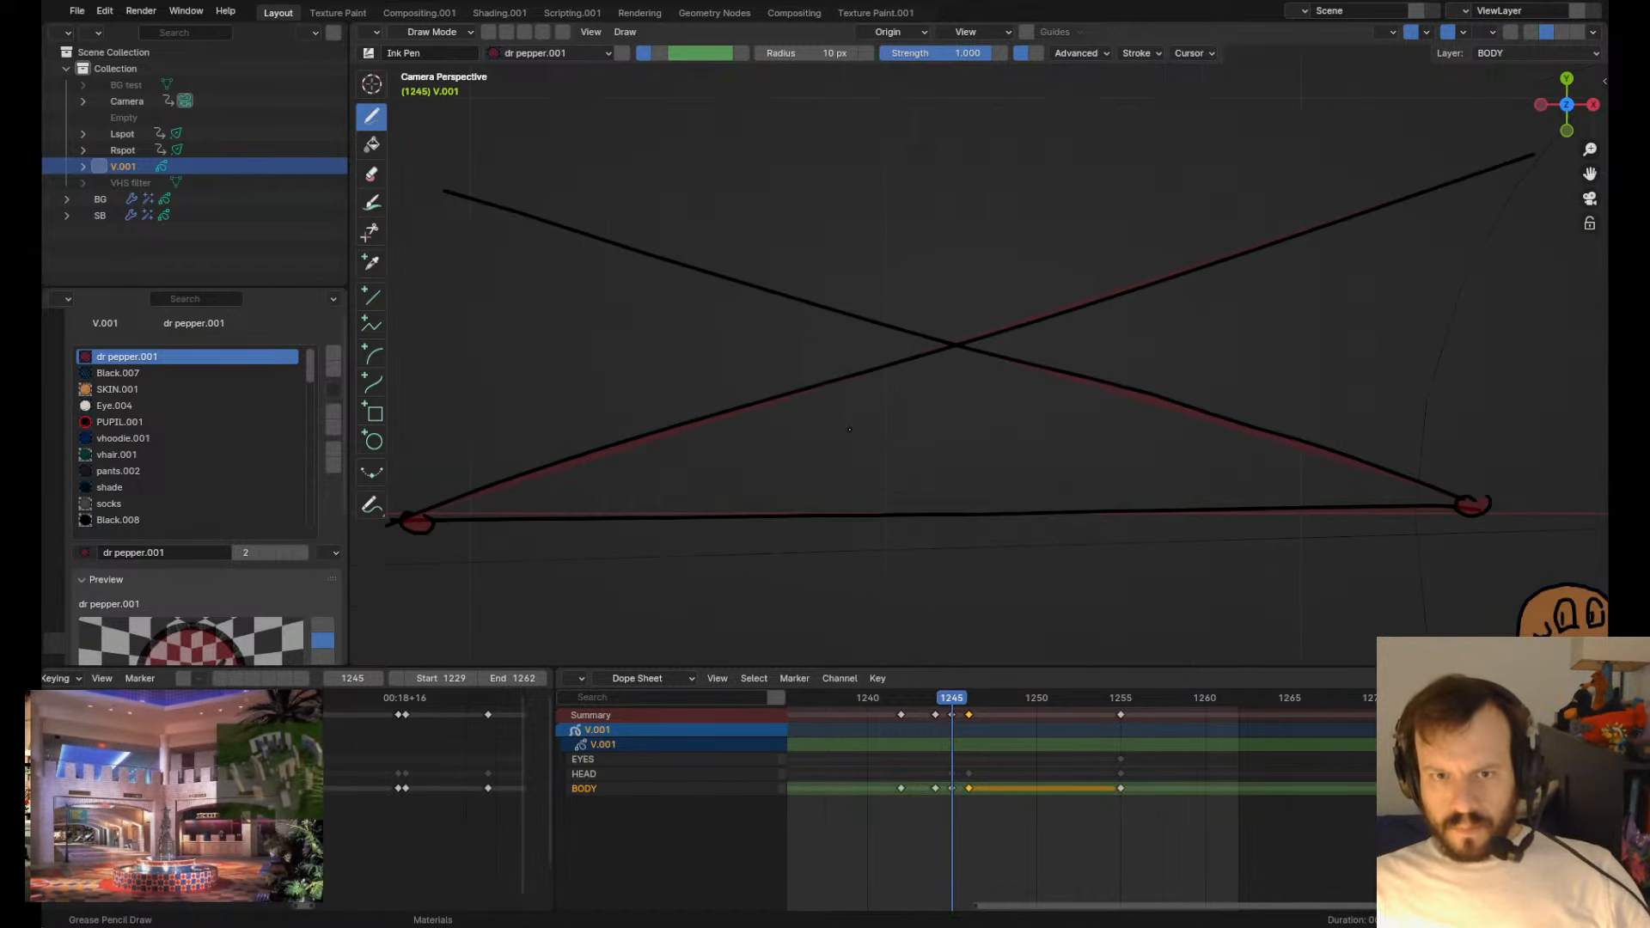
pyautogui.scroll(-1, 848, 427)
pyautogui.press('Tab')
pyautogui.press('Tab')
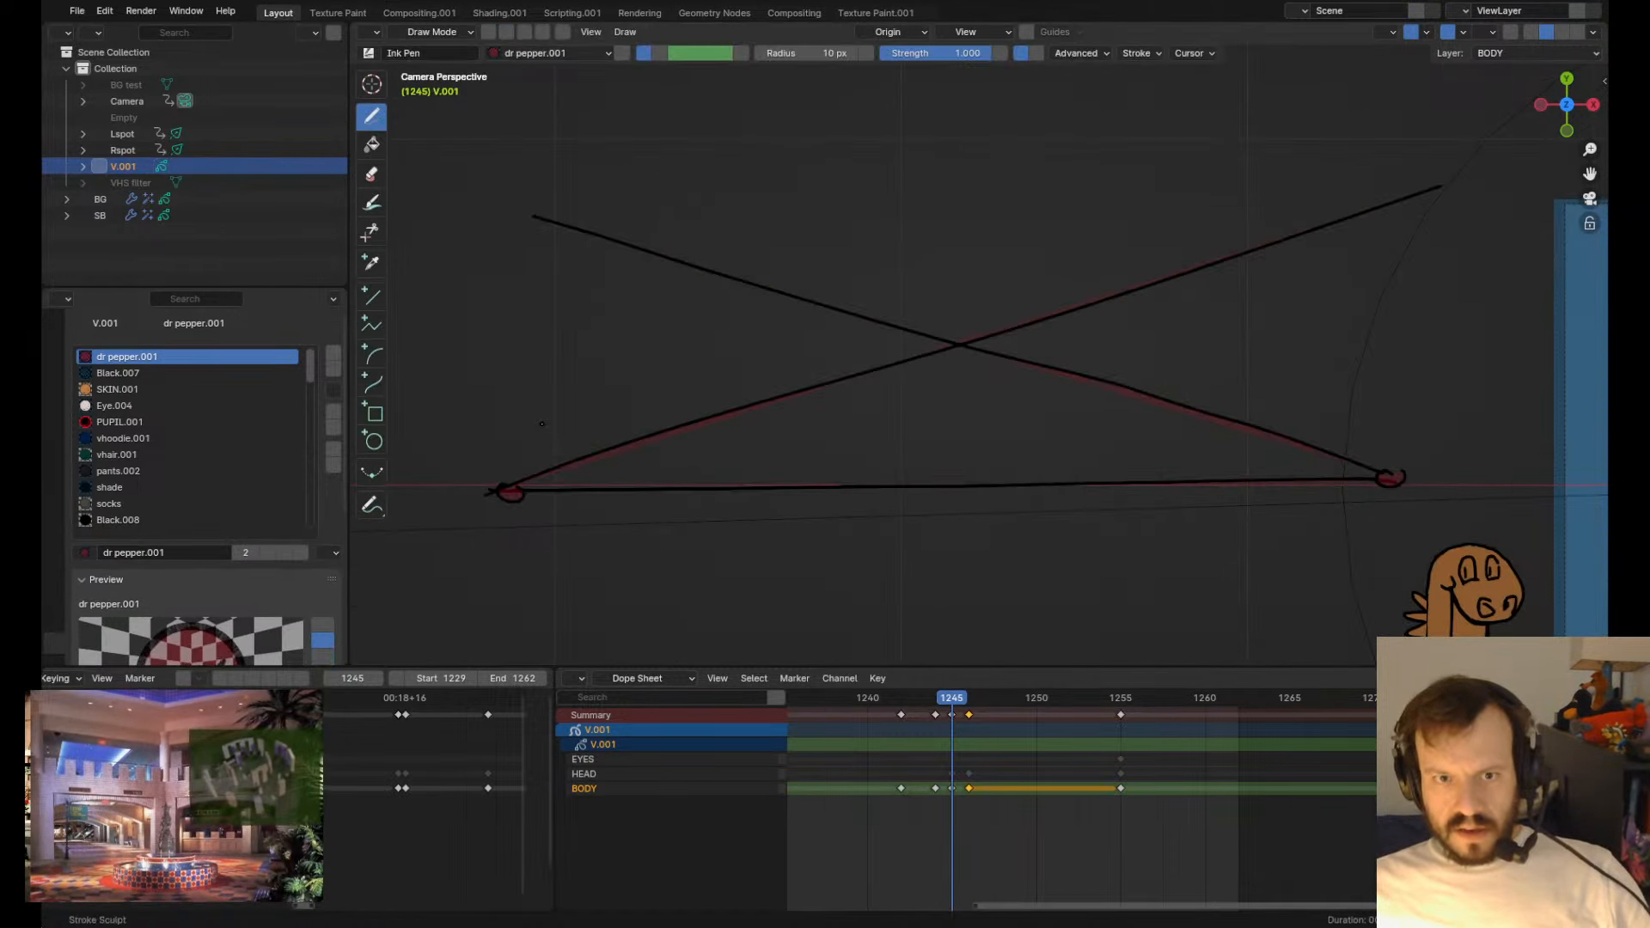
pyautogui.scroll(-3, 615, 395)
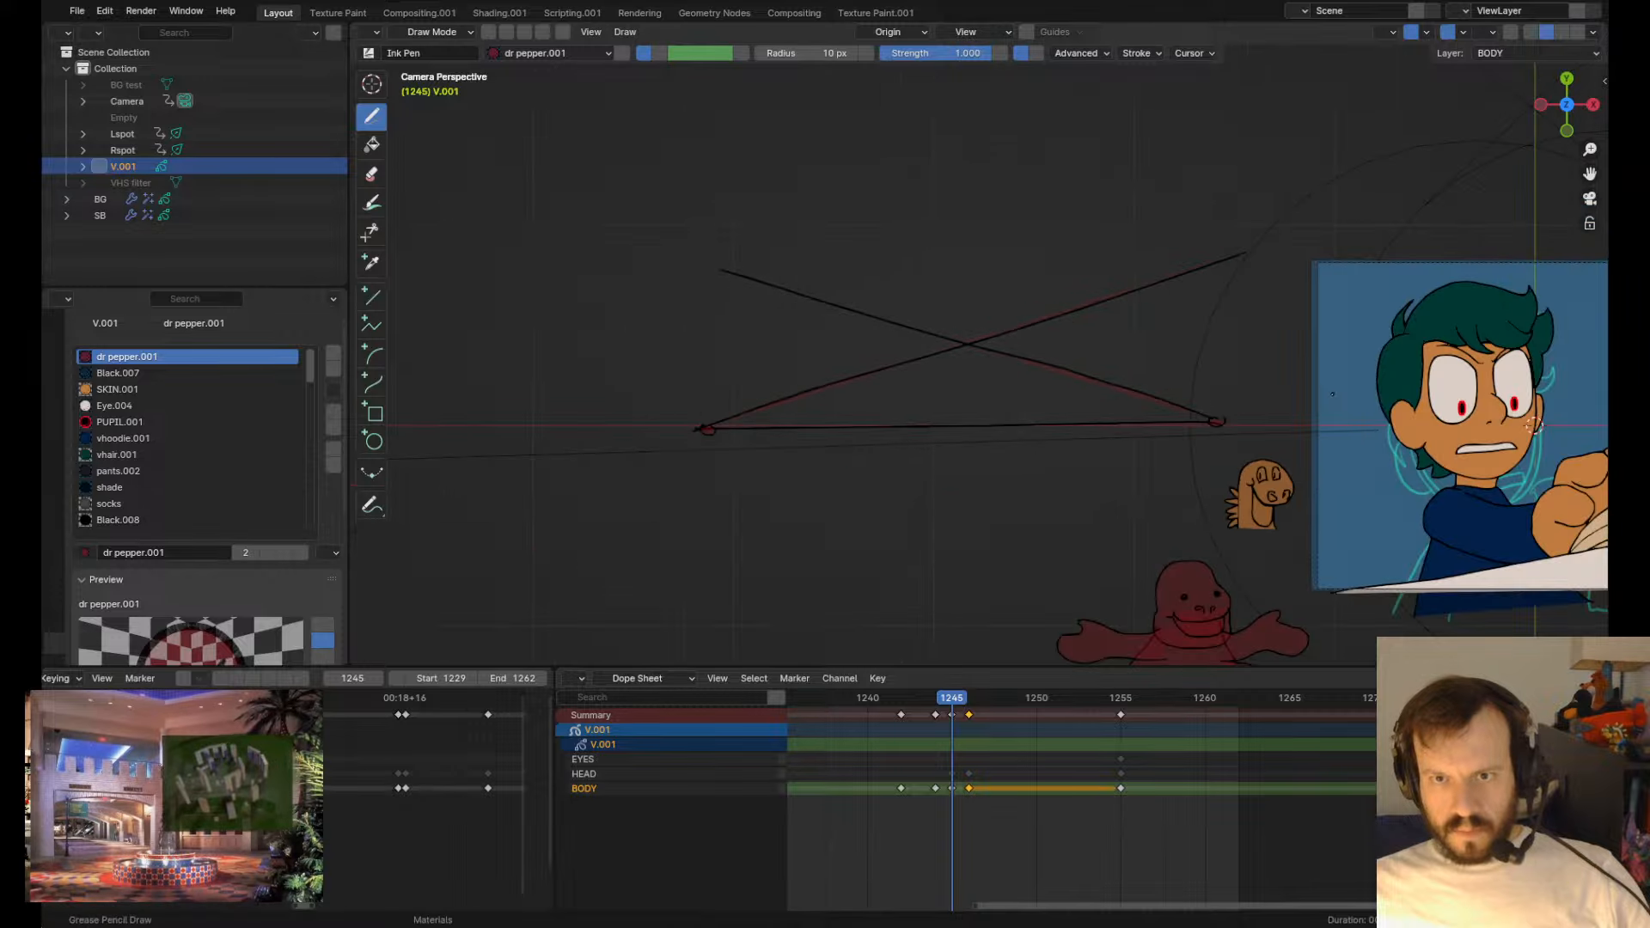
# - Sketch a filled cube over the crossing of the diagonals and remove the misplaced stroke at its right face
pyautogui.scroll(4, 1097, 409)
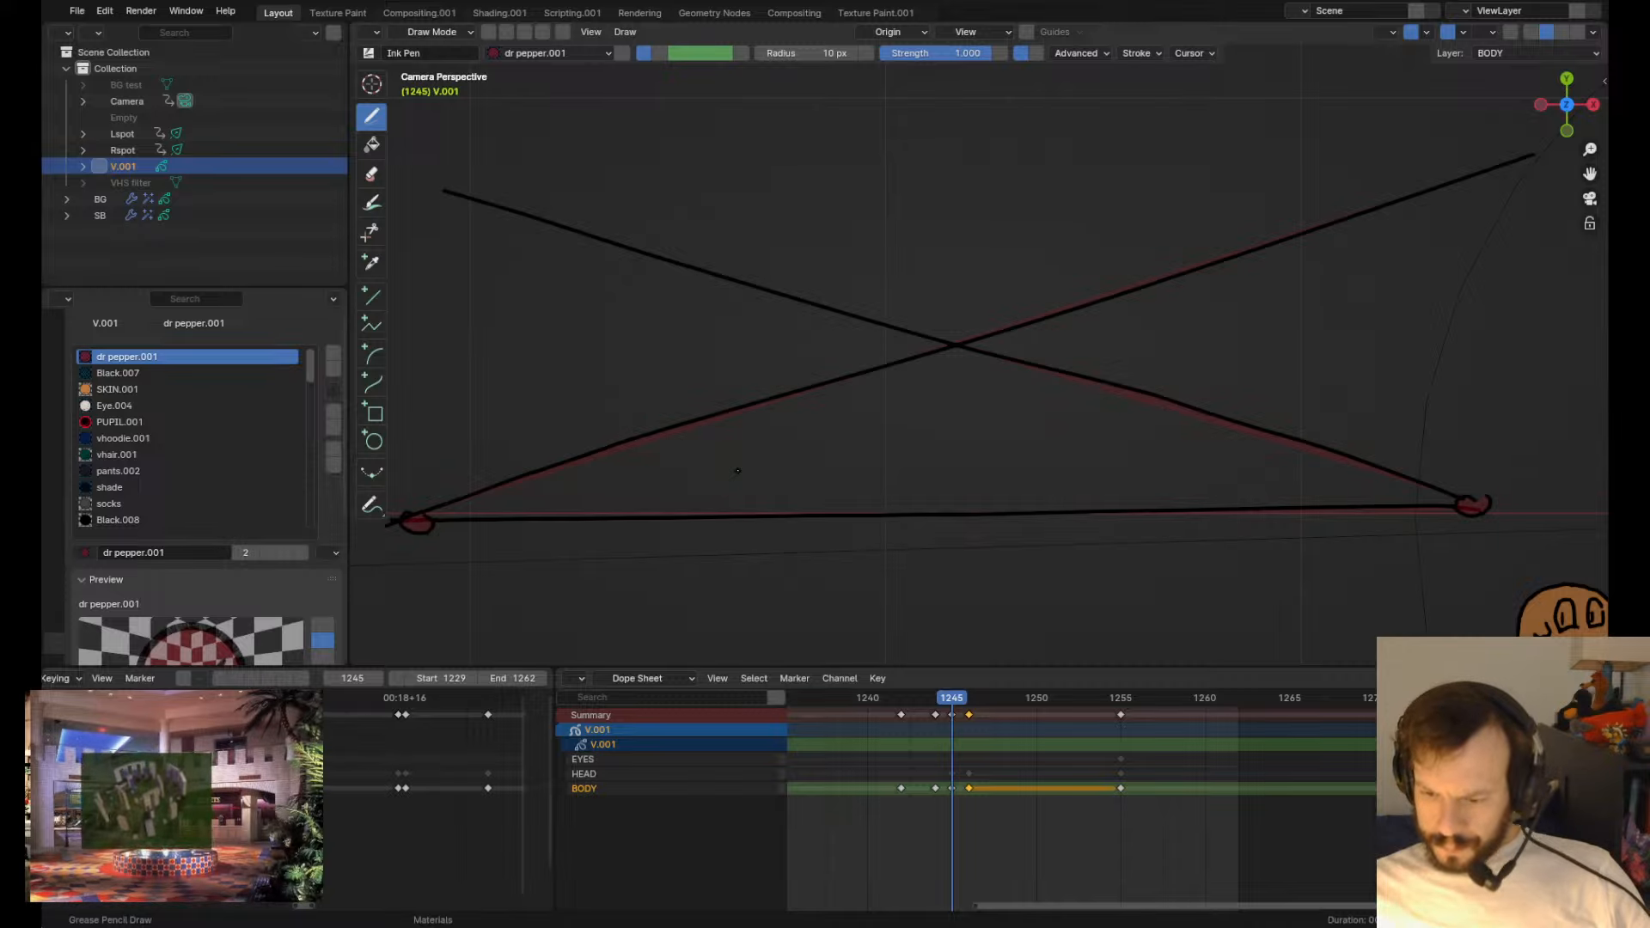
pyautogui.scroll(-4, 850, 250)
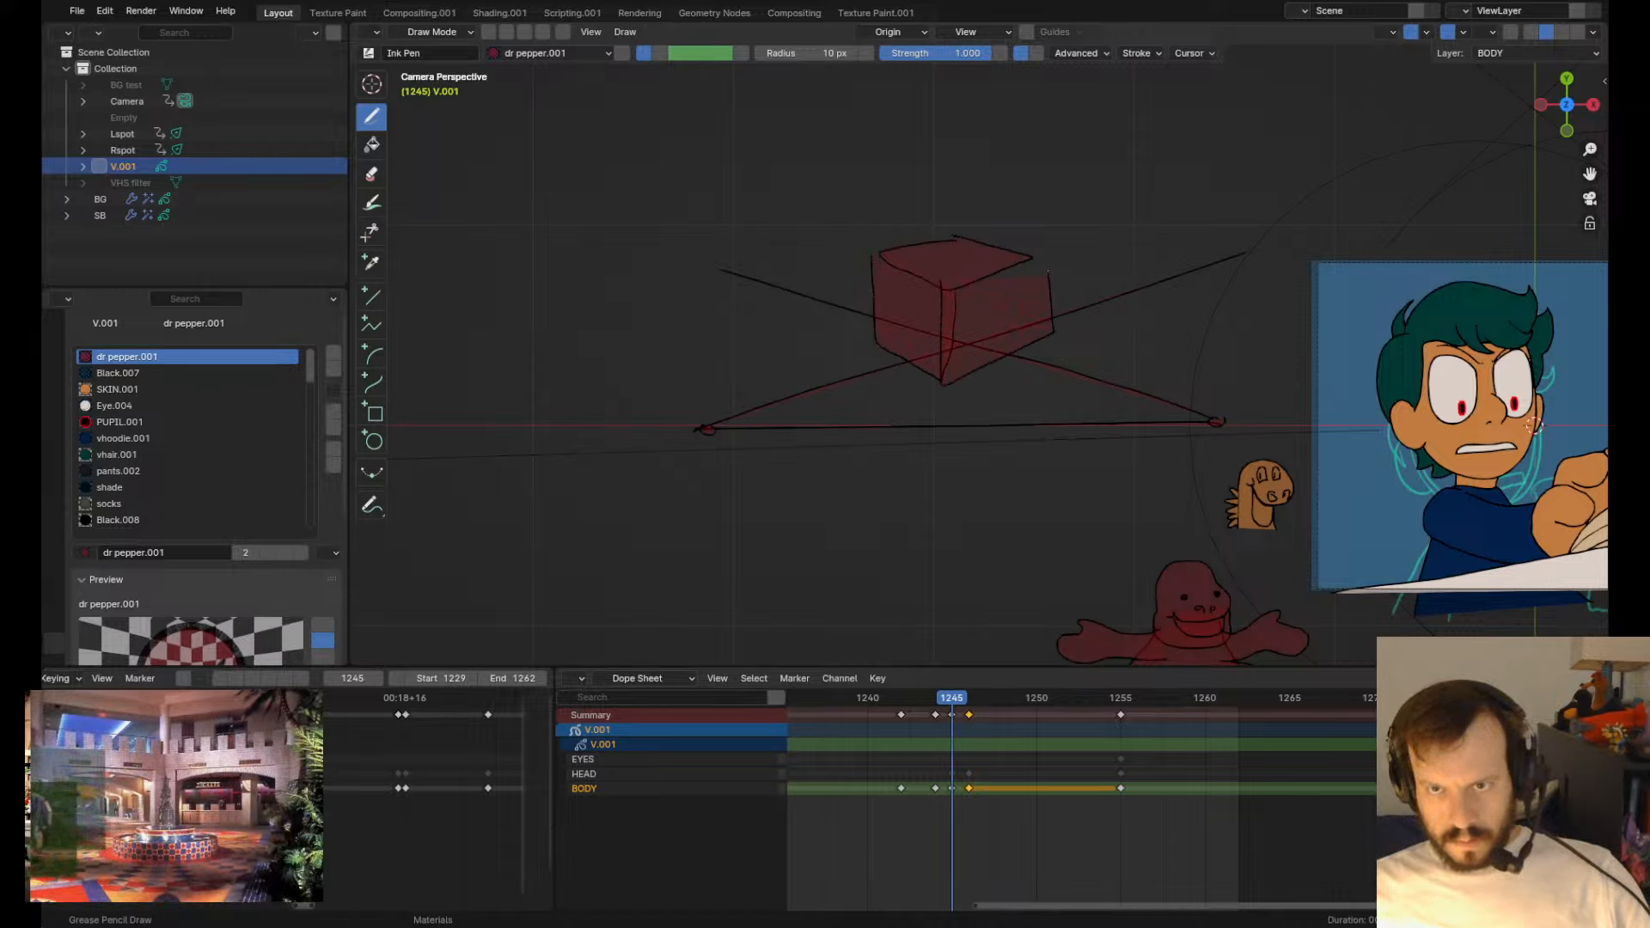
pyautogui.press('Tab')
pyautogui.click(1045, 281)
pyautogui.scroll(-3, 1044, 281)
pyautogui.press('Delete')
pyautogui.press('Tab')
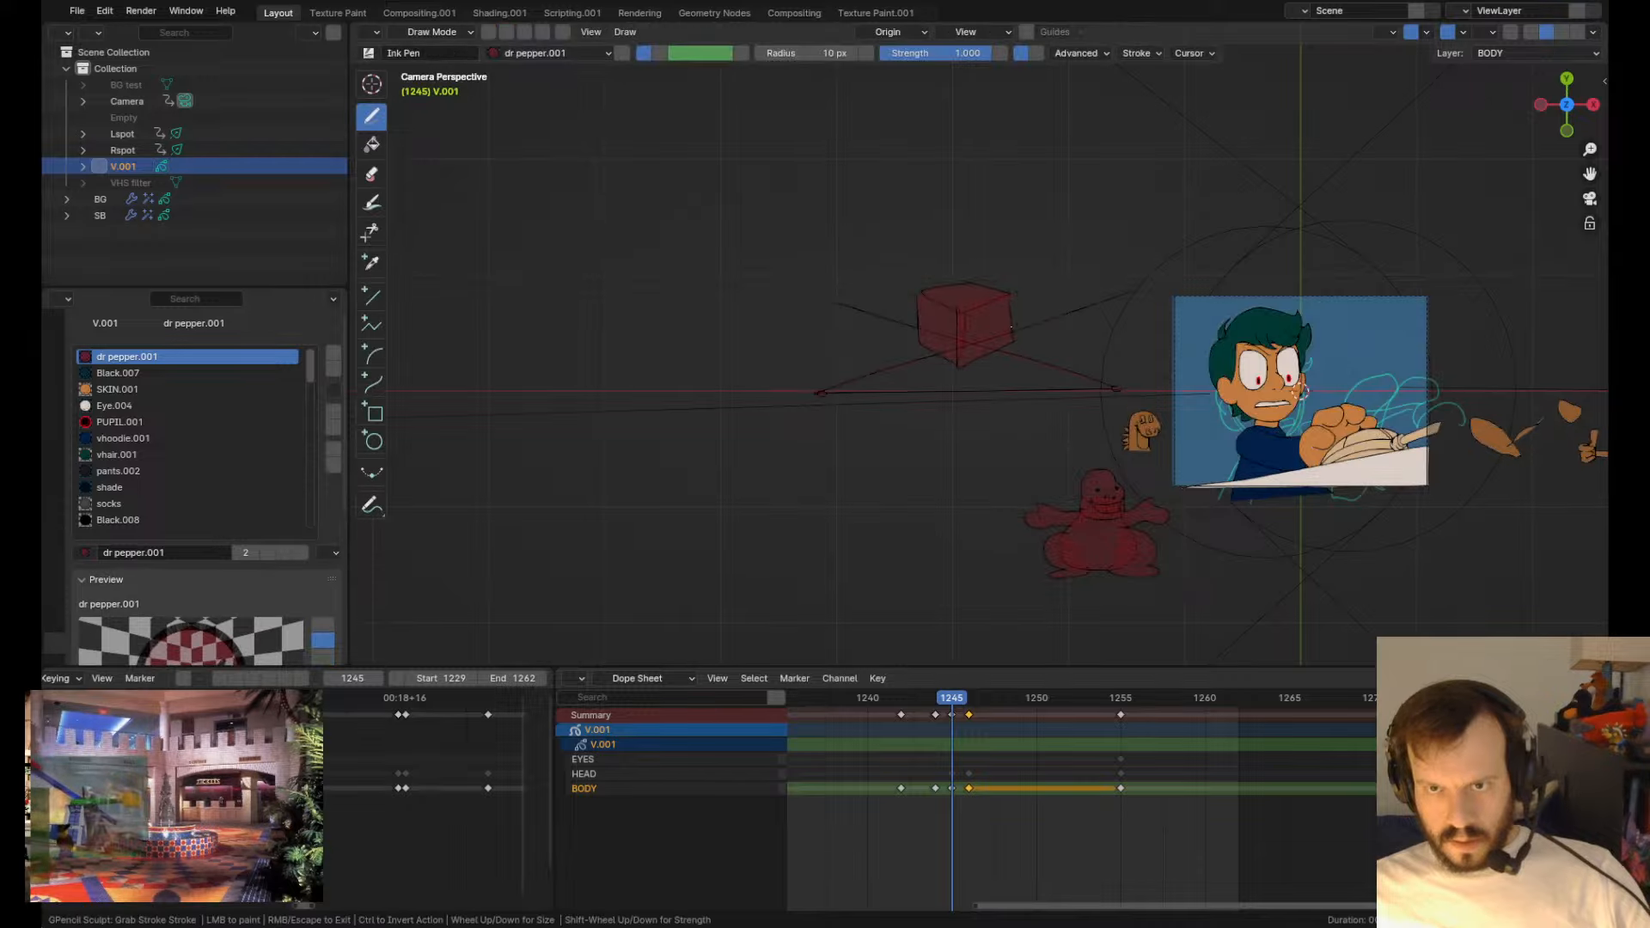
# - Reshape the cube's right face and upper left corner so their edges meet the top face
pyautogui.moveTo(1006, 297)
pyautogui.mouseDown()
pyautogui.moveTo(1009, 346)
pyautogui.moveTo(1008, 315)
pyautogui.moveTo(1007, 334)
pyautogui.moveTo(1030, 298)
pyautogui.mouseUp()
pyautogui.scroll(5, 1031, 299)
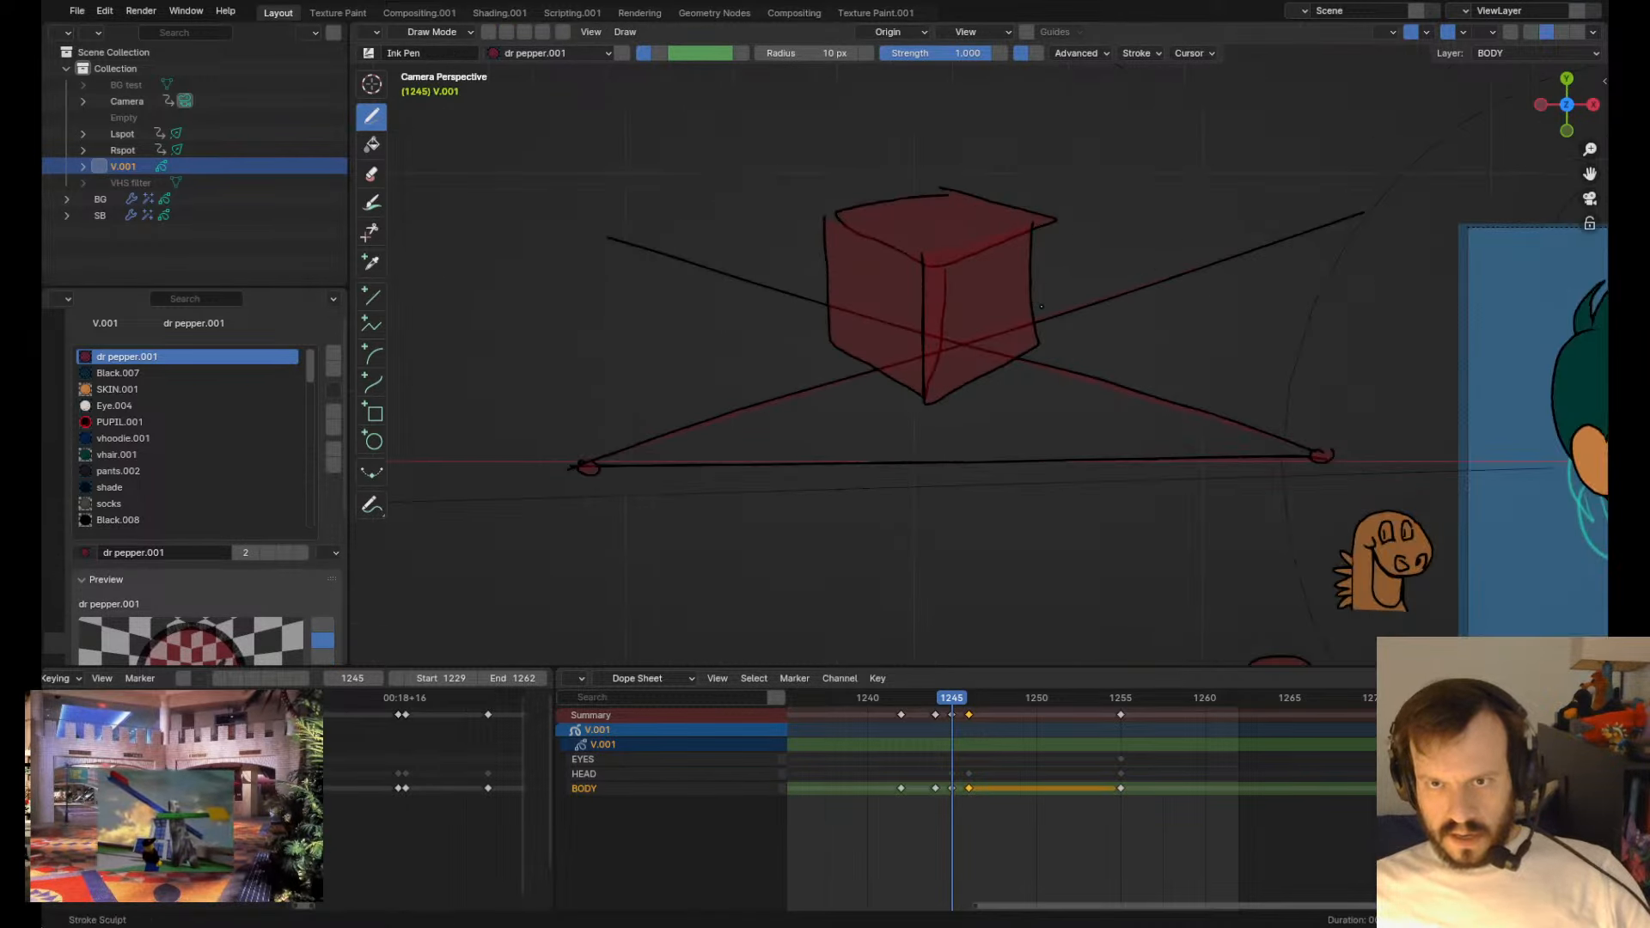
pyautogui.keyDown('shift'); pyautogui.moveTo(1027, 250); pyautogui.dragTo(1029, 247); pyautogui.keyUp('shift')
pyautogui.keyDown('shift'); pyautogui.moveTo(1029, 227); pyautogui.dragTo(1039, 221); pyautogui.keyUp('shift')
pyautogui.keyDown('shift'); pyautogui.moveTo(1035, 320); pyautogui.dragTo(1048, 319); pyautogui.keyUp('shift')
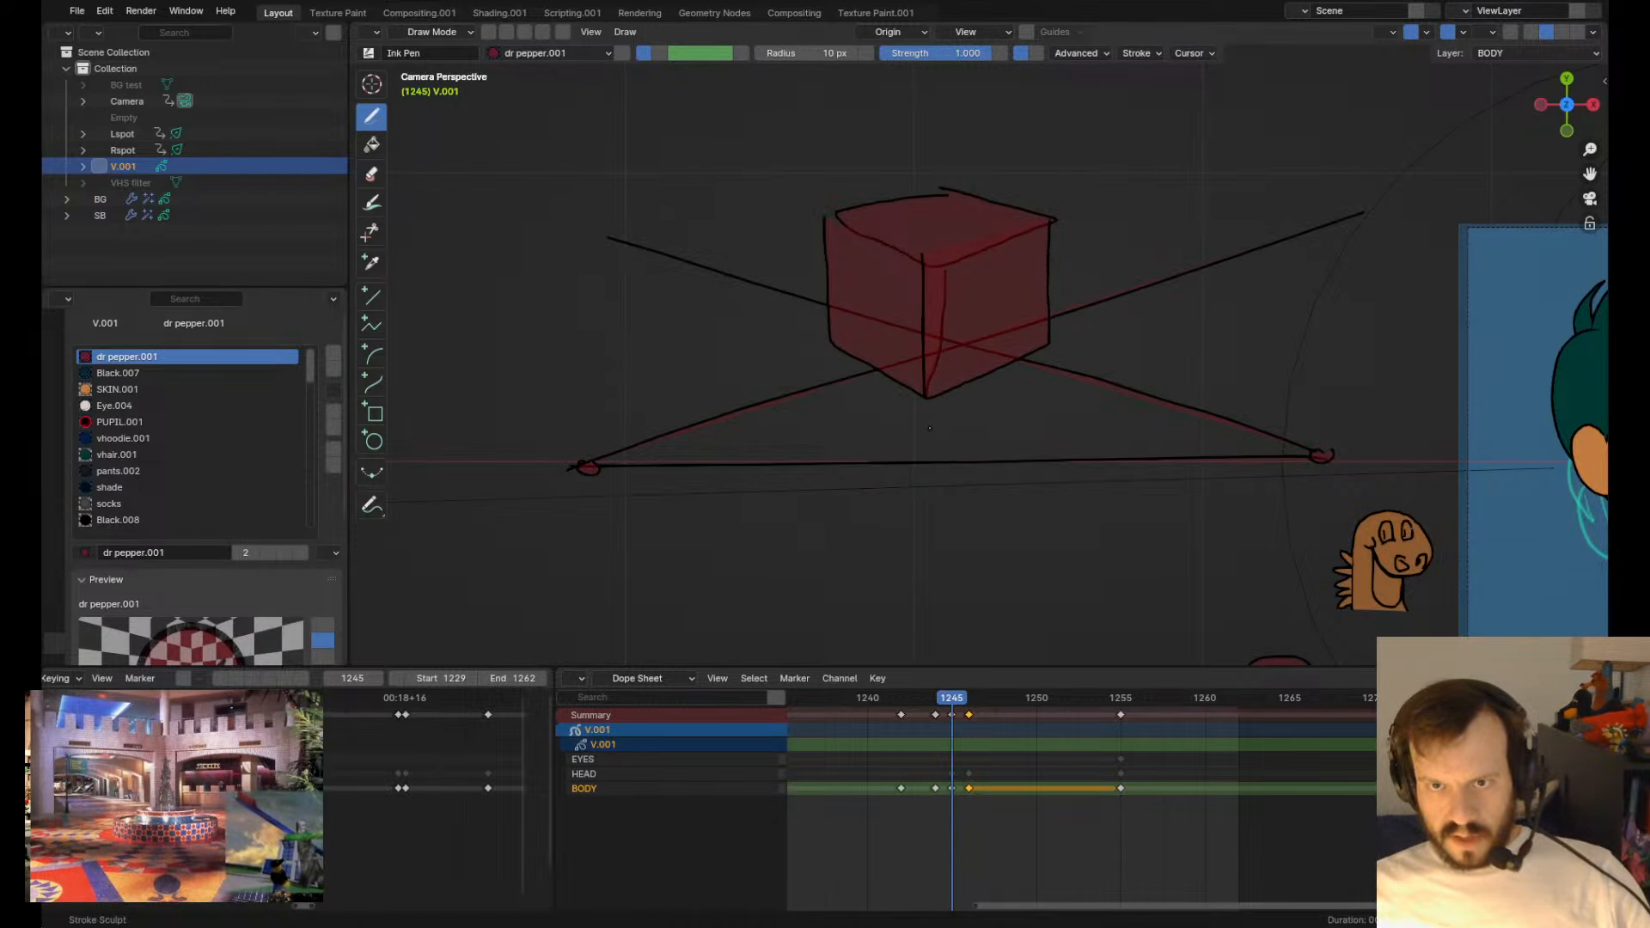
pyautogui.press('Tab')
pyautogui.press('Tab')
pyautogui.keyDown('shift'); pyautogui.moveTo(843, 219); pyautogui.dragTo(824, 218); pyautogui.keyUp('shift')
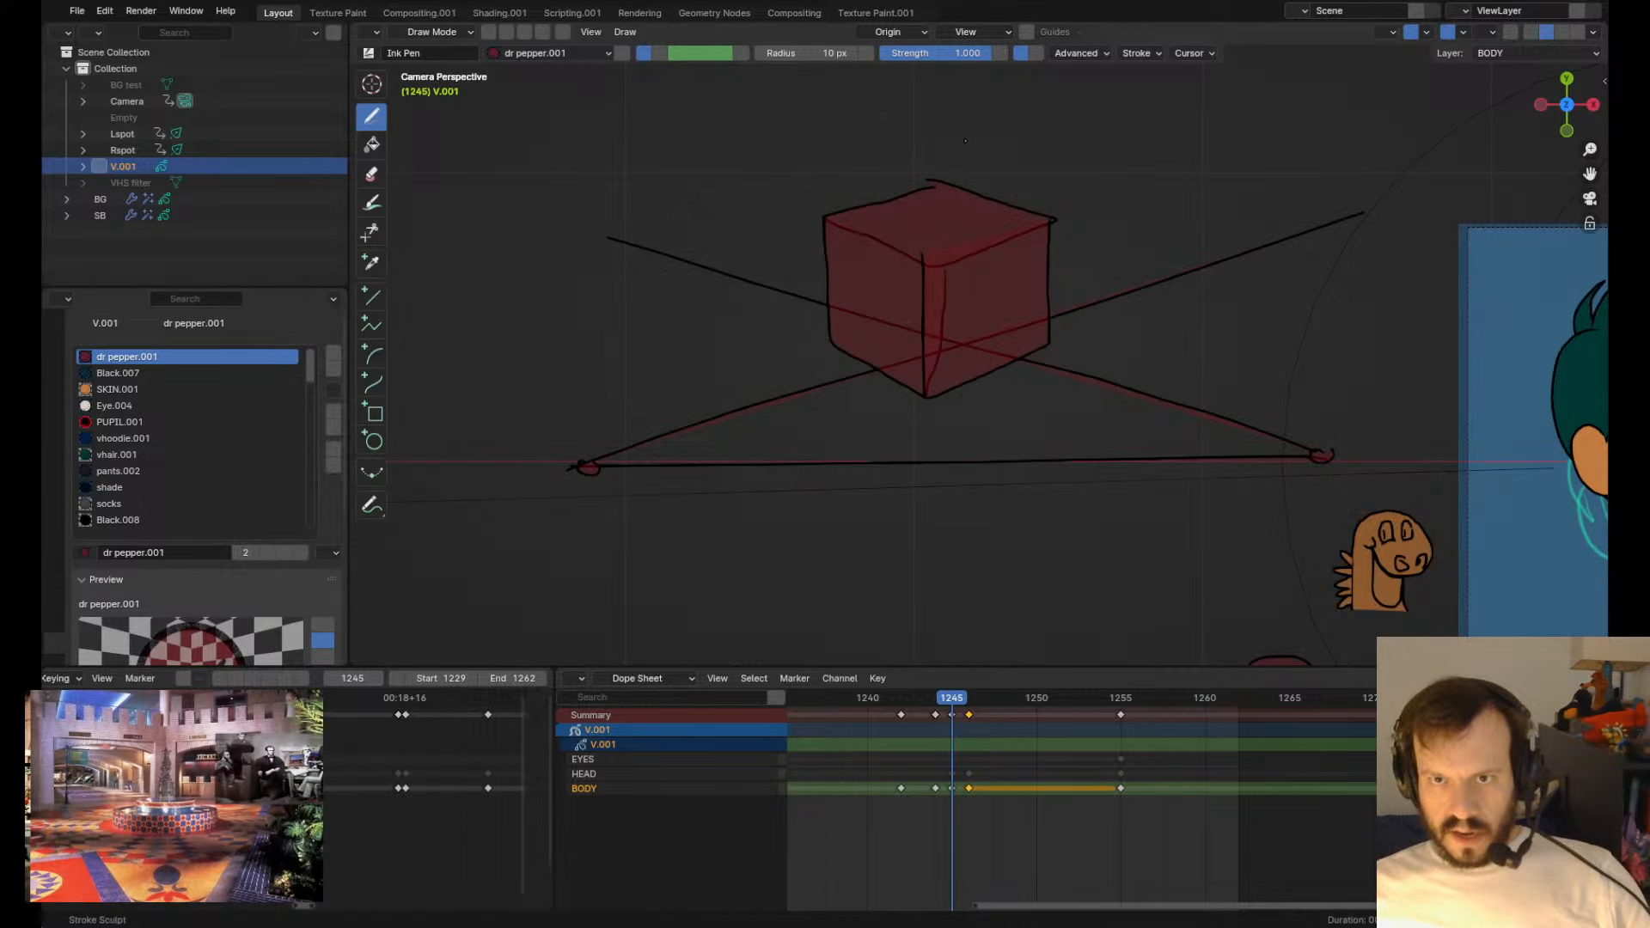
# - Pull the back corner of the cube's top face together and bring the top face stroke to the front
pyautogui.scroll(3, 904, 157)
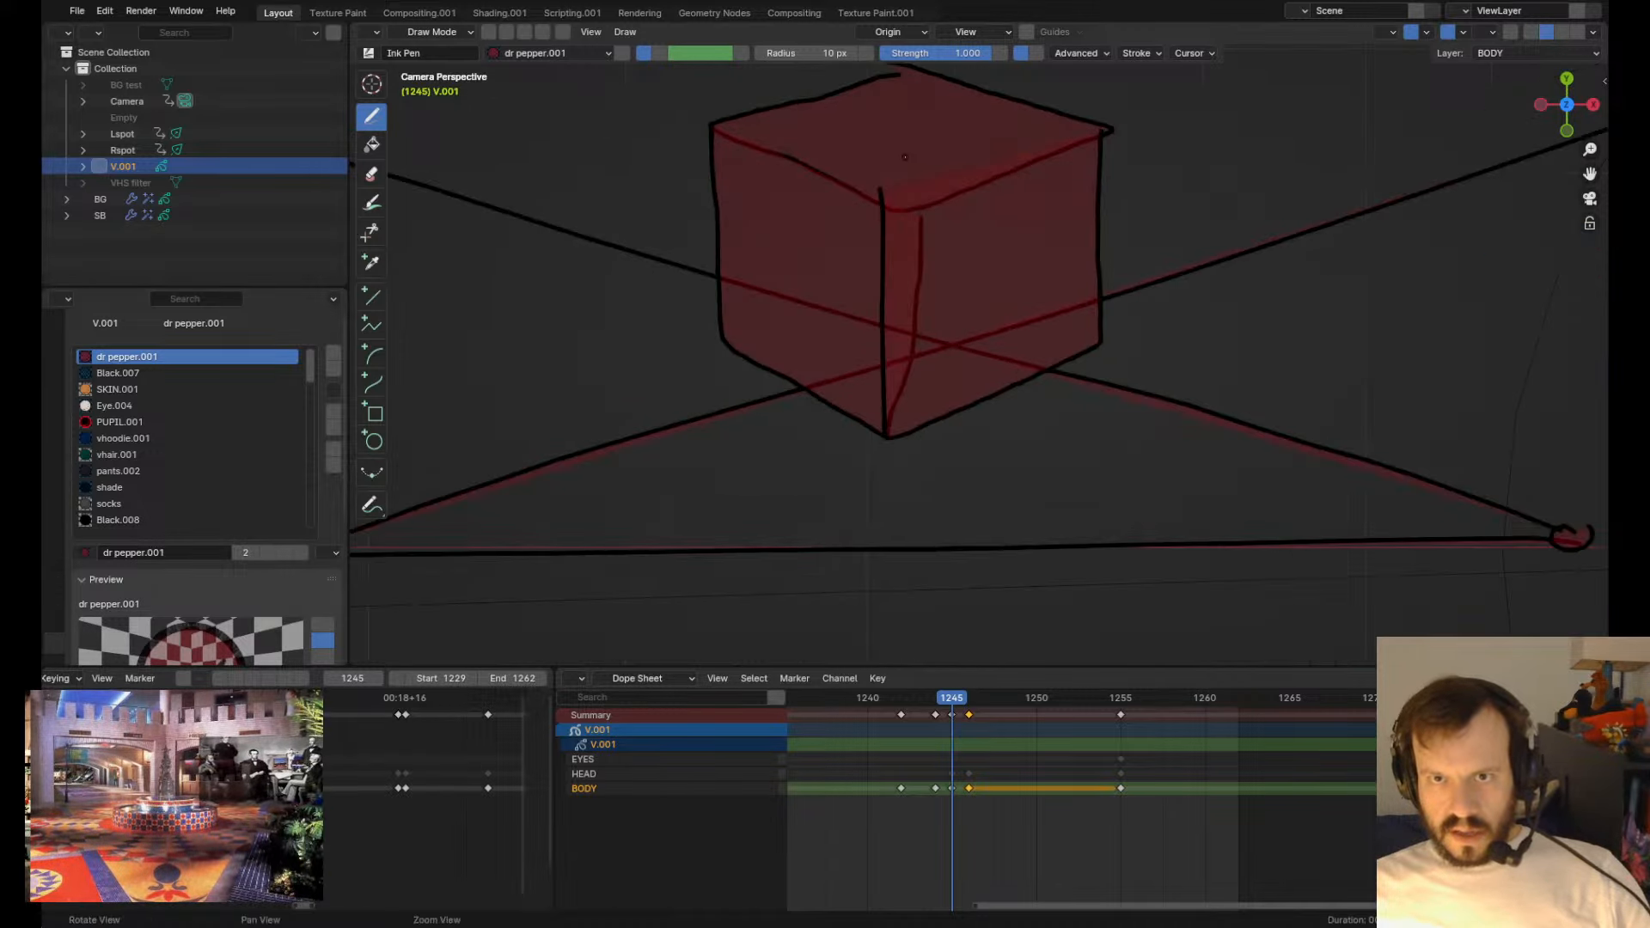
pyautogui.keyDown('shift'); pyautogui.moveTo(904, 157); pyautogui.dragTo(973, 418, button='middle'); pyautogui.keyUp('shift')
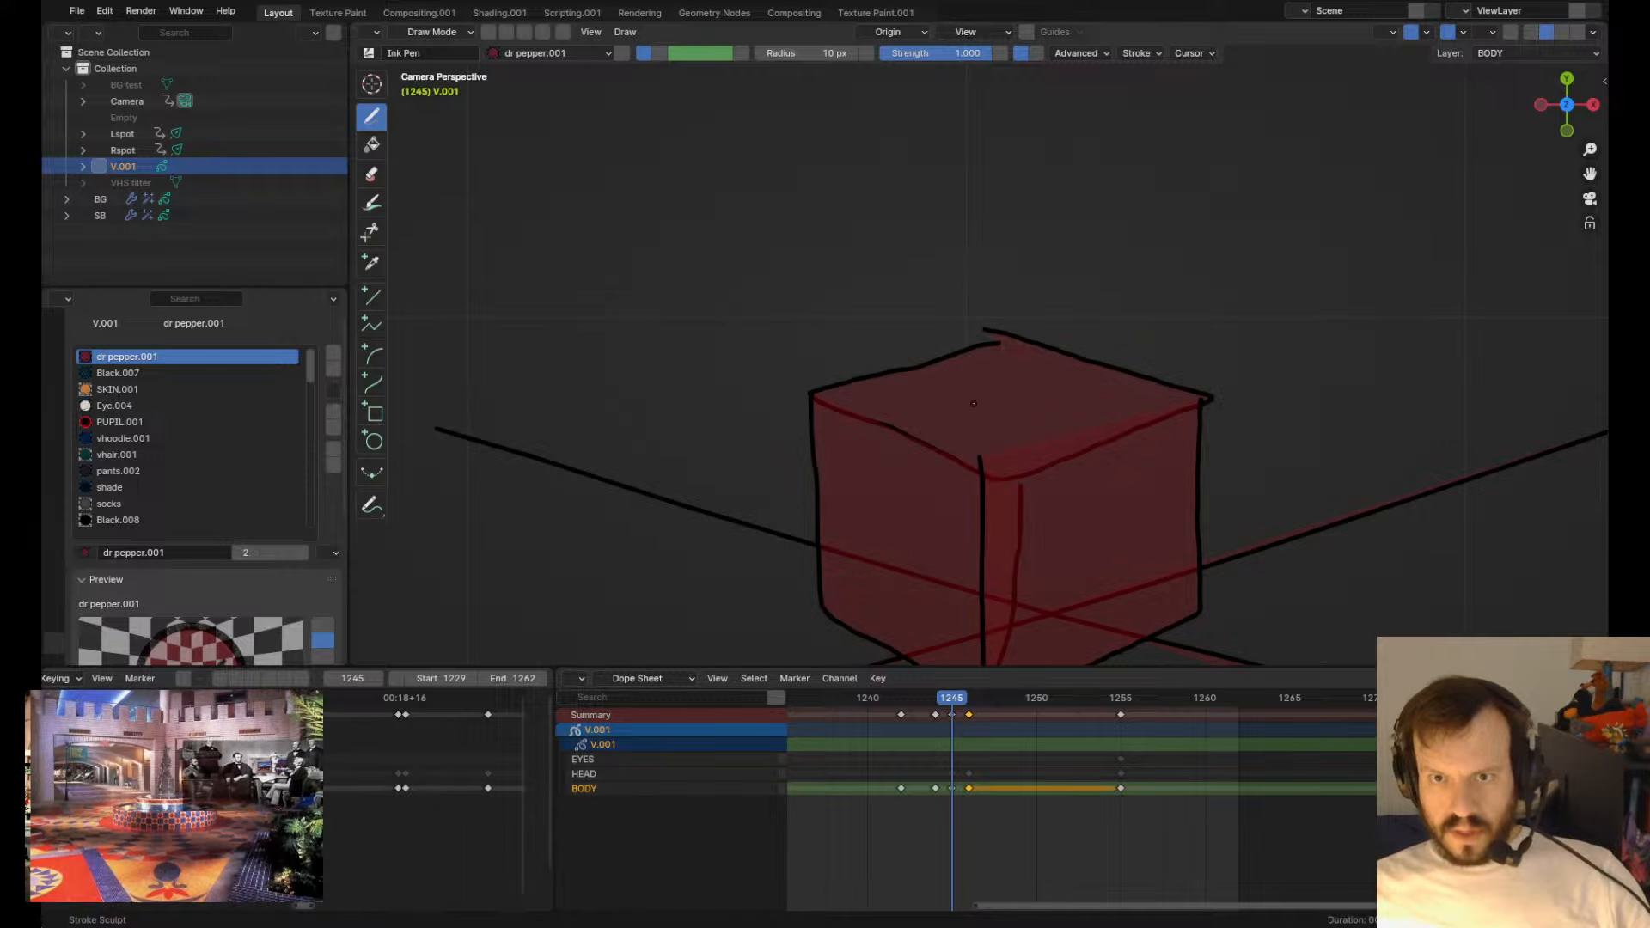
pyautogui.keyDown('shift'); pyautogui.moveTo(953, 349); pyautogui.dragTo(968, 337); pyautogui.keyUp('shift')
pyautogui.keyDown('shift'); pyautogui.moveTo(999, 298); pyautogui.dragTo(1005, 301); pyautogui.keyUp('shift')
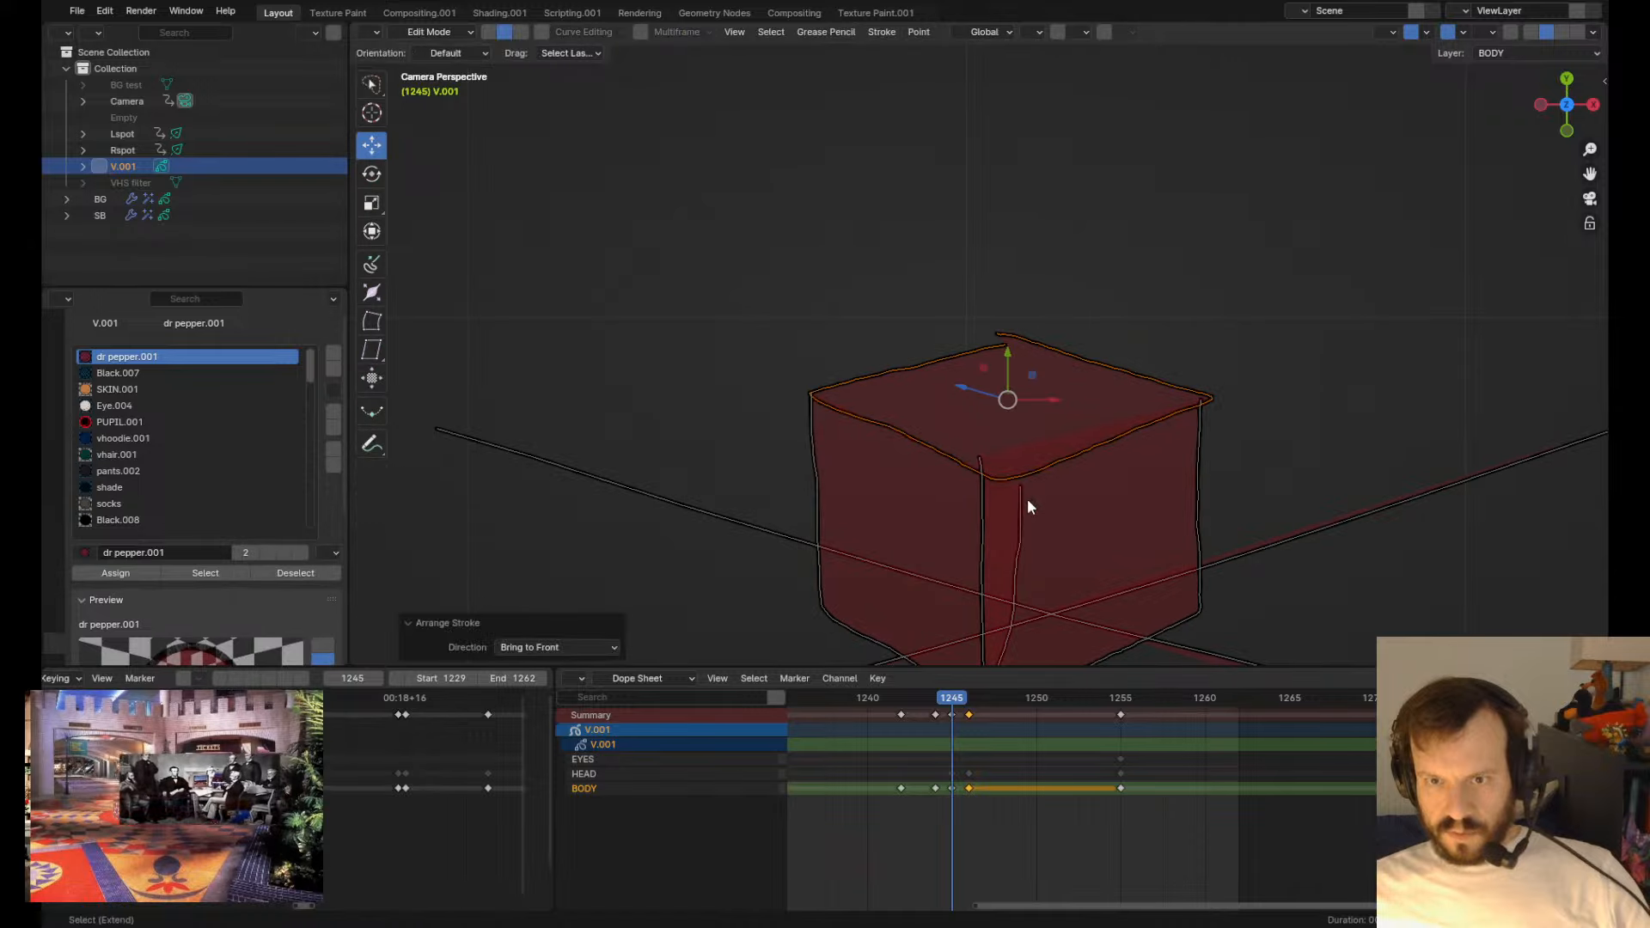
pyautogui.scroll(-3, 1028, 500)
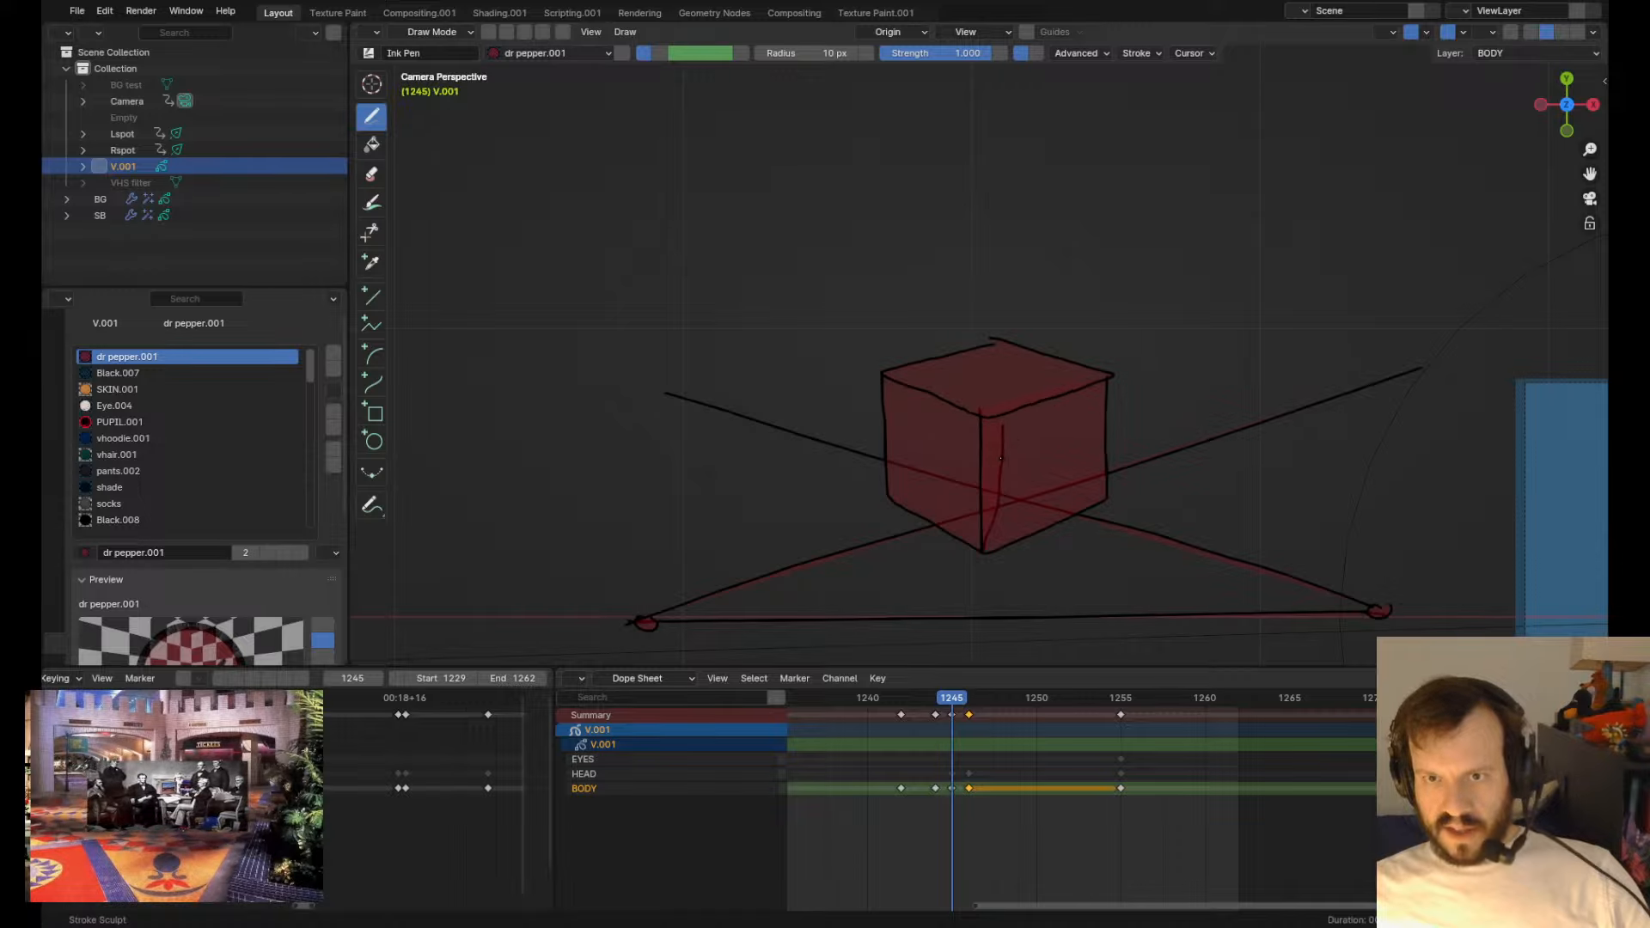
# - Clean up the top face's front and right corners and close the gap at its back corner
pyautogui.scroll(4, 872, 424)
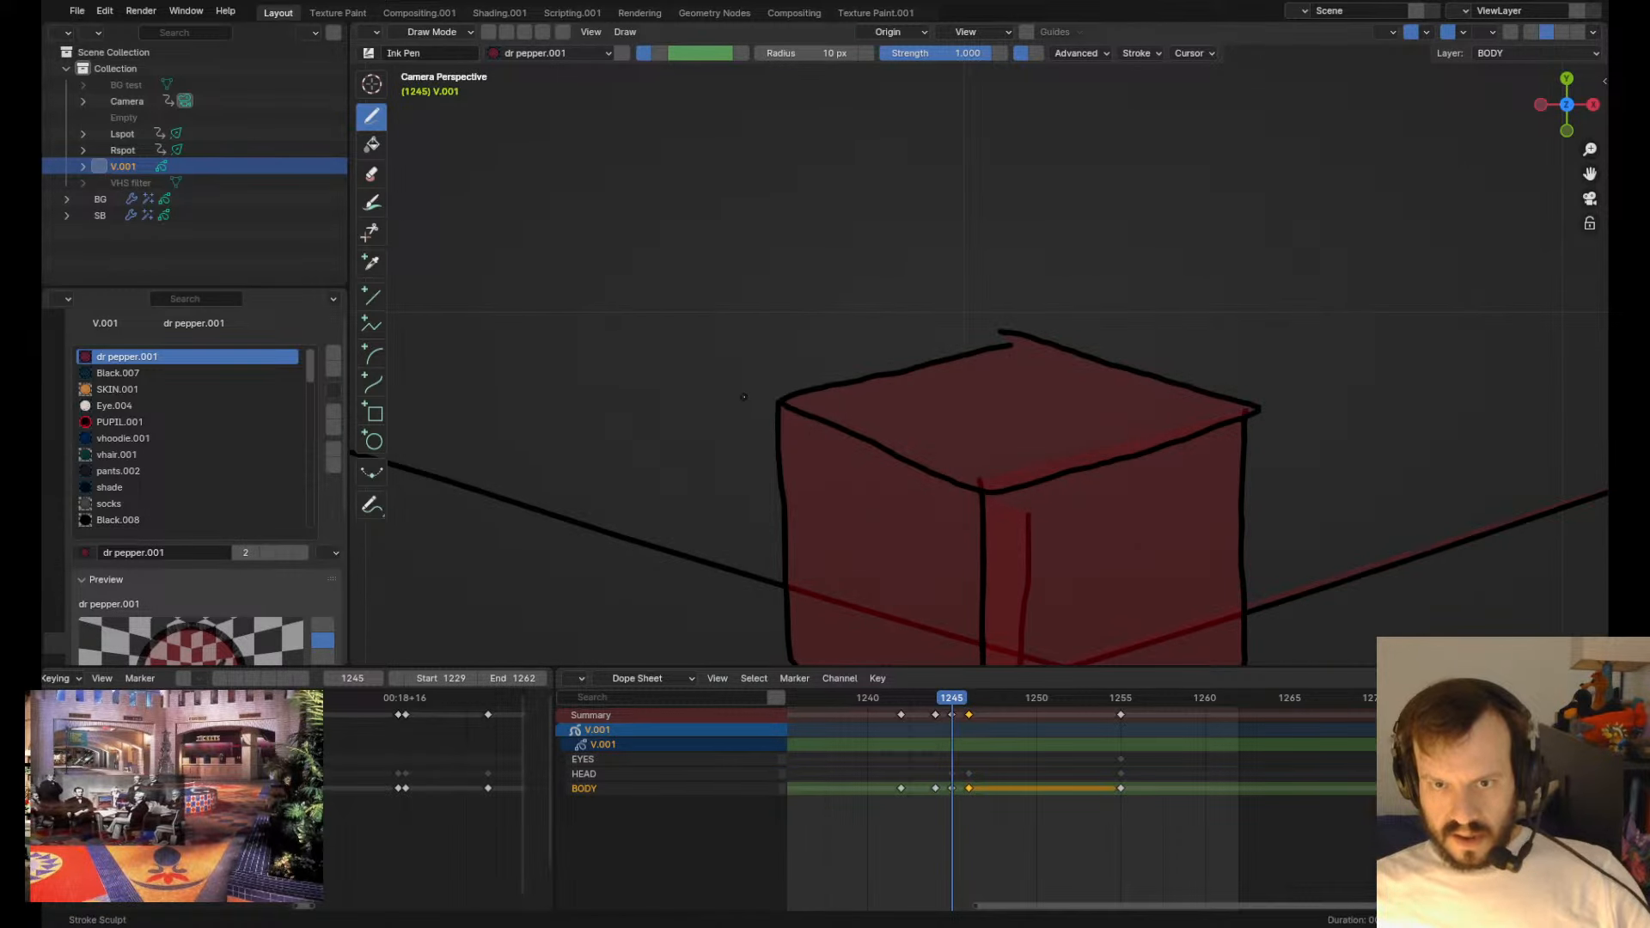
pyautogui.scroll(-2, 952, 503)
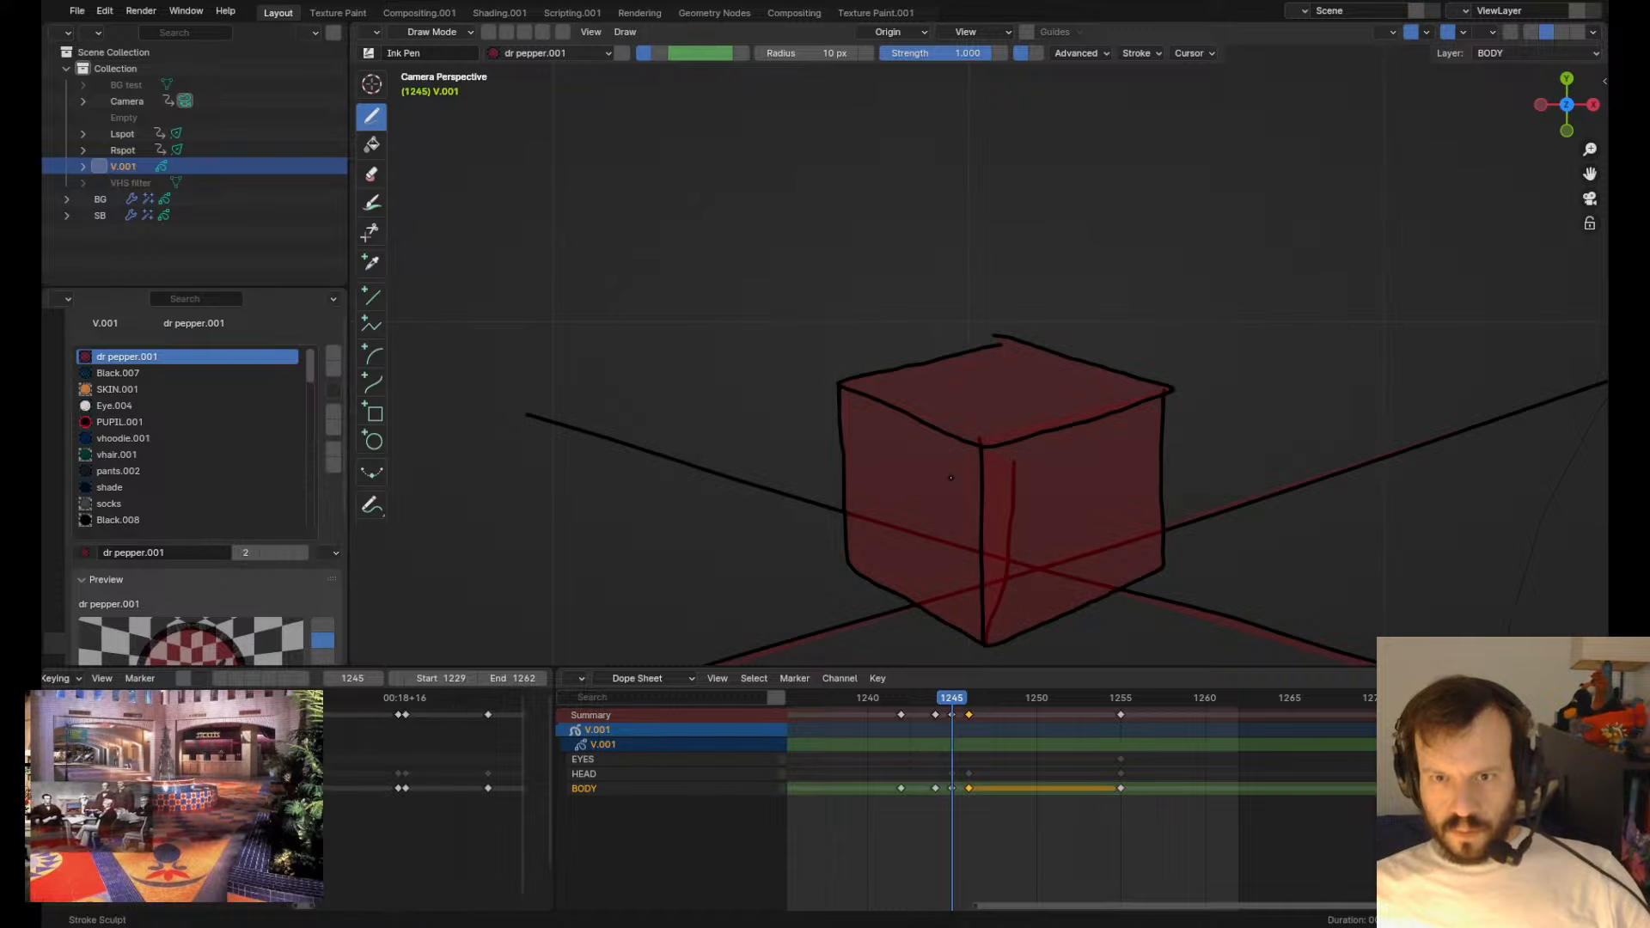
pyautogui.moveTo(950, 478); pyautogui.dragTo(1015, 461)
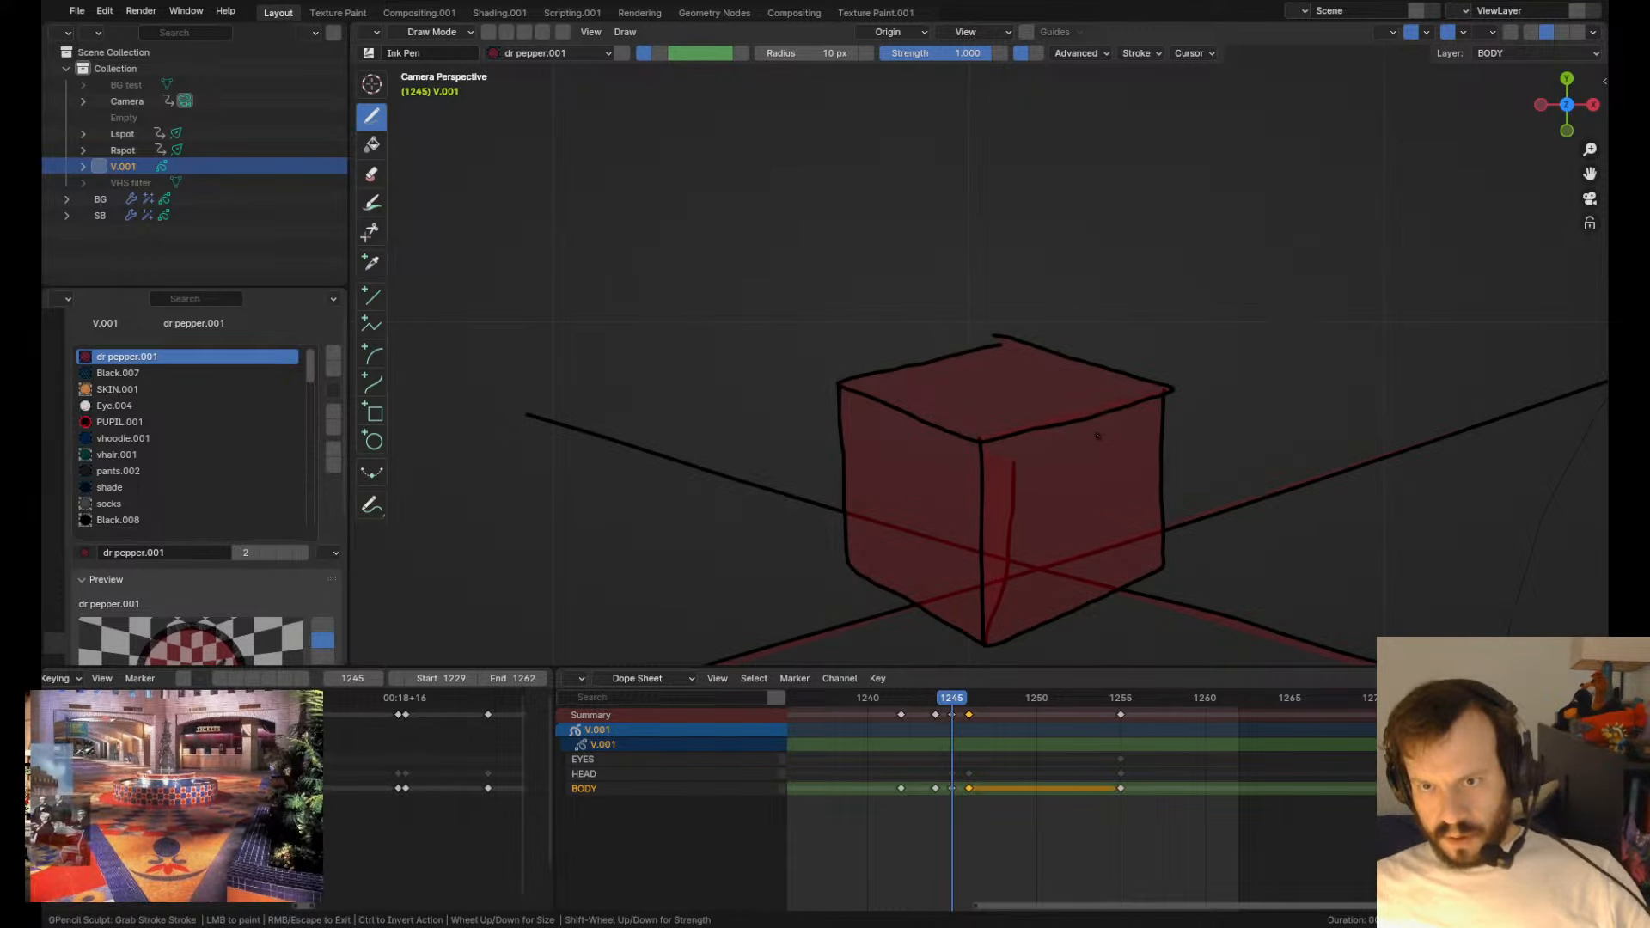
pyautogui.moveTo(1172, 386); pyautogui.dragTo(1170, 390)
pyautogui.scroll(5, 990, 340)
pyautogui.moveTo(1024, 334)
pyautogui.mouseDown()
pyautogui.moveTo(1005, 315)
pyautogui.moveTo(1034, 354)
pyautogui.moveTo(1019, 312)
pyautogui.moveTo(983, 302)
pyautogui.mouseUp()
pyautogui.scroll(-5, 1022, 317)
pyautogui.moveTo(1091, 310); pyautogui.dragTo(1105, 319)
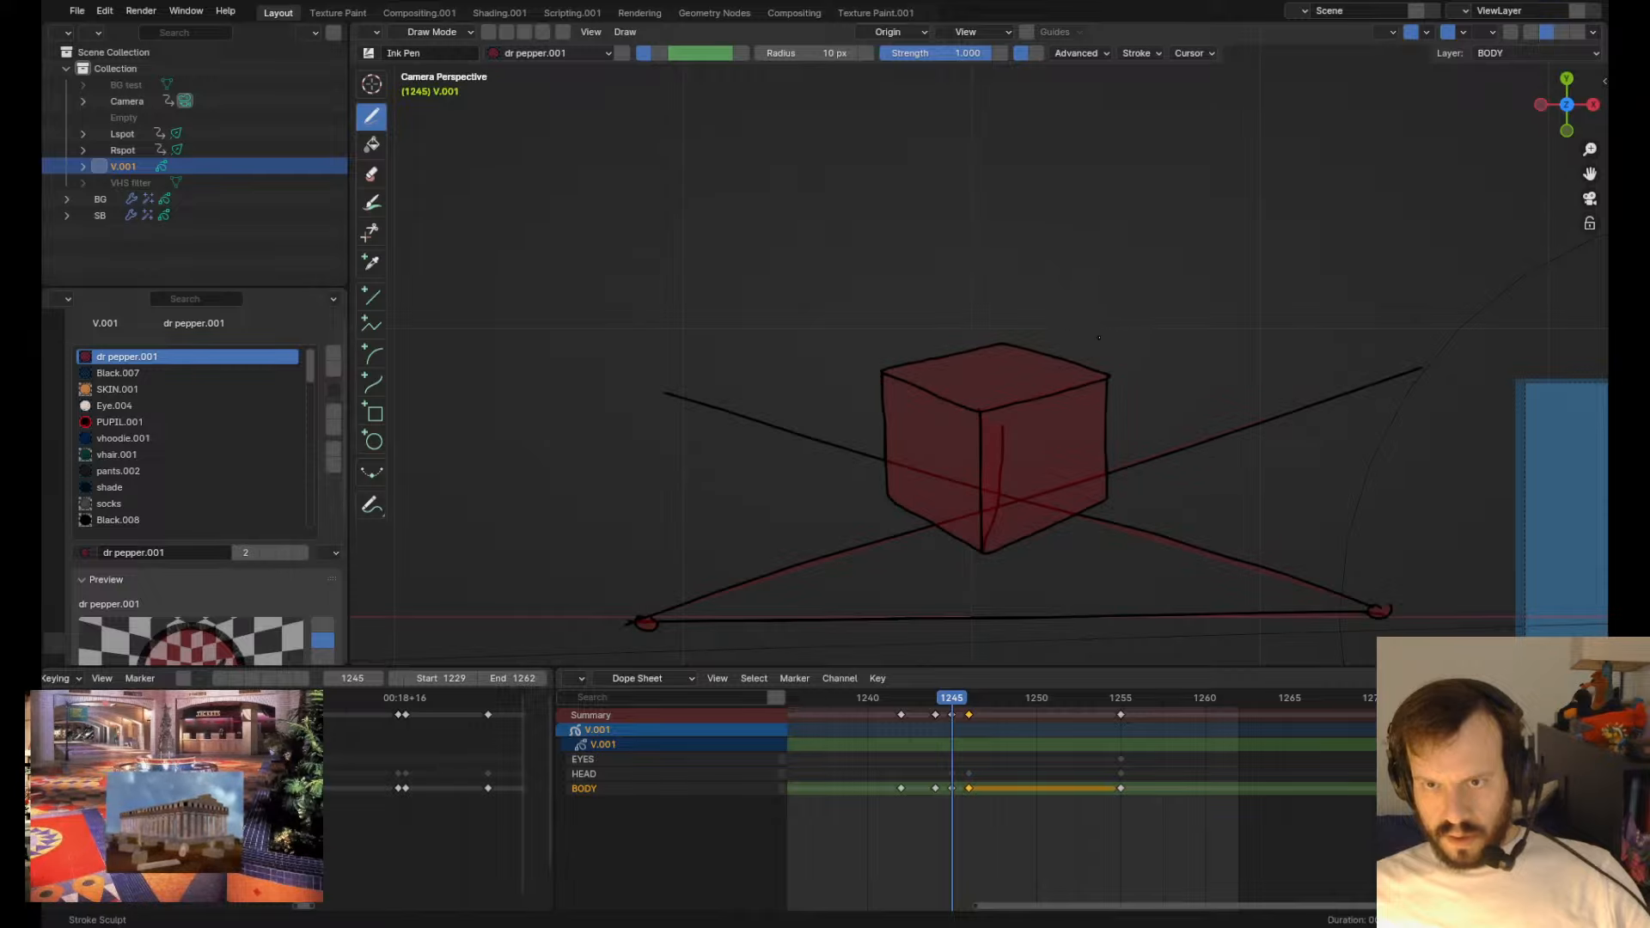
# - Try a steeper guide line from the right-hand dot by rotating and moving the diagonal along the cube's front upper edge
pyautogui.keyDown('shift'); pyautogui.moveTo(1086, 544); pyautogui.dragTo(1040, 453, button='middle'); pyautogui.keyUp('shift')
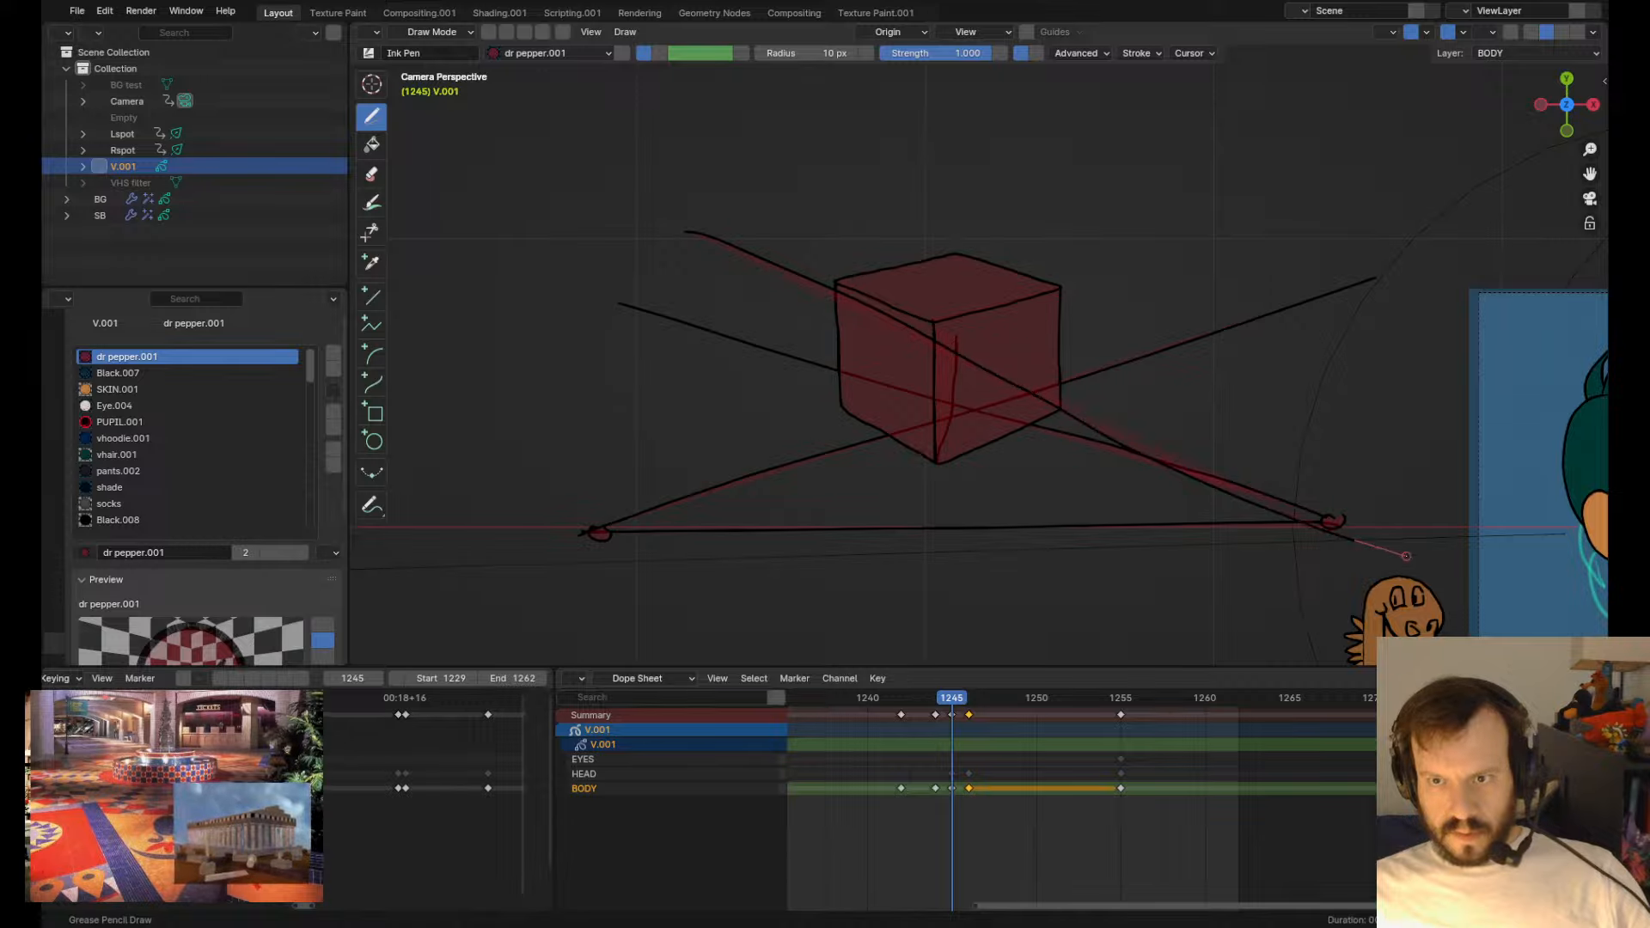
pyautogui.hotkey('ctrl', 'z')
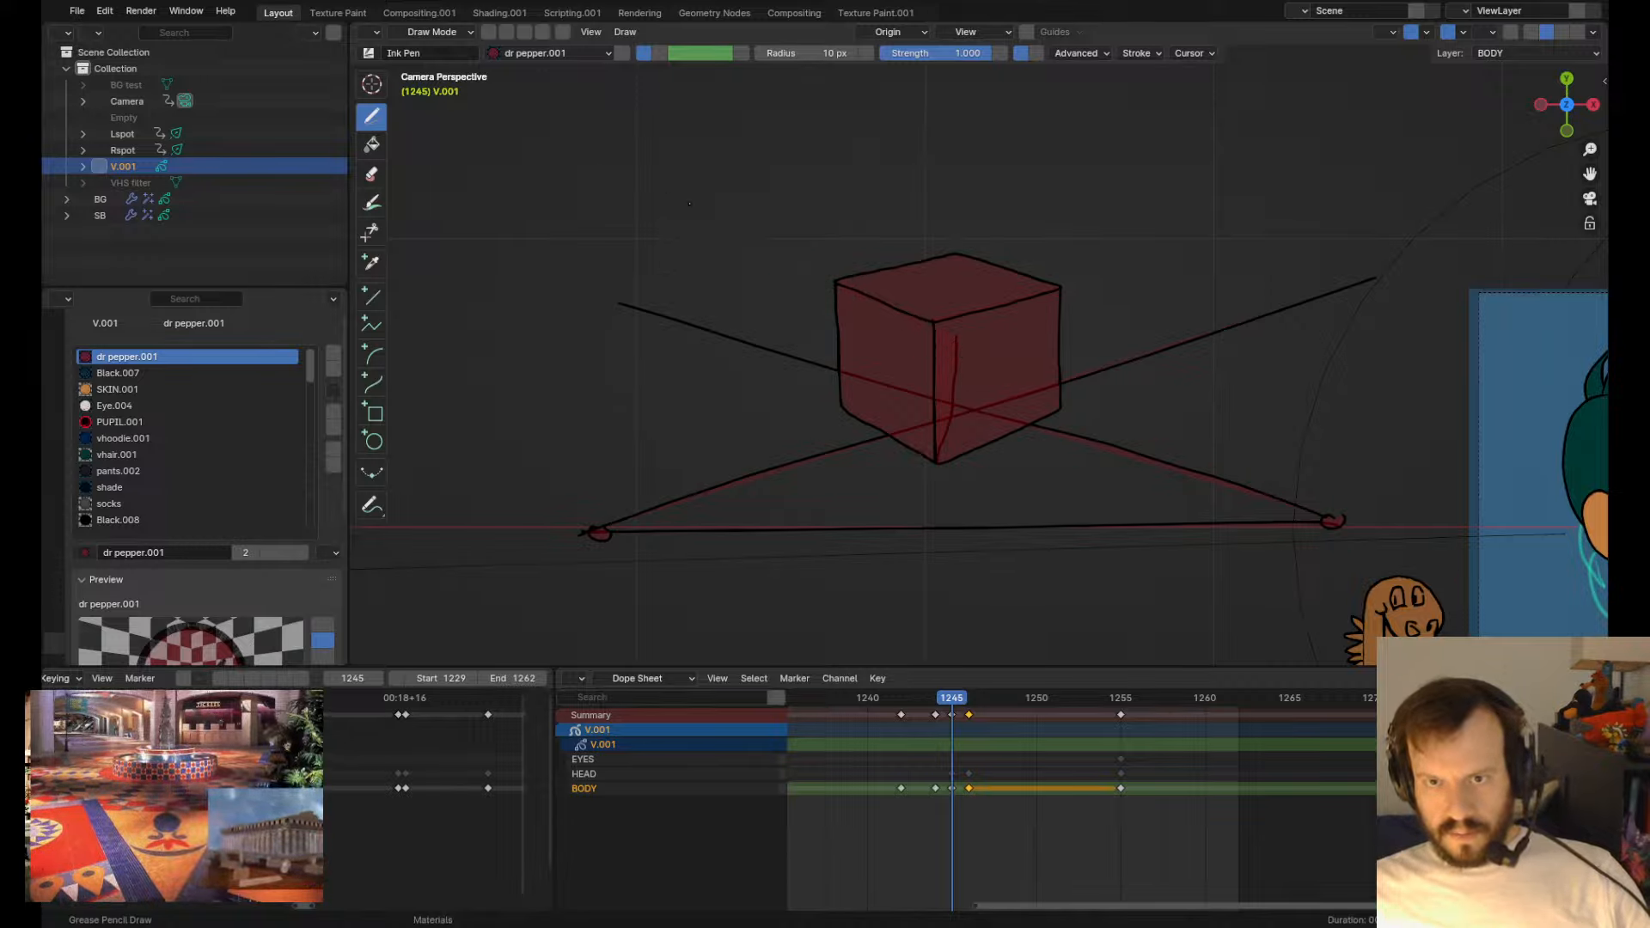
pyautogui.press('Tab')
pyautogui.click(686, 334)
pyautogui.hotkey('shift', 'space')
pyautogui.press('r')
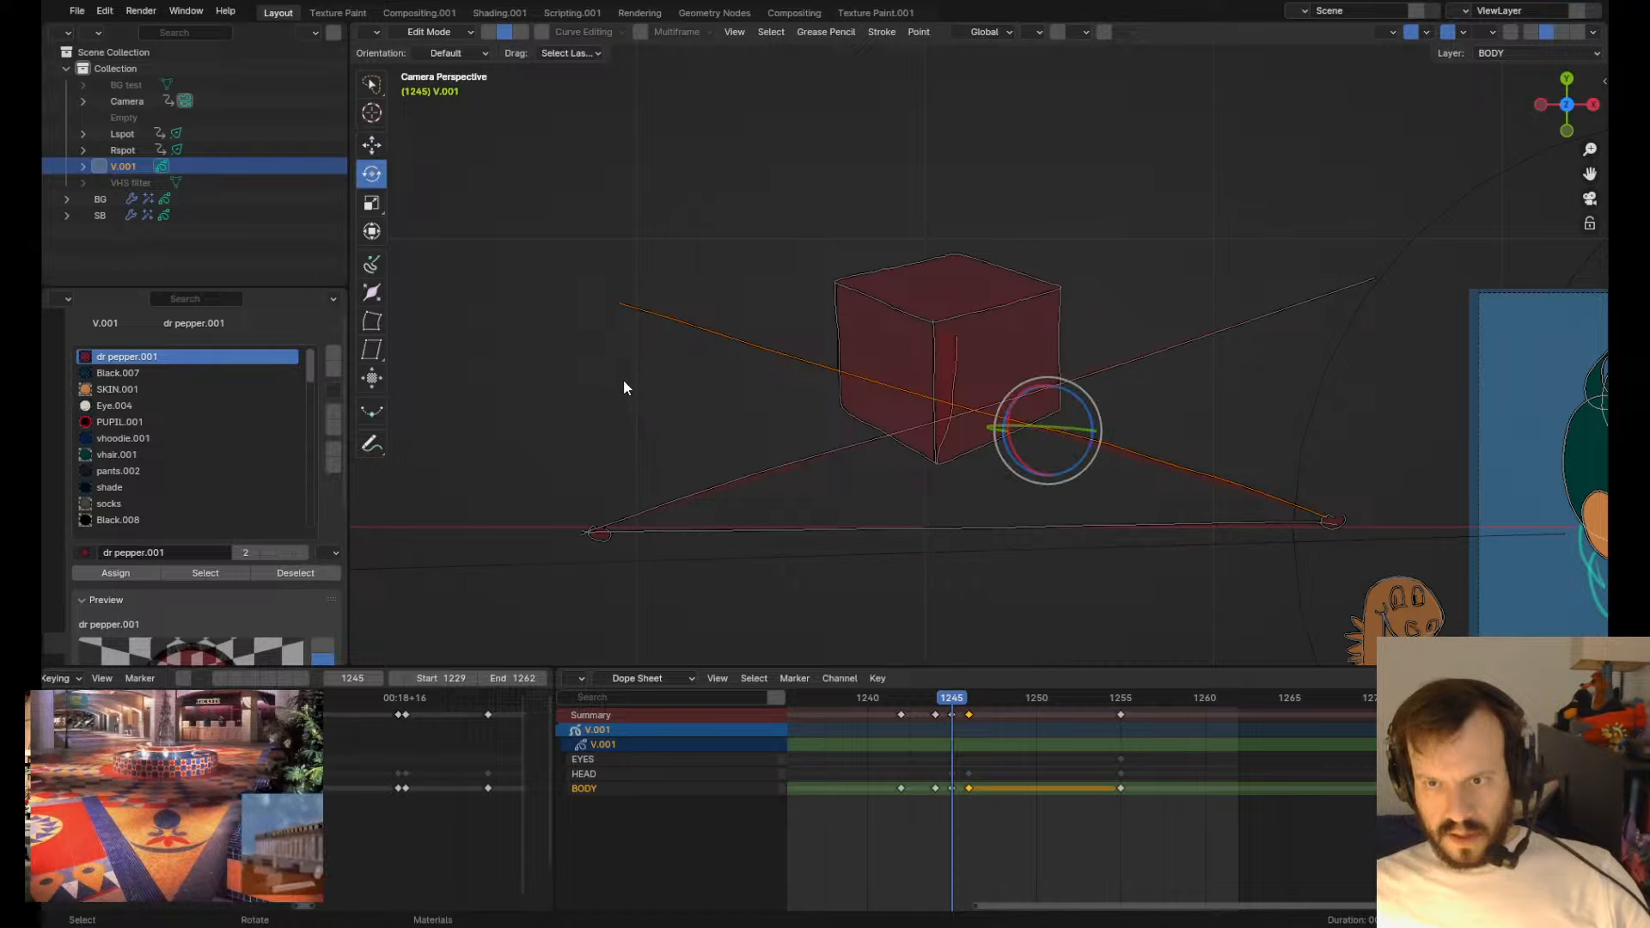
pyautogui.moveTo(672, 394)
pyautogui.mouseDown()
pyautogui.moveTo(674, 325)
pyautogui.moveTo(739, 390)
pyautogui.moveTo(718, 365)
pyautogui.mouseUp()
pyautogui.press('g')
pyautogui.click(717, 365)
pyautogui.scroll(3, 661, 311)
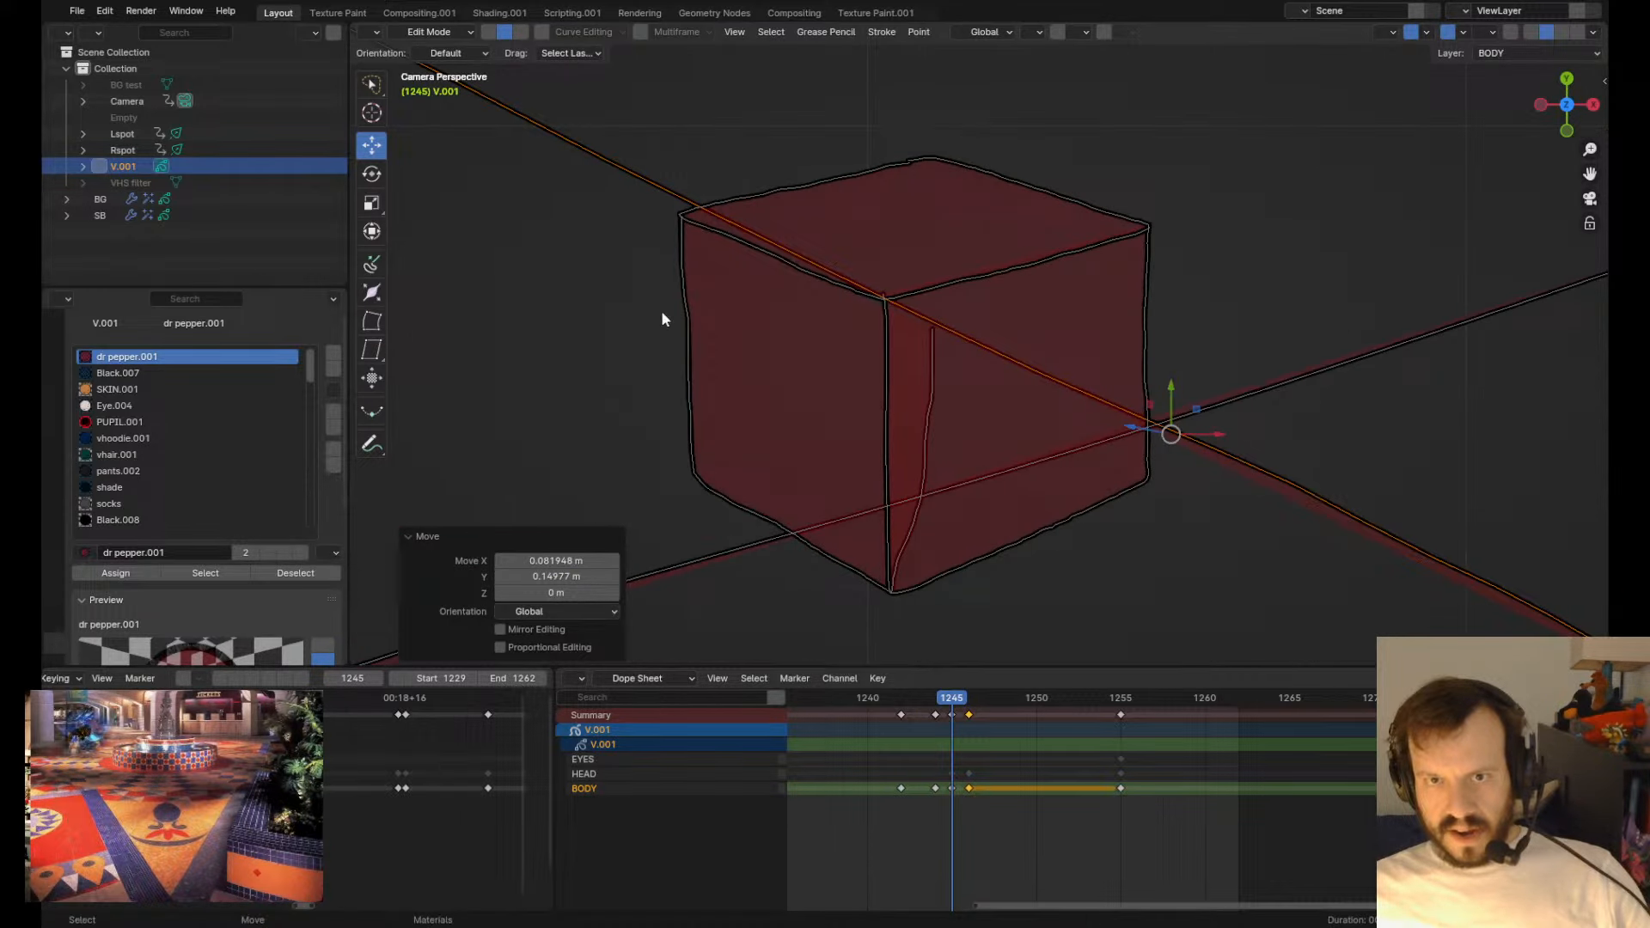
# - Try pulling the top face's left corner up onto the steeper guide line
pyautogui.click(666, 224)
pyautogui.press('Tab')
pyautogui.keyDown('shift'); pyautogui.moveTo(684, 218); pyautogui.dragTo(680, 201); pyautogui.keyUp('shift')
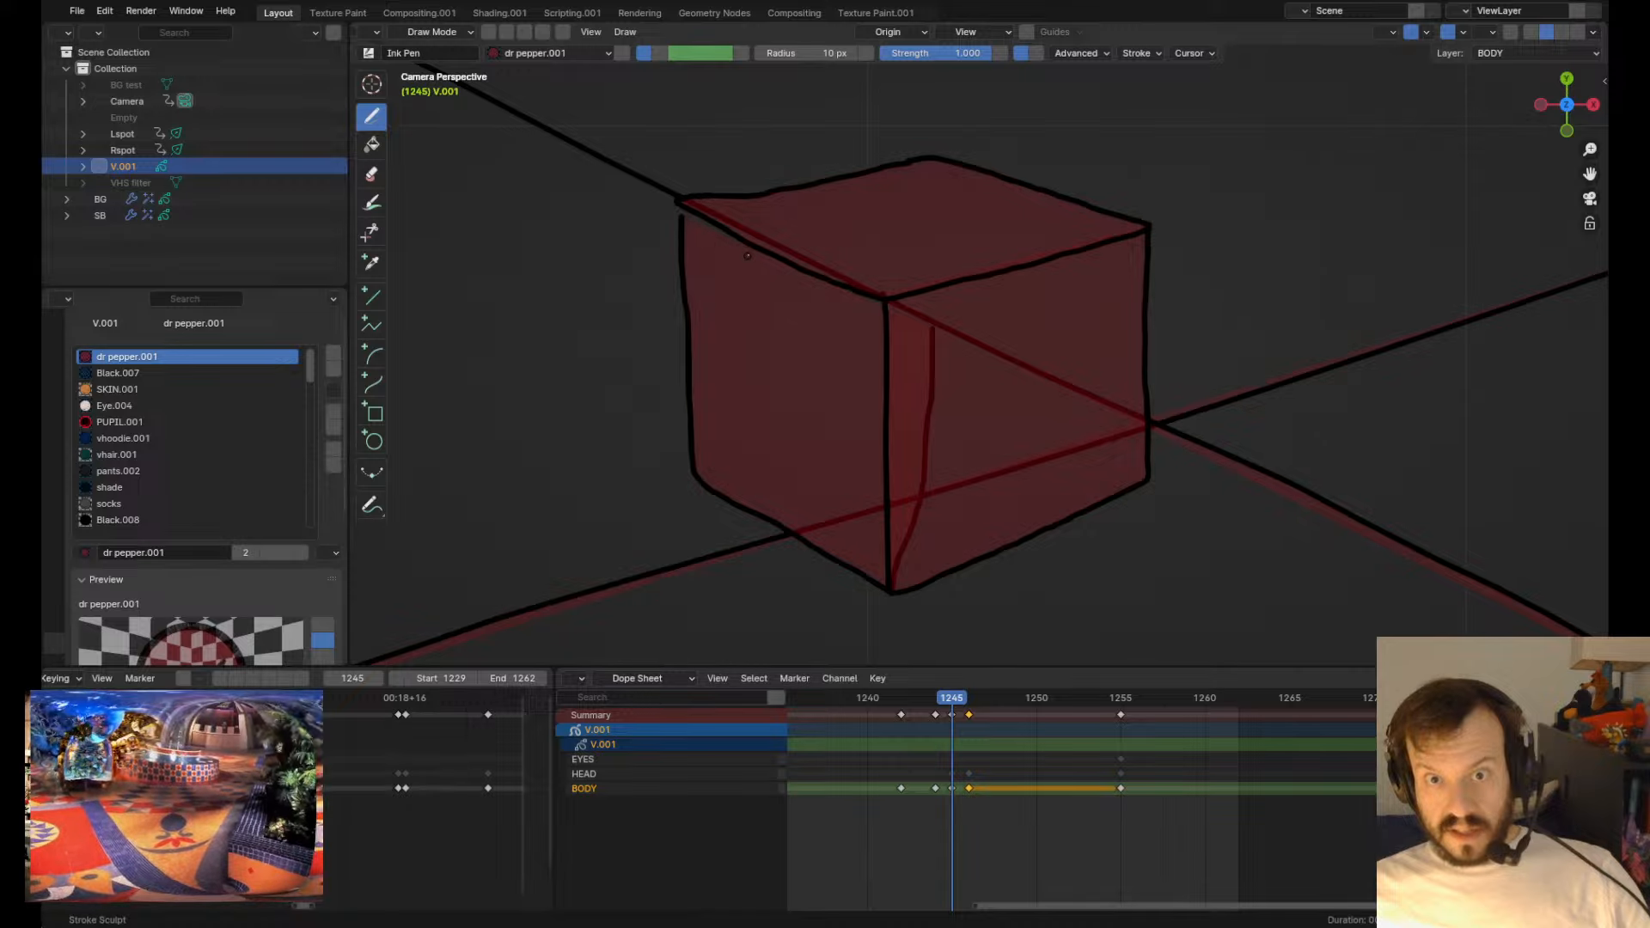
pyautogui.press('Tab')
pyautogui.scroll(-3, 840, 382)
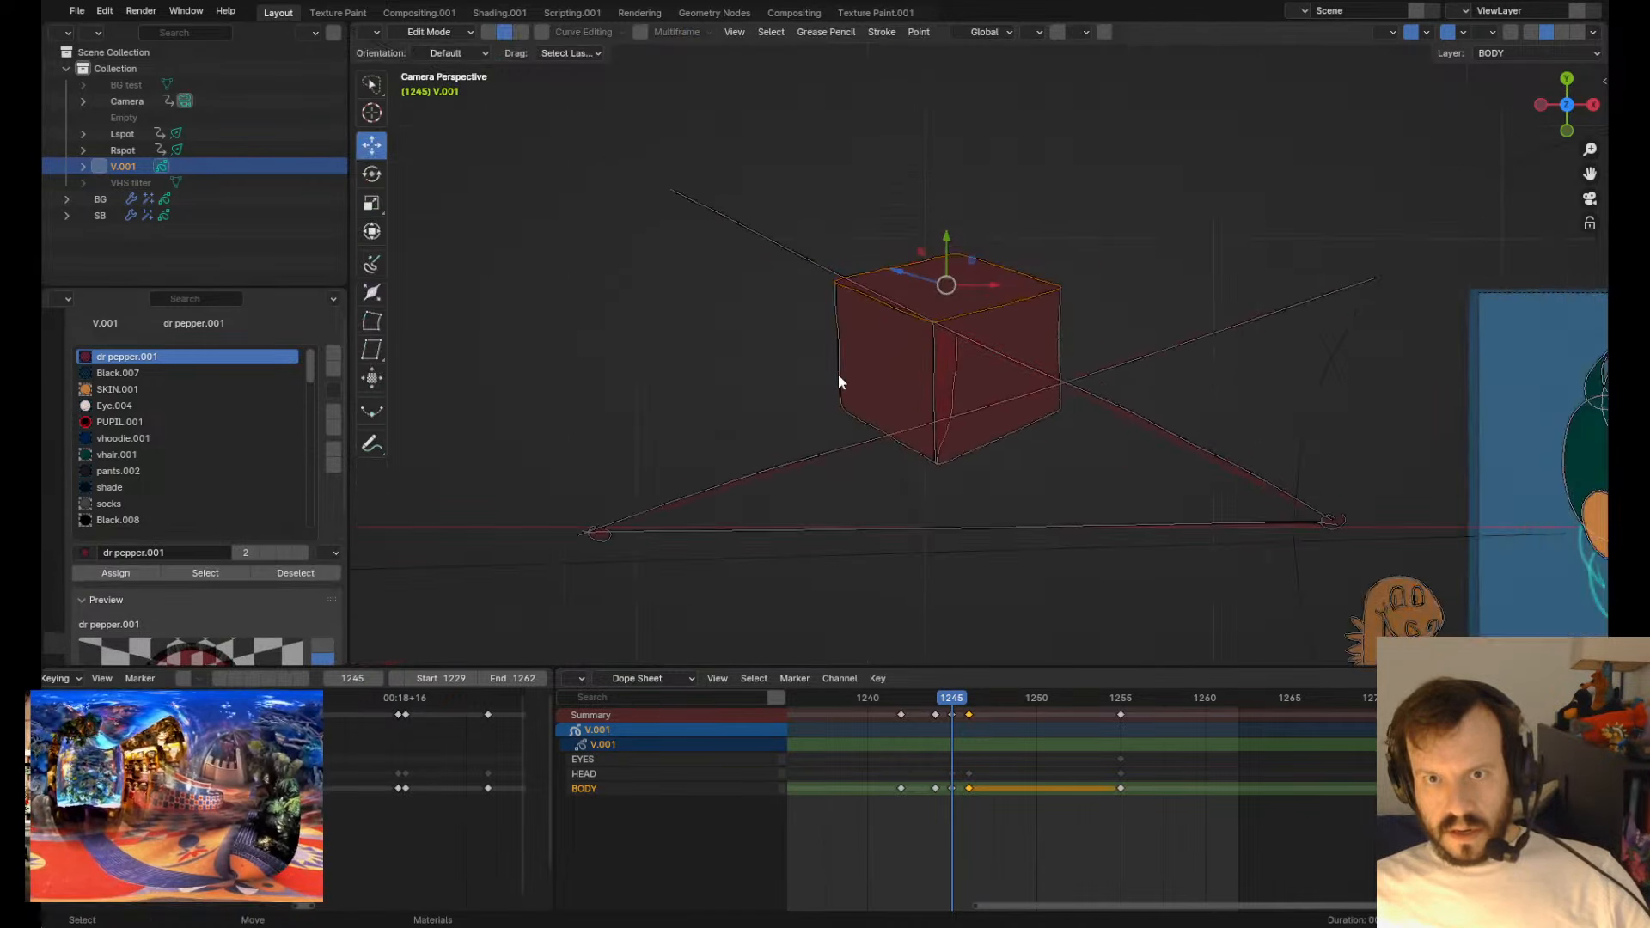
# - Undo the top face corner edit and the rotation and move of the diagonal
pyautogui.scroll(-2, 840, 382)
pyautogui.hotkey('ctrl', 'z')
pyautogui.hotkey('ctrl', 'z')
pyautogui.hotkey('ctrl', 'z')
pyautogui.hotkey('ctrl', 'z')
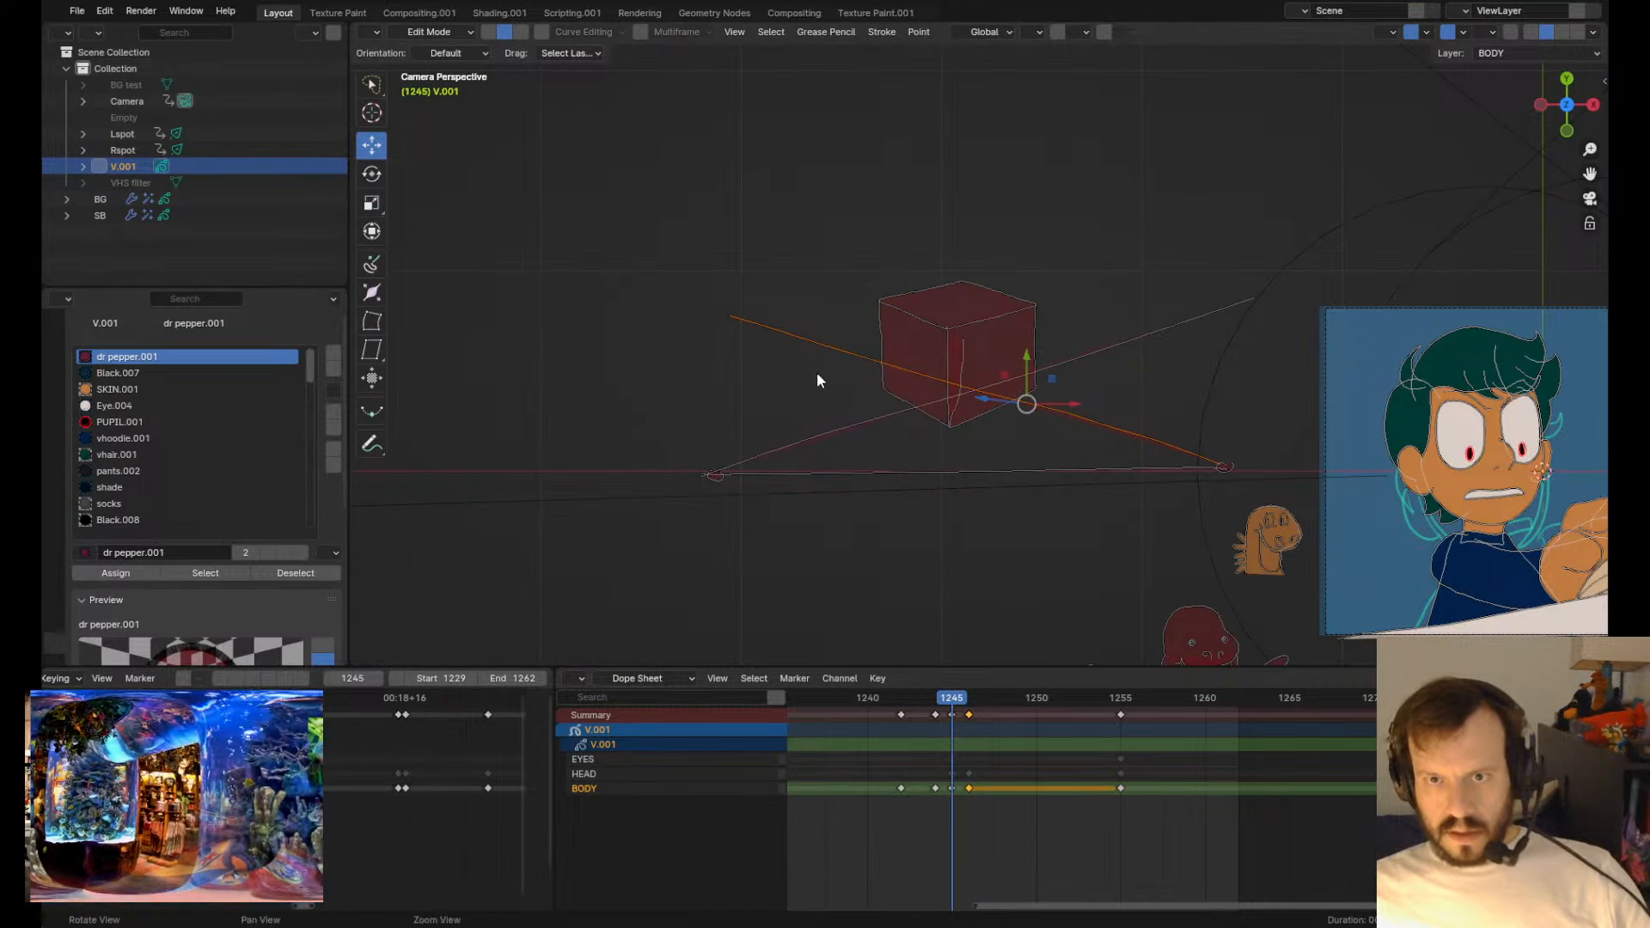
# - Duplicate the right-hand dot's guide line, then rotate and move the copy so it runs through the top face's left corner
pyautogui.press('r')
pyautogui.click(819, 275)
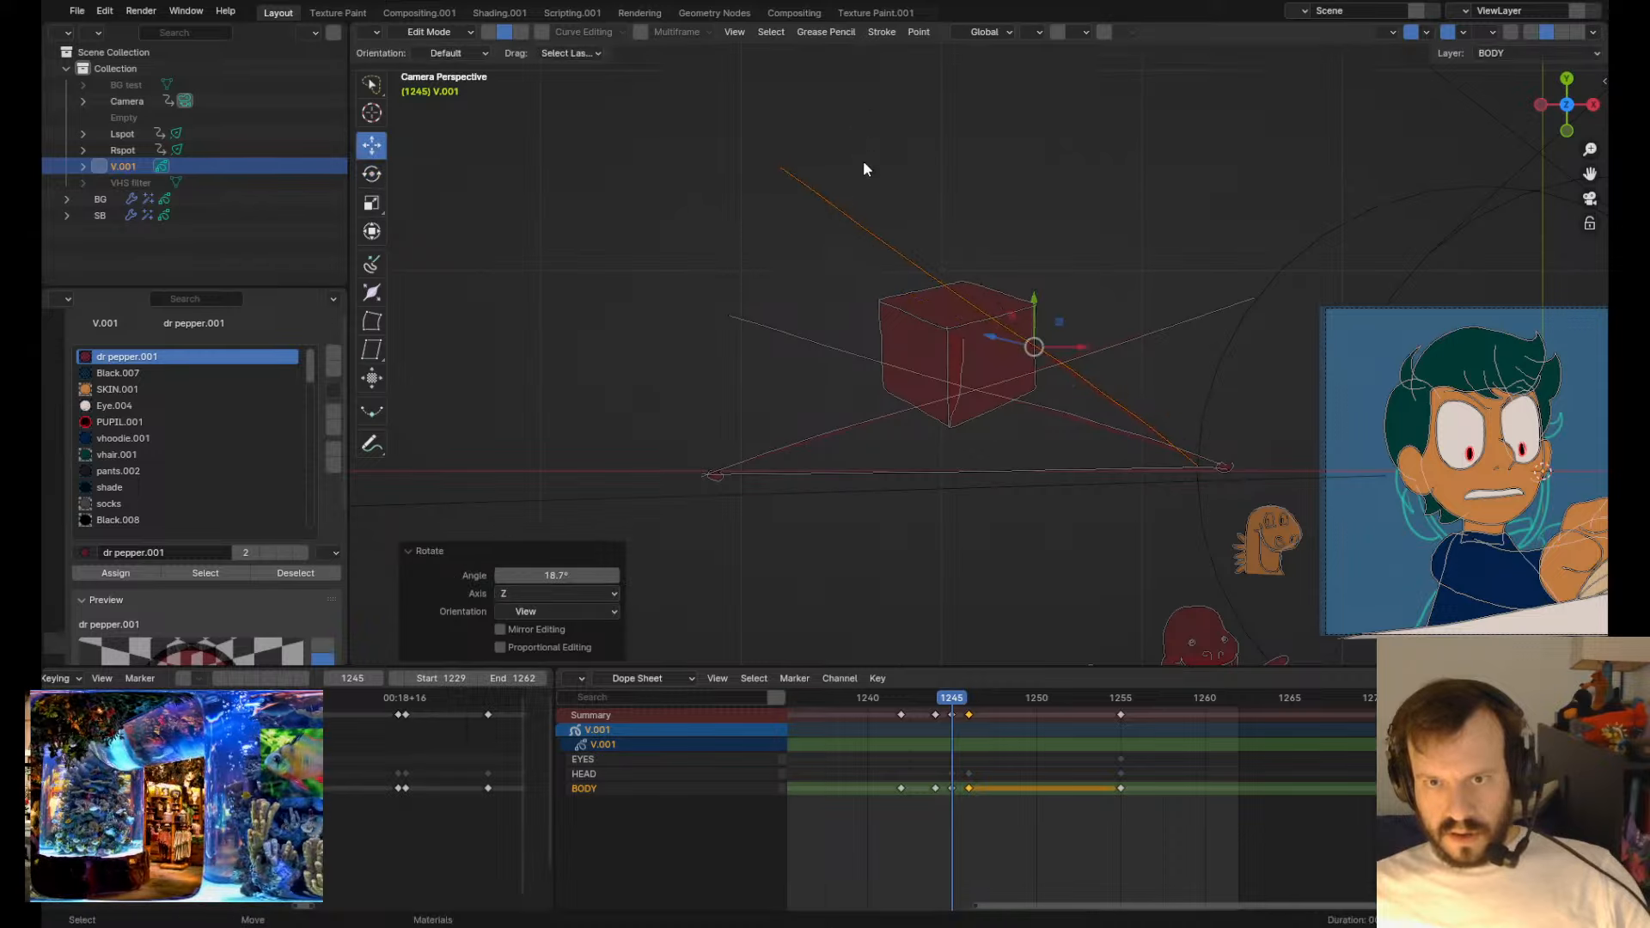
pyautogui.moveTo(830, 190)
pyautogui.mouseDown(button='middle')
pyautogui.moveTo(817, 224)
pyautogui.moveTo(869, 188)
pyautogui.moveTo(805, 166)
pyautogui.mouseUp(button='middle')
pyautogui.press('r')
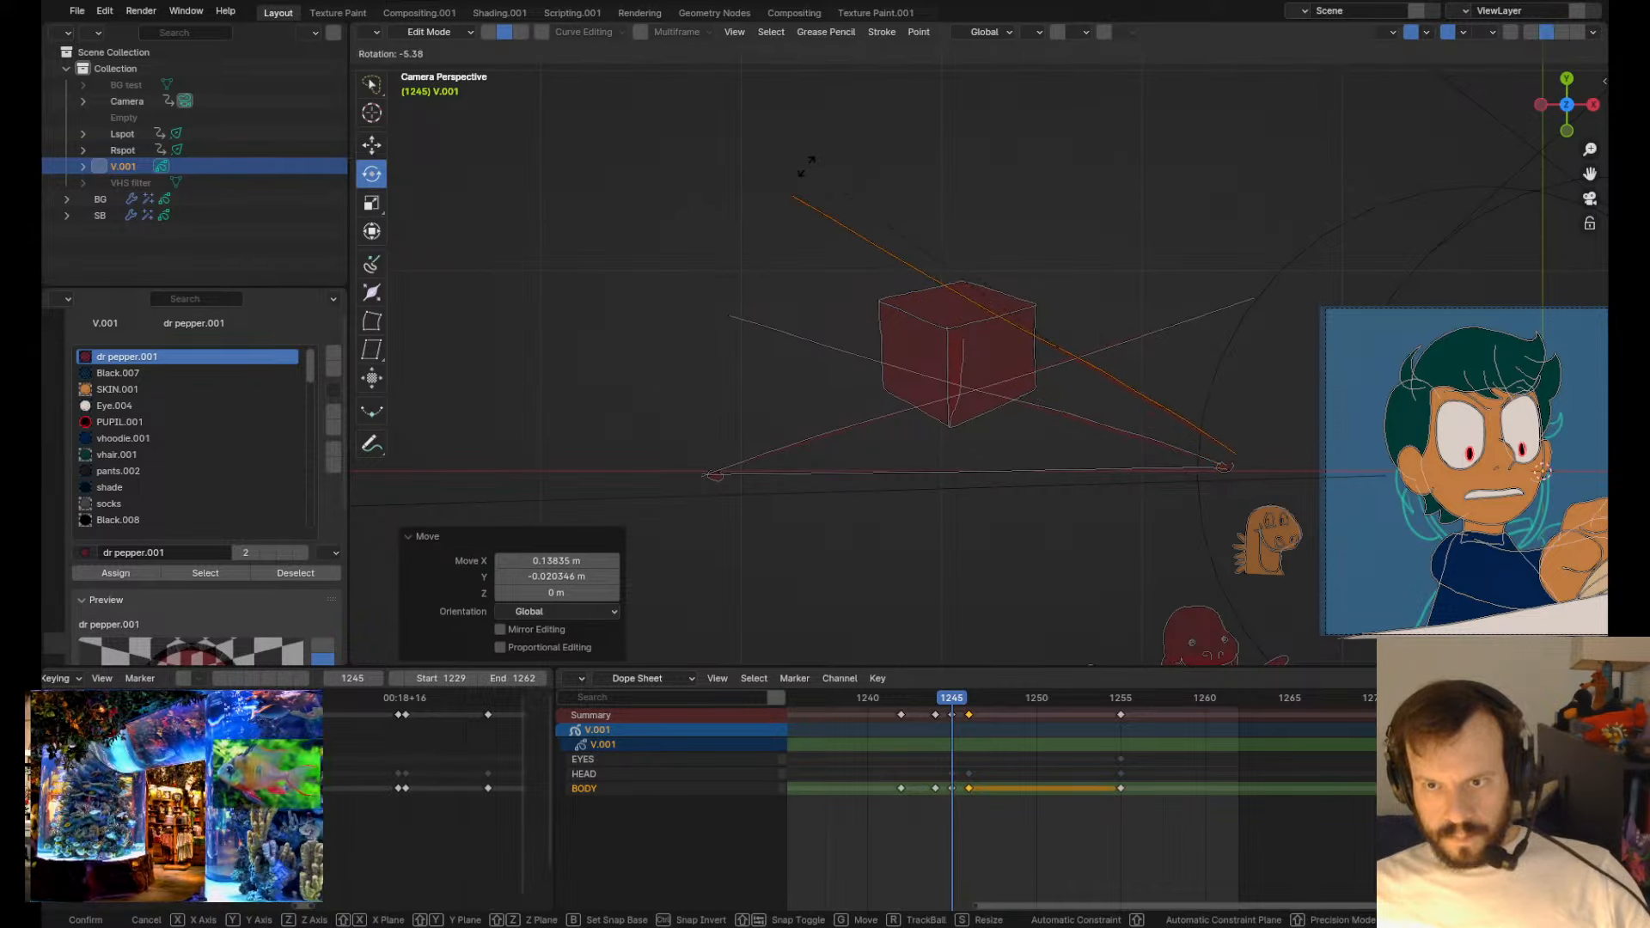
pyautogui.click(755, 194)
pyautogui.press('g')
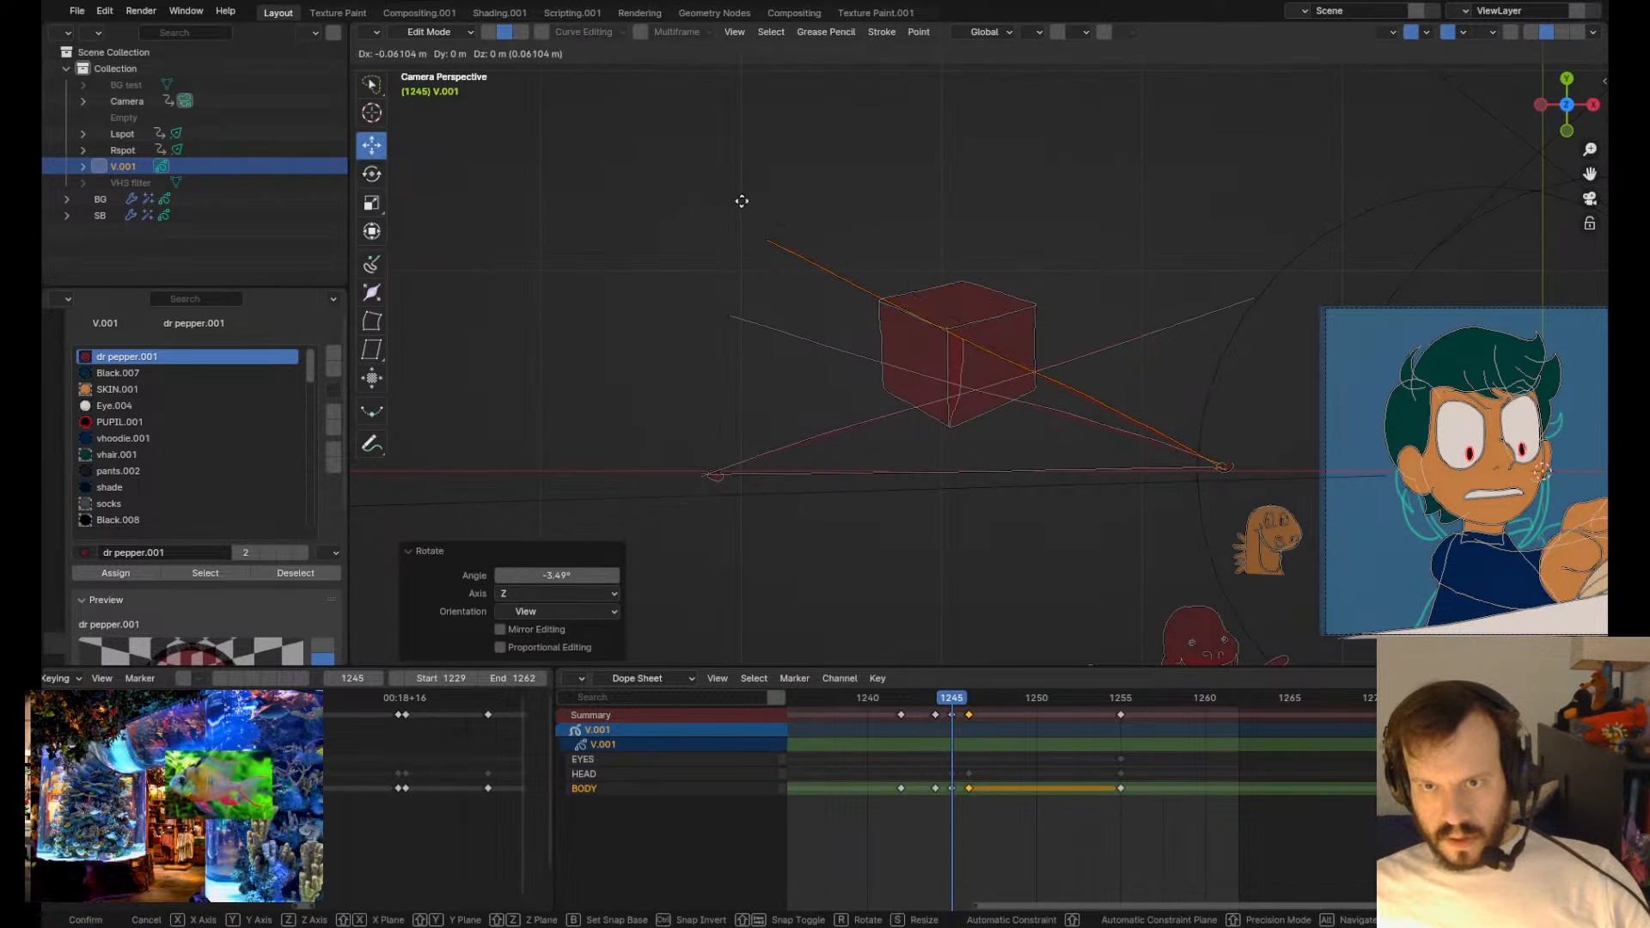
pyautogui.click(747, 207)
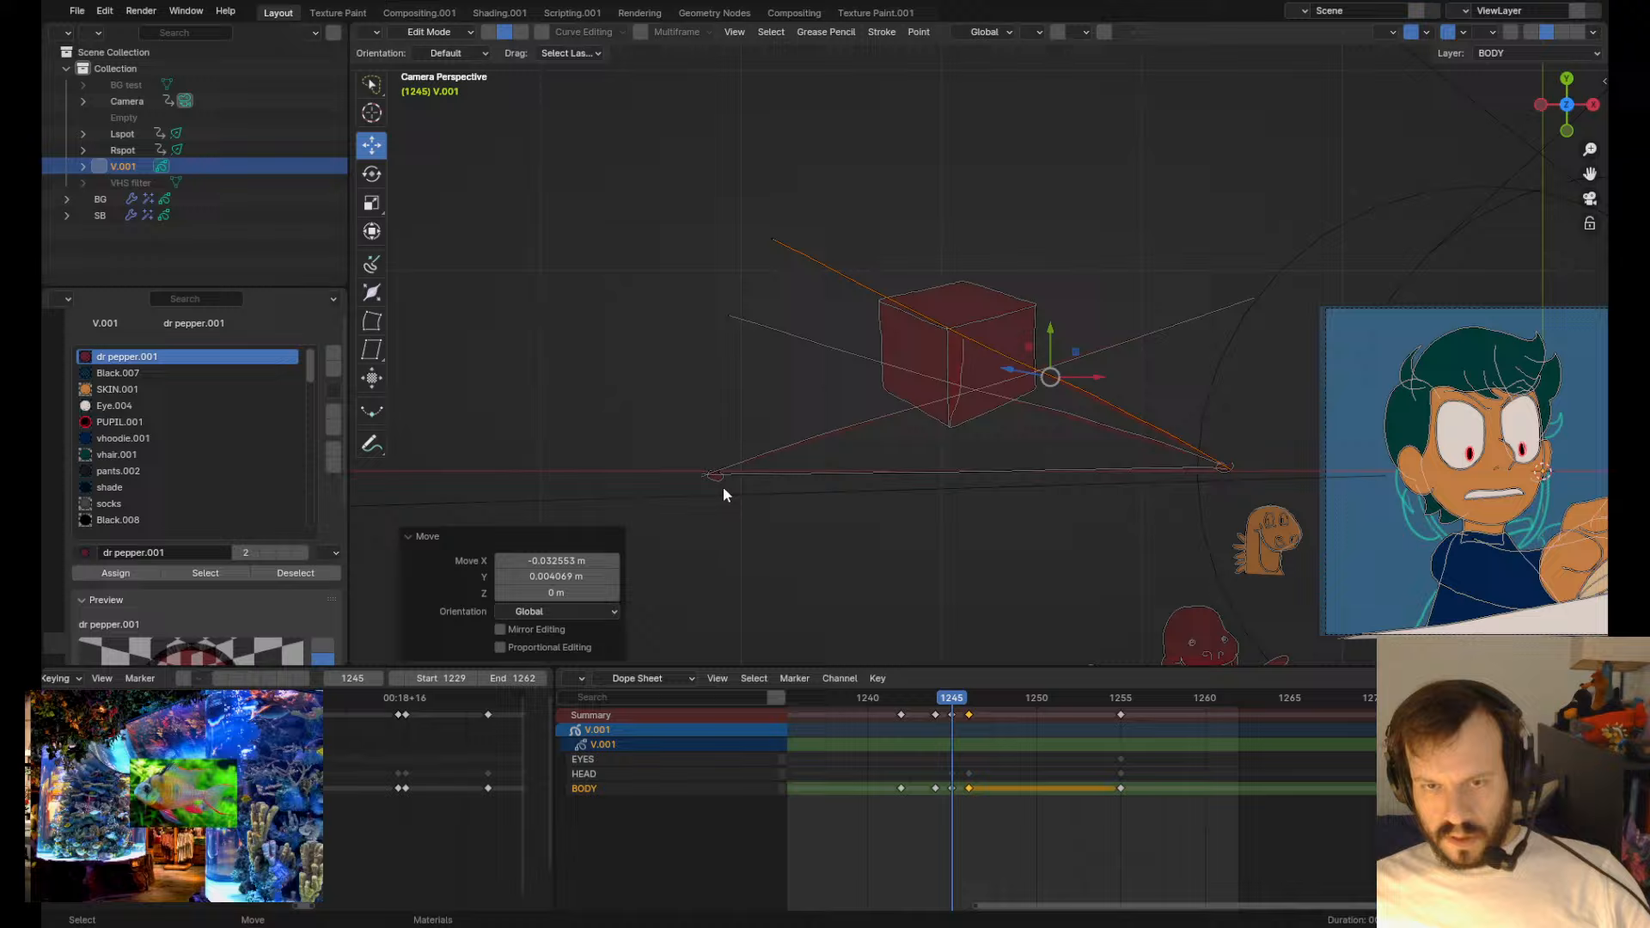
# - Duplicate the left-hand dot's guide line and rotate the copy -10.5°, placing it from the dot through the top face's right corner
pyautogui.click(761, 458)
pyautogui.hotkey('shift', 'd')
pyautogui.moveTo(1022, 284); pyautogui.dragTo(872, 376, button='middle')
pyautogui.click(759, 430)
pyautogui.press('r')
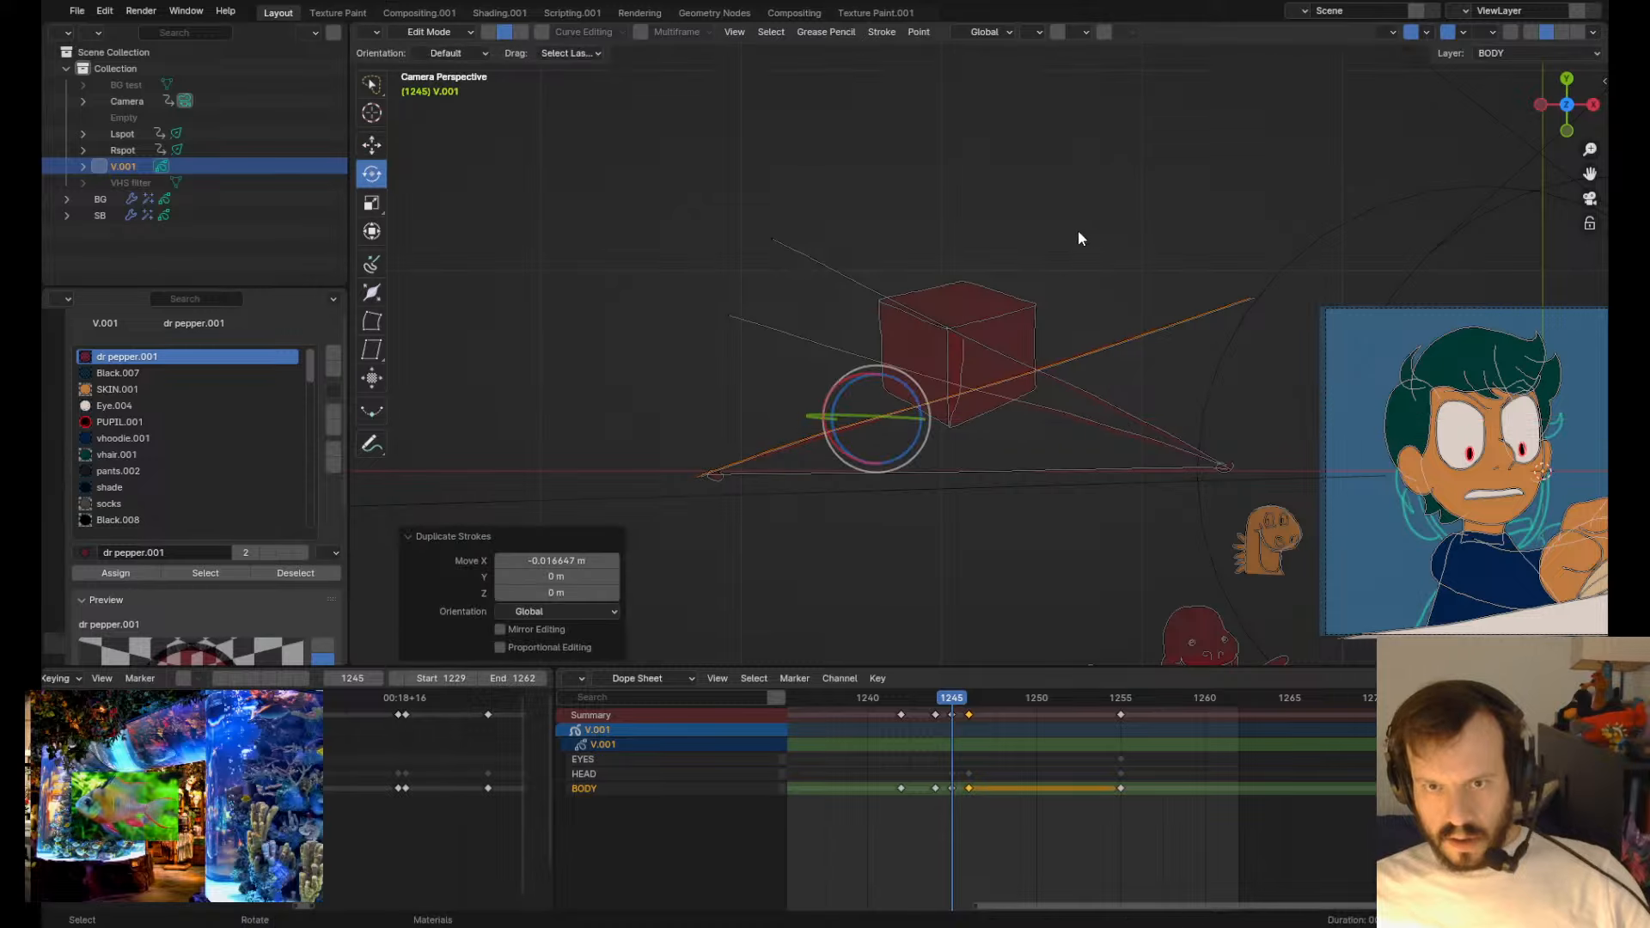
pyautogui.press('r')
pyautogui.click(1011, 232)
pyautogui.press('g')
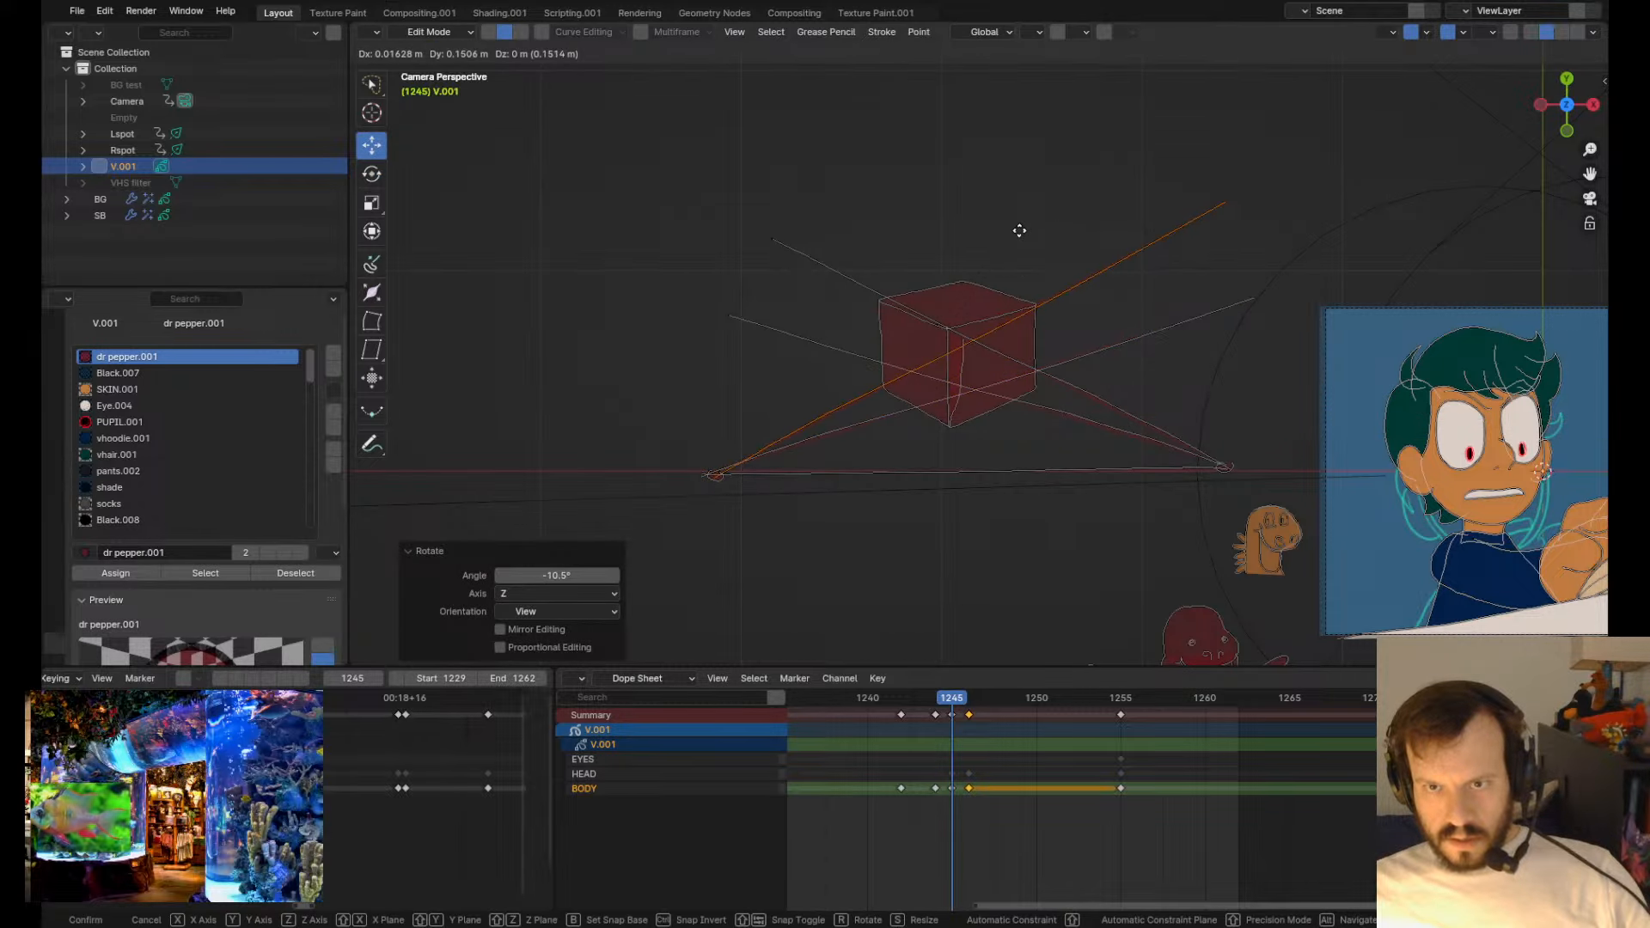
pyautogui.click(1018, 230)
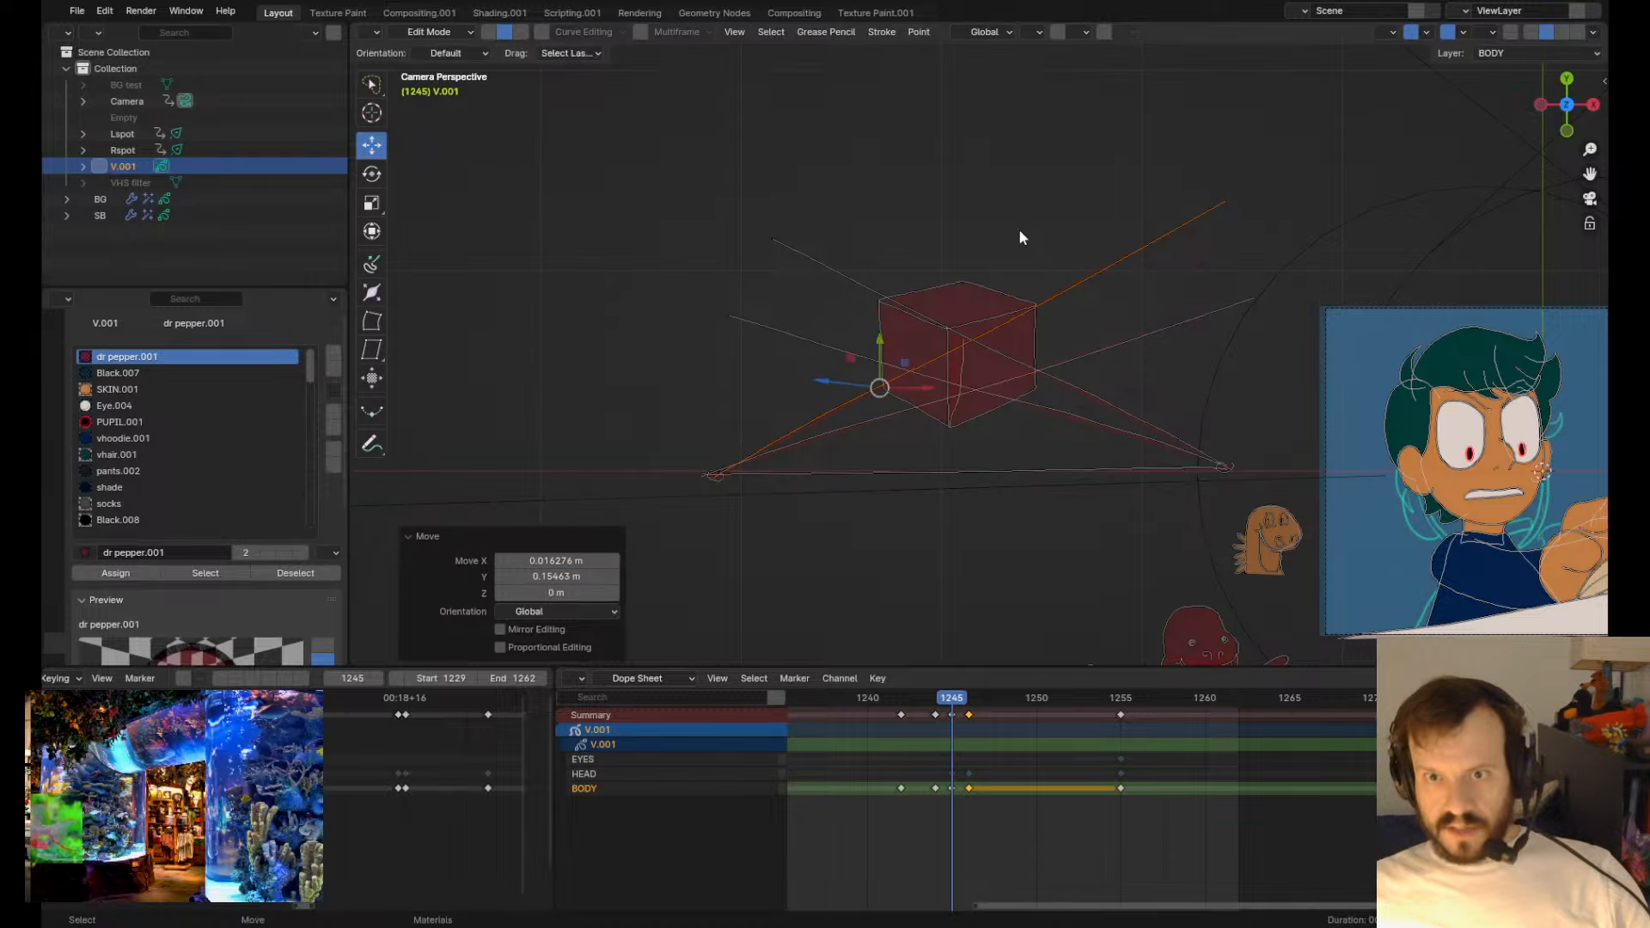
# - Duplicate the whole cube and guide-line construction and place the copy -3 m along X
pyautogui.scroll(3, 1064, 493)
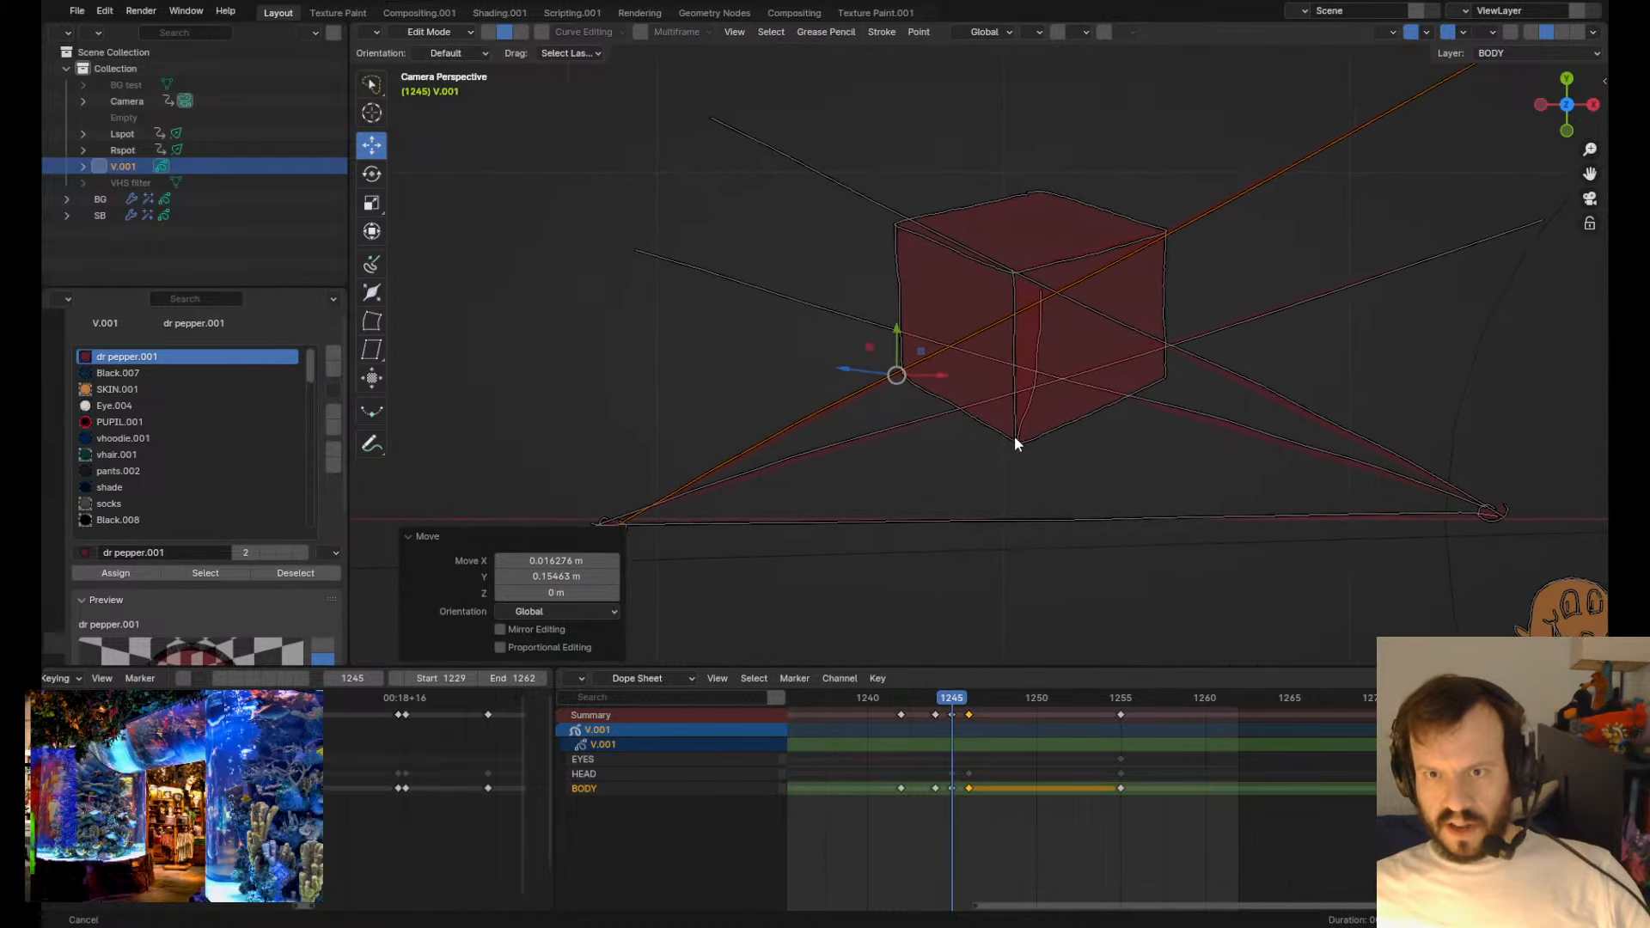
pyautogui.scroll(-2, 999, 464)
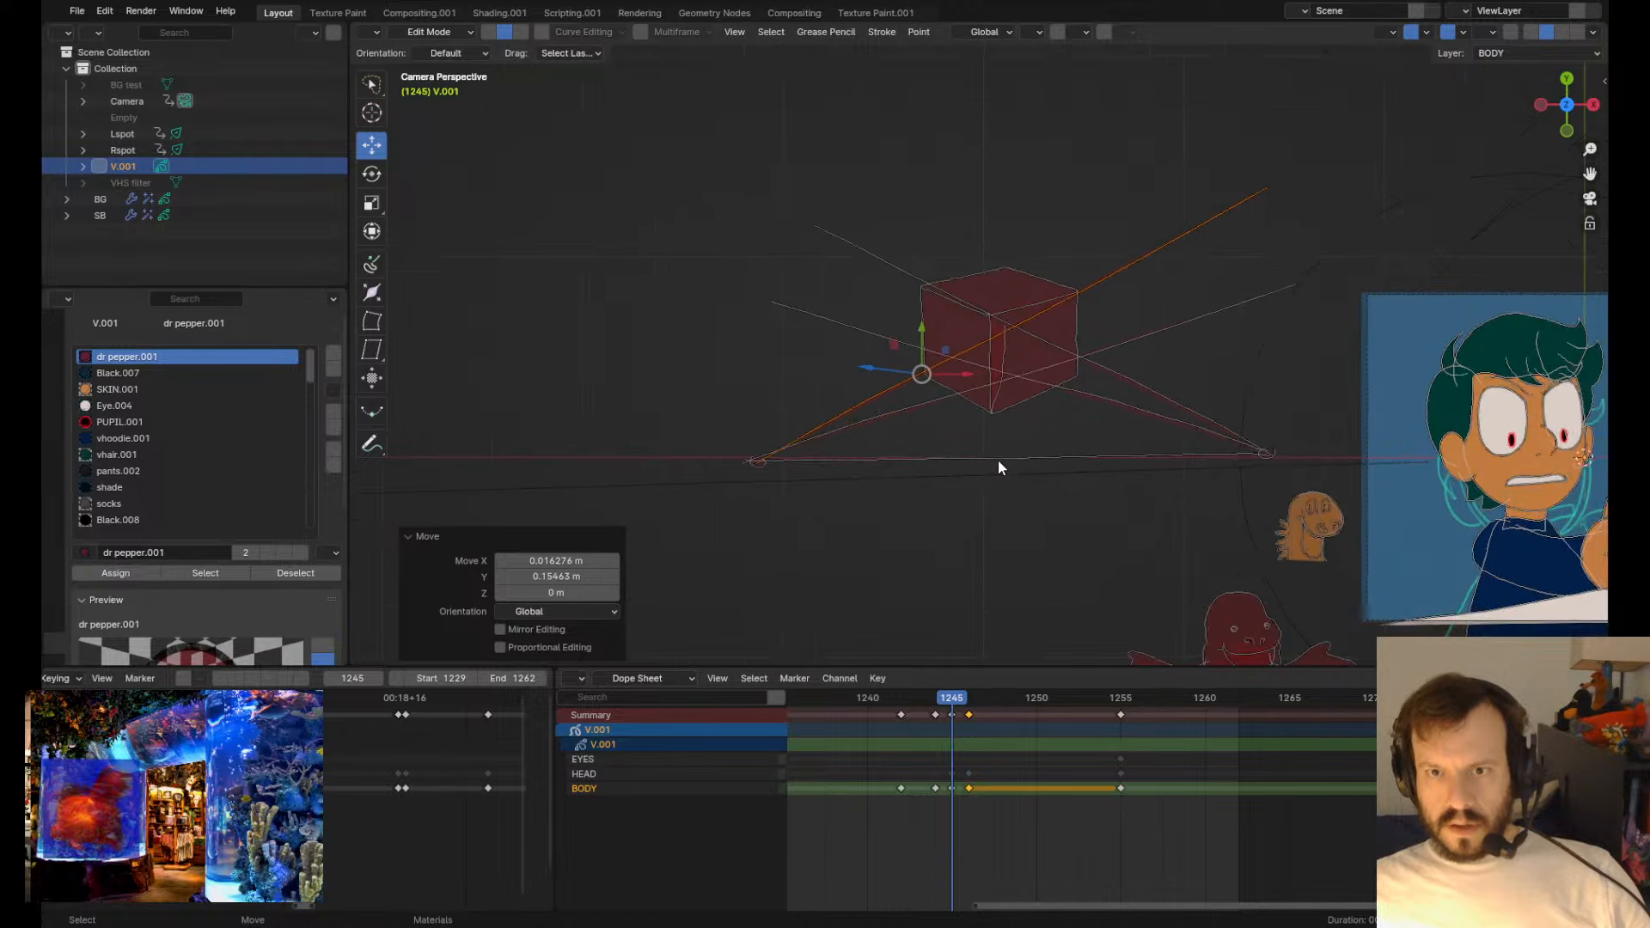
pyautogui.moveTo(700, 176)
pyautogui.mouseDown()
pyautogui.moveTo(673, 215)
pyautogui.moveTo(1263, 490)
pyautogui.moveTo(1286, 472)
pyautogui.moveTo(737, 60)
pyautogui.mouseUp()
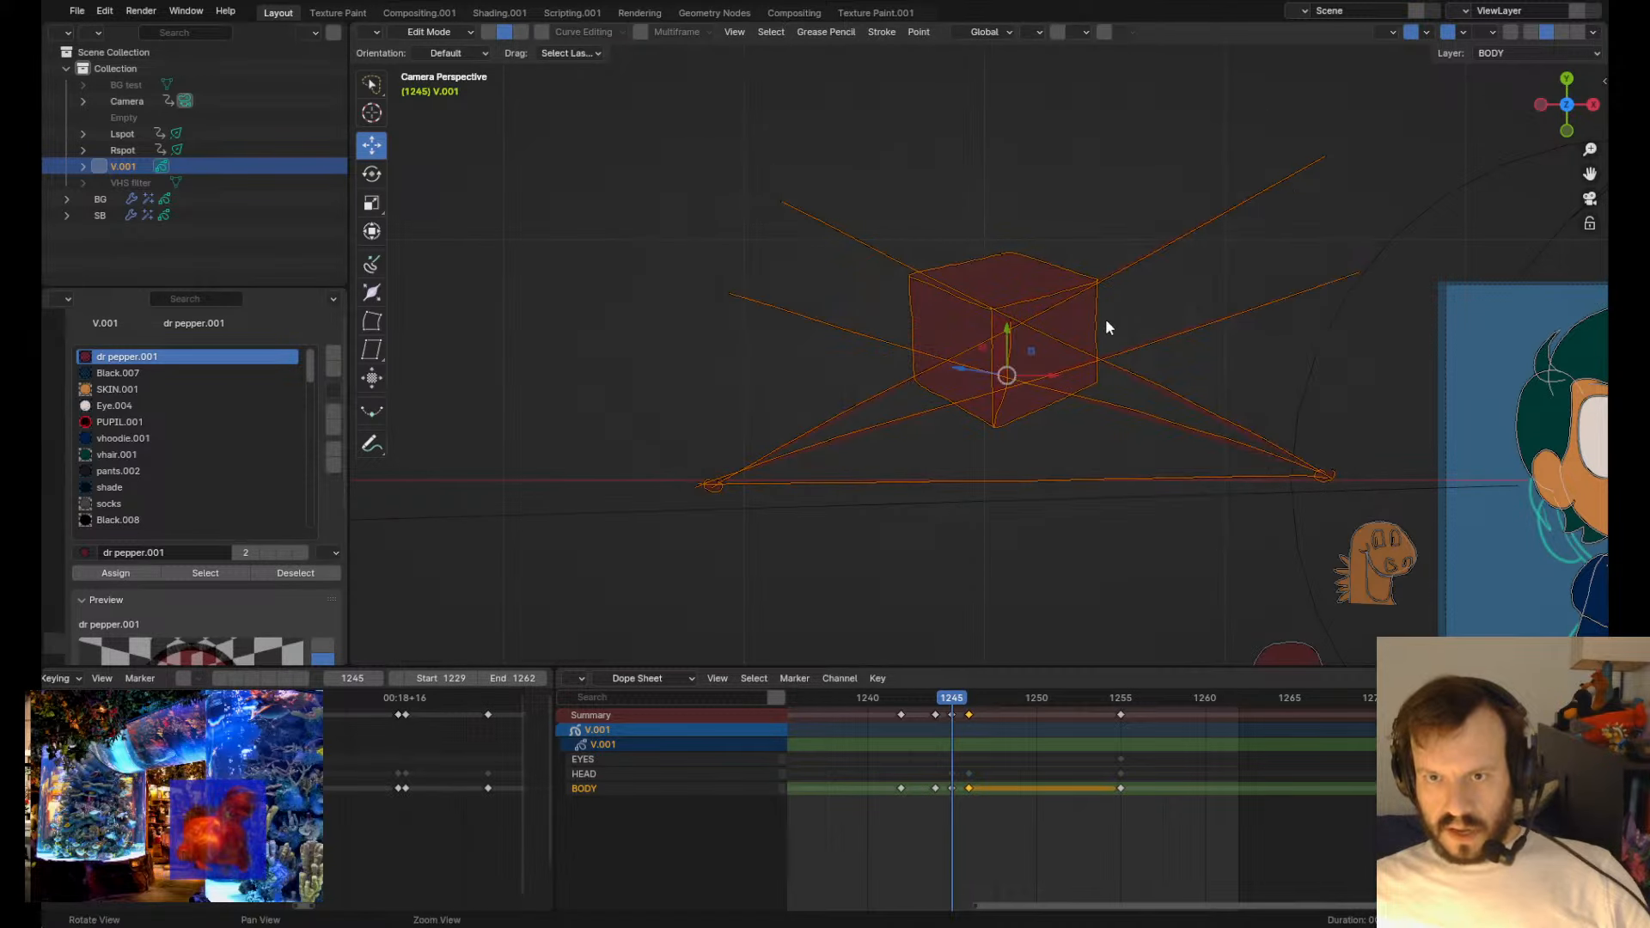
pyautogui.press('g')
pyautogui.click(438, 332)
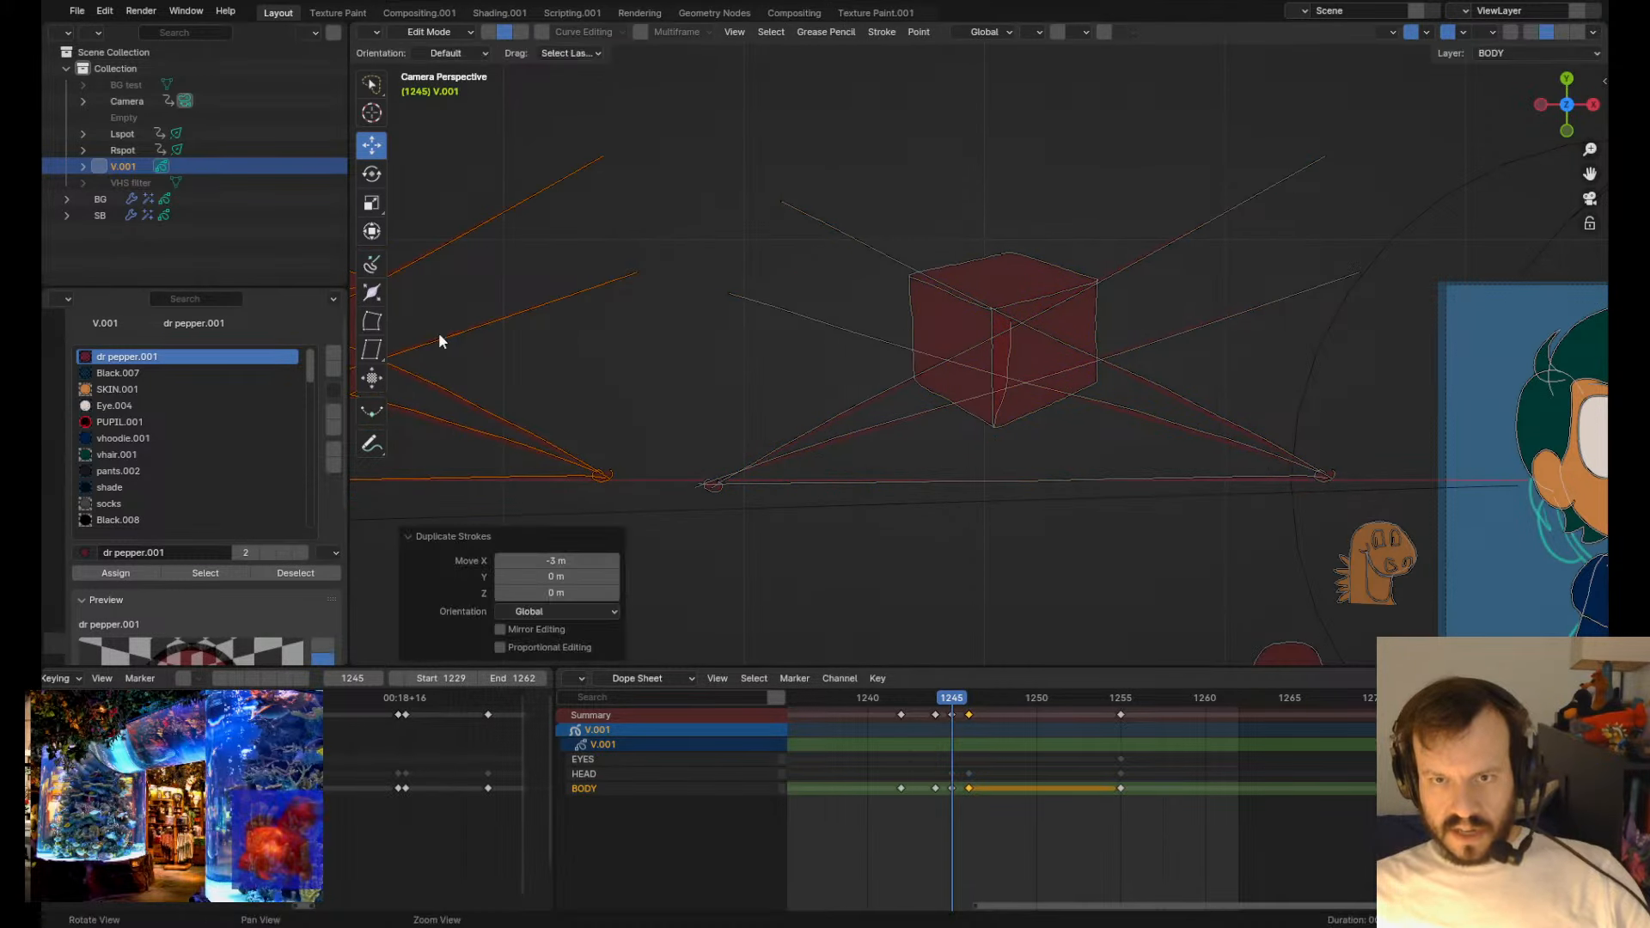
pyautogui.keyDown('shift'); pyautogui.moveTo(438, 332); pyautogui.dragTo(858, 425, button='middle'); pyautogui.keyUp('shift')
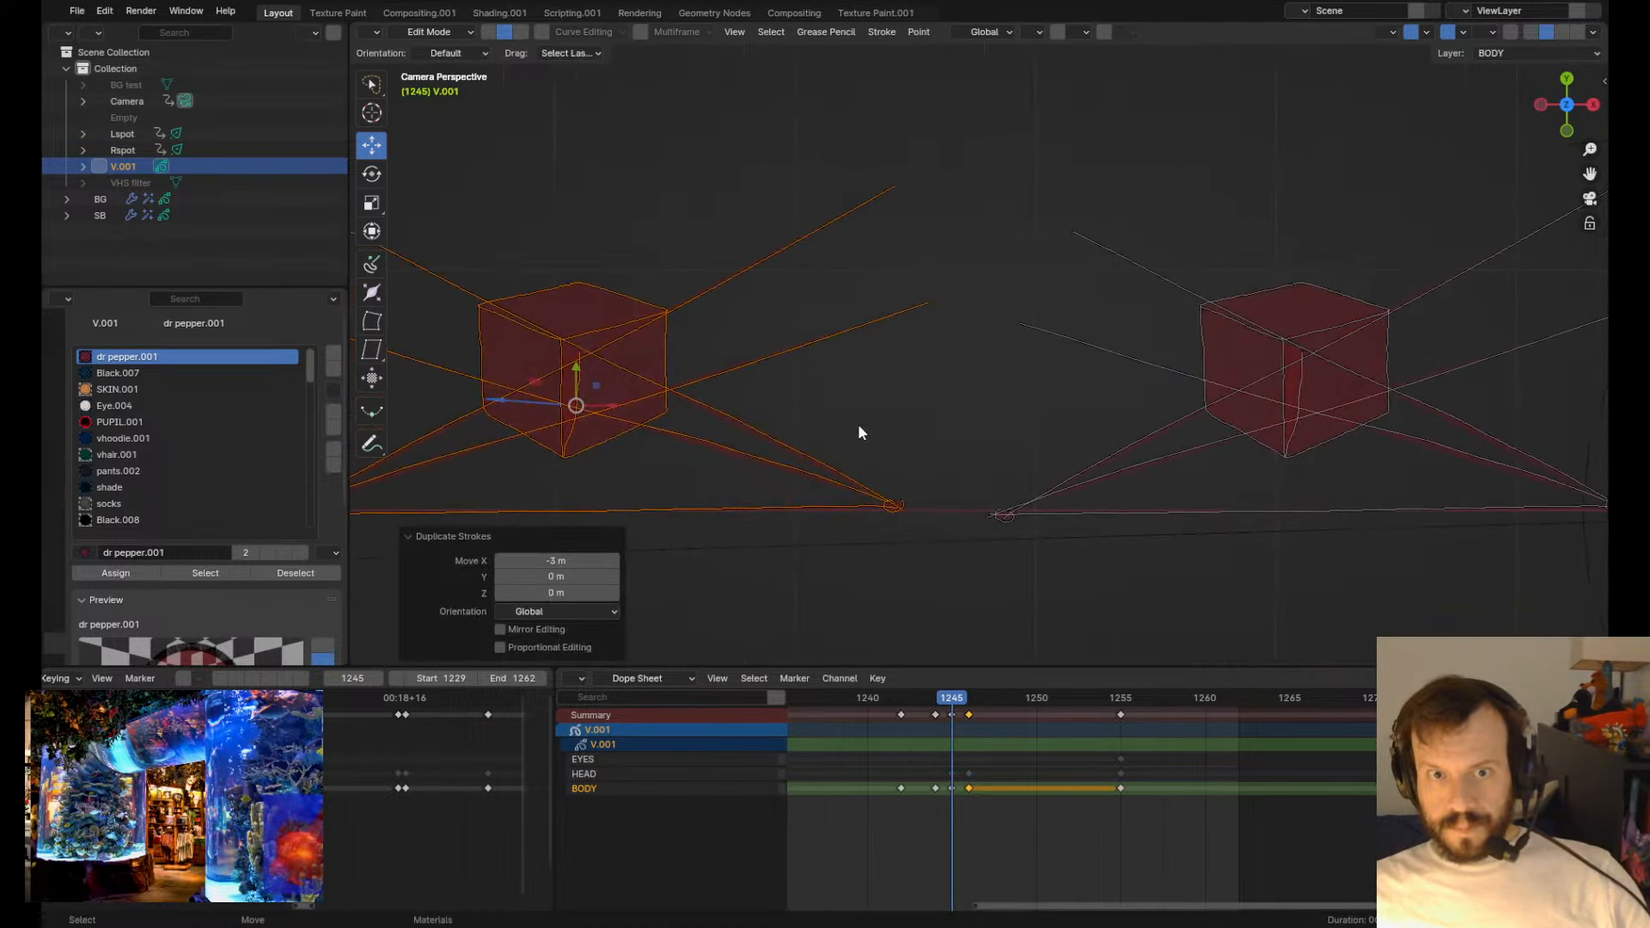
# - Delete the two steeper guide lines from the left-hand copy of the construction
pyautogui.click(837, 219)
pyautogui.press('x')
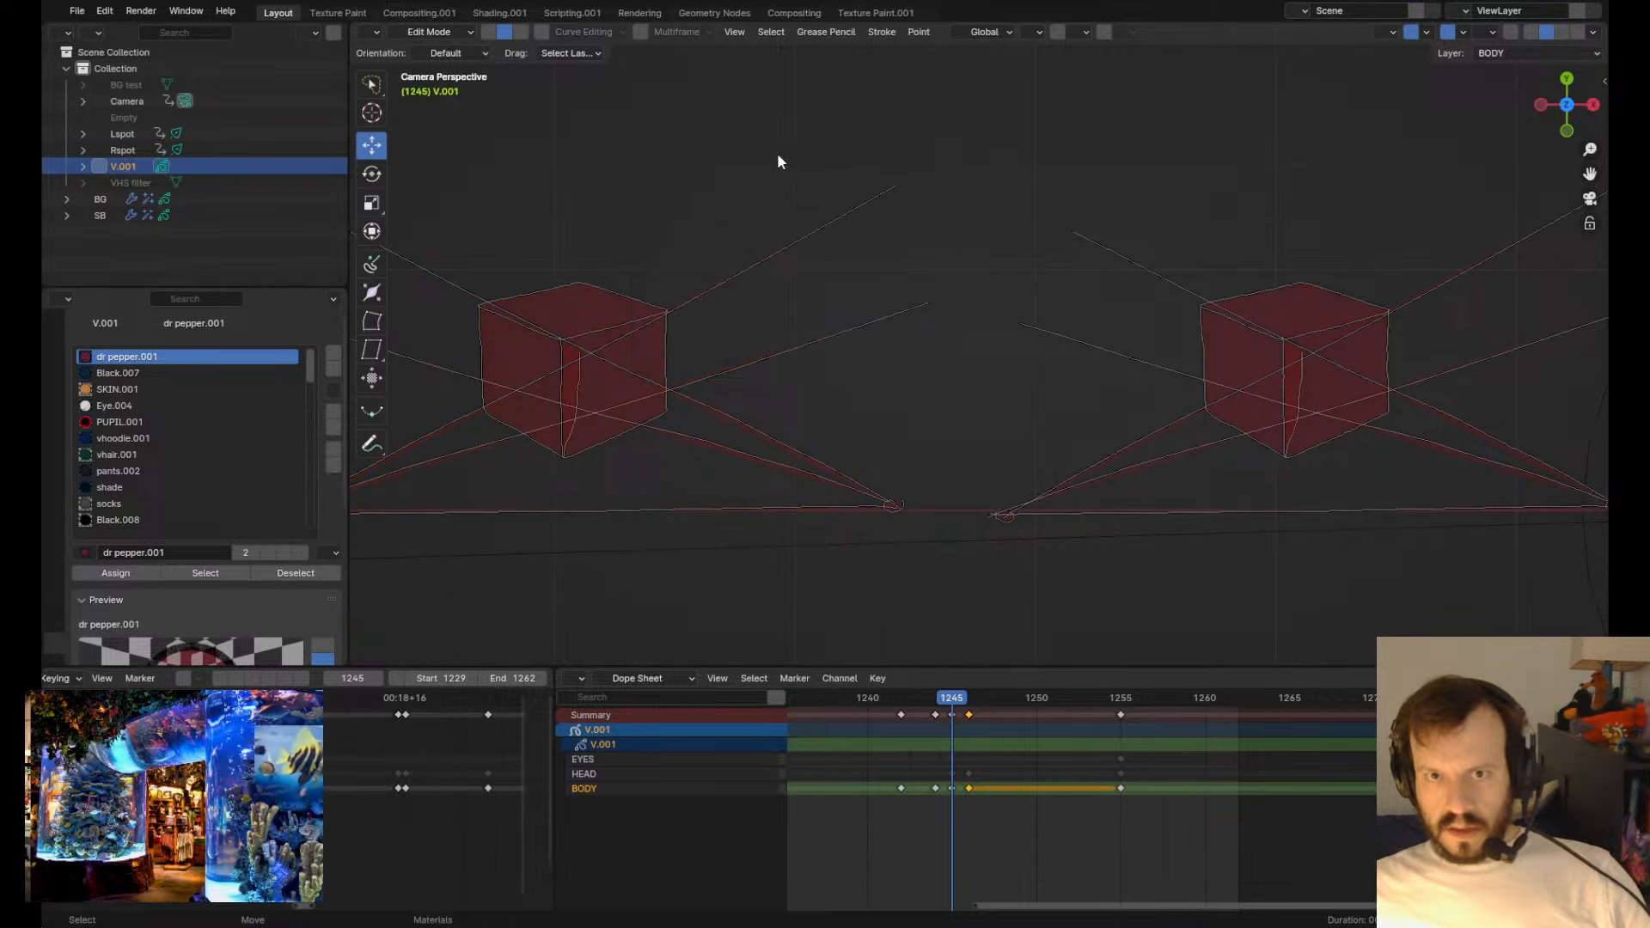
pyautogui.moveTo(773, 210); pyautogui.dragTo(833, 222)
pyautogui.press('x')
pyautogui.click(833, 222)
pyautogui.keyDown('shift'); pyautogui.moveTo(730, 382); pyautogui.dragTo(750, 371, button='middle'); pyautogui.keyUp('shift')
pyautogui.moveTo(434, 203)
pyautogui.mouseDown()
pyautogui.moveTo(404, 234)
pyautogui.moveTo(460, 244)
pyautogui.mouseUp()
pyautogui.press('x')
pyautogui.click(462, 244)
pyautogui.keyDown('shift'); pyautogui.moveTo(836, 401); pyautogui.dragTo(826, 458, button='middle'); pyautogui.keyUp('shift')
pyautogui.click(768, 310)
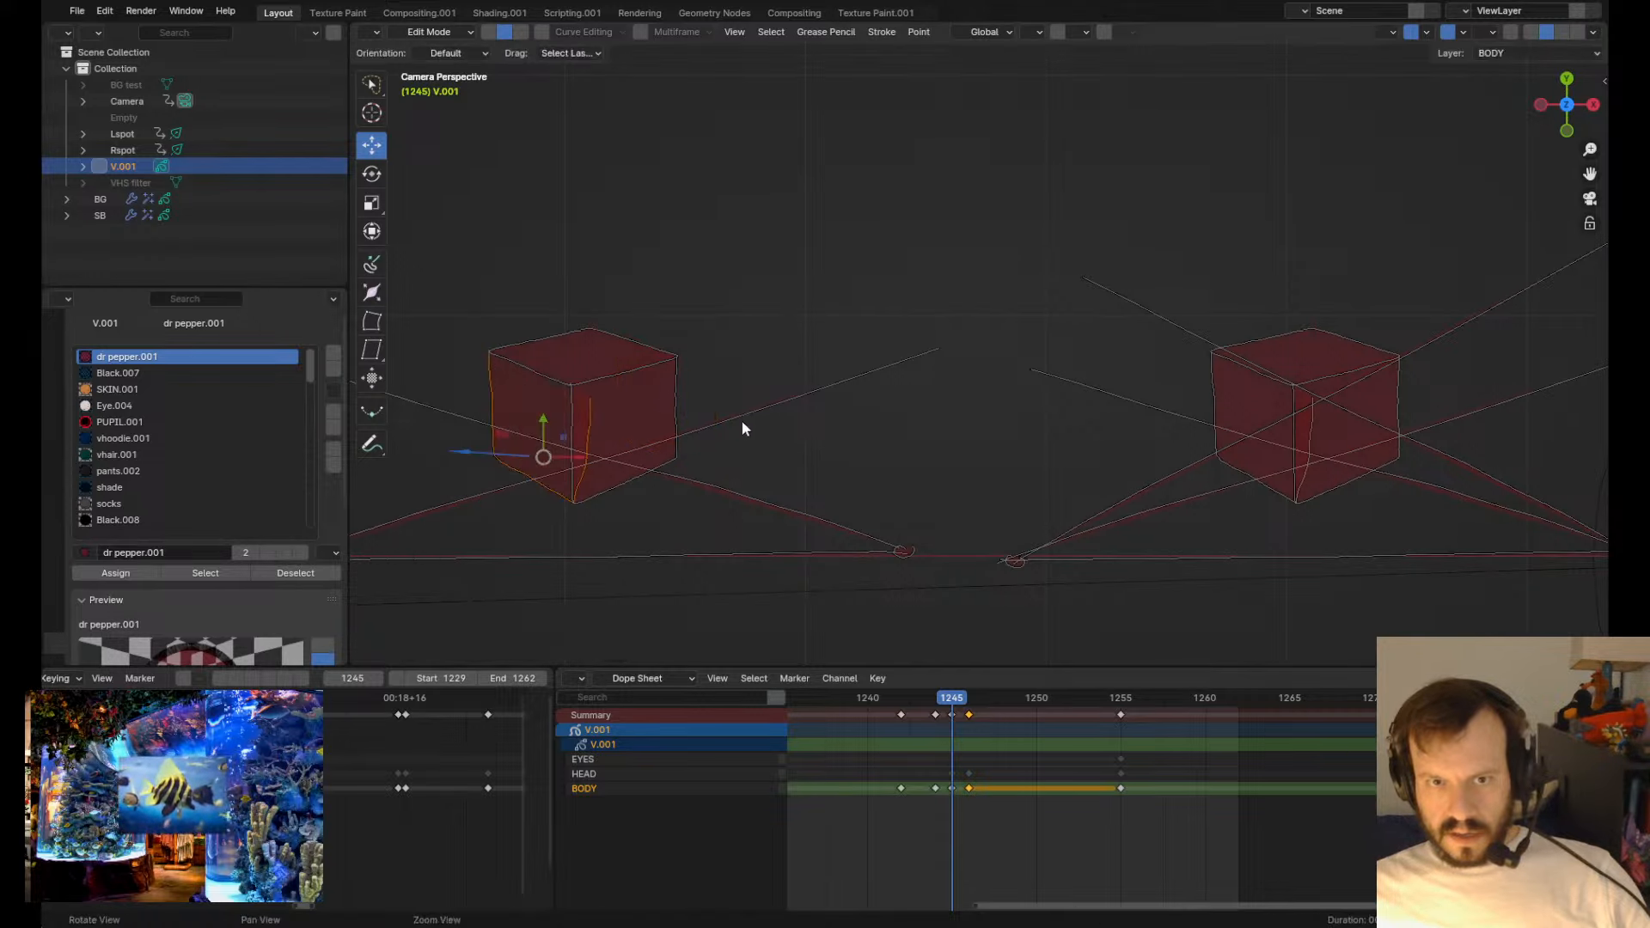
# - Straighten the stray line beside the front vertical edge on both cubes so it follows the edge
pyautogui.press('Tab')
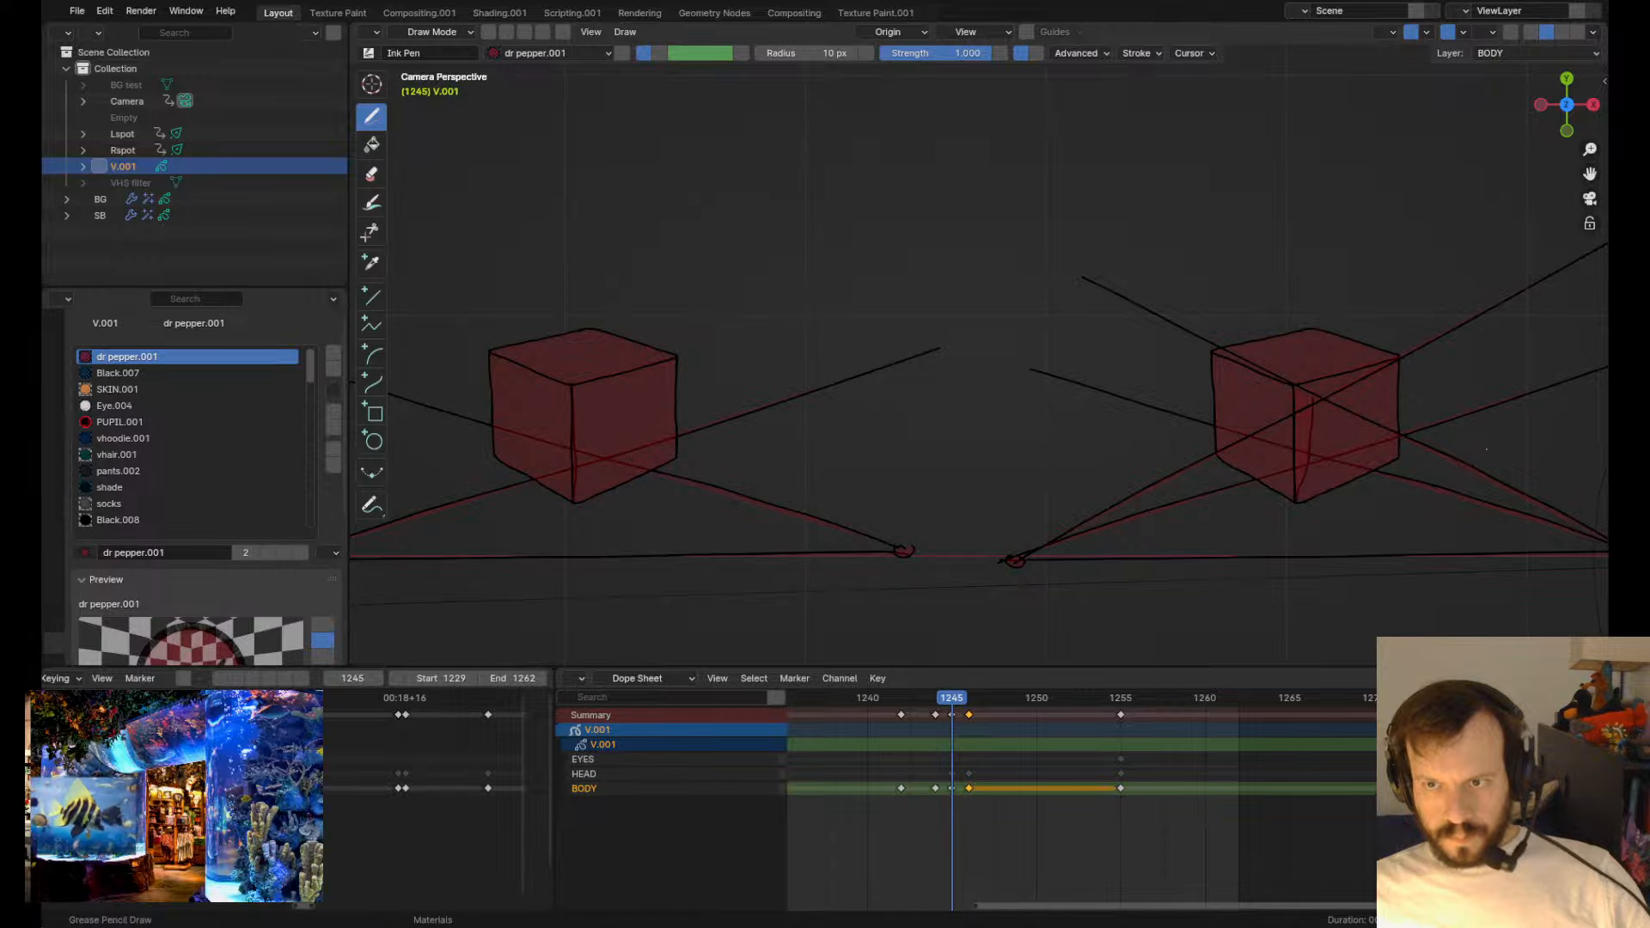
pyautogui.press('Tab')
pyautogui.press('Tab')
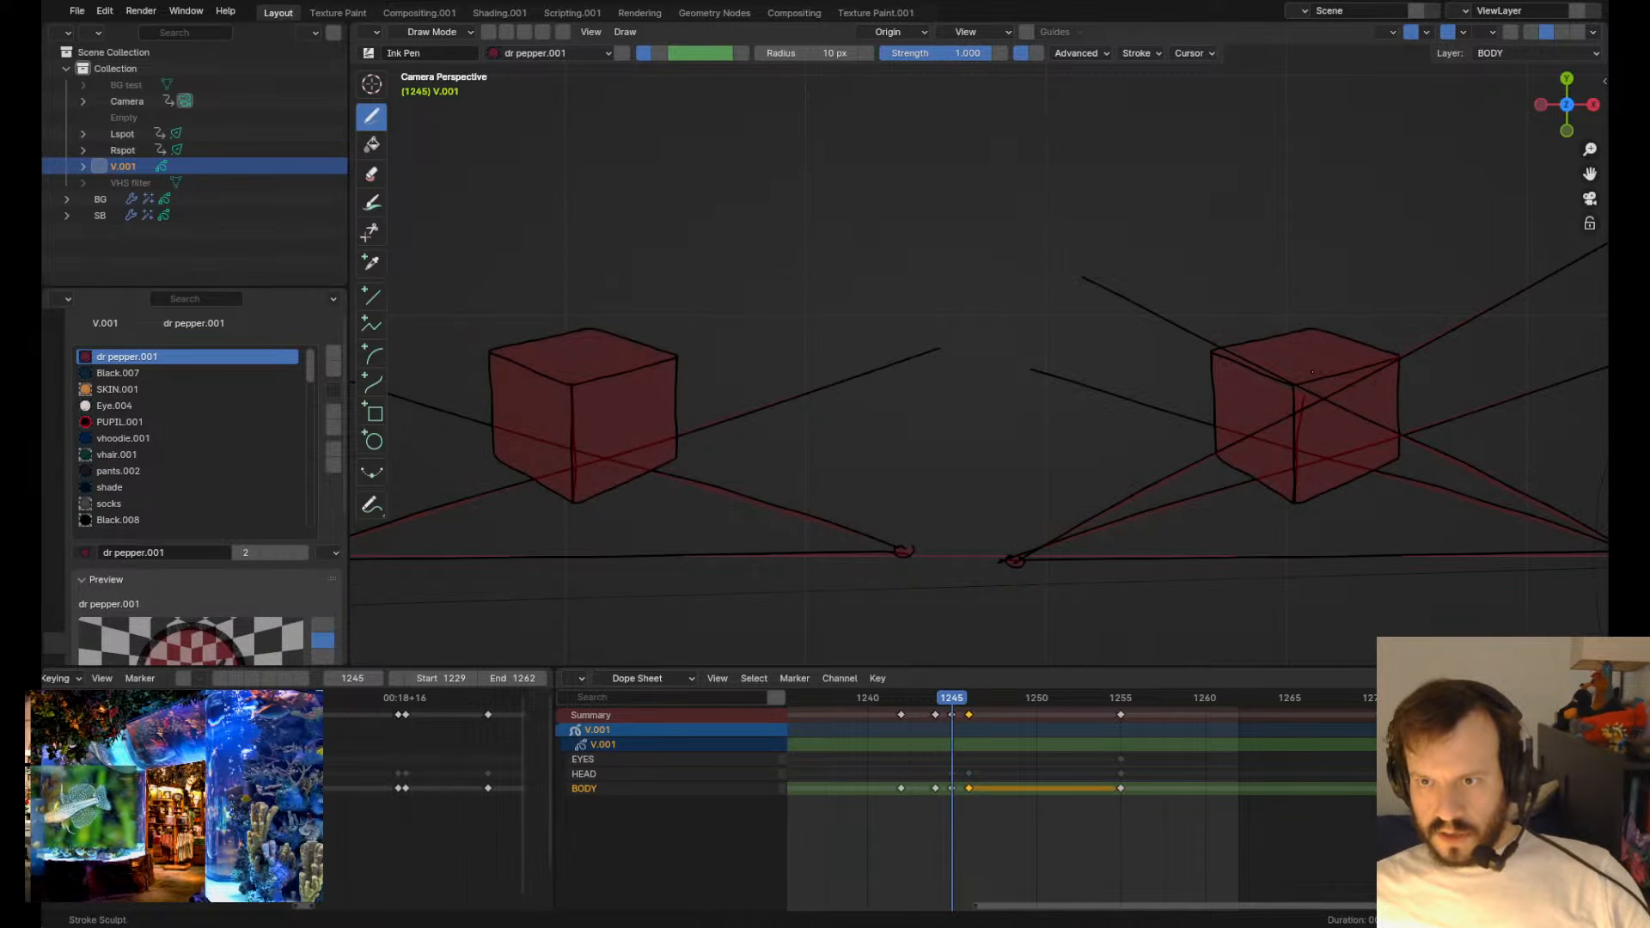
pyautogui.moveTo(1308, 401); pyautogui.dragTo(1294, 395)
pyautogui.press('Tab')
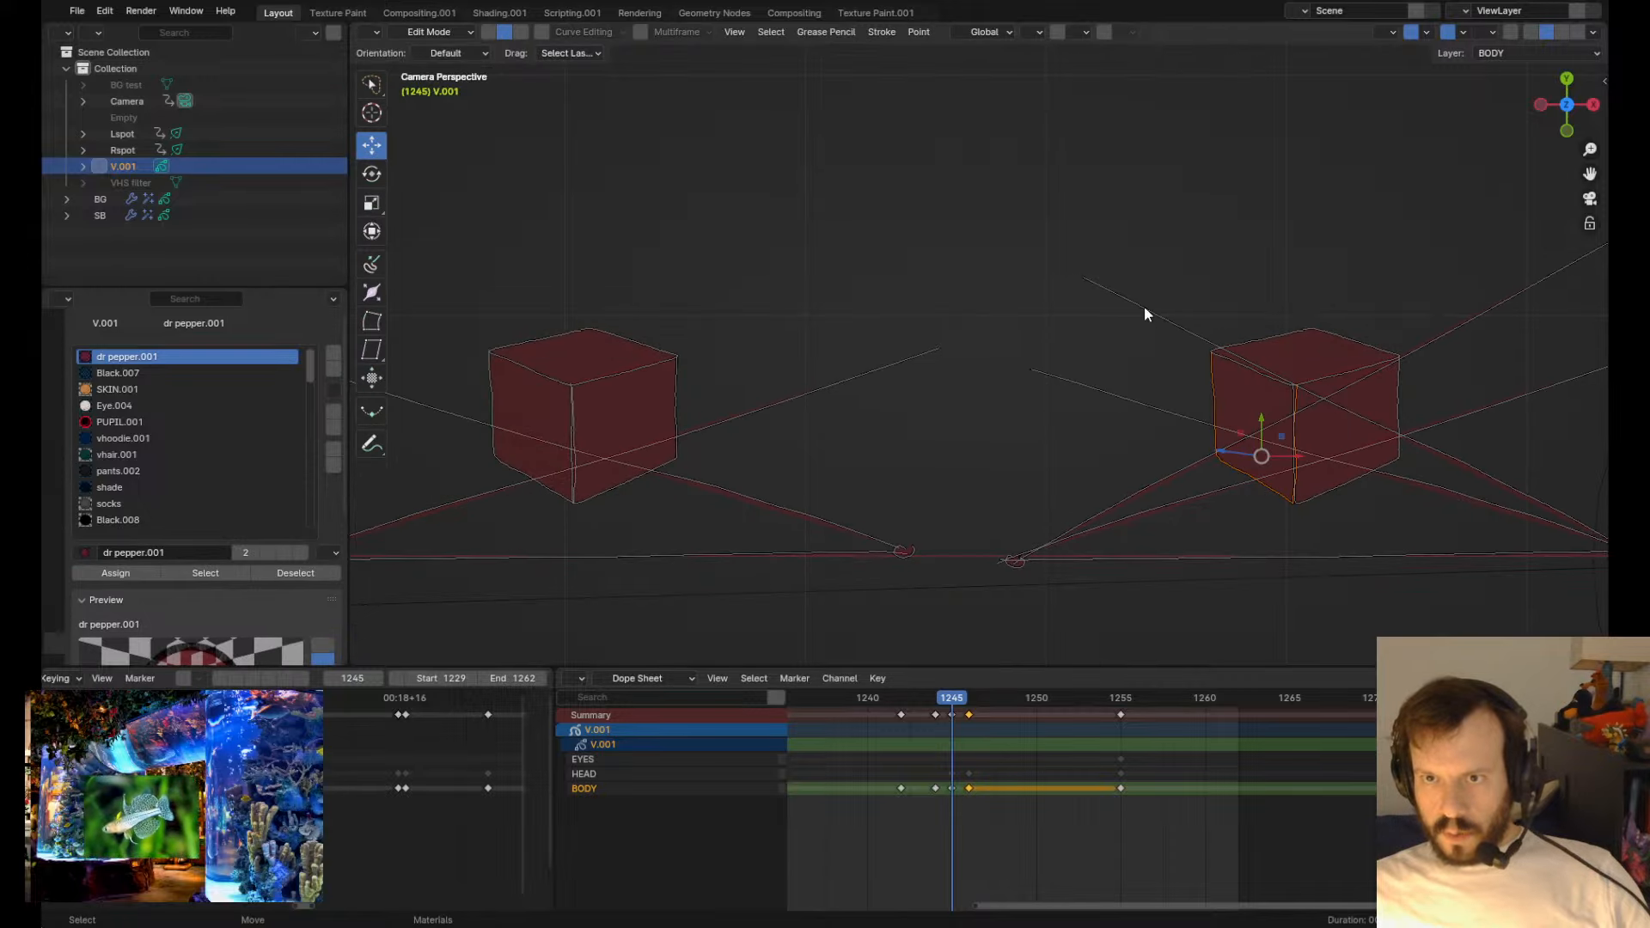
# - Duplicate the right cube's steep right-hand guide line and rotate and move the copy to run from the dot past the bottom front corner
pyautogui.click(1143, 307)
pyautogui.keyDown('shift'); pyautogui.moveTo(1273, 447); pyautogui.dragTo(899, 379, button='middle'); pyautogui.keyUp('shift')
pyautogui.press('g')
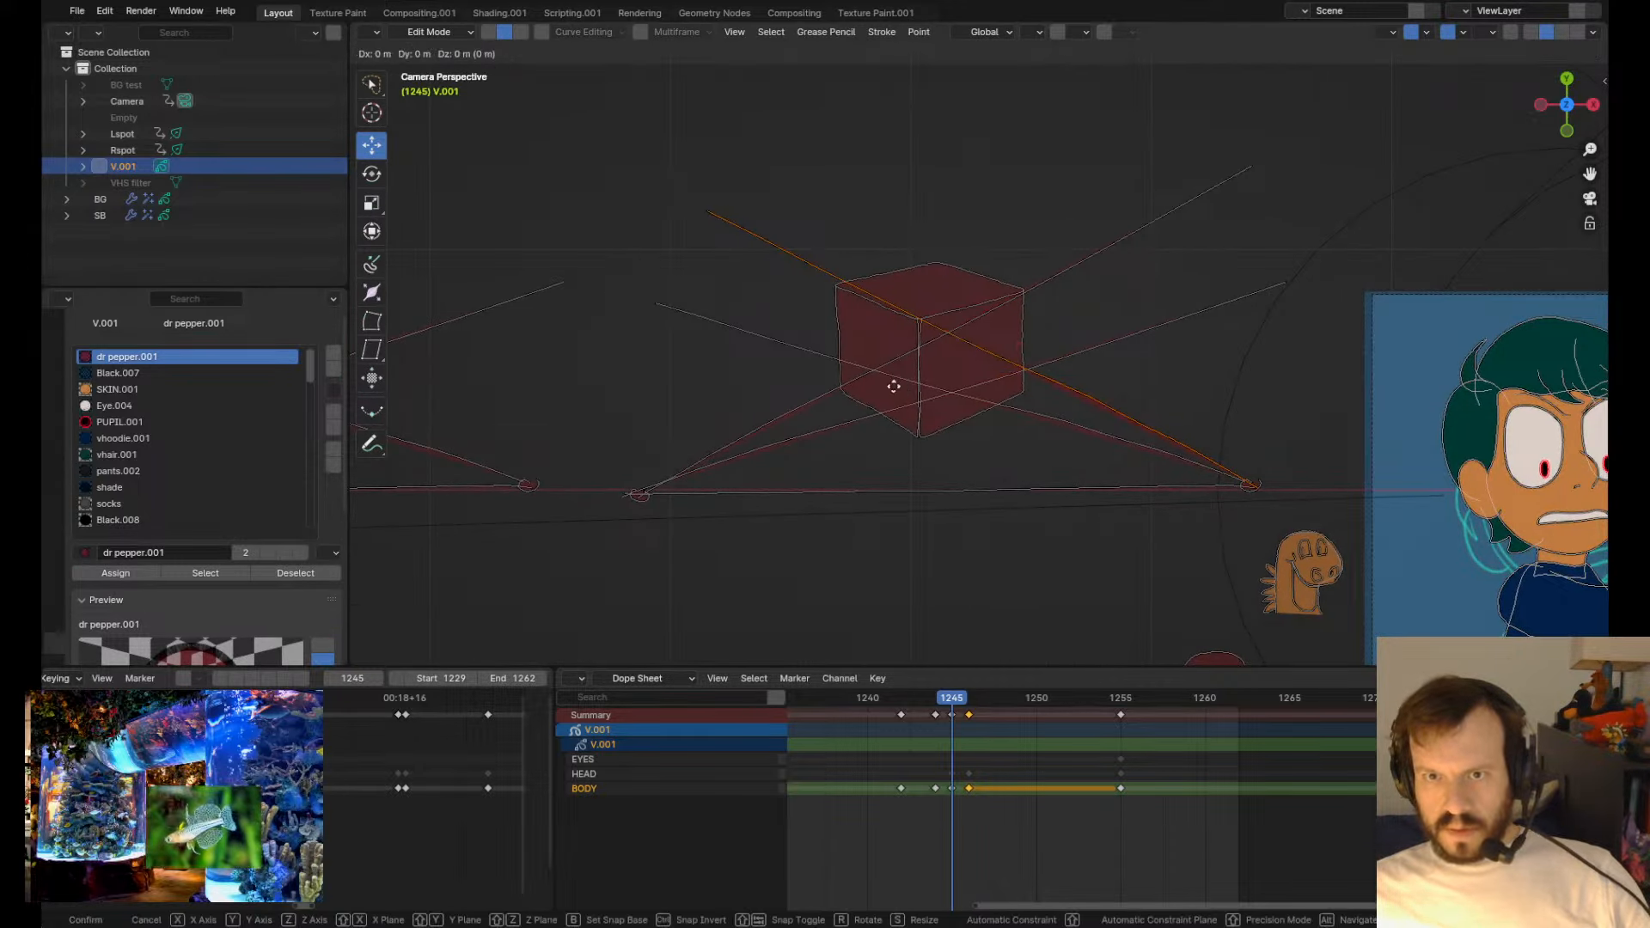
pyautogui.click(855, 470)
pyautogui.press('r')
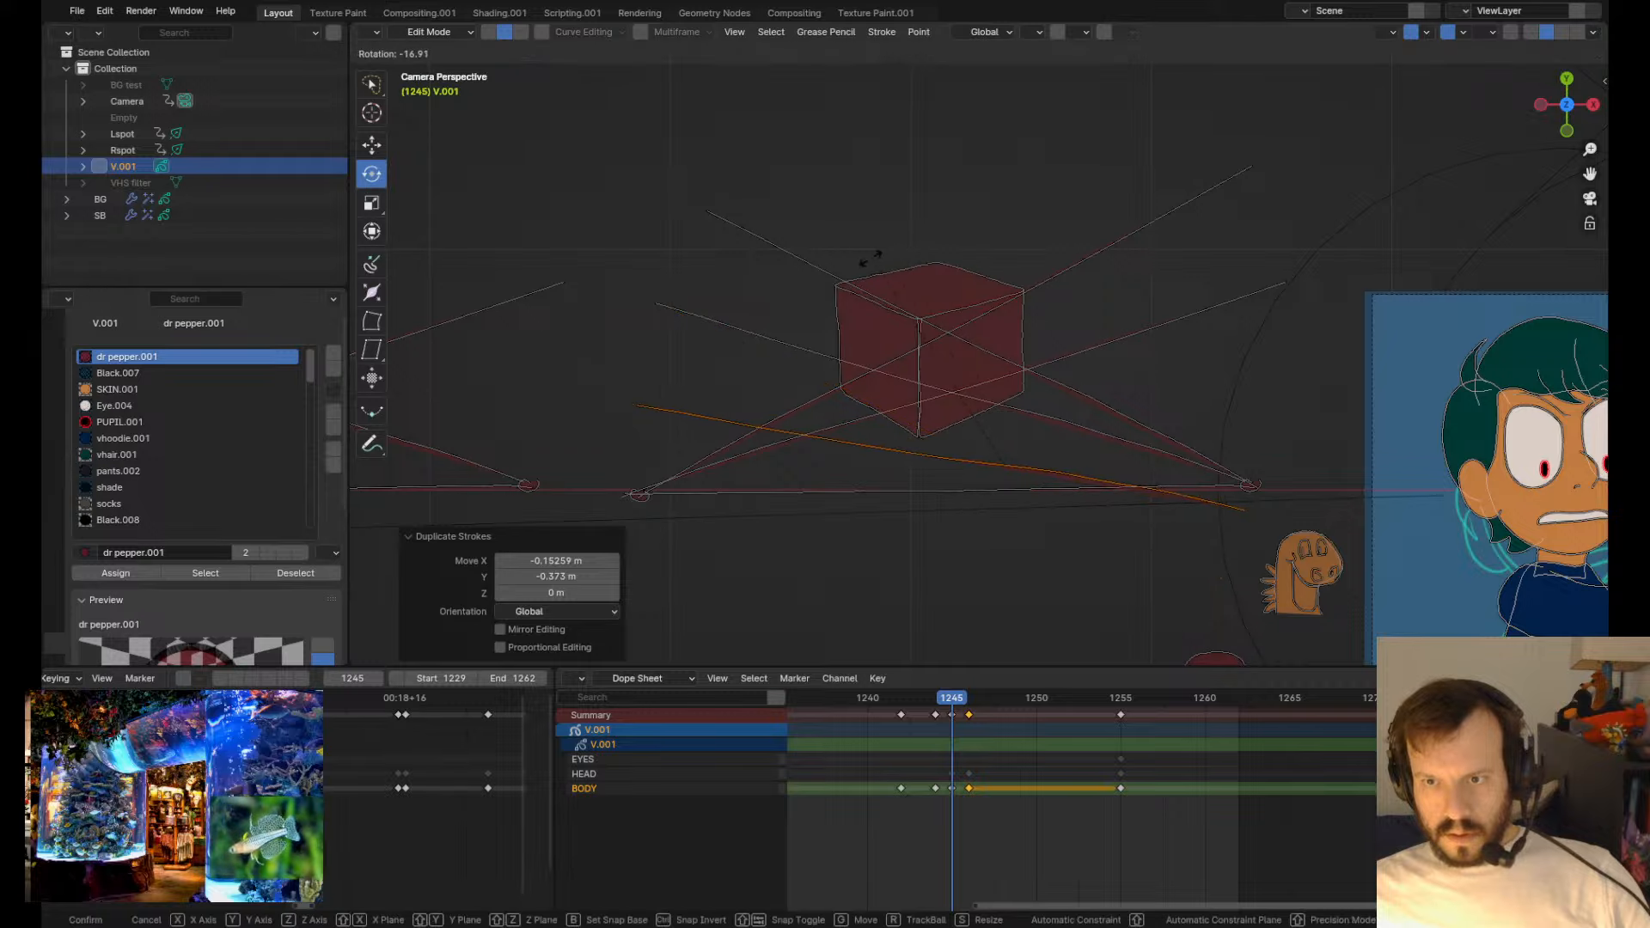
pyautogui.click(888, 262)
pyautogui.press('g')
pyautogui.click(892, 243)
# - Fine-tune the new lower guide line's angle and position to follow the cube's lower left edge from the right-hand dot
pyautogui.press('r')
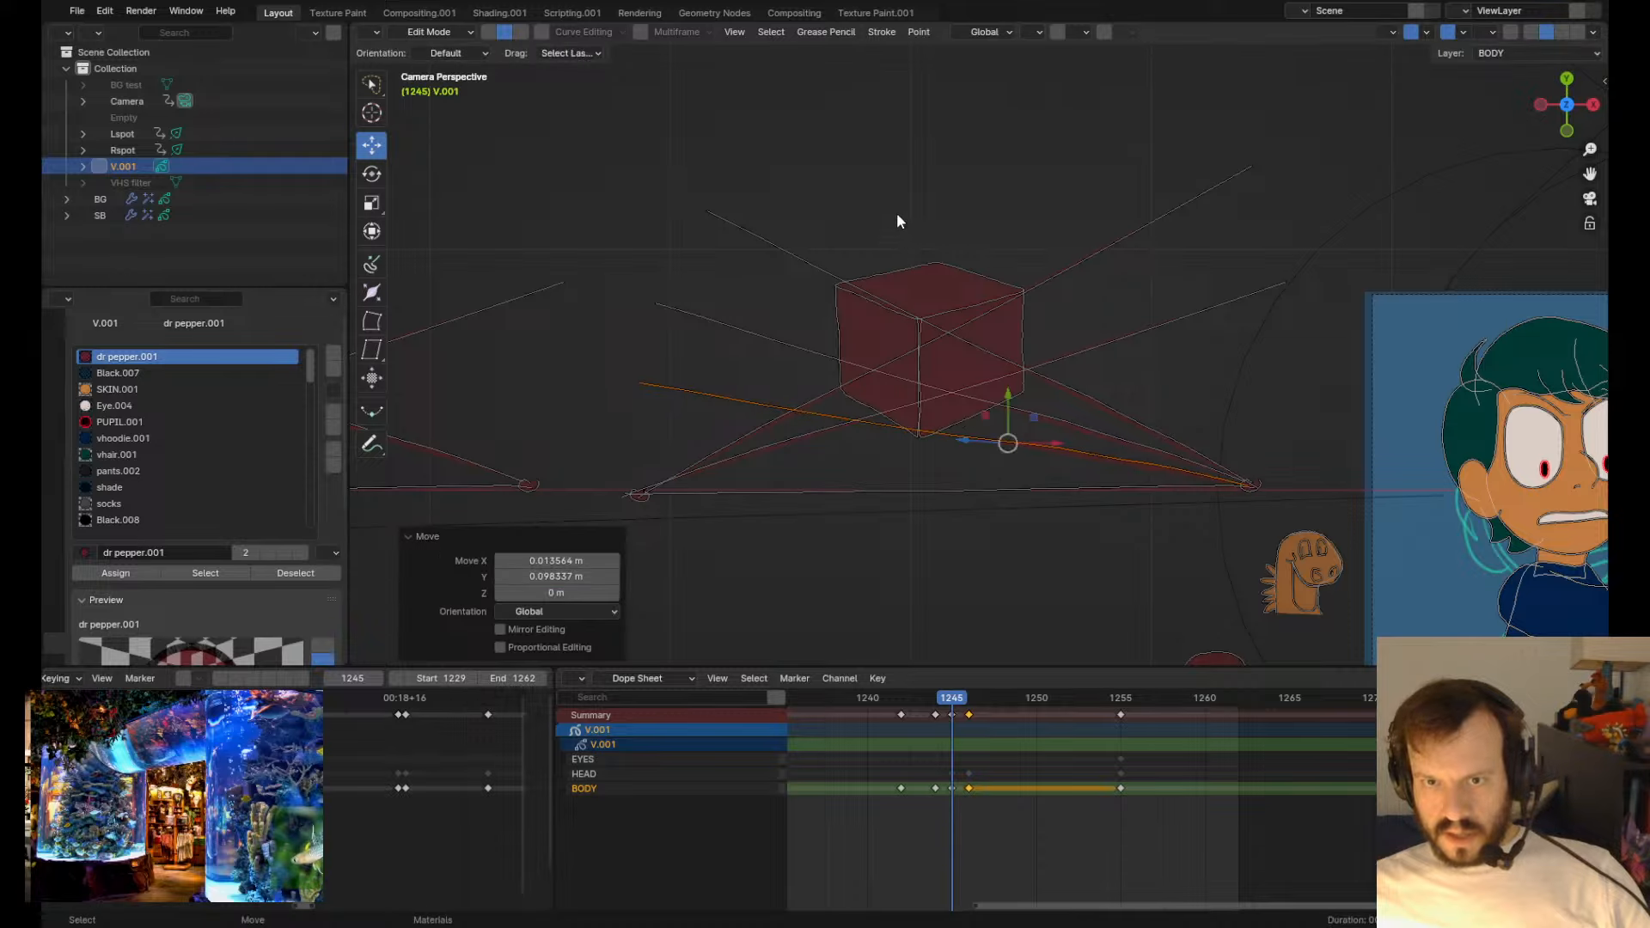
pyautogui.click(911, 301)
pyautogui.press('g')
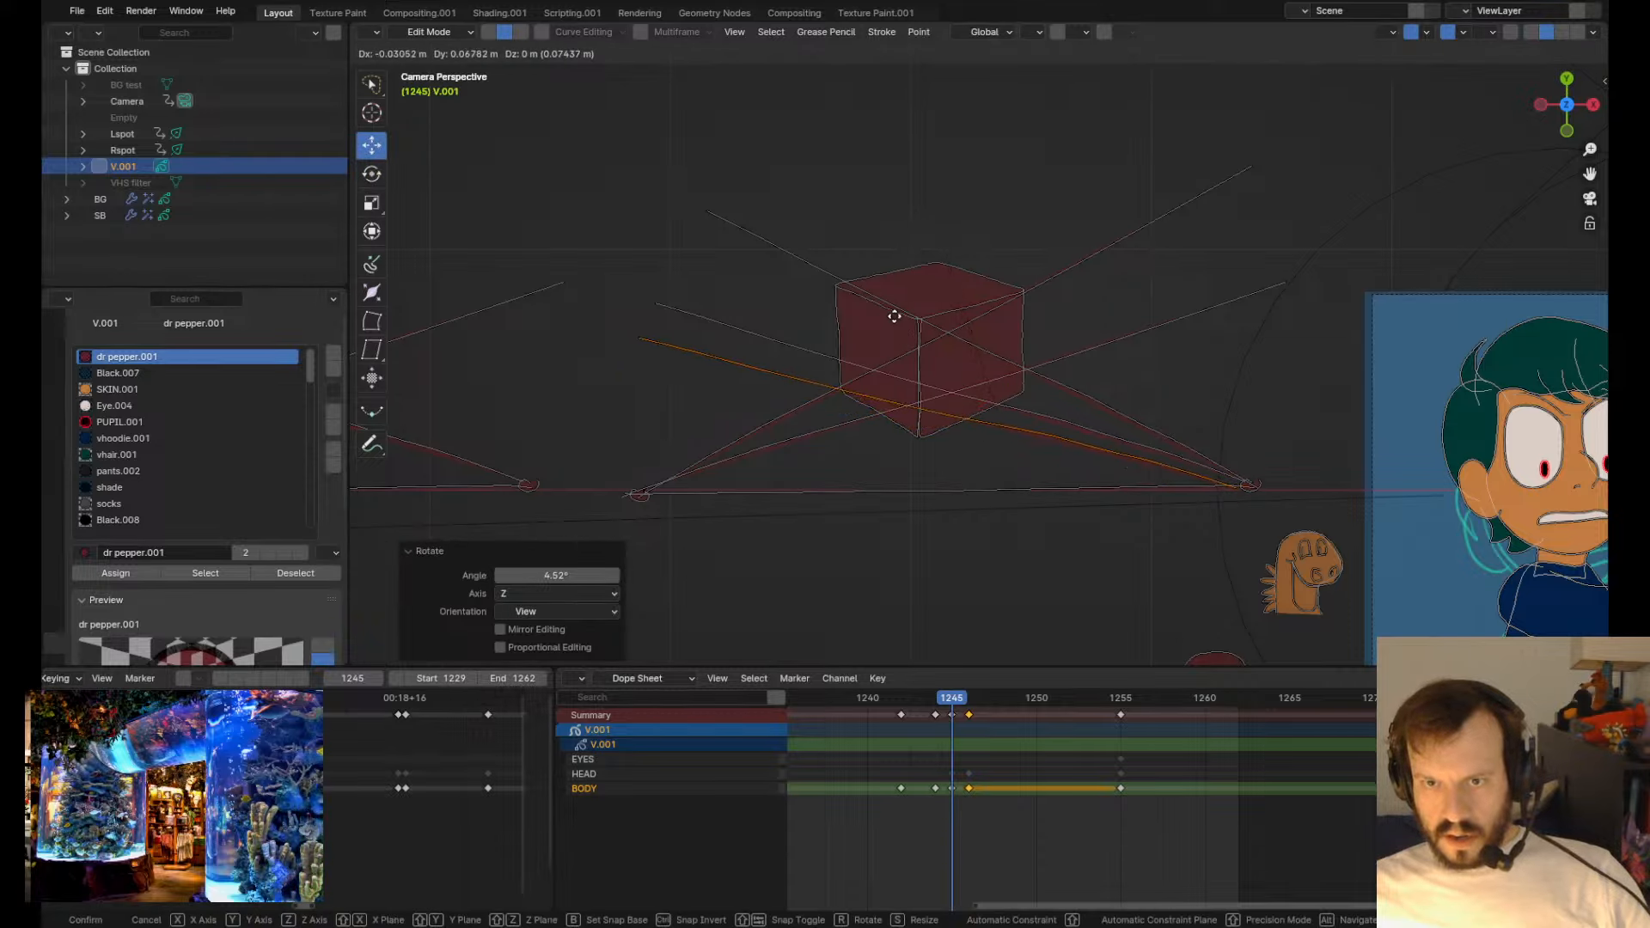
pyautogui.click(893, 318)
pyautogui.press('r')
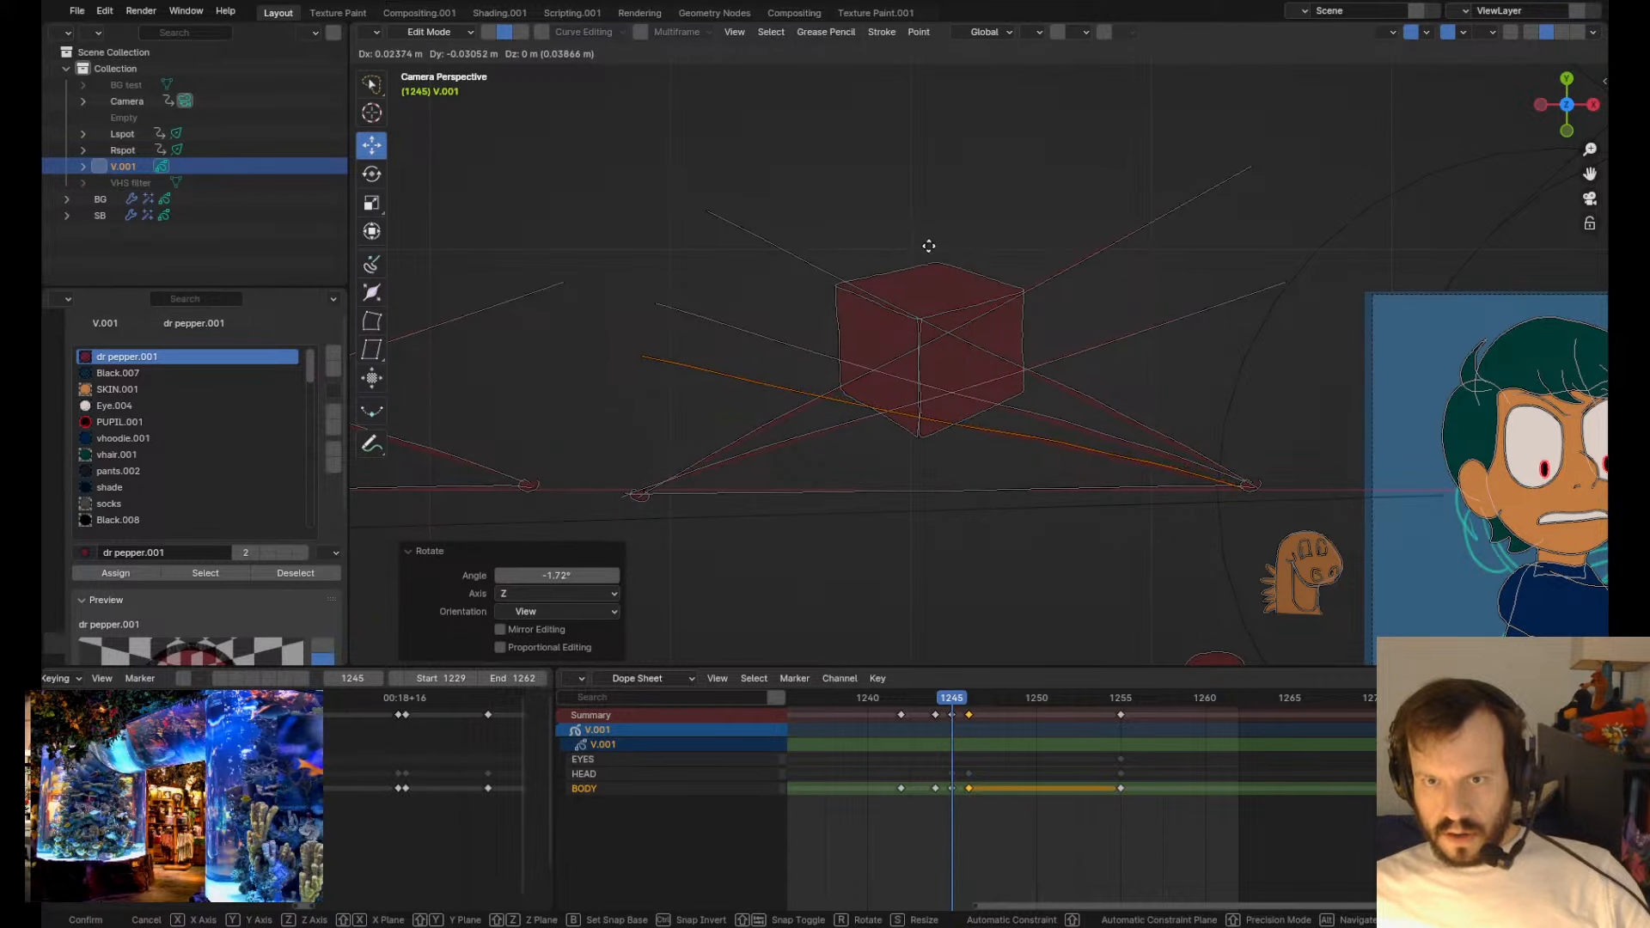
pyautogui.click(924, 227)
pyautogui.press('r')
pyautogui.click(935, 276)
pyautogui.keyDown('shift'); pyautogui.moveTo(912, 385); pyautogui.dragTo(995, 412, button='middle'); pyautogui.keyUp('shift')
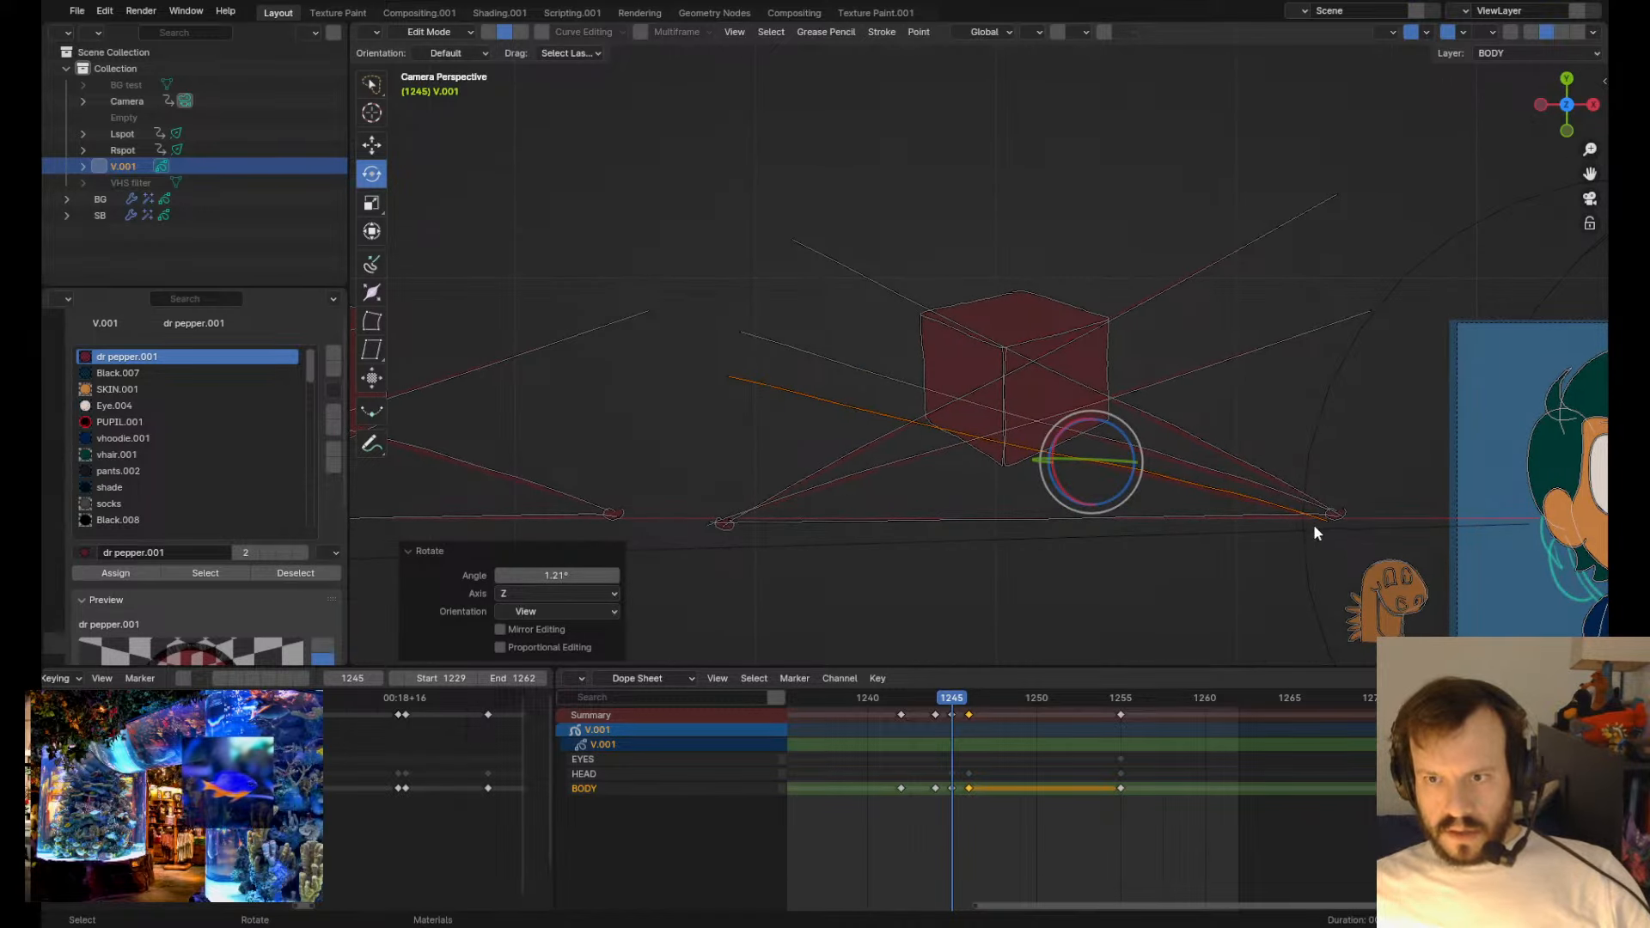
# - Examine how the guide lines from both dots meet the right cube's corners and edges
pyautogui.press('Tab')
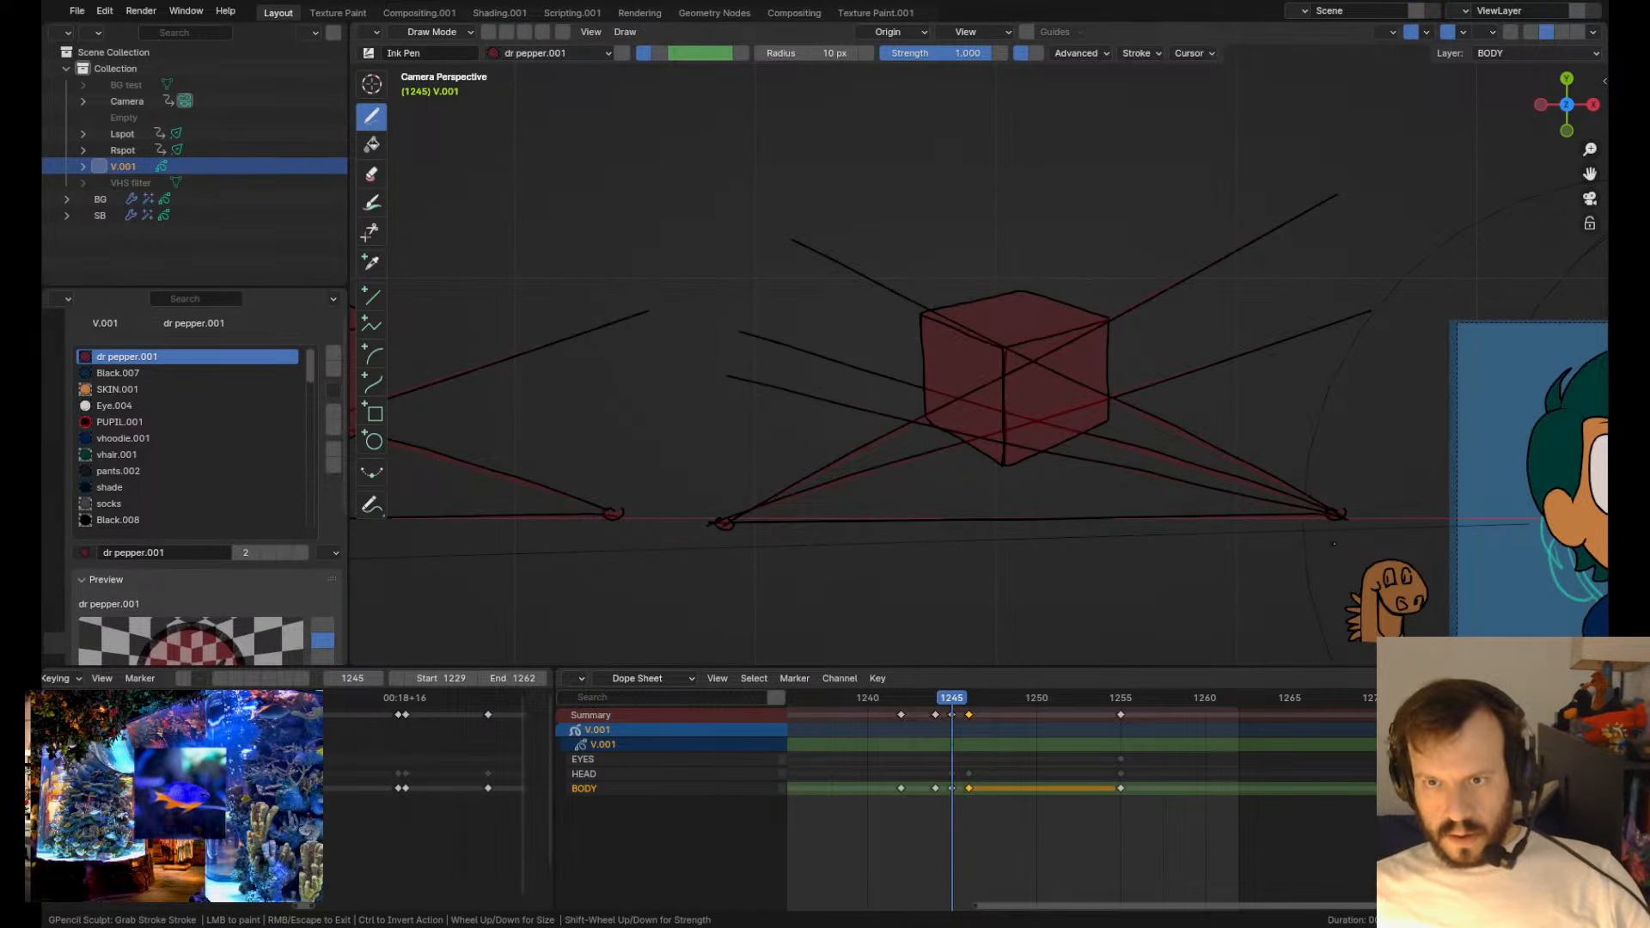
pyautogui.moveTo(1100, 584)
pyautogui.keyDown('ctrl'); pyautogui.mouseDown(button='middle')
pyautogui.moveTo(1098, 469)
pyautogui.moveTo(1096, 636)
pyautogui.moveTo(1093, 501)
pyautogui.moveTo(1088, 636)
pyautogui.moveTo(1081, 528)
pyautogui.mouseUp(button='middle'); pyautogui.keyUp('ctrl')
pyautogui.press('Tab')
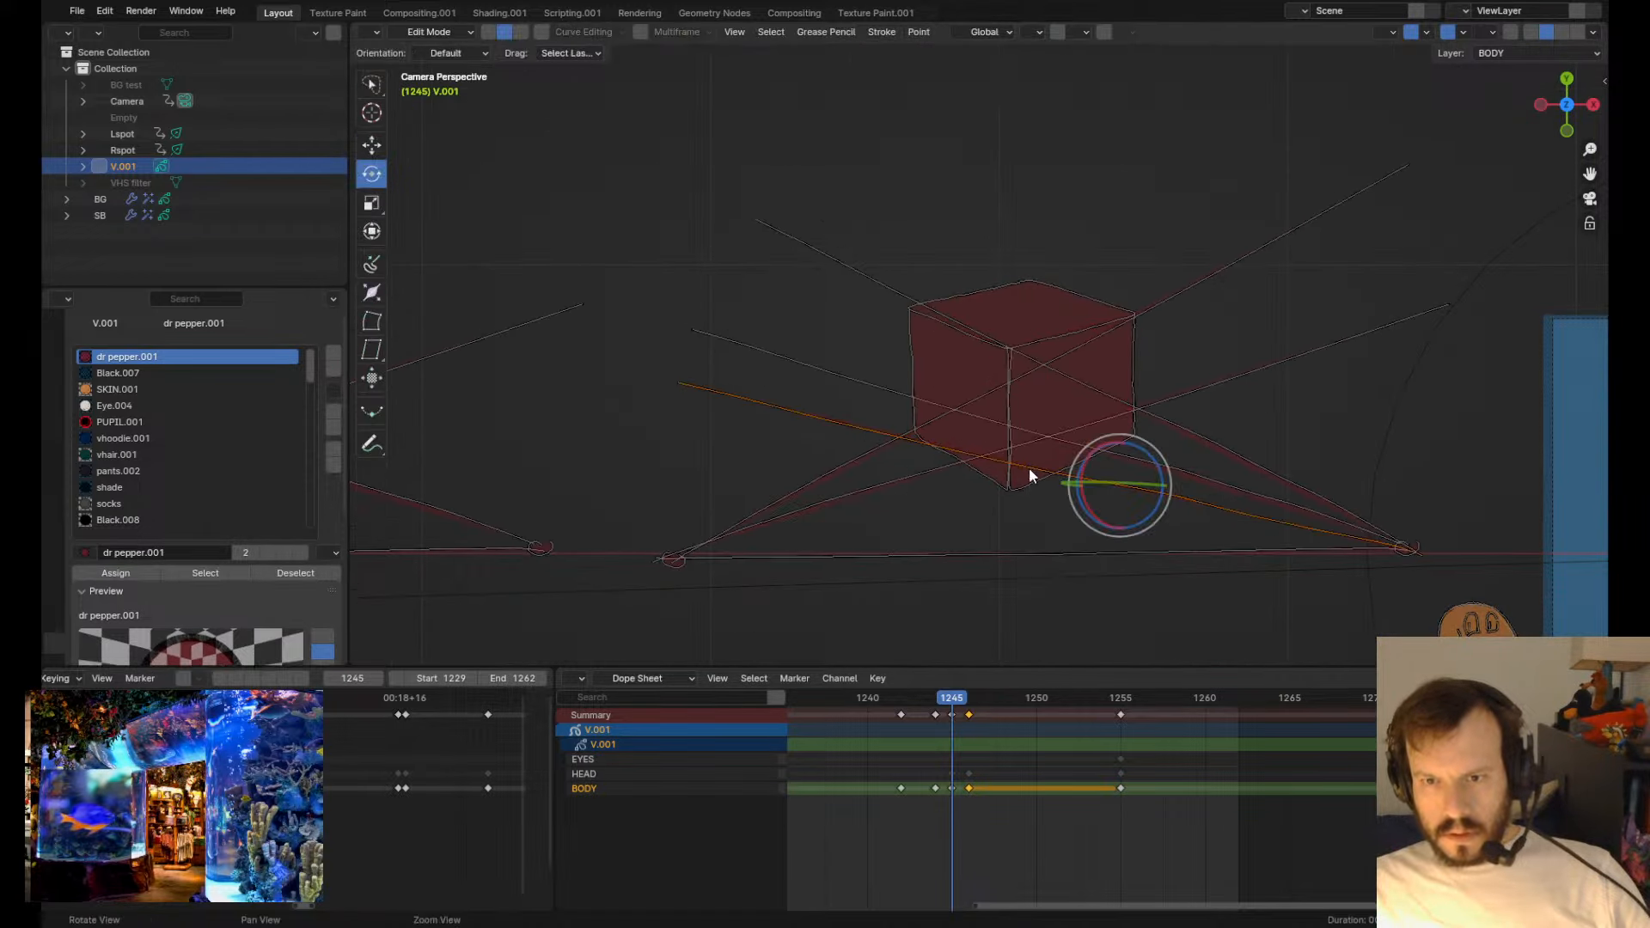
pyautogui.click(870, 485)
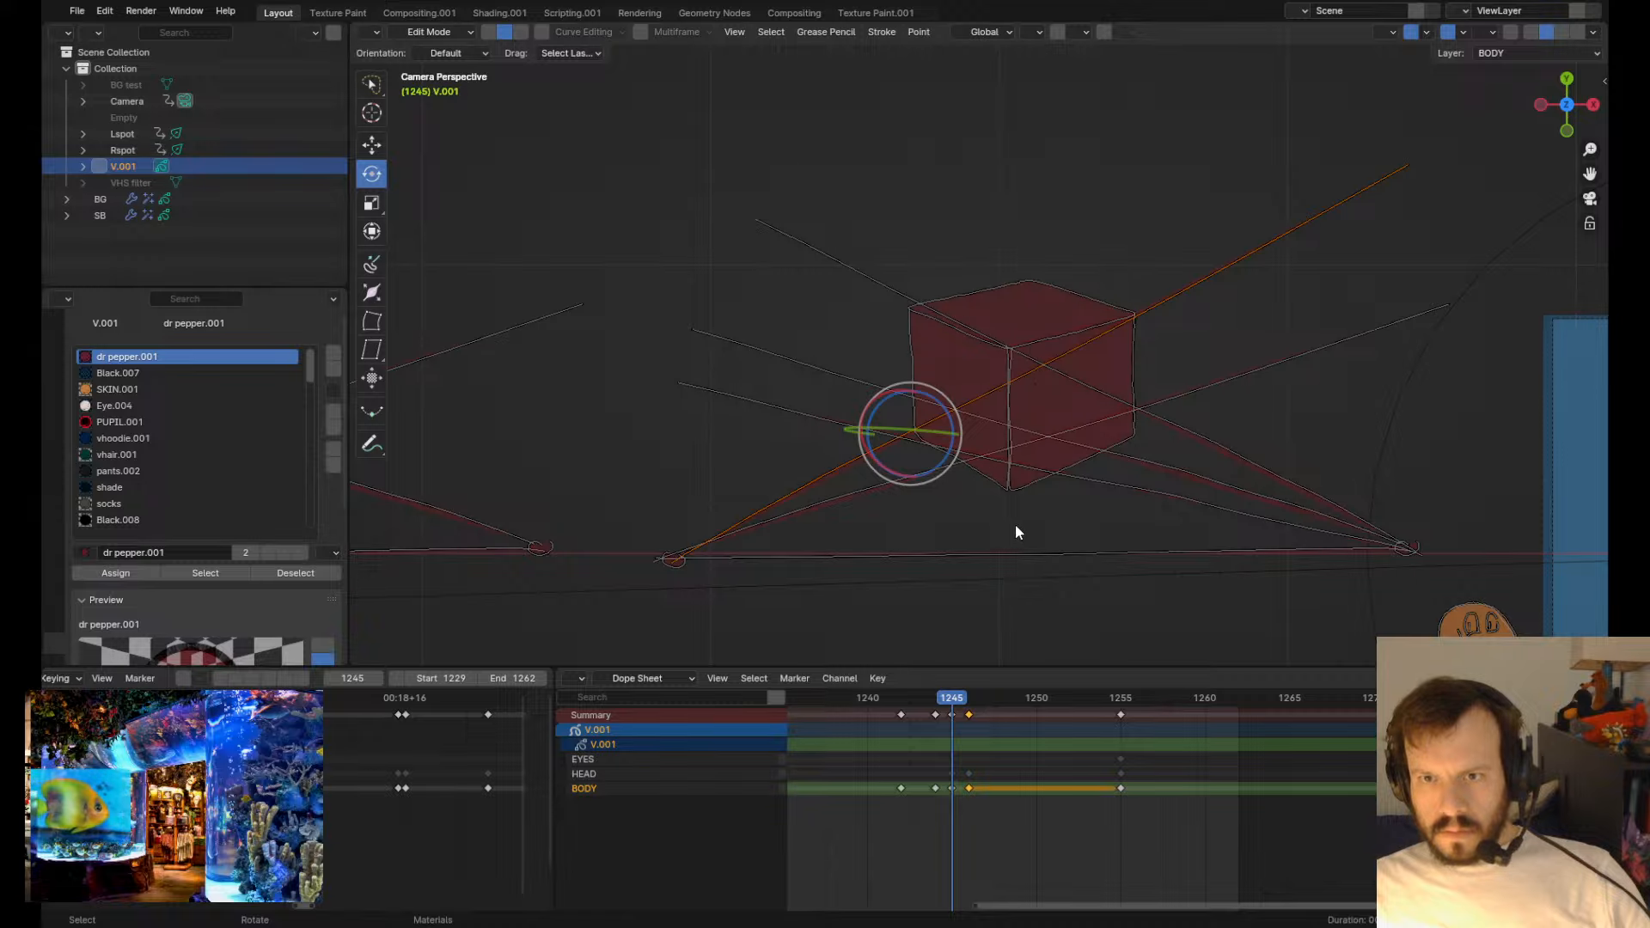
pyautogui.scroll(2, 1023, 515)
pyautogui.scroll(2, 1032, 504)
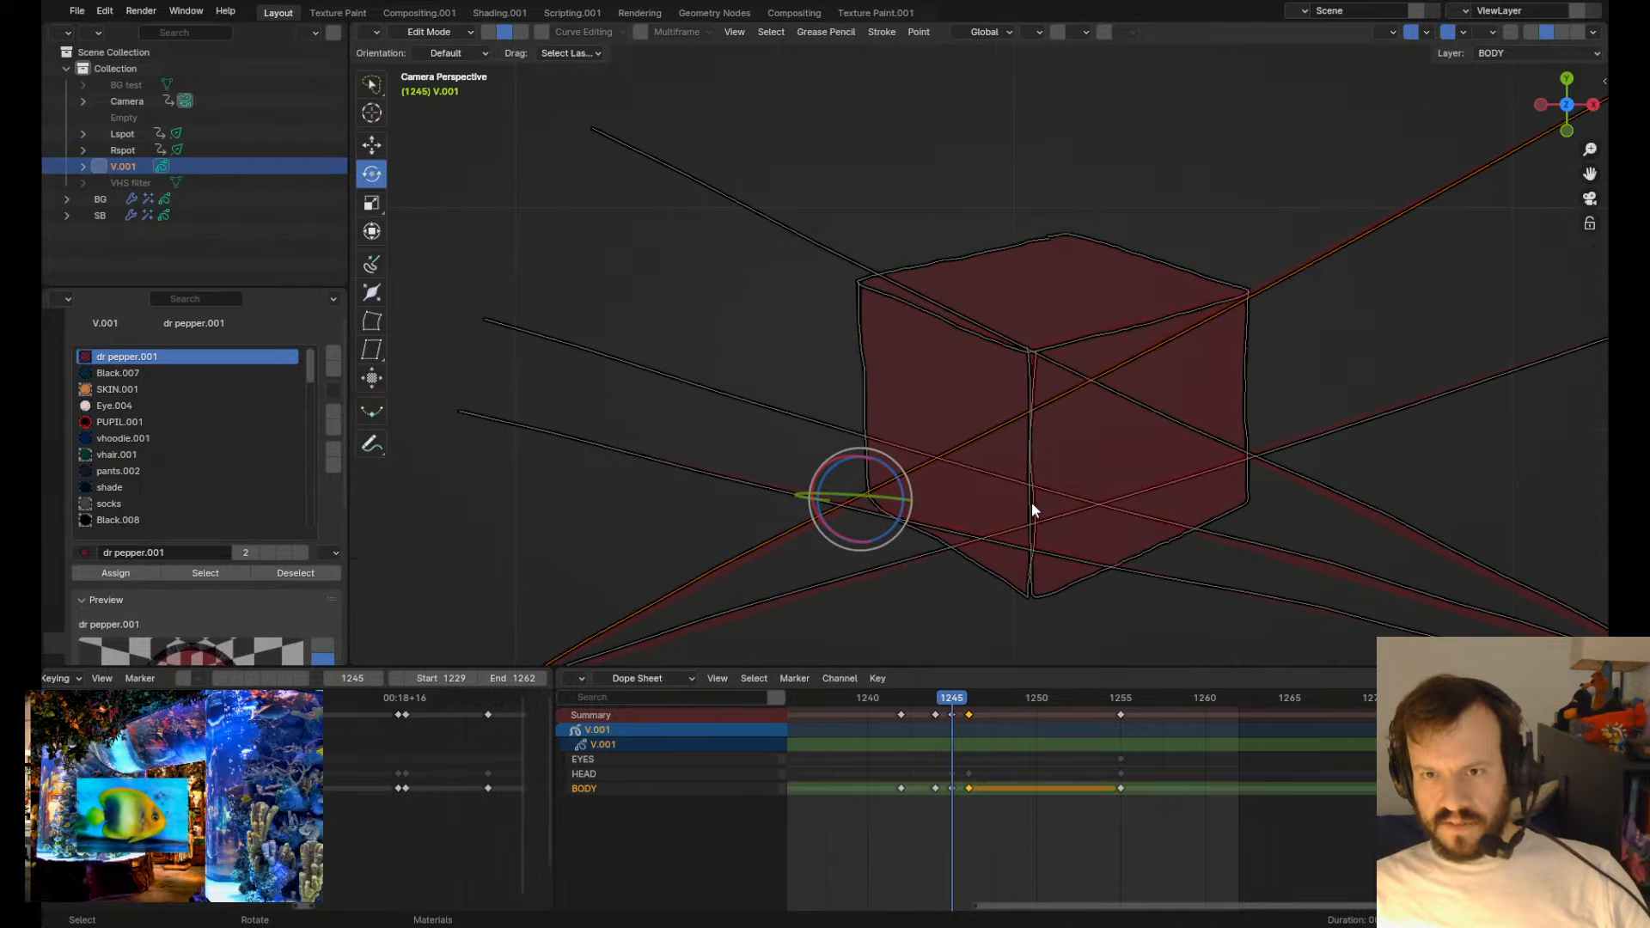
pyautogui.scroll(-4, 1031, 502)
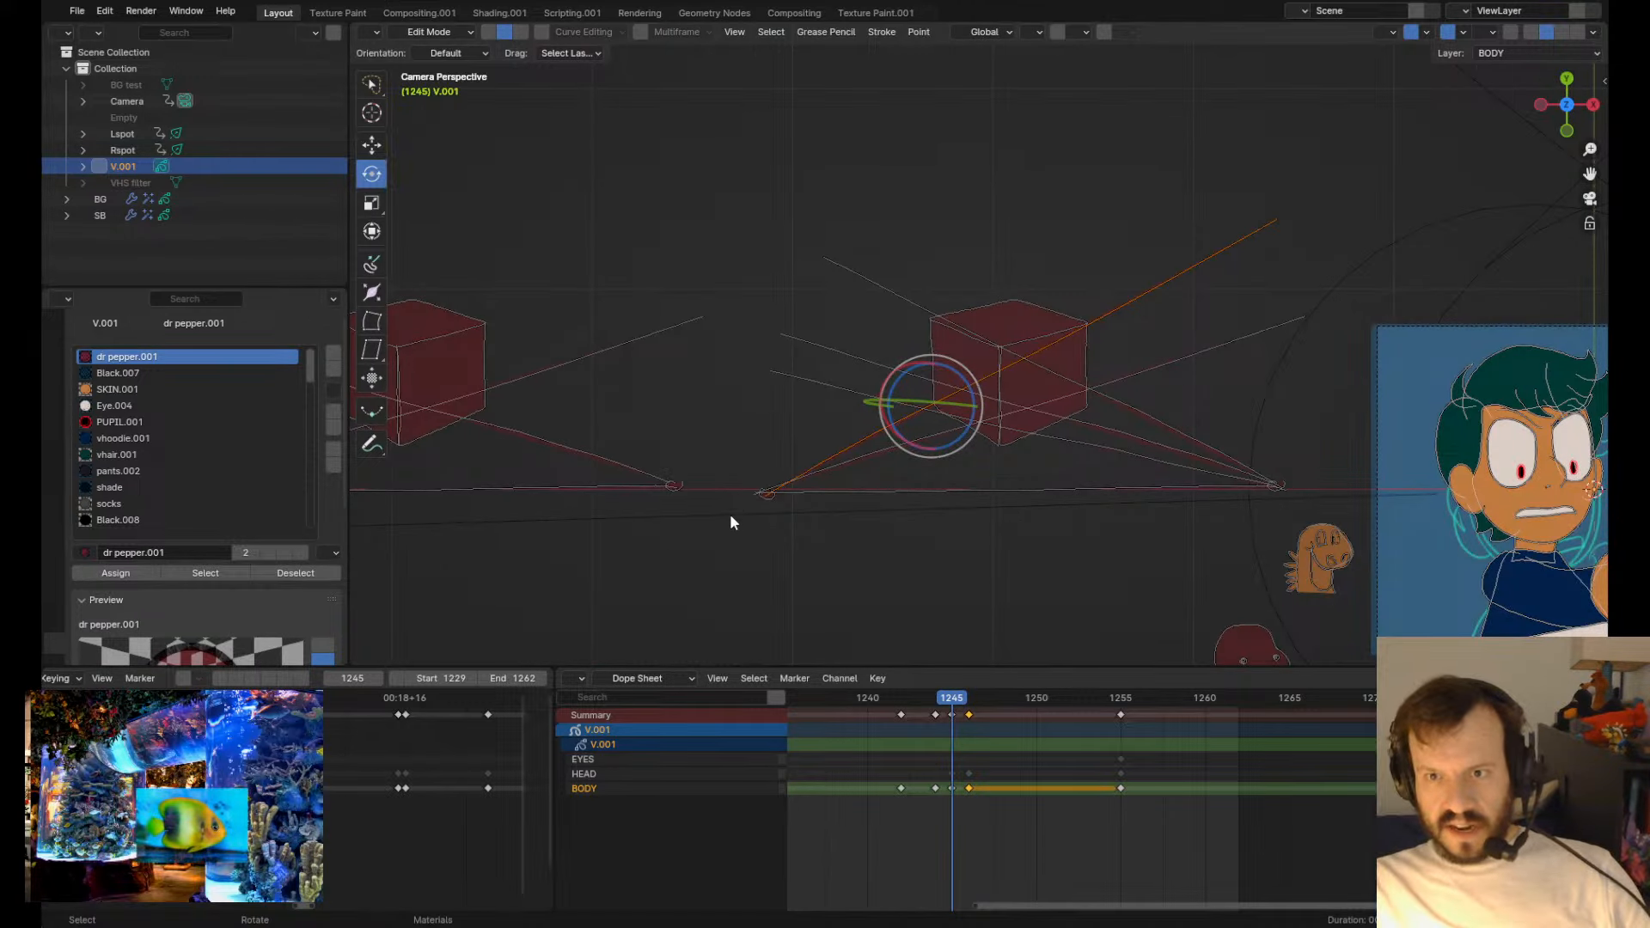
pyautogui.scroll(3, 731, 522)
# - Pull the right cube's bottom front corner upward to flatten its lower edges
pyautogui.press('Tab')
pyautogui.scroll(-3, 744, 549)
pyautogui.keyDown('shift'); pyautogui.moveTo(961, 491); pyautogui.dragTo(961, 481); pyautogui.keyUp('shift')
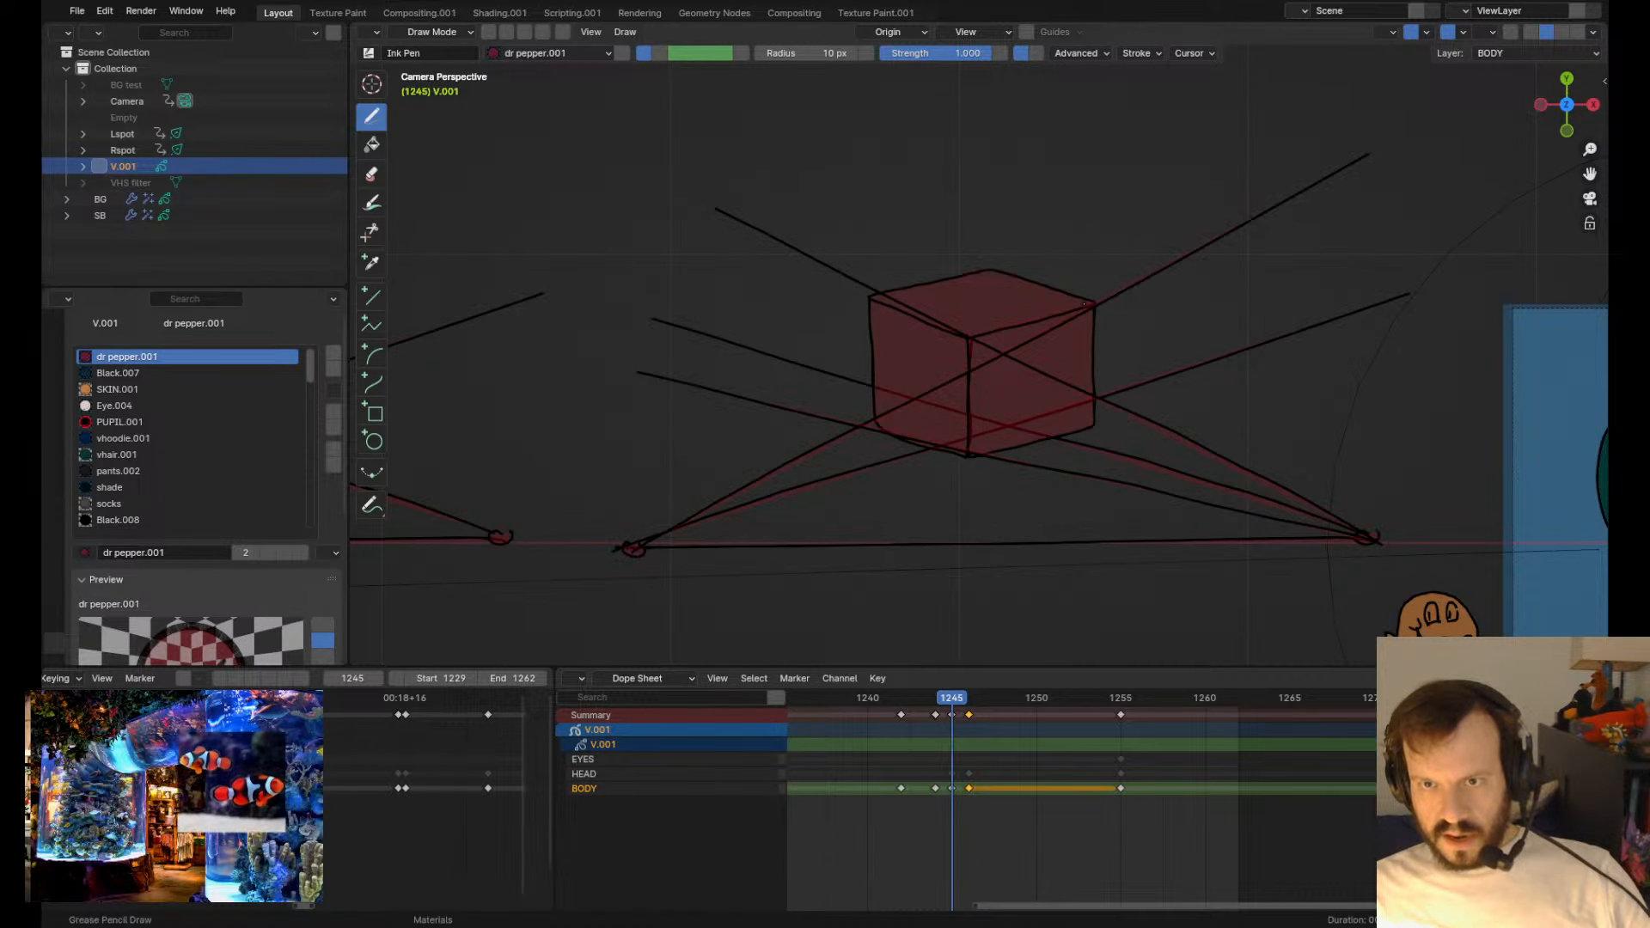
# - Raise the top face's right and front corners and even out the edge between them
pyautogui.keyDown('shift'); pyautogui.moveTo(1095, 307); pyautogui.dragTo(1093, 292); pyautogui.keyUp('shift')
pyautogui.keyDown('shift'); pyautogui.moveTo(976, 341); pyautogui.dragTo(975, 329); pyautogui.keyUp('shift')
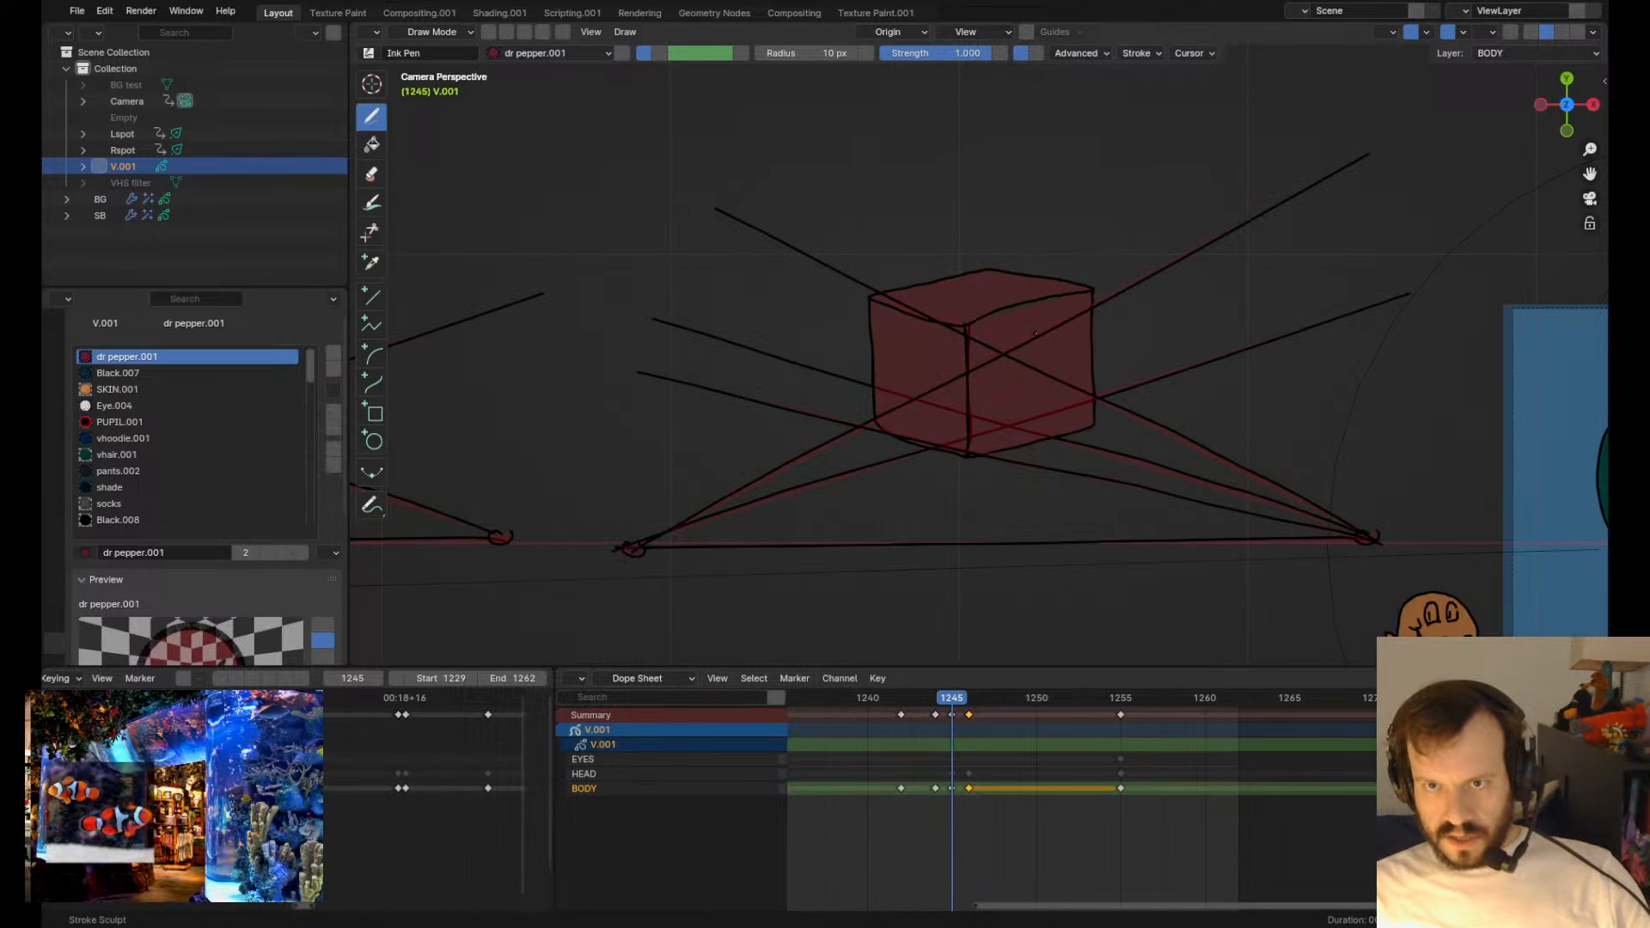
pyautogui.scroll(4, 954, 335)
pyautogui.keyDown('shift'); pyautogui.moveTo(952, 311); pyautogui.dragTo(948, 299); pyautogui.keyUp('shift')
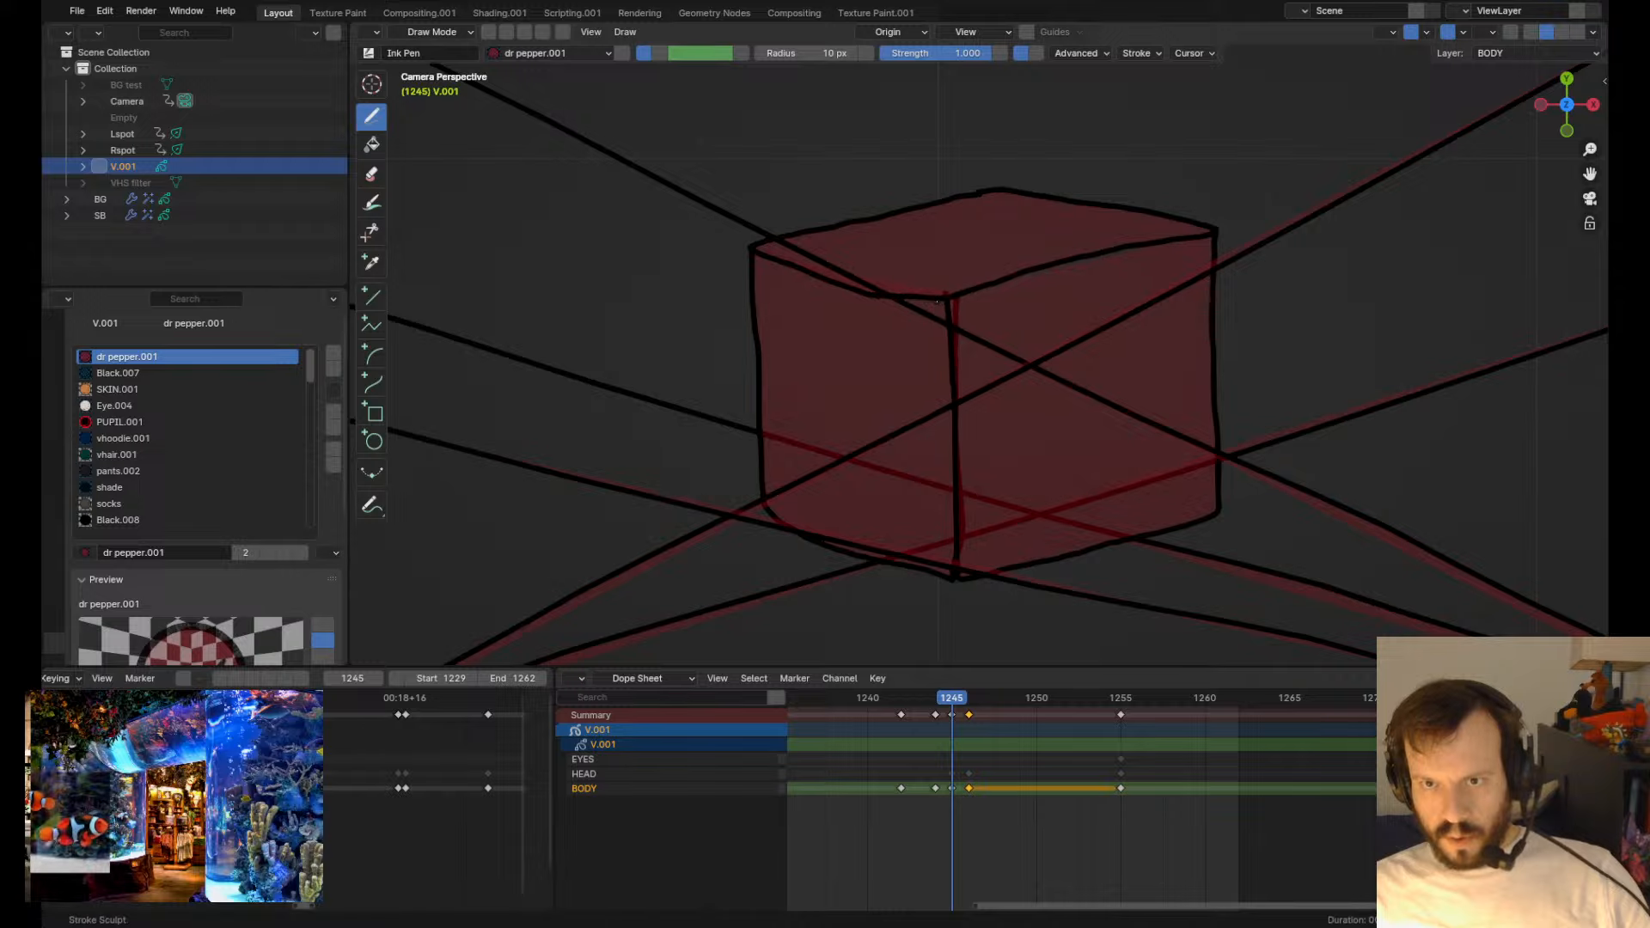
pyautogui.keyDown('shift'); pyautogui.moveTo(1030, 264); pyautogui.dragTo(1033, 270); pyautogui.keyUp('shift')
# - Pull the top face's right corner further up and lift its left corner to flatten the top face
pyautogui.scroll(-4, 1033, 270)
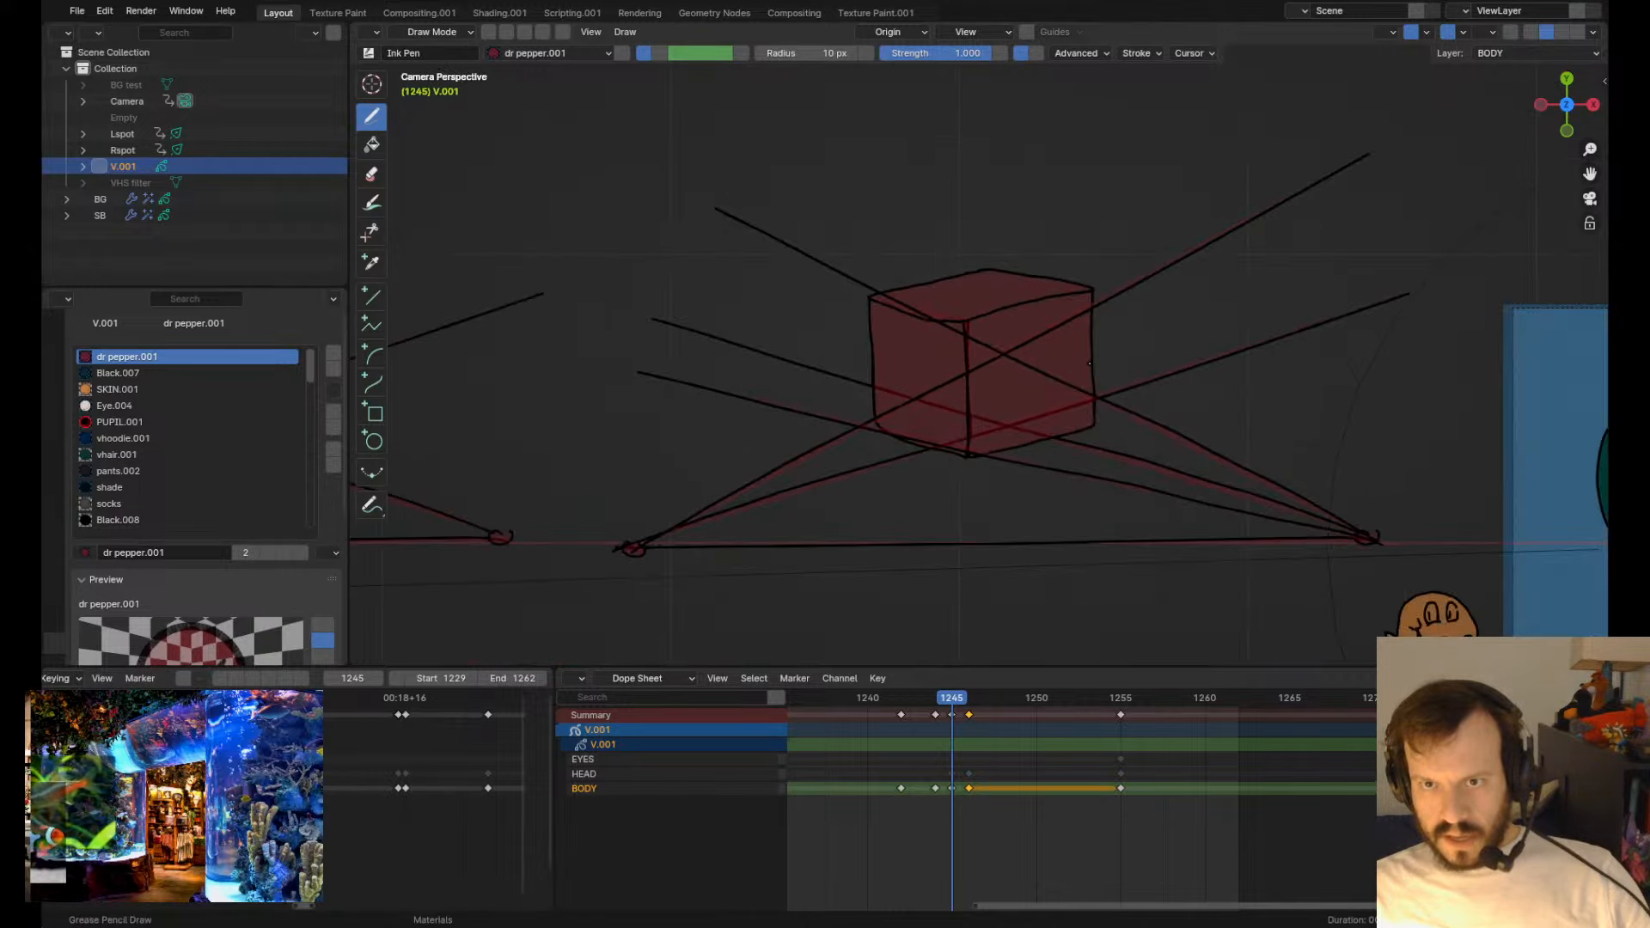
pyautogui.scroll(2, 1128, 287)
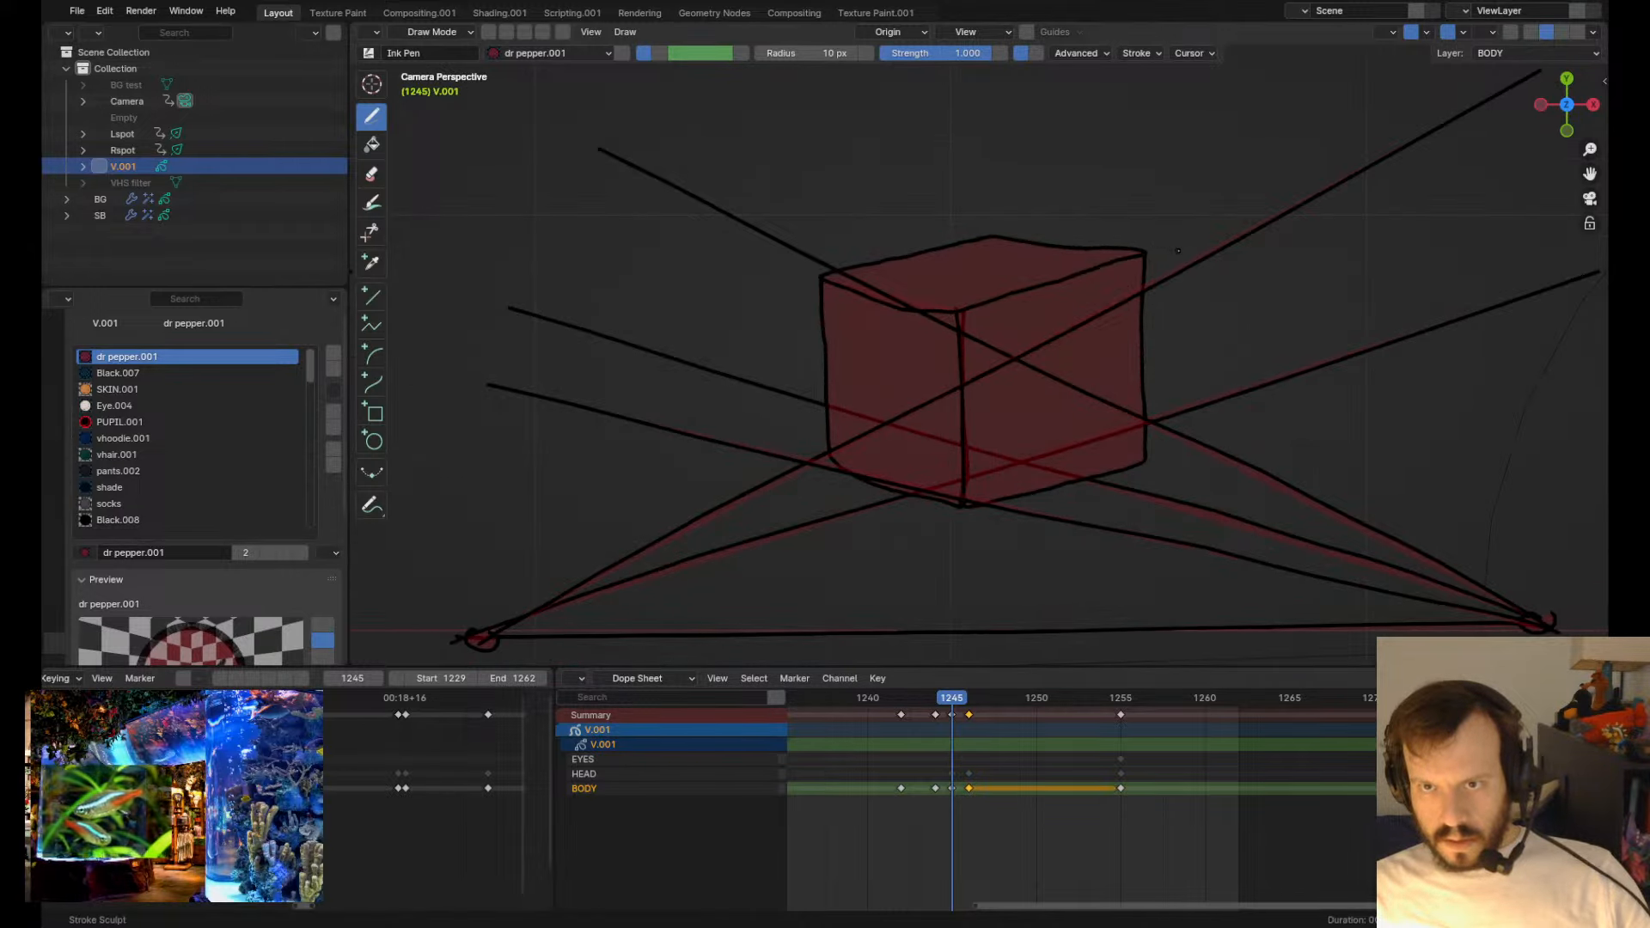
pyautogui.scroll(3, 1031, 262)
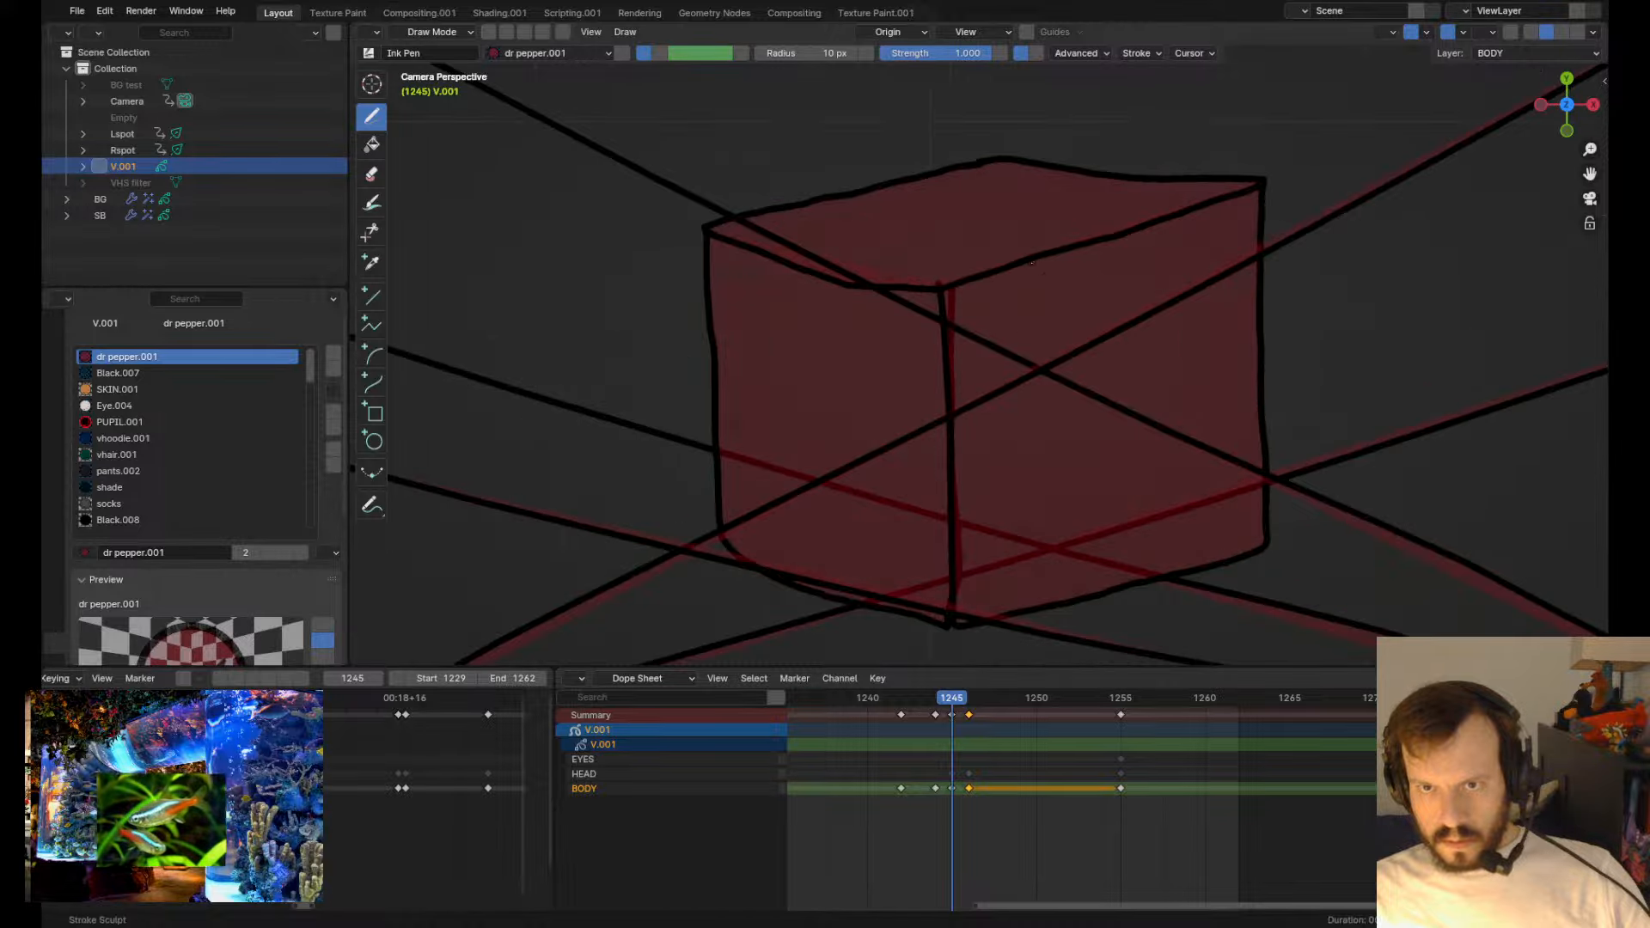
pyautogui.scroll(-3, 846, 335)
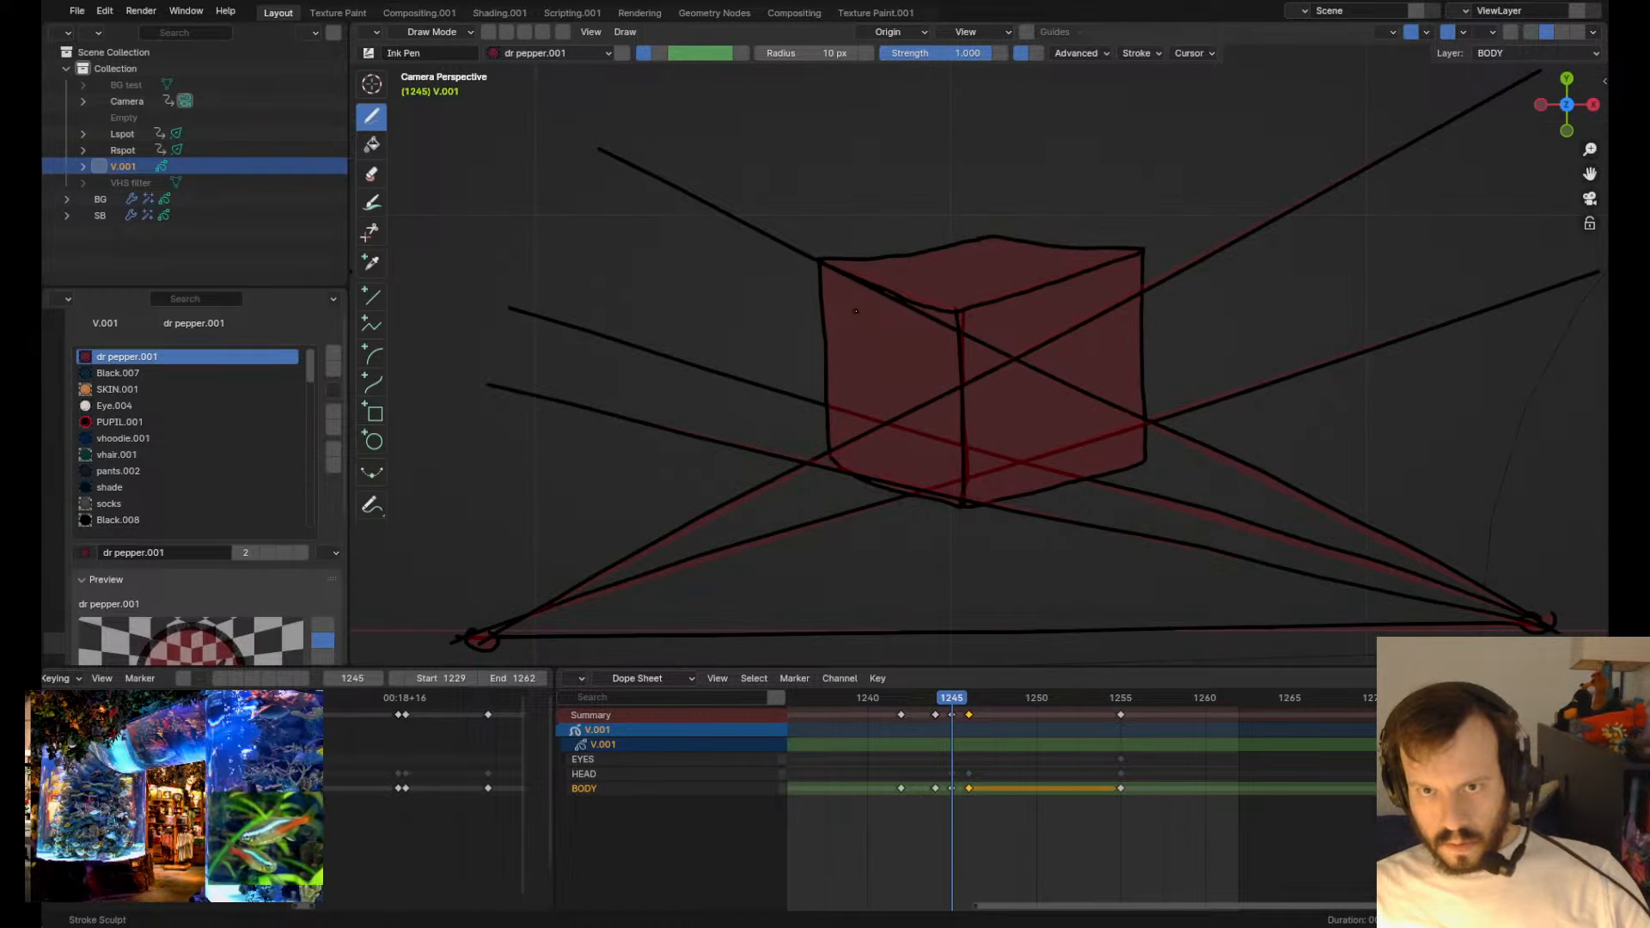
# - Pull up the front and back corners of the right cube's top face and reshape its back-left edge
pyautogui.scroll(3, 855, 311)
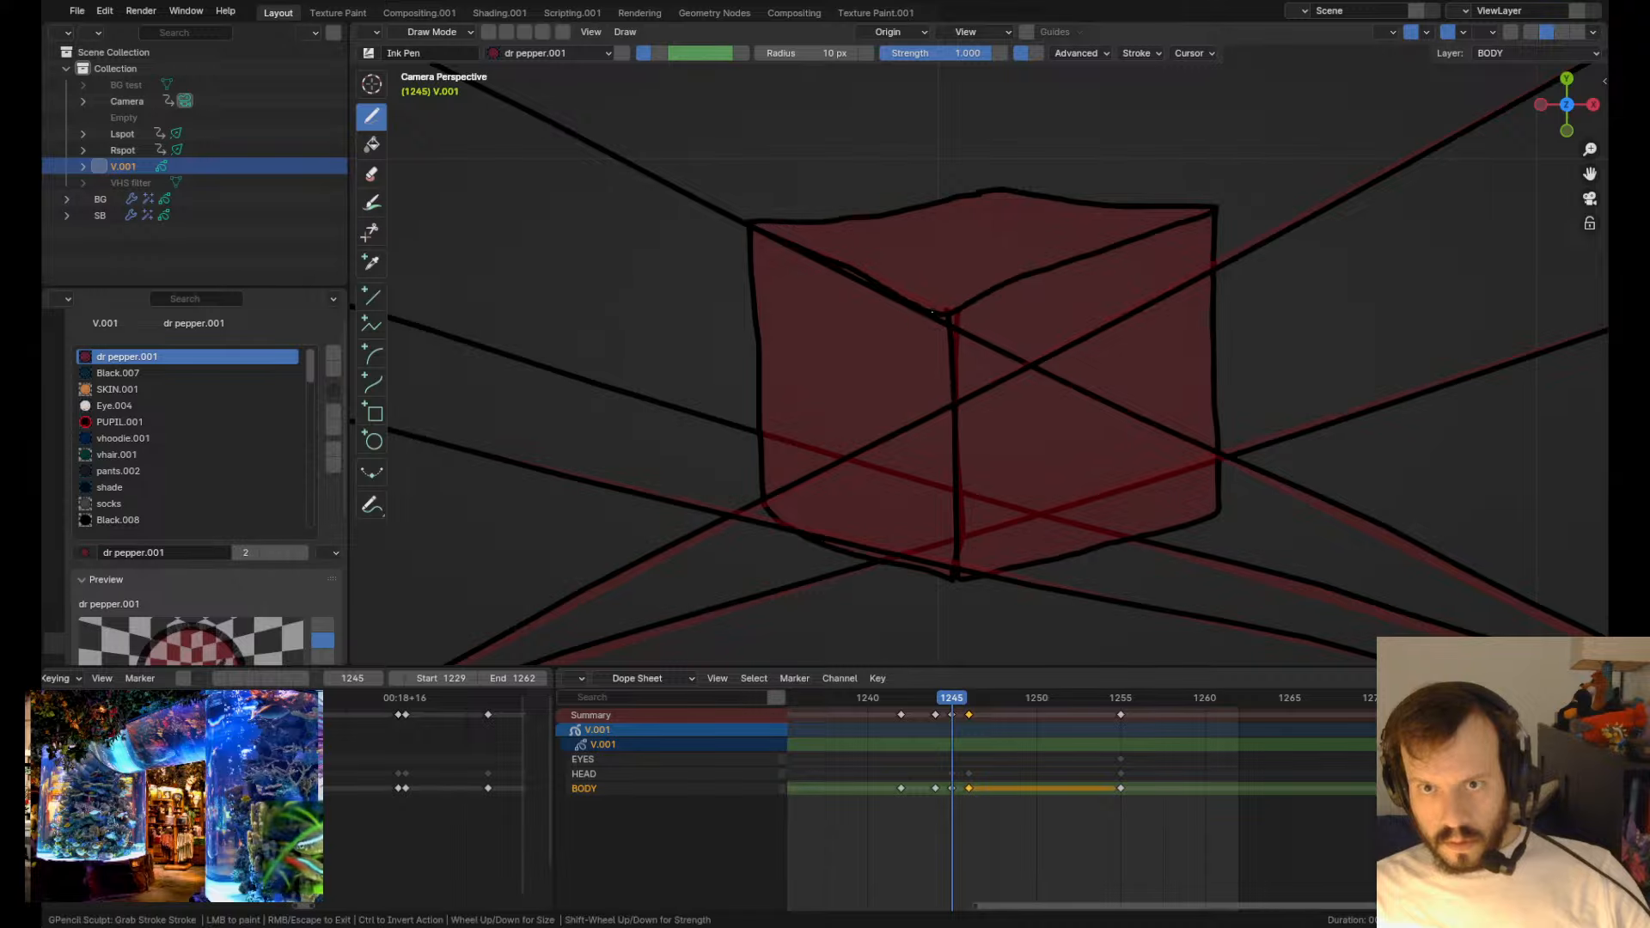
pyautogui.moveTo(941, 340); pyautogui.dragTo(1001, 333)
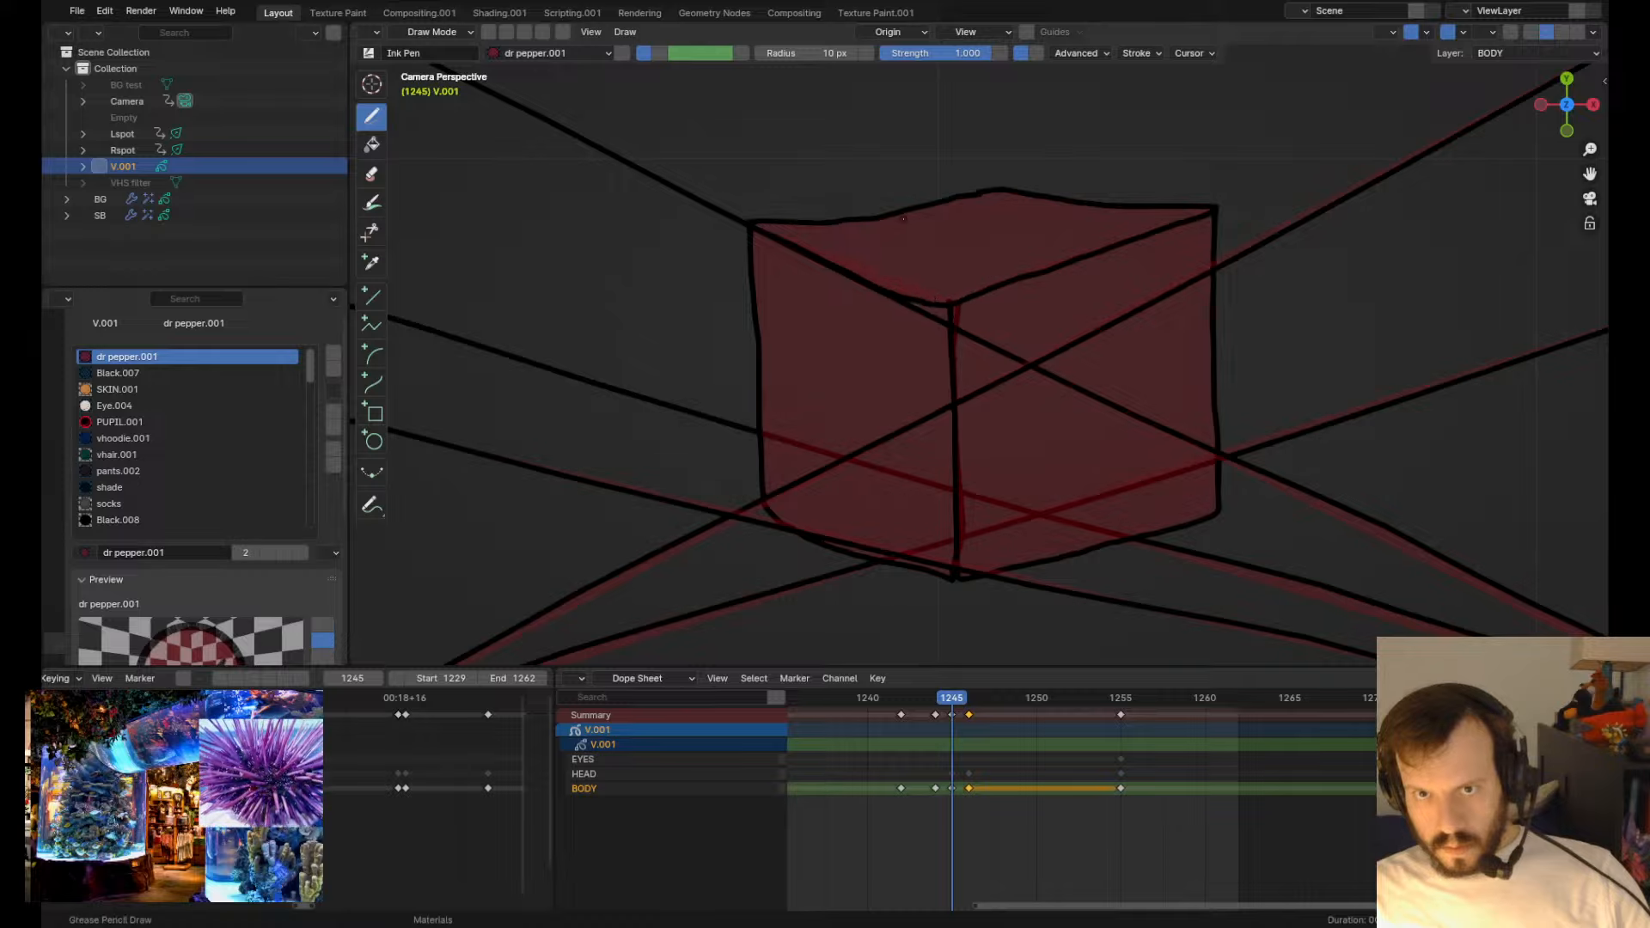
pyautogui.moveTo(830, 209); pyautogui.dragTo(736, 219)
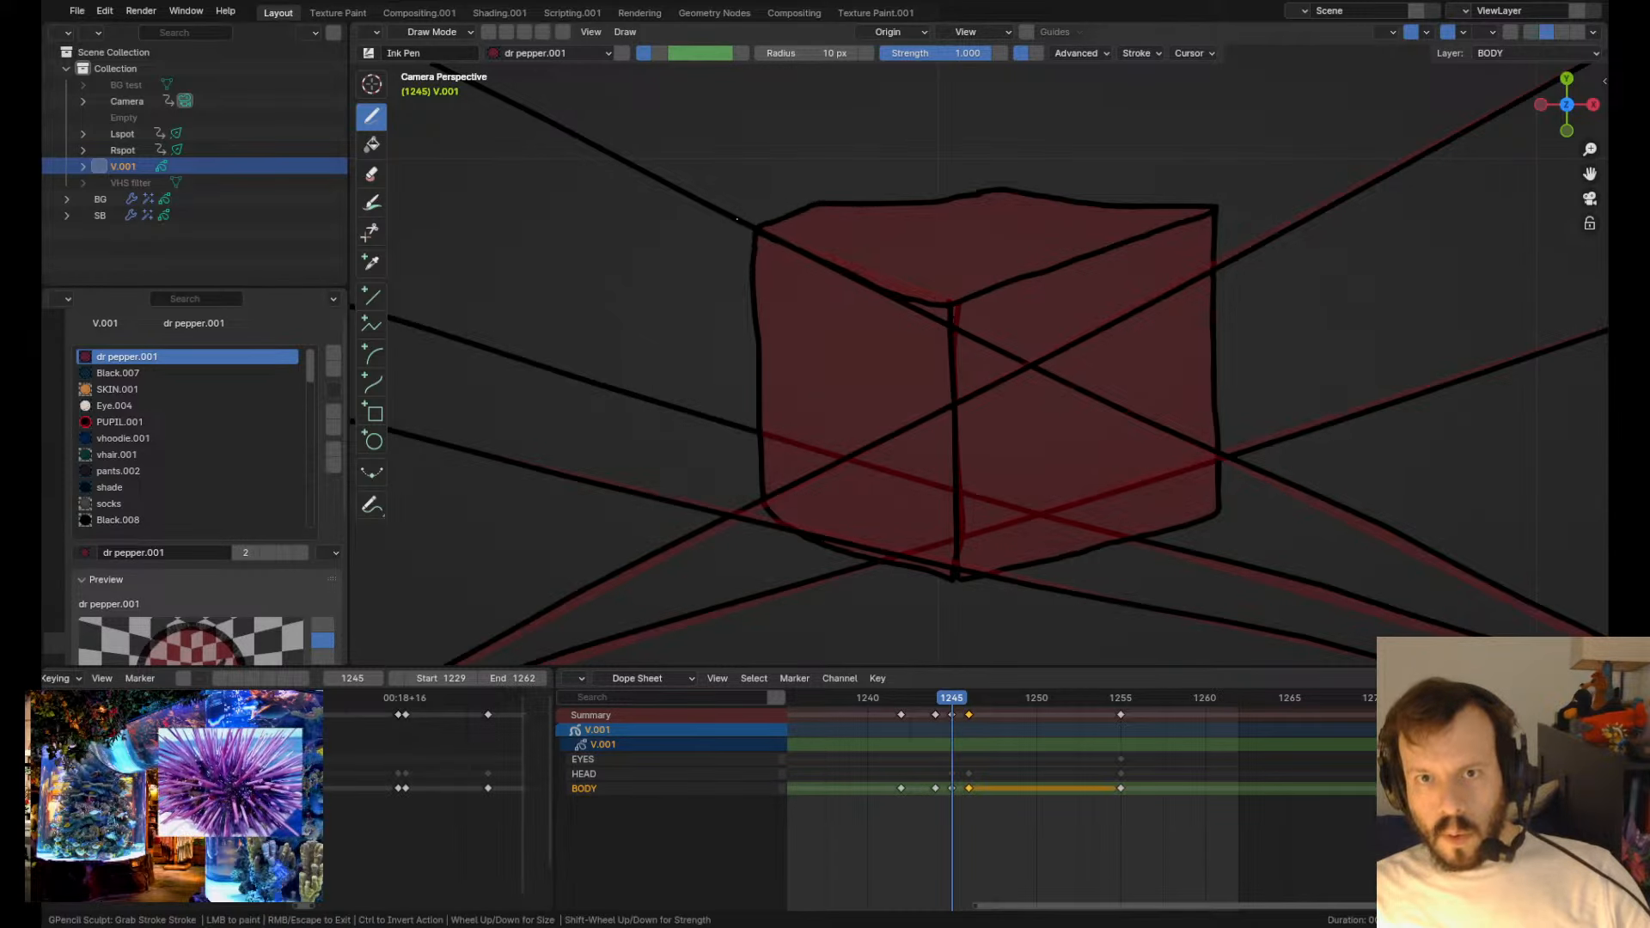
pyautogui.moveTo(918, 213)
pyautogui.mouseDown()
pyautogui.moveTo(990, 195)
pyautogui.moveTo(957, 170)
pyautogui.mouseUp()
pyautogui.moveTo(810, 194); pyautogui.dragTo(877, 198)
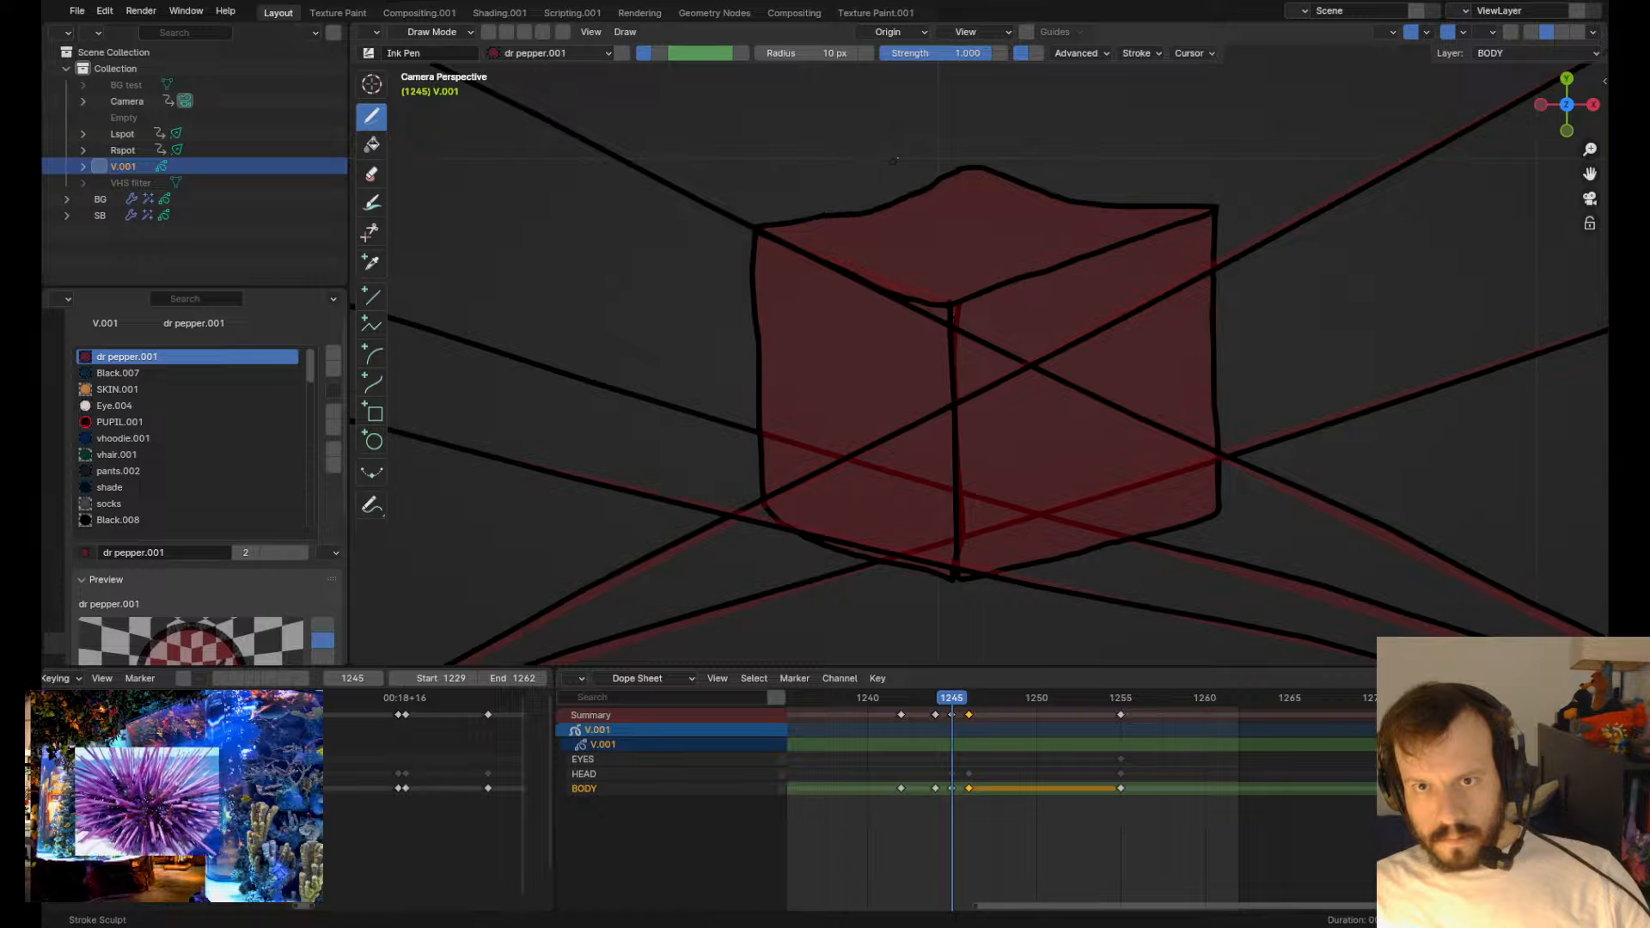
# - Even out the right cube's two back edges on either side of the raised back corner
pyautogui.moveTo(950, 143); pyautogui.dragTo(954, 153)
pyautogui.moveTo(859, 199)
pyautogui.mouseDown()
pyautogui.moveTo(847, 187)
pyautogui.moveTo(917, 187)
pyautogui.mouseUp()
pyautogui.moveTo(973, 156); pyautogui.dragTo(1089, 153)
pyautogui.moveTo(1143, 166); pyautogui.dragTo(1151, 160)
# - Smooth the bumps out of the top face's back-left edge so it runs straight from the left corner
pyautogui.scroll(2, 977, 207)
pyautogui.keyDown('shift'); pyautogui.moveTo(898, 203); pyautogui.dragTo(1014, 517, button='middle'); pyautogui.keyUp('shift')
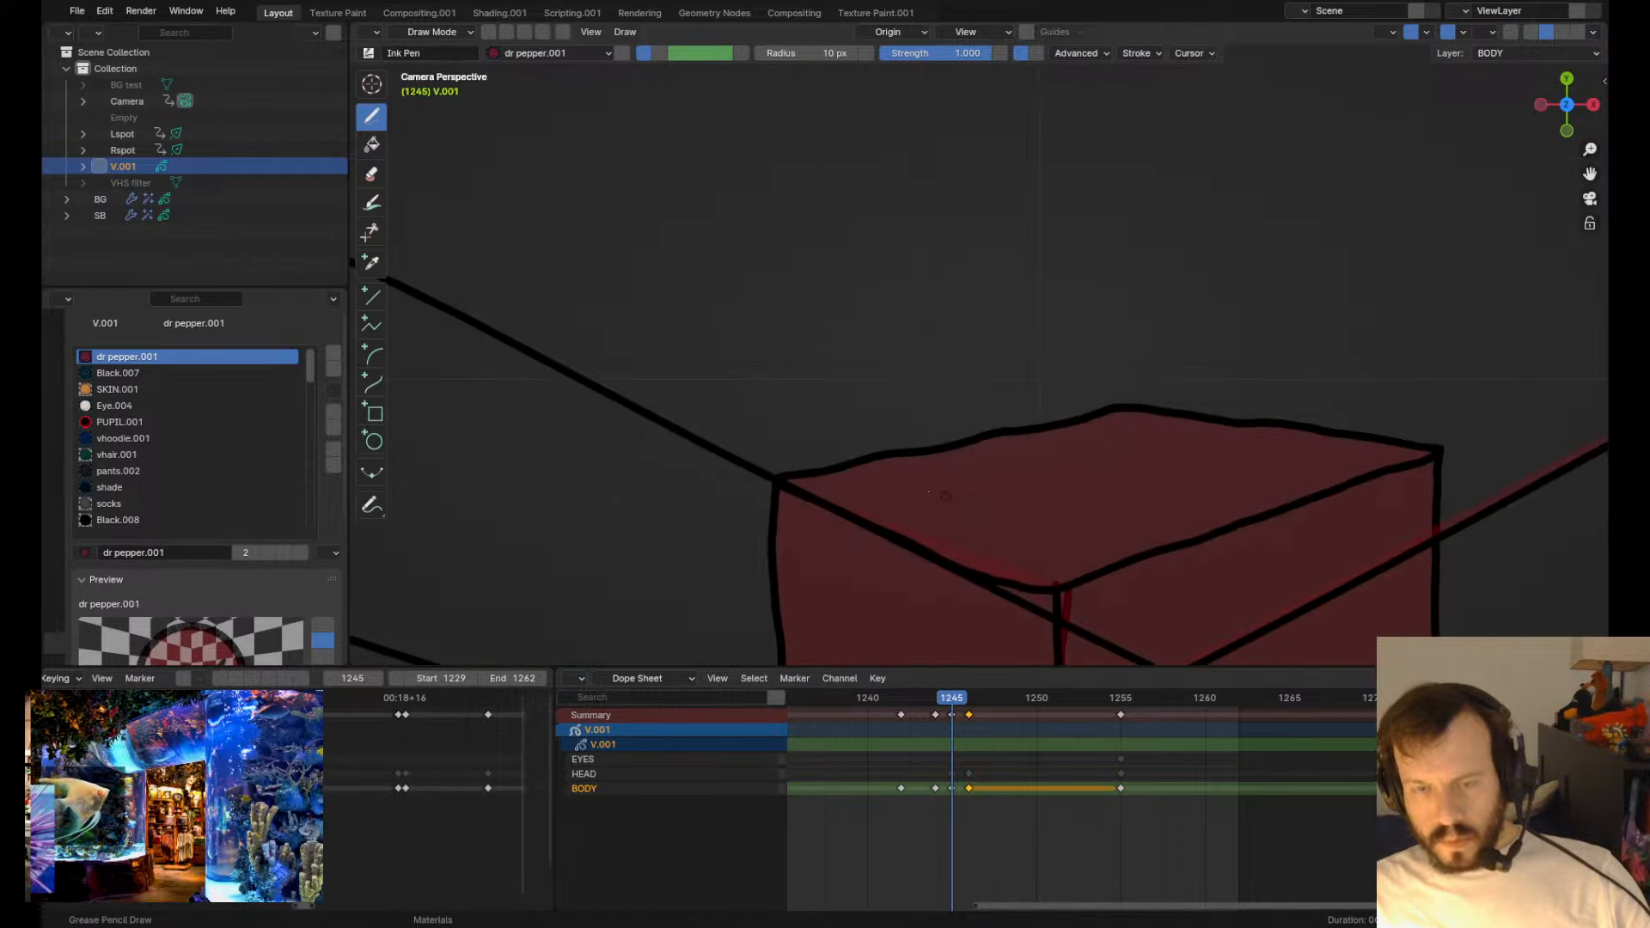
pyautogui.moveTo(936, 466); pyautogui.dragTo(934, 460)
pyautogui.moveTo(1072, 447); pyautogui.dragTo(1067, 440)
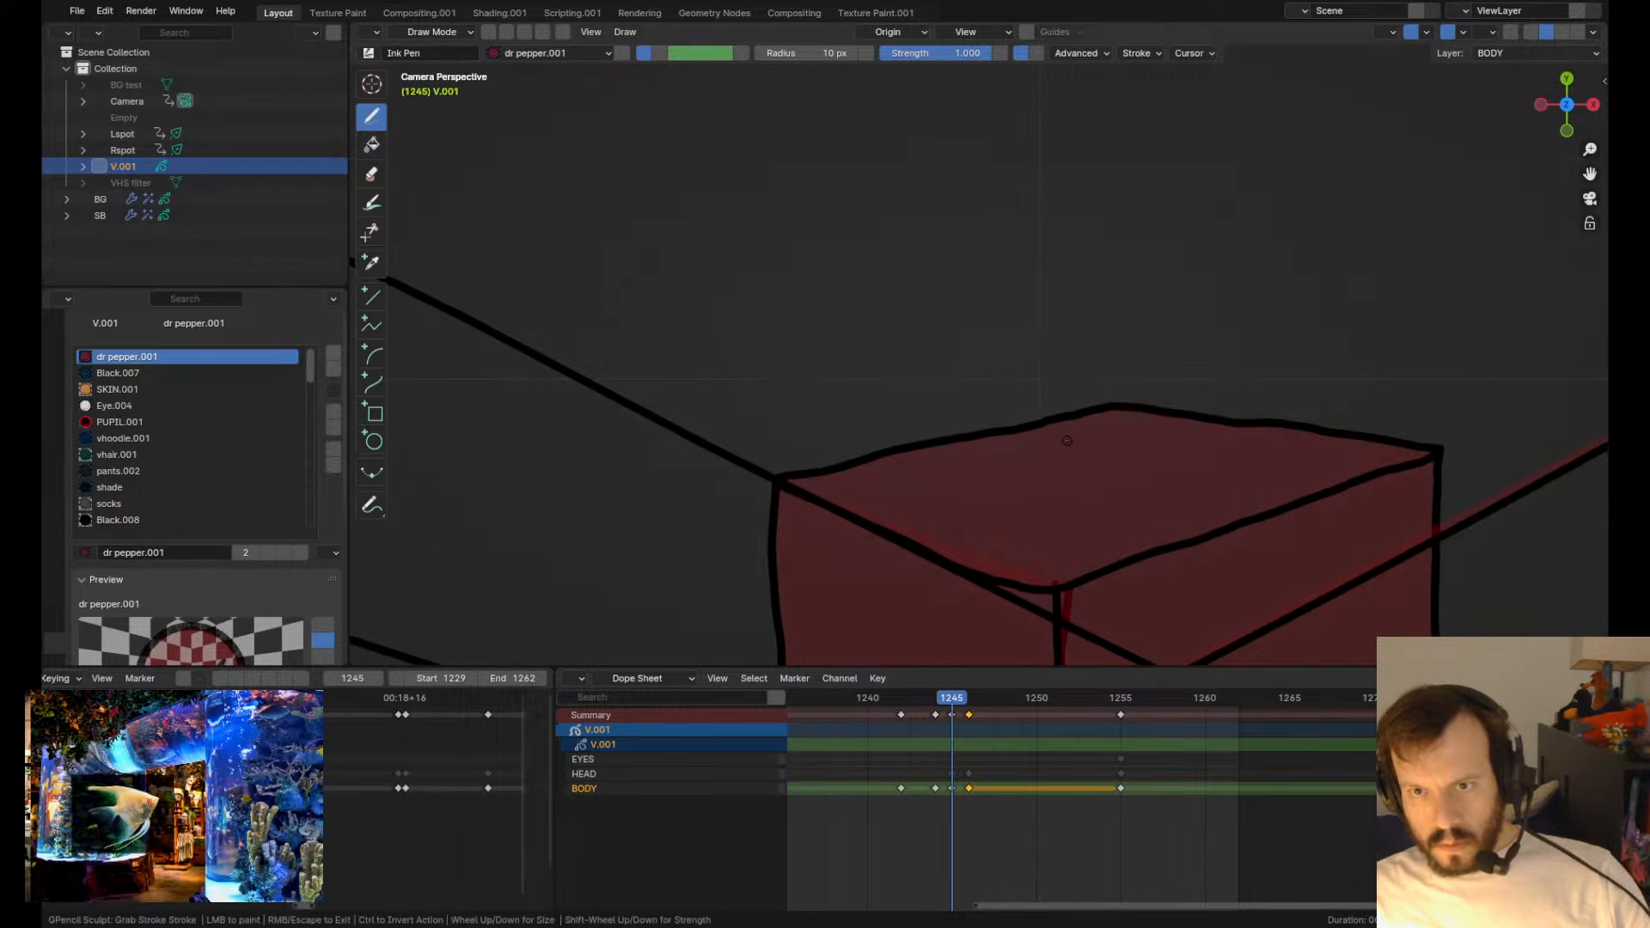
pyautogui.moveTo(751, 440); pyautogui.dragTo(756, 444)
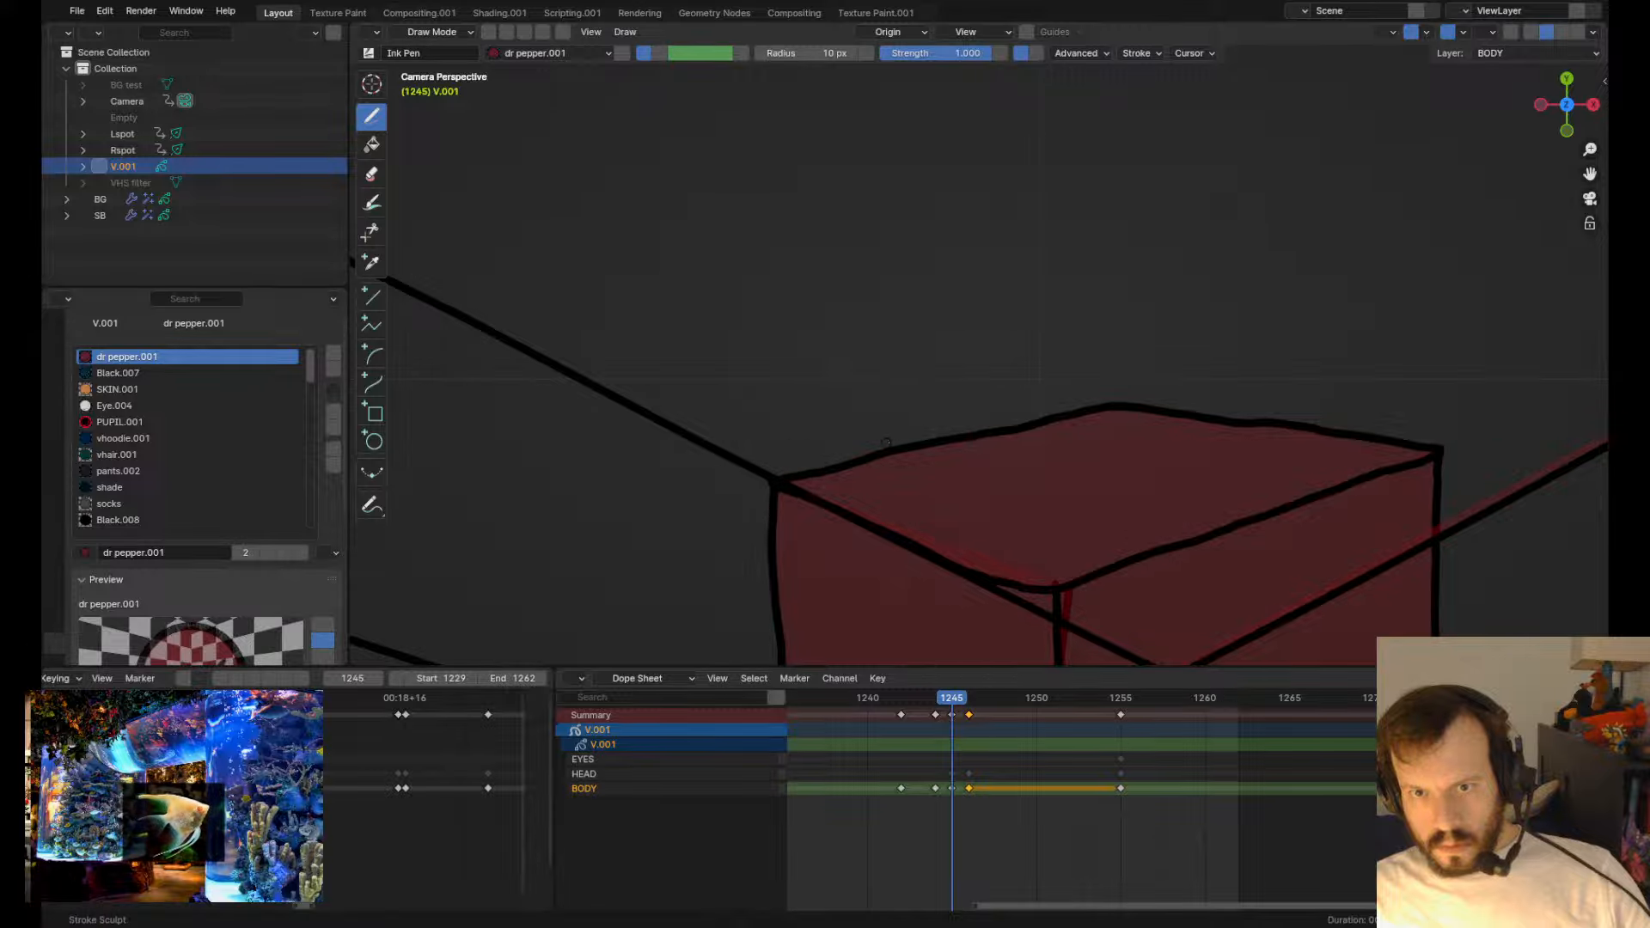
pyautogui.moveTo(934, 405); pyautogui.dragTo(934, 412)
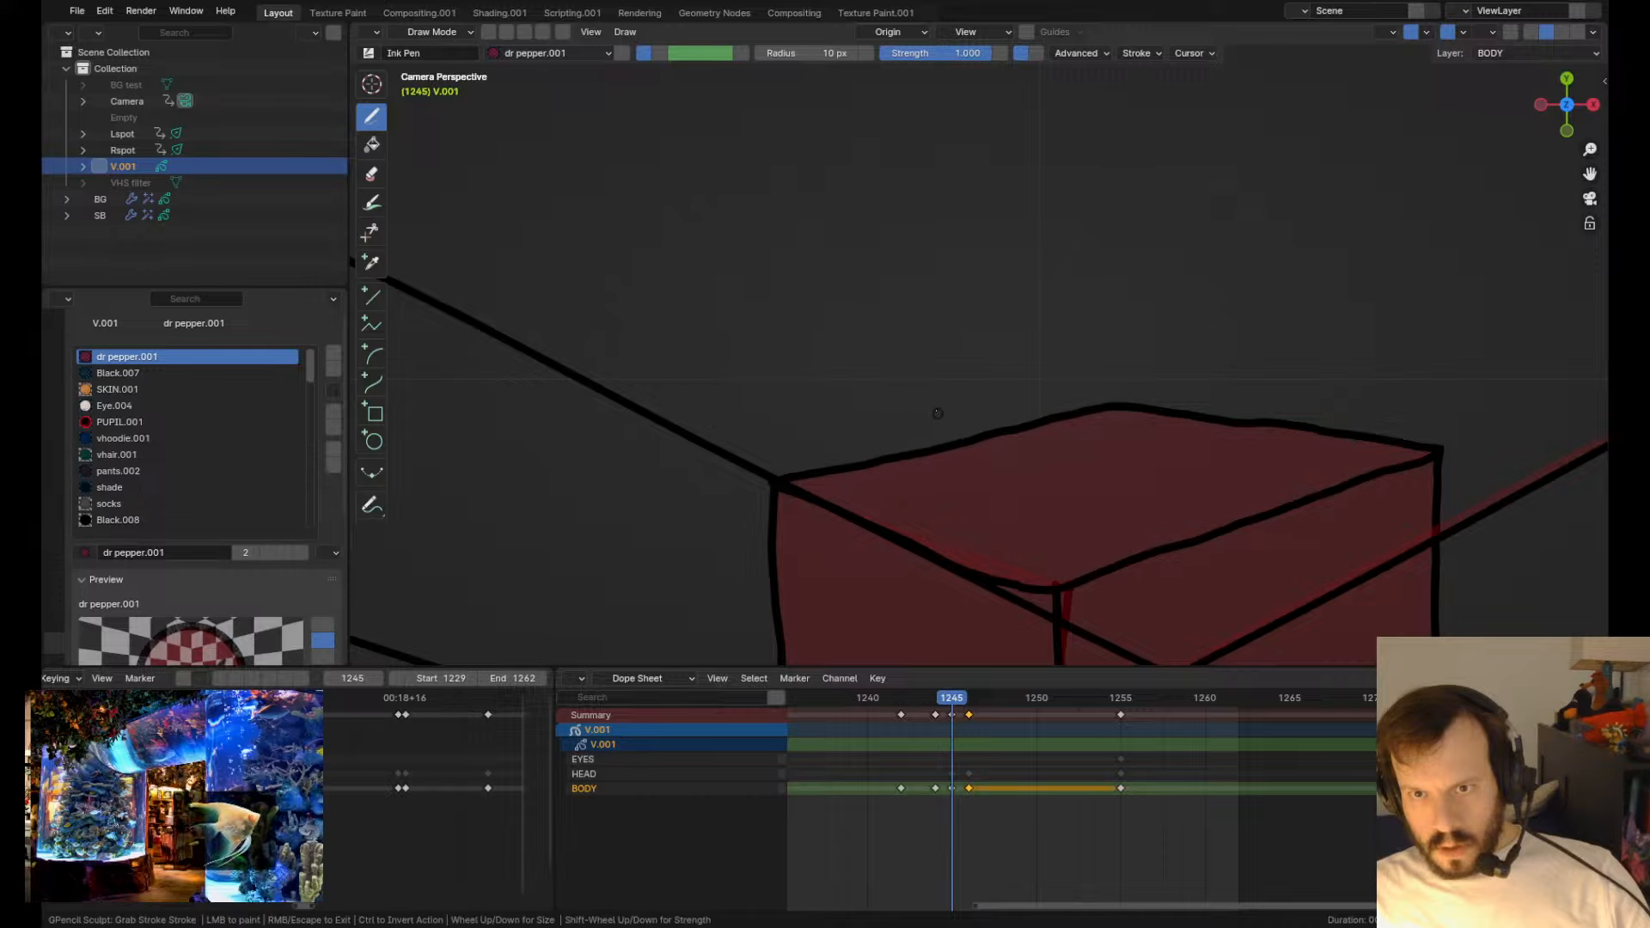
pyautogui.keyDown('shift'); pyautogui.moveTo(758, 622); pyautogui.dragTo(801, 345, button='middle'); pyautogui.keyUp('shift')
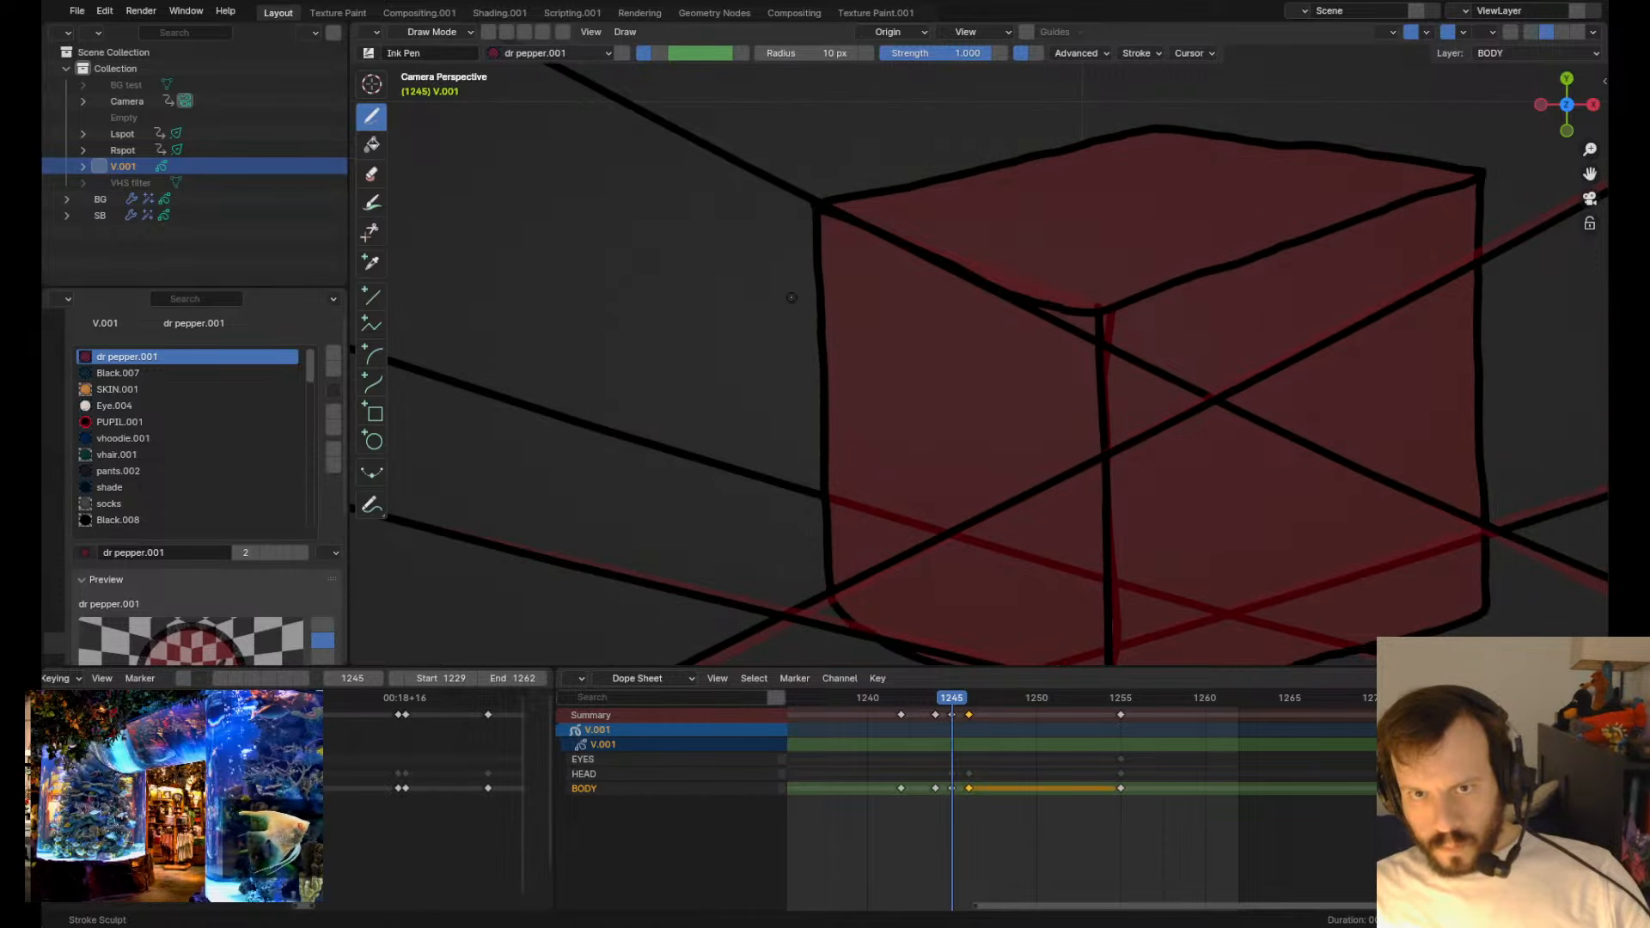
# - Nudge the top face's front-right and back-right edges straight near the right corner
pyautogui.scroll(-5, 875, 514)
pyautogui.scroll(3, 1080, 369)
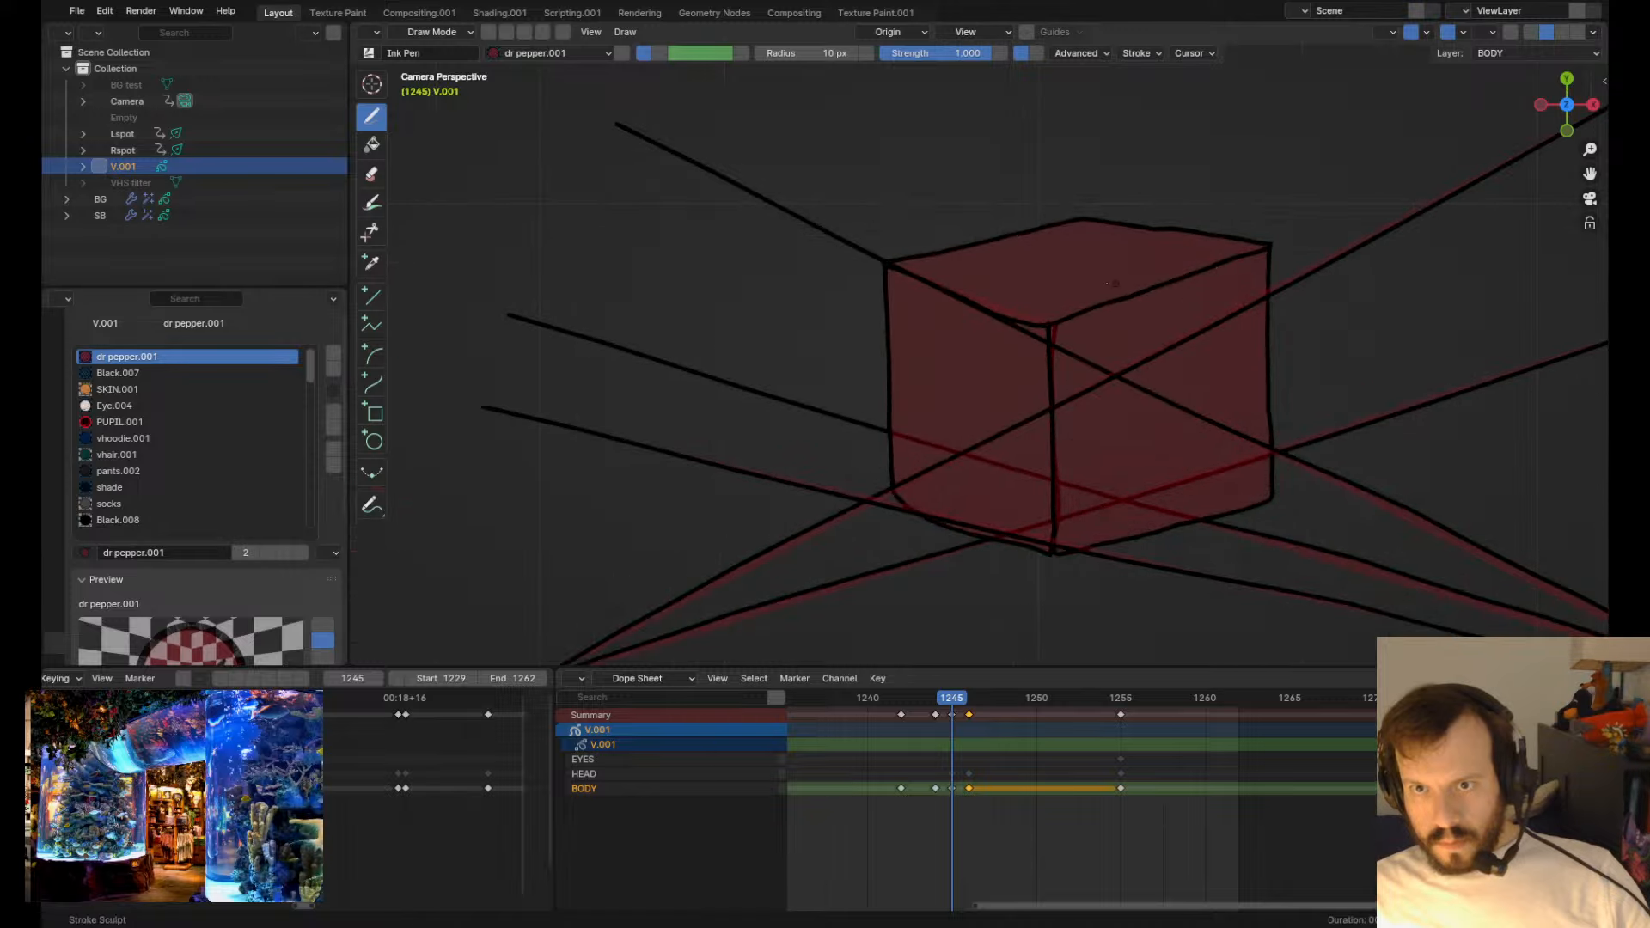
pyautogui.moveTo(1205, 286); pyautogui.dragTo(1210, 291)
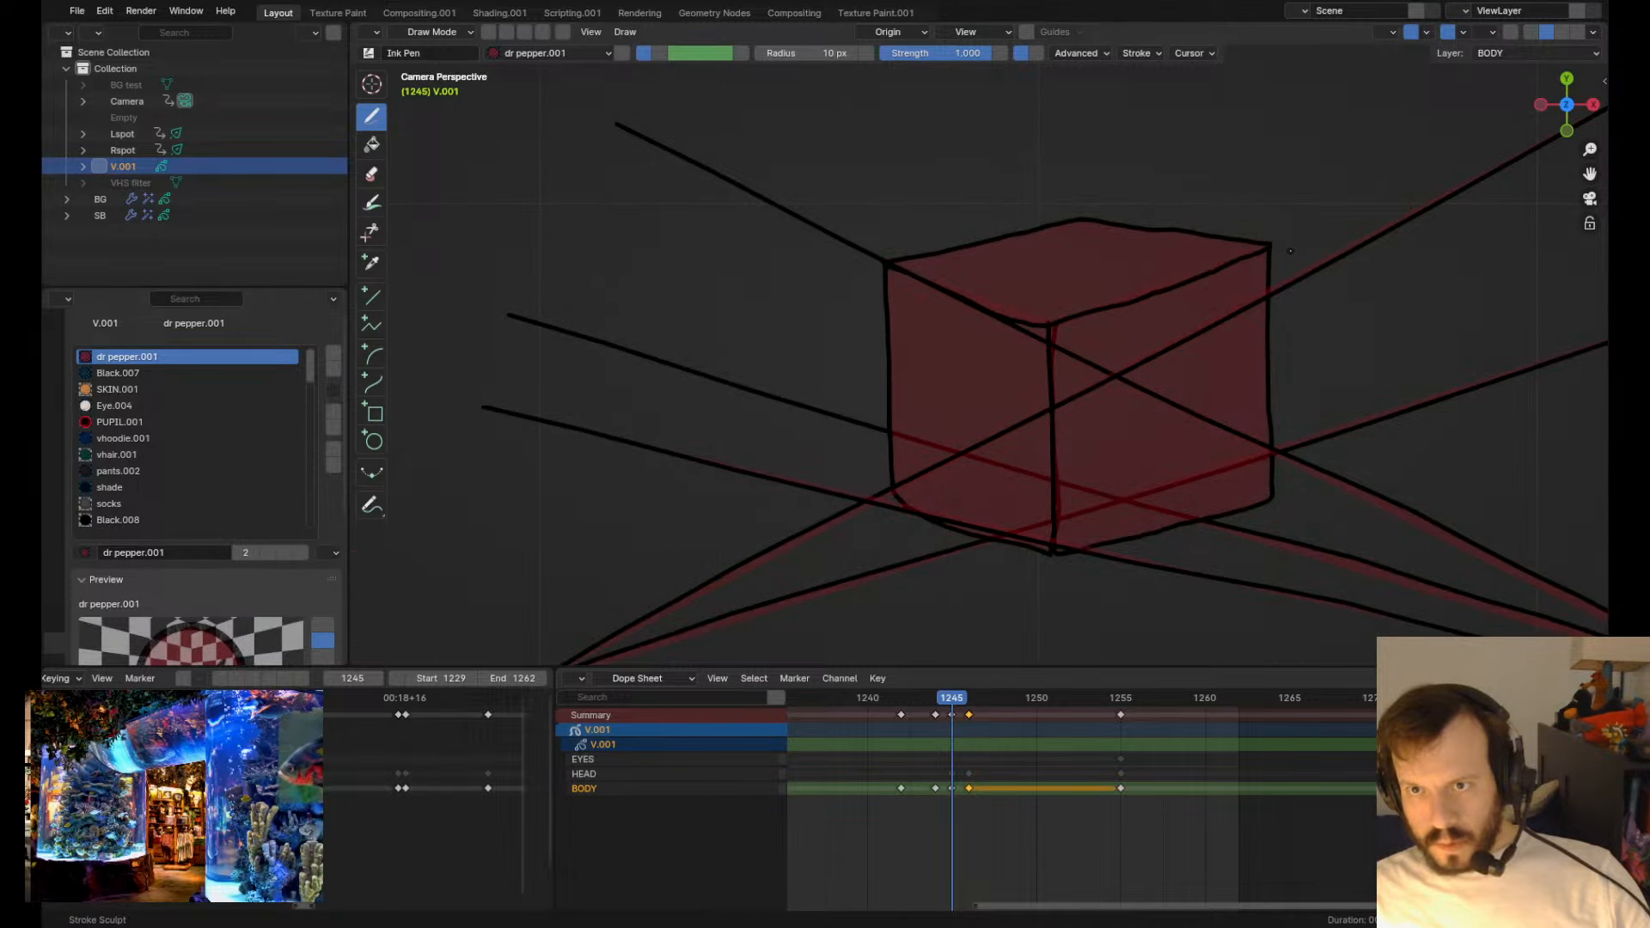
pyautogui.moveTo(1219, 225); pyautogui.dragTo(1218, 231)
# - Compare the left and right cubes with their guide lines and vanishing points
pyautogui.scroll(-5, 1215, 202)
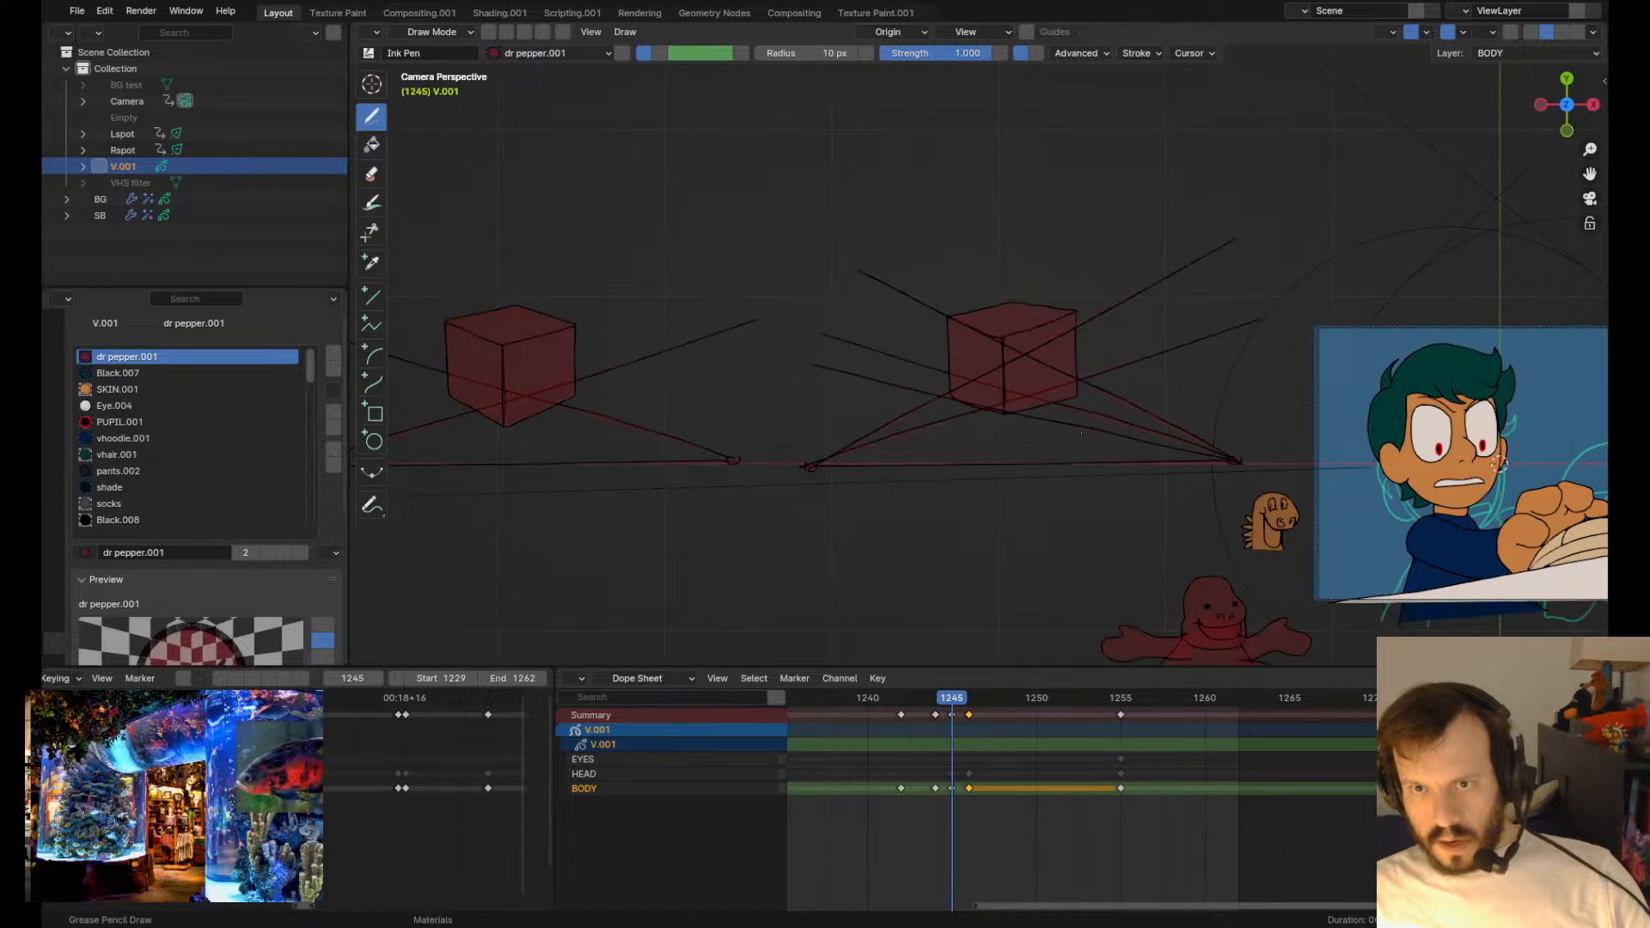
pyautogui.keyDown('shift'); pyautogui.moveTo(945, 456); pyautogui.dragTo(1010, 478, button='middle'); pyautogui.keyUp('shift')
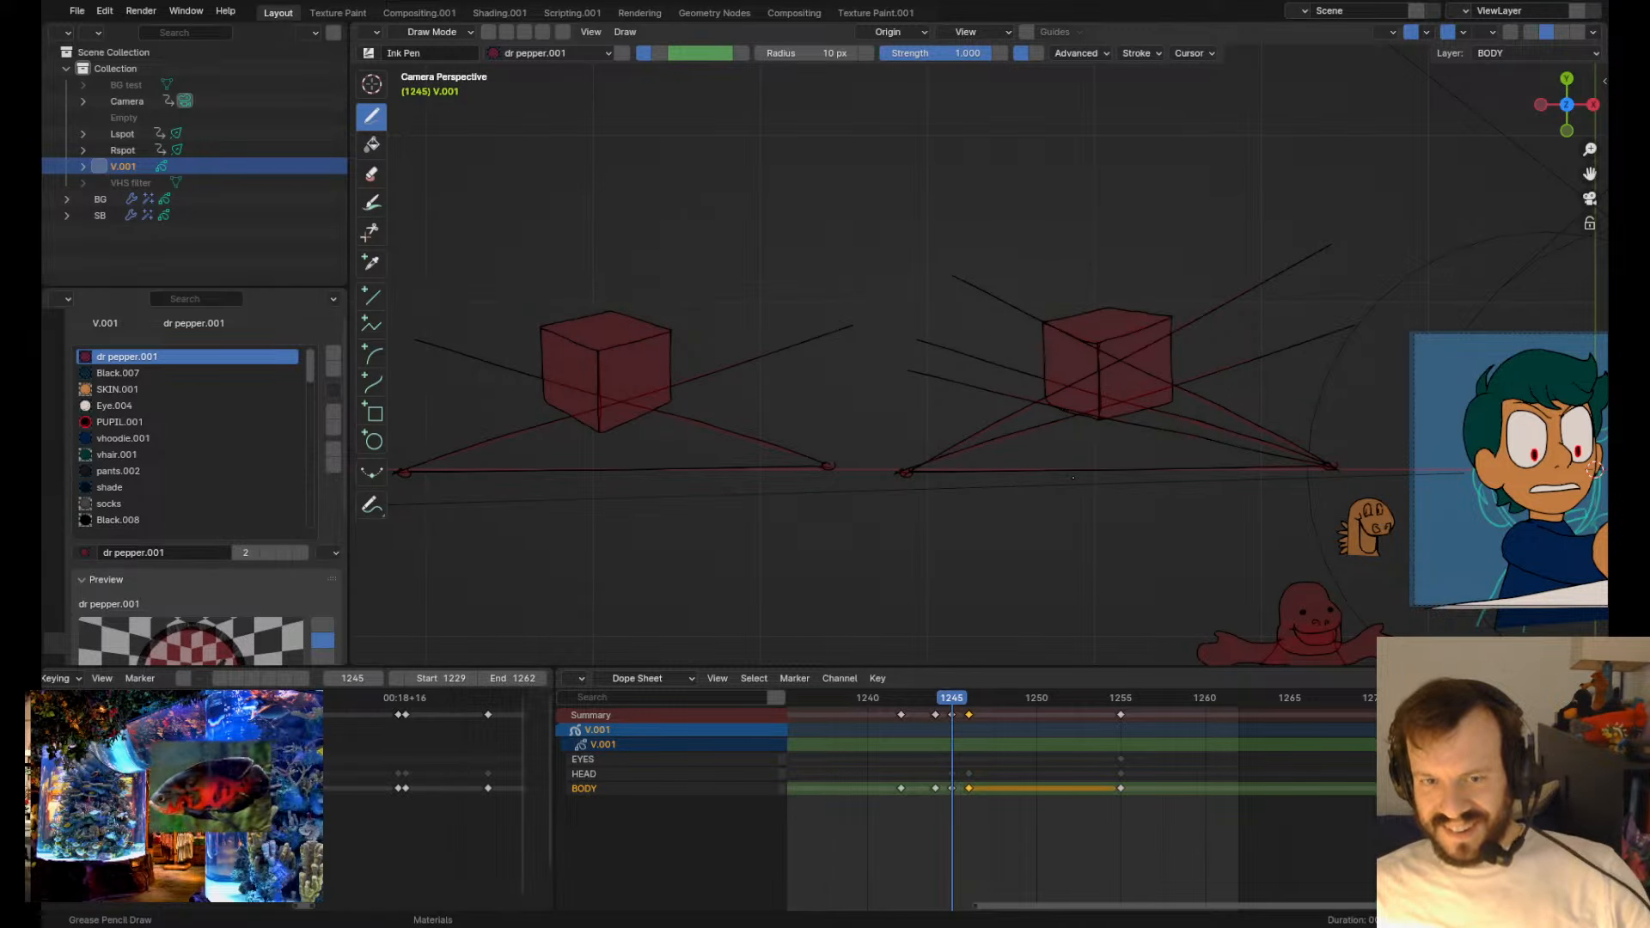
pyautogui.scroll(3, 1073, 476)
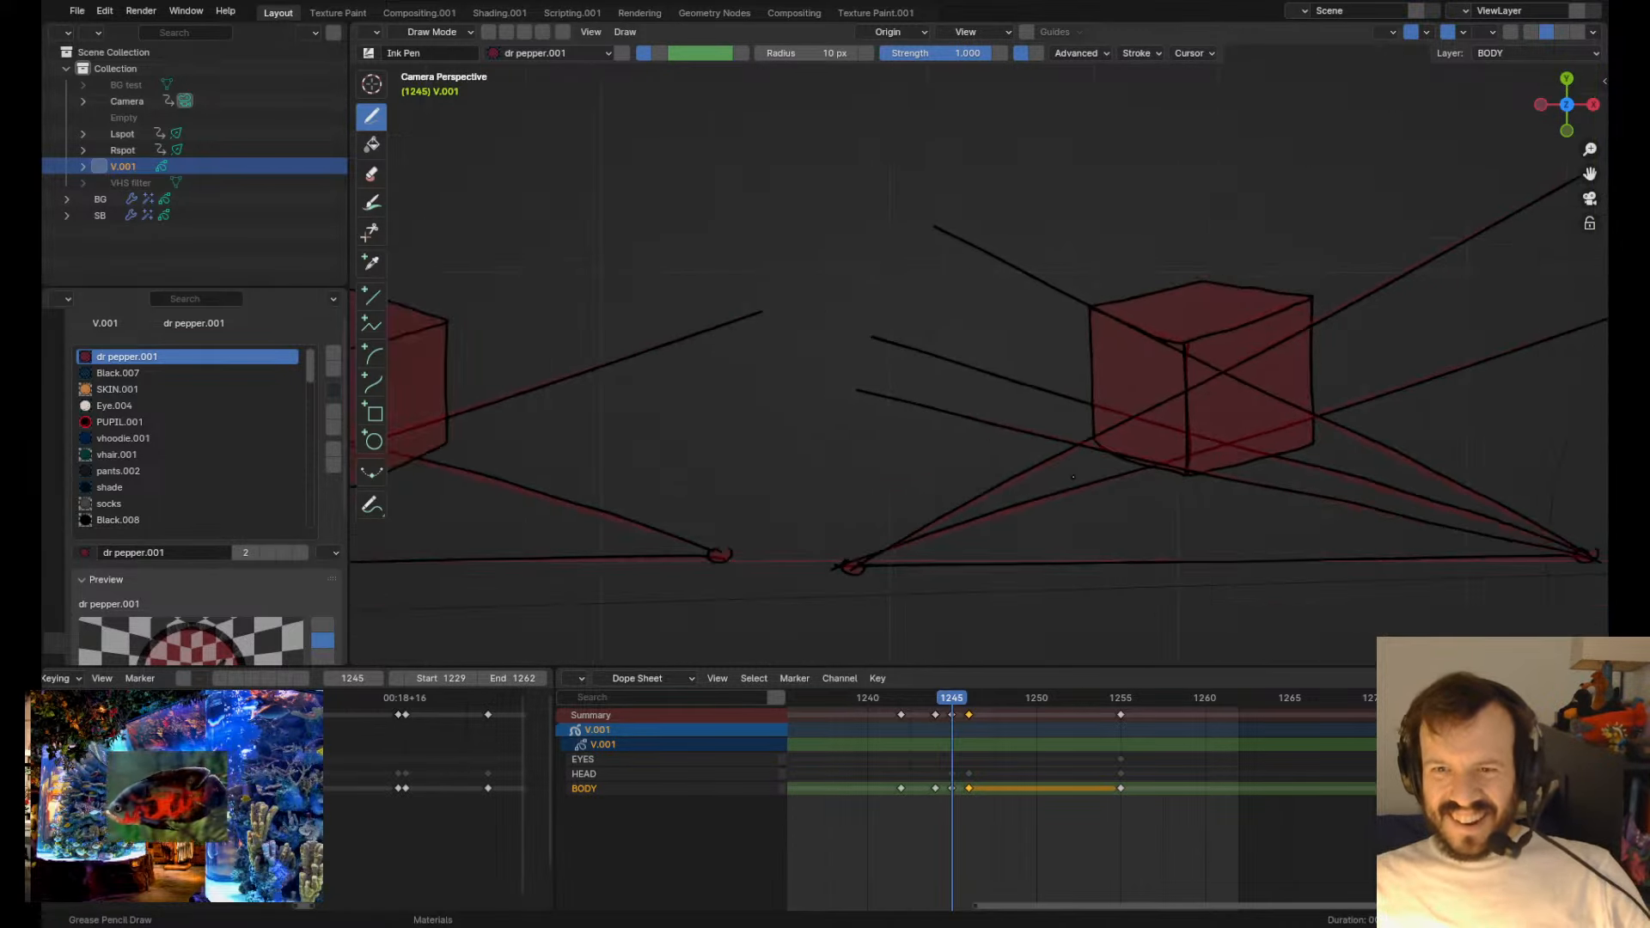
pyautogui.scroll(-4, 1073, 477)
pyautogui.scroll(3, 1073, 477)
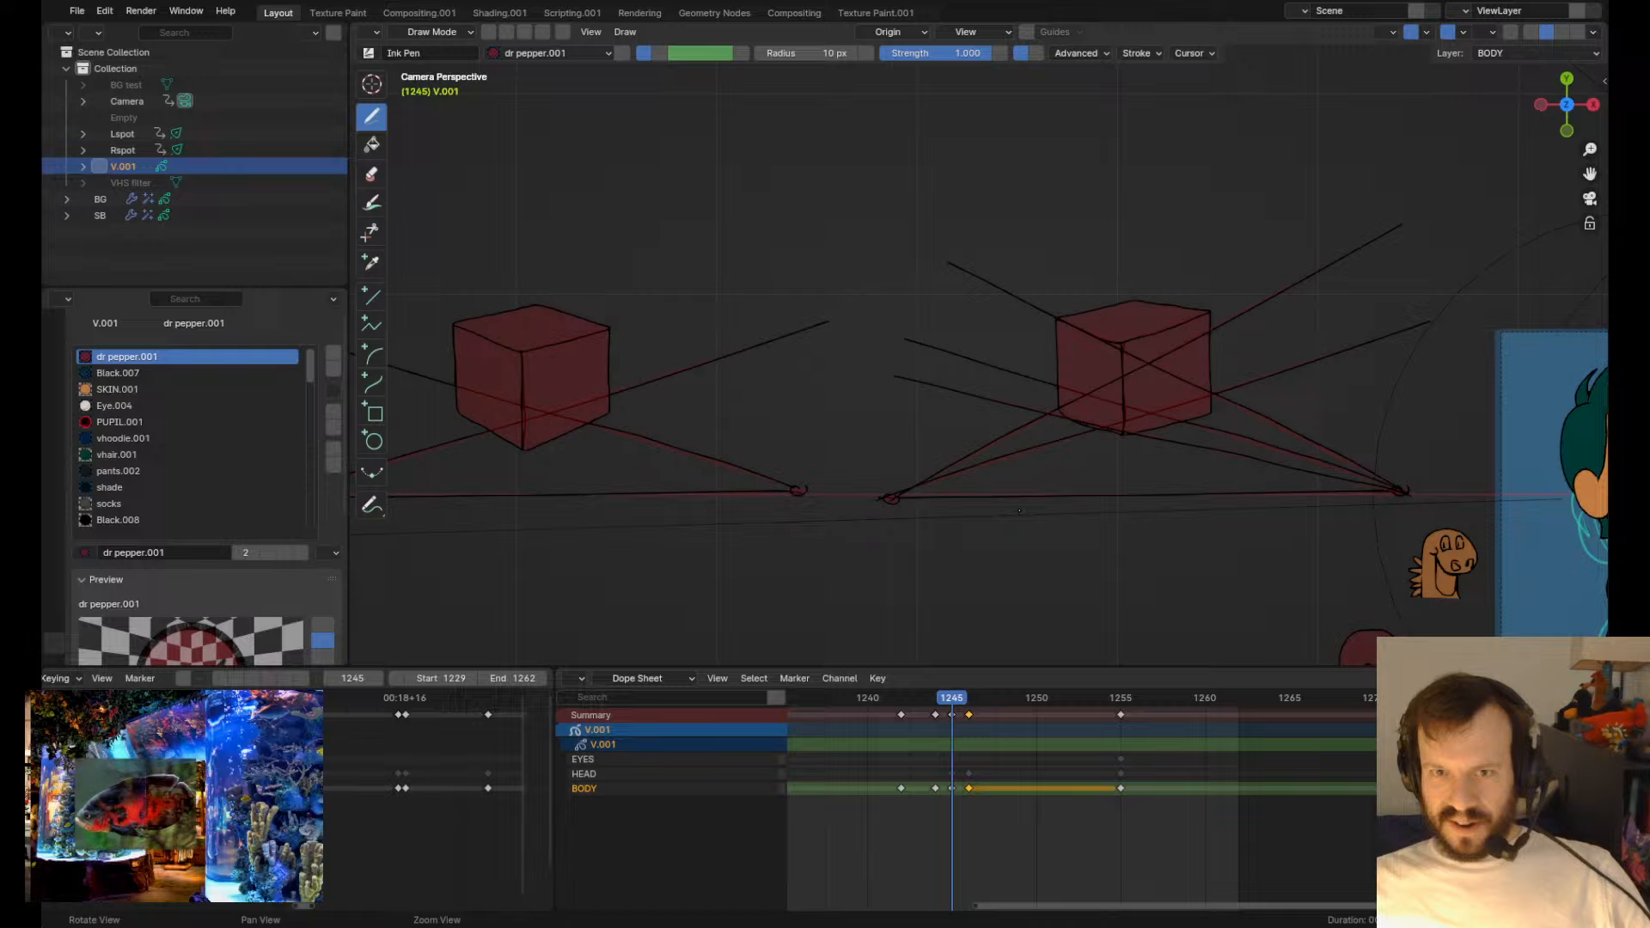
pyautogui.keyDown('shift'); pyautogui.moveTo(1019, 510); pyautogui.dragTo(1026, 490, button='middle'); pyautogui.keyUp('shift')
# - Clear the stroke selection and cross out the right cube with two long diagonal strokes
pyautogui.press('Tab')
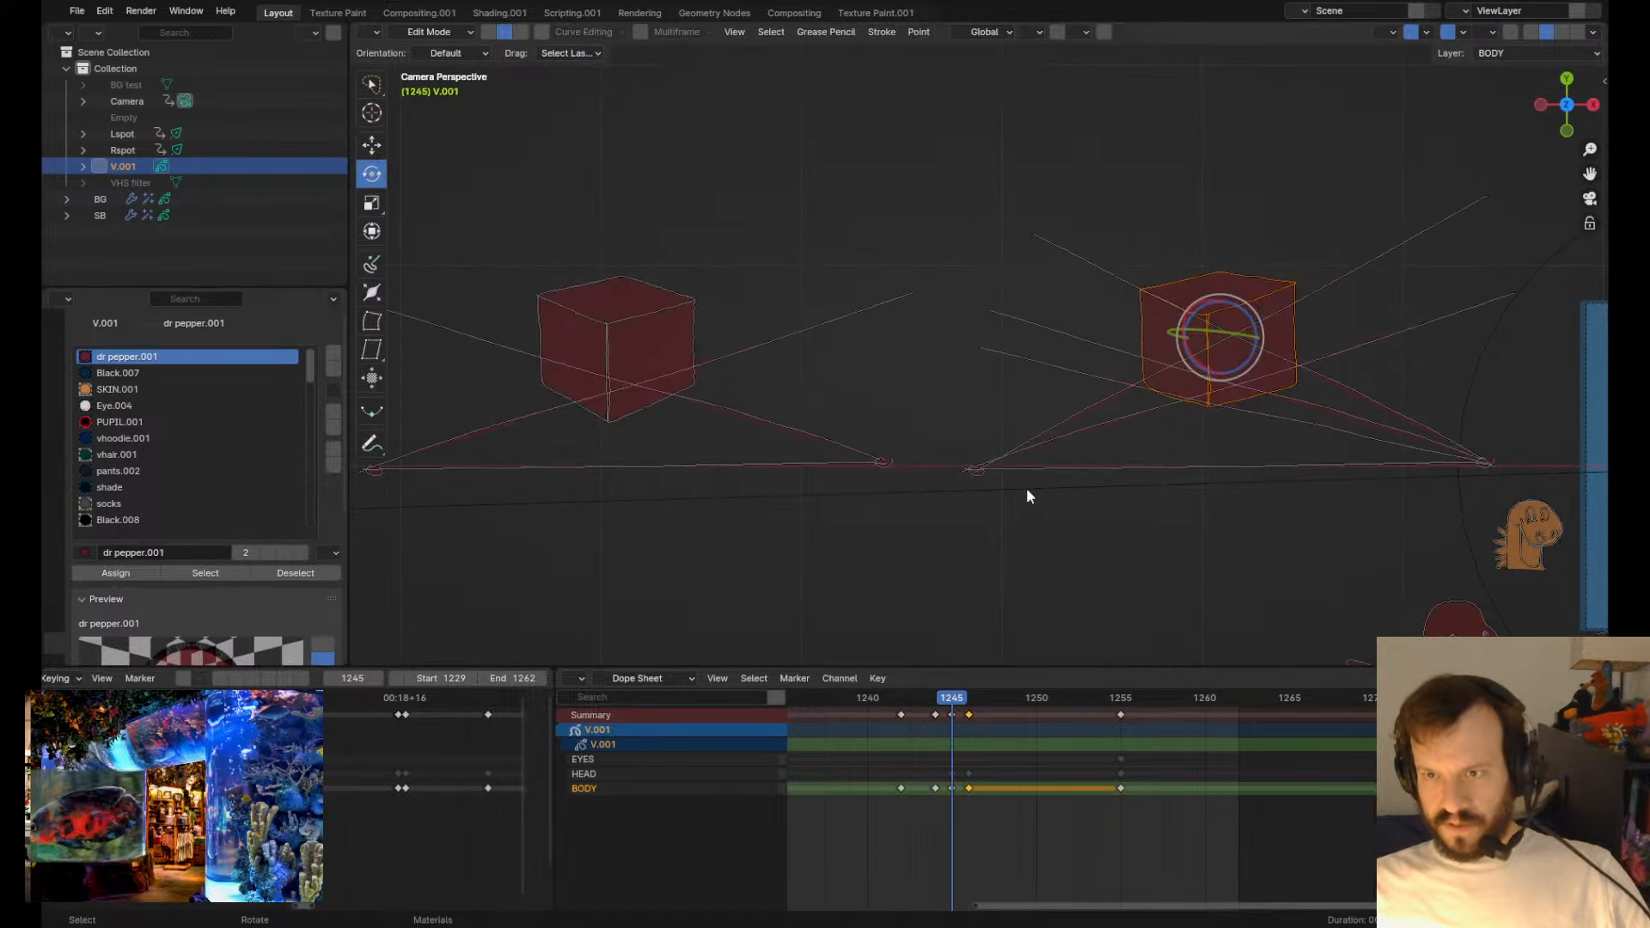
pyautogui.scroll(-3, 1026, 487)
pyautogui.scroll(1, 1287, 486)
pyautogui.click(1039, 576)
pyautogui.press('Tab')
pyautogui.hotkey('ctrl', 'Tab')
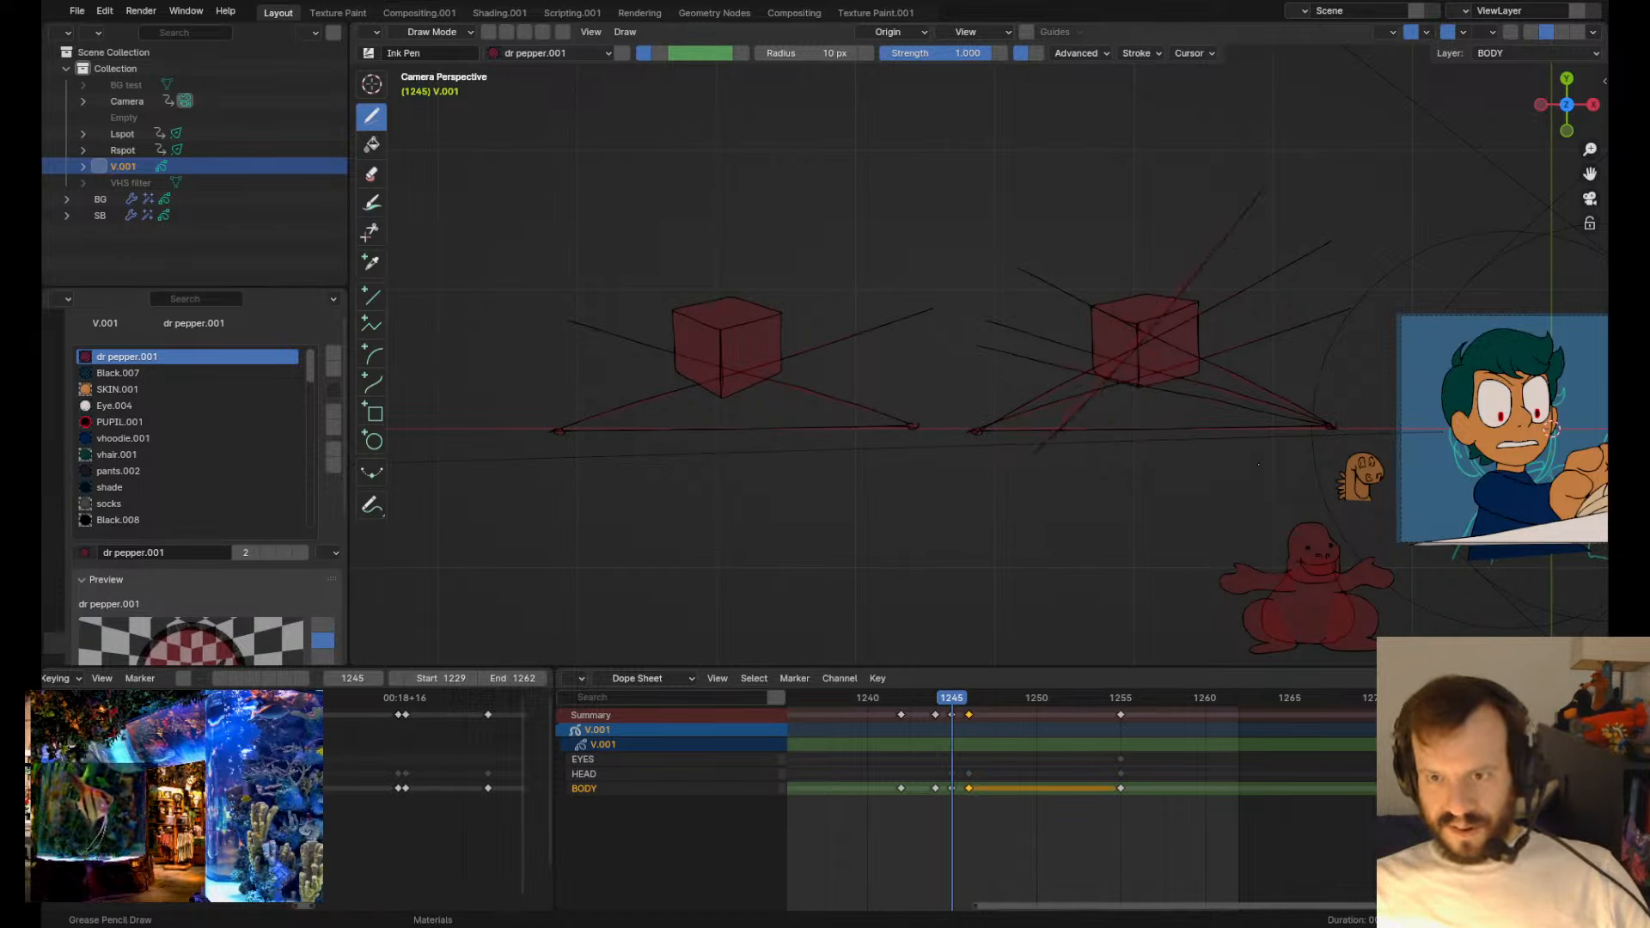
pyautogui.hotkey('ctrl', 'z')
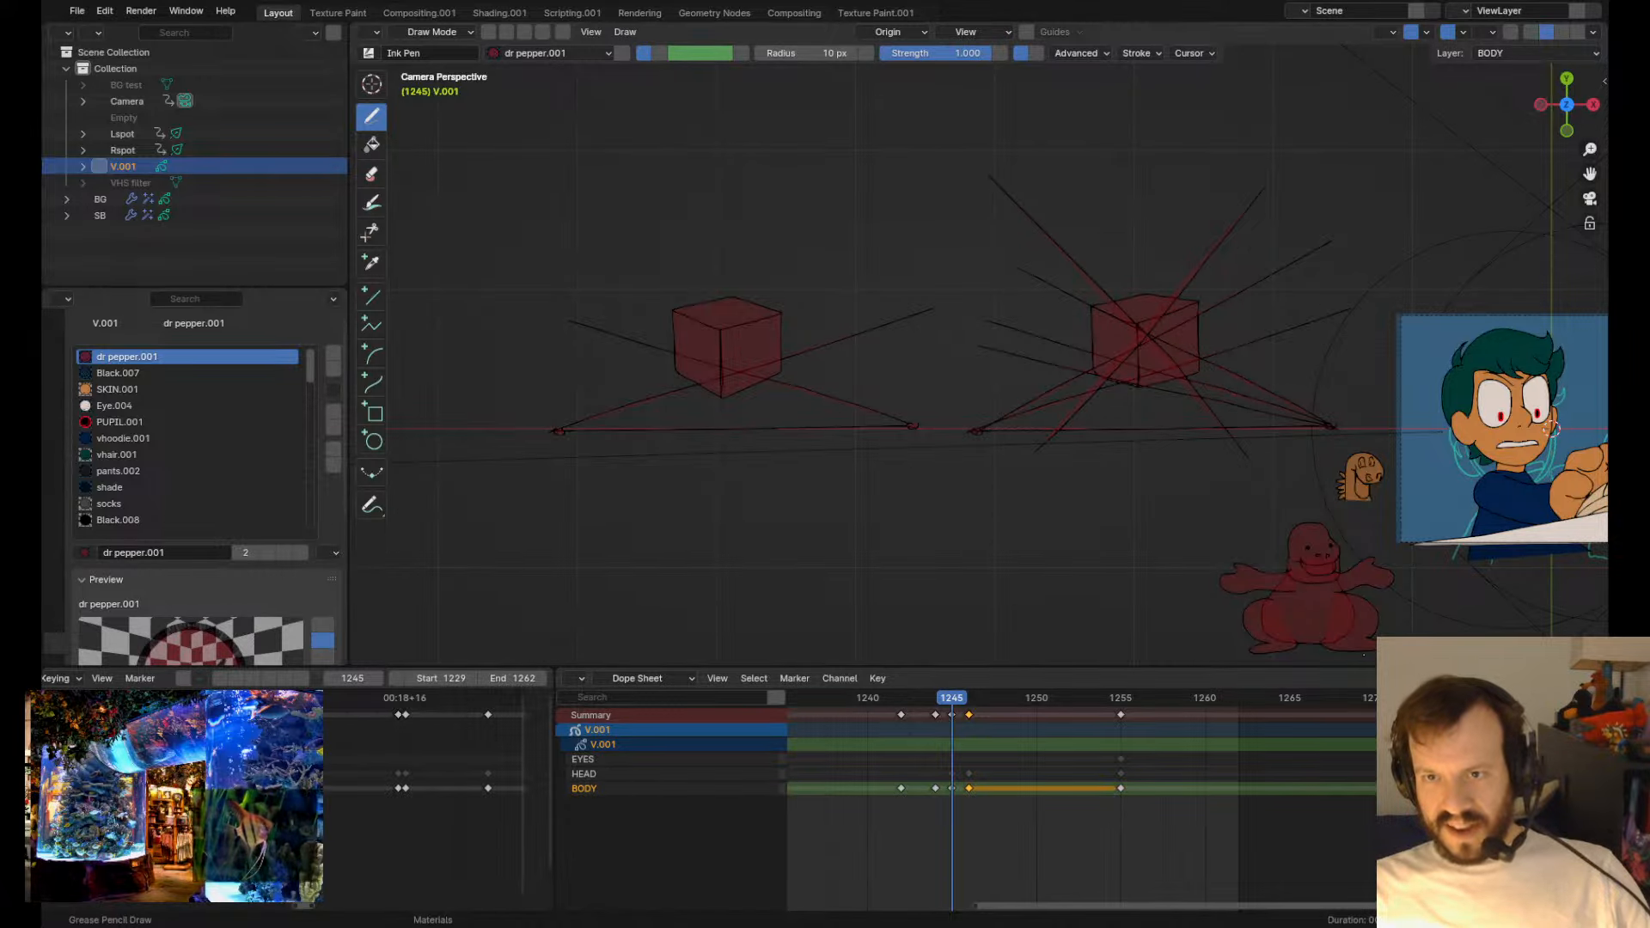
# - Examine the crossed-out cube beside the character shot and compare it with the left cube
pyautogui.keyDown('shift'); pyautogui.moveTo(1554, 427); pyautogui.dragTo(1289, 432, button='middle'); pyautogui.keyUp('shift')
pyautogui.scroll(4, 1035, 521)
pyautogui.keyDown('shift'); pyautogui.moveTo(1312, 555); pyautogui.dragTo(1256, 538, button='middle'); pyautogui.keyUp('shift')
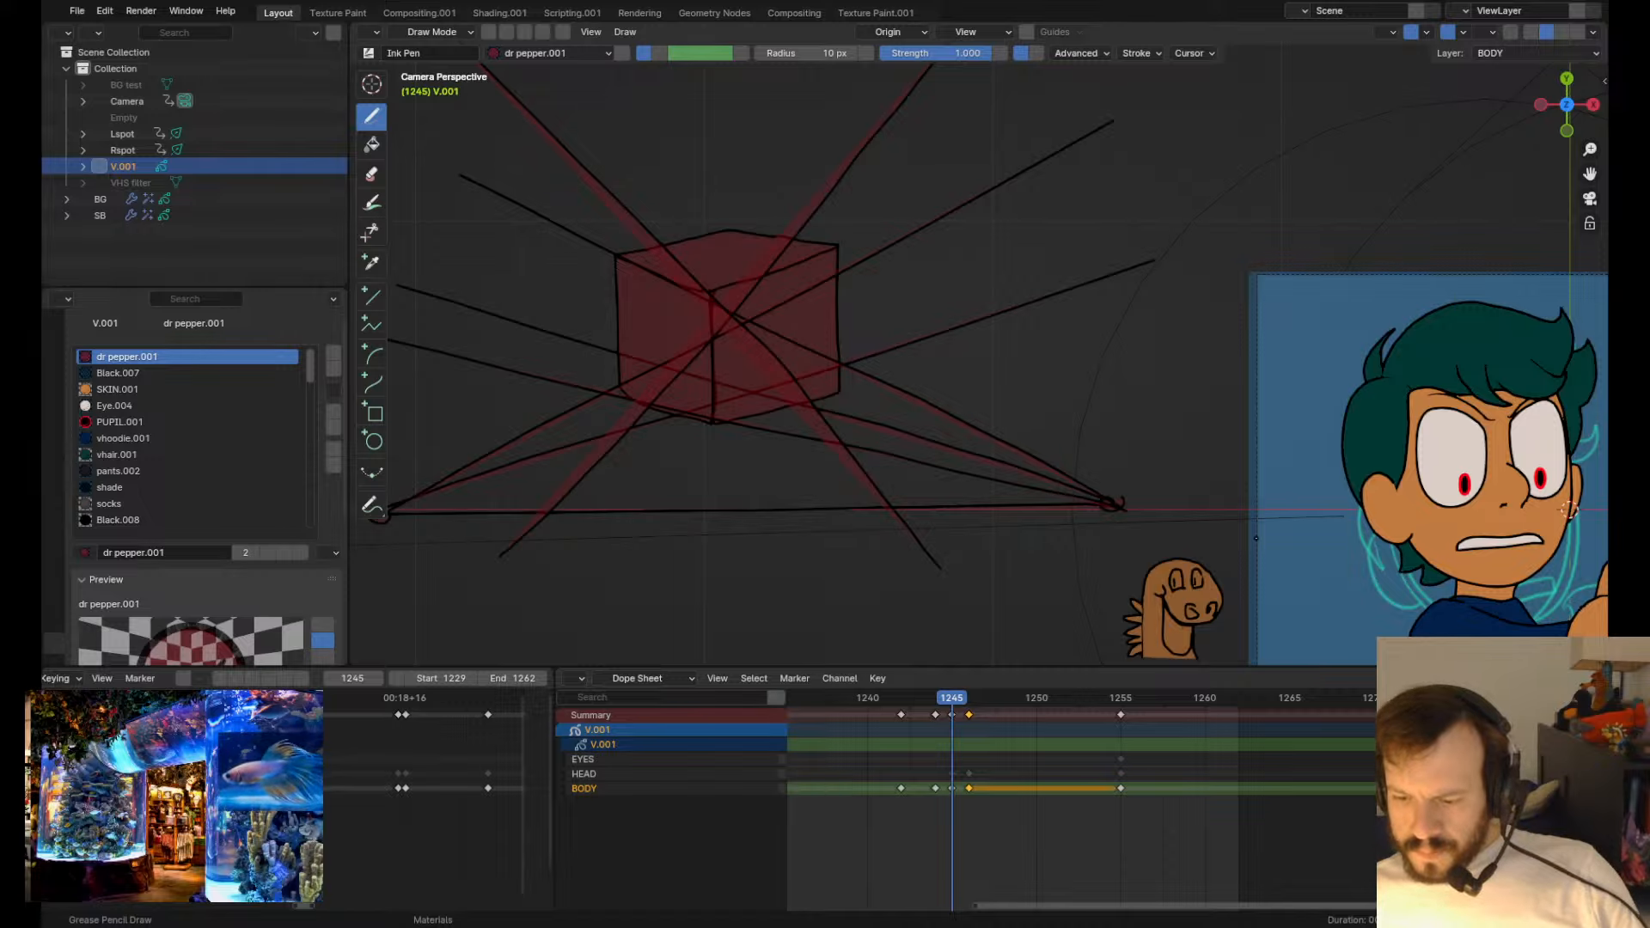
pyautogui.keyDown('shift'); pyautogui.moveTo(1212, 489); pyautogui.dragTo(679, 350, button='middle'); pyautogui.keyUp('shift')
pyautogui.scroll(-4, 687, 354)
pyautogui.scroll(3, 1088, 540)
pyautogui.keyDown('shift'); pyautogui.moveTo(1092, 540); pyautogui.dragTo(1584, 588, button='middle'); pyautogui.keyUp('shift')
pyautogui.keyDown('shift'); pyautogui.moveTo(1051, 492); pyautogui.dragTo(1532, 595, button='middle'); pyautogui.keyUp('shift')
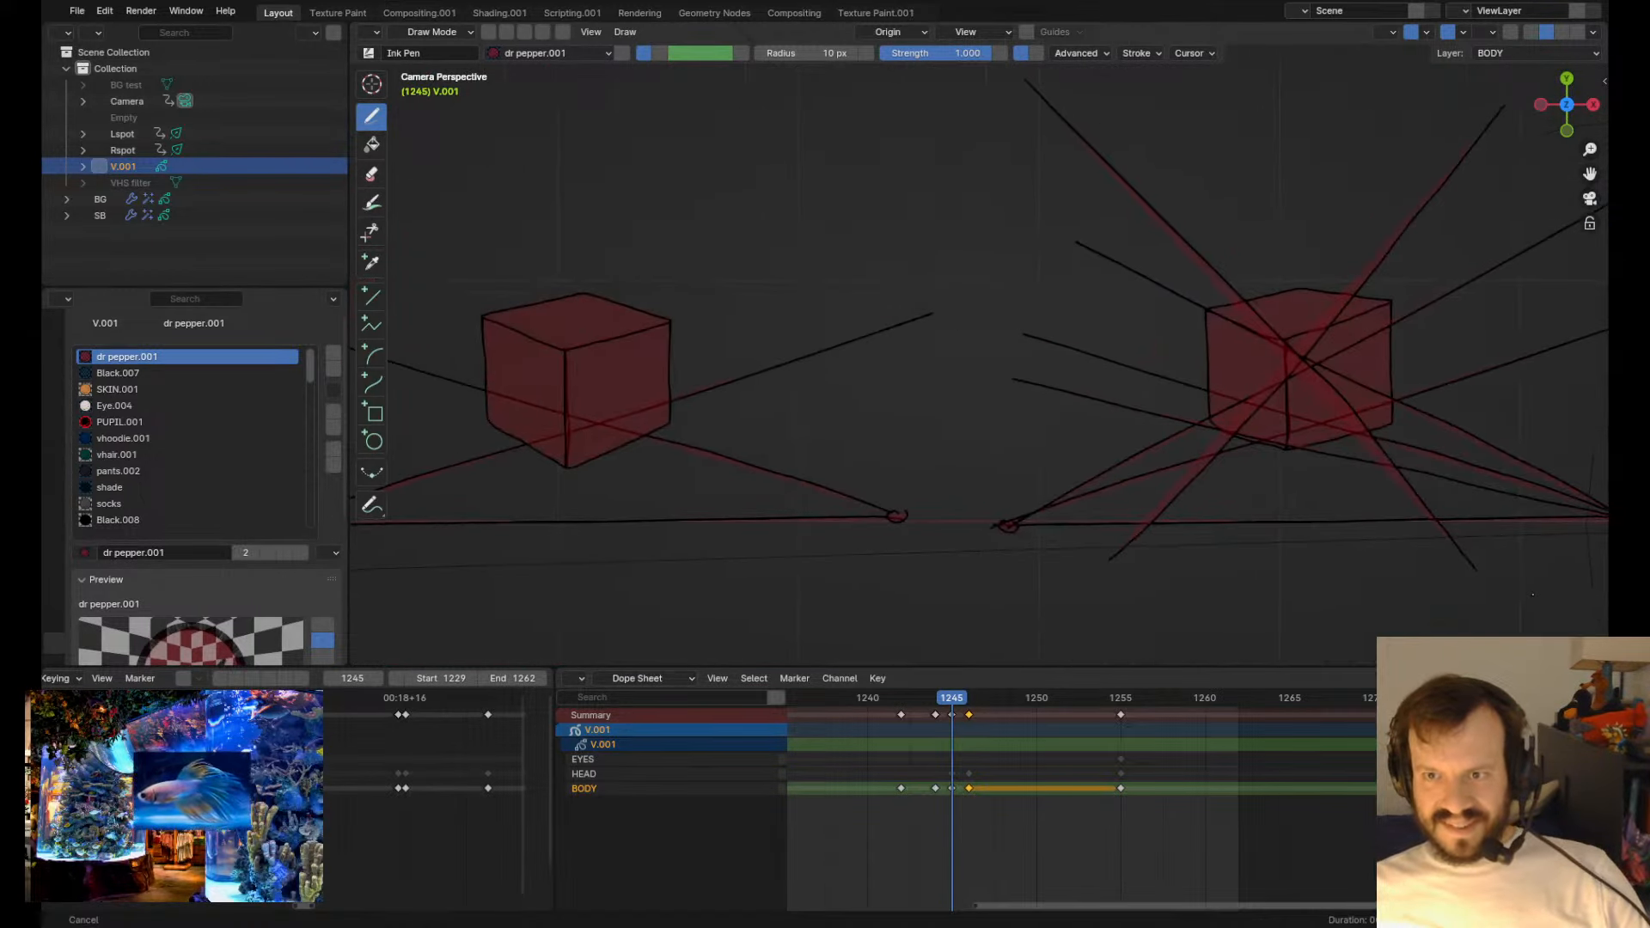
pyautogui.keyDown('shift'); pyautogui.moveTo(426, 604); pyautogui.dragTo(442, 634, button='middle'); pyautogui.keyUp('shift')
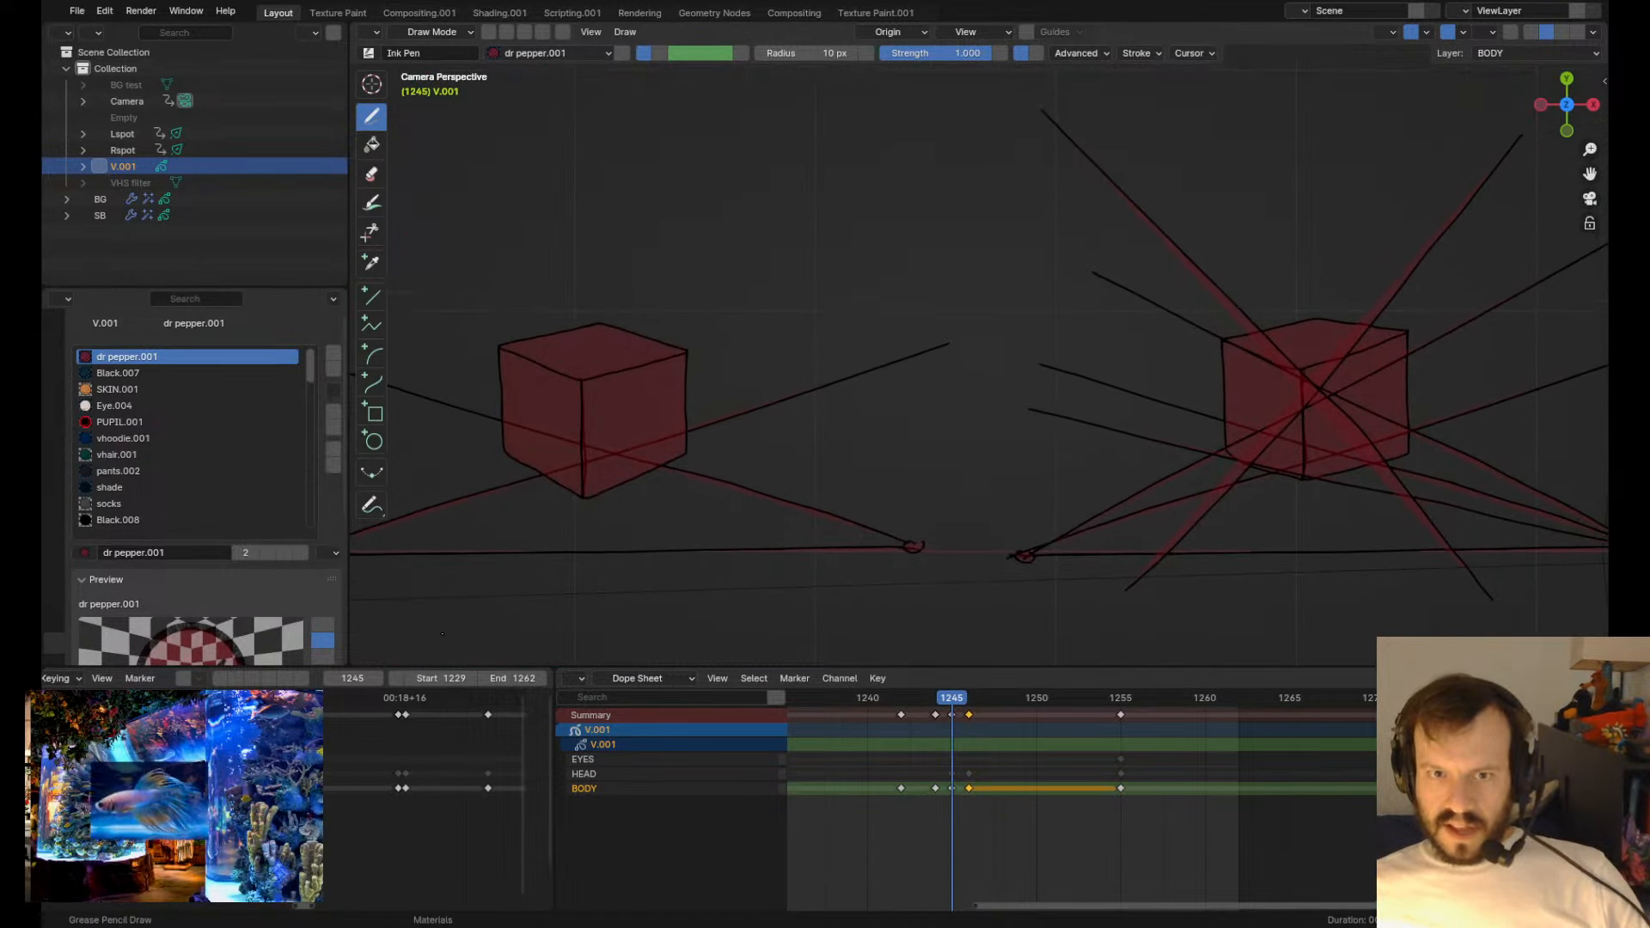
# - Draw a tall two-sided box with a central vertical edge in the empty area above the left cube
pyautogui.scroll(2, 763, 397)
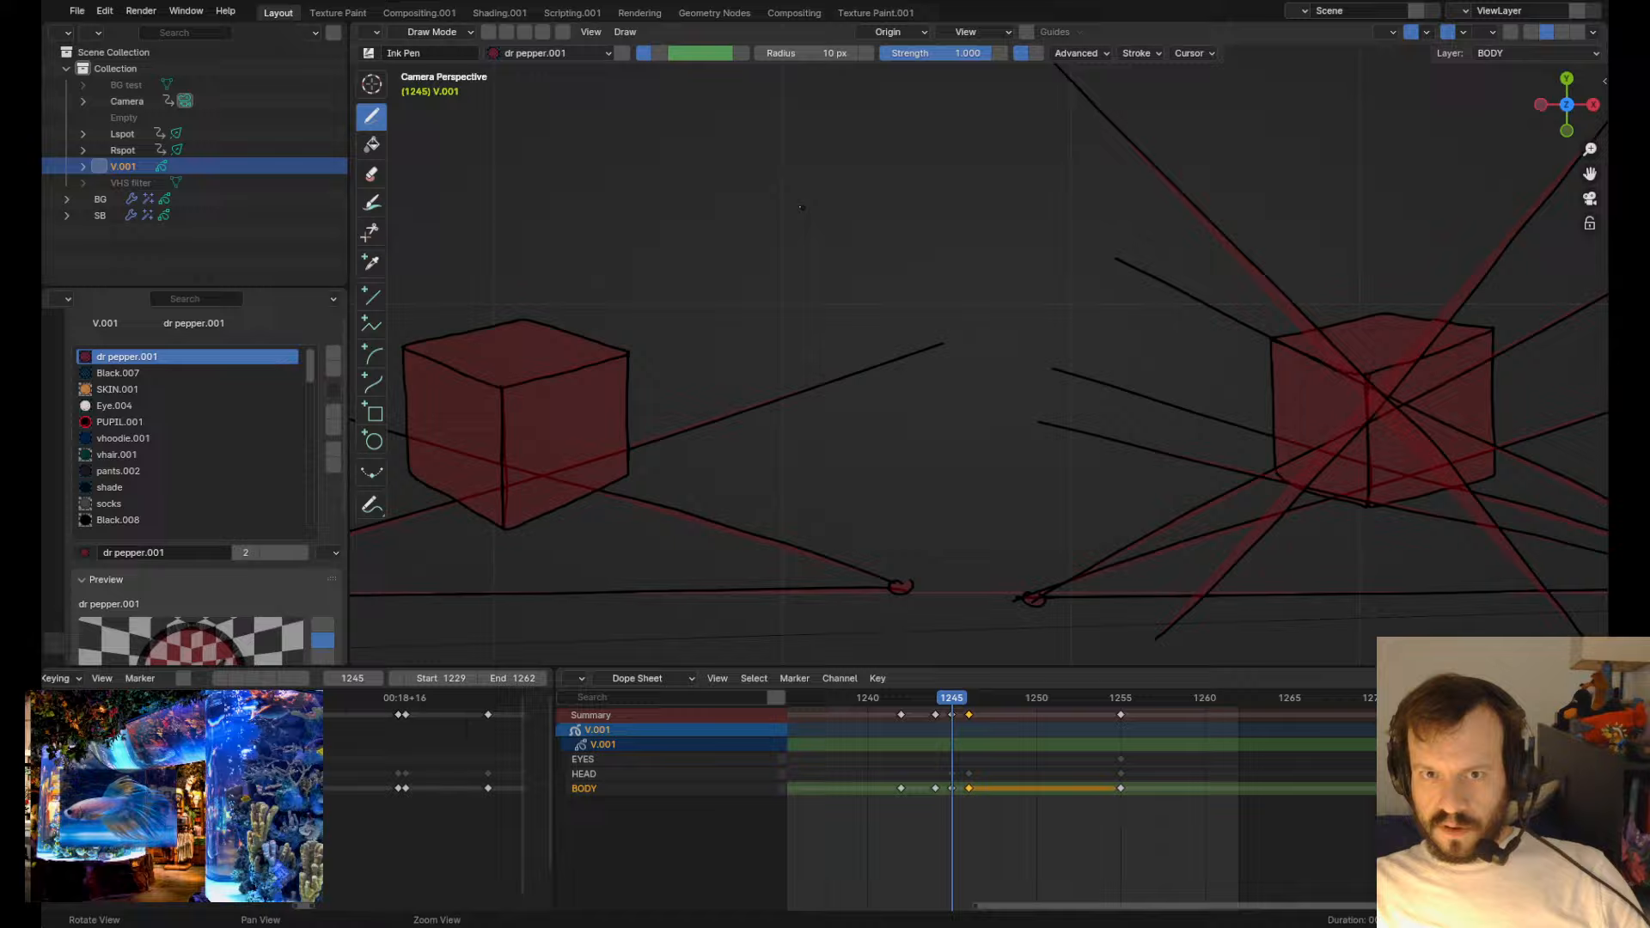
pyautogui.keyDown('shift'); pyautogui.moveTo(801, 208); pyautogui.dragTo(801, 470, button='middle'); pyautogui.keyUp('shift')
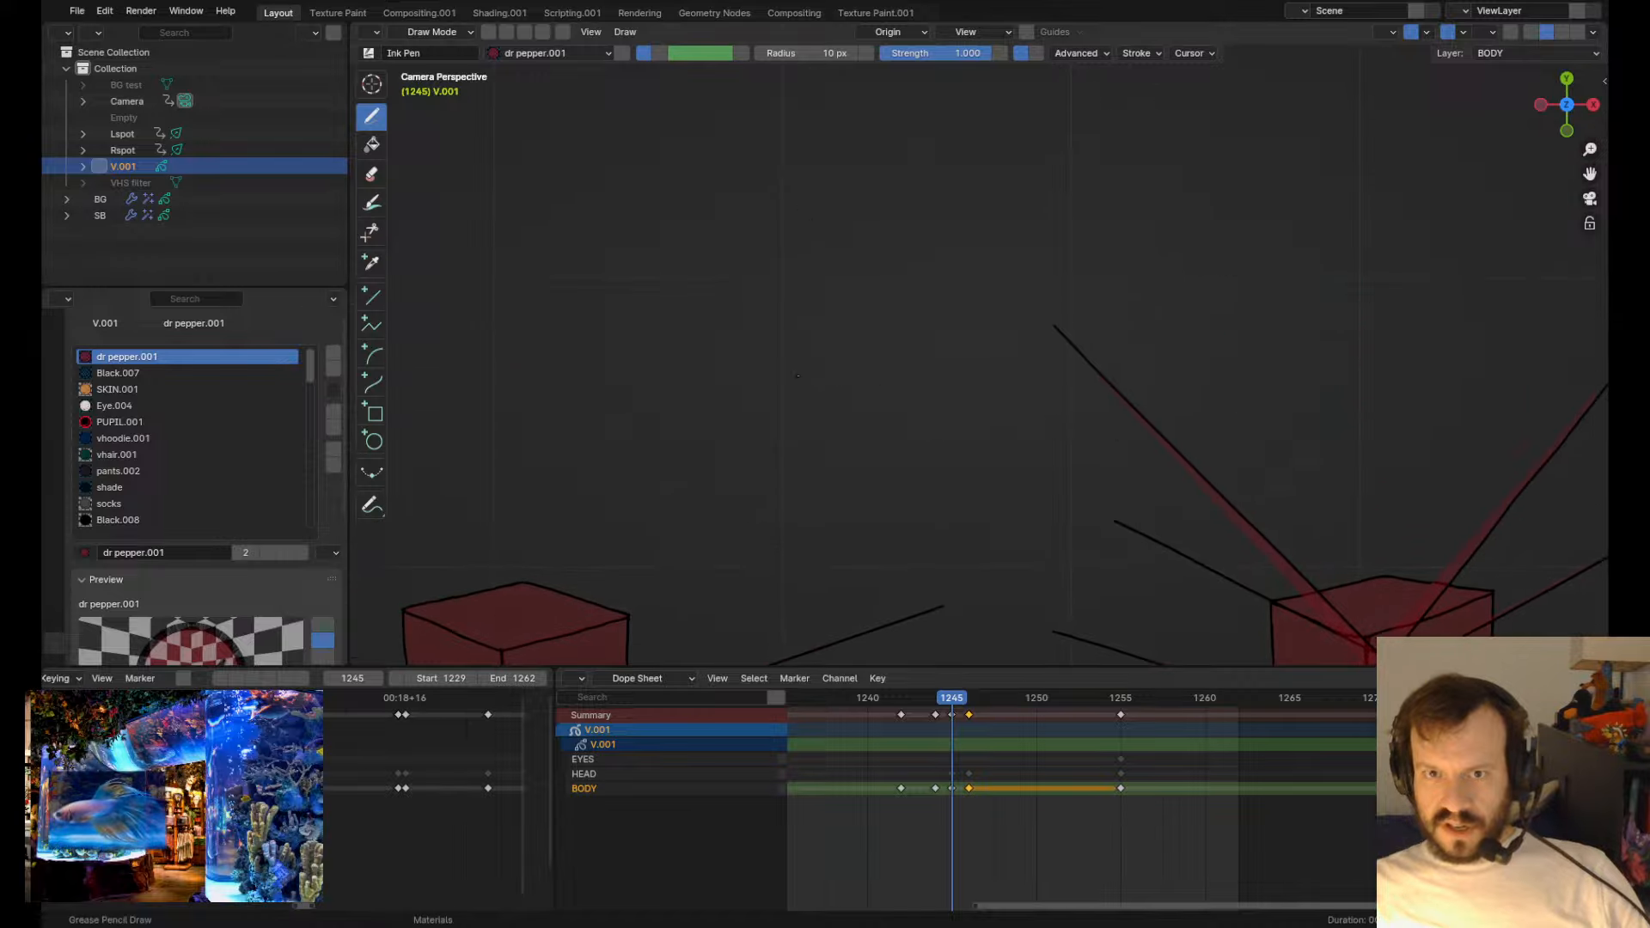
pyautogui.moveTo(683, 174)
pyautogui.mouseDown()
pyautogui.moveTo(600, 183)
pyautogui.moveTo(570, 365)
pyautogui.moveTo(645, 400)
pyautogui.mouseUp()
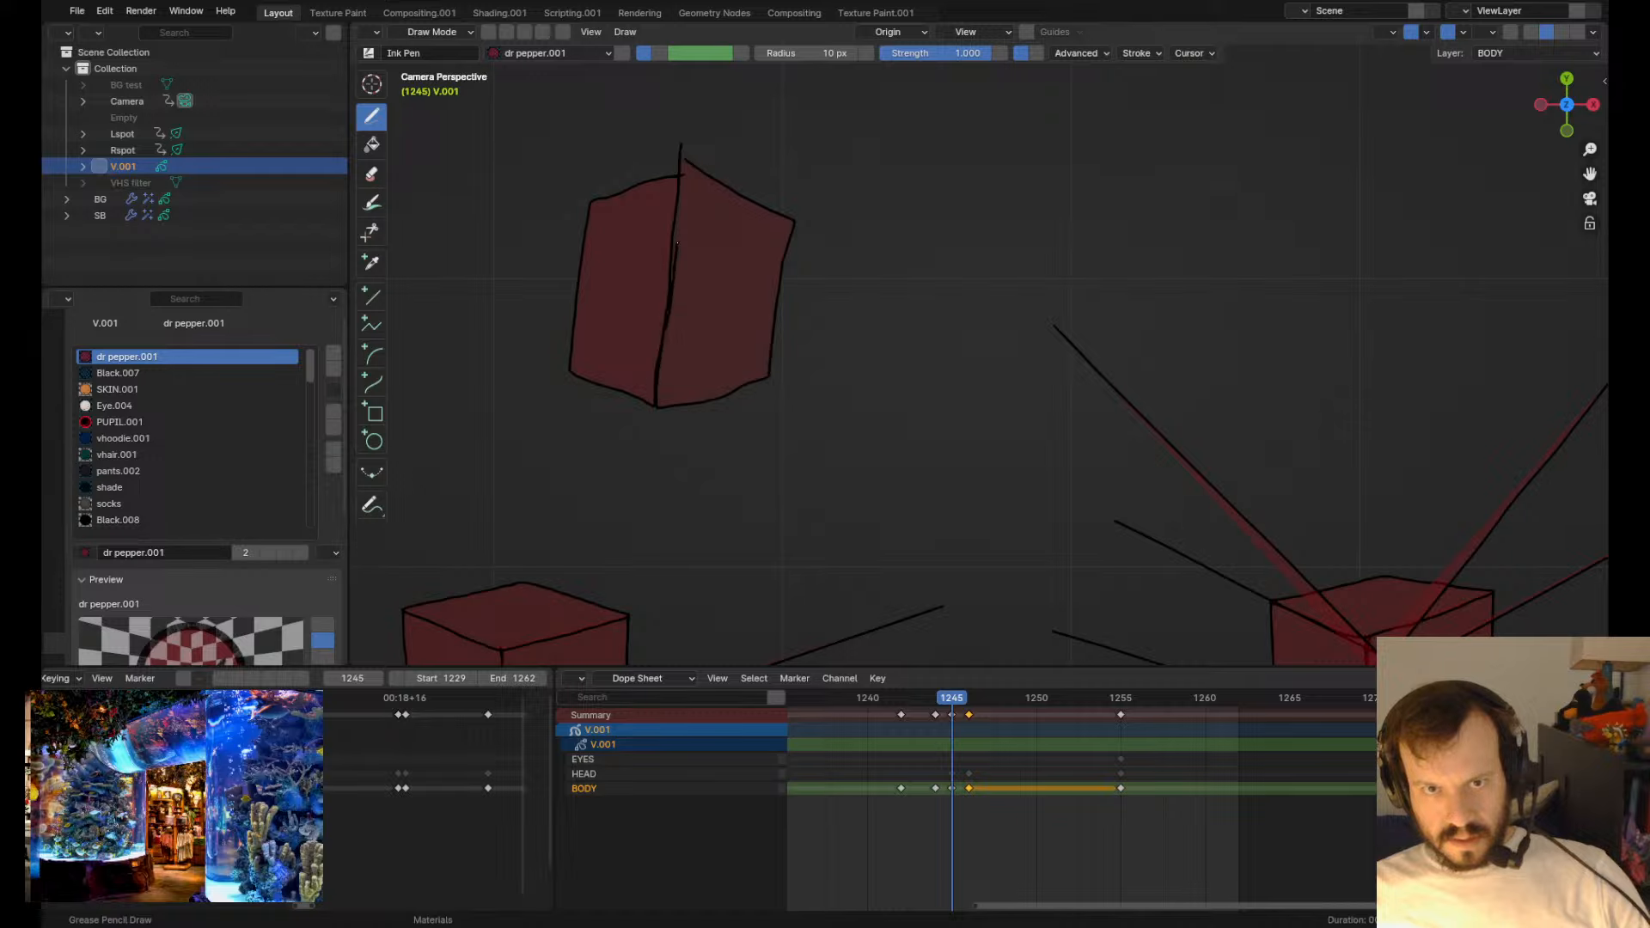
# - Reshape the new box by closing its top corner, pulling in its right side and evening out its centre and bottom edges
pyautogui.press('Tab')
pyautogui.press('Tab')
pyautogui.keyDown('shift'); pyautogui.moveTo(689, 163); pyautogui.dragTo(720, 182); pyautogui.keyUp('shift')
pyautogui.moveTo(808, 223)
pyautogui.keyDown('shift'); pyautogui.mouseDown()
pyautogui.moveTo(788, 230)
pyautogui.moveTo(776, 284)
pyautogui.mouseUp(); pyautogui.keyUp('shift')
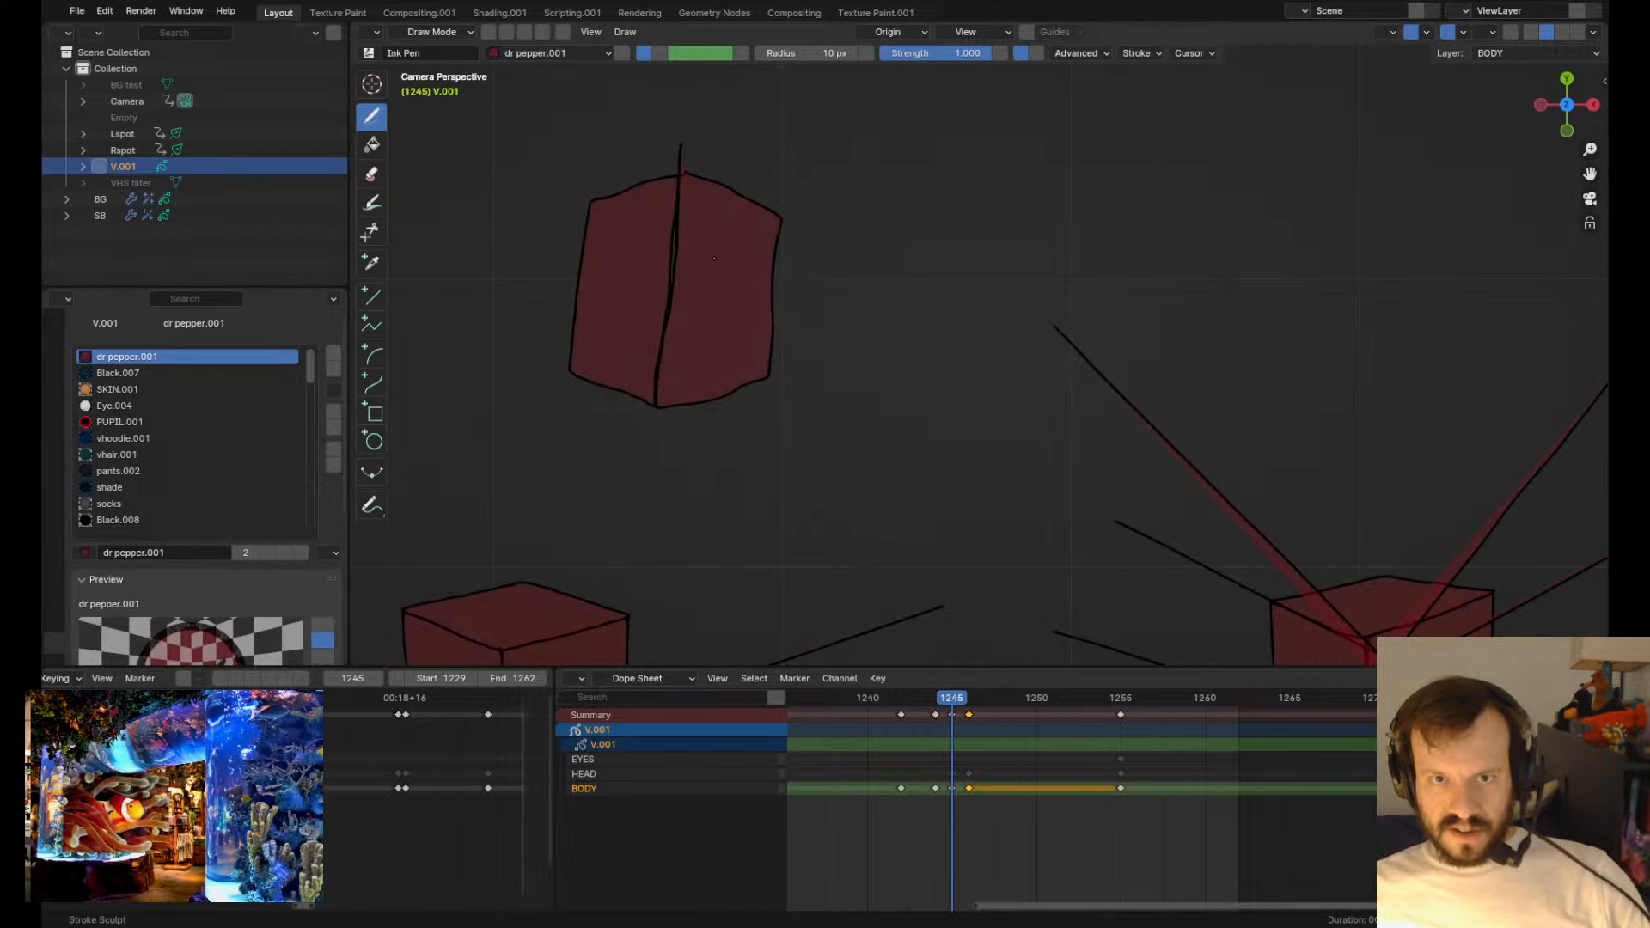
pyautogui.keyDown('shift'); pyautogui.moveTo(692, 249); pyautogui.dragTo(678, 266); pyautogui.keyUp('shift')
pyautogui.keyDown('shift'); pyautogui.moveTo(649, 322); pyautogui.dragTo(660, 330); pyautogui.keyUp('shift')
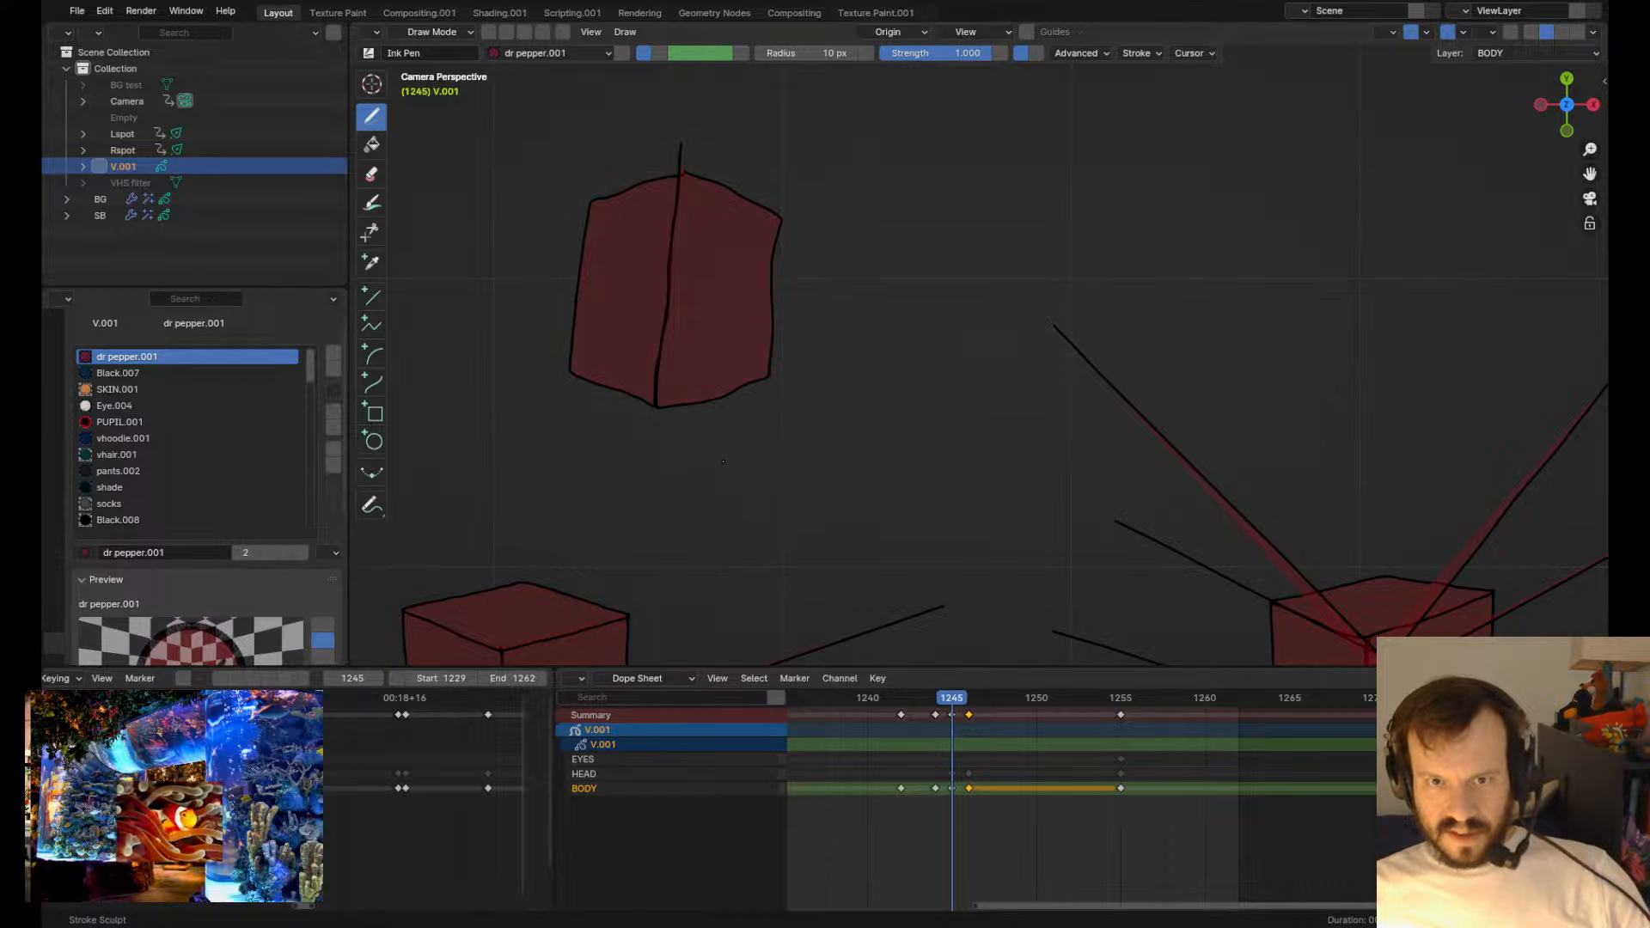
pyautogui.keyDown('shift'); pyautogui.moveTo(720, 445); pyautogui.dragTo(720, 435); pyautogui.keyUp('shift')
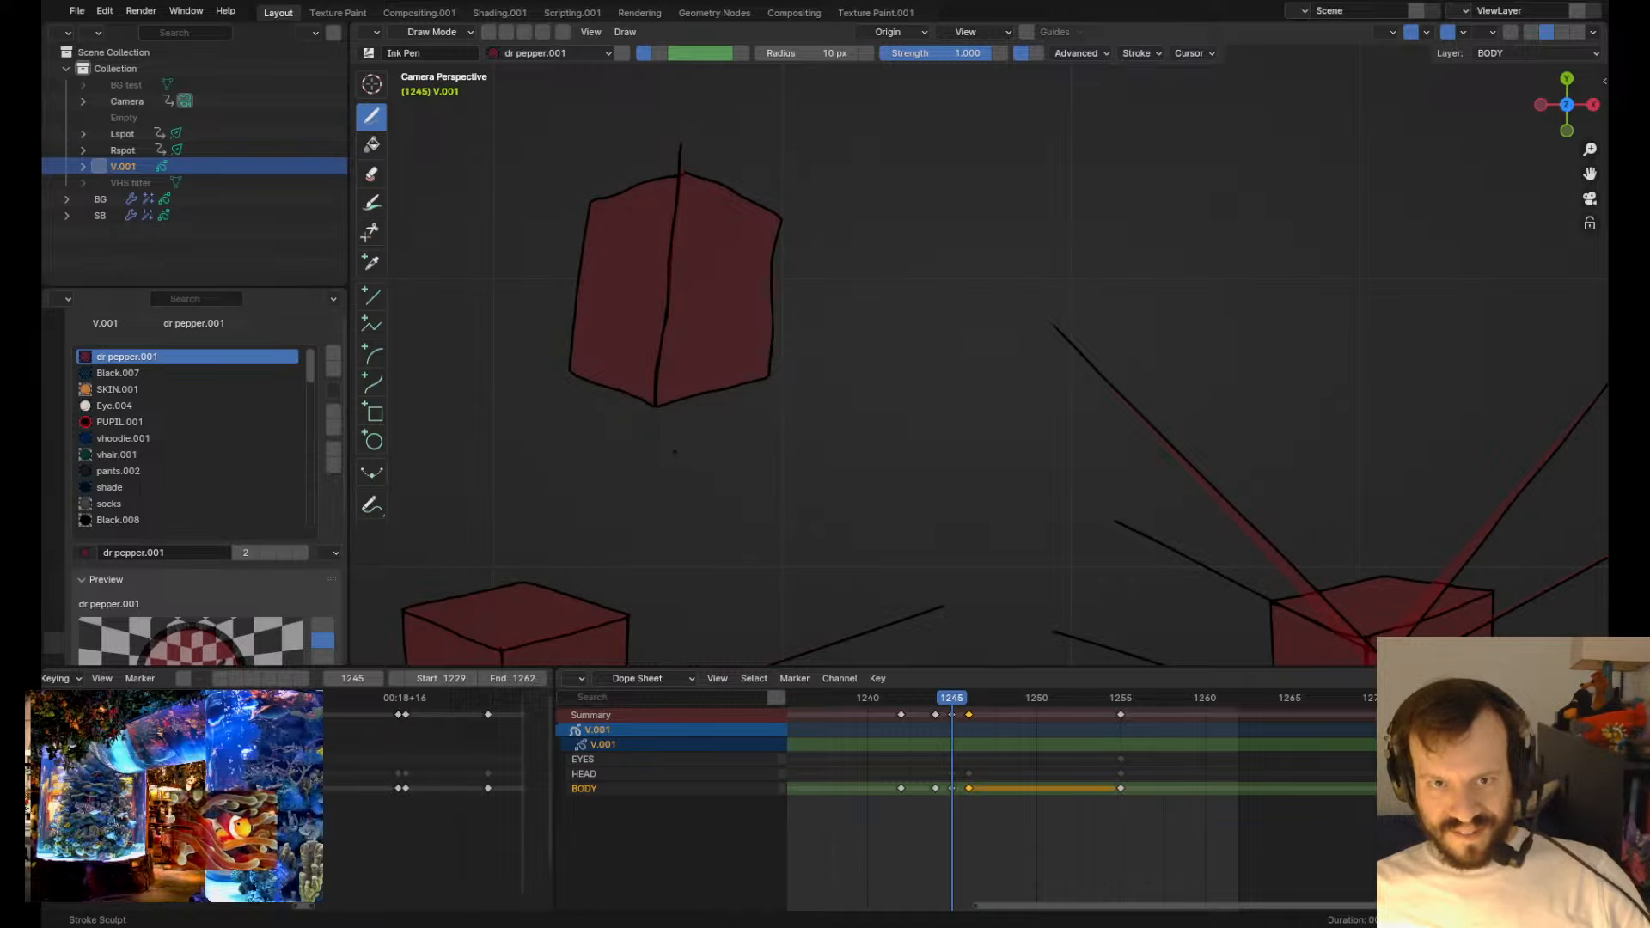
# - Rotate the new box slightly so its vertical edges stand upright
pyautogui.press('Tab')
pyautogui.press('a')
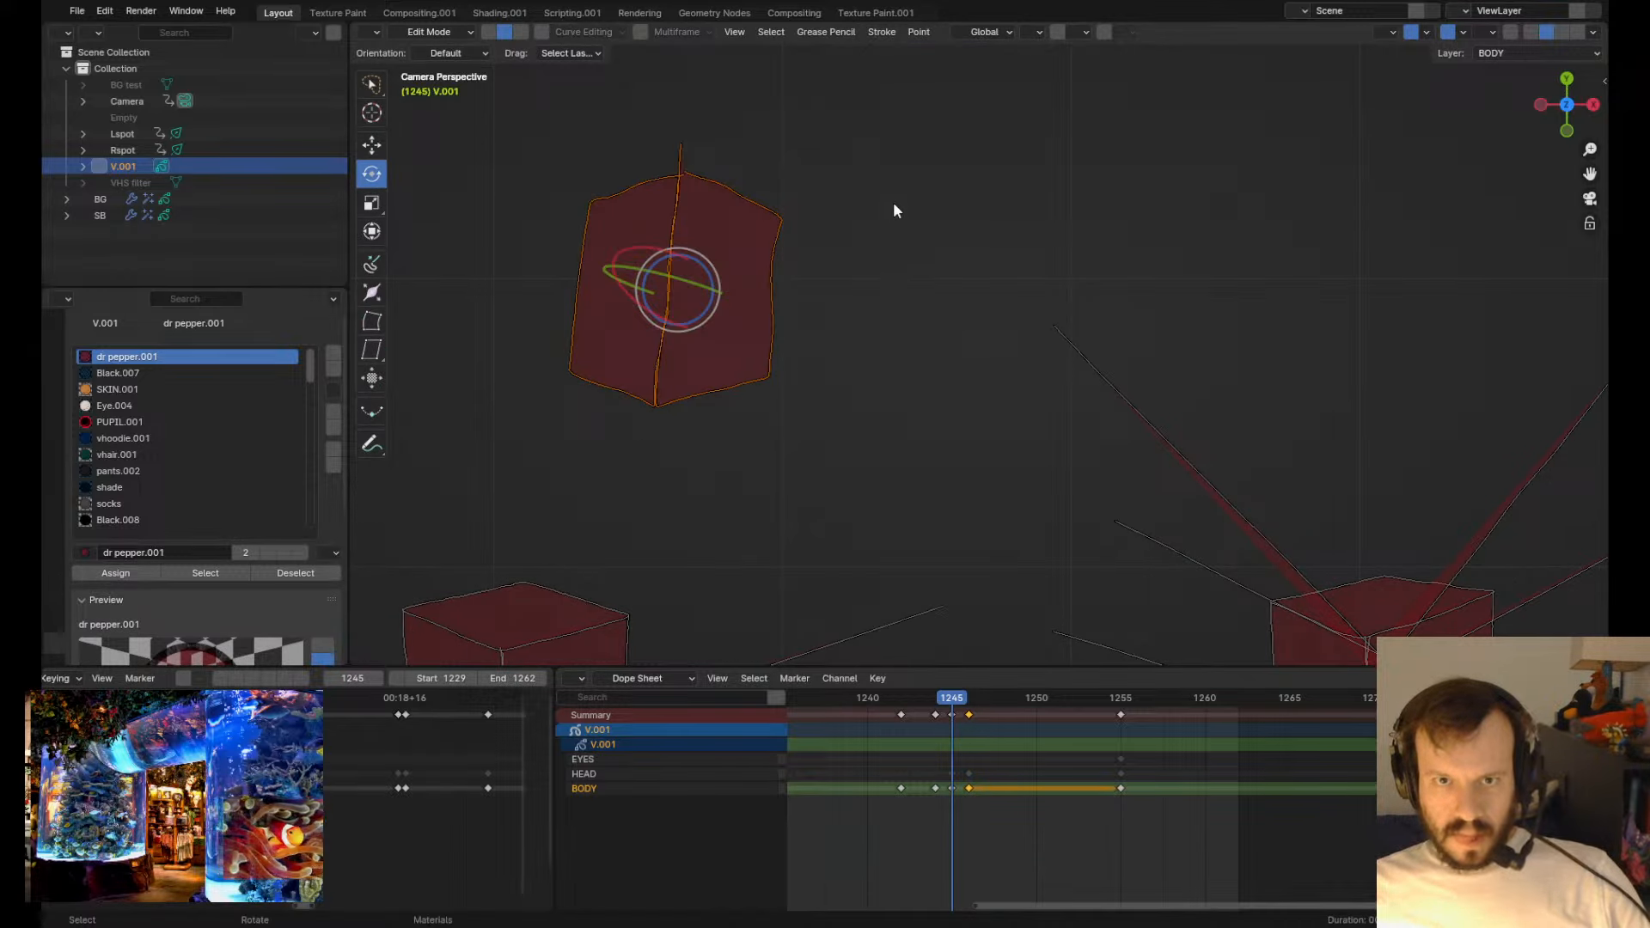
pyautogui.press('r')
pyautogui.press('Escape')
pyautogui.press('Tab')
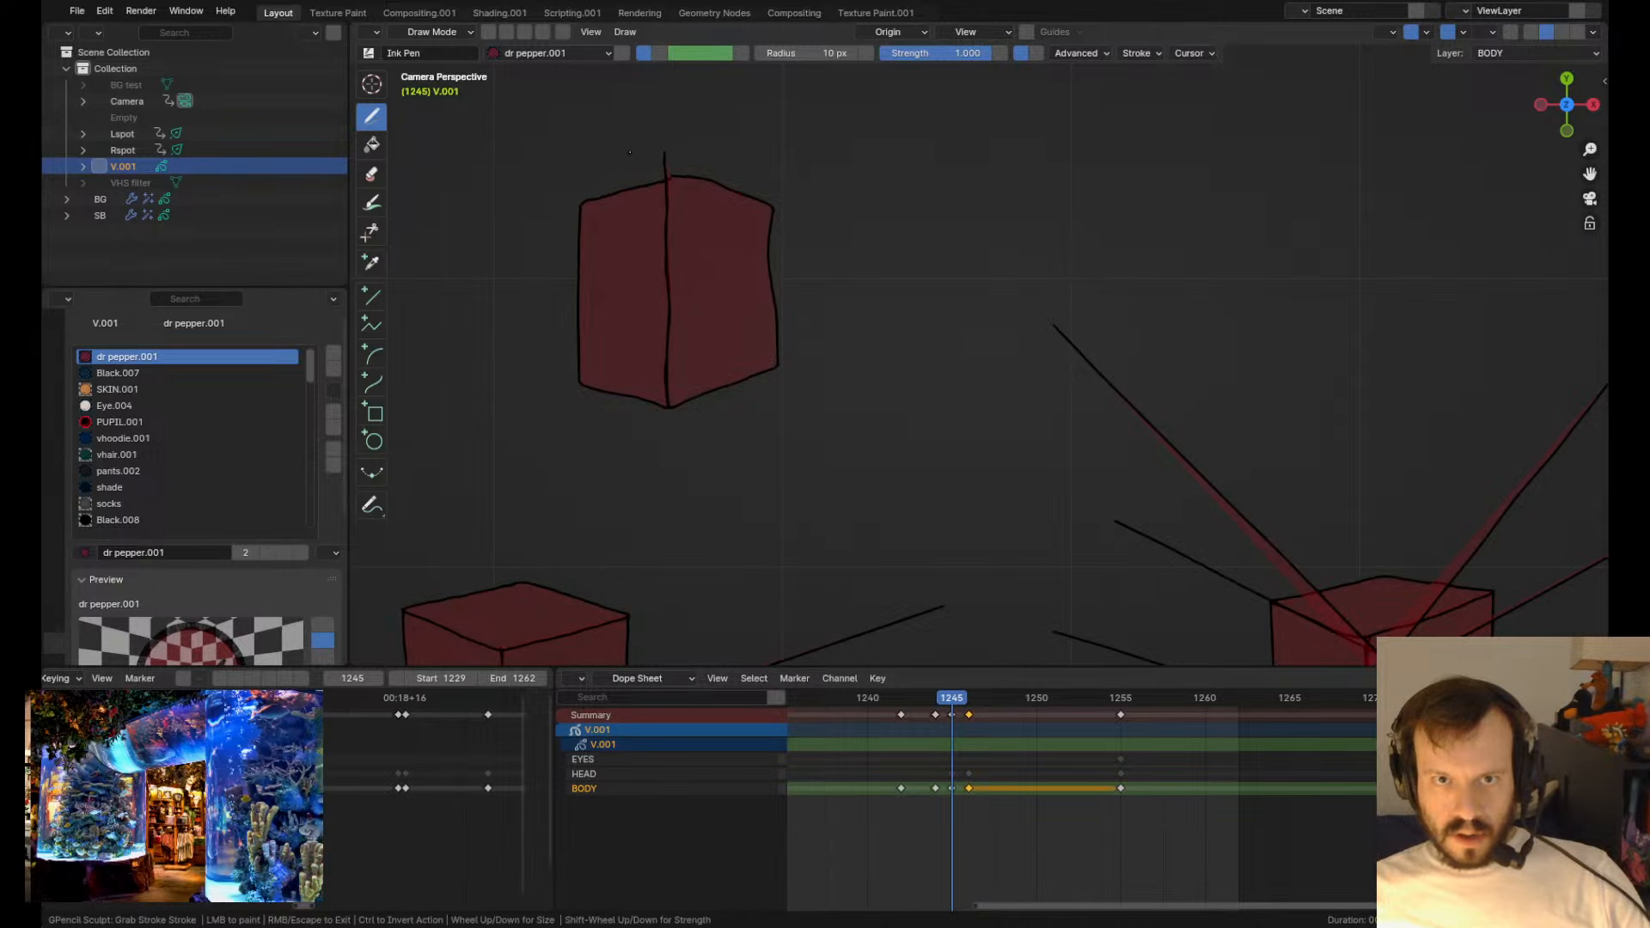
# - Straighten the box's right side and centre edge, and adjust the peak where its top edges meet
pyautogui.moveTo(694, 176)
pyautogui.keyDown('shift'); pyautogui.mouseDown()
pyautogui.moveTo(769, 225)
pyautogui.moveTo(776, 365)
pyautogui.mouseUp(); pyautogui.keyUp('shift')
pyautogui.keyDown('shift'); pyautogui.moveTo(773, 292); pyautogui.dragTo(772, 370); pyautogui.keyUp('shift')
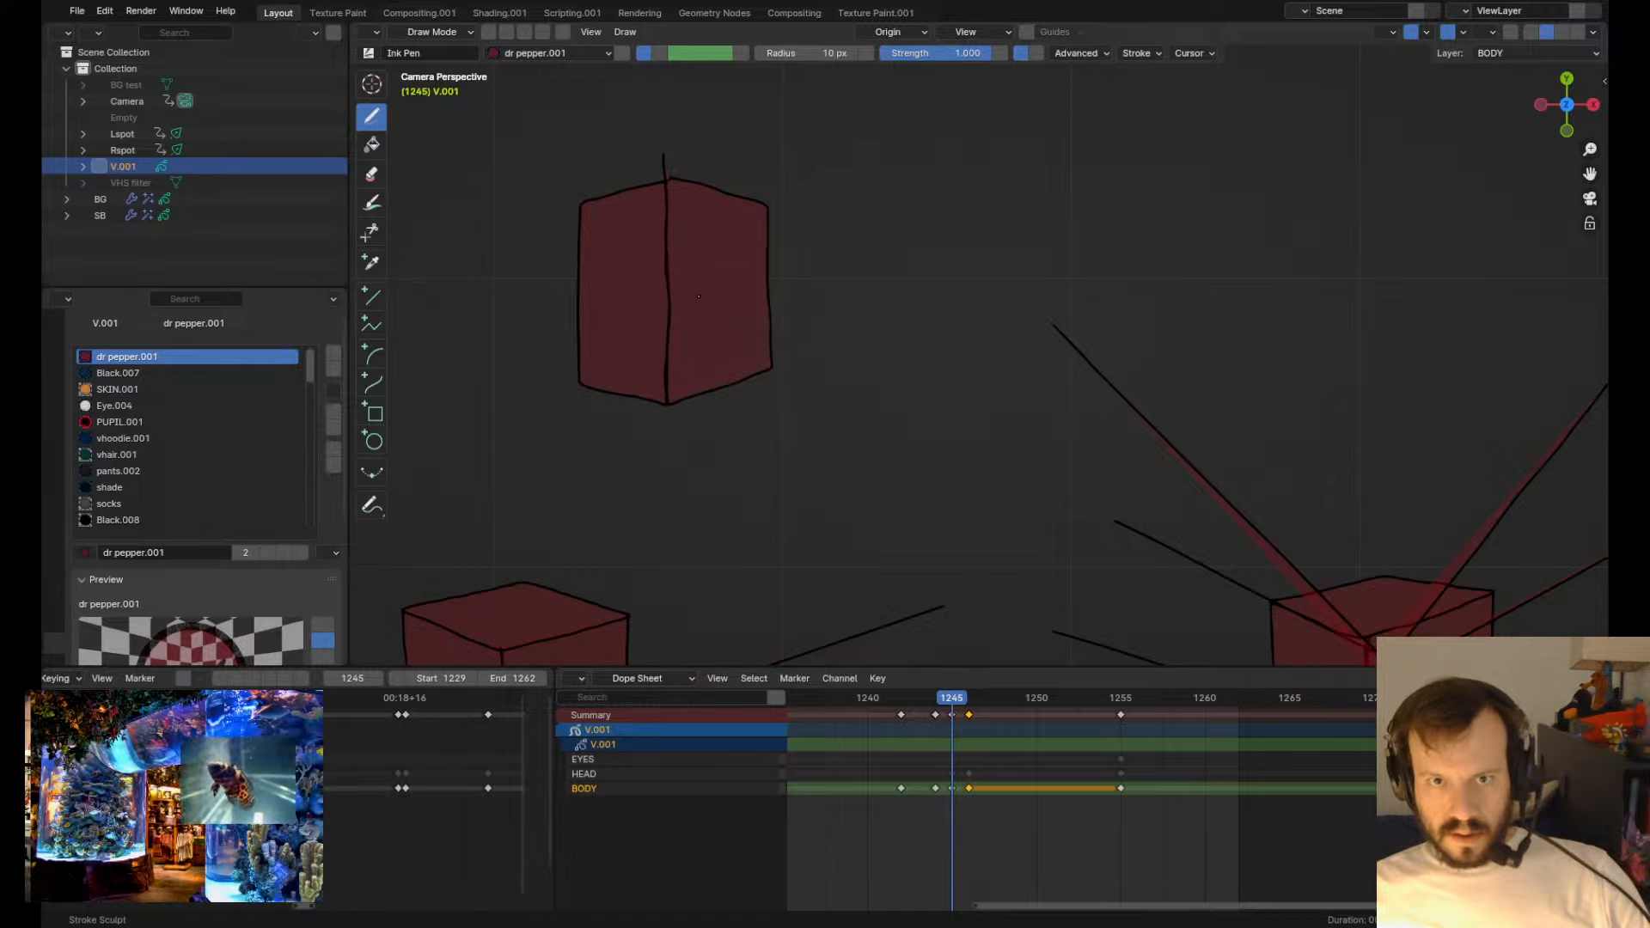
pyautogui.moveTo(687, 317); pyautogui.dragTo(669, 316)
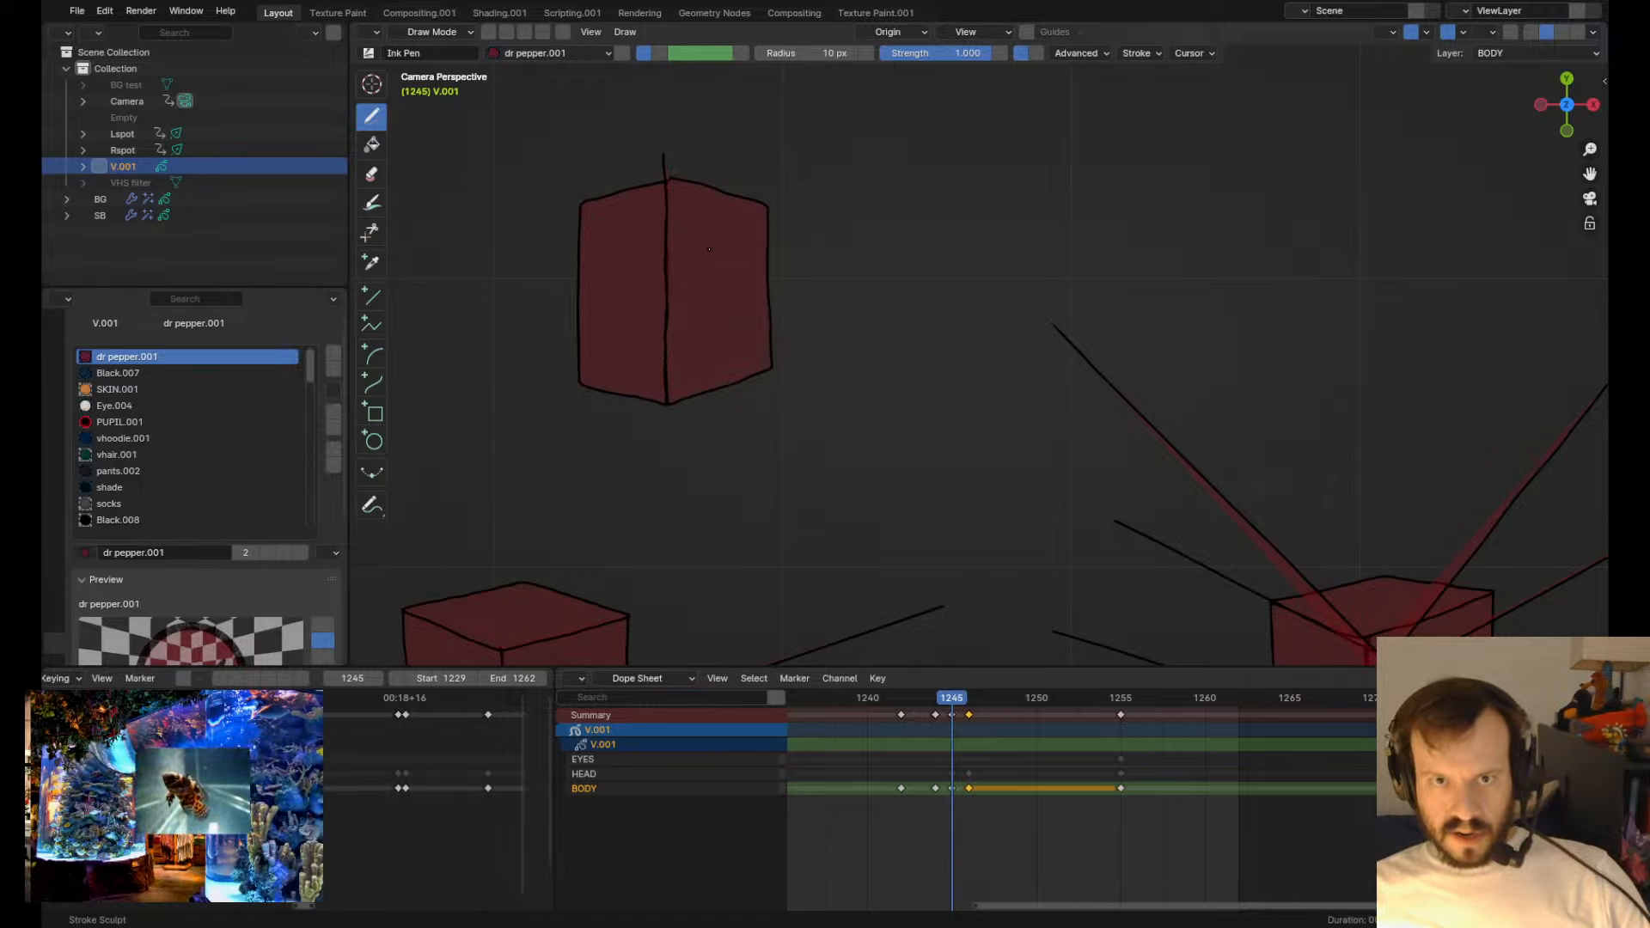
pyautogui.press('Tab')
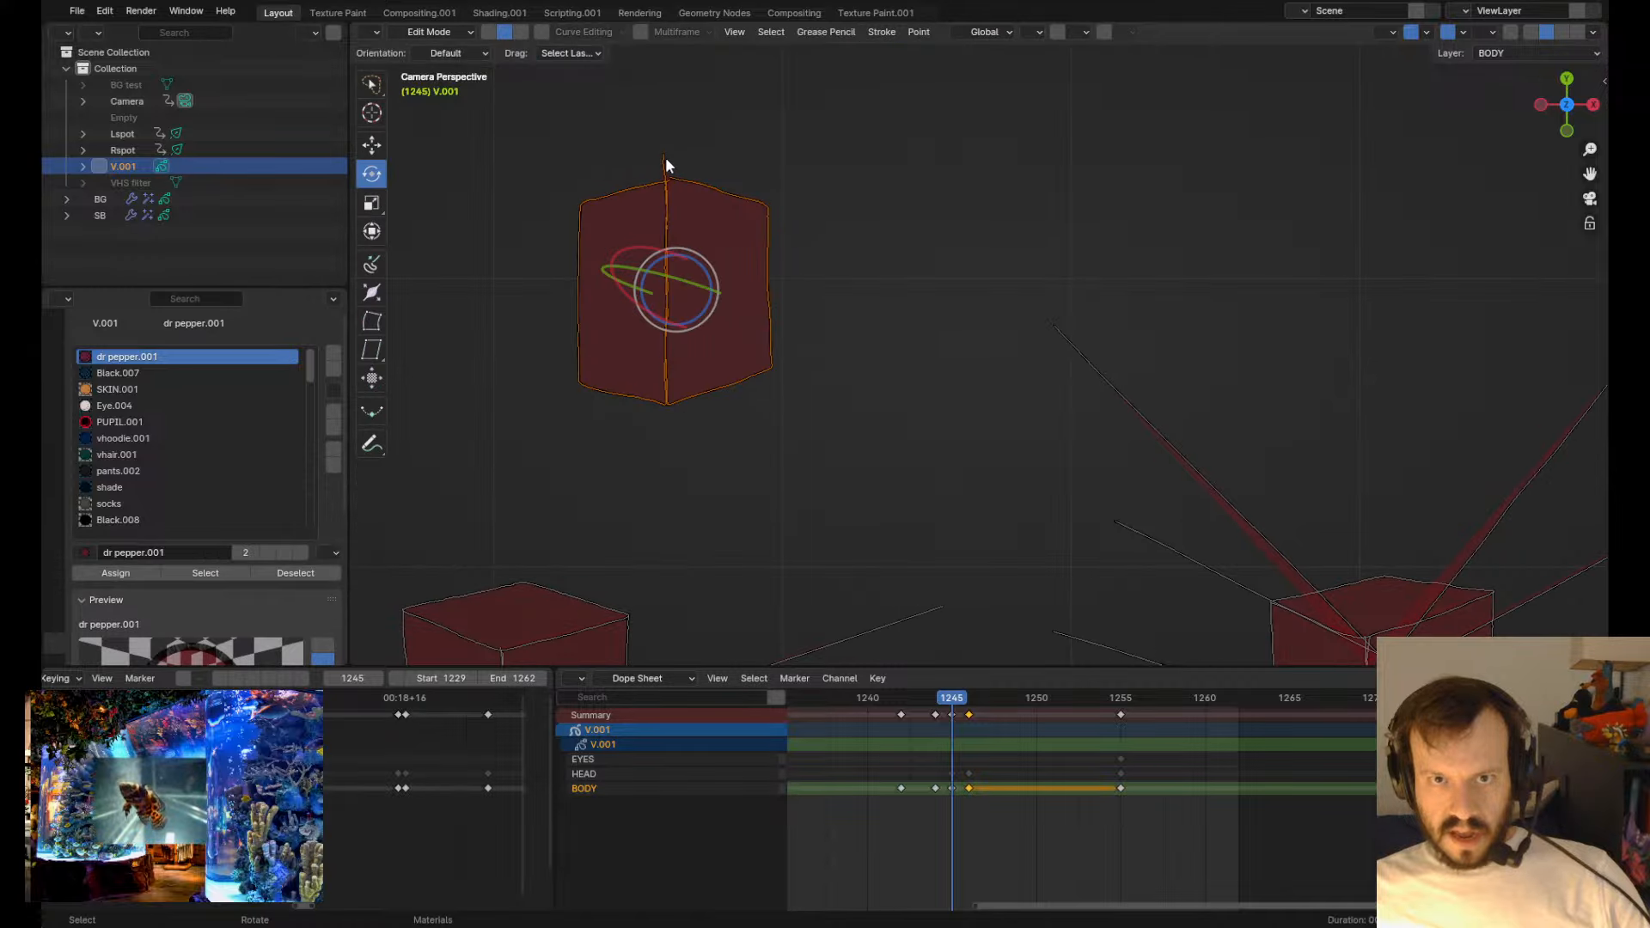
pyautogui.press('Tab')
pyautogui.moveTo(663, 138); pyautogui.dragTo(661, 176)
pyautogui.press('Tab')
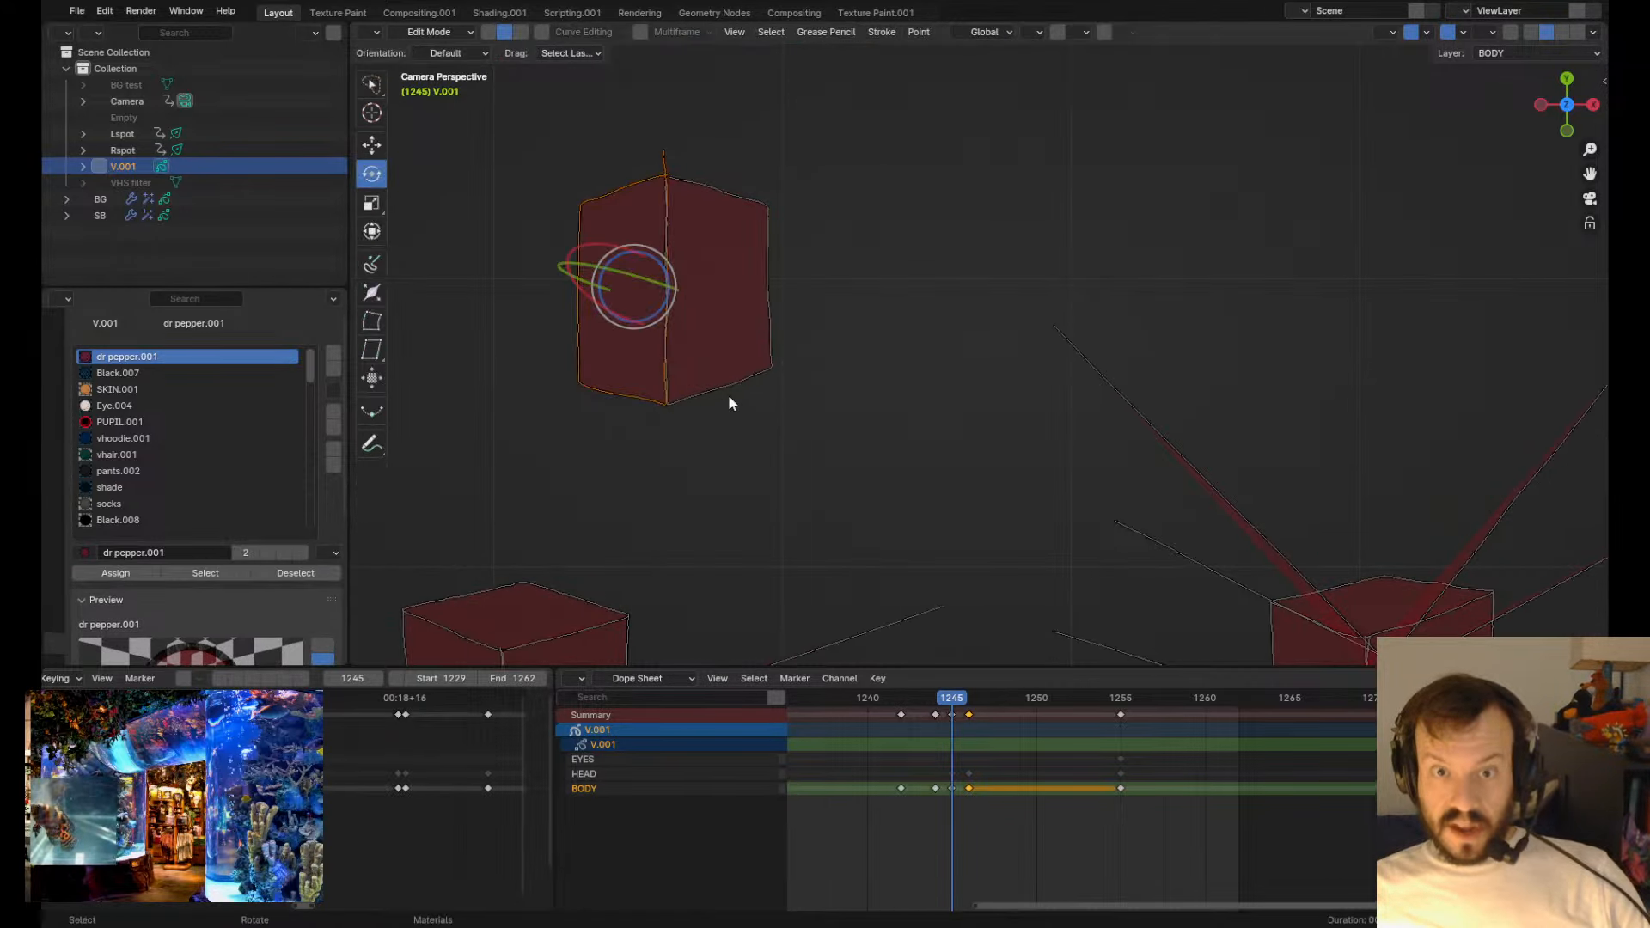
pyautogui.keyDown('shift'); pyautogui.scroll(5, 871, 465); pyautogui.keyUp('shift')
pyautogui.press('Tab')
pyautogui.scroll(-5, 871, 460)
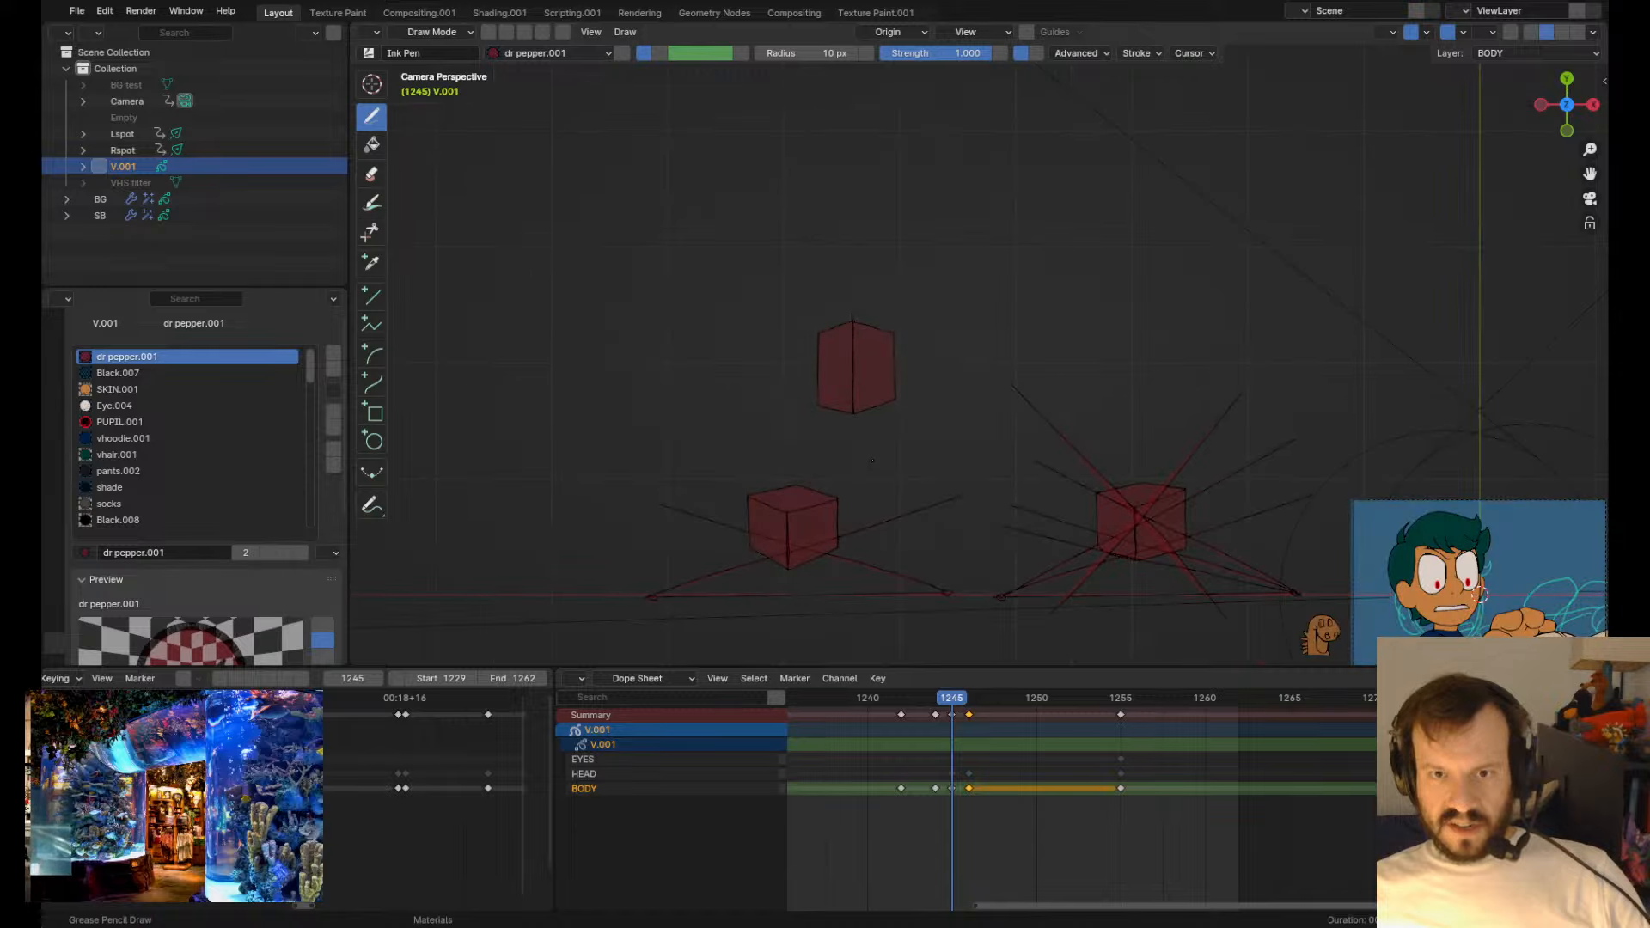
pyautogui.scroll(4, 872, 460)
pyautogui.scroll(-6, 829, 492)
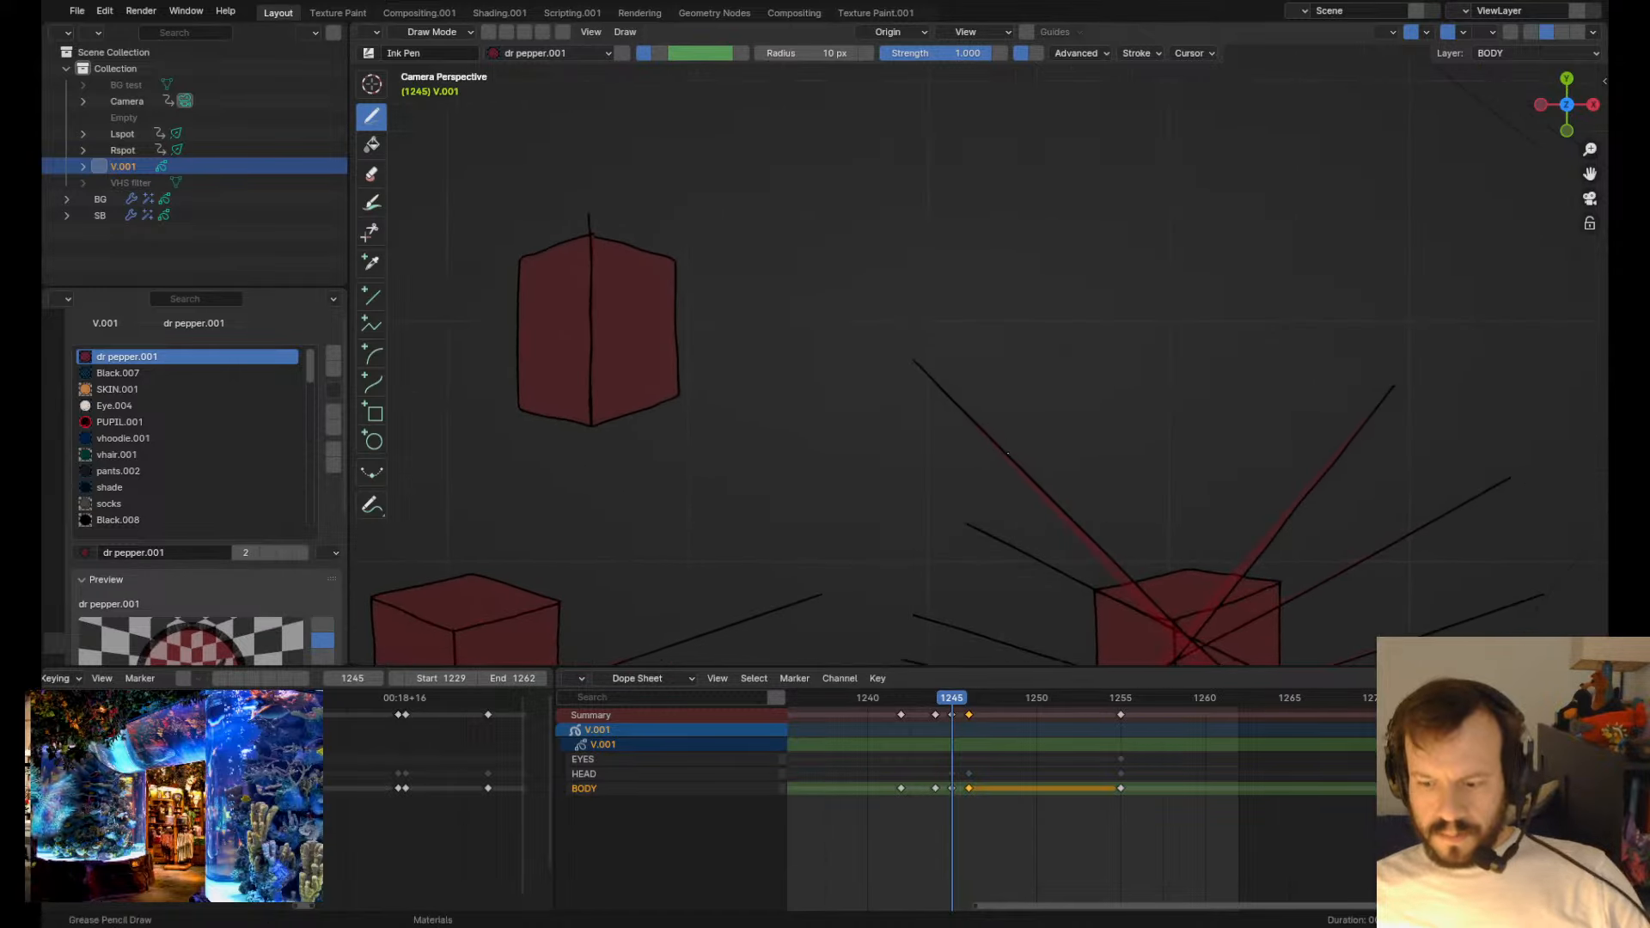
# - Return from the perspective cubes to the character shot and save the file
pyautogui.scroll(3, 1012, 506)
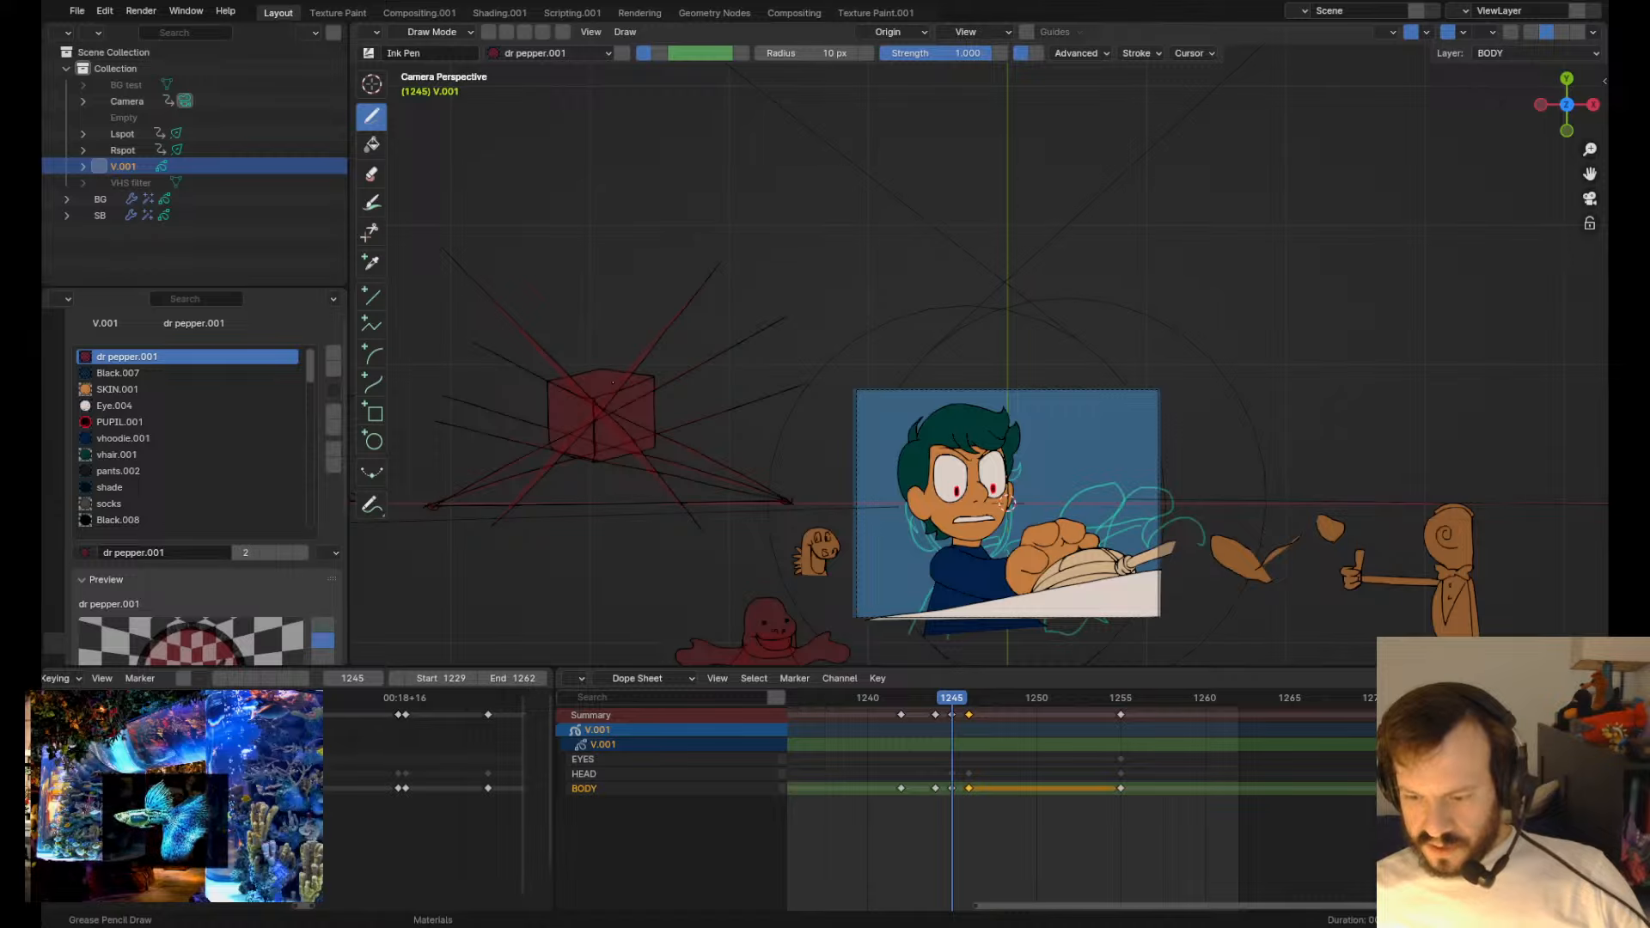
pyautogui.keyDown('shift'); pyautogui.moveTo(612, 382); pyautogui.dragTo(838, 400, button='middle'); pyautogui.keyUp('shift')
pyautogui.scroll(-1, 837, 400)
pyautogui.scroll(1, 894, 438)
pyautogui.press('Tab')
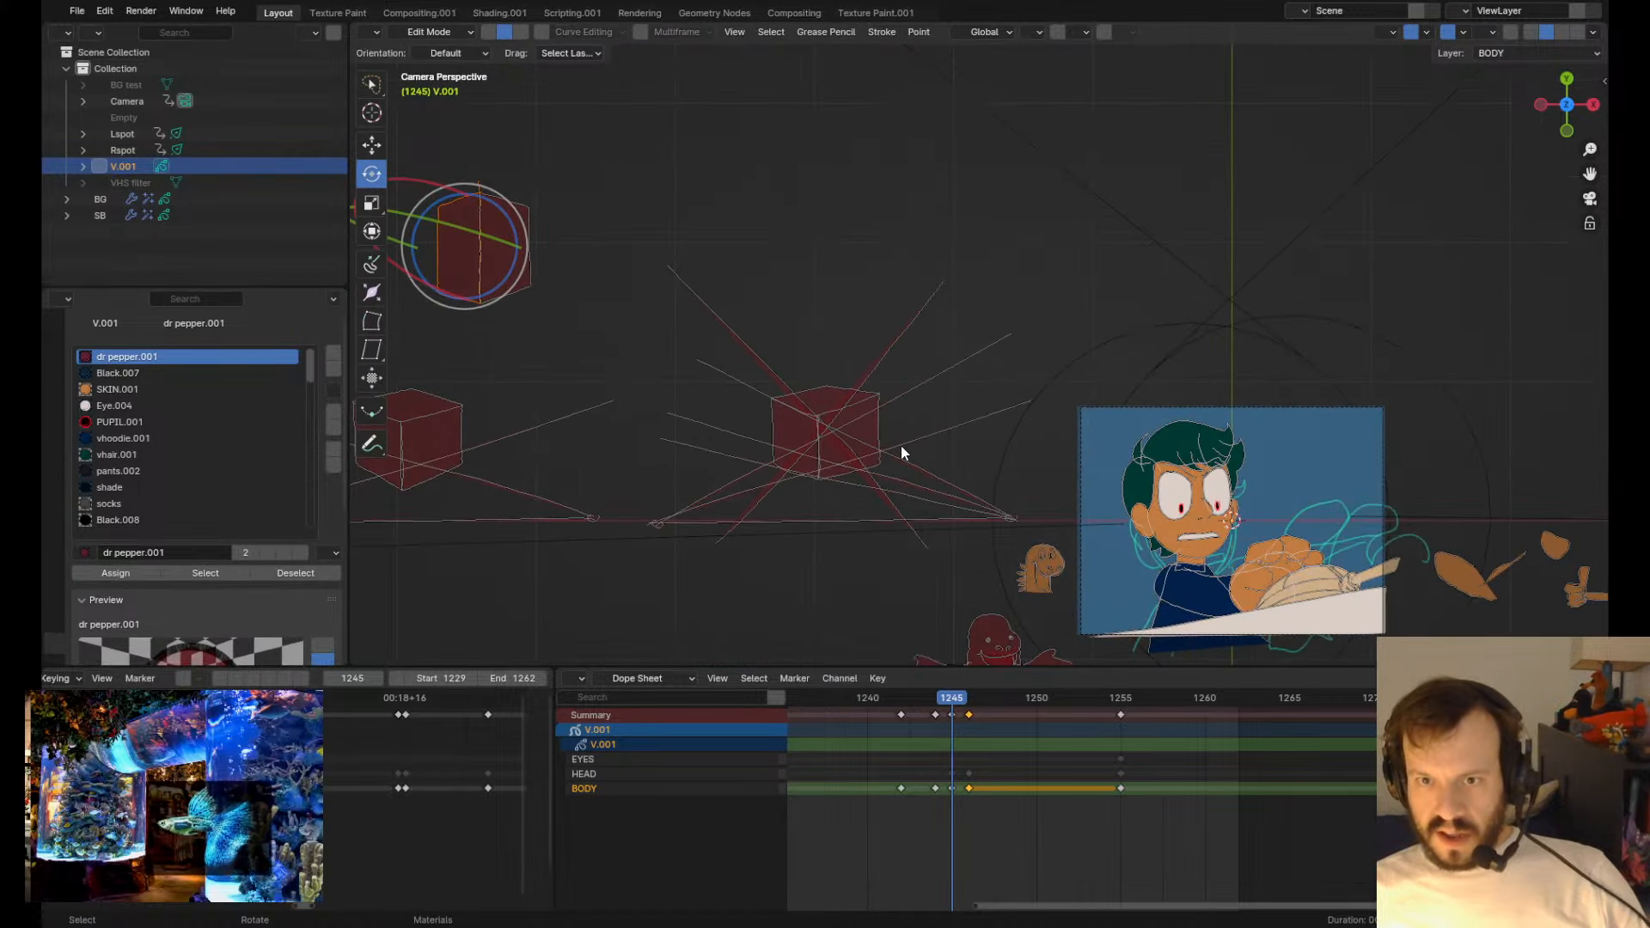
pyautogui.moveTo(766, 538)
pyautogui.keyDown('shift'); pyautogui.mouseDown(button='middle')
pyautogui.moveTo(875, 416)
pyautogui.moveTo(846, 435)
pyautogui.mouseUp(button='middle'); pyautogui.keyUp('shift')
pyautogui.press('Tab')
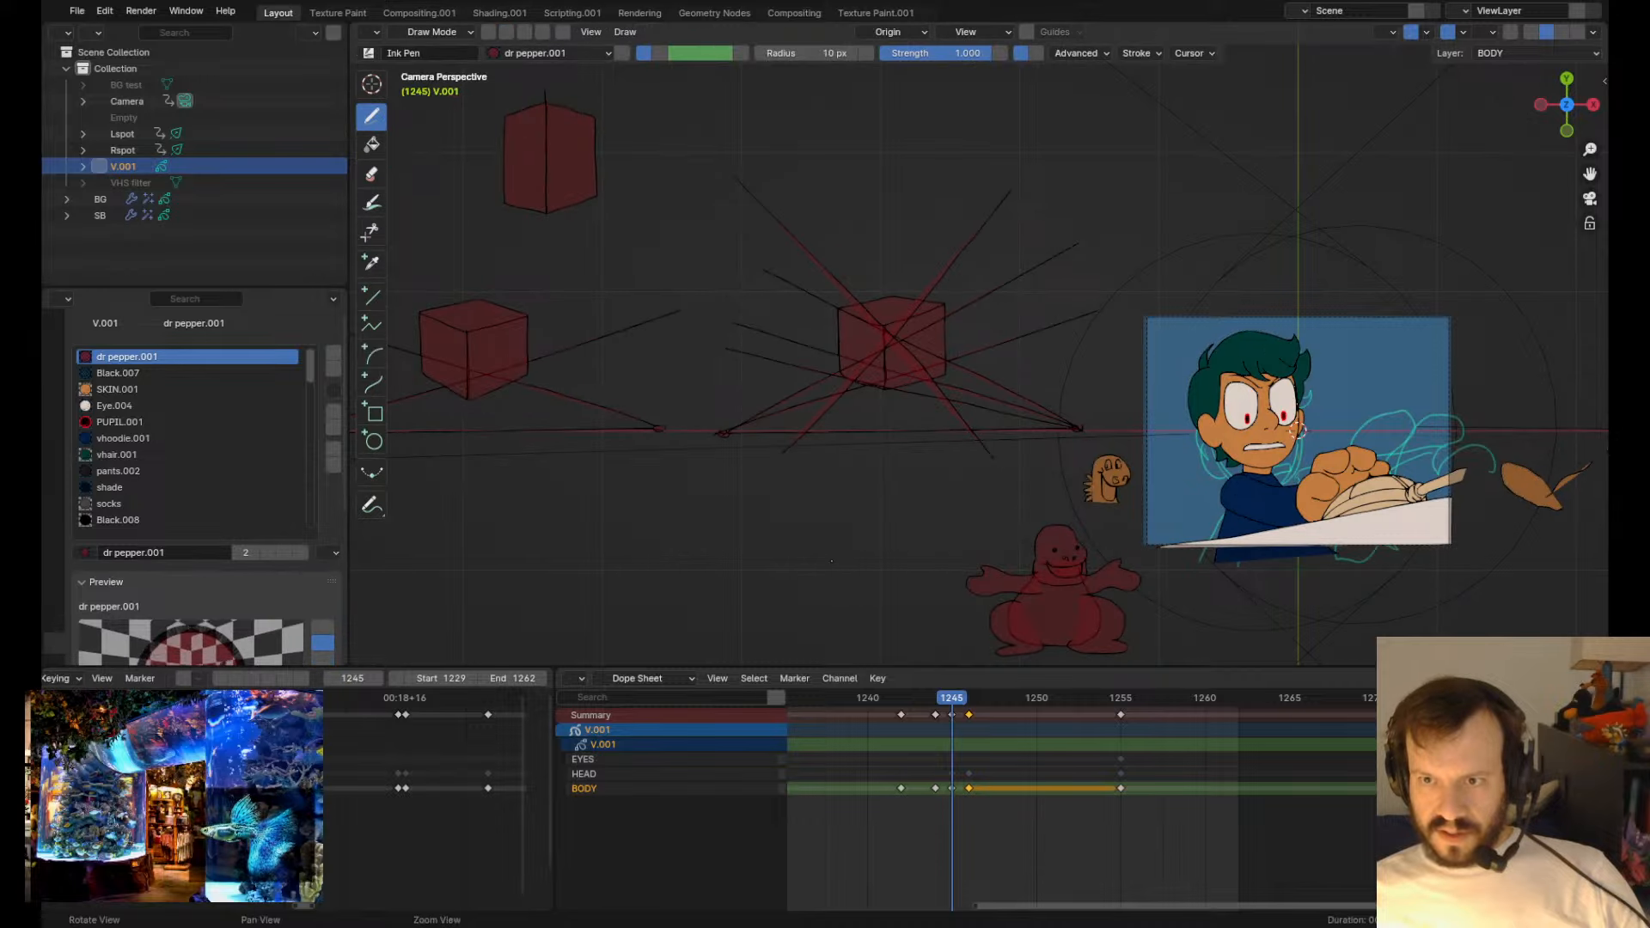
pyautogui.keyDown('shift'); pyautogui.moveTo(1236, 510); pyautogui.dragTo(857, 454, button='middle'); pyautogui.keyUp('shift')
pyautogui.scroll(1, 857, 454)
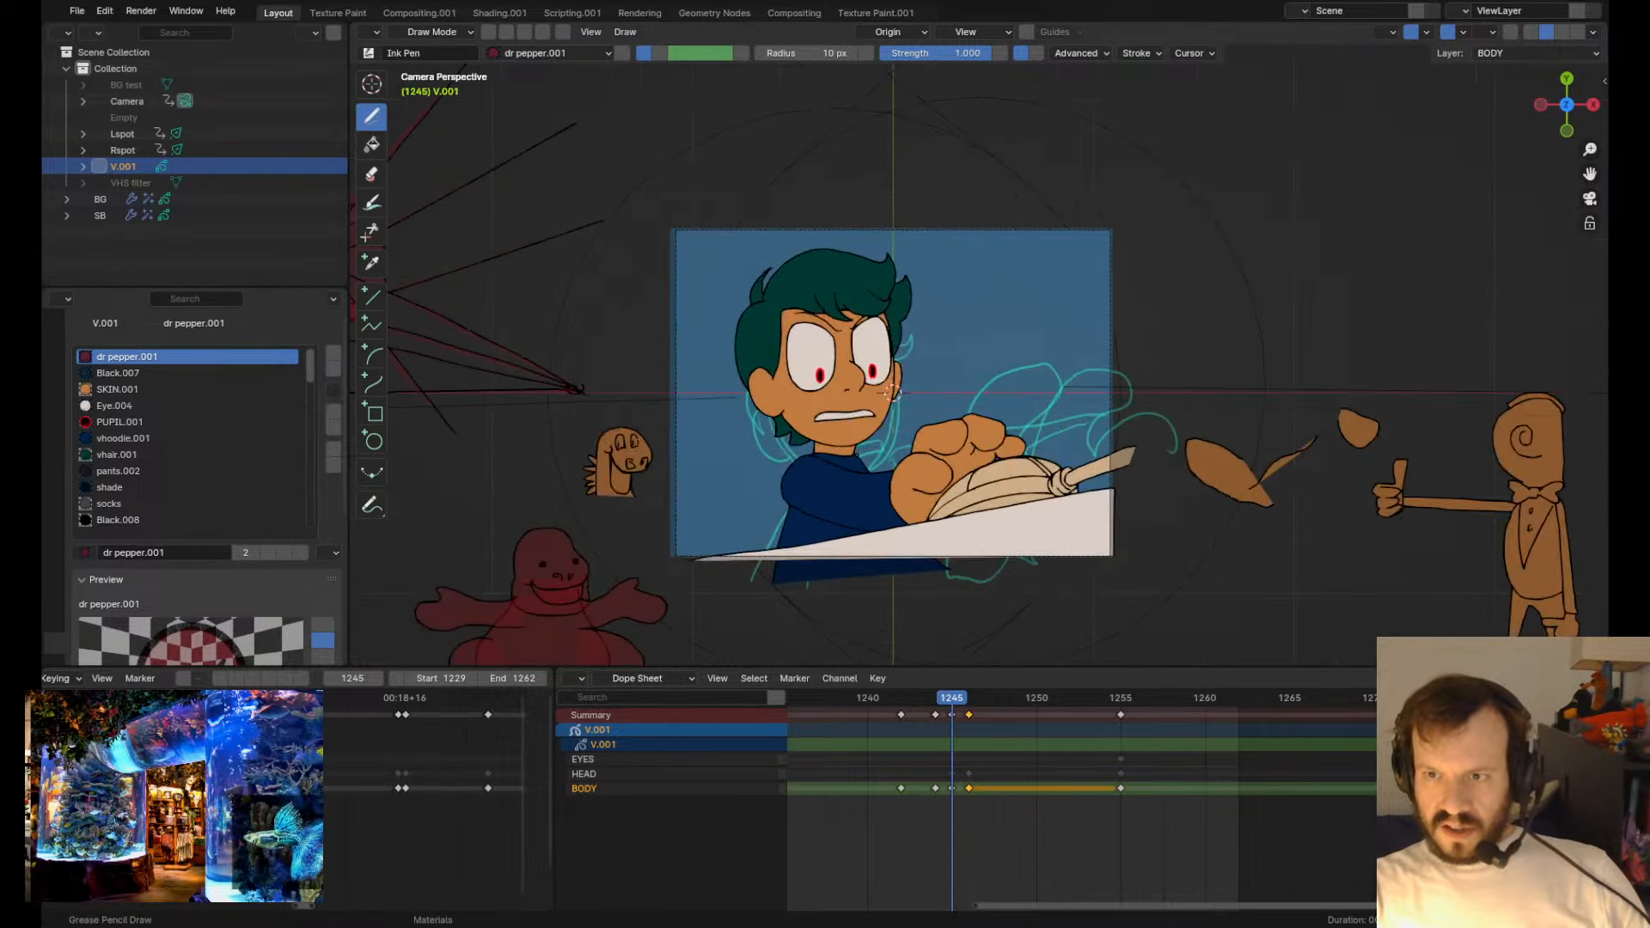
pyautogui.hotkey('ctrl', 's')
pyautogui.keyDown('alt'); pyautogui.moveTo(856, 455); pyautogui.dragTo(833, 403, button='right'); pyautogui.keyUp('alt')
pyautogui.keyDown('alt'); pyautogui.moveTo(688, 483); pyautogui.dragTo(741, 394, button='middle'); pyautogui.keyUp('alt')
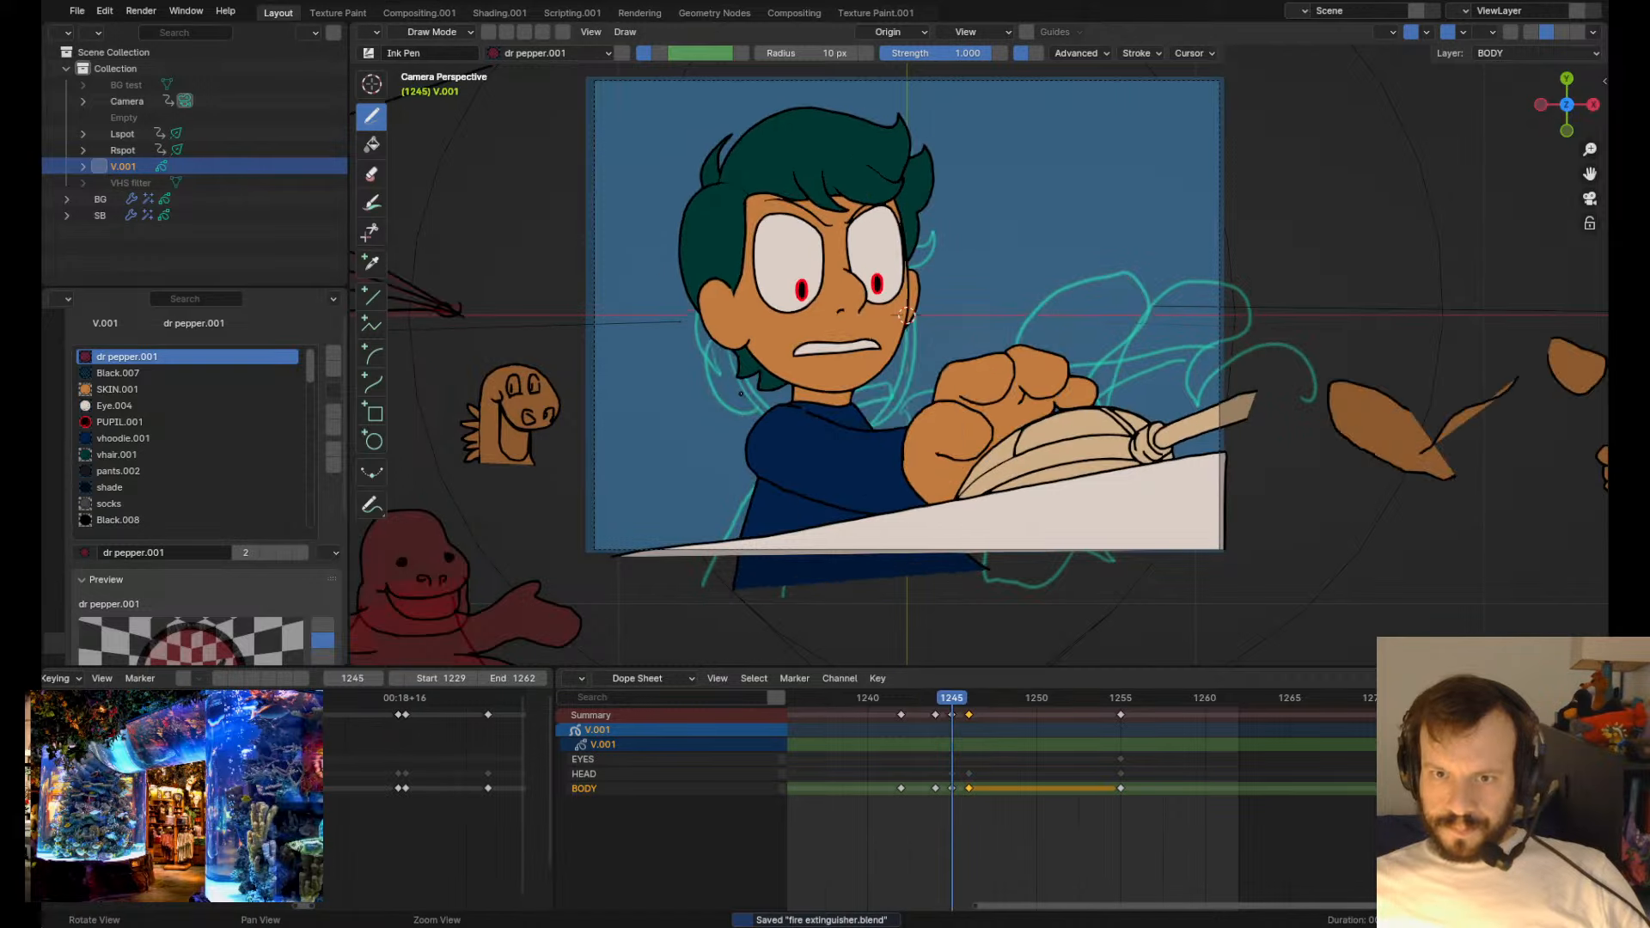
# - Step back and forth through frames 1239 to 1246 to review the reaching hand's motion, ending on frame 1242
pyautogui.press('Right')
pyautogui.press('Left')
pyautogui.press('Left')
pyautogui.press('Right')
pyautogui.press('Right')
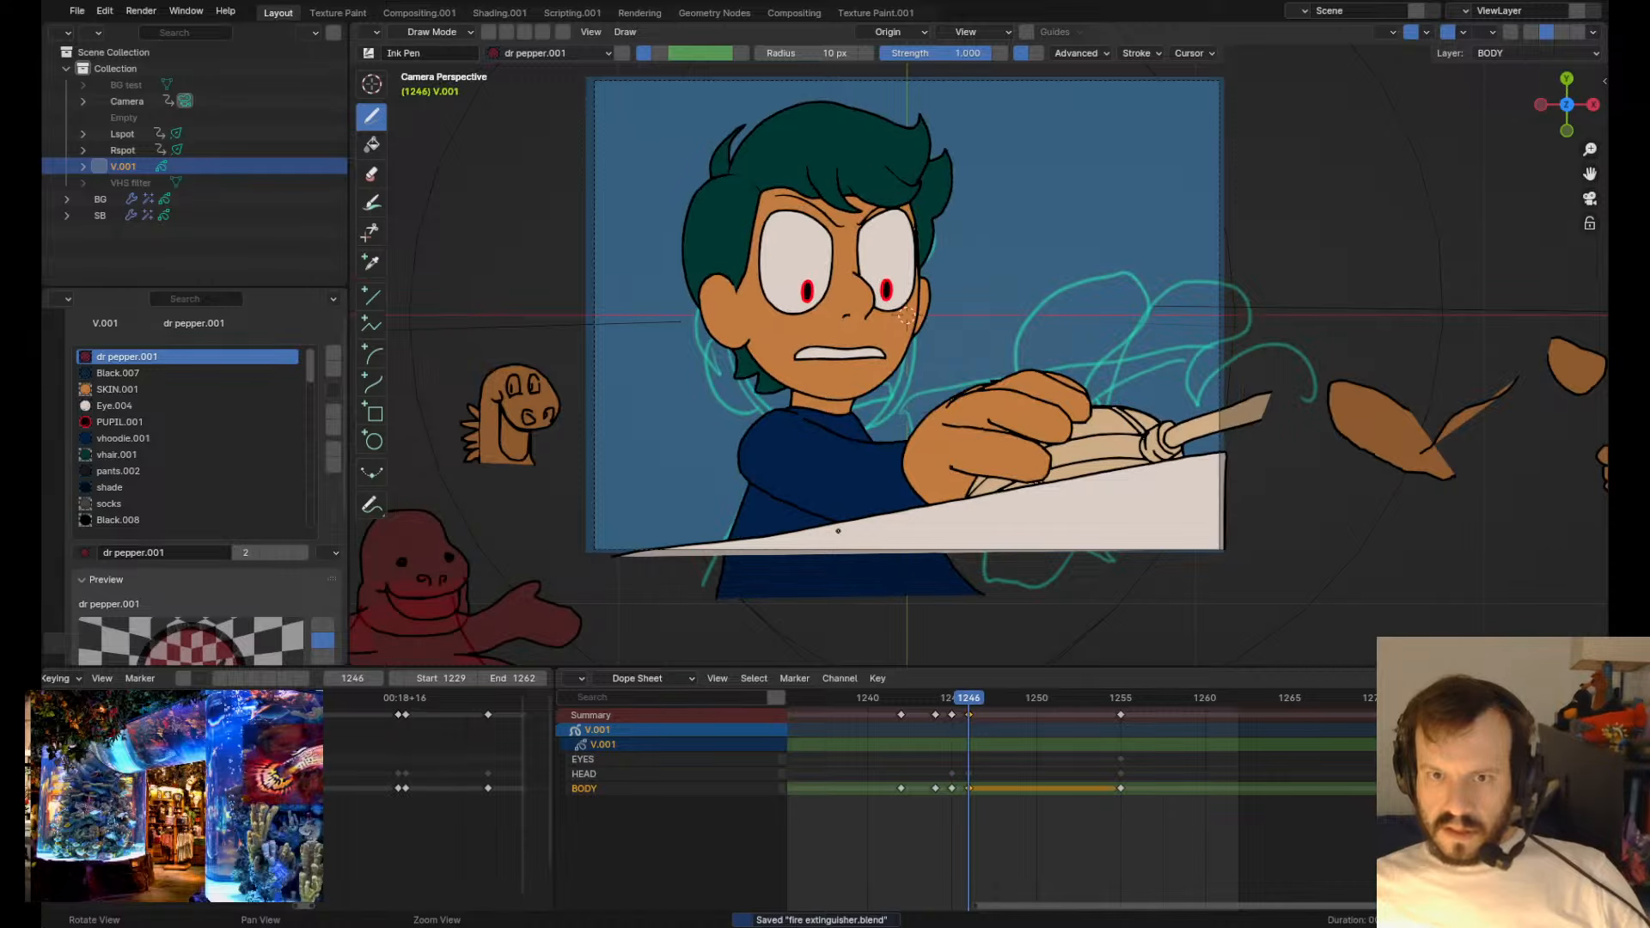
pyautogui.press('Left')
pyautogui.press('Left')
pyautogui.press('Left')
pyautogui.press('Right')
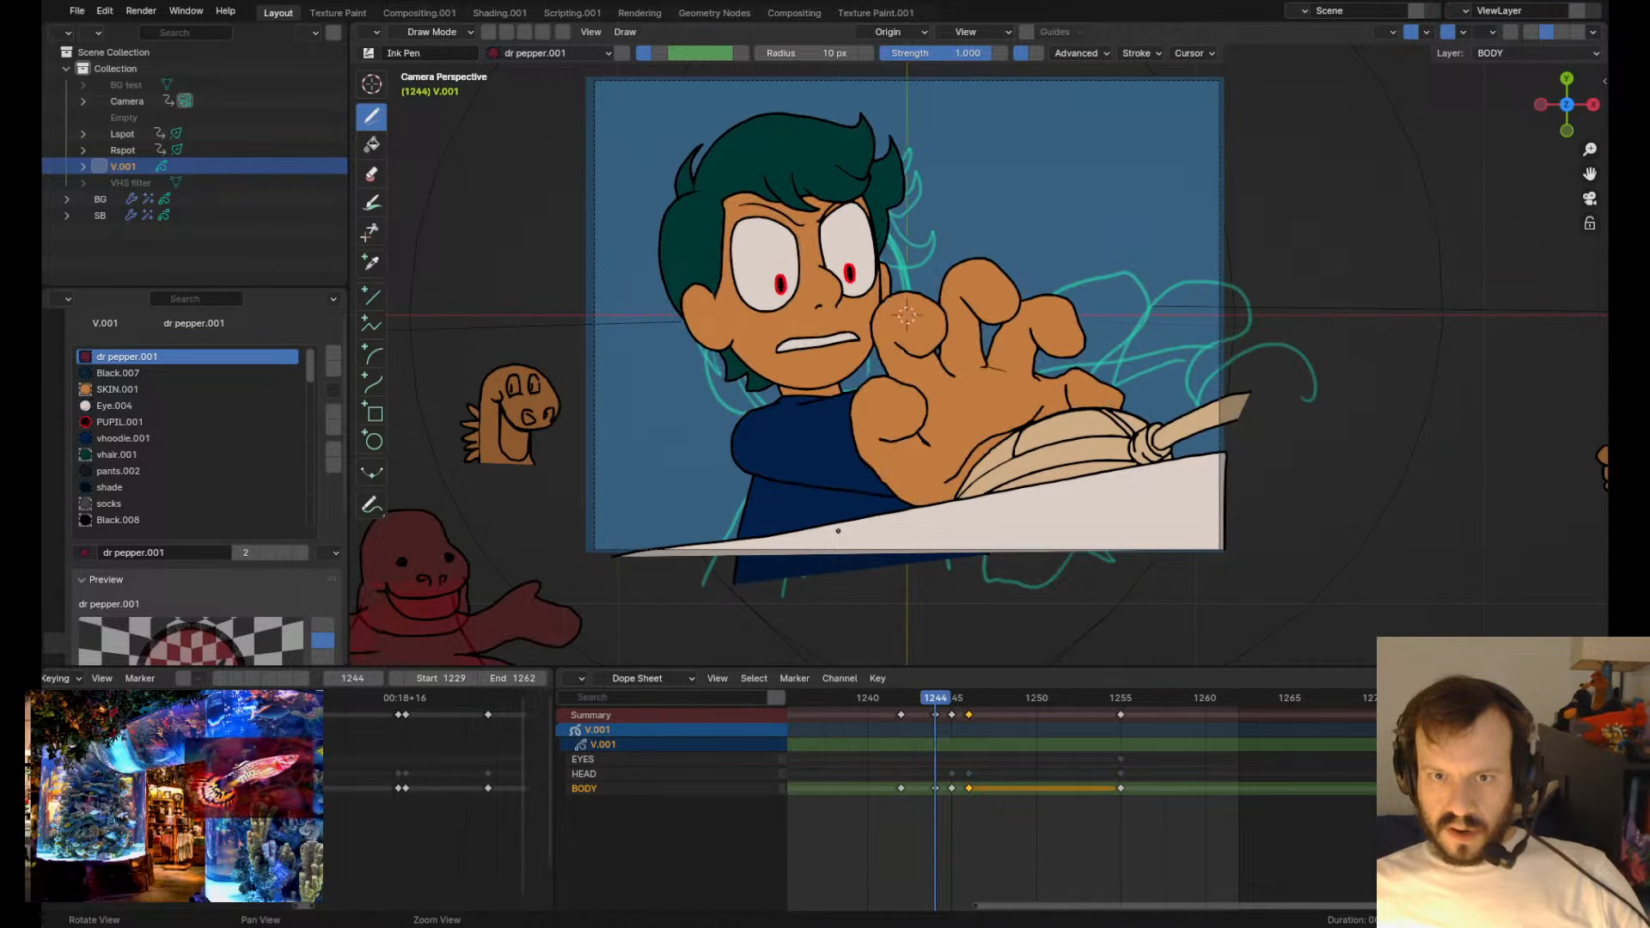
pyautogui.press('Left')
pyautogui.press('Left')
pyautogui.press('Left')
pyautogui.press('Left')
pyautogui.press('Left')
pyautogui.press('Right')
pyautogui.press('Right')
pyautogui.press('Right')
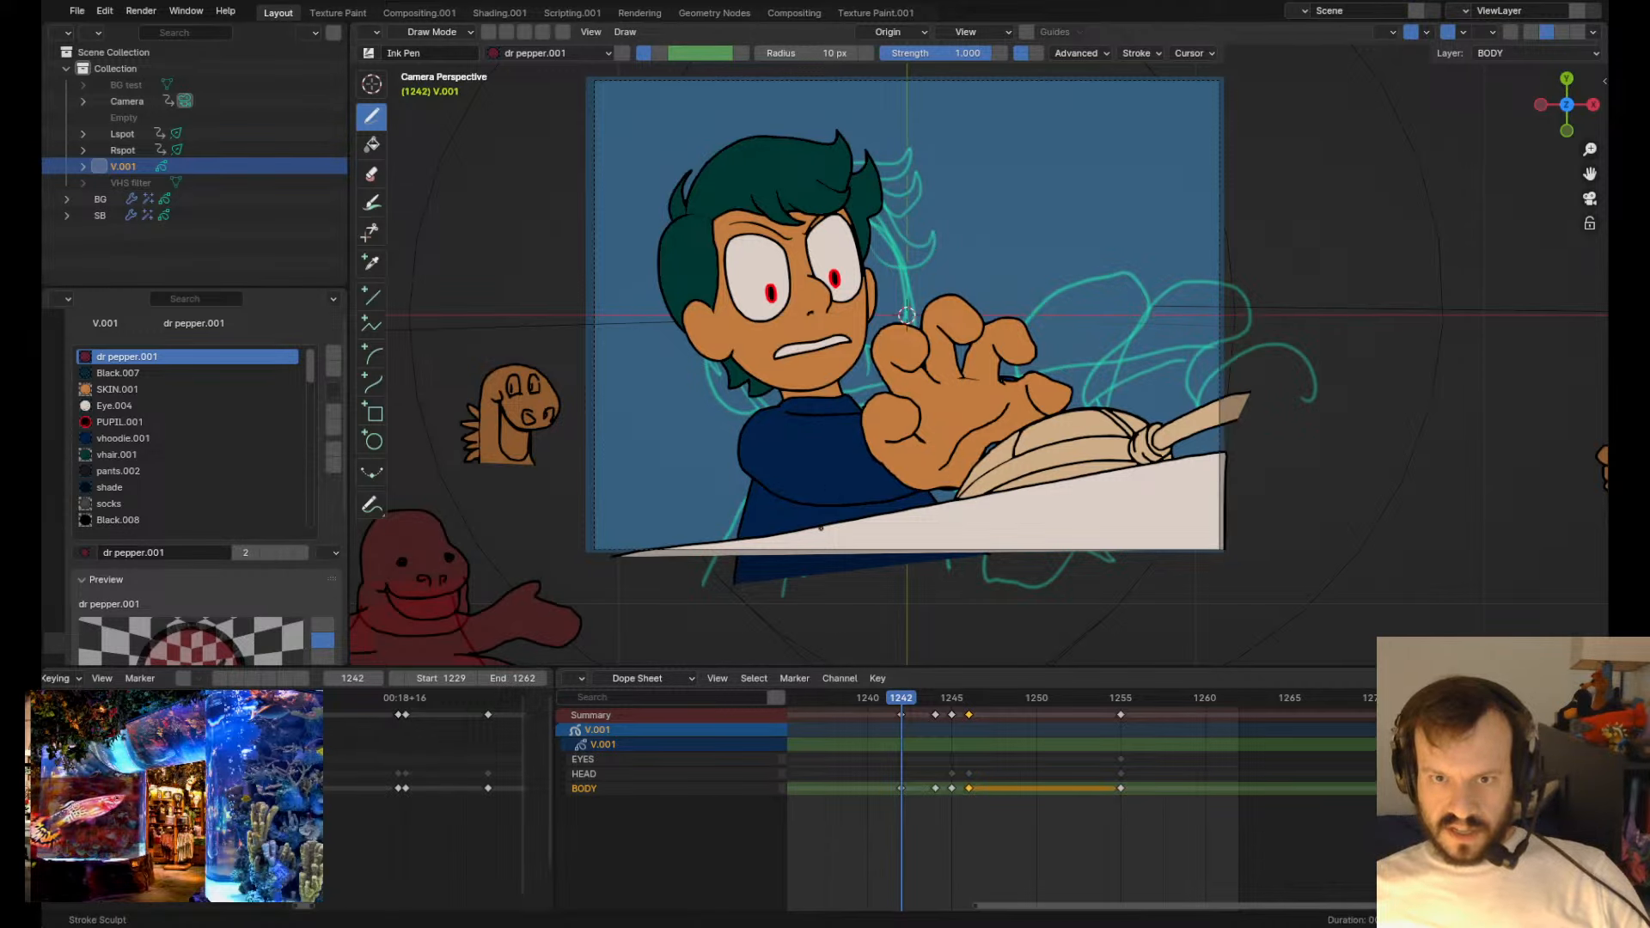
# - On frame 1242, refine the shirt's back edge, the curved collar line and the ends of the neckline by pulling their strokes
pyautogui.moveTo(821, 528)
pyautogui.keyDown('shift'); pyautogui.mouseDown()
pyautogui.moveTo(792, 493)
pyautogui.moveTo(850, 537)
pyautogui.moveTo(758, 543)
pyautogui.mouseUp(); pyautogui.keyUp('shift')
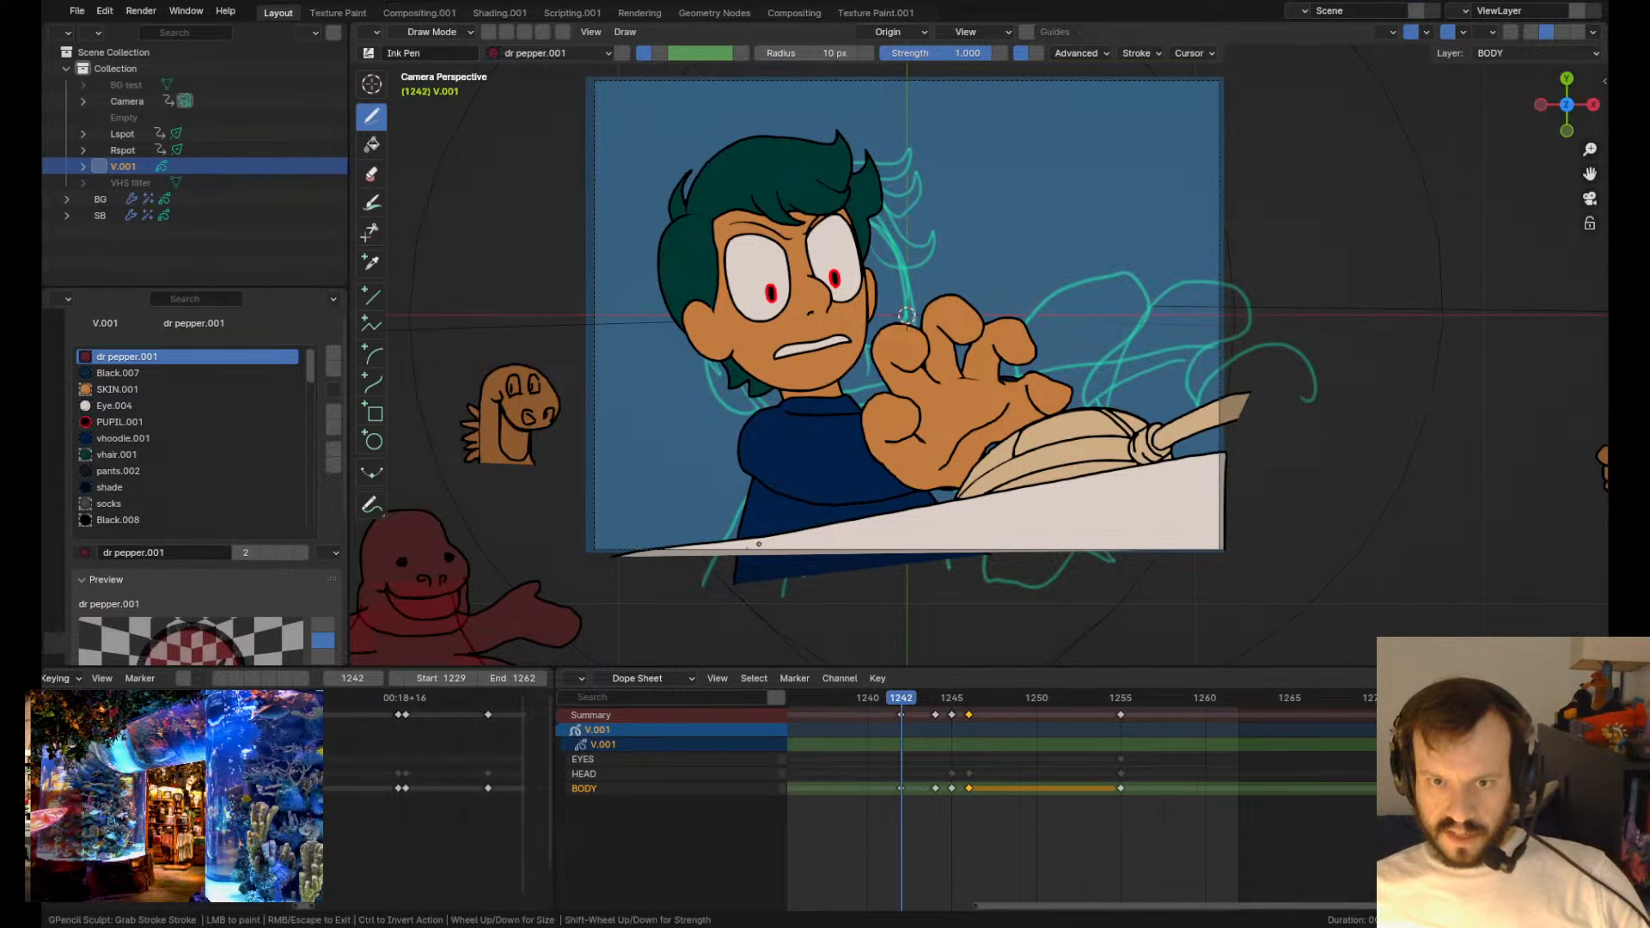
pyautogui.scroll(3, 758, 544)
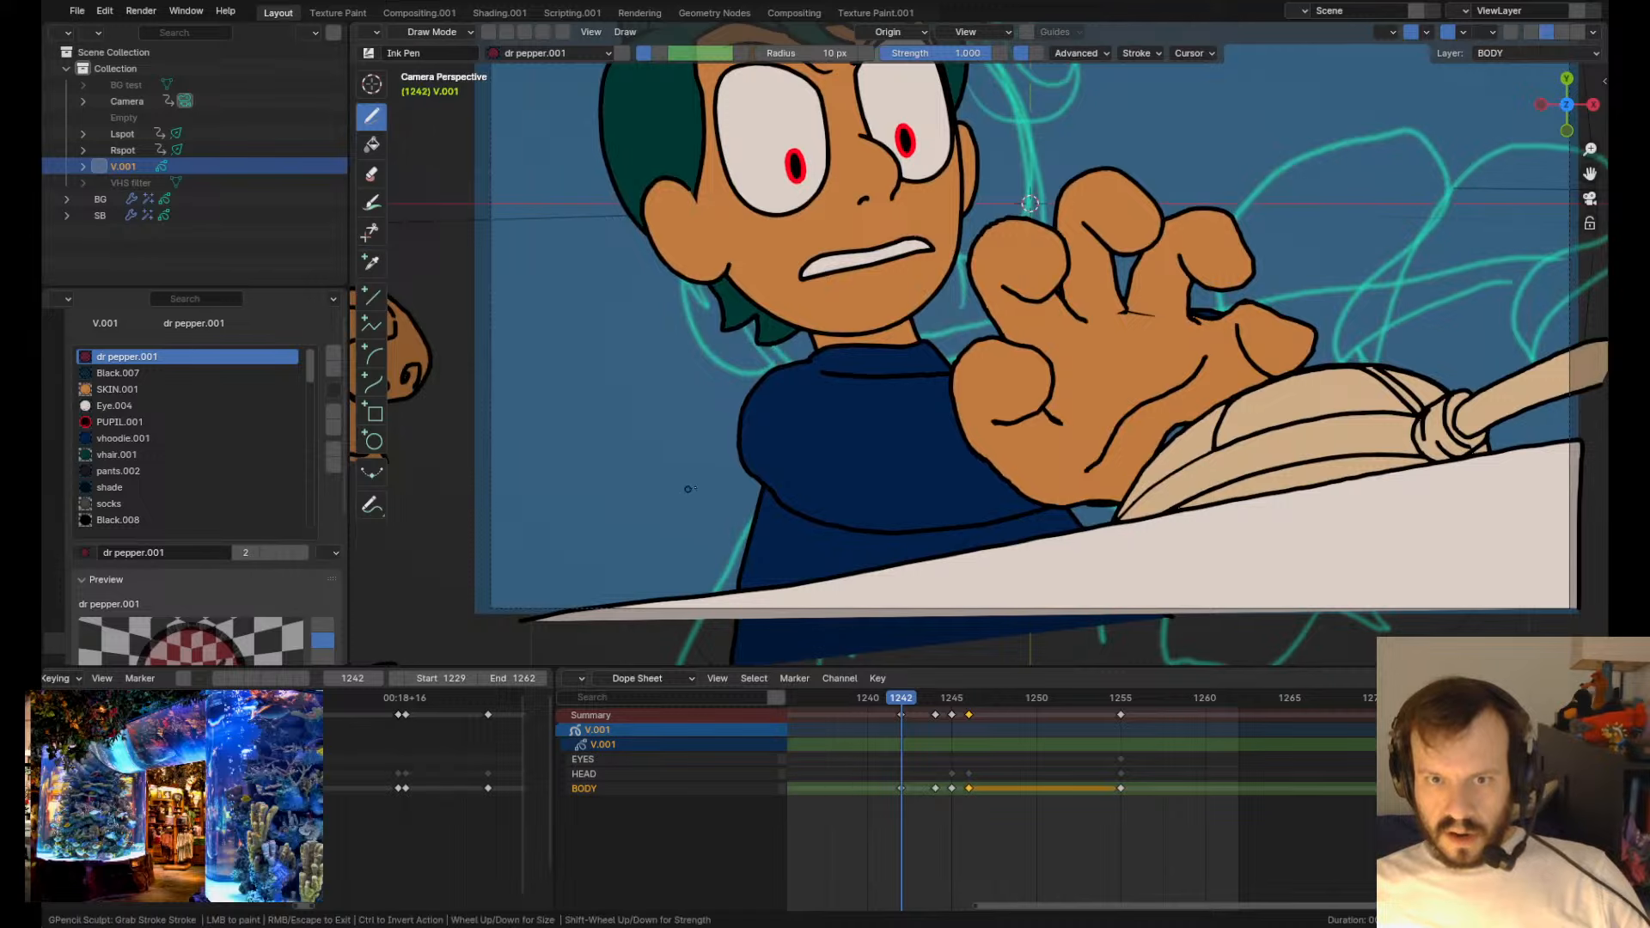
pyautogui.moveTo(689, 489)
pyautogui.keyDown('shift'); pyautogui.mouseDown()
pyautogui.moveTo(757, 459)
pyautogui.moveTo(692, 483)
pyautogui.moveTo(770, 537)
pyautogui.mouseUp(); pyautogui.keyUp('shift')
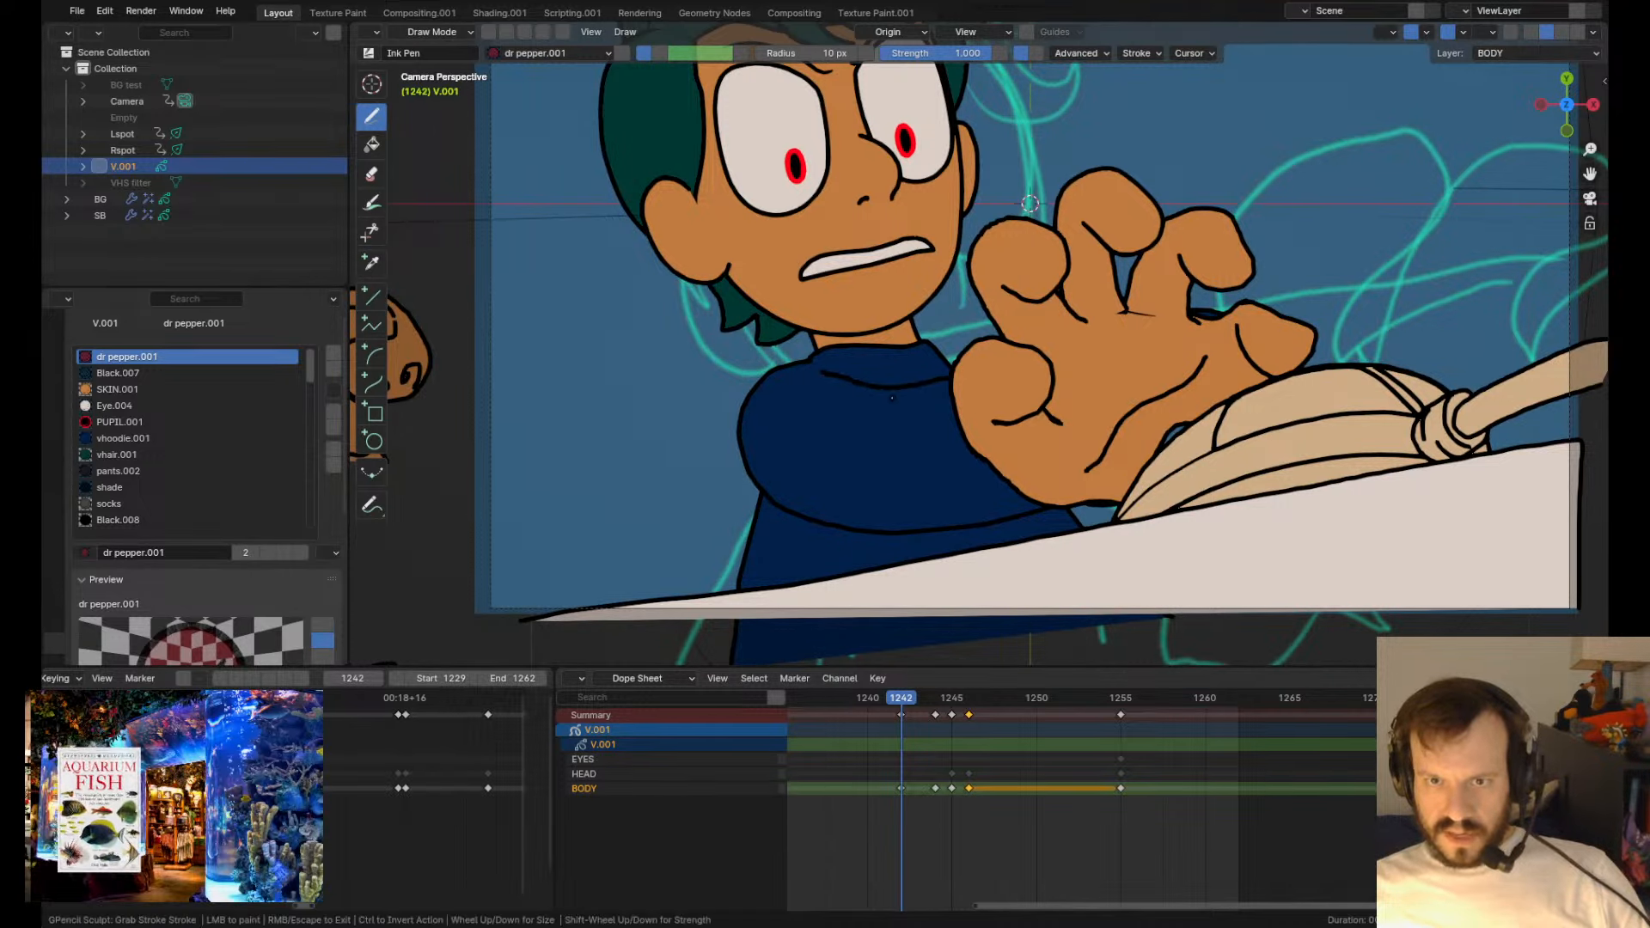
pyautogui.keyDown('shift'); pyautogui.moveTo(952, 418); pyautogui.dragTo(929, 406); pyautogui.keyUp('shift')
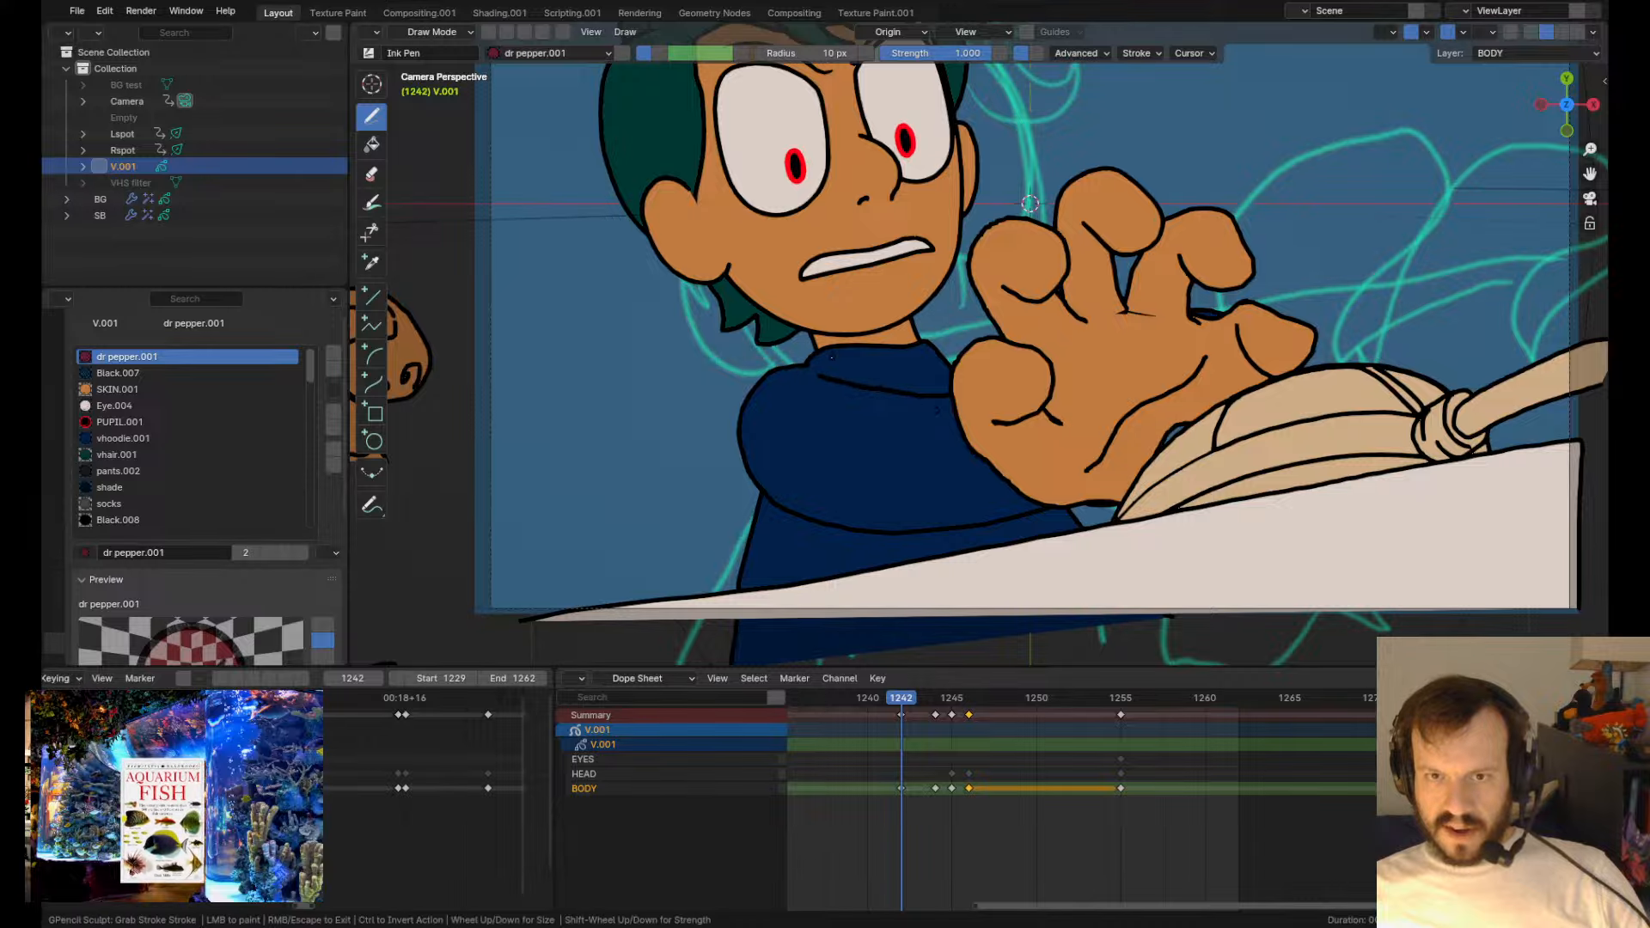
pyautogui.keyDown('shift'); pyautogui.moveTo(809, 342); pyautogui.dragTo(816, 368); pyautogui.keyUp('shift')
pyautogui.keyDown('shift'); pyautogui.moveTo(968, 383); pyautogui.dragTo(988, 384); pyautogui.keyUp('shift')
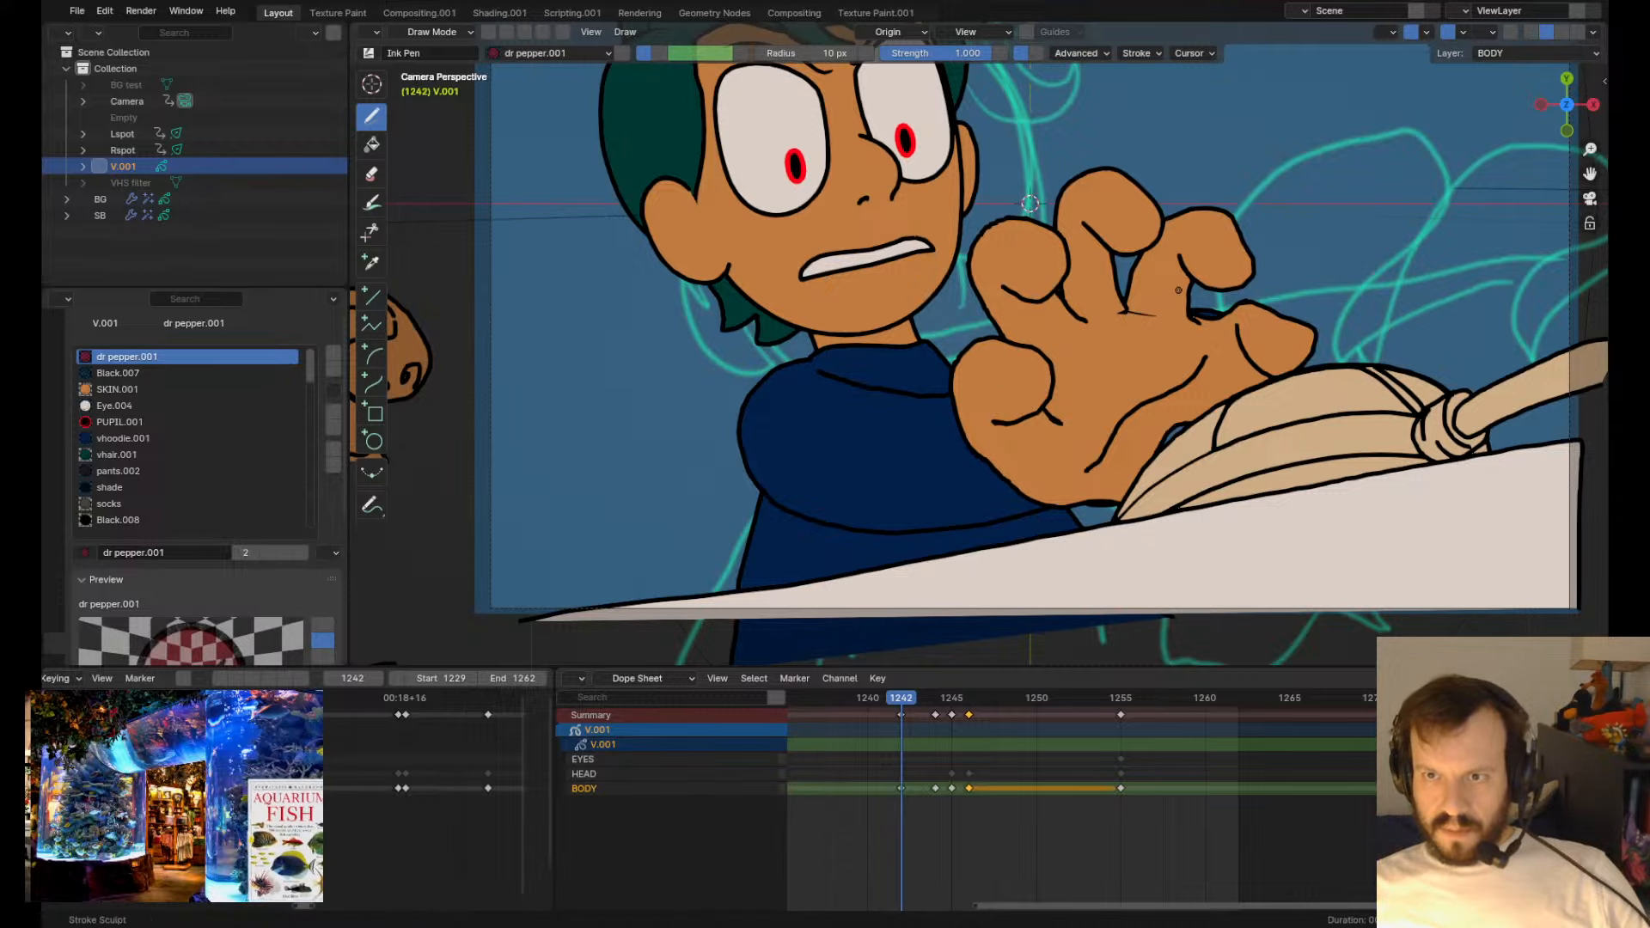
pyautogui.scroll(-2, 990, 384)
pyautogui.moveTo(1103, 289); pyautogui.dragTo(1169, 219)
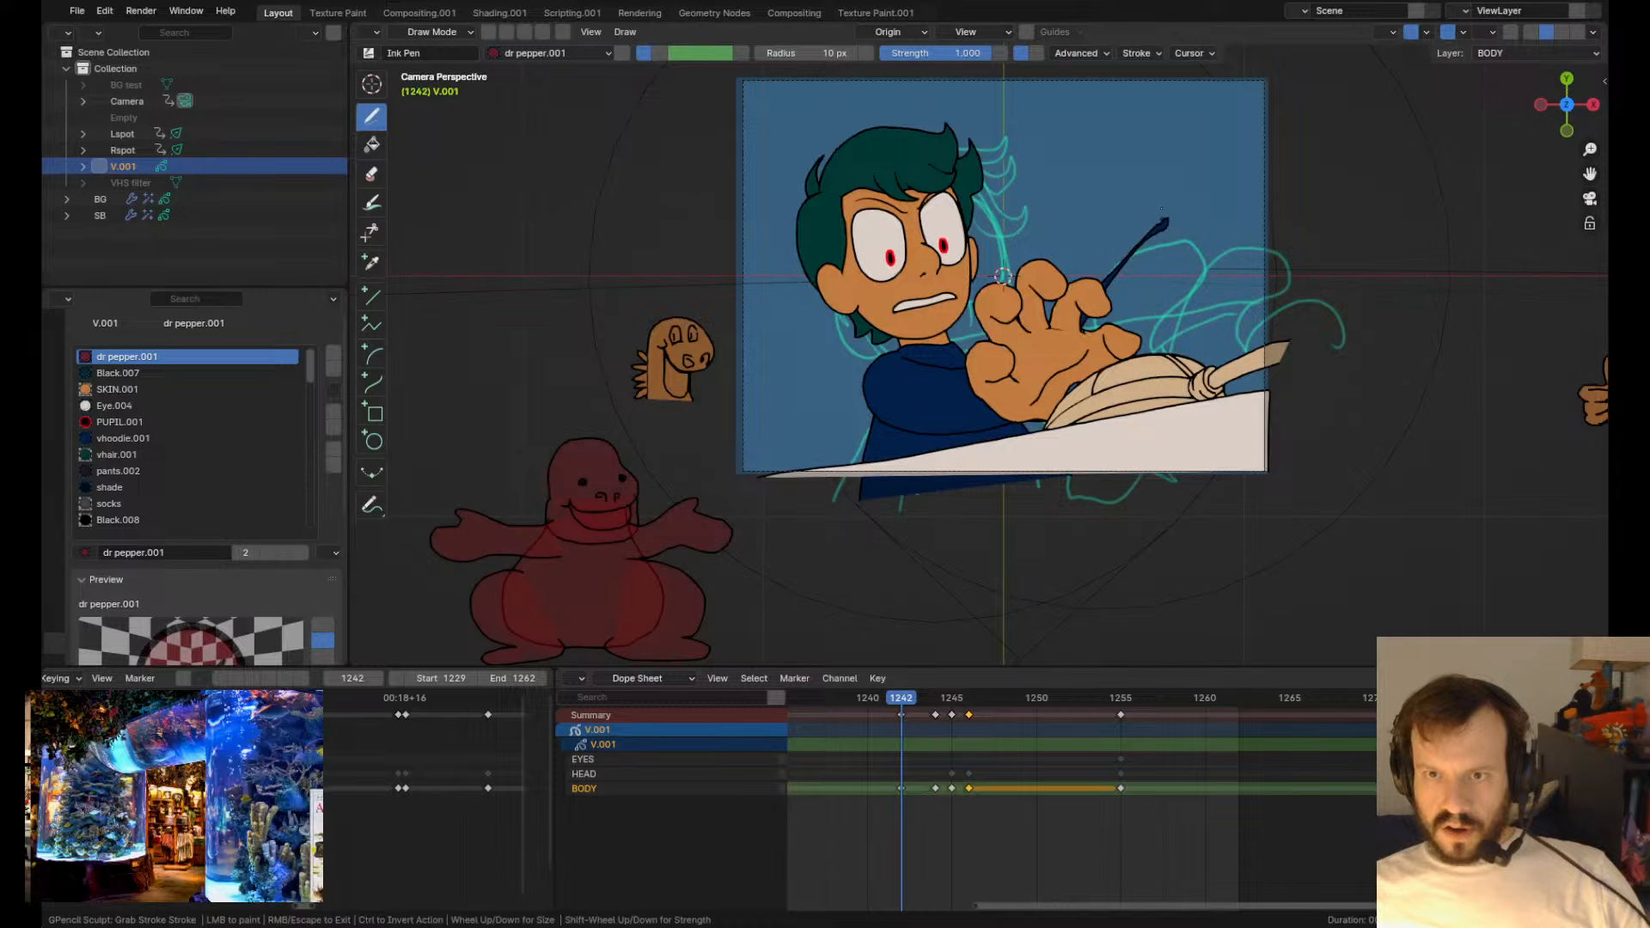
pyautogui.hotkey('ctrl', 'z')
pyautogui.press('Tab')
pyautogui.moveTo(988, 376); pyautogui.dragTo(1093, 244)
pyautogui.hotkey('ctrl', 'z')
pyautogui.hotkey('ctrl', 'z')
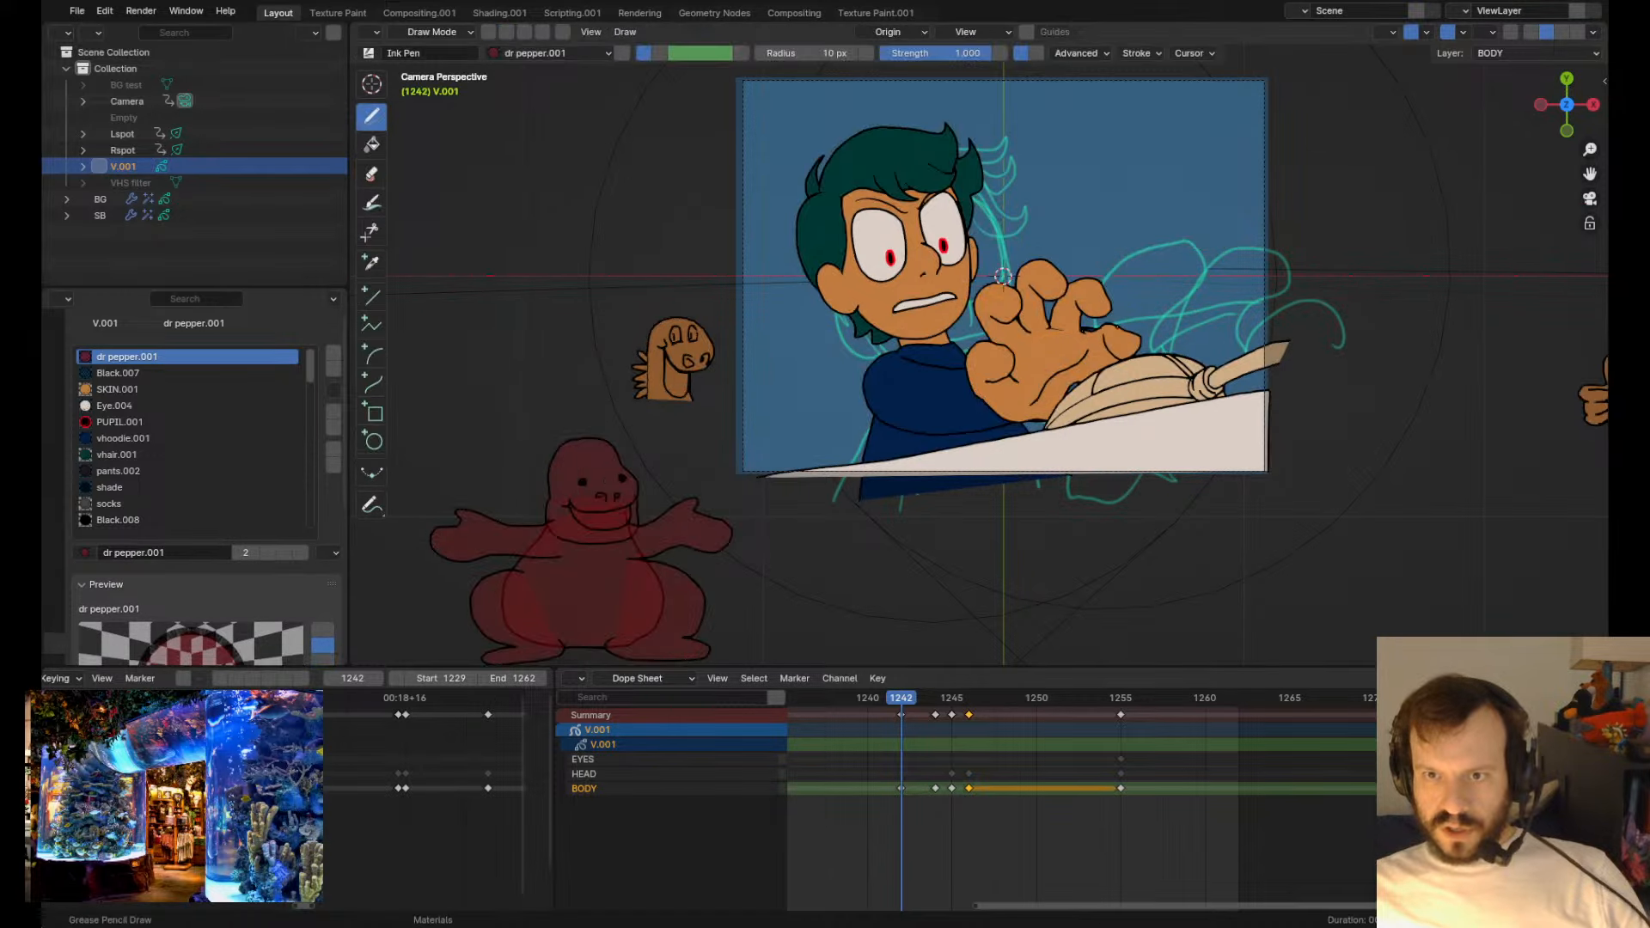
# - Smooth the little finger's upper outline where it leaves the palm, and nudge its inner crease line
pyautogui.scroll(4, 1003, 275)
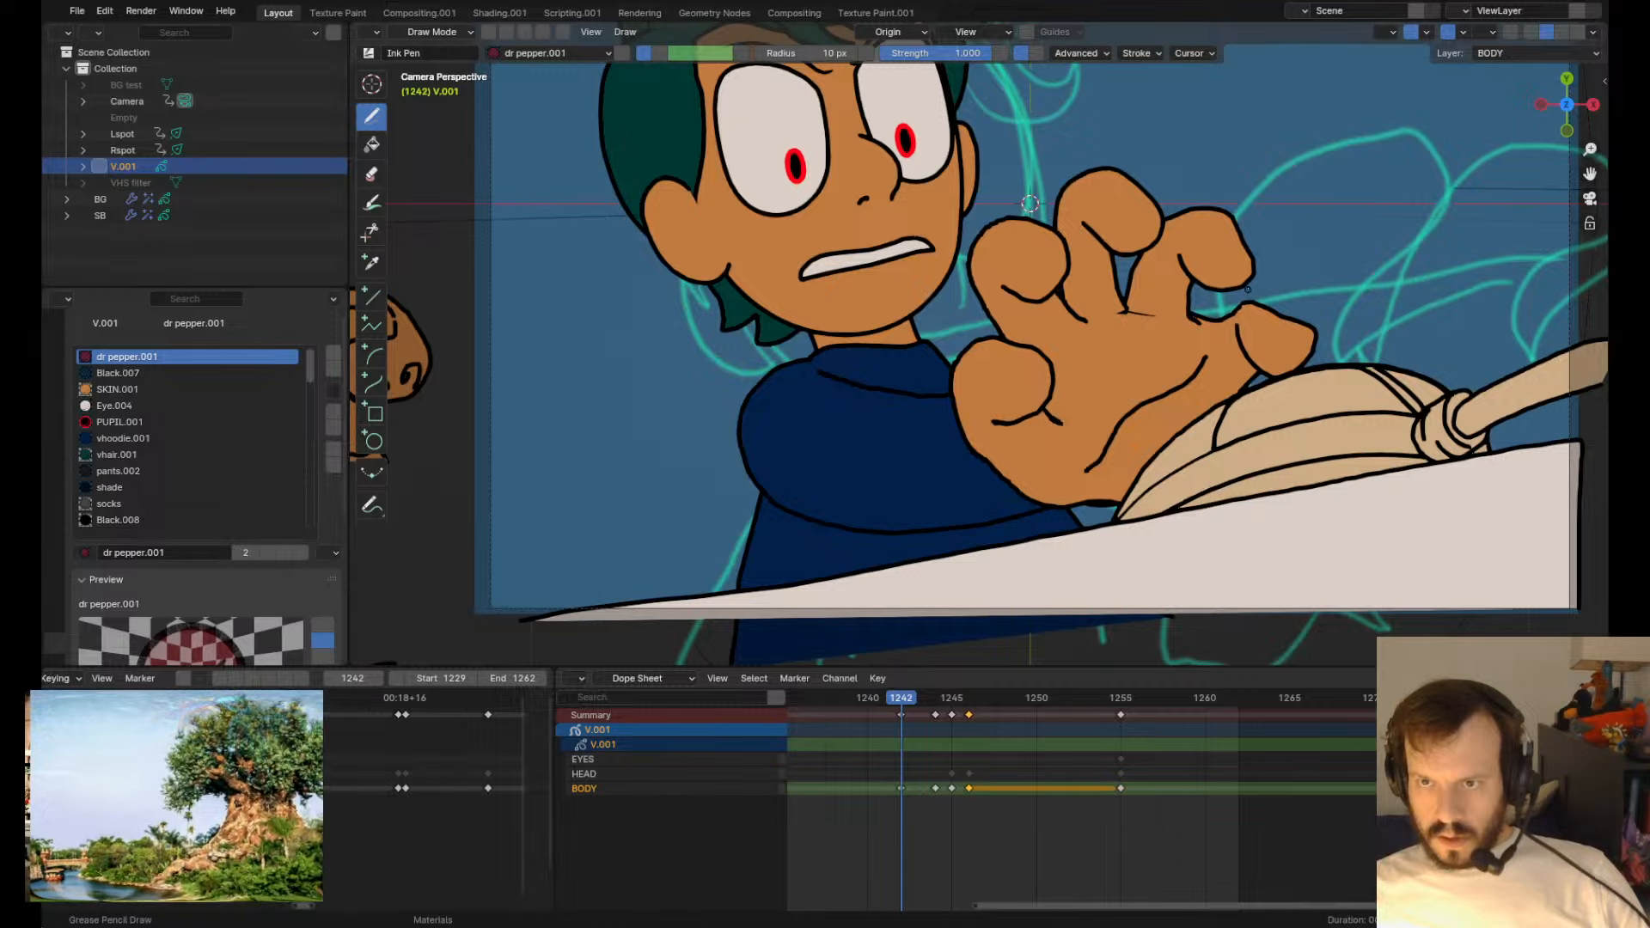
pyautogui.scroll(2, 1265, 366)
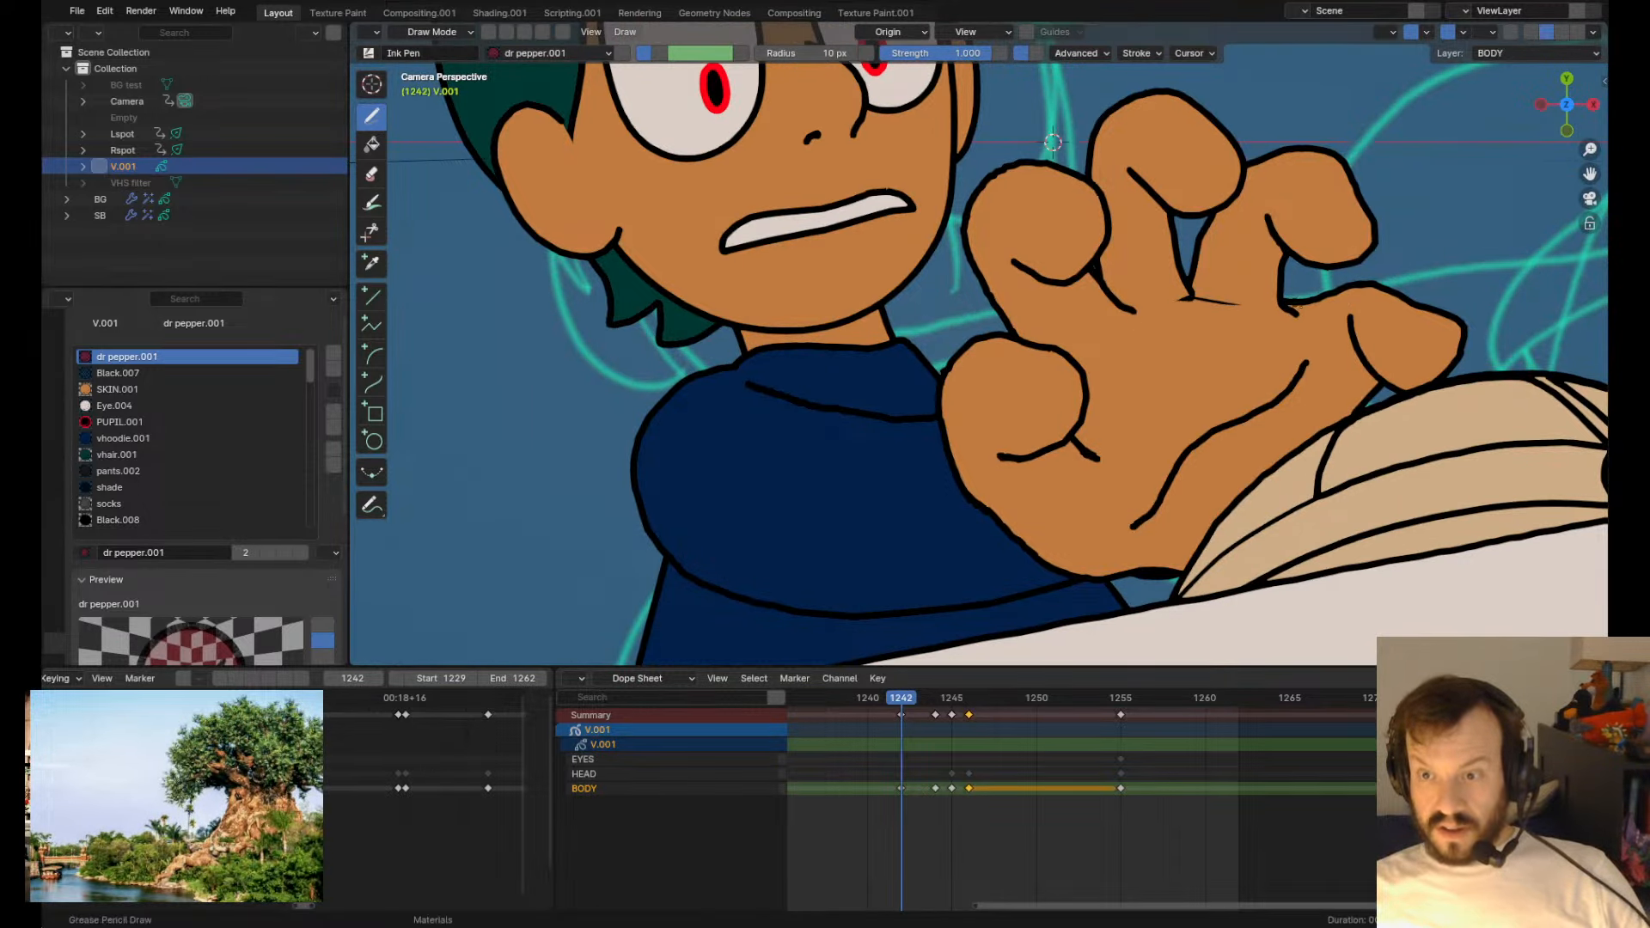
pyautogui.scroll(2, 1297, 303)
pyautogui.scroll(-3, 1458, 307)
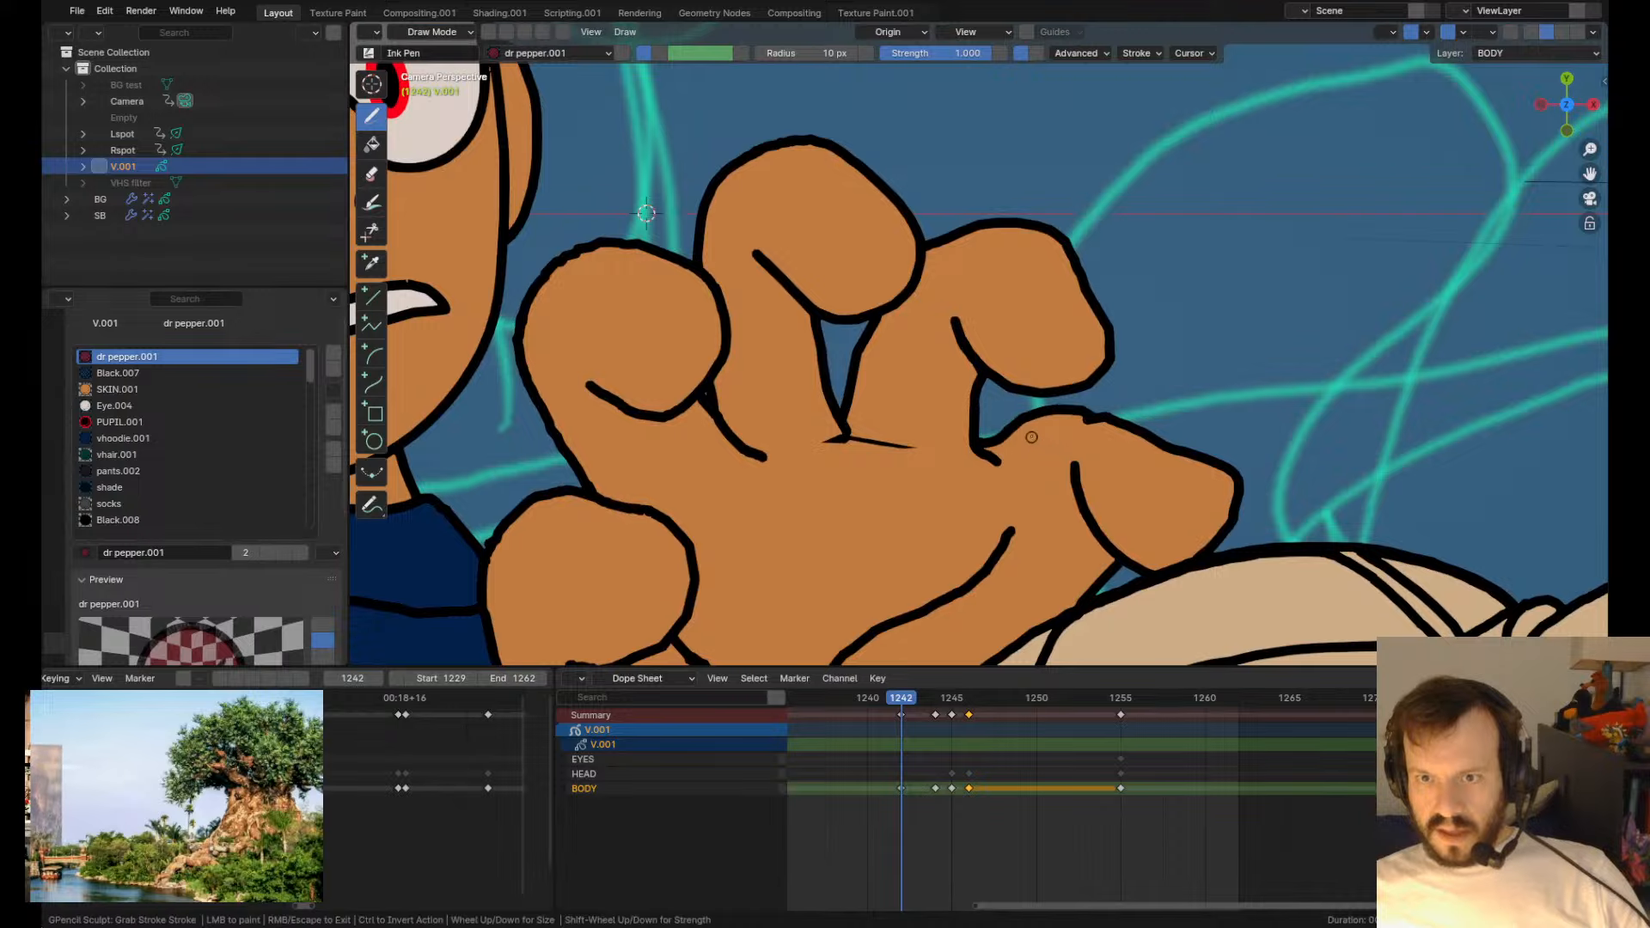
pyautogui.moveTo(977, 460); pyautogui.dragTo(995, 461)
pyautogui.press('Tab')
pyautogui.press('Tab')
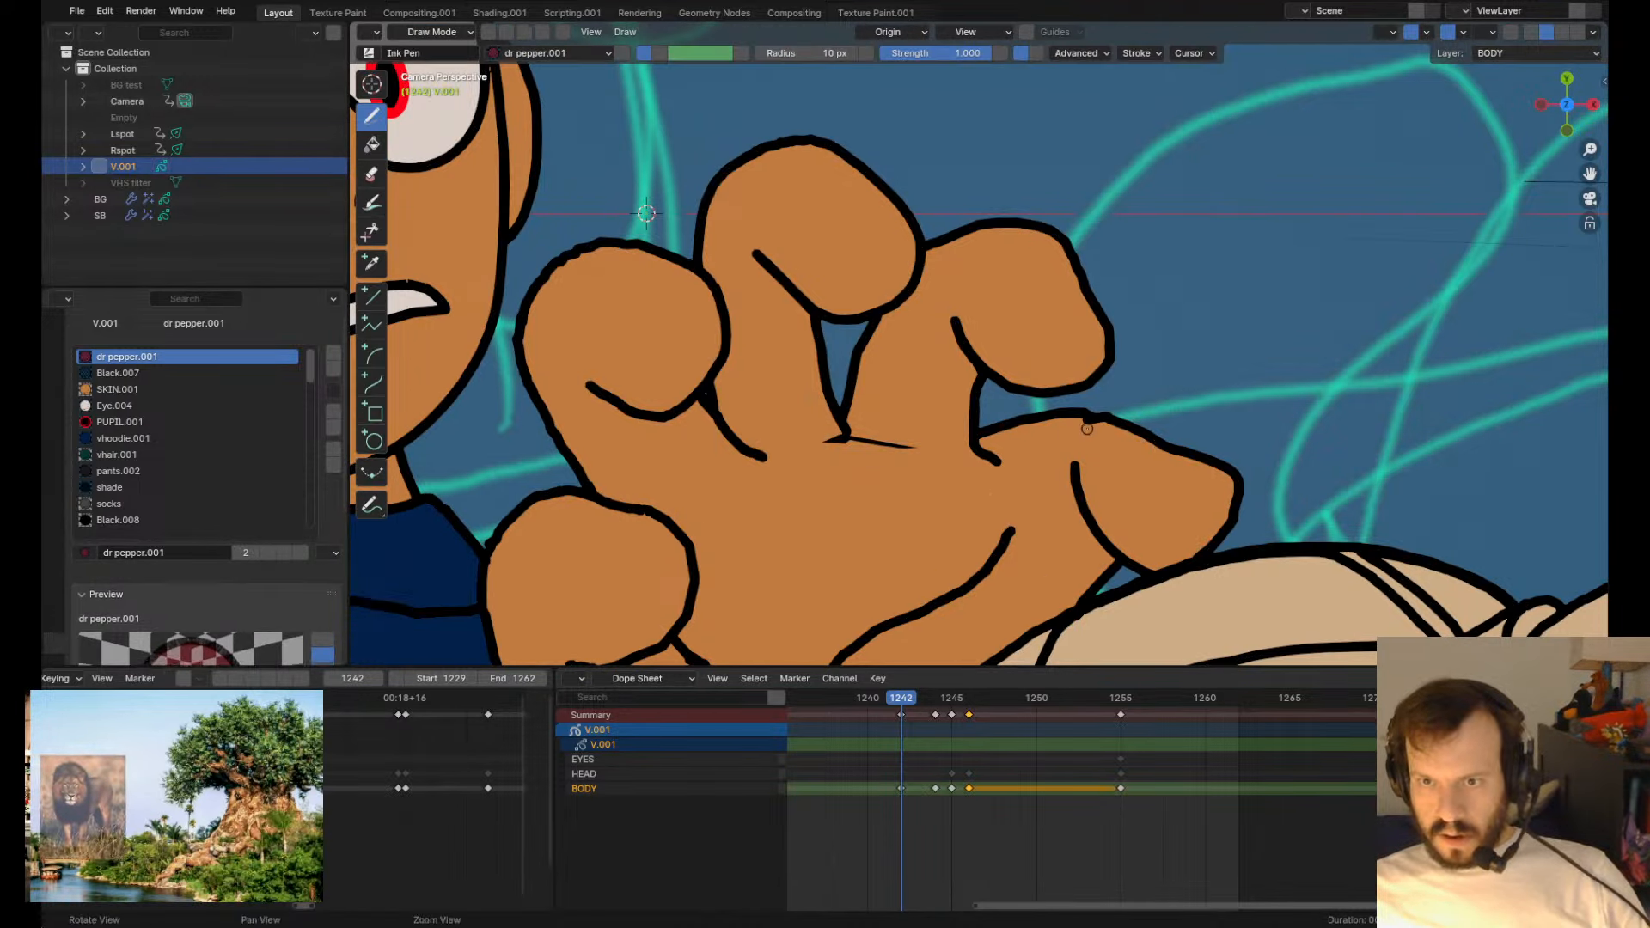
pyautogui.moveTo(1084, 421)
pyautogui.keyDown('shift'); pyautogui.mouseDown()
pyautogui.moveTo(1121, 423)
pyautogui.moveTo(1071, 419)
pyautogui.mouseUp(); pyautogui.keyUp('shift')
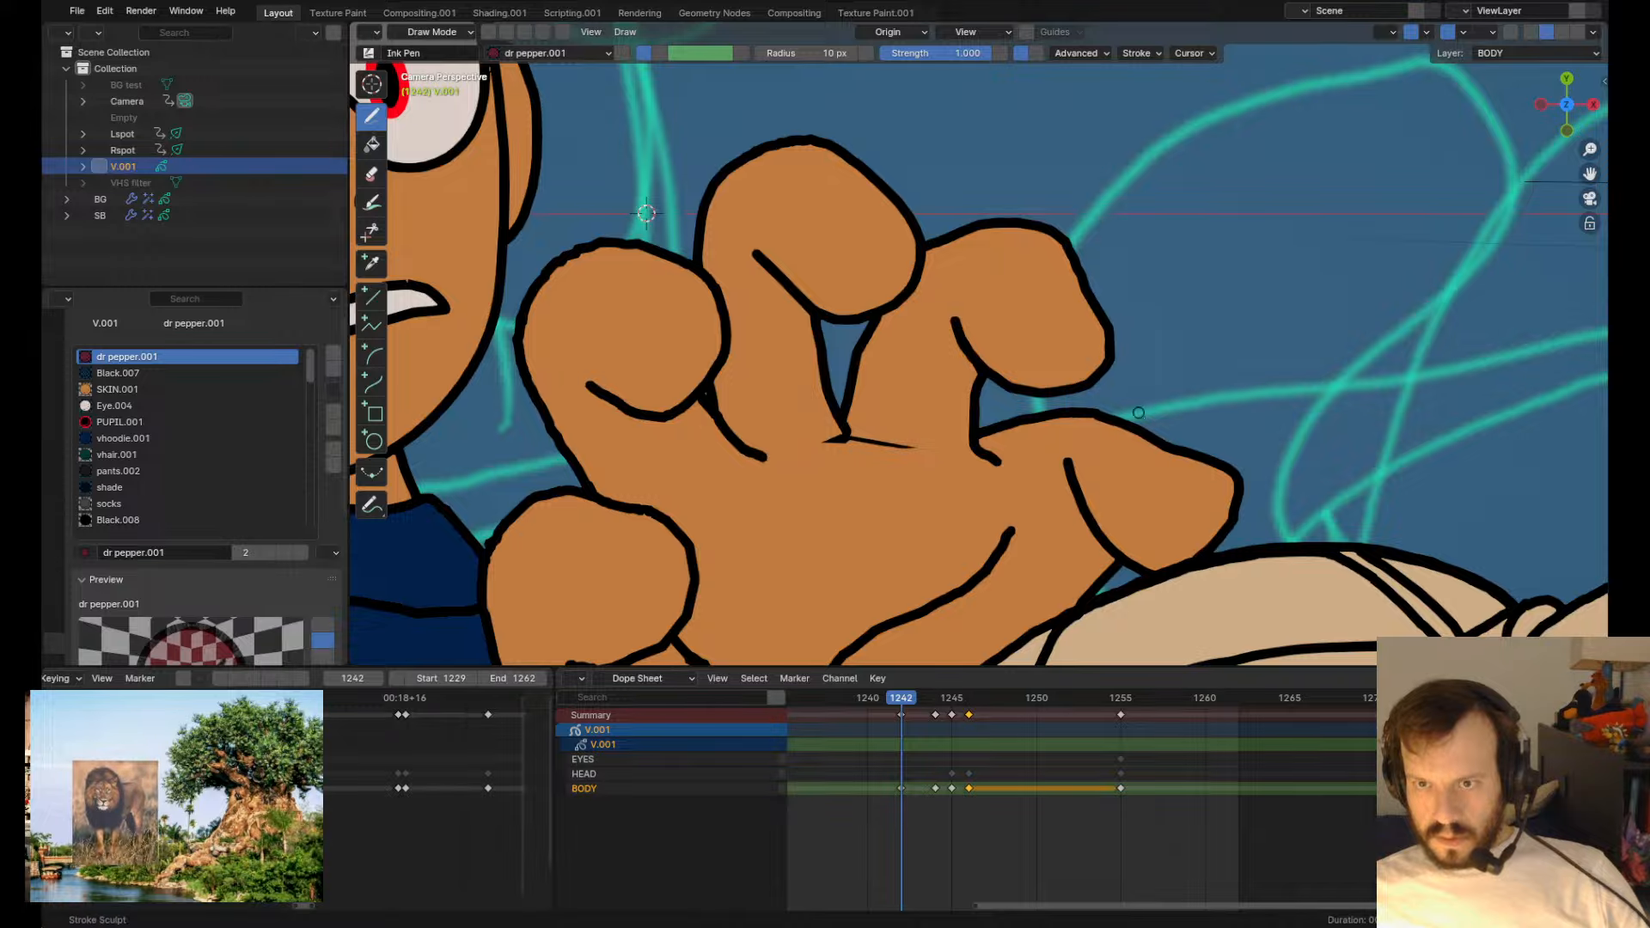
# - Pull the stray thin line at the base of the gap between the middle and ring fingers out of the palm
pyautogui.scroll(-4, 1071, 420)
pyautogui.scroll(3, 988, 421)
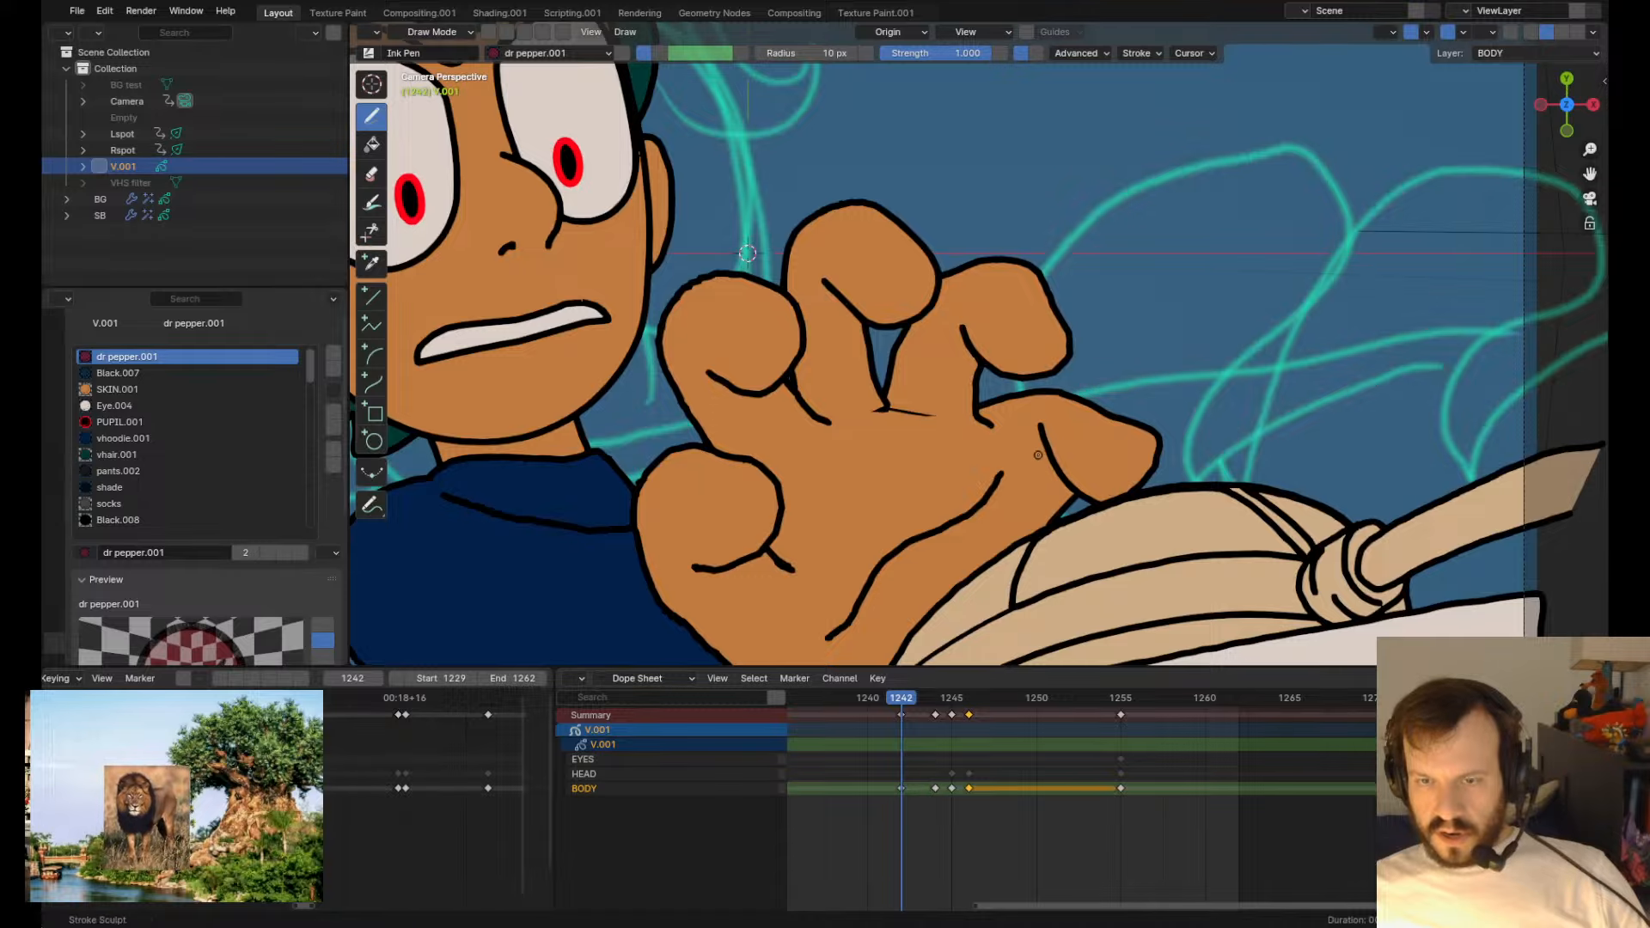
pyautogui.scroll(2, 988, 421)
pyautogui.press('Tab')
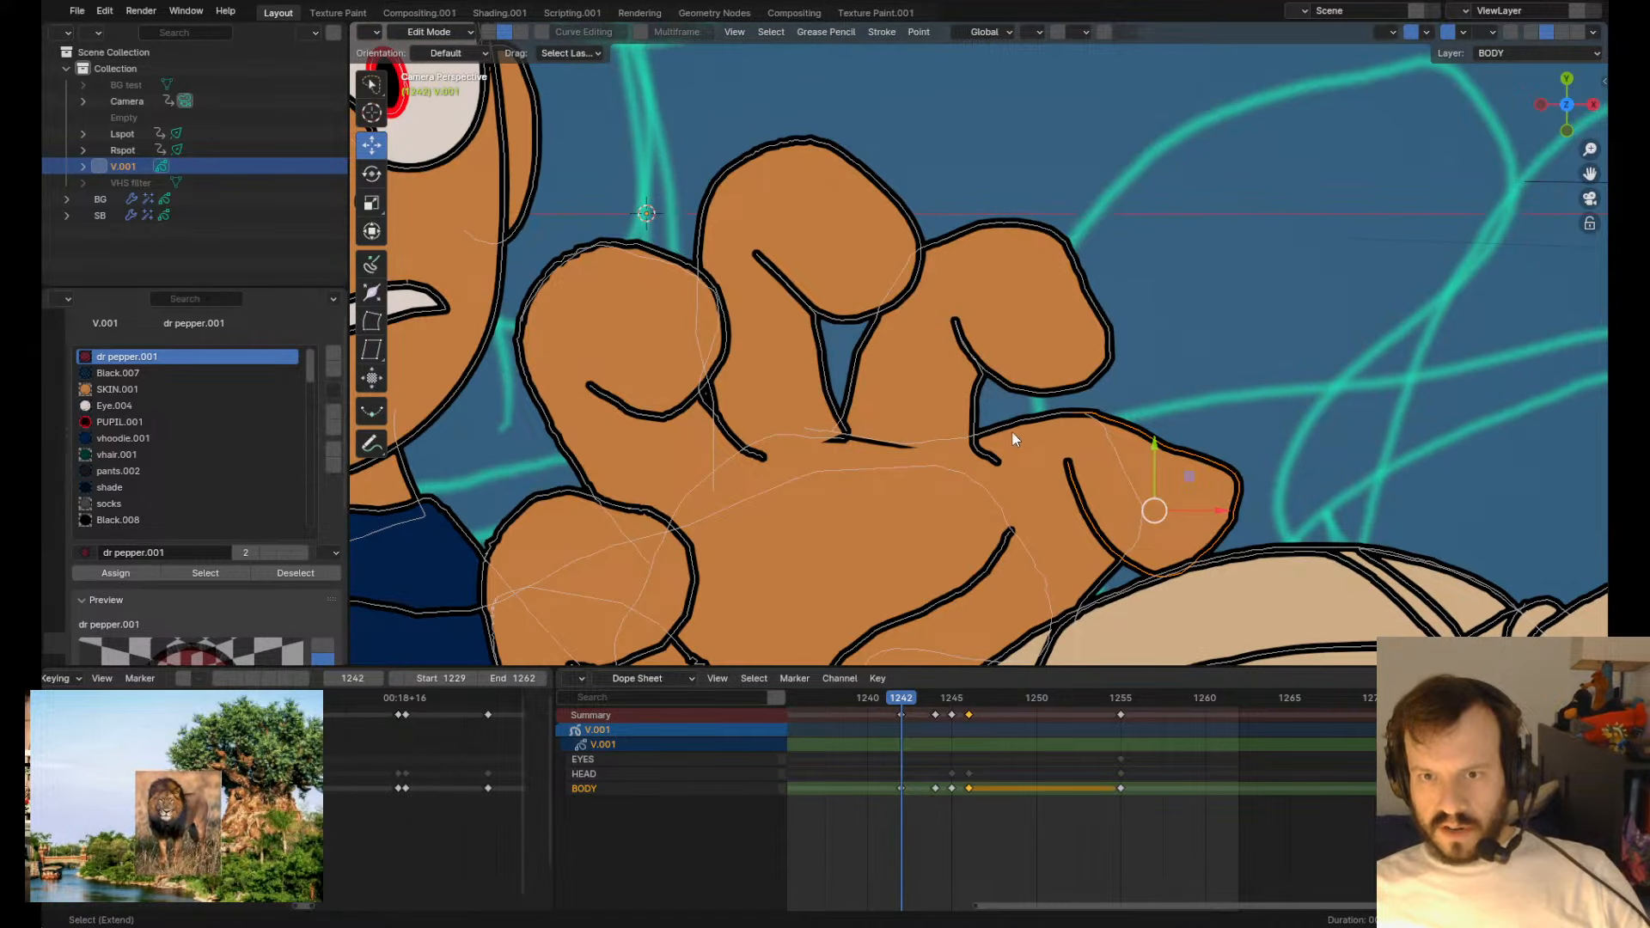
pyautogui.press('a')
pyautogui.press('Tab')
pyautogui.moveTo(944, 432)
pyautogui.keyDown('shift'); pyautogui.mouseDown()
pyautogui.moveTo(990, 444)
pyautogui.moveTo(858, 428)
pyautogui.mouseUp(); pyautogui.keyUp('shift')
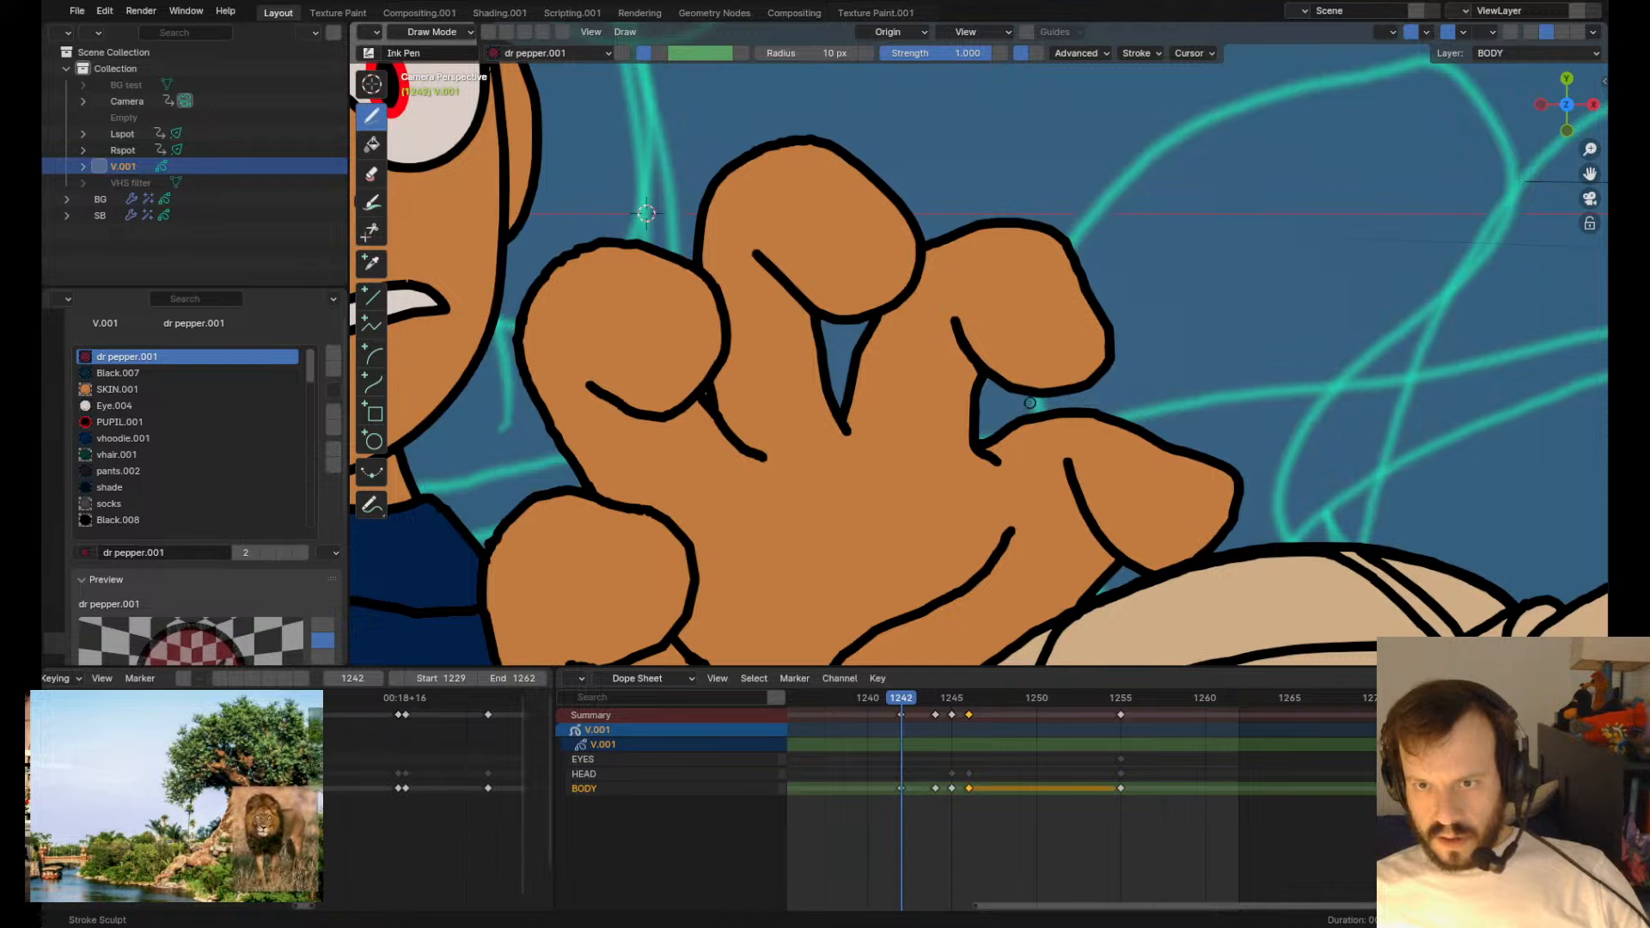
# - Arch the little finger above its base and bend its inner crease into a rounder curve closer to the fingertip
pyautogui.moveTo(1057, 418)
pyautogui.keyDown('shift'); pyautogui.mouseDown()
pyautogui.moveTo(1062, 404)
pyautogui.moveTo(1007, 439)
pyautogui.moveTo(976, 501)
pyautogui.moveTo(1007, 443)
pyautogui.moveTo(963, 468)
pyautogui.mouseUp(); pyautogui.keyUp('shift')
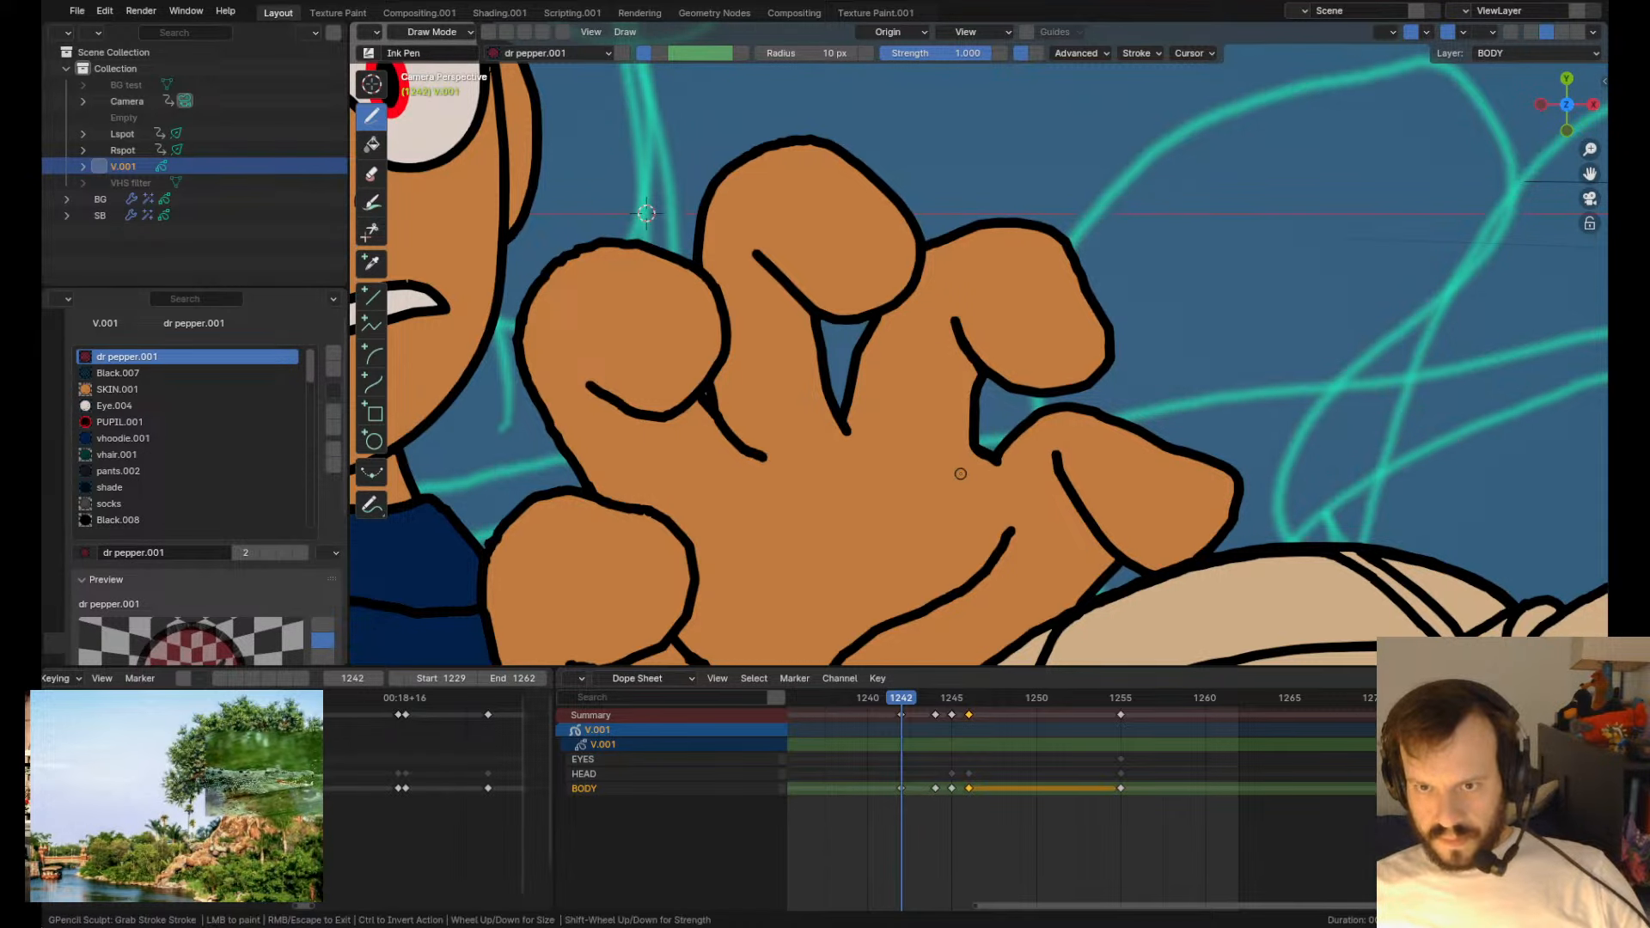
pyautogui.keyDown('shift'); pyautogui.moveTo(1046, 386); pyautogui.dragTo(1048, 383); pyautogui.keyUp('shift')
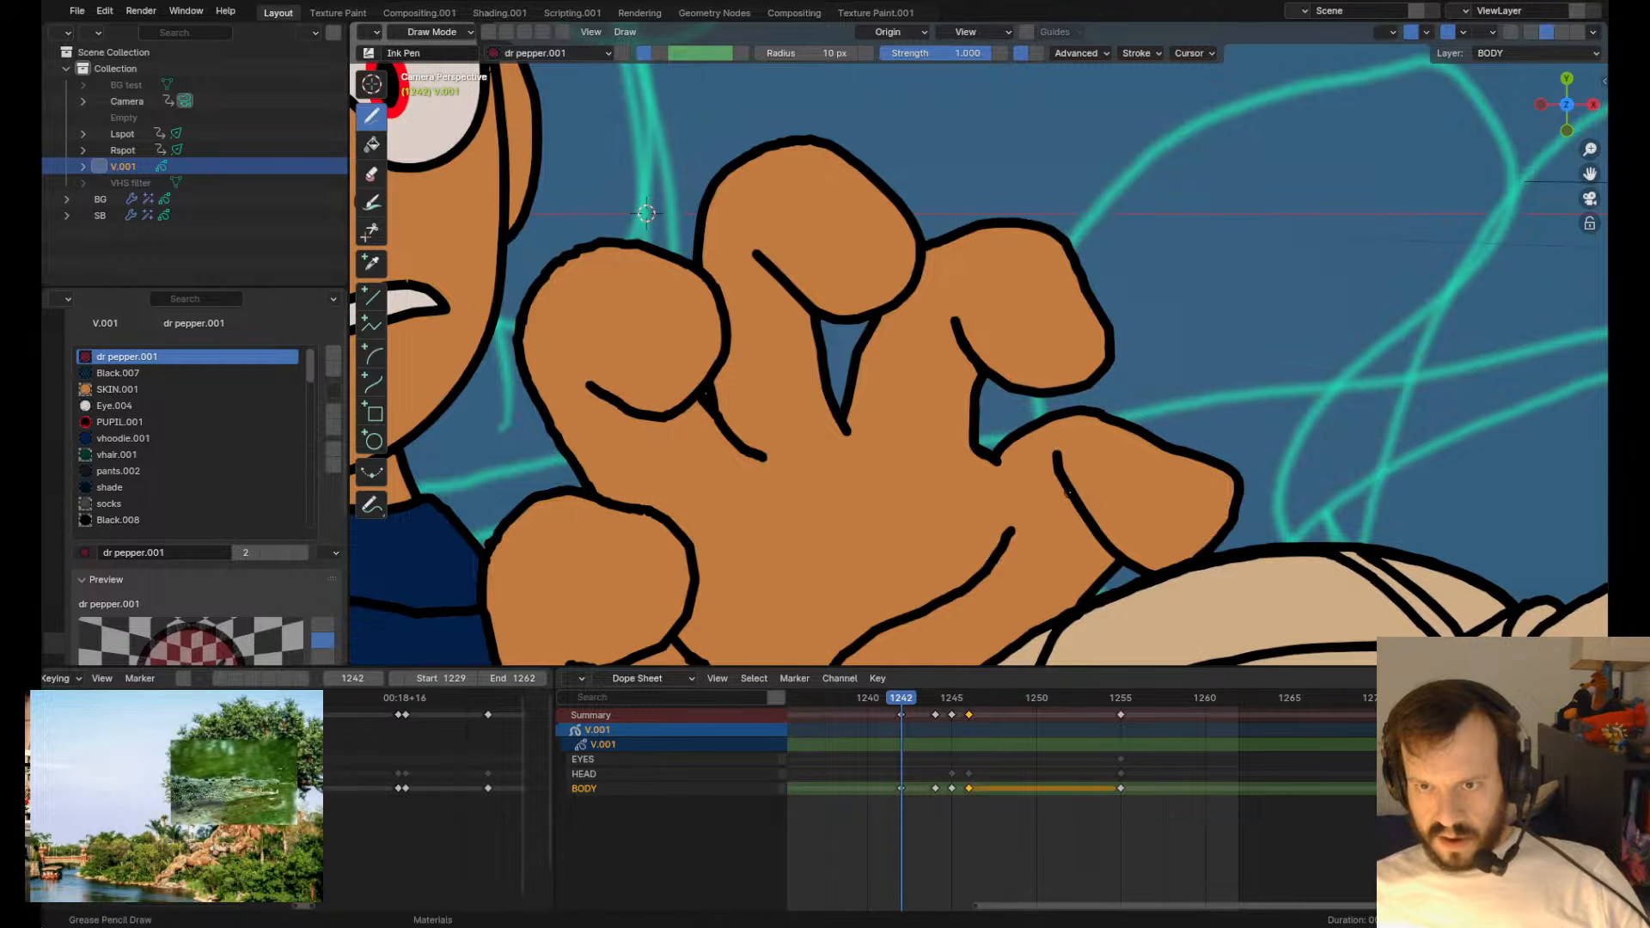
pyautogui.press('Tab')
pyautogui.press('Tab')
pyautogui.moveTo(1056, 460)
pyautogui.keyDown('shift'); pyautogui.mouseDown()
pyautogui.moveTo(1084, 465)
pyautogui.moveTo(1105, 509)
pyautogui.moveTo(1072, 527)
pyautogui.mouseUp(); pyautogui.keyUp('shift')
pyautogui.hotkey('ctrl', 'z')
pyautogui.keyDown('shift'); pyautogui.moveTo(1081, 453); pyautogui.dragTo(1107, 500); pyautogui.keyUp('shift')
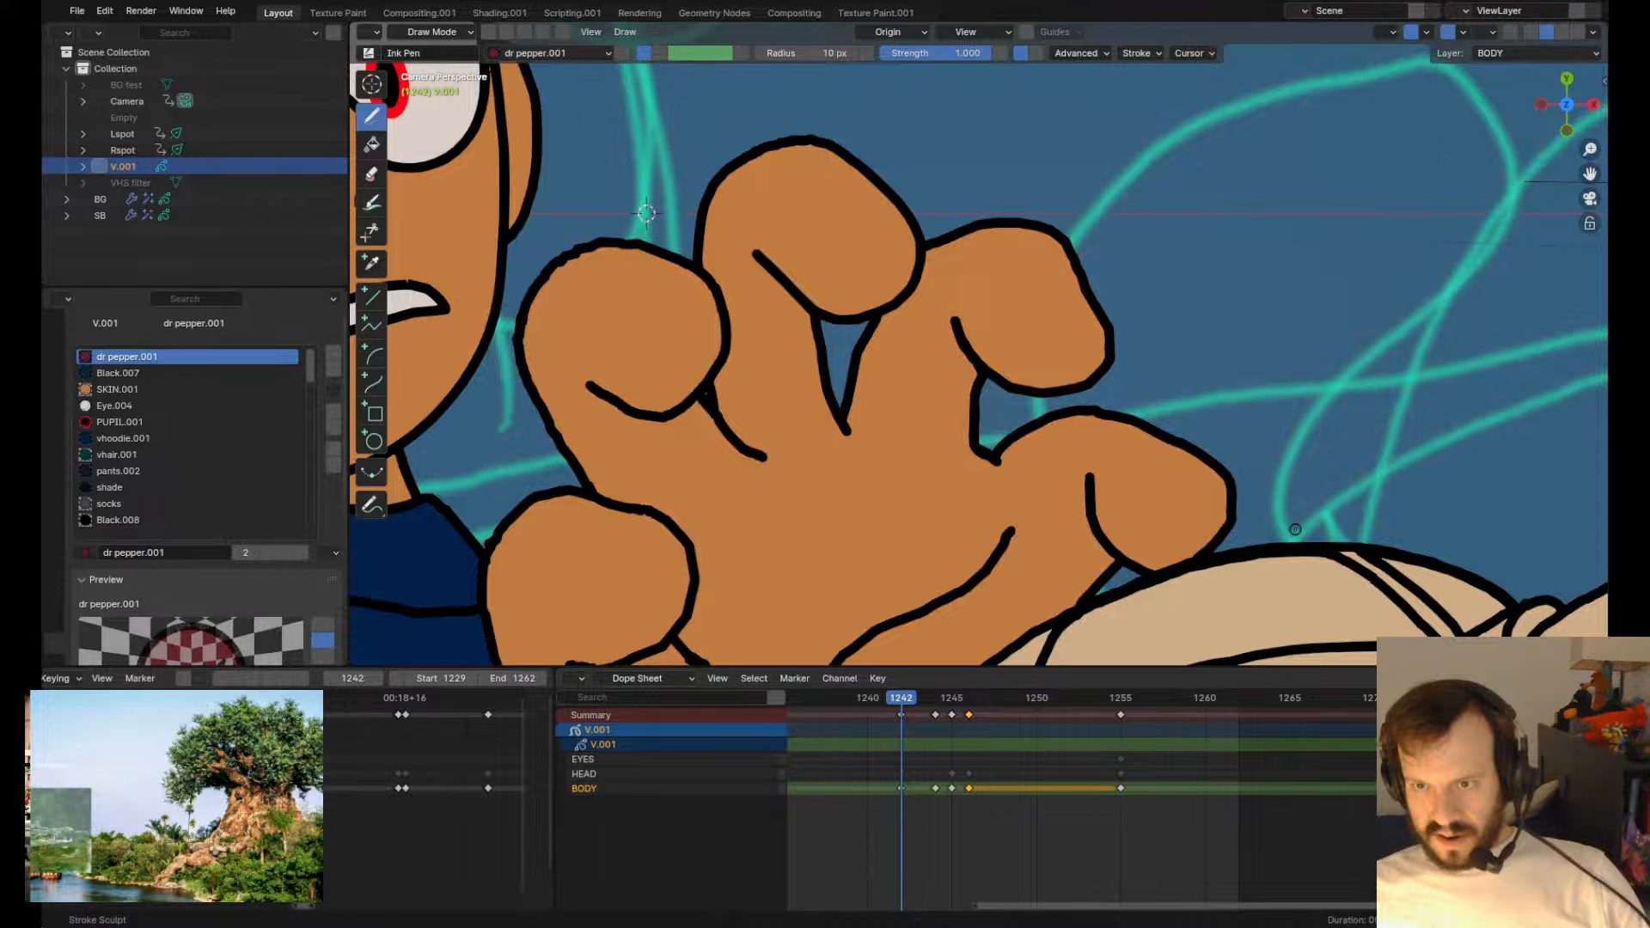
# - Shorten and round the little finger's tip, and shift its crease line back toward the palm to match
pyautogui.keyDown('shift'); pyautogui.moveTo(1295, 529); pyautogui.dragTo(1251, 524); pyautogui.keyUp('shift')
pyautogui.scroll(-6, 1262, 529)
pyautogui.scroll(3, 1261, 531)
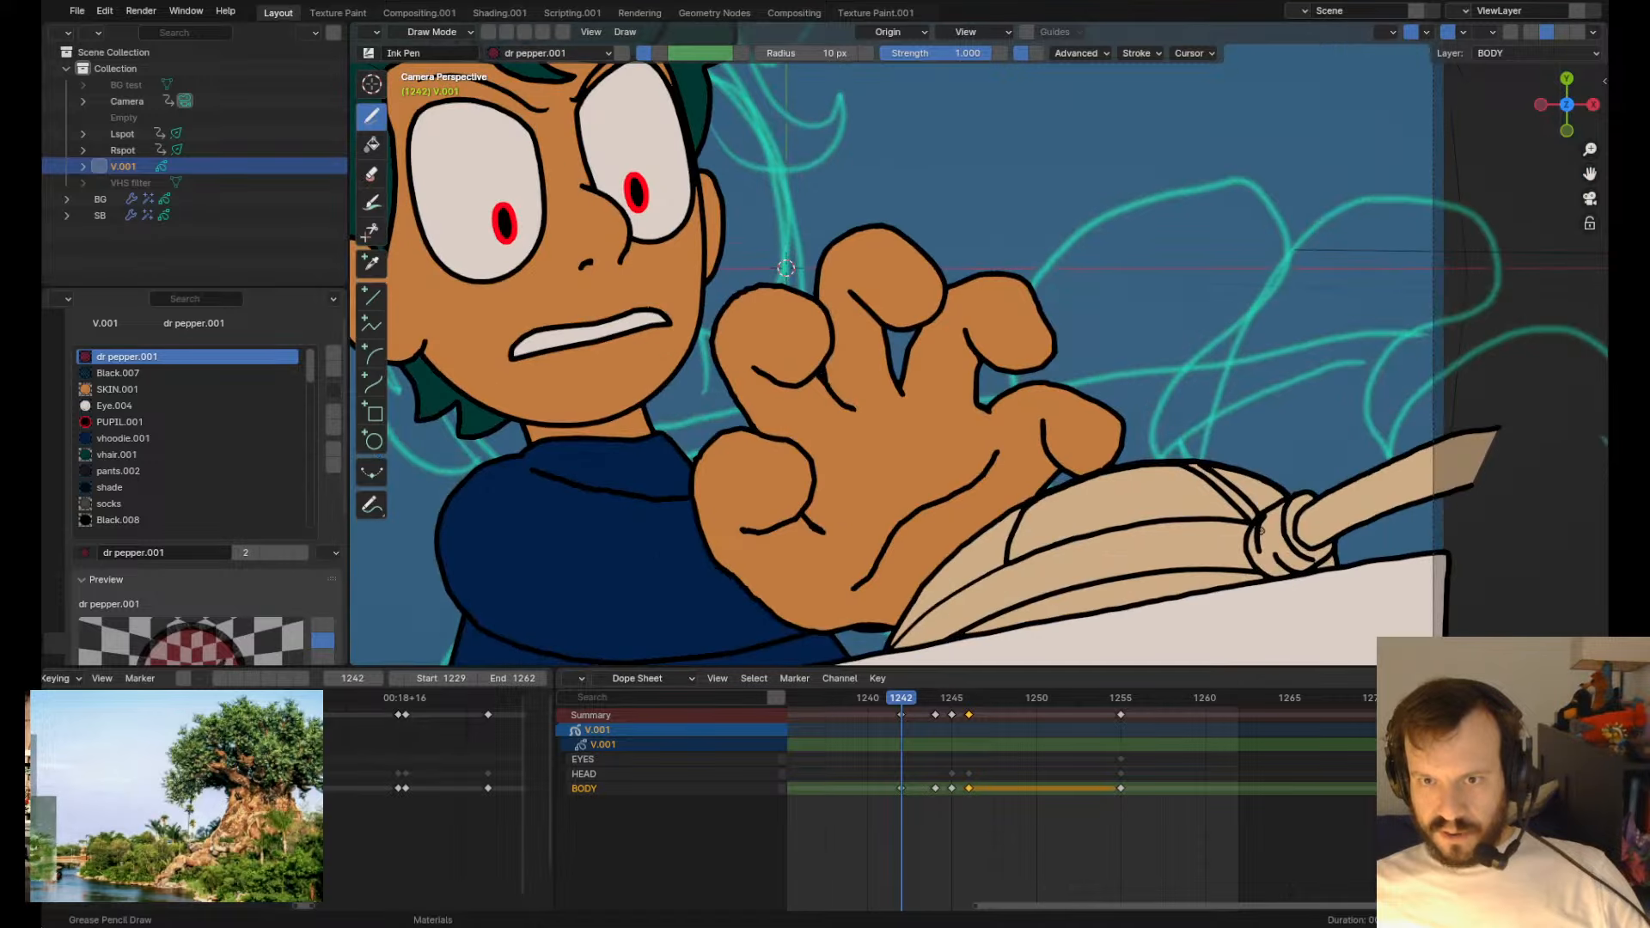
pyautogui.keyDown('shift'); pyautogui.moveTo(1065, 473); pyautogui.dragTo(1044, 442); pyautogui.keyUp('shift')
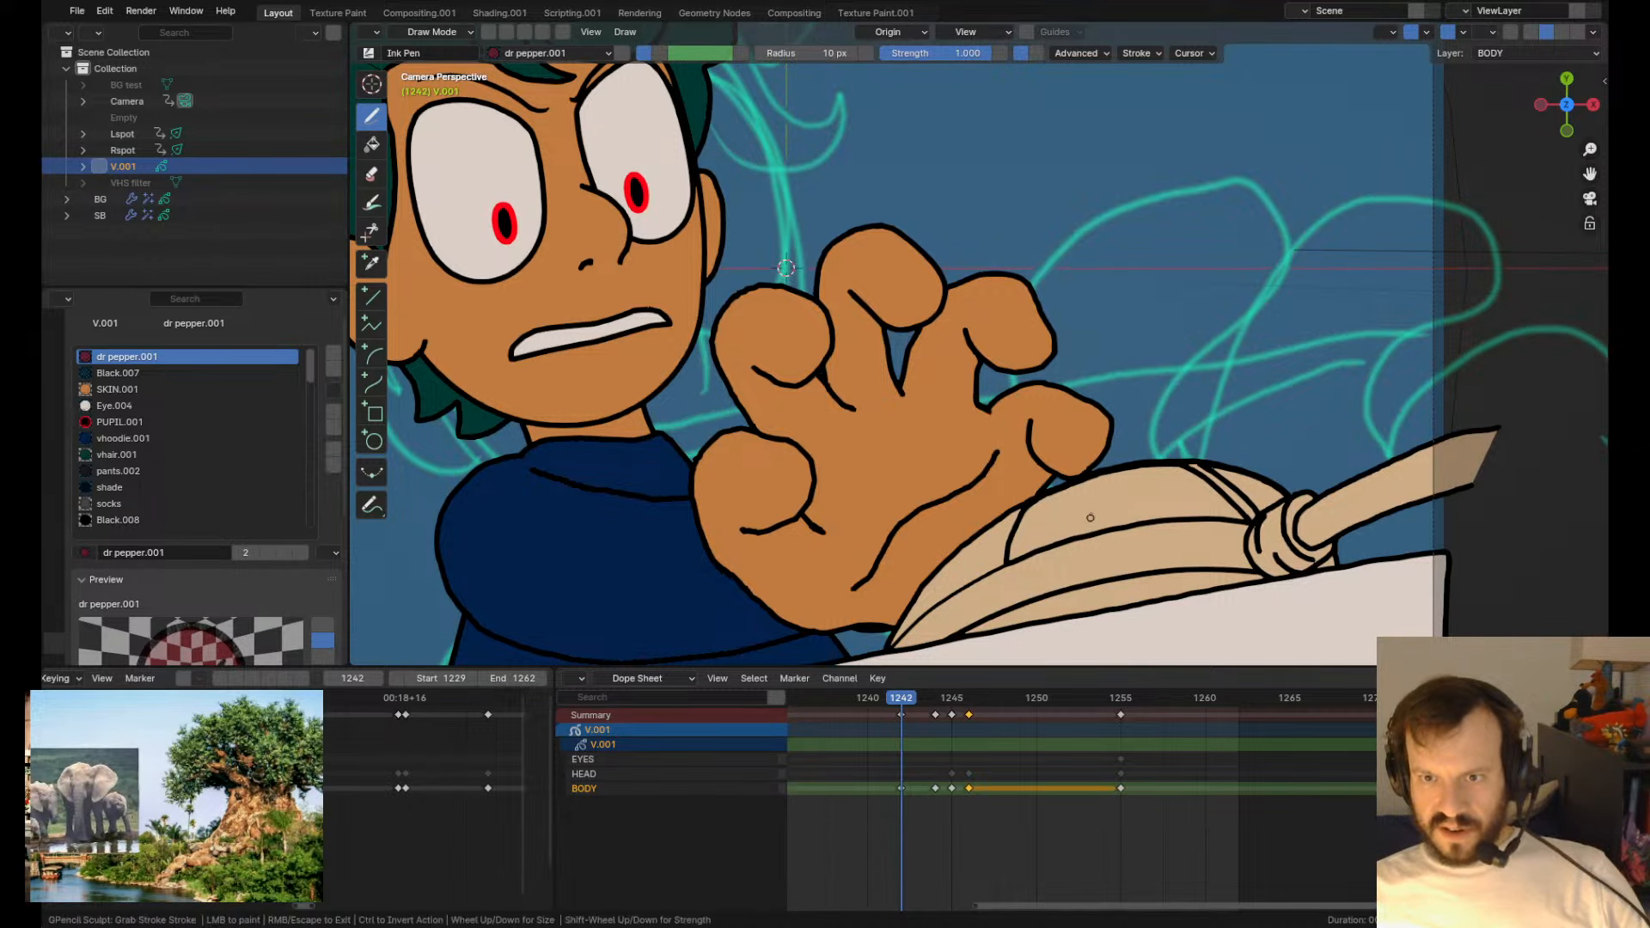
pyautogui.scroll(3, 1100, 520)
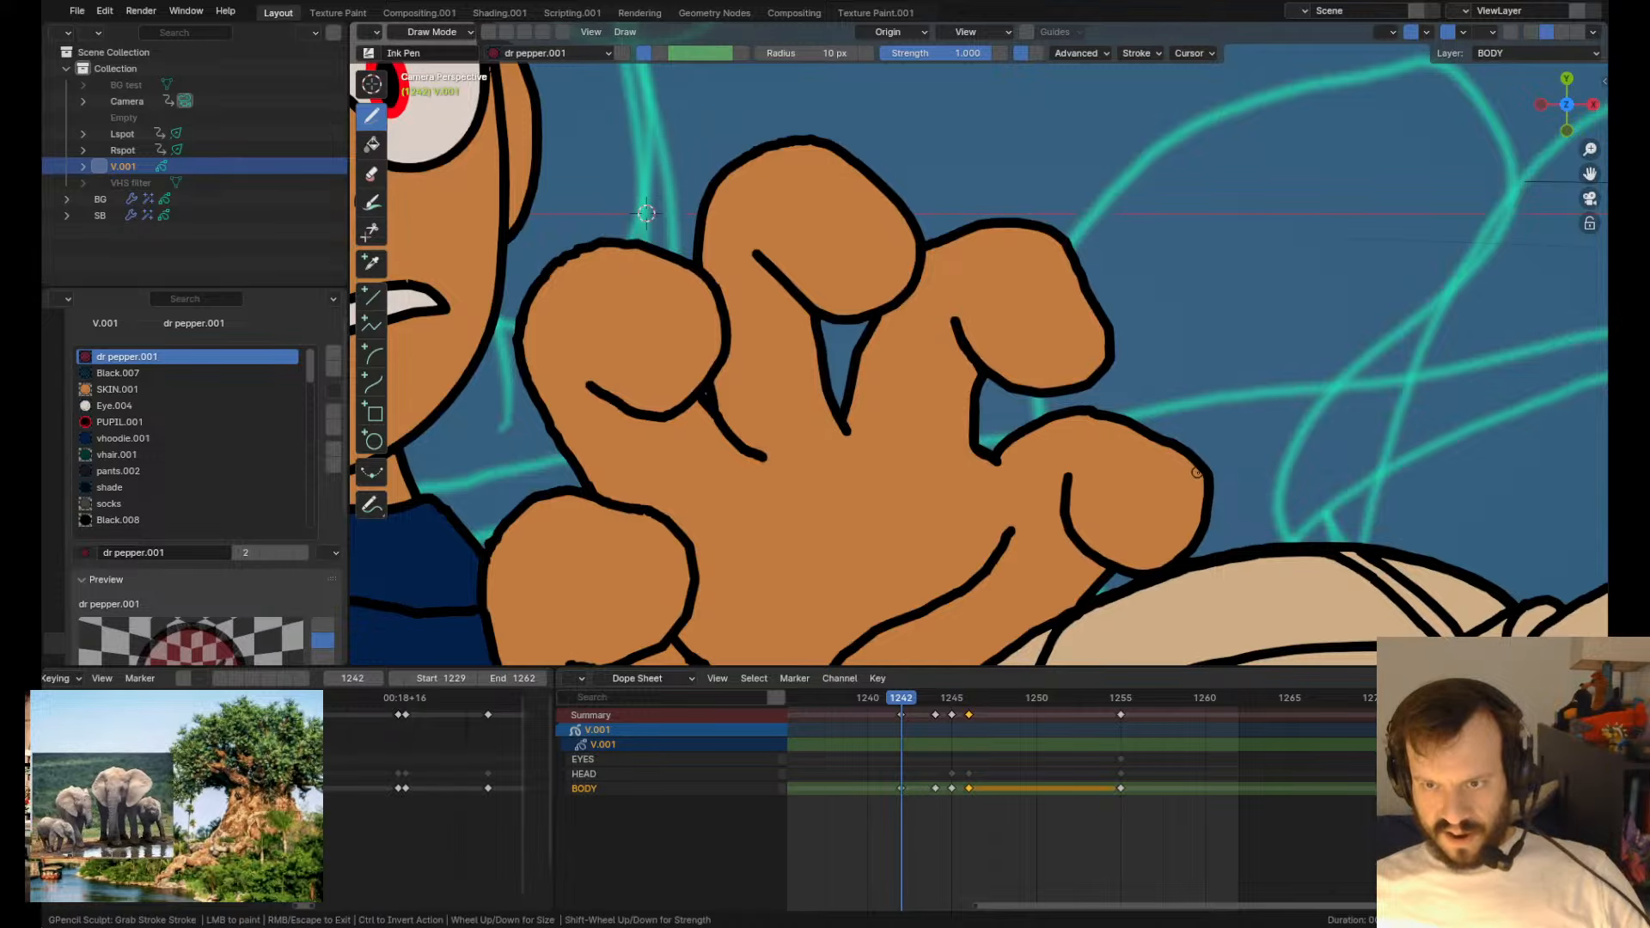
pyautogui.keyDown('shift'); pyautogui.moveTo(1197, 472); pyautogui.dragTo(1192, 473); pyautogui.keyUp('shift')
# - Lower the little finger toward the wrapped object, reshaping its top outline and shortening the inner crease
pyautogui.scroll(-8, 1117, 421)
pyautogui.scroll(3, 1032, 362)
pyautogui.scroll(2, 1032, 362)
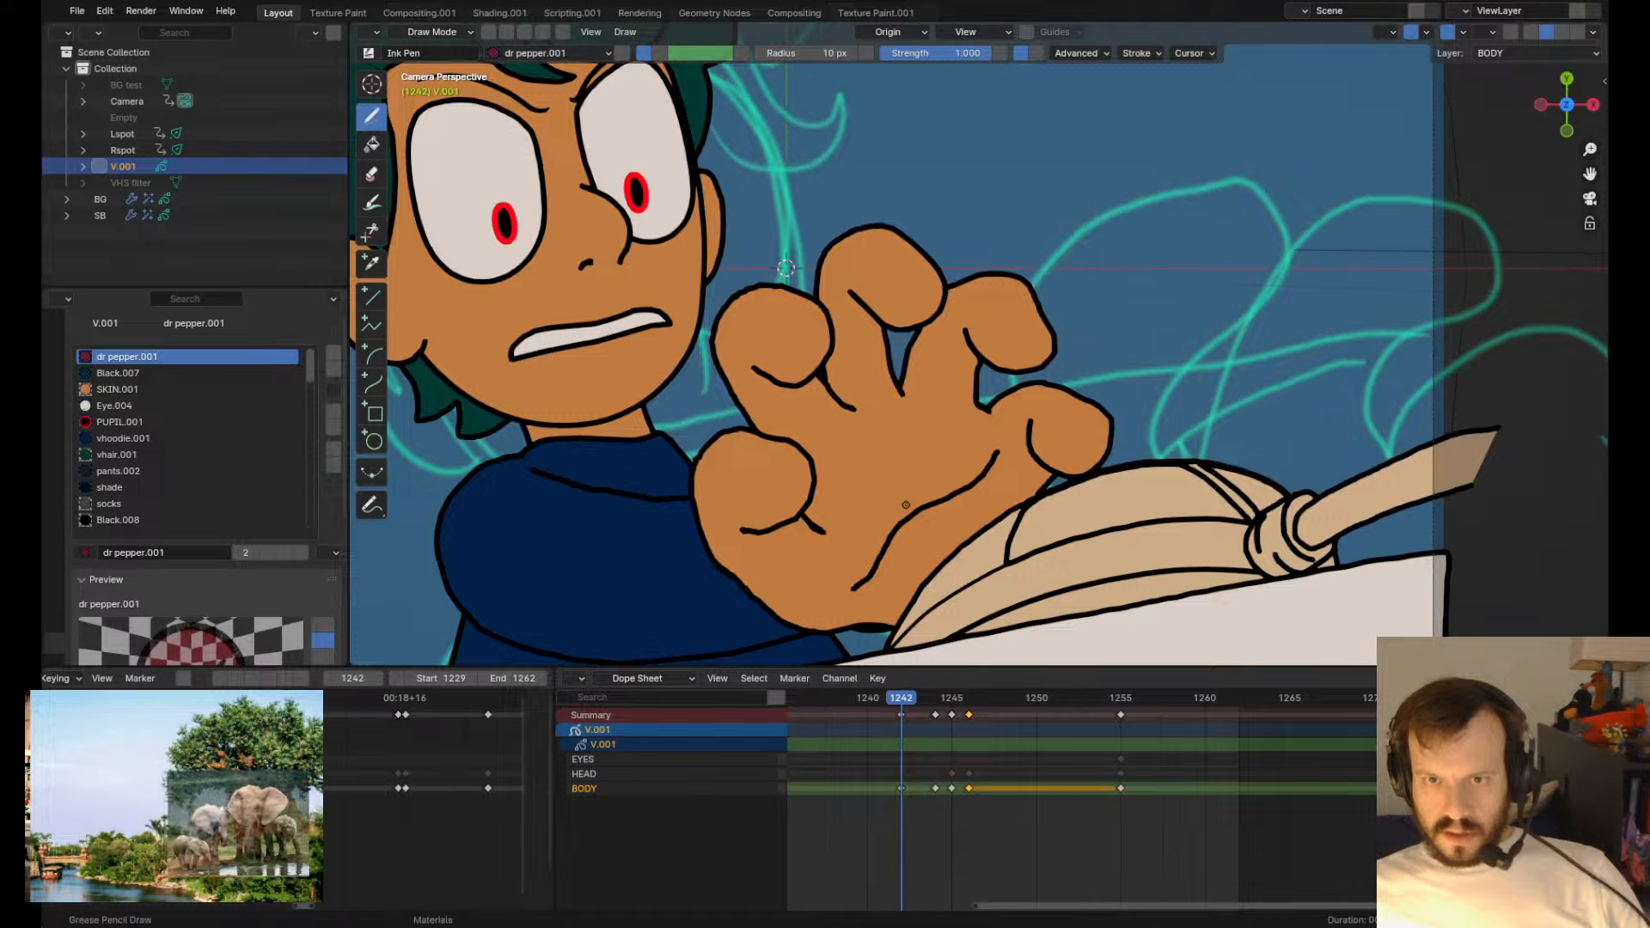
pyautogui.press('Tab')
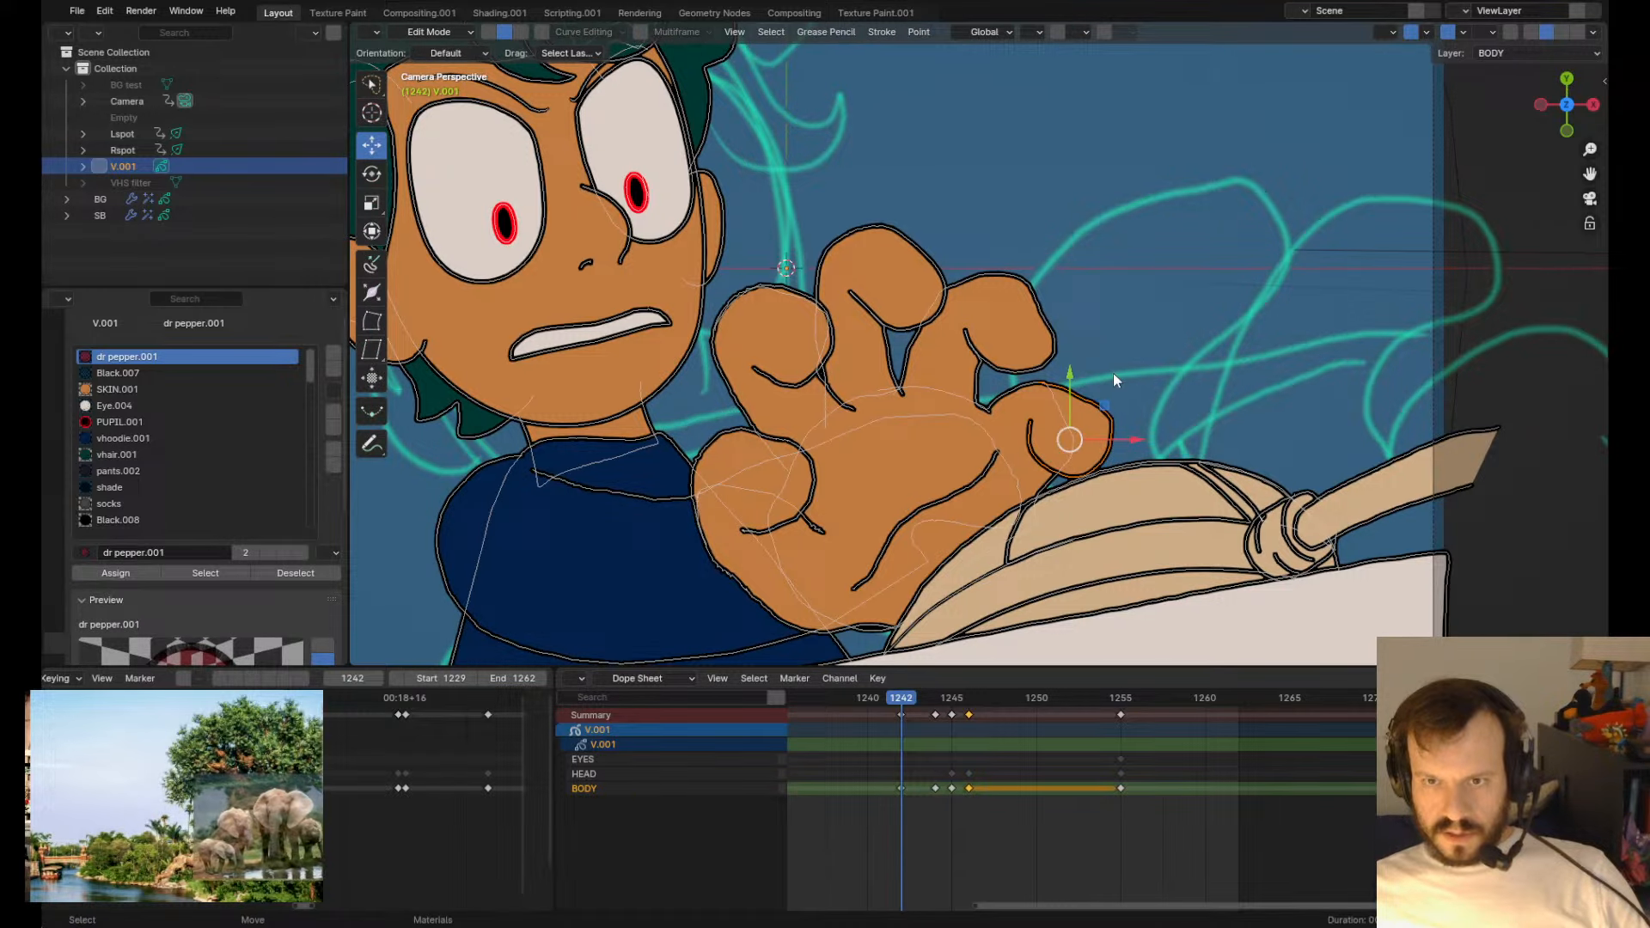
pyautogui.click(1029, 399)
pyautogui.press('Tab')
pyautogui.keyDown('shift'); pyautogui.moveTo(1010, 396); pyautogui.dragTo(1072, 440); pyautogui.keyUp('shift')
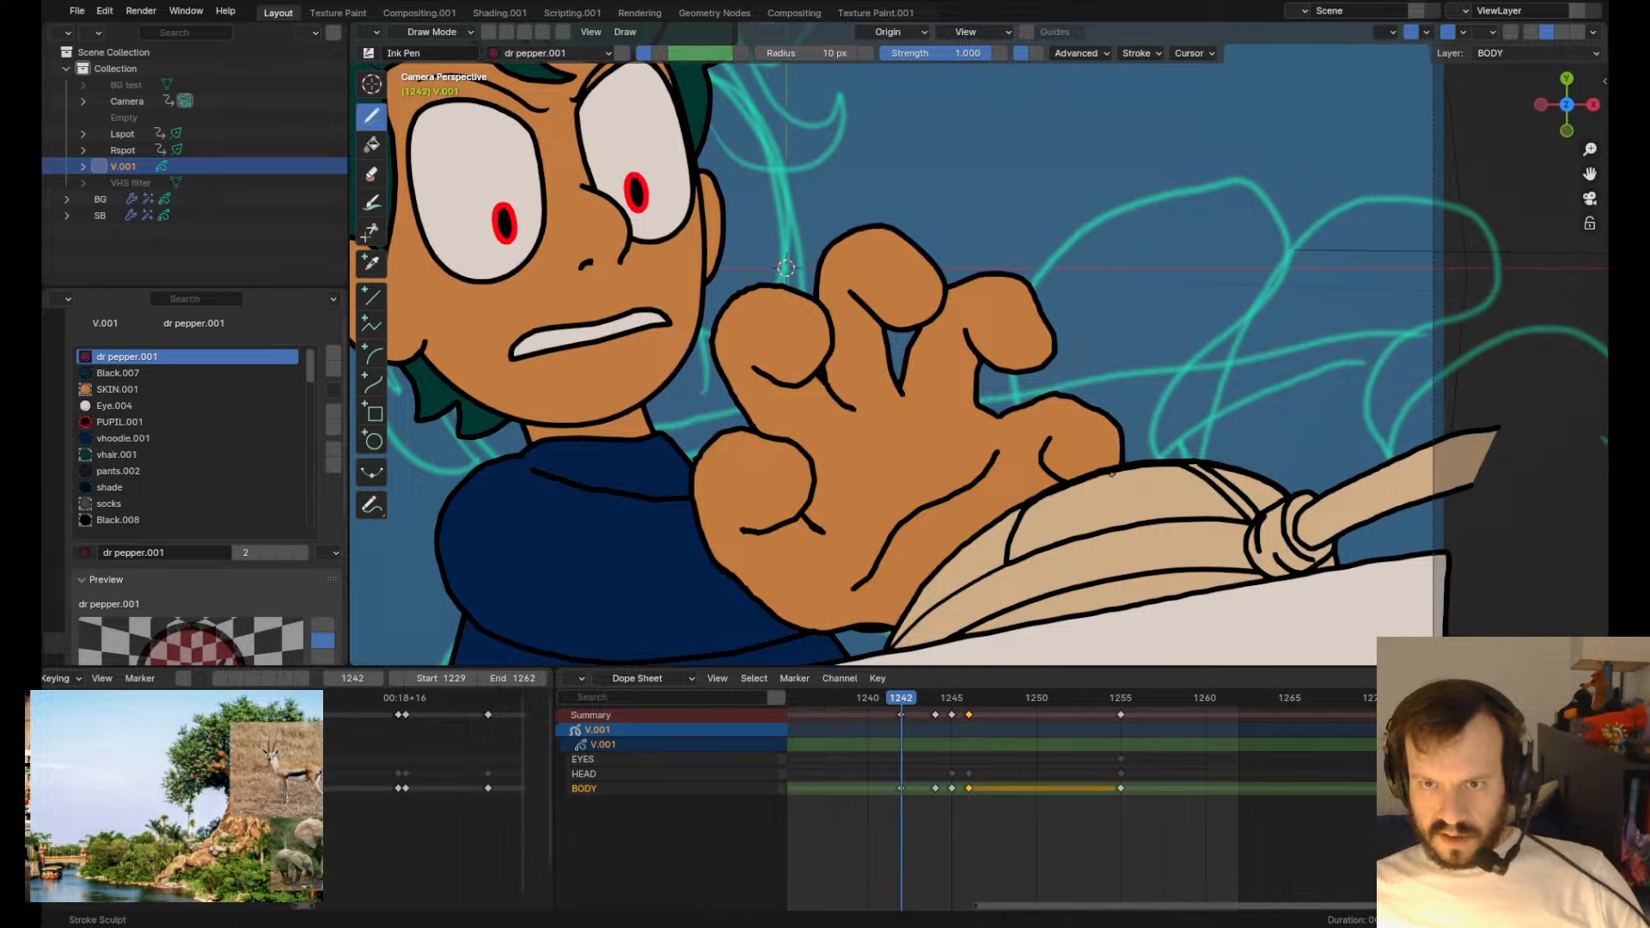
pyautogui.scroll(3, 1064, 506)
pyautogui.keyDown('shift'); pyautogui.moveTo(1036, 587); pyautogui.dragTo(1146, 536); pyautogui.keyUp('shift')
pyautogui.scroll(-5, 1131, 538)
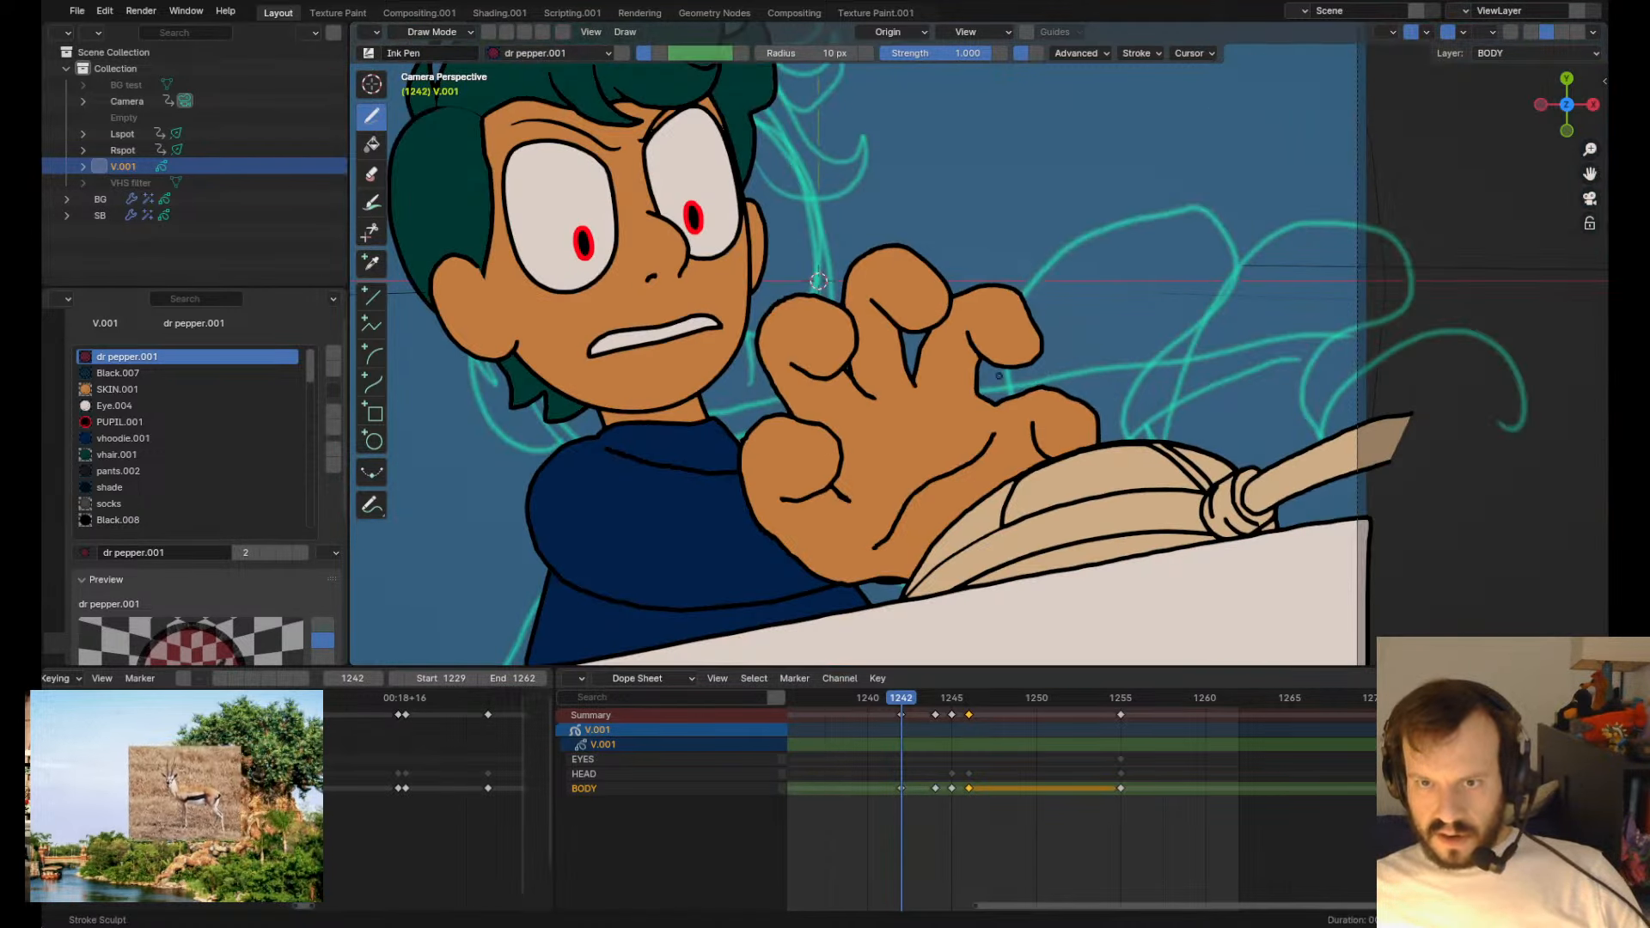
# - Smooth the ring finger's outer edge down to the little finger and tuck in the stray stroke end below the neighbouring finger gap
pyautogui.keyDown('shift'); pyautogui.moveTo(998, 375); pyautogui.dragTo(979, 388); pyautogui.keyUp('shift')
pyautogui.scroll(3, 980, 389)
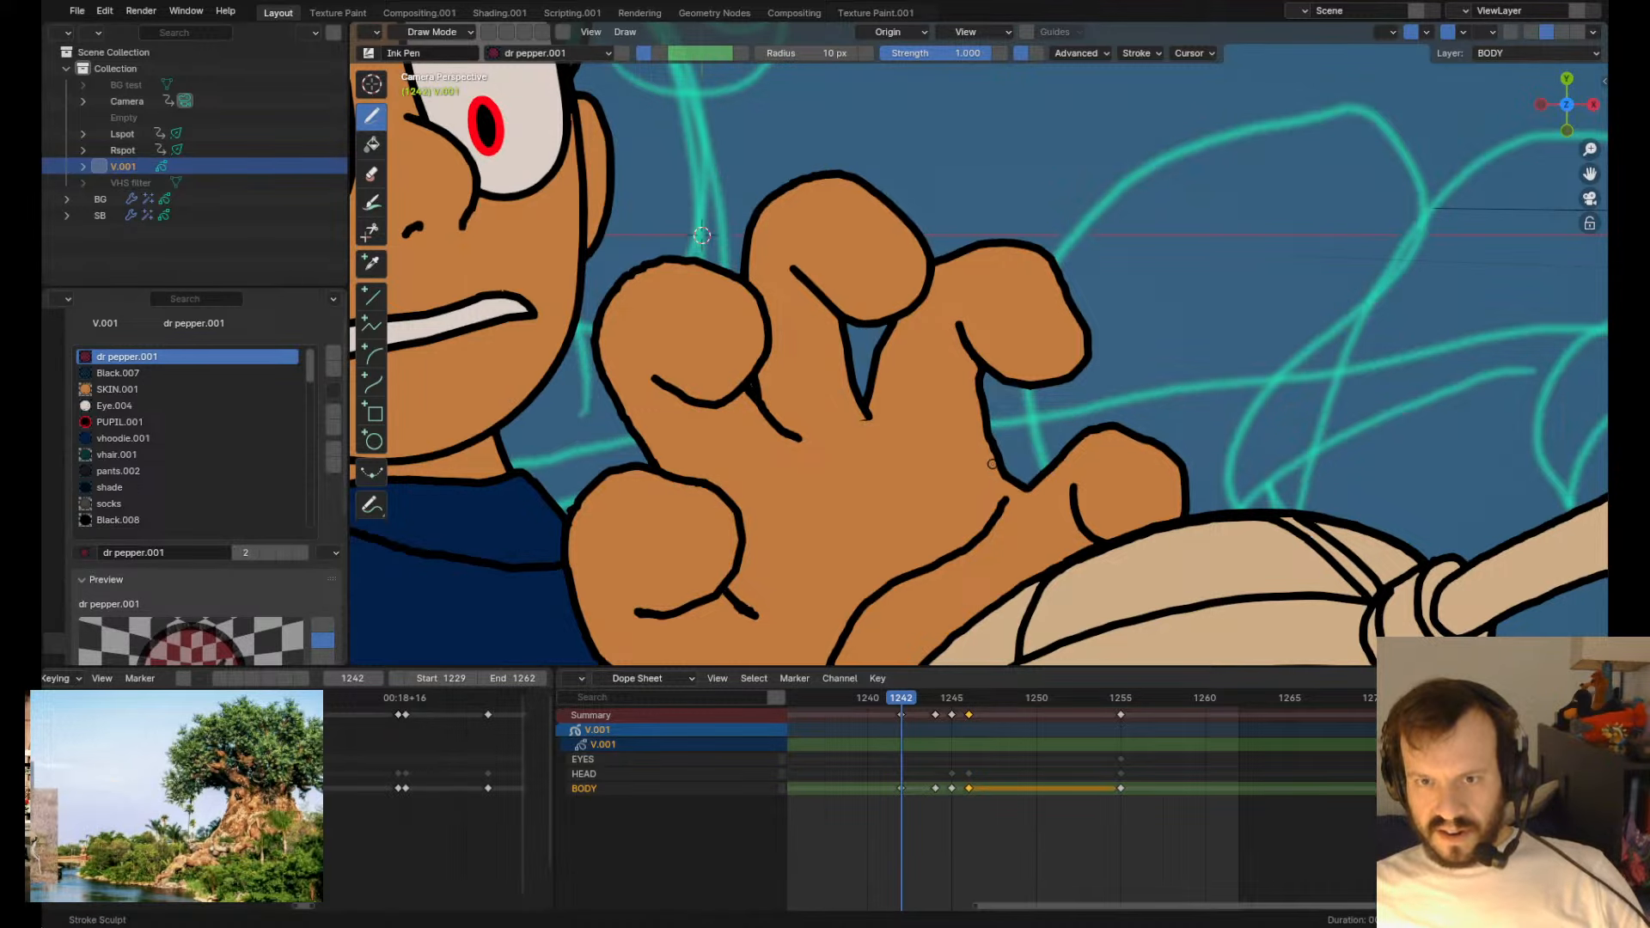
pyautogui.scroll(3, 980, 437)
pyautogui.press('Tab')
pyautogui.press('Tab')
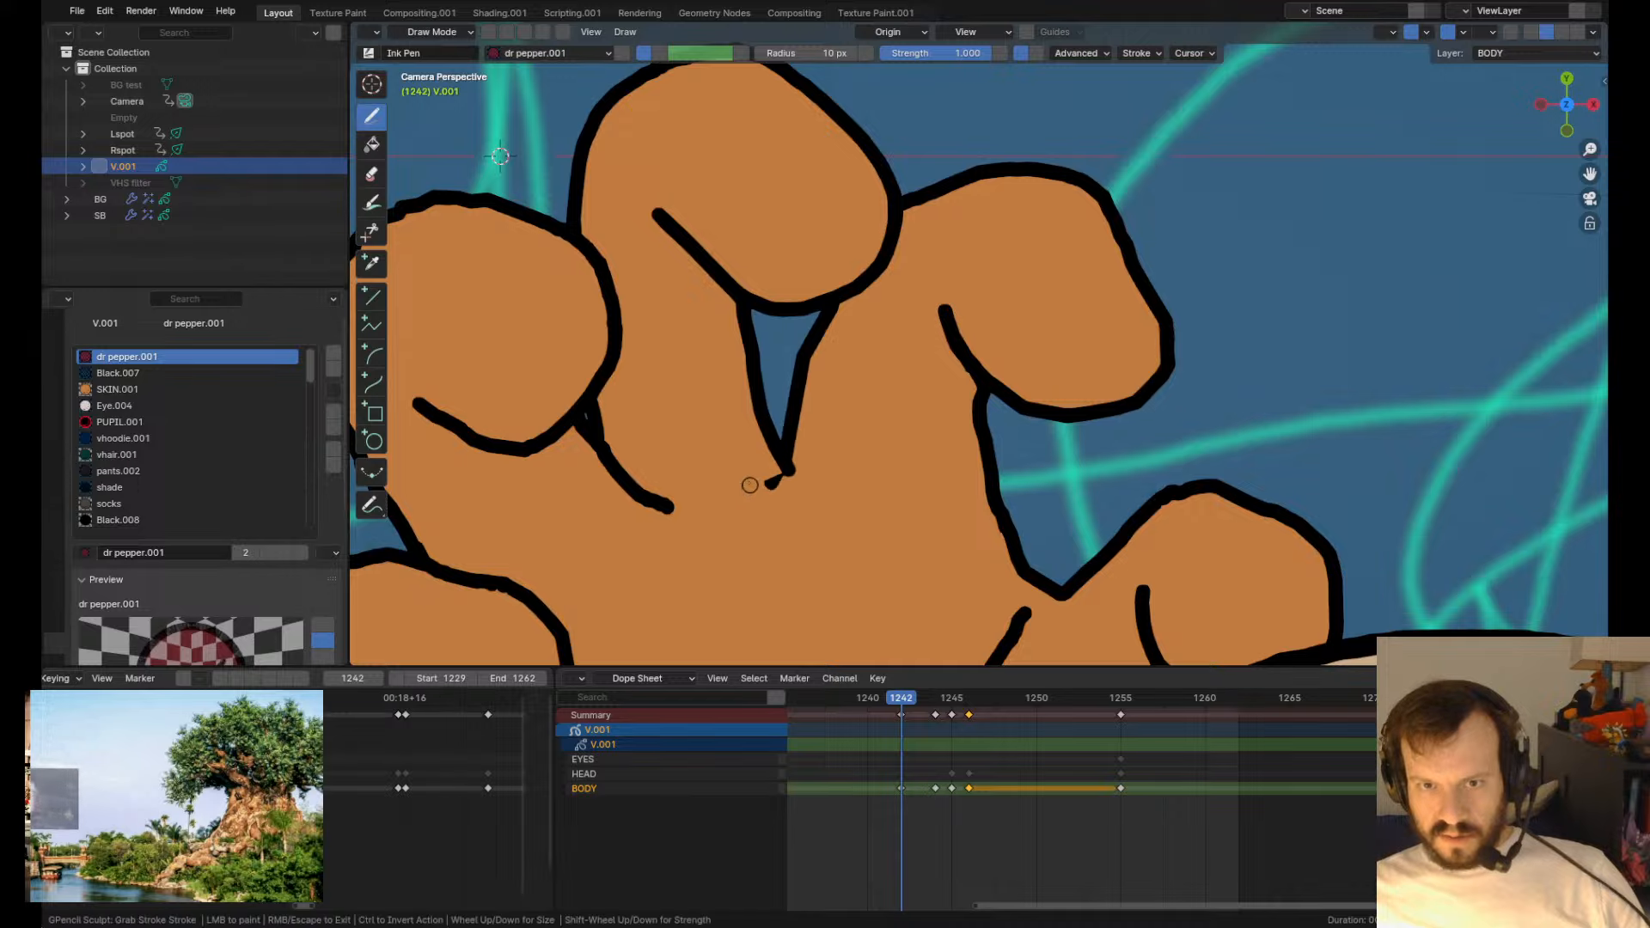
pyautogui.scroll(-5, 768, 471)
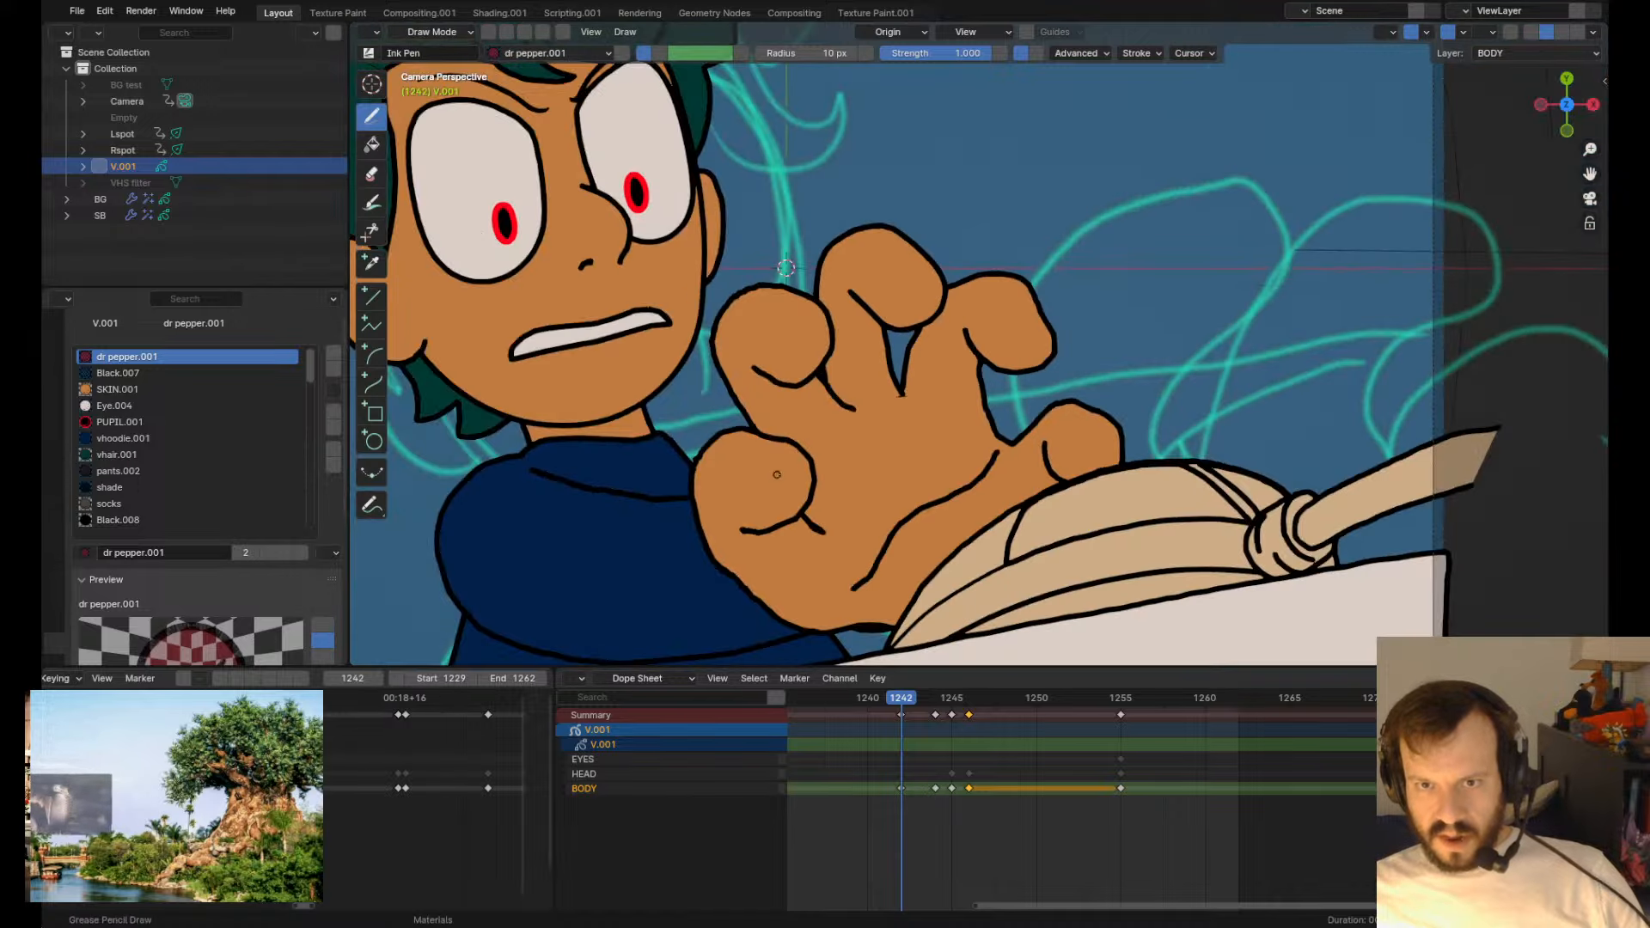
# - Step back and forth through the drawings from frame 1242 to 1245 to compare the hand poses
pyautogui.scroll(-3, 777, 474)
pyautogui.press('Right')
pyautogui.press('Right')
pyautogui.press('Left')
pyautogui.press('Left')
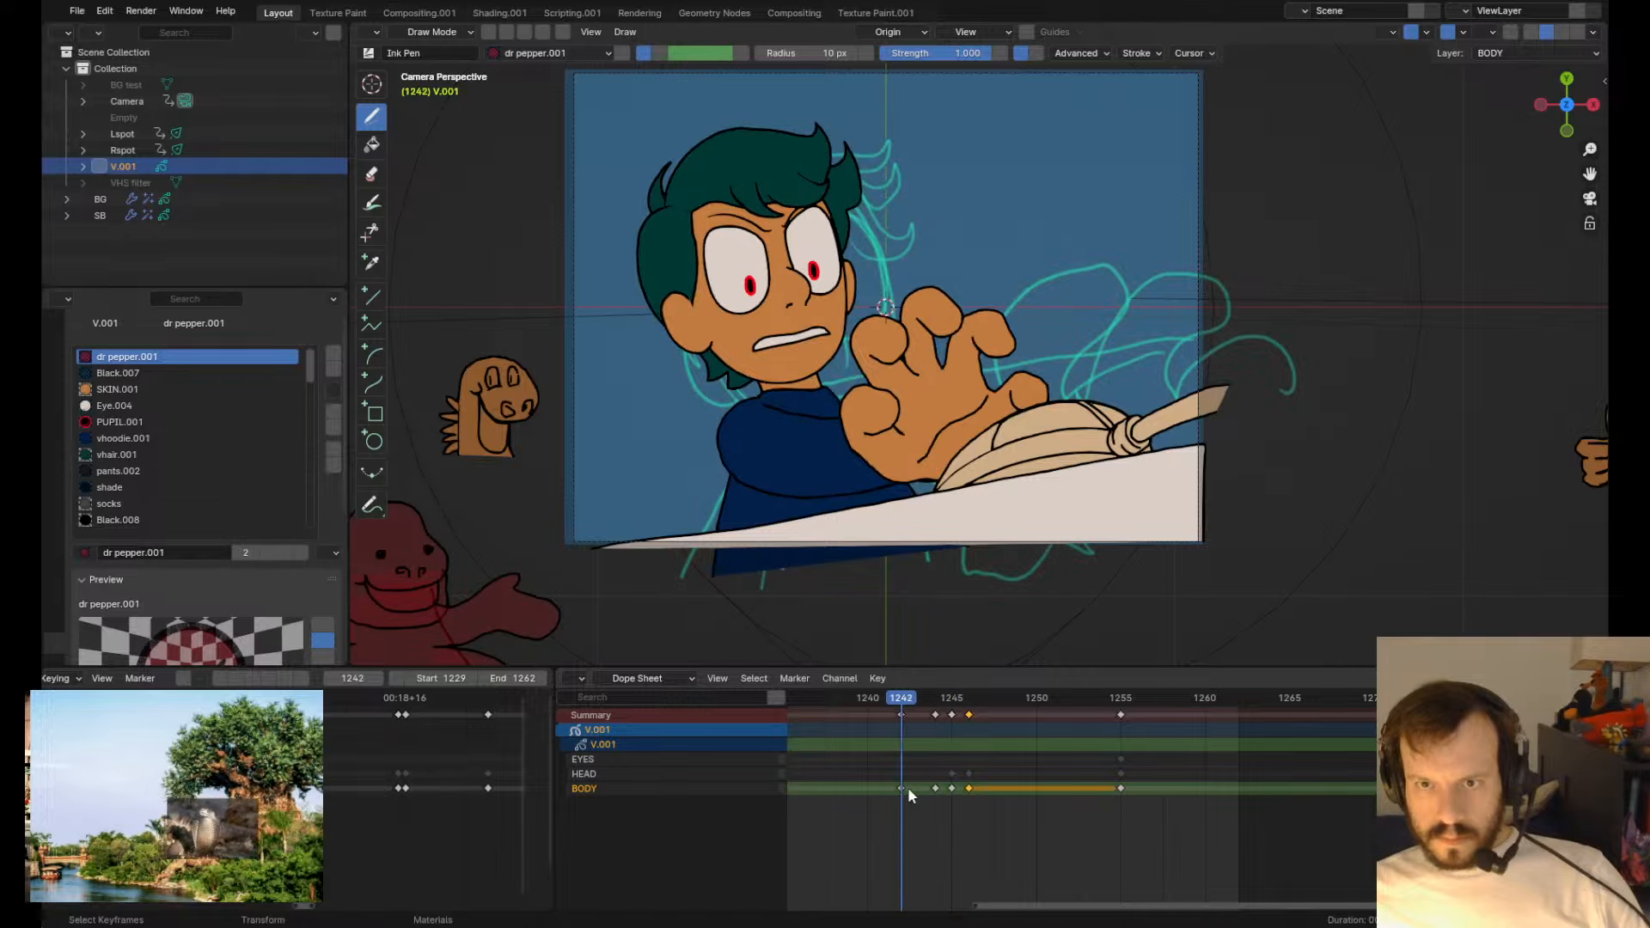
pyautogui.press('Right')
pyautogui.press('Right')
pyautogui.press('Right')
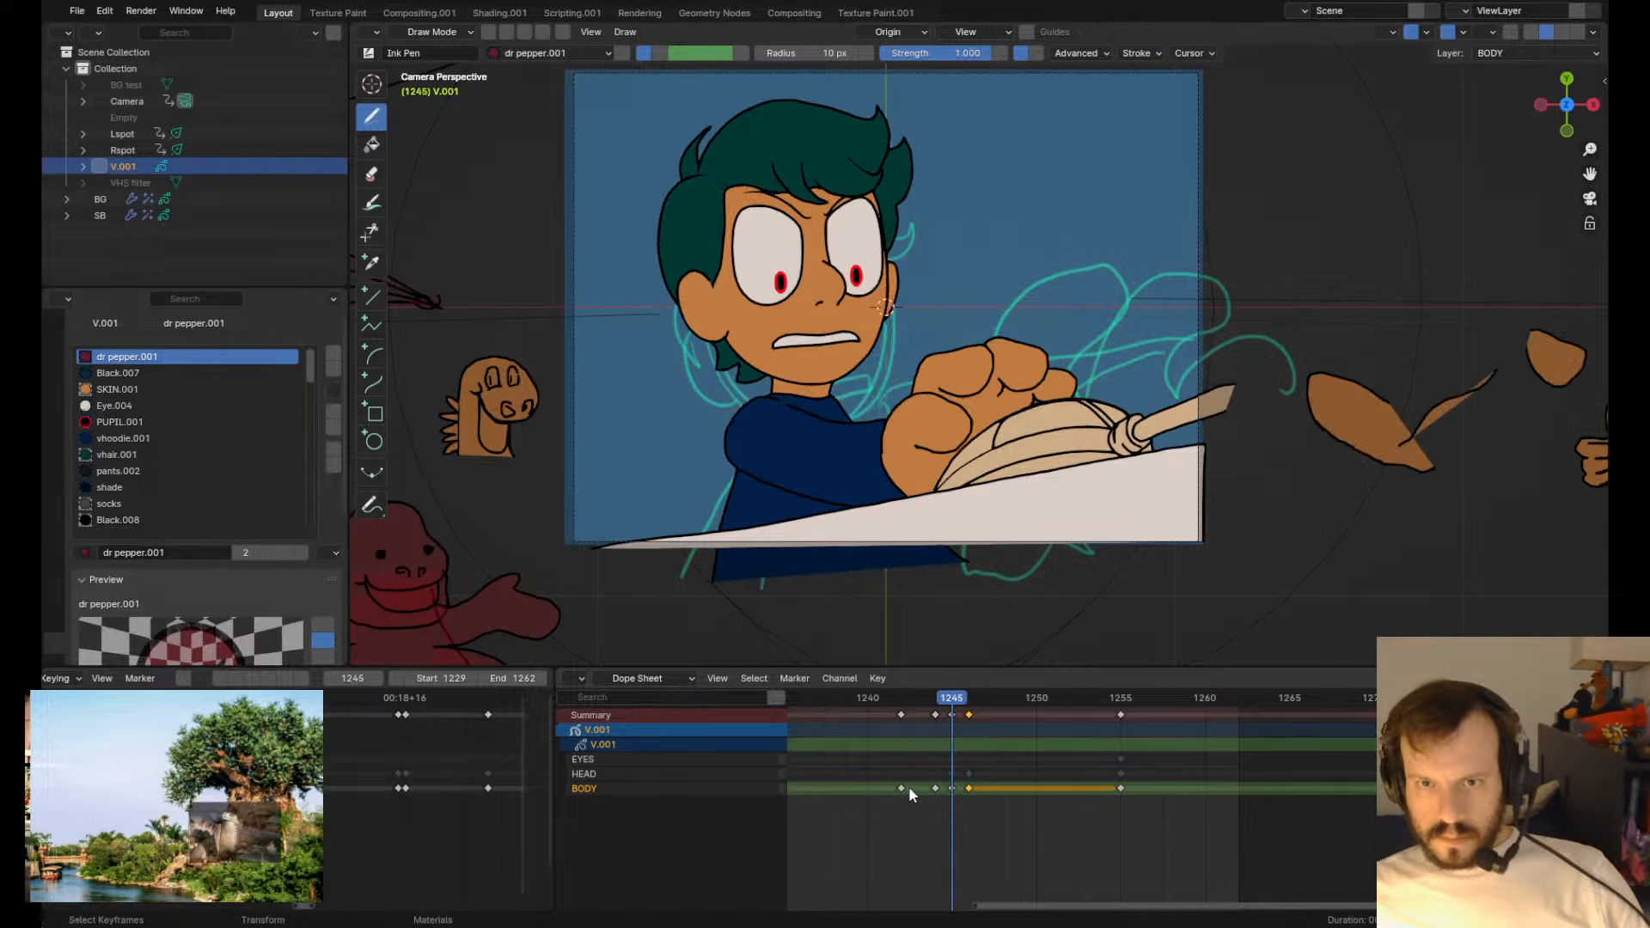
pyautogui.press('Left')
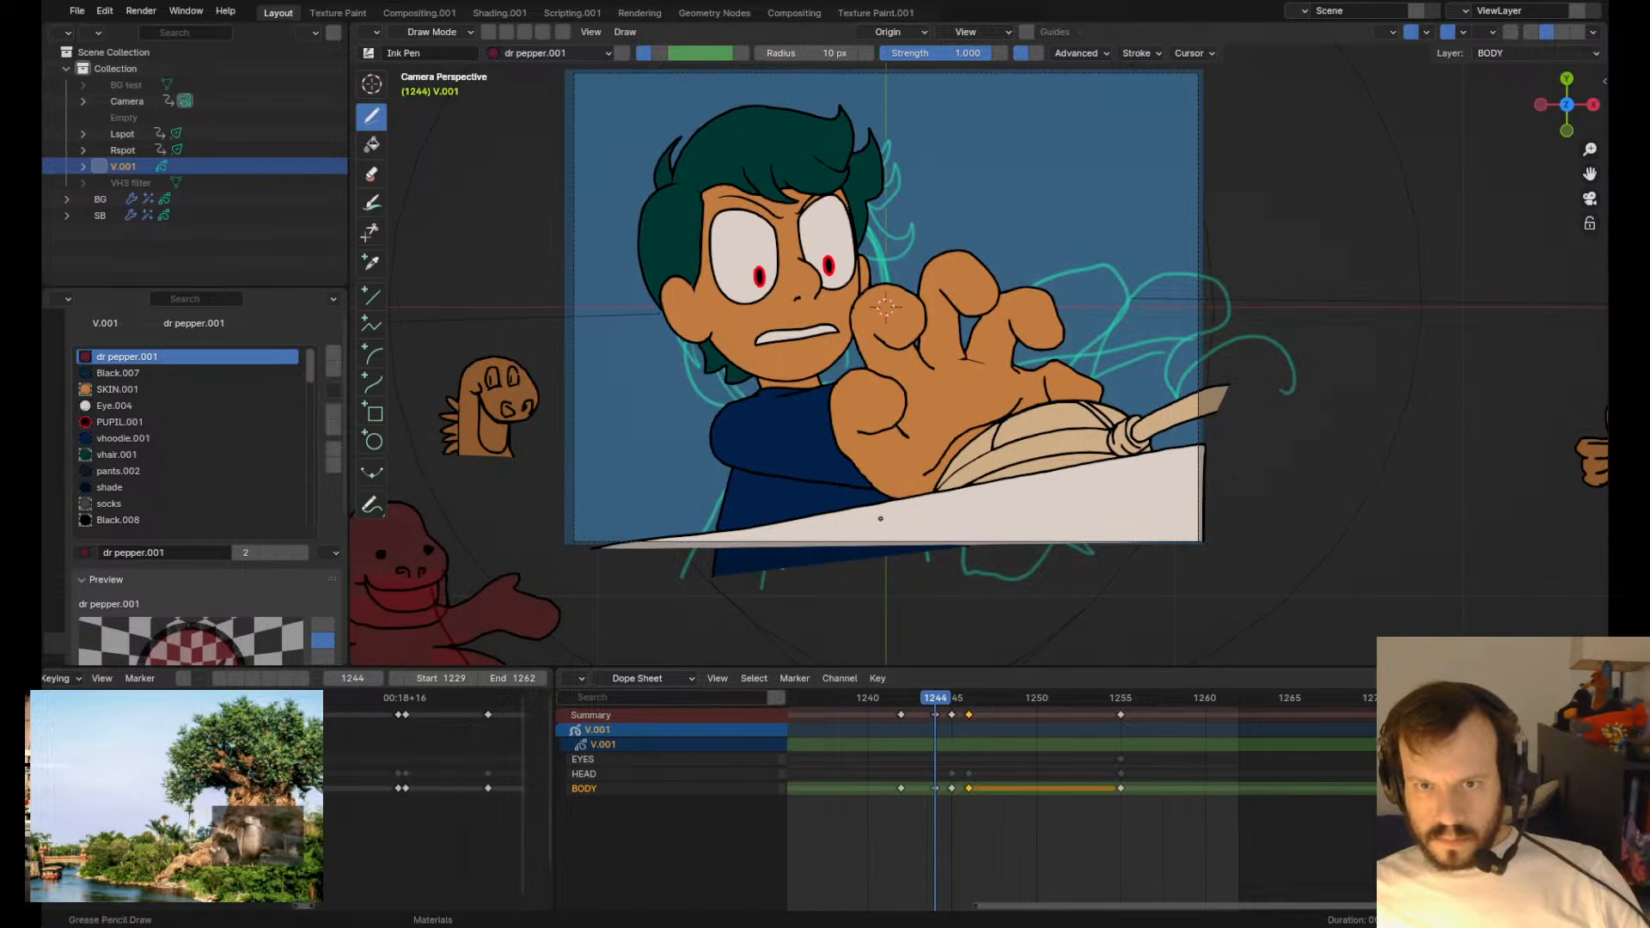
# - On frame 1244, round off the thumb's outline and curl the index finger down toward the palm
pyautogui.press('Tab')
pyautogui.press('Tab')
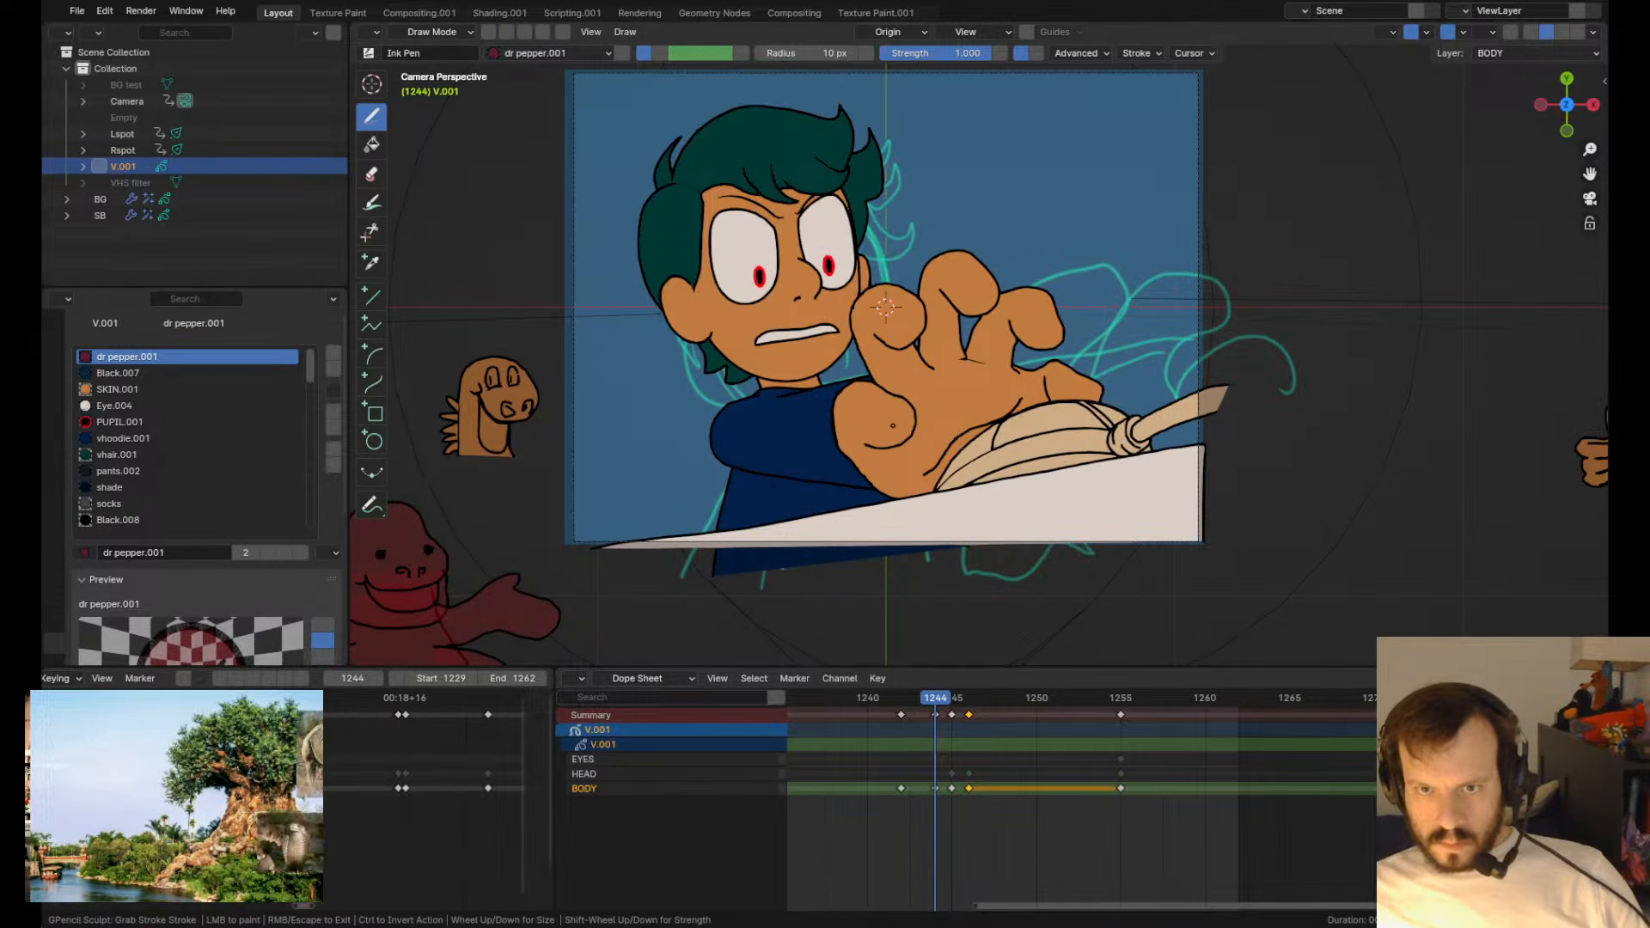
pyautogui.press('Tab')
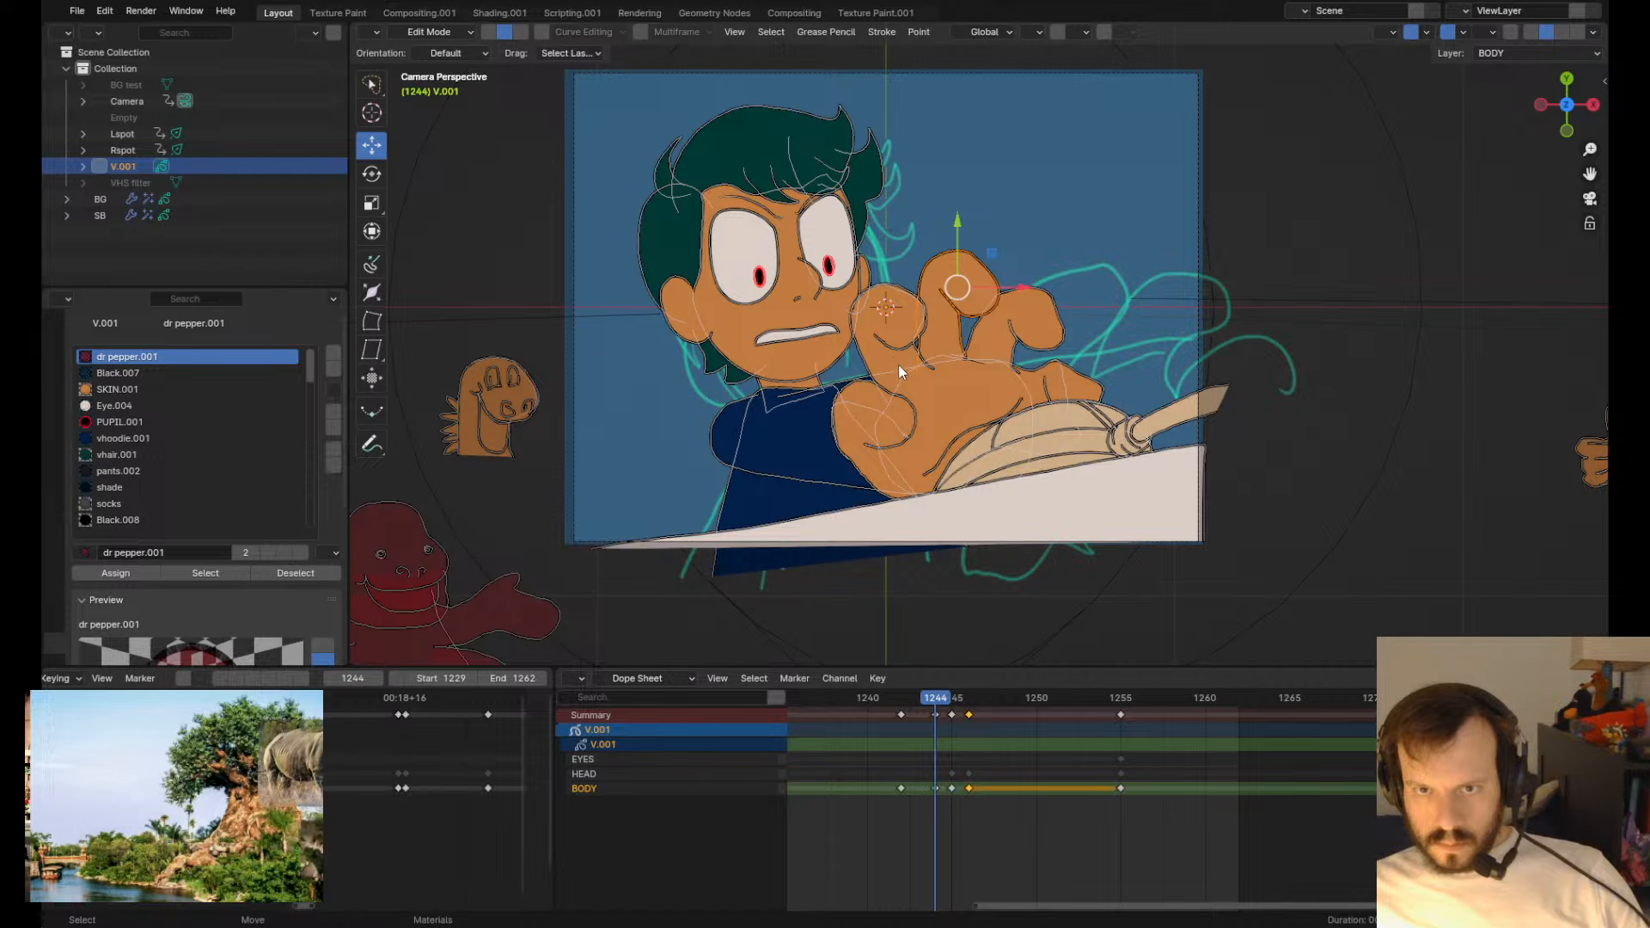
pyautogui.press('Tab')
pyautogui.scroll(-4, 925, 348)
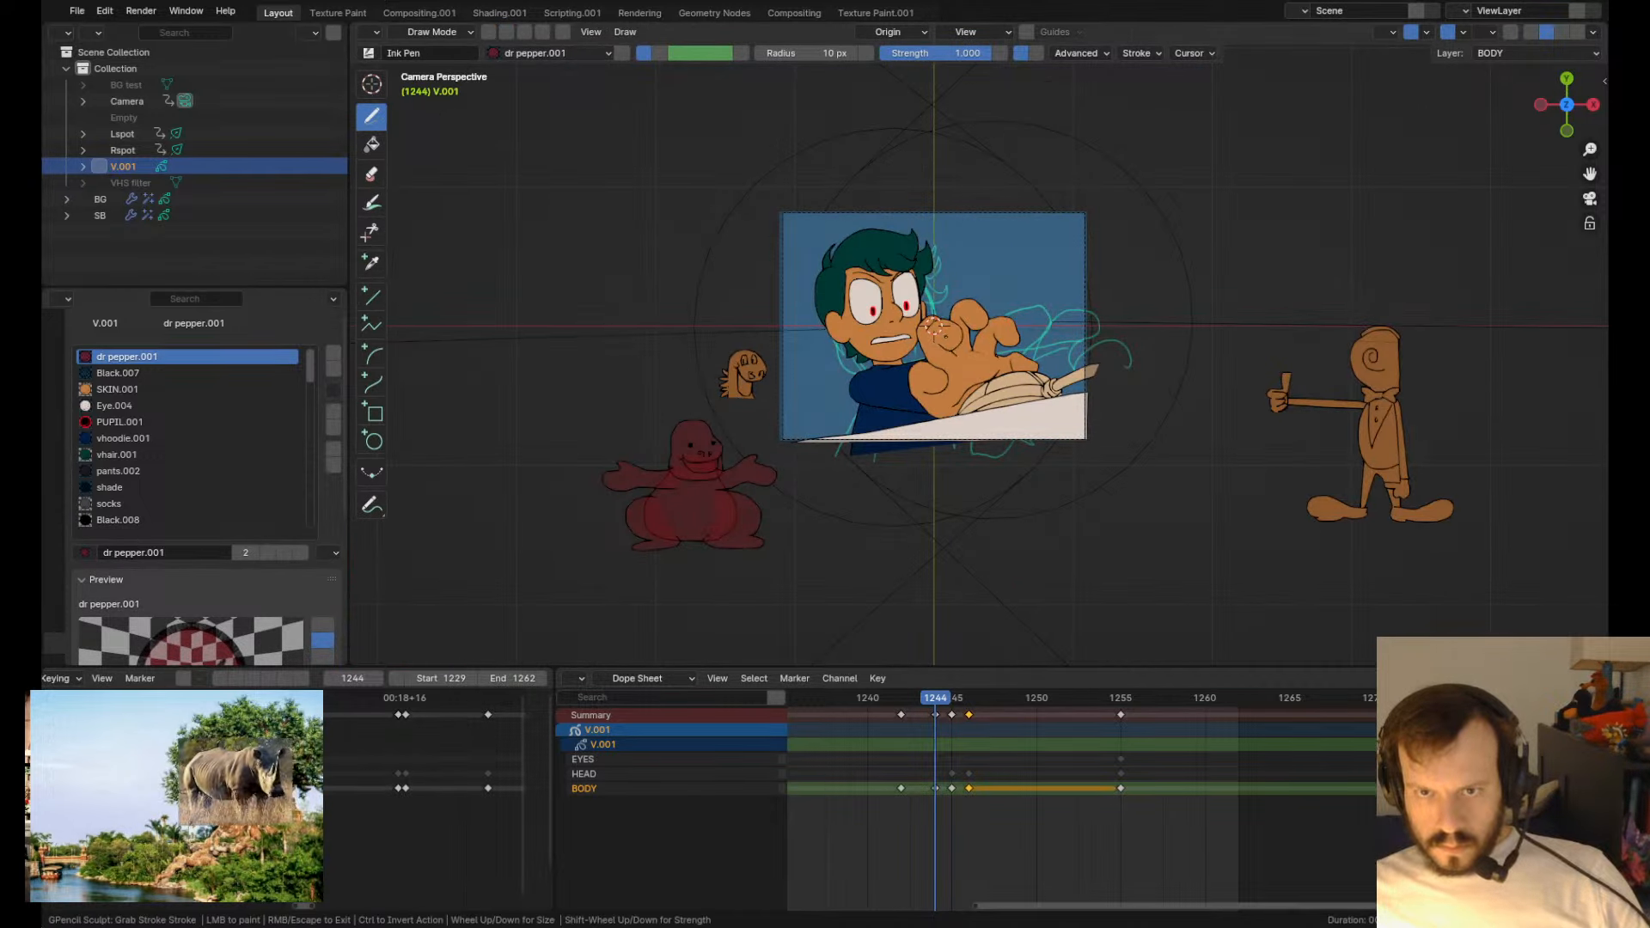
pyautogui.scroll(4, 934, 327)
pyautogui.press('Tab')
pyautogui.press('Tab')
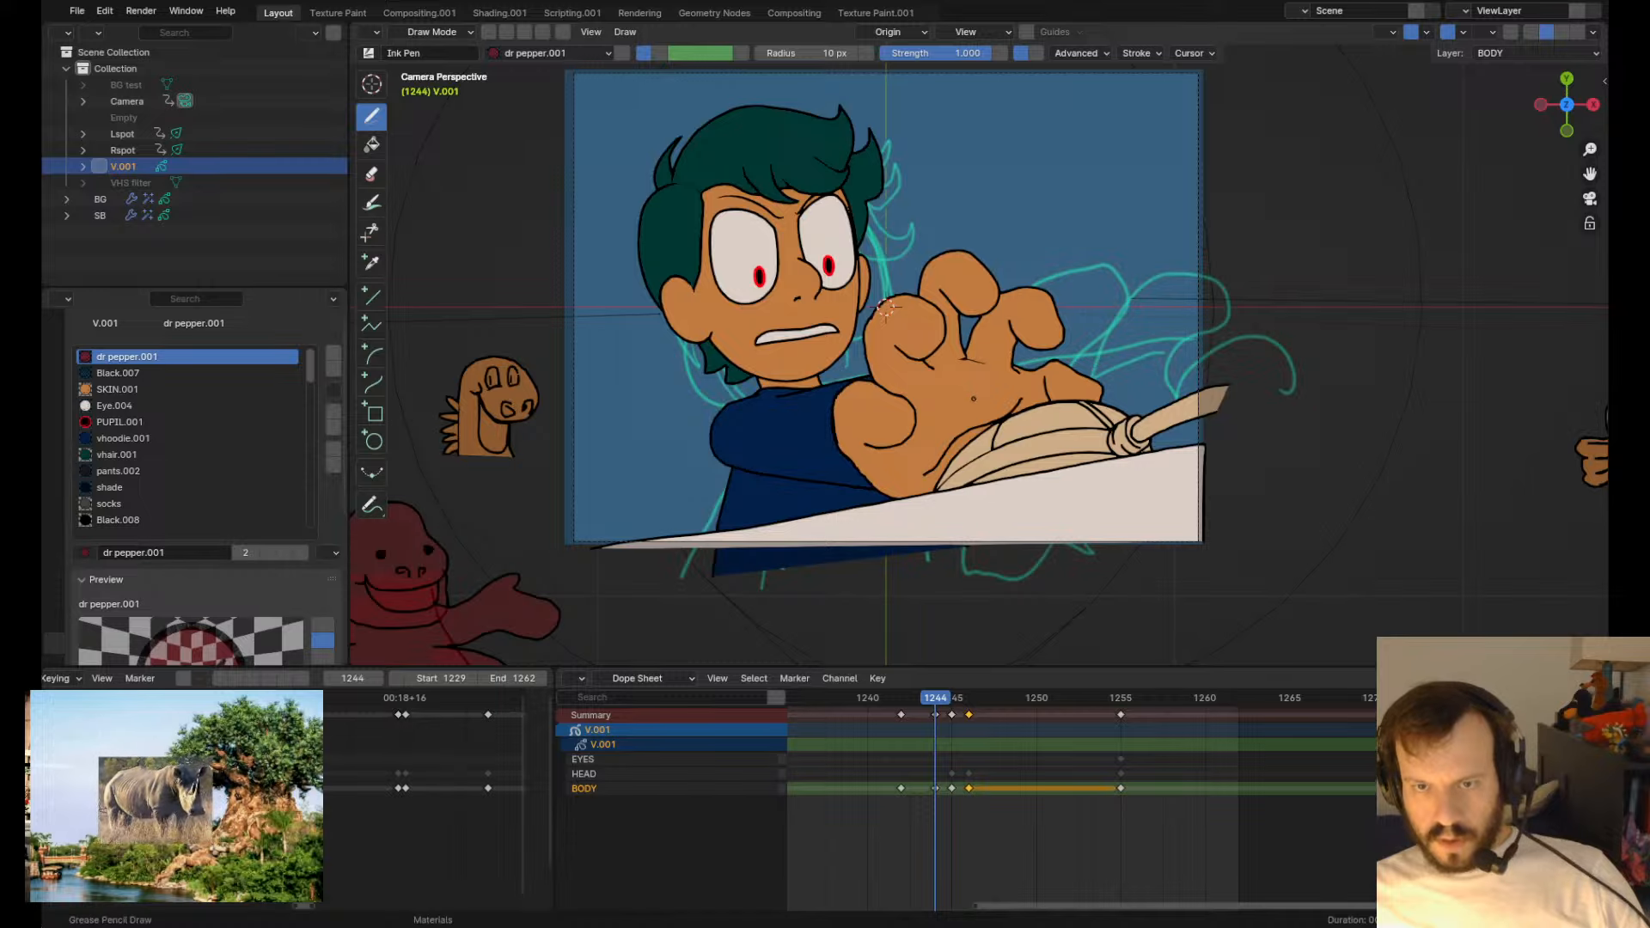
# - Lower the middle and ring fingers on frame 1244 and draw them together to close the gap between them
pyautogui.scroll(4, 888, 307)
pyautogui.scroll(-5, 786, 268)
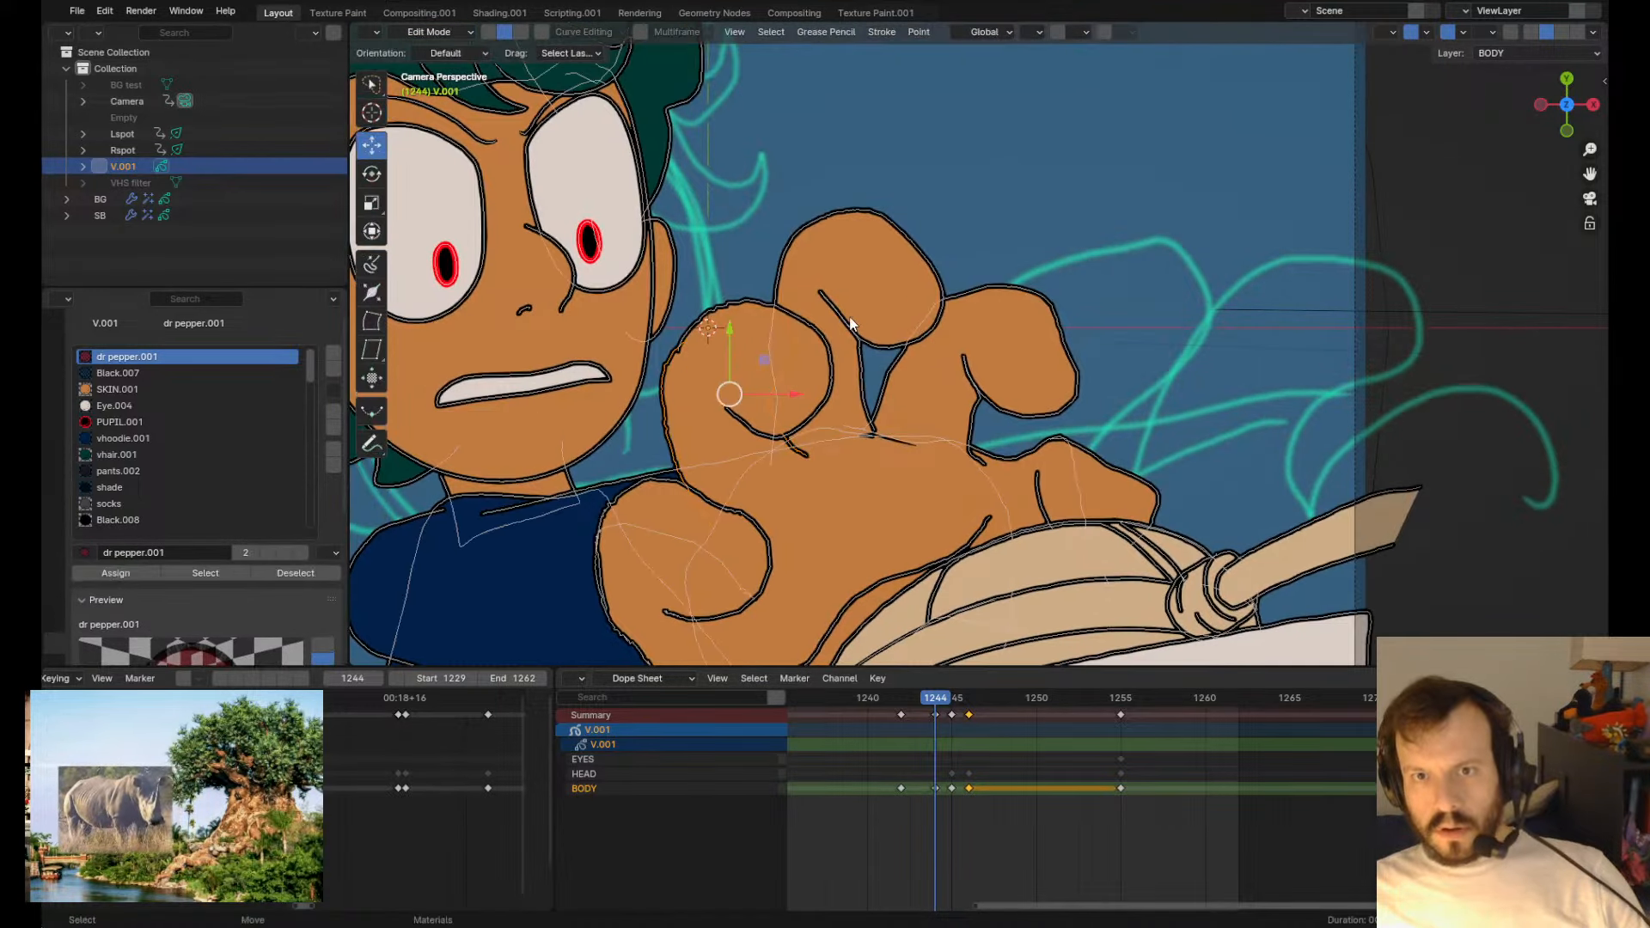
pyautogui.scroll(-3, 848, 336)
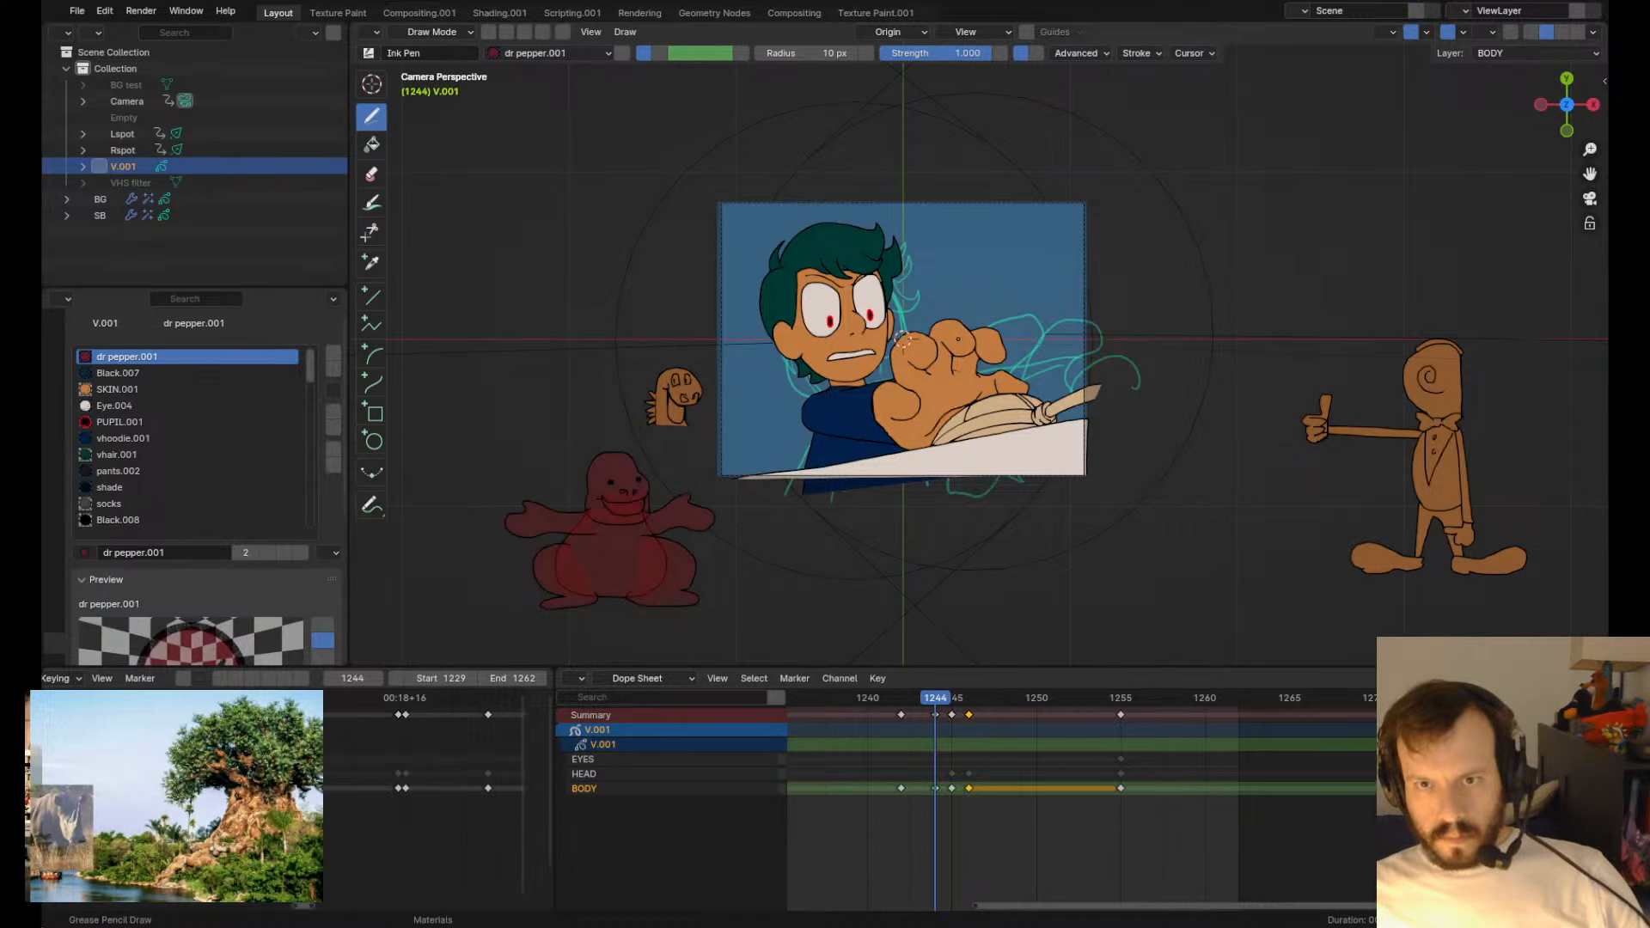
# - Flip between the keyframes around frame 1244 to check the revised hand pose against its neighbours
pyautogui.press('Down')
pyautogui.press('Up')
pyautogui.press('Up')
pyautogui.press('Down')
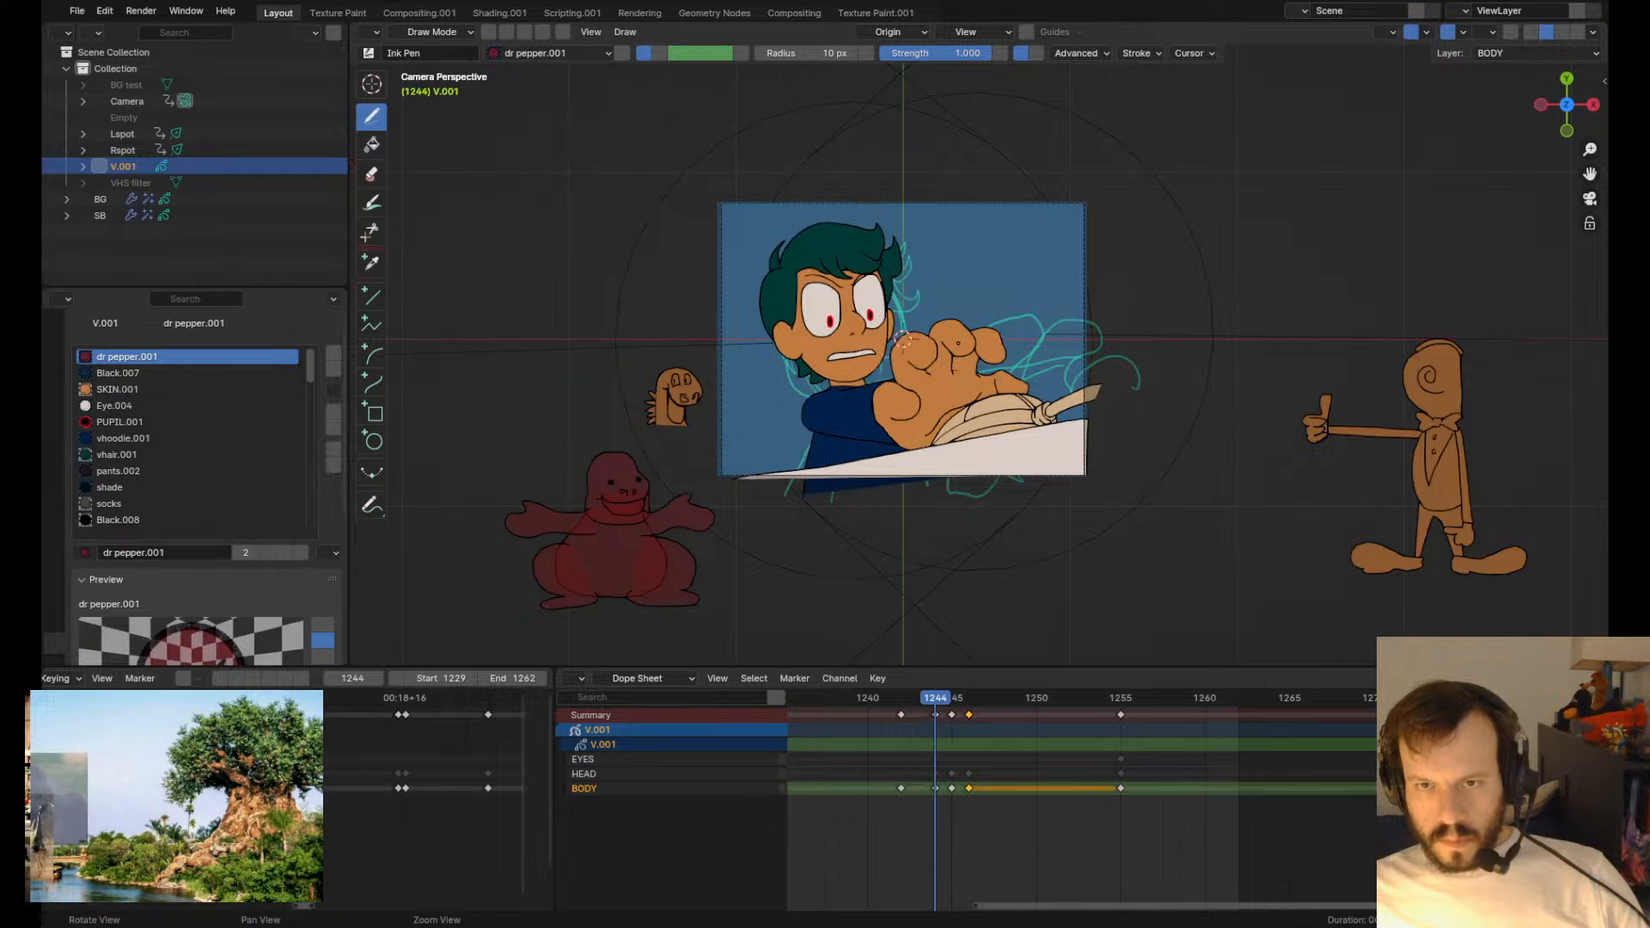
pyautogui.press('Up')
pyautogui.press('Up')
pyautogui.press('Down')
pyautogui.press('Down')
pyautogui.press('Down')
# - Play the shot repeatedly from just before frame 1242 to review the motion of the grabbing hand
pyautogui.press('space')
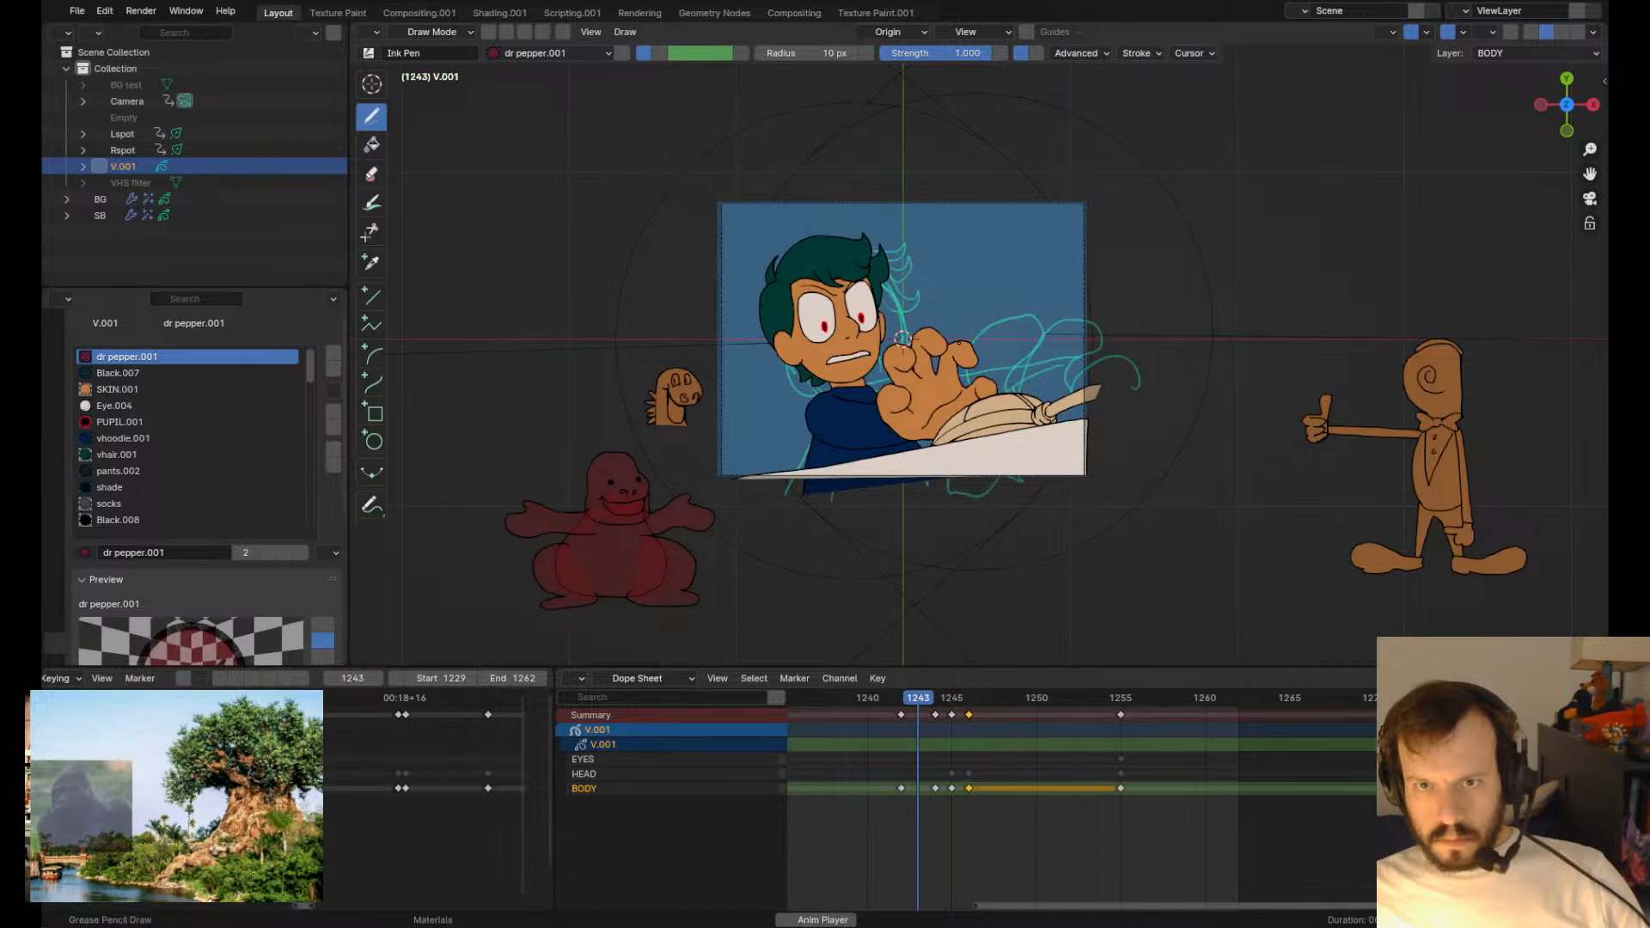
pyautogui.press('space')
pyautogui.click(879, 700)
pyautogui.press('space')
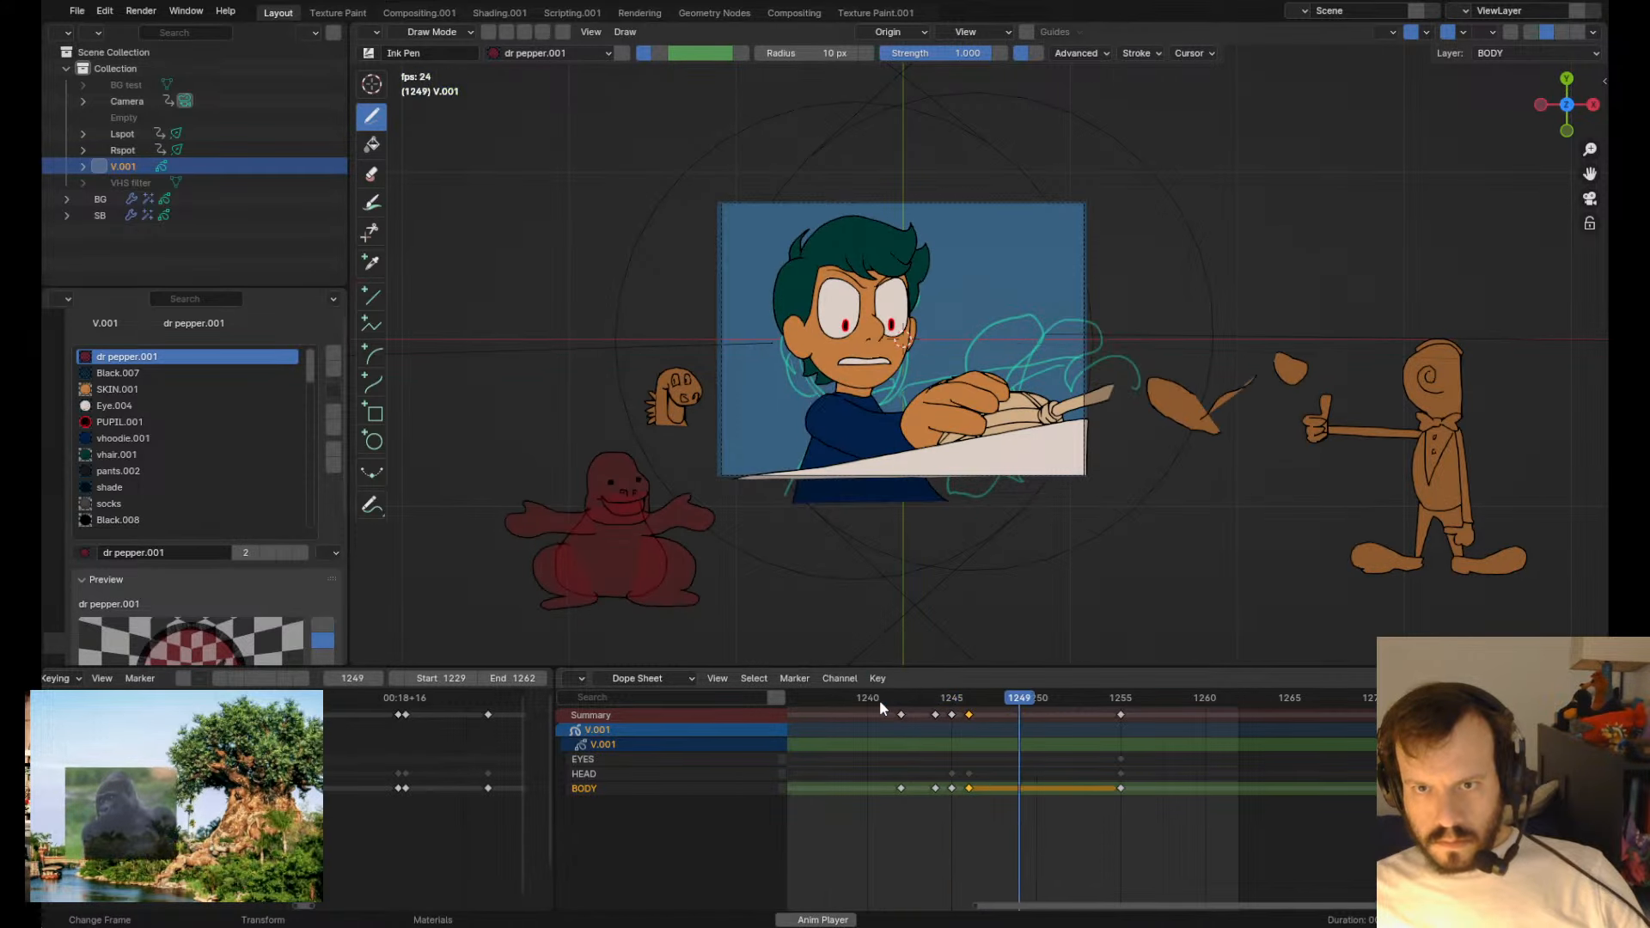
pyautogui.press('space')
pyautogui.click(846, 700)
pyautogui.press('space')
pyautogui.press('Escape')
# - On frame 1246, toggle the layer isolation so that the layers other than BODY are released for editing
pyautogui.press('Up')
pyautogui.press('Up')
pyautogui.press('Up')
pyautogui.press('Up')
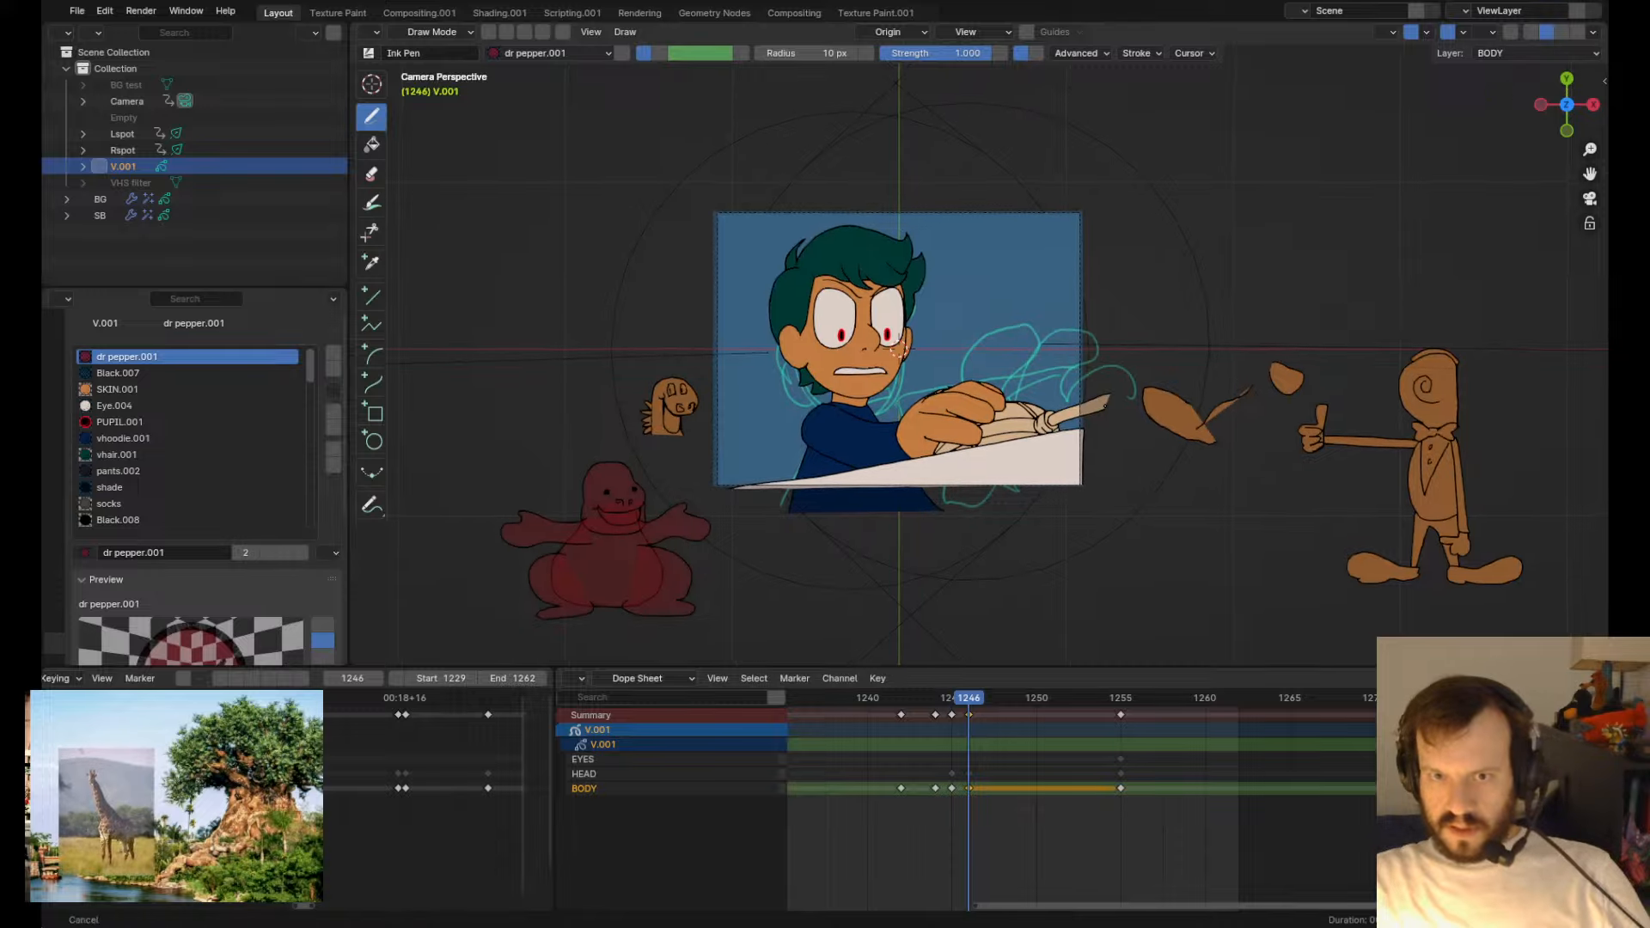
pyautogui.scroll(3, 900, 340)
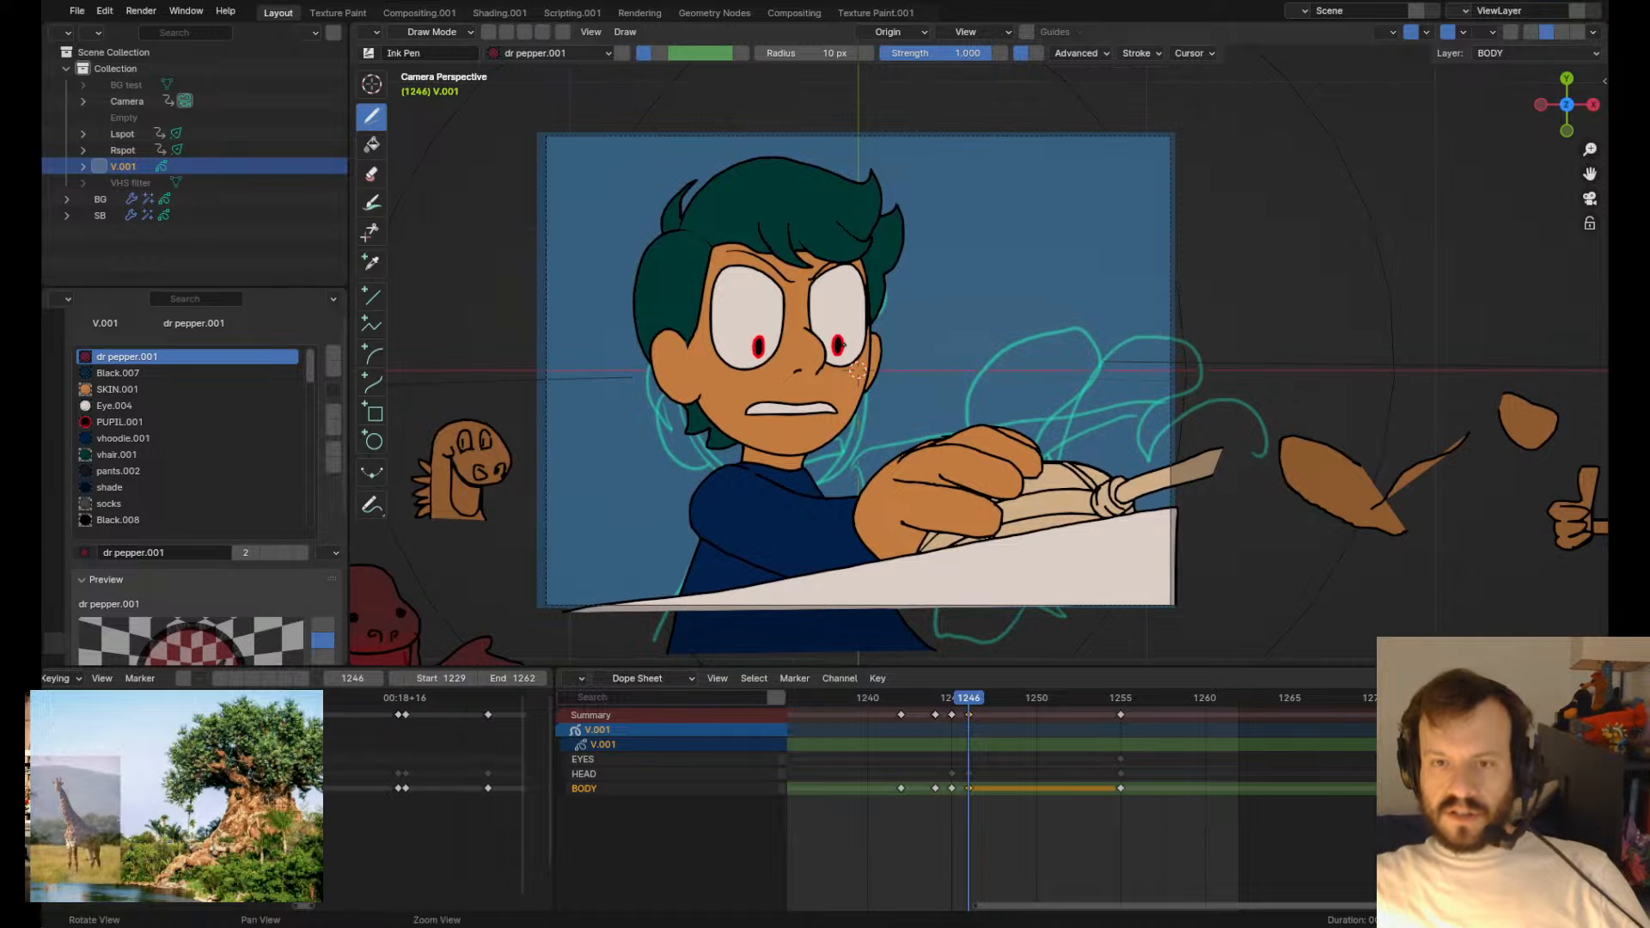
pyautogui.scroll(2, 856, 369)
pyautogui.press('Tab')
pyautogui.scroll(4, 926, 318)
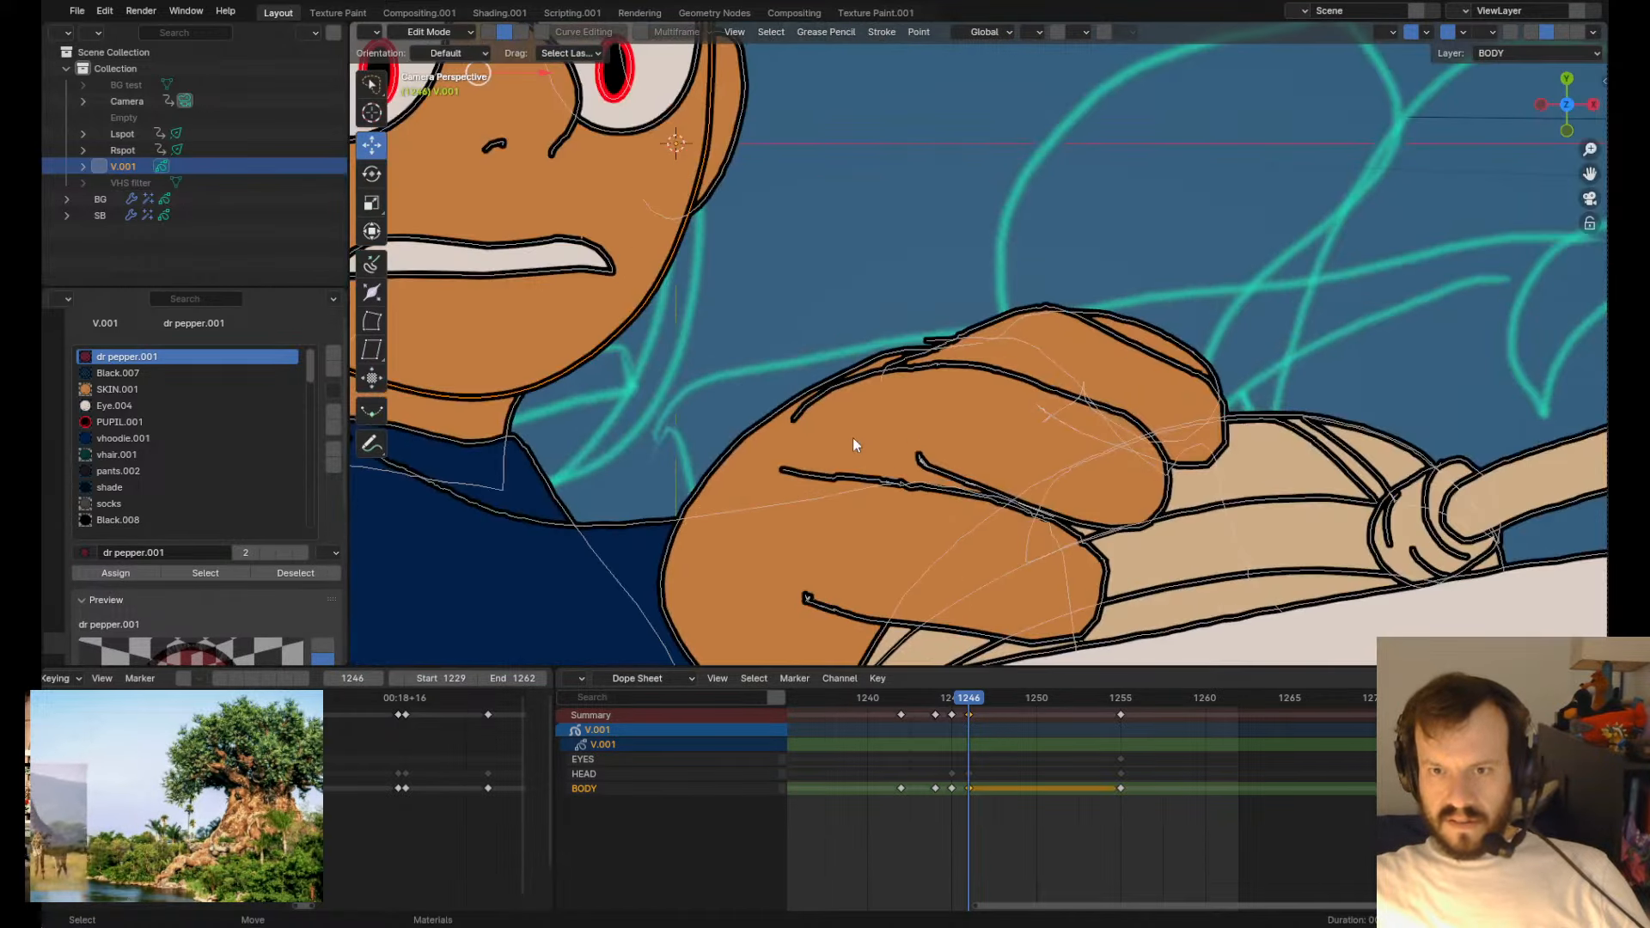
pyautogui.click(941, 450)
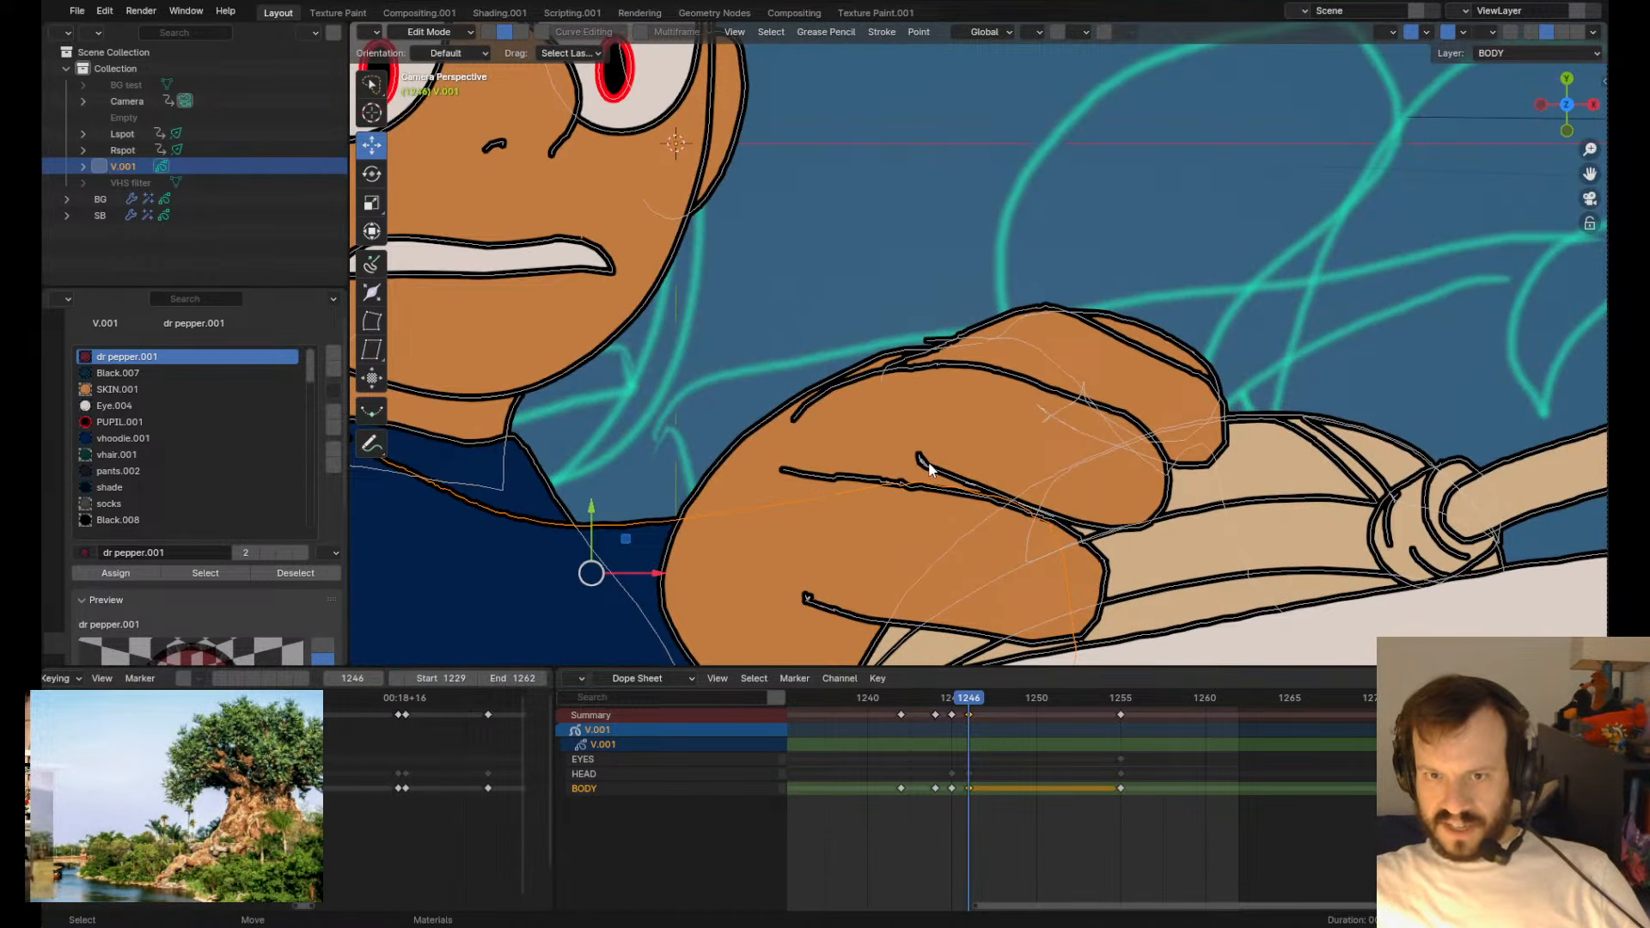
pyautogui.press('KP_Multiply')
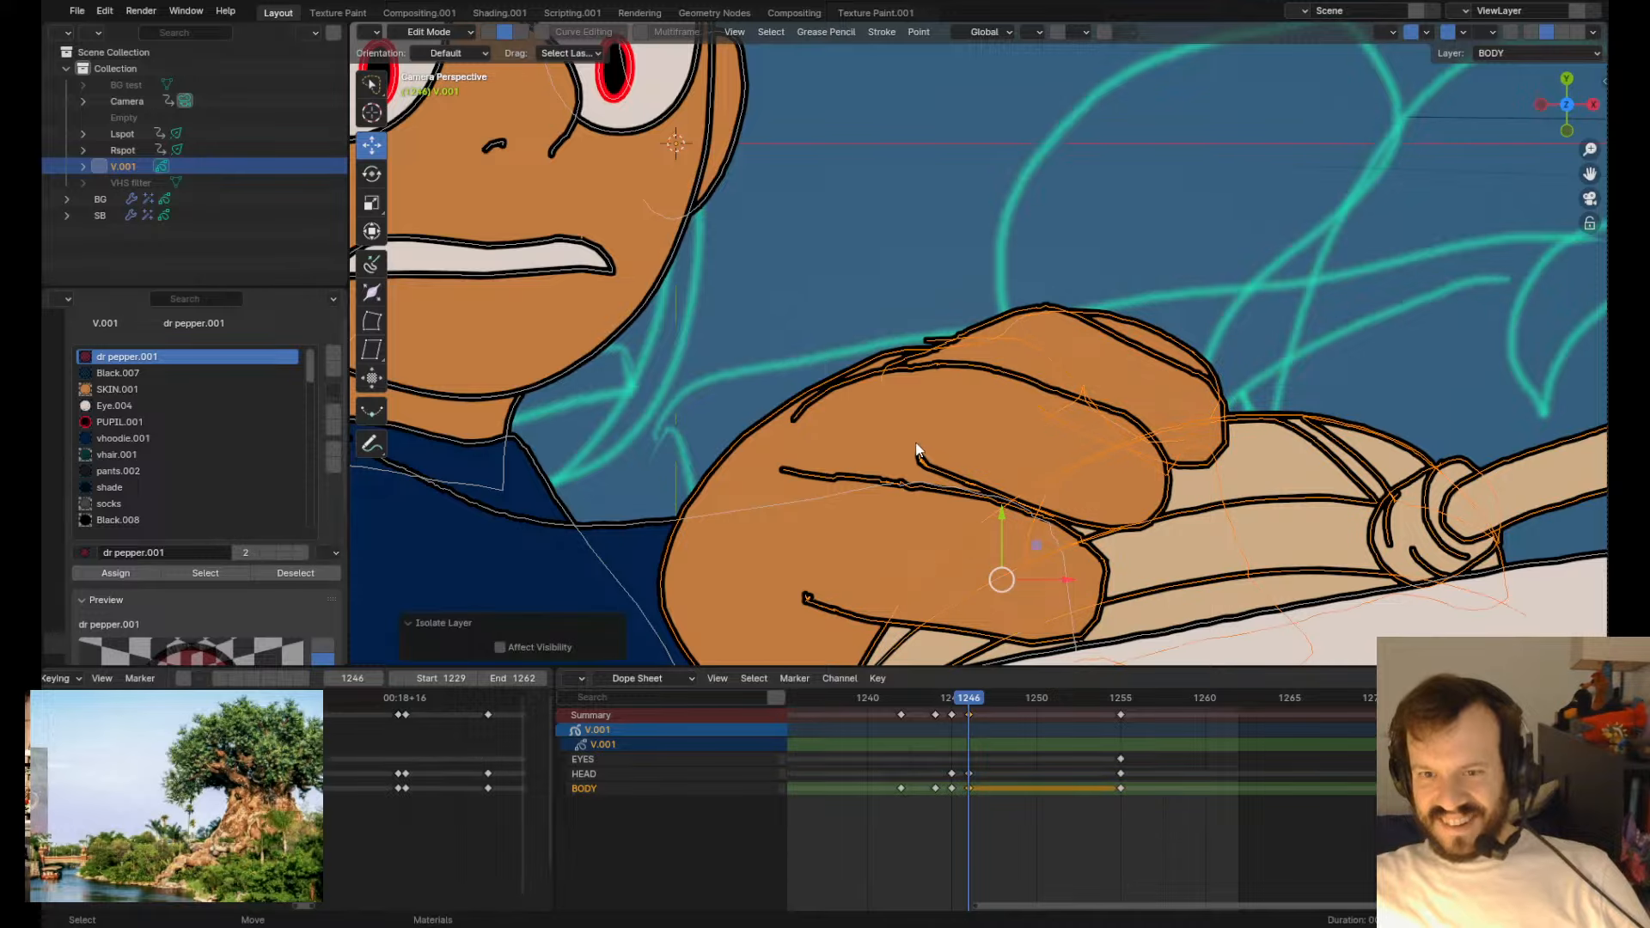
pyautogui.press('Tab')
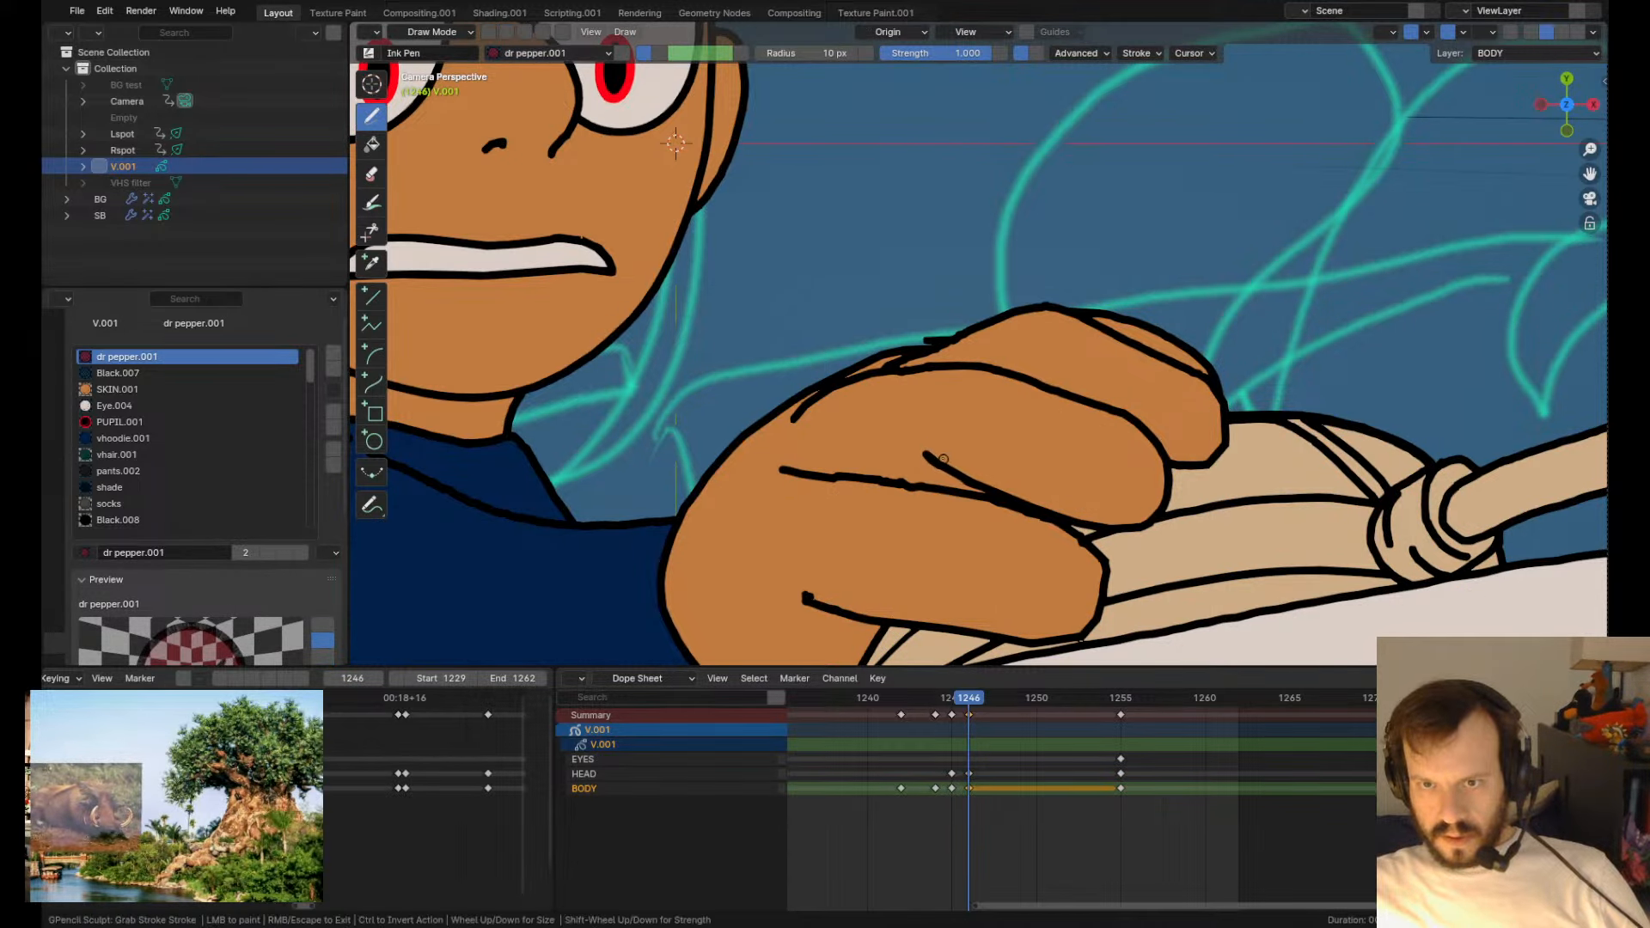
# - Reshape the crease between the two lowest digits of the gripping hand into an open gap that reveals the wrapped object
pyautogui.scroll(-5, 895, 425)
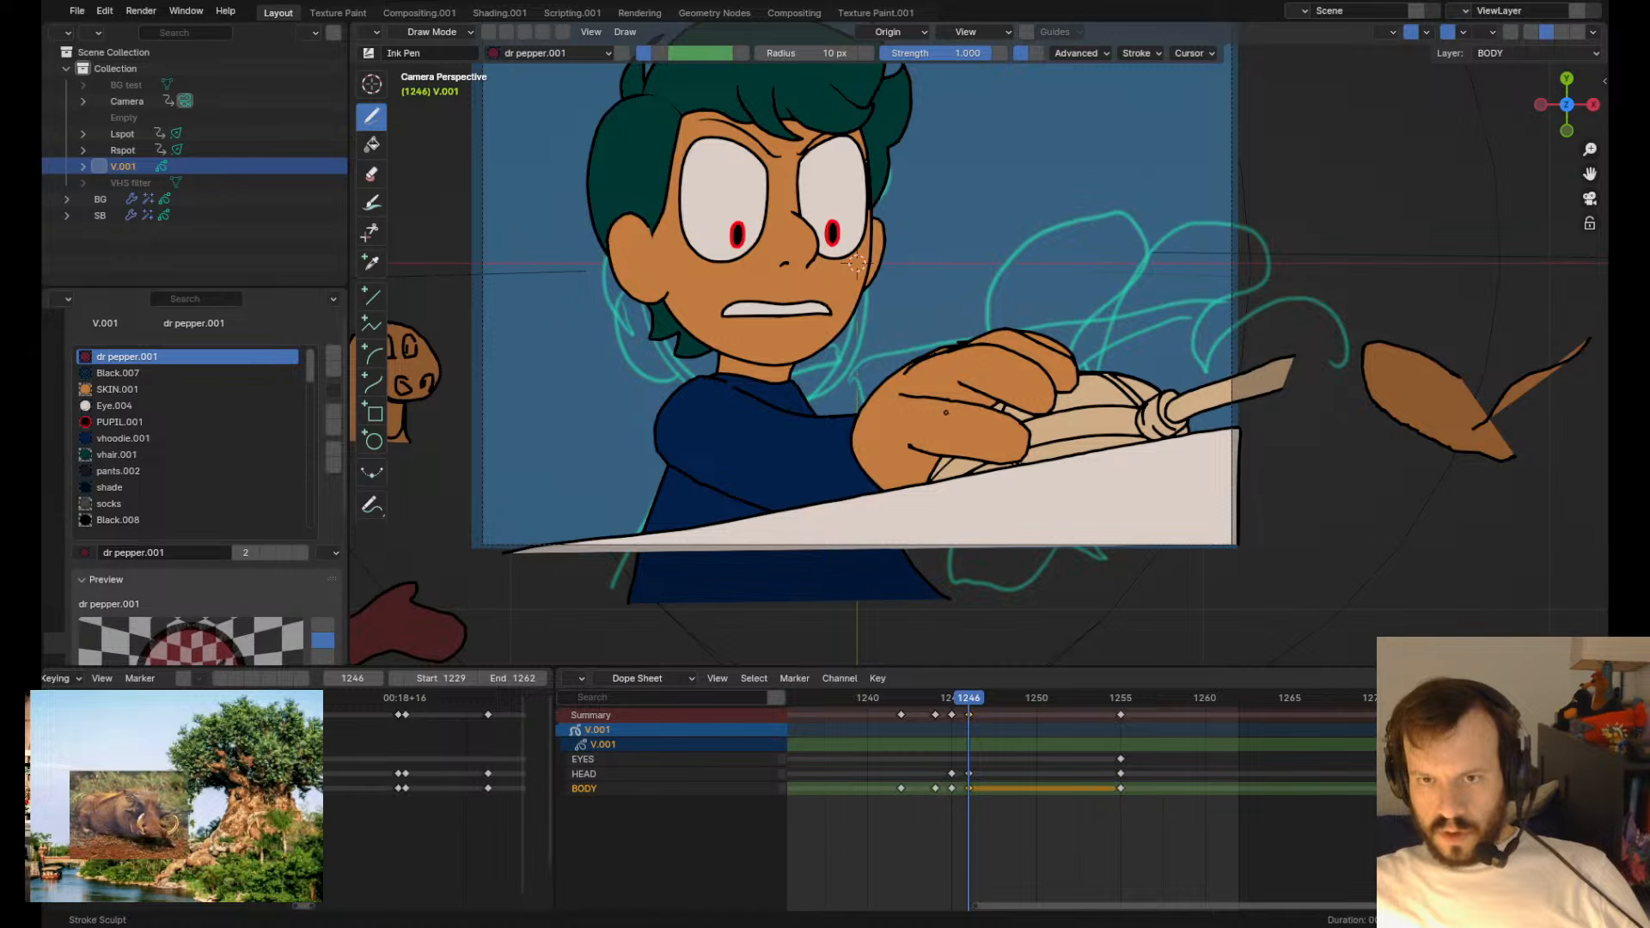
pyautogui.scroll(4, 988, 369)
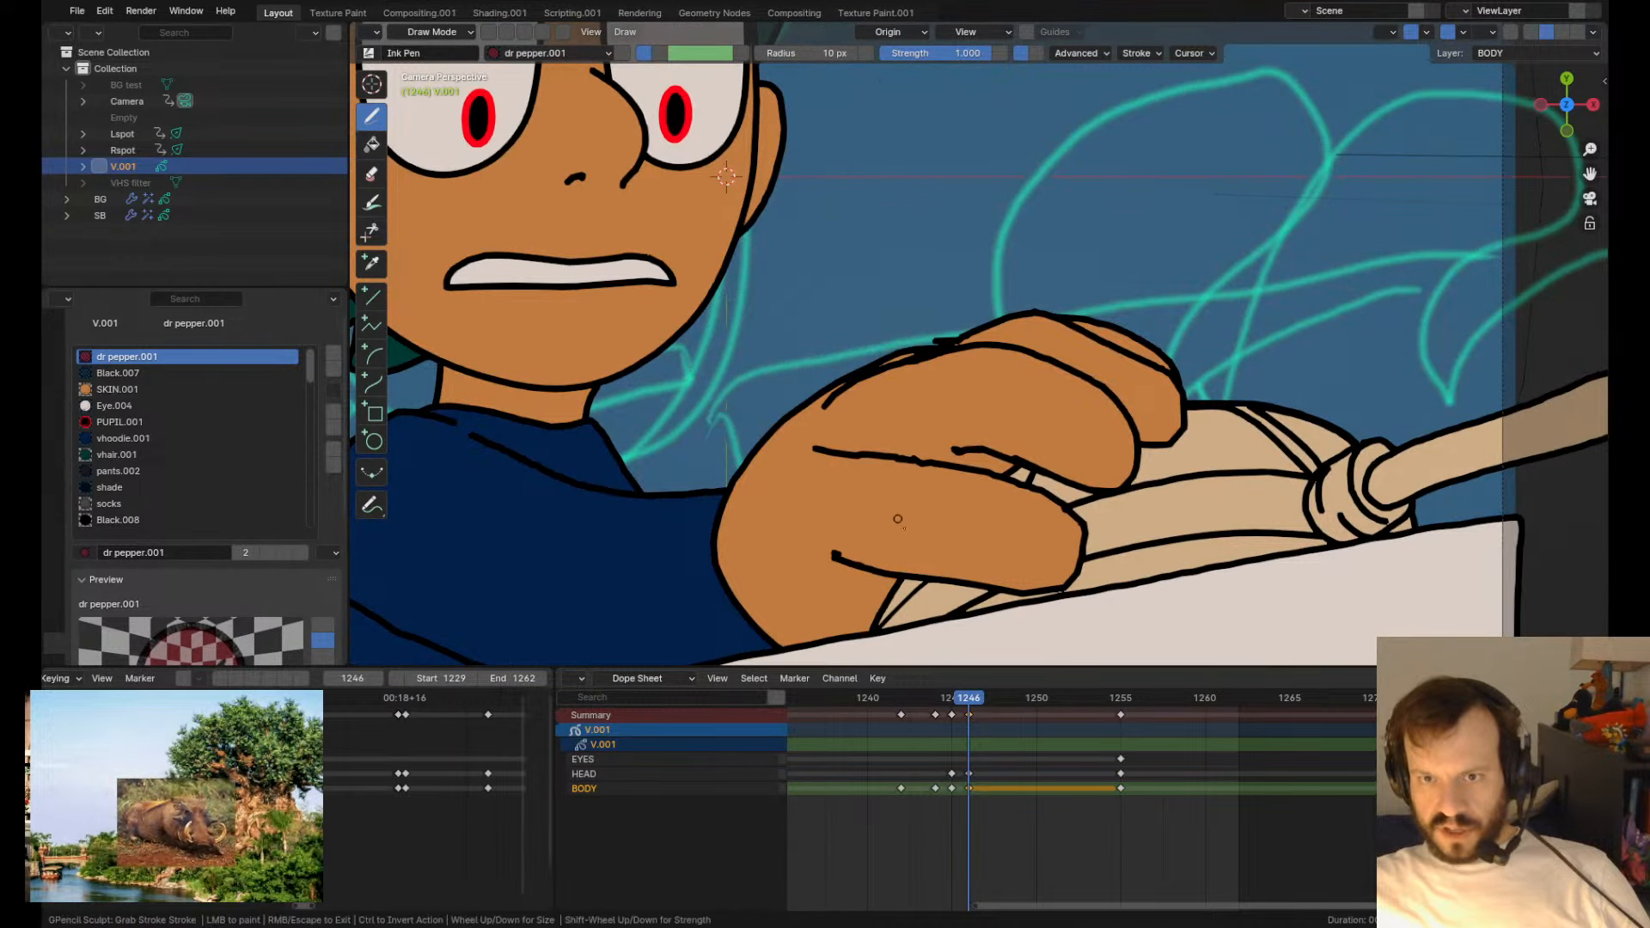
pyautogui.moveTo(961, 453); pyautogui.dragTo(1000, 454)
pyautogui.scroll(4, 998, 459)
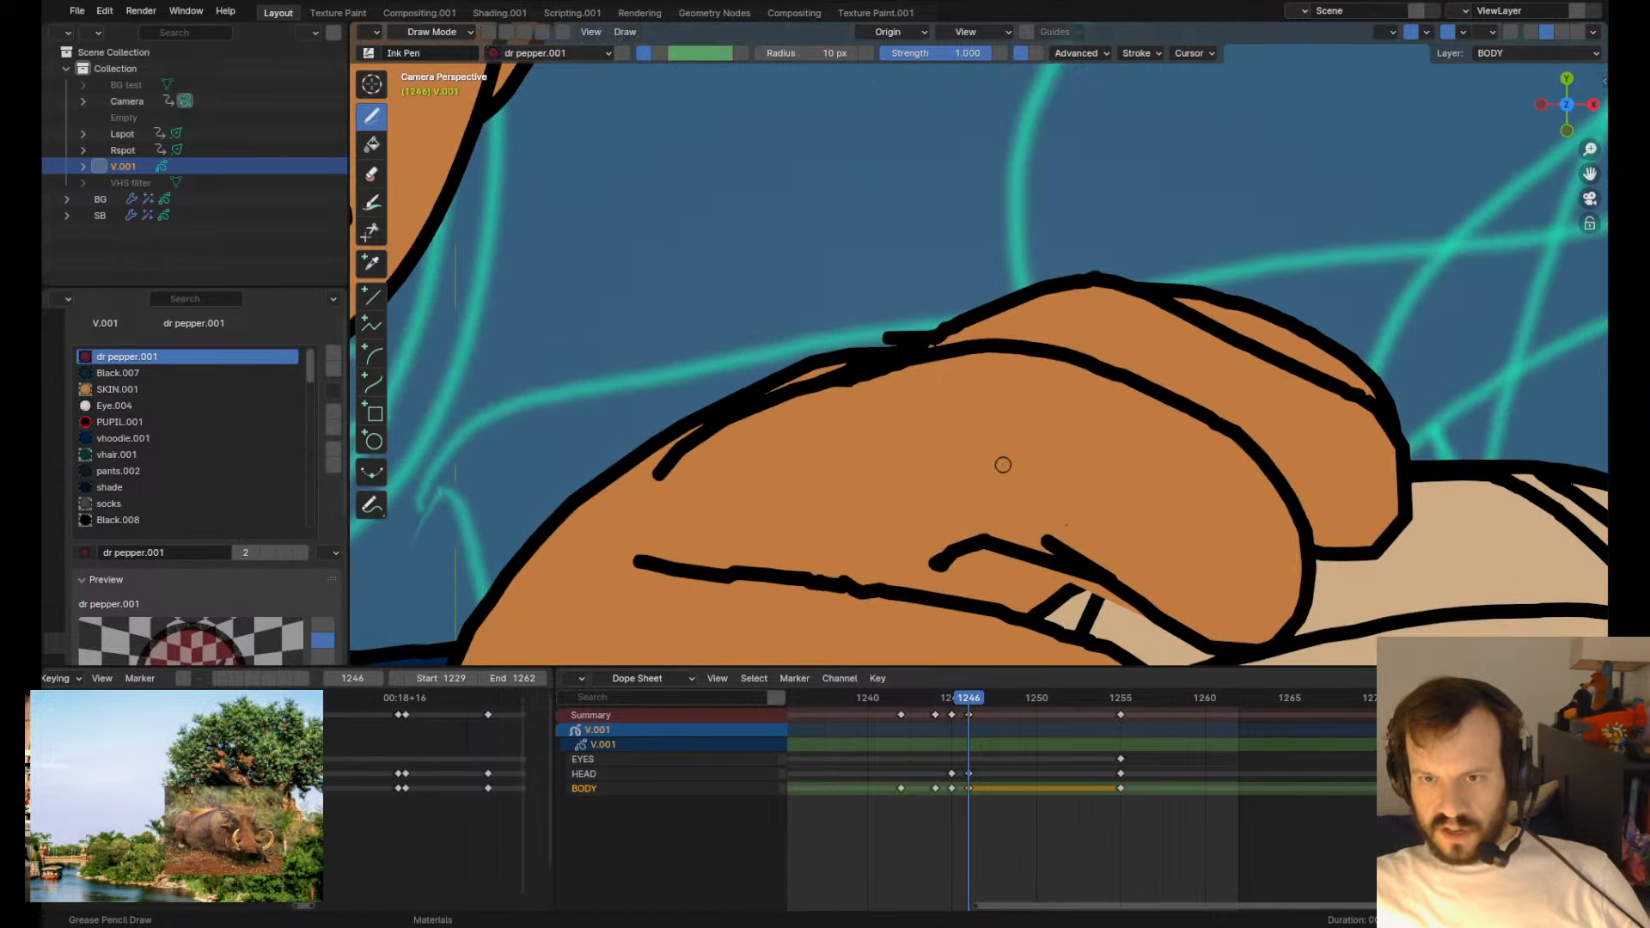
pyautogui.moveTo(1077, 530); pyautogui.dragTo(1186, 539)
pyautogui.moveTo(1117, 600)
pyautogui.mouseDown()
pyautogui.moveTo(1087, 604)
pyautogui.moveTo(1106, 567)
pyautogui.moveTo(1082, 573)
pyautogui.moveTo(1113, 555)
pyautogui.mouseUp()
pyautogui.scroll(-3, 1098, 553)
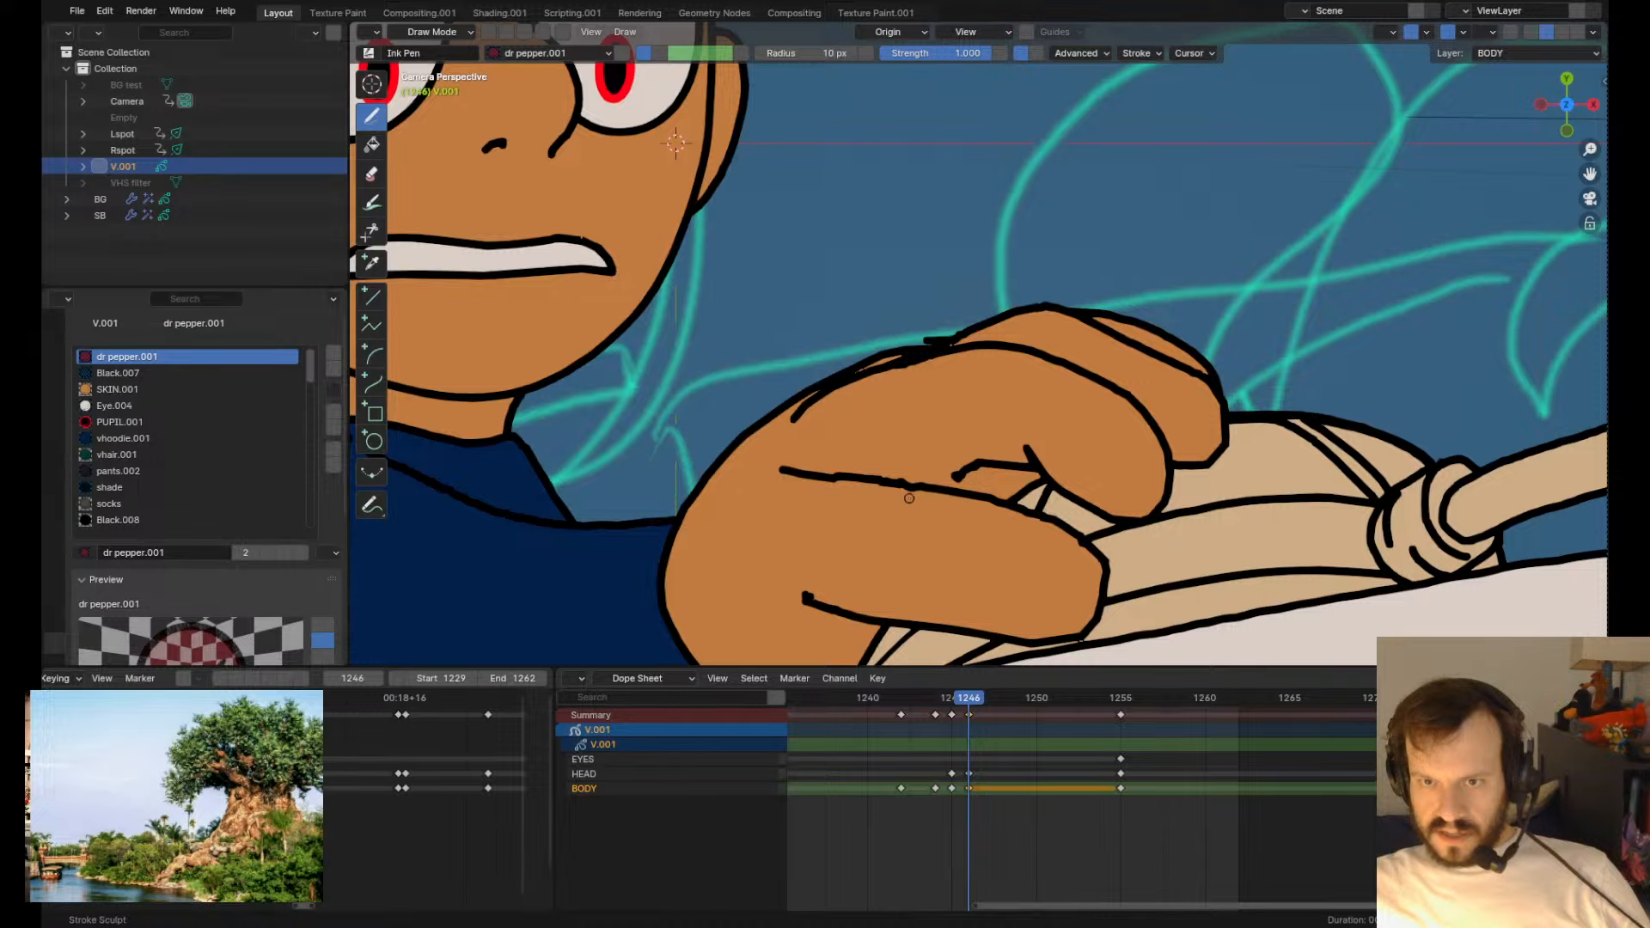
pyautogui.moveTo(913, 486); pyautogui.dragTo(911, 497)
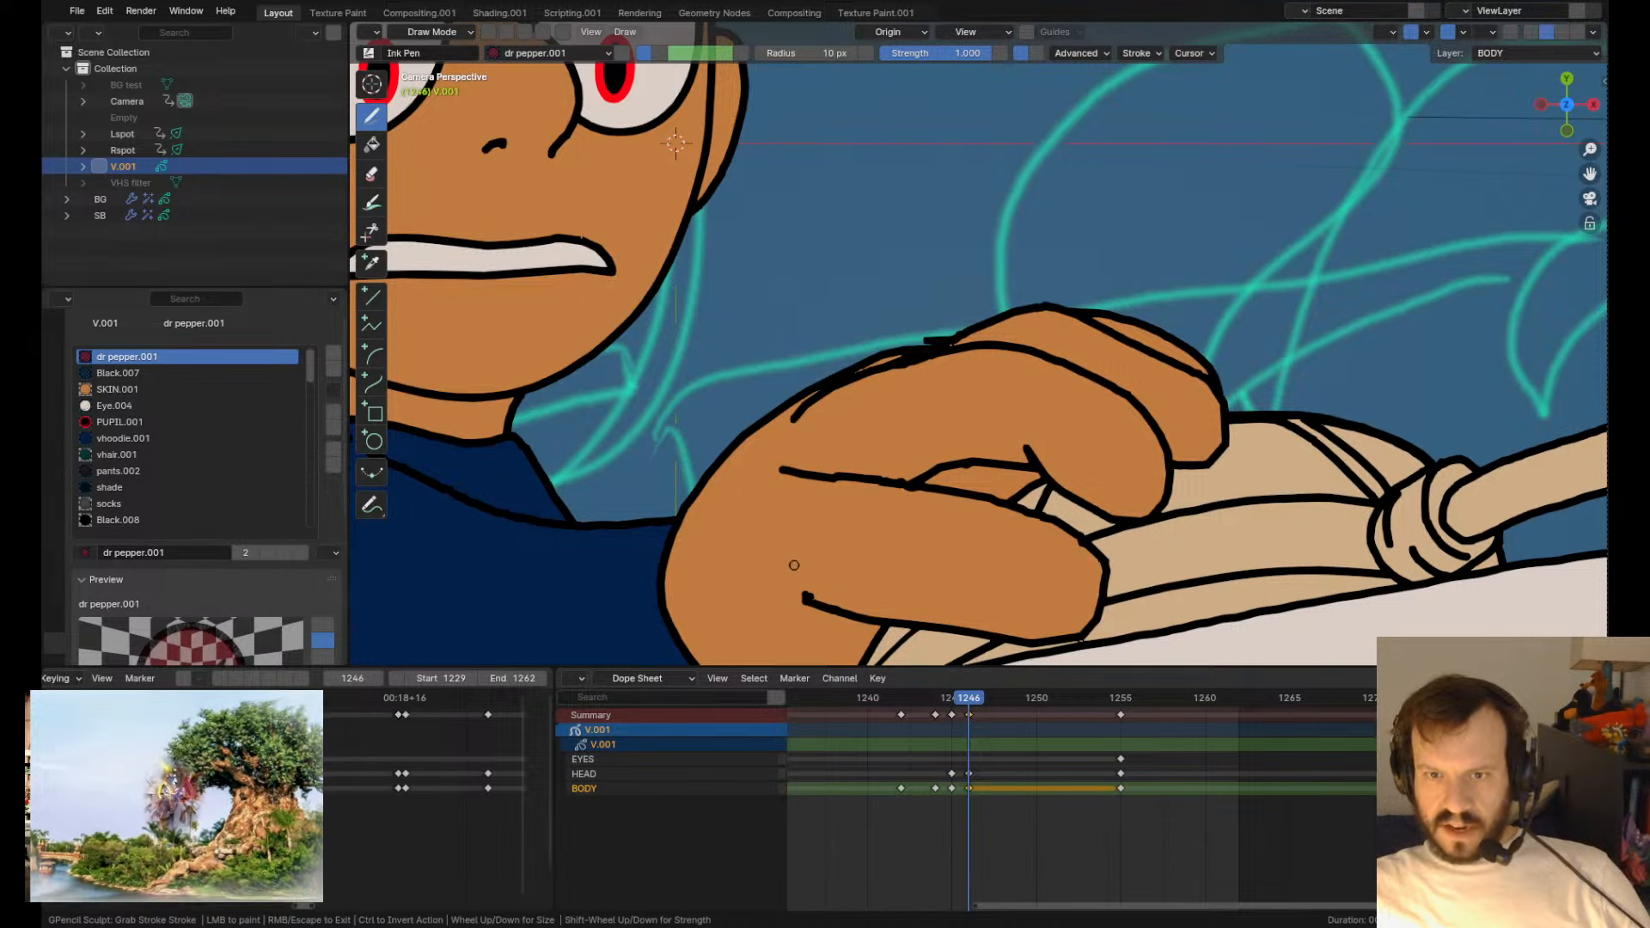
pyautogui.scroll(-5, 932, 485)
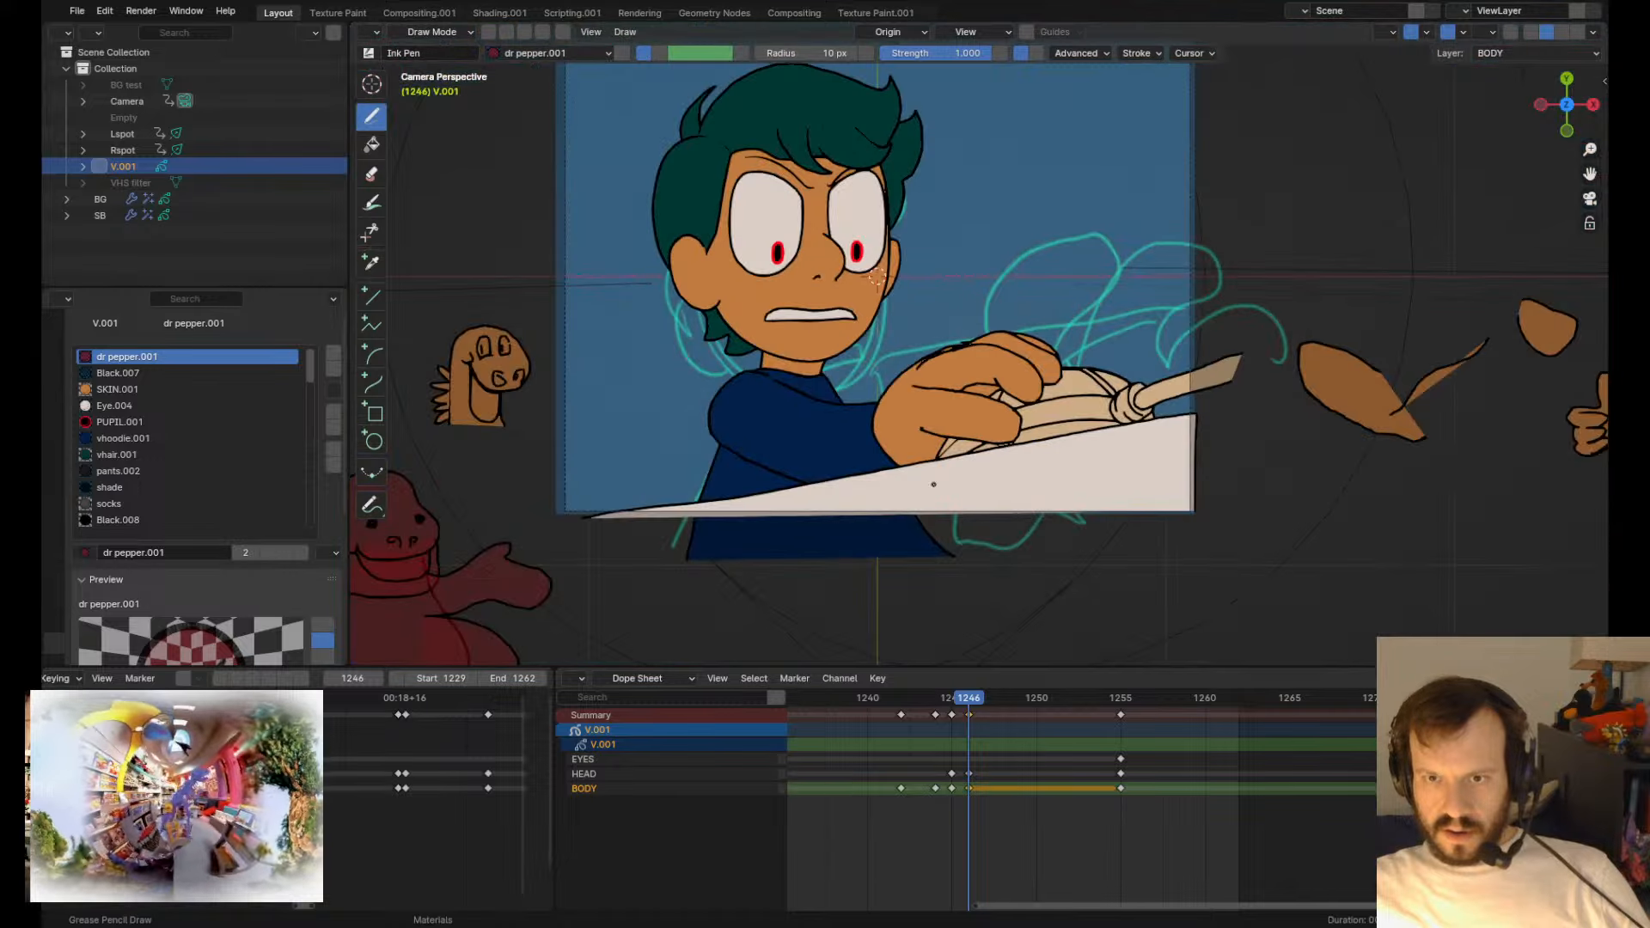
# - Arch the upper line of the gripping hand's lowest digit and lift its underside crease into a matching curve
pyautogui.scroll(3, 933, 484)
pyautogui.press('Tab')
pyautogui.click(971, 447)
pyautogui.press('Tab')
pyautogui.press('Tab')
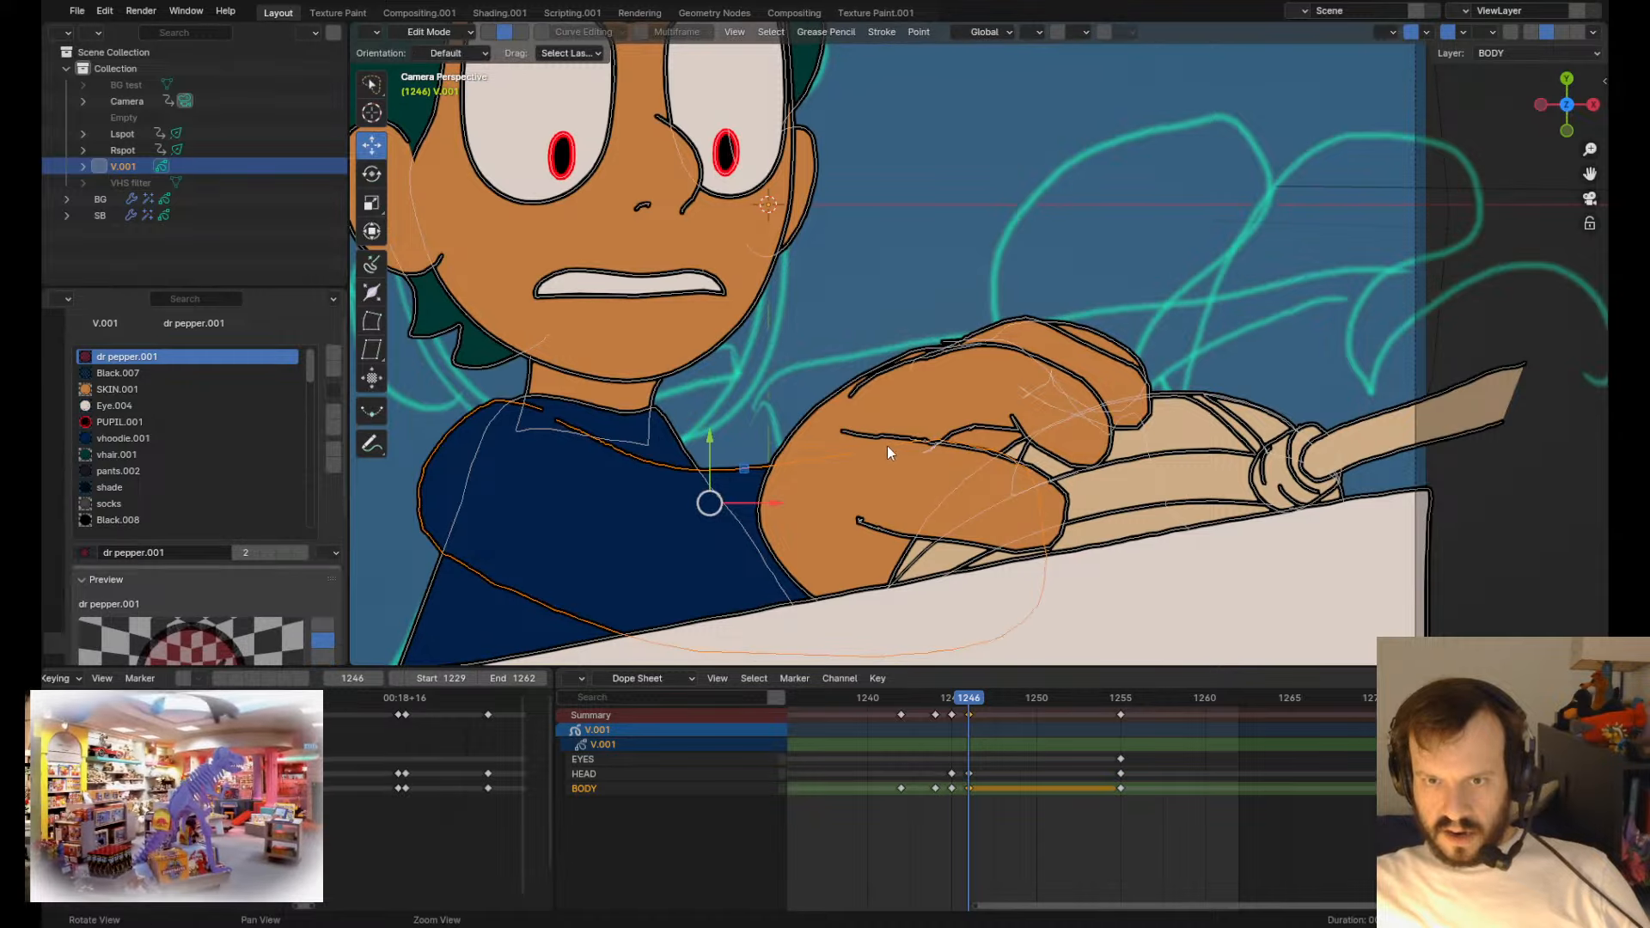
pyautogui.click(871, 432)
pyautogui.press('Tab')
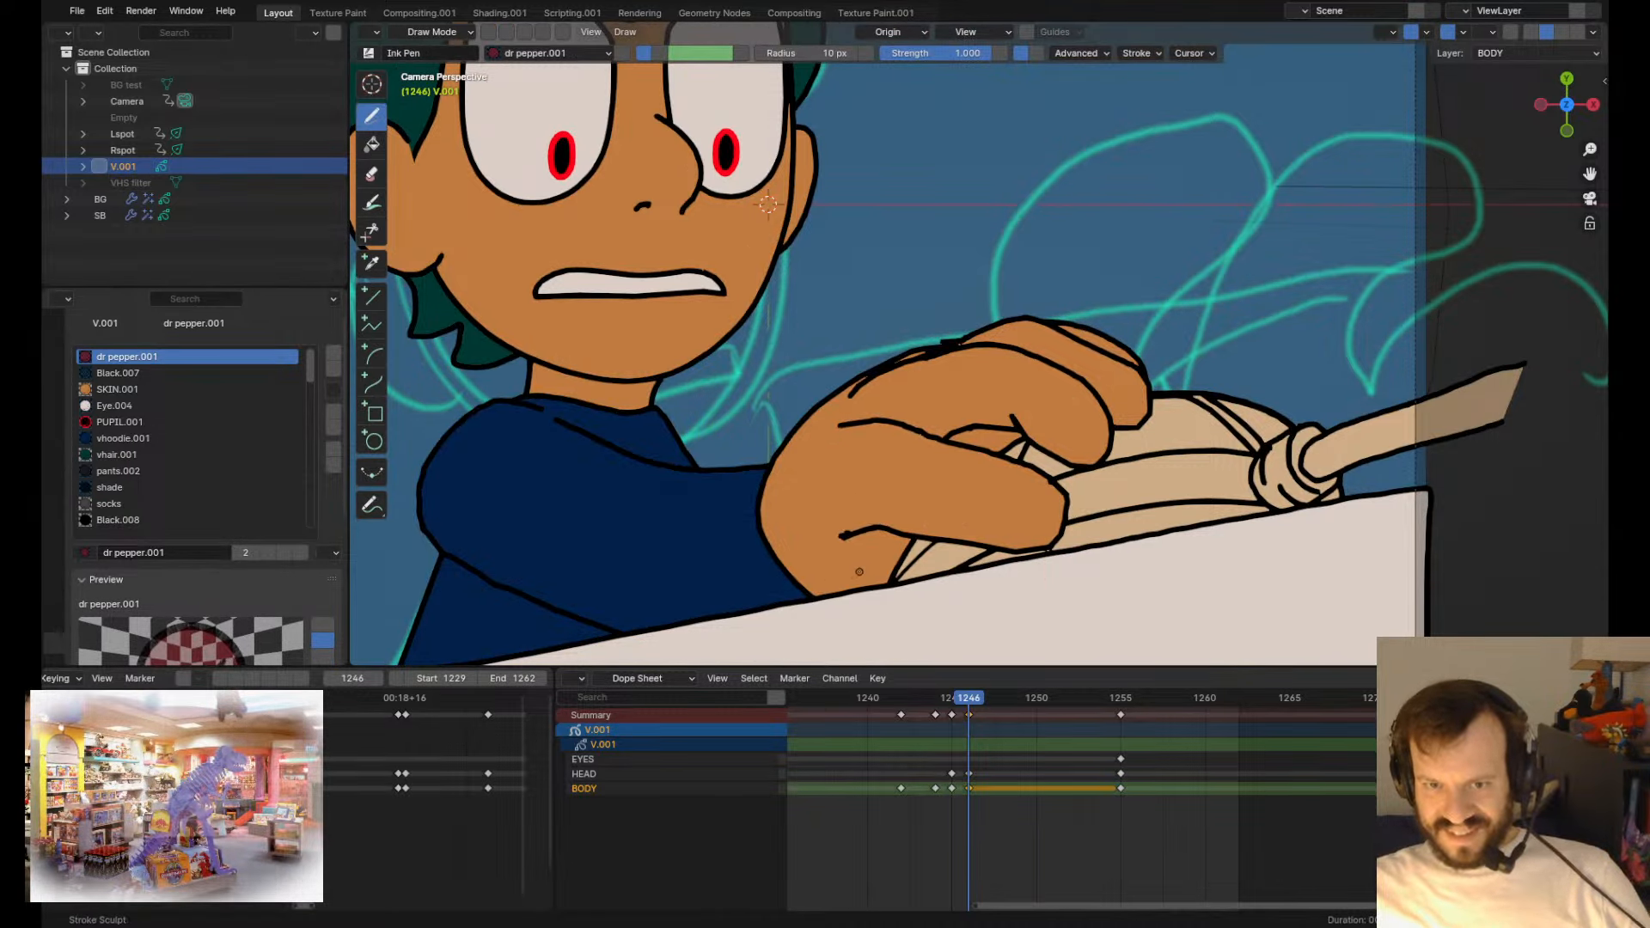
# - Bend the lowest digit's tip down over the wrapped object and round its underside and fingertip outline
pyautogui.scroll(-4, 849, 531)
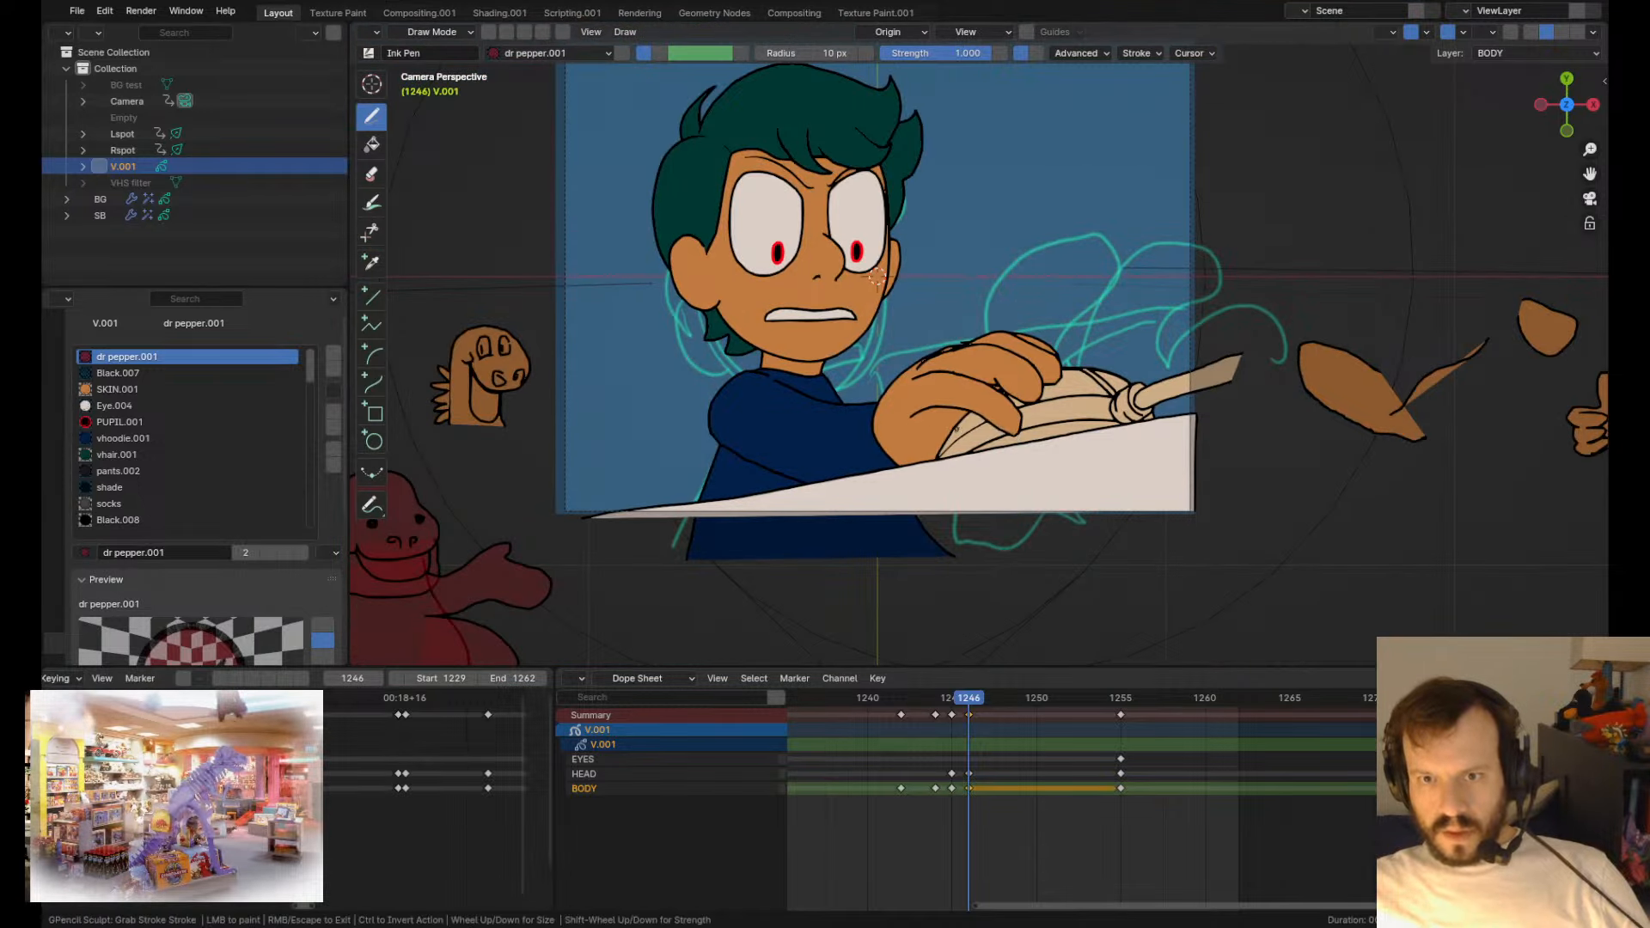
pyautogui.scroll(4, 948, 442)
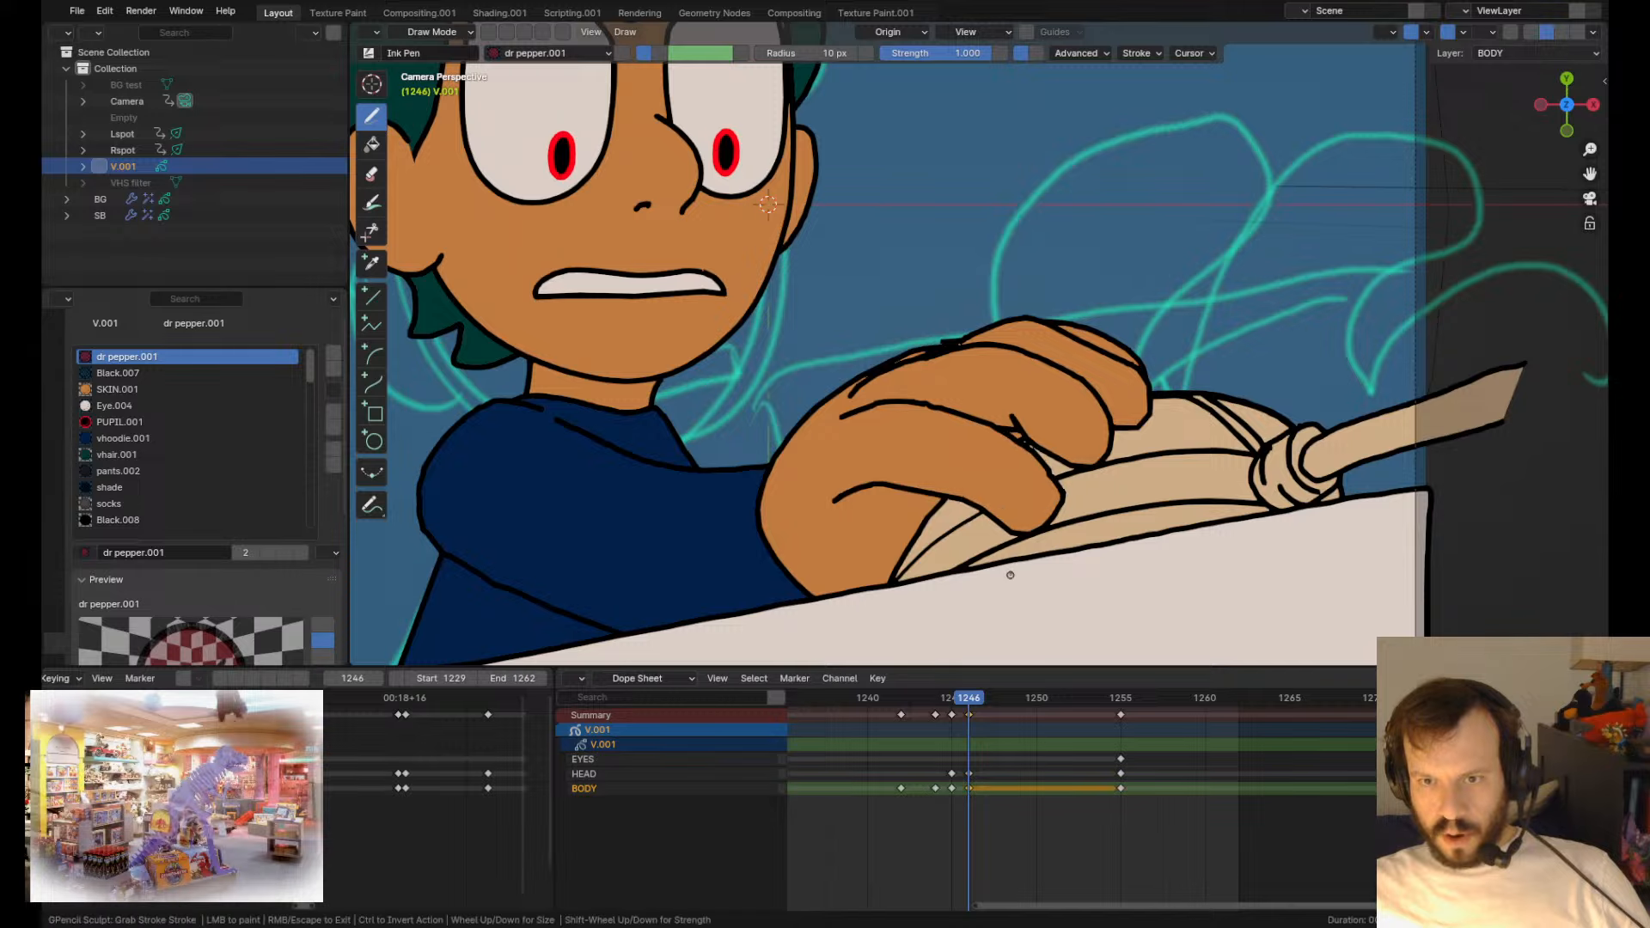
pyautogui.scroll(2, 1004, 559)
pyautogui.moveTo(1001, 559); pyautogui.dragTo(981, 583)
pyautogui.moveTo(960, 543); pyautogui.dragTo(937, 557)
pyautogui.moveTo(1133, 564)
pyautogui.mouseDown()
pyautogui.moveTo(1104, 562)
pyautogui.moveTo(1086, 530)
pyautogui.mouseUp()
pyautogui.scroll(-4, 1105, 477)
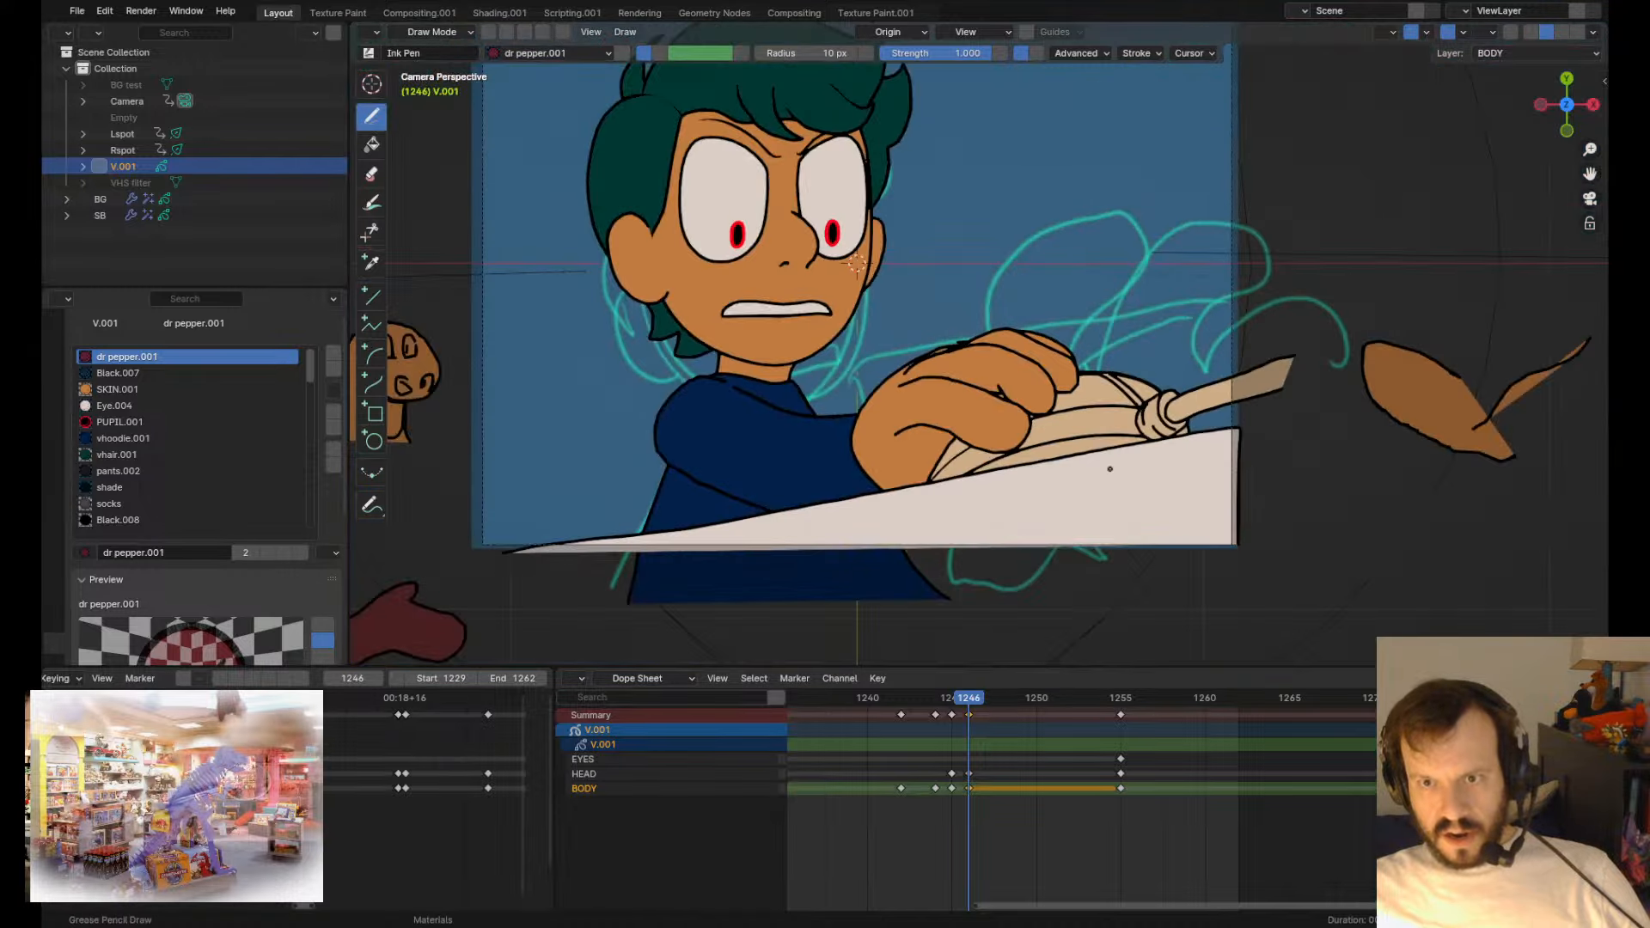
# - Shift the short inner crease of the finger above back toward the knuckles and tidy where it meets the lowest digit
pyautogui.scroll(2, 1109, 464)
pyautogui.press('Tab')
pyautogui.click(1103, 408)
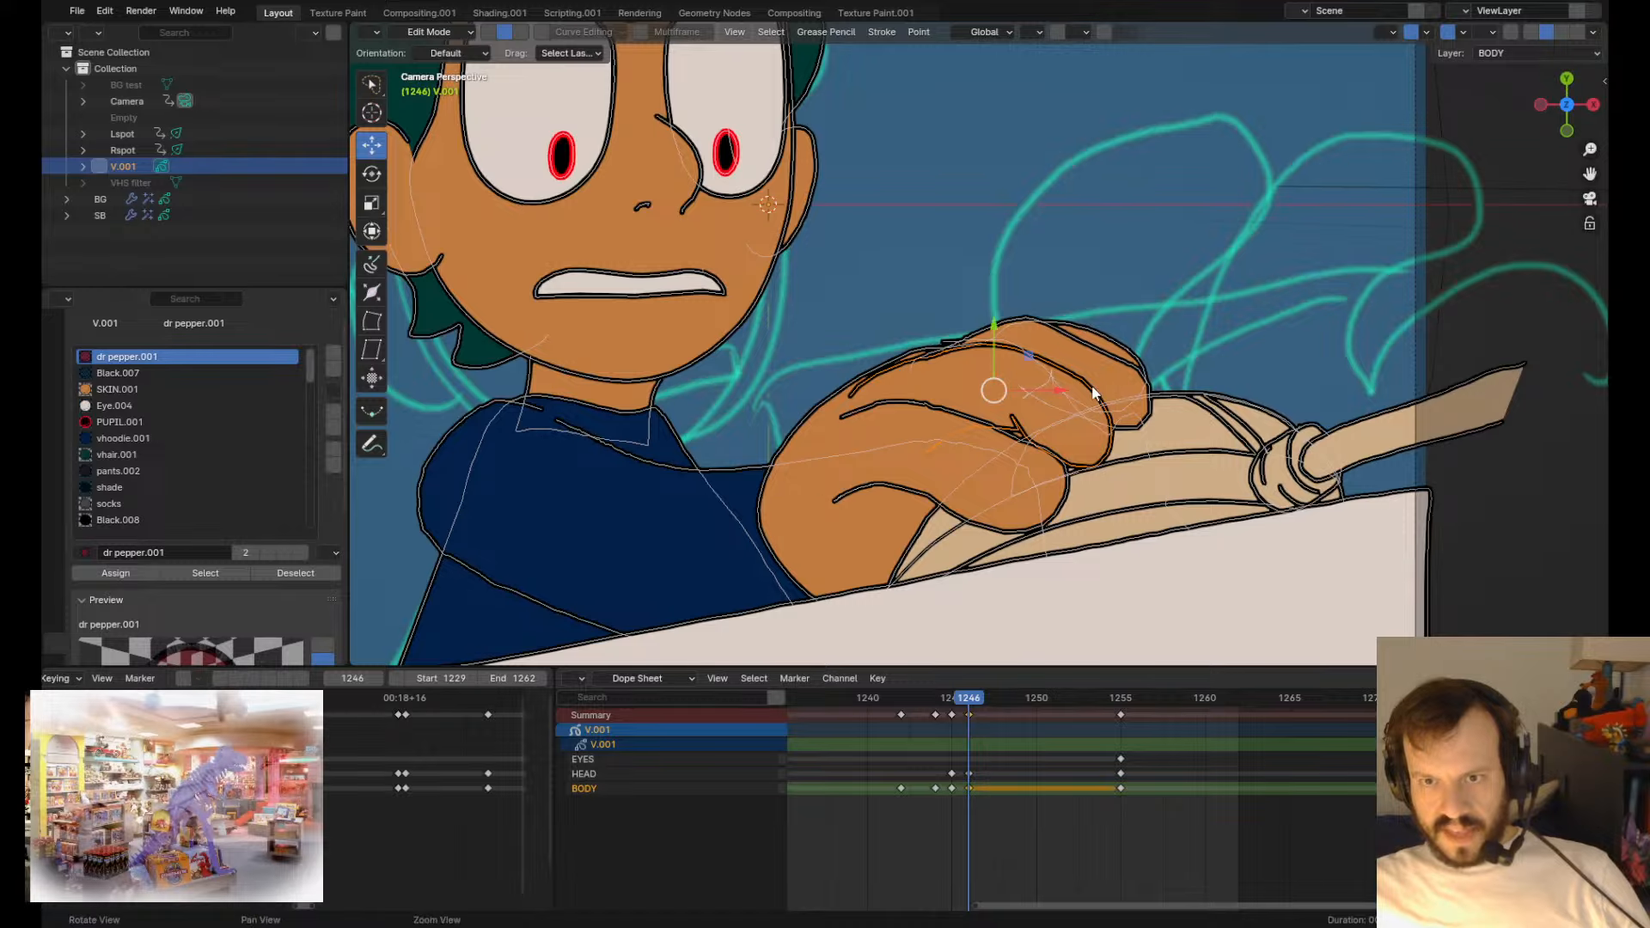
pyautogui.press('Tab')
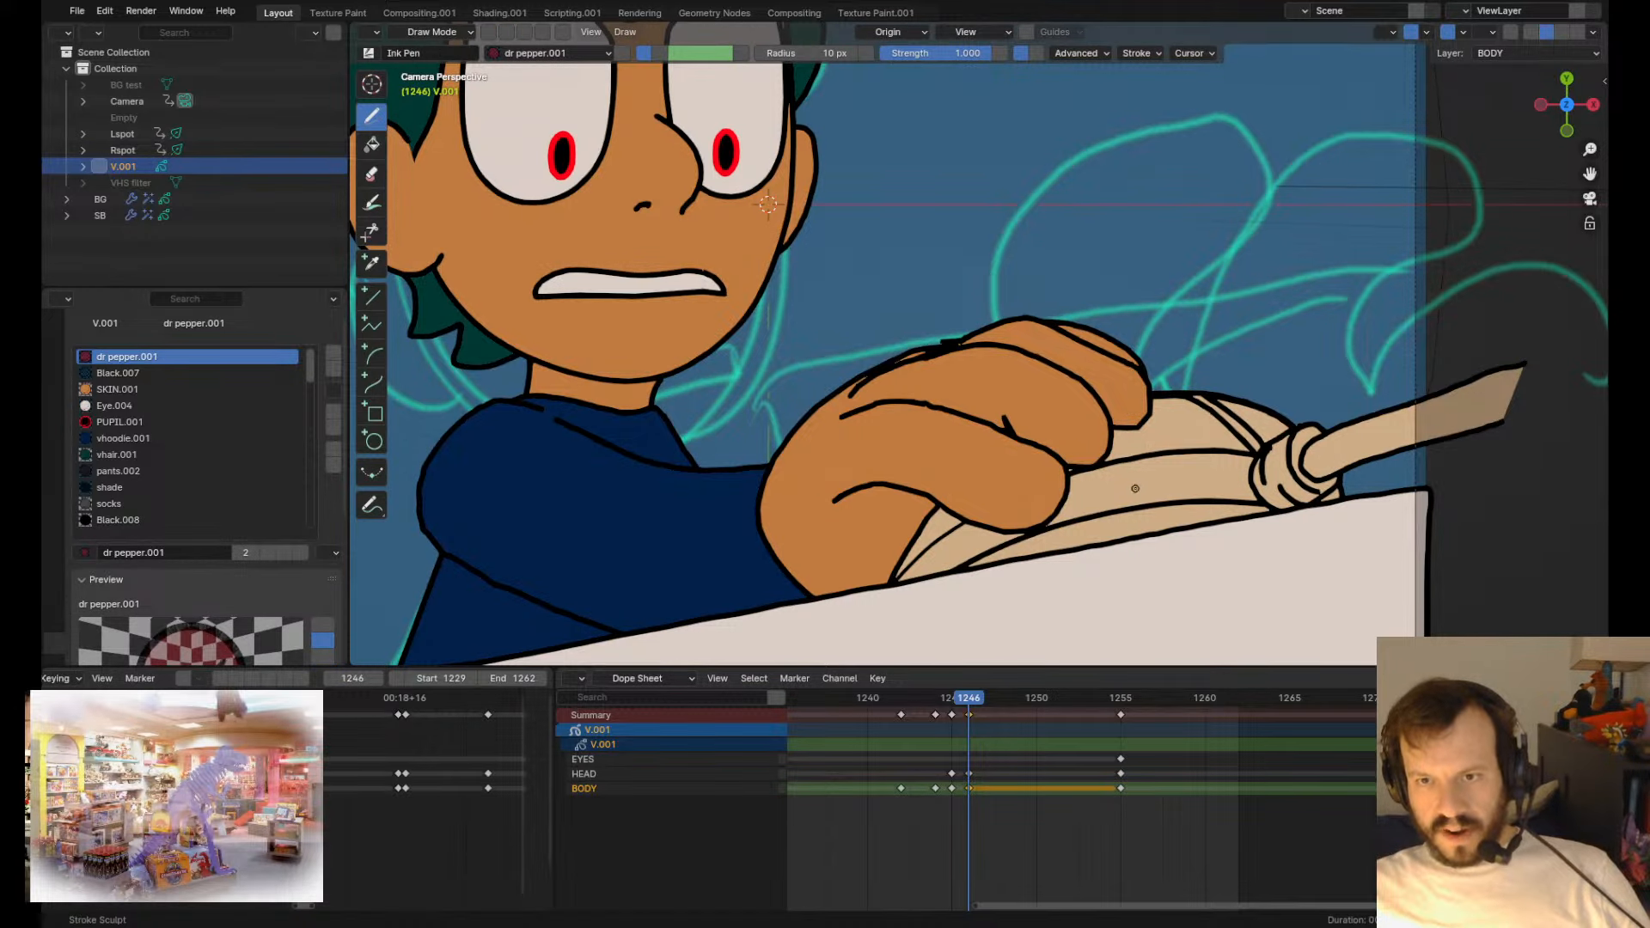
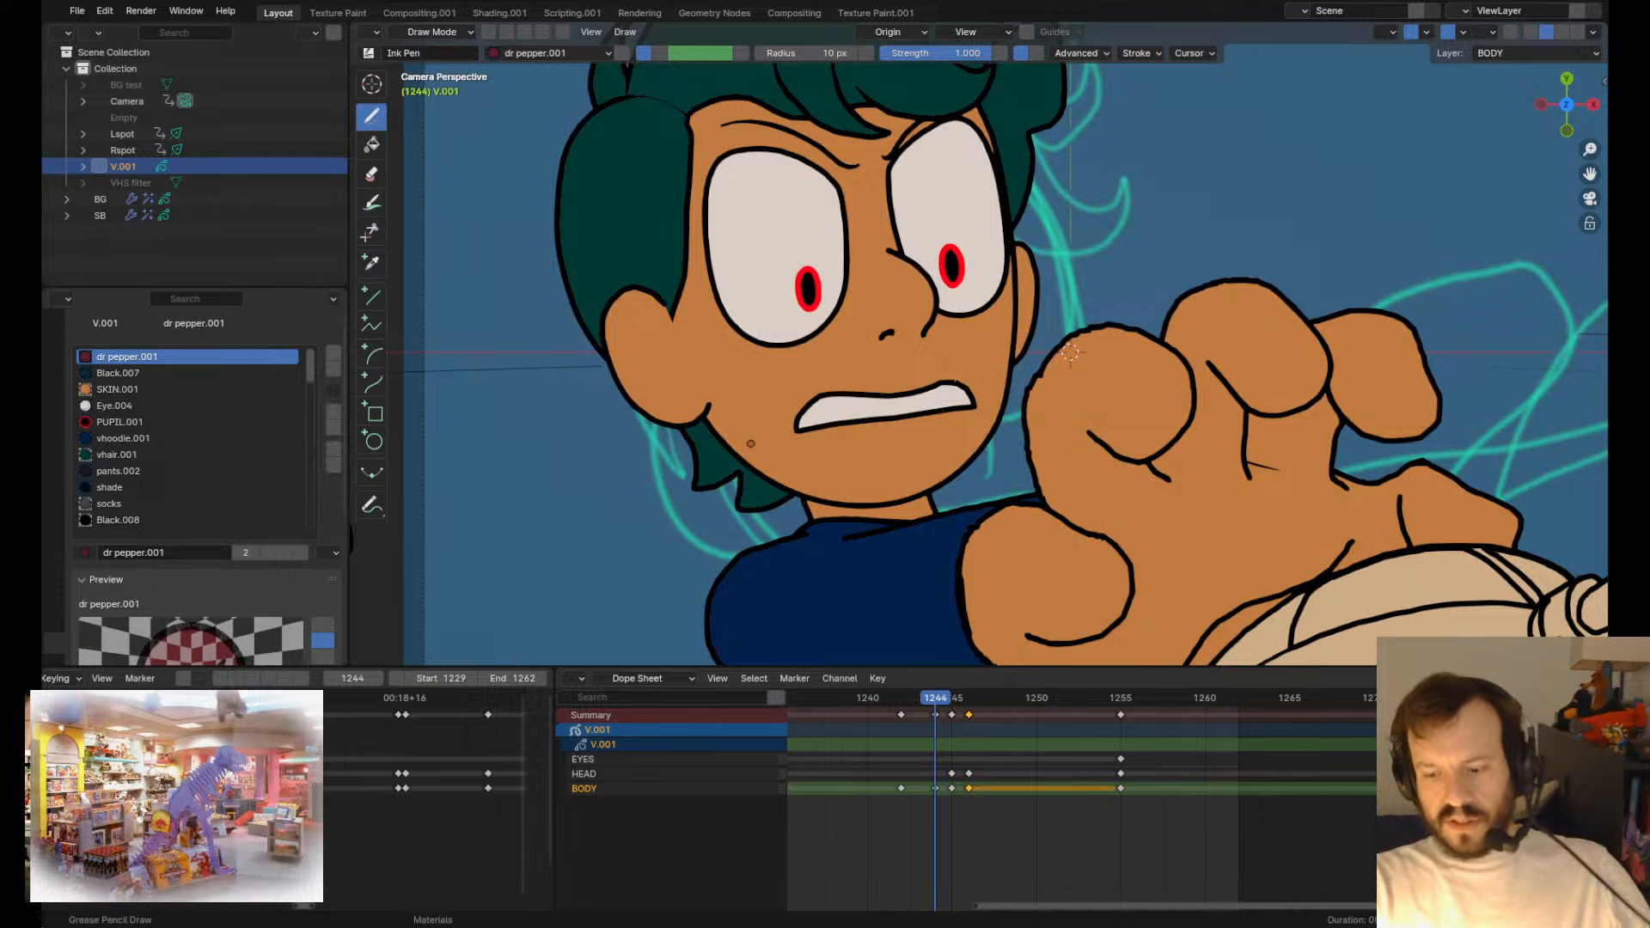
# - Save the file, play back the hand animation and return to frame 1245
pyautogui.hotkey('ctrl', 's')
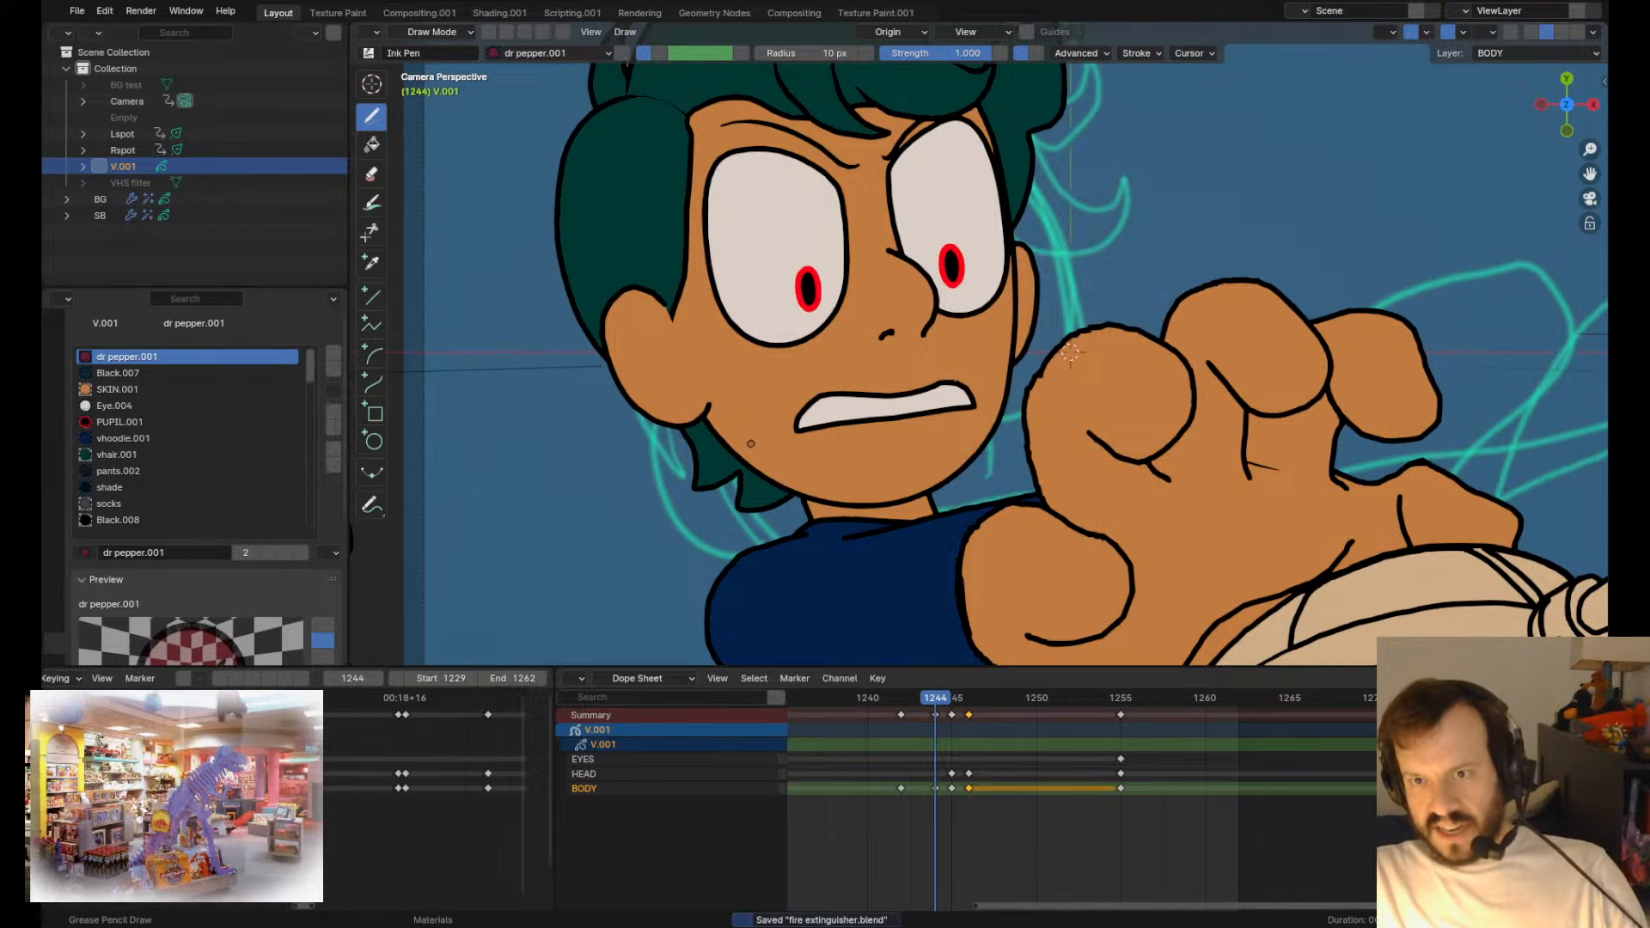
pyautogui.scroll(-5, 756, 430)
pyautogui.press('Right')
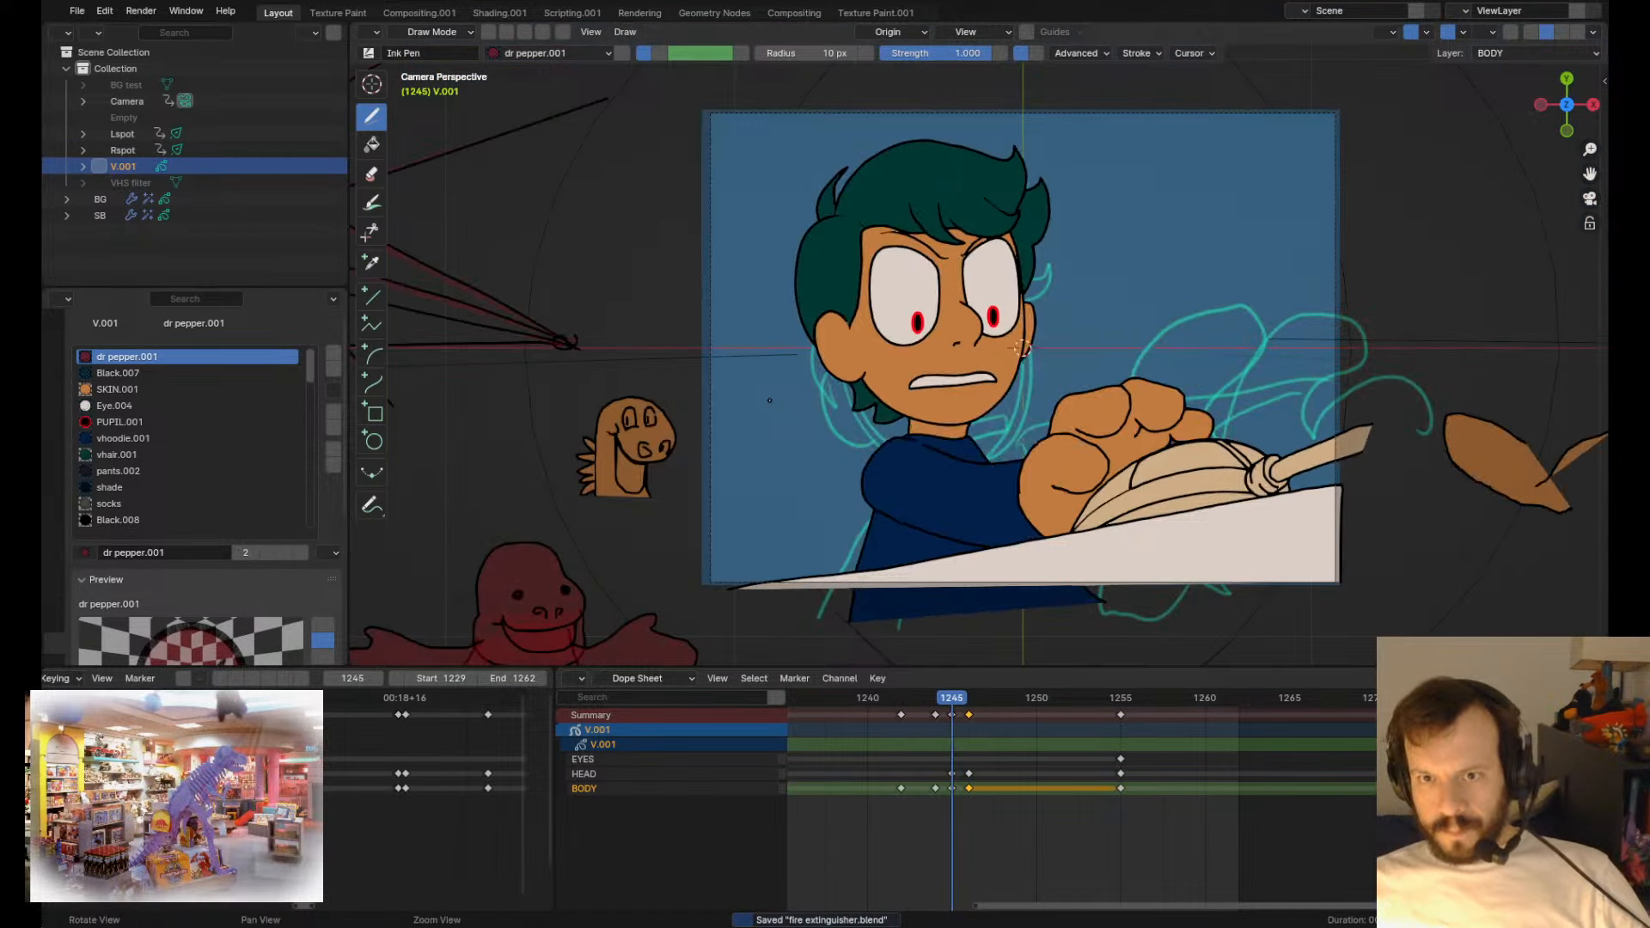
pyautogui.press('space')
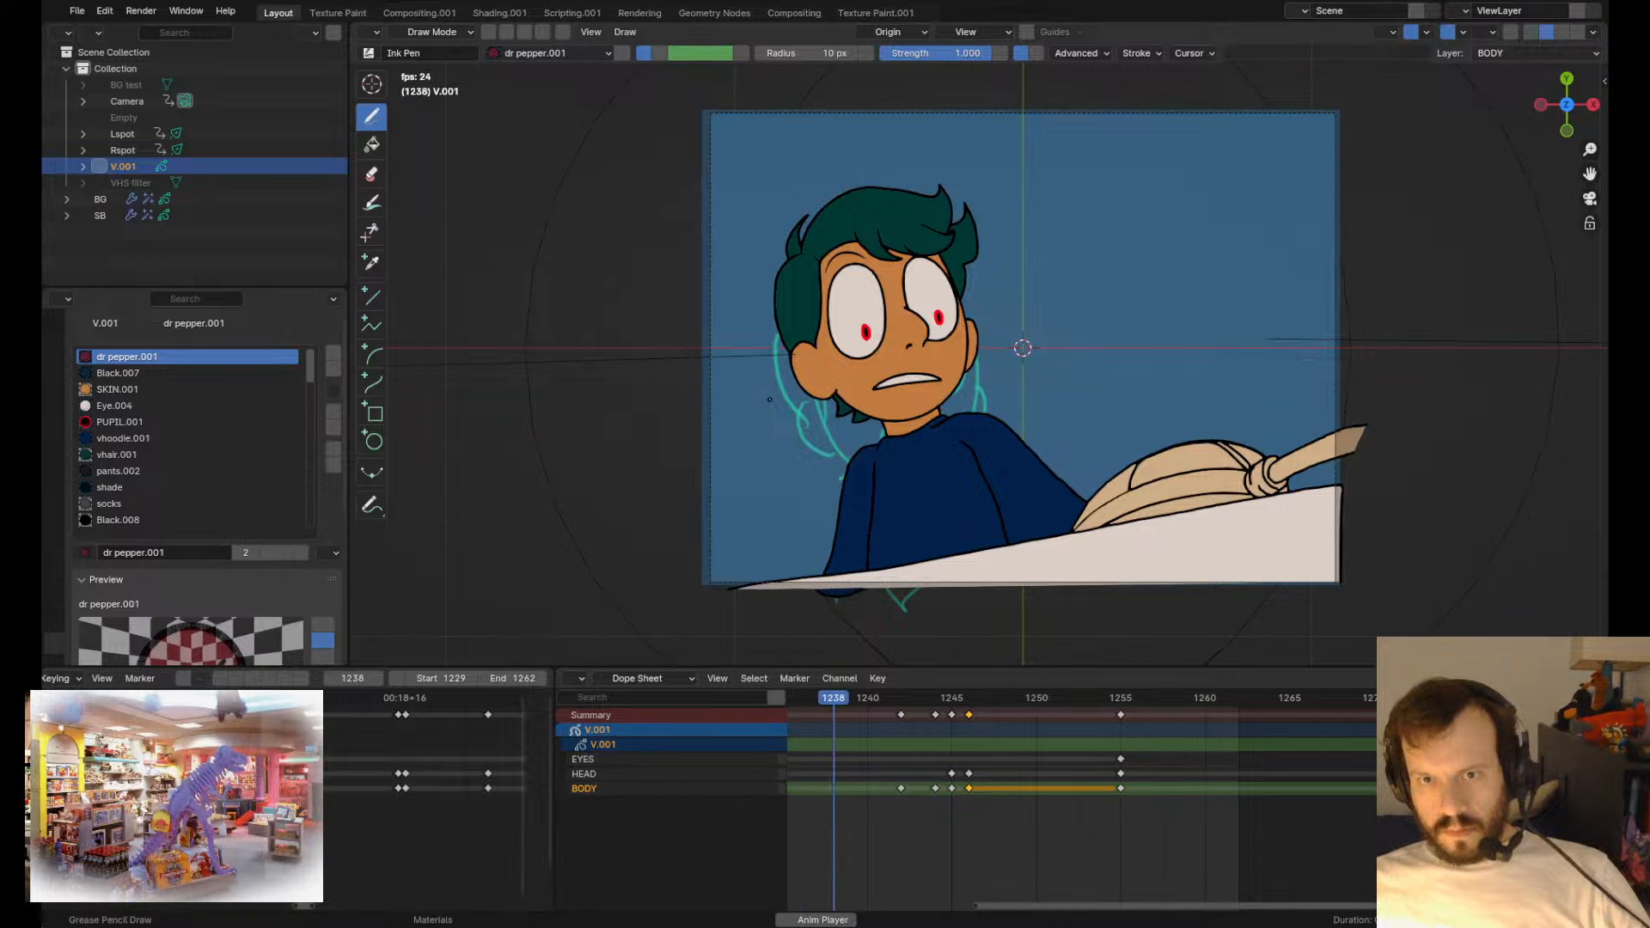
pyautogui.press('space')
pyautogui.moveTo(892, 720)
pyautogui.mouseDown()
pyautogui.moveTo(965, 723)
pyautogui.moveTo(902, 724)
pyautogui.moveTo(959, 723)
pyautogui.moveTo(918, 726)
pyautogui.moveTo(957, 742)
pyautogui.mouseUp()
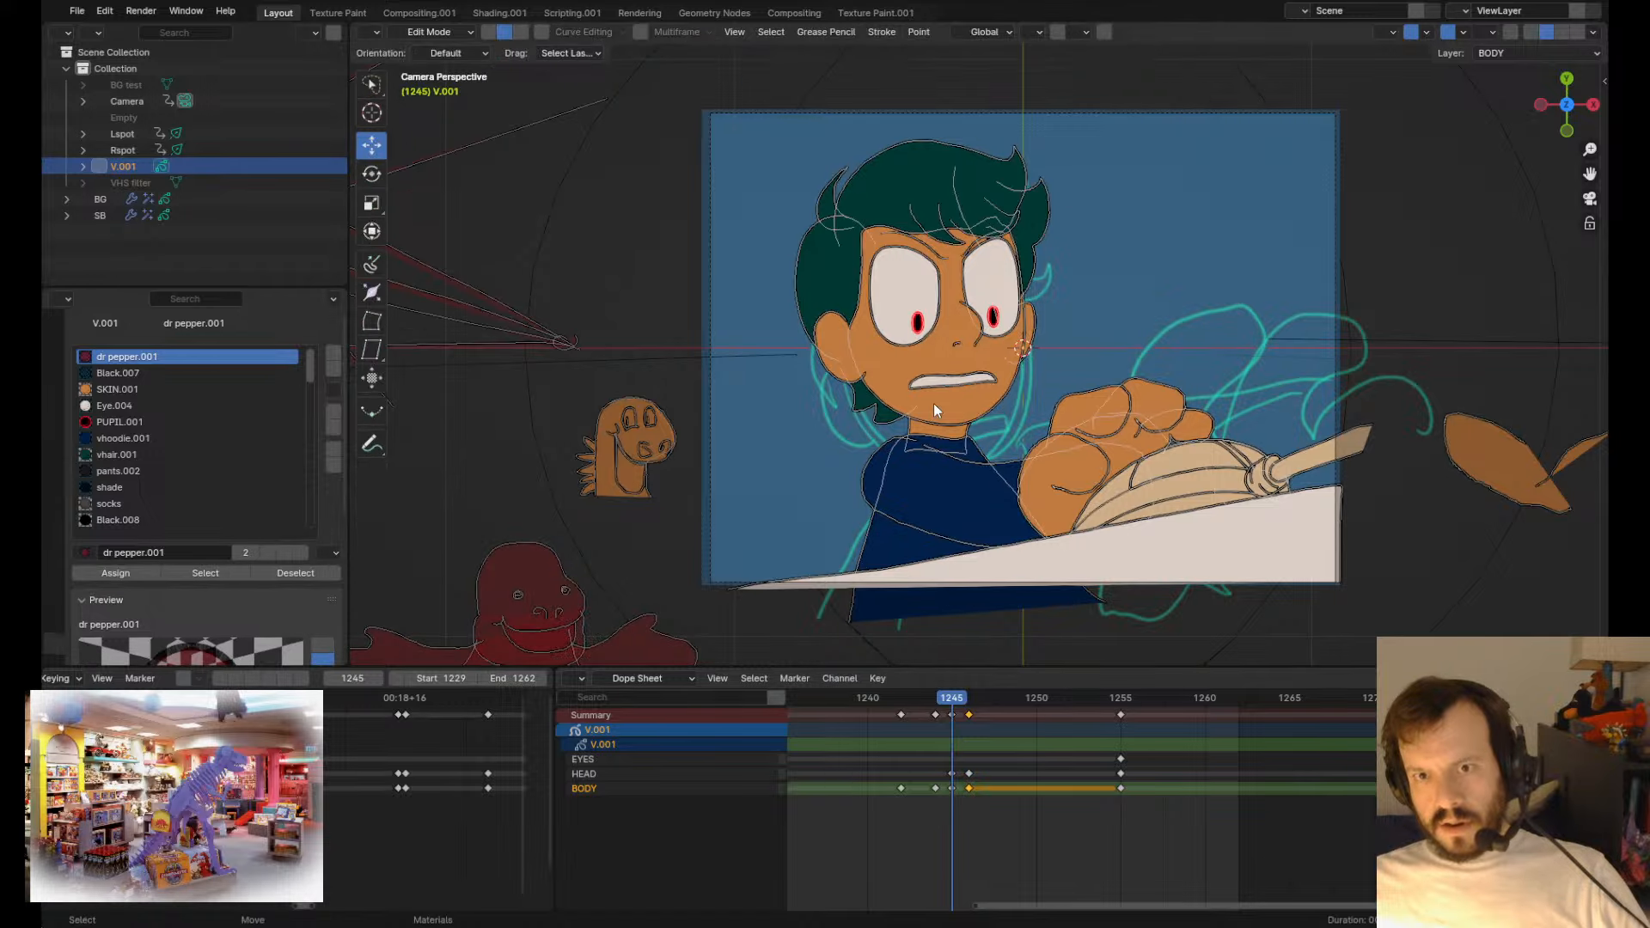
# - Adjust the mouth's far-side corner on frame 1245, save the file, and pull the same corner inward on frame 1246
pyautogui.scroll(3, 934, 404)
pyautogui.moveTo(1001, 402); pyautogui.dragTo(1004, 417)
pyautogui.press('Right')
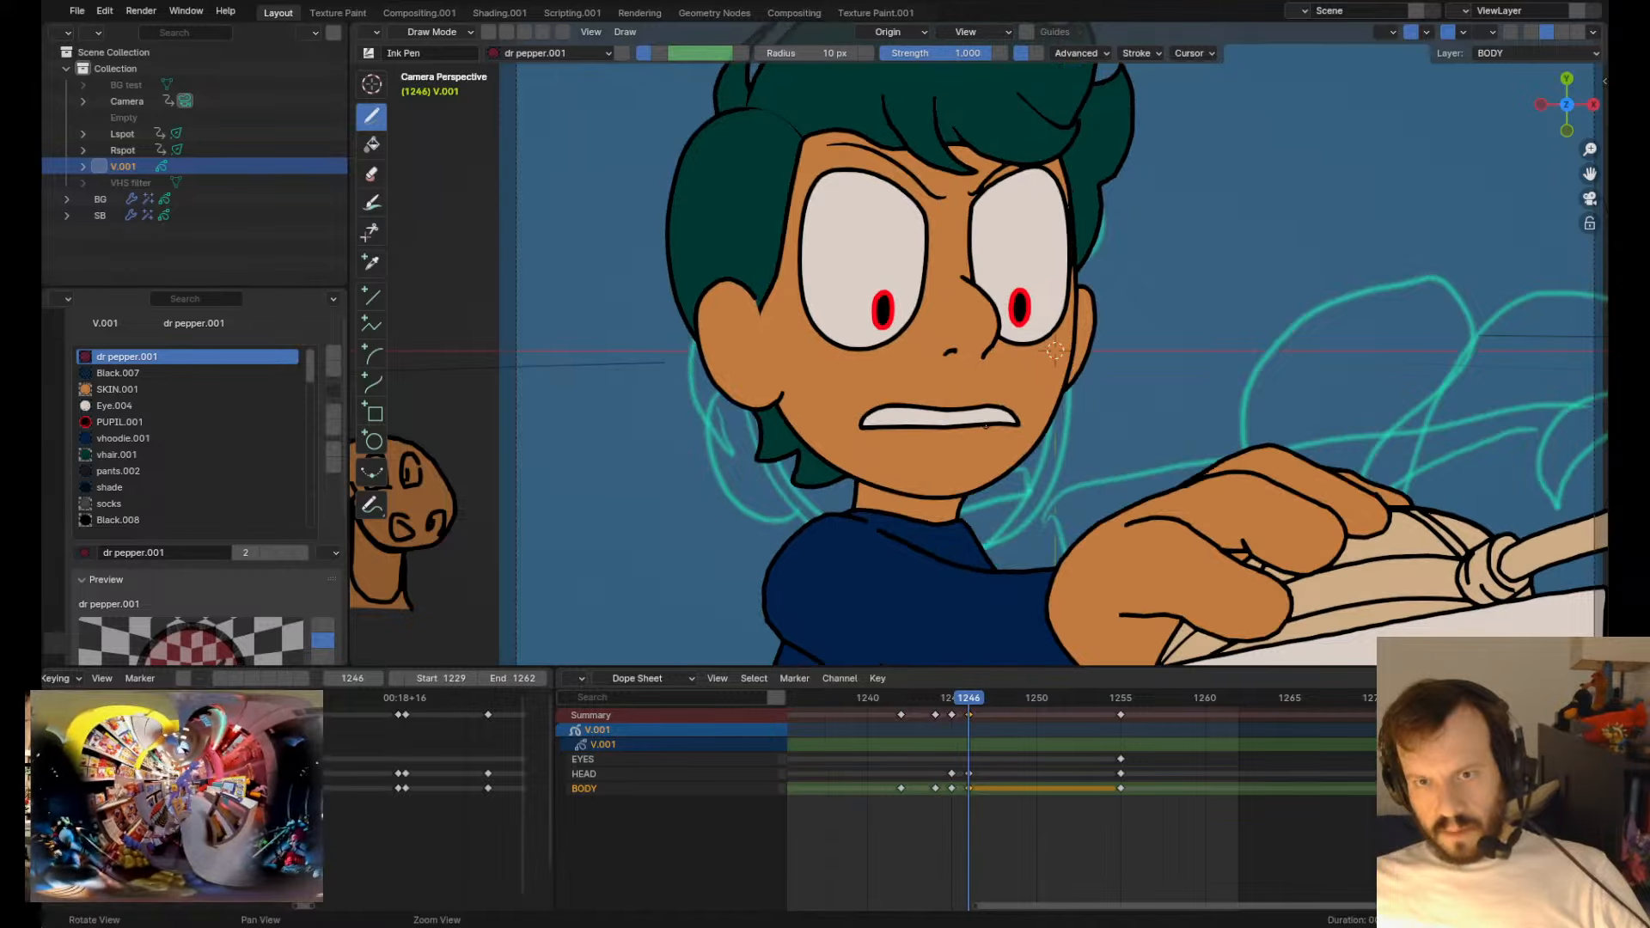
pyautogui.hotkey('ctrl', 's')
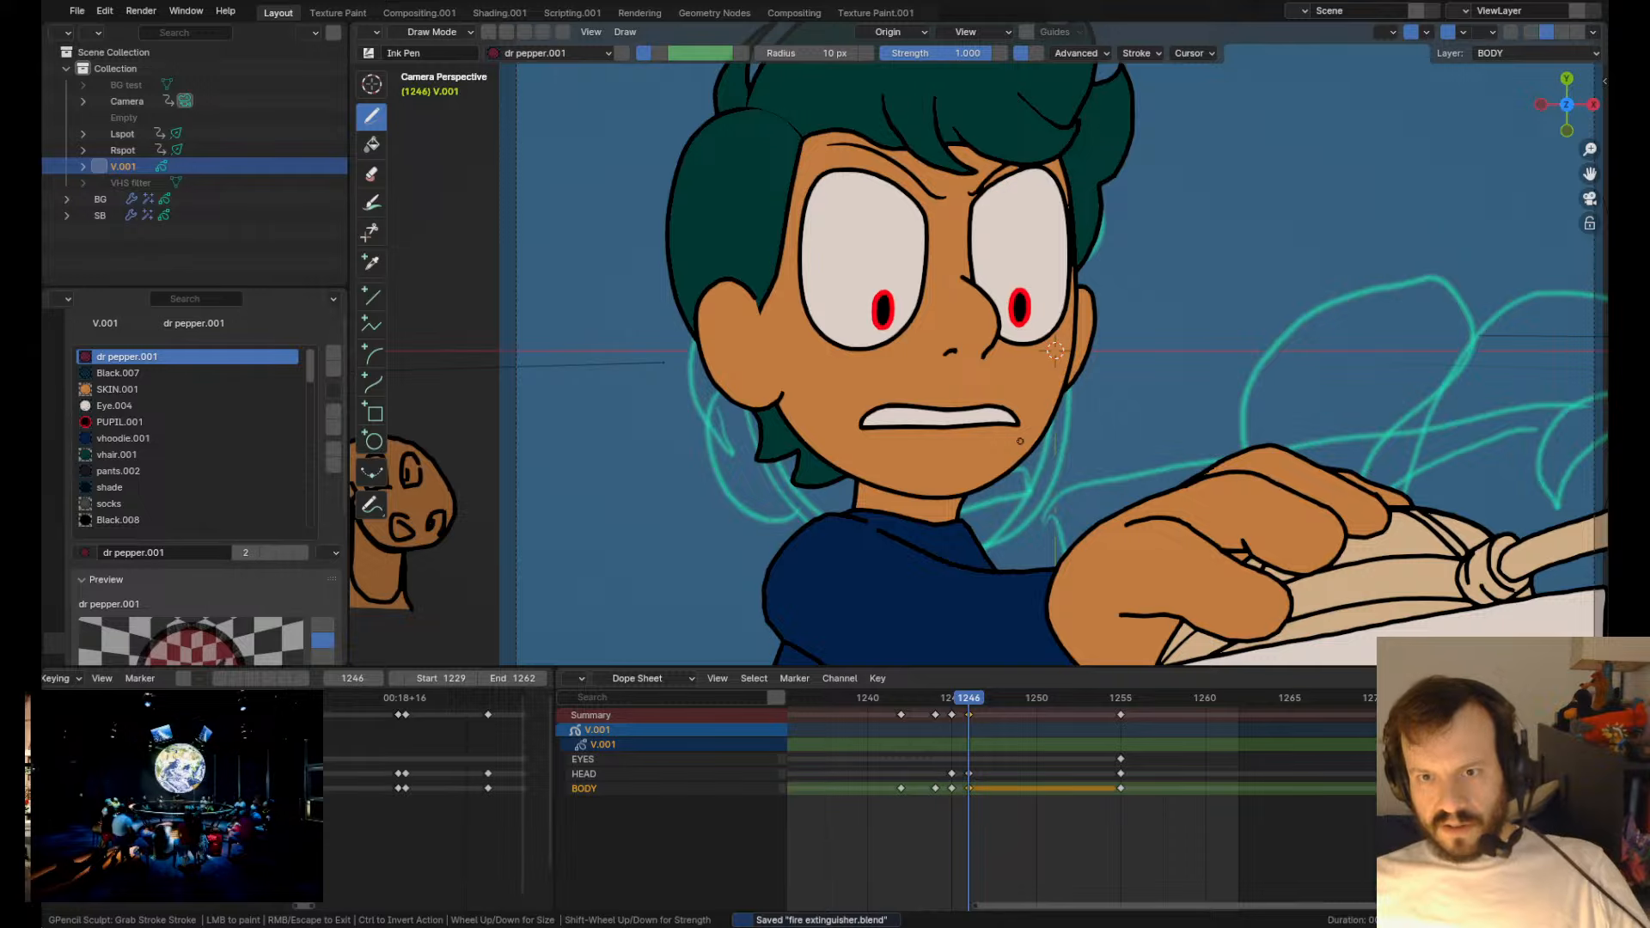
pyautogui.press('Tab')
pyautogui.click(1007, 426)
pyautogui.press('Tab')
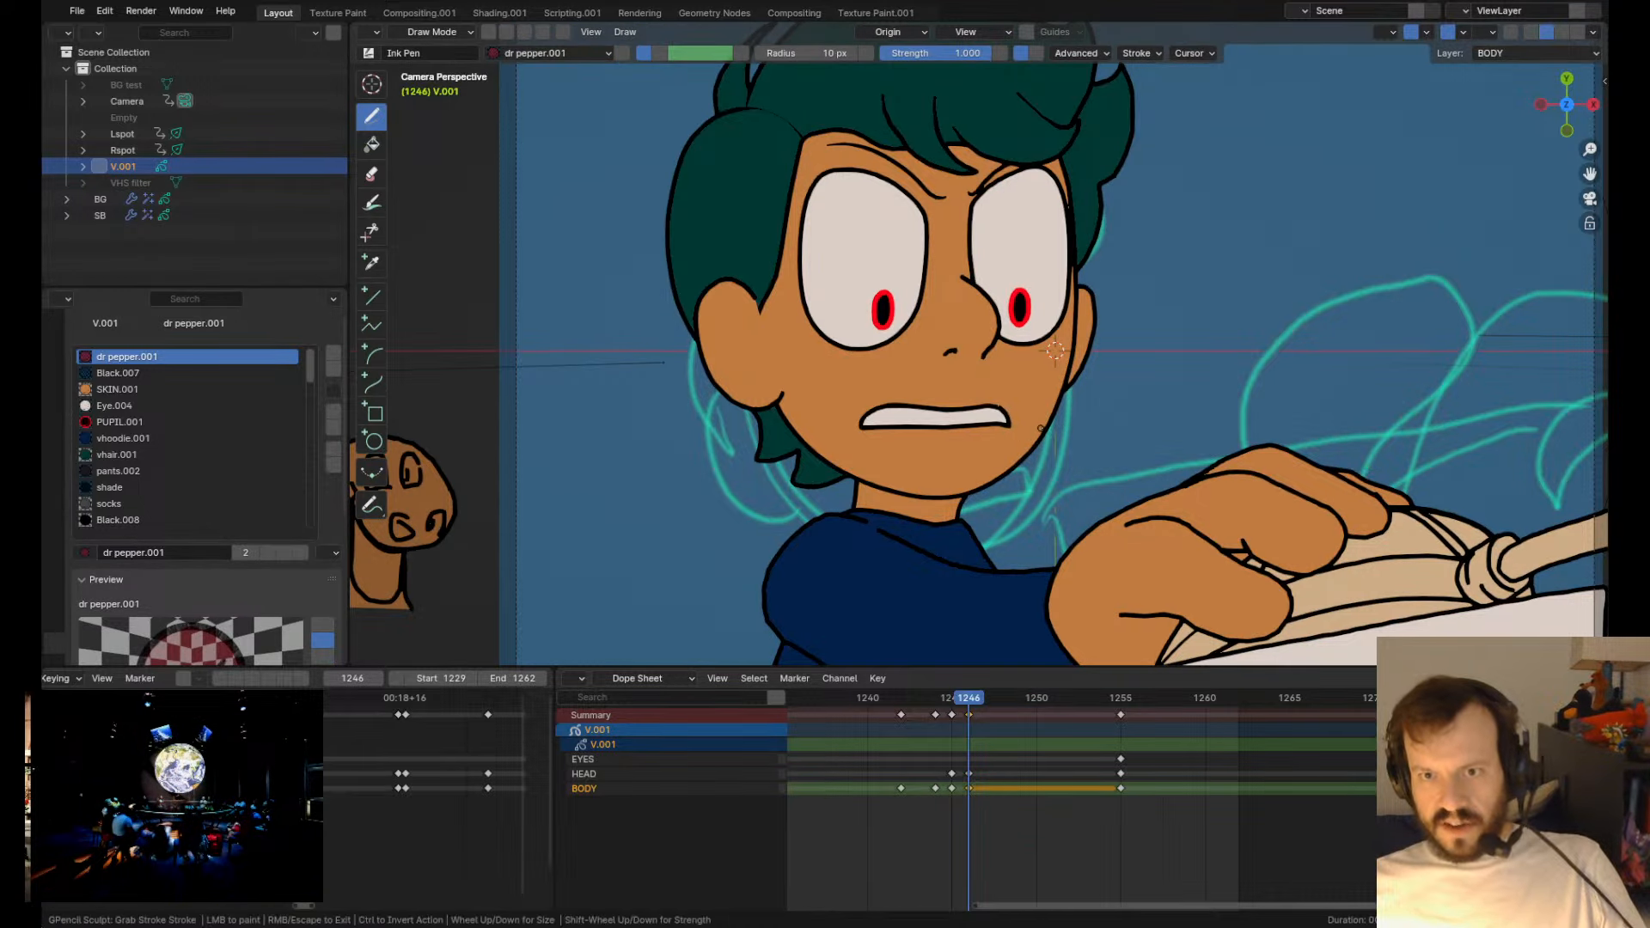
pyautogui.scroll(-3, 1041, 432)
pyautogui.scroll(4, 1042, 432)
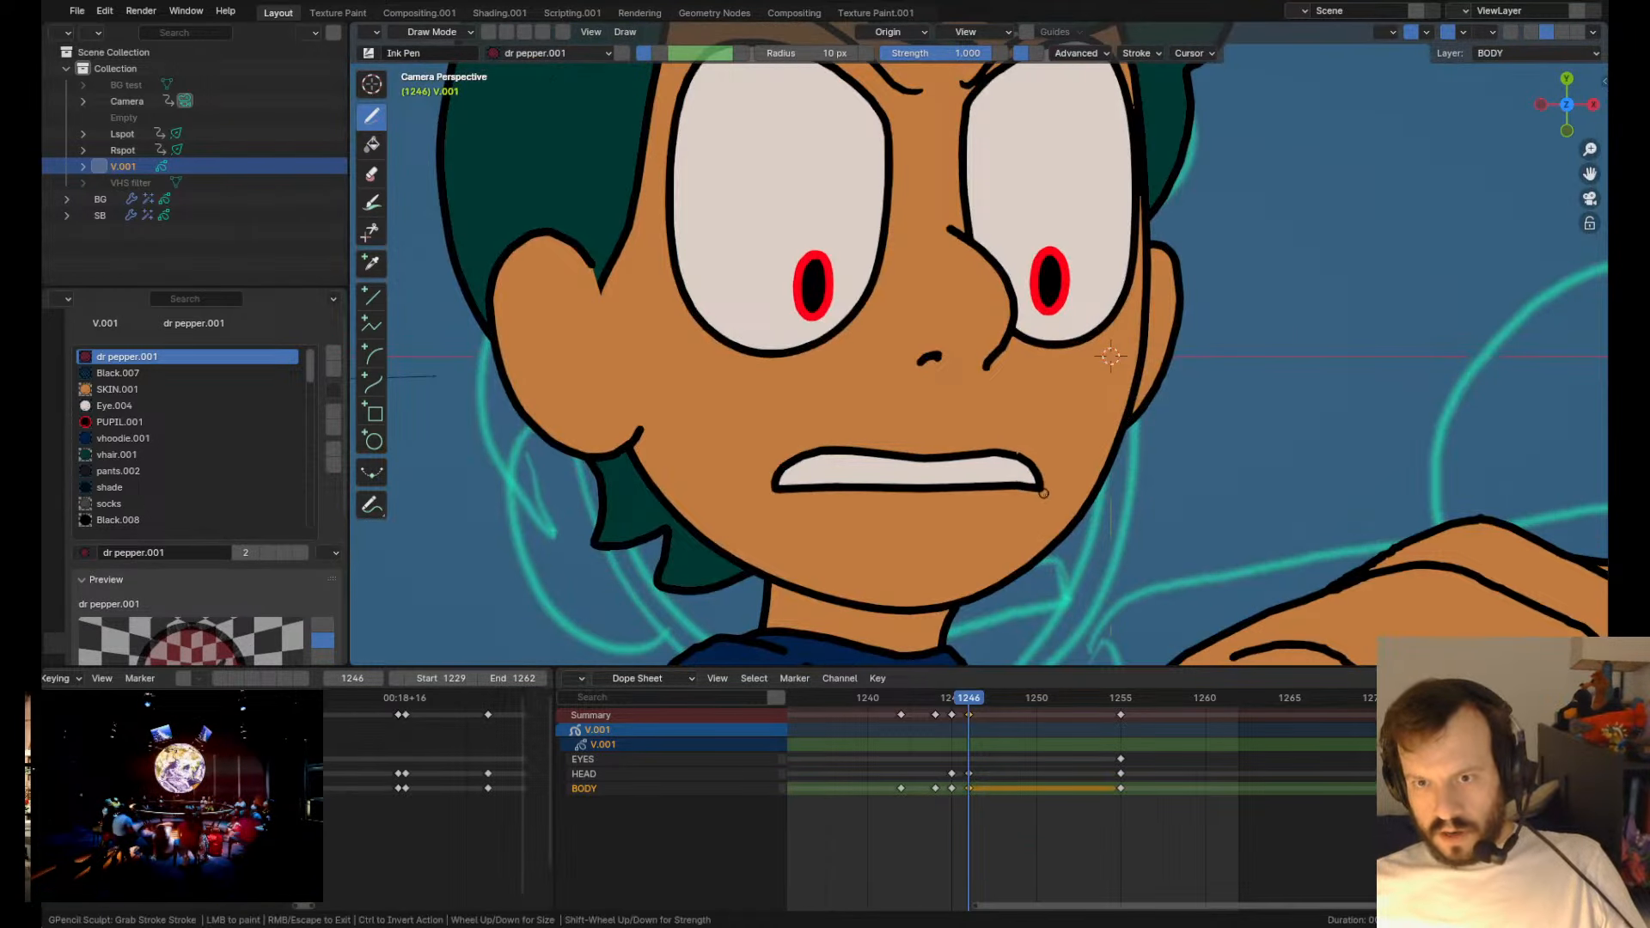
pyautogui.scroll(-1, 1043, 493)
pyautogui.scroll(-3, 1043, 492)
pyautogui.scroll(2, 1043, 492)
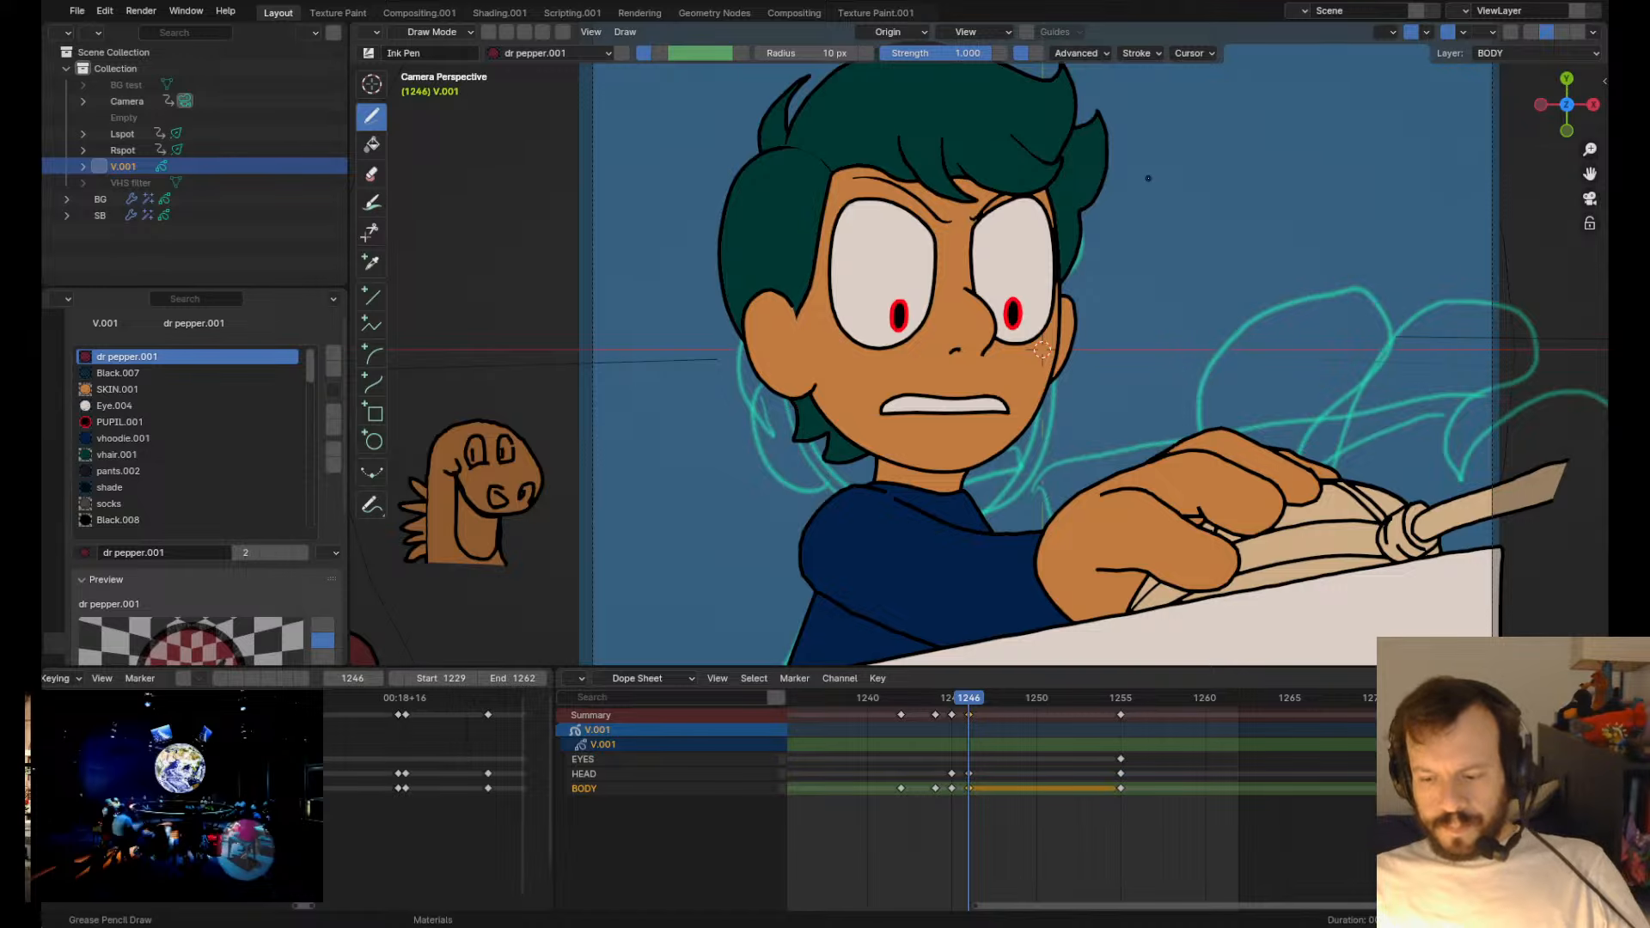
pyautogui.scroll(-3, 1041, 348)
pyautogui.scroll(4, 977, 367)
# - Reshape the front hair tip on frame 1242 and pull the back tuft's tip in toward the head
pyautogui.press('Left')
pyautogui.press('Left')
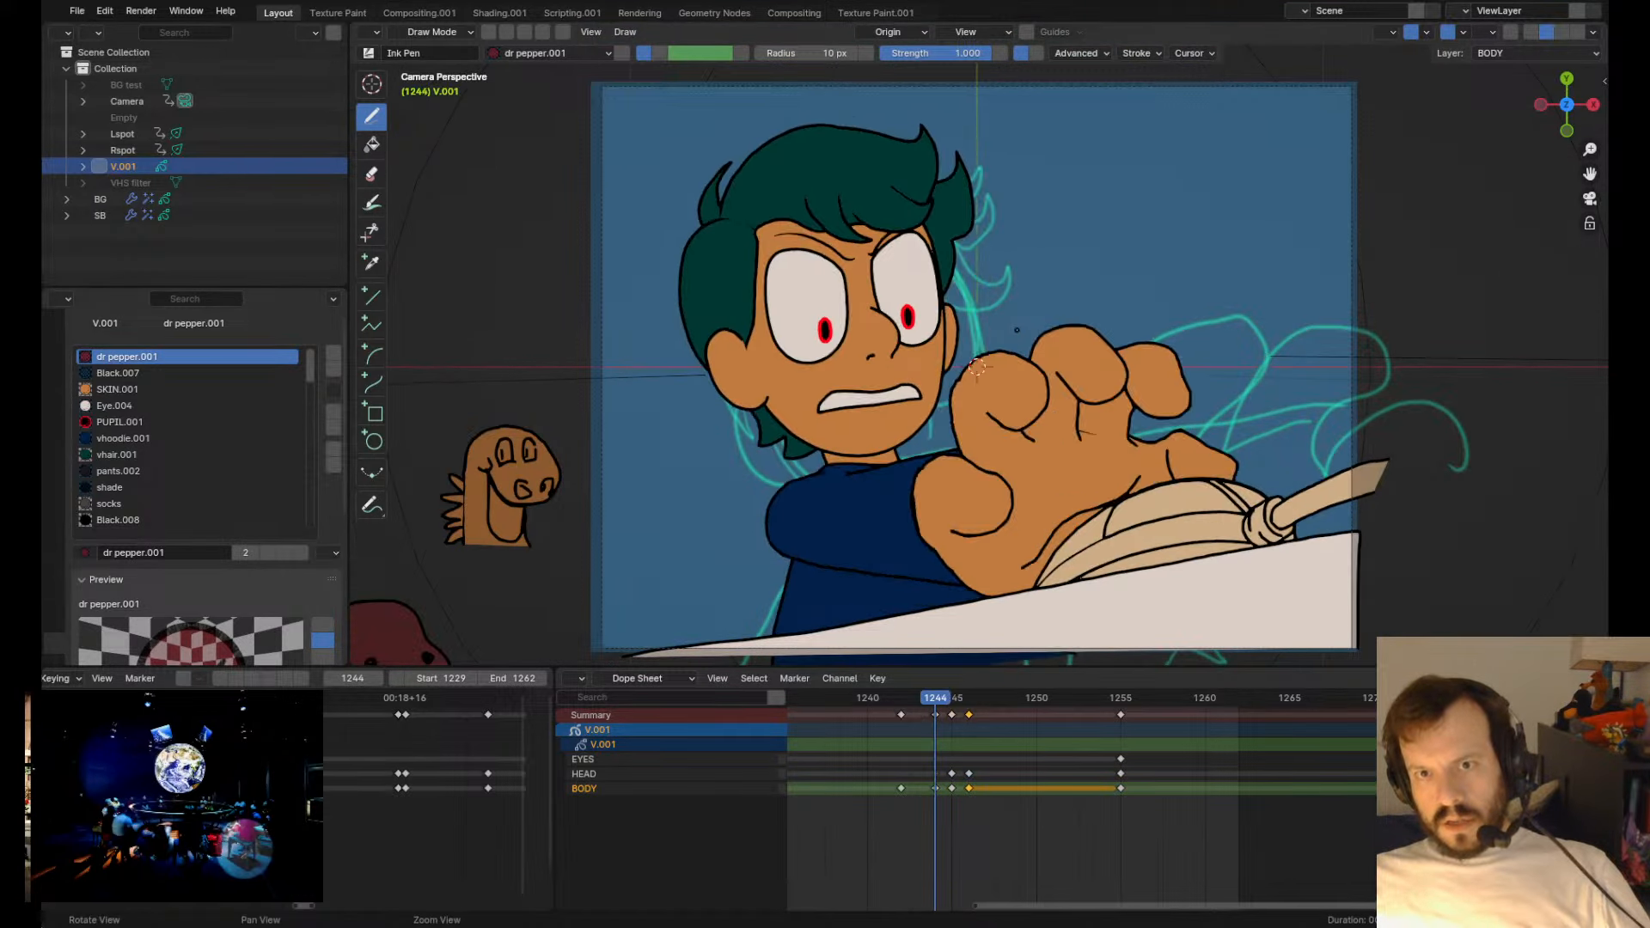
pyautogui.press('Left')
pyautogui.press('Left')
pyautogui.press('Tab')
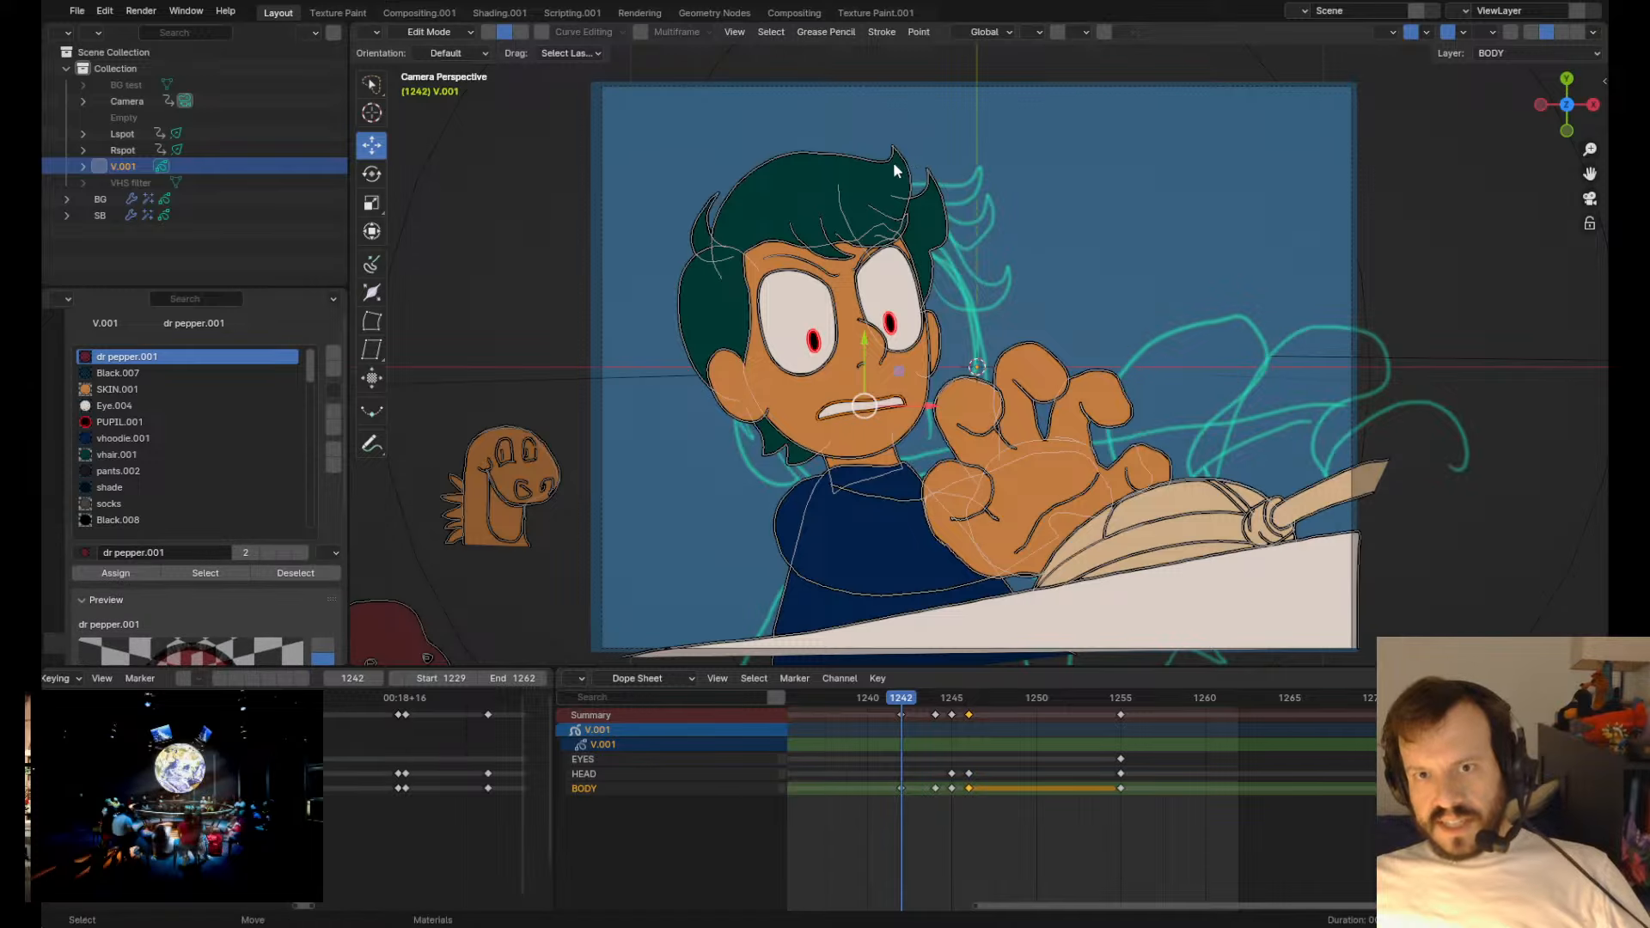
pyautogui.click(893, 163)
pyautogui.press('Tab')
pyautogui.moveTo(871, 160)
pyautogui.keyDown('shift'); pyautogui.mouseDown()
pyautogui.moveTo(928, 182)
pyautogui.moveTo(923, 167)
pyautogui.mouseUp(); pyautogui.keyUp('shift')
pyautogui.press('Tab')
pyautogui.click(932, 198)
pyautogui.press('Tab')
pyautogui.keyDown('shift'); pyautogui.moveTo(919, 132); pyautogui.dragTo(933, 145); pyautogui.keyUp('shift')
pyautogui.keyDown('shift'); pyautogui.moveTo(976, 245); pyautogui.dragTo(964, 241); pyautogui.keyUp('shift')
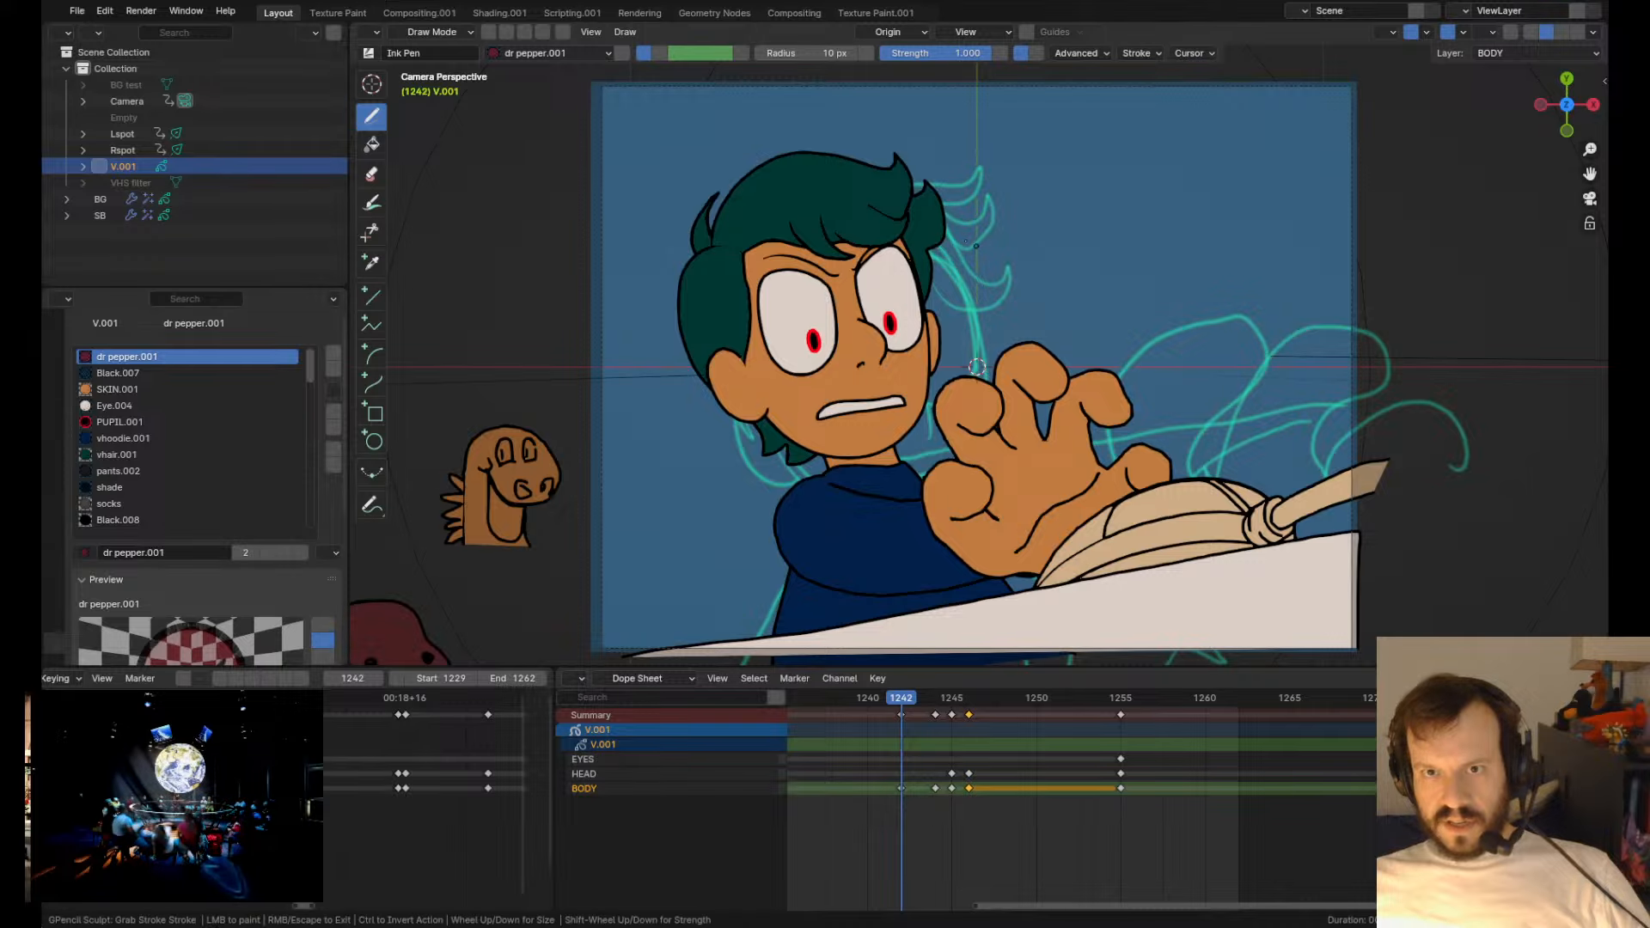
# - Lower the back hair tuft's tip on frame 1242 and smooth its outer curve
pyautogui.scroll(5, 971, 253)
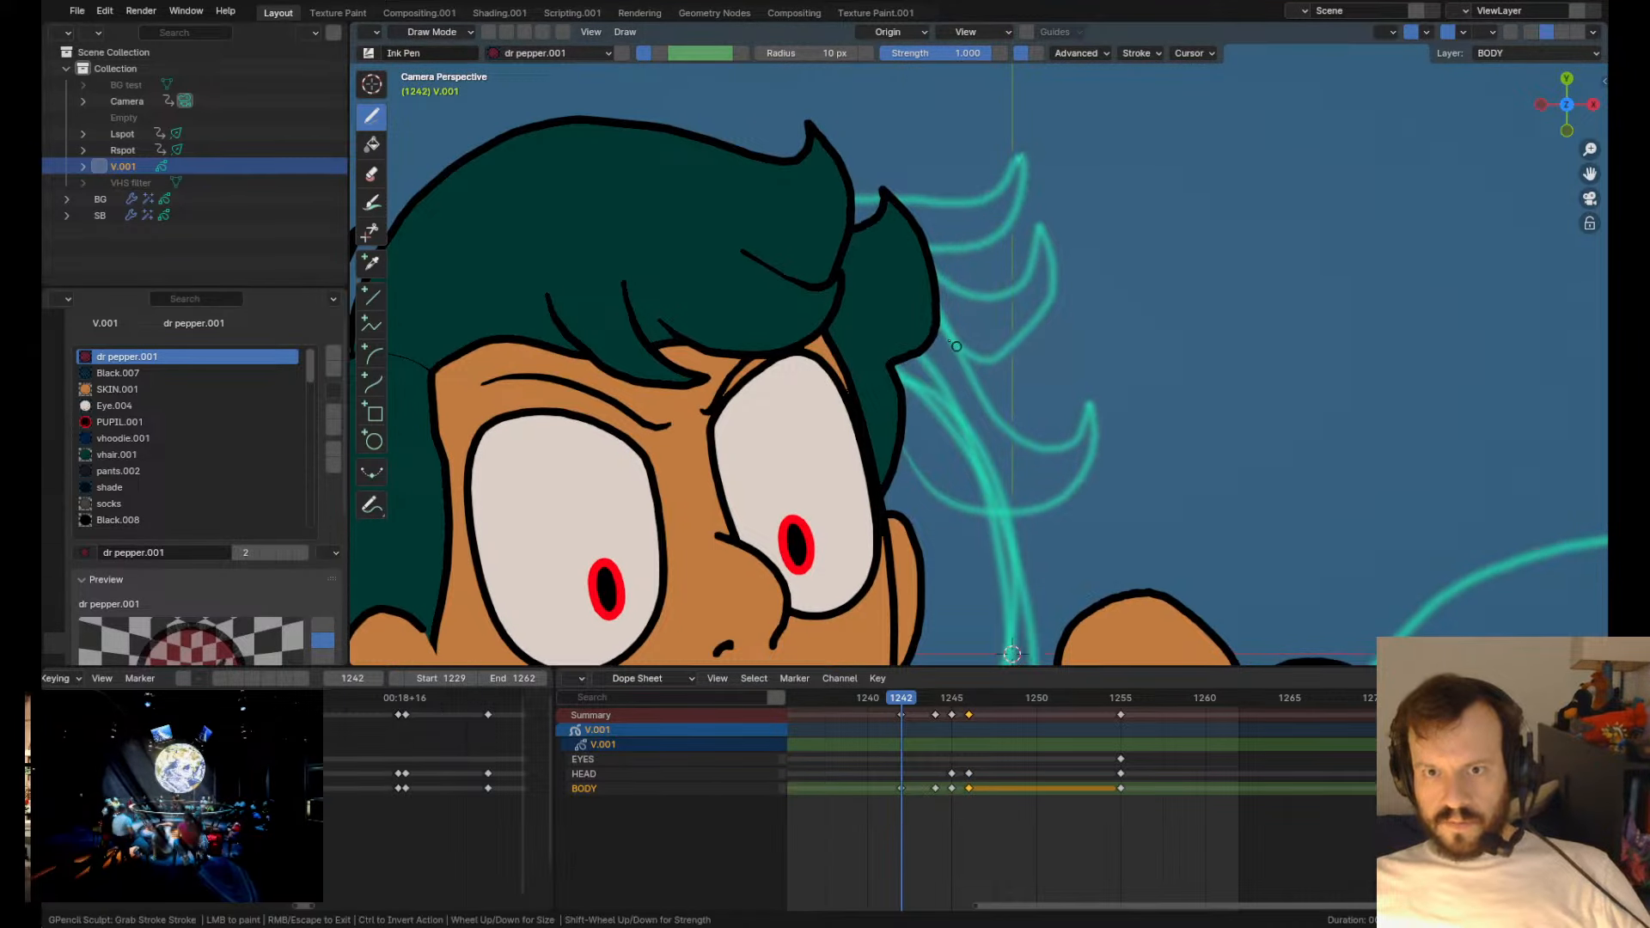
pyautogui.press('Home')
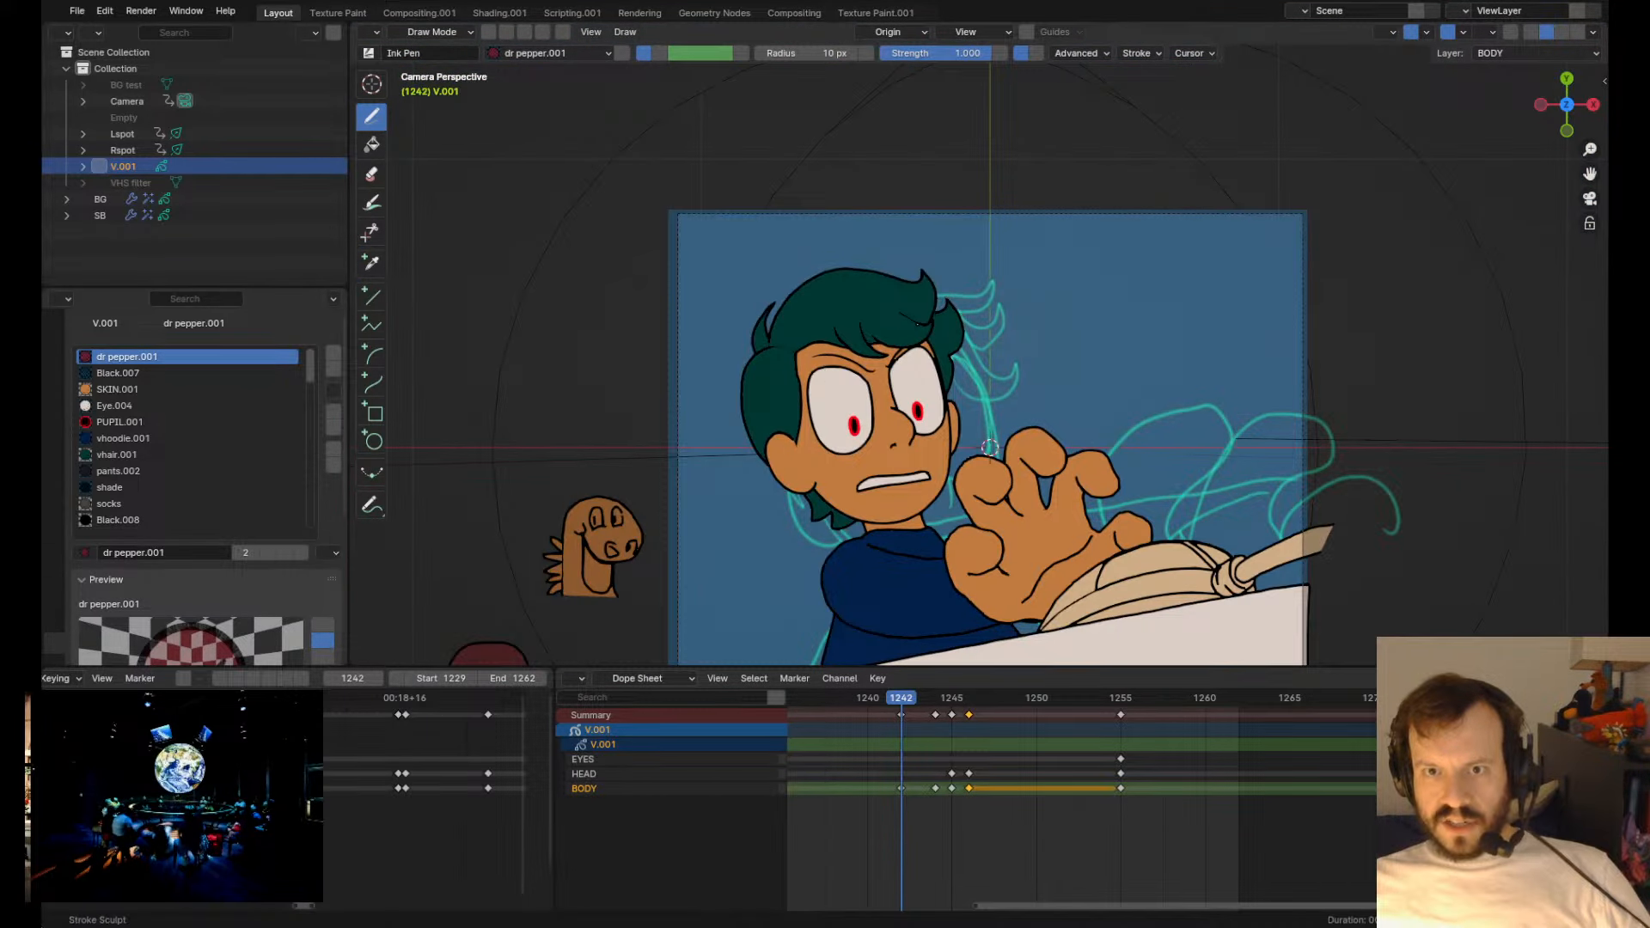
pyautogui.keyDown('shift'); pyautogui.moveTo(959, 319); pyautogui.dragTo(954, 315); pyautogui.keyUp('shift')
pyautogui.keyDown('shift'); pyautogui.moveTo(946, 257); pyautogui.dragTo(946, 255); pyautogui.keyUp('shift')
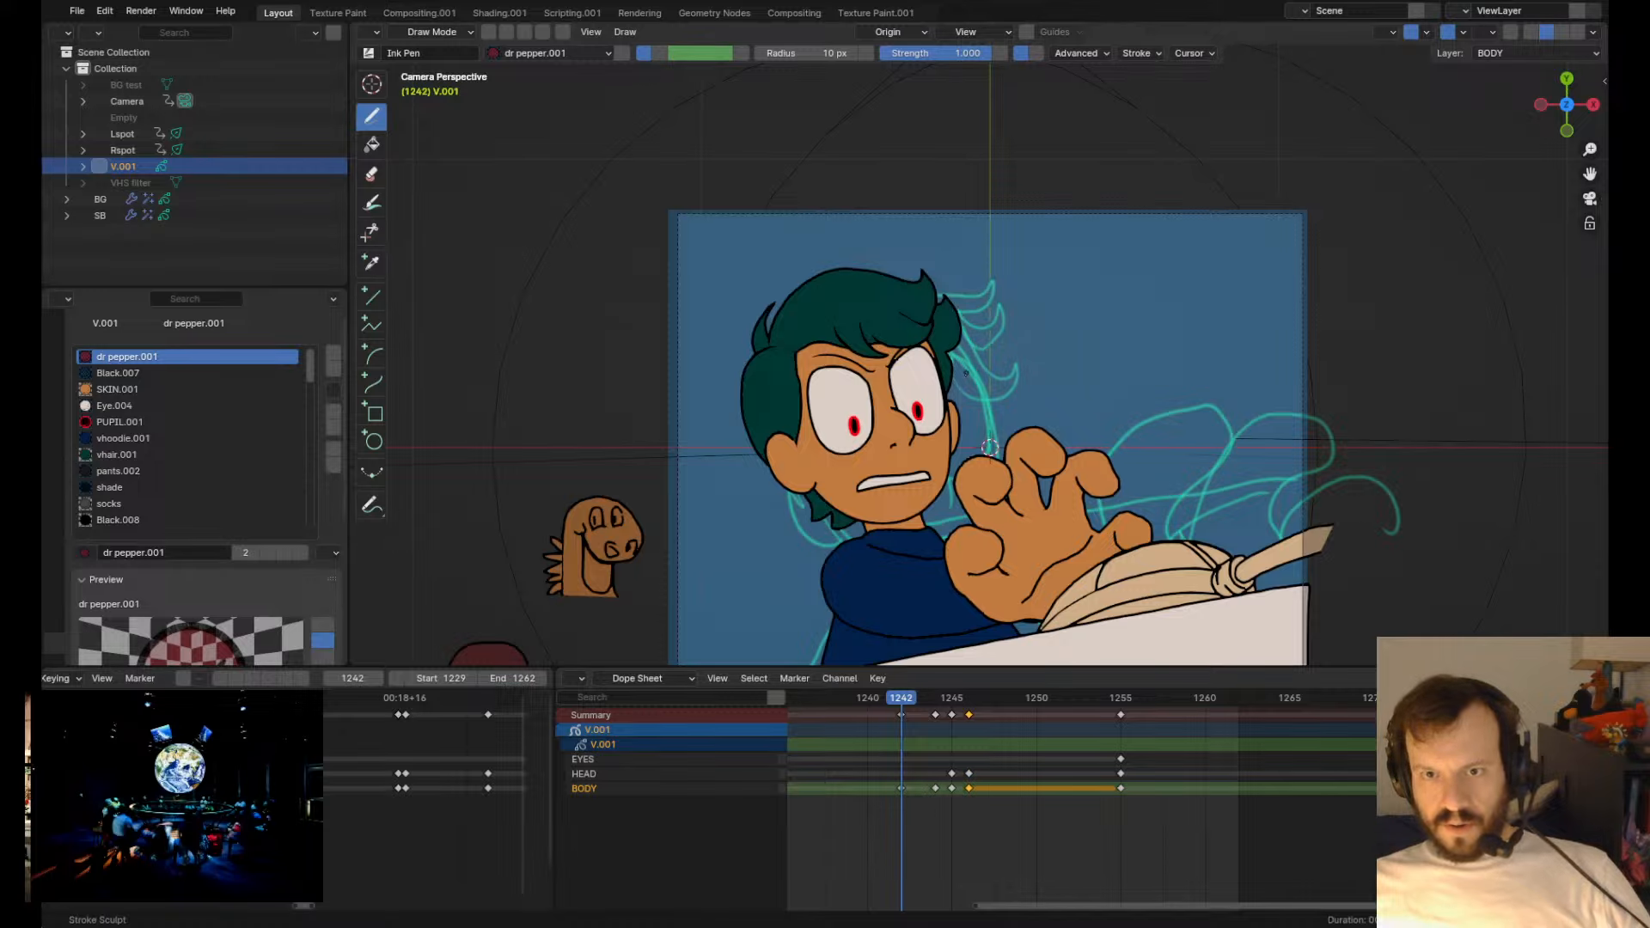
pyautogui.scroll(3, 951, 256)
pyautogui.keyDown('shift'); pyautogui.moveTo(938, 350); pyautogui.dragTo(933, 354); pyautogui.keyUp('shift')
pyautogui.press('Down')
pyautogui.press('Up')
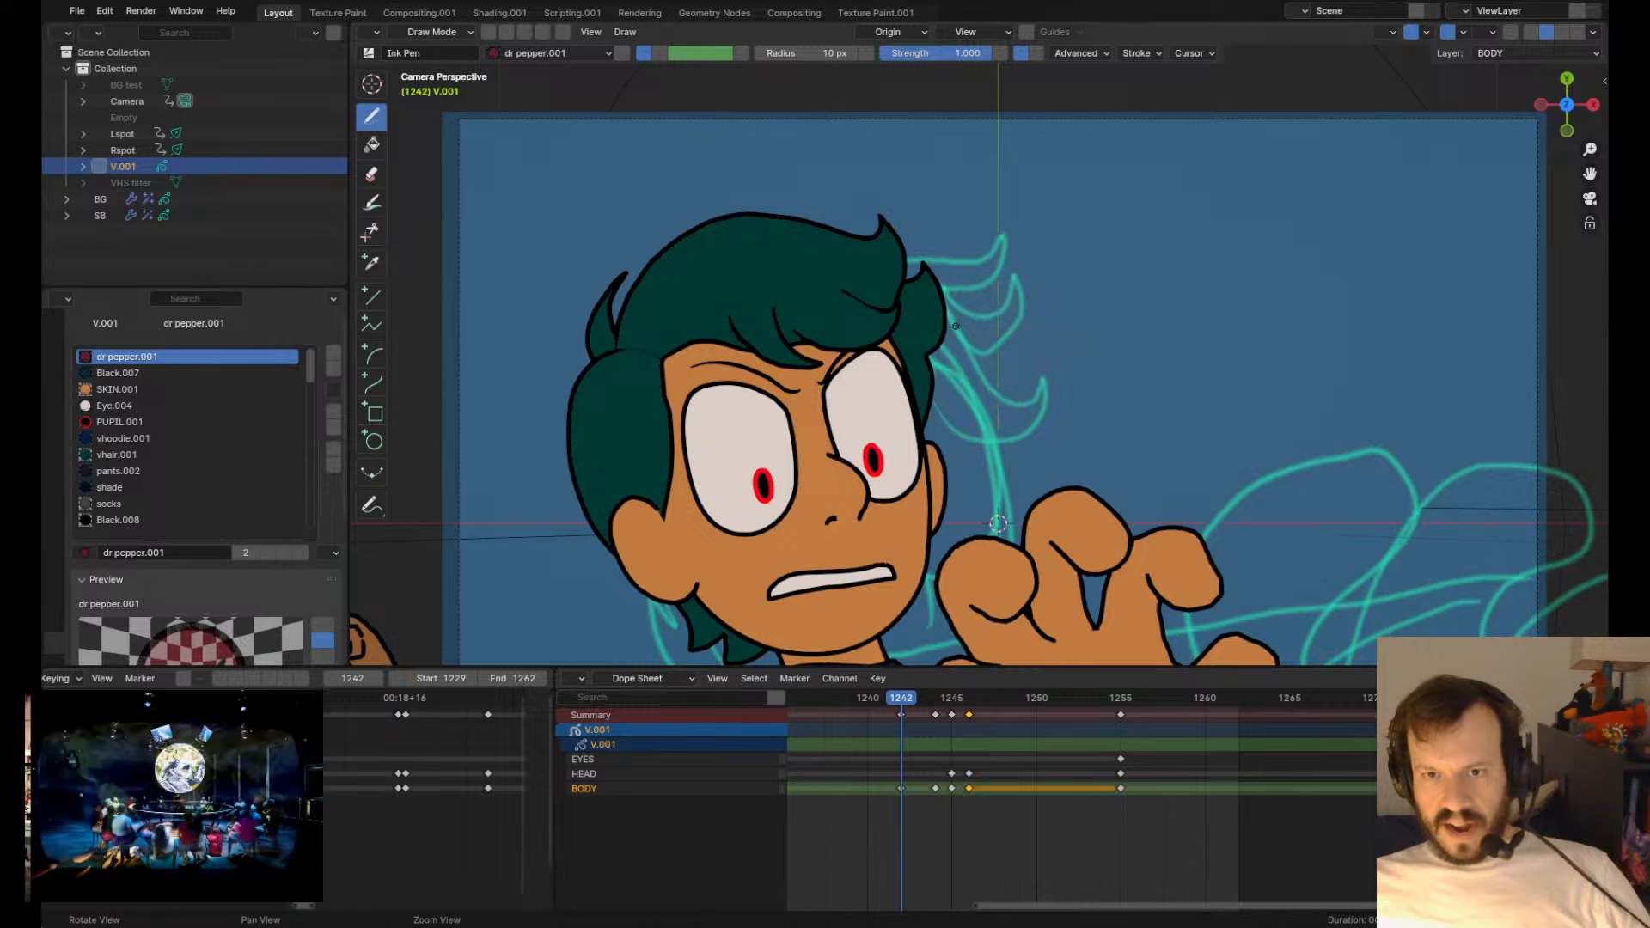
# - Nudge the back hair tuft's outline further and compare it across the neighbouring keyframes
pyautogui.press('Down')
pyautogui.press('Tab')
pyautogui.click(913, 310)
pyautogui.press('Tab')
pyautogui.keyDown('shift'); pyautogui.moveTo(855, 319); pyautogui.dragTo(847, 302); pyautogui.keyUp('shift')
pyautogui.keyDown('shift'); pyautogui.moveTo(917, 212); pyautogui.dragTo(914, 234); pyautogui.keyUp('shift')
pyautogui.moveTo(966, 366)
pyautogui.keyDown('shift'); pyautogui.mouseDown()
pyautogui.moveTo(955, 391)
pyautogui.moveTo(972, 404)
pyautogui.moveTo(930, 365)
pyautogui.moveTo(945, 378)
pyautogui.mouseUp(); pyautogui.keyUp('shift')
pyautogui.press('Up')
pyautogui.press('Up')
pyautogui.press('Up')
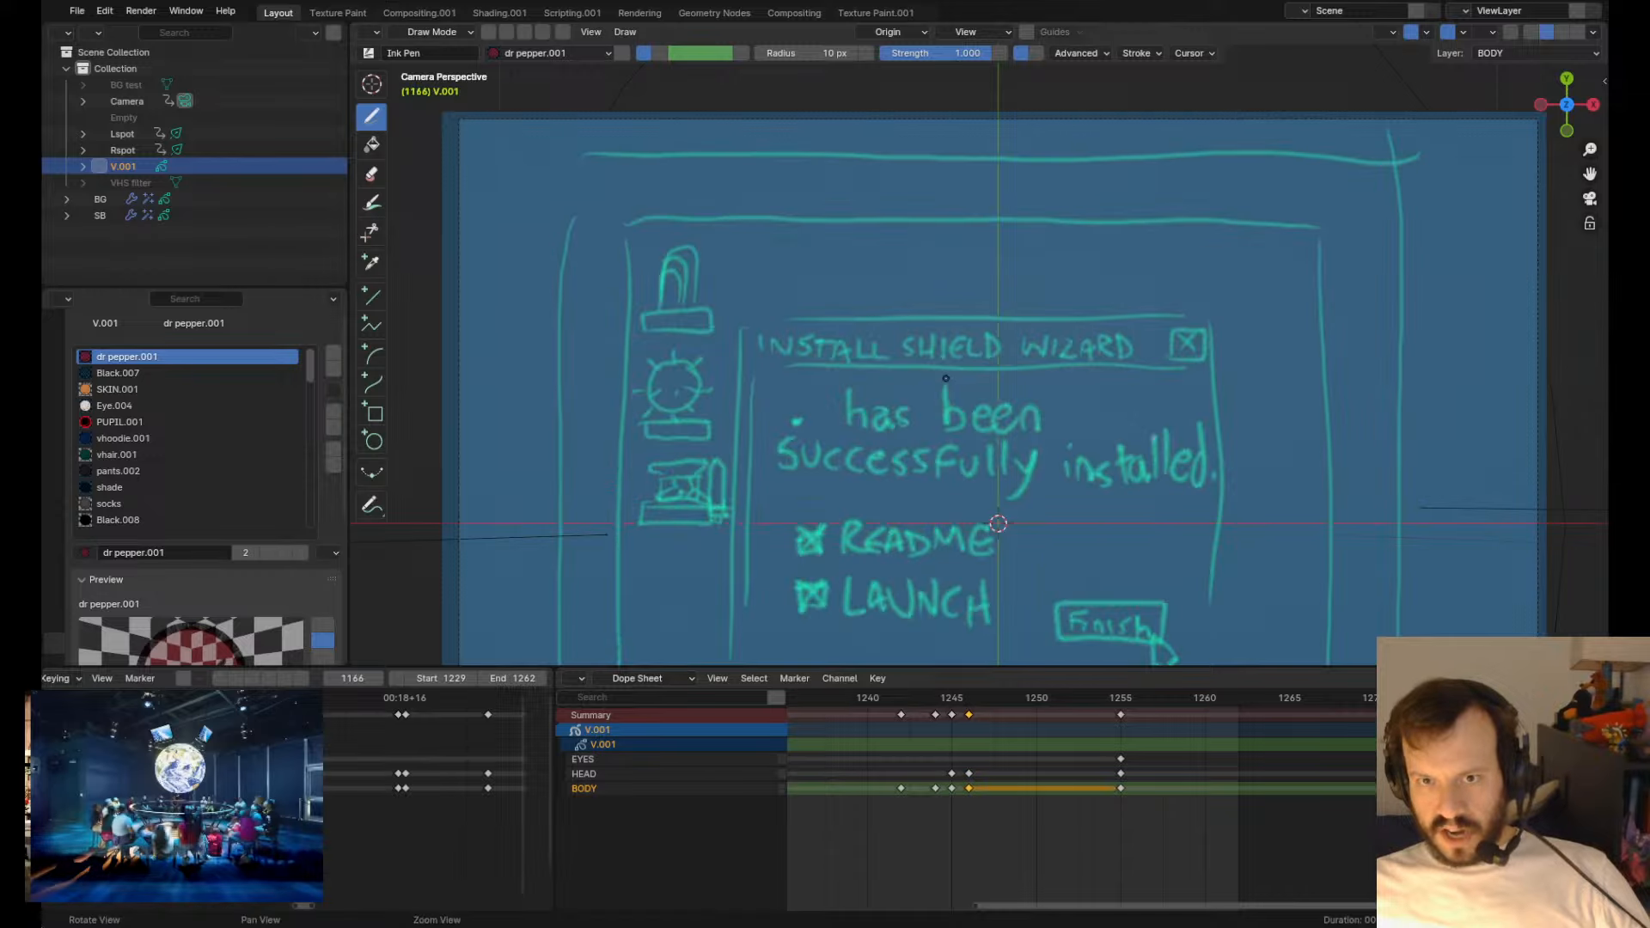
pyautogui.press('Up')
# - Pull the back hair tuft's tip inward toward the front tuft on frame 1244
pyautogui.press('Tab')
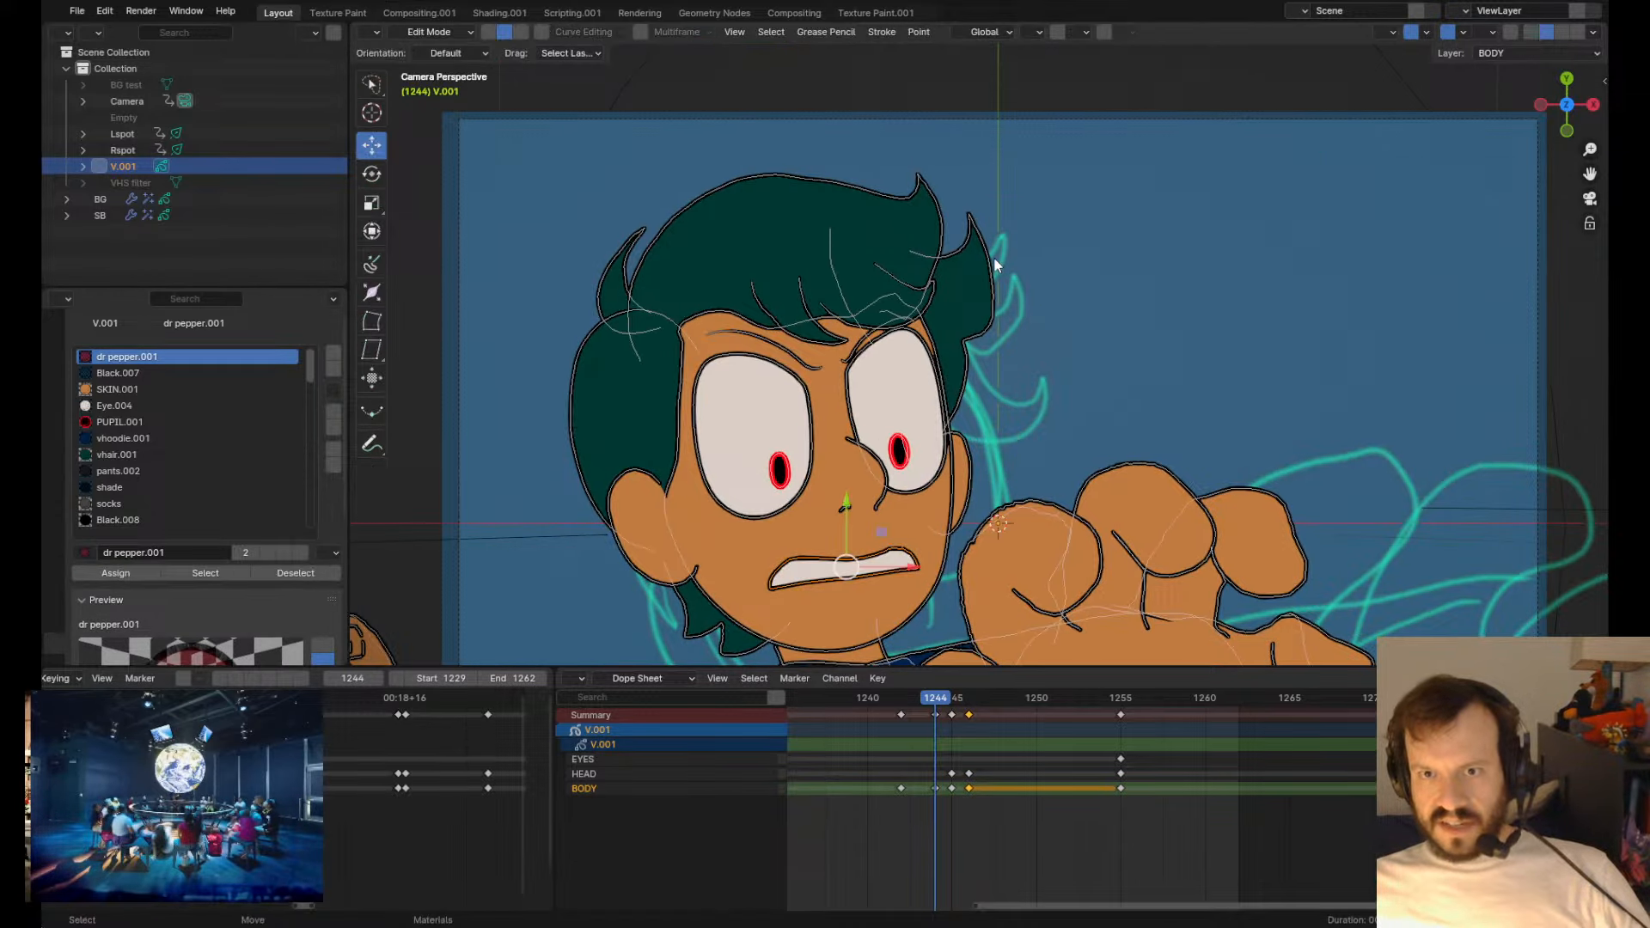
pyautogui.press('Tab')
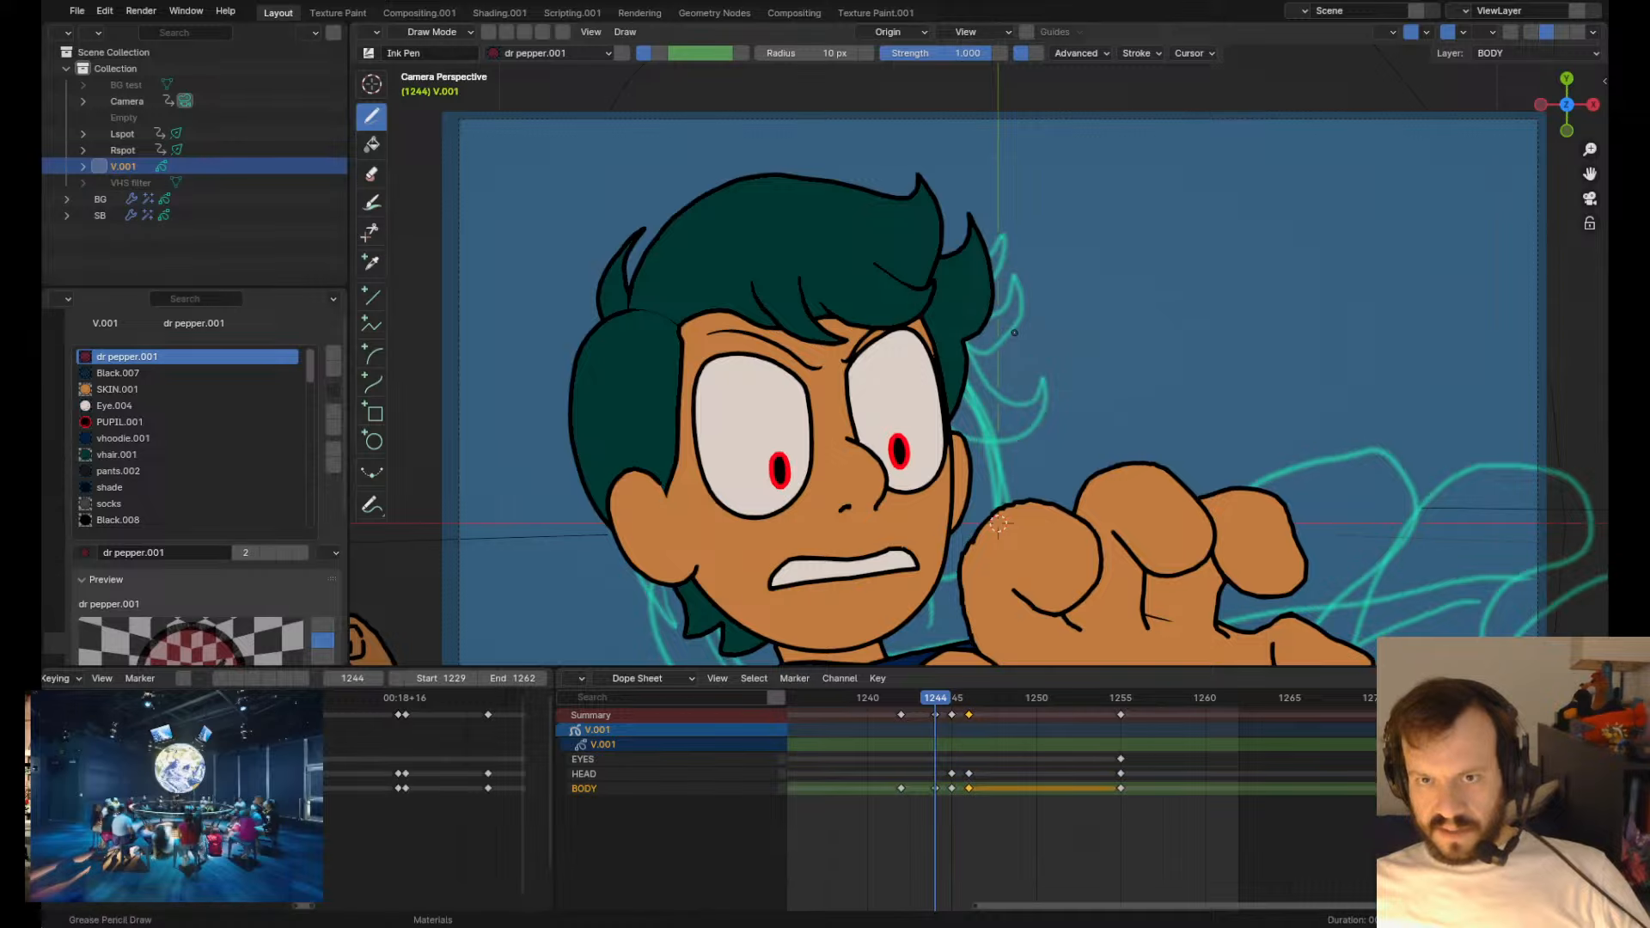
pyautogui.scroll(-4, 1008, 249)
pyautogui.keyDown('shift'); pyautogui.moveTo(960, 288); pyautogui.dragTo(942, 300); pyautogui.keyUp('shift')
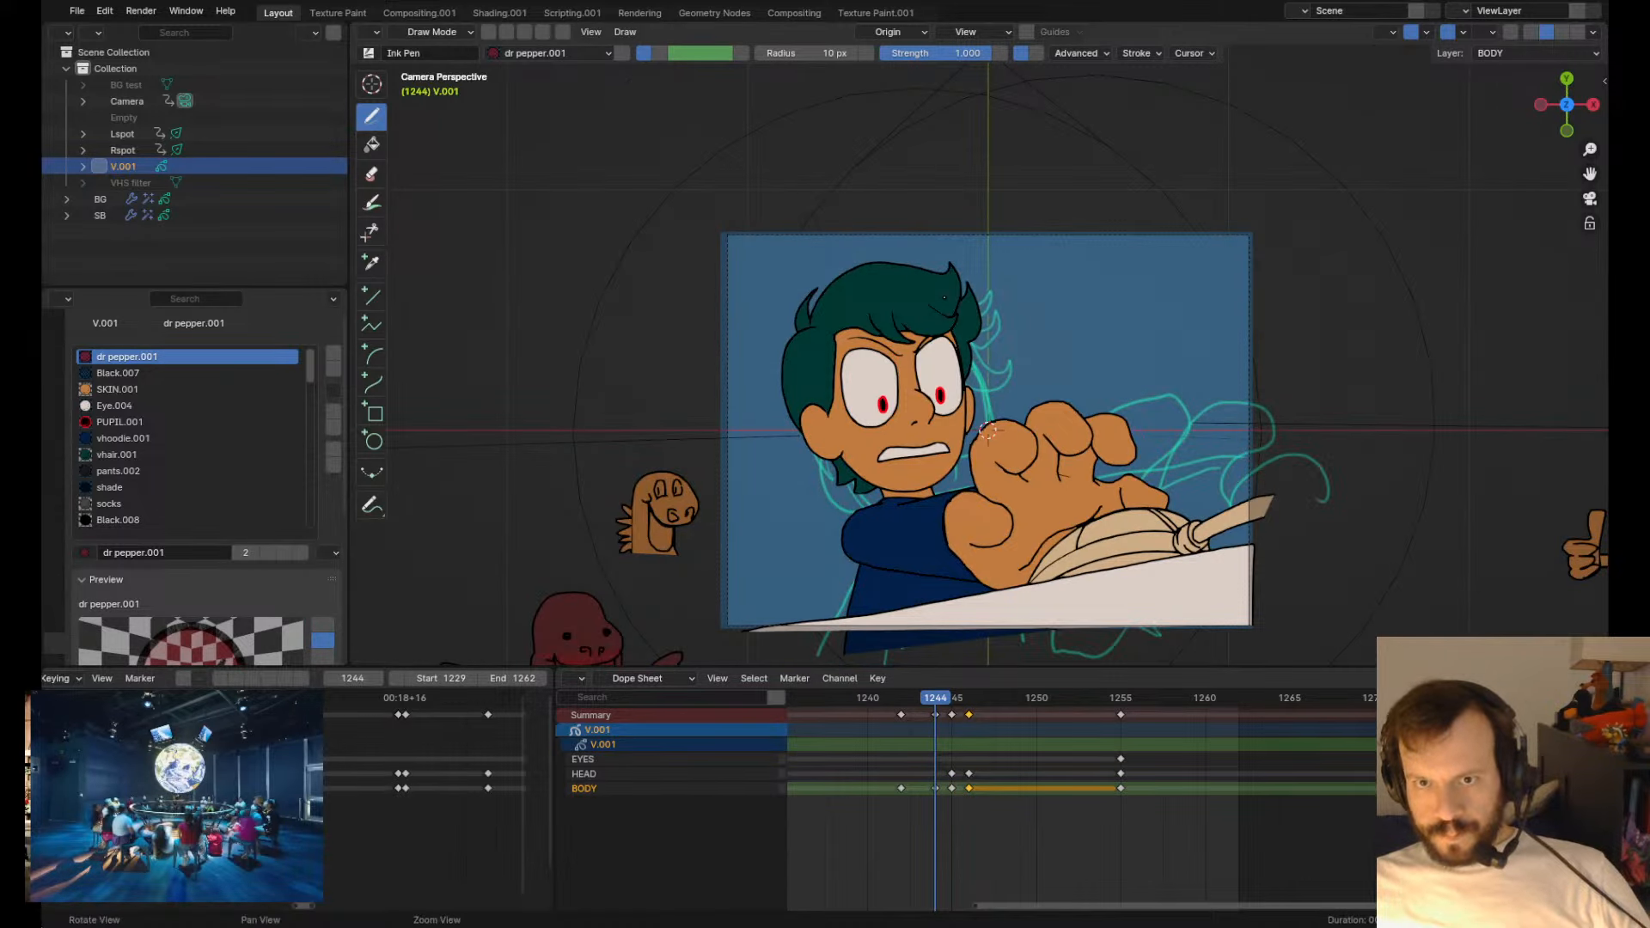
# - Lower the back hair tuft on frame 1245 and refine the same tuft's outline on frame 1244
pyautogui.press('Up')
pyautogui.press('Tab')
pyautogui.press('Tab')
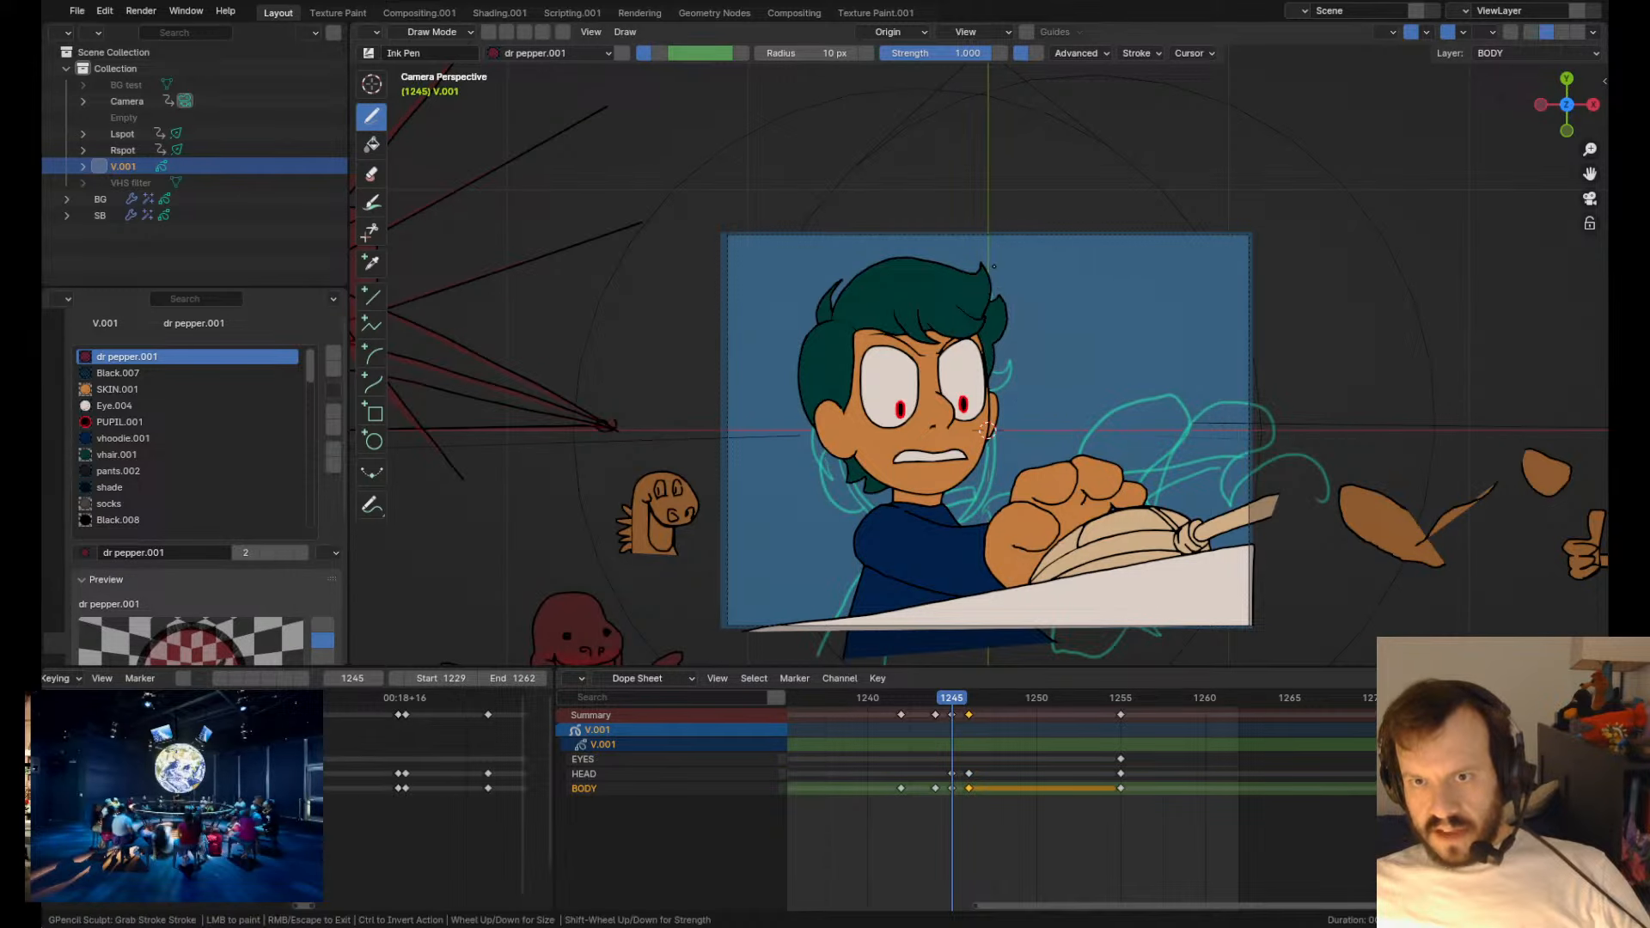
pyautogui.scroll(4, 992, 263)
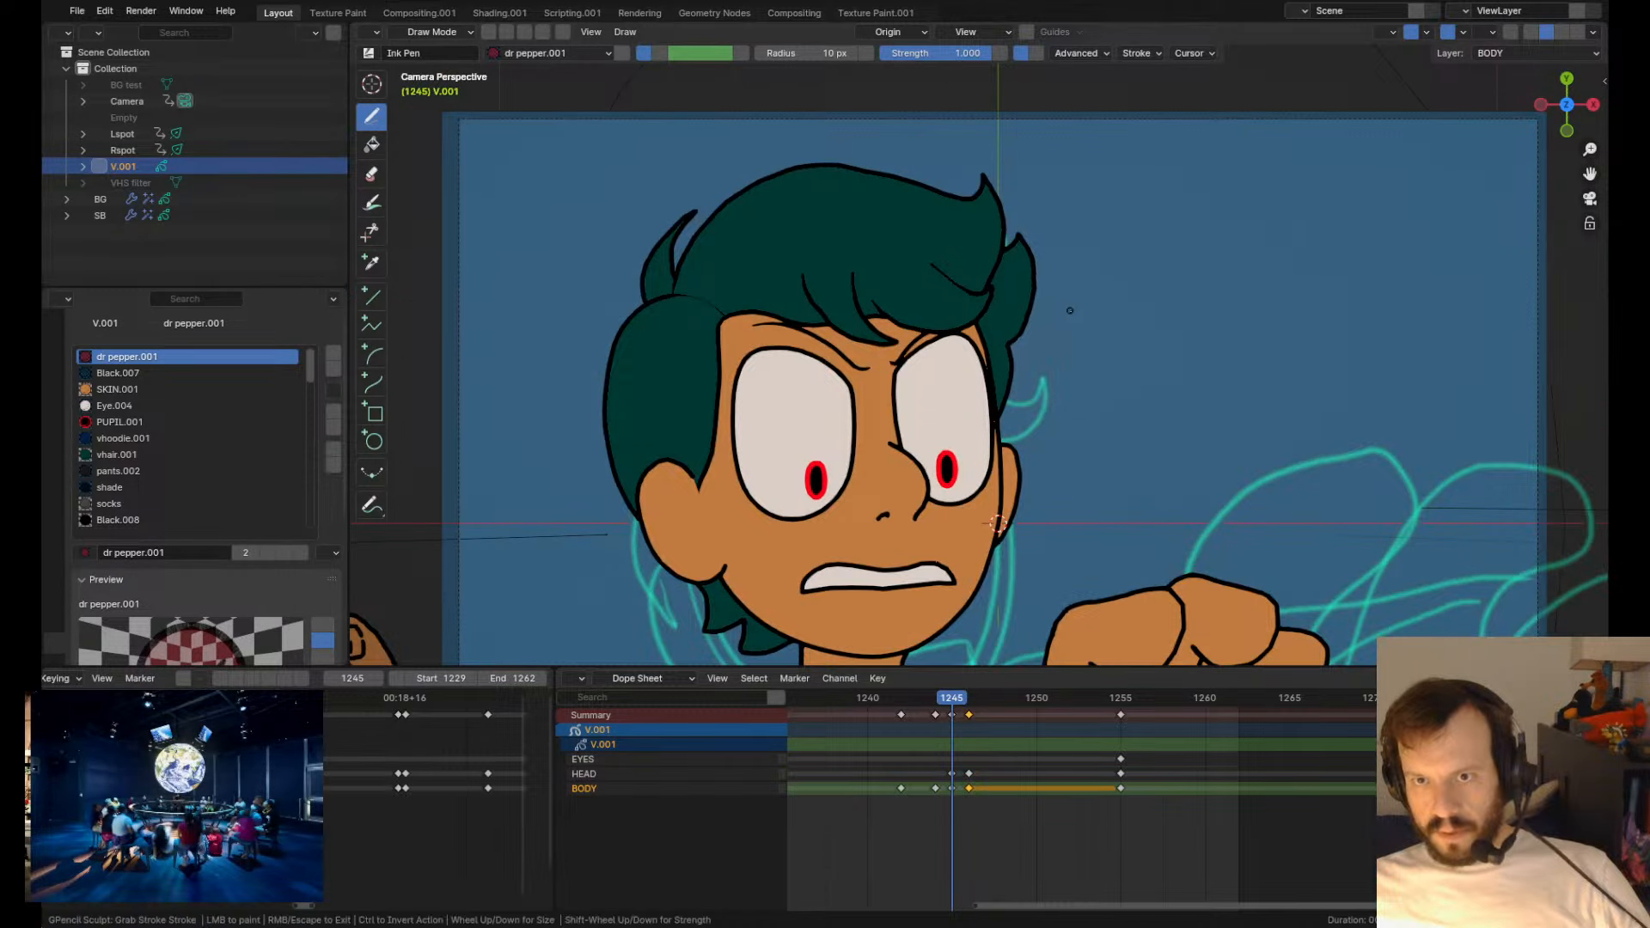
pyautogui.press('Left')
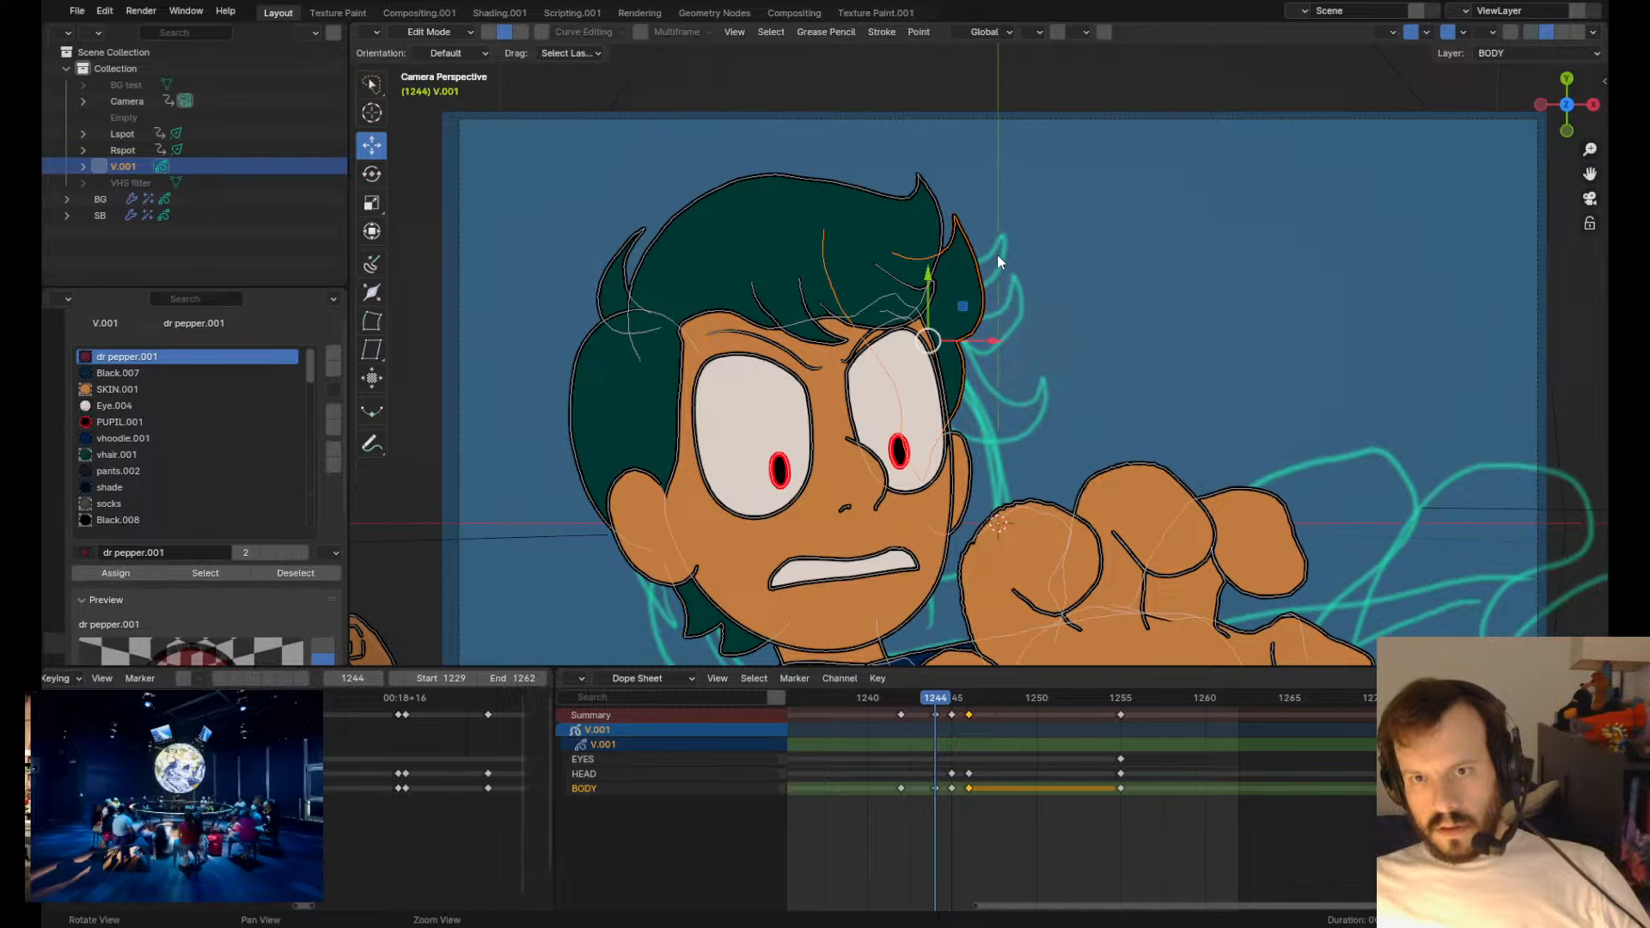
pyautogui.scroll(-2, 999, 521)
pyautogui.moveTo(991, 314); pyautogui.dragTo(975, 365)
# - Flip and play through the keyframes around frame 1242 to compare the hair and facial expression between poses
pyautogui.press('Down')
pyautogui.press('Down')
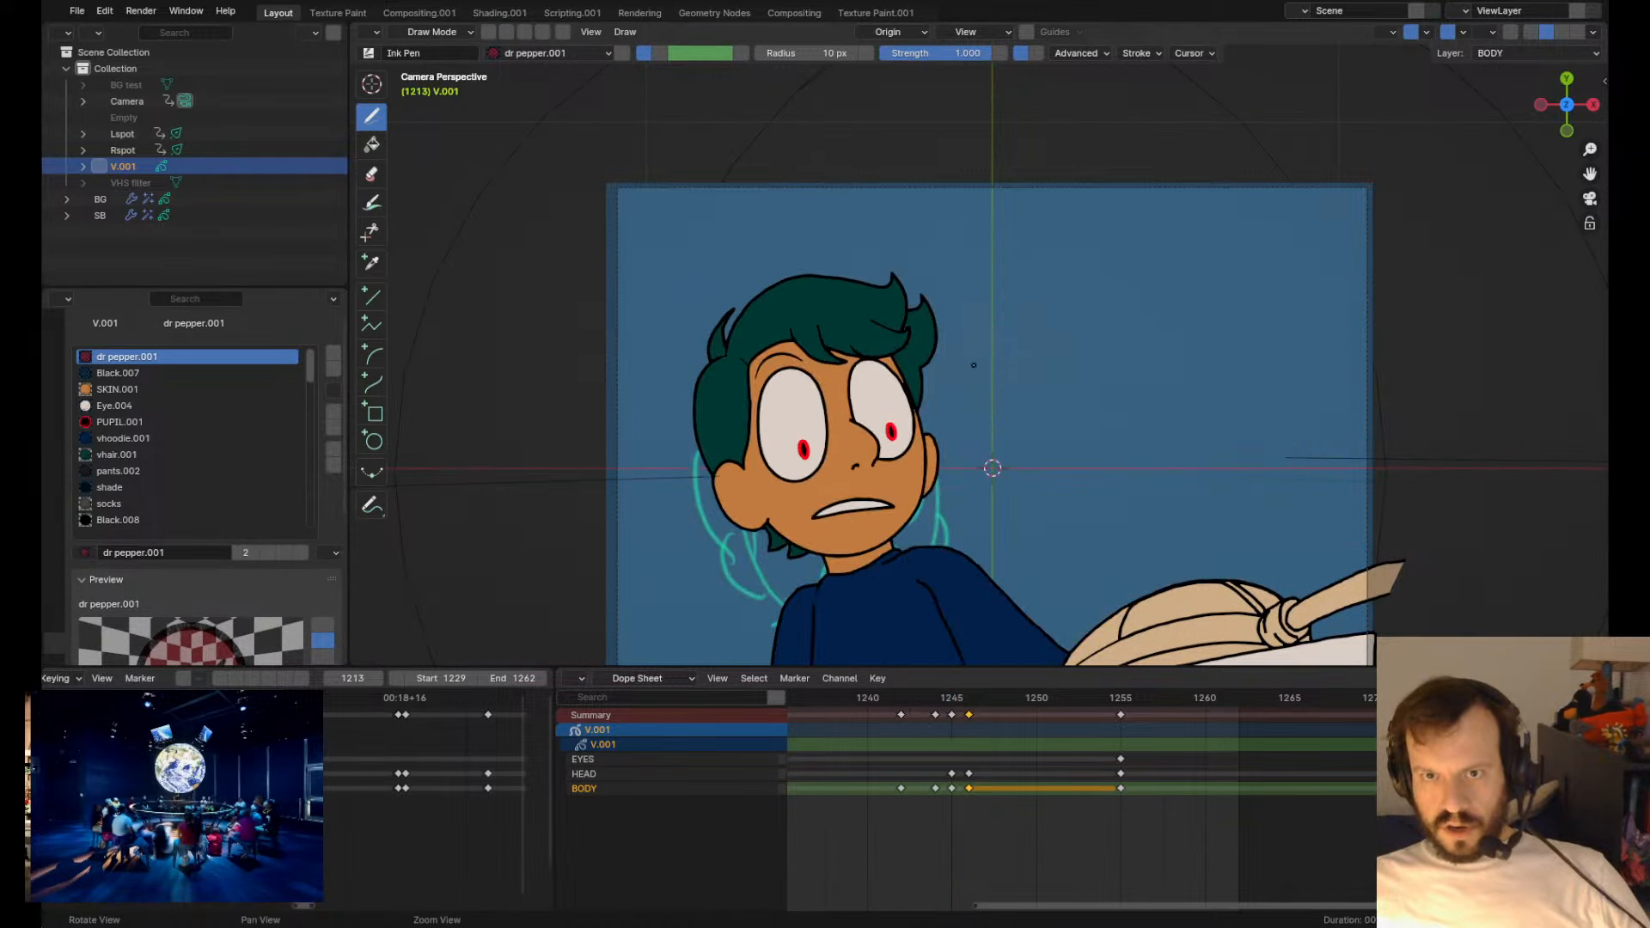
pyautogui.press('Up')
pyautogui.press('Up')
pyautogui.press('Down')
pyautogui.press('Down')
pyautogui.press('Up')
pyautogui.press('Tab')
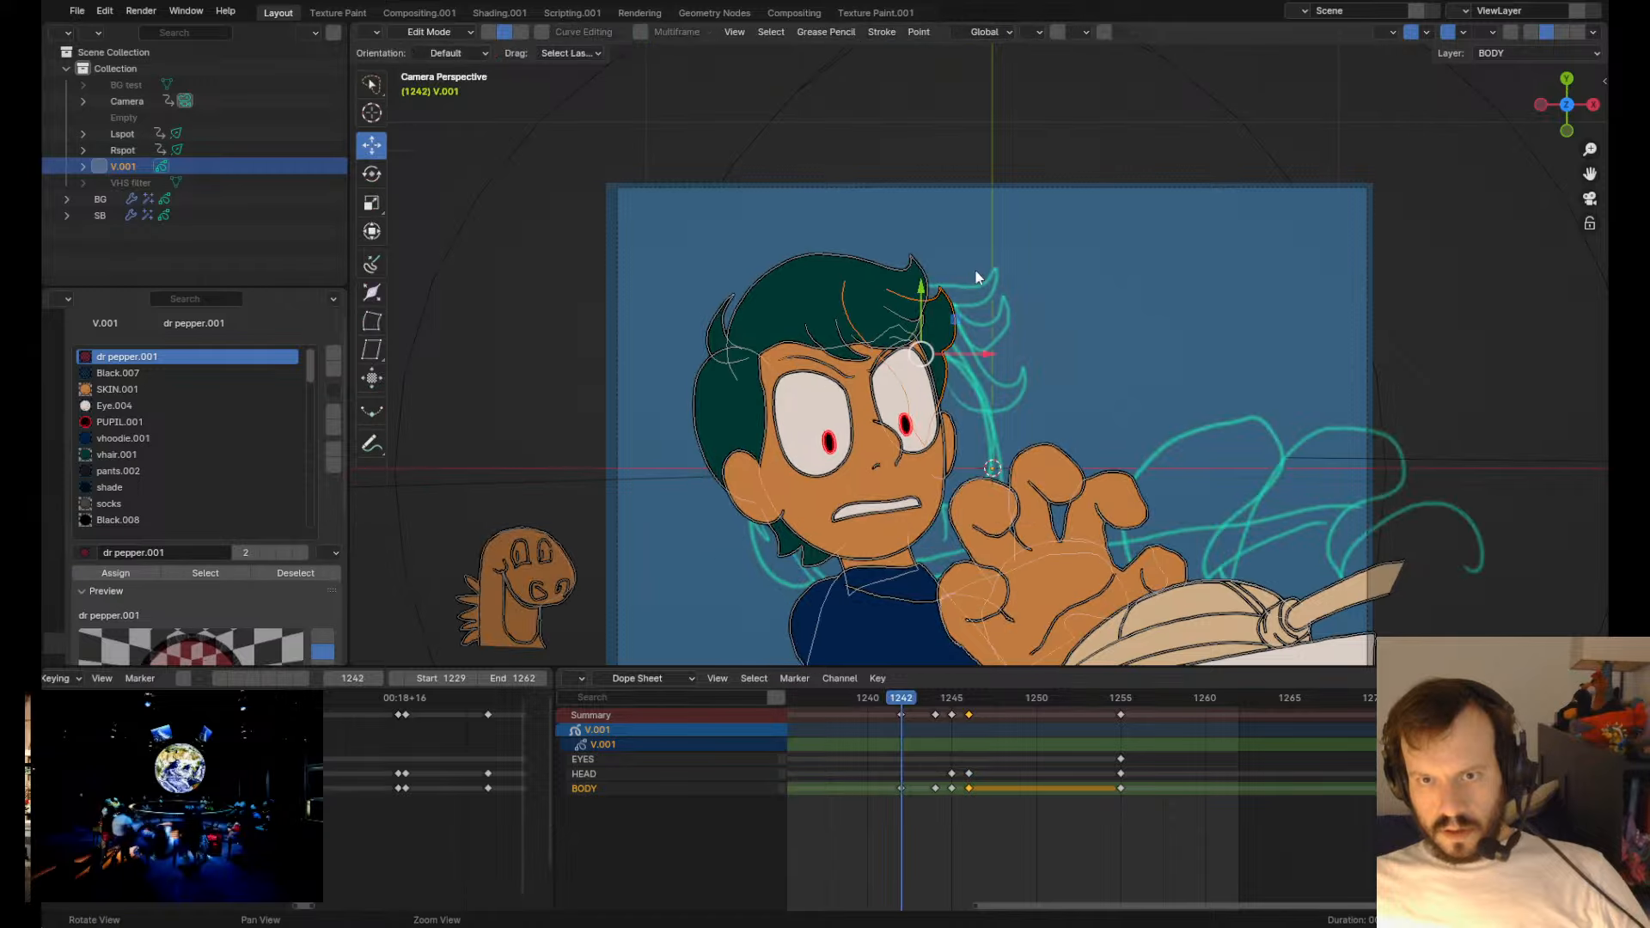
pyautogui.press('Down')
pyautogui.press('Tab')
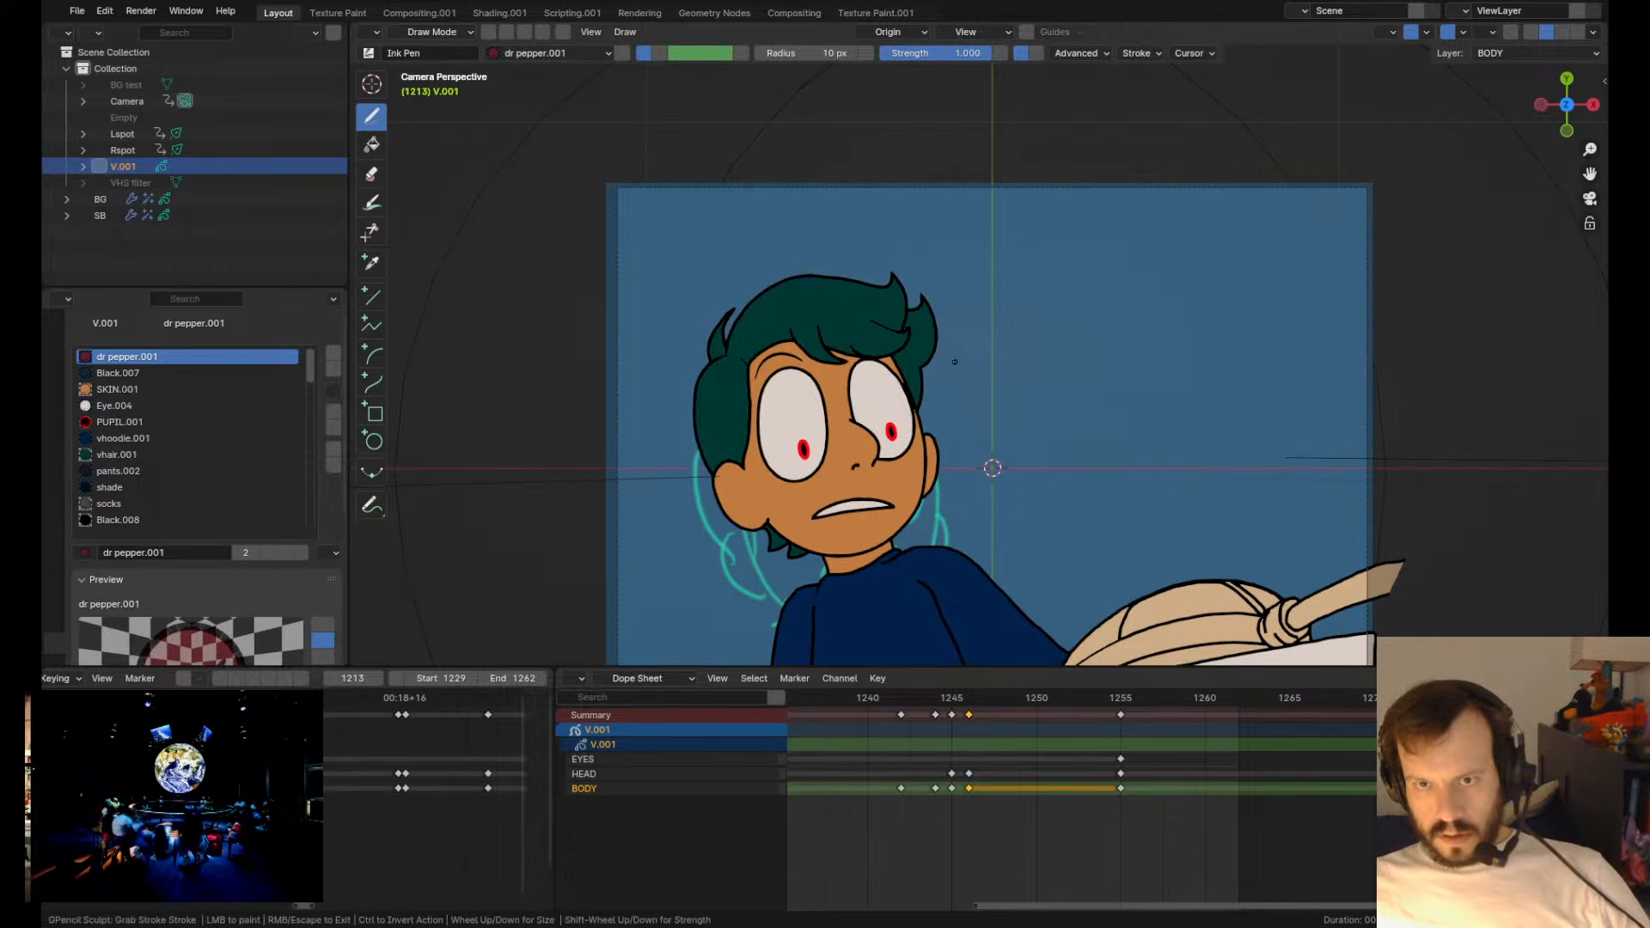
pyautogui.press('space')
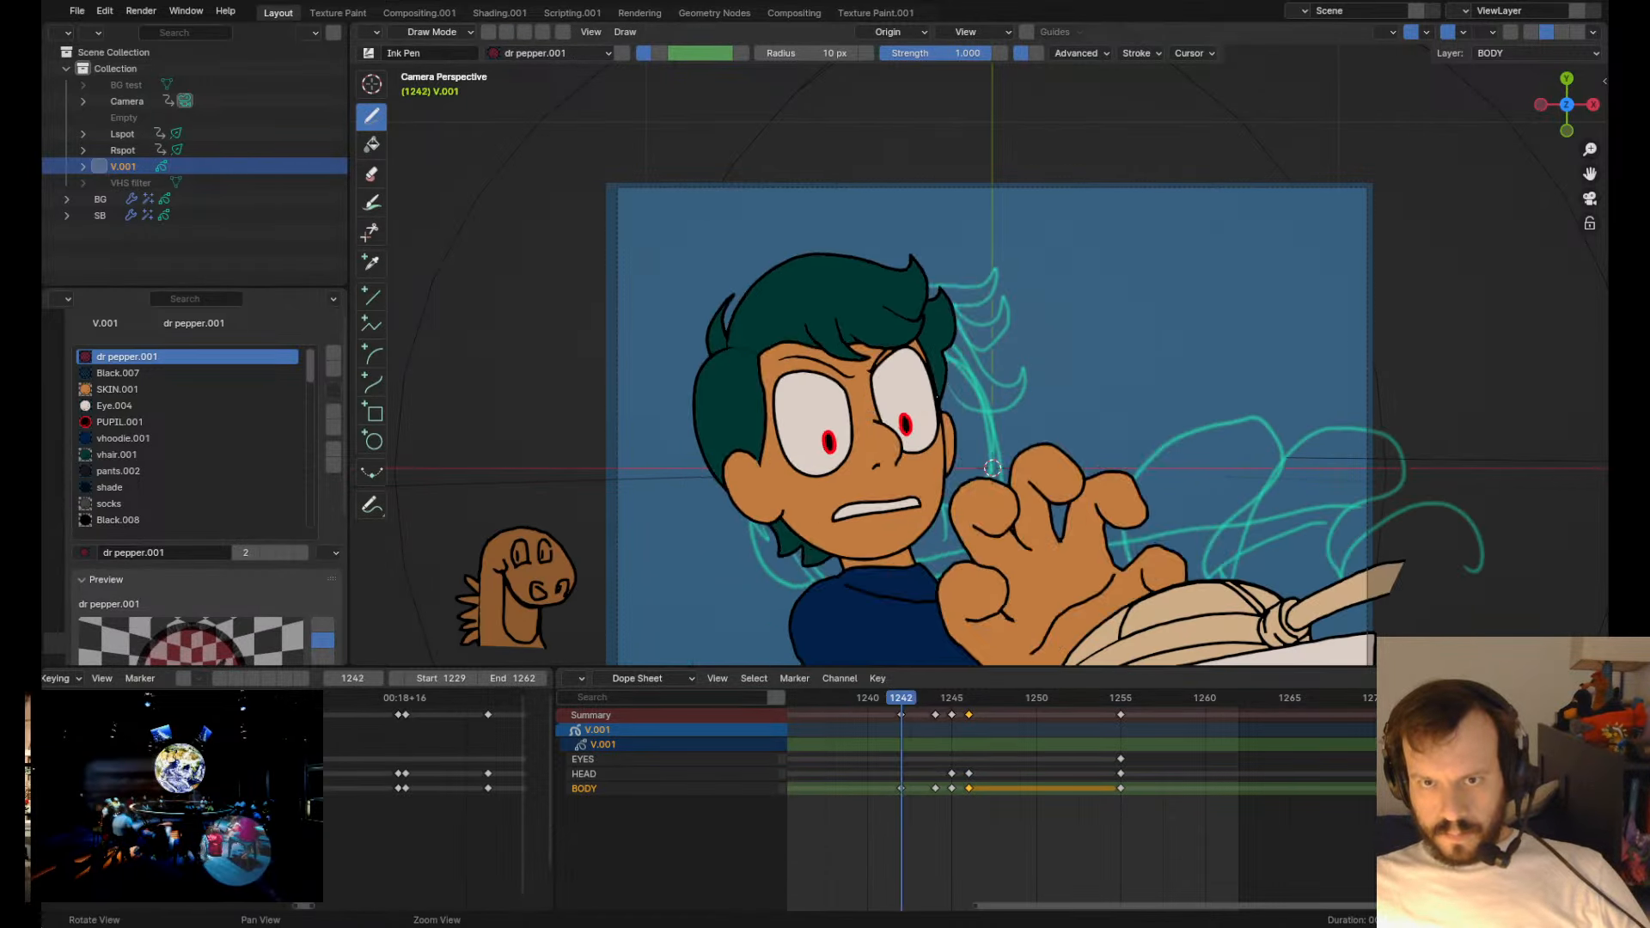
pyautogui.press('Down')
pyautogui.press('Down')
pyautogui.press('Down')
pyautogui.press('Down')
pyautogui.press('Up')
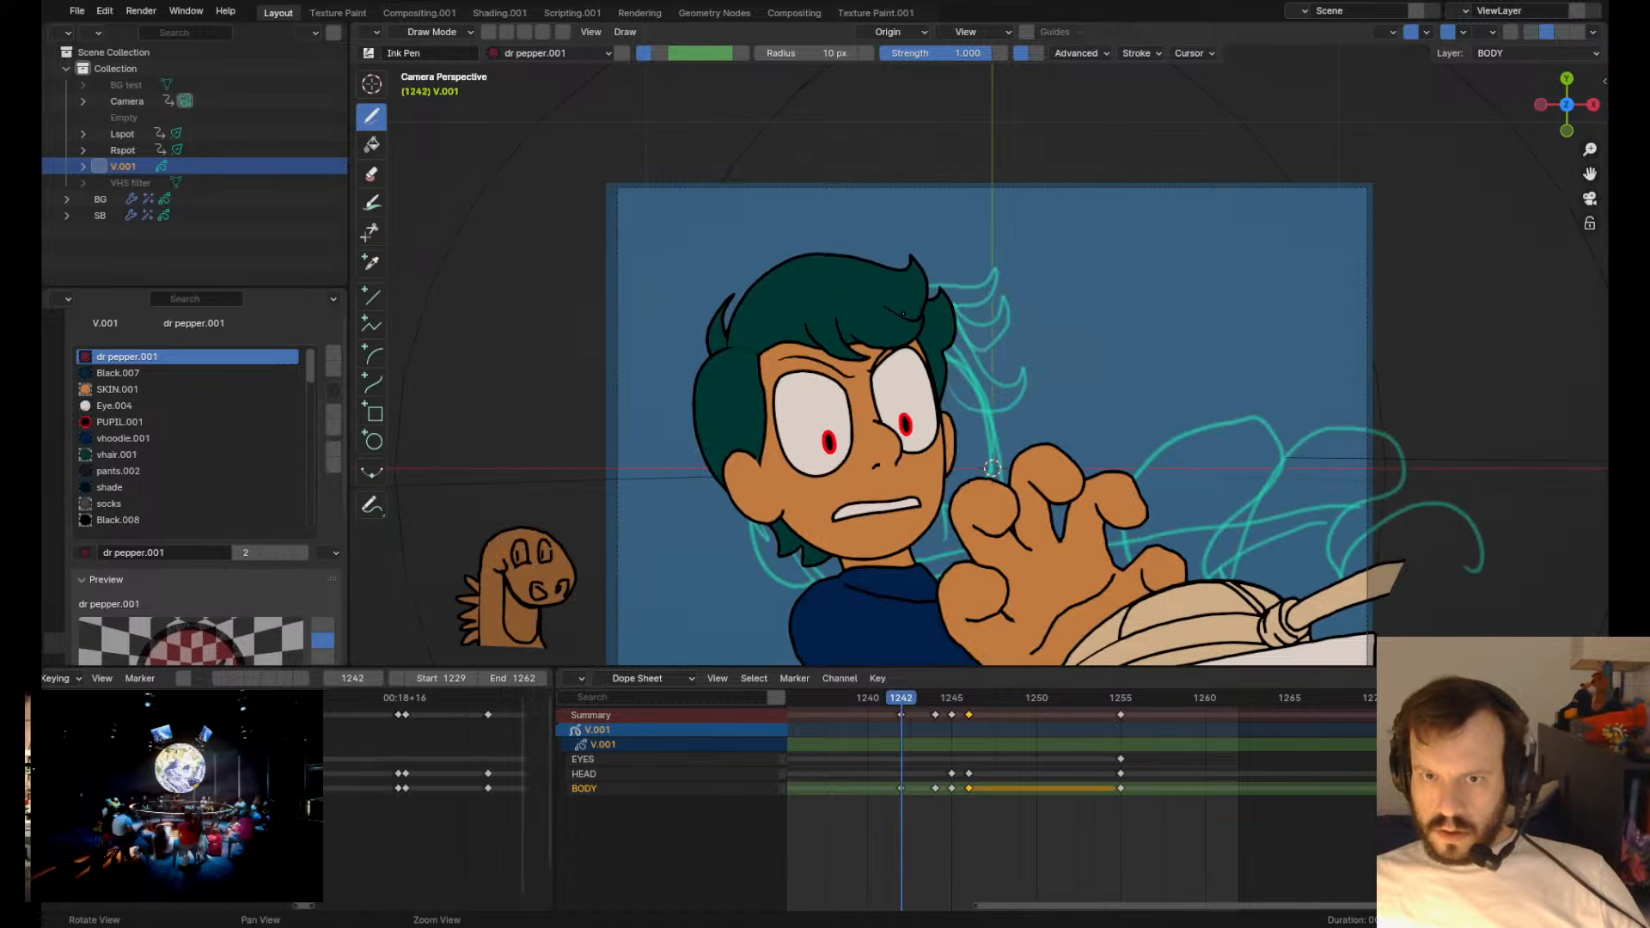
pyautogui.press('Up')
pyautogui.press('Down')
pyautogui.press('Down')
pyautogui.press('Up')
# - Reshape the upper outlines of the eyes on frame 1242, lowering the far eye's top edge clear of its brow
pyautogui.press('Tab')
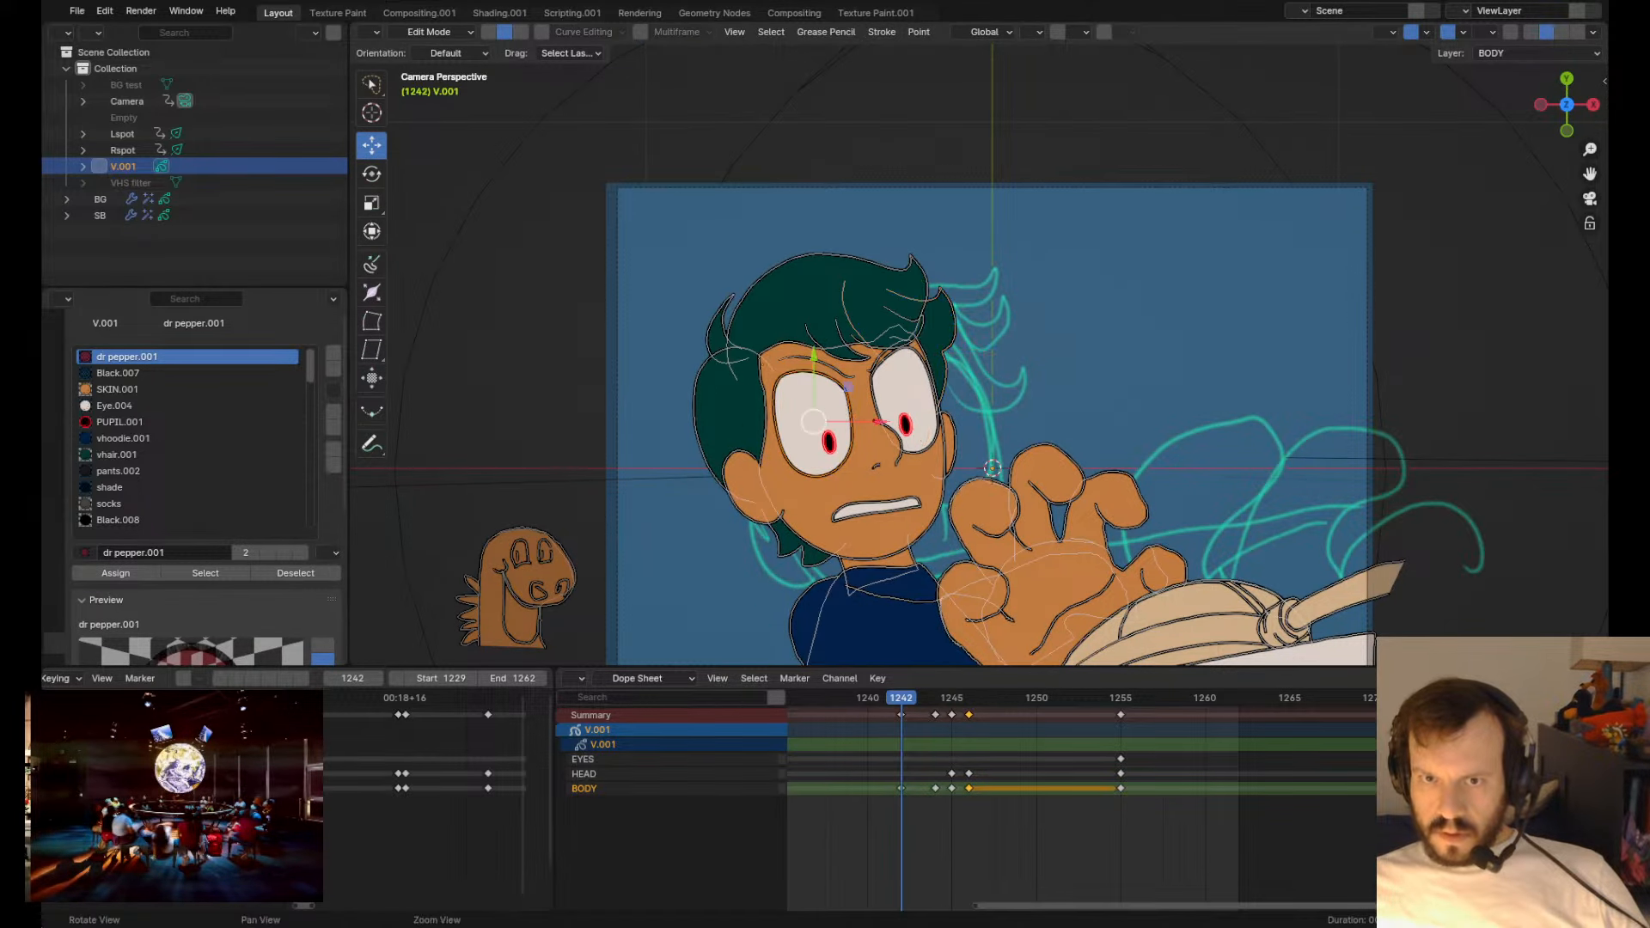
pyautogui.press('Tab')
pyautogui.keyDown('shift'); pyautogui.moveTo(777, 423); pyautogui.dragTo(765, 372); pyautogui.keyUp('shift')
pyautogui.scroll(3, 765, 370)
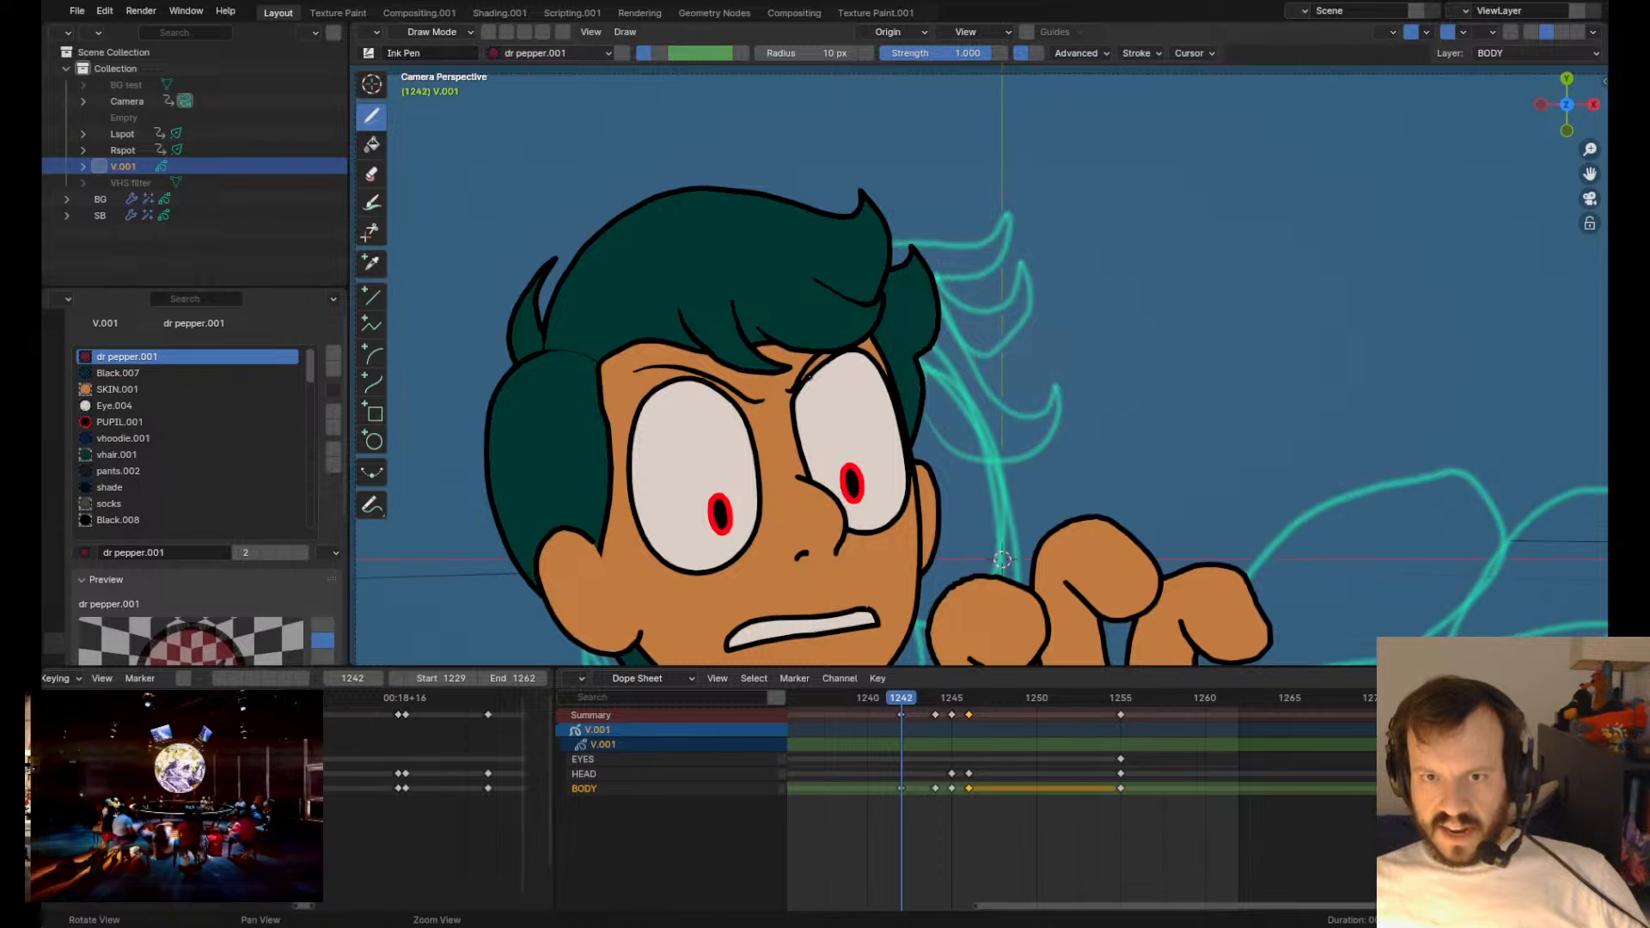
pyautogui.press('Tab')
pyautogui.press('Tab')
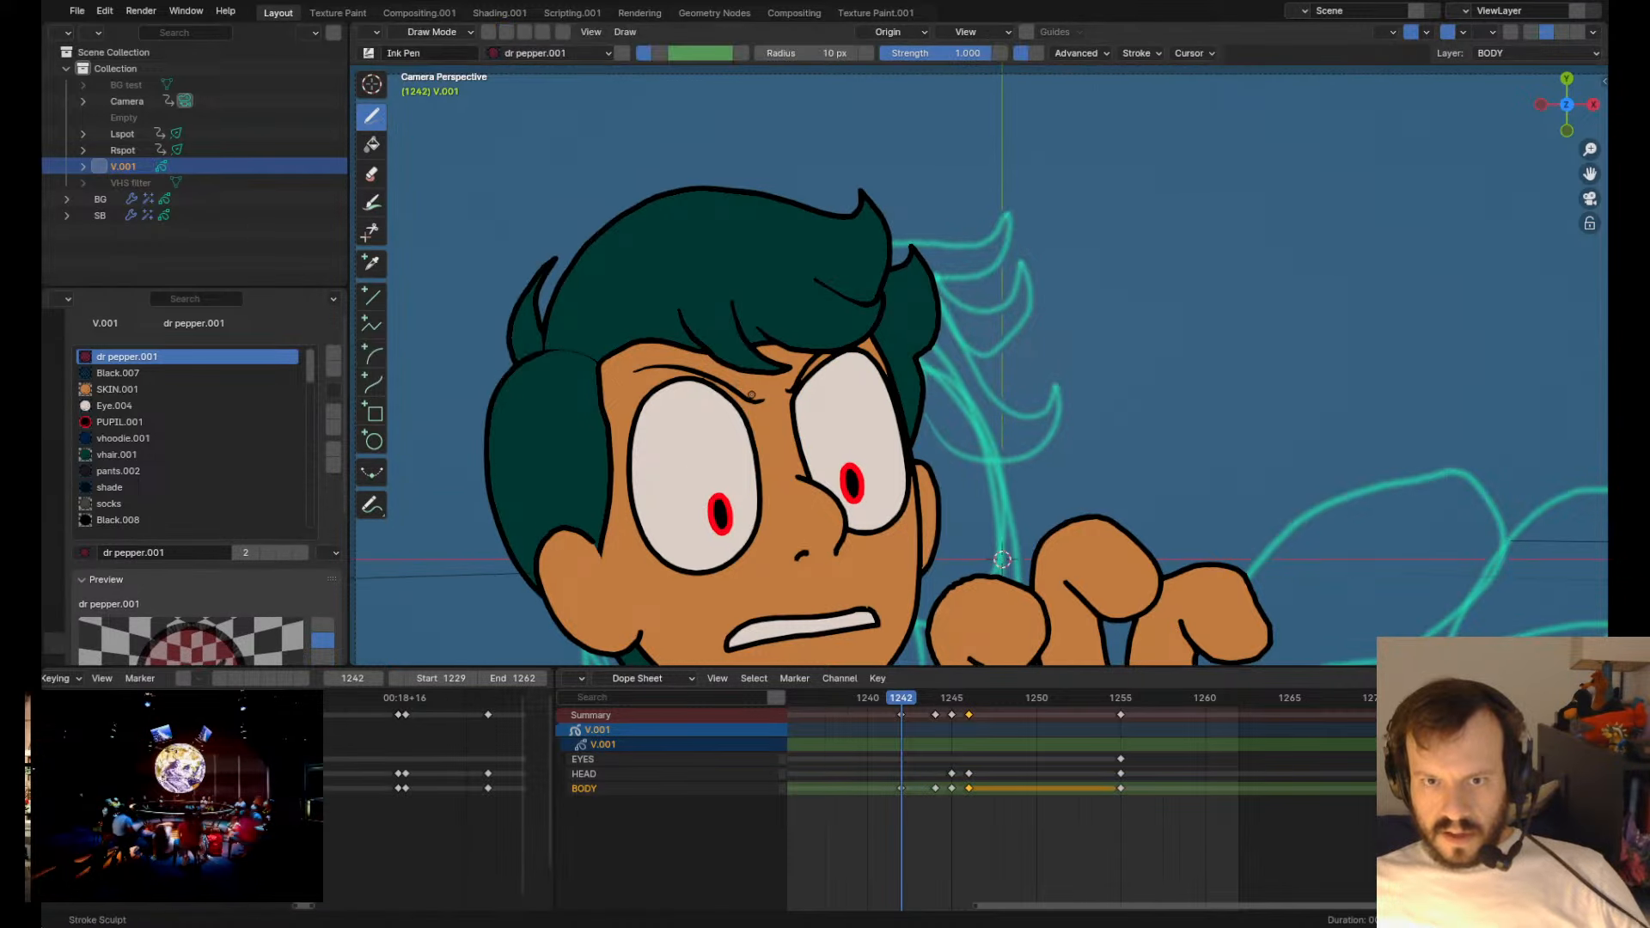
pyautogui.hotkey('ctrl', 'z')
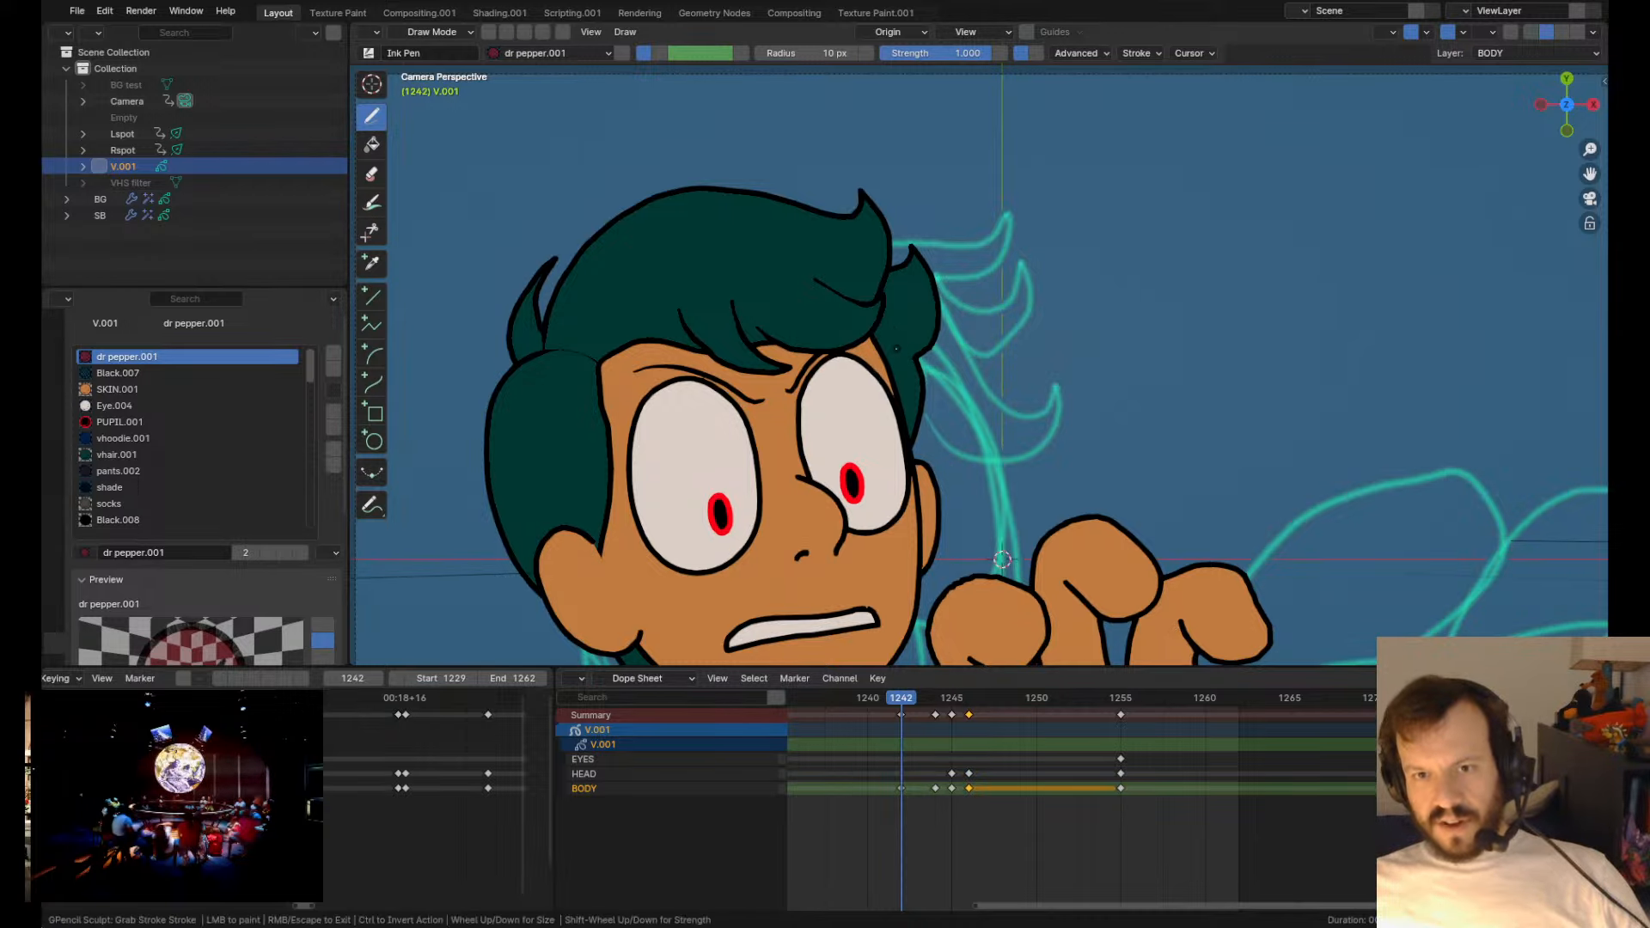
# - Arch the near eyebrow and raise its inner end on frame 1242, adjust the far brow, and compare with the previous keyframe
pyautogui.press('Tab')
pyautogui.press('Tab')
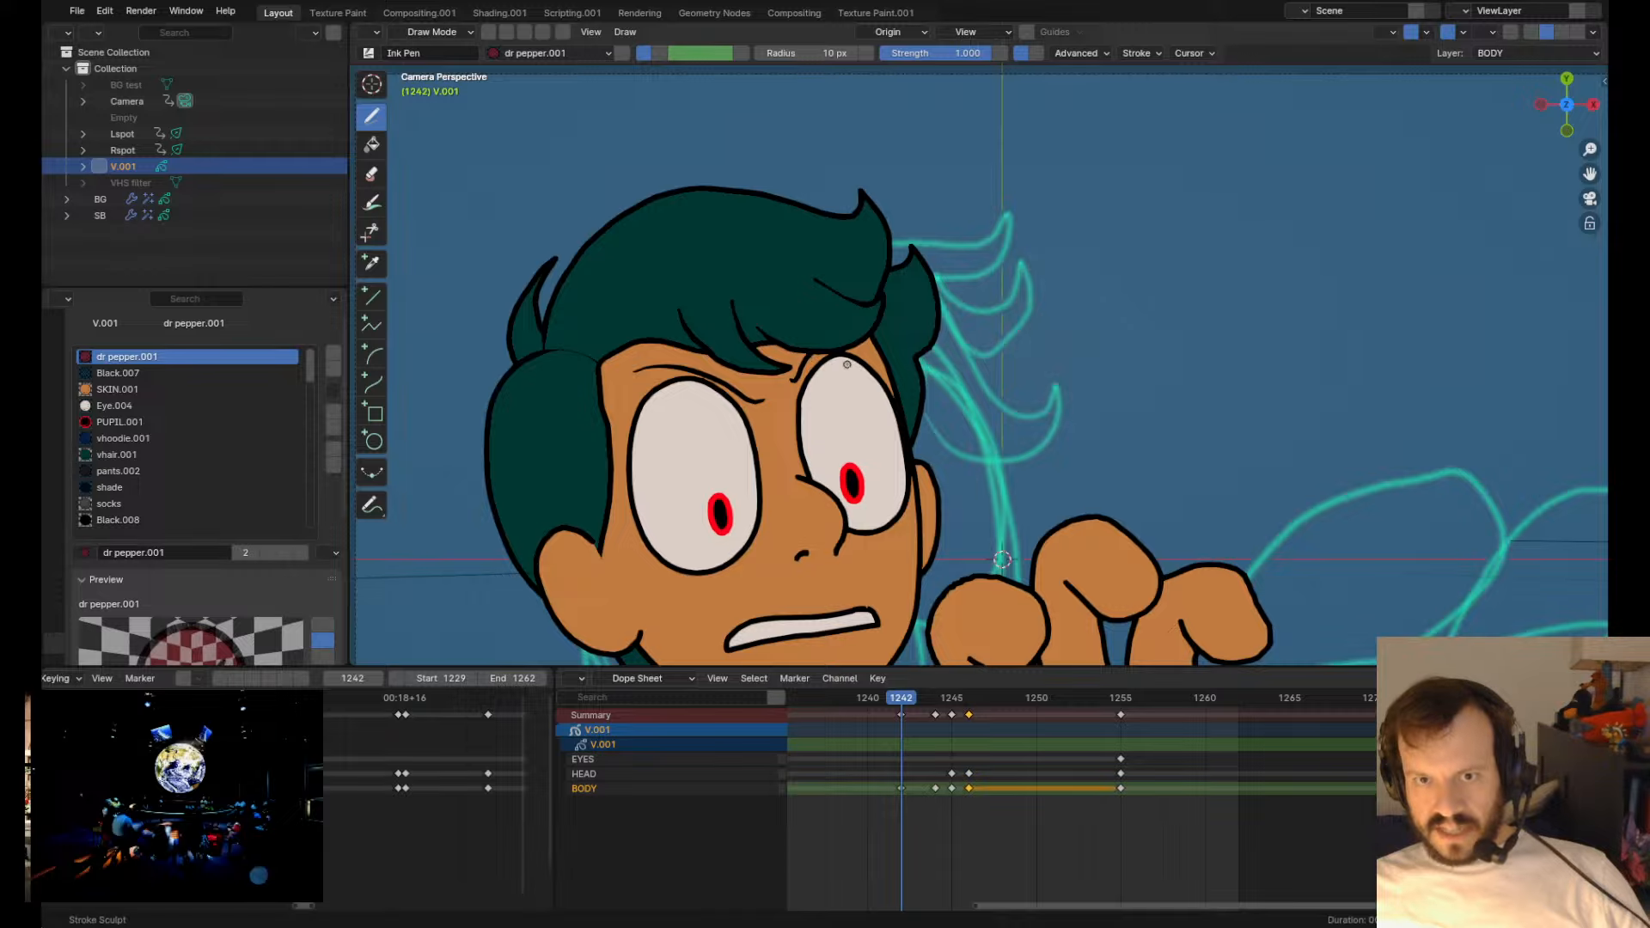
pyautogui.press('Tab')
pyautogui.press('Tab')
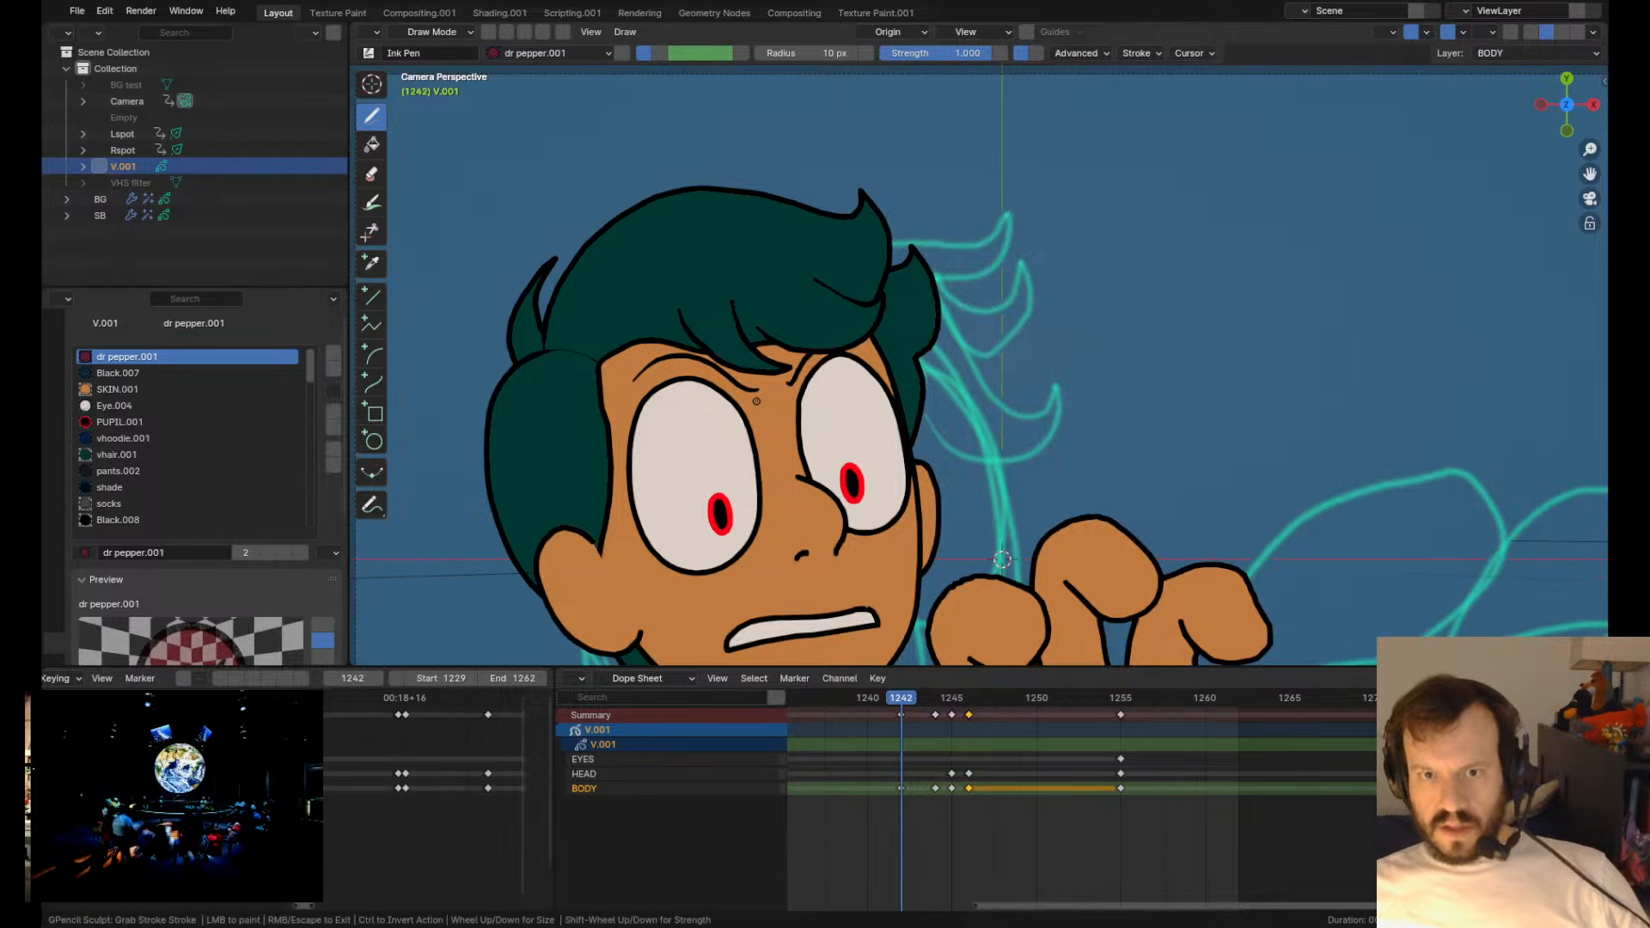
pyautogui.keyDown('ctrl'); pyautogui.keyDown('shift'); pyautogui.moveTo(756, 400); pyautogui.dragTo(756, 401); pyautogui.keyUp('shift'); pyautogui.keyUp('ctrl')
pyautogui.press('Down')
pyautogui.press('Up')
pyautogui.press('Up')
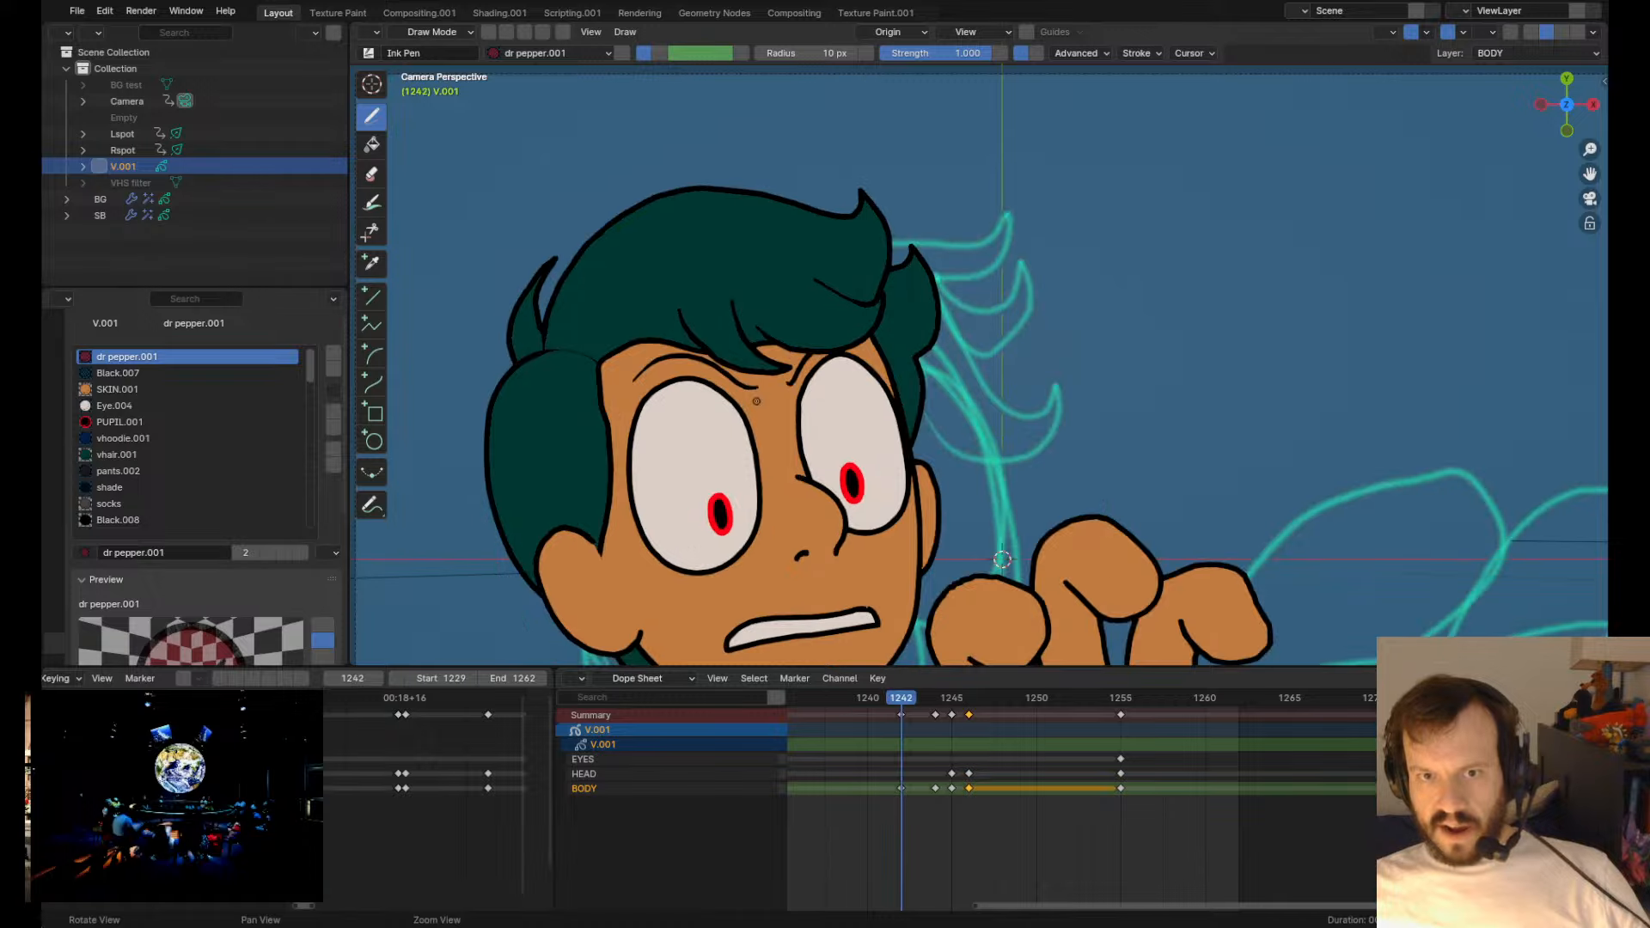
# - Compare the neighbouring keyframes and raise the near eye's top edge into a rounder curve on frame 1244
pyautogui.press('Down')
pyautogui.press('Down')
pyautogui.press('Up')
pyautogui.press('Up')
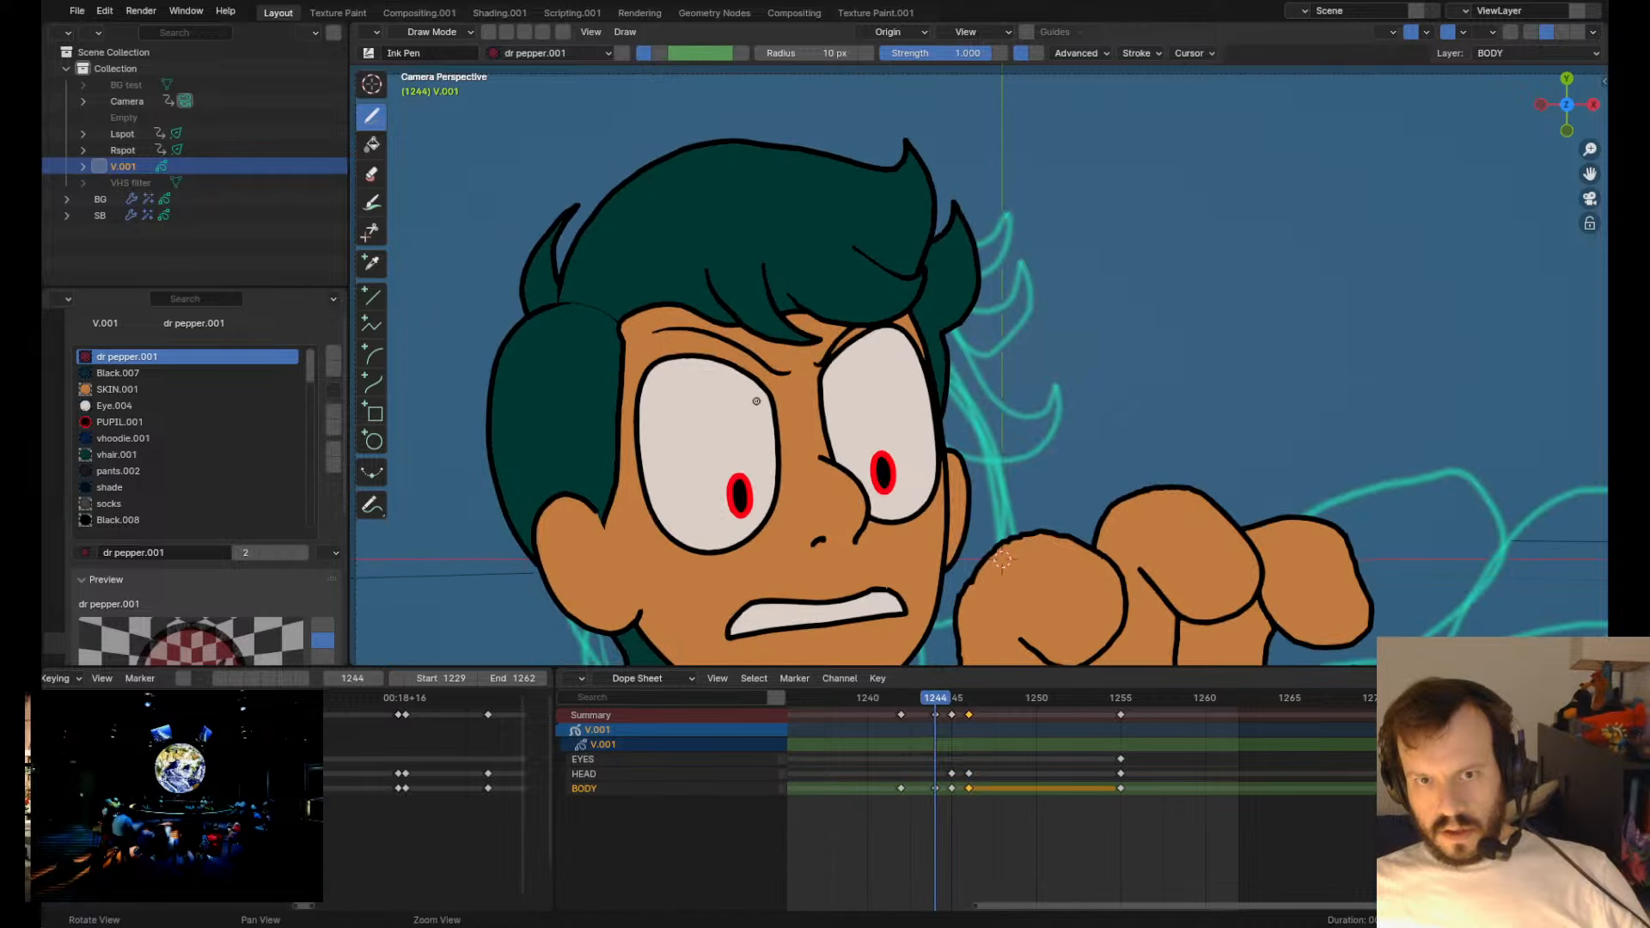
pyautogui.press('Tab')
pyautogui.press('Tab')
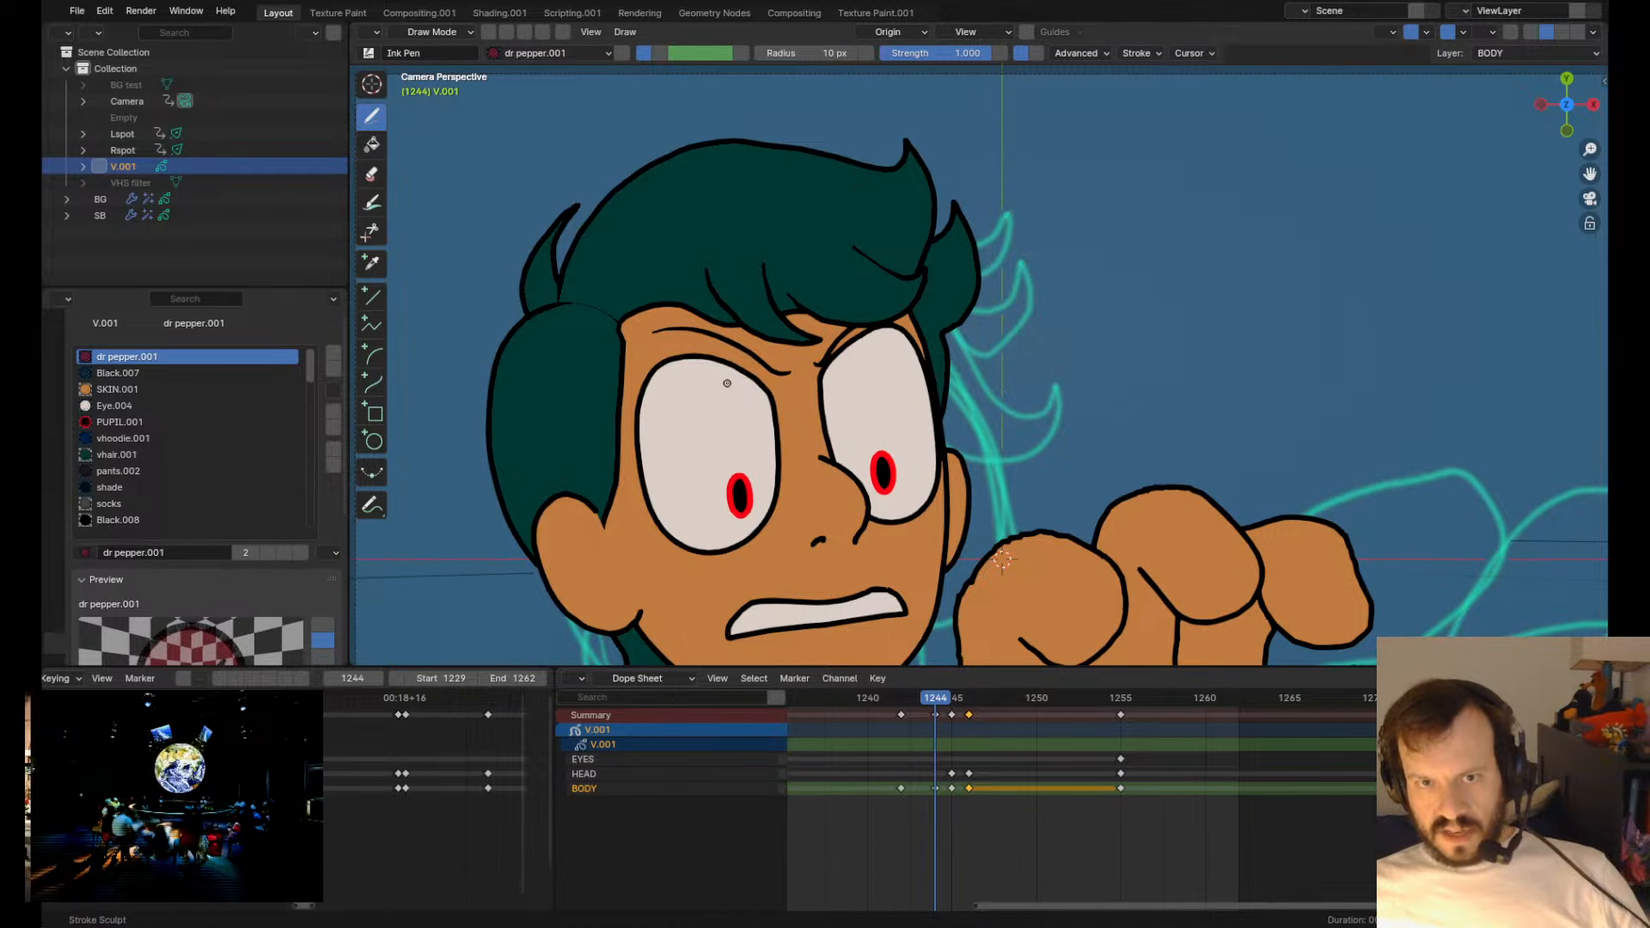
pyautogui.keyDown('ctrl'); pyautogui.keyDown('shift'); pyautogui.moveTo(726, 372); pyautogui.dragTo(783, 383); pyautogui.keyUp('shift'); pyautogui.keyUp('ctrl')
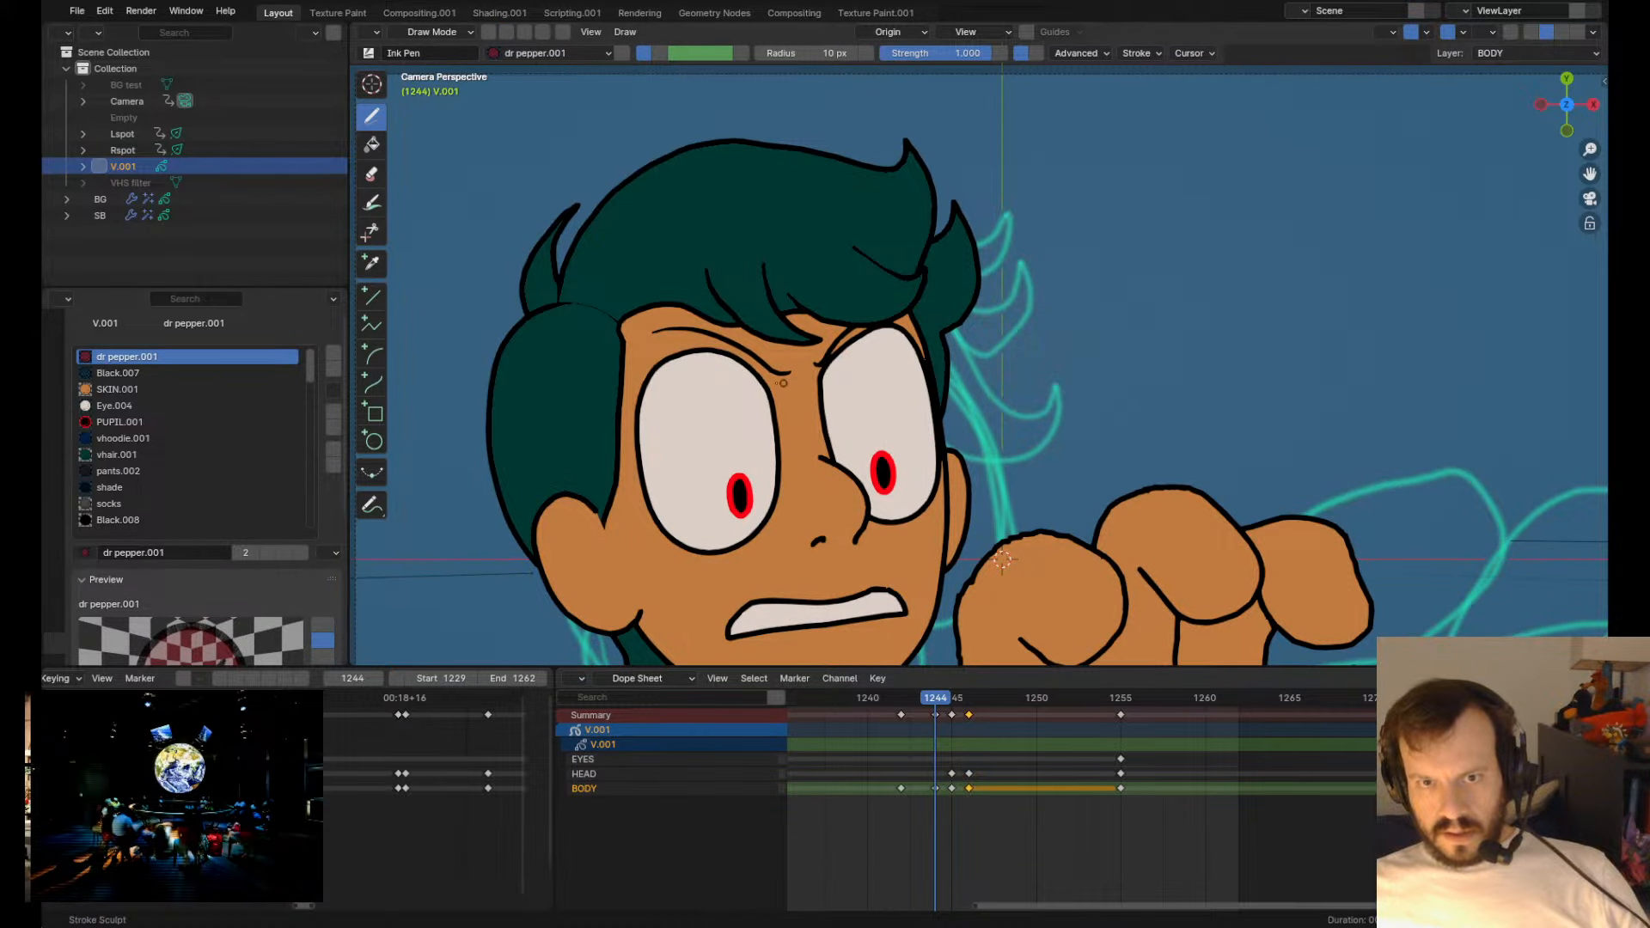
# - Lower and round the far eye's top edge on frame 1244, clear of its brow, and compare with the previous keyframe
pyautogui.press('Tab')
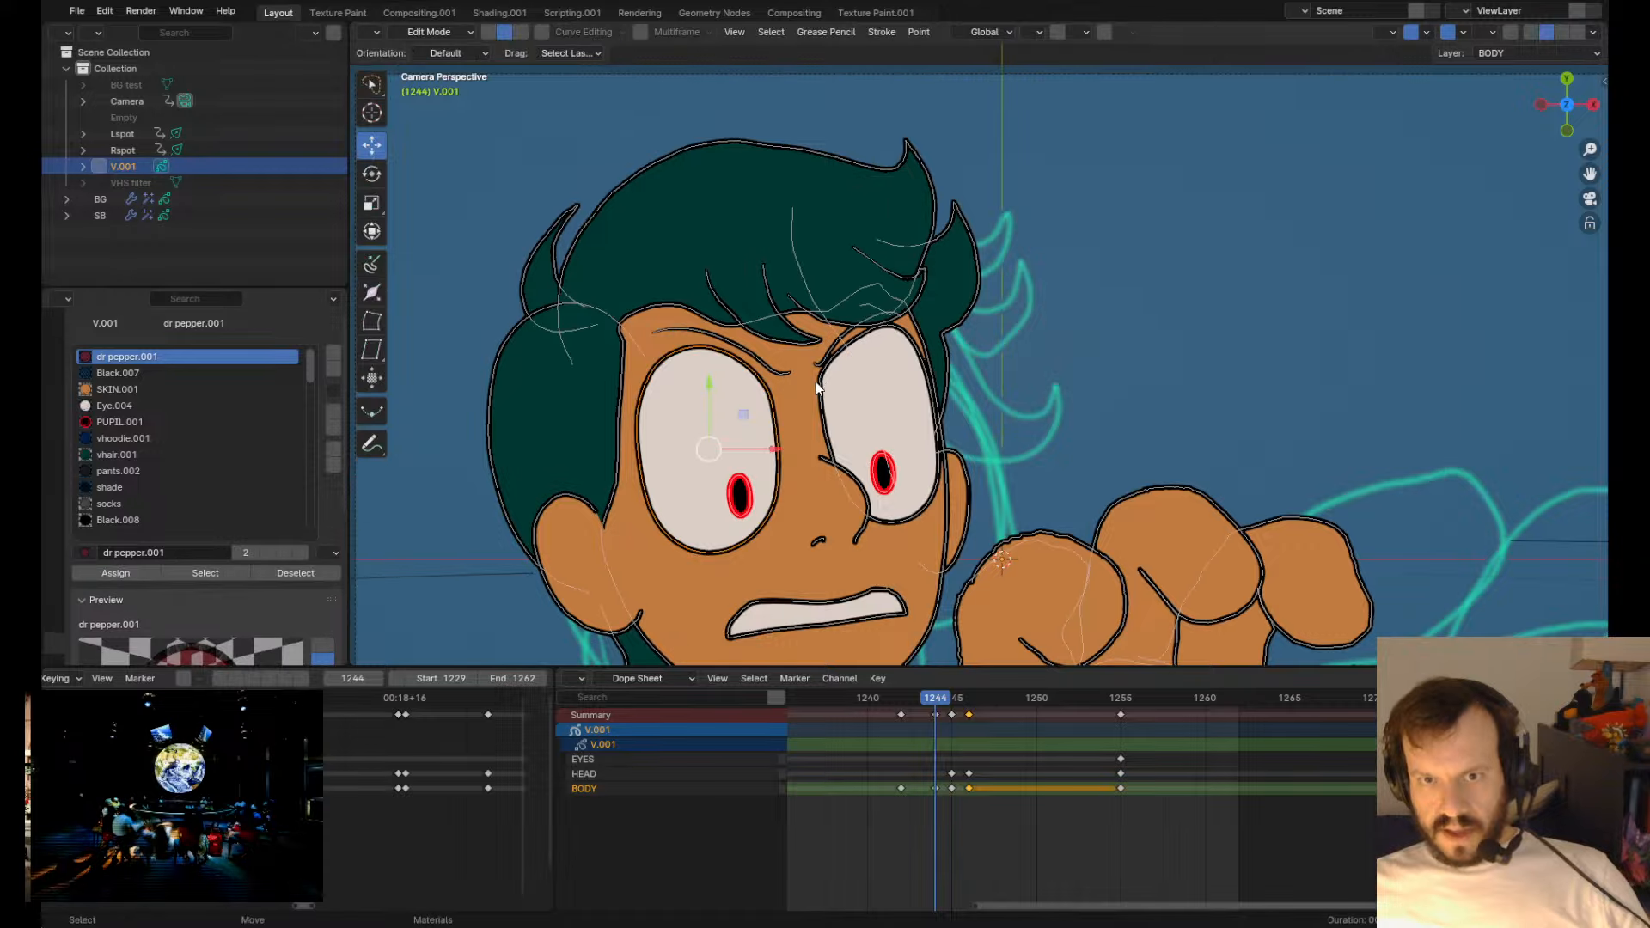
pyautogui.press('Tab')
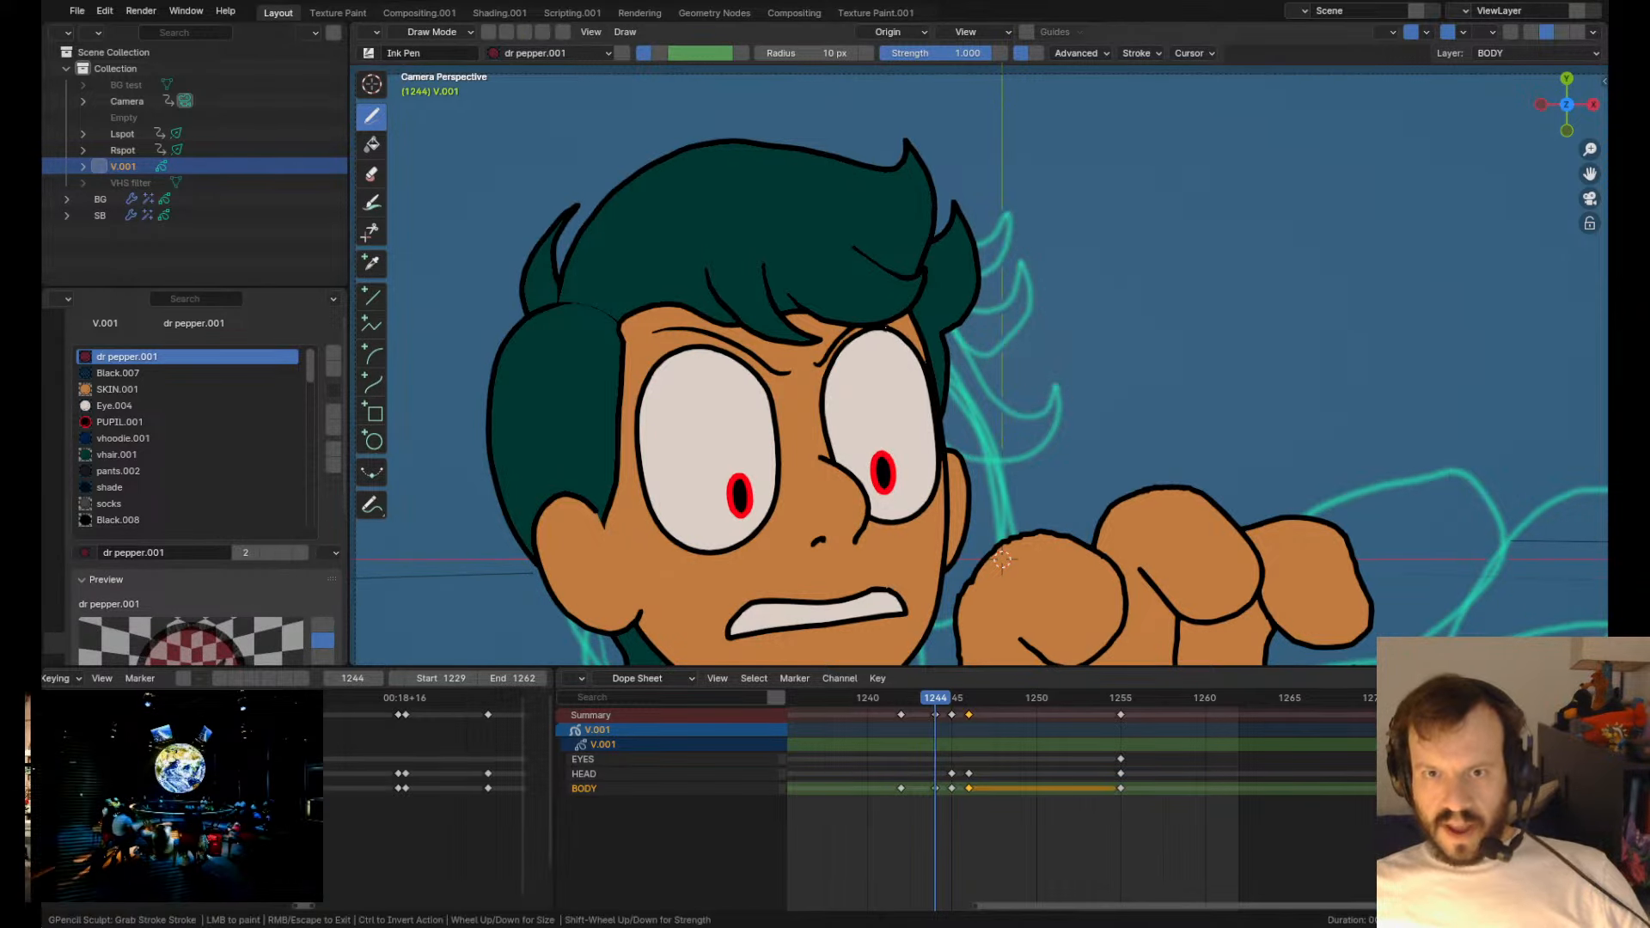
pyautogui.keyDown('shift'); pyautogui.moveTo(872, 332); pyautogui.dragTo(873, 337); pyautogui.keyUp('shift')
pyautogui.keyDown('shift'); pyautogui.moveTo(780, 397); pyautogui.dragTo(787, 397); pyautogui.keyUp('shift')
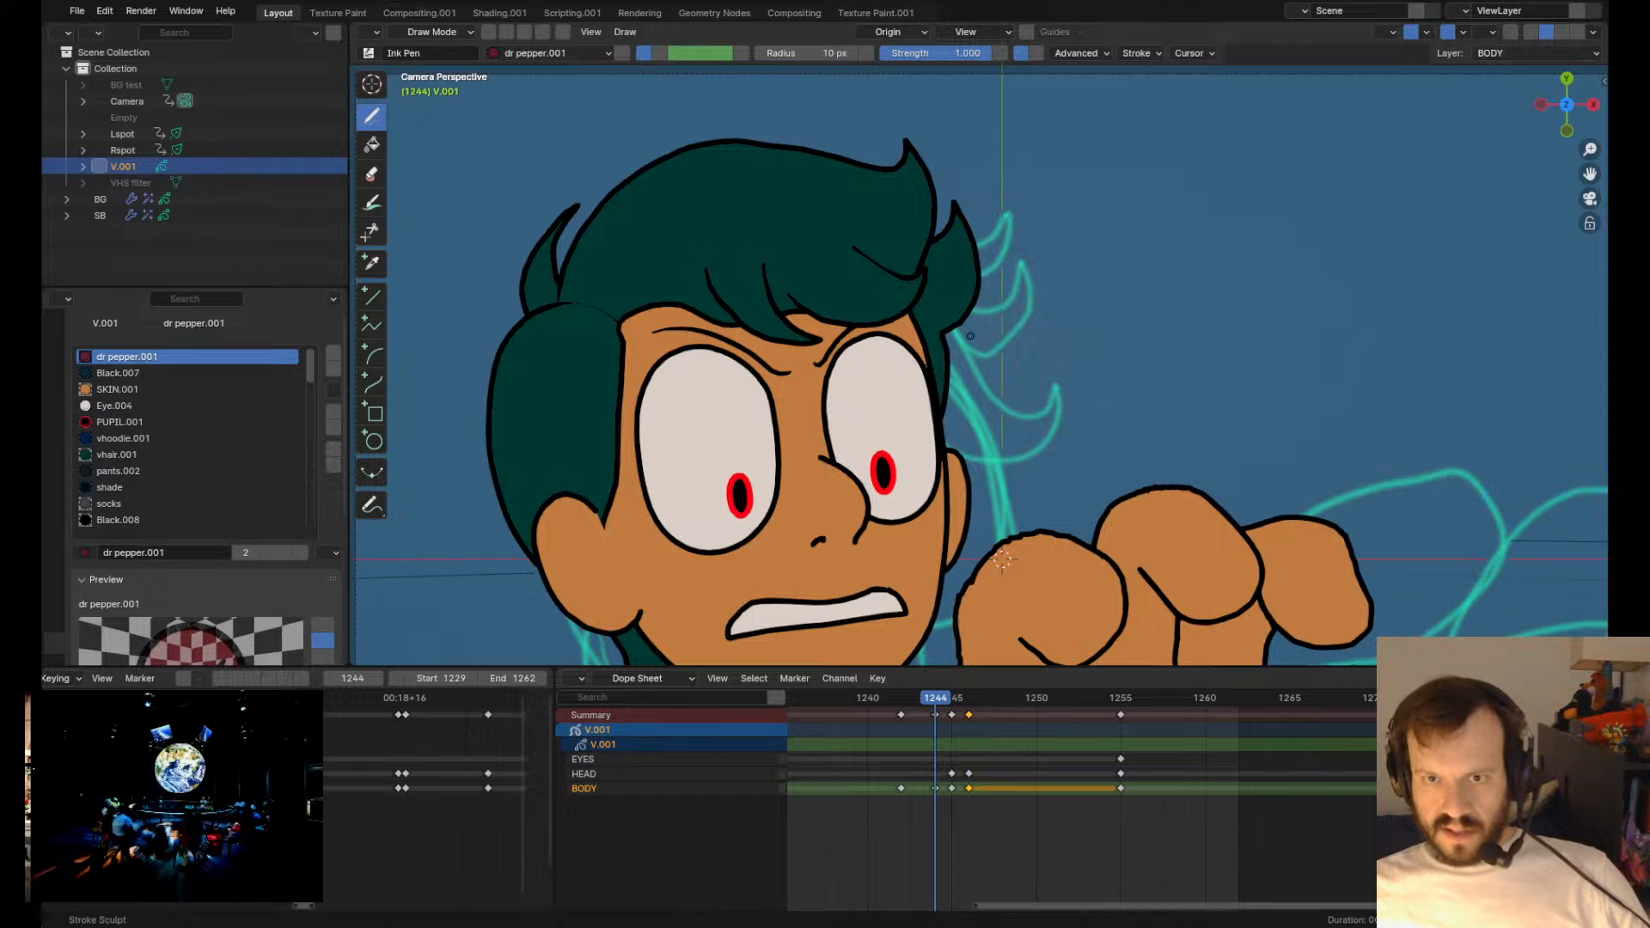
pyautogui.keyDown('shift'); pyautogui.moveTo(954, 358); pyautogui.dragTo(948, 359); pyautogui.keyUp('shift')
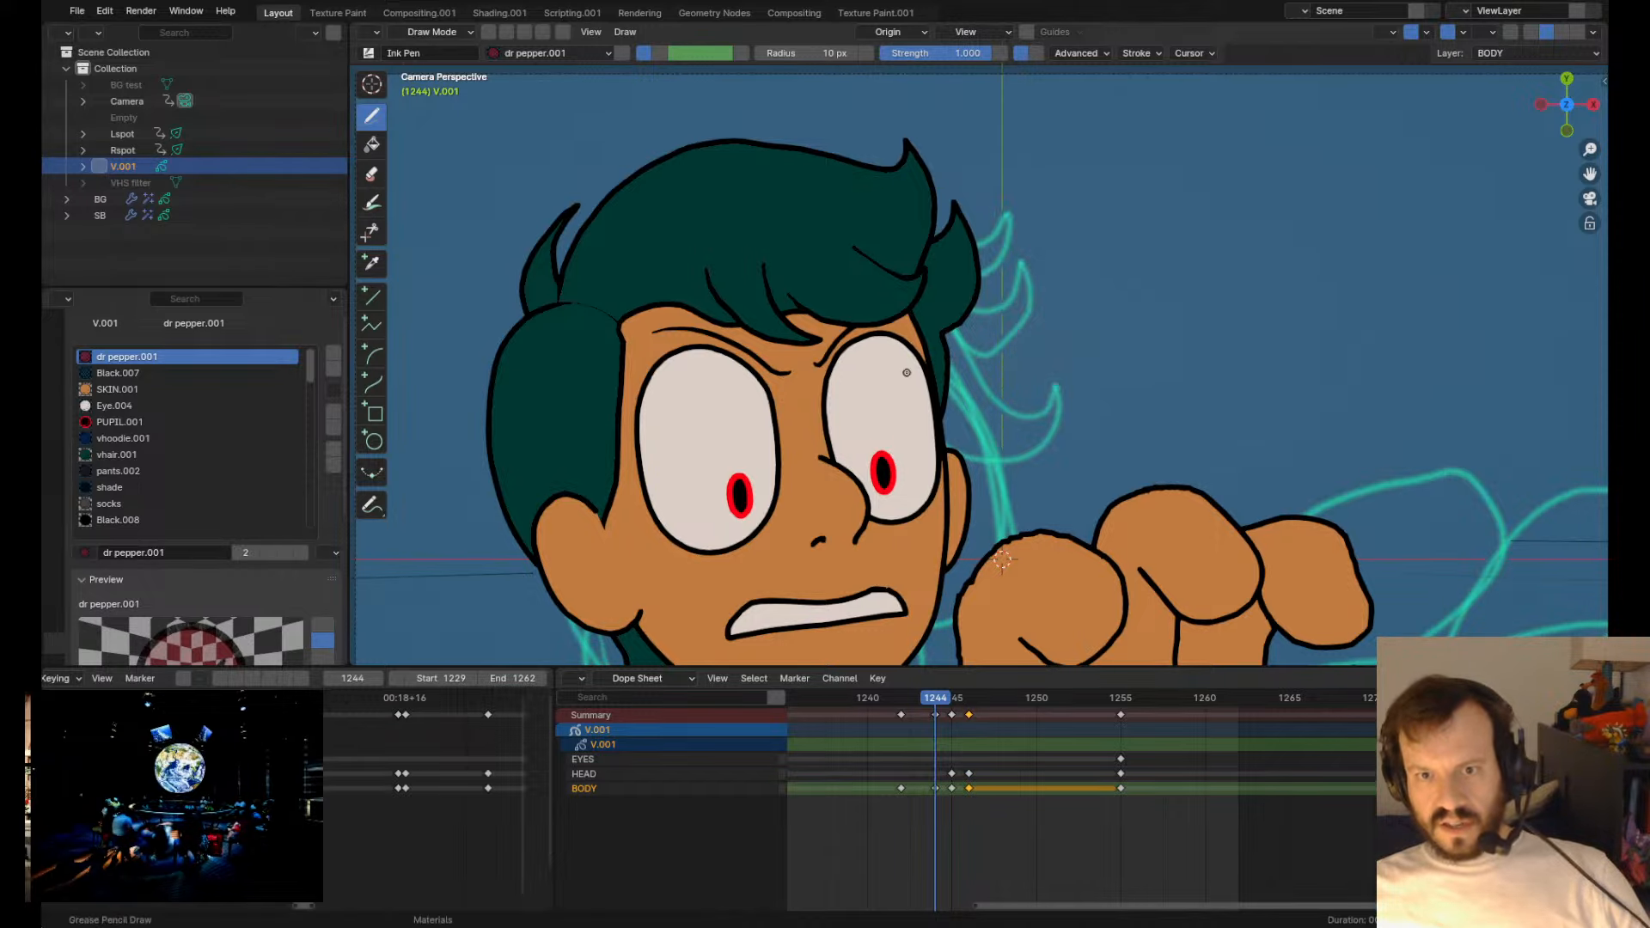
pyautogui.press('Down')
pyautogui.press('Up')
# - Reshape the eyebrows on frame 1246, curving the near brow's outer end and adjusting both brows' inner ends
pyautogui.press('Up')
pyautogui.scroll(-3, 906, 373)
pyautogui.press('Right')
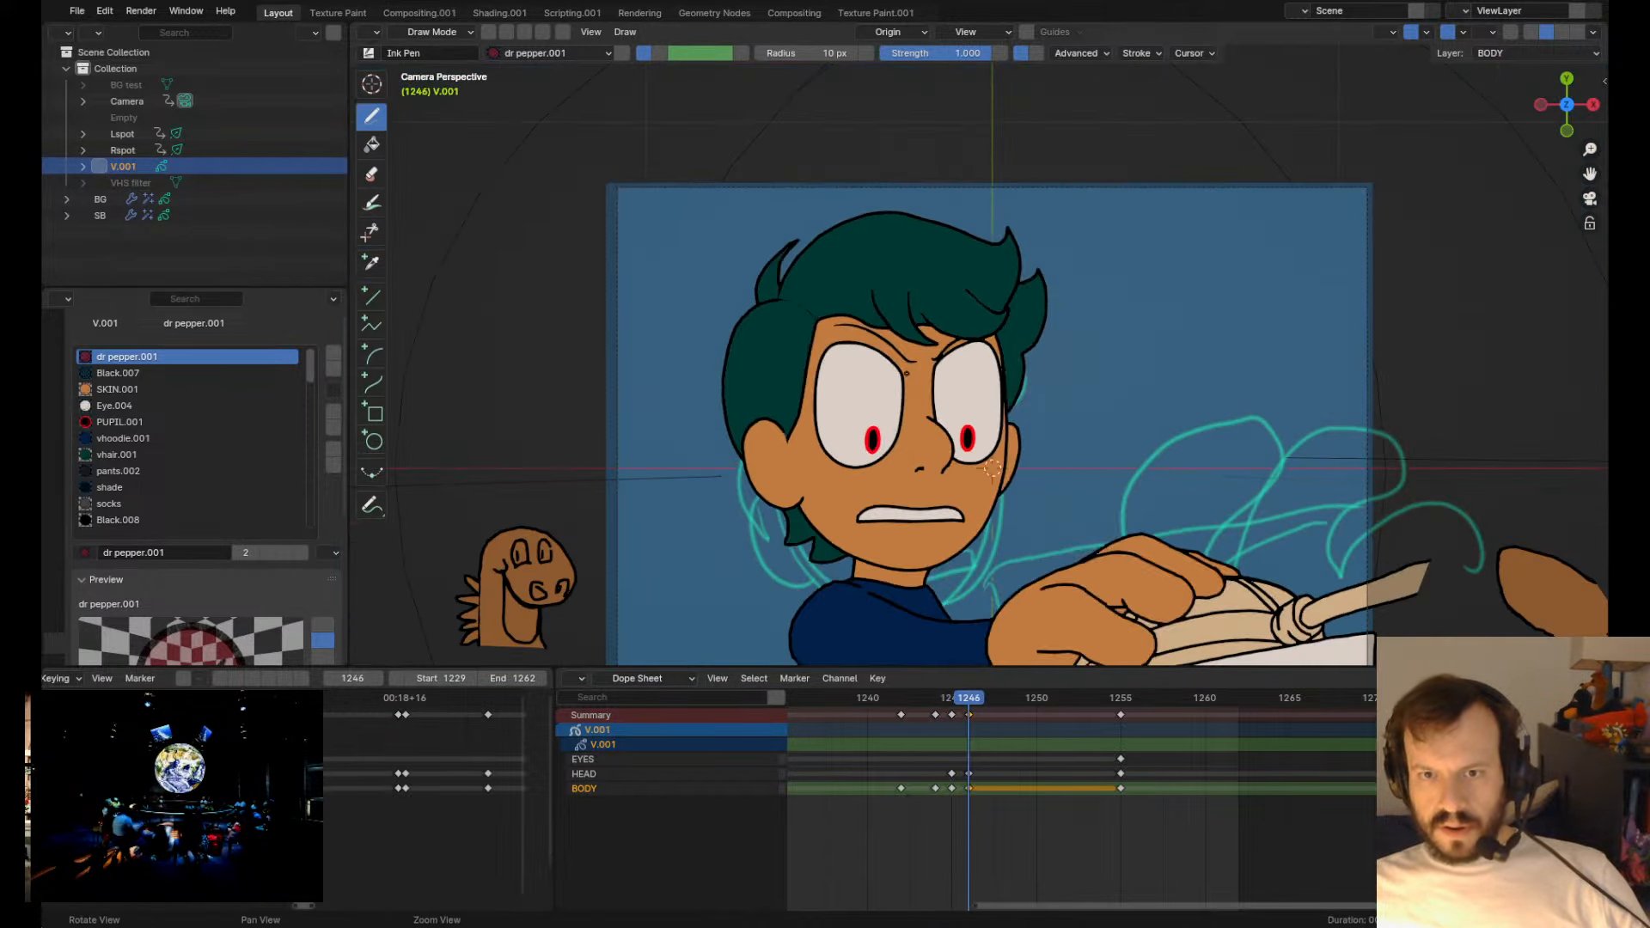
pyautogui.press('Tab')
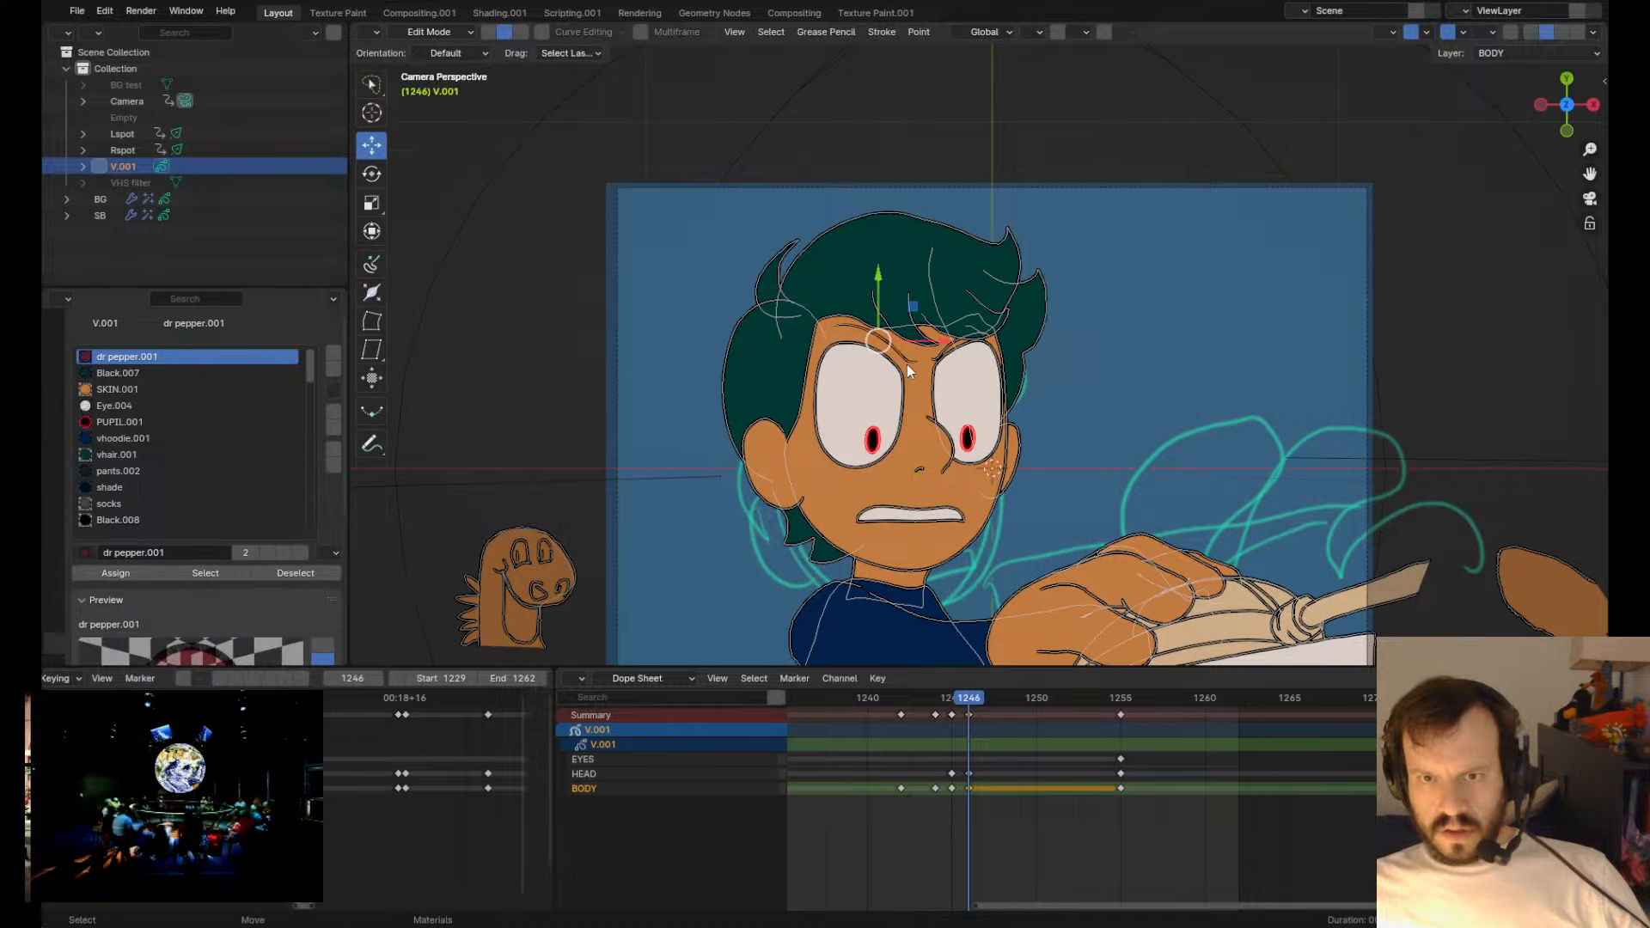
pyautogui.click(906, 364)
pyautogui.press('Tab')
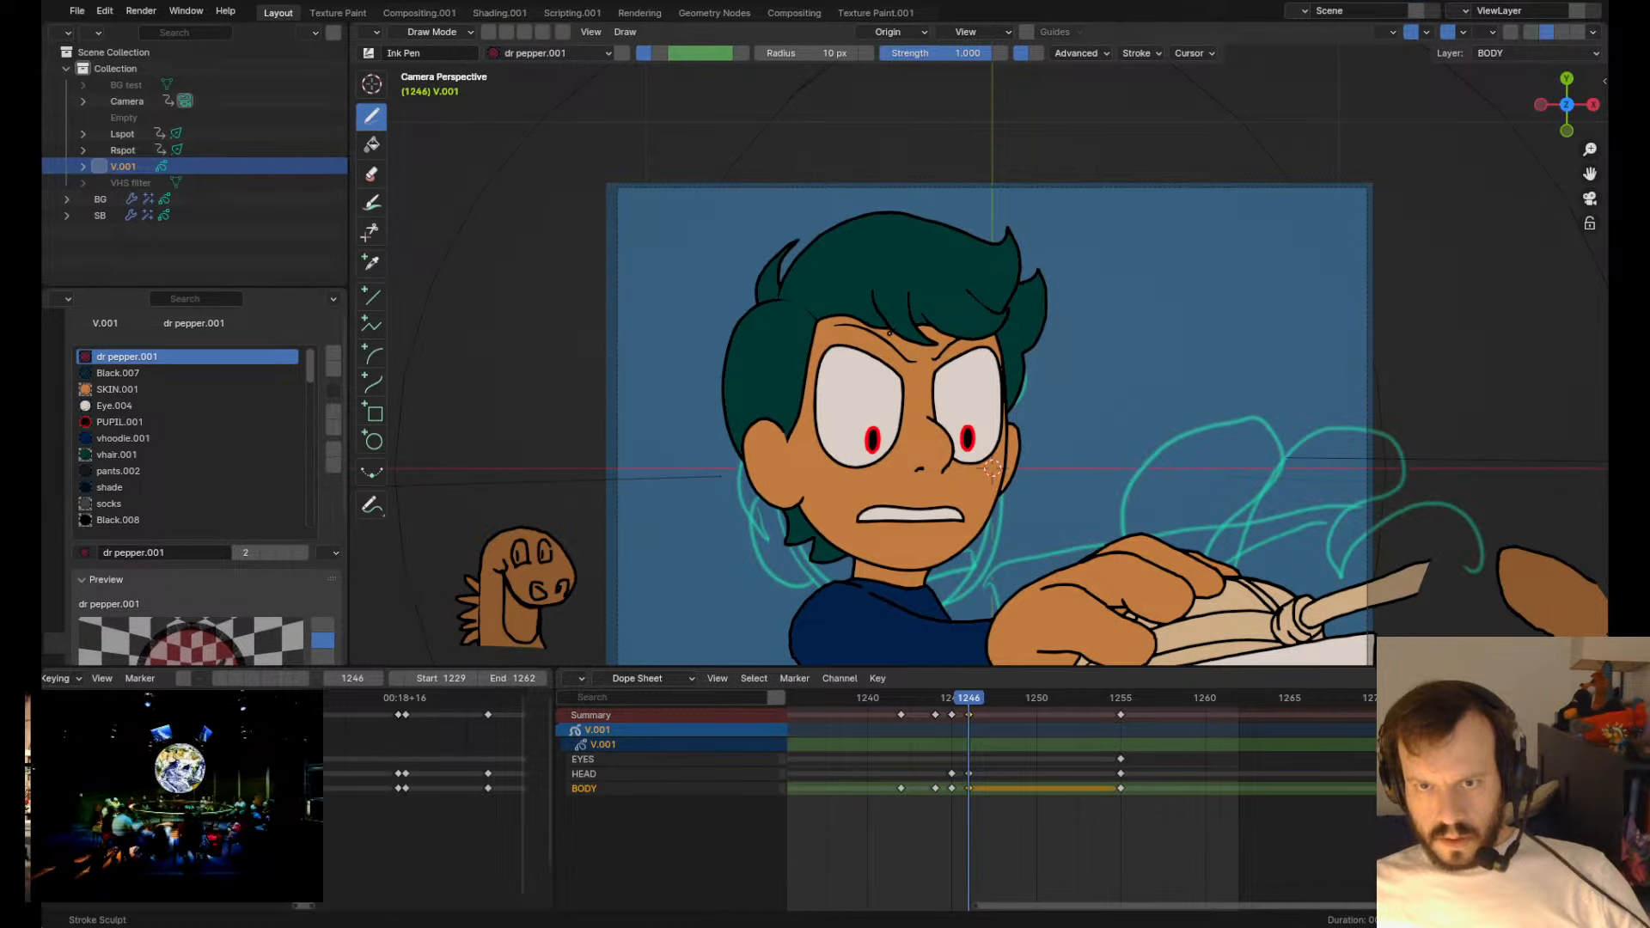
pyautogui.press('Tab')
pyautogui.scroll(3, 859, 376)
pyautogui.click(907, 376)
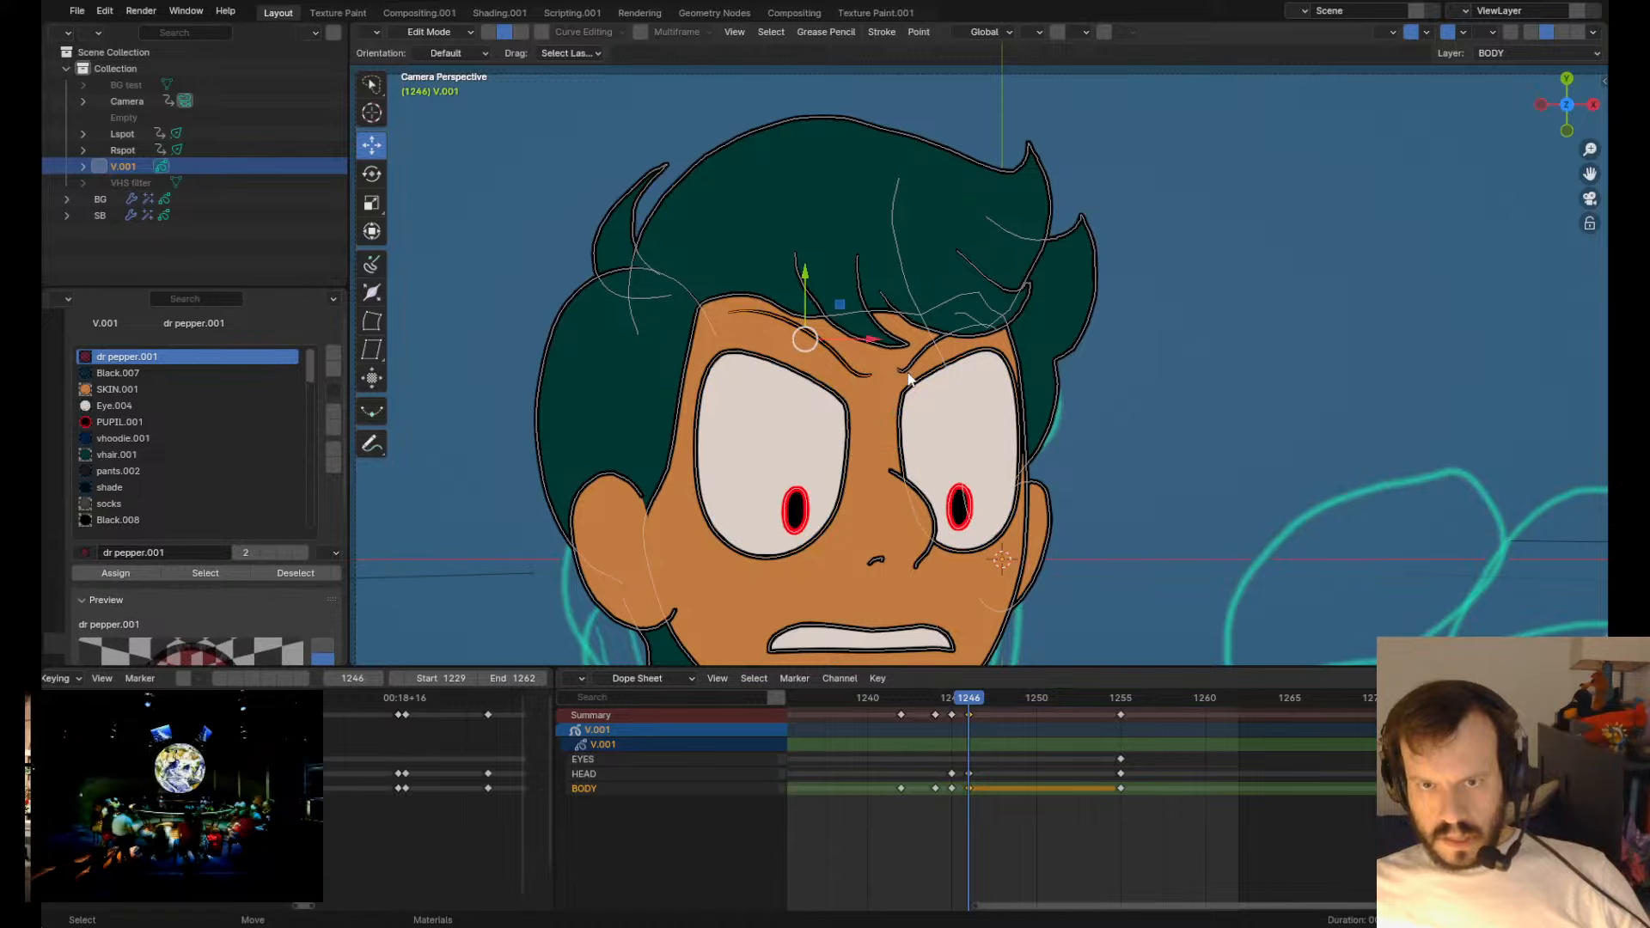
pyautogui.scroll(-3, 914, 367)
pyautogui.press('Tab')
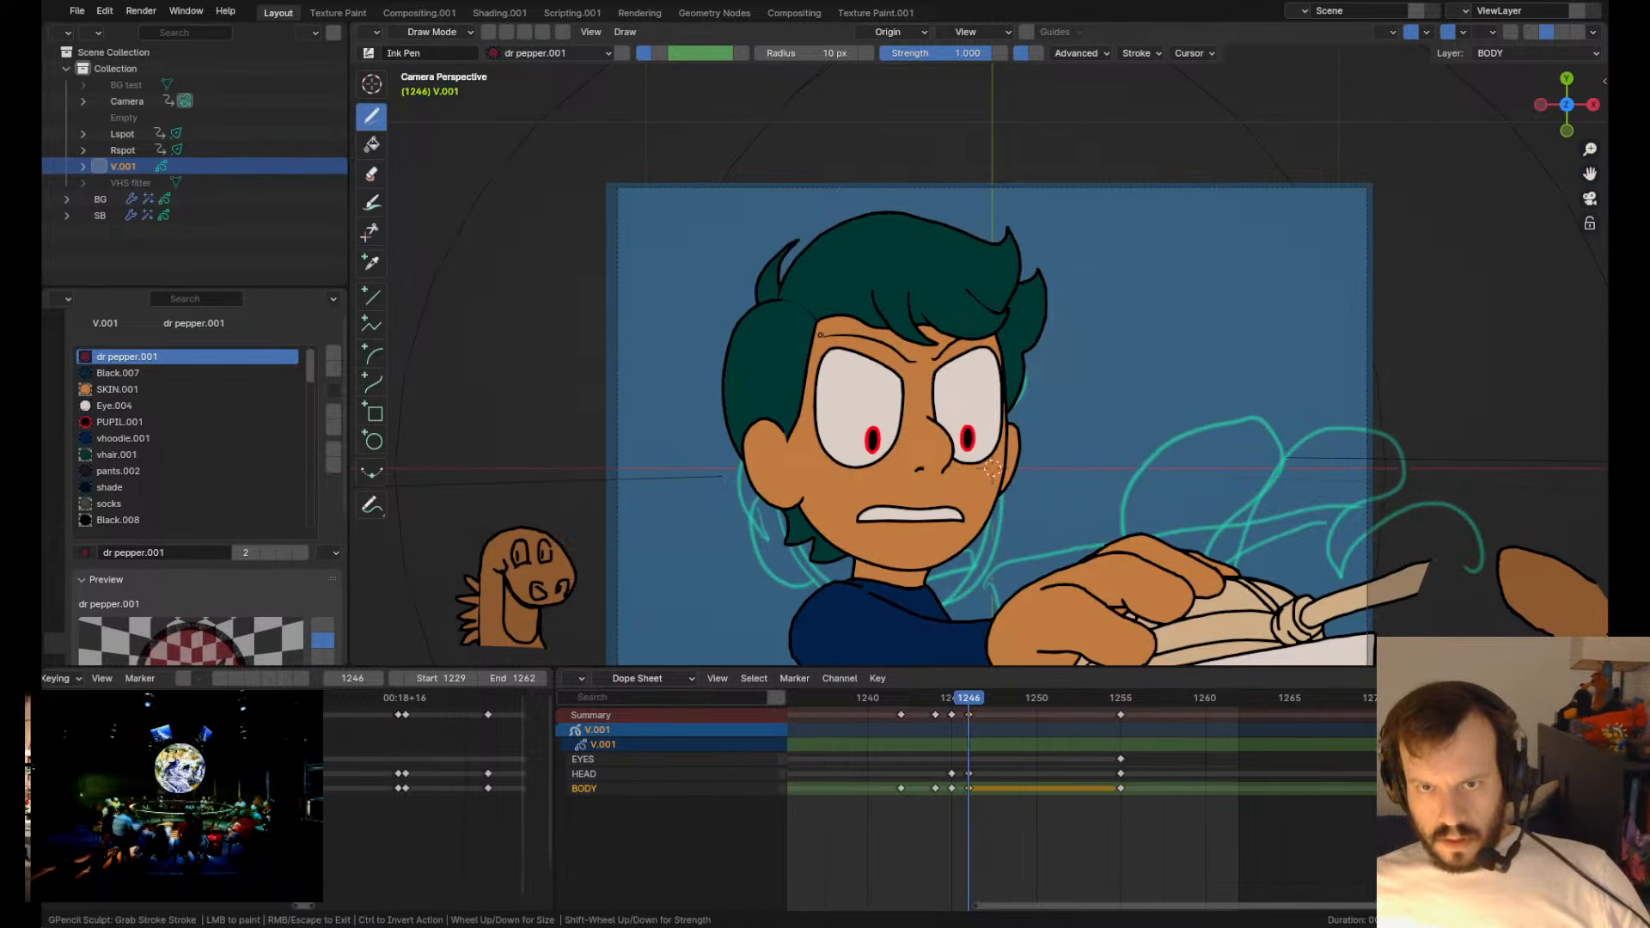
pyautogui.moveTo(925, 389); pyautogui.dragTo(923, 401)
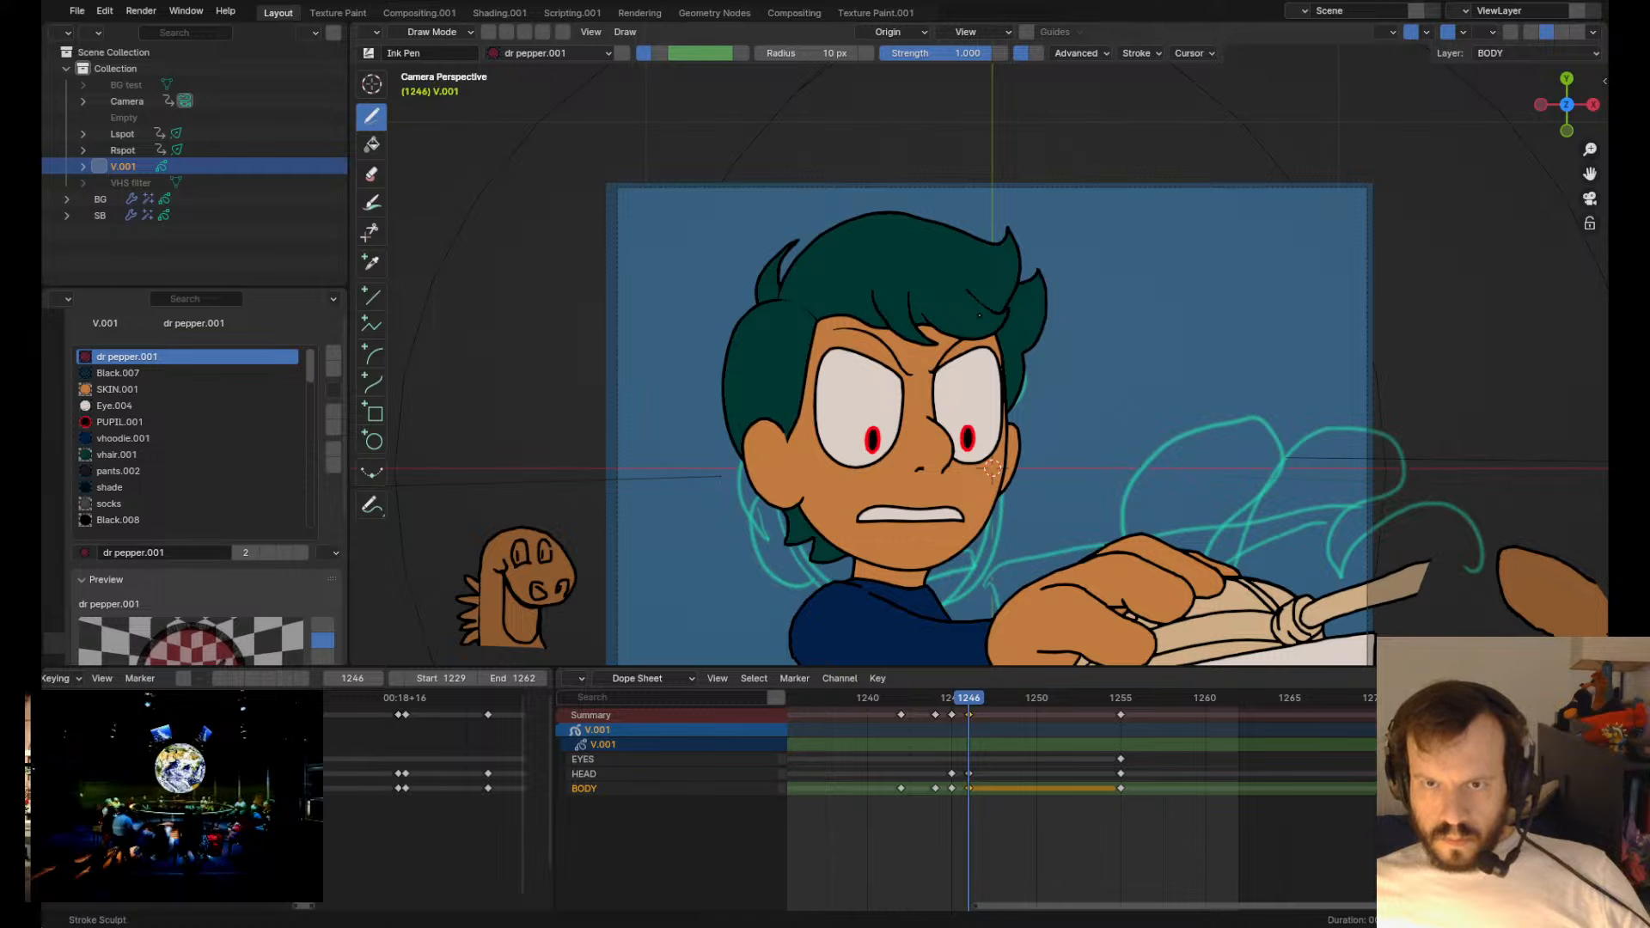
pyautogui.moveTo(988, 328); pyautogui.dragTo(995, 319)
# - Step back through the poses to frame 1242, save the file, and return to frame 1246
pyautogui.press('Left')
pyautogui.press('Left')
pyautogui.press('Left')
pyautogui.press('Left')
pyautogui.hotkey('ctrl', 's')
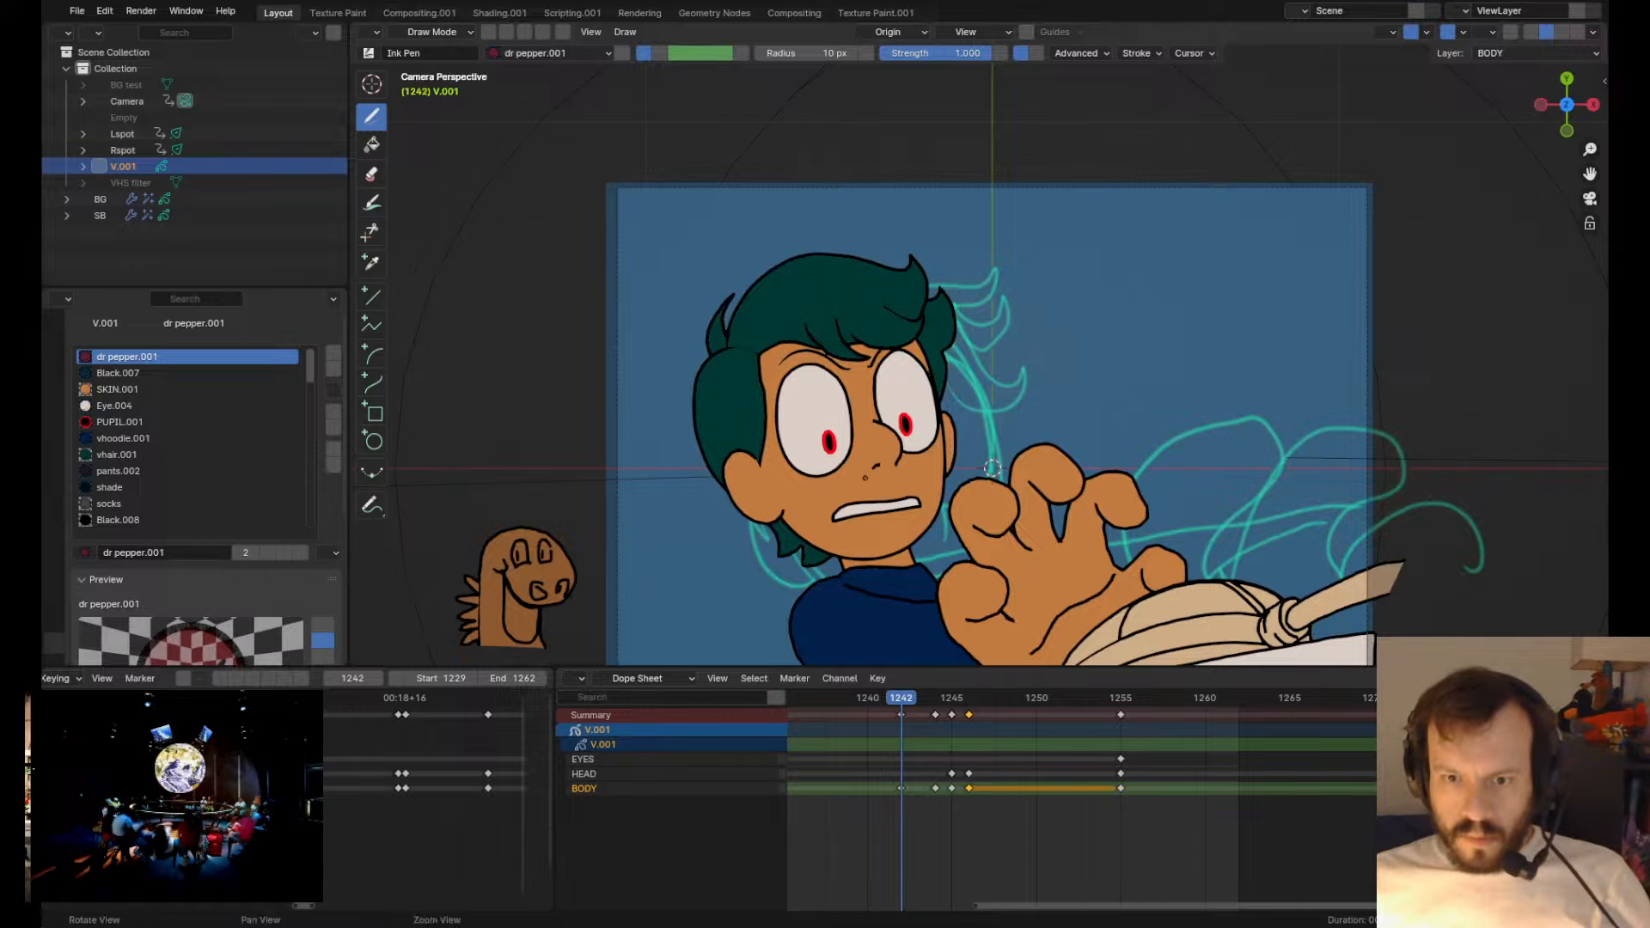
pyautogui.press('Right')
pyautogui.press('Right')
pyautogui.press('Right')
pyautogui.press('Right')
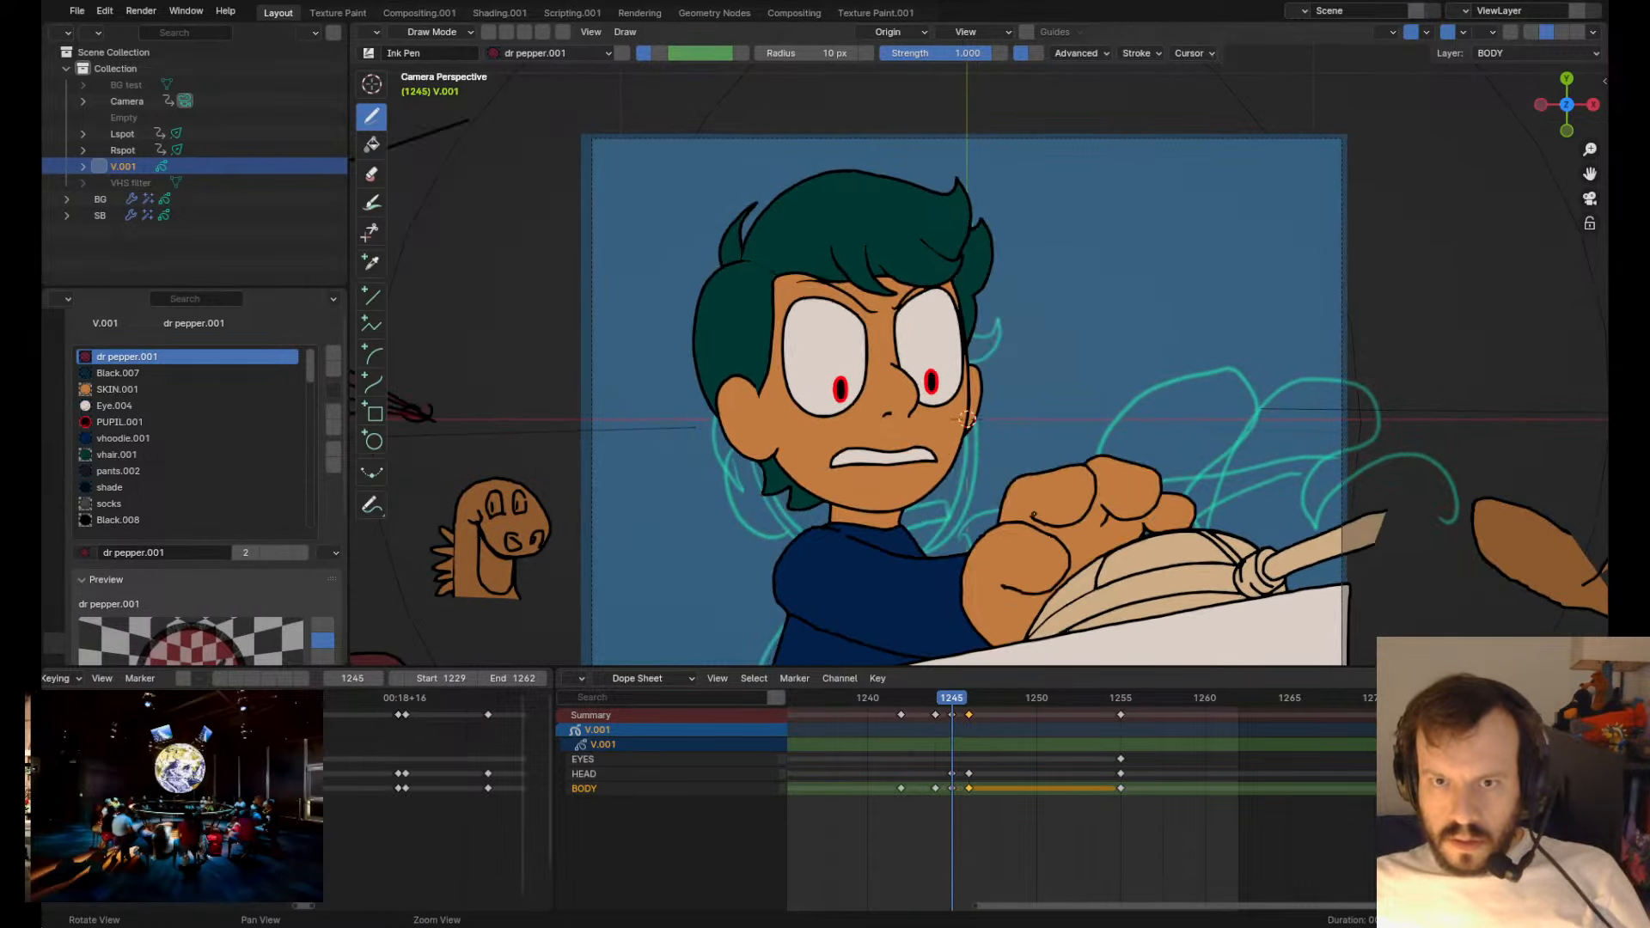
# - Select the forehead hairline on frame 1246 and reshape it beneath the fringe
pyautogui.press('Tab')
pyautogui.scroll(4, 855, 300)
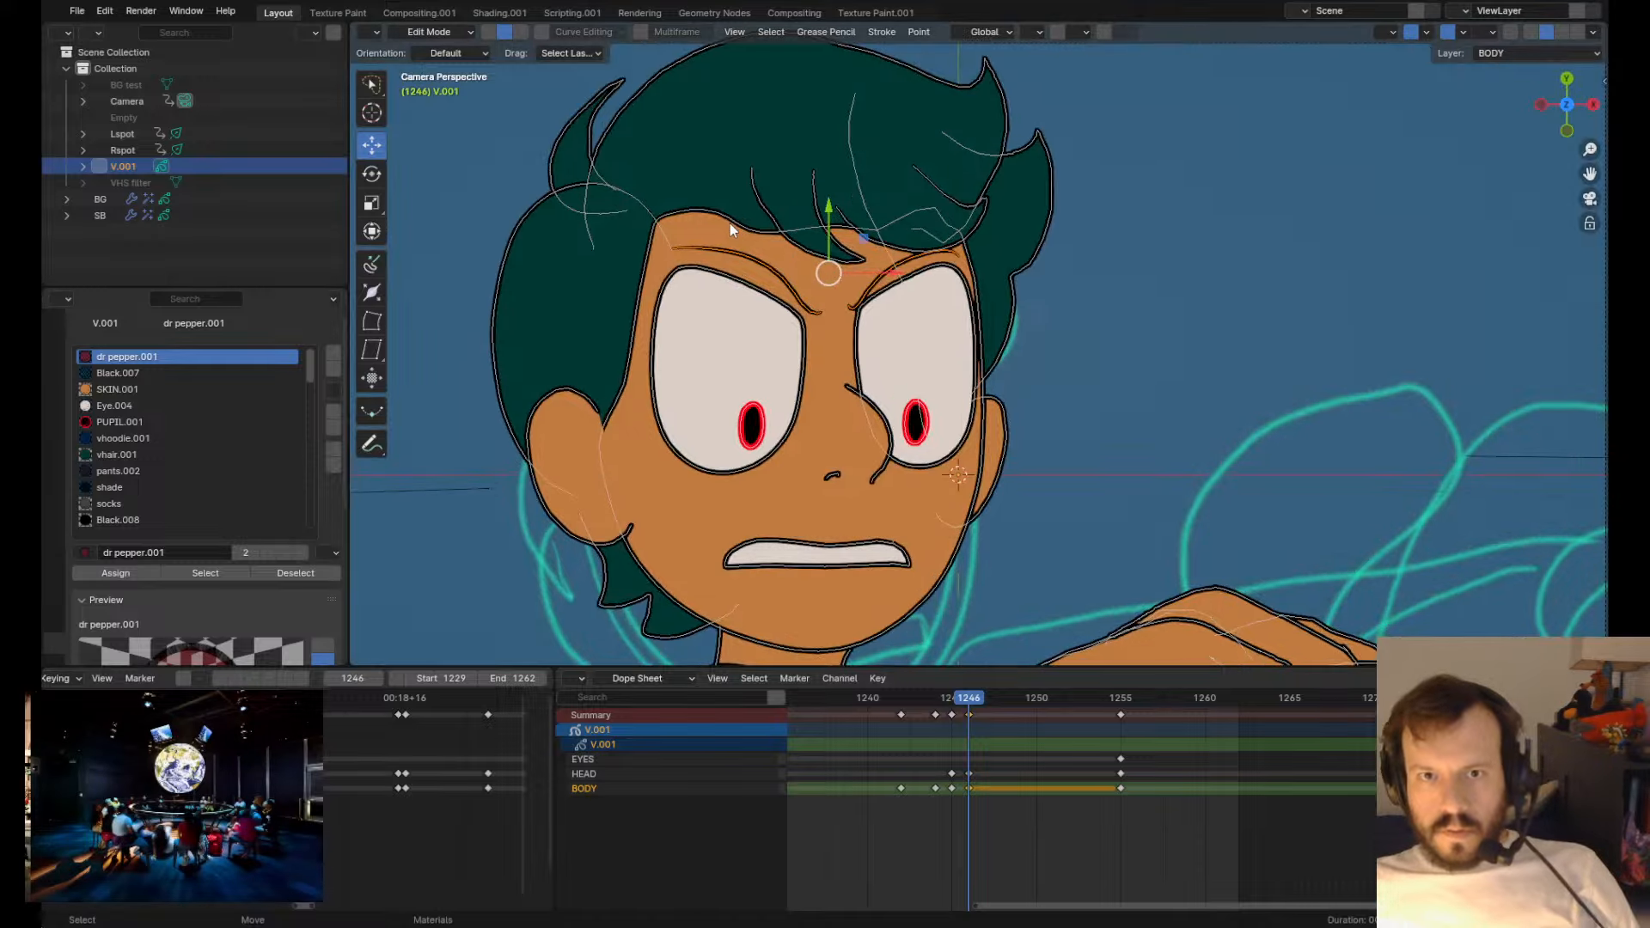
pyautogui.click(729, 224)
pyautogui.press('Tab')
pyautogui.scroll(-5, 927, 292)
pyautogui.moveTo(897, 262); pyautogui.dragTo(896, 276)
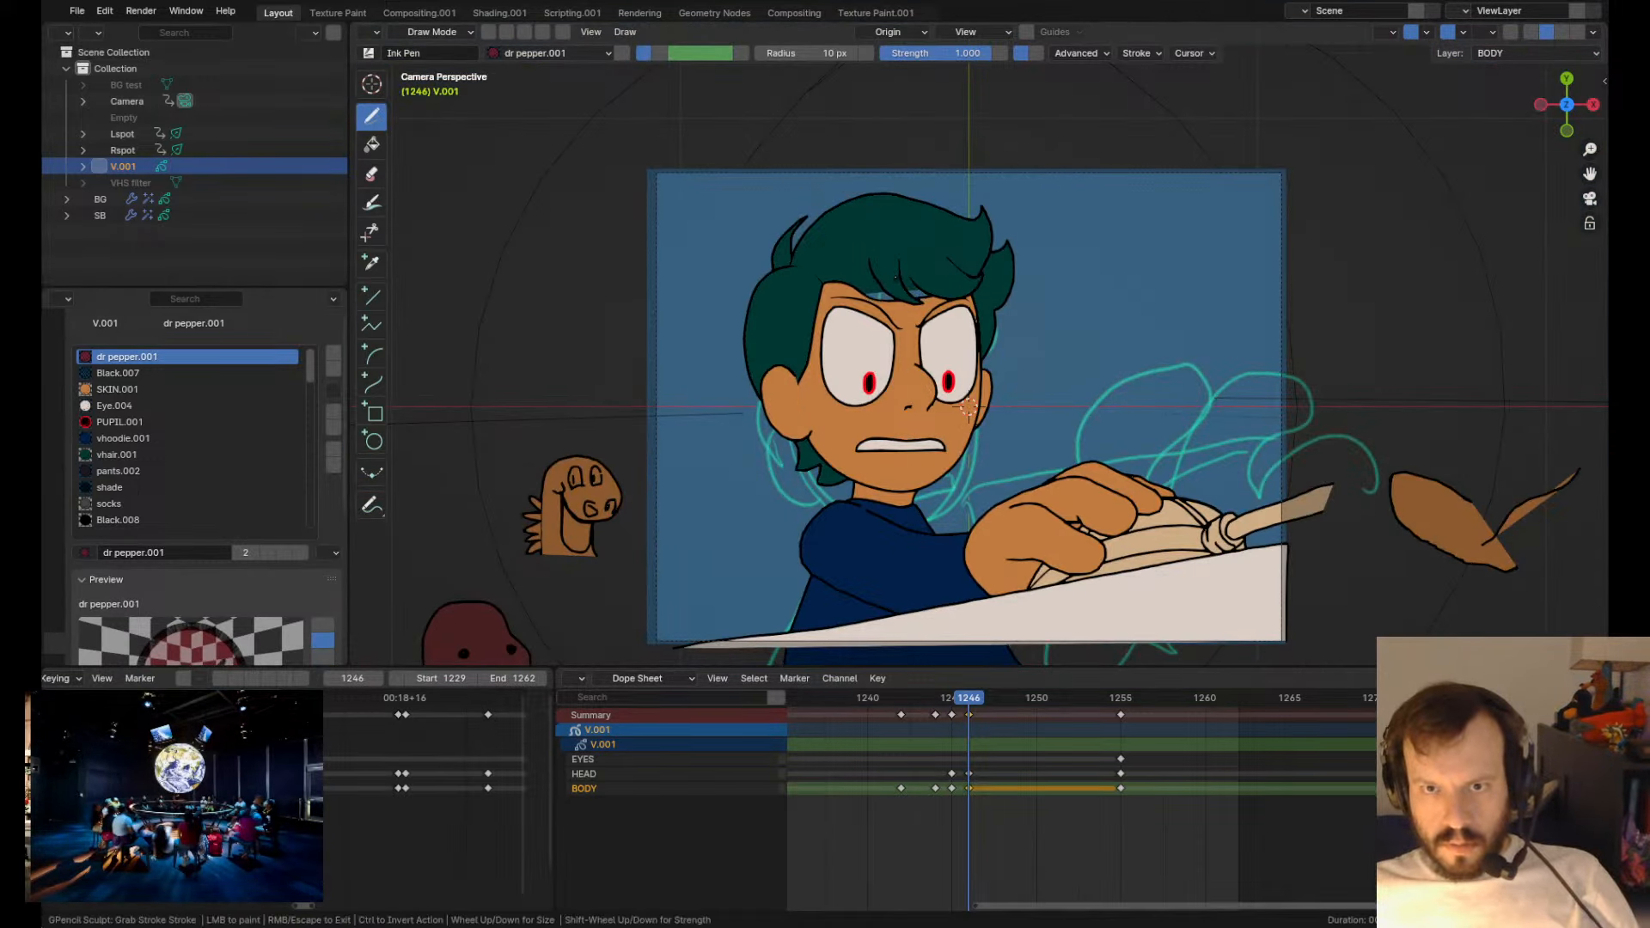
# - Select the top hair outline on frame 1246 and smooth its crown into an even, rounded arc
pyautogui.scroll(3, 899, 266)
pyautogui.press('Tab')
pyautogui.click(898, 115)
pyautogui.press('Tab')
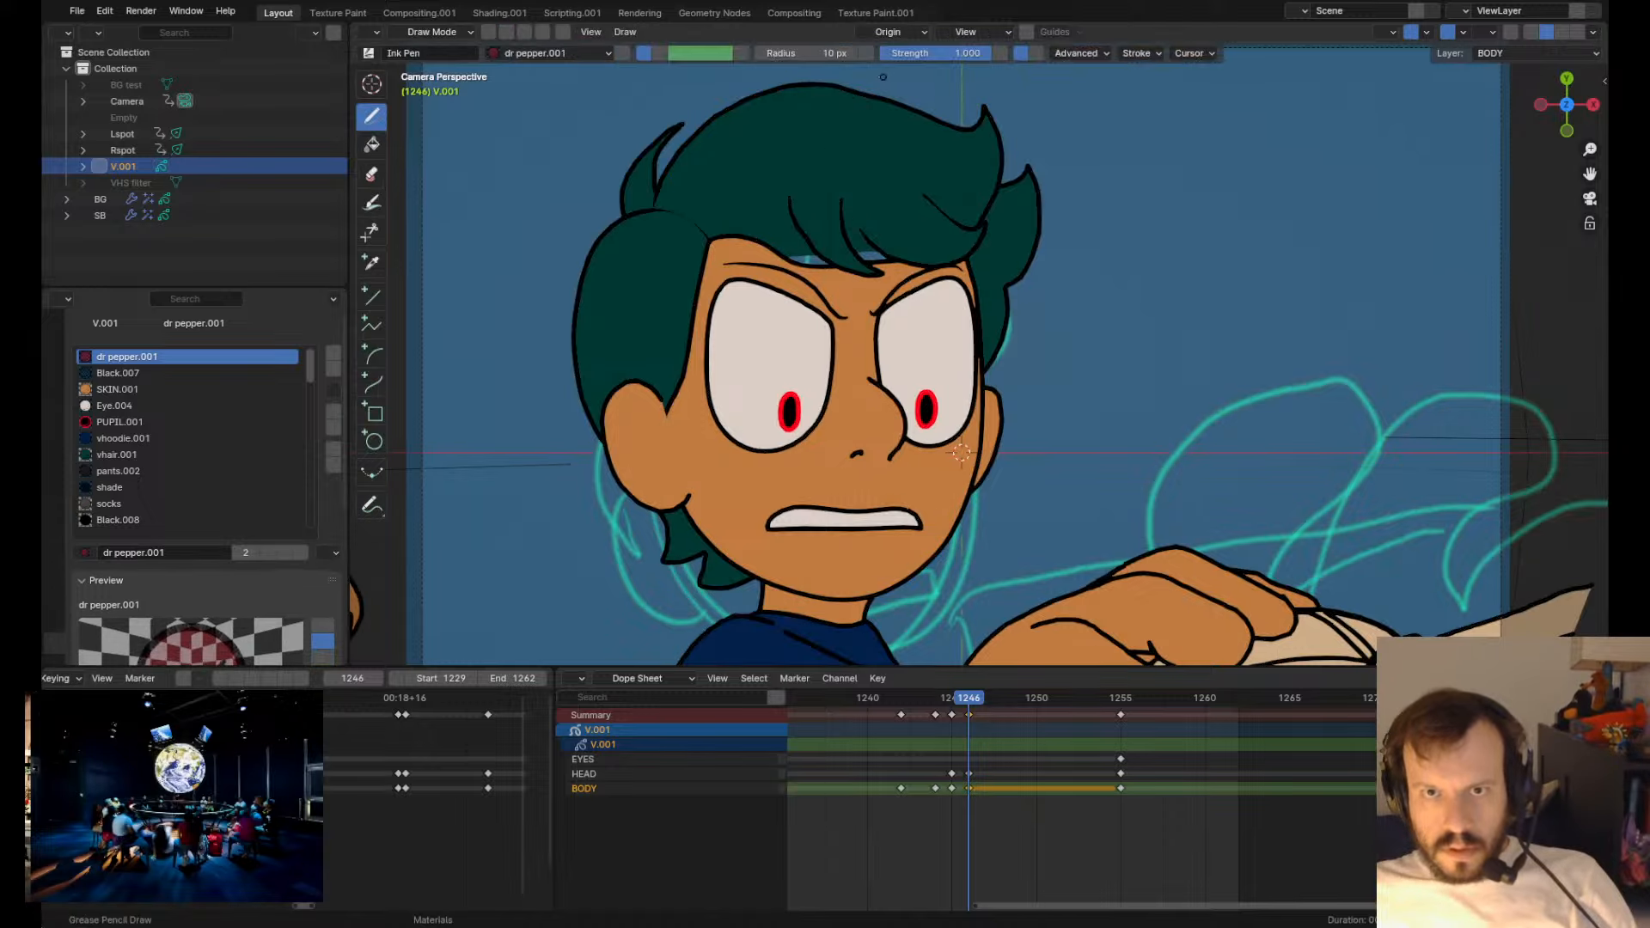
pyautogui.scroll(-4, 852, 194)
pyautogui.scroll(4, 819, 190)
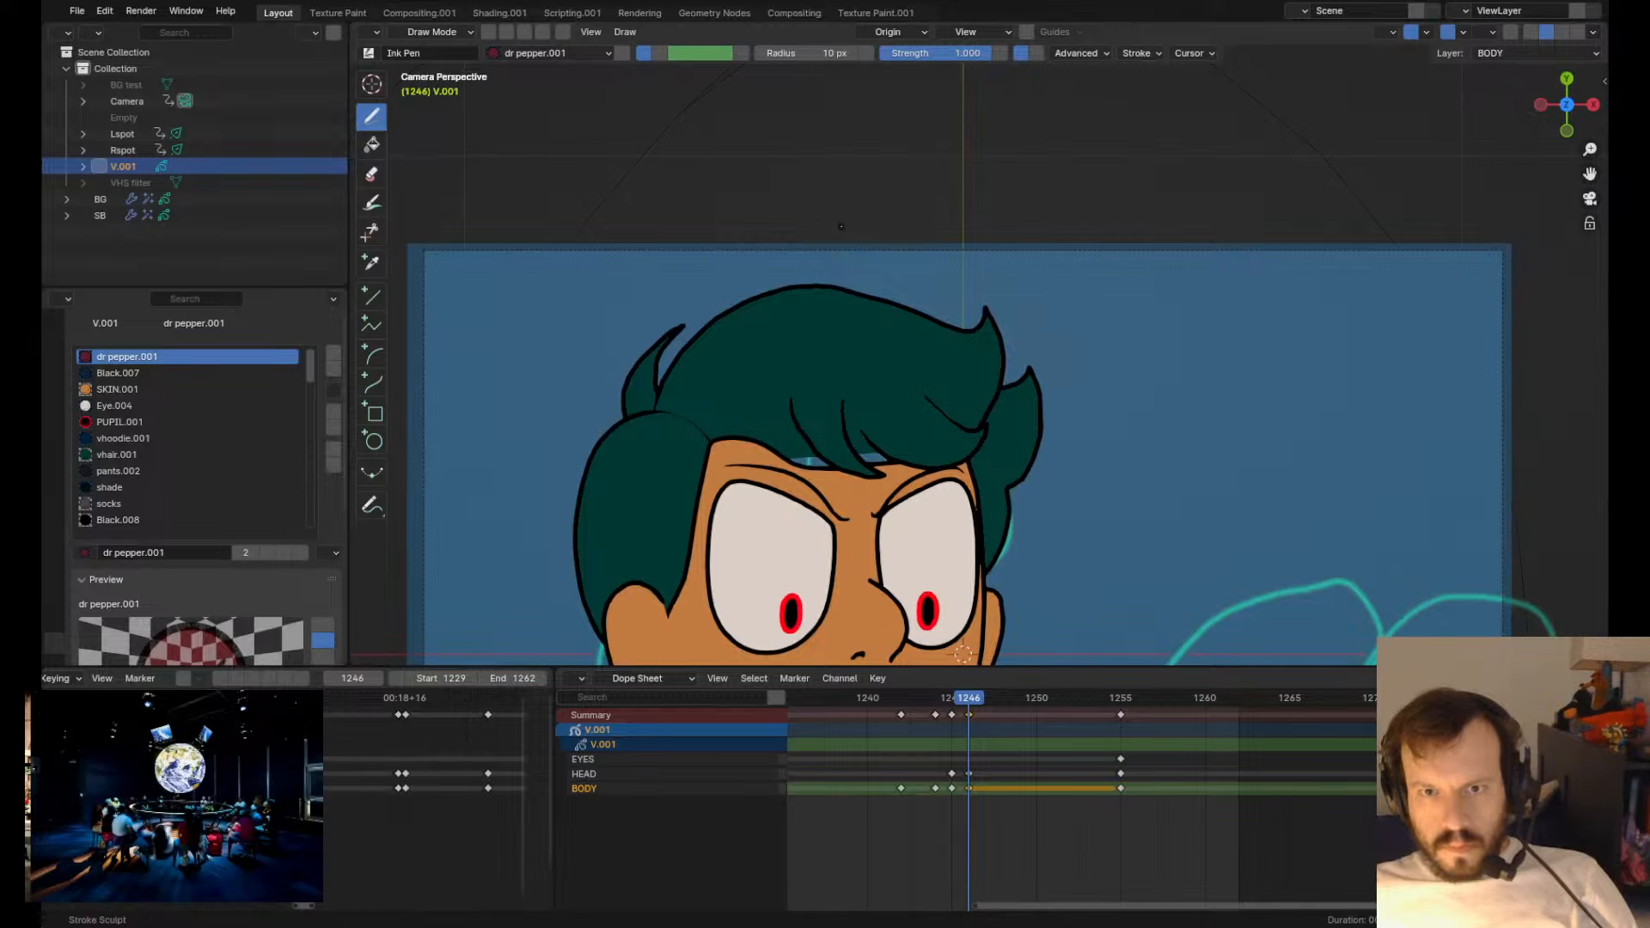
pyautogui.moveTo(838, 285); pyautogui.dragTo(837, 301)
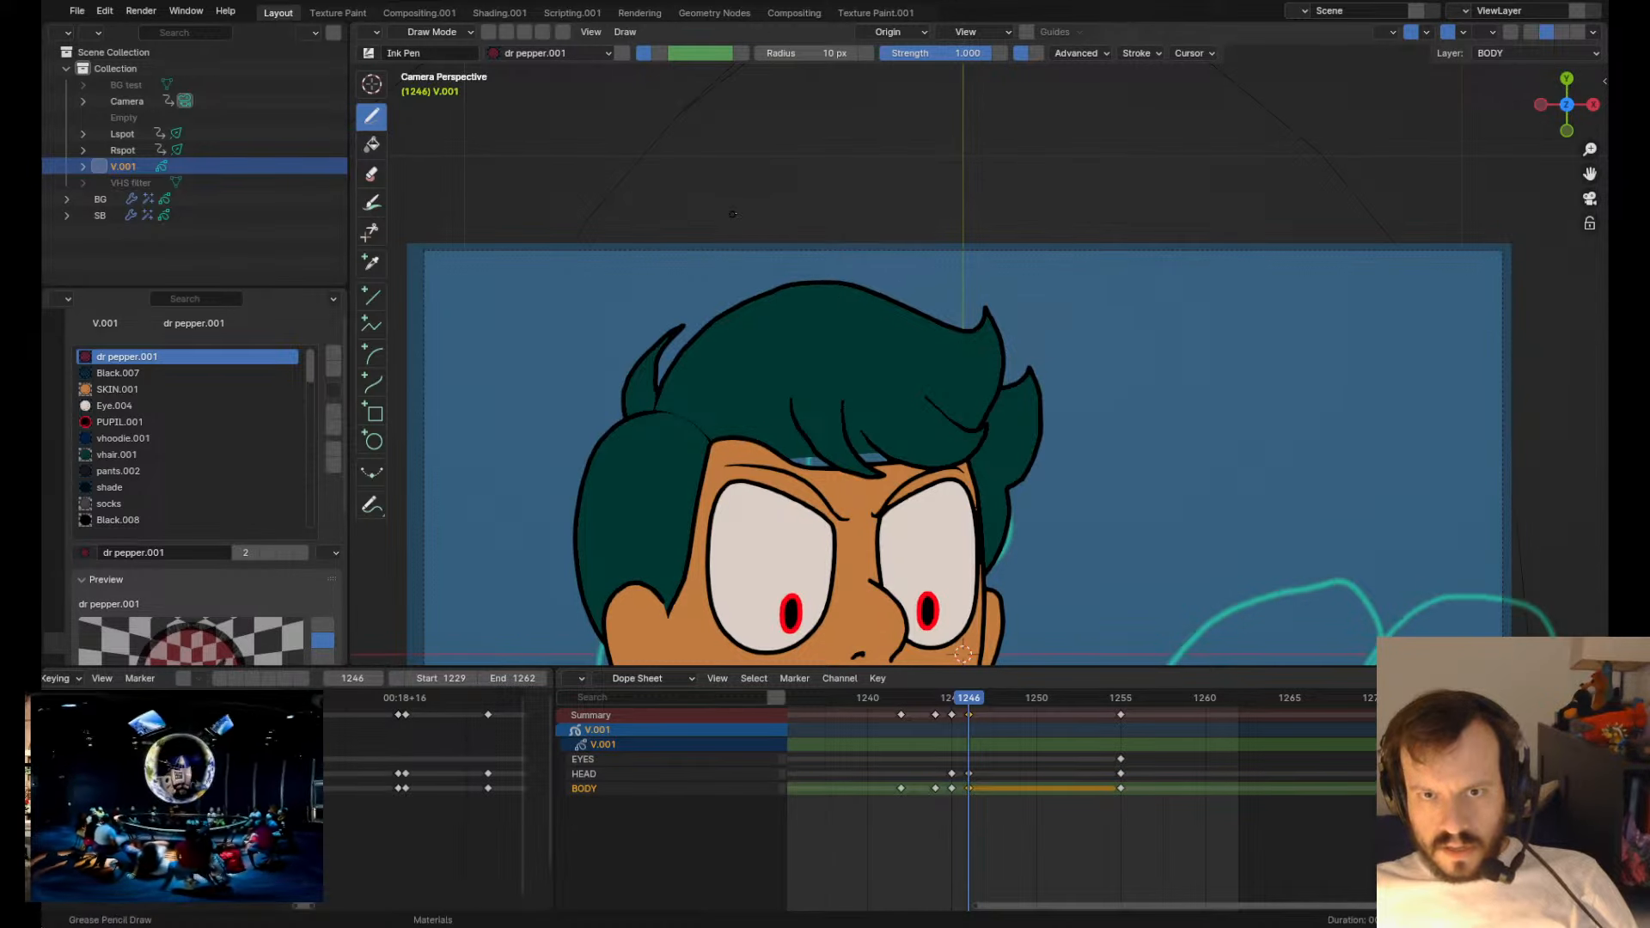
pyautogui.moveTo(835, 293)
pyautogui.mouseDown()
pyautogui.moveTo(770, 303)
pyautogui.moveTo(844, 320)
pyautogui.mouseUp()
pyautogui.scroll(3, 845, 320)
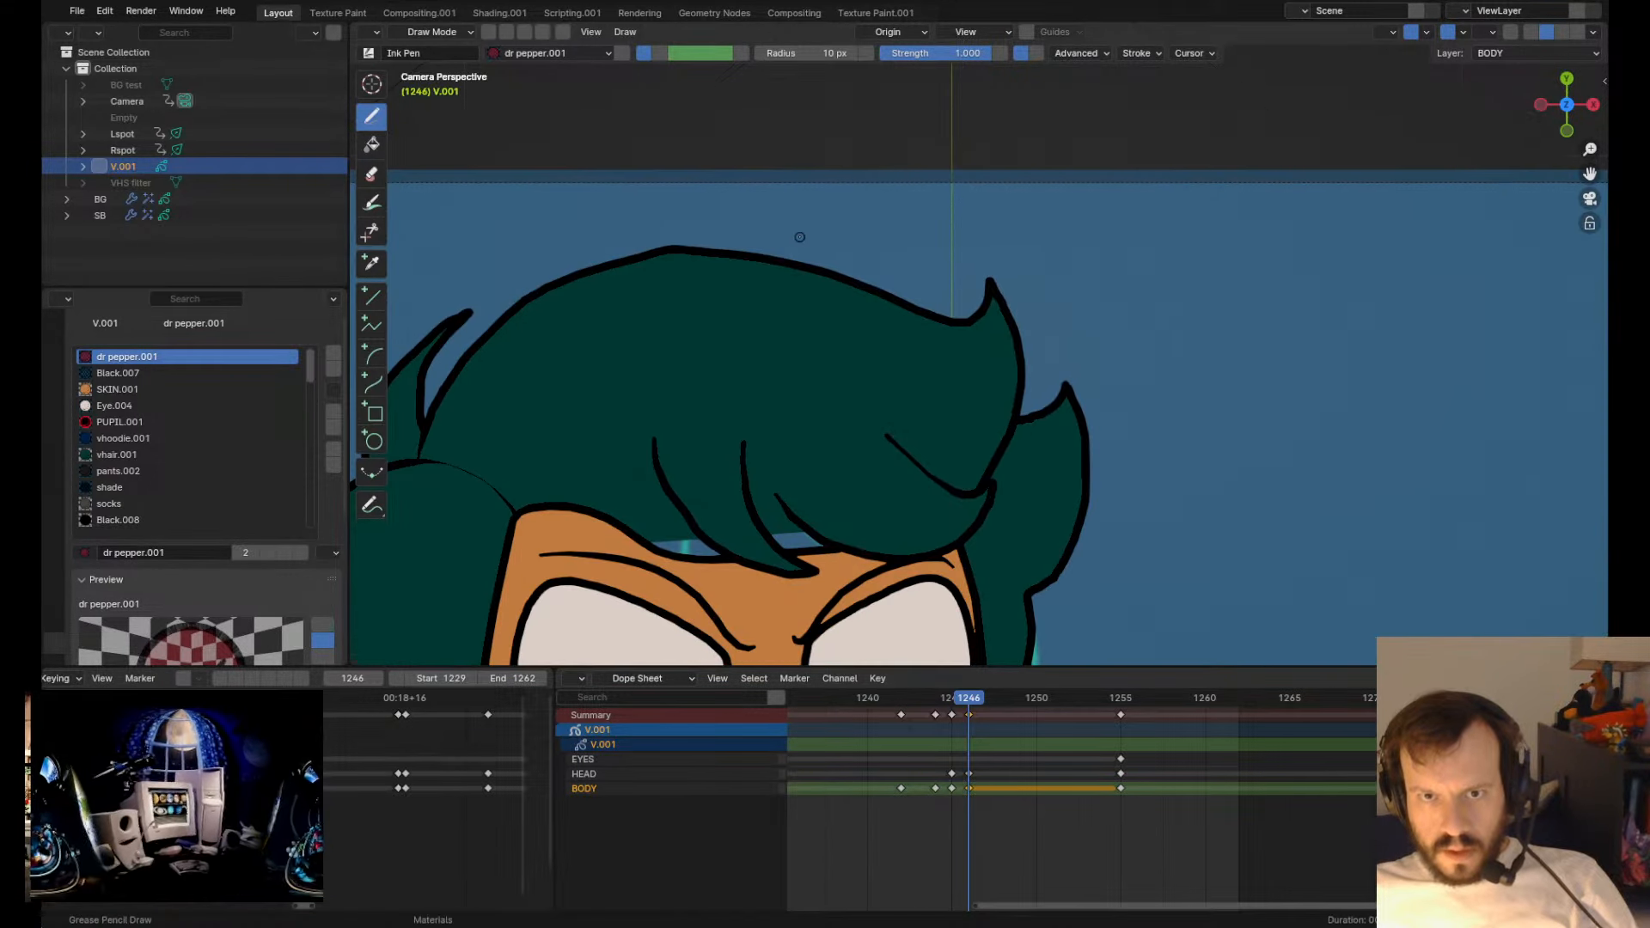
pyautogui.scroll(-4, 693, 290)
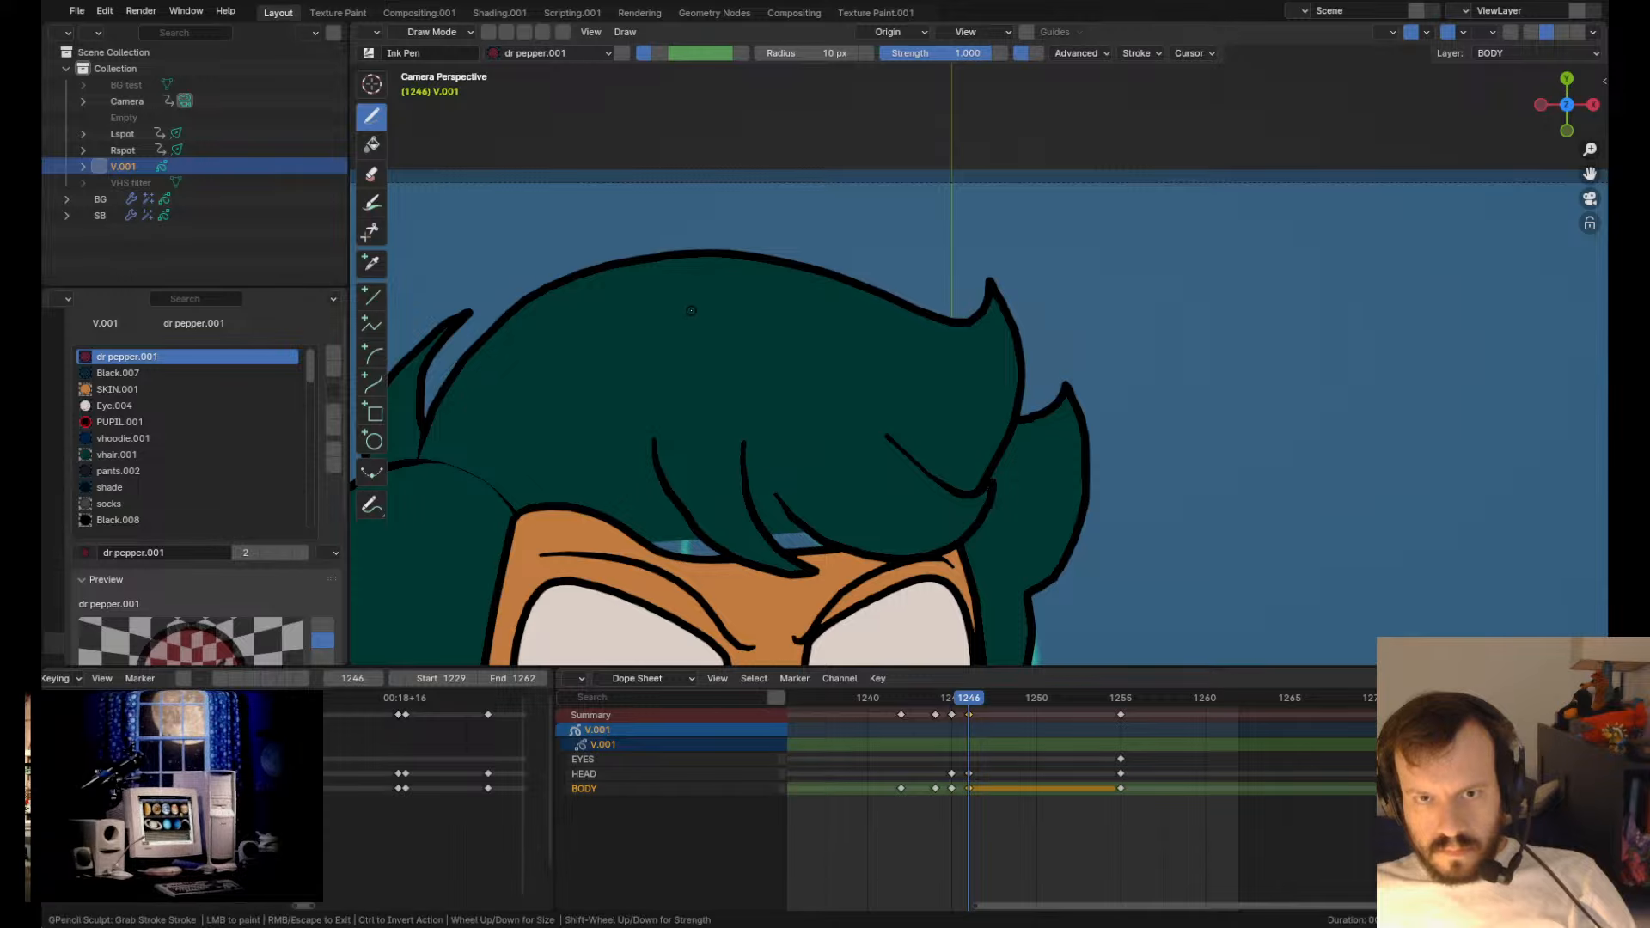
pyautogui.scroll(4, 998, 348)
# - Cover the background gaps under the fringe on frame 1246, undoing stray changes to the curl at its front
pyautogui.press('Tab')
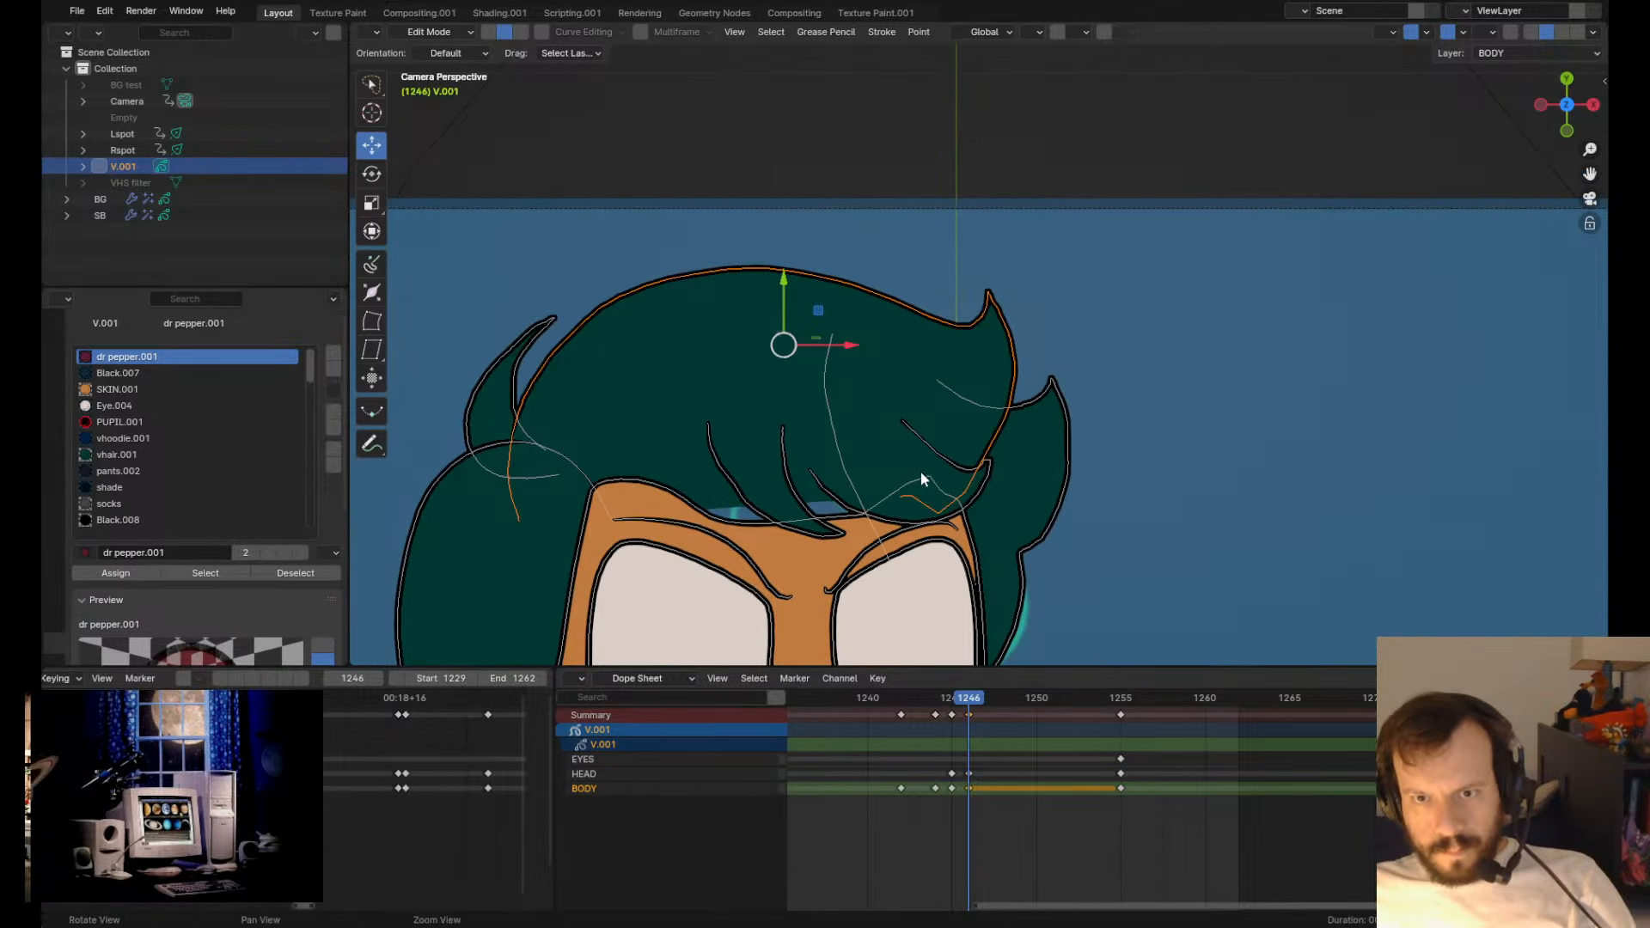
pyautogui.press('Tab')
pyautogui.scroll(-4, 968, 560)
pyautogui.scroll(4, 980, 361)
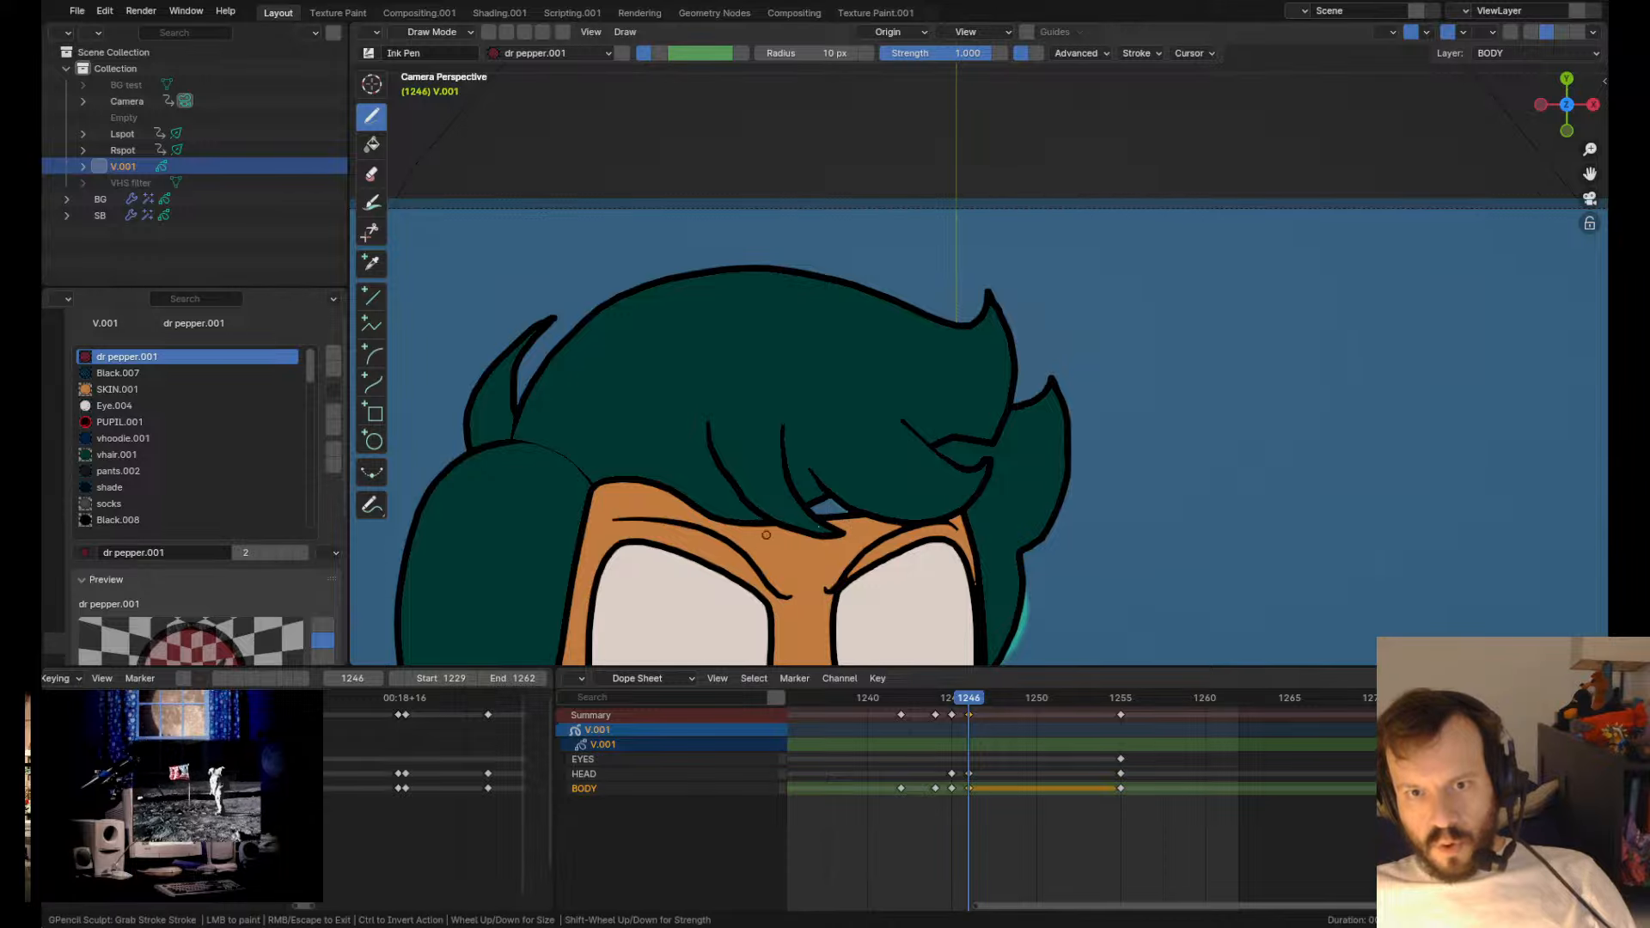
pyautogui.hotkey('ctrl', 'z')
pyautogui.hotkey('ctrl', 'z')
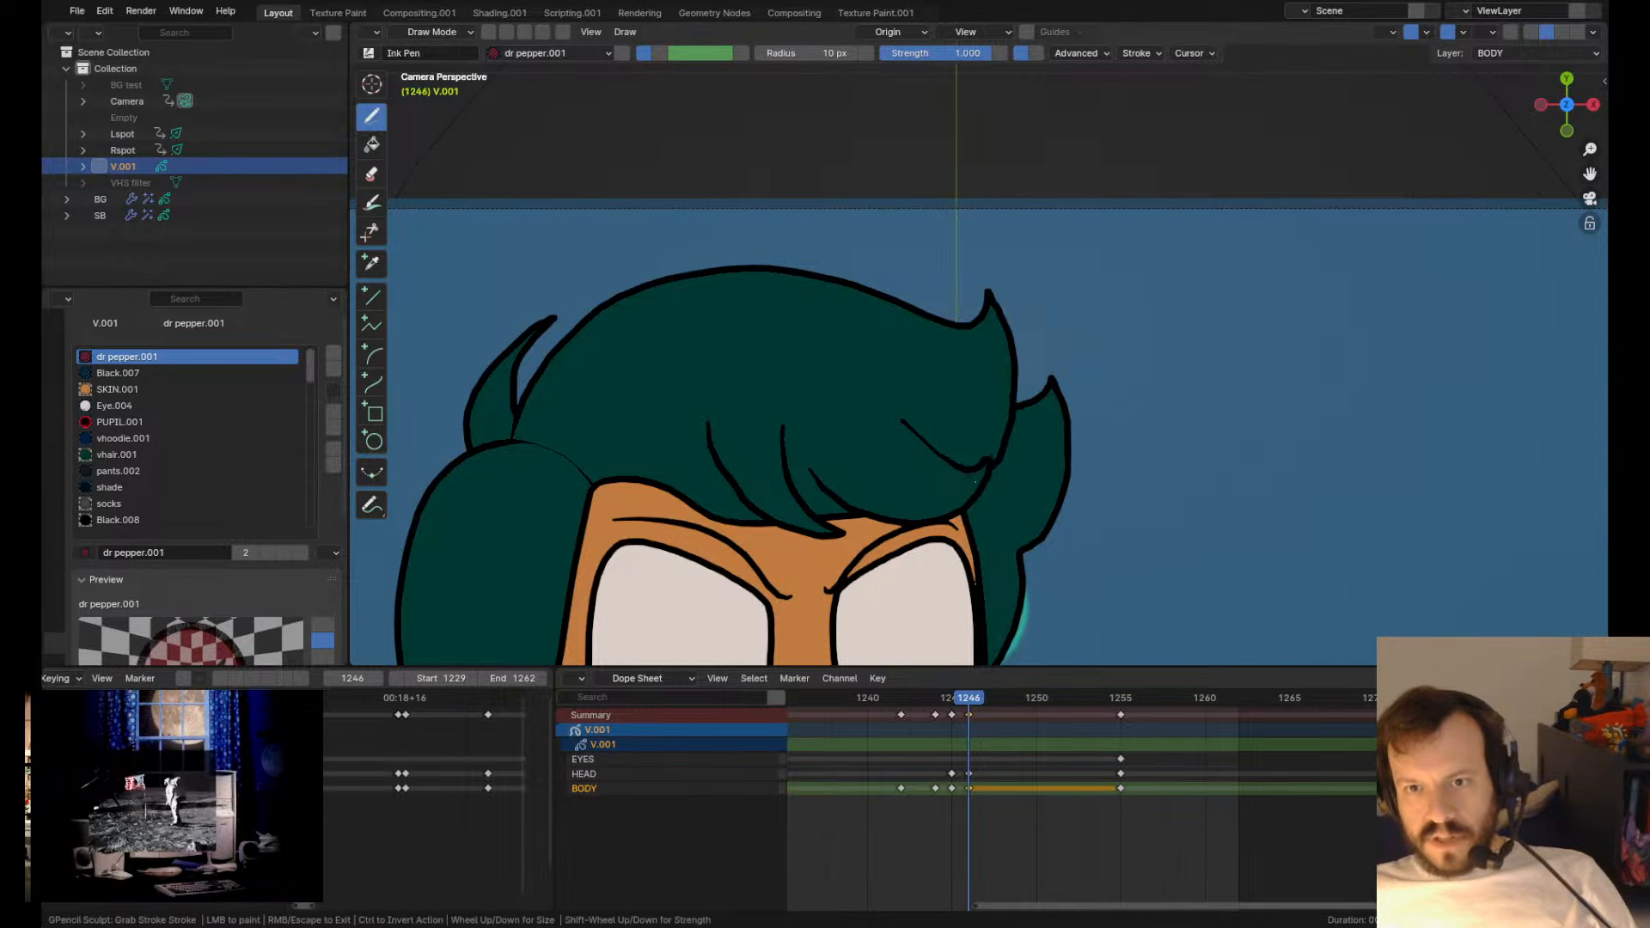
pyautogui.moveTo(1013, 399)
pyautogui.mouseDown()
pyautogui.moveTo(985, 494)
pyautogui.moveTo(991, 469)
pyautogui.mouseUp()
pyautogui.hotkey('ctrl', 'z')
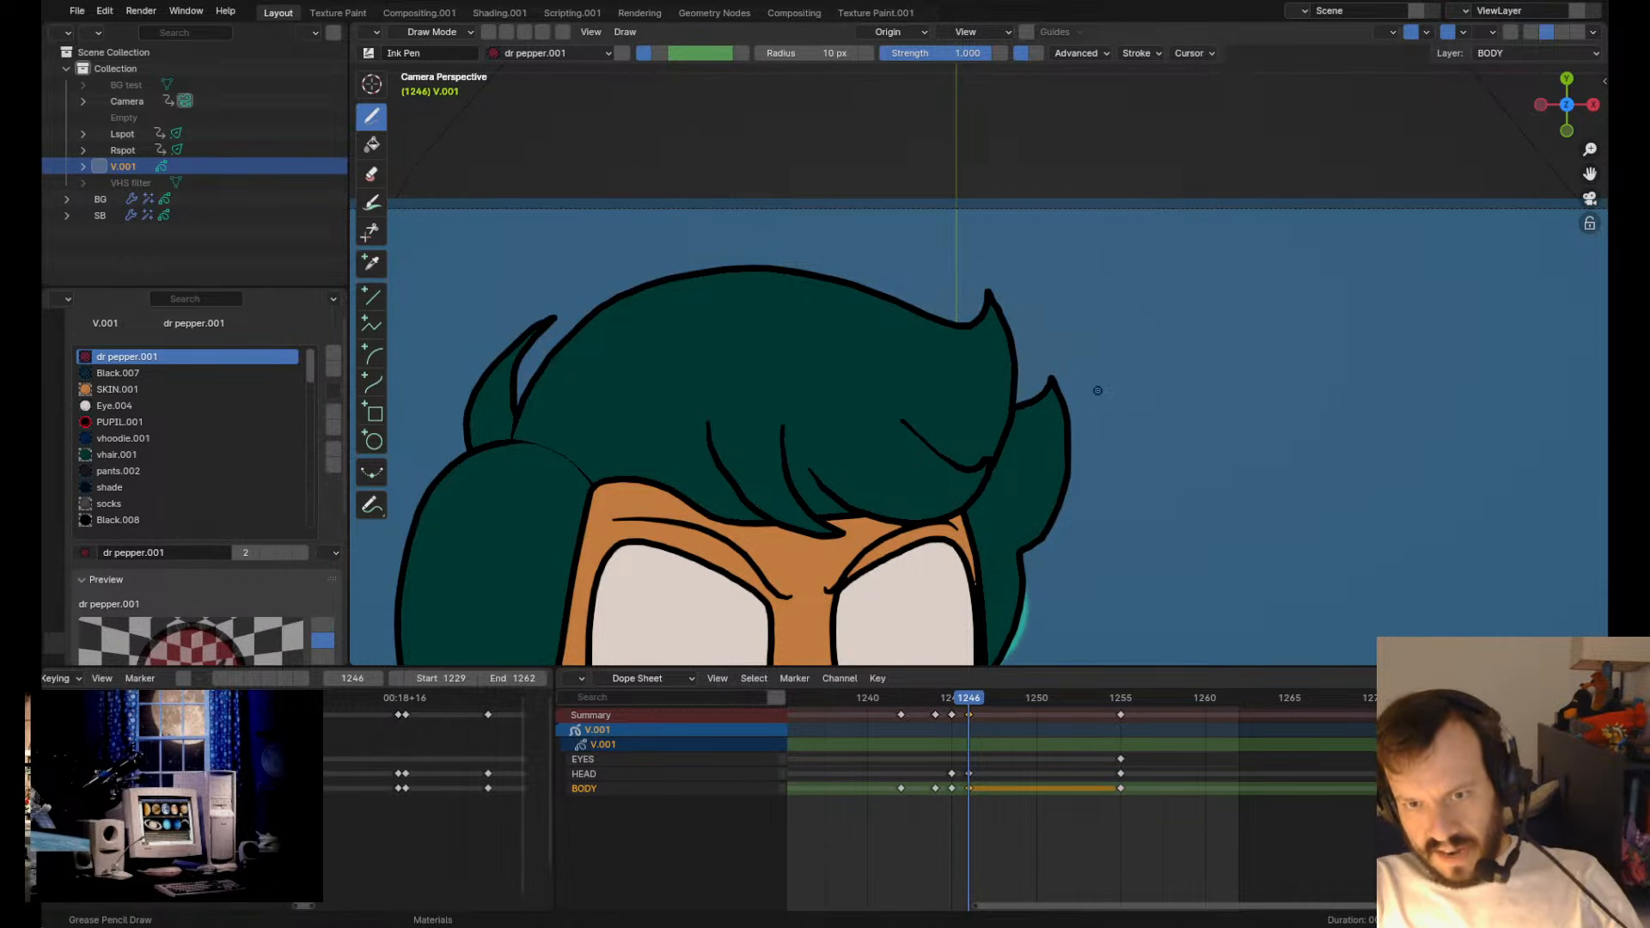
# - Reshape the crease line inside the front hair curl on frame 1246 into a deeper curve and compare with frame 1245
pyautogui.keyDown('shift'); pyautogui.moveTo(1028, 450); pyautogui.dragTo(1126, 385, button='middle'); pyautogui.keyUp('shift')
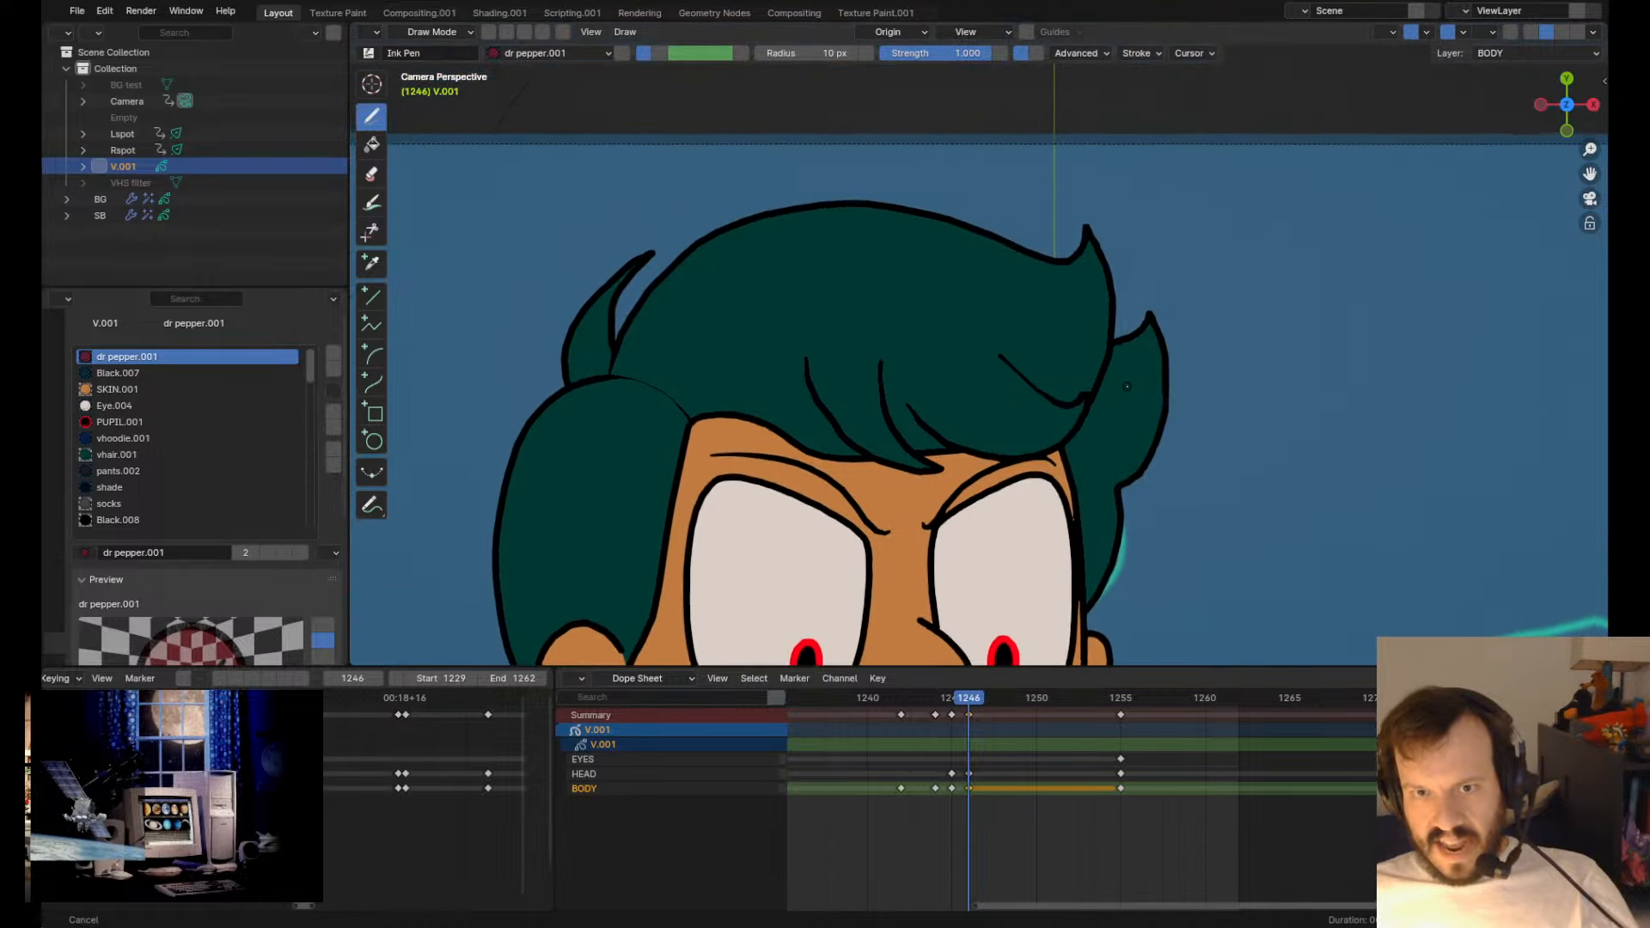
pyautogui.press('Tab')
pyautogui.scroll(-3, 1127, 385)
pyautogui.scroll(1, 1127, 385)
pyautogui.press('Tab')
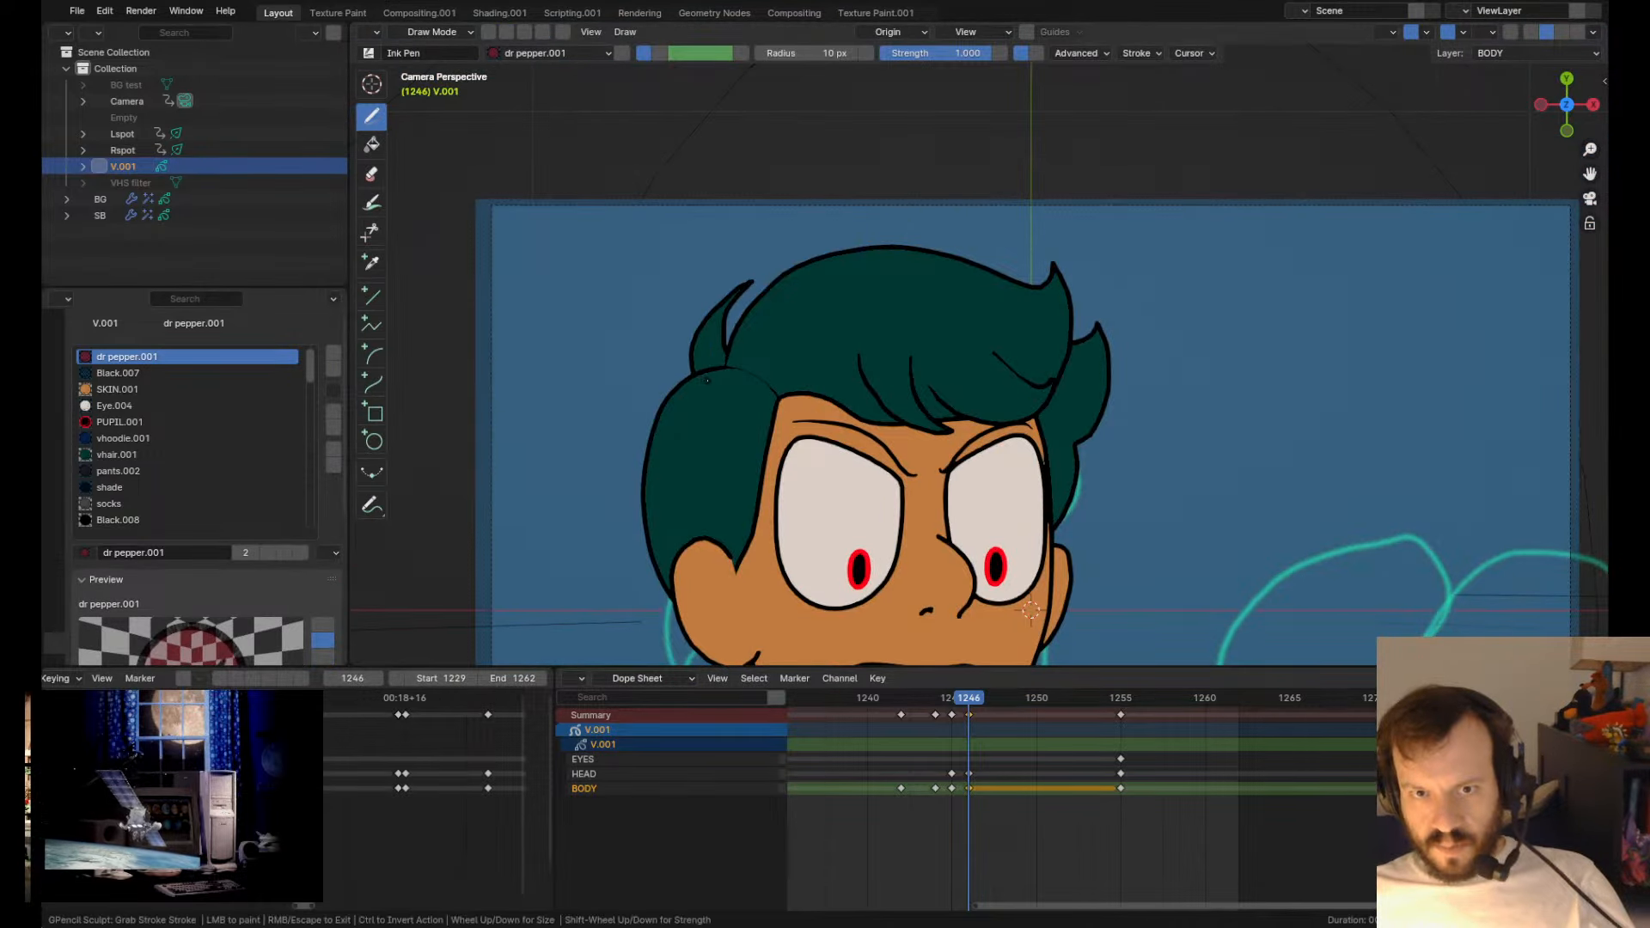
pyautogui.scroll(5, 1190, 468)
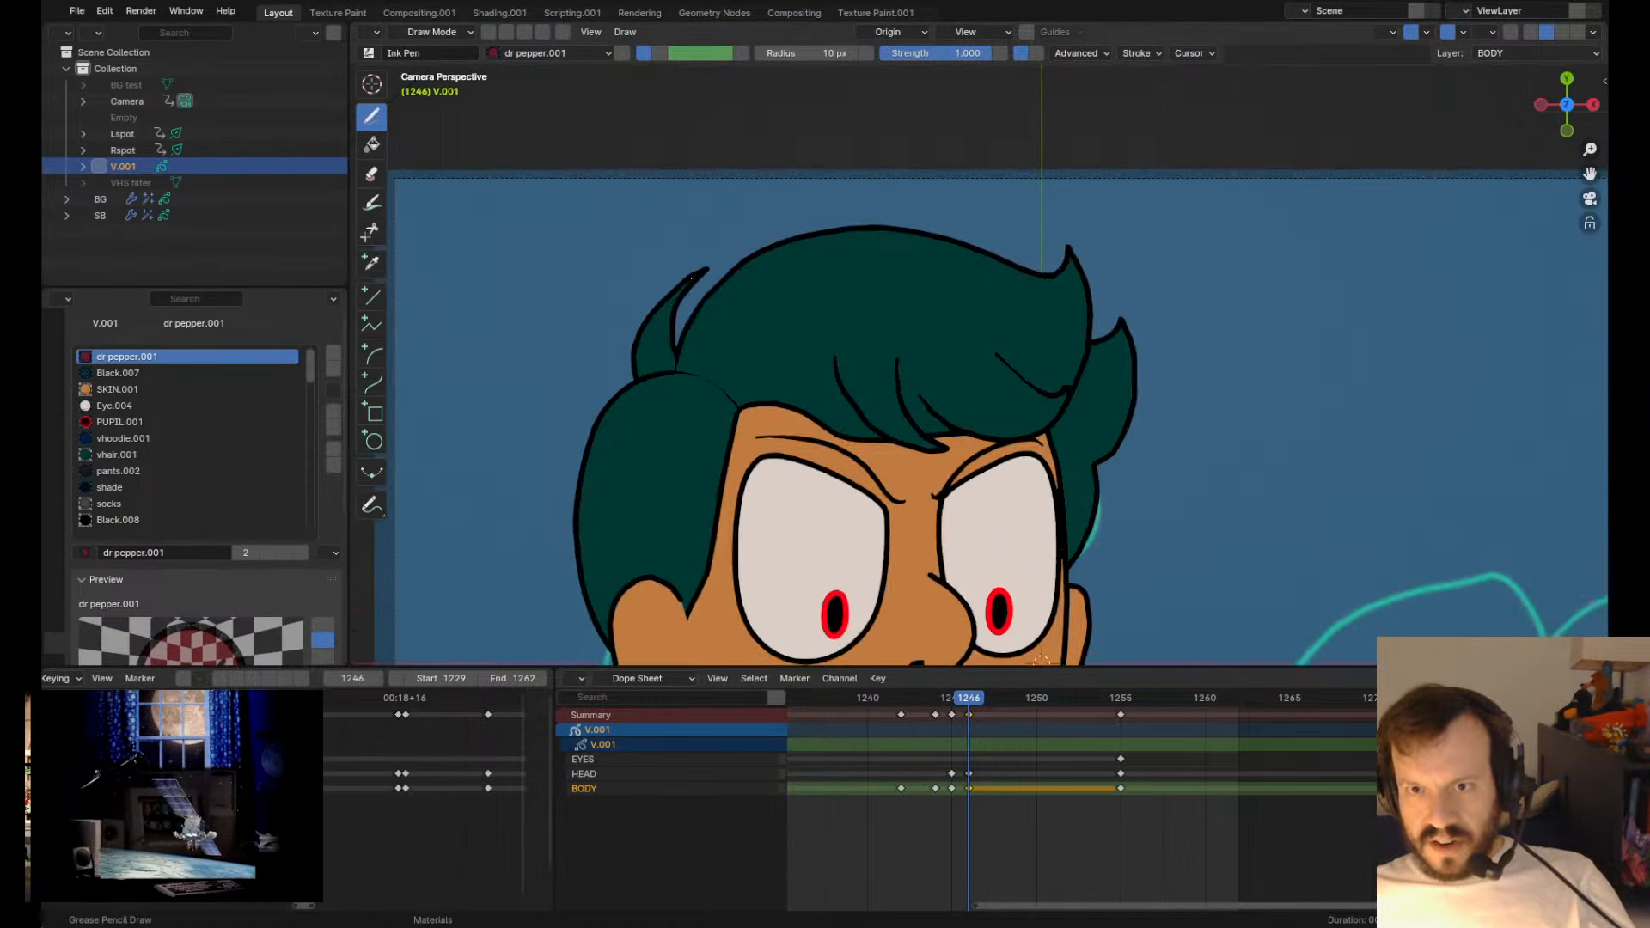
pyautogui.scroll(-4, 1190, 468)
pyautogui.scroll(5, 1191, 466)
pyautogui.press('Tab')
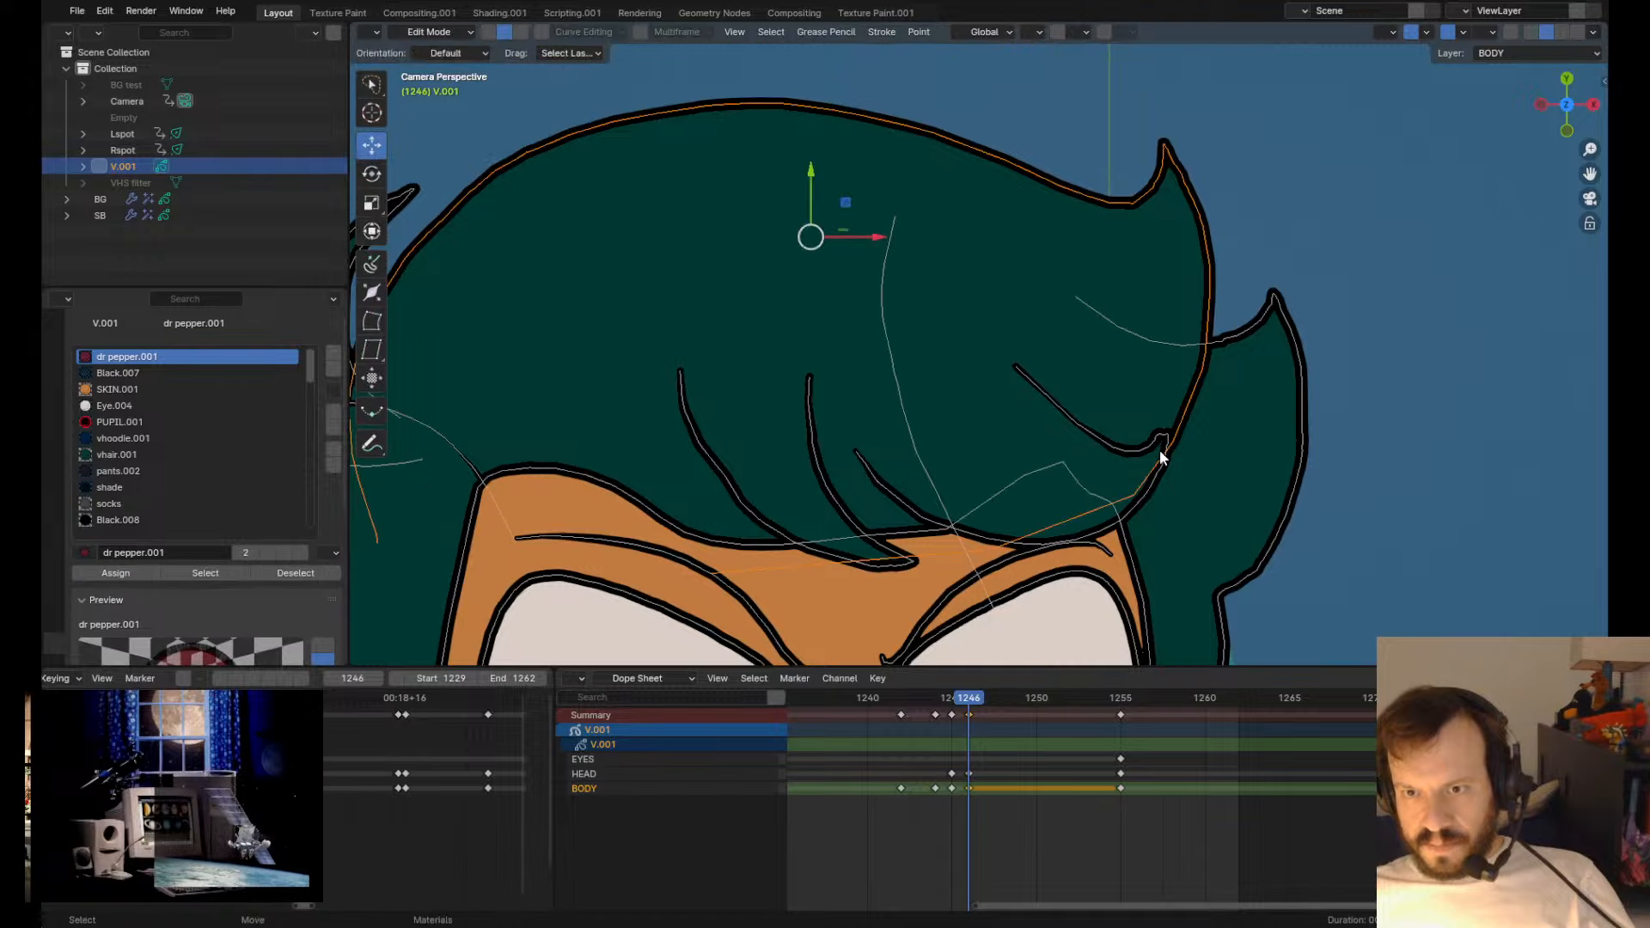
pyautogui.press('Tab')
pyautogui.scroll(-5, 1156, 425)
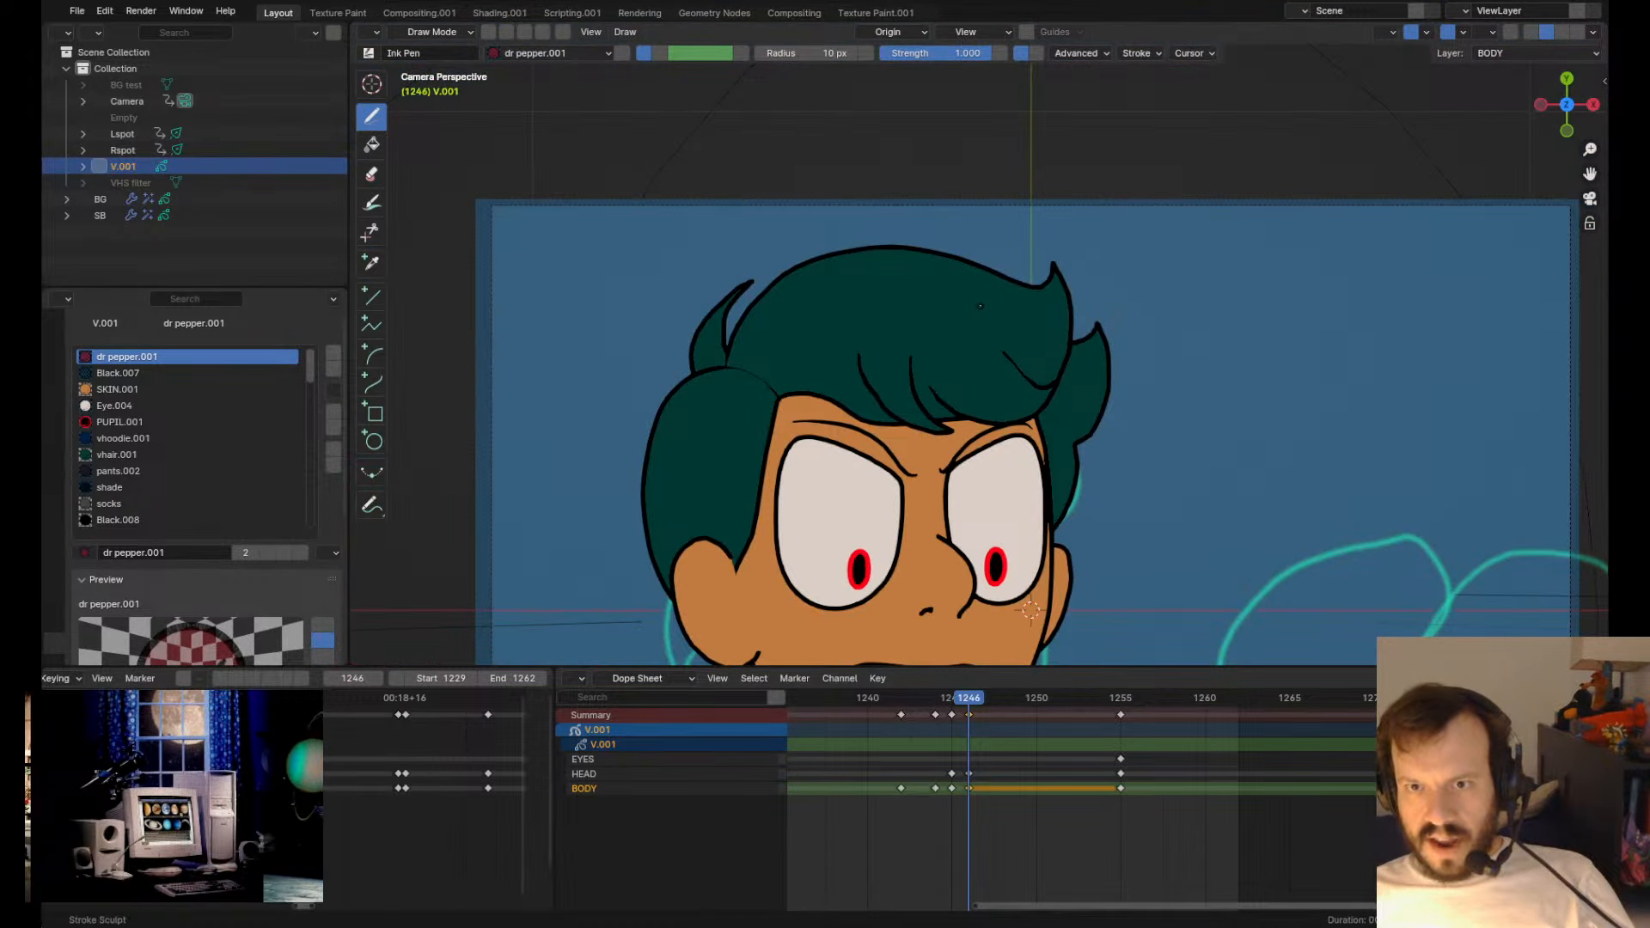
pyautogui.press('Left')
pyautogui.press('Right')
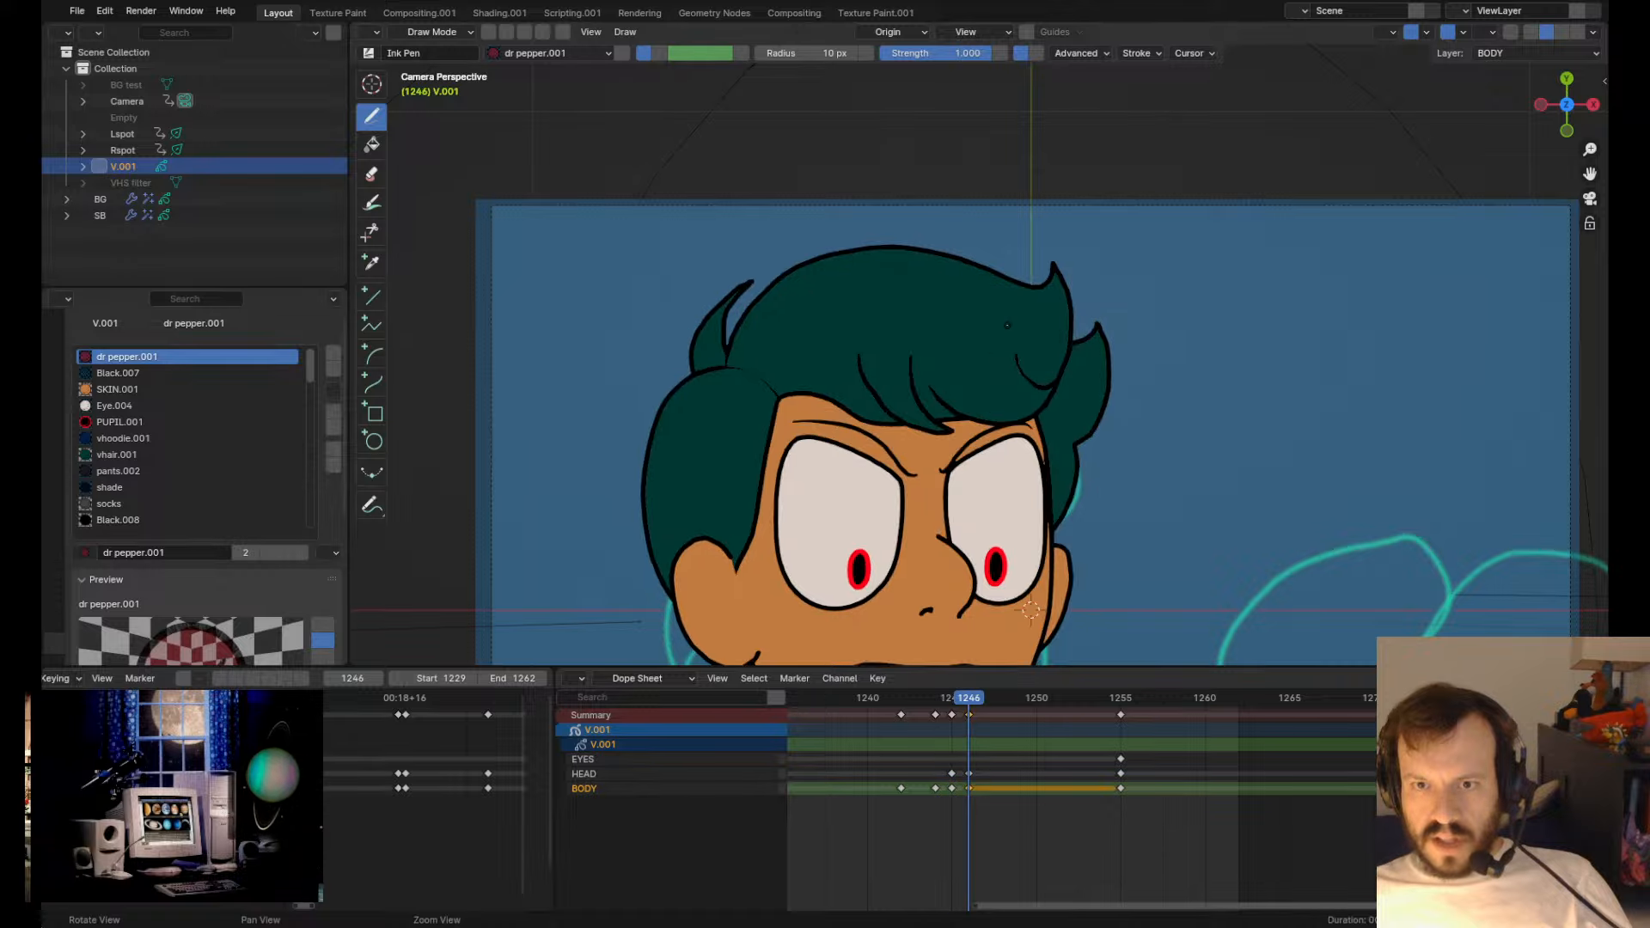
# - Flip between frames 1244 and 1246, and curve the crease line inside the front hair curl on frame 1245 to match
pyautogui.press('Left')
pyautogui.press('Left')
pyautogui.press('Right')
pyautogui.press('Right')
pyautogui.press('Left')
pyautogui.press('Tab')
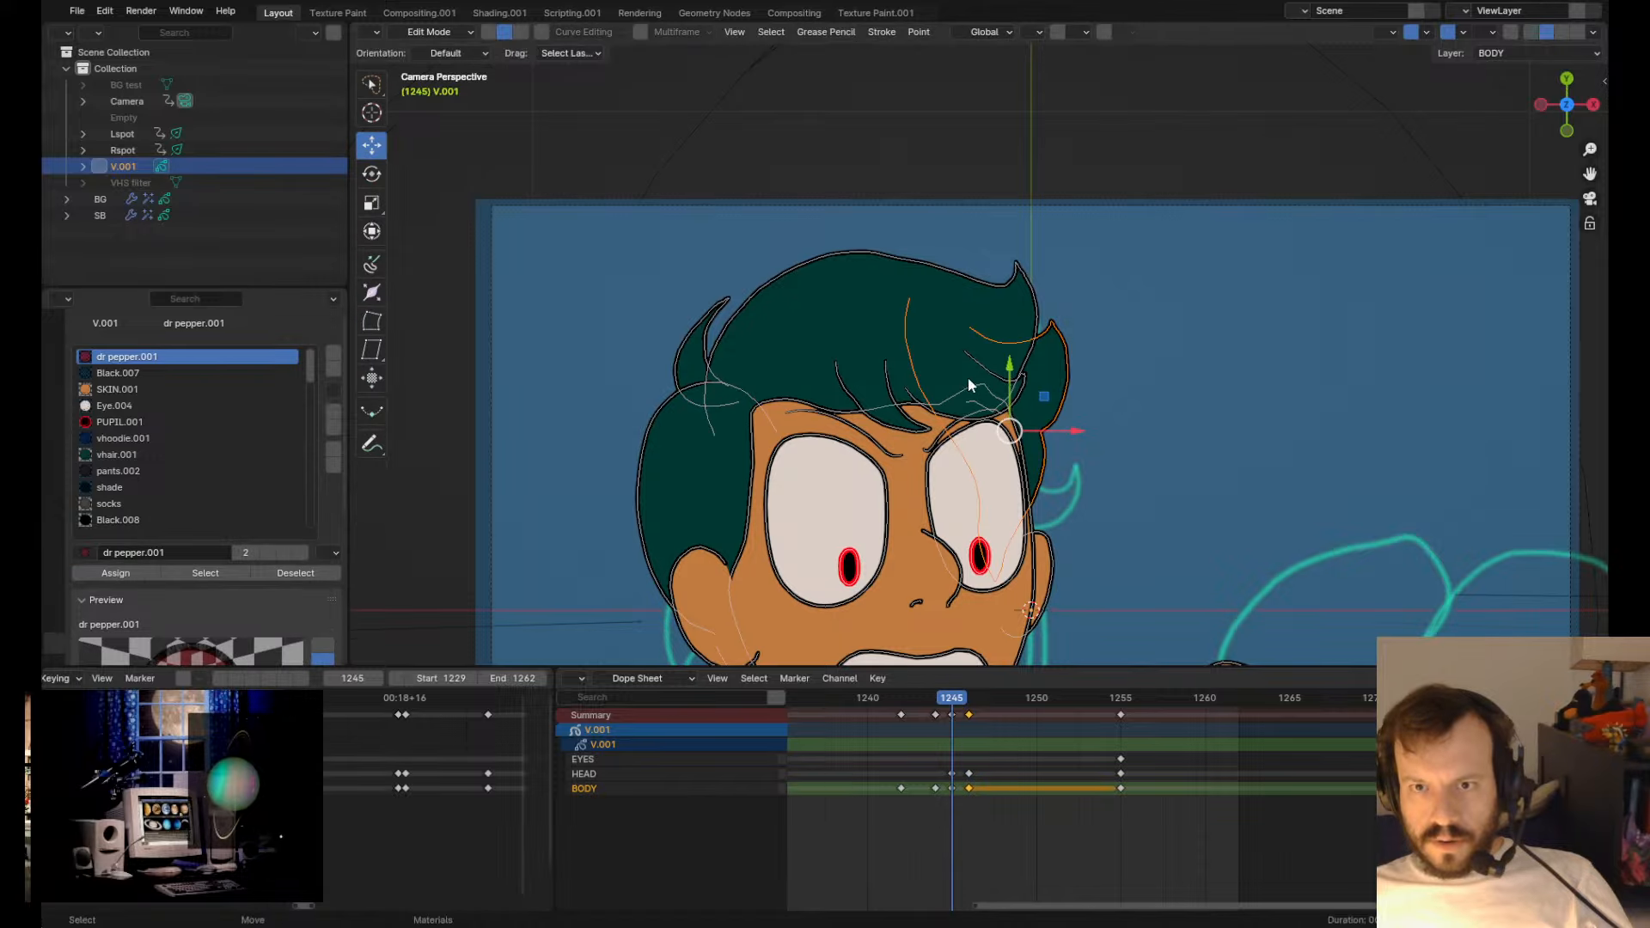
pyautogui.click(969, 353)
pyautogui.press('Tab')
pyautogui.moveTo(911, 309); pyautogui.dragTo(954, 325)
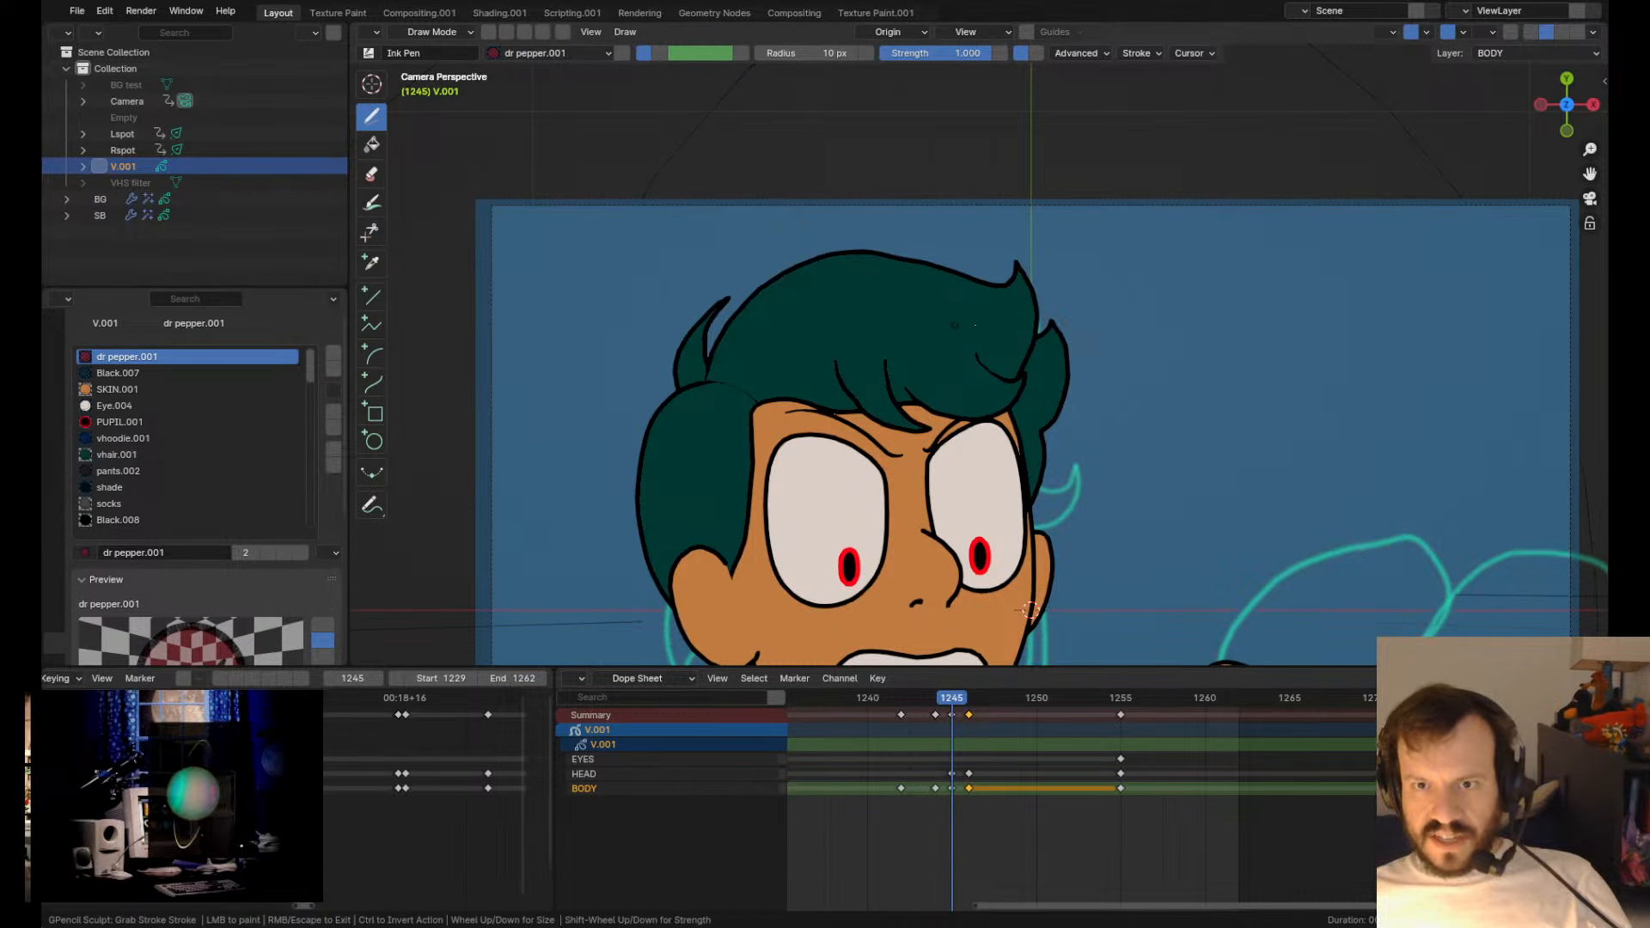
# - Curve the crease line inside the front hair curl on frame 1244 into a deeper arc and check it against the neighbouring keyframe
pyautogui.press('Left')
pyautogui.press('Tab')
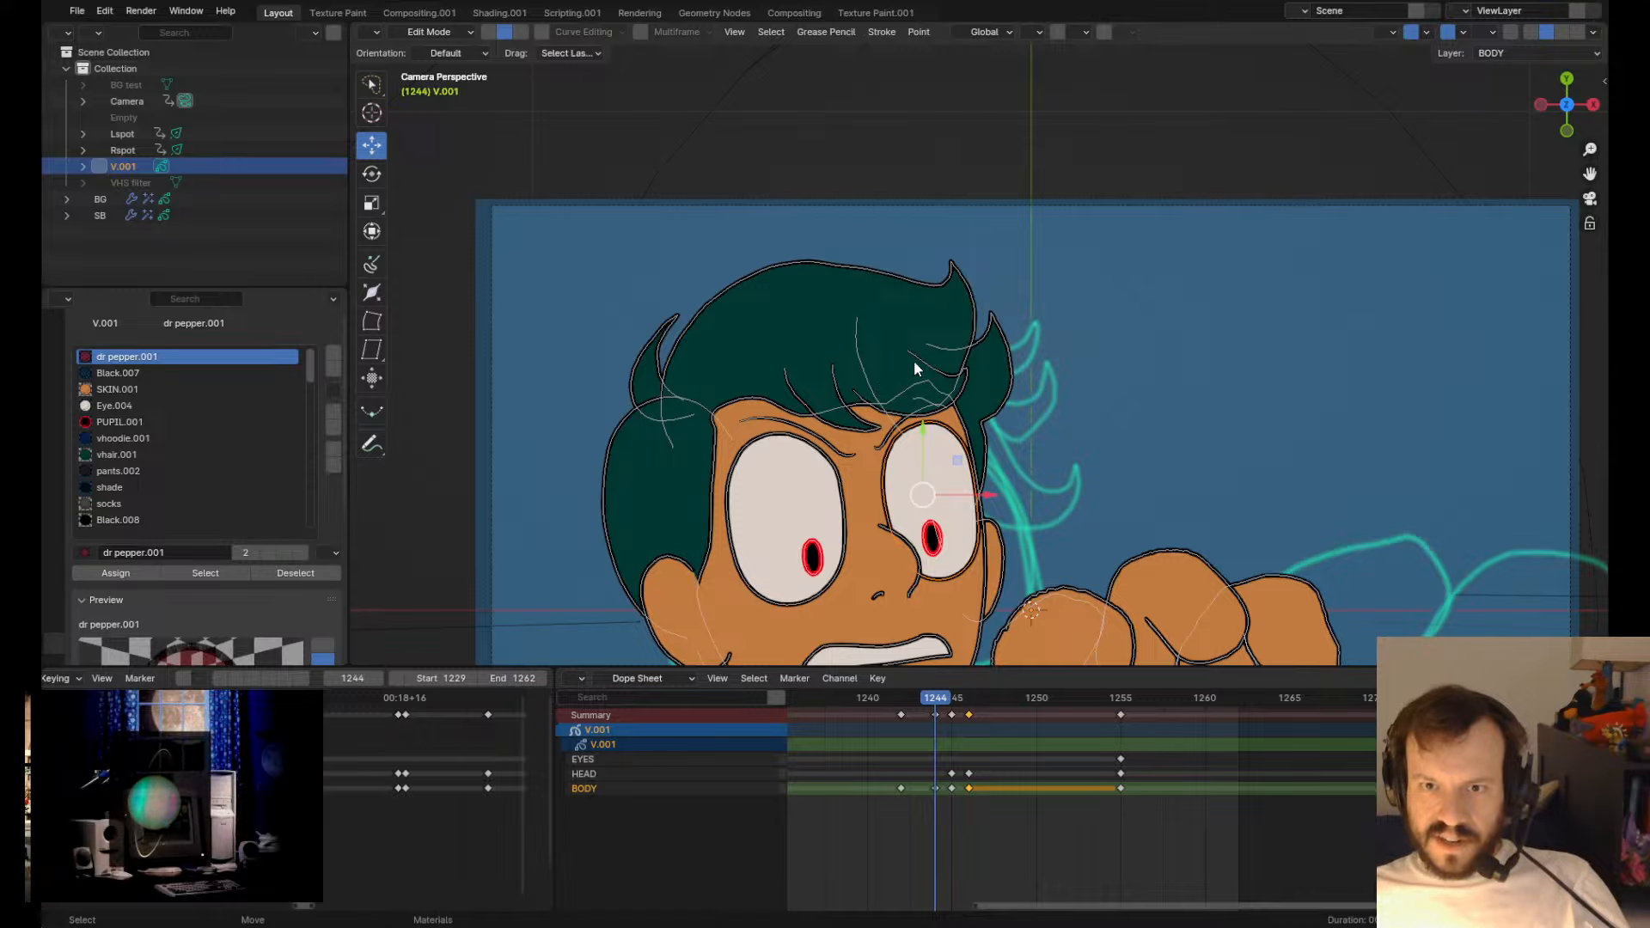
pyautogui.press('Tab')
pyautogui.moveTo(852, 317)
pyautogui.mouseDown()
pyautogui.moveTo(965, 329)
pyautogui.moveTo(915, 335)
pyautogui.mouseUp()
pyautogui.moveTo(920, 333); pyautogui.dragTo(914, 335)
pyautogui.scroll(5, 914, 335)
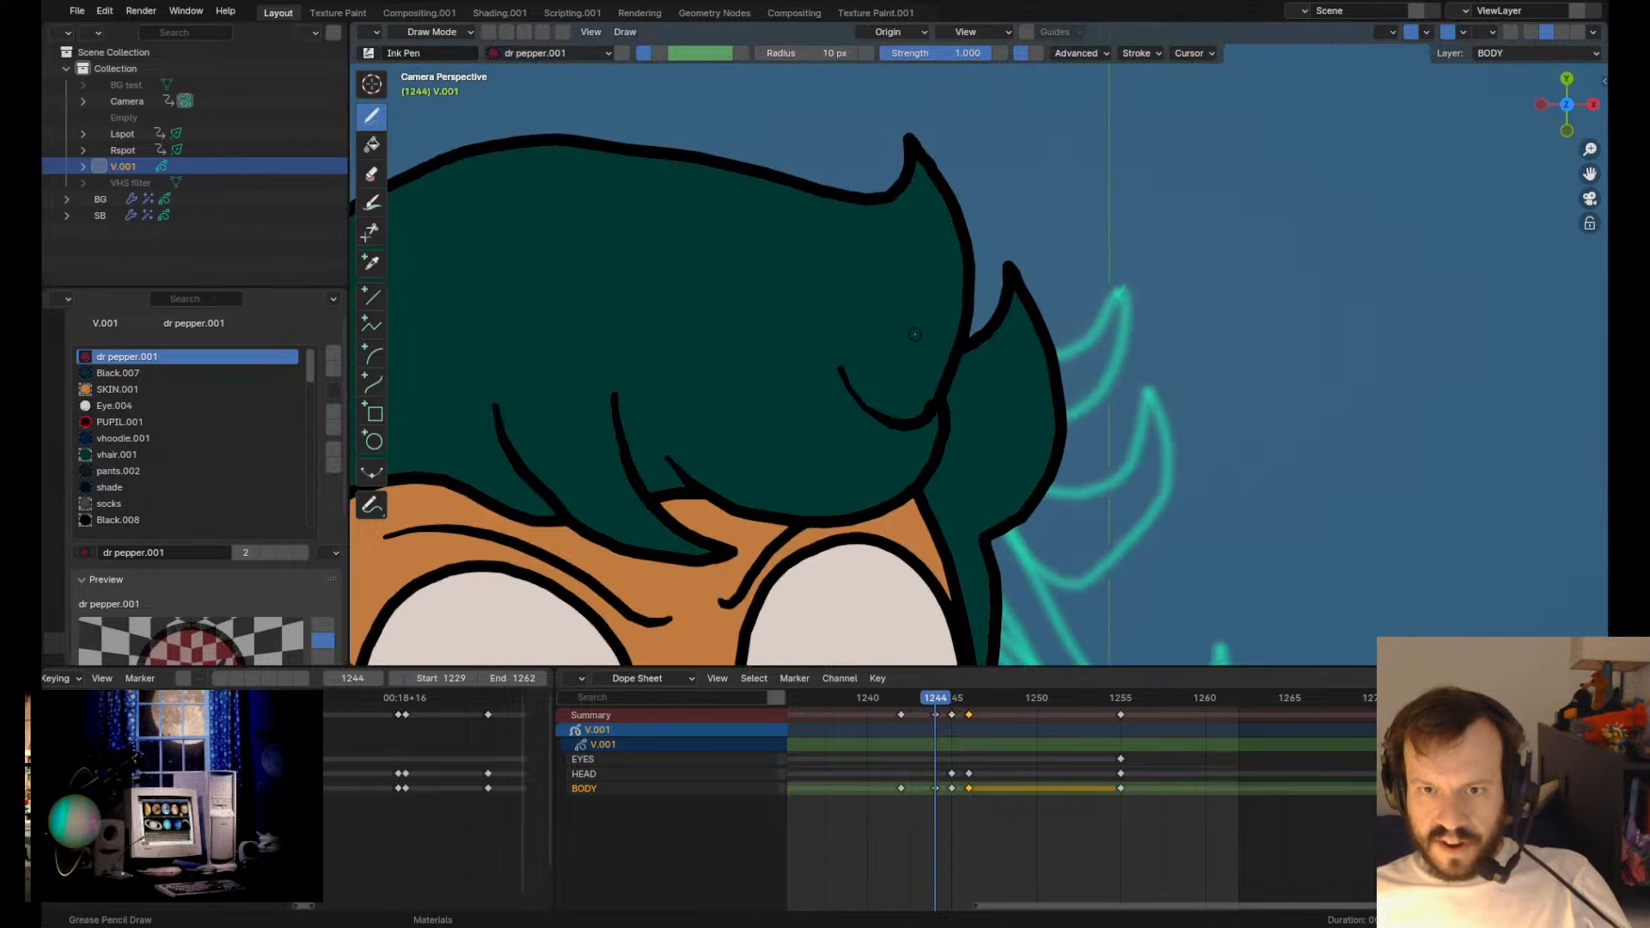
pyautogui.scroll(-6, 914, 337)
pyautogui.scroll(5, 915, 336)
pyautogui.press('Down')
pyautogui.press('Up')
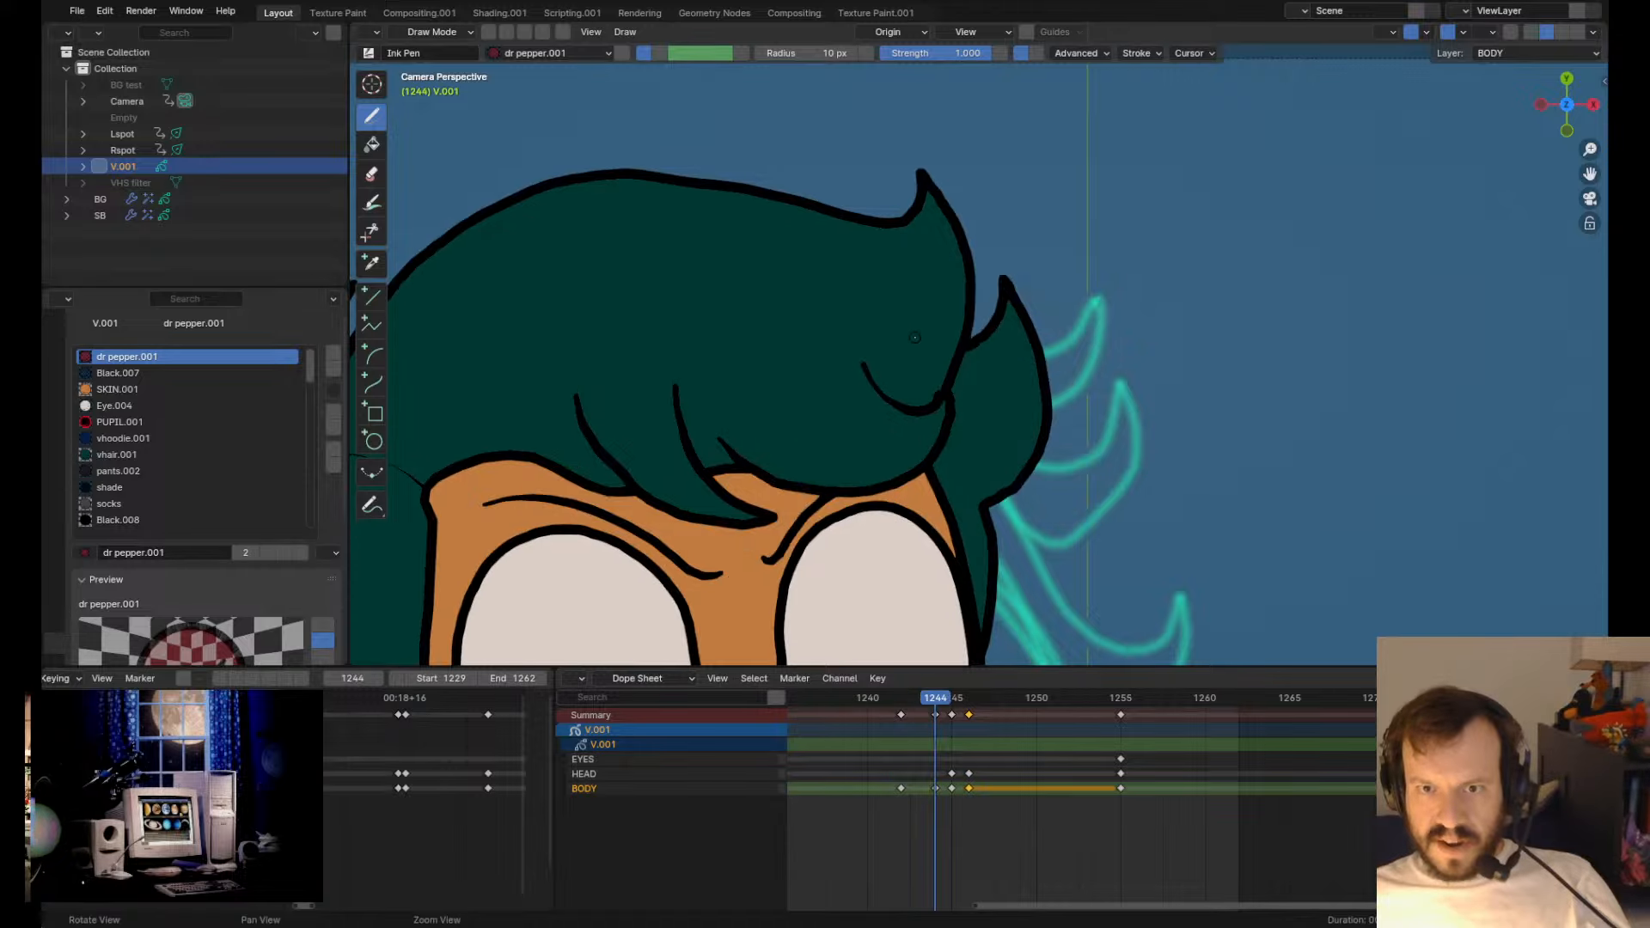
# - Bend the crease line inside the front hair curl on frame 1242 into a deeper curve and compare it with frame 1213
pyautogui.press('Down')
pyautogui.press('Tab')
pyautogui.press('Tab')
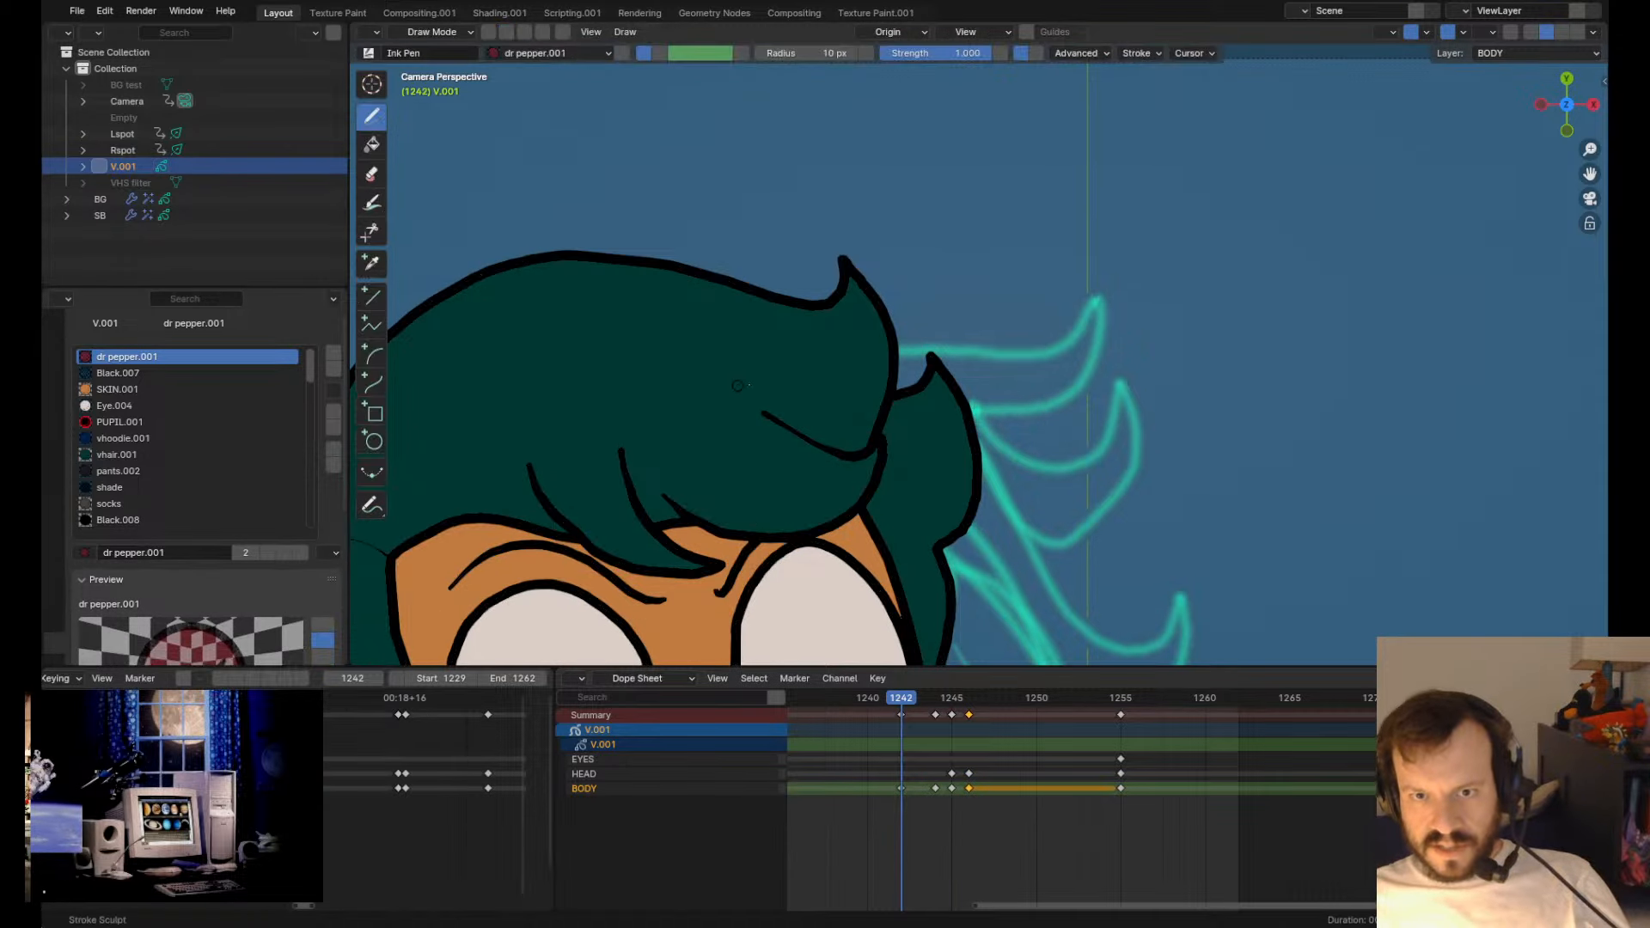
pyautogui.scroll(-1, 776, 431)
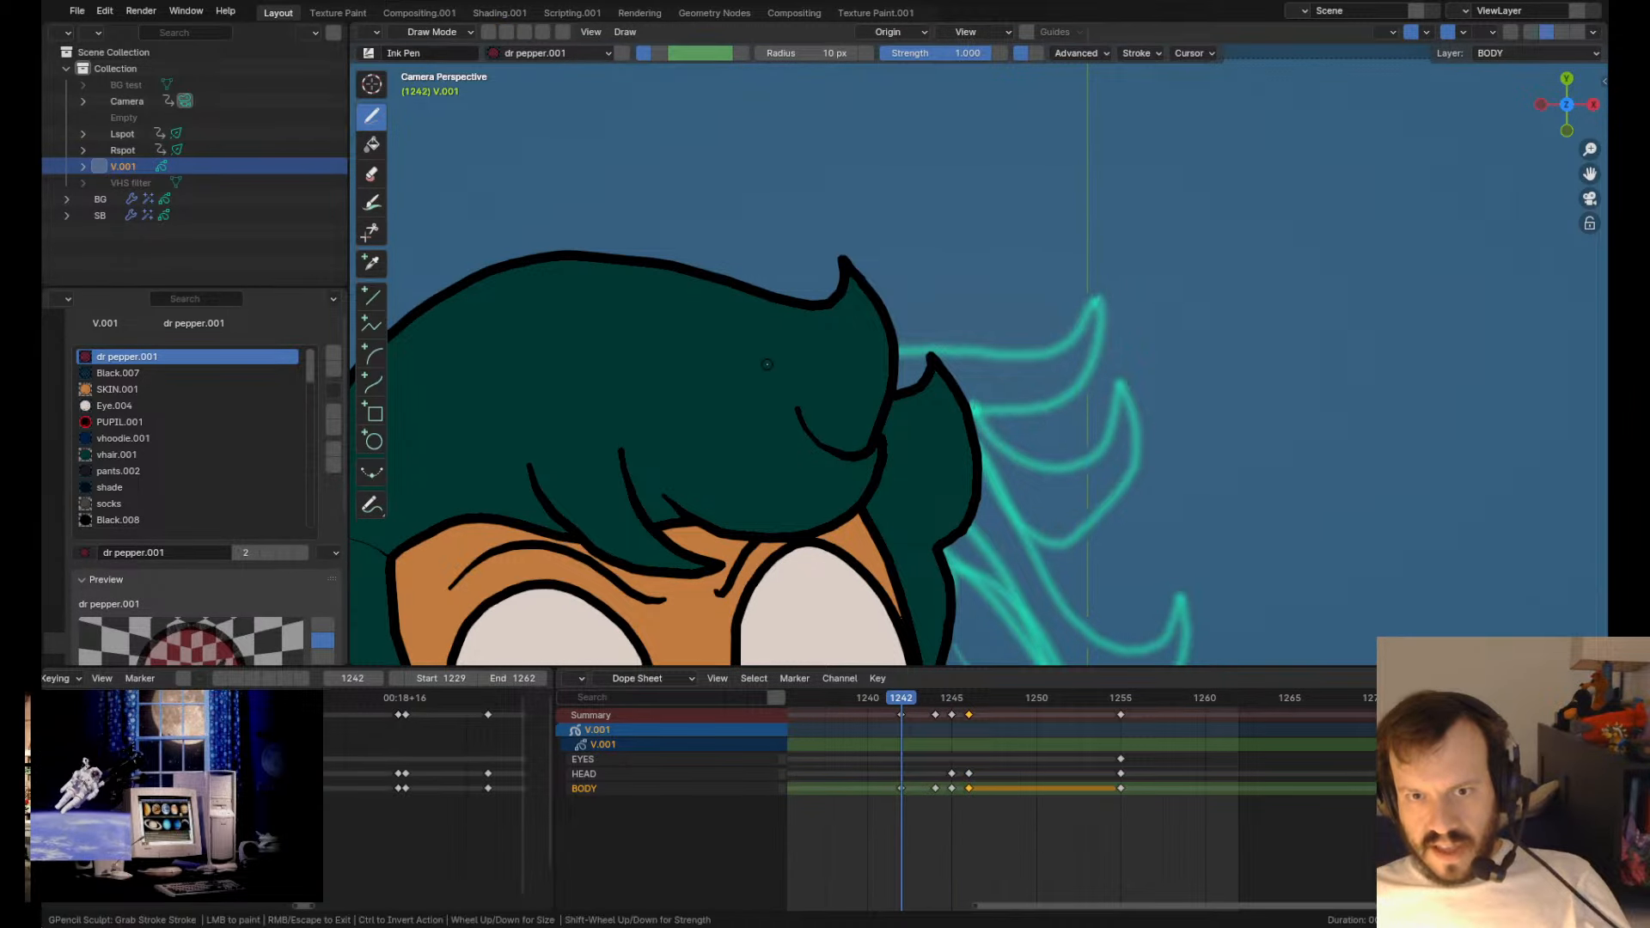
pyautogui.press('Down')
pyautogui.press('Tab')
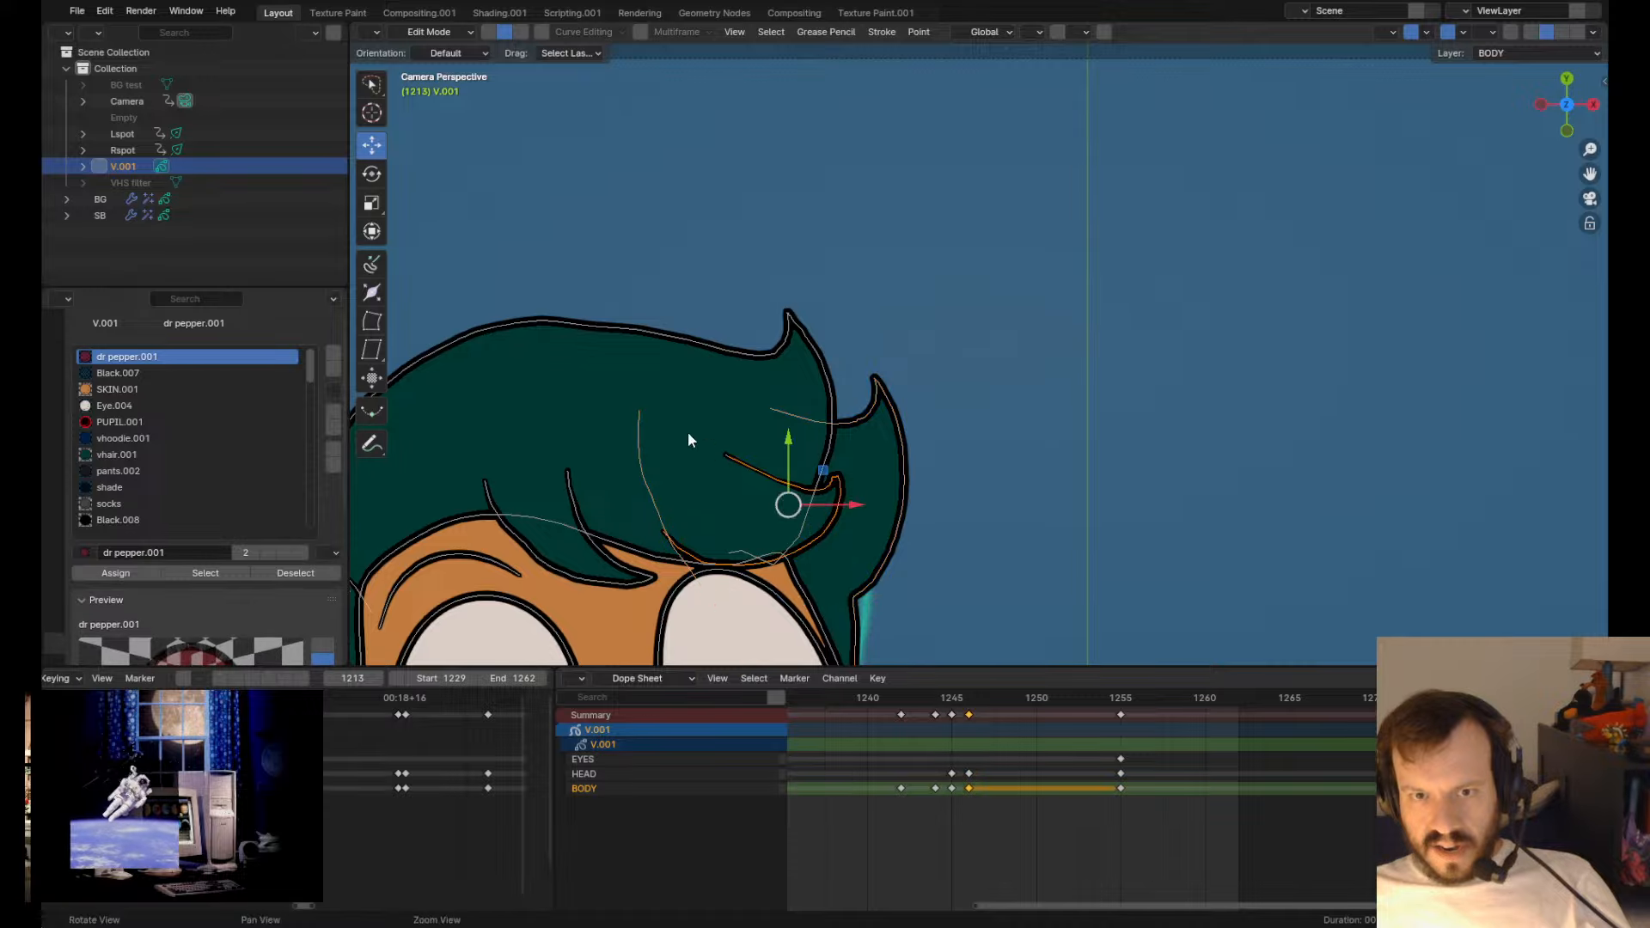
pyautogui.press('Tab')
pyautogui.press('Up')
pyautogui.press('Up')
pyautogui.press('Up')
pyautogui.press('Up')
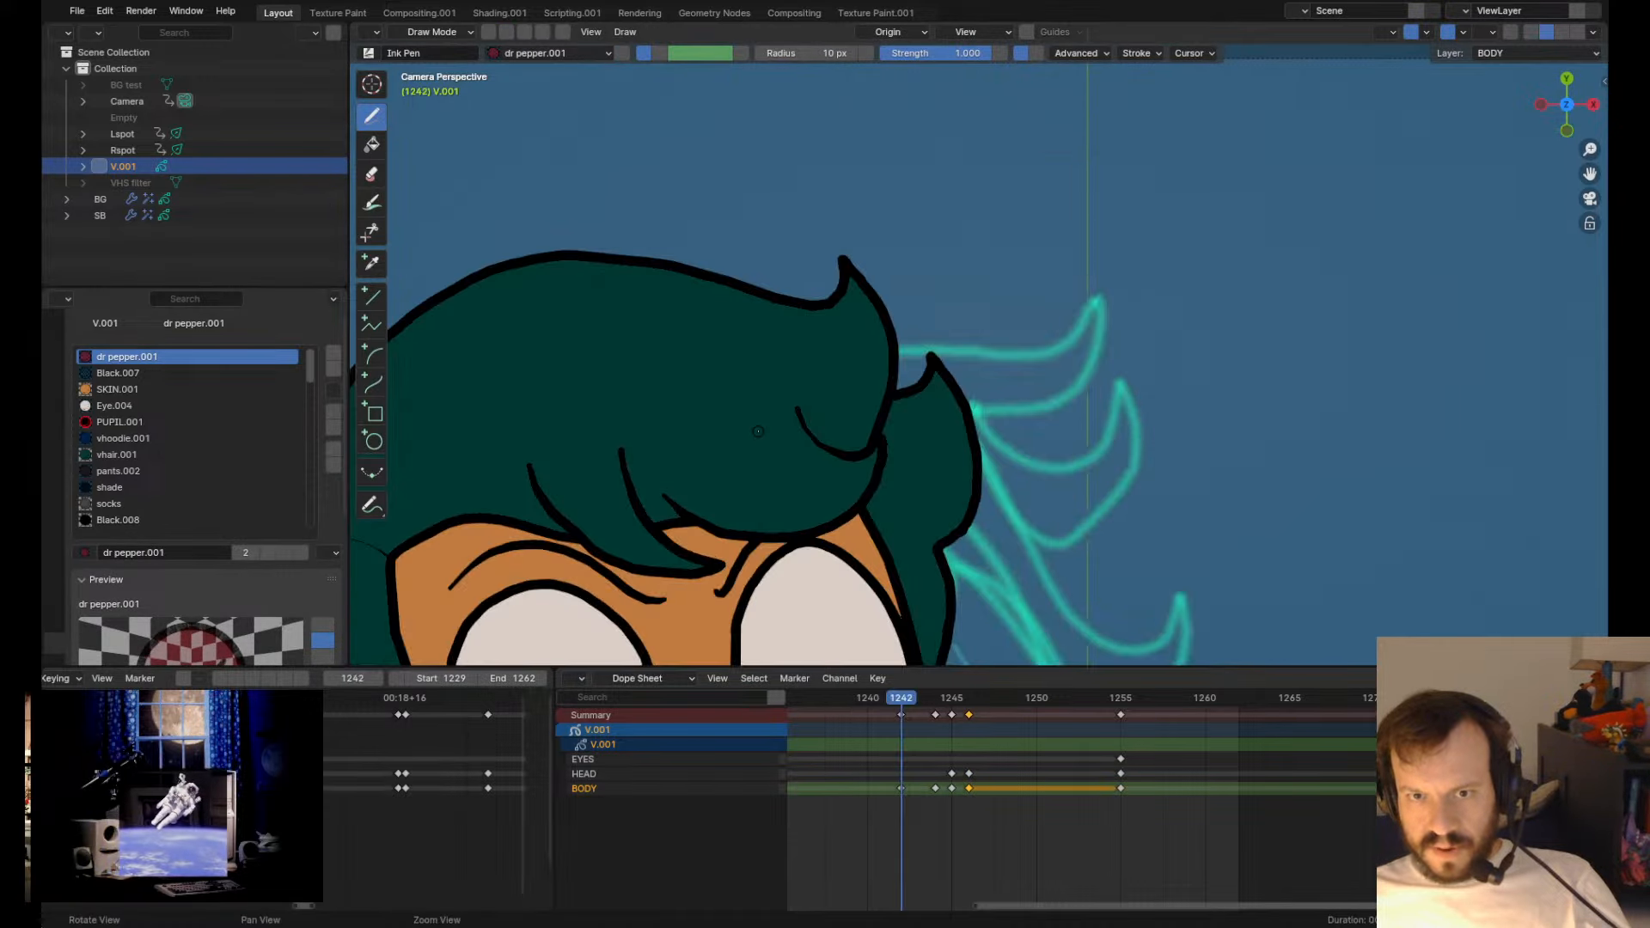
# - Pull the upper end of the front curl's crease line on frame 1245 slightly upward and compare it with frame 1246
pyautogui.scroll(-5, 1107, 421)
pyautogui.press('Tab')
pyautogui.scroll(5, 982, 376)
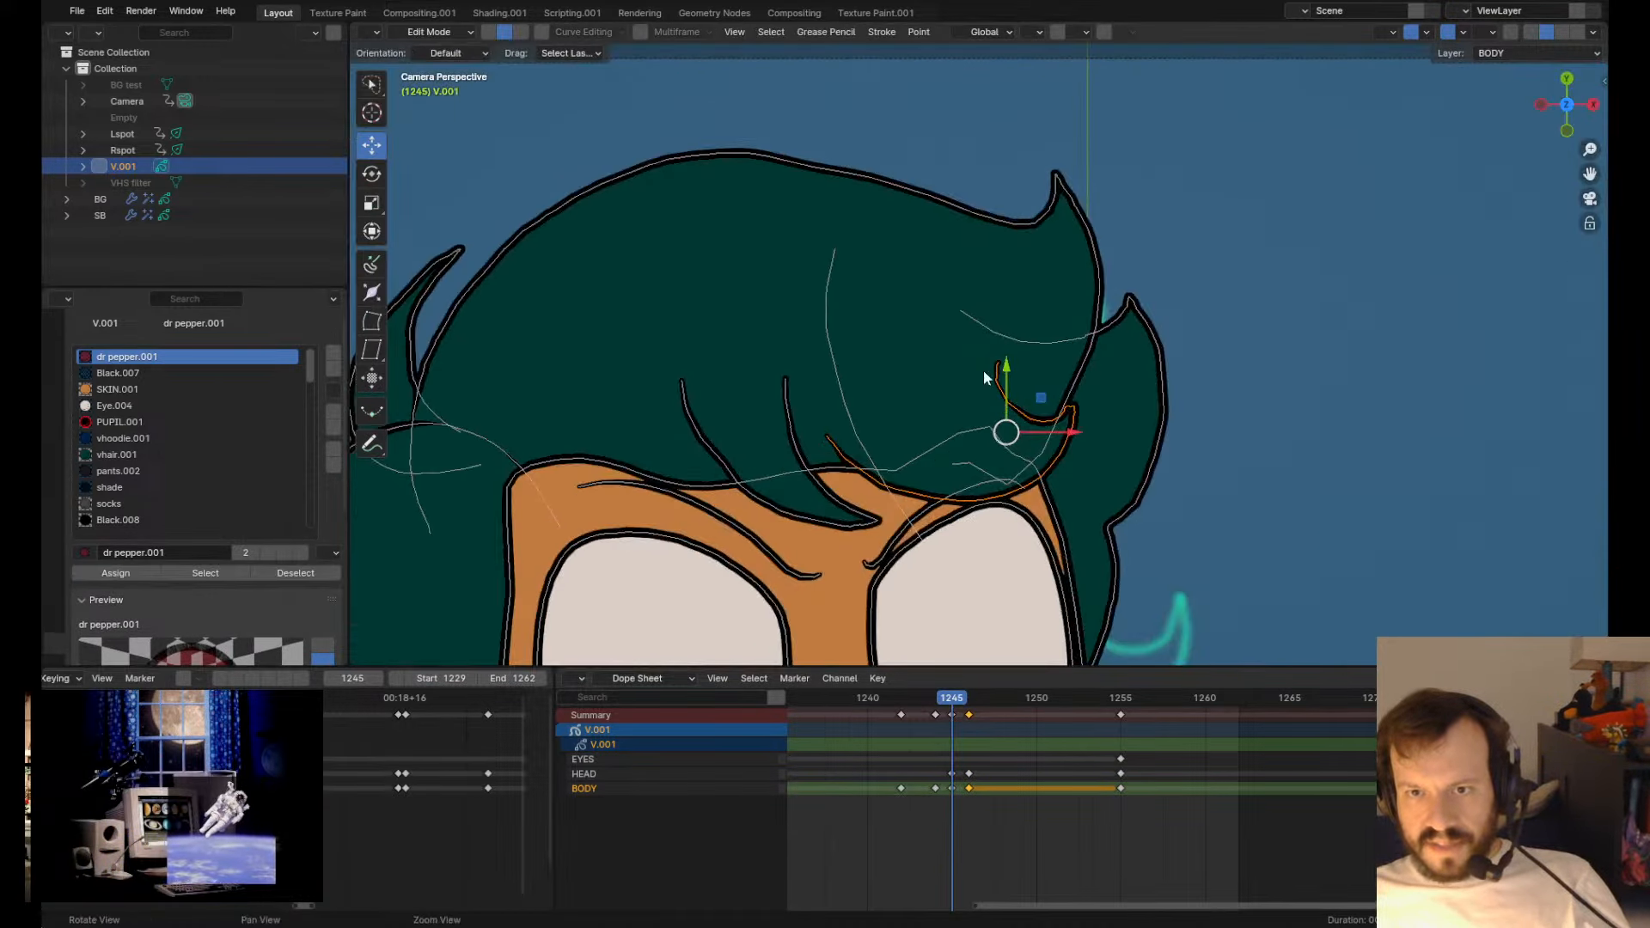
pyautogui.press('Tab')
pyautogui.moveTo(998, 361); pyautogui.dragTo(985, 332)
pyautogui.press('Right')
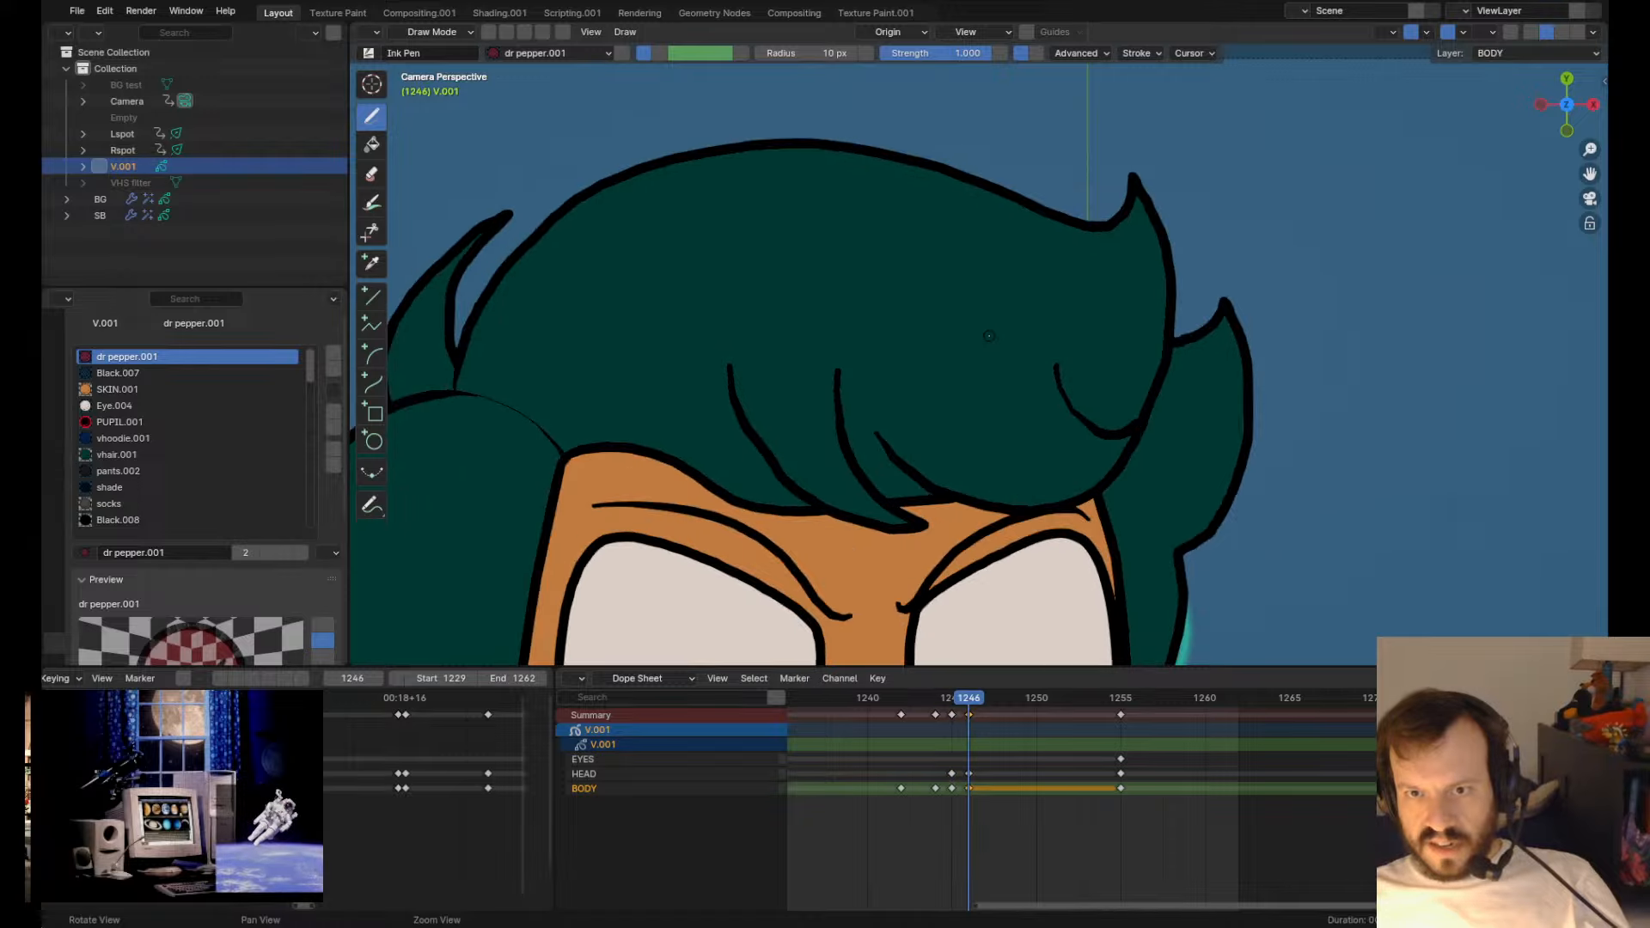
# - Flip back through the keyframes from 1246 to 1242 to check the creases, and save the file
pyautogui.press('Left')
pyautogui.press('Left')
pyautogui.press('Left')
pyautogui.press('Left')
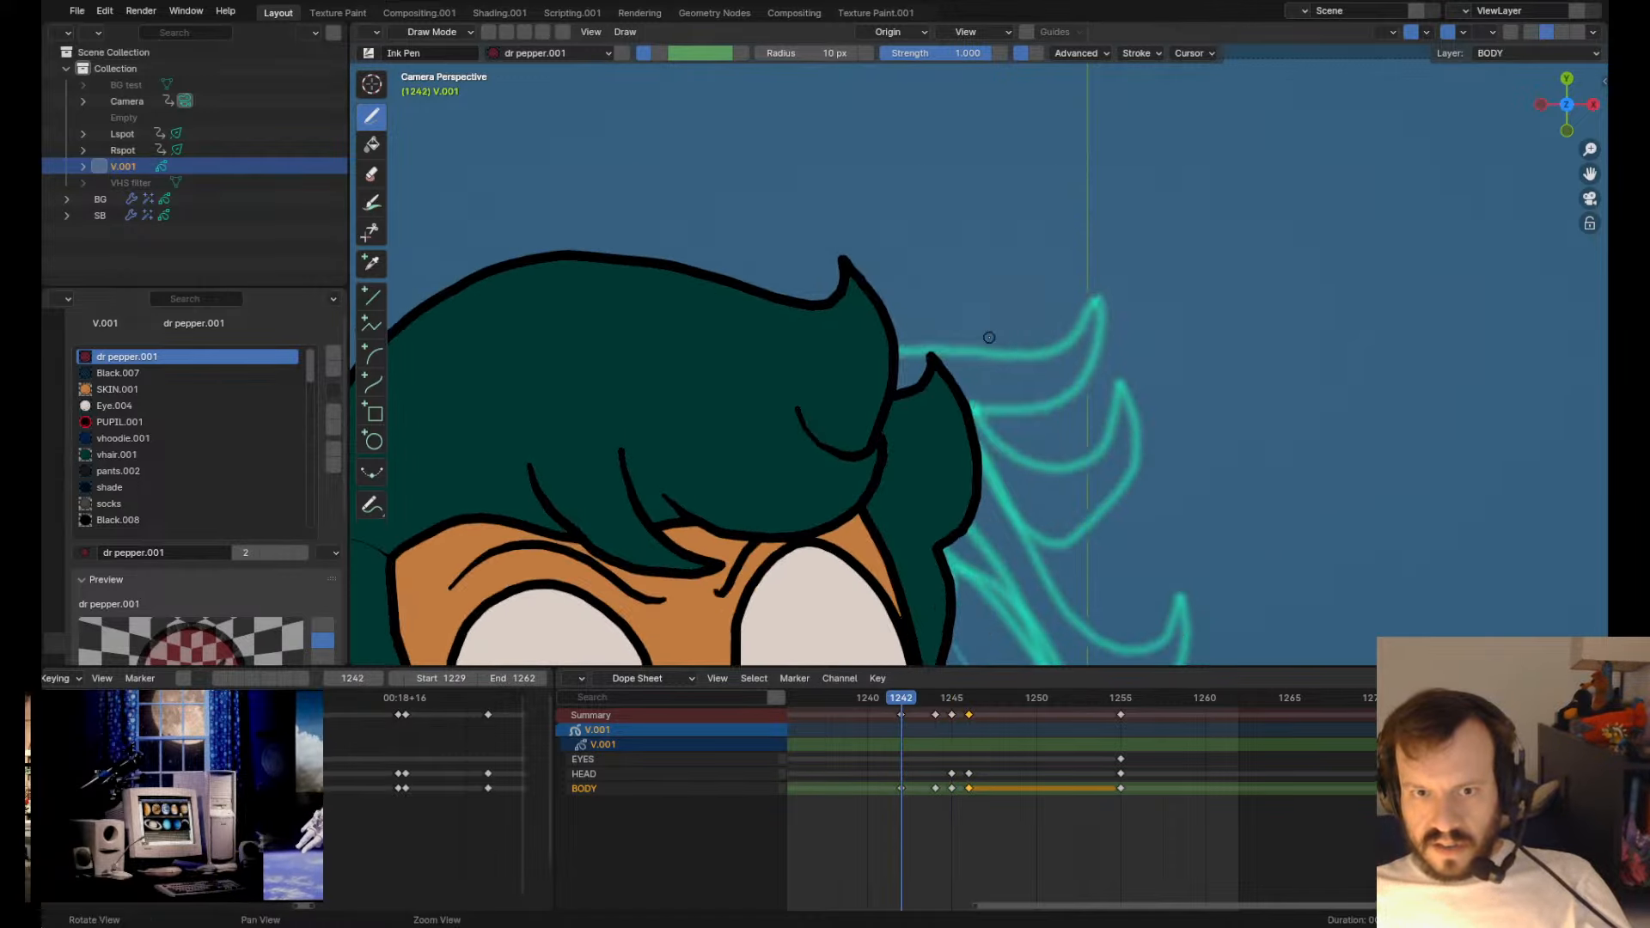
pyautogui.hotkey('ctrl', 's')
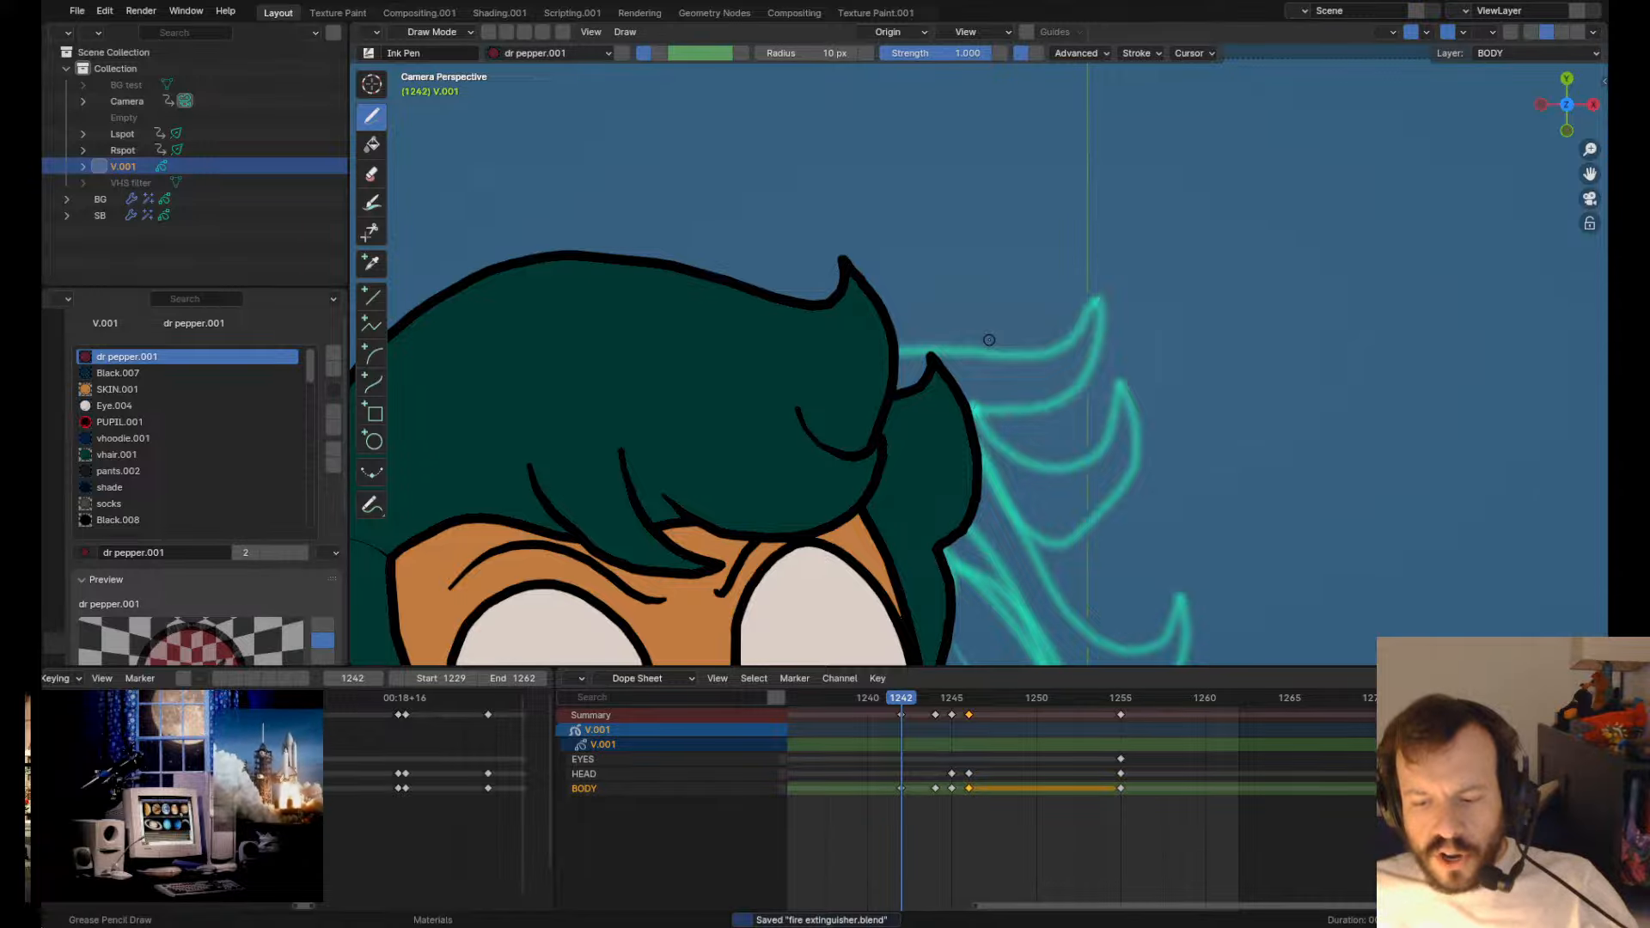
# - Examine the character's hair, head and hand poses across the body keyframes from 1242 to 1246
pyautogui.scroll(-6, 989, 340)
pyautogui.scroll(5, 988, 339)
pyautogui.keyDown('shift'); pyautogui.moveTo(1058, 401); pyautogui.dragTo(1046, 335, button='middle'); pyautogui.keyUp('shift')
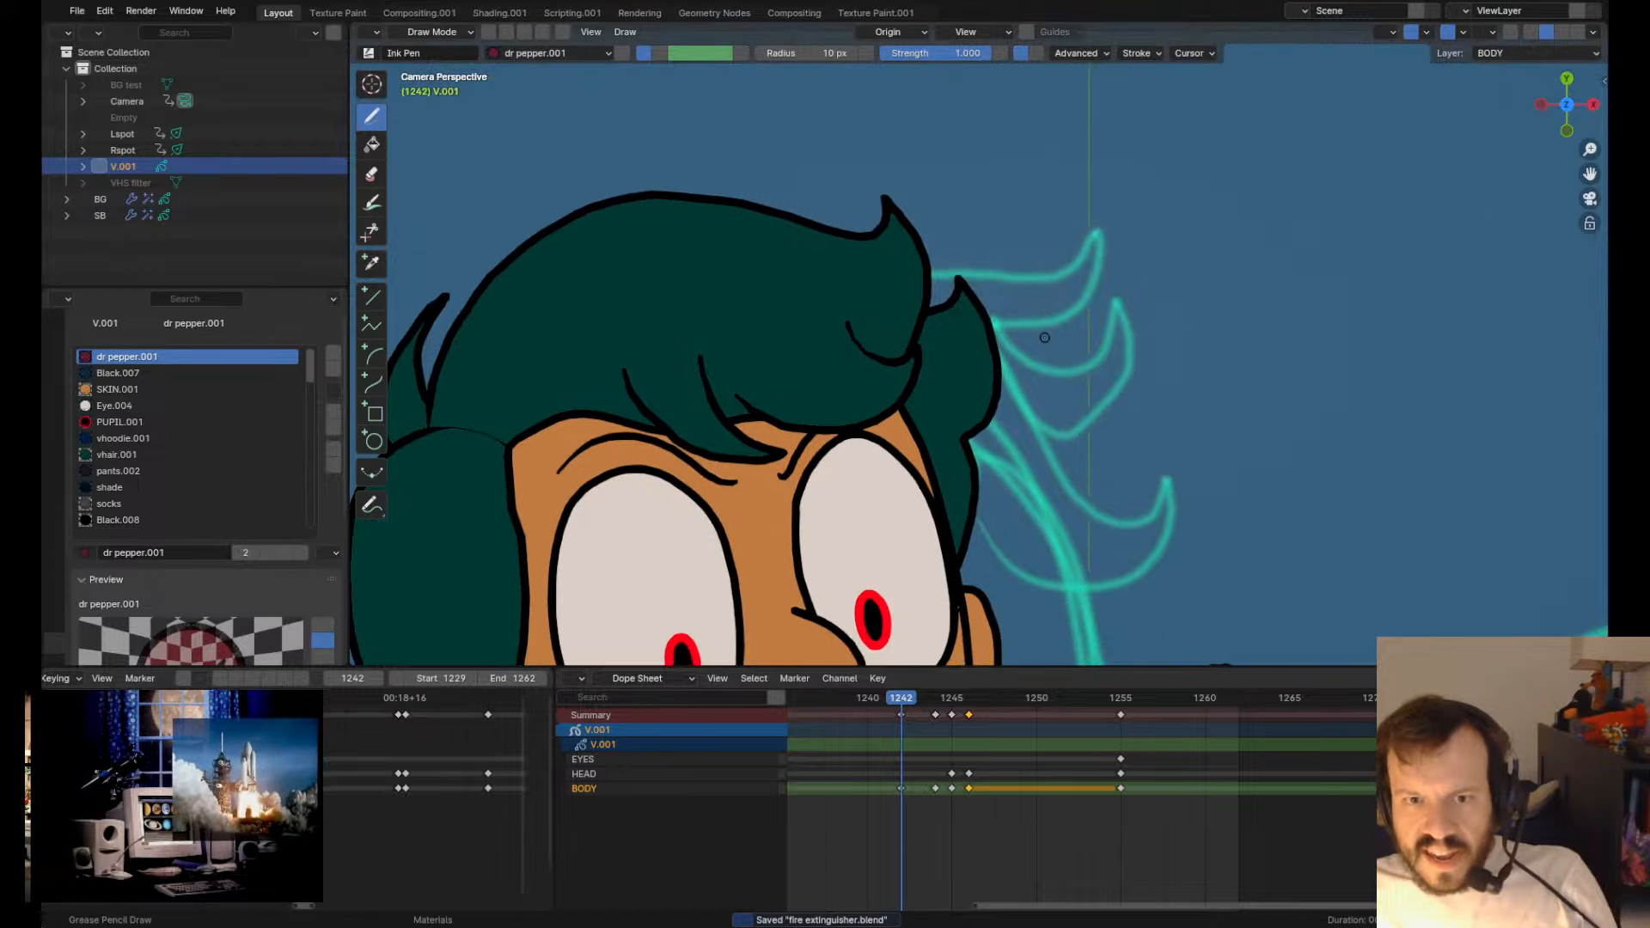
pyautogui.scroll(-3, 1042, 335)
pyautogui.keyDown('shift'); pyautogui.moveTo(1136, 560); pyautogui.dragTo(1071, 444, button='middle'); pyautogui.keyUp('shift')
pyautogui.press('Down')
pyautogui.press('Up')
pyautogui.press('Up')
pyautogui.press('Up')
pyautogui.press('Up')
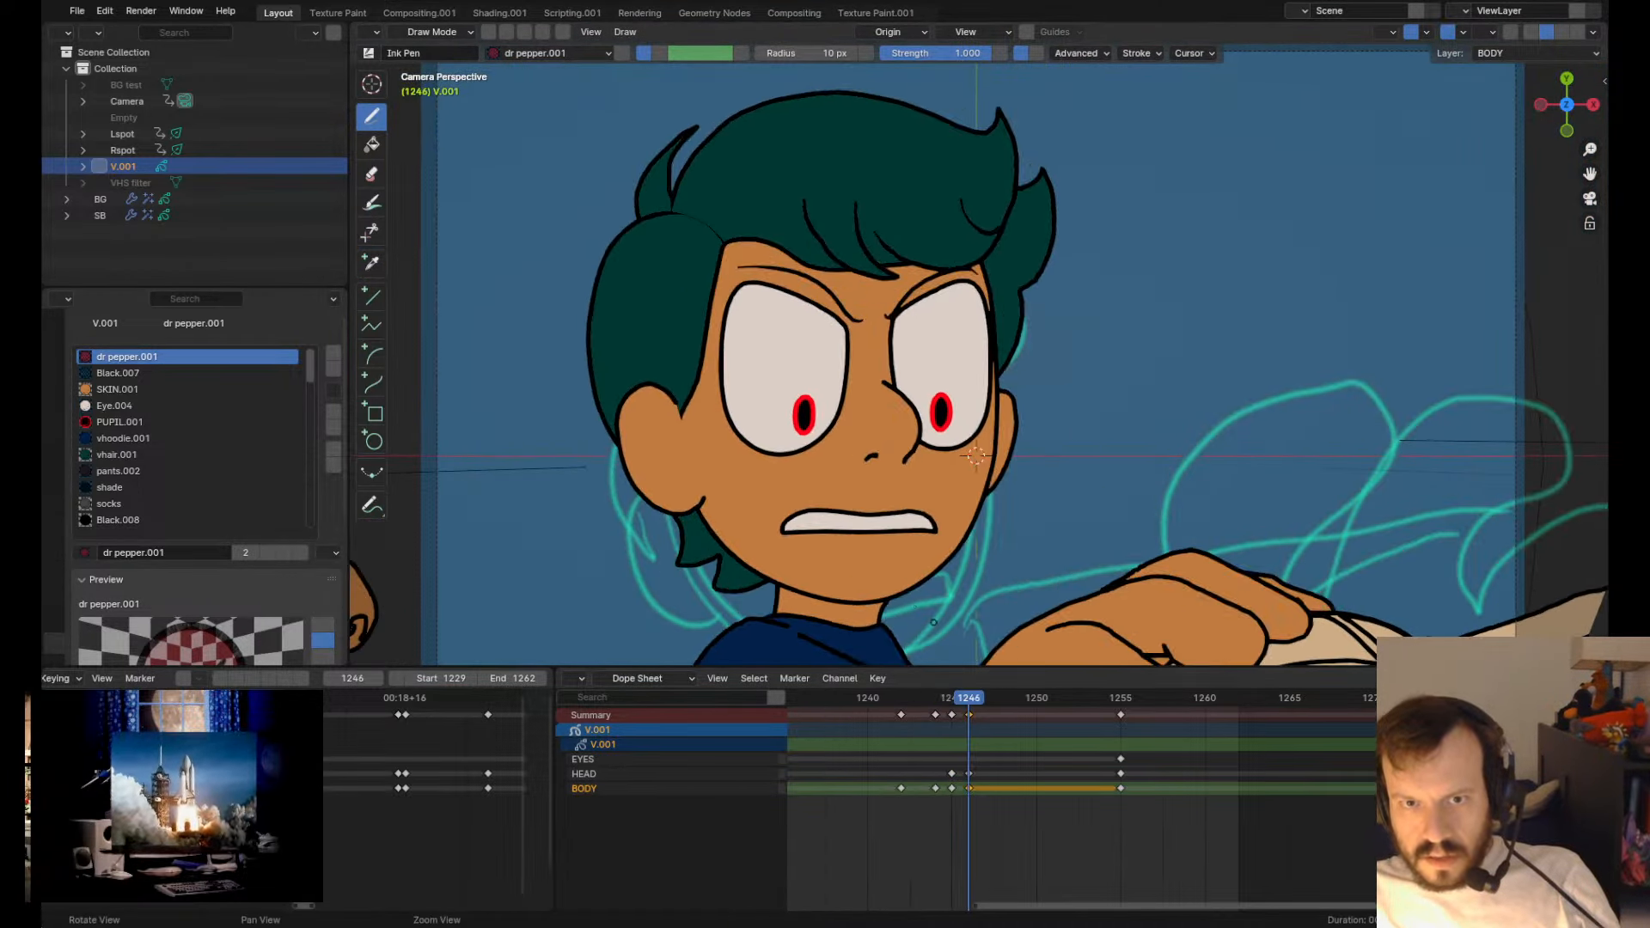
pyautogui.press('Down')
pyautogui.press('Down')
pyautogui.press('Down')
pyautogui.press('Up')
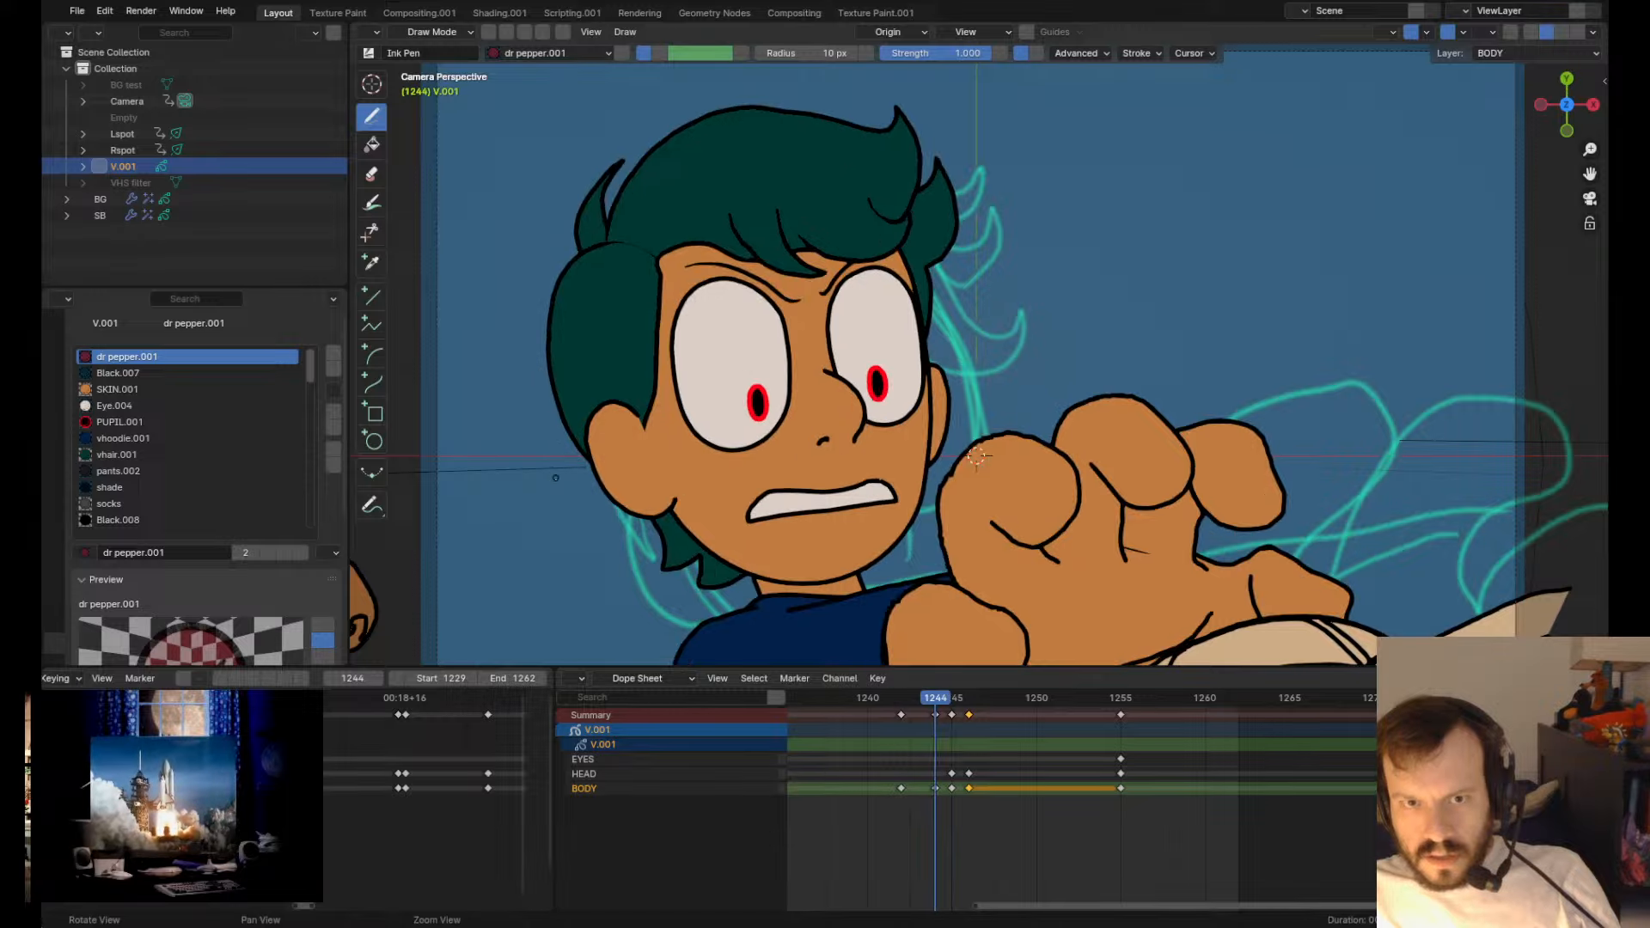
# - Extend the end of the near ear's outline to meet the tip of the sideburn on frame 1244
pyautogui.keyDown('shift'); pyautogui.moveTo(556, 475); pyautogui.dragTo(836, 464, button='middle'); pyautogui.keyUp('shift')
pyautogui.scroll(5, 817, 437)
pyautogui.press('Tab')
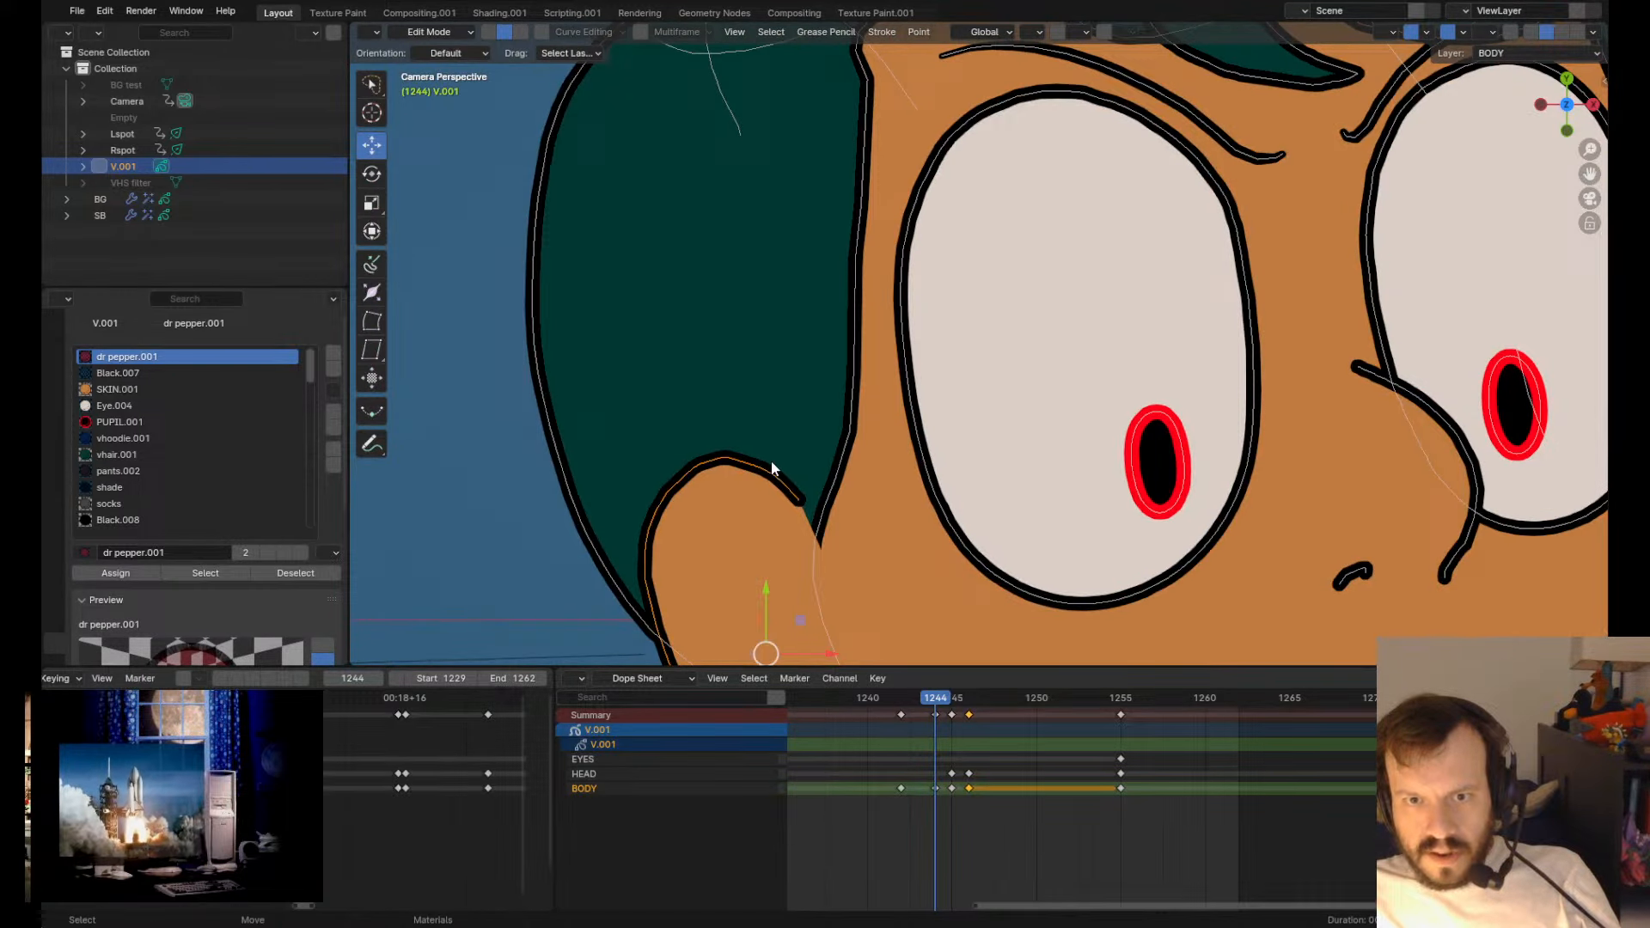
pyautogui.press('Tab')
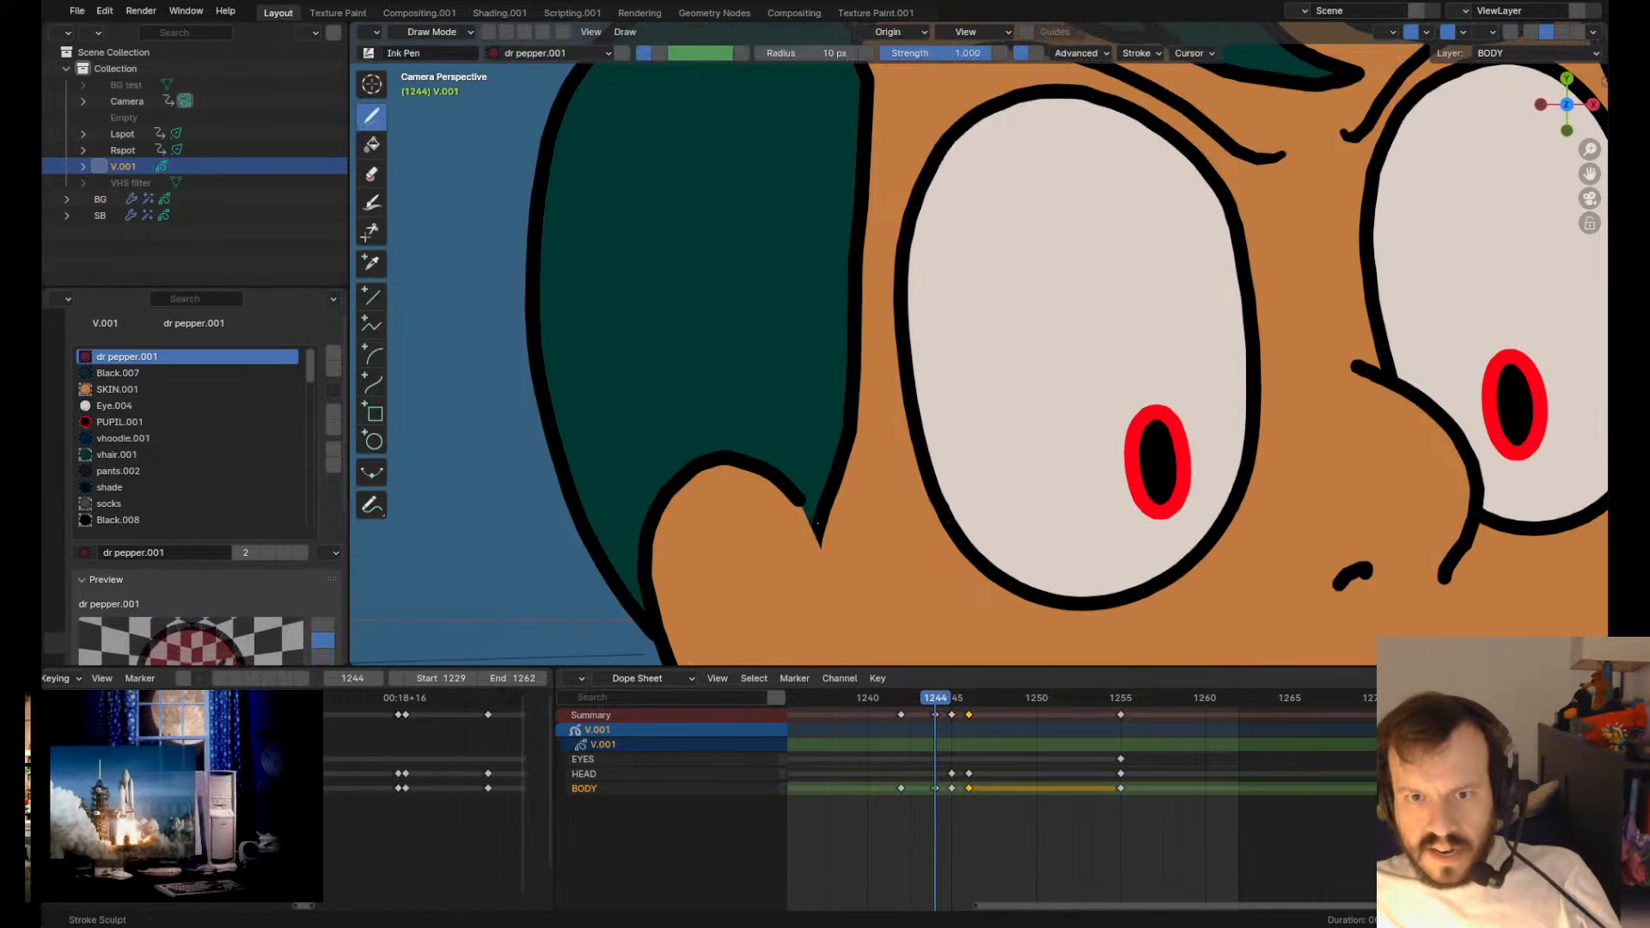
pyautogui.press('Down')
pyautogui.press('Up')
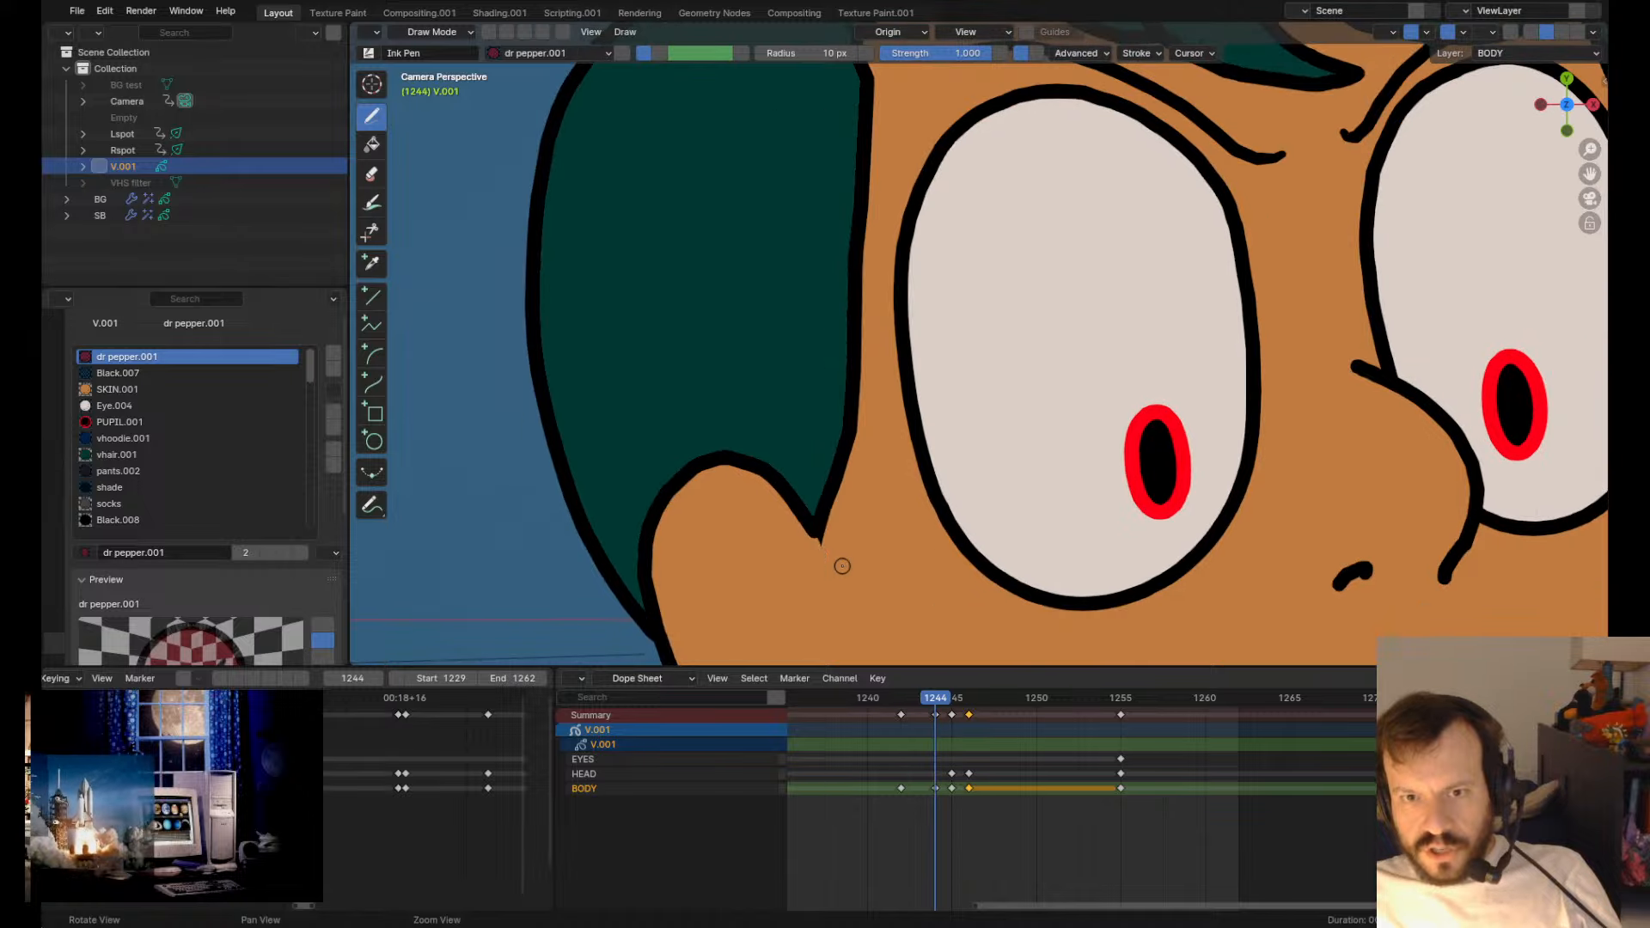
# - Pull the near ear's outline onto the sideburn tip on frame 1242
pyautogui.press('Down')
pyautogui.press('Tab')
pyautogui.press('Tab')
pyautogui.moveTo(737, 551); pyautogui.dragTo(825, 640)
# - Check the ear on frame 1245 and grab the ear outline's end towards the sideburn tip on frame 1246
pyautogui.press('Down')
pyautogui.press('Up')
pyautogui.press('Up')
pyautogui.press('Up')
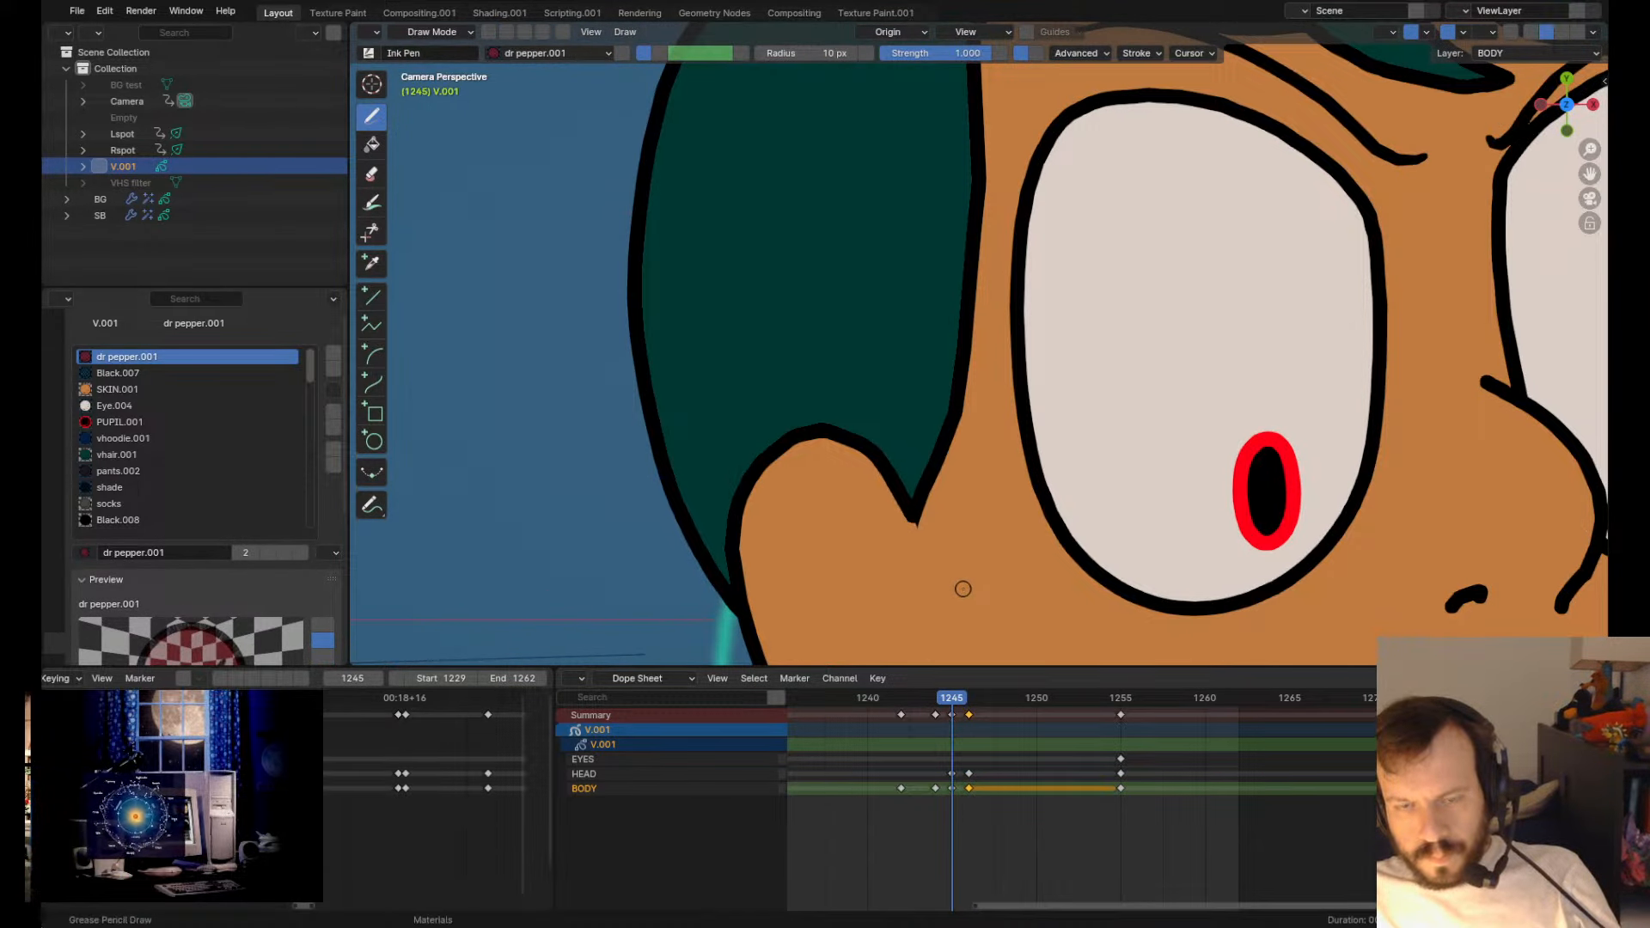
pyautogui.press('Up')
pyautogui.press('Tab')
pyautogui.press('Tab')
pyautogui.moveTo(918, 460); pyautogui.dragTo(938, 509)
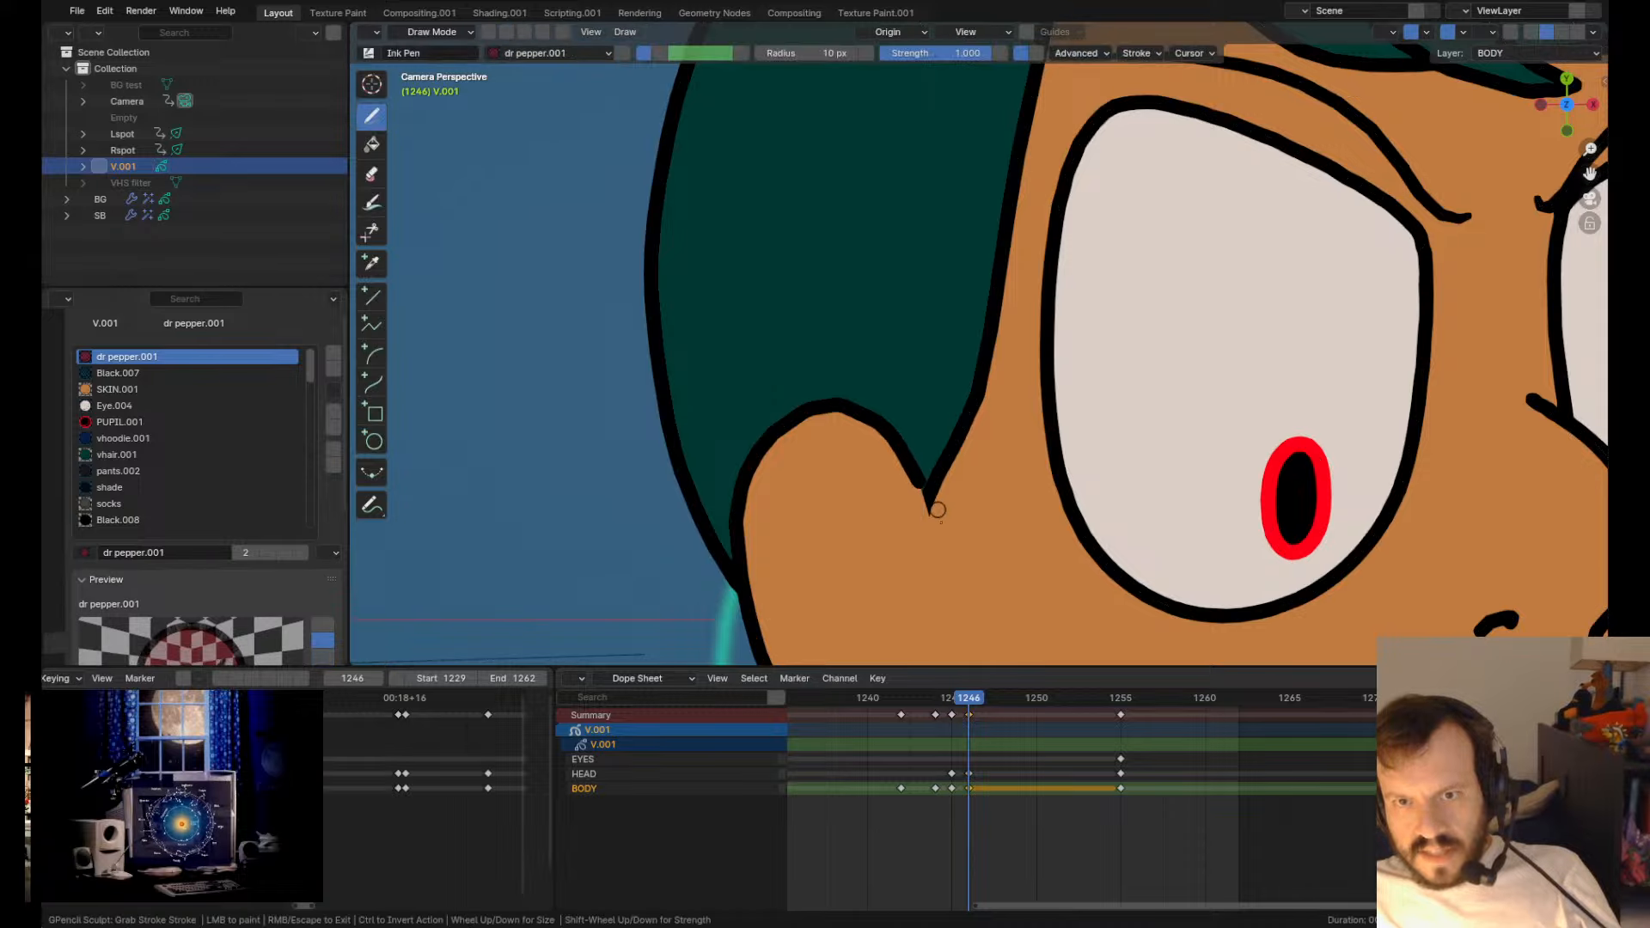
# - Review the head drawings back through the earlier keyframes, return to frame 1242 and save the file
pyautogui.scroll(-6, 897, 460)
pyautogui.press('Down')
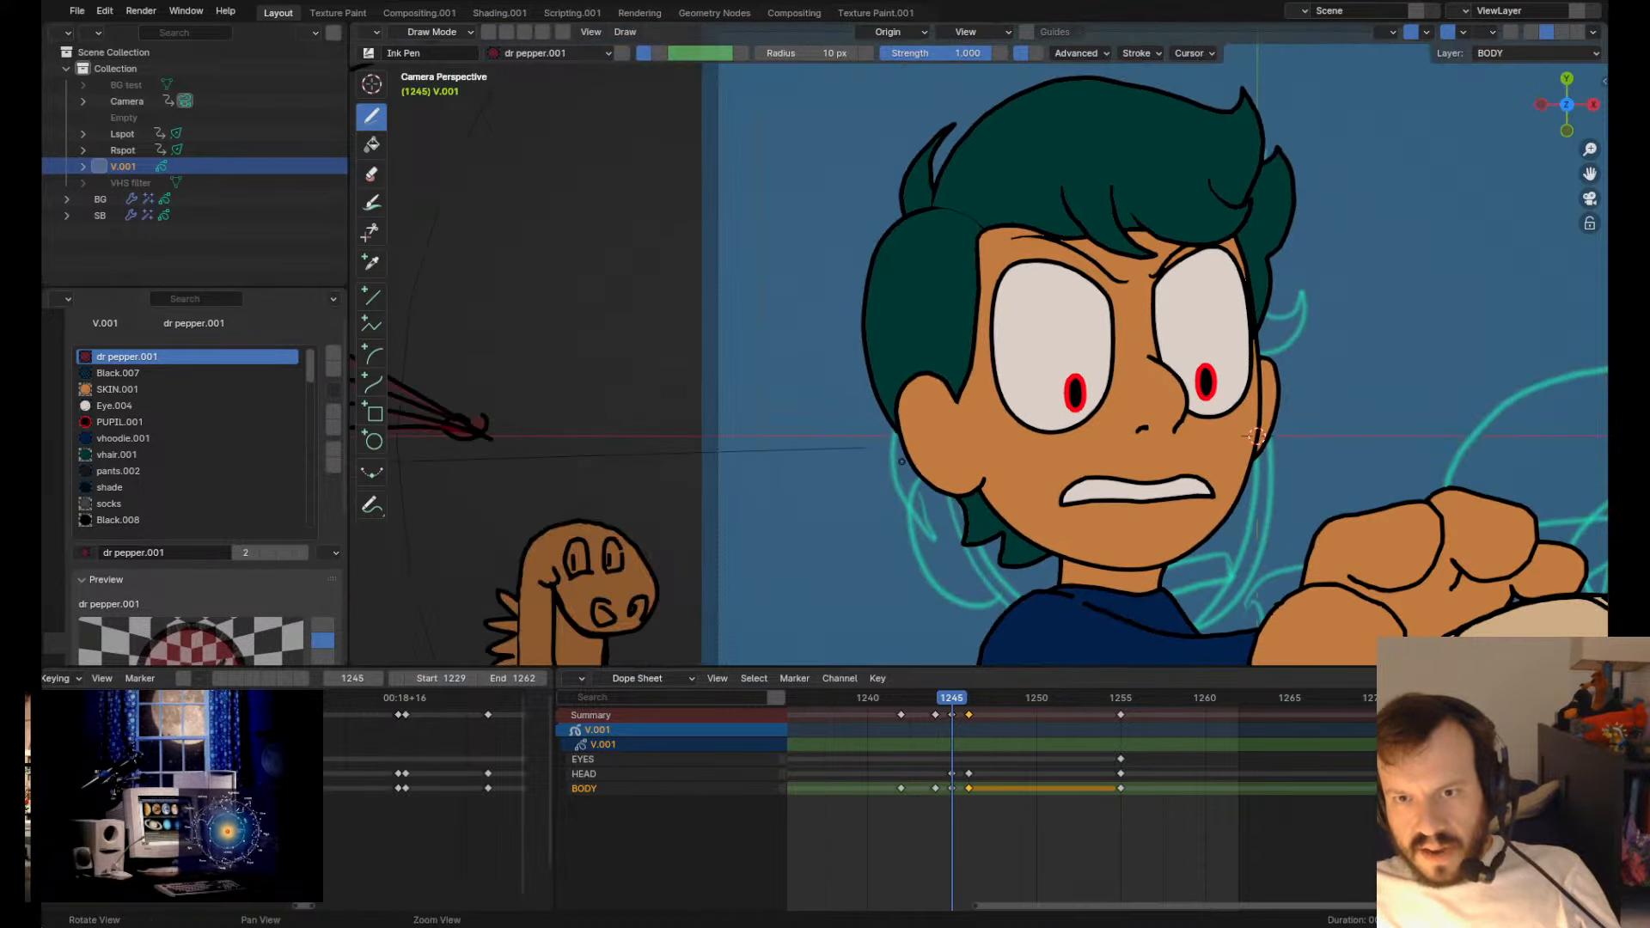
pyautogui.press('Down')
pyautogui.press('Down')
pyautogui.press('Down')
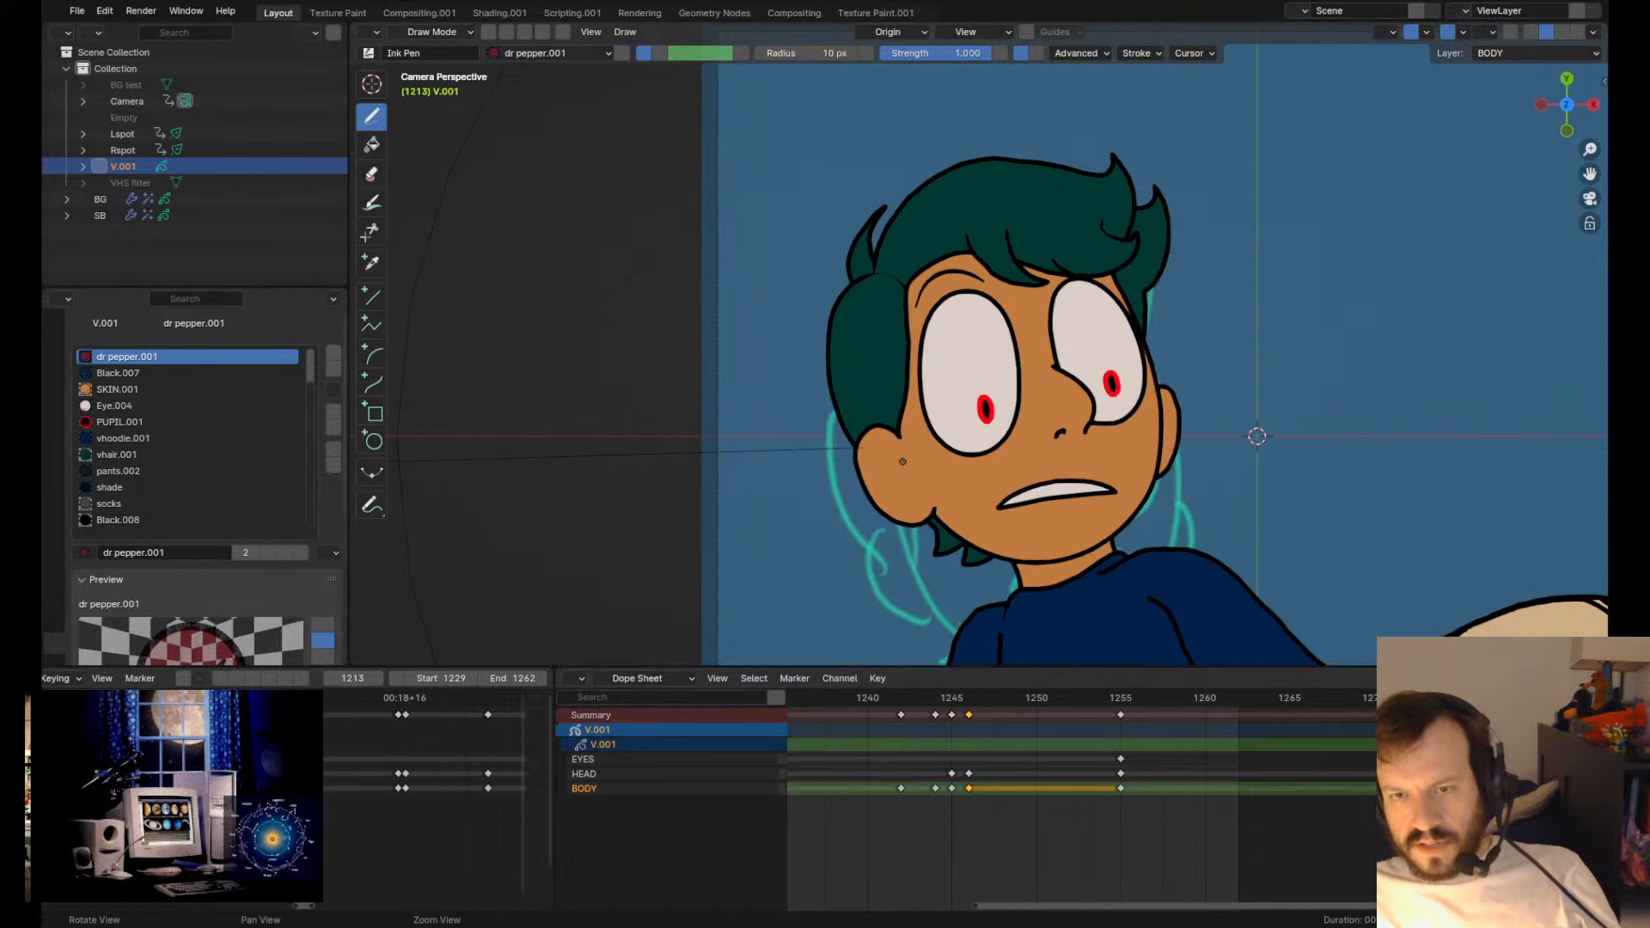
pyautogui.press('Up')
pyautogui.keyDown('shift'); pyautogui.moveTo(973, 460); pyautogui.dragTo(844, 492, button='middle'); pyautogui.keyUp('shift')
pyautogui.hotkey('ctrl', 's')
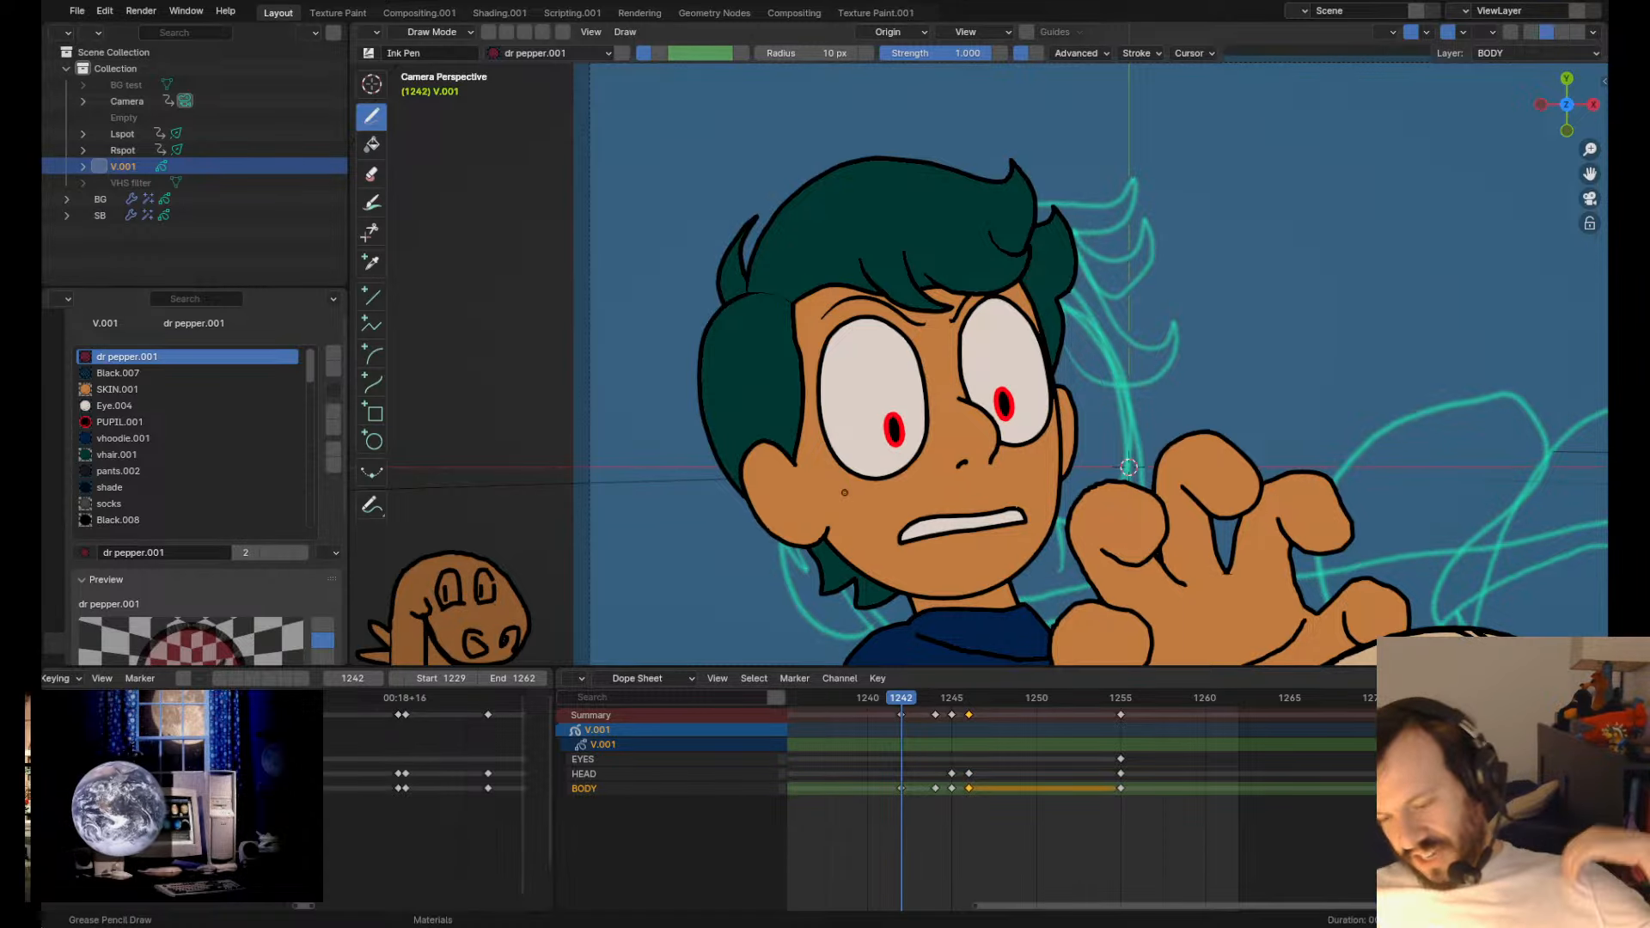
# - Reshape the lower outline of the reaching hand's palm near the wrapped handle on frame 1242
pyautogui.scroll(4, 913, 125)
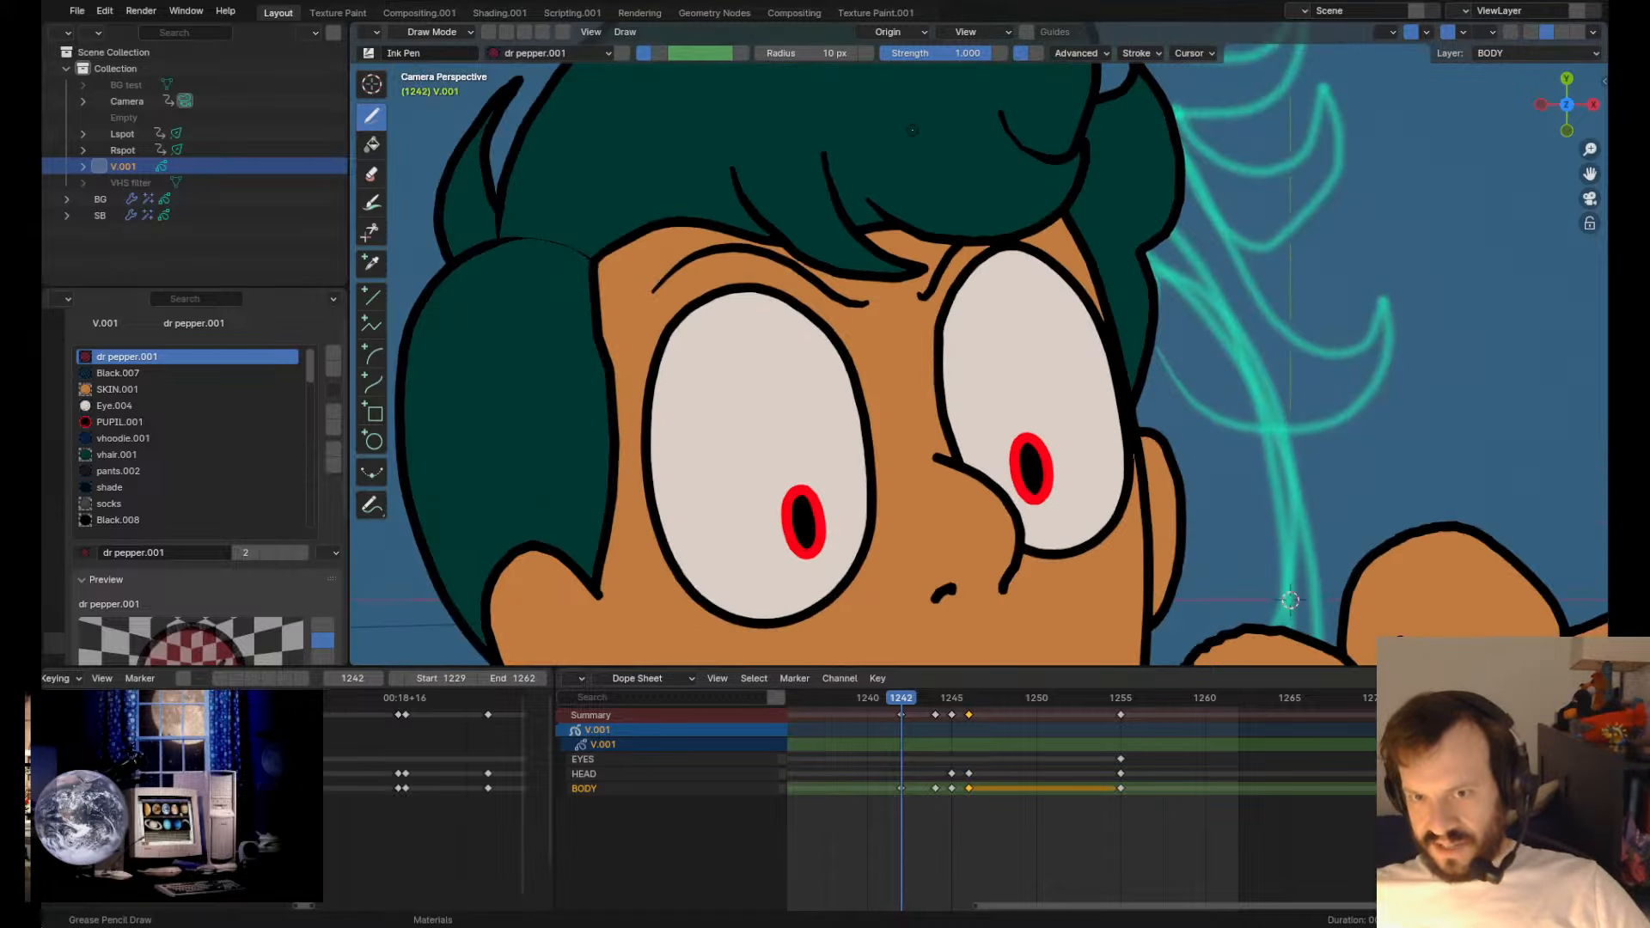
pyautogui.keyDown('shift'); pyautogui.moveTo(990, 537); pyautogui.dragTo(986, 459, button='middle'); pyautogui.keyUp('shift')
pyautogui.scroll(-4, 1017, 539)
pyautogui.scroll(-3, 1016, 539)
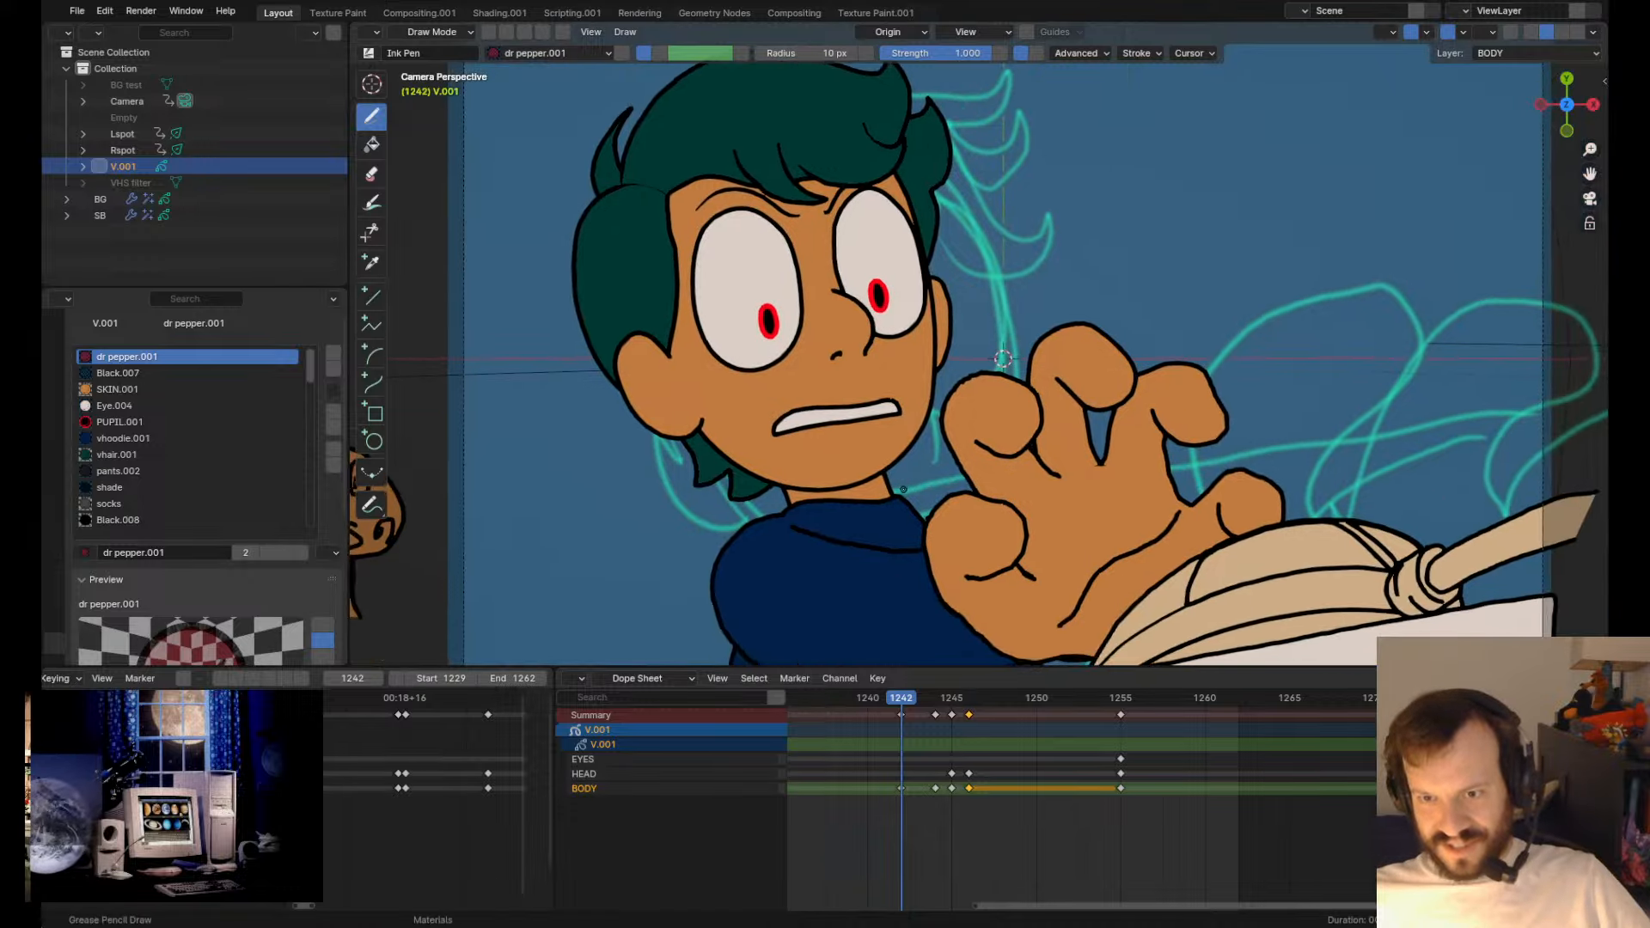
pyautogui.press('Tab')
pyautogui.press('Tab')
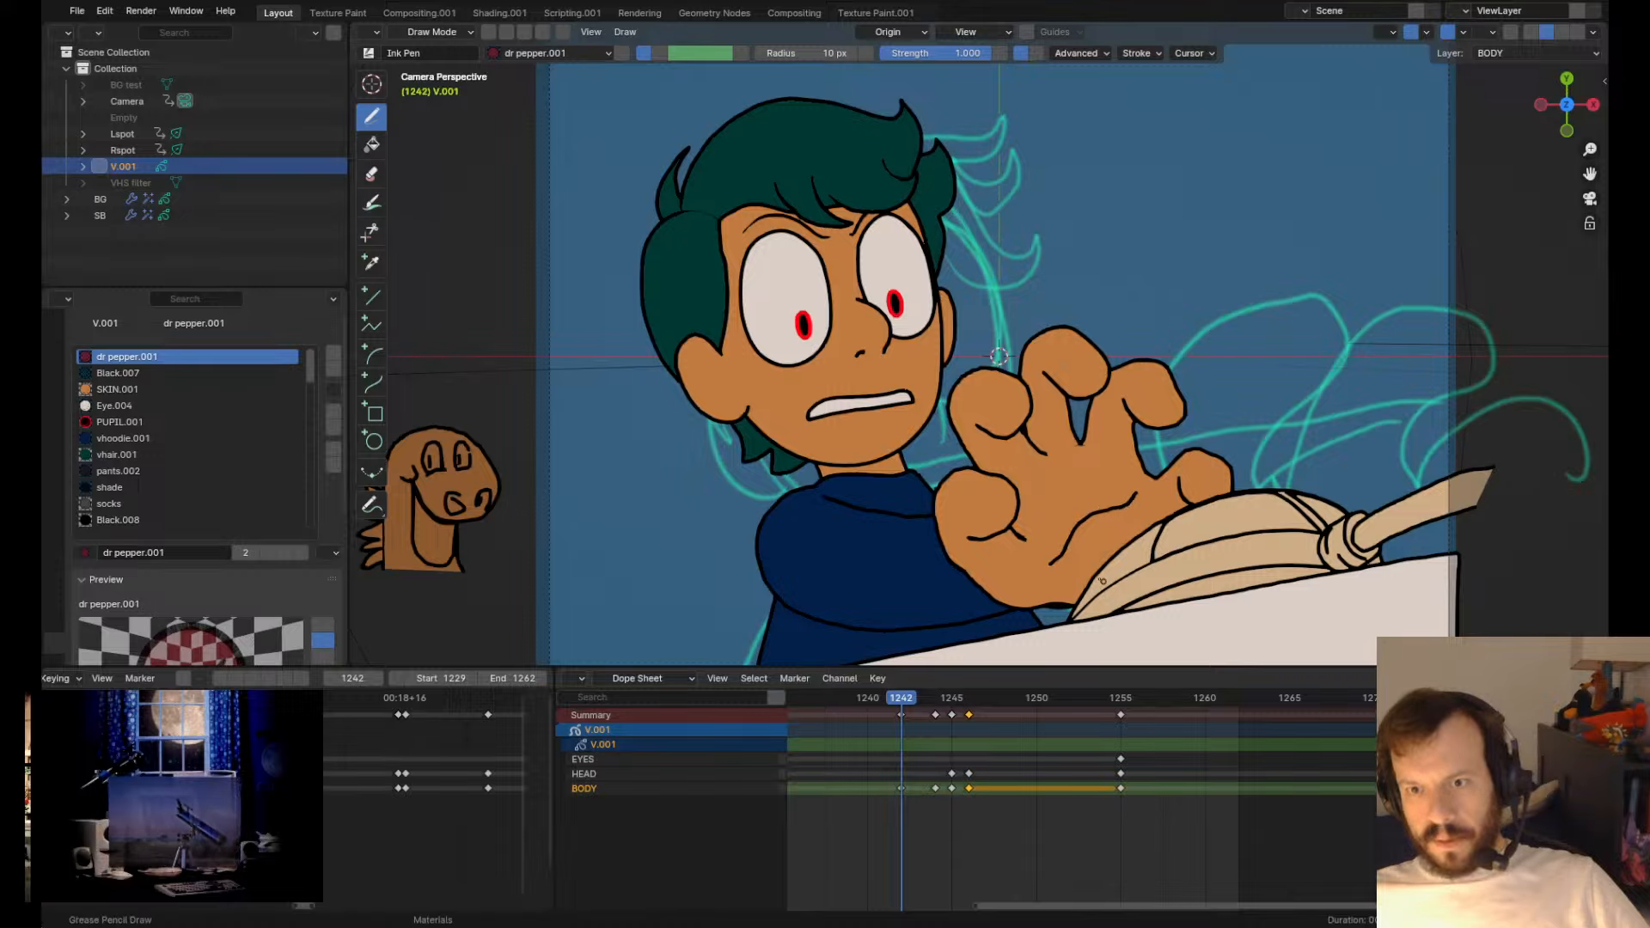
pyautogui.press('Tab')
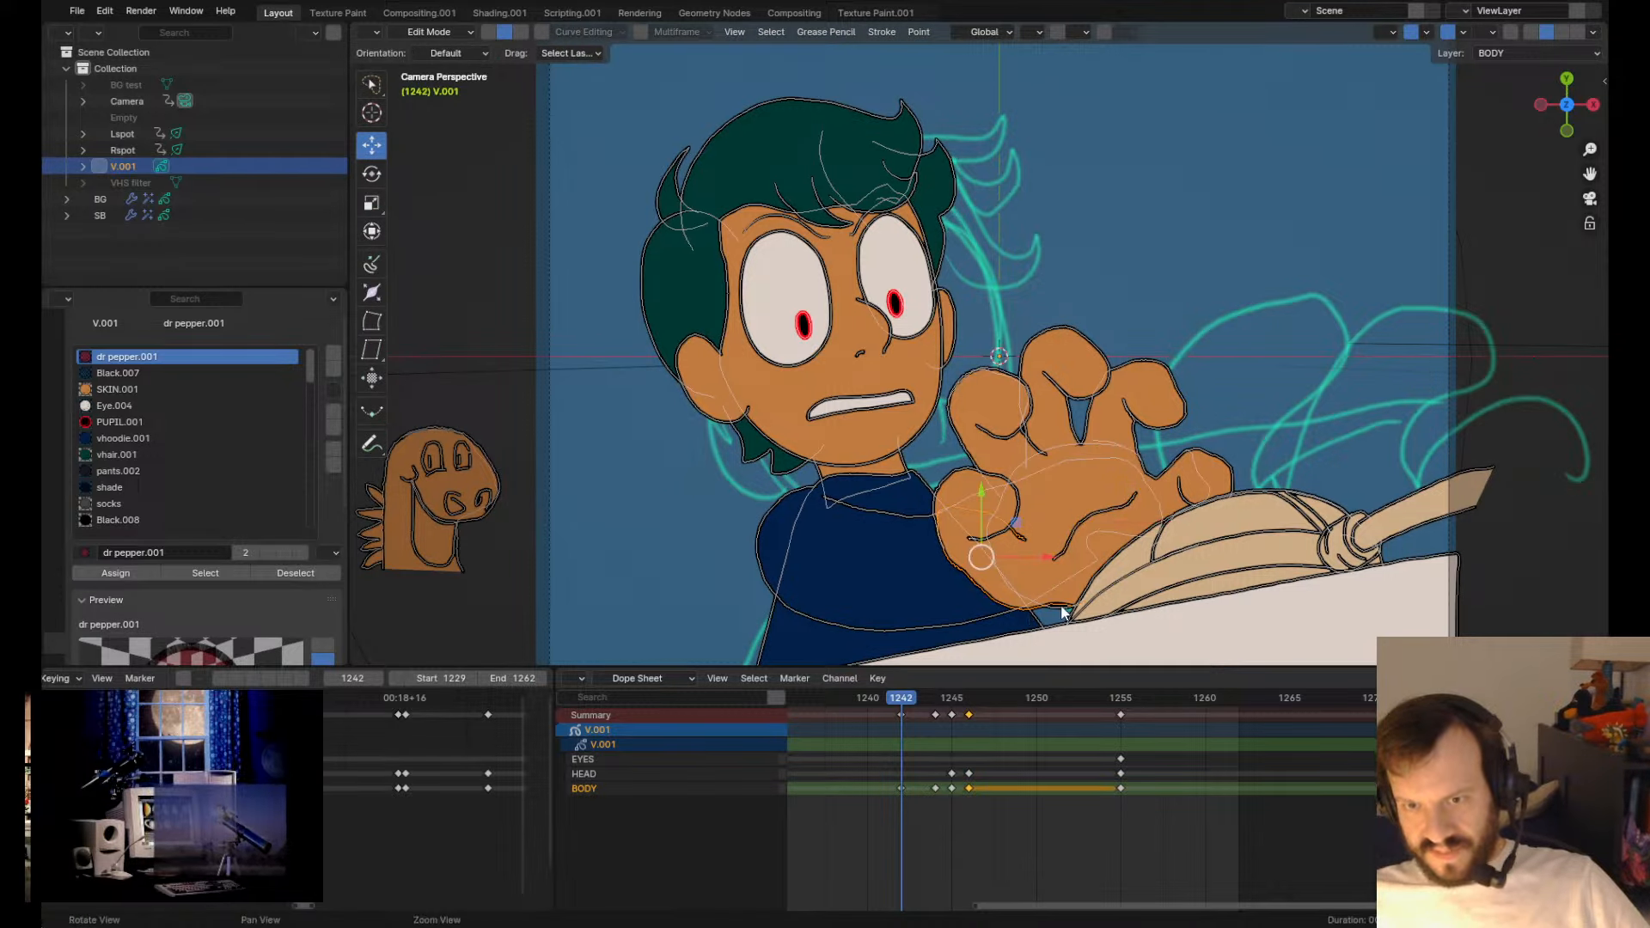
pyautogui.press('Tab')
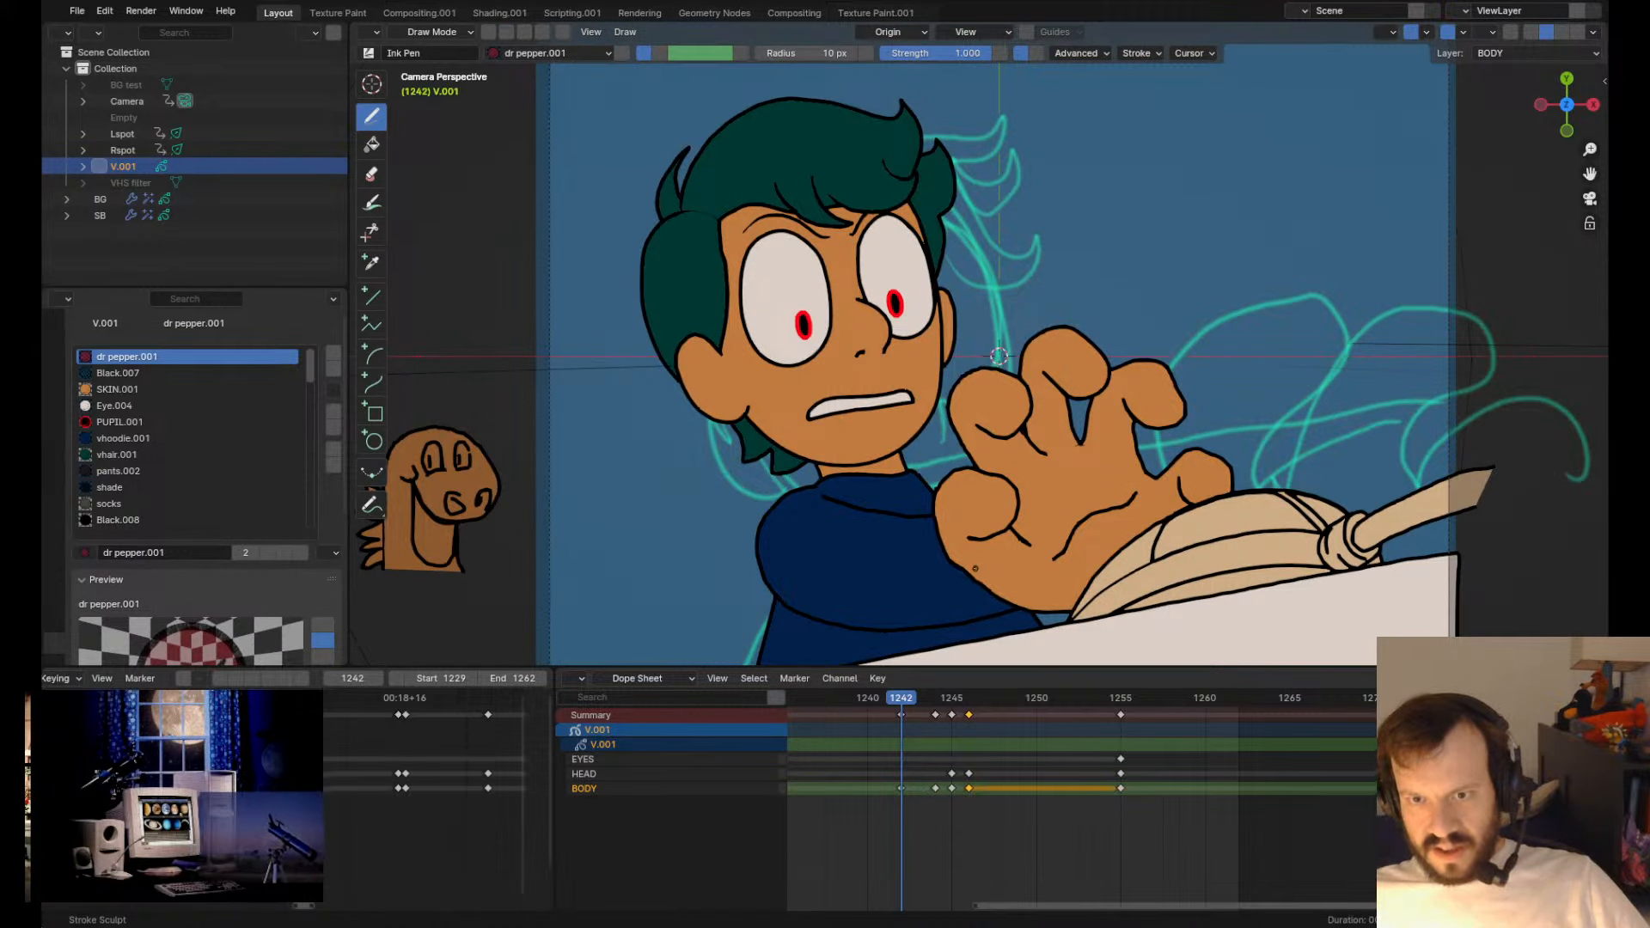
# - Touch up the shirt outline around the collar beside the hand with the Grab sculpt brush and save the file
pyautogui.press('Tab')
pyautogui.press('Tab')
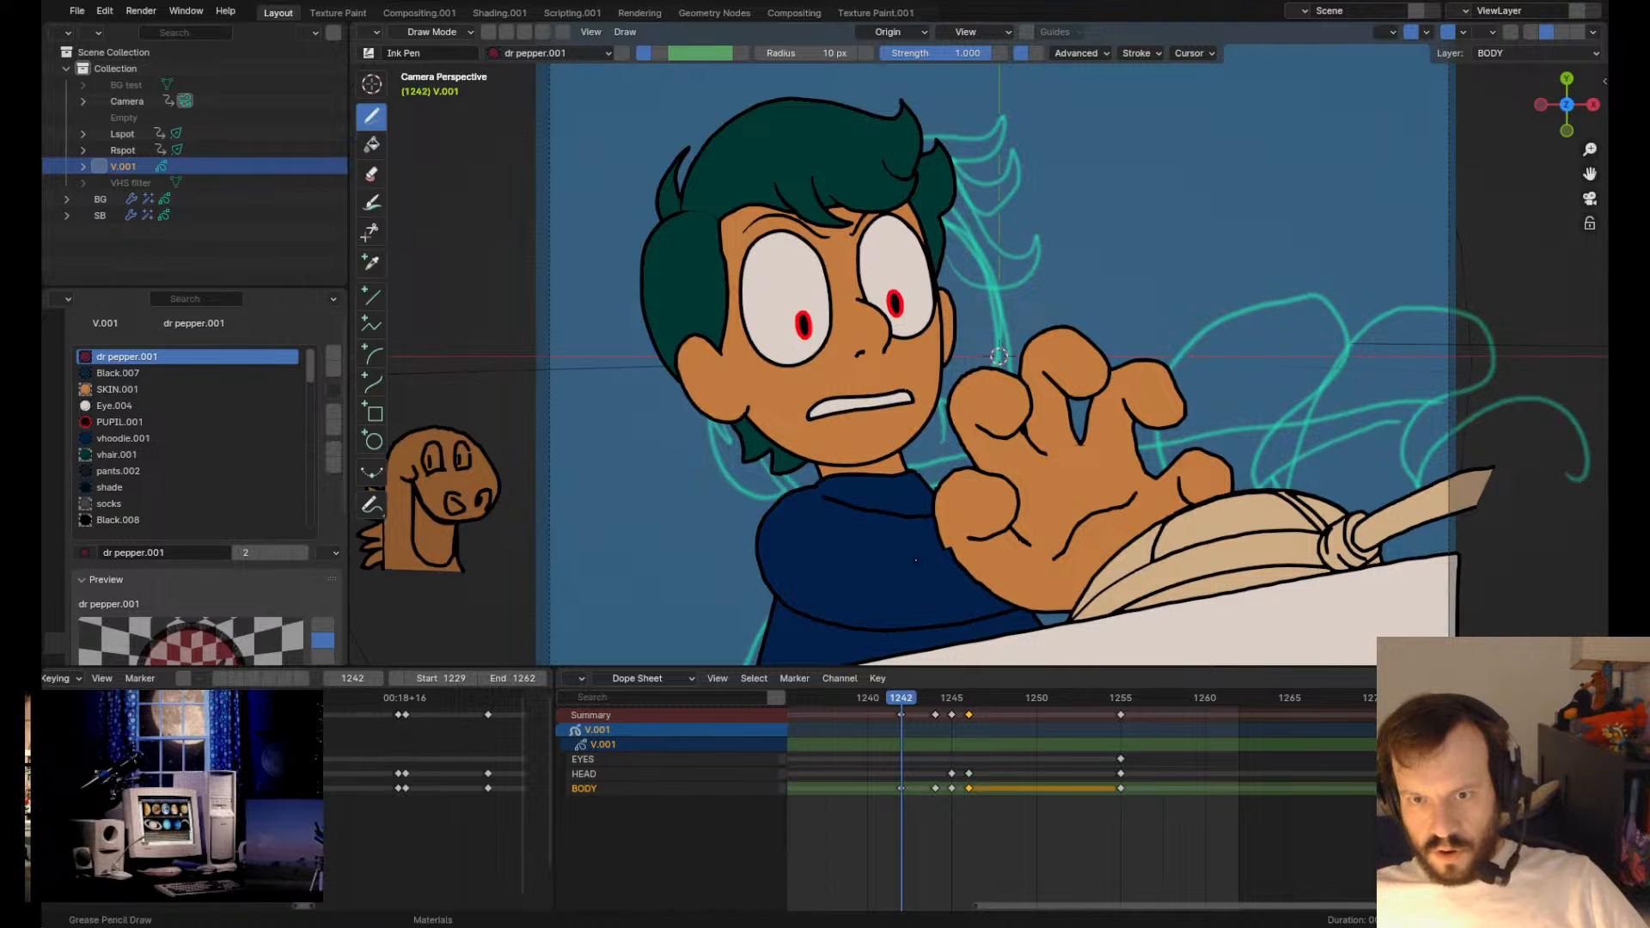
pyautogui.scroll(5, 944, 516)
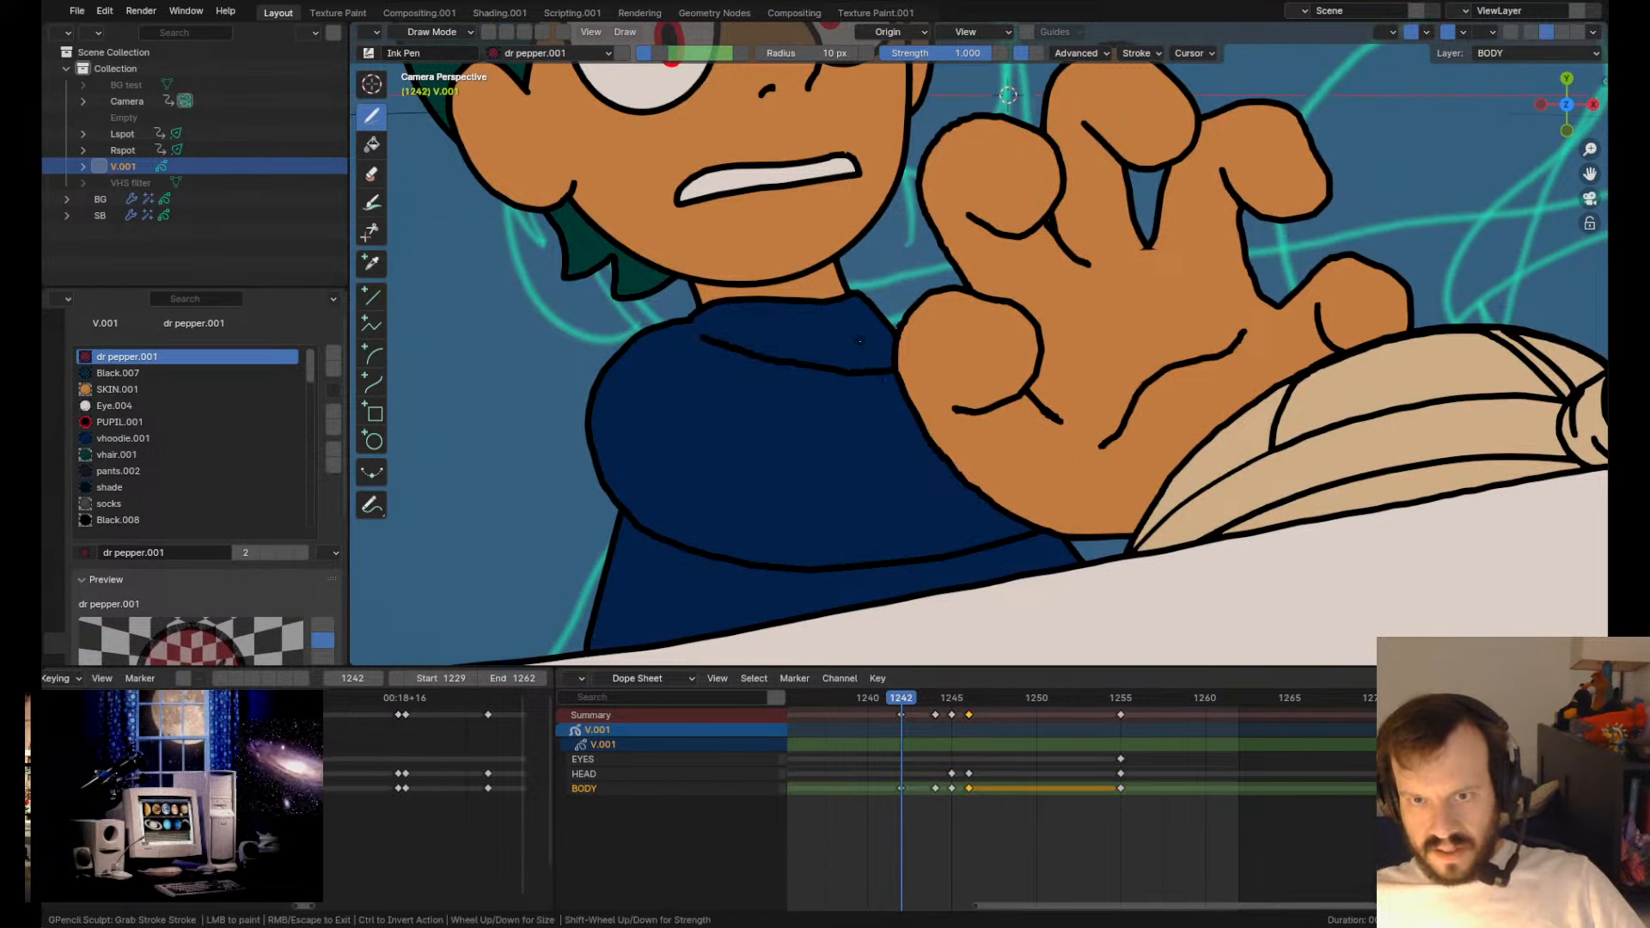
pyautogui.scroll(-5, 980, 527)
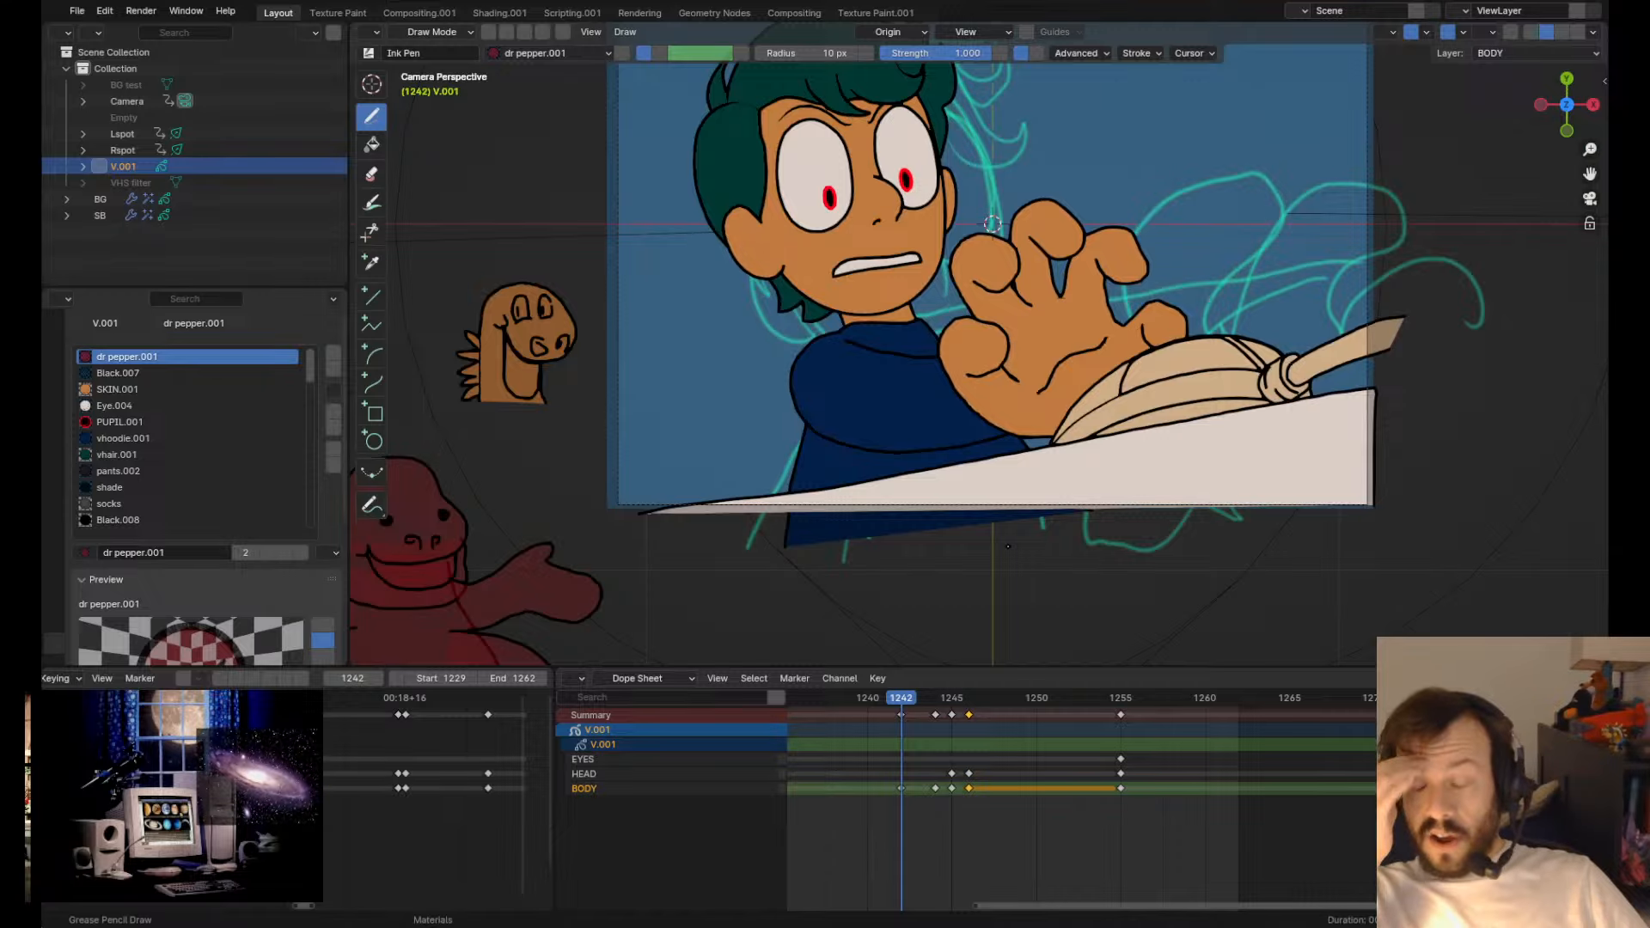
pyautogui.hotkey('ctrl', 's')
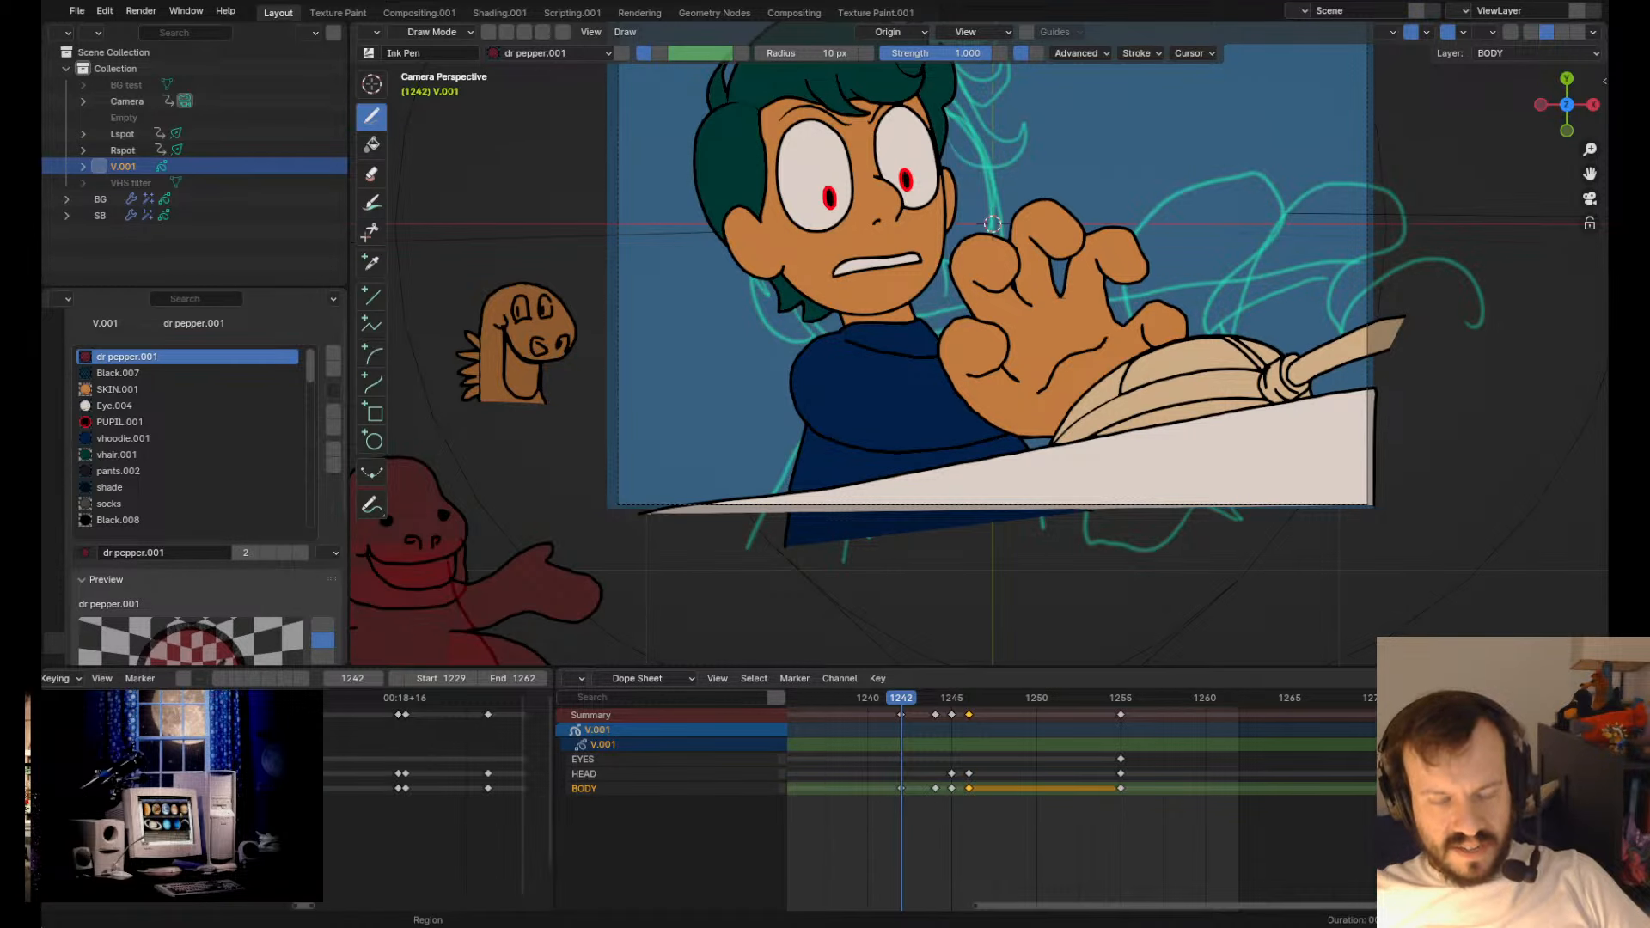
# - Play the animation from frame 1242 with the whole shot in view to check the reaching motion
pyautogui.scroll(-1, 1056, 301)
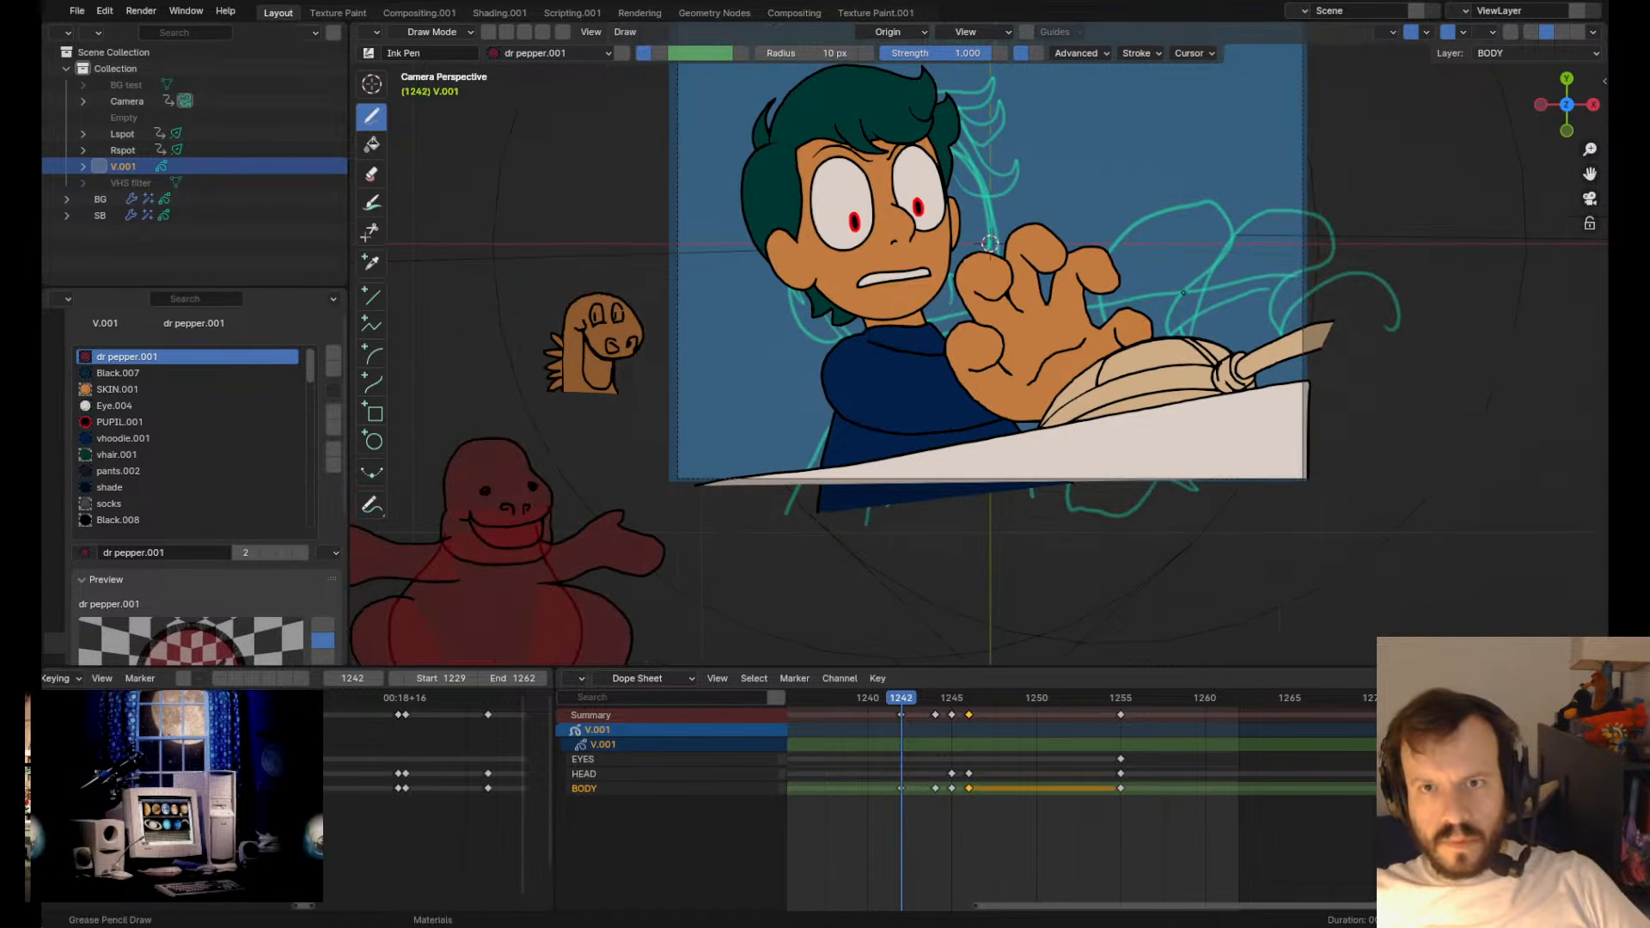
pyautogui.moveTo(1056, 301)
pyautogui.keyDown('shift'); pyautogui.mouseDown(button='middle')
pyautogui.moveTo(1031, 491)
pyautogui.moveTo(1027, 452)
pyautogui.mouseUp(button='middle'); pyautogui.keyUp('shift')
pyautogui.scroll(2, 1045, 345)
pyautogui.press('space')
pyautogui.press('space')
pyautogui.scroll(-2, 1029, 491)
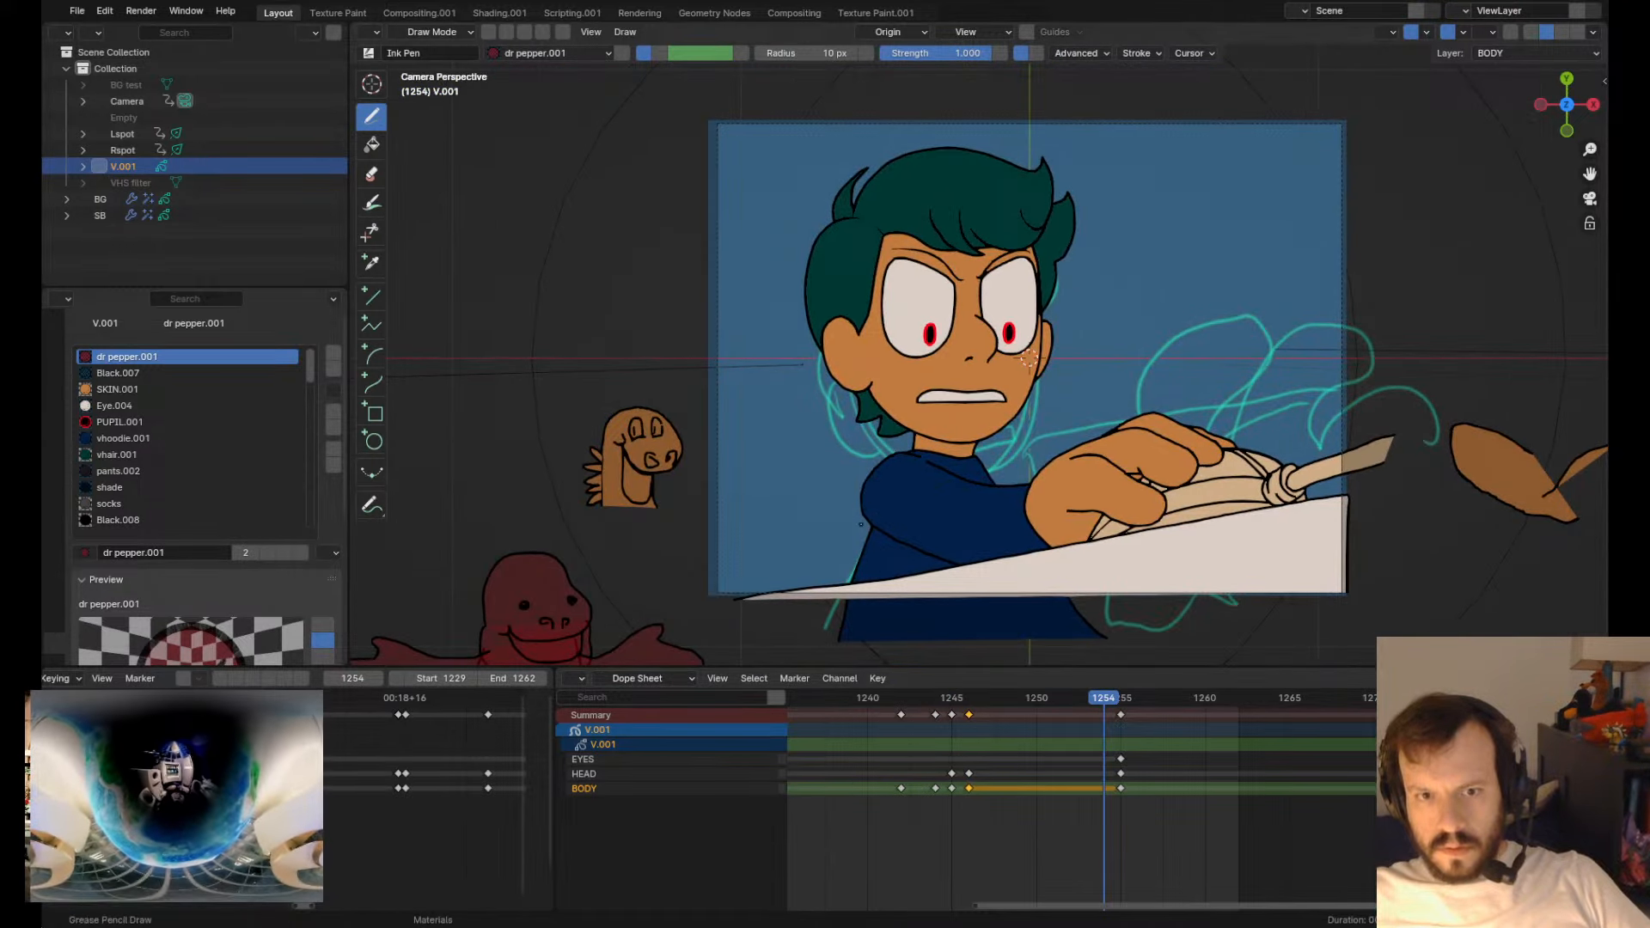
# - Delete the points of the orange creature-head doodle beside the camera frame on frame 1254
pyautogui.press('Tab')
pyautogui.moveTo(566, 519); pyautogui.dragTo(595, 270)
pyautogui.press('x')
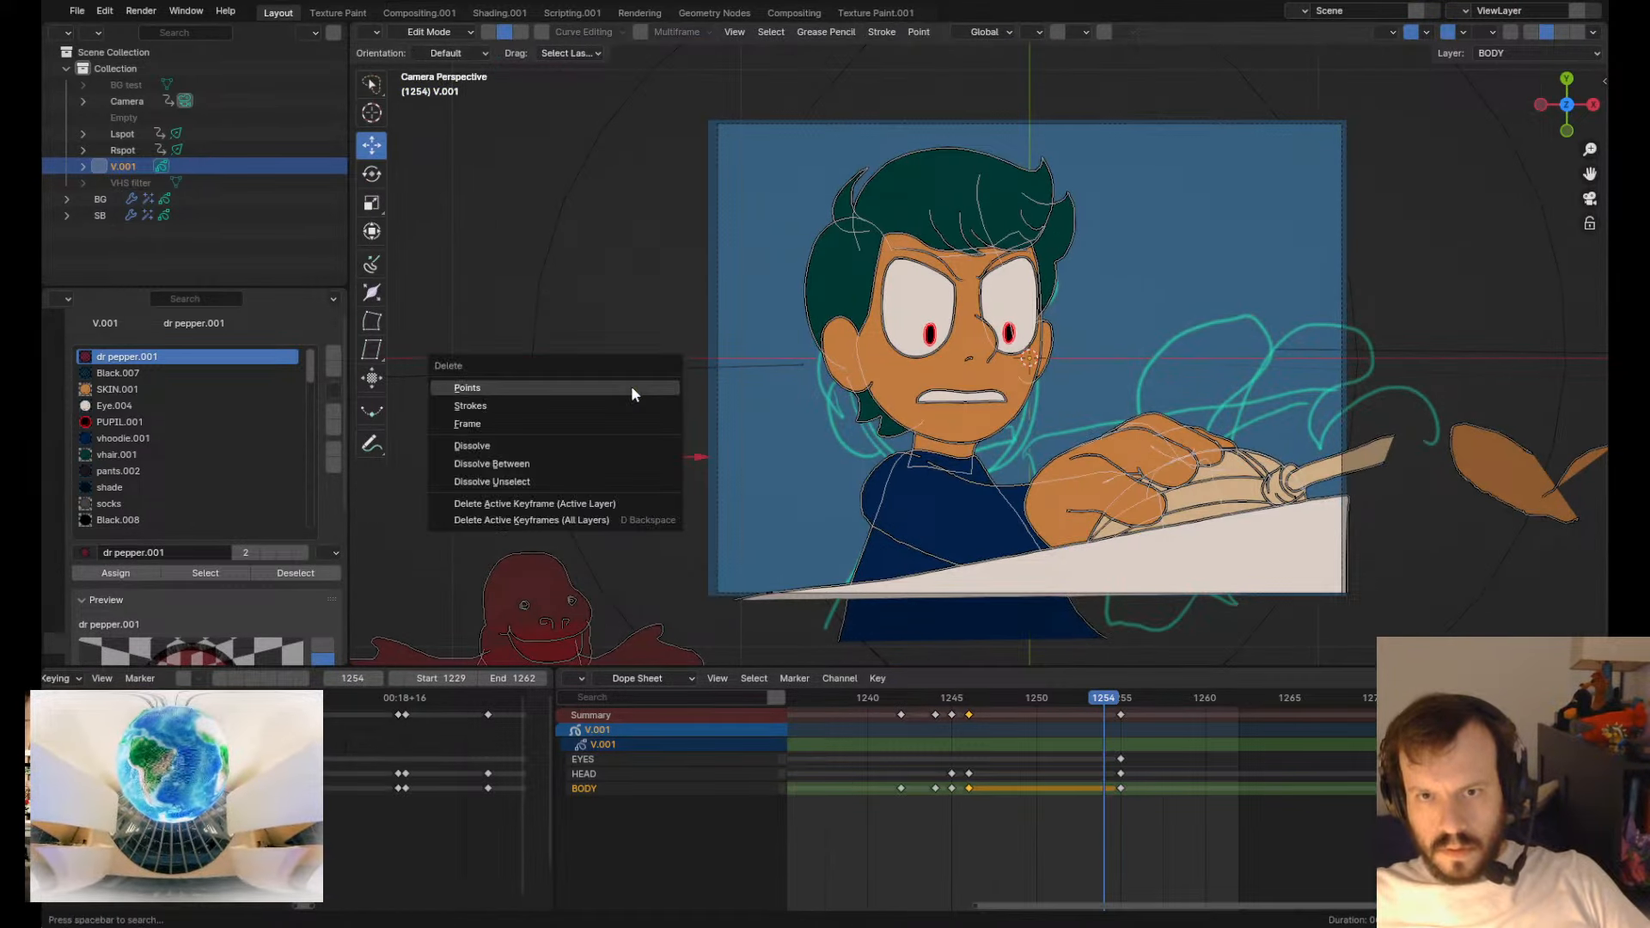
pyautogui.click(630, 385)
# - On frame 1244, delete the points of the doodles on both sides of the camera frame and return to camera view
pyautogui.press('Down')
pyautogui.press('Down')
pyautogui.press('Down')
pyautogui.press('Down')
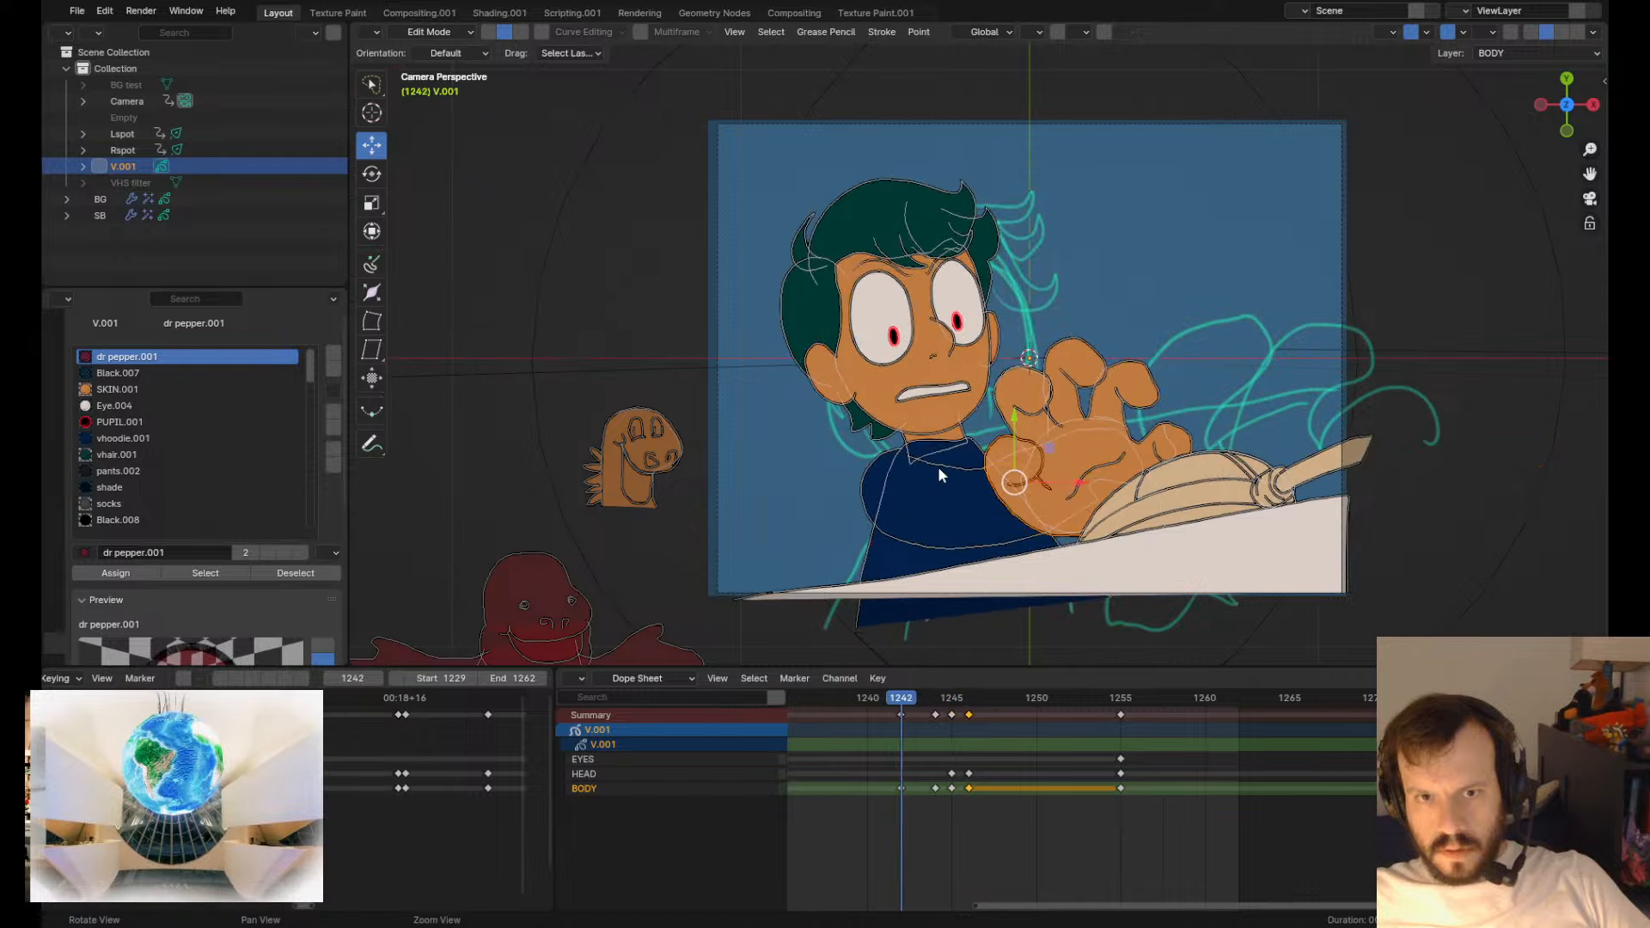
pyautogui.press('Down')
pyautogui.press('Up')
pyautogui.scroll(-5, 885, 460)
pyautogui.press('Up')
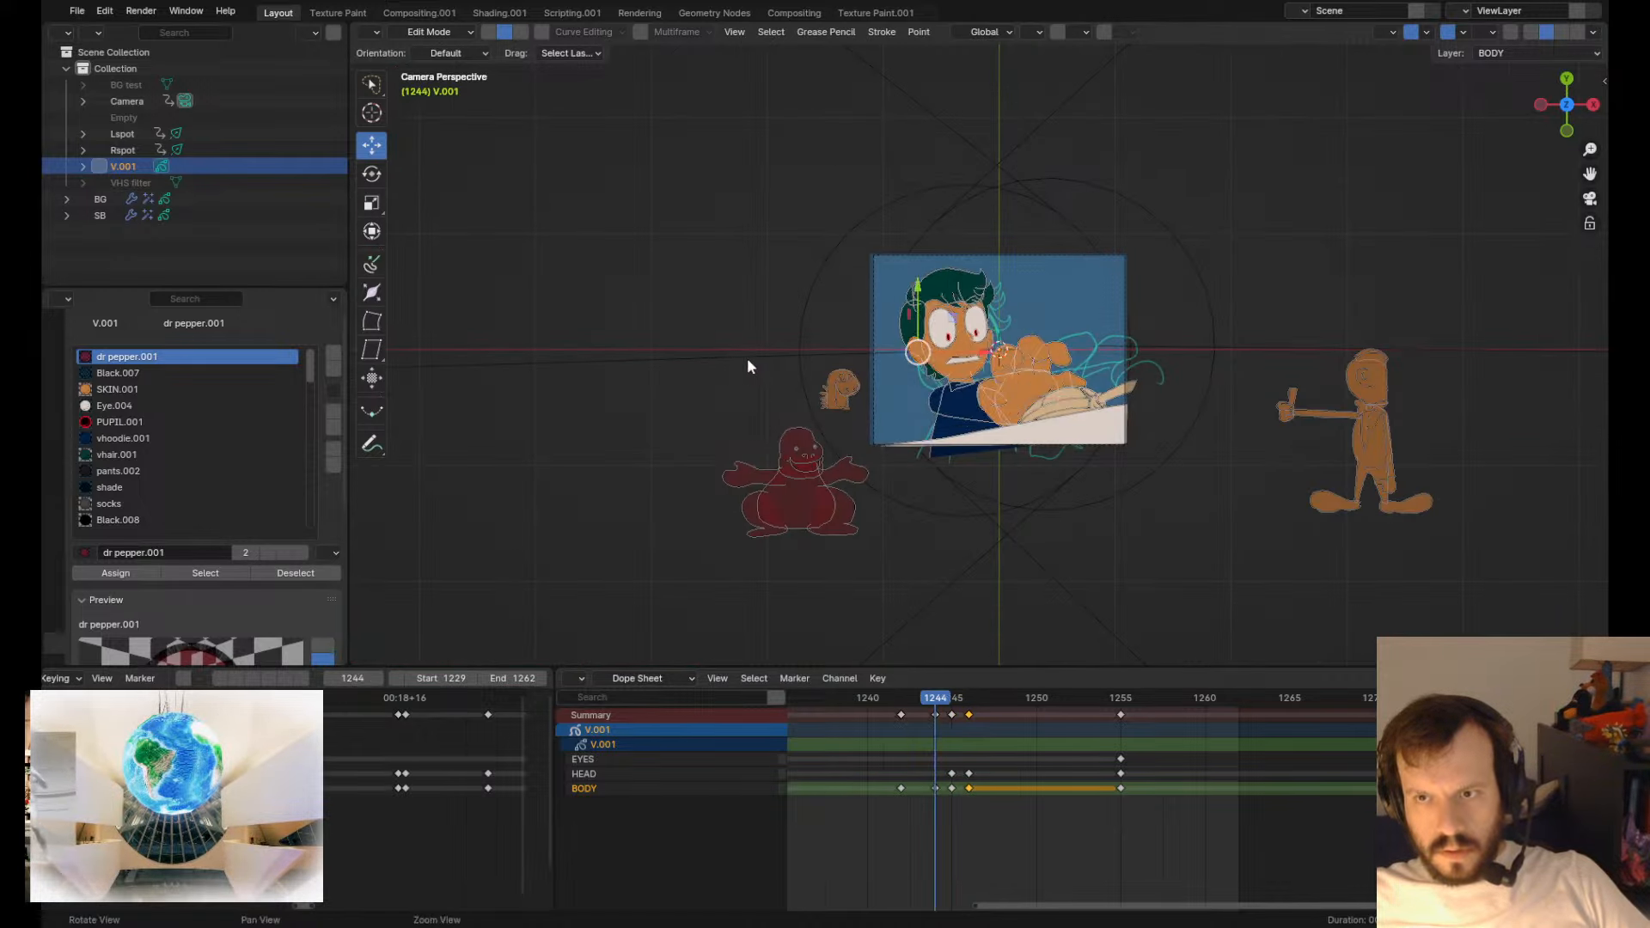
pyautogui.moveTo(746, 356)
pyautogui.mouseDown()
pyautogui.moveTo(801, 557)
pyautogui.moveTo(845, 345)
pyautogui.mouseUp()
pyautogui.moveTo(1337, 318)
pyautogui.keyDown('shift'); pyautogui.mouseDown()
pyautogui.moveTo(1524, 324)
pyautogui.moveTo(1474, 335)
pyautogui.mouseUp(); pyautogui.keyUp('shift')
pyautogui.press('KP_Decimal')
pyautogui.press('Delete')
pyautogui.click(1475, 335)
pyautogui.press('KP_0')
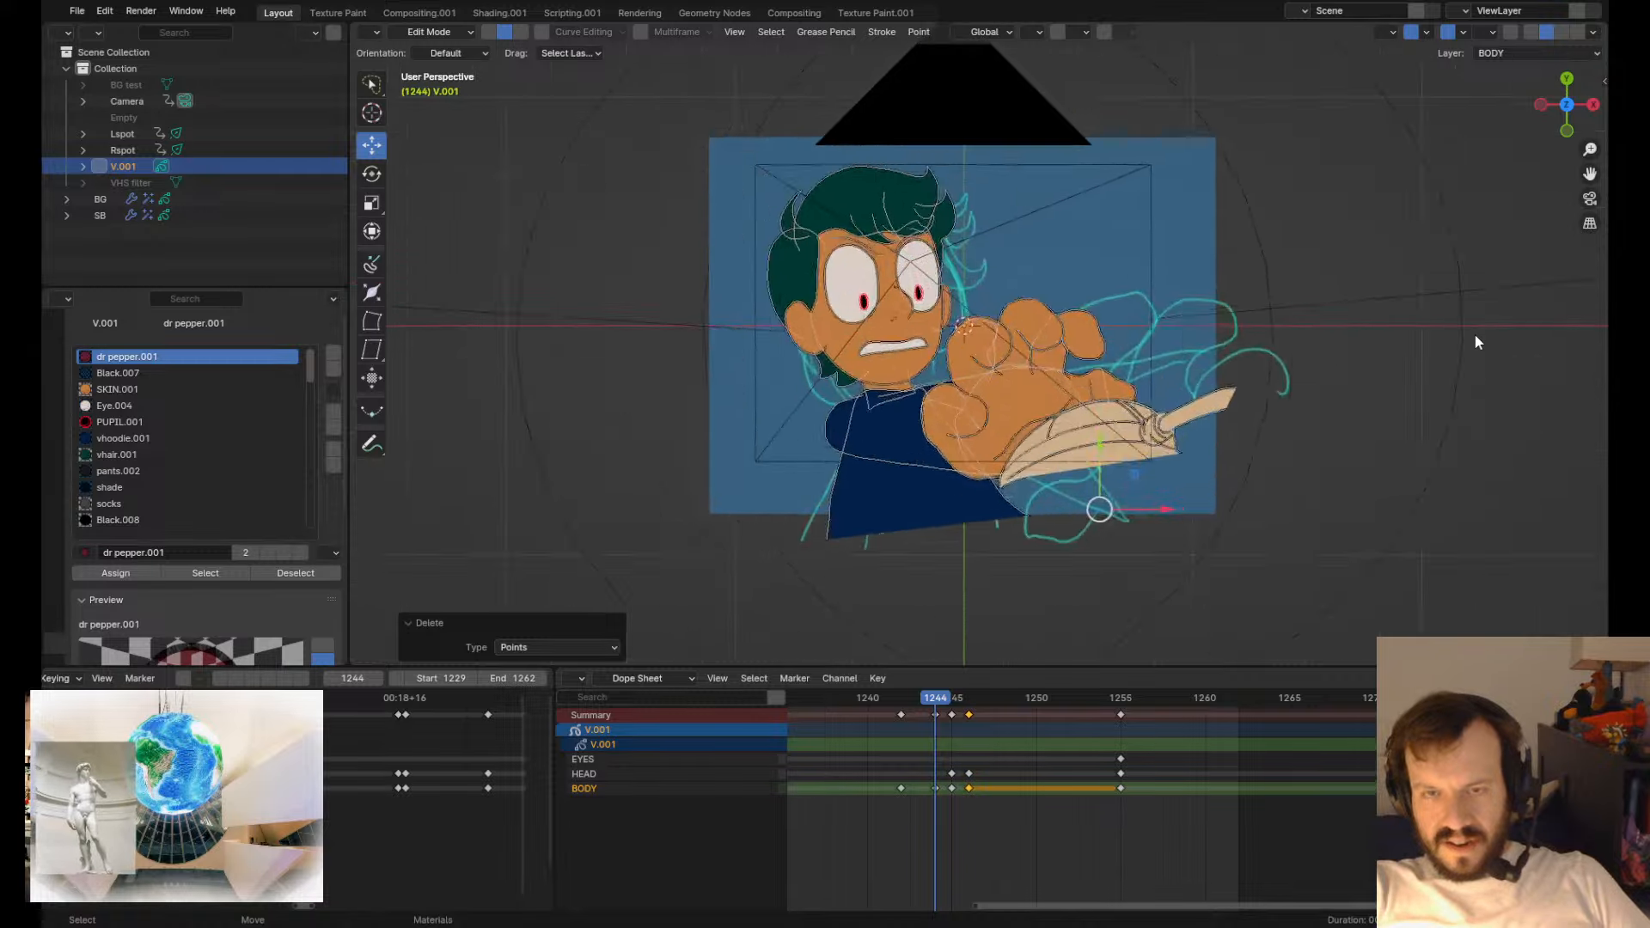
# - On frame 1246, delete the points of the red creature and the brown standing-figure doodles outside the camera frame
pyautogui.press('Up')
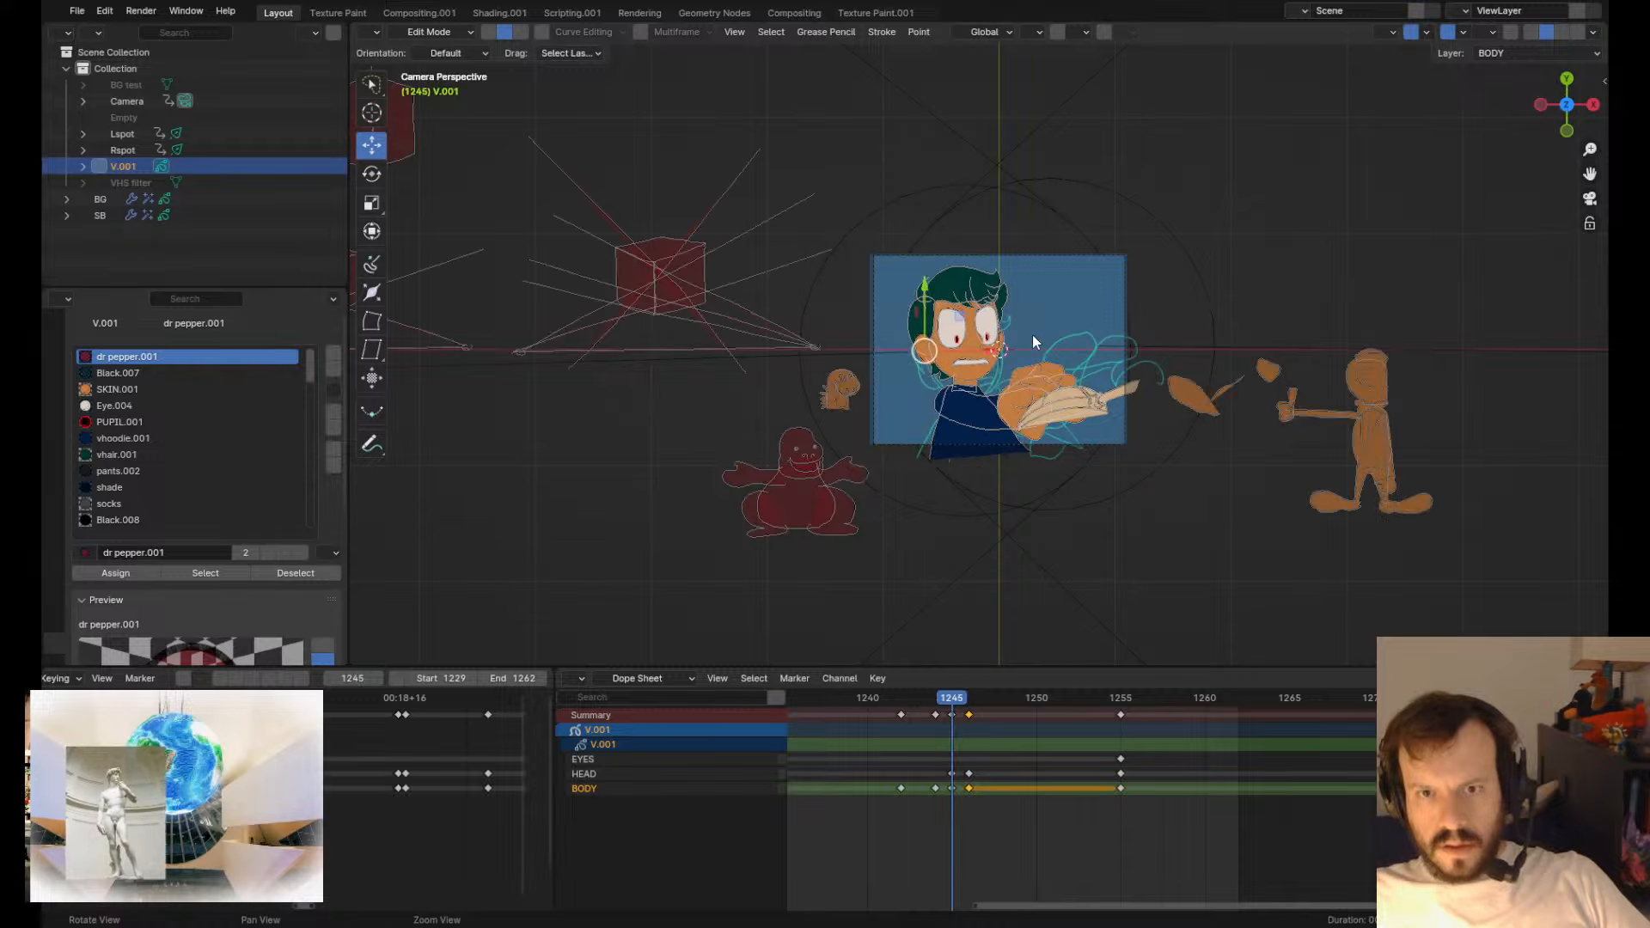
pyautogui.press('Up')
pyautogui.keyDown('shift'); pyautogui.moveTo(648, 344); pyautogui.dragTo(935, 431, button='middle'); pyautogui.keyUp('shift')
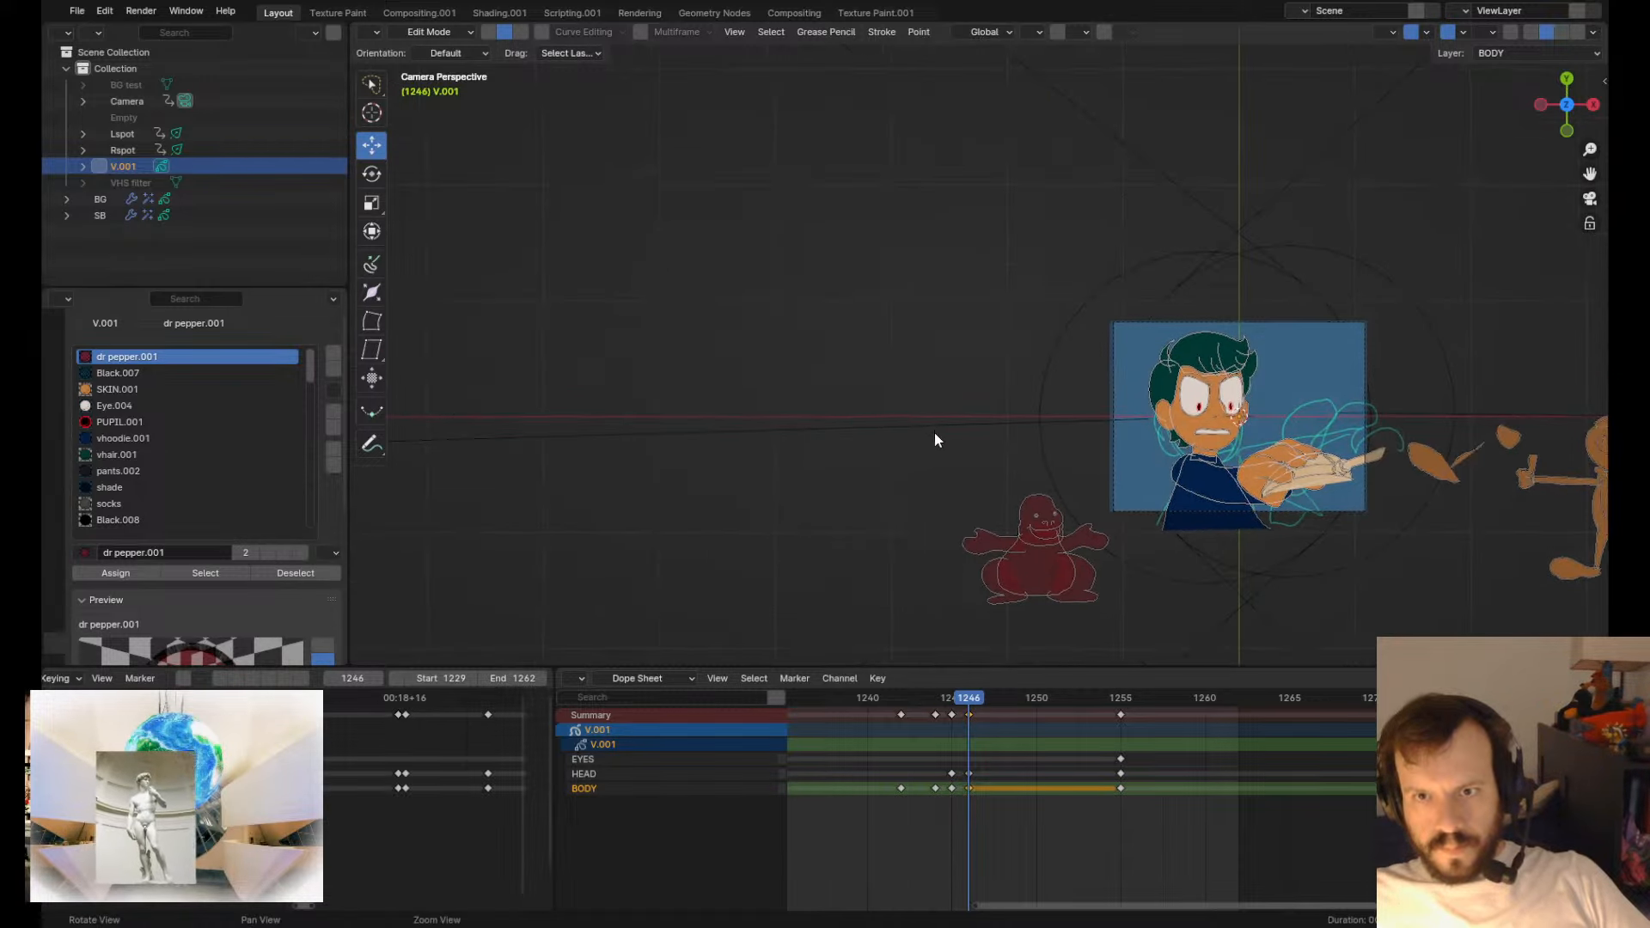
pyautogui.moveTo(934, 431)
pyautogui.mouseDown()
pyautogui.moveTo(1014, 617)
pyautogui.moveTo(1096, 440)
pyautogui.moveTo(1085, 430)
pyautogui.mouseUp()
pyautogui.keyDown('shift'); pyautogui.moveTo(1244, 509); pyautogui.dragTo(976, 412, button='middle'); pyautogui.keyUp('shift')
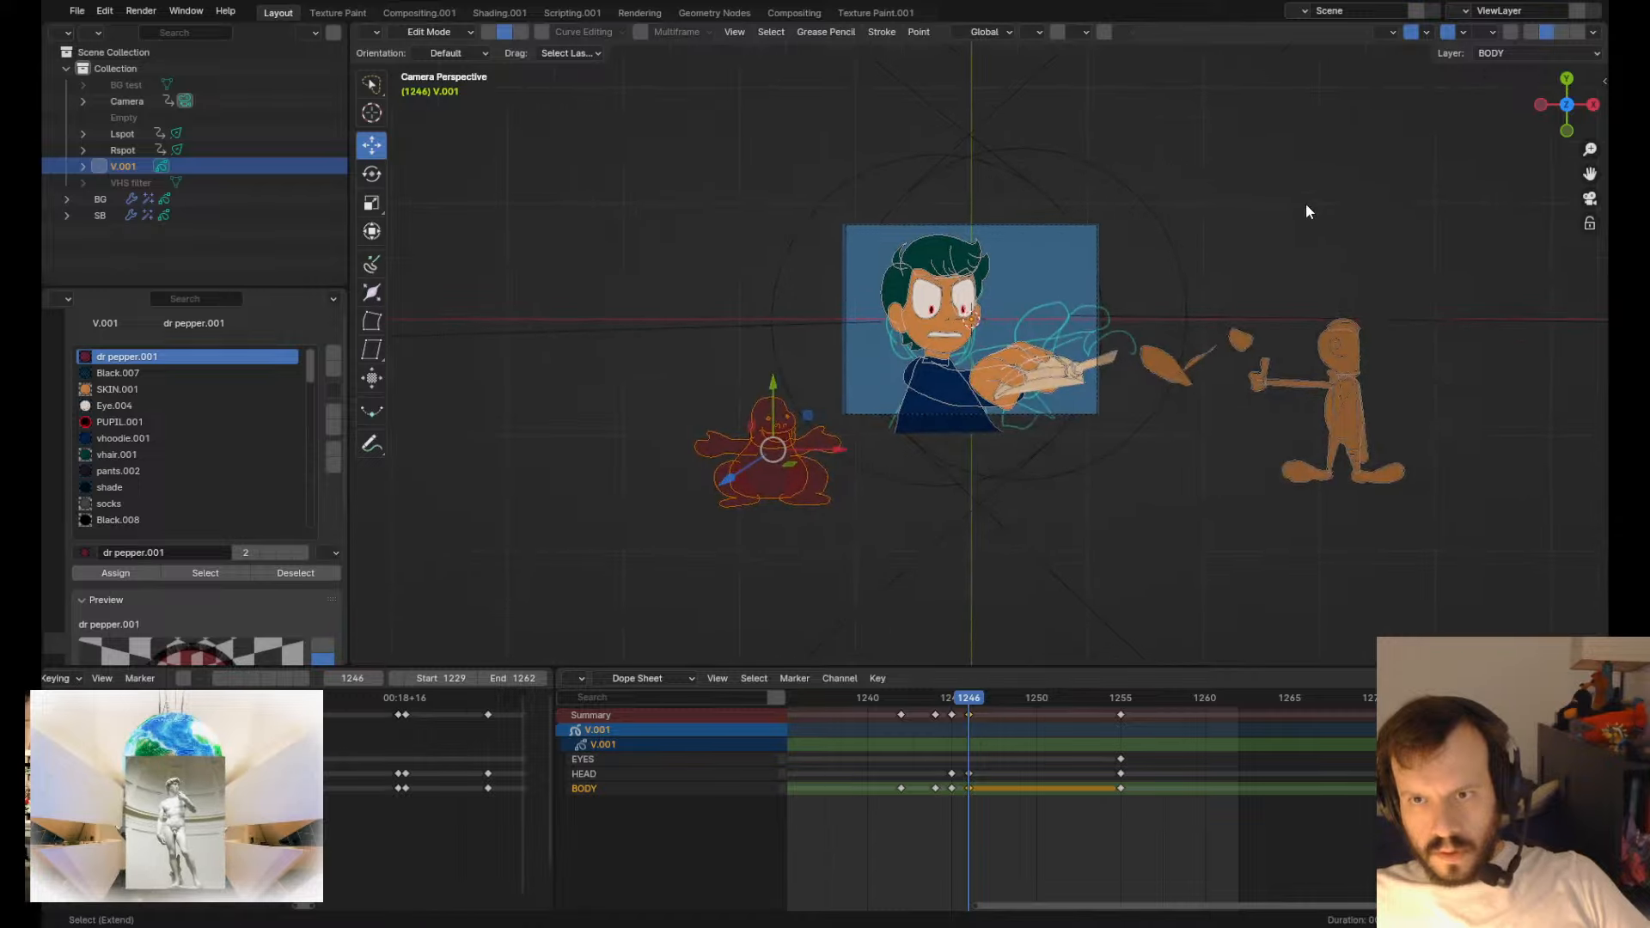
pyautogui.moveTo(1306, 205)
pyautogui.keyDown('shift'); pyautogui.mouseDown()
pyautogui.moveTo(1251, 531)
pyautogui.moveTo(1538, 382)
pyautogui.mouseUp(); pyautogui.keyUp('shift')
pyautogui.press('x')
pyautogui.click(1471, 385)
# - On frame 1245, delete the red creature, orange head and brown figure doodles around the camera frame
pyautogui.press('Down')
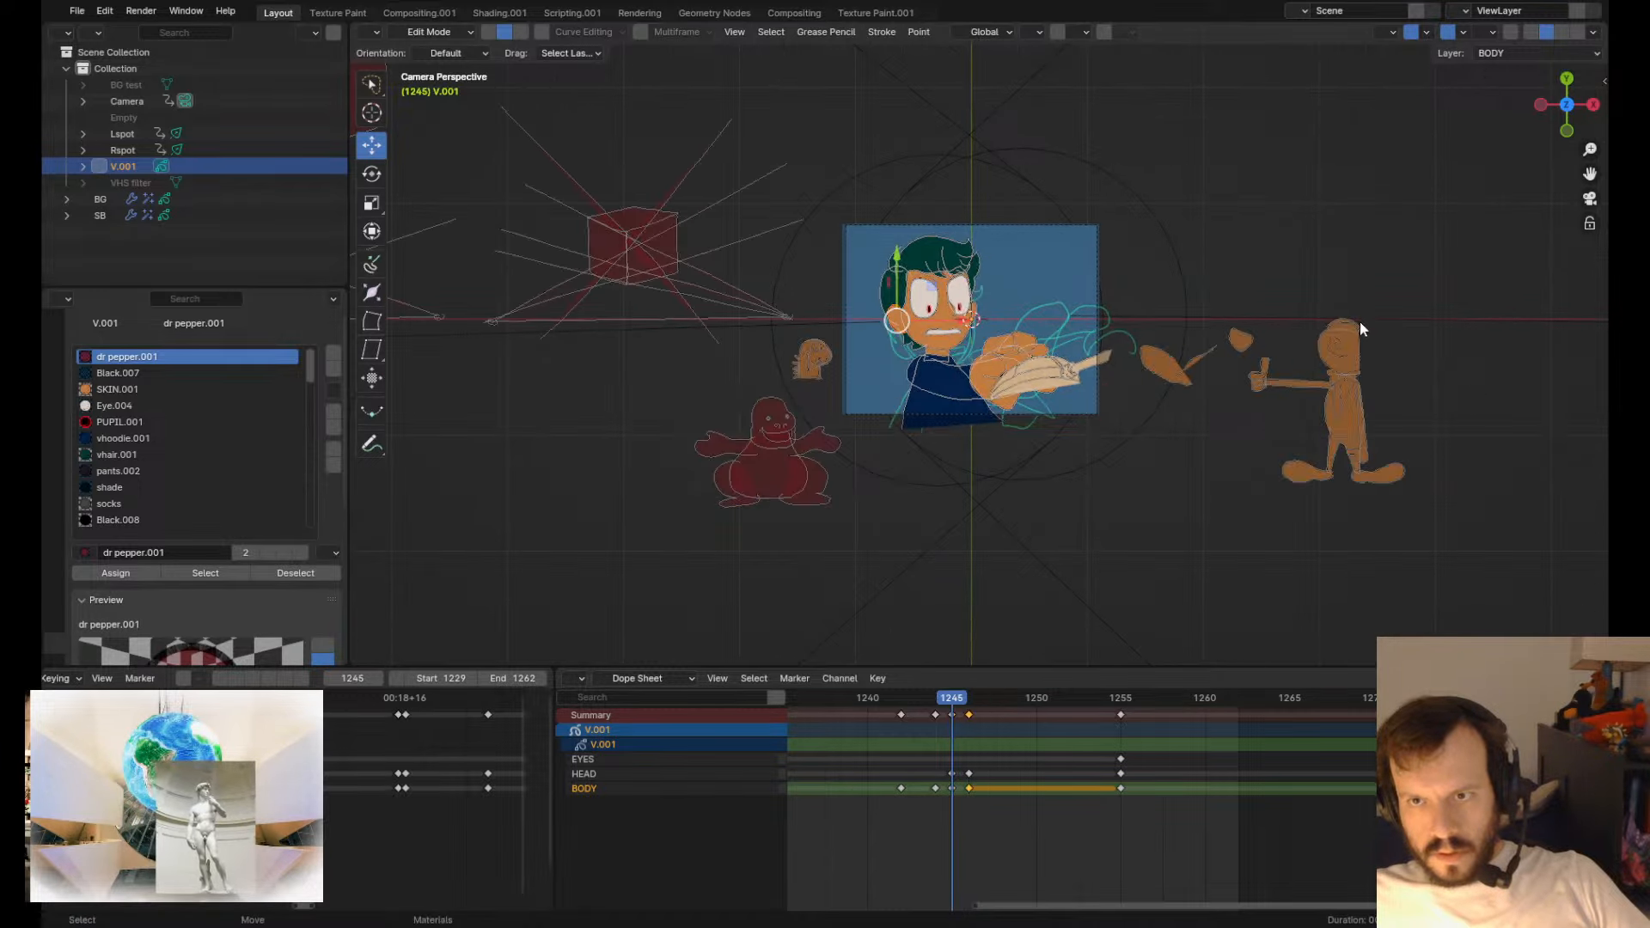
pyautogui.moveTo(1359, 323)
pyautogui.mouseDown()
pyautogui.moveTo(1185, 406)
pyautogui.moveTo(1369, 517)
pyautogui.mouseUp()
pyautogui.moveTo(629, 507)
pyautogui.mouseDown()
pyautogui.moveTo(819, 307)
pyautogui.moveTo(776, 318)
pyautogui.moveTo(865, 467)
pyautogui.mouseUp()
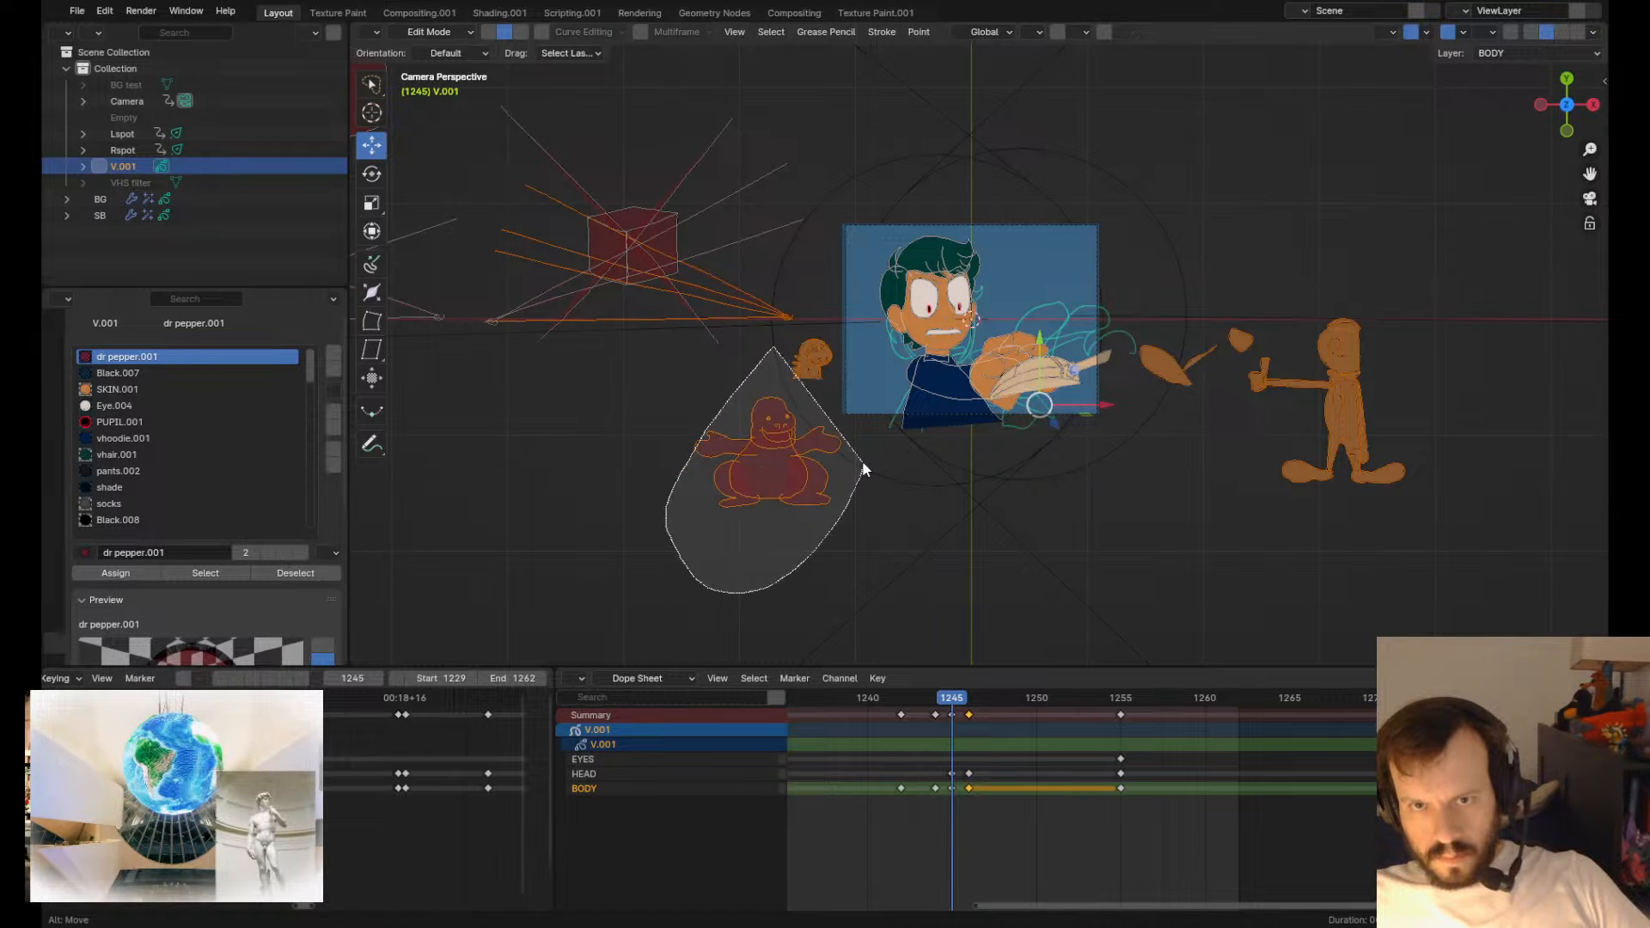
pyautogui.moveTo(814, 333); pyautogui.dragTo(817, 334)
pyautogui.moveTo(1357, 238)
pyautogui.keyDown('shift'); pyautogui.mouseDown()
pyautogui.moveTo(1194, 337)
pyautogui.moveTo(1534, 437)
pyautogui.mouseUp(); pyautogui.keyUp('shift')
pyautogui.press('x')
pyautogui.click(1532, 431)
# - Delete the leftover stray points next to the camera frame's edge on frame 1245
pyautogui.press('x')
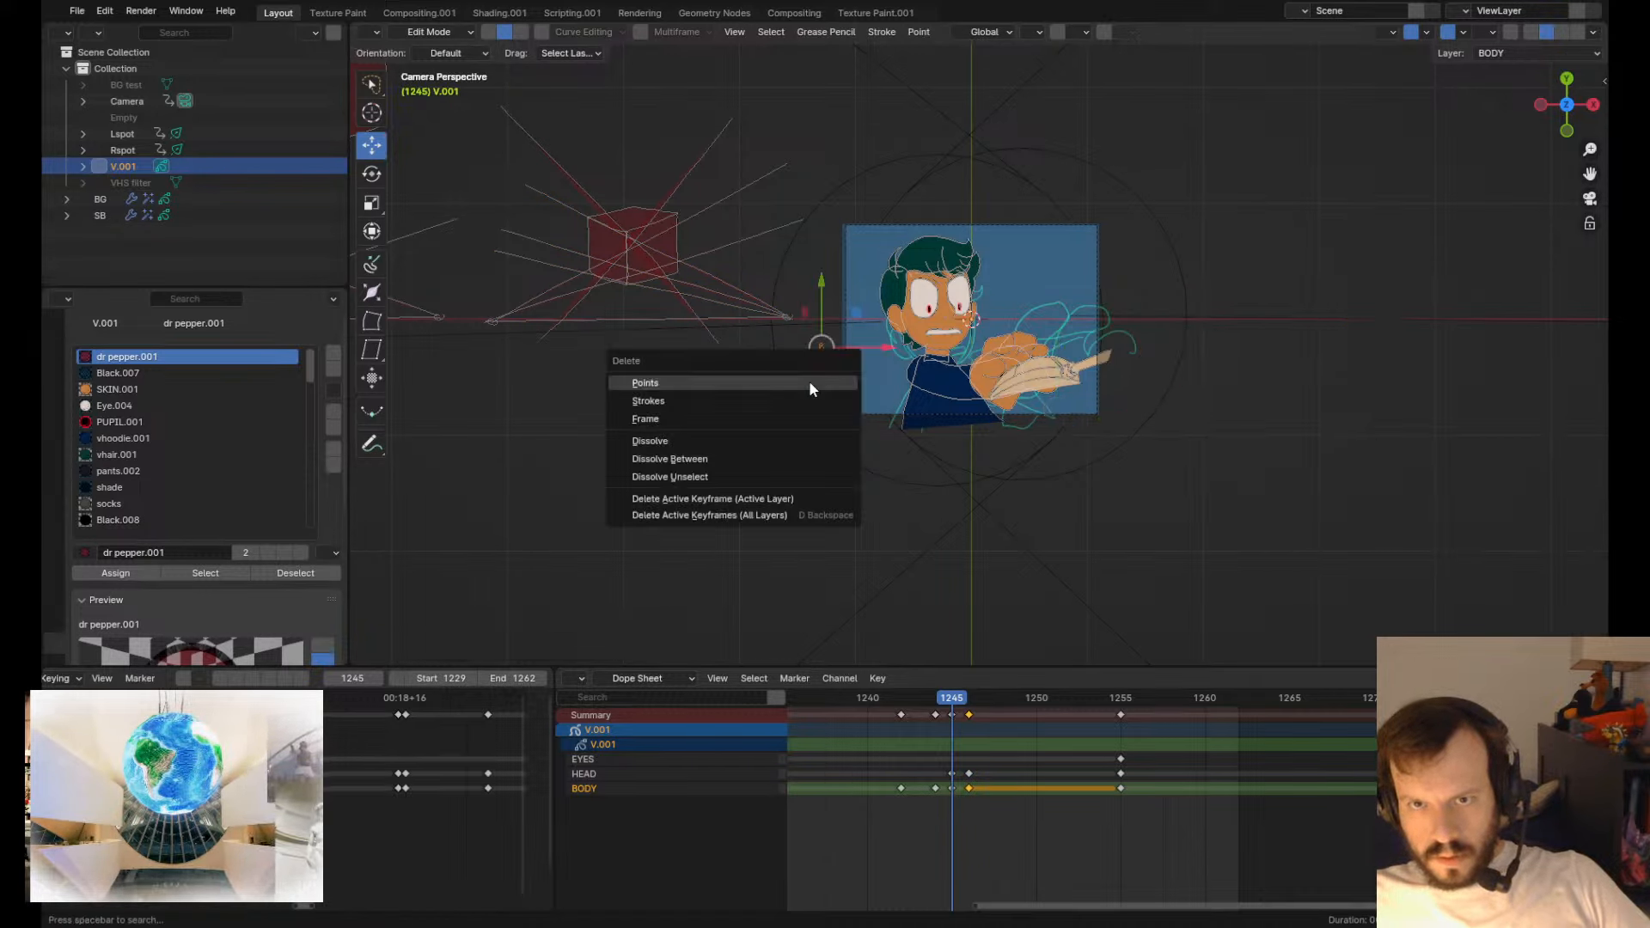
pyautogui.click(808, 380)
pyautogui.press('x')
pyautogui.click(830, 353)
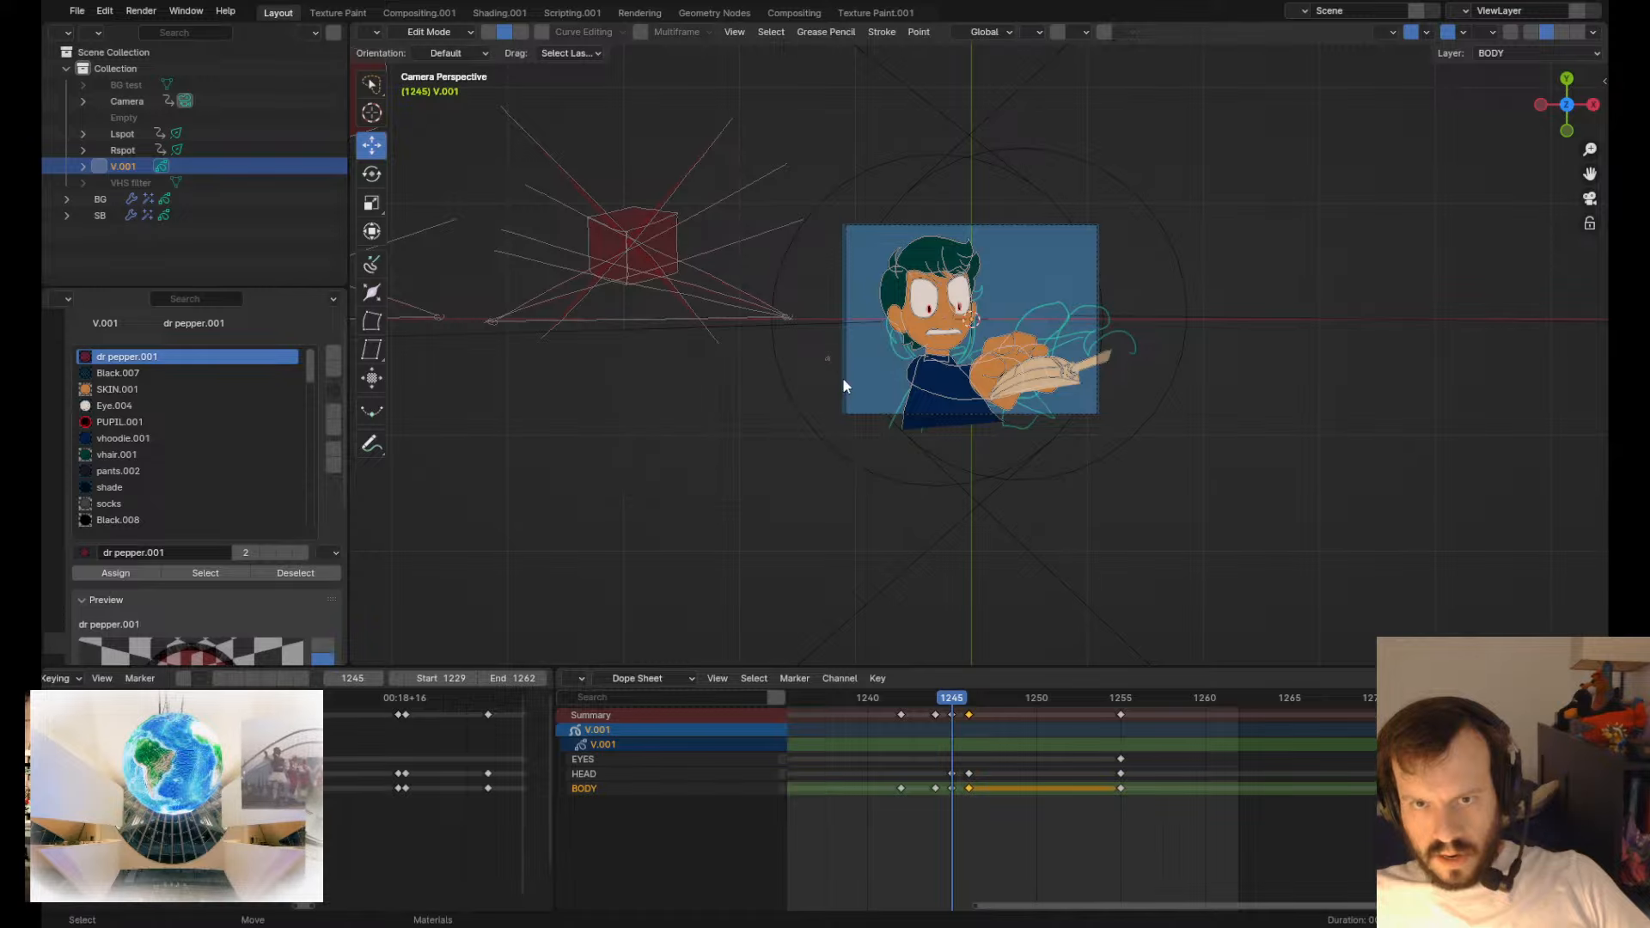
pyautogui.scroll(4, 846, 384)
pyautogui.press('x')
pyautogui.click(692, 385)
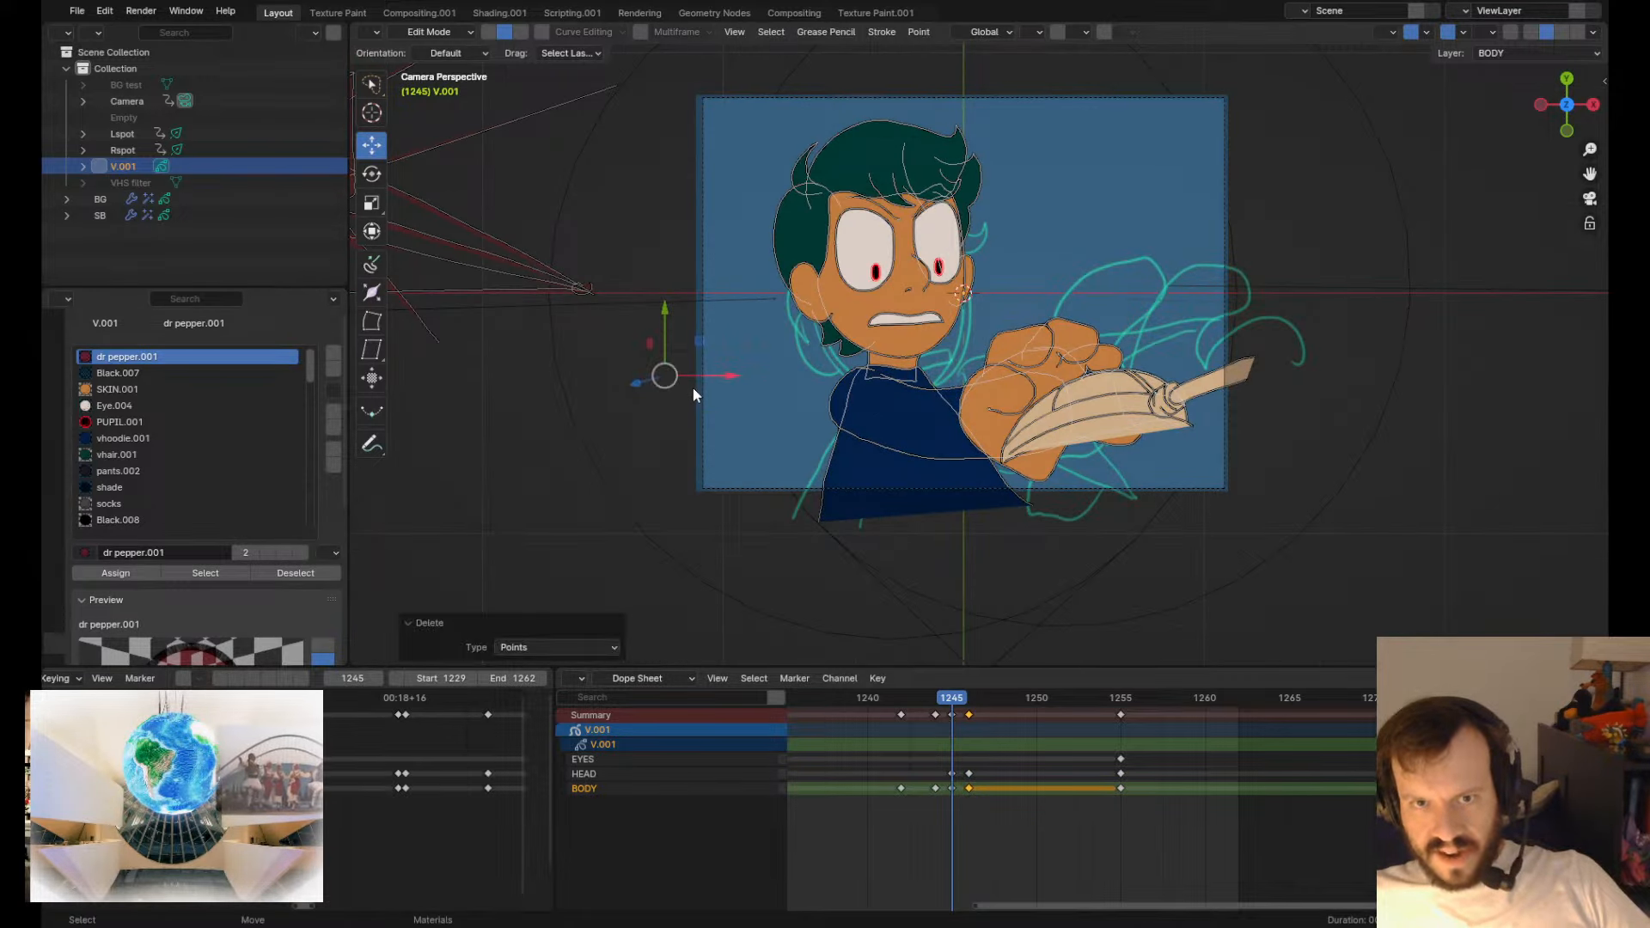
pyautogui.scroll(3, 1249, 351)
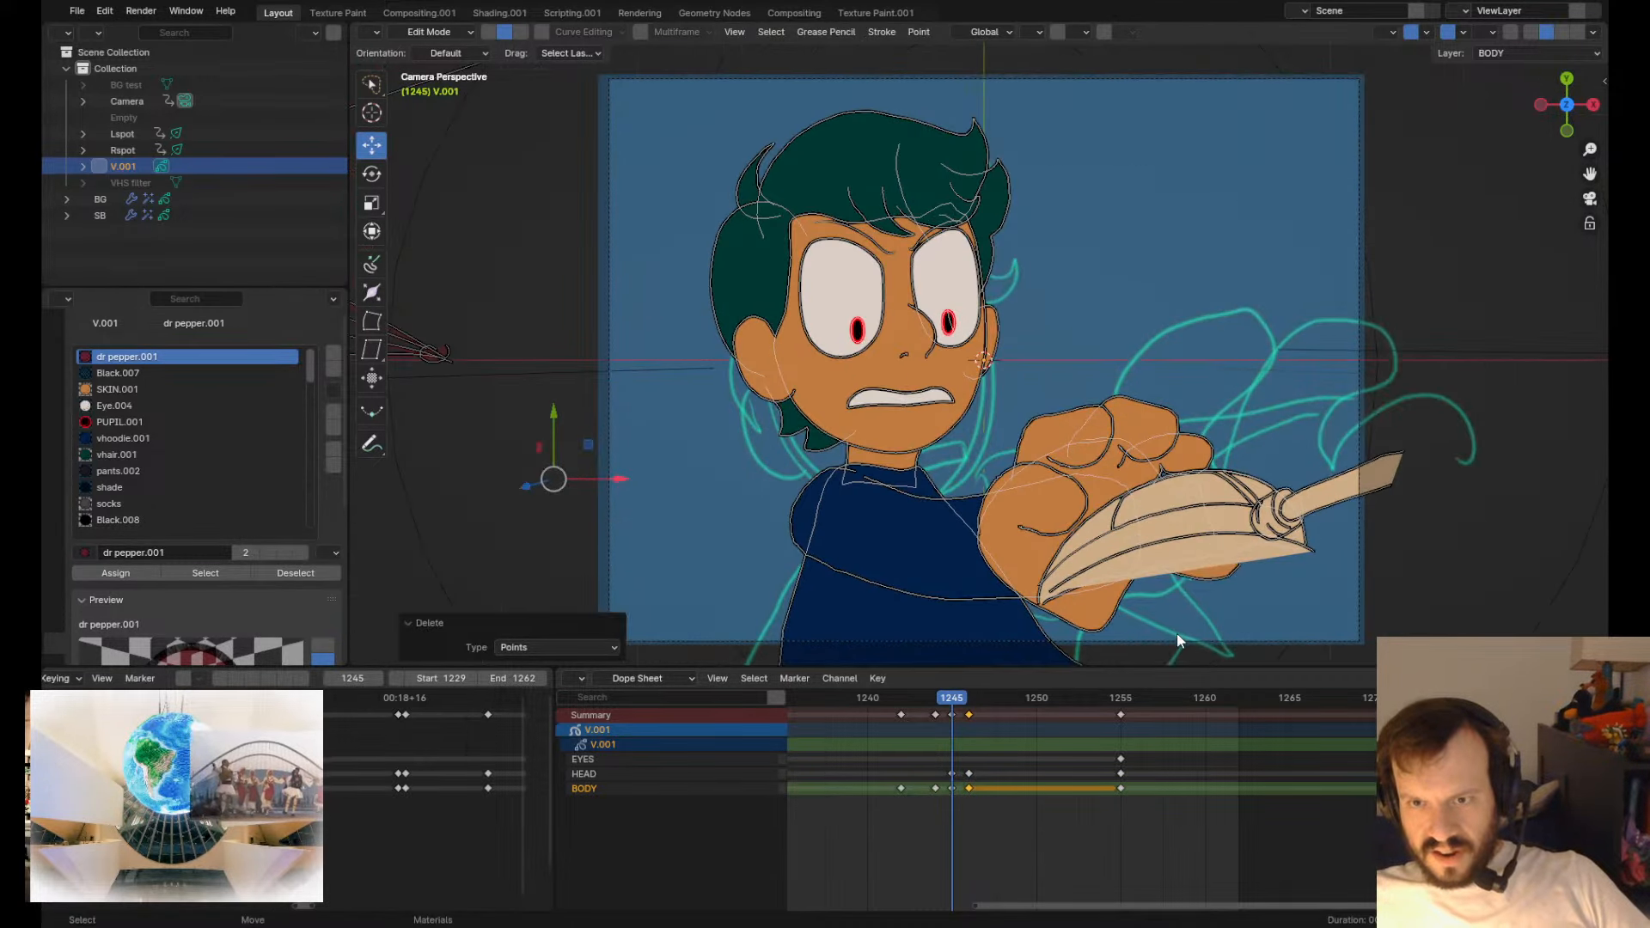
# - Flip through the keyframes from 1242 to 1255 to examine what the doodle deletions left of each drawing, toggling layer isolation
pyautogui.press('Down')
pyautogui.press('Down')
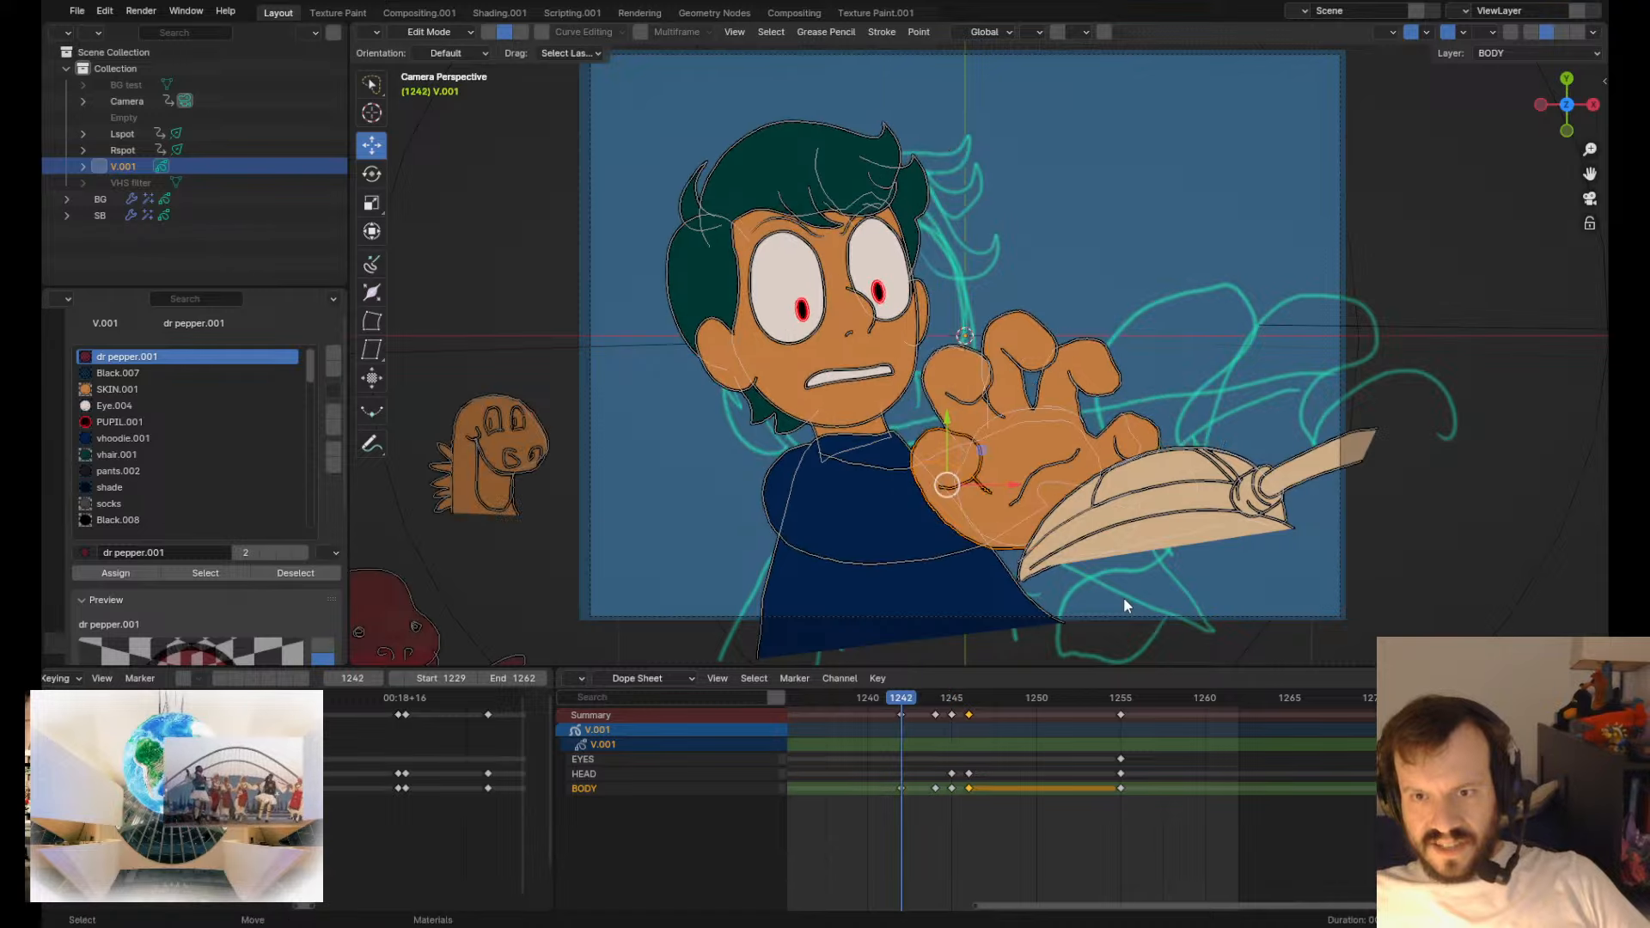
pyautogui.press('Up')
pyautogui.press('Up')
pyautogui.press('Up')
pyautogui.press('Up')
pyautogui.press('Up')
pyautogui.press('Down')
pyautogui.press('Down')
pyautogui.press('Down')
pyautogui.press('Down')
pyautogui.press('Down')
pyautogui.press('Down')
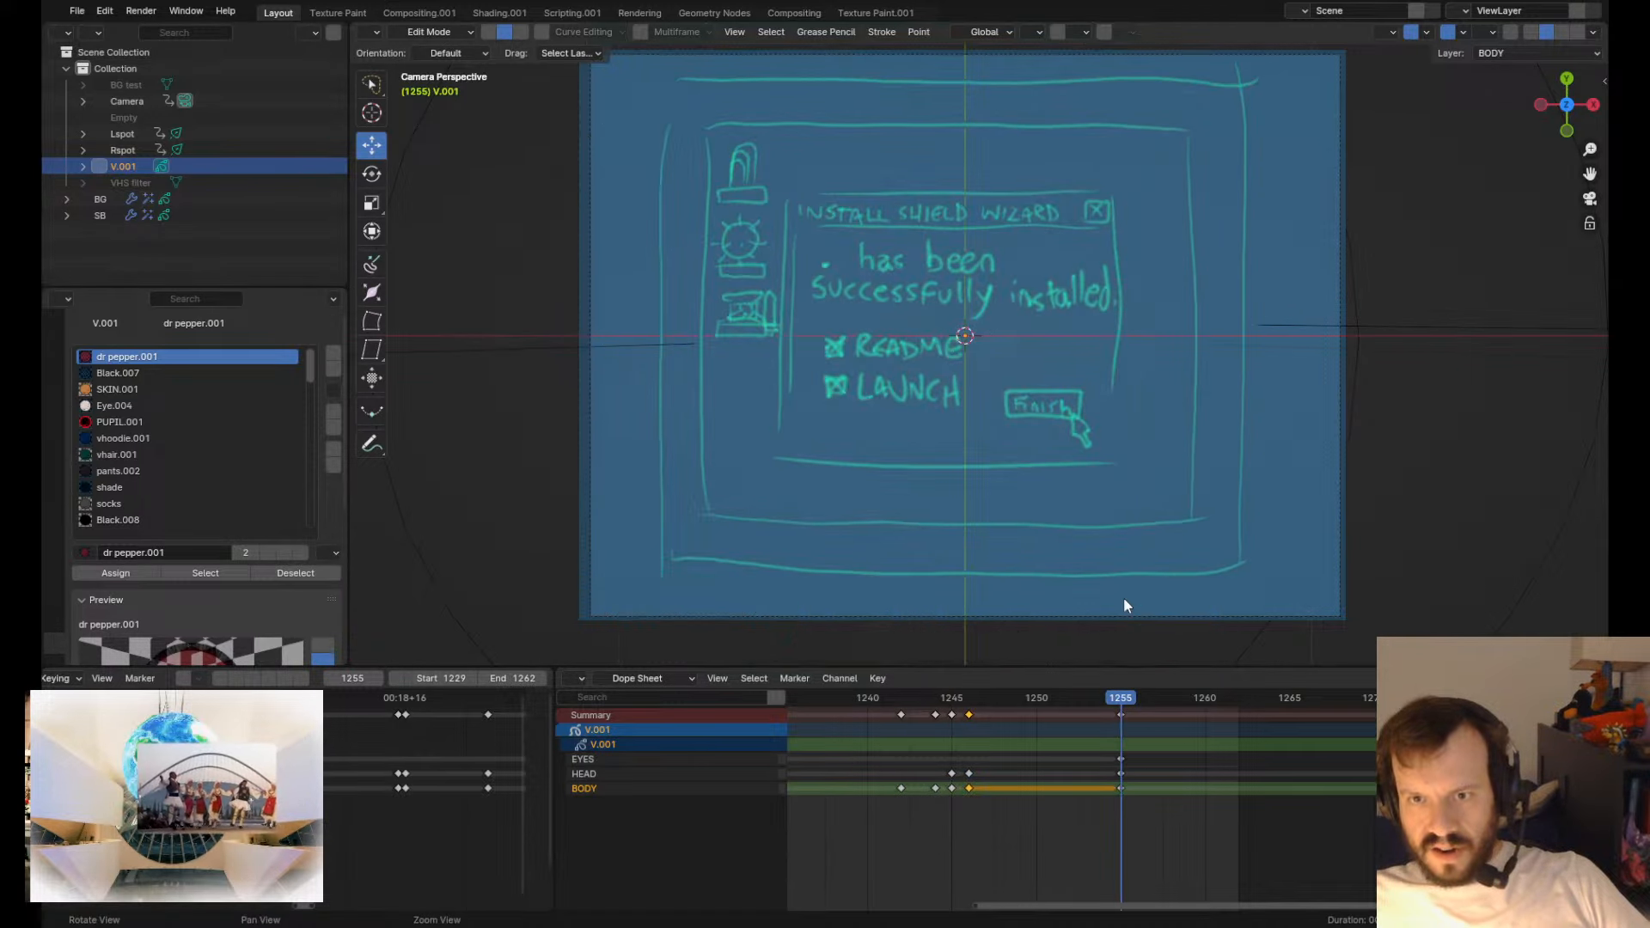
pyautogui.press('Down')
pyautogui.press('Up')
pyautogui.press('Up')
pyautogui.press('KP_Multiply')
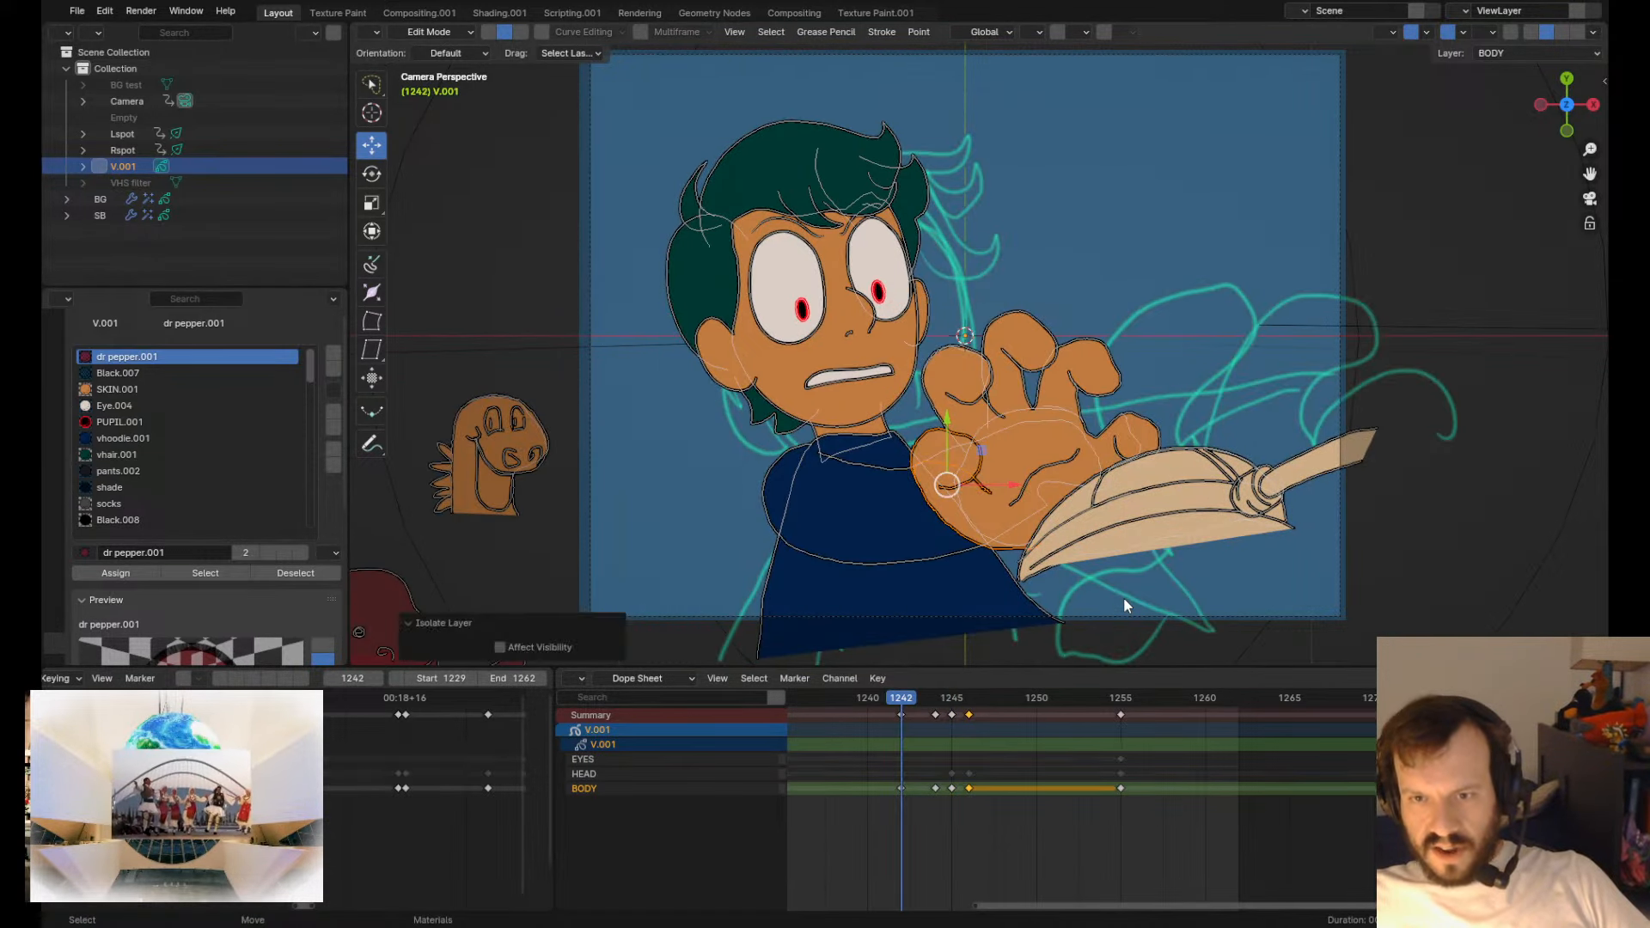
pyautogui.press('KP_Multiply')
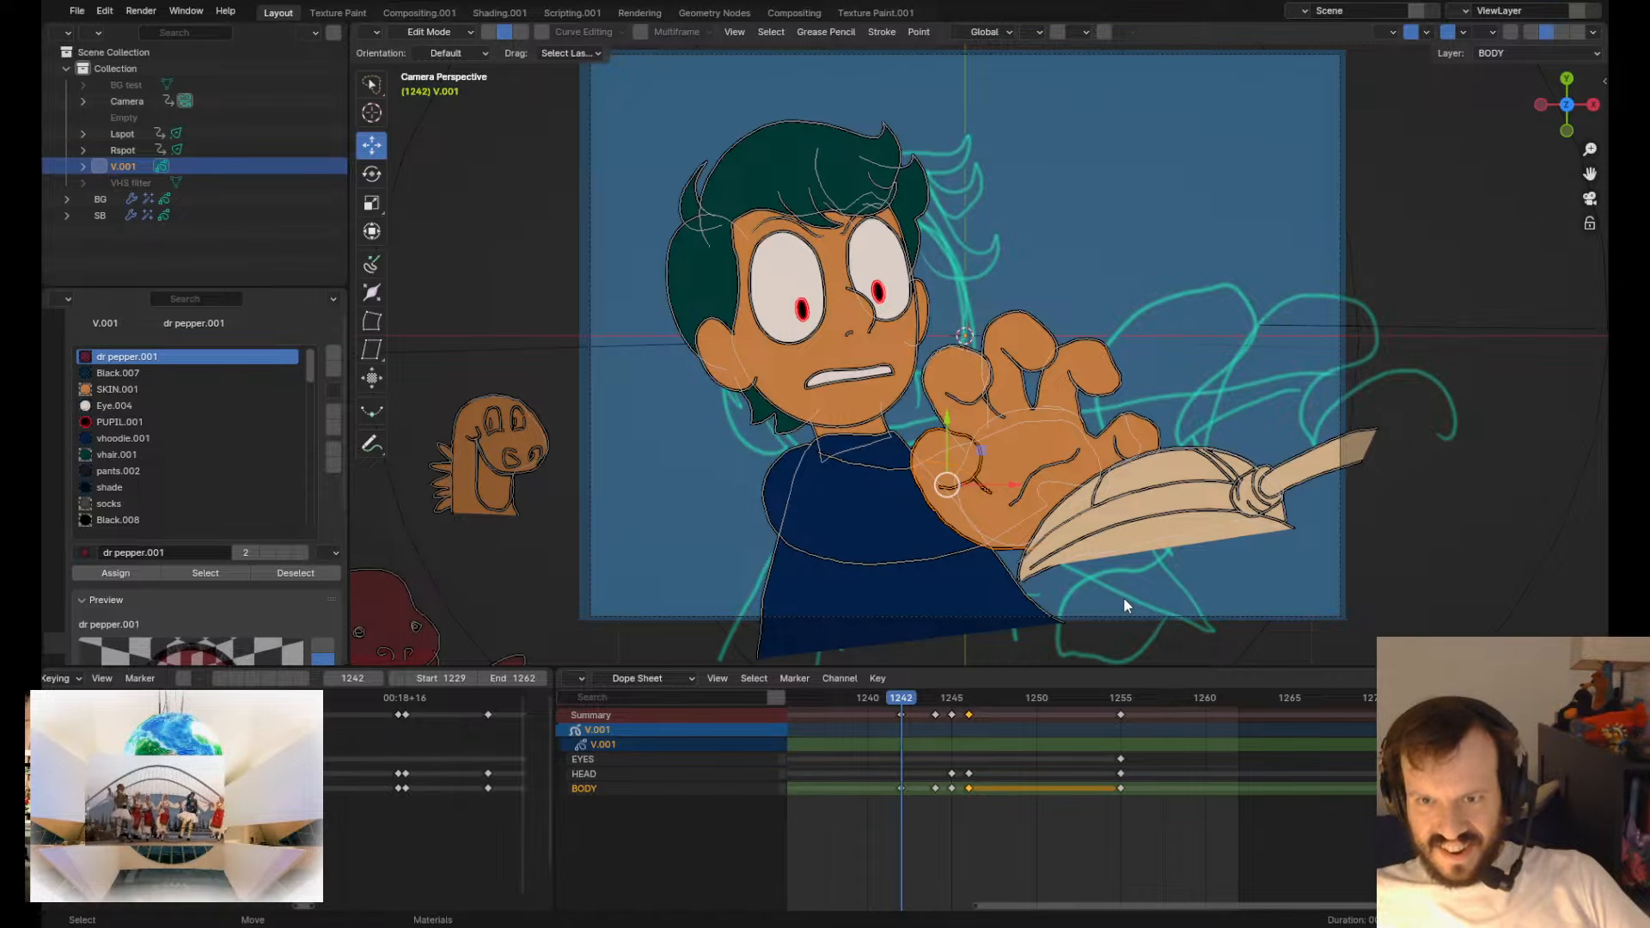
# - Undo the recent doodle deletions on frames 1244 to 1246 to restore the white tabletop shape
pyautogui.press('Up')
pyautogui.hotkey('ctrl', 'z')
pyautogui.hotkey('ctrl', 'z')
pyautogui.hotkey('ctrl', 'z')
pyautogui.hotkey('ctrl', 'z')
pyautogui.hotkey('ctrl', 'z')
pyautogui.hotkey('ctrl', 'z')
pyautogui.hotkey('ctrl', 'z')
pyautogui.hotkey('ctrl', 'z')
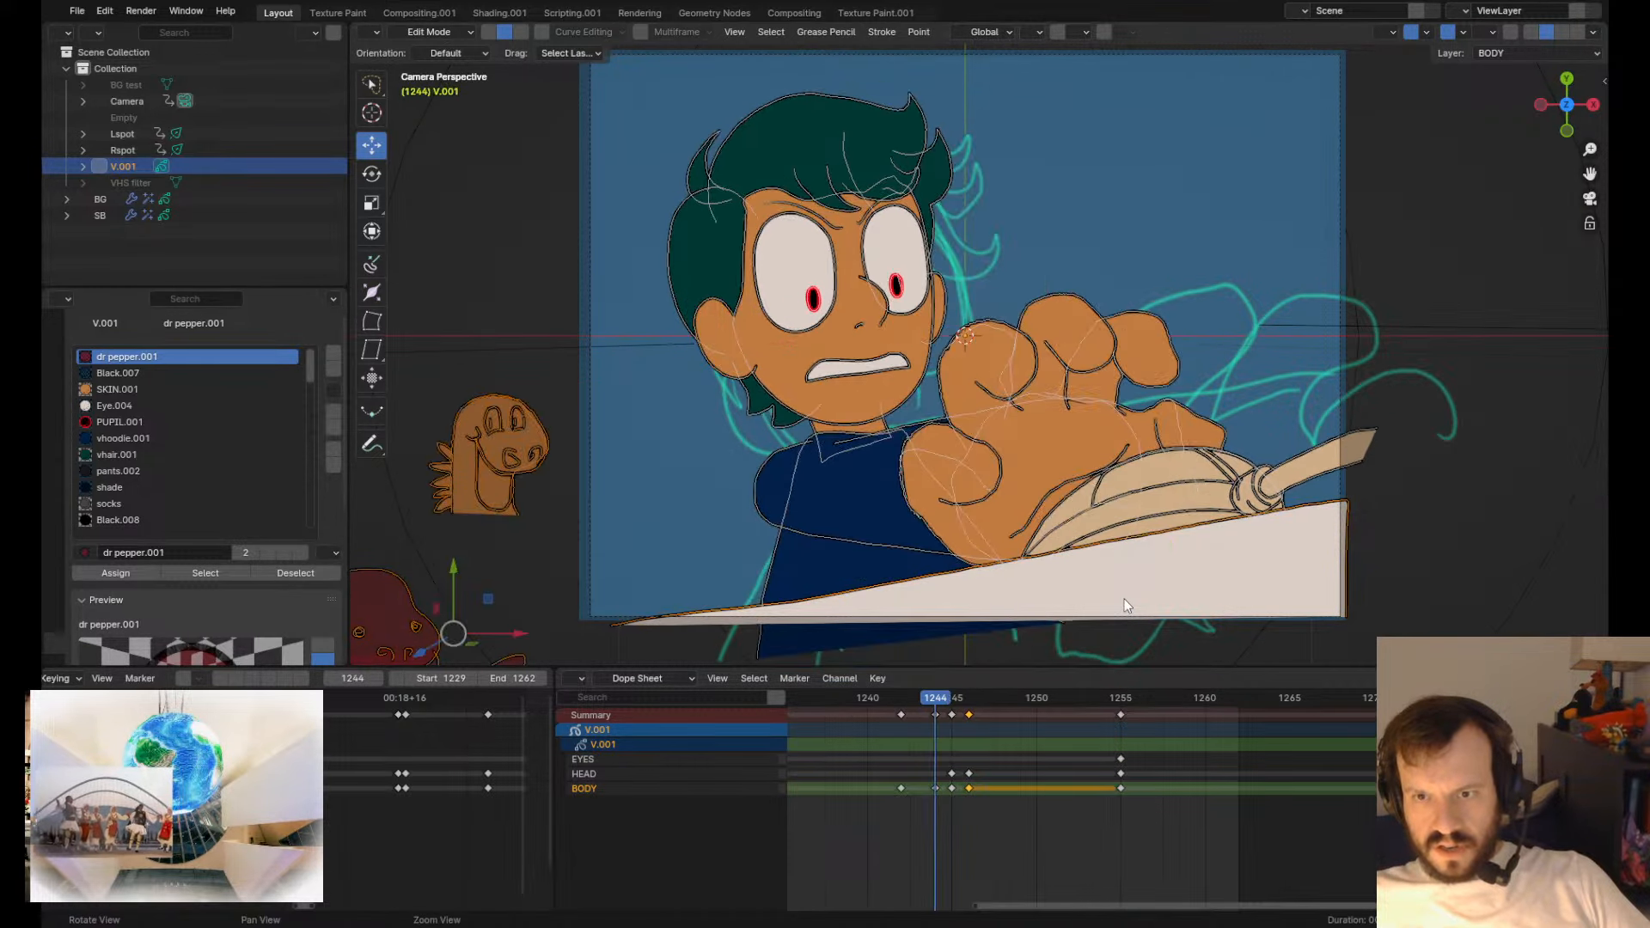
# - On frame 1244, select only the doodles on both sides of the camera frame and delete their points
pyautogui.keyDown('alt'); pyautogui.scroll(10, 1124, 600); pyautogui.keyUp('alt')
pyautogui.scroll(-4, 797, 421)
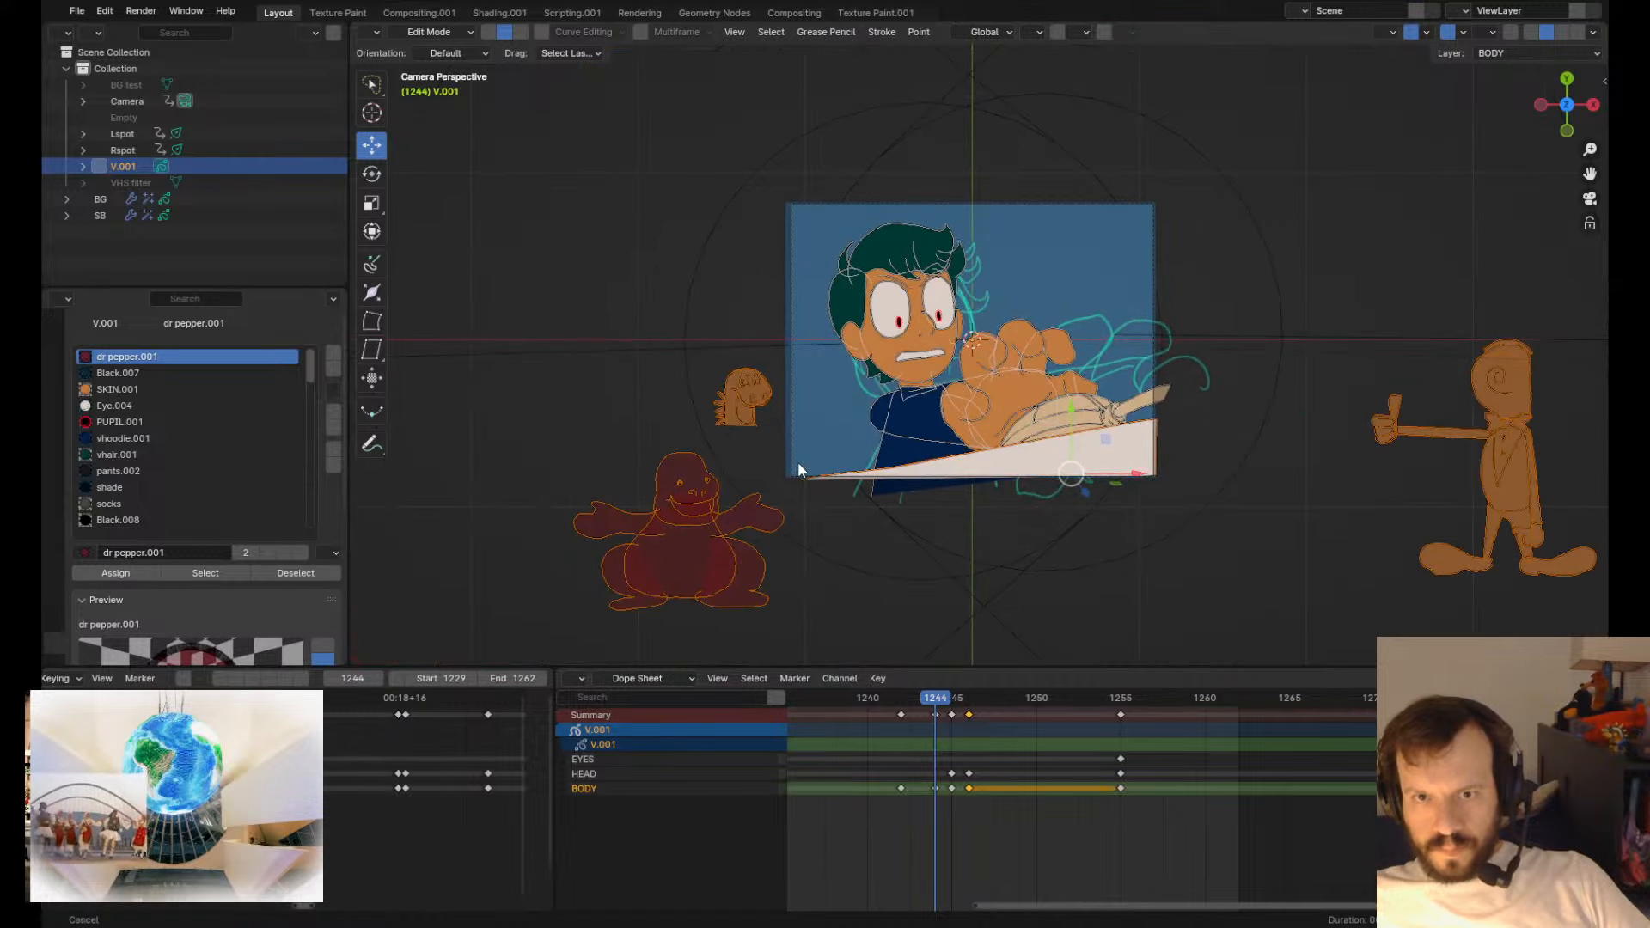
pyautogui.moveTo(602, 389)
pyautogui.mouseDown()
pyautogui.moveTo(795, 588)
pyautogui.moveTo(782, 365)
pyautogui.mouseUp()
pyautogui.keyDown('shift'); pyautogui.moveTo(1294, 403); pyautogui.dragTo(1409, 214); pyautogui.keyUp('shift')
pyautogui.press('x')
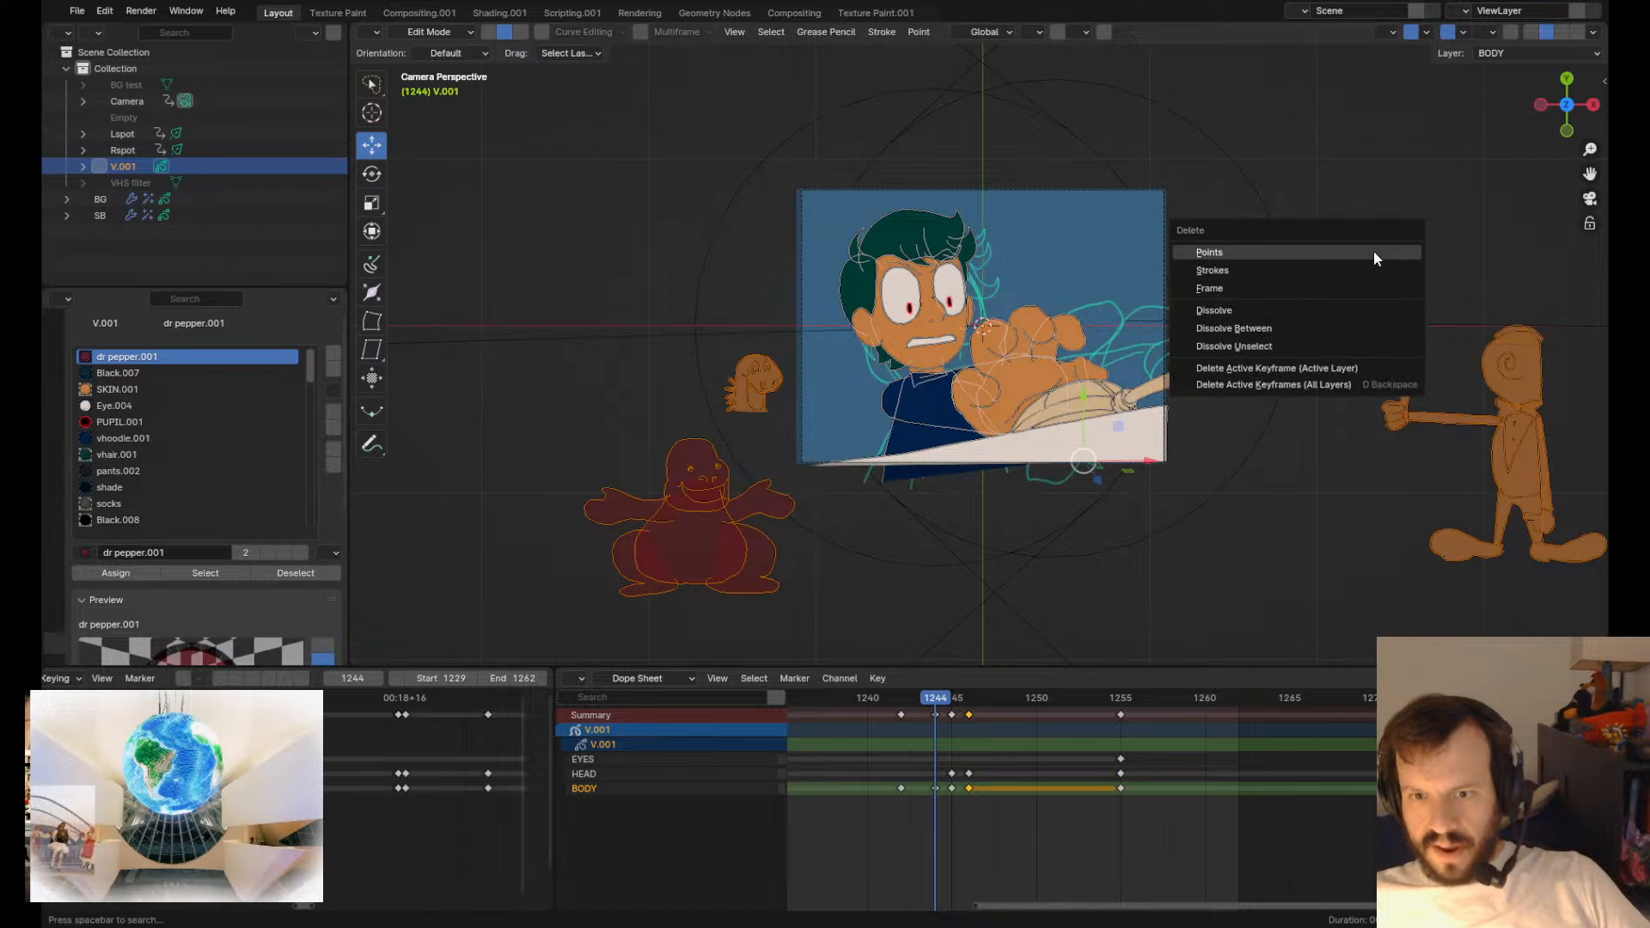
pyautogui.click(1373, 250)
# - On frame 1245, delete the points of the red creature, orange head, standing figure and stray shapes outside the camera frame
pyautogui.press('Down')
pyautogui.press('Down')
pyautogui.press('Up')
pyautogui.press('Up')
pyautogui.press('Up')
pyautogui.press('Up')
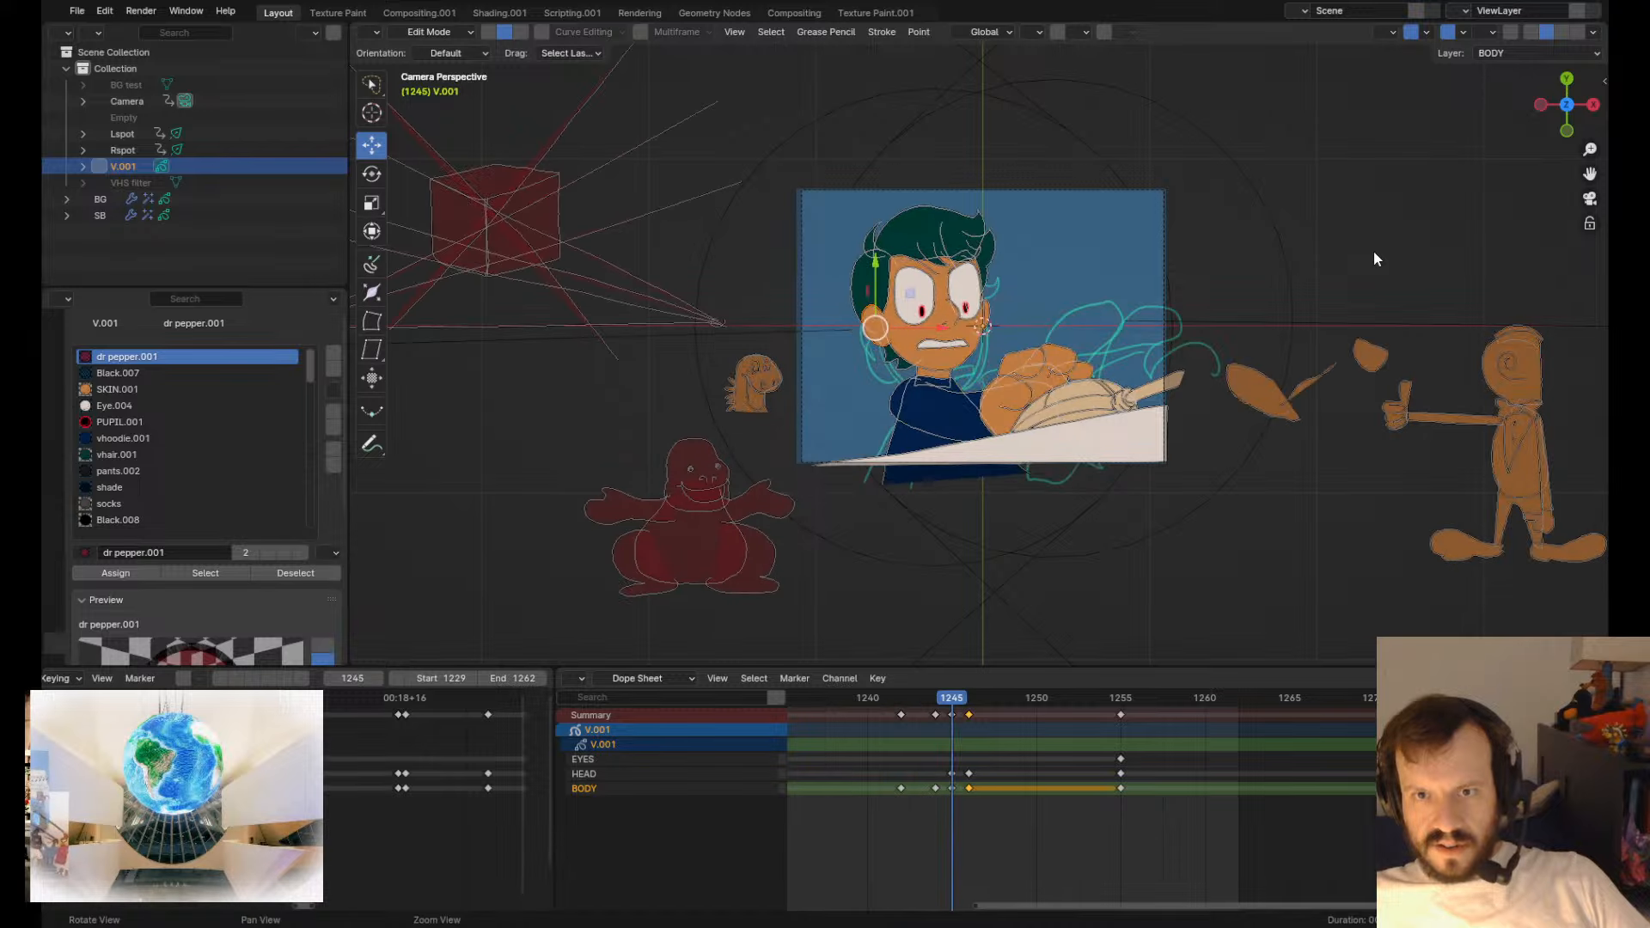
pyautogui.press('Down')
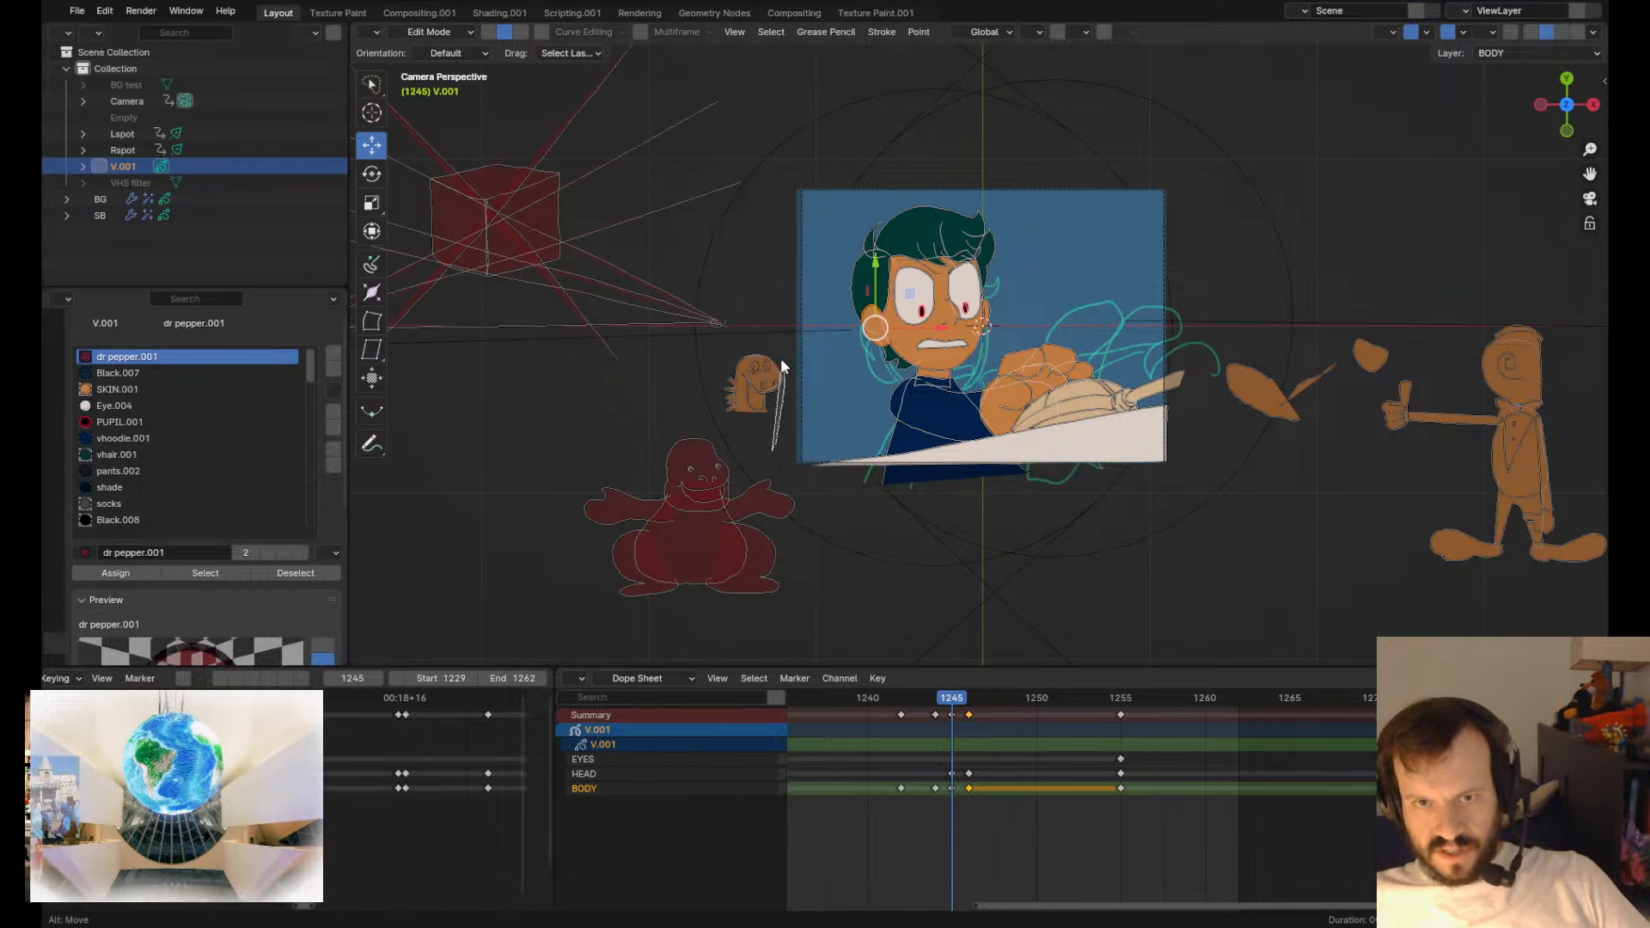
pyautogui.moveTo(780, 364)
pyautogui.mouseDown()
pyautogui.moveTo(636, 495)
pyautogui.moveTo(624, 622)
pyautogui.moveTo(809, 583)
pyautogui.mouseUp()
pyautogui.press('x')
pyautogui.click(809, 583)
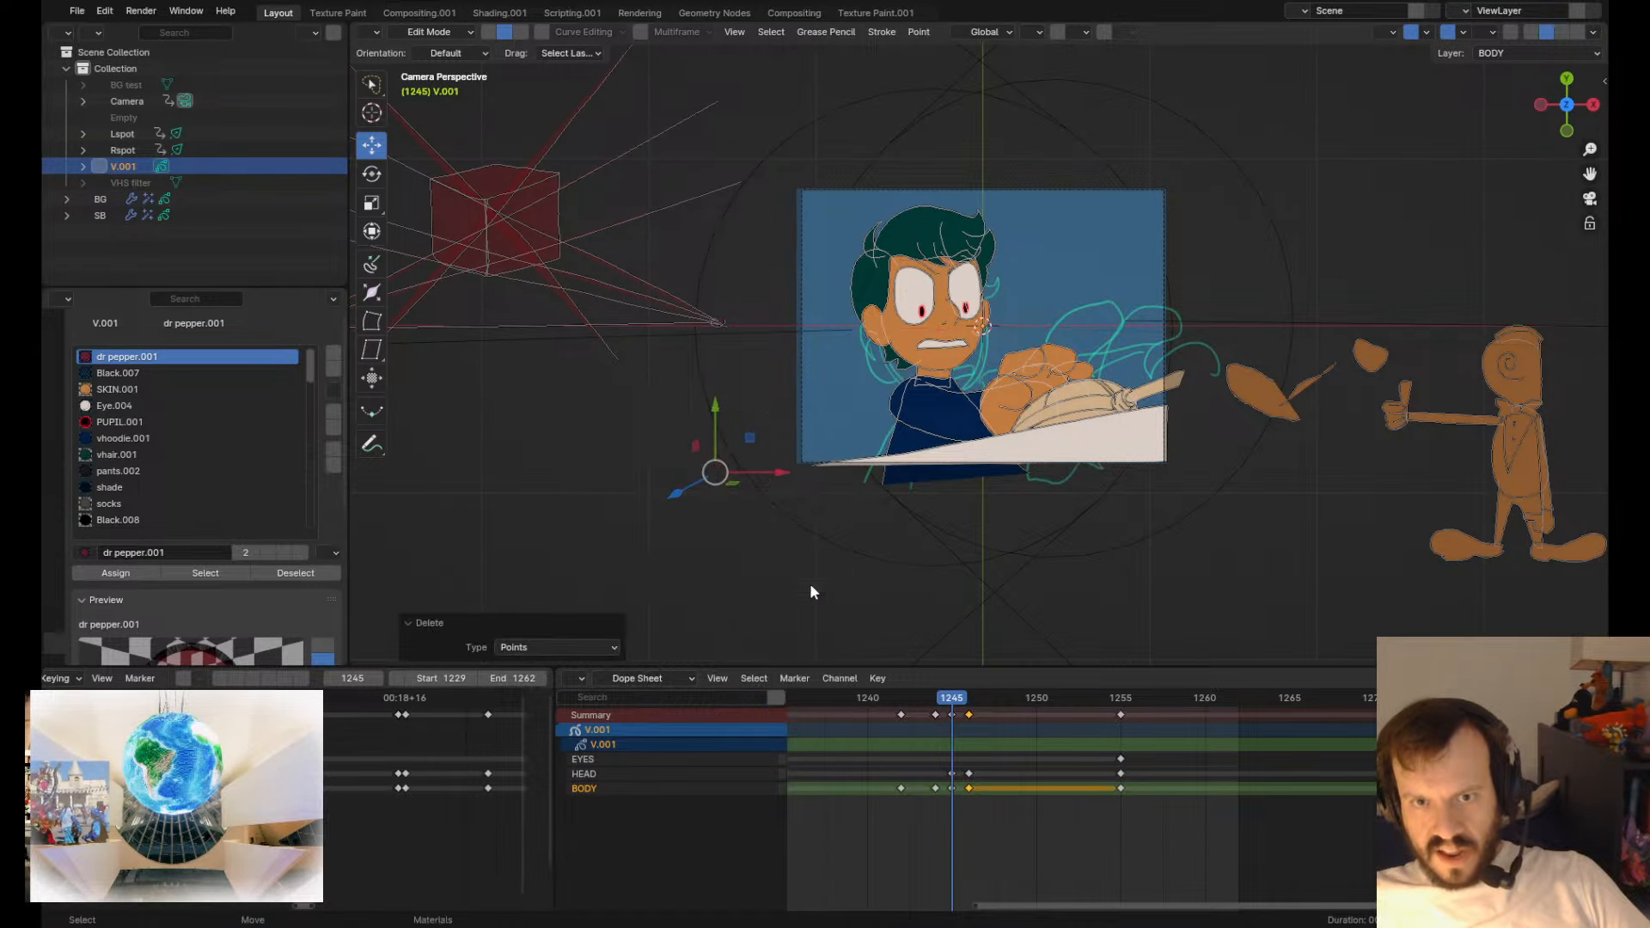
pyautogui.moveTo(1409, 234)
pyautogui.mouseDown()
pyautogui.moveTo(1281, 471)
pyautogui.moveTo(1602, 559)
pyautogui.moveTo(1528, 258)
pyautogui.mouseUp()
pyautogui.press('x')
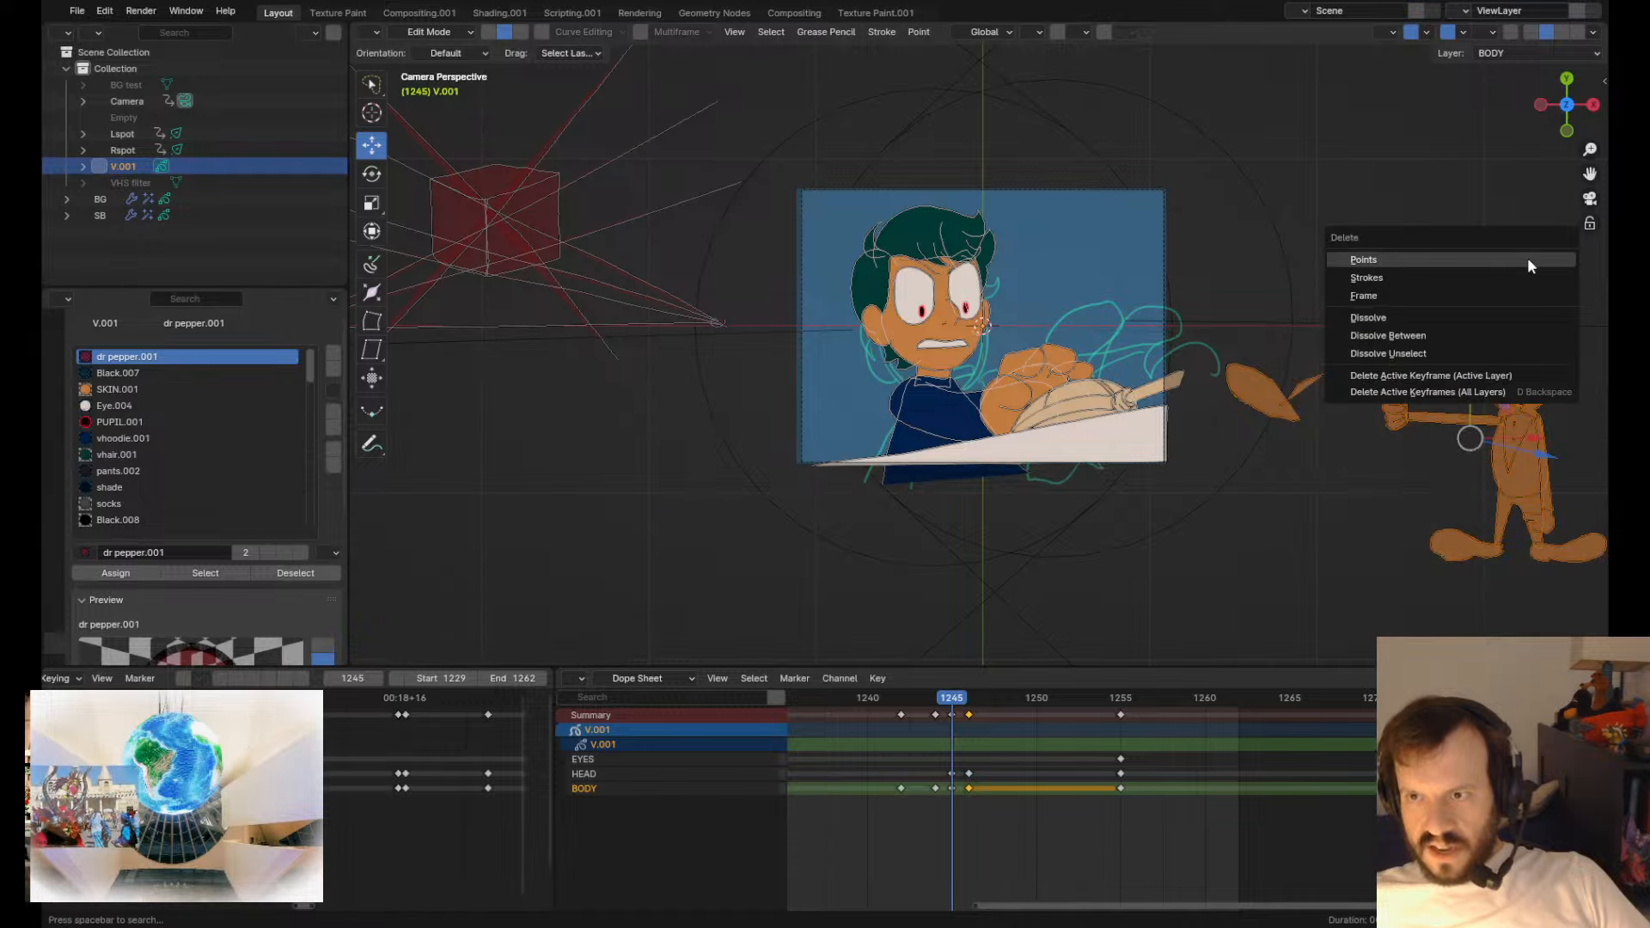
pyautogui.click(1528, 258)
# - On frame 1246, delete the points of the red creature, the standing figure and the loose brown shapes outside the camera frame
pyautogui.press('Right')
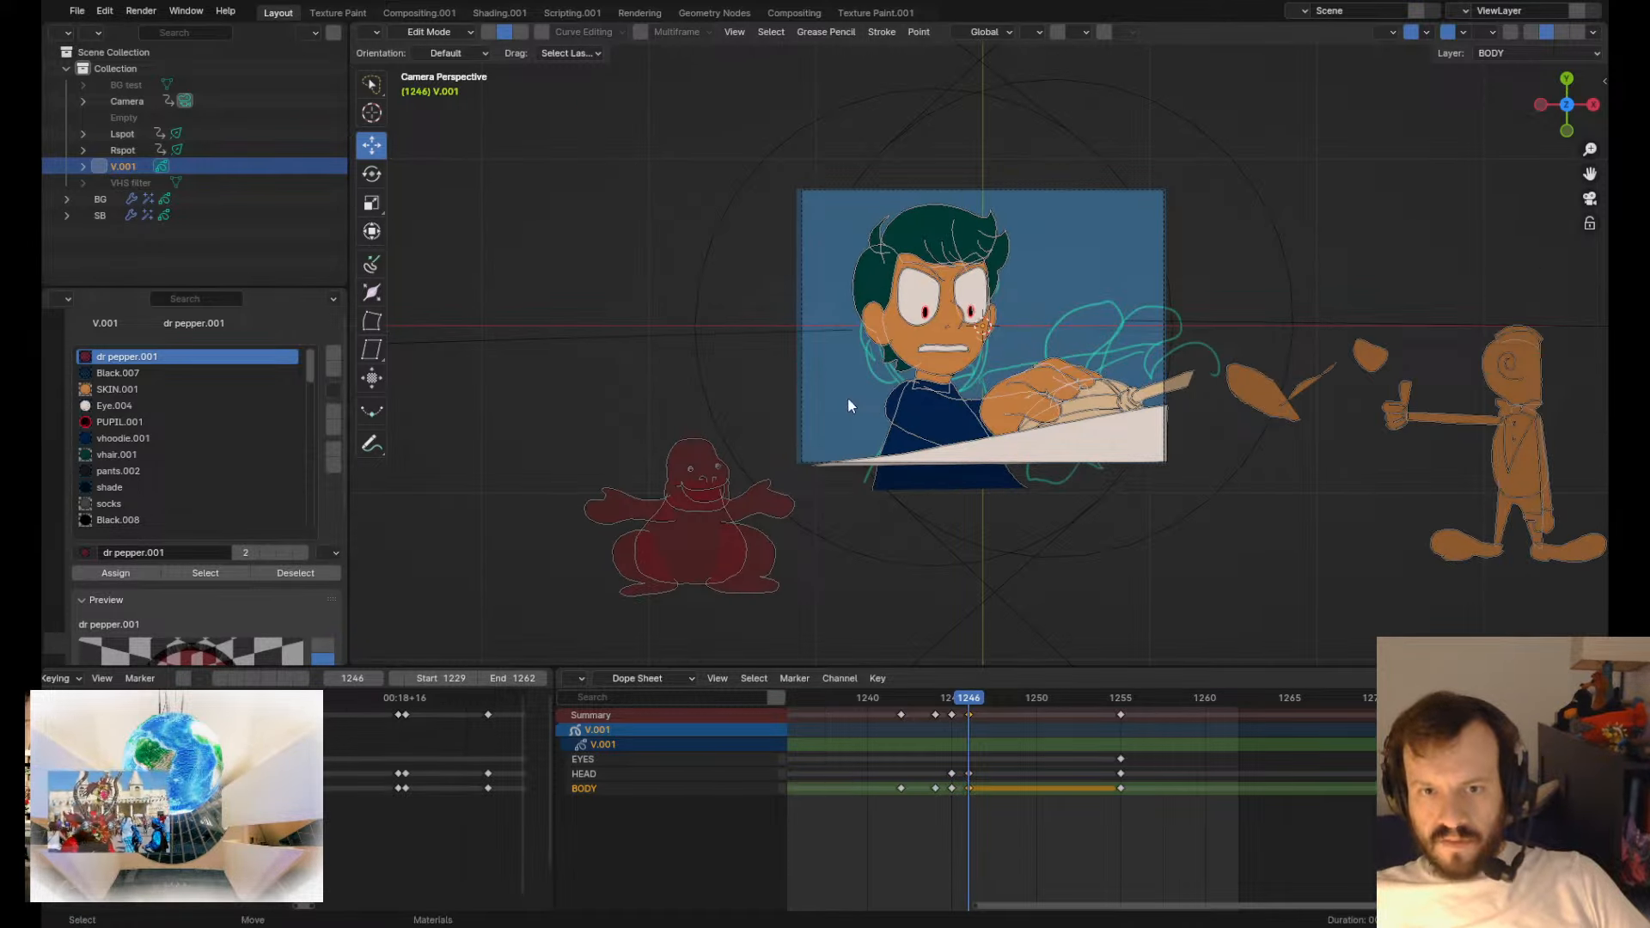
pyautogui.press('Down')
pyautogui.press('Down')
pyautogui.press('Down')
pyautogui.press('Down')
pyautogui.press('Up')
pyautogui.press('Up')
pyautogui.press('Up')
pyautogui.press('Up')
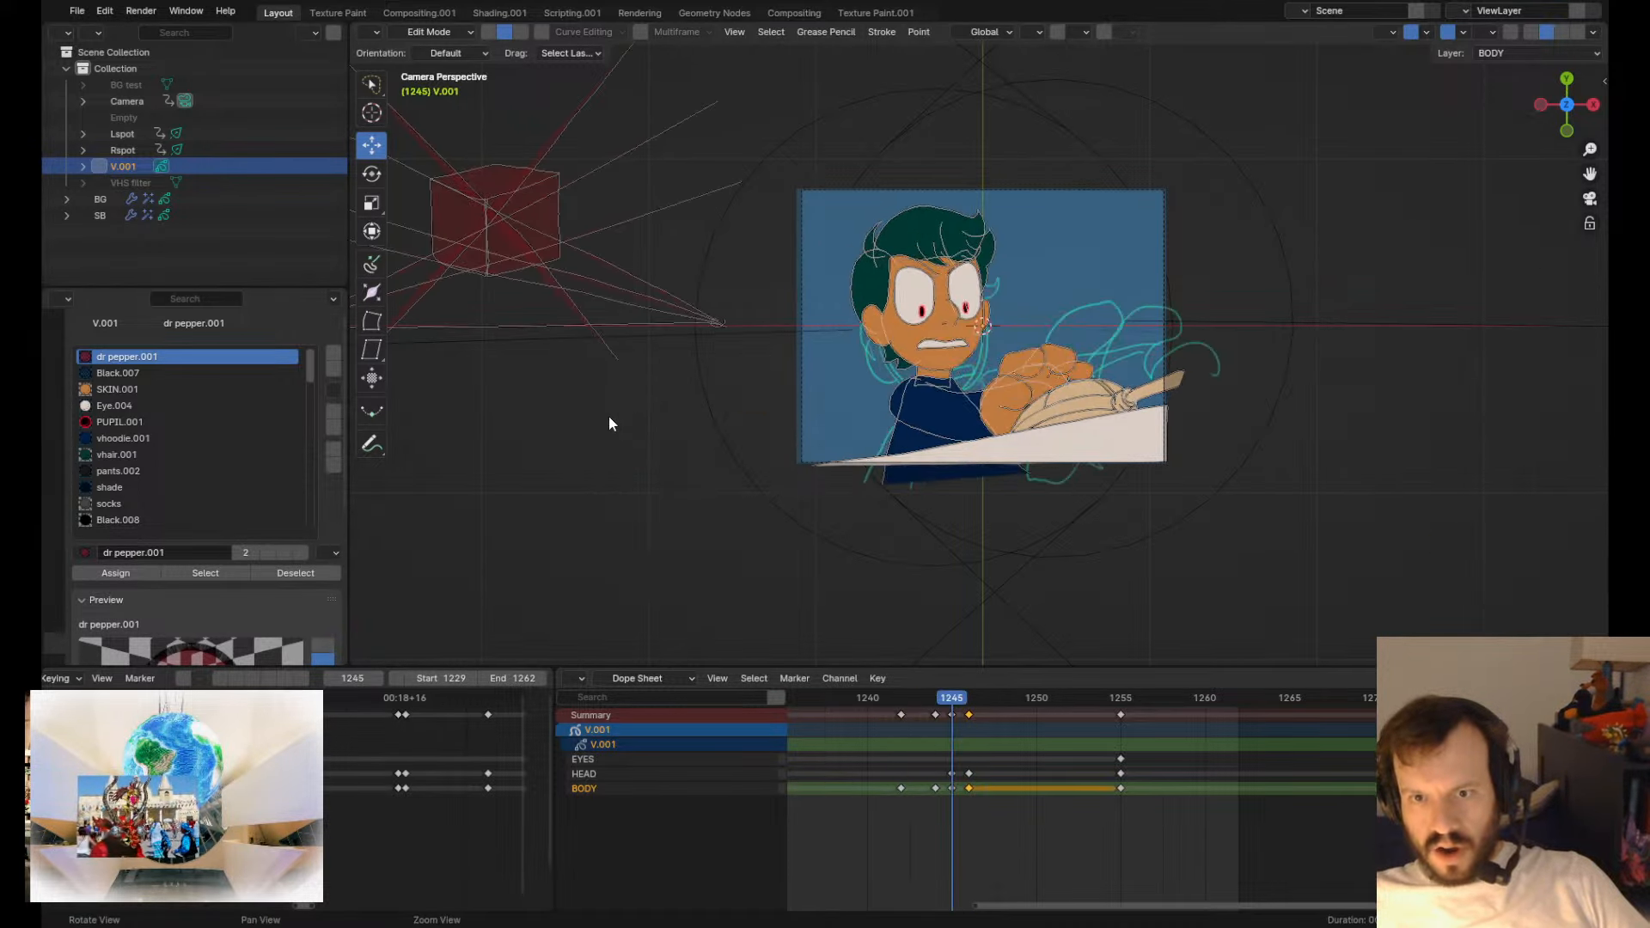
pyautogui.moveTo(608, 416)
pyautogui.mouseDown()
pyautogui.moveTo(806, 622)
pyautogui.moveTo(816, 455)
pyautogui.mouseUp()
pyautogui.moveTo(1340, 245)
pyautogui.mouseDown()
pyautogui.moveTo(1257, 412)
pyautogui.moveTo(1375, 163)
pyautogui.mouseUp()
pyautogui.moveTo(1461, 327)
pyautogui.mouseDown()
pyautogui.moveTo(1524, 487)
pyautogui.moveTo(1461, 292)
pyautogui.mouseUp()
pyautogui.press('x')
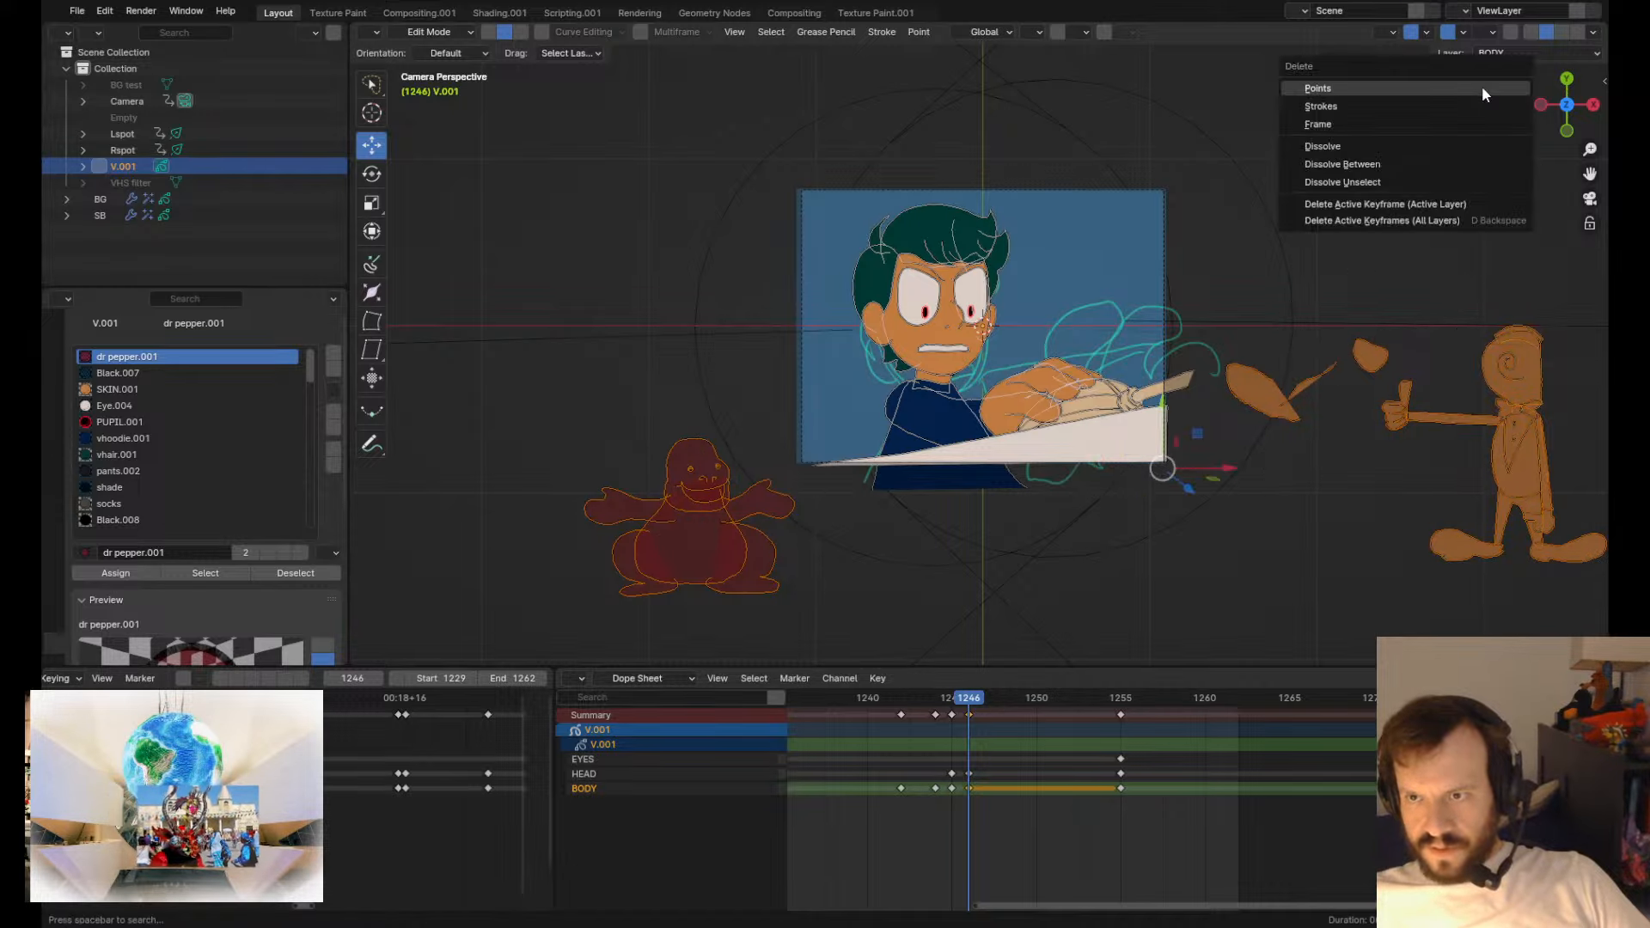
pyautogui.click(1482, 86)
# - Step back and forth through the keyframes from 1242 to 1246 to check the cleaned drawings for leftover doodles
pyautogui.press('Down')
pyautogui.press('Down')
pyautogui.press('Down')
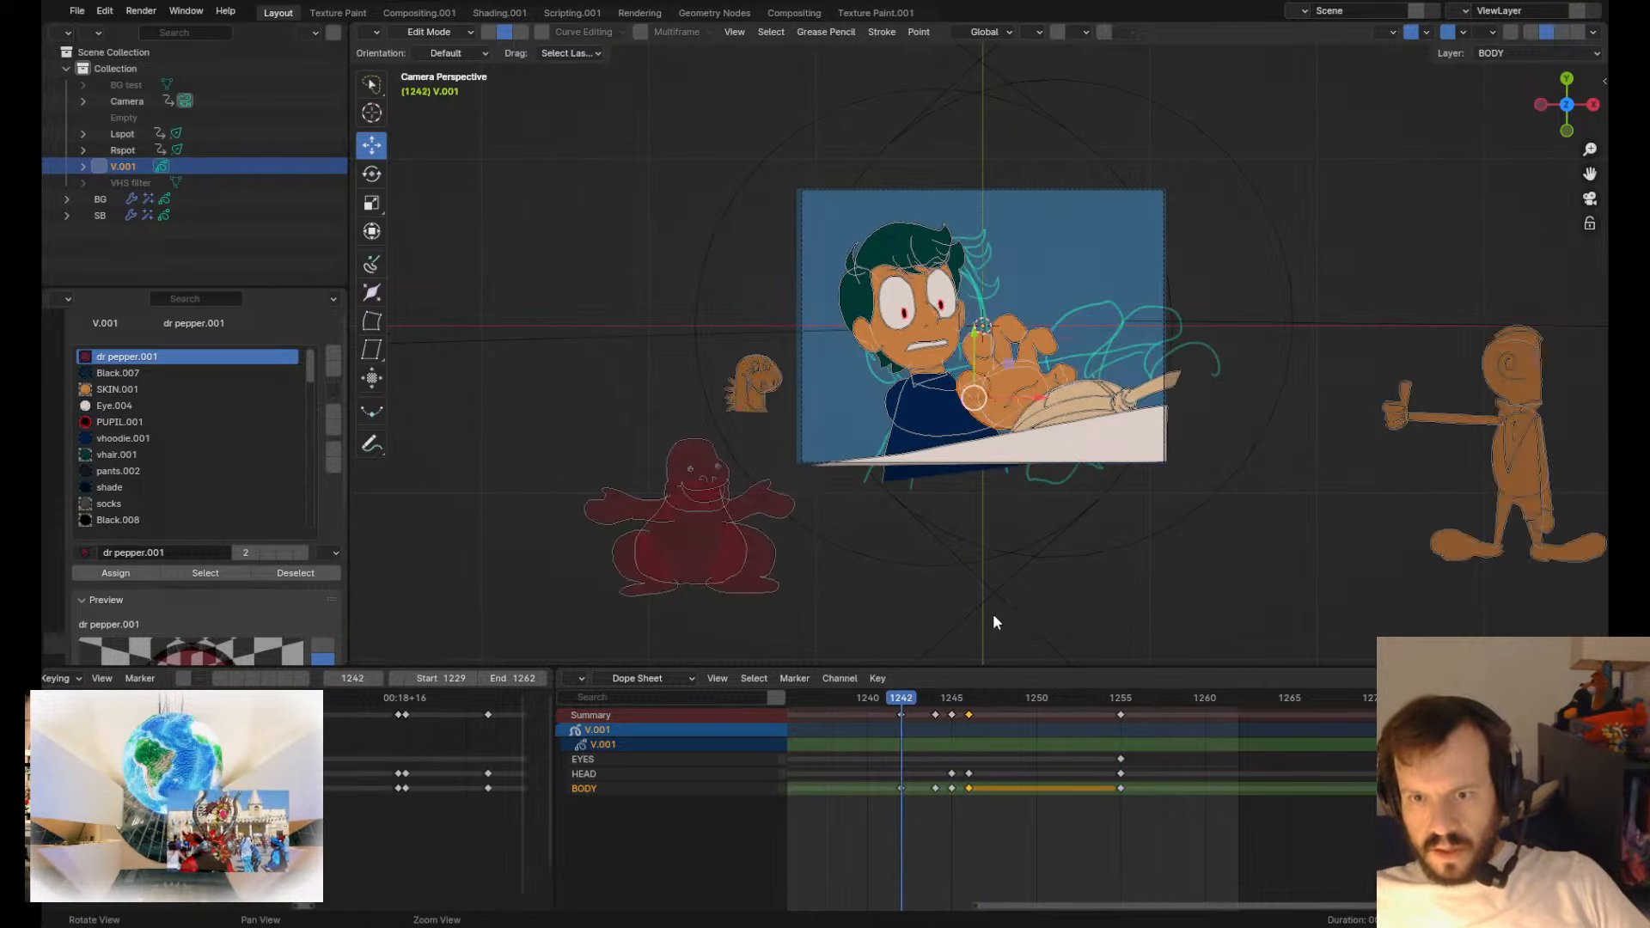
pyautogui.press('Up')
pyautogui.press('Up')
pyautogui.press('Up')
pyautogui.press('Down')
pyautogui.press('Down')
pyautogui.press('Down')
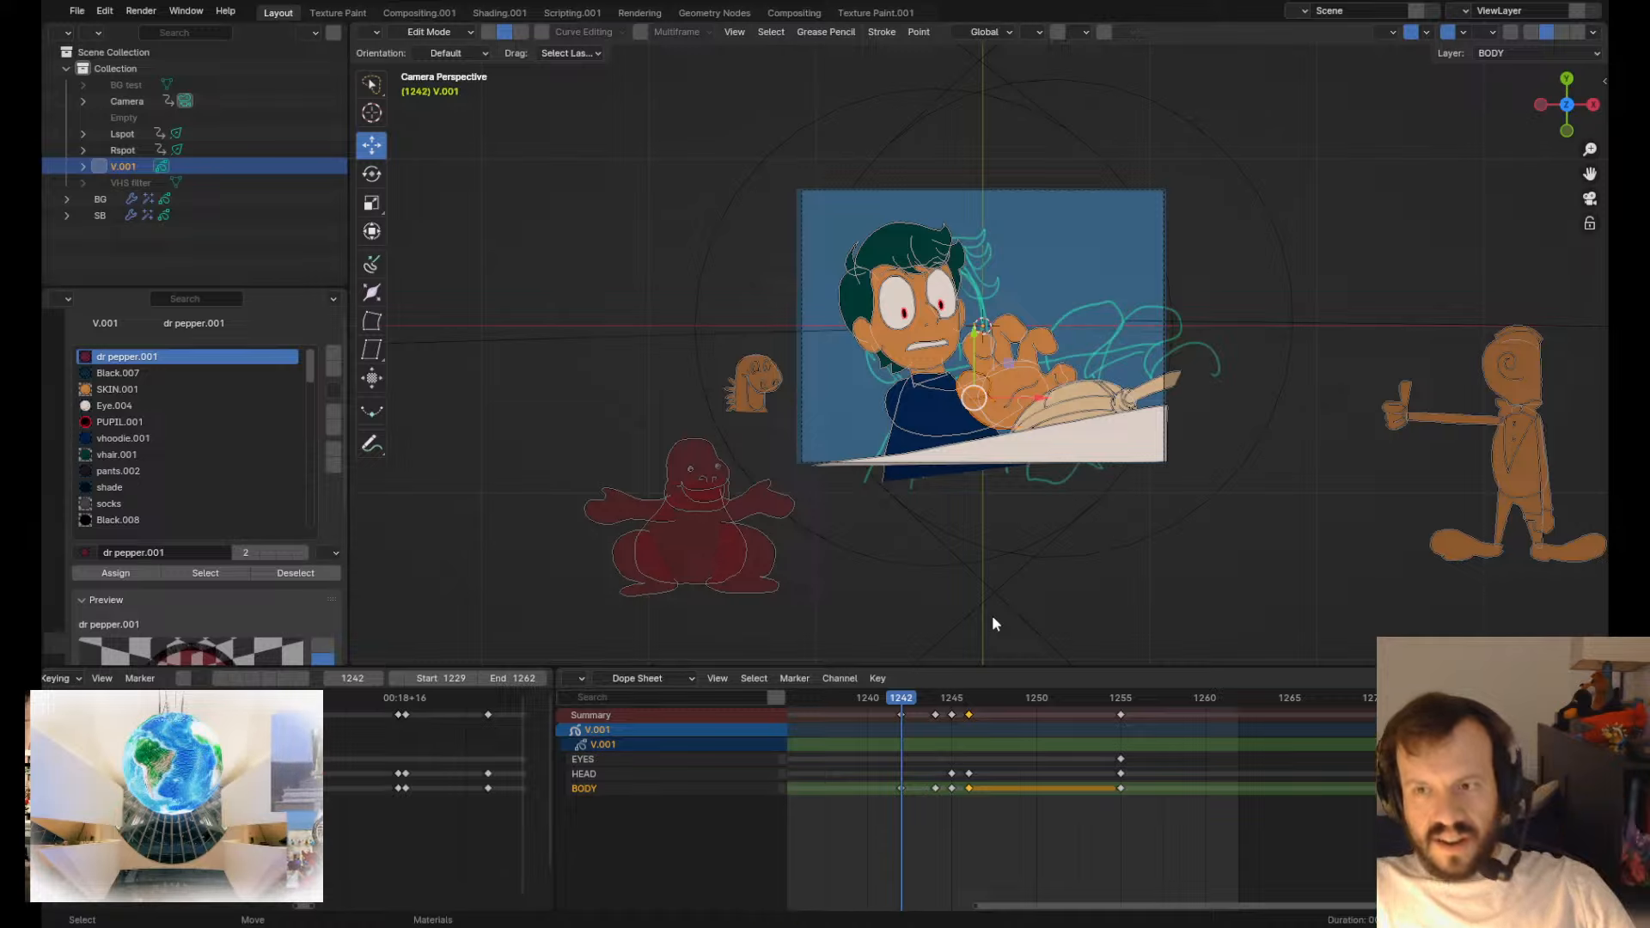
# - Play the reaching motion from around frame 1240 to review its timing
pyautogui.click(885, 760)
pyautogui.press('space')
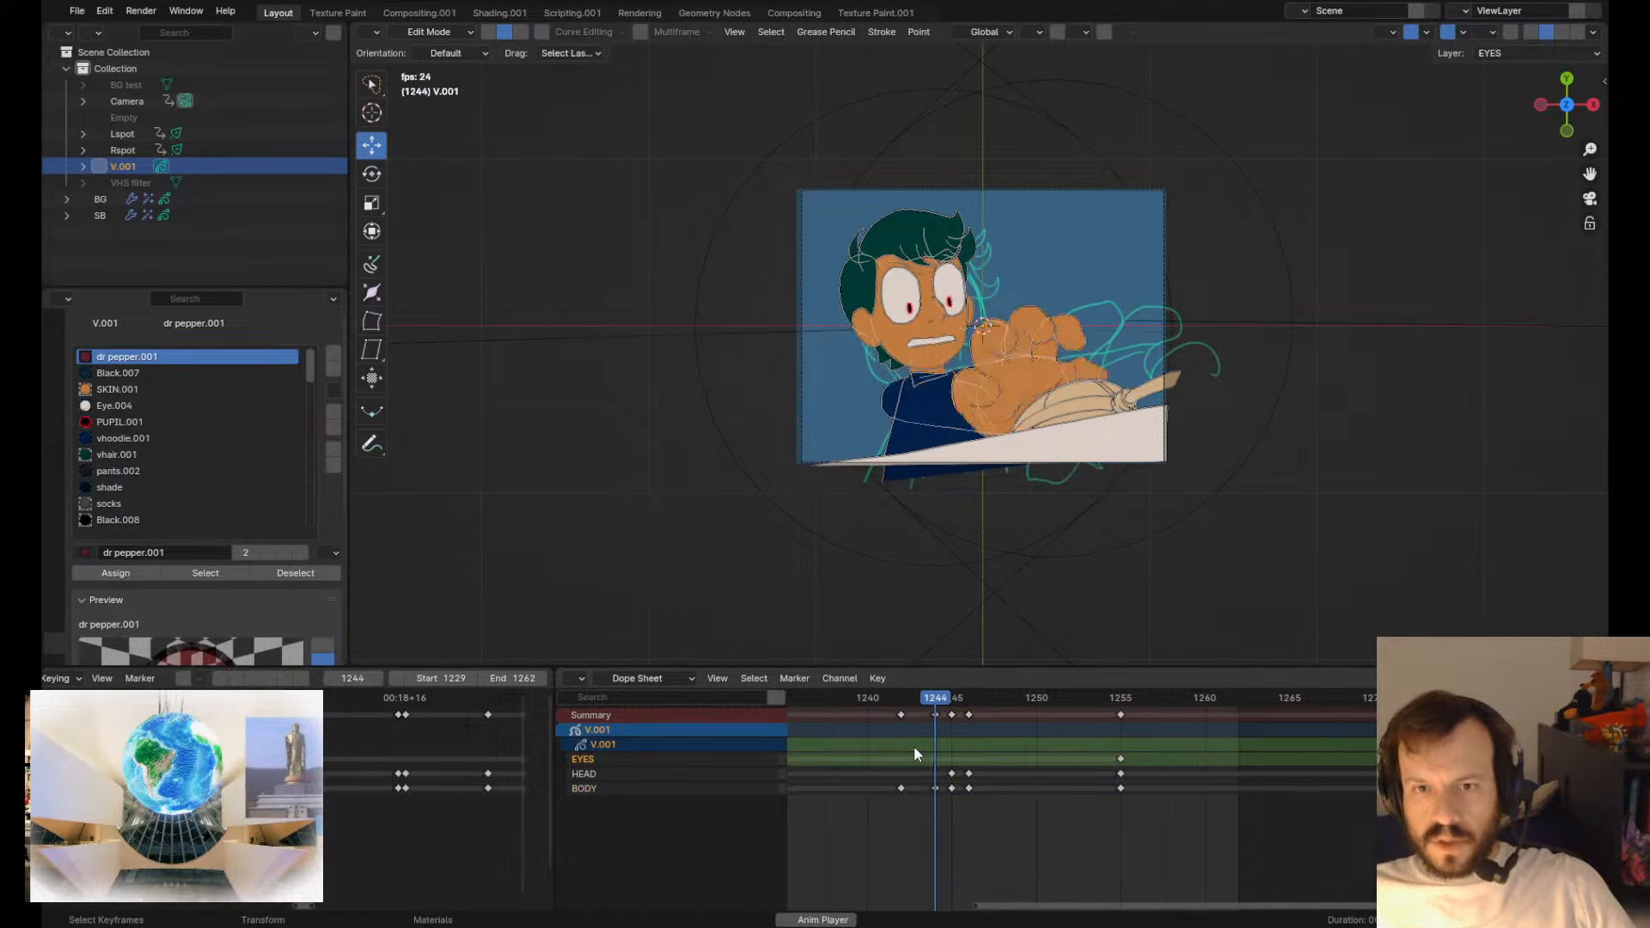
pyautogui.press('space')
pyautogui.click(884, 854)
pyautogui.click(873, 702)
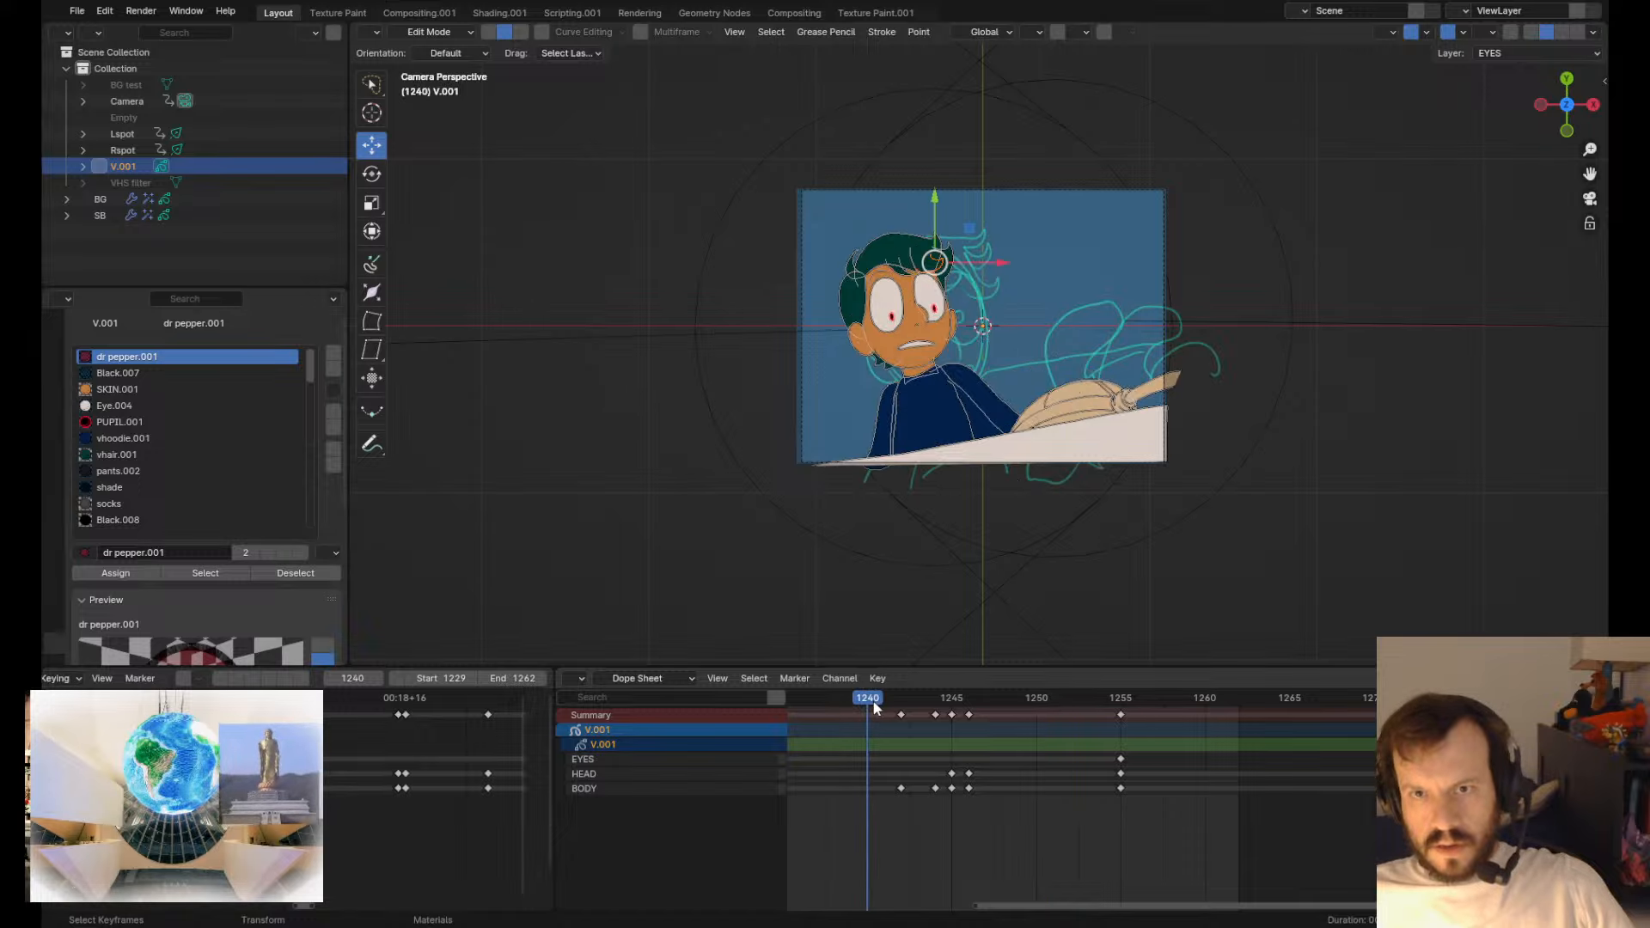
pyautogui.press('space')
pyautogui.press('Escape')
# - Bring the character closer into view and save the file
pyautogui.scroll(5, 959, 497)
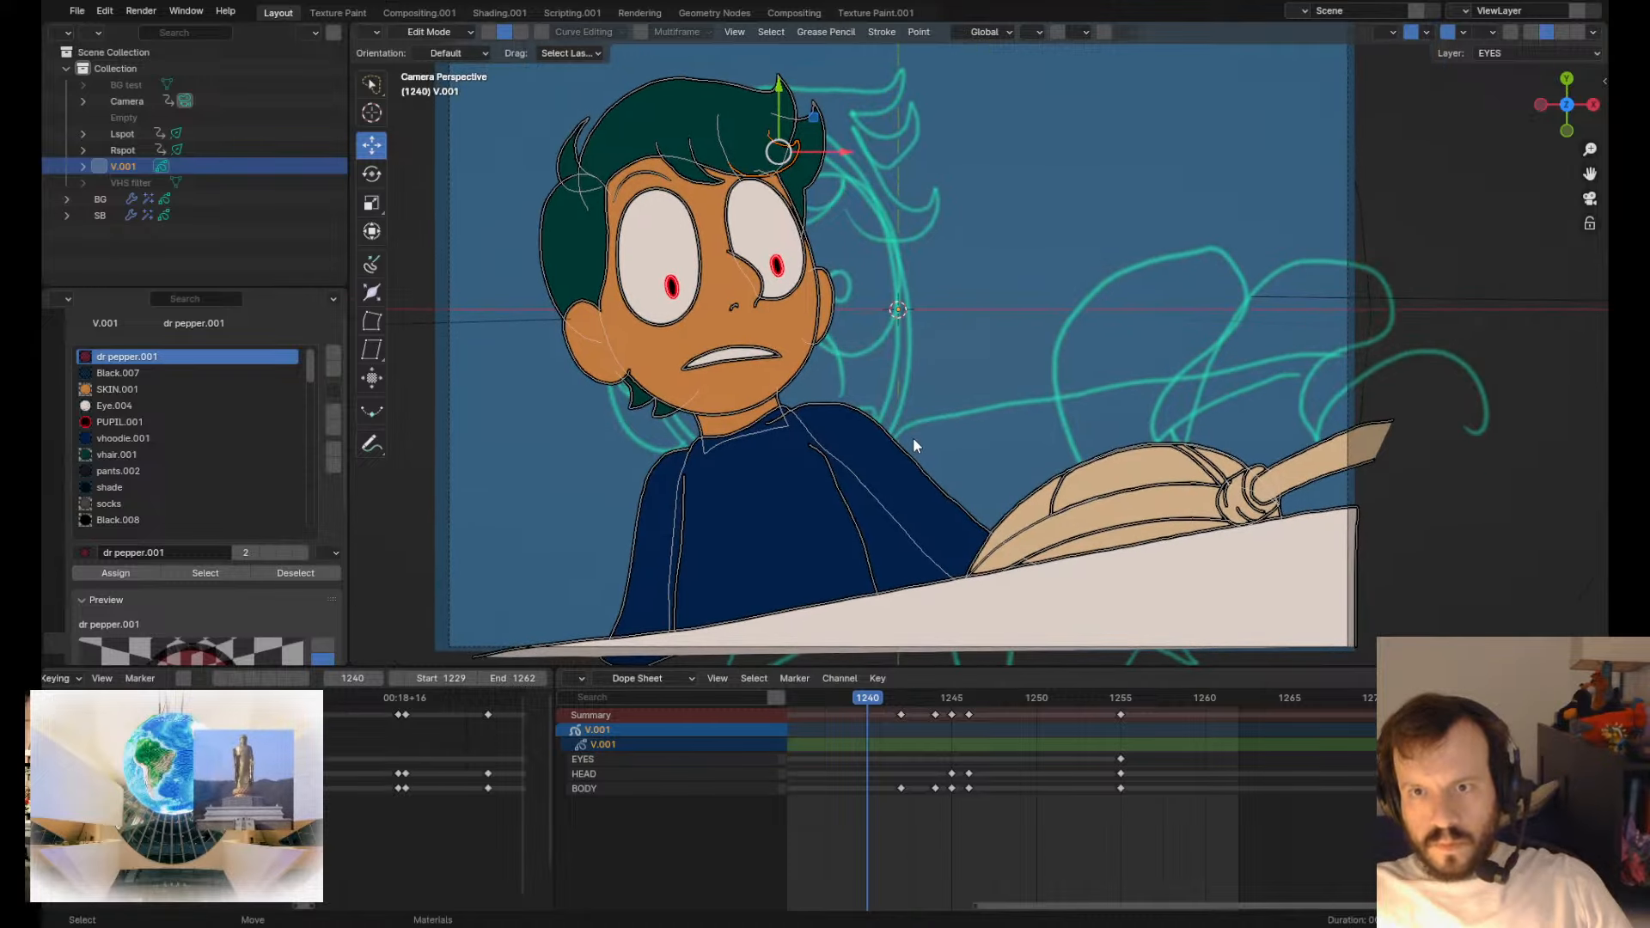
pyautogui.scroll(-1, 913, 439)
pyautogui.hotkey('ctrl', 's')
pyautogui.moveTo(890, 398)
pyautogui.keyDown('shift'); pyautogui.mouseDown(button='middle')
pyautogui.moveTo(904, 439)
pyautogui.moveTo(890, 427)
pyautogui.mouseUp(button='middle'); pyautogui.keyUp('shift')
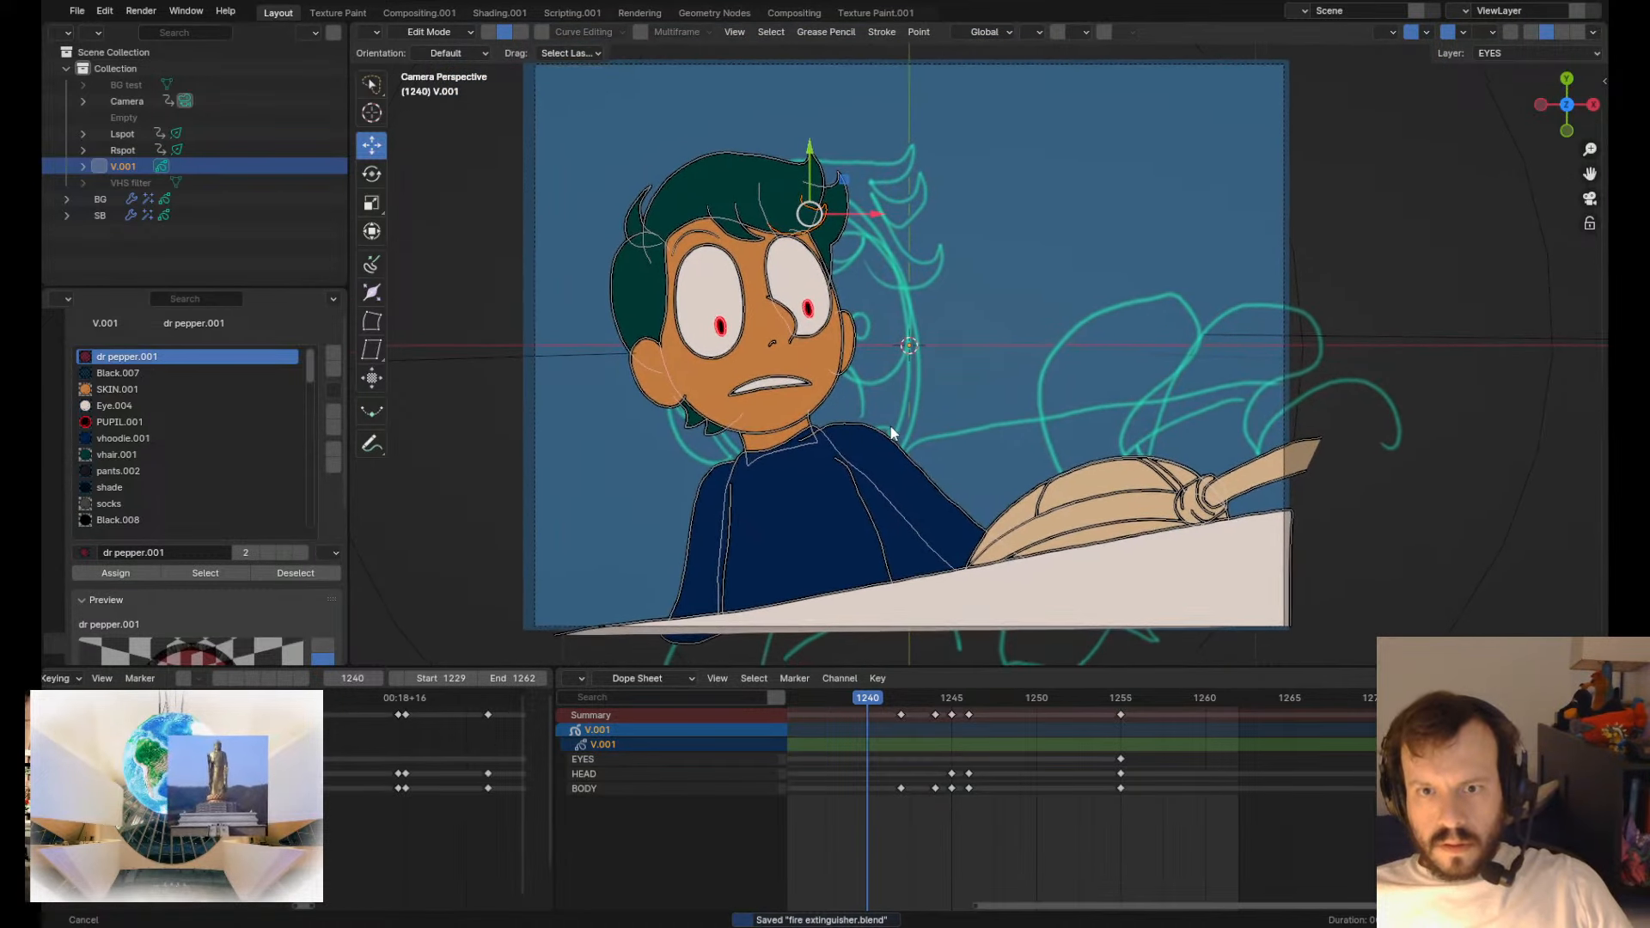
# - On frame 1246, select the head and torso strokes without the reaching hand, and rotate and shift them slightly
pyautogui.press('space')
pyautogui.press('space')
pyautogui.moveTo(863, 697); pyautogui.dragTo(961, 732)
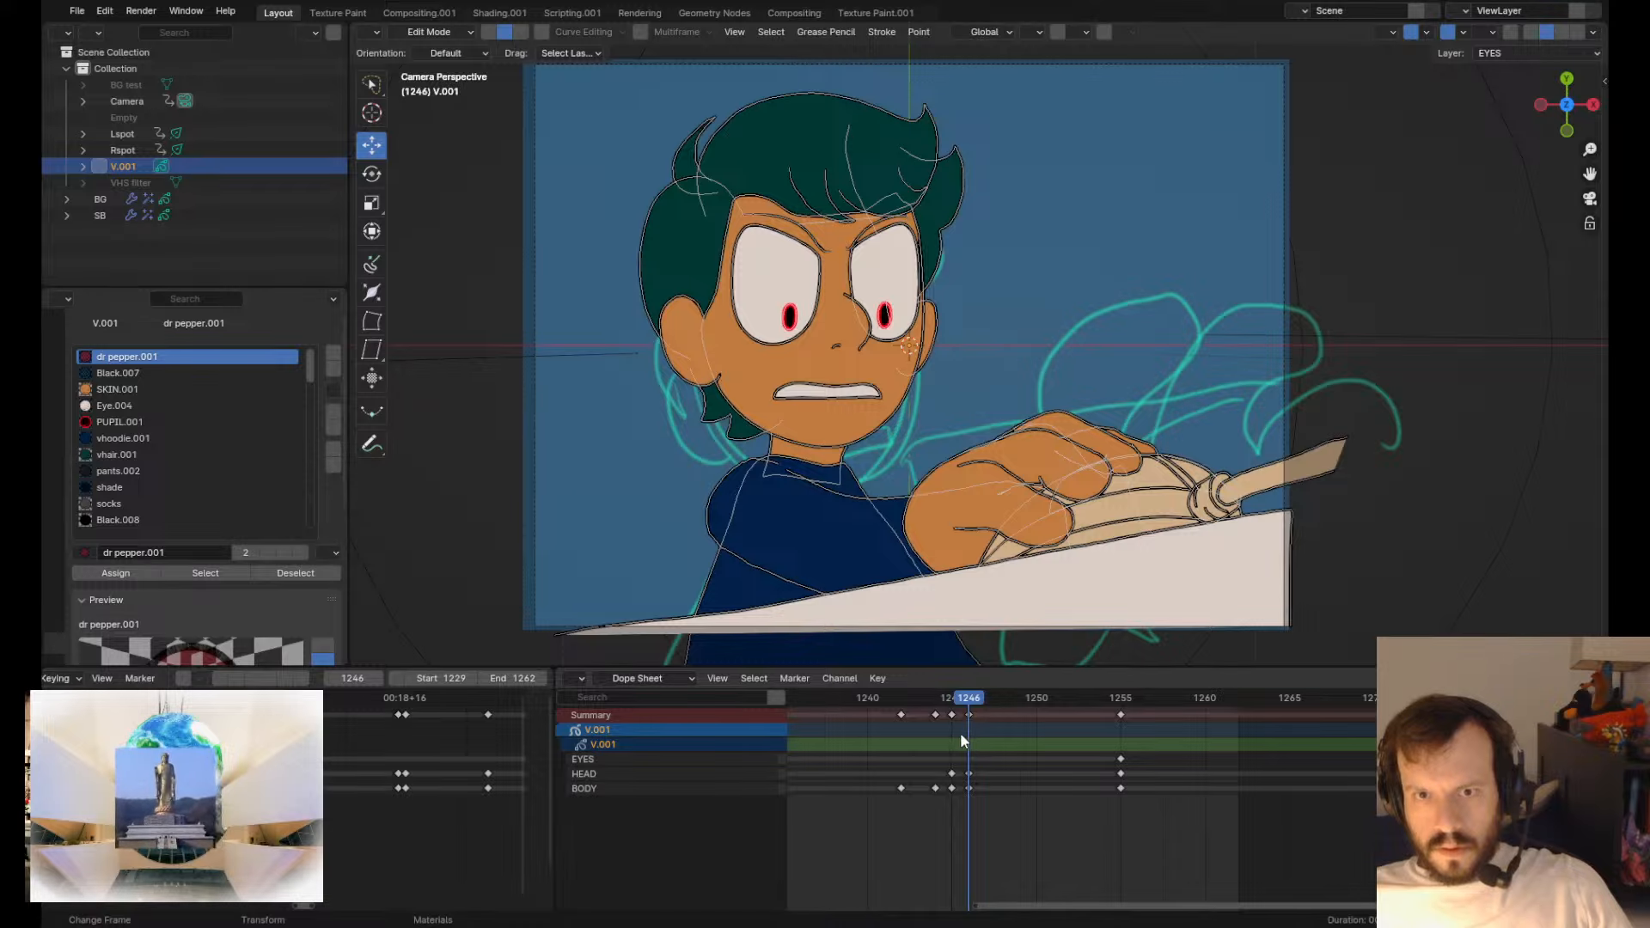
pyautogui.moveTo(639, 467)
pyautogui.mouseDown()
pyautogui.moveTo(662, 513)
pyautogui.moveTo(988, 358)
pyautogui.moveTo(685, 57)
pyautogui.moveTo(847, 583)
pyautogui.mouseUp()
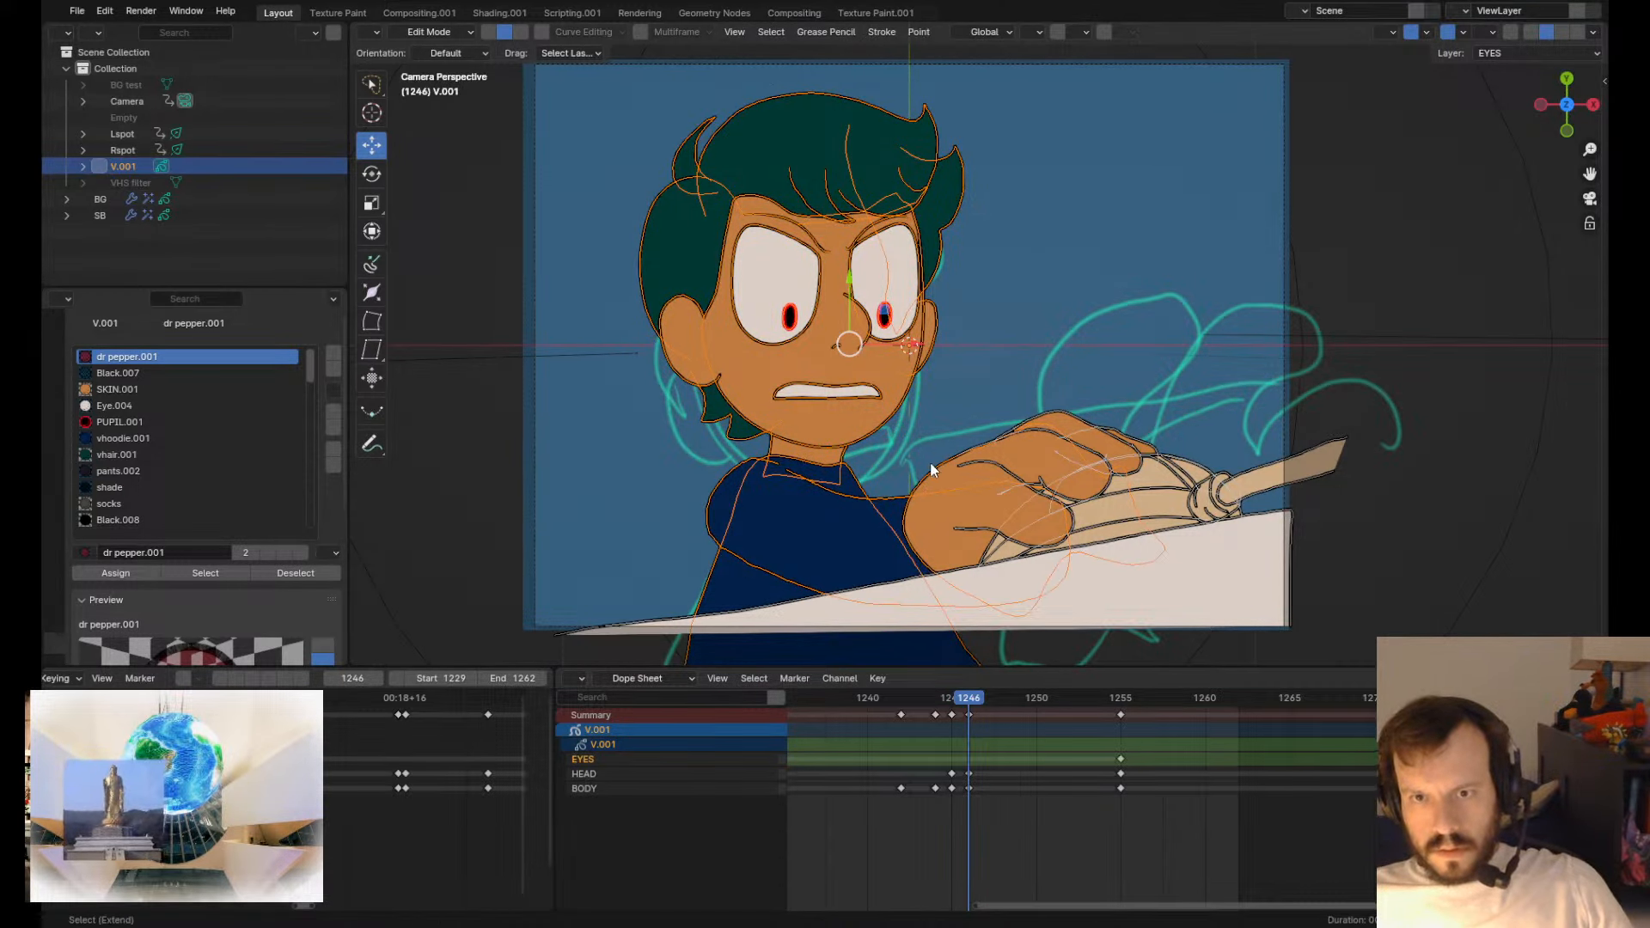
pyautogui.press('e')
pyautogui.moveTo(1064, 352); pyautogui.dragTo(1081, 368, button='middle')
pyautogui.hotkey('ctrl', 'z')
pyautogui.press('w')
pyautogui.press('e')
pyautogui.moveTo(1075, 247); pyautogui.dragTo(1064, 240, button='middle')
pyautogui.press('w')
pyautogui.moveTo(1064, 241); pyautogui.dragTo(1055, 238, button='middle')
# - Go to frame 1248 and select the HEAD and BODY layer channels
pyautogui.press('Up')
pyautogui.press('Up')
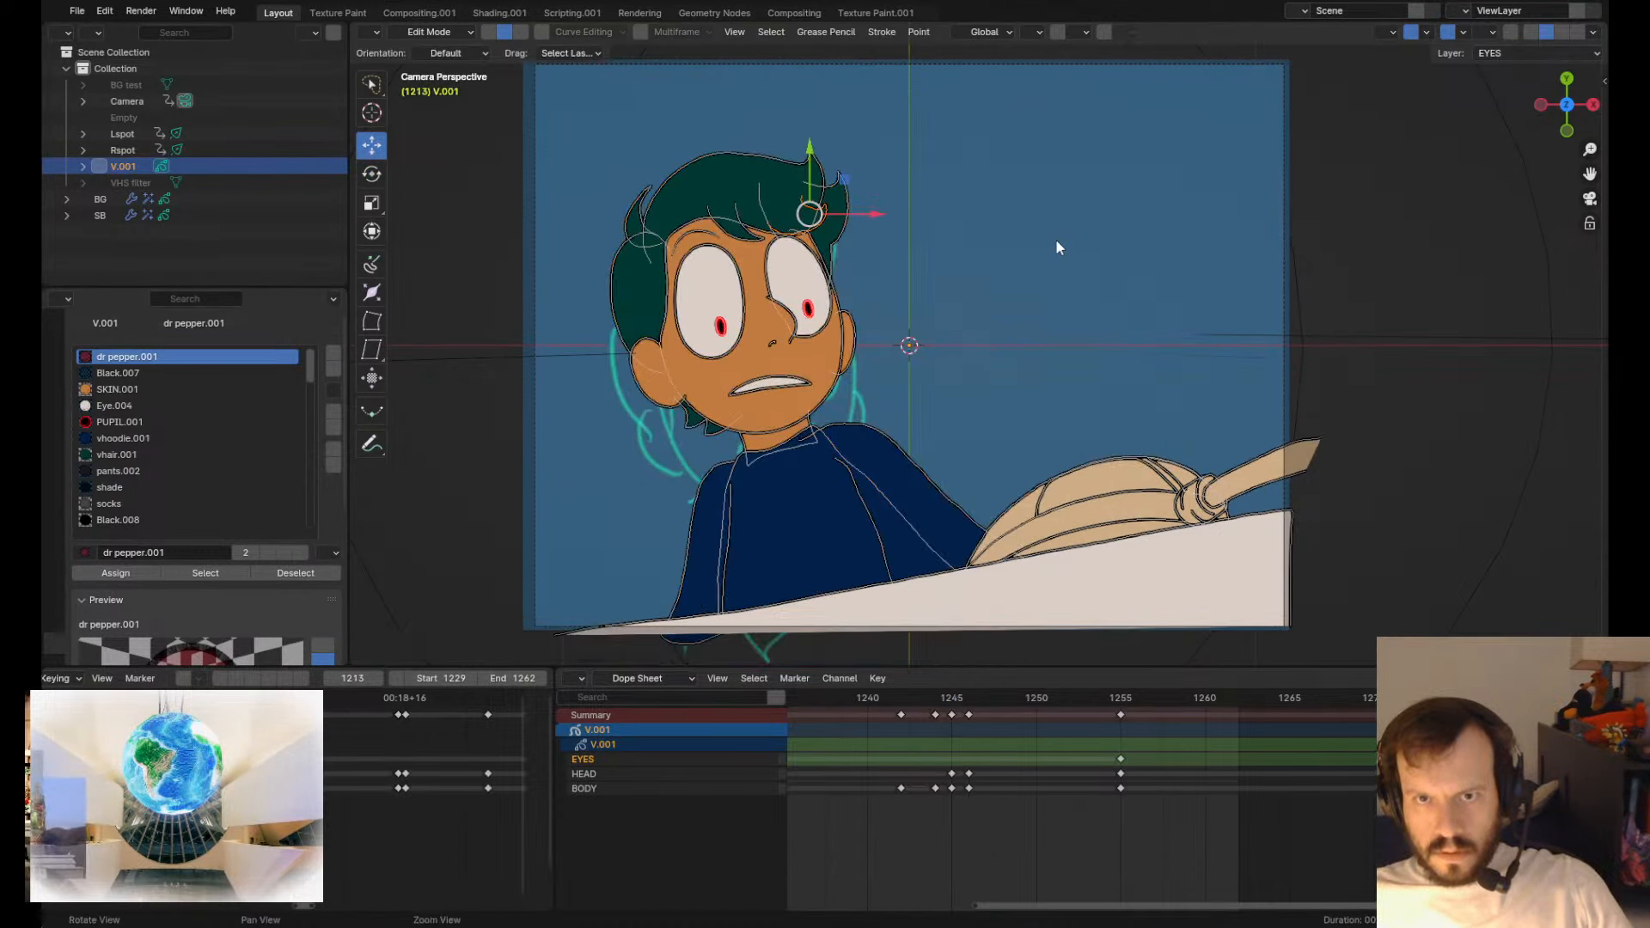
pyautogui.moveTo(1048, 698)
pyautogui.mouseDown()
pyautogui.moveTo(936, 711)
pyautogui.moveTo(997, 732)
pyautogui.mouseUp()
pyautogui.click(699, 773)
pyautogui.keyDown('shift'); pyautogui.click(696, 787); pyautogui.keyUp('shift')
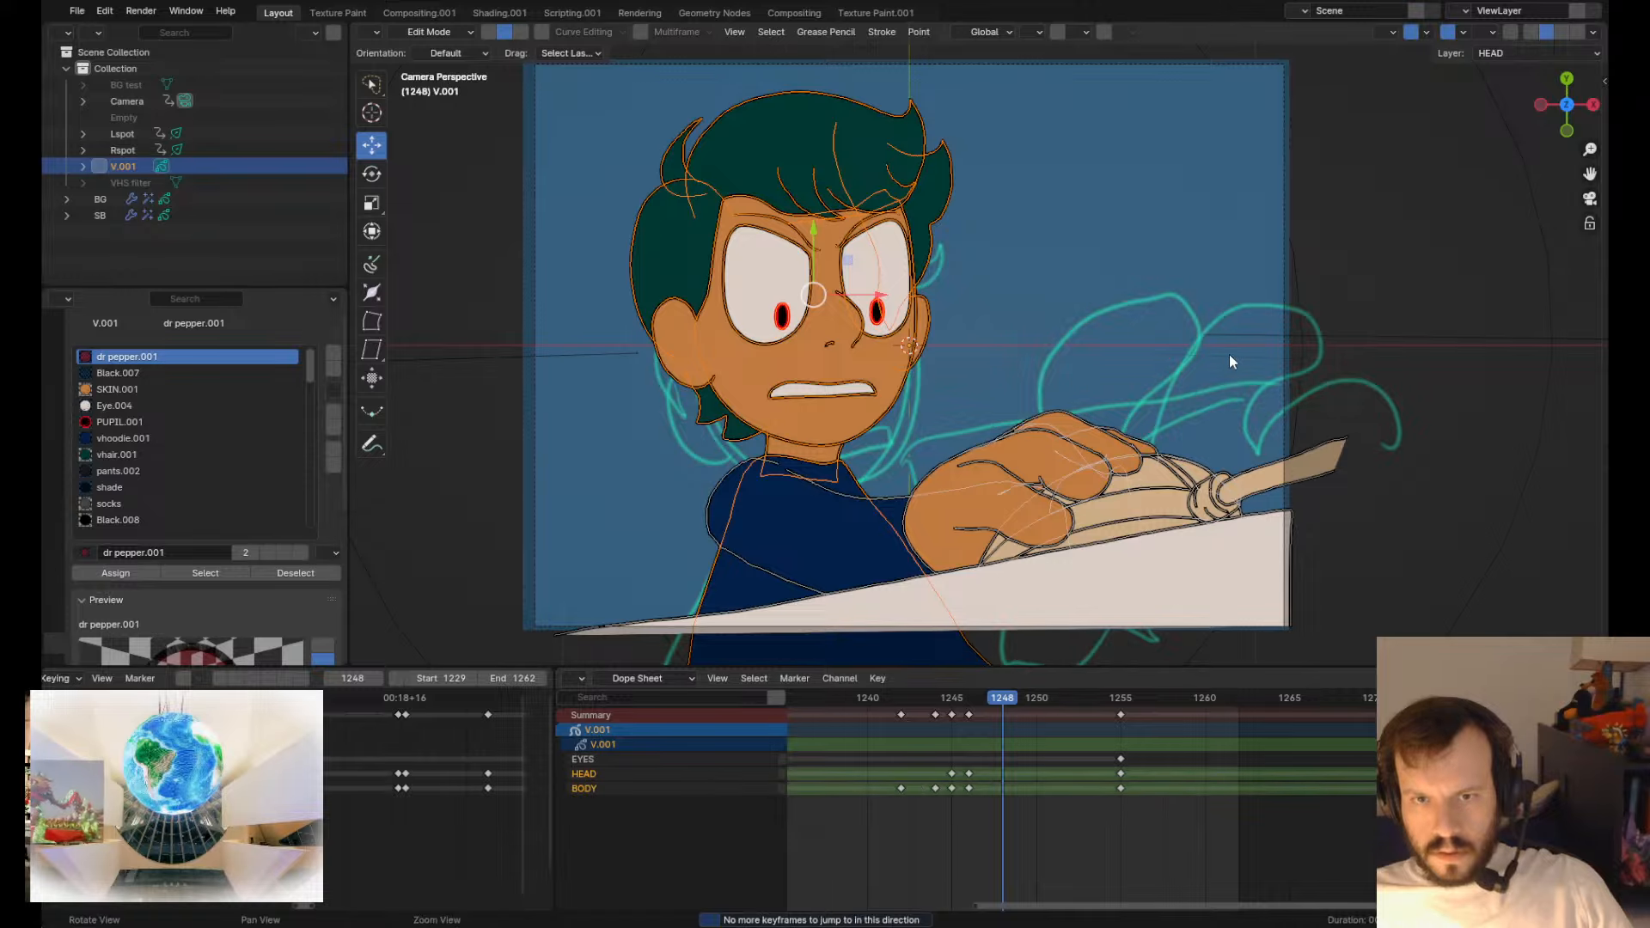
# - Compare the neighbouring keyframes and move the selected head and torso strokes slightly on frame 1246
pyautogui.press('Down')
pyautogui.press('Down')
pyautogui.press('Down')
pyautogui.press('Down')
pyautogui.press('Up')
pyautogui.press('Up')
pyautogui.press('Up')
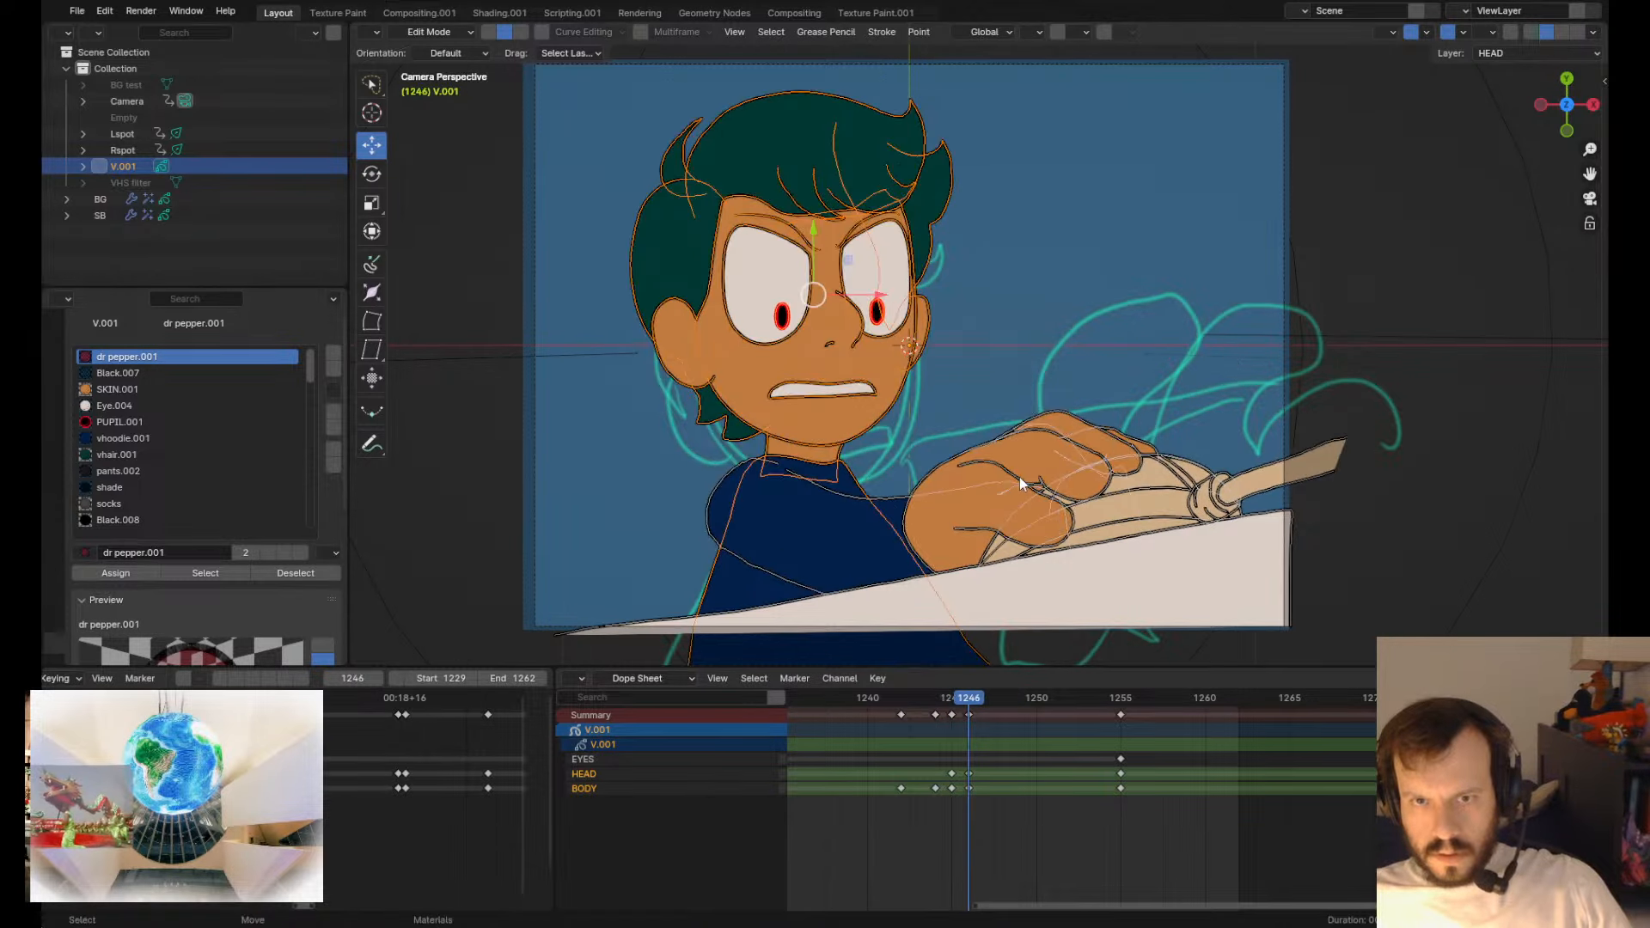
pyautogui.press('g')
pyautogui.click(1019, 497)
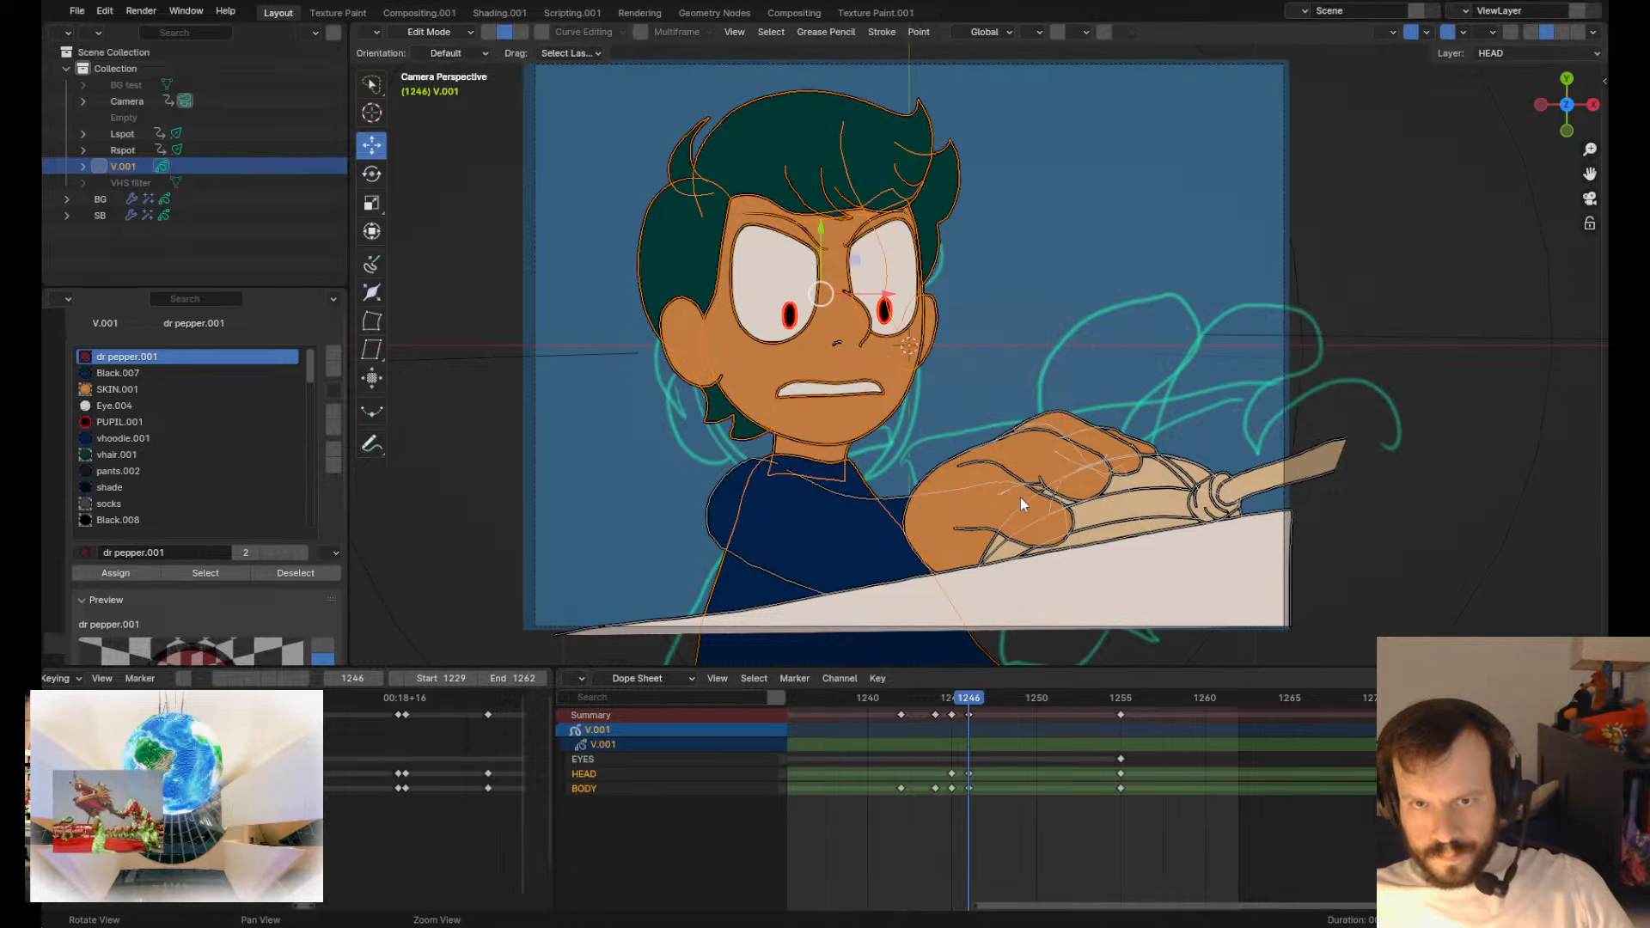
# - Try moving the keyframes on frame 1246 to frame 1247, playing the shot from frame 1240 to judge the timing
pyautogui.press('space')
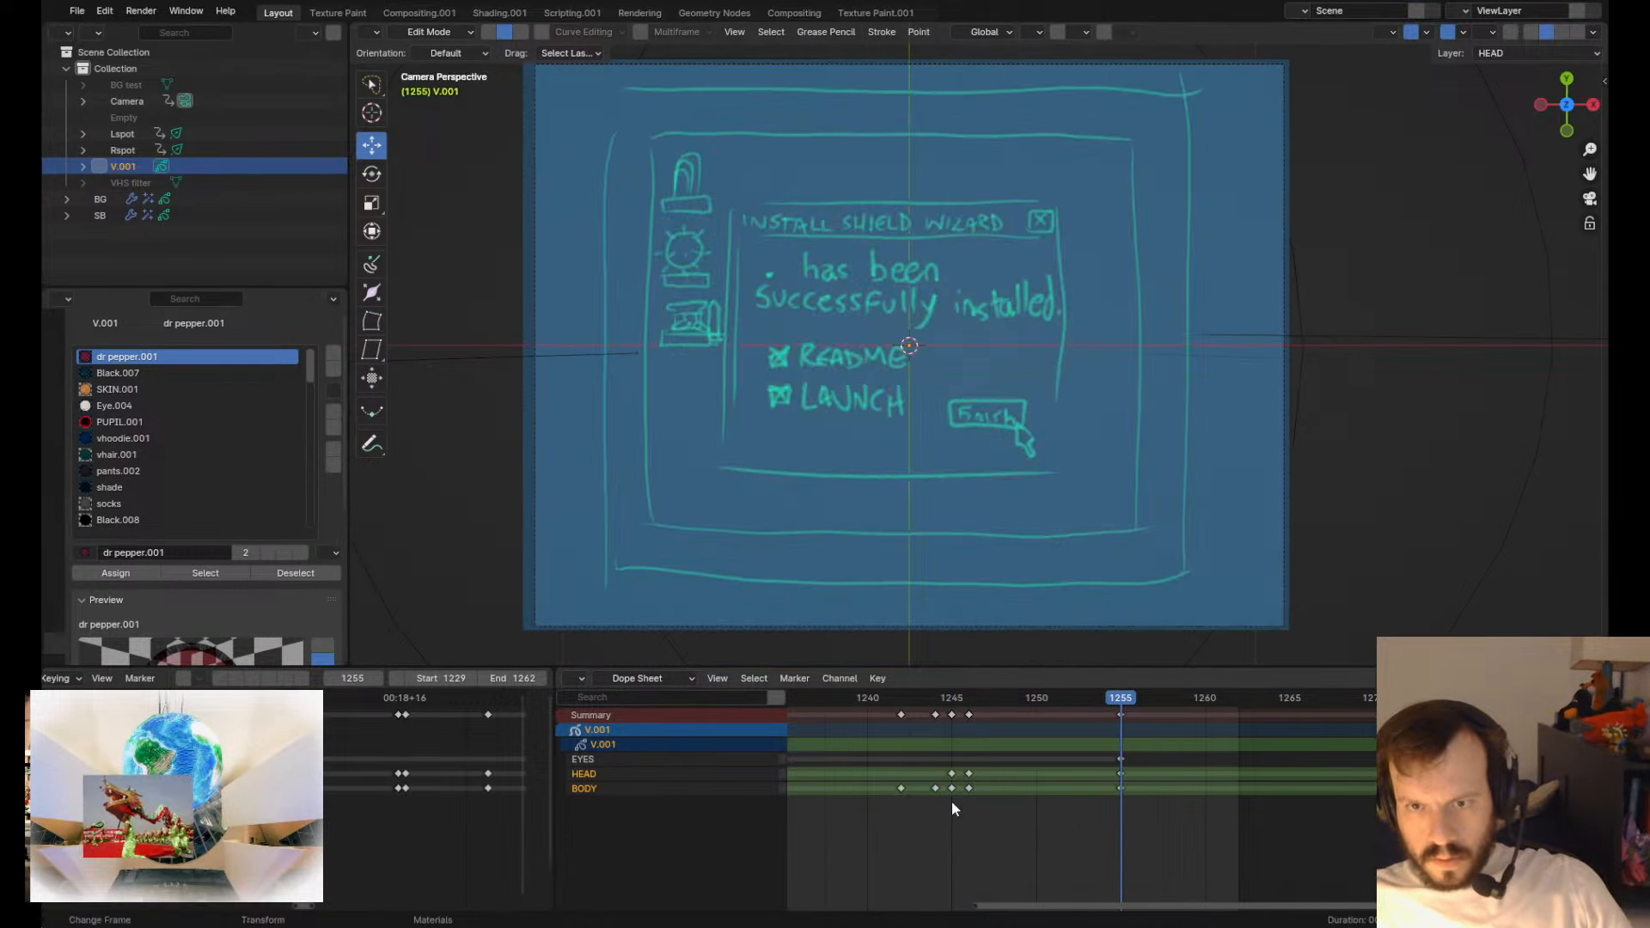
pyautogui.press('Escape')
pyautogui.moveTo(969, 715); pyautogui.dragTo(985, 750)
pyautogui.click(867, 699)
pyautogui.press('space')
pyautogui.press('space')
pyautogui.click(868, 700)
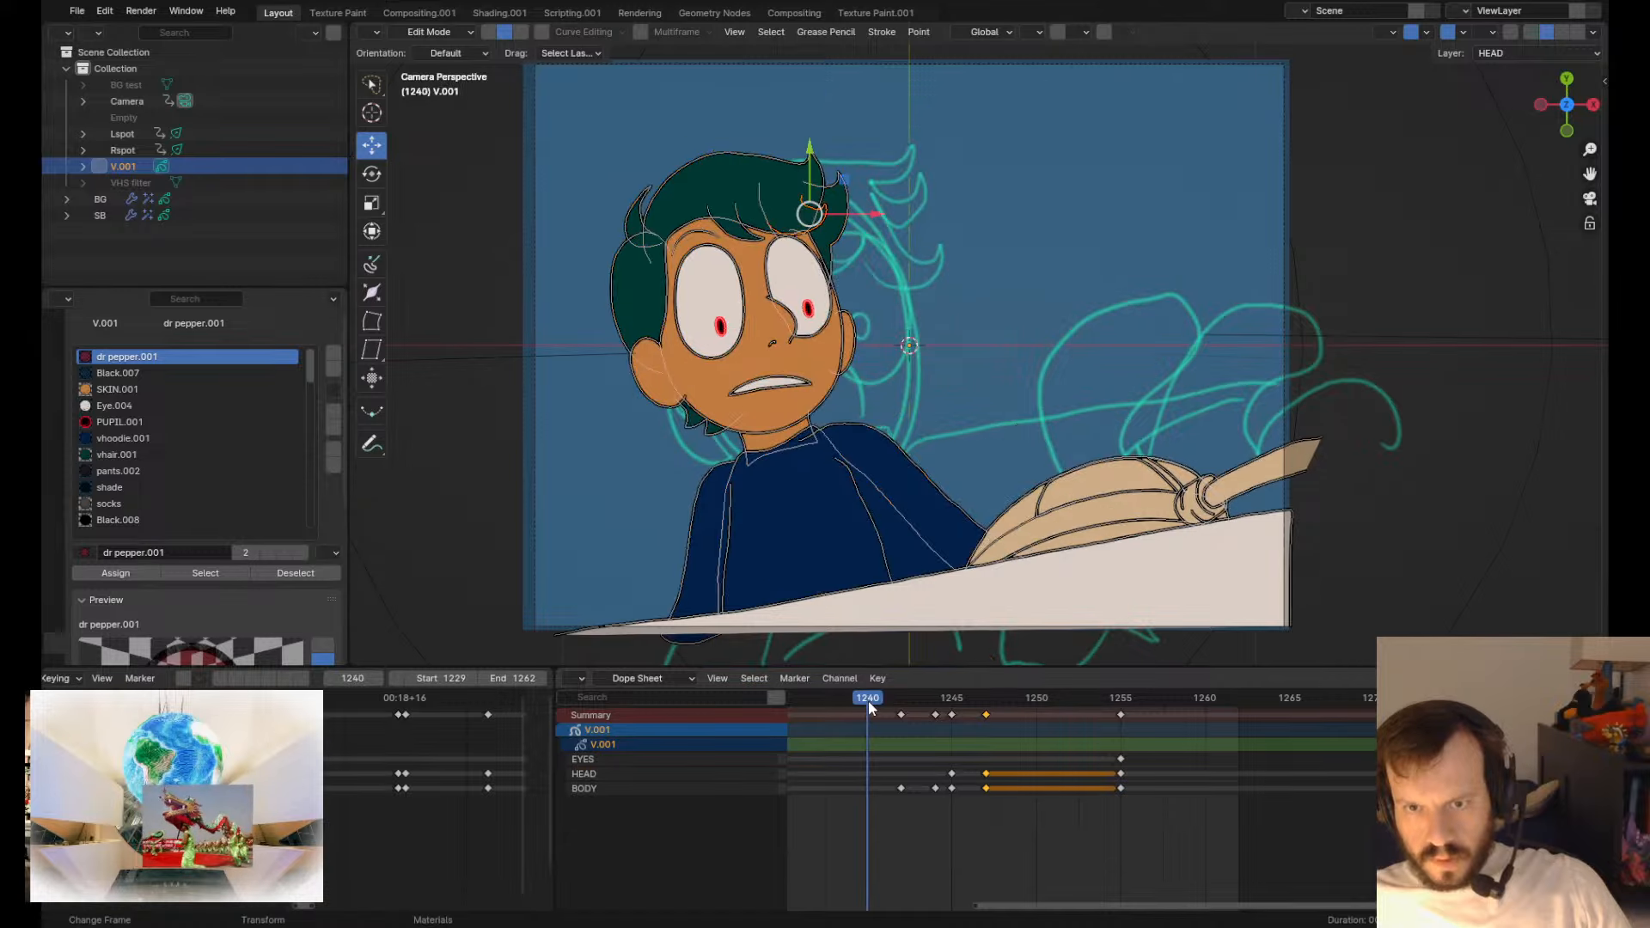
pyautogui.hotkey('ctrl', 'z')
pyautogui.hotkey('ctrl', 'z')
# - Replay the shot from frame 1240 to review the reach with its current key timing
pyautogui.click(868, 699)
pyautogui.press('space')
pyautogui.press('space')
pyautogui.click(867, 699)
pyautogui.press('space')
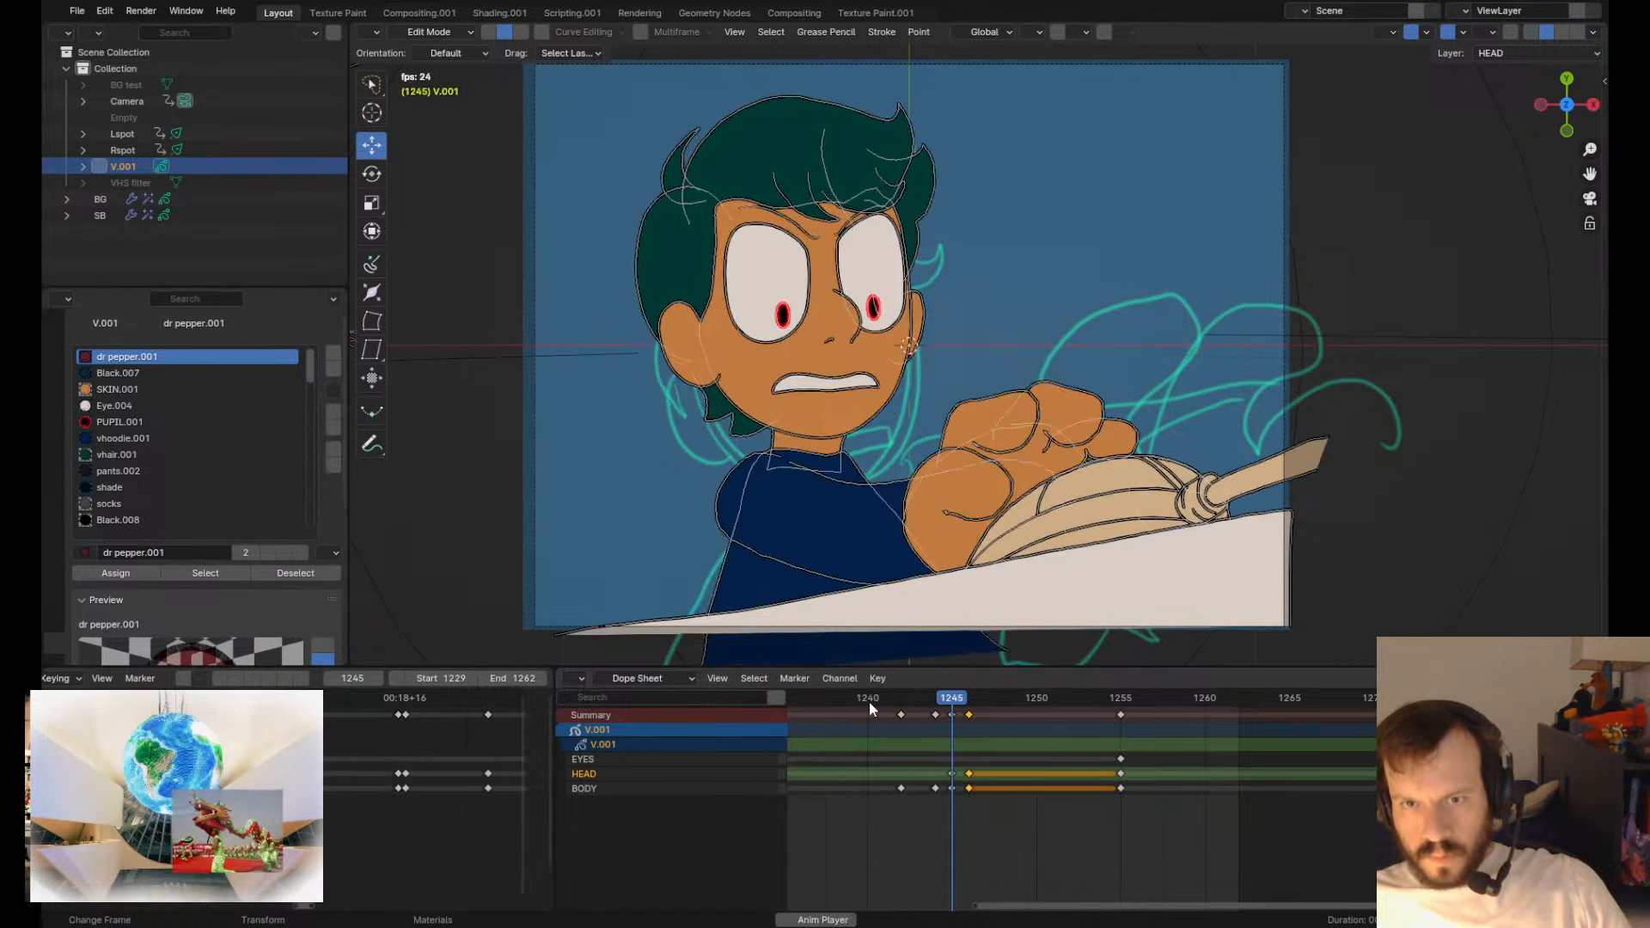
pyautogui.press('Escape')
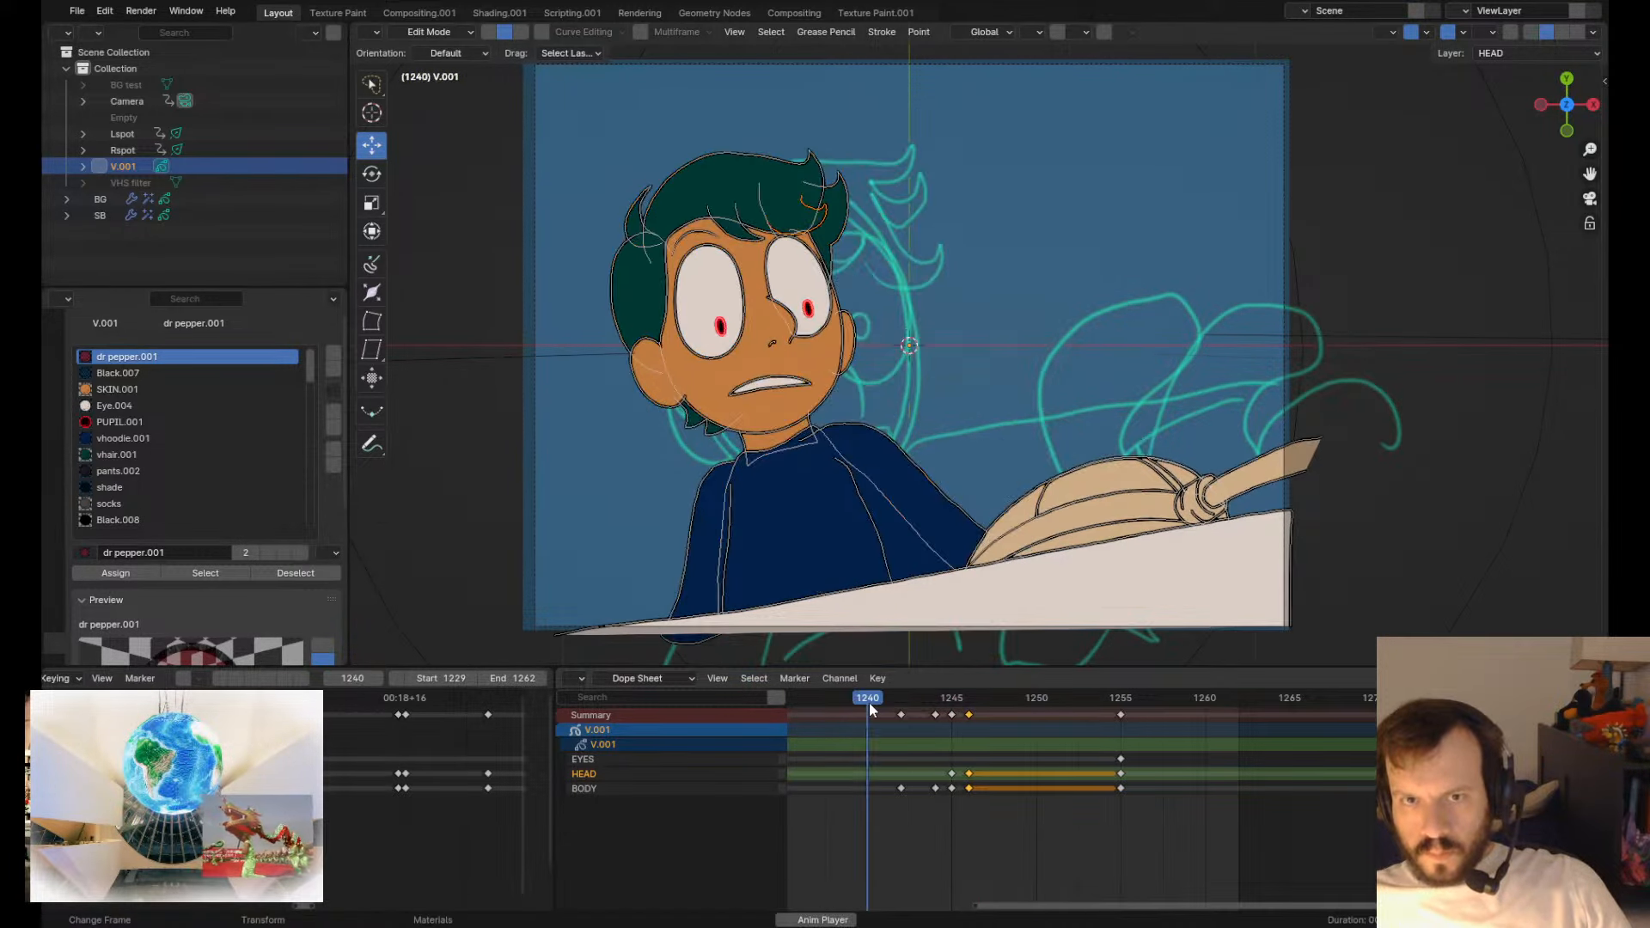
# - Duplicate the keyframe on frame 1242 to frame 1240 and go to that frame
pyautogui.moveTo(869, 703); pyautogui.dragTo(904, 745)
pyautogui.click(903, 716)
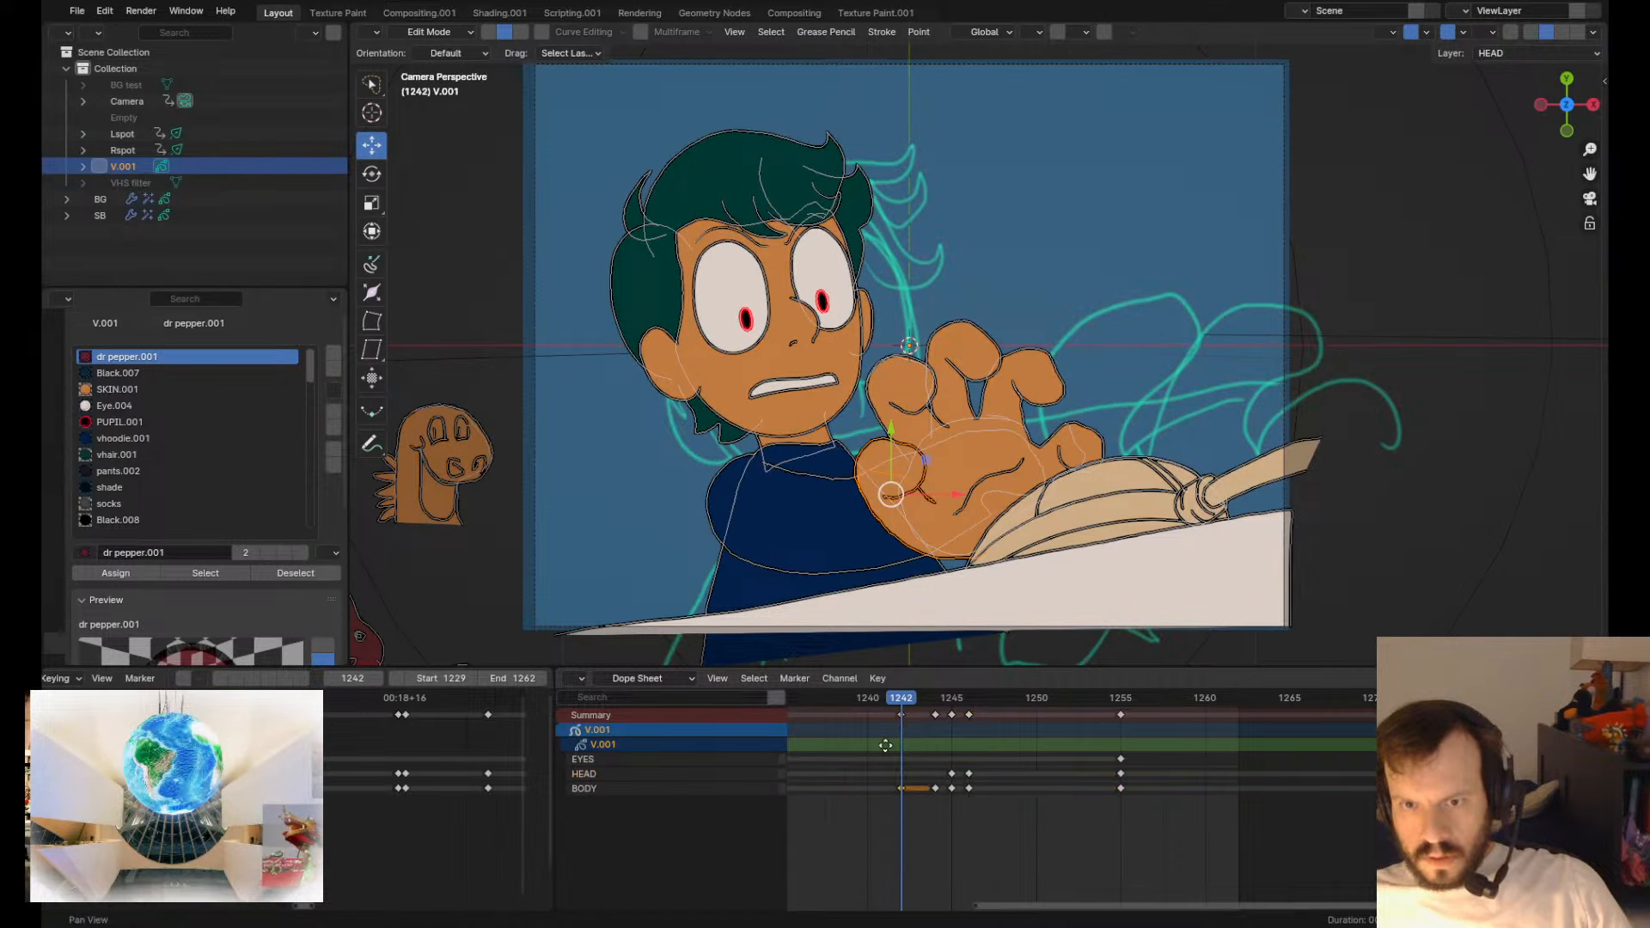
pyautogui.hotkey('shift', 'd')
pyautogui.click(853, 753)
pyautogui.press('Down')
pyautogui.moveTo(885, 699); pyautogui.dragTo(870, 722)
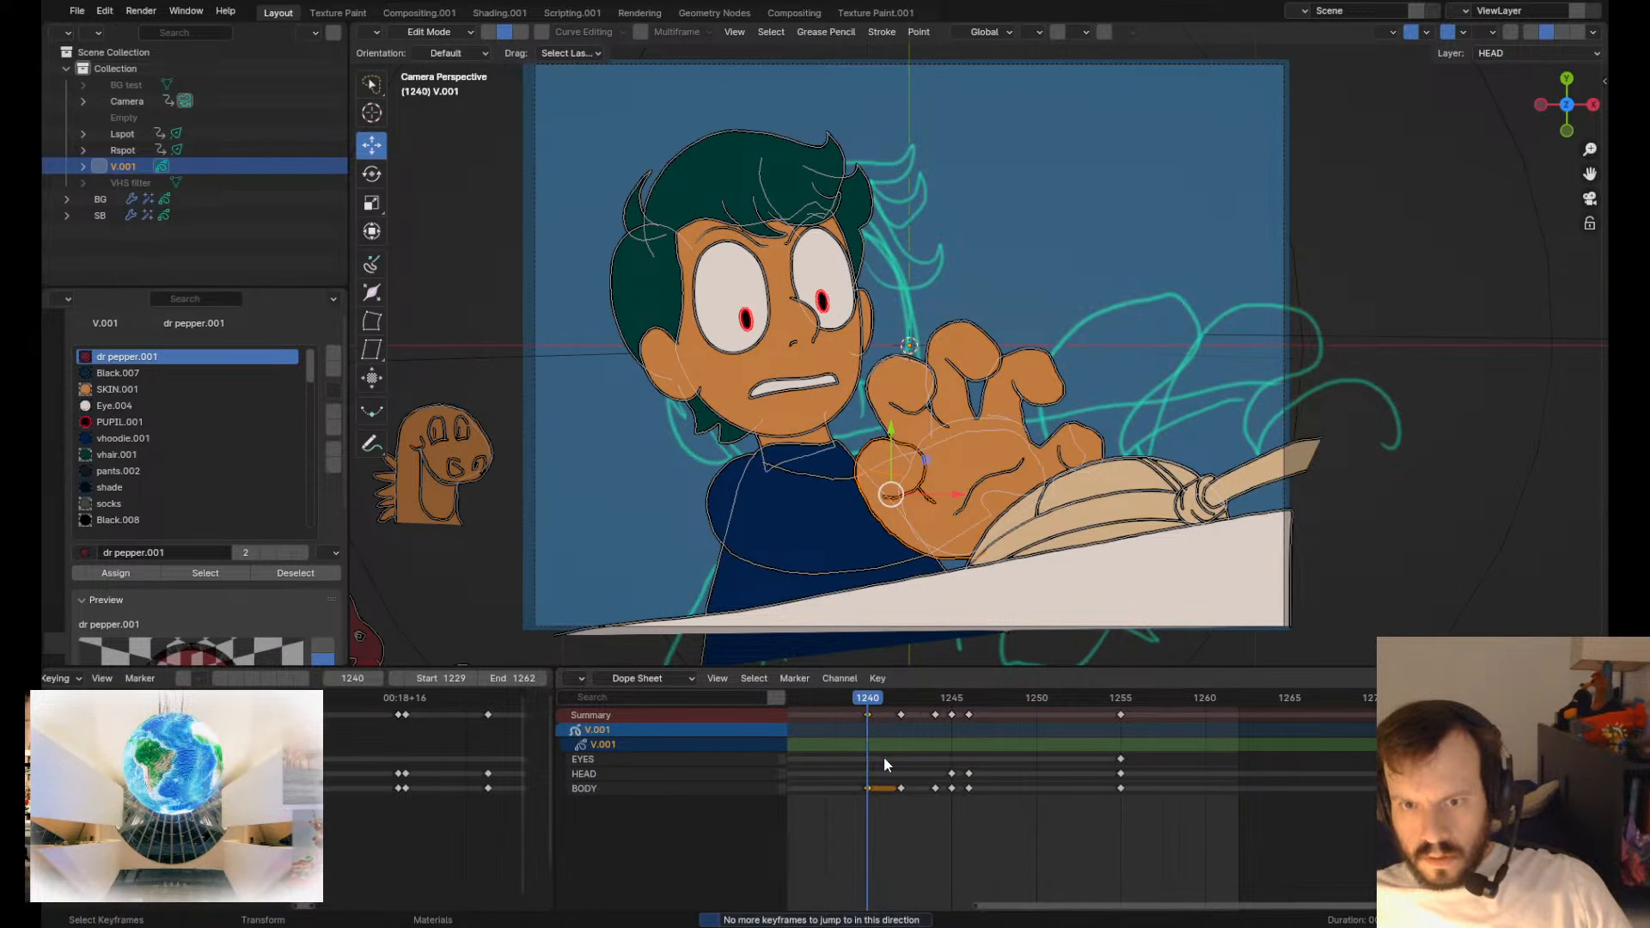
# - On frame 1240, select the head and torso strokes, scale them to about 0.91 and reposition them
pyautogui.moveTo(676, 127)
pyautogui.keyDown('shift'); pyautogui.mouseDown()
pyautogui.moveTo(615, 477)
pyautogui.moveTo(838, 430)
pyautogui.moveTo(666, 133)
pyautogui.moveTo(679, 129)
pyautogui.mouseUp(); pyautogui.keyUp('shift')
pyautogui.moveTo(917, 127)
pyautogui.keyDown('shift'); pyautogui.mouseDown()
pyautogui.moveTo(758, 340)
pyautogui.moveTo(914, 226)
pyautogui.mouseUp(); pyautogui.keyUp('shift')
pyautogui.press('r')
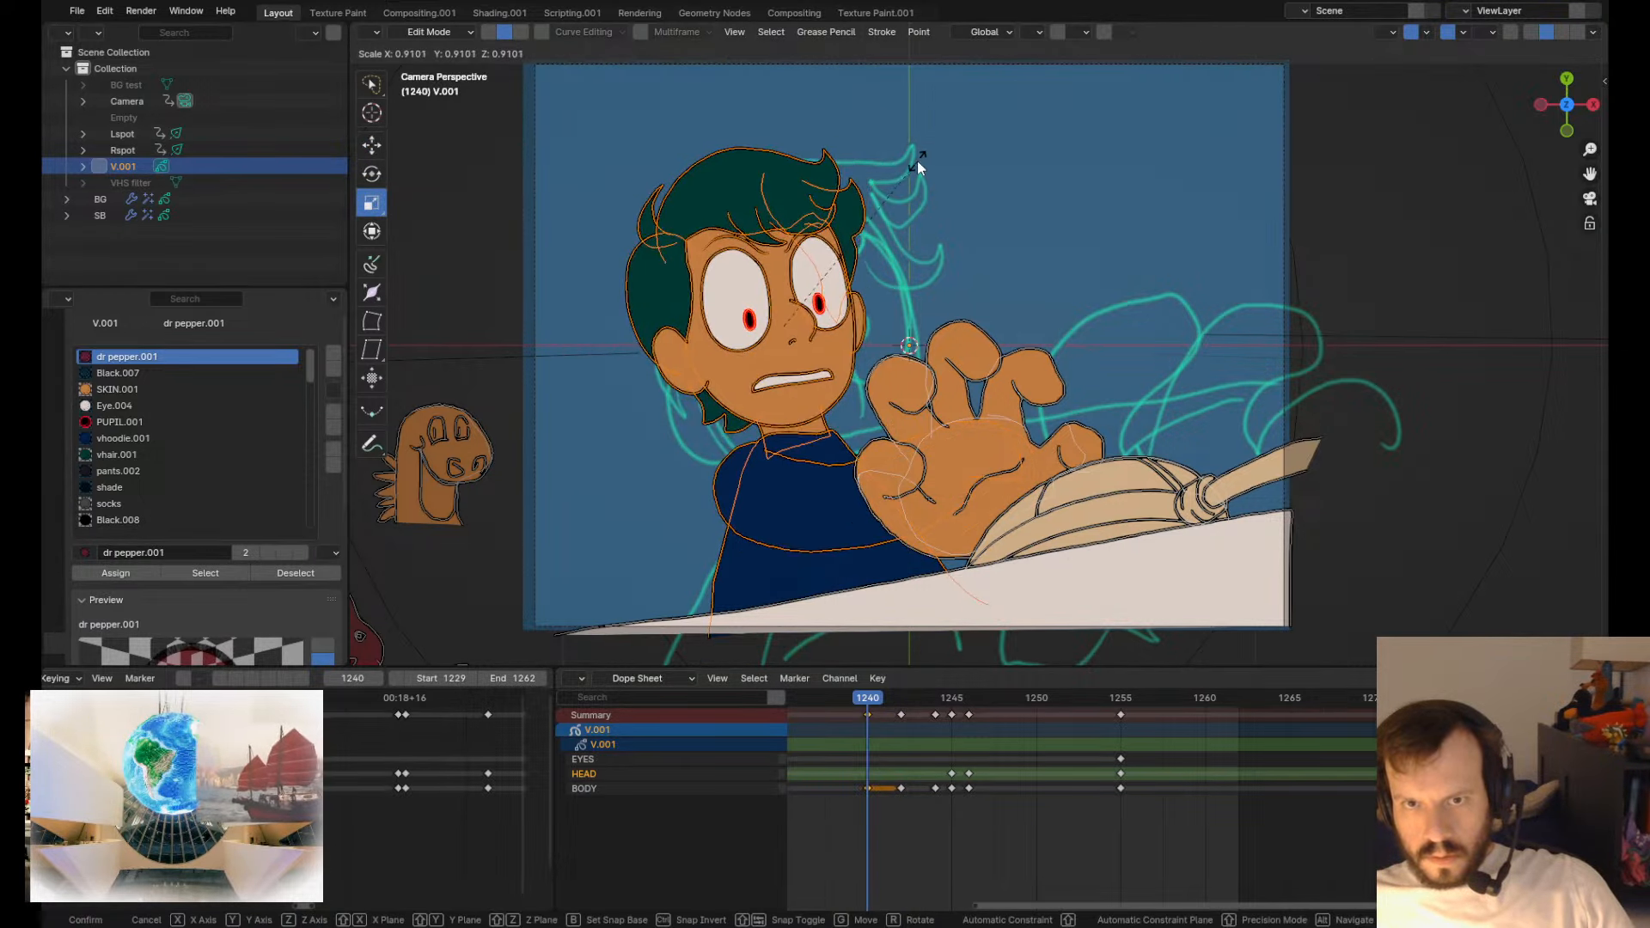
pyautogui.click(916, 161)
pyautogui.press('g')
pyautogui.click(884, 147)
# - On frame 1240, rotate the selected head and torso strokes about 4.5° and reposition them
pyautogui.press('Down')
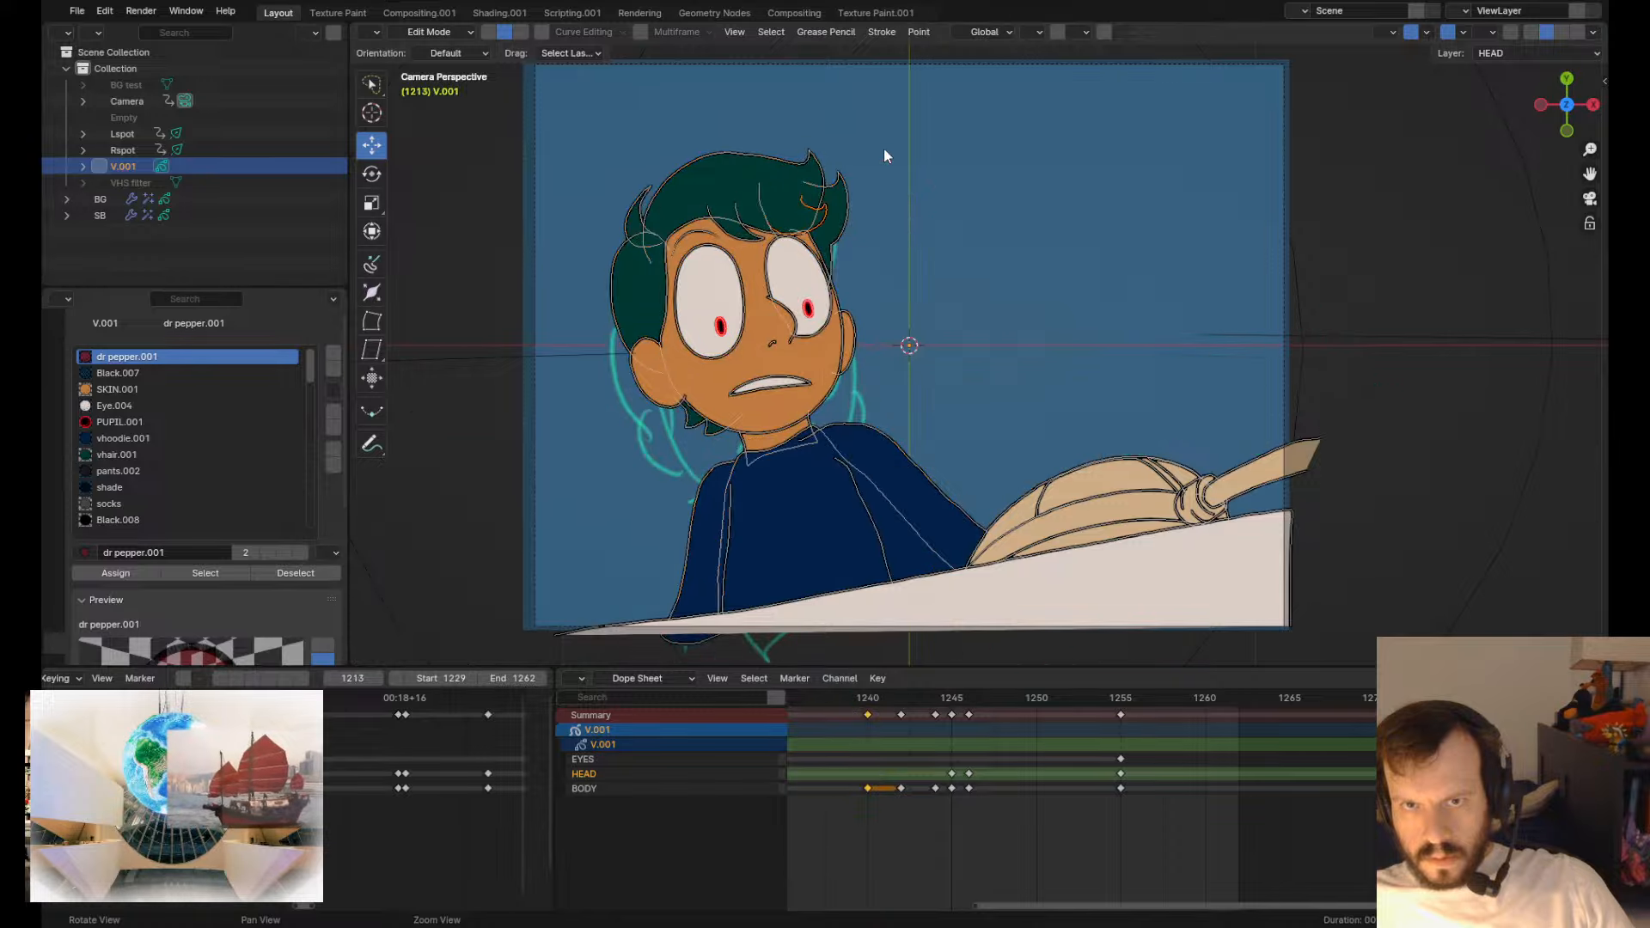
pyautogui.press('Up')
pyautogui.moveTo(858, 724)
pyautogui.mouseDown()
pyautogui.moveTo(903, 720)
pyautogui.moveTo(837, 708)
pyautogui.moveTo(874, 719)
pyautogui.mouseUp()
pyautogui.press('r')
pyautogui.click(847, 531)
pyautogui.press('g')
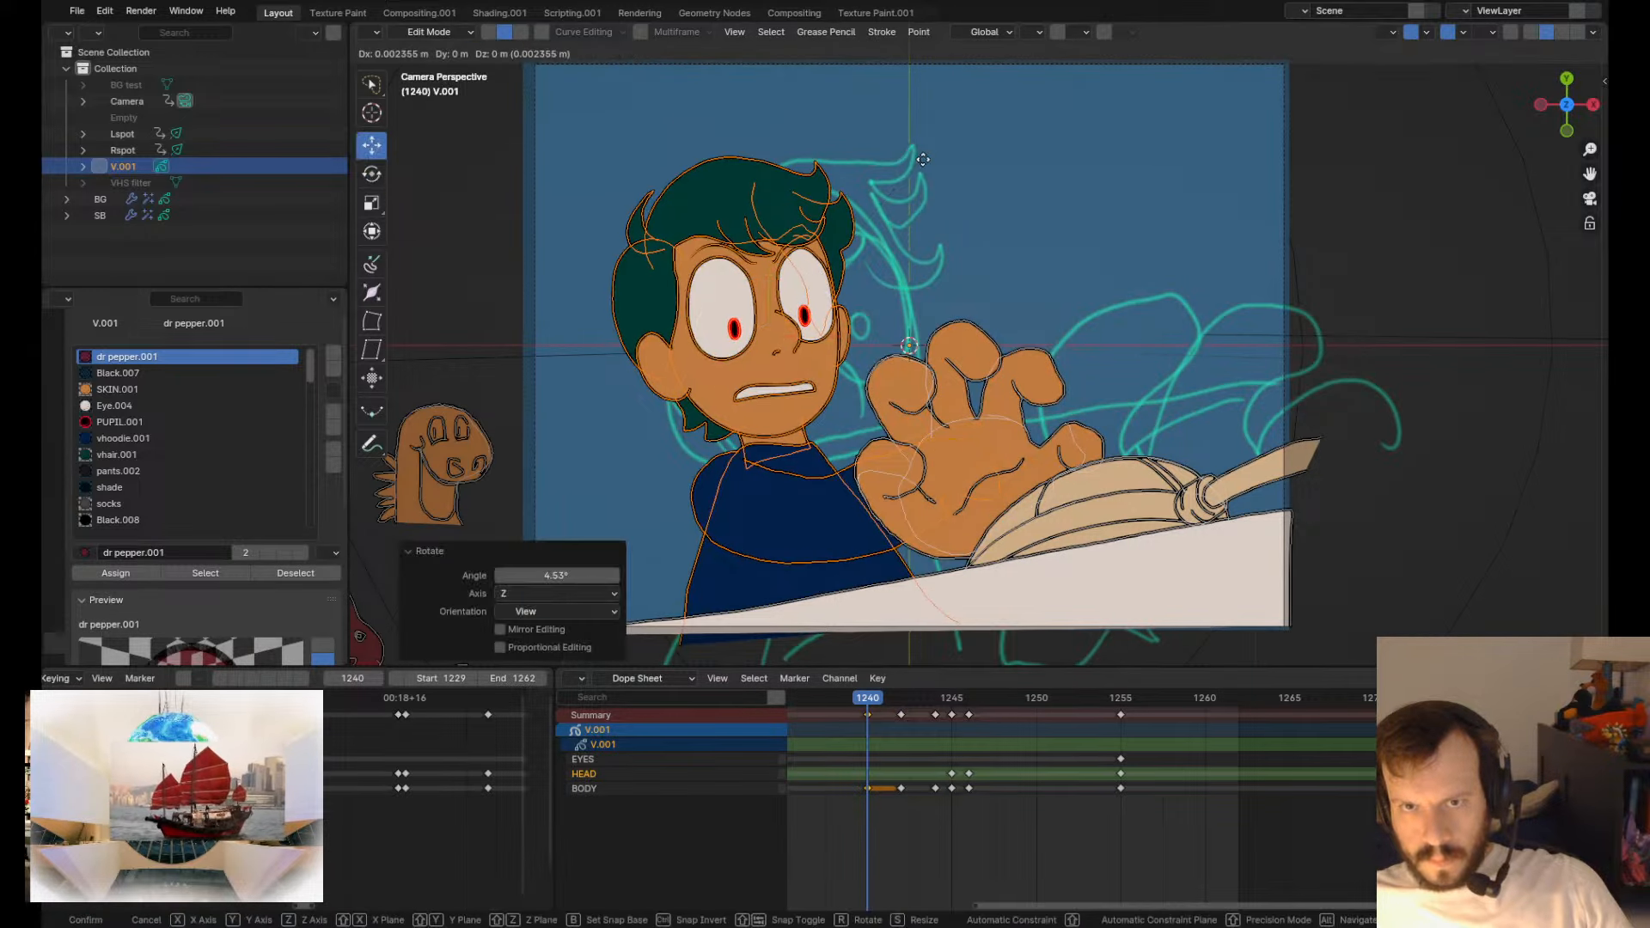
pyautogui.click(833, 548)
# - Check the pose against the neighbouring frames and make BODY the active layer in the Dope Sheet
pyautogui.press('Left')
pyautogui.press('Right')
pyautogui.press('Right')
pyautogui.press('KP_Subtract')
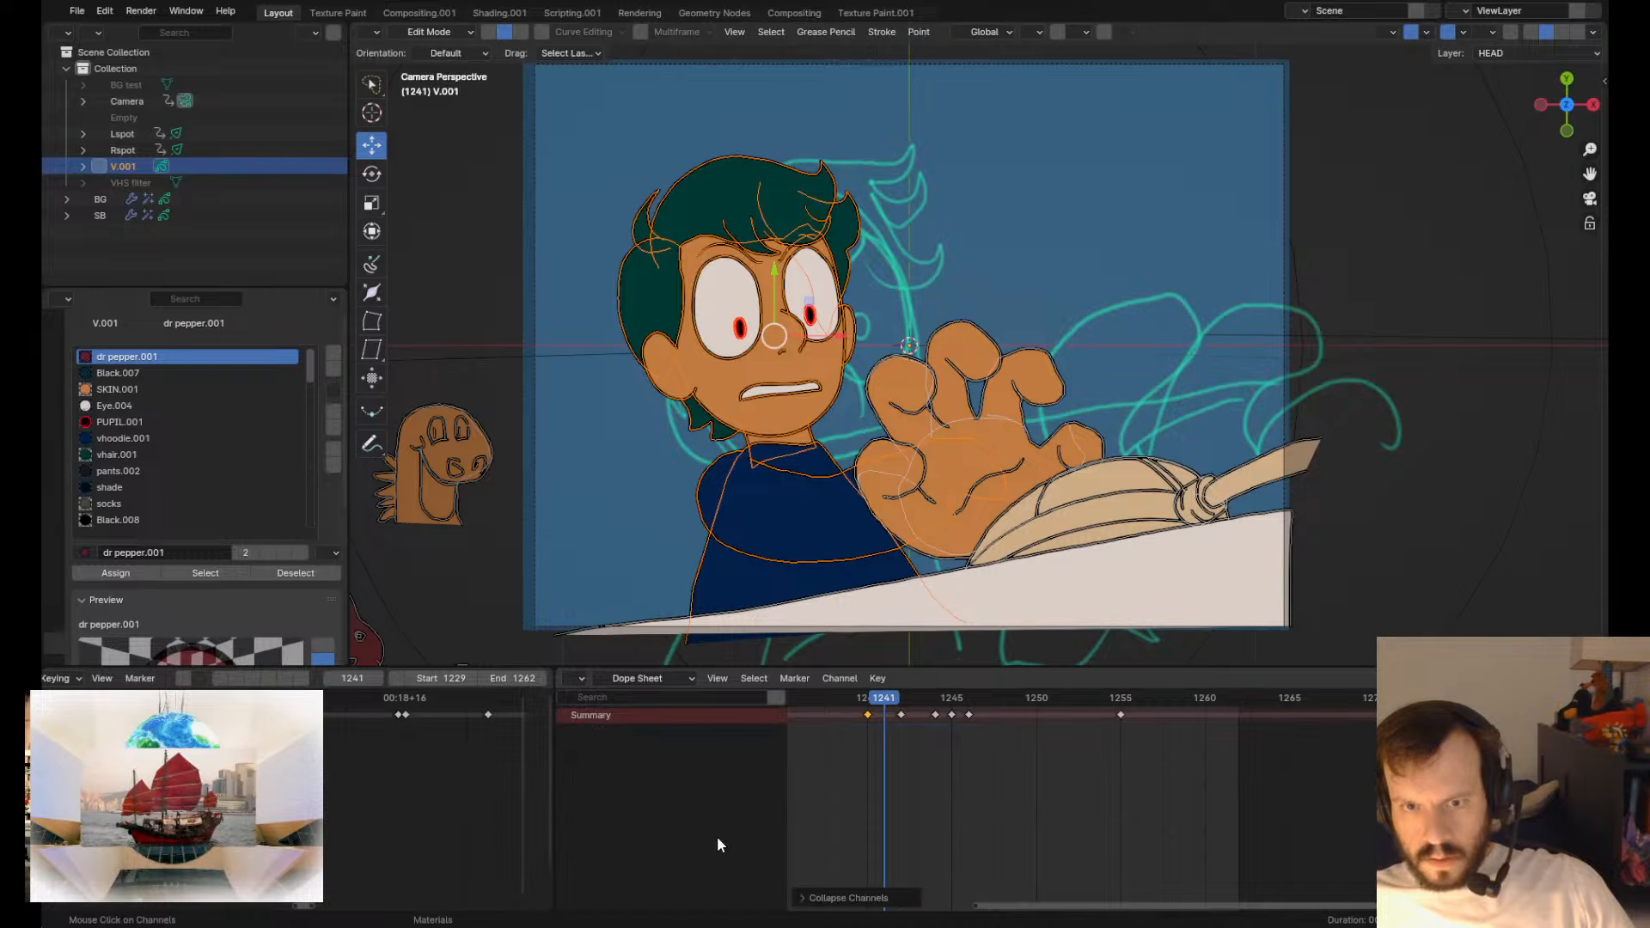
pyautogui.press('KP_Add')
pyautogui.press('KP_Add')
pyautogui.press('KP_Add')
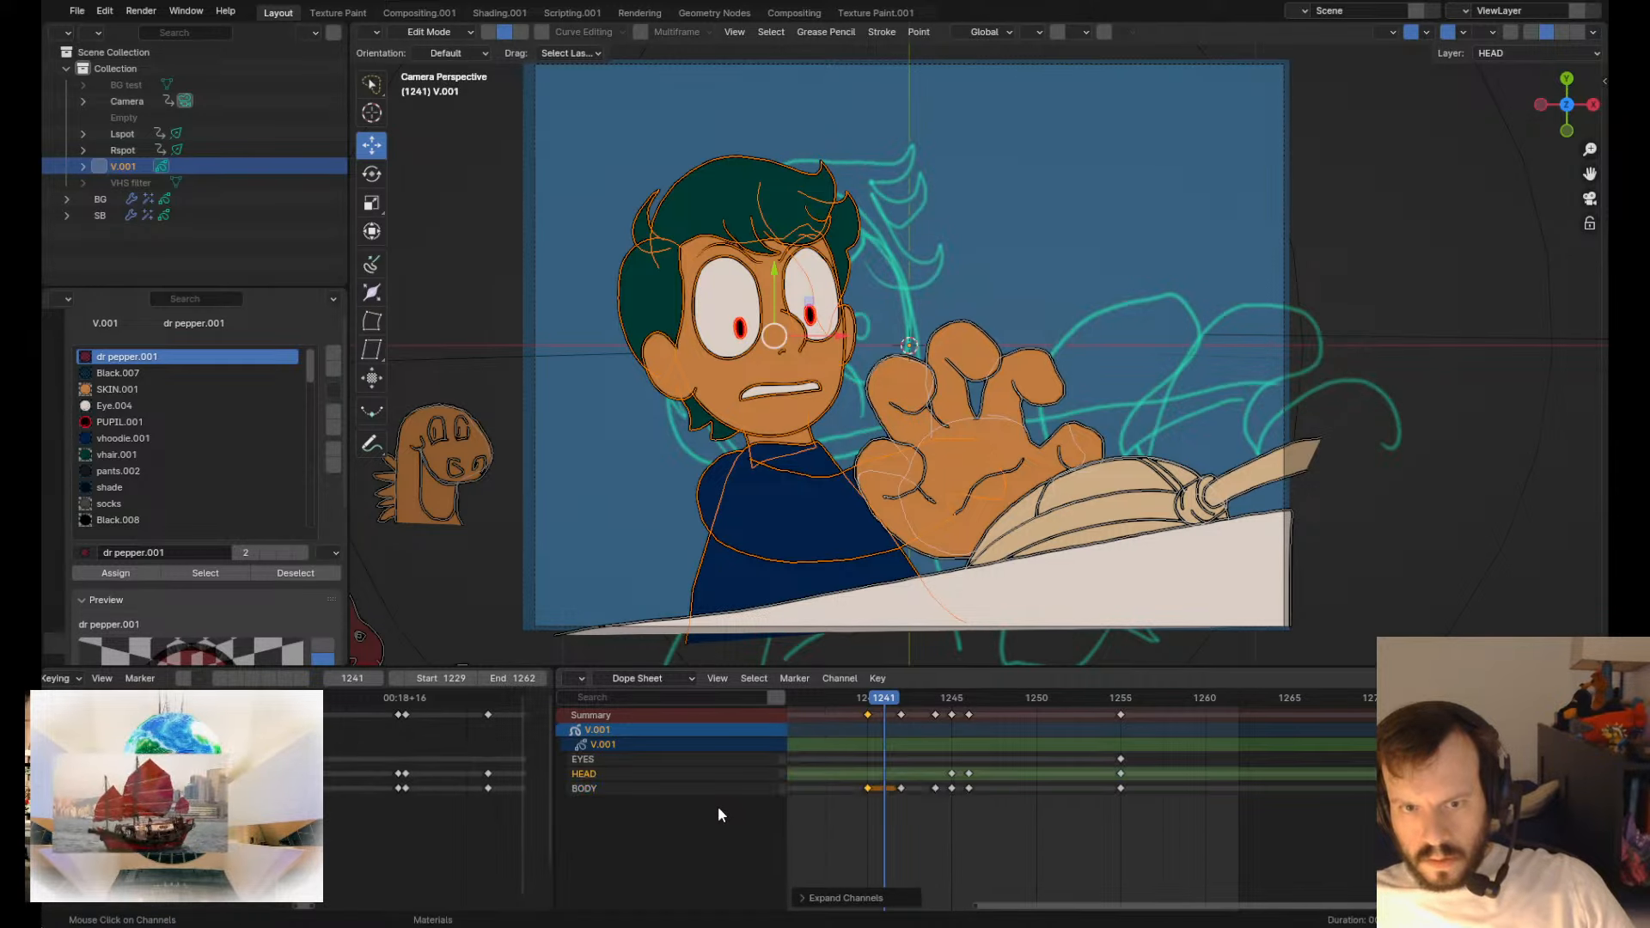
pyautogui.click(679, 787)
# - Try another rotation of the head and torso strokes on frame 1240, comparing them with the neighbouring frames
pyautogui.press('Left')
pyautogui.press('Left')
pyautogui.press('Right')
pyautogui.press('Right')
pyautogui.press('Right')
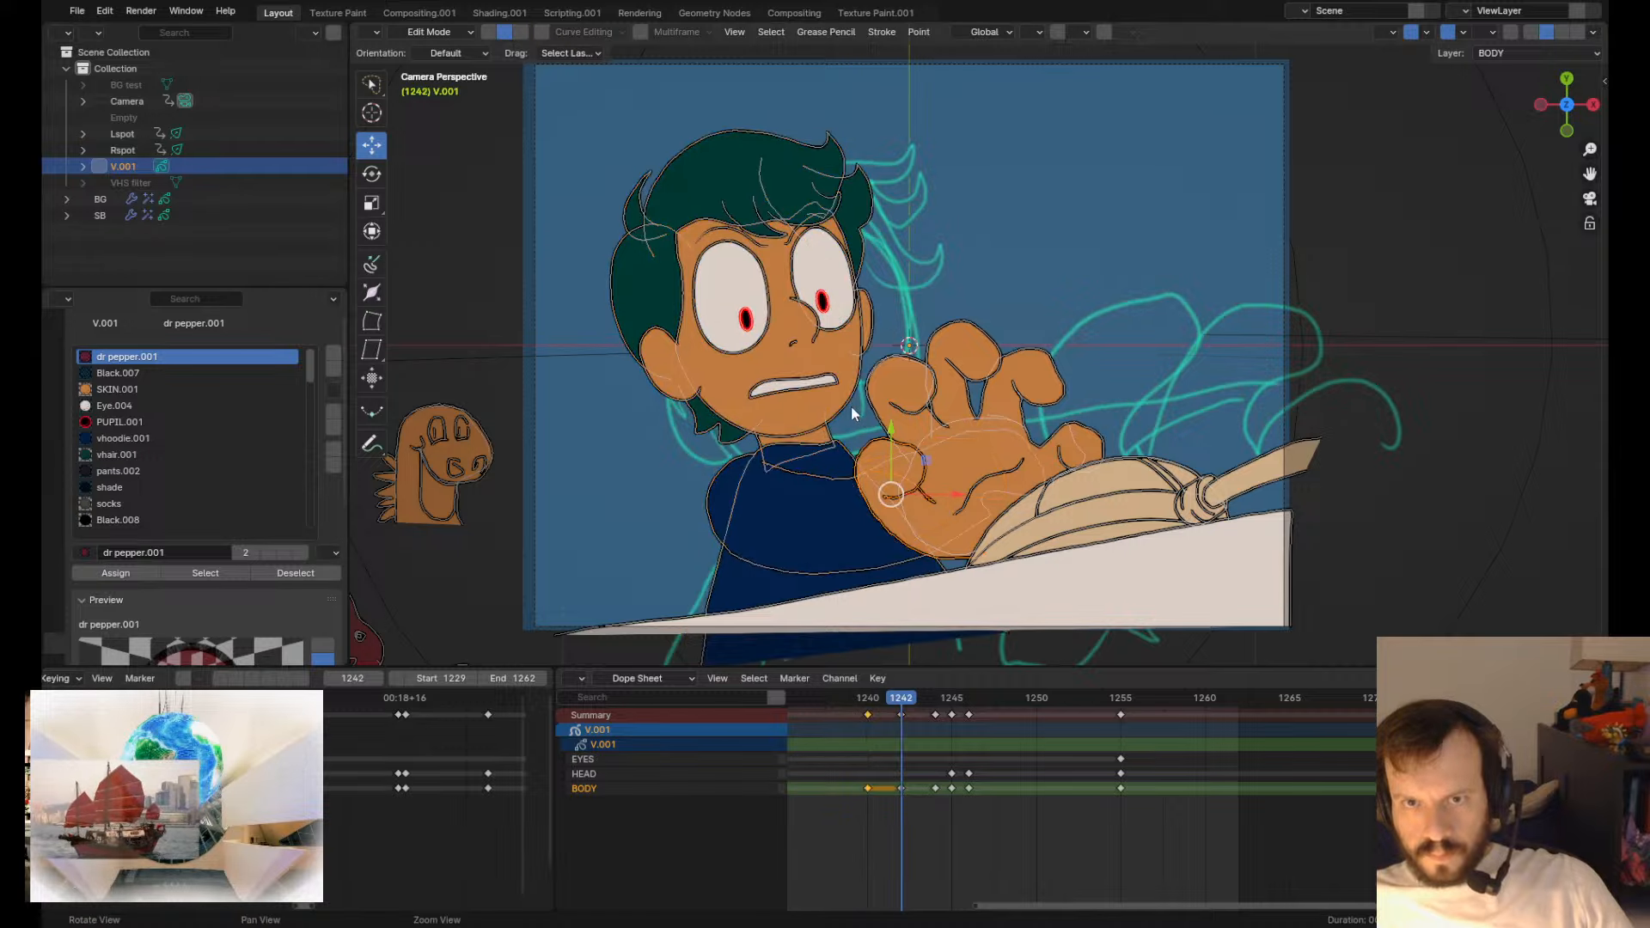
pyautogui.press('Left')
pyautogui.press('Left')
pyautogui.press('r')
pyautogui.click(932, 320)
pyautogui.hotkey('ctrl', 'z')
# - Scale the head and torso strokes on frame 1240 to about 1.02, rotate them slightly and reposition them
pyautogui.press('s')
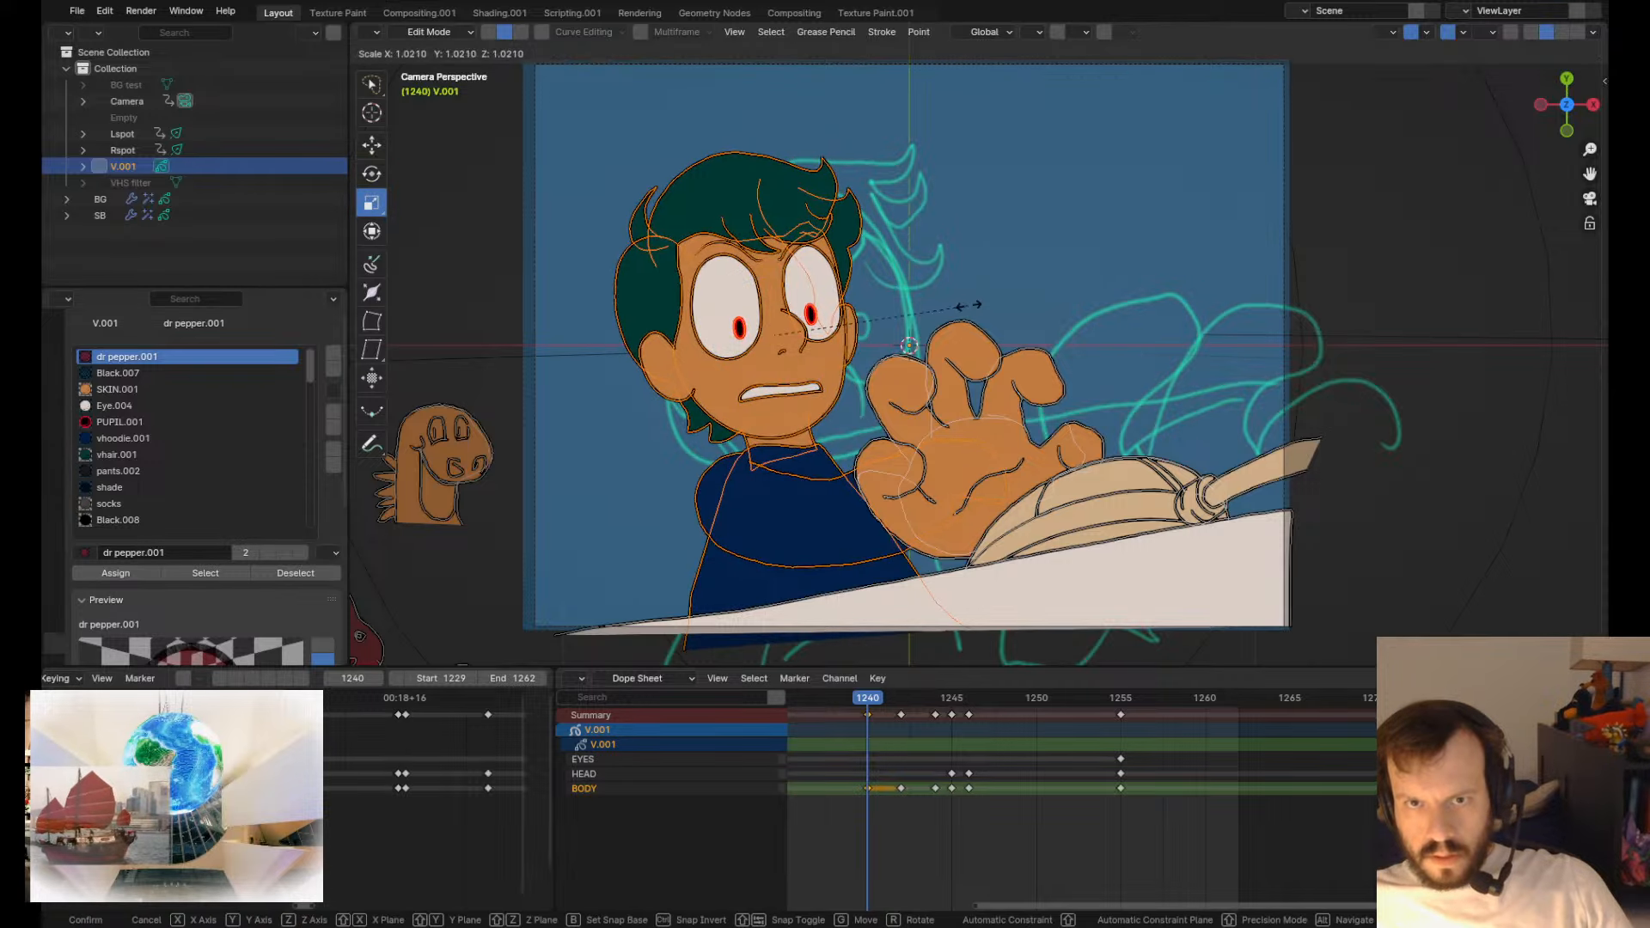
pyautogui.click(969, 306)
pyautogui.press('r')
pyautogui.click(976, 329)
pyautogui.press('g')
pyautogui.click(983, 332)
# - Compare frame 1240 with its neighbours, rotate its head and torso strokes about -1.5° and reposition them
pyautogui.press('Left')
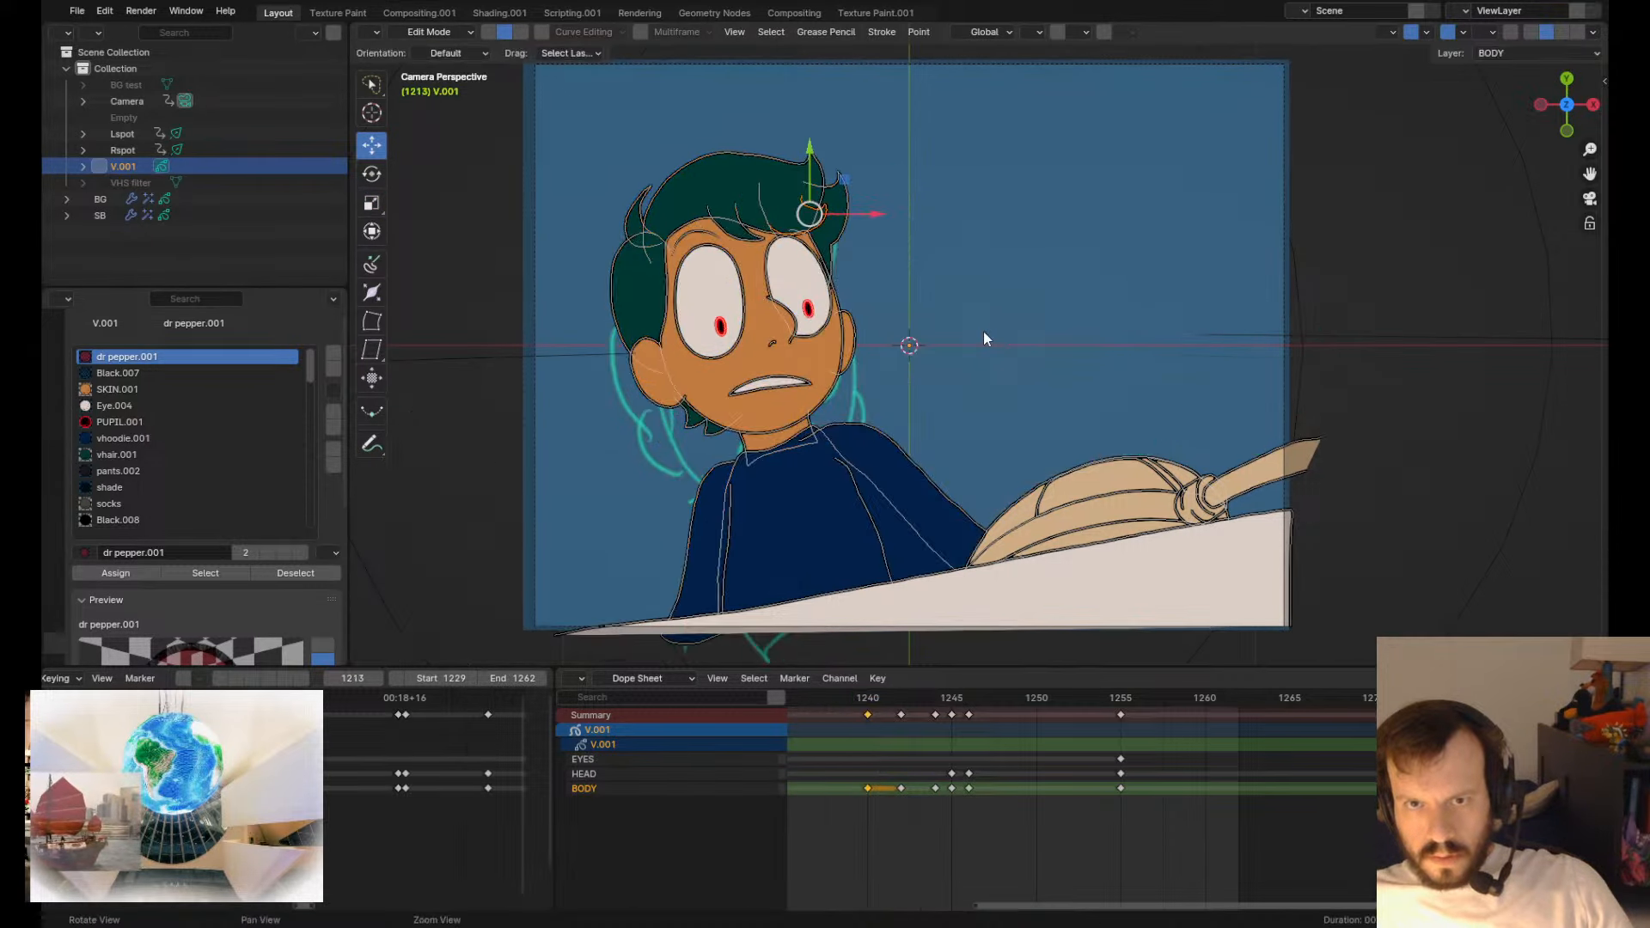
pyautogui.press('Right')
pyautogui.press('Right')
pyautogui.press('Right')
pyautogui.press('Left')
pyautogui.press('Left')
pyautogui.press('r')
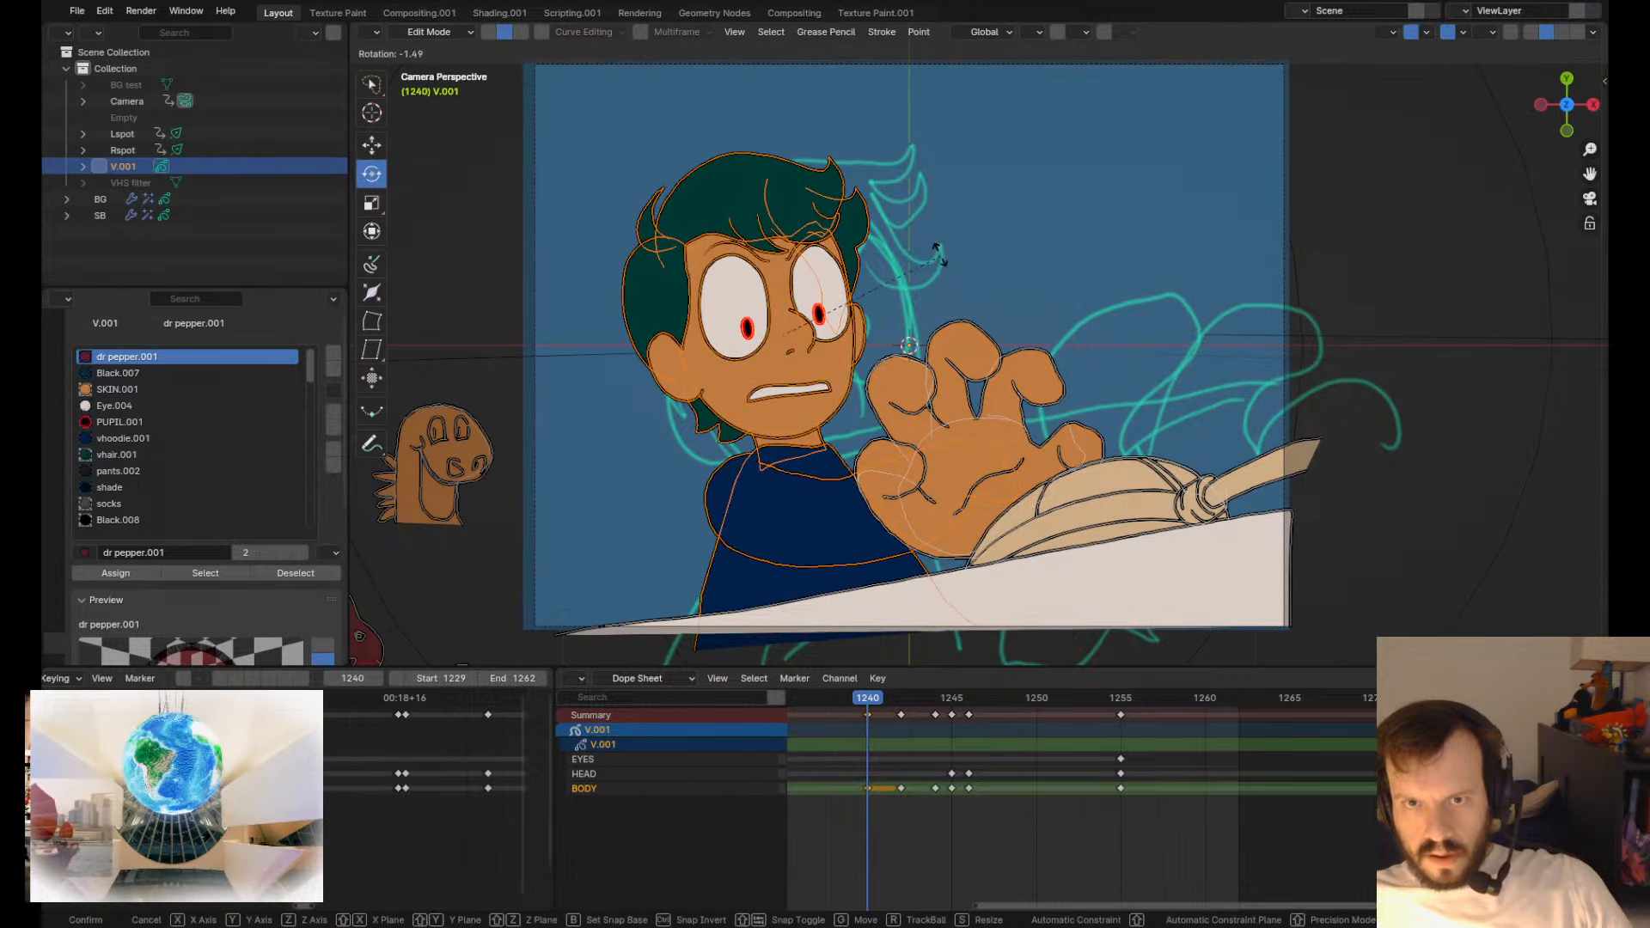
pyautogui.click(932, 255)
pyautogui.press('g')
pyautogui.click(929, 257)
# - Flip between frame 1240 and its neighbouring keyframes to examine how the head and torso move into the reach
pyautogui.press('Left')
pyautogui.press('Right')
pyautogui.press('Right')
pyautogui.press('Right')
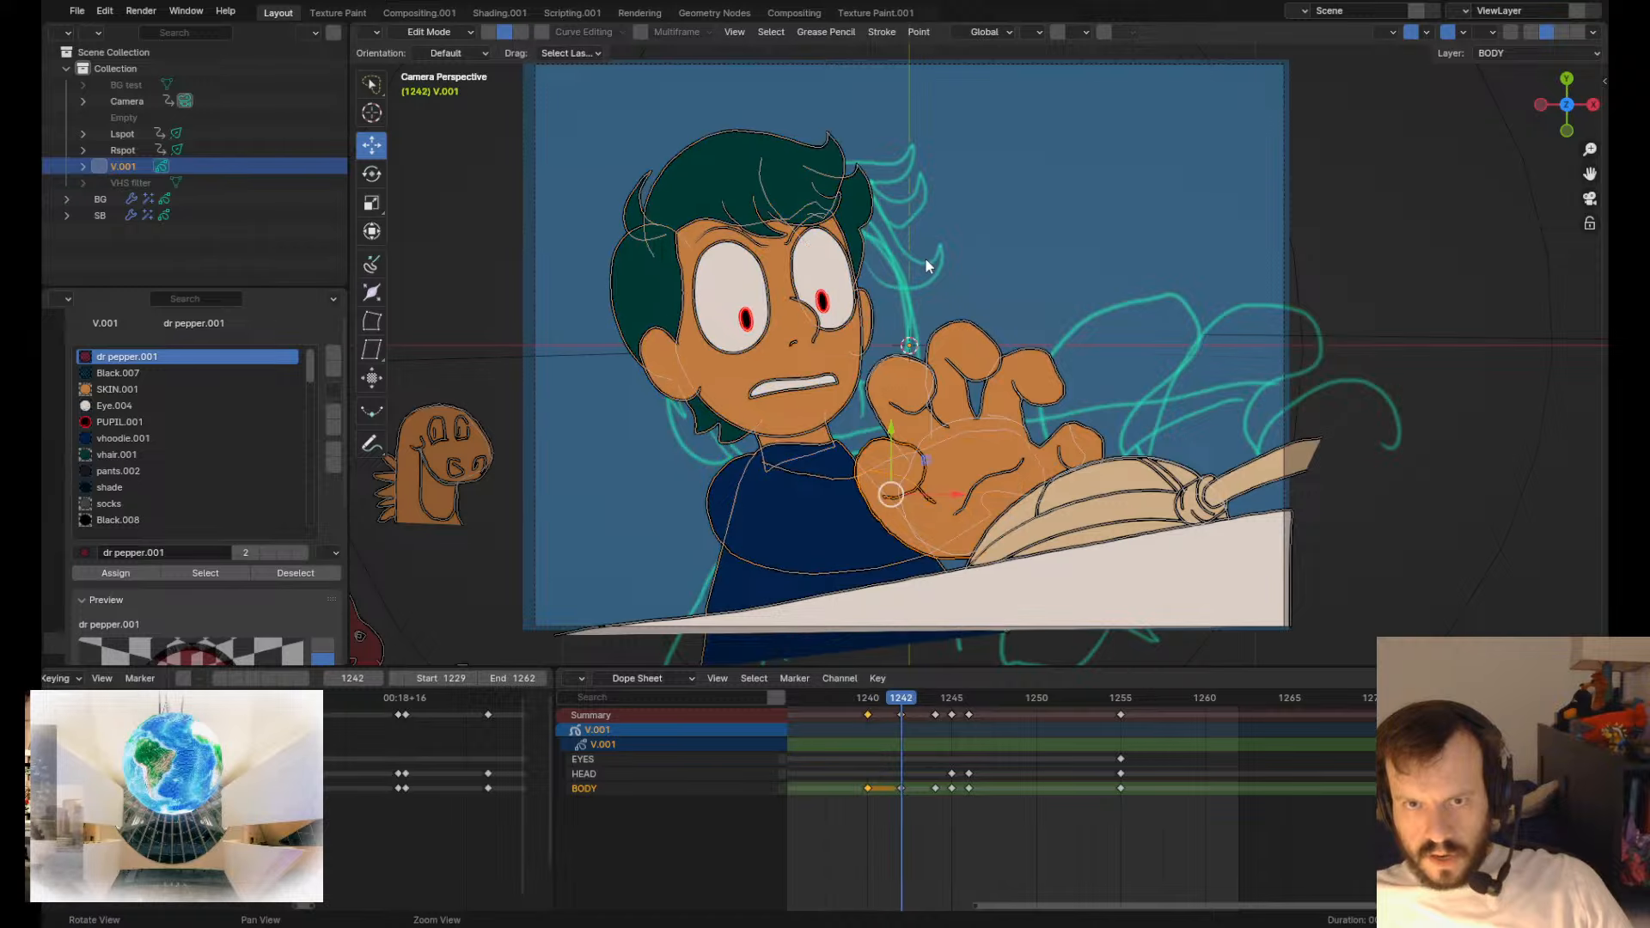
pyautogui.press('Left')
pyautogui.press('Left')
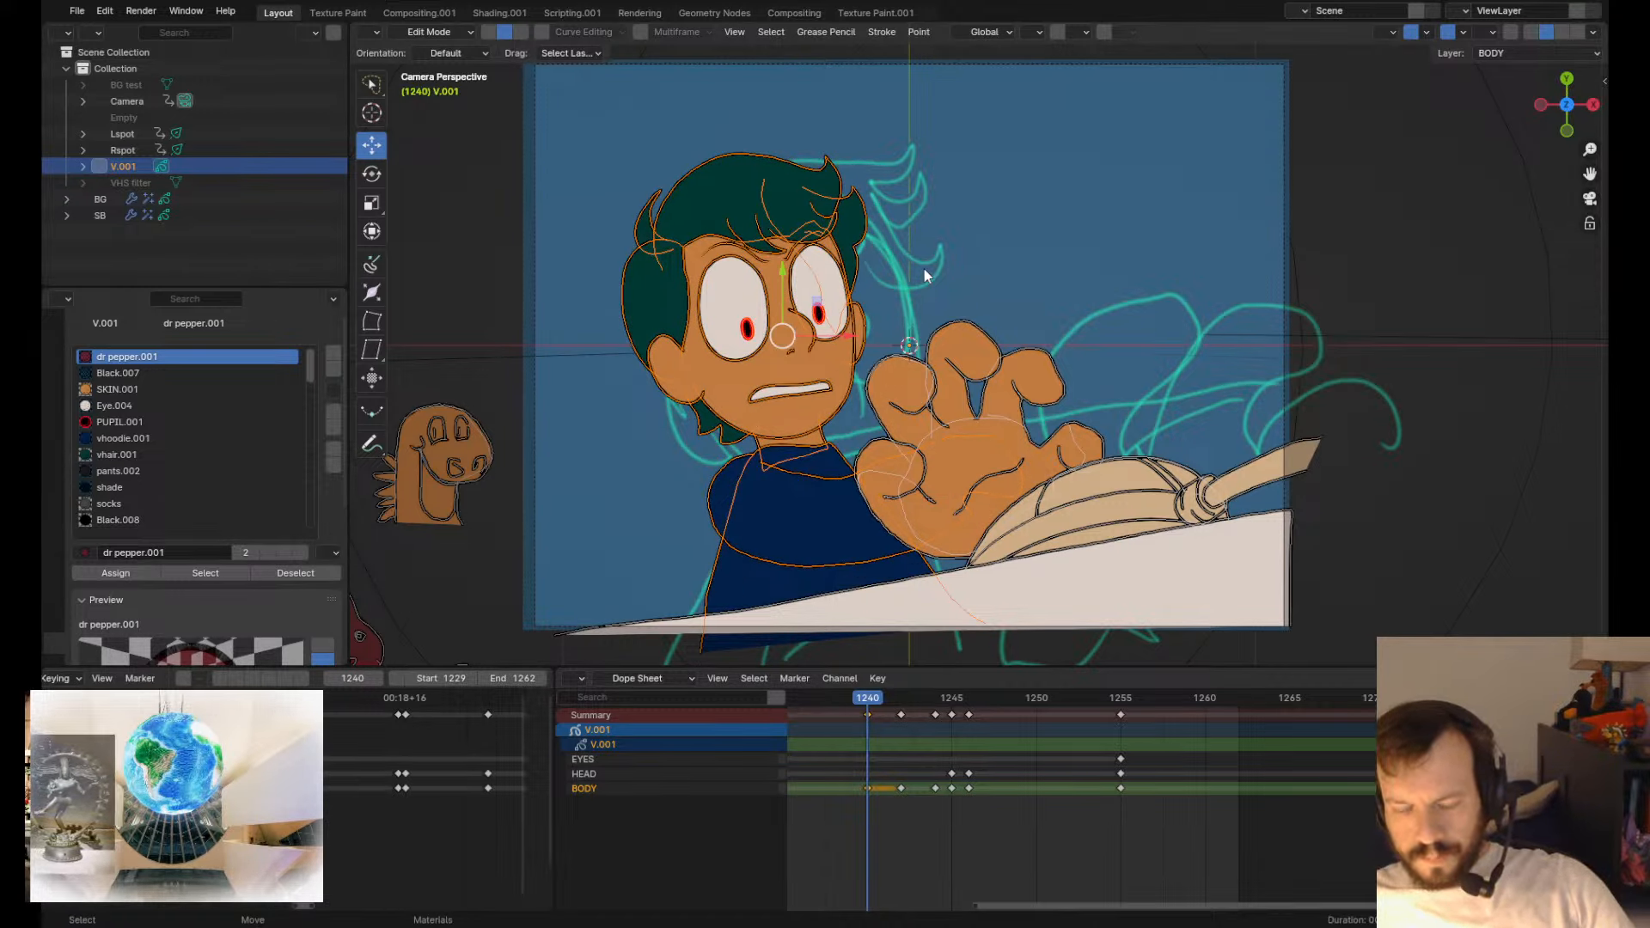
pyautogui.press('Down')
pyautogui.press('Up')
pyautogui.press('Up')
pyautogui.press('Down')
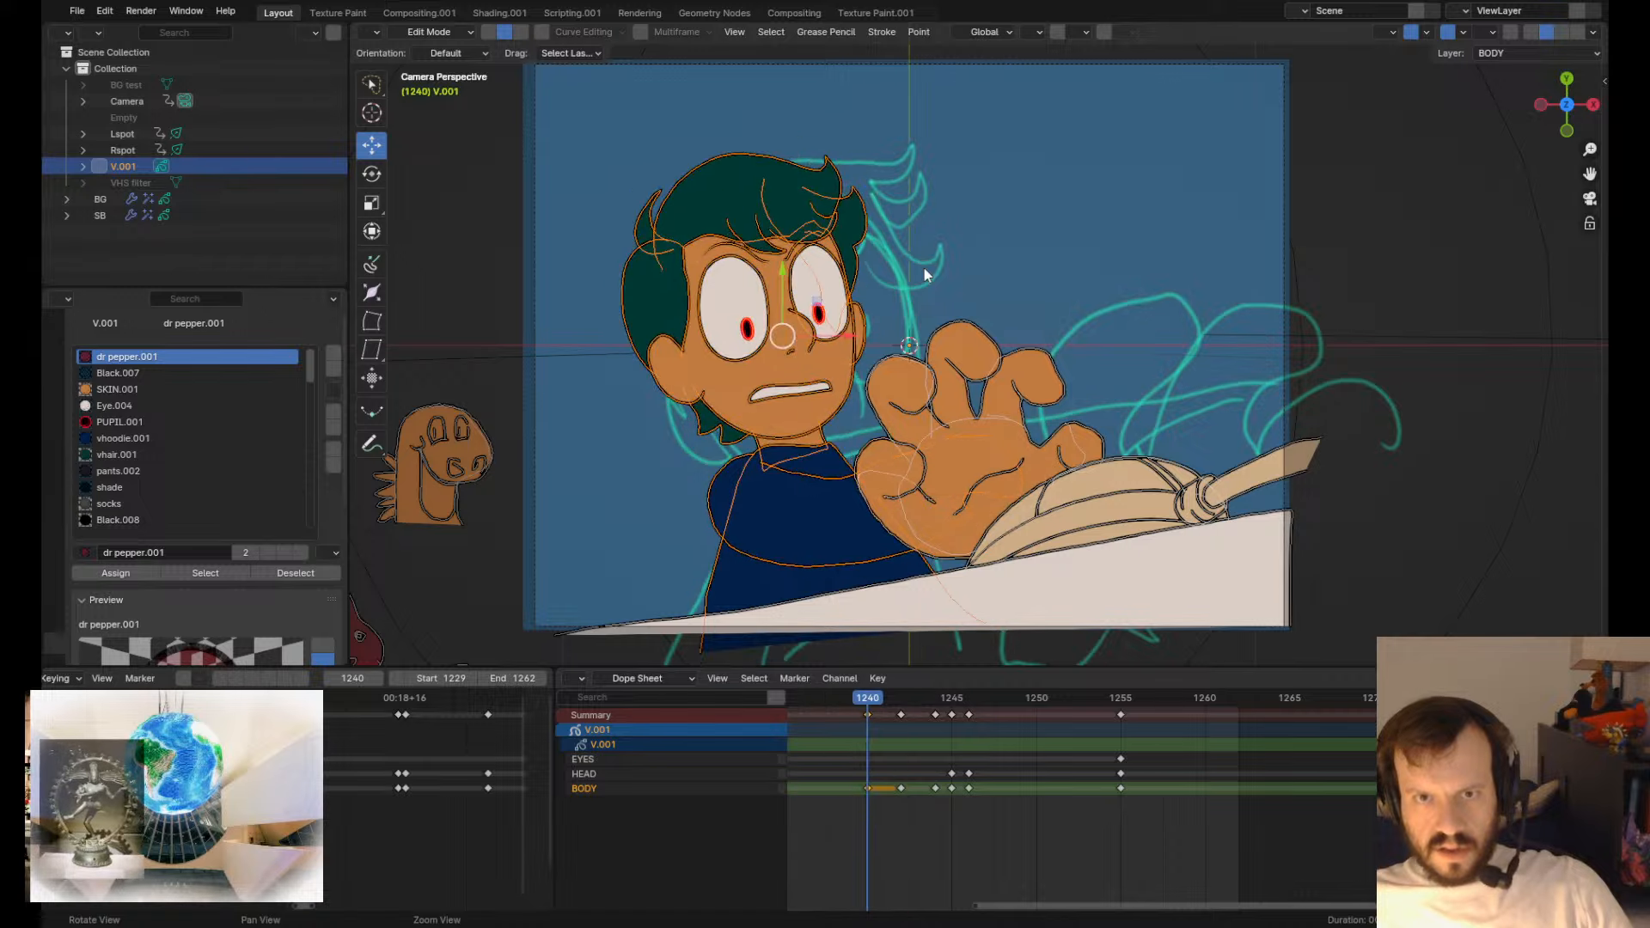
pyautogui.press('Up')
pyautogui.press('Up')
pyautogui.press('Down')
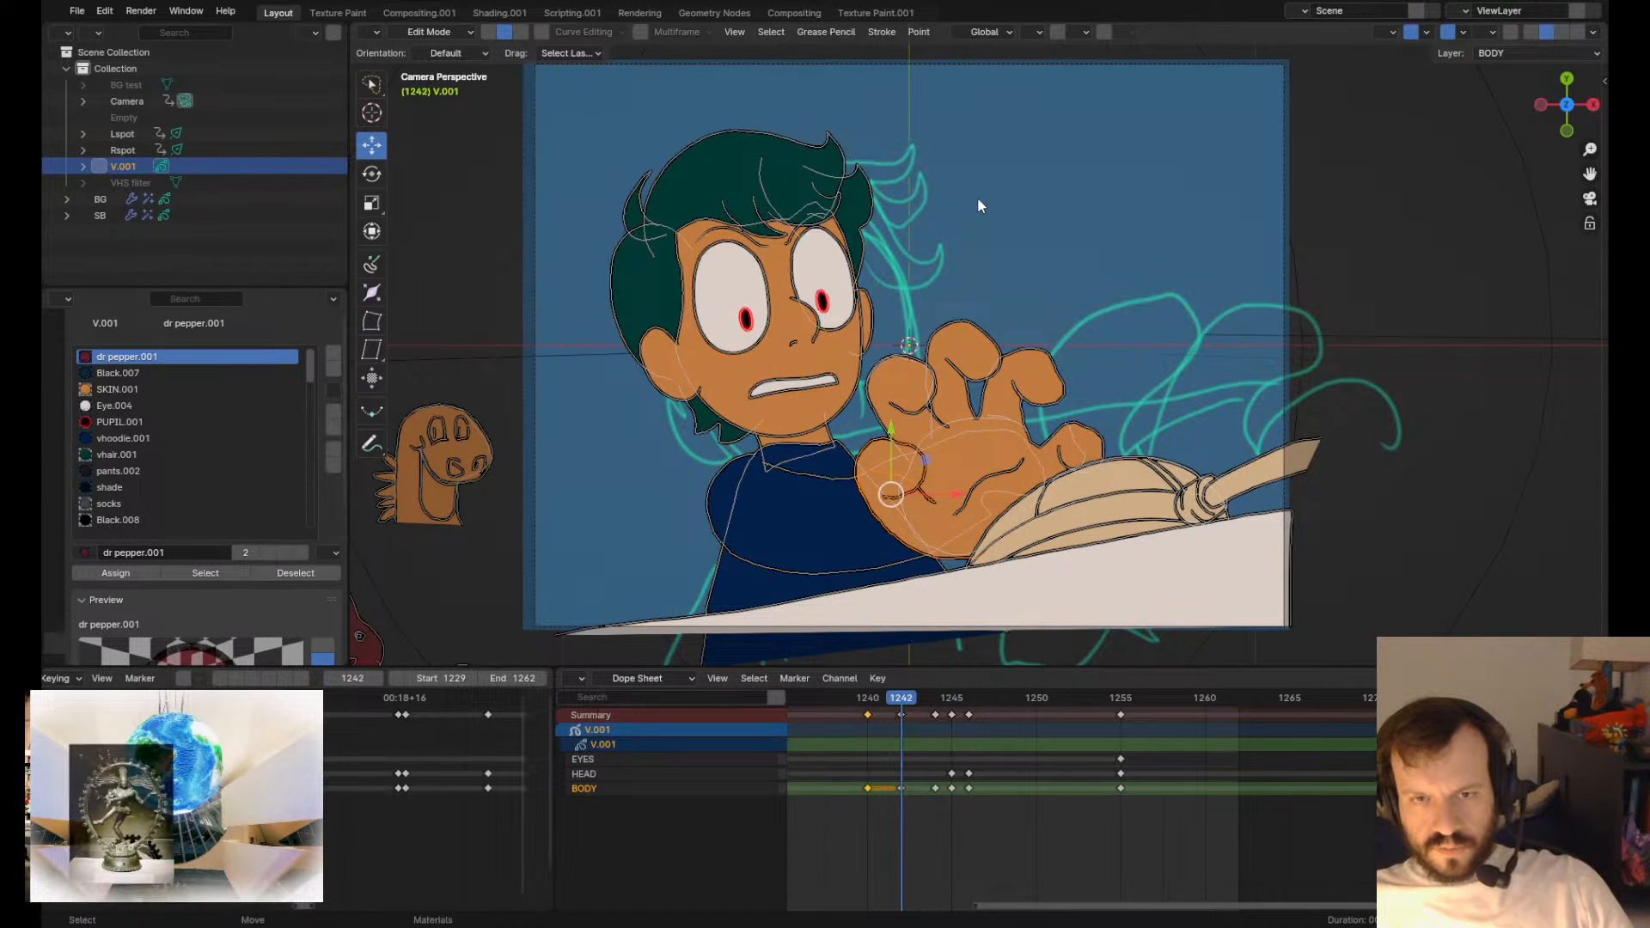
pyautogui.press('Down')
pyautogui.press('Down')
pyautogui.press('Up')
pyautogui.press('Left')
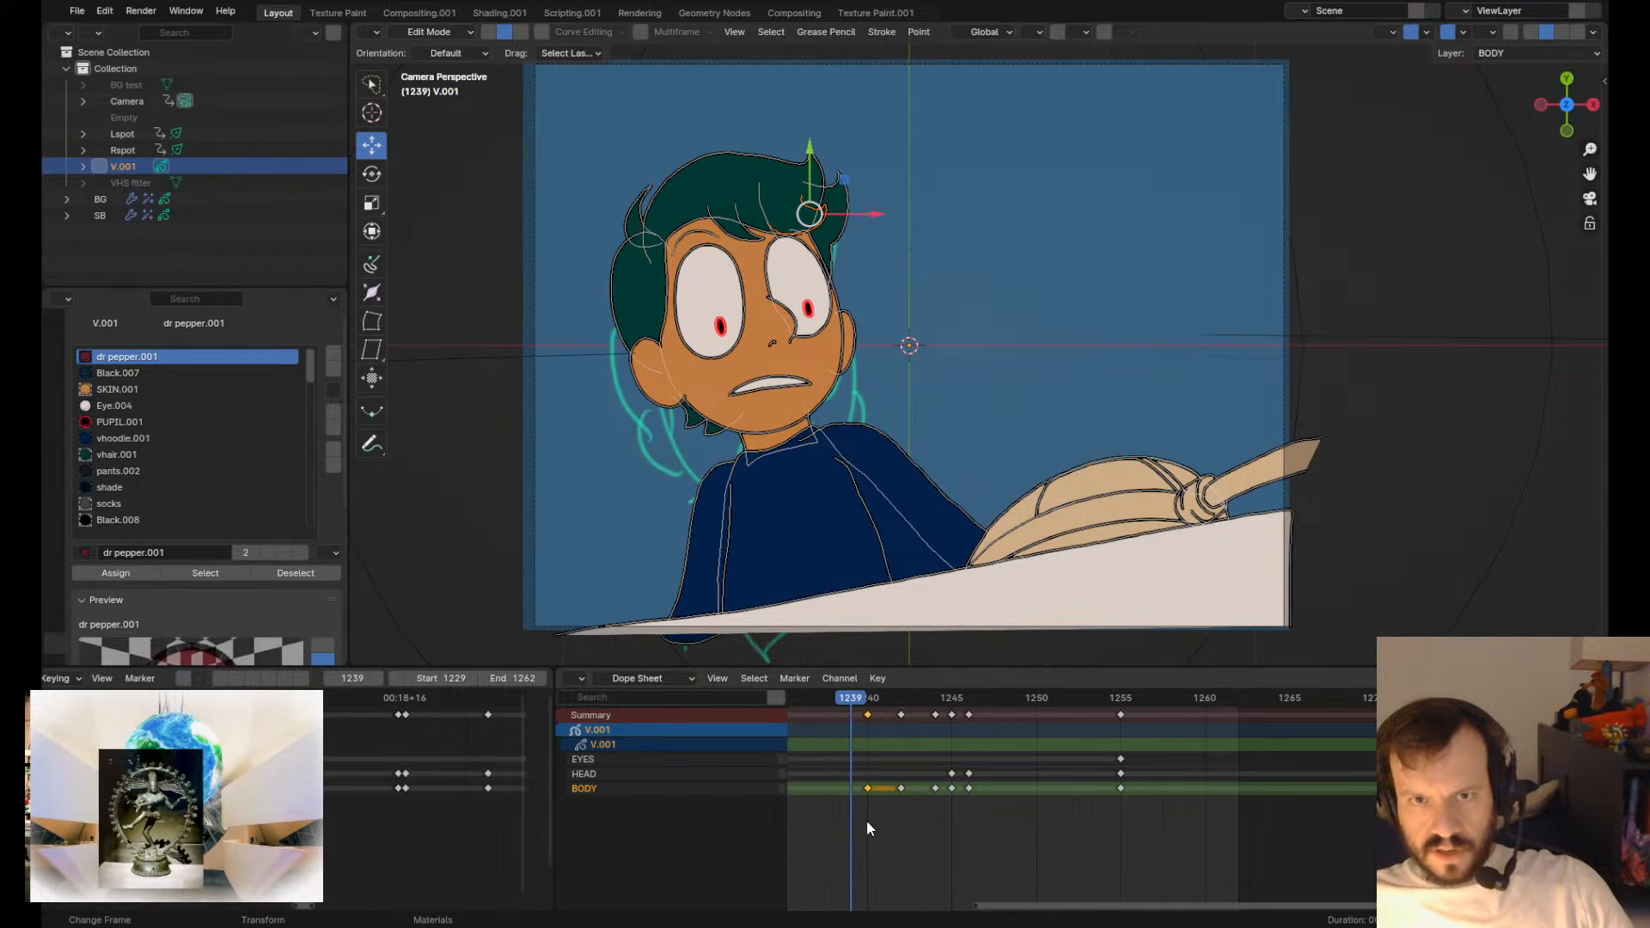
# - Enlarge the head and torso strokes on frame 1240 to about 1.04, then rotate and reposition them slightly
pyautogui.press('Right')
pyautogui.press('s')
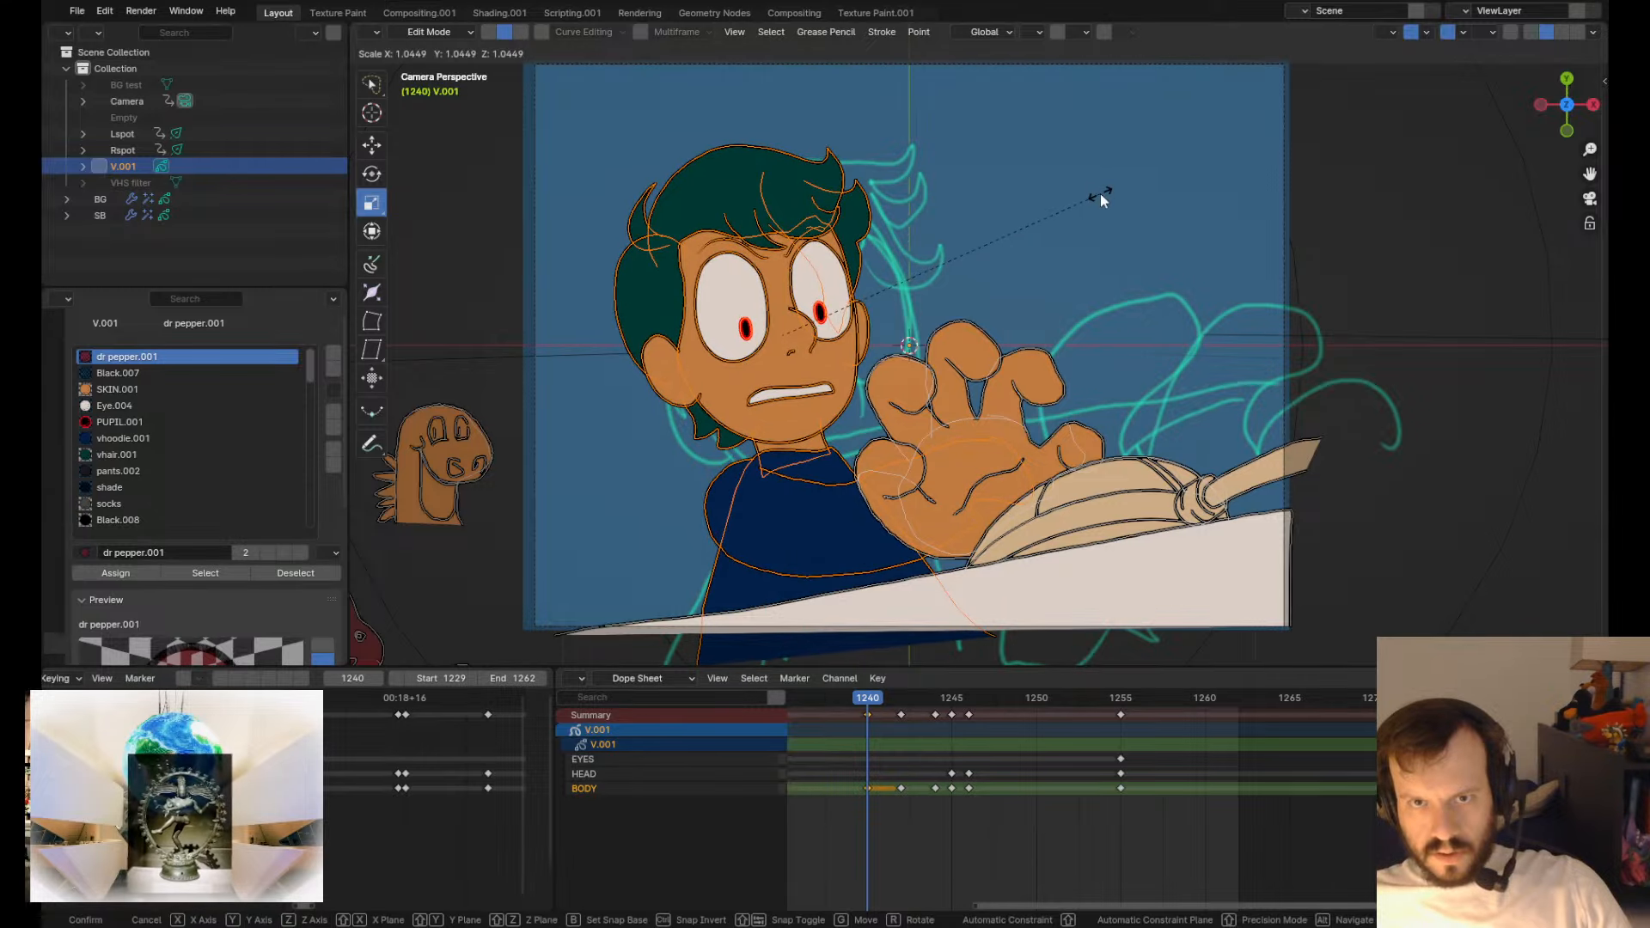
pyautogui.moveTo(1100, 195); pyautogui.dragTo(1100, 194)
pyautogui.press('r')
pyautogui.moveTo(1102, 191); pyautogui.dragTo(1114, 200)
pyautogui.press('g')
pyautogui.moveTo(1120, 263); pyautogui.dragTo(1121, 257)
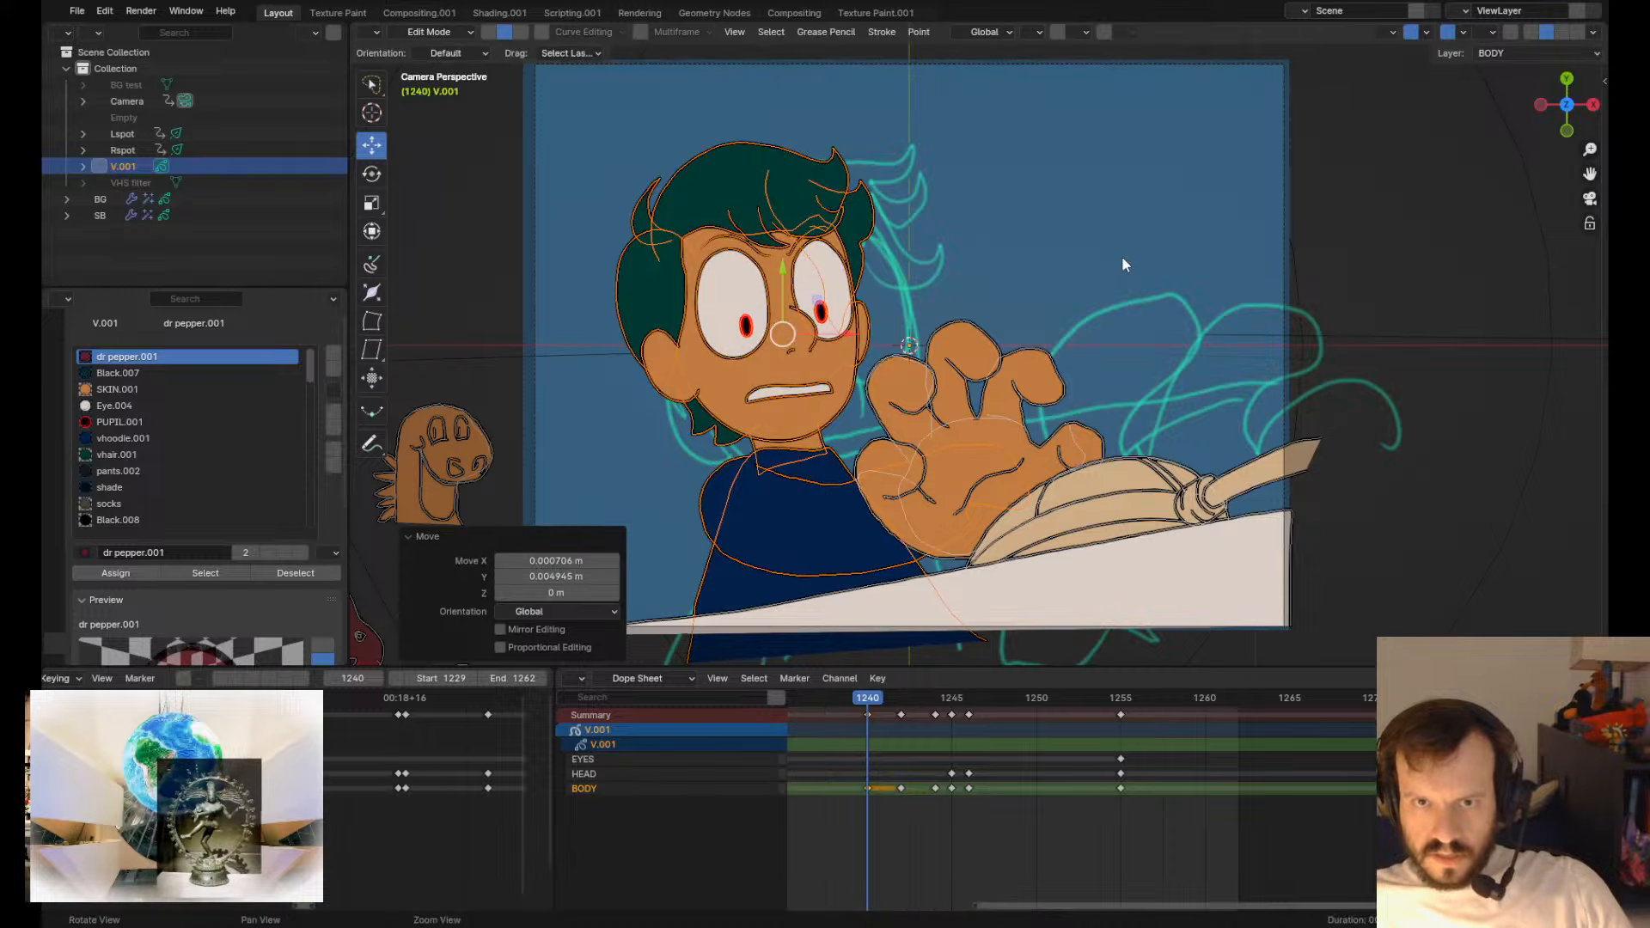
# - Compare with frame 1244 and reposition frame 1240's head and torso strokes, ending with a move of about -0.032 m in X and 0.006 m in Y
pyautogui.press('Up')
pyautogui.press('Up')
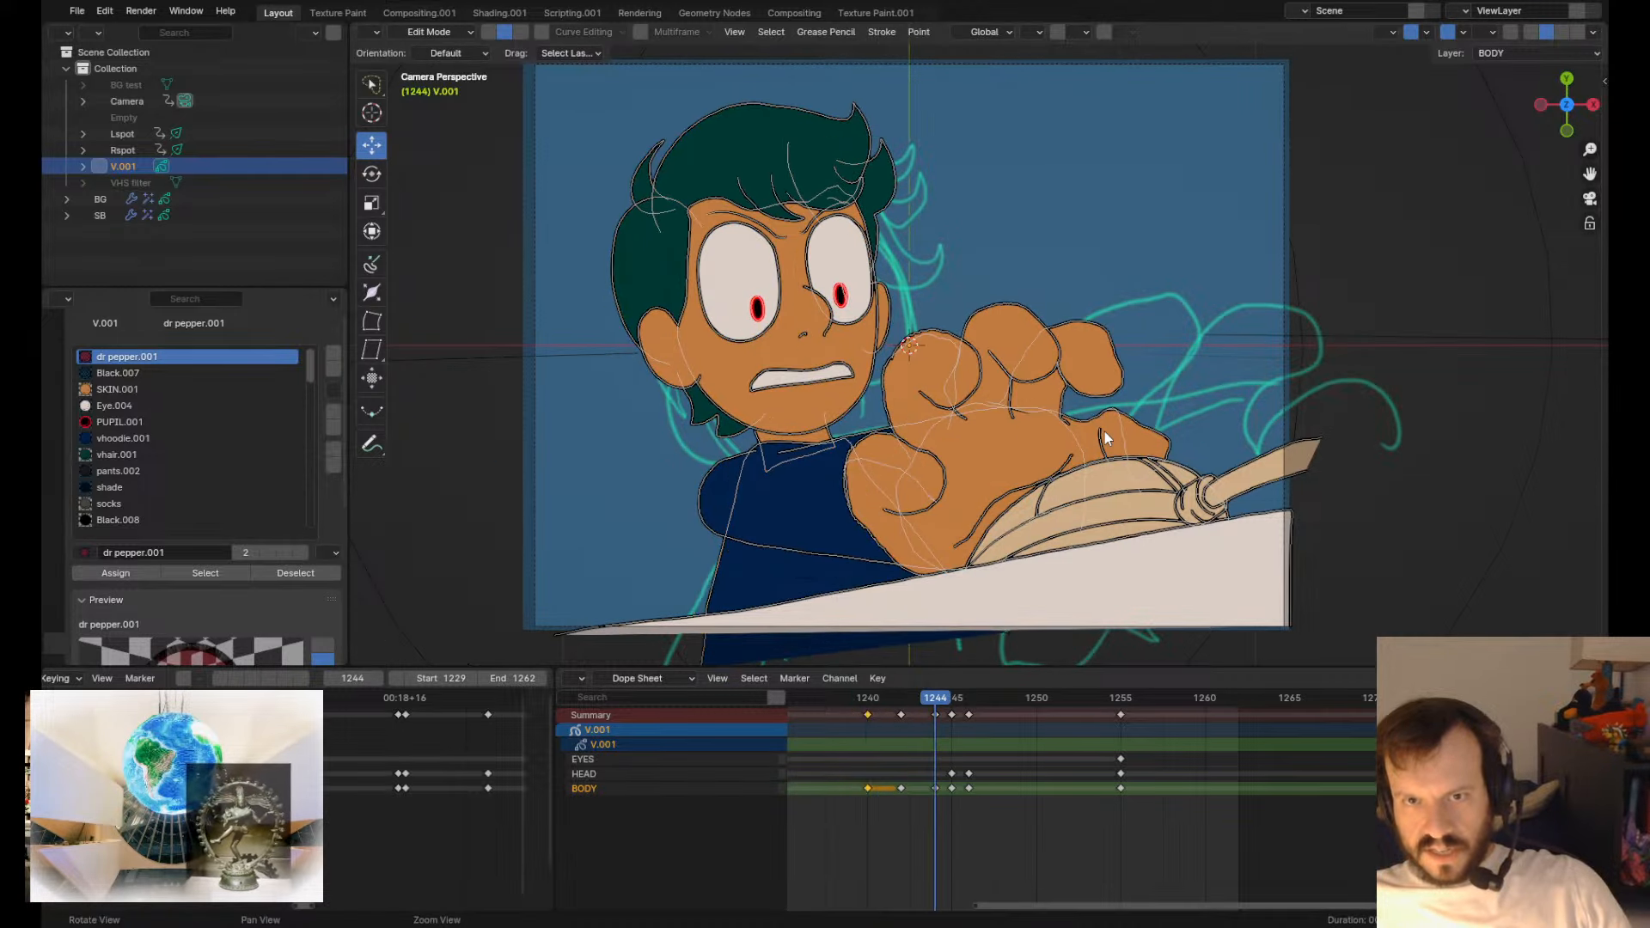
pyautogui.press('Down')
pyautogui.press('Down')
pyautogui.press('r')
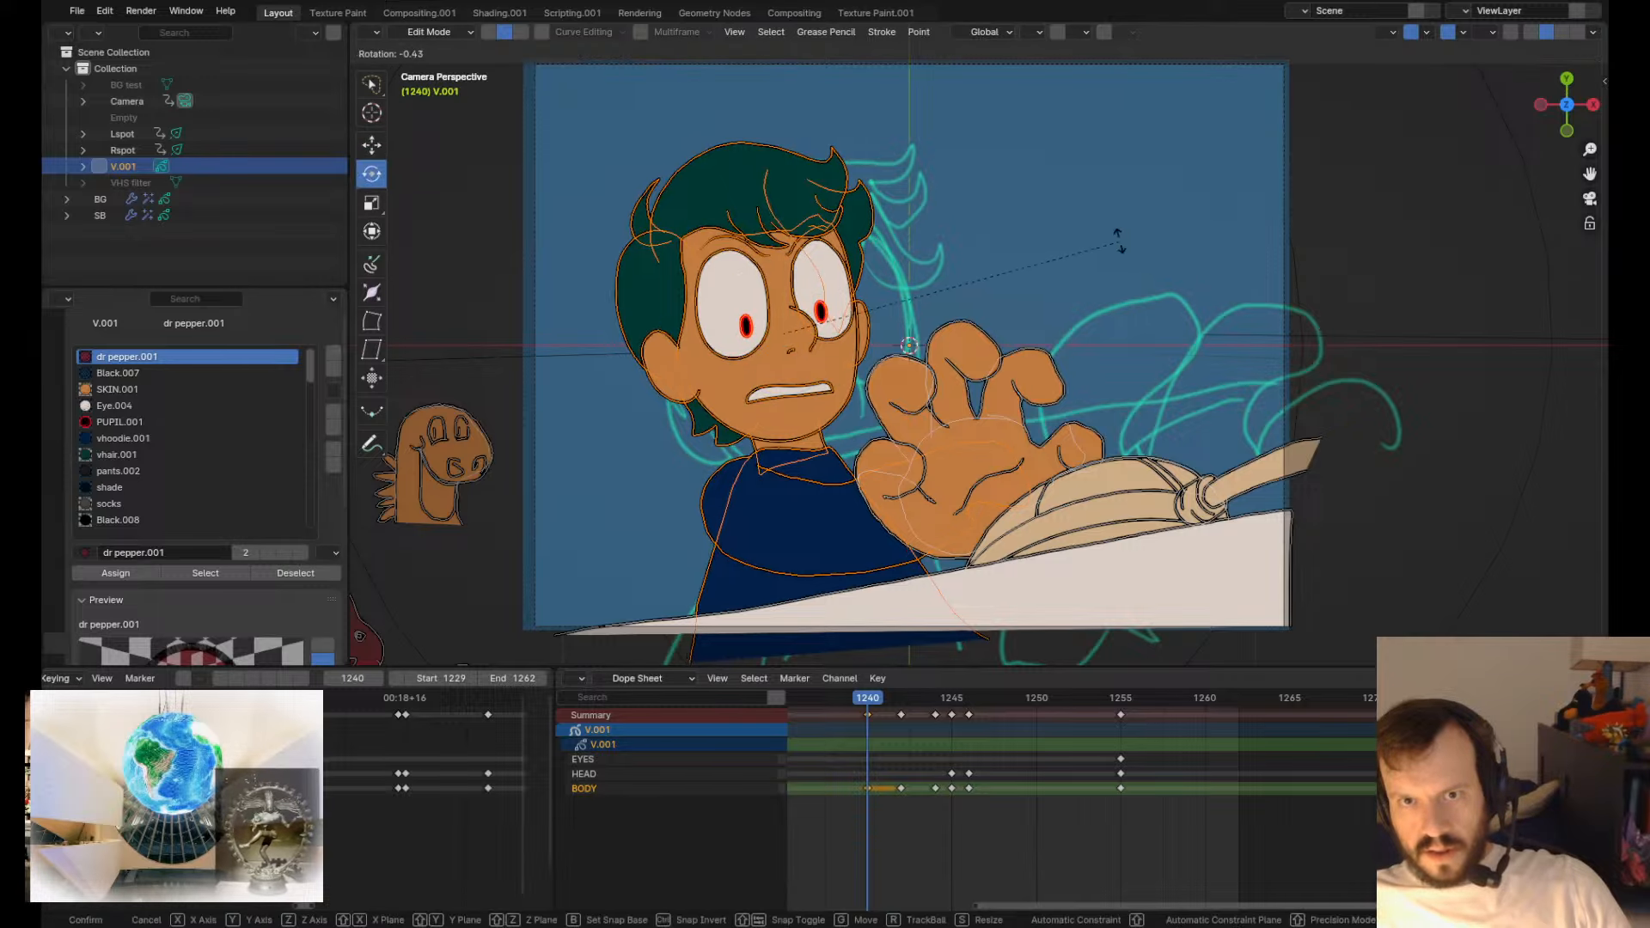
pyautogui.press('g')
pyautogui.moveTo(1118, 241); pyautogui.dragTo(1081, 226)
pyautogui.press('Up')
pyautogui.press('Down')
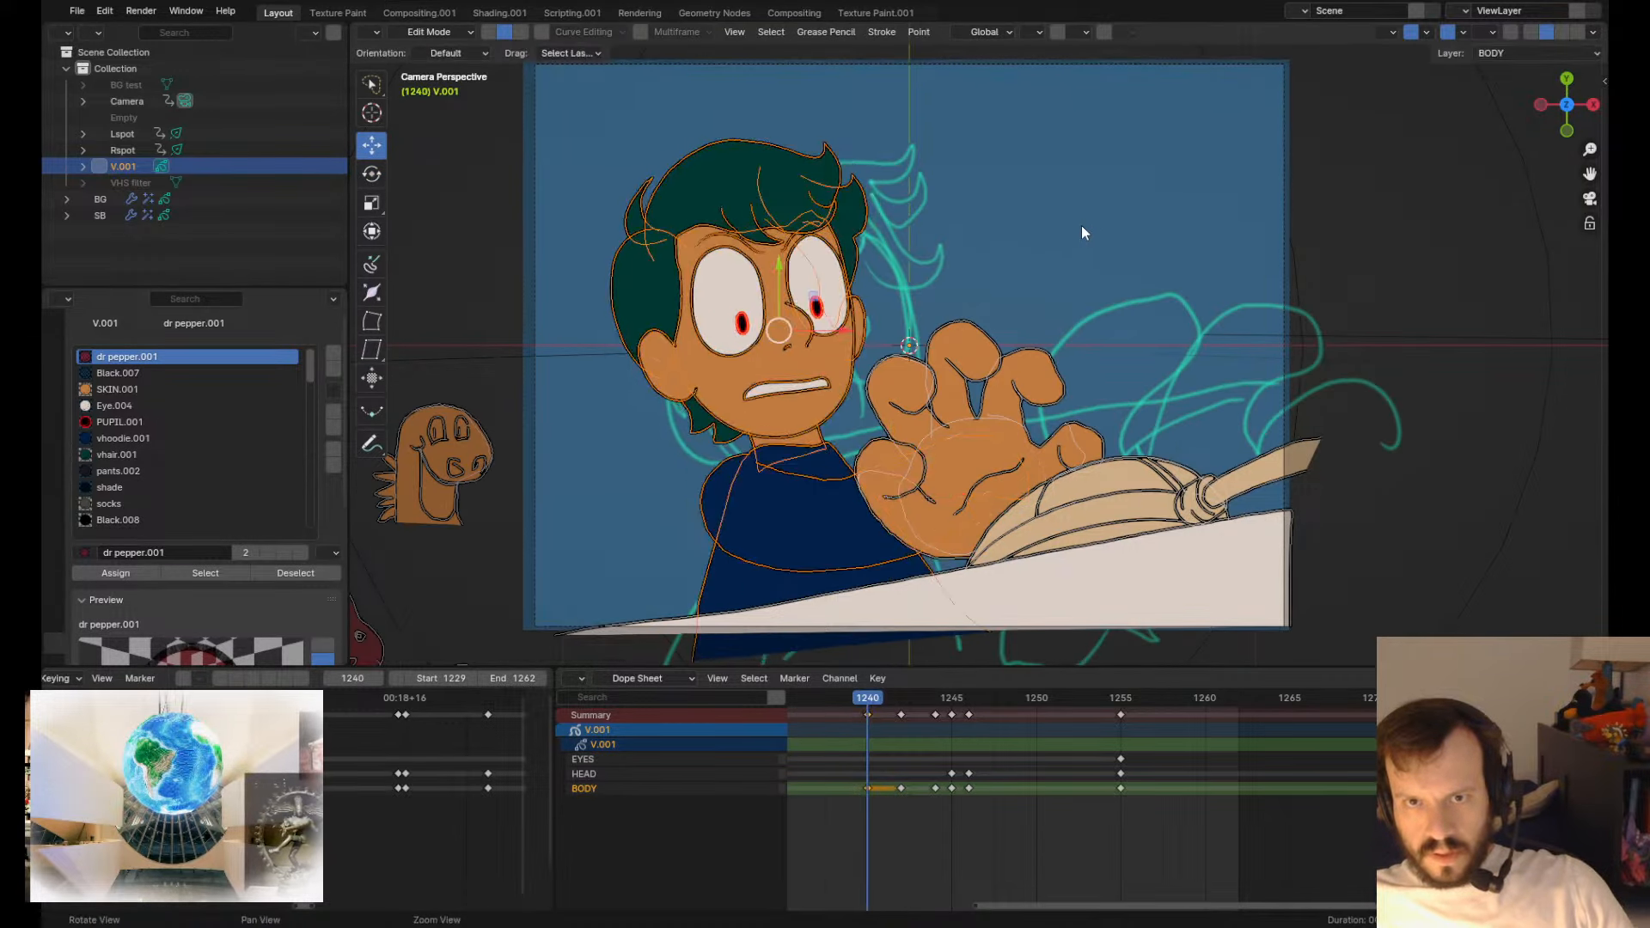
pyautogui.press('g')
pyautogui.click(1095, 287)
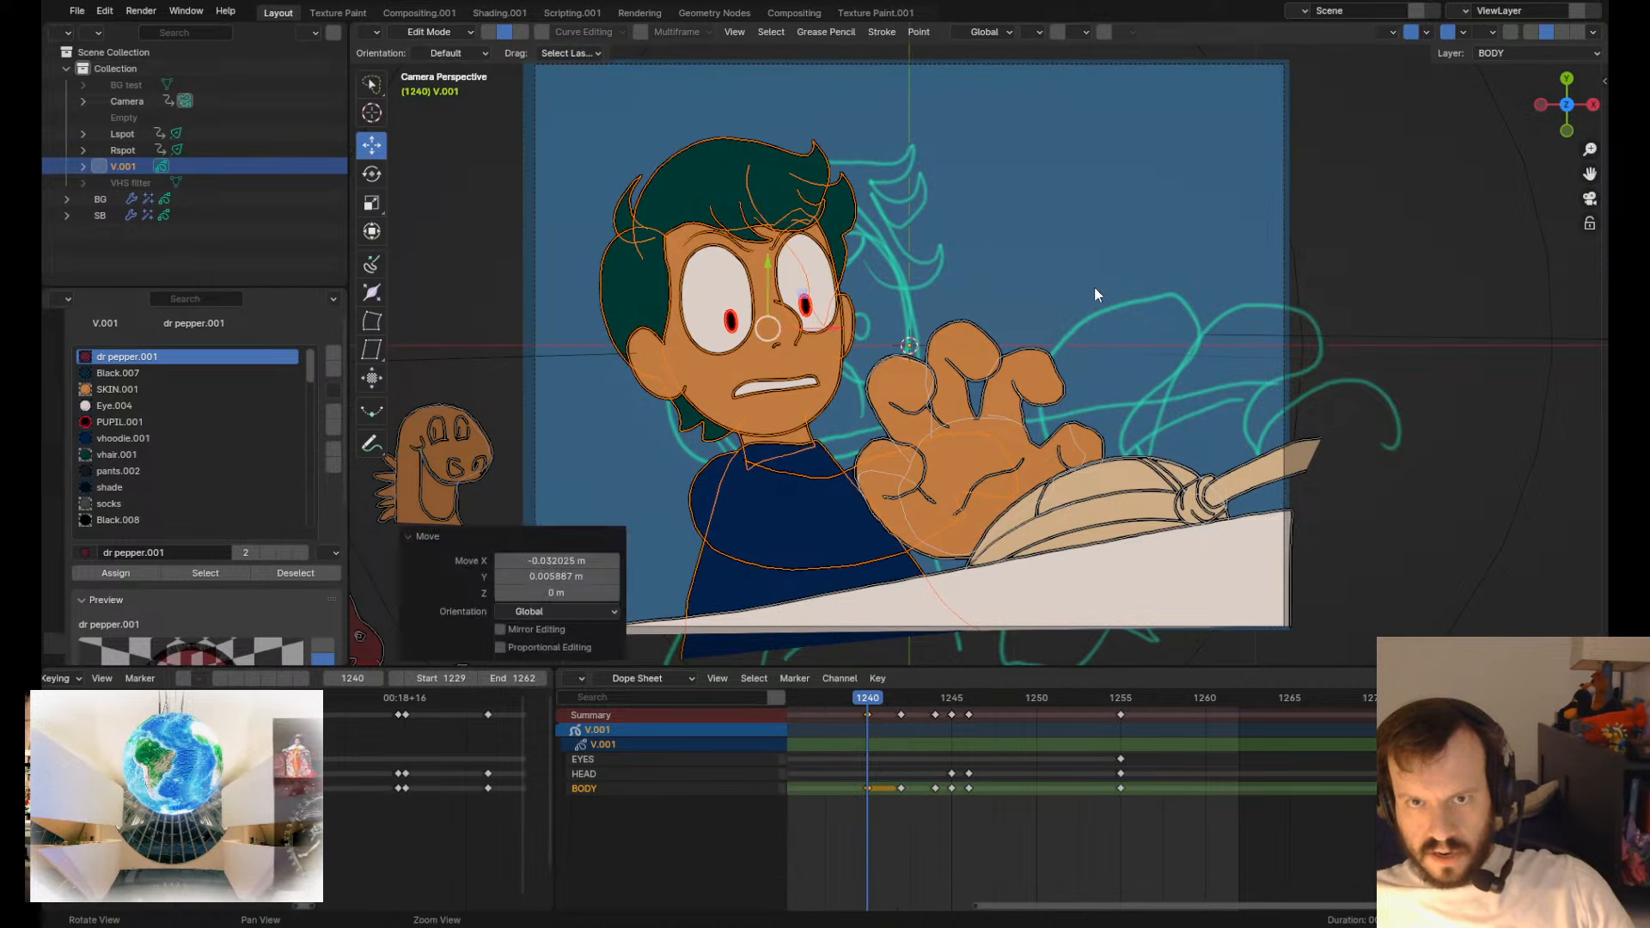
# - Flip back and forth between frames 1240, 1242 and the adjacent keyframes to examine the spacing of the head movement
pyautogui.press('Up')
pyautogui.press('Down')
pyautogui.press('Down')
pyautogui.press('Up')
pyautogui.press('Up')
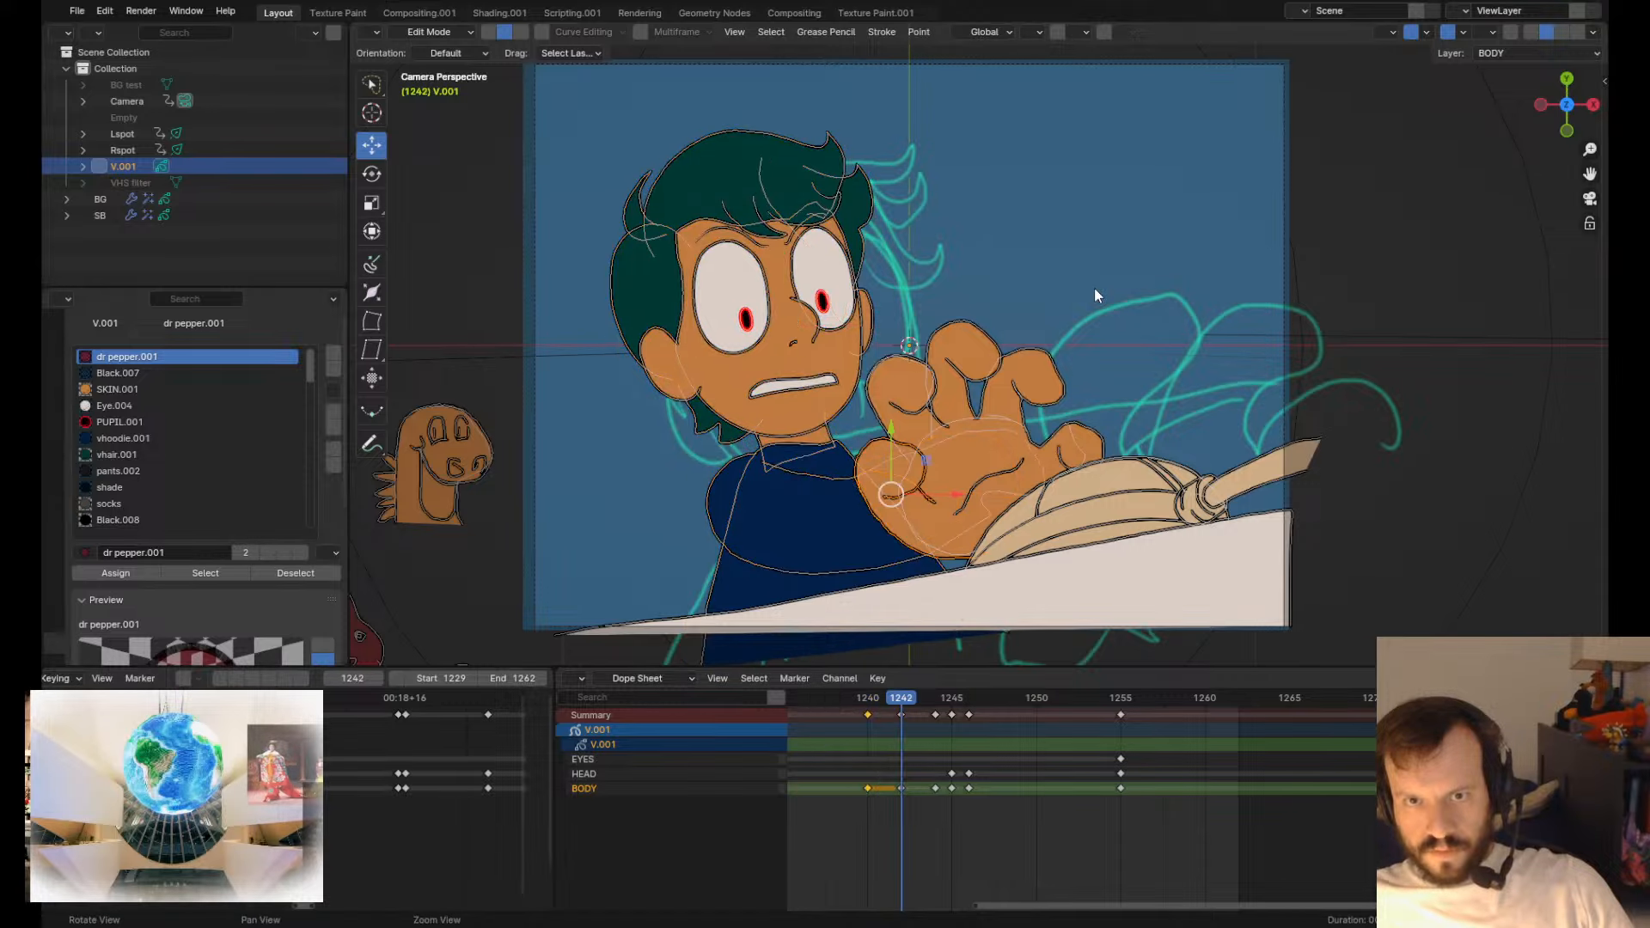
pyautogui.press('Down')
pyautogui.press('Up')
pyautogui.press('Up')
pyautogui.press('Down')
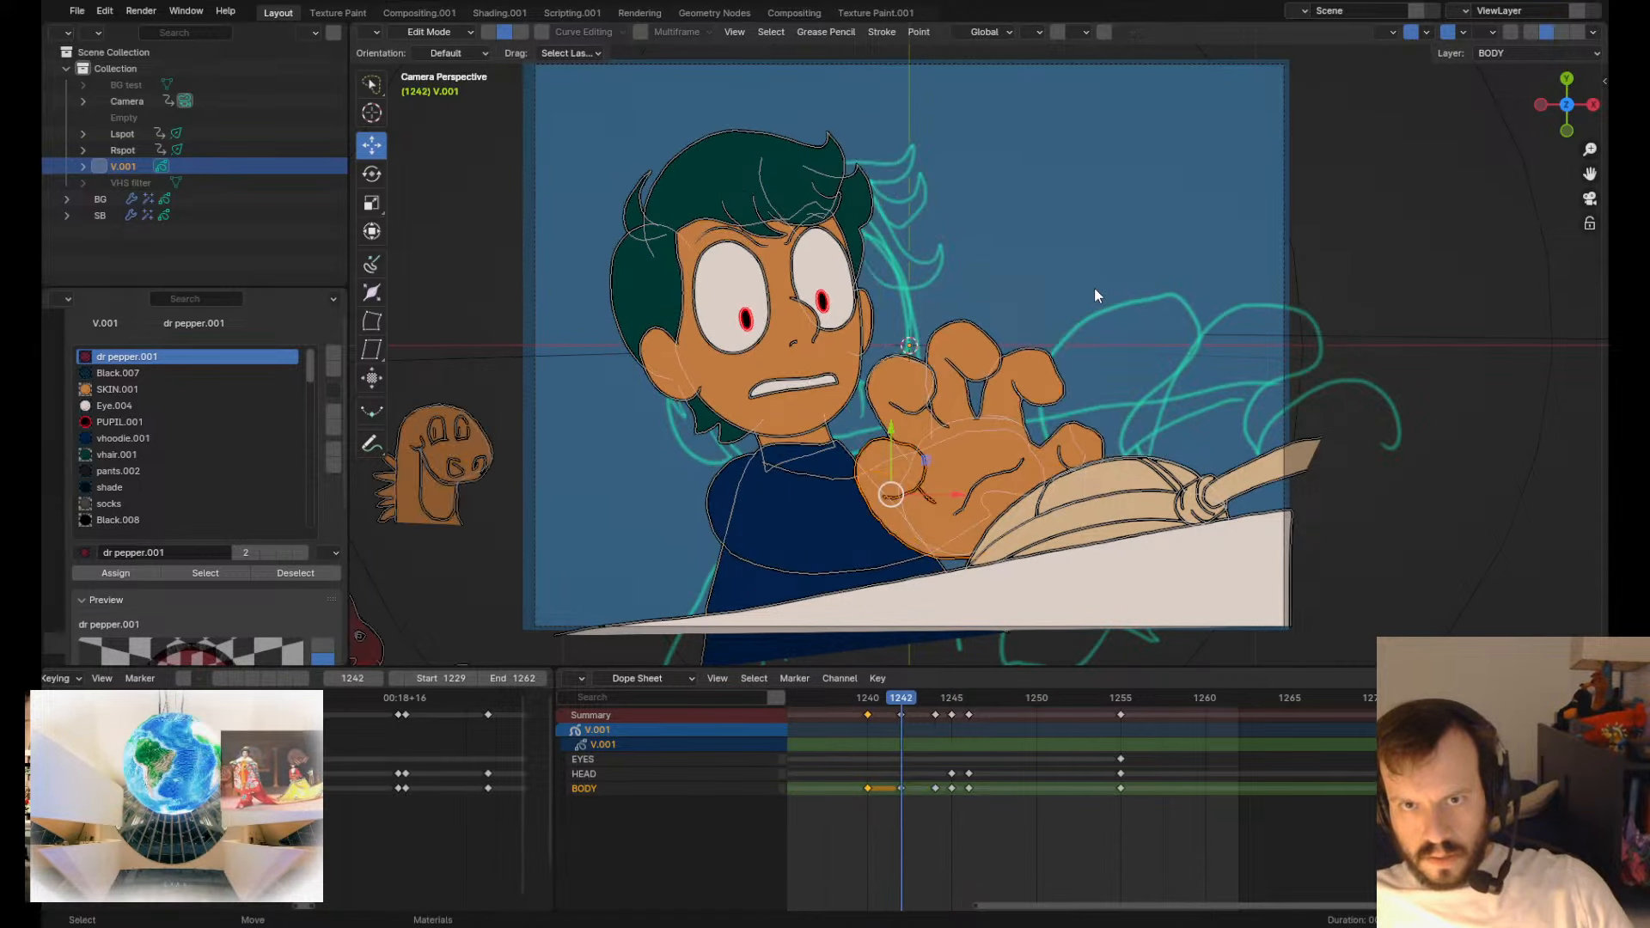
pyautogui.press('Up')
pyautogui.press('Down')
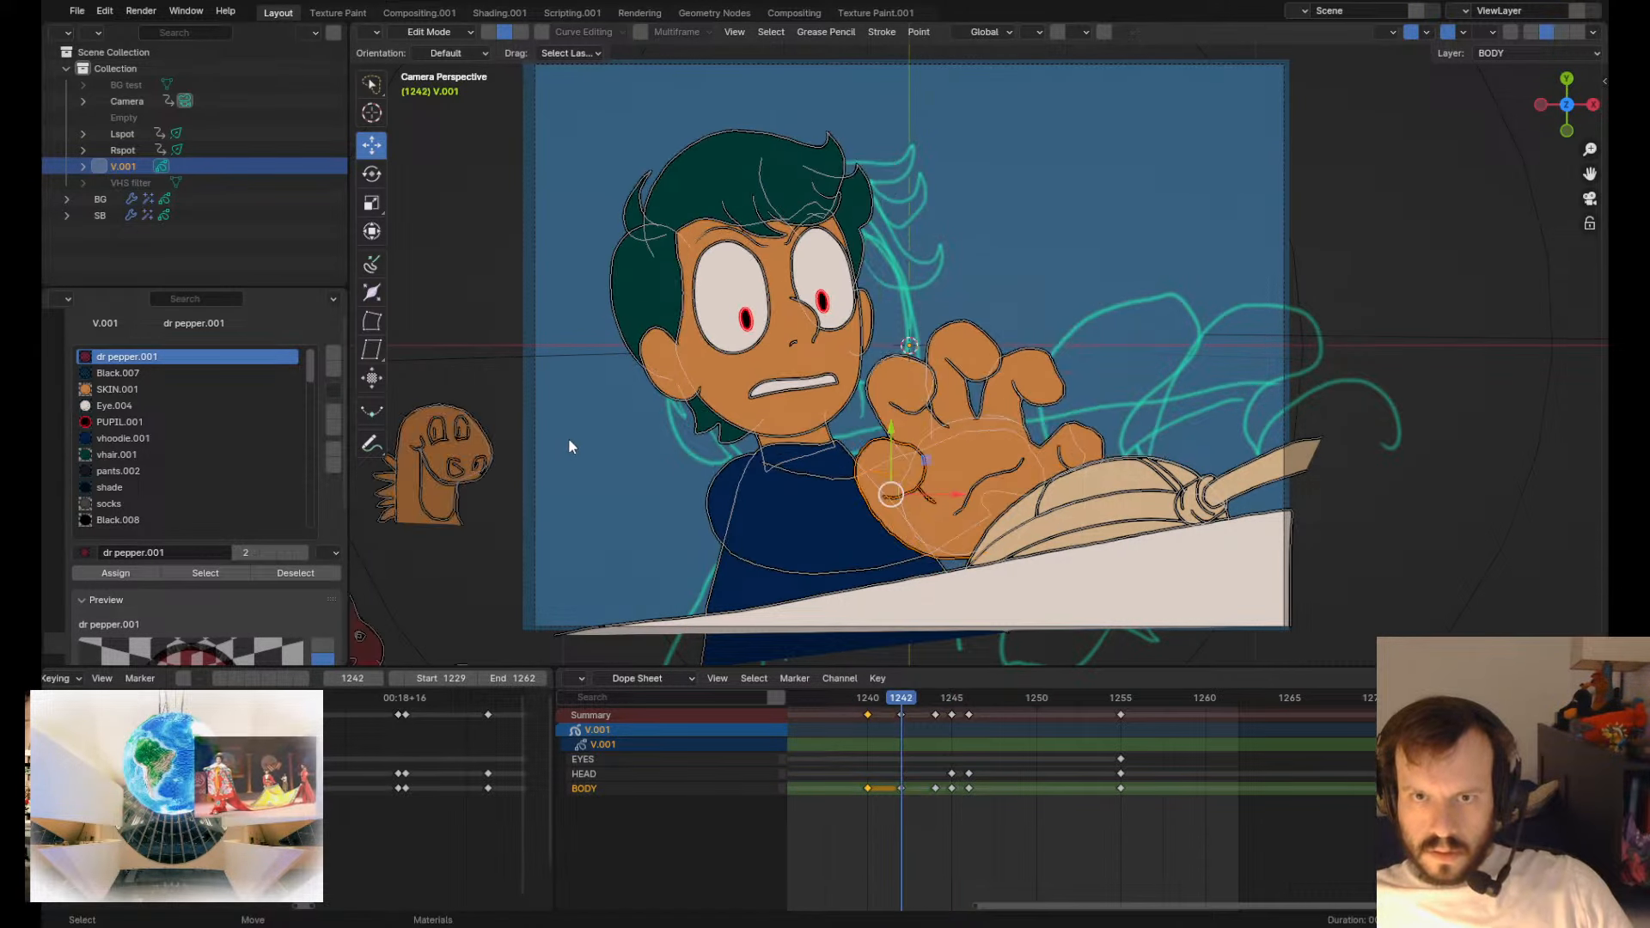
# - Select the head strokes on frame 1242, rotate them about 1.5° and reposition them slightly
pyautogui.moveTo(761, 419)
pyautogui.mouseDown()
pyautogui.moveTo(859, 77)
pyautogui.moveTo(623, 393)
pyautogui.mouseUp()
pyautogui.press('r')
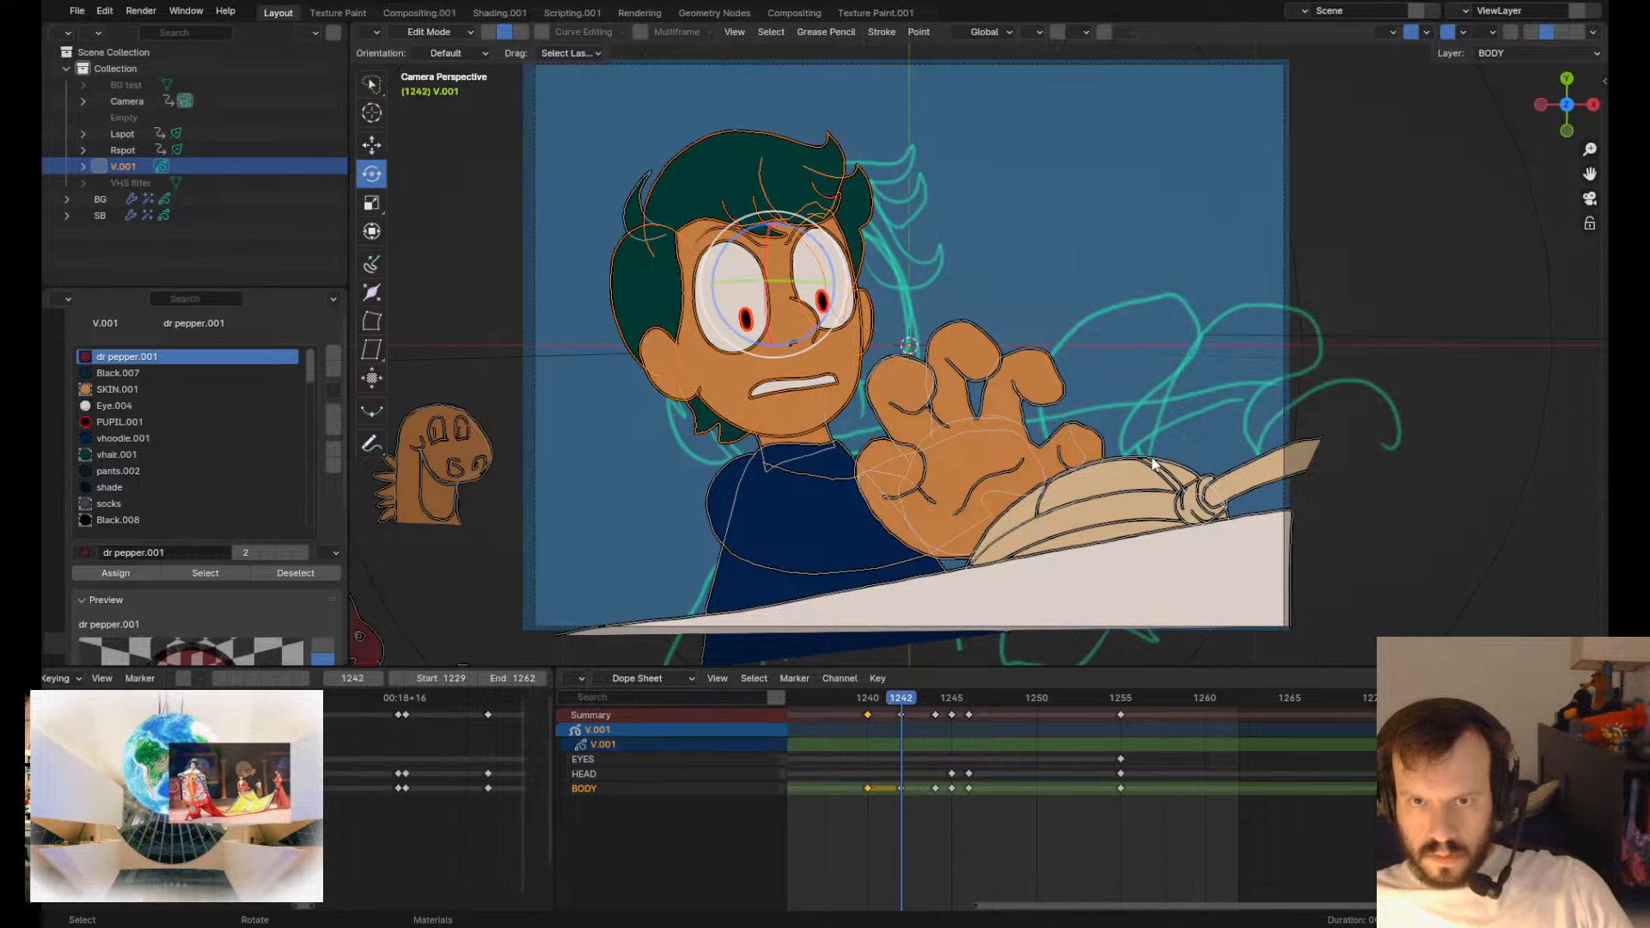
pyautogui.click(1192, 521)
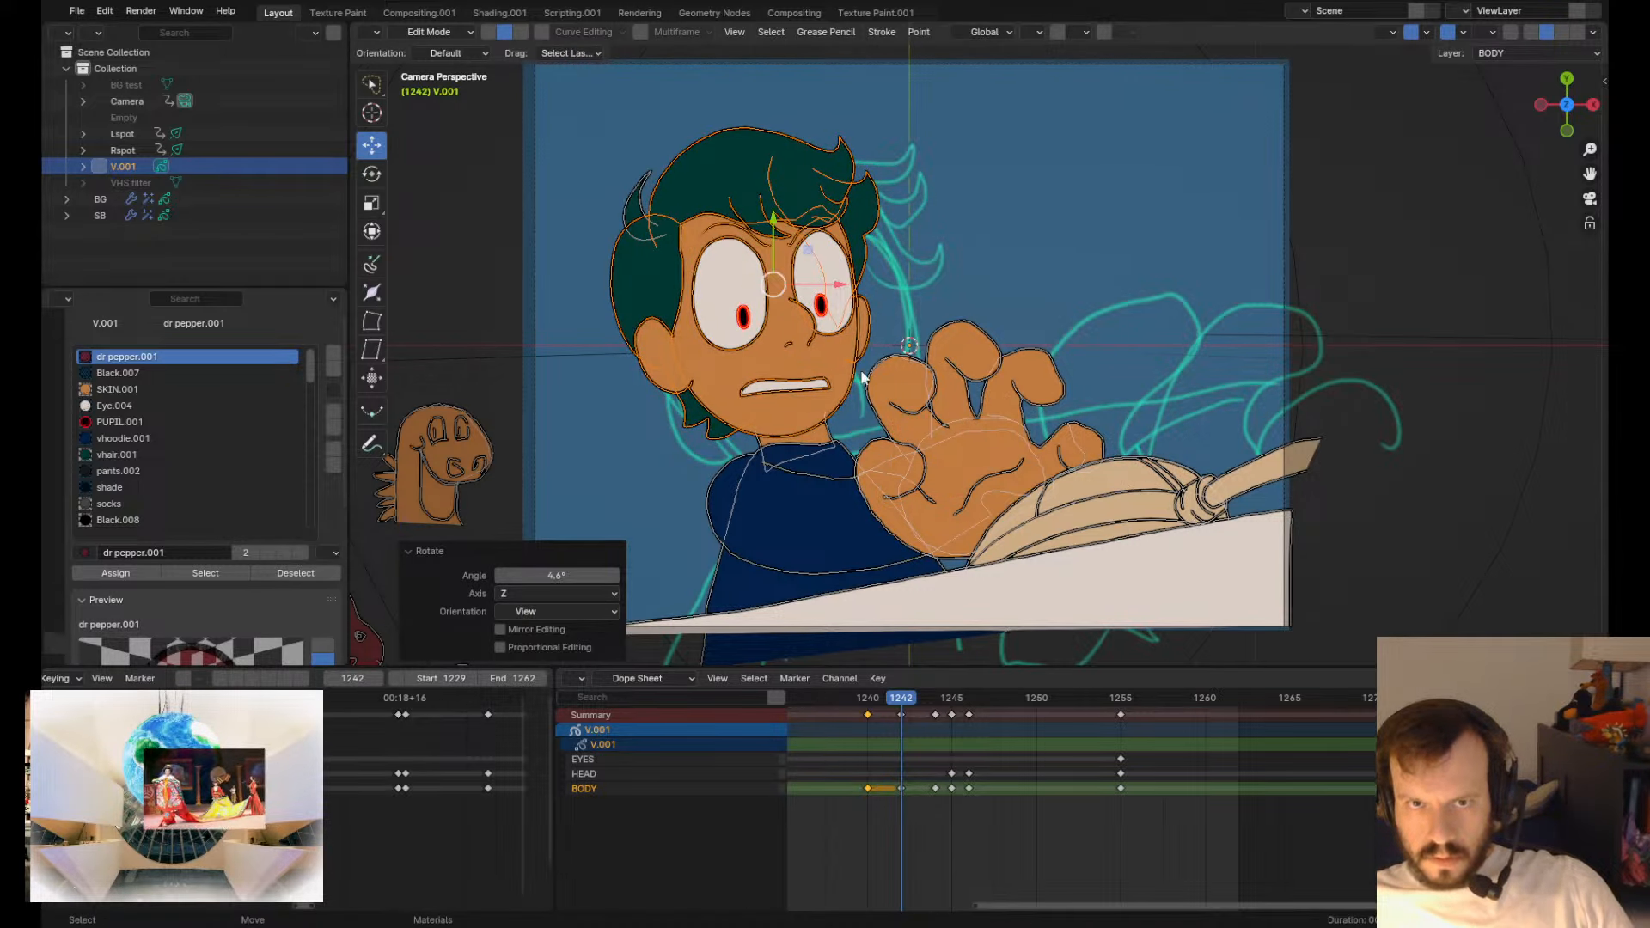
pyautogui.hotkey('ctrl', 'z')
pyautogui.press('r')
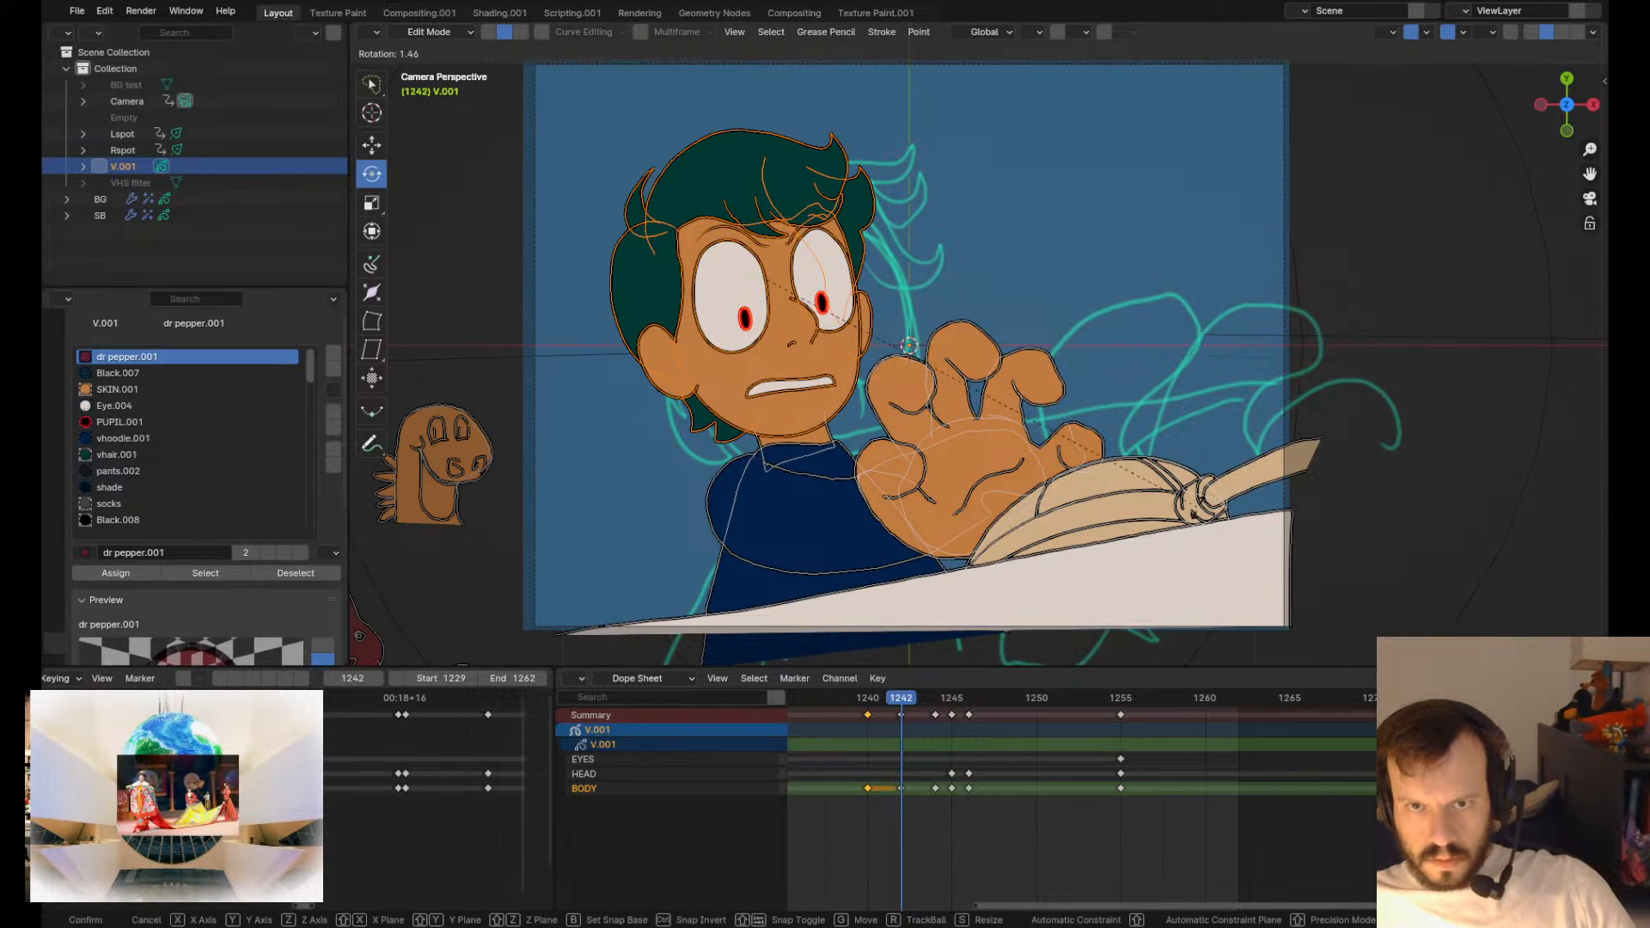
pyautogui.click(1207, 502)
pyautogui.press('g')
pyautogui.click(1225, 485)
# - Flip through the keyframes on 1213, 1240, 1242 and 1244 to examine the adjusted head on frame 1242
pyautogui.press('Up')
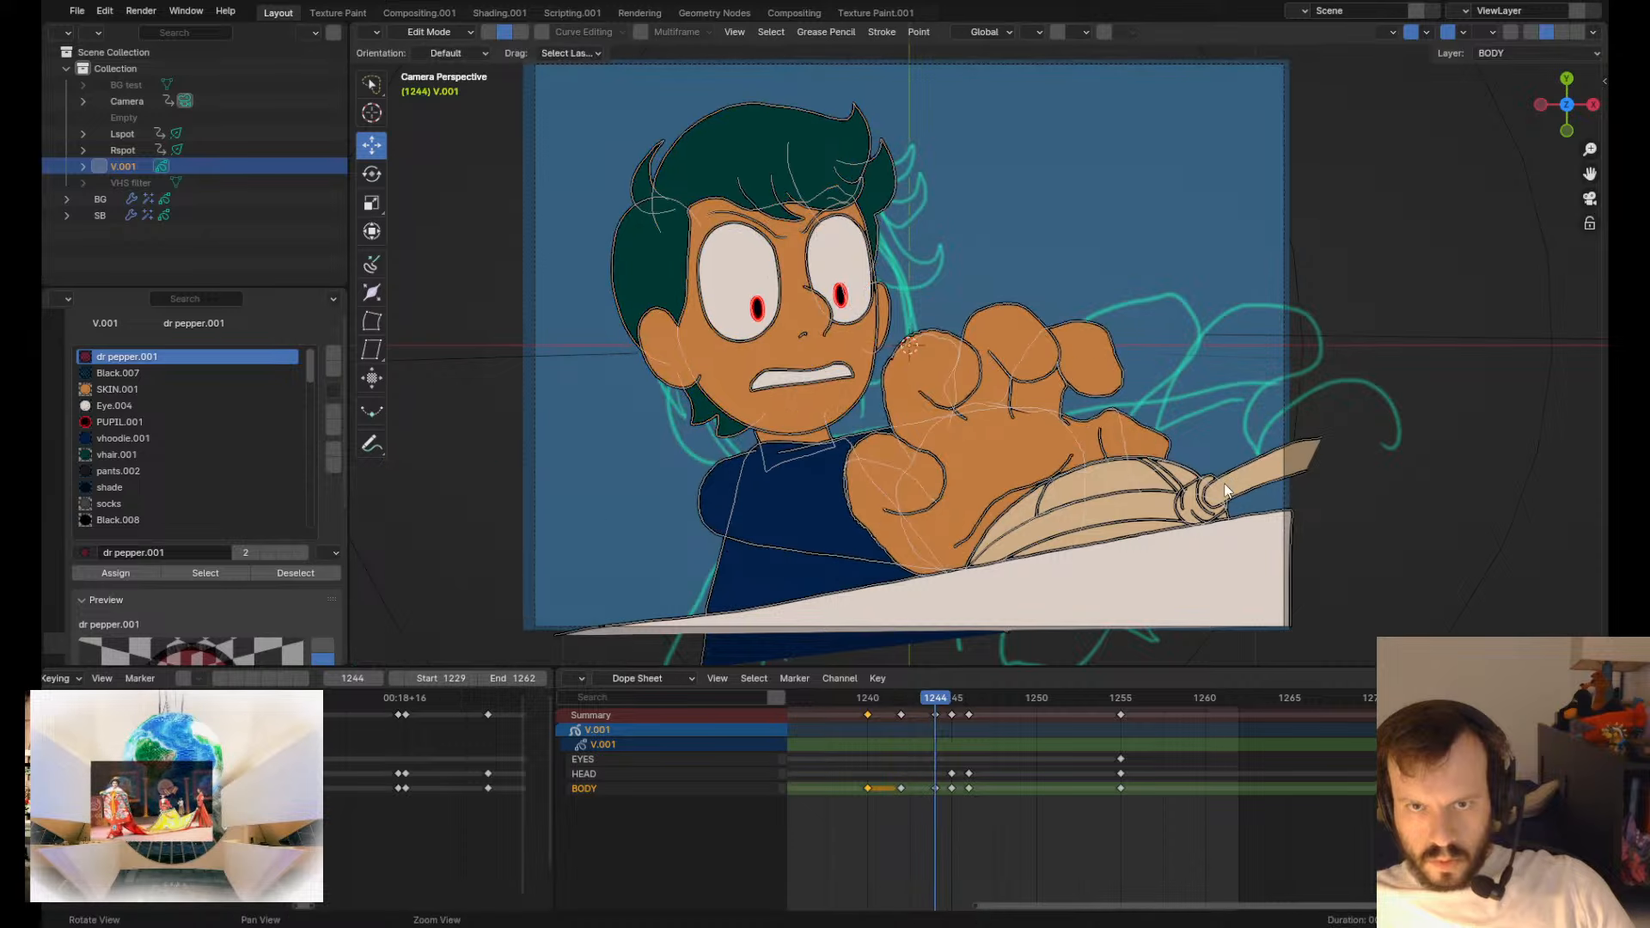
pyautogui.press('Down')
pyautogui.press('Down')
pyautogui.press('Down')
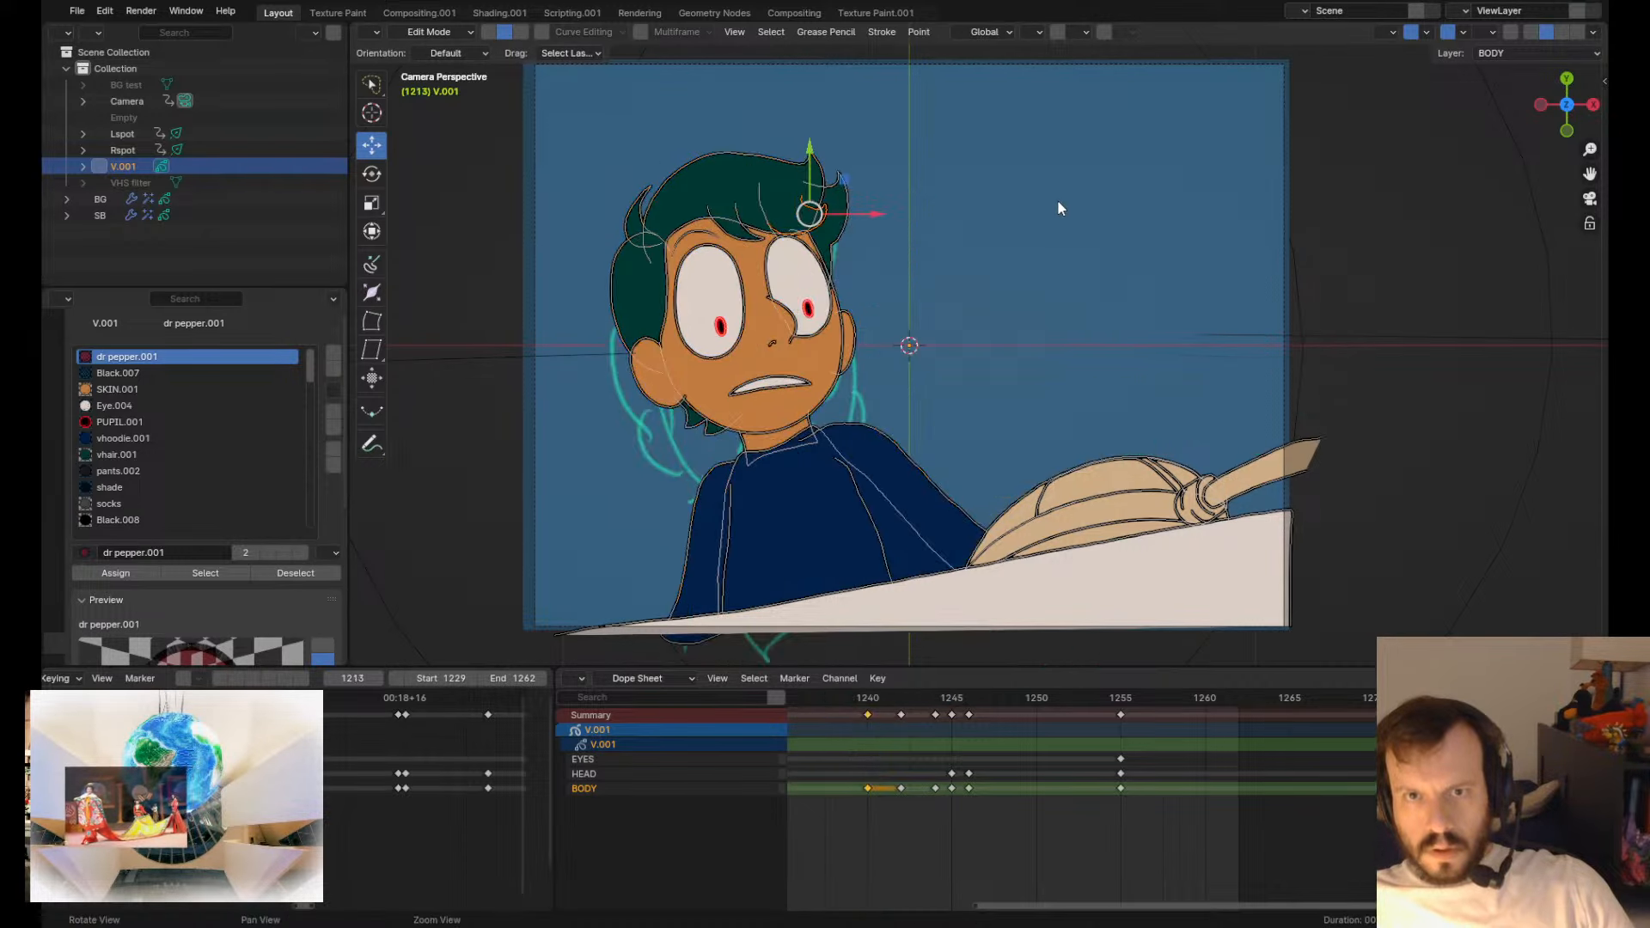
pyautogui.press('Up')
pyautogui.press('Down')
pyautogui.press('Up')
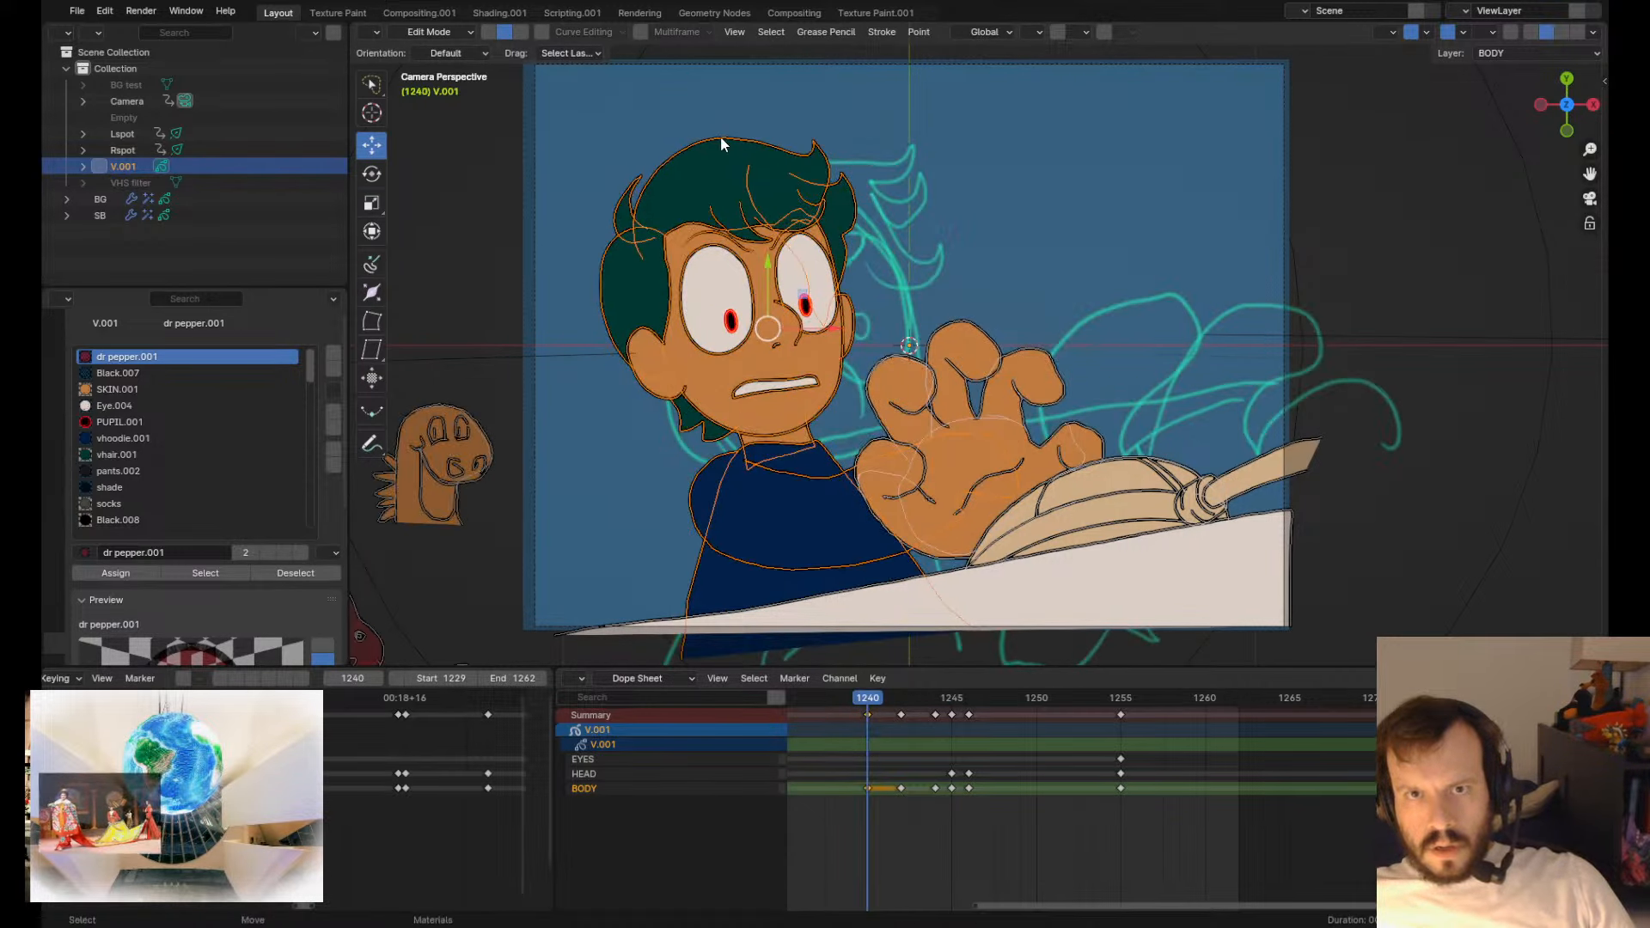
# - Examine the motion across frames 1213, 1240 and 1242 in Draw Mode, and return to Edit Mode on frame 1240
pyautogui.press('Tab')
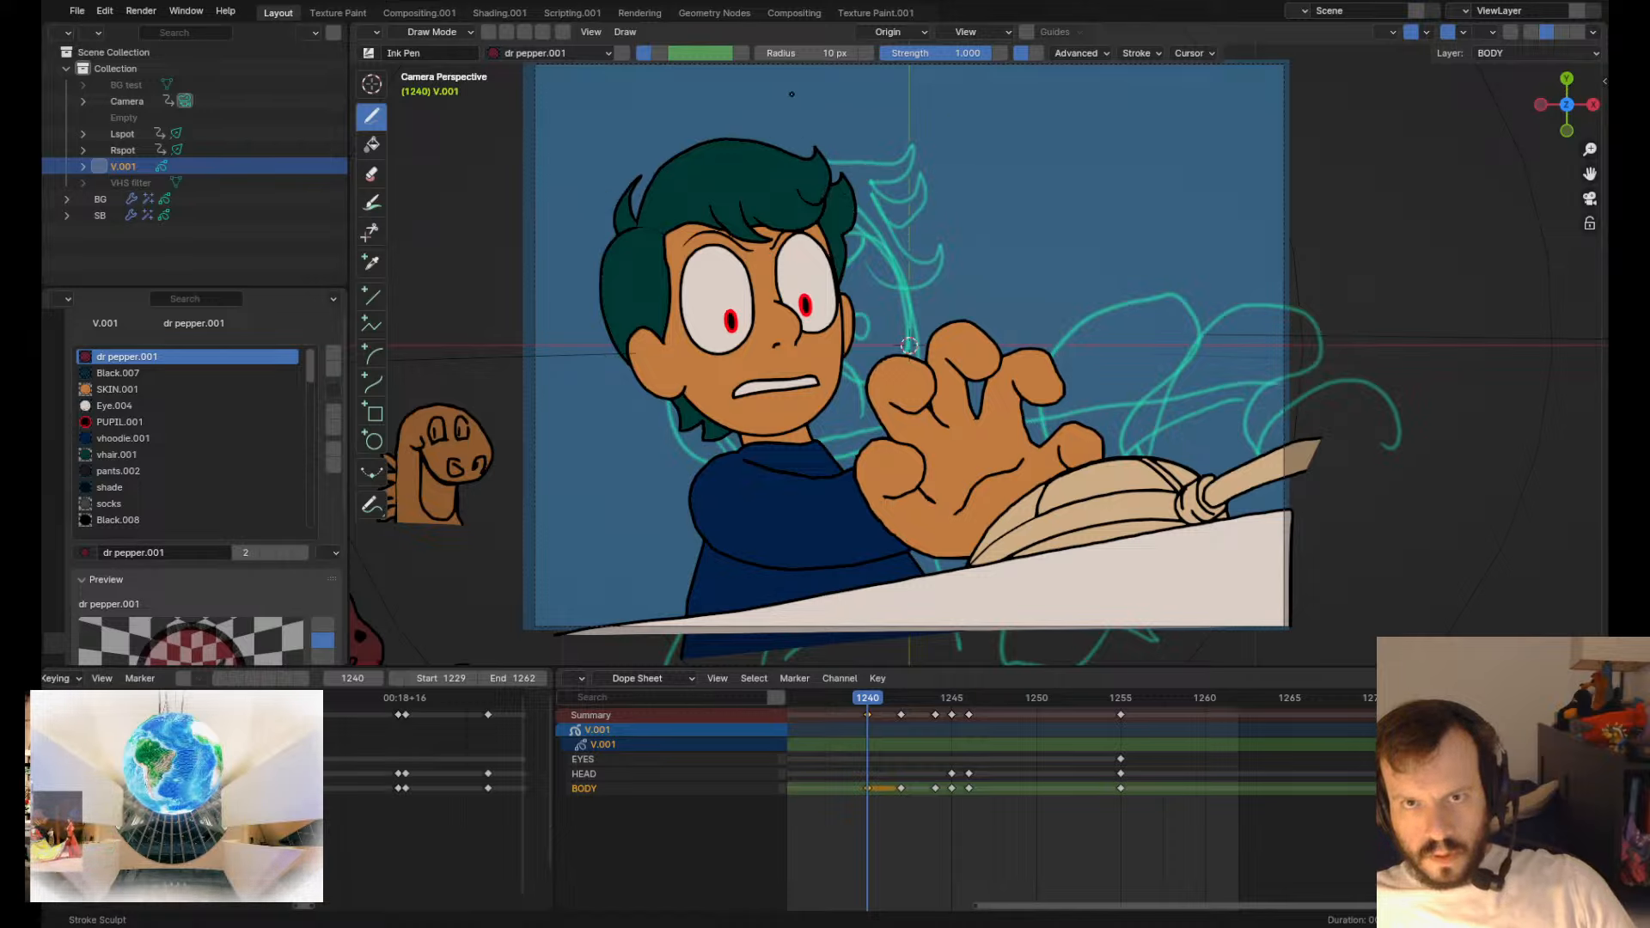
pyautogui.press('Down')
pyautogui.press('Up')
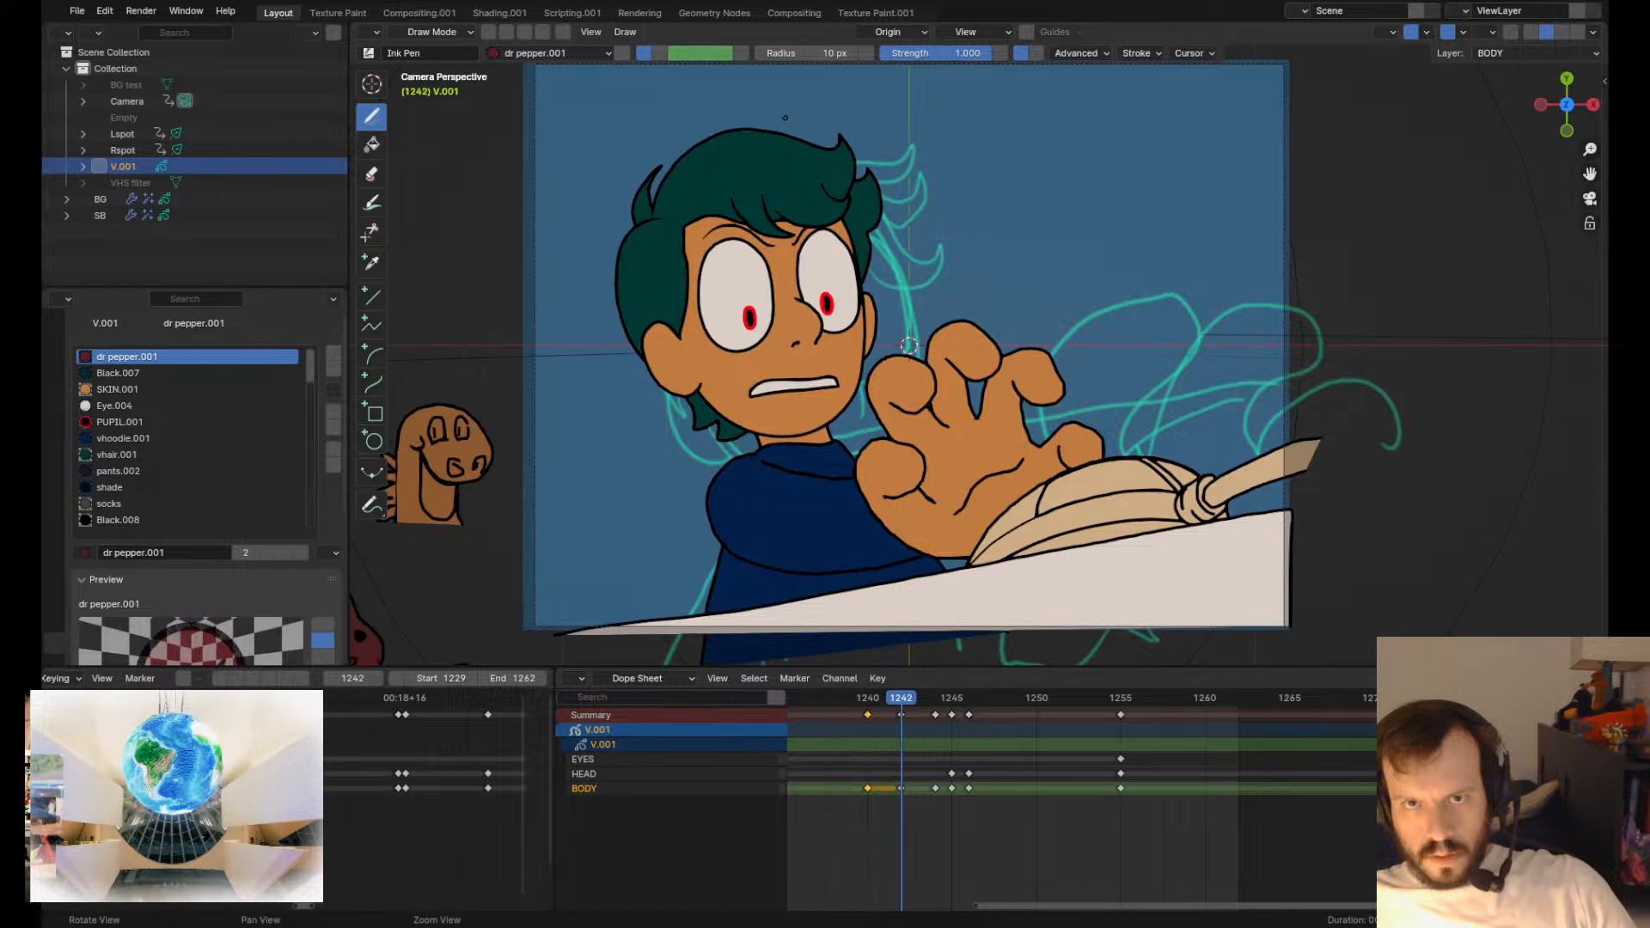
pyautogui.press('Down')
pyautogui.press('Up')
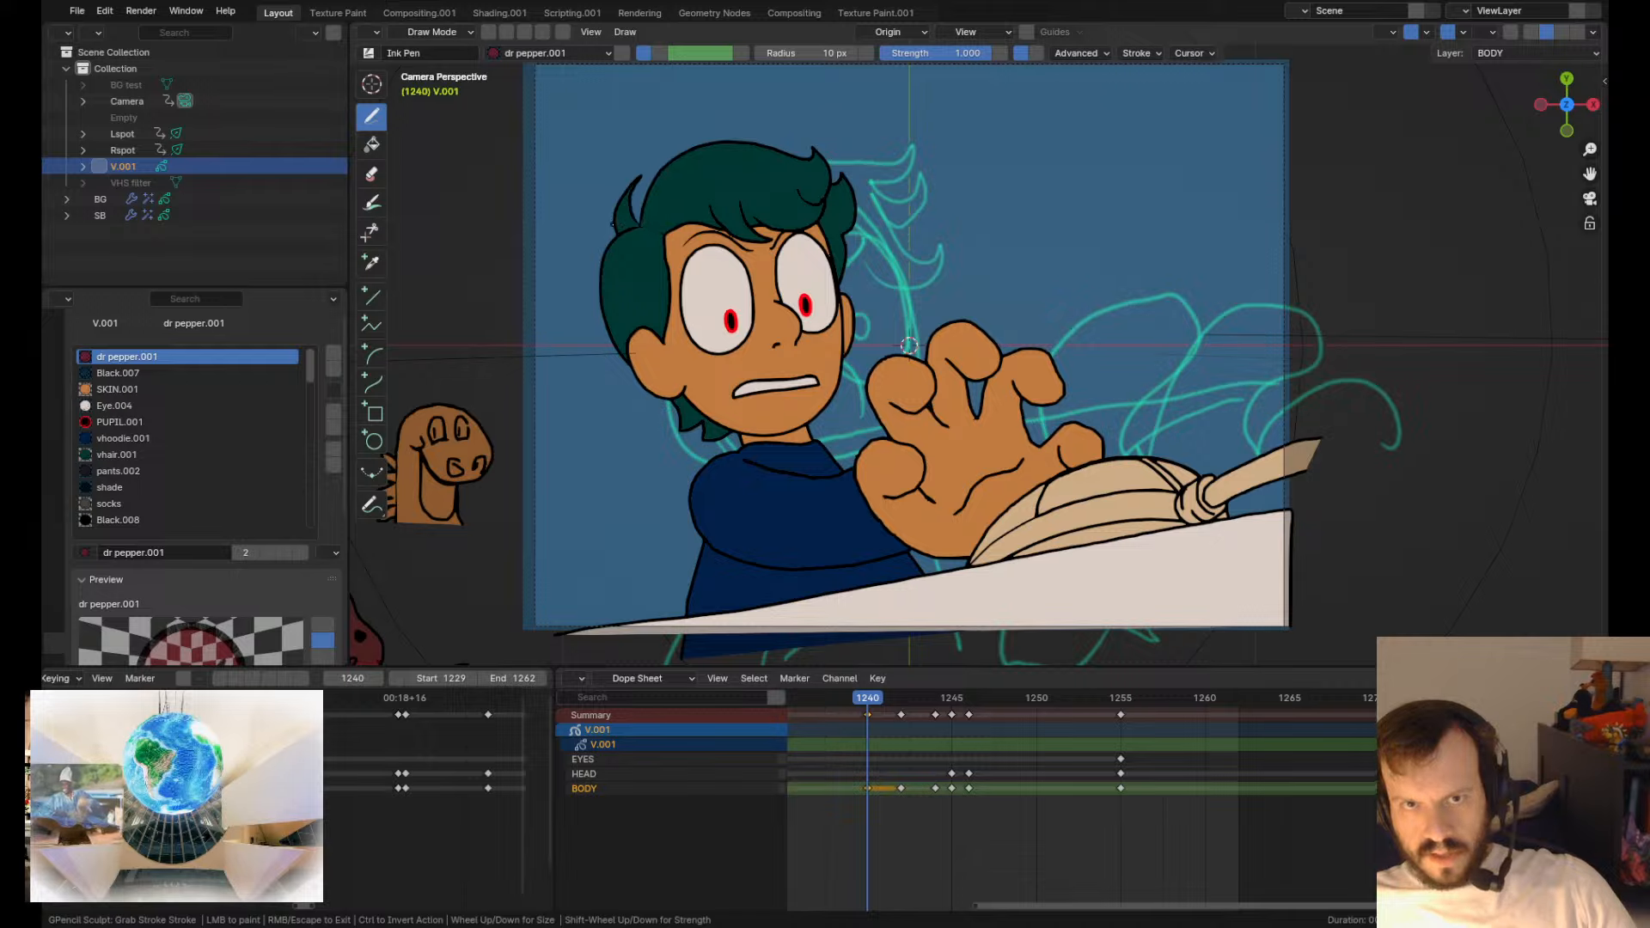
pyautogui.press('Down')
pyautogui.press('Up')
pyautogui.press('Down')
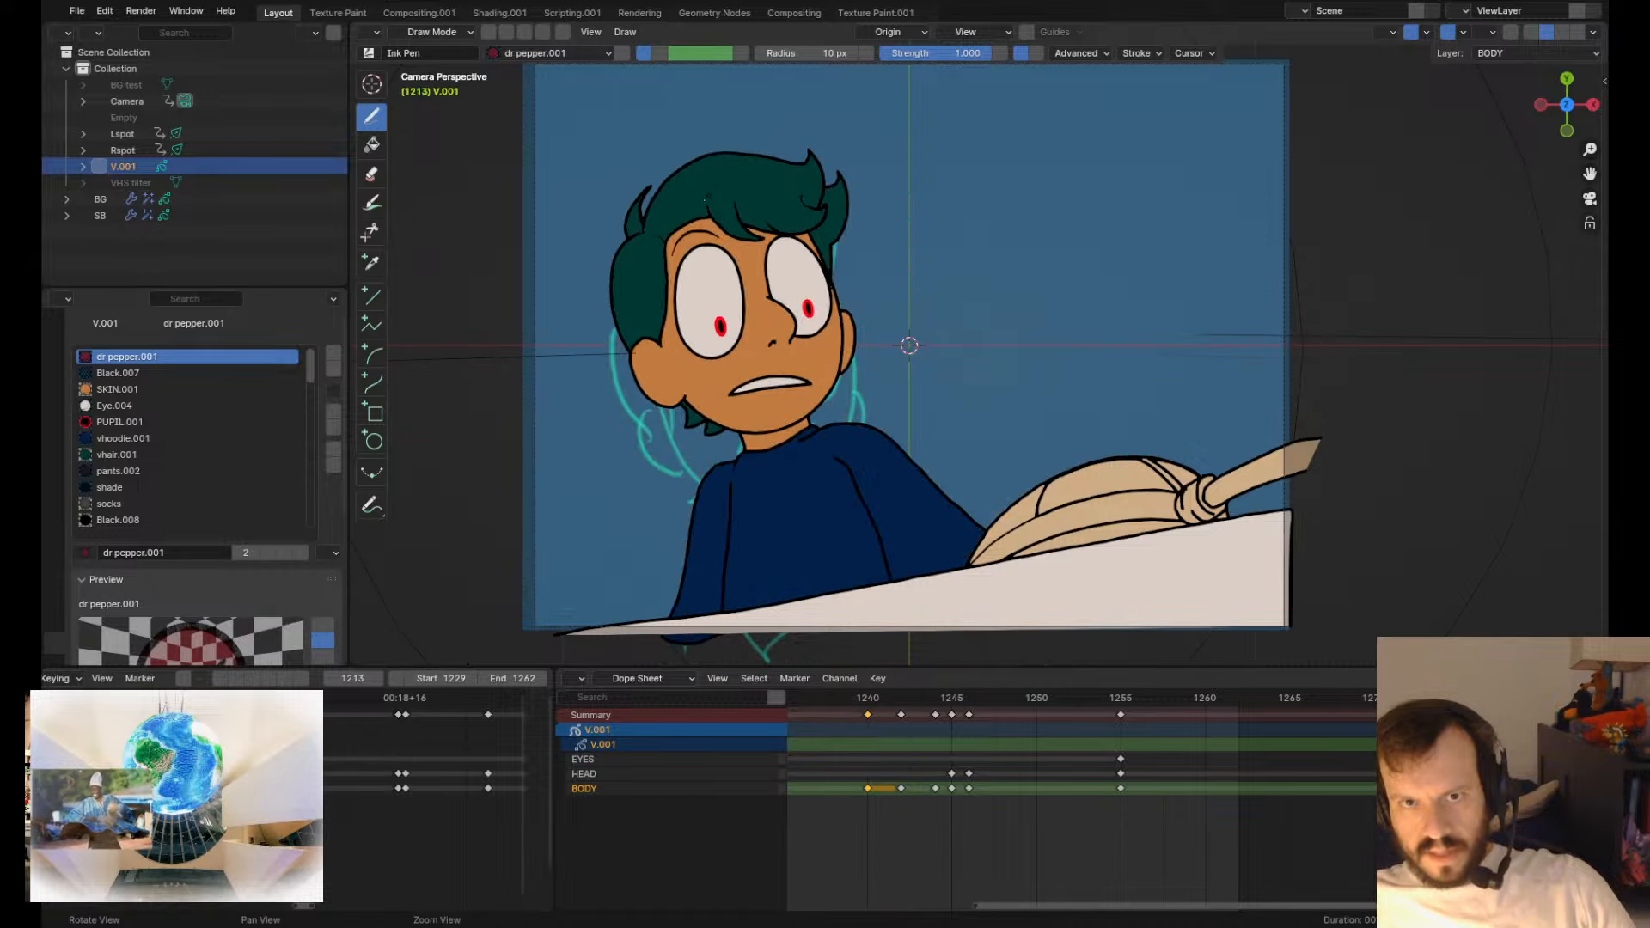
pyautogui.press('Up')
pyautogui.press('Tab')
pyautogui.press('Tab')
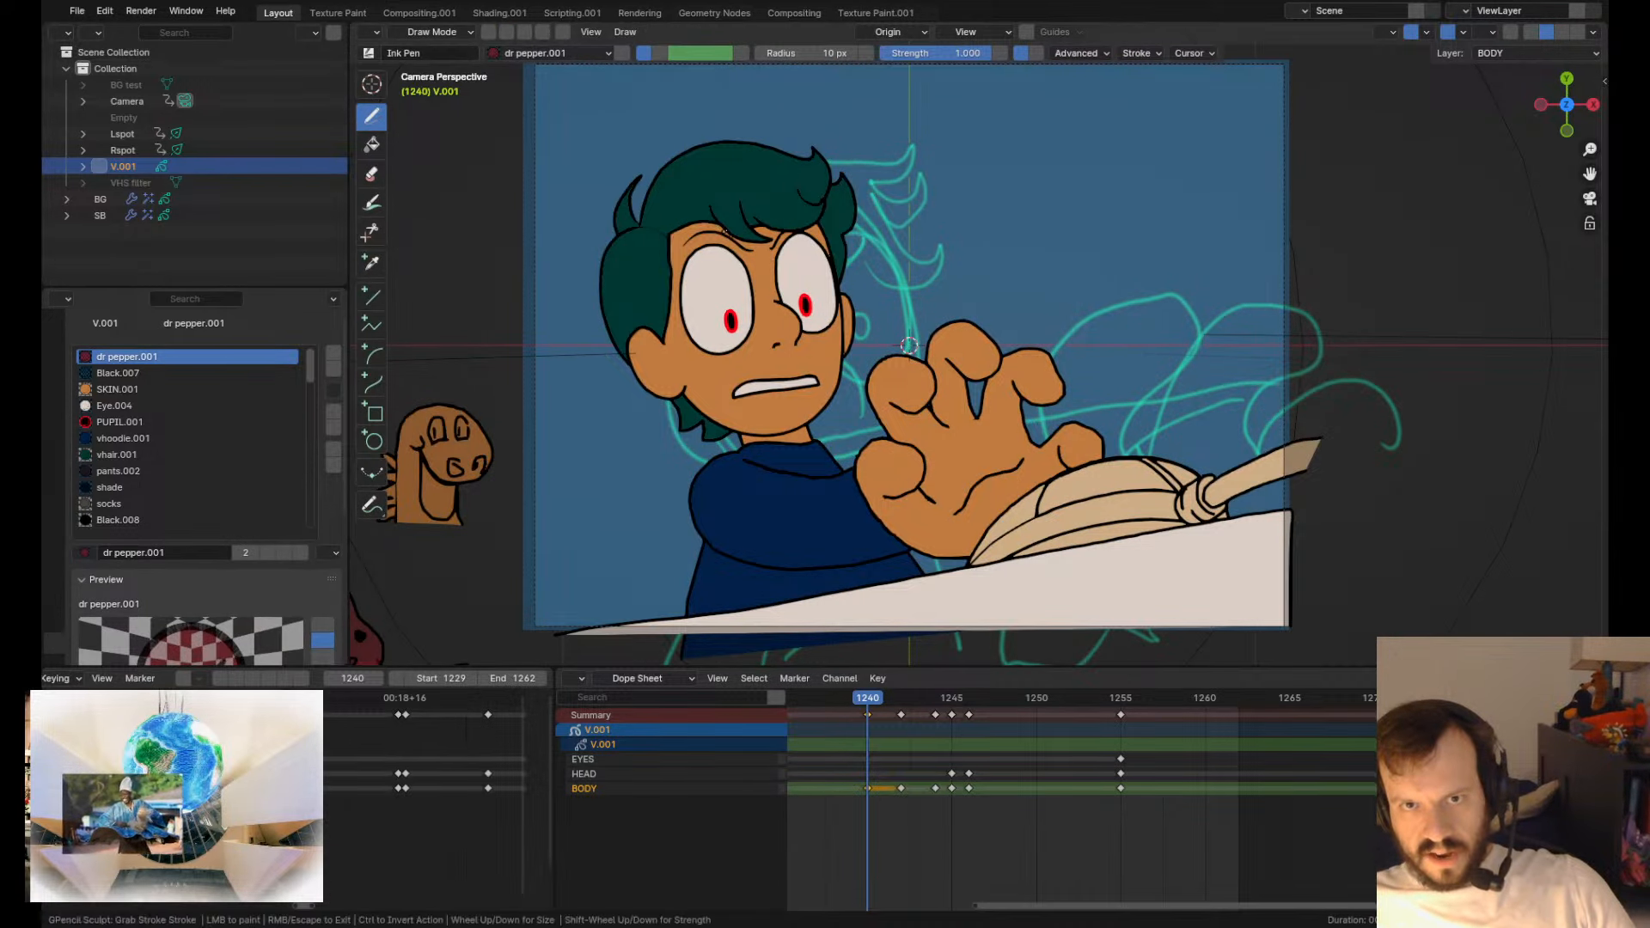
pyautogui.press('Down')
pyautogui.press('Up')
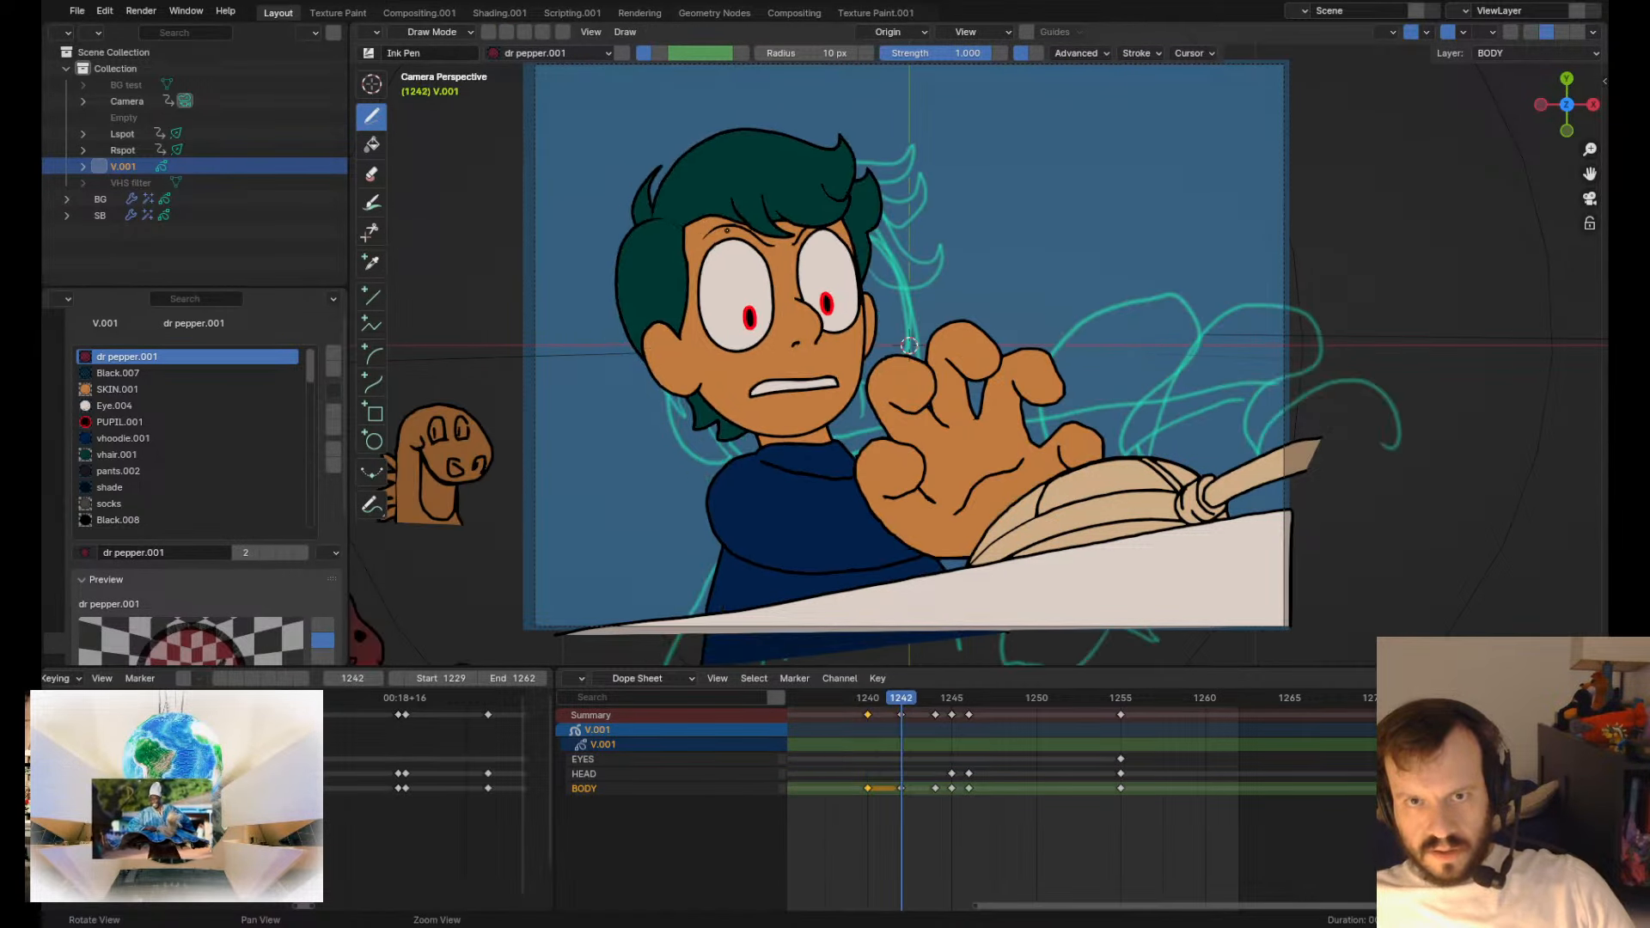
pyautogui.press('Down')
pyautogui.press('Up')
pyautogui.press('Tab')
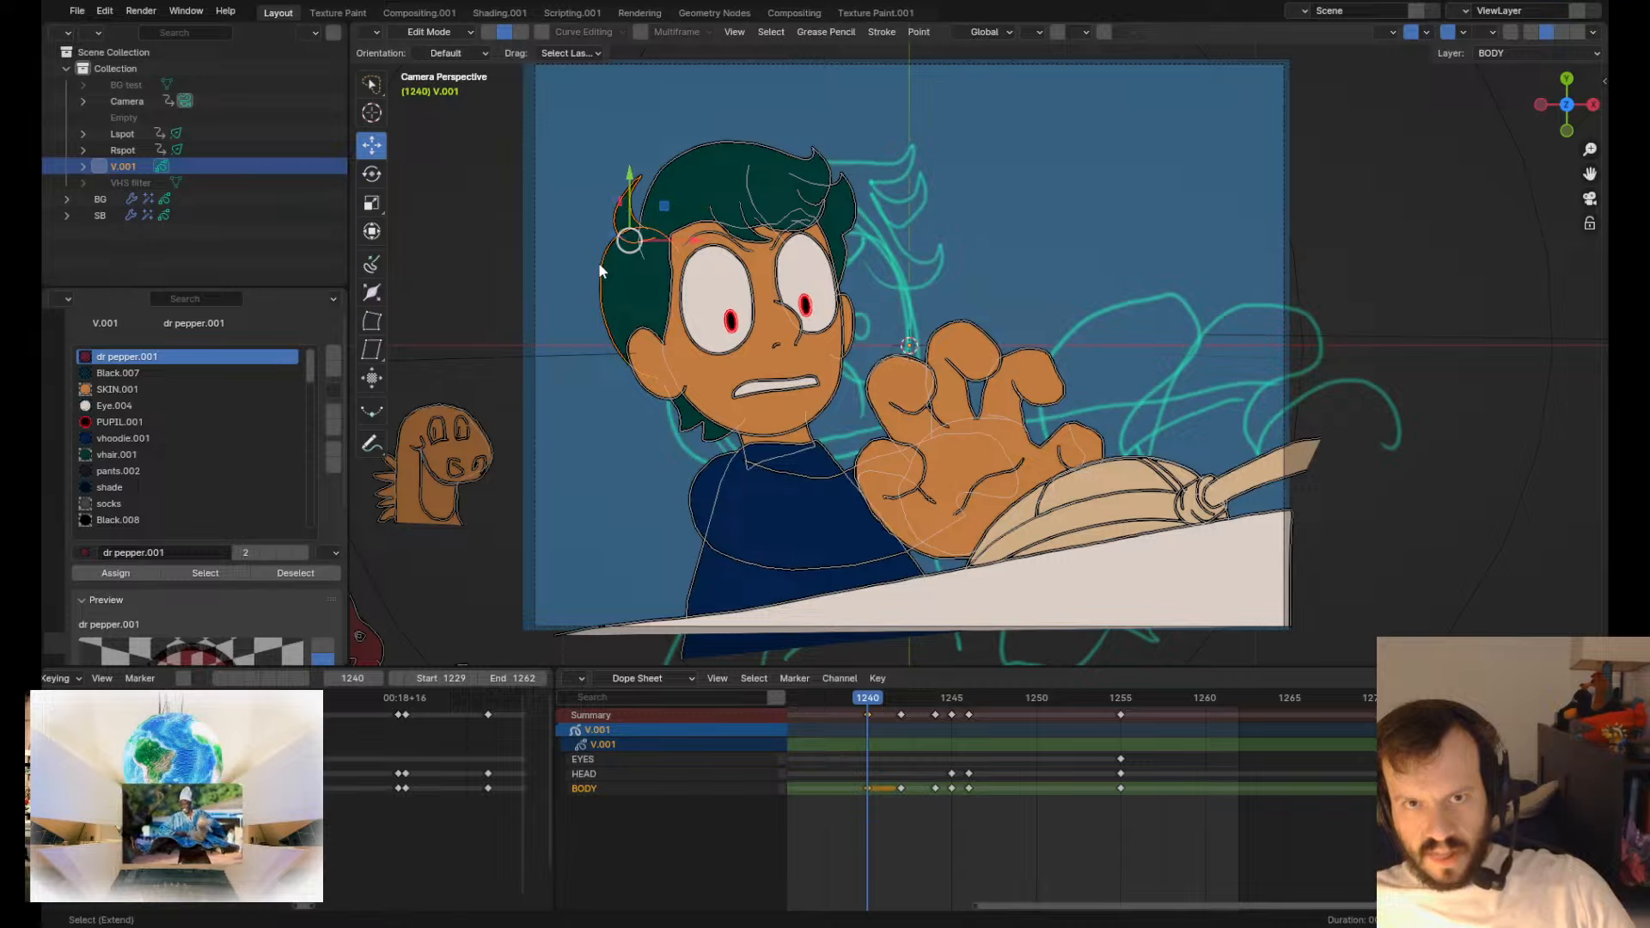
# - Reposition the upright hair tuft at the back of the head on frame 1240 and compare it with frame 1242
pyautogui.press('g')
pyautogui.click(725, 265)
pyautogui.press('Tab')
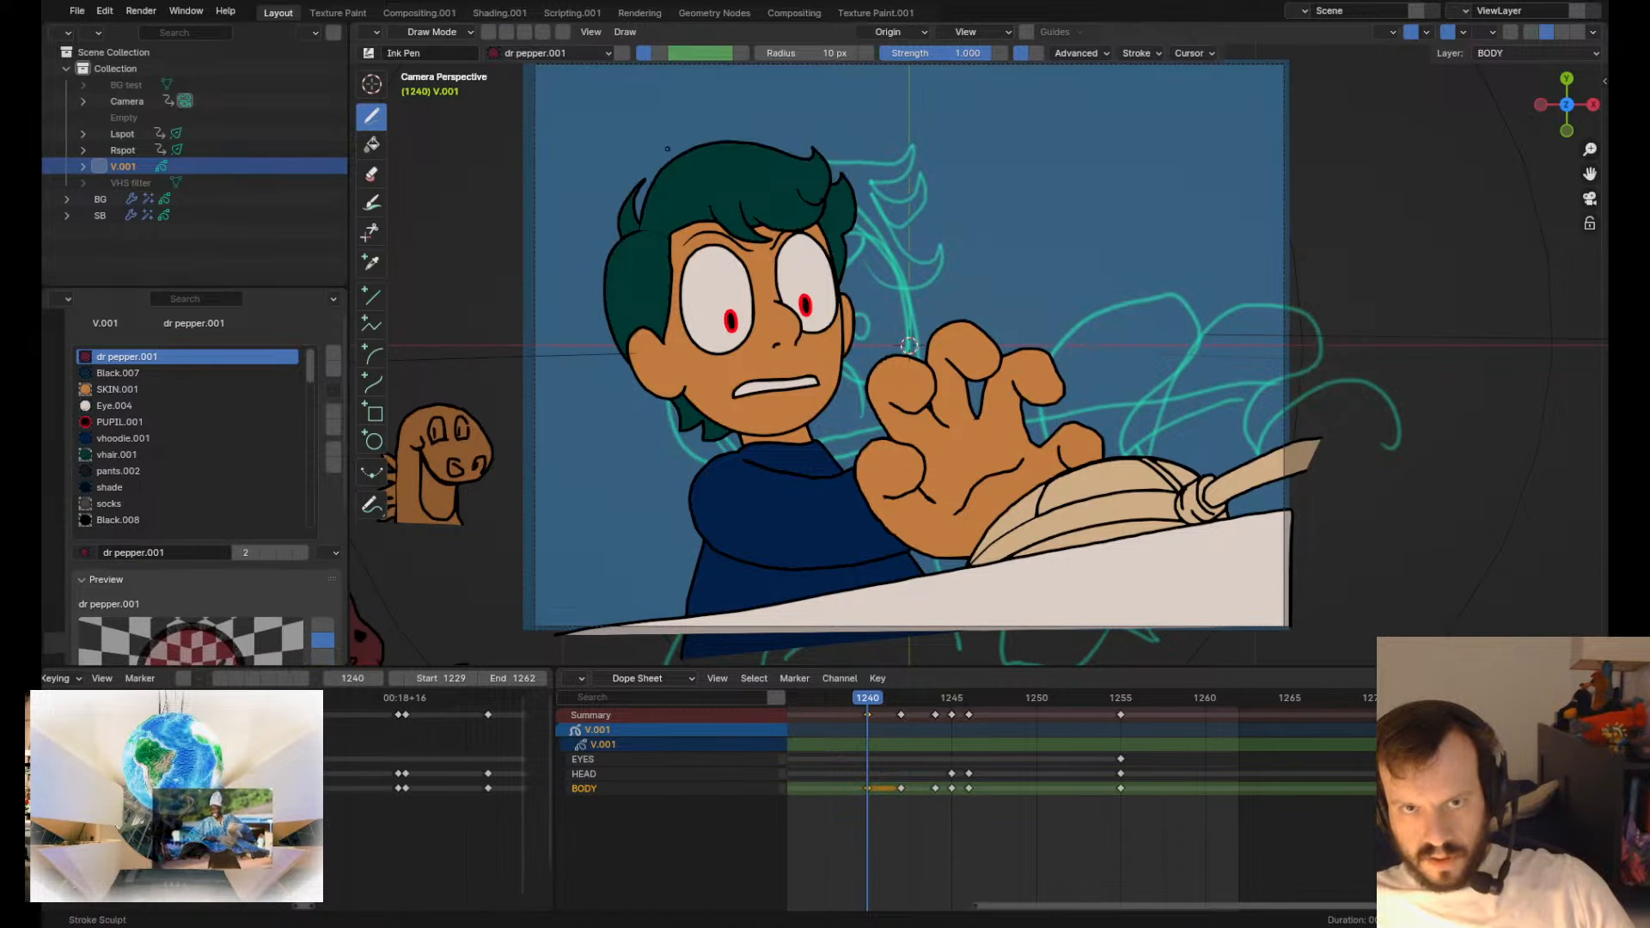
pyautogui.press('Down')
pyautogui.press('Up')
pyautogui.press('Up')
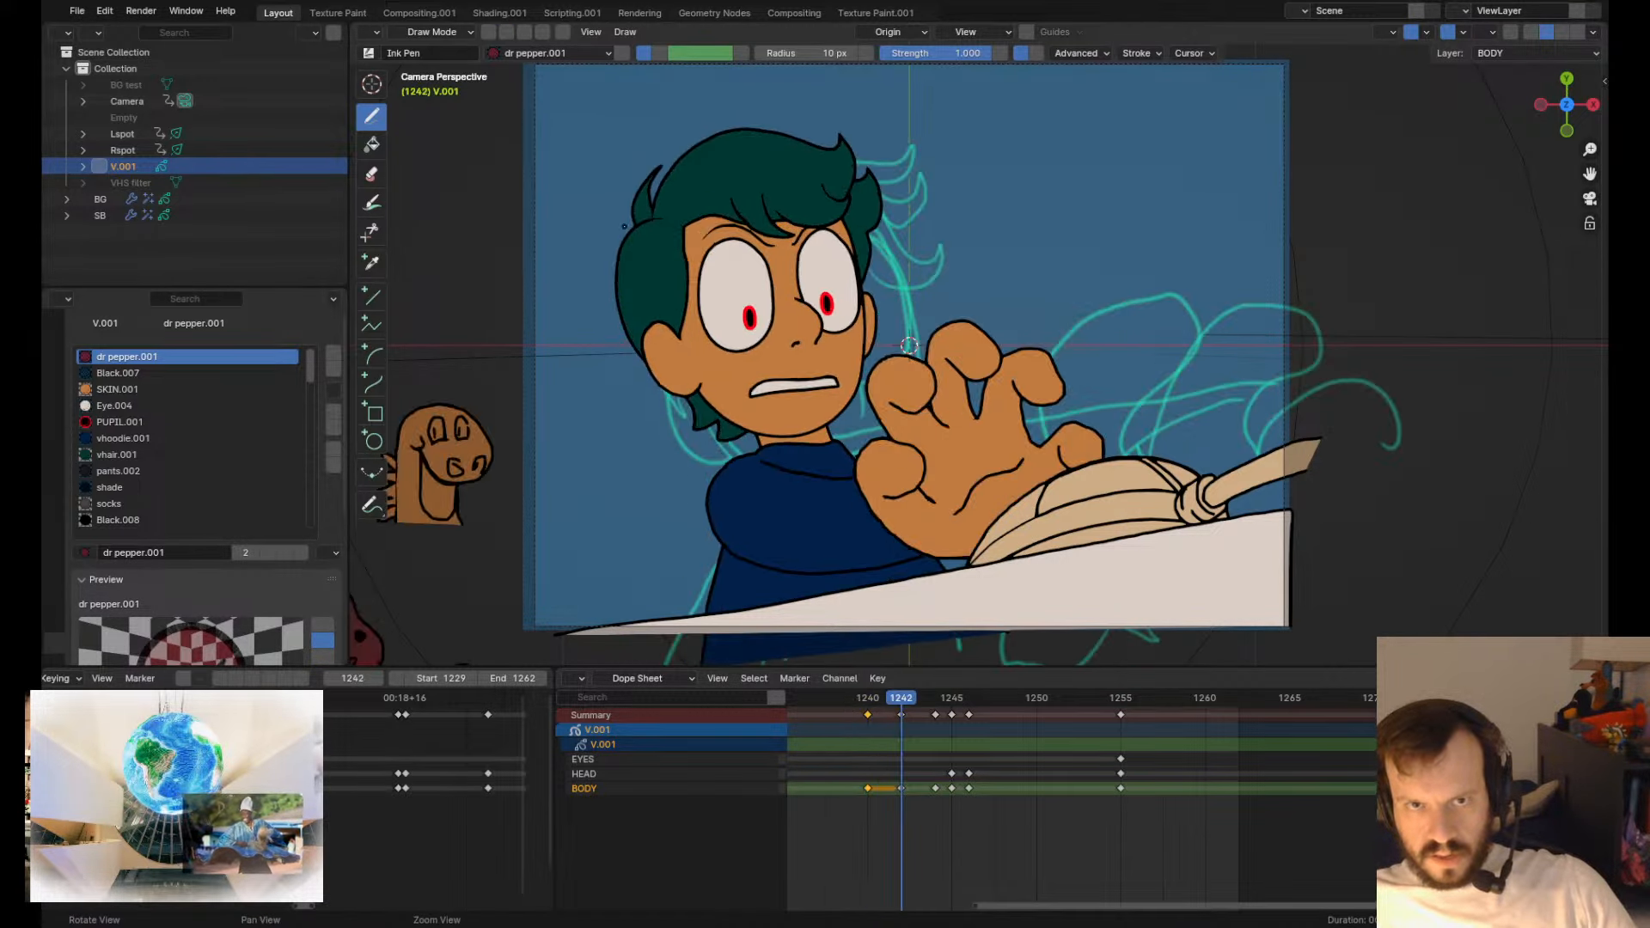
pyautogui.press('Down')
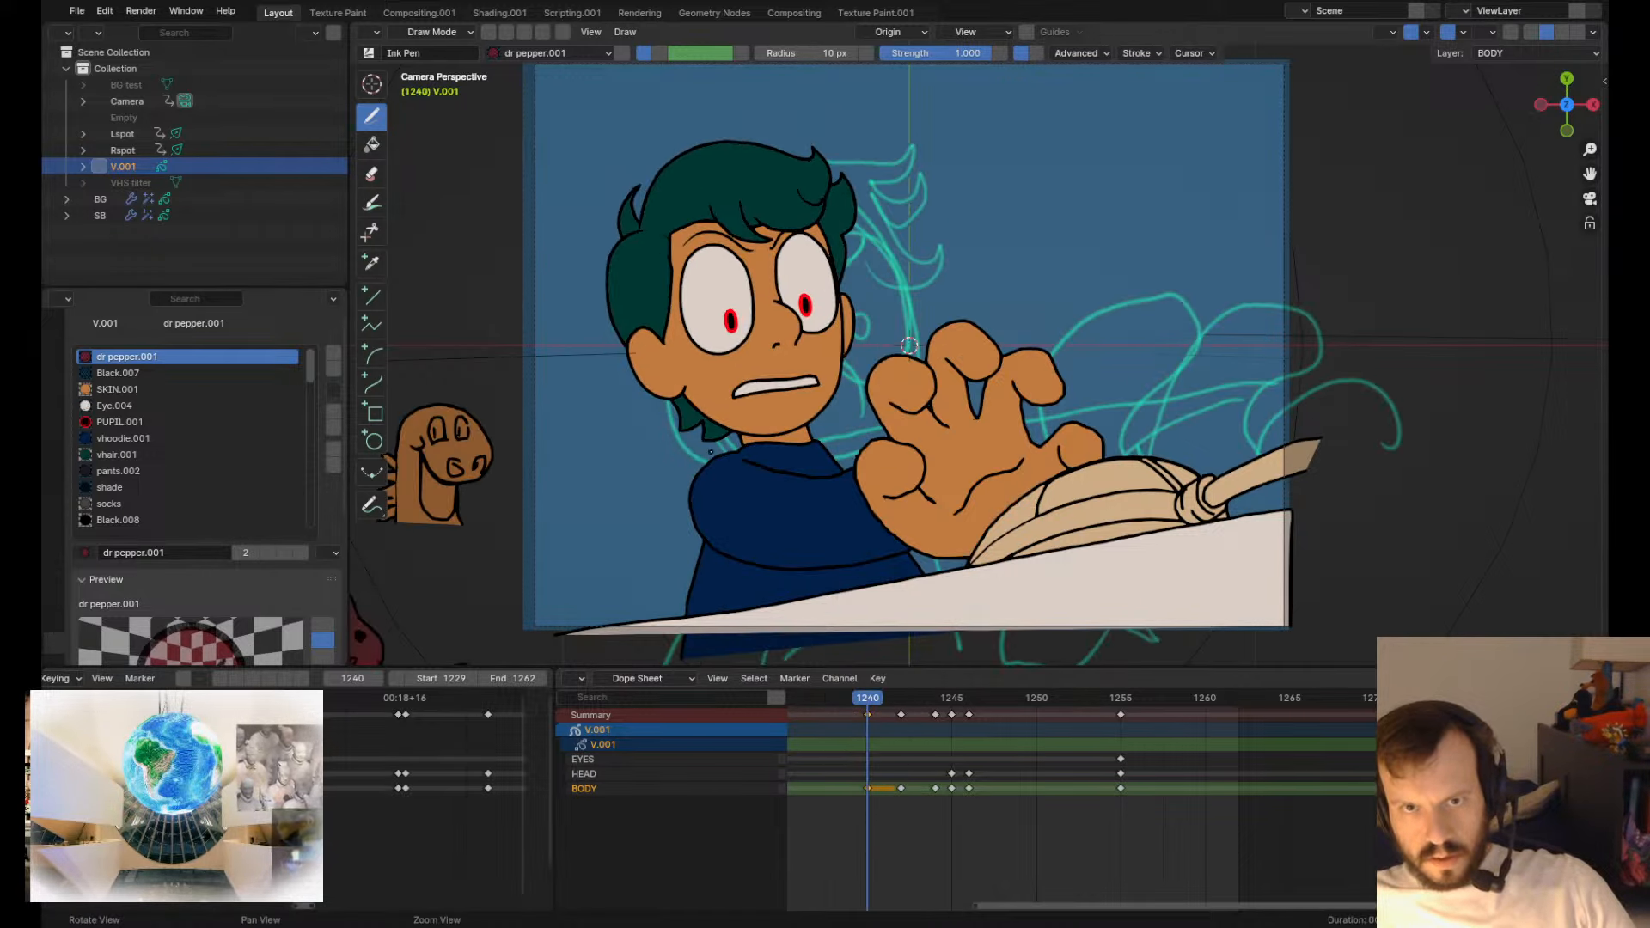
# - Move the hair strokes at the nape of the neck on frame 1240 slightly, then return to Draw Mode
pyautogui.press('Tab')
pyautogui.press('g')
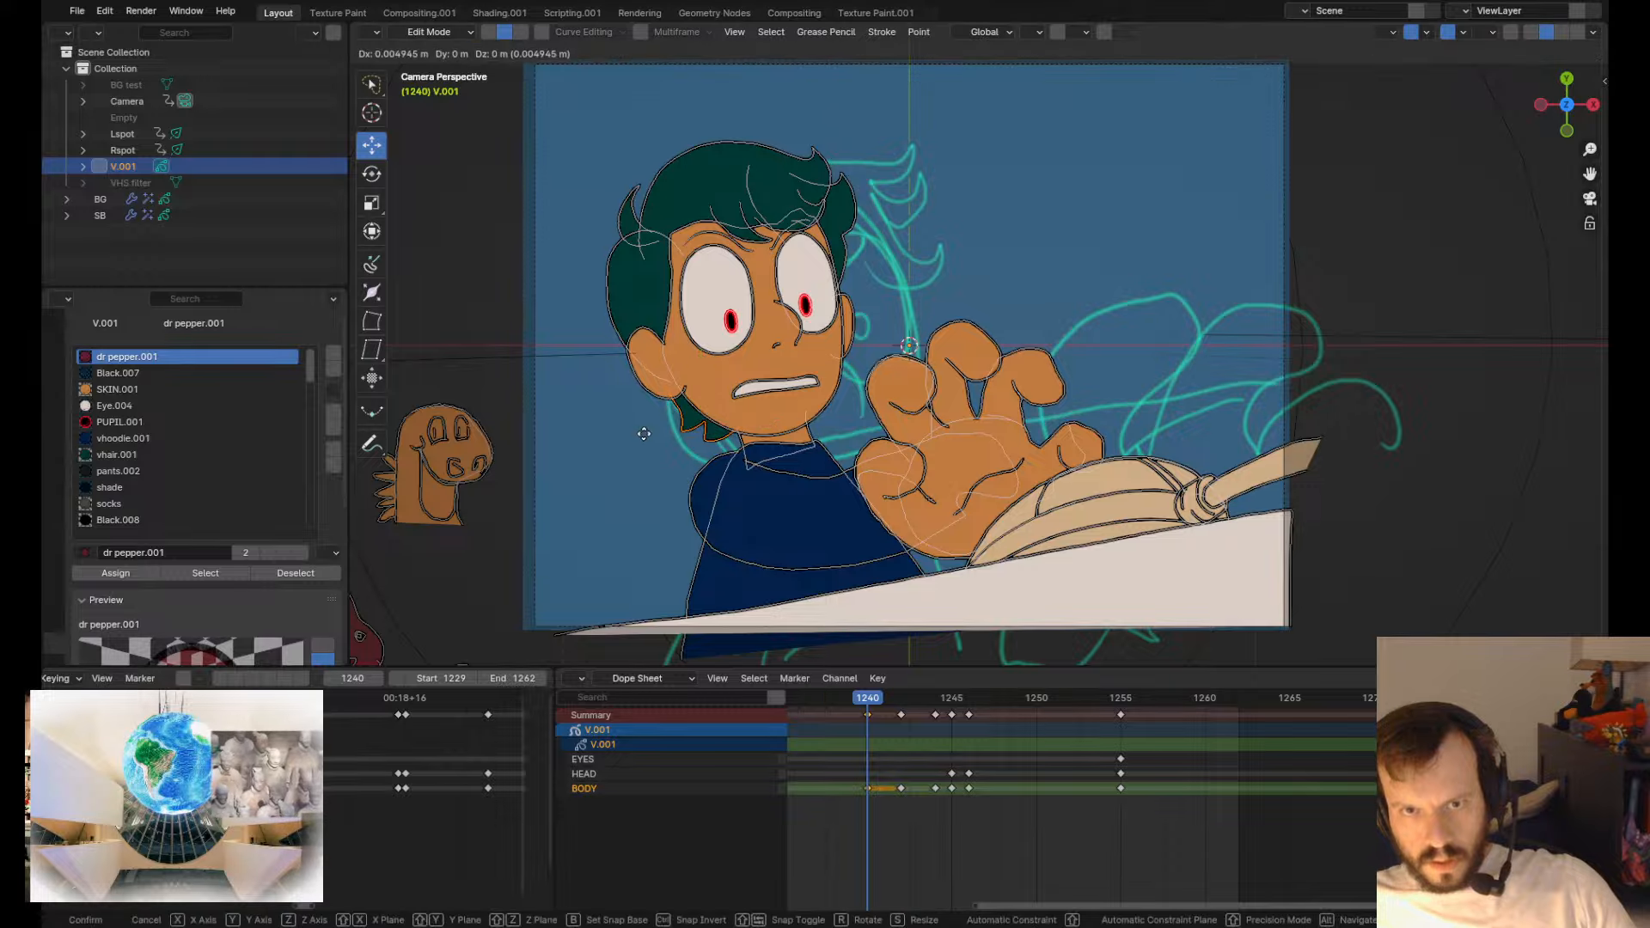
pyautogui.click(655, 384)
pyautogui.press('Tab')
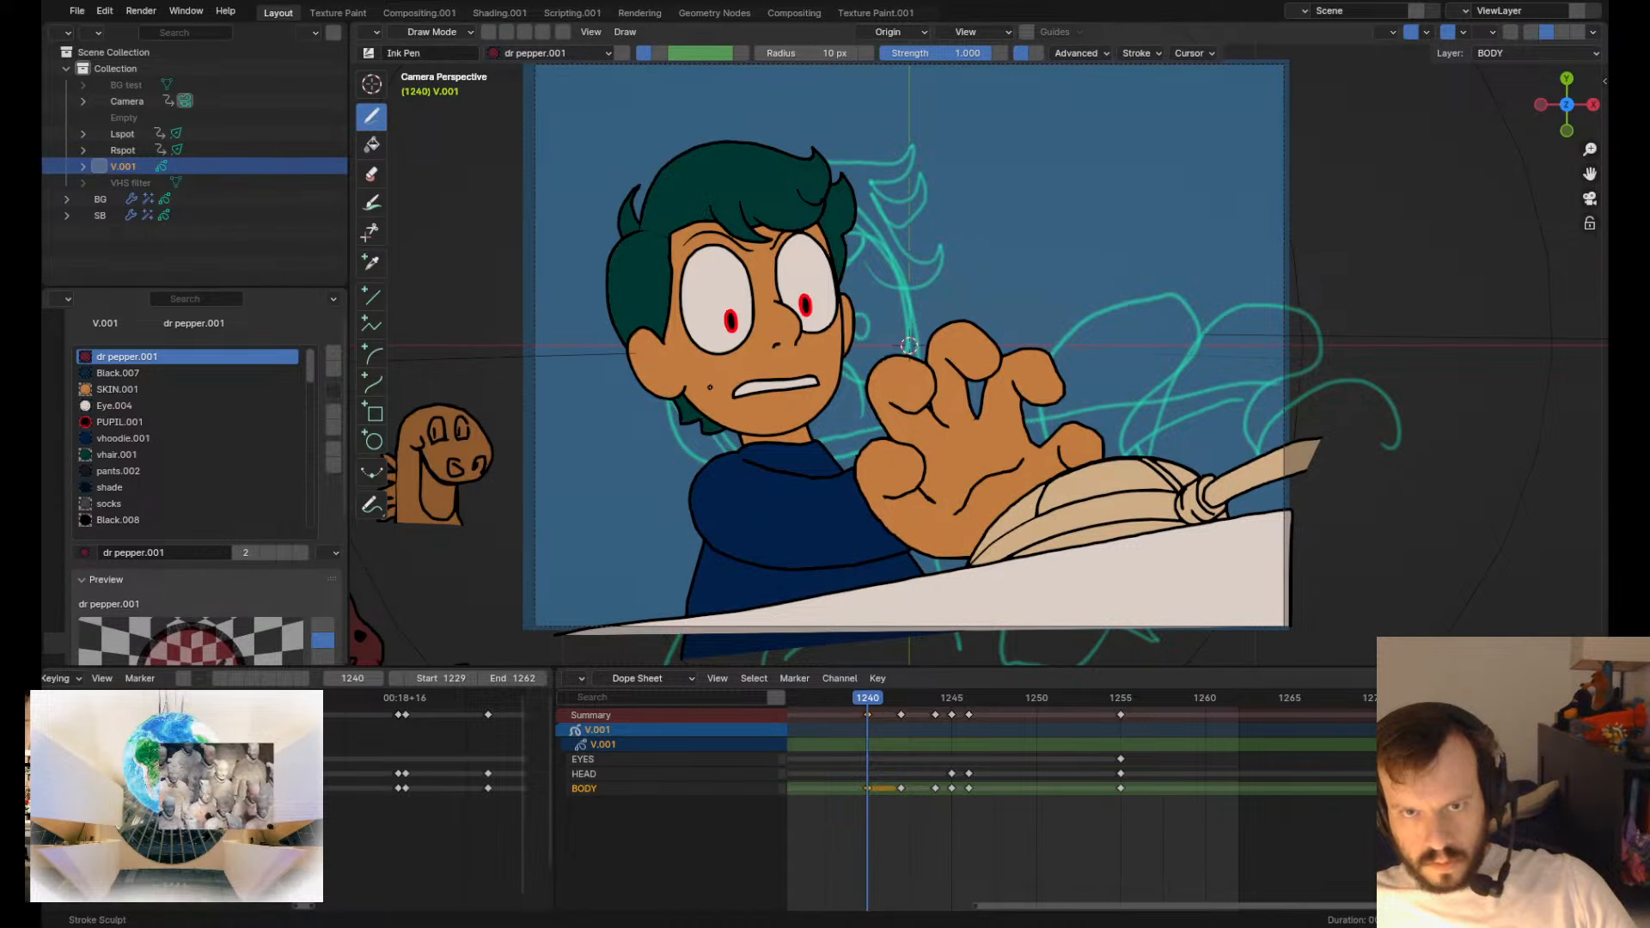
# - Rotate the collar strokes on frame 1242 and move them about -0.035 m in X and -0.007 m in Y
pyautogui.press('Up')
pyautogui.press('Tab')
pyautogui.press('Tab')
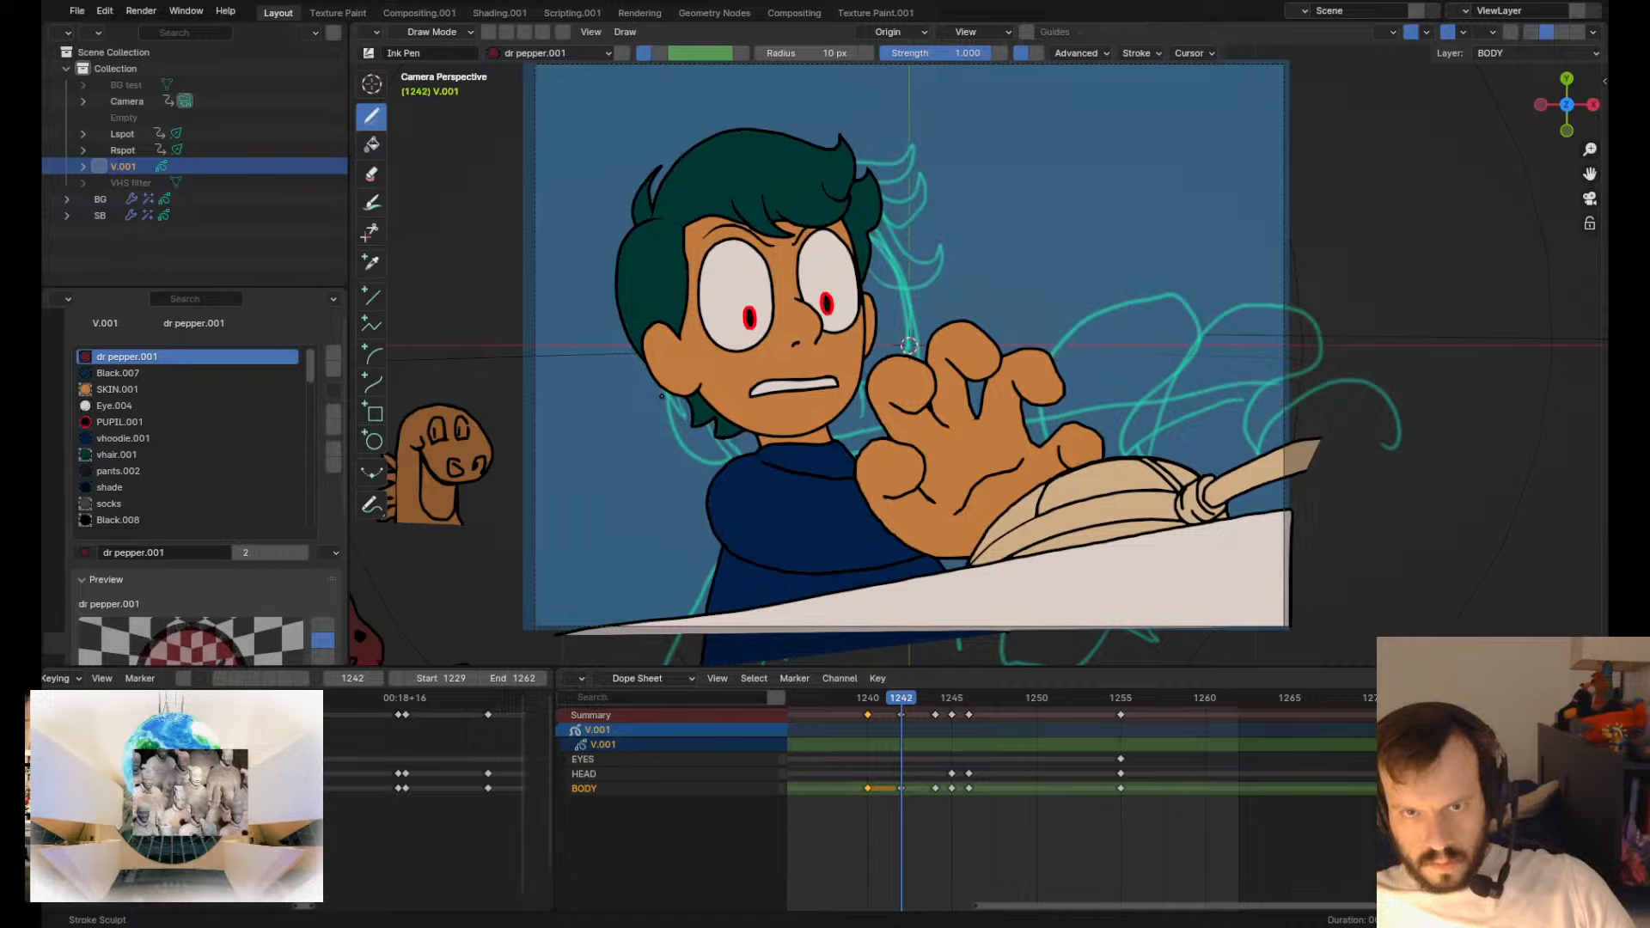
pyautogui.press('Tab')
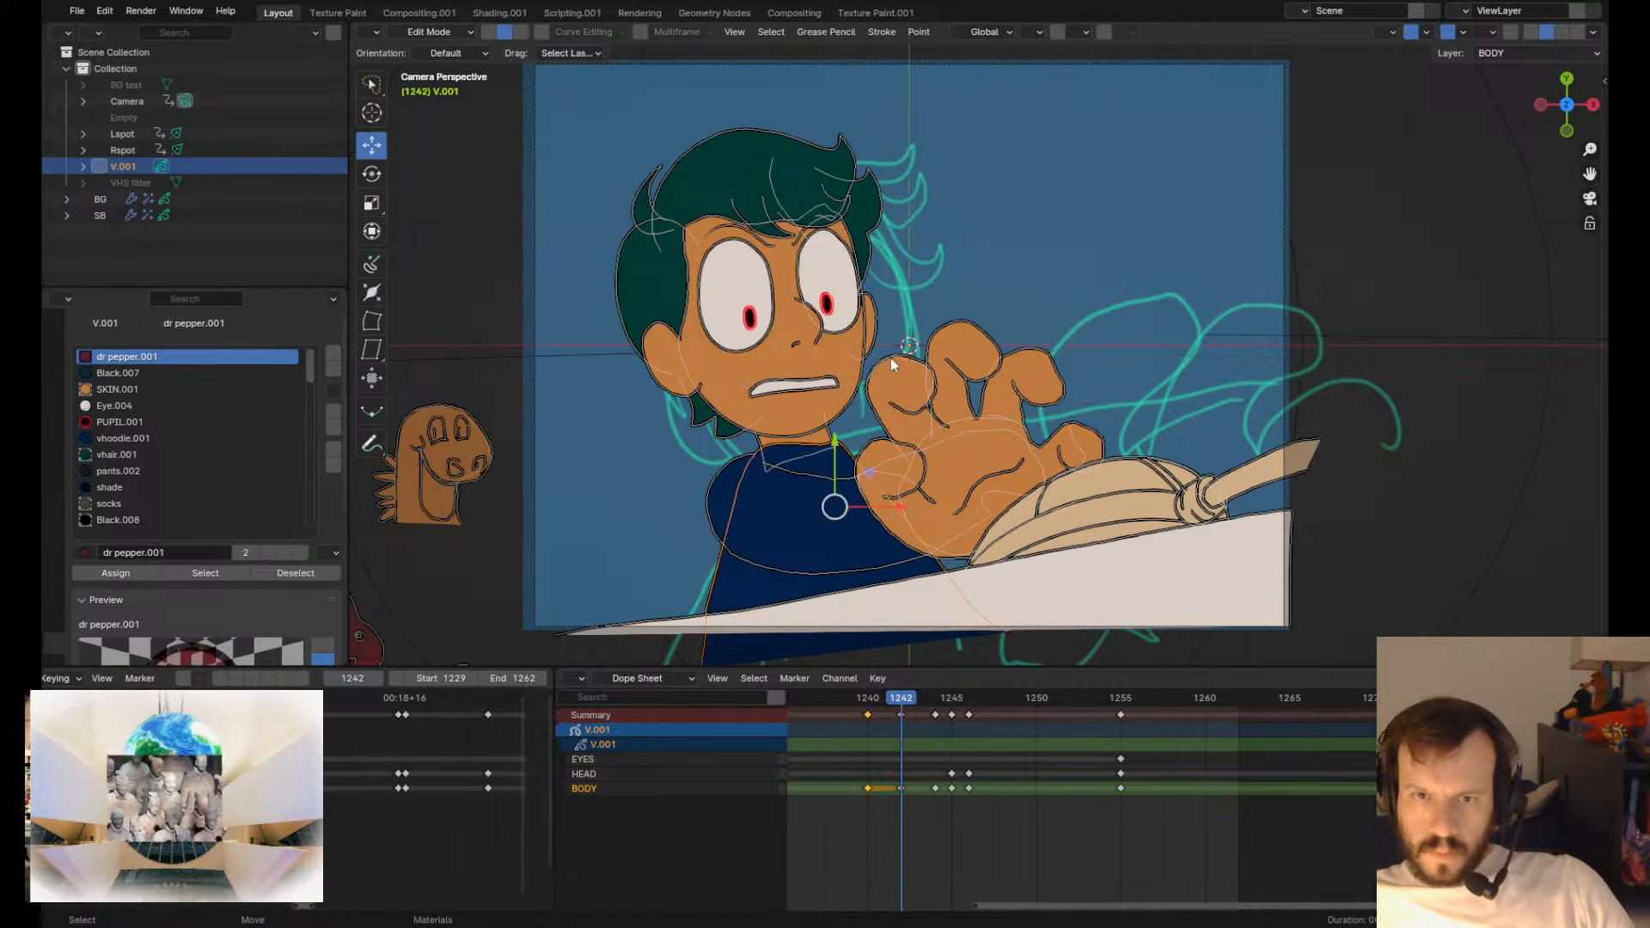
pyautogui.press('r')
pyautogui.click(829, 431)
pyautogui.press('r')
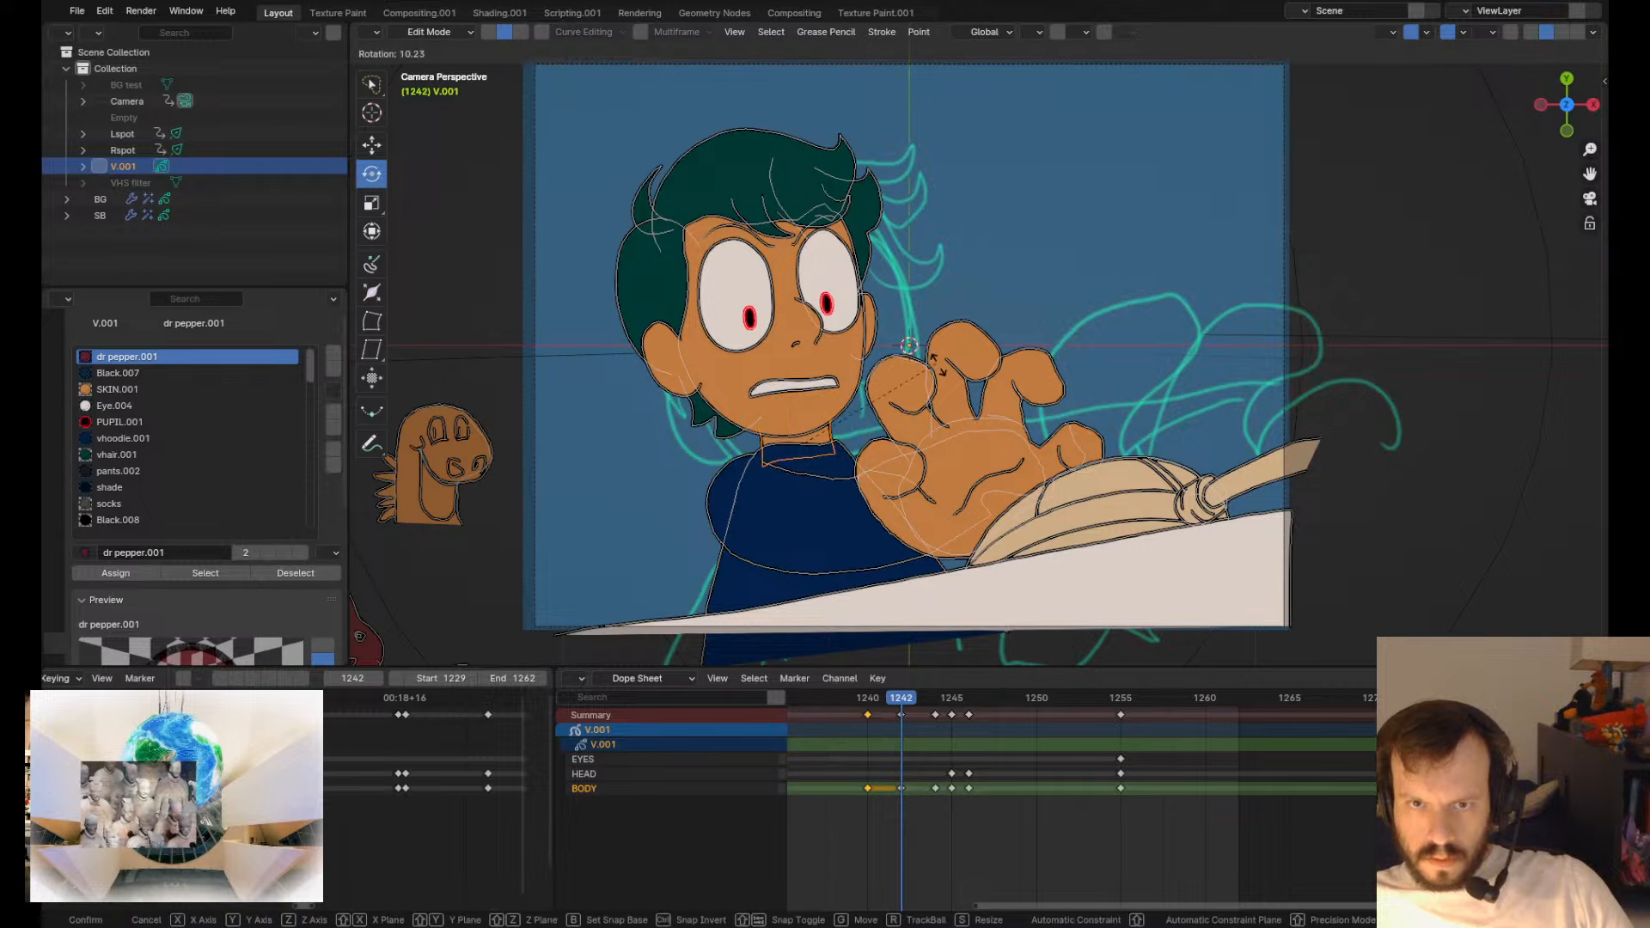
pyautogui.click(943, 378)
pyautogui.press('g')
pyautogui.press('g')
pyautogui.click(913, 397)
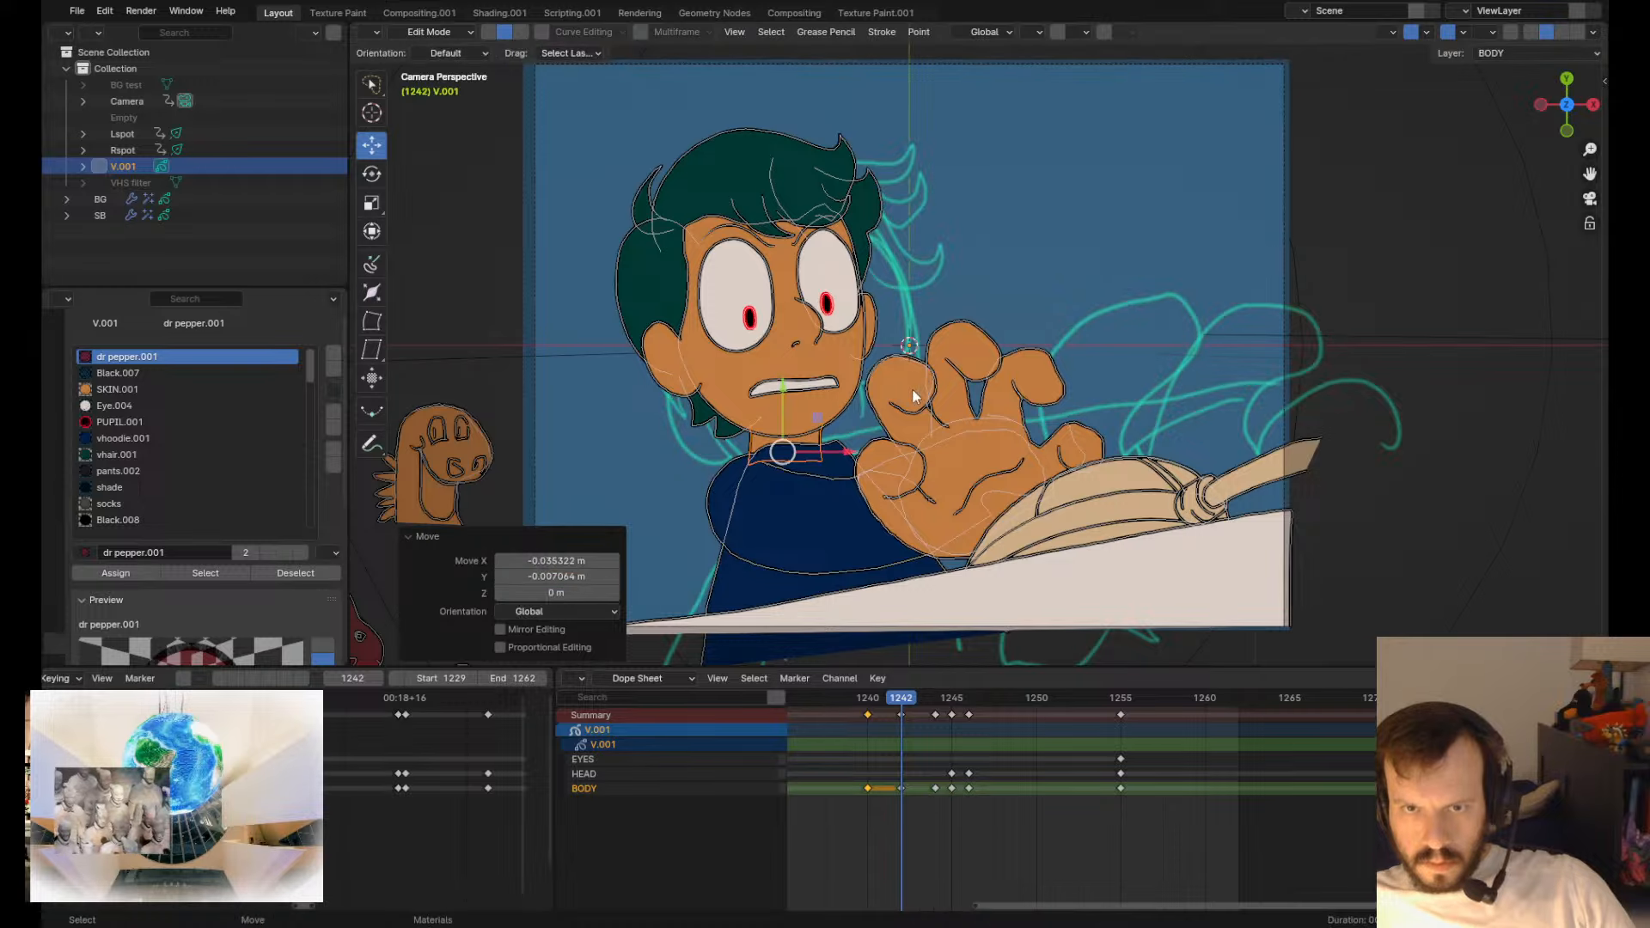
# - Shift the torso strokes on frame 1242 under the moved collar and compare the pose with frames 1240 and 1244
pyautogui.click(838, 431)
pyautogui.press('g')
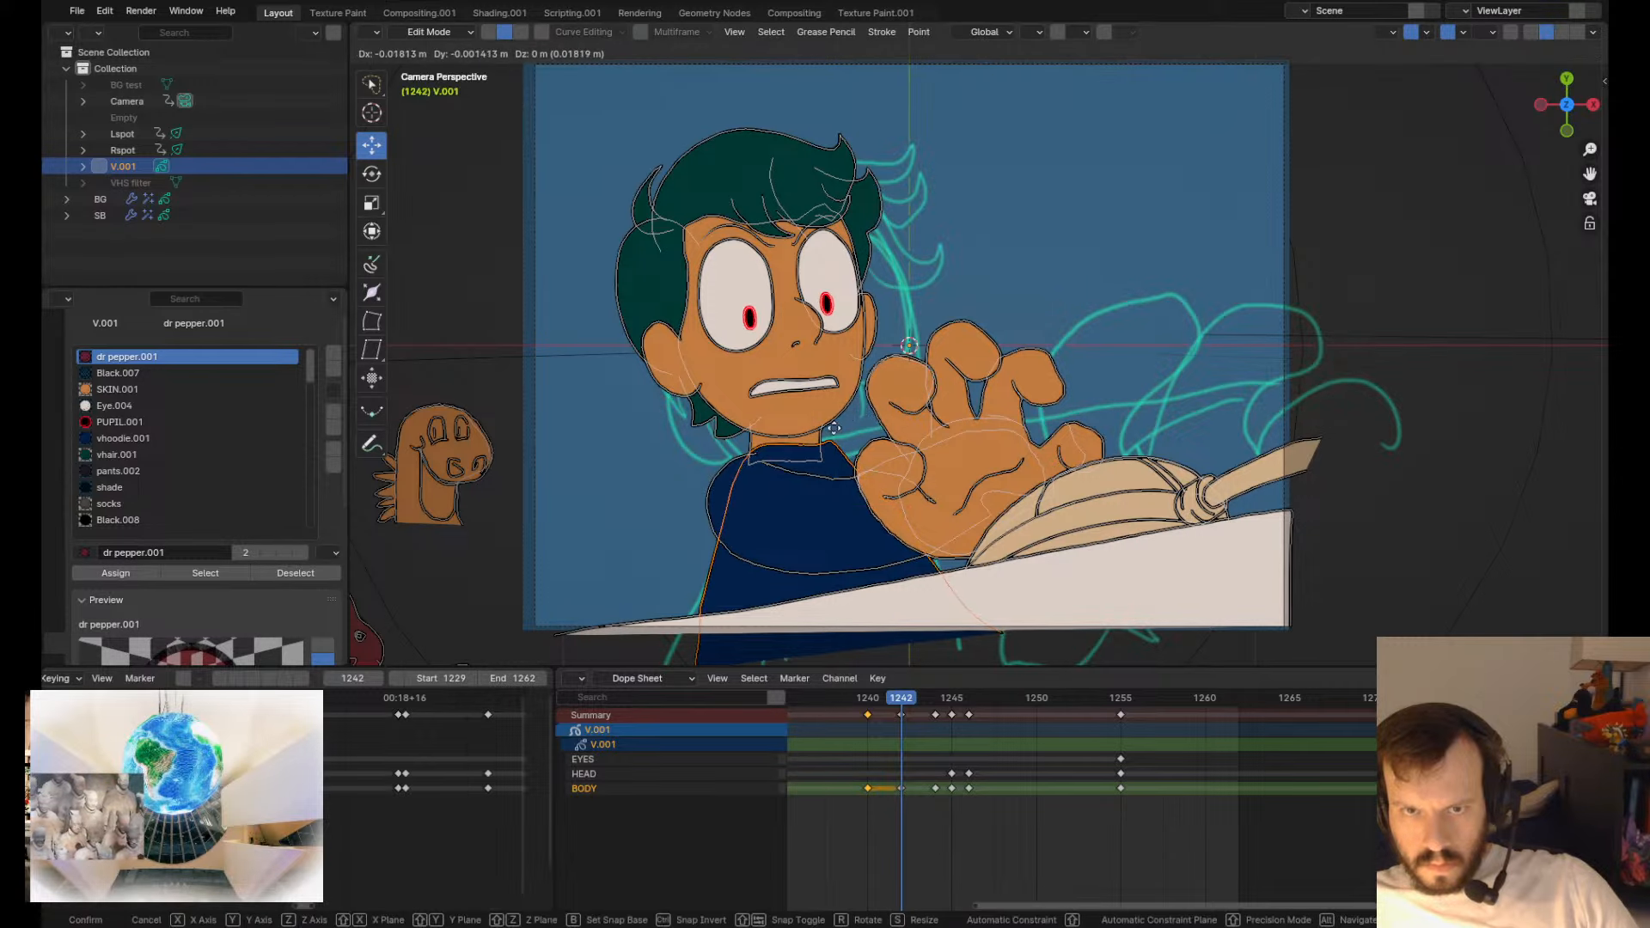
pyautogui.click(810, 438)
pyautogui.press('Down')
pyautogui.press('Up')
pyautogui.press('Up')
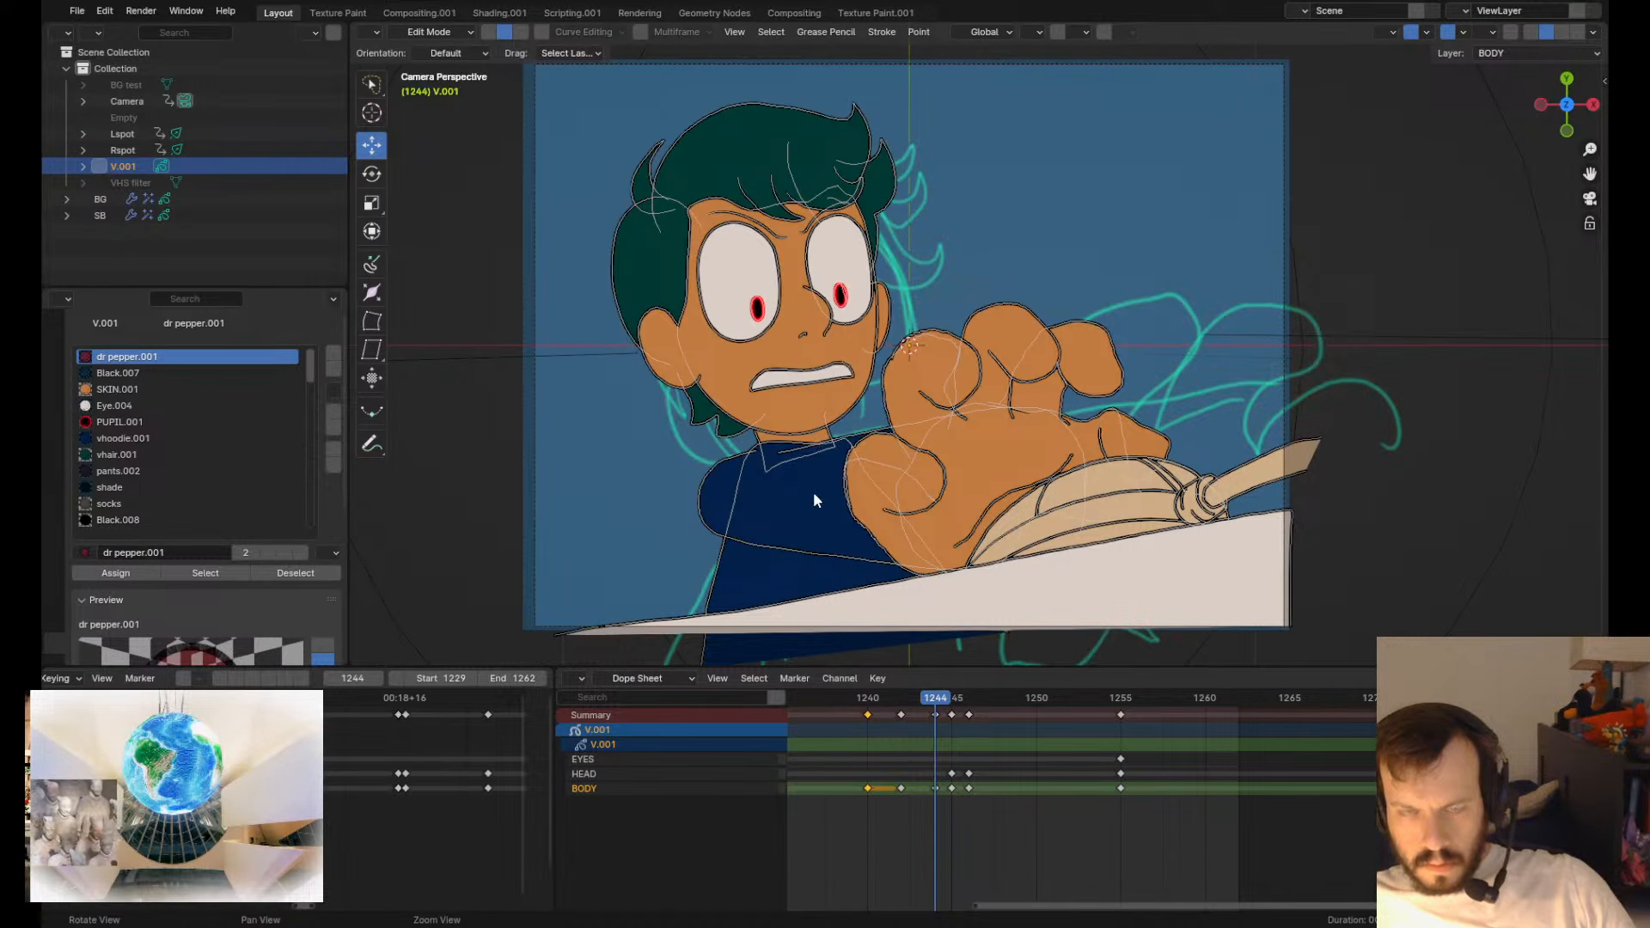
pyautogui.press('Down')
# - Sculpt the shoulder, sleeve and collar outlines on frame 1242 with the Grab brush and smoothing to fit the shifted torso
pyautogui.scroll(-2, 825, 546)
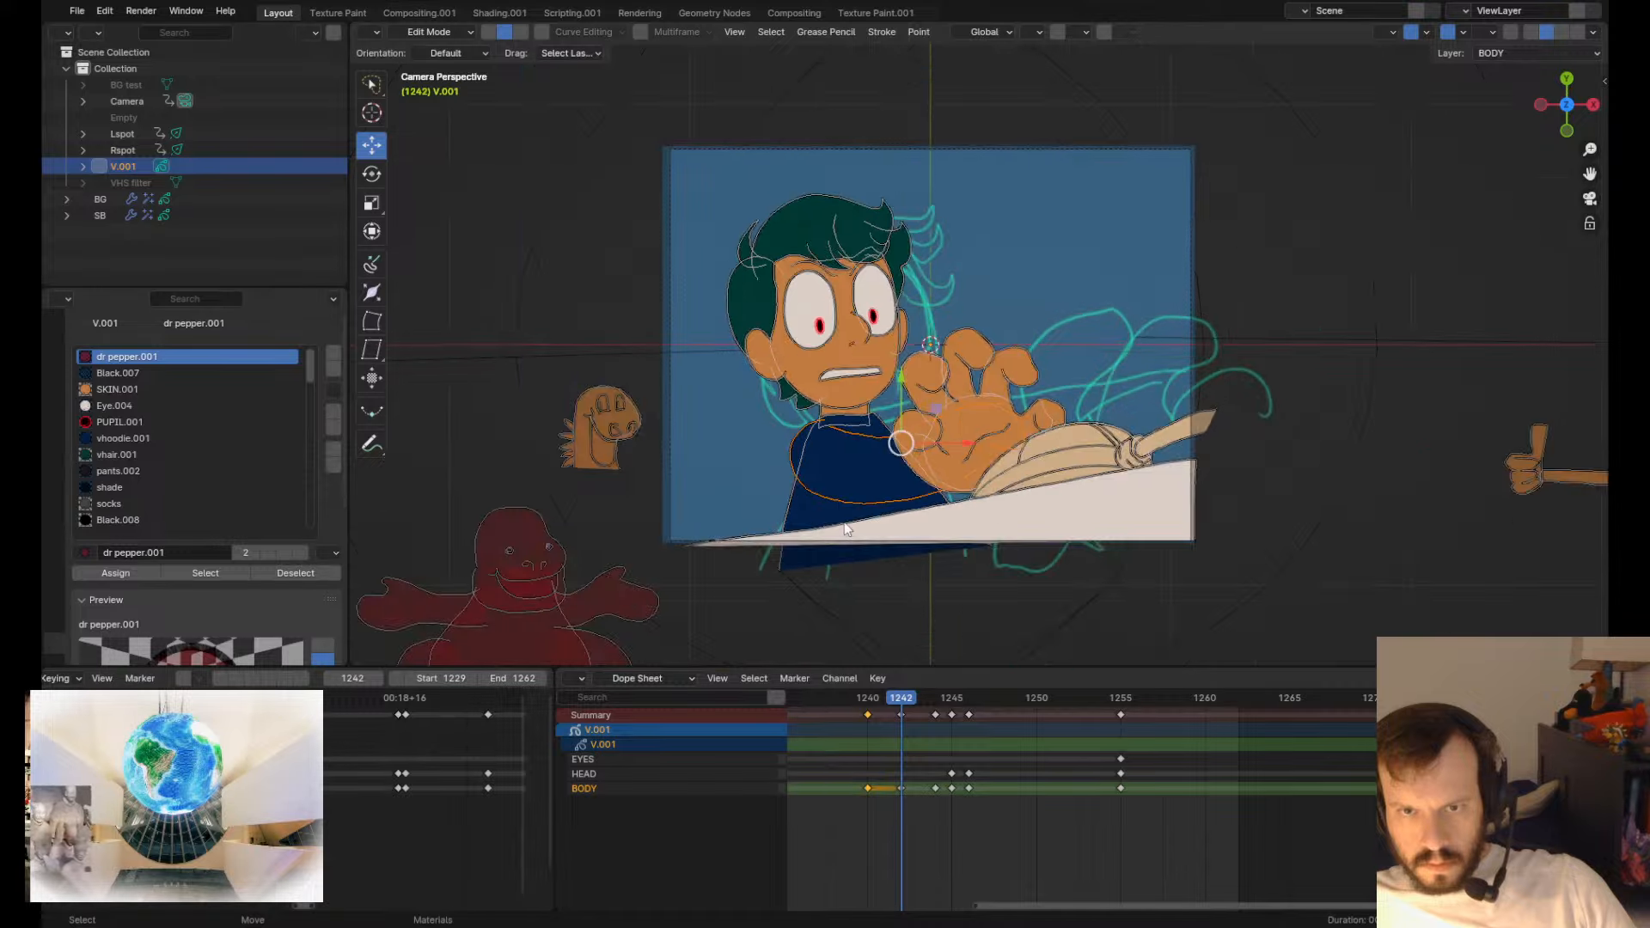
pyautogui.scroll(-2, 846, 528)
pyautogui.press('Tab')
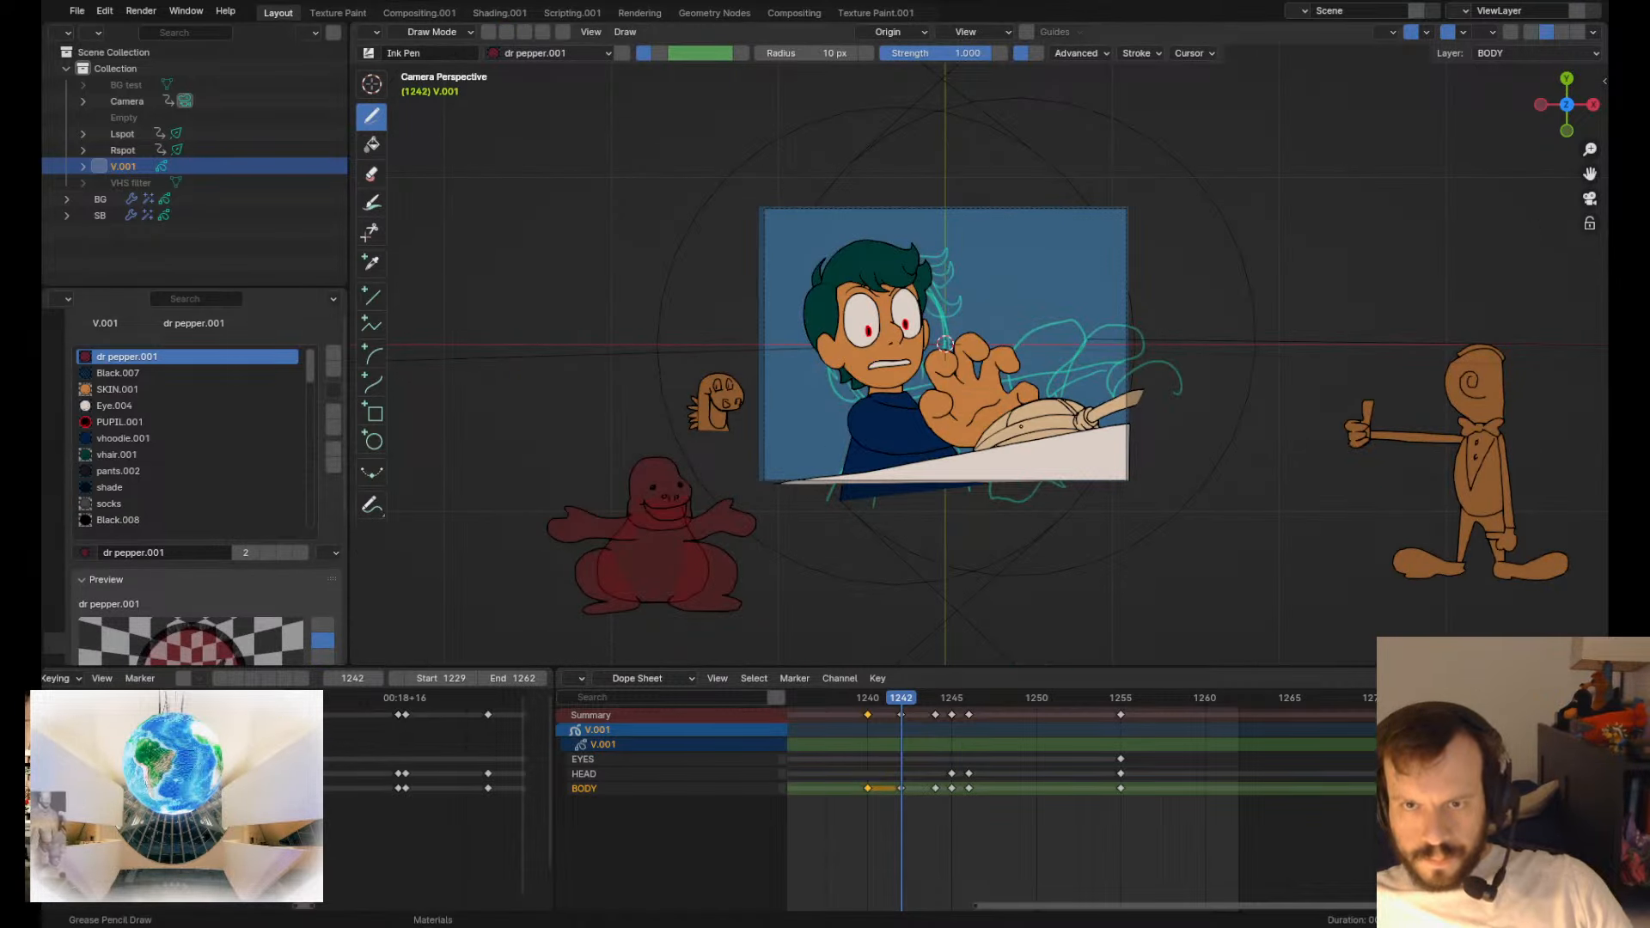
pyautogui.moveTo(900, 439); pyautogui.dragTo(845, 442)
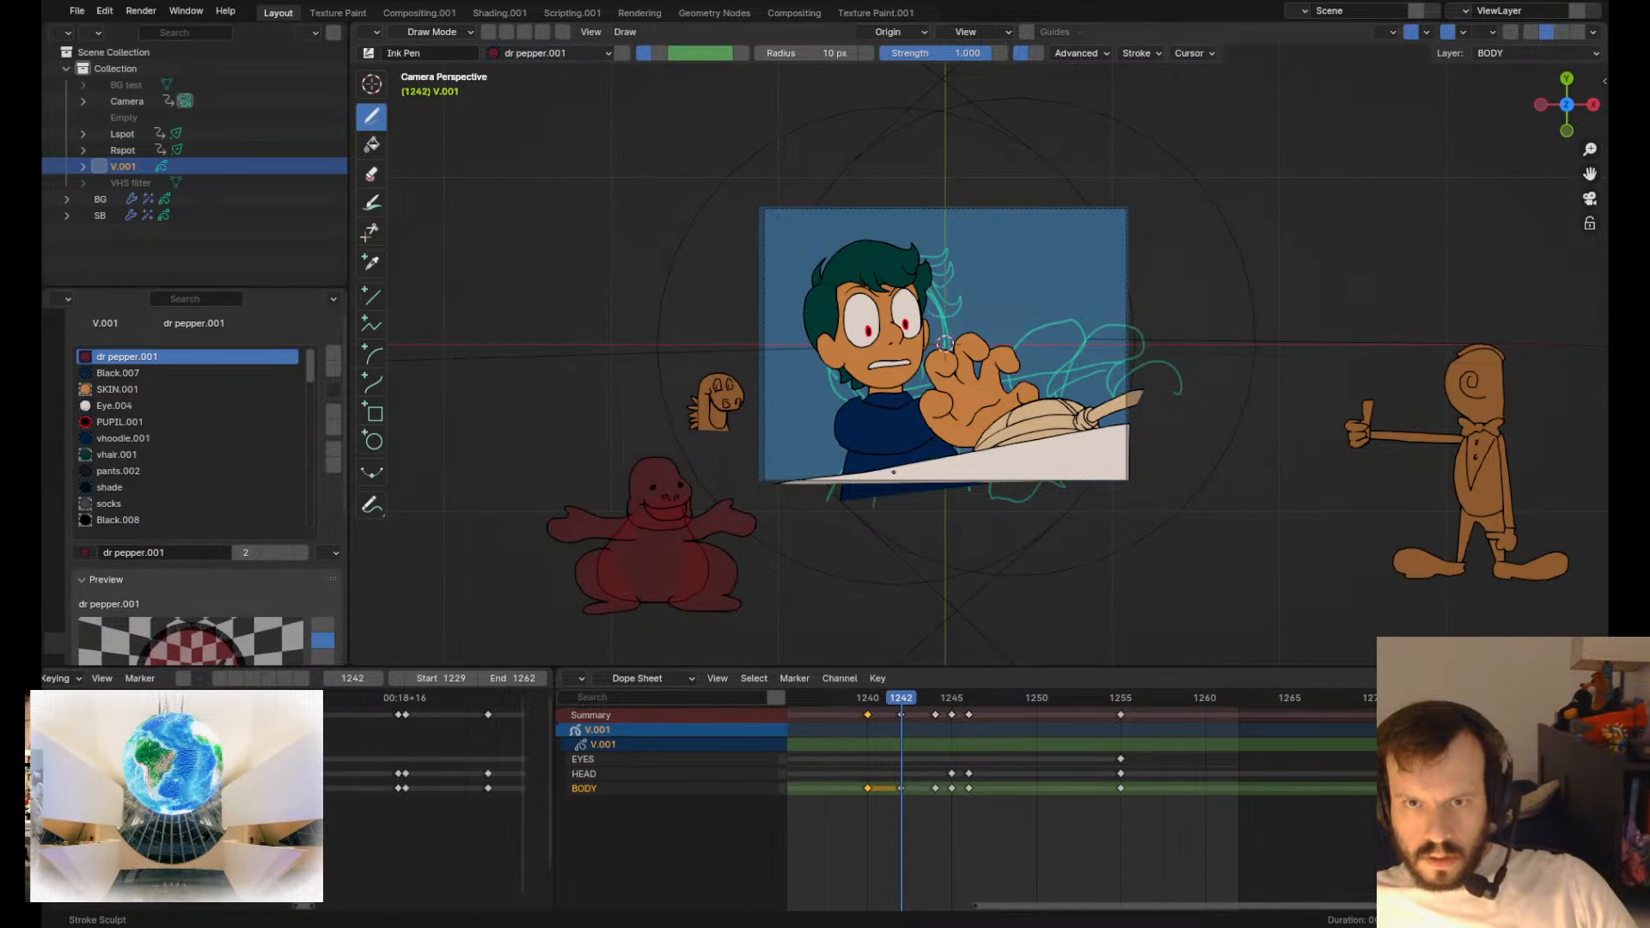
pyautogui.scroll(3, 944, 343)
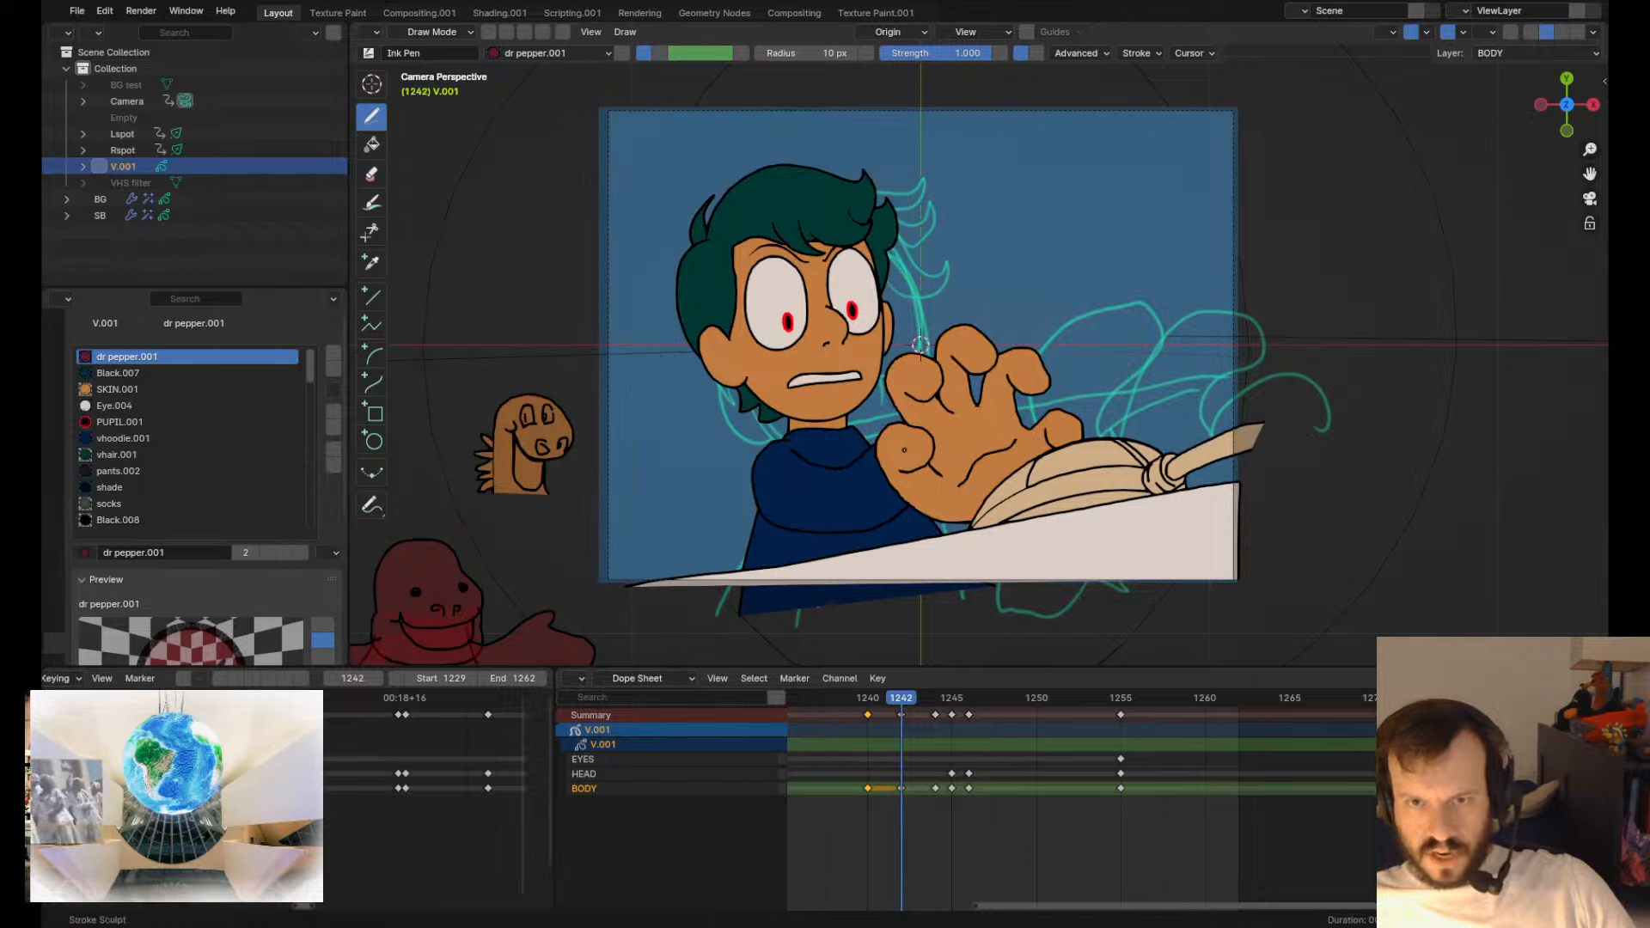
pyautogui.keyDown('shift'); pyautogui.moveTo(897, 546); pyautogui.dragTo(897, 544); pyautogui.keyUp('shift')
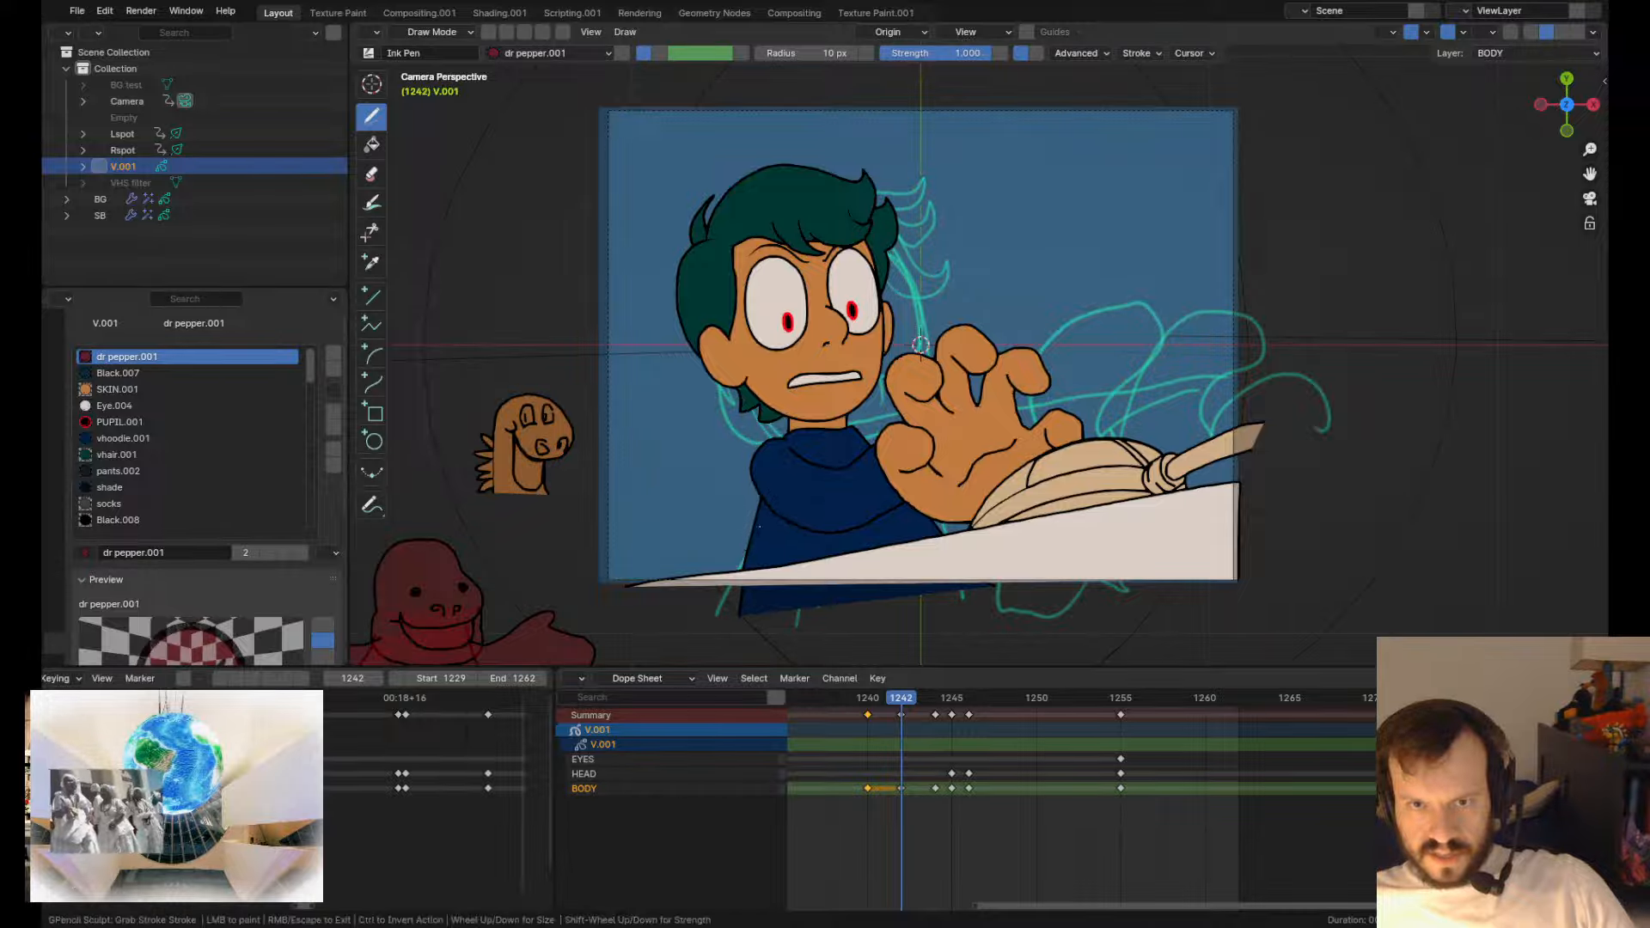
pyautogui.keyDown('shift'); pyautogui.moveTo(815, 459); pyautogui.dragTo(818, 456); pyautogui.keyUp('shift')
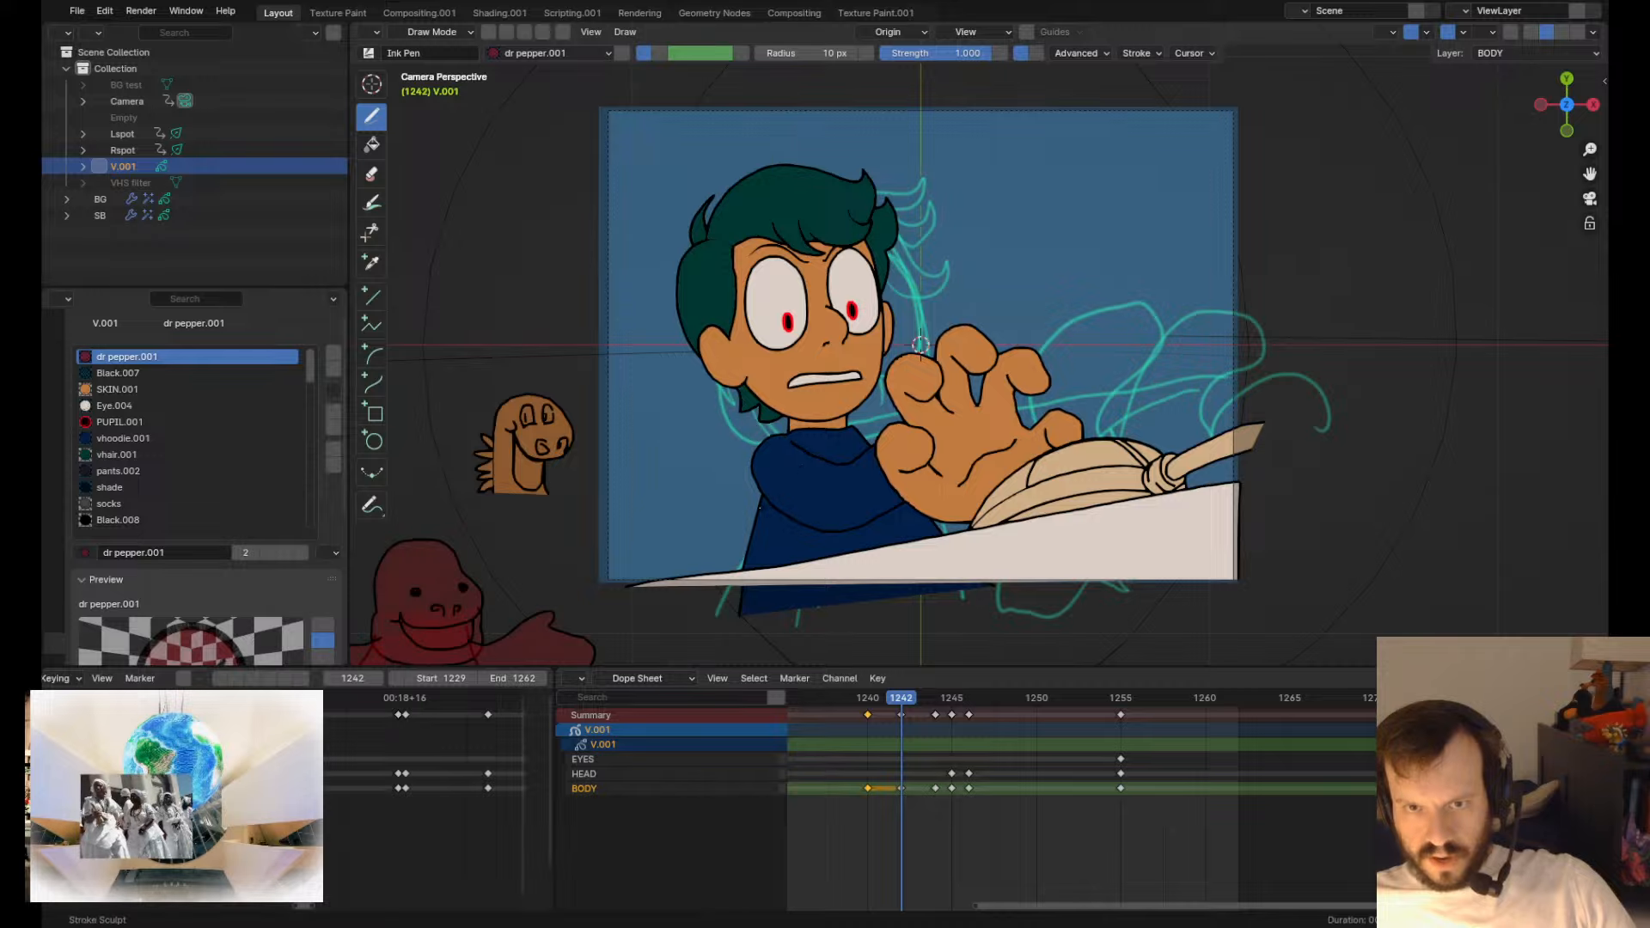
pyautogui.keyDown('shift'); pyautogui.moveTo(762, 508); pyautogui.dragTo(758, 512); pyautogui.keyUp('shift')
pyautogui.keyDown('shift'); pyautogui.moveTo(862, 455); pyautogui.dragTo(863, 453); pyautogui.keyUp('shift')
pyautogui.scroll(3, 785, 416)
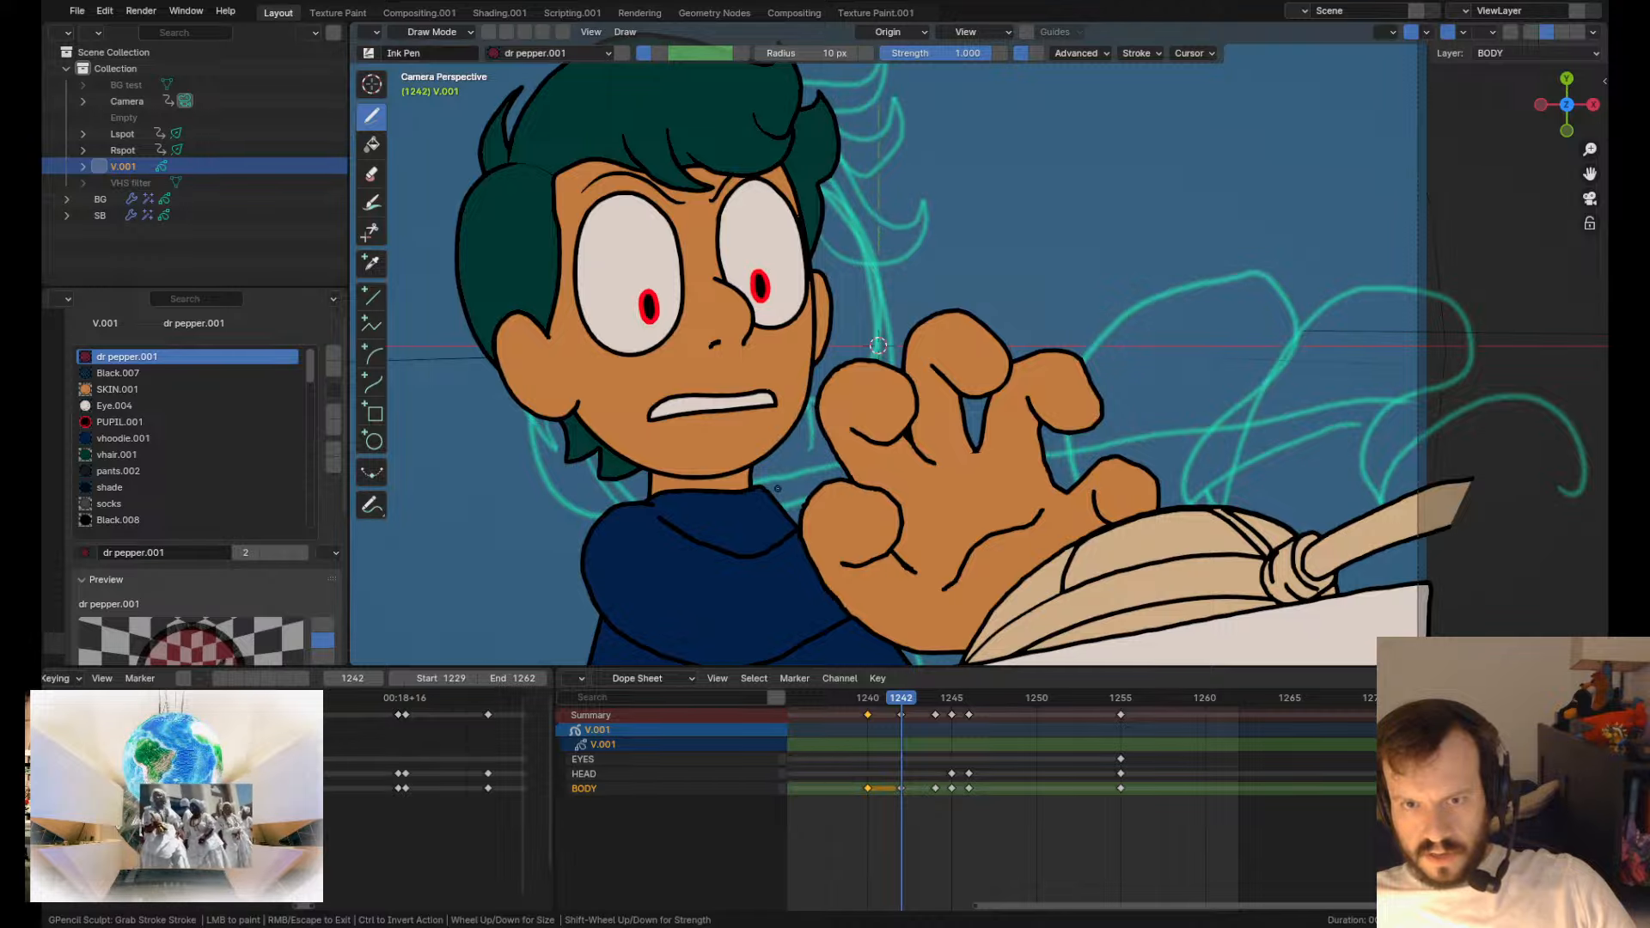
pyautogui.scroll(-2, 891, 621)
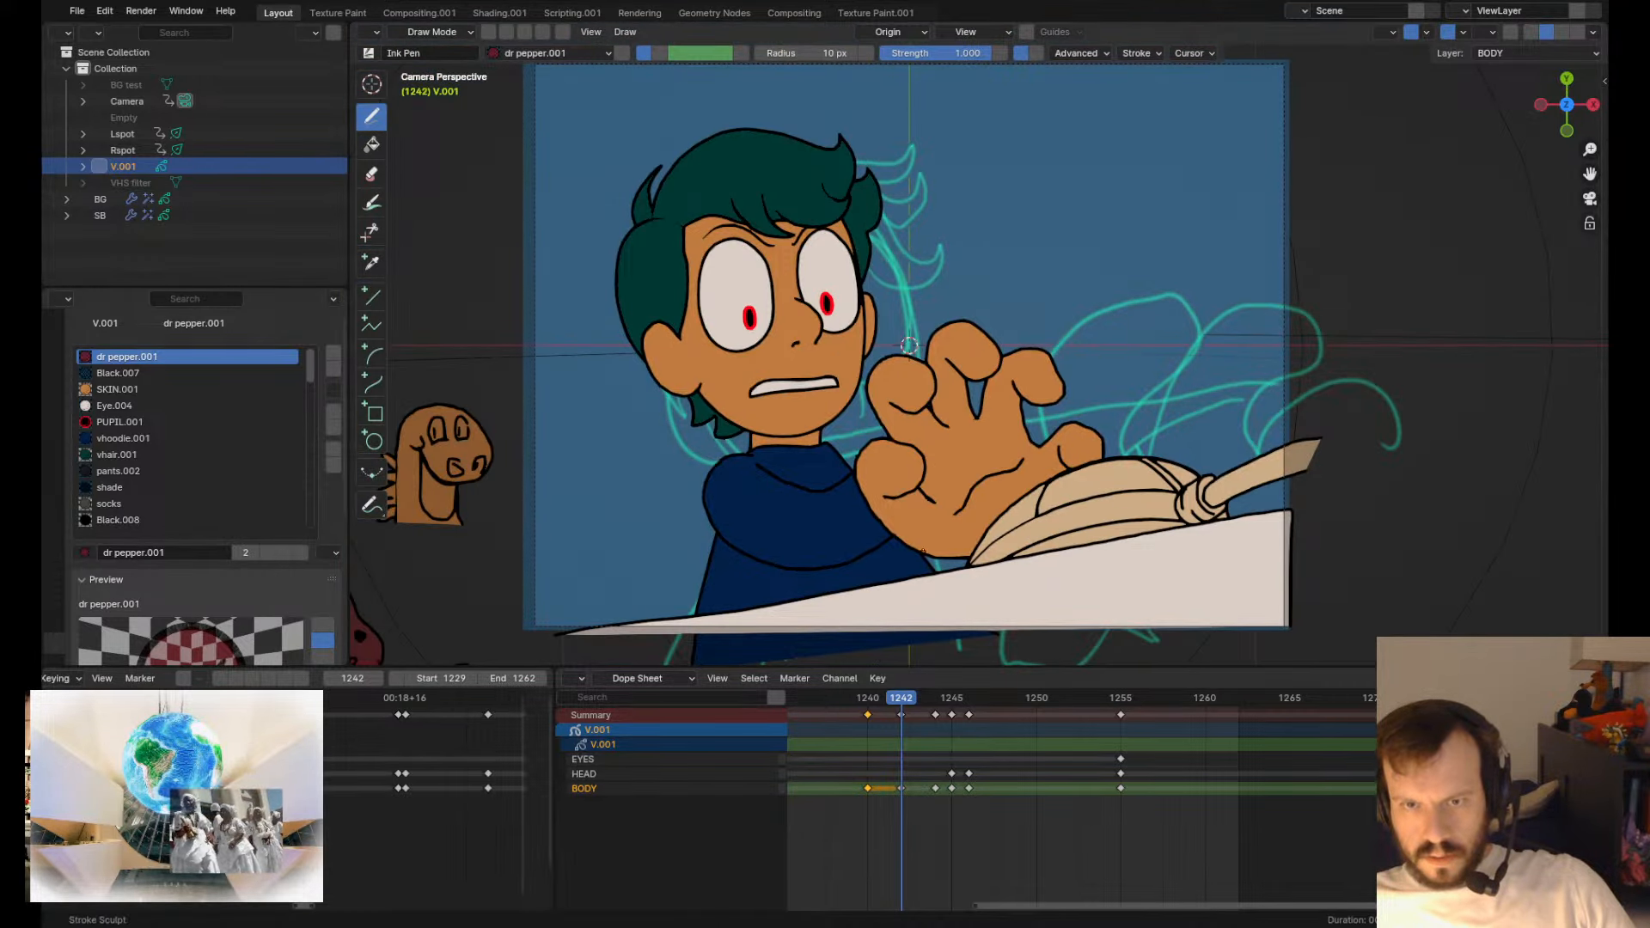
# - Flip between frames 1240, 1242 and 1244 to examine the spacing of the adjusted torso
pyautogui.press('Up')
pyautogui.press('Down')
pyautogui.press('Down')
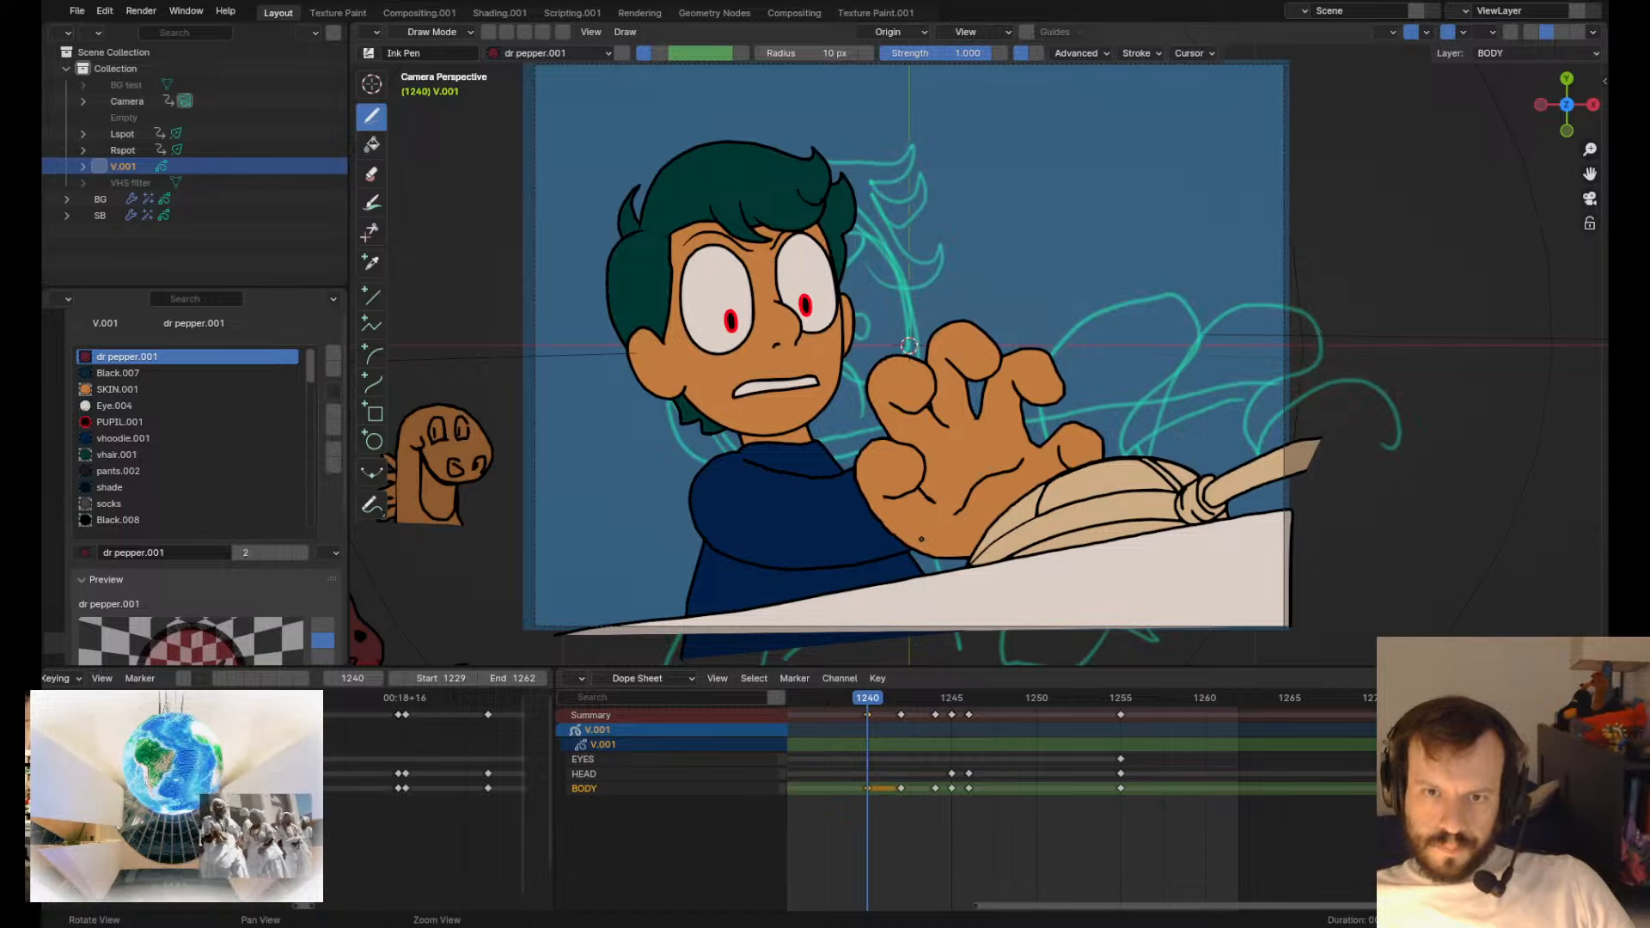
pyautogui.press('Up')
pyautogui.press('Up')
pyautogui.press('Down')
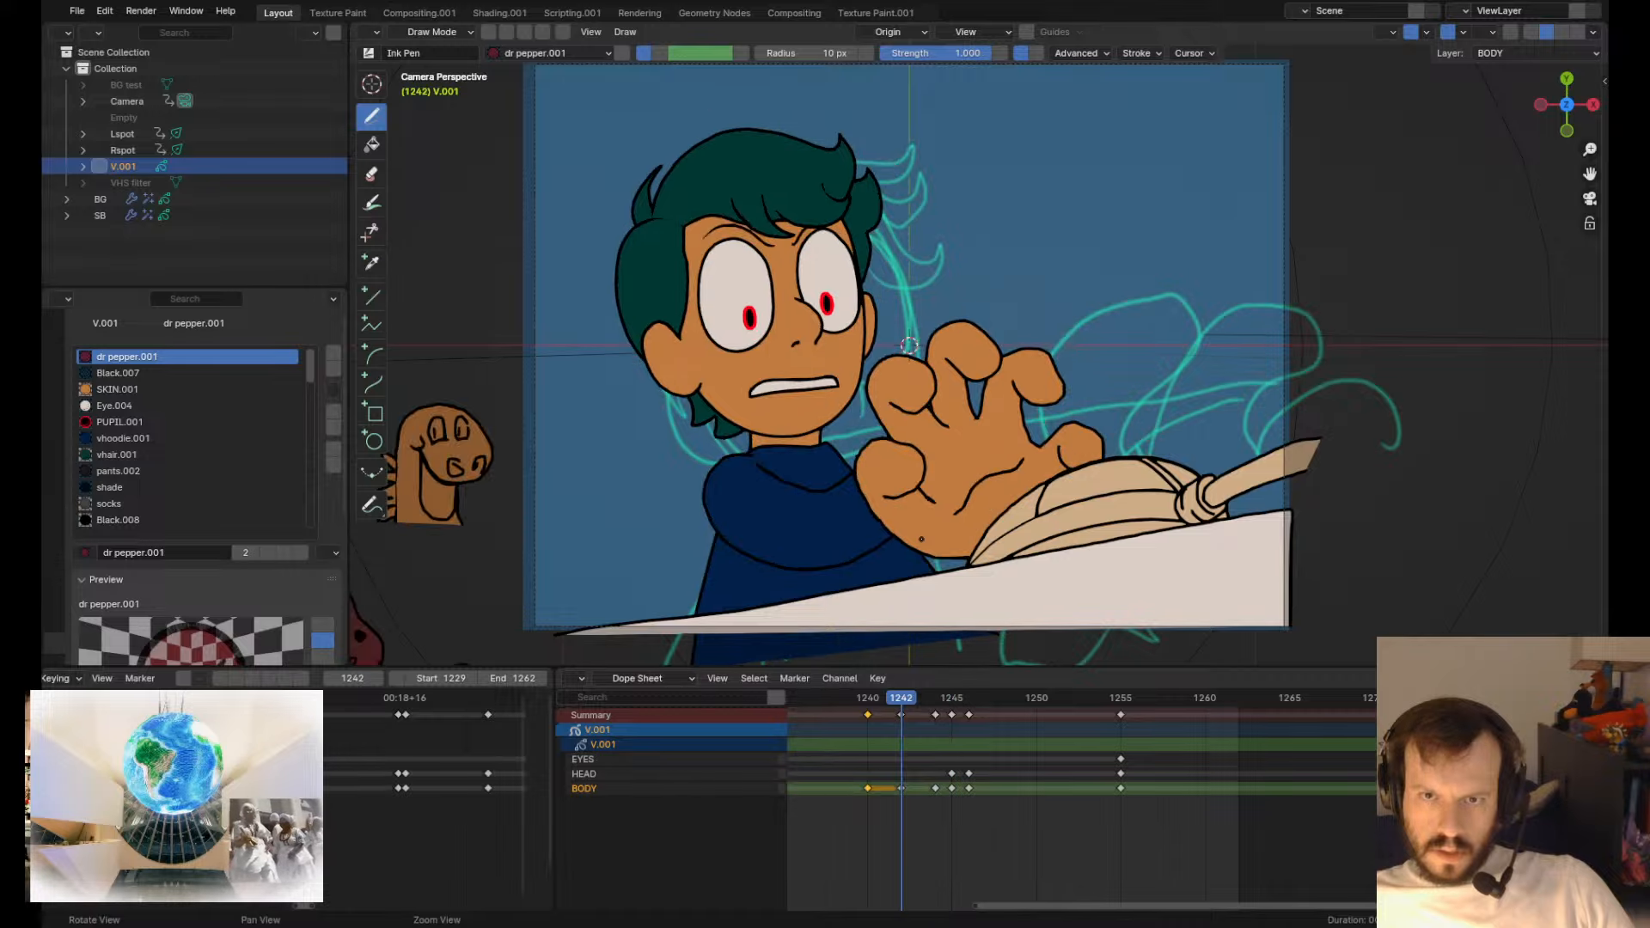
pyautogui.press('Down')
# - Select the reaching hand and forearm strokes on frame 1240, scale them down and pull them back in front of the torso
pyautogui.press('Tab')
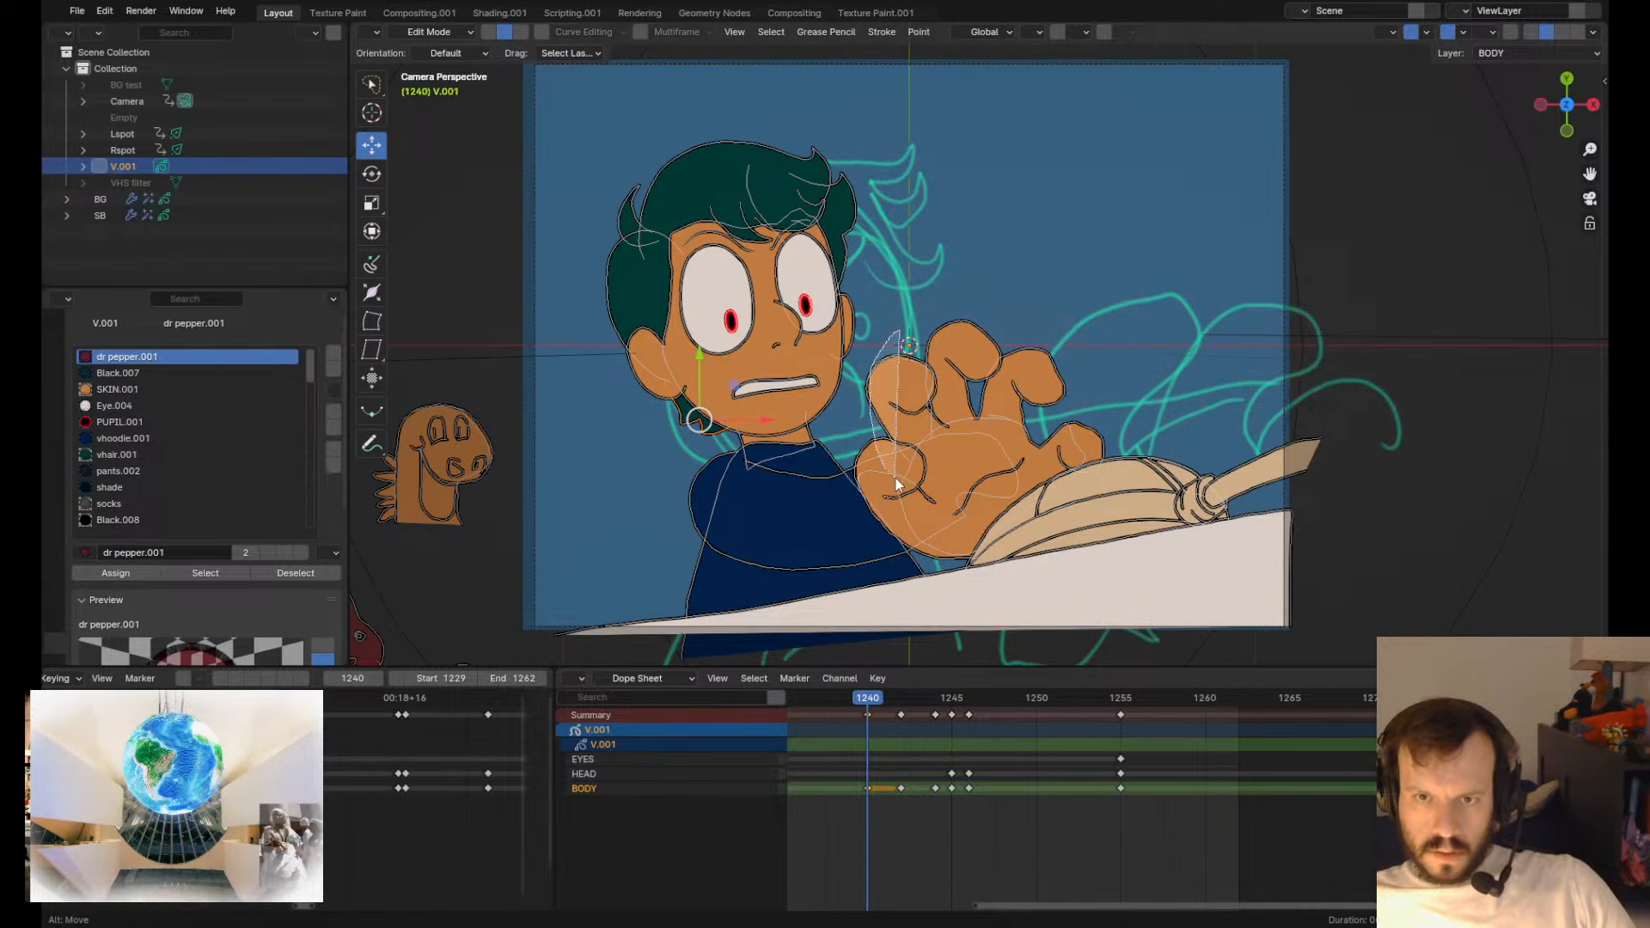
pyautogui.moveTo(895, 478)
pyautogui.mouseDown()
pyautogui.moveTo(1123, 321)
pyautogui.moveTo(884, 469)
pyautogui.mouseUp()
pyautogui.keyDown('shift'); pyautogui.click(819, 479); pyautogui.keyUp('shift')
pyautogui.moveTo(860, 571); pyautogui.dragTo(1002, 579, button='middle')
pyautogui.hotkey('ctrl', 'z')
pyautogui.press('r')
pyautogui.moveTo(1111, 356); pyautogui.dragTo(948, 416, button='middle')
pyautogui.press('w')
pyautogui.press('Tab')
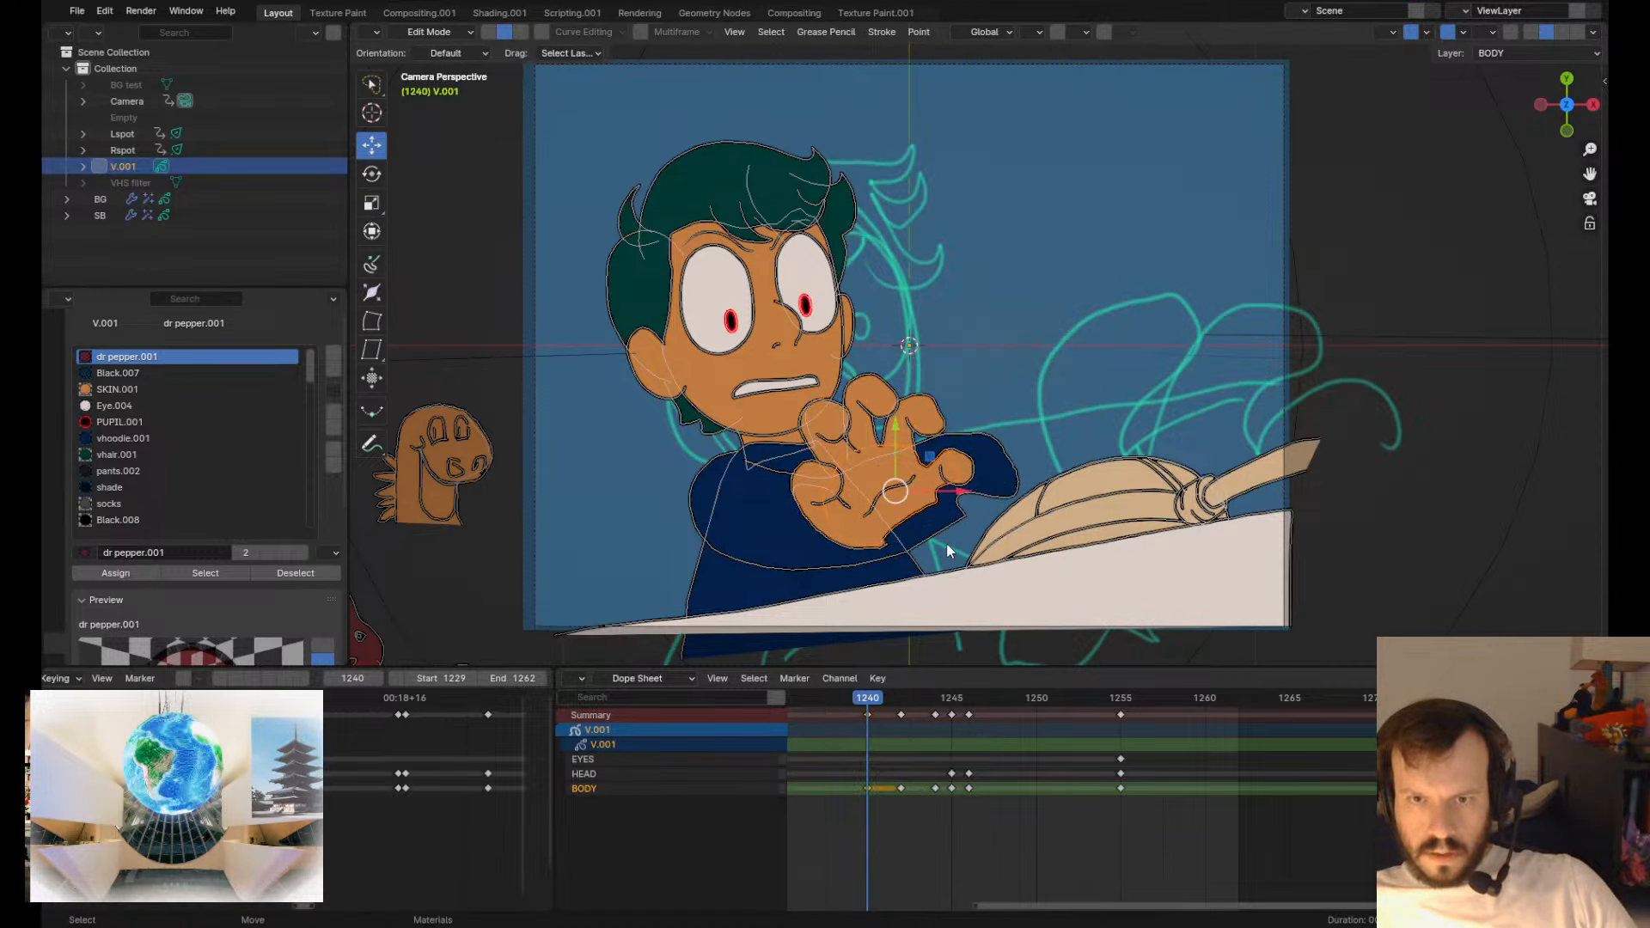
# - Sculpt and smooth the sleeve's lower edge and the bottom of the palm on frame 1240 to clean up the pulled-back arm
pyautogui.scroll(3, 851, 464)
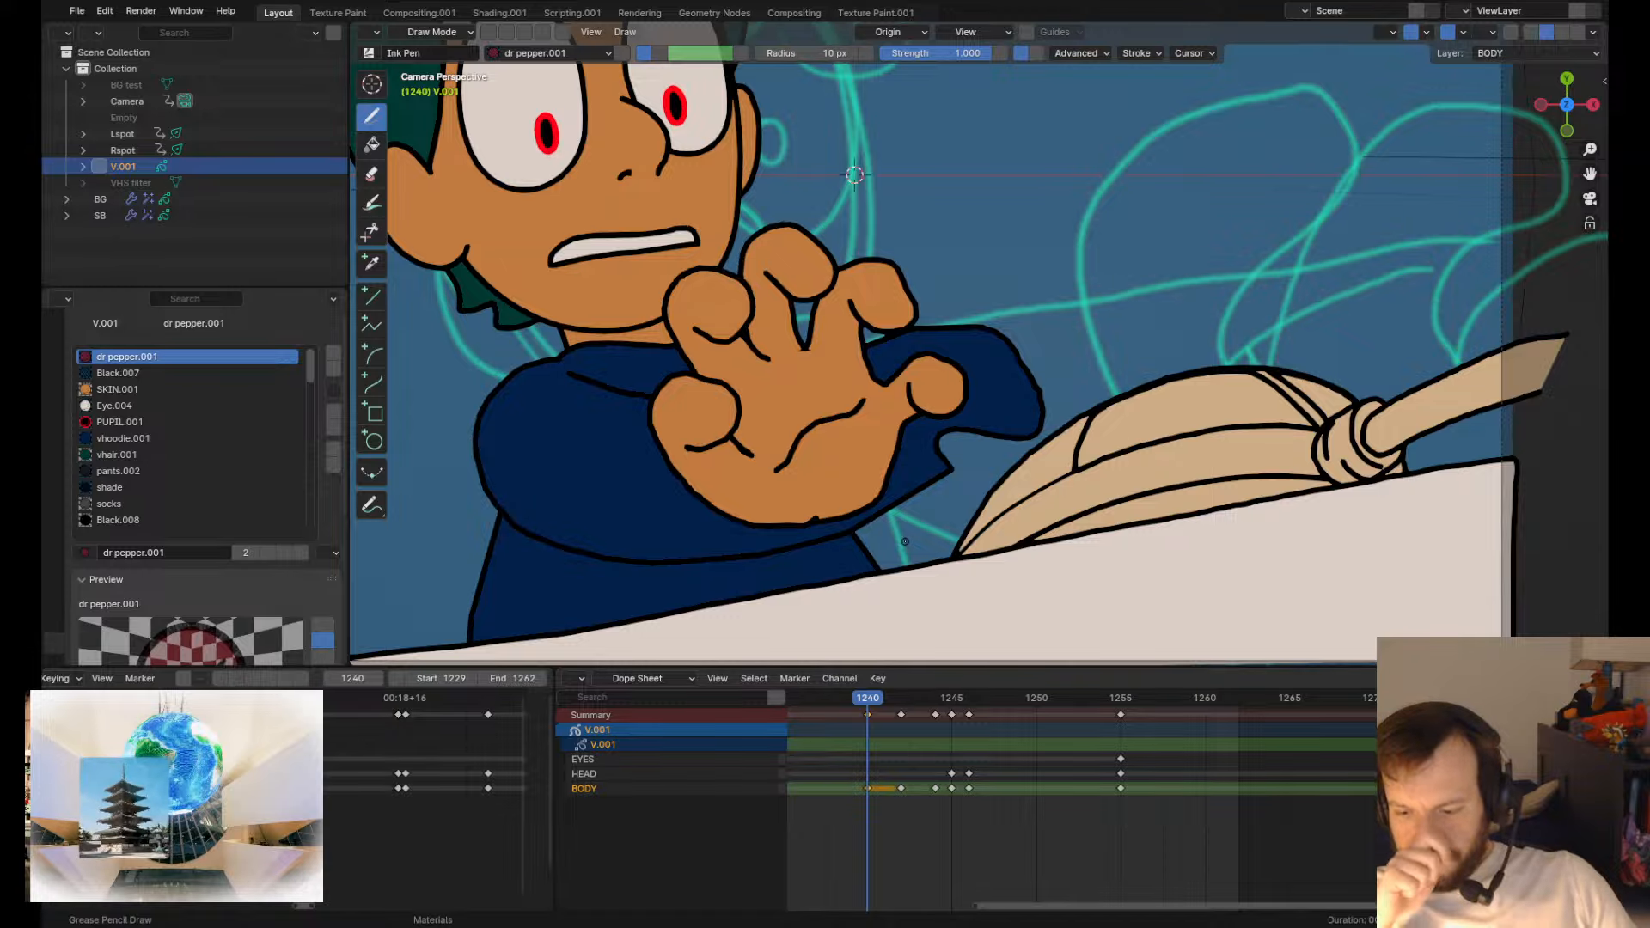
pyautogui.scroll(3, 854, 404)
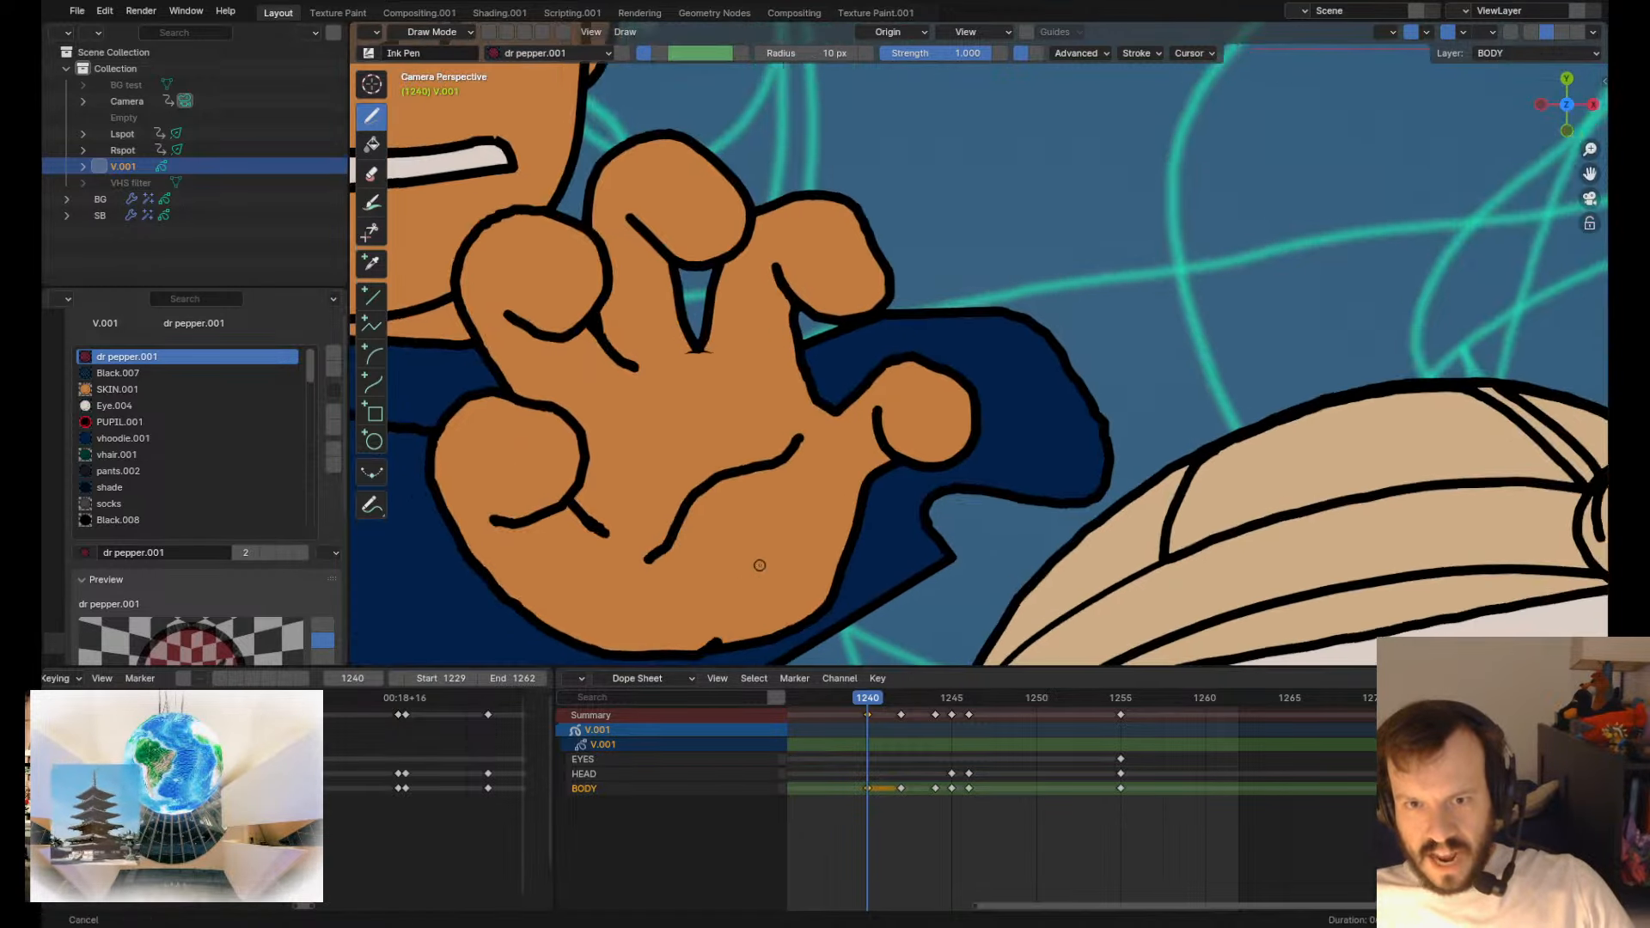
pyautogui.press('Tab')
pyautogui.press('Tab')
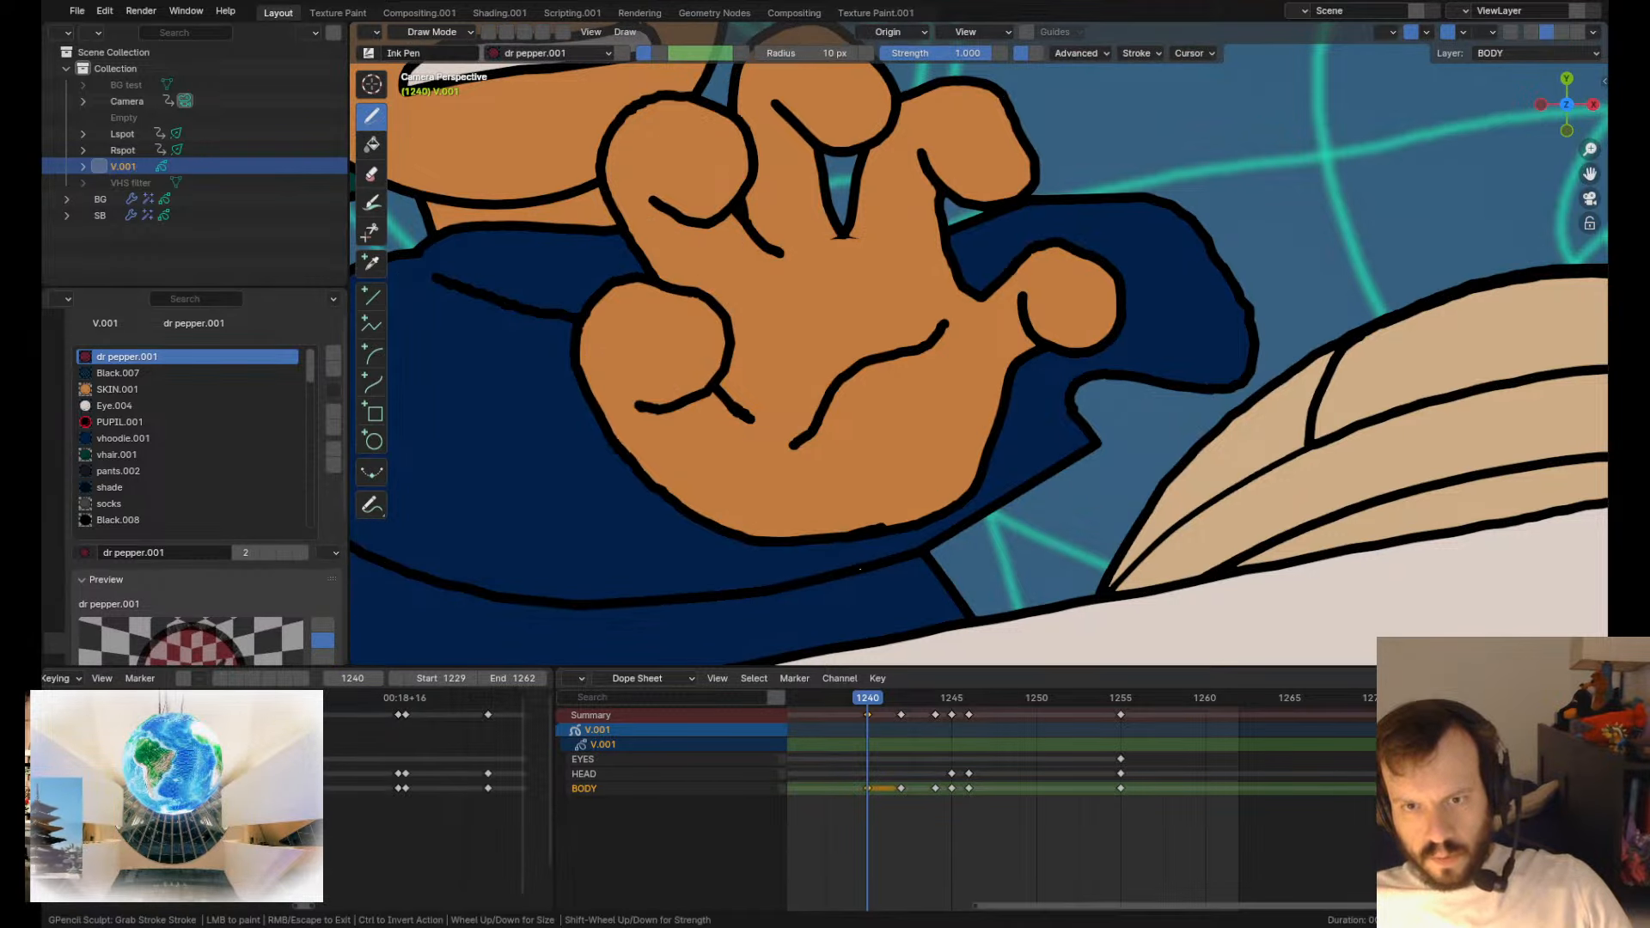
pyautogui.scroll(-3, 907, 500)
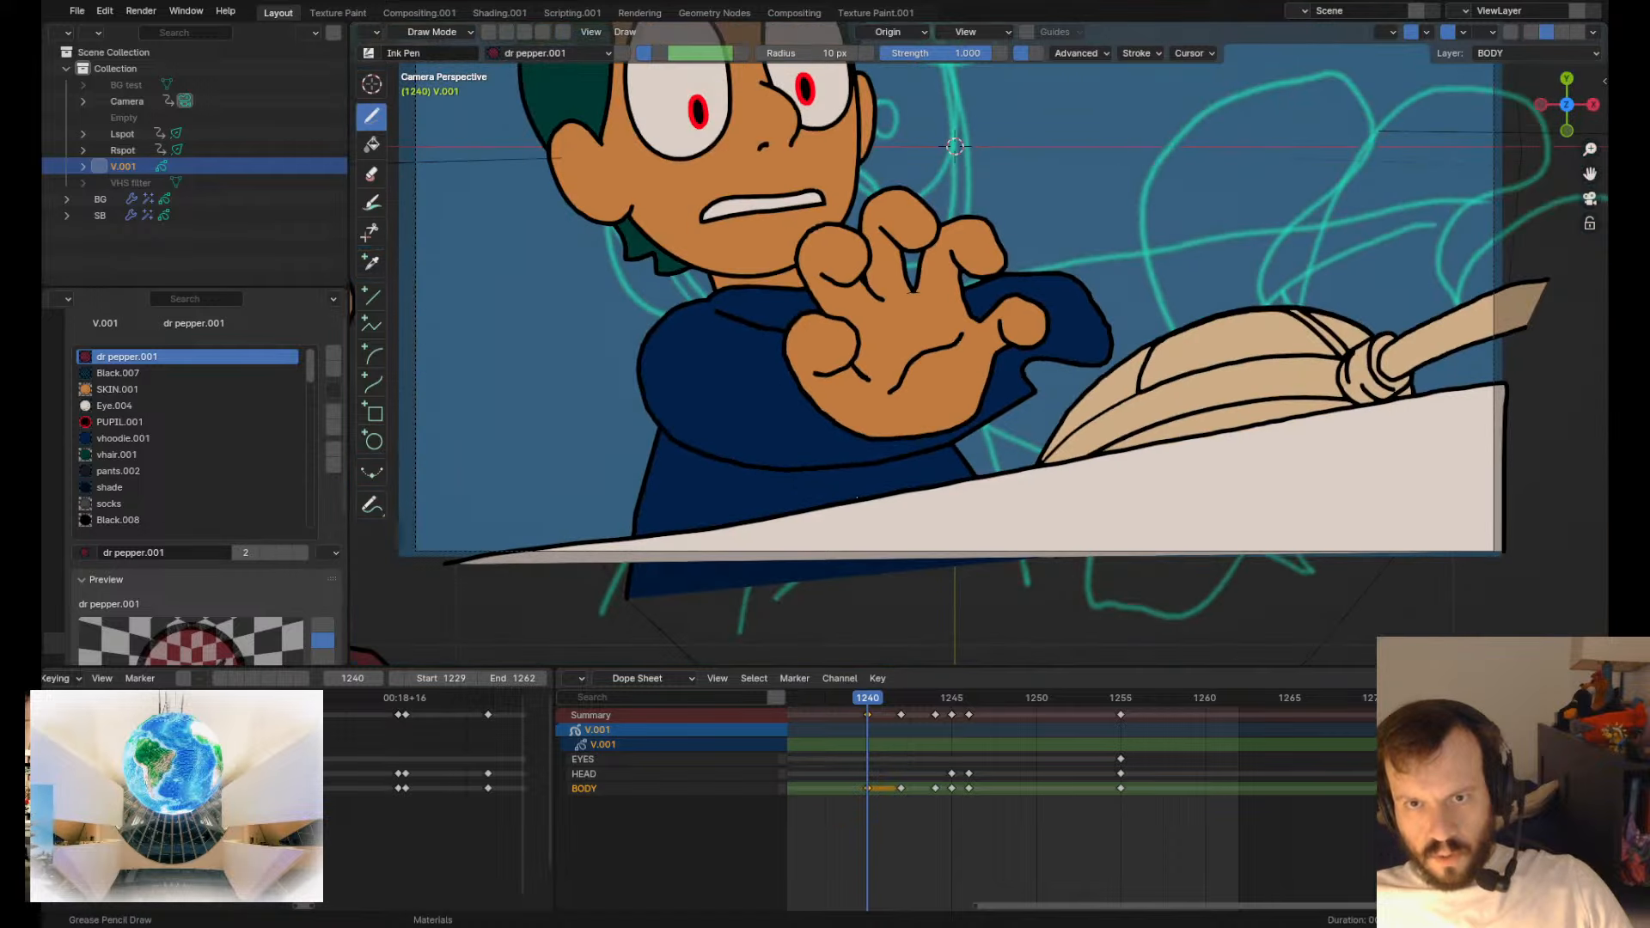
pyautogui.scroll(3, 827, 522)
pyautogui.moveTo(814, 517)
pyautogui.mouseDown()
pyautogui.moveTo(913, 502)
pyautogui.moveTo(821, 476)
pyautogui.mouseUp()
pyautogui.keyDown('shift'); pyautogui.moveTo(799, 531); pyautogui.dragTo(808, 510); pyautogui.keyUp('shift')
pyautogui.keyDown('shift'); pyautogui.moveTo(912, 521); pyautogui.dragTo(945, 526); pyautogui.keyUp('shift')
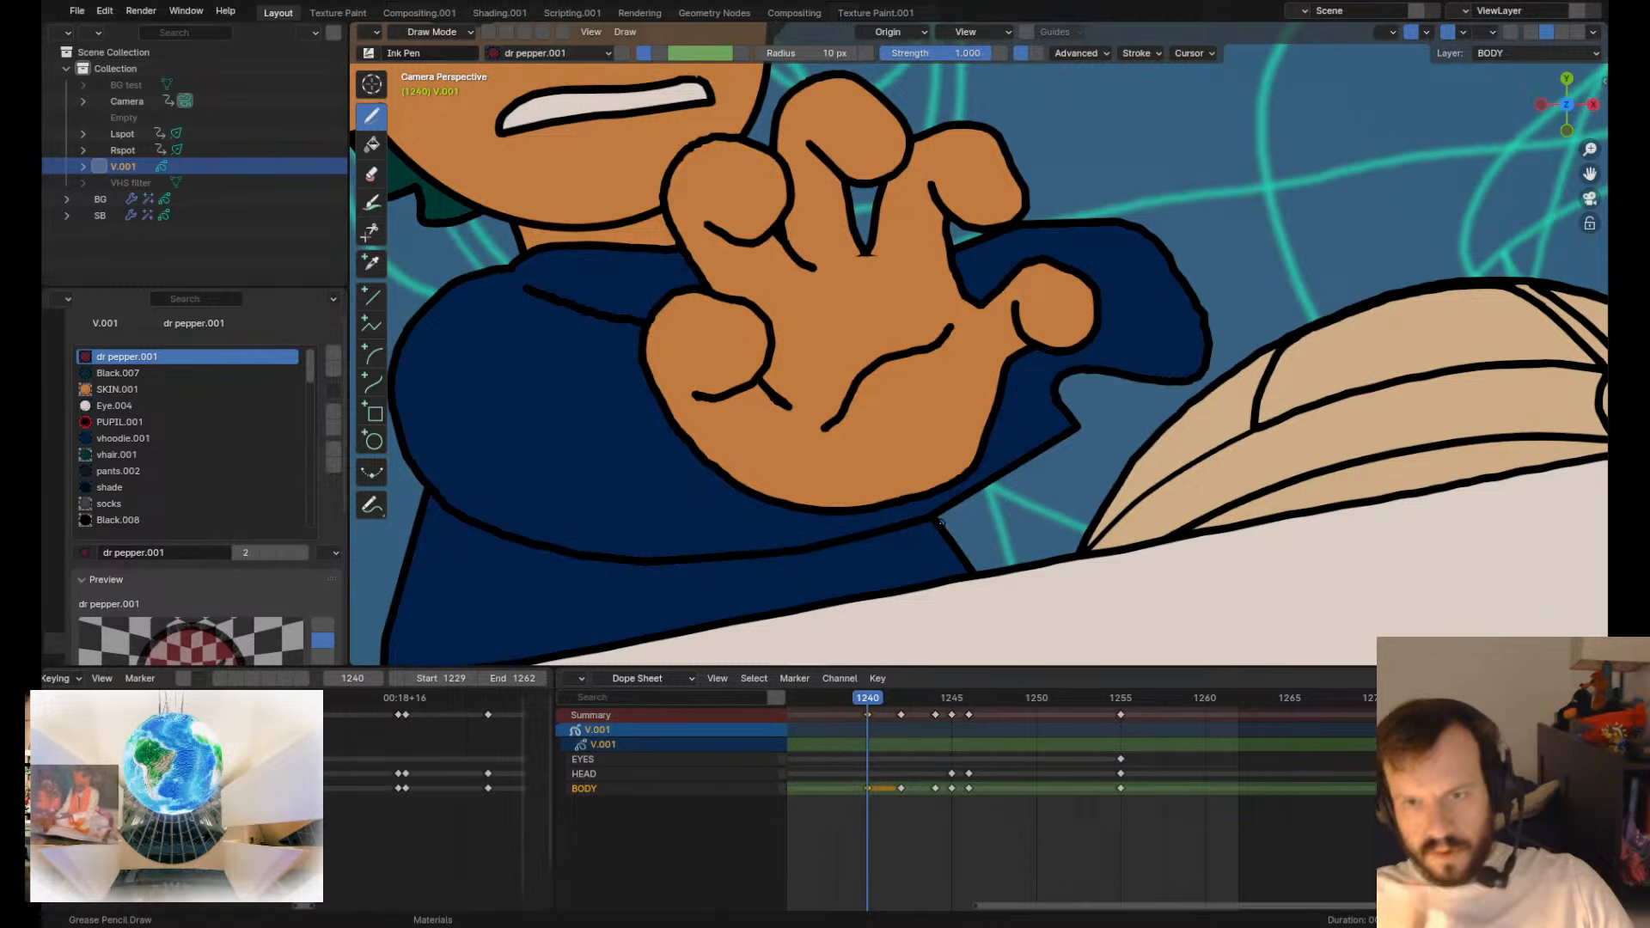
pyautogui.scroll(-5, 941, 520)
pyautogui.scroll(5, 941, 520)
# - Sculpt the outer edge of the palm just below the little finger on frame 1240
pyautogui.press('Tab')
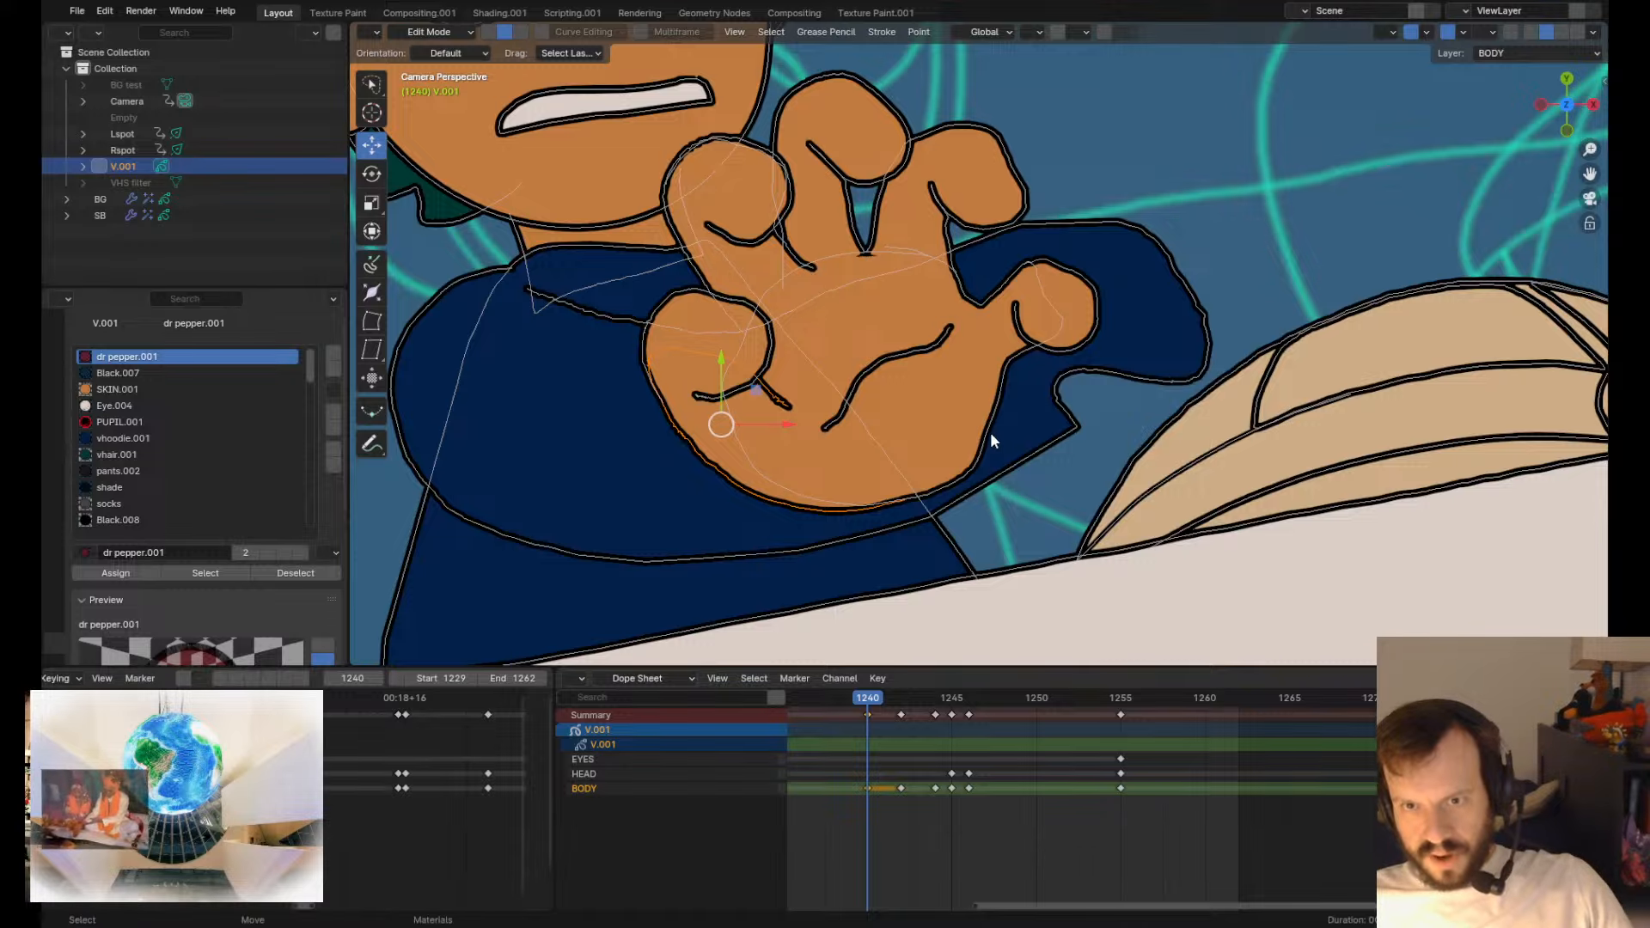
pyautogui.press('Tab')
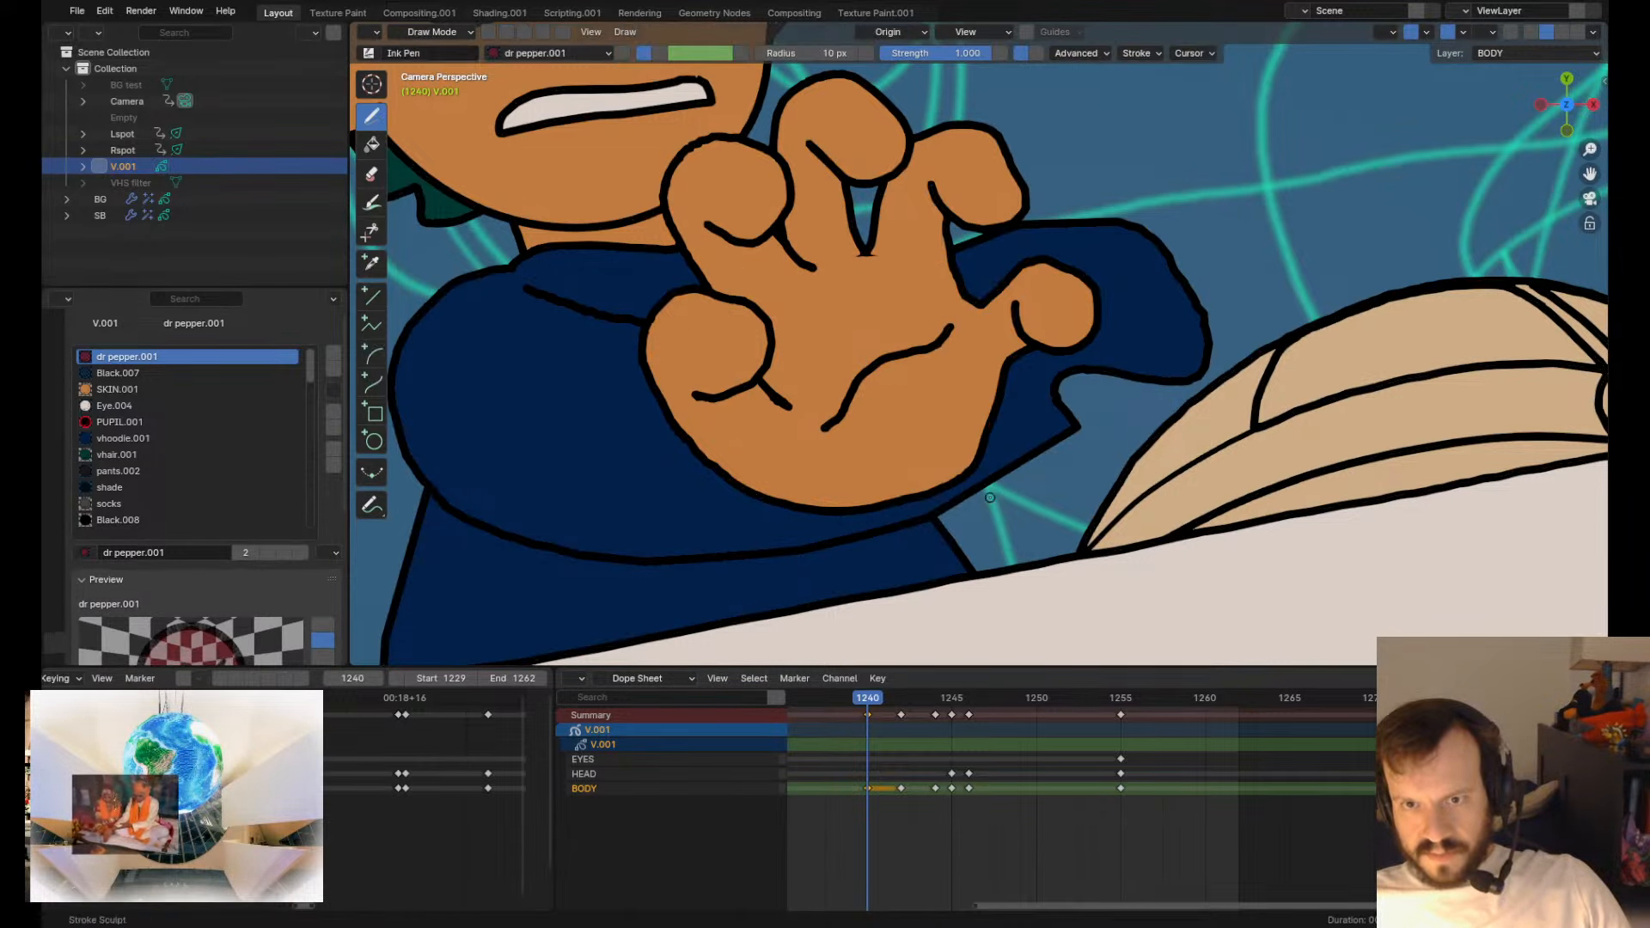
pyautogui.press('Tab')
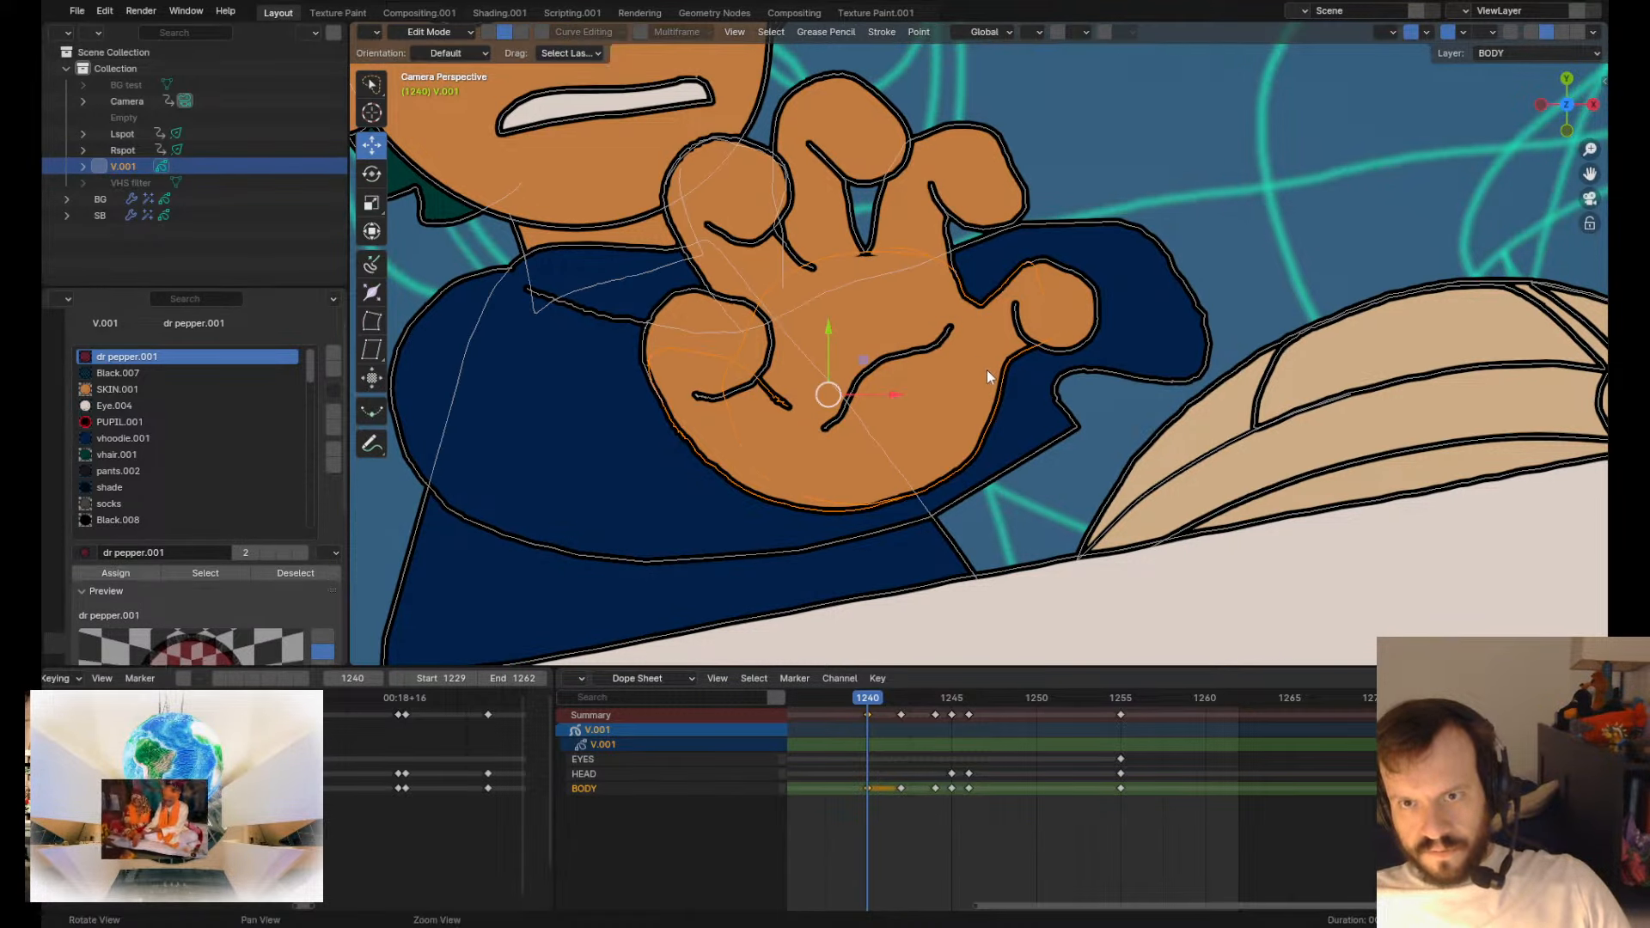
pyautogui.press('Tab')
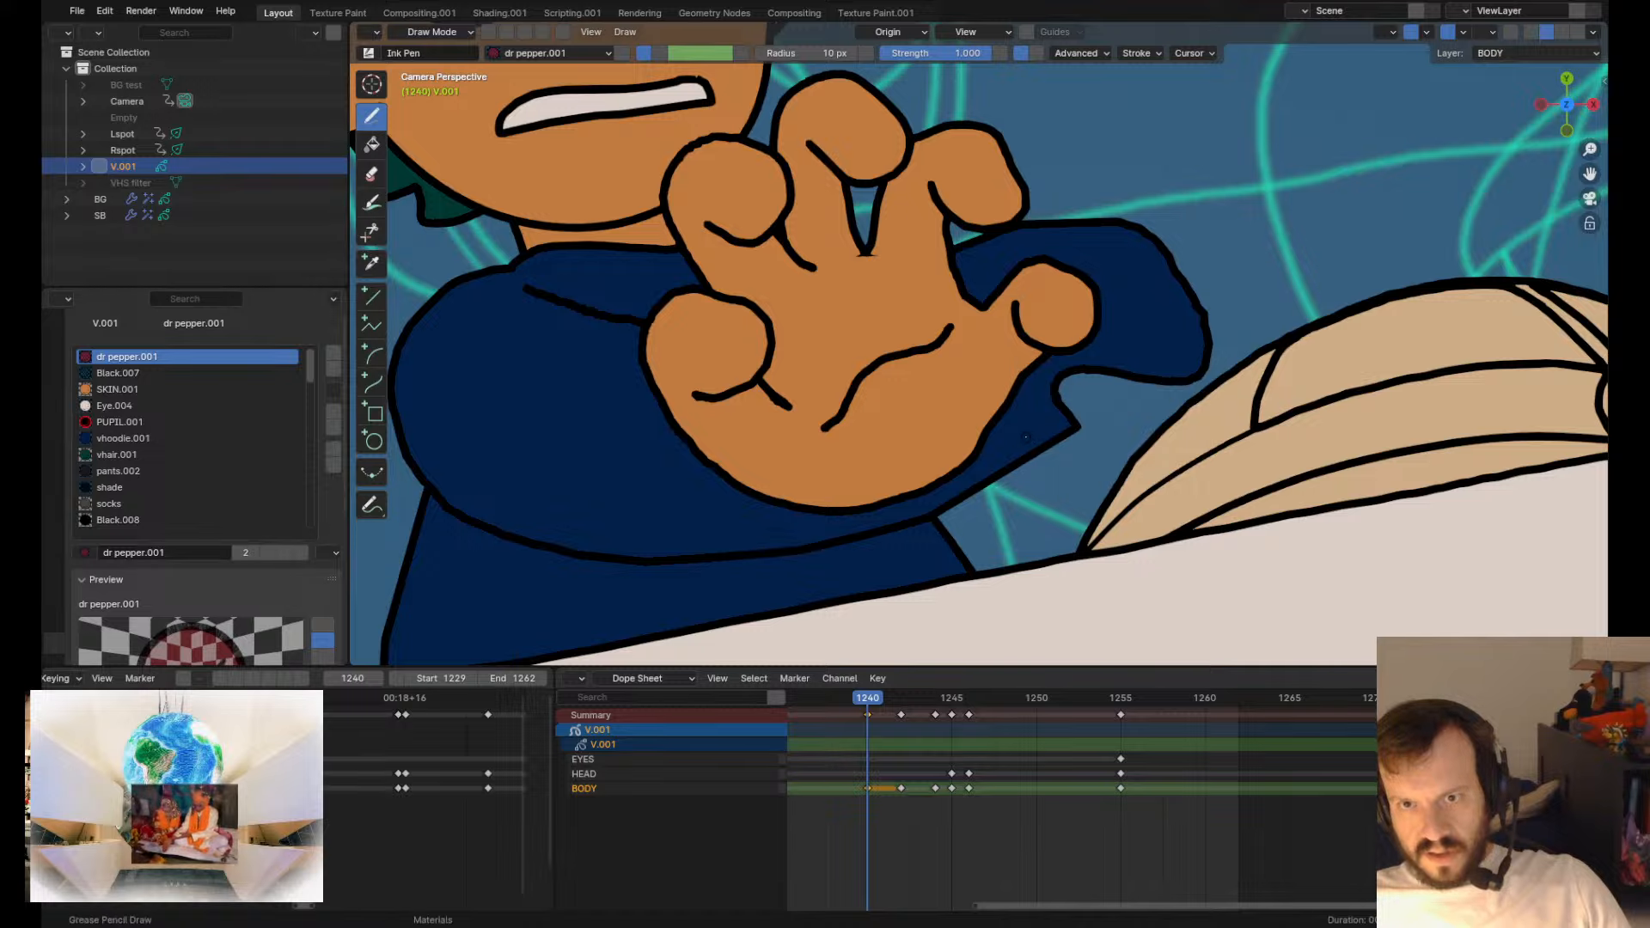
pyautogui.scroll(3, 1108, 395)
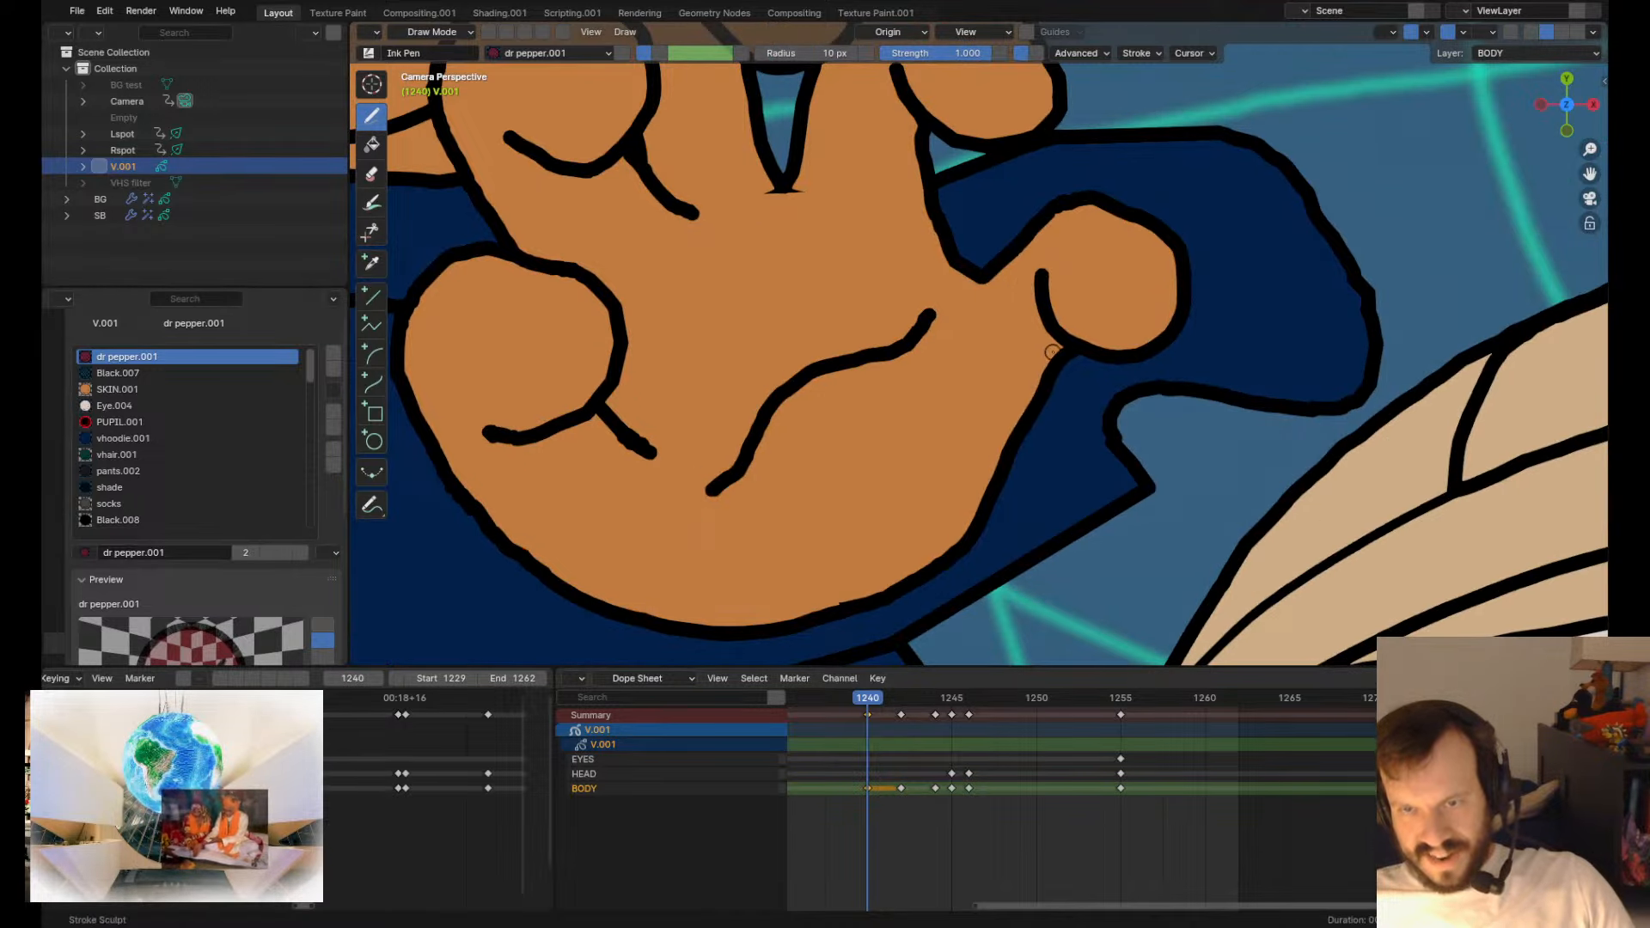
pyautogui.scroll(-6, 992, 435)
pyautogui.scroll(3, 1101, 389)
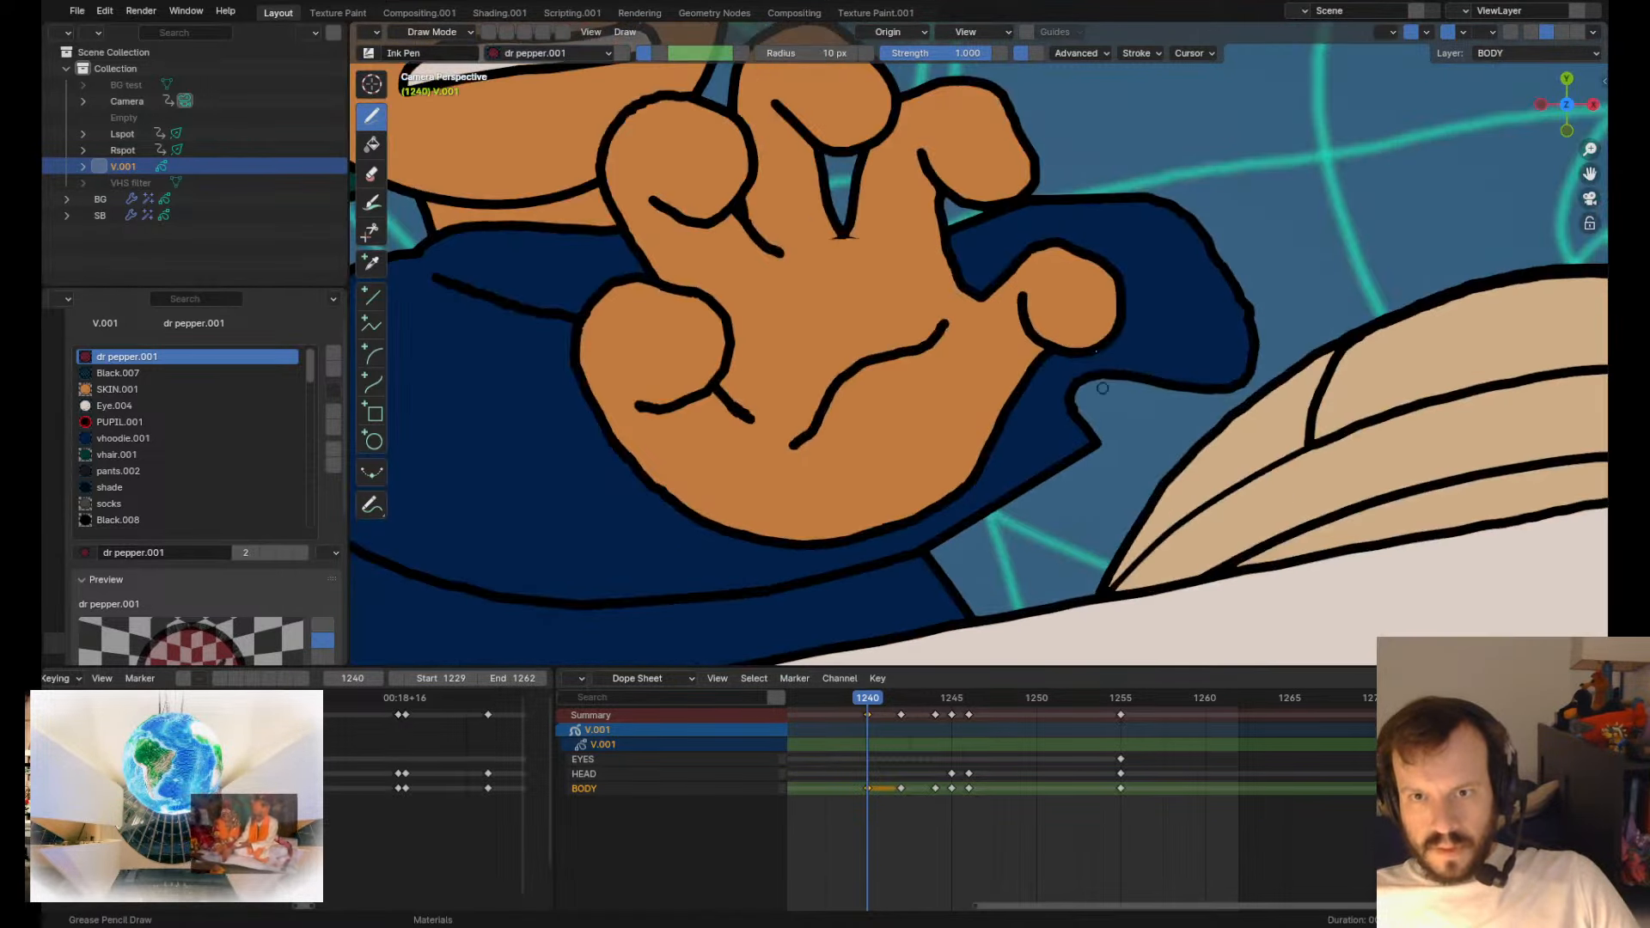
# - Nudge the little finger's crease toward the fingertip and smooth the finger's upper outline on frame 1240
pyautogui.press('Tab')
pyautogui.press('Tab')
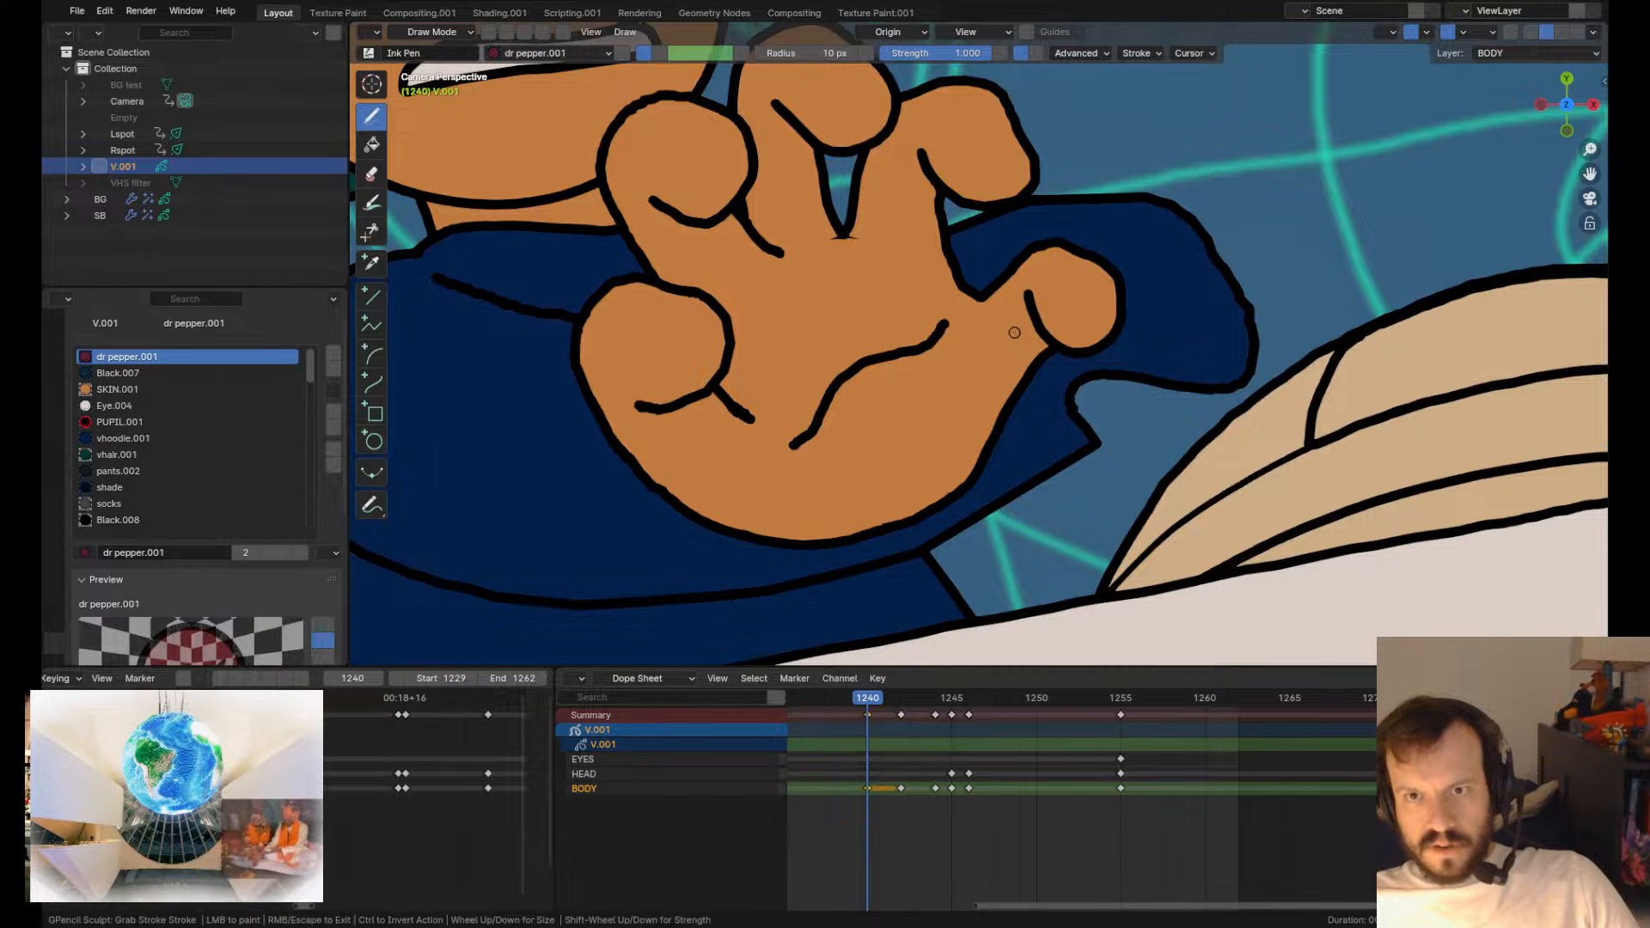
pyautogui.keyDown('shift'); pyautogui.moveTo(1014, 332); pyautogui.dragTo(1029, 237); pyautogui.keyUp('shift')
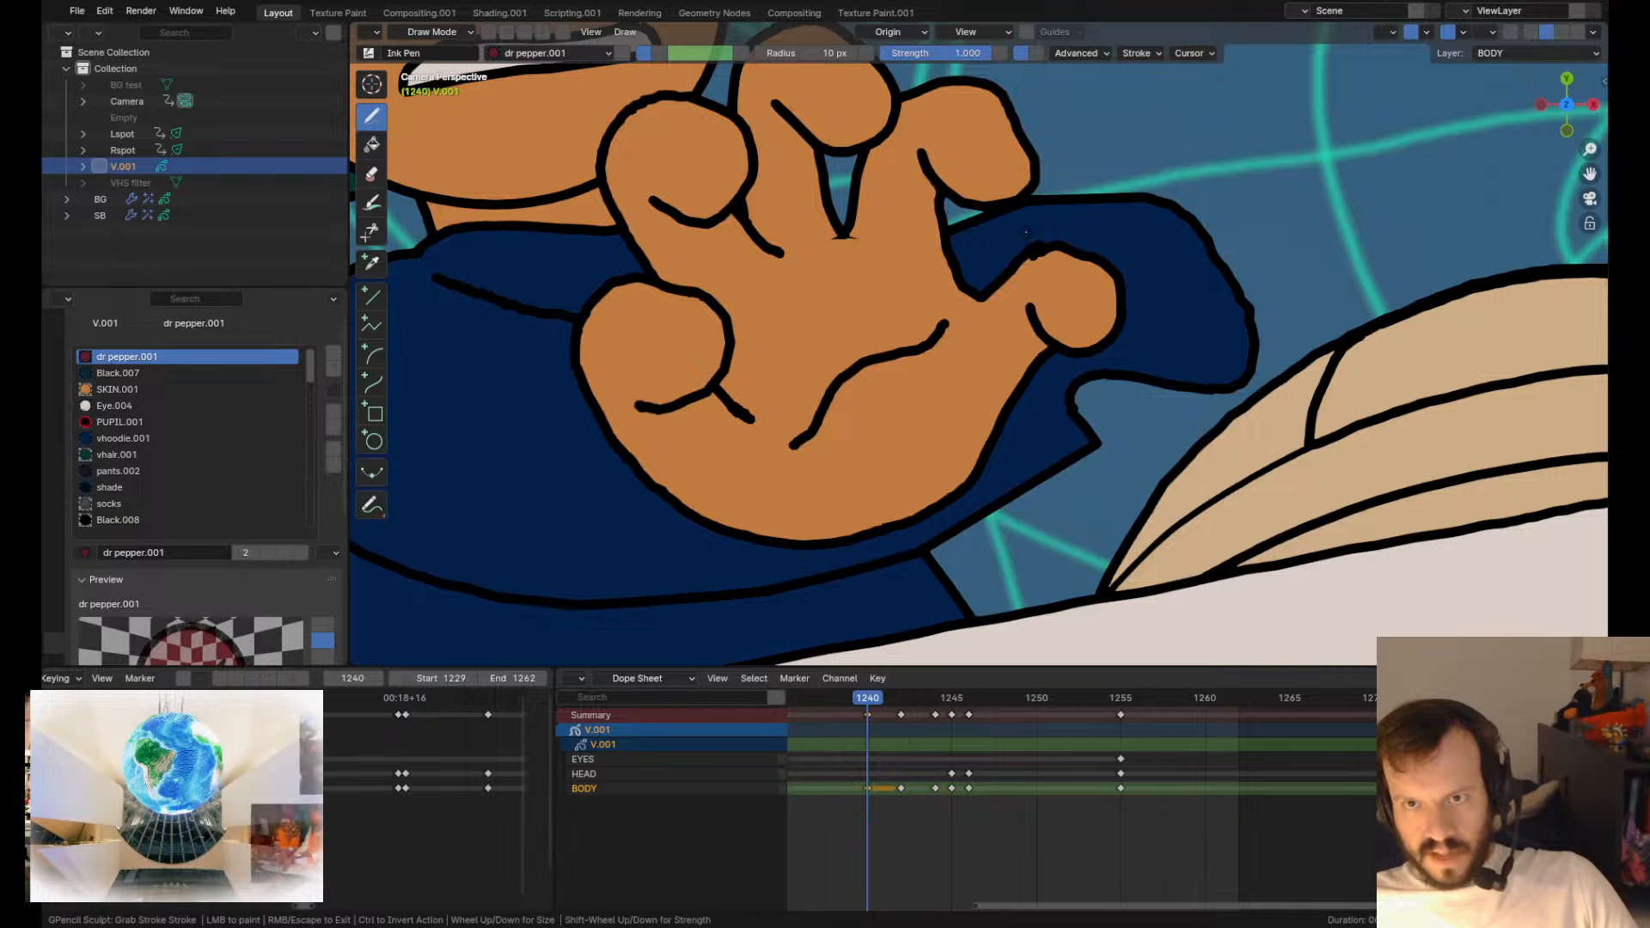
pyautogui.scroll(-4, 1031, 344)
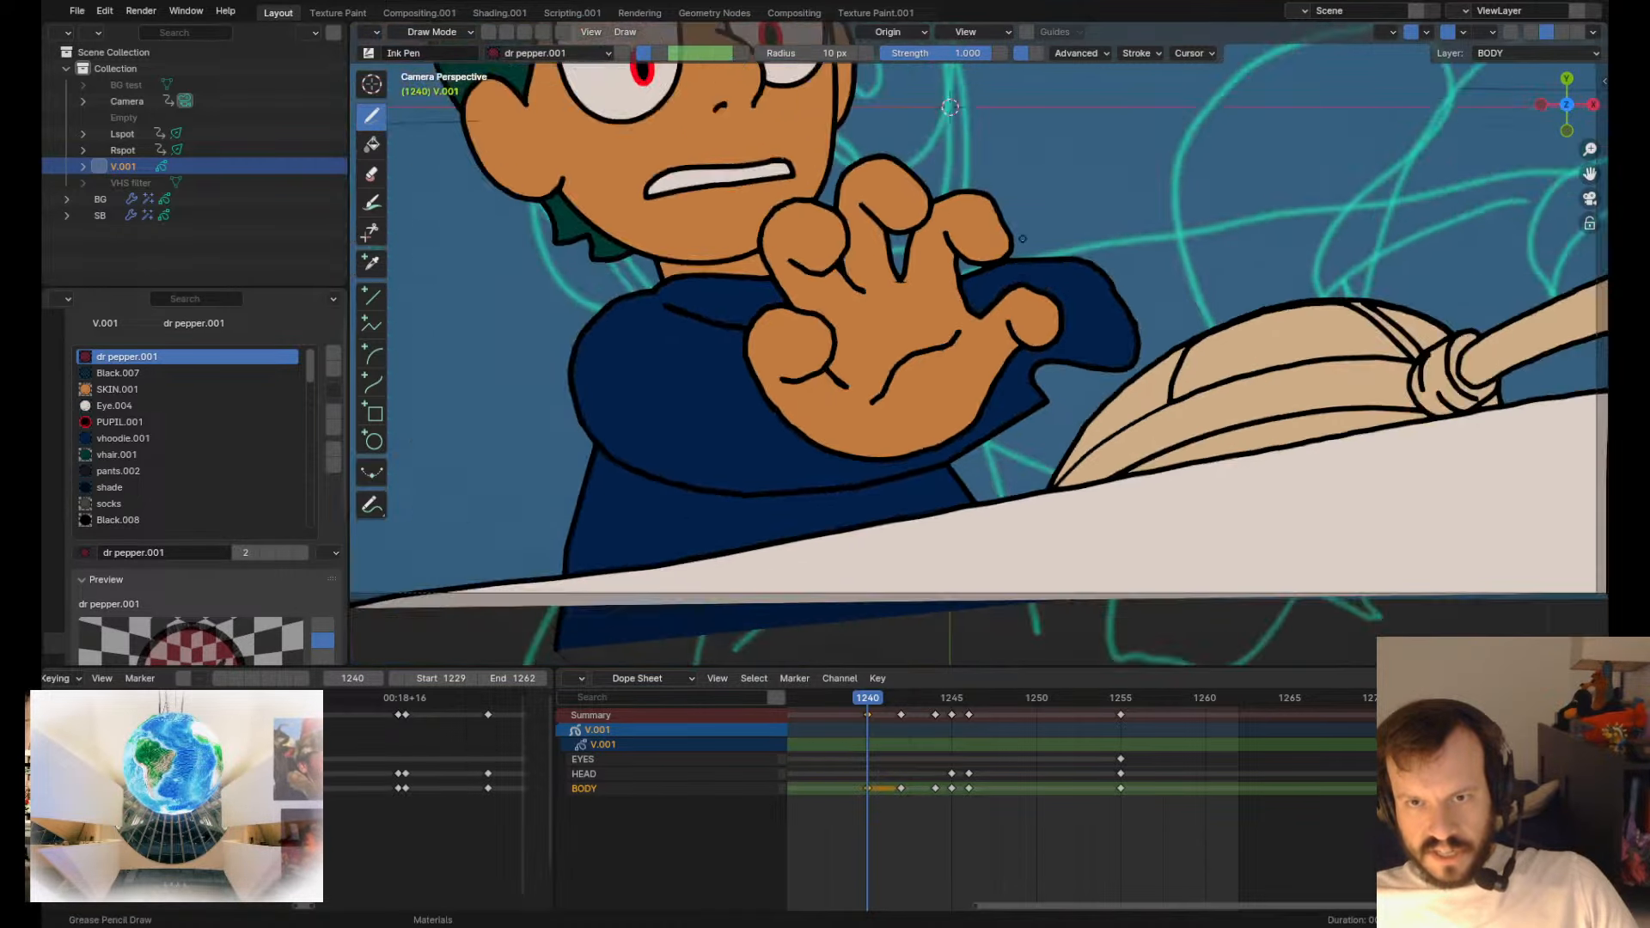
pyautogui.scroll(4, 1038, 407)
pyautogui.moveTo(1059, 335)
pyautogui.keyDown('shift'); pyautogui.mouseDown()
pyautogui.moveTo(1147, 321)
pyautogui.moveTo(1127, 320)
pyautogui.mouseUp(); pyautogui.keyUp('shift')
pyautogui.scroll(-4, 1065, 357)
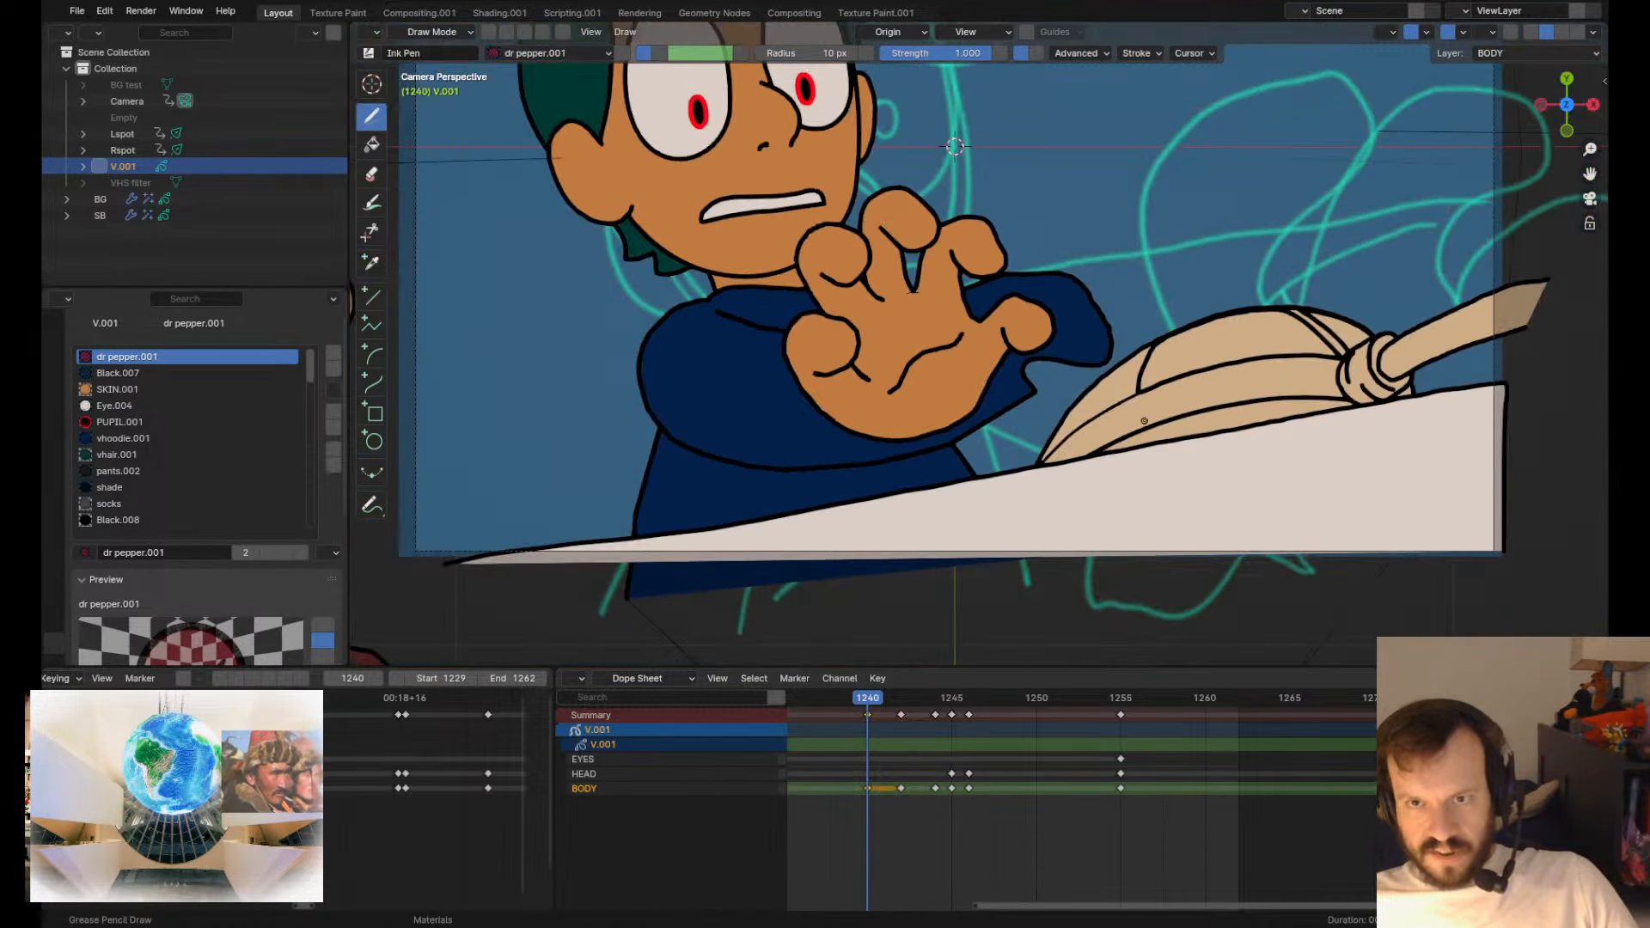
# - Select the little finger's strokes and sculpt its rounded tip wider toward the sleeve on frame 1240
pyautogui.scroll(4, 999, 384)
pyautogui.press('Tab')
pyautogui.press('l')
pyautogui.press('Tab')
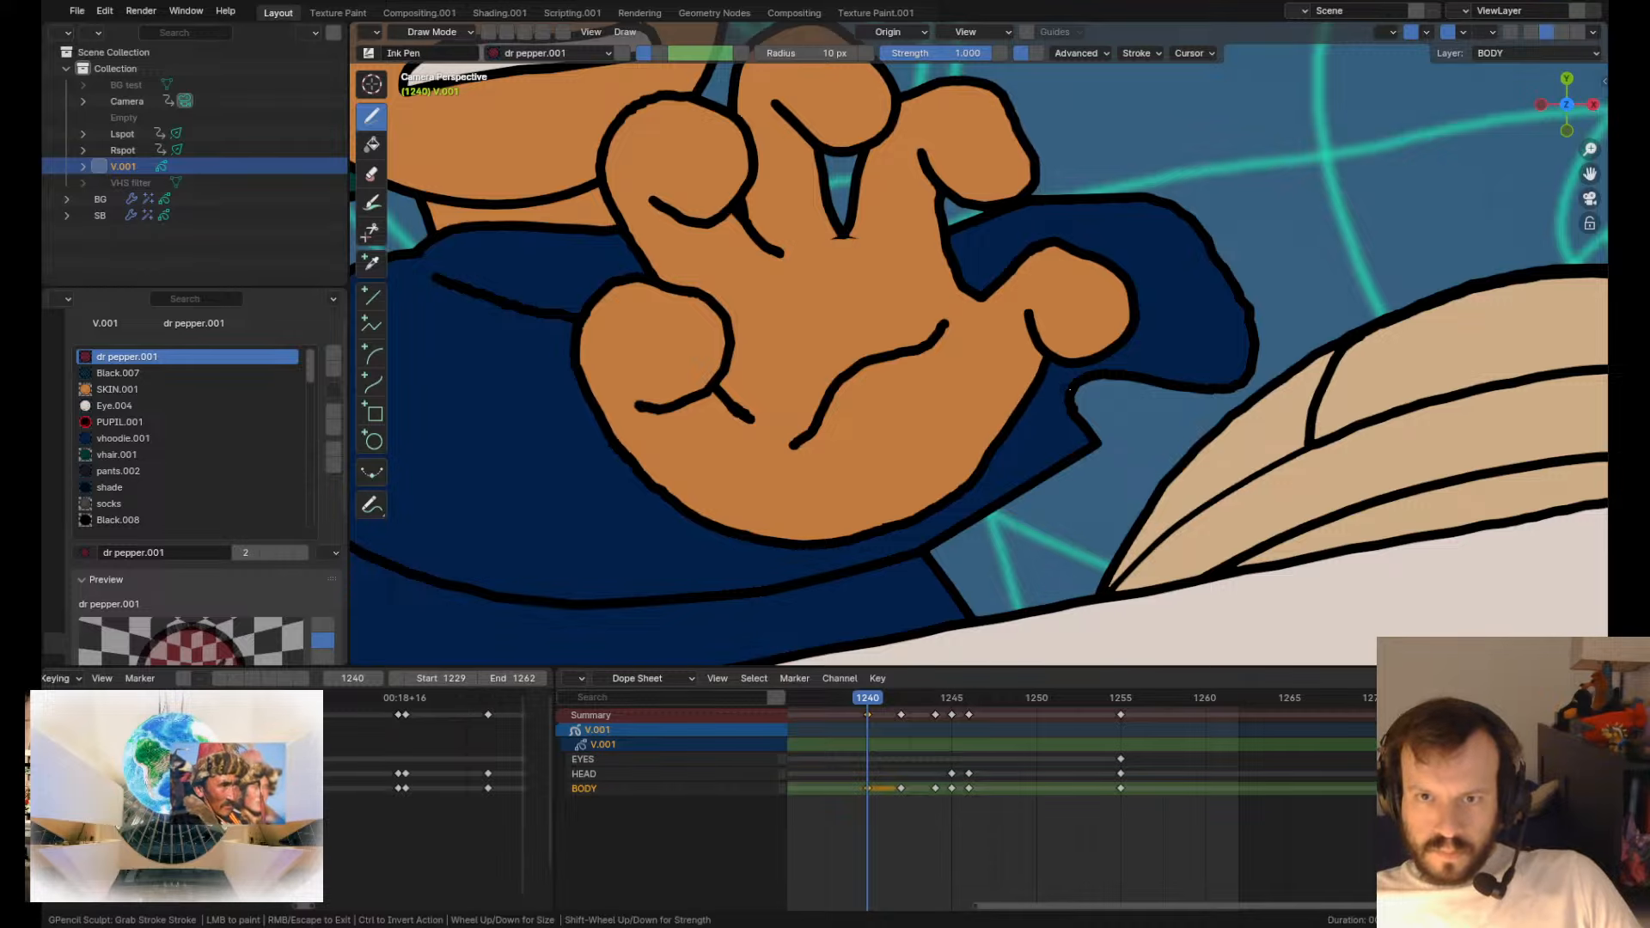
pyautogui.scroll(-5, 977, 429)
pyautogui.scroll(1, 1016, 393)
pyautogui.scroll(3, 1016, 393)
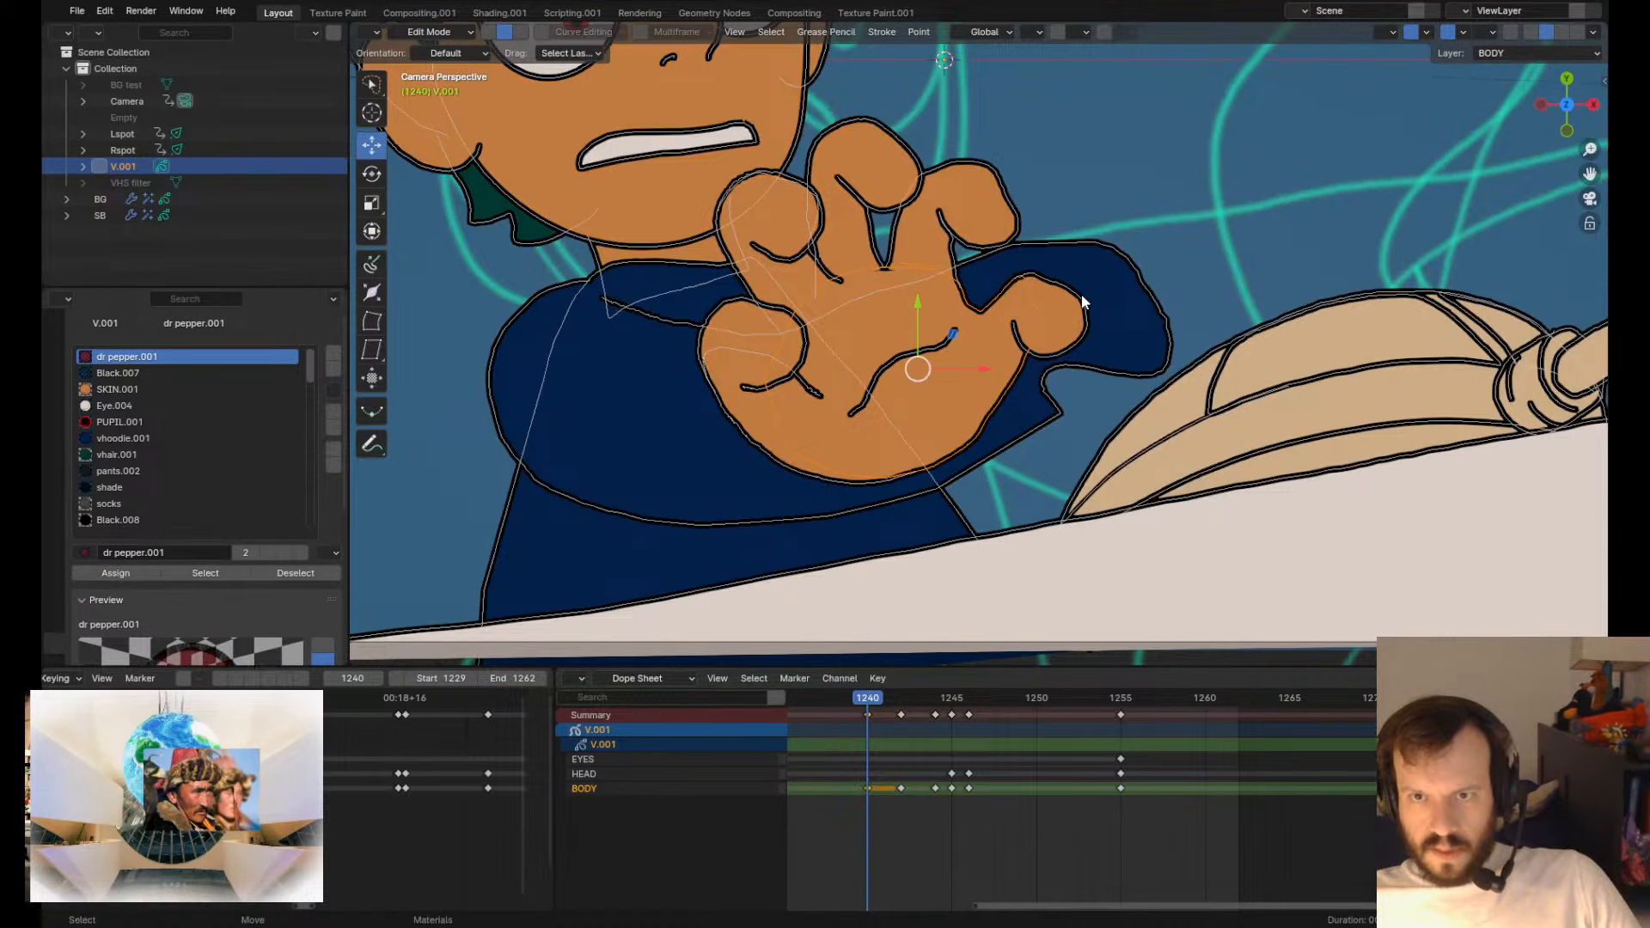
pyautogui.moveTo(1086, 335)
pyautogui.keyDown('shift'); pyautogui.mouseDown()
pyautogui.moveTo(1065, 297)
pyautogui.moveTo(977, 283)
pyautogui.mouseUp(); pyautogui.keyUp('shift')
pyautogui.scroll(-3, 967, 232)
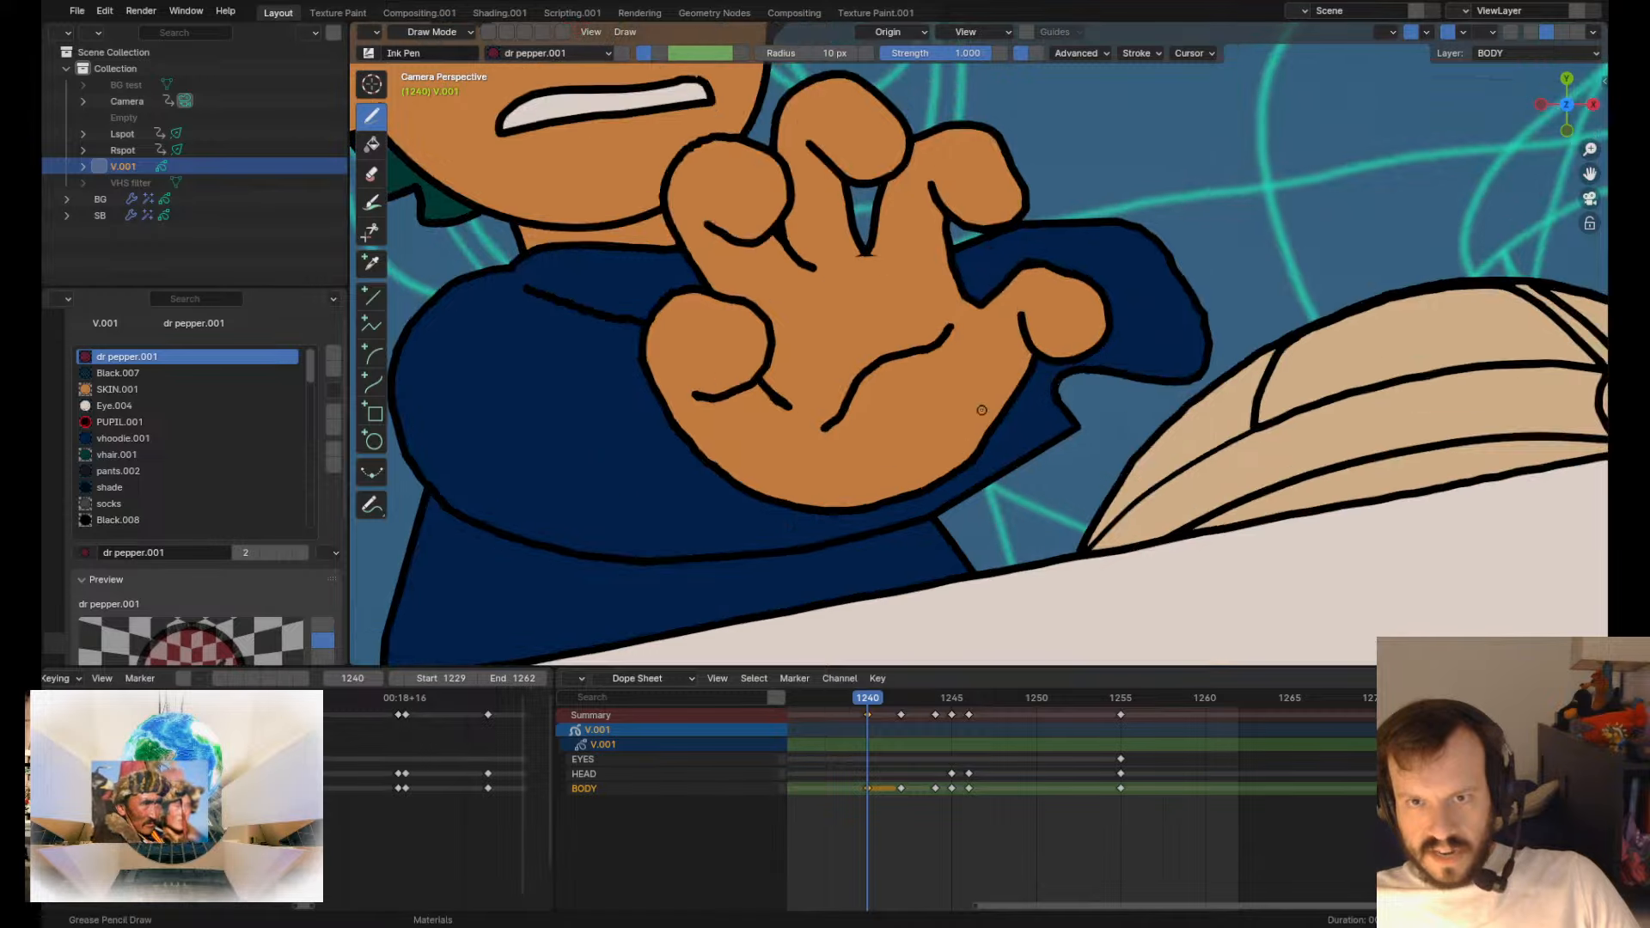
# - Pull the little finger's tip and crease into a tighter, rounder shape with the Grab brush
pyautogui.scroll(3, 958, 179)
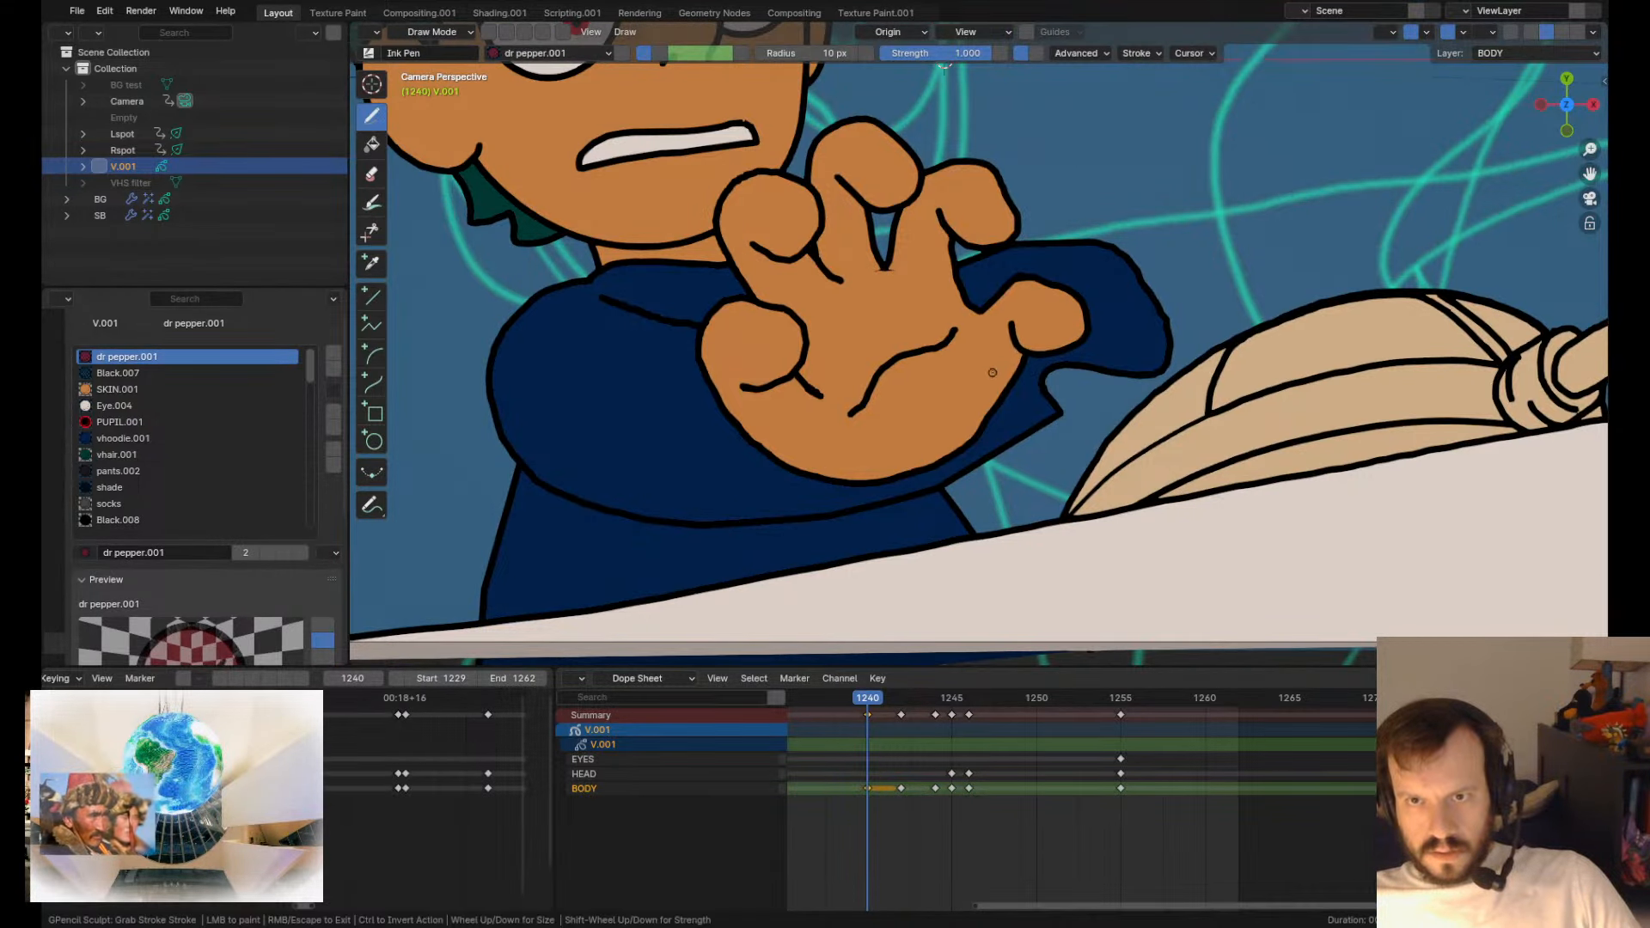
pyautogui.moveTo(1077, 340); pyautogui.dragTo(1035, 341)
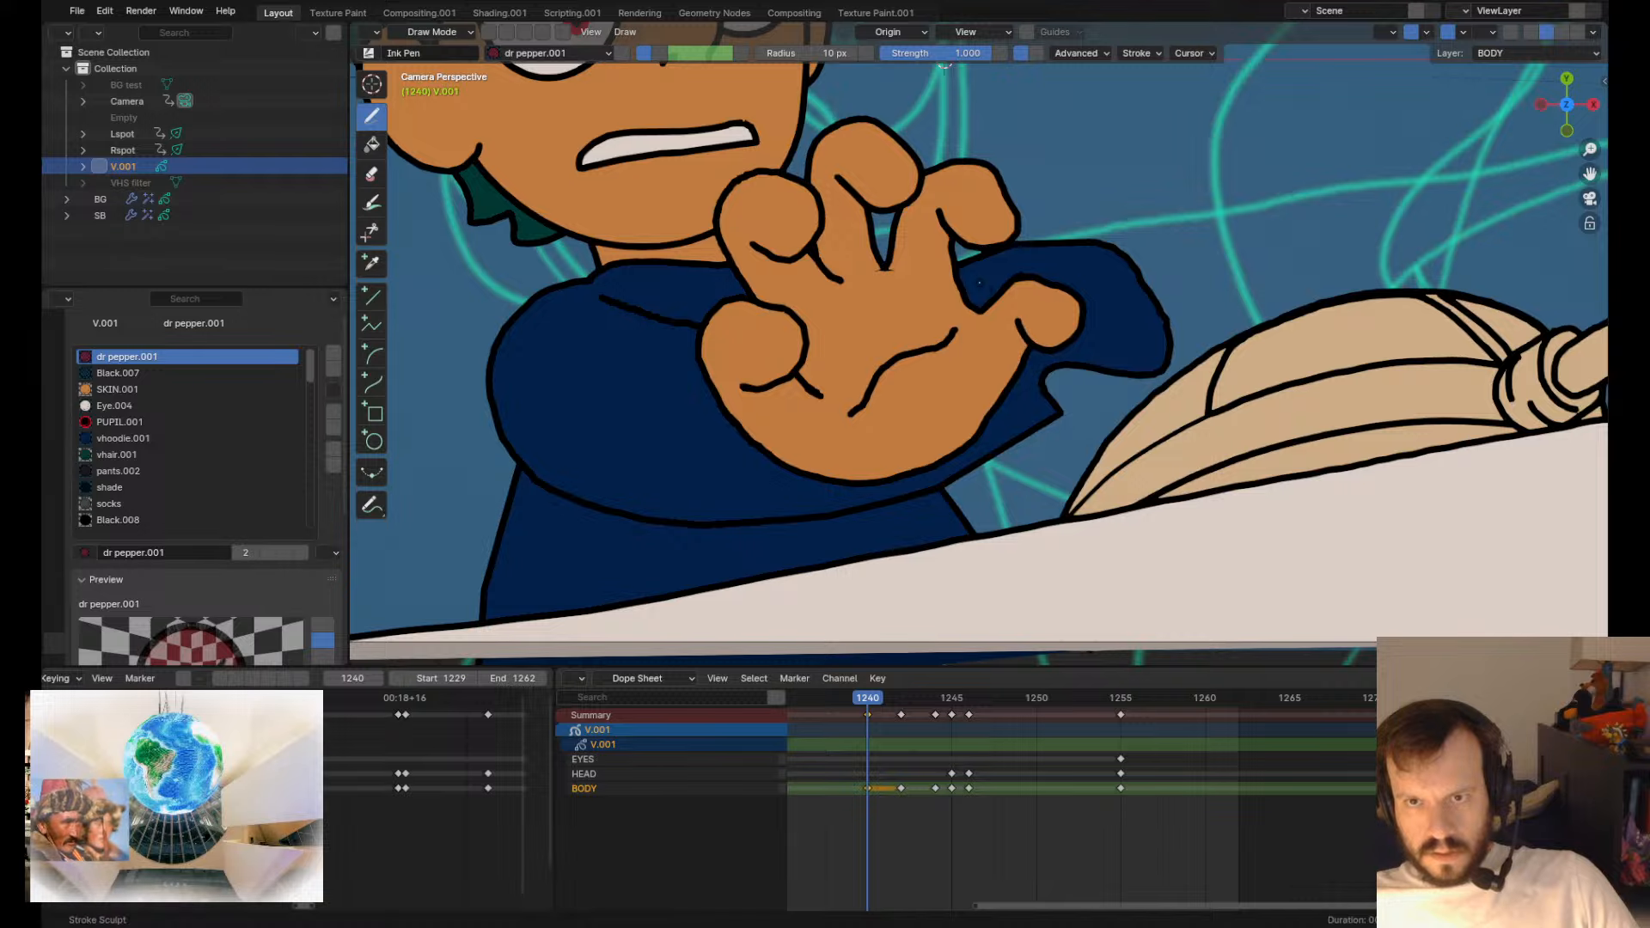
pyautogui.moveTo(1025, 276); pyautogui.dragTo(1039, 264)
# - Rotate the little finger's tip by -18.2° and move it up against the sleeve's upper edge
pyautogui.scroll(-4, 977, 347)
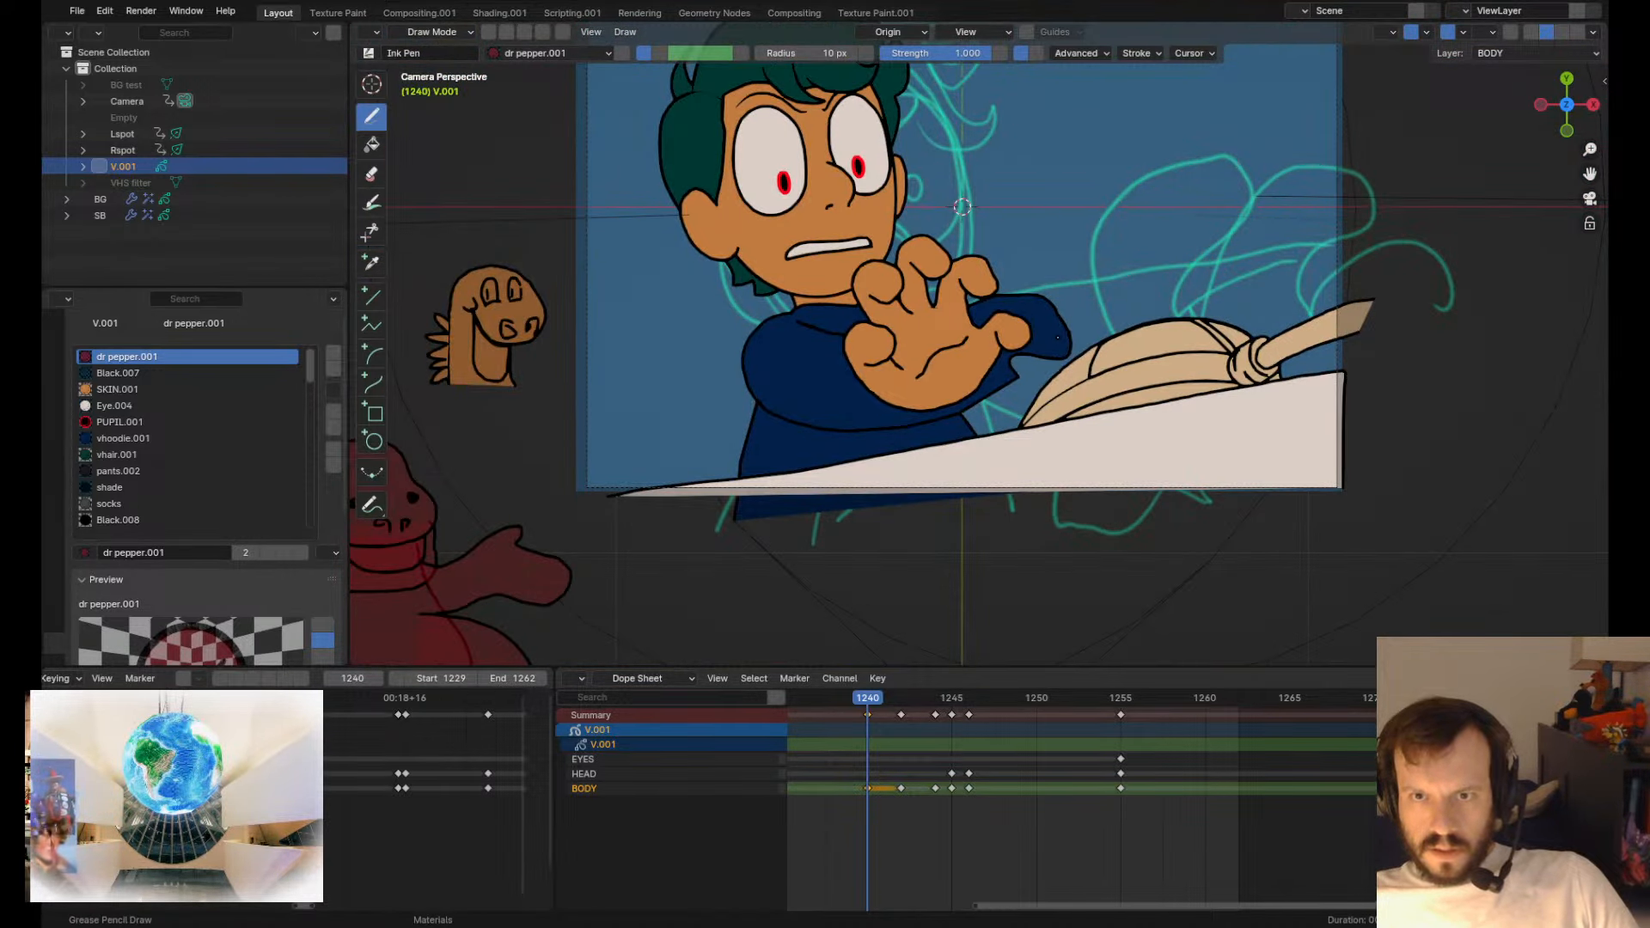
pyautogui.press('Tab')
pyautogui.scroll(3, 1074, 292)
pyautogui.press('r')
pyautogui.moveTo(1063, 205)
pyautogui.mouseDown()
pyautogui.moveTo(1074, 273)
pyautogui.moveTo(1089, 239)
pyautogui.mouseUp()
pyautogui.press('g')
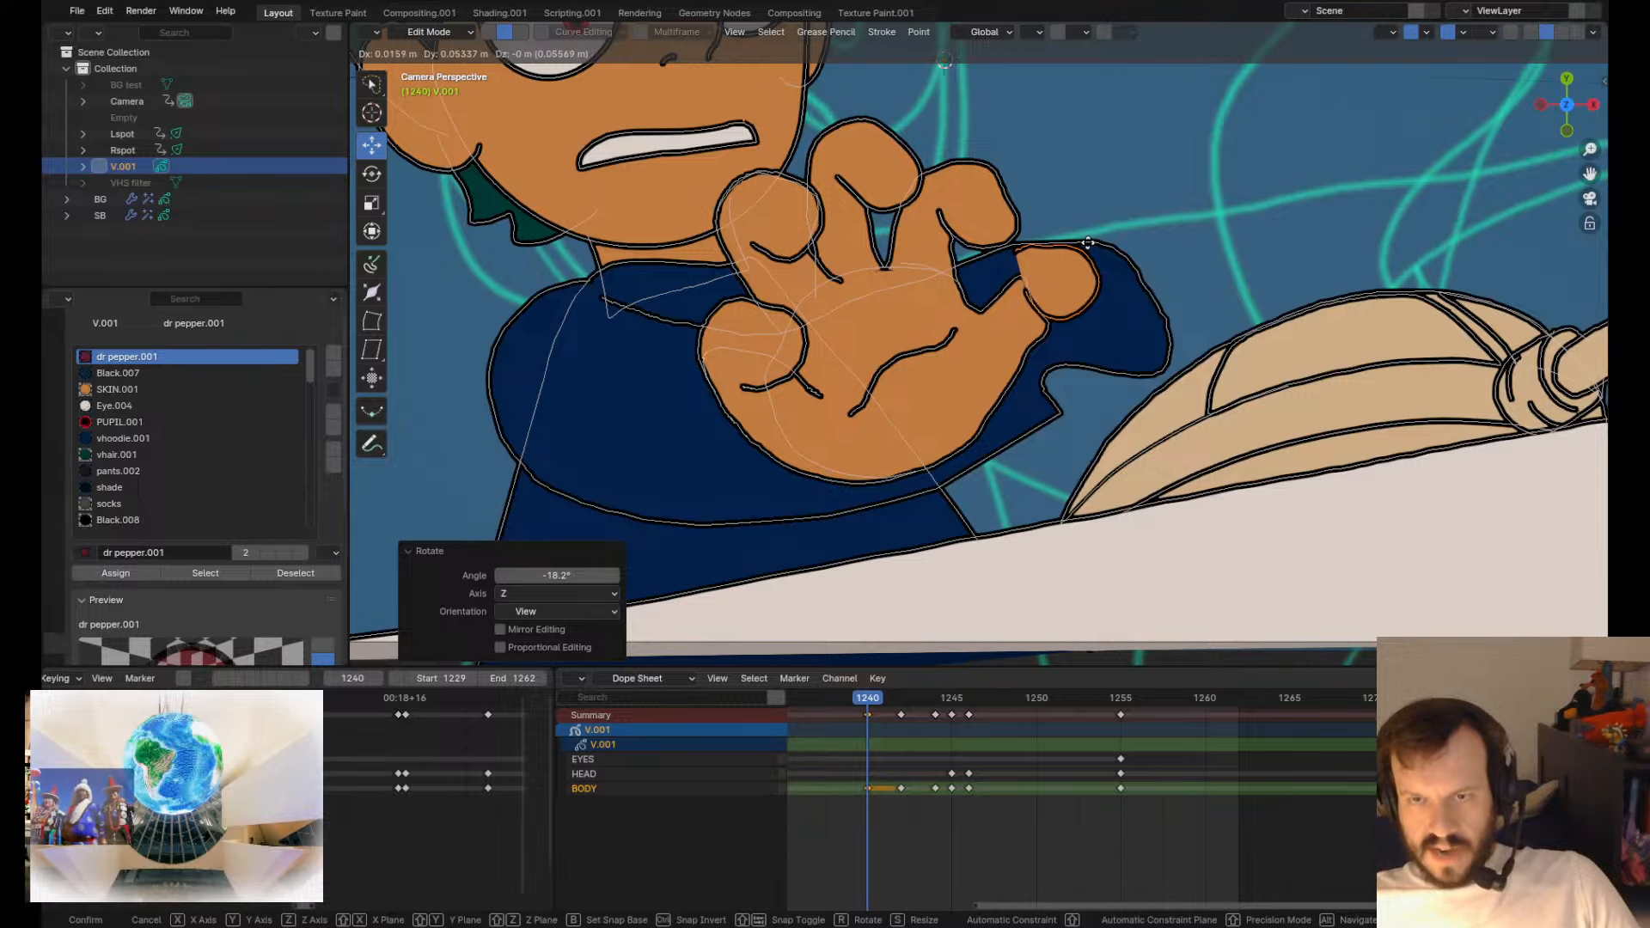
pyautogui.click(1093, 254)
pyautogui.press('Tab')
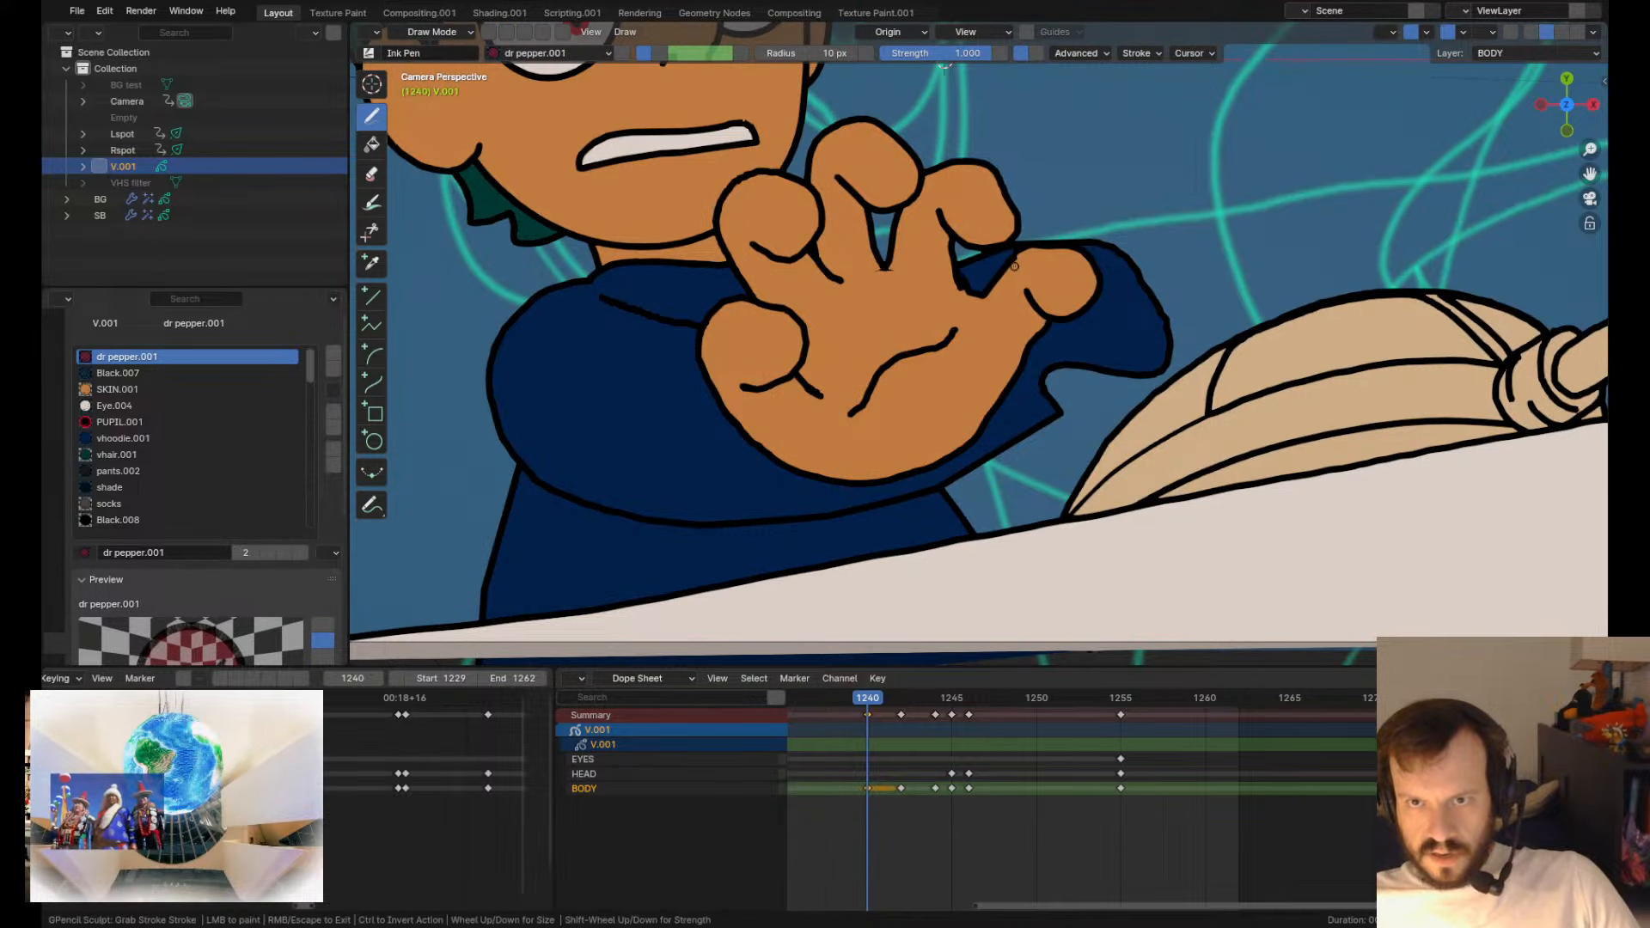
# - Smooth the raised little finger's upper outline and bend the palm's outer edge to meet it on frame 1240
pyautogui.keyDown('shift'); pyautogui.moveTo(1015, 265); pyautogui.dragTo(1010, 270); pyautogui.keyUp('shift')
pyautogui.keyDown('shift'); pyautogui.moveTo(1049, 316); pyautogui.dragTo(1031, 368); pyautogui.keyUp('shift')
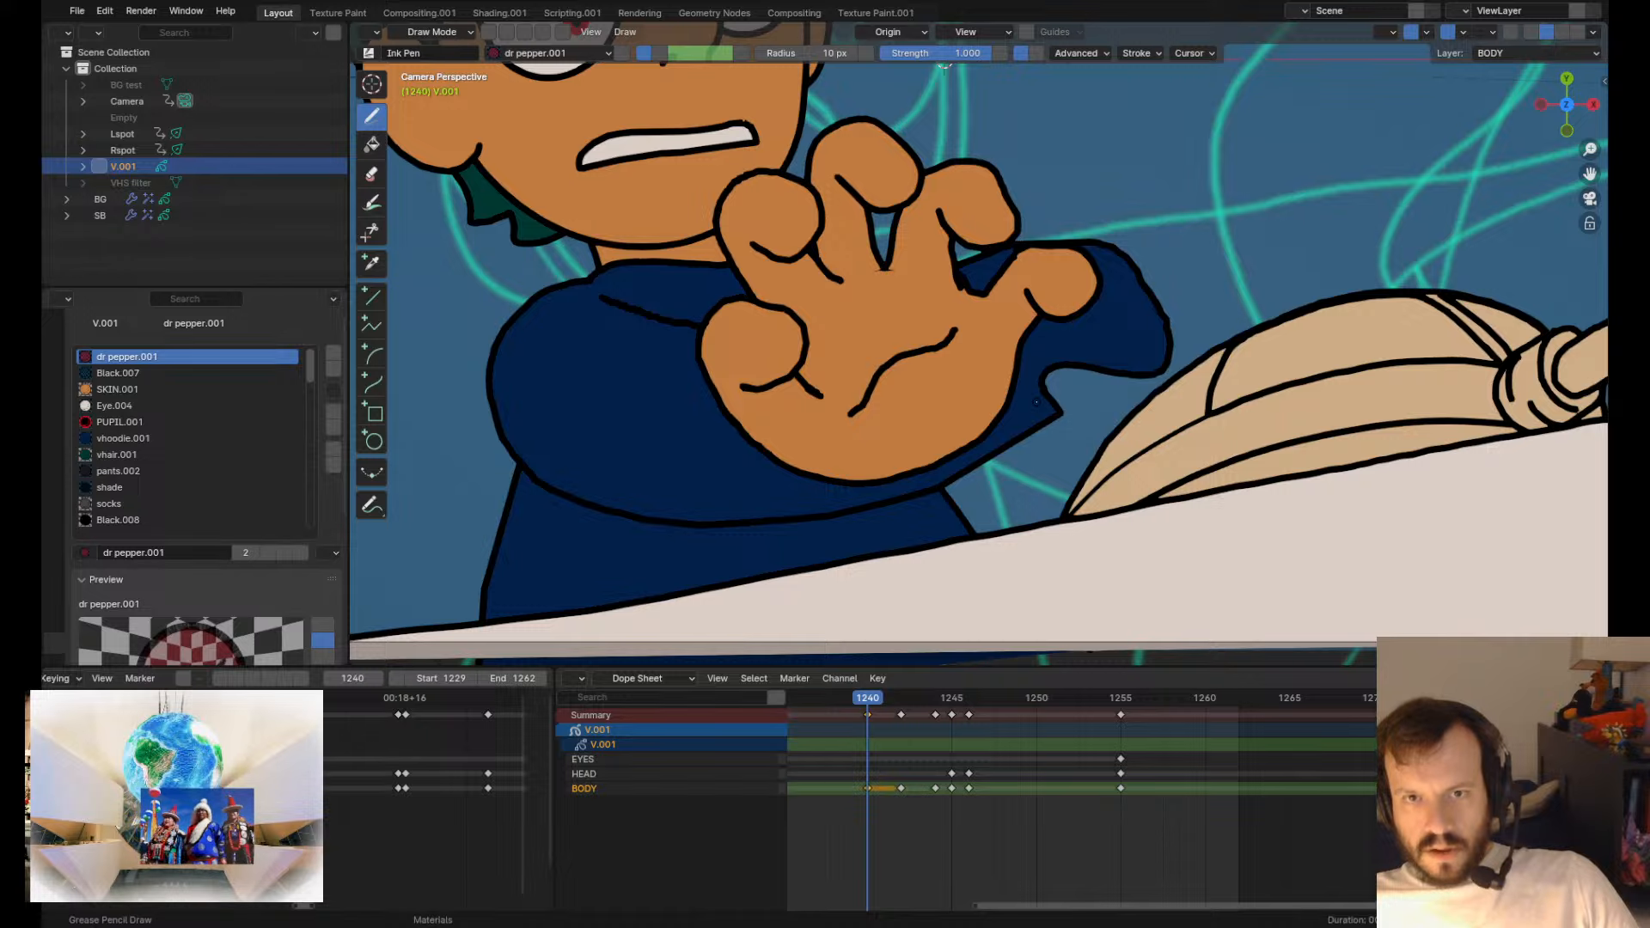
pyautogui.keyDown('shift'); pyautogui.moveTo(783, 417); pyautogui.dragTo(939, 504, button='middle'); pyautogui.keyUp('shift')
pyautogui.scroll(-1, 939, 505)
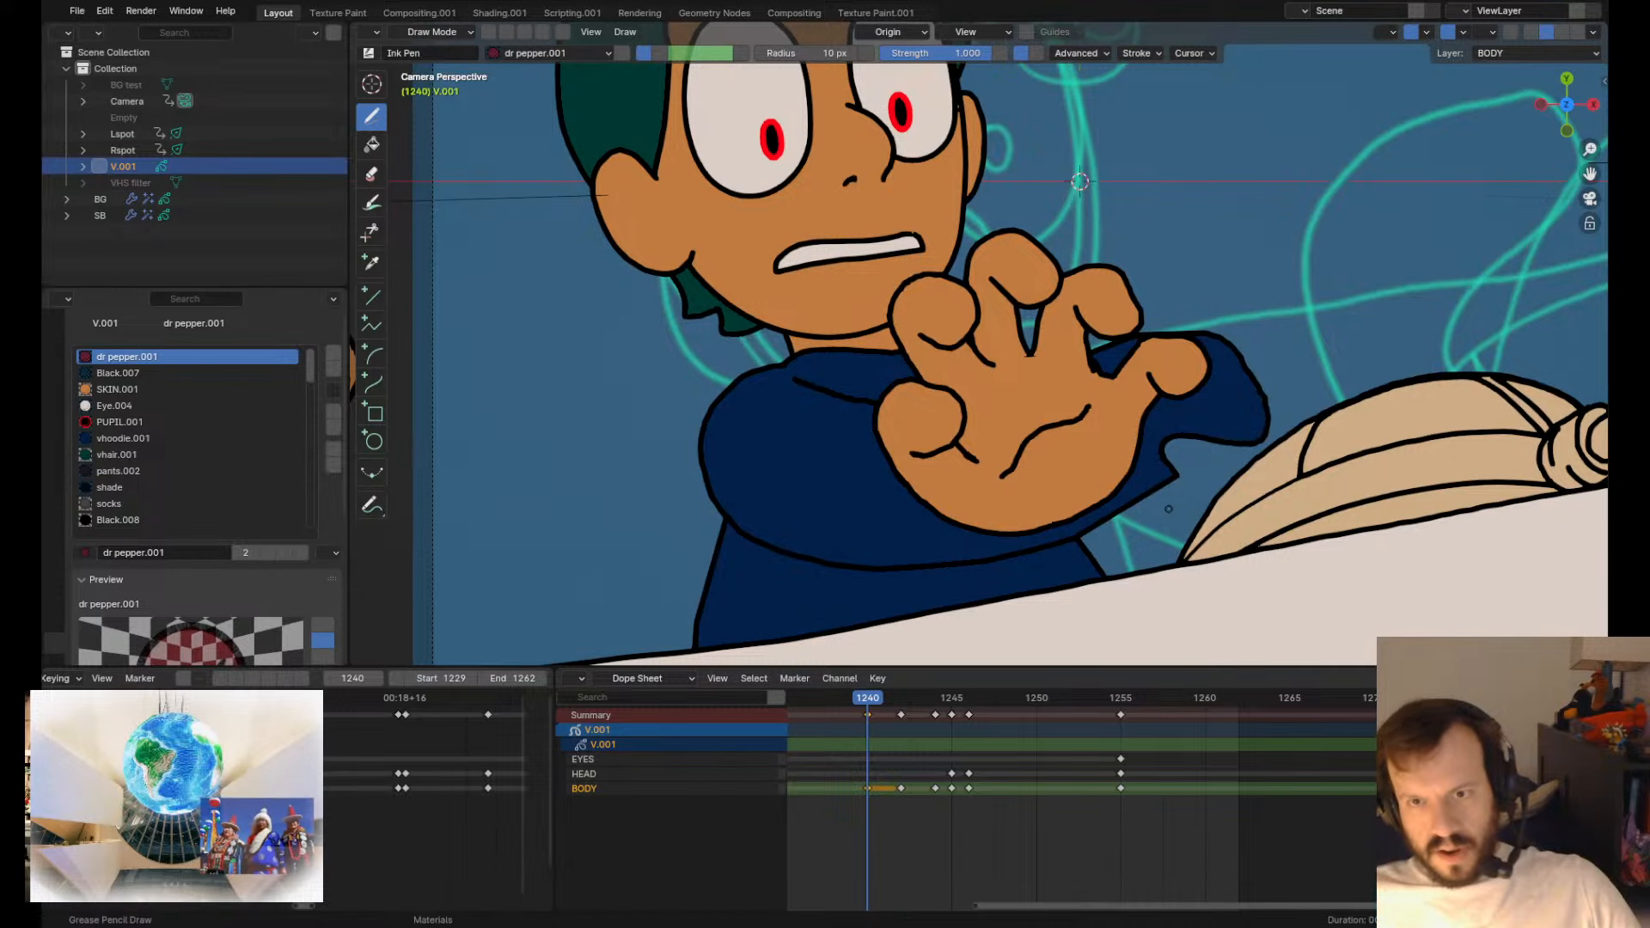
pyautogui.scroll(-1, 1168, 508)
pyautogui.keyDown('shift'); pyautogui.moveTo(1042, 445); pyautogui.dragTo(898, 493, button='middle'); pyautogui.keyUp('shift')
pyautogui.scroll(4, 958, 480)
pyautogui.press('Tab')
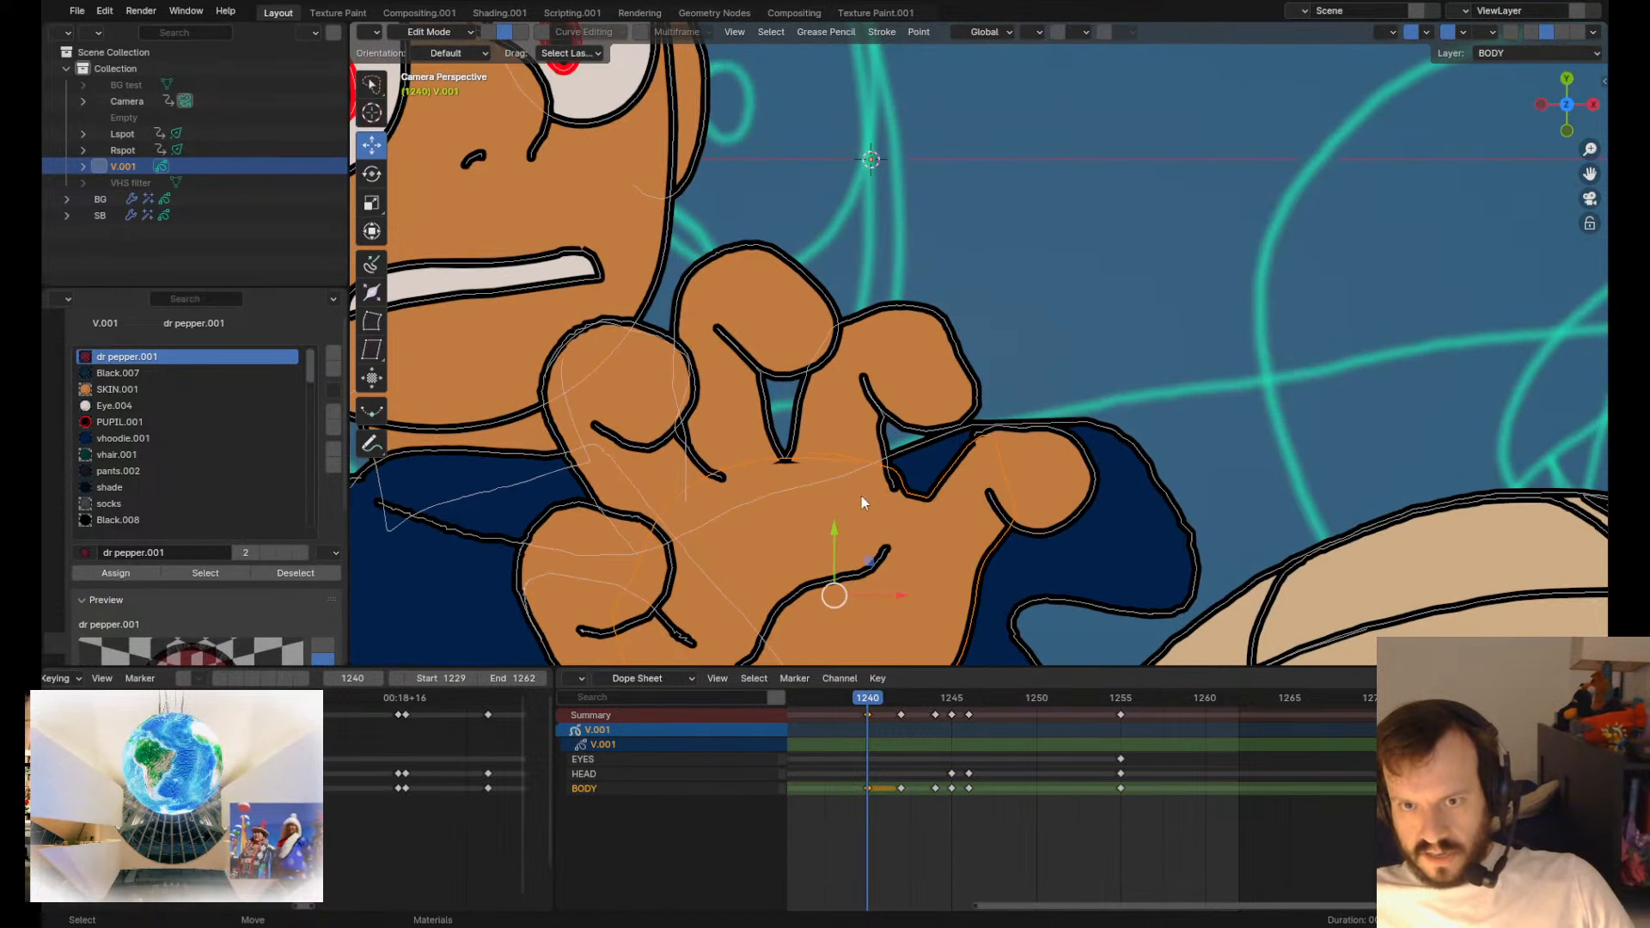
pyautogui.press('Tab')
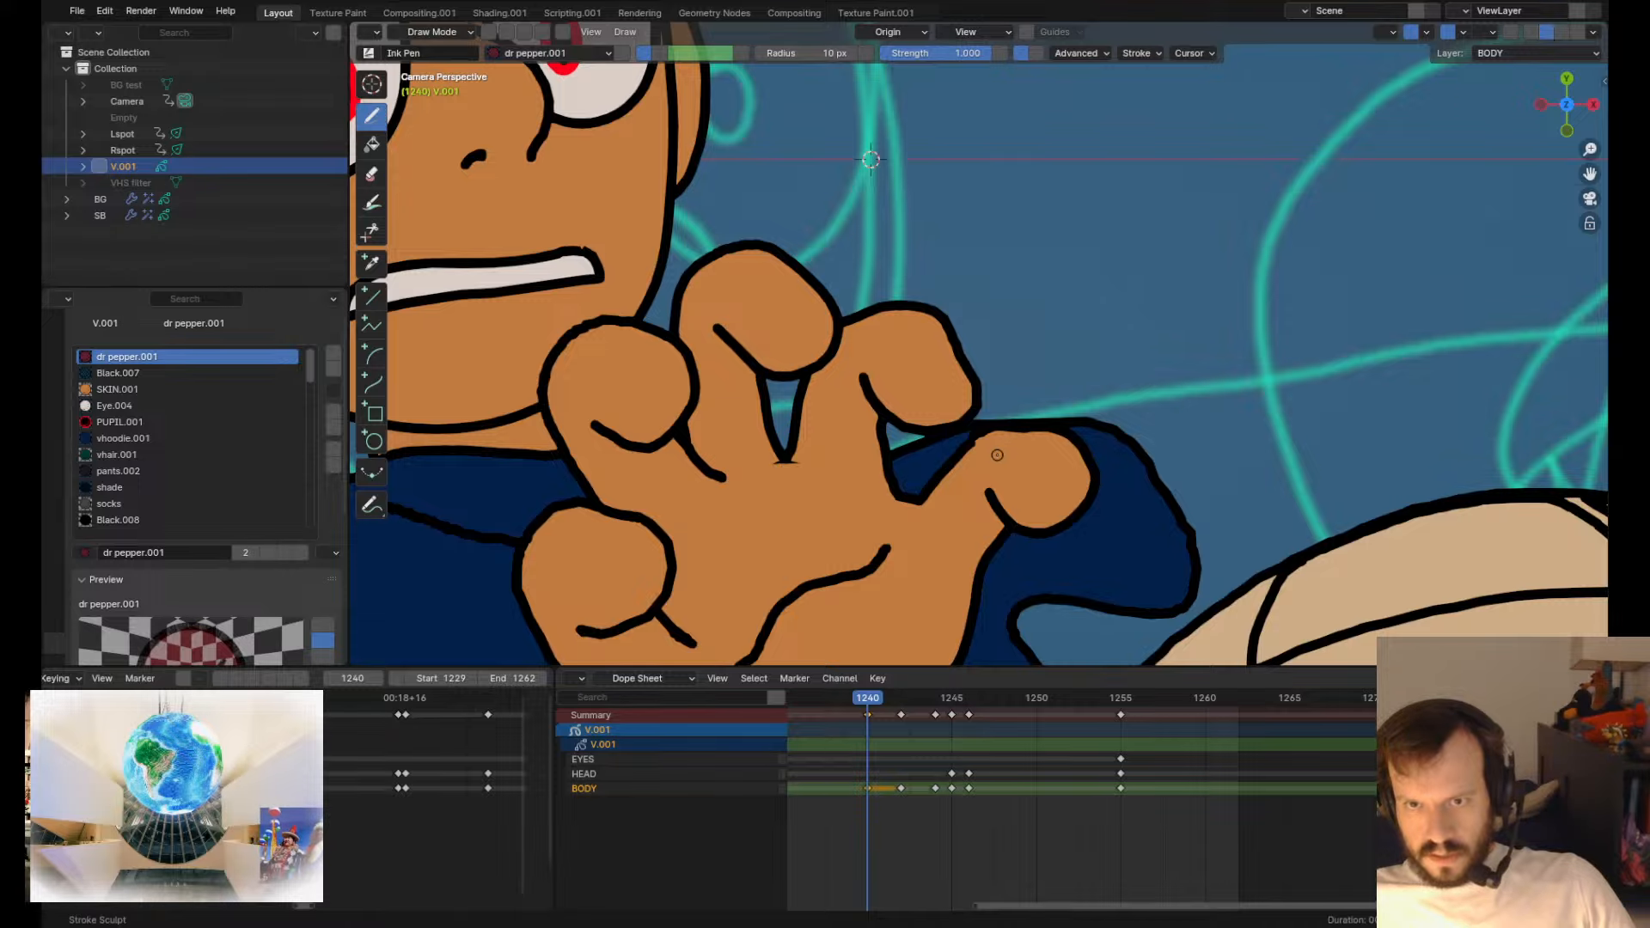
# - Rework the little finger's base line, knuckle and palm edge so its rounded tip joins the hand cleanly
pyautogui.keyDown('shift'); pyautogui.moveTo(932, 511); pyautogui.dragTo(926, 502); pyautogui.keyUp('shift')
pyautogui.moveTo(982, 448)
pyautogui.keyDown('shift'); pyautogui.mouseDown()
pyautogui.moveTo(966, 457)
pyautogui.moveTo(950, 419)
pyautogui.mouseUp(); pyautogui.keyUp('shift')
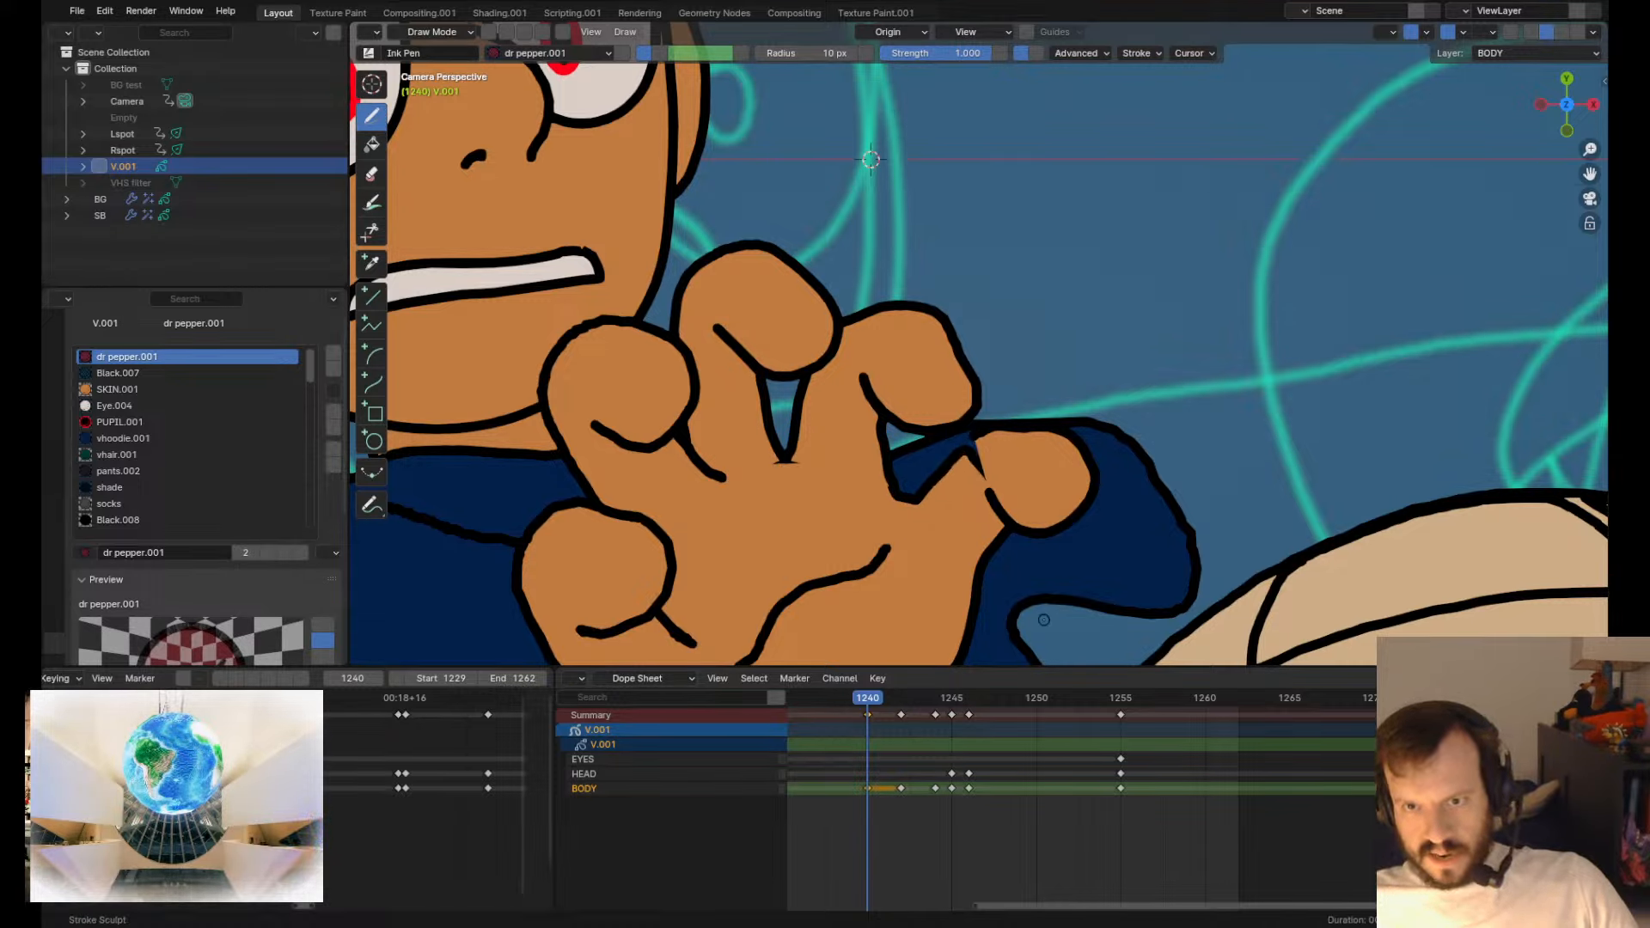
pyautogui.keyDown('shift'); pyautogui.moveTo(971, 562); pyautogui.dragTo(985, 572); pyautogui.keyUp('shift')
pyautogui.press('Tab')
pyautogui.click(1043, 528)
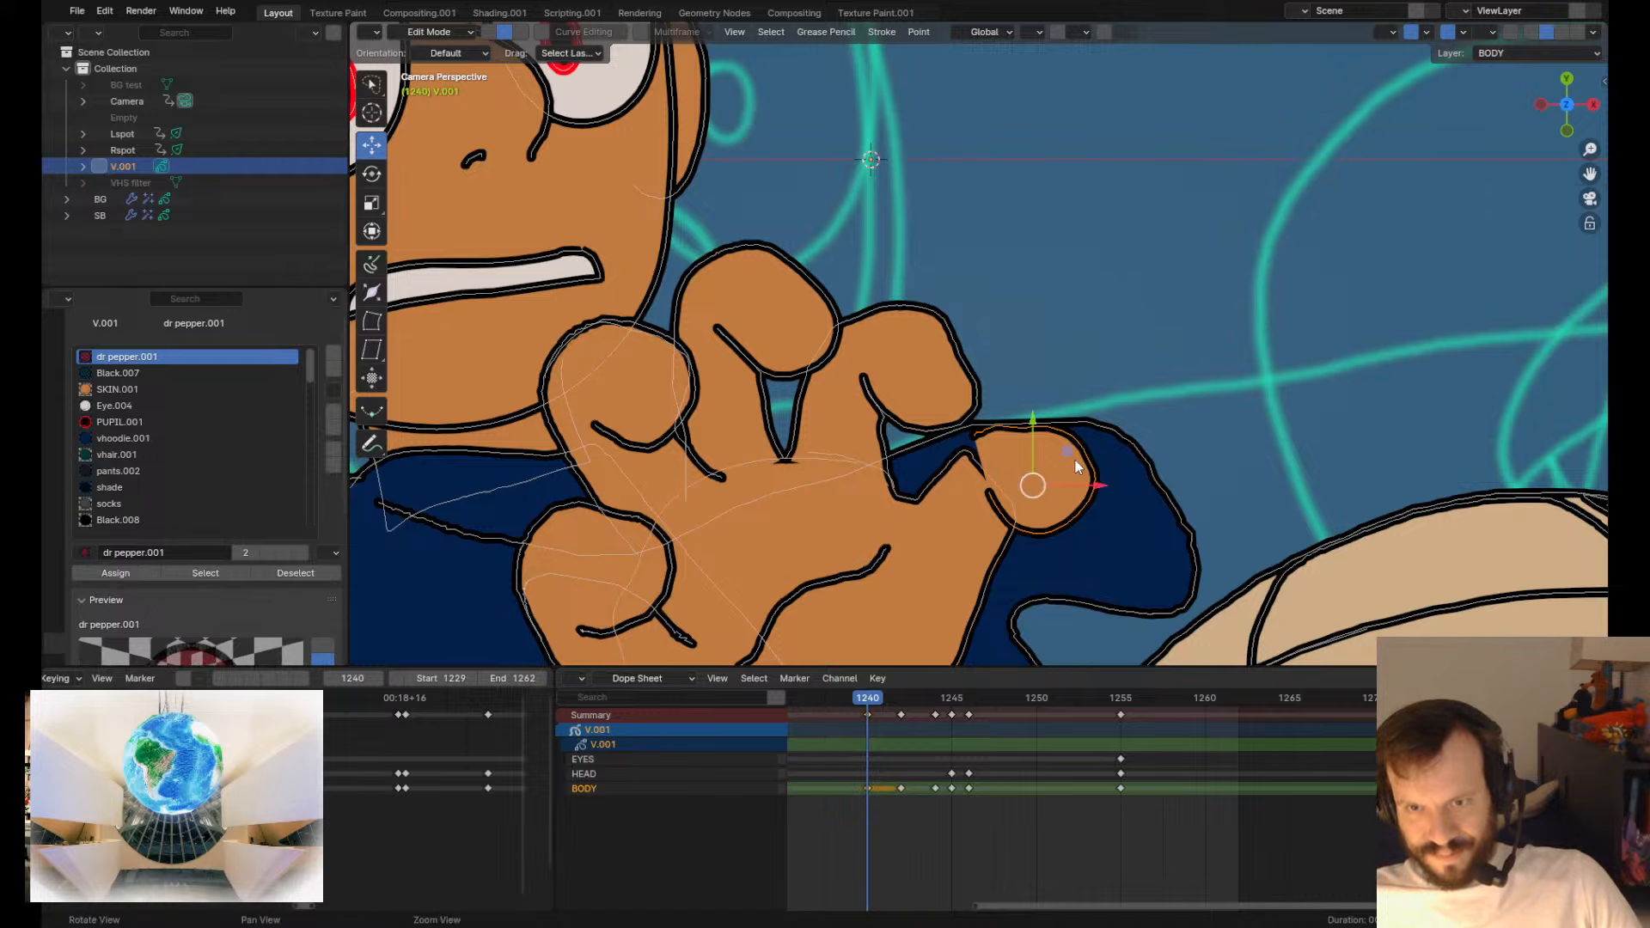
pyautogui.press('Tab')
pyautogui.keyDown('shift'); pyautogui.moveTo(977, 441); pyautogui.dragTo(964, 455); pyautogui.keyUp('shift')
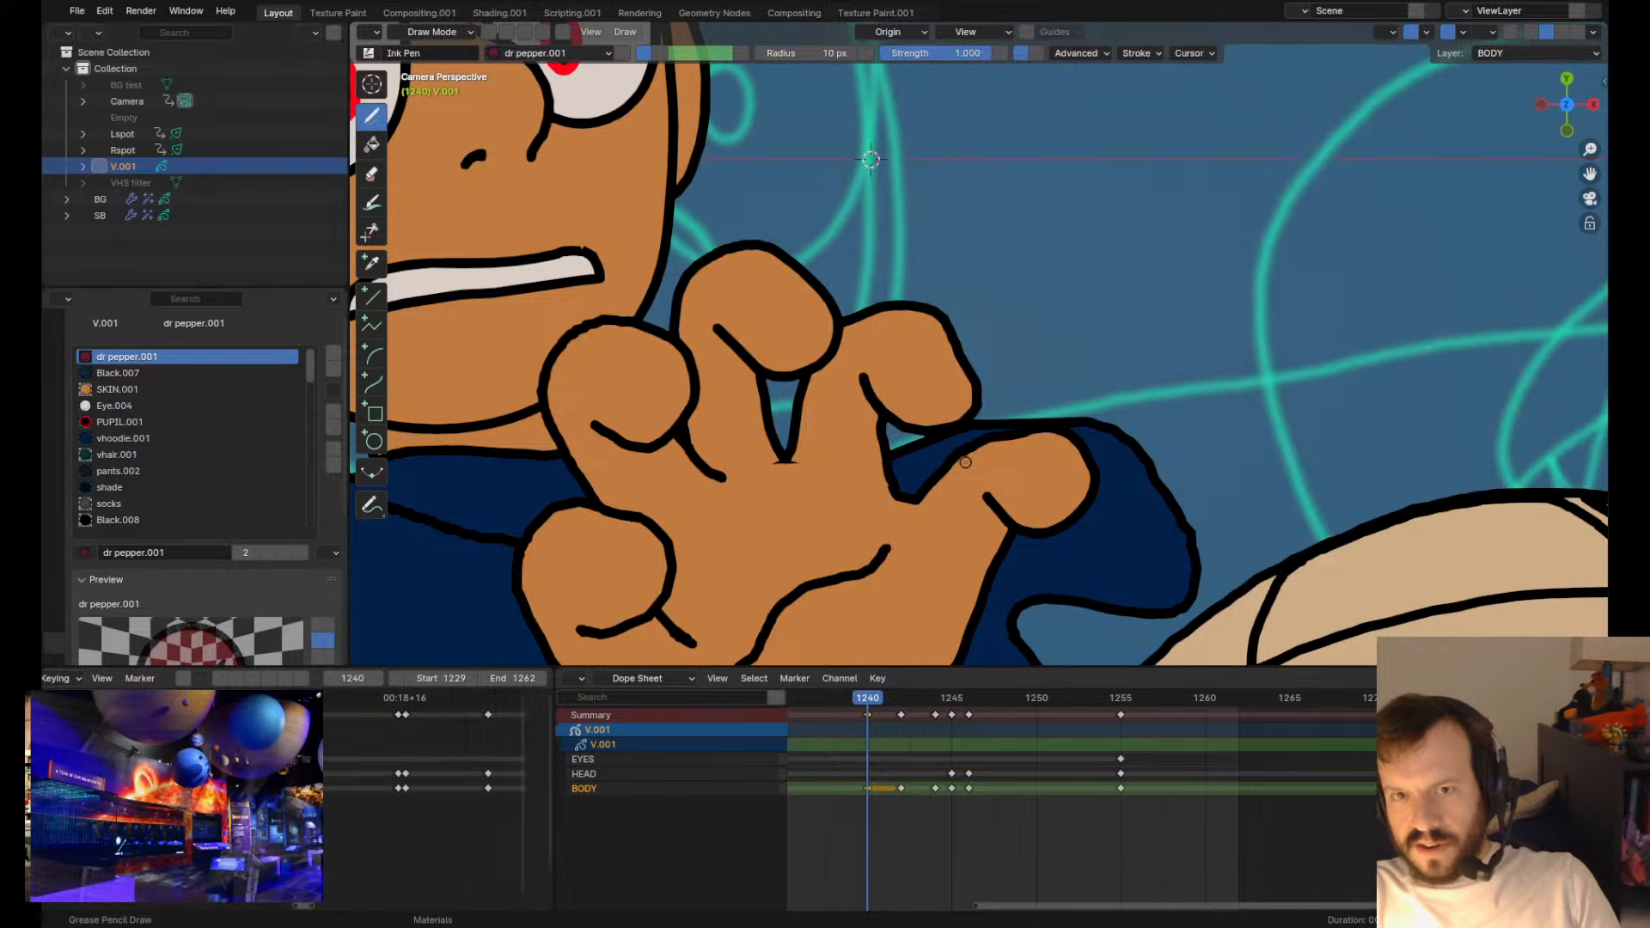
# - Refine the little finger's crease, base and rounded tip on frame 1240 with the Grab brush
pyautogui.scroll(-4, 965, 462)
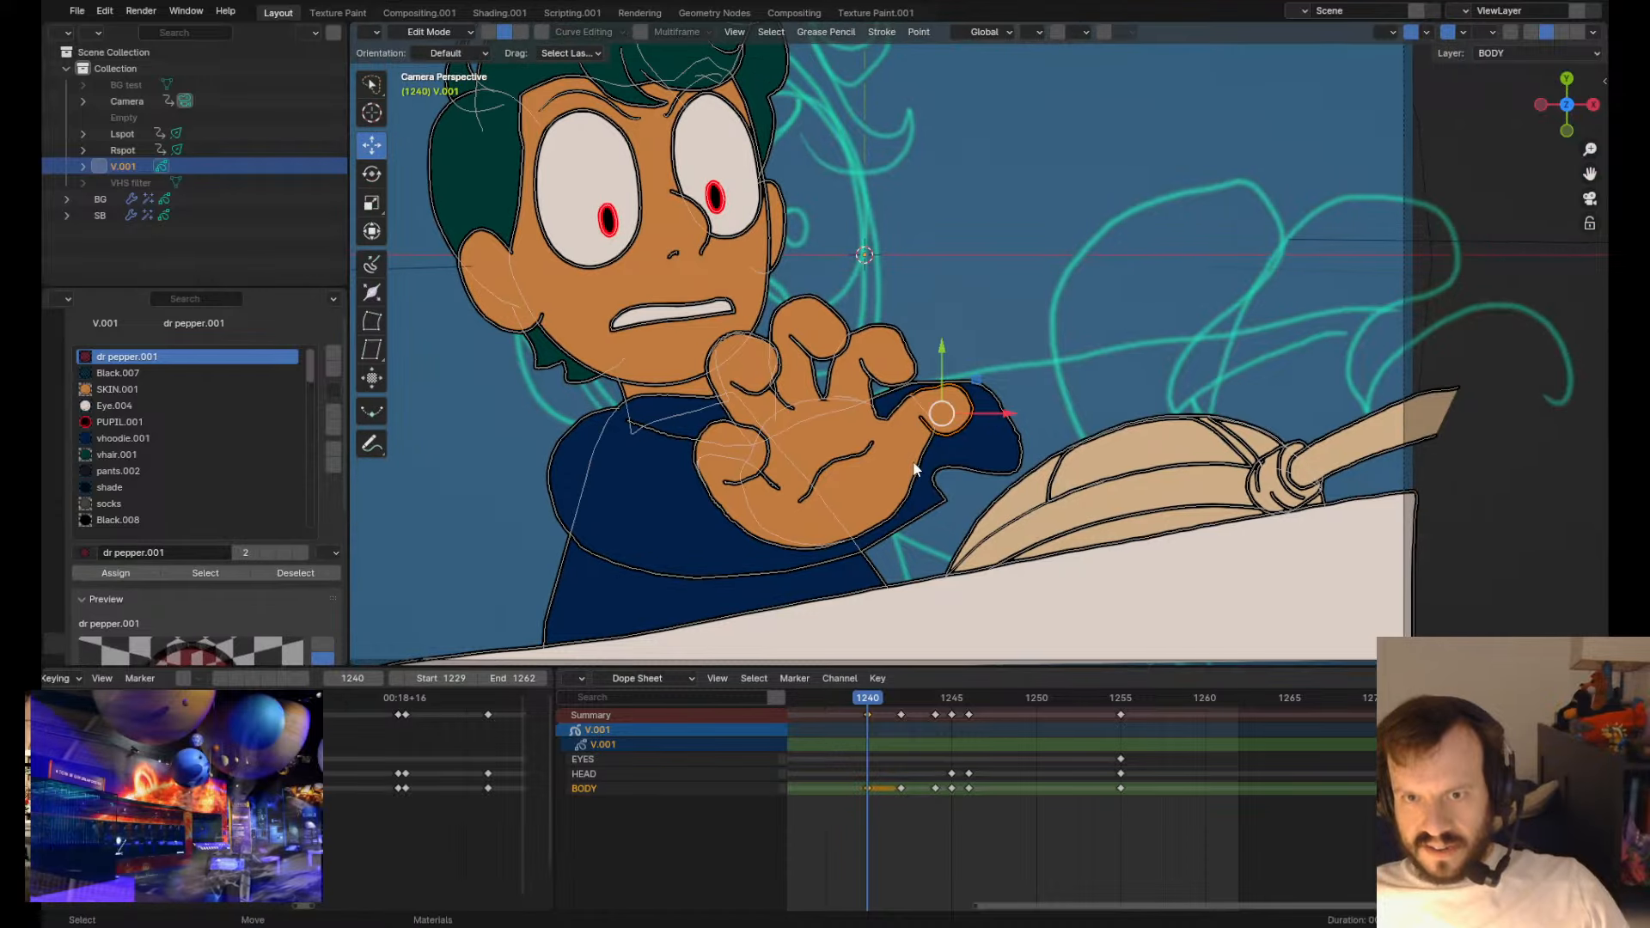
pyautogui.scroll(4, 976, 459)
pyautogui.moveTo(915, 418); pyautogui.dragTo(932, 437)
pyautogui.moveTo(887, 516); pyautogui.dragTo(868, 517)
pyautogui.moveTo(854, 505); pyautogui.dragTo(852, 503)
pyautogui.moveTo(885, 468); pyautogui.dragTo(850, 445)
pyautogui.scroll(-8, 853, 446)
pyautogui.scroll(6, 874, 461)
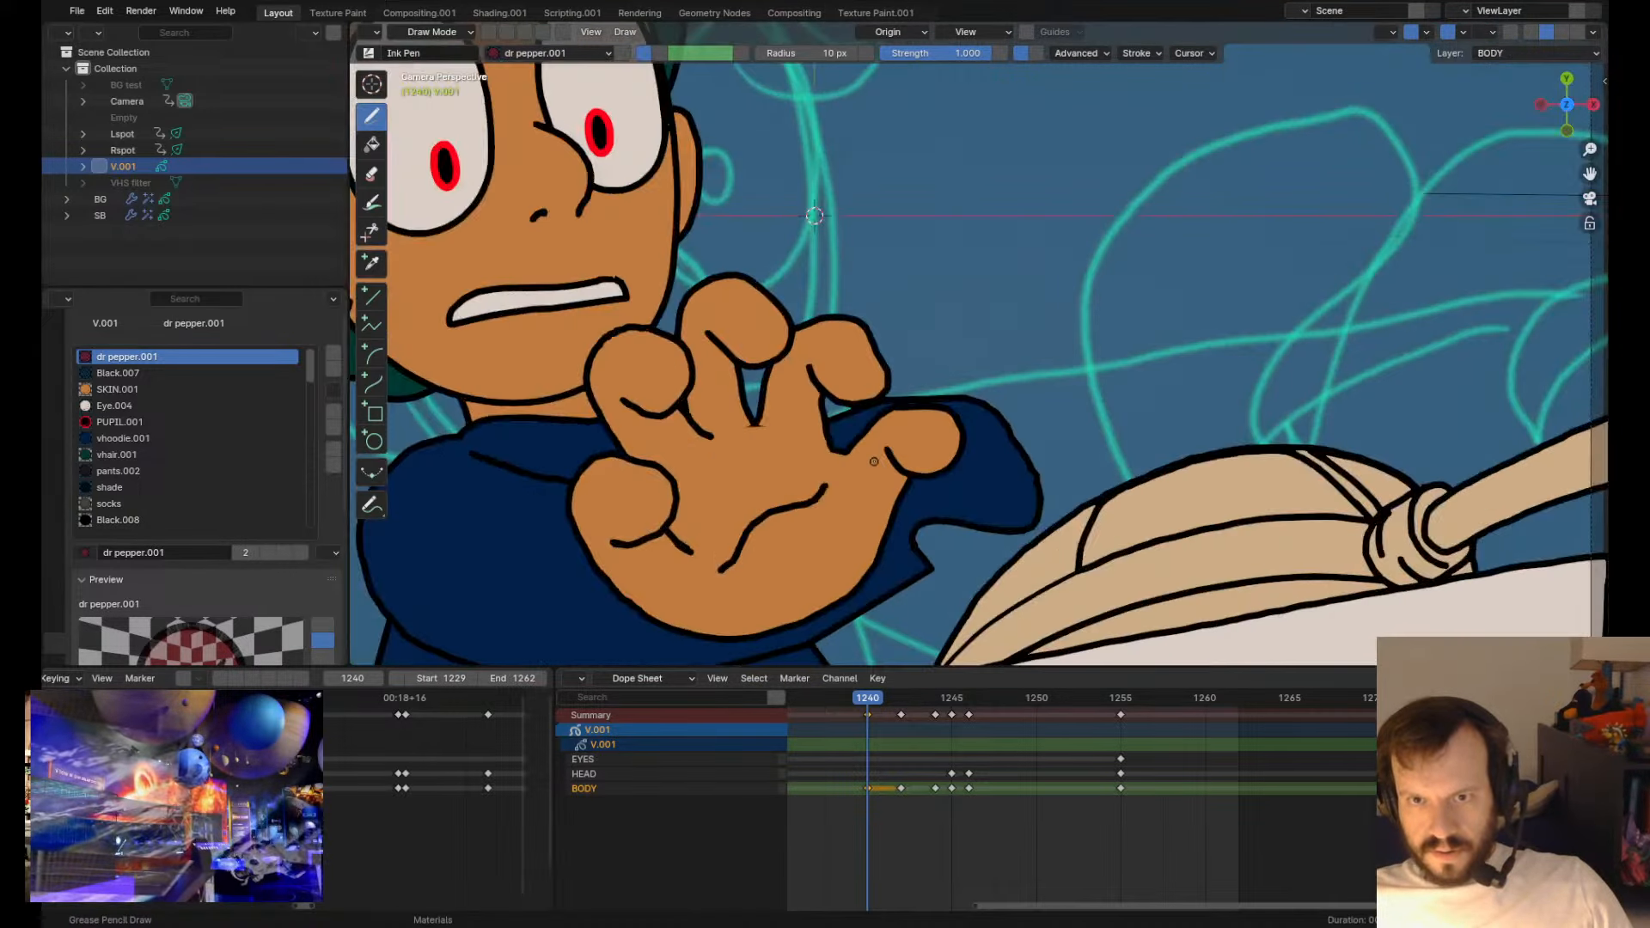
pyautogui.moveTo(914, 407); pyautogui.dragTo(905, 387)
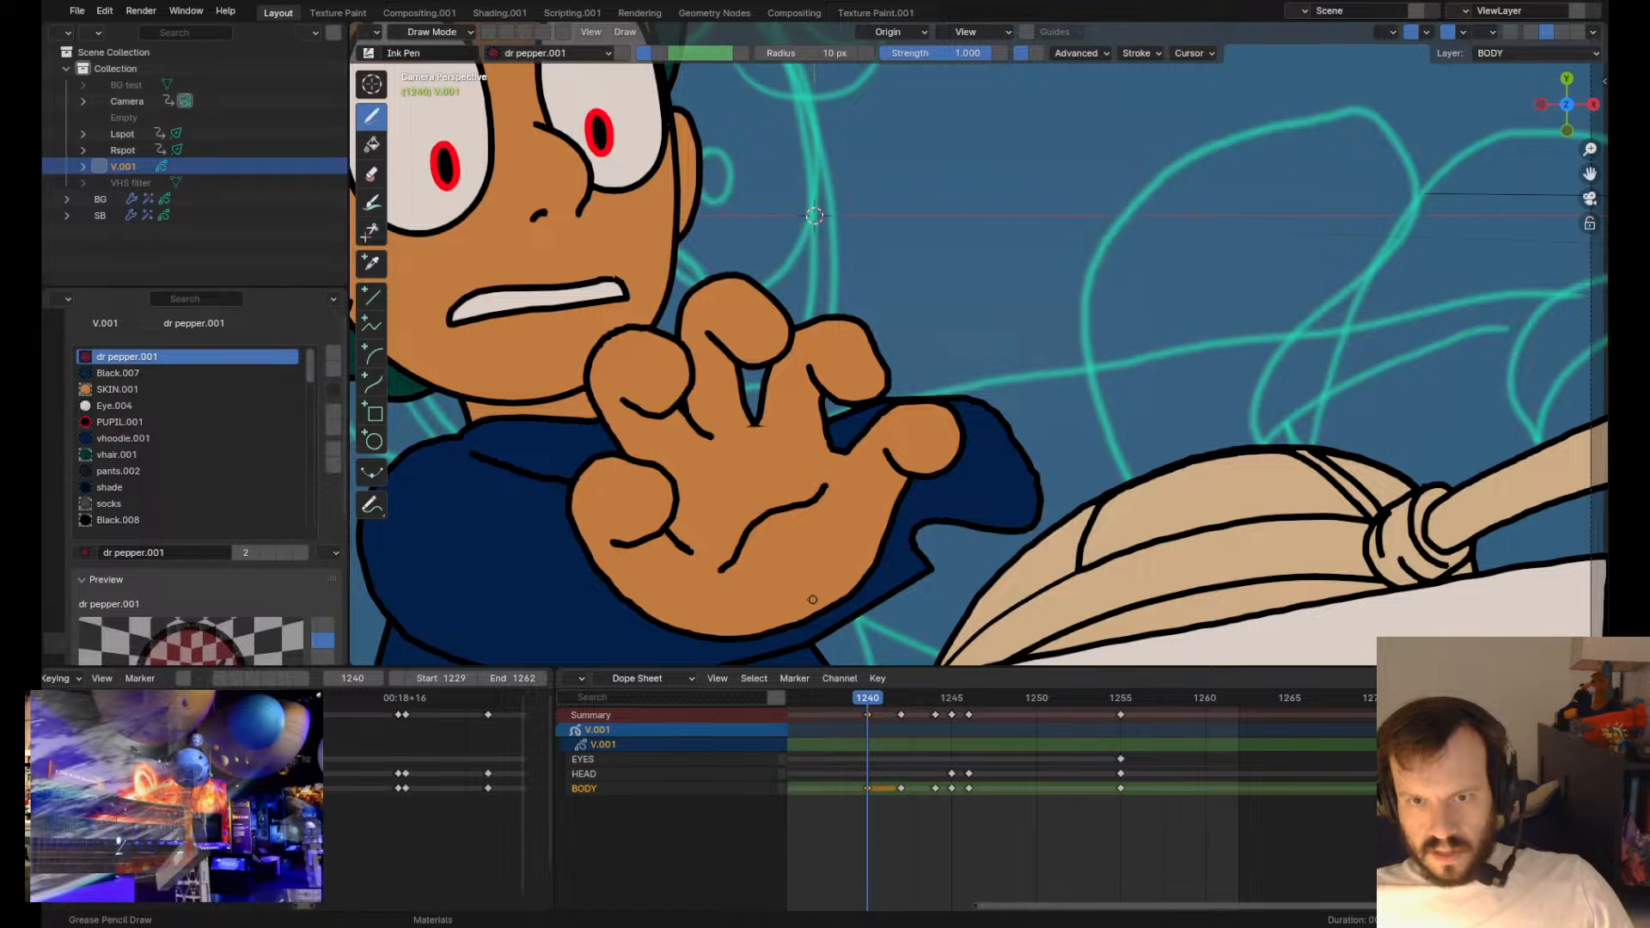
# - Grab the thumb's inner outline slightly outward, then move the thumb tip up and away from the palm on frame 1240
pyautogui.keyDown('shift'); pyautogui.moveTo(795, 541); pyautogui.dragTo(993, 432, button='middle'); pyautogui.keyUp('shift')
pyautogui.press('Tab')
pyautogui.scroll(2, 676, 436)
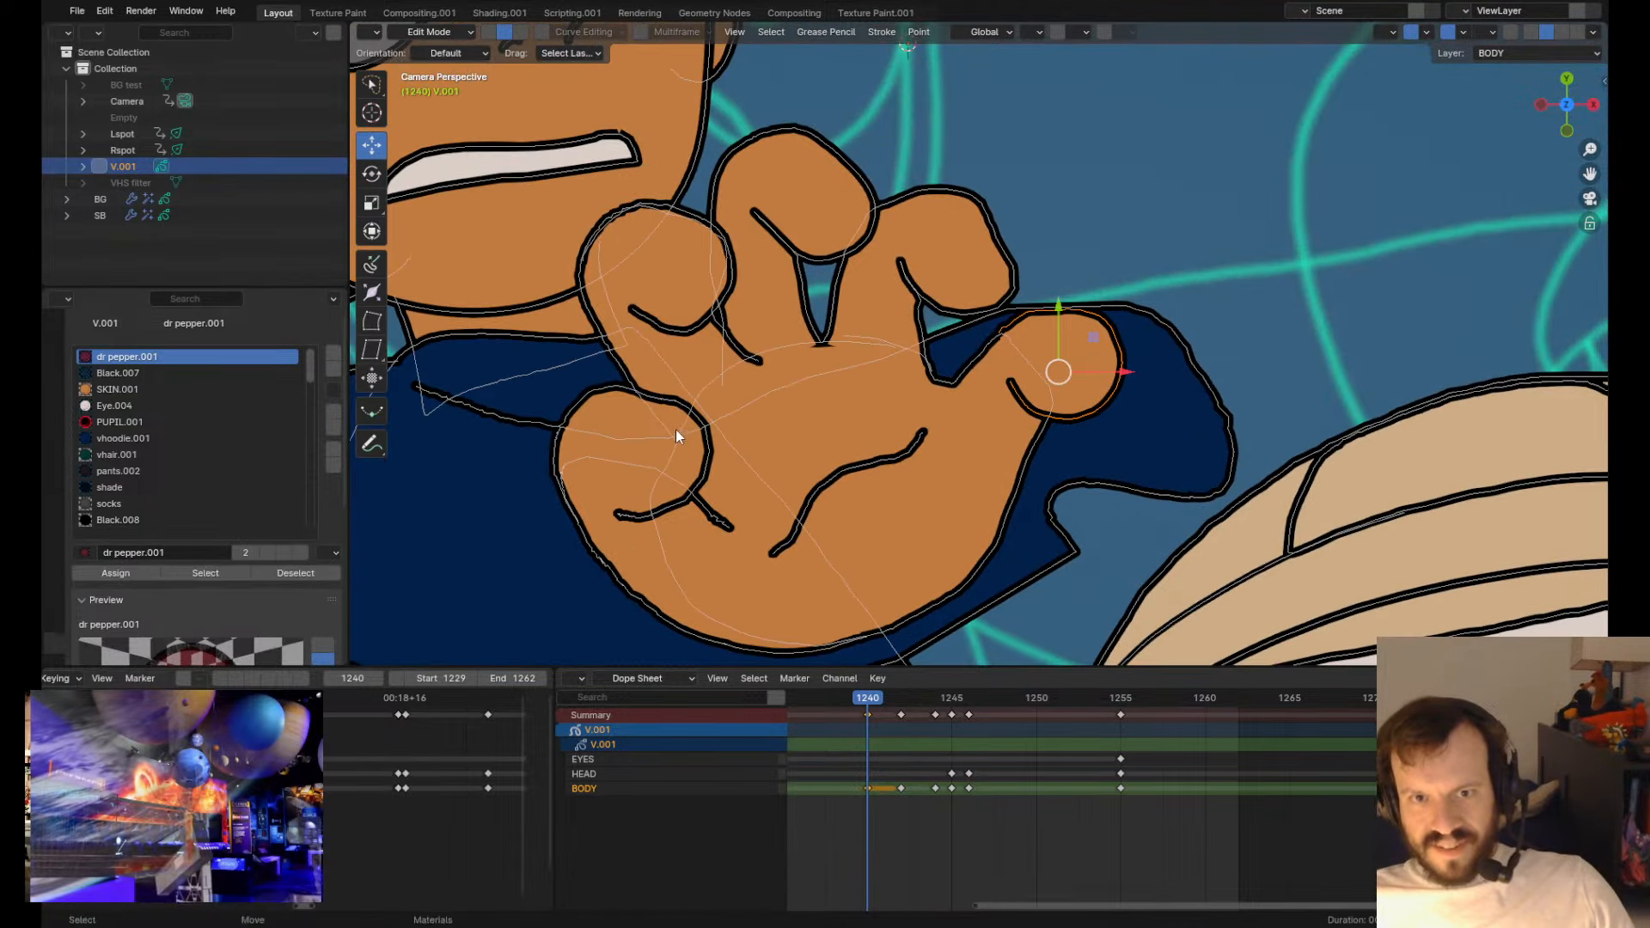
pyautogui.scroll(-3, 698, 422)
pyautogui.press('Tab')
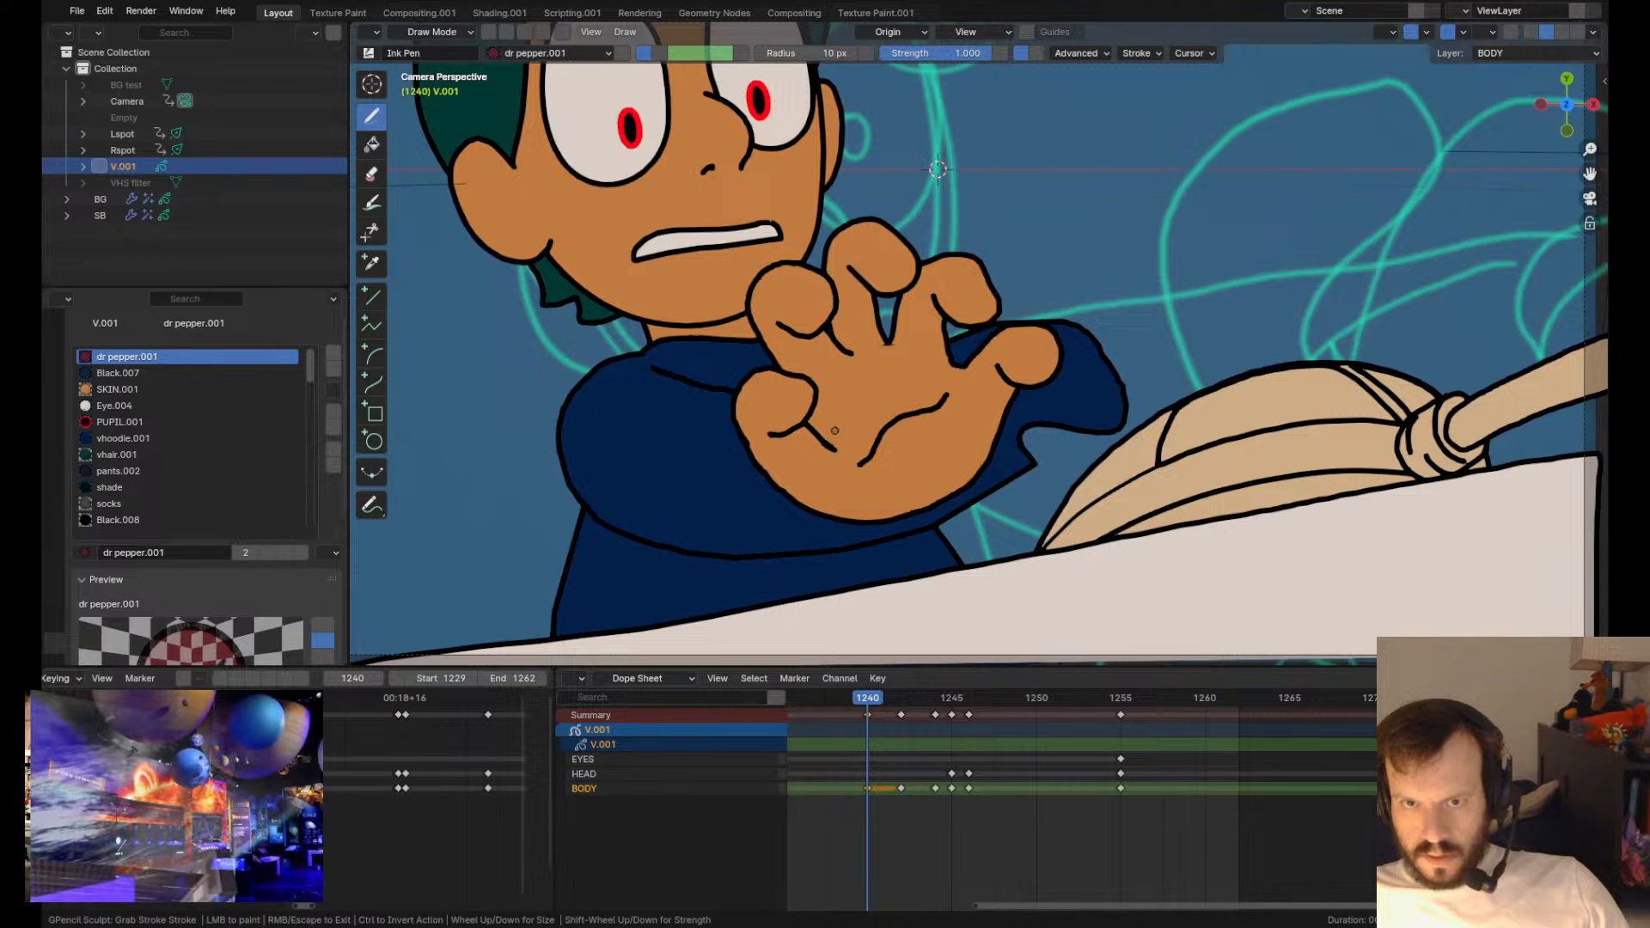
pyautogui.moveTo(834, 430); pyautogui.dragTo(827, 439)
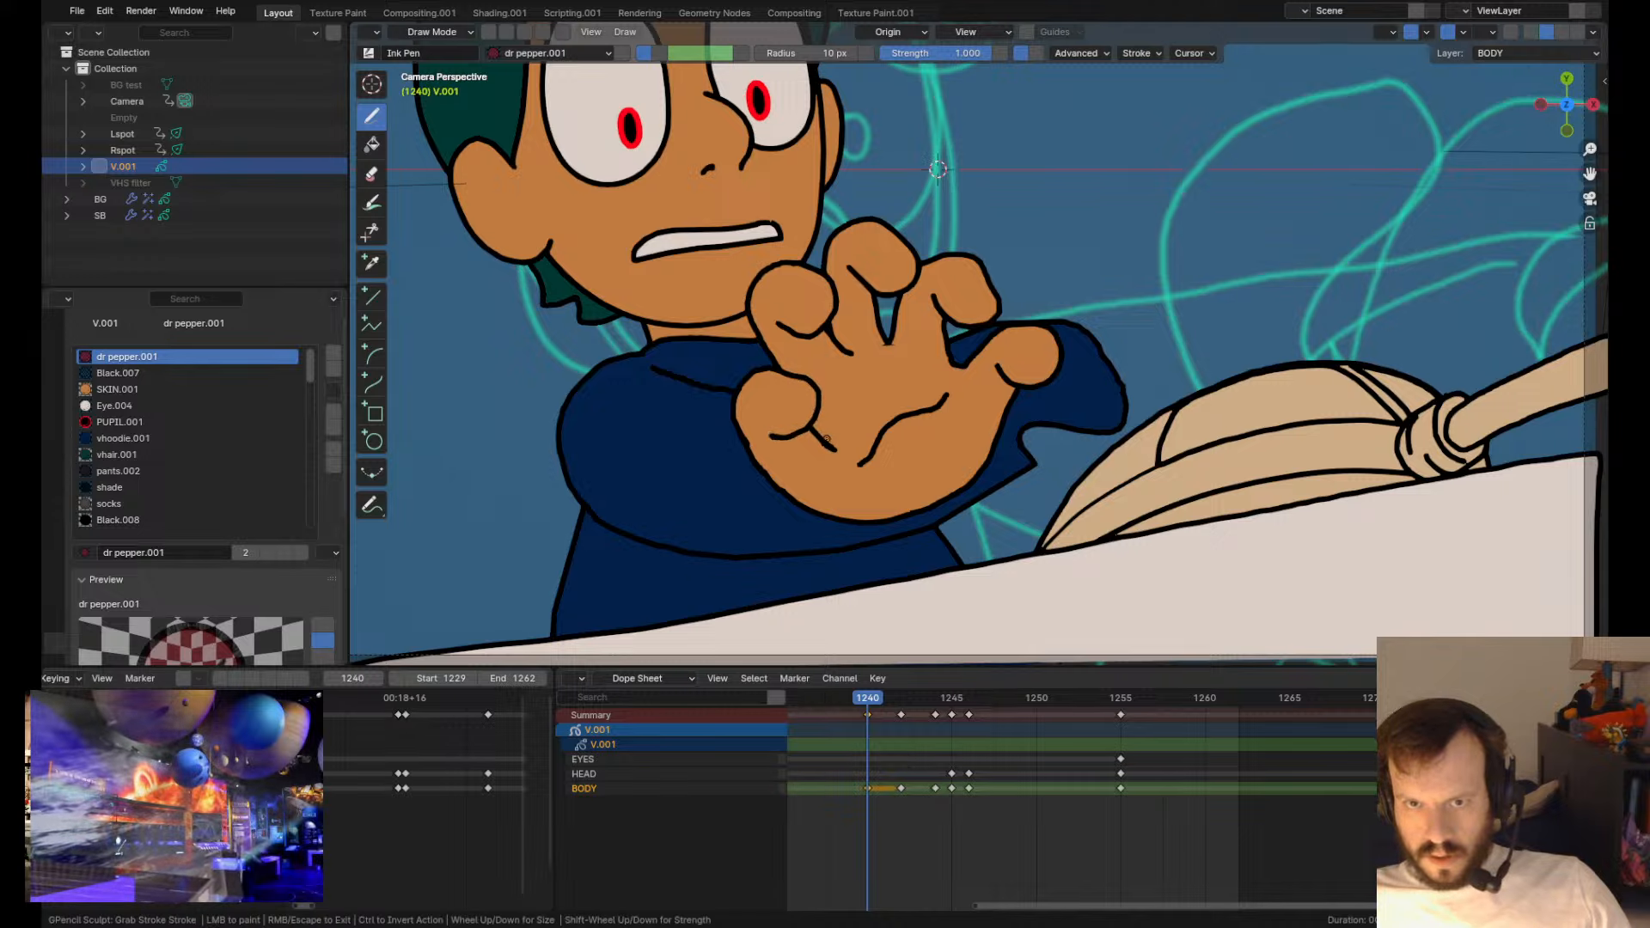
pyautogui.press('Tab')
pyautogui.press('g')
pyautogui.click(785, 362)
pyautogui.press('Tab')
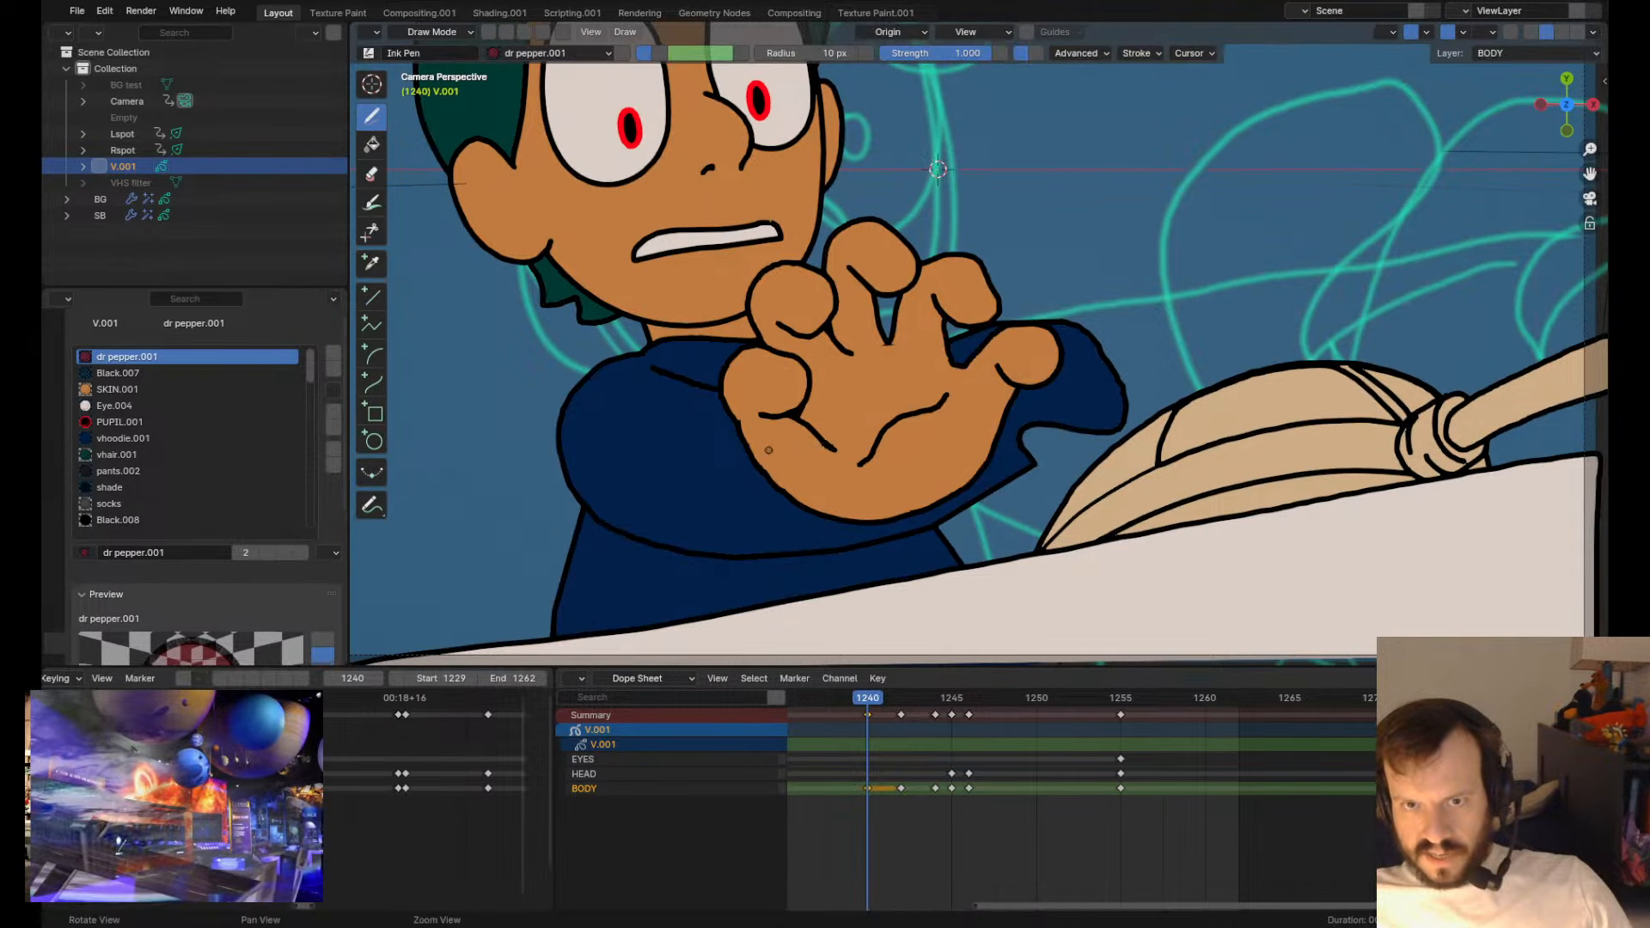
# - Sculpt the thumb's outer edge and lengthen its base crease to reconnect the moved thumb with the palm
pyautogui.moveTo(746, 403); pyautogui.dragTo(746, 400)
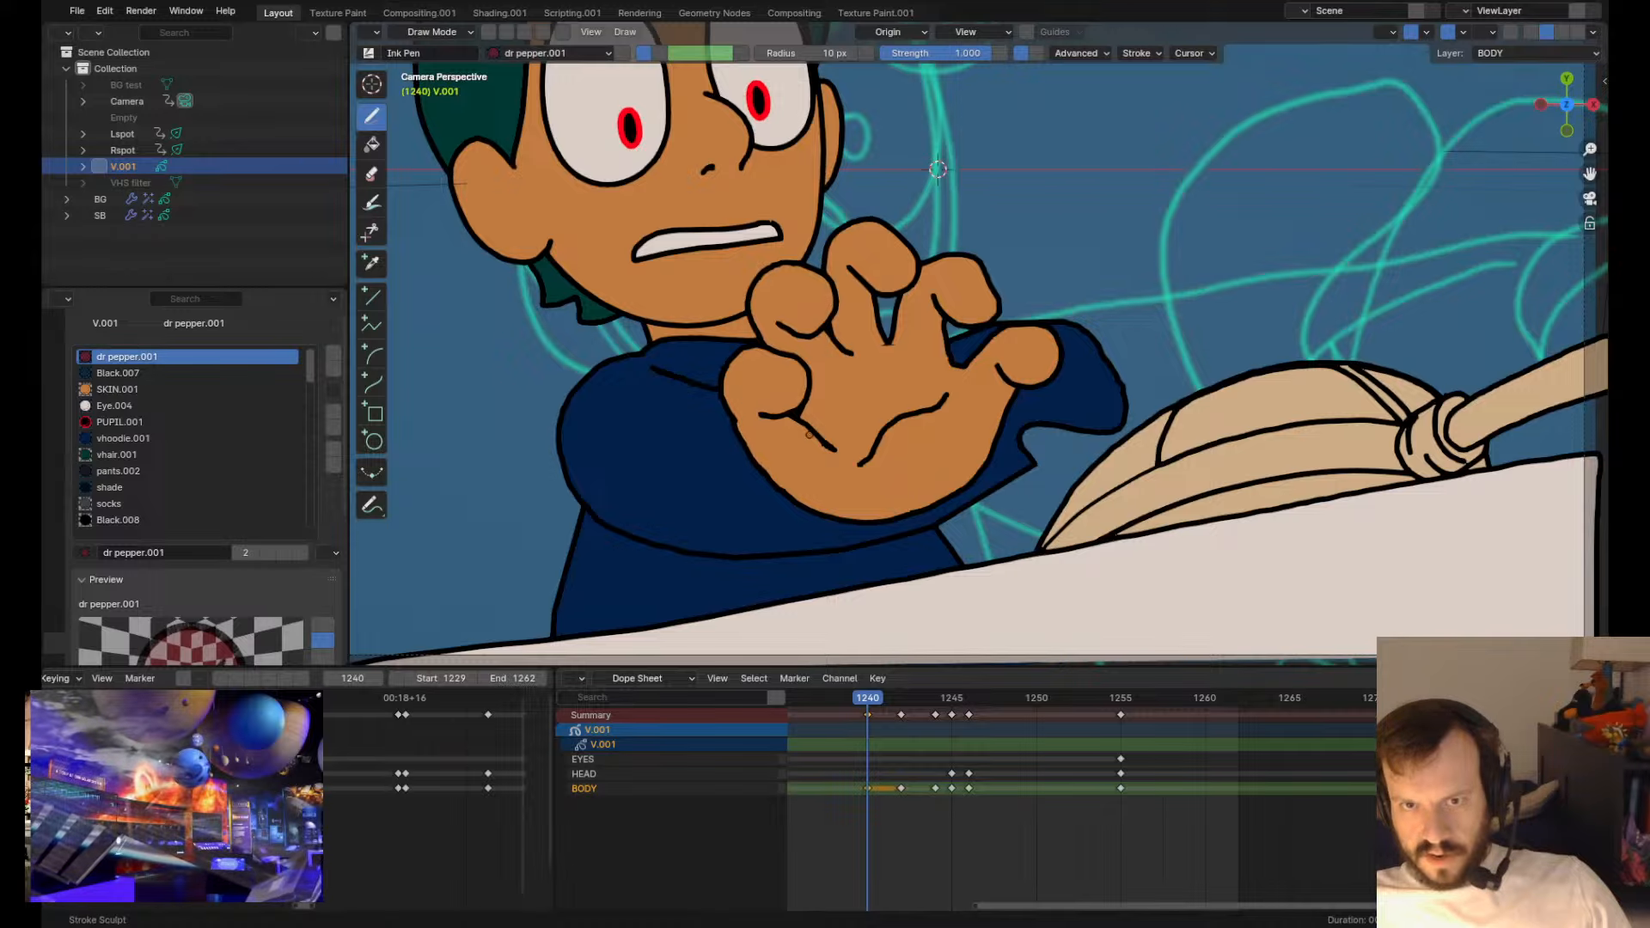
pyautogui.moveTo(834, 441)
pyautogui.mouseDown()
pyautogui.moveTo(785, 400)
pyautogui.moveTo(843, 371)
pyautogui.mouseUp()
pyautogui.scroll(4, 837, 427)
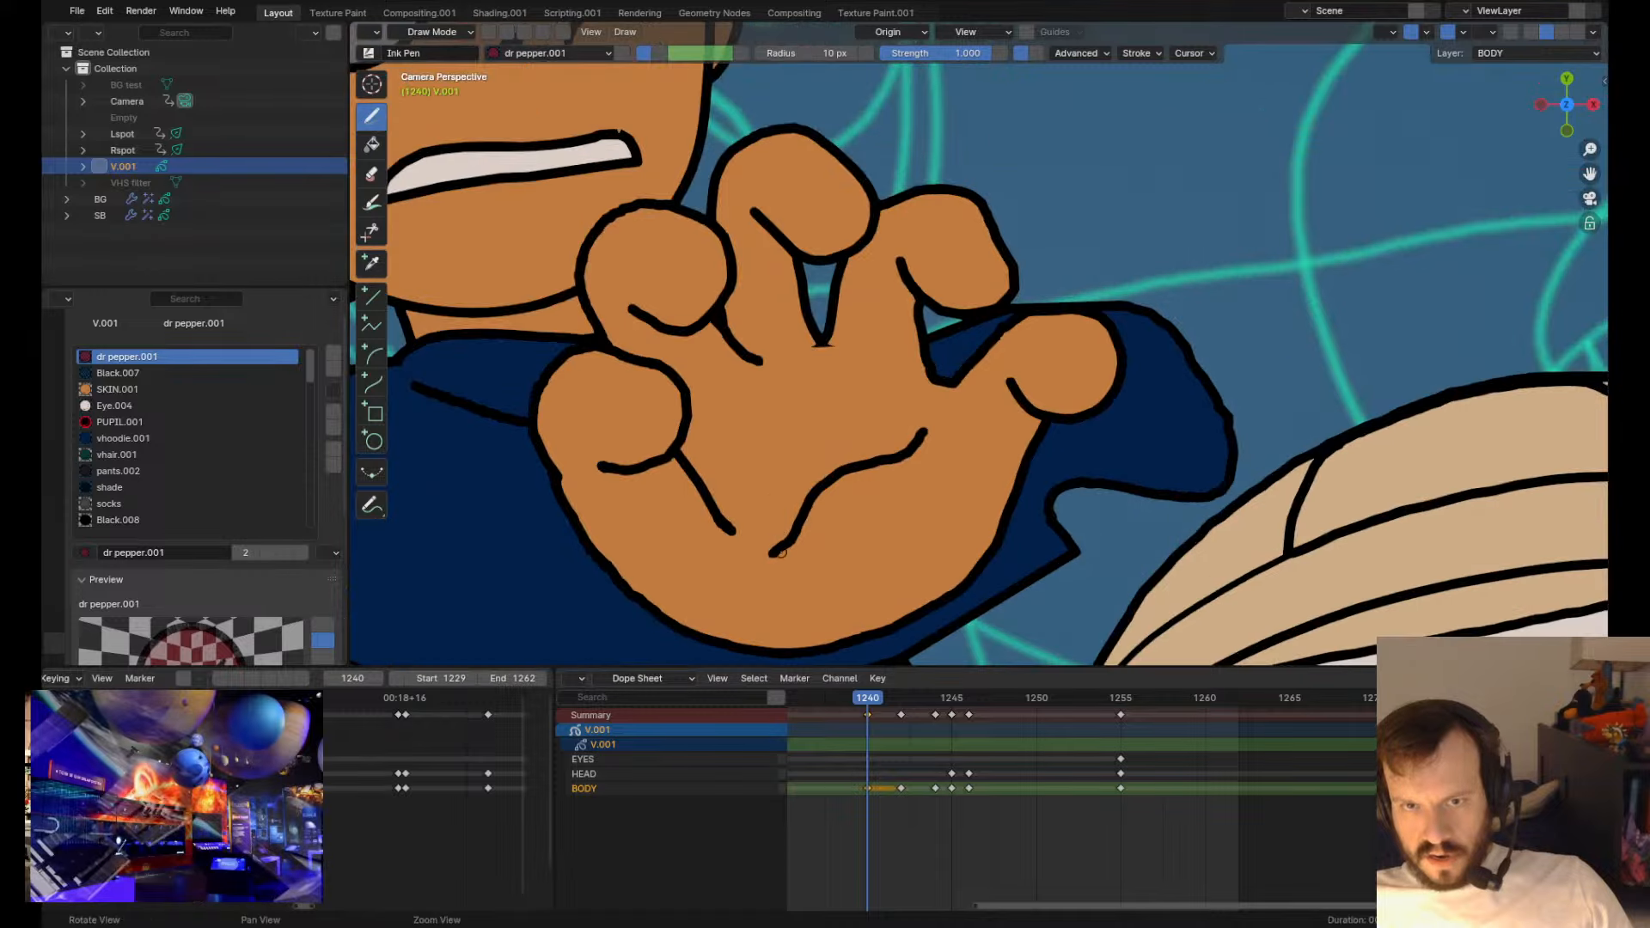
pyautogui.moveTo(729, 523); pyautogui.dragTo(744, 534)
pyautogui.moveTo(721, 431)
pyautogui.mouseDown()
pyautogui.moveTo(687, 455)
pyautogui.moveTo(697, 464)
pyautogui.mouseUp()
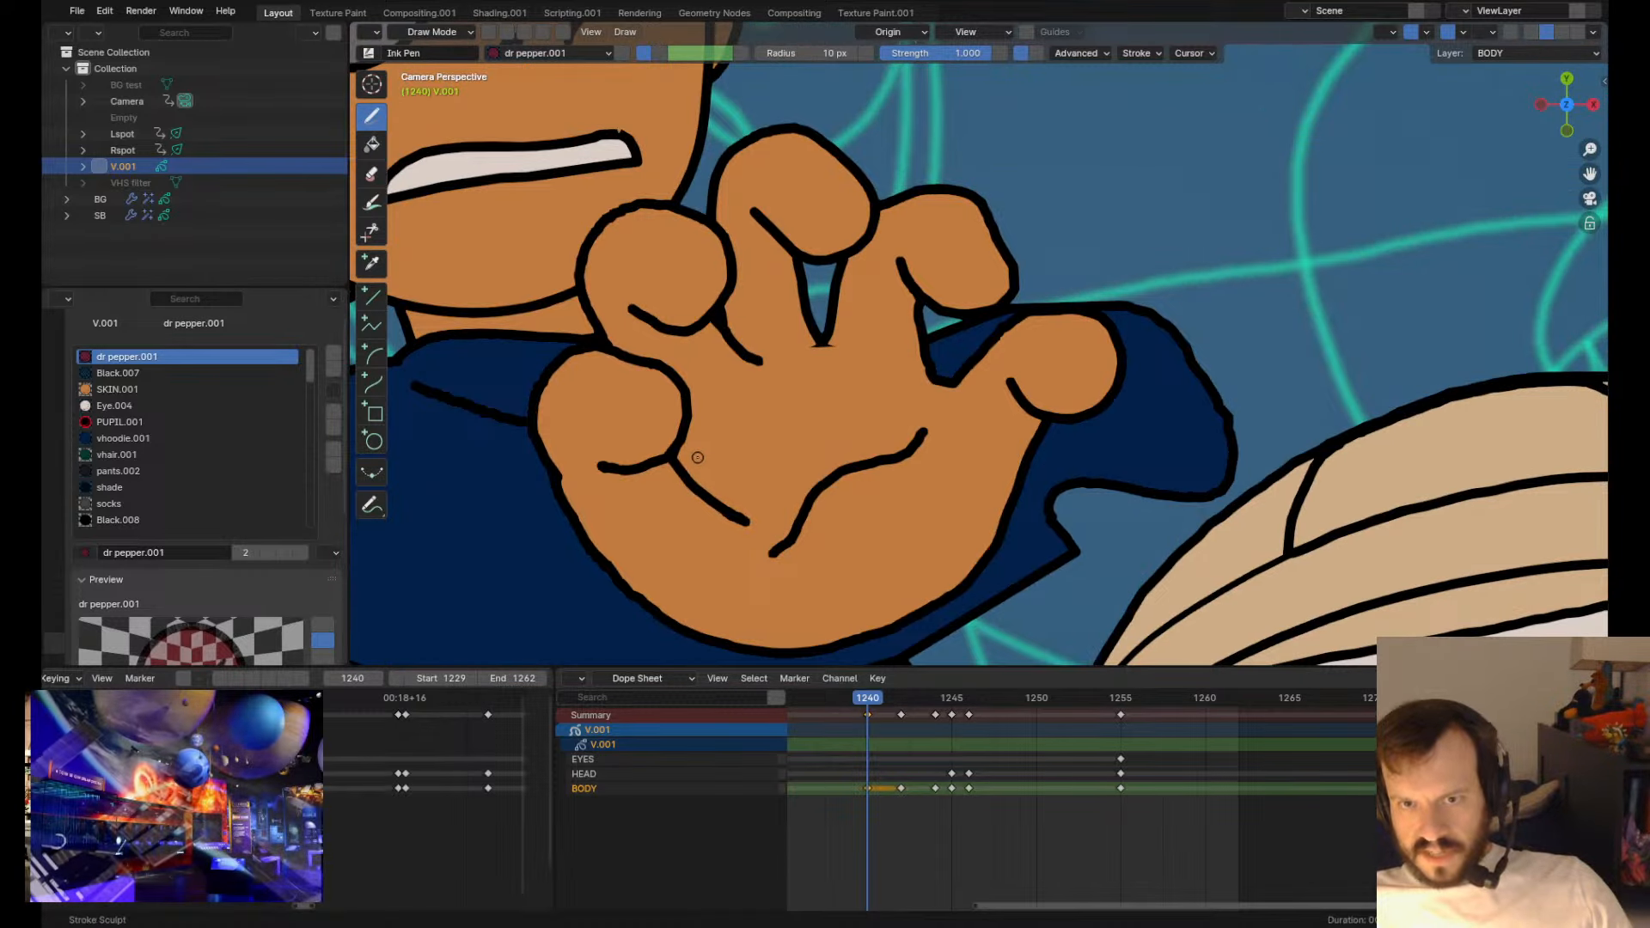
# - Shorten the thumb's base crease and extend the line between the thumb-side finger and its neighbour further down into the palm on frame 1240
pyautogui.moveTo(765, 517)
pyautogui.mouseDown()
pyautogui.moveTo(776, 540)
pyautogui.moveTo(696, 507)
pyautogui.mouseUp()
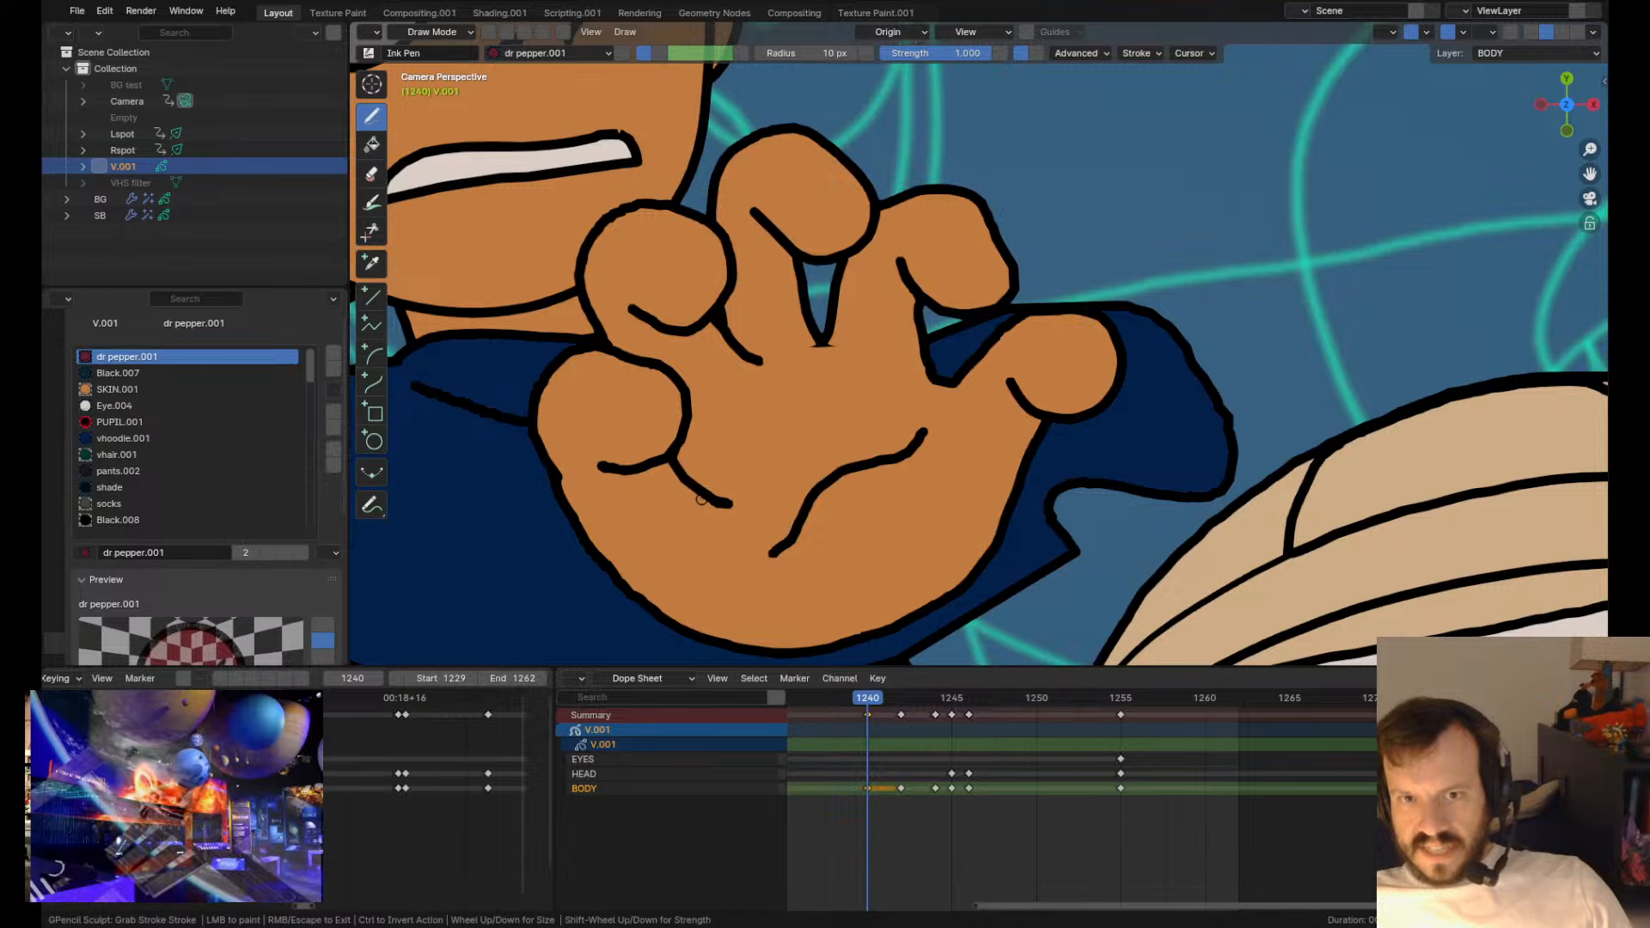
pyautogui.press('Tab')
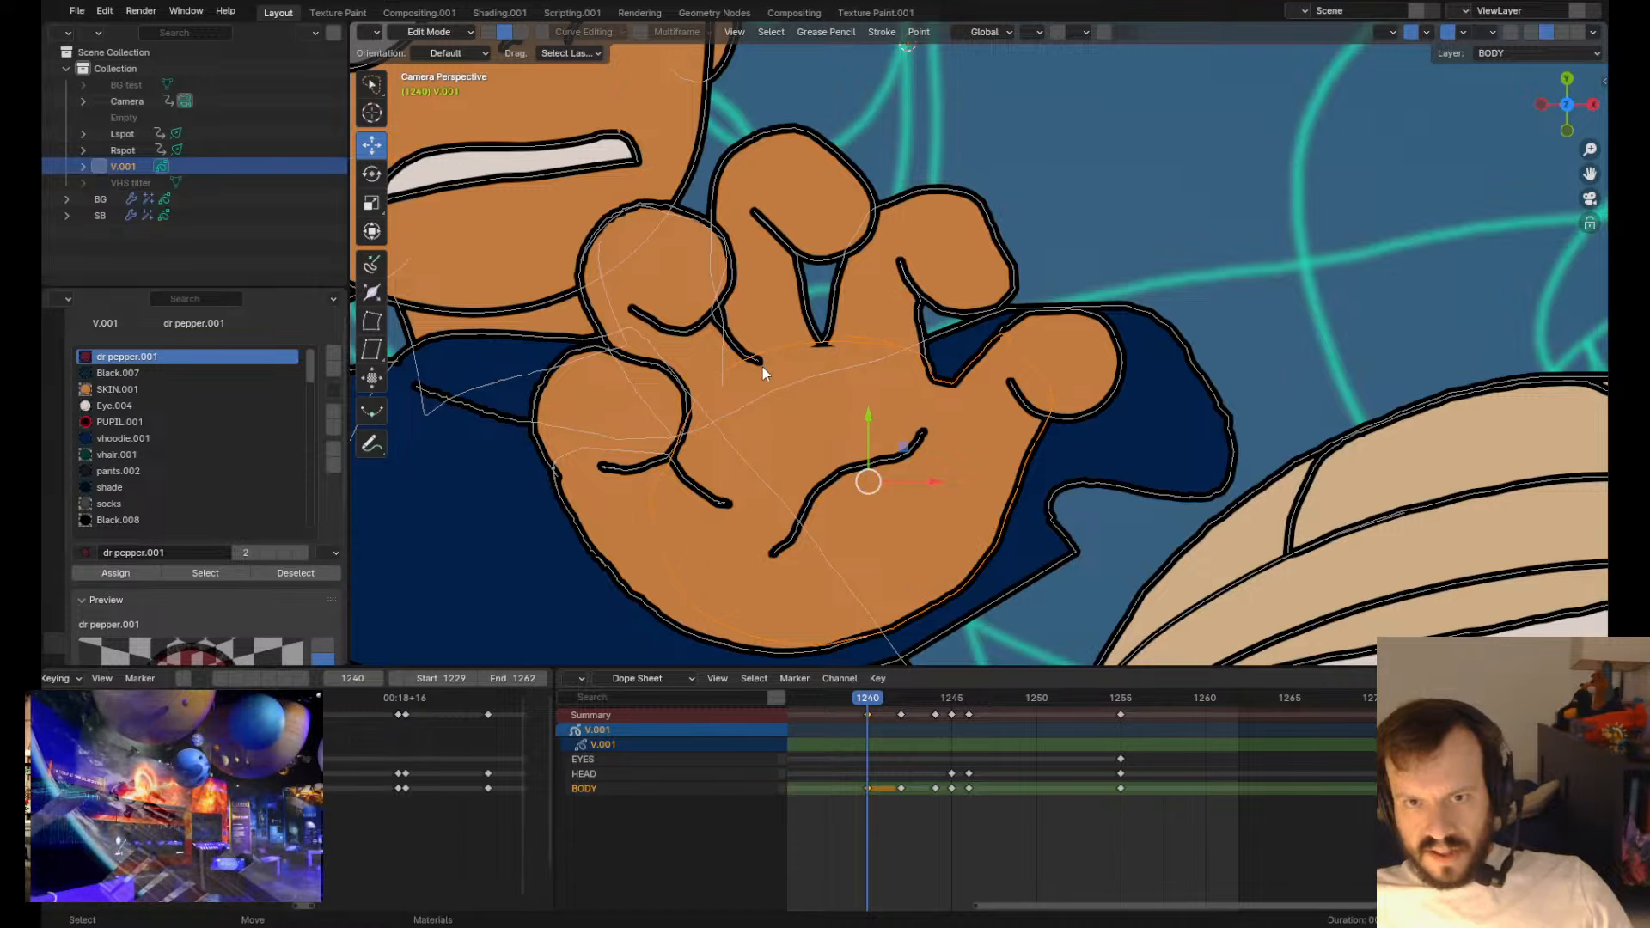
pyautogui.press('Tab')
pyautogui.moveTo(755, 361); pyautogui.dragTo(744, 383)
pyautogui.moveTo(720, 293); pyautogui.dragTo(703, 309)
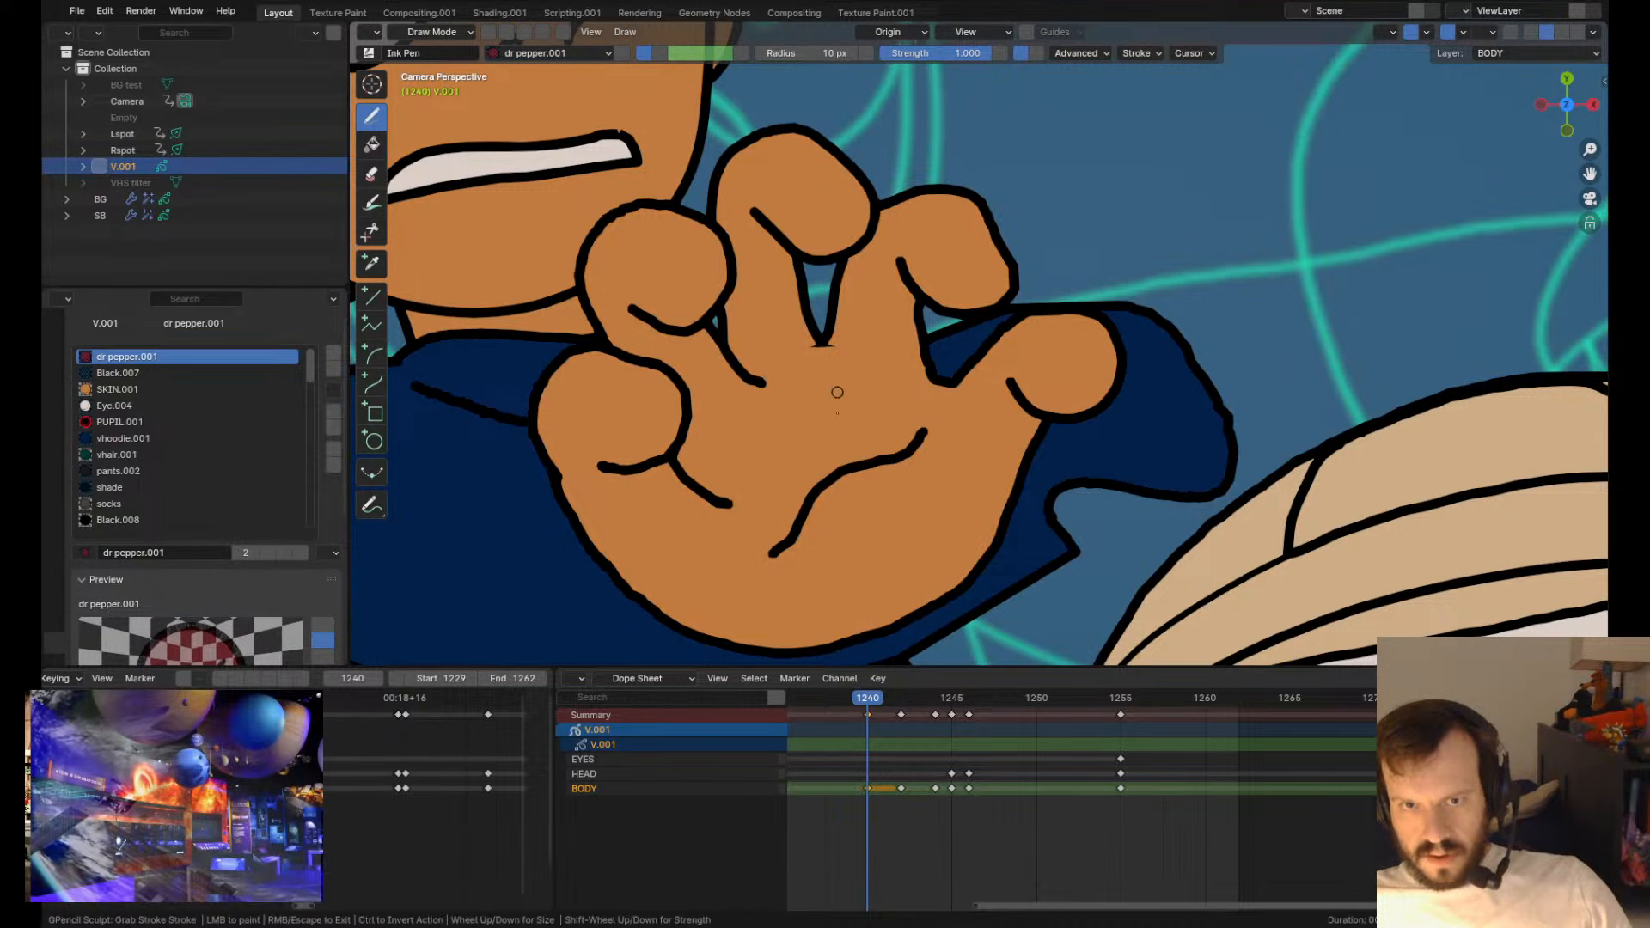
pyautogui.moveTo(837, 392)
pyautogui.mouseDown()
pyautogui.moveTo(837, 420)
pyautogui.moveTo(807, 417)
pyautogui.moveTo(810, 400)
pyautogui.mouseUp()
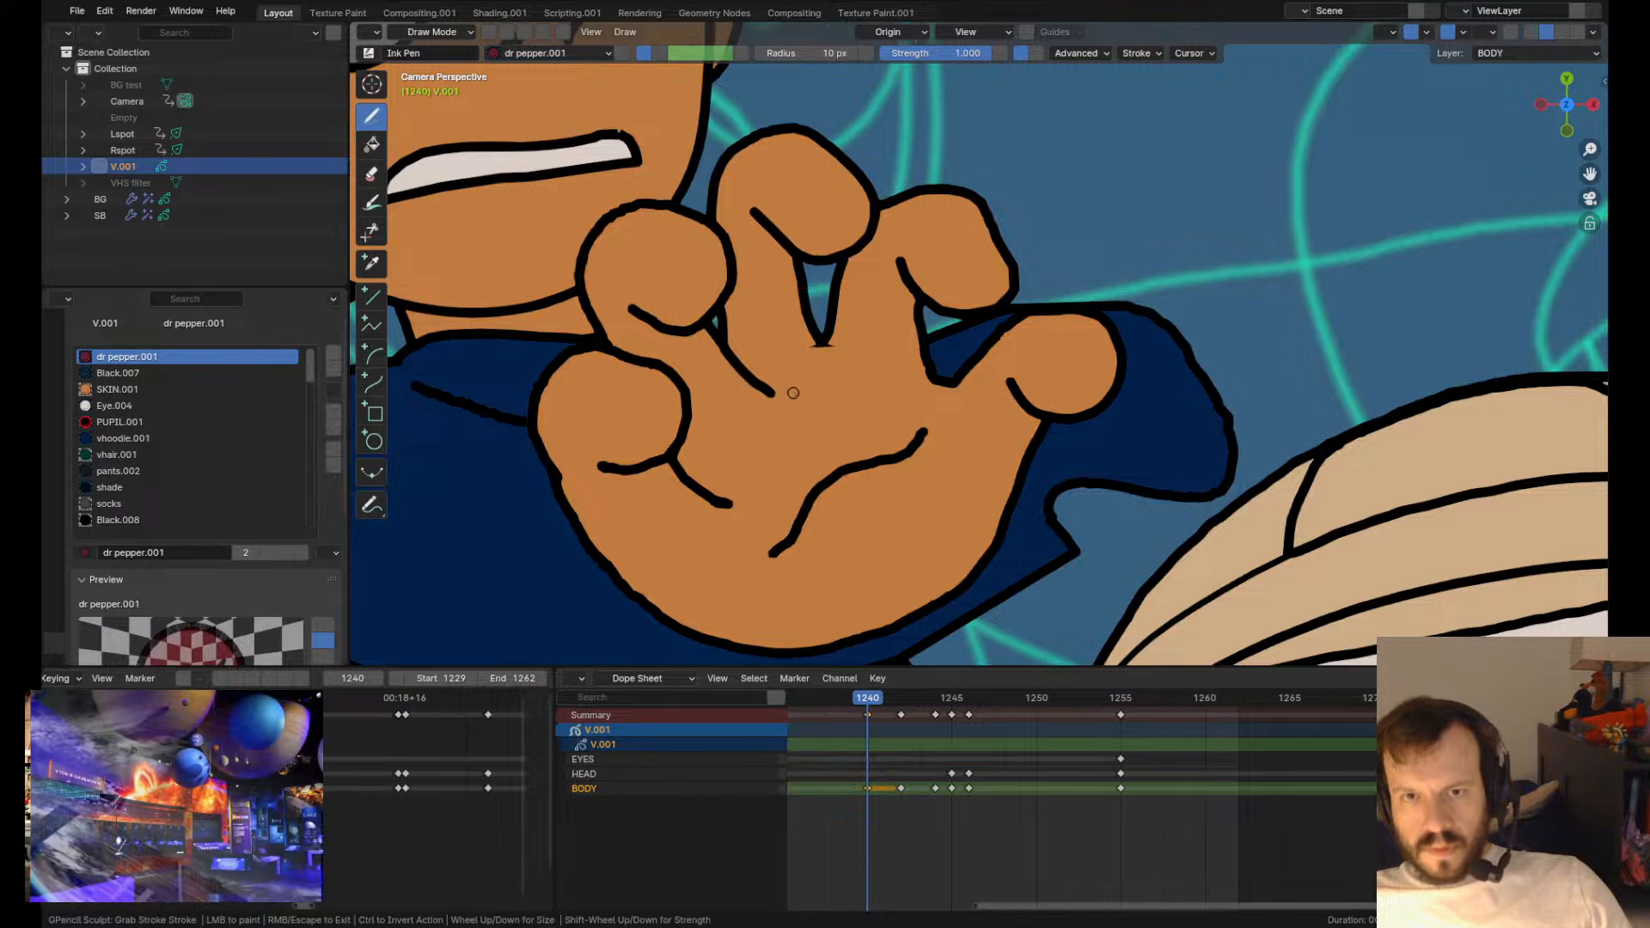
pyautogui.press('Tab')
pyautogui.click(744, 367)
pyautogui.press('Tab')
pyautogui.moveTo(741, 307); pyautogui.dragTo(729, 315)
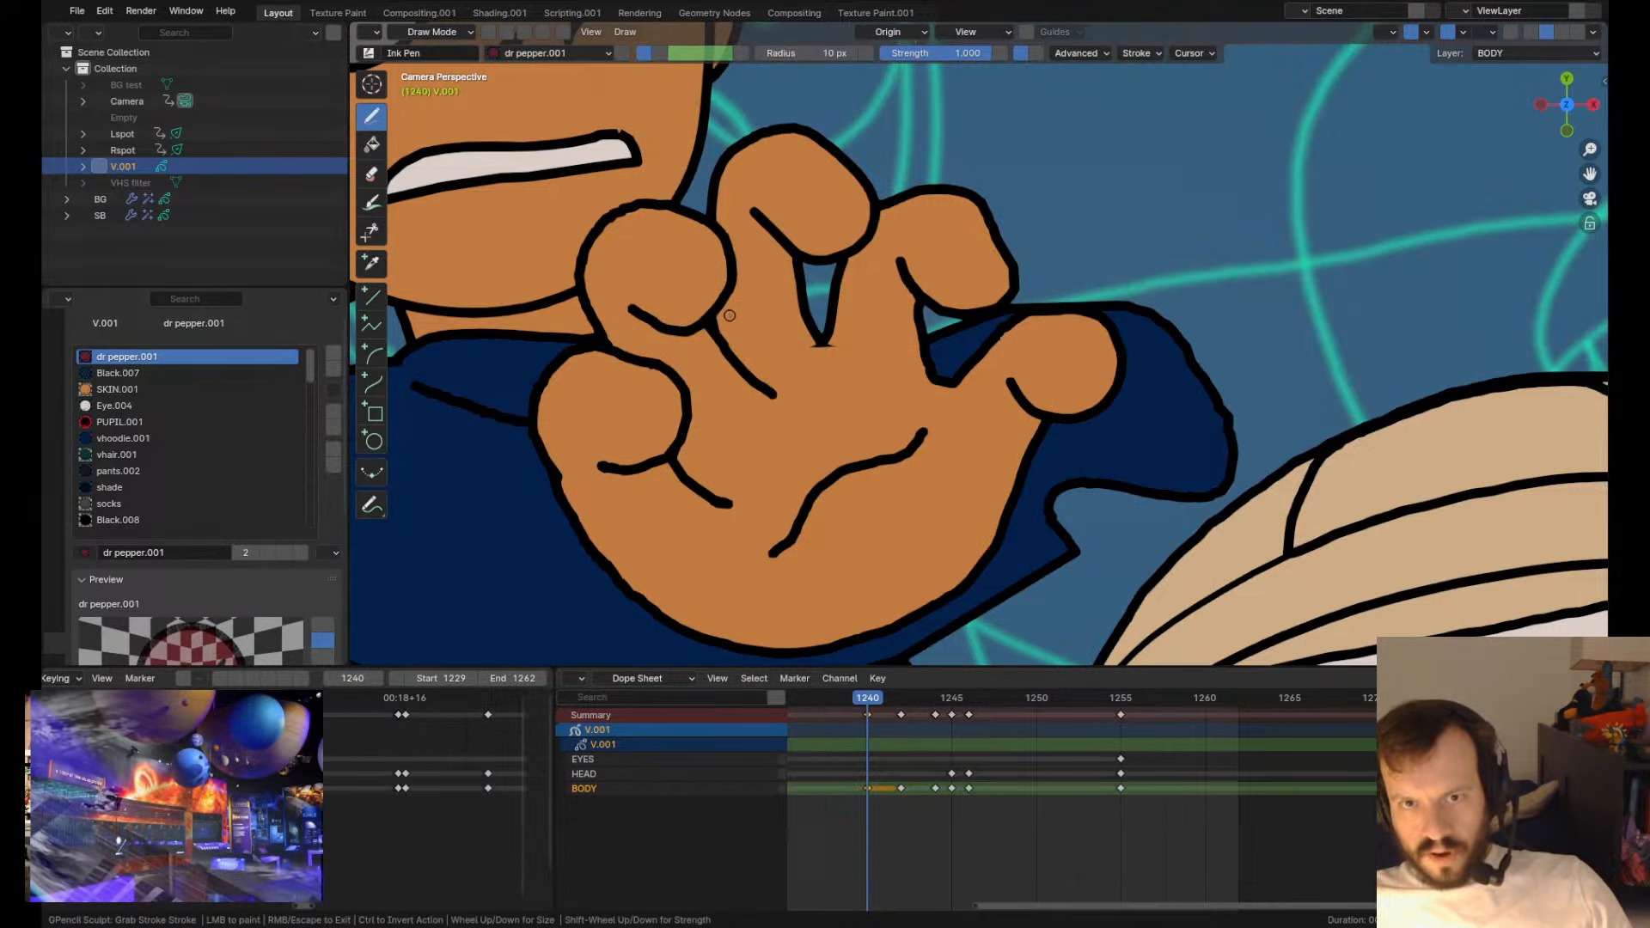
# - Smooth the thumb's outer edge so it runs cleanly into the side of the palm on frame 1240
pyautogui.moveTo(825, 292); pyautogui.dragTo(785, 308)
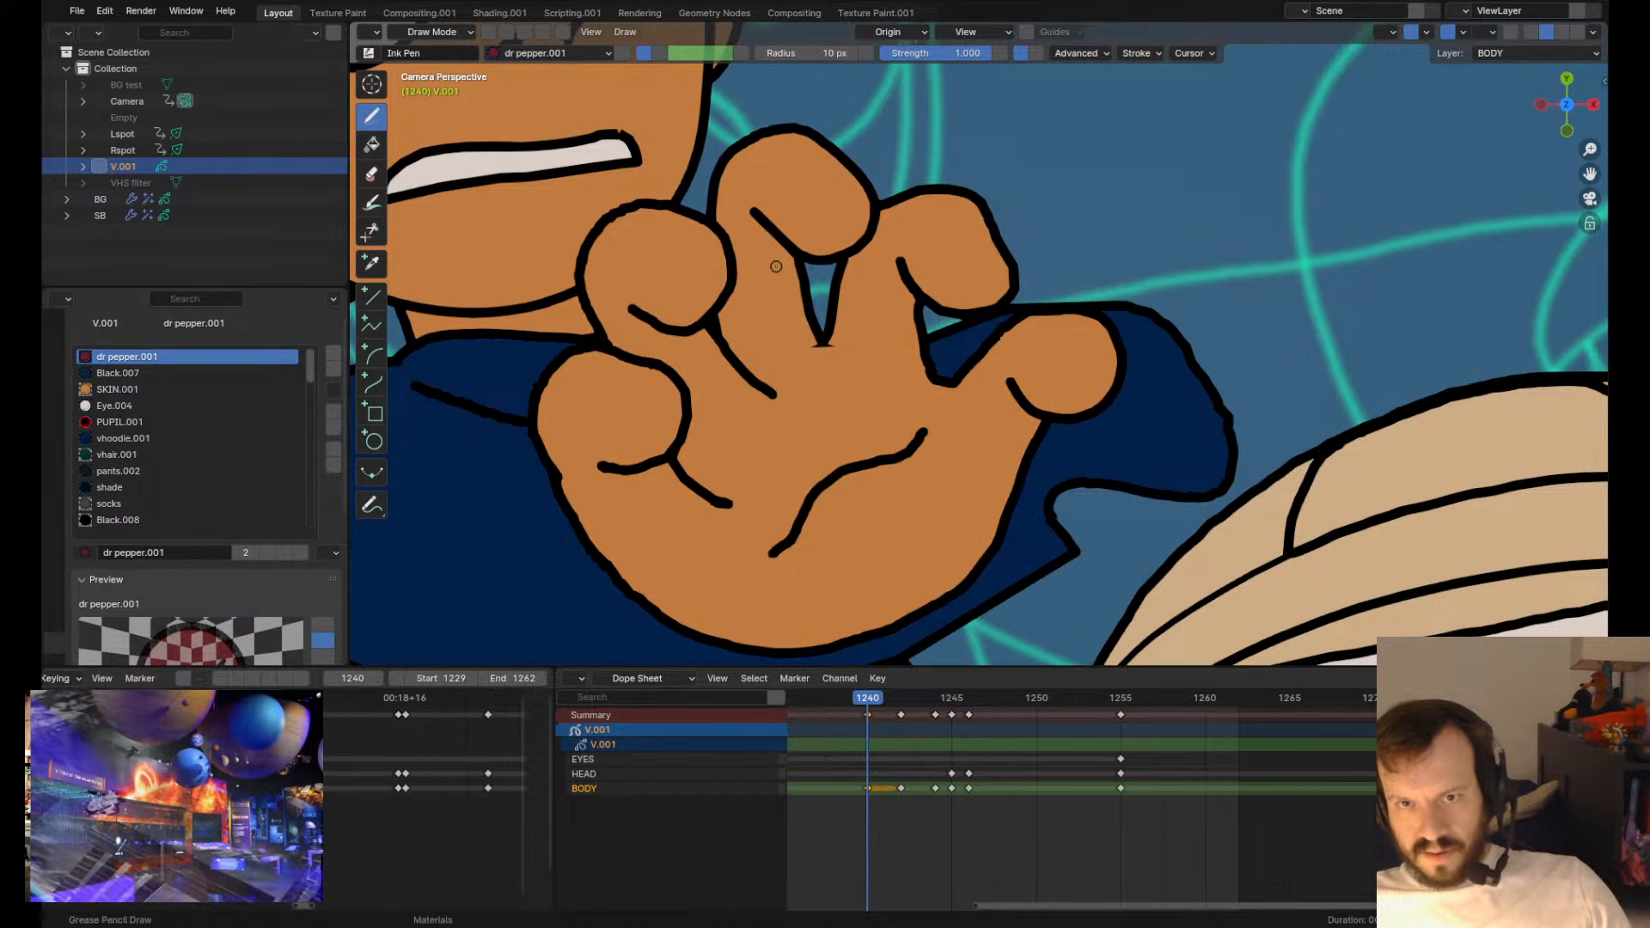
pyautogui.scroll(-3, 775, 267)
pyautogui.scroll(4, 944, 198)
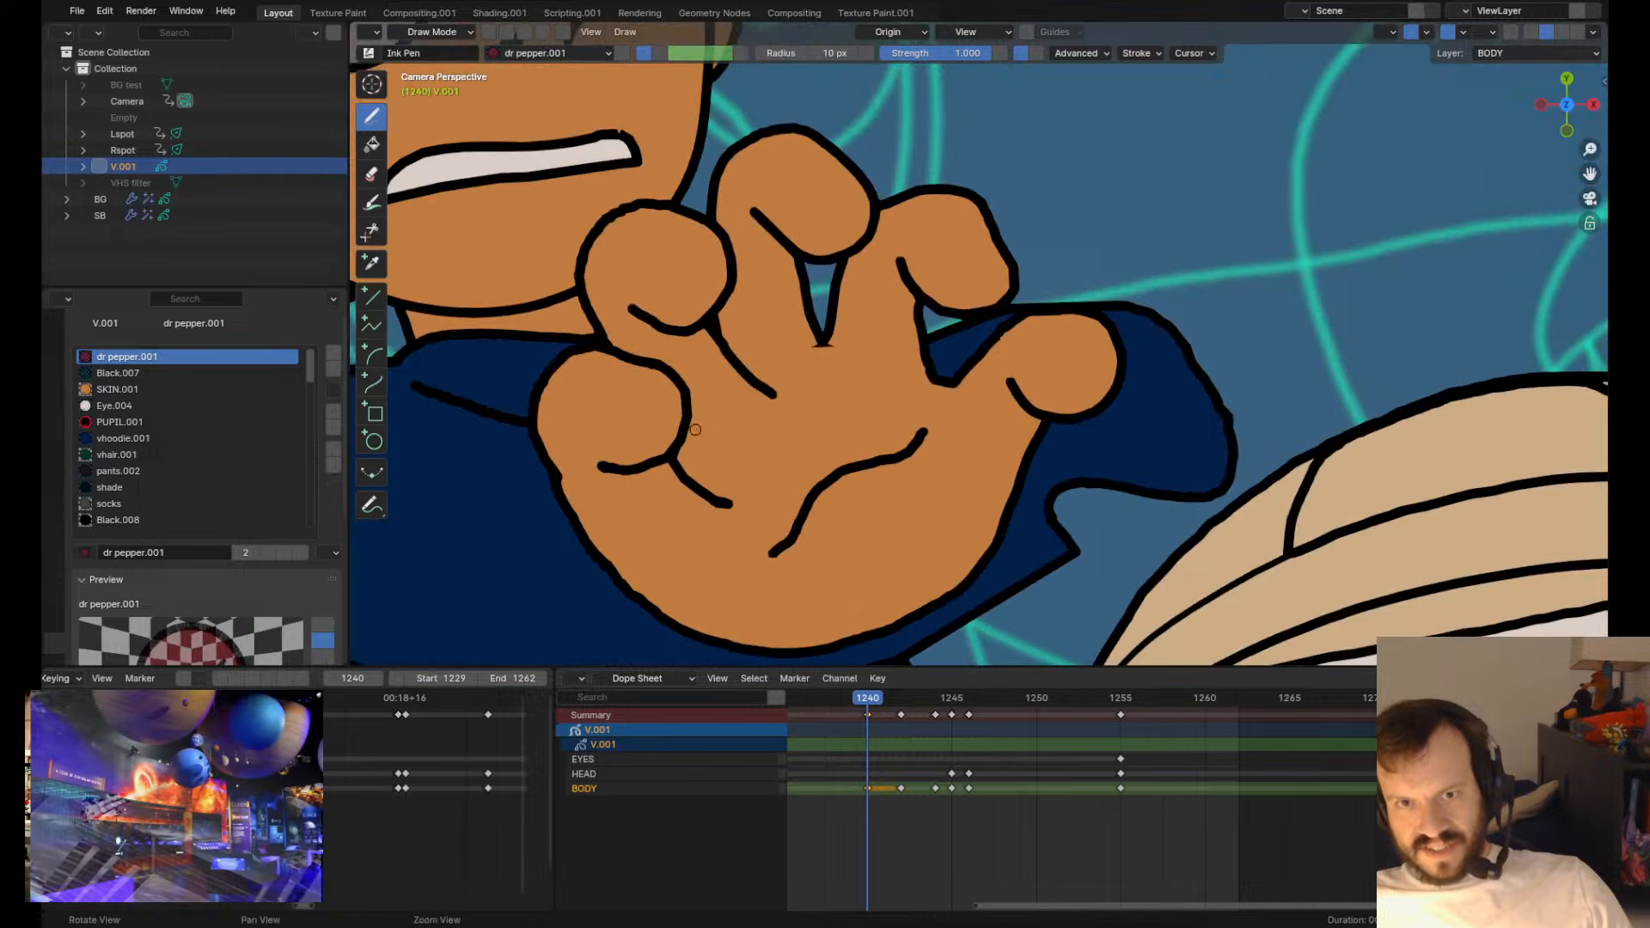
pyautogui.press('Tab')
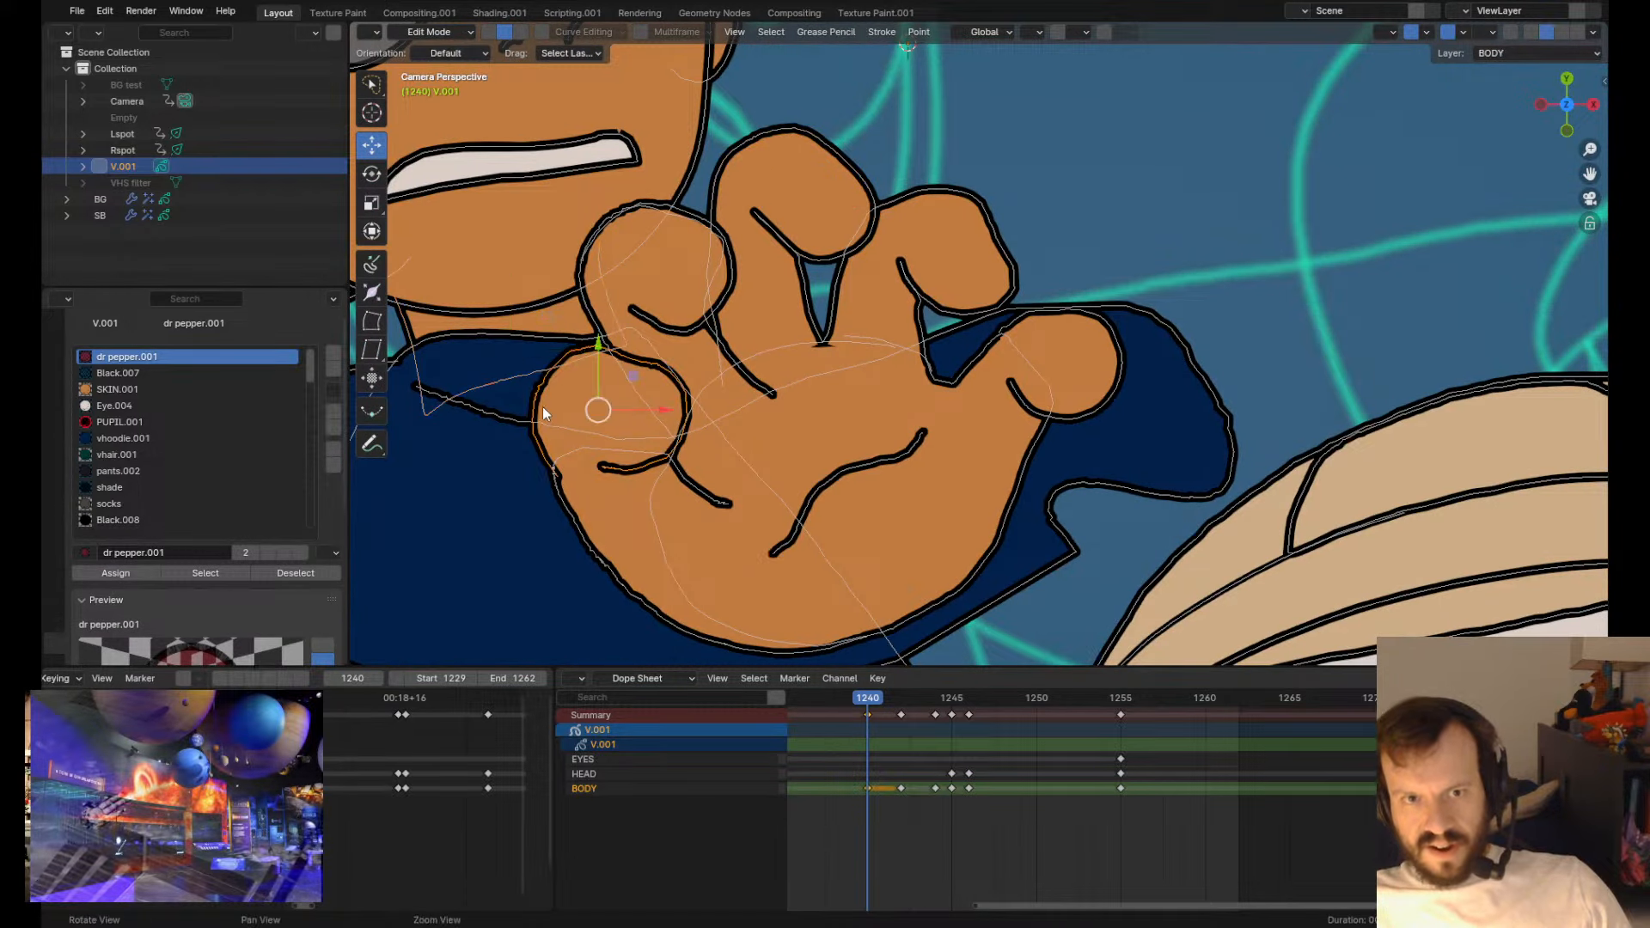
pyautogui.press('Tab')
pyautogui.moveTo(562, 471); pyautogui.dragTo(557, 469)
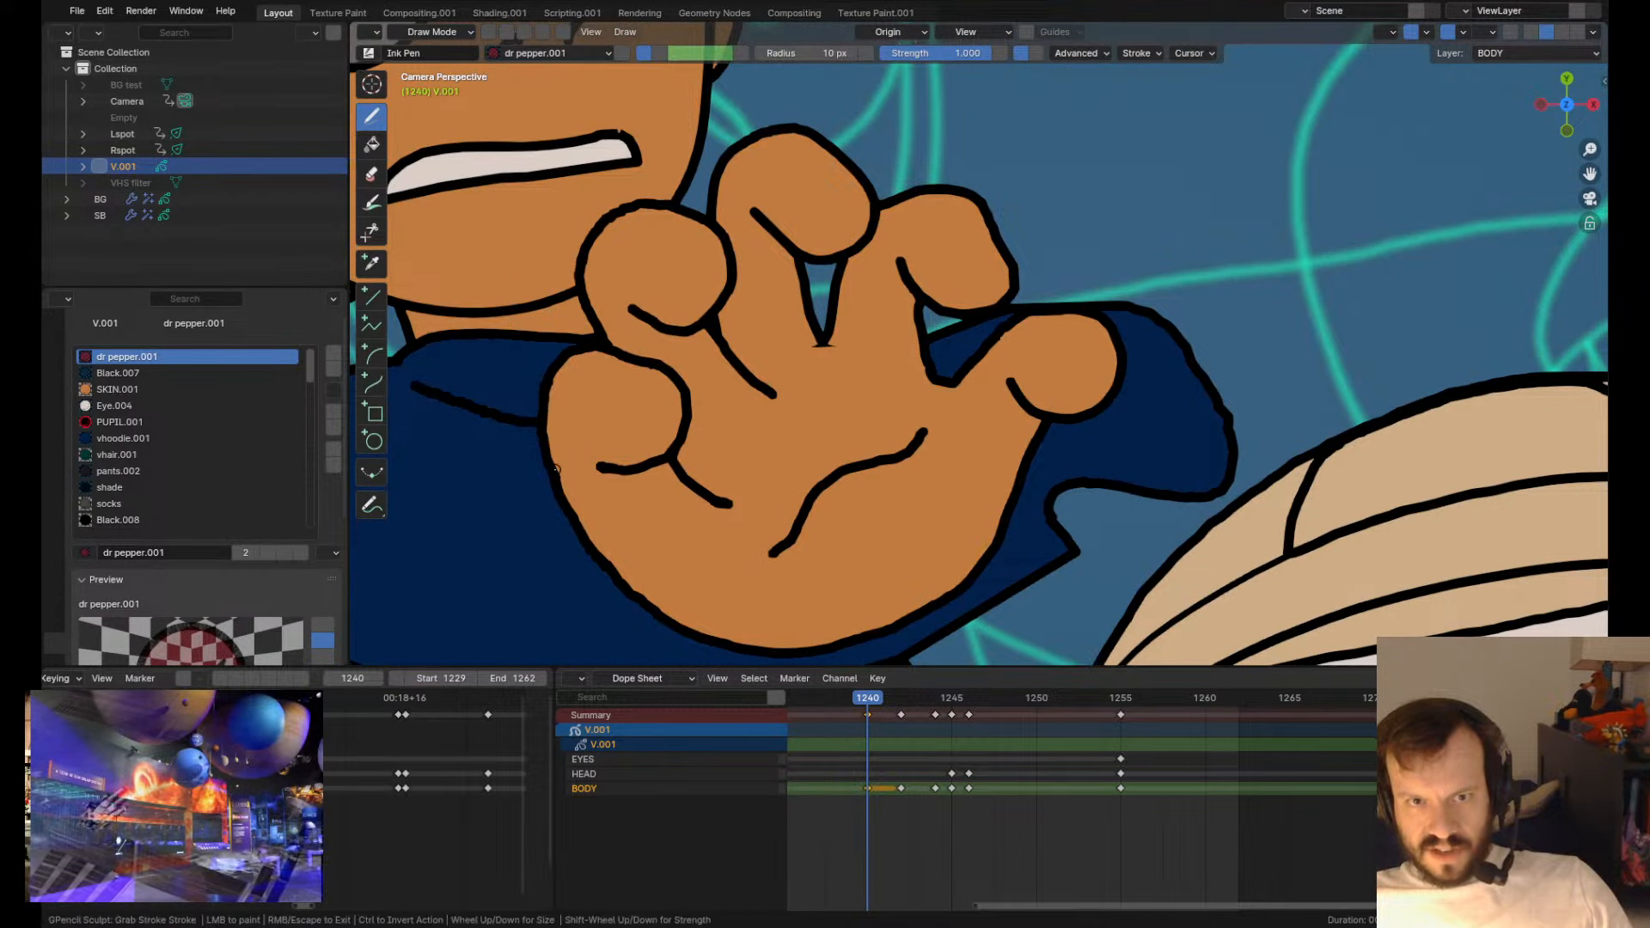
# - Clean up the bottom of the V-shaped gap between the middle fingers so it ends in a point
pyautogui.scroll(-4, 960, 401)
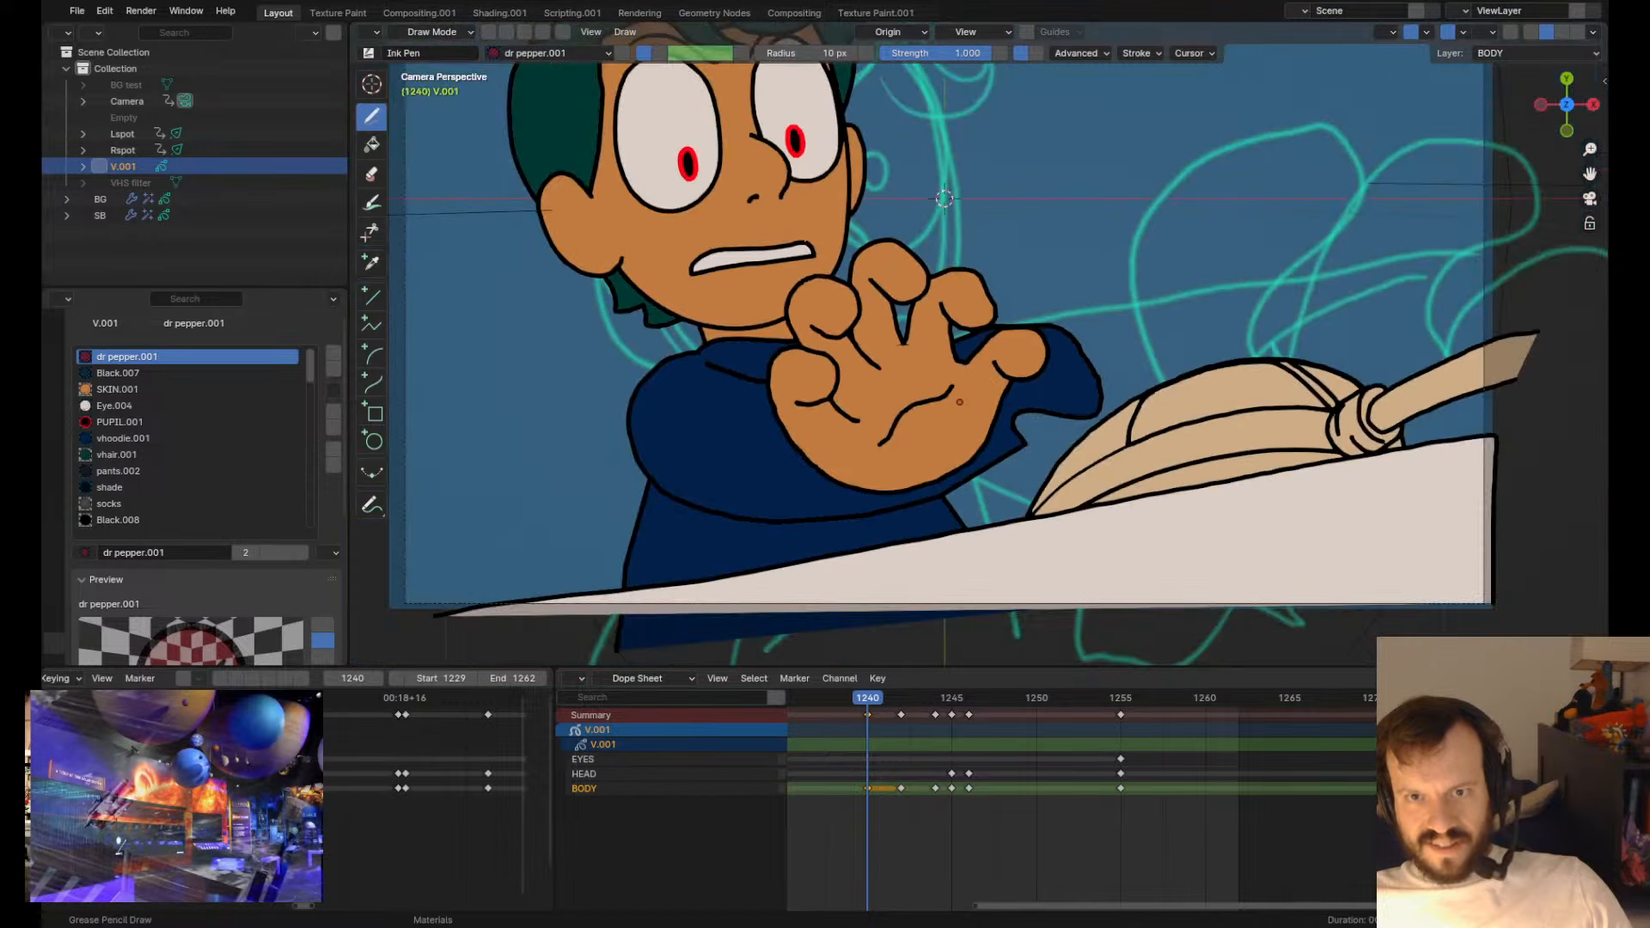
pyautogui.scroll(-1, 975, 396)
pyautogui.scroll(3, 777, 451)
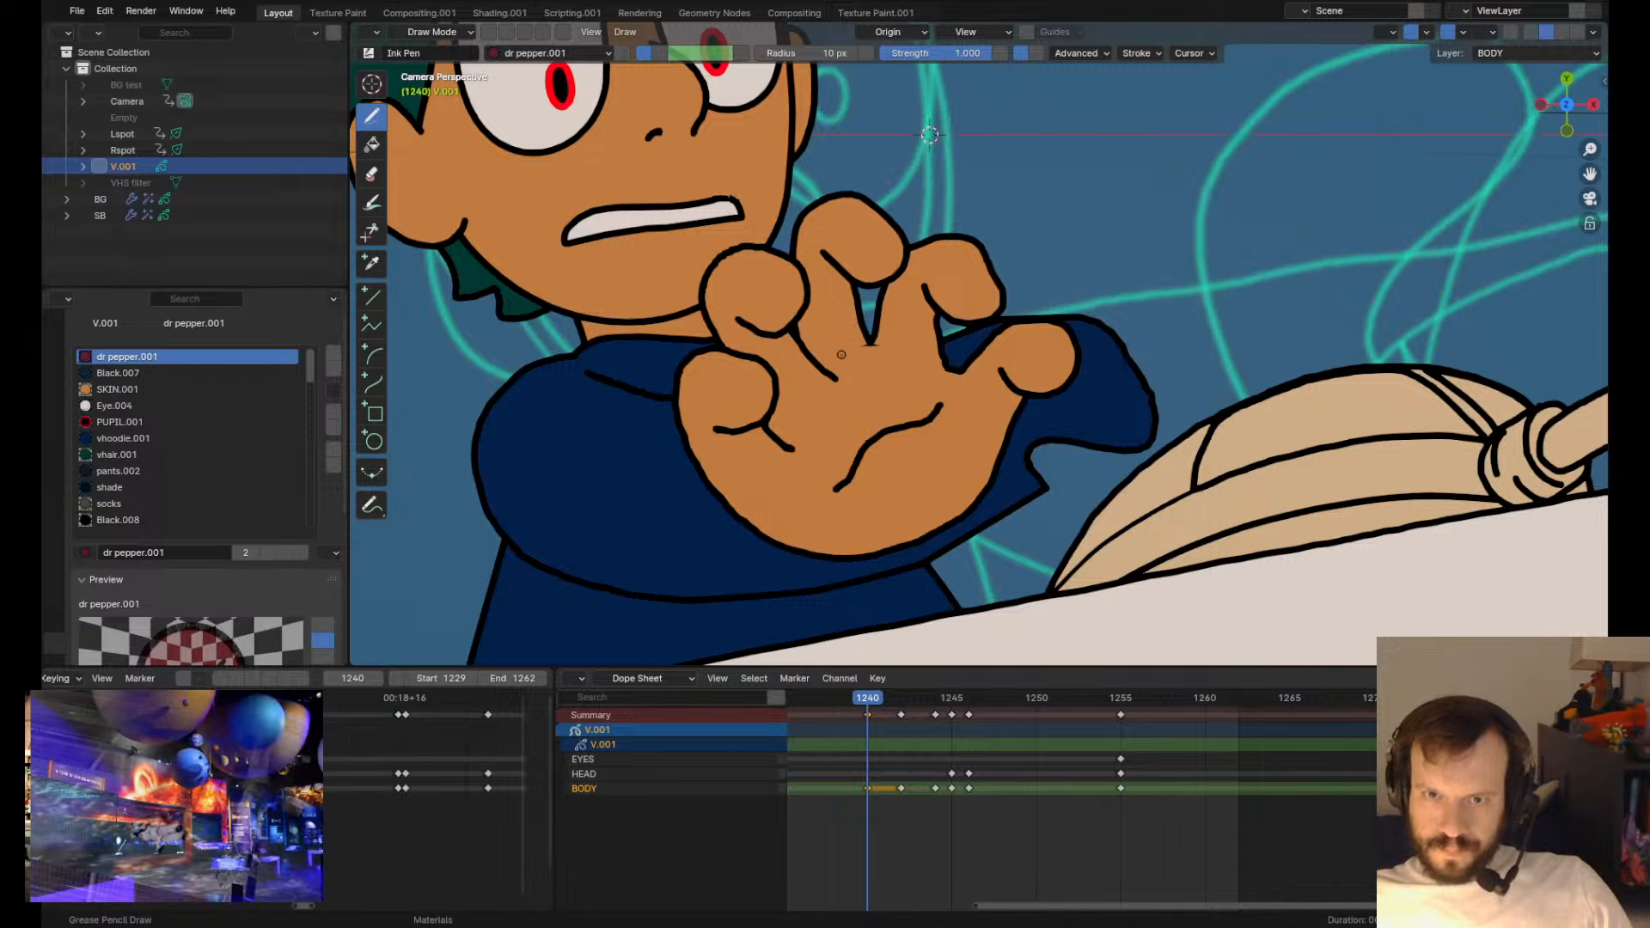
pyautogui.press('Tab')
pyautogui.scroll(3, 799, 348)
pyautogui.press('Tab')
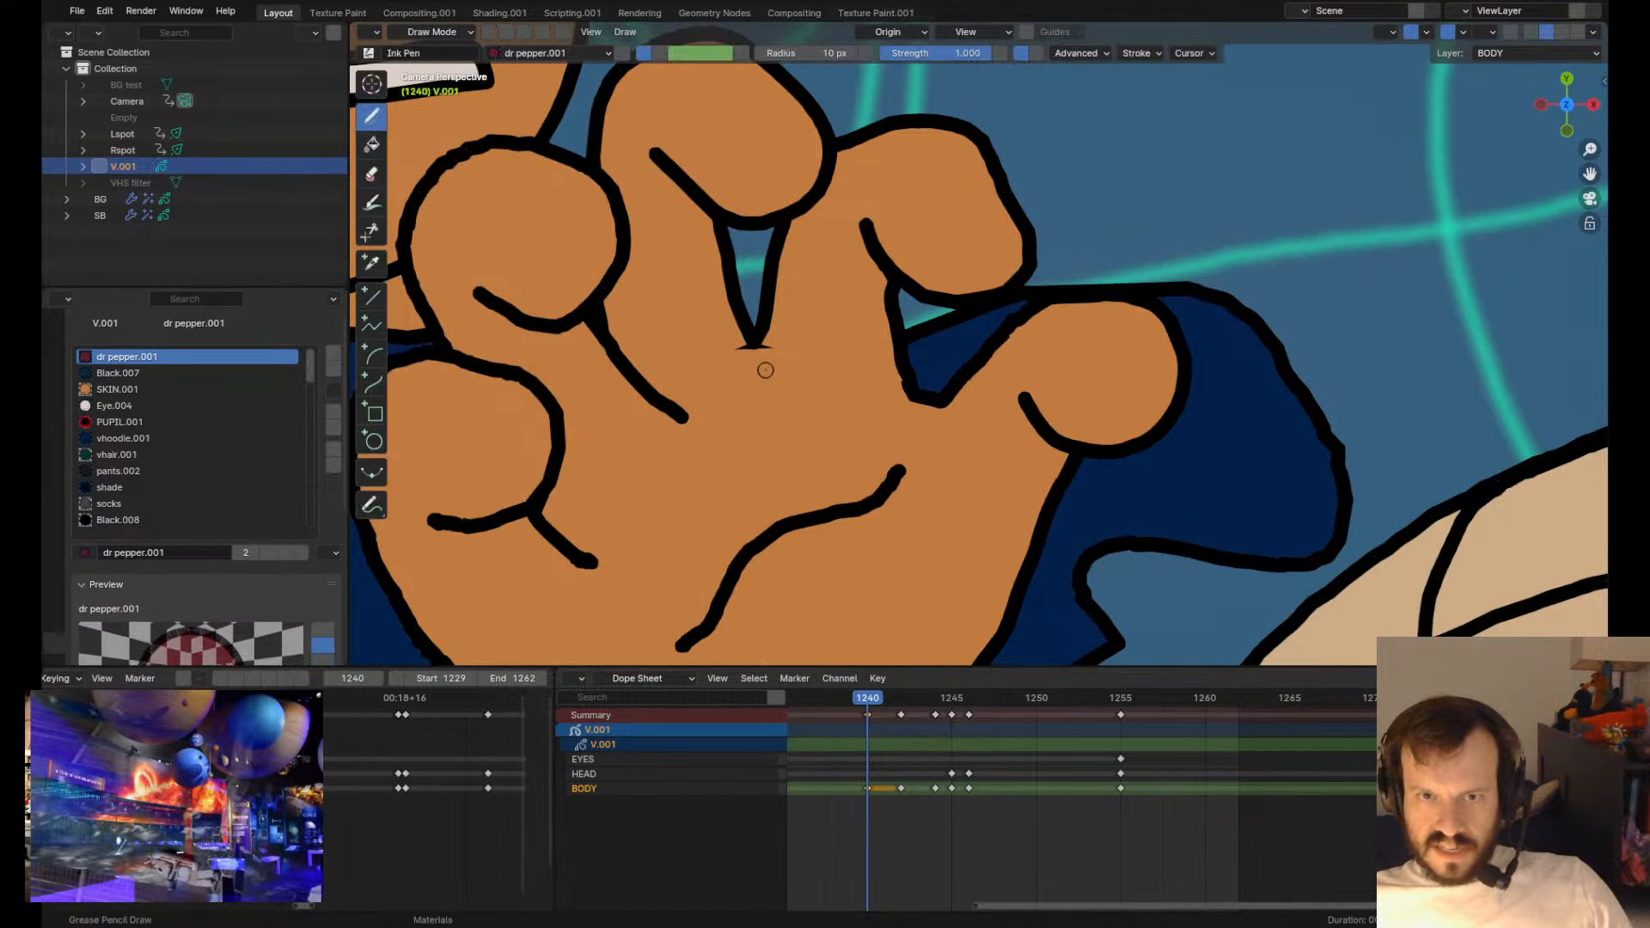
pyautogui.moveTo(753, 371)
pyautogui.mouseDown()
pyautogui.moveTo(773, 335)
pyautogui.moveTo(746, 381)
pyautogui.mouseUp()
pyautogui.press('Home')
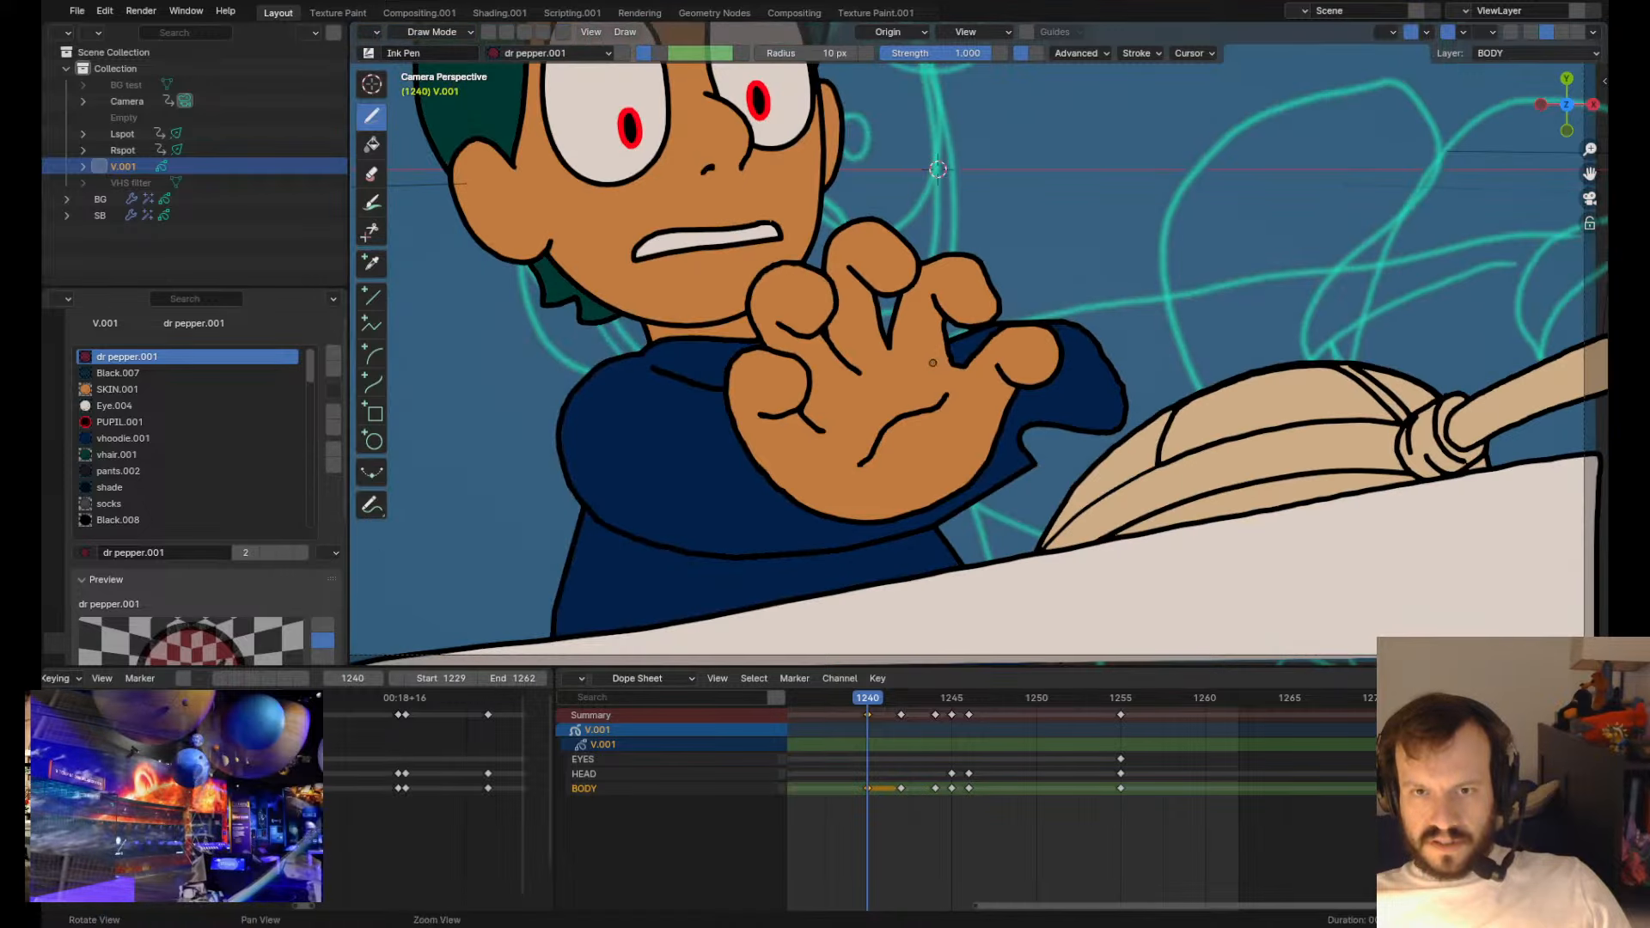
# - Push the palm's lower edge slightly down with the Grab brush on frame 1240
pyautogui.scroll(-3, 932, 361)
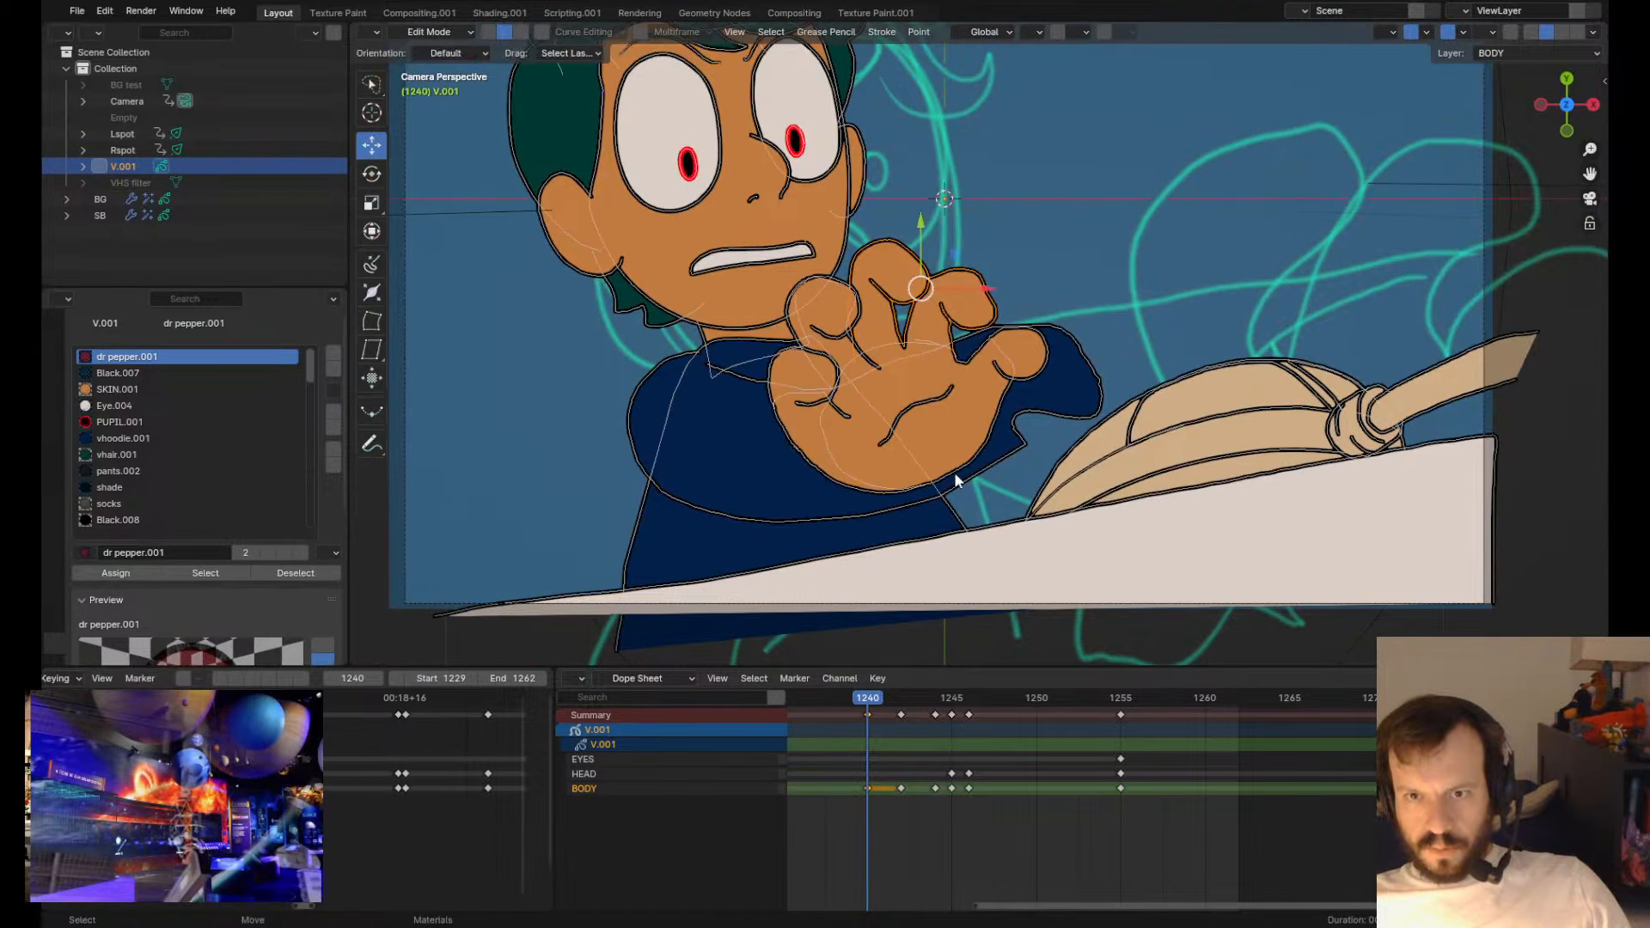
pyautogui.press('Tab')
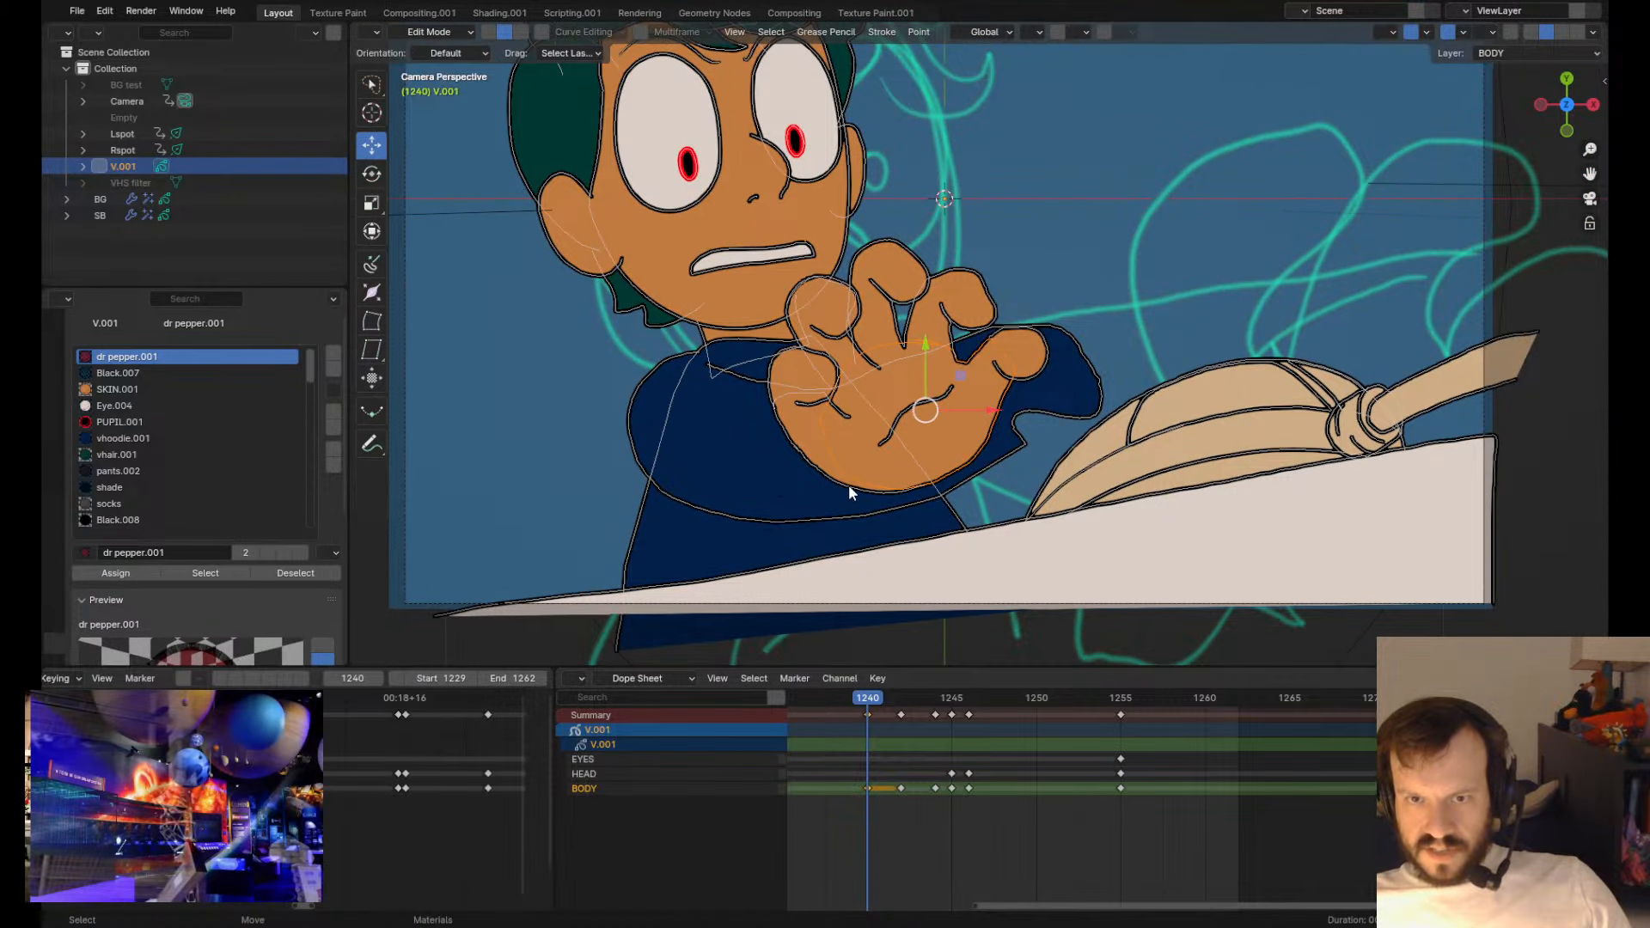
pyautogui.click(848, 484)
pyautogui.press('Tab')
pyautogui.moveTo(897, 469); pyautogui.dragTo(890, 474)
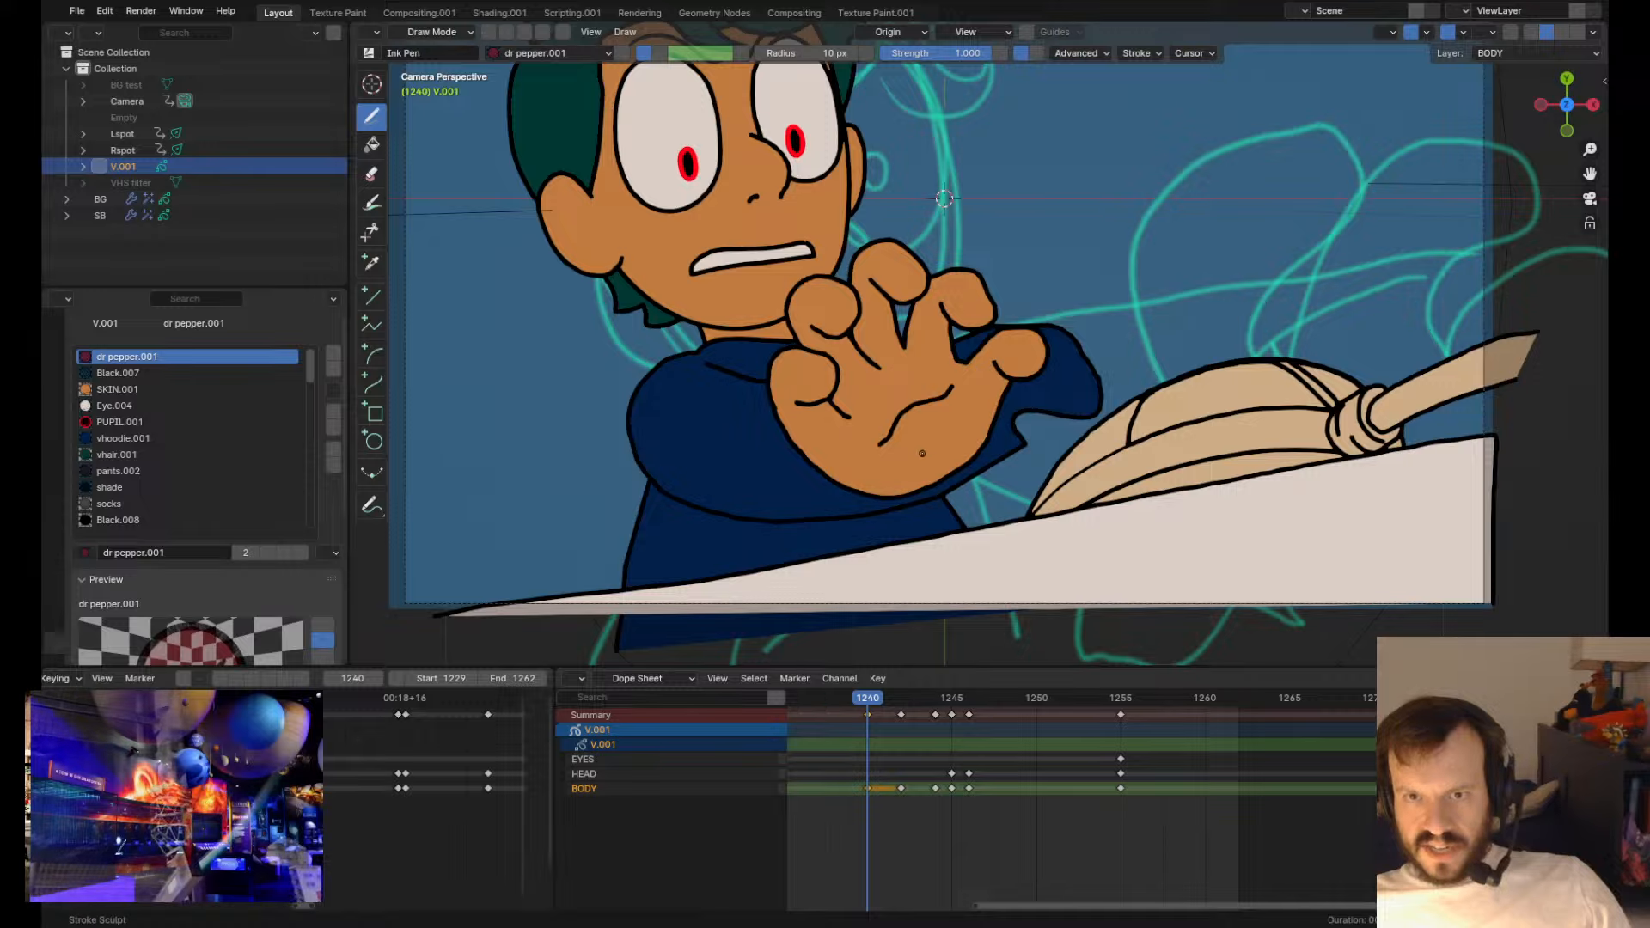
# - Rotate the palm crease stroke until it arches horizontally across the palm on frame 1240
pyautogui.press('Tab')
pyautogui.press('r')
pyautogui.moveTo(982, 380)
pyautogui.mouseDown()
pyautogui.moveTo(961, 367)
pyautogui.moveTo(969, 388)
pyautogui.moveTo(913, 414)
pyautogui.moveTo(977, 400)
pyautogui.mouseUp()
pyautogui.press('Tab')
pyautogui.hotkey('ctrl', 'z')
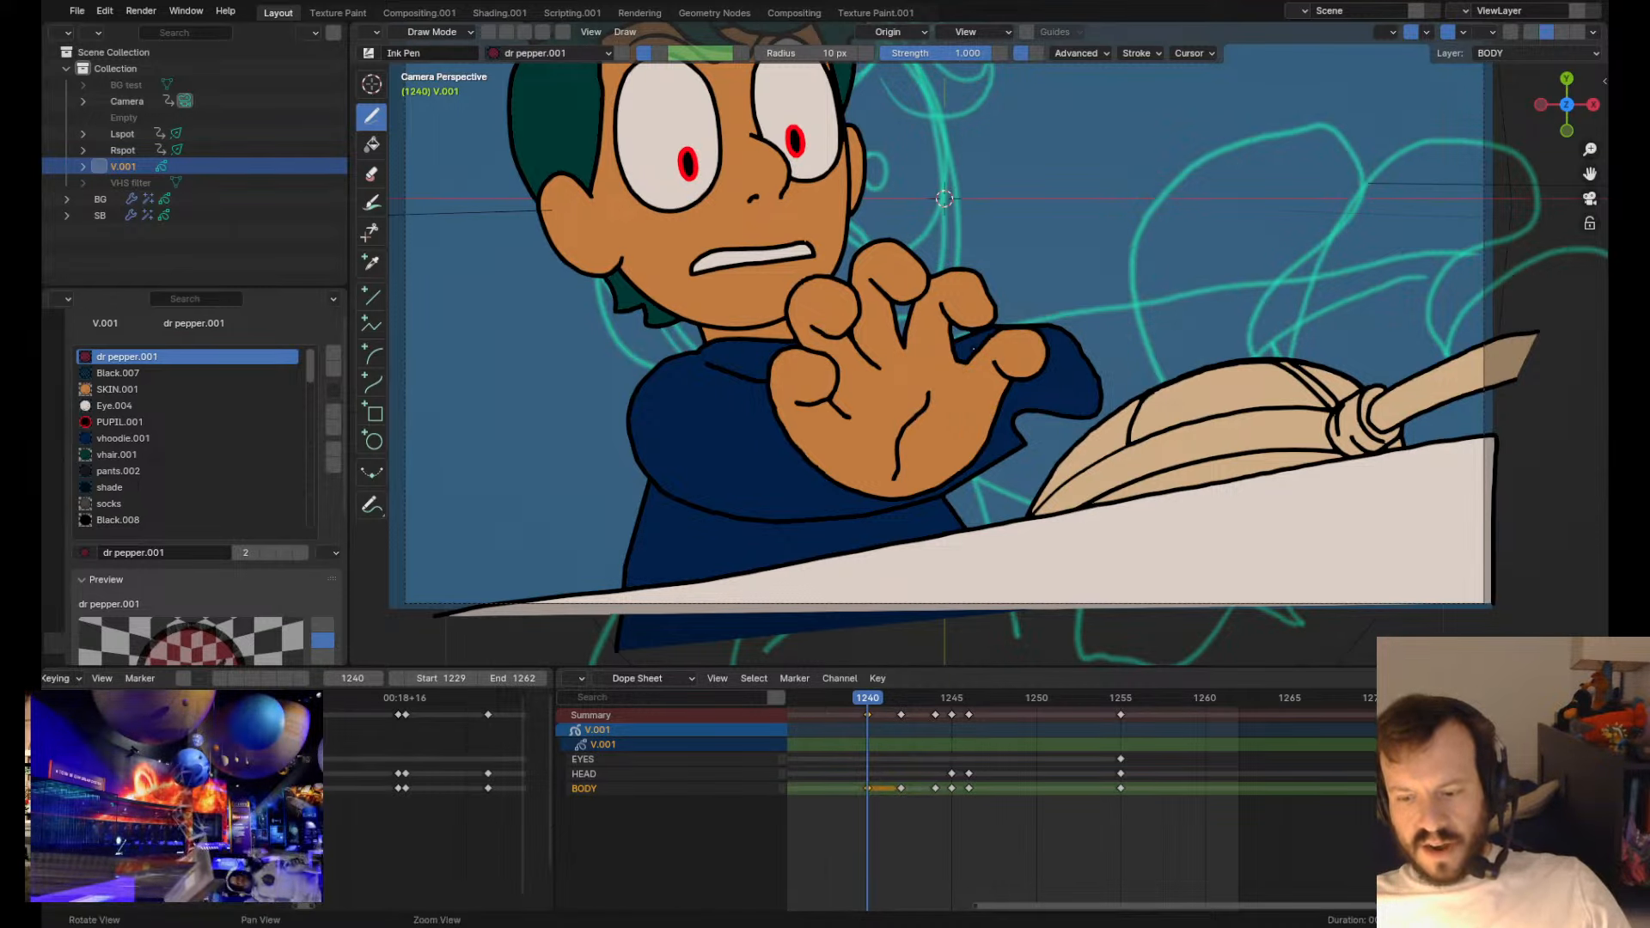
pyautogui.press('Tab')
pyautogui.press('r')
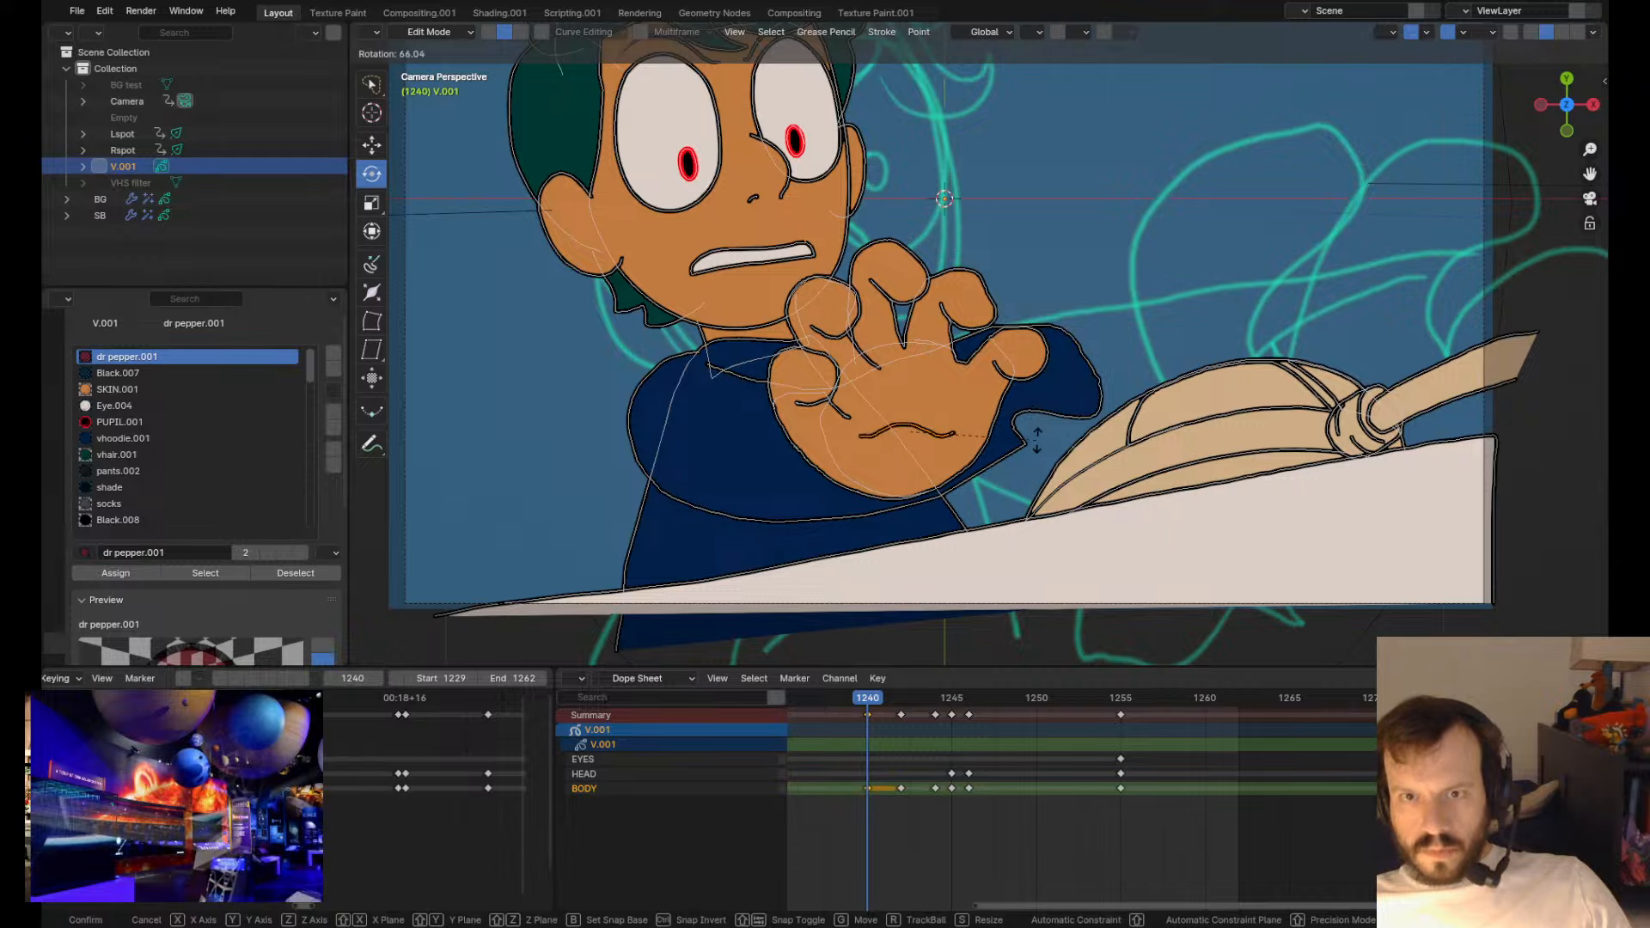
pyautogui.click(1036, 440)
pyautogui.press('Tab')
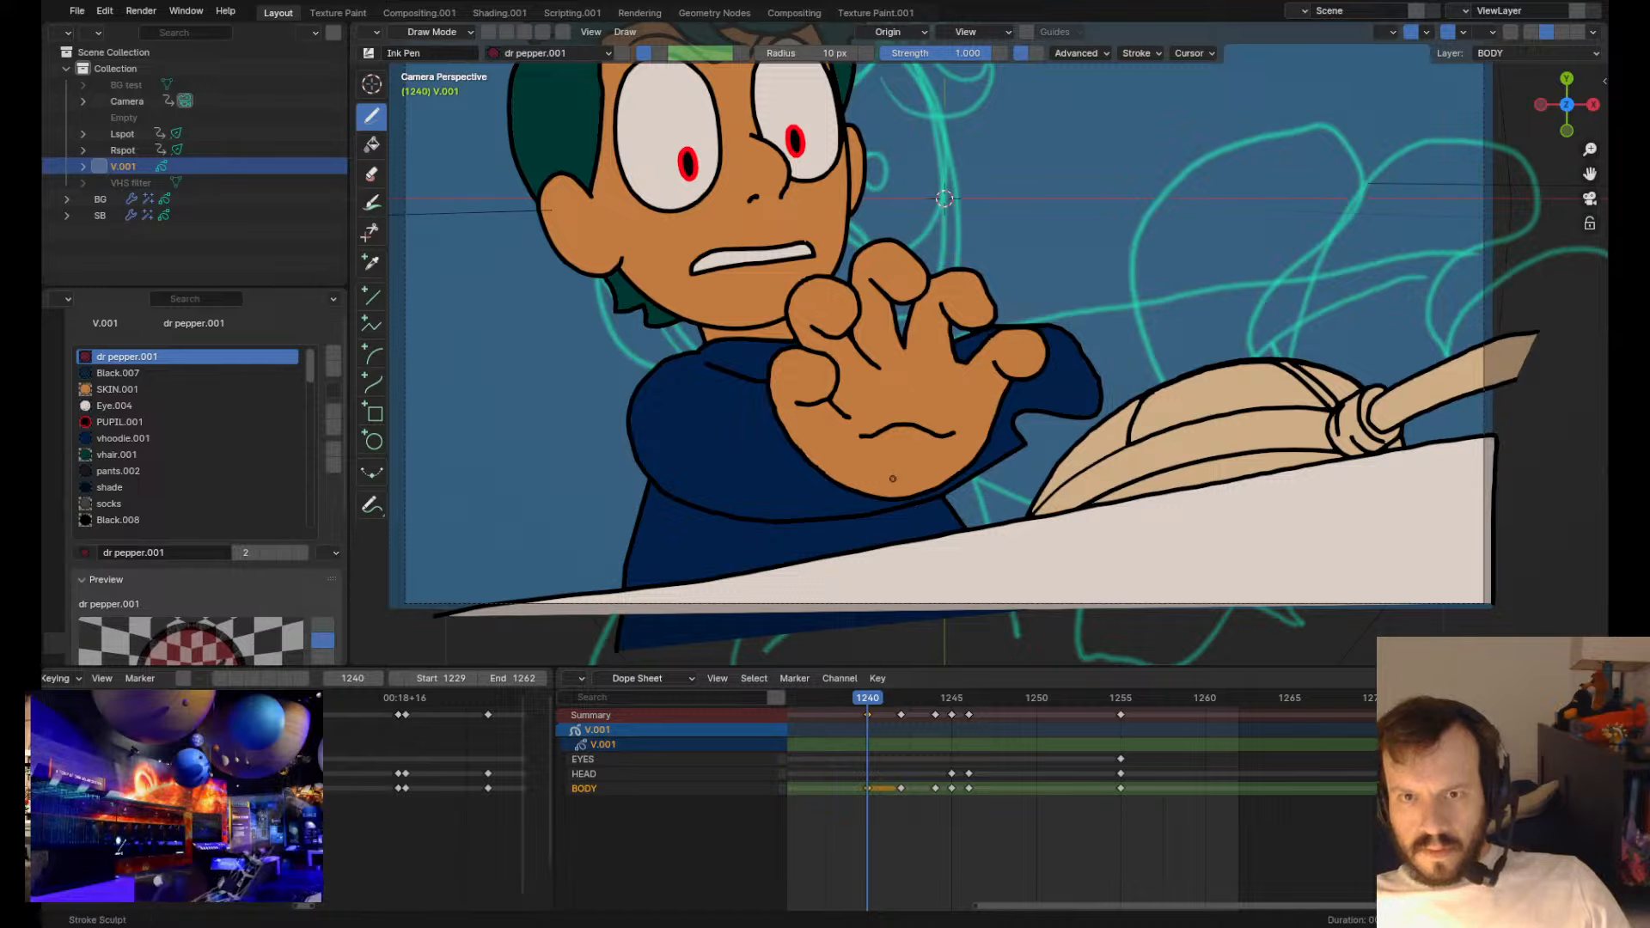
# - Stretch the arched palm crease toward the thumb's base crease and undo the last reshaping
pyautogui.moveTo(885, 436)
pyautogui.mouseDown()
pyautogui.moveTo(868, 420)
pyautogui.moveTo(929, 435)
pyautogui.mouseUp()
pyautogui.moveTo(908, 419); pyautogui.dragTo(852, 445)
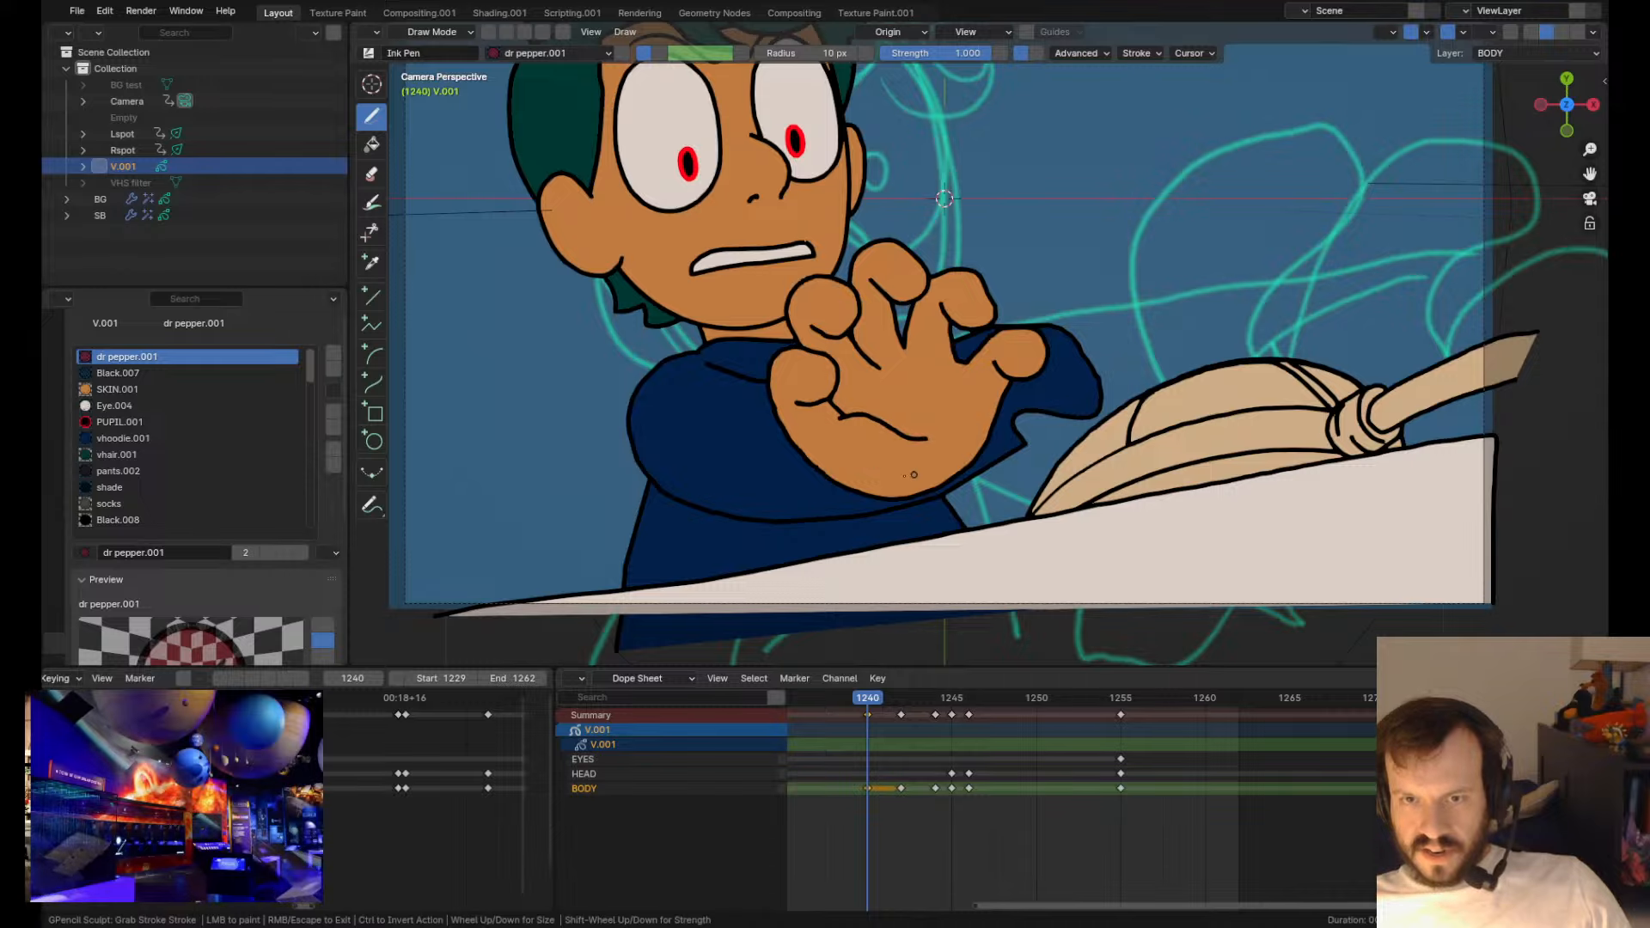
pyautogui.hotkey('ctrl', 'z')
pyautogui.hotkey('ctrl', 'z')
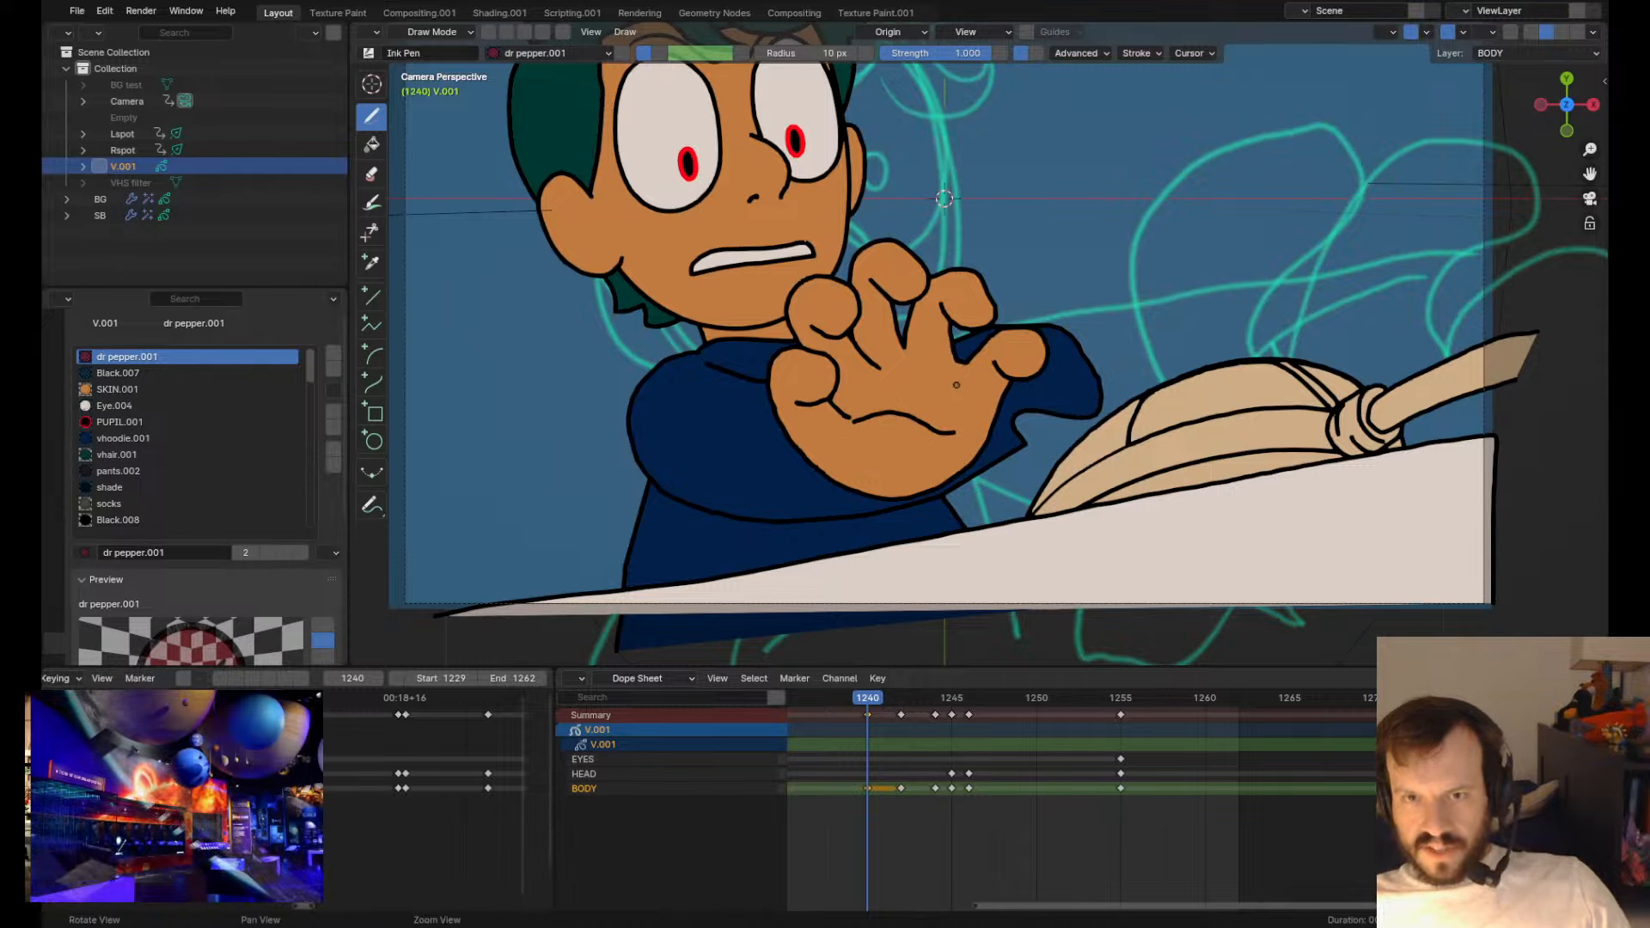
# - Move the palm crease up beneath the finger bases and sculpt it into an arch connecting to the thumb's base crease
pyautogui.press('Tab')
pyautogui.moveTo(953, 380)
pyautogui.mouseDown()
pyautogui.moveTo(895, 352)
pyautogui.moveTo(894, 378)
pyautogui.moveTo(911, 380)
pyautogui.mouseUp()
pyautogui.press('g')
pyautogui.click(889, 376)
pyautogui.press('Tab')
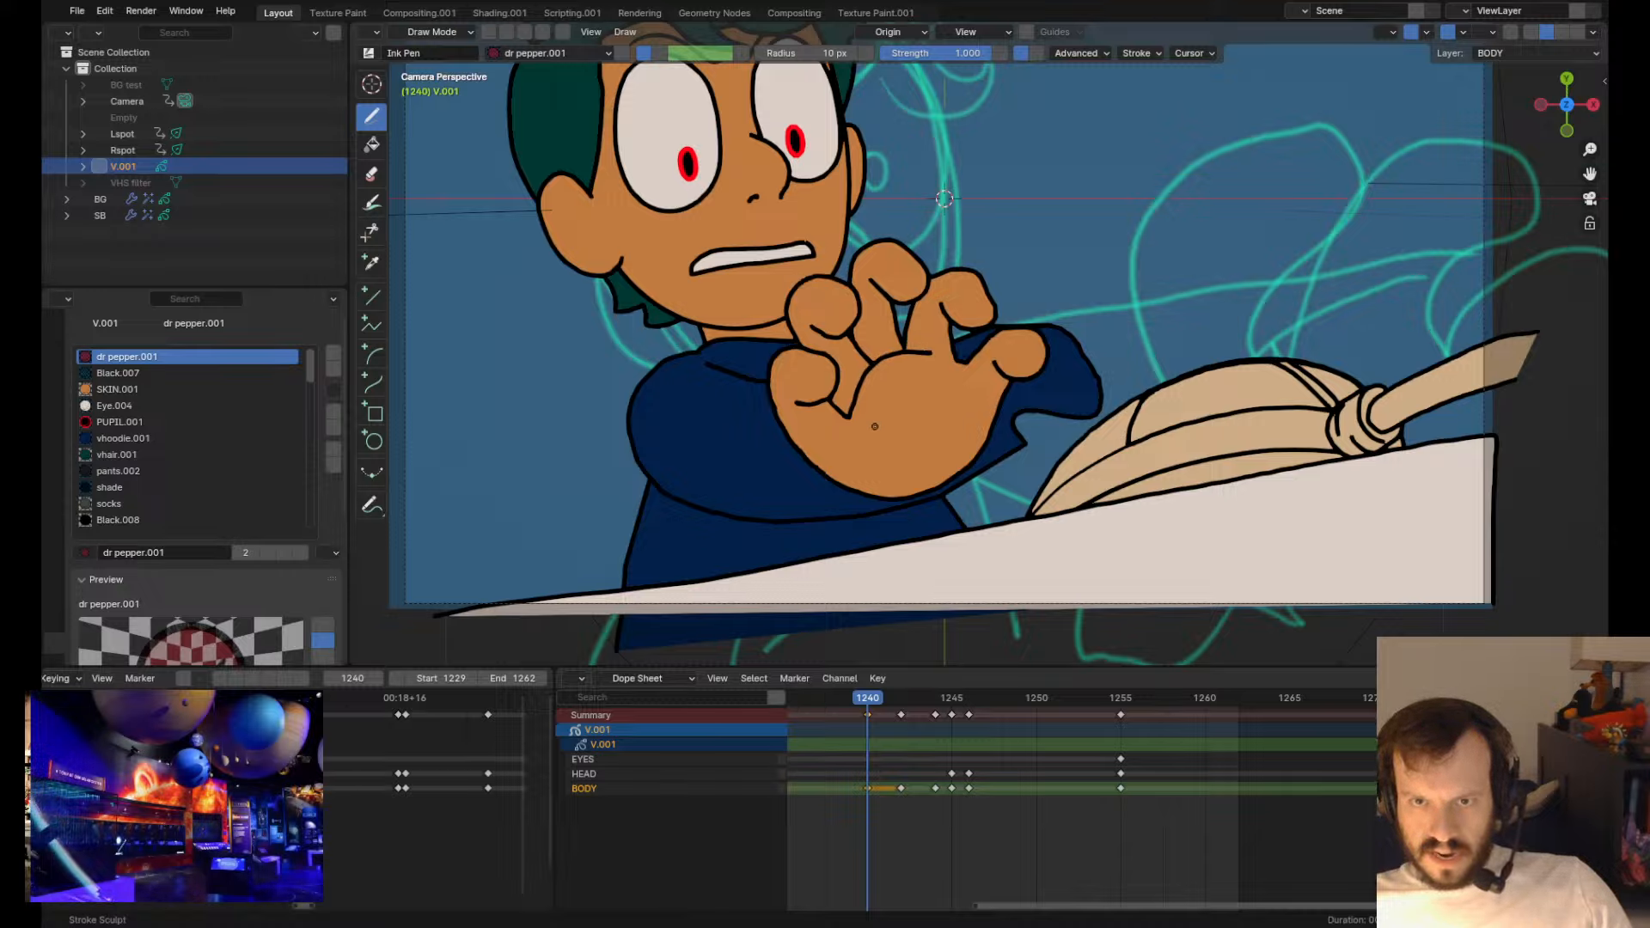
pyautogui.moveTo(863, 327)
pyautogui.keyDown('shift'); pyautogui.mouseDown()
pyautogui.moveTo(893, 354)
pyautogui.moveTo(997, 345)
pyautogui.mouseUp(); pyautogui.keyUp('shift')
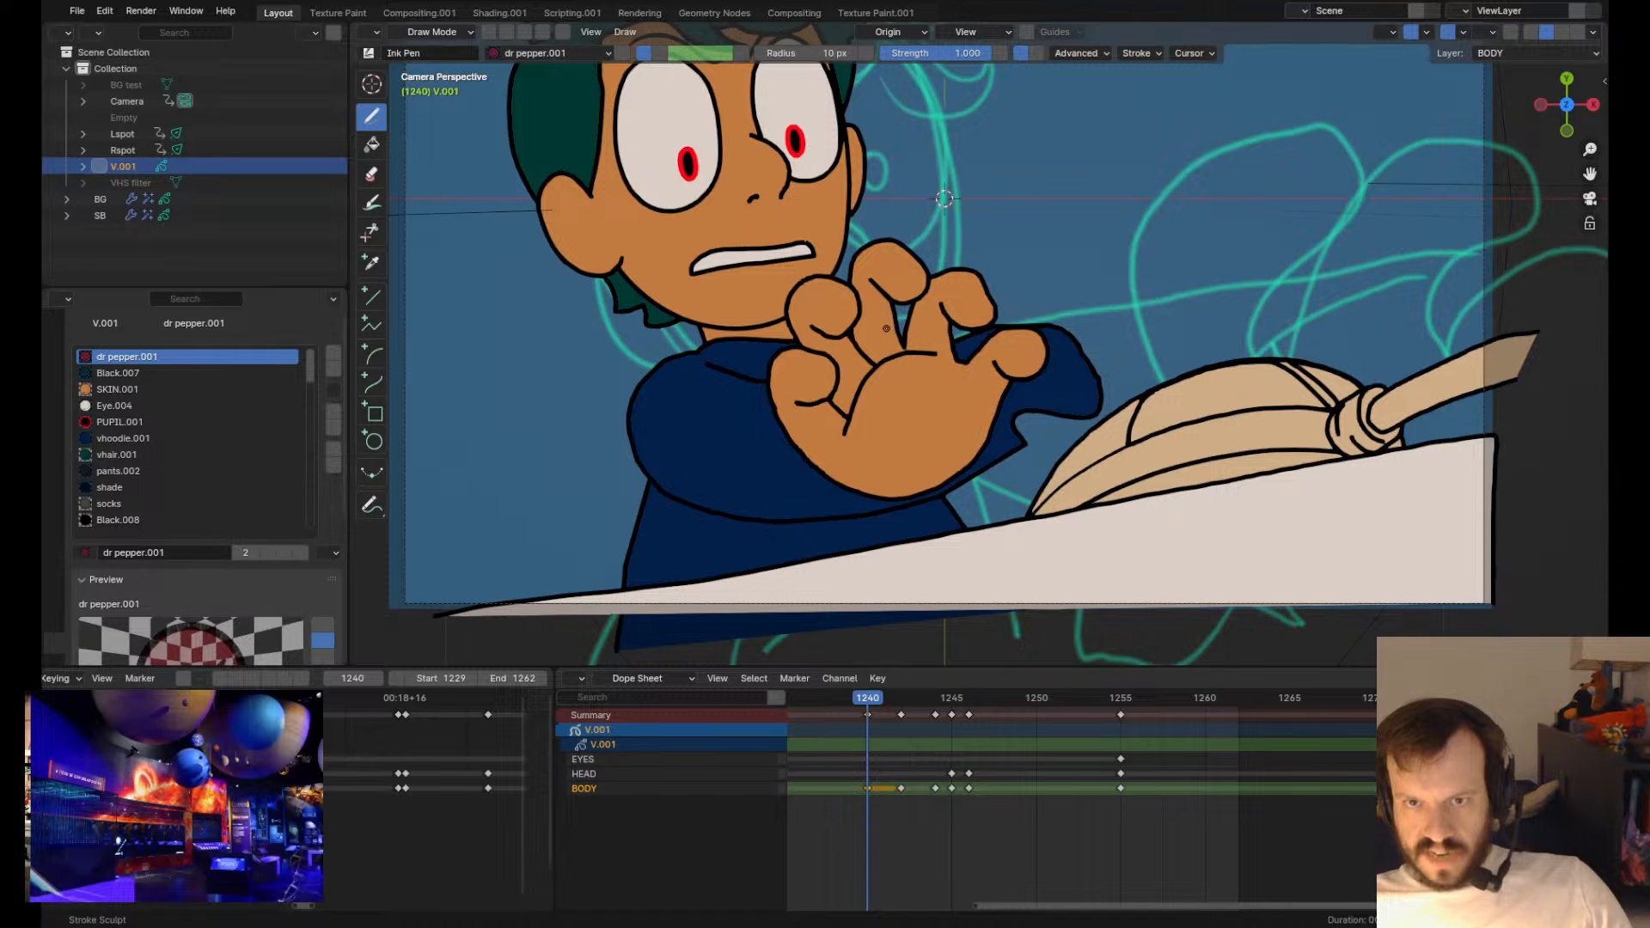
pyautogui.keyDown('shift'); pyautogui.moveTo(886, 370); pyautogui.dragTo(950, 369); pyautogui.keyUp('shift')
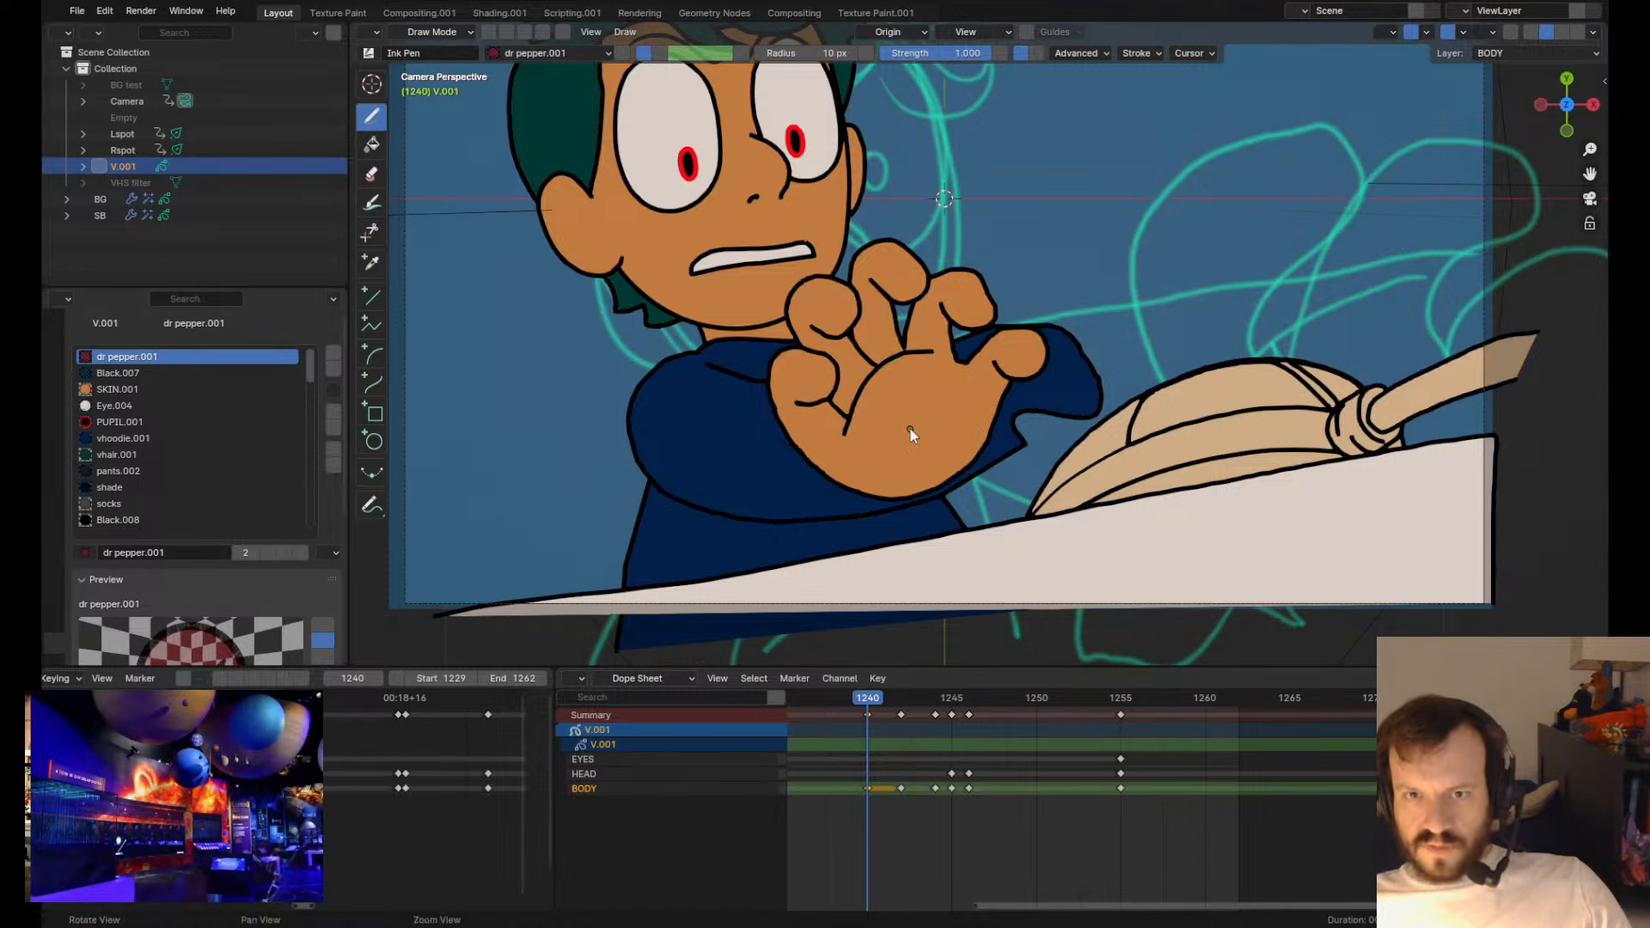
# - Duplicate the arched palm crease and place the copy lower across the palm on frame 1240
pyautogui.press('Tab')
pyautogui.hotkey('shift', 'd')
pyautogui.click(934, 461)
pyautogui.press('Tab')
pyautogui.keyDown('shift'); pyautogui.moveTo(880, 415); pyautogui.dragTo(898, 431); pyautogui.keyUp('shift')
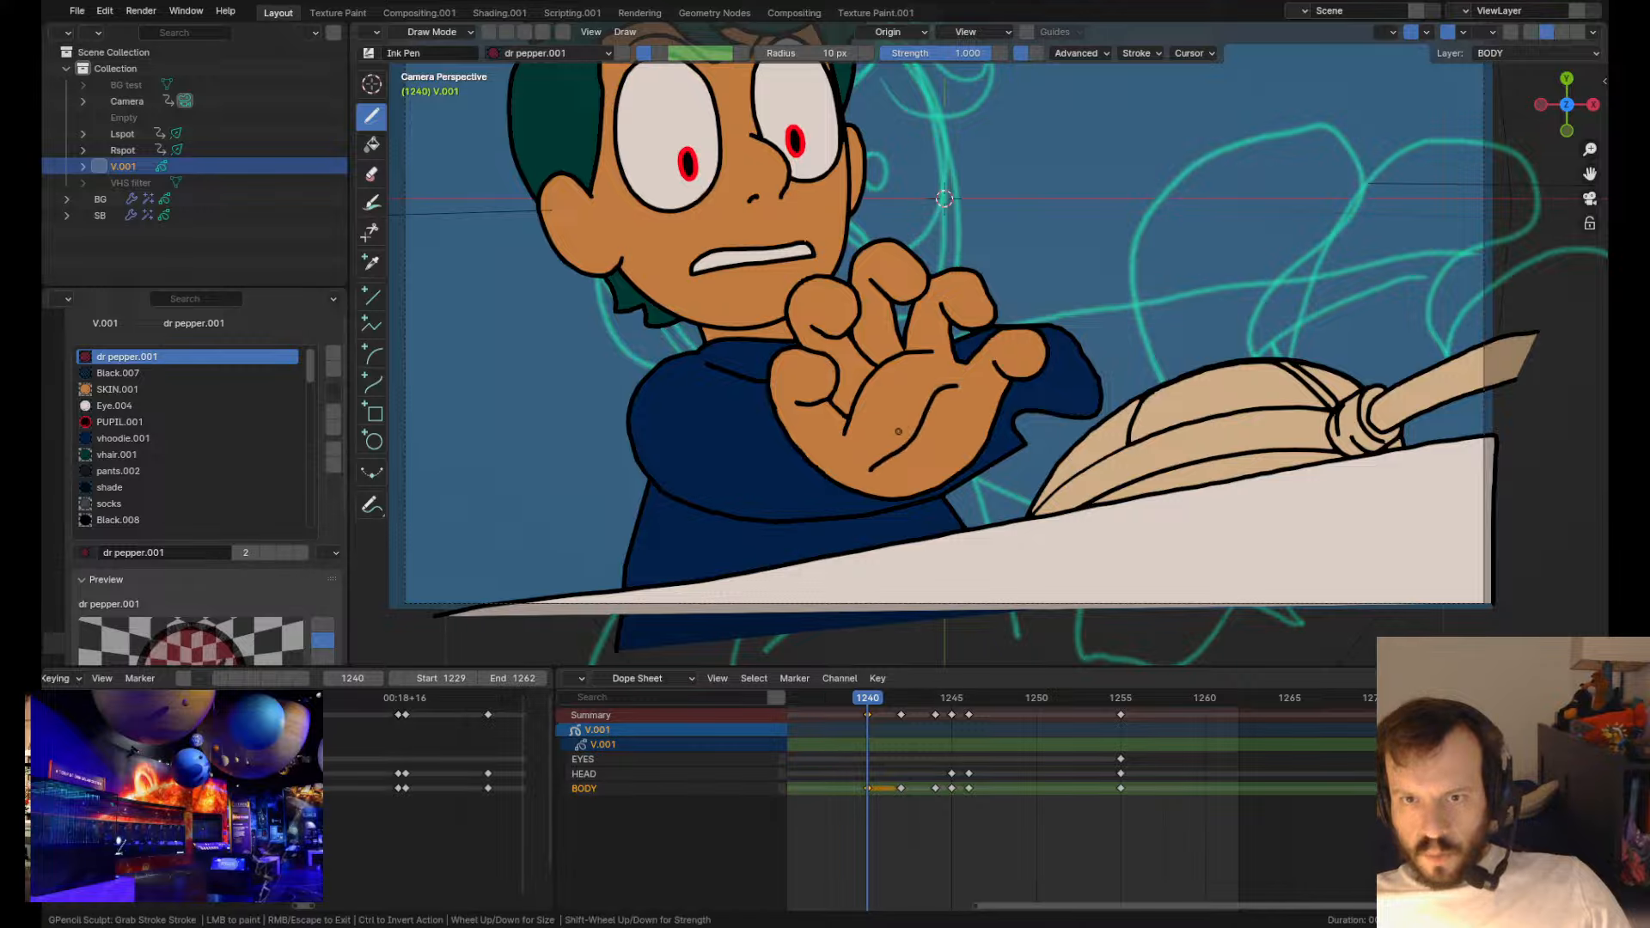
# - Sculpt the copied crease into a curve running from below the outer finger's base down to the lower palm
pyautogui.keyDown('shift'); pyautogui.moveTo(849, 493); pyautogui.dragTo(857, 496); pyautogui.keyUp('shift')
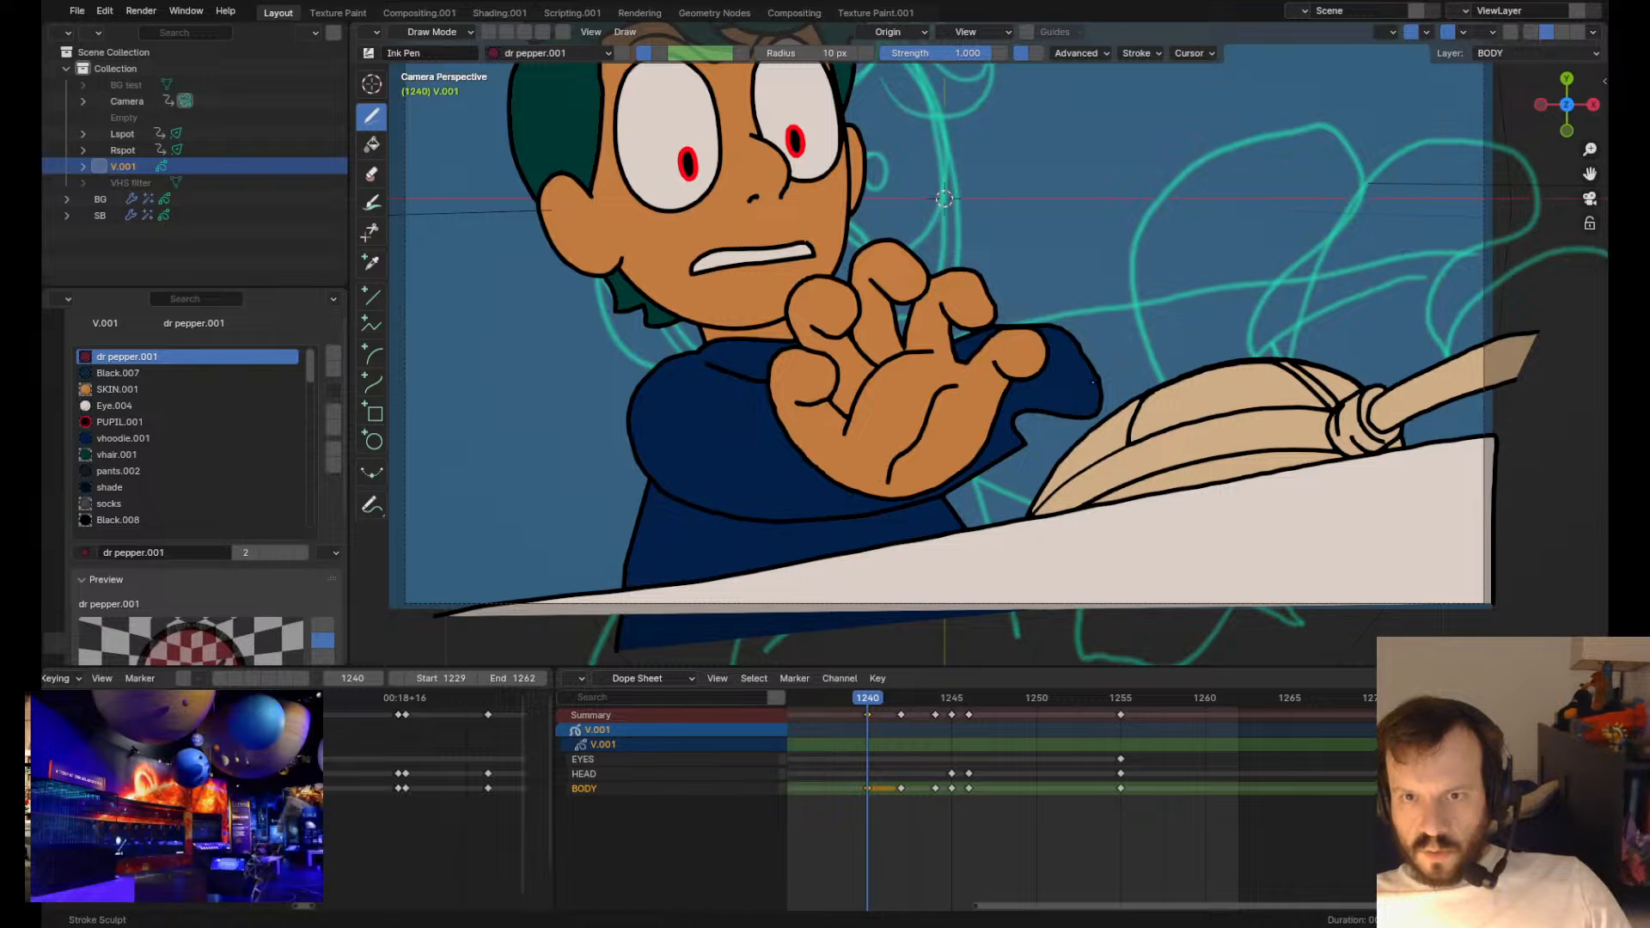
pyautogui.keyDown('shift'); pyautogui.moveTo(955, 417); pyautogui.dragTo(940, 414); pyautogui.keyUp('shift')
pyautogui.keyDown('shift'); pyautogui.moveTo(981, 343); pyautogui.dragTo(981, 331); pyautogui.keyUp('shift')
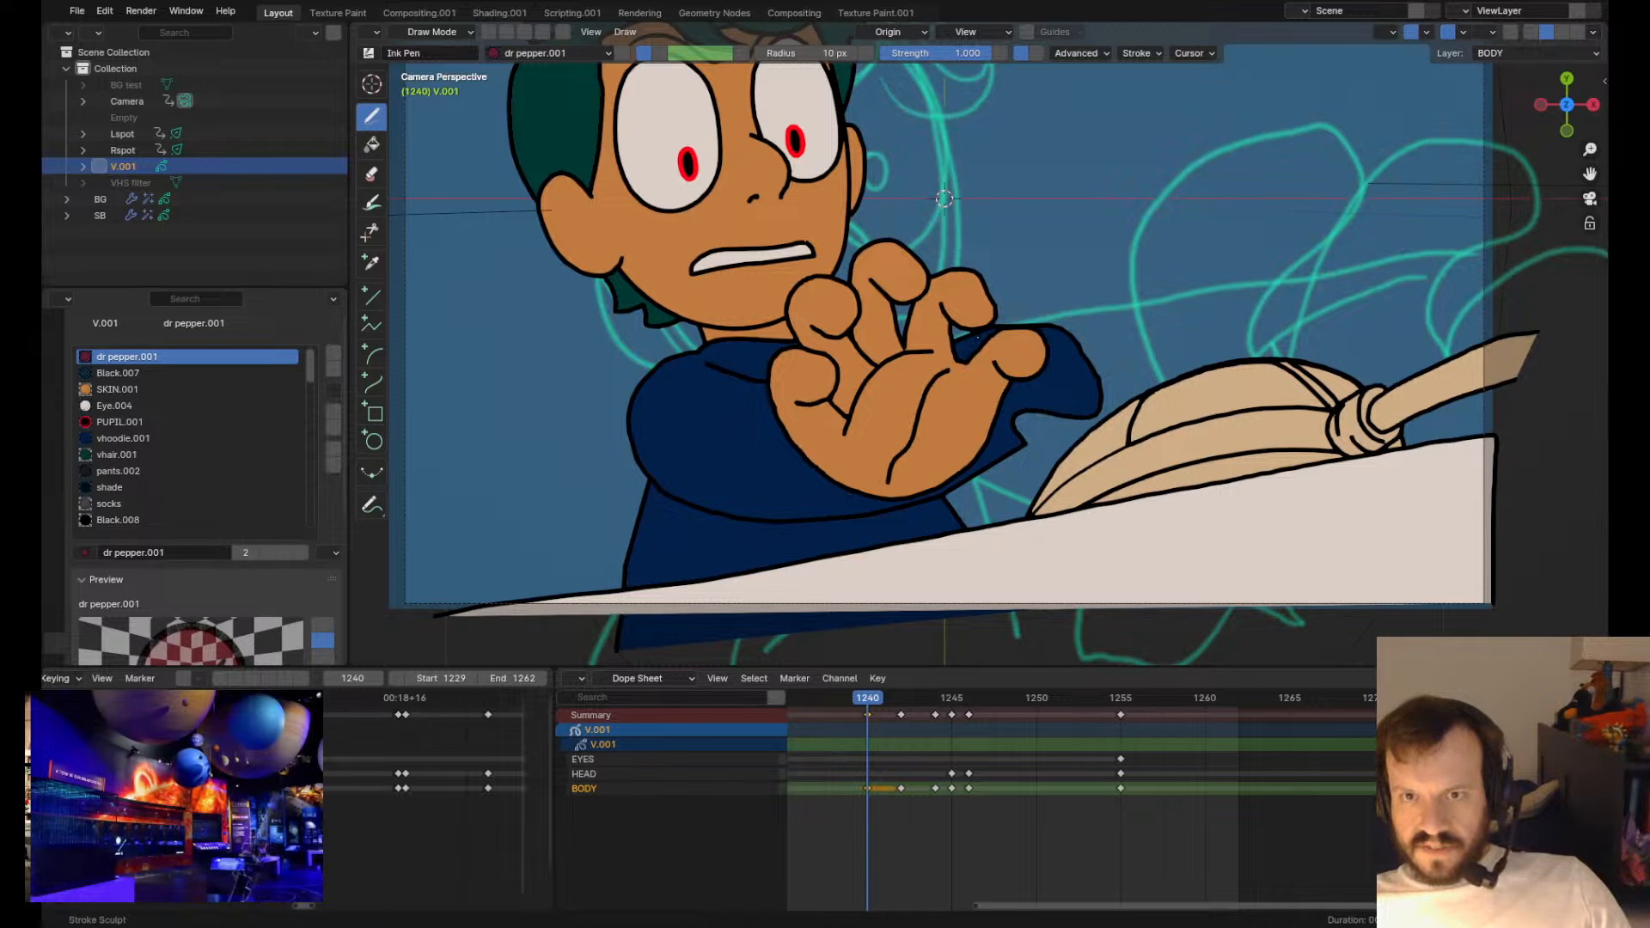
pyautogui.keyDown('shift'); pyautogui.moveTo(911, 434); pyautogui.dragTo(905, 431); pyautogui.keyUp('shift')
pyautogui.keyDown('shift'); pyautogui.moveTo(891, 468); pyautogui.dragTo(886, 452); pyautogui.keyUp('shift')
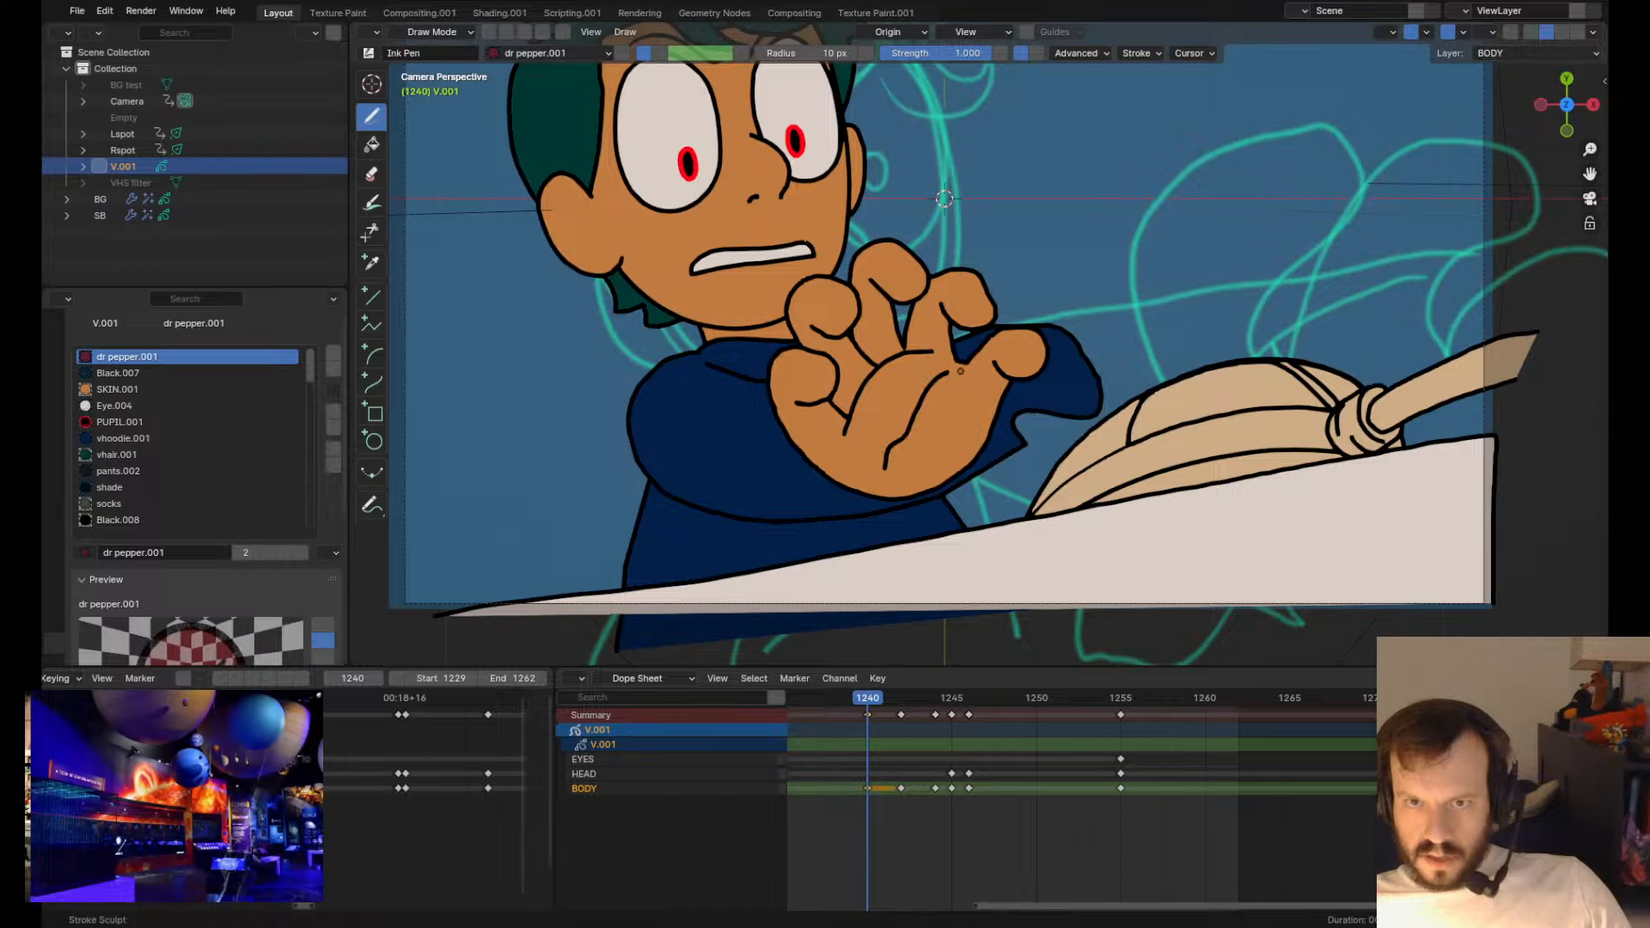
pyautogui.keyDown('shift'); pyautogui.moveTo(956, 368); pyautogui.dragTo(963, 378); pyautogui.keyUp('shift')
# - Flip between frames 1240 and 1242 to compare the hand drawings, ending on frame 1242
pyautogui.press('Up')
pyautogui.press('Down')
pyautogui.press('Up')
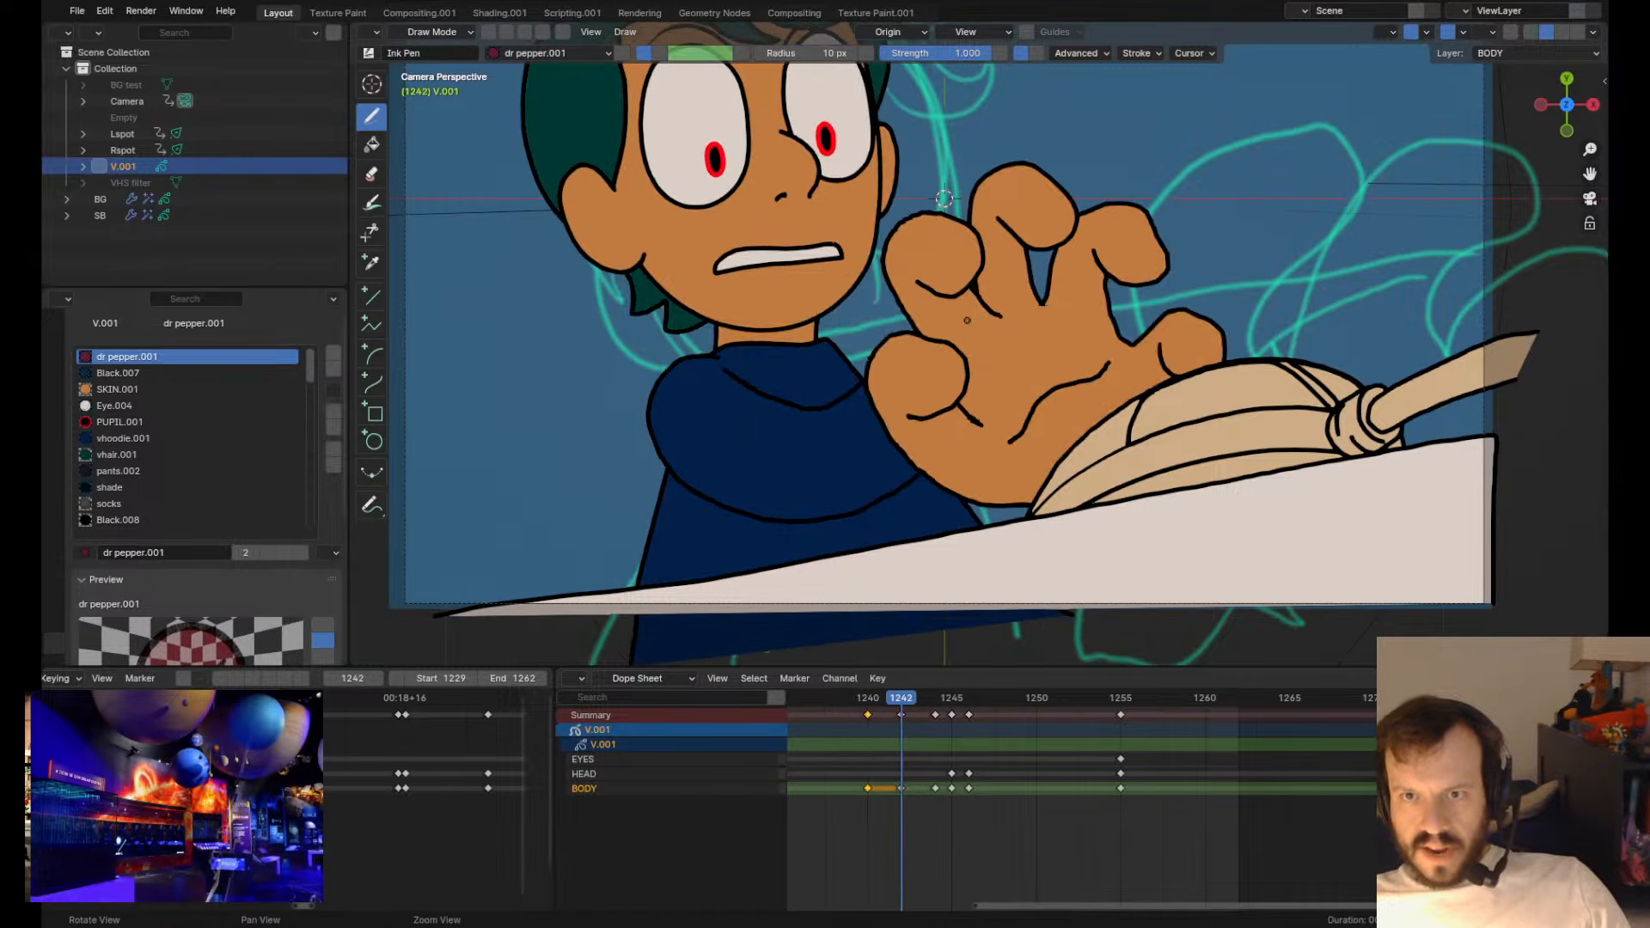
# - Try duplicating the palm crease on frame 1242 and placing the copy above the original
pyautogui.press('Tab')
pyautogui.hotkey('shift', 'd')
pyautogui.click(996, 394)
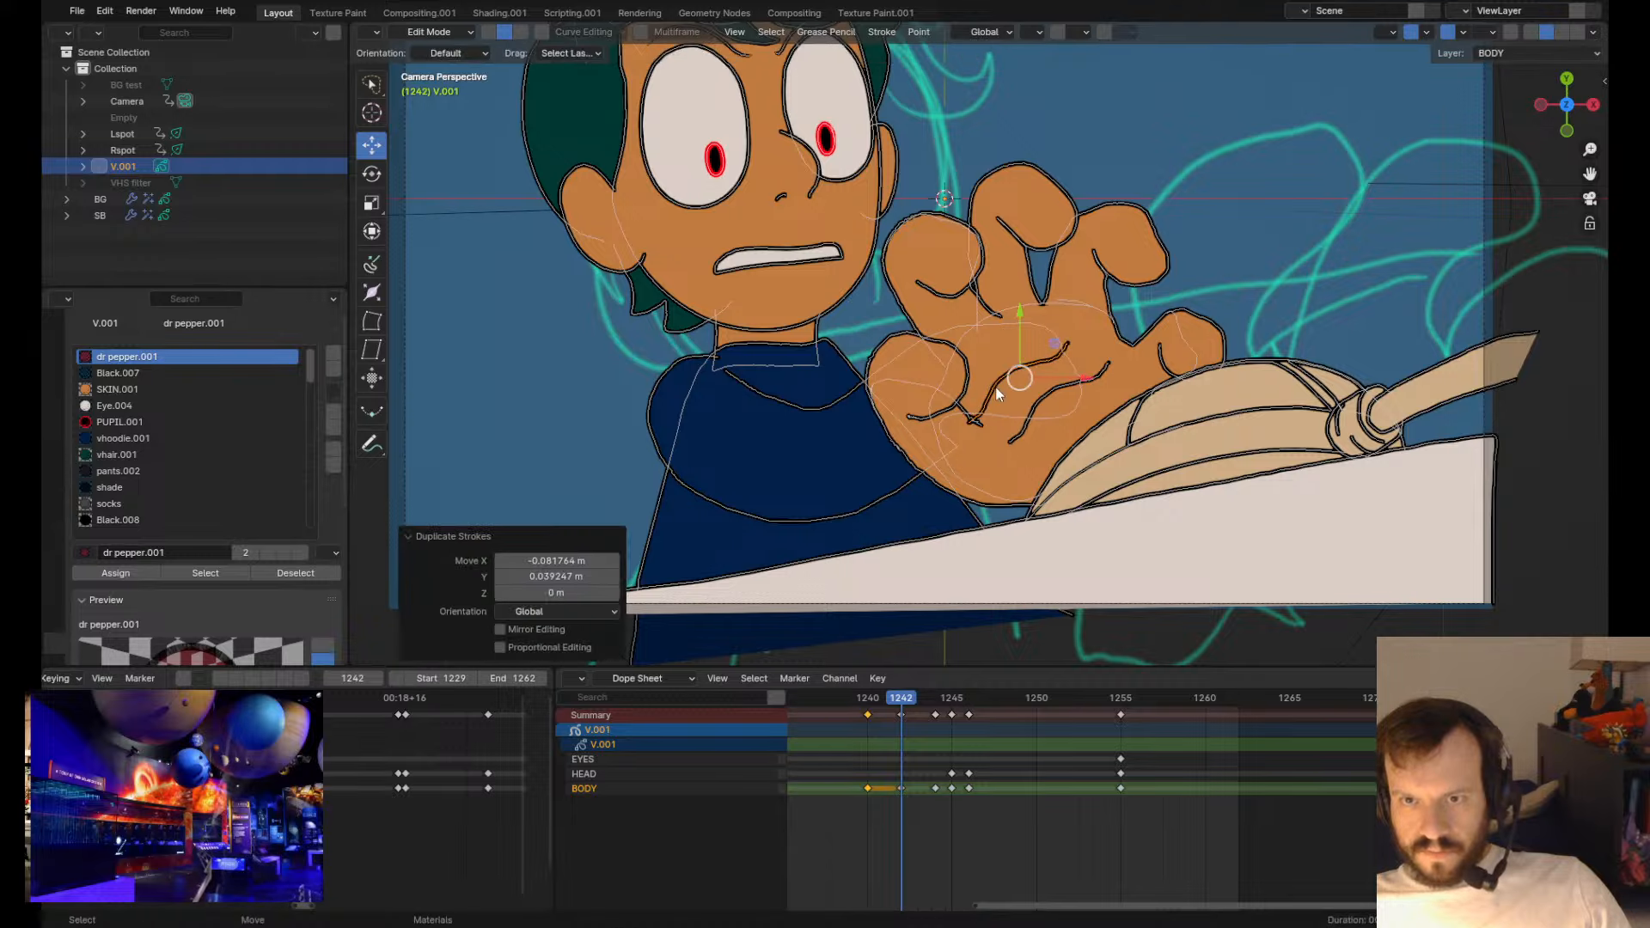
pyautogui.press('Tab')
# - Try sculpting the copied crease into an arch beneath the finger bases and send the stroke backward on frame 1242
pyautogui.keyDown('shift'); pyautogui.moveTo(953, 460); pyautogui.dragTo(957, 467); pyautogui.keyUp('shift')
pyautogui.moveTo(1050, 399)
pyautogui.keyDown('shift'); pyautogui.mouseDown()
pyautogui.moveTo(1025, 371)
pyautogui.moveTo(1068, 336)
pyautogui.mouseUp(); pyautogui.keyUp('shift')
pyautogui.moveTo(1122, 333)
pyautogui.keyDown('shift'); pyautogui.mouseDown()
pyautogui.moveTo(1083, 312)
pyautogui.moveTo(1006, 322)
pyautogui.mouseUp(); pyautogui.keyUp('shift')
pyautogui.keyDown('shift'); pyautogui.moveTo(978, 417); pyautogui.dragTo(969, 408); pyautogui.keyUp('shift')
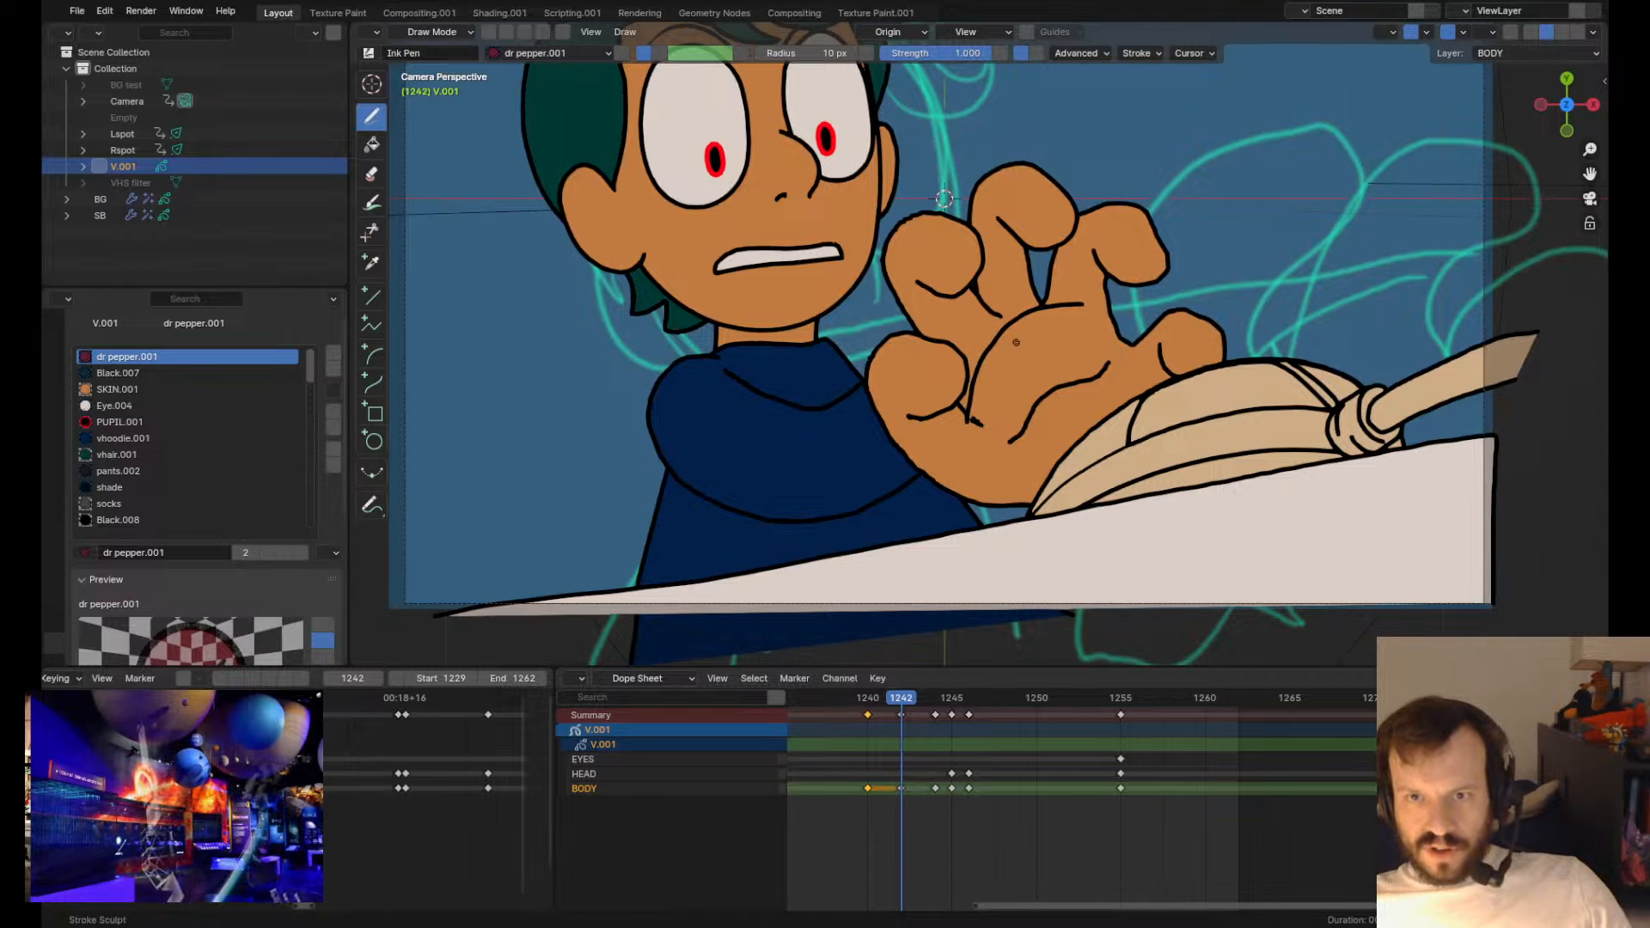
pyautogui.keyDown('shift'); pyautogui.moveTo(1010, 333); pyautogui.dragTo(1002, 323); pyautogui.keyUp('shift')
pyautogui.hotkey('ctrl', 'Down')
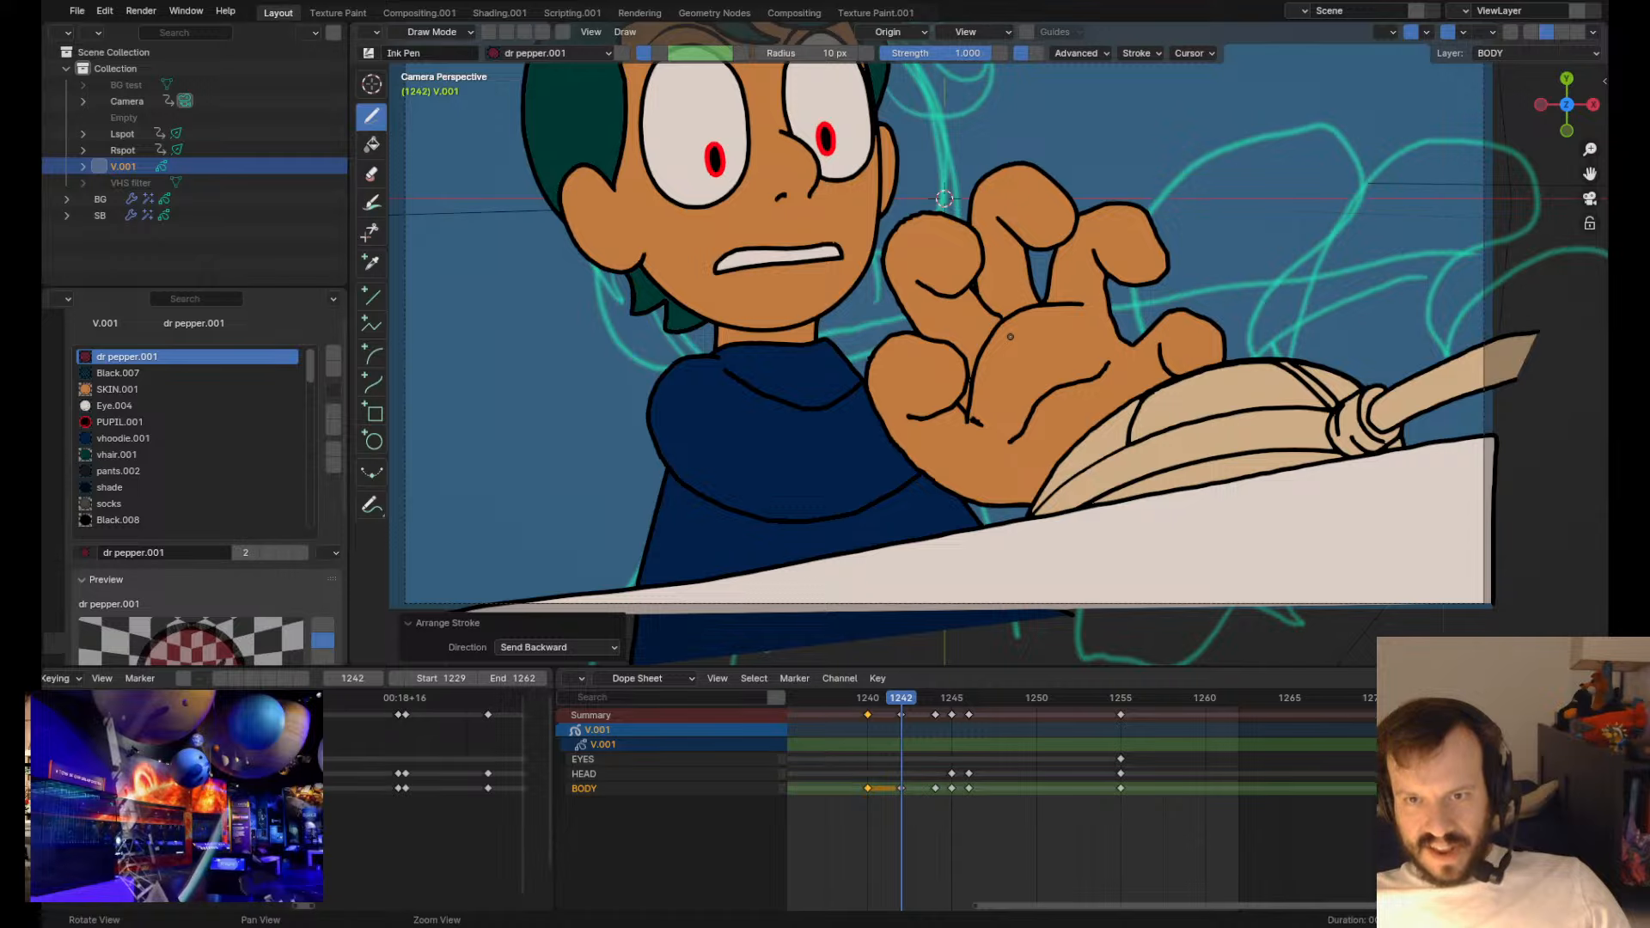
# - Check the hand on frame 1244, then delete the copied arch crease's points from frame 1242
pyautogui.press('Tab')
pyautogui.press('Up')
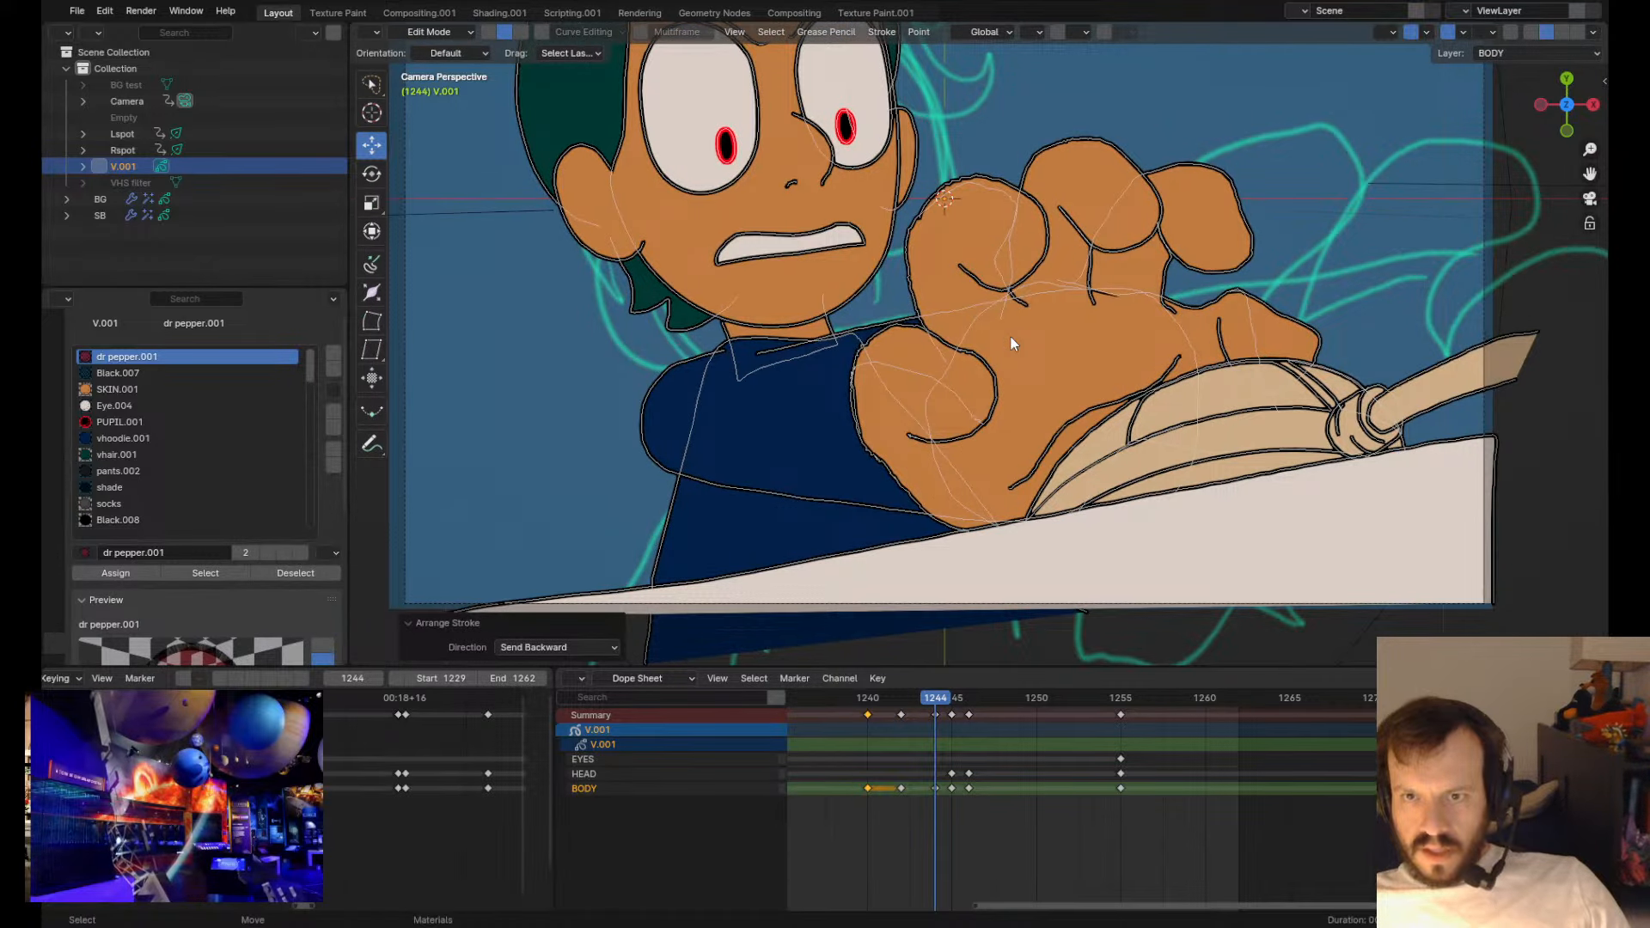
pyautogui.press('Down')
pyautogui.press('Tab')
pyautogui.press('Tab')
pyautogui.press('x')
pyautogui.click(1049, 296)
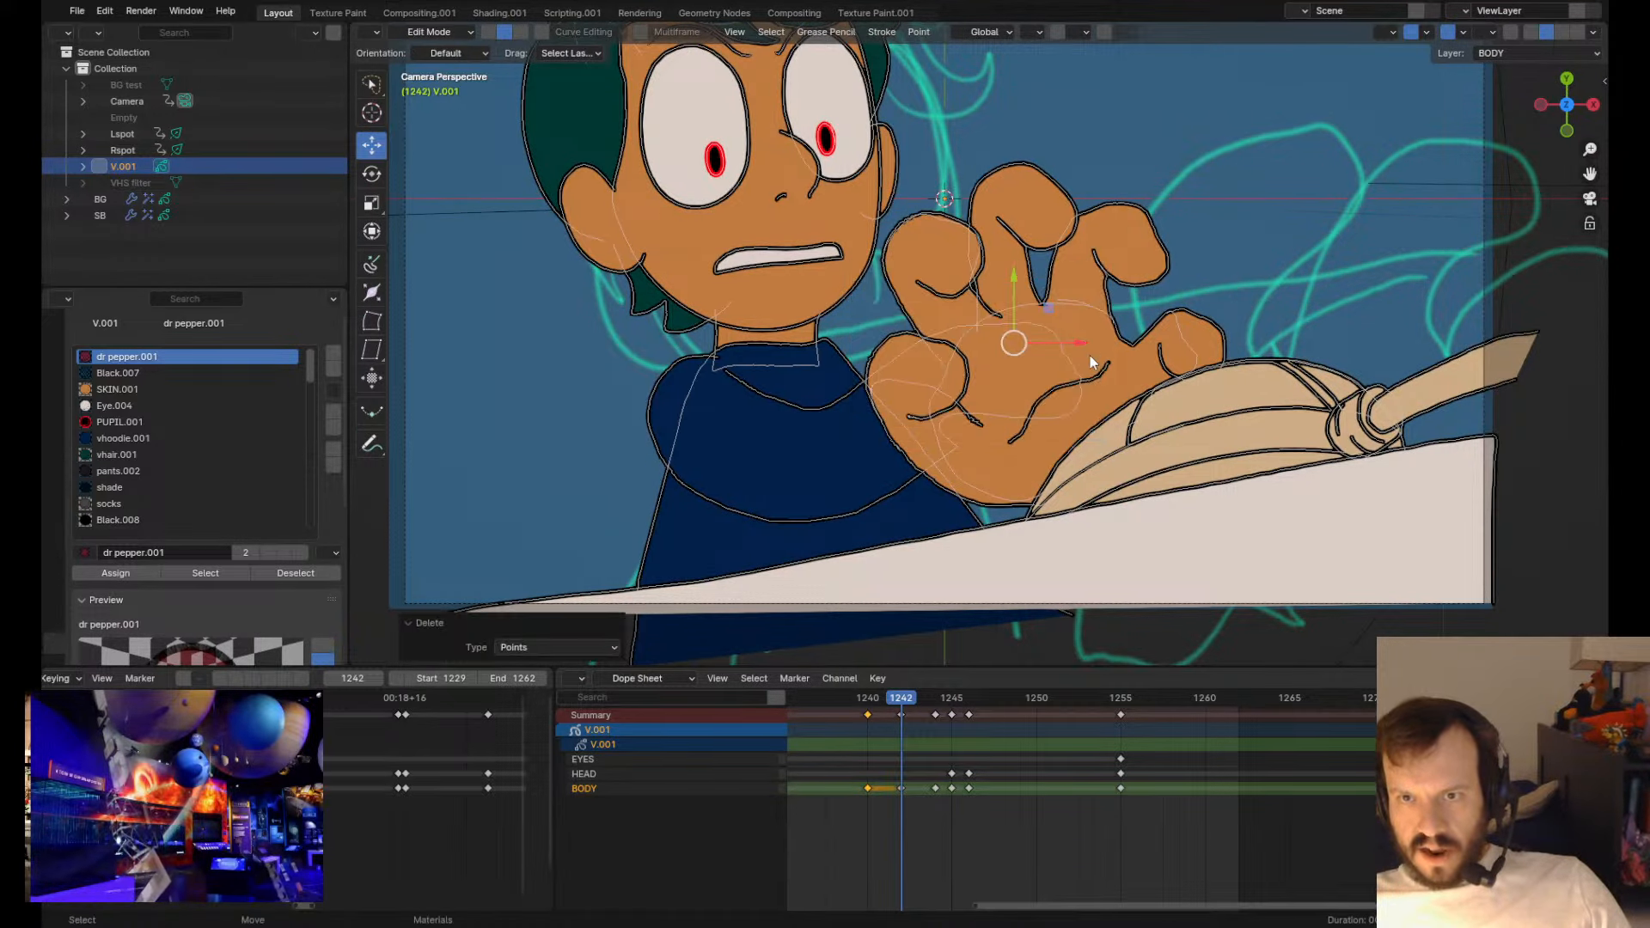
pyautogui.press('Tab')
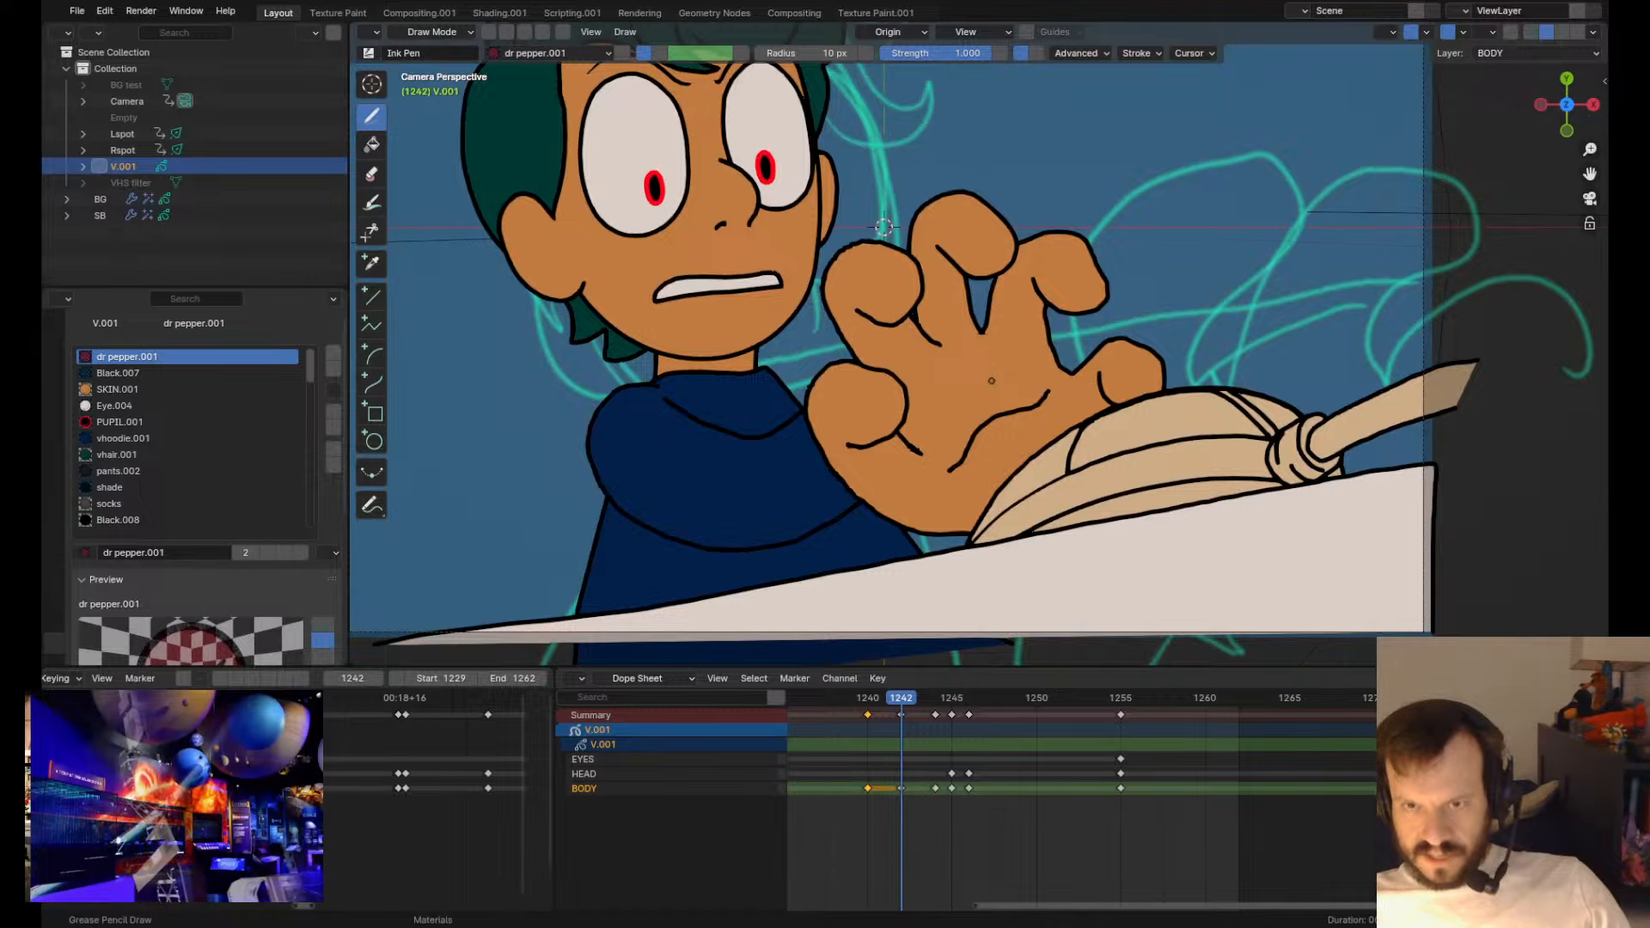
# - Save the animation file fire extinguisher.blend
pyautogui.scroll(-4, 991, 381)
pyautogui.scroll(5, 963, 430)
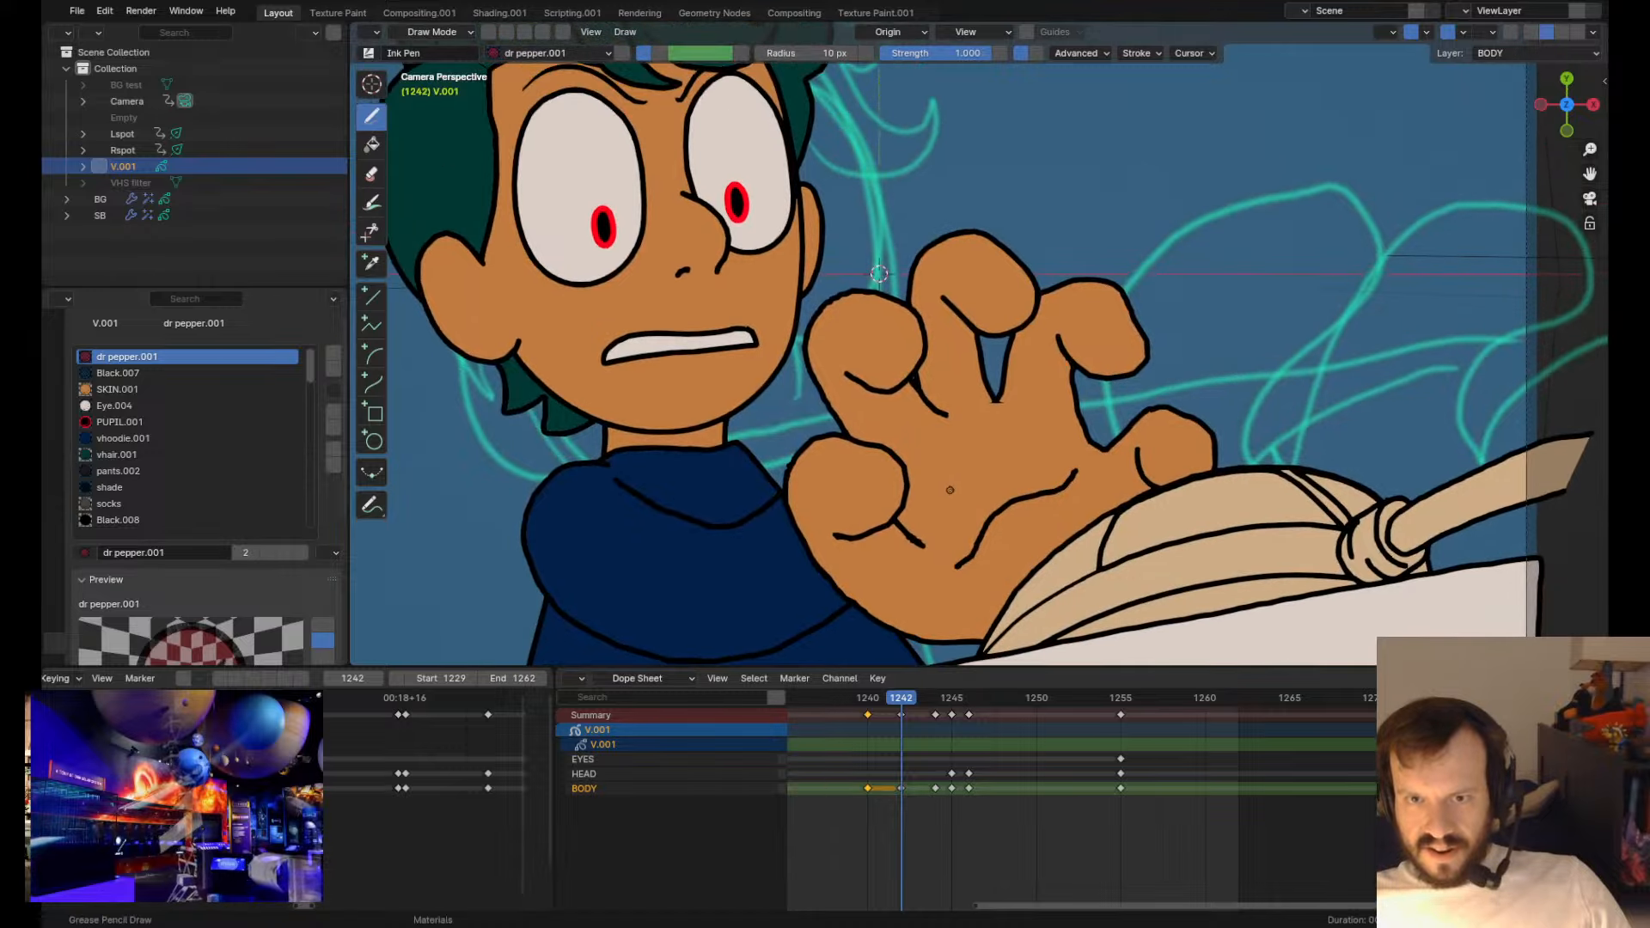
pyautogui.hotkey('ctrl', 's')
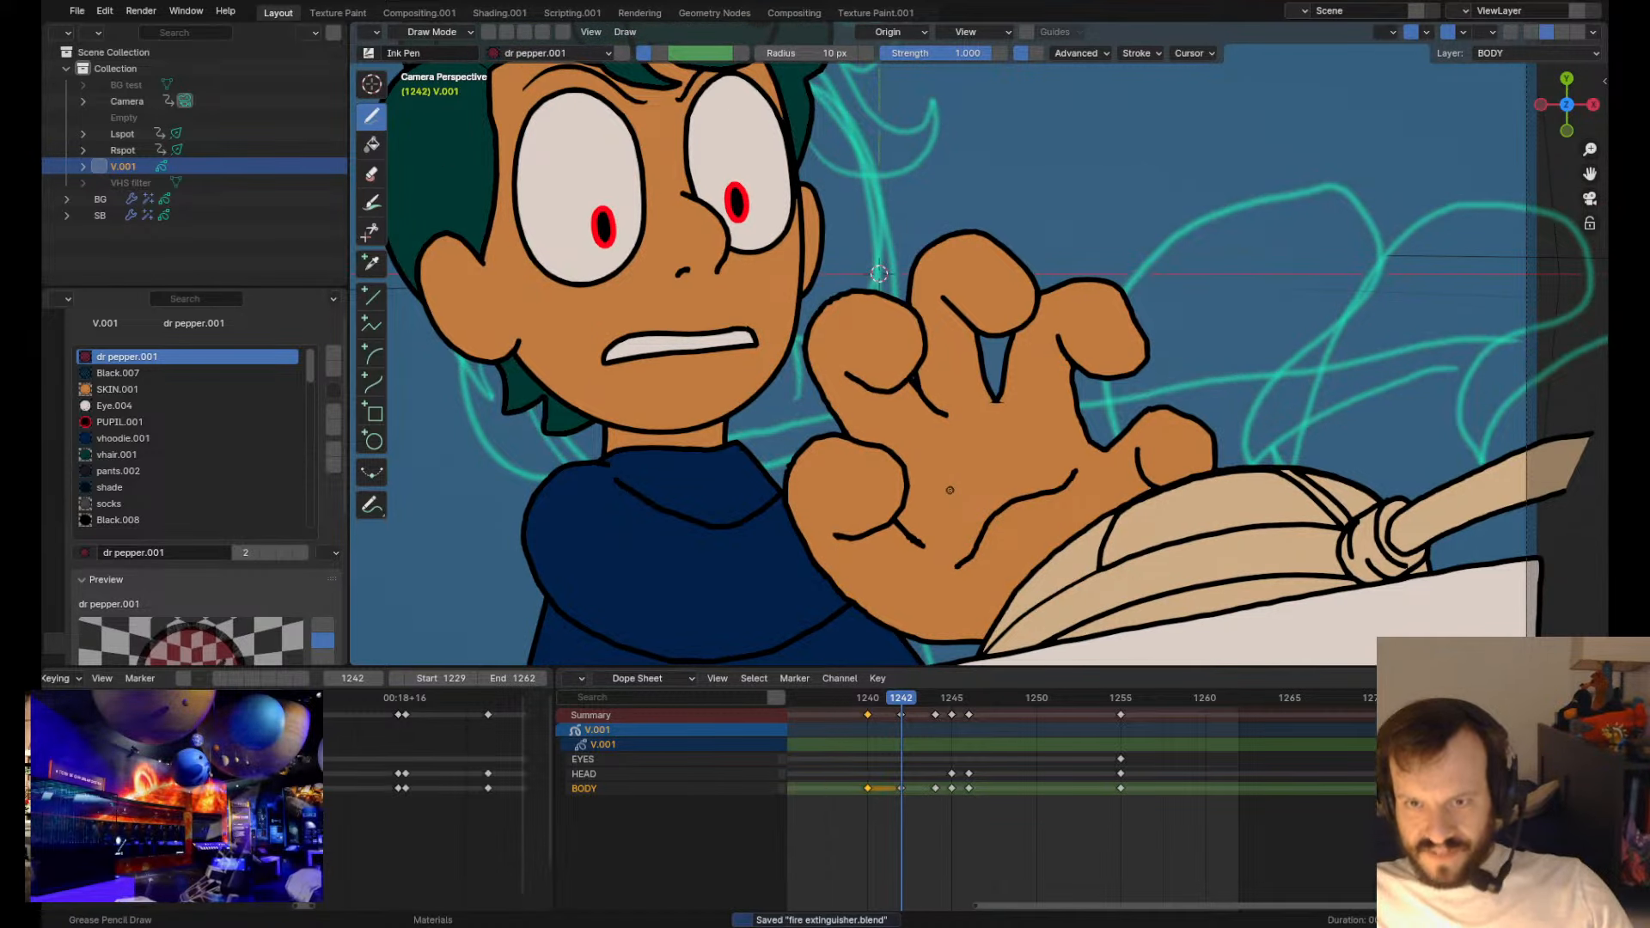
# - Flip between frames 1240 and 1242 to compare the reaching hand's poses, ending on frame 1242
pyautogui.press('Down')
pyautogui.press('Up')
pyautogui.press('Up')
pyautogui.press('Down')
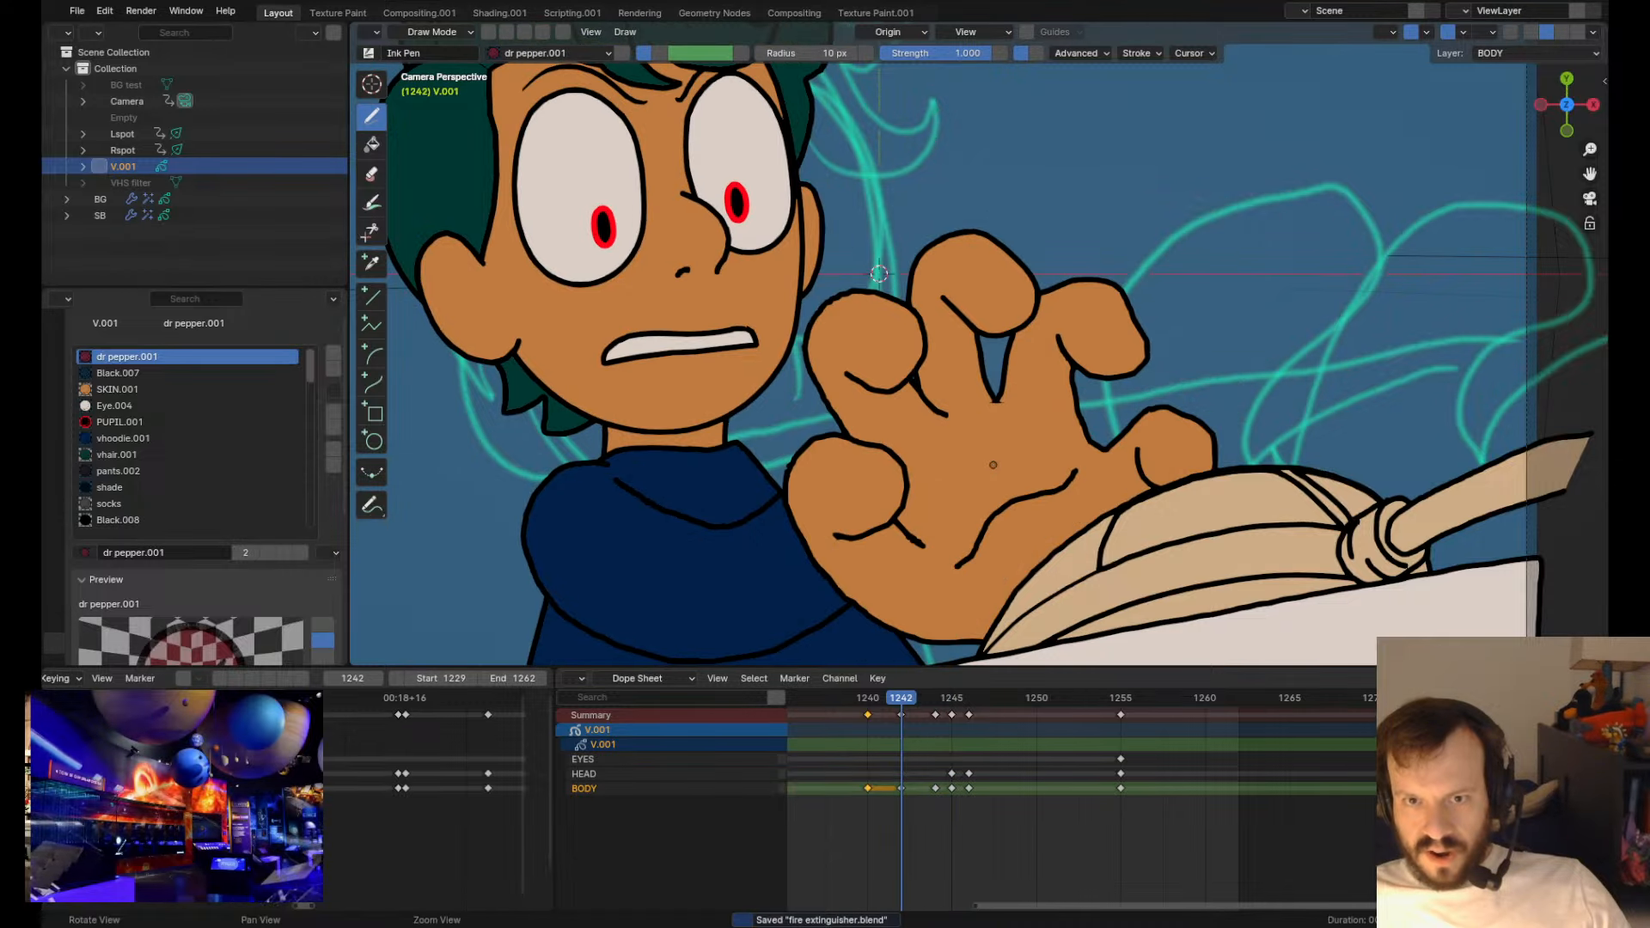
pyautogui.press('Down')
pyautogui.press('Up')
pyautogui.press('Tab')
pyautogui.scroll(-2, 992, 465)
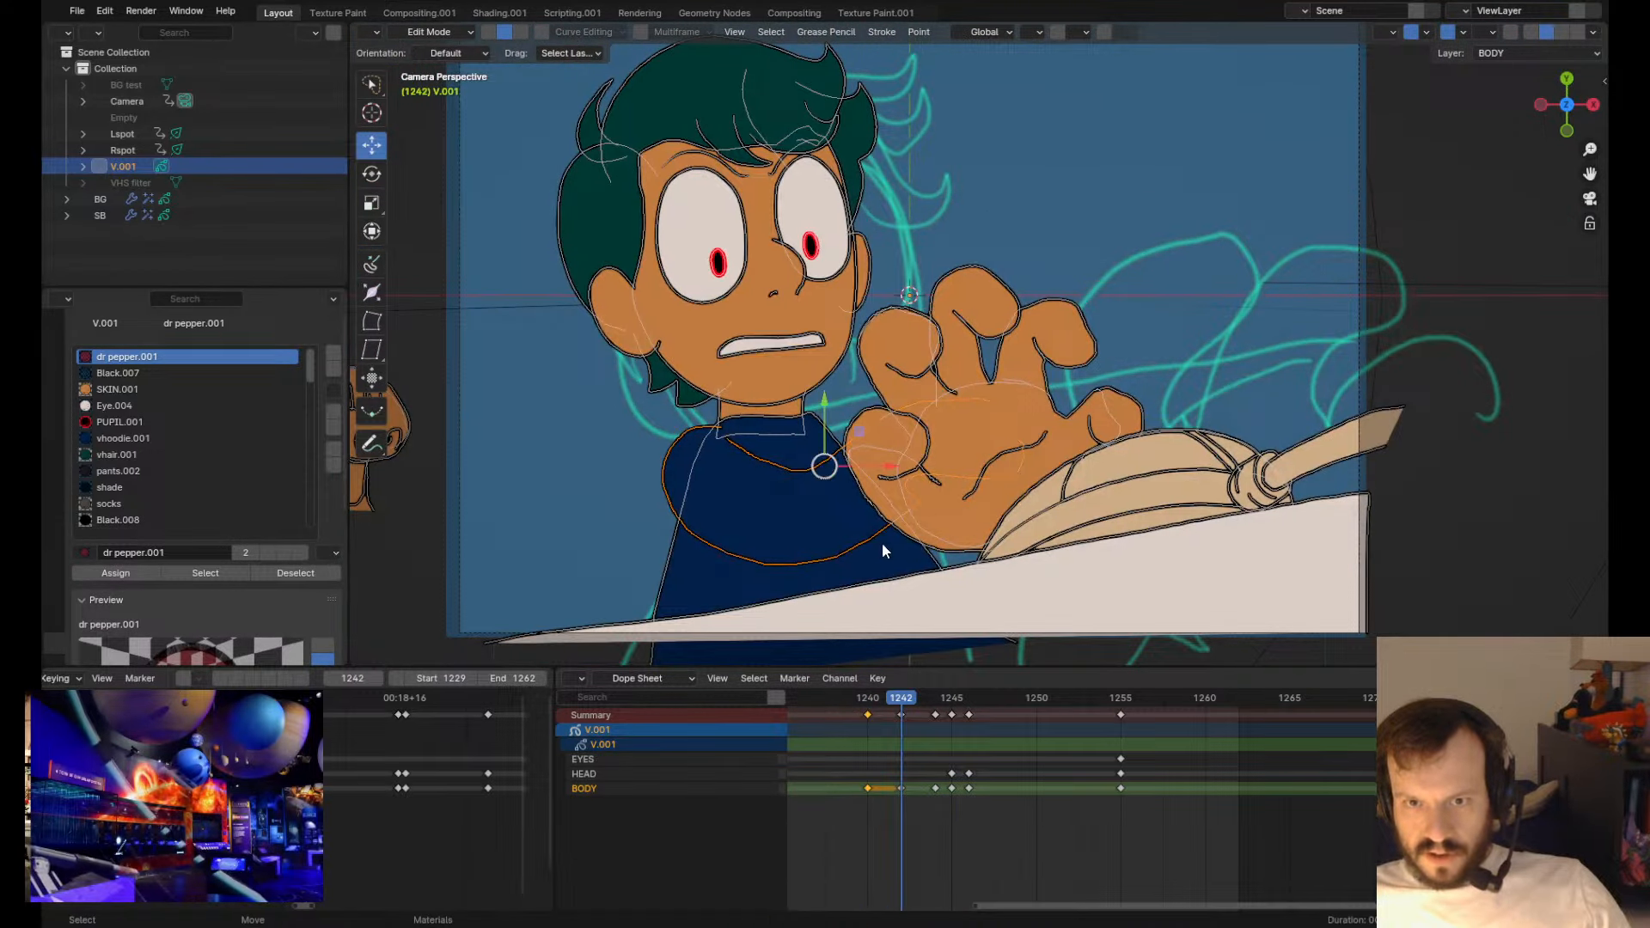
# - Smooth the lower edge of the reaching arm's sleeve on frame 1242
pyautogui.press('Tab')
pyautogui.scroll(-1, 910, 474)
pyautogui.keyDown('shift'); pyautogui.moveTo(868, 445); pyautogui.dragTo(874, 458); pyautogui.keyUp('shift')
pyautogui.keyDown('shift'); pyautogui.moveTo(906, 509); pyautogui.dragTo(857, 527); pyautogui.keyUp('shift')
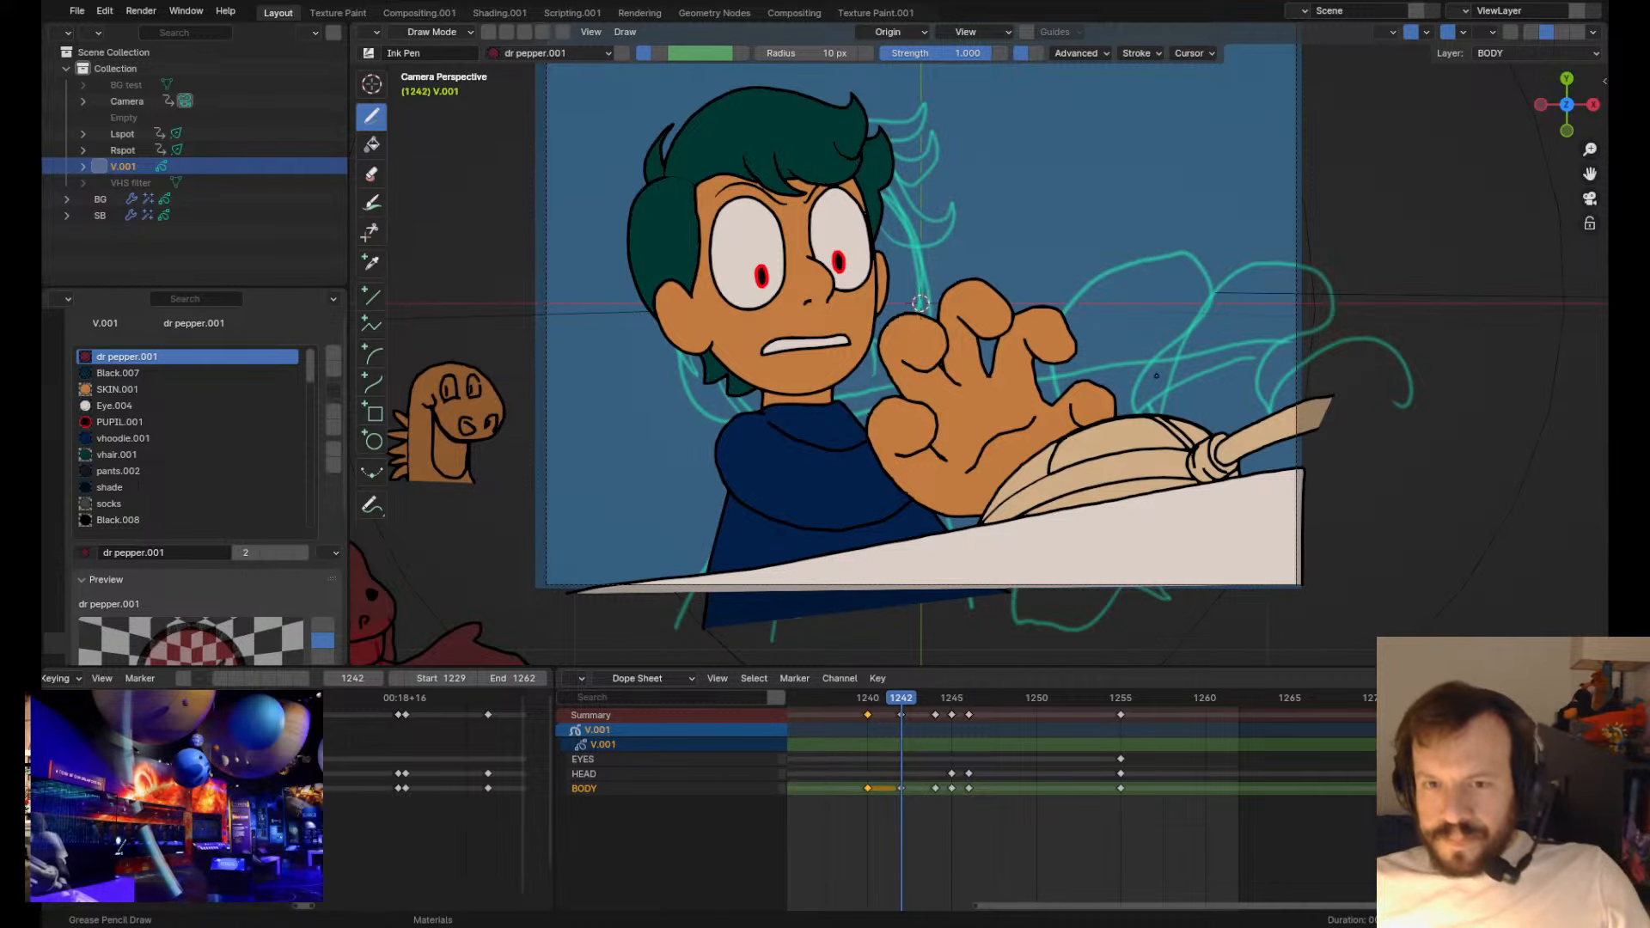
pyautogui.scroll(2, 1050, 262)
pyautogui.press('Tab')
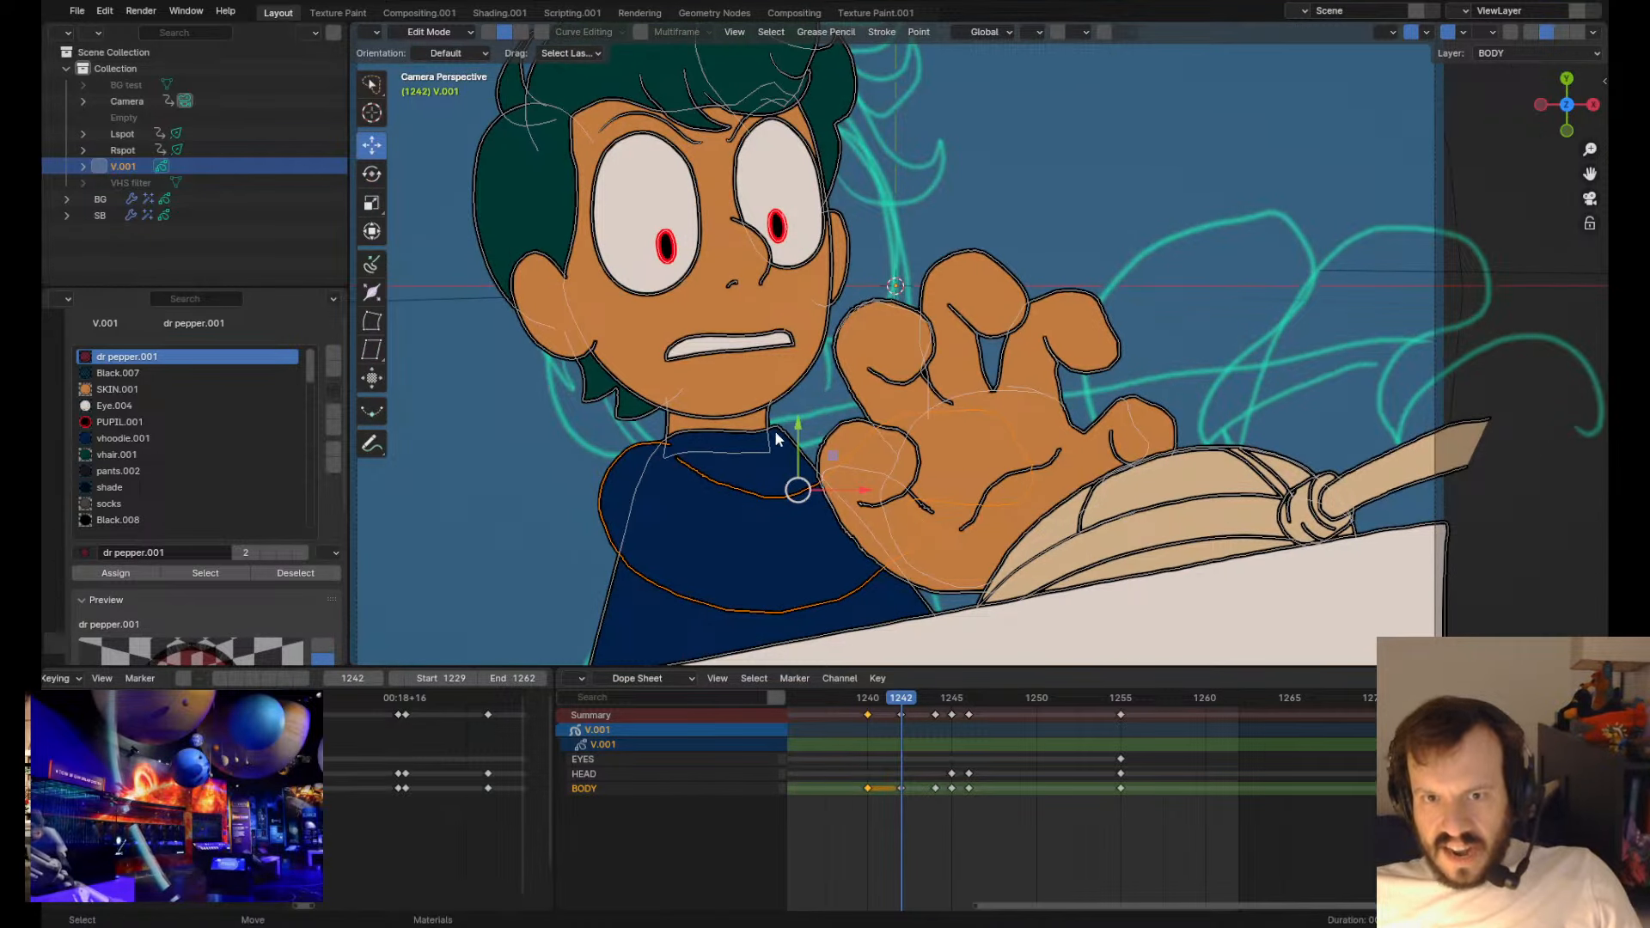
pyautogui.press('Tab')
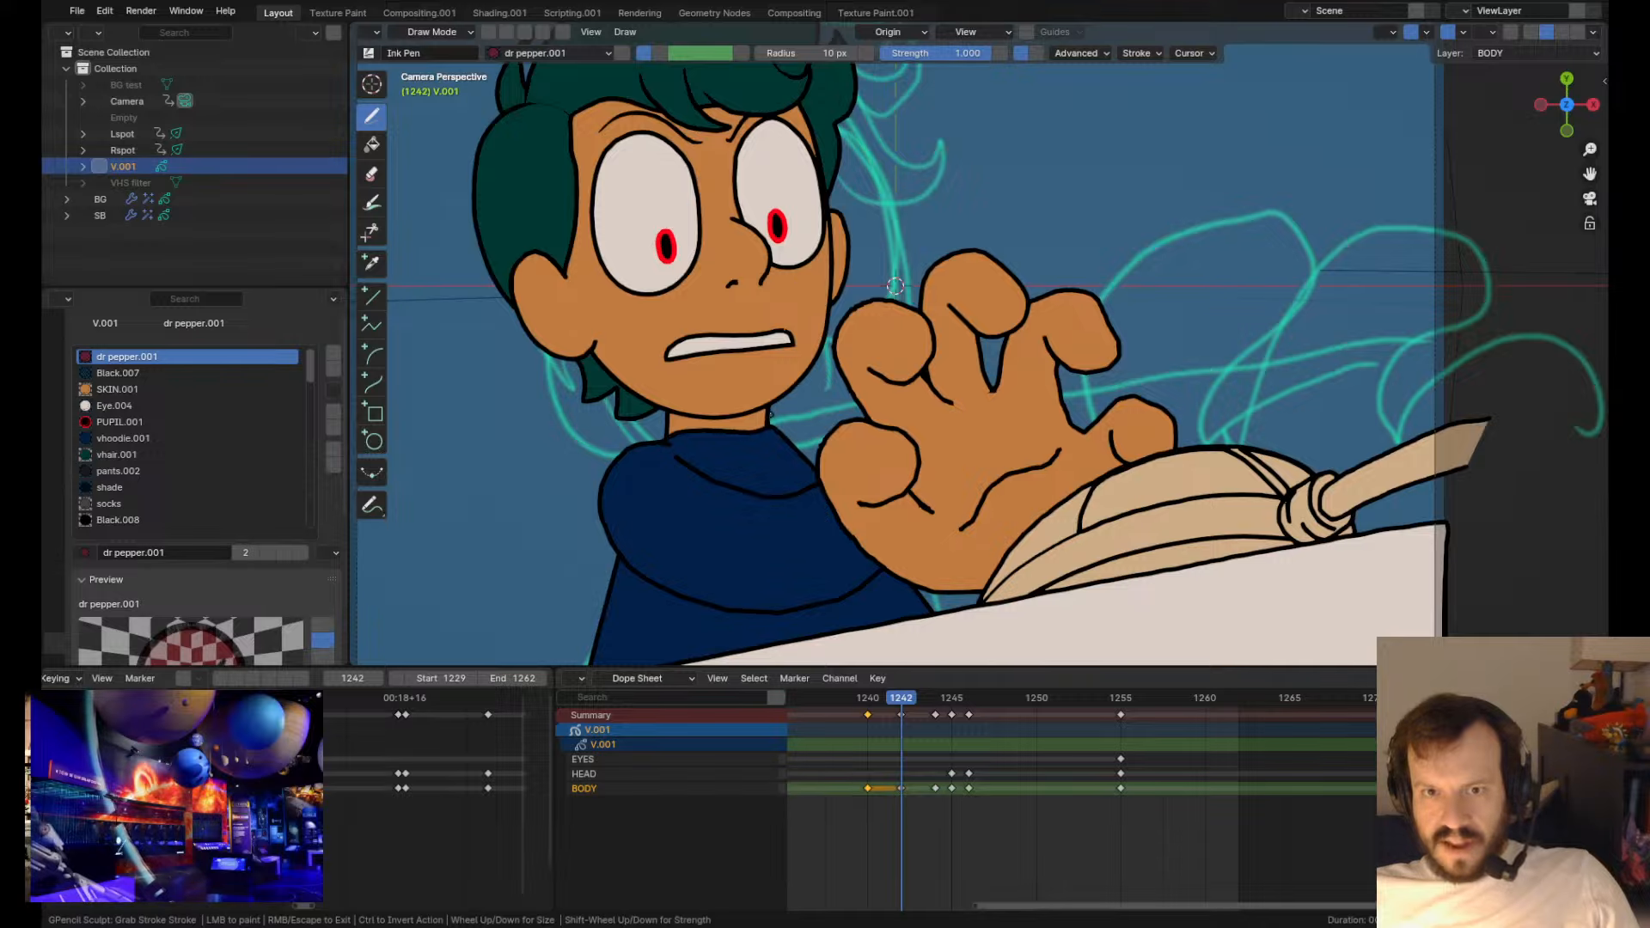
pyautogui.keyDown('shift'); pyautogui.moveTo(895, 286); pyautogui.dragTo(910, 183, button='middle'); pyautogui.keyUp('shift')
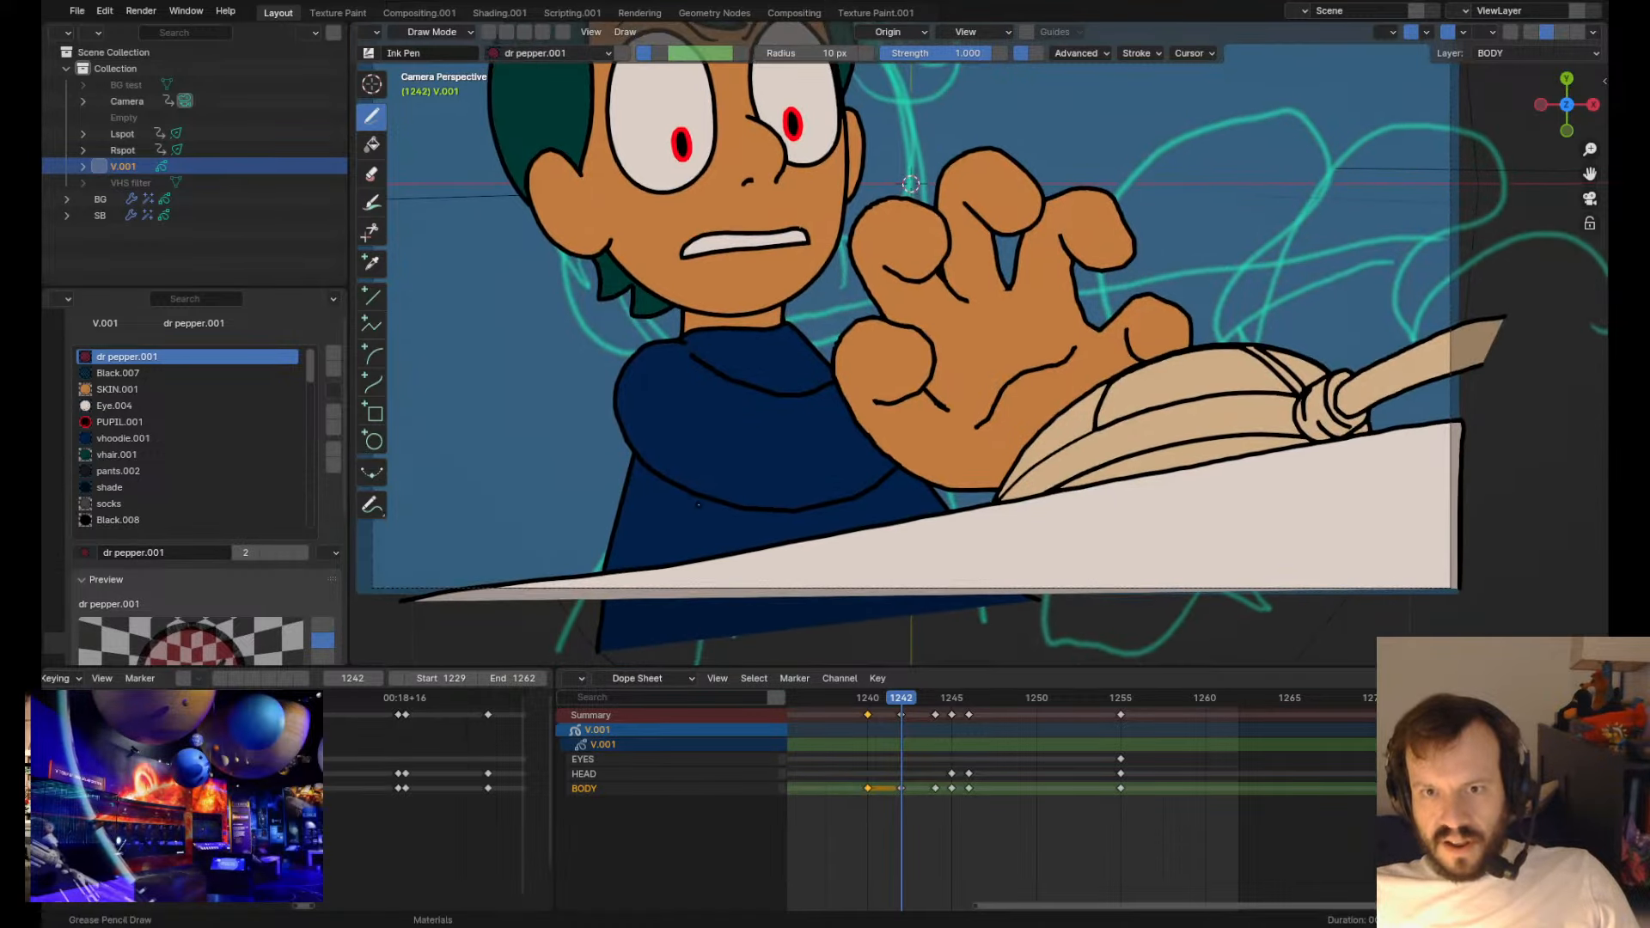
# - Compare the torso and arm drawings on frames 1240 and 1242, finishing on frame 1240
pyautogui.press('Down')
pyautogui.press('Tab')
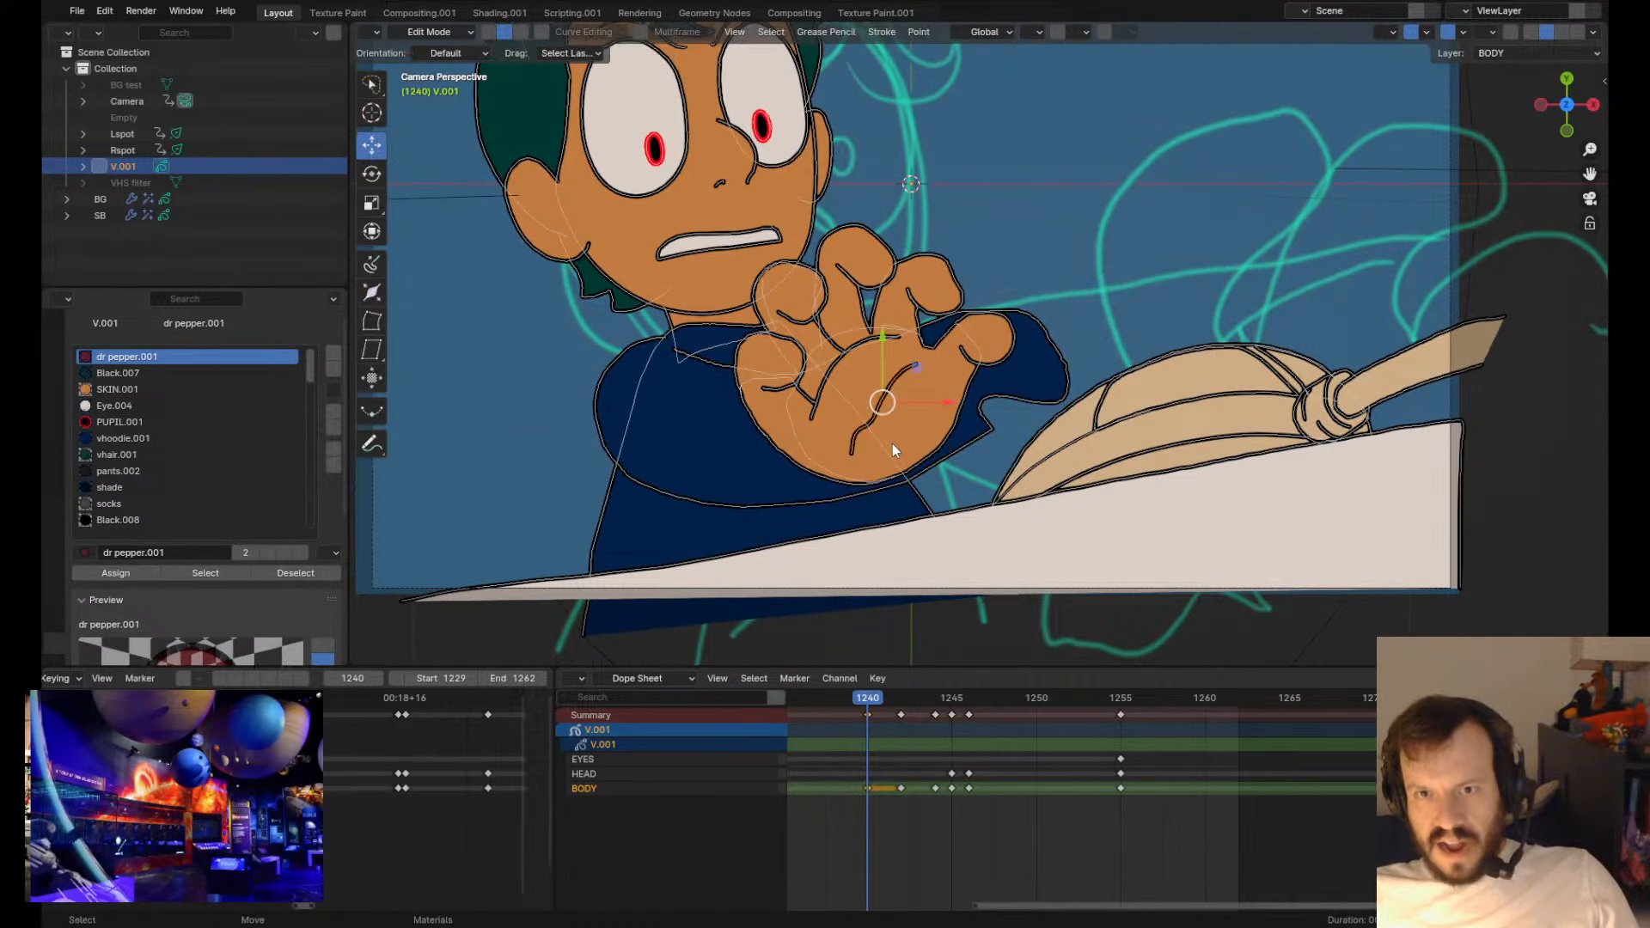
pyautogui.press('Up')
pyautogui.press('Down')
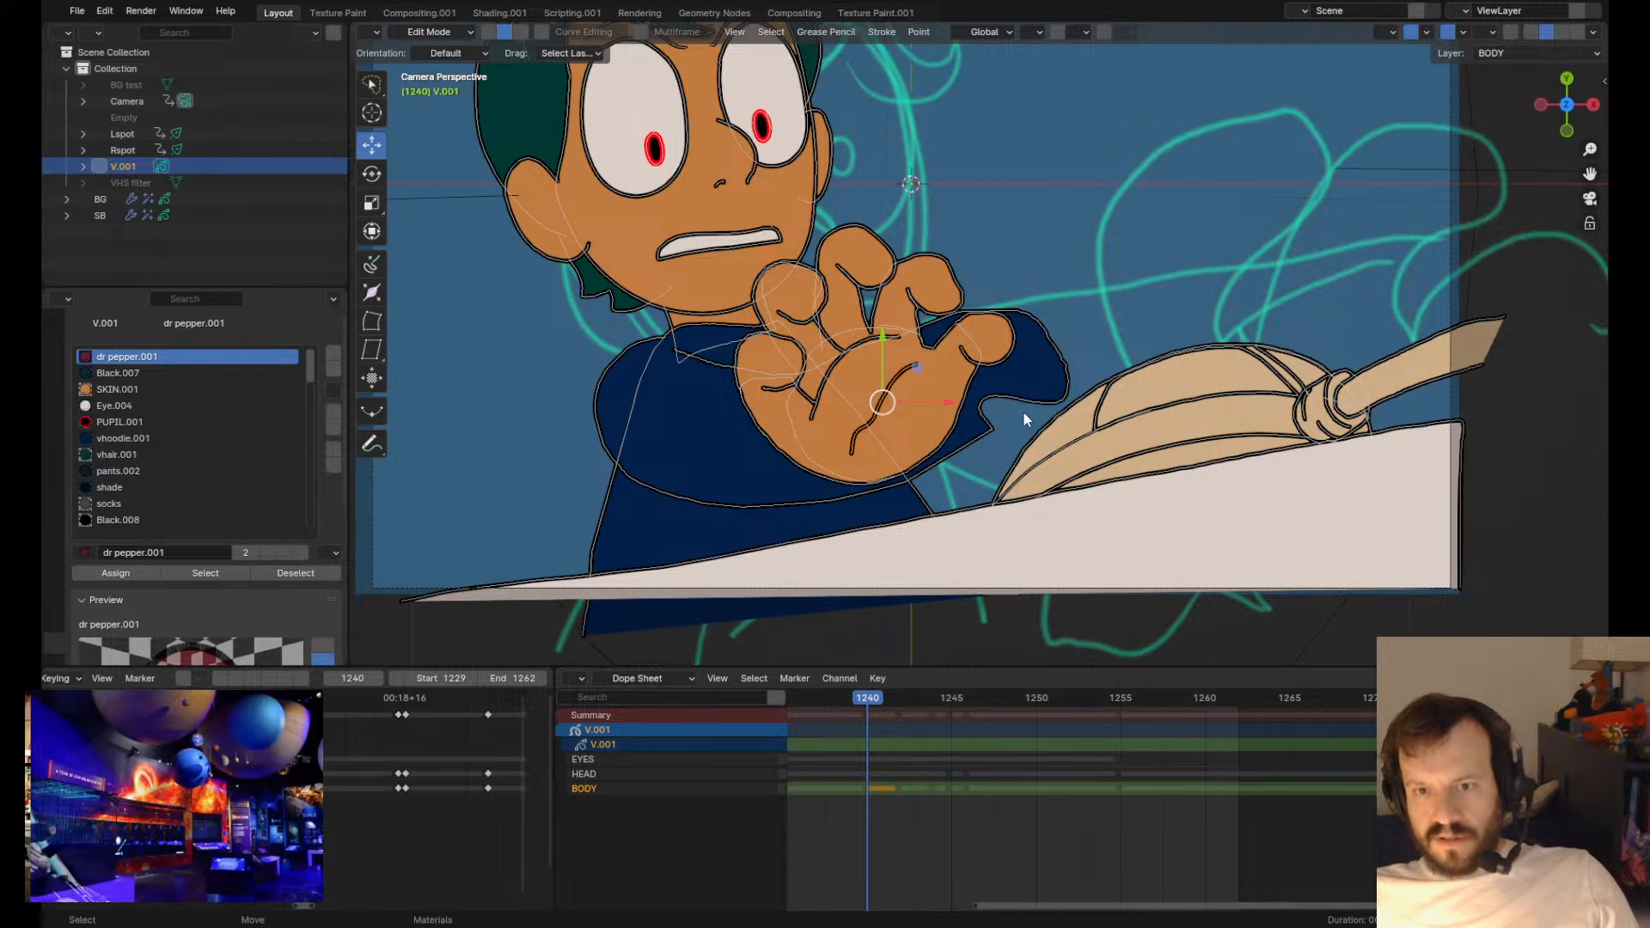
pyautogui.press('Tab')
pyautogui.scroll(-3, 1017, 405)
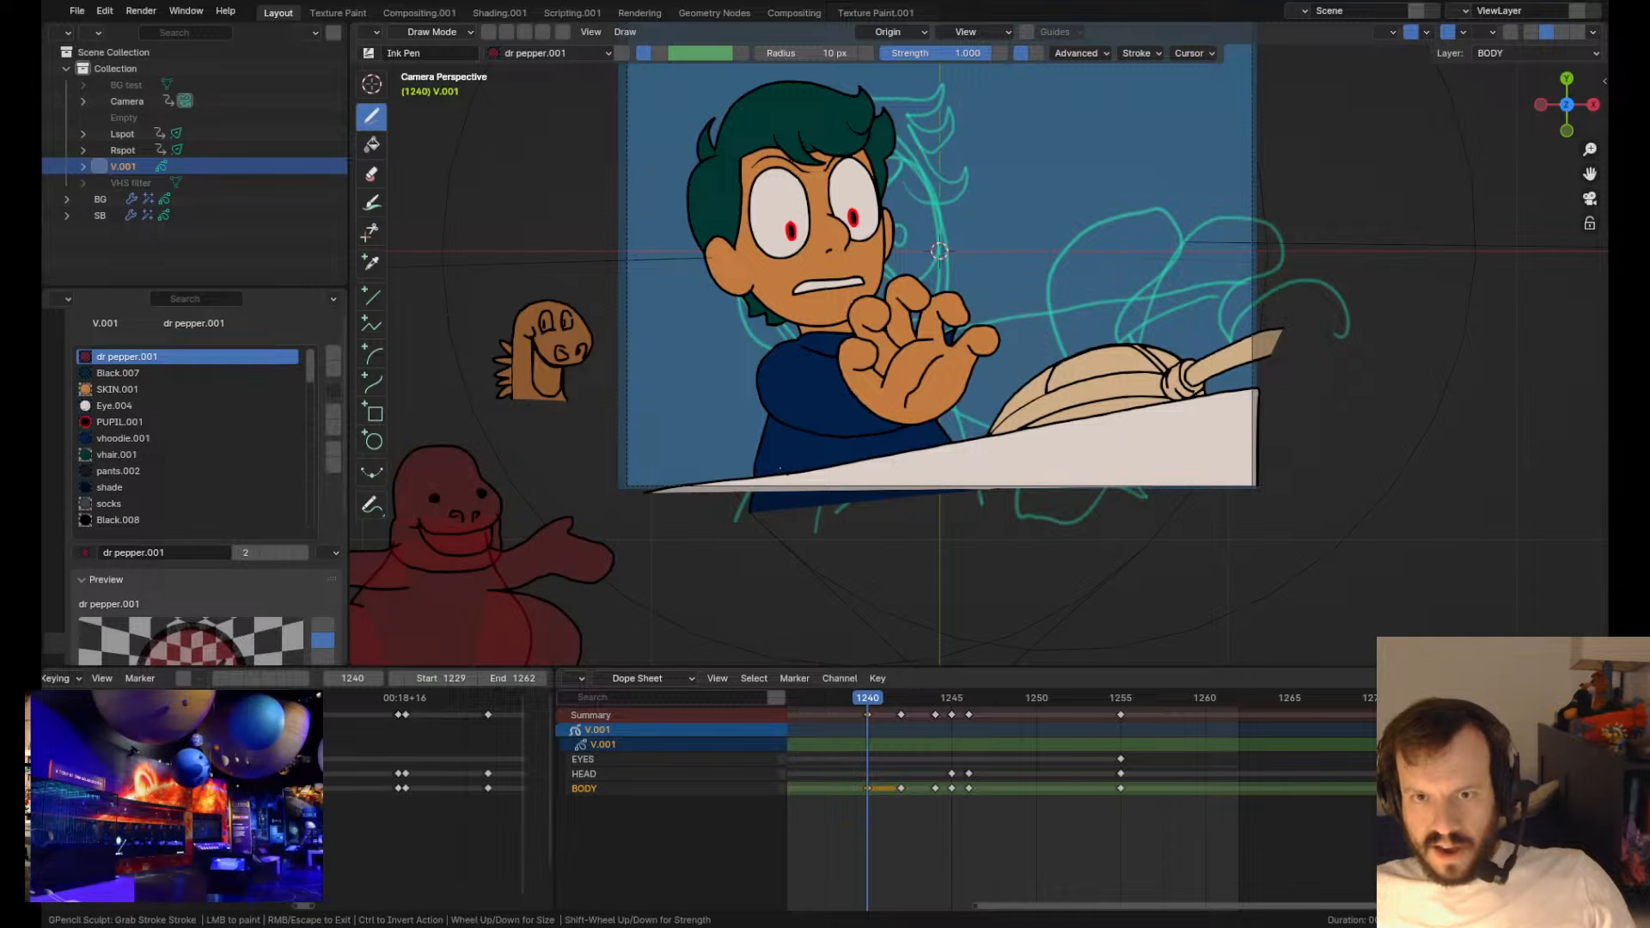
pyautogui.scroll(1, 820, 475)
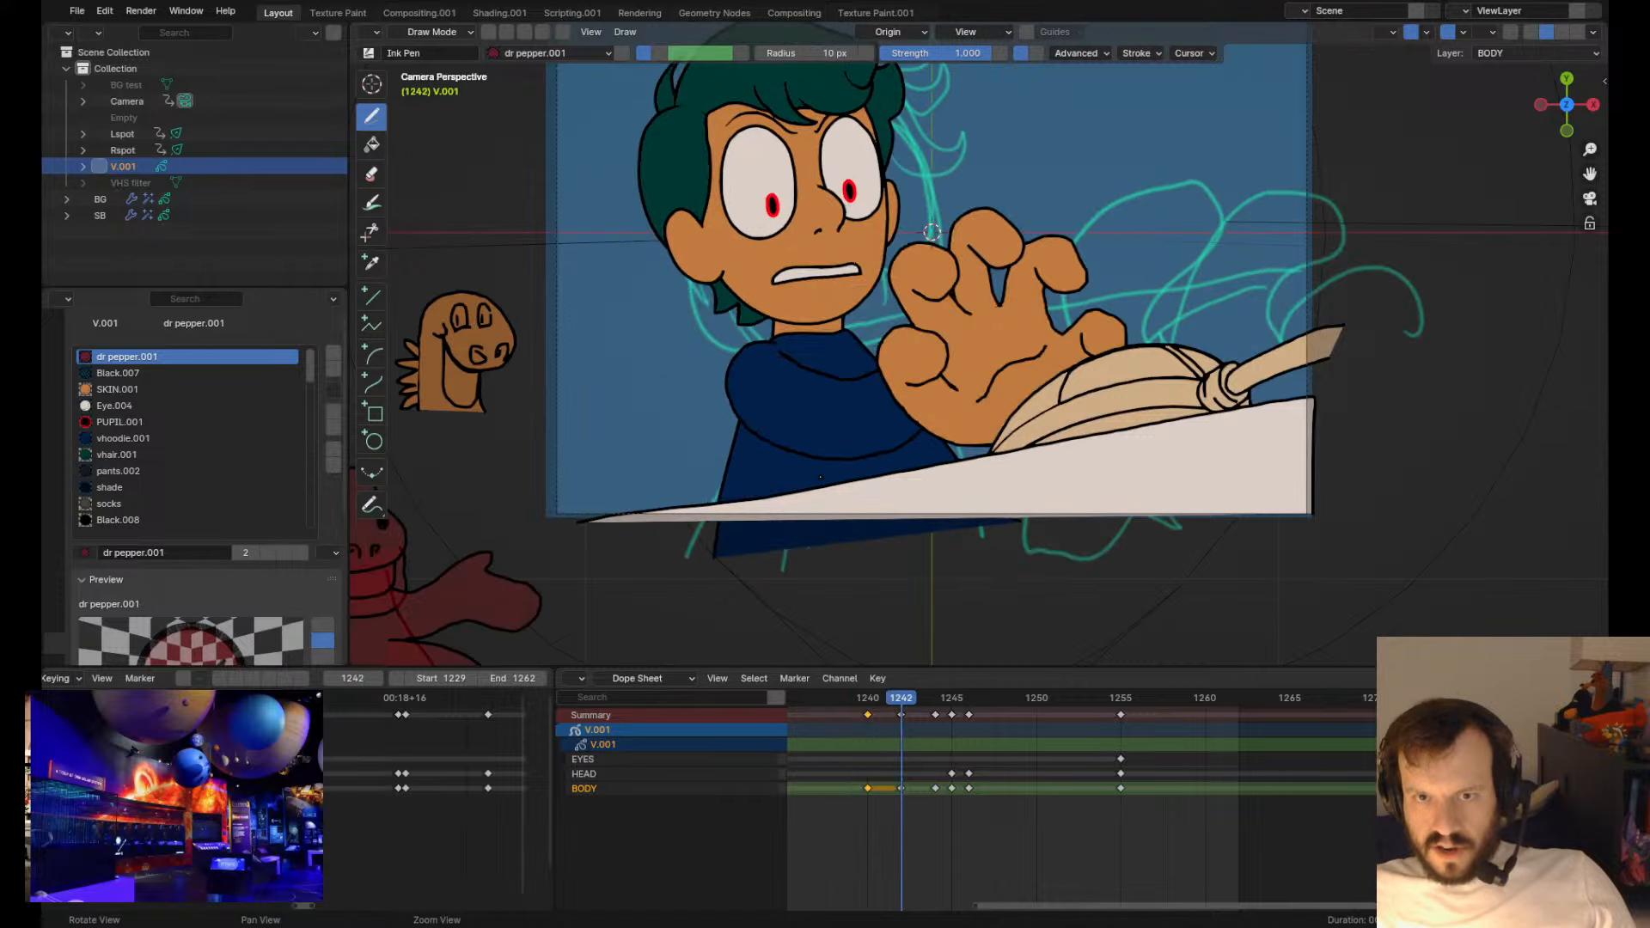
pyautogui.press('Tab')
pyautogui.press('Tab')
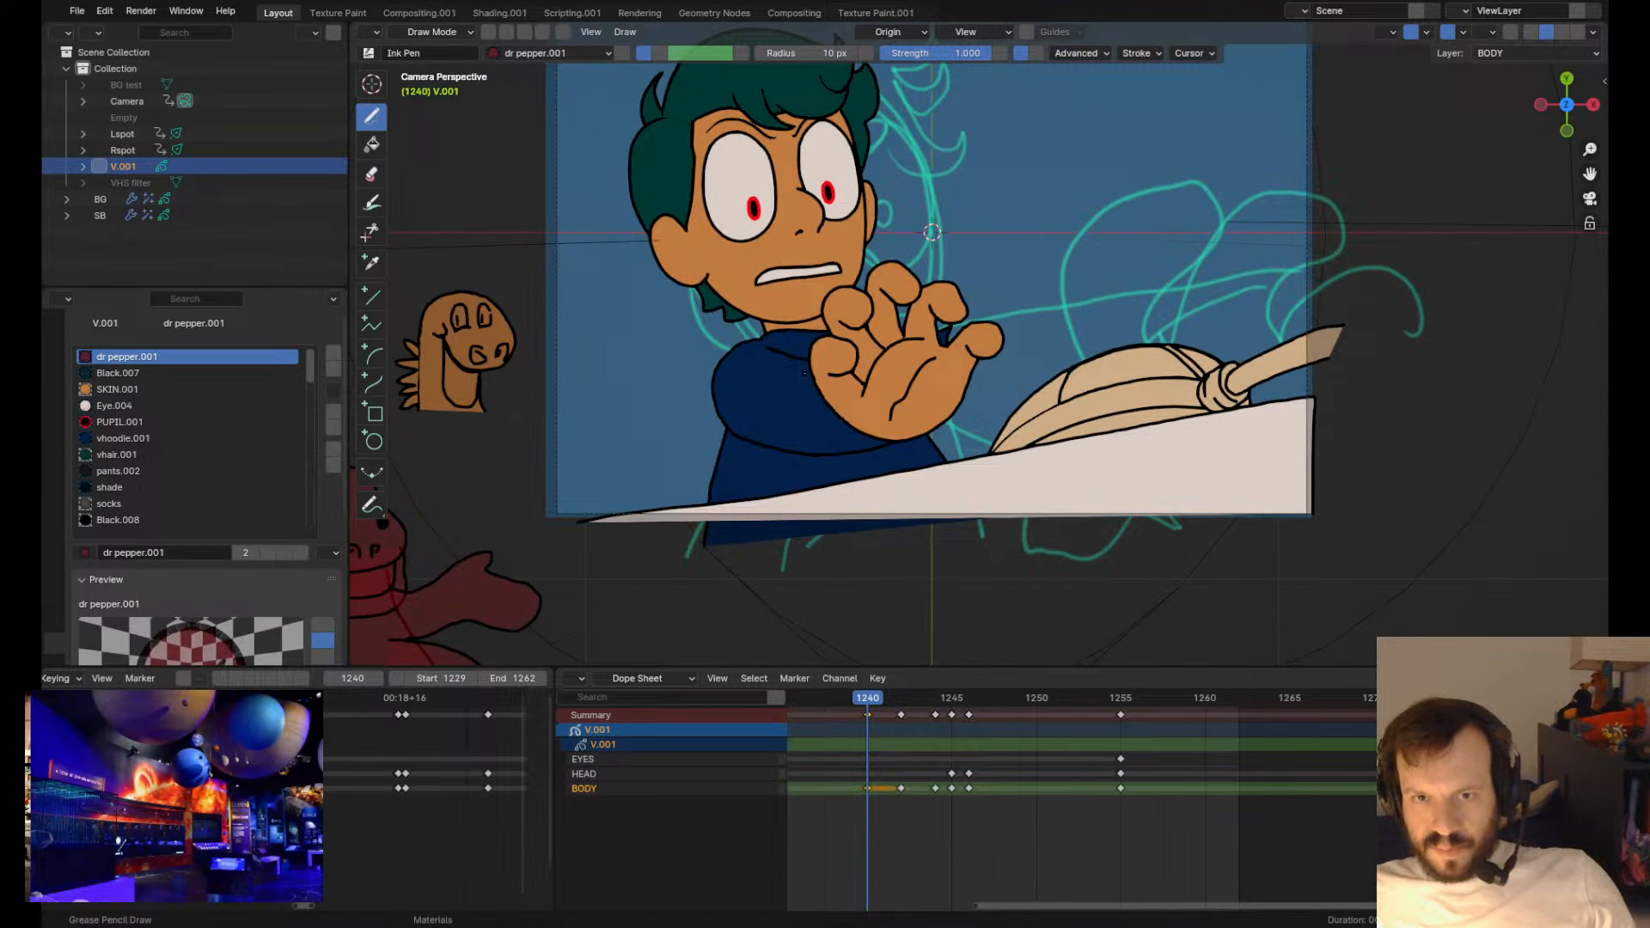
# - Sculpt the navy sleeve's shoulder on frame 1240 into a fuller outward curve, adjusting the neighbouring hood fold
pyautogui.moveTo(794, 358); pyautogui.dragTo(787, 369)
pyautogui.moveTo(761, 439); pyautogui.dragTo(705, 382)
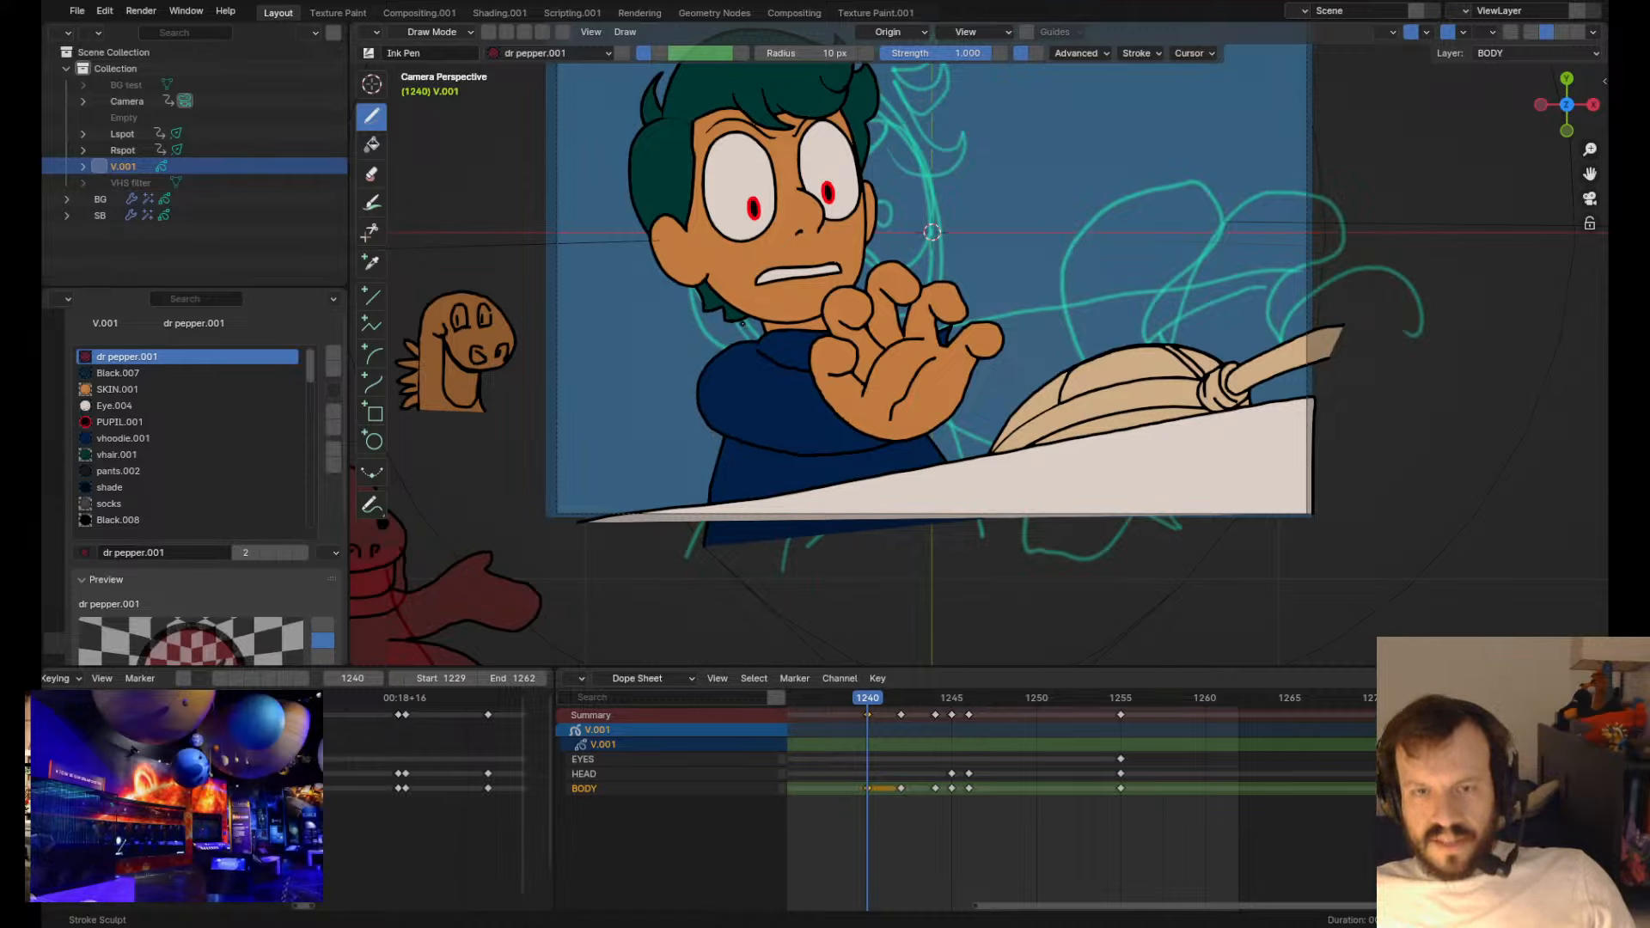
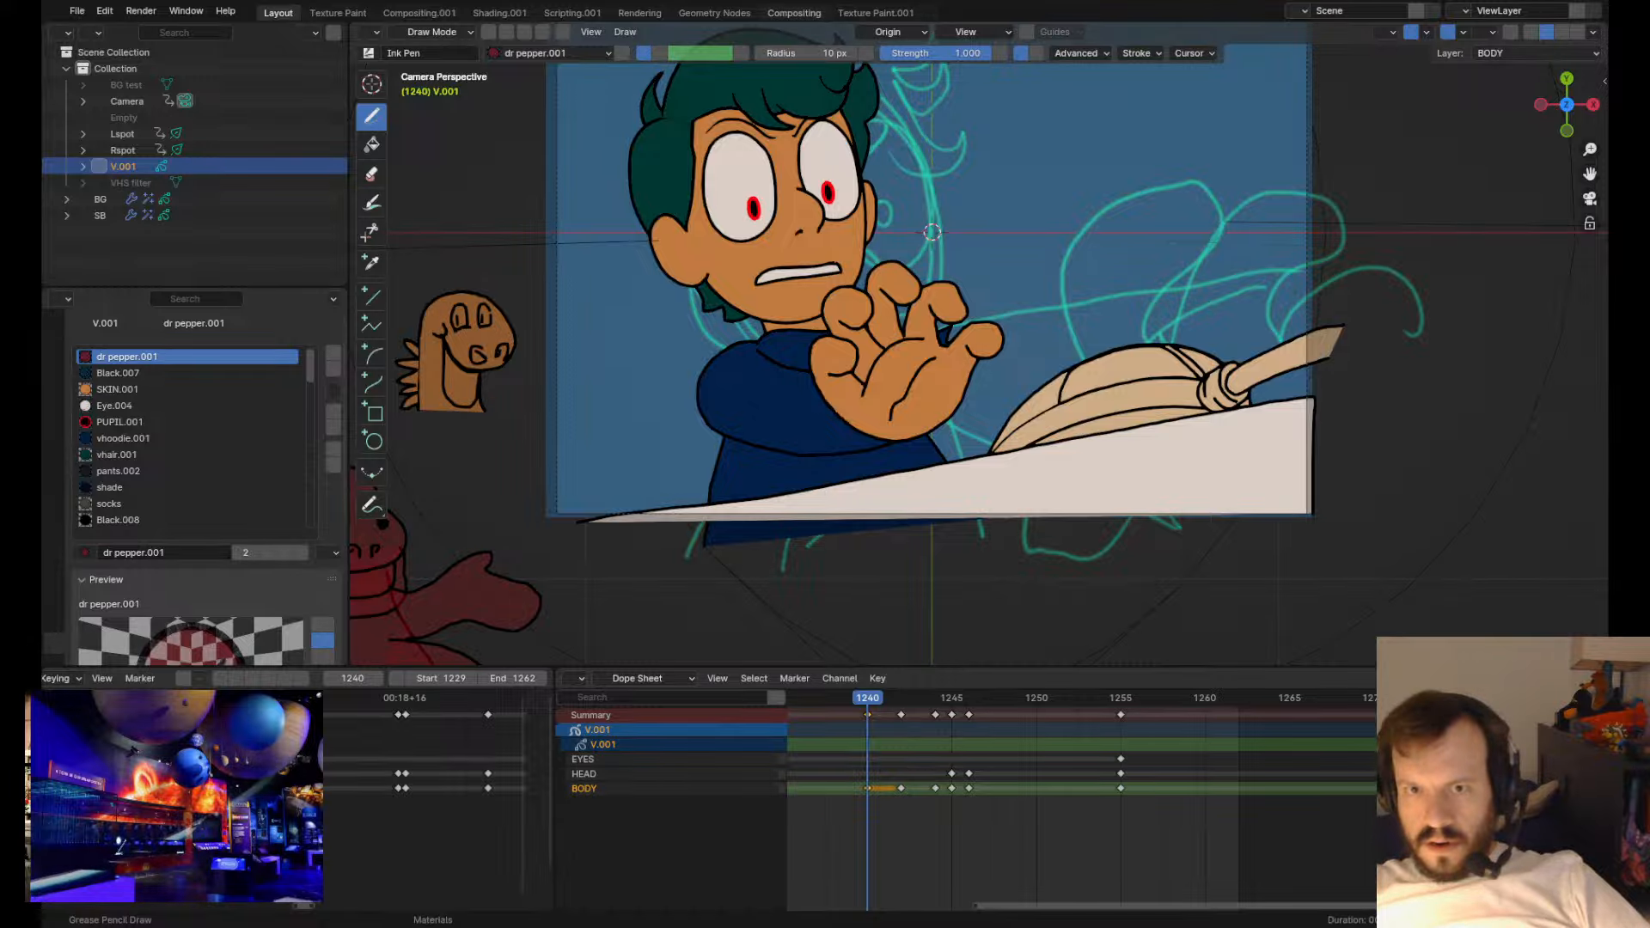
pyautogui.scroll(3, 832, 469)
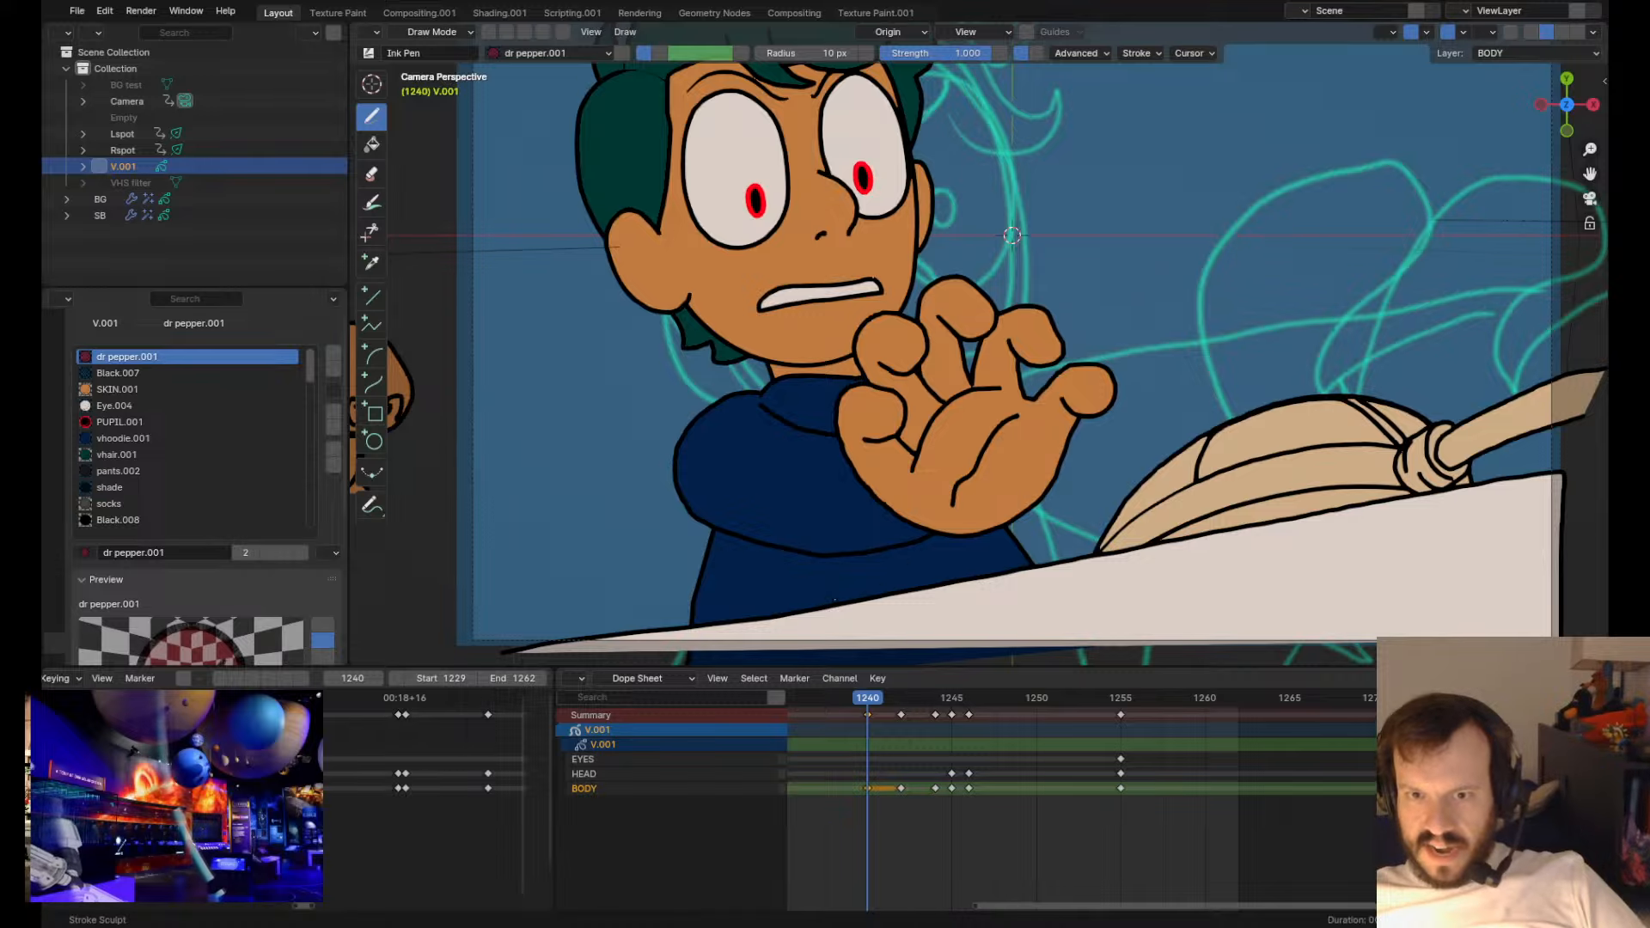
pyautogui.scroll(-5, 1011, 234)
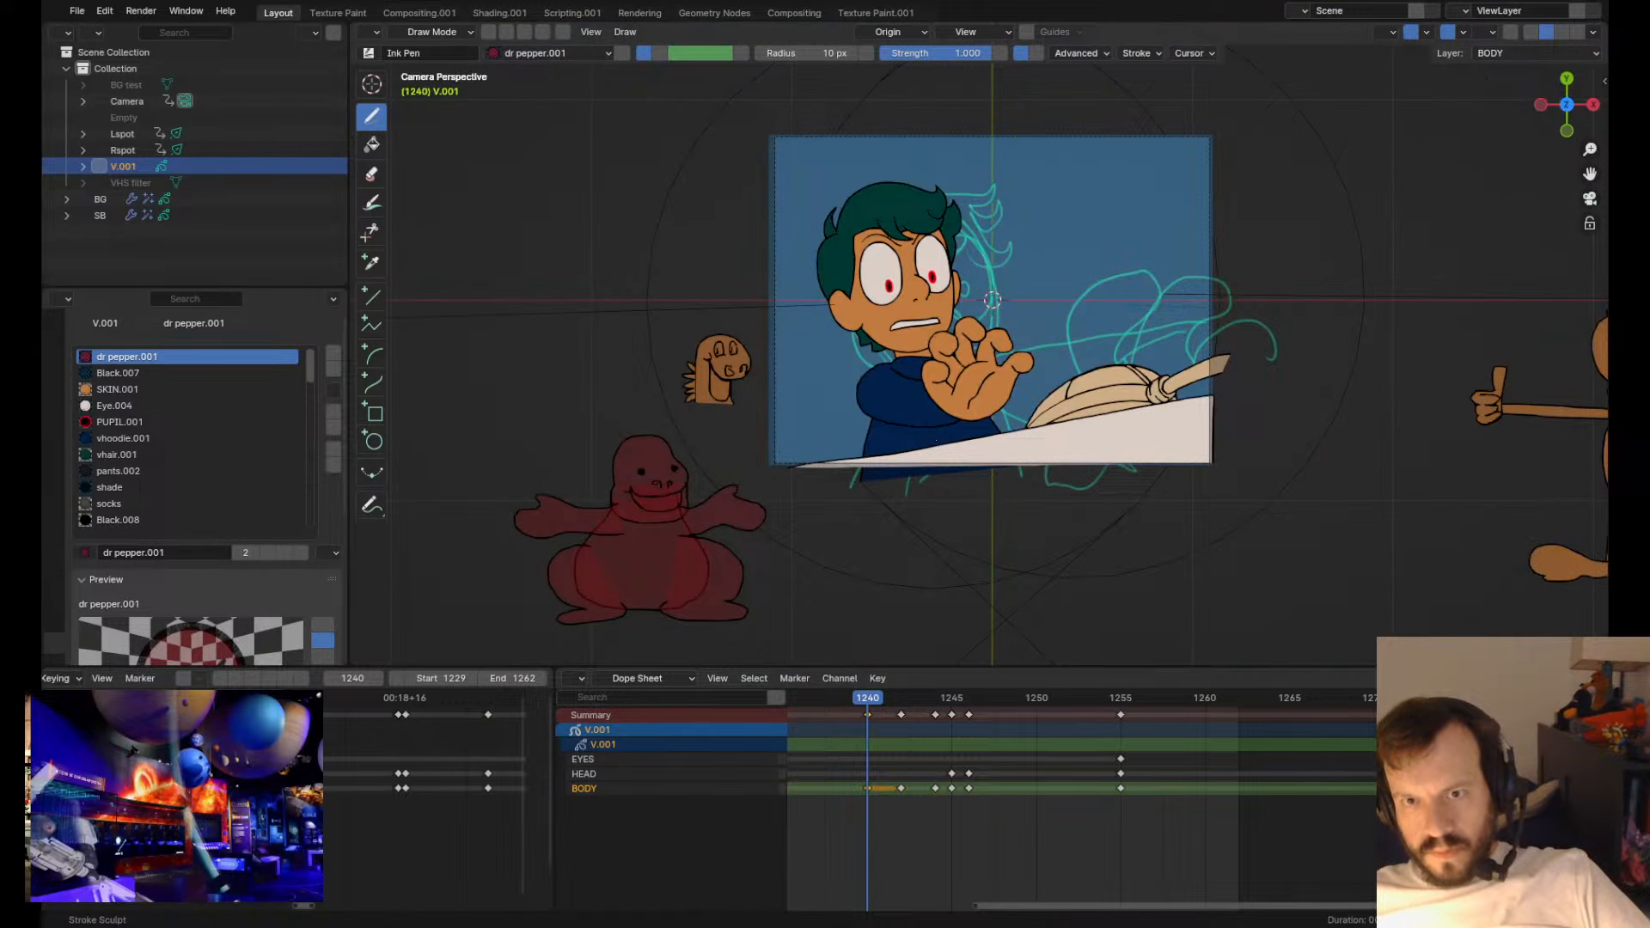
pyautogui.keyDown('ctrl'); pyautogui.keyDown('shift'); pyautogui.moveTo(877, 435); pyautogui.dragTo(866, 451); pyautogui.keyUp('shift'); pyautogui.keyUp('ctrl')
pyautogui.scroll(5, 992, 299)
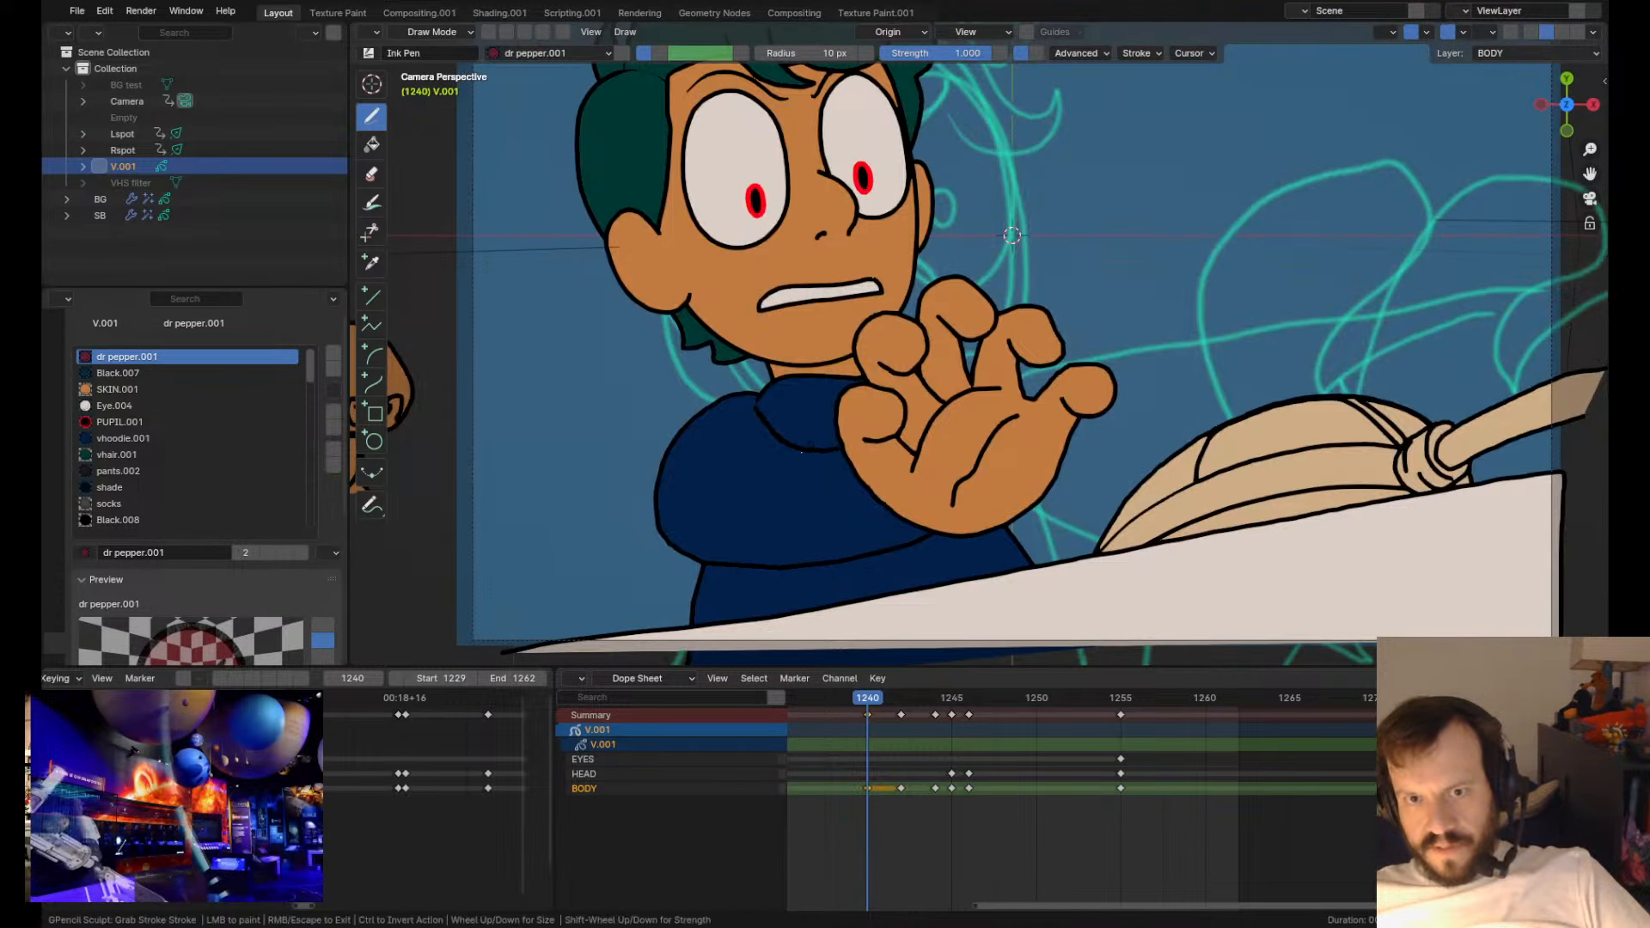
pyautogui.moveTo(776, 443)
pyautogui.keyDown('ctrl'); pyautogui.keyDown('shift'); pyautogui.mouseDown()
pyautogui.moveTo(729, 402)
pyautogui.moveTo(760, 421)
pyautogui.moveTo(724, 426)
pyautogui.mouseUp(); pyautogui.keyUp('shift'); pyautogui.keyUp('ctrl')
pyautogui.moveTo(653, 515)
pyautogui.keyDown('ctrl'); pyautogui.keyDown('shift'); pyautogui.mouseDown()
pyautogui.moveTo(690, 584)
pyautogui.moveTo(686, 523)
pyautogui.mouseUp(); pyautogui.keyUp('shift'); pyautogui.keyUp('ctrl')
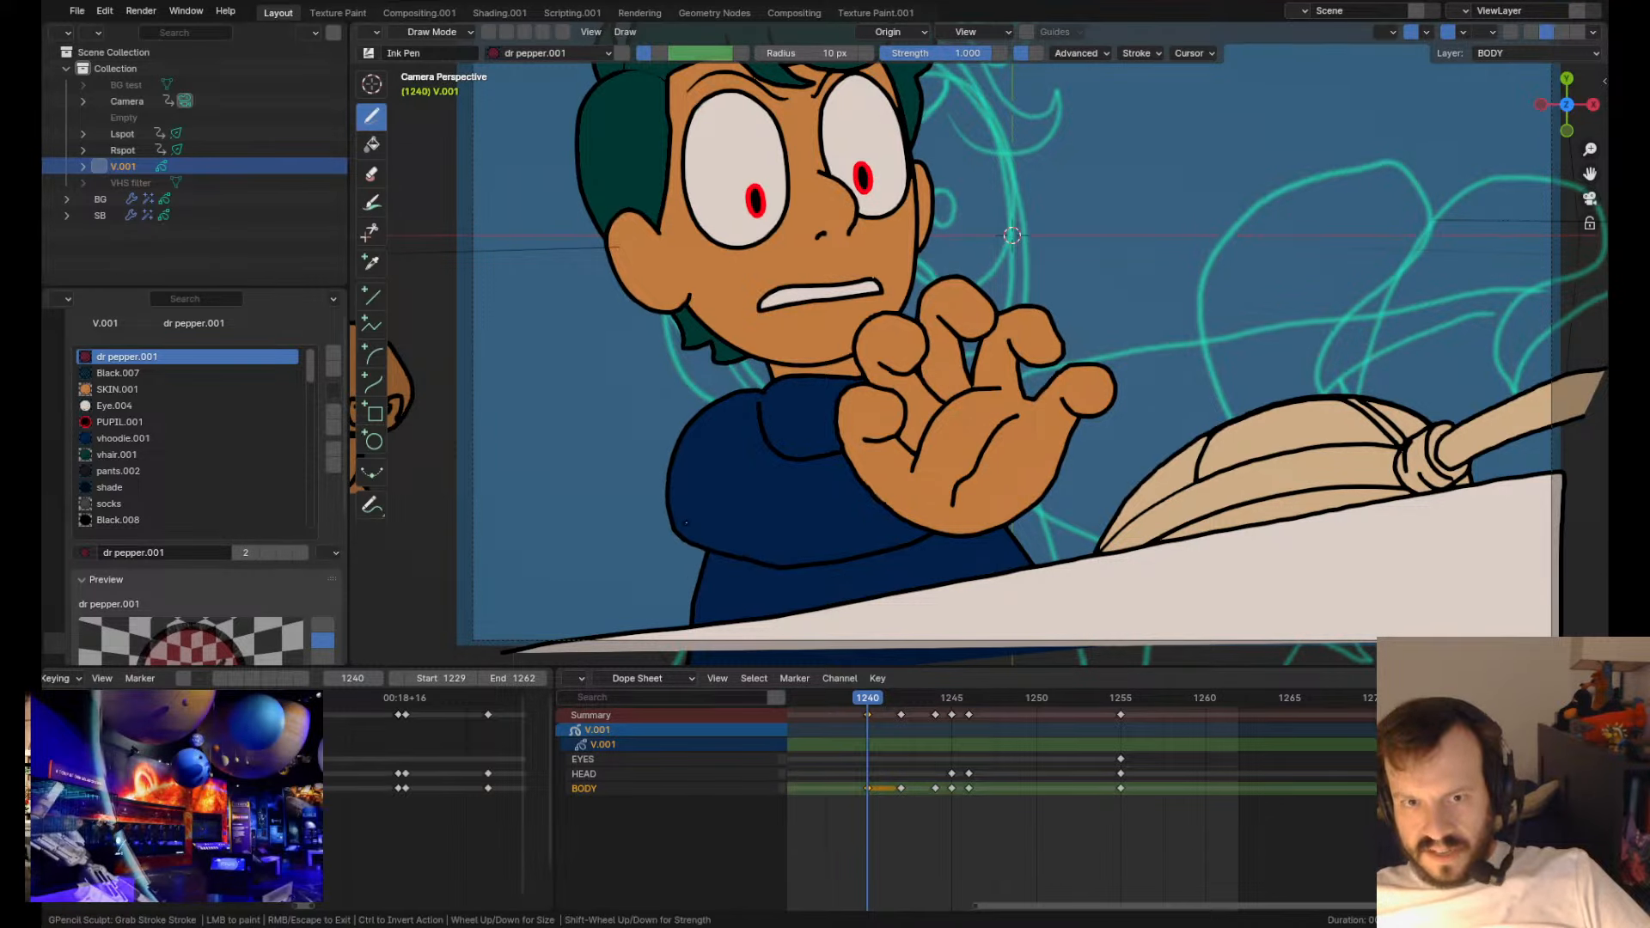
# - Reshape the sleeve's lower edge on frame 1240 with the Grab sculpt, from the elbow toward the hand
pyautogui.moveTo(749, 571)
pyautogui.keyDown('ctrl'); pyautogui.keyDown('shift'); pyautogui.mouseDown()
pyautogui.moveTo(710, 564)
pyautogui.moveTo(756, 580)
pyautogui.moveTo(726, 576)
pyautogui.moveTo(735, 595)
pyautogui.mouseUp(); pyautogui.keyUp('shift'); pyautogui.keyUp('ctrl')
pyautogui.keyDown('ctrl'); pyautogui.keyDown('shift'); pyautogui.moveTo(806, 574); pyautogui.dragTo(816, 562); pyautogui.keyUp('shift'); pyautogui.keyUp('ctrl')
pyautogui.keyDown('ctrl'); pyautogui.keyDown('shift'); pyautogui.moveTo(932, 572); pyautogui.dragTo(934, 568); pyautogui.keyUp('shift'); pyautogui.keyUp('ctrl')
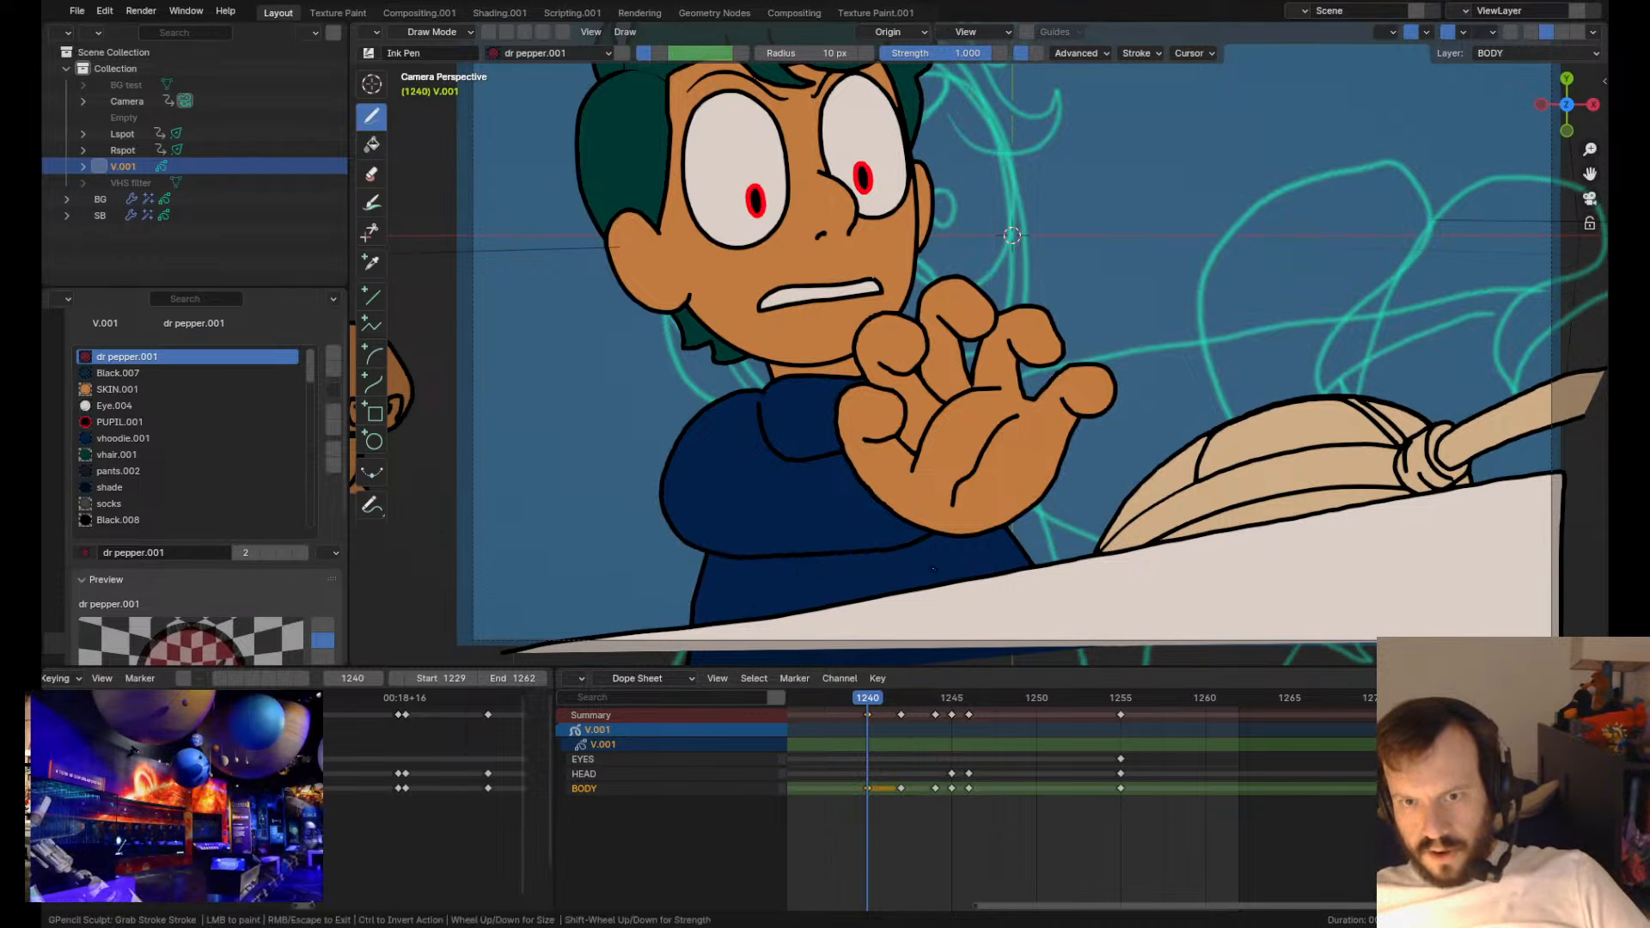
pyautogui.scroll(-4, 928, 555)
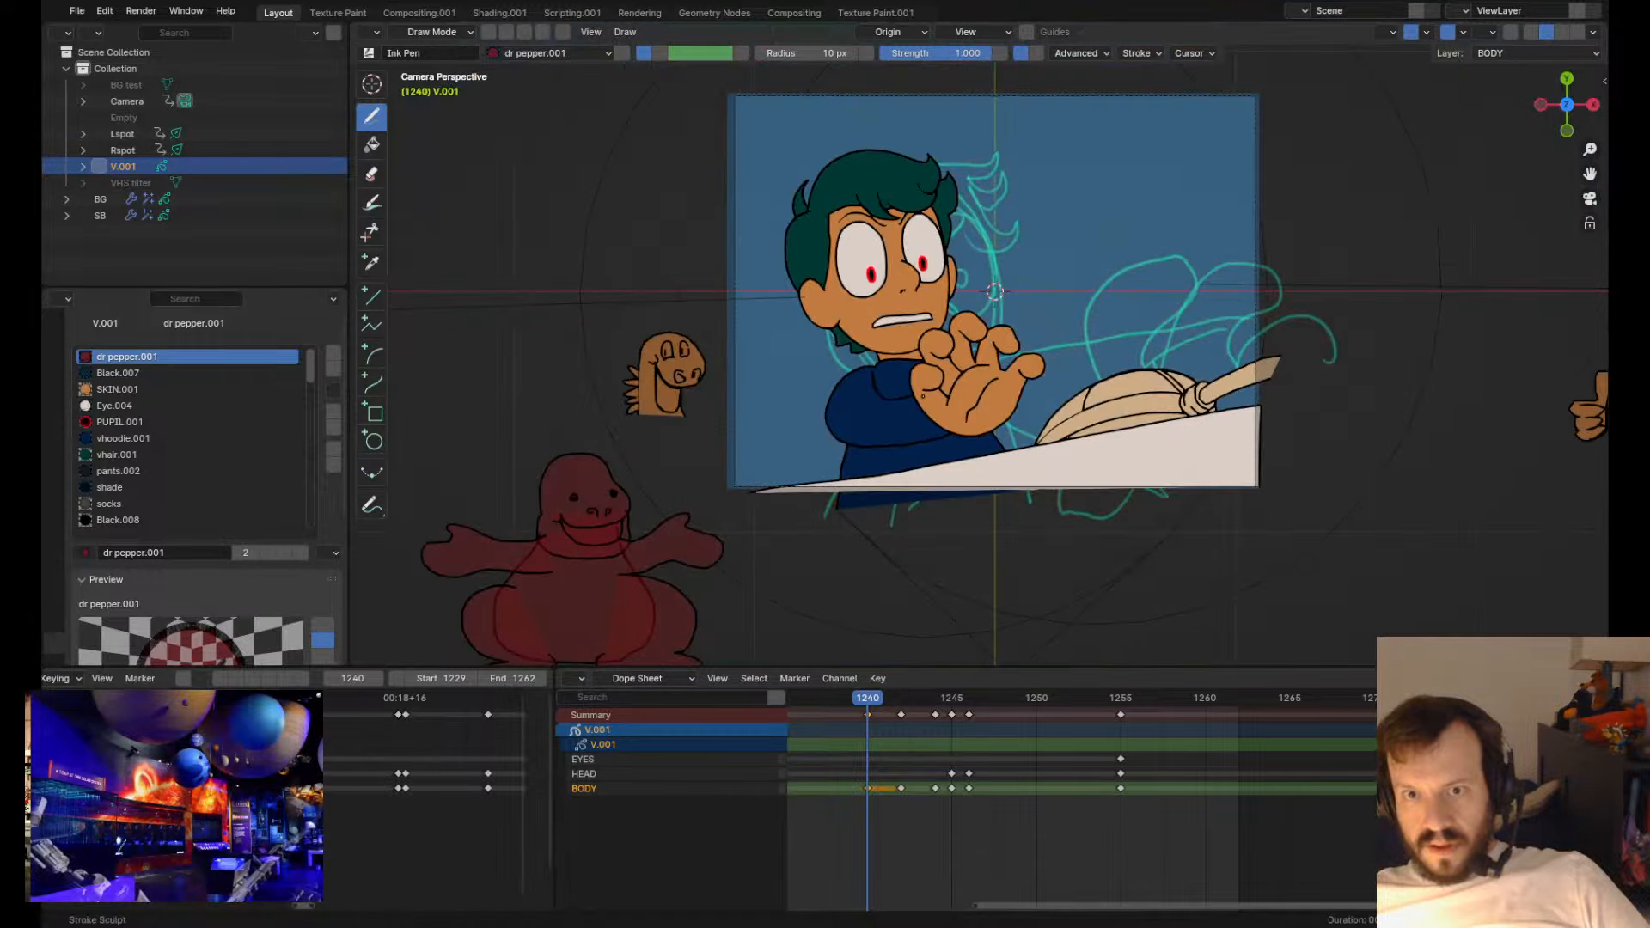
# - Raise and round the top and back of the shoulder outline on frame 1240
pyautogui.scroll(5, 736, 486)
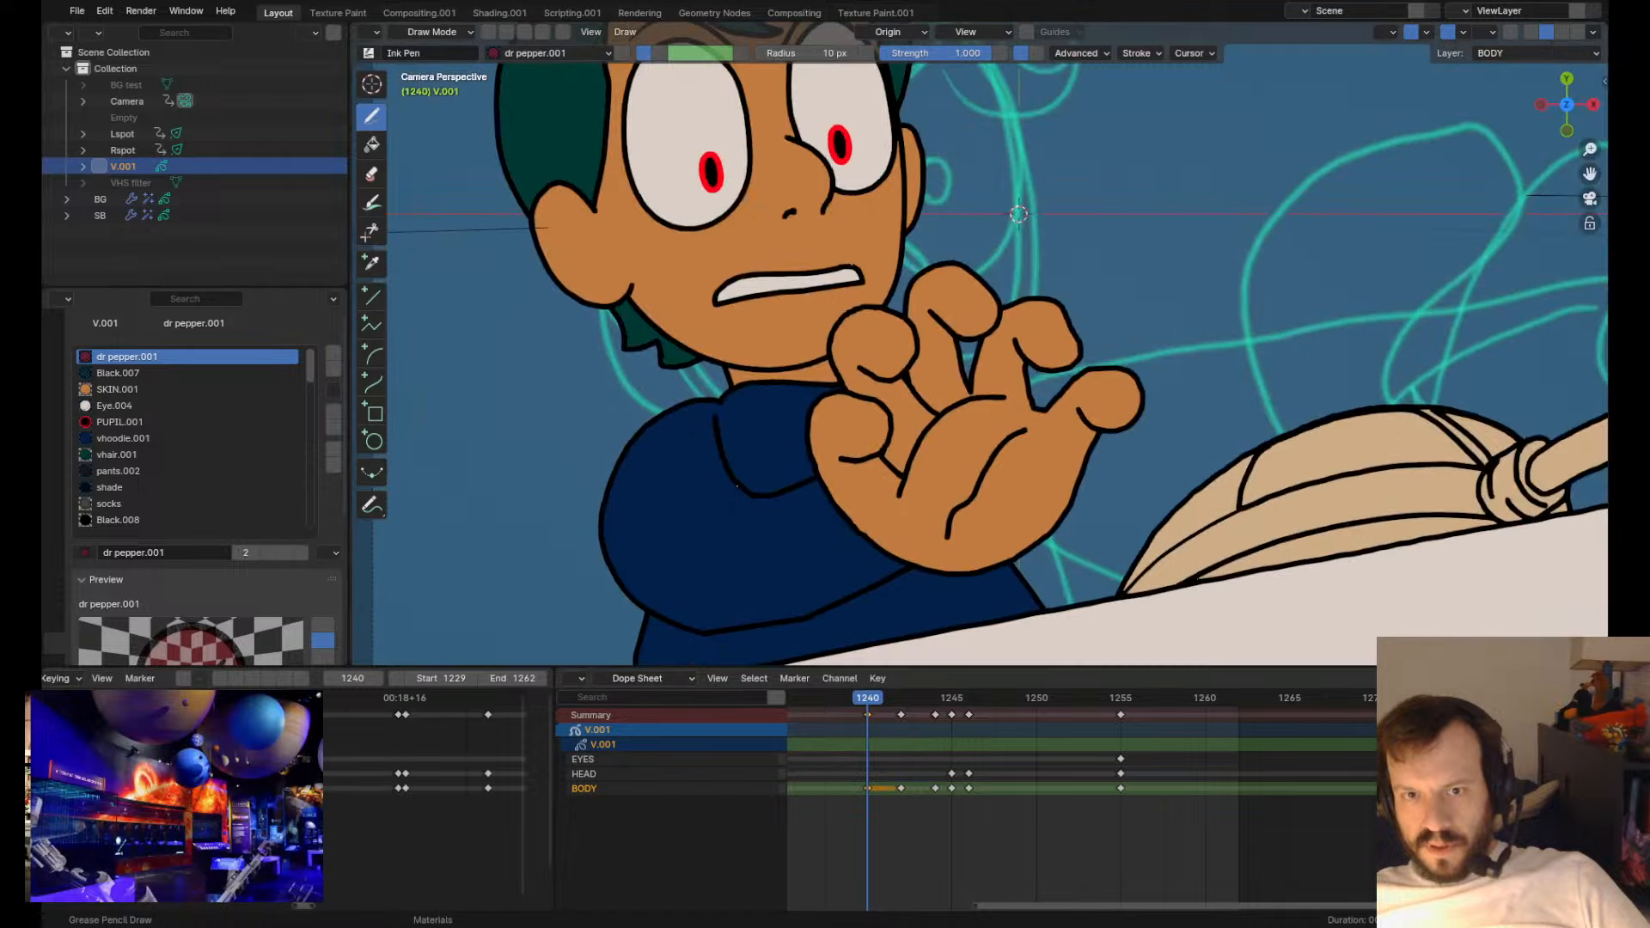
pyautogui.moveTo(707, 411)
pyautogui.keyDown('ctrl'); pyautogui.keyDown('shift'); pyautogui.mouseDown()
pyautogui.moveTo(729, 410)
pyautogui.moveTo(708, 391)
pyautogui.moveTo(651, 425)
pyautogui.moveTo(620, 398)
pyautogui.moveTo(599, 444)
pyautogui.mouseUp(); pyautogui.keyUp('shift'); pyautogui.keyUp('ctrl')
pyautogui.keyDown('ctrl'); pyautogui.keyDown('shift'); pyautogui.moveTo(567, 527); pyautogui.dragTo(577, 526); pyautogui.keyUp('shift'); pyautogui.keyUp('ctrl')
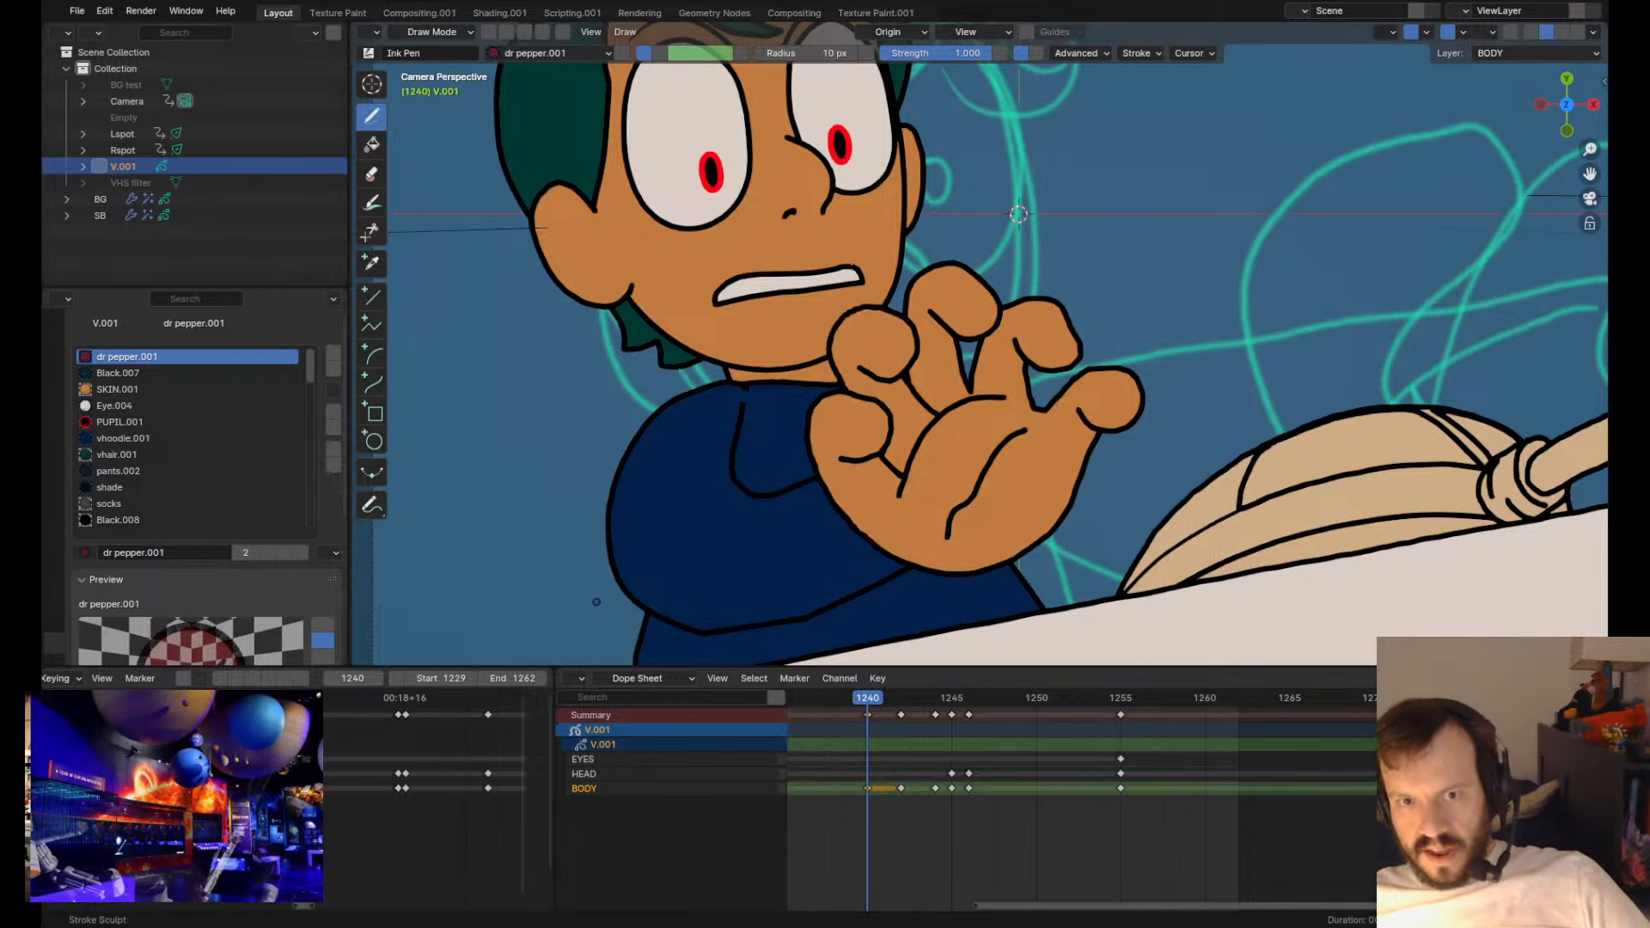
# - Even out the underside of the sleeve into one smooth curve around the elbow on frame 1240
pyautogui.keyDown('shift'); pyautogui.moveTo(1018, 214); pyautogui.dragTo(1047, 103, button='middle'); pyautogui.keyUp('shift')
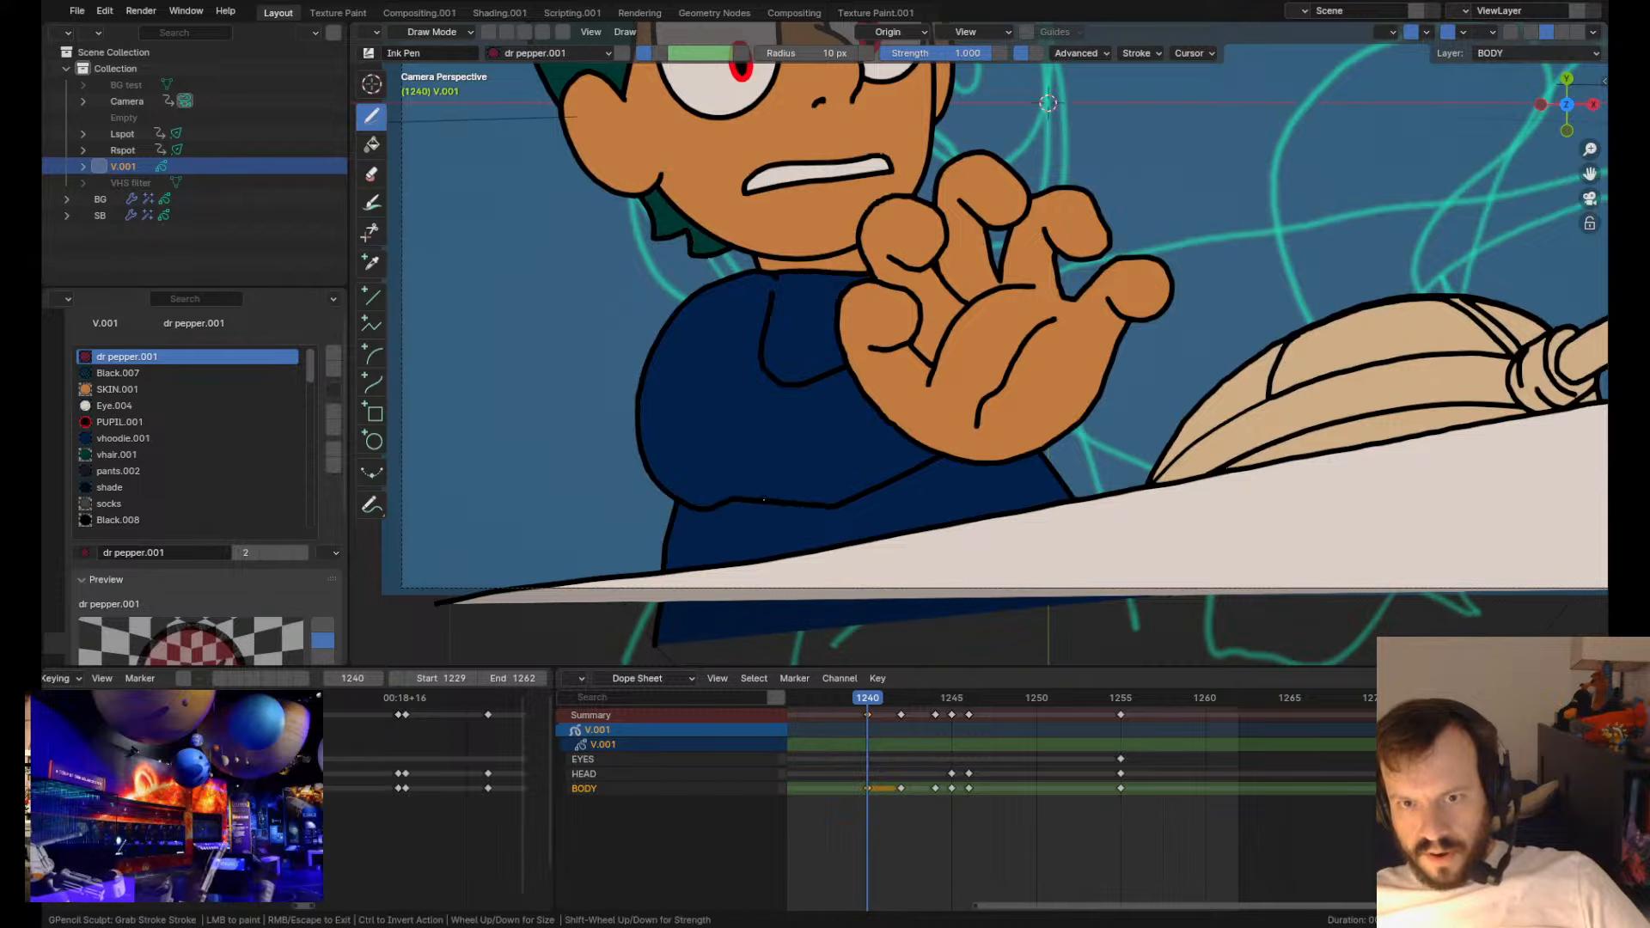
pyautogui.moveTo(771, 517)
pyautogui.keyDown('ctrl'); pyautogui.keyDown('shift'); pyautogui.mouseDown()
pyautogui.moveTo(789, 505)
pyautogui.moveTo(790, 534)
pyautogui.moveTo(791, 518)
pyautogui.moveTo(711, 520)
pyautogui.mouseUp(); pyautogui.keyUp('shift'); pyautogui.keyUp('ctrl')
pyautogui.scroll(1, 750, 474)
pyautogui.keyDown('ctrl'); pyautogui.keyDown('shift'); pyautogui.moveTo(604, 515); pyautogui.dragTo(585, 539); pyautogui.keyUp('shift'); pyautogui.keyUp('ctrl')
pyautogui.scroll(-4, 729, 326)
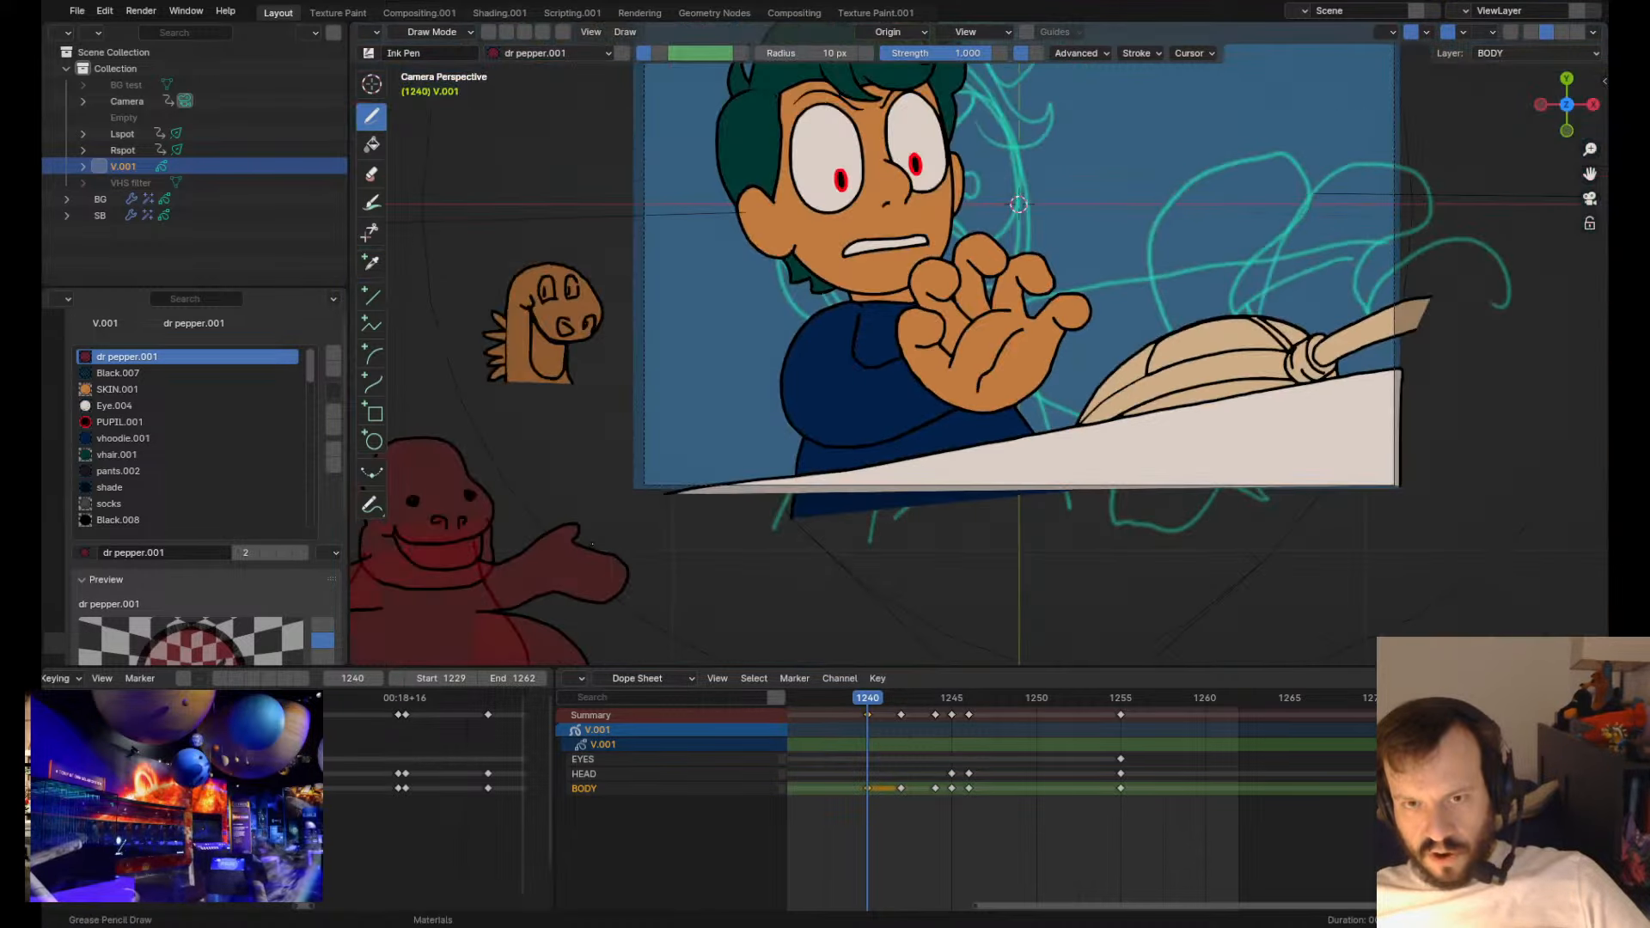
# - Sculpt the hood fold on frame 1240 into a wider U-shaped curve and clean the shoulder line where it meets the neck
pyautogui.scroll(4, 729, 327)
pyautogui.keyDown('ctrl'); pyautogui.keyDown('shift'); pyautogui.moveTo(730, 277); pyautogui.dragTo(730, 283); pyautogui.keyUp('shift'); pyautogui.keyUp('ctrl')
pyautogui.keyDown('ctrl'); pyautogui.keyDown('shift'); pyautogui.moveTo(767, 349); pyautogui.dragTo(751, 329); pyautogui.keyUp('shift'); pyautogui.keyUp('ctrl')
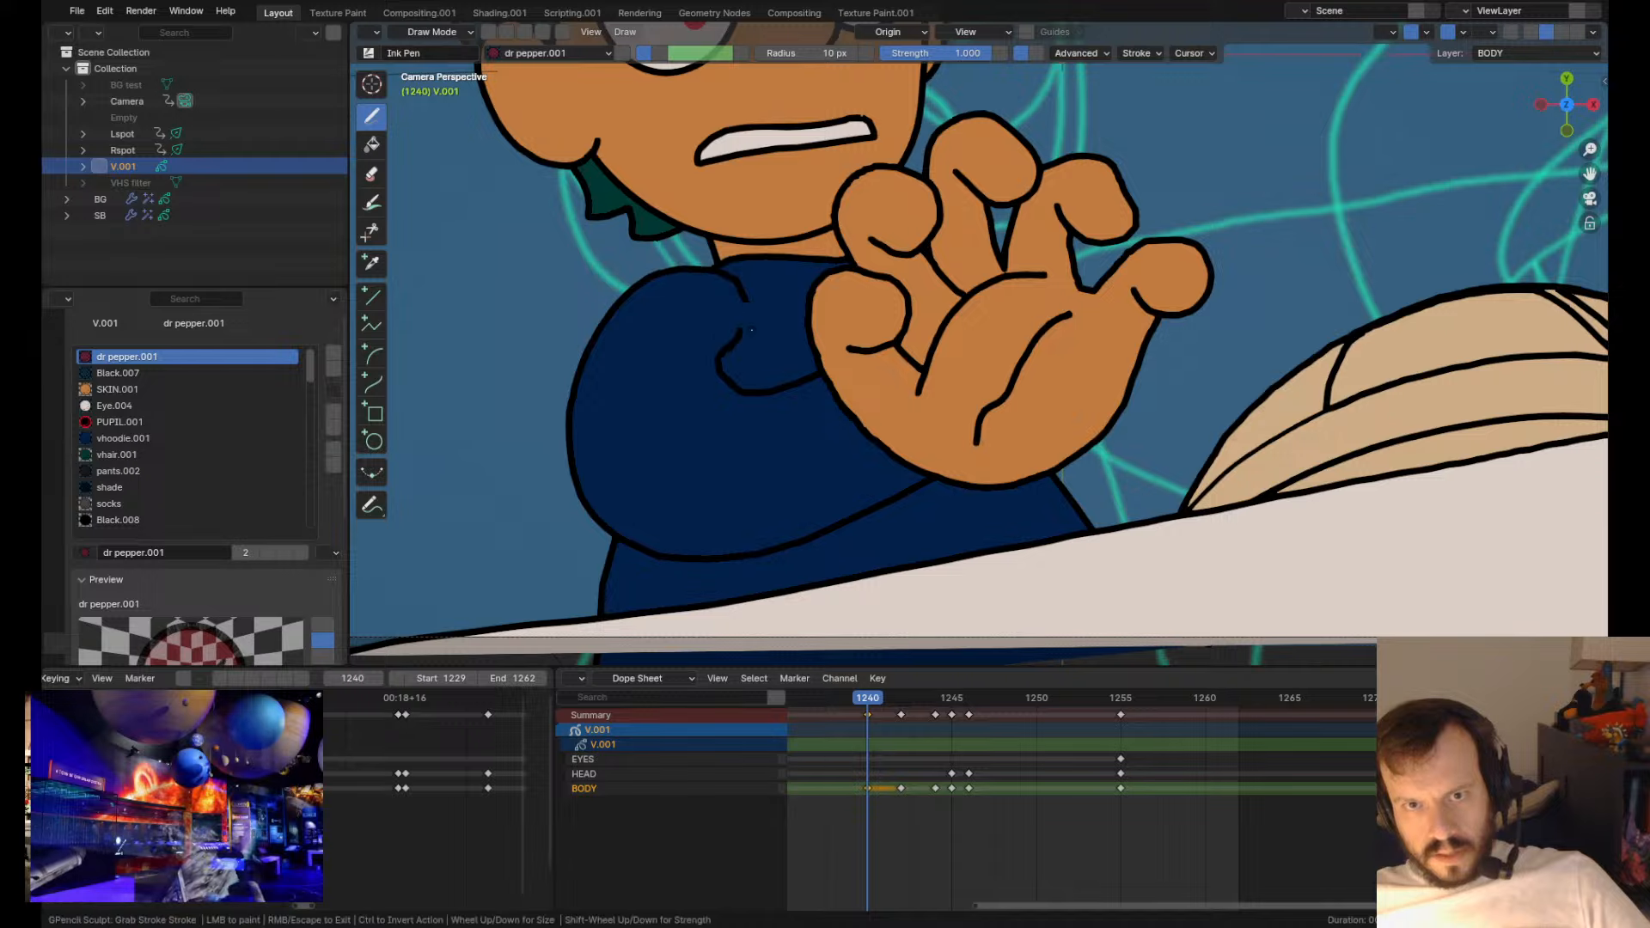
pyautogui.keyDown('ctrl'); pyautogui.keyDown('shift'); pyautogui.moveTo(747, 264); pyautogui.dragTo(737, 250); pyautogui.keyUp('shift'); pyautogui.keyUp('ctrl')
pyautogui.moveTo(718, 256)
pyautogui.keyDown('ctrl'); pyautogui.keyDown('shift'); pyautogui.mouseDown()
pyautogui.moveTo(705, 248)
pyautogui.moveTo(725, 268)
pyautogui.moveTo(661, 237)
pyautogui.moveTo(641, 280)
pyautogui.mouseUp(); pyautogui.keyUp('shift'); pyautogui.keyUp('ctrl')
pyautogui.keyDown('ctrl'); pyautogui.keyDown('shift'); pyautogui.moveTo(644, 294); pyautogui.dragTo(640, 287); pyautogui.keyUp('shift'); pyautogui.keyUp('ctrl')
pyautogui.keyDown('ctrl'); pyautogui.keyDown('shift'); pyautogui.moveTo(717, 291); pyautogui.dragTo(726, 270); pyautogui.keyUp('shift'); pyautogui.keyUp('ctrl')
pyautogui.moveTo(718, 360)
pyautogui.mouseDown()
pyautogui.moveTo(707, 367)
pyautogui.moveTo(706, 337)
pyautogui.moveTo(707, 402)
pyautogui.moveTo(697, 352)
pyautogui.mouseUp()
pyautogui.moveTo(773, 390)
pyautogui.mouseDown()
pyautogui.moveTo(781, 403)
pyautogui.moveTo(813, 374)
pyautogui.mouseUp()
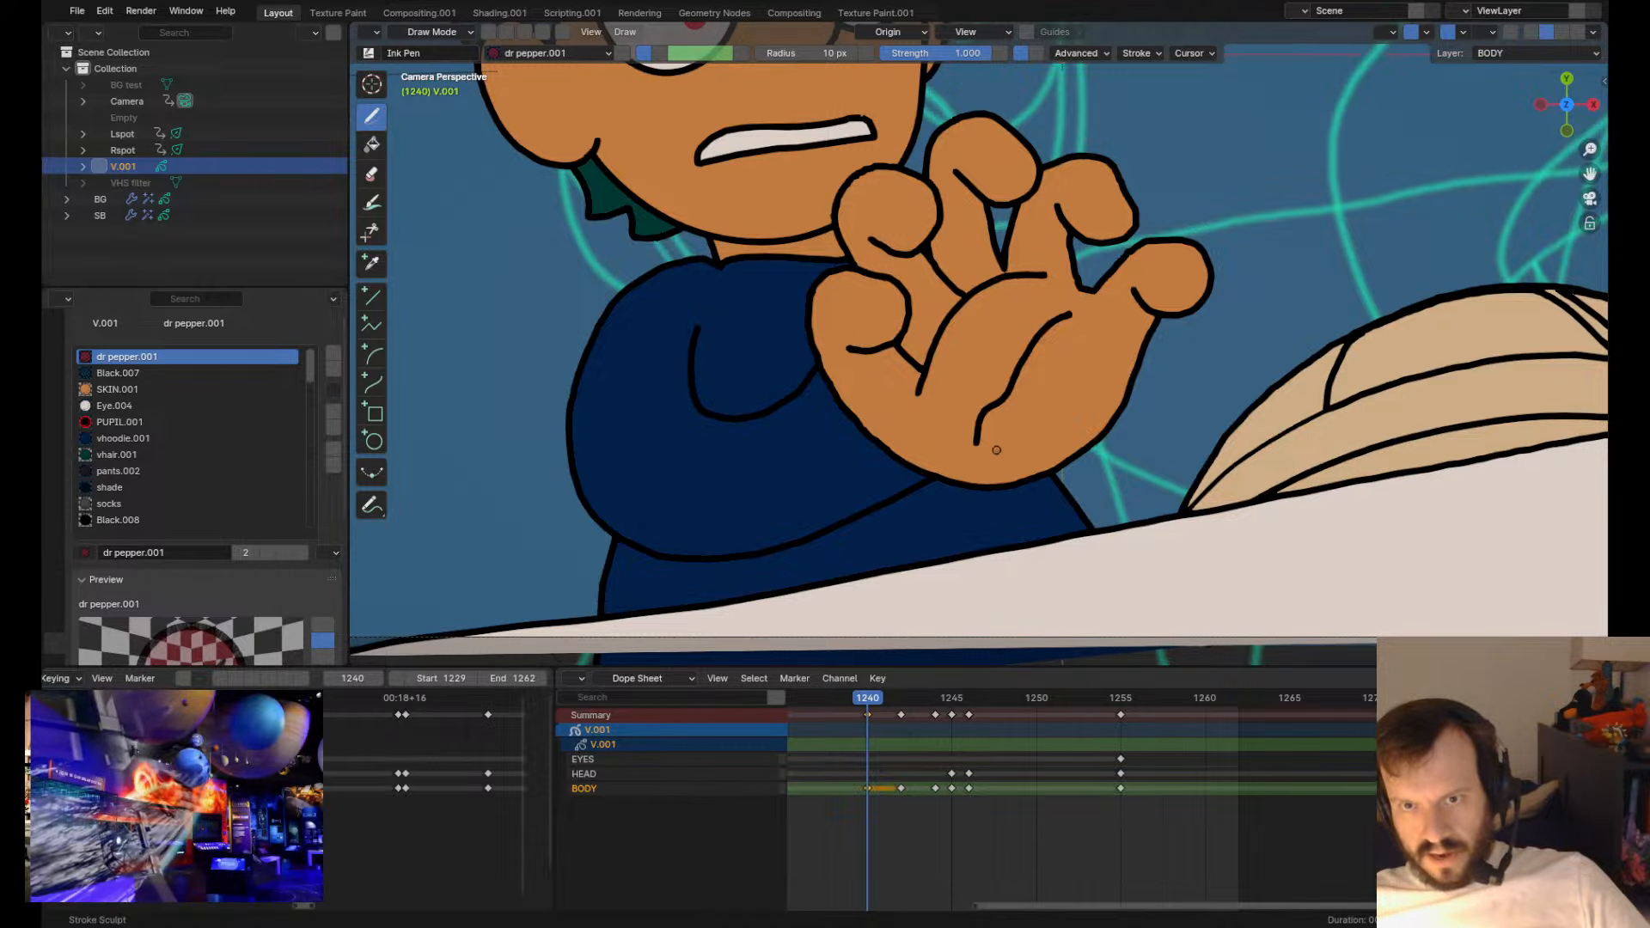
pyautogui.moveTo(937, 478)
pyautogui.mouseDown()
pyautogui.moveTo(946, 487)
pyautogui.moveTo(886, 496)
pyautogui.mouseUp()
pyautogui.scroll(-4, 886, 496)
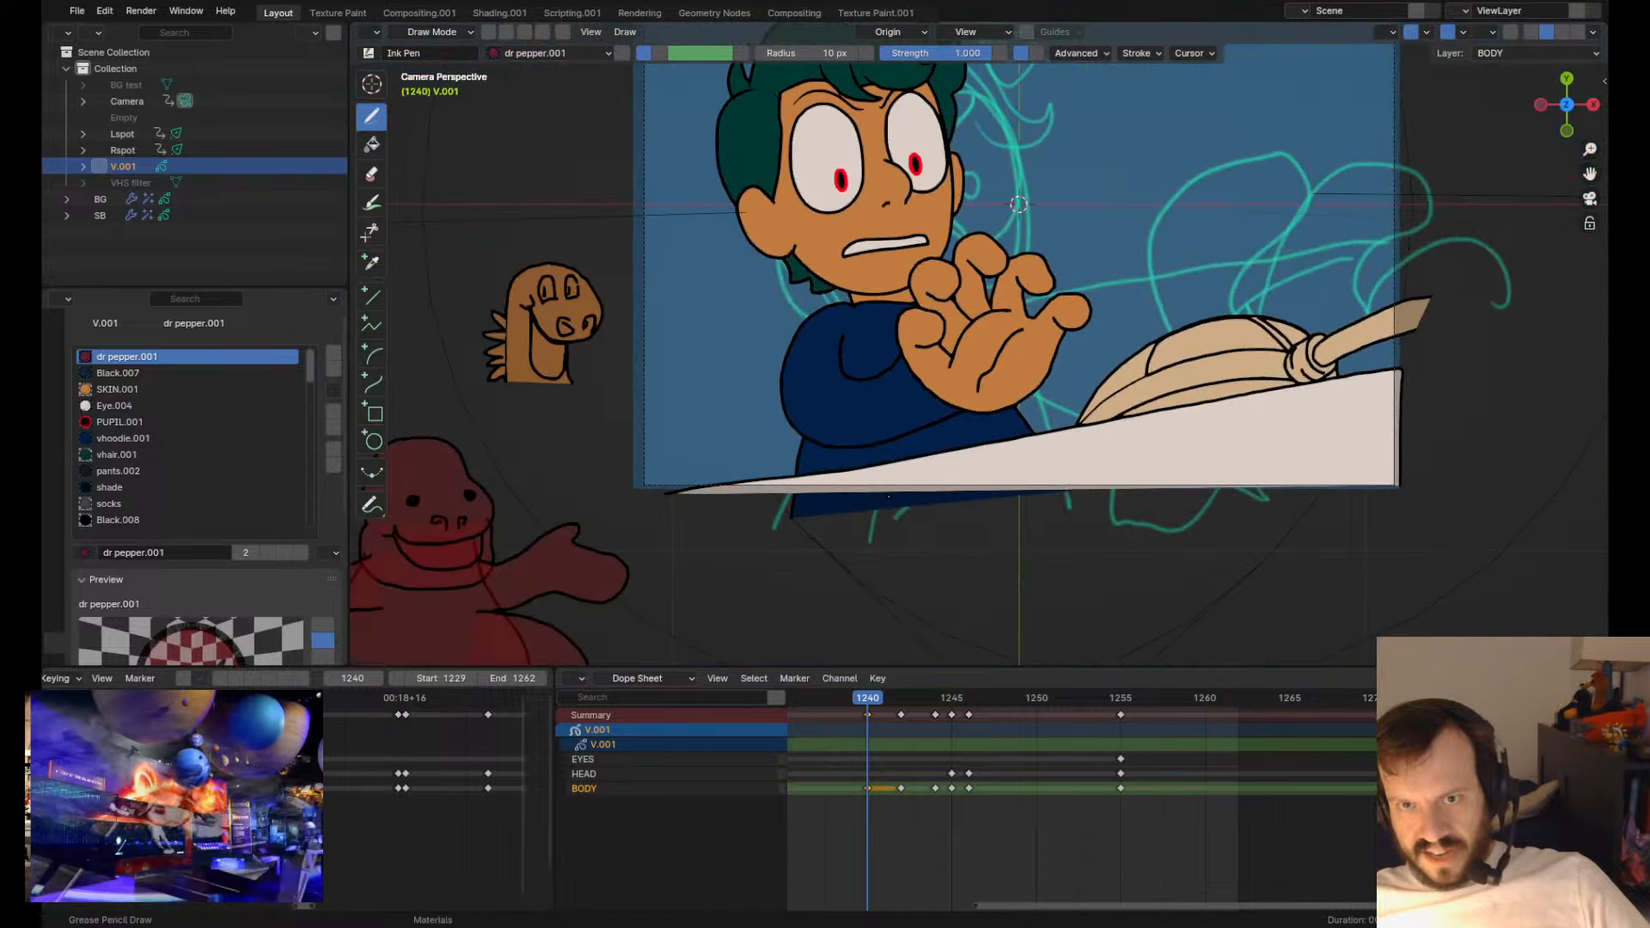
# - Move all of the reaching hand's strokes slightly back toward the body on frame 1240 and select the torso stroke exposed behind them
pyautogui.scroll(5, 886, 496)
pyautogui.press('Tab')
pyautogui.keyDown('shift'); pyautogui.moveTo(896, 290); pyautogui.dragTo(891, 411, button='middle'); pyautogui.keyUp('shift')
pyautogui.click(846, 378)
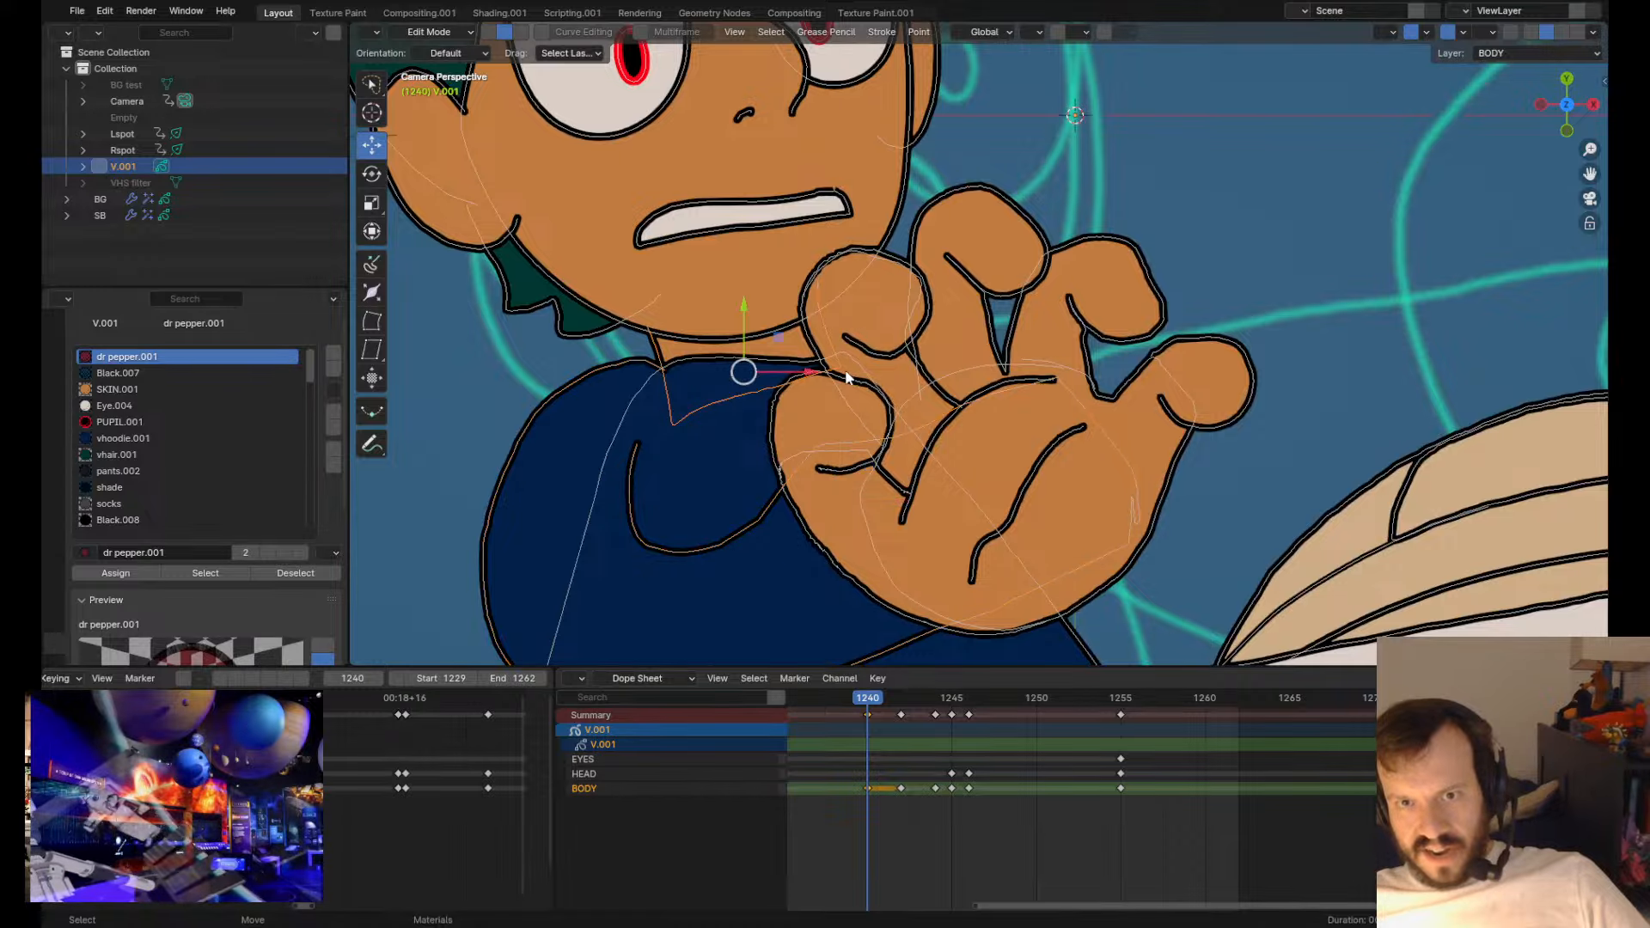
pyautogui.click(859, 399)
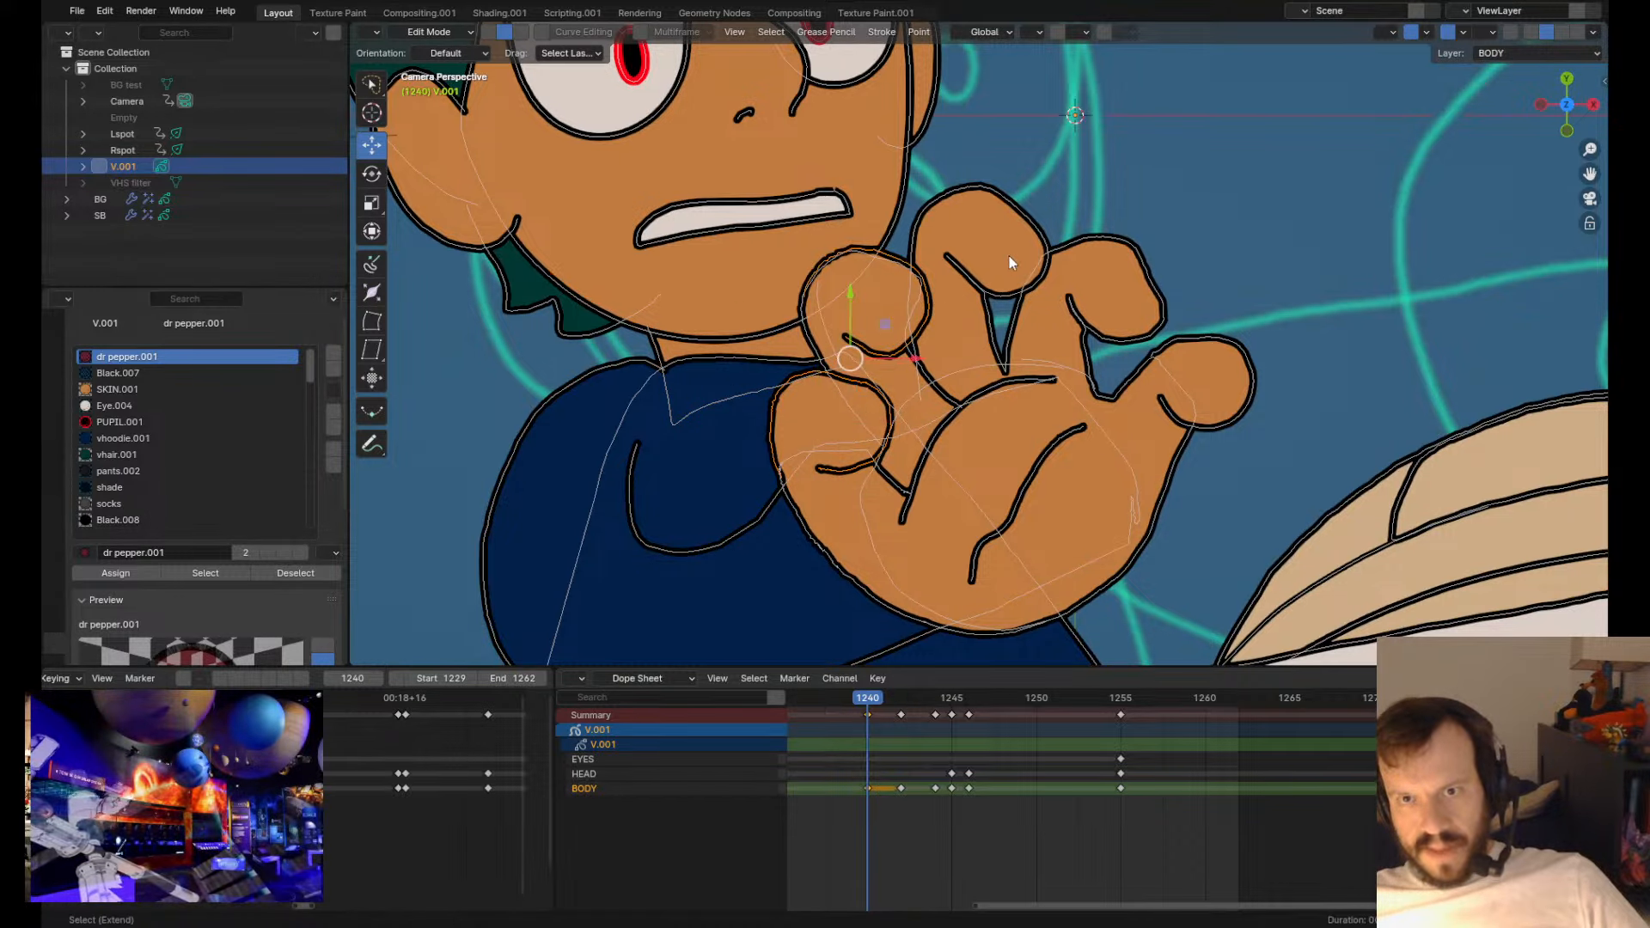
pyautogui.keyDown('shift'); pyautogui.click(1249, 369); pyautogui.keyUp('shift')
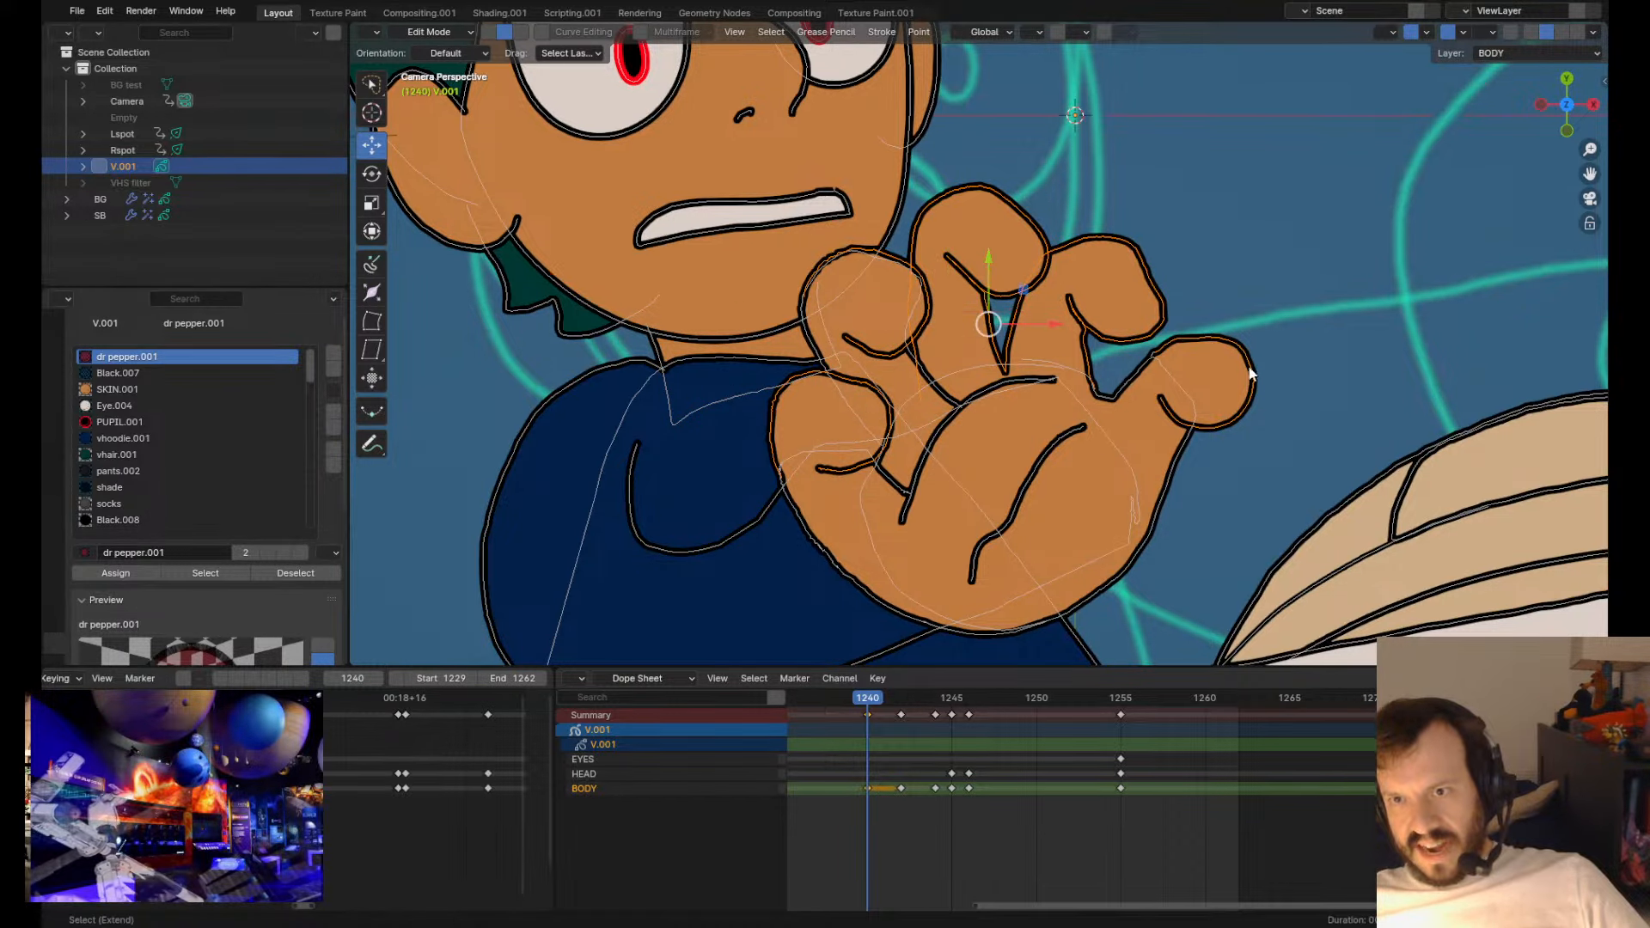
pyautogui.keyDown('shift'); pyautogui.click(1174, 501); pyautogui.keyUp('shift')
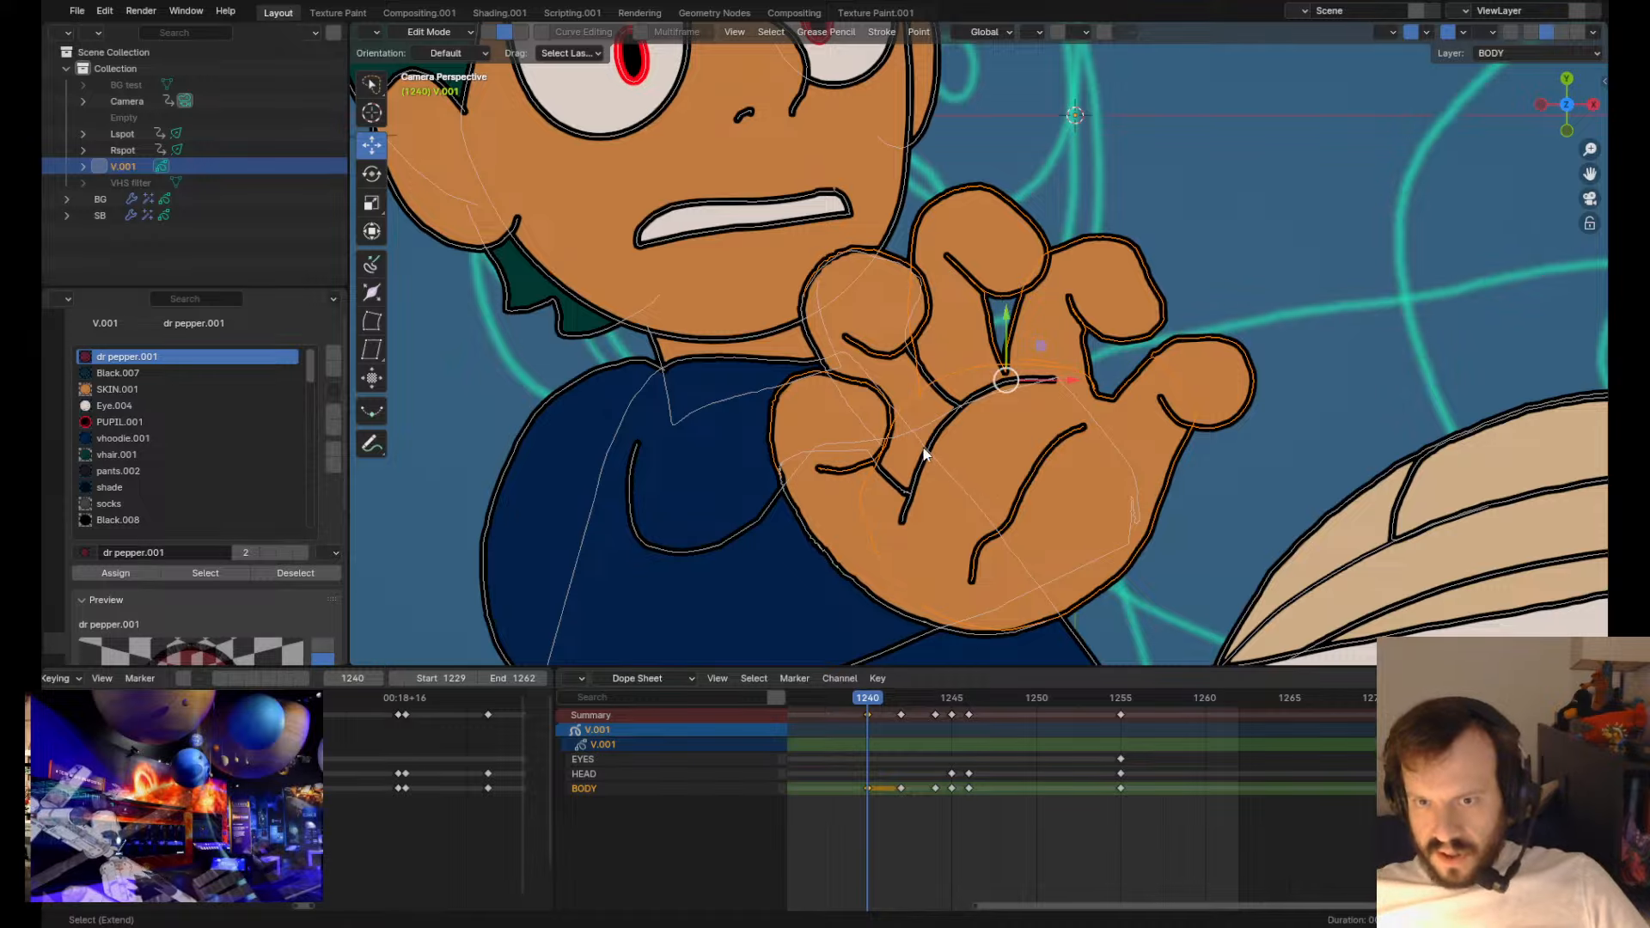
pyautogui.keyDown('shift'); pyautogui.click(897, 496); pyautogui.keyUp('shift')
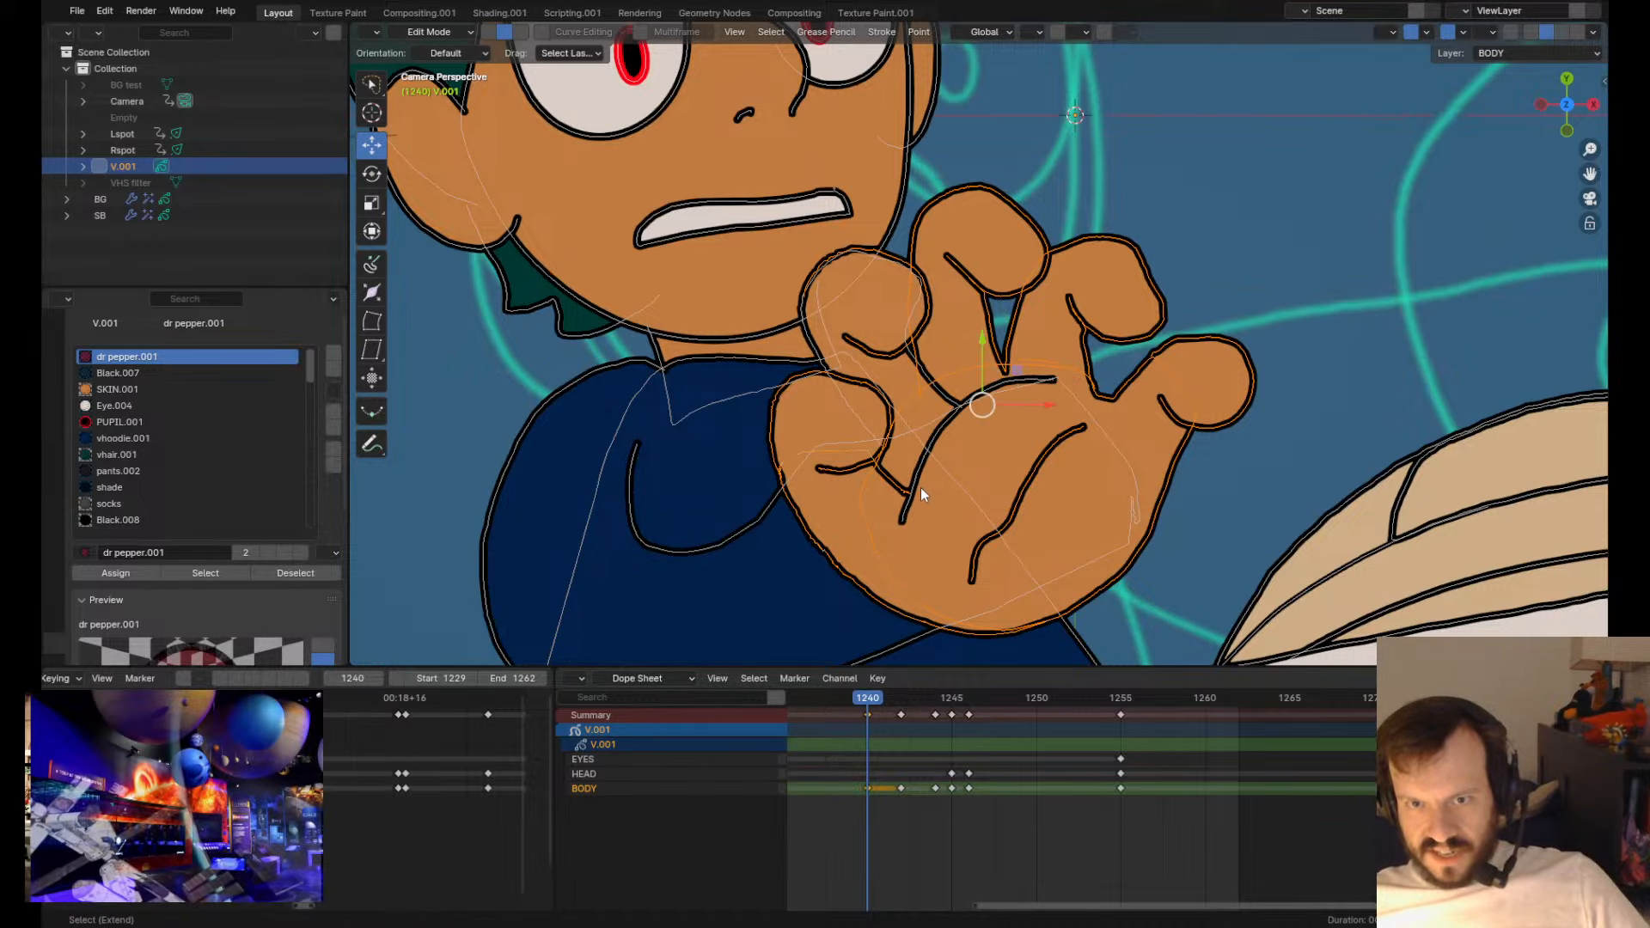
pyautogui.press('g')
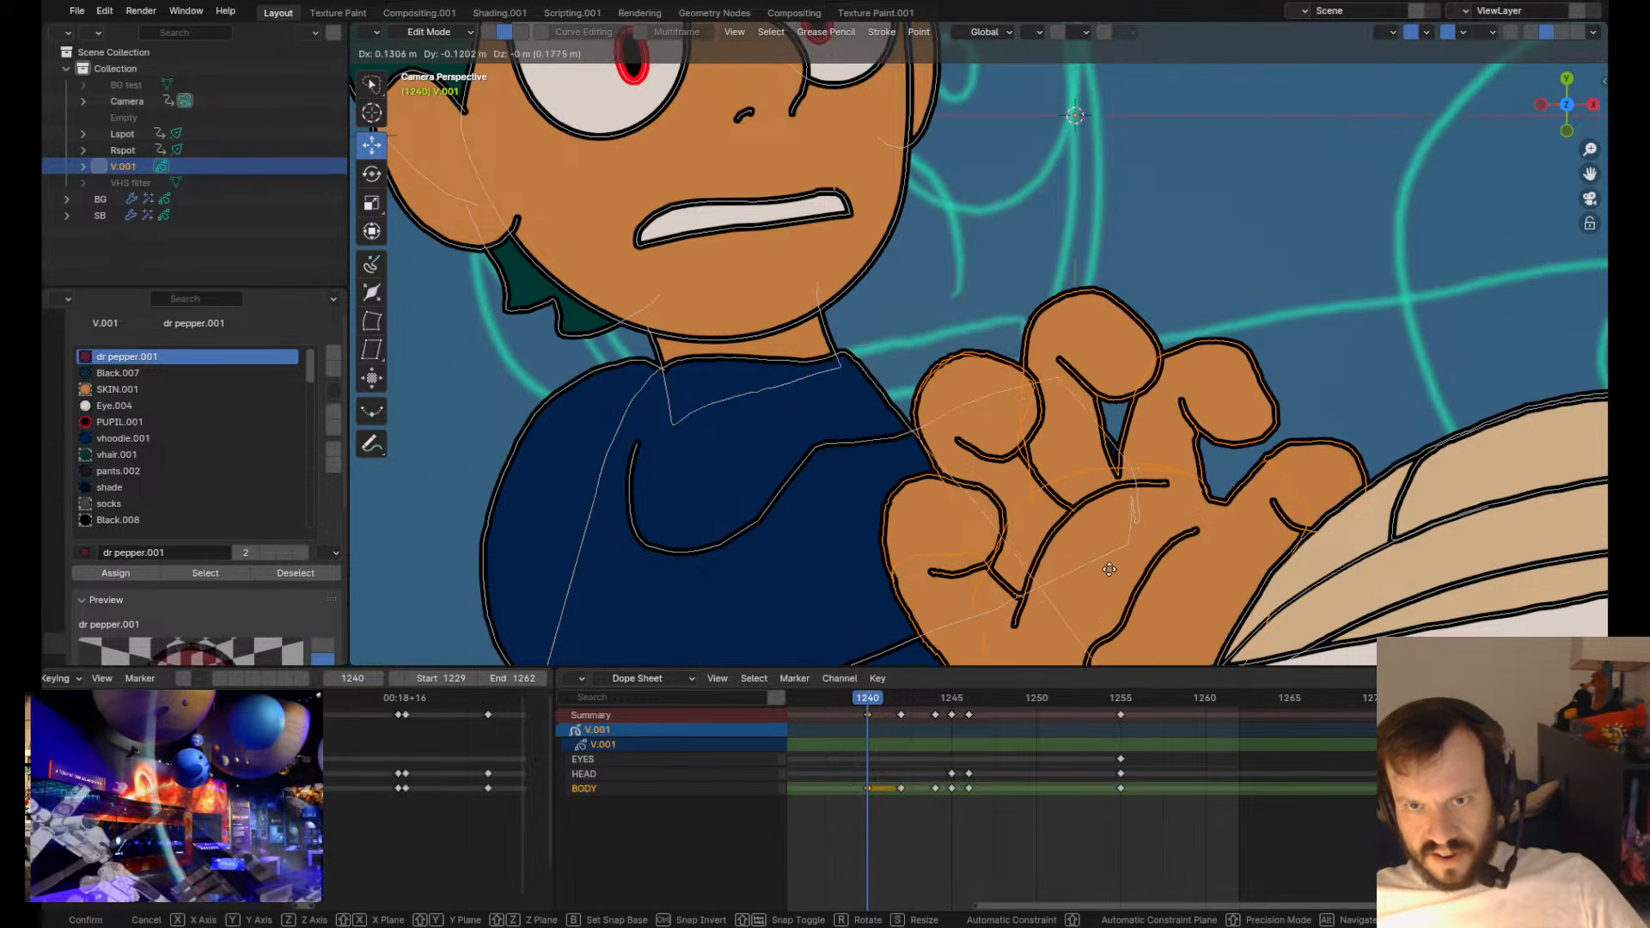
pyautogui.click(666, 480)
pyautogui.scroll(-3, 1014, 430)
pyautogui.scroll(3, 1041, 414)
pyautogui.click(1143, 534)
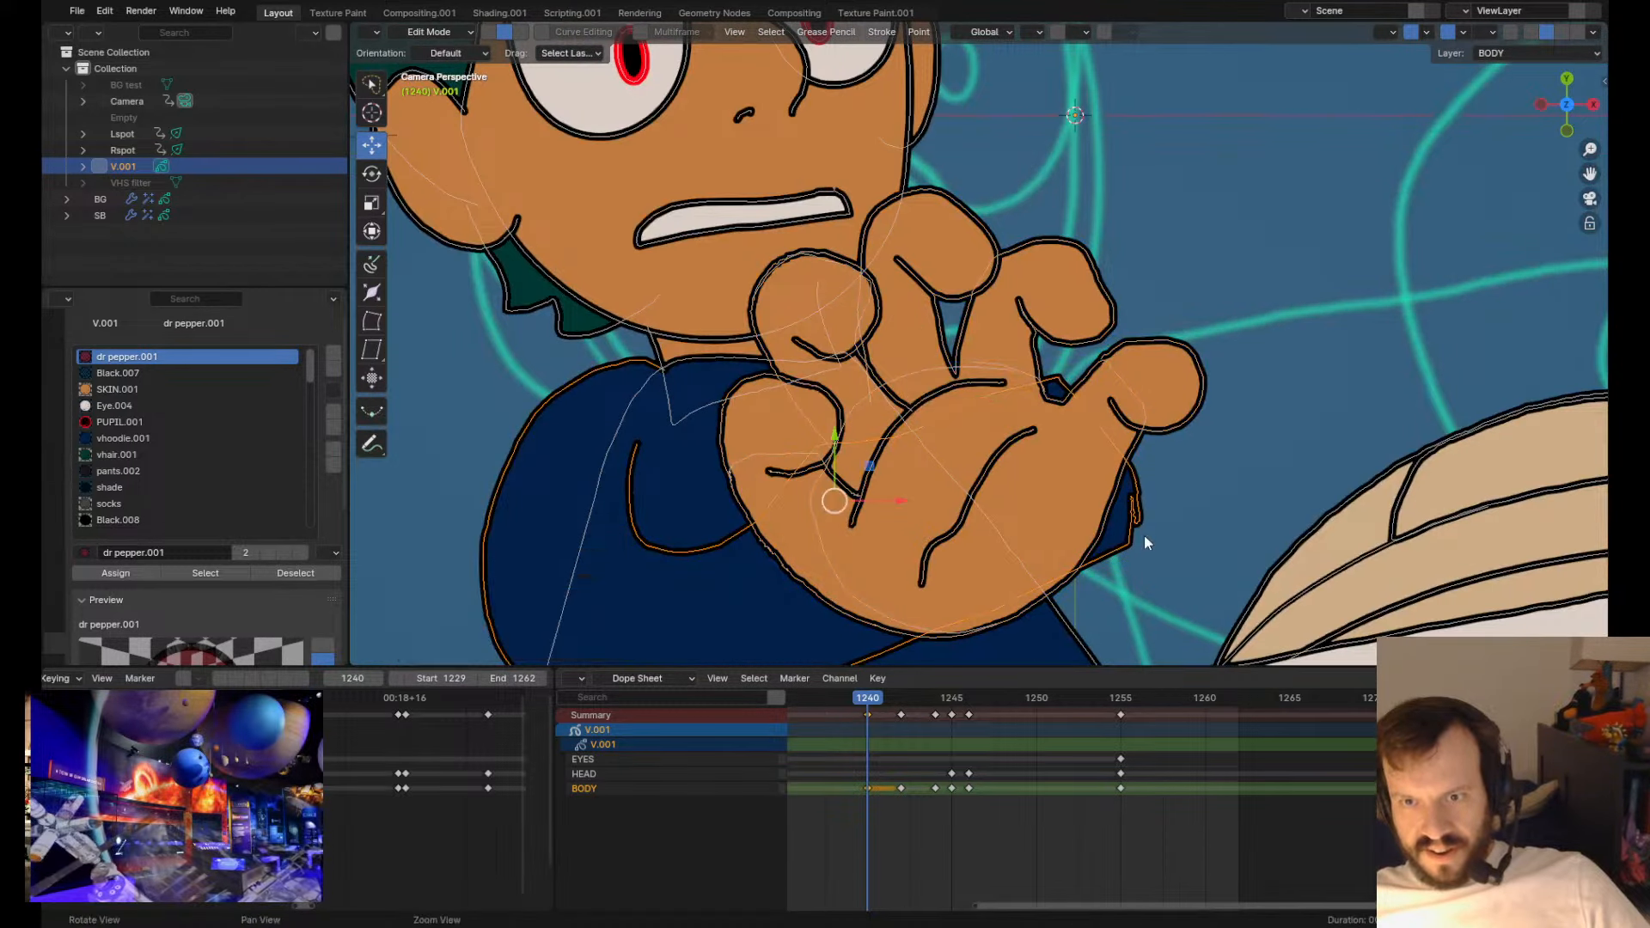
# - Pull the exposed torso stroke in behind the reaching hand on frame 1240 and check the shot
pyautogui.press('Tab')
pyautogui.scroll(-3, 1143, 535)
pyautogui.moveTo(1111, 471)
pyautogui.mouseDown()
pyautogui.moveTo(1052, 464)
pyautogui.moveTo(1040, 375)
pyautogui.mouseUp()
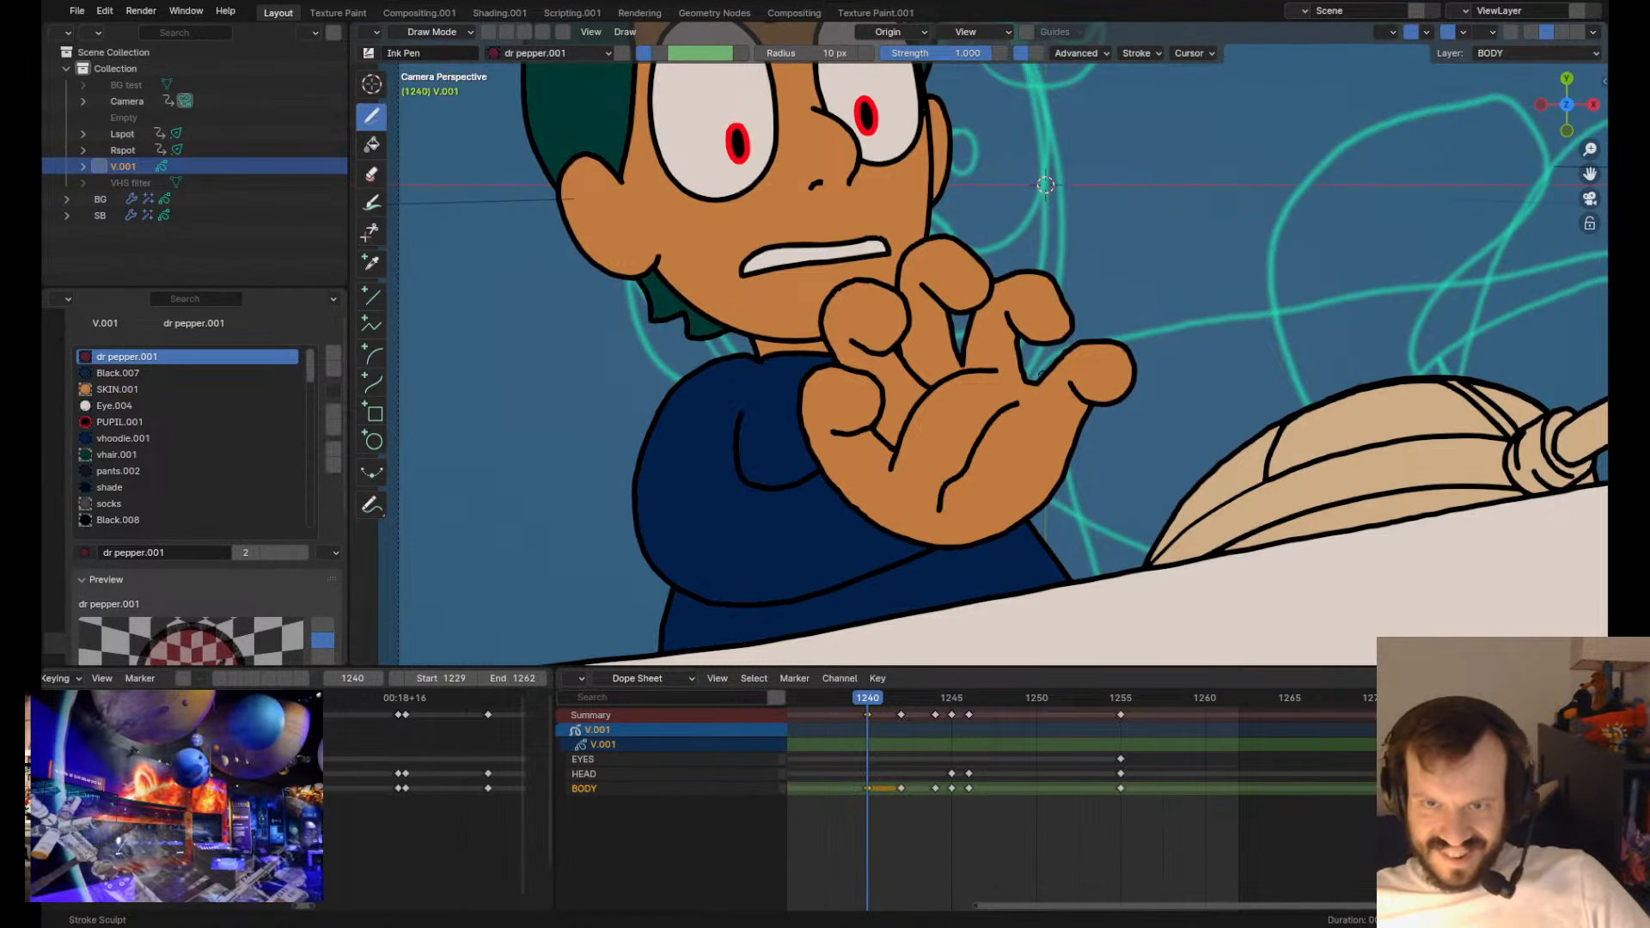
pyautogui.scroll(-4, 1040, 487)
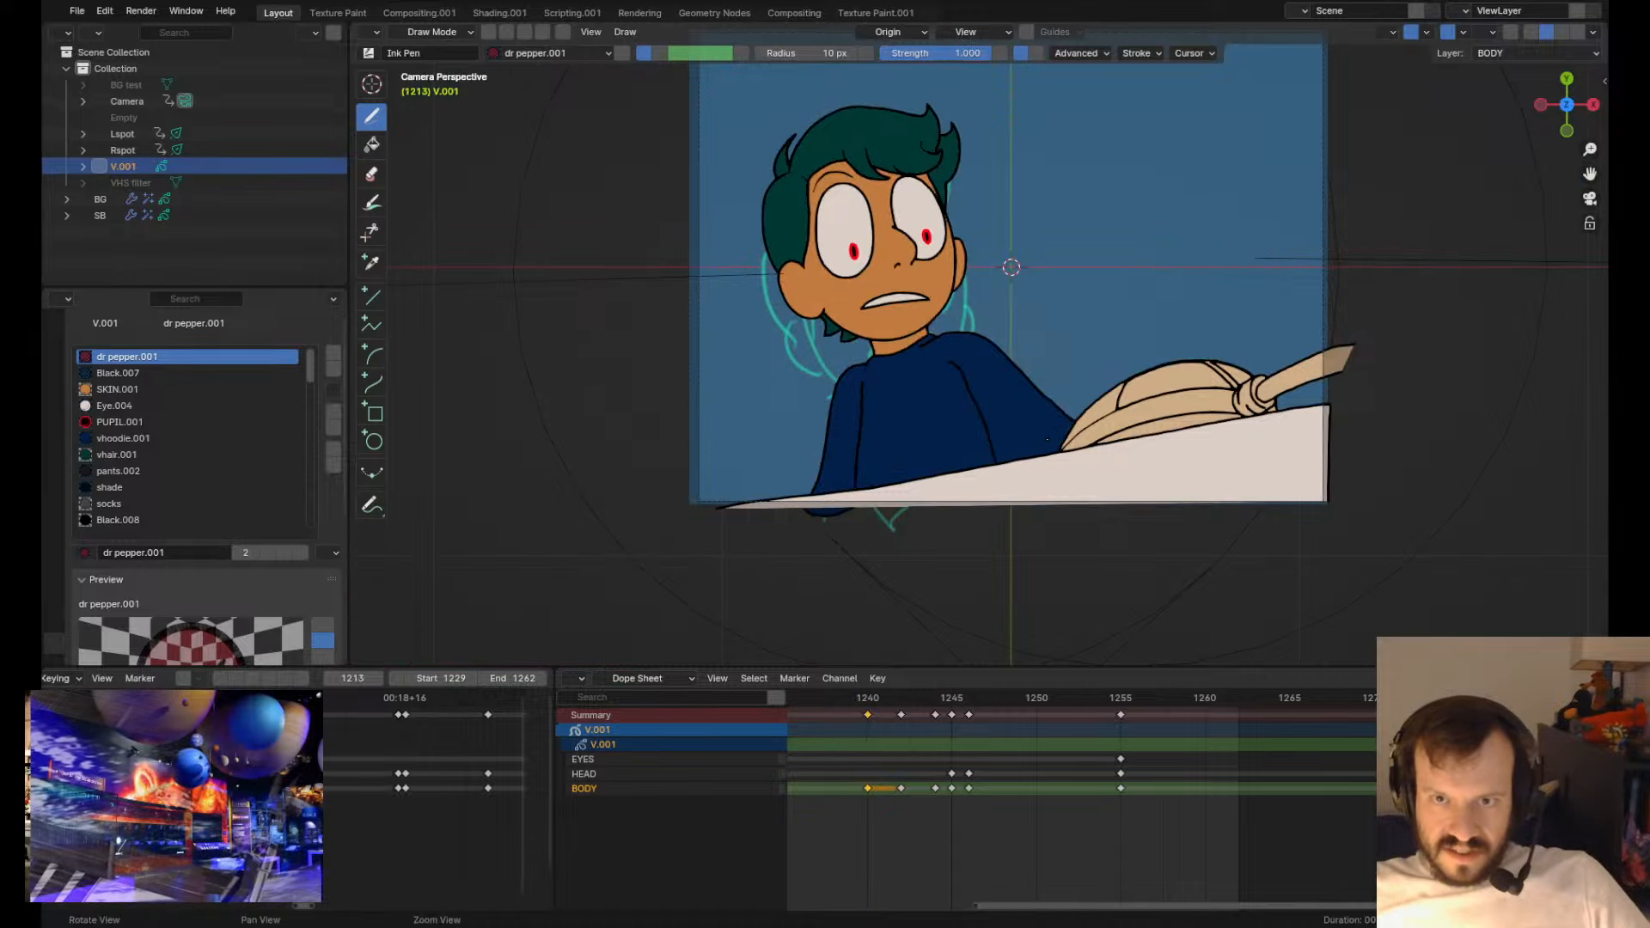
# - Sculpt the little finger nearest the body and the ring fingertip beside it into rounder shapes on frame 1240
pyautogui.press('Tab')
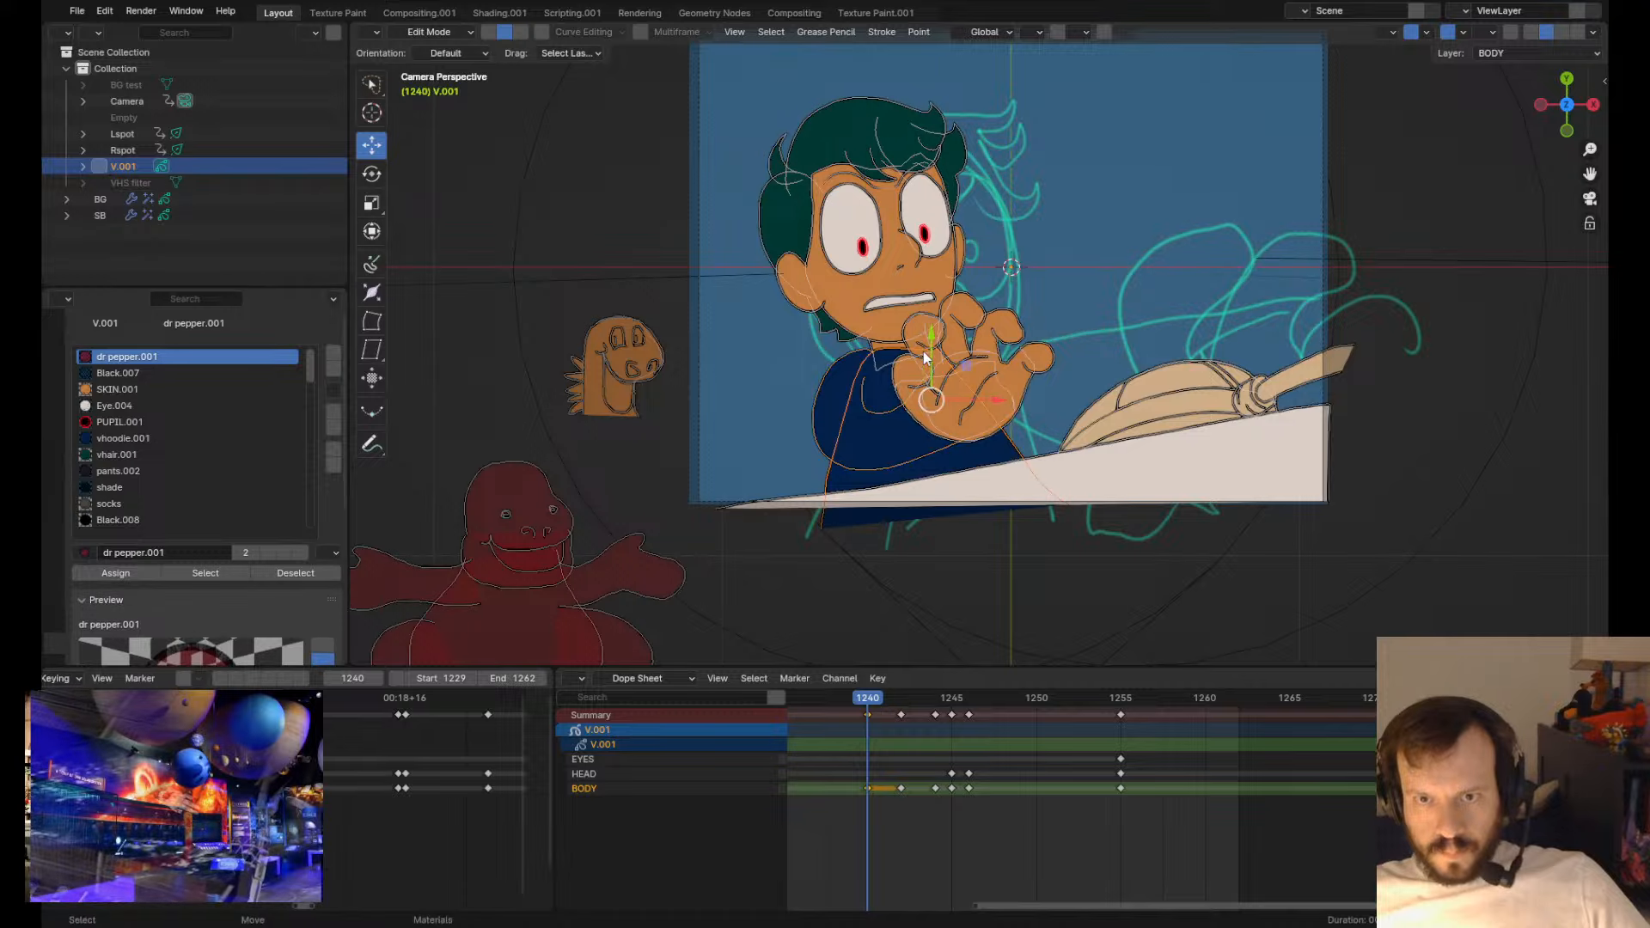
pyautogui.scroll(3, 890, 407)
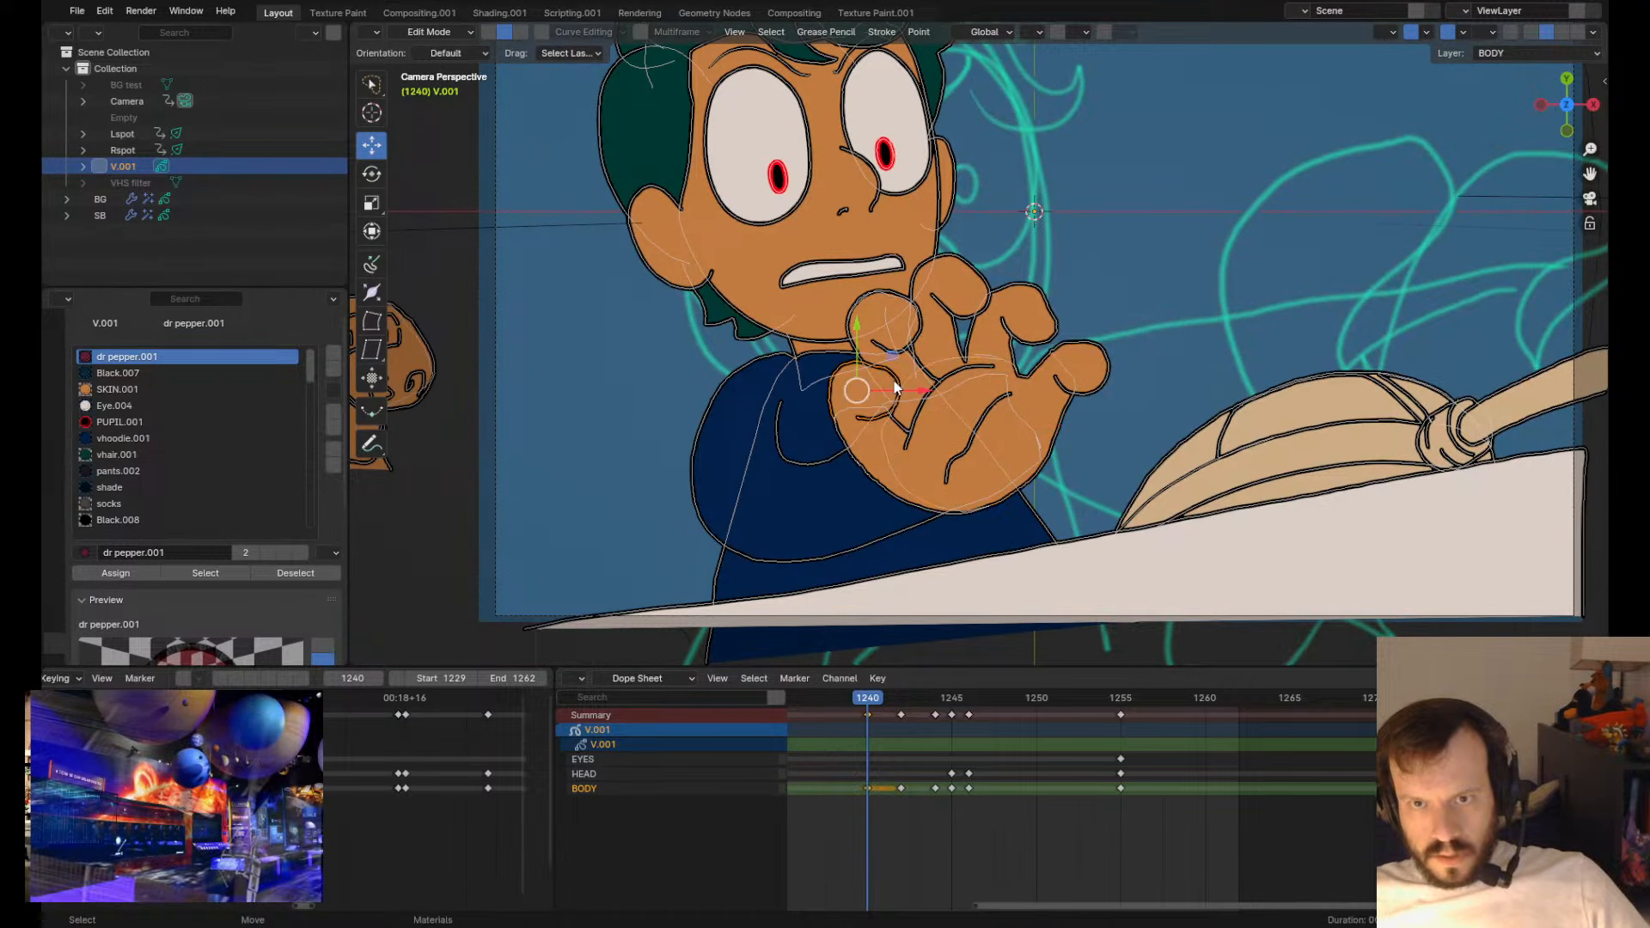
pyautogui.press('Tab')
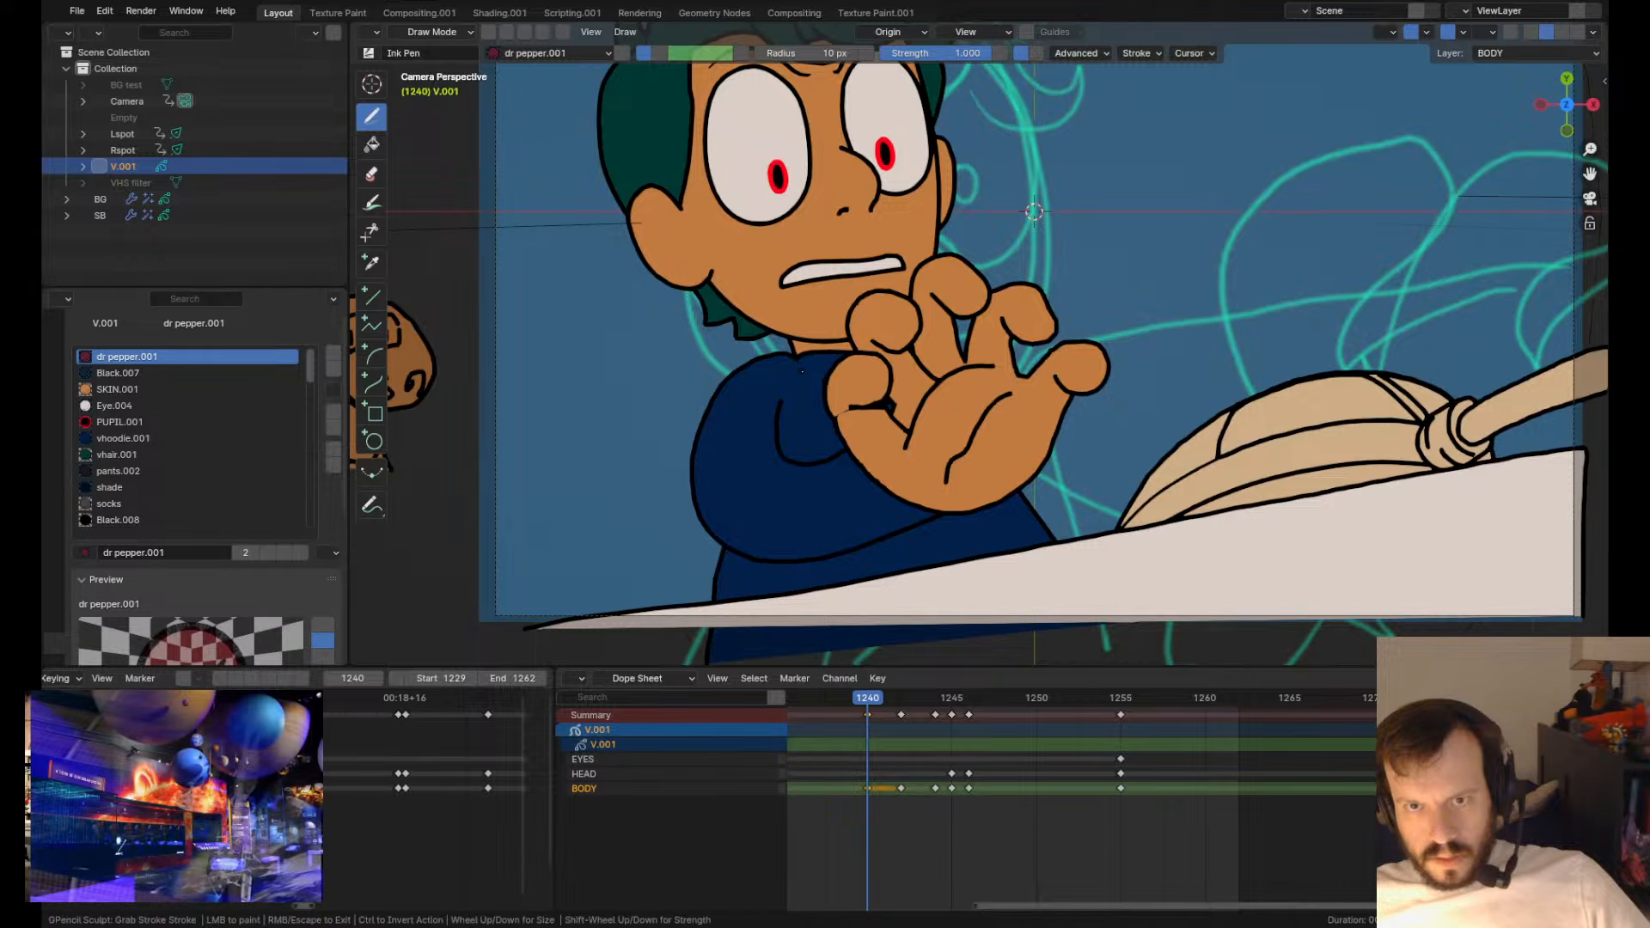
pyautogui.press('Tab')
pyautogui.click(926, 329)
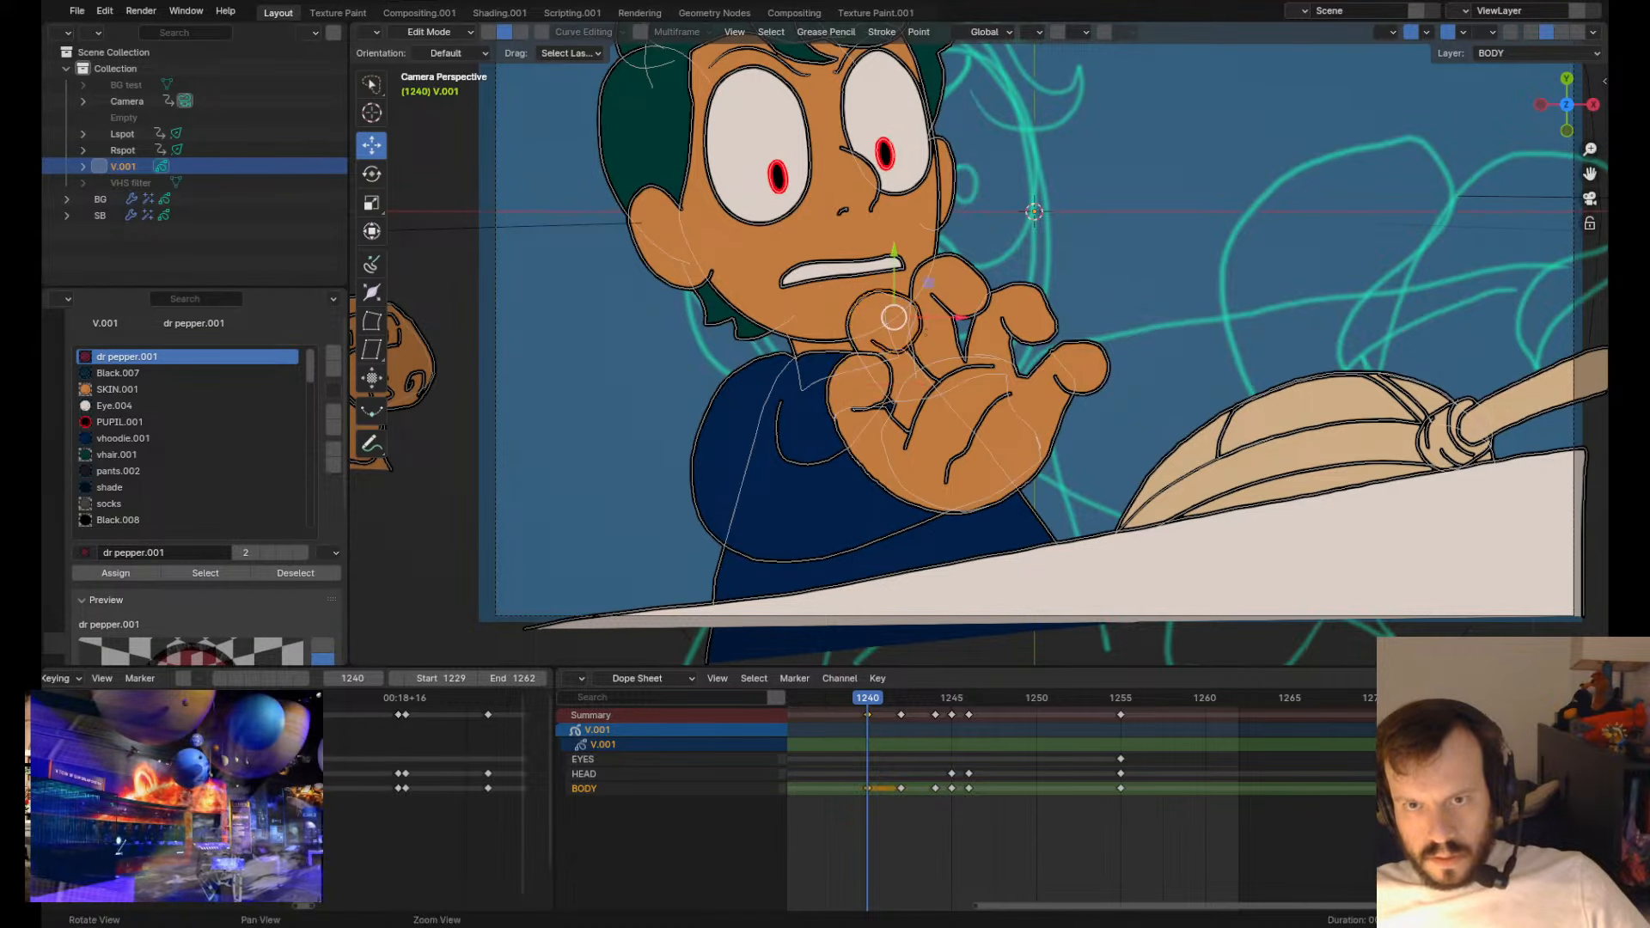
pyautogui.press('Tab')
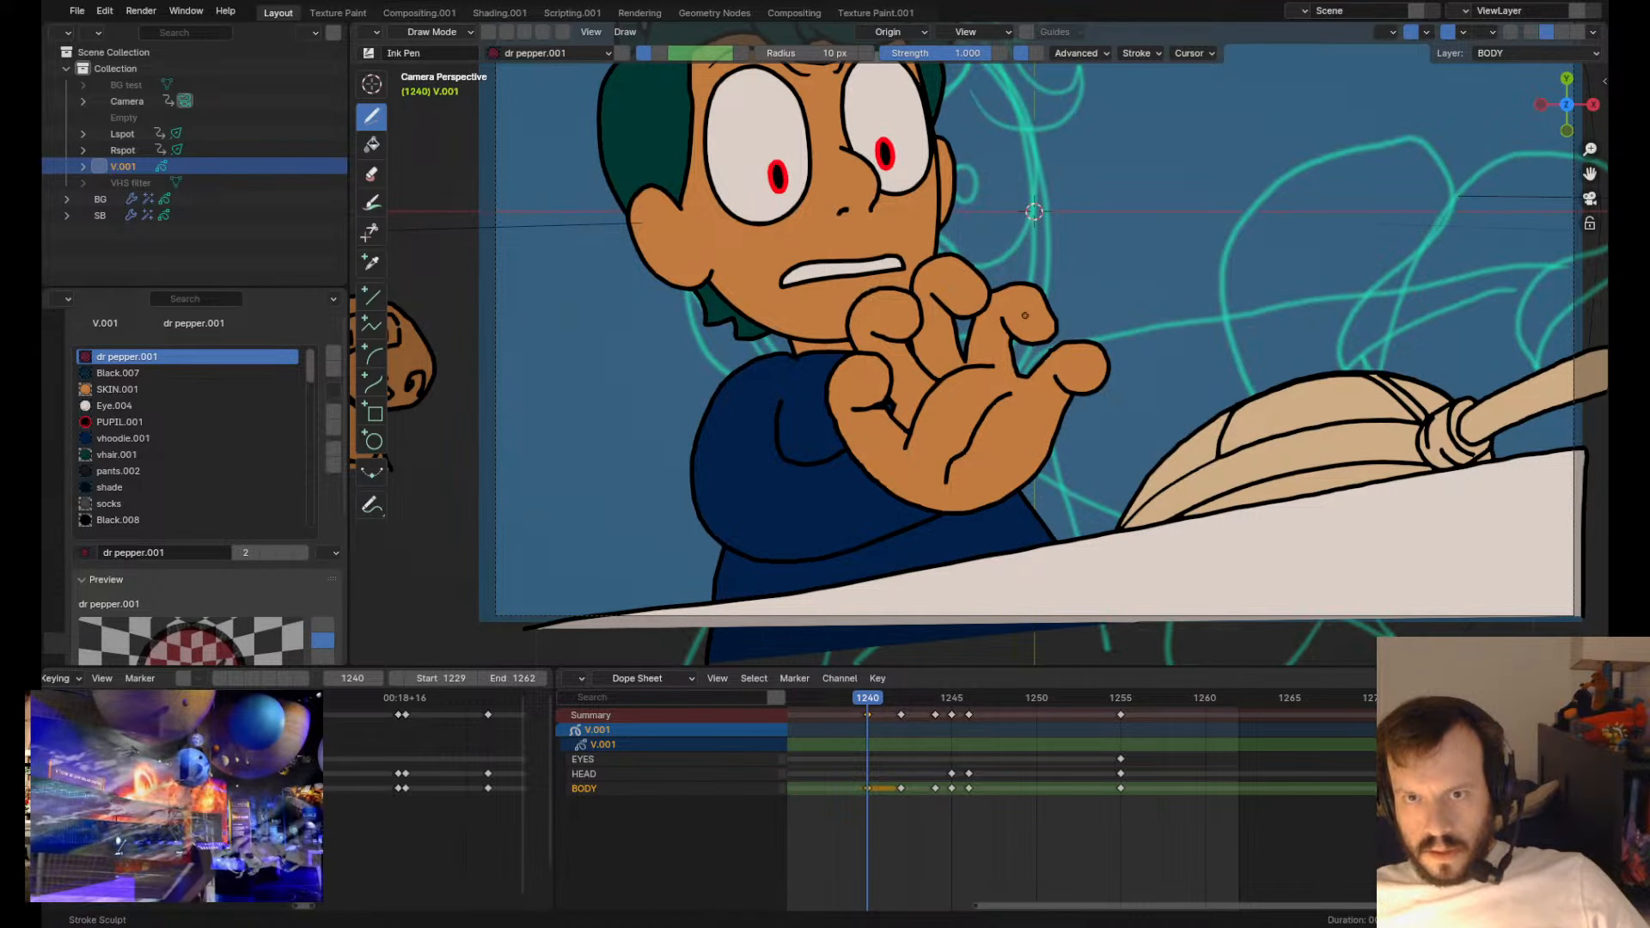
pyautogui.moveTo(912, 355)
pyautogui.keyDown('shift'); pyautogui.mouseDown()
pyautogui.moveTo(909, 298)
pyautogui.moveTo(982, 299)
pyautogui.mouseUp(); pyautogui.keyUp('shift')
# - Reshape the middle fingertip and its crease on frame 1240, pulling the tip slightly toward the face
pyautogui.press('Tab')
pyautogui.click(988, 267)
pyautogui.press('Tab')
pyautogui.keyDown('shift'); pyautogui.moveTo(968, 220); pyautogui.dragTo(958, 221); pyautogui.keyUp('shift')
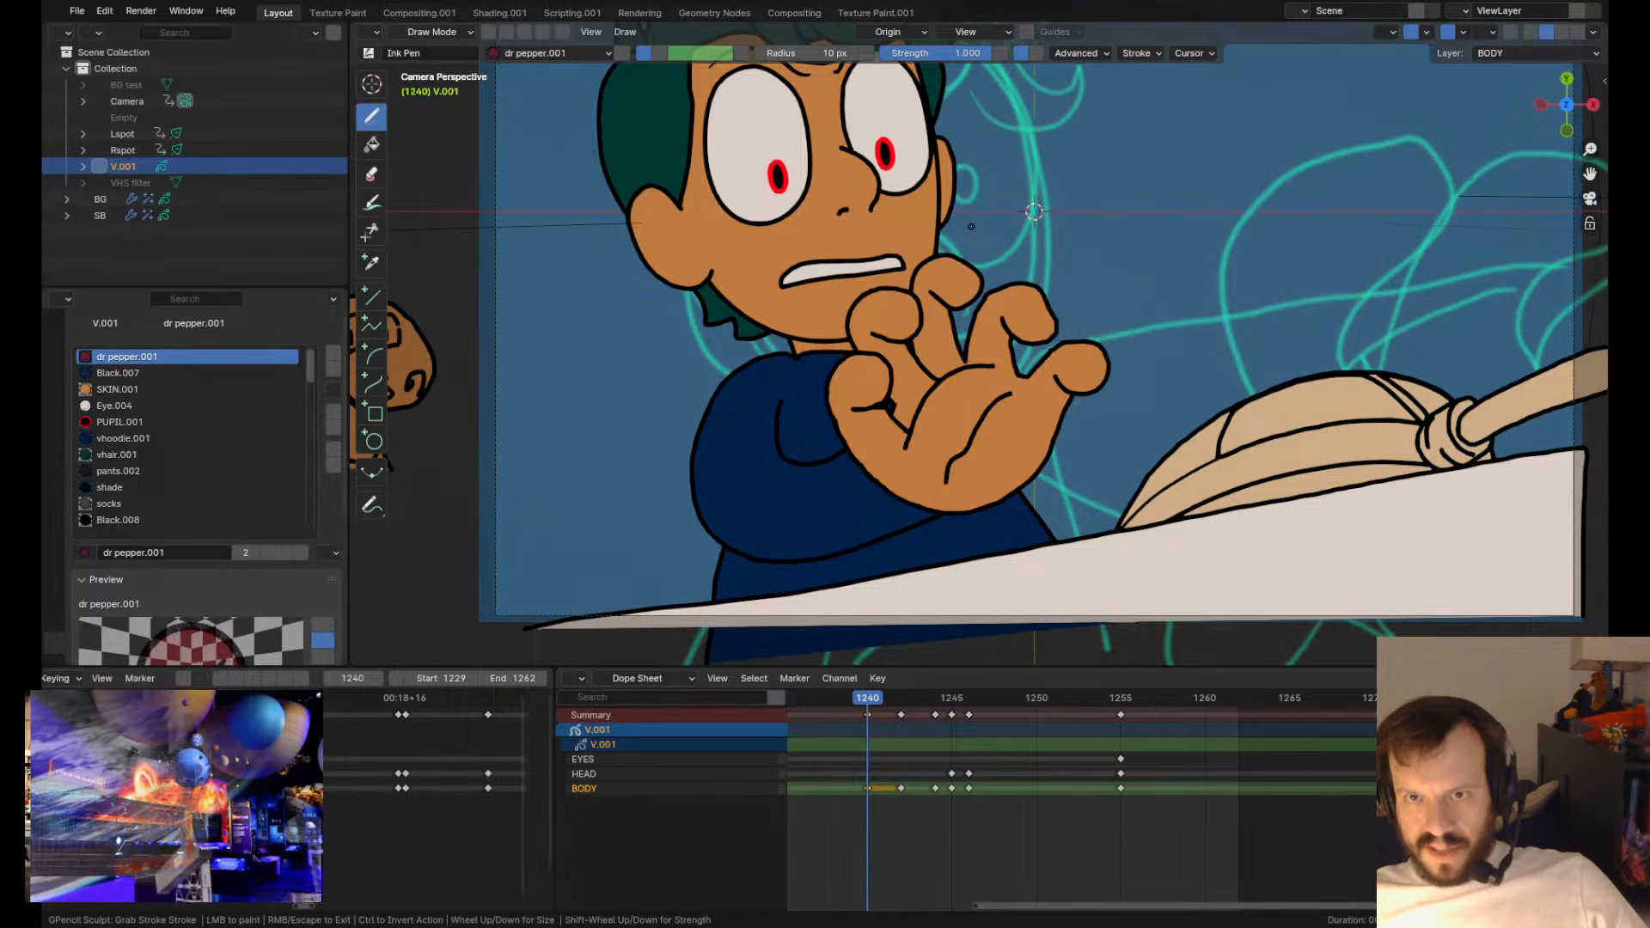
pyautogui.scroll(5, 971, 226)
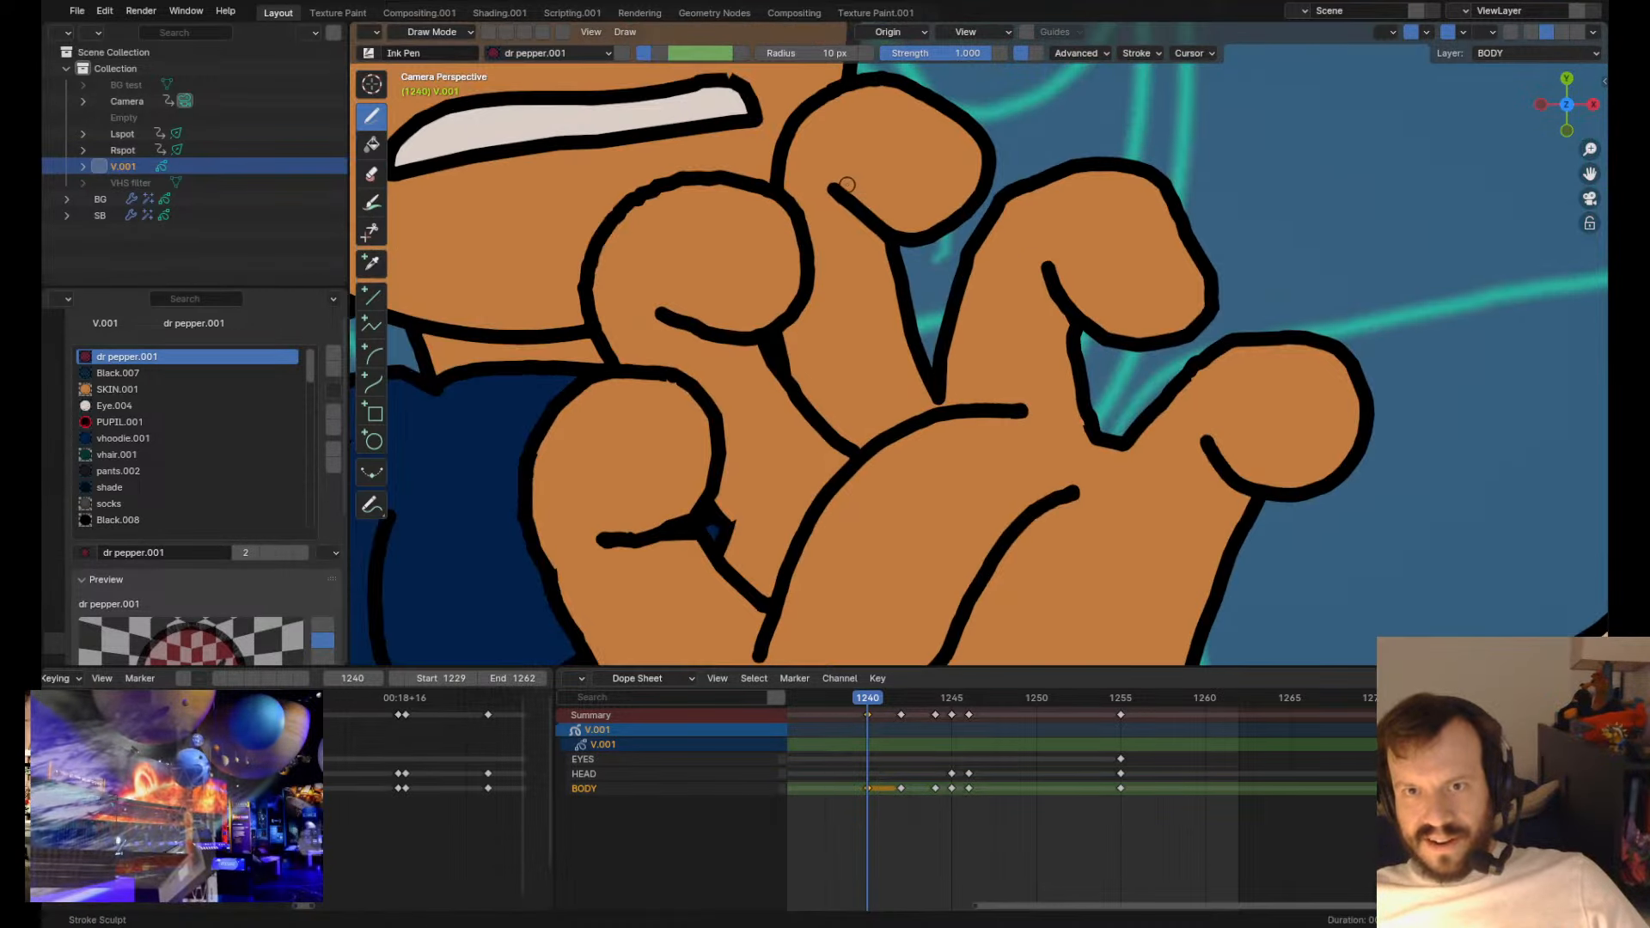
pyautogui.keyDown('shift'); pyautogui.moveTo(848, 184); pyautogui.dragTo(842, 200); pyautogui.keyUp('shift')
pyautogui.scroll(-4, 960, 261)
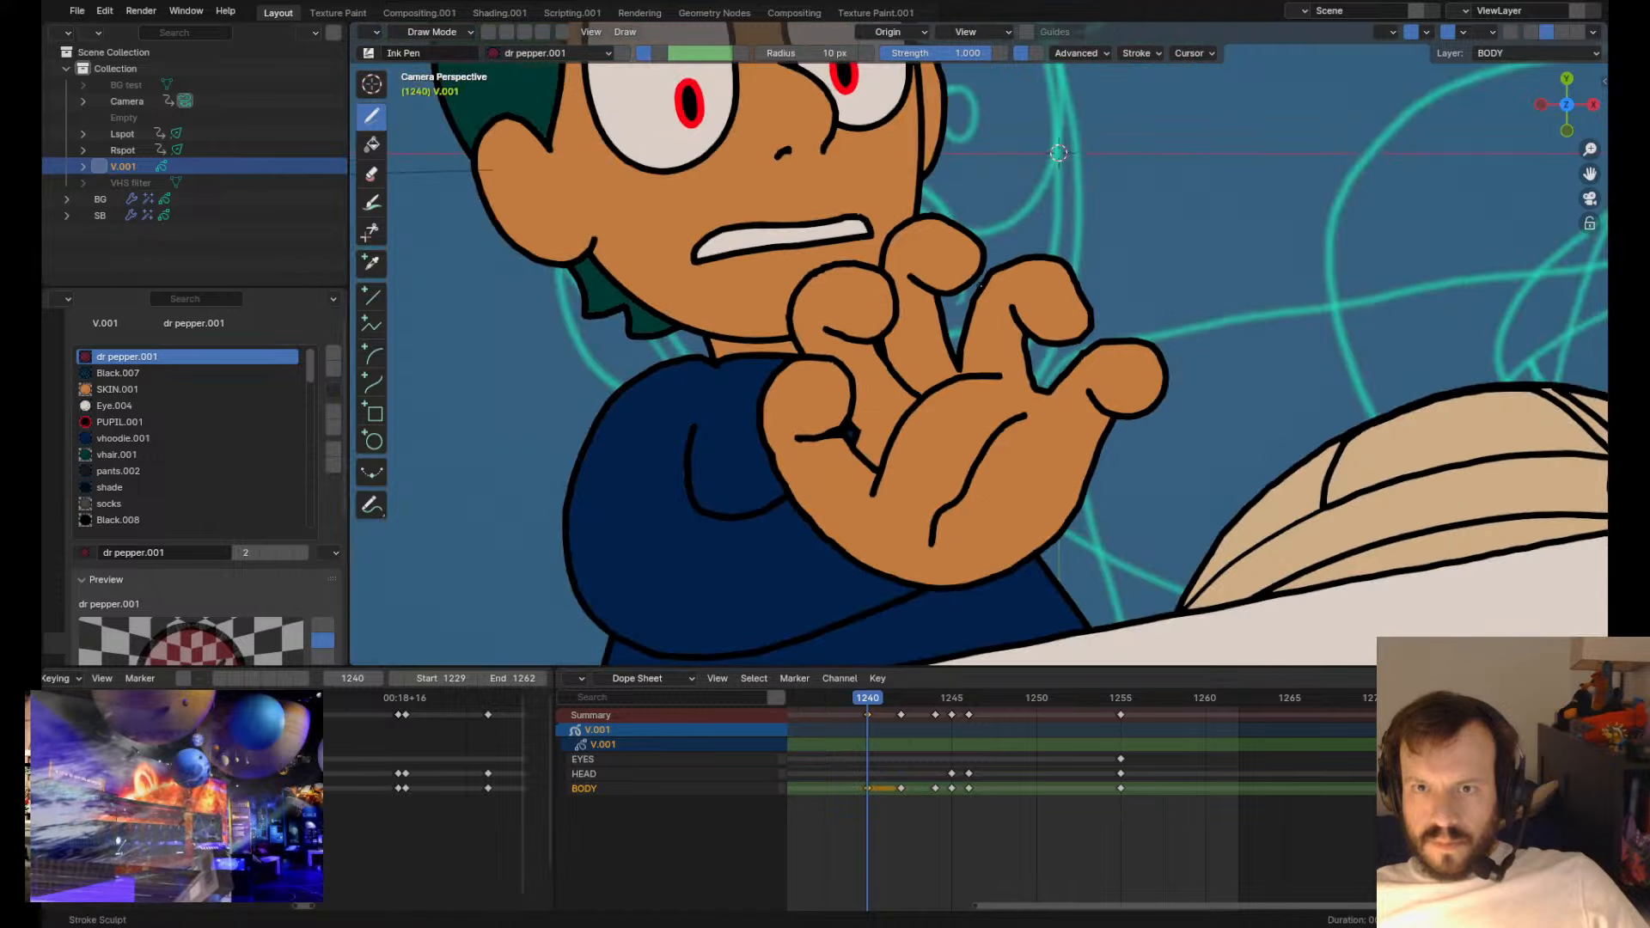
pyautogui.keyDown('shift'); pyautogui.moveTo(990, 256); pyautogui.dragTo(983, 256); pyautogui.keyUp('shift')
# - Narrow and round the index finger next to the thumb on frame 1240, pulling its tip and crease inward
pyautogui.press('Tab')
pyautogui.click(1064, 268)
pyautogui.press('Tab')
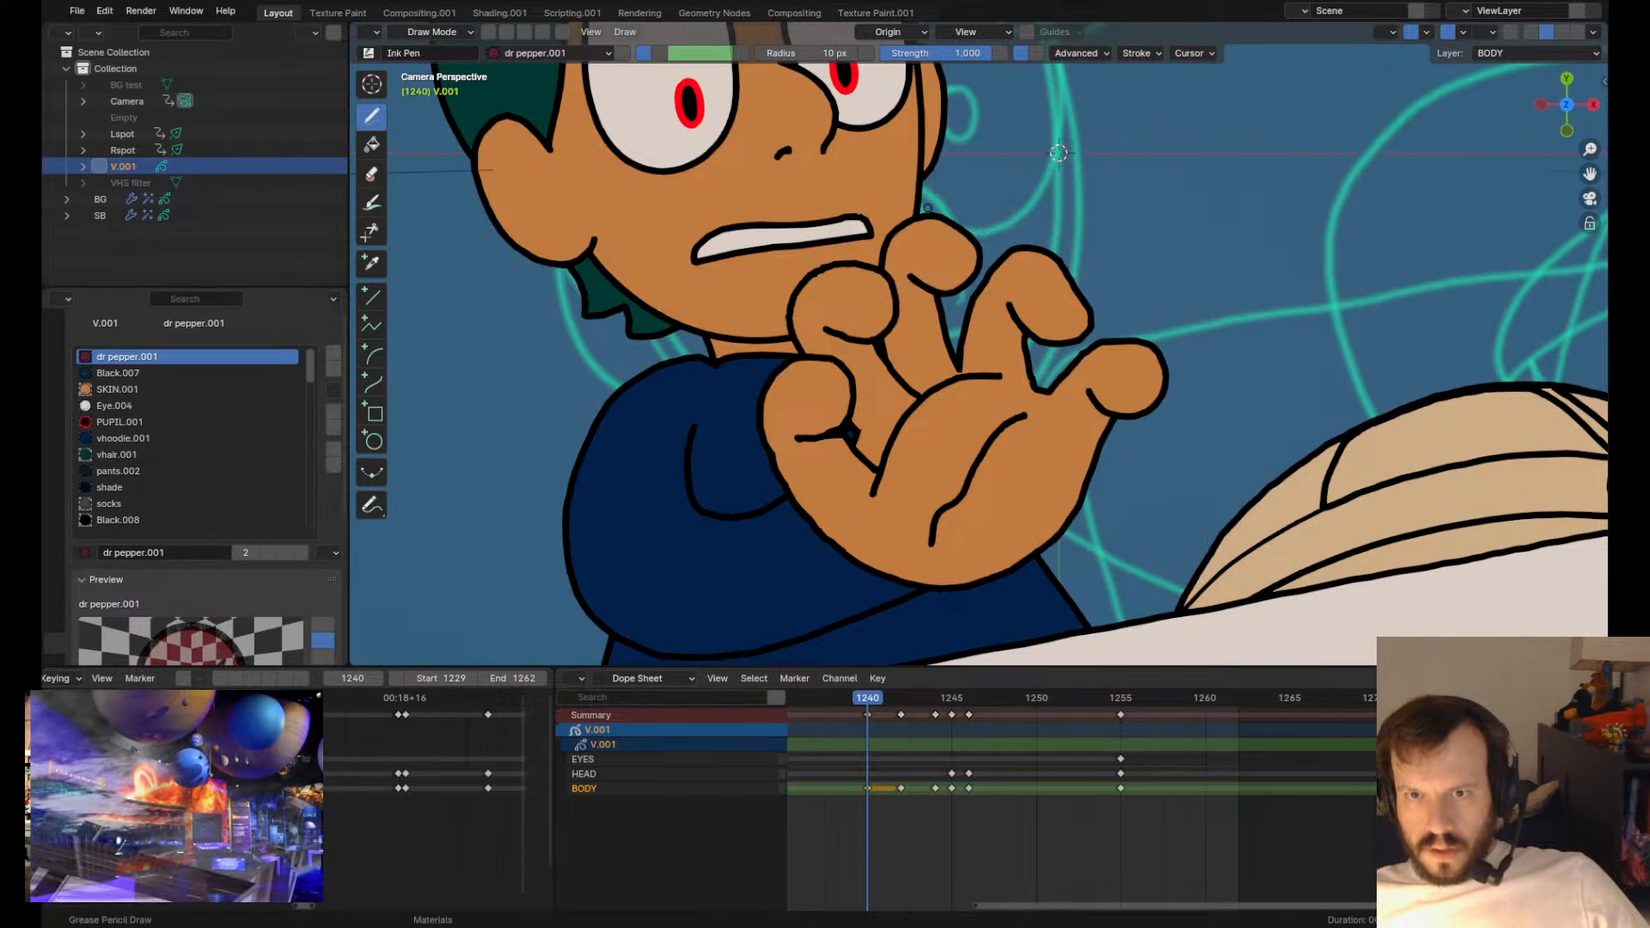
pyautogui.keyDown('shift'); pyautogui.moveTo(990, 196); pyautogui.dragTo(976, 234); pyautogui.keyUp('shift')
pyautogui.keyDown('shift'); pyautogui.moveTo(1095, 315); pyautogui.dragTo(1083, 314); pyautogui.keyUp('shift')
pyautogui.keyDown('shift'); pyautogui.moveTo(1050, 331); pyautogui.dragTo(1049, 391); pyautogui.keyUp('shift')
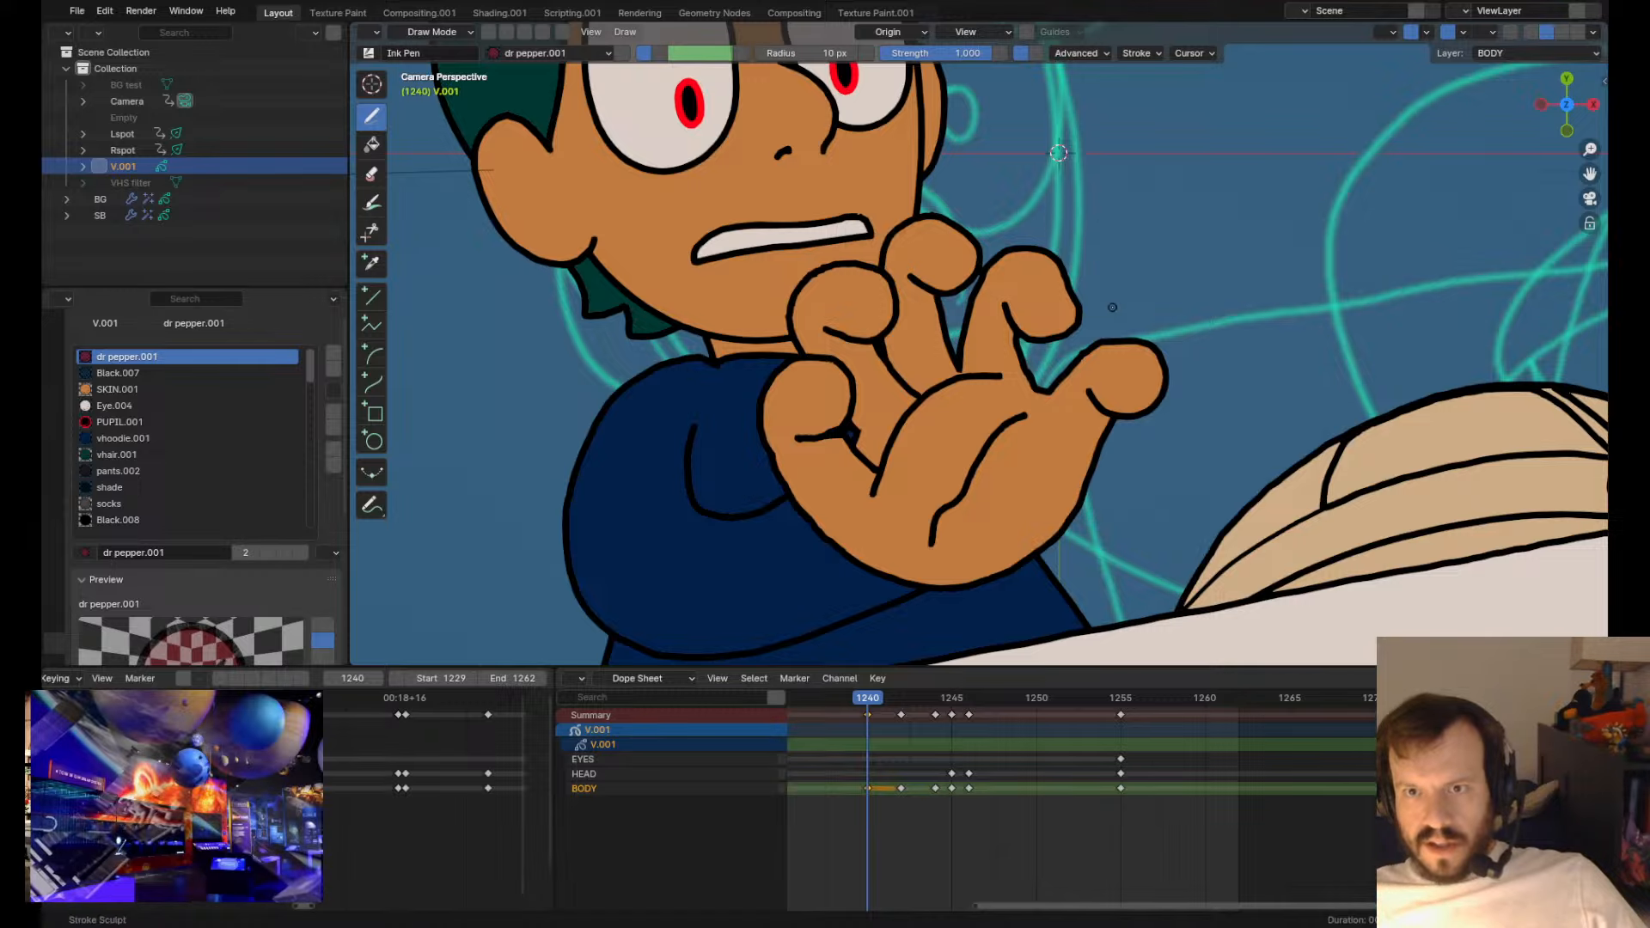
pyautogui.moveTo(1079, 327)
pyautogui.keyDown('shift'); pyautogui.mouseDown()
pyautogui.moveTo(1043, 333)
pyautogui.moveTo(1078, 296)
pyautogui.moveTo(1037, 327)
pyautogui.mouseUp(); pyautogui.keyUp('shift')
pyautogui.scroll(3, 1203, 279)
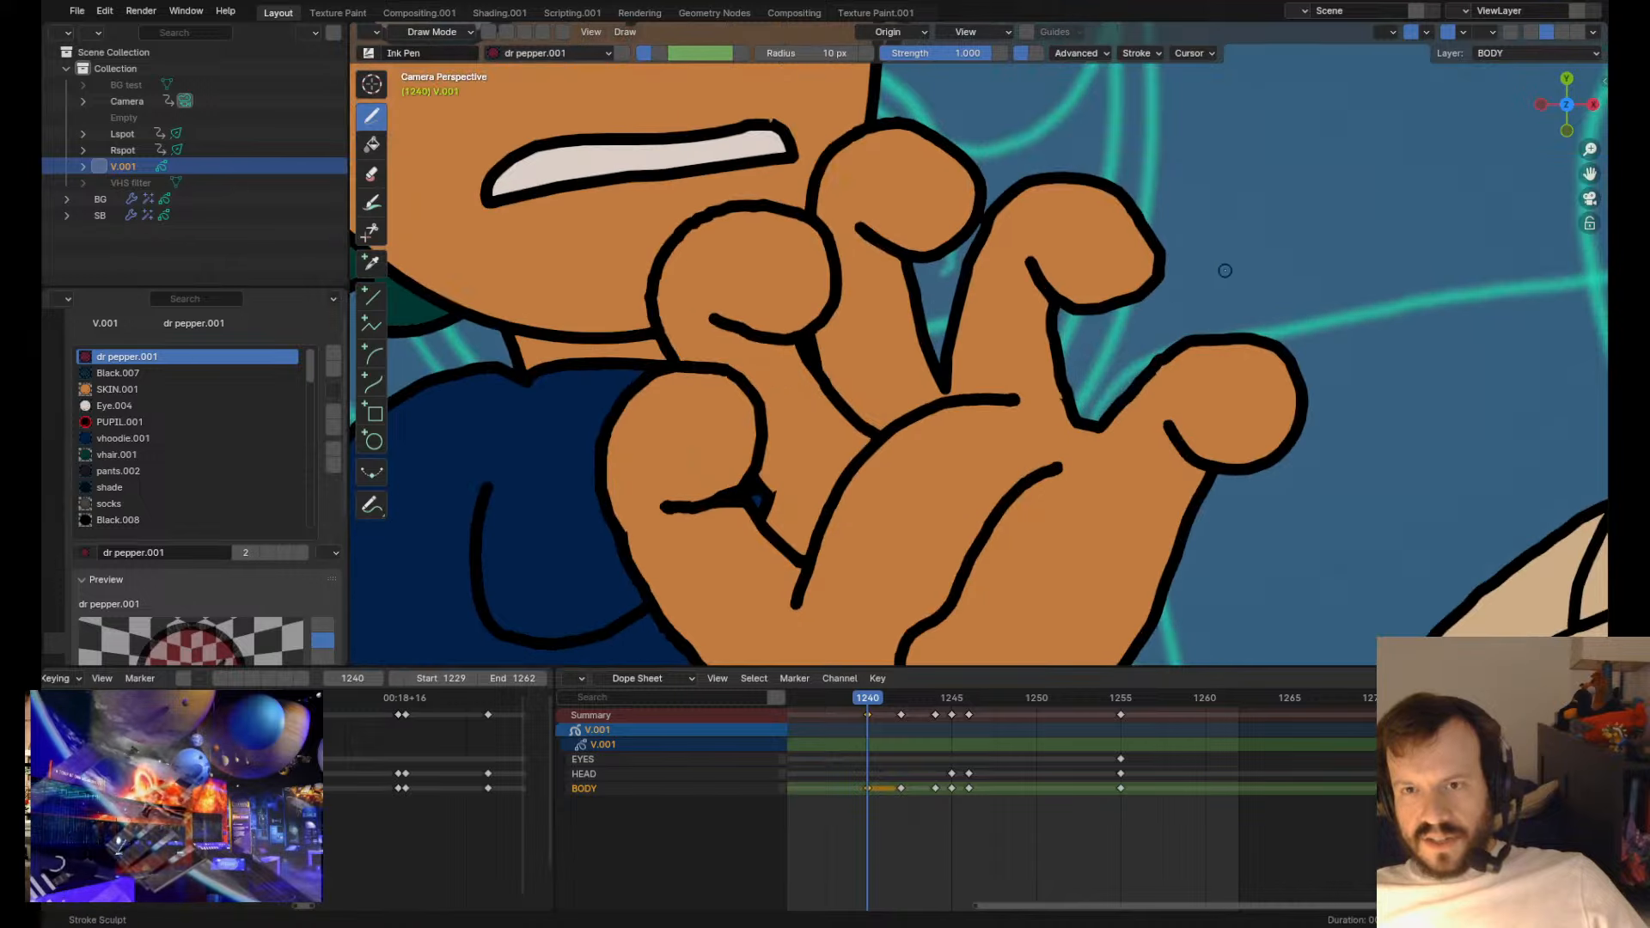
pyautogui.keyDown('shift'); pyautogui.moveTo(1179, 268); pyautogui.dragTo(1164, 267); pyautogui.keyUp('shift')
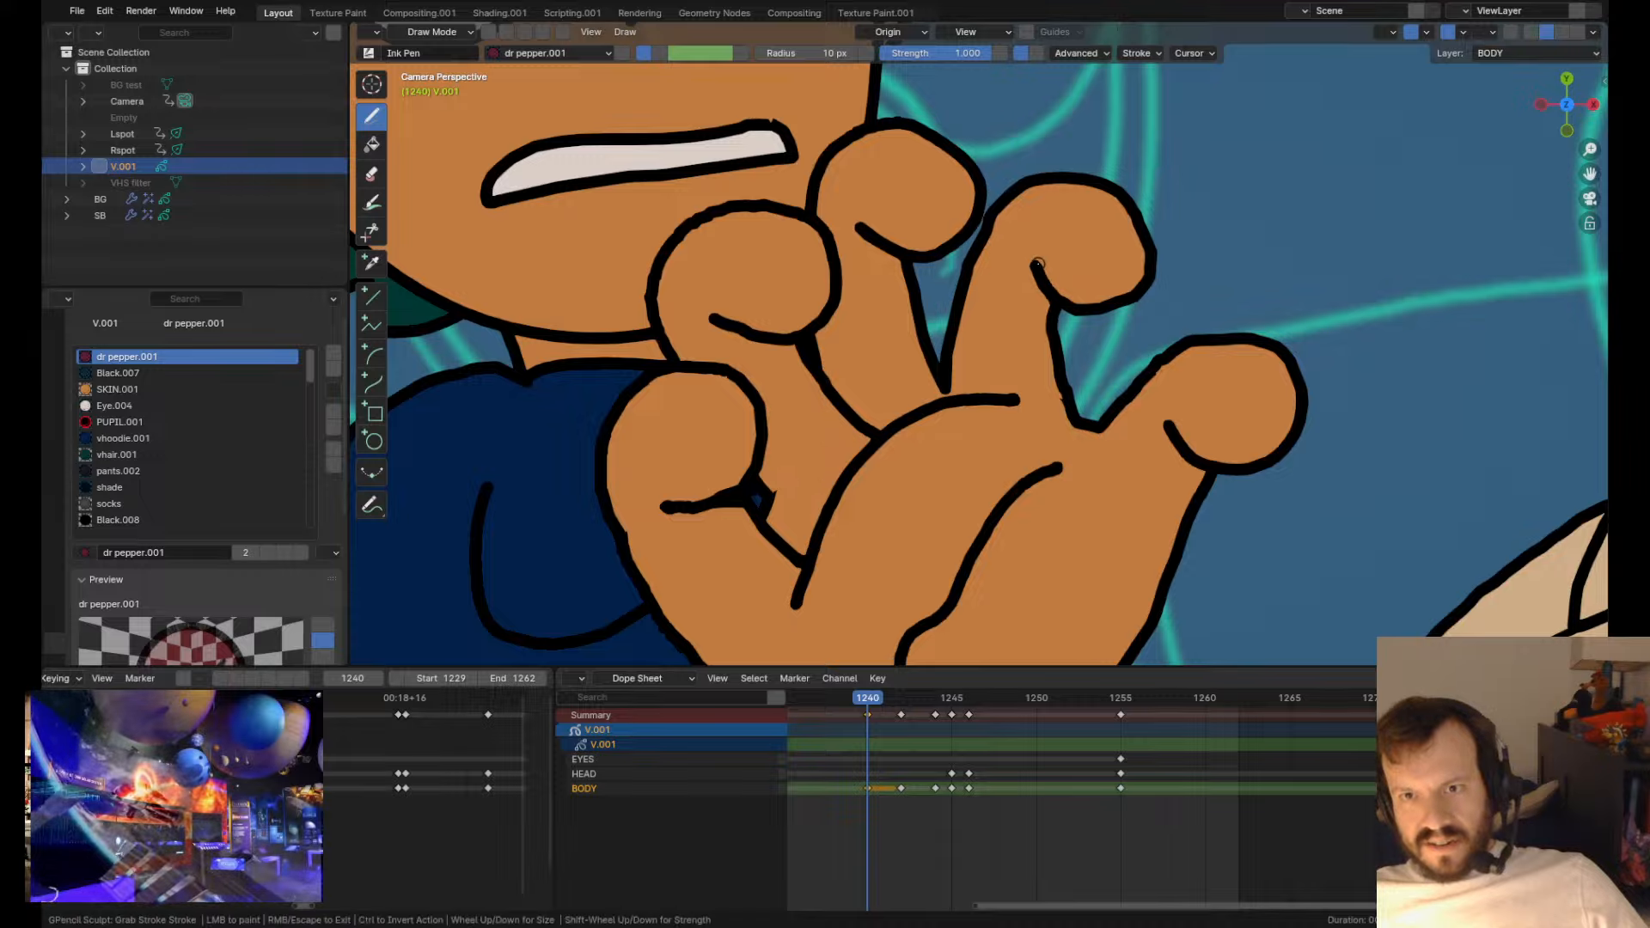
# - Smooth the index finger's edge where it runs down into the web beside the thumb on frame 1240
pyautogui.press('Home')
pyautogui.scroll(4, 1038, 264)
pyautogui.scroll(3, 1037, 264)
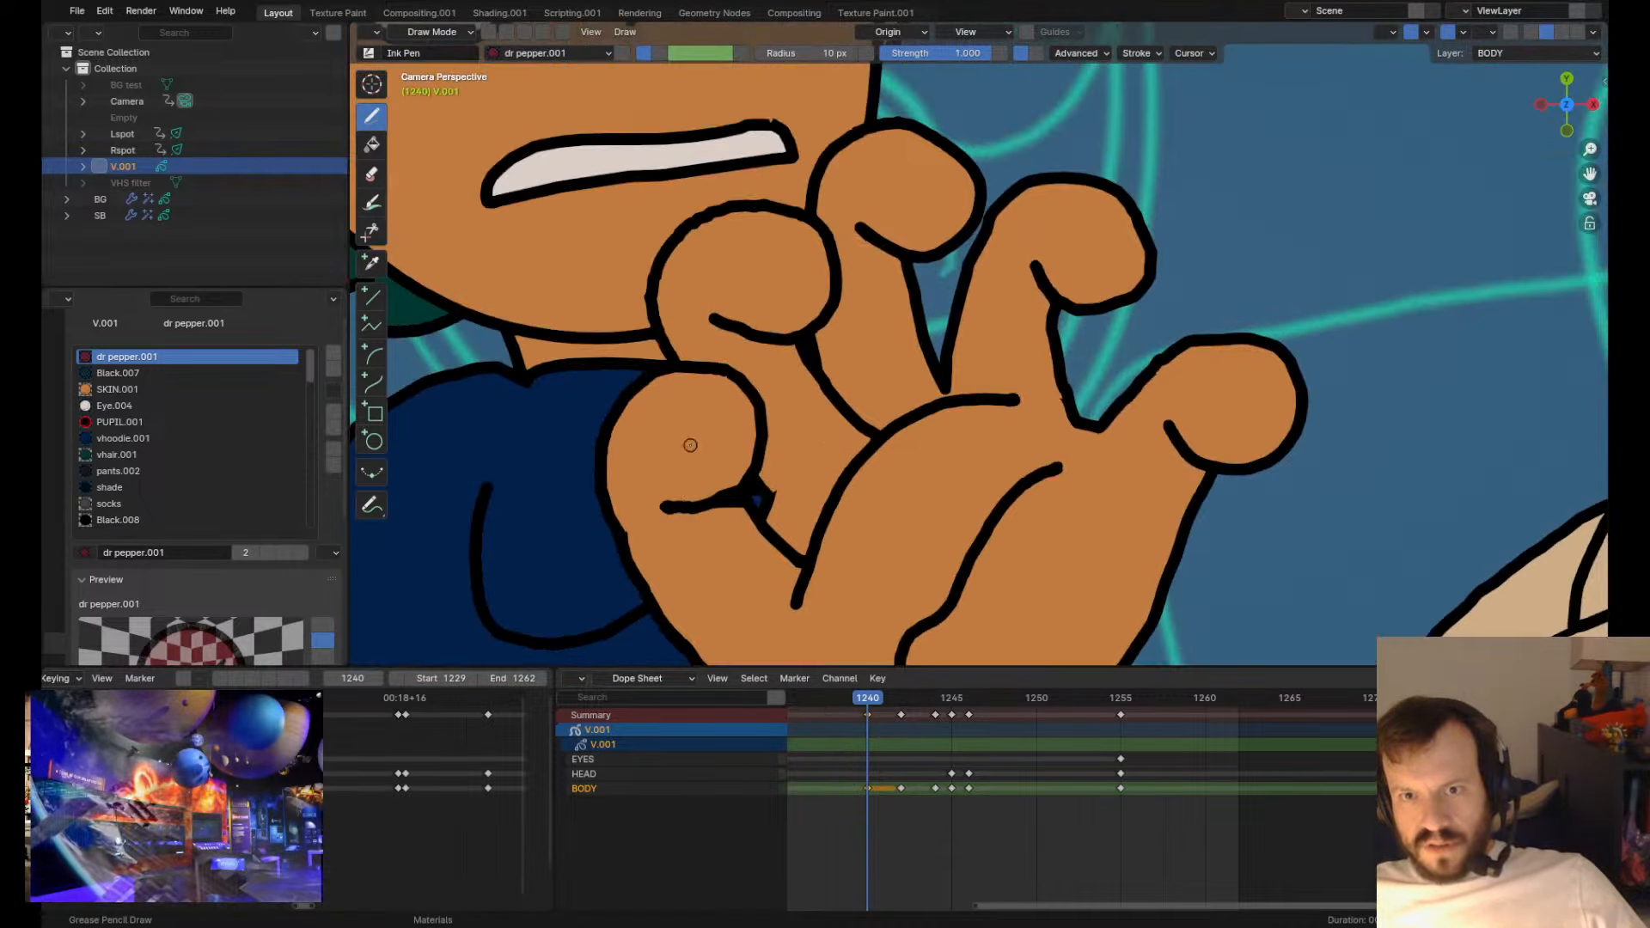
pyautogui.press('Tab')
pyautogui.click(756, 518)
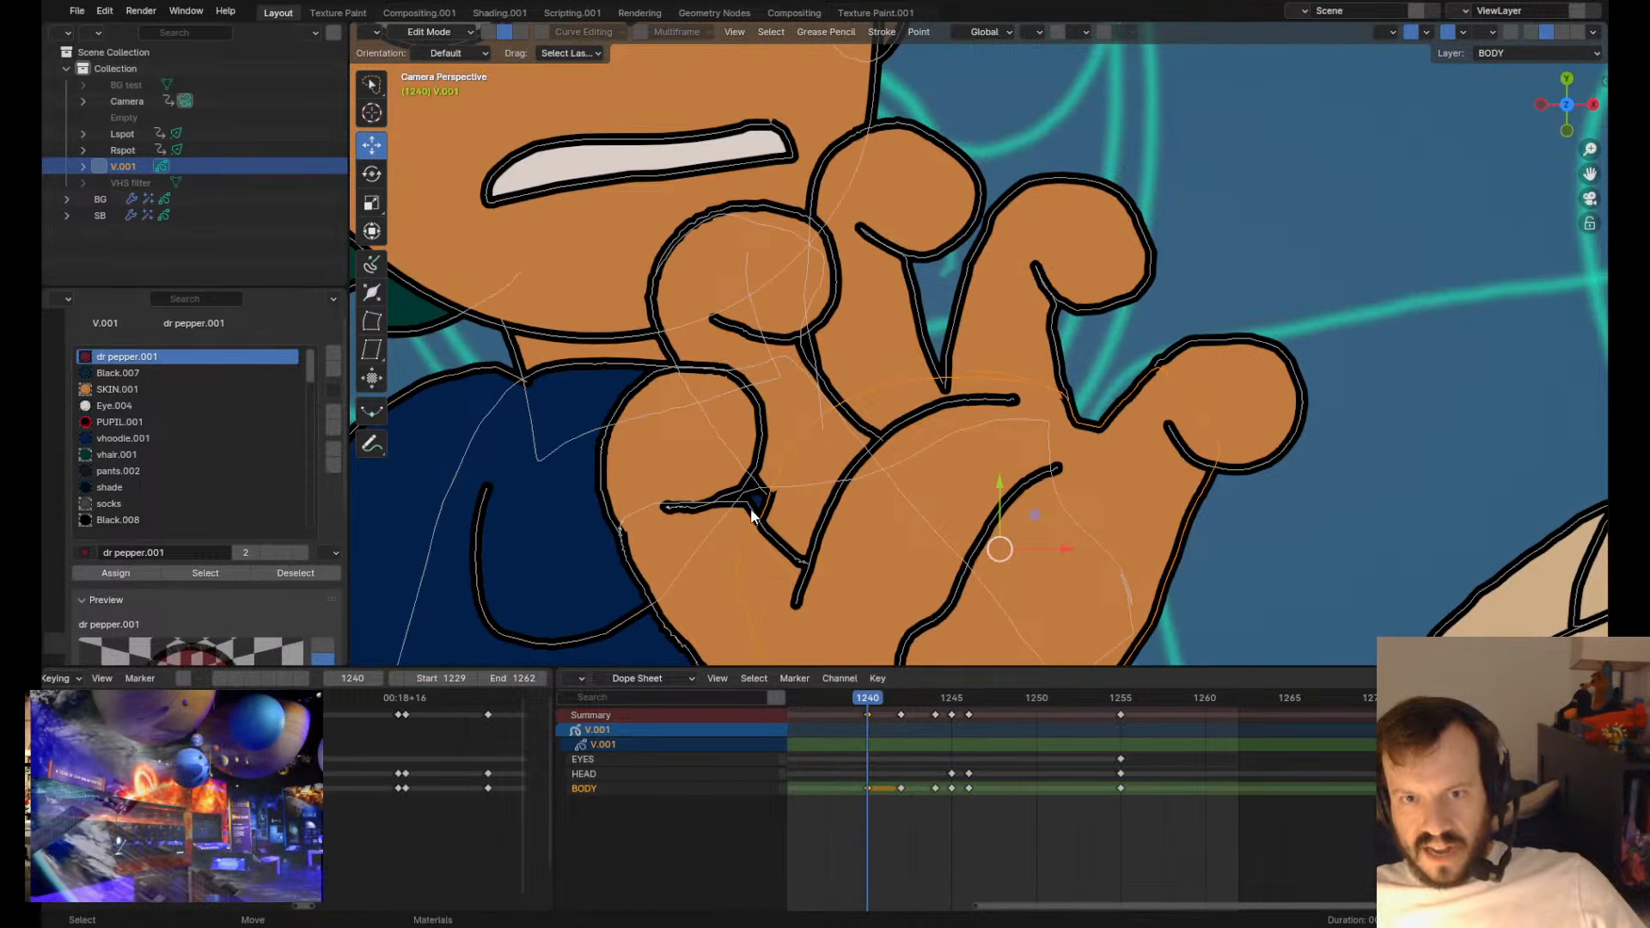
pyautogui.click(797, 555)
pyautogui.press('Tab')
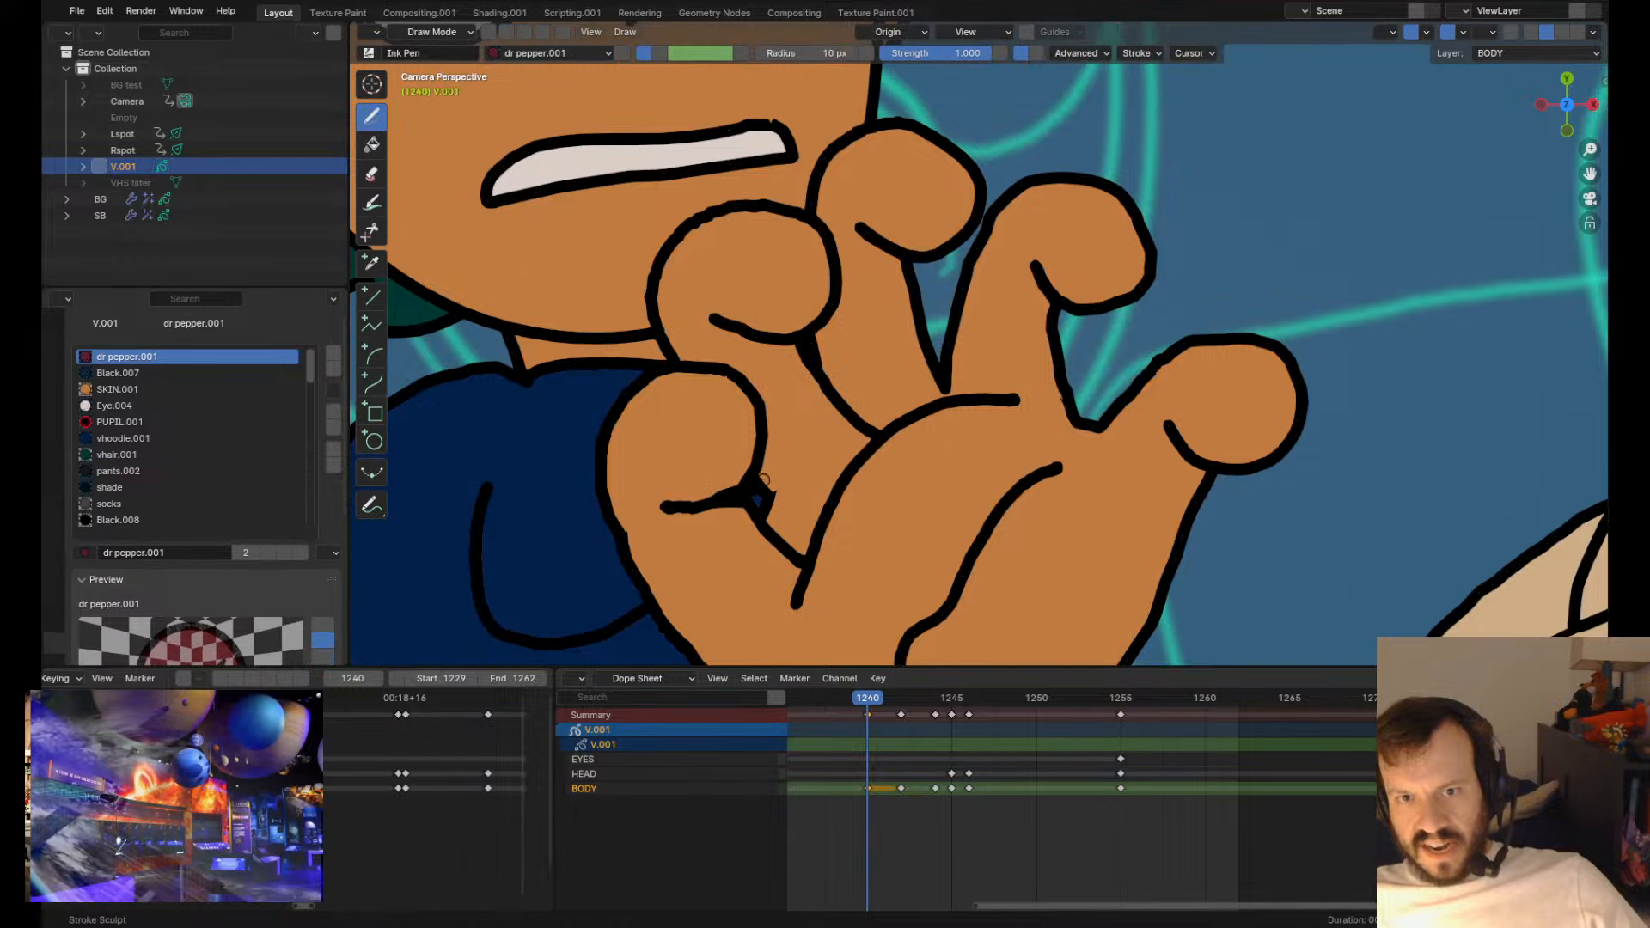
pyautogui.scroll(3, 736, 465)
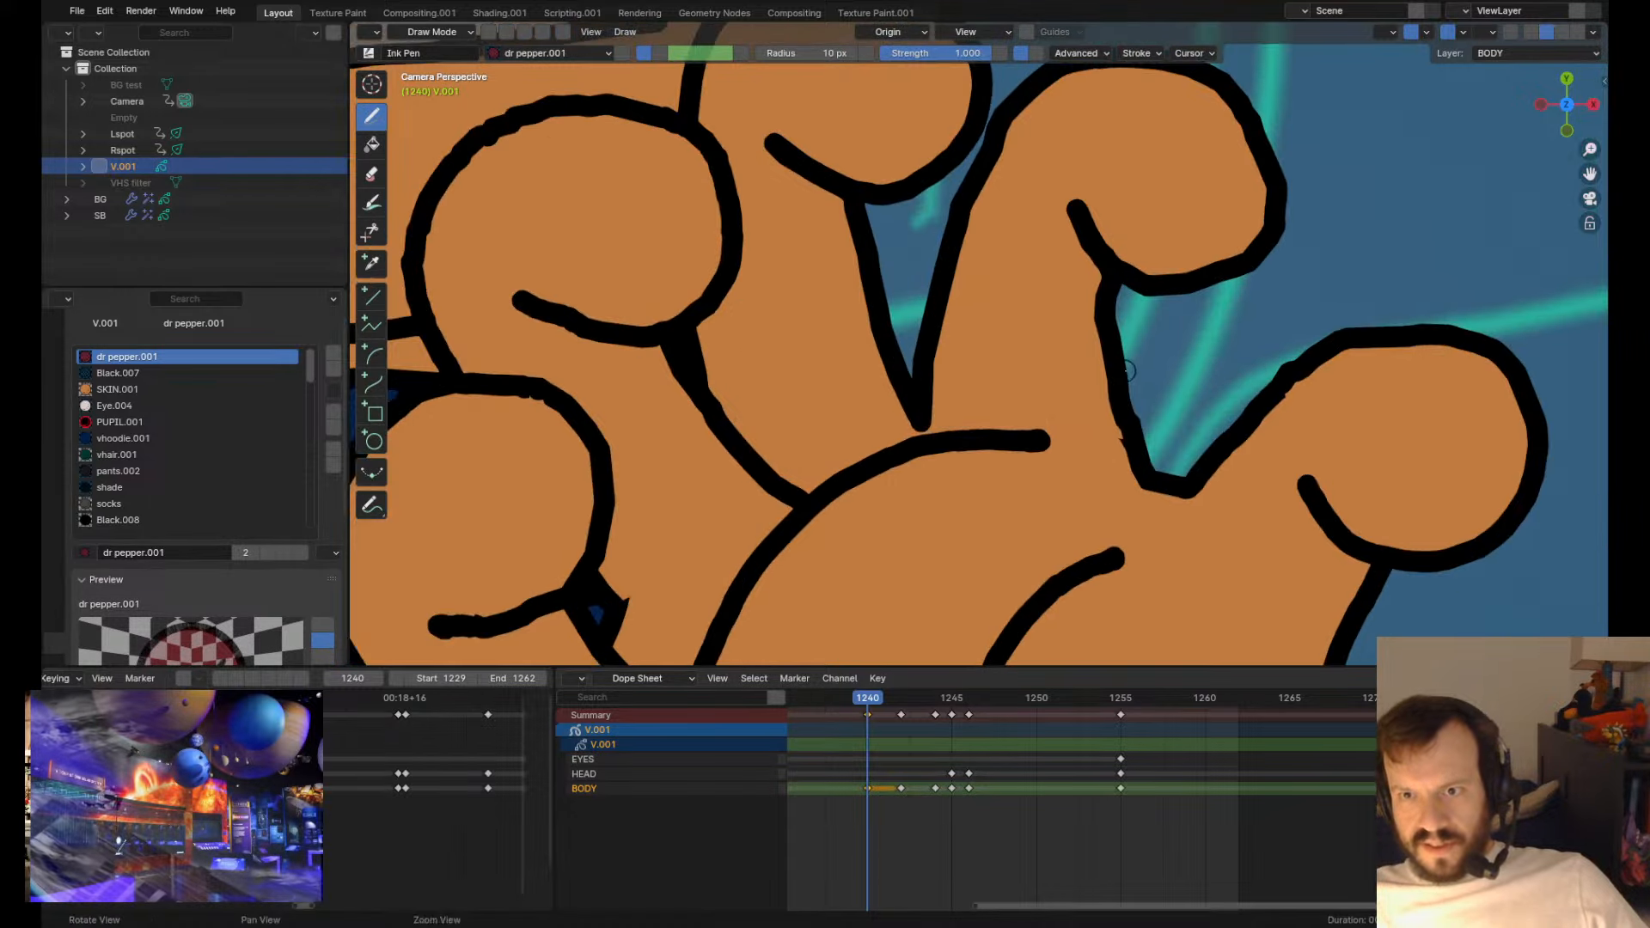
pyautogui.press('Tab')
pyautogui.press('Tab')
pyautogui.scroll(-3, 1152, 421)
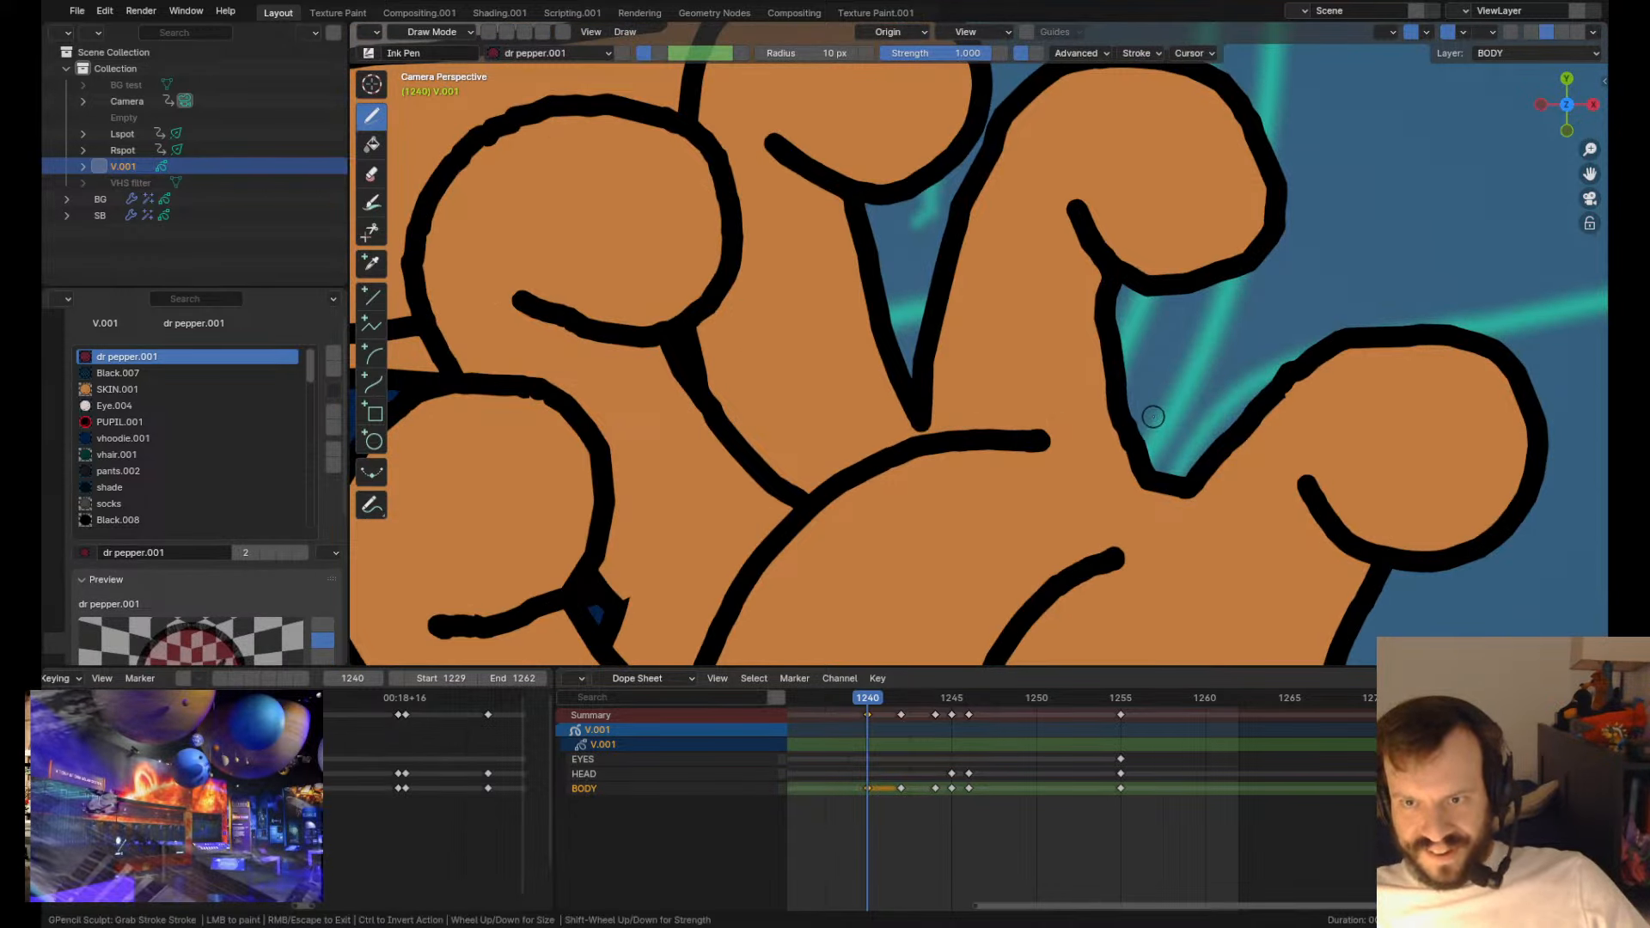
pyautogui.scroll(-3, 1154, 416)
pyautogui.scroll(-4, 1155, 416)
pyautogui.scroll(7, 969, 531)
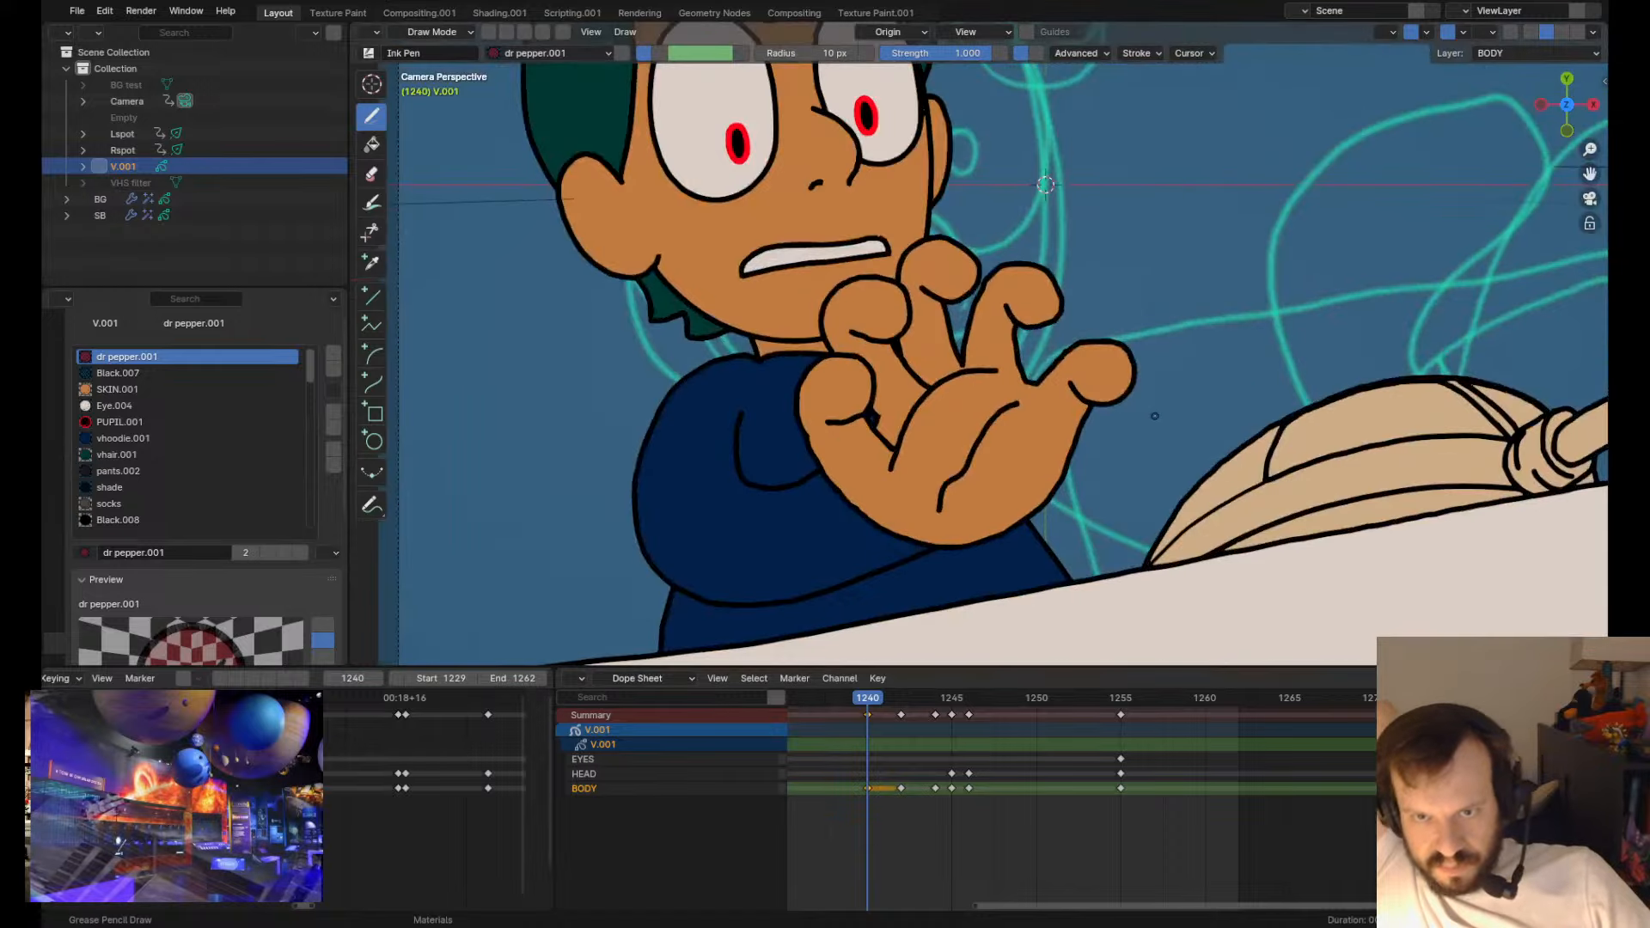
# - Close the dark gap between the little and ring fingers and clean up the line below it on frame 1240
pyautogui.press('Tab')
pyautogui.click(741, 529)
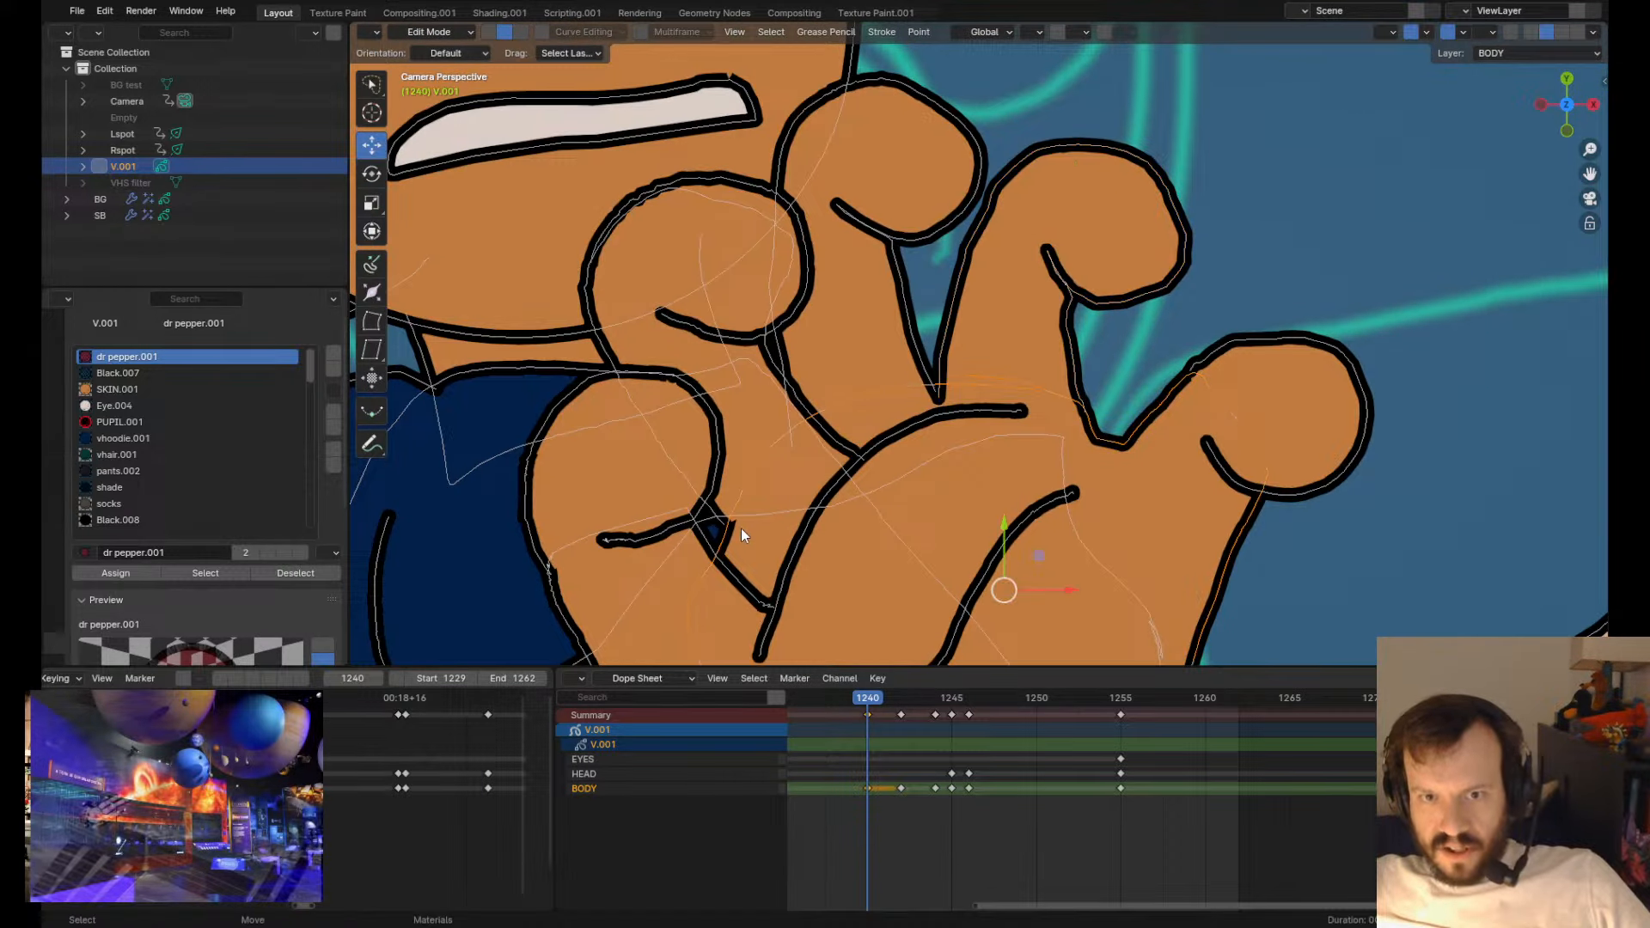
pyautogui.click(720, 511)
pyautogui.press('Tab')
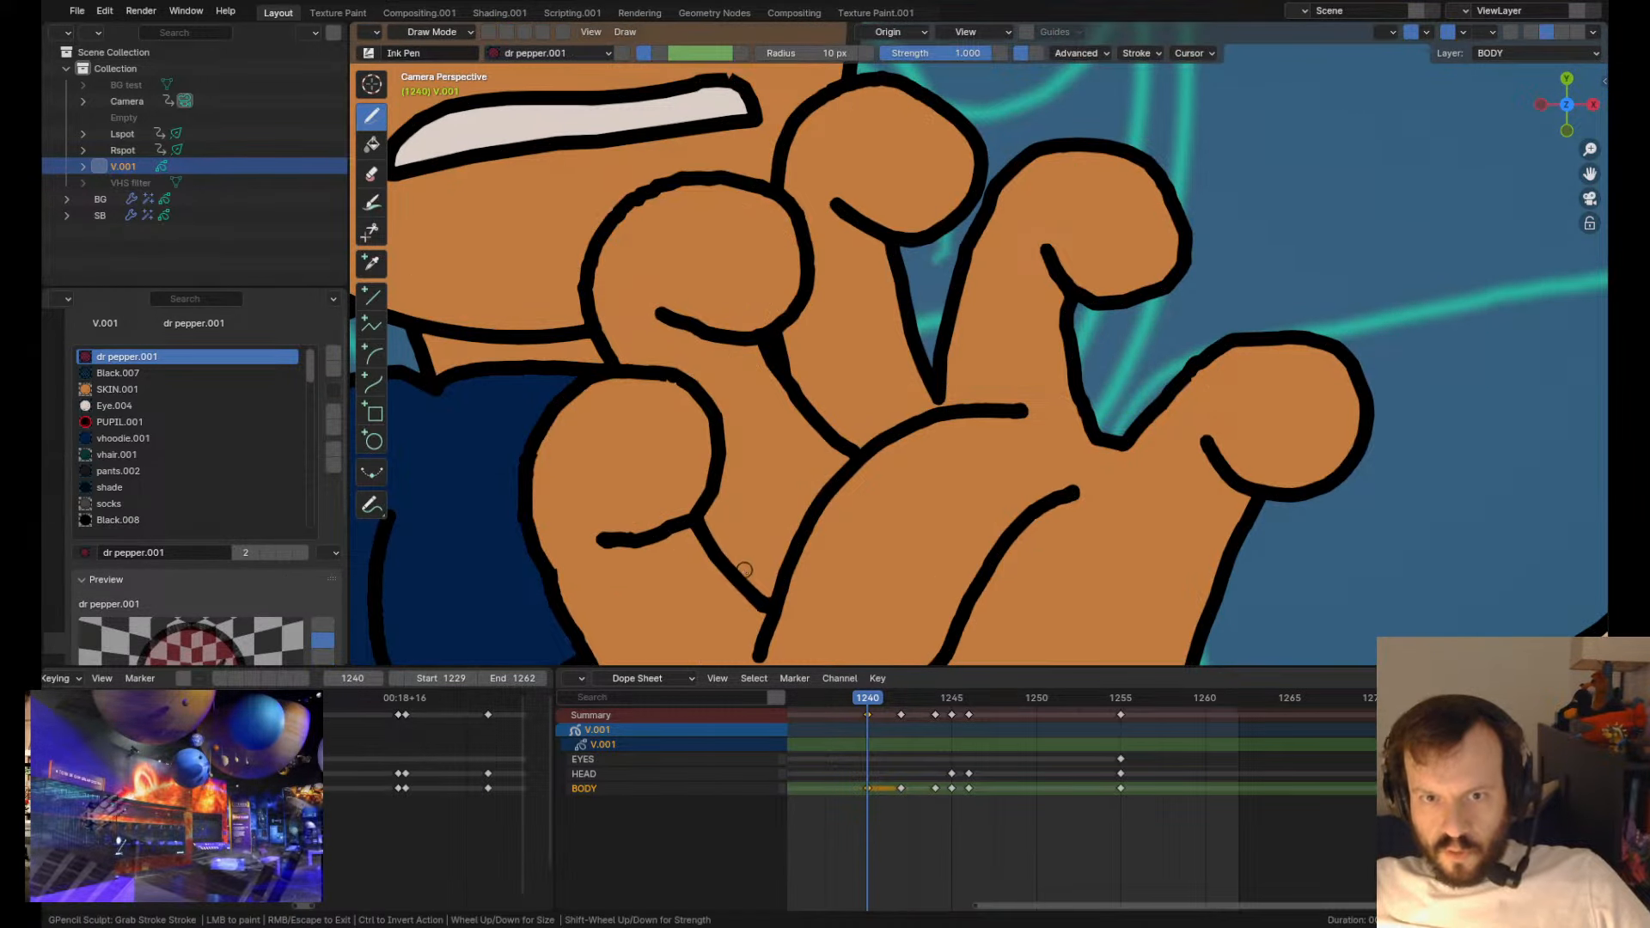
pyautogui.scroll(-6, 767, 602)
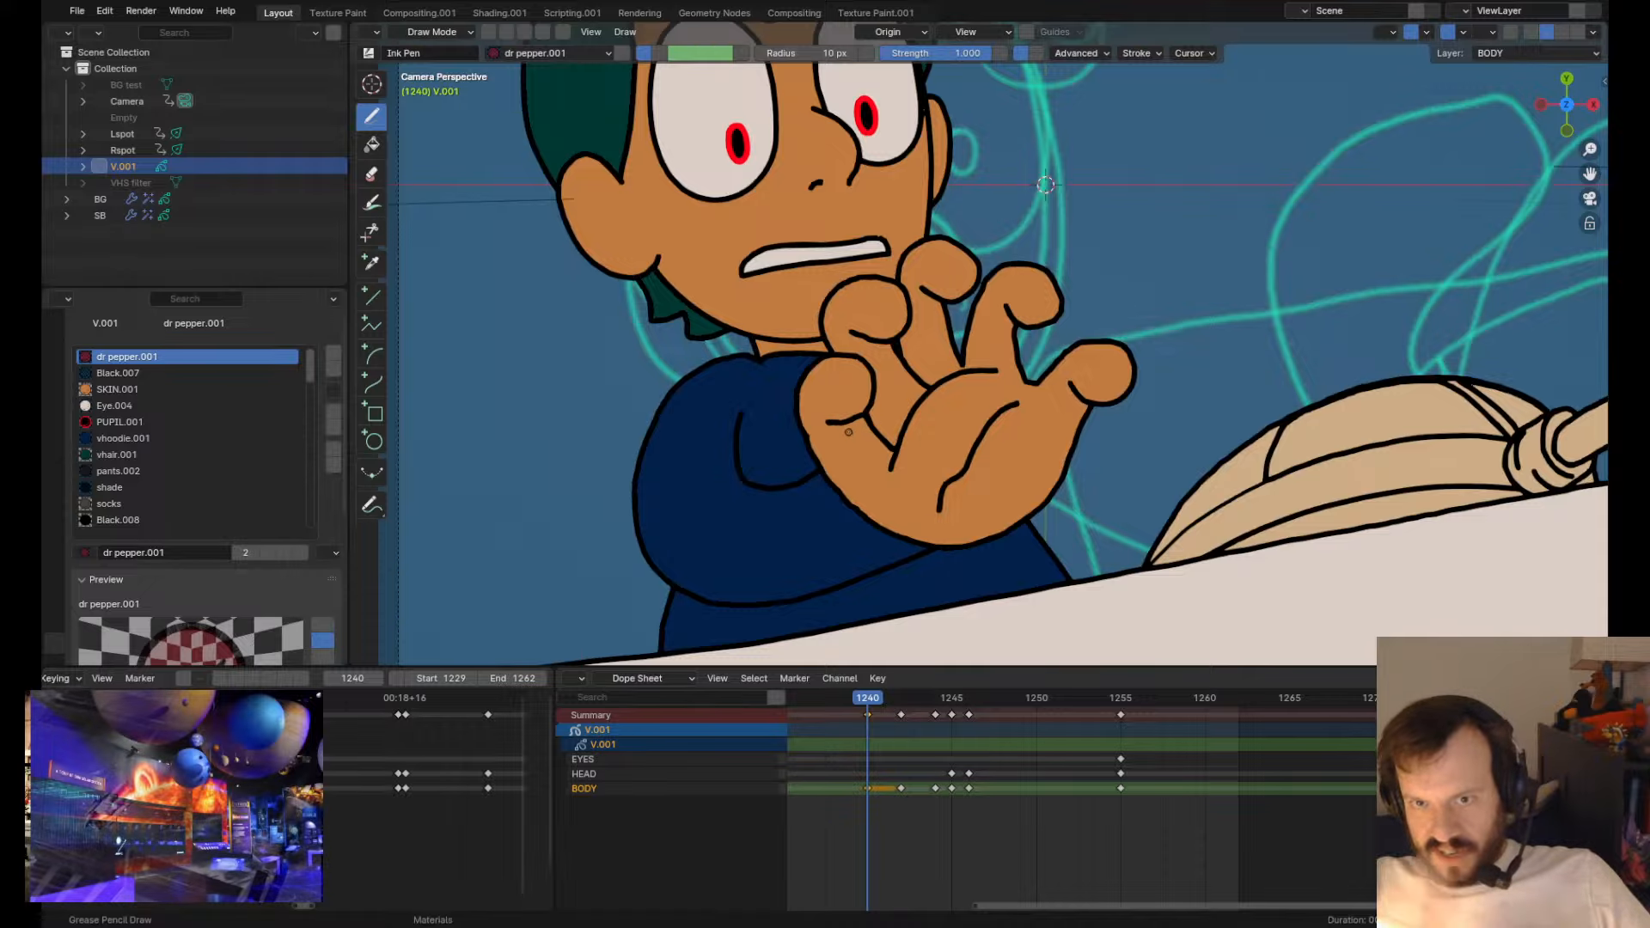
pyautogui.moveTo(874, 439); pyautogui.dragTo(866, 439)
pyautogui.scroll(5, 872, 440)
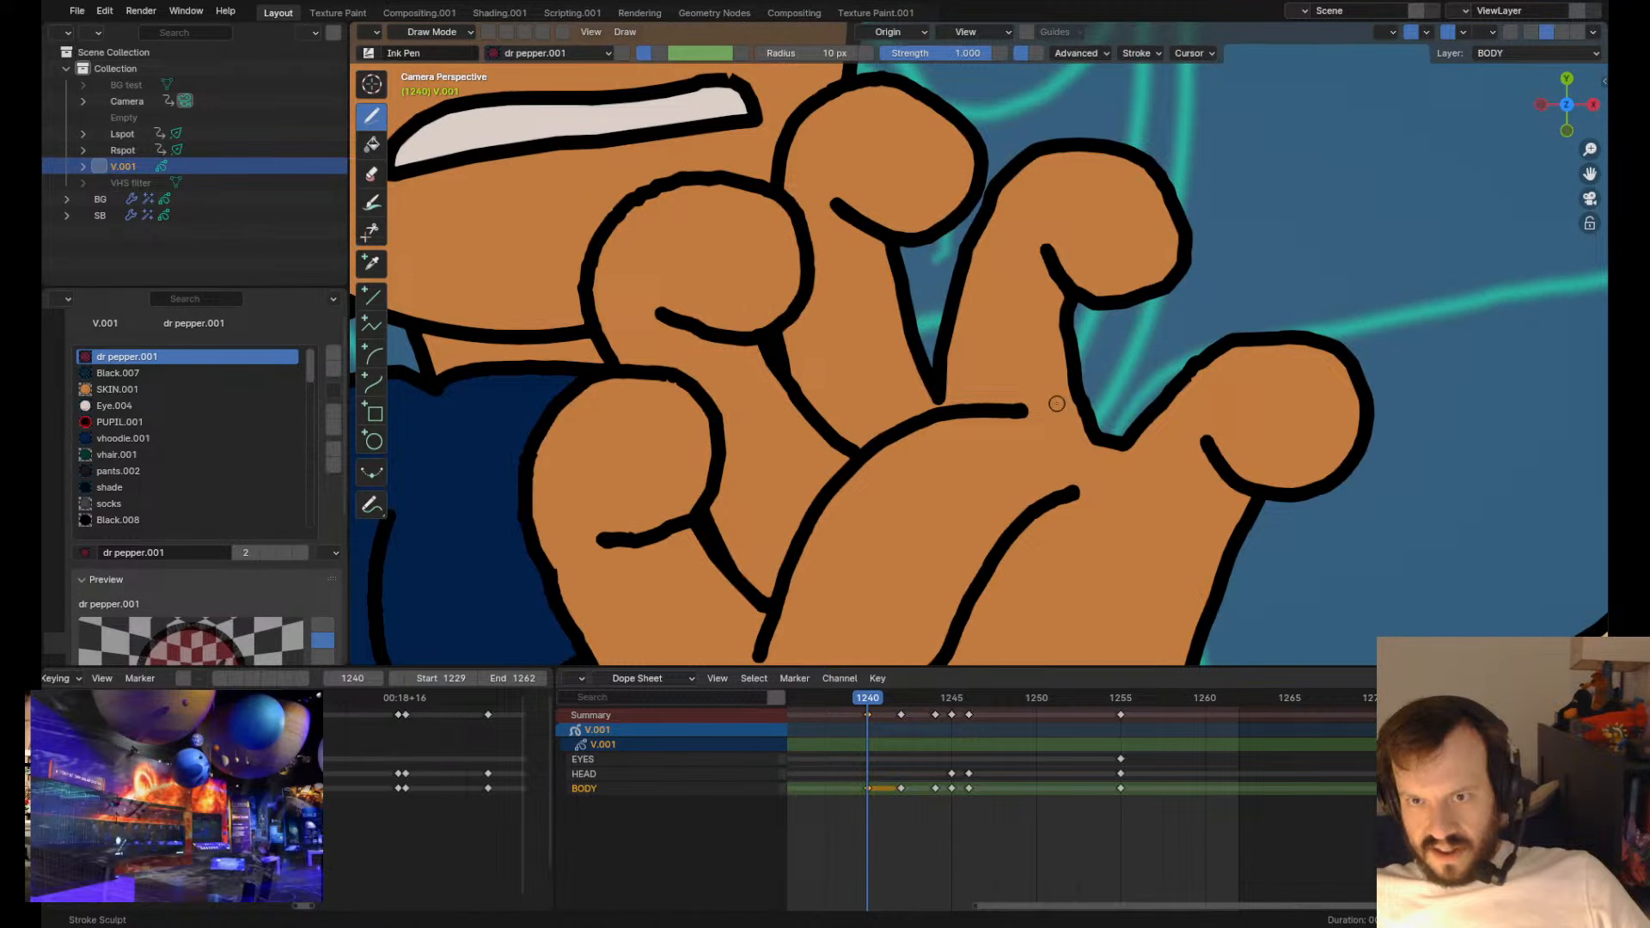
# - Pull in and raise the end of the upper palm line beneath the fingers on frame 1240
pyautogui.moveTo(1033, 399)
pyautogui.mouseDown()
pyautogui.moveTo(1013, 370)
pyautogui.moveTo(1005, 417)
pyautogui.mouseUp()
pyautogui.hotkey('ctrl', 'z')
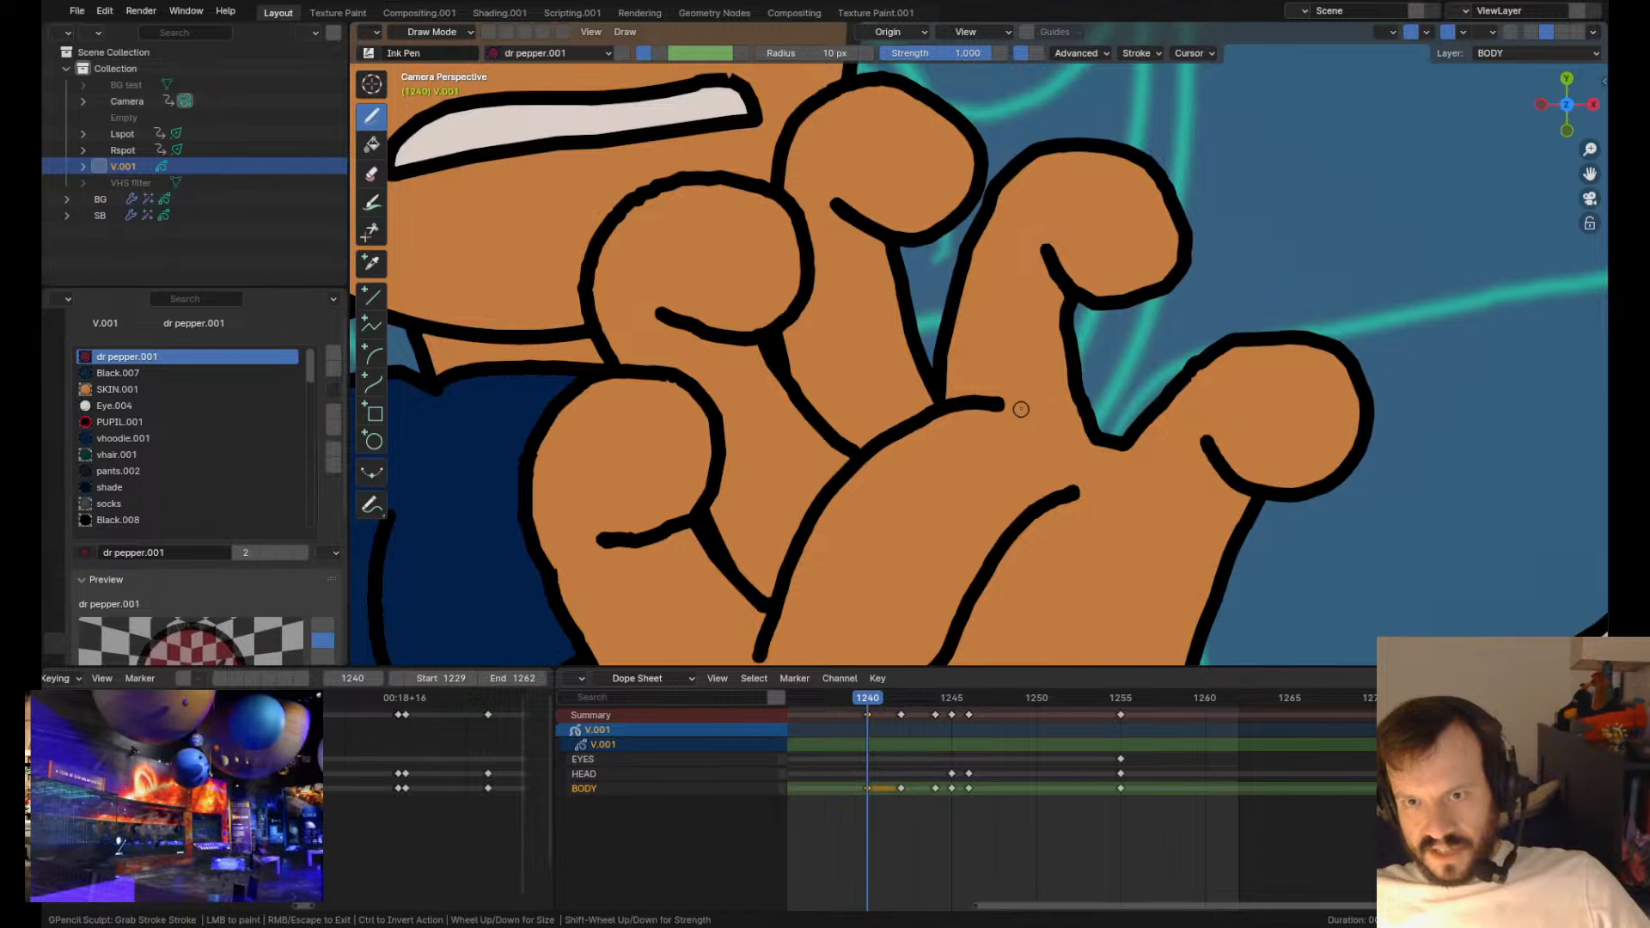
pyautogui.scroll(-5, 947, 419)
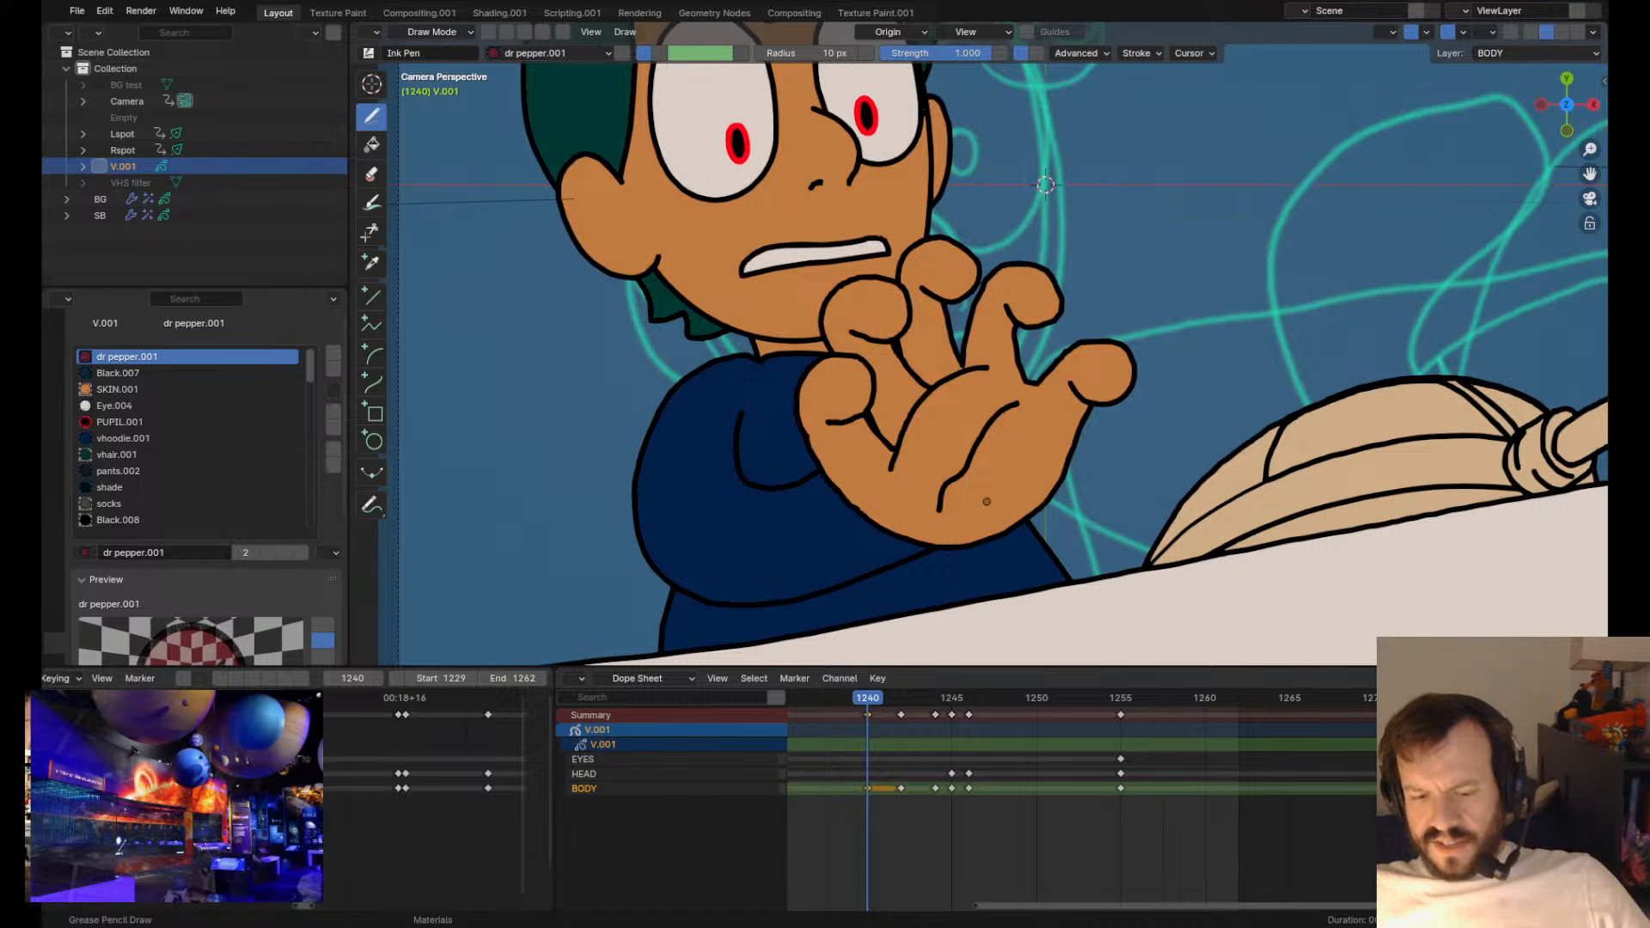
pyautogui.scroll(3, 1002, 441)
pyautogui.scroll(-4, 979, 404)
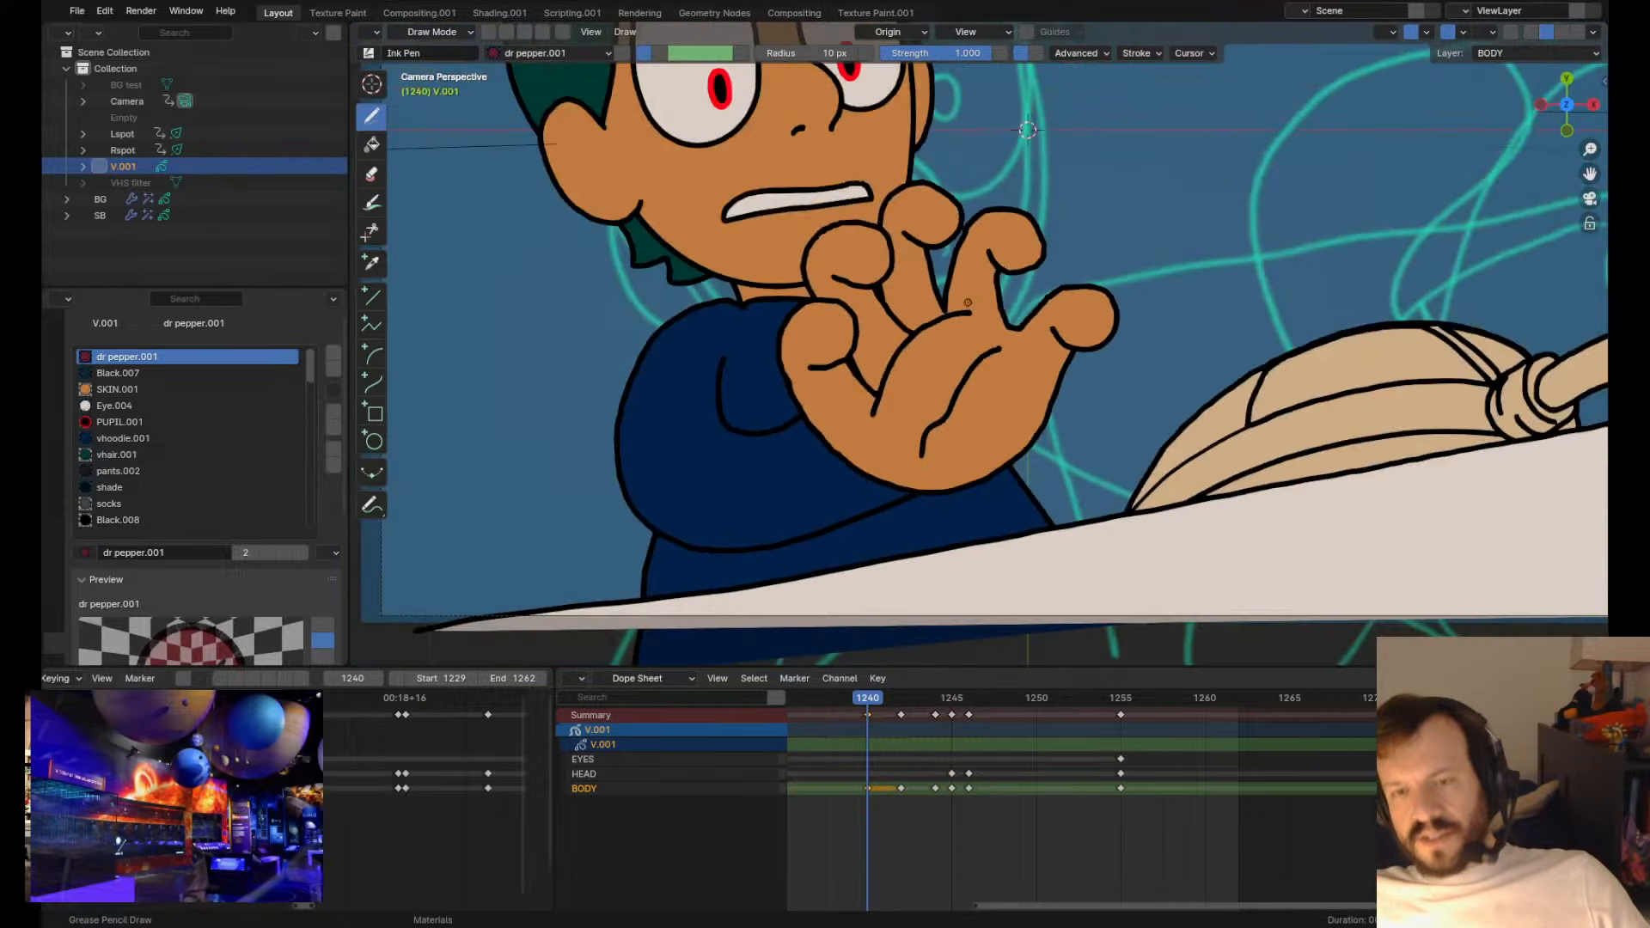
# - Tilt the thumb's tip slightly downward and outward on frame 1240 and smooth its outline where it joins the palm
pyautogui.scroll(3, 970, 386)
pyautogui.press('Tab')
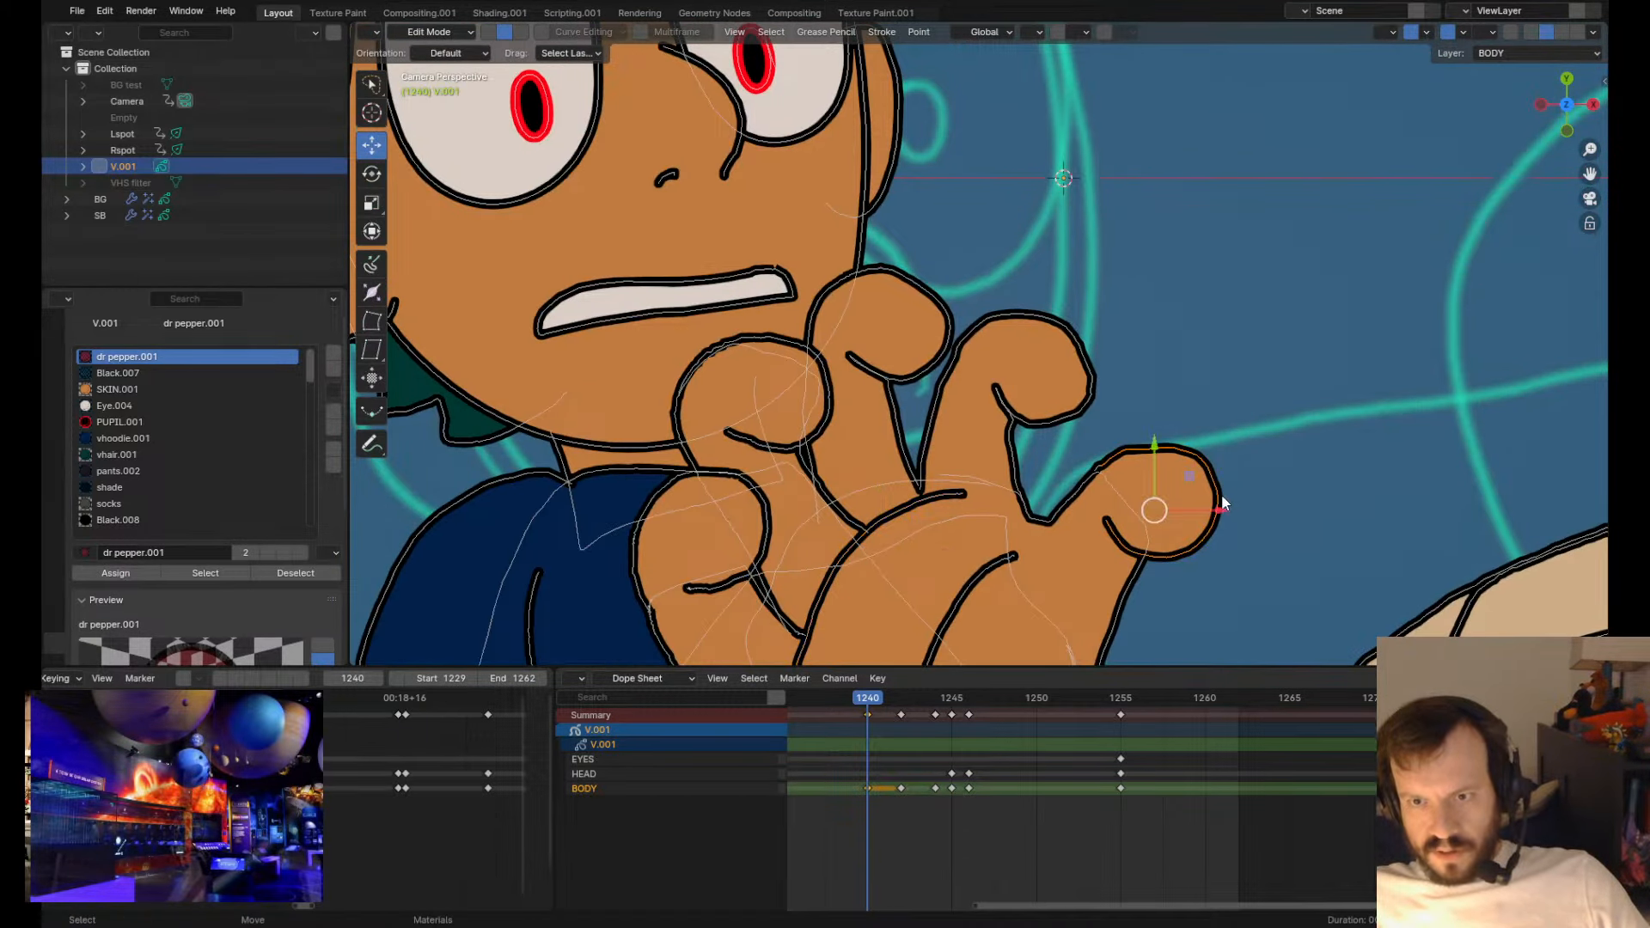
pyautogui.scroll(-4, 1224, 504)
pyautogui.press('Tab')
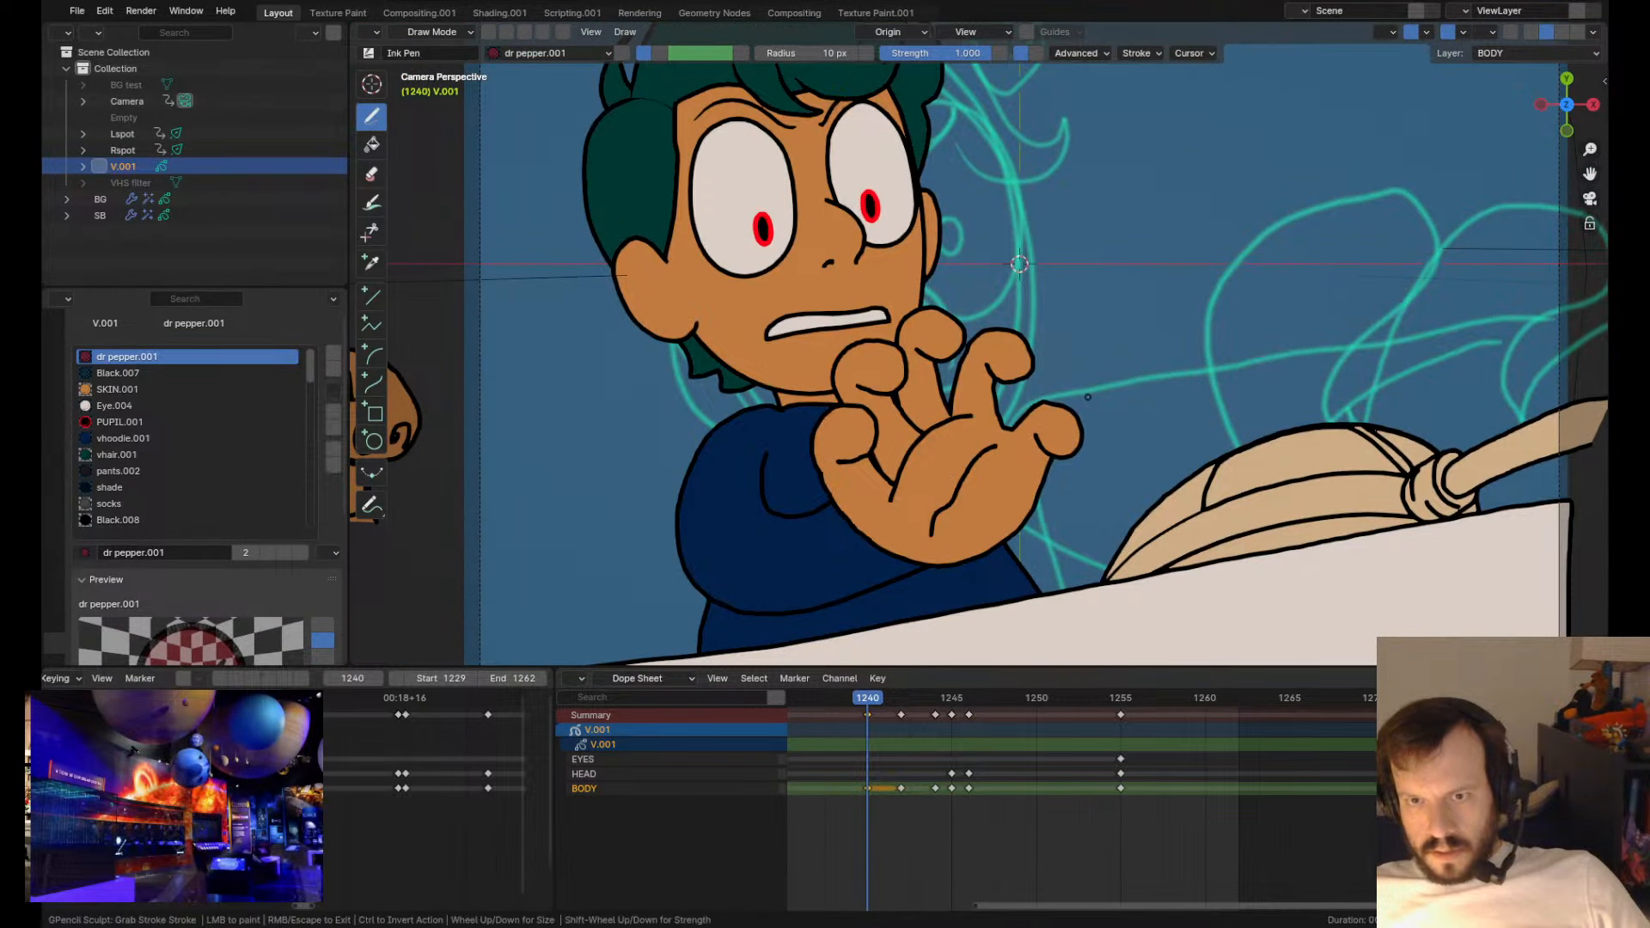
pyautogui.moveTo(1060, 423); pyautogui.dragTo(1049, 447)
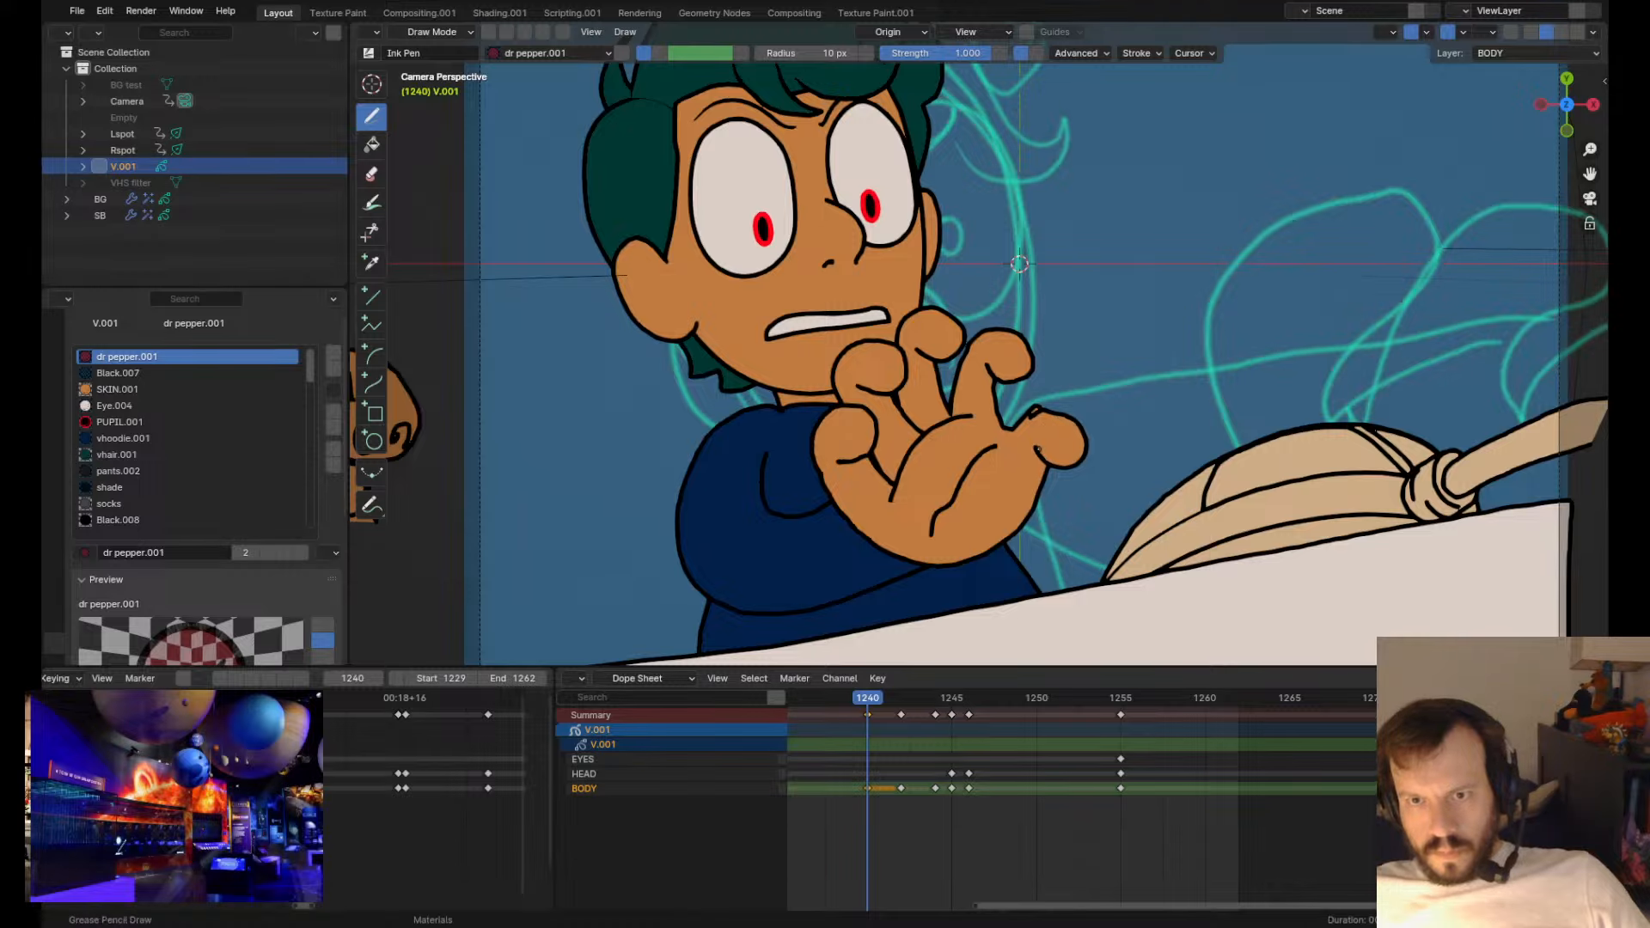
pyautogui.press('Tab')
pyautogui.click(1017, 422)
pyautogui.press('Tab')
pyautogui.moveTo(1049, 368); pyautogui.dragTo(1047, 393)
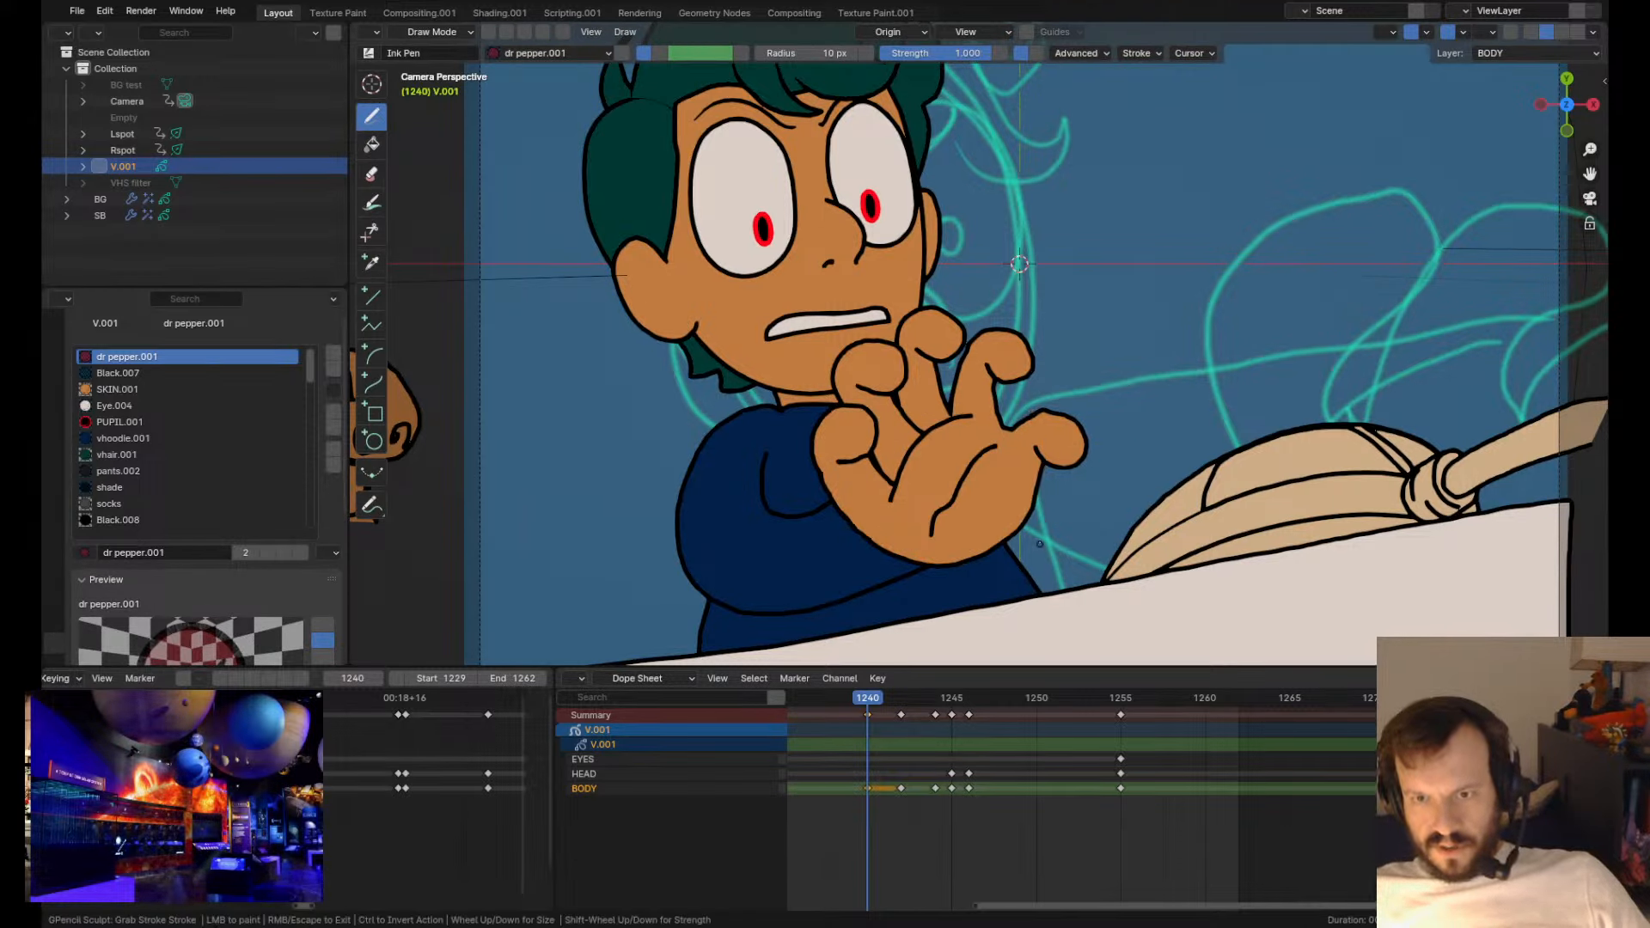
# - Reshape the inner palm crease around the thumb's base on frame 1240 into a flatter, smoother curve
pyautogui.press('Tab')
pyautogui.click(972, 482)
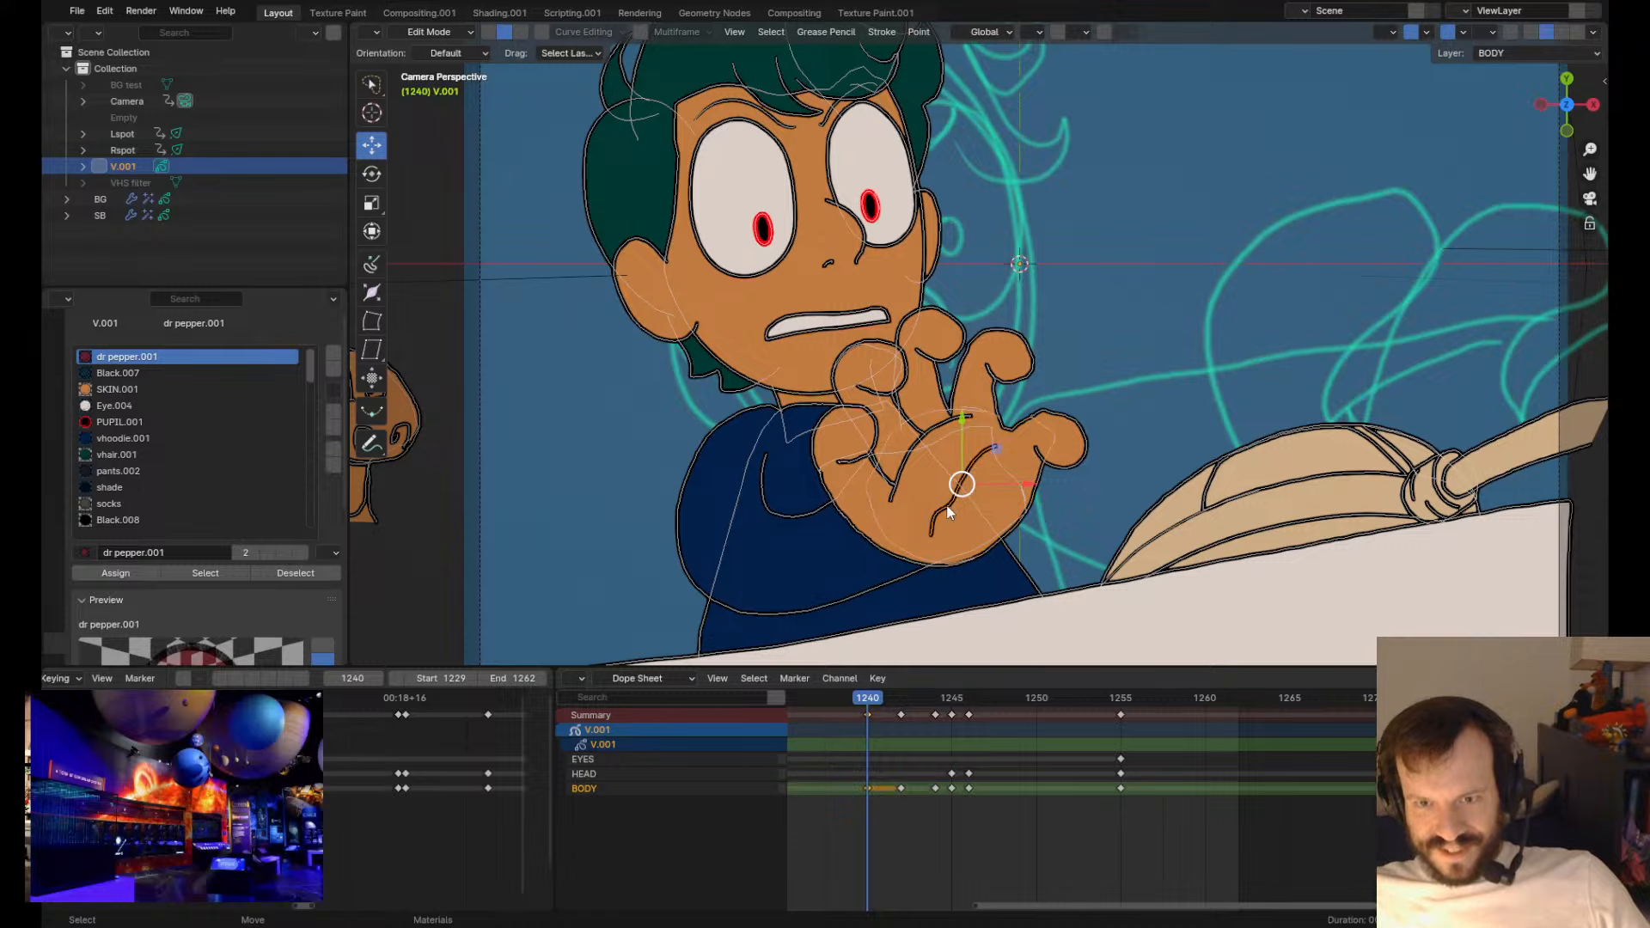
pyautogui.press('Tab')
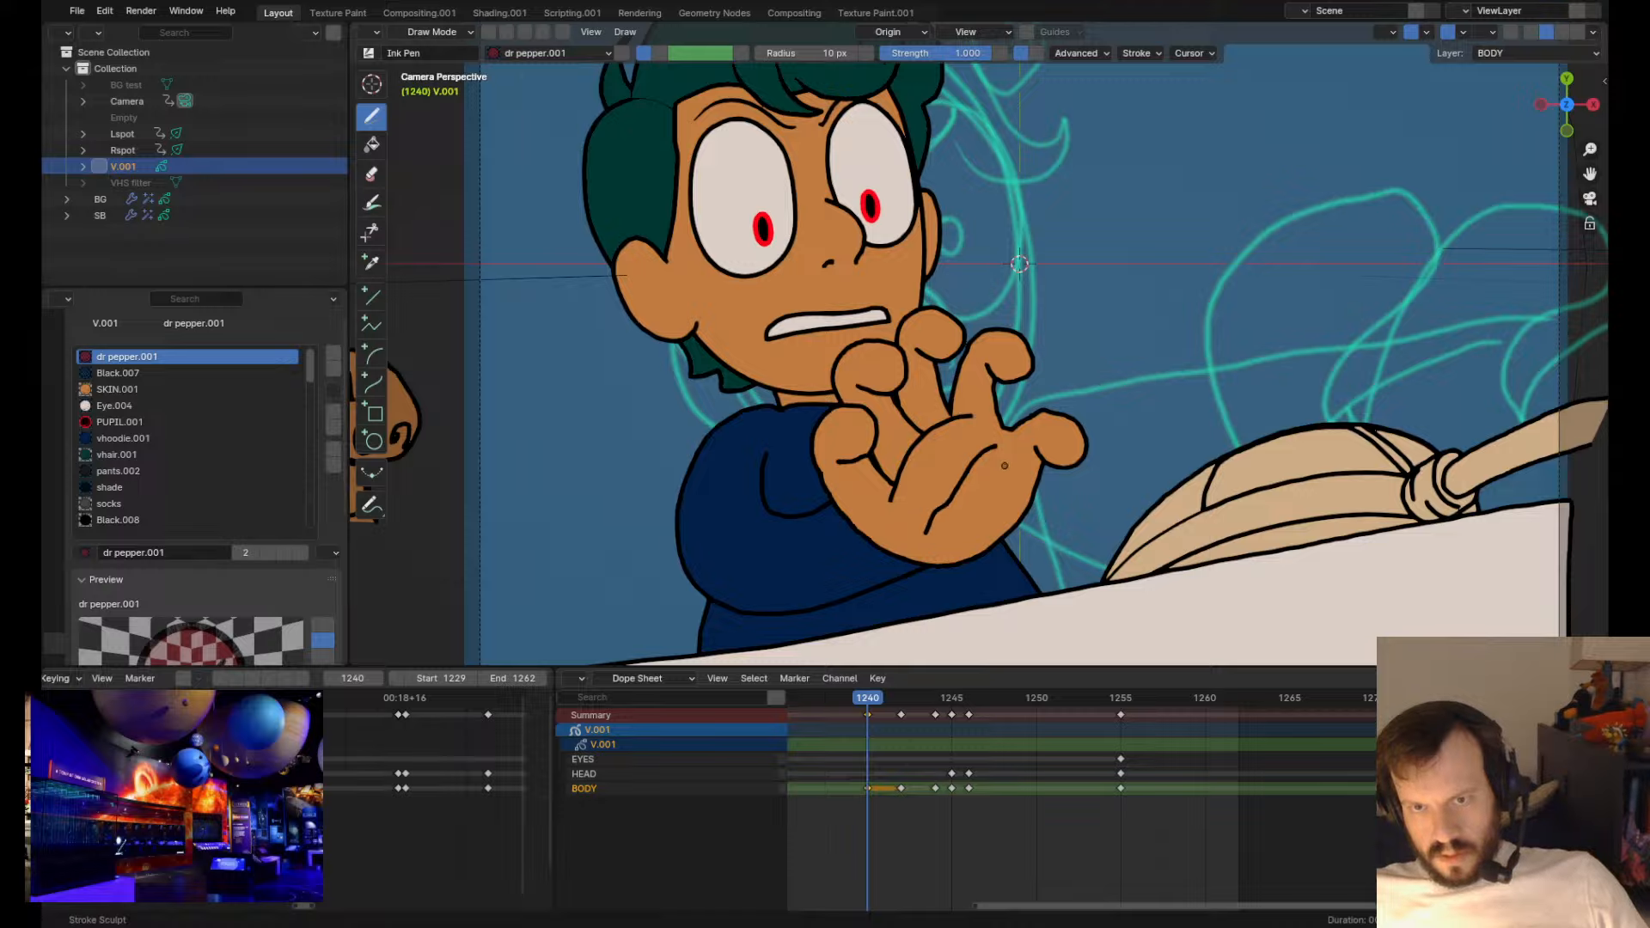
pyautogui.moveTo(990, 451)
pyautogui.mouseDown()
pyautogui.moveTo(995, 468)
pyautogui.moveTo(951, 498)
pyautogui.mouseUp()
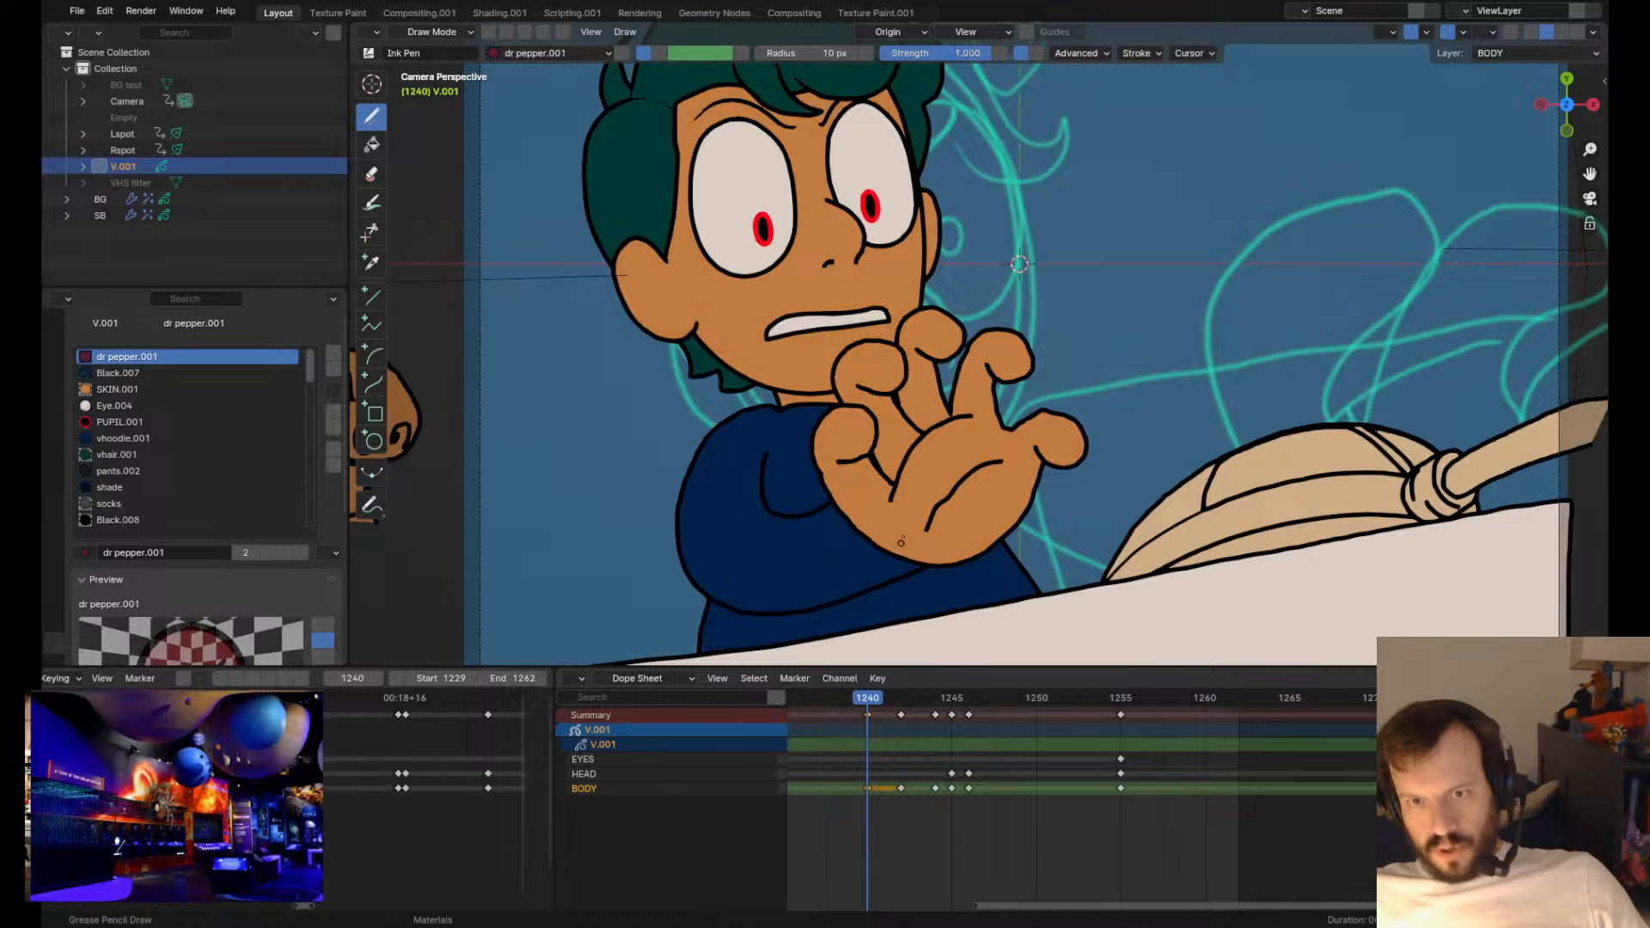
pyautogui.scroll(4, 895, 506)
pyautogui.keyDown('shift'); pyautogui.moveTo(849, 541); pyautogui.dragTo(904, 370, button='middle'); pyautogui.keyUp('shift')
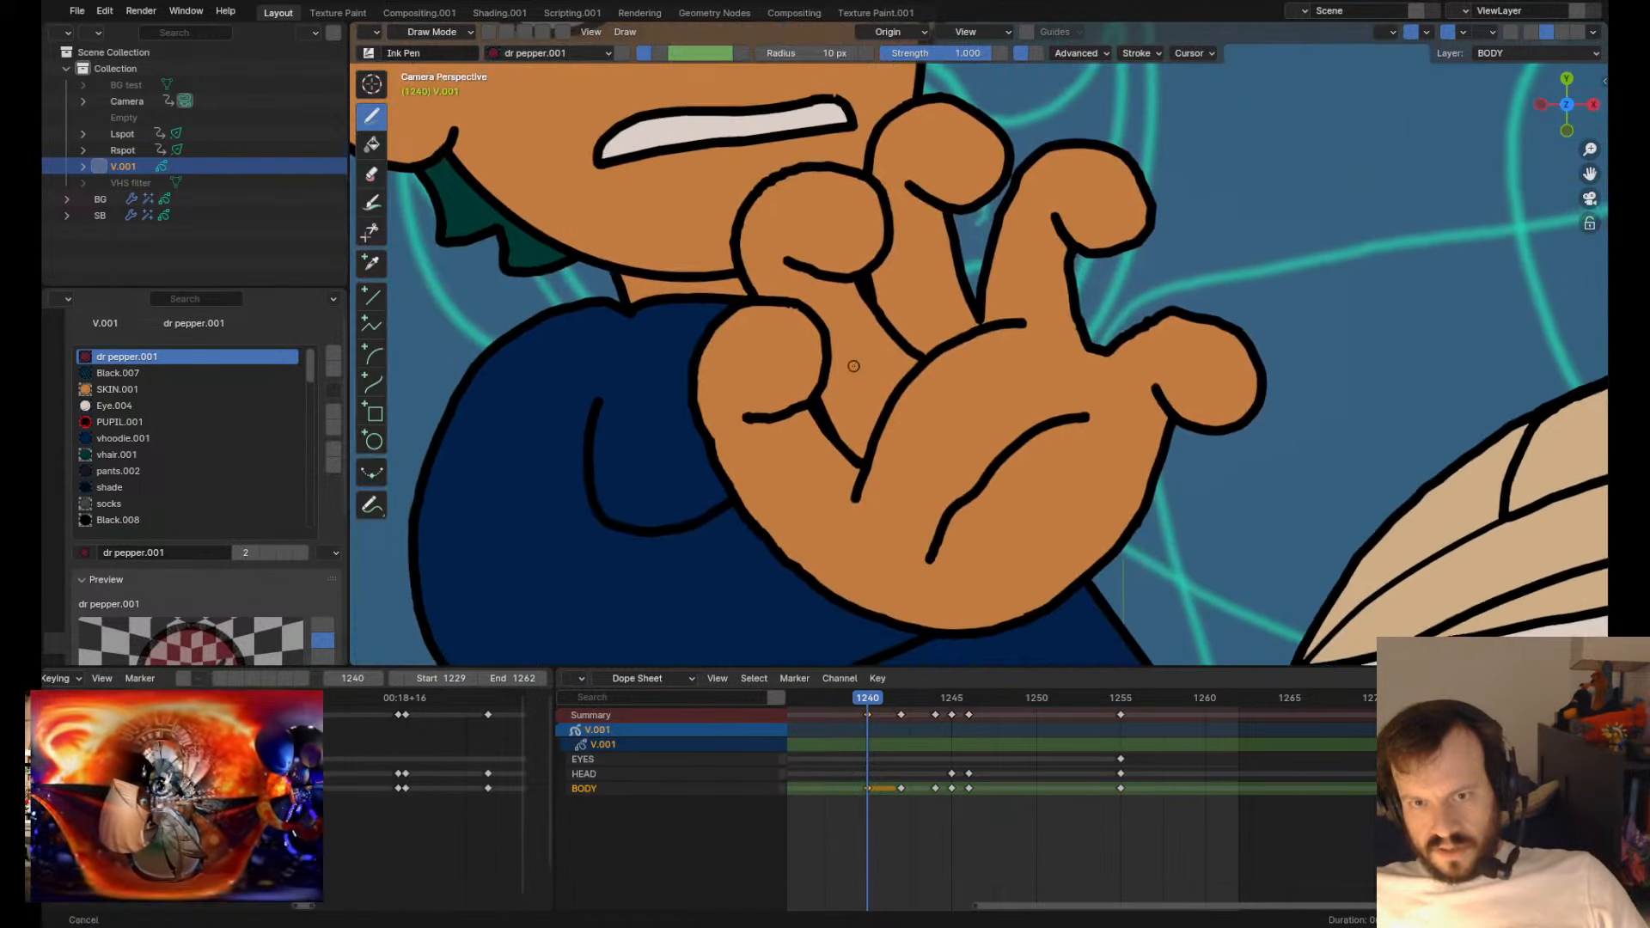
# - Reshape the upper palm line on frame 1240, bending its lower end inward and flattening its upper end beneath the fingers
pyautogui.moveTo(878, 485); pyautogui.dragTo(900, 525)
pyautogui.moveTo(876, 427); pyautogui.dragTo(852, 449)
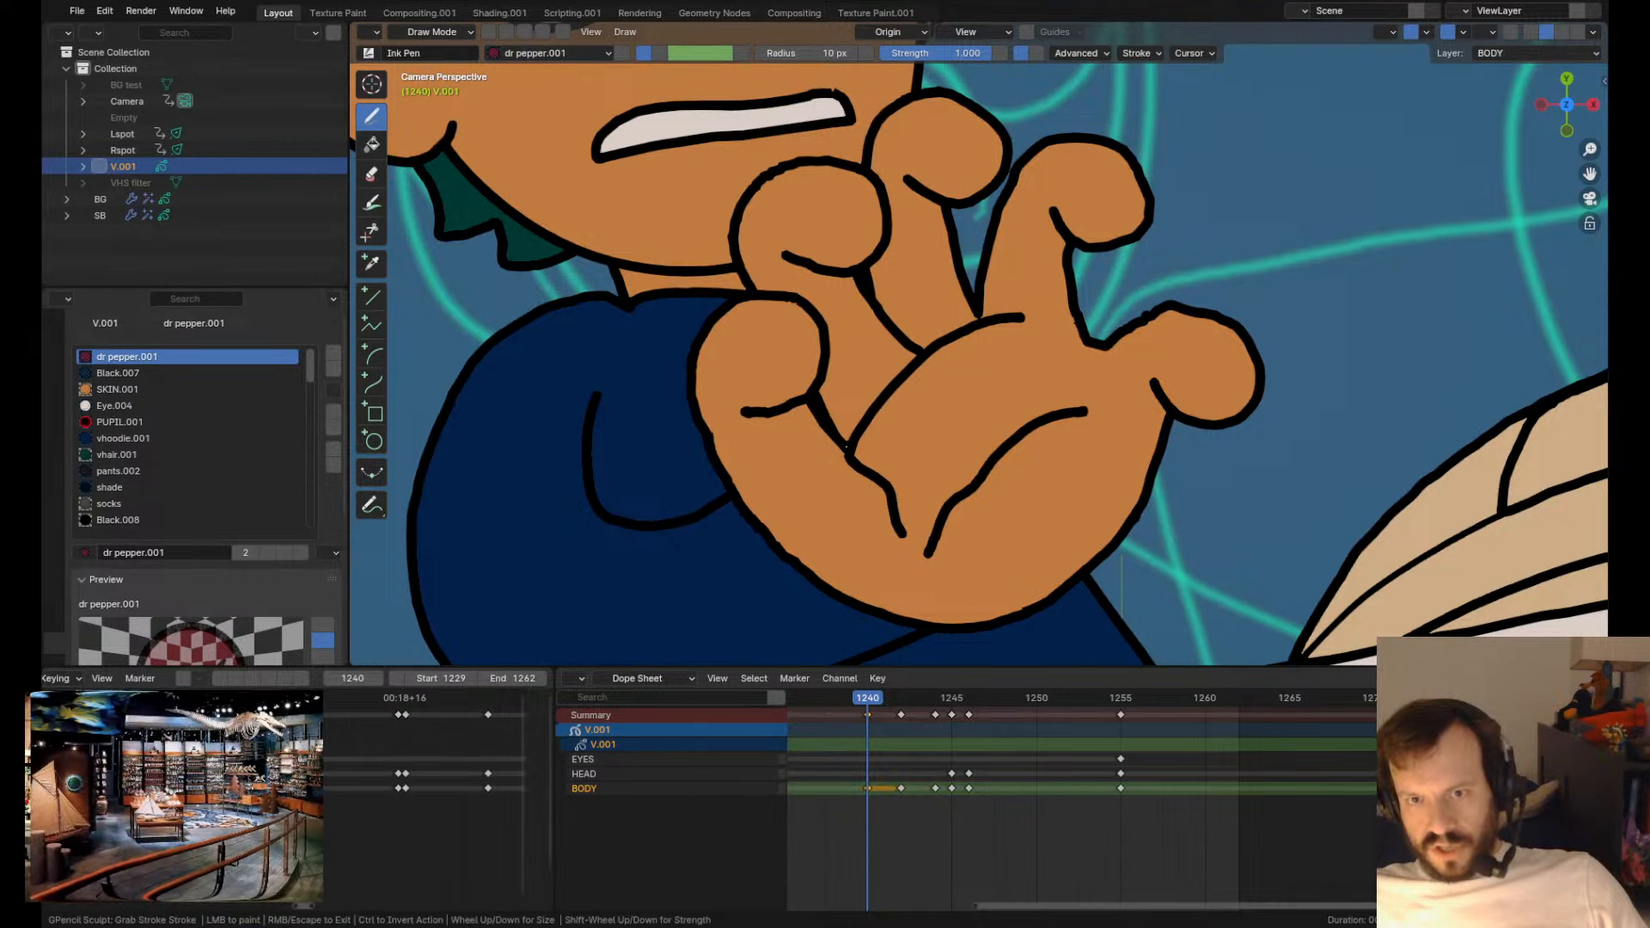
pyautogui.moveTo(876, 366)
pyautogui.mouseDown()
pyautogui.moveTo(899, 392)
pyautogui.moveTo(872, 406)
pyautogui.mouseUp()
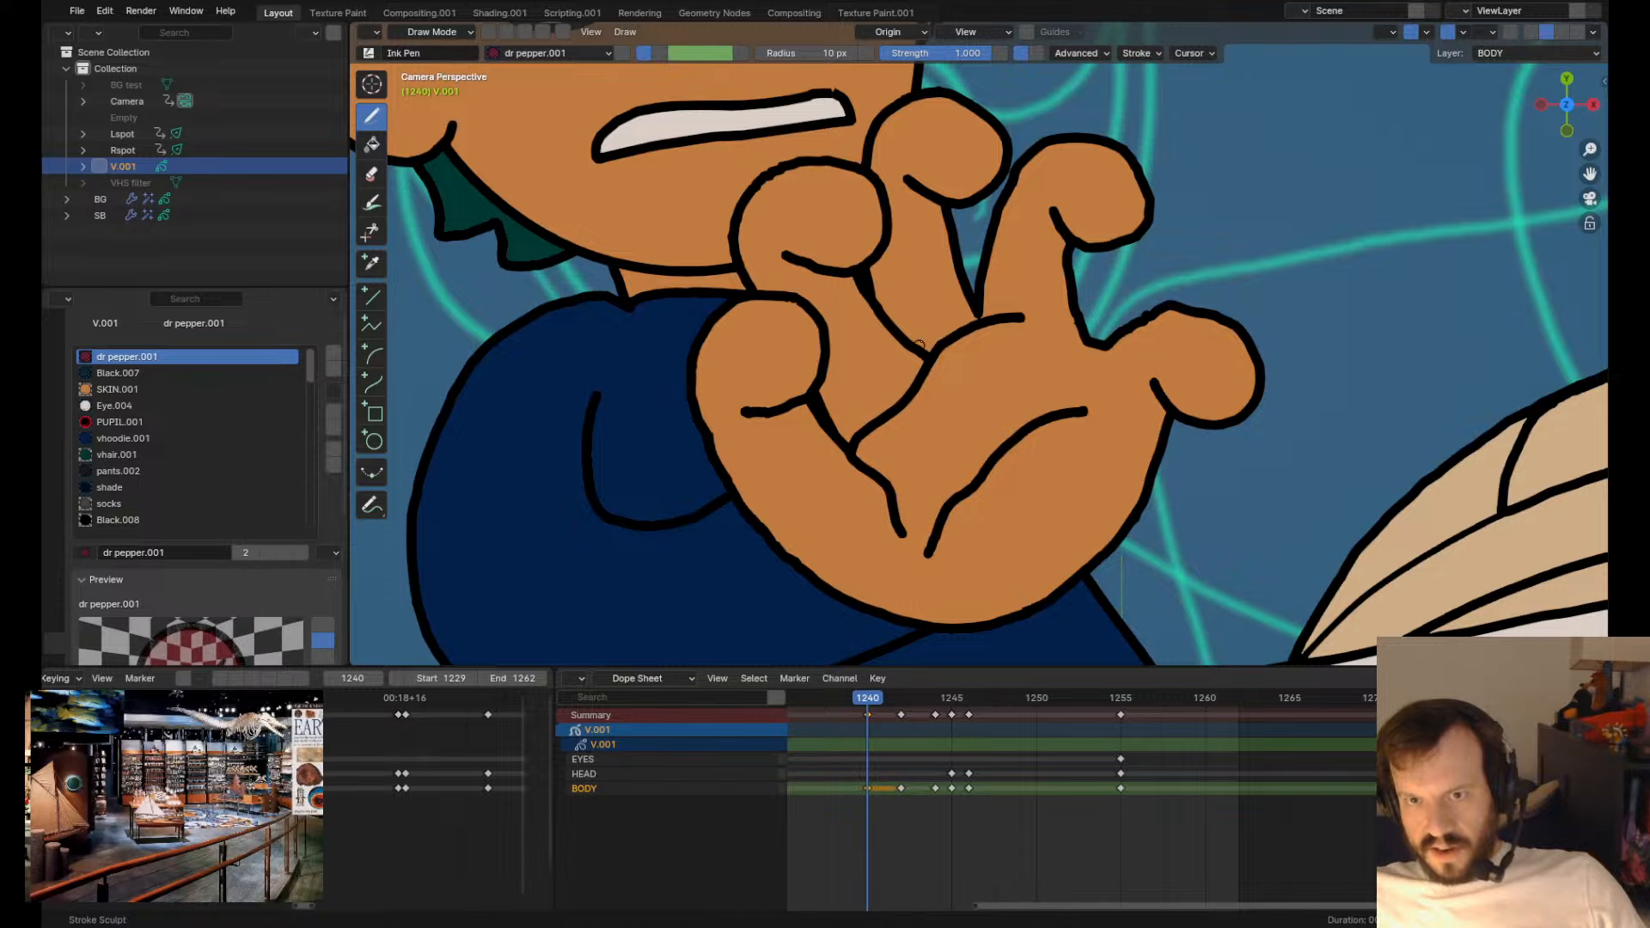
pyautogui.moveTo(946, 303)
pyautogui.mouseDown()
pyautogui.moveTo(962, 322)
pyautogui.moveTo(1026, 323)
pyautogui.mouseUp()
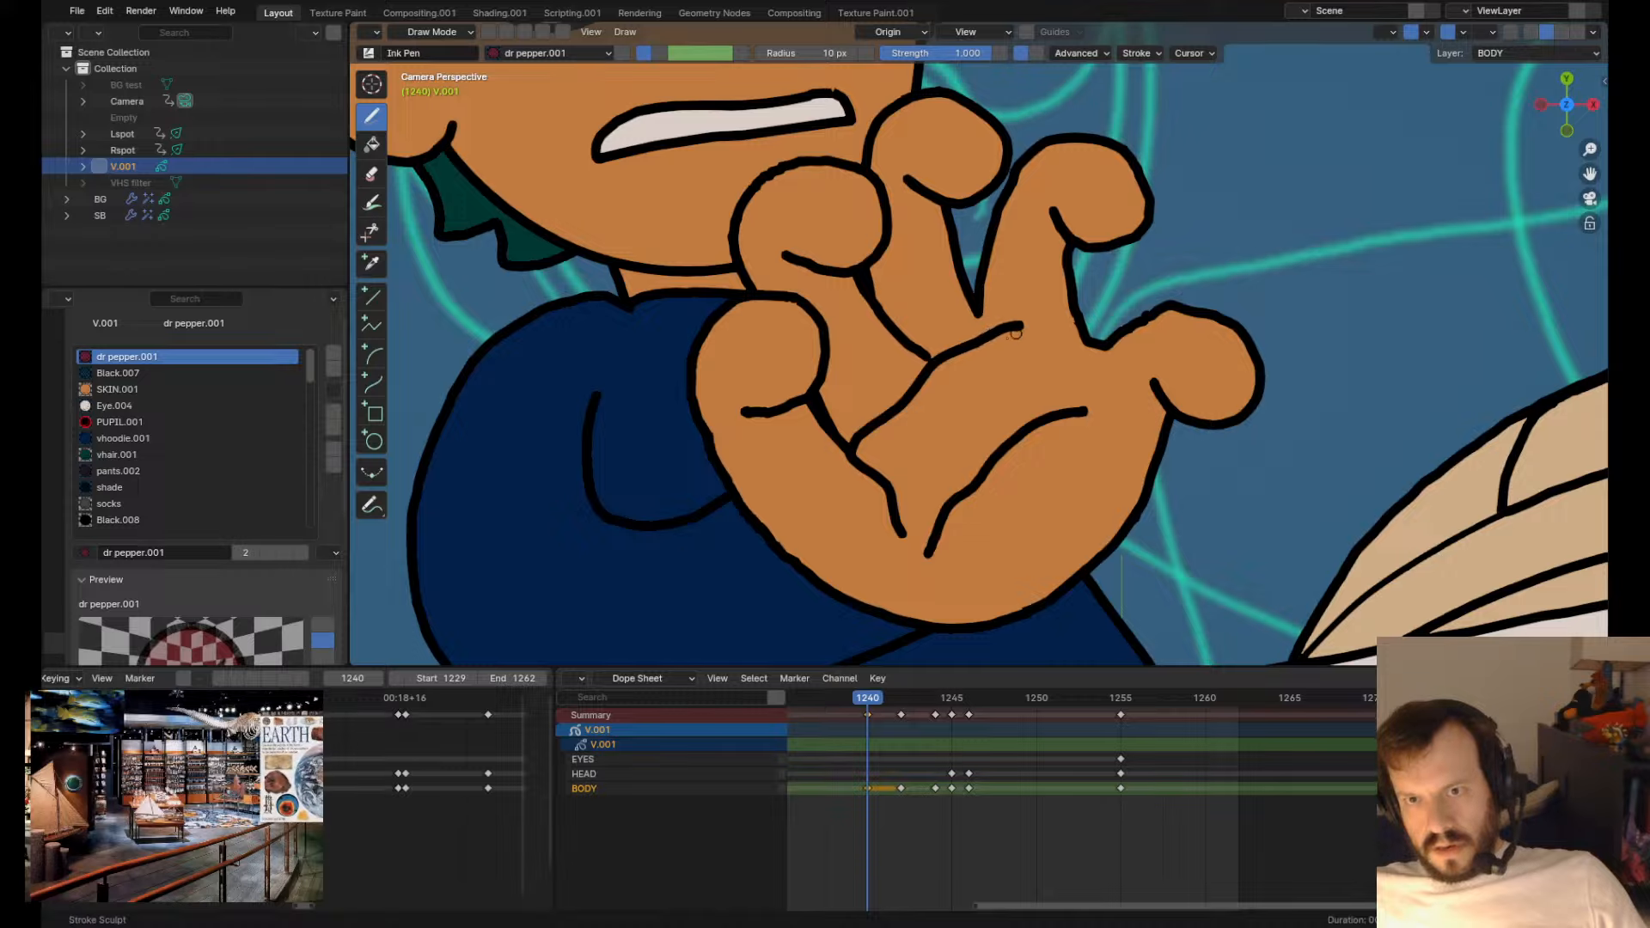
# - Select the strokes at the base of the middle and index fingers on frame 1240 and extend them down to the palm line
pyautogui.press('Tab')
pyautogui.click(987, 300)
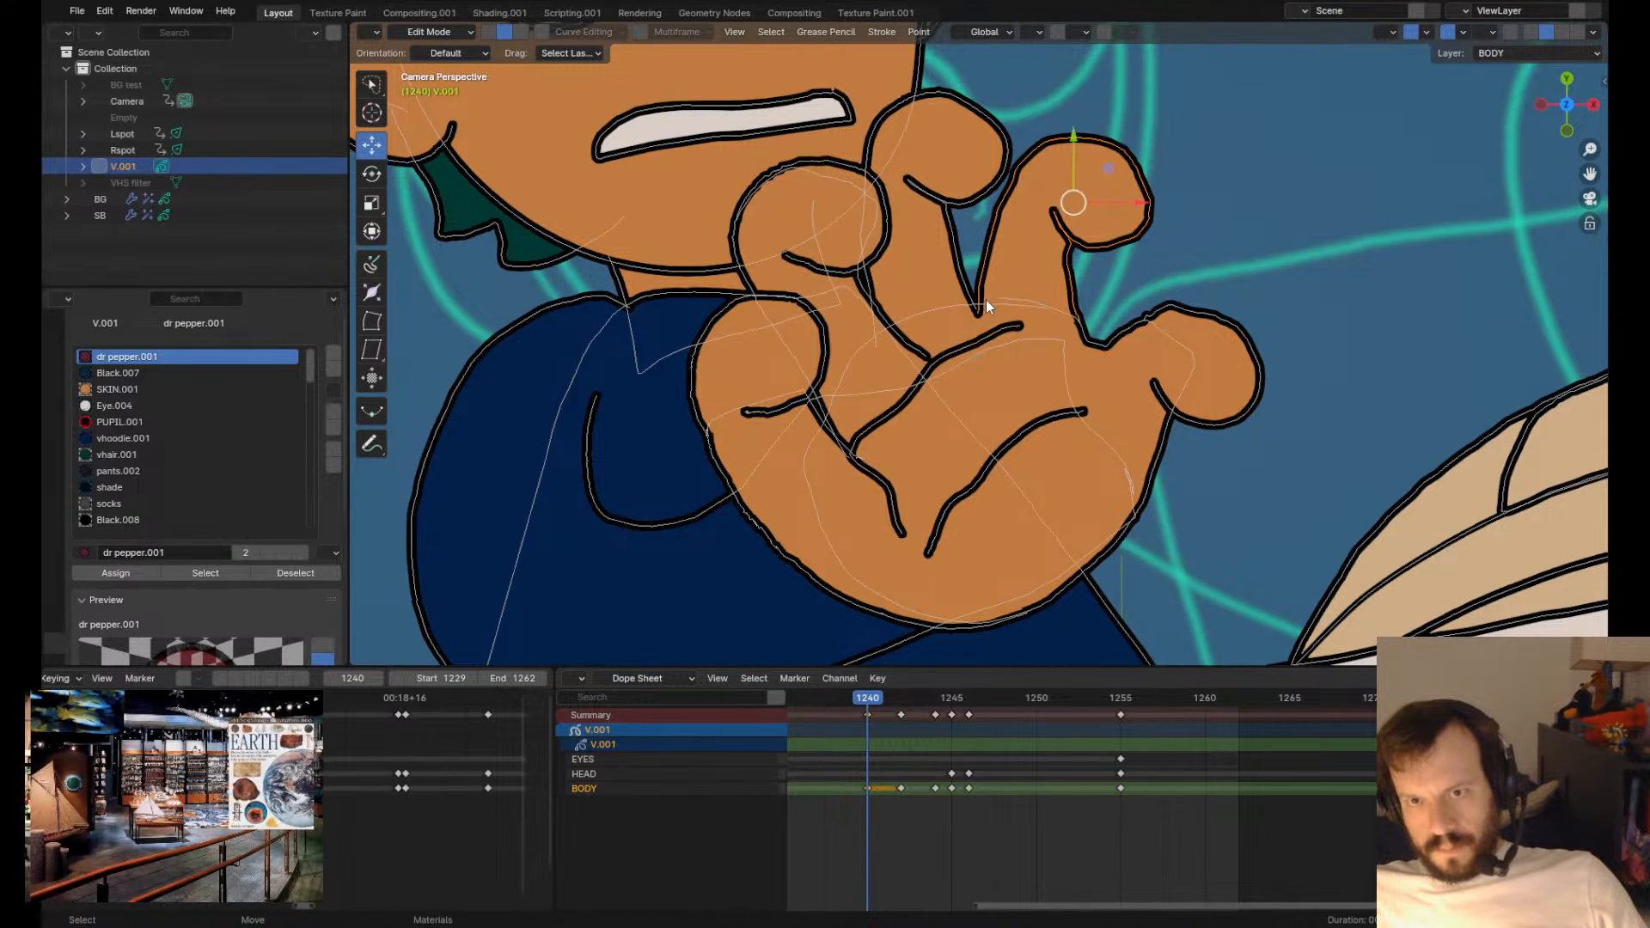
pyautogui.keyDown('shift'); pyautogui.click(955, 273); pyautogui.keyUp('shift')
pyautogui.press('Tab')
pyautogui.moveTo(981, 348); pyautogui.dragTo(986, 360)
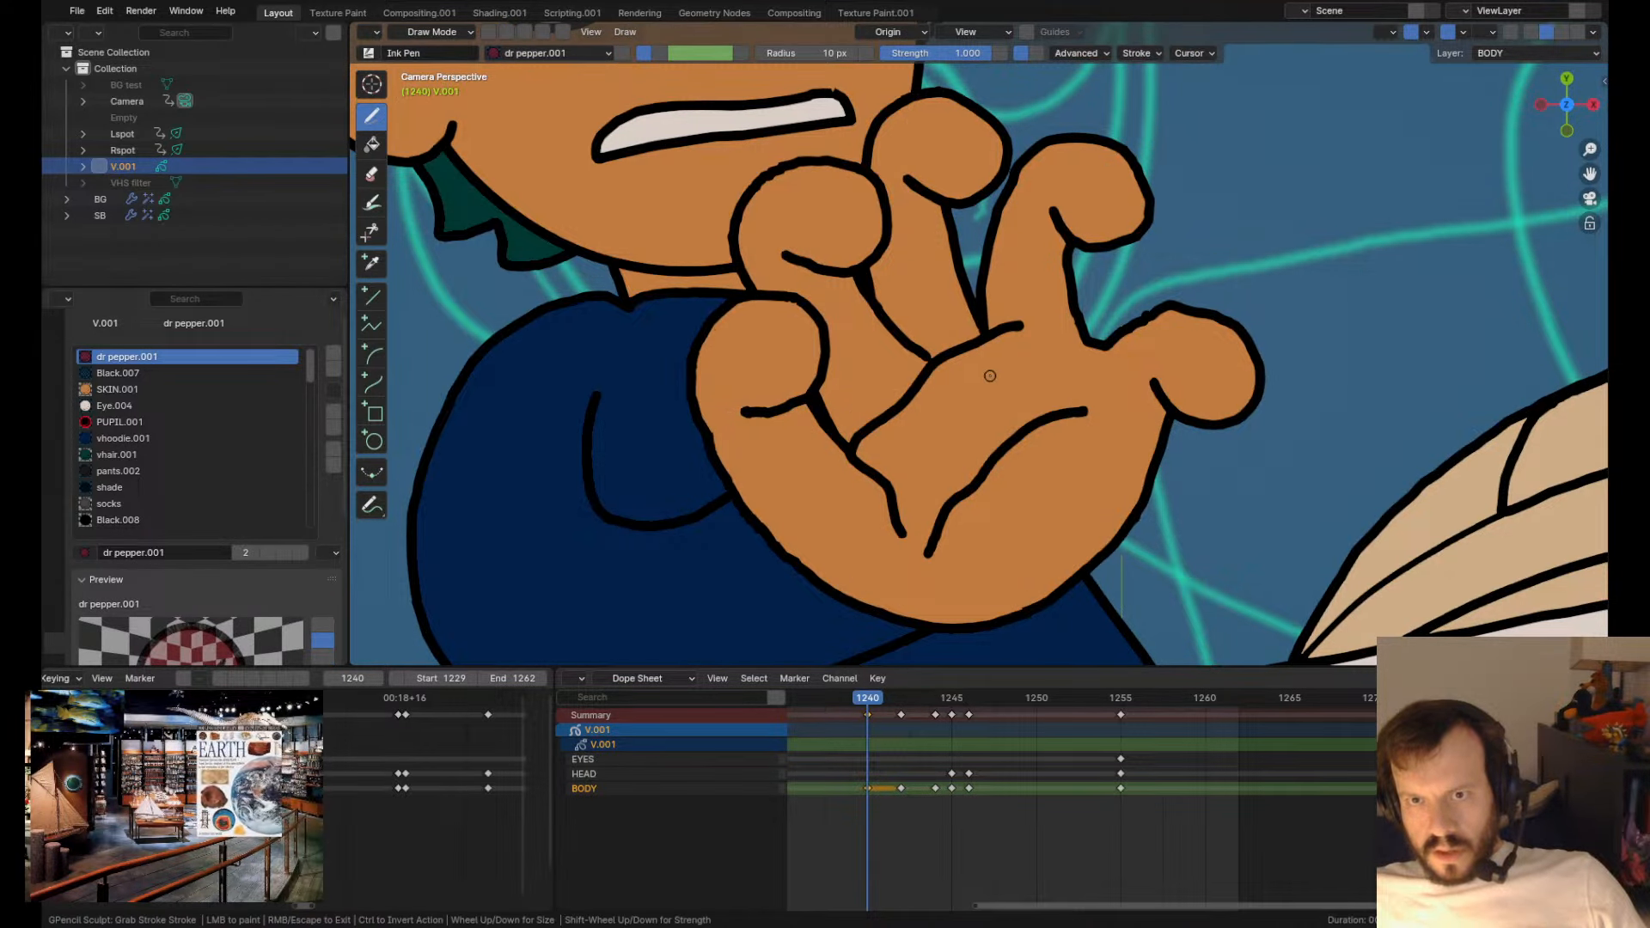
# - Reshape the index finger on frame 1240, shifting its tip slightly up and inward and widening the gap beside the middle finger
pyautogui.moveTo(1011, 245); pyautogui.dragTo(1013, 236)
pyautogui.hotkey('ctrl', 'z')
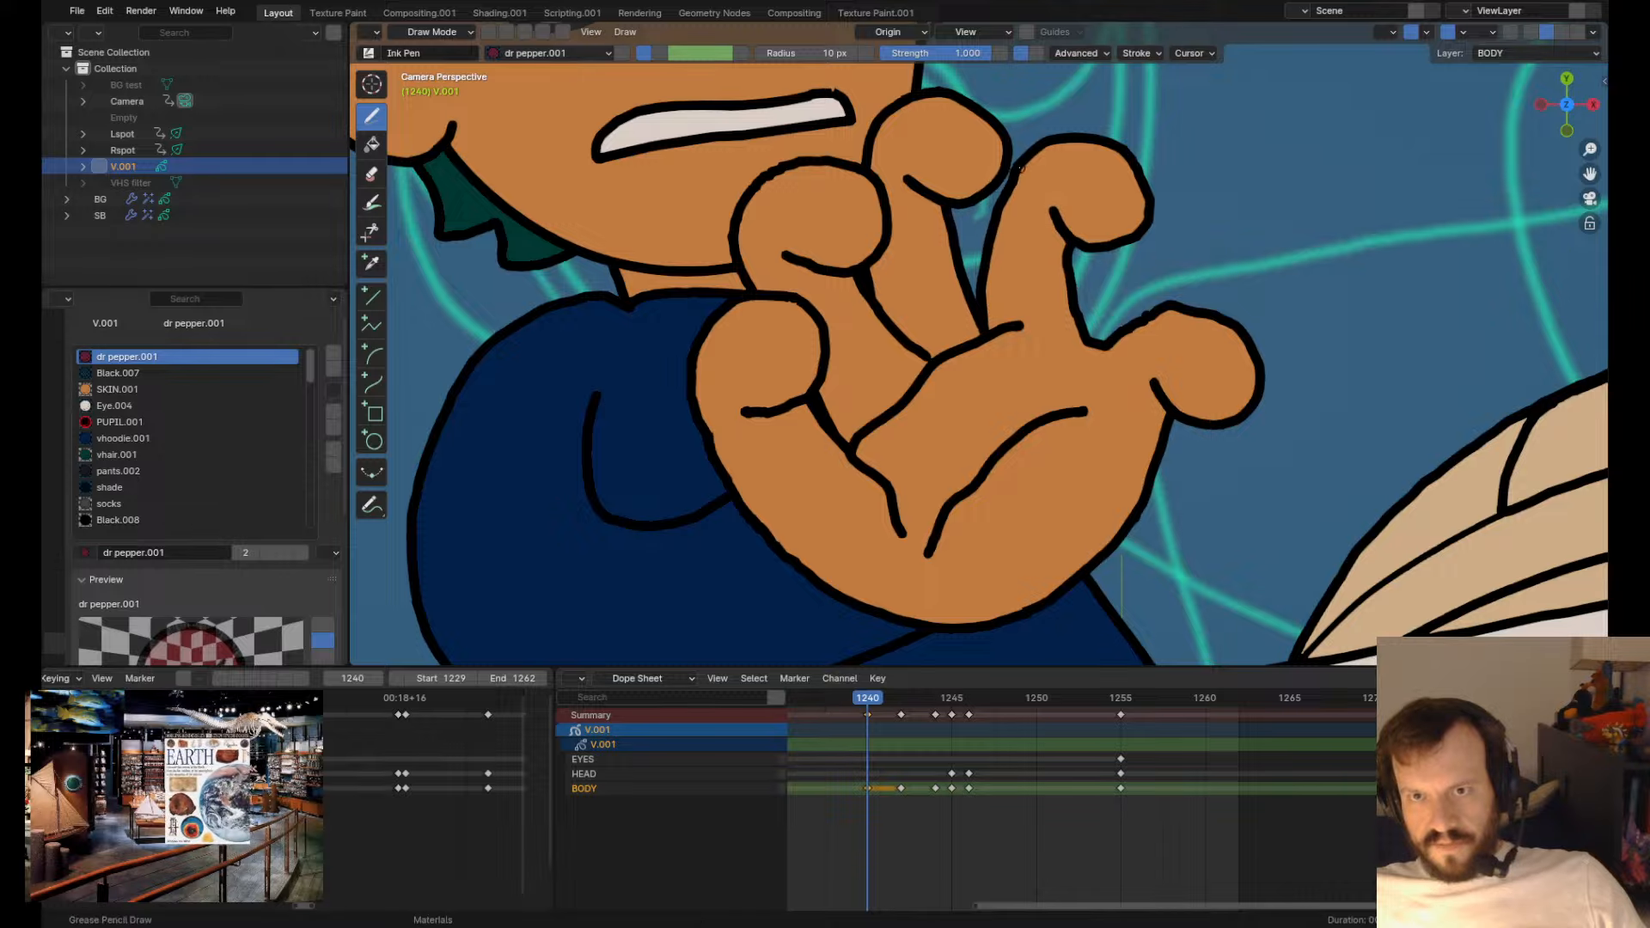
pyautogui.moveTo(995, 175); pyautogui.dragTo(974, 196)
pyautogui.hotkey('ctrl', 'z')
pyautogui.moveTo(1059, 147); pyautogui.dragTo(1102, 138)
pyautogui.moveTo(1101, 209); pyautogui.dragTo(1087, 212)
pyautogui.moveTo(1167, 208); pyautogui.dragTo(1163, 209)
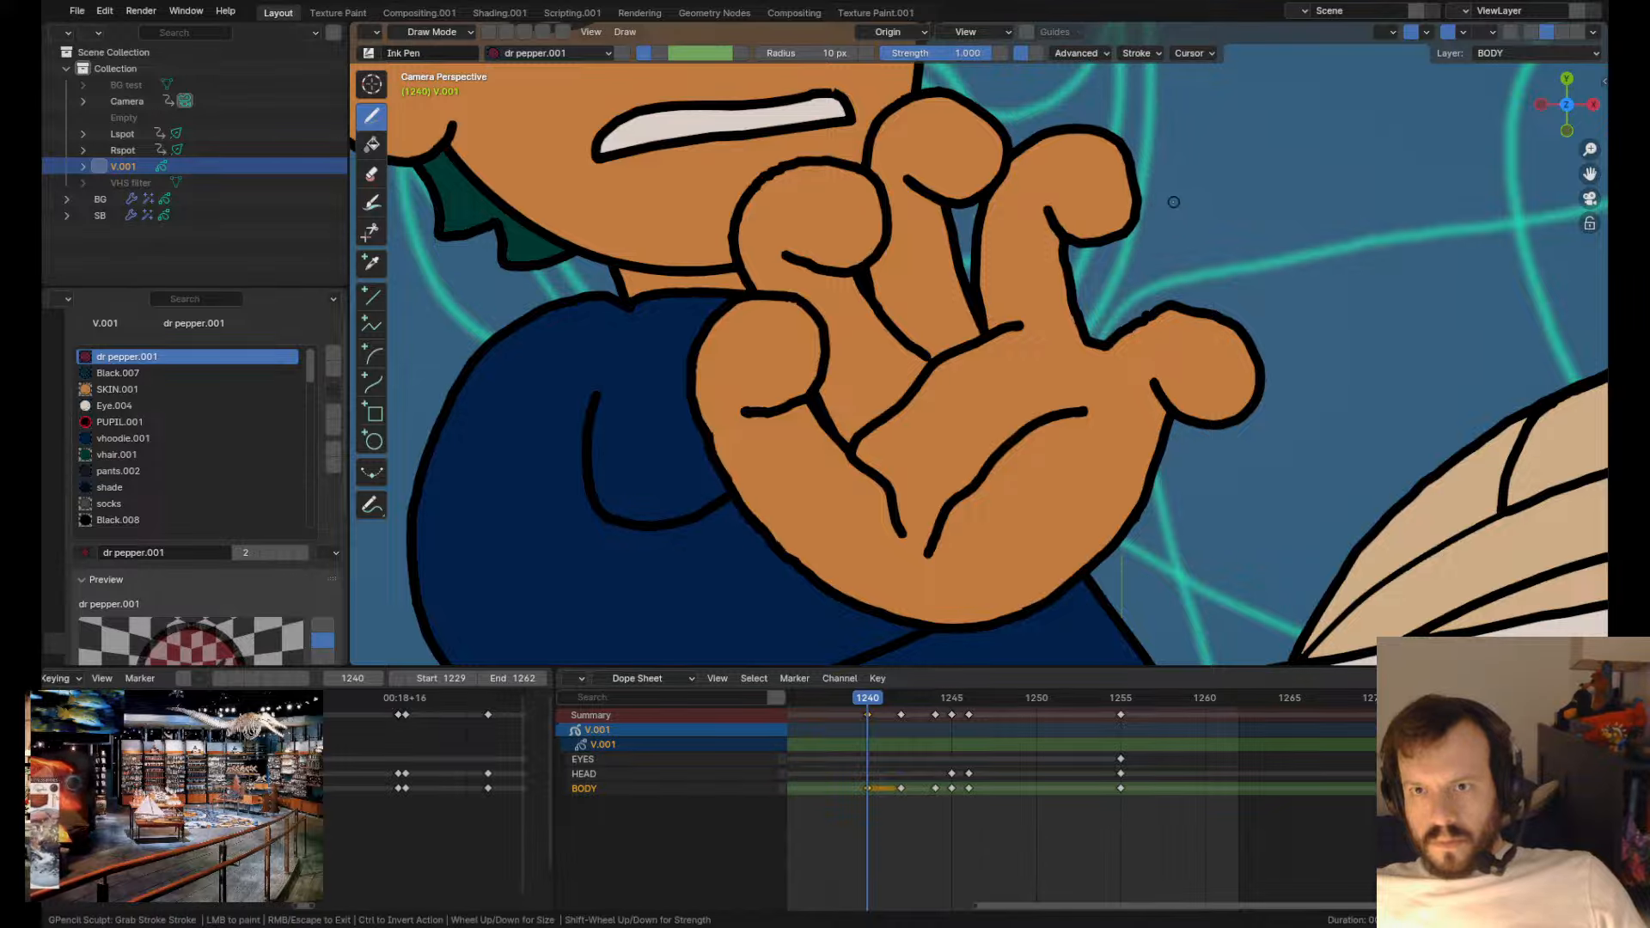
# - Compare the hand with frame 1242, then move the little fingertip on frame 1240 slightly down and toward the palm
pyautogui.scroll(-5, 1197, 244)
pyautogui.keyDown('alt'); pyautogui.scroll(-2, 1198, 247); pyautogui.keyUp('alt')
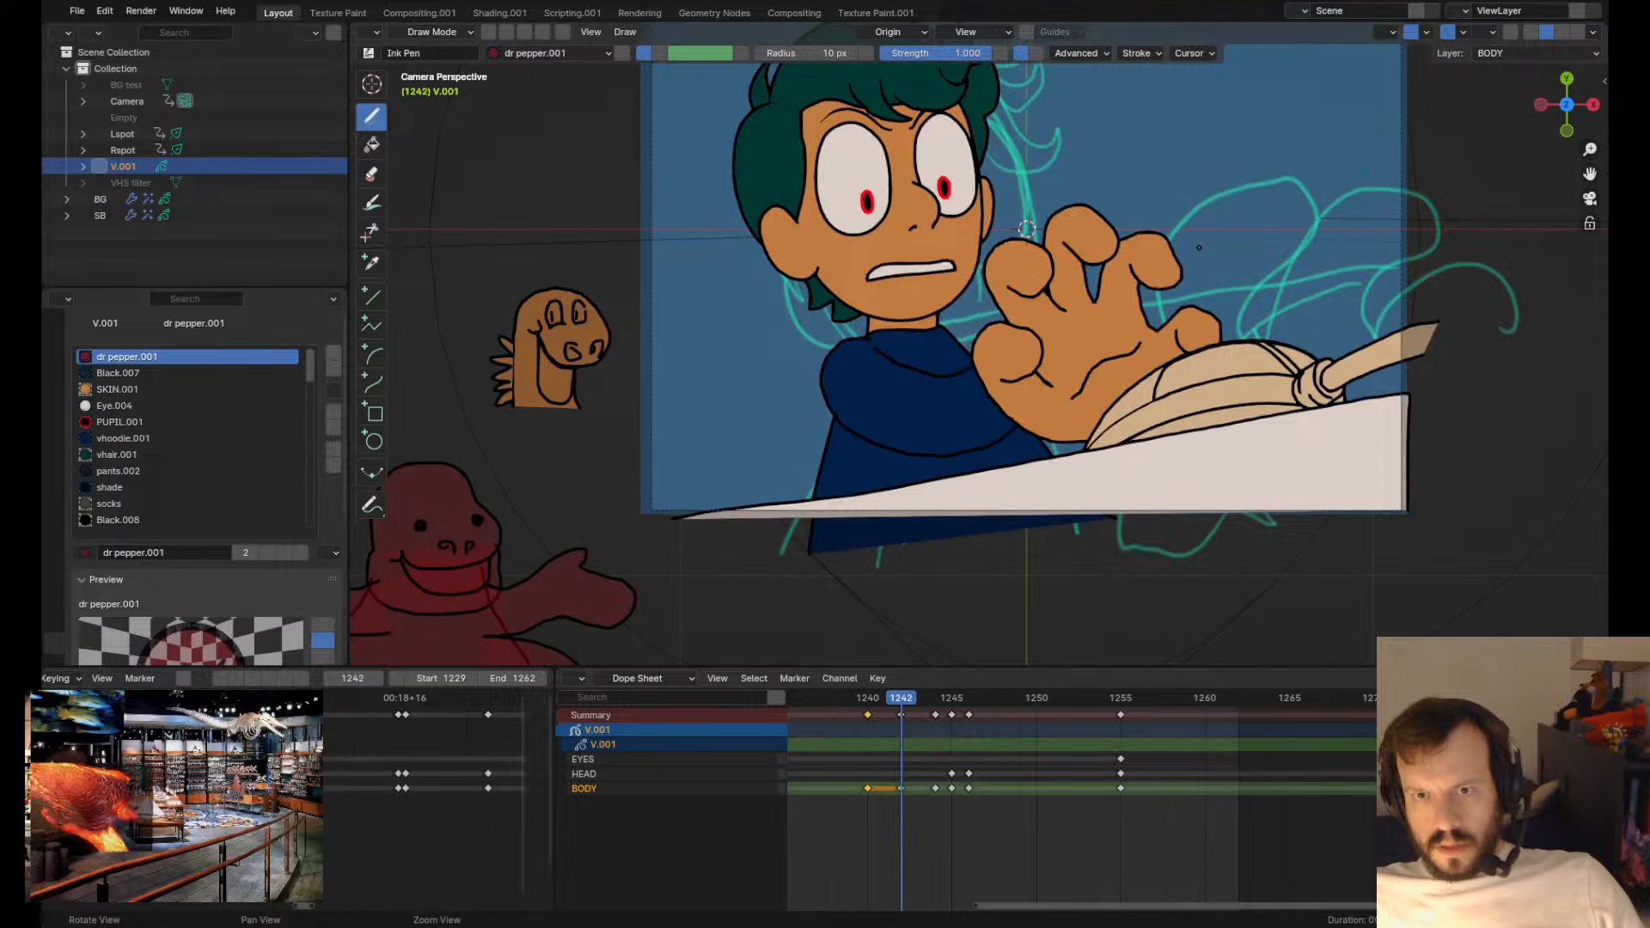
pyautogui.keyDown('alt'); pyautogui.scroll(2, 1199, 247); pyautogui.keyUp('alt')
pyautogui.press('Tab')
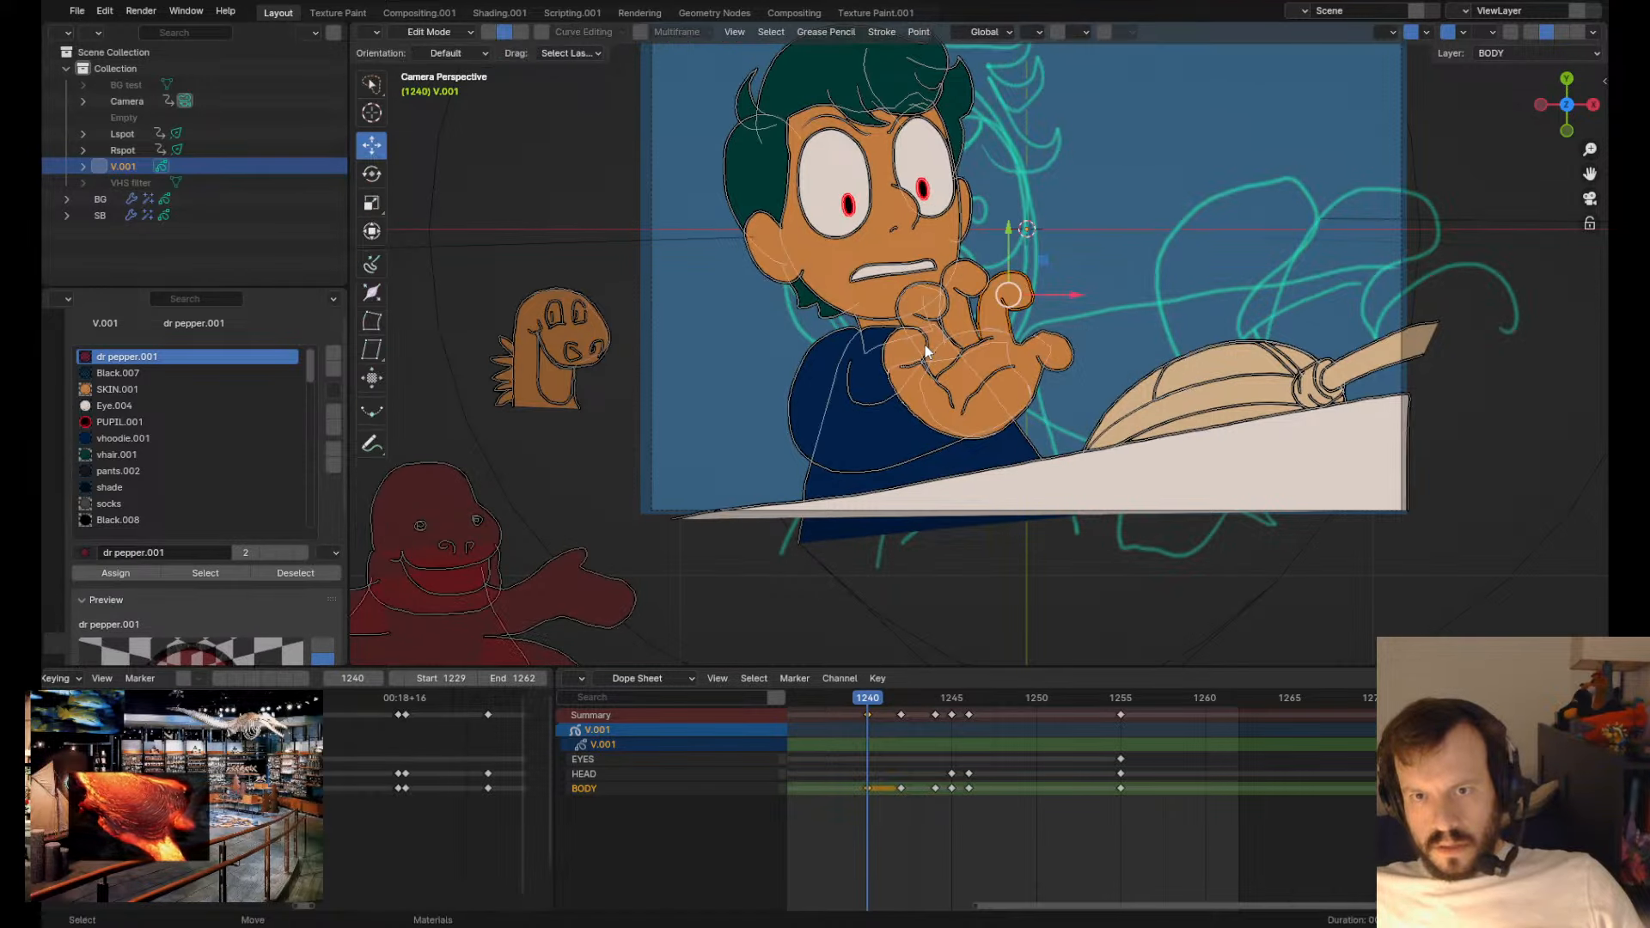
pyautogui.press('g')
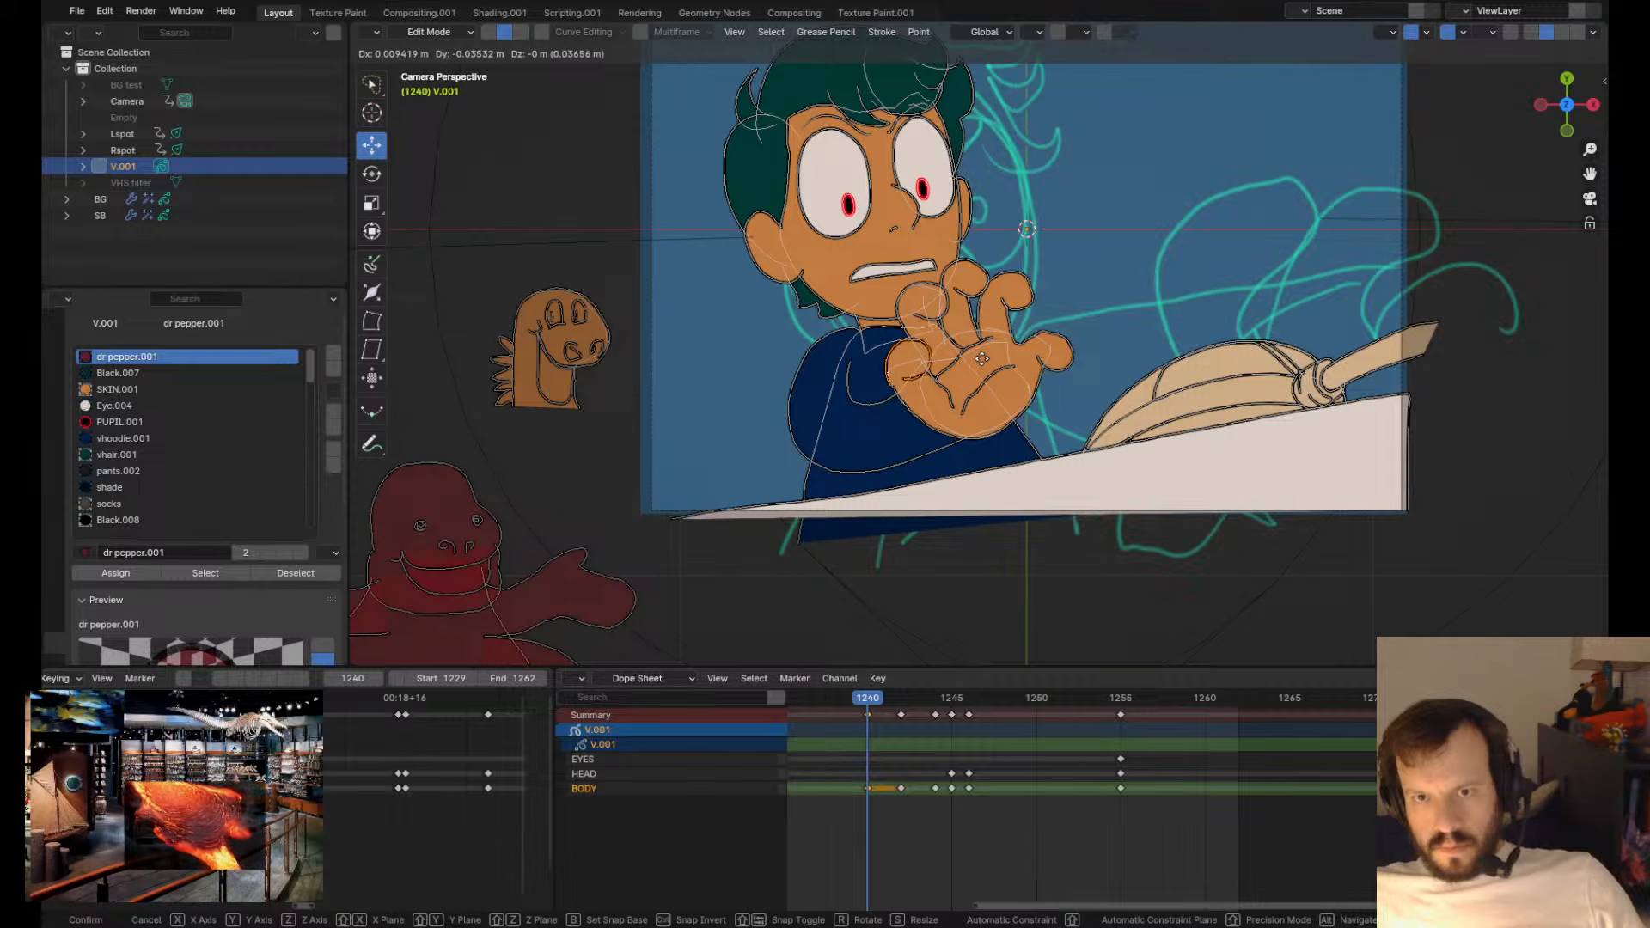
pyautogui.click(984, 361)
pyautogui.press('Tab')
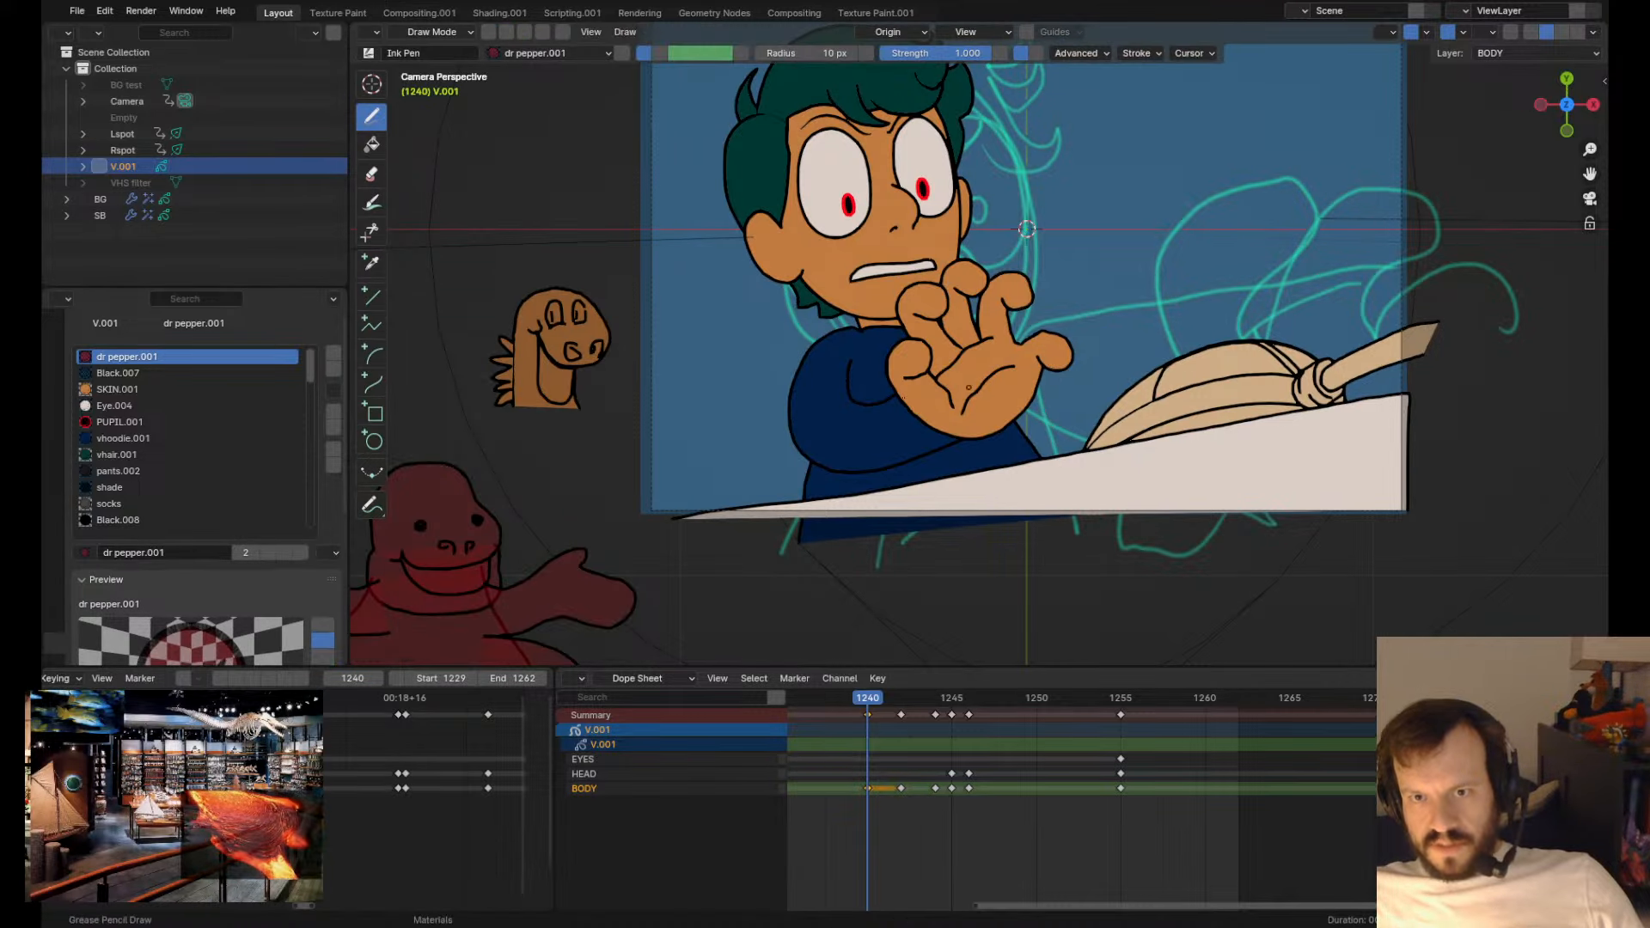
# - Redirect the lower end of the upper palm line on frame 1240 into a short curved tail below the little finger's base
pyautogui.scroll(2, 969, 388)
pyautogui.scroll(4, 945, 481)
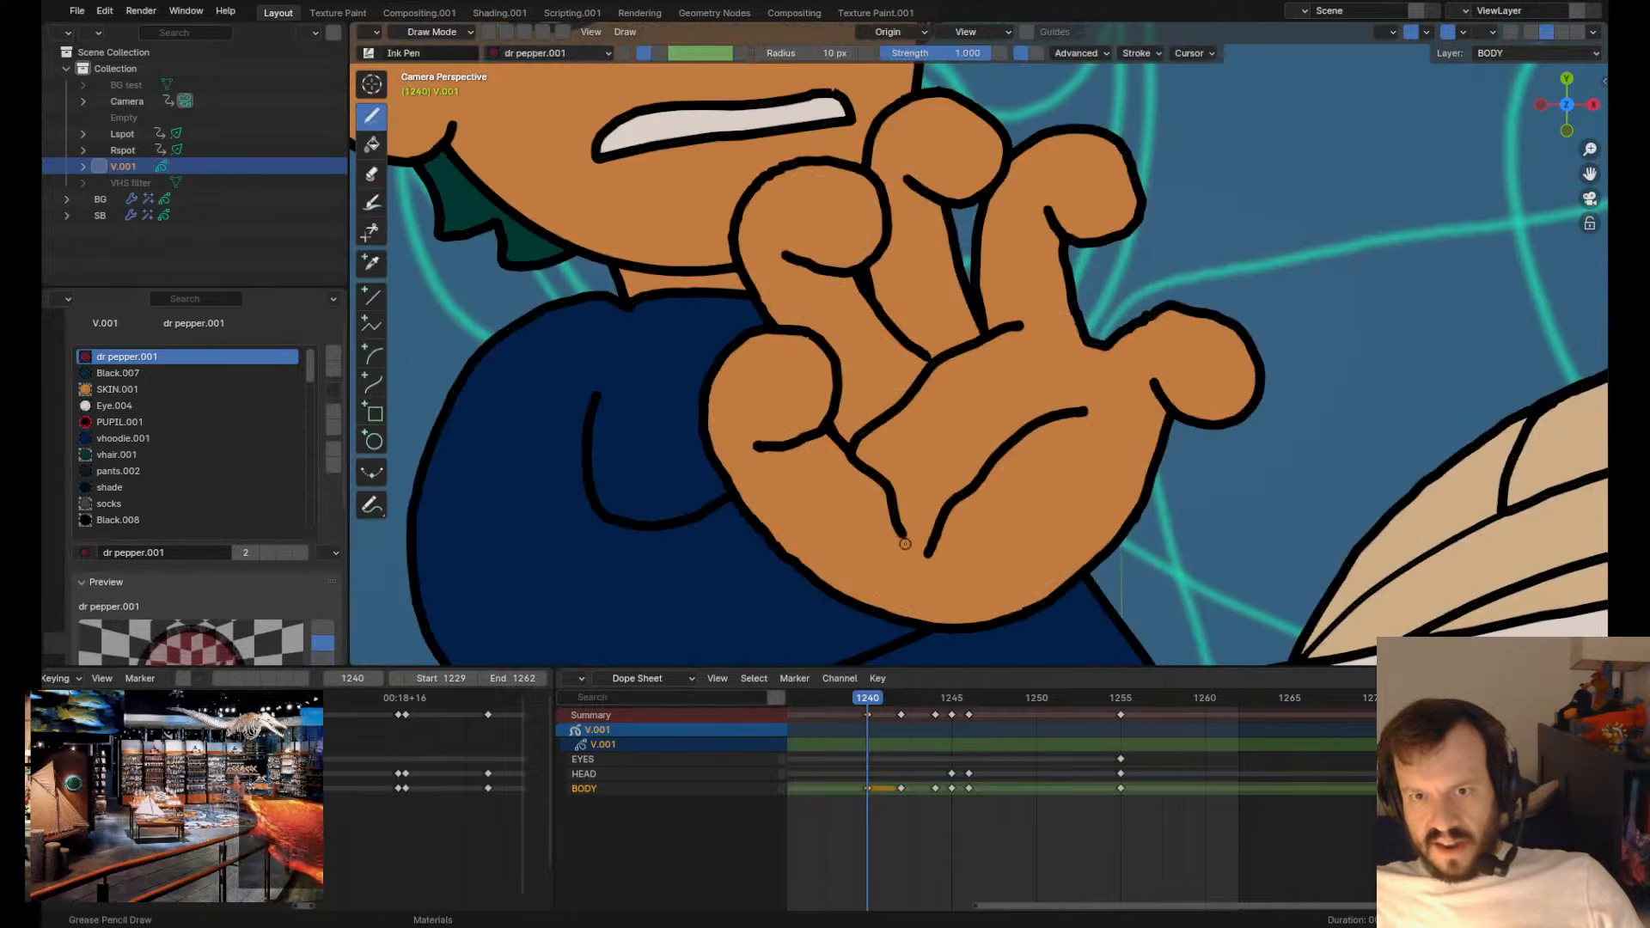
pyautogui.moveTo(905, 543); pyautogui.dragTo(950, 507)
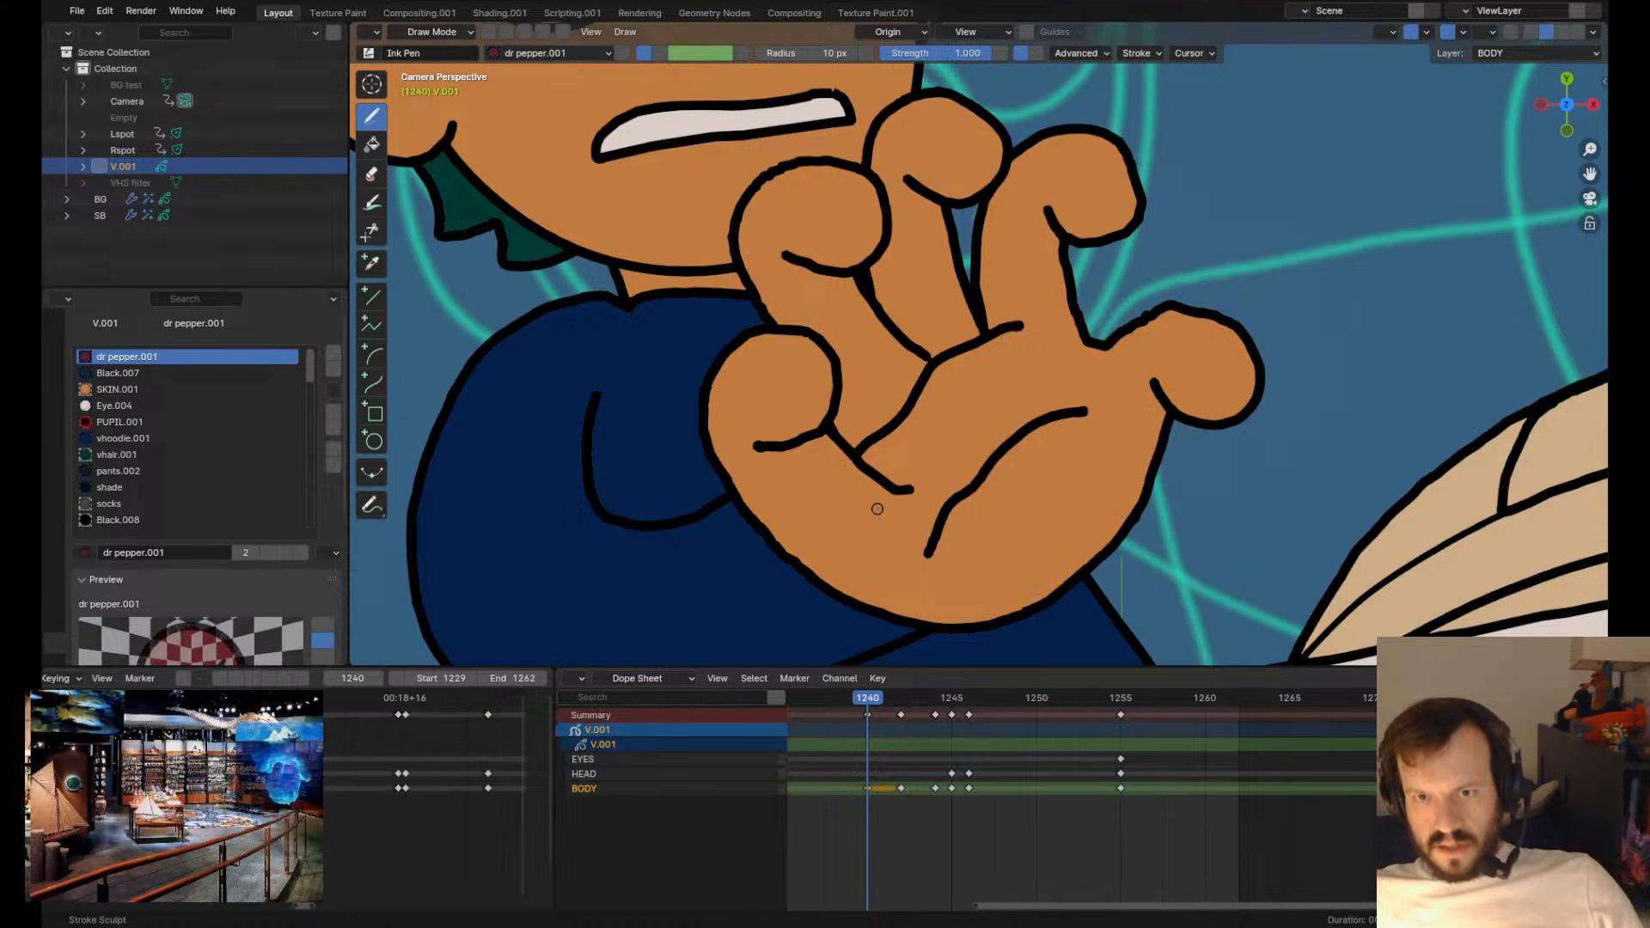
pyautogui.moveTo(877, 504)
pyautogui.mouseDown()
pyautogui.moveTo(832, 514)
pyautogui.moveTo(799, 552)
pyautogui.moveTo(846, 462)
pyautogui.moveTo(831, 442)
pyautogui.moveTo(870, 457)
pyautogui.mouseUp()
pyautogui.hotkey('ctrl', 'z')
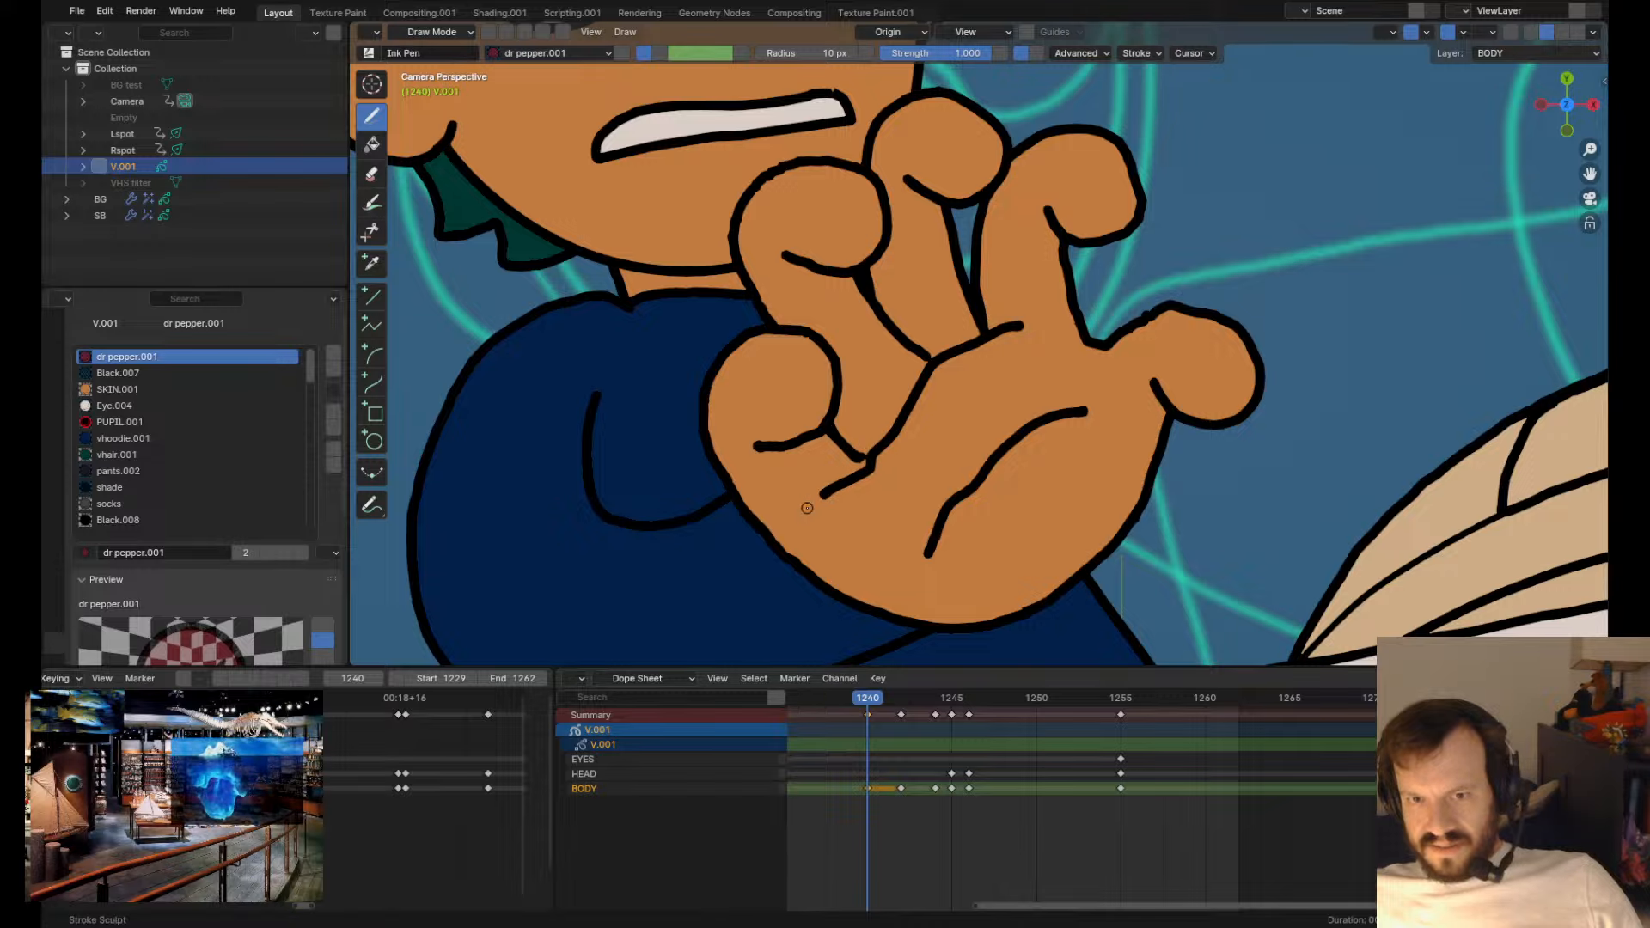
pyautogui.keyDown('shift'); pyautogui.moveTo(801, 519); pyautogui.dragTo(818, 541); pyautogui.keyUp('shift')
pyautogui.moveTo(899, 474)
pyautogui.keyDown('shift'); pyautogui.mouseDown()
pyautogui.moveTo(915, 474)
pyautogui.moveTo(868, 454)
pyautogui.mouseUp(); pyautogui.keyUp('shift')
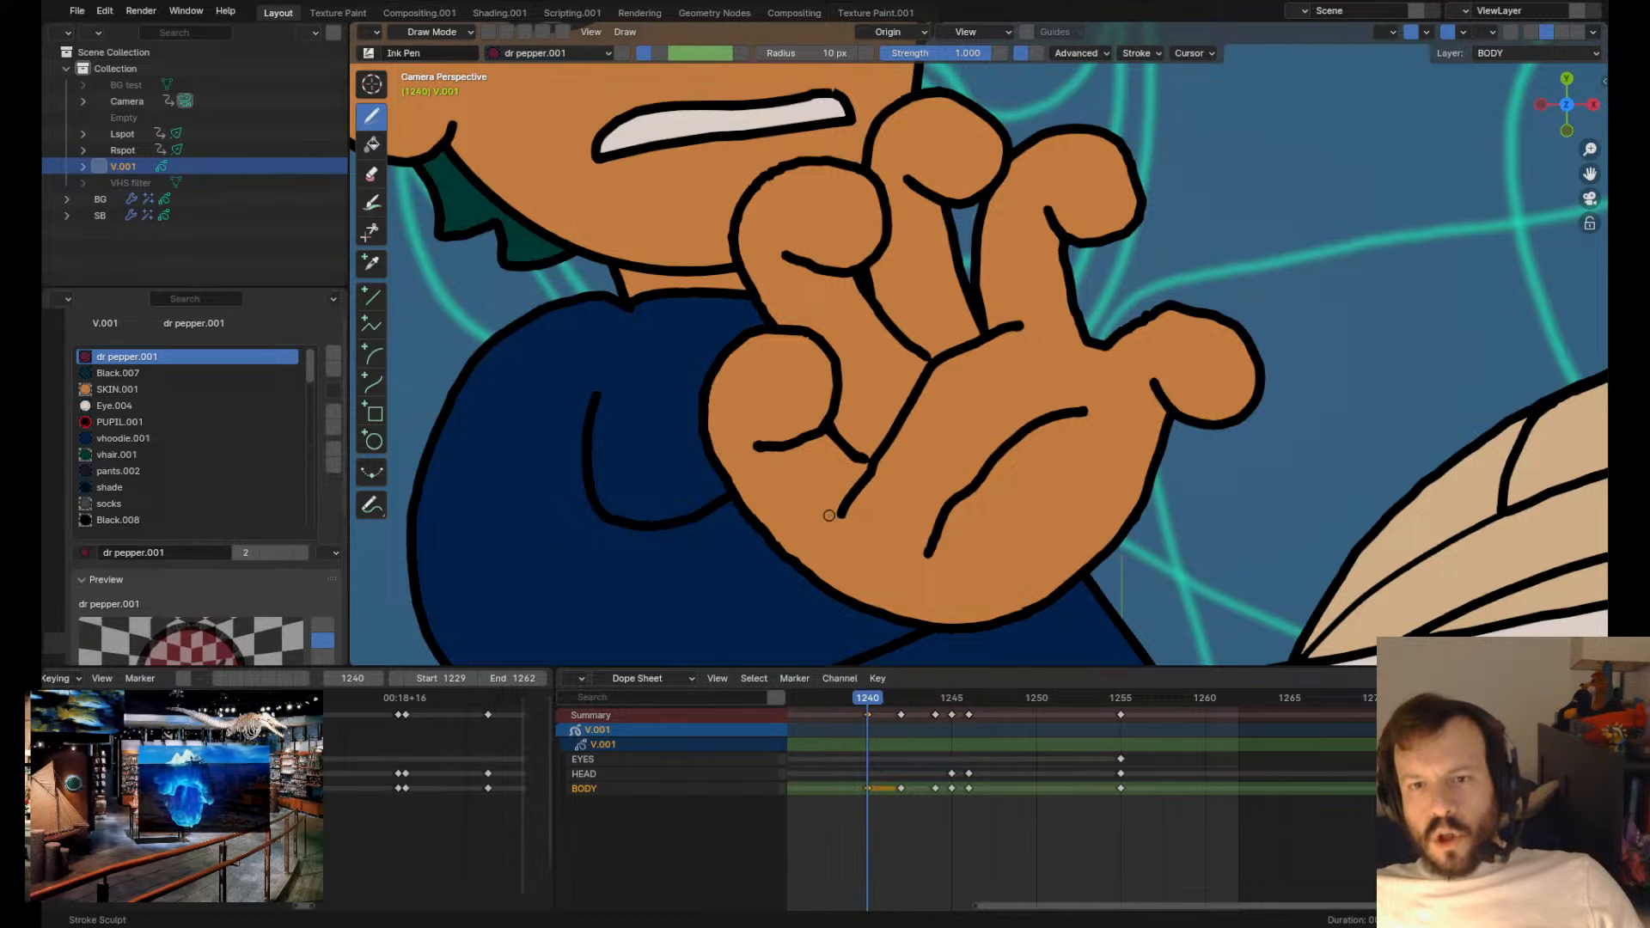
pyautogui.keyDown('shift'); pyautogui.moveTo(830, 516); pyautogui.dragTo(845, 513); pyautogui.keyUp('shift')
pyautogui.keyDown('shift'); pyautogui.moveTo(902, 447); pyautogui.dragTo(888, 442); pyautogui.keyUp('shift')
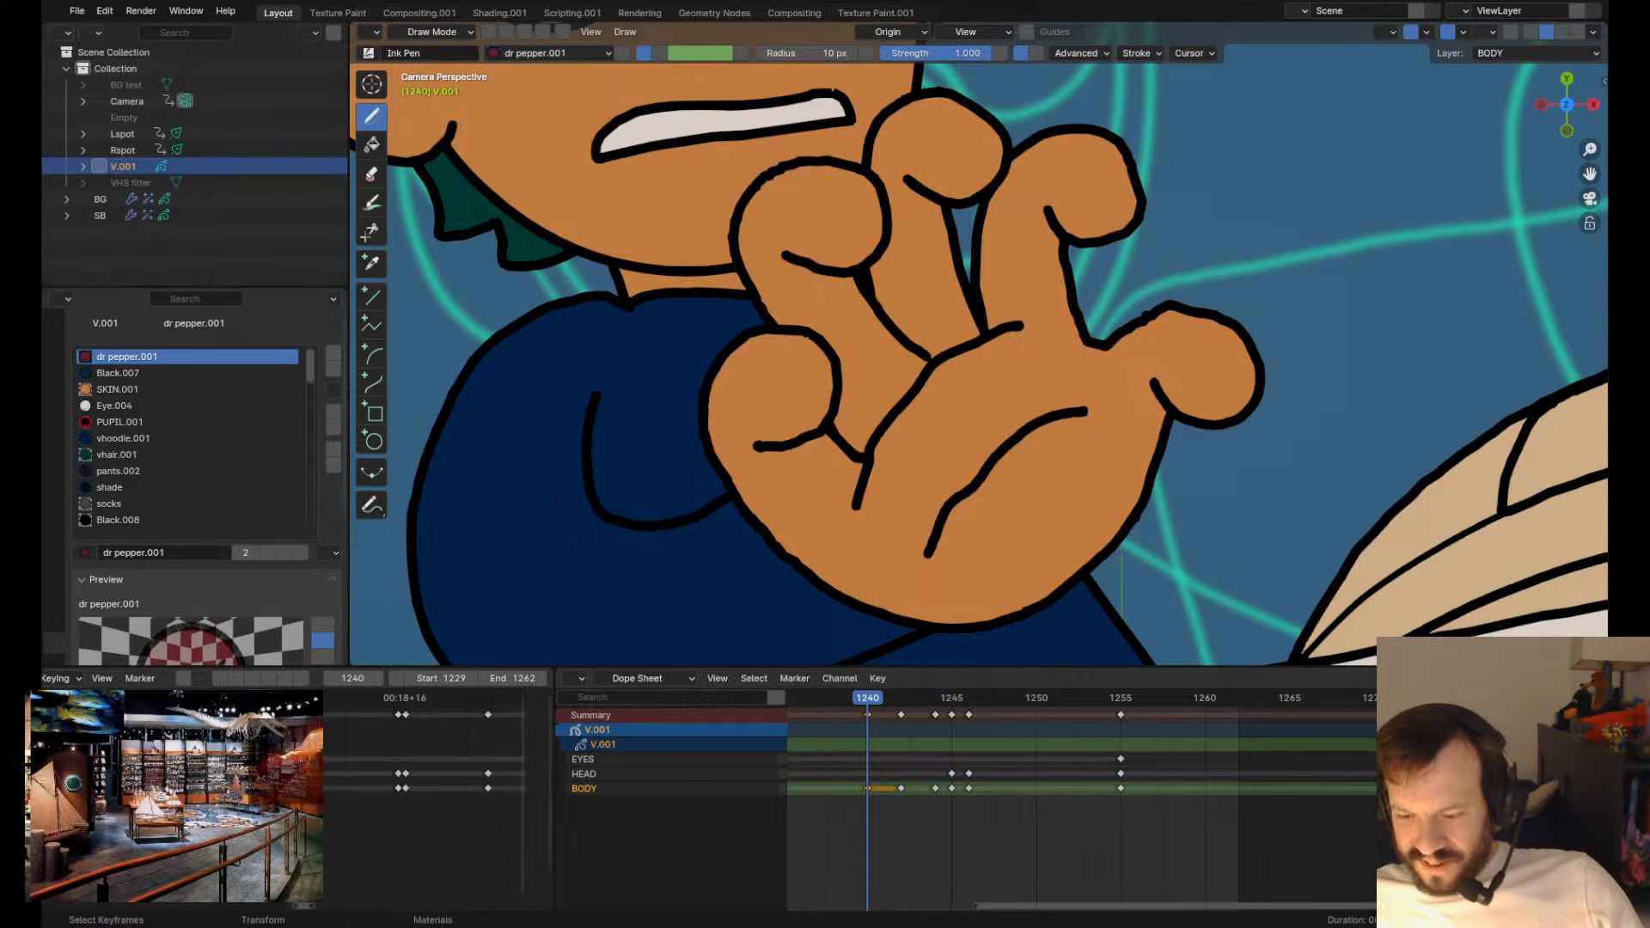
# - Draw the thumb tip slightly in toward the palm and adjust its outline on frame 1240
pyautogui.scroll(-6, 1044, 402)
pyautogui.keyDown('shift'); pyautogui.moveTo(1045, 402); pyautogui.dragTo(1014, 443, button='middle'); pyautogui.keyUp('shift')
pyautogui.scroll(4, 1014, 443)
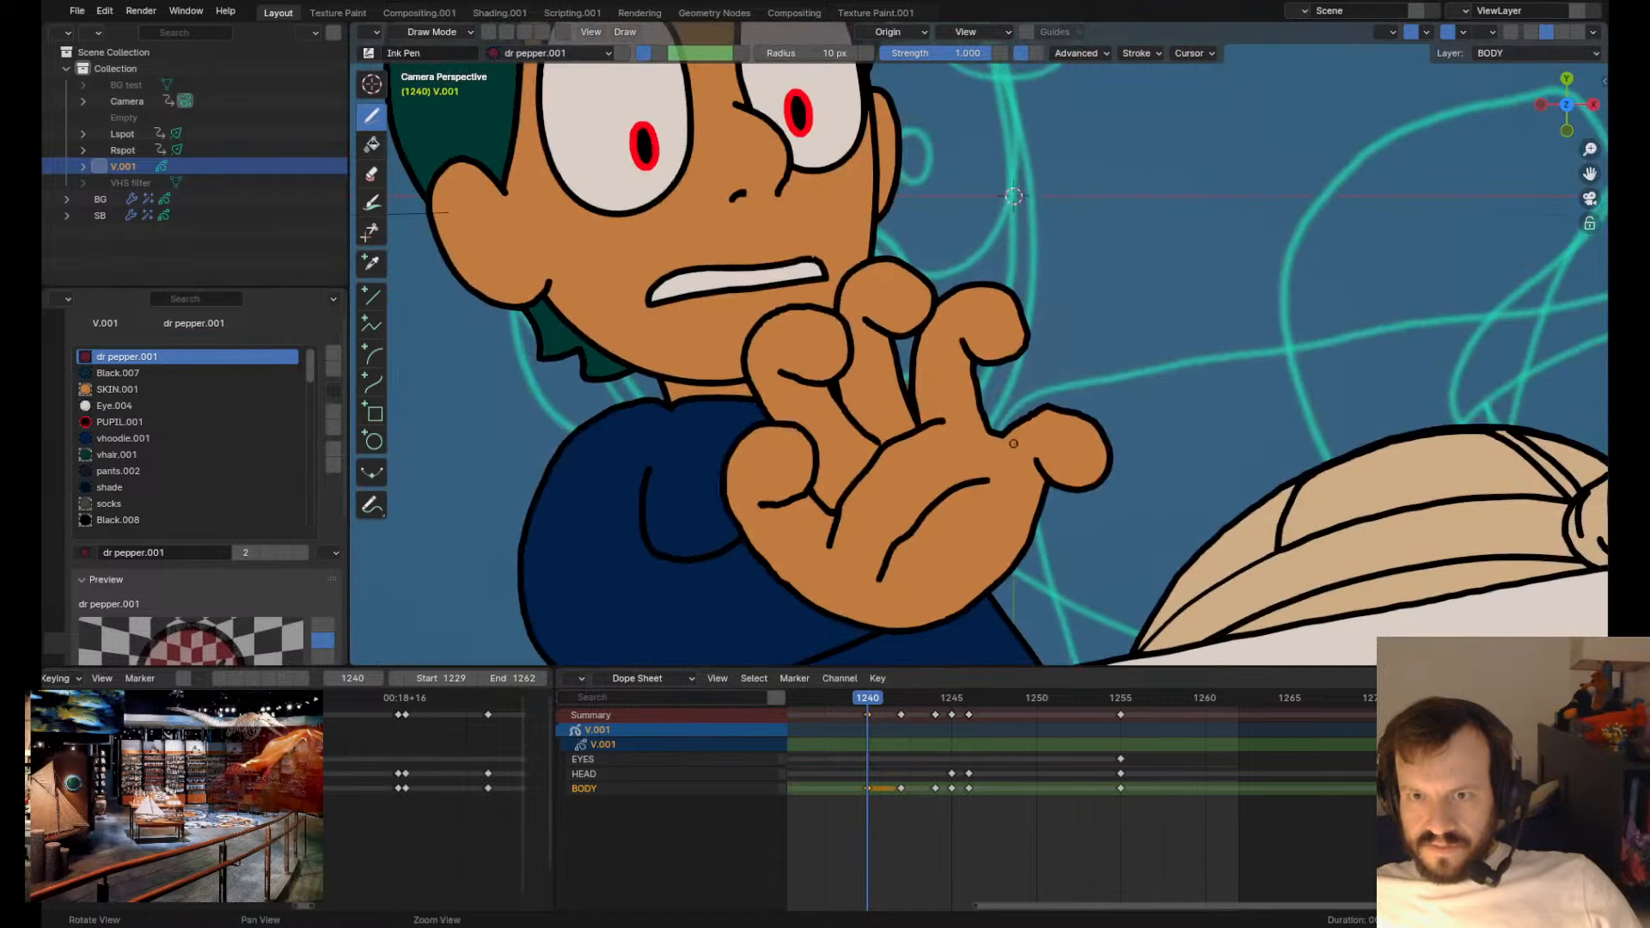
pyautogui.press('Tab')
pyautogui.press('Tab')
pyautogui.moveTo(1045, 372)
pyautogui.mouseDown()
pyautogui.moveTo(1038, 441)
pyautogui.moveTo(1082, 423)
pyautogui.mouseUp()
pyautogui.moveTo(1129, 424)
pyautogui.mouseDown()
pyautogui.moveTo(1099, 470)
pyautogui.moveTo(1030, 406)
pyautogui.mouseUp()
pyautogui.scroll(4, 1023, 477)
pyautogui.moveTo(1066, 587)
pyautogui.mouseDown()
pyautogui.moveTo(1070, 550)
pyautogui.moveTo(1098, 589)
pyautogui.mouseUp()
pyautogui.moveTo(1101, 427); pyautogui.dragTo(1129, 442)
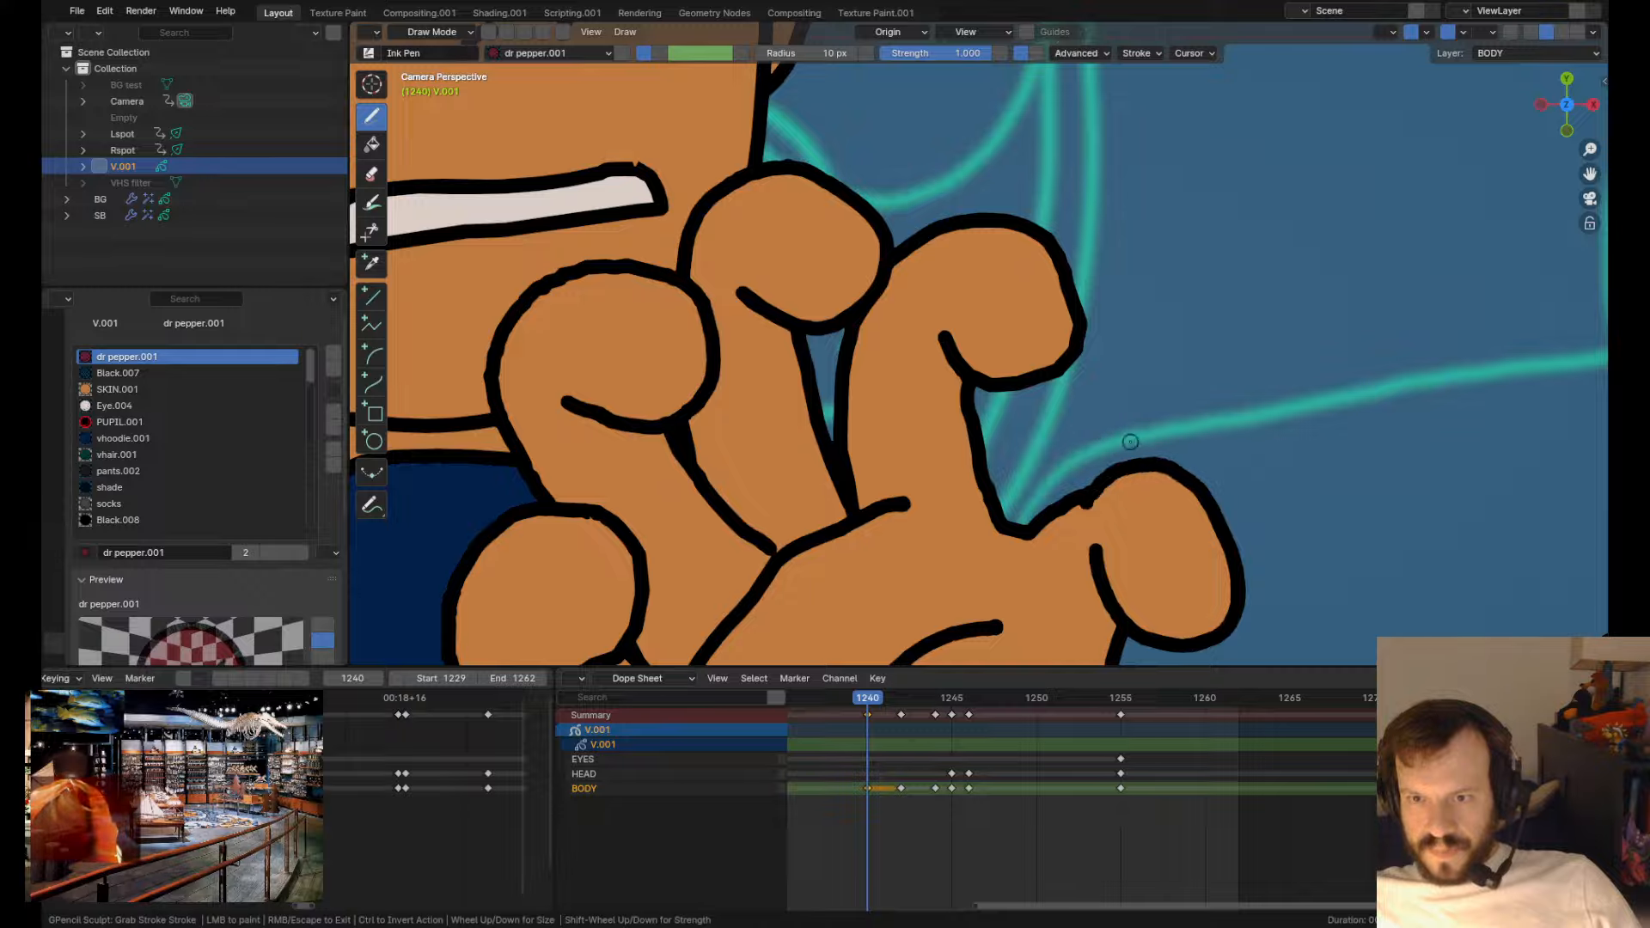
pyautogui.scroll(-5, 1084, 517)
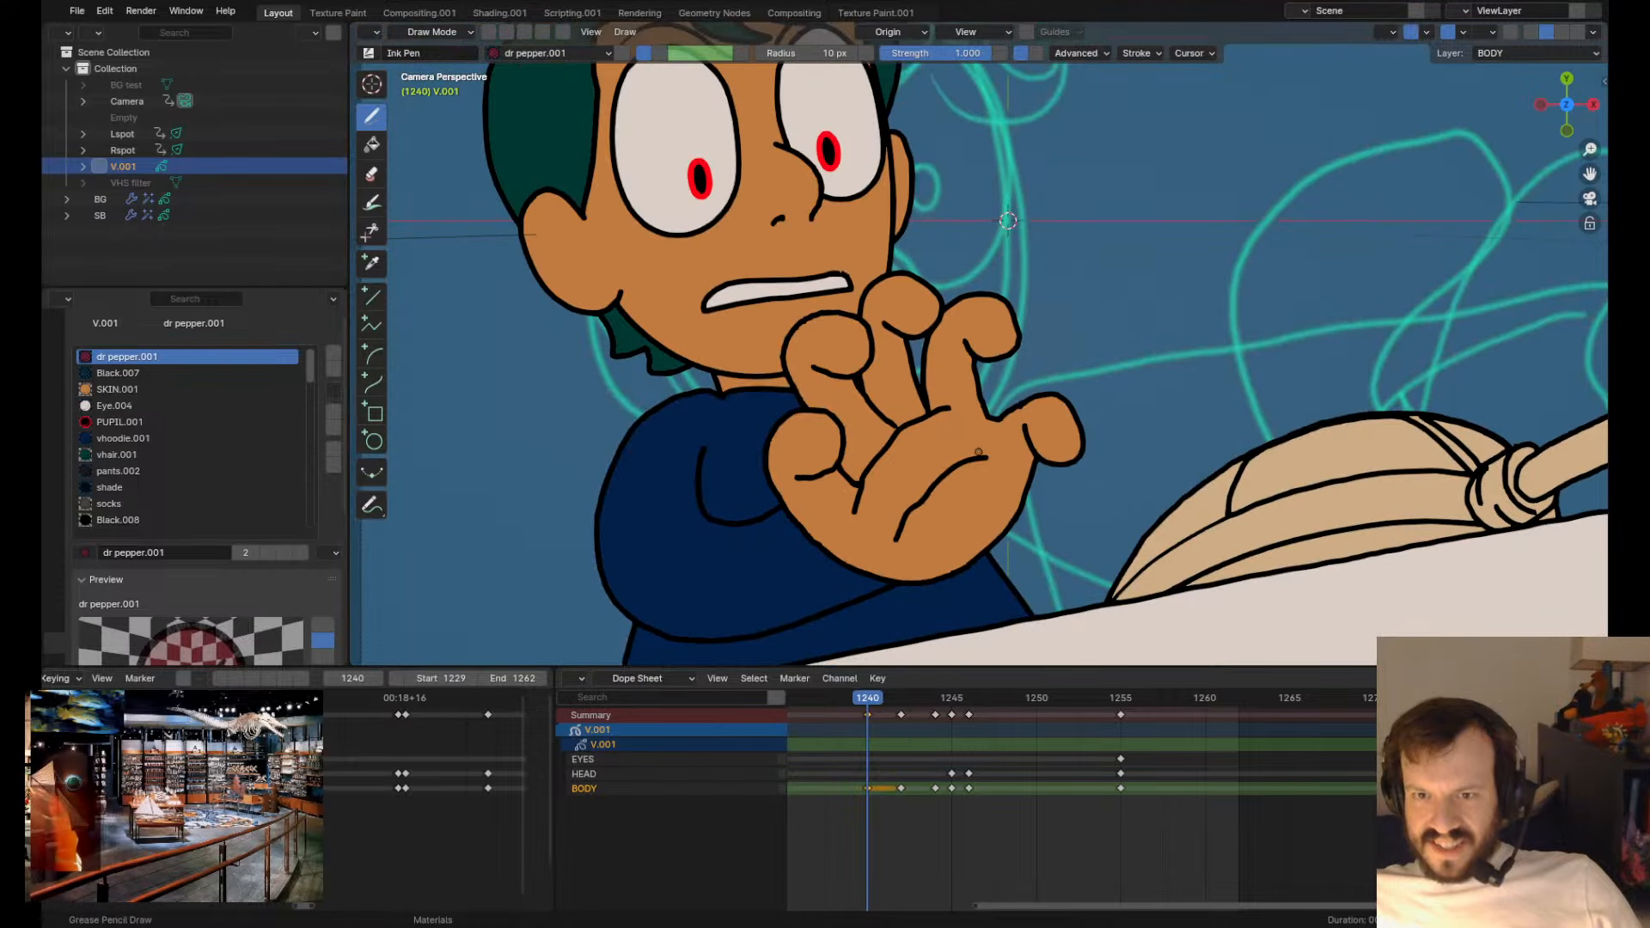
# - Extend the thumb outward and down on frame 1240 with a straighter palm edge, and round the top of its tip
pyautogui.moveTo(1049, 430)
pyautogui.mouseDown()
pyautogui.moveTo(1070, 440)
pyautogui.moveTo(1033, 415)
pyautogui.mouseUp()
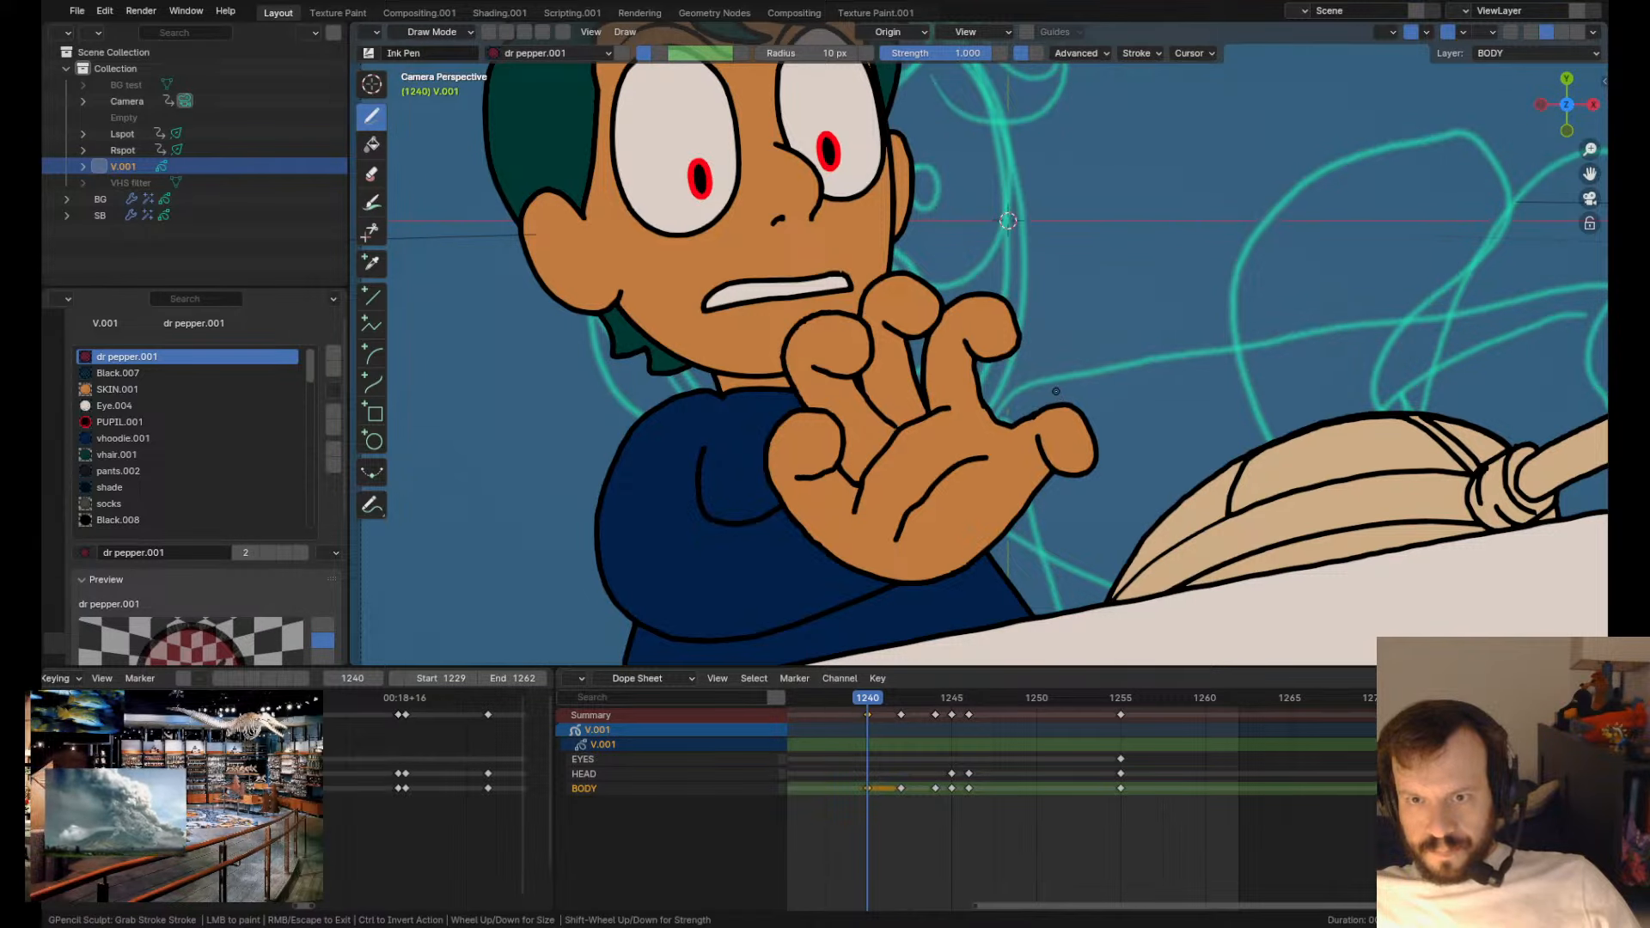
pyautogui.scroll(2, 1074, 464)
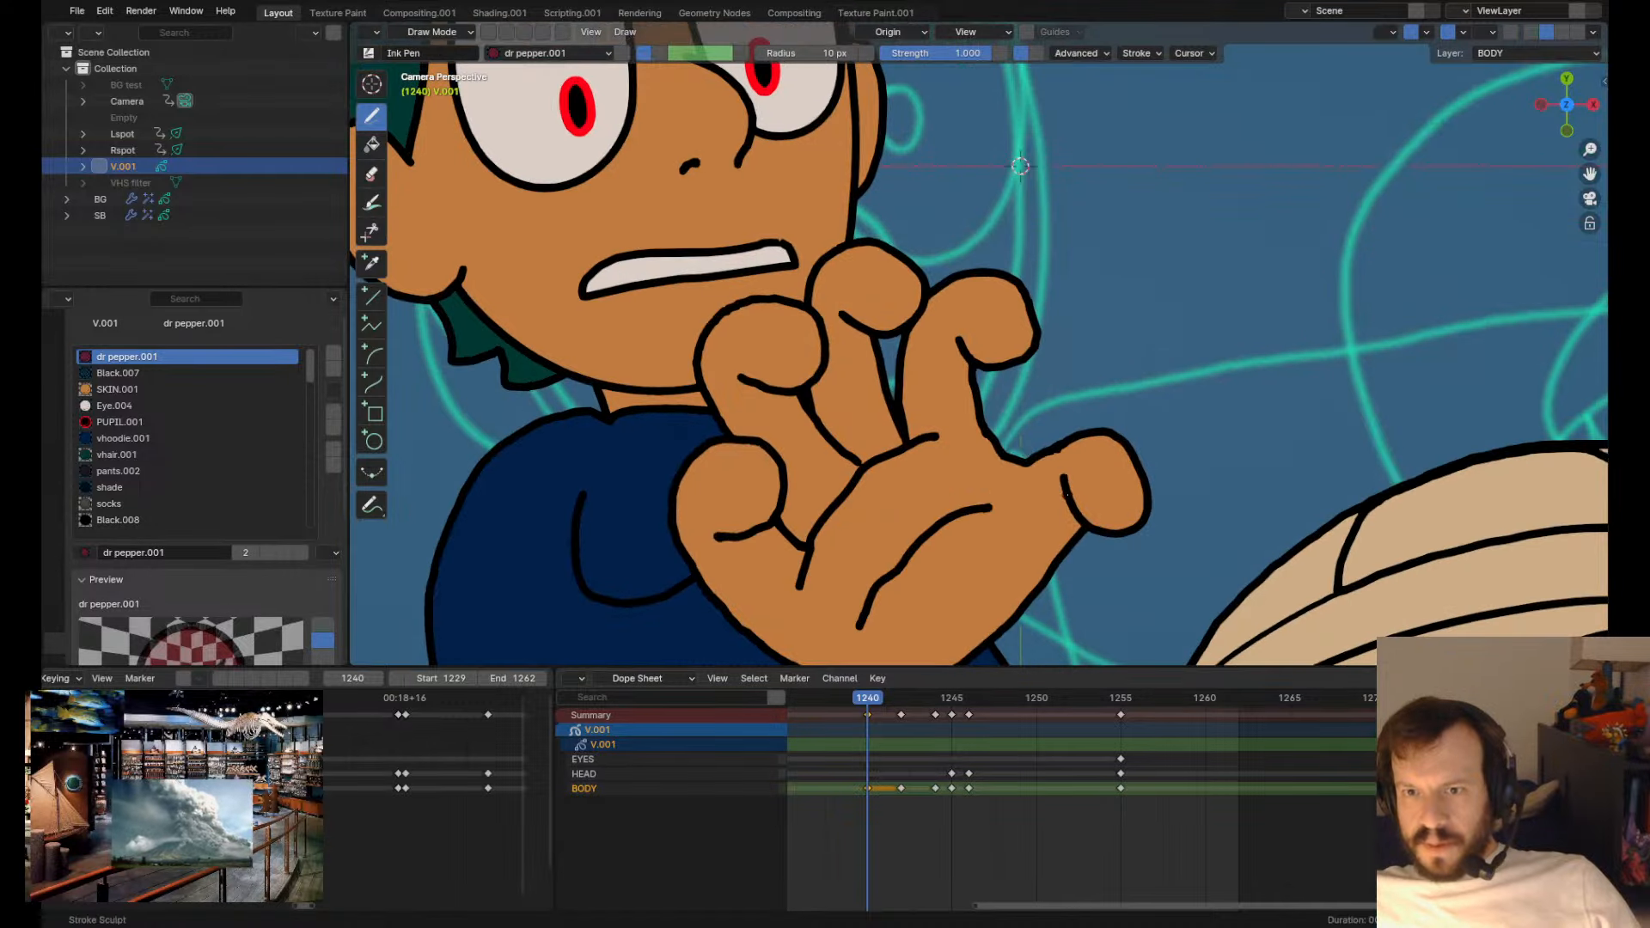
pyautogui.moveTo(1095, 426); pyautogui.dragTo(1088, 421)
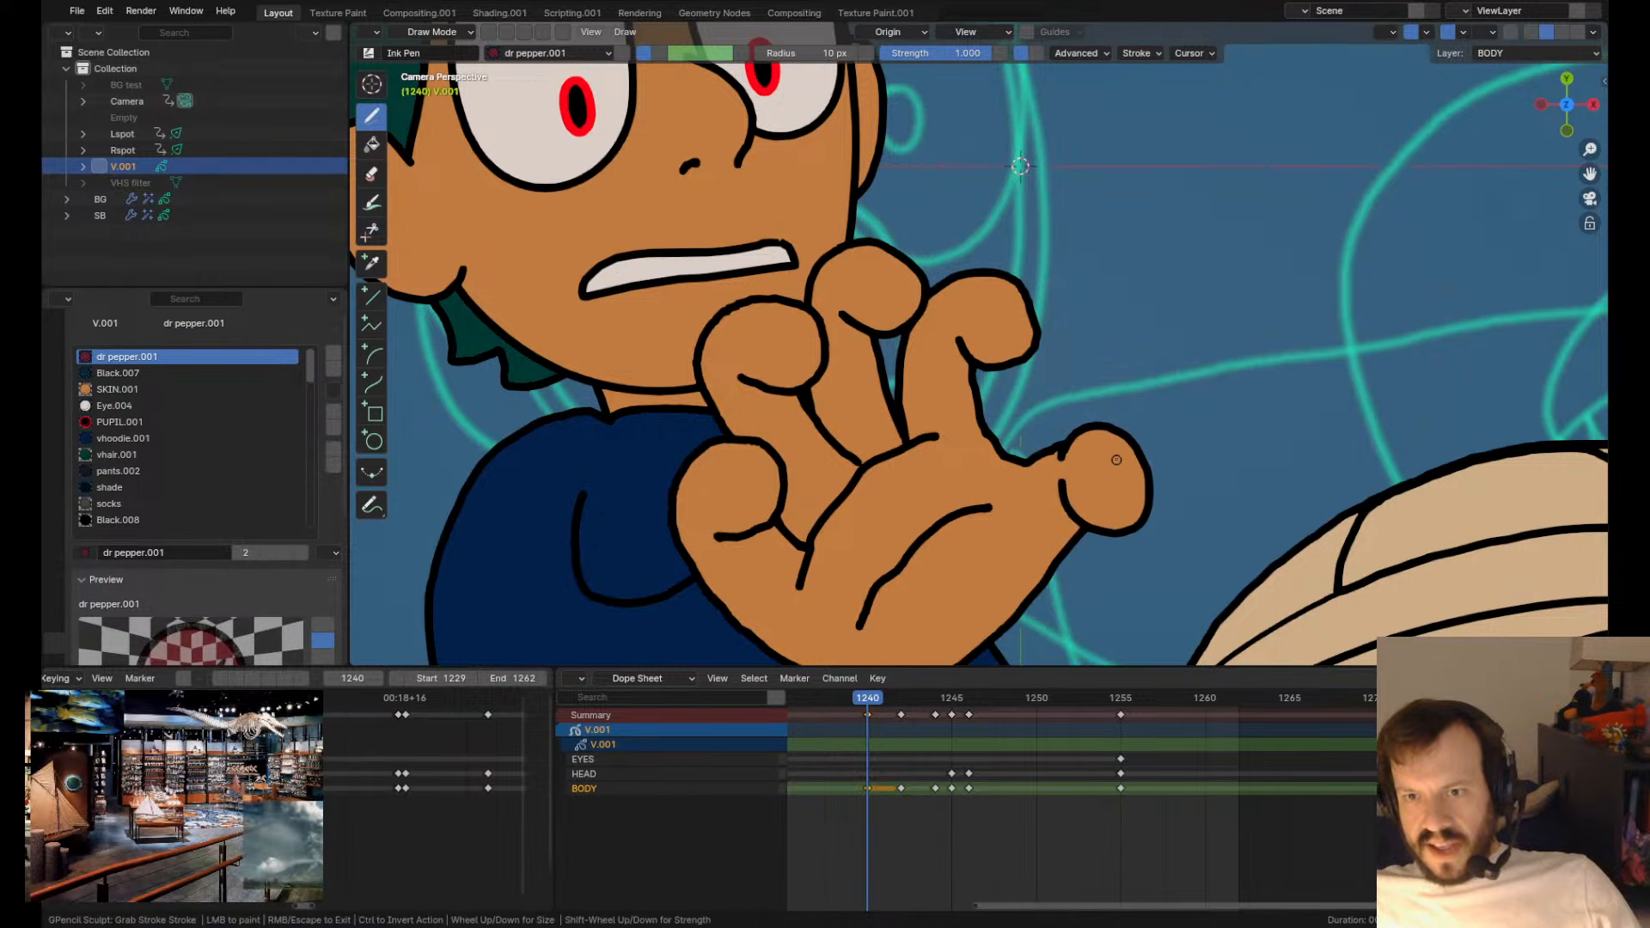
pyautogui.press('Home')
pyautogui.scroll(4, 1082, 508)
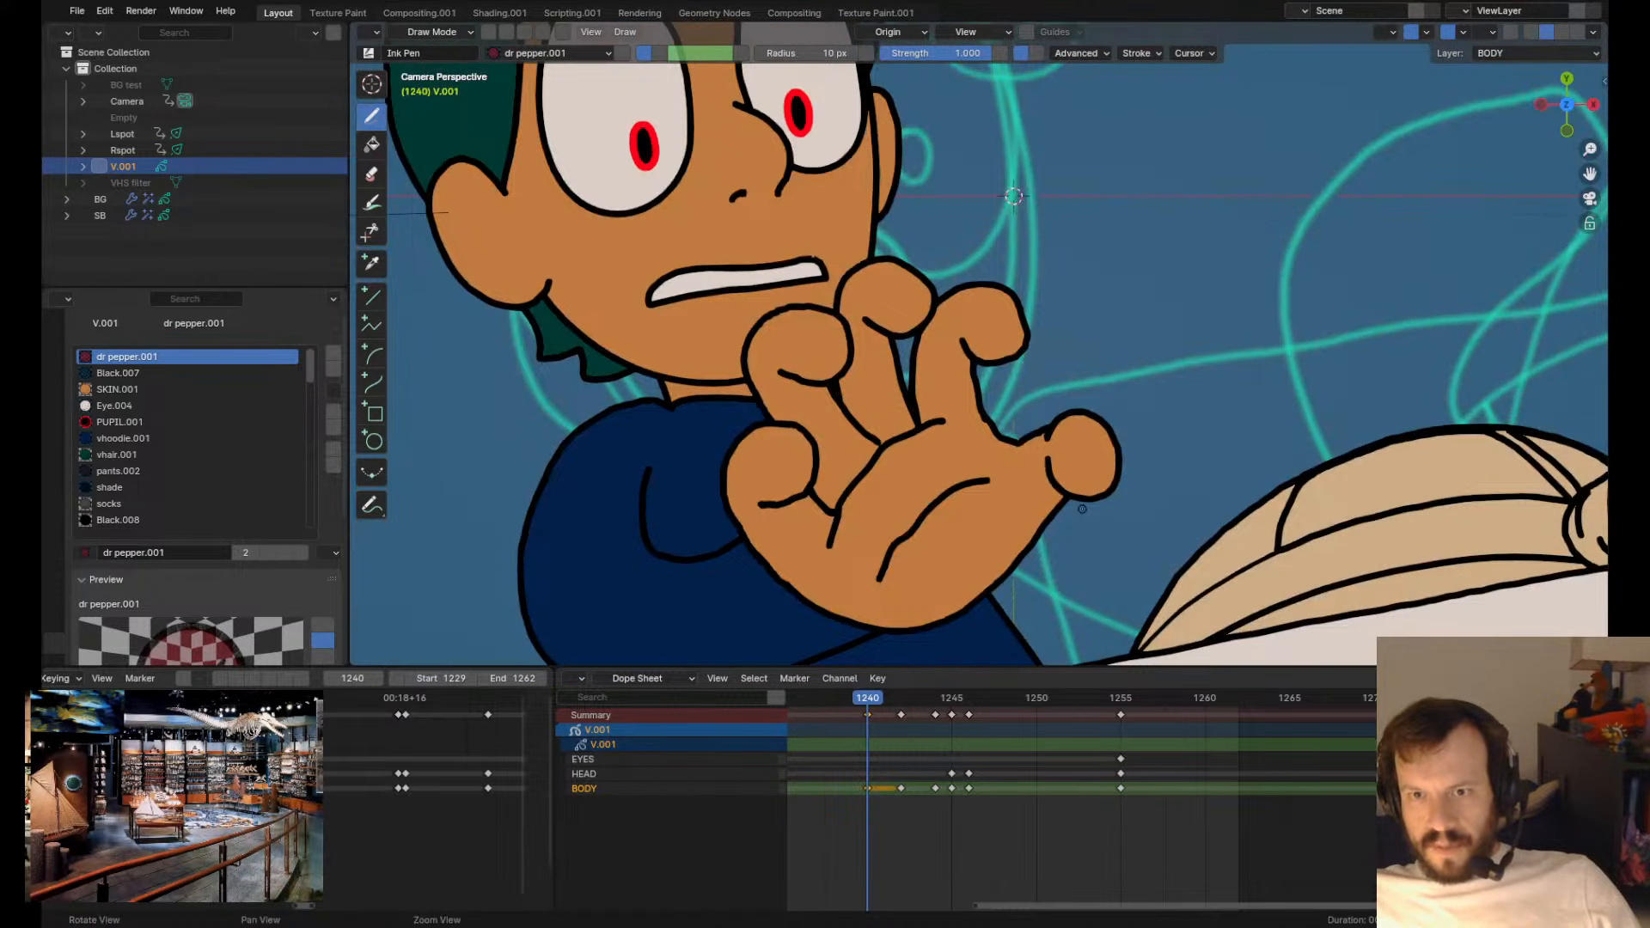
# - Extend the palm edge under the thumb tip on frame 1240 and slant the crease inside the thumb tip
pyautogui.press('Tab')
pyautogui.click(1050, 533)
pyautogui.press('Tab')
pyautogui.moveTo(1096, 470); pyautogui.dragTo(1102, 497)
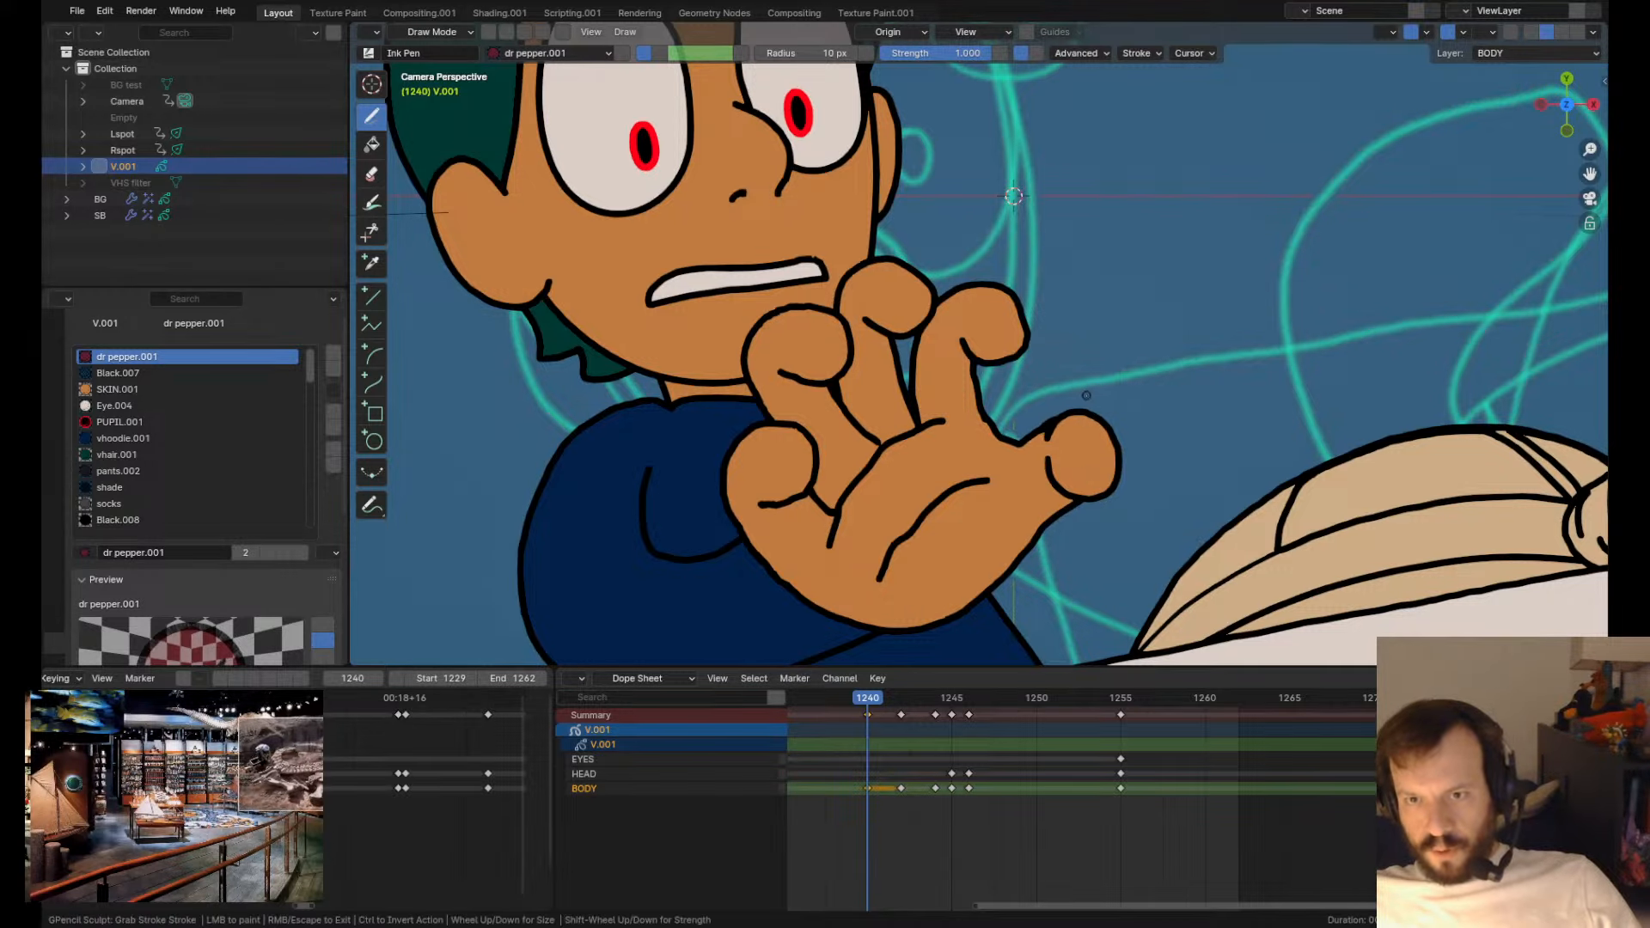
pyautogui.press('Tab')
pyautogui.click(1050, 483)
pyautogui.press('Tab')
pyautogui.keyDown('shift'); pyautogui.moveTo(1043, 475); pyautogui.dragTo(1053, 476); pyautogui.keyUp('shift')
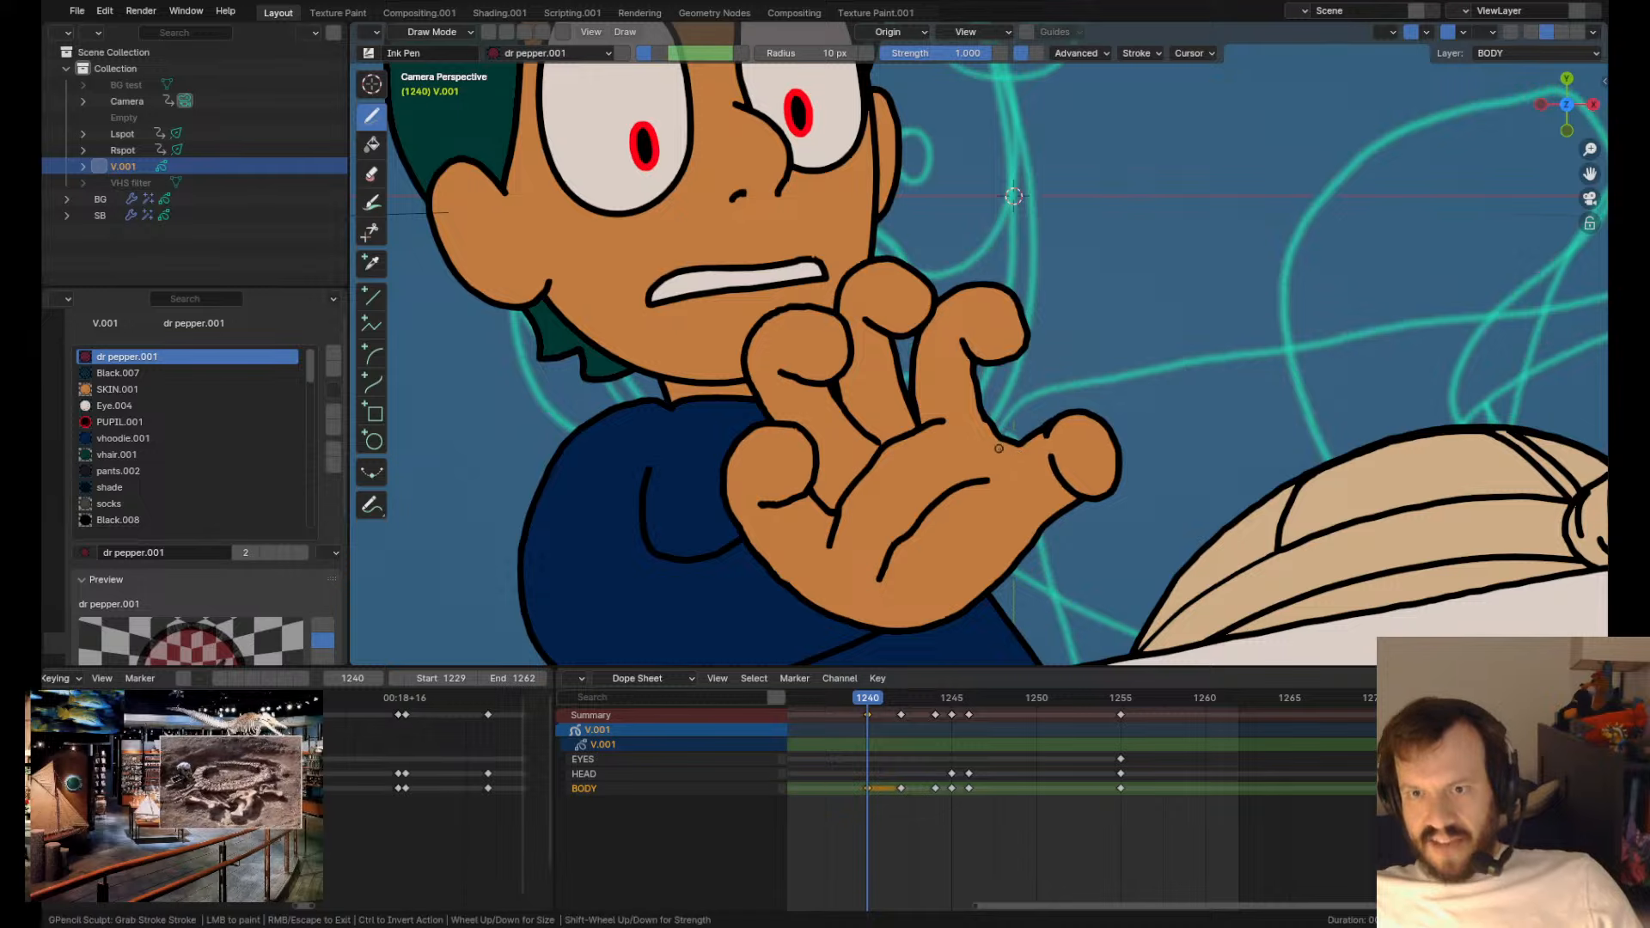
# - Adjust the palm edge below the thumb and the outer curve of the thumb tip on frame 1240
pyautogui.scroll(2, 1036, 464)
pyautogui.scroll(-5, 1035, 521)
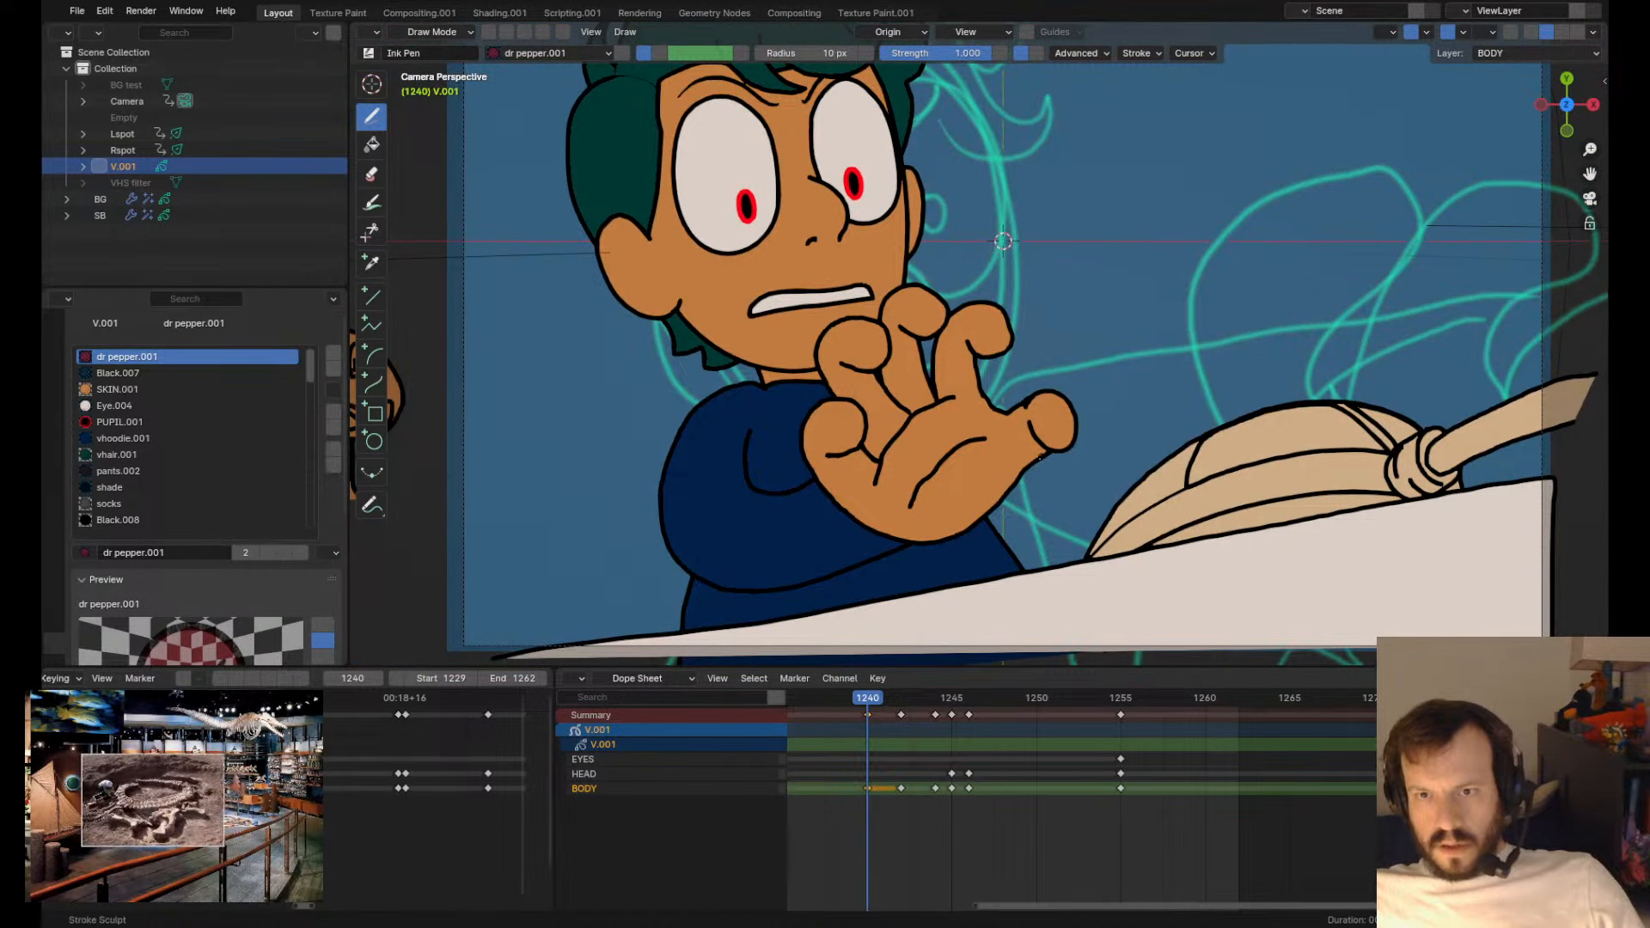
pyautogui.keyDown('shift'); pyautogui.moveTo(1041, 456); pyautogui.dragTo(1037, 468); pyautogui.keyUp('shift')
pyautogui.moveTo(1119, 395)
pyautogui.keyDown('shift'); pyautogui.mouseDown()
pyautogui.moveTo(1091, 410)
pyautogui.moveTo(1111, 422)
pyautogui.mouseUp(); pyautogui.keyUp('shift')
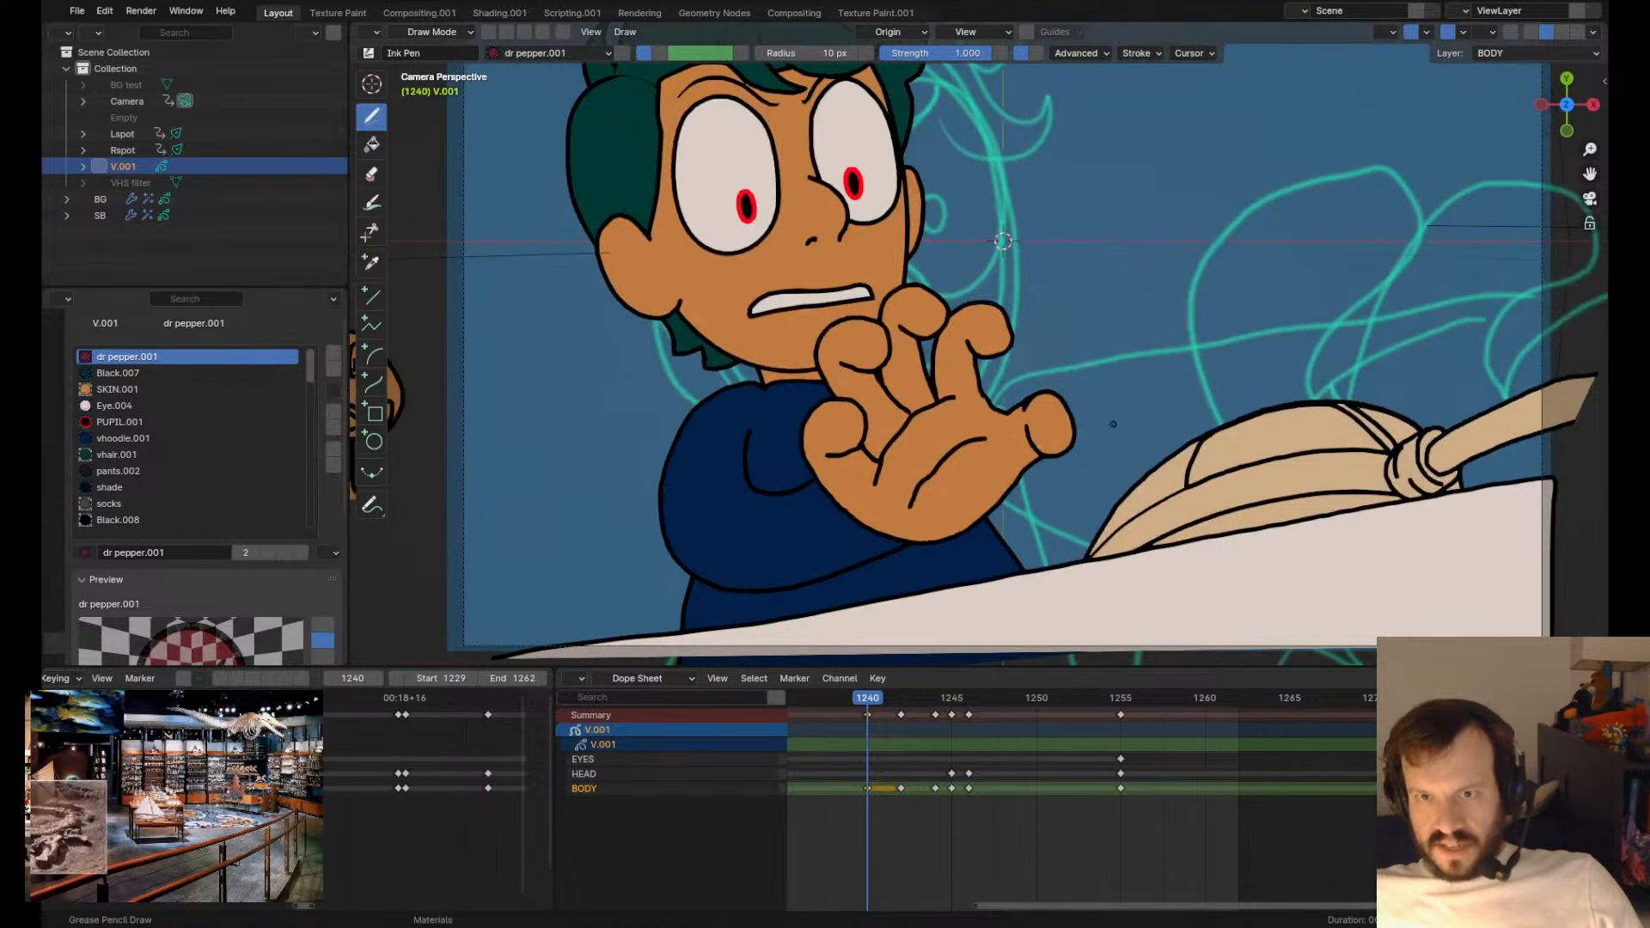
# - Rotate the thumb tip stroke by -18.3°, reposition it on the thumb, and fill out the palm edge beneath it on frame 1240
pyautogui.press('Tab')
pyautogui.press('r')
pyautogui.click(1105, 332)
pyautogui.press('g')
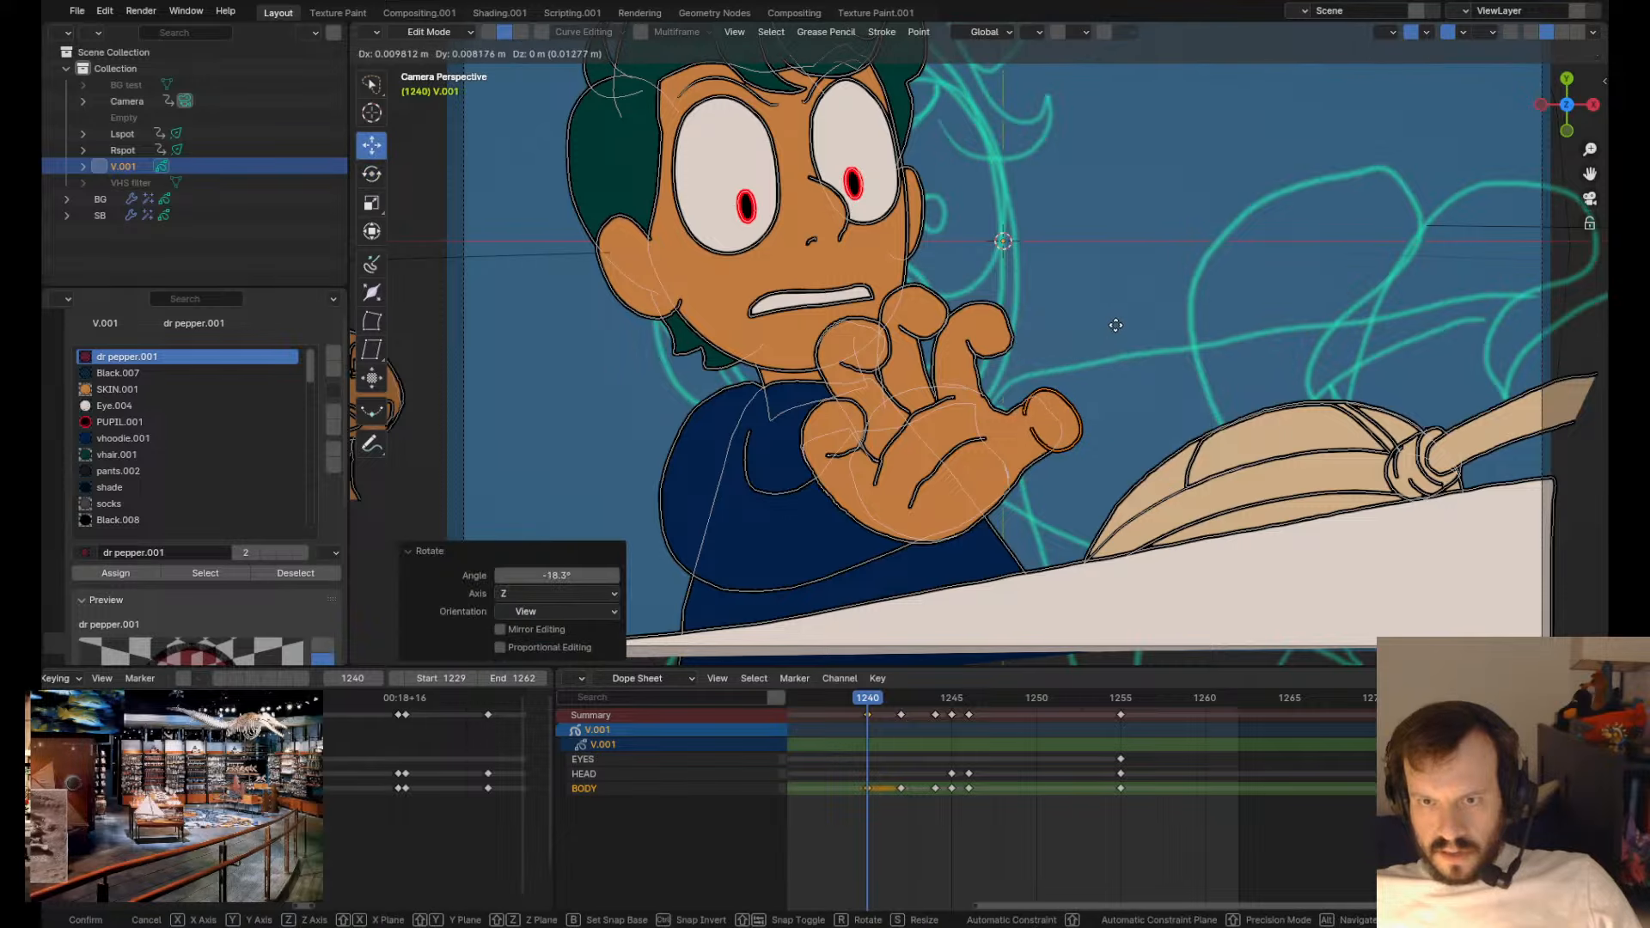
pyautogui.click(1111, 326)
pyautogui.press('Tab')
pyautogui.press('Tab')
pyautogui.press('Tab')
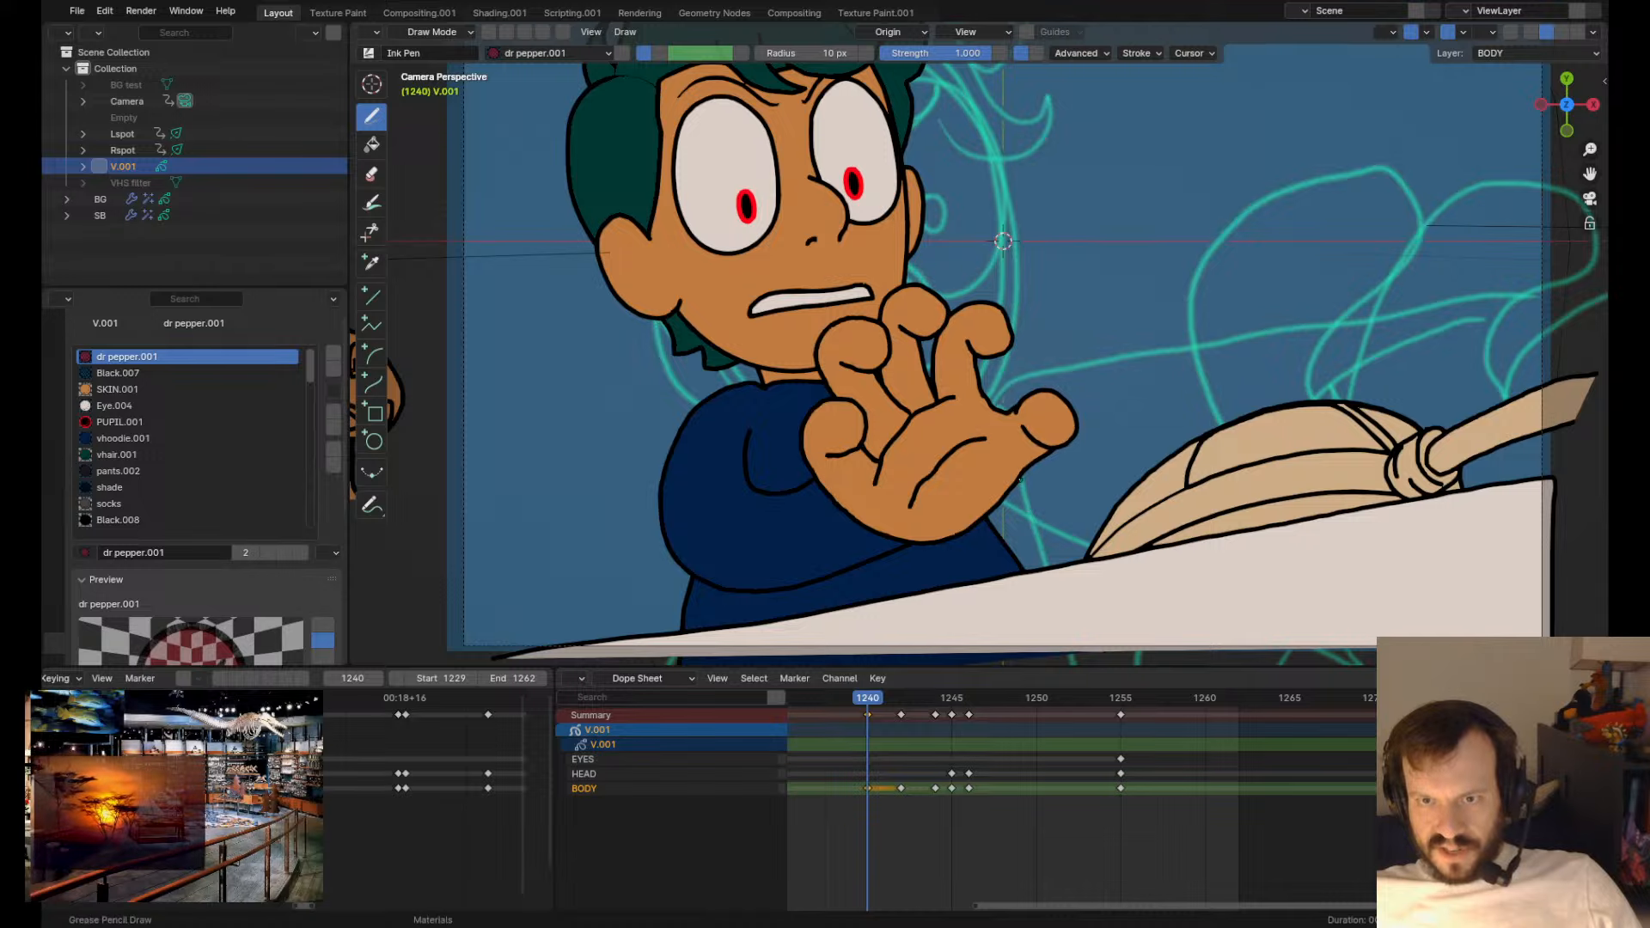
pyautogui.press('Tab')
pyautogui.press('Tab')
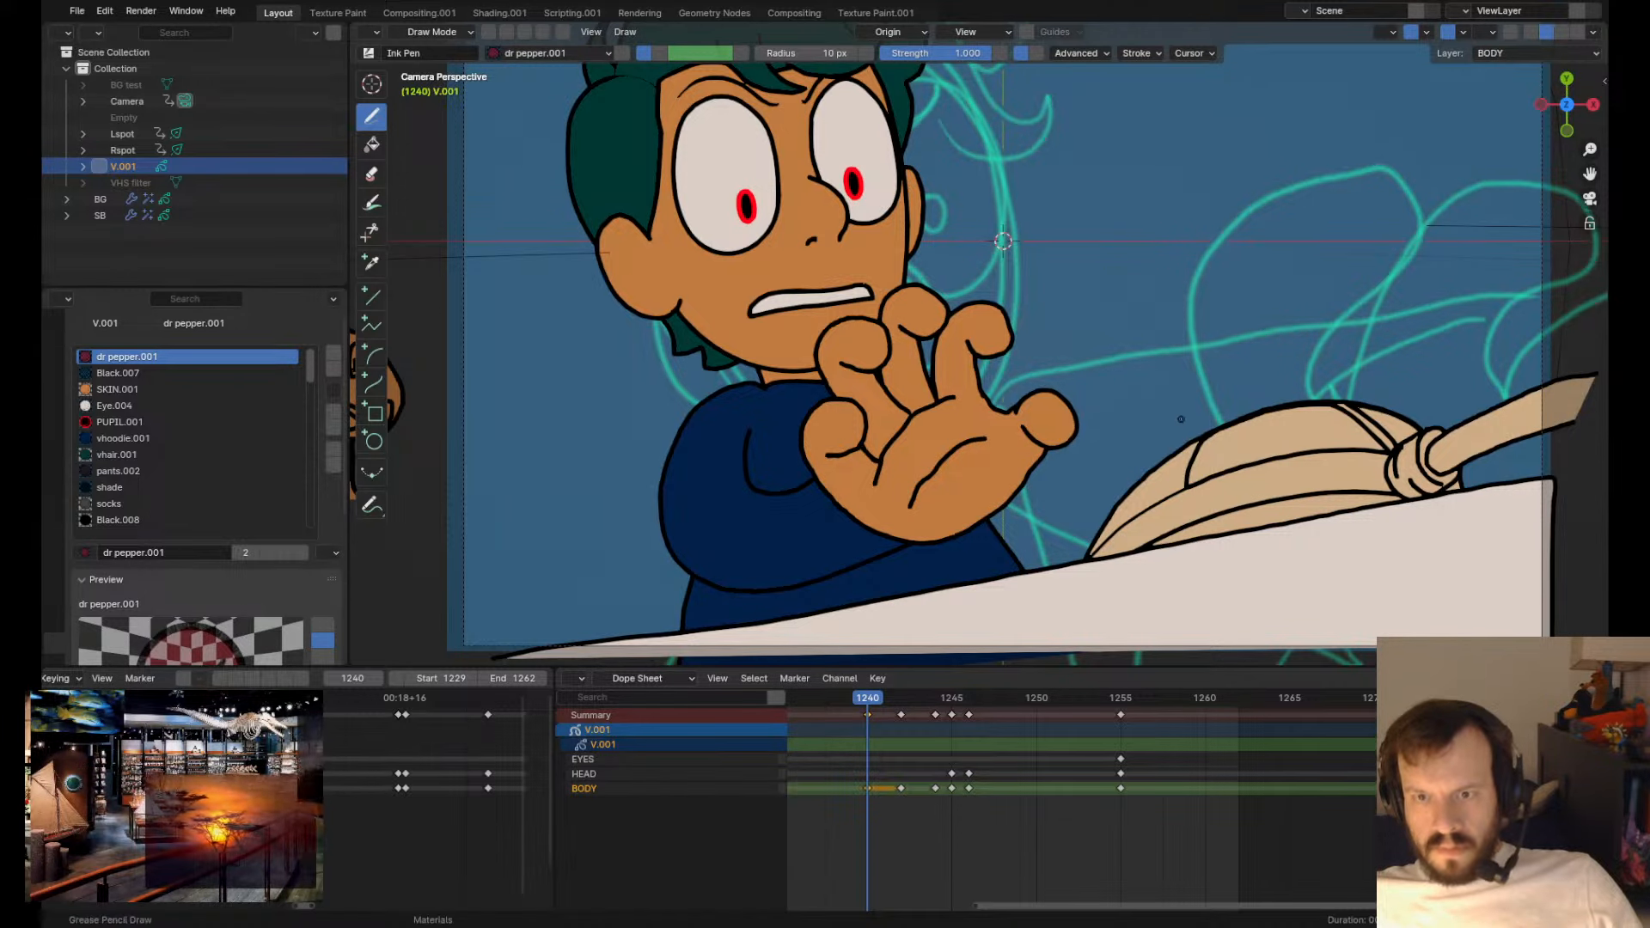
# - Raise the web line between the thumb and the neighbouring finger on frame 1240 and join it cleanly to the thumb tip
pyautogui.scroll(3, 1181, 419)
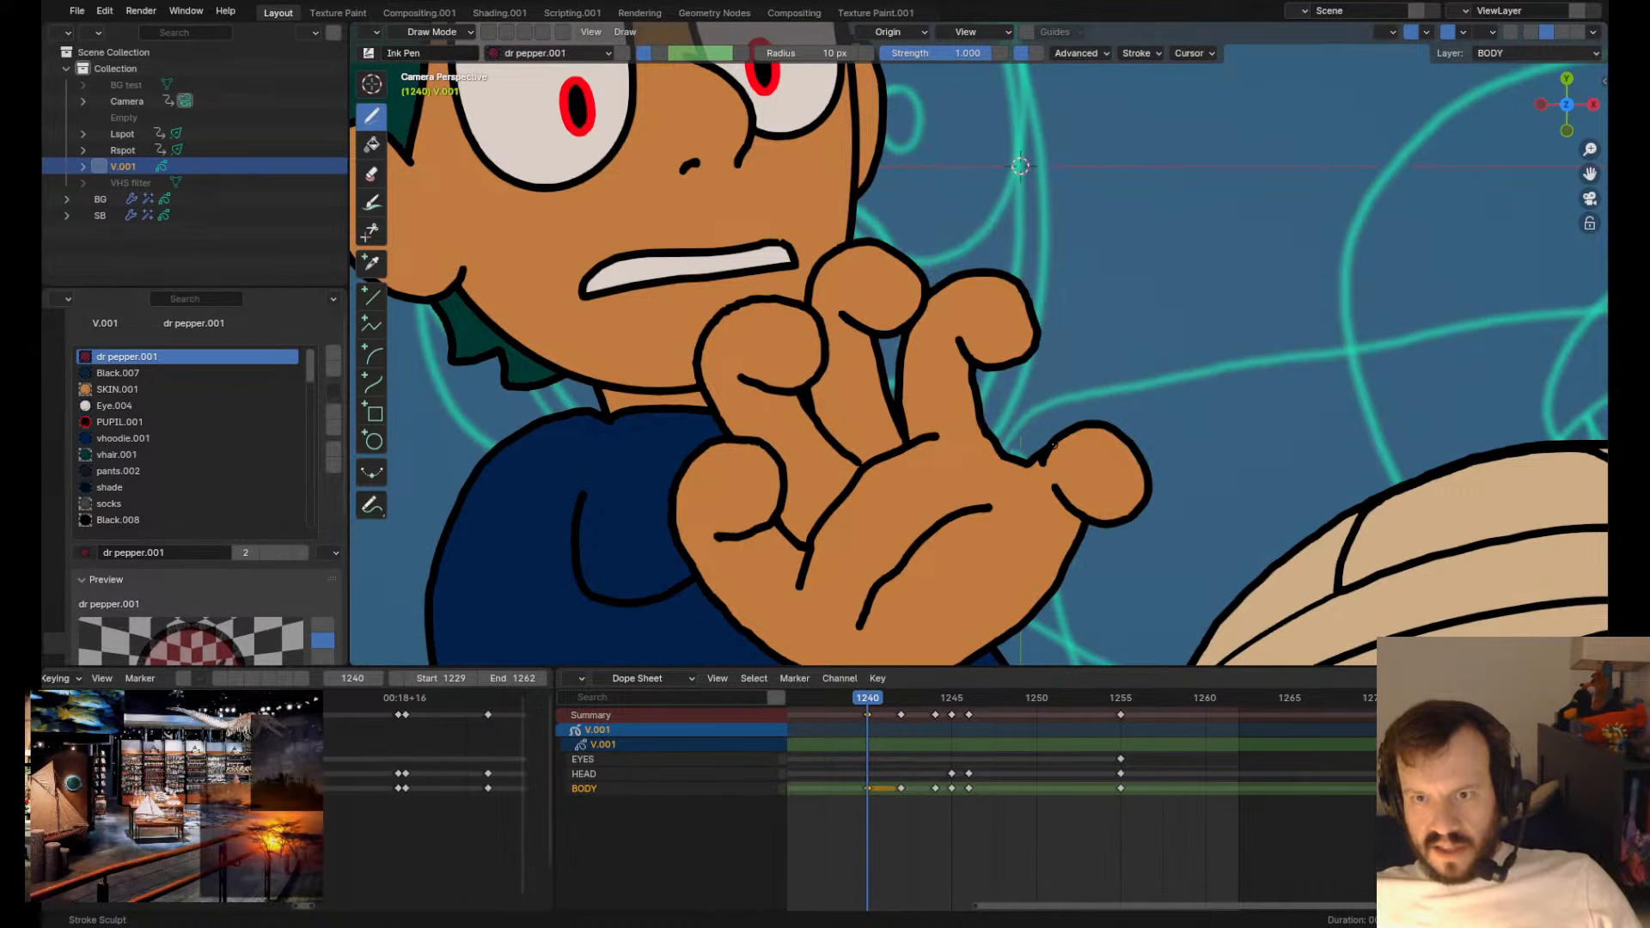
pyautogui.moveTo(1037, 443); pyautogui.dragTo(1039, 450)
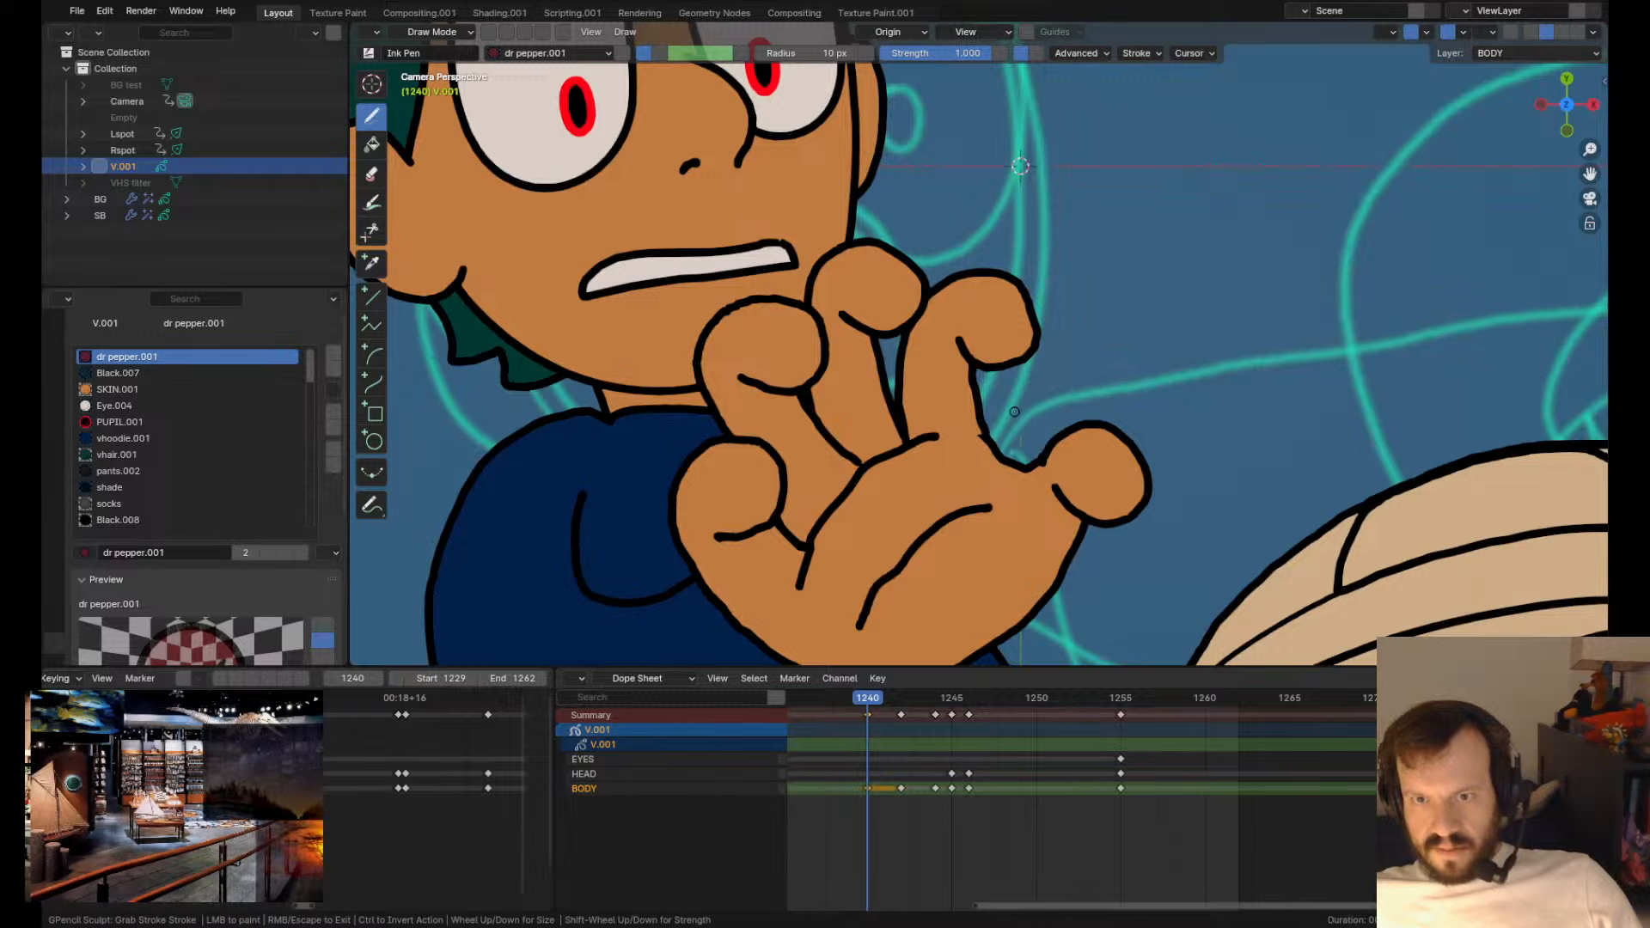
pyautogui.scroll(-5, 955, 393)
pyautogui.scroll(4, 1031, 455)
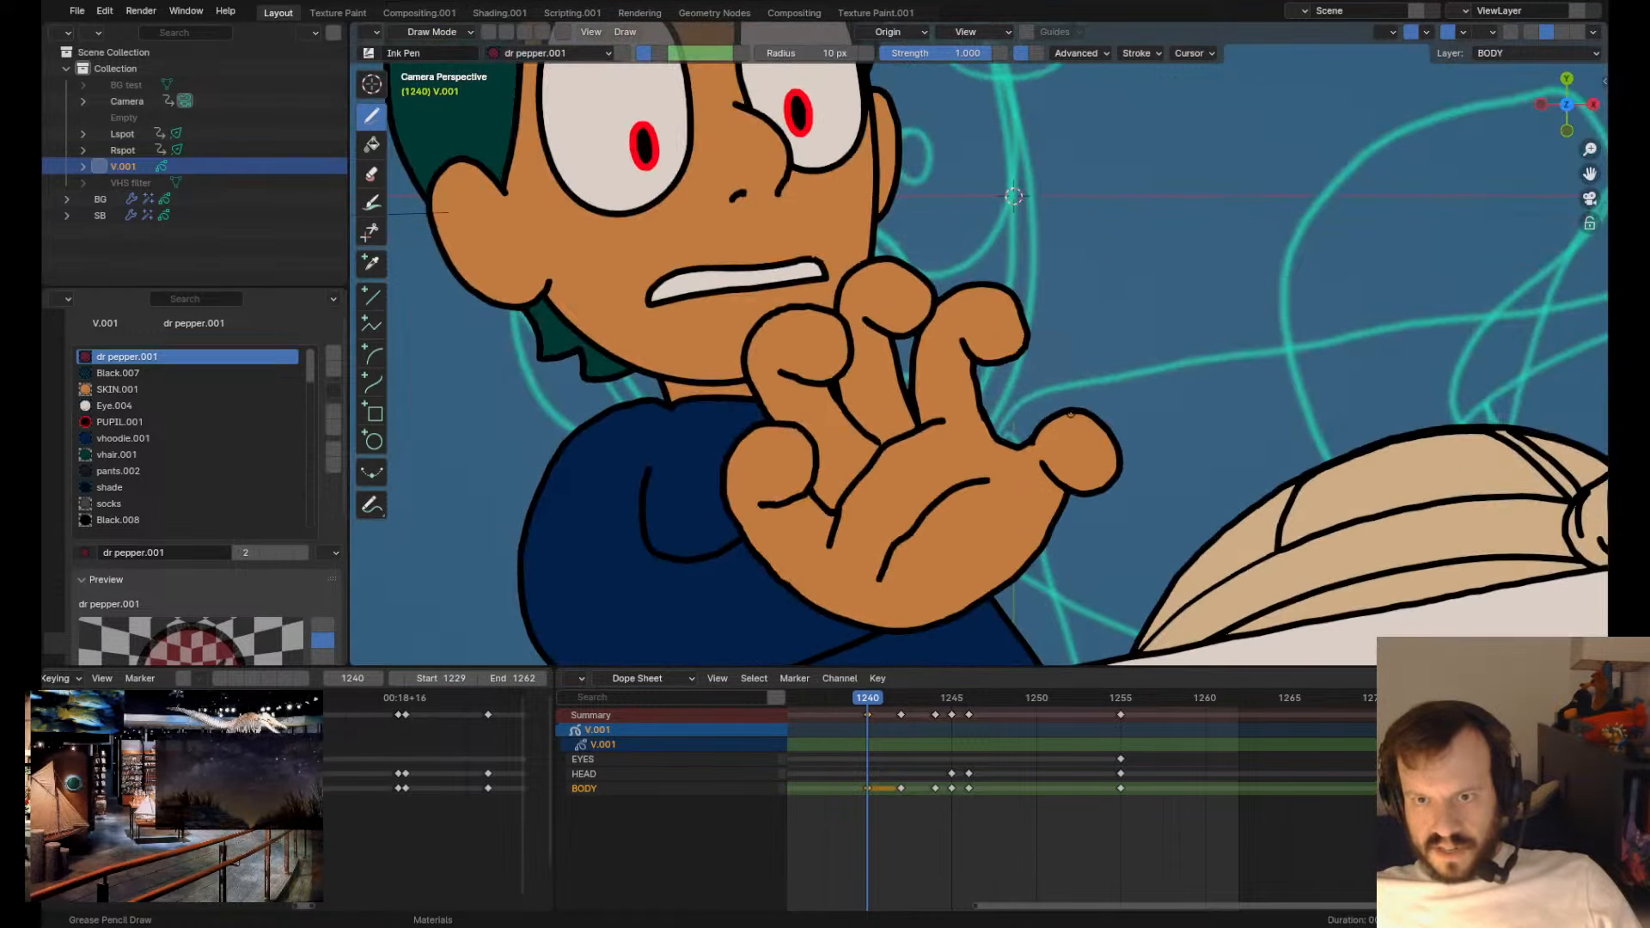
pyautogui.press('Tab')
pyautogui.press('Tab')
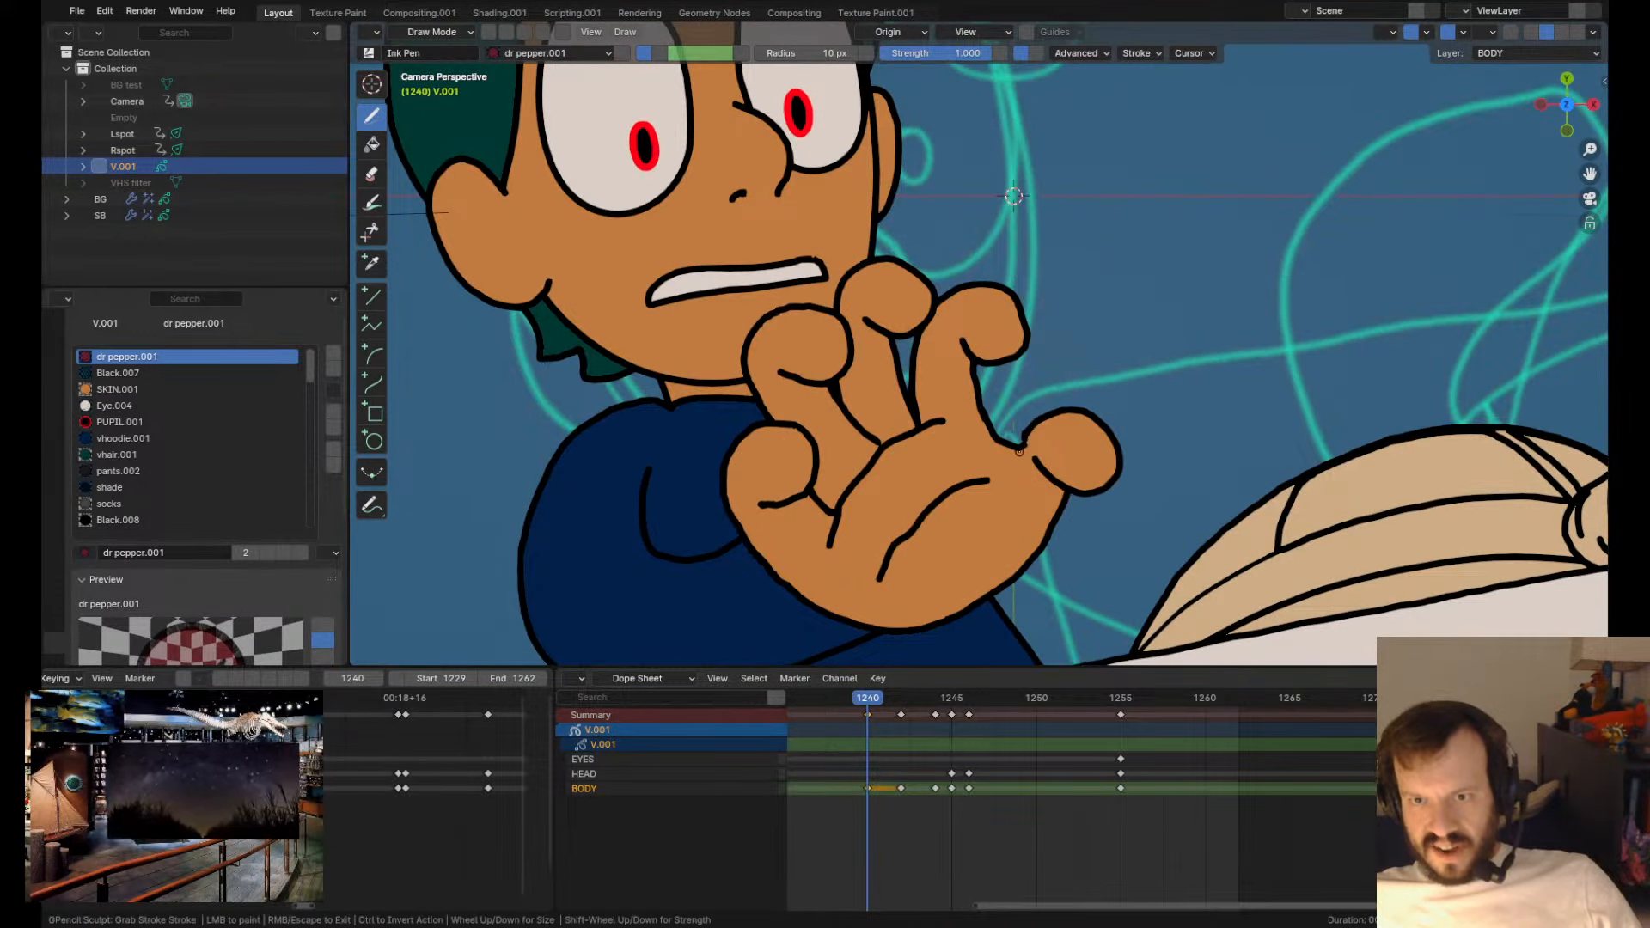
pyautogui.press('Tab')
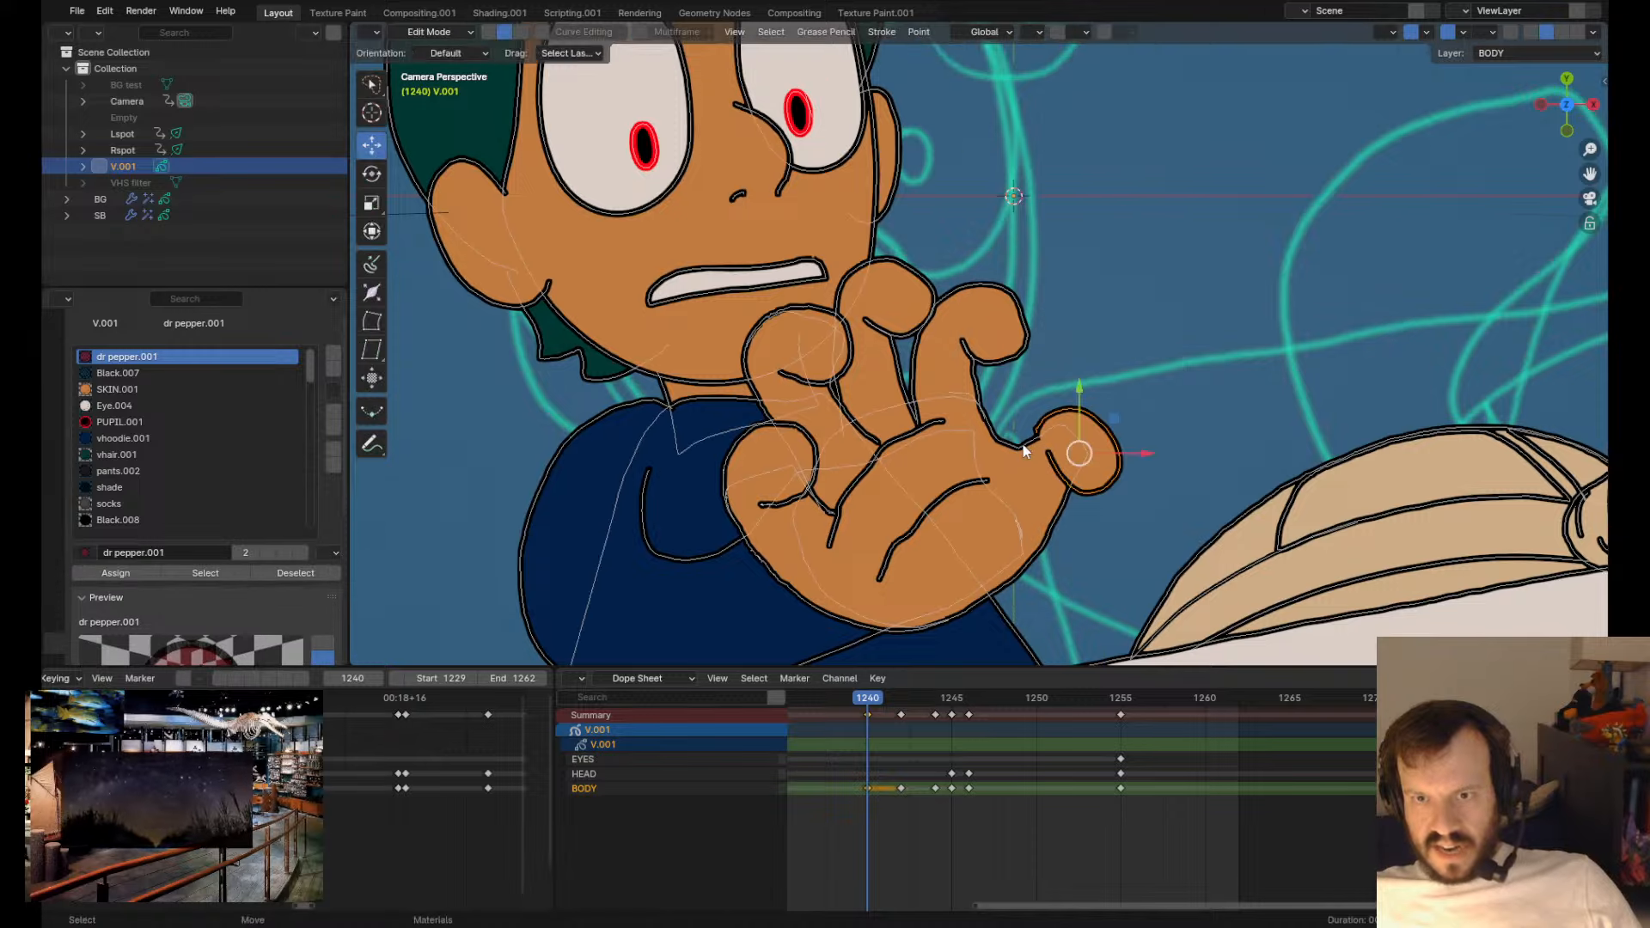
pyautogui.click(1020, 444)
pyautogui.press('Tab')
pyautogui.moveTo(1019, 441); pyautogui.dragTo(987, 454)
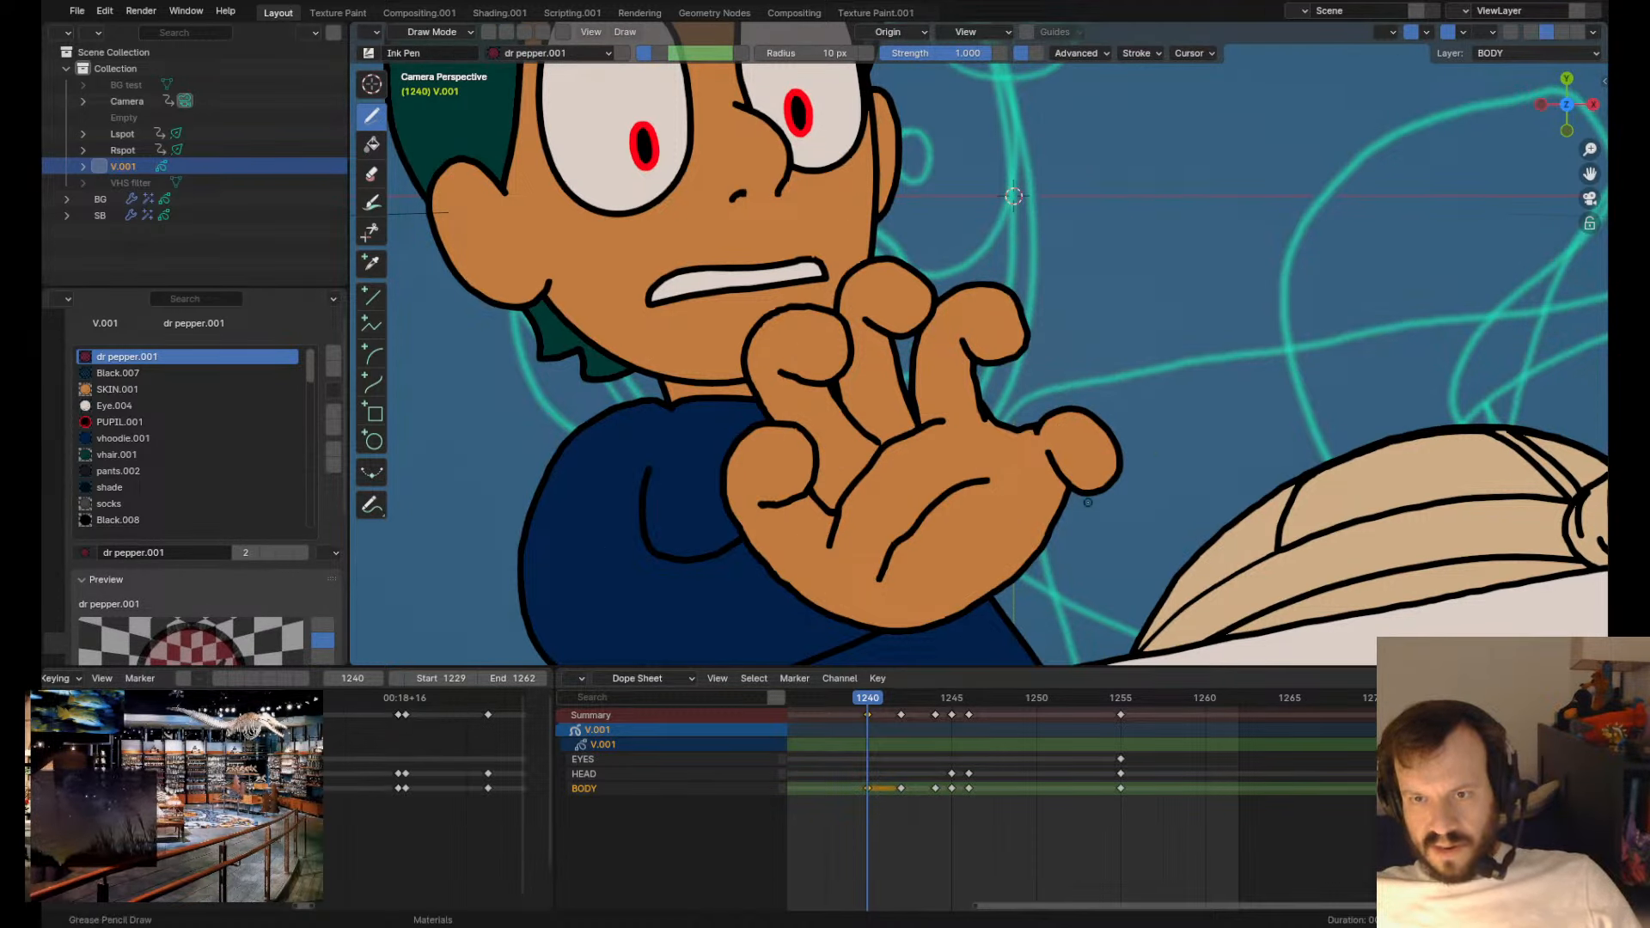
# - Push out the palm edge beneath the thumb on frame 1240 and move the thumb tip stroke outward about 0.026 m
pyautogui.keyDown('shift'); pyautogui.moveTo(1074, 541); pyautogui.dragTo(1066, 535); pyautogui.keyUp('shift')
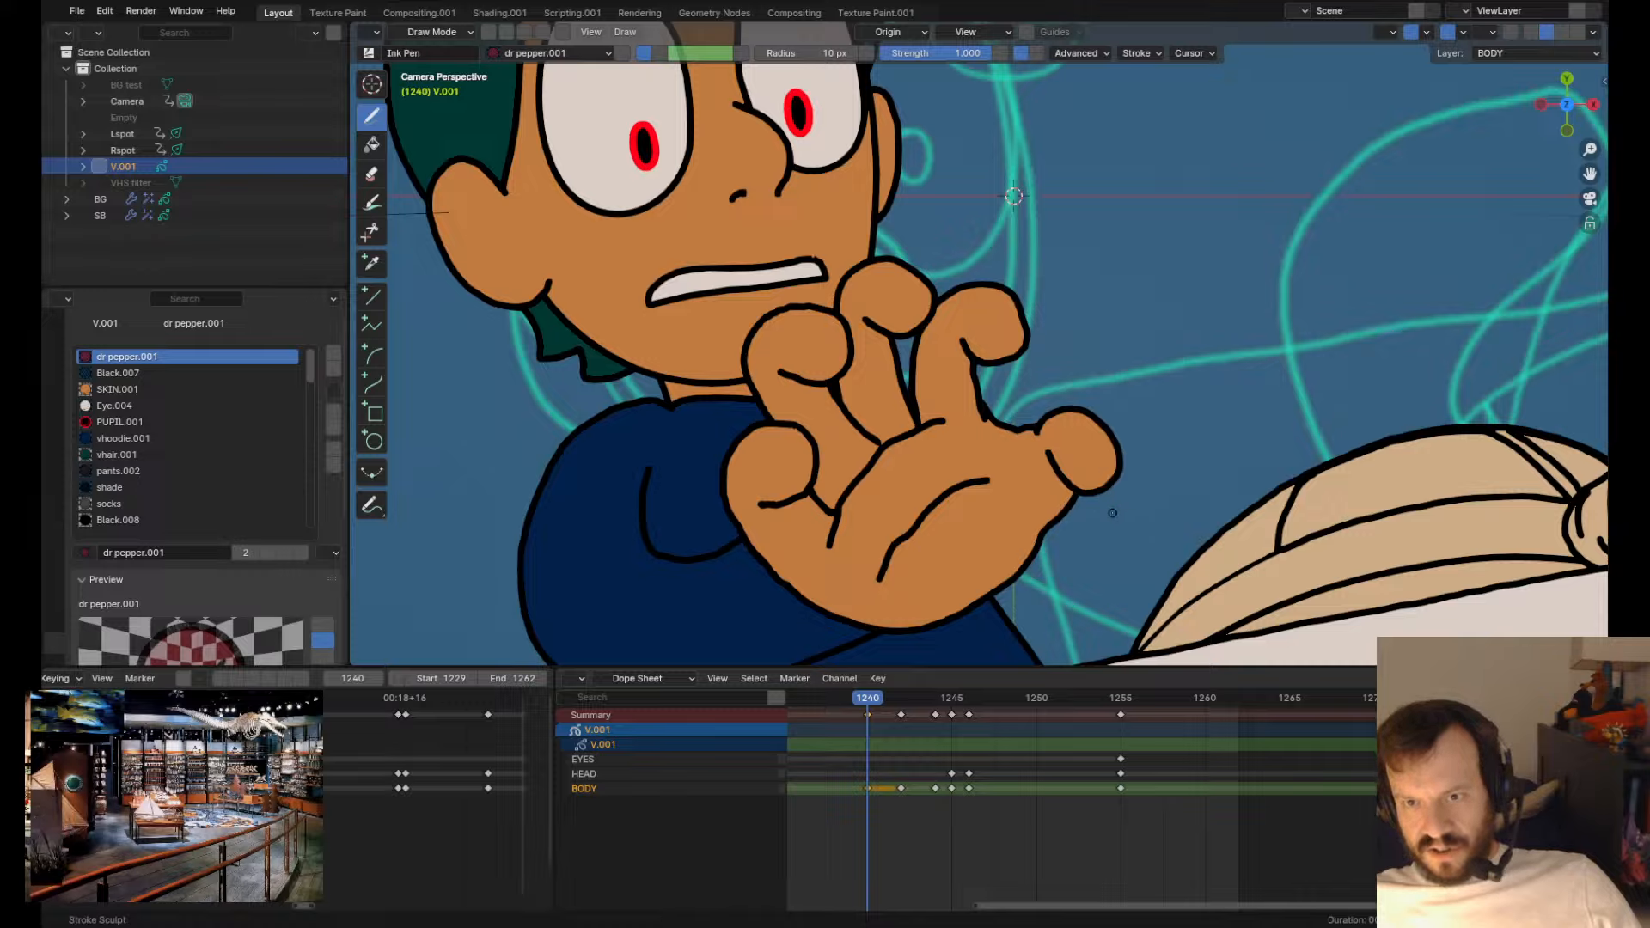
pyautogui.moveTo(1067, 521)
pyautogui.mouseDown()
pyautogui.moveTo(1057, 512)
pyautogui.moveTo(1120, 495)
pyautogui.mouseUp()
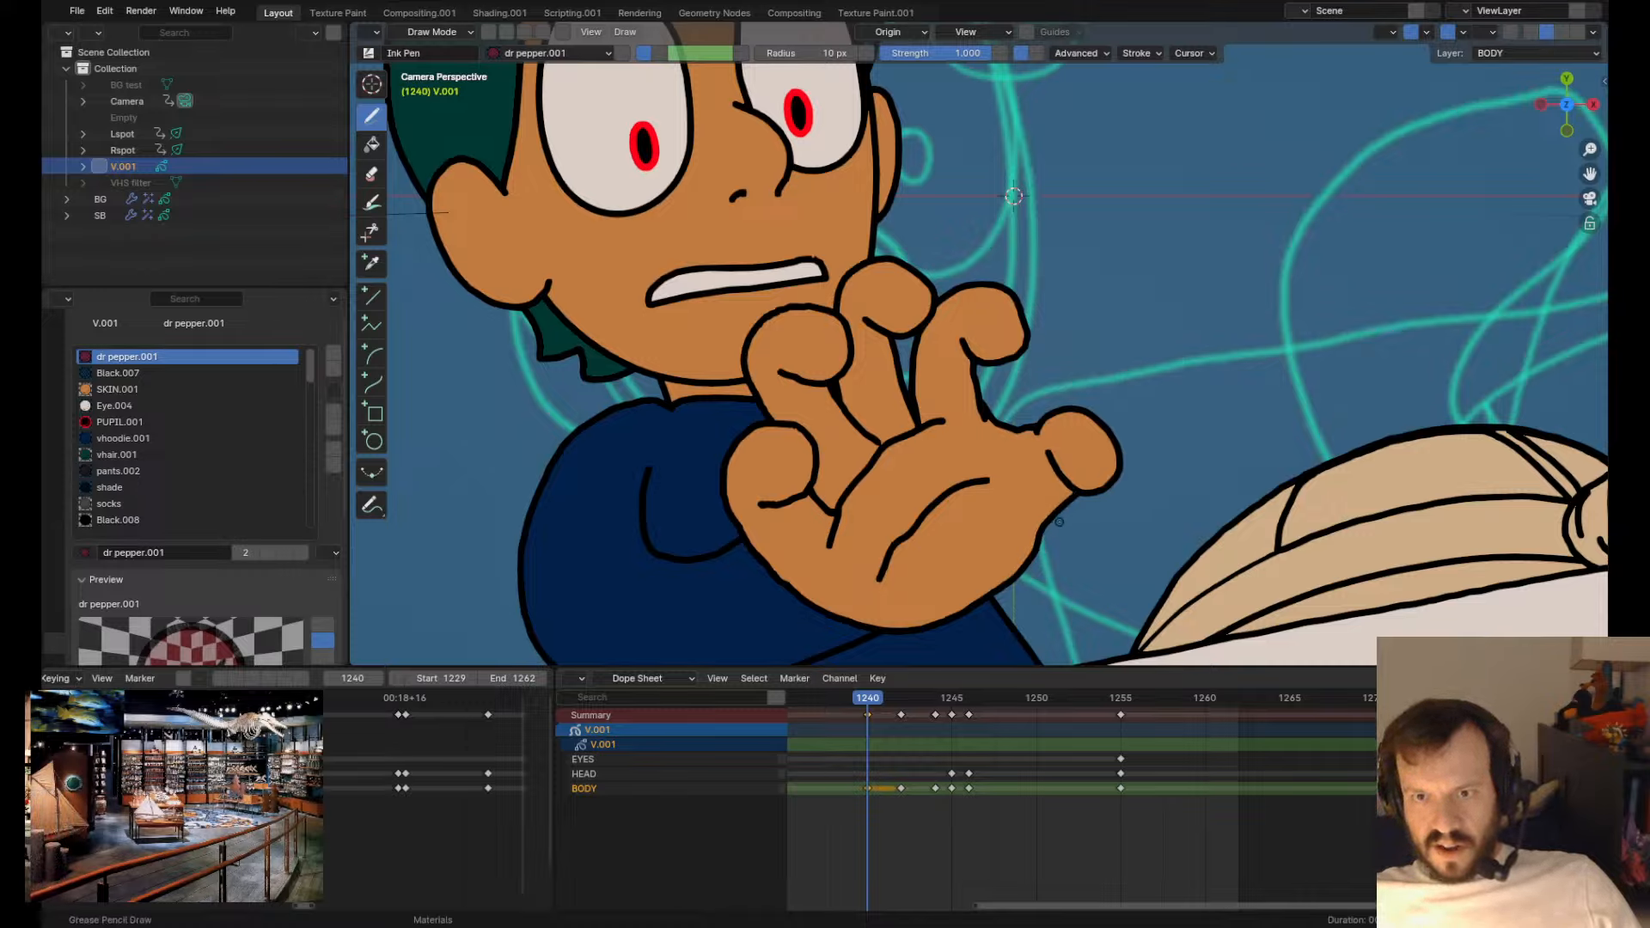
pyautogui.press('Tab')
pyautogui.click(1124, 437)
pyautogui.press('g')
pyautogui.click(1145, 434)
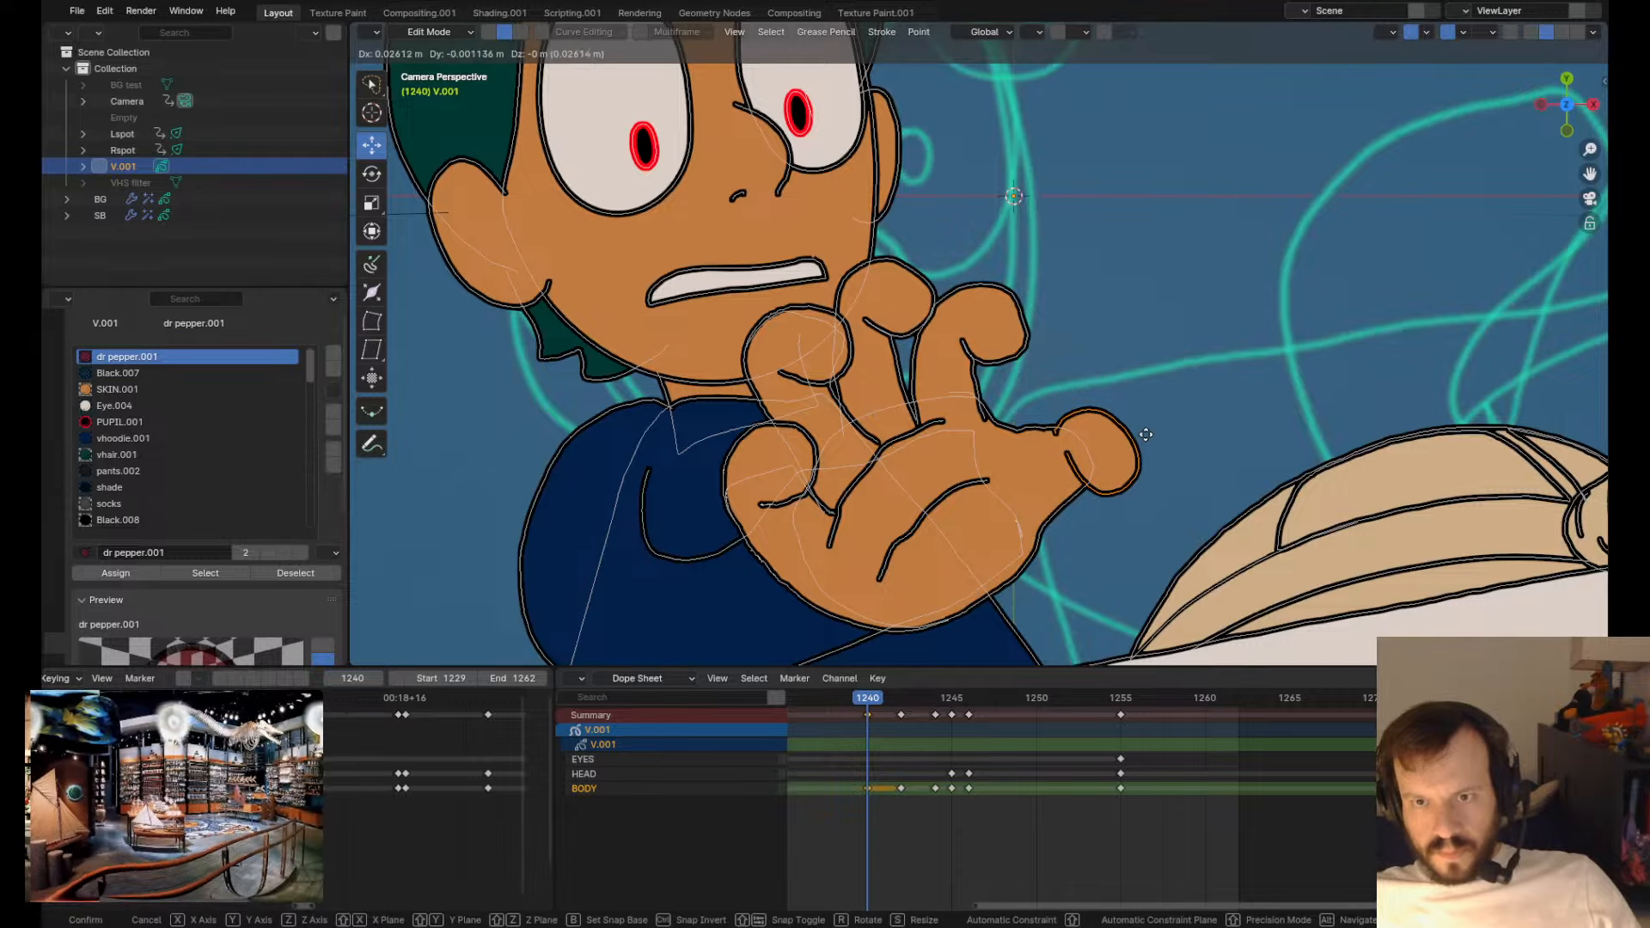
pyautogui.press('Tab')
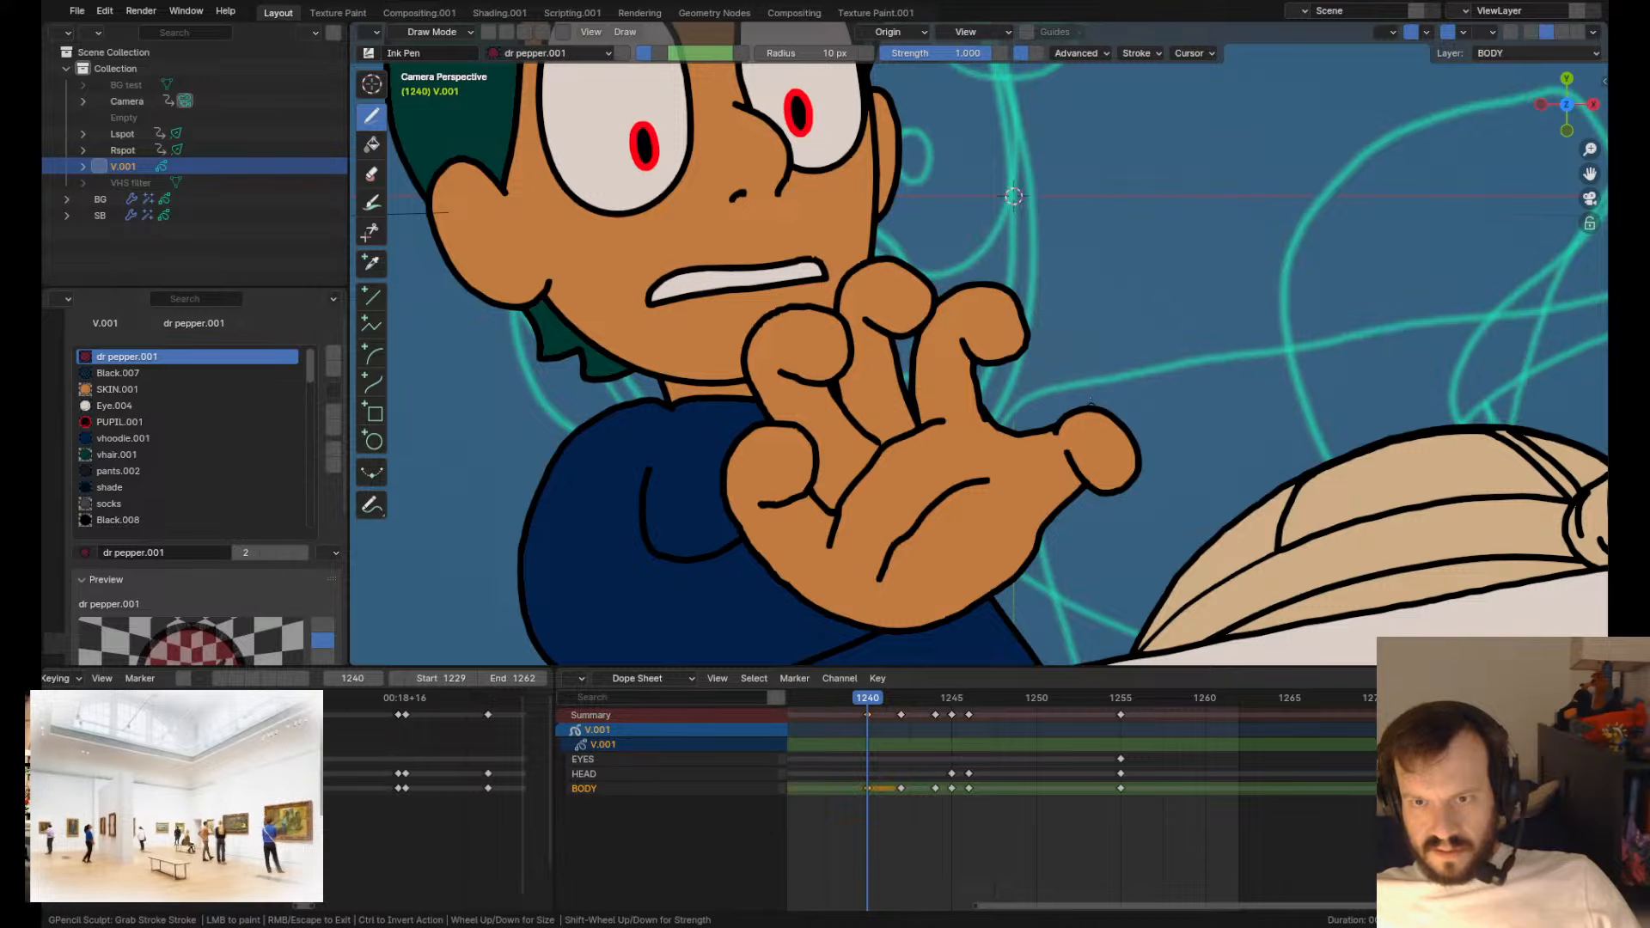
# - Refit the web line and thumb underside to the thumb tip on frame 1240, and compare the pose with the adjacent keyframe
pyautogui.scroll(2, 1093, 398)
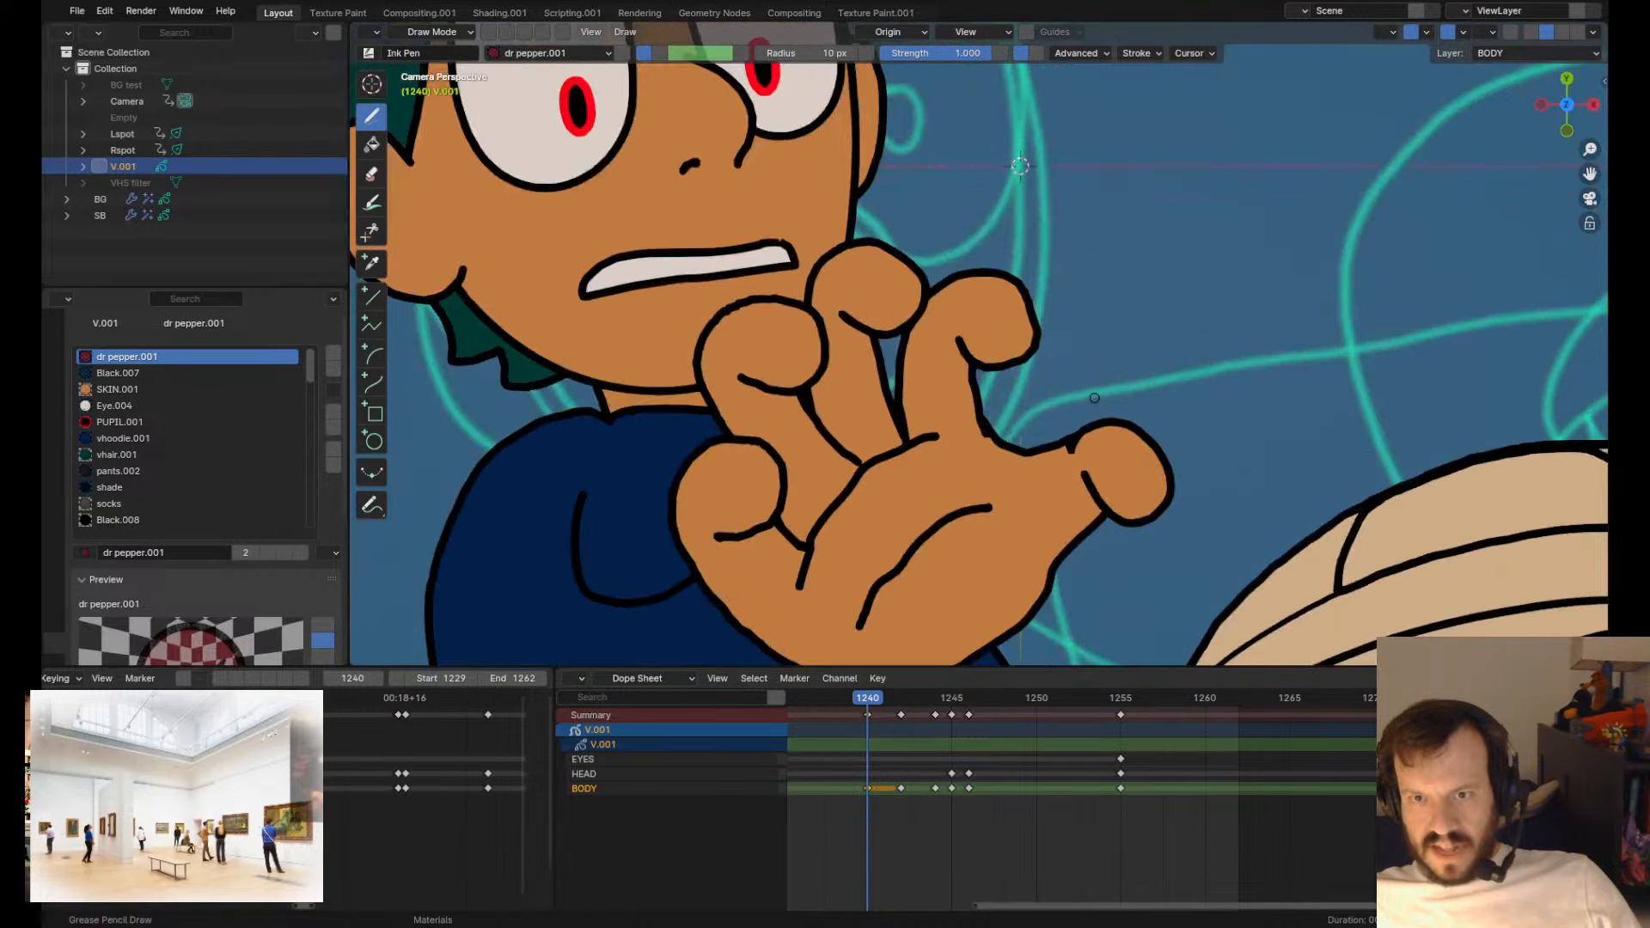
pyautogui.press('Tab')
pyautogui.press('Tab')
pyautogui.moveTo(1133, 517); pyautogui.dragTo(1097, 489)
pyautogui.scroll(-5, 1165, 484)
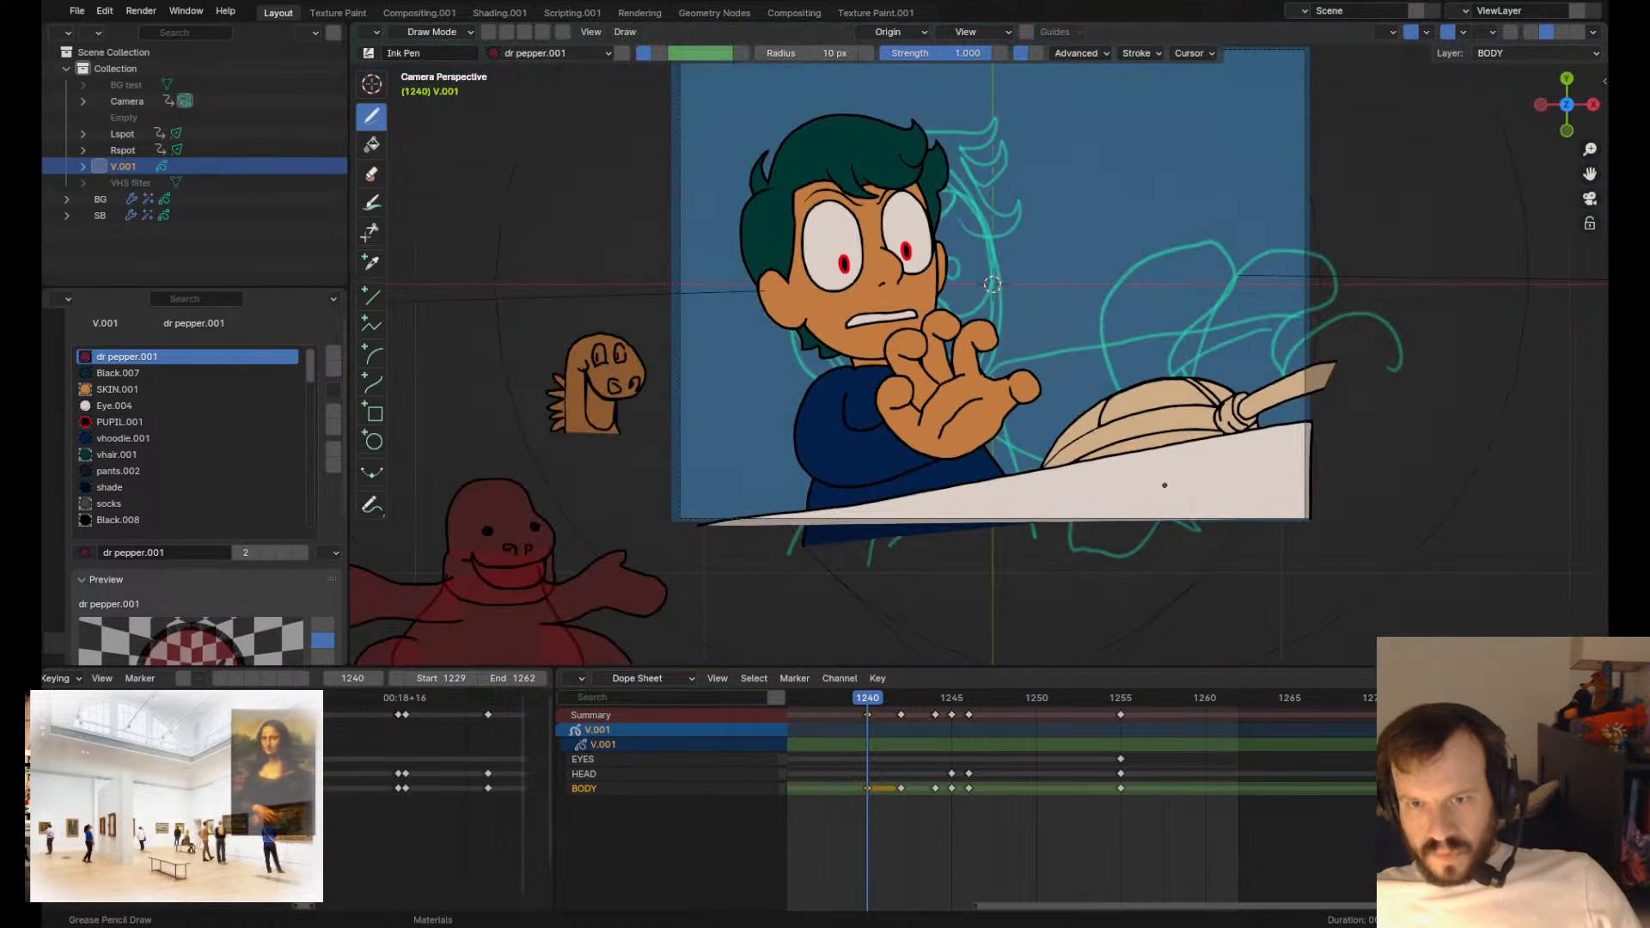
pyautogui.press('Down')
pyautogui.press('Up')
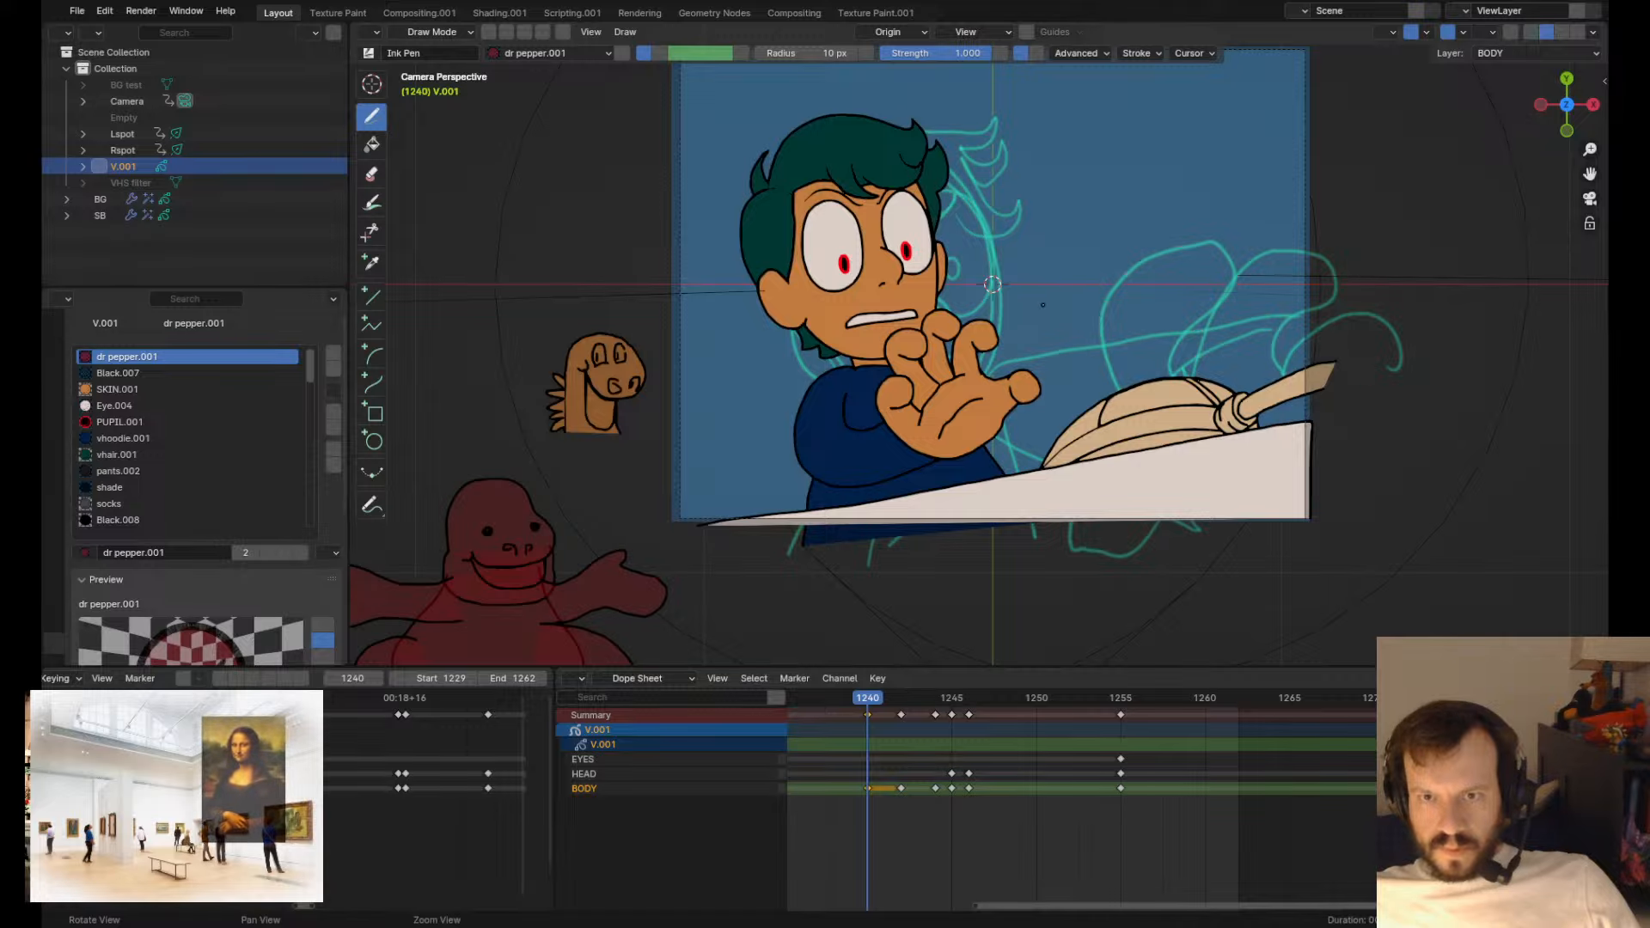
# - On frame 1244, reshape the short crease below the index fingertip into a longer, steeper line
pyautogui.press('Tab')
pyautogui.press('Up')
pyautogui.press('Up')
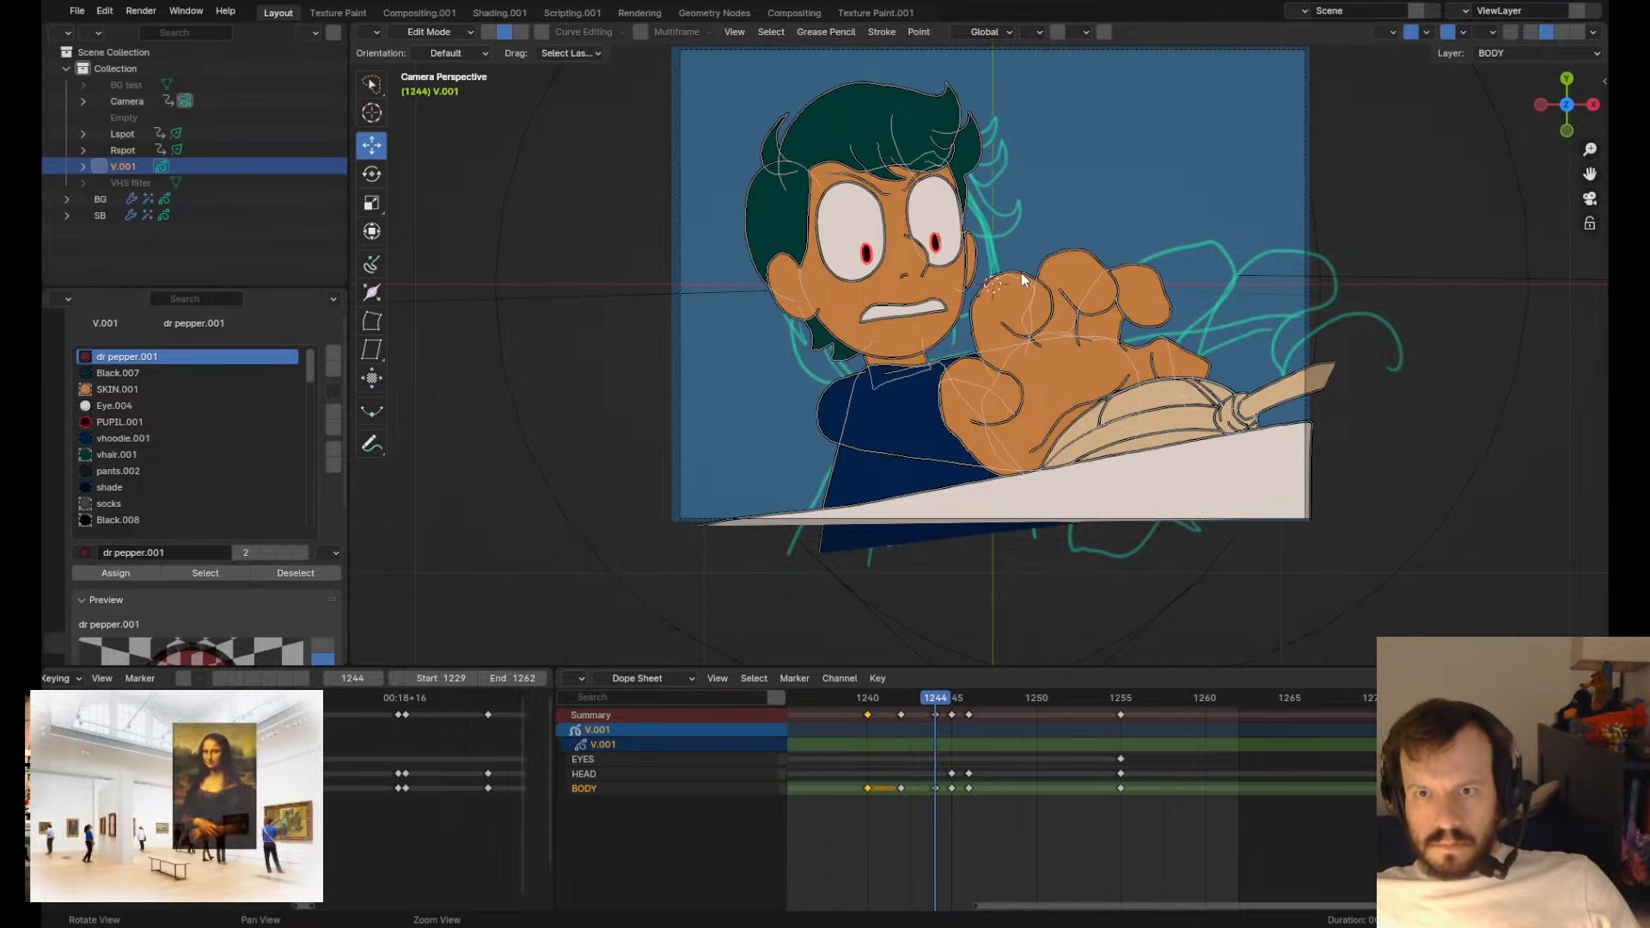
pyautogui.press('Tab')
pyautogui.scroll(4, 1021, 271)
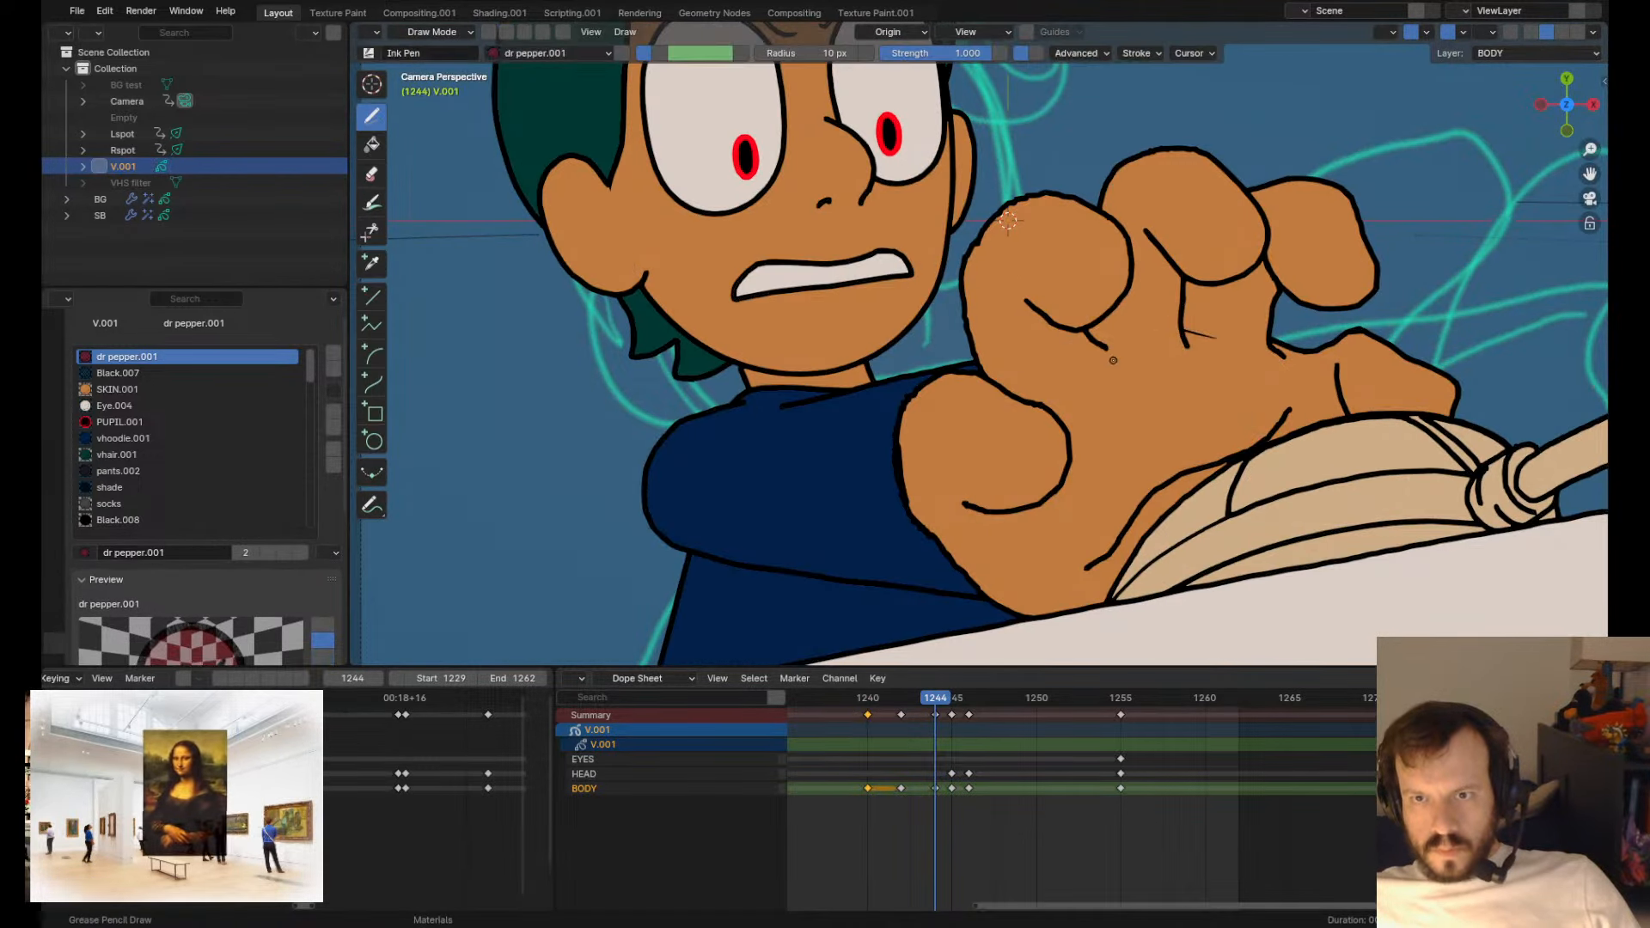
pyautogui.hotkey('ctrl', 'z')
pyautogui.moveTo(1082, 333)
pyautogui.mouseDown()
pyautogui.moveTo(1108, 375)
pyautogui.moveTo(1197, 353)
pyautogui.mouseUp()
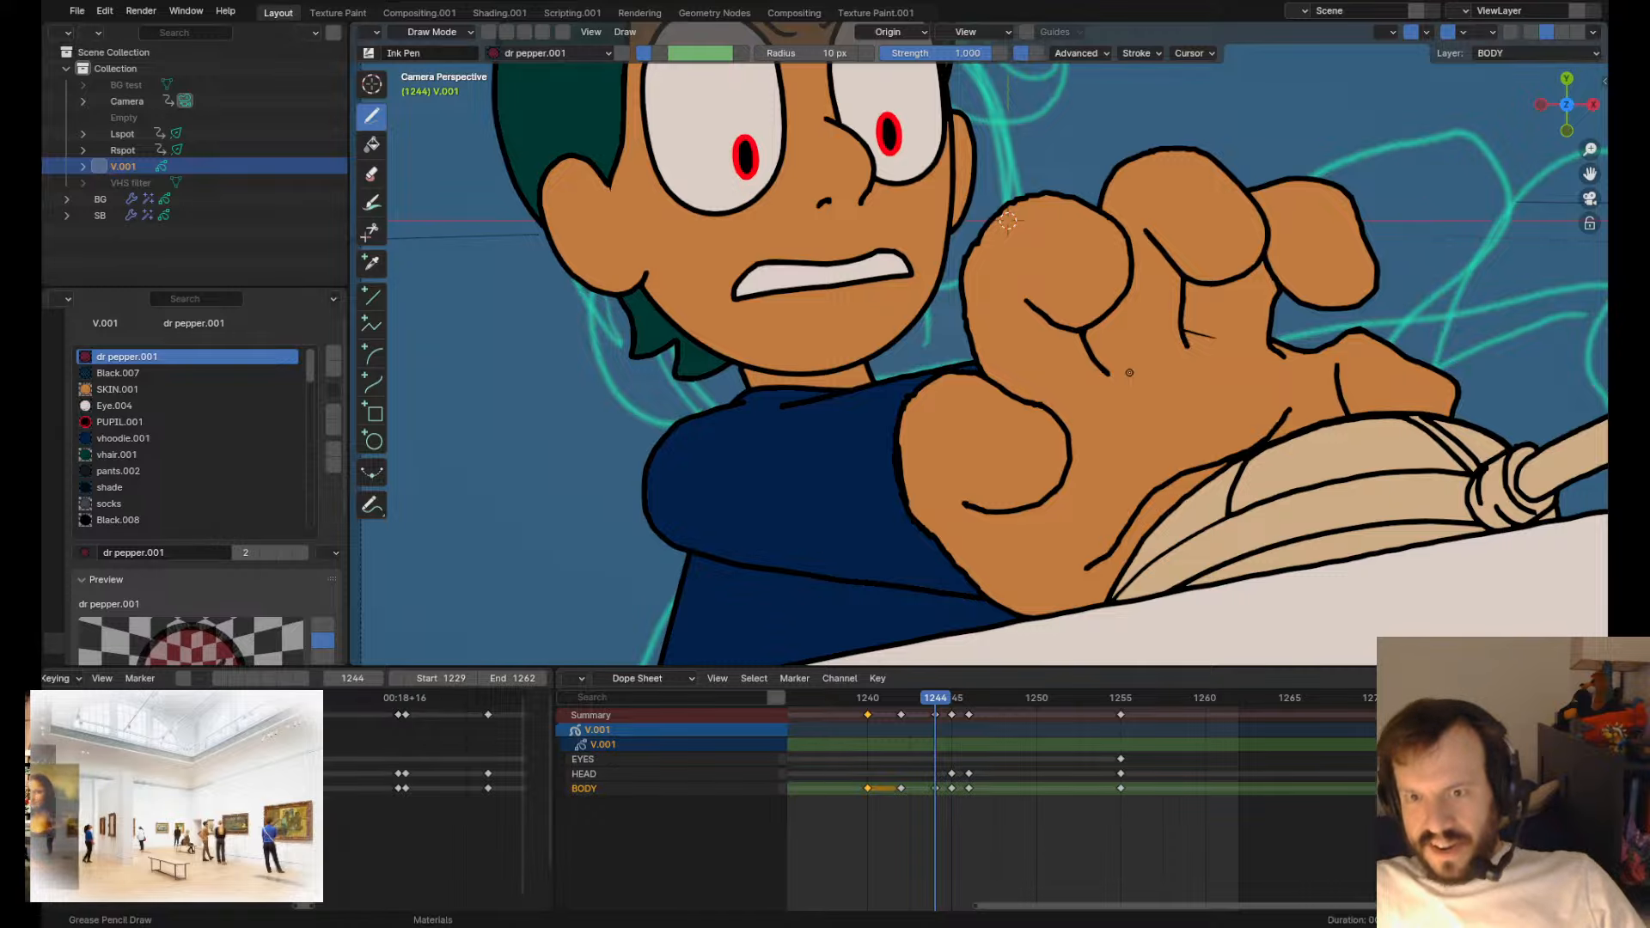
# - Refine the lower end of the thumb tip outline on frame 1244 and compare the hand with the neighbouring keyframes
pyautogui.press('Tab')
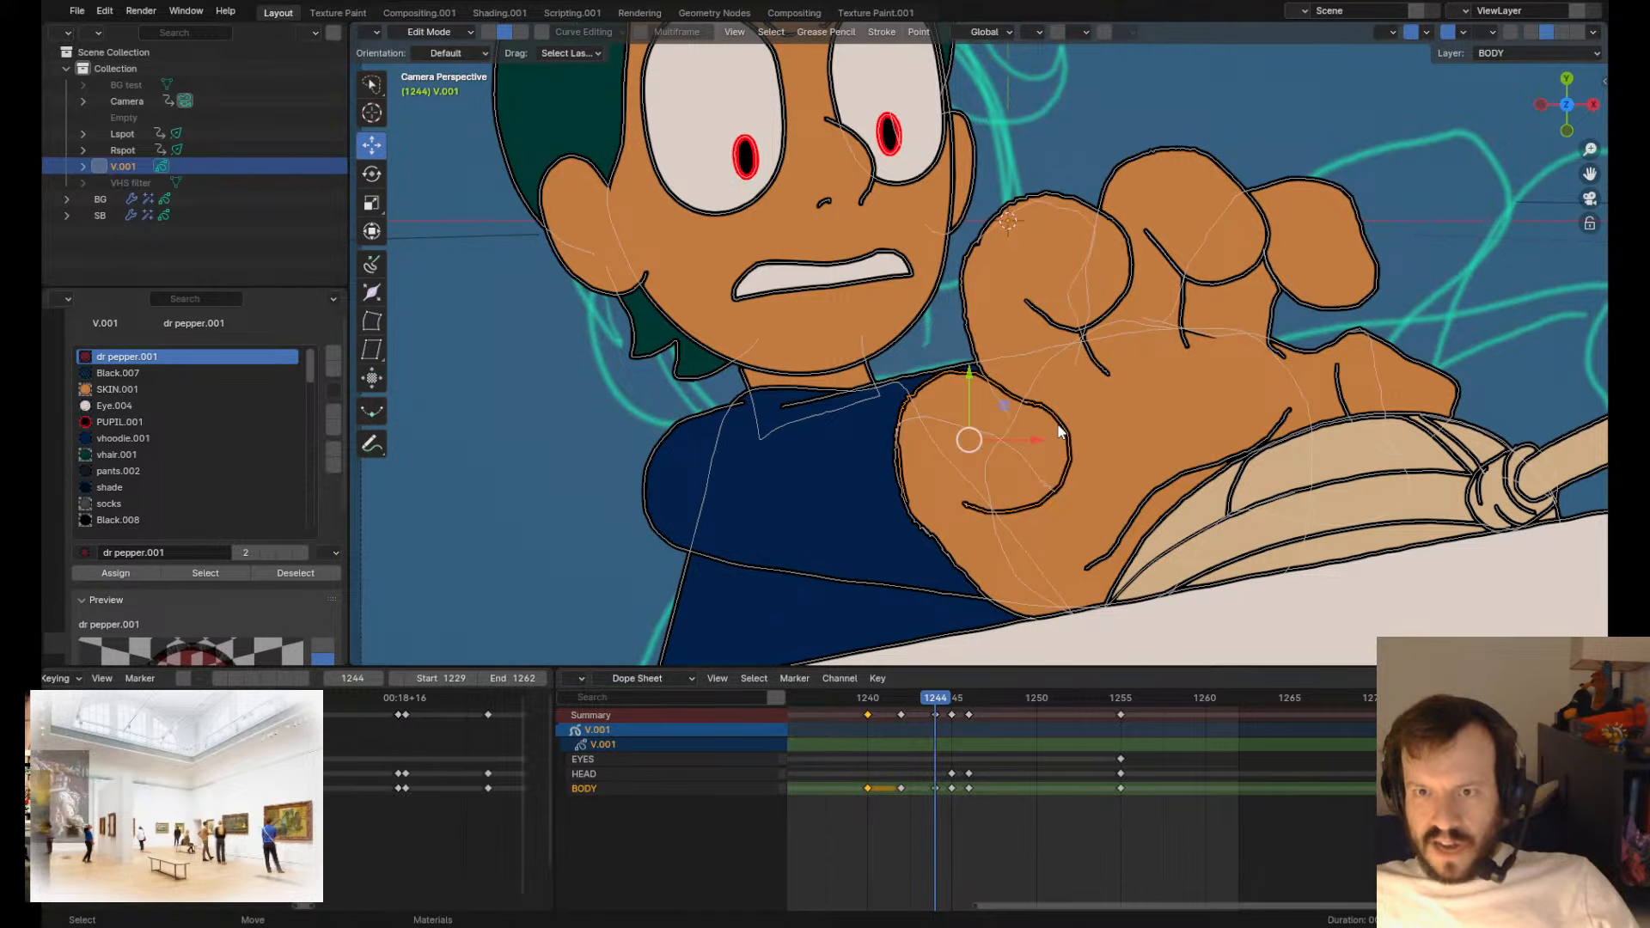
pyautogui.press('Tab')
pyautogui.scroll(-4, 1060, 432)
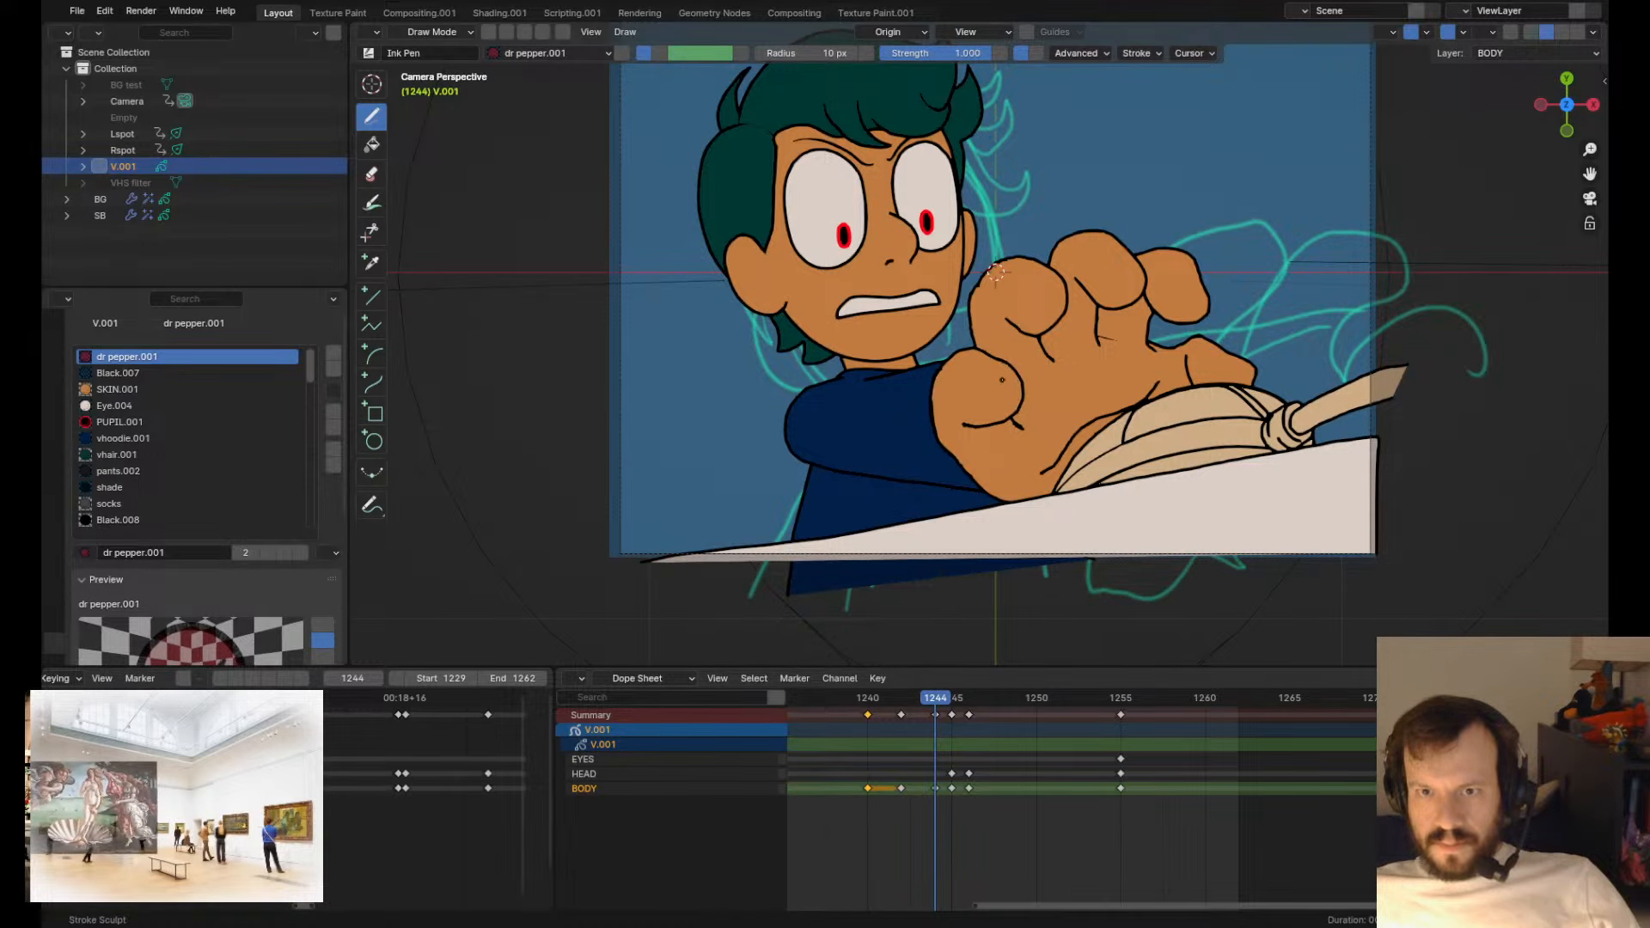
pyautogui.moveTo(944, 392); pyautogui.dragTo(952, 392)
pyautogui.press('Down')
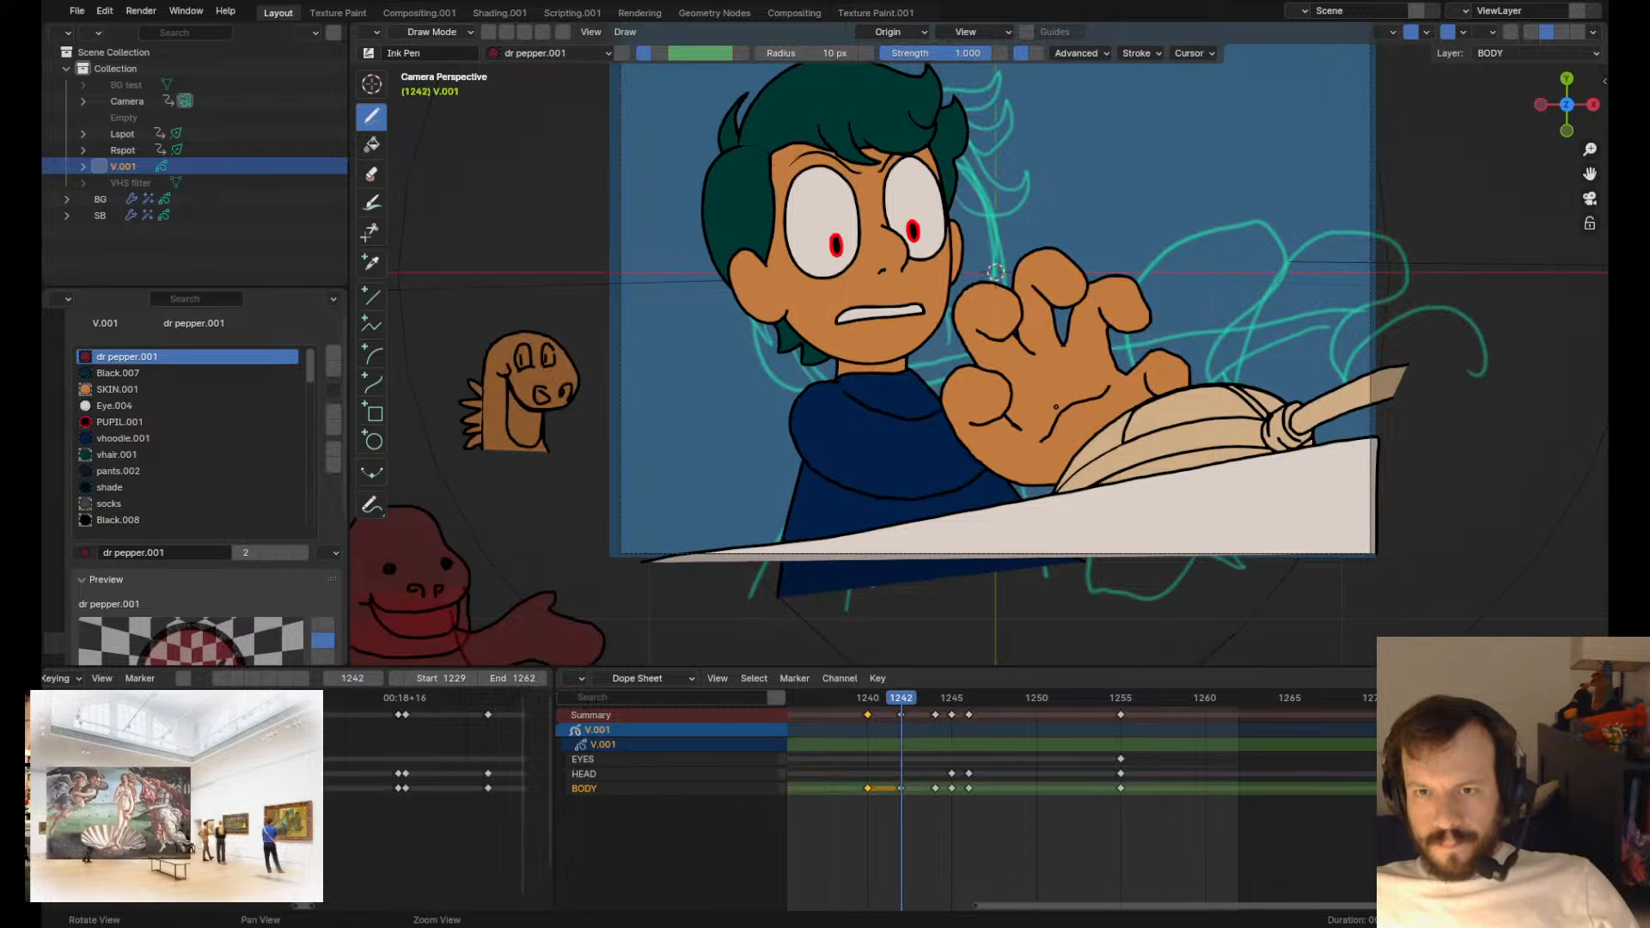
pyautogui.press('Up')
pyautogui.press('Up')
pyautogui.press('Down')
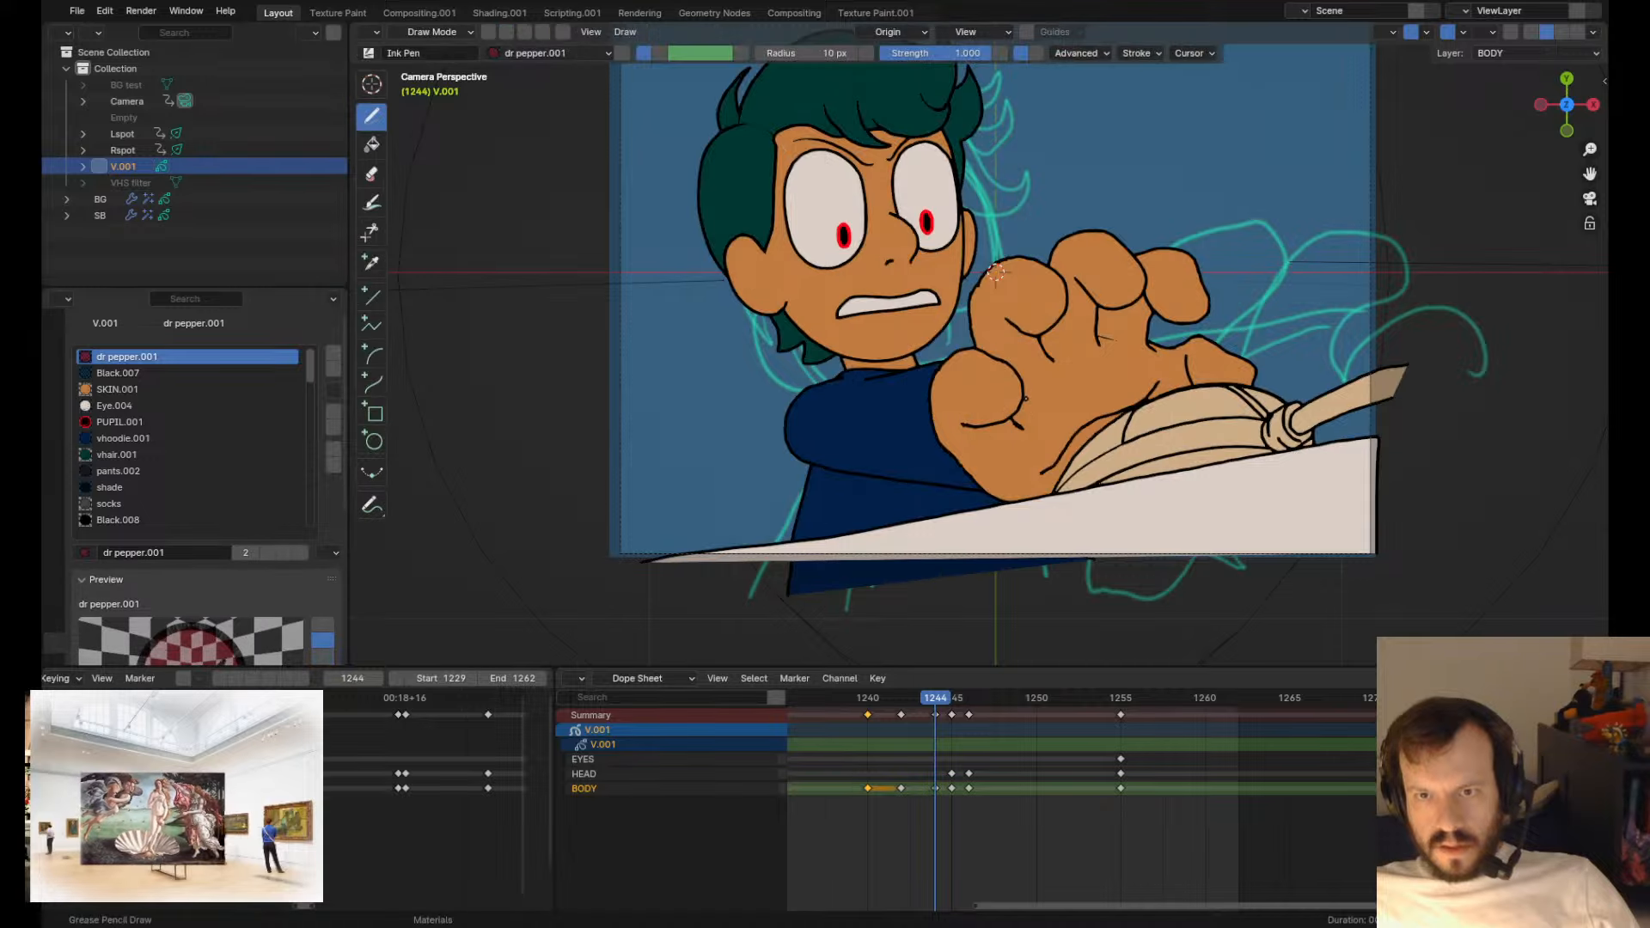
# - Enlarge the thumb tip on frame 1244 and smooth its outer edge into the side of the hand
pyautogui.scroll(-2, 993, 288)
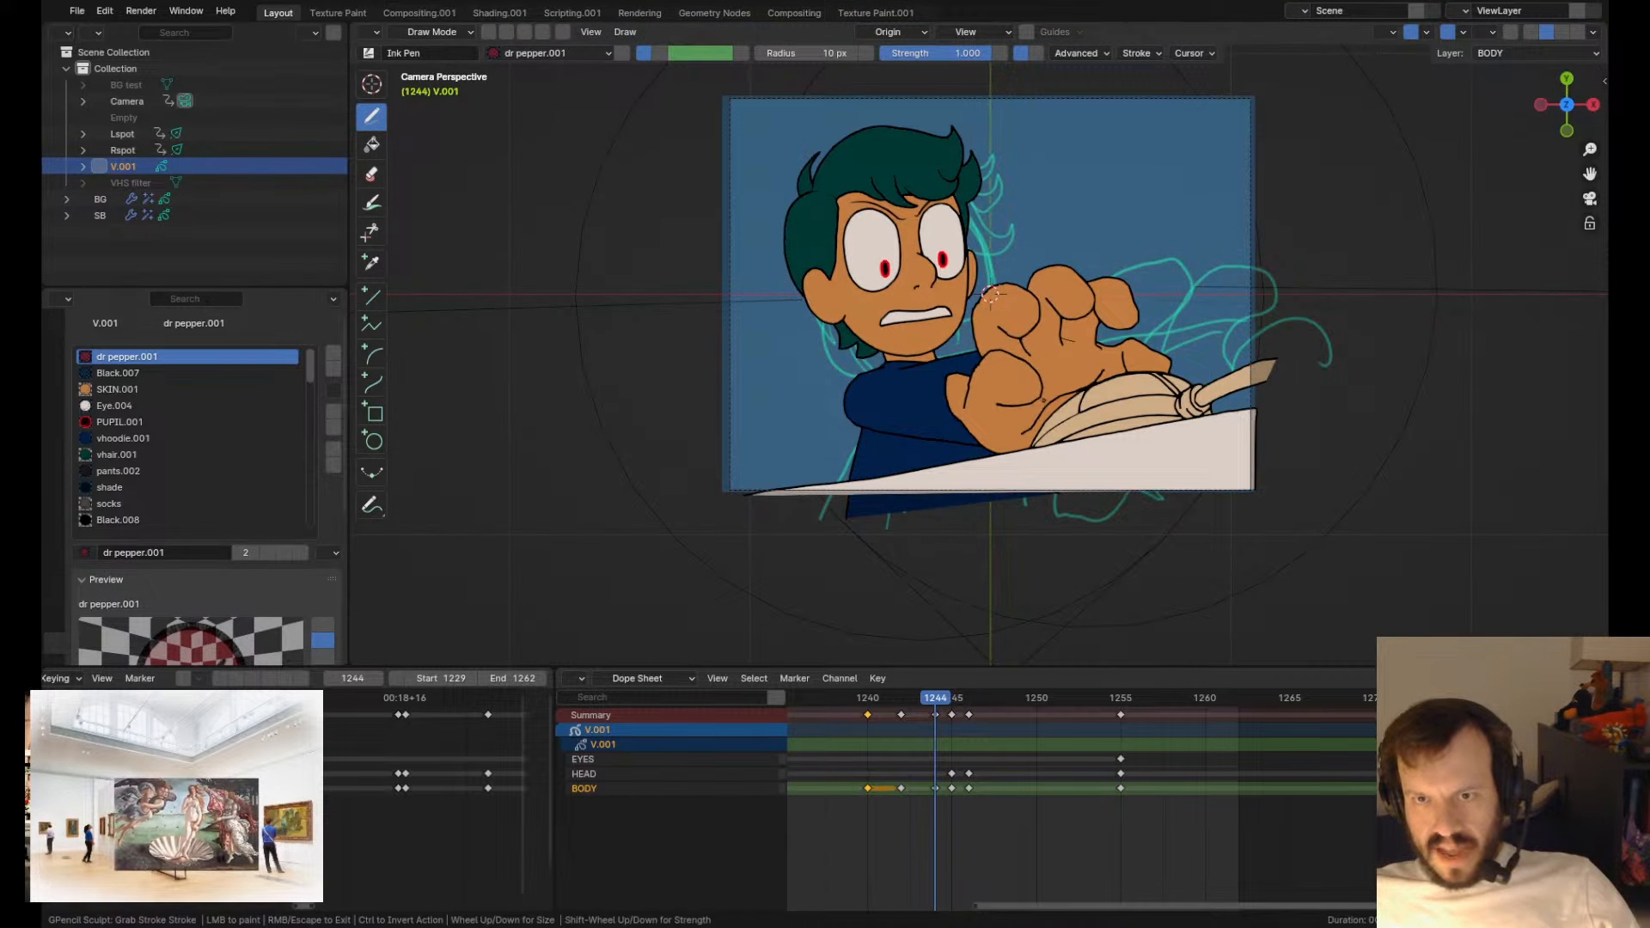
pyautogui.moveTo(1003, 337)
pyautogui.mouseDown()
pyautogui.moveTo(943, 387)
pyautogui.moveTo(966, 318)
pyautogui.mouseUp()
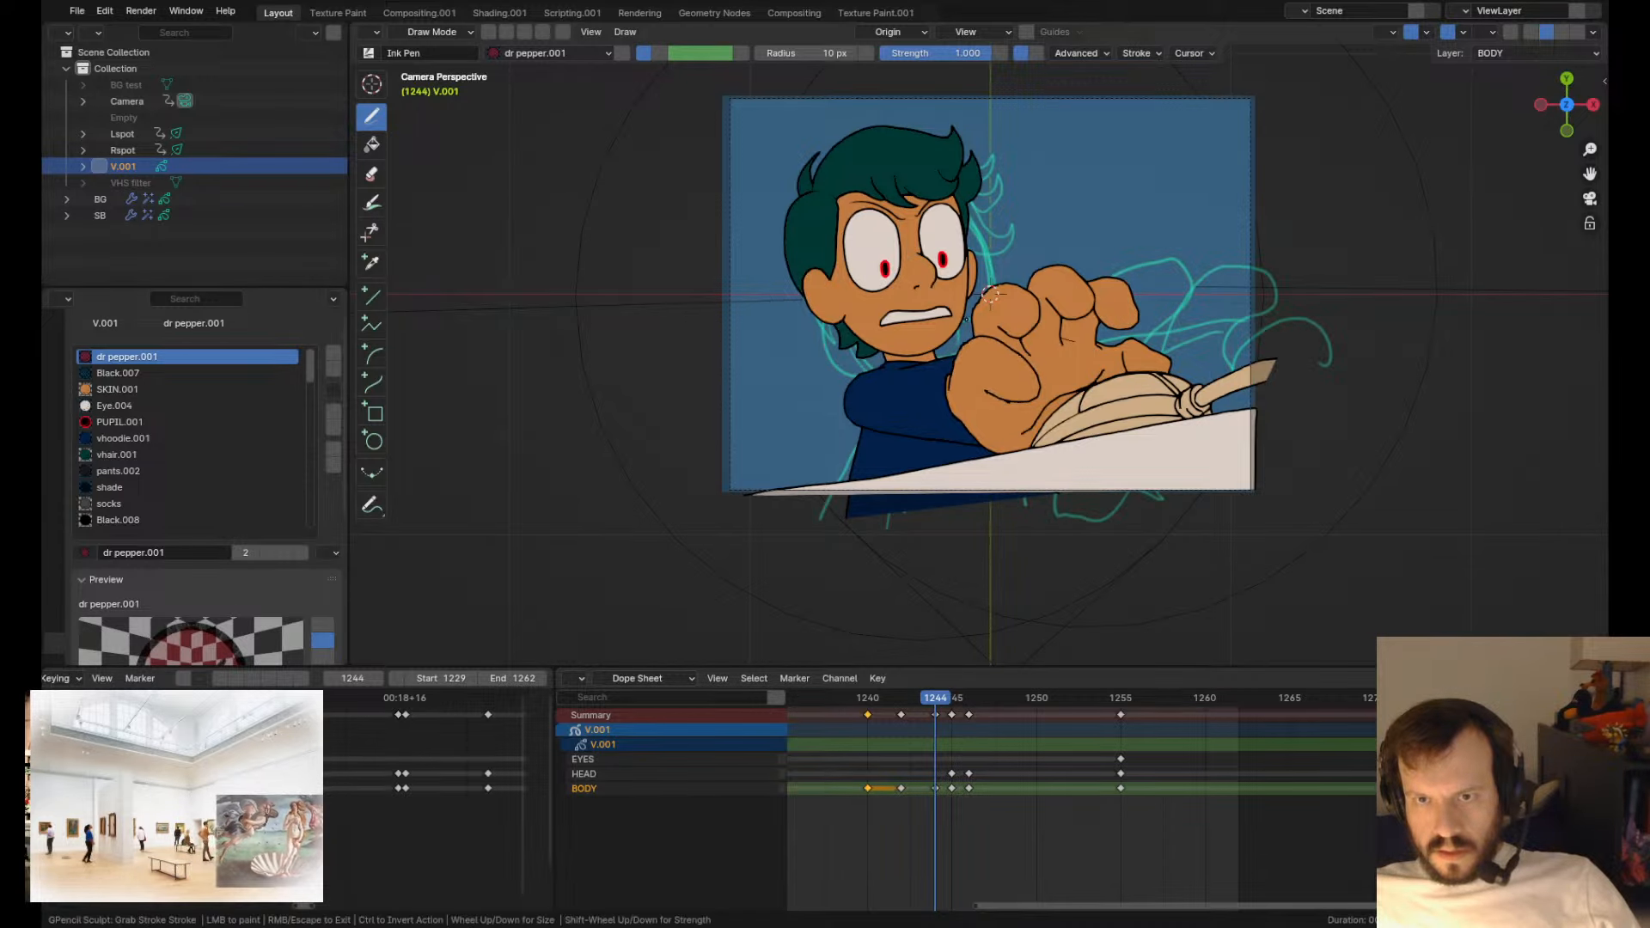
pyautogui.scroll(3, 990, 295)
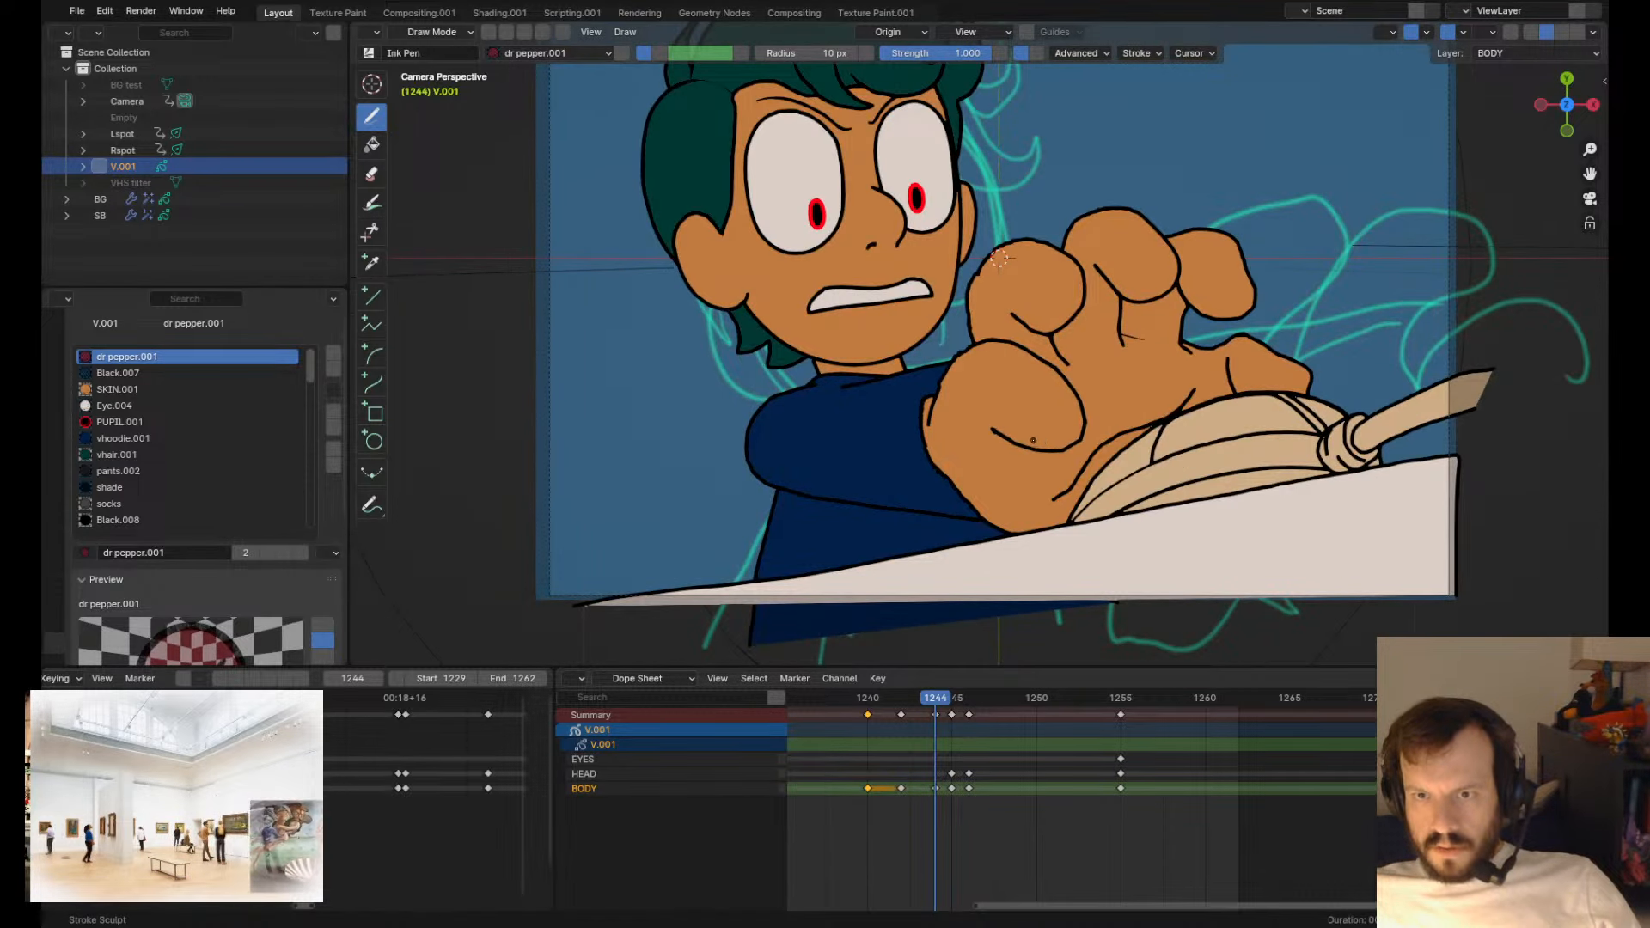
pyautogui.moveTo(937, 418); pyautogui.dragTo(938, 375)
pyautogui.scroll(-4, 999, 258)
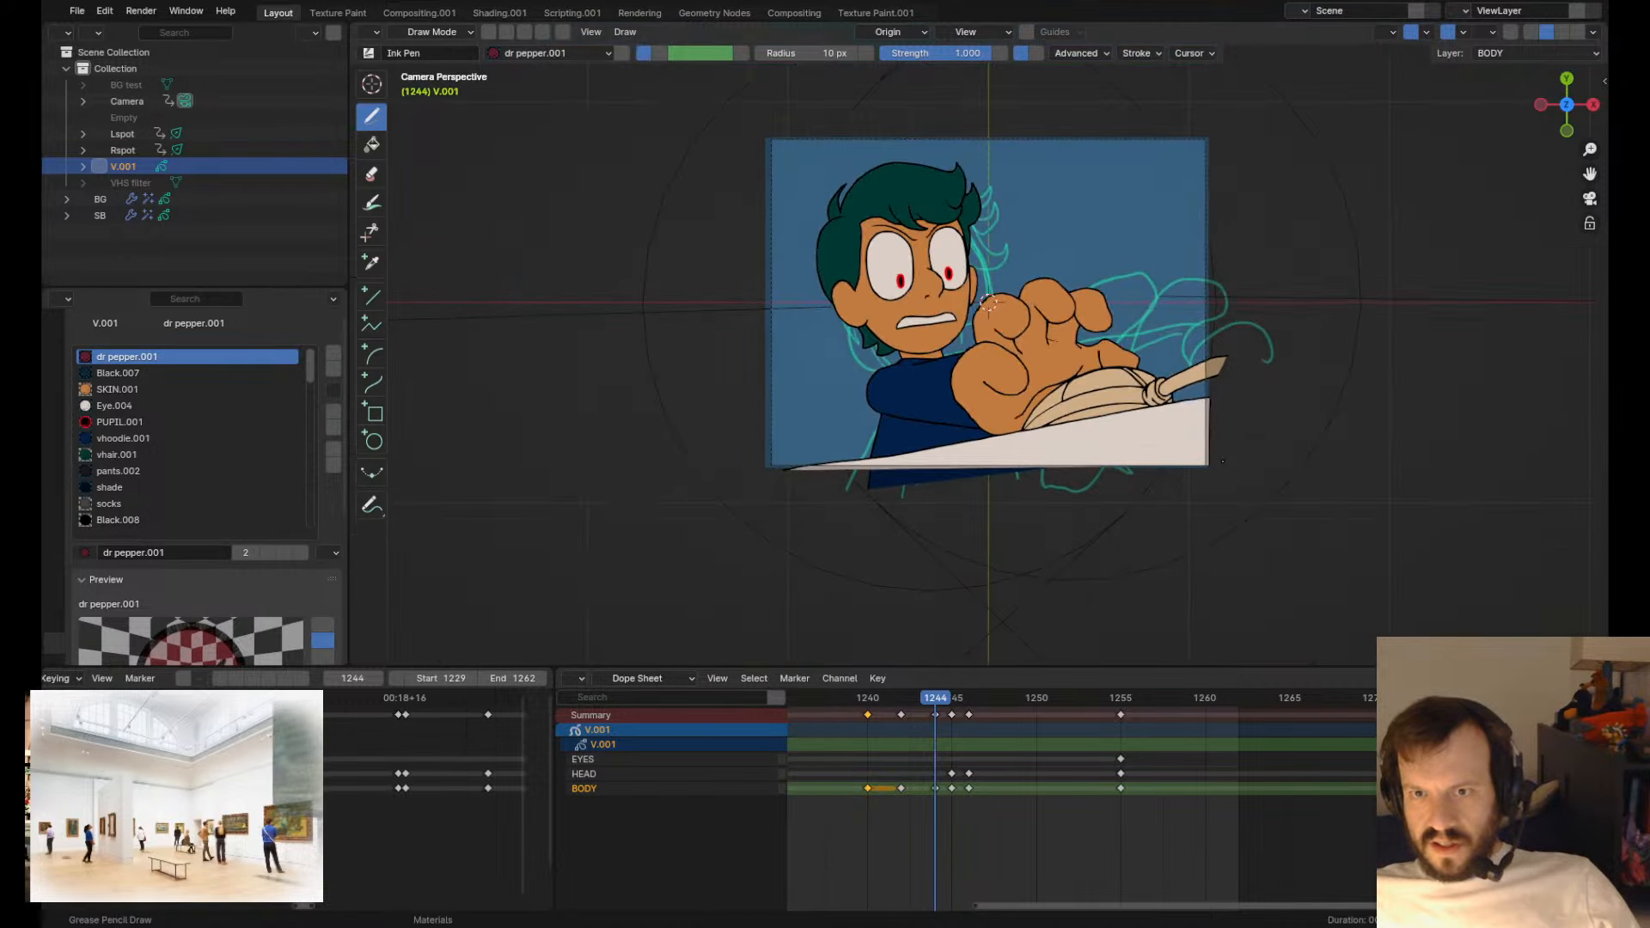
# - On frame 1245, enlarge the thumb tip outward and down over the fist, shifting its crease along with it
pyautogui.scroll(5, 999, 258)
pyautogui.press('Right')
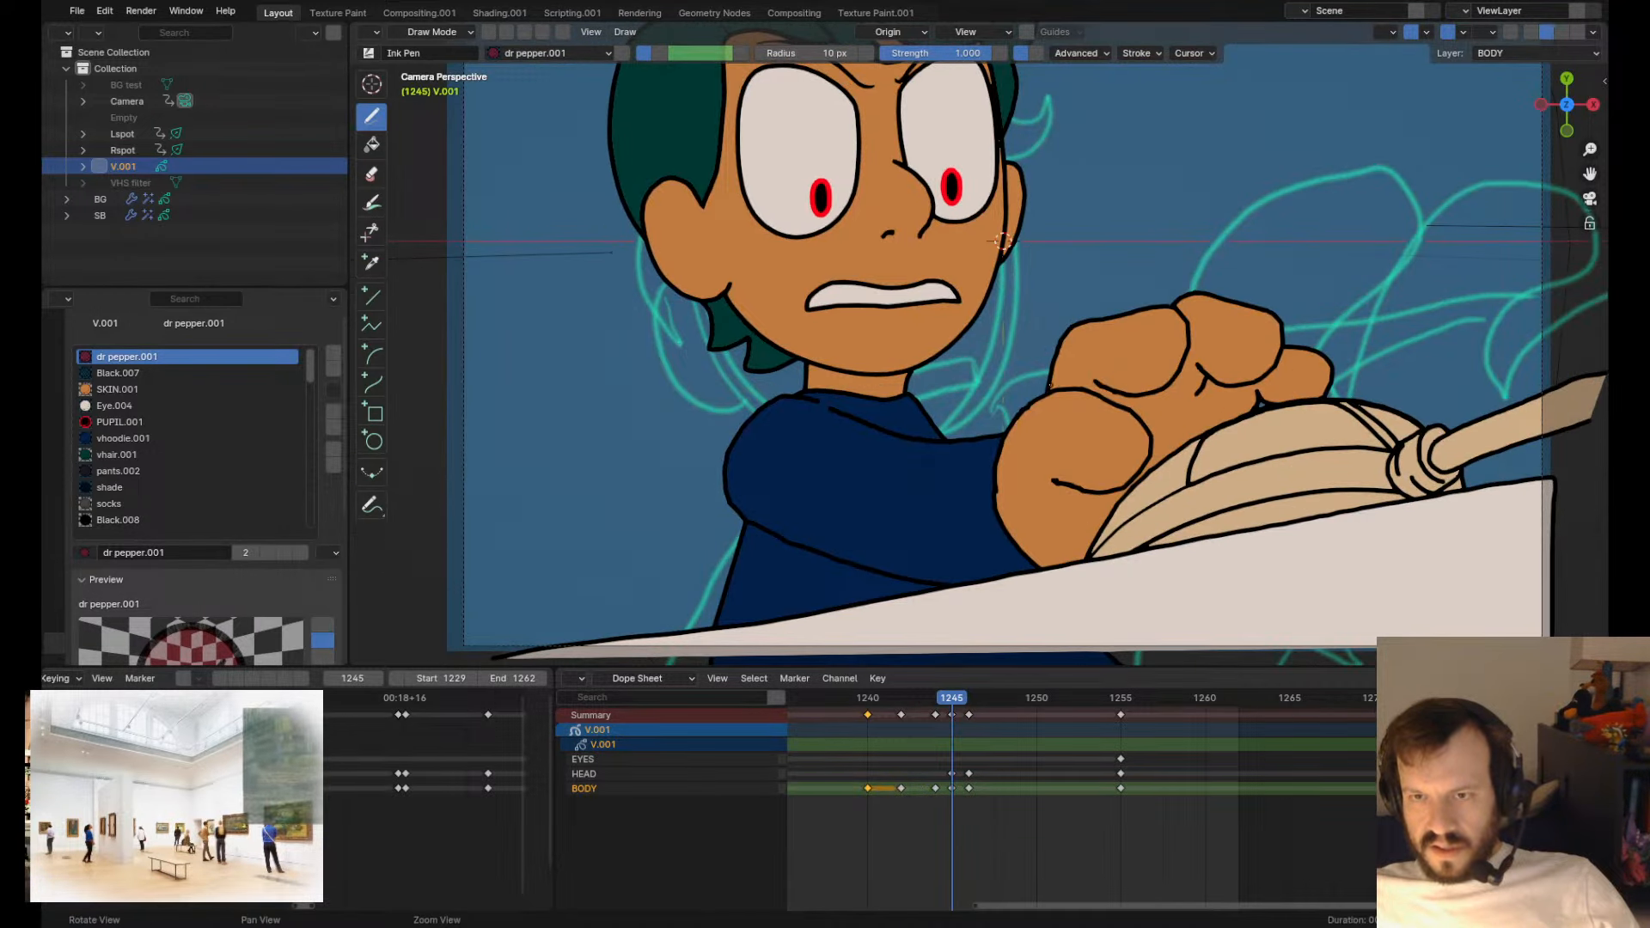
pyautogui.press('Tab')
pyautogui.click(1156, 423)
pyautogui.press('Tab')
pyautogui.moveTo(1090, 455)
pyautogui.mouseDown()
pyautogui.moveTo(1101, 467)
pyautogui.moveTo(1077, 490)
pyautogui.moveTo(1130, 454)
pyautogui.mouseUp()
pyautogui.moveTo(1175, 398); pyautogui.dragTo(1170, 465)
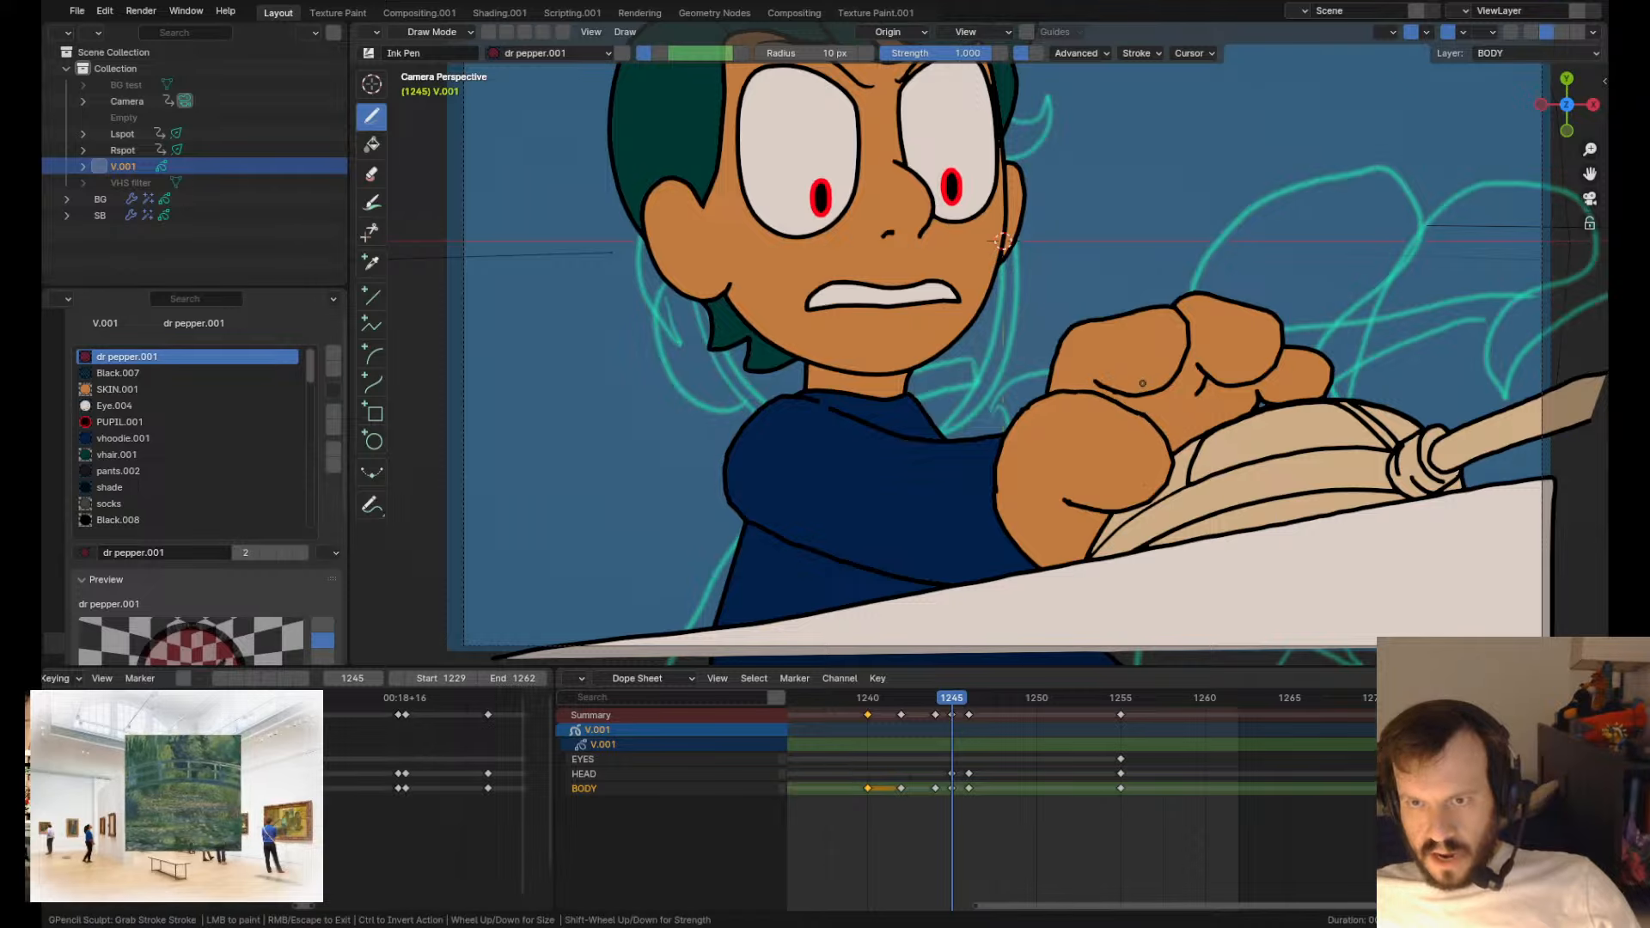
# - Lower the upper outline of the thumb on frame 1245 beneath the index finger, and compare it with the adjacent frames
pyautogui.moveTo(1083, 374); pyautogui.dragTo(1084, 378)
pyautogui.moveTo(1115, 373); pyautogui.dragTo(1146, 379)
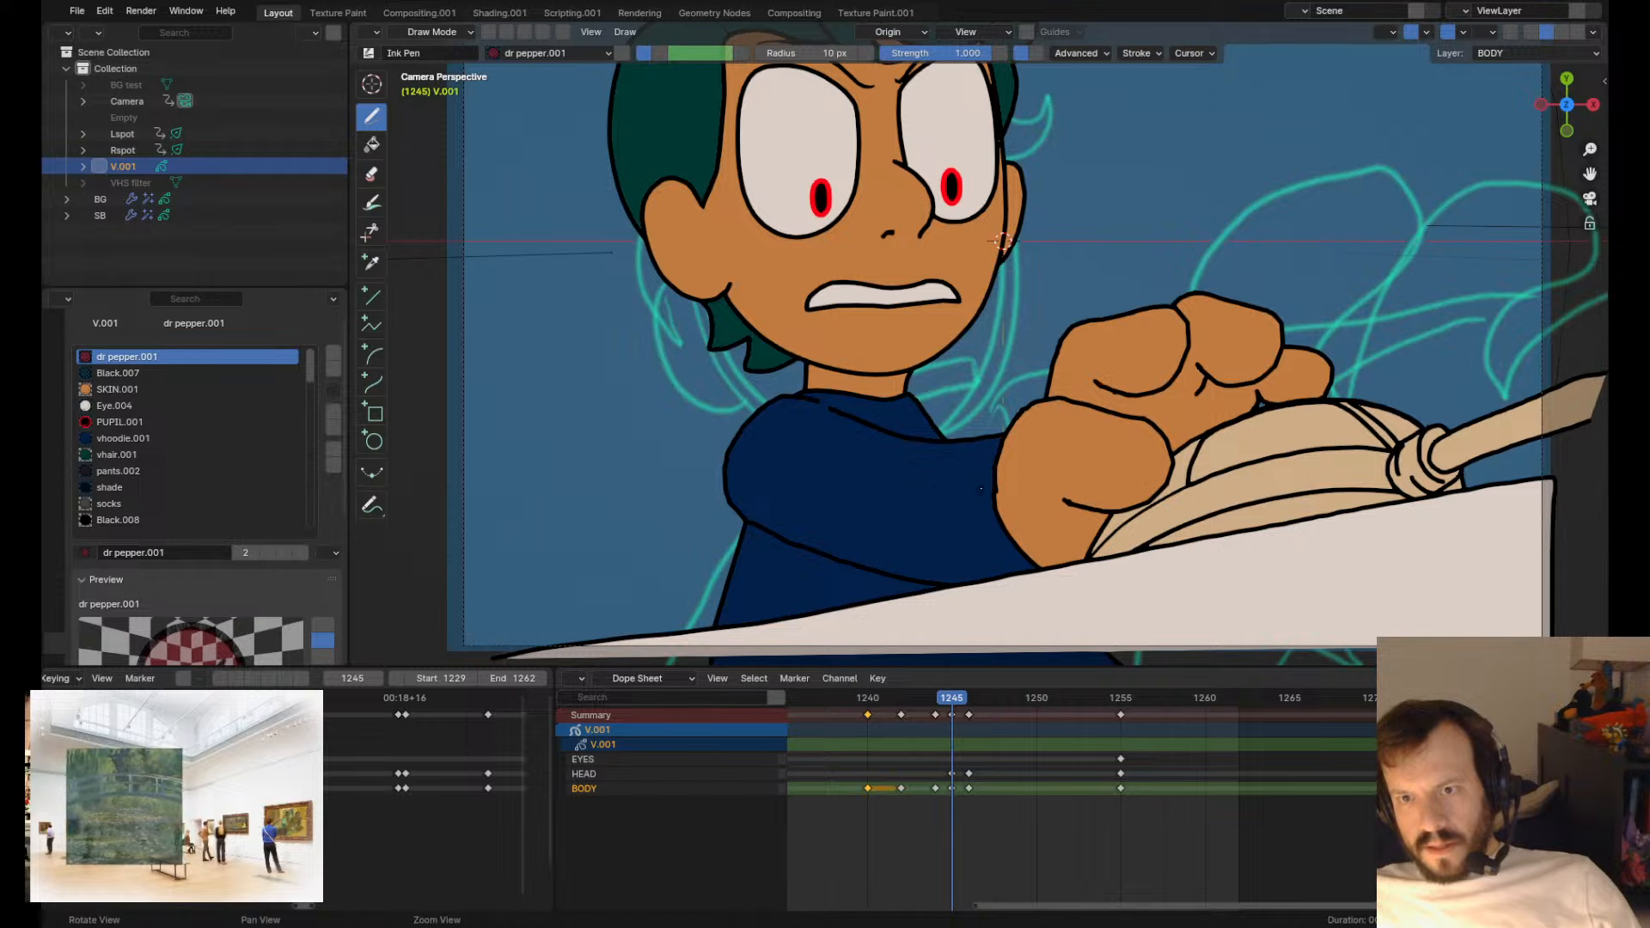
pyautogui.press('Right')
pyautogui.press('Left')
pyautogui.press('Left')
pyautogui.press('Right')
pyautogui.scroll(-4, 1038, 409)
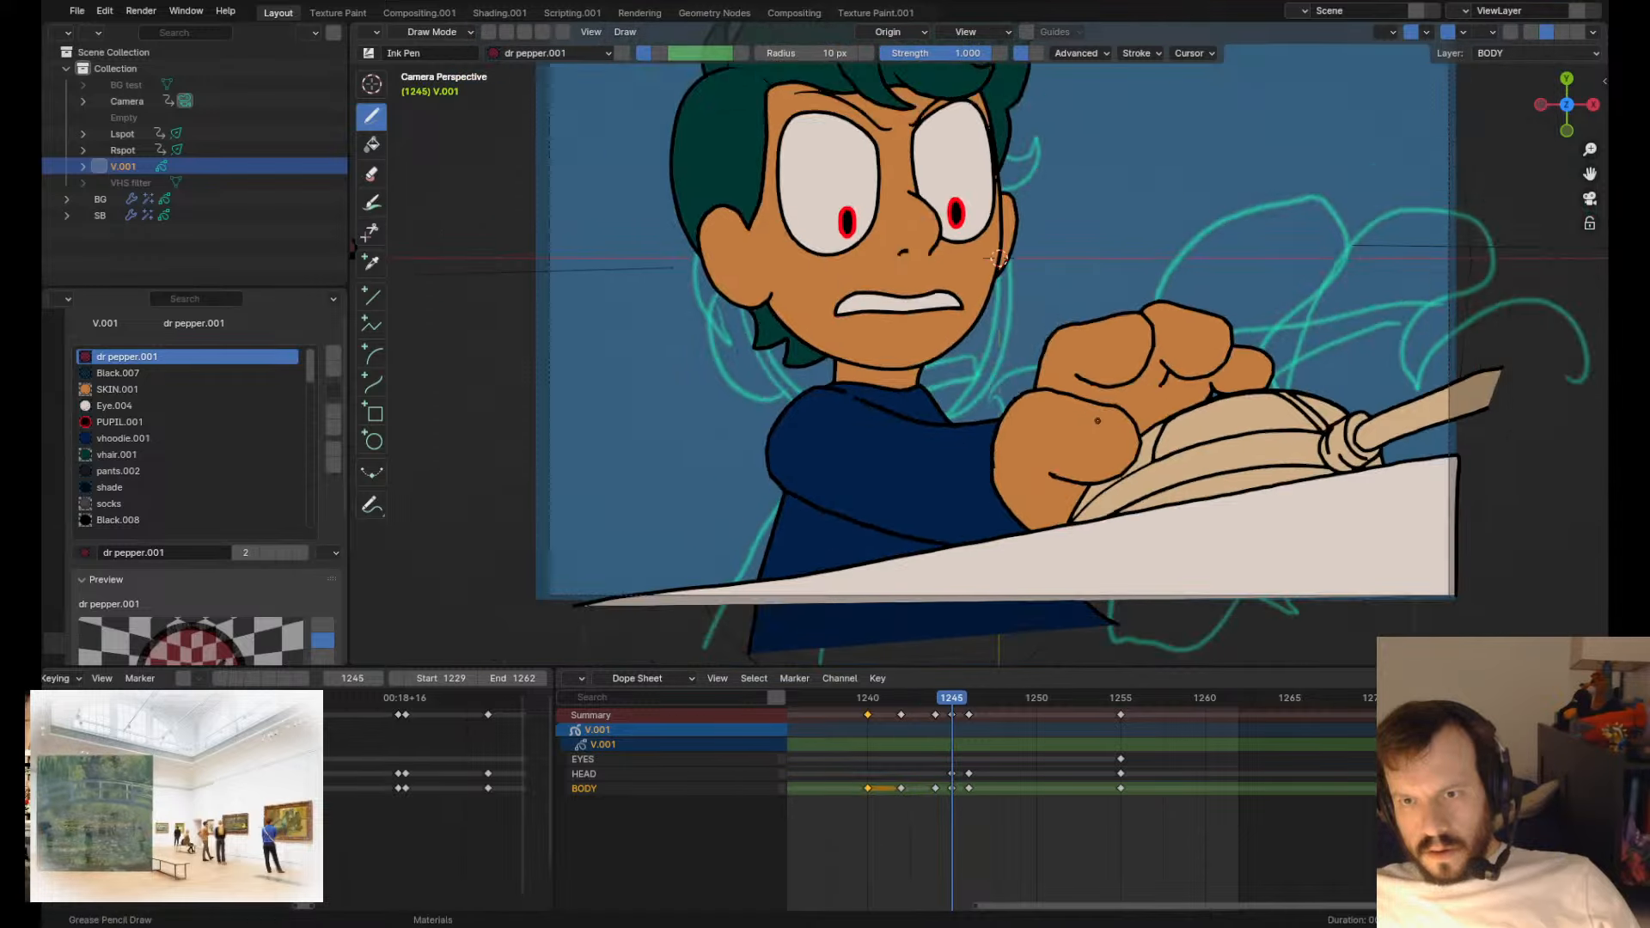
pyautogui.moveTo(1024, 394)
pyautogui.mouseDown()
pyautogui.moveTo(999, 396)
pyautogui.moveTo(1019, 391)
pyautogui.mouseUp()
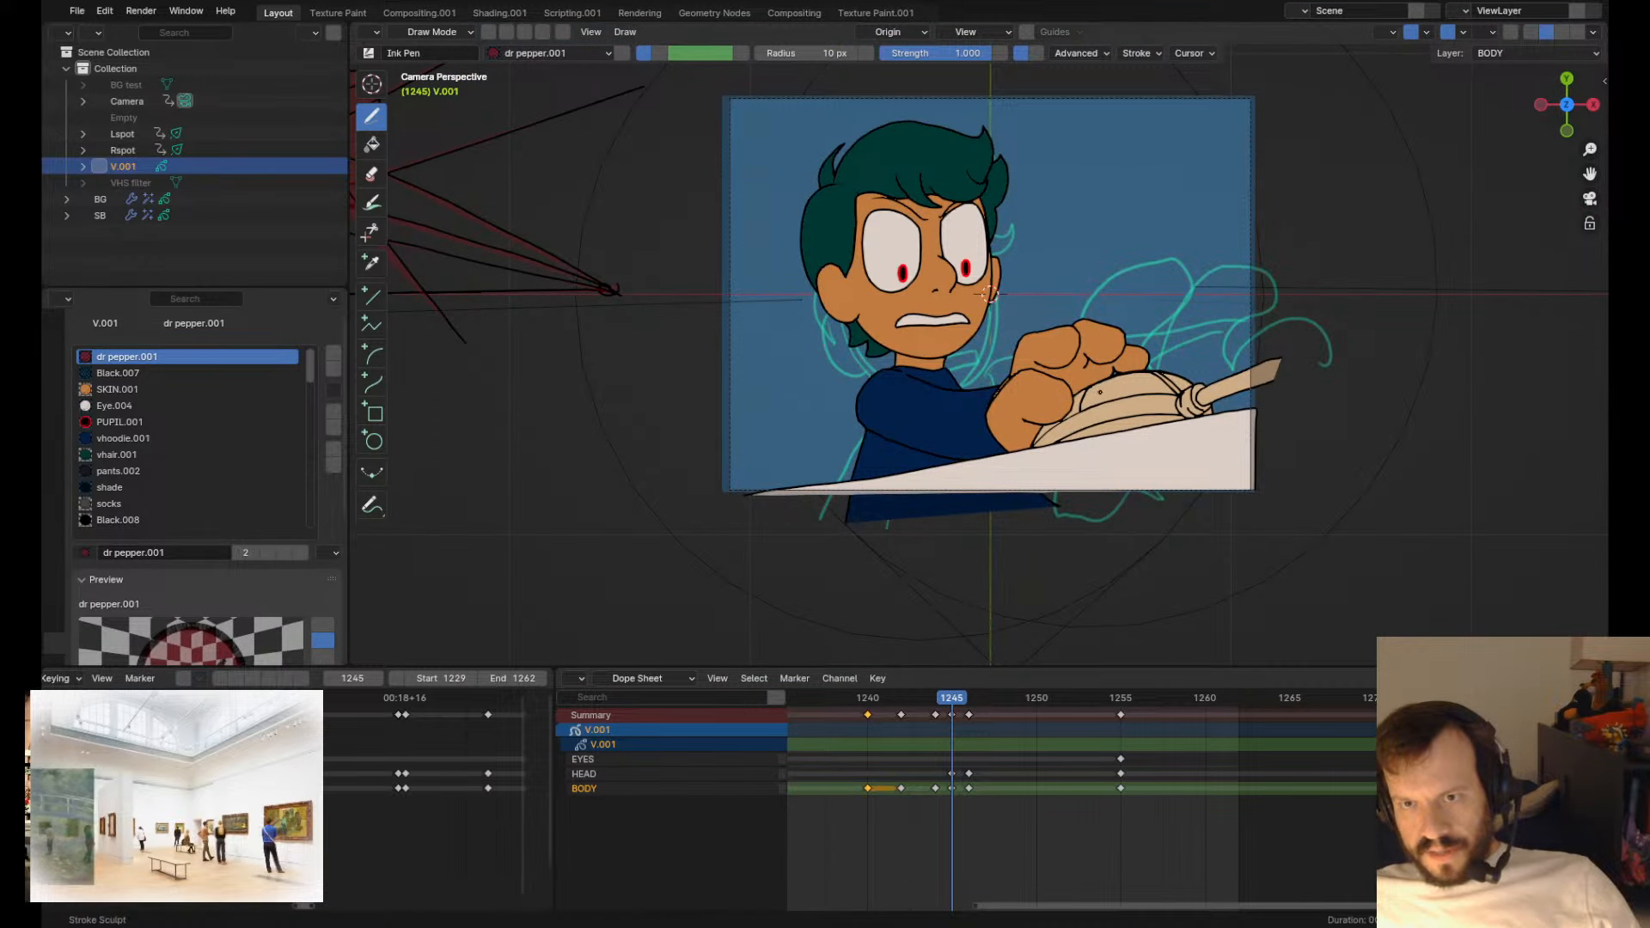
# - Round the outer outline of the curled index finger on frame 1245 and save the file
pyautogui.scroll(4, 1138, 393)
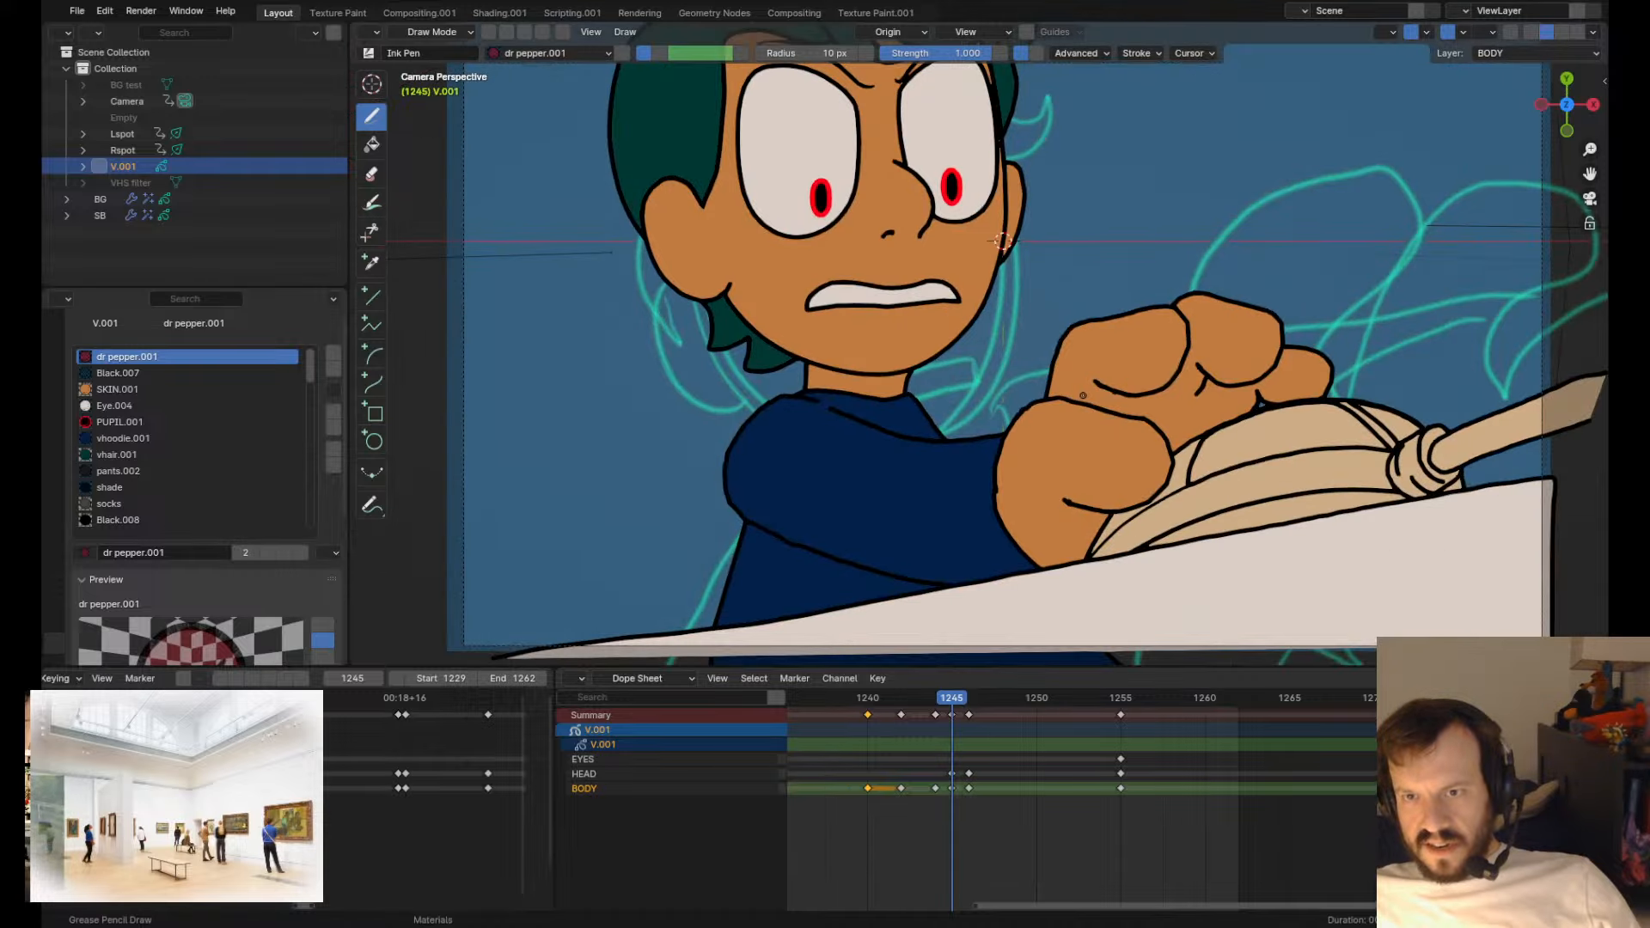
pyautogui.press('Tab')
pyautogui.press('Tab')
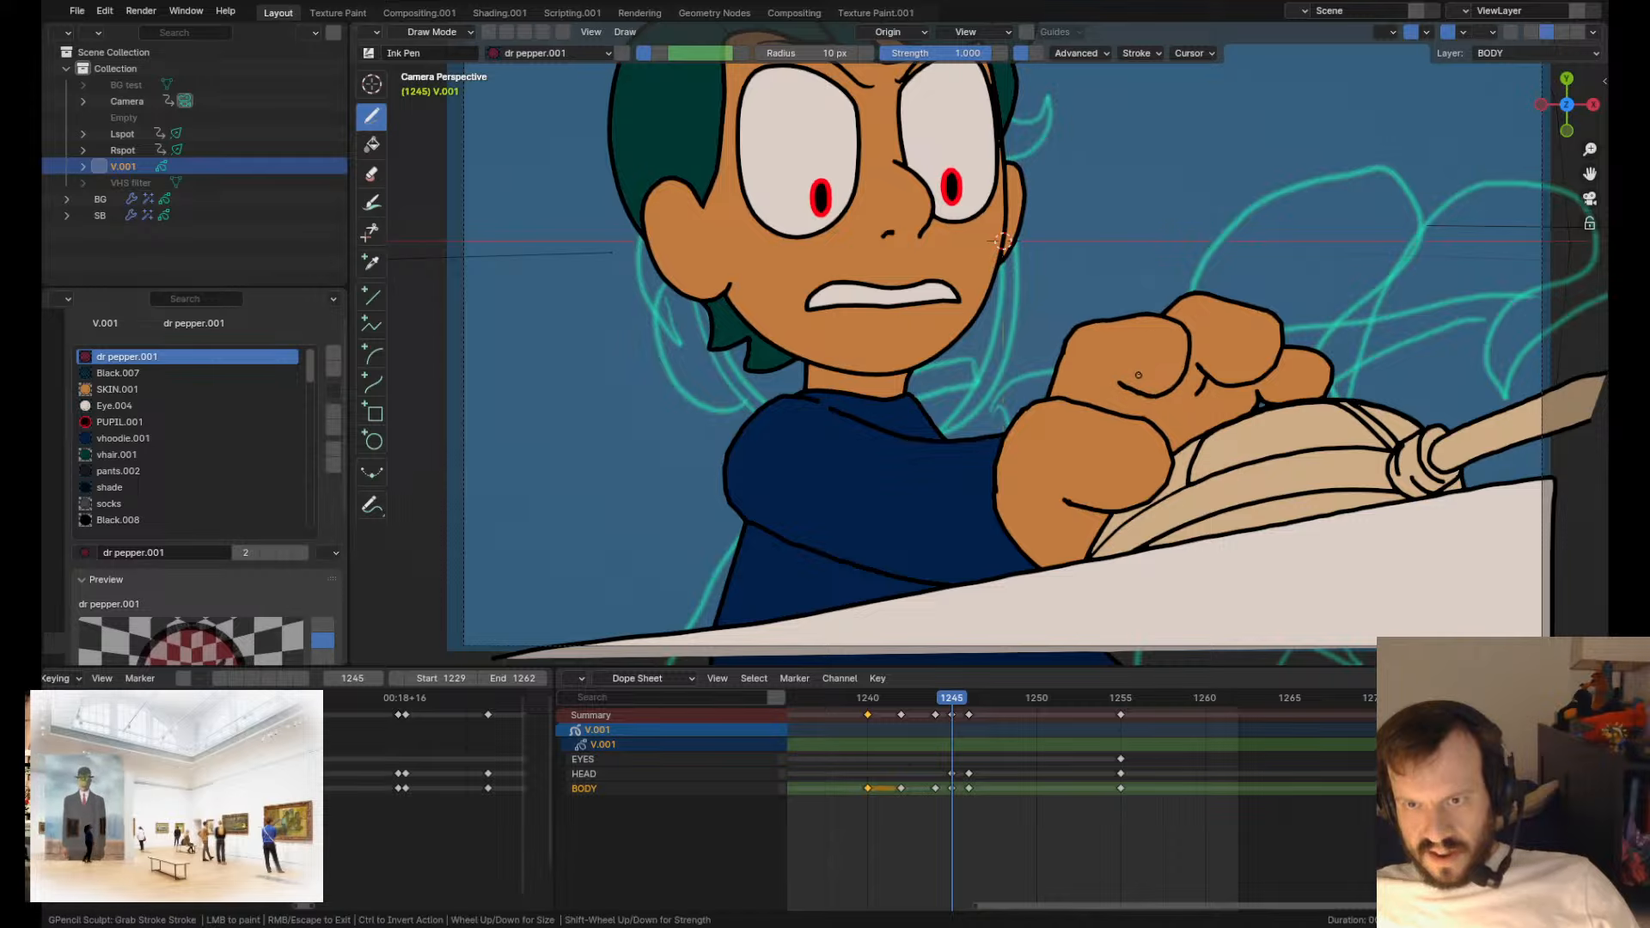
pyautogui.hotkey('ctrl', 's')
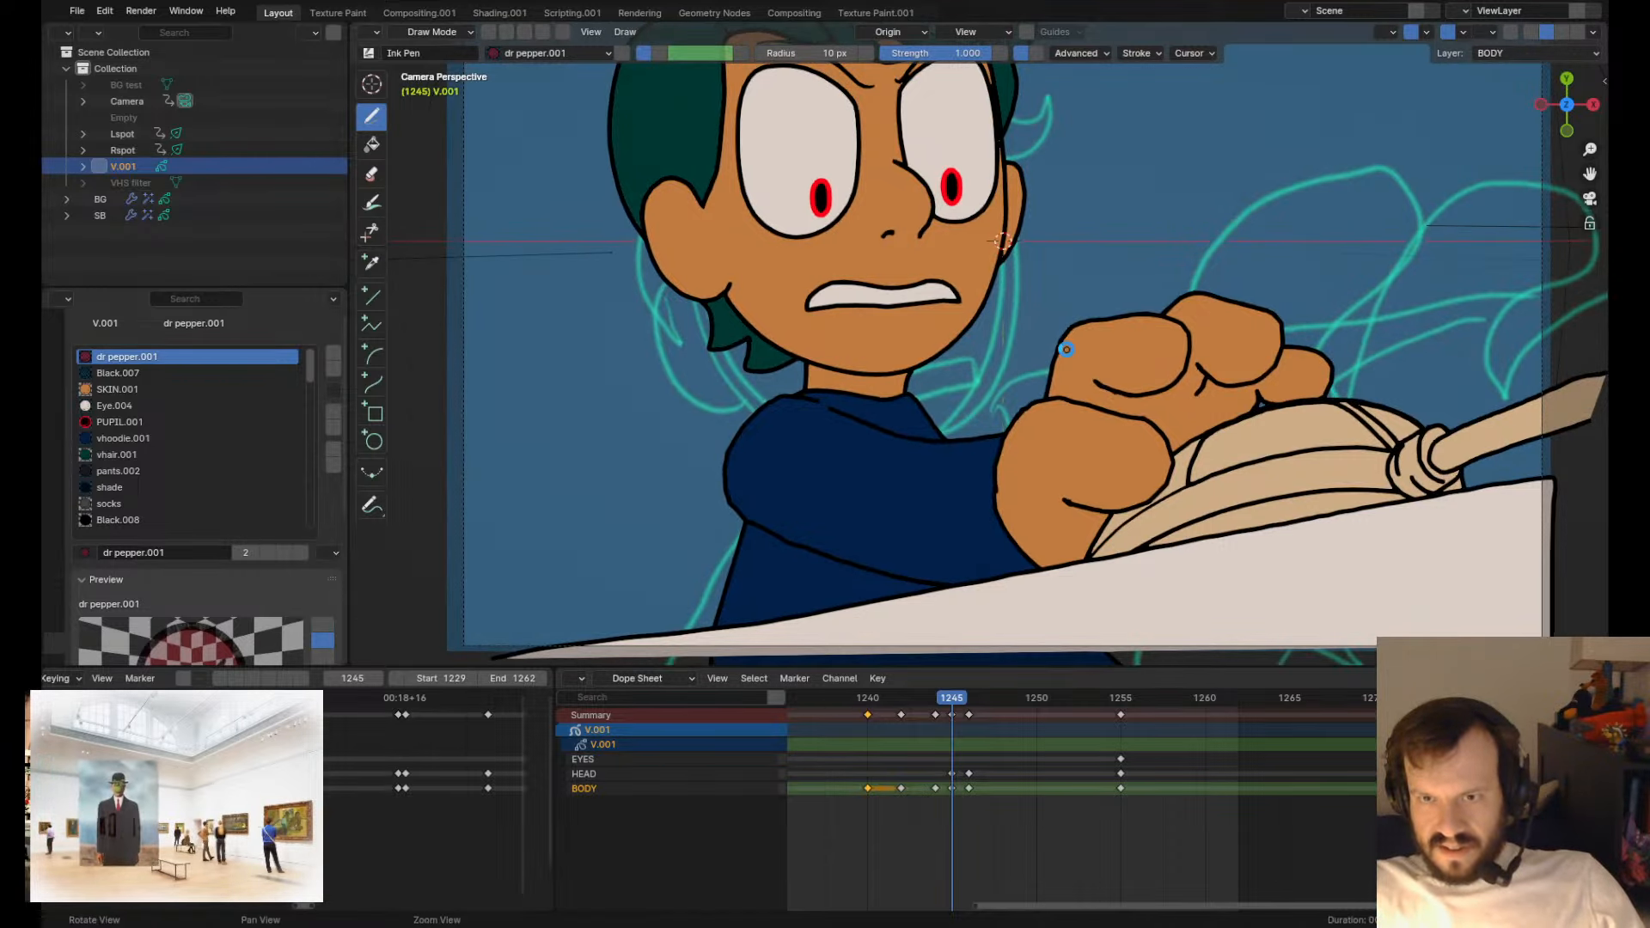
pyautogui.scroll(-3, 1065, 349)
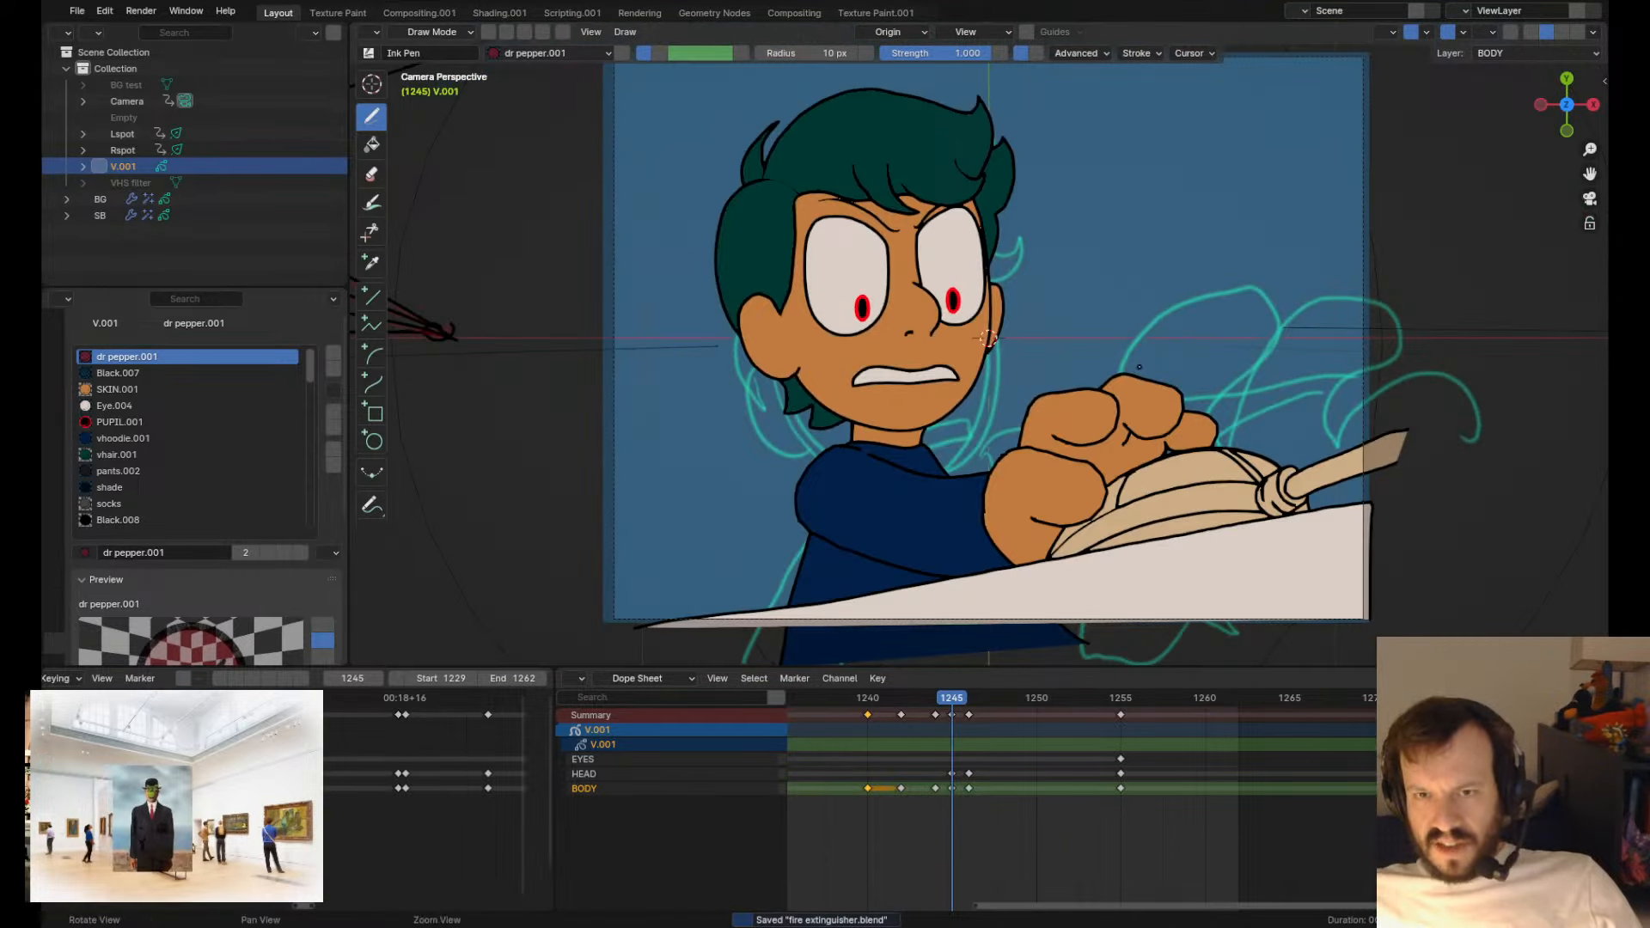
# - Extend the short crease between the first two curled fingers downward on frame 1245
pyautogui.scroll(4, 988, 365)
pyautogui.press('Tab')
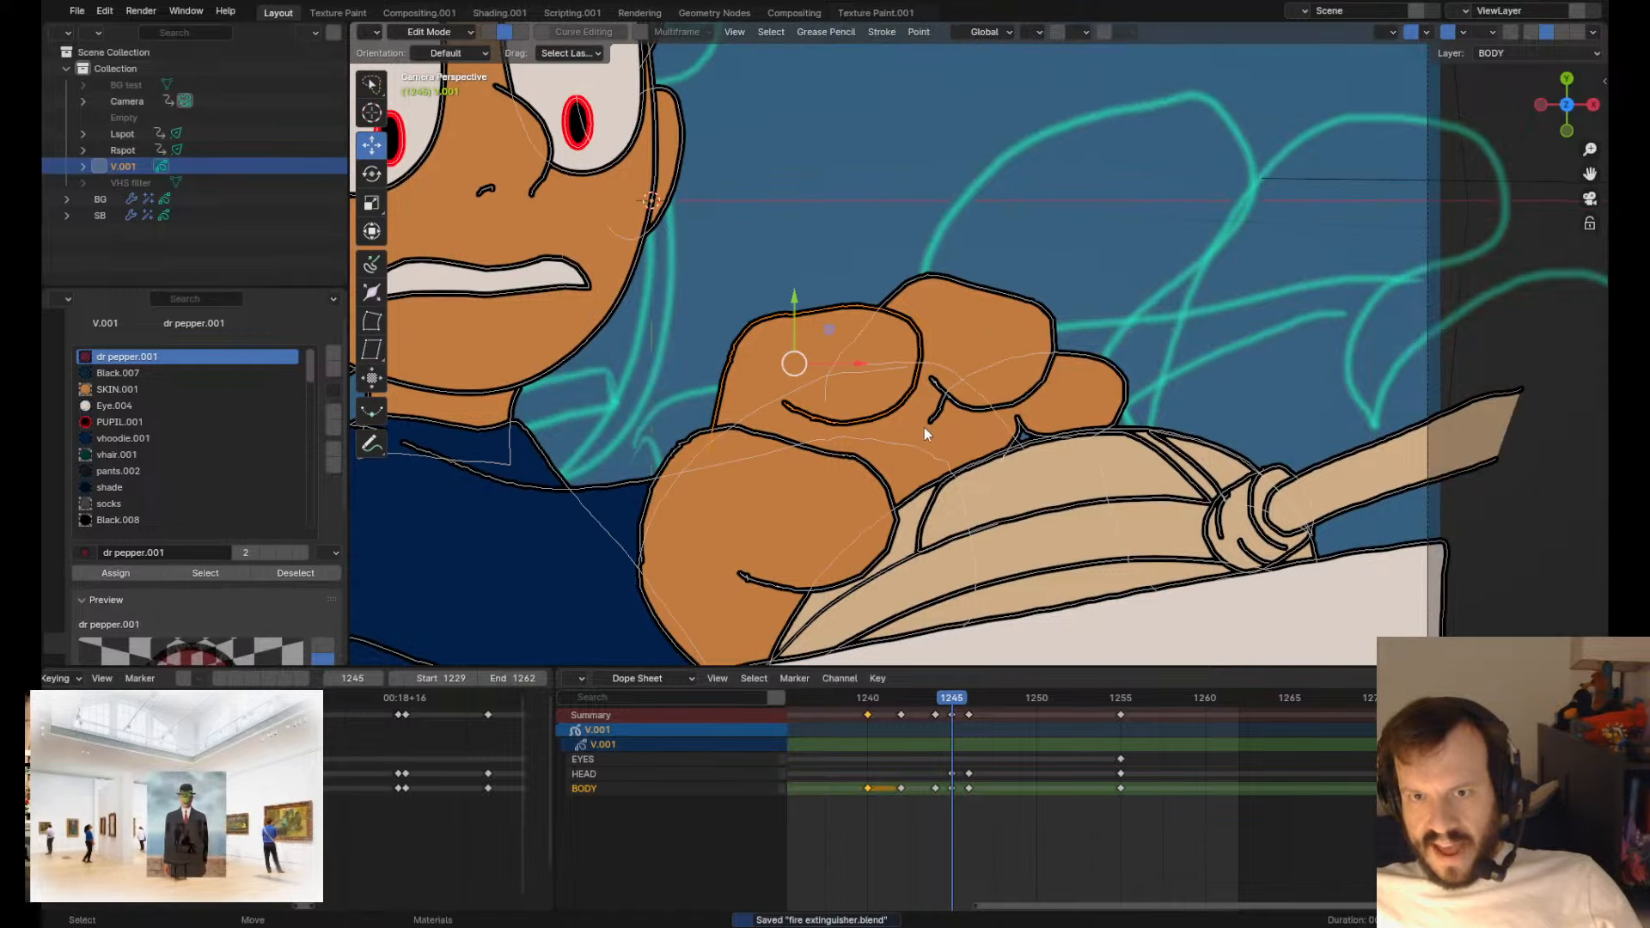
pyautogui.click(949, 431)
pyautogui.press('Tab')
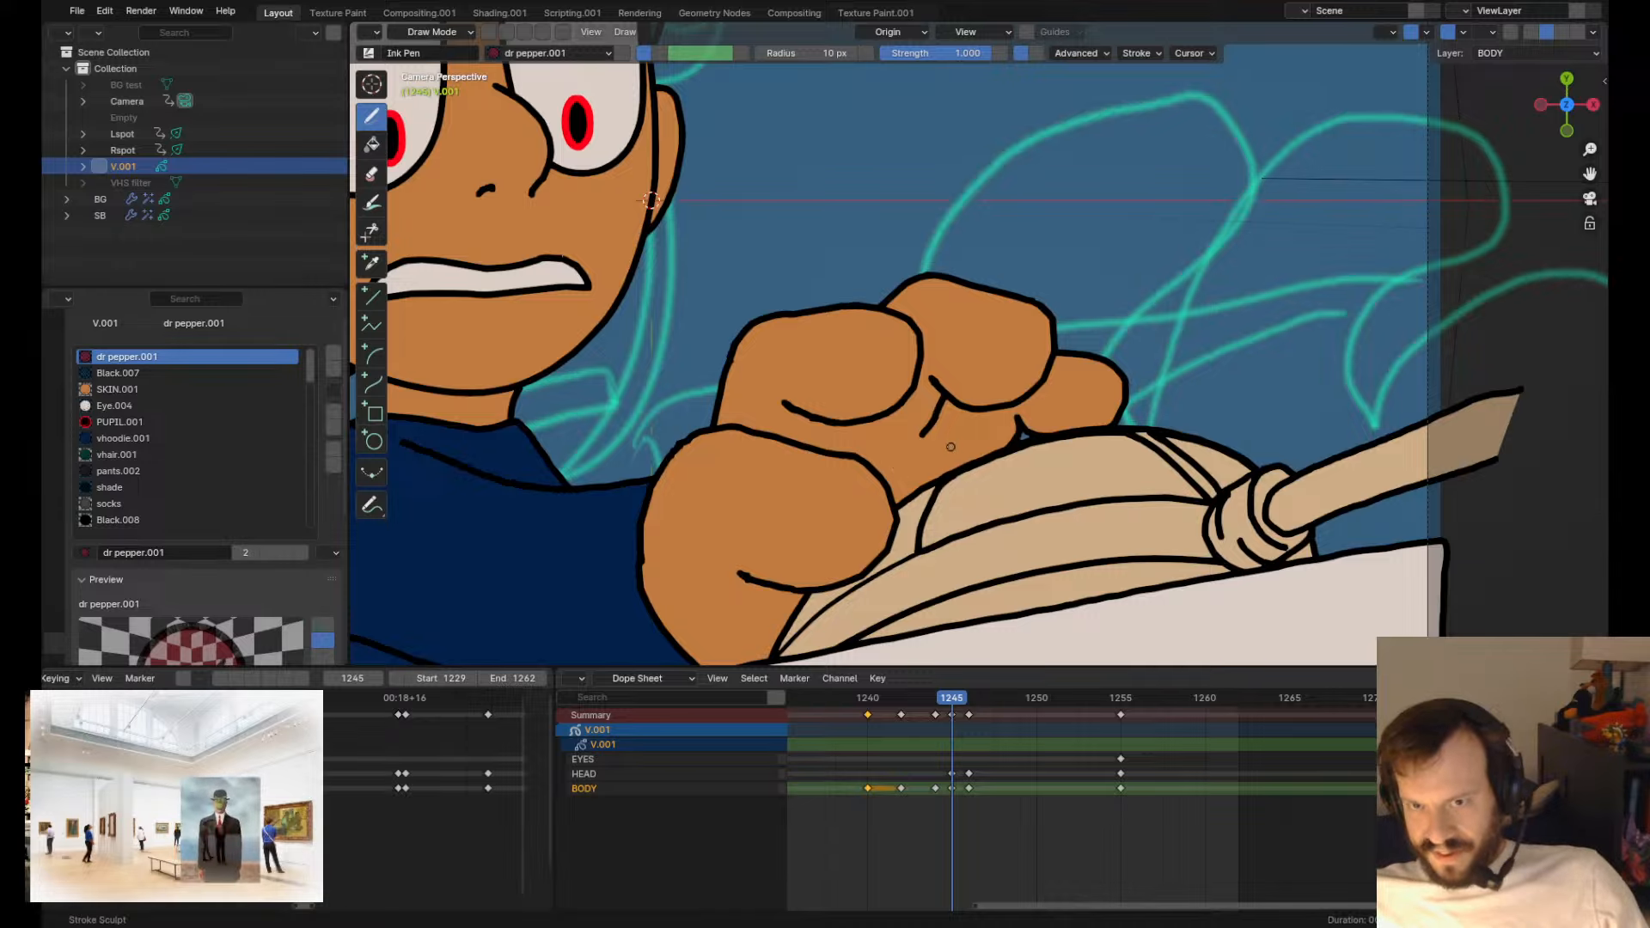
# - Bend the inner end of the first curled finger's lower crease on frame 1245 into a short downward fold
pyautogui.press('Tab')
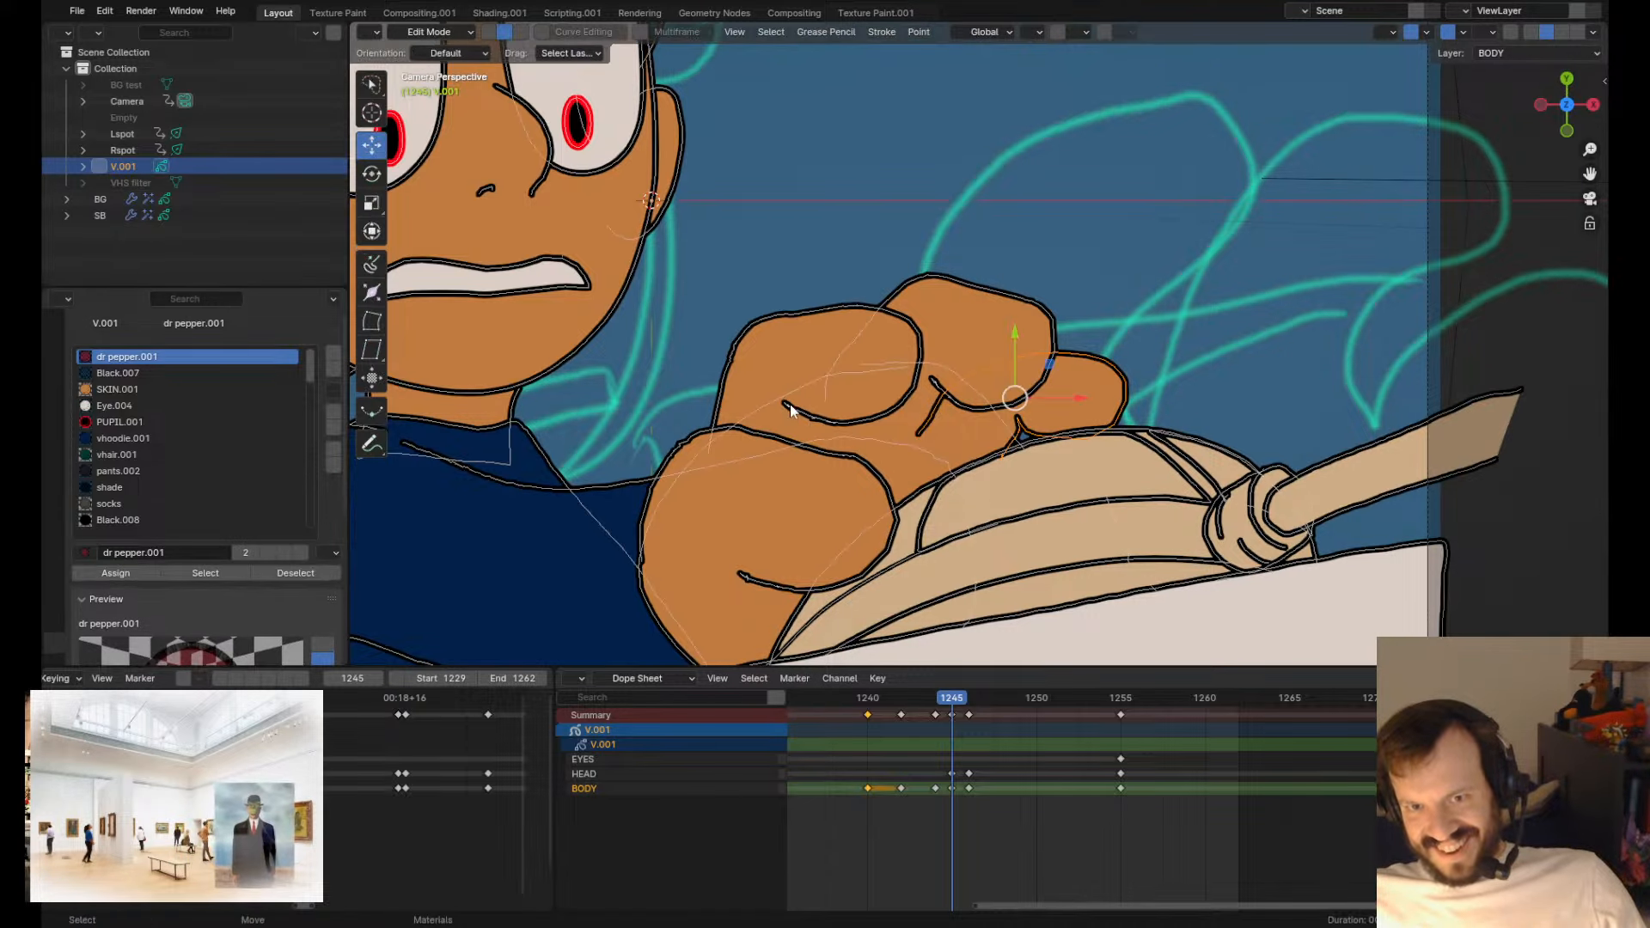
pyautogui.press('Tab')
pyautogui.scroll(4, 782, 429)
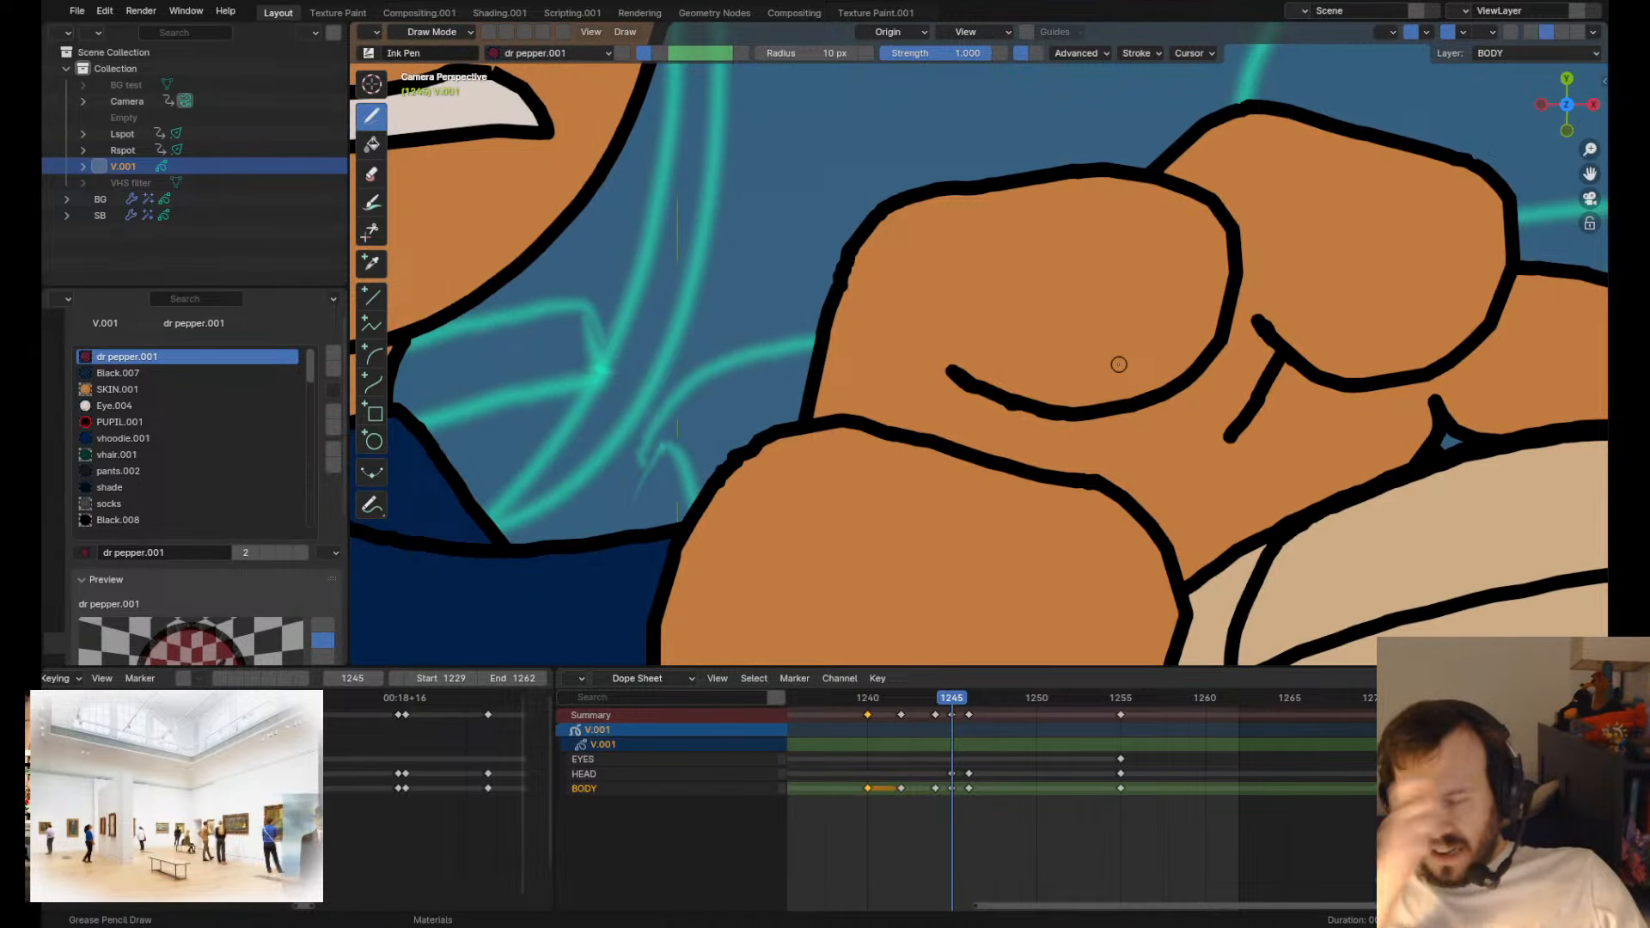
pyautogui.moveTo(943, 369)
pyautogui.mouseDown()
pyautogui.moveTo(988, 433)
pyautogui.moveTo(987, 353)
pyautogui.moveTo(974, 383)
pyautogui.moveTo(1020, 449)
pyautogui.mouseUp()
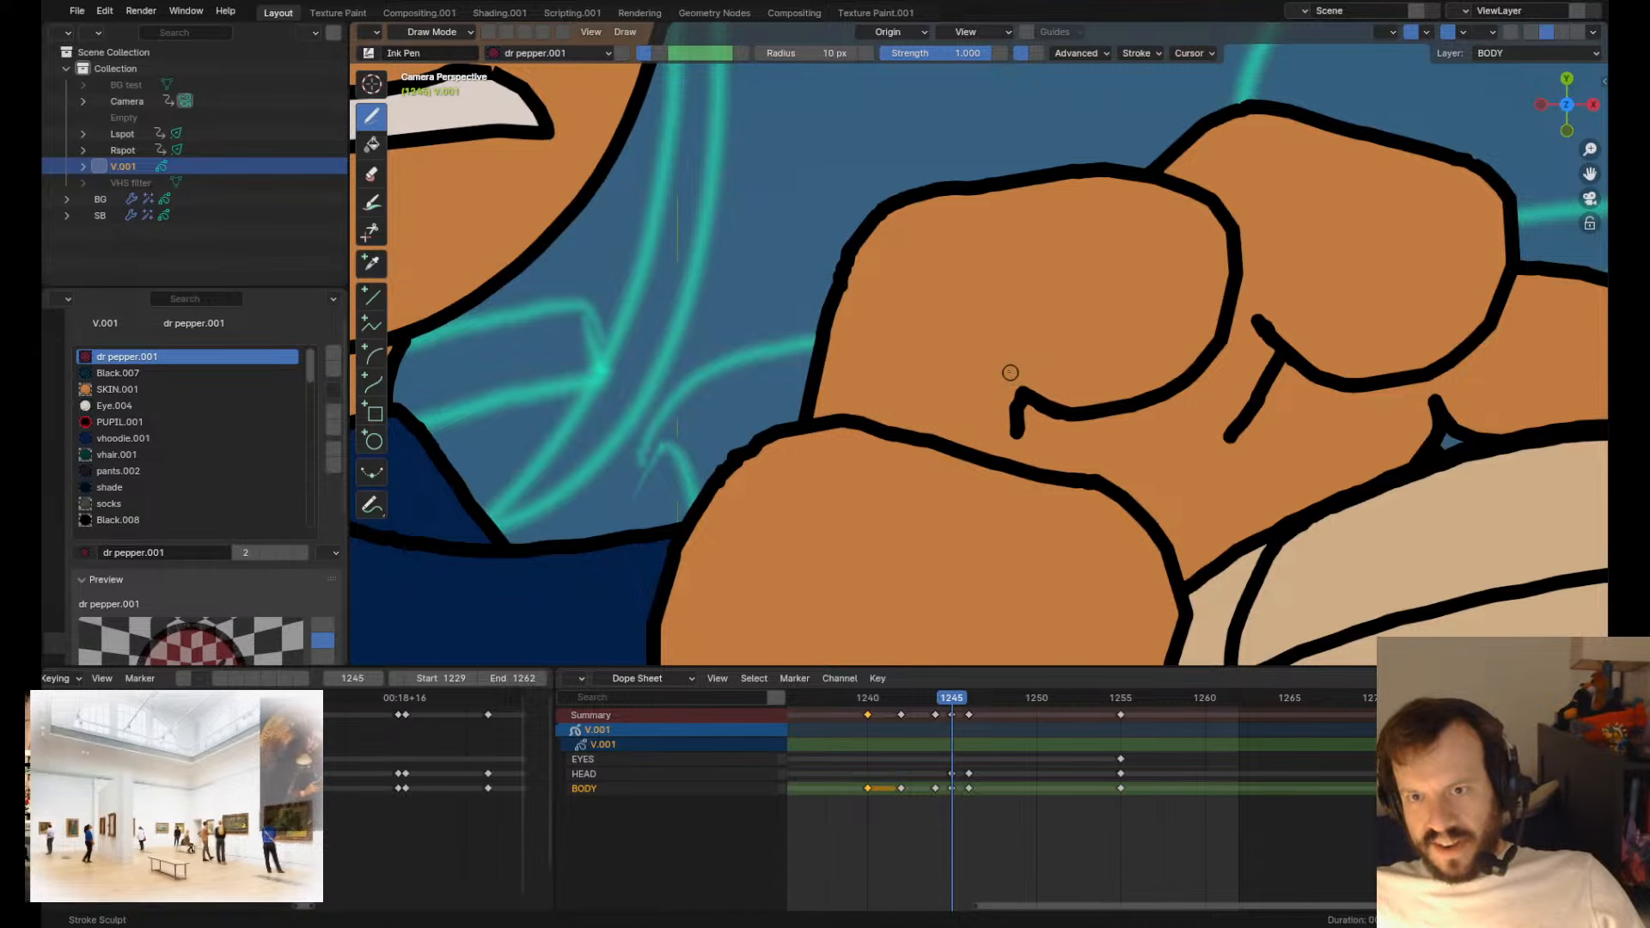
pyautogui.moveTo(1012, 373)
pyautogui.mouseDown()
pyautogui.moveTo(995, 372)
pyautogui.moveTo(986, 422)
pyautogui.moveTo(1007, 437)
pyautogui.mouseUp()
pyautogui.moveTo(1035, 327); pyautogui.dragTo(924, 345)
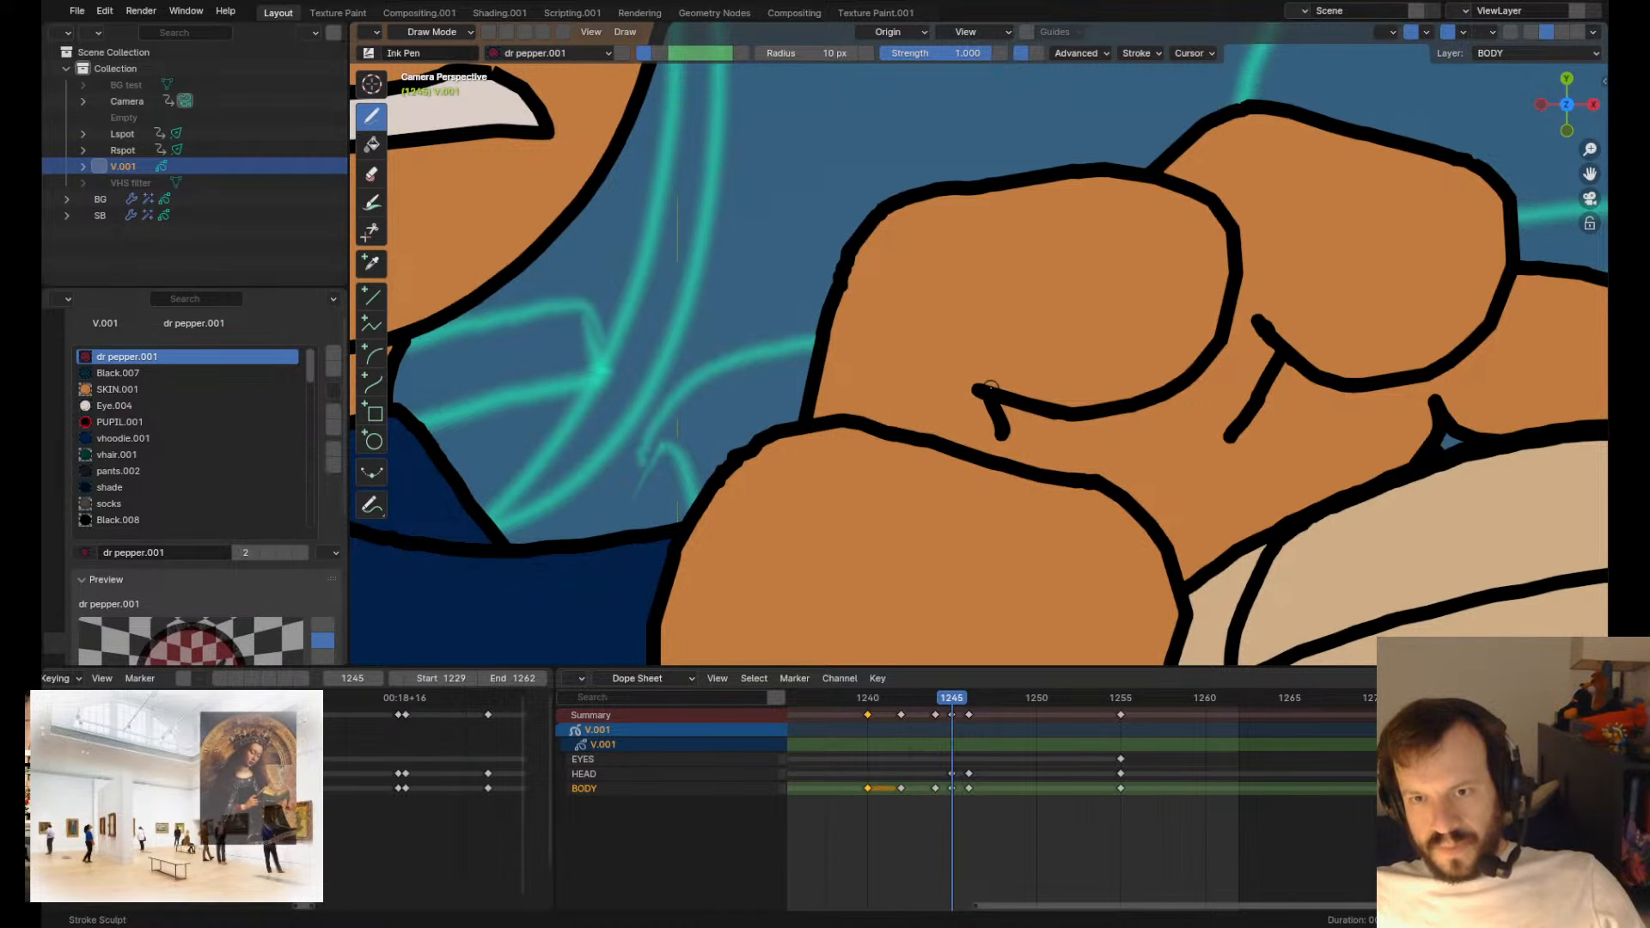
# - Extend the upper end of the first curled finger's crease toward the wrist and shape the short fold branching below it
pyautogui.scroll(6, 977, 435)
pyautogui.moveTo(997, 537)
pyautogui.keyDown('shift'); pyautogui.mouseDown()
pyautogui.moveTo(1042, 486)
pyautogui.moveTo(1079, 524)
pyautogui.mouseUp(); pyautogui.keyUp('shift')
pyautogui.hotkey('ctrl', 'z')
pyautogui.moveTo(961, 453)
pyautogui.keyDown('shift'); pyautogui.mouseDown()
pyautogui.moveTo(1003, 462)
pyautogui.moveTo(875, 434)
pyautogui.mouseUp(); pyautogui.keyUp('shift')
pyautogui.moveTo(977, 502)
pyautogui.keyDown('shift'); pyautogui.mouseDown()
pyautogui.moveTo(1002, 501)
pyautogui.moveTo(1034, 559)
pyautogui.mouseUp(); pyautogui.keyUp('shift')
pyautogui.scroll(-6, 1035, 560)
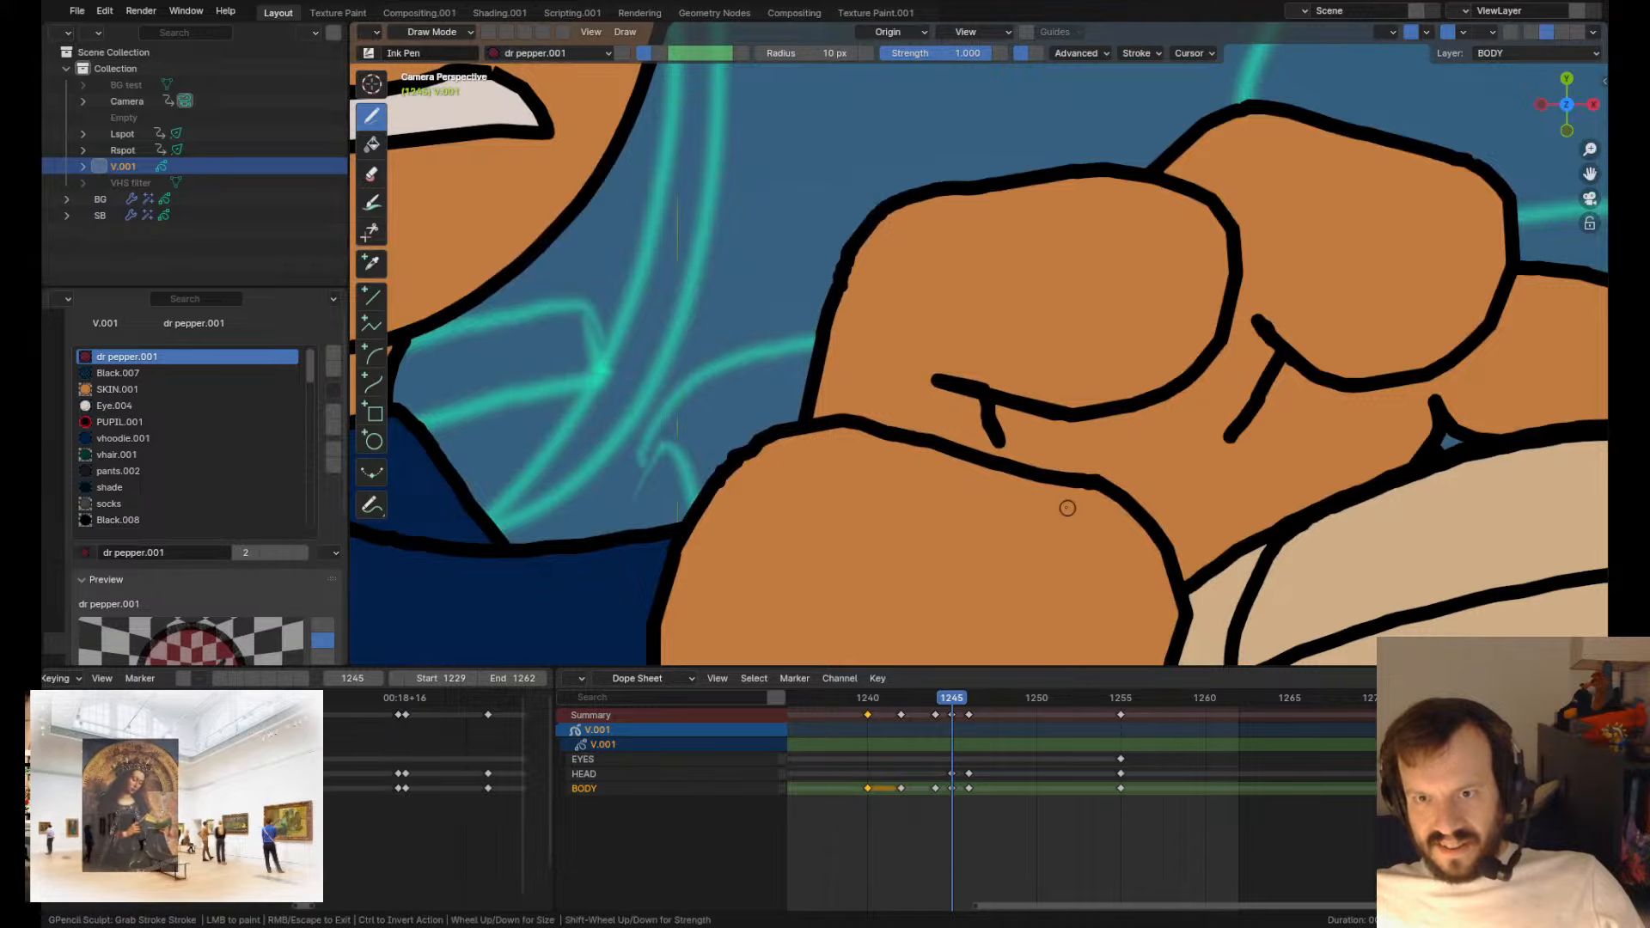
# - Nudge the outer outlines of the thumb and the first curled finger on frame 1245
pyautogui.scroll(-5, 1070, 277)
pyautogui.keyDown('shift'); pyautogui.moveTo(857, 186); pyautogui.dragTo(716, 310, button='middle'); pyautogui.keyUp('shift')
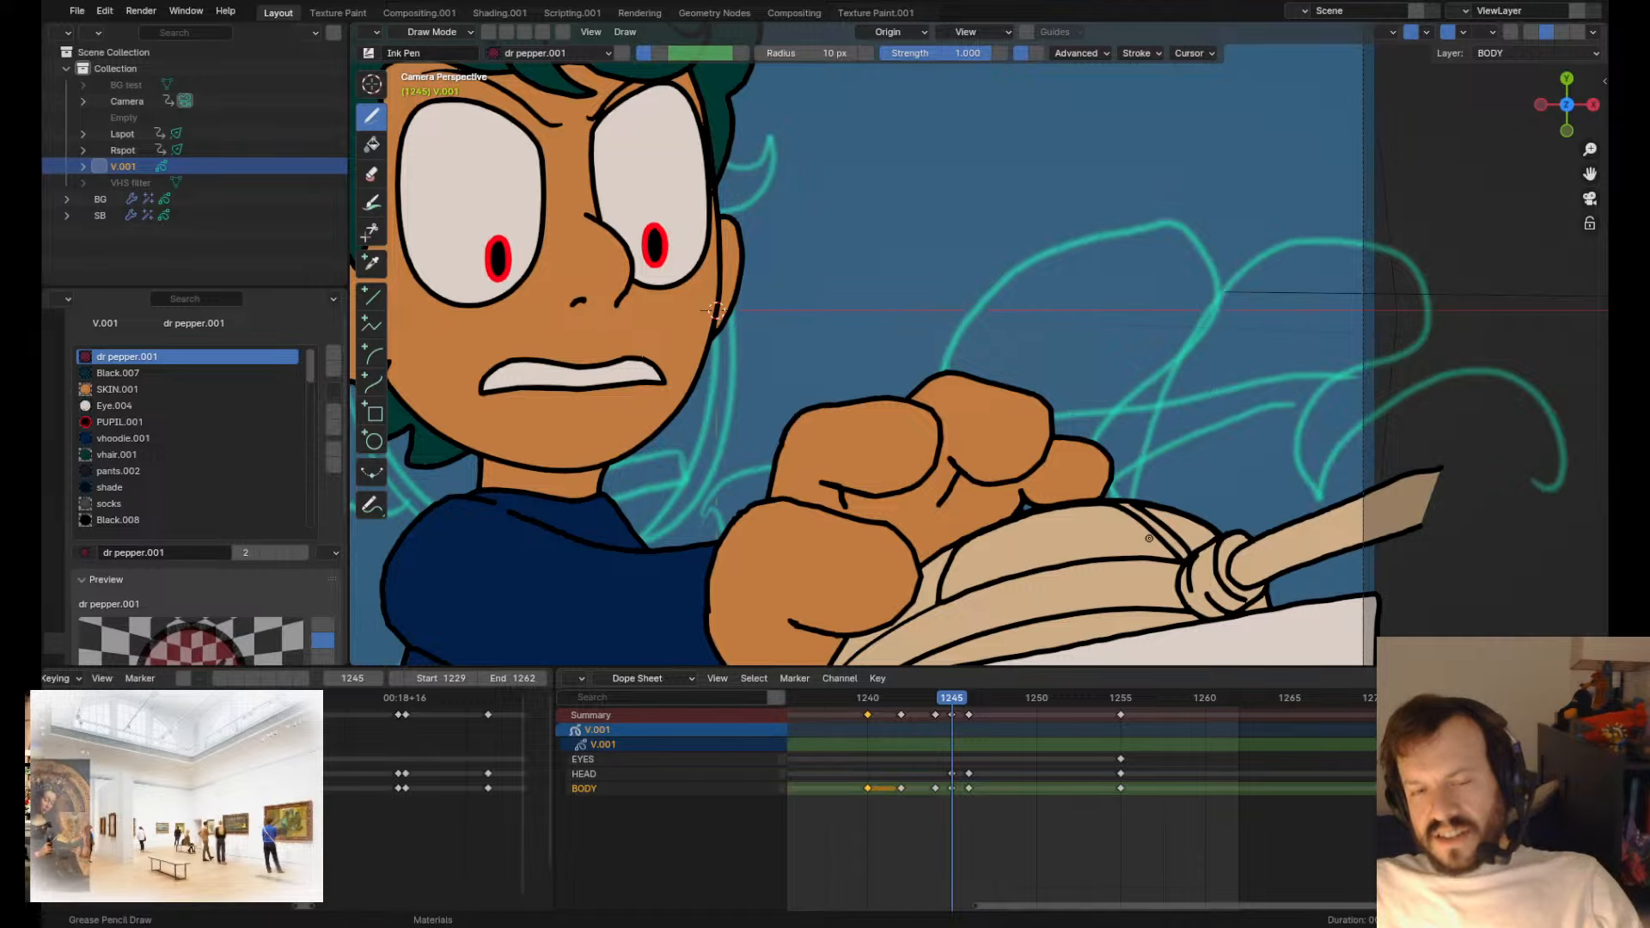
pyautogui.scroll(-4, 1149, 538)
pyautogui.scroll(5, 940, 450)
pyautogui.press('Tab')
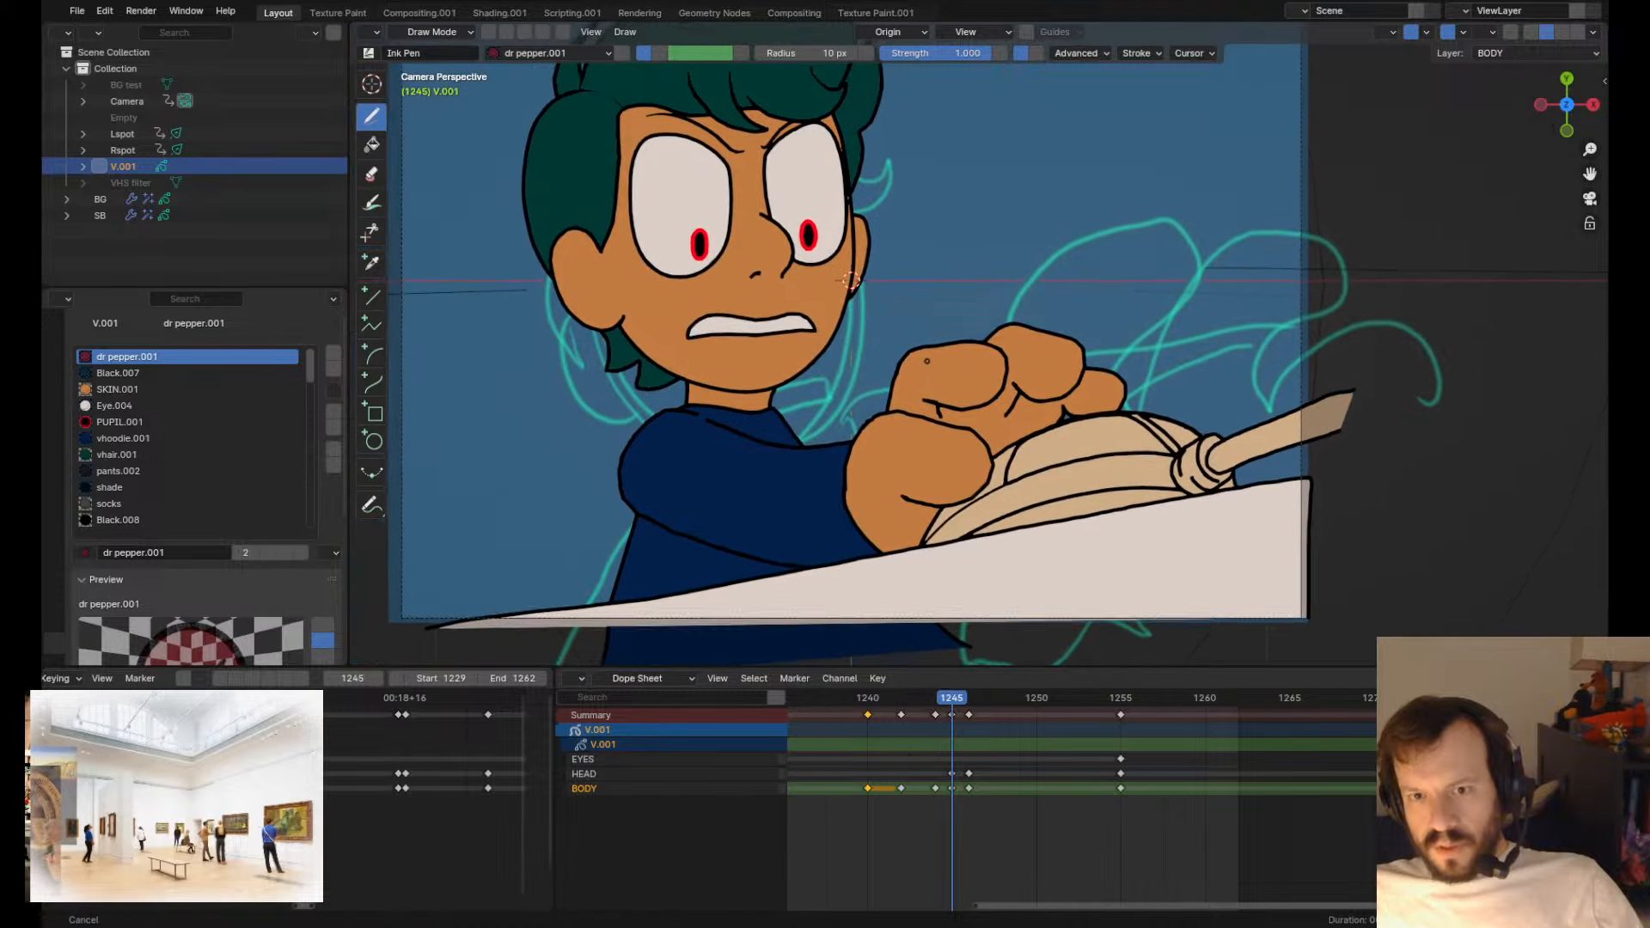
pyautogui.press('Tab')
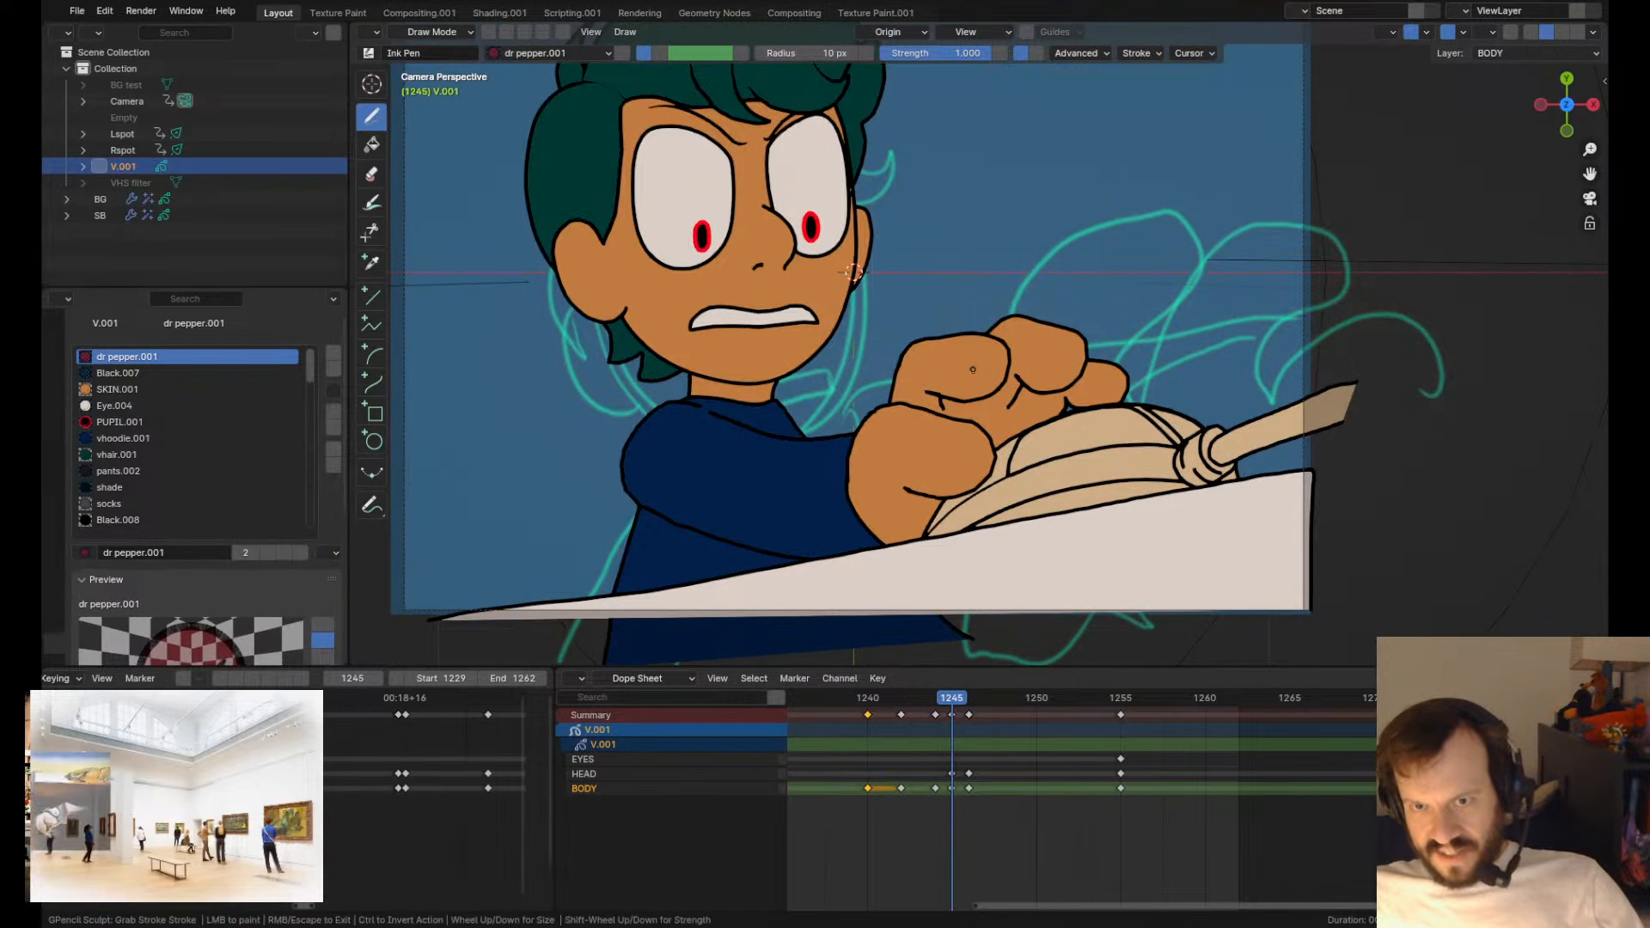
pyautogui.moveTo(921, 401)
pyautogui.mouseDown()
pyautogui.moveTo(873, 413)
pyautogui.moveTo(885, 428)
pyautogui.mouseUp()
pyautogui.moveTo(835, 491); pyautogui.dragTo(846, 486)
pyautogui.moveTo(911, 371); pyautogui.dragTo(916, 413)
pyautogui.keyDown('ctrl'); pyautogui.moveTo(954, 464); pyautogui.dragTo(1063, 615, button='middle'); pyautogui.keyUp('ctrl')
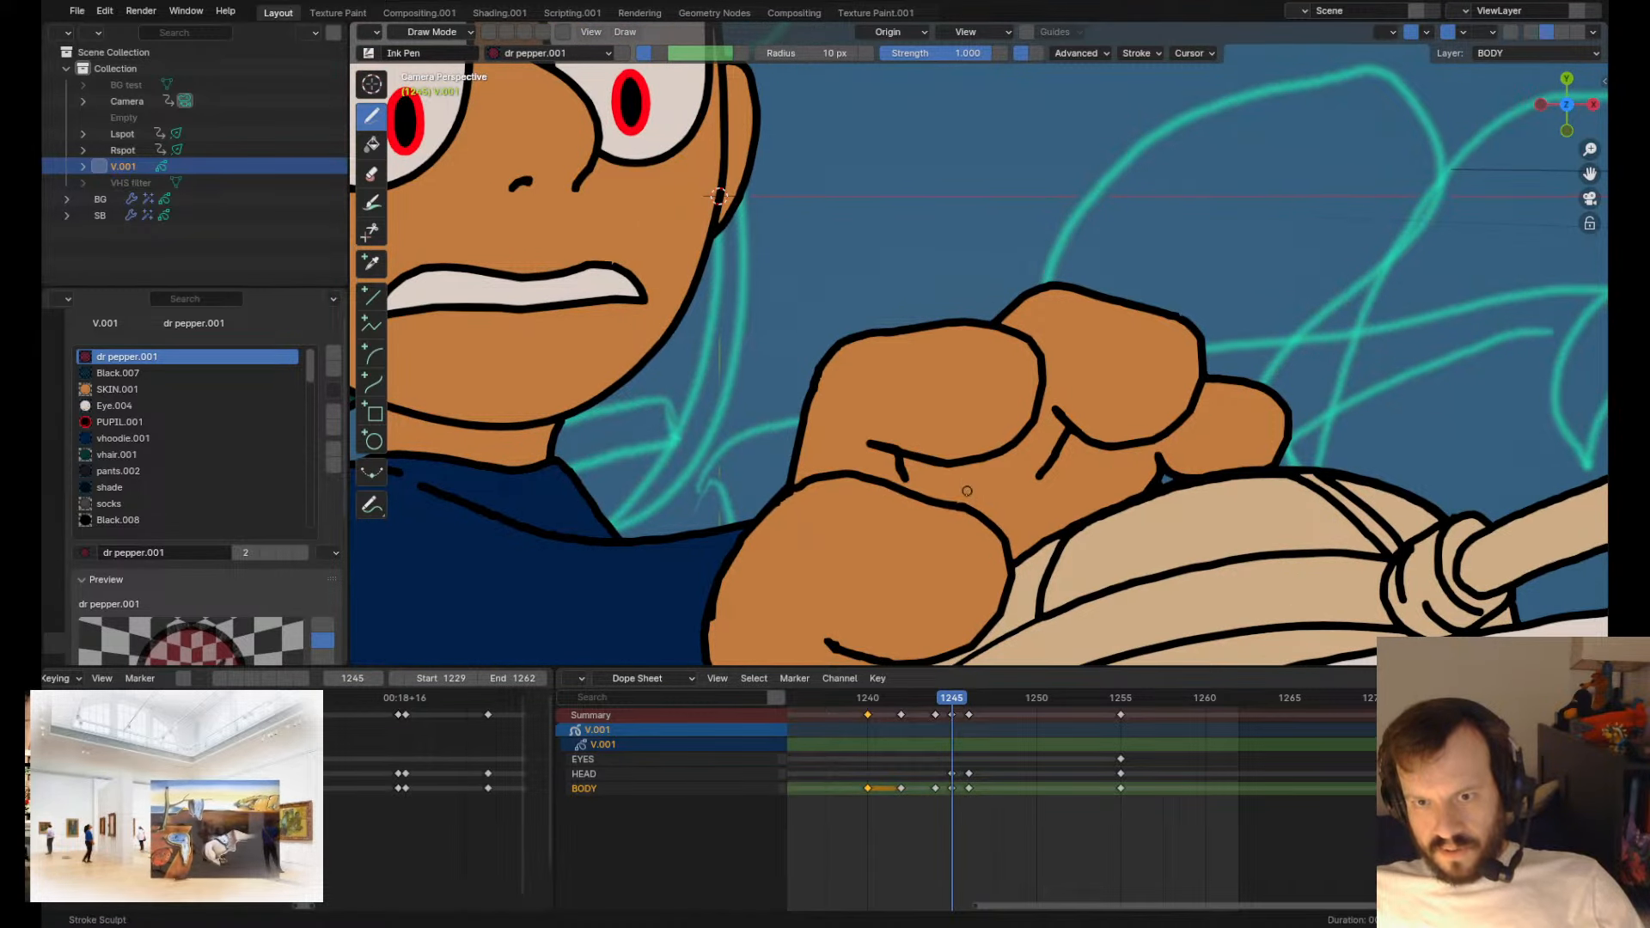
# - Raise the crease under the thumb tip on frame 1245 and bend its inner end down into a hook
pyautogui.keyDown('shift'); pyautogui.scroll(-4, 1042, 536); pyautogui.keyUp('shift')
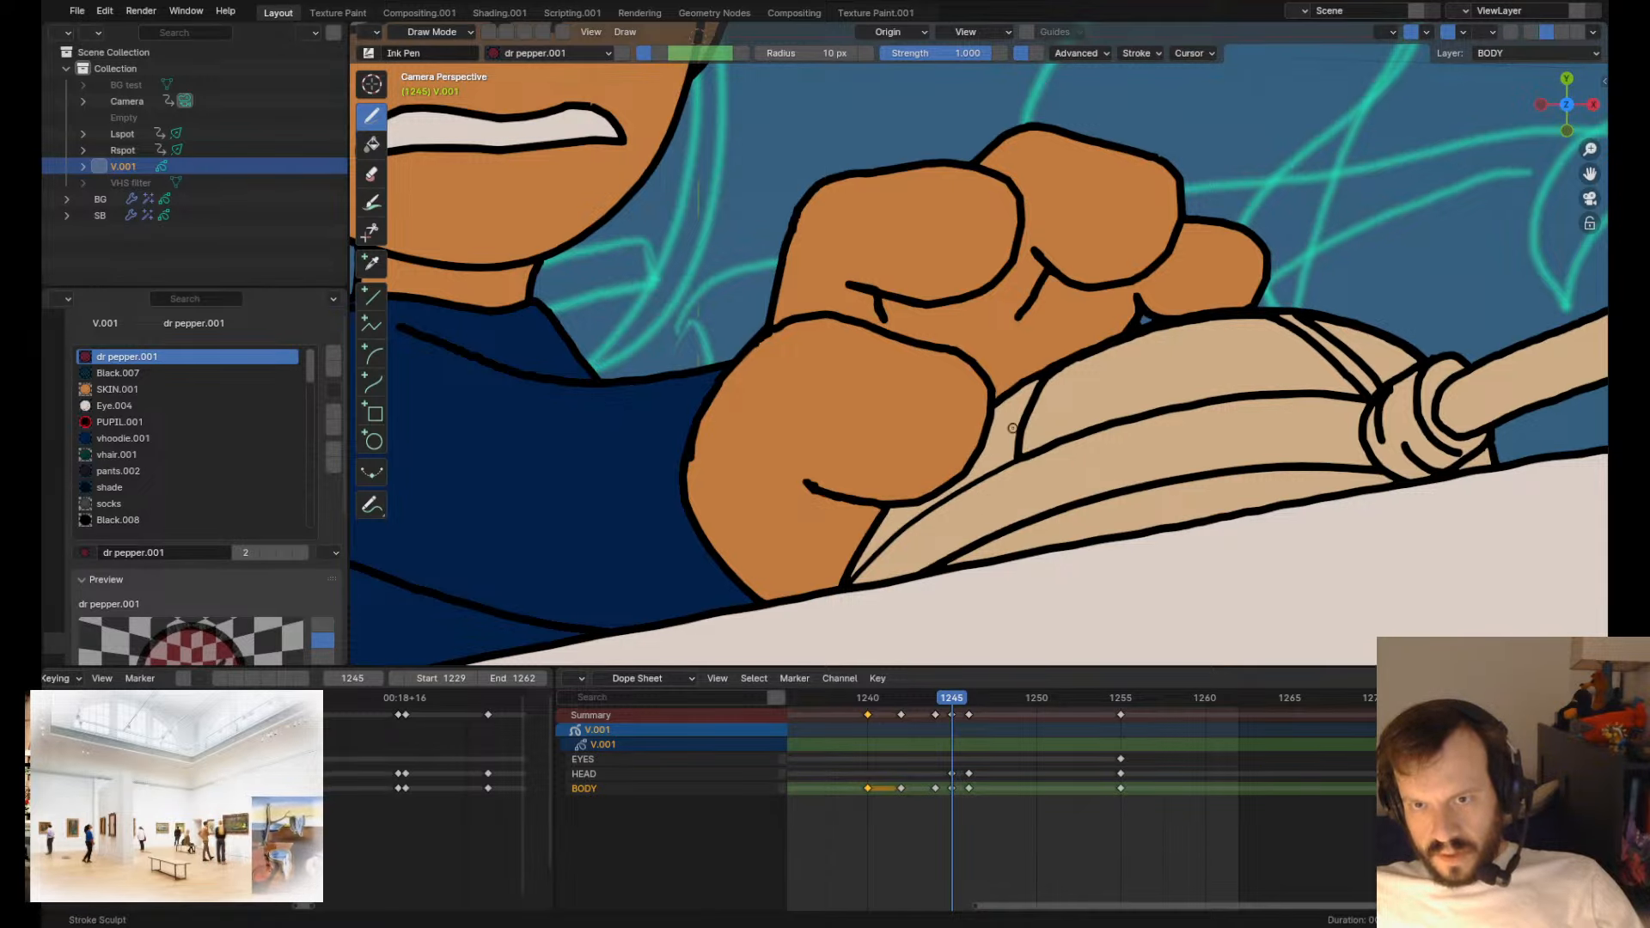
pyautogui.scroll(-4, 835, 489)
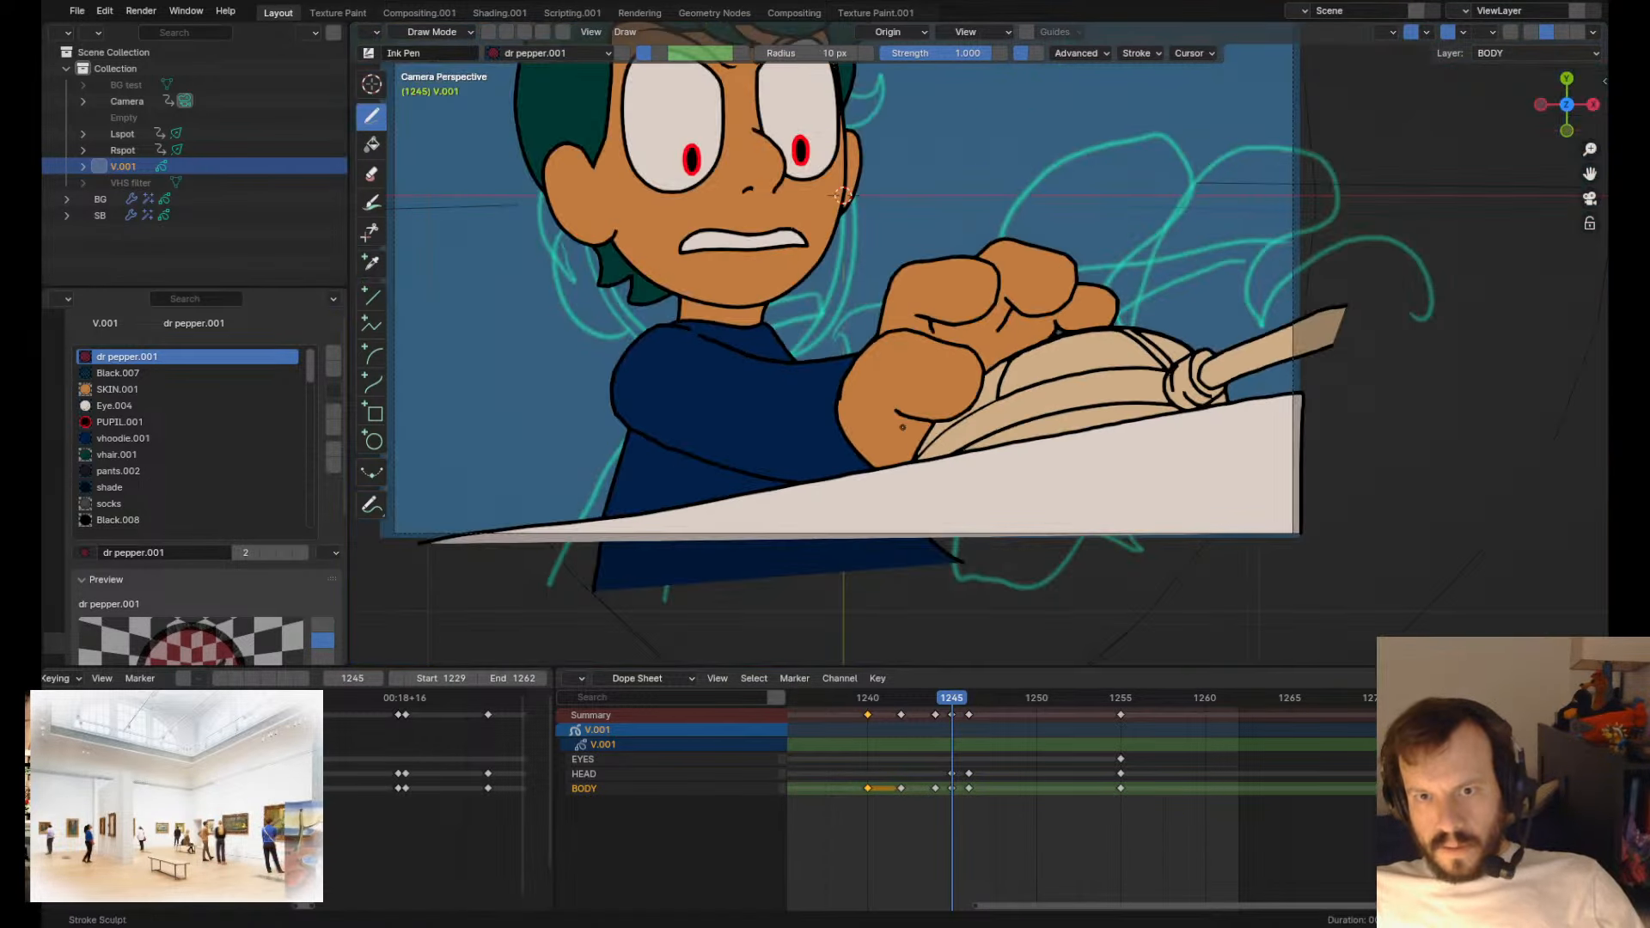
pyautogui.scroll(4, 903, 417)
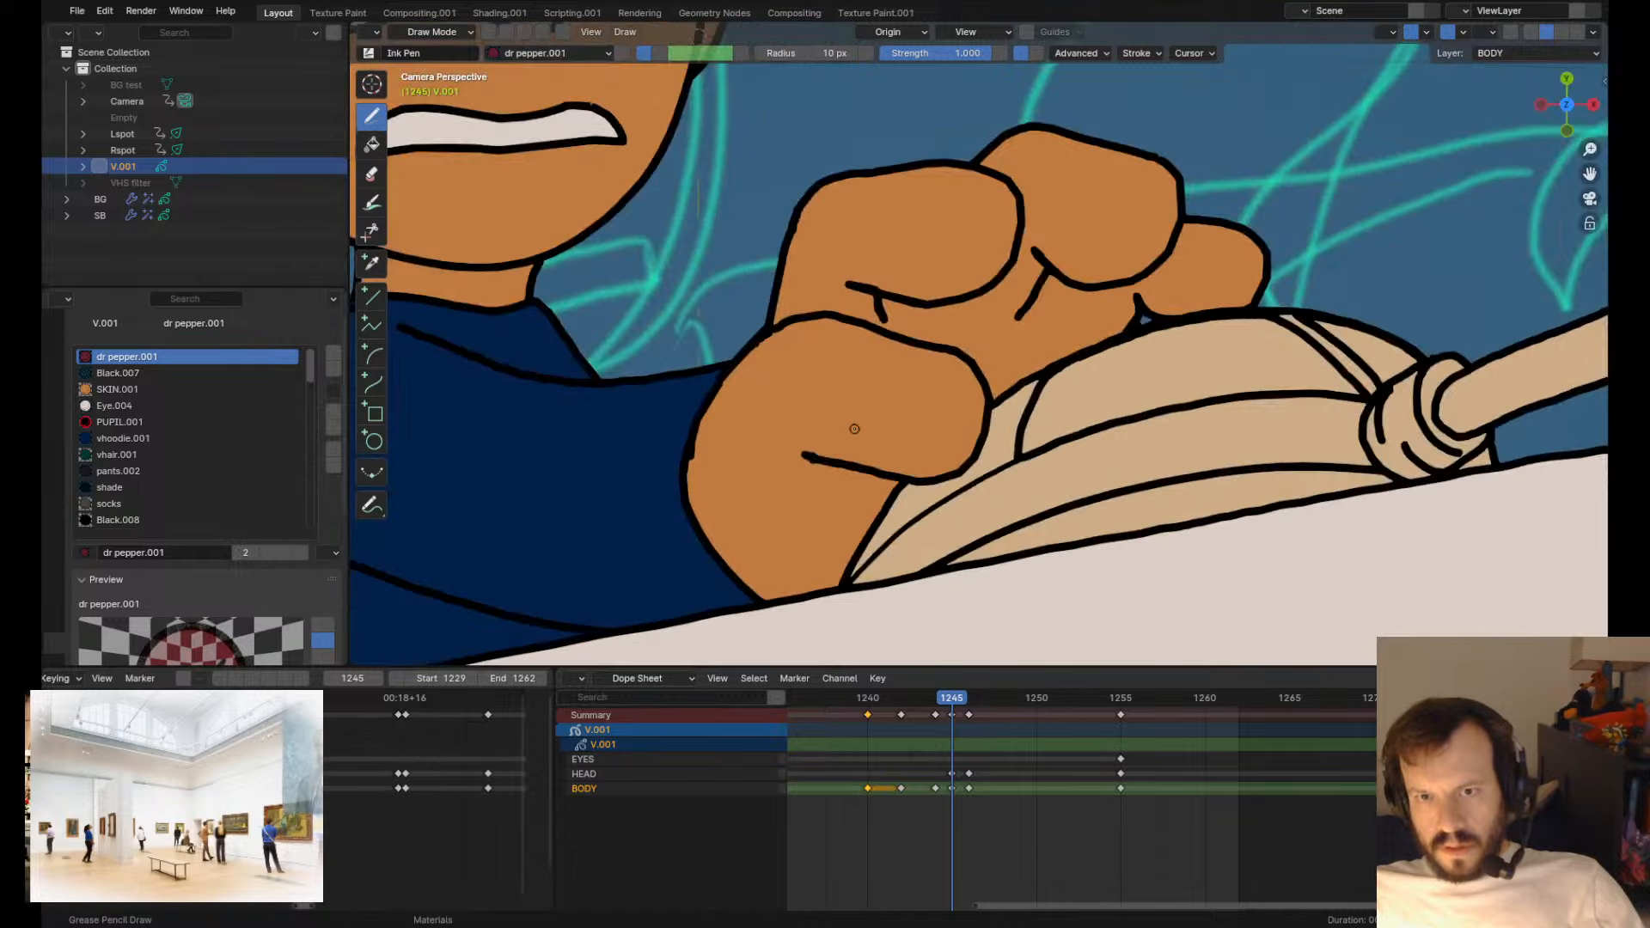
pyautogui.moveTo(827, 503)
pyautogui.mouseDown()
pyautogui.moveTo(817, 449)
pyautogui.moveTo(812, 483)
pyautogui.moveTo(845, 458)
pyautogui.mouseUp()
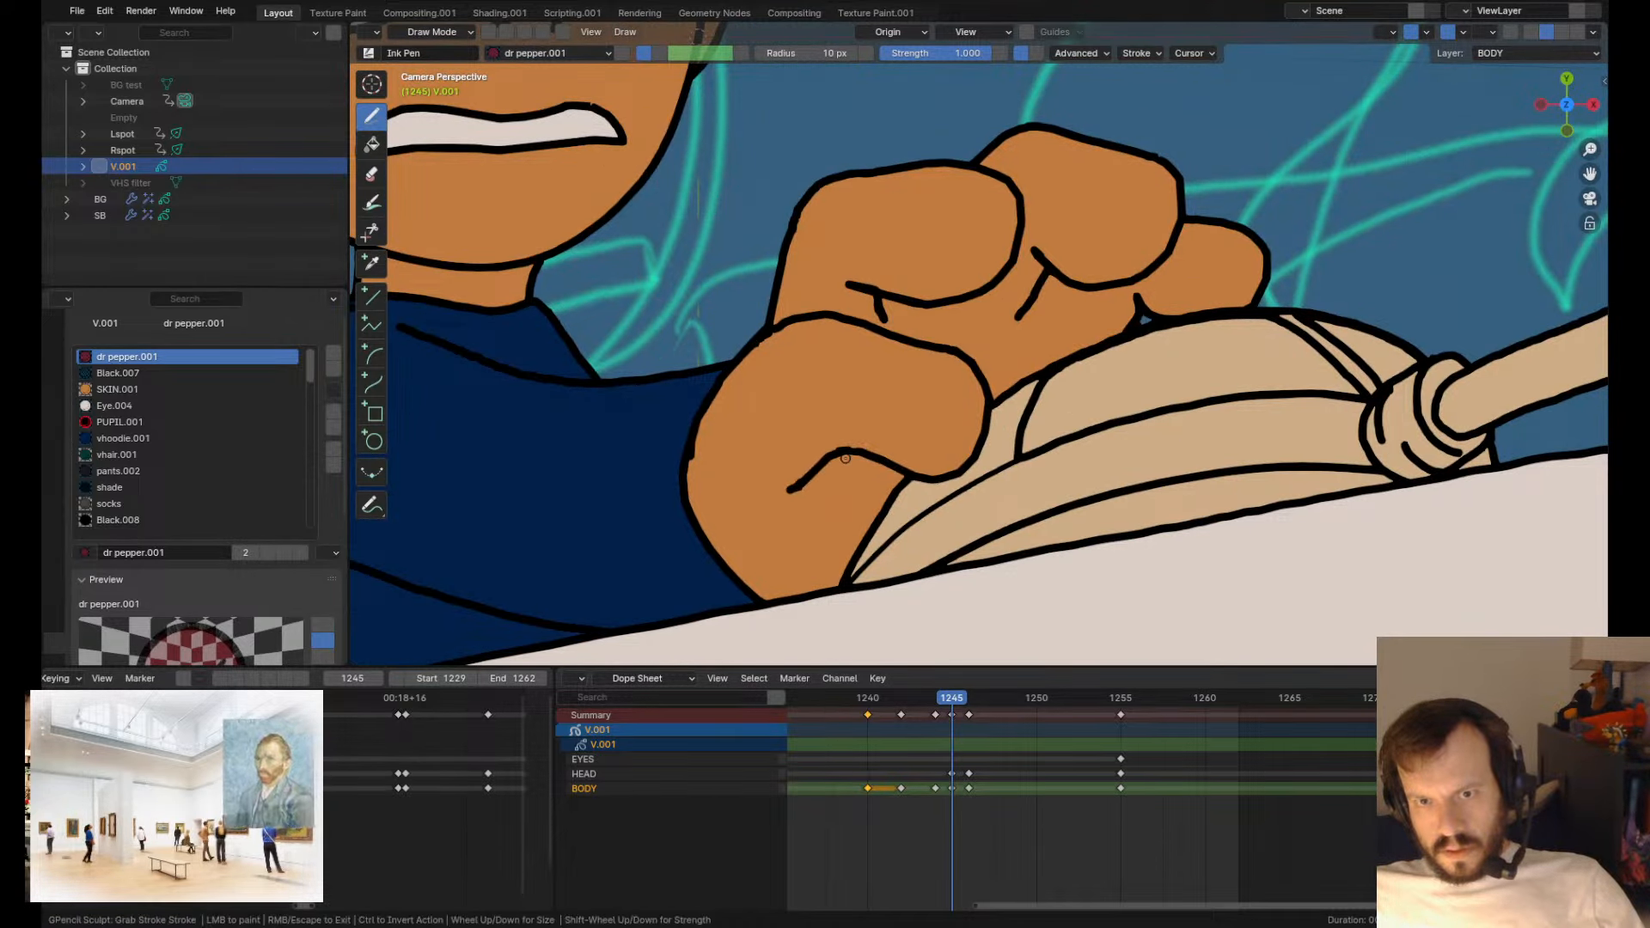
pyautogui.press('KP_0')
pyautogui.press('KP_0')
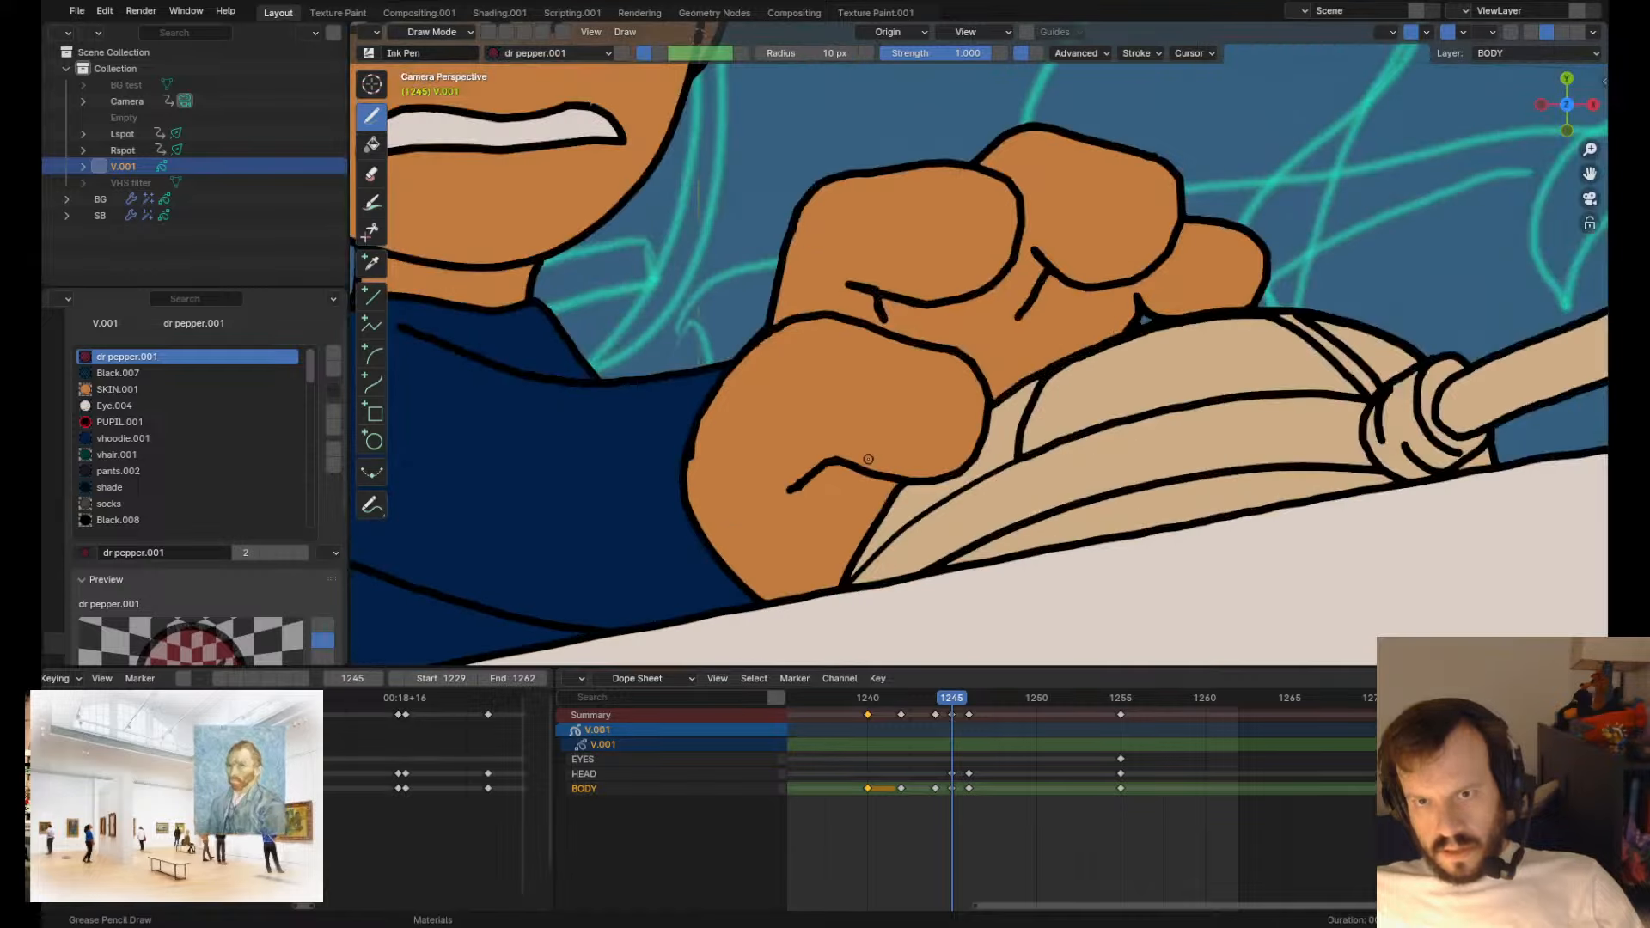
# - Move the thumb's outline and crease upward on frame 1245 so it overlaps the base of the first curled finger
pyautogui.press('Tab')
pyautogui.press('g')
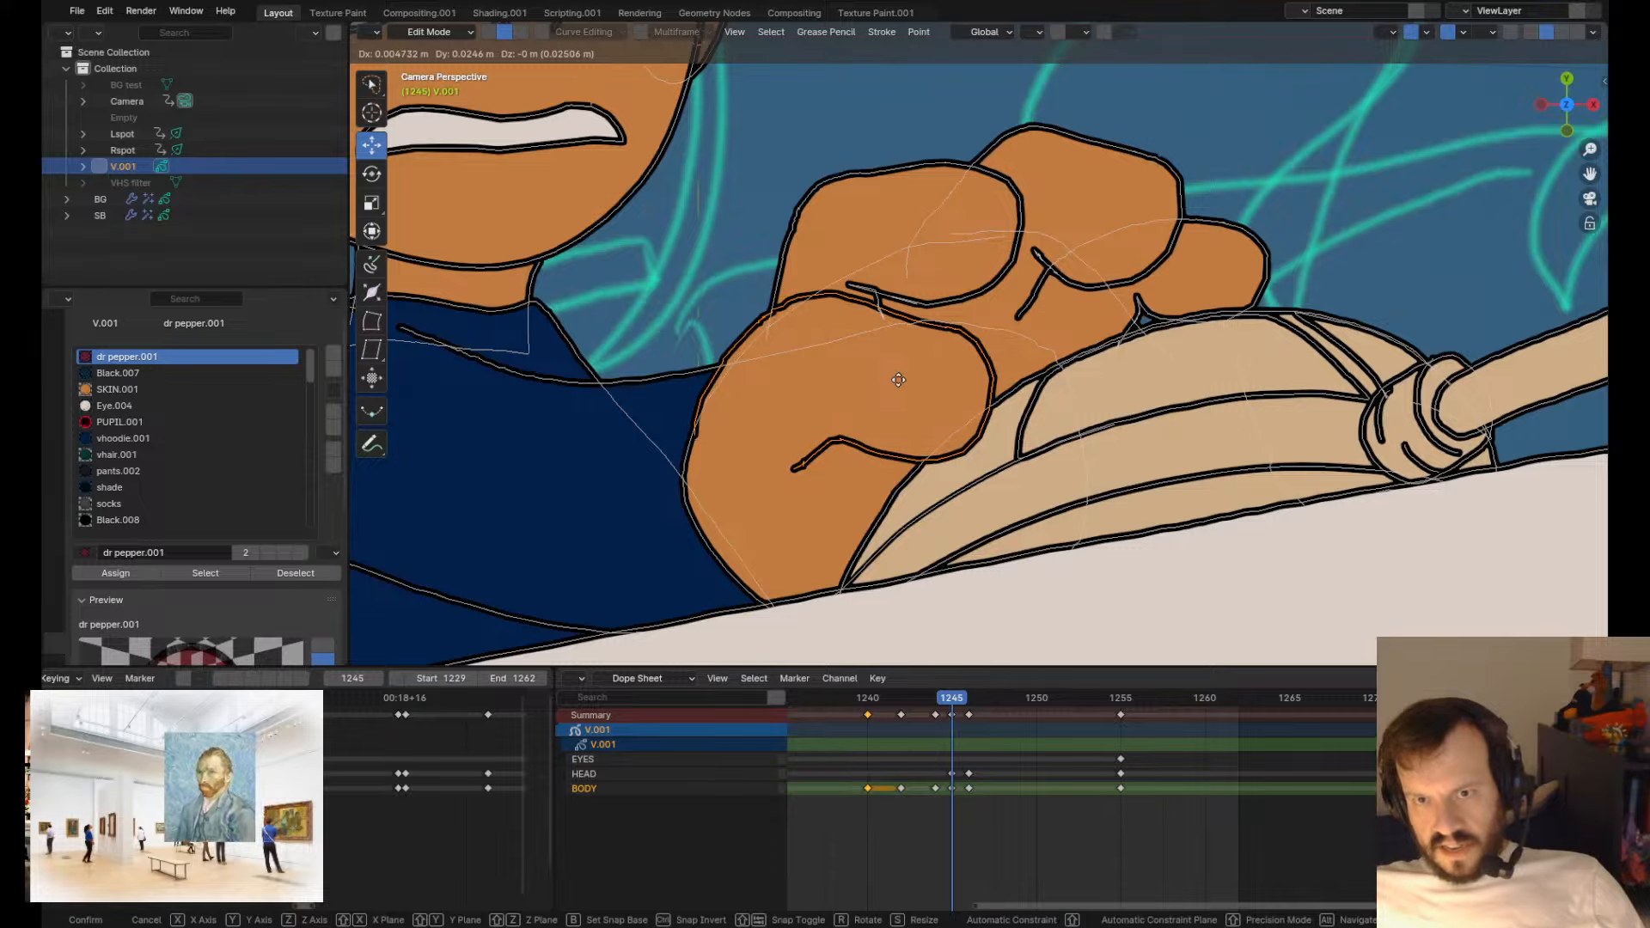
pyautogui.click(899, 378)
pyautogui.press('Tab')
# - Rotate the thumb on frame 1245 by -8.37°, nudge it into place, and compare the pose with the adjacent frames
pyautogui.press('Tab')
pyautogui.press('r')
pyautogui.click(1053, 237)
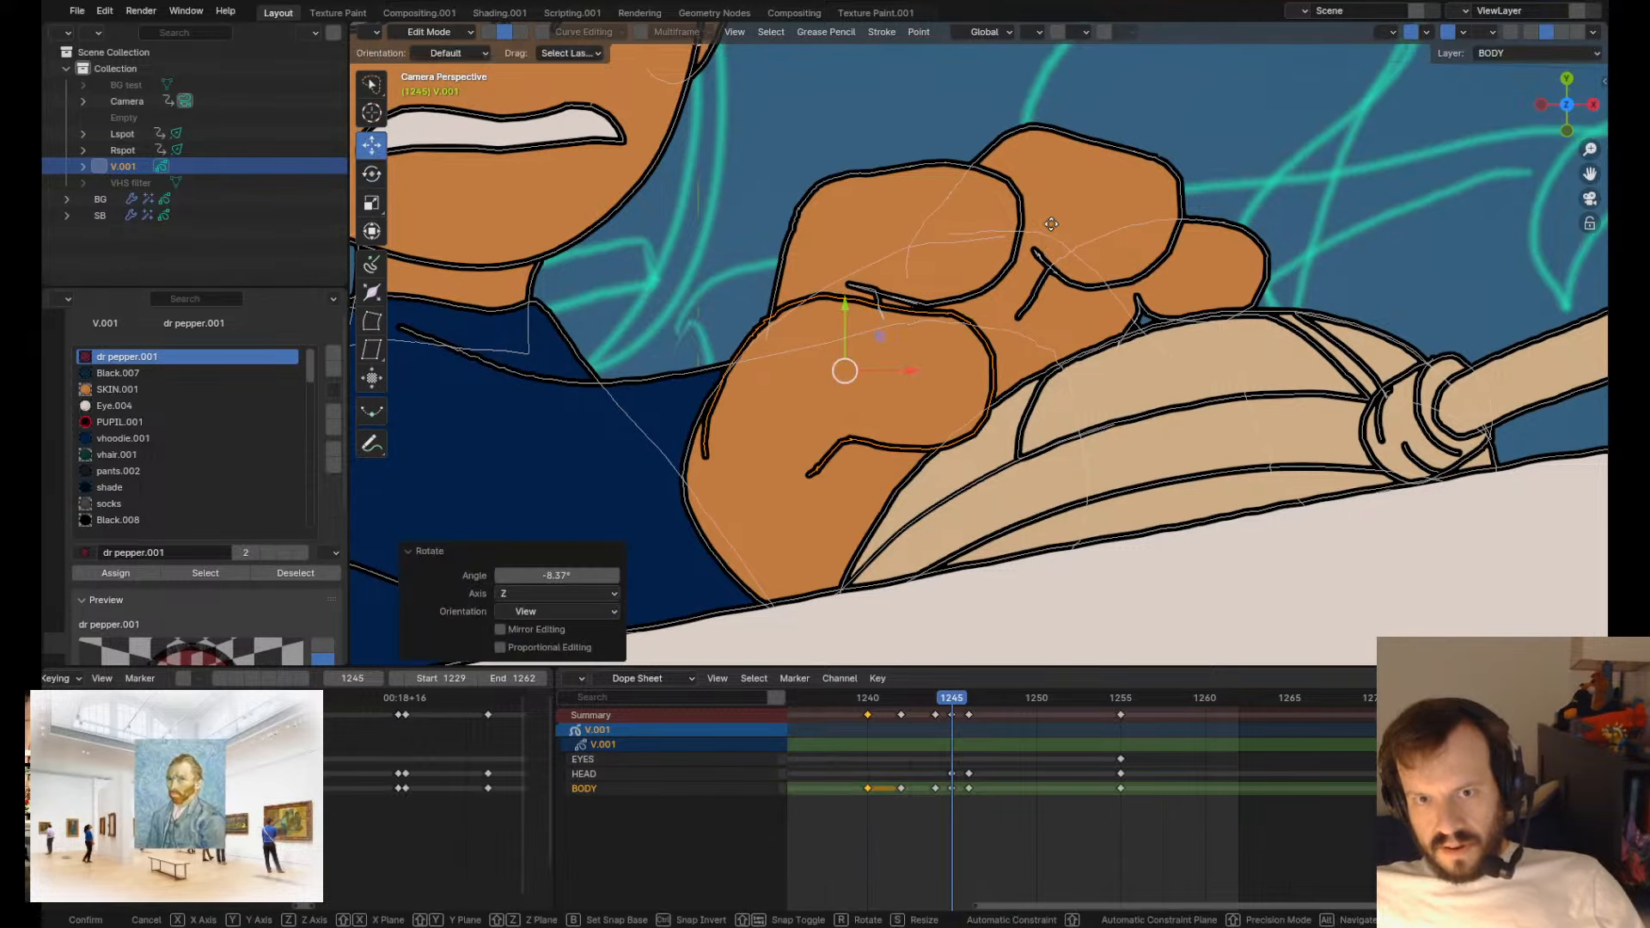
pyautogui.press('g')
pyautogui.click(1034, 229)
pyautogui.press('KP_0')
pyautogui.press('Tab')
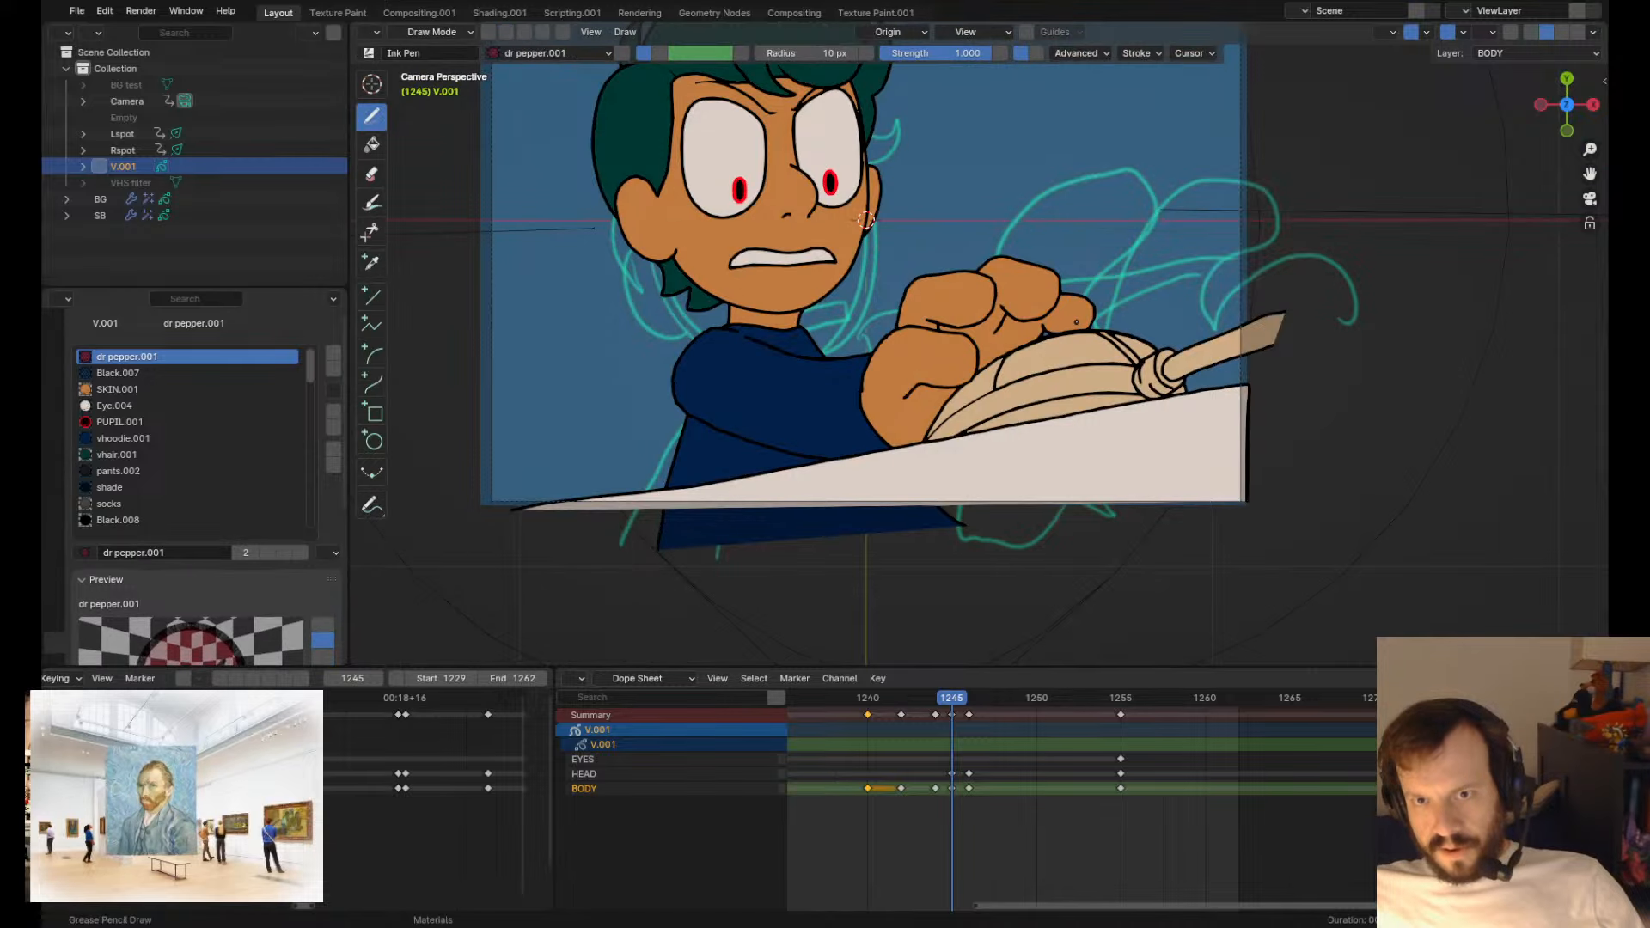
pyautogui.press('KP_0')
pyautogui.scroll(-1, 1042, 344)
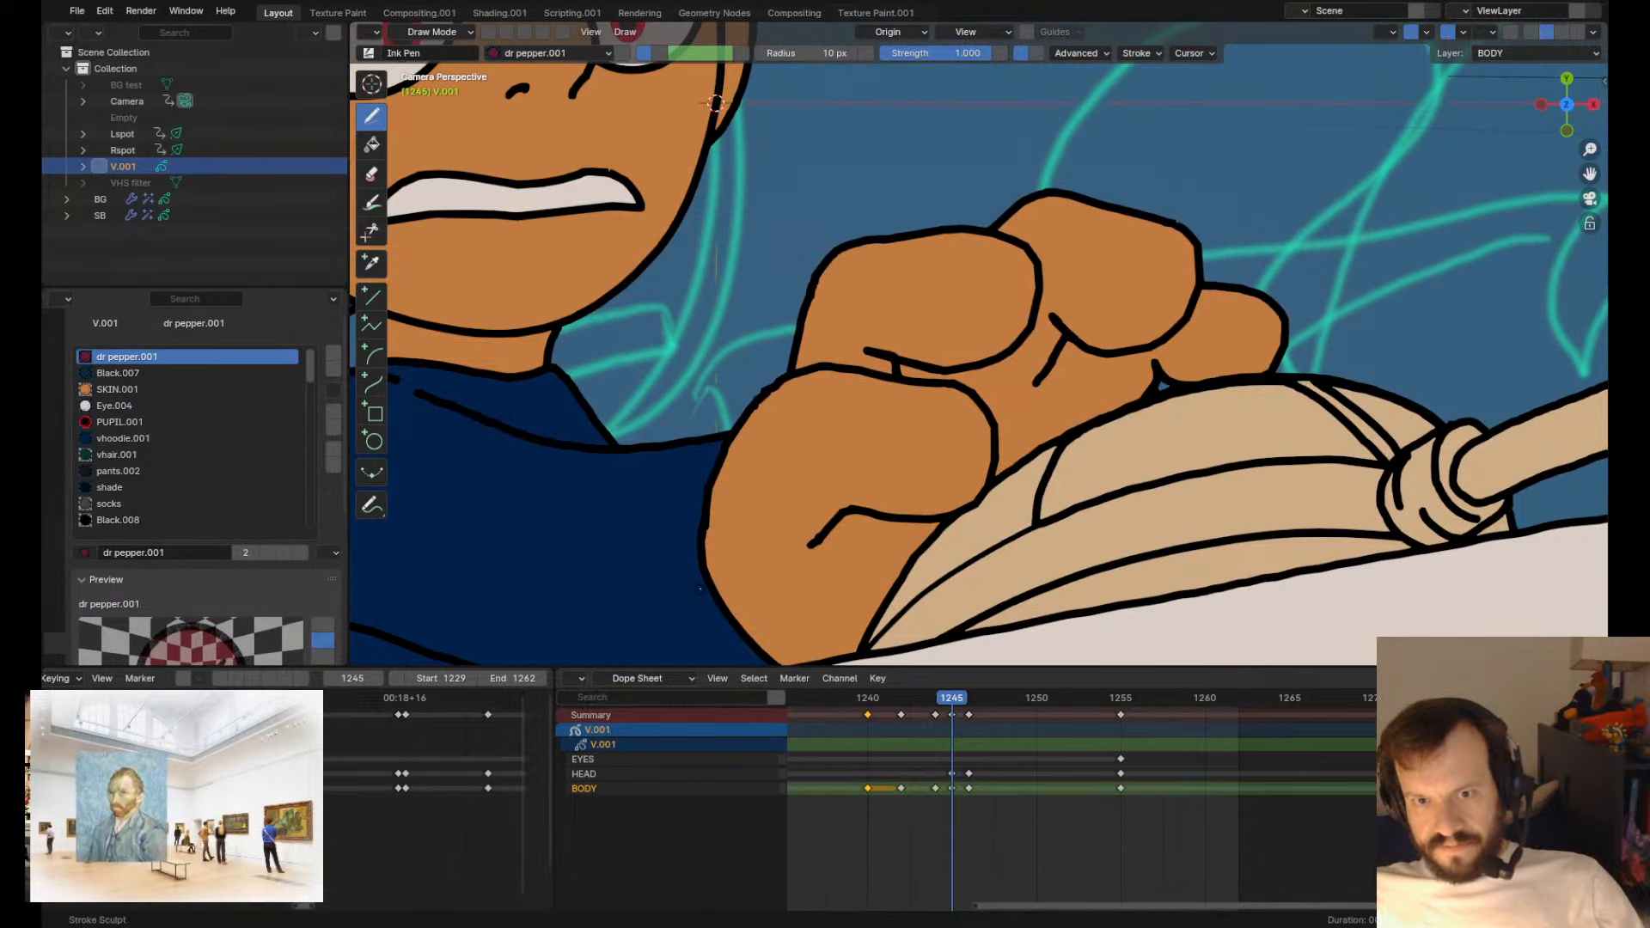
pyautogui.scroll(-4, 903, 389)
pyautogui.press('Right')
pyautogui.press('Left')
pyautogui.press('Left')
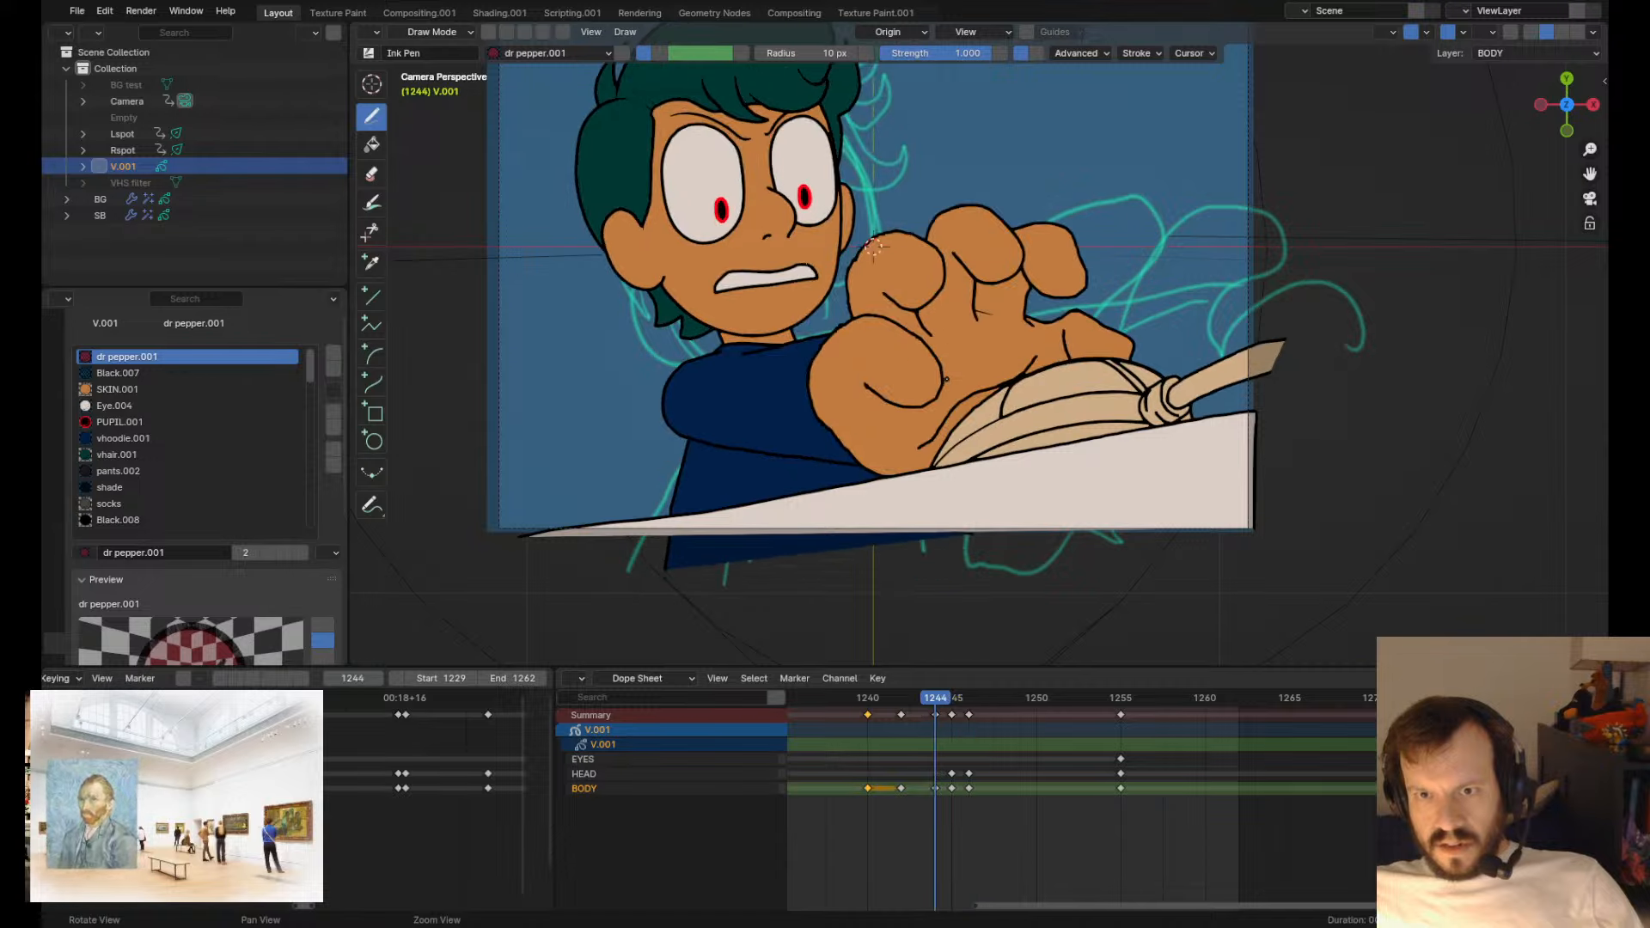
# - Reshape the foreground thumb's outer outline and crease on frame 1244 by grab-sculpting the existing strokes
pyautogui.press('Right')
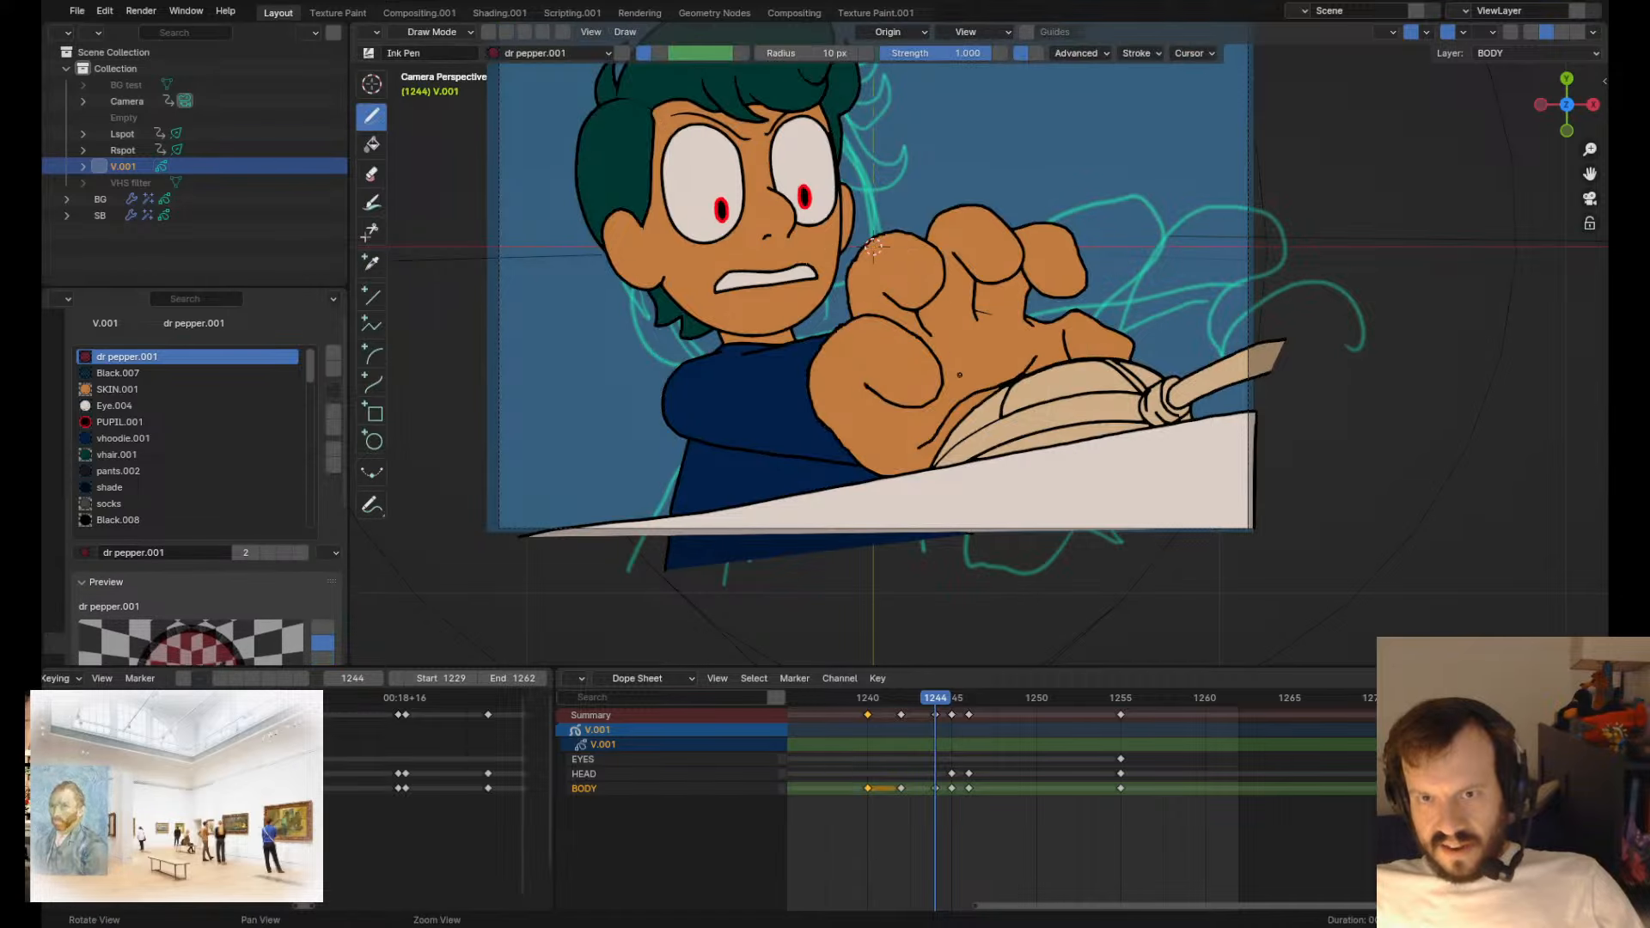
pyautogui.press('Left')
pyautogui.moveTo(874, 333); pyautogui.dragTo(858, 321)
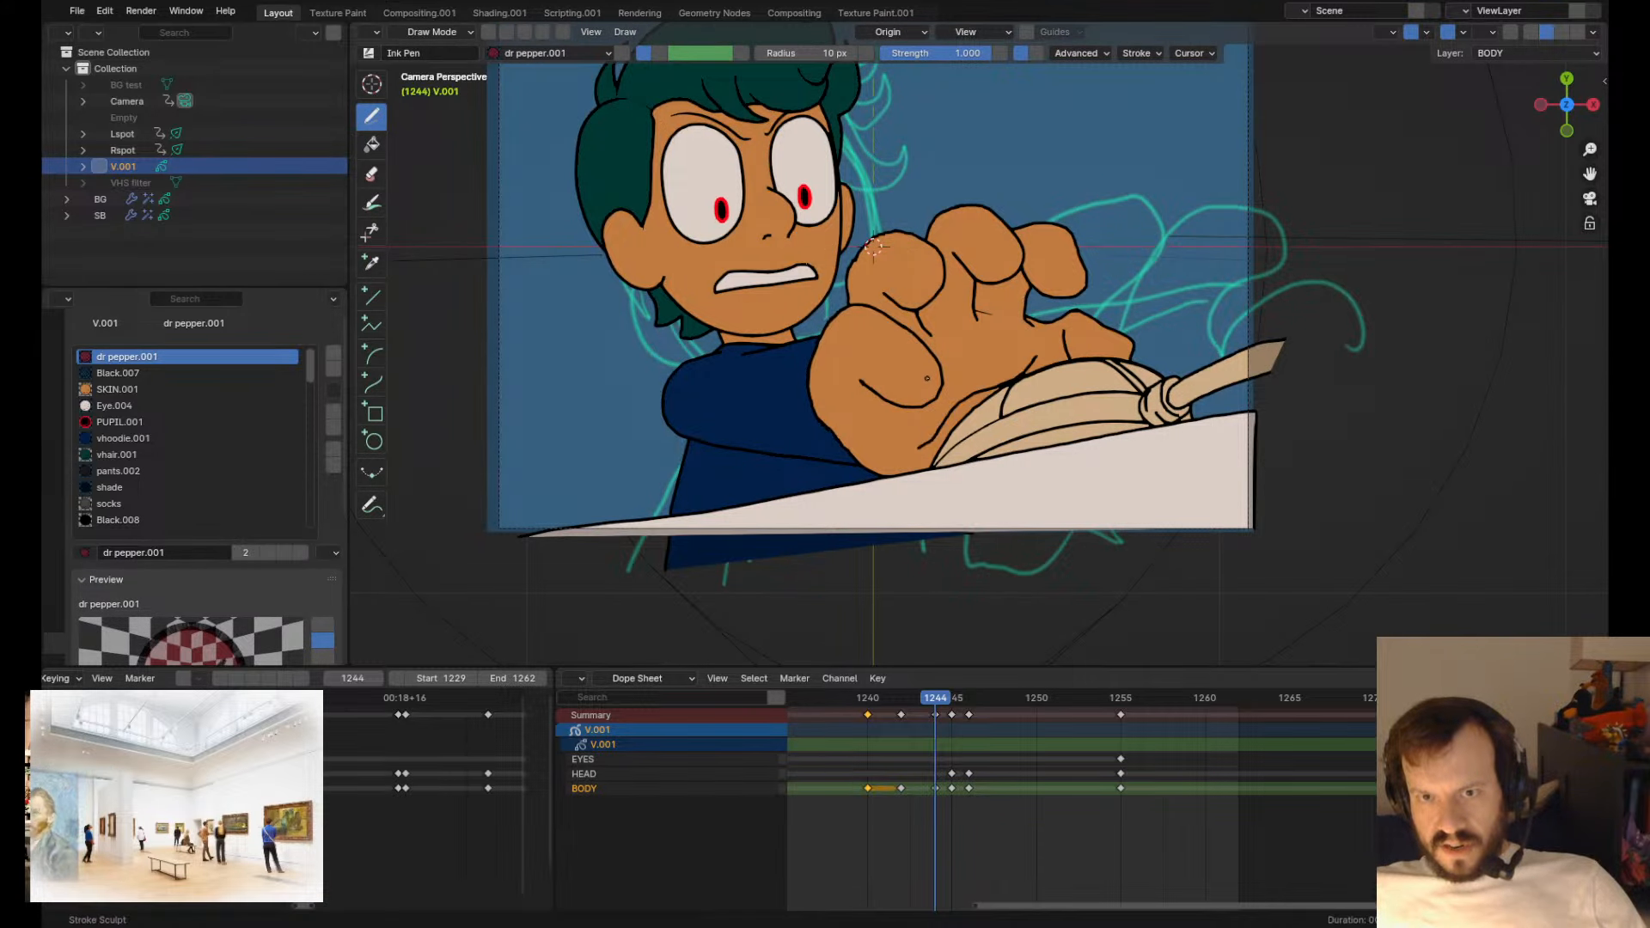
pyautogui.moveTo(927, 378); pyautogui.dragTo(938, 351)
pyautogui.scroll(4, 874, 246)
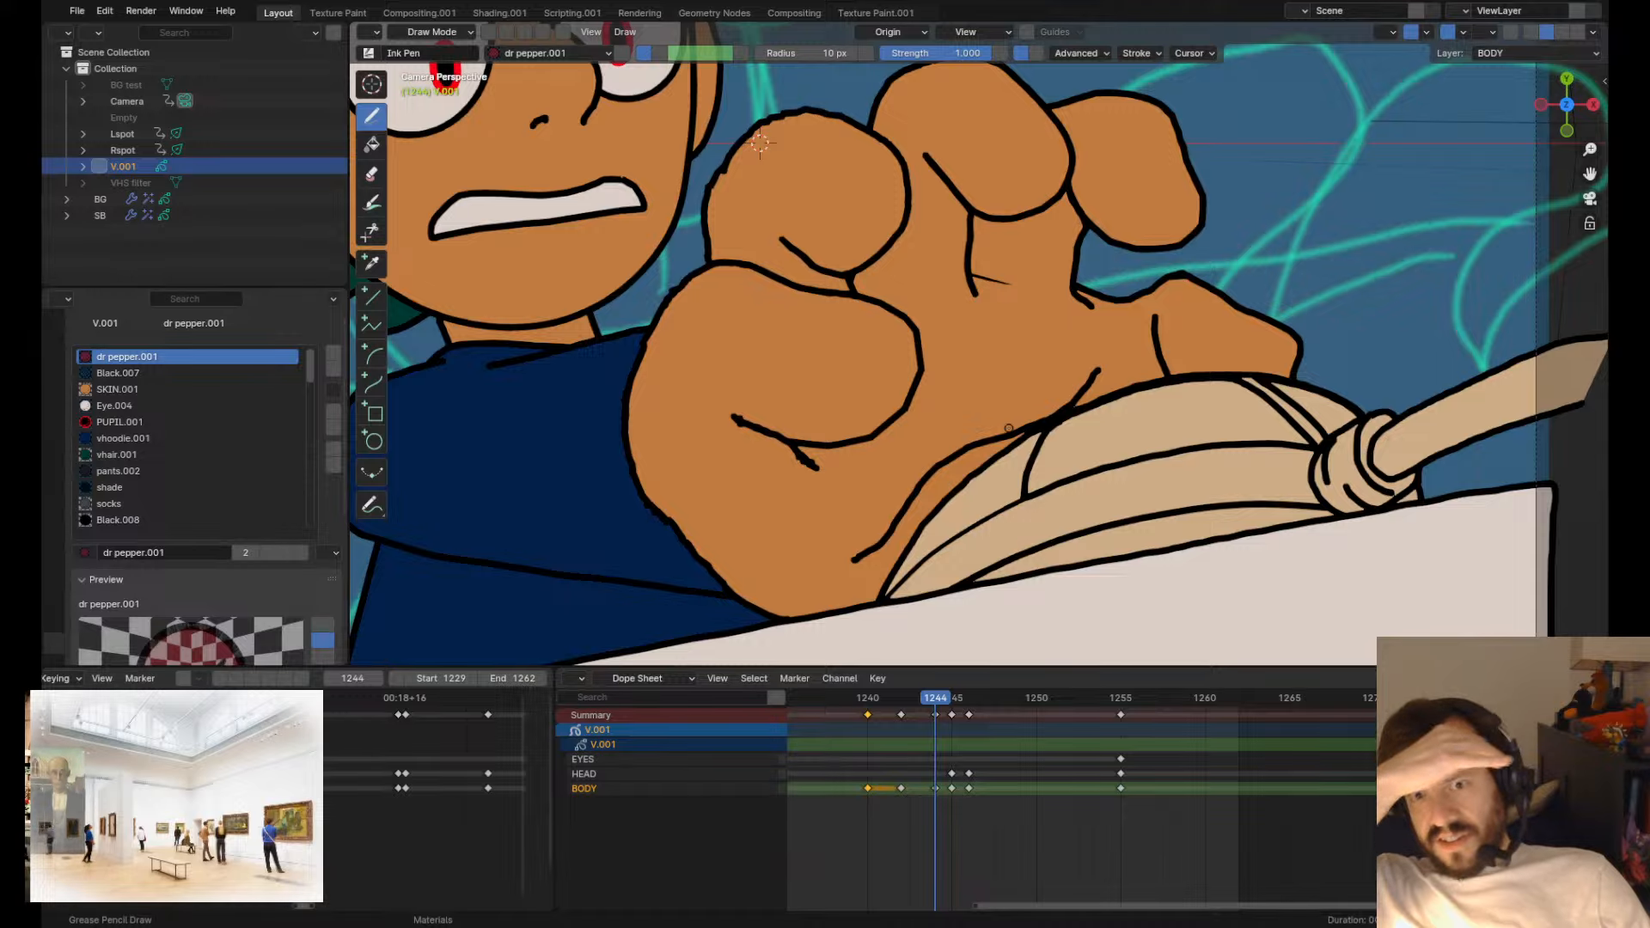
# - Compare the hand drawing on frame 1244 with the neighbouring frames
pyautogui.scroll(-5, 1008, 428)
pyautogui.keyDown('alt'); pyautogui.moveTo(871, 203); pyautogui.dragTo(878, 404, button='middle'); pyautogui.keyUp('alt')
pyautogui.scroll(4, 870, 302)
pyautogui.scroll(-2, 878, 403)
pyautogui.keyDown('alt'); pyautogui.moveTo(1022, 457); pyautogui.dragTo(1046, 398, button='middle'); pyautogui.keyUp('alt')
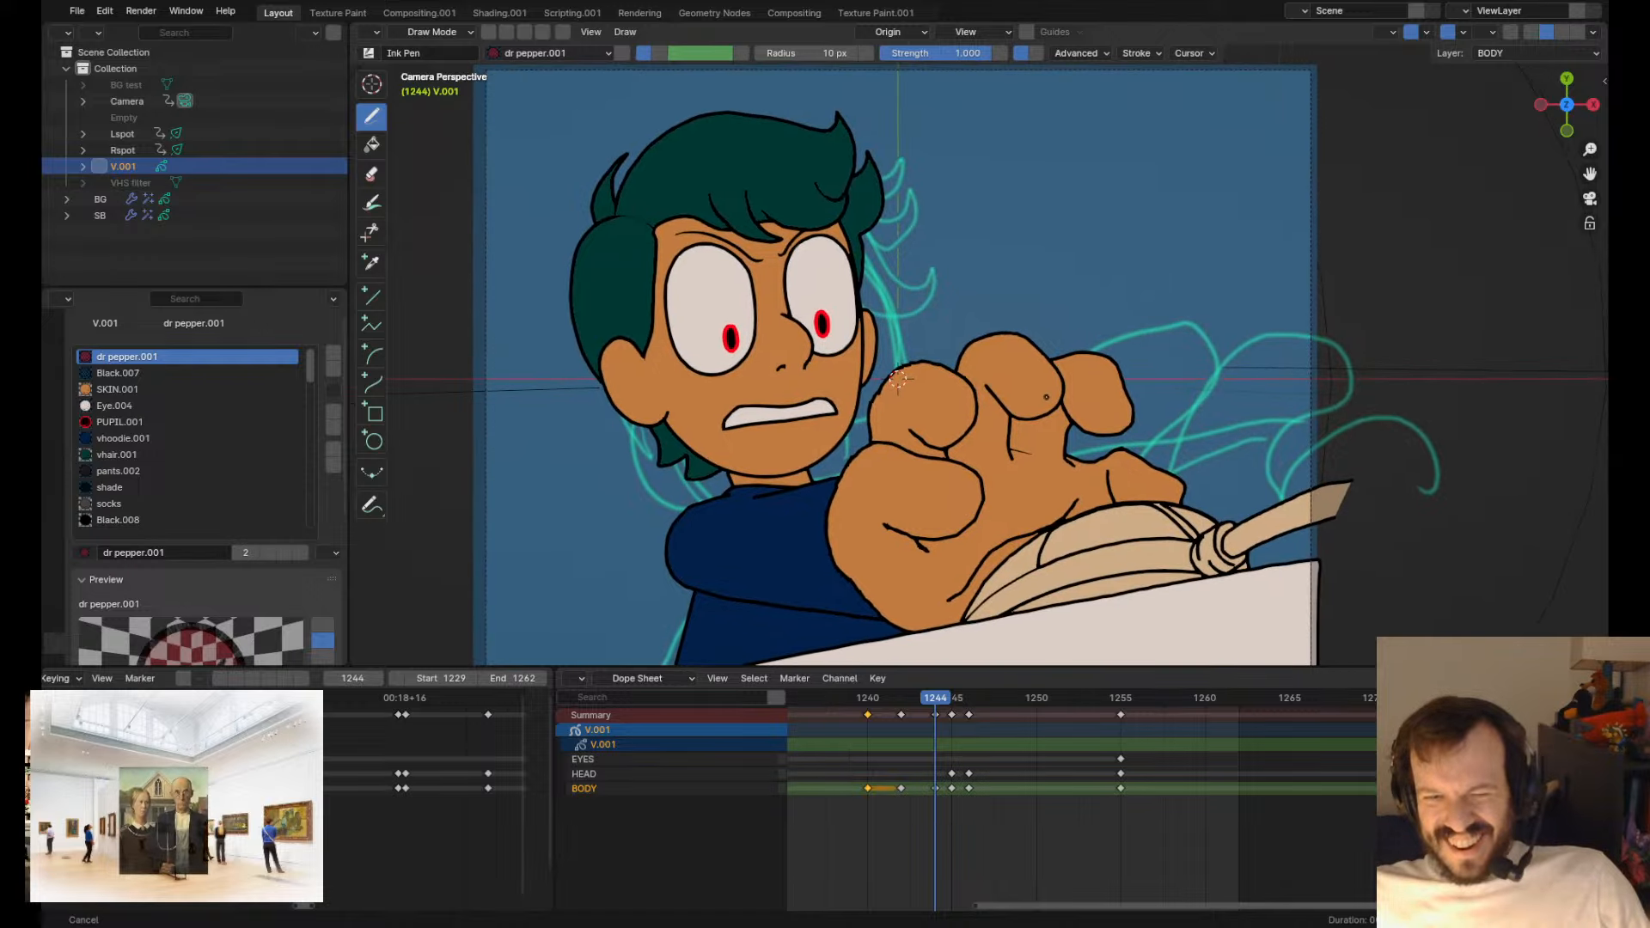
pyautogui.press('Left')
pyautogui.press('Left')
pyautogui.press('Right')
pyautogui.press('Right')
pyautogui.press('Right')
pyautogui.press('Left')
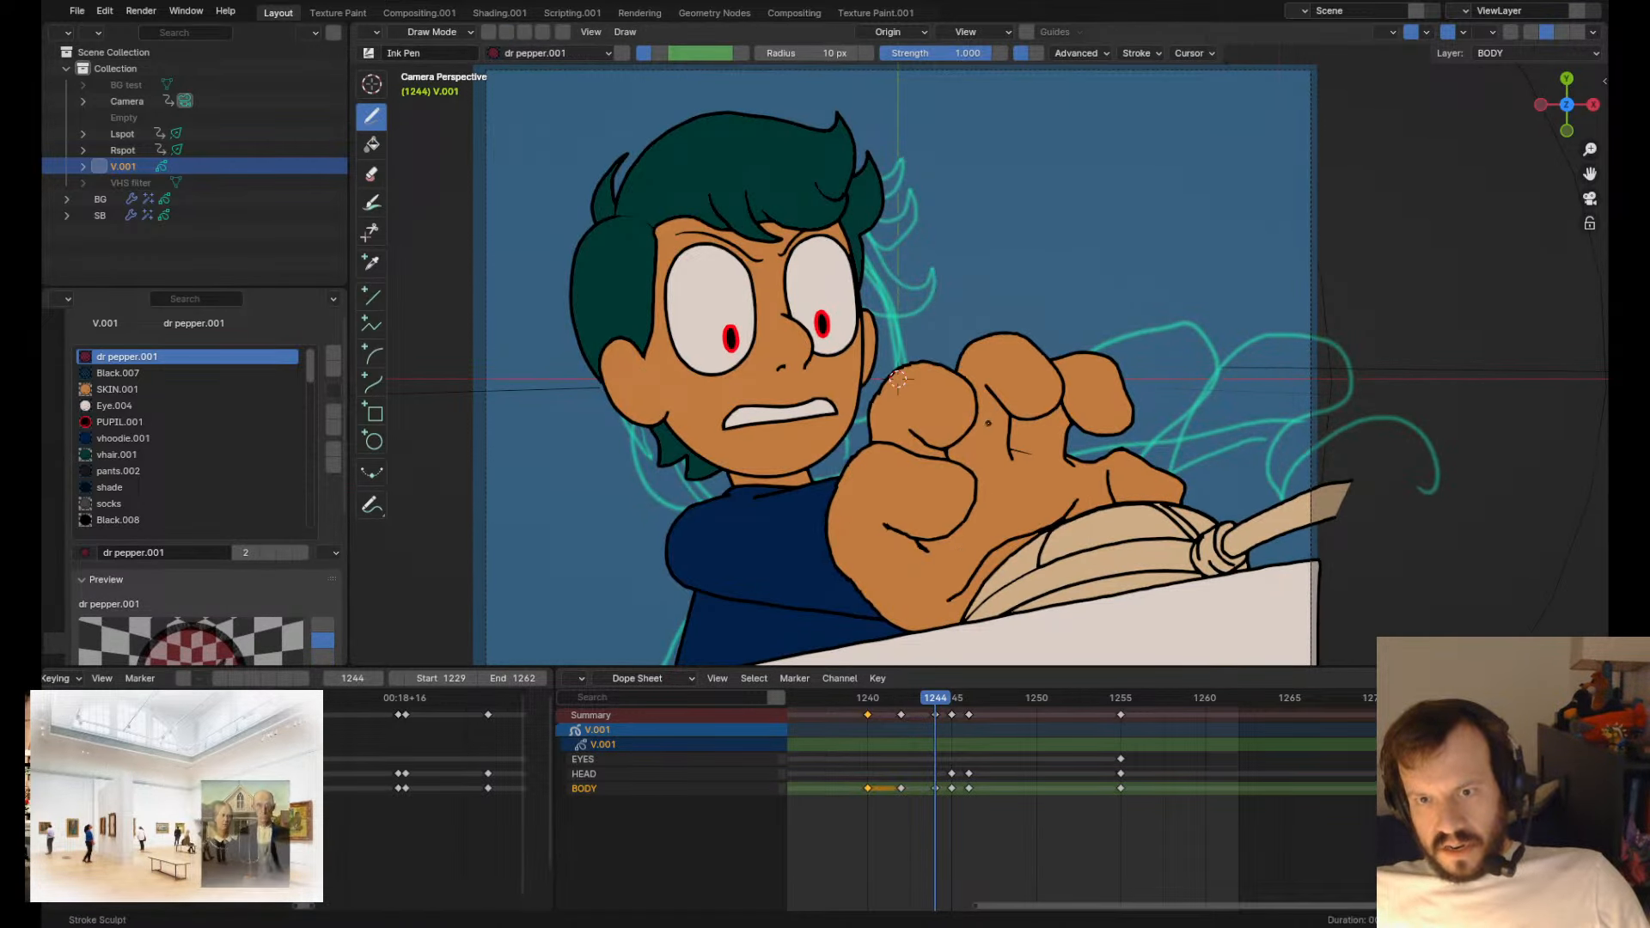
# - Extend the inner end of the thumb crease toward the sleeve and bend its tip downward
pyautogui.keyDown('shift'); pyautogui.moveTo(955, 490); pyautogui.dragTo(935, 520); pyautogui.keyUp('shift')
pyautogui.scroll(3, 897, 378)
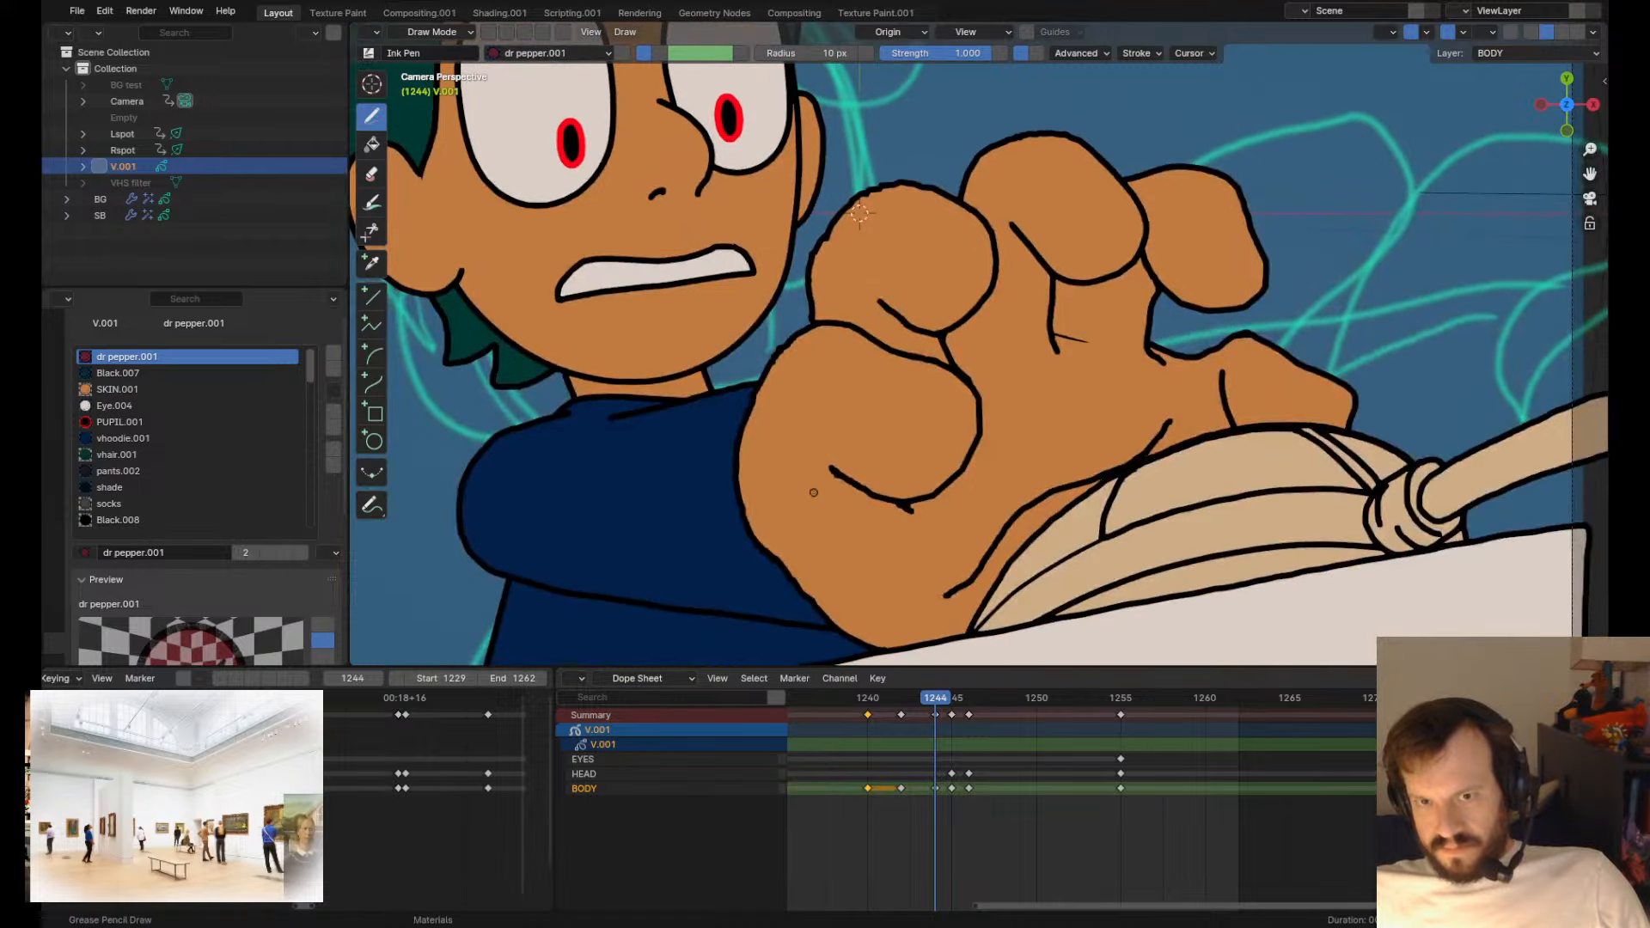
pyautogui.moveTo(835, 479); pyautogui.dragTo(835, 463)
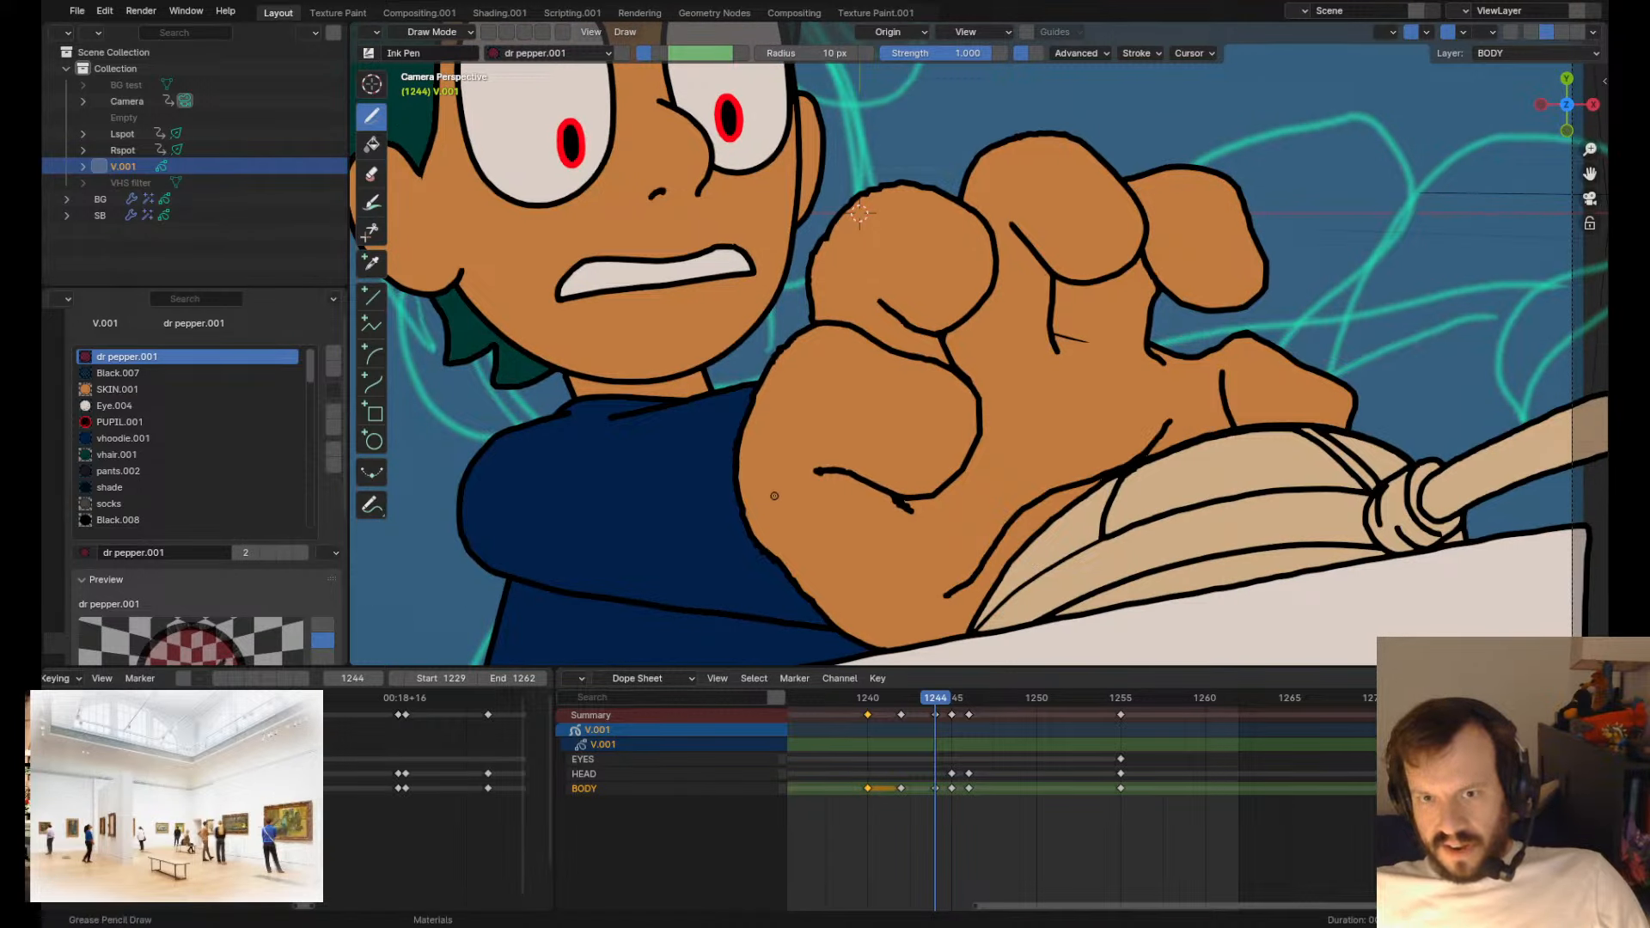
pyautogui.scroll(3, 774, 496)
pyautogui.moveTo(969, 401)
pyautogui.mouseDown()
pyautogui.moveTo(980, 428)
pyautogui.moveTo(972, 398)
pyautogui.moveTo(927, 445)
pyautogui.moveTo(978, 418)
pyautogui.moveTo(976, 399)
pyautogui.mouseUp()
pyautogui.scroll(-1, 976, 403)
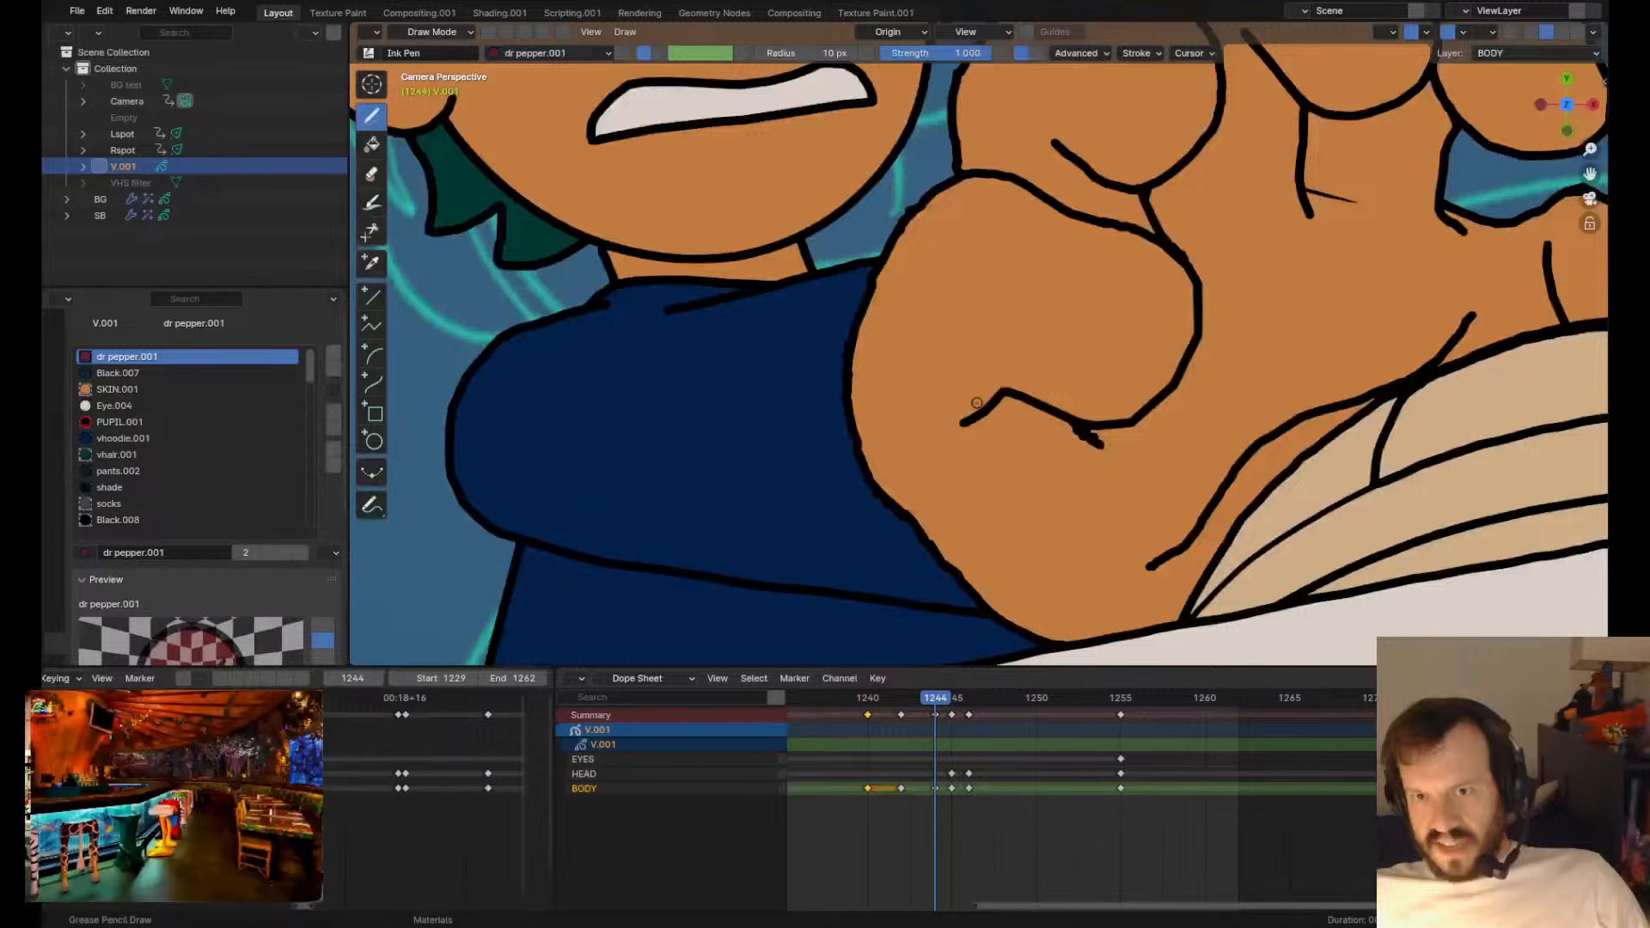
# - Flatten the thumb crease into a smooth line without the bent tip and even out the thumb's contour
pyautogui.scroll(-2, 977, 403)
pyautogui.moveTo(976, 411)
pyautogui.mouseDown()
pyautogui.moveTo(964, 391)
pyautogui.moveTo(1013, 351)
pyautogui.moveTo(1056, 398)
pyautogui.moveTo(1110, 419)
pyautogui.moveTo(1084, 372)
pyautogui.moveTo(1011, 366)
pyautogui.moveTo(1015, 383)
pyautogui.moveTo(1094, 402)
pyautogui.moveTo(1160, 332)
pyautogui.moveTo(1150, 360)
pyautogui.mouseUp()
pyautogui.moveTo(1098, 418); pyautogui.dragTo(1091, 406)
pyautogui.moveTo(1080, 376)
pyautogui.mouseDown()
pyautogui.moveTo(1065, 411)
pyautogui.moveTo(1055, 400)
pyautogui.mouseUp()
pyautogui.moveTo(1043, 359)
pyautogui.mouseDown()
pyautogui.moveTo(1050, 385)
pyautogui.moveTo(1090, 364)
pyautogui.mouseUp()
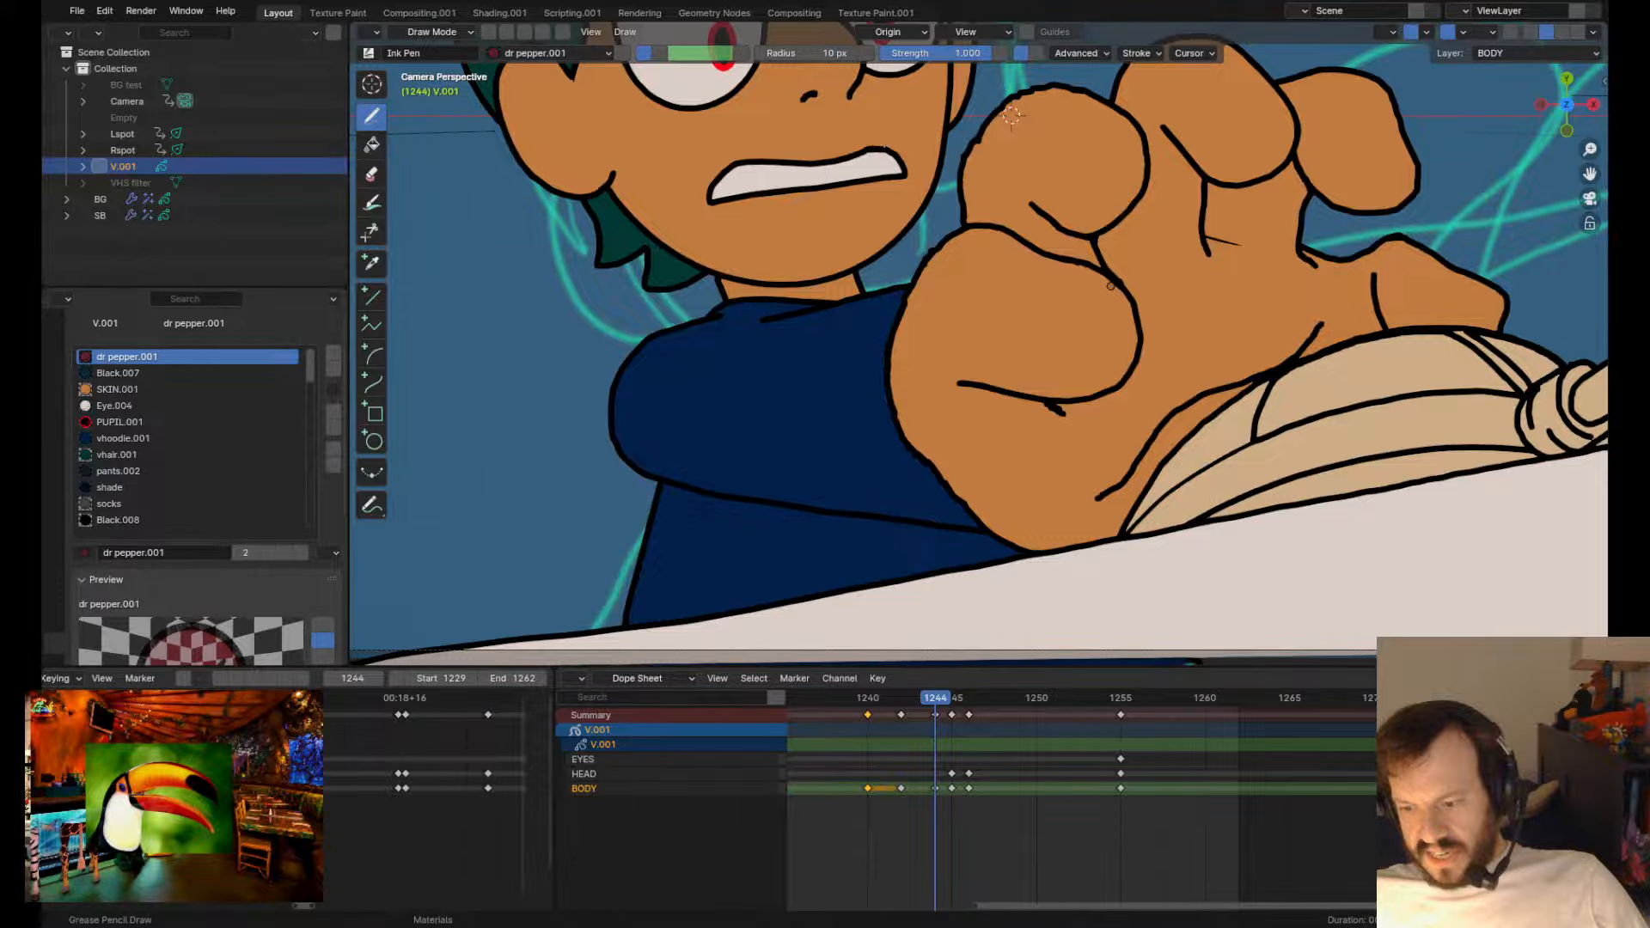
# - Refine the base of the index finger where its outline meets the top of the thumb
pyautogui.scroll(1, 1110, 286)
pyautogui.keyDown('shift'); pyautogui.moveTo(1110, 286); pyautogui.dragTo(1031, 412, button='middle'); pyautogui.keyUp('shift')
pyautogui.moveTo(878, 325); pyautogui.dragTo(901, 331)
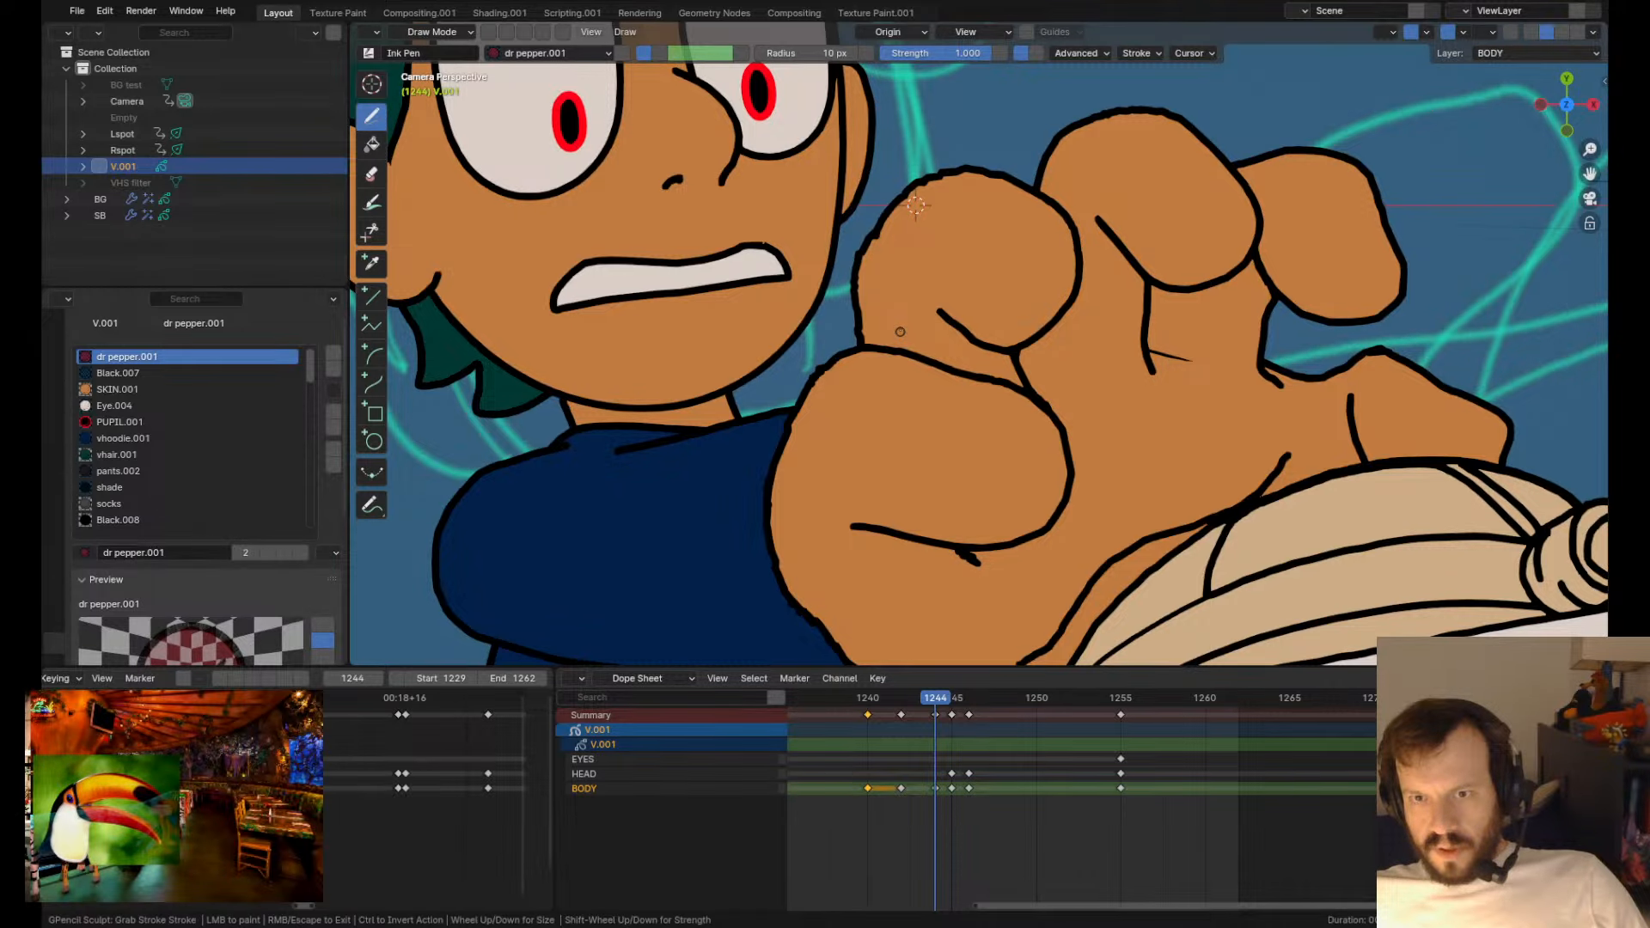
pyautogui.scroll(-3, 979, 346)
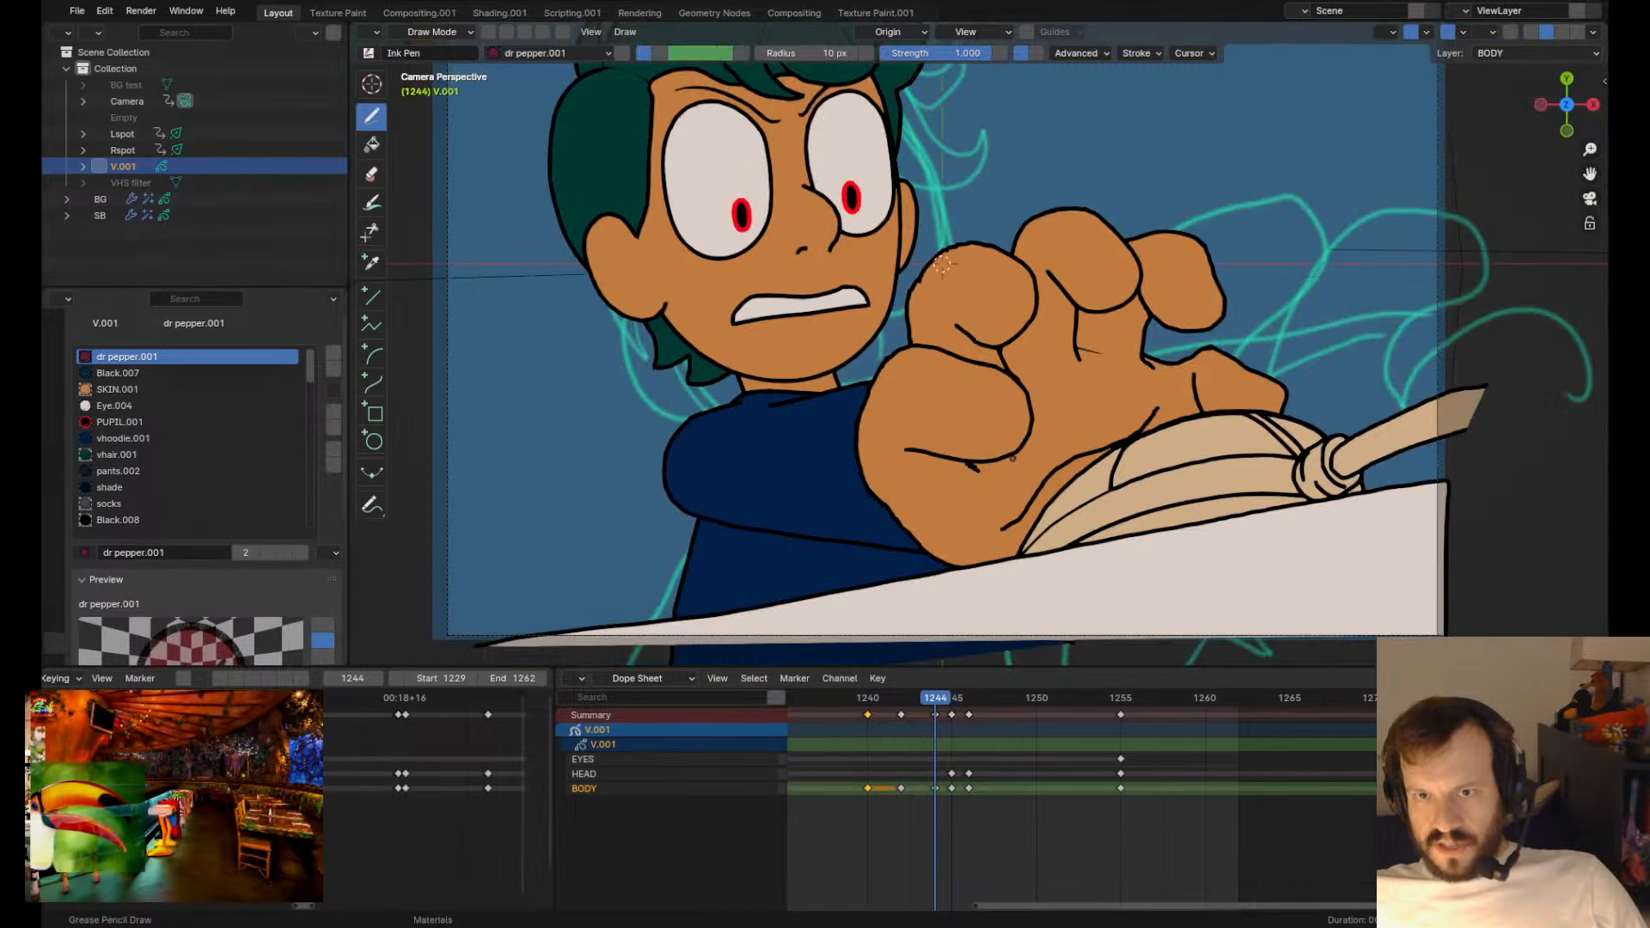
pyautogui.scroll(3, 942, 264)
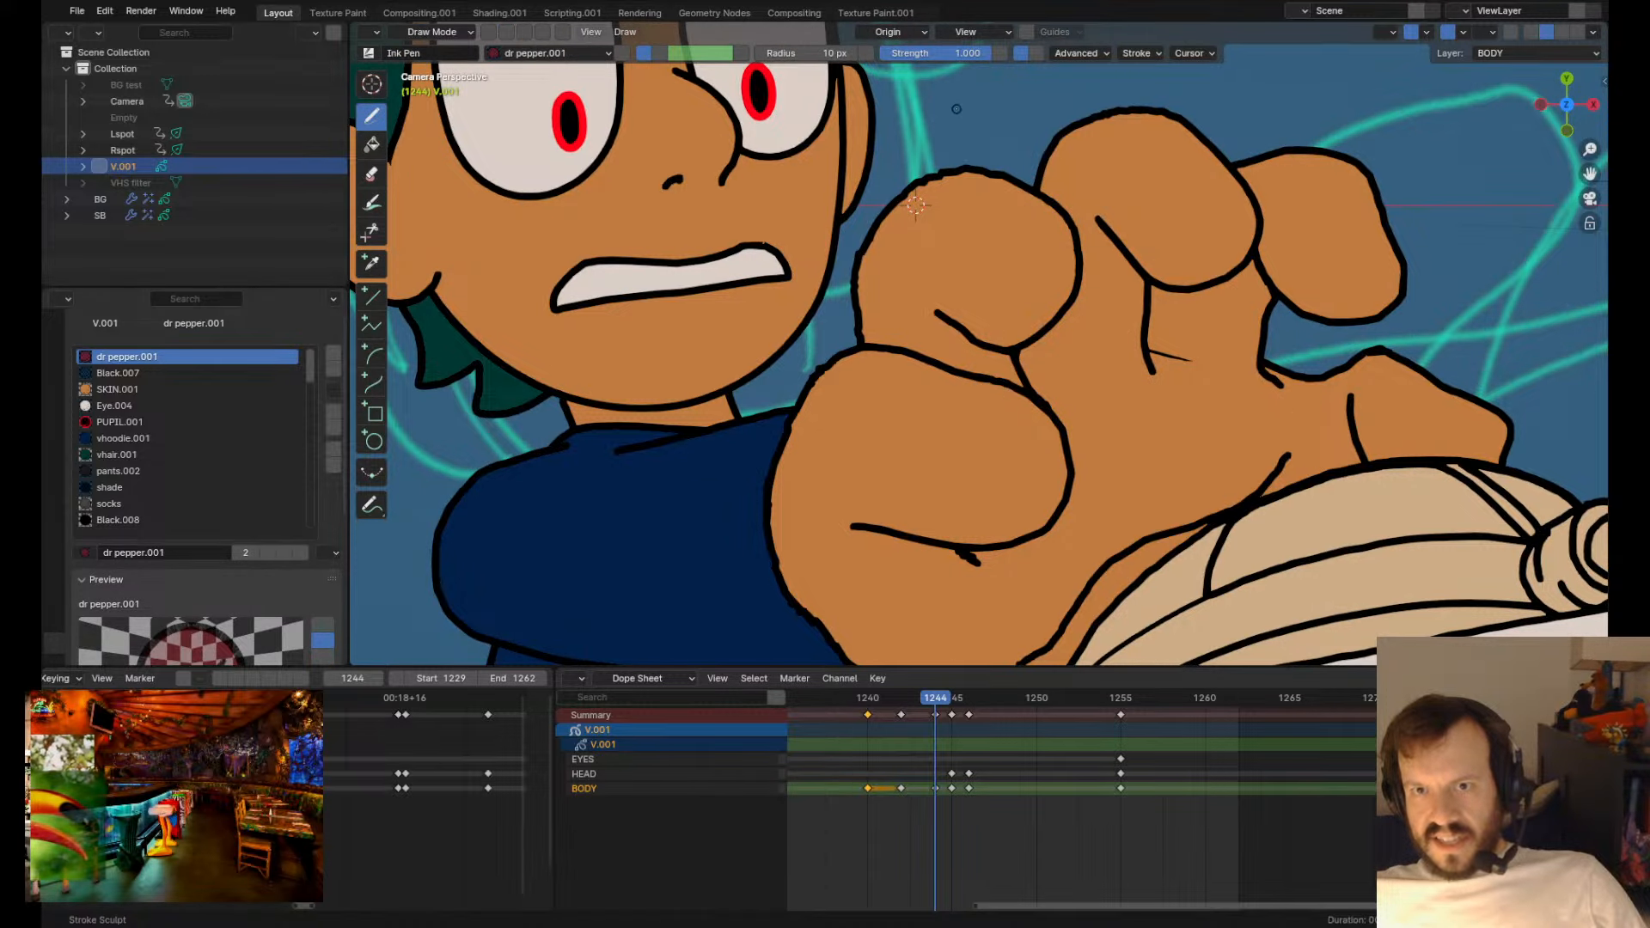
pyautogui.scroll(-3, 884, 267)
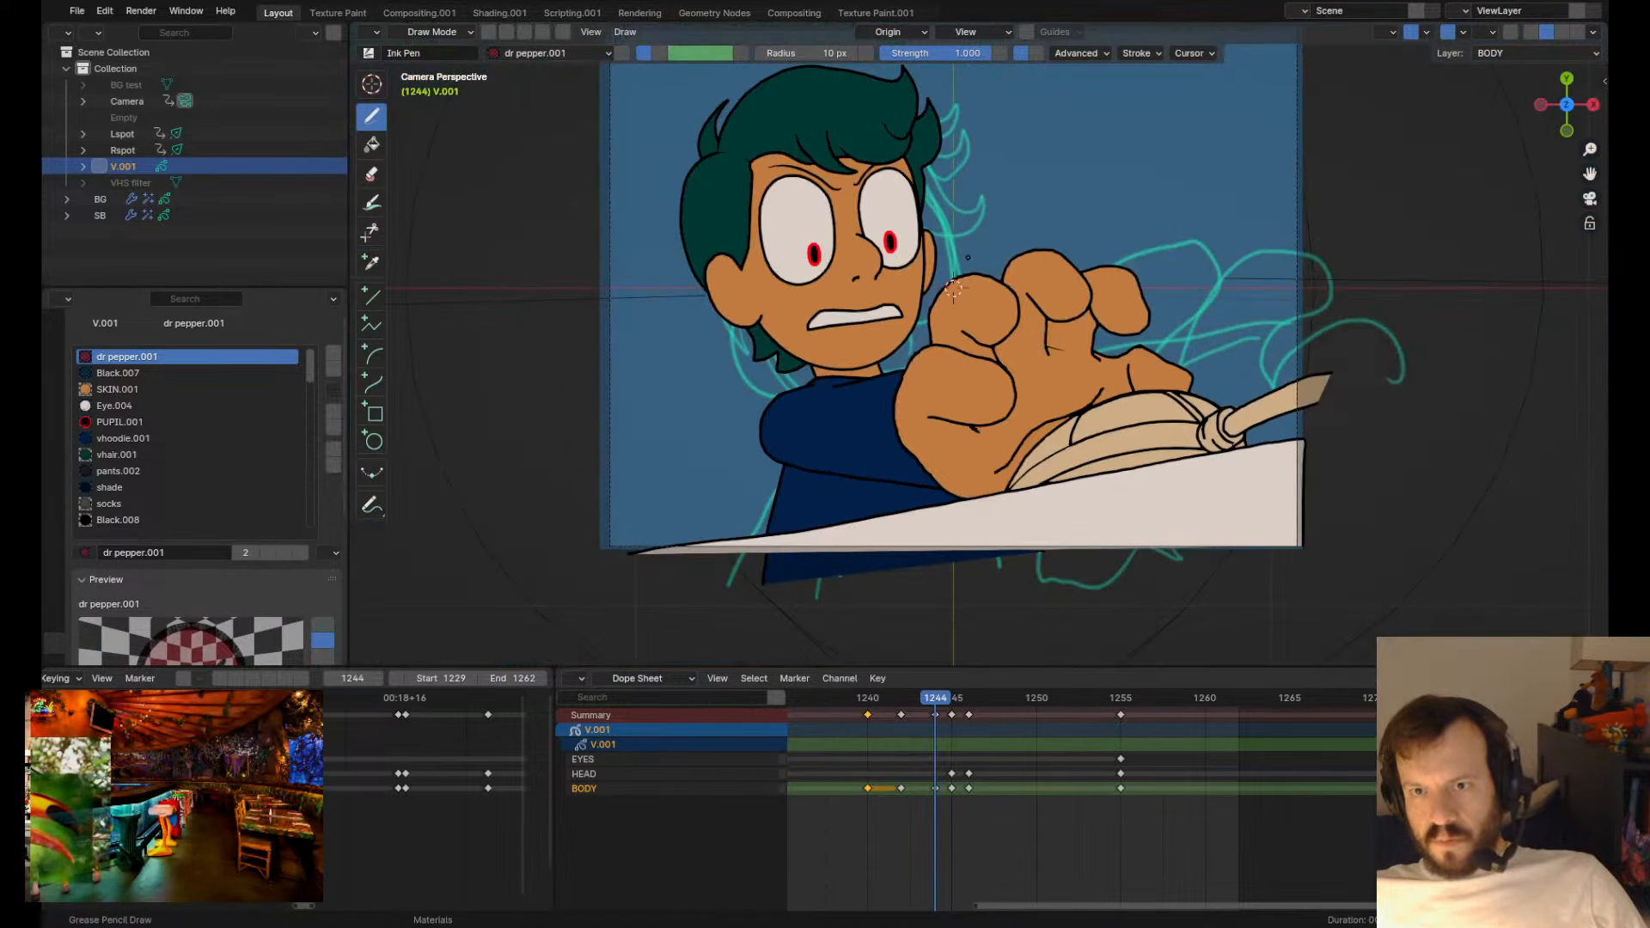
# - Pull the thumb's outer edge toward the palm to give the thumb a wider shape
pyautogui.scroll(4, 953, 287)
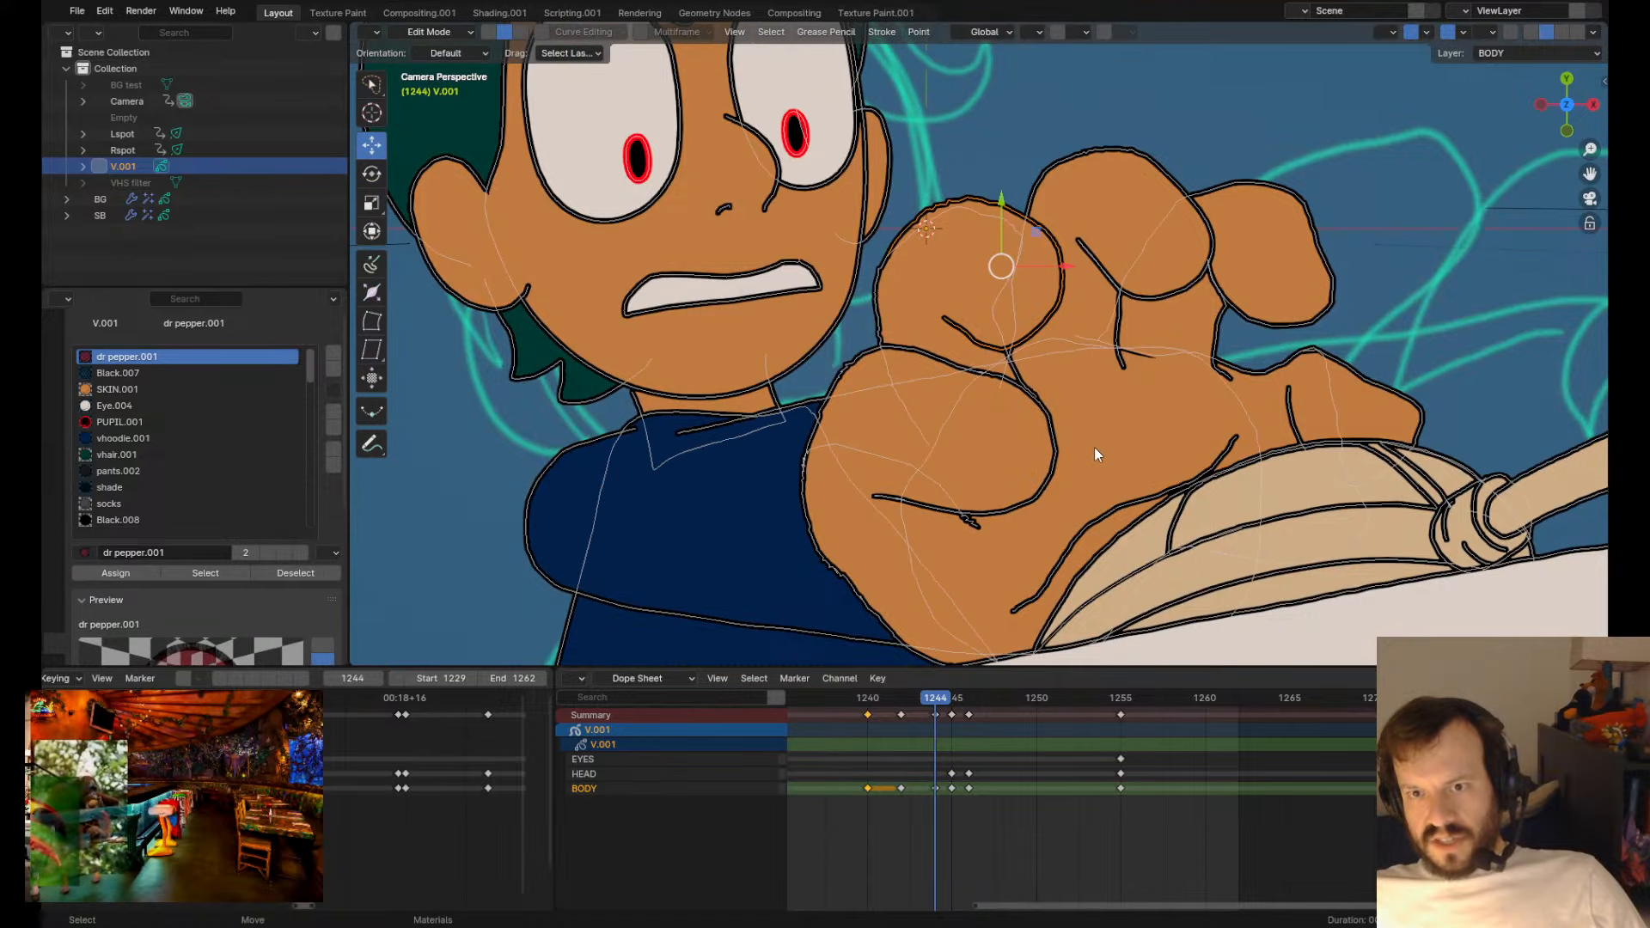
pyautogui.scroll(-3, 949, 277)
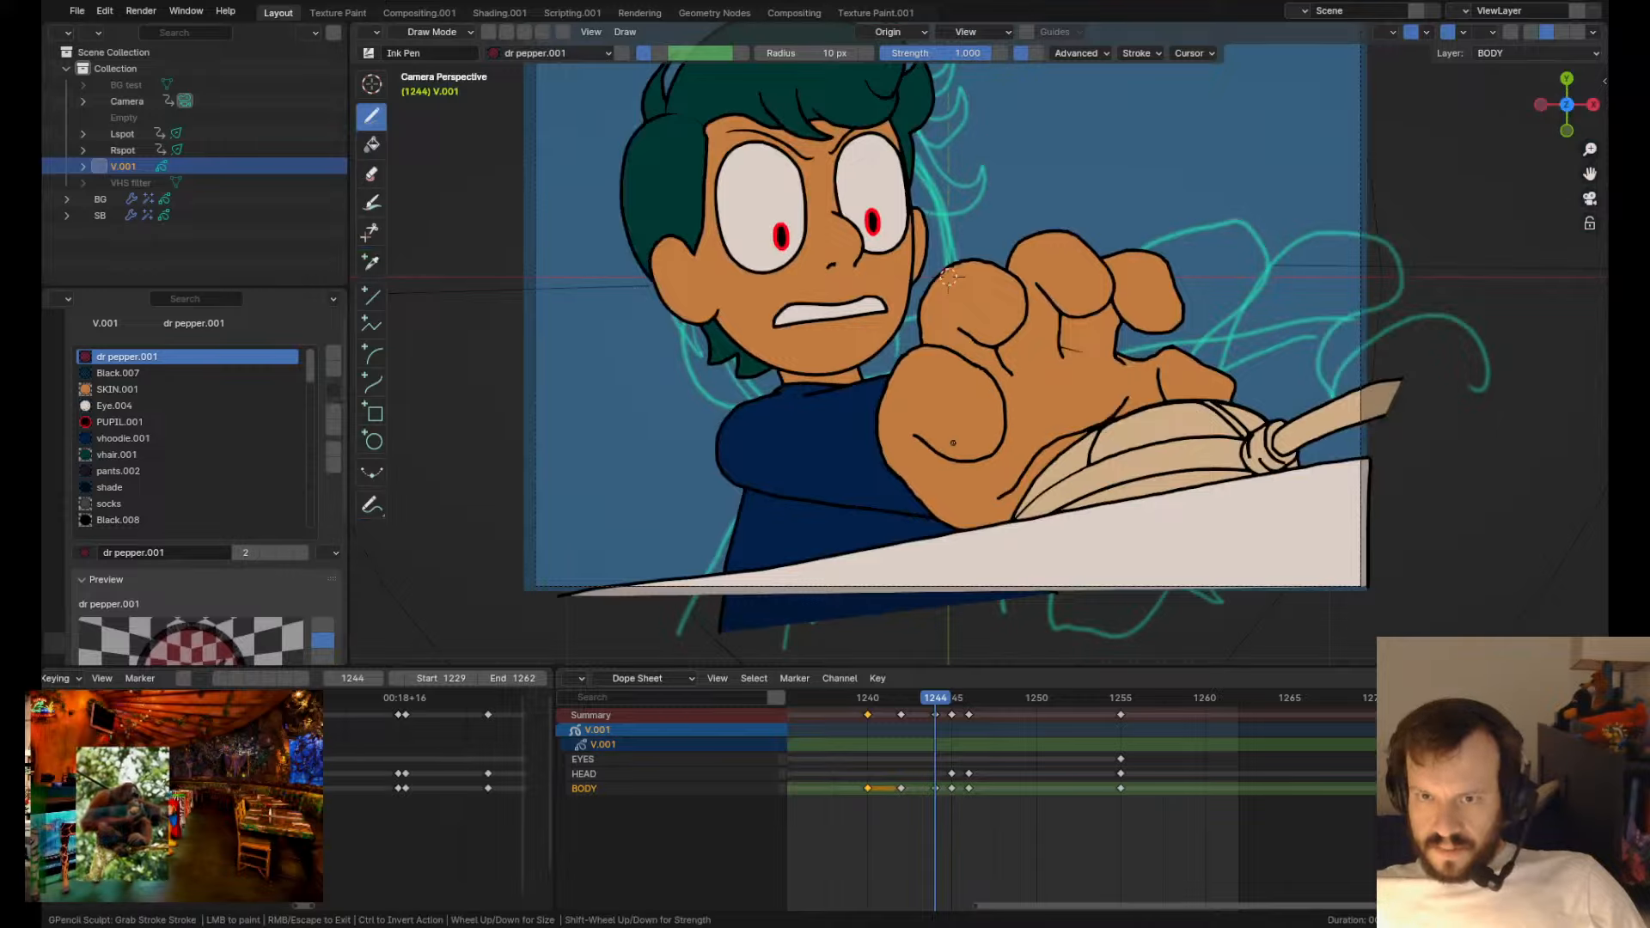
pyautogui.moveTo(986, 376)
pyautogui.keyDown('shift'); pyautogui.mouseDown()
pyautogui.moveTo(1005, 434)
pyautogui.moveTo(990, 379)
pyautogui.moveTo(1006, 429)
pyautogui.moveTo(1084, 410)
pyautogui.moveTo(1050, 415)
pyautogui.moveTo(1091, 390)
pyautogui.mouseUp(); pyautogui.keyUp('shift')
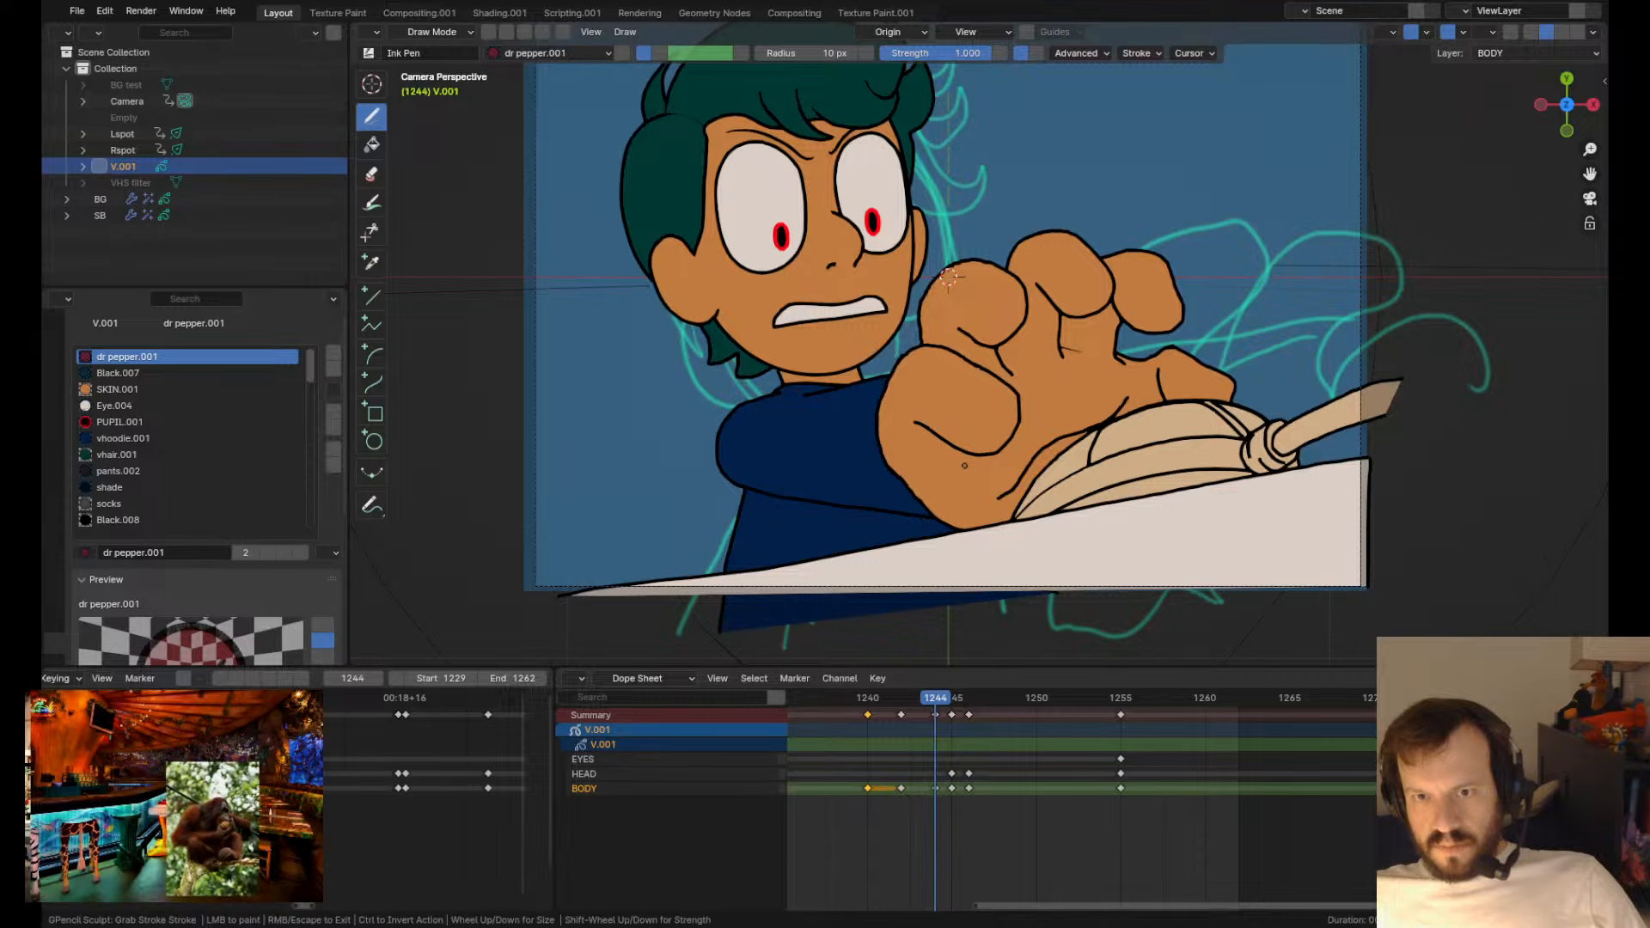
# - Try to pull the inner end of the thumb crease down into a hook
pyautogui.scroll(5, 906, 289)
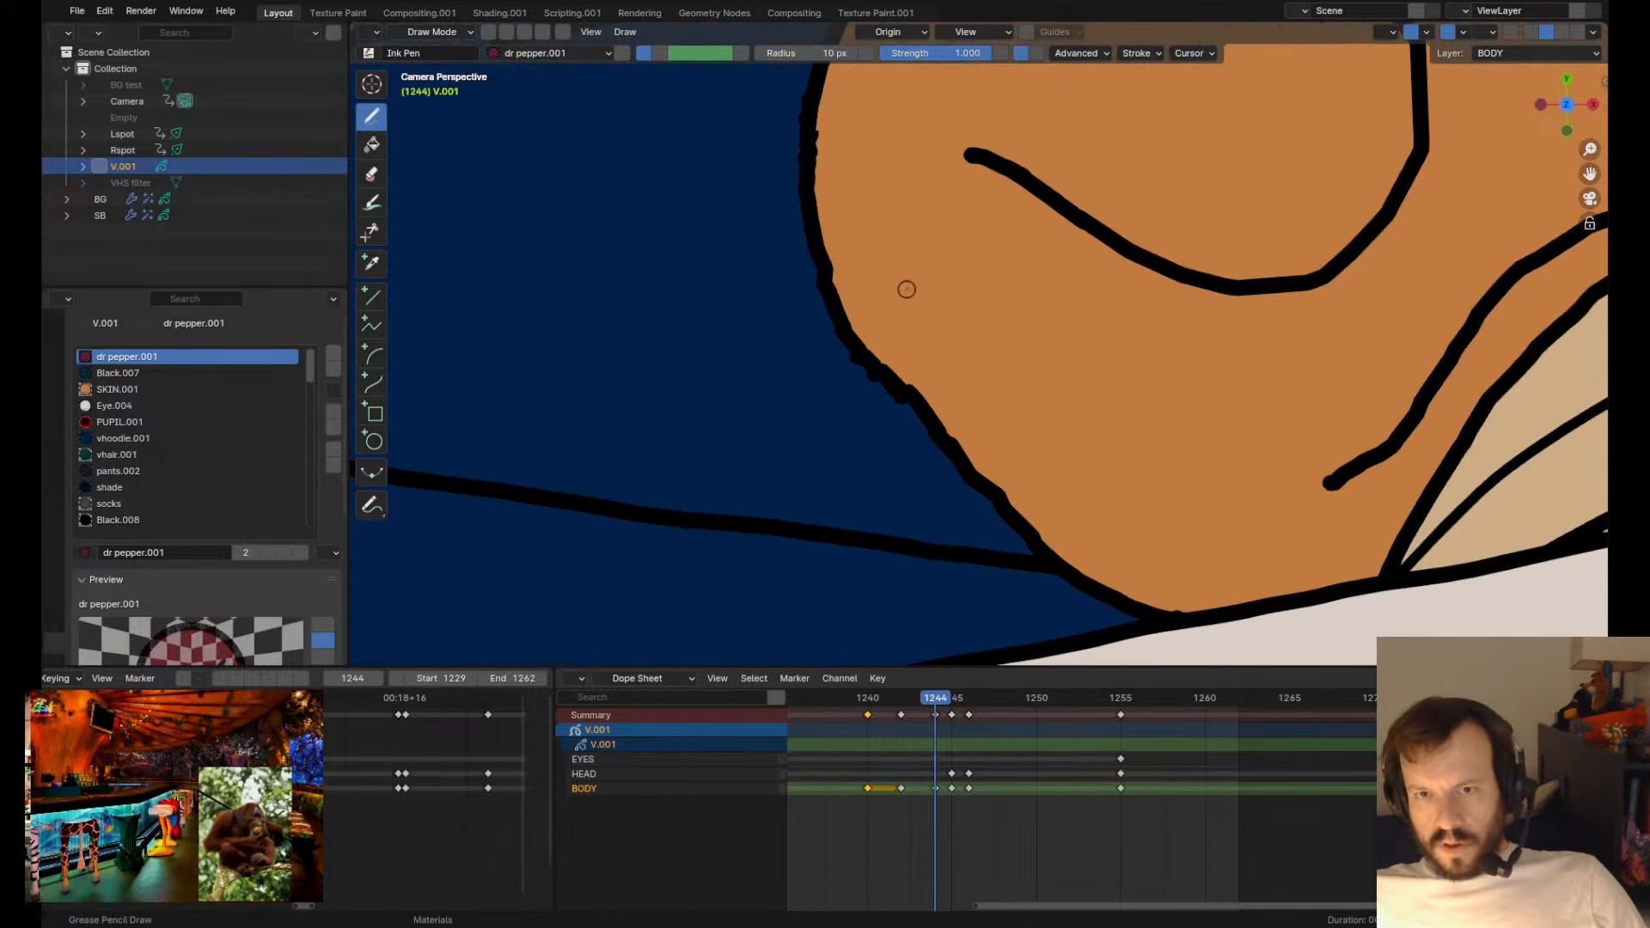
pyautogui.moveTo(950, 155)
pyautogui.keyDown('shift'); pyautogui.mouseDown()
pyautogui.moveTo(951, 265)
pyautogui.moveTo(928, 269)
pyautogui.moveTo(1000, 263)
pyautogui.mouseUp(); pyautogui.keyUp('shift')
pyautogui.keyDown('shift'); pyautogui.moveTo(1009, 193); pyautogui.dragTo(945, 208); pyautogui.keyUp('shift')
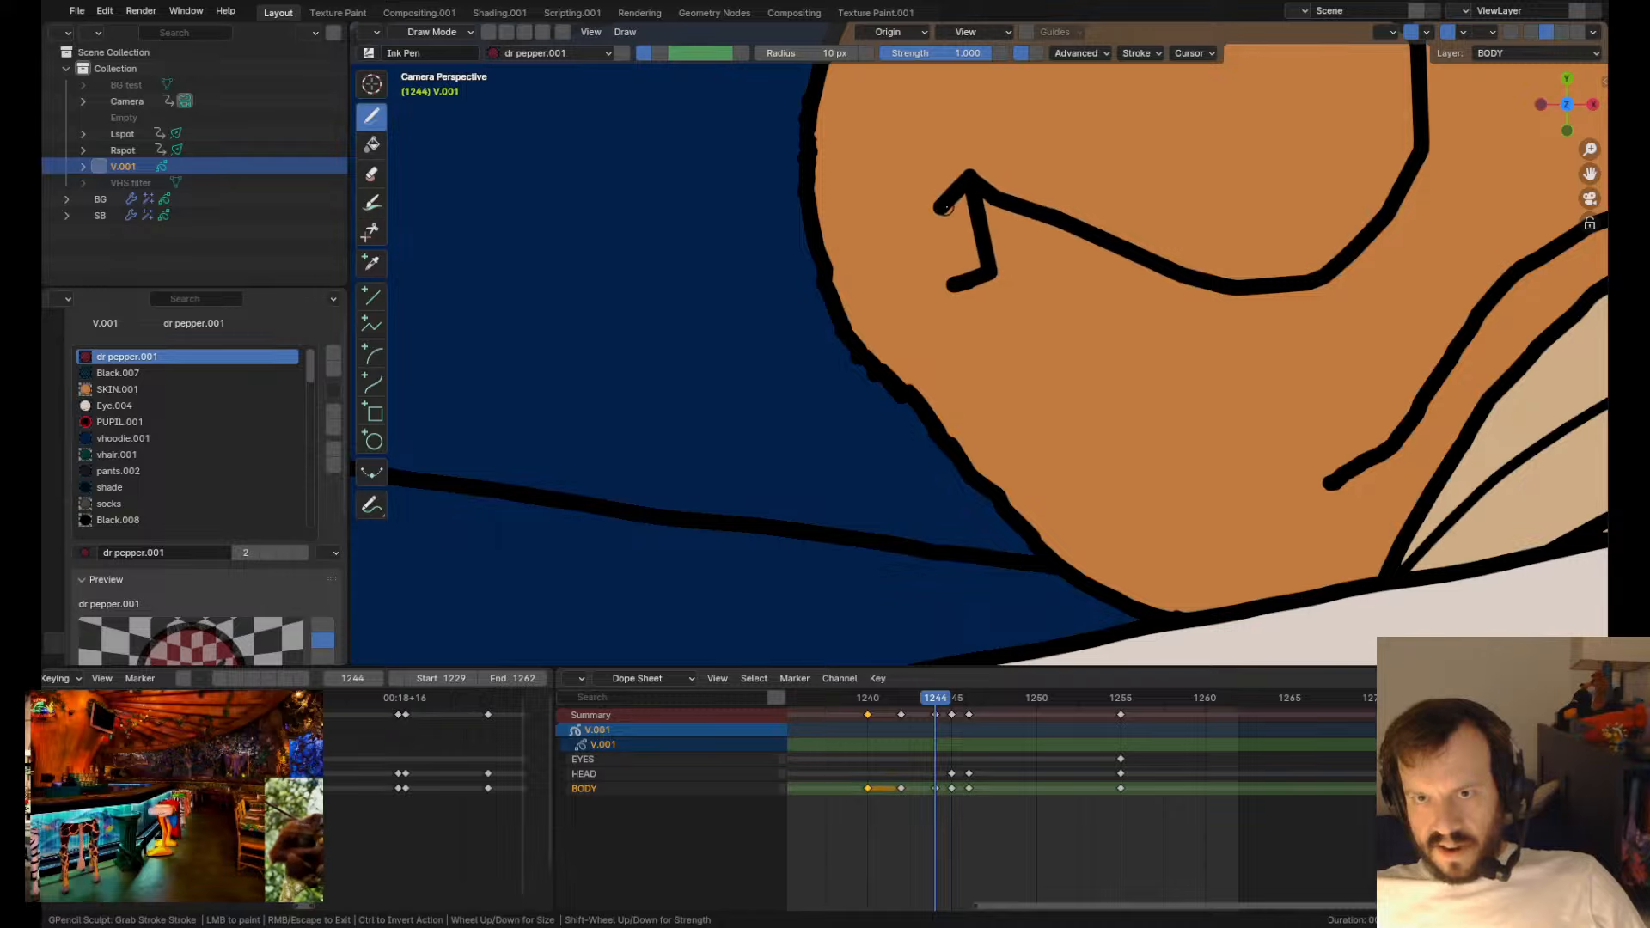
pyautogui.scroll(-4, 960, 328)
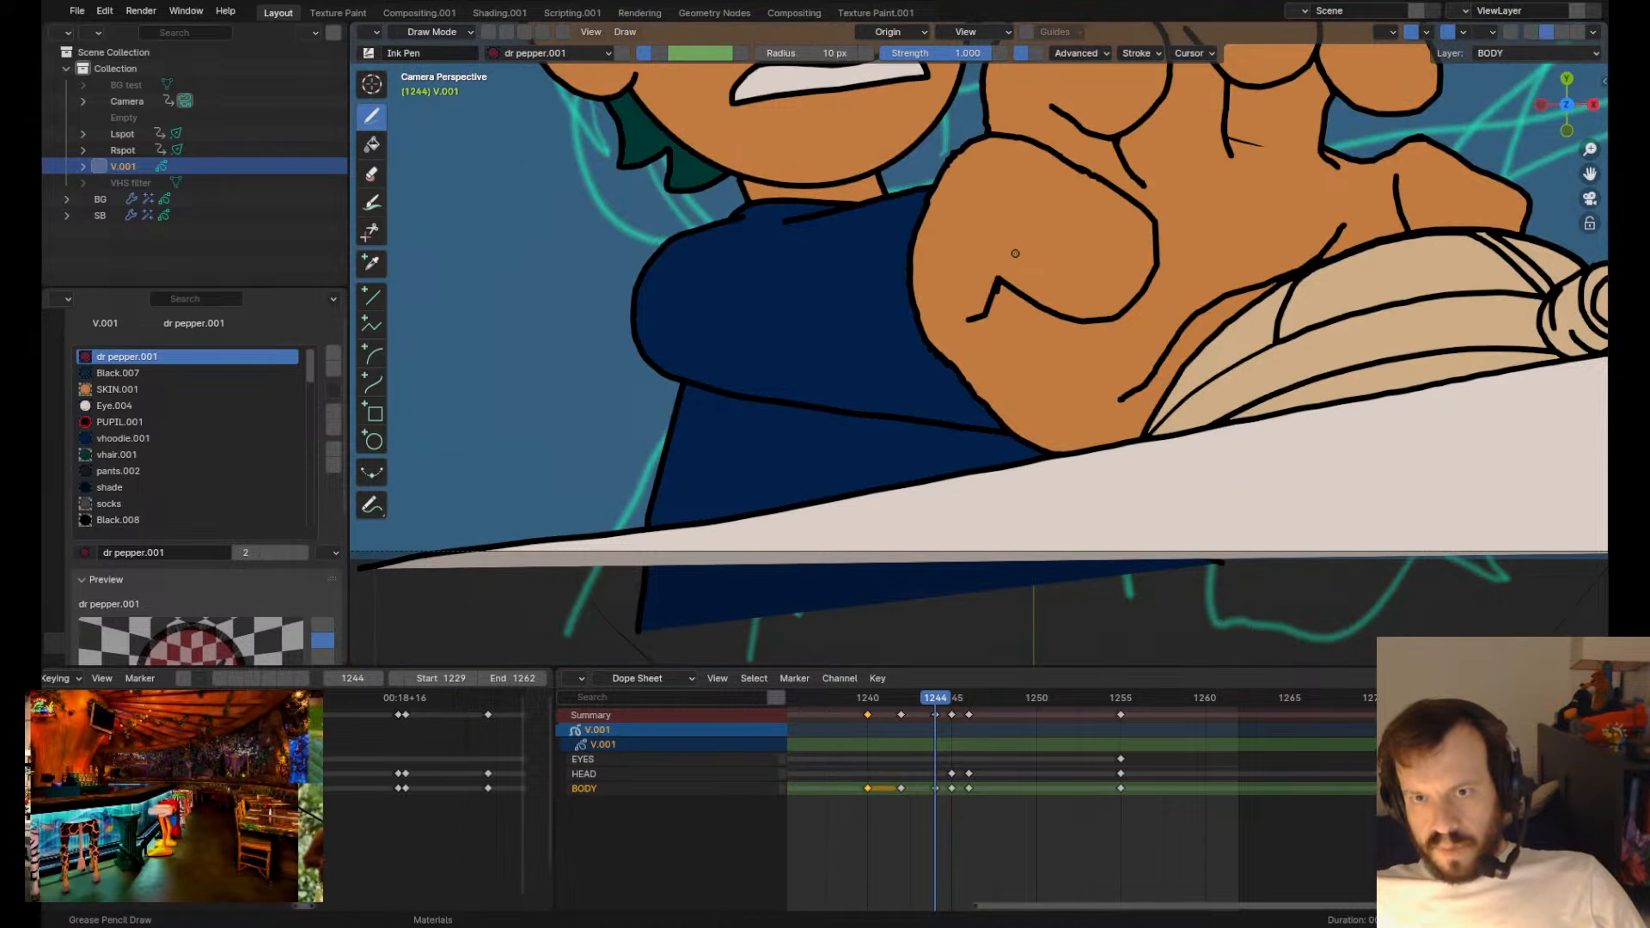
pyautogui.scroll(-3, 1015, 255)
pyautogui.scroll(5, 1035, 389)
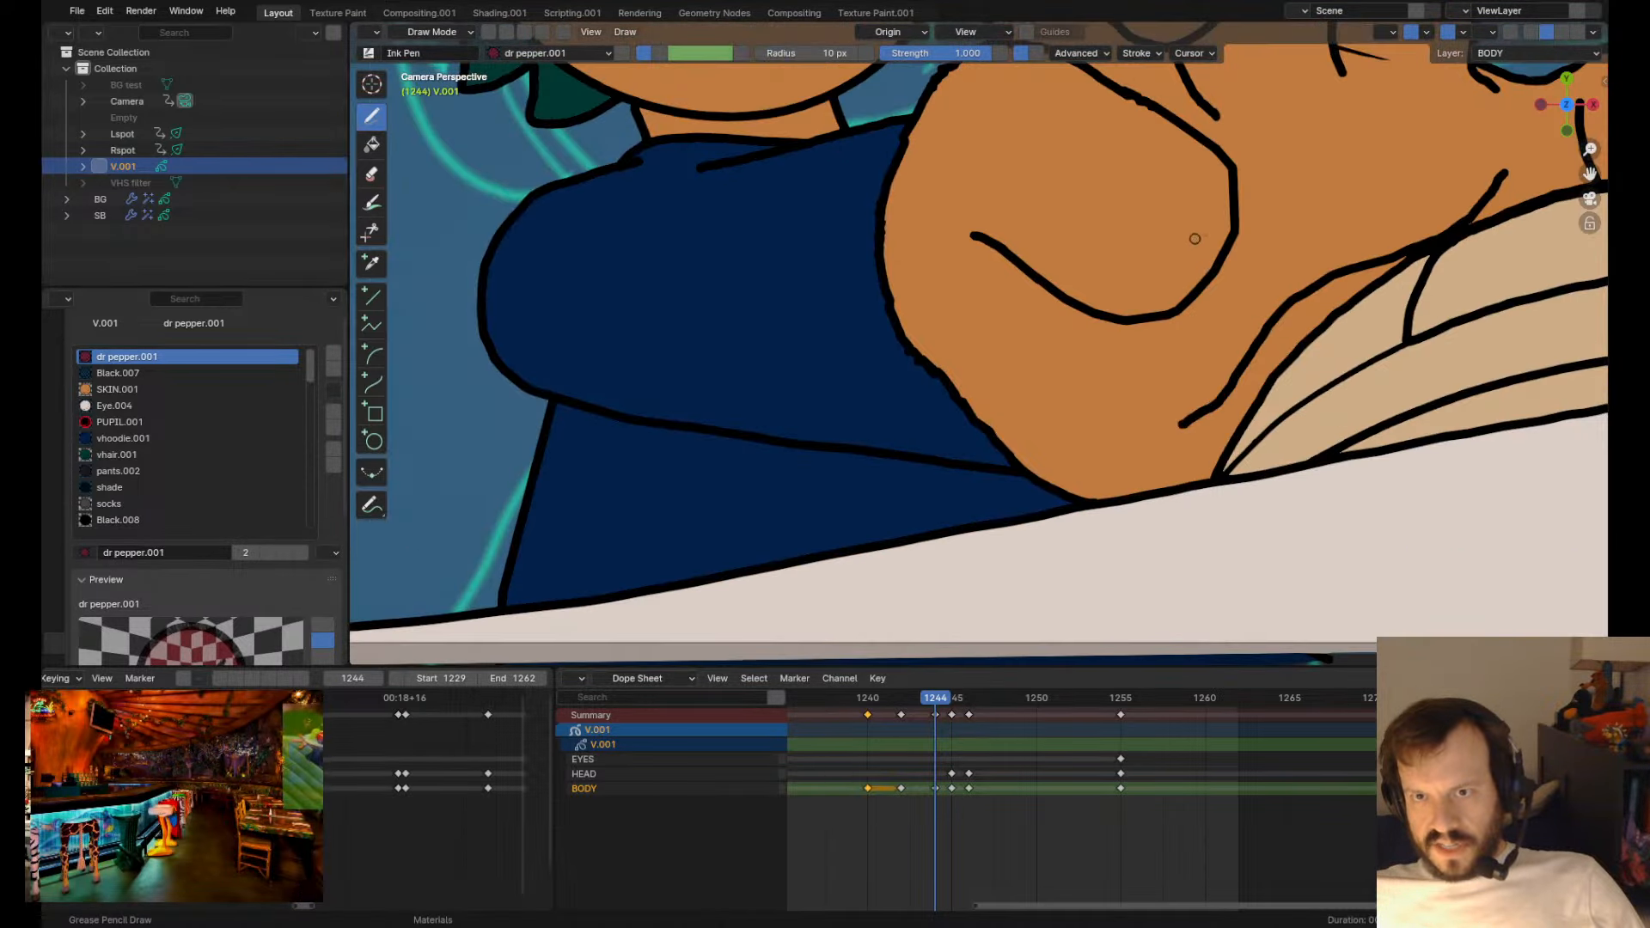
# - Round the thumb's upper contour and the corner facing the palm by grab-sculpting the outline
pyautogui.scroll(2, 1035, 390)
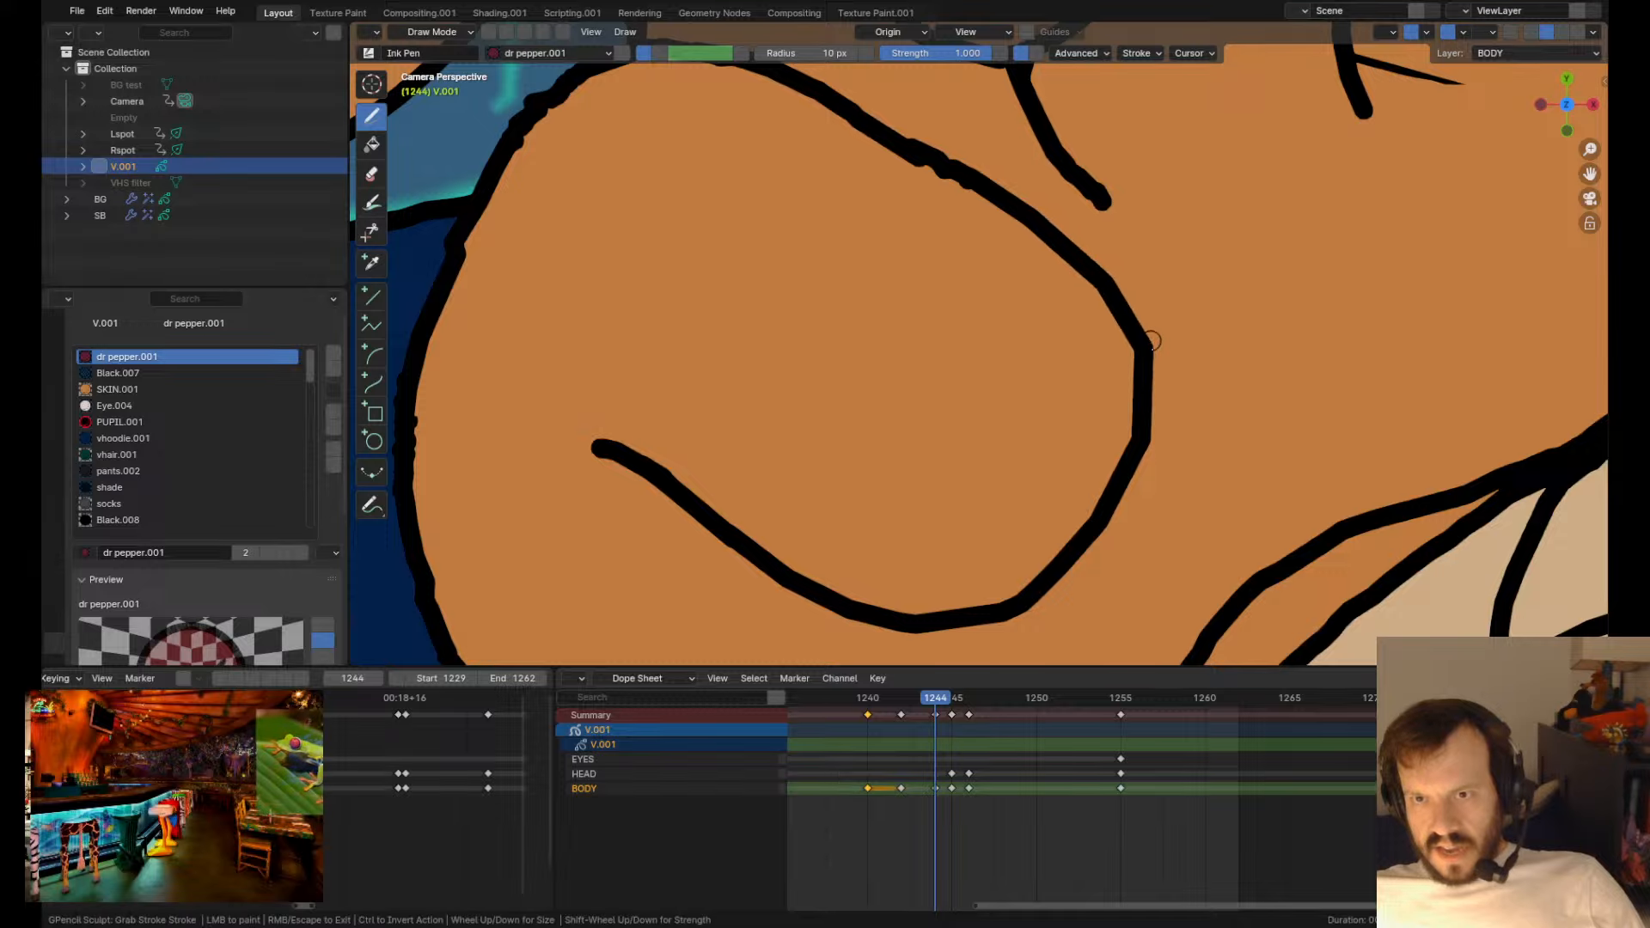
pyautogui.moveTo(1107, 294); pyautogui.dragTo(1129, 307)
pyautogui.moveTo(973, 181)
pyautogui.mouseDown()
pyautogui.moveTo(1083, 250)
pyautogui.moveTo(1023, 232)
pyautogui.moveTo(1074, 247)
pyautogui.mouseUp()
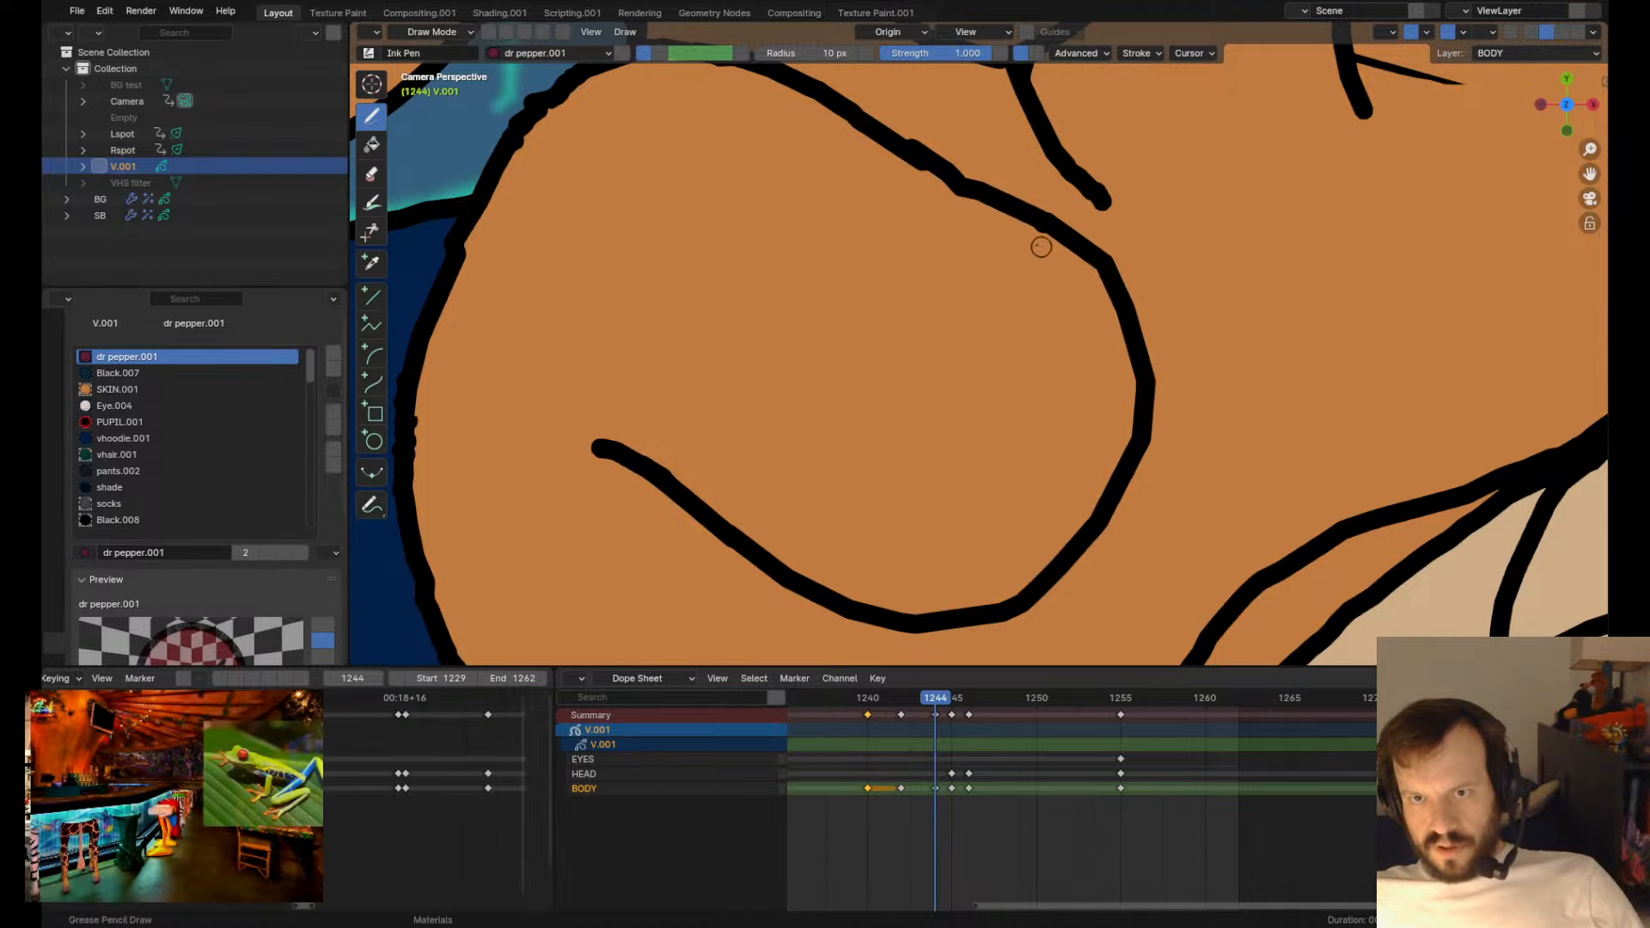
pyautogui.scroll(-4, 965, 236)
pyautogui.moveTo(966, 238)
pyautogui.mouseDown()
pyautogui.moveTo(959, 261)
pyautogui.moveTo(1049, 307)
pyautogui.mouseUp()
pyautogui.moveTo(1010, 250)
pyautogui.mouseDown()
pyautogui.moveTo(984, 295)
pyautogui.moveTo(997, 280)
pyautogui.moveTo(1057, 317)
pyautogui.mouseUp()
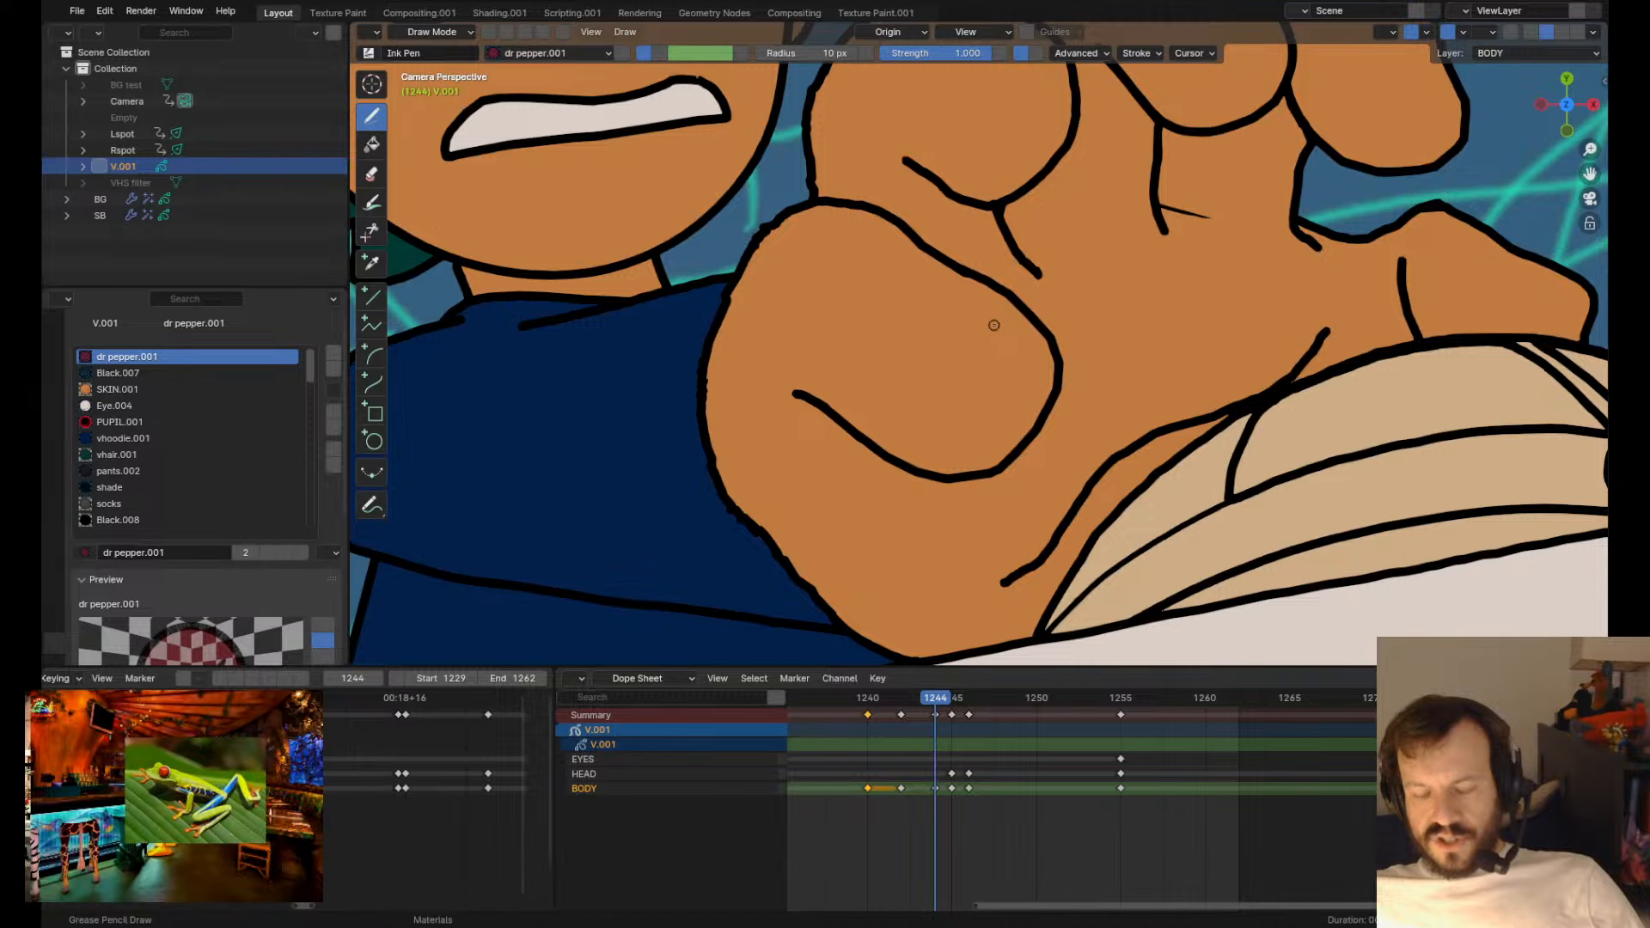
pyautogui.scroll(-3, 978, 333)
pyautogui.scroll(1, 994, 326)
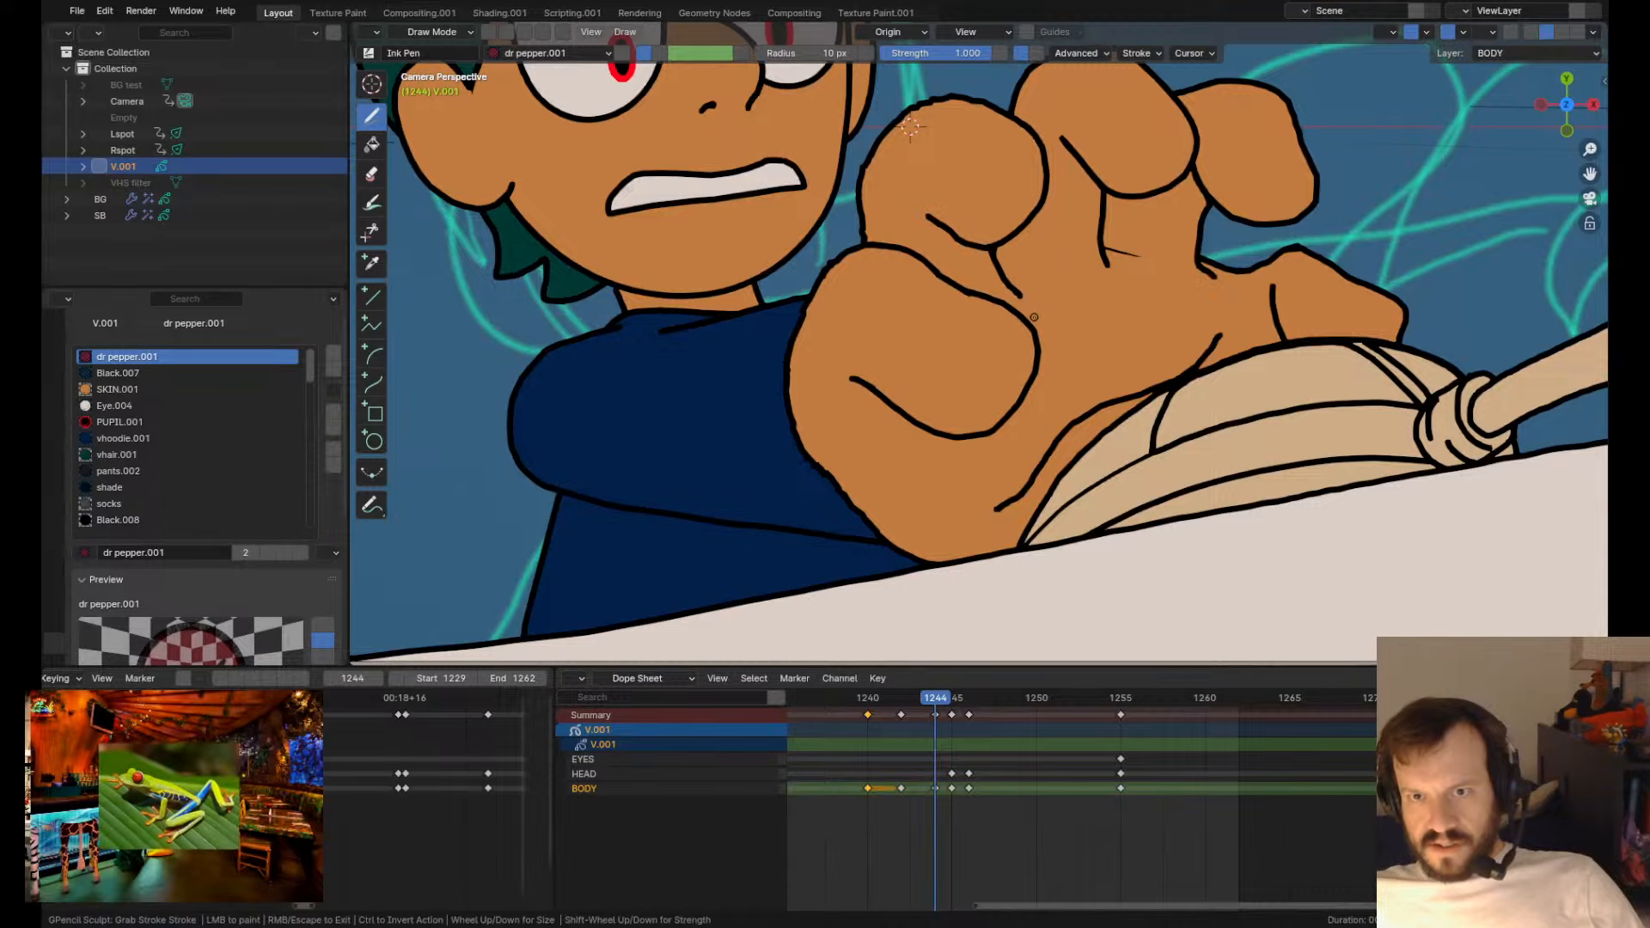
# - Bend the inner end of the thumb crease into a downward hook extending toward the sleeve
pyautogui.scroll(-5, 1008, 288)
pyautogui.scroll(5, 984, 320)
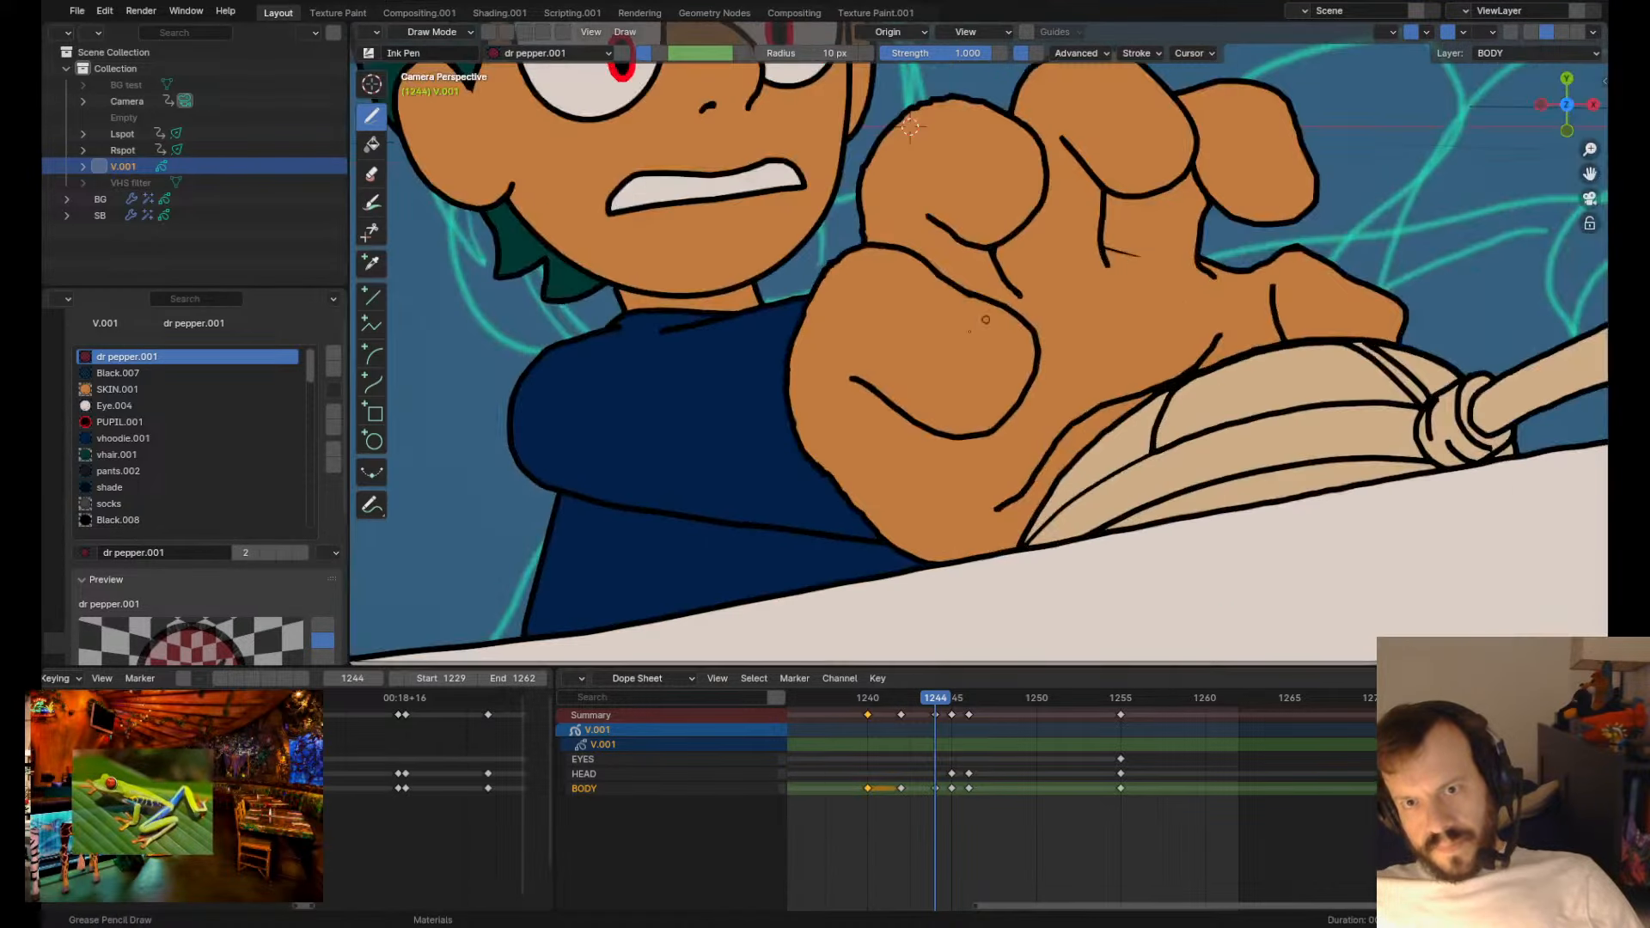
pyautogui.scroll(6, 827, 456)
pyautogui.keyDown('shift'); pyautogui.moveTo(718, 413); pyautogui.dragTo(941, 248, button='middle'); pyautogui.keyUp('shift')
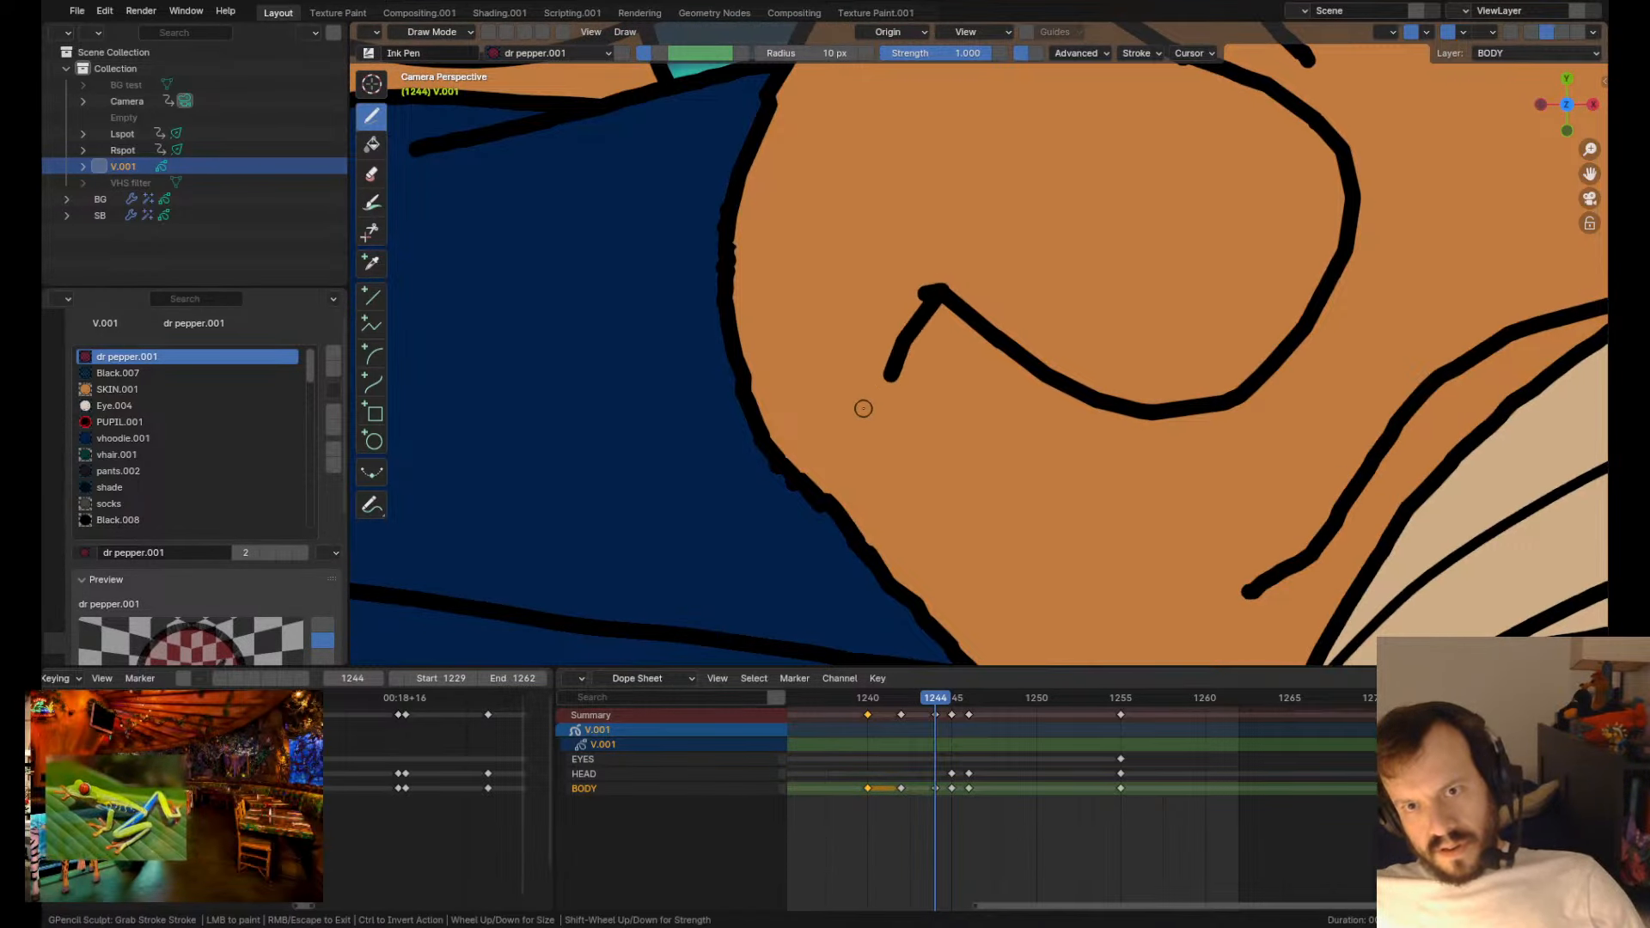
pyautogui.moveTo(870, 371); pyautogui.dragTo(942, 350)
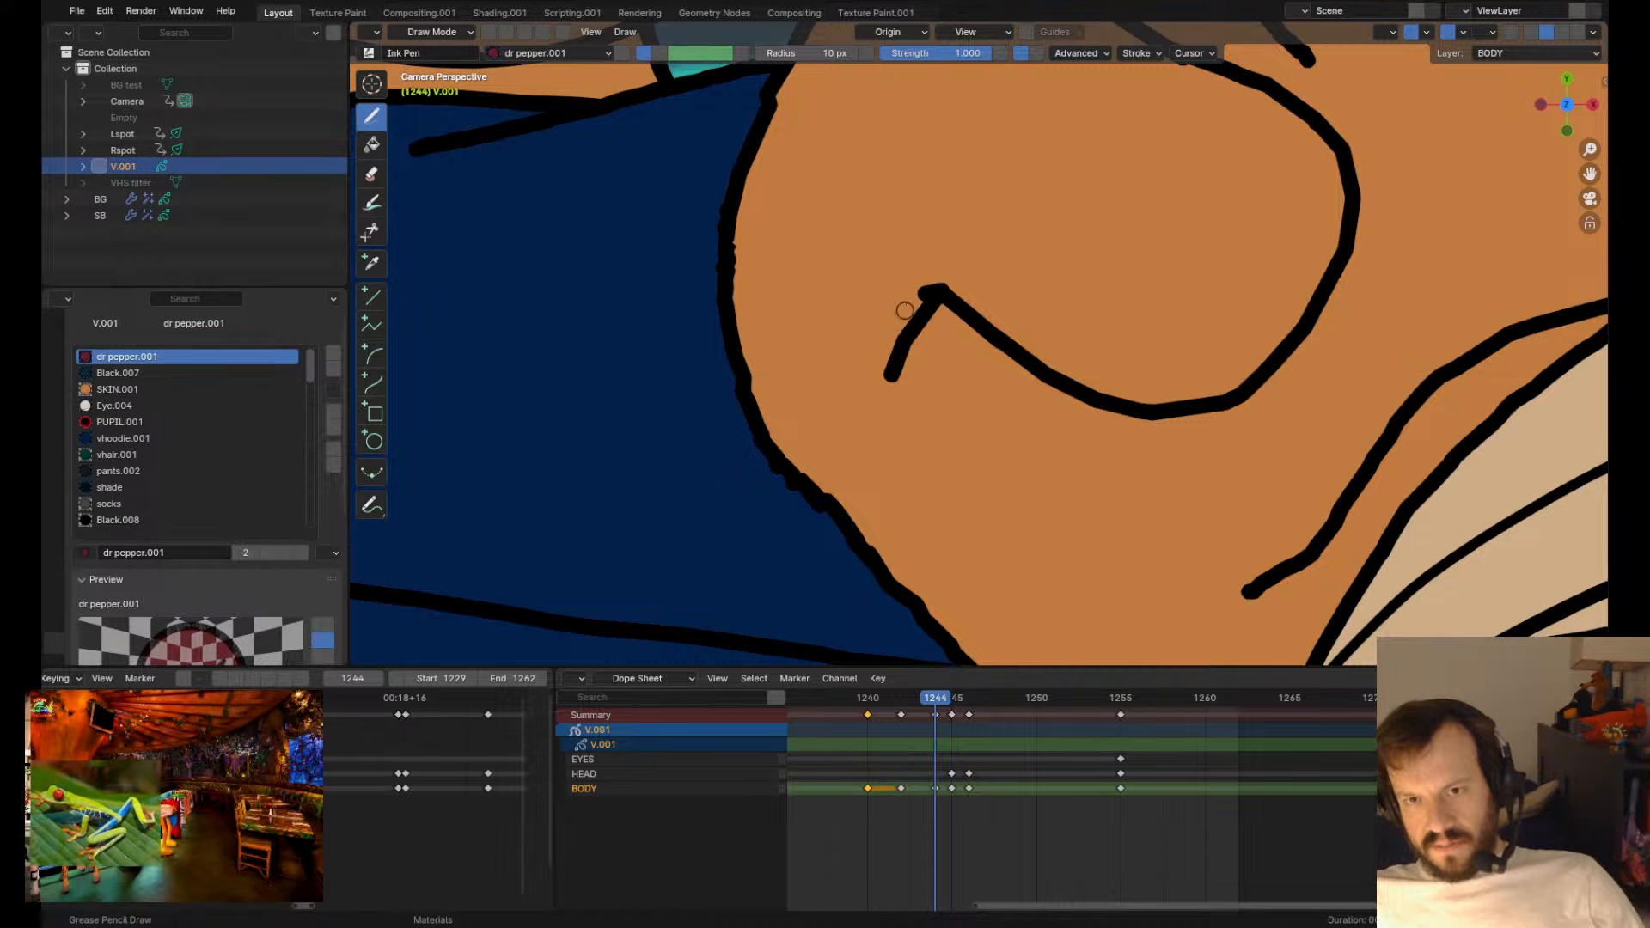
pyautogui.moveTo(918, 293)
pyautogui.mouseDown()
pyautogui.moveTo(941, 277)
pyautogui.moveTo(936, 371)
pyautogui.moveTo(848, 383)
pyautogui.mouseUp()
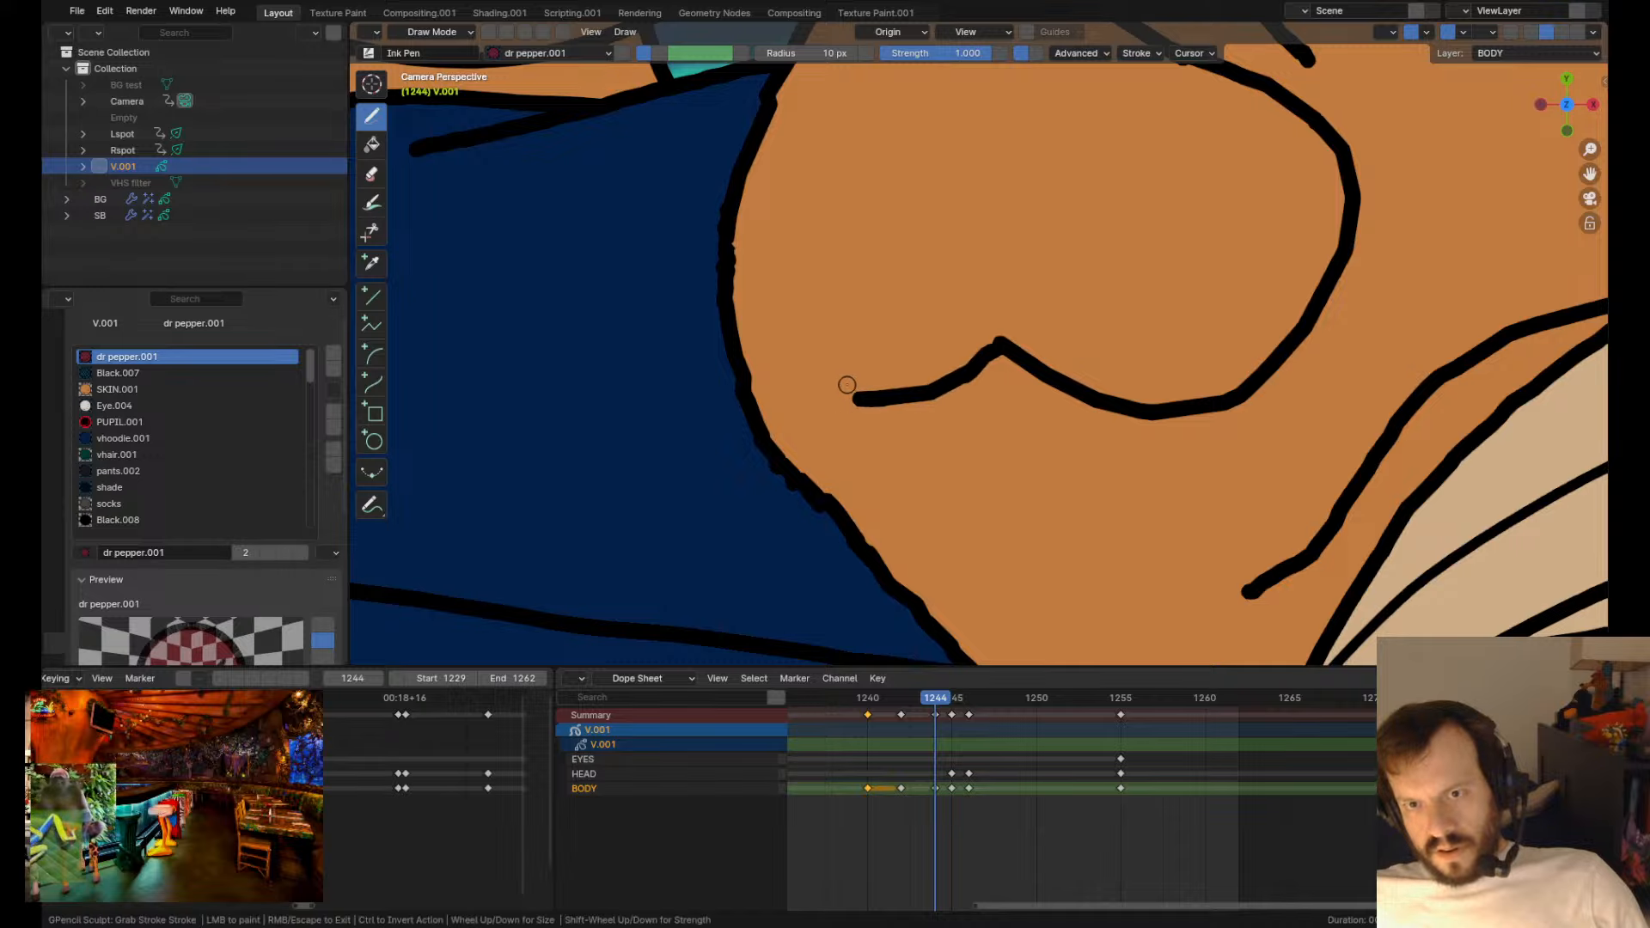
# - Reposition the peak of the thumb crease and curve its hooked tip into a softer bend
pyautogui.scroll(-5, 934, 342)
pyautogui.moveTo(999, 345); pyautogui.dragTo(974, 316)
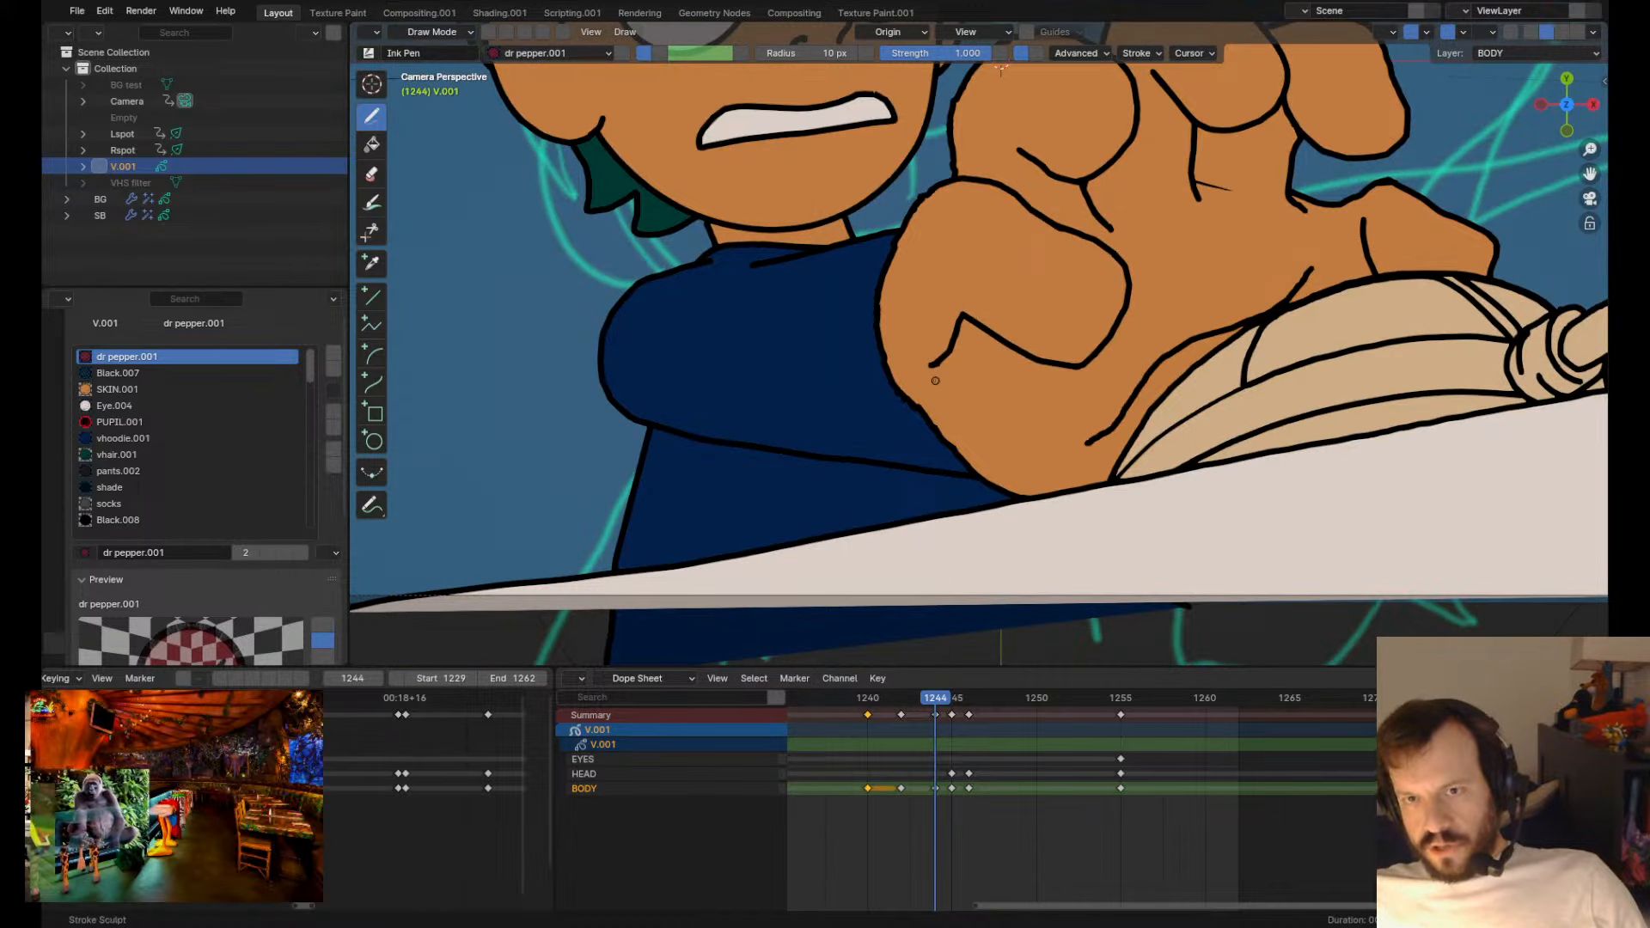
pyautogui.moveTo(935, 382)
pyautogui.mouseDown()
pyautogui.moveTo(919, 365)
pyautogui.moveTo(944, 377)
pyautogui.mouseUp()
pyautogui.scroll(-3, 963, 371)
pyautogui.scroll(2, 1030, 353)
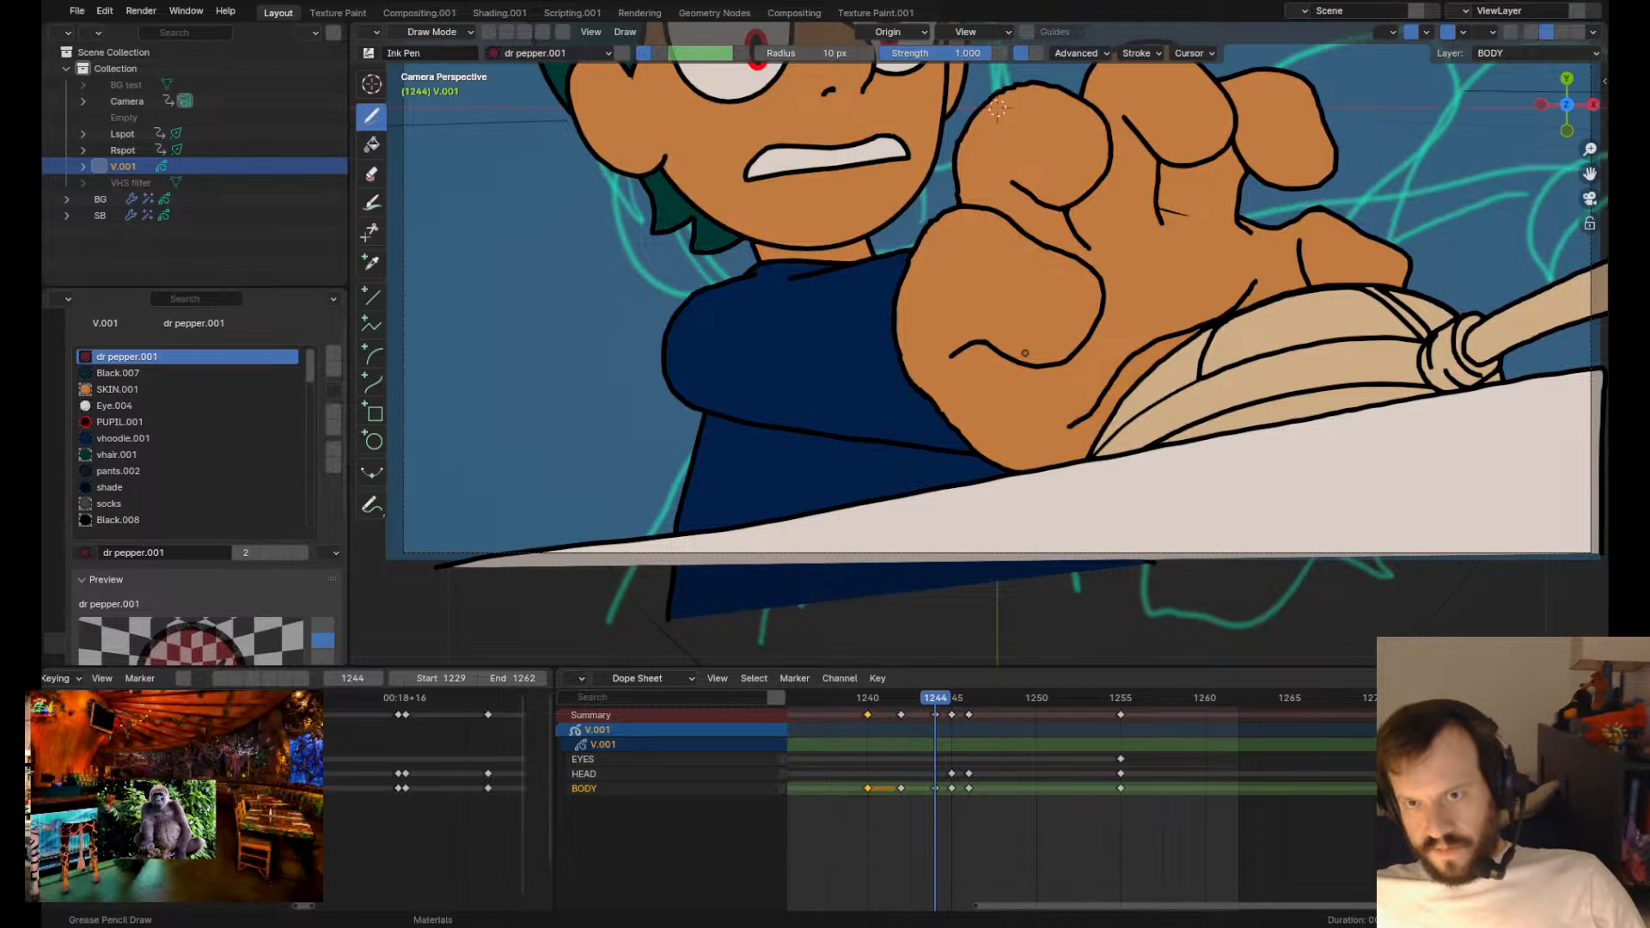
pyautogui.scroll(-5, 997, 107)
pyautogui.scroll(2, 989, 206)
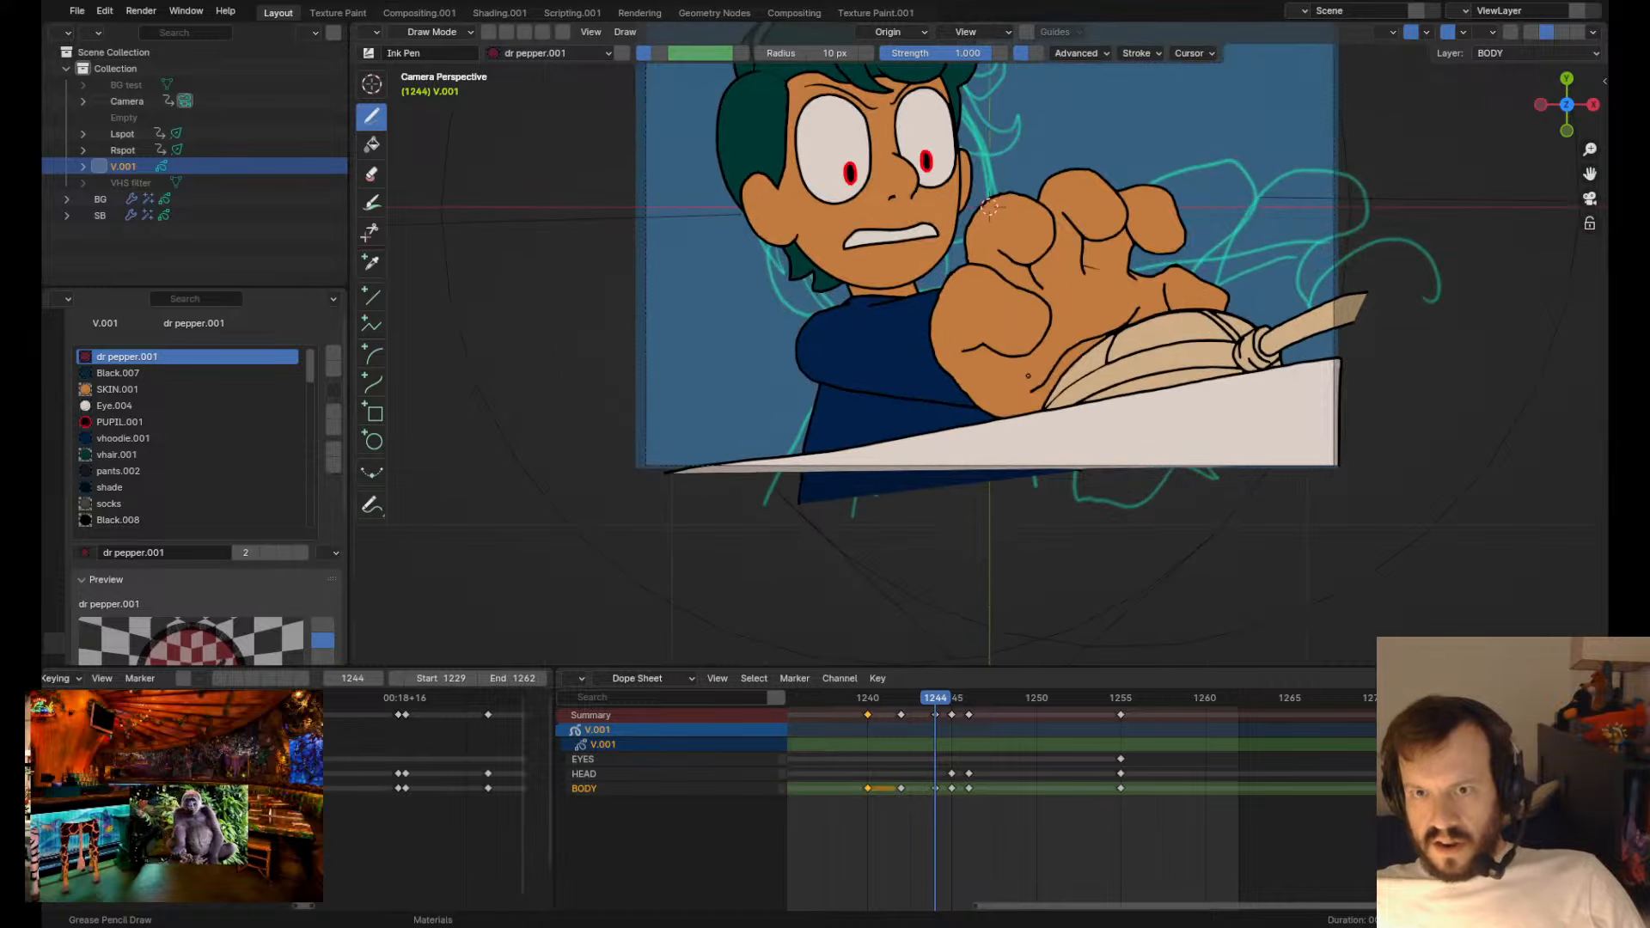
# - Push the thumb's palm-side contour outward and grab the outline near the base of the index finger
pyautogui.moveTo(1030, 339); pyautogui.dragTo(1050, 327)
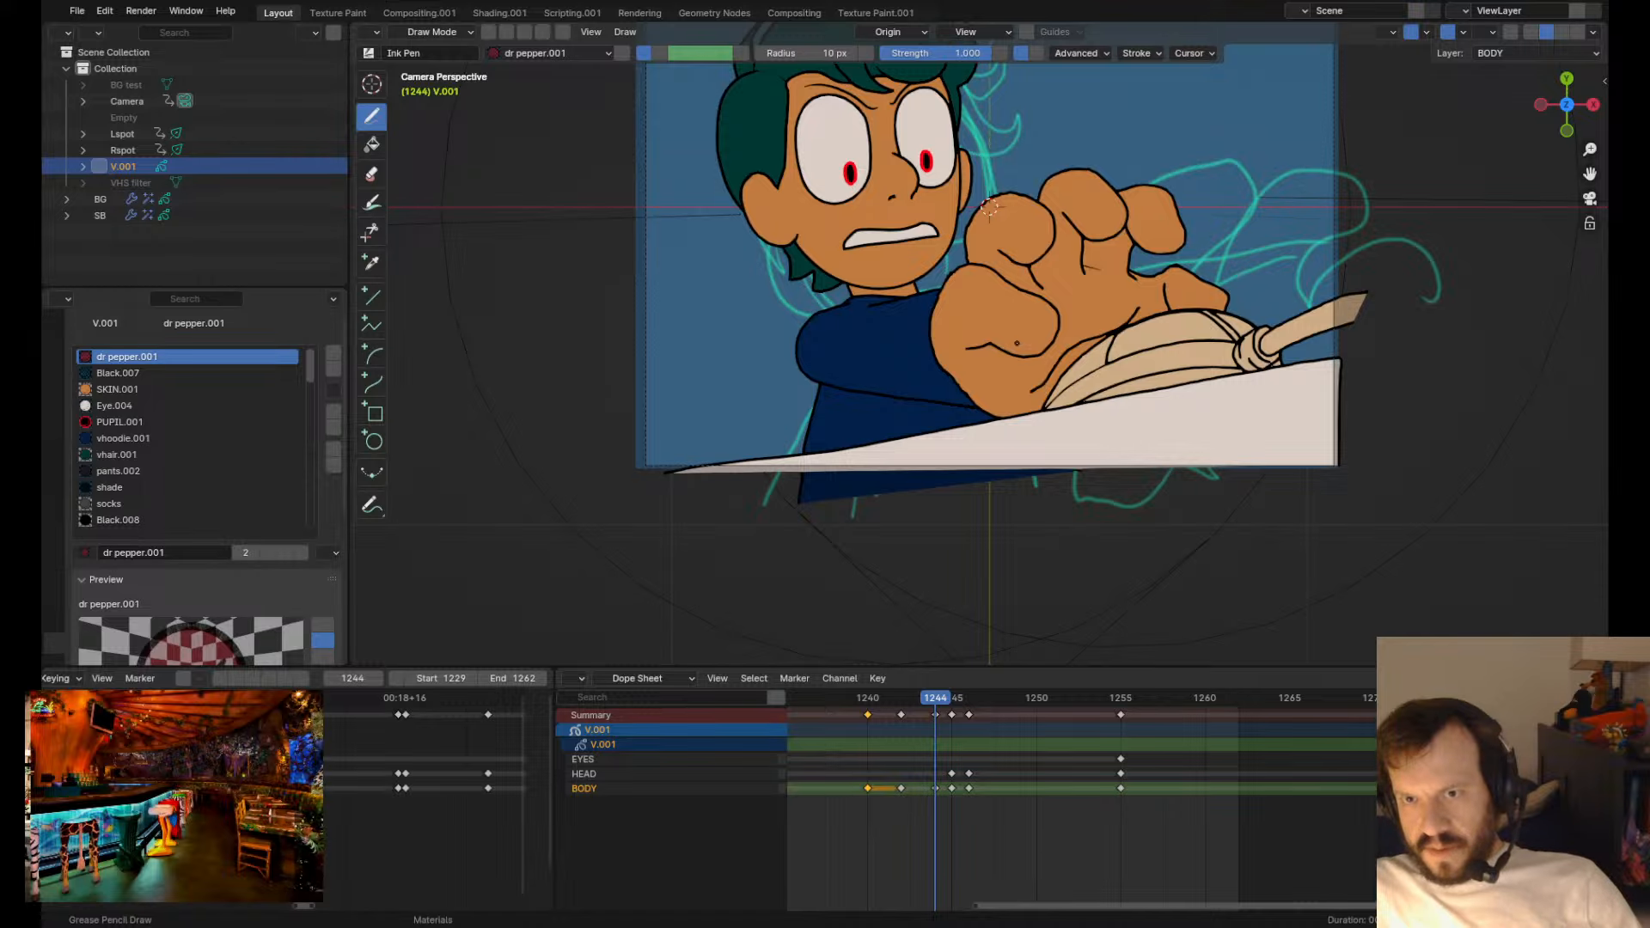
pyautogui.scroll(2, 1016, 344)
pyautogui.keyDown('shift'); pyautogui.moveTo(994, 147); pyautogui.dragTo(918, 226, button='middle'); pyautogui.keyUp('shift')
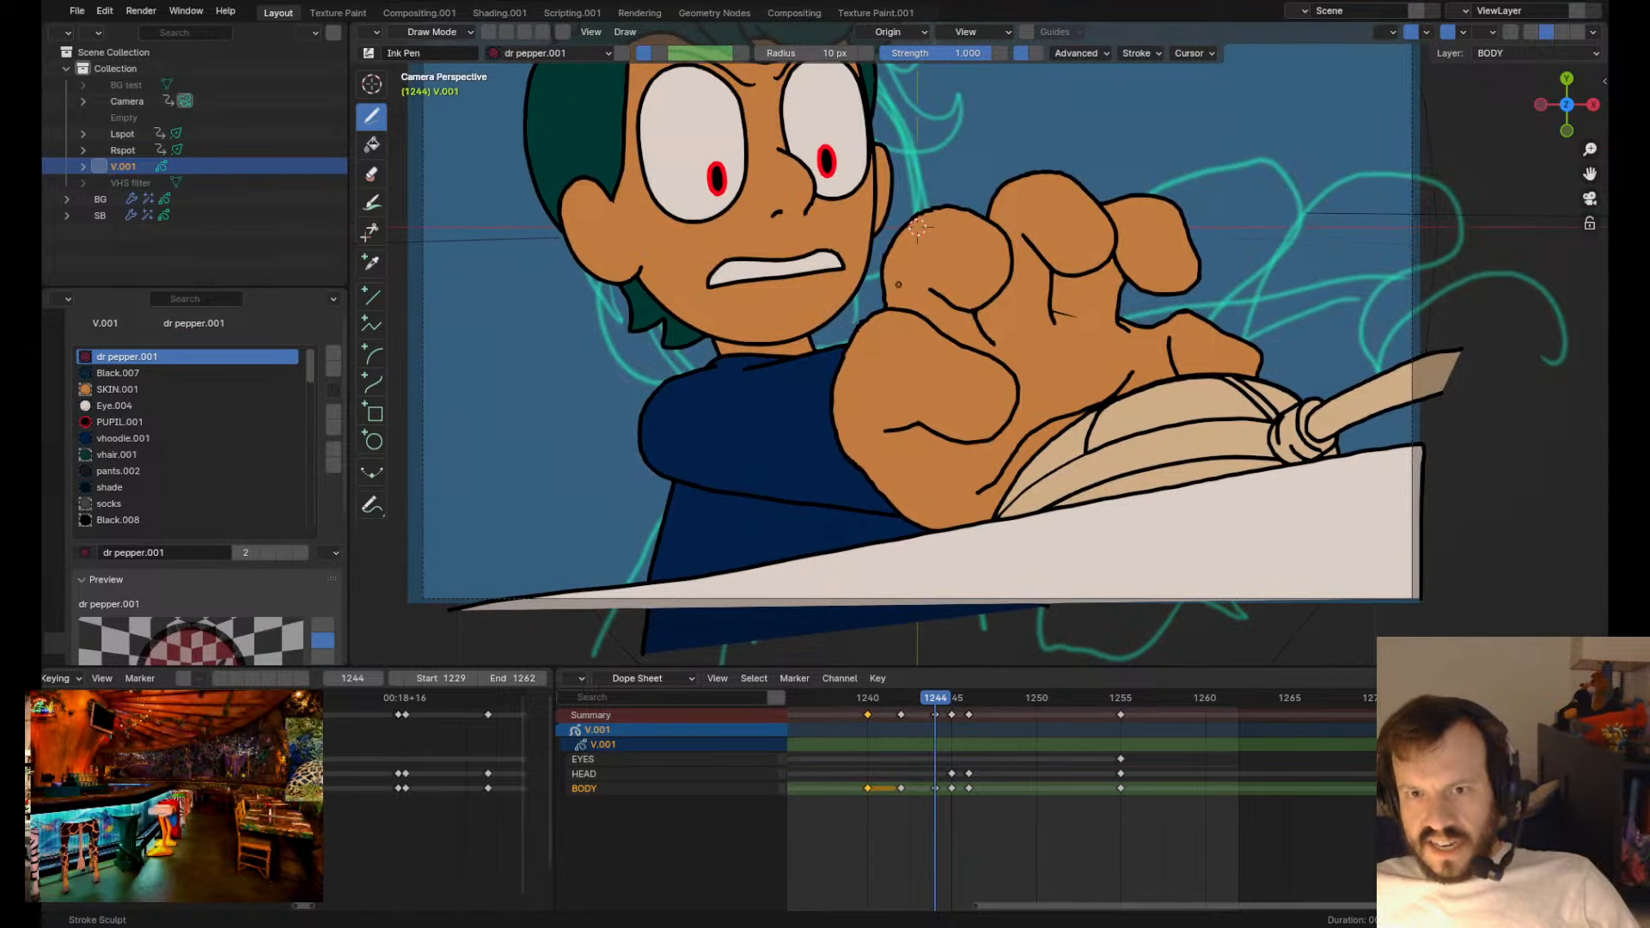
pyautogui.moveTo(891, 301)
pyautogui.mouseDown()
pyautogui.moveTo(857, 319)
pyautogui.moveTo(830, 309)
pyautogui.mouseUp()
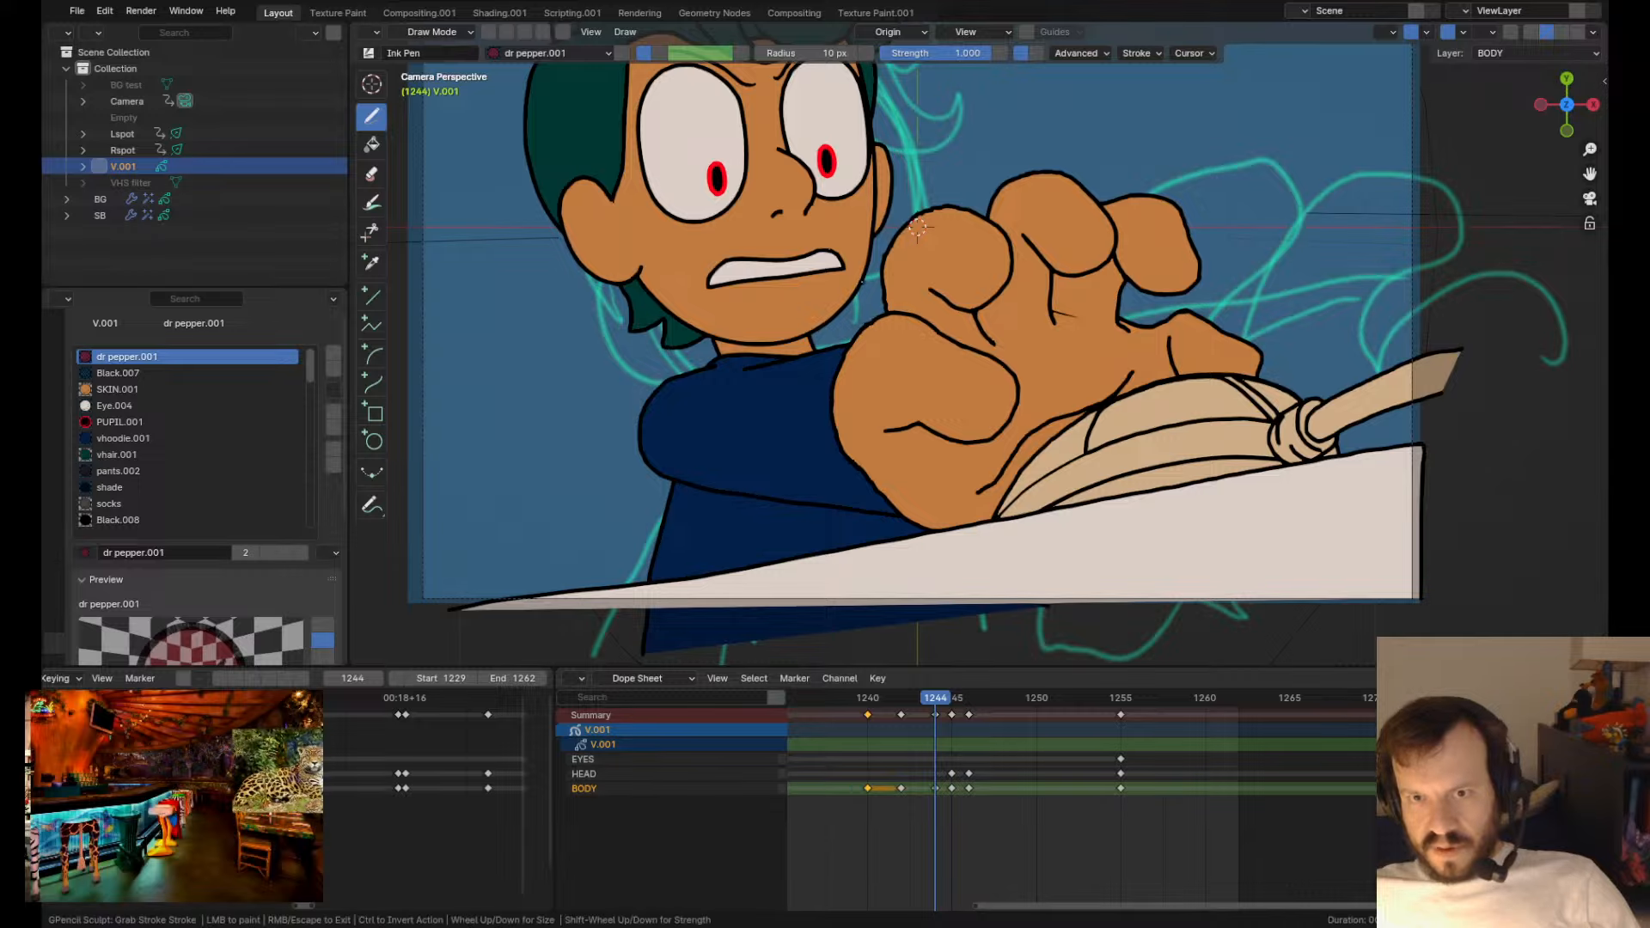
# - Round out the thumb's upper and palm-side outline and stretch the inner end of its crease toward the sleeve
pyautogui.moveTo(954, 344)
pyautogui.mouseDown()
pyautogui.moveTo(926, 320)
pyautogui.moveTo(973, 338)
pyautogui.mouseUp()
pyautogui.moveTo(1017, 399); pyautogui.dragTo(1025, 402)
pyautogui.moveTo(1014, 425); pyautogui.dragTo(1021, 429)
pyautogui.moveTo(920, 427); pyautogui.dragTo(885, 421)
pyautogui.moveTo(987, 420); pyautogui.dragTo(988, 422)
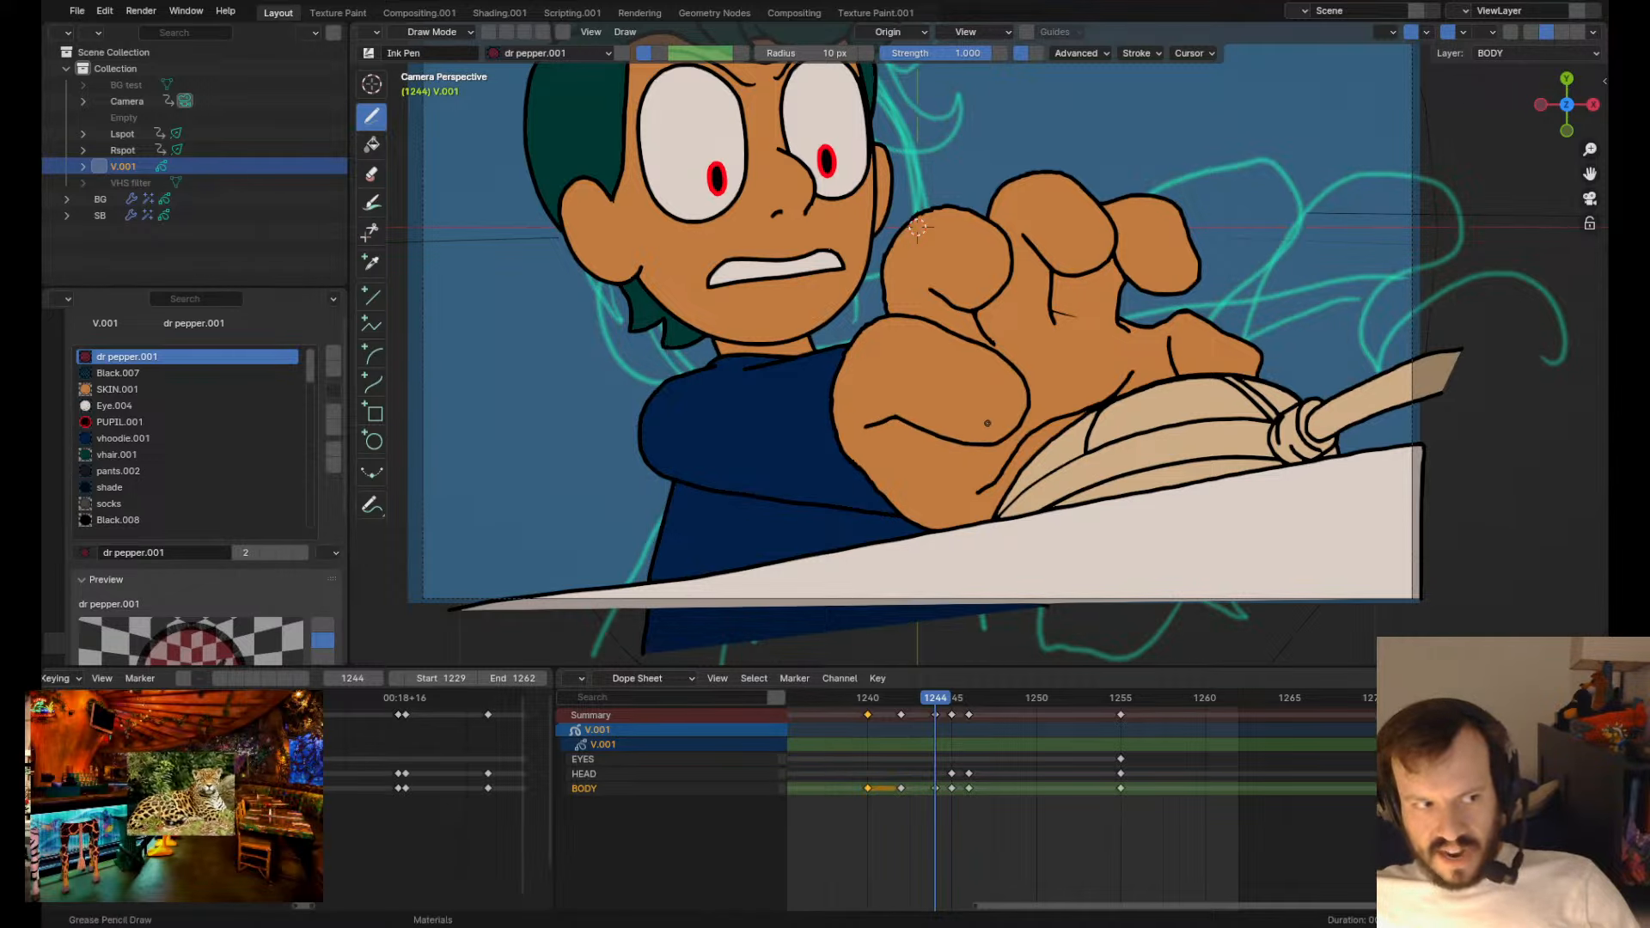
# - Push the foreground thumb's palm-side outline outward toward the palm on frame 1244
pyautogui.scroll(-5, 987, 423)
pyautogui.scroll(5, 987, 423)
pyautogui.scroll(-4, 988, 423)
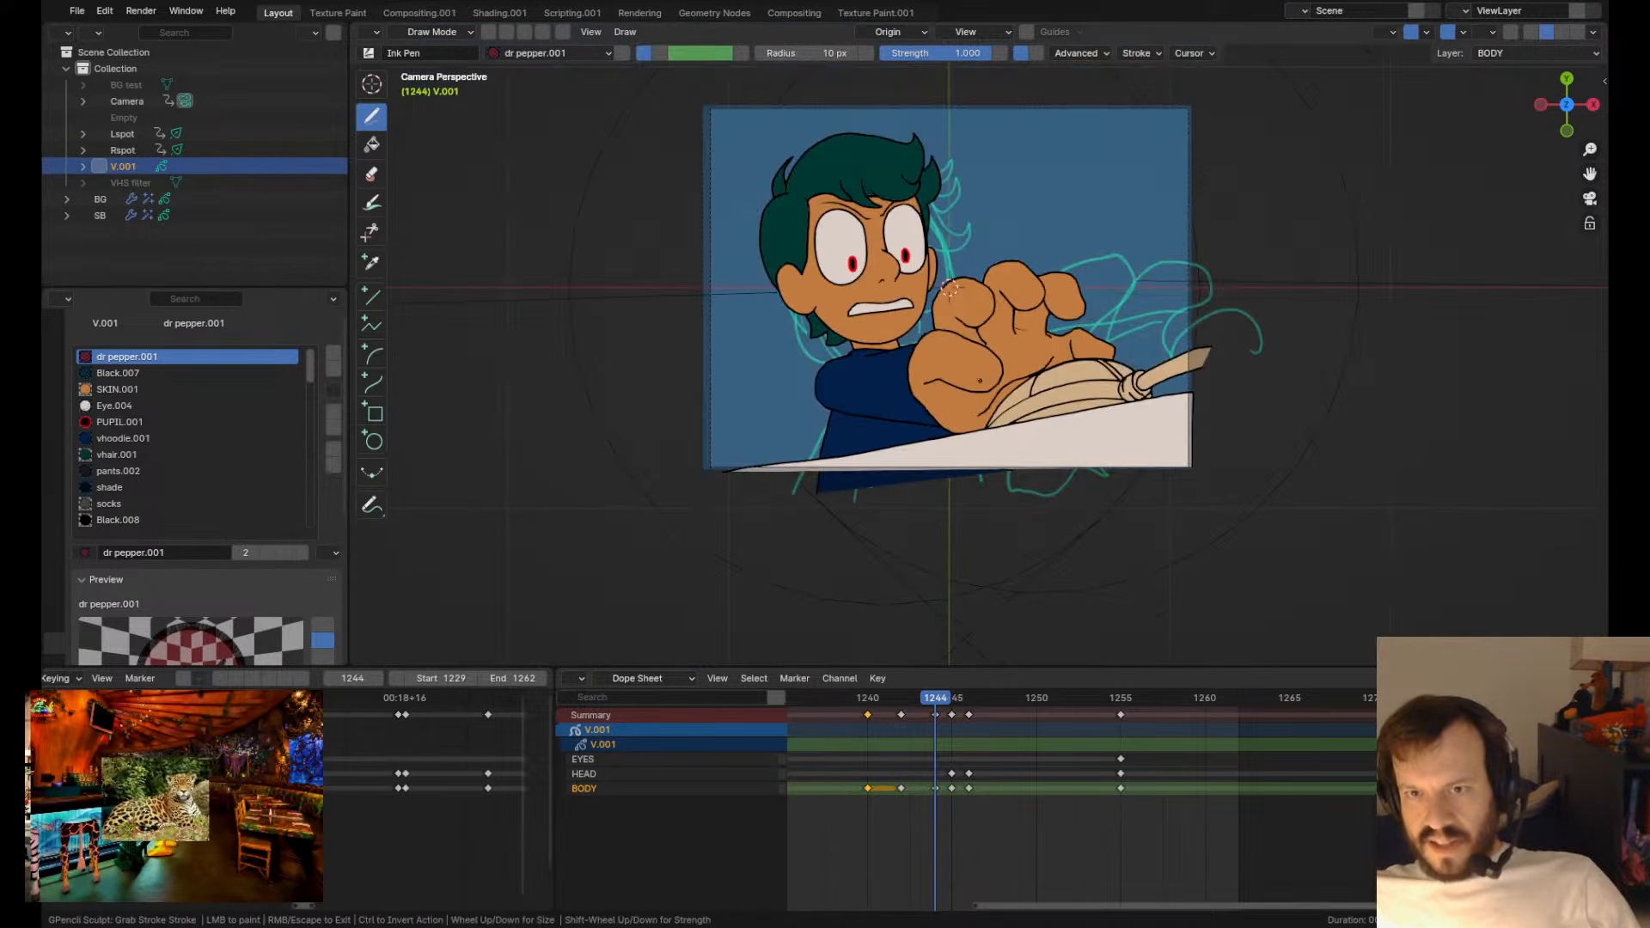
pyautogui.scroll(5, 949, 289)
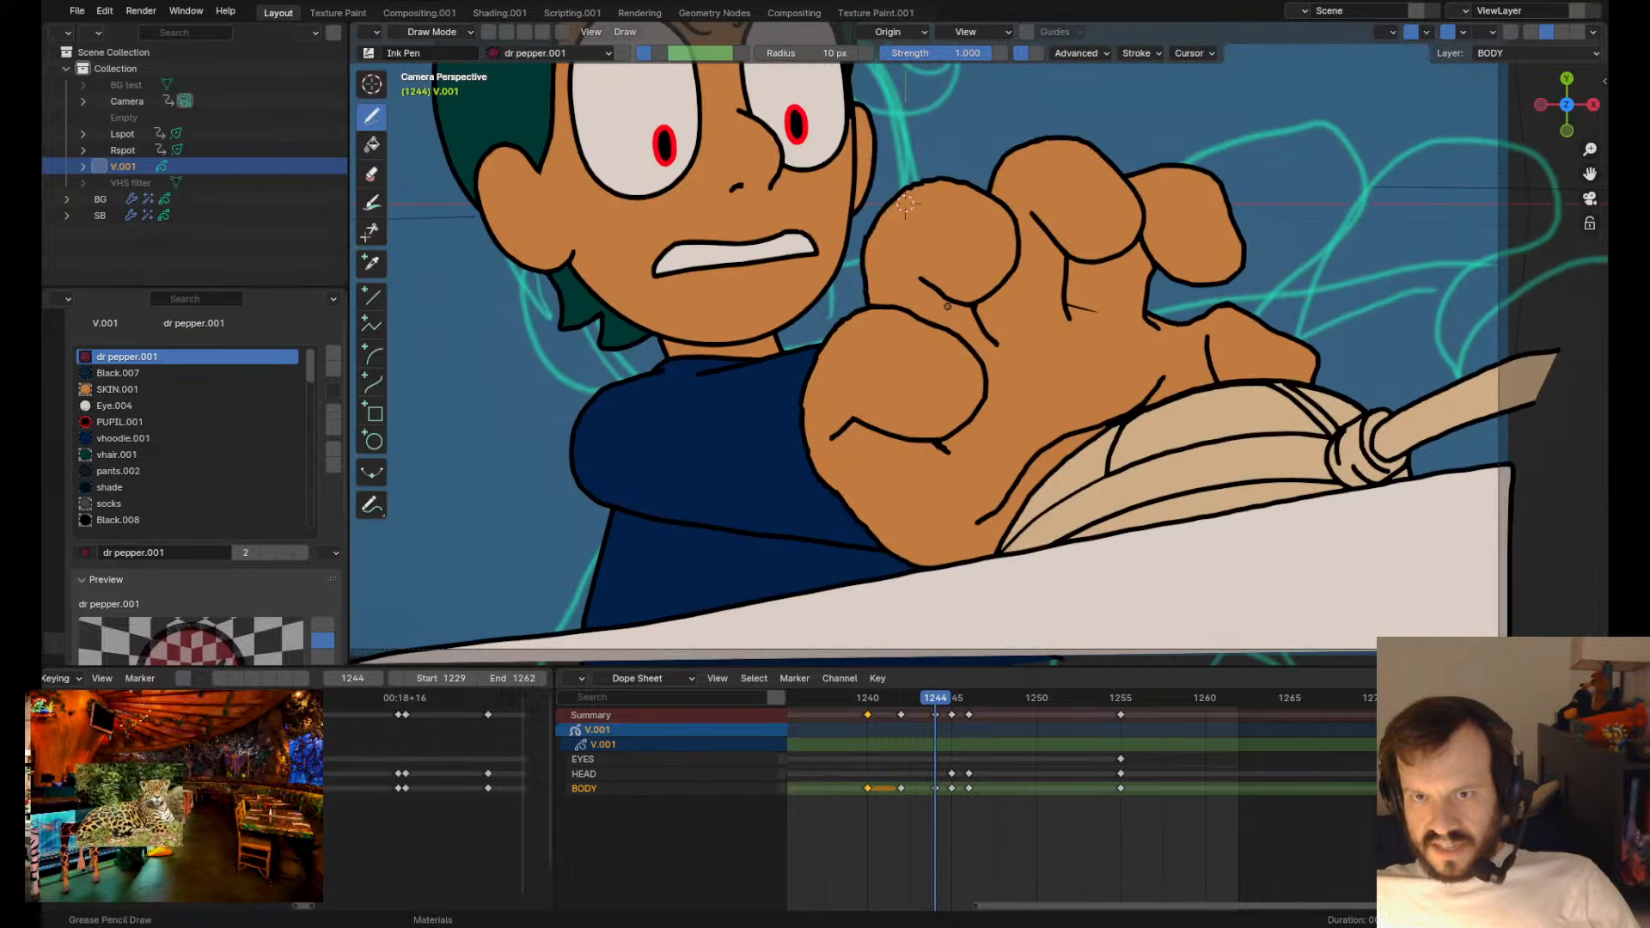
pyautogui.moveTo(972, 324); pyautogui.dragTo(958, 340)
pyautogui.moveTo(1011, 355); pyautogui.dragTo(1009, 359)
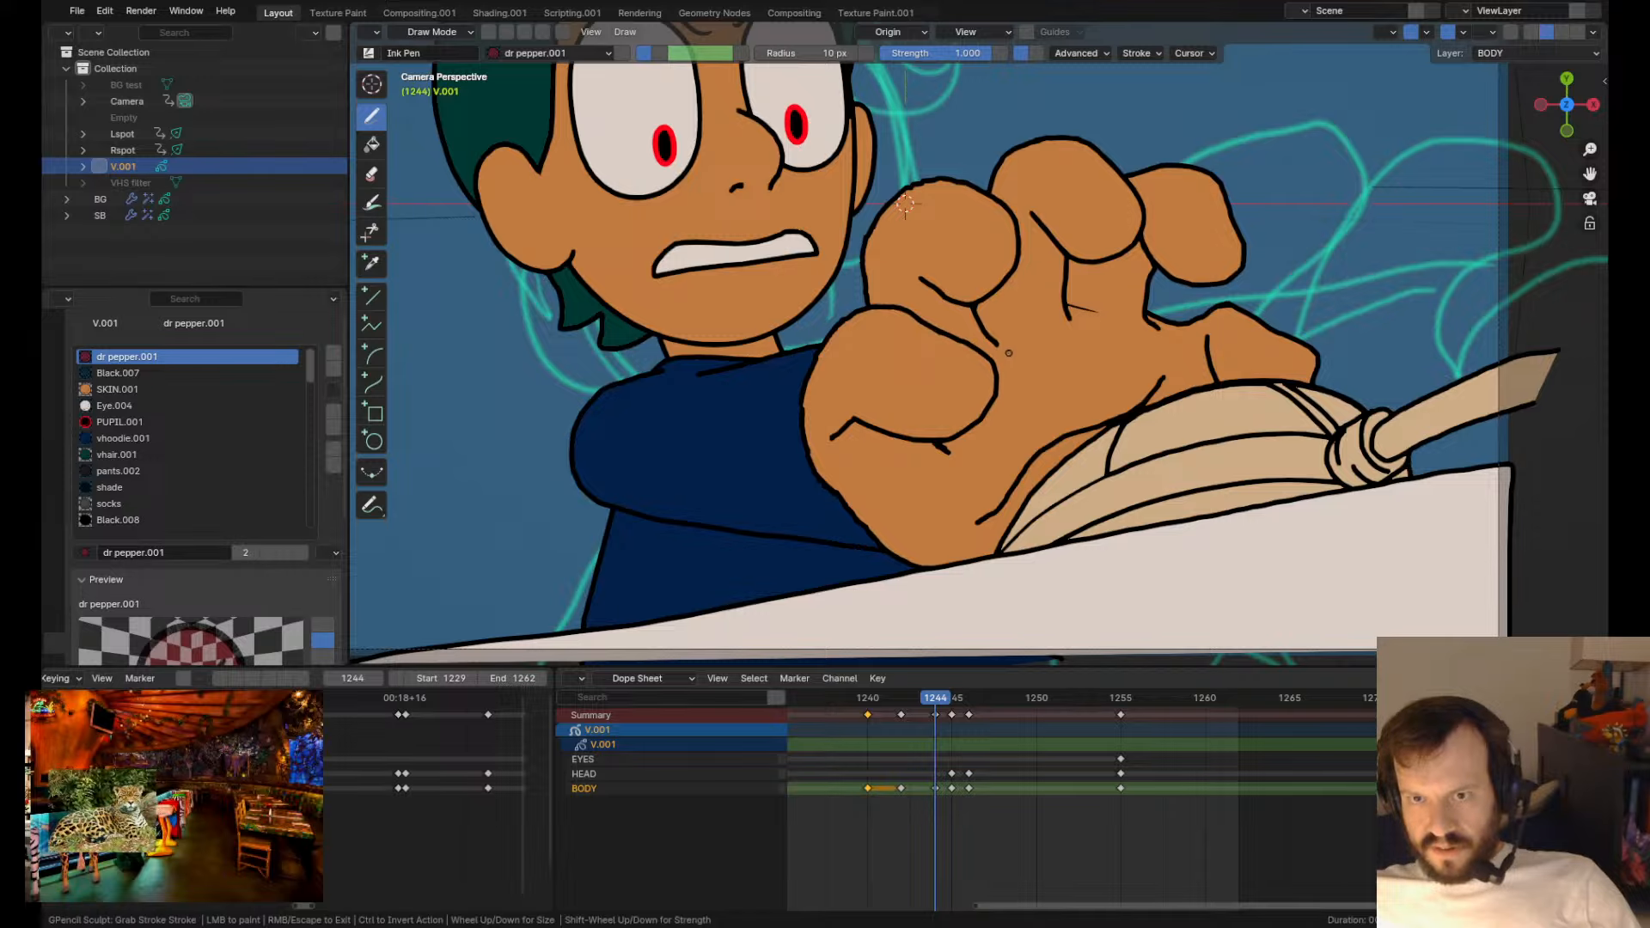
# - Merge the thumb crease smoothly into the thumb outline without the protruding tail, and pull its hooked inner end closer to the thumb
pyautogui.press('Tab')
pyautogui.click(941, 457)
pyautogui.press('Tab')
pyautogui.moveTo(959, 443); pyautogui.dragTo(946, 445)
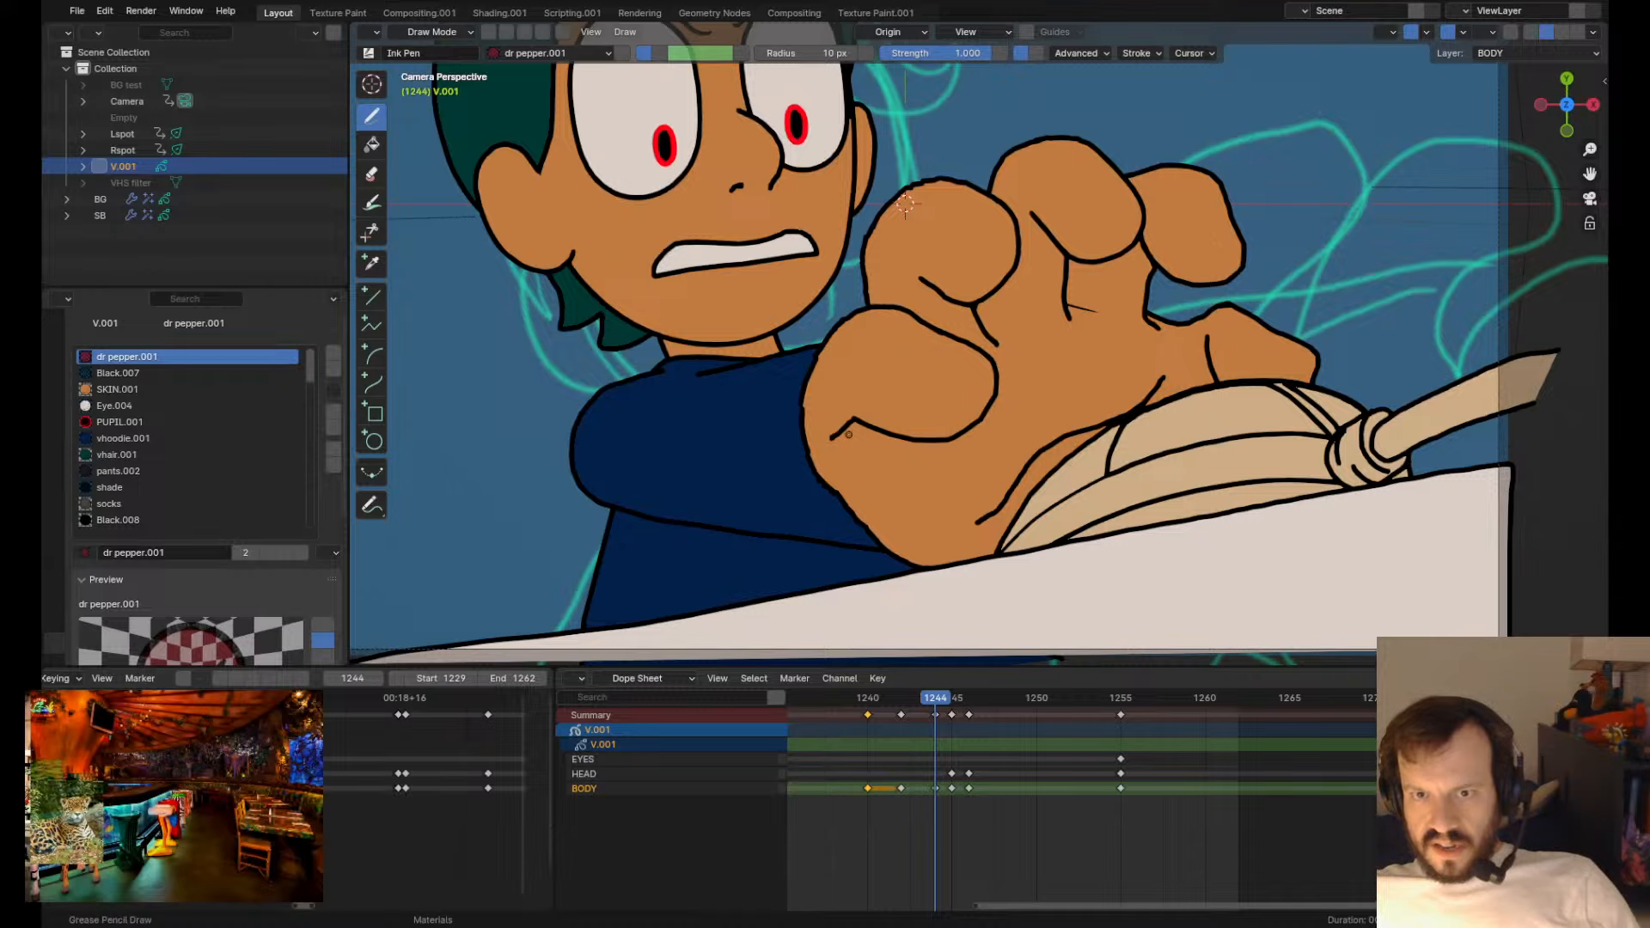
pyautogui.press('Tab')
pyautogui.press('Tab')
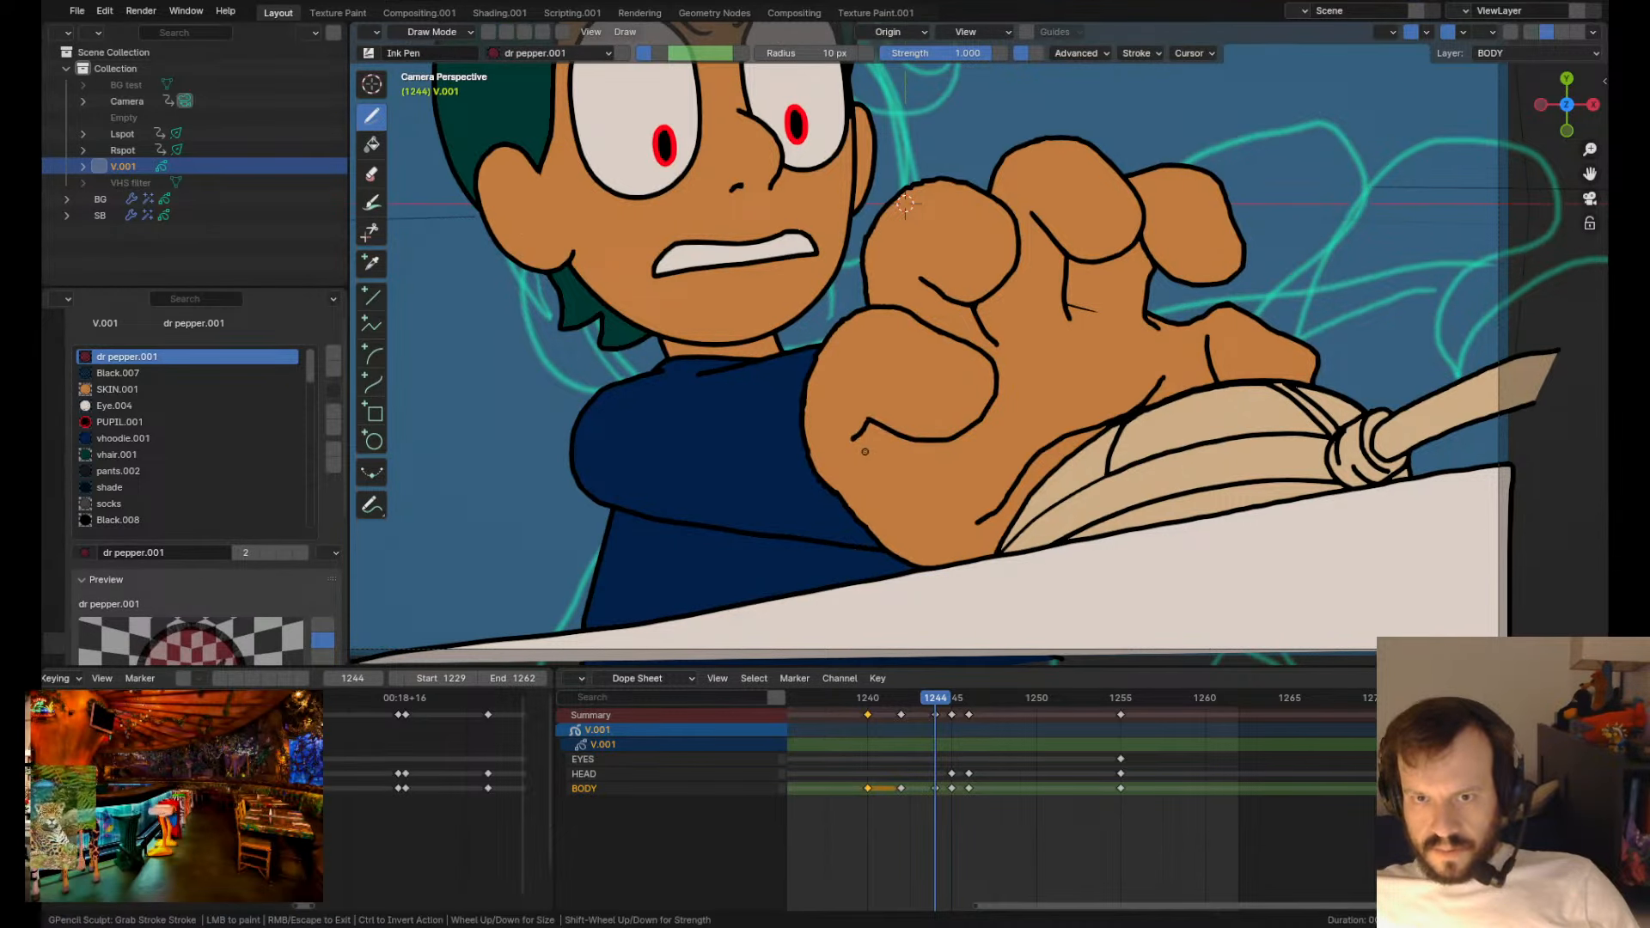
# - Check frame 1245 and step back to frame 1240 to compare the reaching hand's poses
pyautogui.scroll(-6, 905, 204)
pyautogui.press('Right')
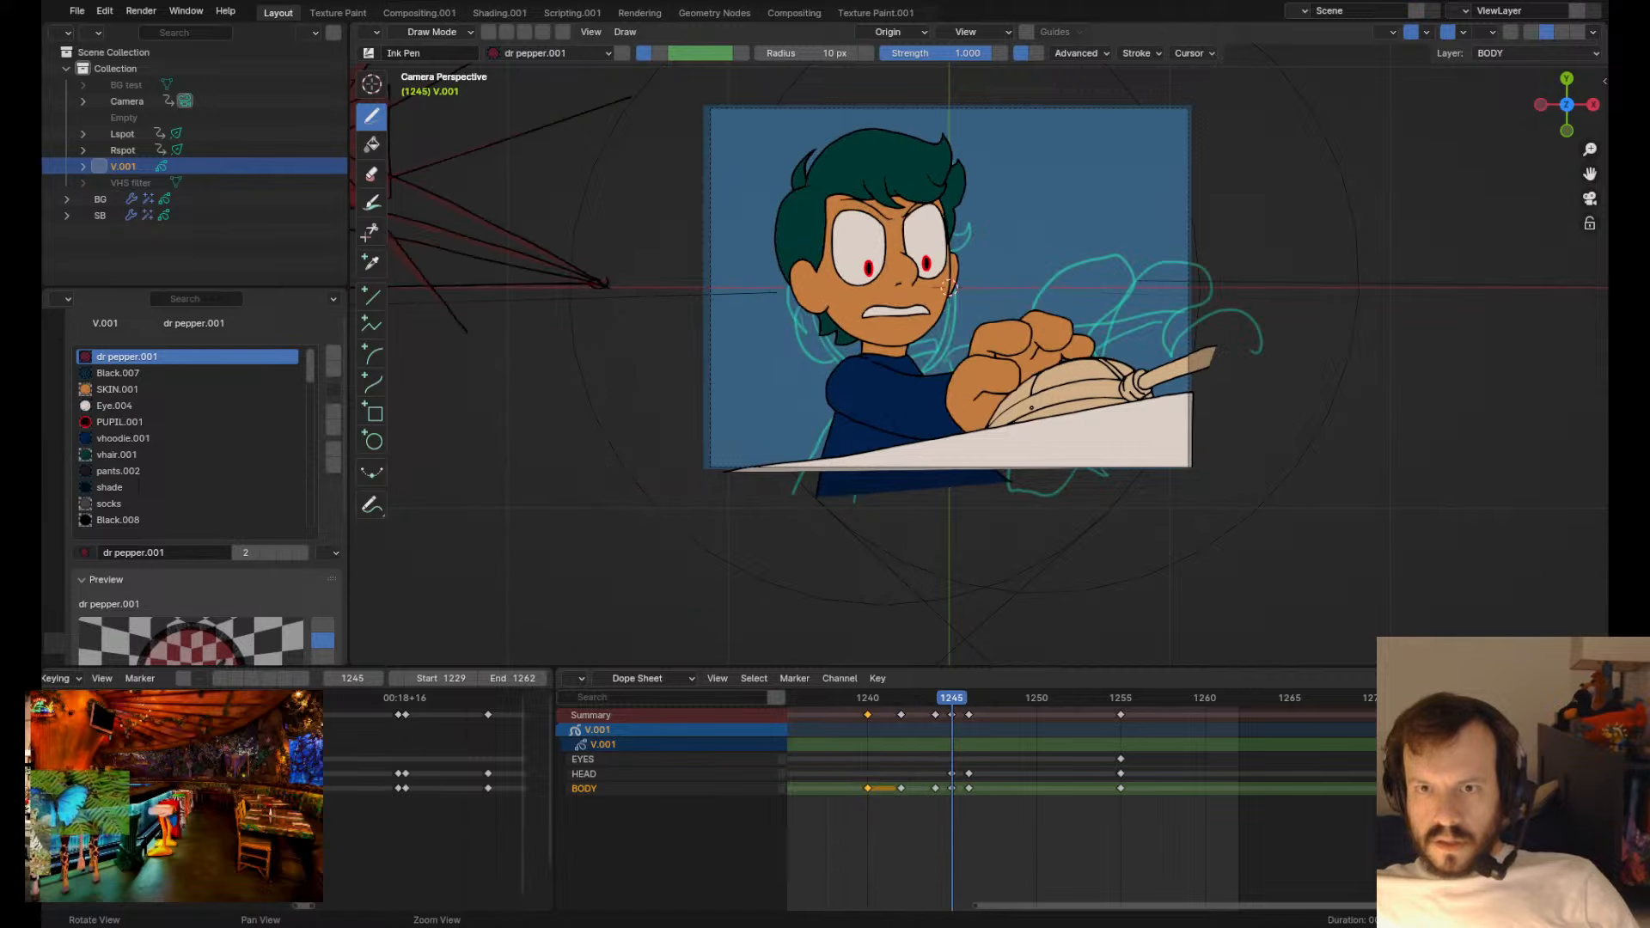
pyautogui.press('Left')
pyautogui.press('Left')
pyautogui.press('Left')
pyautogui.press('Left')
pyautogui.press('Left')
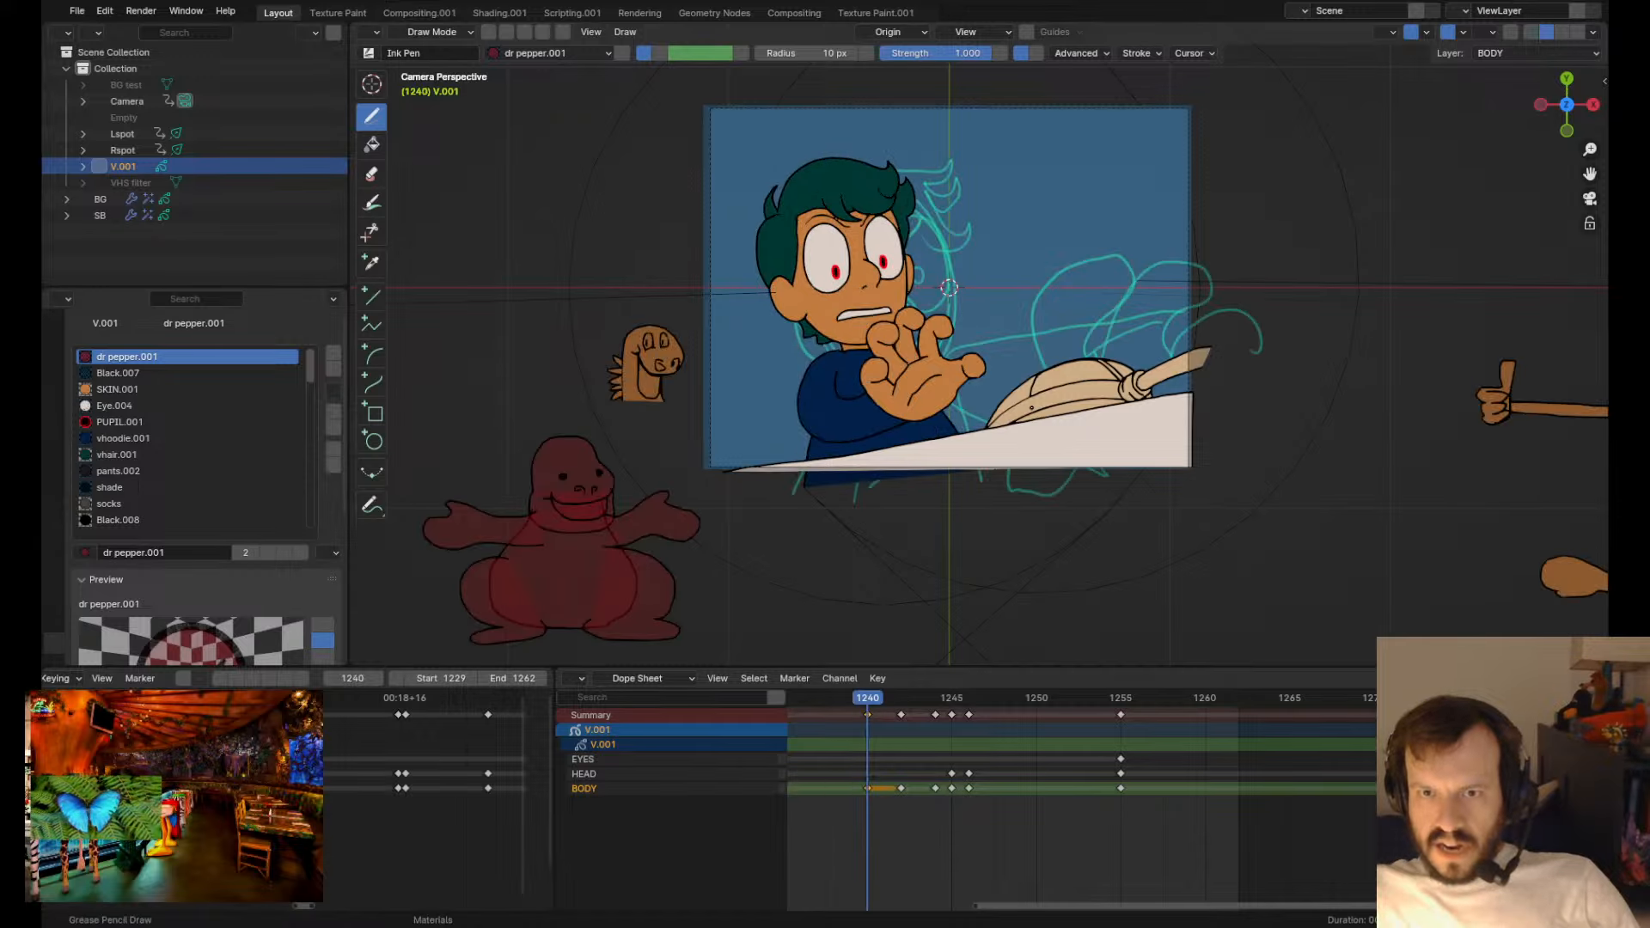
pyautogui.scroll(3, 949, 287)
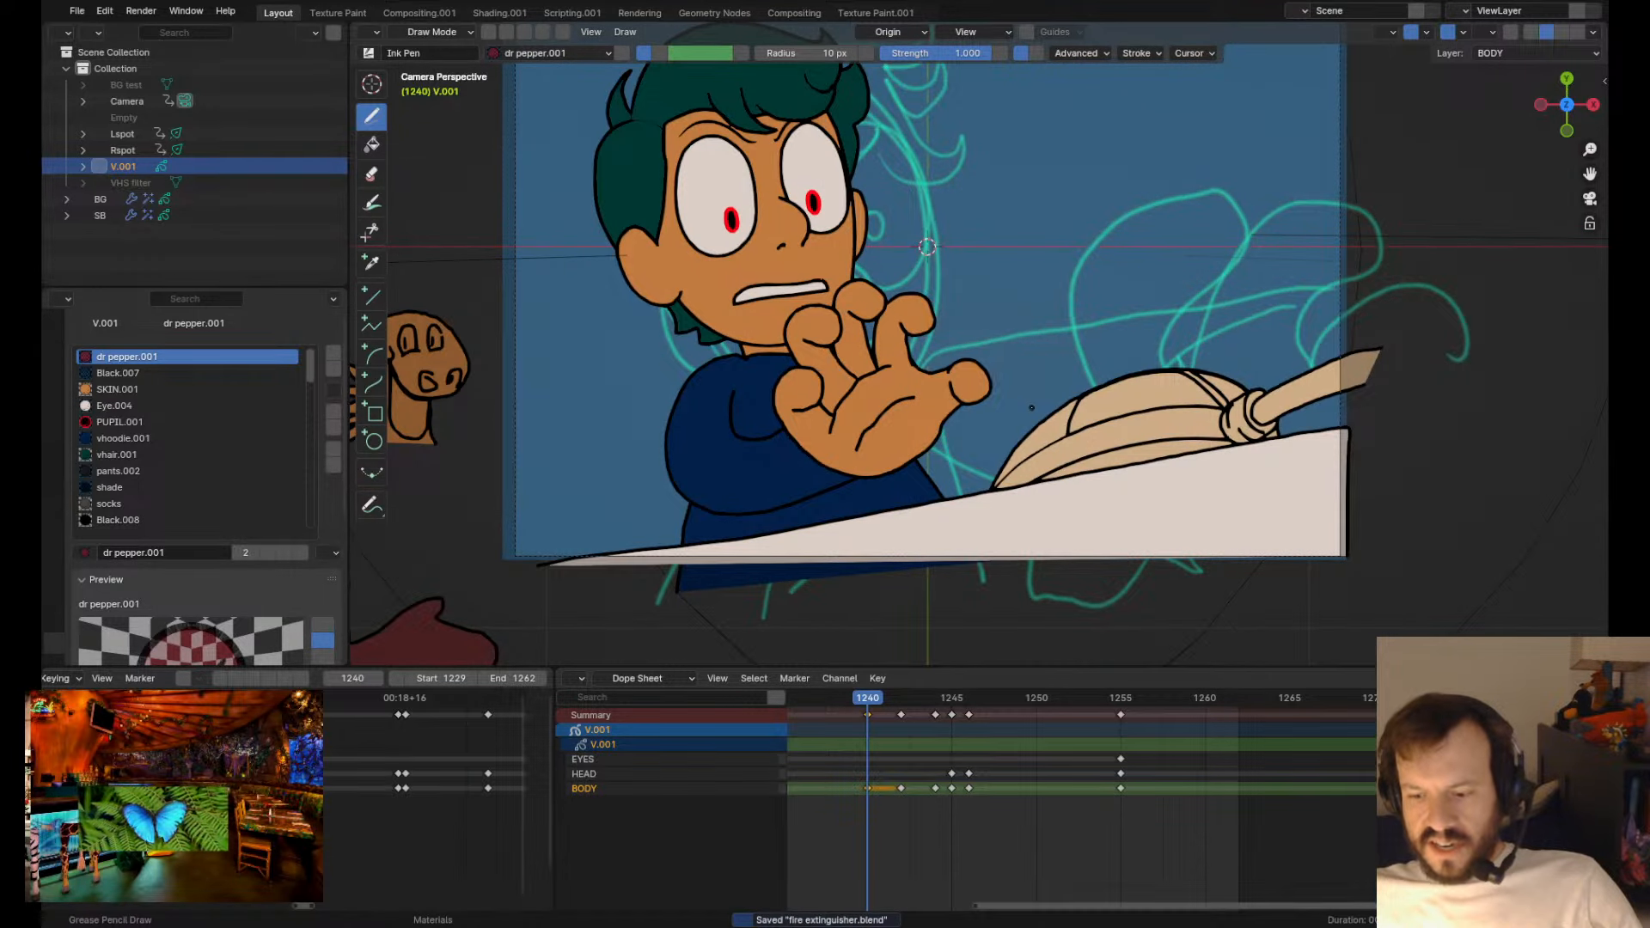
pyautogui.keyDown('shift'); pyautogui.moveTo(830, 287); pyautogui.dragTo(862, 327, button='middle'); pyautogui.keyUp('shift')
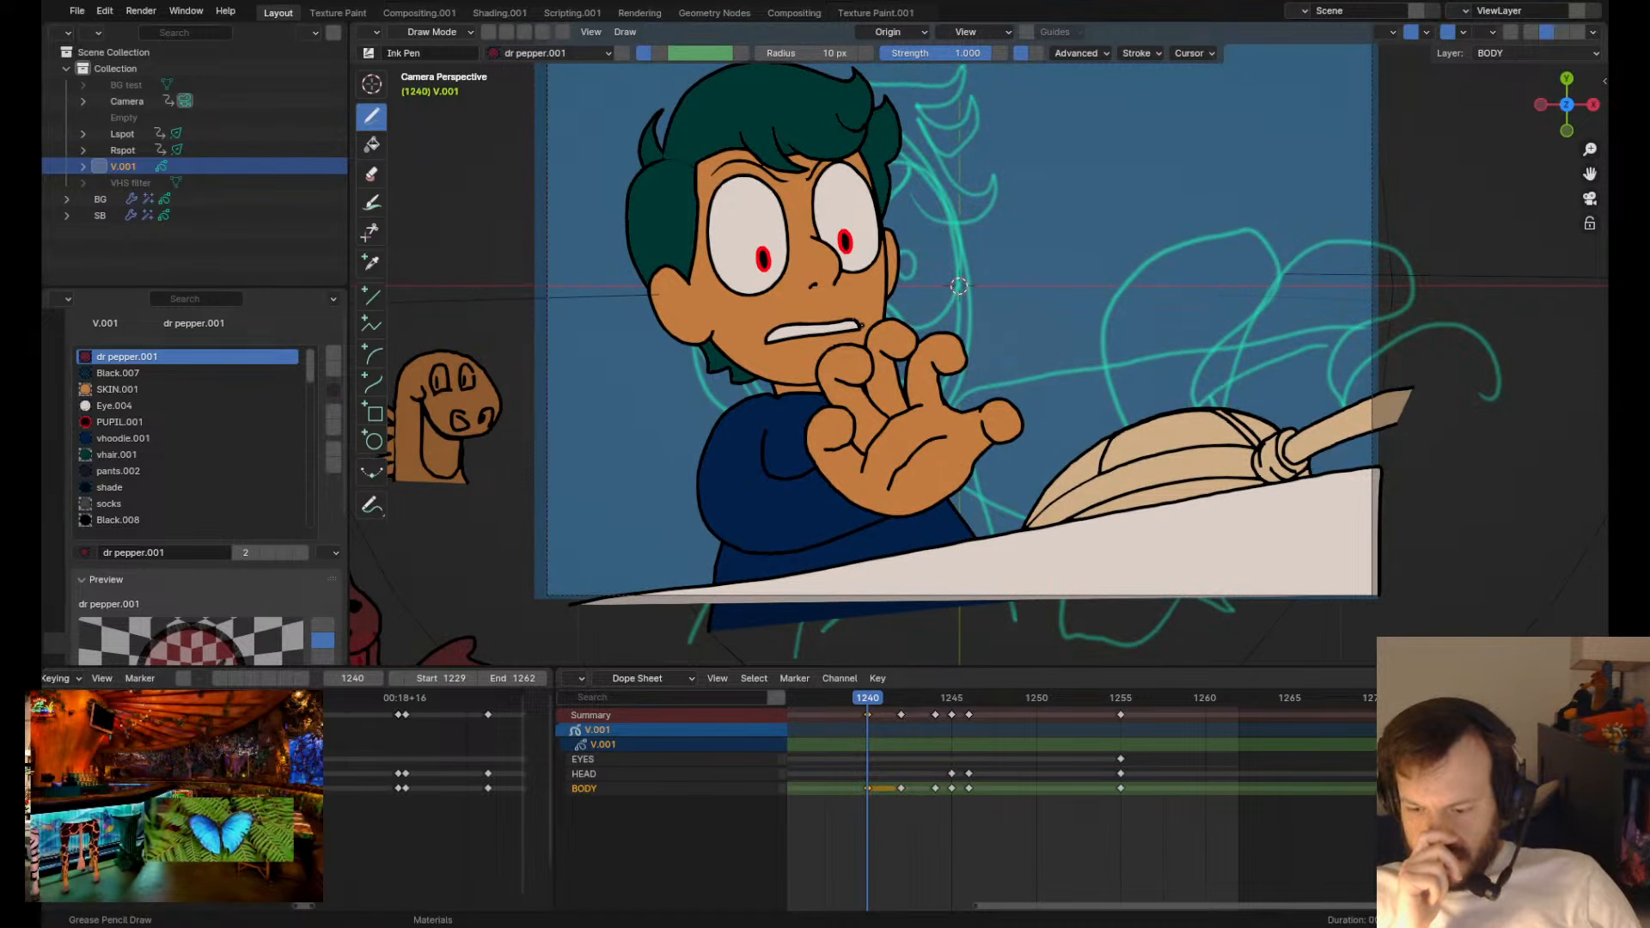
pyautogui.scroll(-4, 862, 327)
pyautogui.scroll(3, 883, 329)
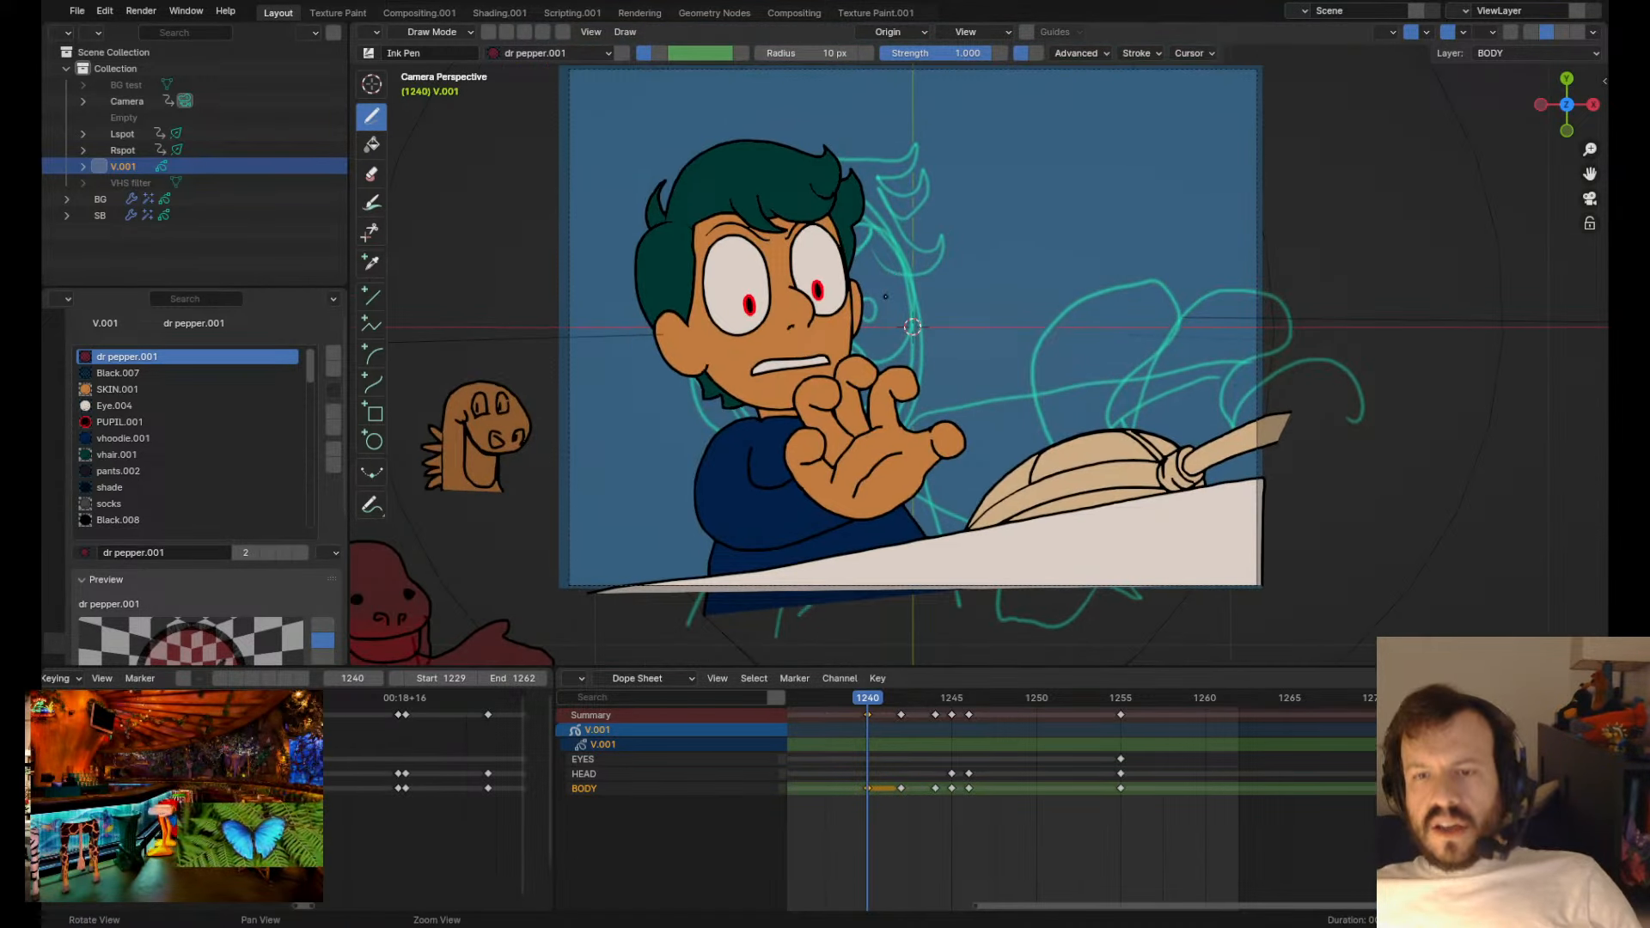
pyautogui.keyDown('ctrl'); pyautogui.moveTo(884, 329); pyautogui.dragTo(889, 273, button='middle'); pyautogui.keyUp('ctrl')
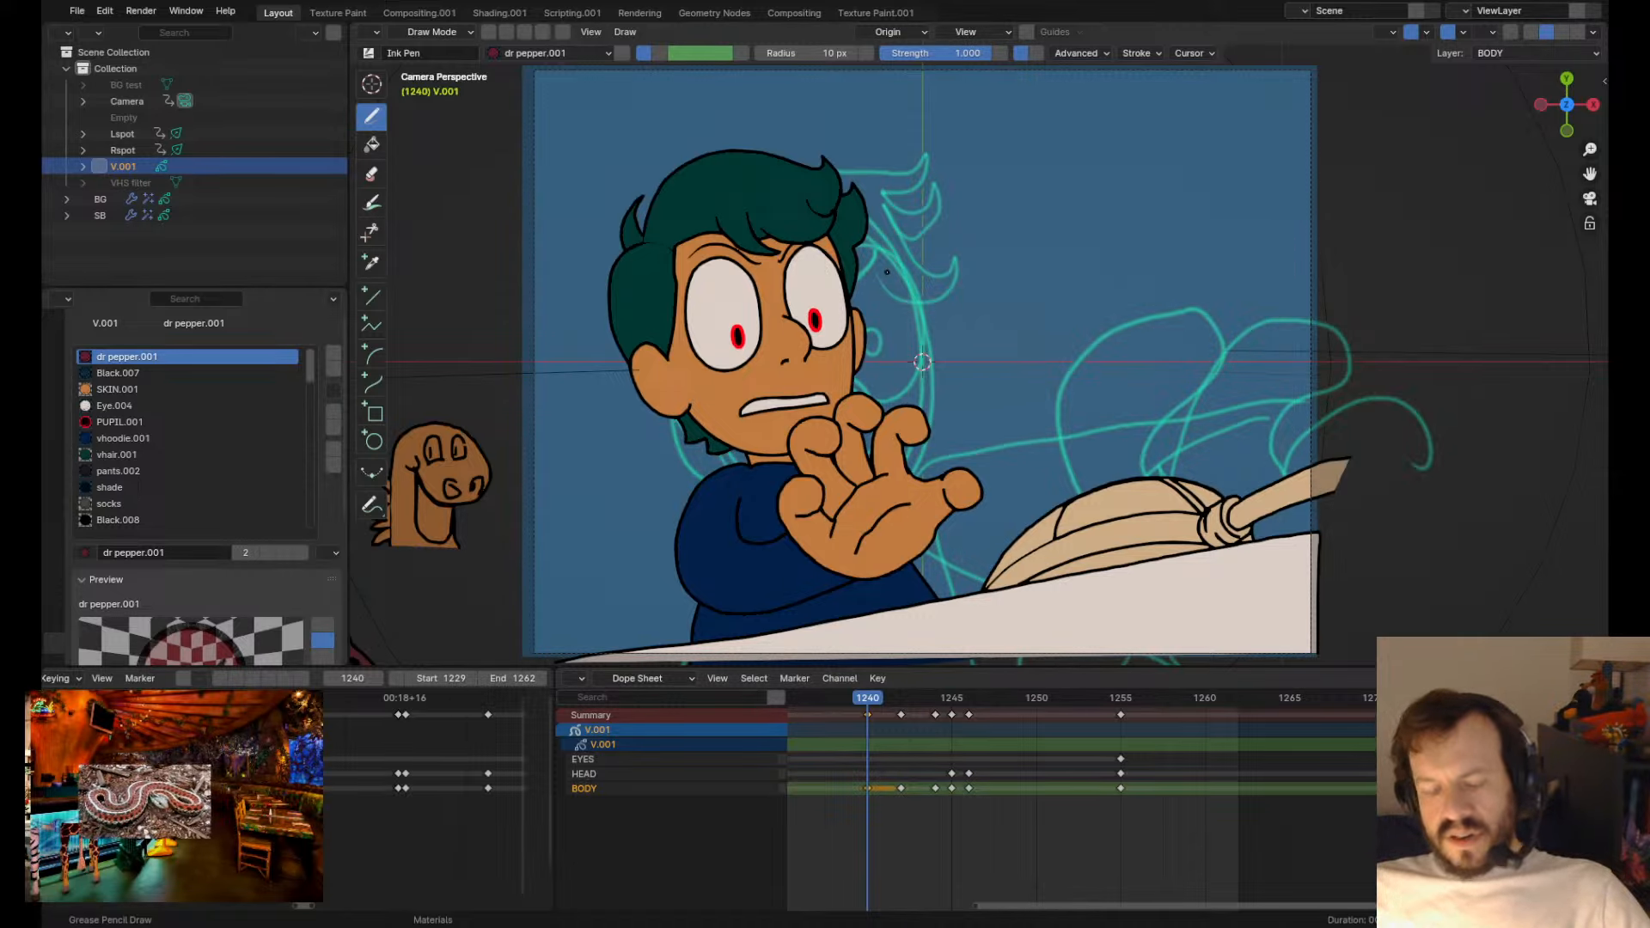
pyautogui.scroll(4, 887, 273)
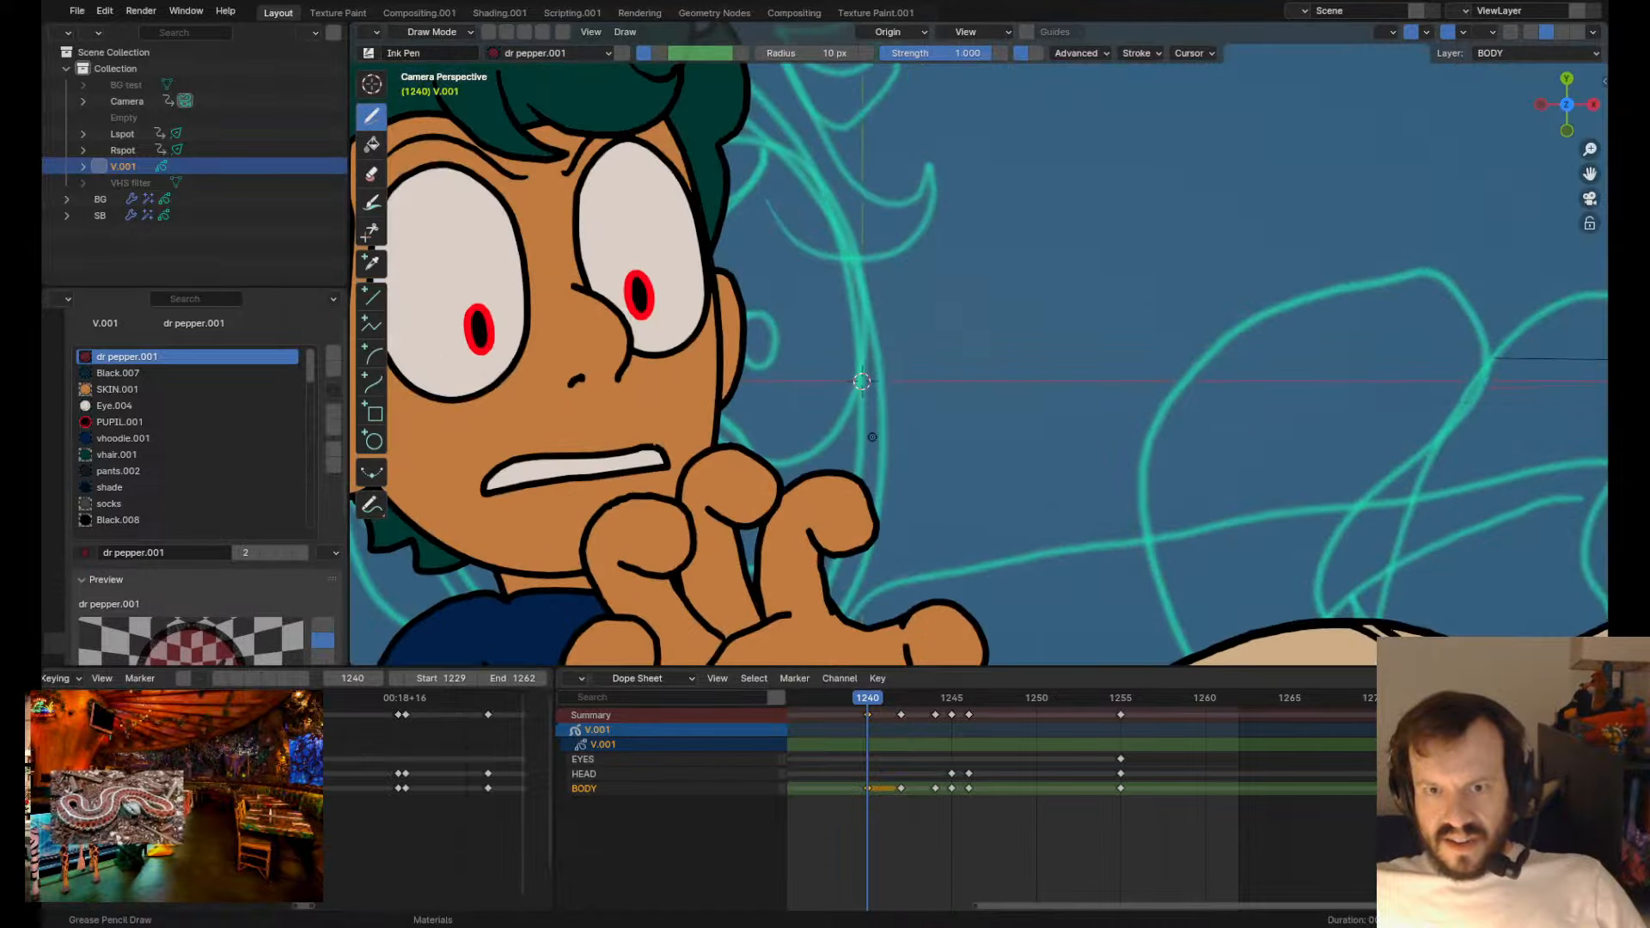
pyautogui.moveTo(778, 437)
pyautogui.keyDown('shift'); pyautogui.mouseDown(button='middle')
pyautogui.moveTo(1032, 394)
pyautogui.moveTo(1067, 483)
pyautogui.mouseUp(button='middle'); pyautogui.keyUp('shift')
pyautogui.press('Tab')
pyautogui.scroll(-6, 987, 390)
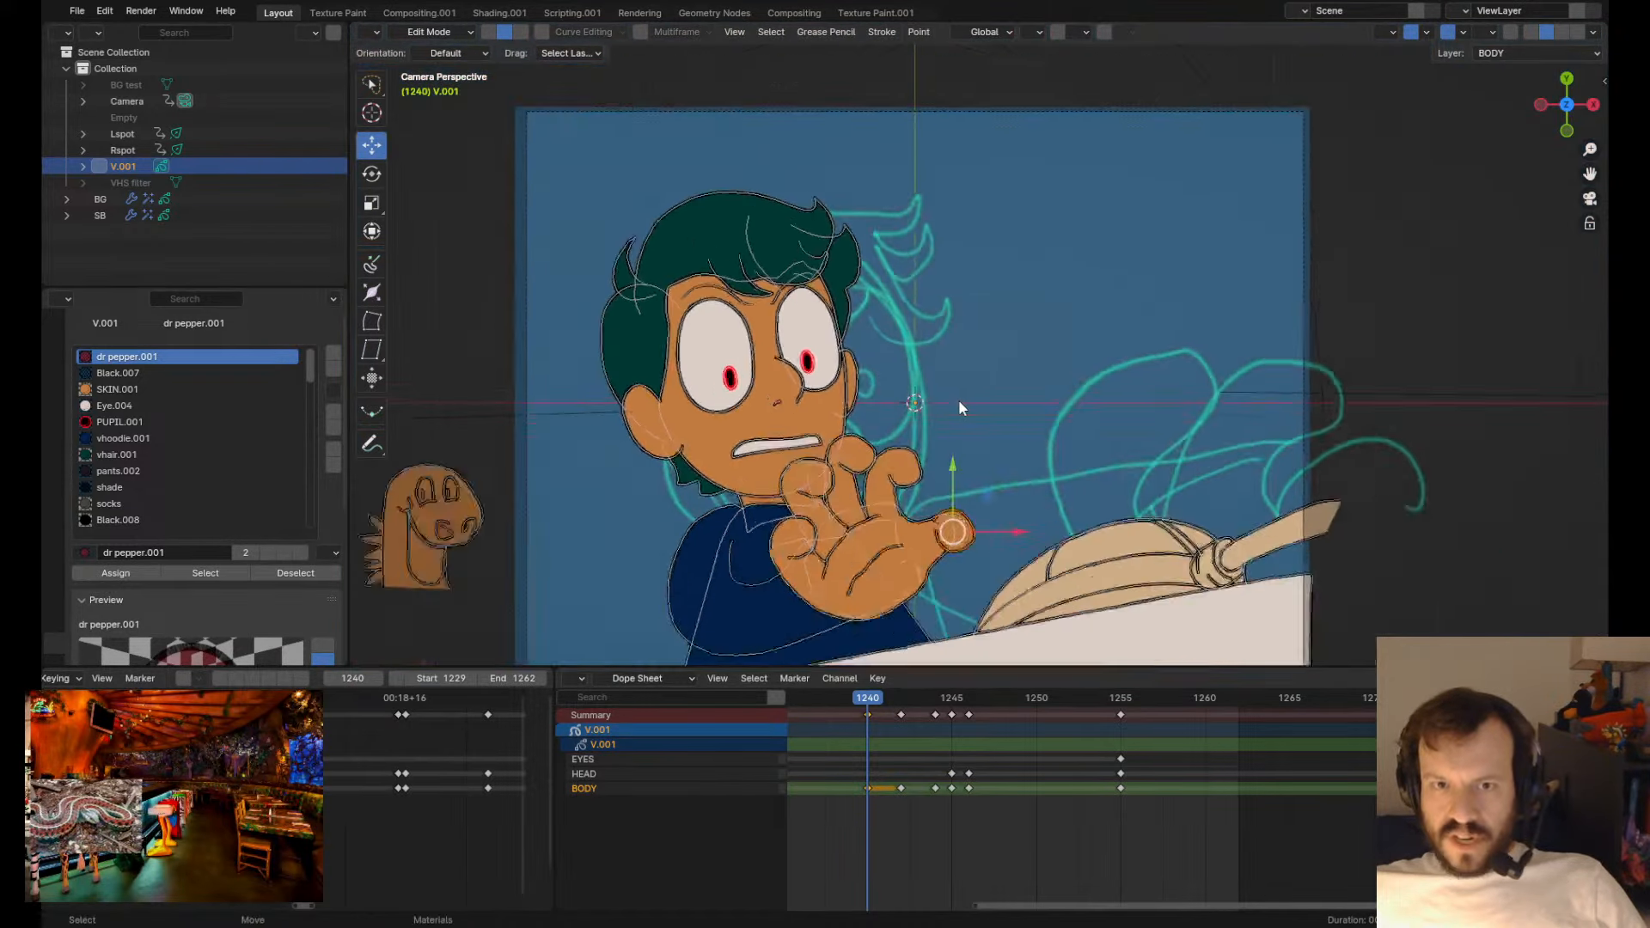
pyautogui.press('Tab')
pyautogui.keyDown('alt'); pyautogui.moveTo(960, 402); pyautogui.dragTo(966, 303, button='right'); pyautogui.keyUp('alt')
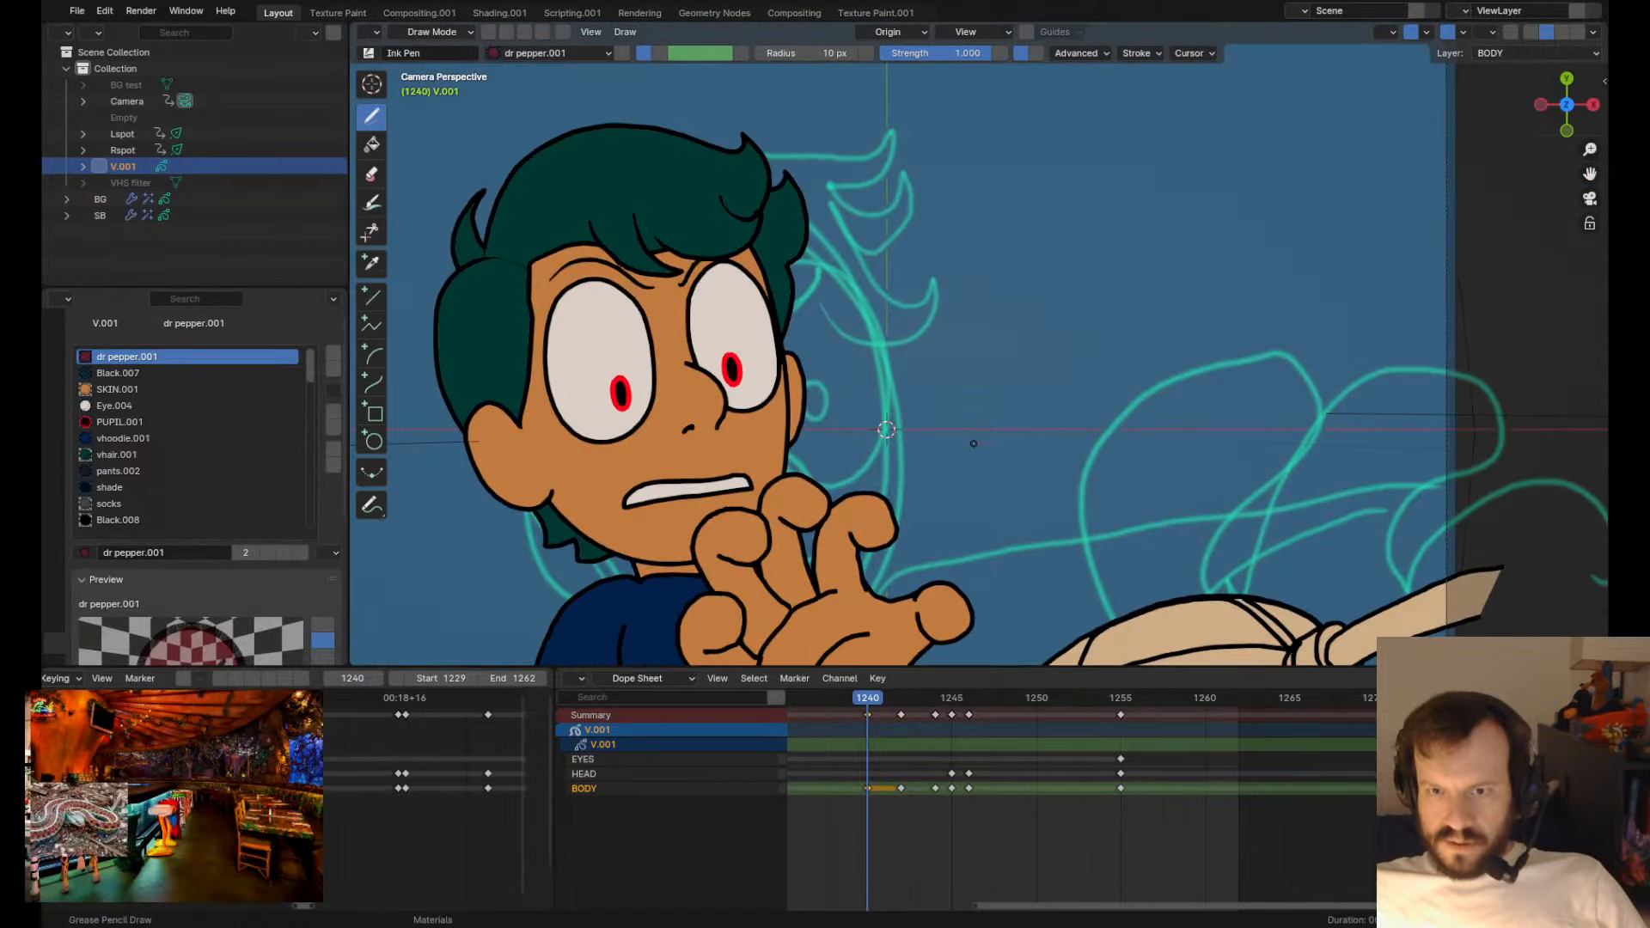
pyautogui.keyDown('alt'); pyautogui.moveTo(972, 446); pyautogui.dragTo(954, 347, button='middle'); pyautogui.keyUp('alt')
pyautogui.keyDown('alt'); pyautogui.moveTo(953, 347); pyautogui.dragTo(946, 396, button='right'); pyautogui.keyUp('alt')
pyautogui.keyDown('alt'); pyautogui.moveTo(946, 396); pyautogui.dragTo(959, 410, button='middle'); pyautogui.keyUp('alt')
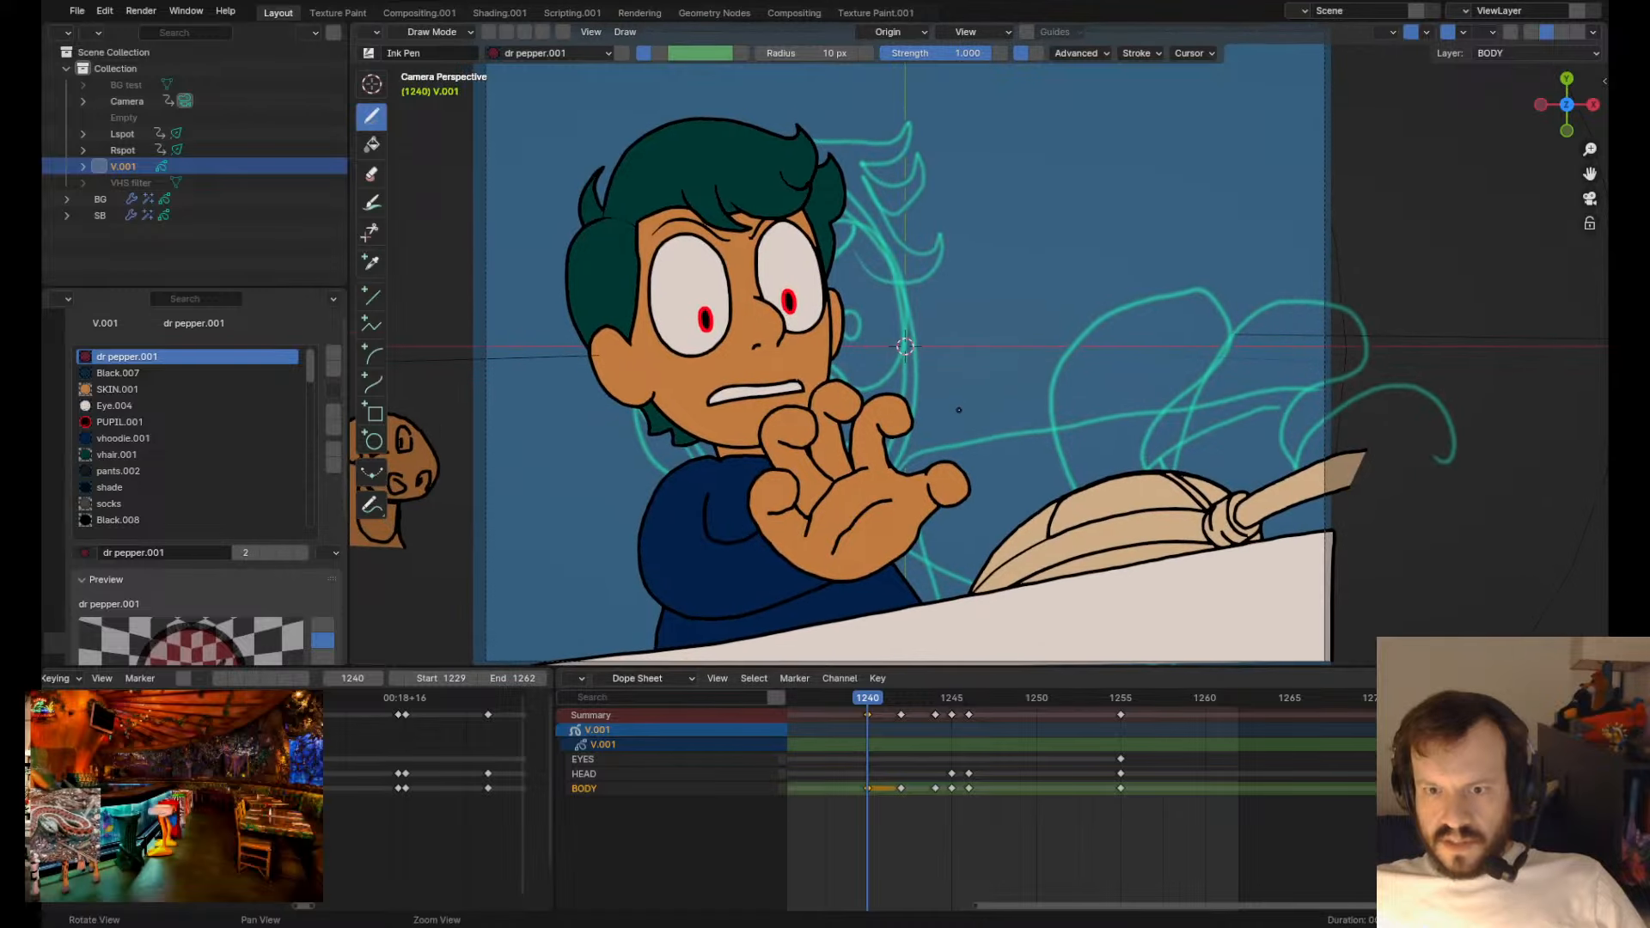
# - Play a short stretch of the animation and scrub to frame 1242 to review the start of the reach
pyautogui.press('space')
pyautogui.press('space')
pyautogui.click(836, 703)
pyautogui.moveTo(835, 703)
pyautogui.mouseDown()
pyautogui.moveTo(951, 702)
pyautogui.moveTo(866, 705)
pyautogui.moveTo(893, 730)
pyautogui.moveTo(833, 745)
pyautogui.moveTo(901, 760)
pyautogui.mouseUp()
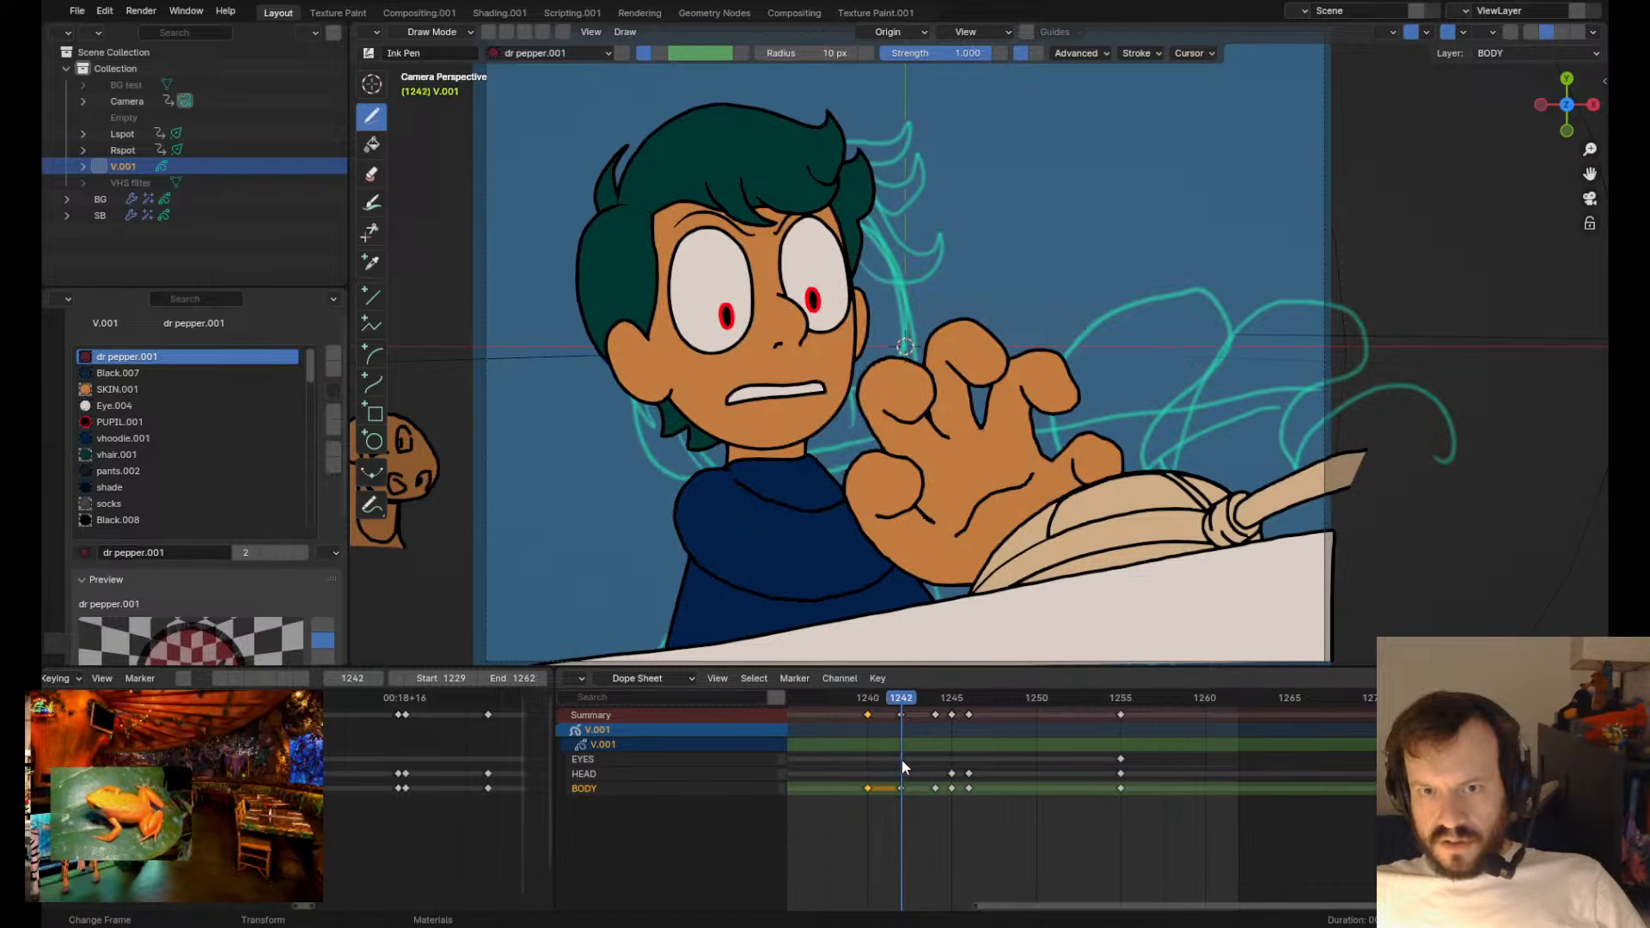
pyautogui.press('Tab')
pyautogui.moveTo(586, 459)
pyautogui.keyDown('shift'); pyautogui.mouseDown()
pyautogui.moveTo(820, 473)
pyautogui.moveTo(634, 34)
pyautogui.mouseUp(); pyautogui.keyUp('shift')
pyautogui.press('r')
pyautogui.moveTo(915, 209); pyautogui.dragTo(865, 203, button='middle')
pyautogui.press('w')
pyautogui.keyDown('alt'); pyautogui.scroll(2, 865, 203); pyautogui.keyUp('alt')
pyautogui.keyDown('alt'); pyautogui.scroll(-2, 864, 203); pyautogui.keyUp('alt')
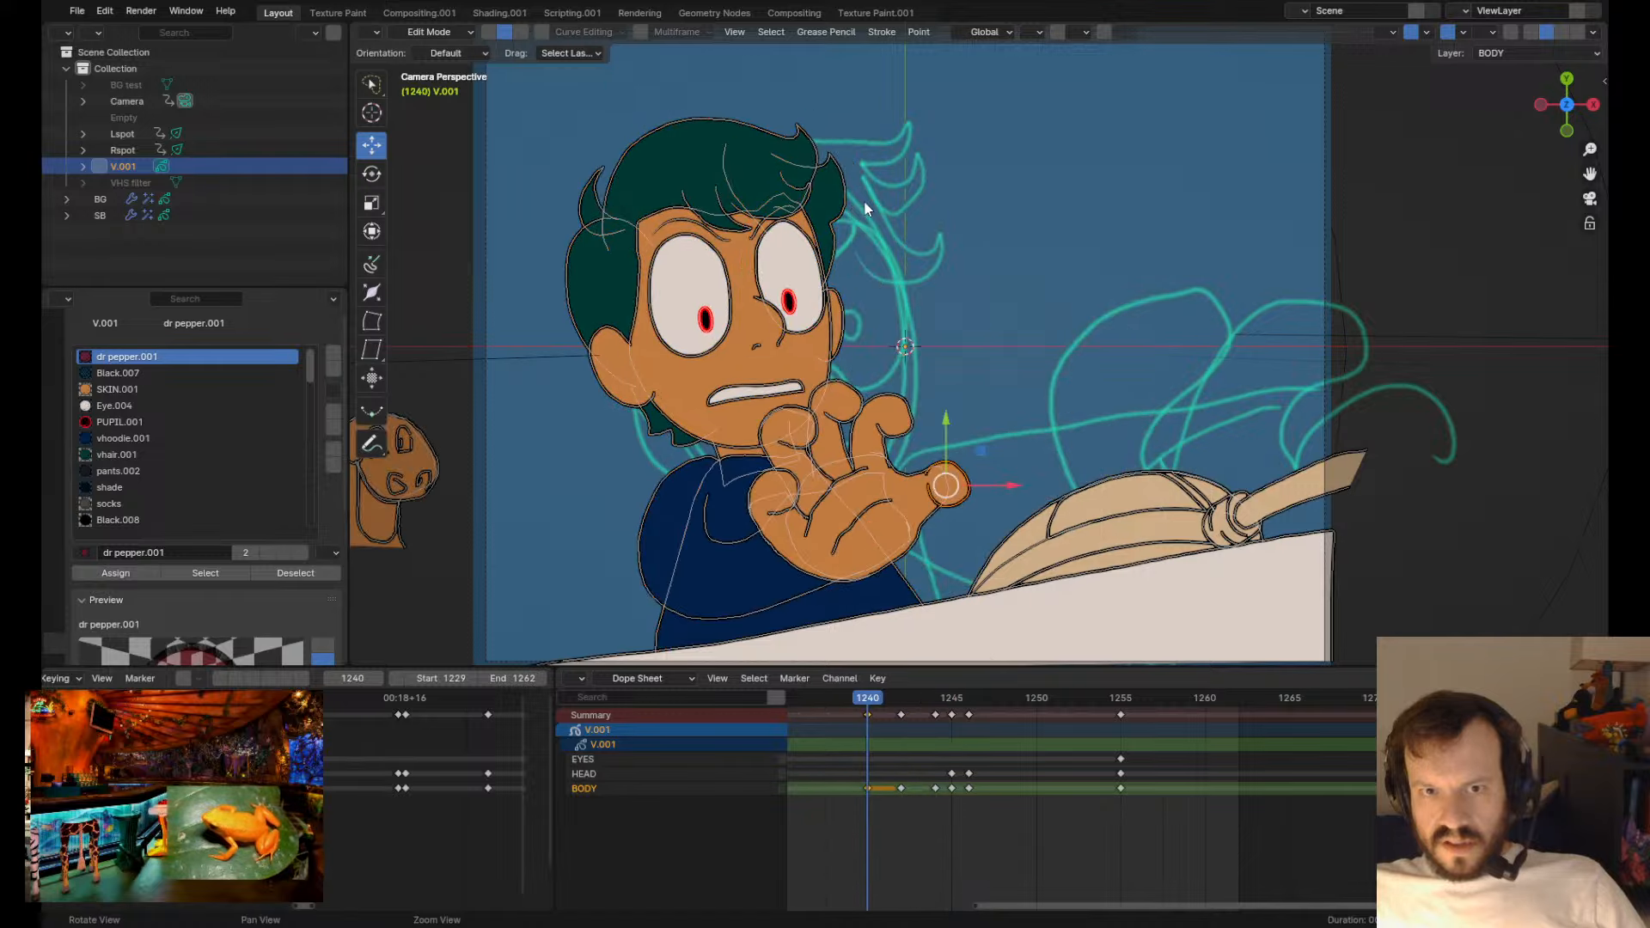
pyautogui.keyDown('alt'); pyautogui.scroll(2, 632, 300); pyautogui.keyUp('alt')
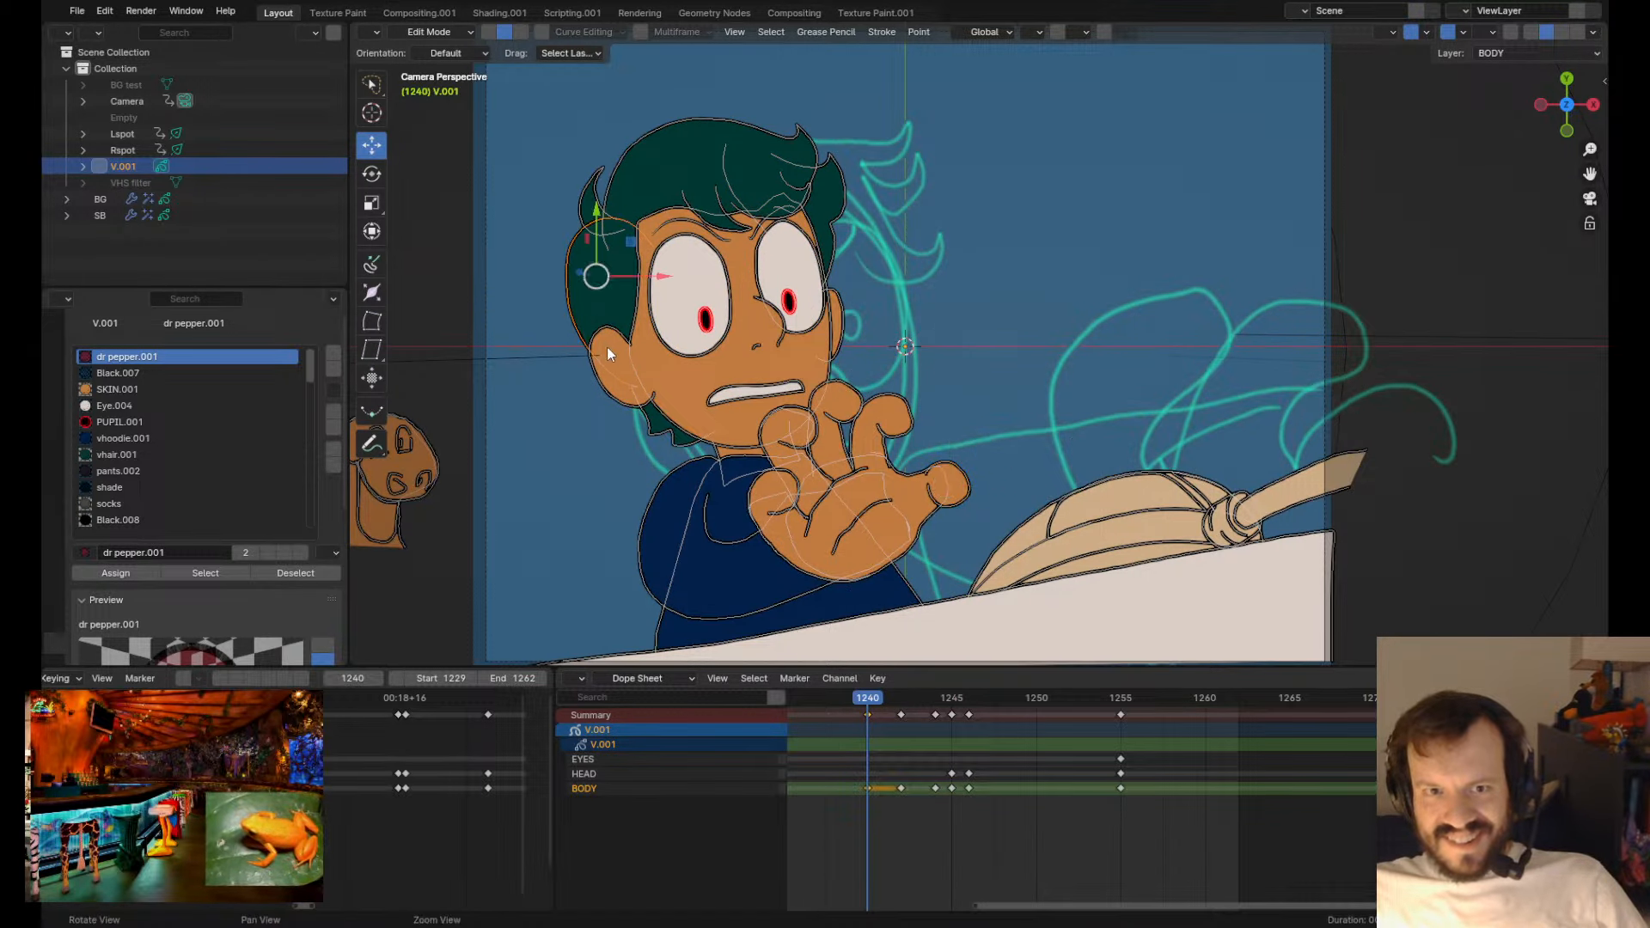
pyautogui.press('Tab')
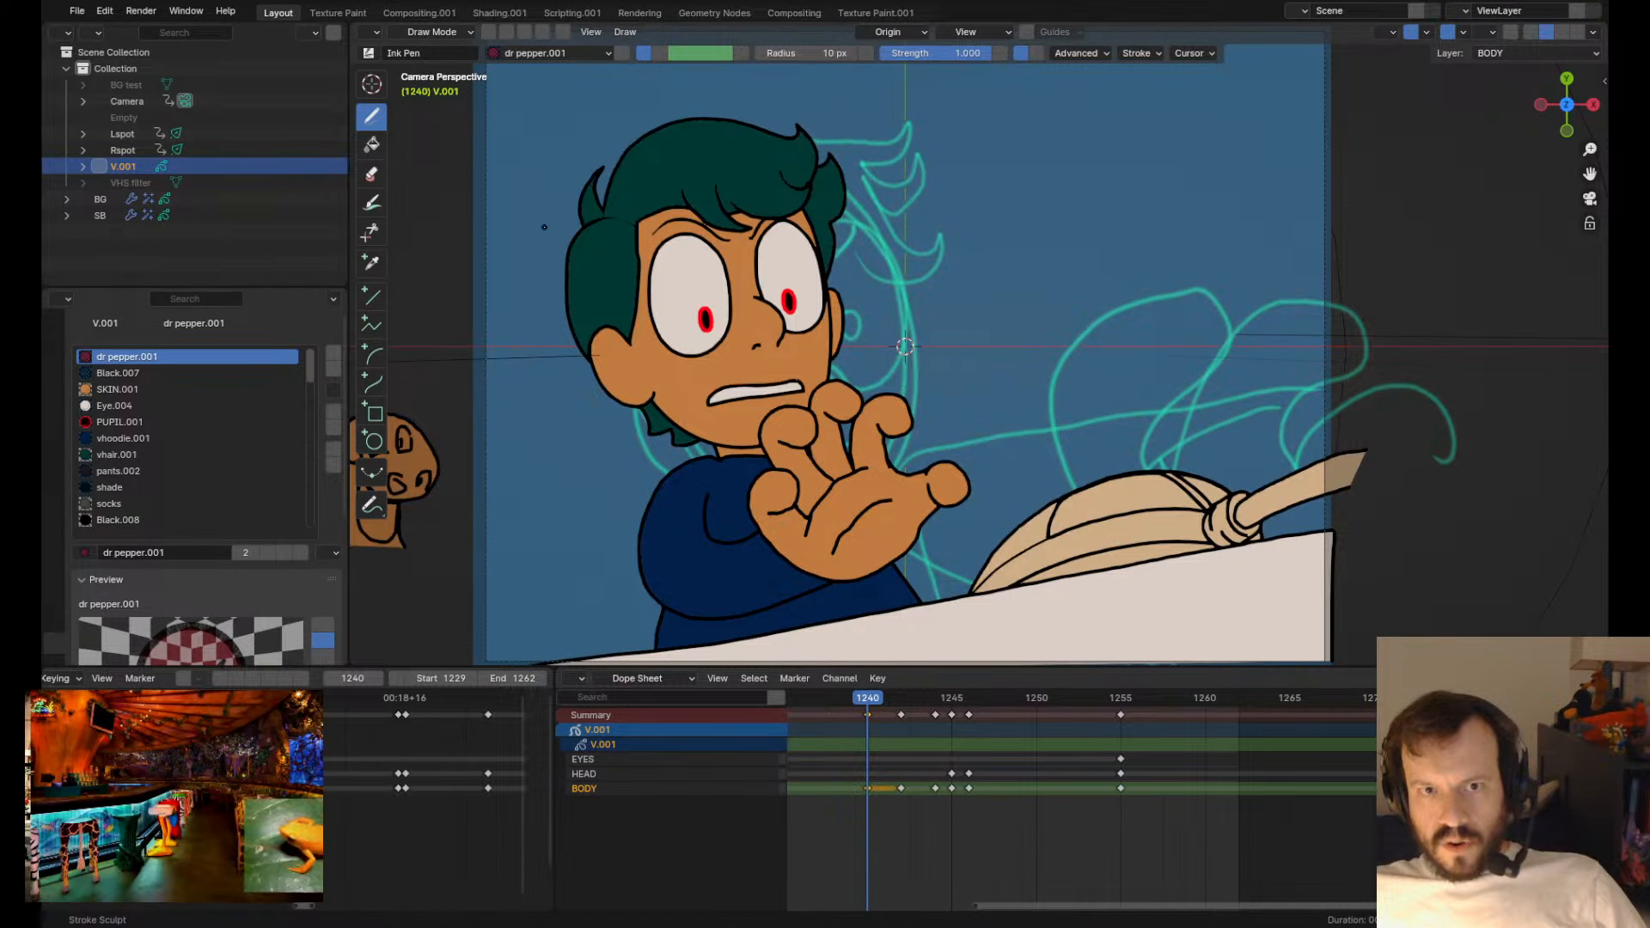
# - Jump between keyframes and play the shot back to judge the timing of the whole reach
pyautogui.press('Down')
pyautogui.press('Up')
pyautogui.press('Up')
pyautogui.press('Down')
pyautogui.press('Down')
pyautogui.press('space')
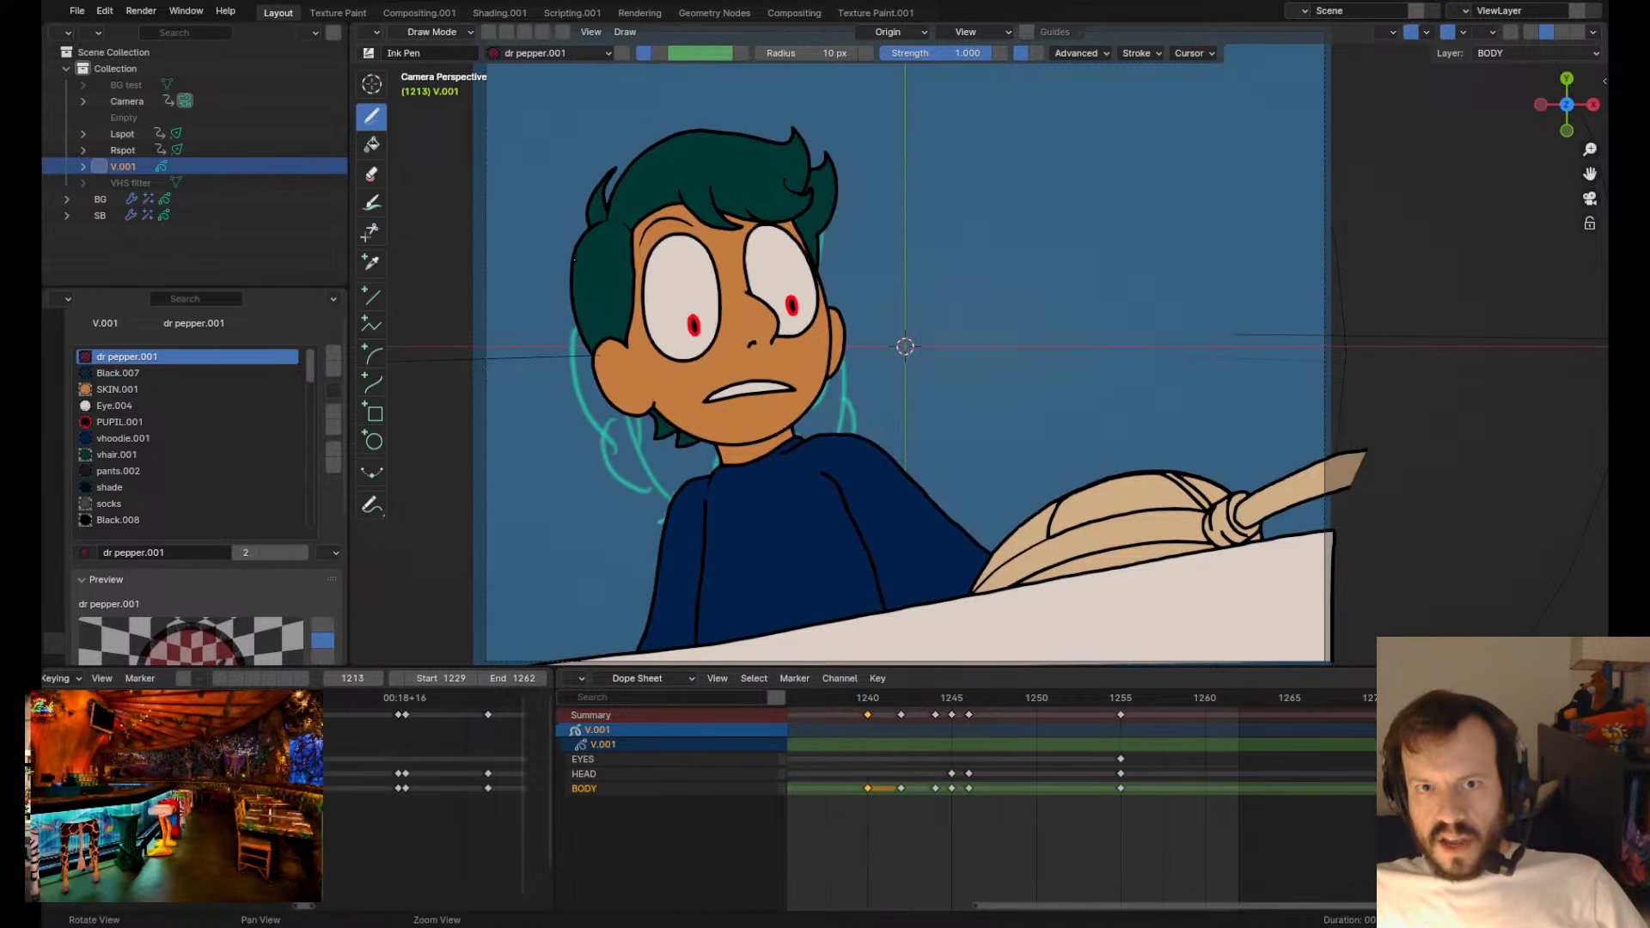
pyautogui.press('space')
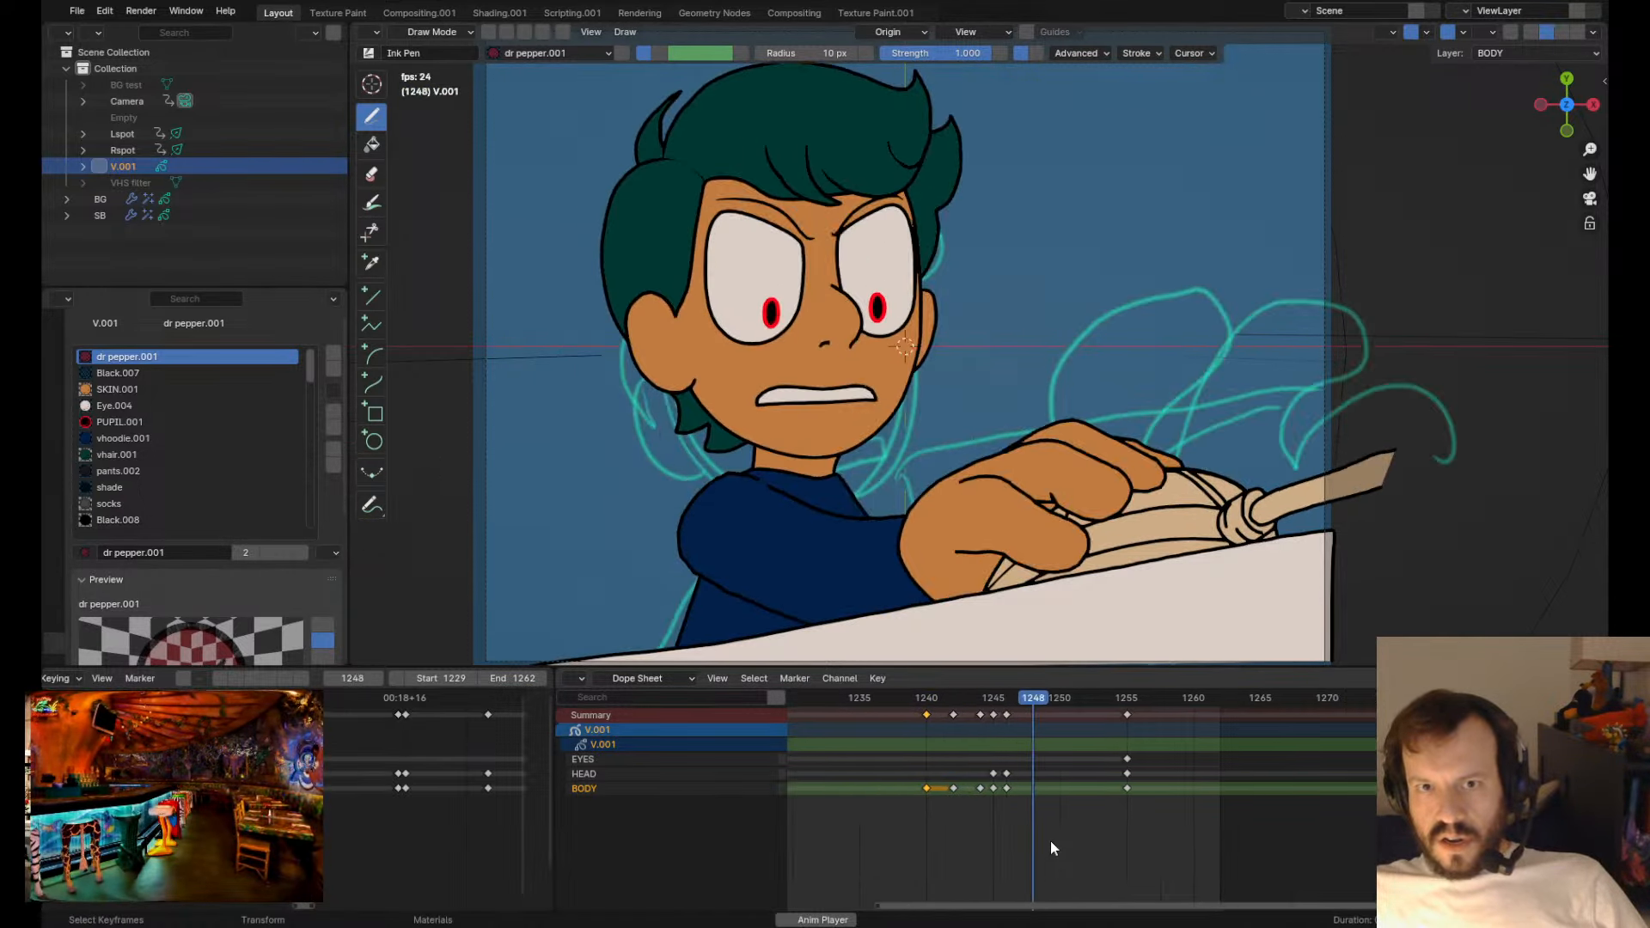
# - Clear the keyframe selection in the Dope Sheet and save the file
pyautogui.scroll(-2, 1050, 840)
pyautogui.click(1065, 844)
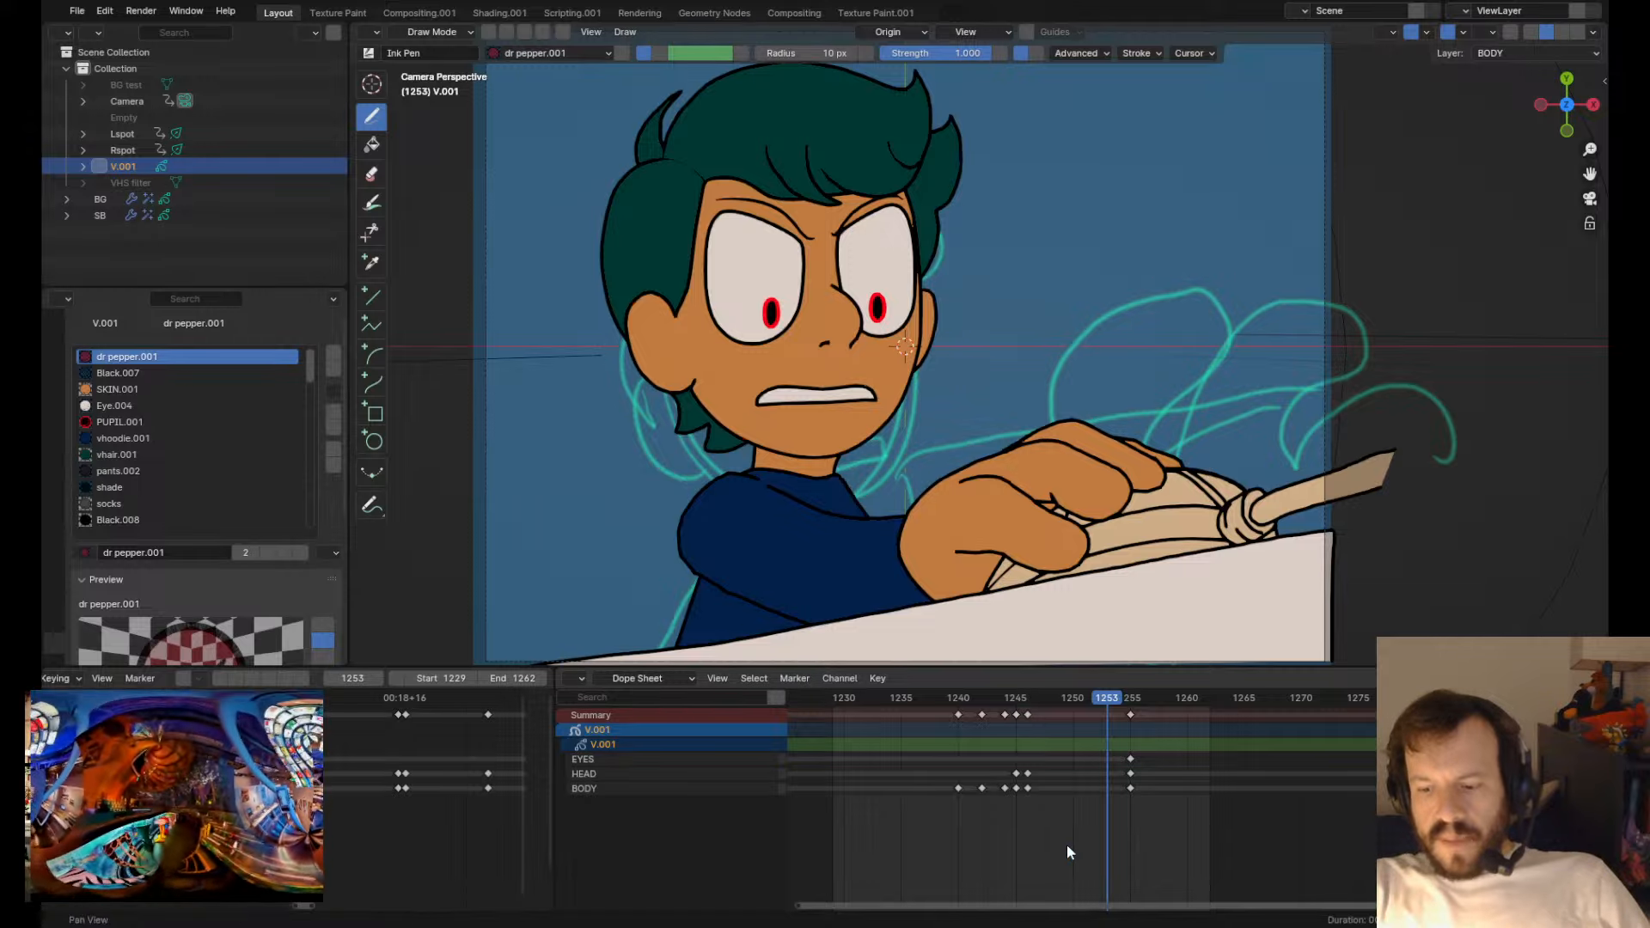
pyautogui.hotkey('ctrl', 's')
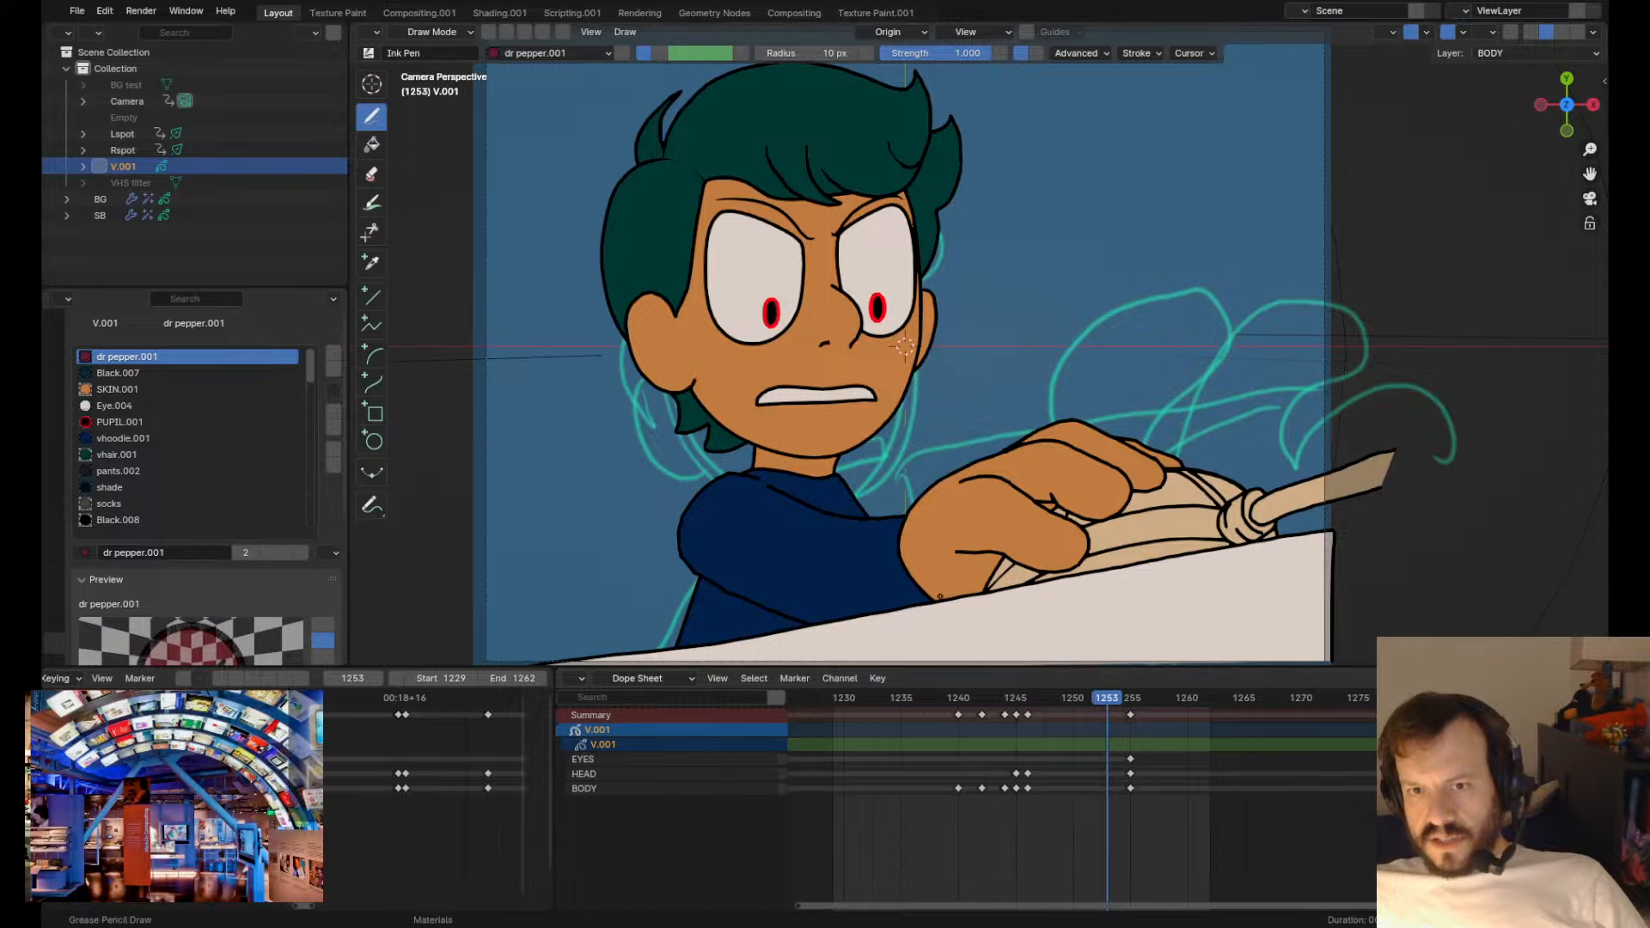
# - Reshape the wrist edge on frame 1253 and curve the sleeve's upper line so it flows into the back of the hand
pyautogui.press('Tab')
pyautogui.click(900, 567)
pyautogui.press('Tab')
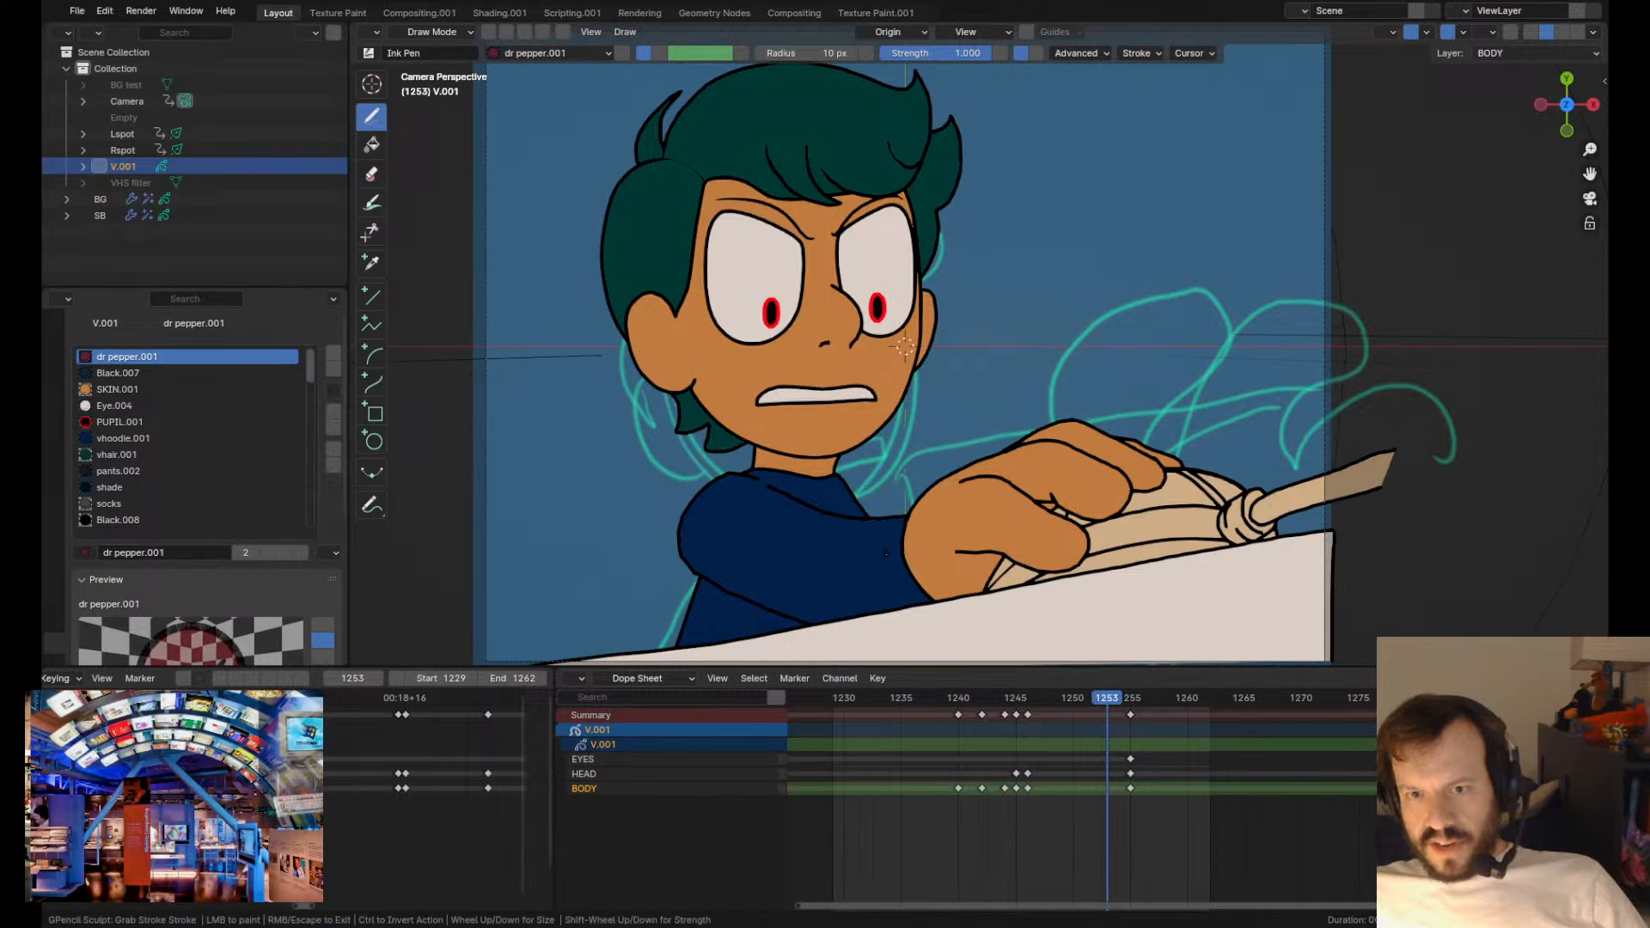
pyautogui.scroll(-3, 936, 345)
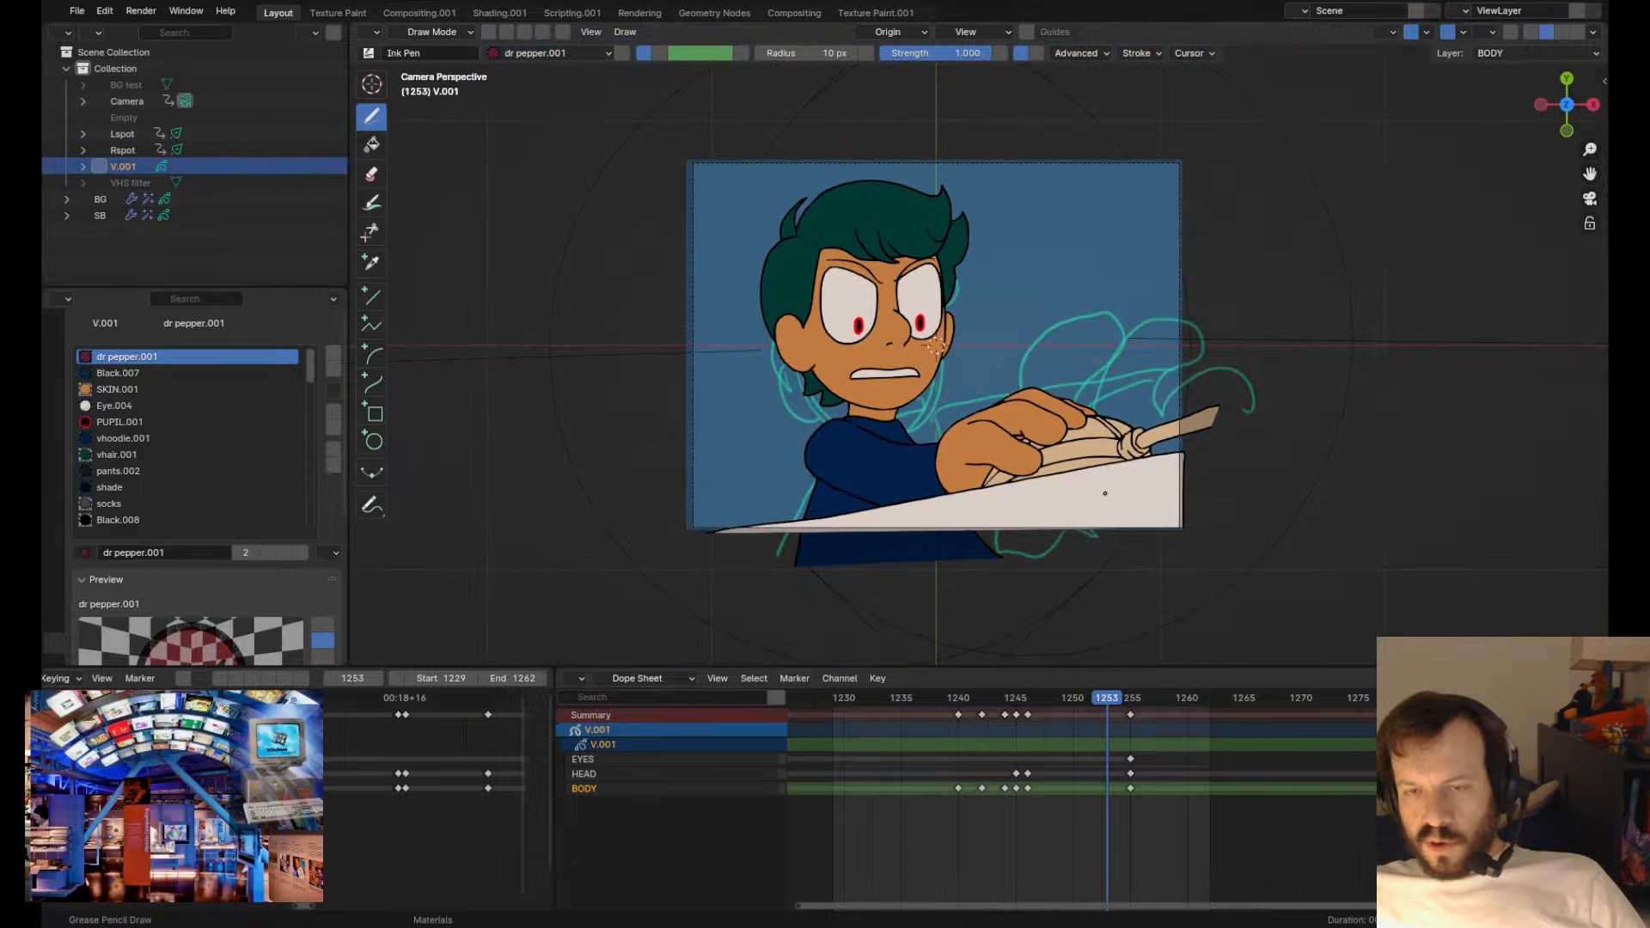
pyautogui.scroll(4, 1067, 552)
pyautogui.scroll(-4, 1067, 551)
pyautogui.scroll(4, 1067, 551)
pyautogui.press('Tab')
pyautogui.press('Tab')
pyautogui.scroll(-2, 858, 595)
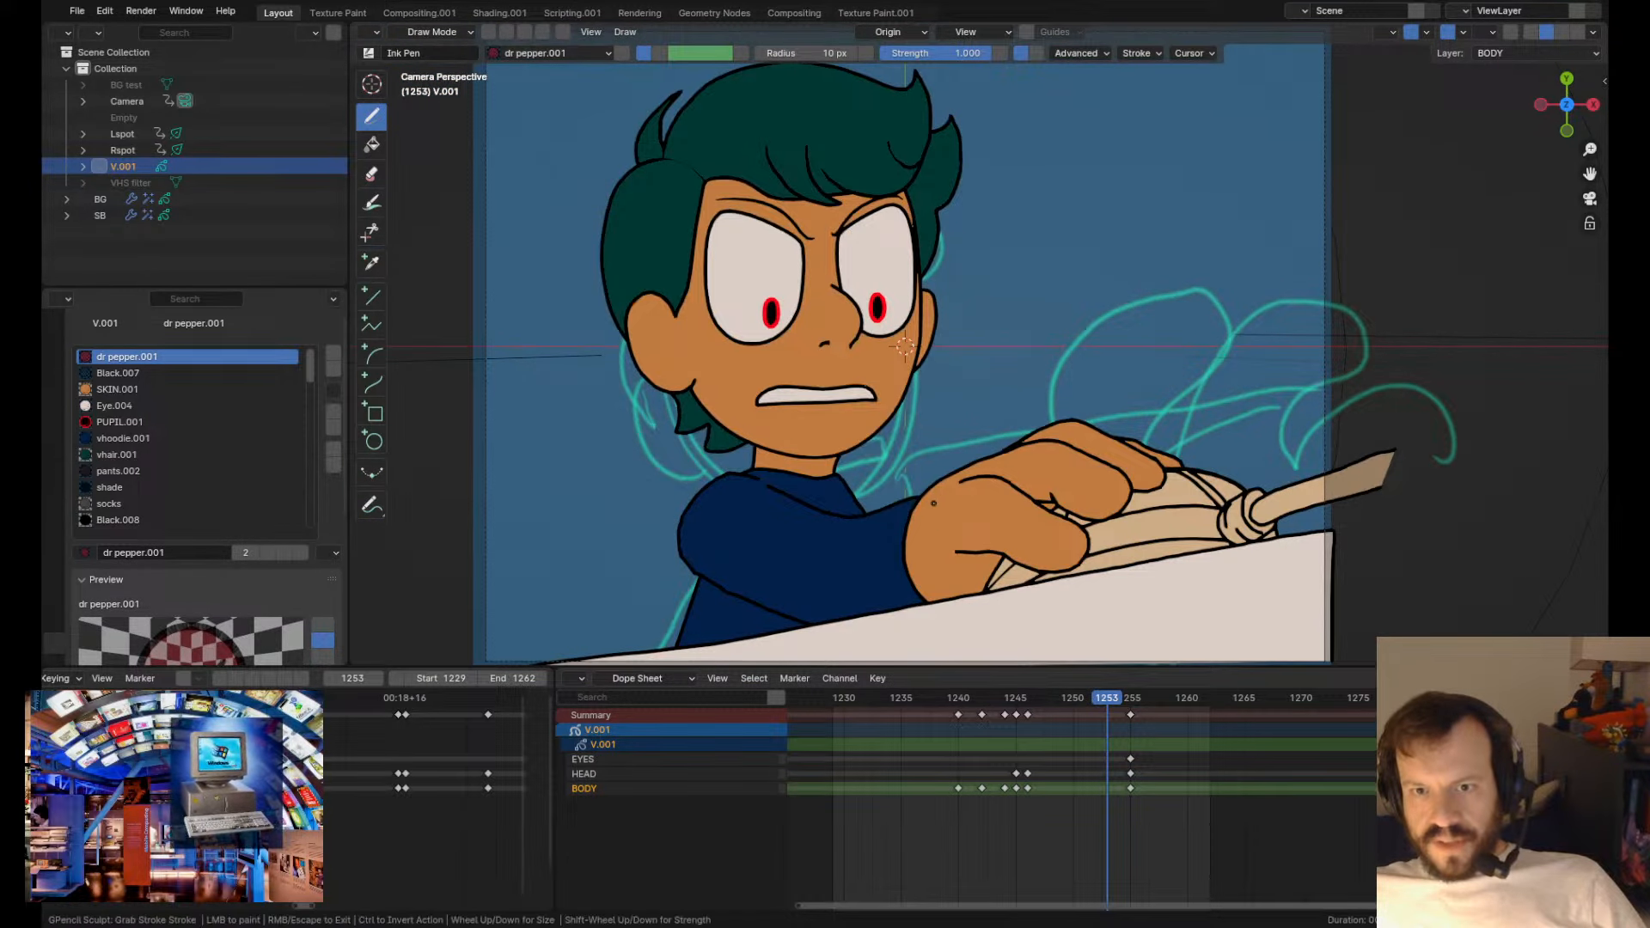
pyautogui.keyDown('shift'); pyautogui.moveTo(1027, 484); pyautogui.dragTo(902, 463); pyautogui.keyUp('shift')
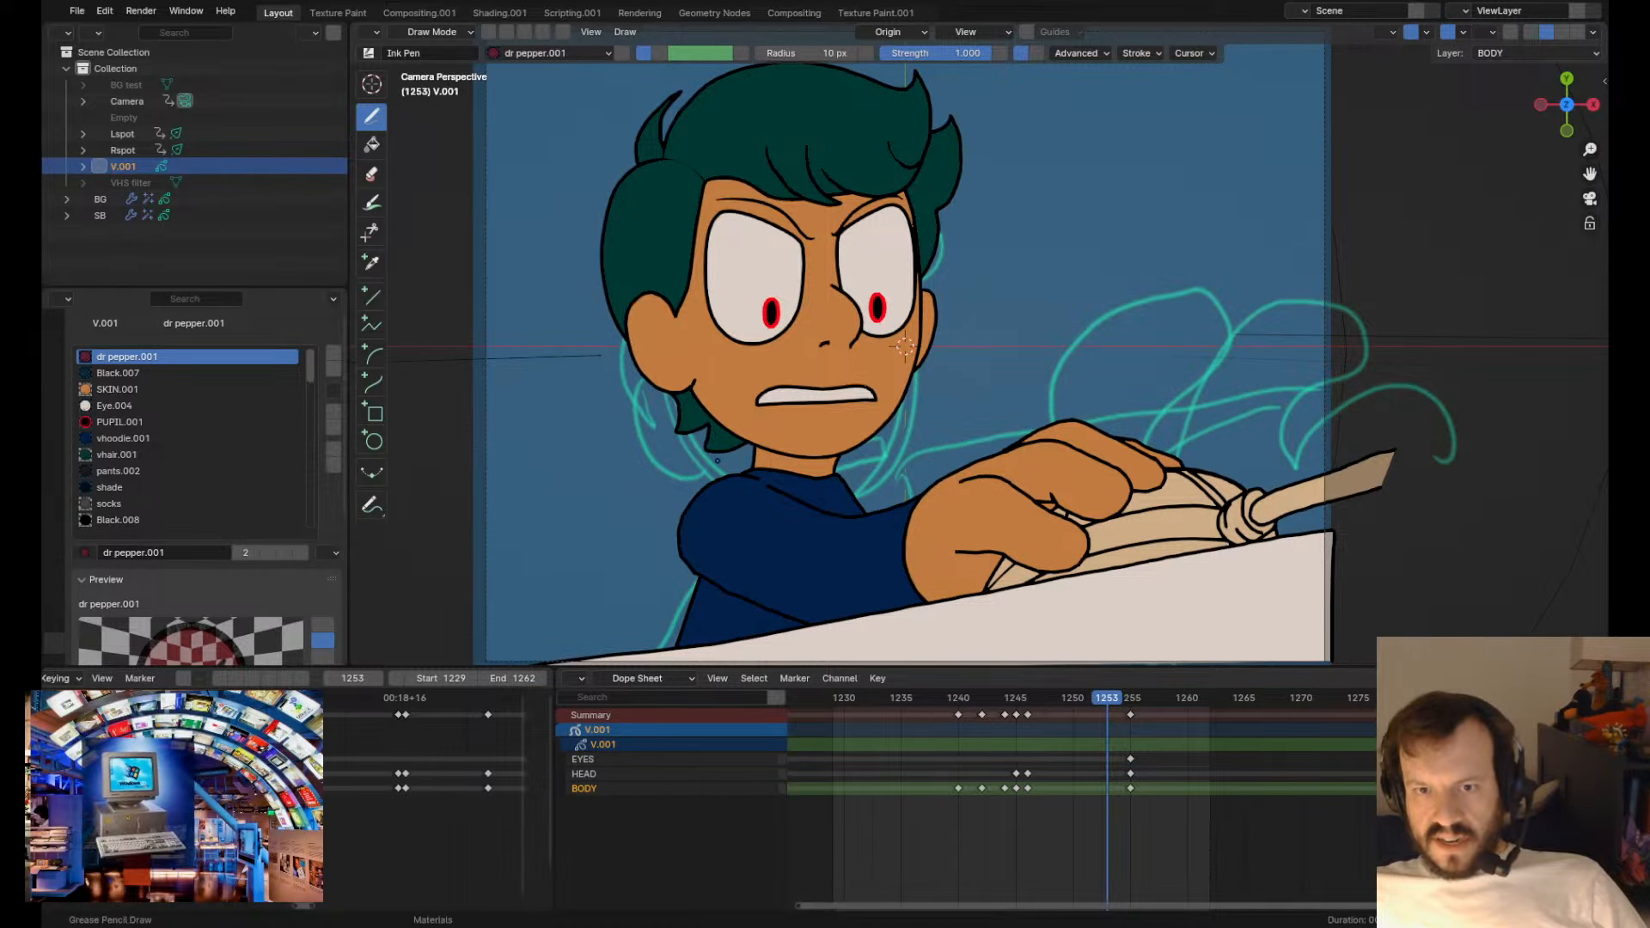
# - Smooth the character's shoulder and upper sleeve outline on frame 1253
pyautogui.scroll(-2, 784, 581)
pyautogui.scroll(-1, 785, 581)
pyautogui.keyDown('shift'); pyautogui.moveTo(847, 491); pyautogui.dragTo(874, 513); pyautogui.keyUp('shift')
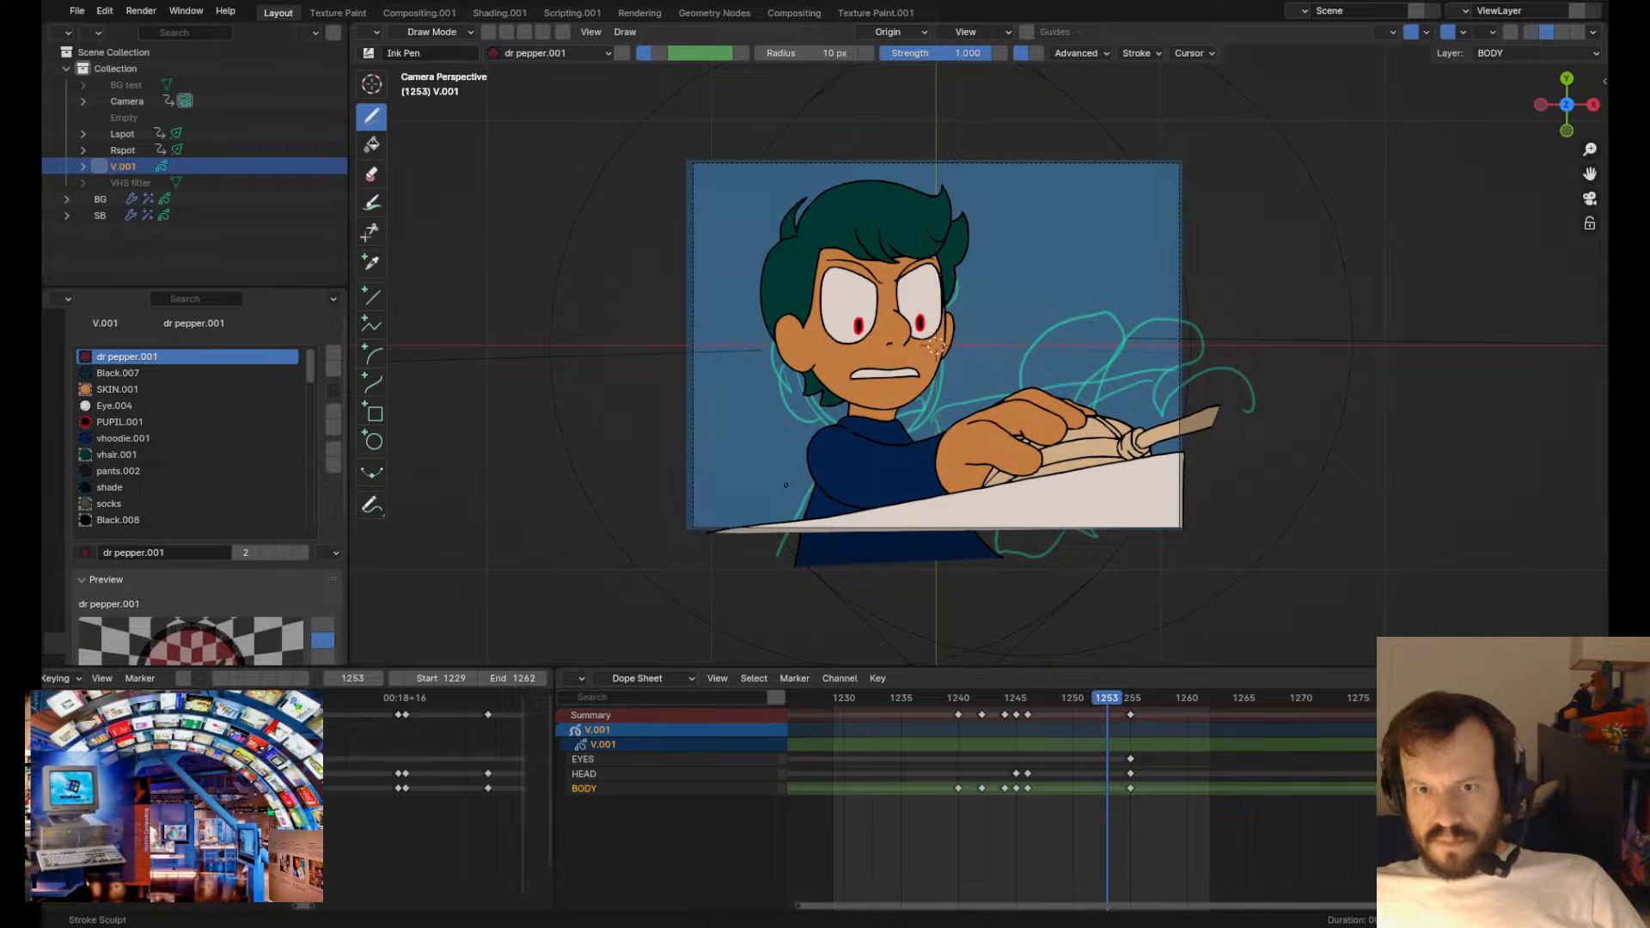
pyautogui.keyDown('shift'); pyautogui.moveTo(821, 457); pyautogui.dragTo(824, 442); pyautogui.keyUp('shift')
pyautogui.scroll(4, 935, 347)
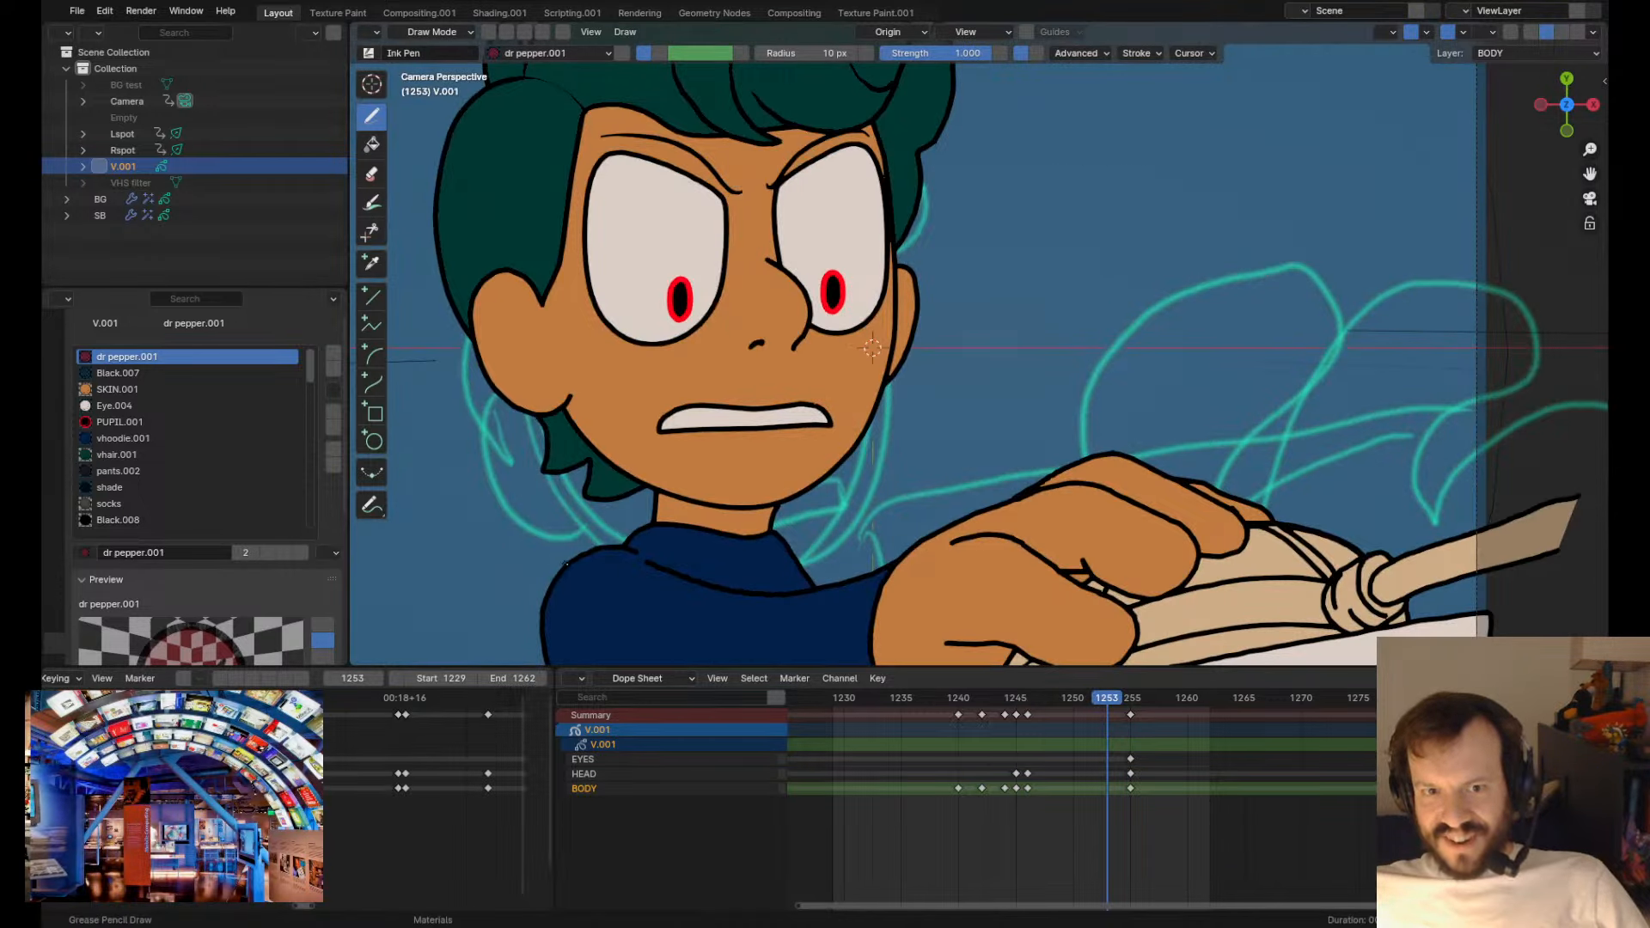
pyautogui.scroll(-4, 927, 344)
pyautogui.moveTo(783, 473)
pyautogui.keyDown('shift'); pyautogui.mouseDown()
pyautogui.moveTo(810, 460)
pyautogui.moveTo(779, 479)
pyautogui.moveTo(789, 501)
pyautogui.mouseUp(); pyautogui.keyUp('shift')
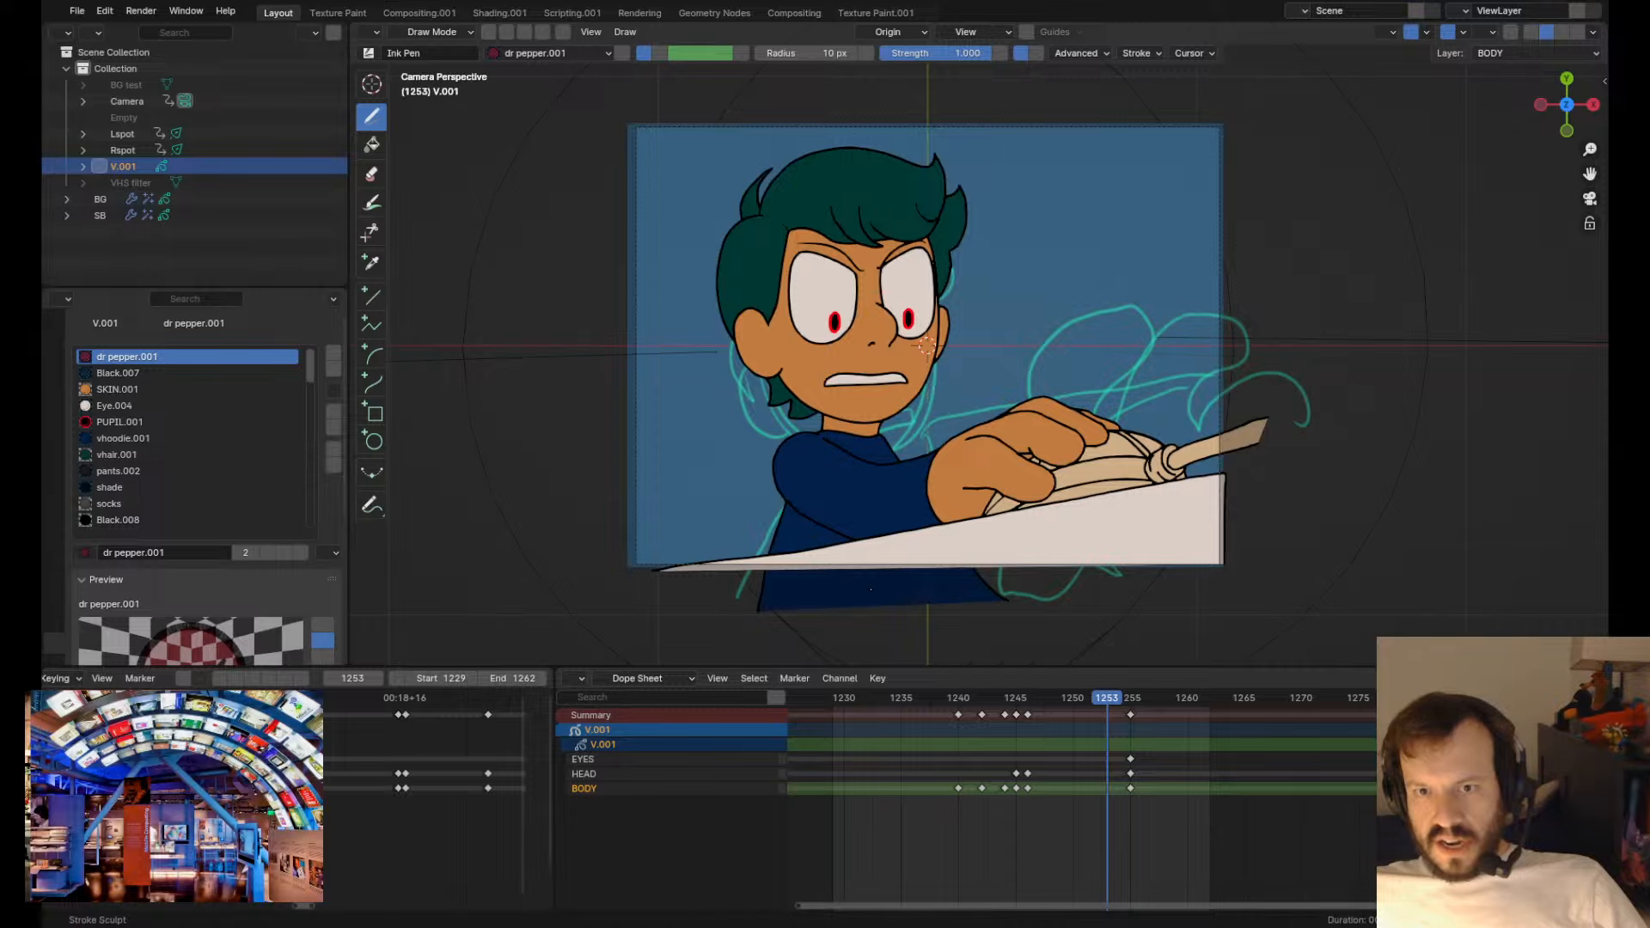
pyautogui.scroll(5, 863, 580)
pyautogui.scroll(-5, 538, 531)
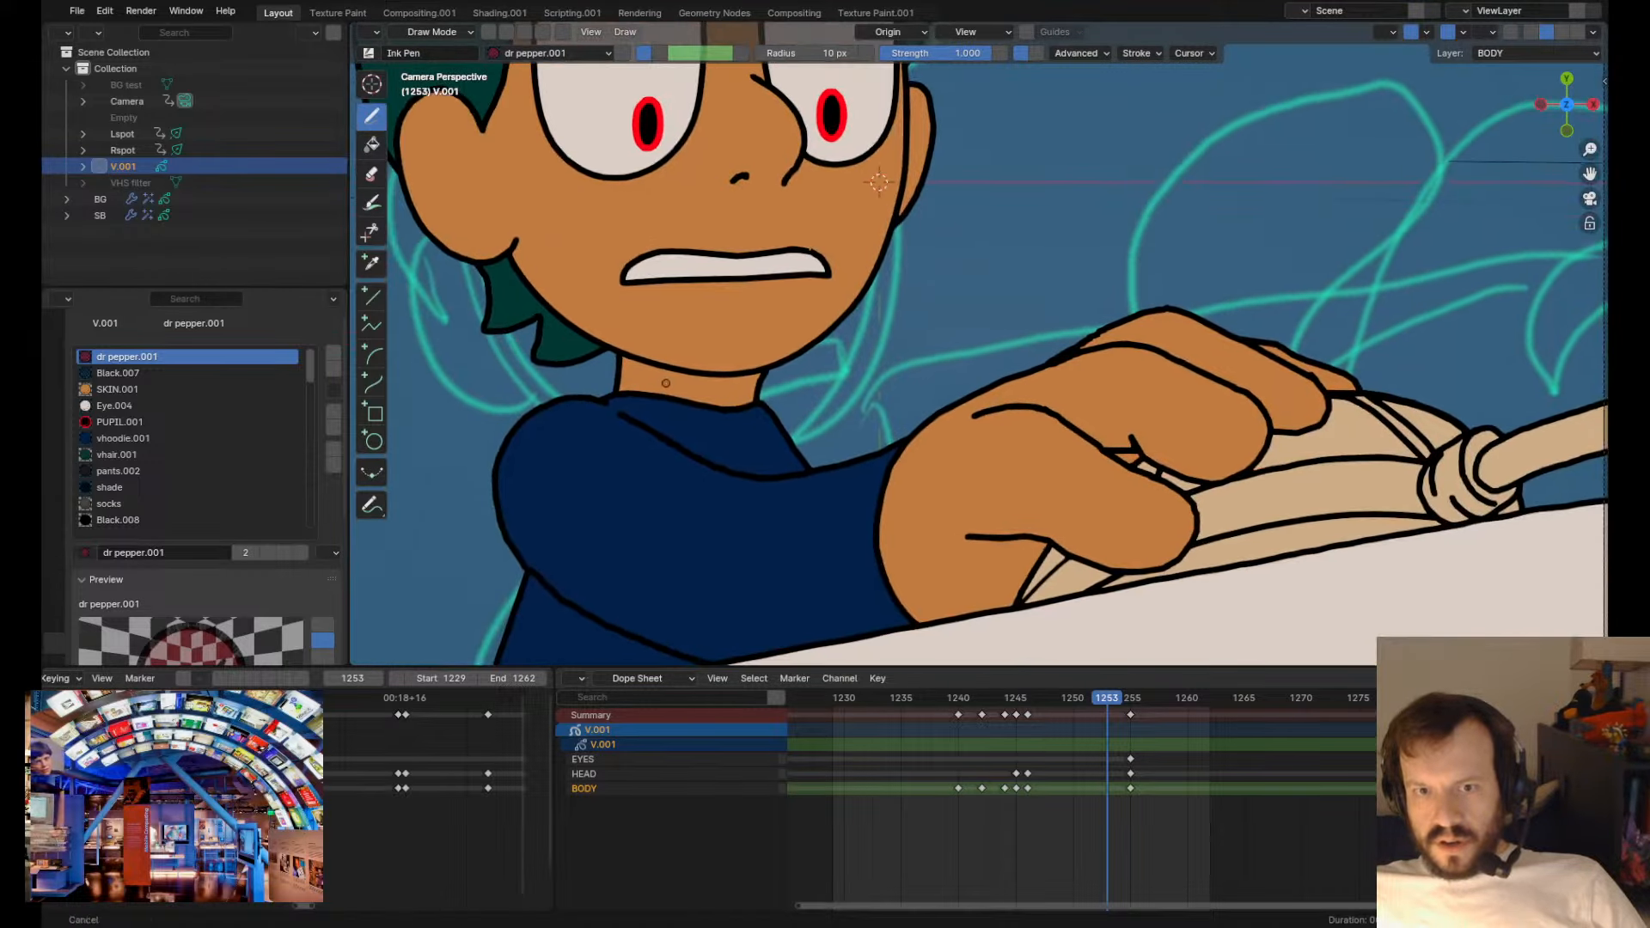
# - Flip back and forth through the reach's keyframes to compare the body and hand poses, ending on frame 1244
pyautogui.press('Down')
pyautogui.press('Up')
pyautogui.press('Up')
pyautogui.press('Down')
pyautogui.press('Down')
pyautogui.press('Down')
pyautogui.press('Down')
pyautogui.press('Down')
pyautogui.press('Up')
pyautogui.press('Up')
pyautogui.press('Up')
pyautogui.press('Up')
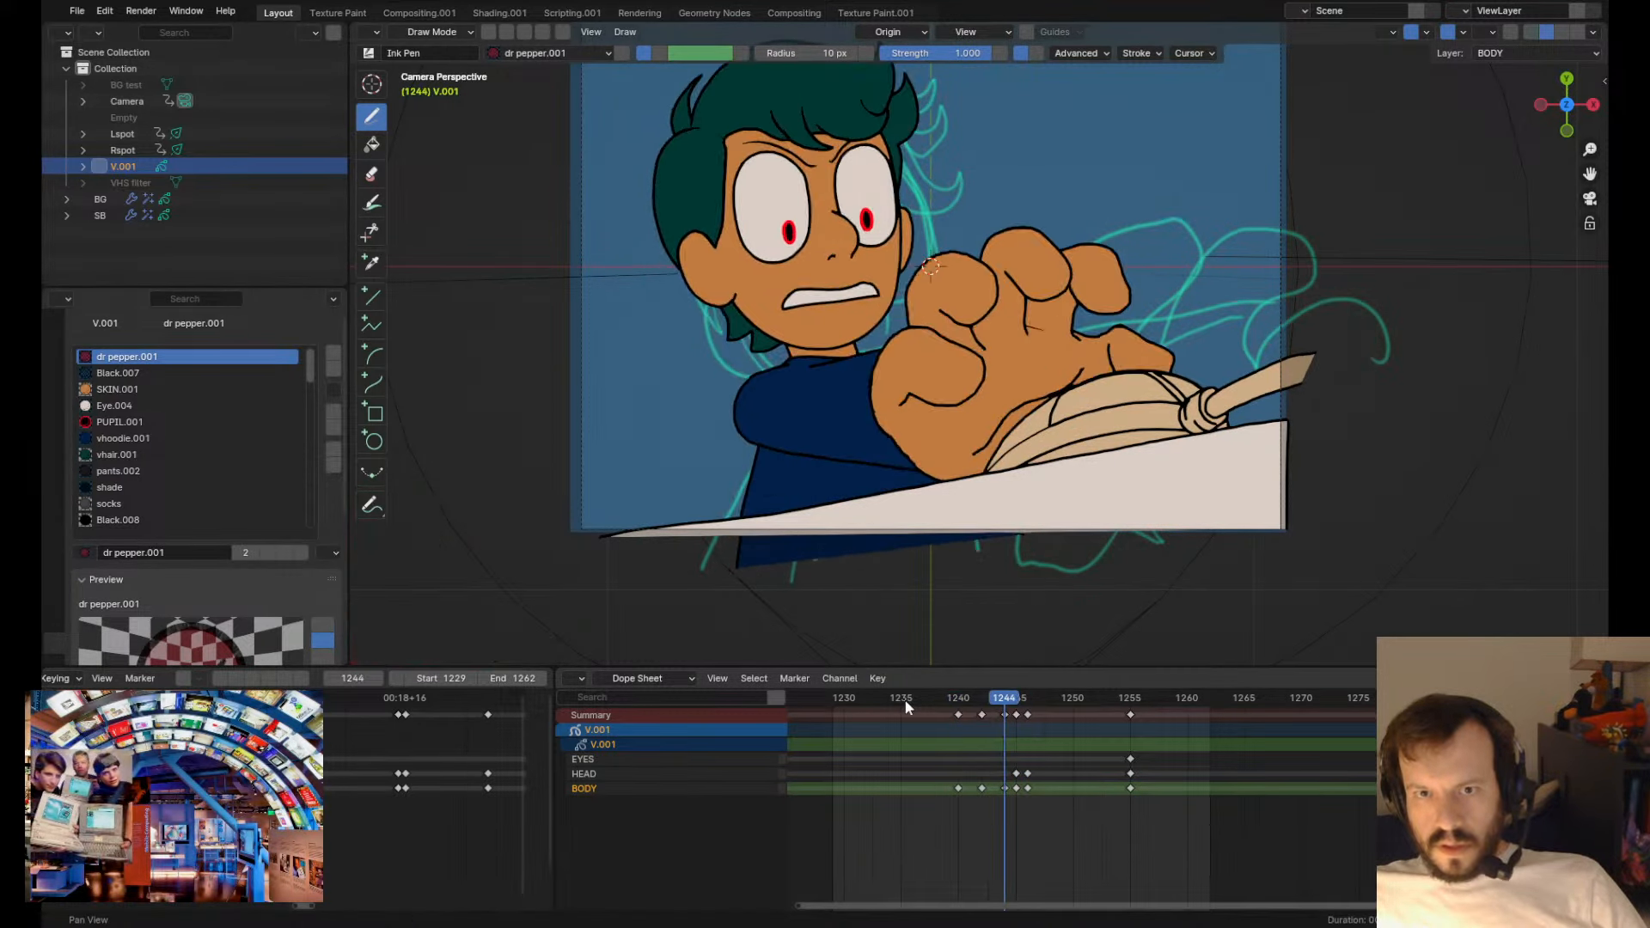
# - Play back the reach from just before it starts and scrub to frame 1239
pyautogui.click(939, 700)
pyautogui.press('space')
pyautogui.press('space')
pyautogui.moveTo(939, 700)
pyautogui.mouseDown()
pyautogui.moveTo(1015, 730)
pyautogui.moveTo(952, 729)
pyautogui.mouseUp()
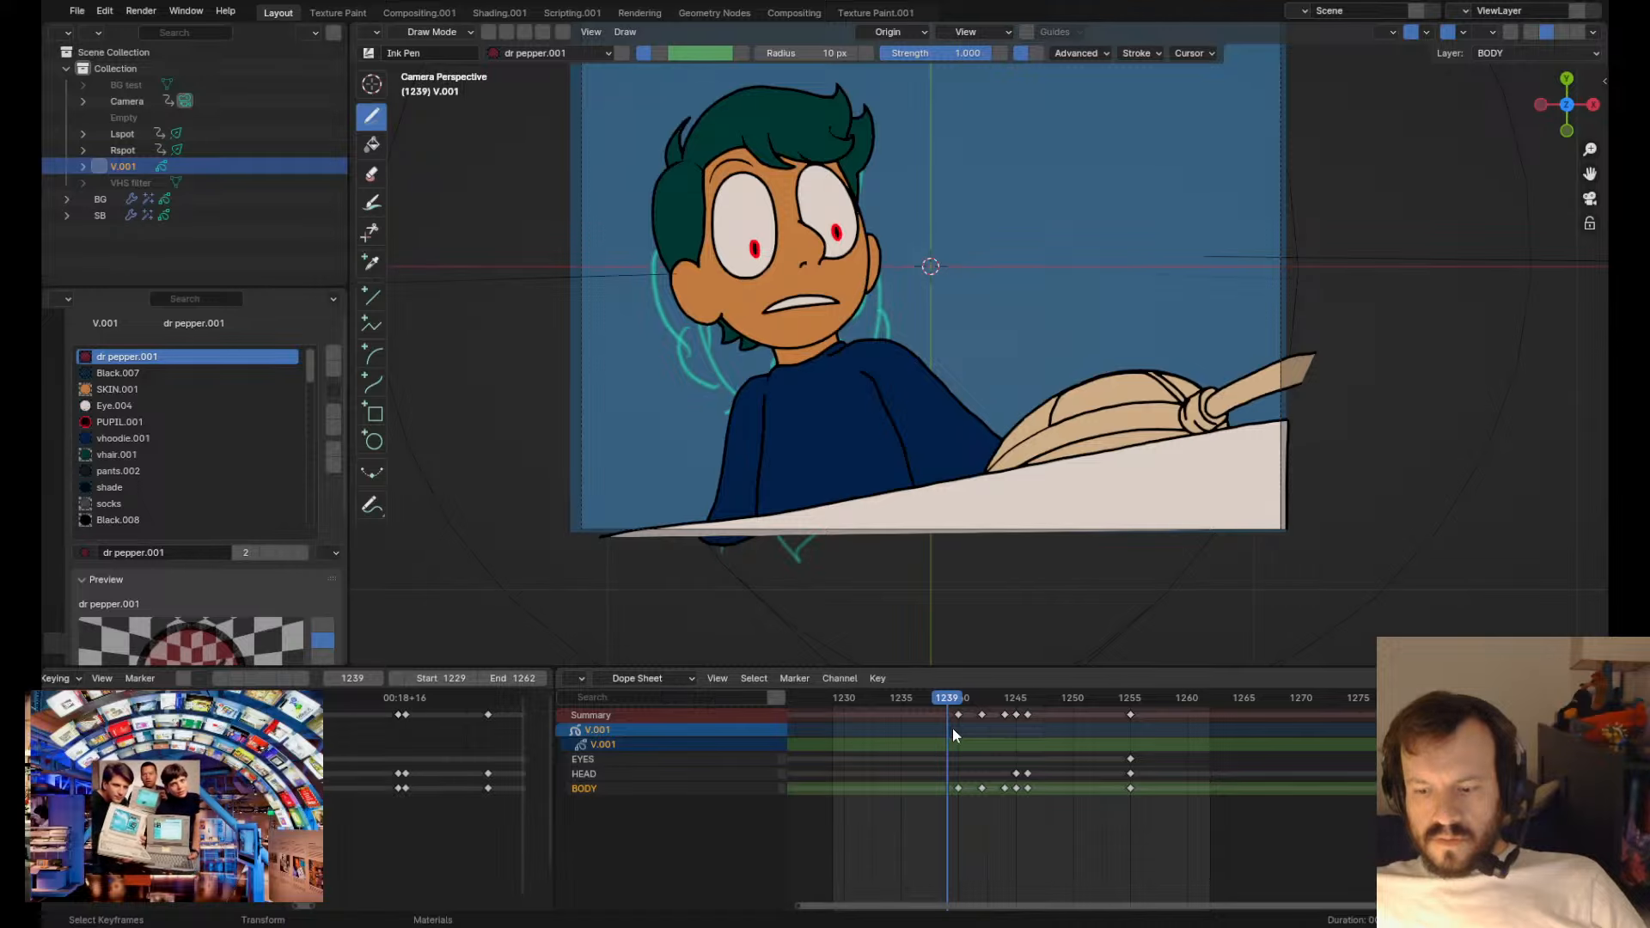
# - Deselect the keyframes and save the file with the current frame at 1239
pyautogui.click(1003, 848)
pyautogui.hotkey('ctrl', 's')
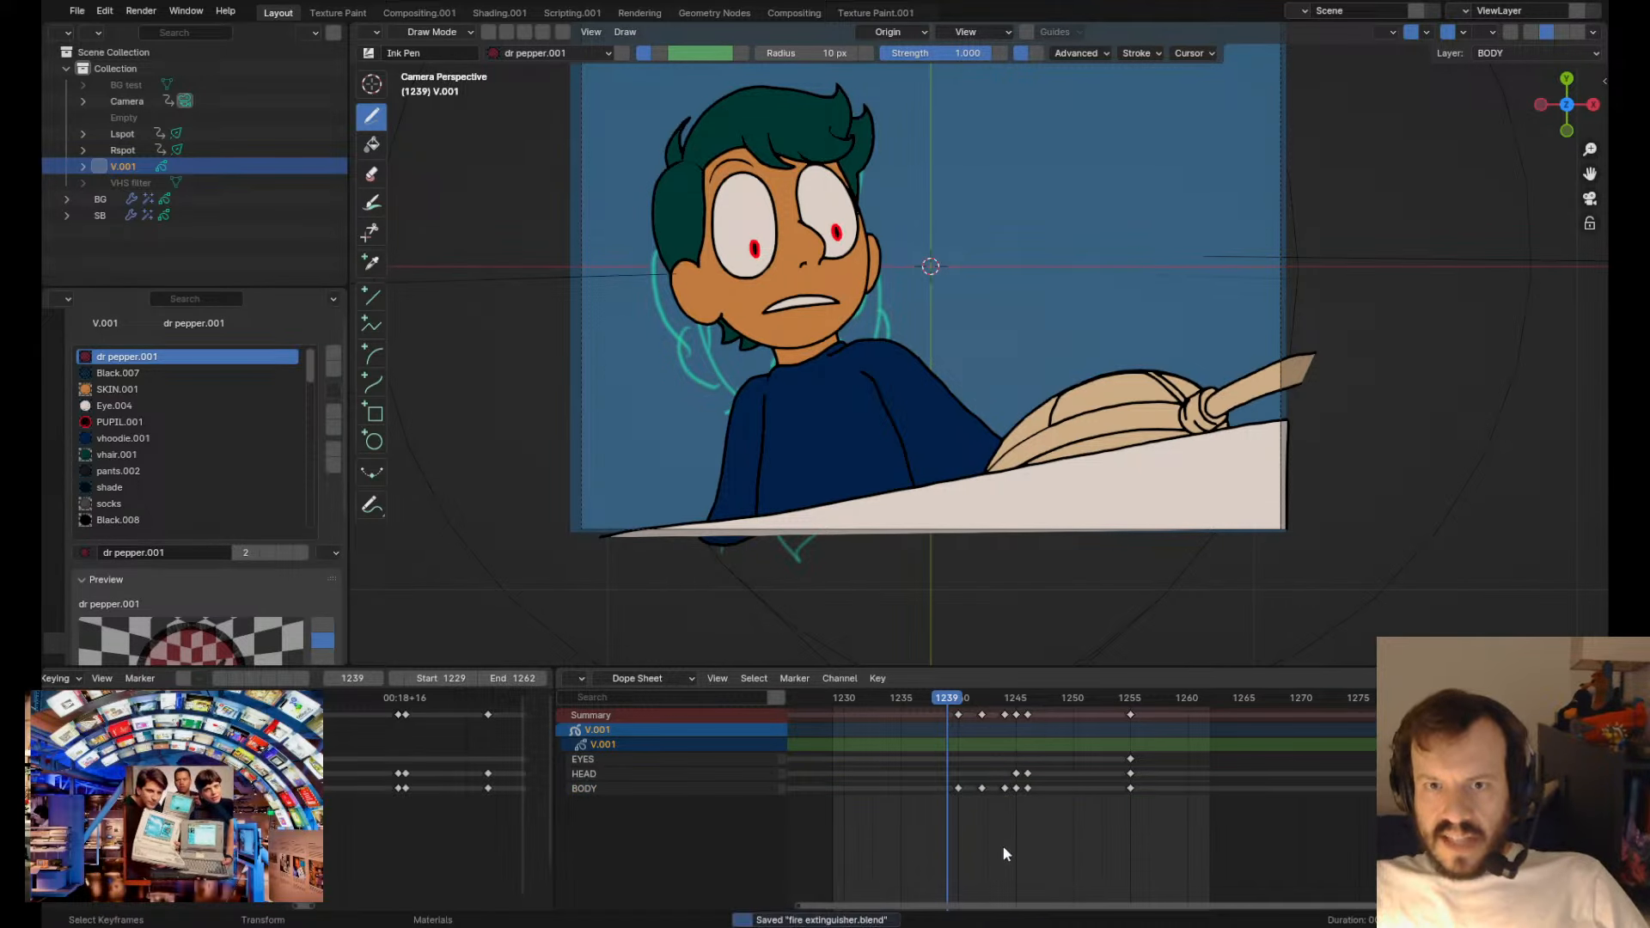
pyautogui.keyDown('shift'); pyautogui.moveTo(871, 450); pyautogui.dragTo(863, 542, button='middle'); pyautogui.keyUp('shift')
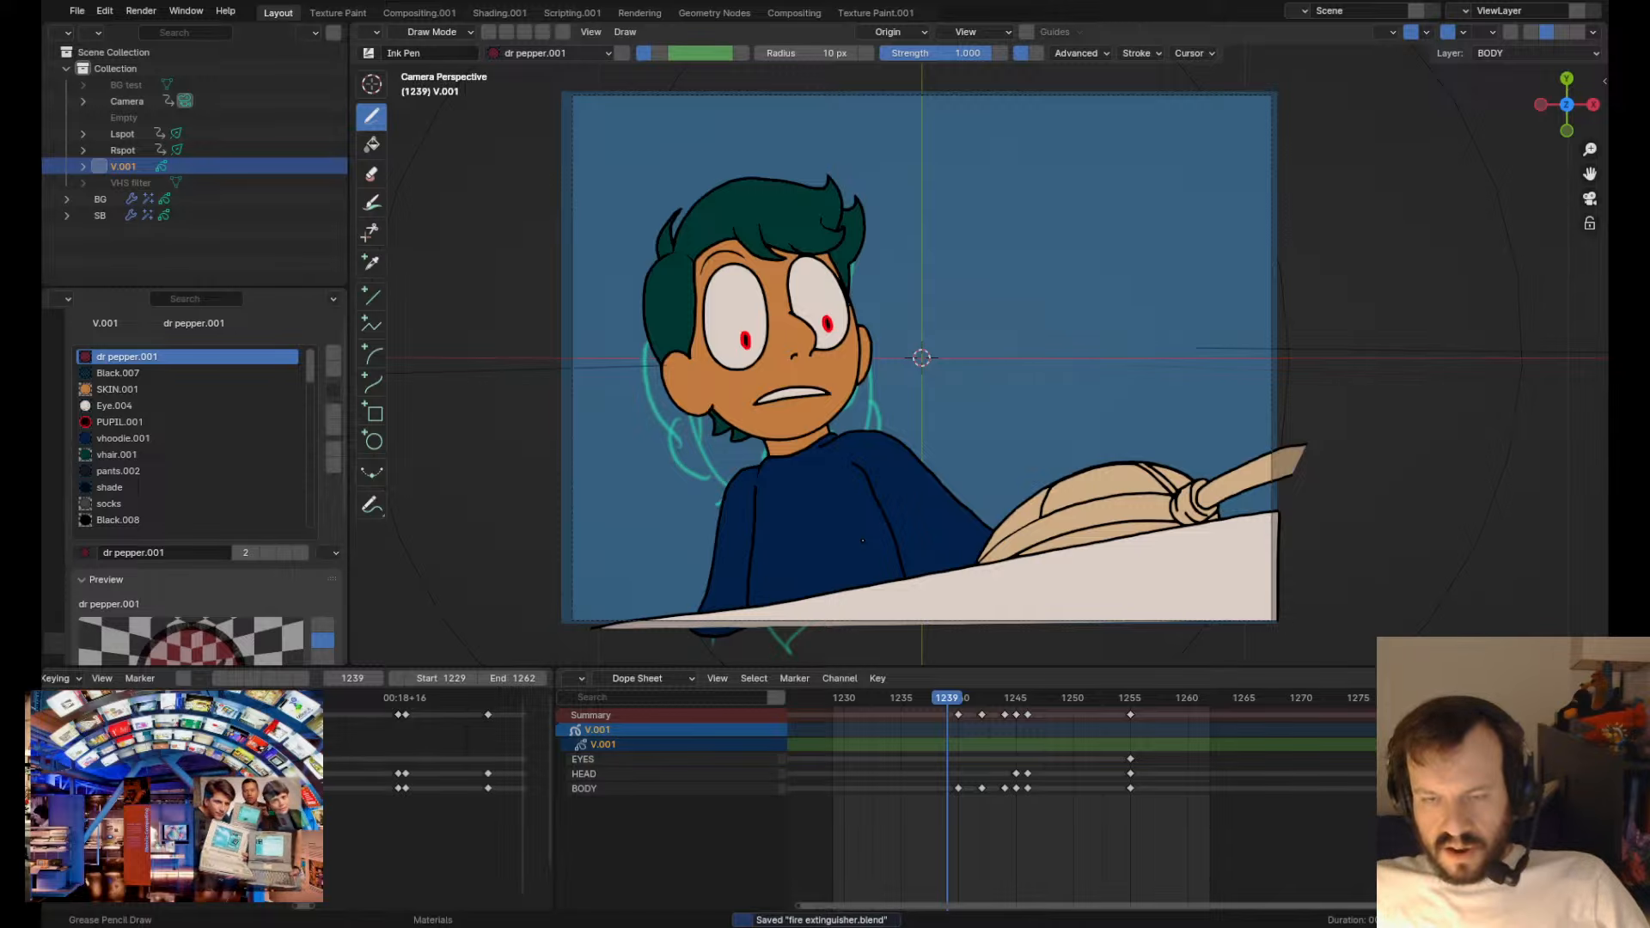
# - Play back the reach and scrub to frame 1241
pyautogui.scroll(1, 948, 408)
pyautogui.press('space')
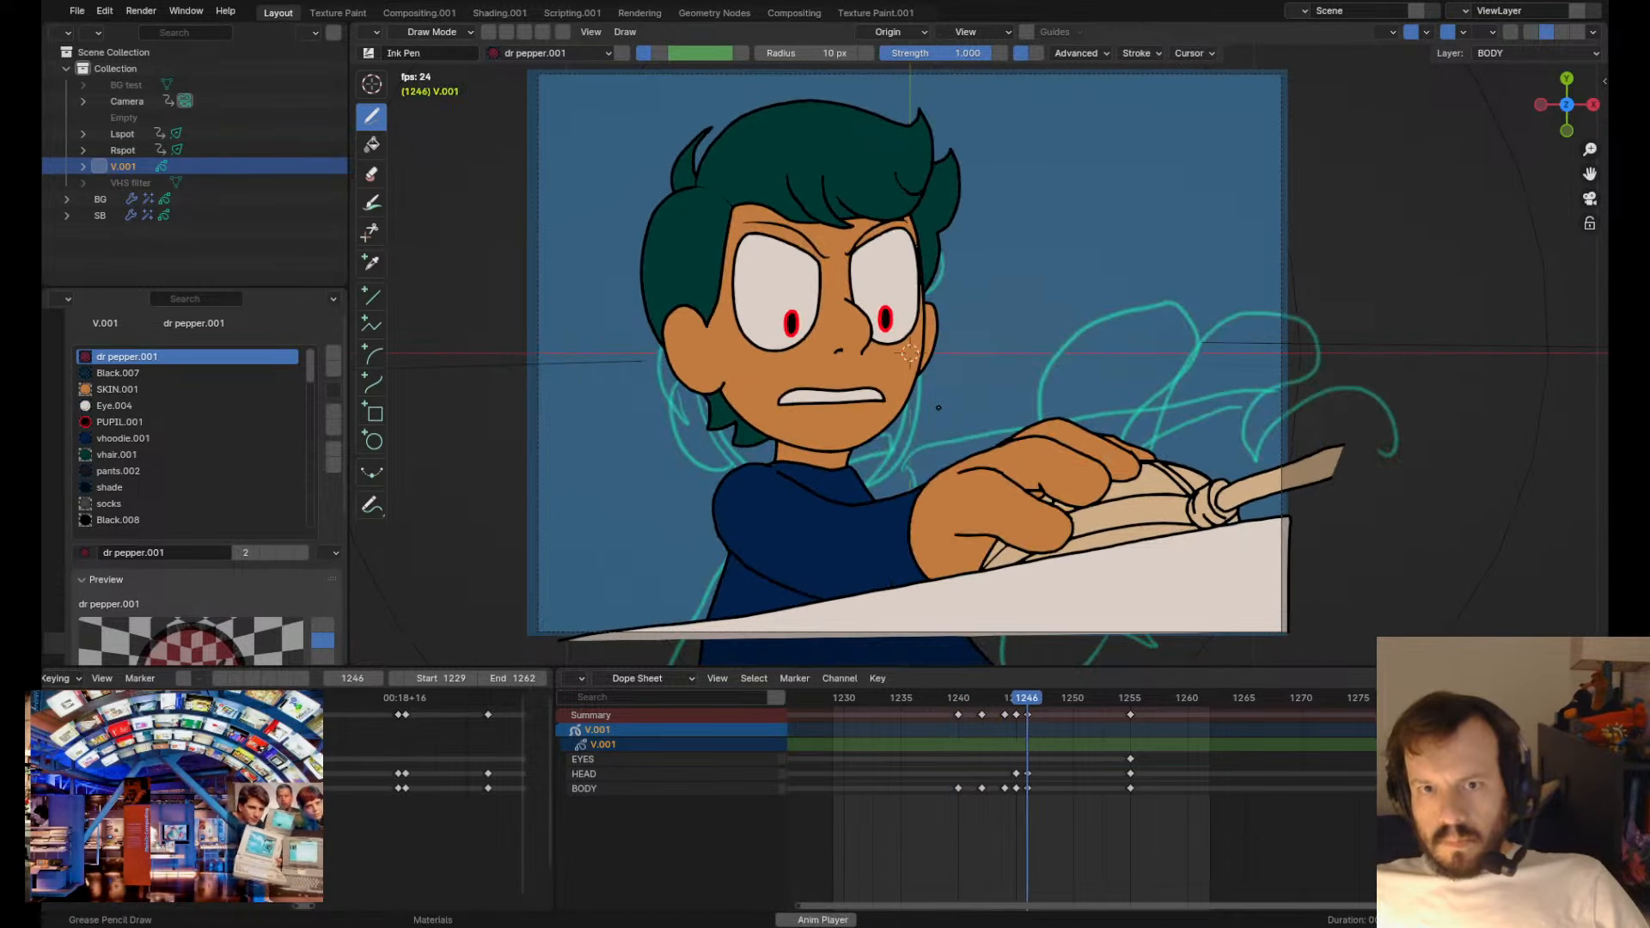
pyautogui.moveTo(935, 702)
pyautogui.mouseDown()
pyautogui.moveTo(976, 715)
pyautogui.moveTo(948, 722)
pyautogui.moveTo(970, 739)
pyautogui.mouseUp()
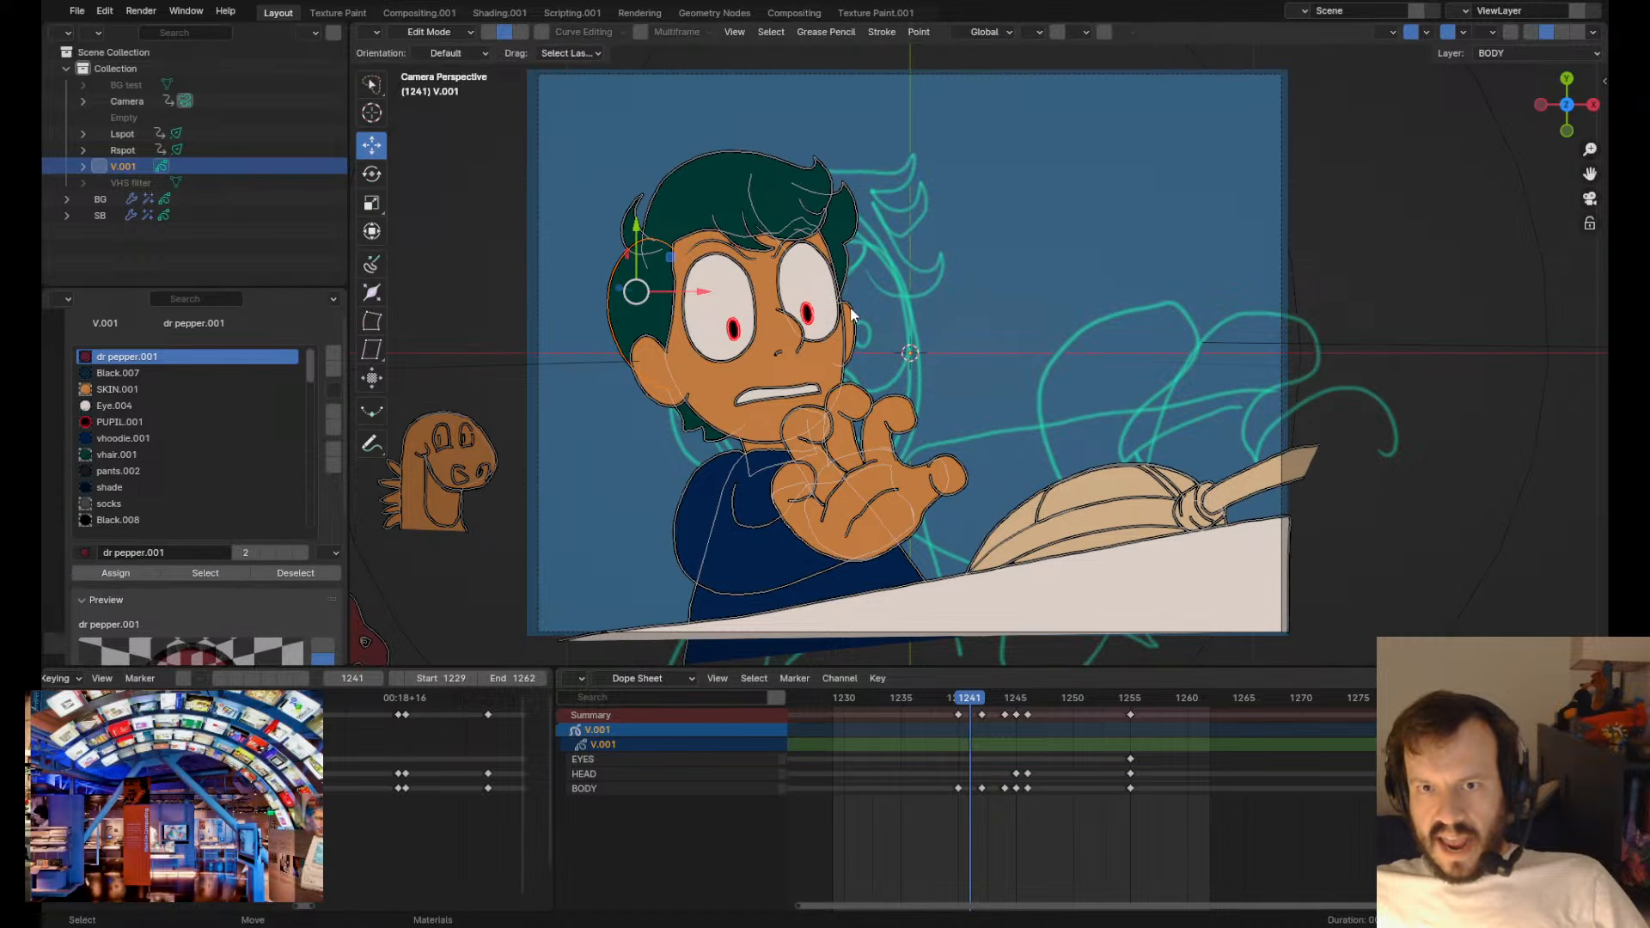
# - Nudge the character's ear outline on frame 1240 and flip to the neighbouring keyframe and back to compare it
pyautogui.press('g')
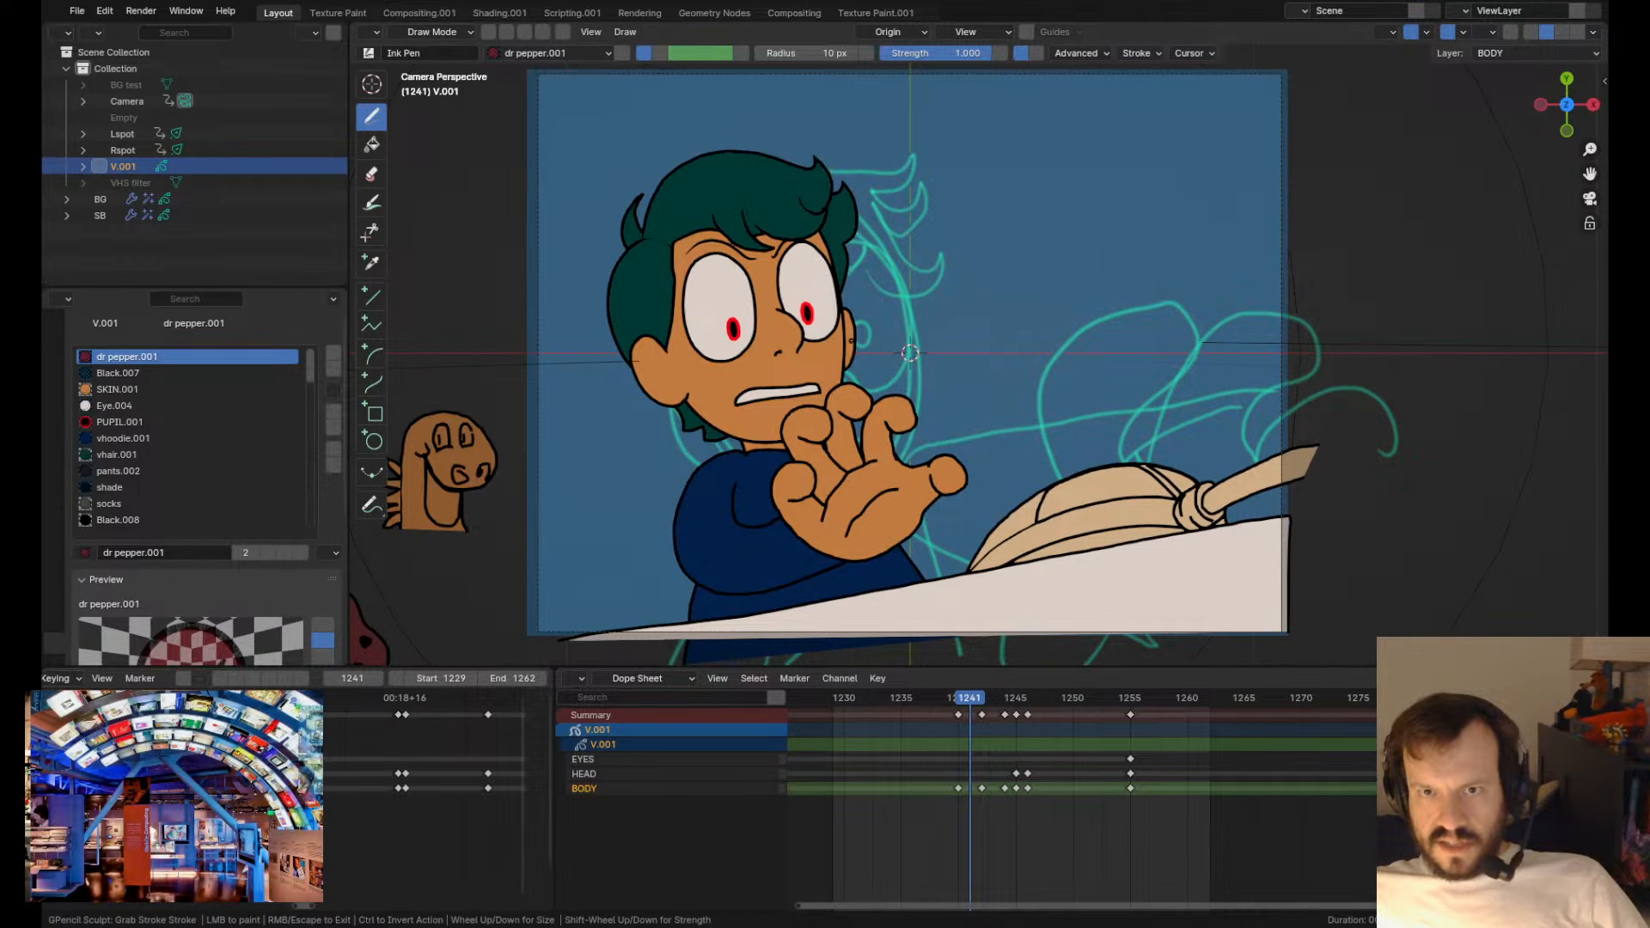
pyautogui.press('Tab')
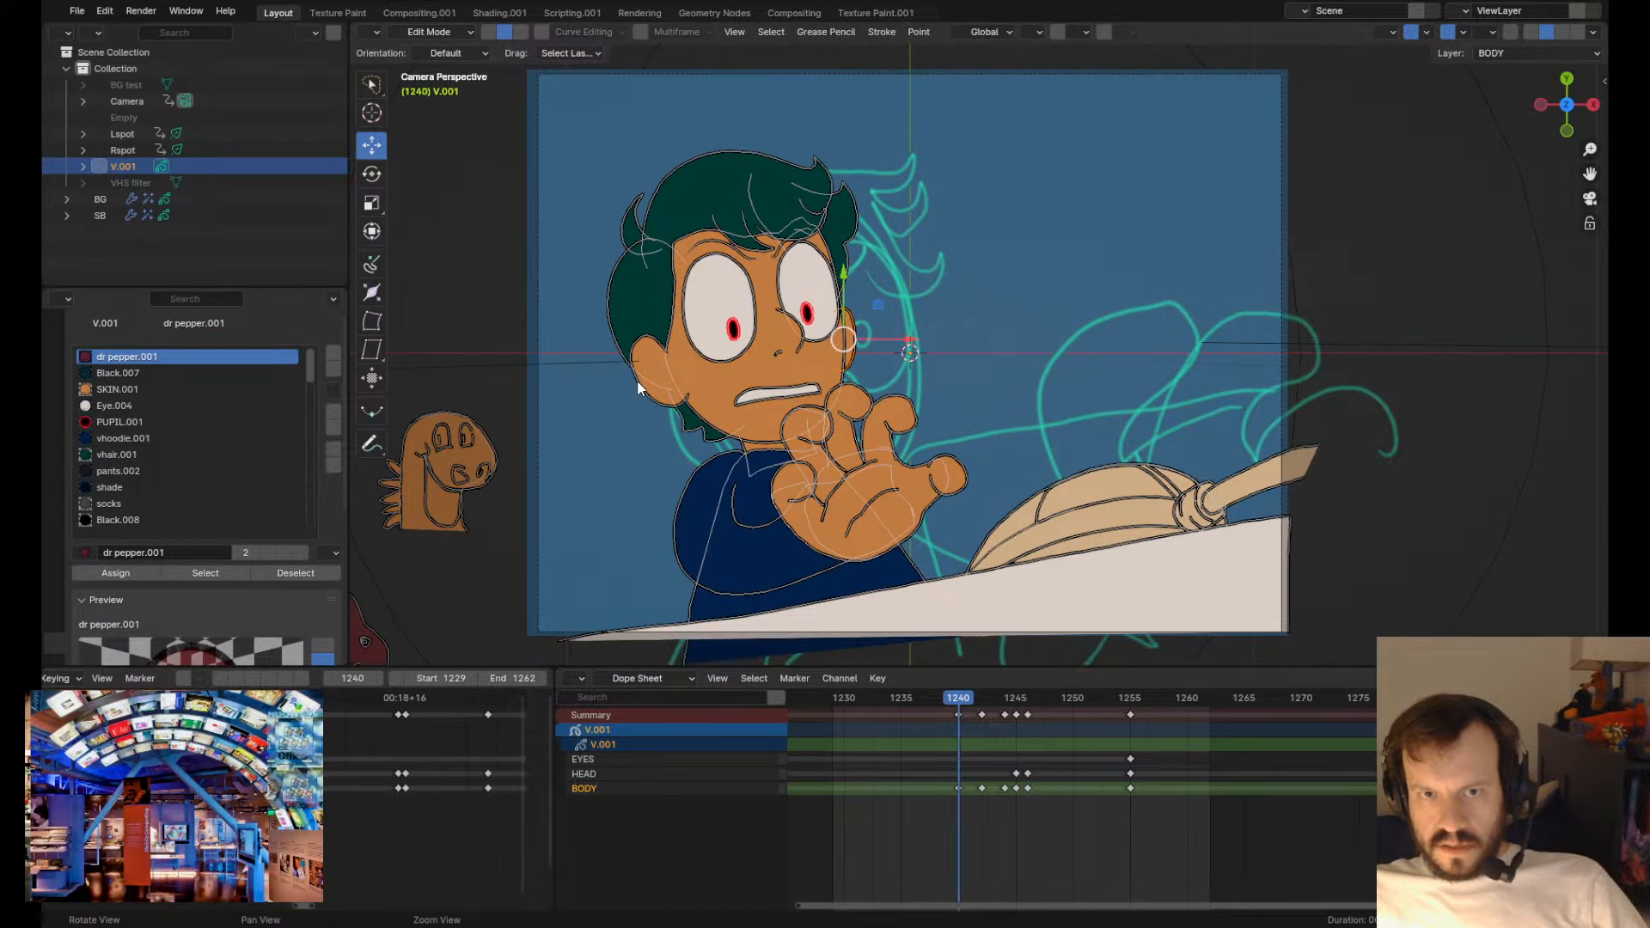
pyautogui.press('Tab')
pyautogui.moveTo(654, 384)
pyautogui.keyDown('ctrl'); pyautogui.keyDown('shift'); pyautogui.mouseDown()
pyautogui.moveTo(668, 344)
pyautogui.moveTo(643, 373)
pyautogui.mouseUp(); pyautogui.keyUp('shift'); pyautogui.keyUp('ctrl')
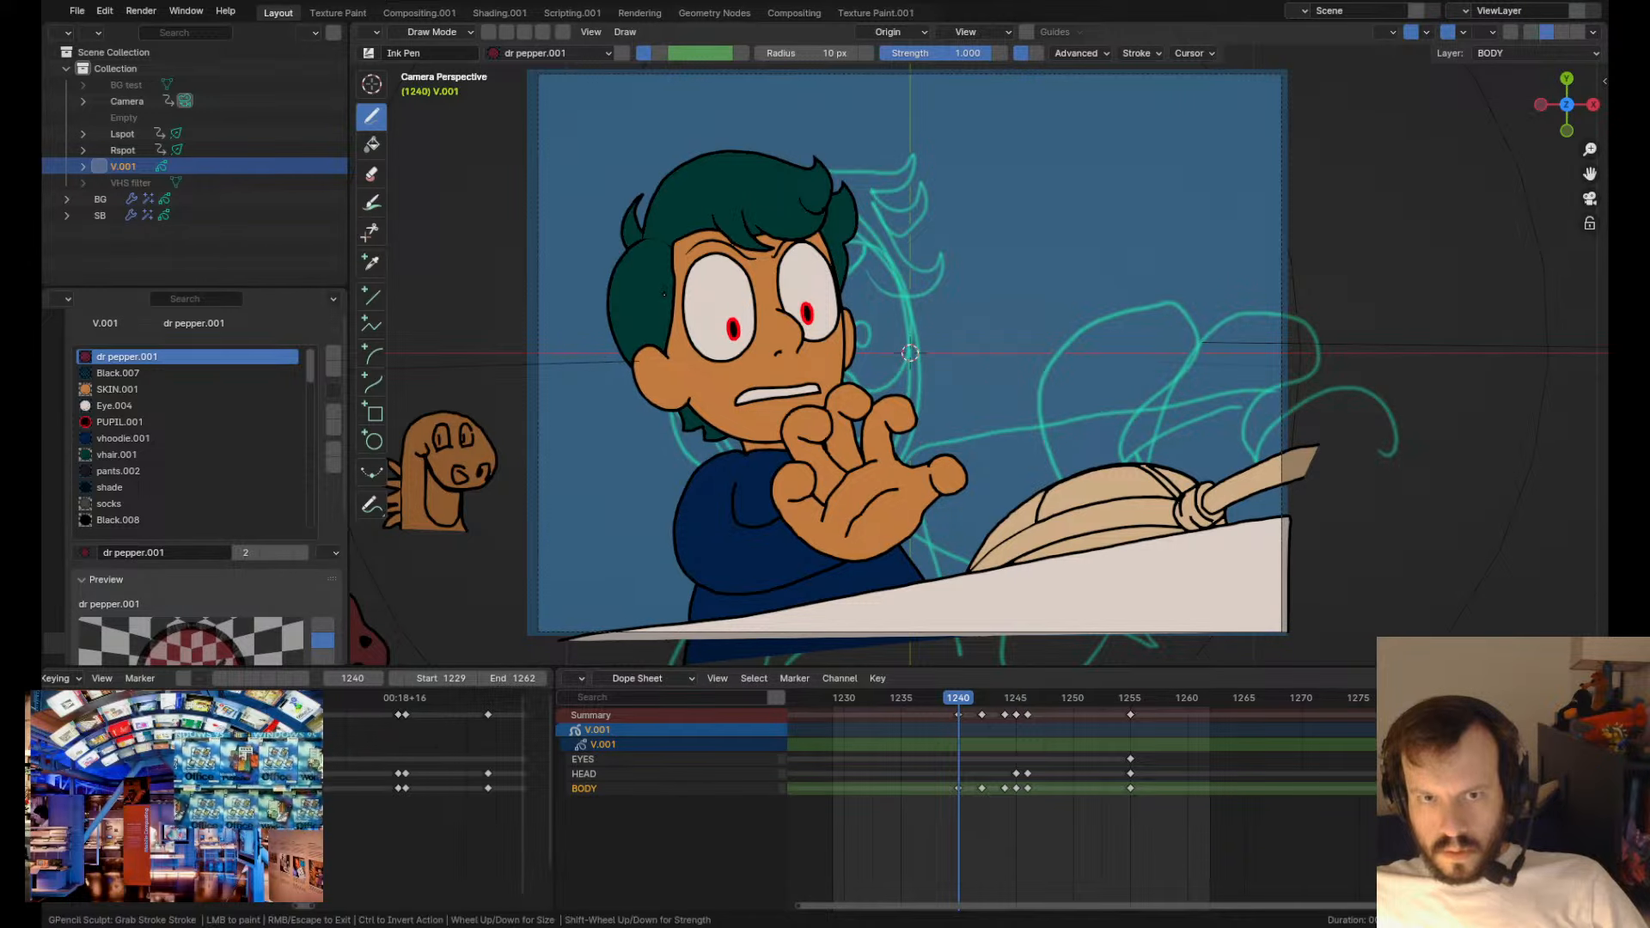
pyautogui.press('Down')
pyautogui.press('Up')
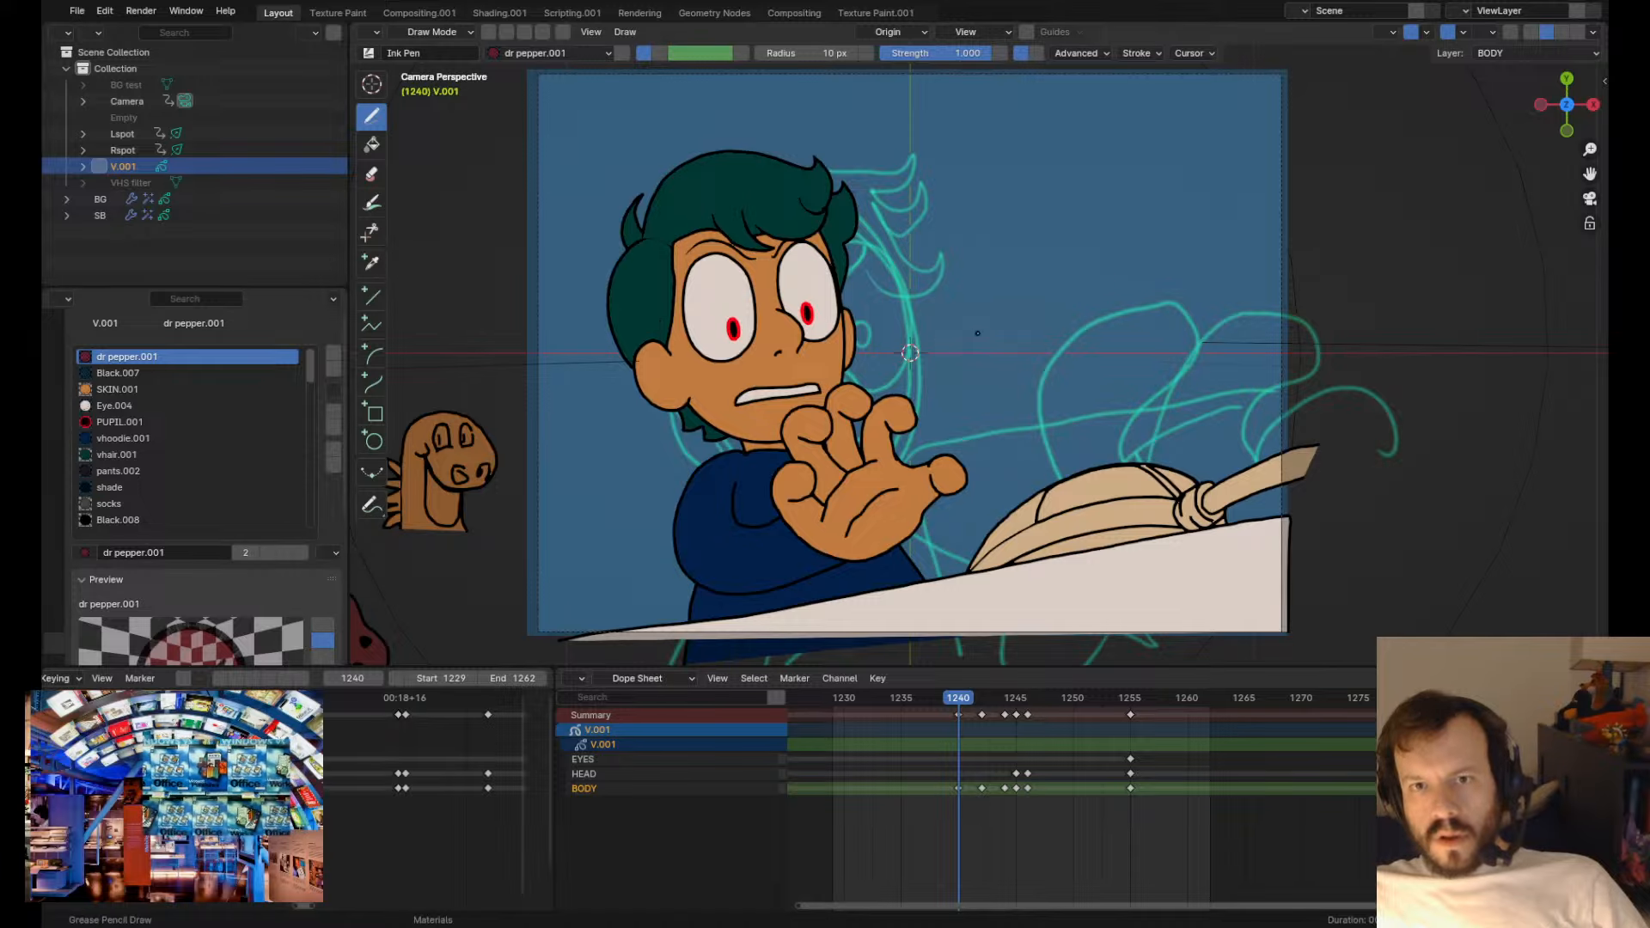
pyautogui.press('Tab')
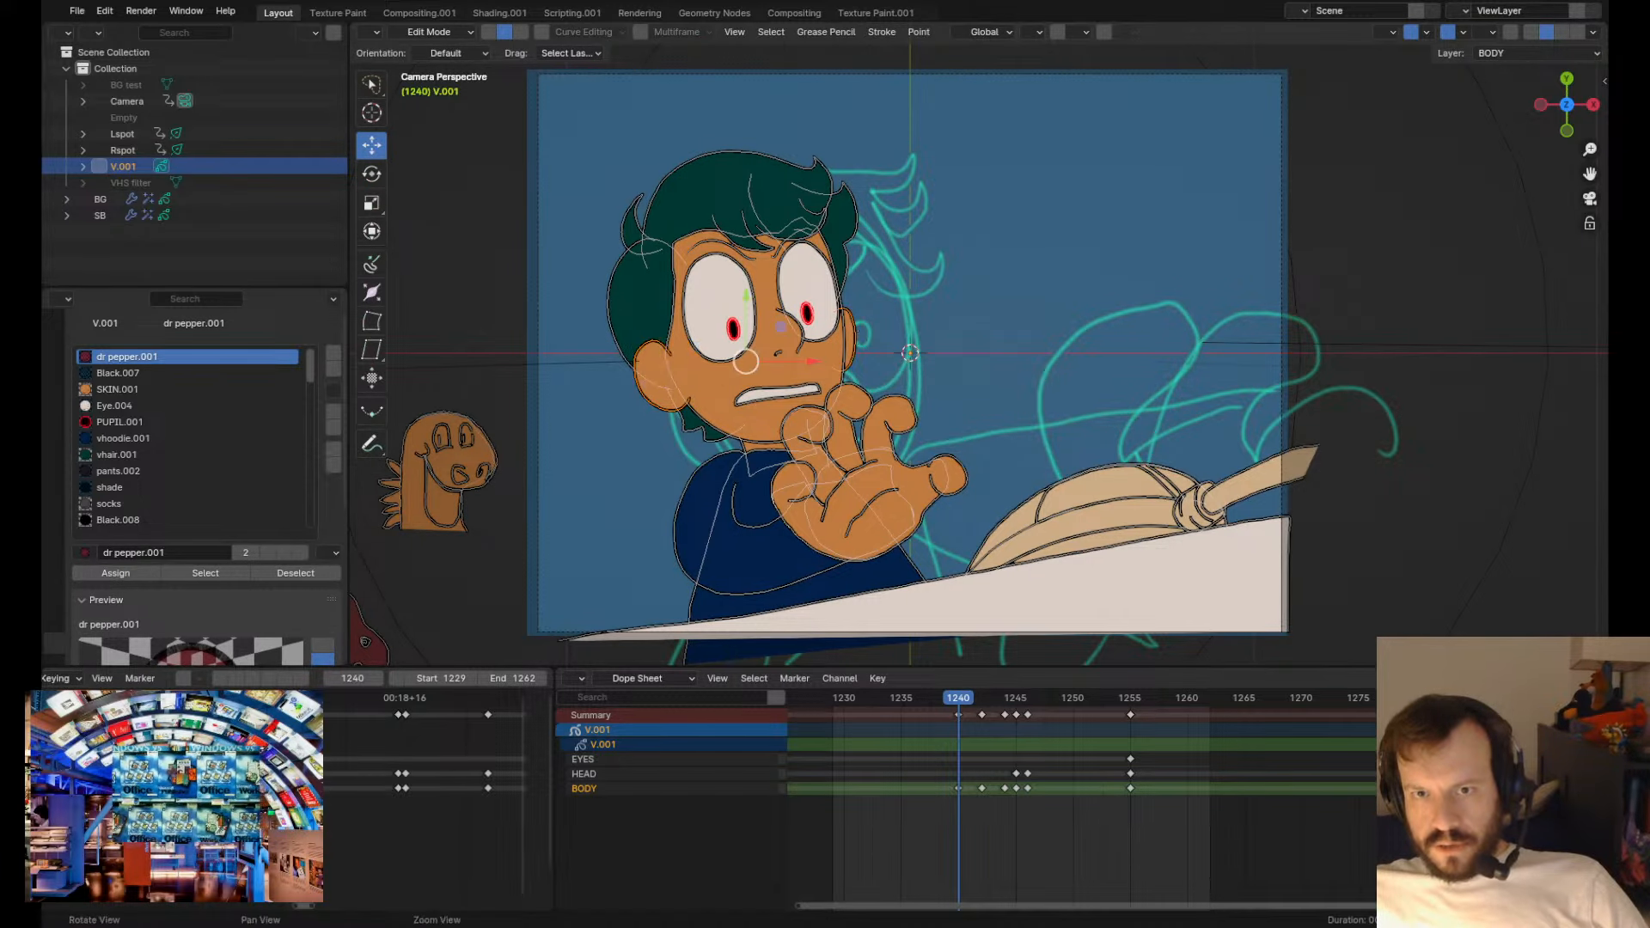
pyautogui.press('Tab')
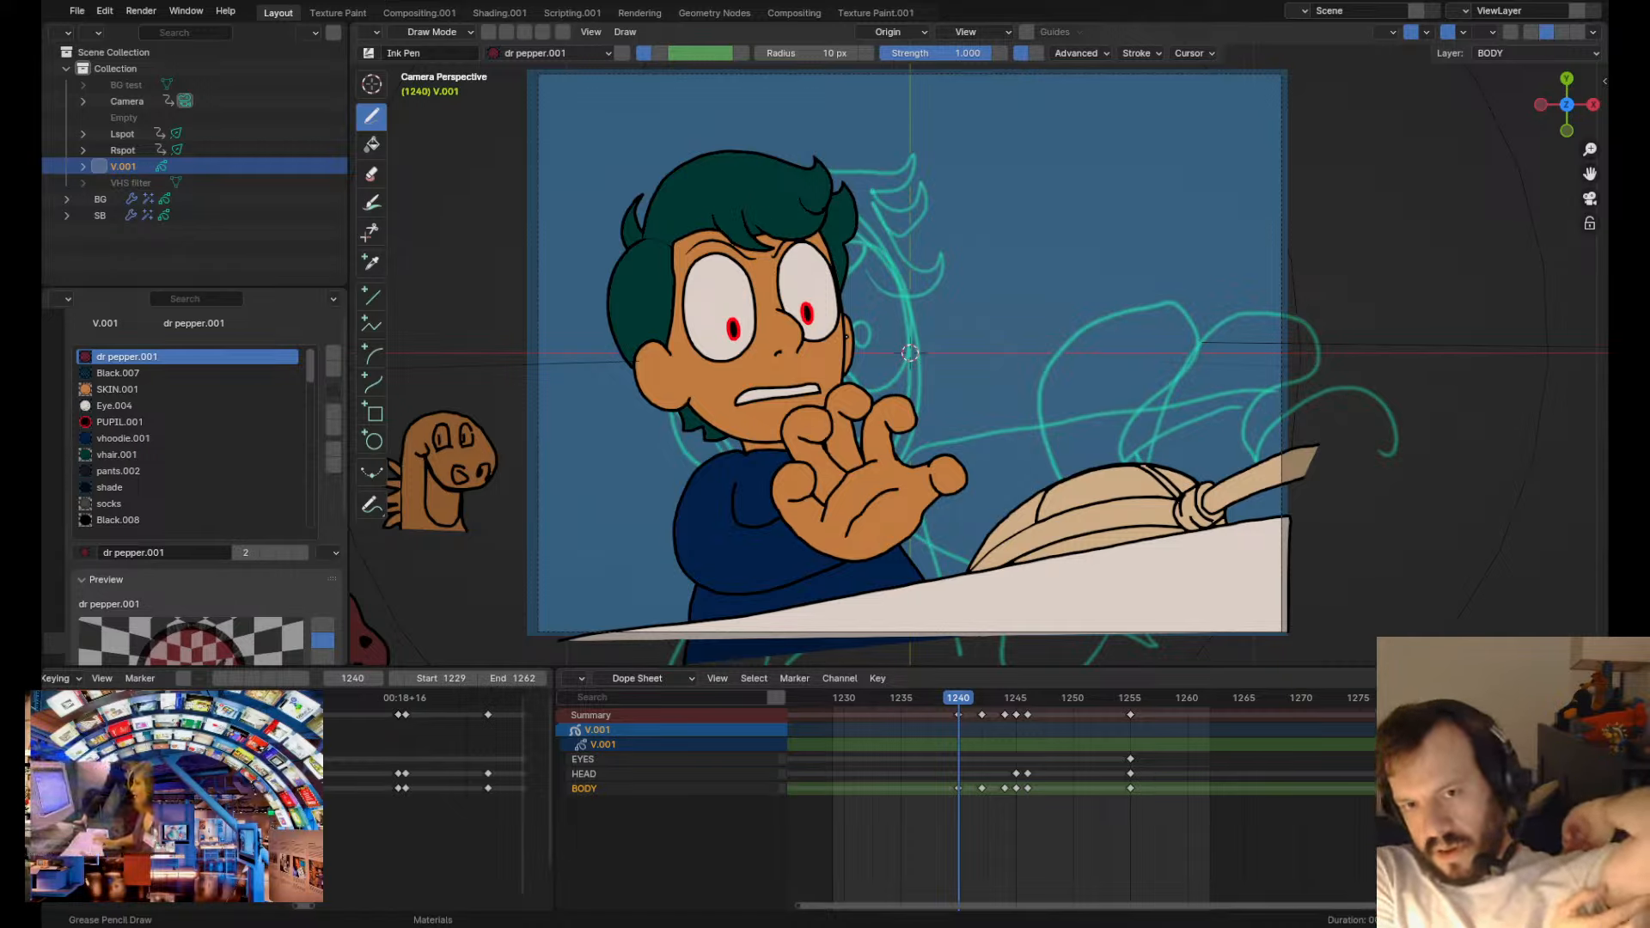
# - Select the reaching hand's strokes on frame 1242 and try moving them
pyautogui.keyDown('alt'); pyautogui.scroll(20, 934, 338); pyautogui.keyUp('alt')
pyautogui.keyDown('alt'); pyautogui.scroll(-20, 933, 339); pyautogui.keyUp('alt')
pyautogui.keyDown('alt'); pyautogui.scroll(4, 934, 339); pyautogui.keyUp('alt')
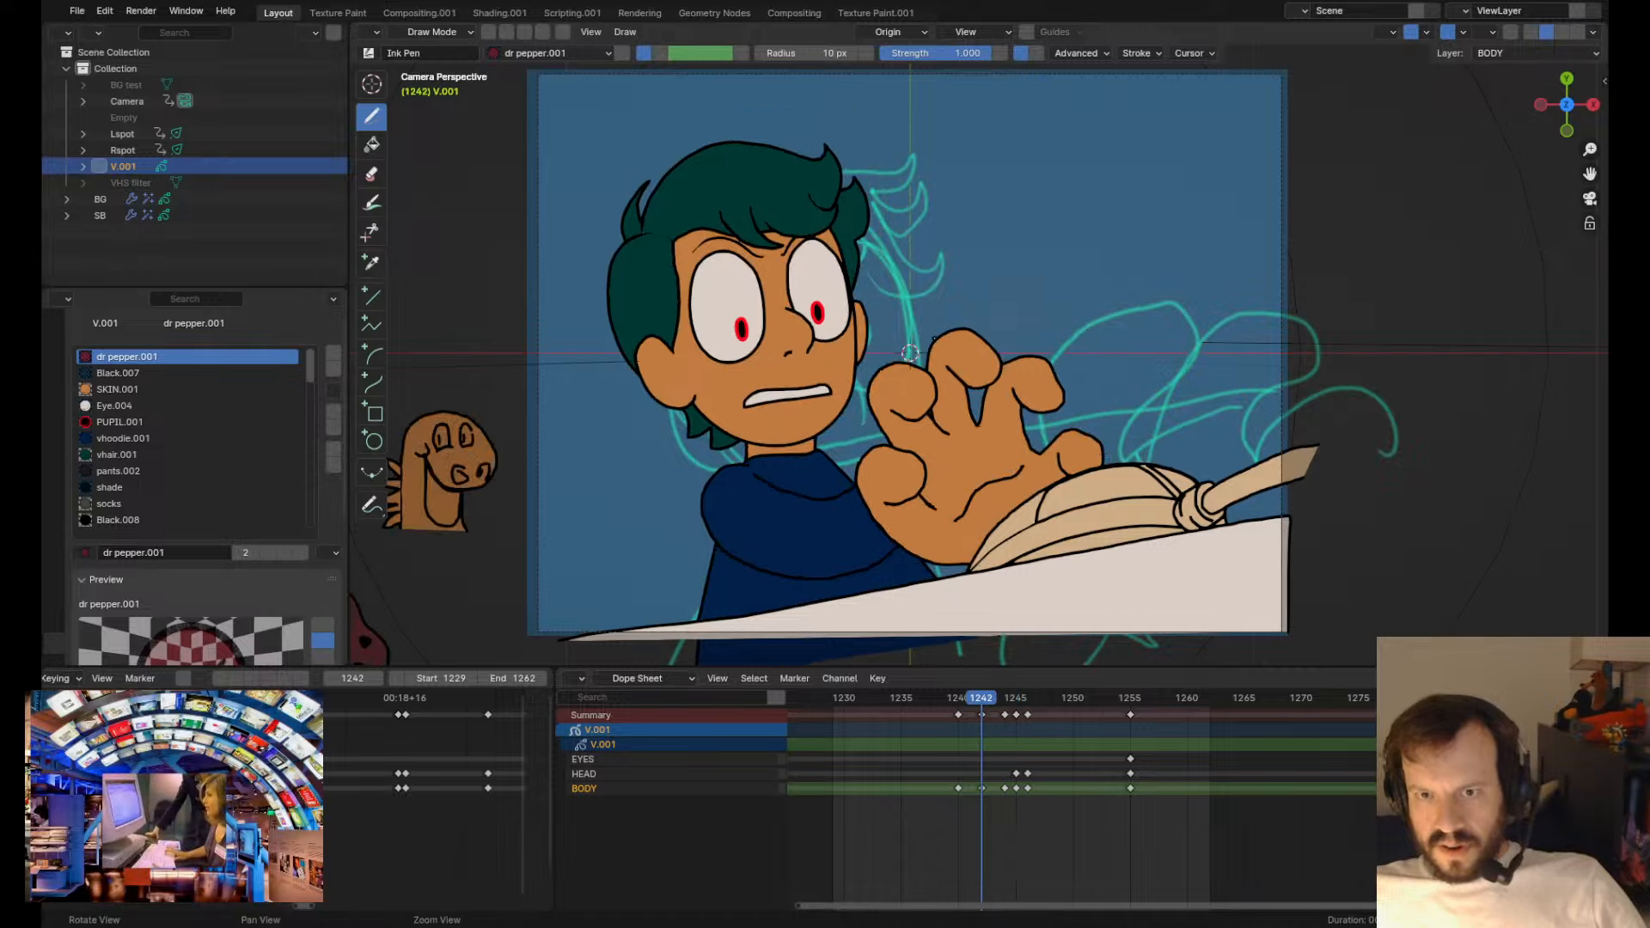
pyautogui.keyDown('alt'); pyautogui.scroll(-2, 934, 338); pyautogui.keyUp('alt')
pyautogui.press('Tab')
pyautogui.moveTo(949, 288)
pyautogui.mouseDown()
pyautogui.moveTo(917, 335)
pyautogui.moveTo(1079, 387)
pyautogui.moveTo(916, 434)
pyautogui.mouseUp()
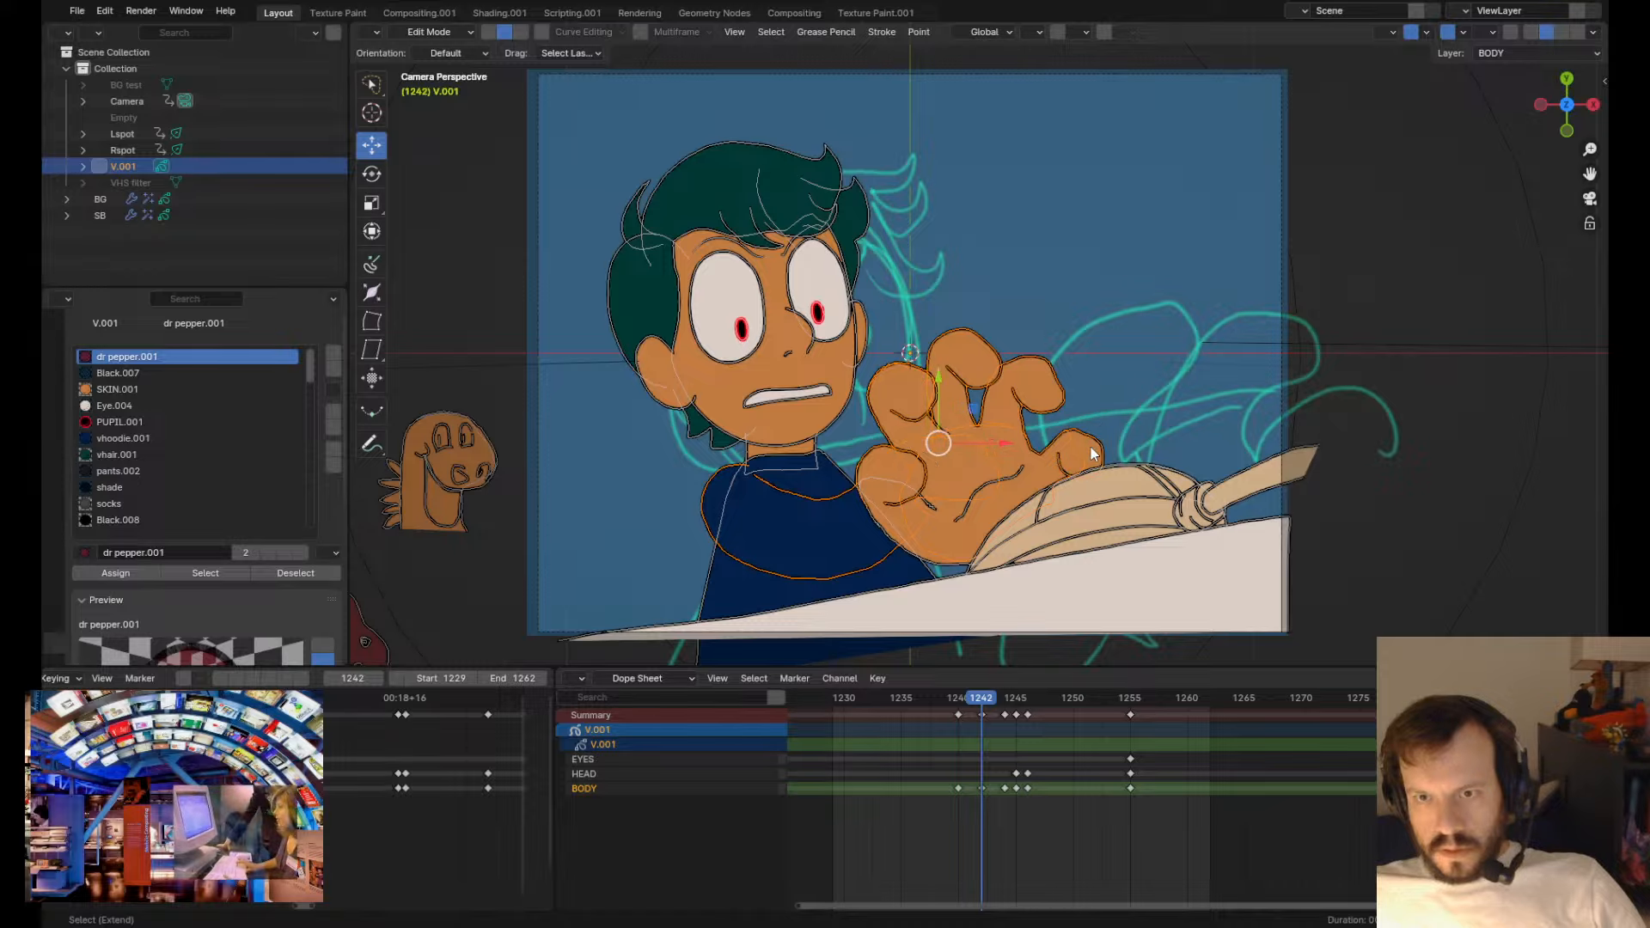
pyautogui.press('g')
pyautogui.click(1048, 419)
pyautogui.hotkey('ctrl', 'z')
# - Add the remaining hand strokes to the selection and move the whole hand closer to the character's body on frame 1242
pyautogui.keyDown('shift'); pyautogui.click(916, 515); pyautogui.keyUp('shift')
pyautogui.keyDown('shift'); pyautogui.click(889, 551); pyautogui.keyUp('shift')
pyautogui.keyDown('shift'); pyautogui.click(941, 503); pyautogui.keyUp('shift')
pyautogui.keyDown('shift'); pyautogui.click(942, 510); pyautogui.keyUp('shift')
pyautogui.press('g')
pyautogui.click(1092, 404)
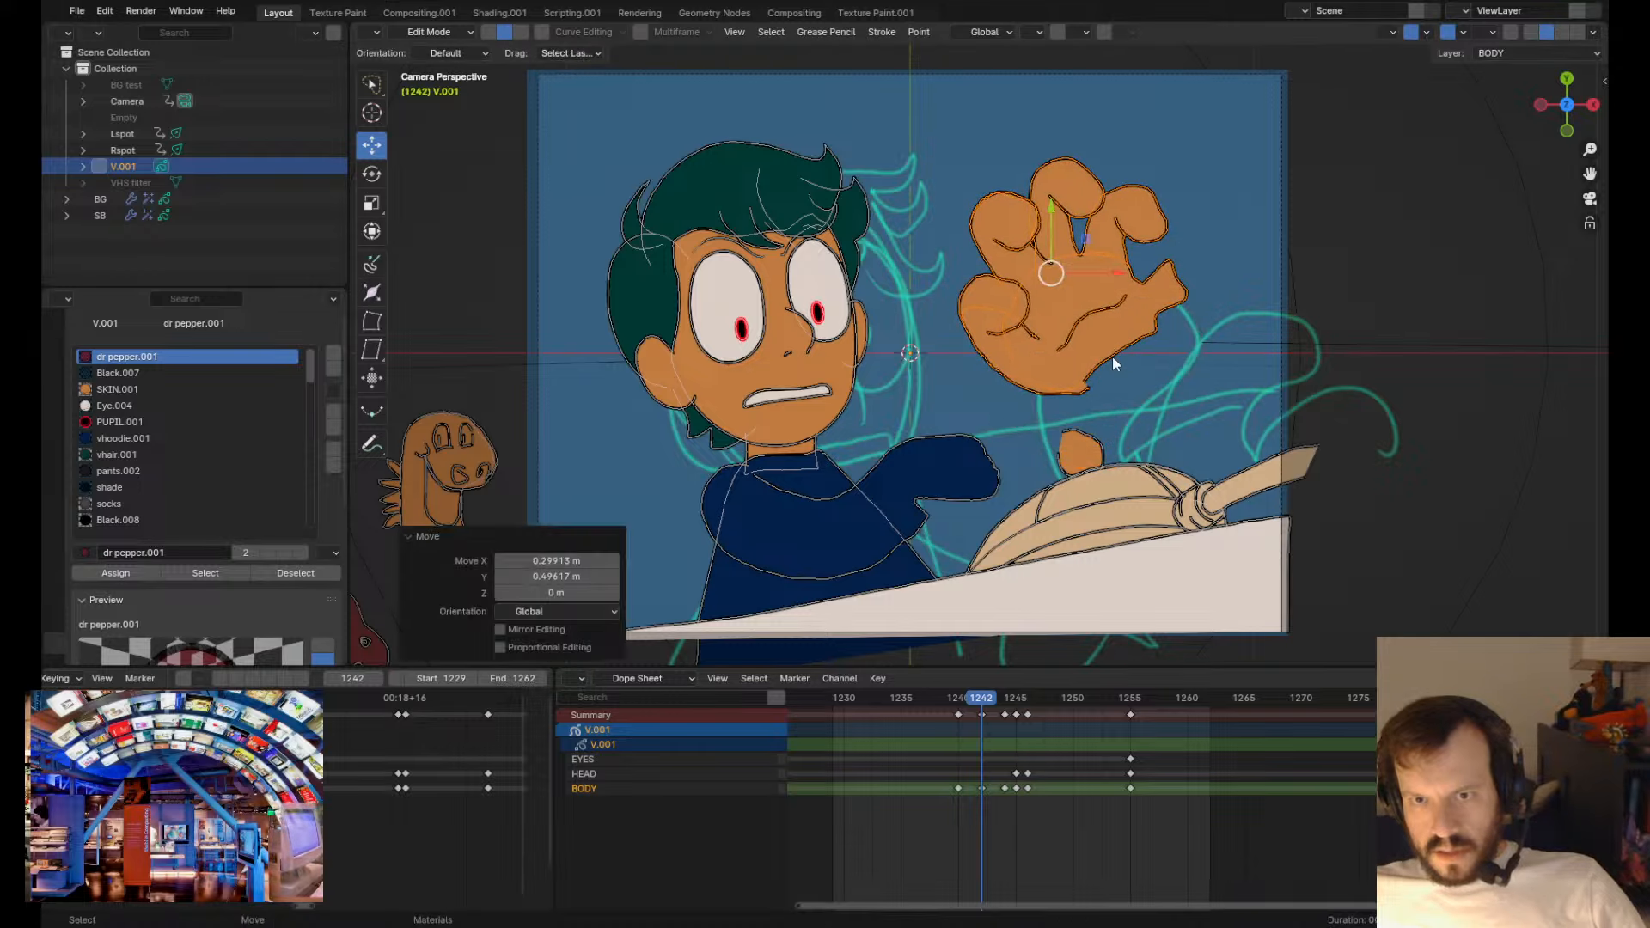
pyautogui.hotkey('ctrl', 'z')
pyautogui.press('g')
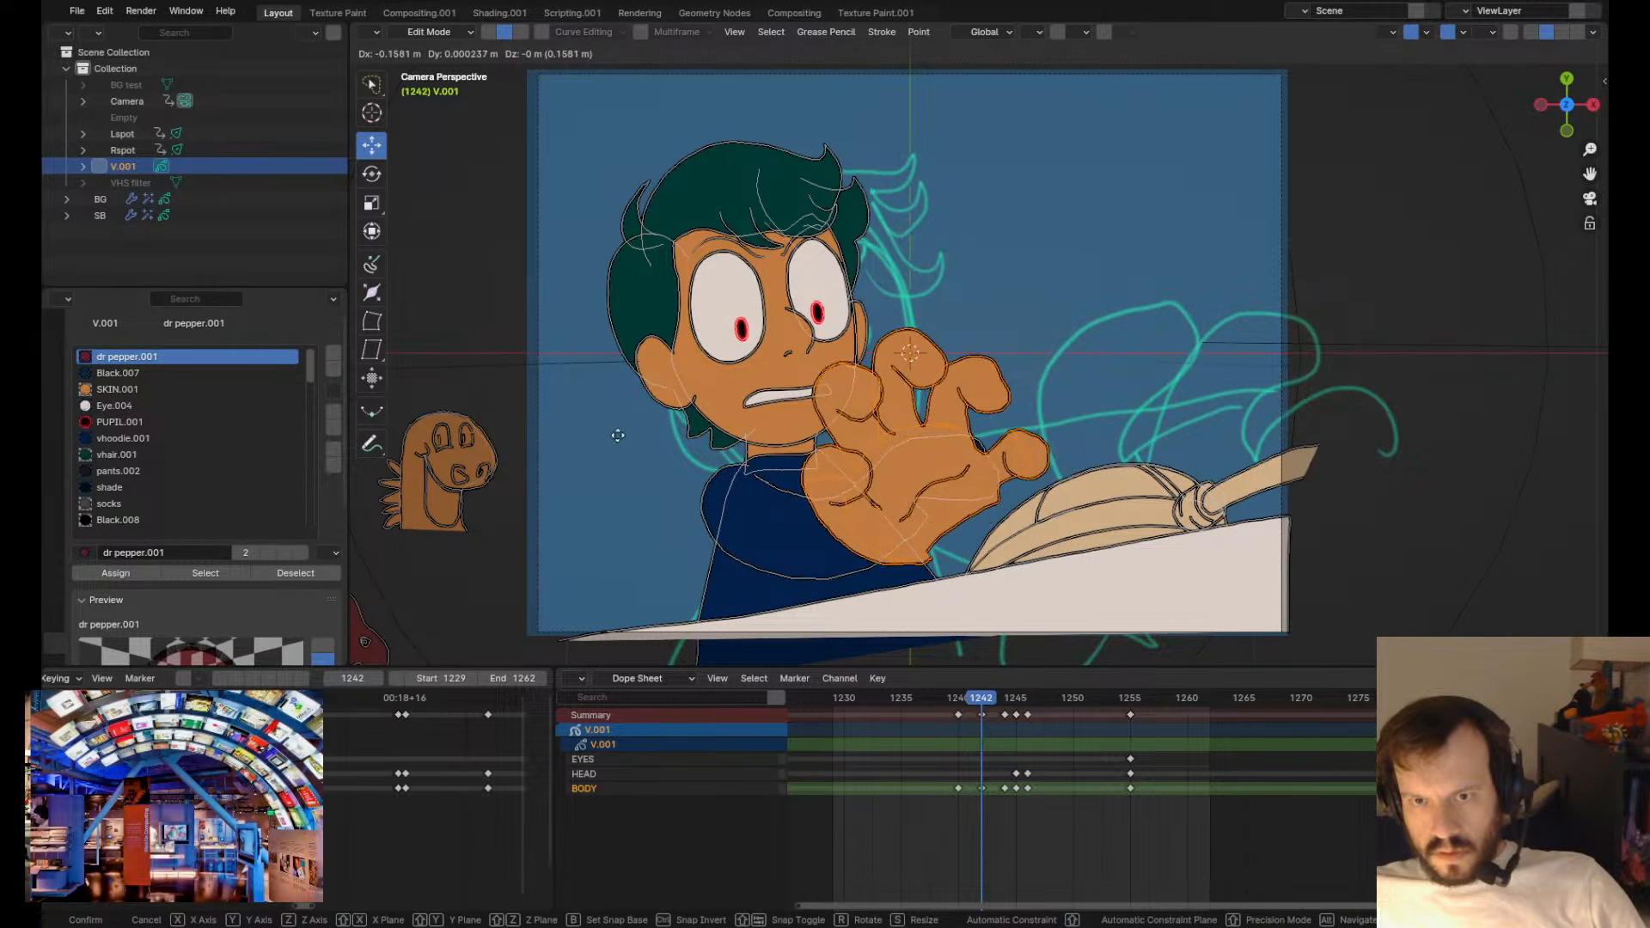
pyautogui.click(878, 496)
# - Flip between the neighbouring keyframes to check the repositioned hand, ending on frame 1242
pyautogui.press('Down')
pyautogui.press('Up')
pyautogui.press('Up')
pyautogui.press('Down')
pyautogui.press('Down')
pyautogui.press('Up')
# - Sculpt the palm outline on frame 1242 from the little finger's base to the wrist, rounding the heel of the hand
pyautogui.press('Tab')
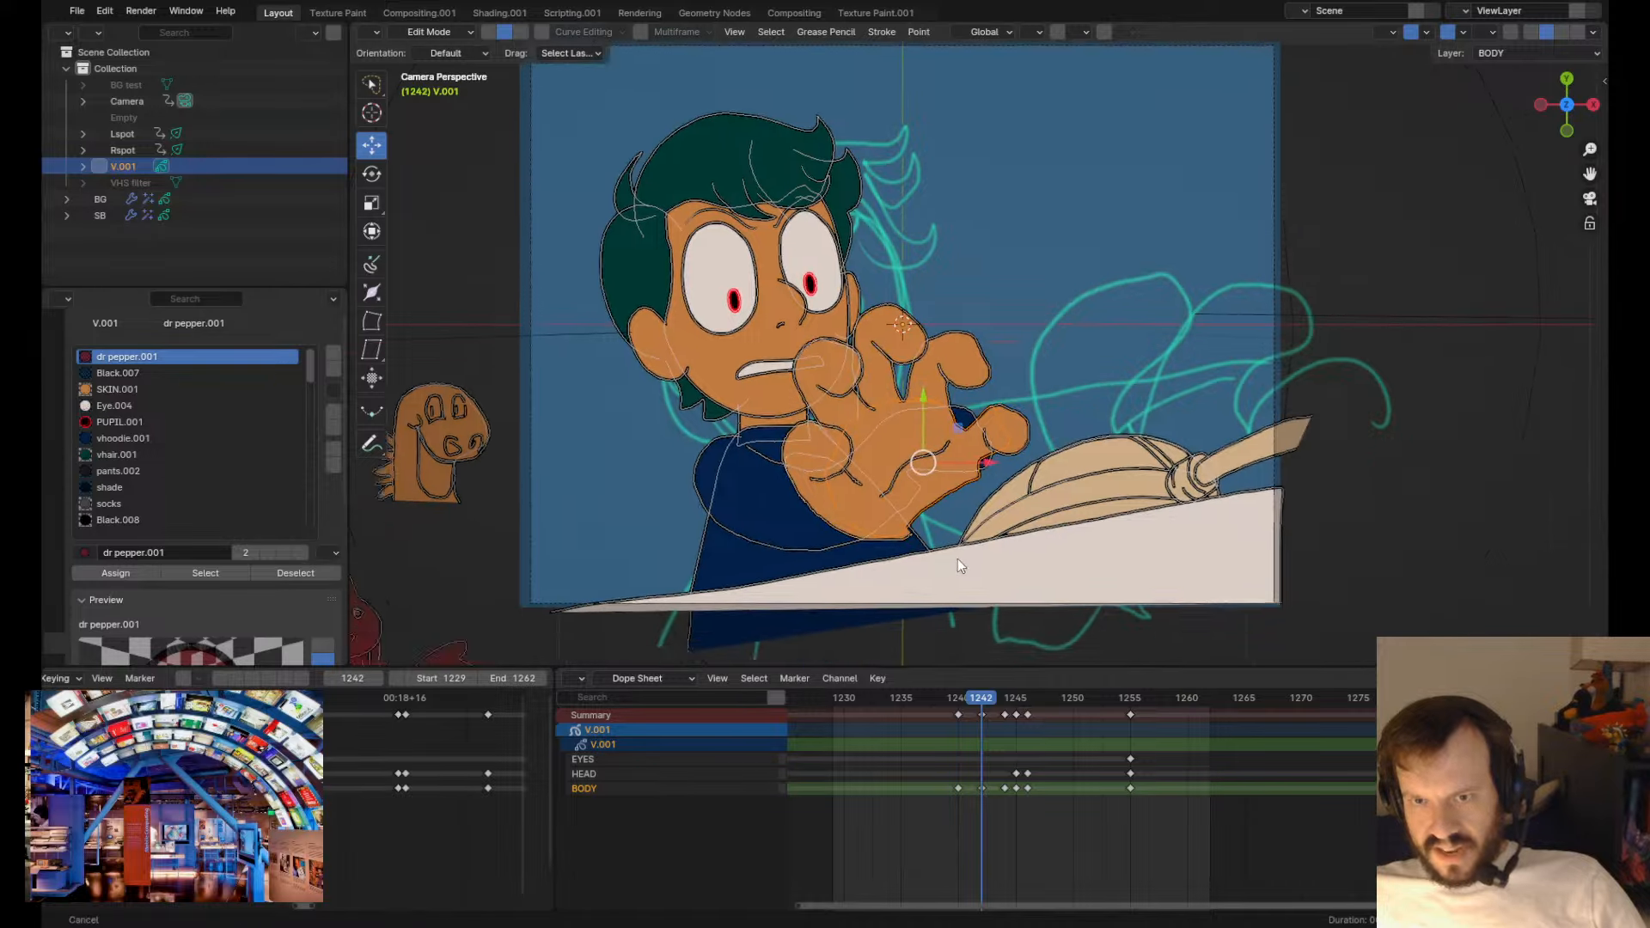
pyautogui.scroll(5, 960, 570)
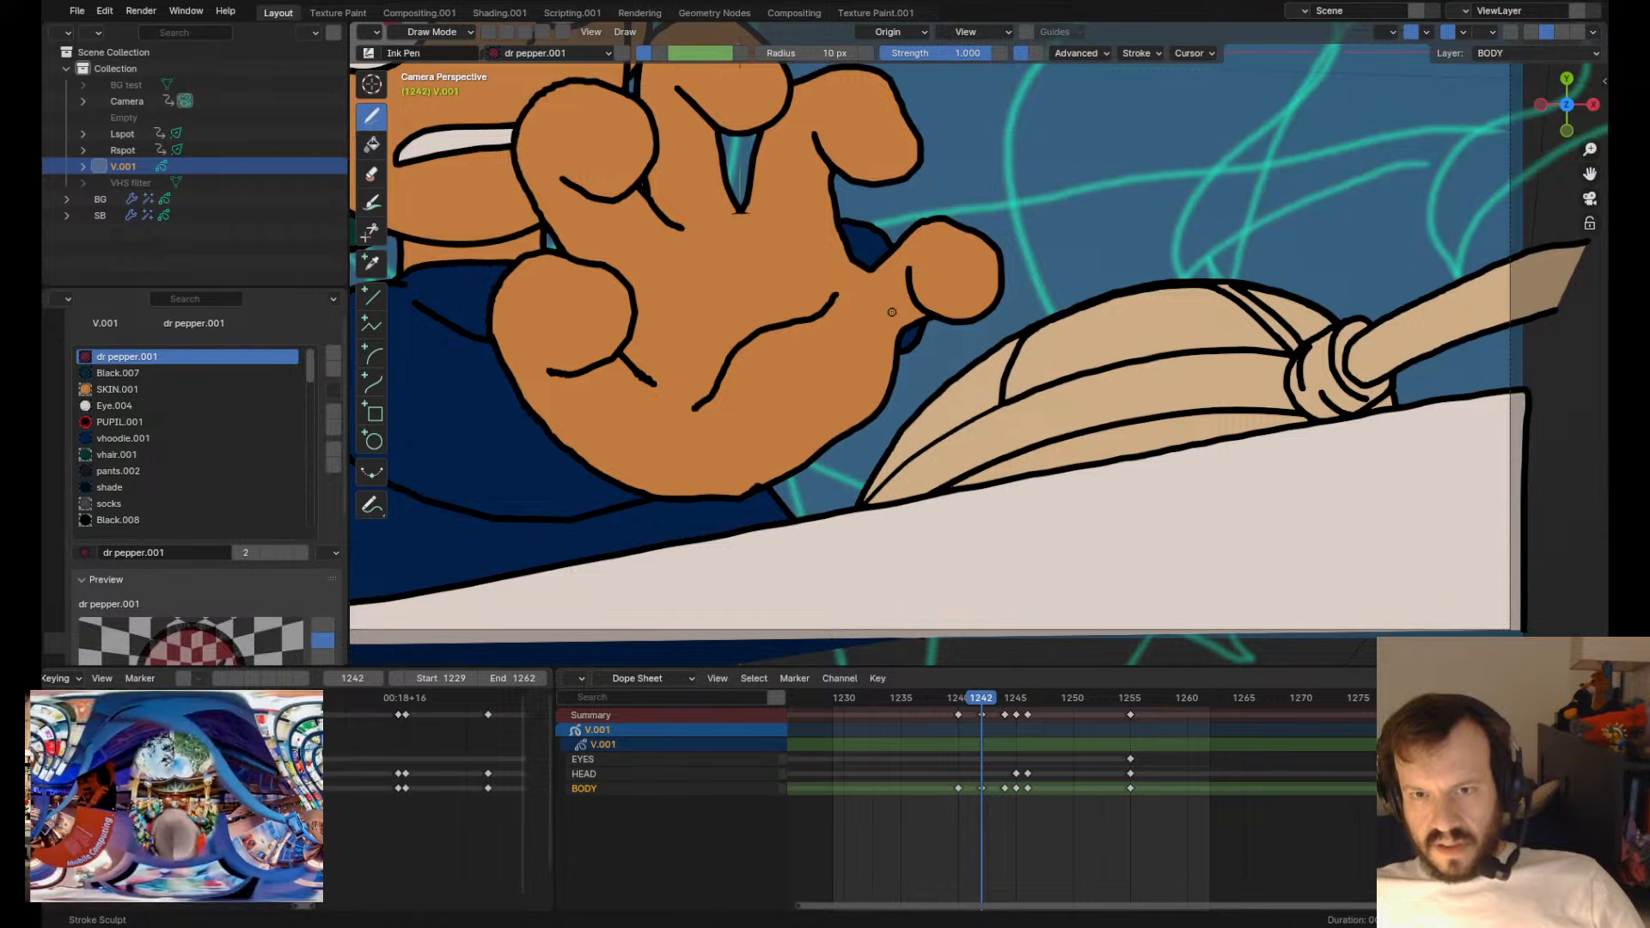
pyautogui.moveTo(914, 338); pyautogui.dragTo(934, 333)
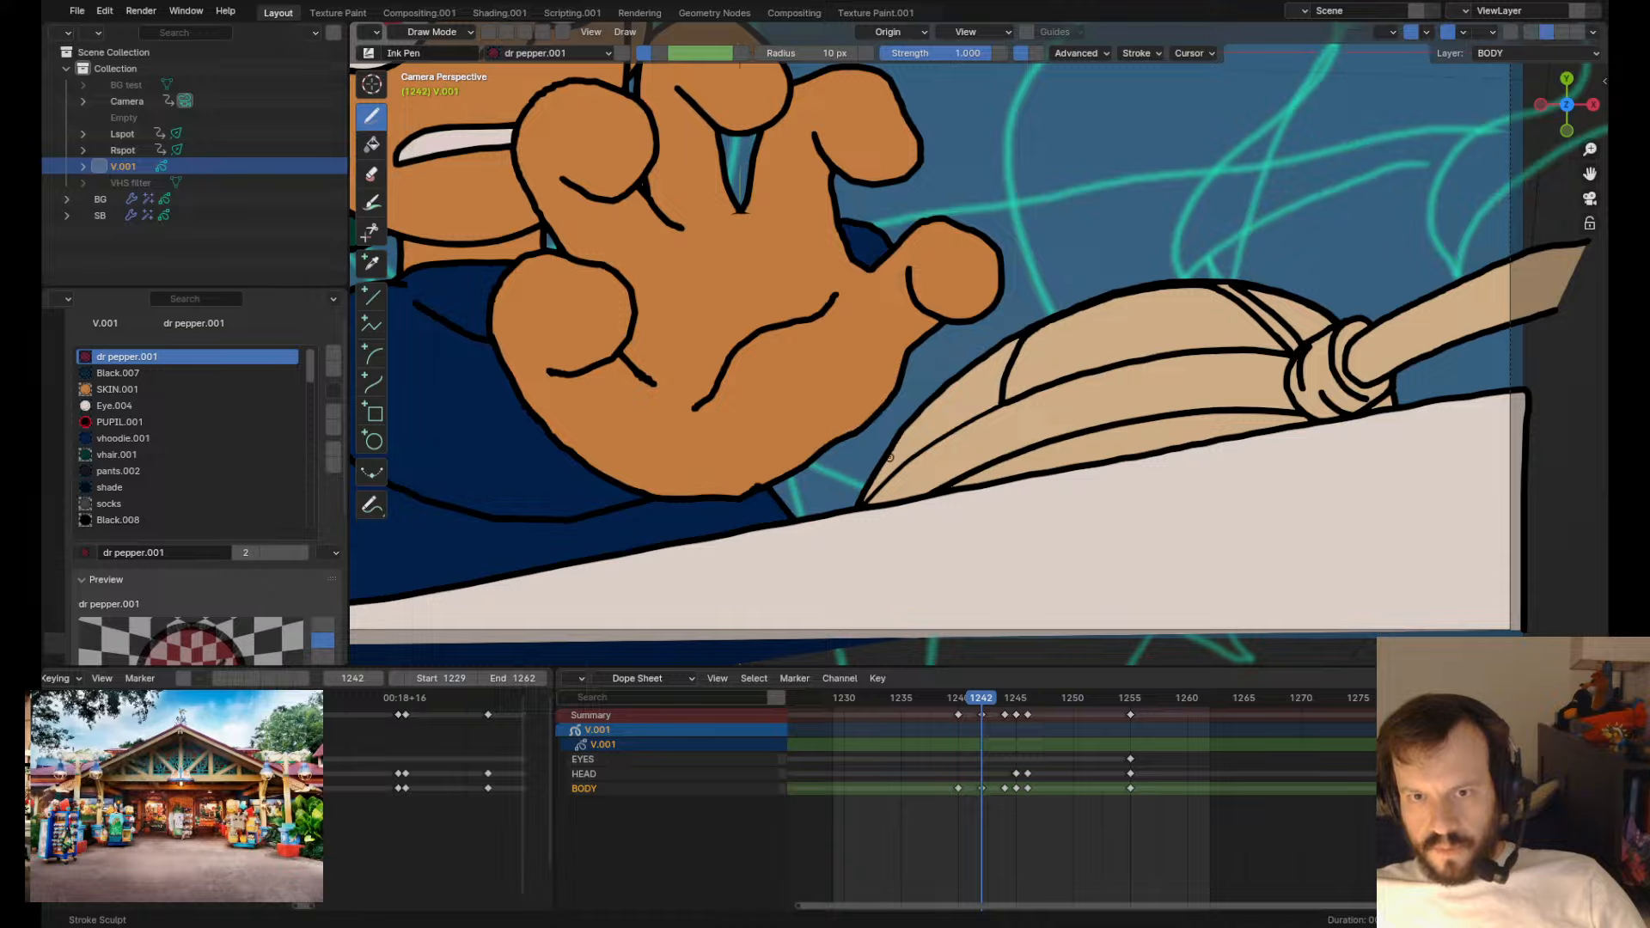
pyautogui.moveTo(803, 481)
pyautogui.mouseDown()
pyautogui.moveTo(837, 483)
pyautogui.moveTo(745, 492)
pyautogui.mouseUp()
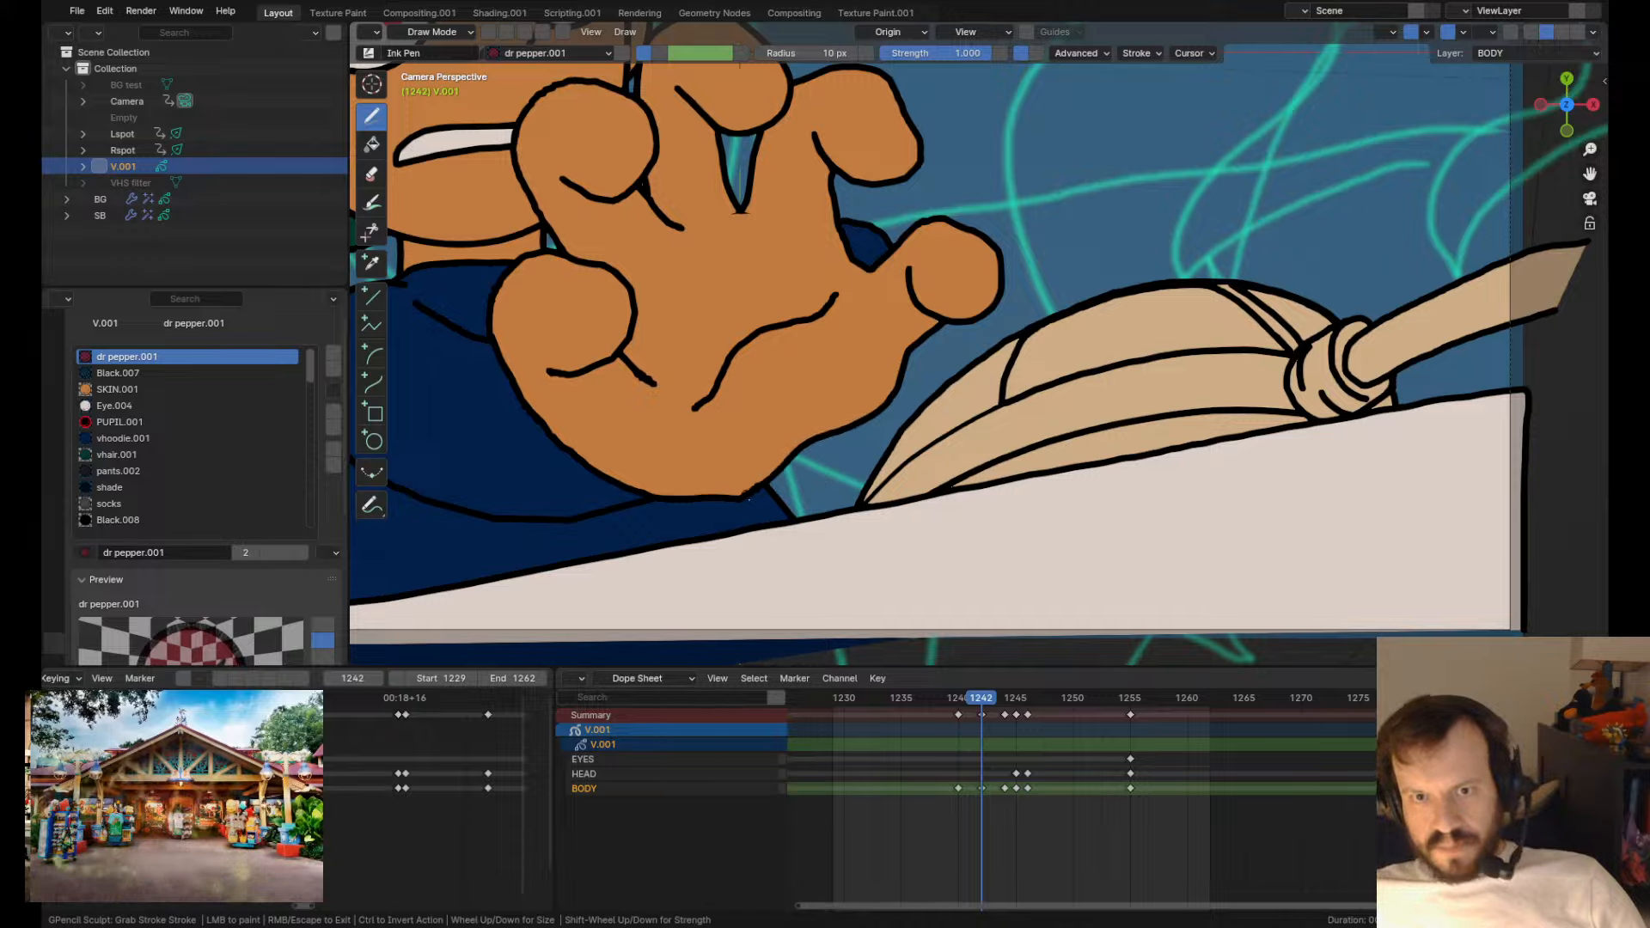
pyautogui.press('Tab')
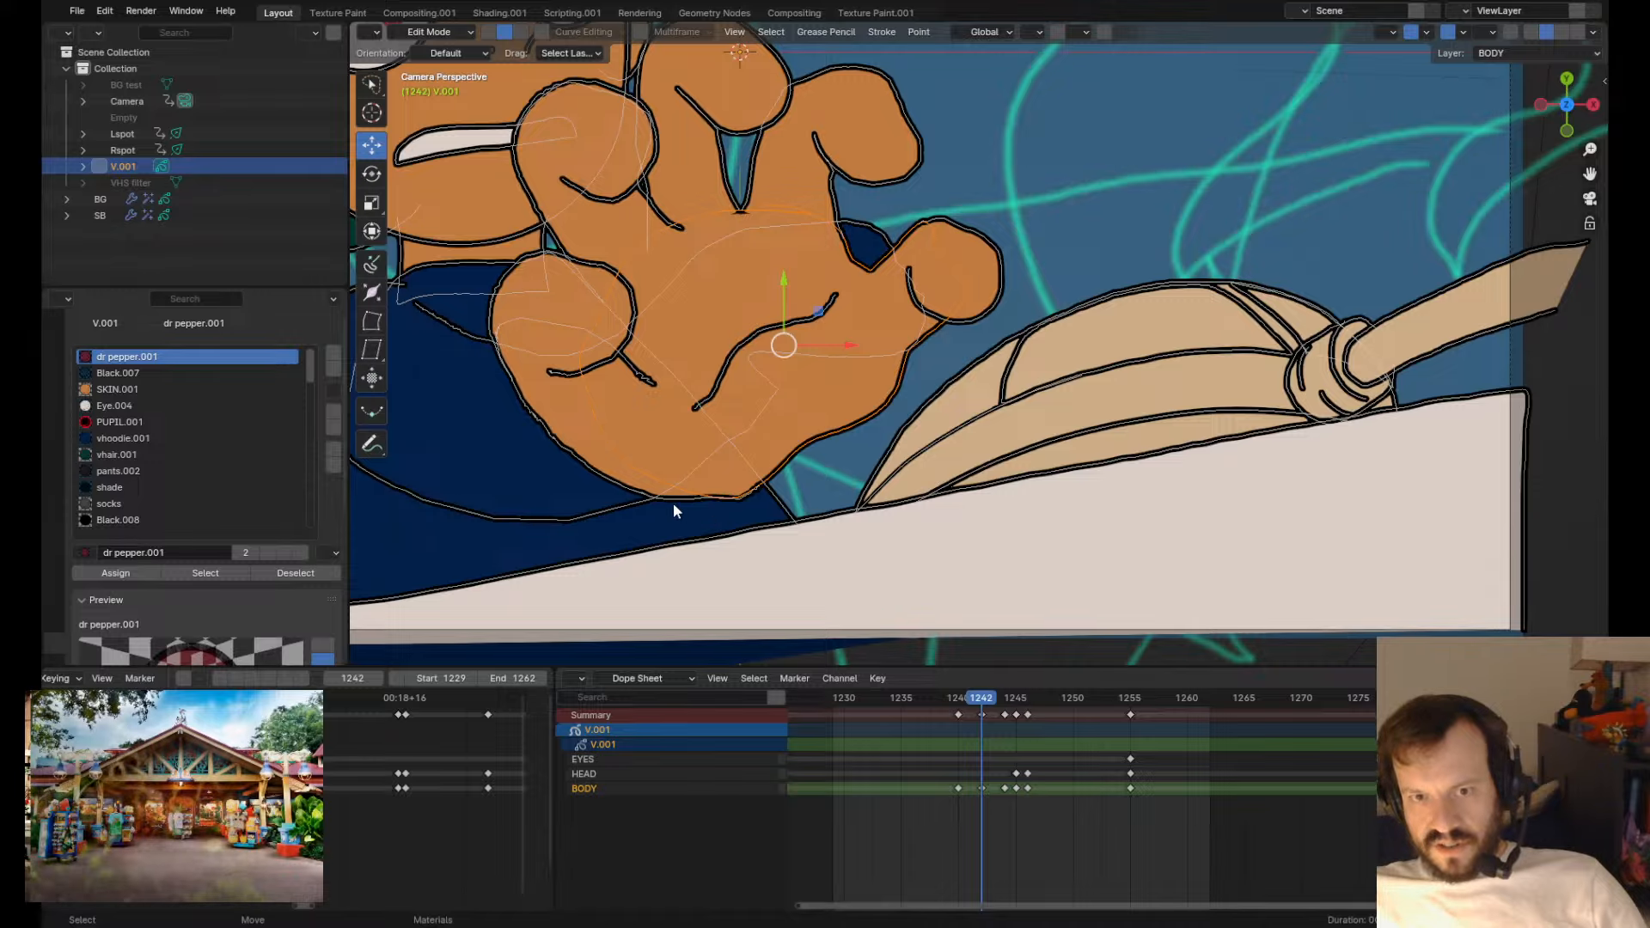
pyautogui.press('Tab')
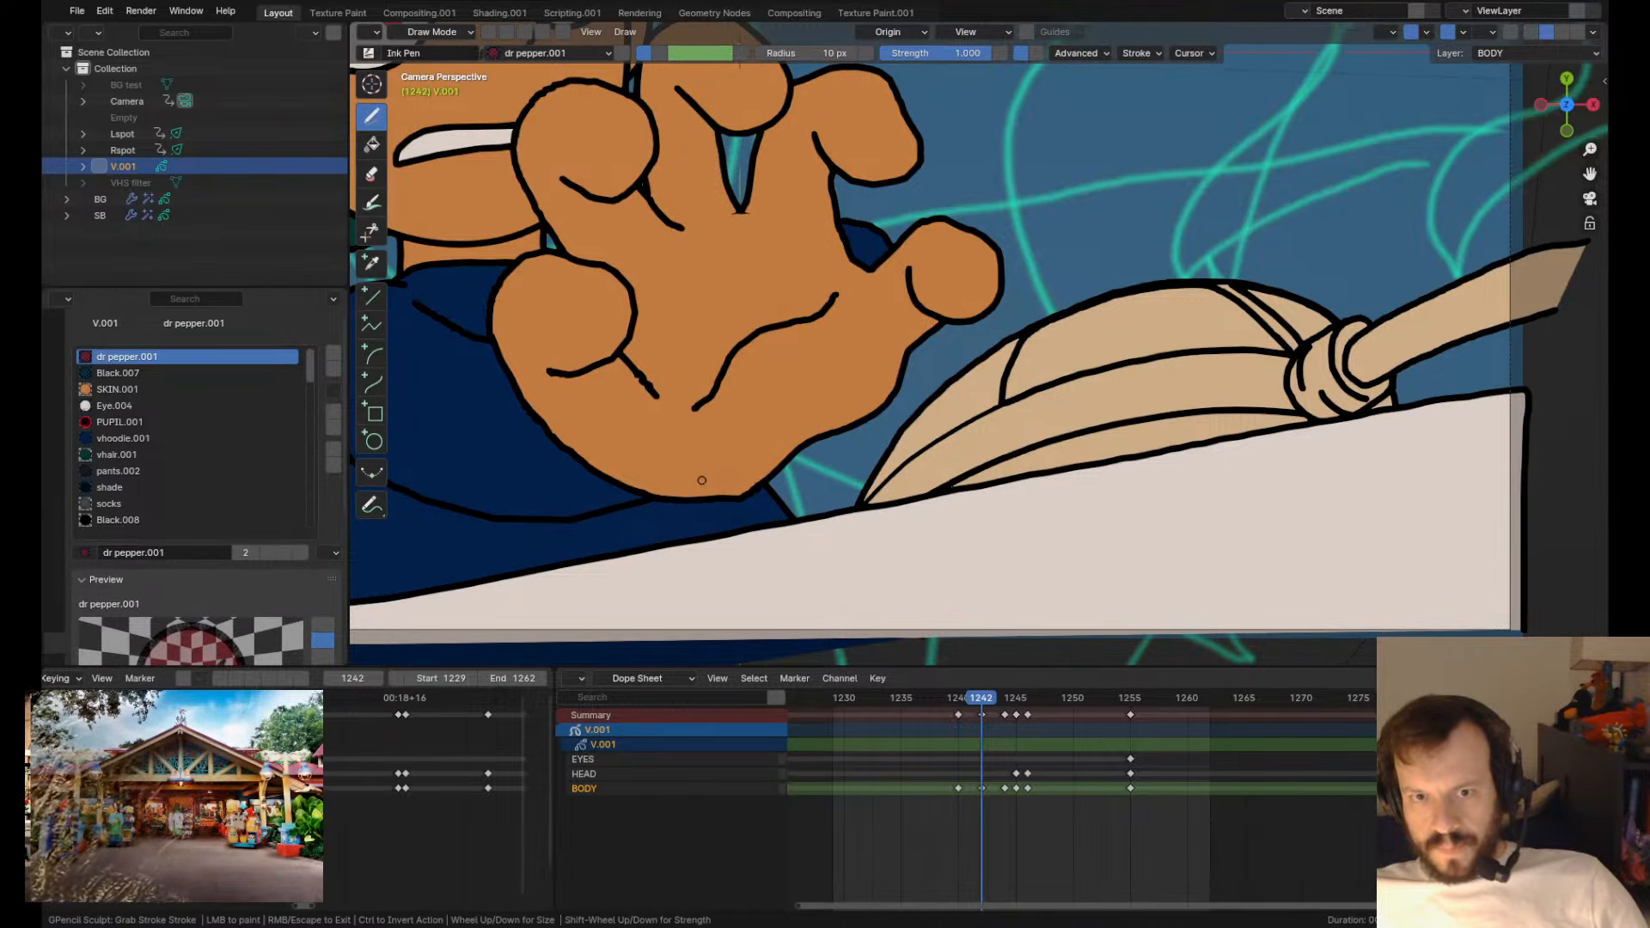
pyautogui.moveTo(677, 504); pyautogui.dragTo(754, 484)
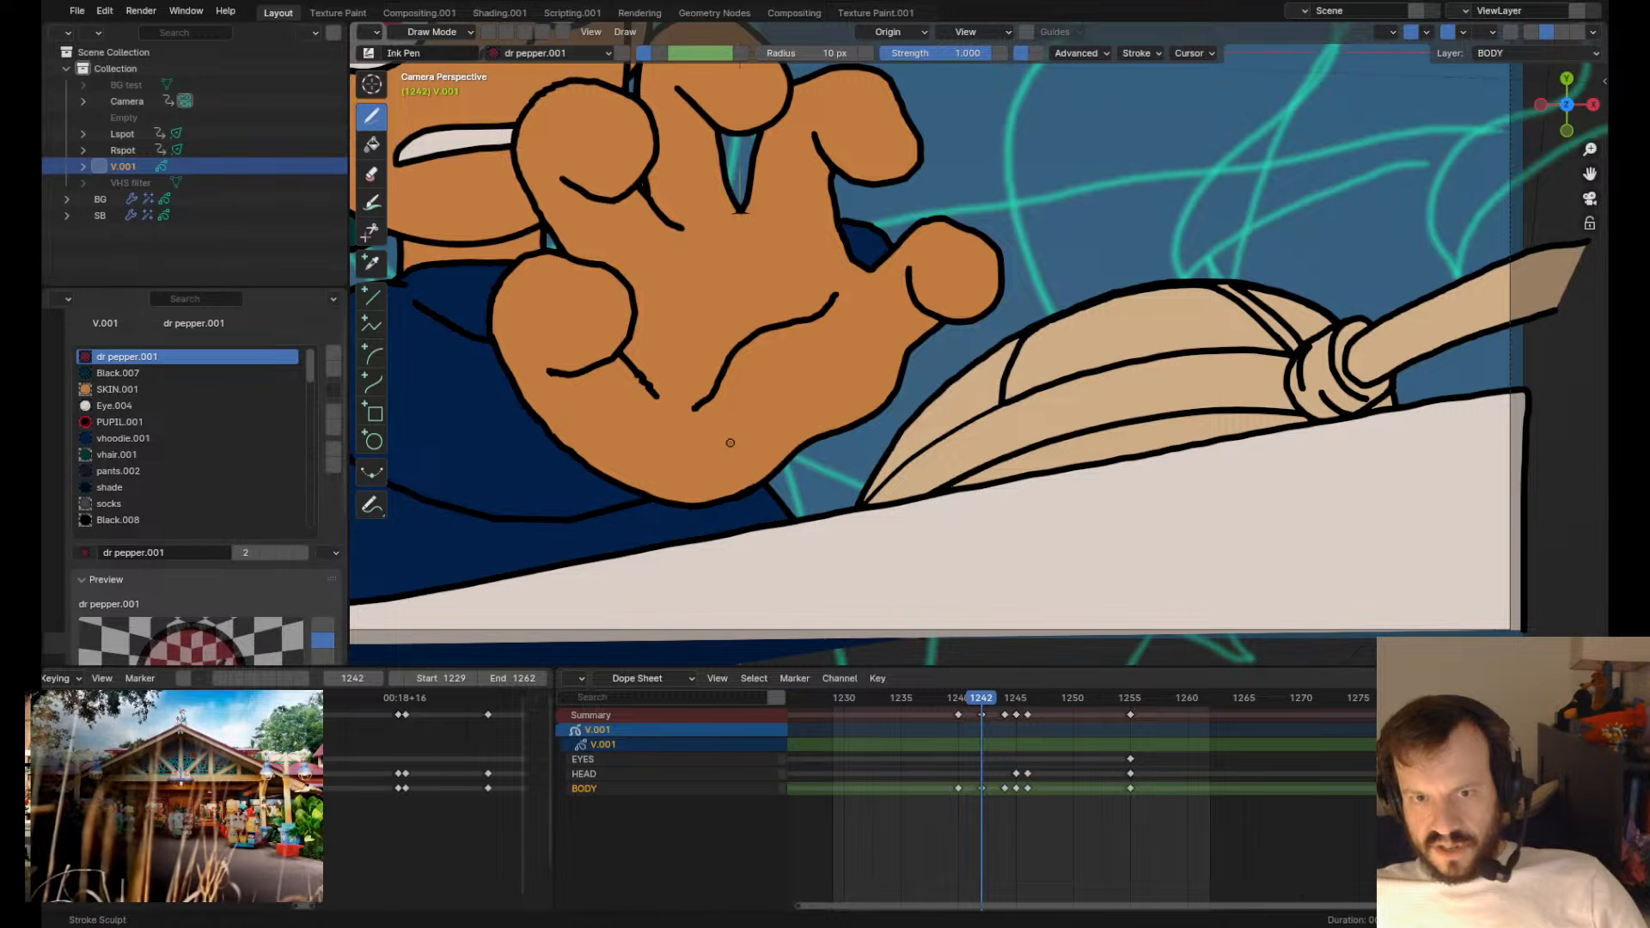
pyautogui.keyDown('shift'); pyautogui.moveTo(663, 523); pyautogui.dragTo(672, 507); pyautogui.keyUp('shift')
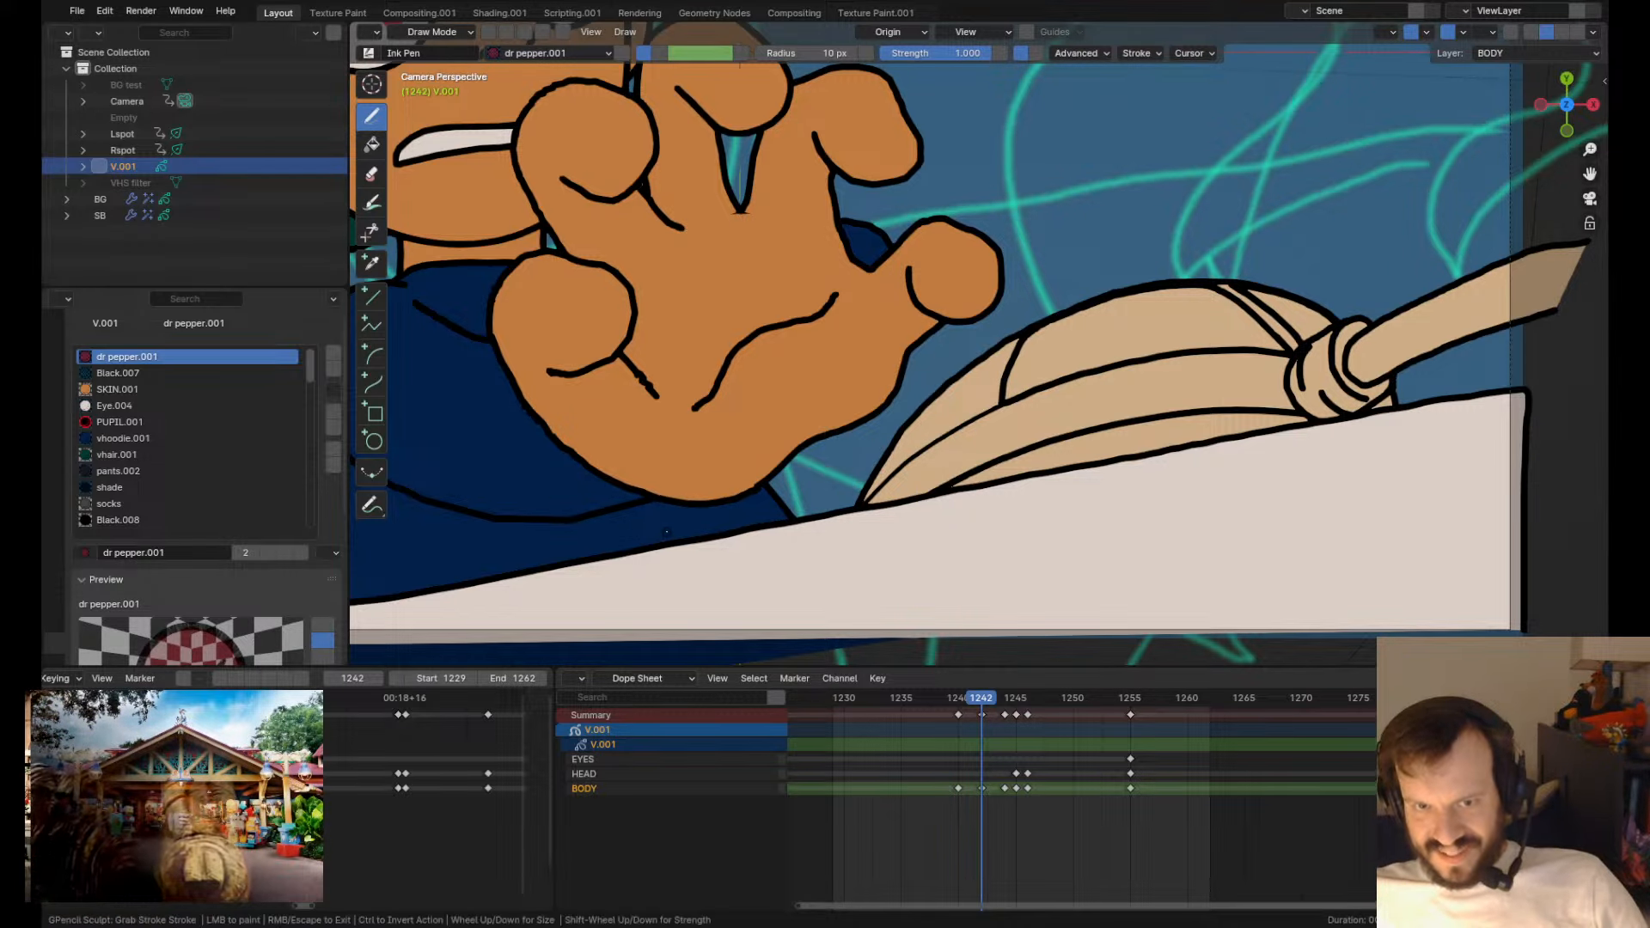
# - Inspect the reshaped hand on frame 1242, compare it with the pose on frame 1244, and save the file
pyautogui.scroll(-2, 705, 447)
pyautogui.scroll(3, 727, 420)
pyautogui.press('Tab')
pyautogui.click(471, 458)
pyautogui.scroll(-8, 574, 488)
pyautogui.press('Tab')
pyautogui.scroll(6, 972, 256)
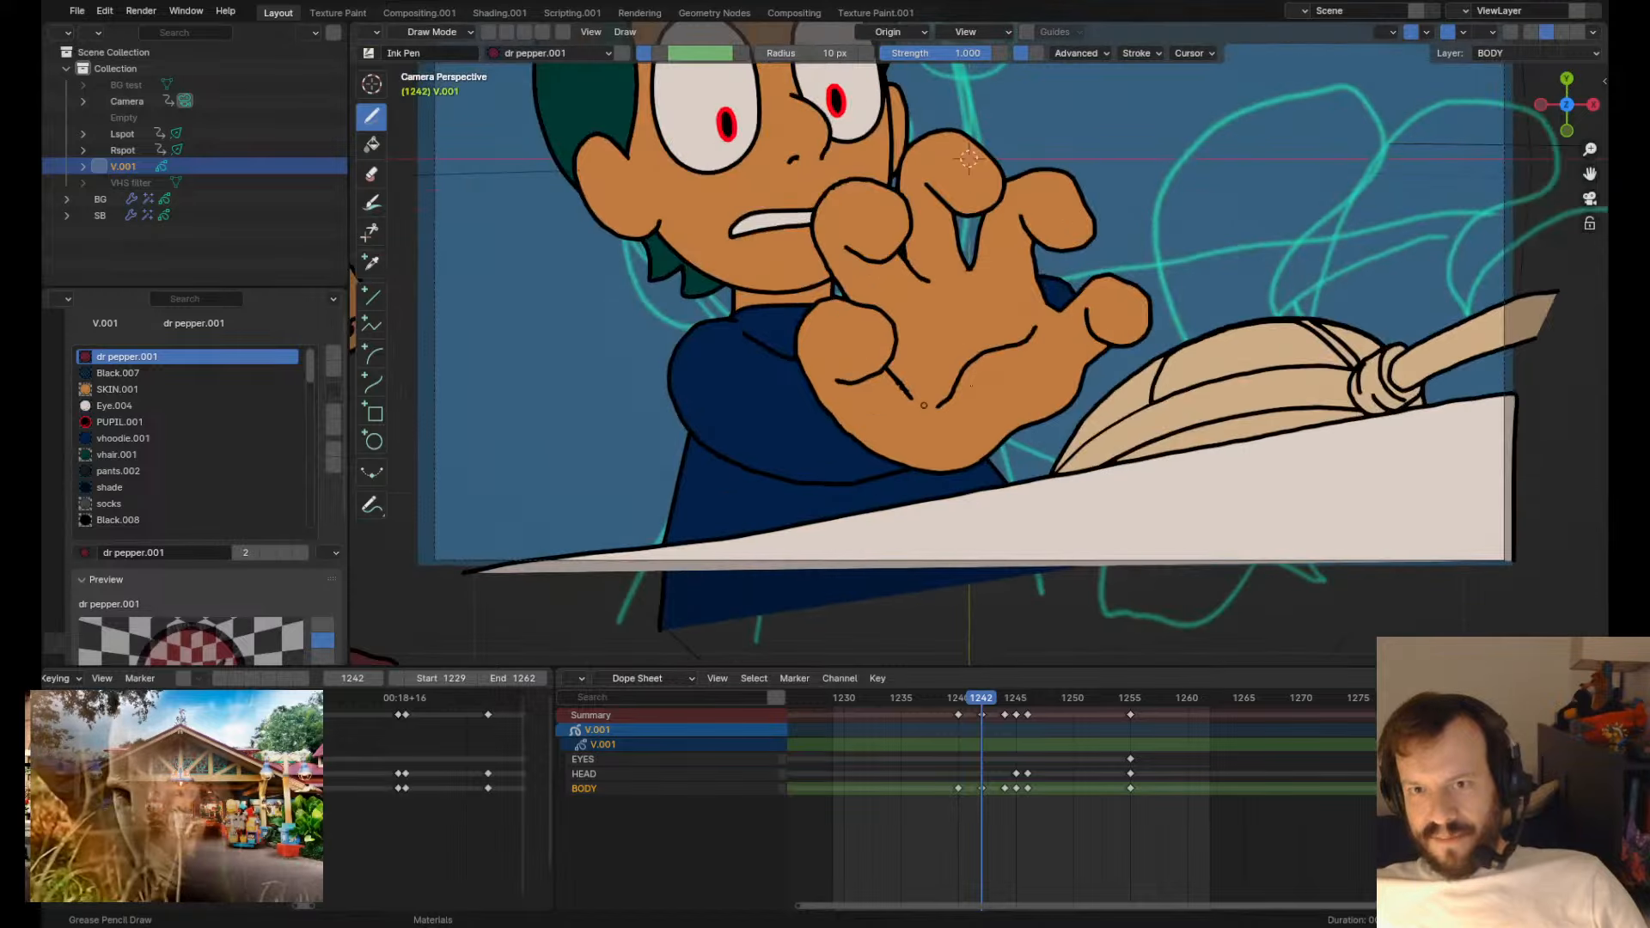
pyautogui.press('Up')
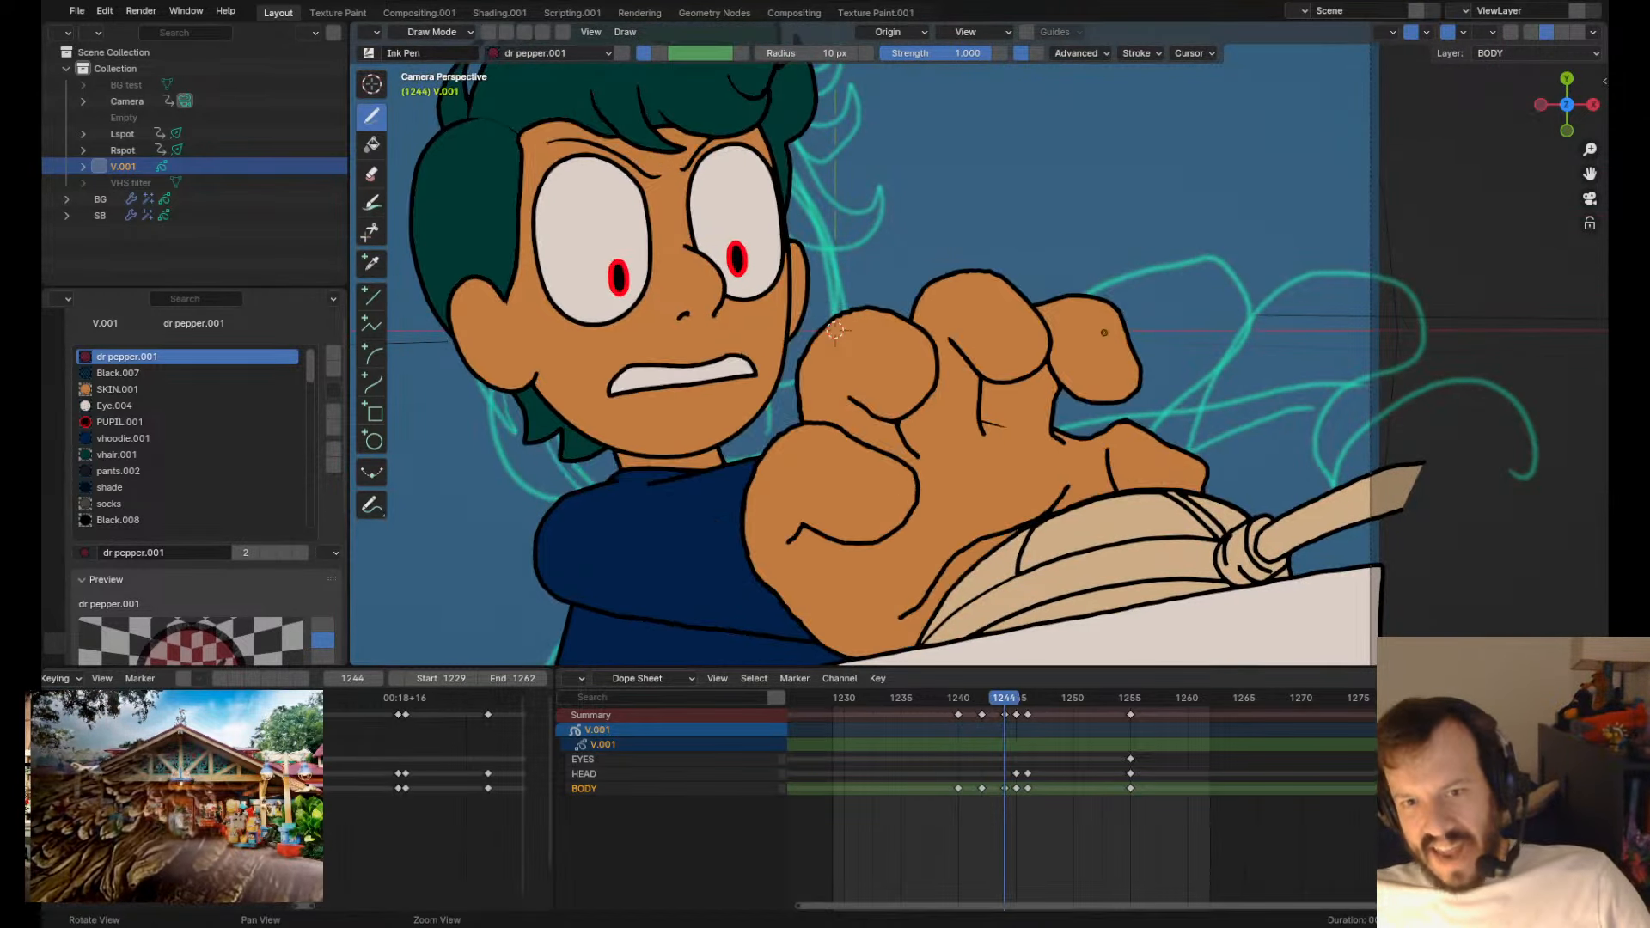
pyautogui.scroll(-4, 835, 330)
pyautogui.hotkey('ctrl', 's')
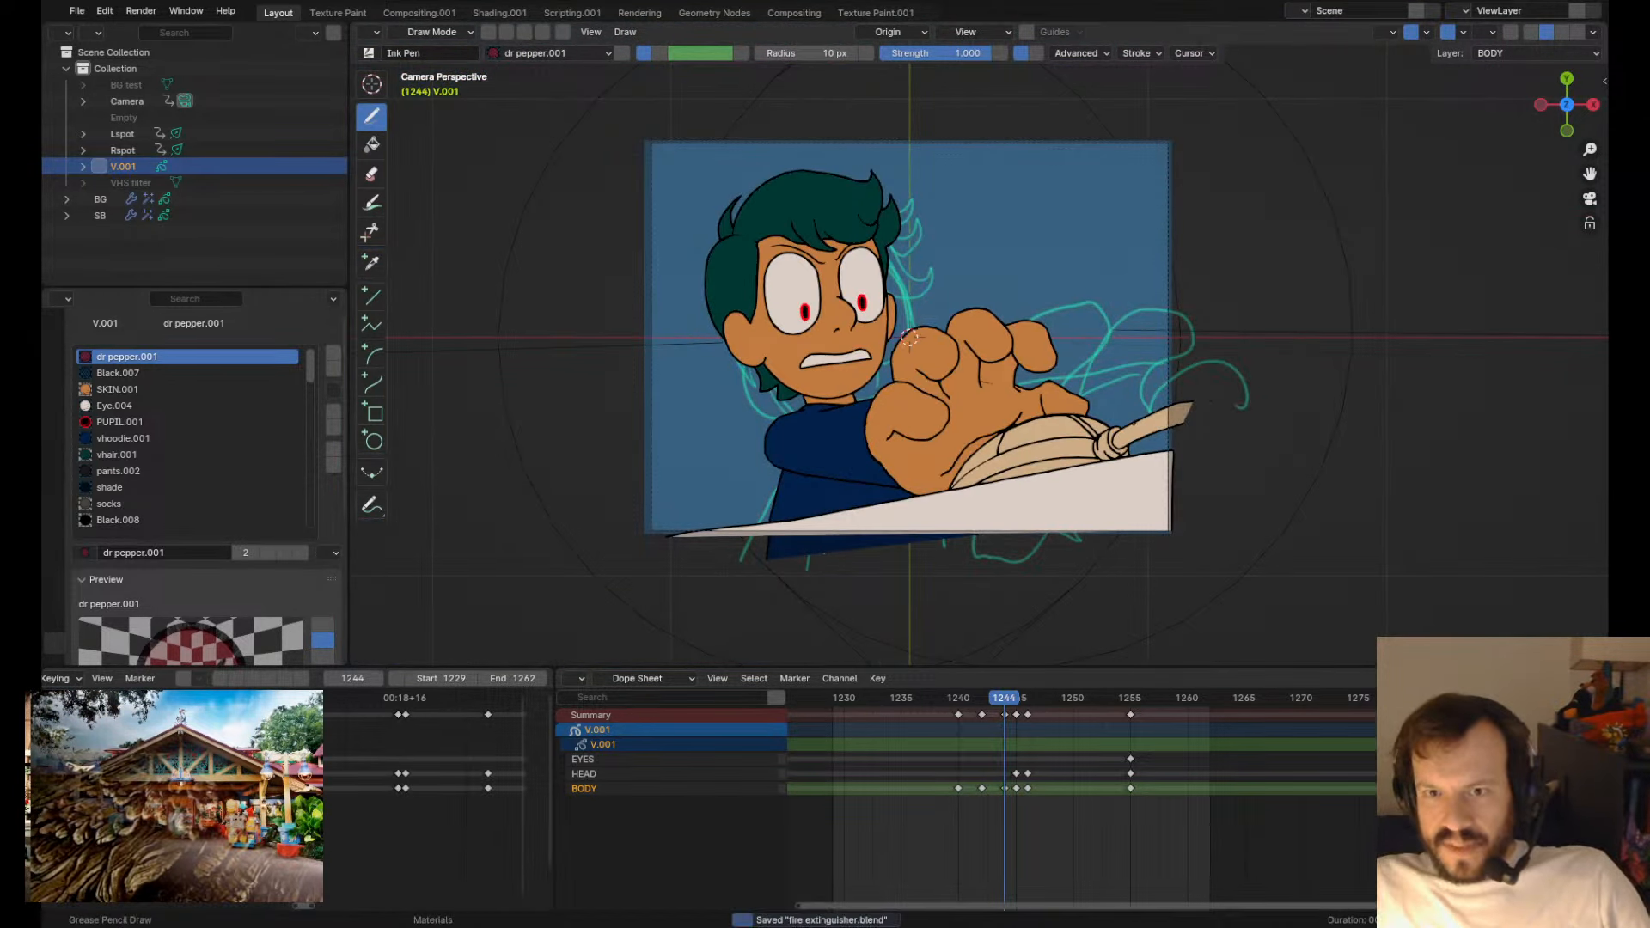
# - Play back the reach repeatedly from just before it starts, then scrub through it to frame 1242
pyautogui.press('space')
pyautogui.click(947, 698)
pyautogui.press('space')
pyautogui.press('space')
pyautogui.click(947, 698)
pyautogui.press('space')
pyautogui.press('space')
pyautogui.click(925, 698)
pyautogui.moveTo(927, 702)
pyautogui.mouseDown()
pyautogui.moveTo(1009, 720)
pyautogui.moveTo(963, 729)
pyautogui.moveTo(1043, 749)
pyautogui.mouseUp()
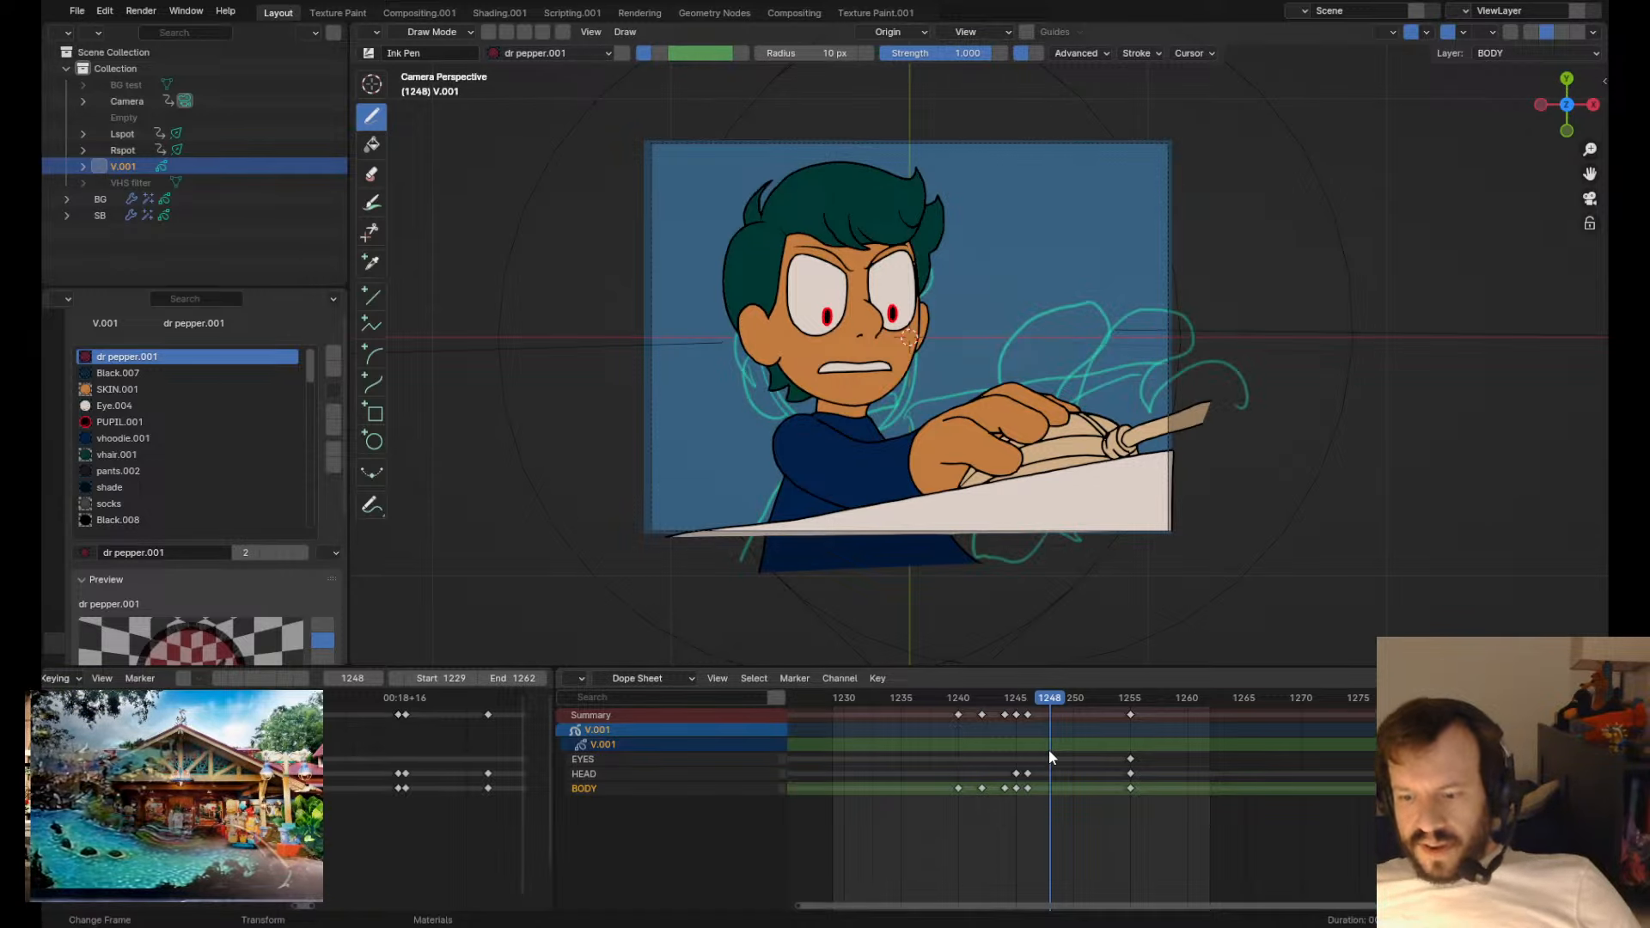
pyautogui.moveTo(1047, 751)
pyautogui.mouseDown()
pyautogui.moveTo(933, 746)
pyautogui.moveTo(1007, 767)
pyautogui.moveTo(962, 760)
pyautogui.moveTo(982, 773)
pyautogui.mouseUp()
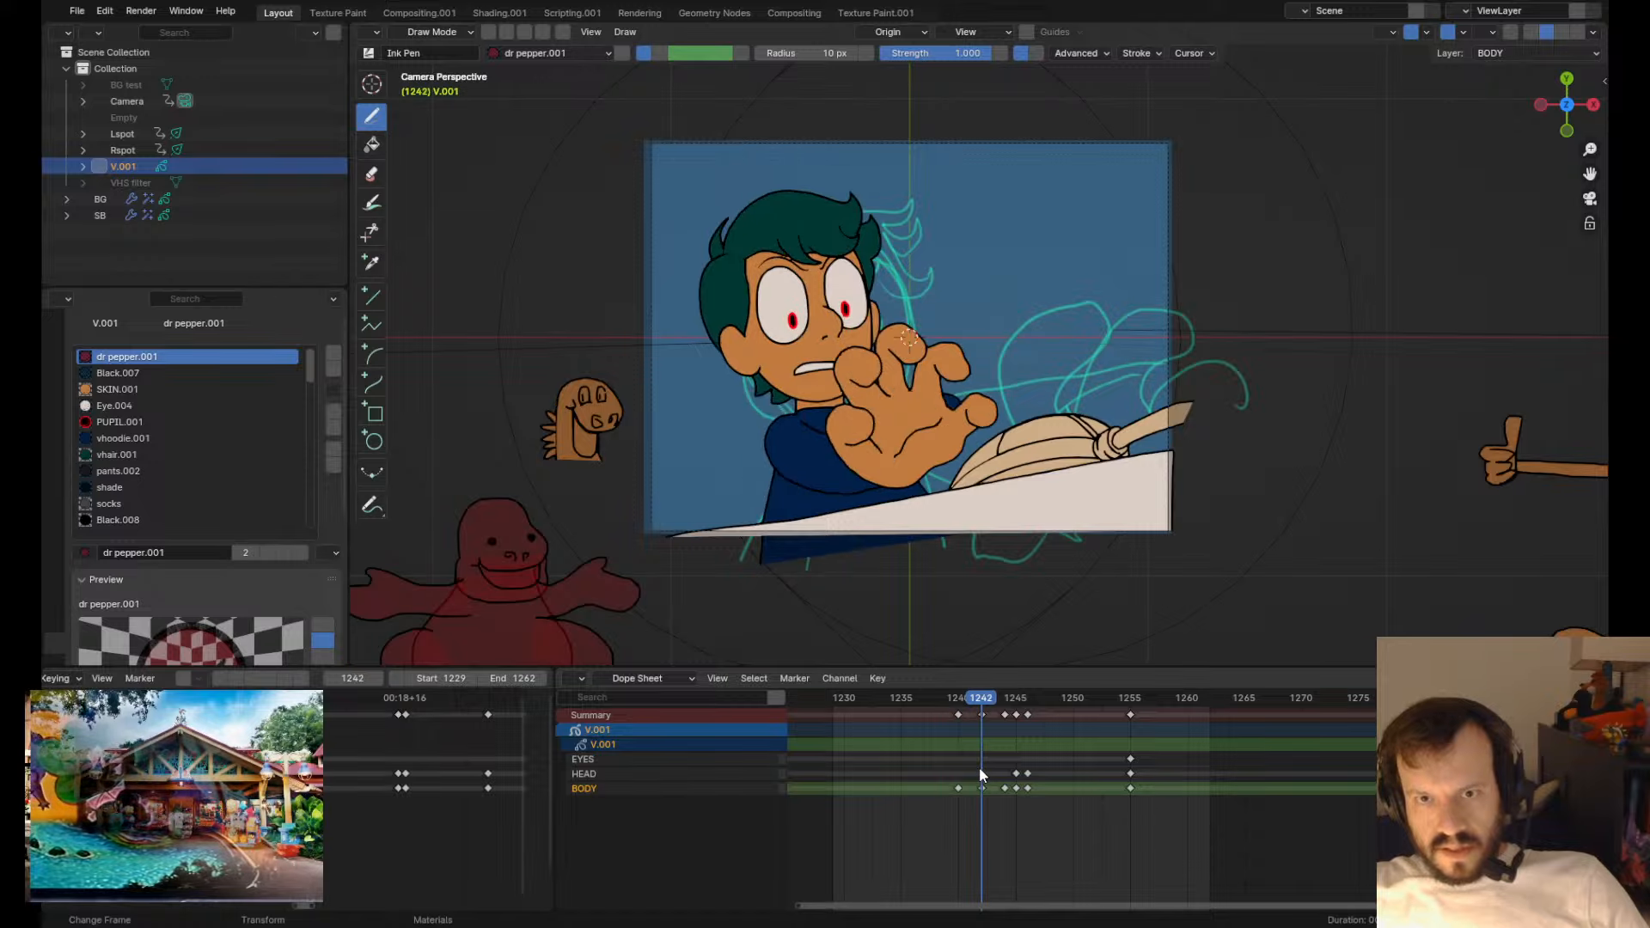
# - Compare the head and hand poses on frame 1242 with those on frames 1244 and 1245 up close
pyautogui.scroll(4, 797, 286)
pyautogui.press('Tab')
pyautogui.press('Tab')
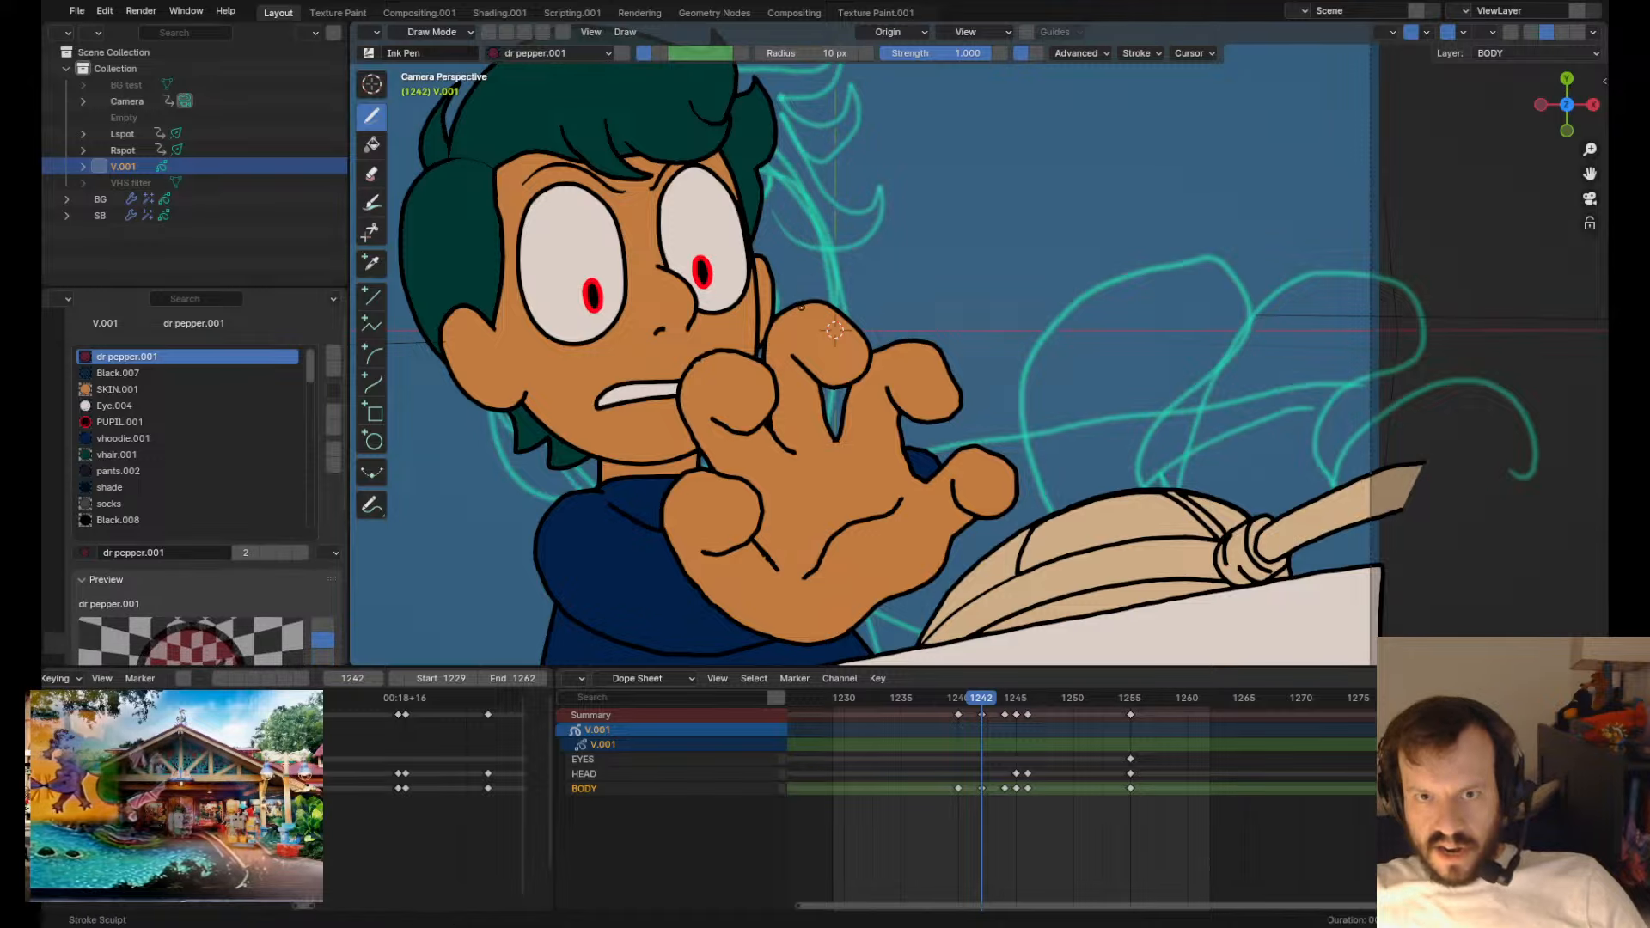
pyautogui.press('Right')
pyautogui.press('Right')
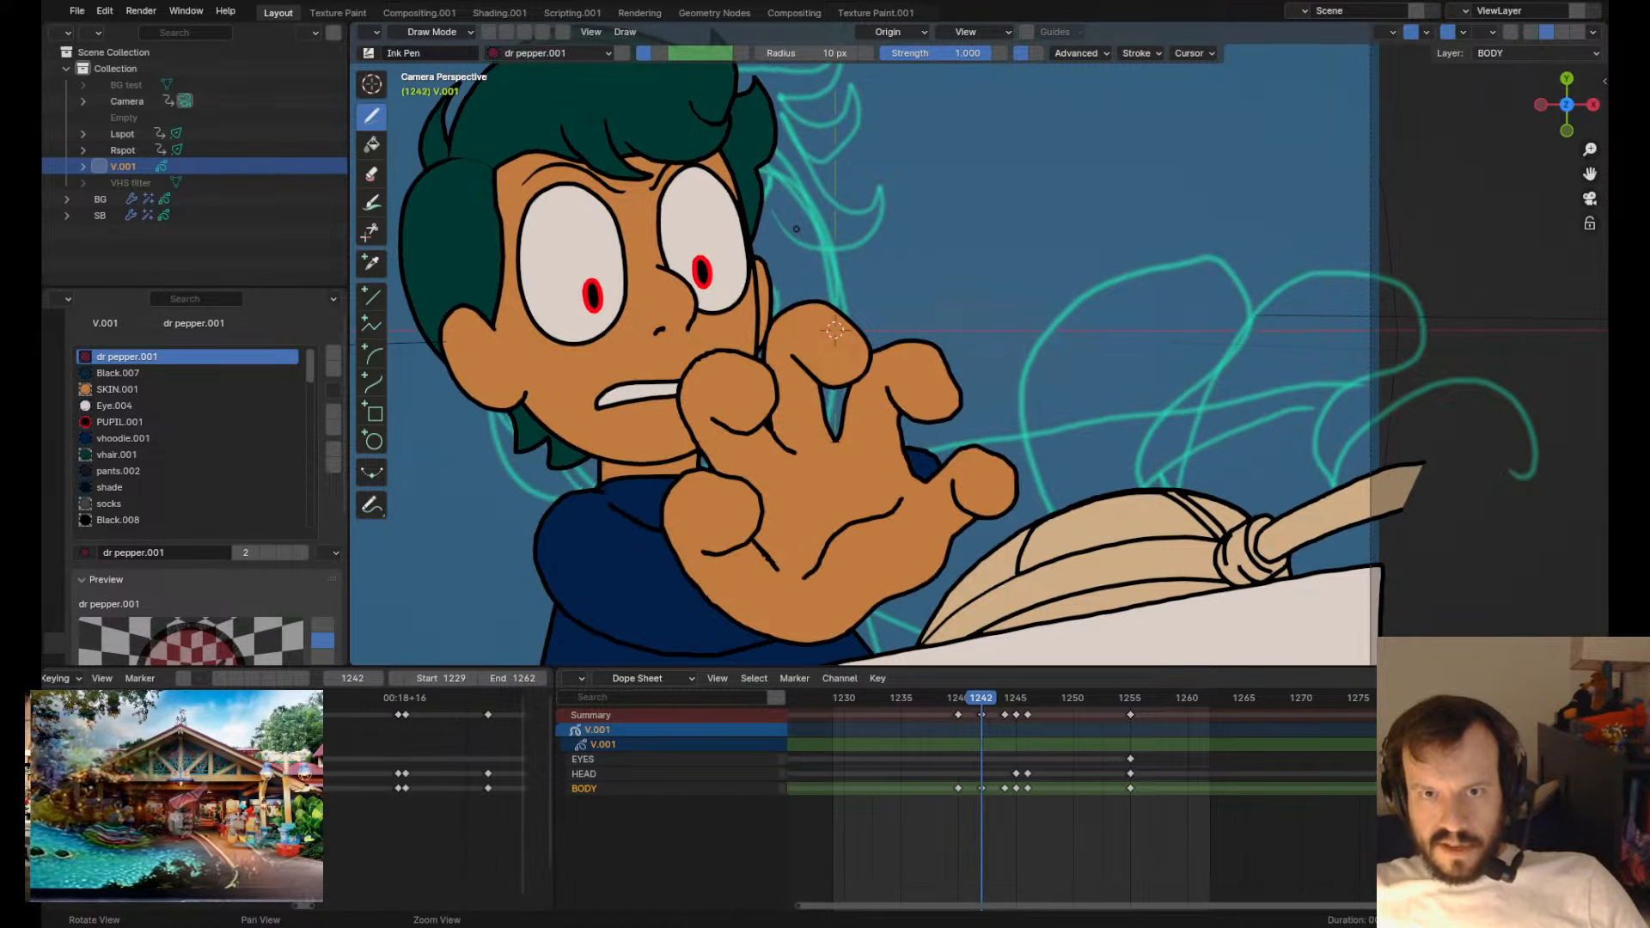
pyautogui.press('Tab')
pyautogui.press('Right')
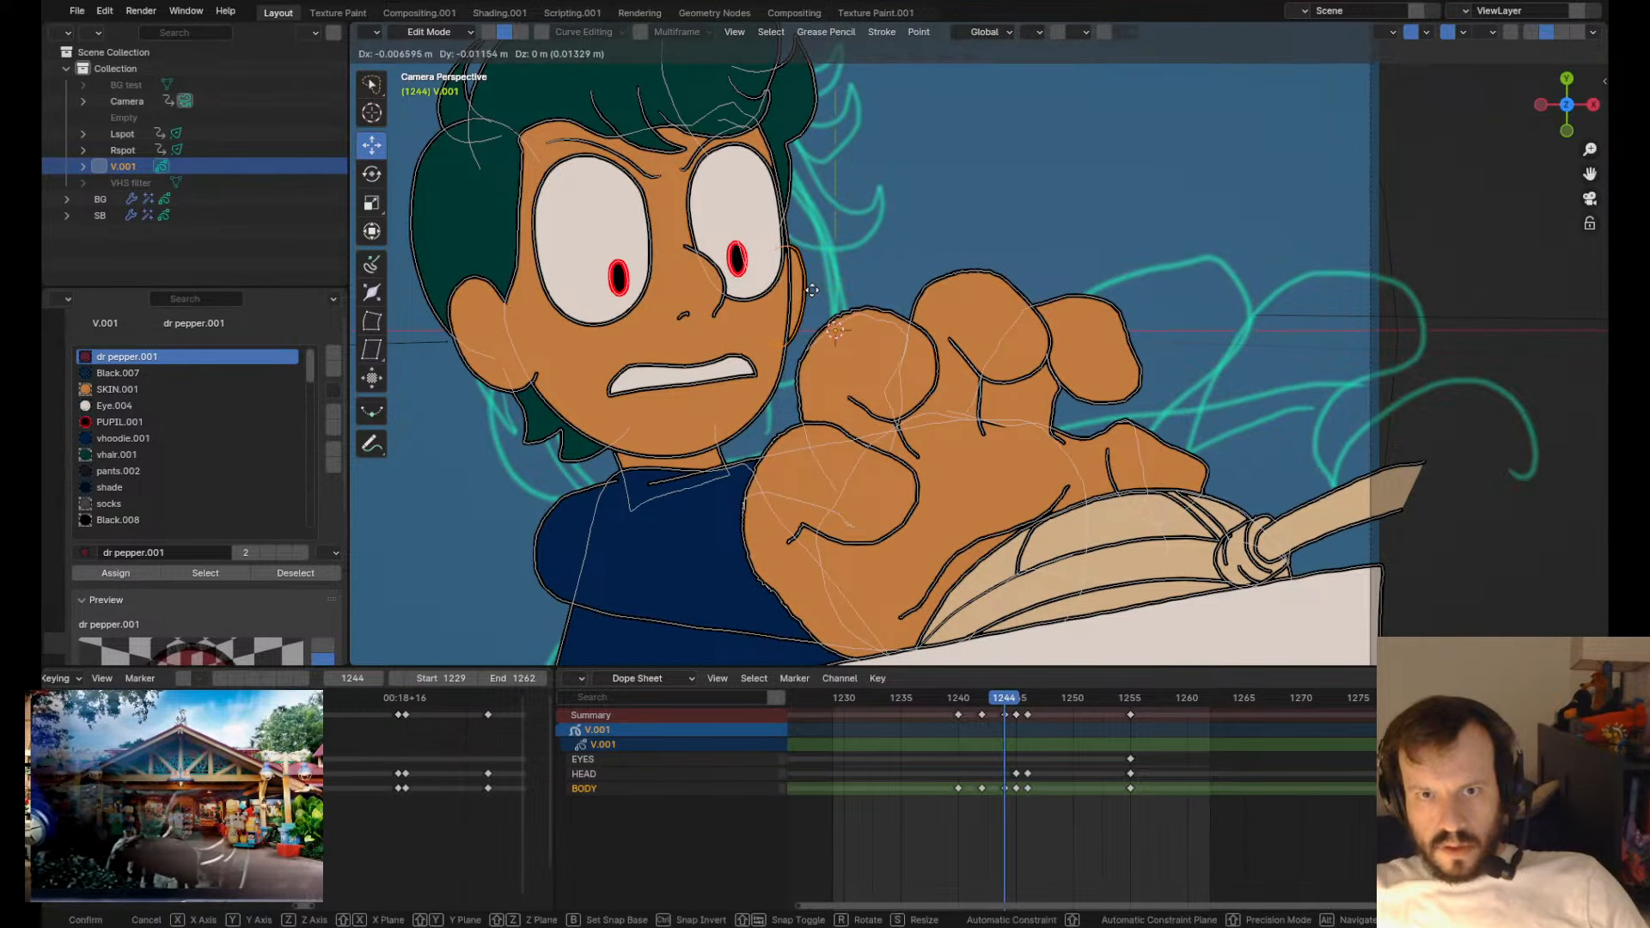
pyautogui.scroll(2, 812, 285)
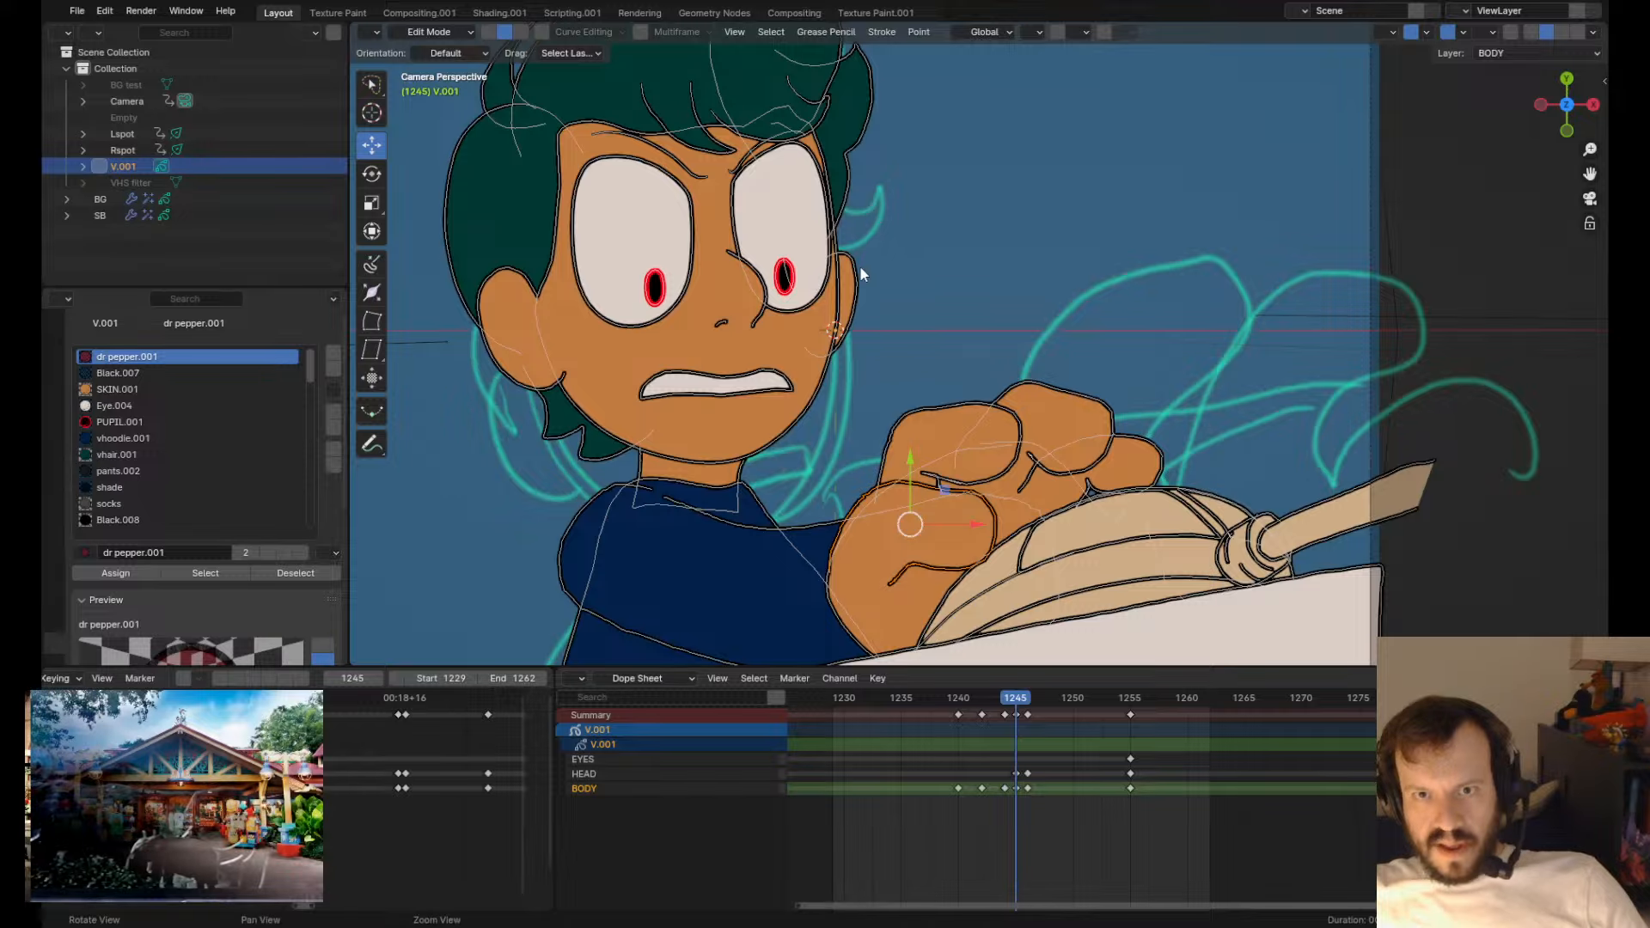
pyautogui.press('Tab')
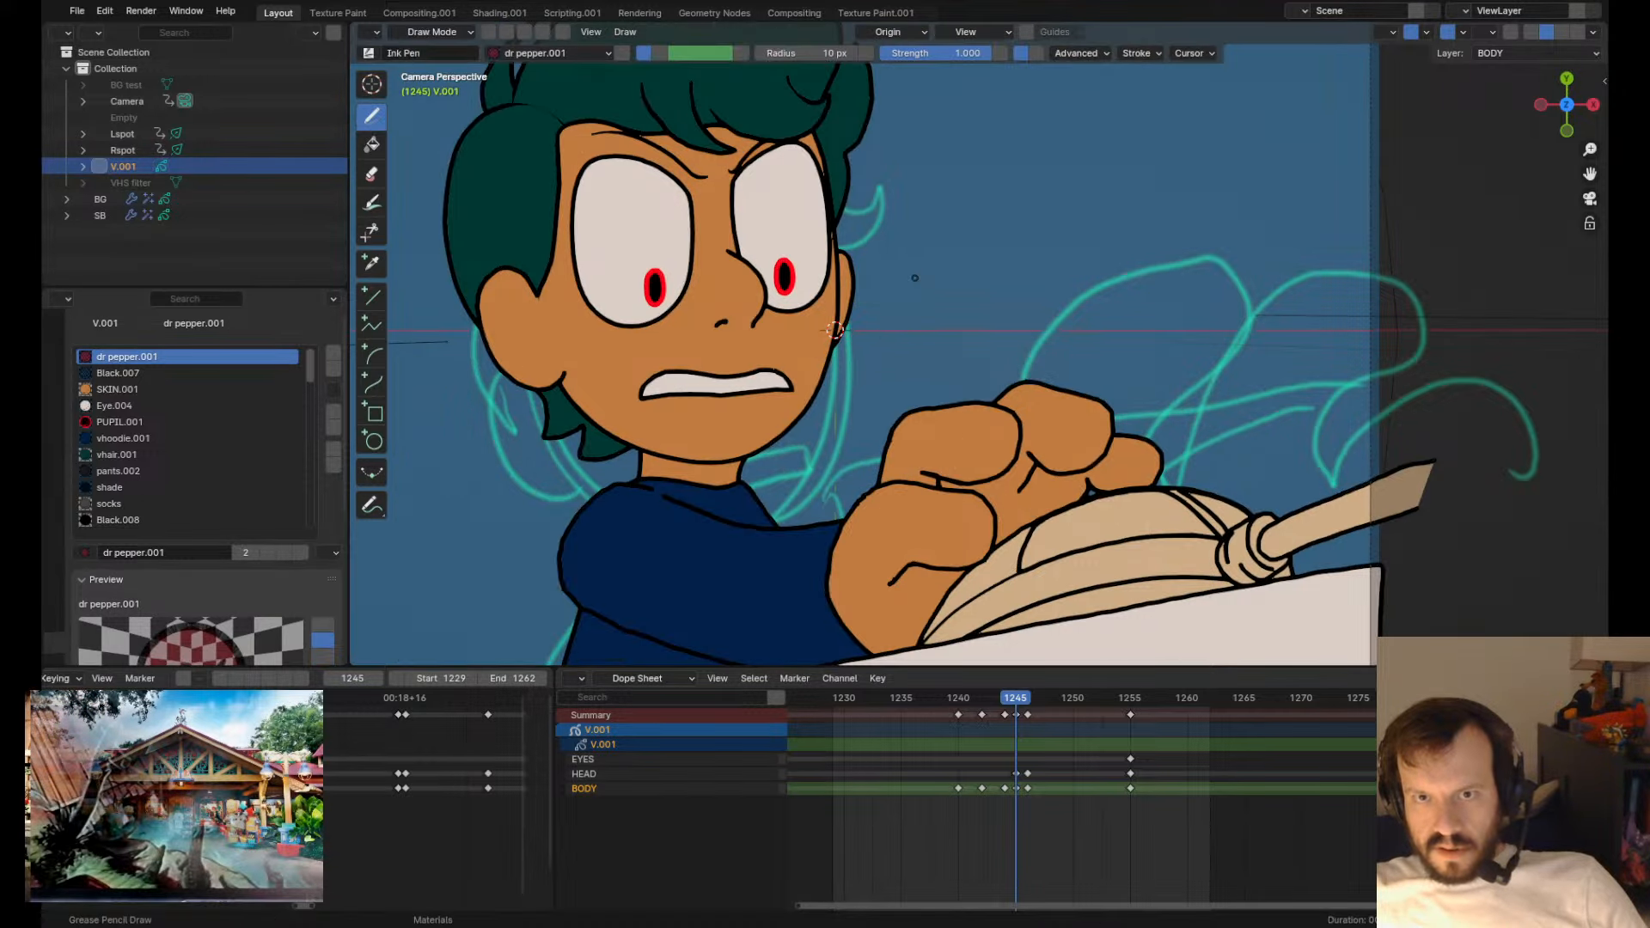
# - Step backward frame by frame from 1245 to the start of the reach and return to frame 1242
pyautogui.press('Left')
pyautogui.press('Left')
pyautogui.press('Left')
pyautogui.press('Left')
pyautogui.press('Left')
pyautogui.press('Right')
pyautogui.press('Right')
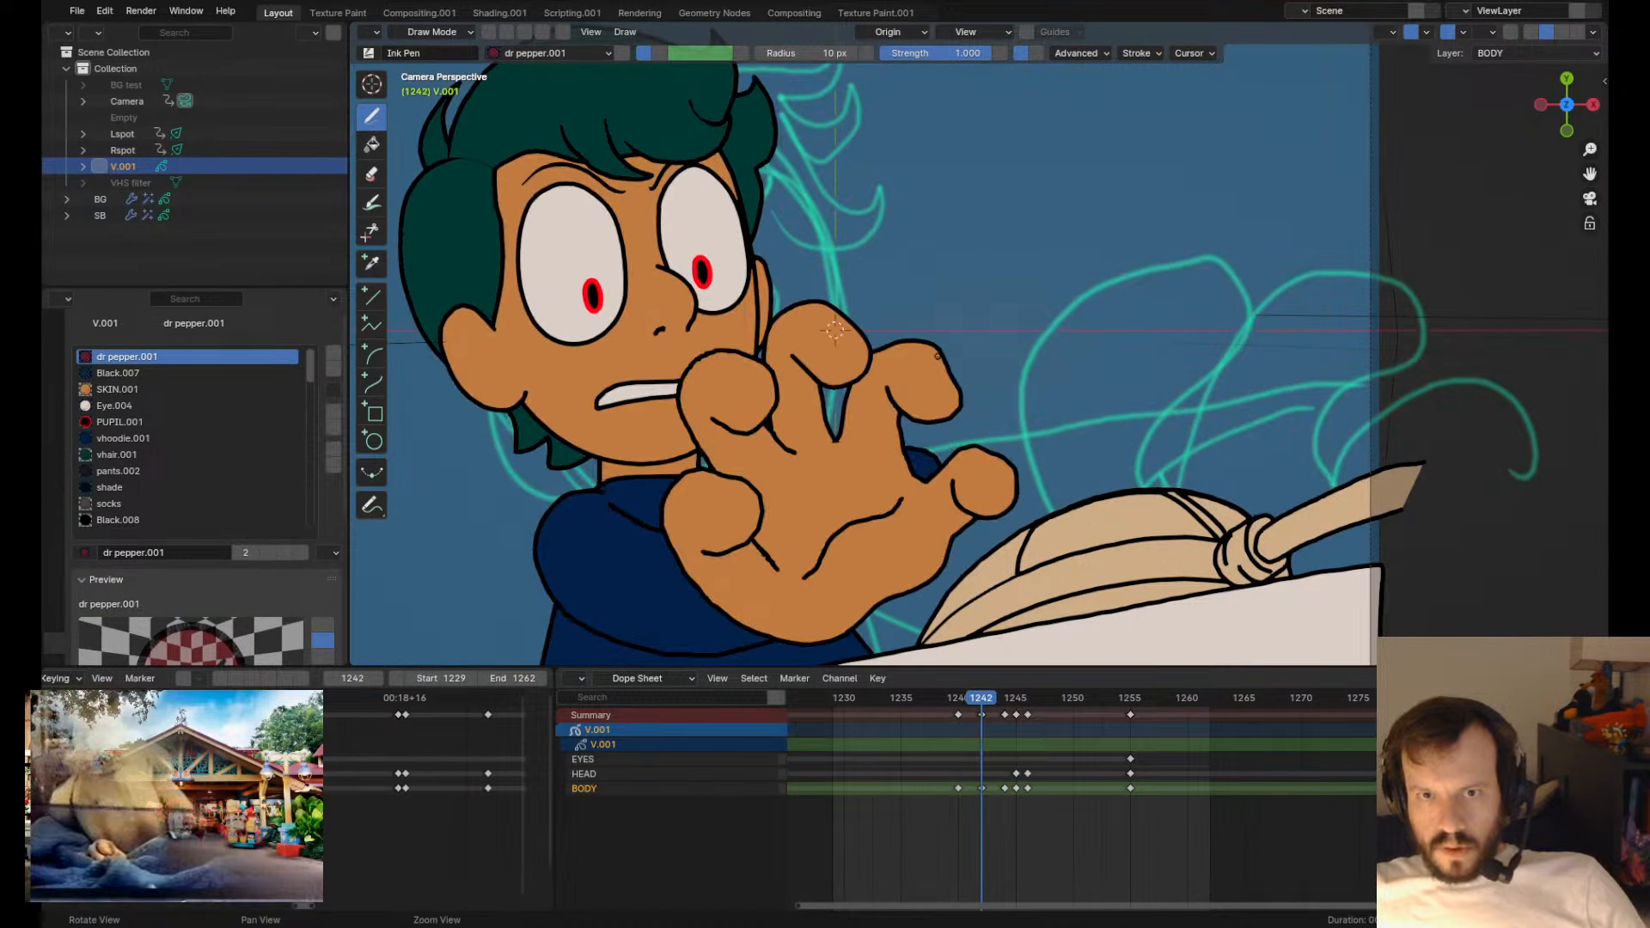
# - Step forward to frame 1244 and through the following keyframes to frame 1255, then go back one keyframe
pyautogui.press('Tab')
pyautogui.press('Right')
pyautogui.press('Right')
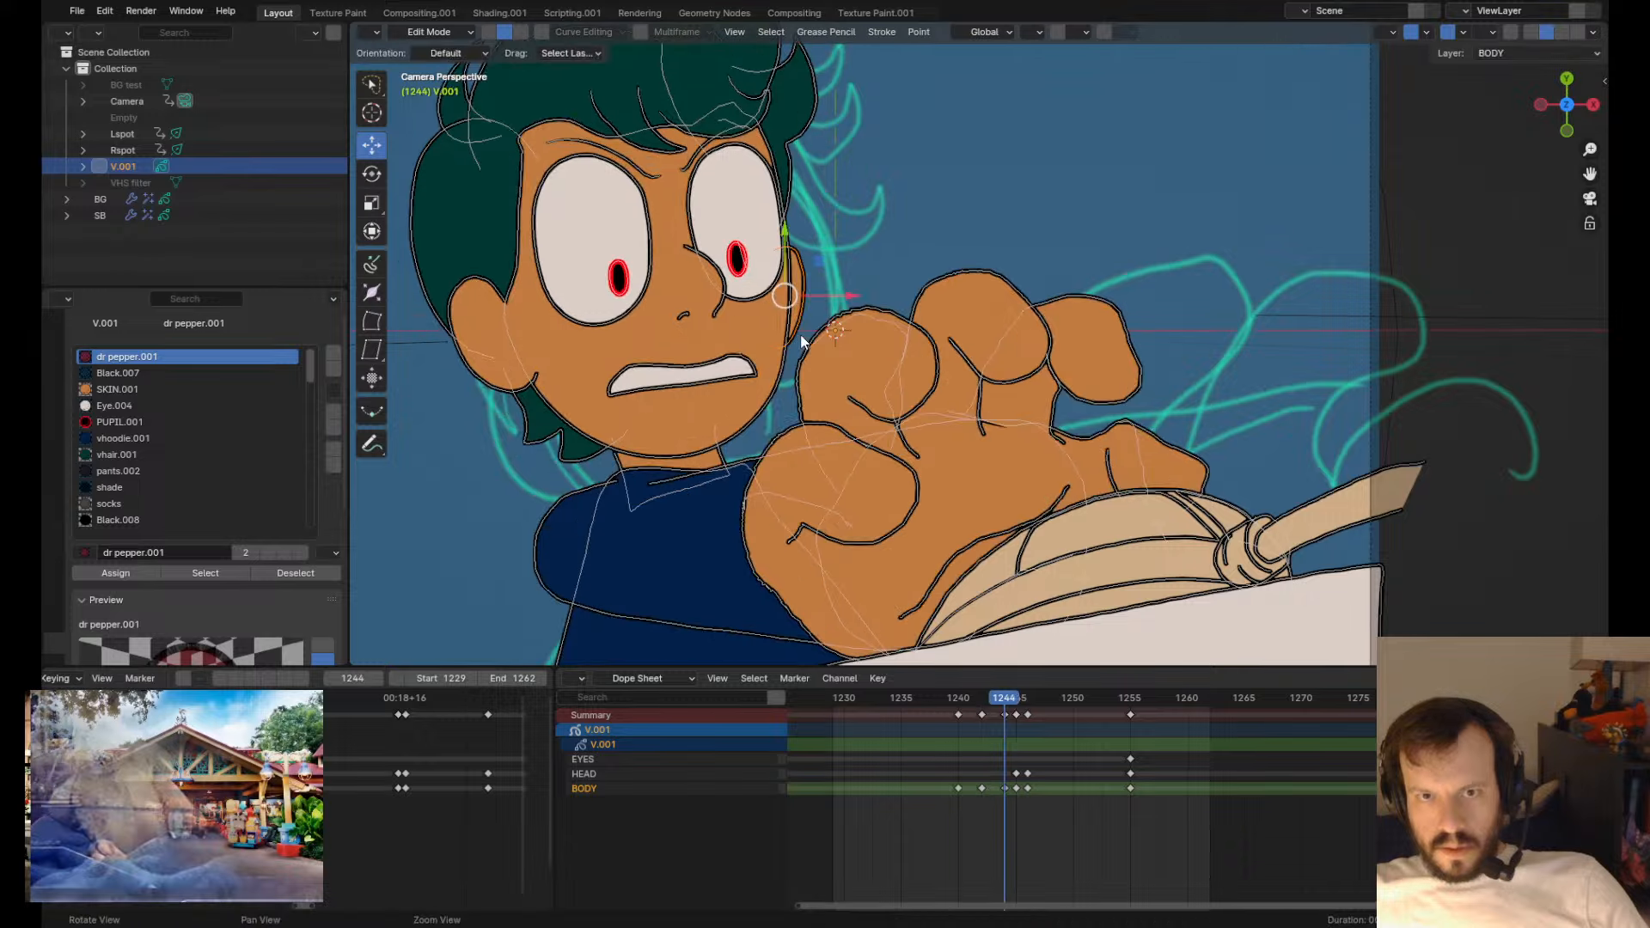
pyautogui.press('Up')
pyautogui.press('Up')
pyautogui.press('Up')
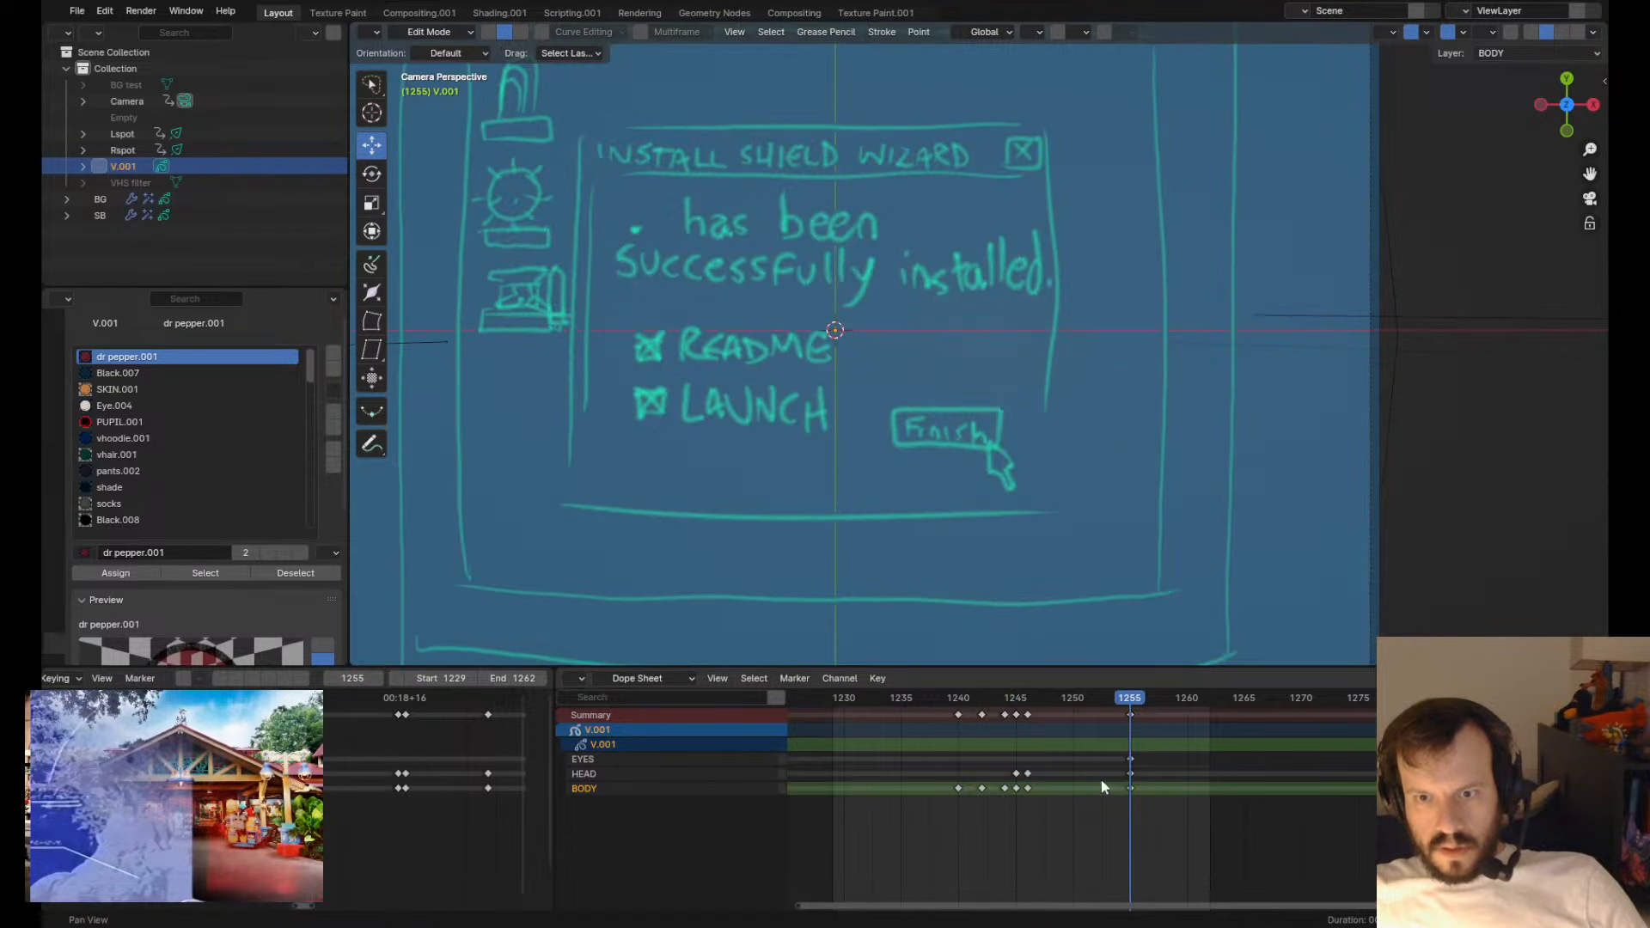
pyautogui.press('Down')
# - Replay the reach from frame 1239 and scrub to frame 1240
pyautogui.click(946, 699)
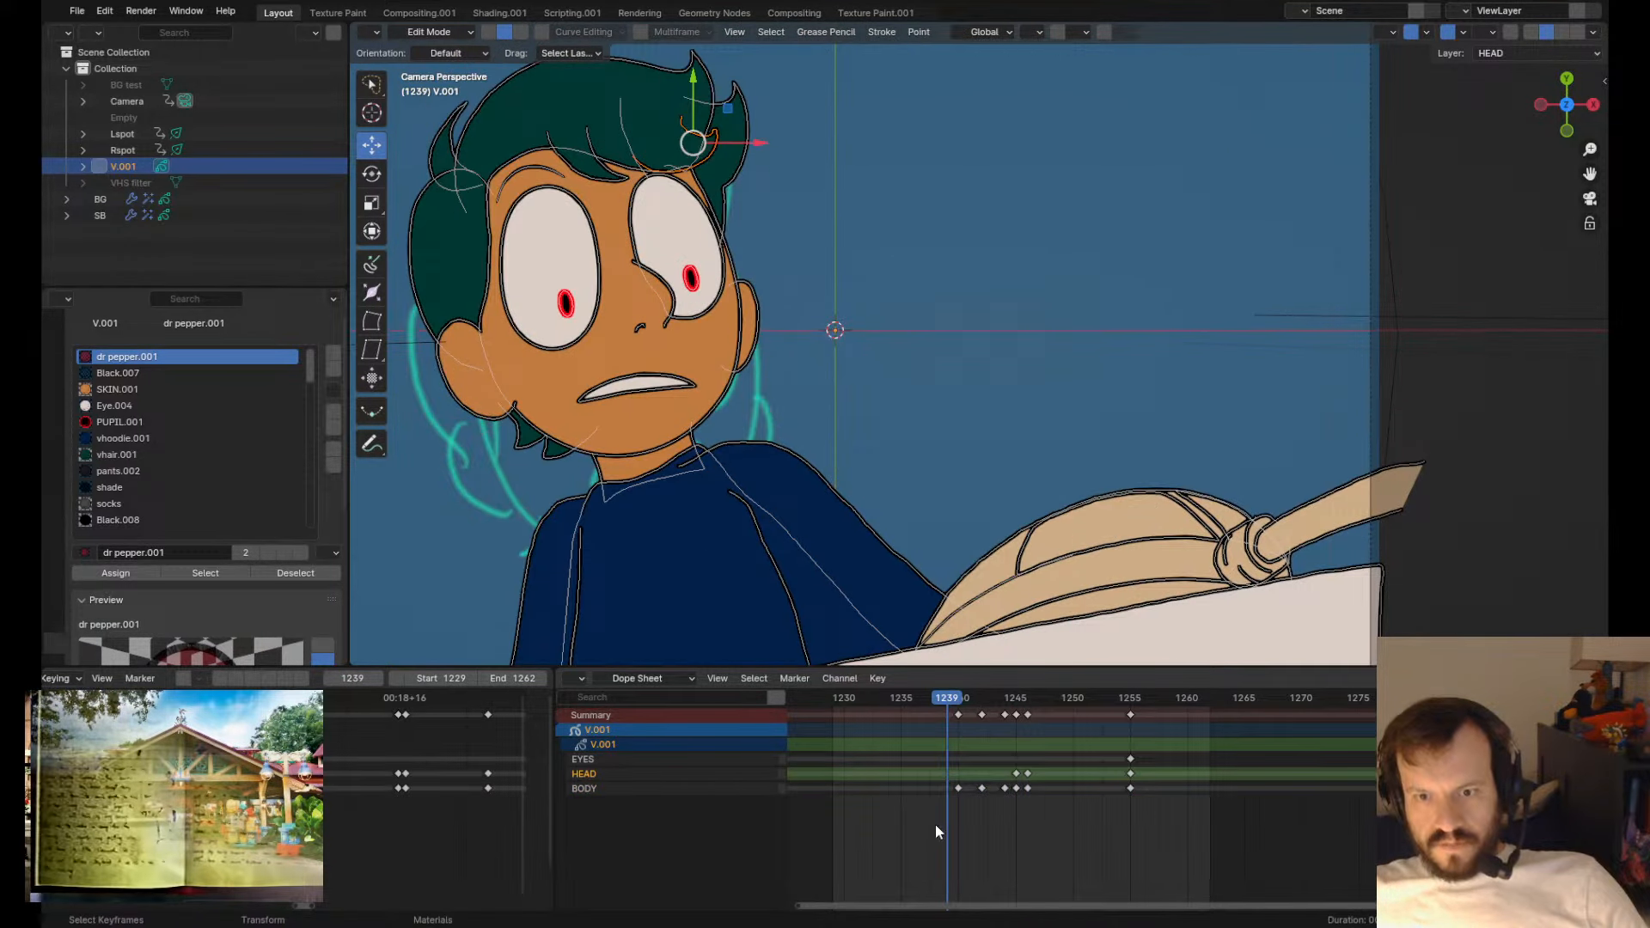
pyautogui.press('space')
pyautogui.click(940, 705)
pyautogui.moveTo(950, 709); pyautogui.dragTo(954, 713)
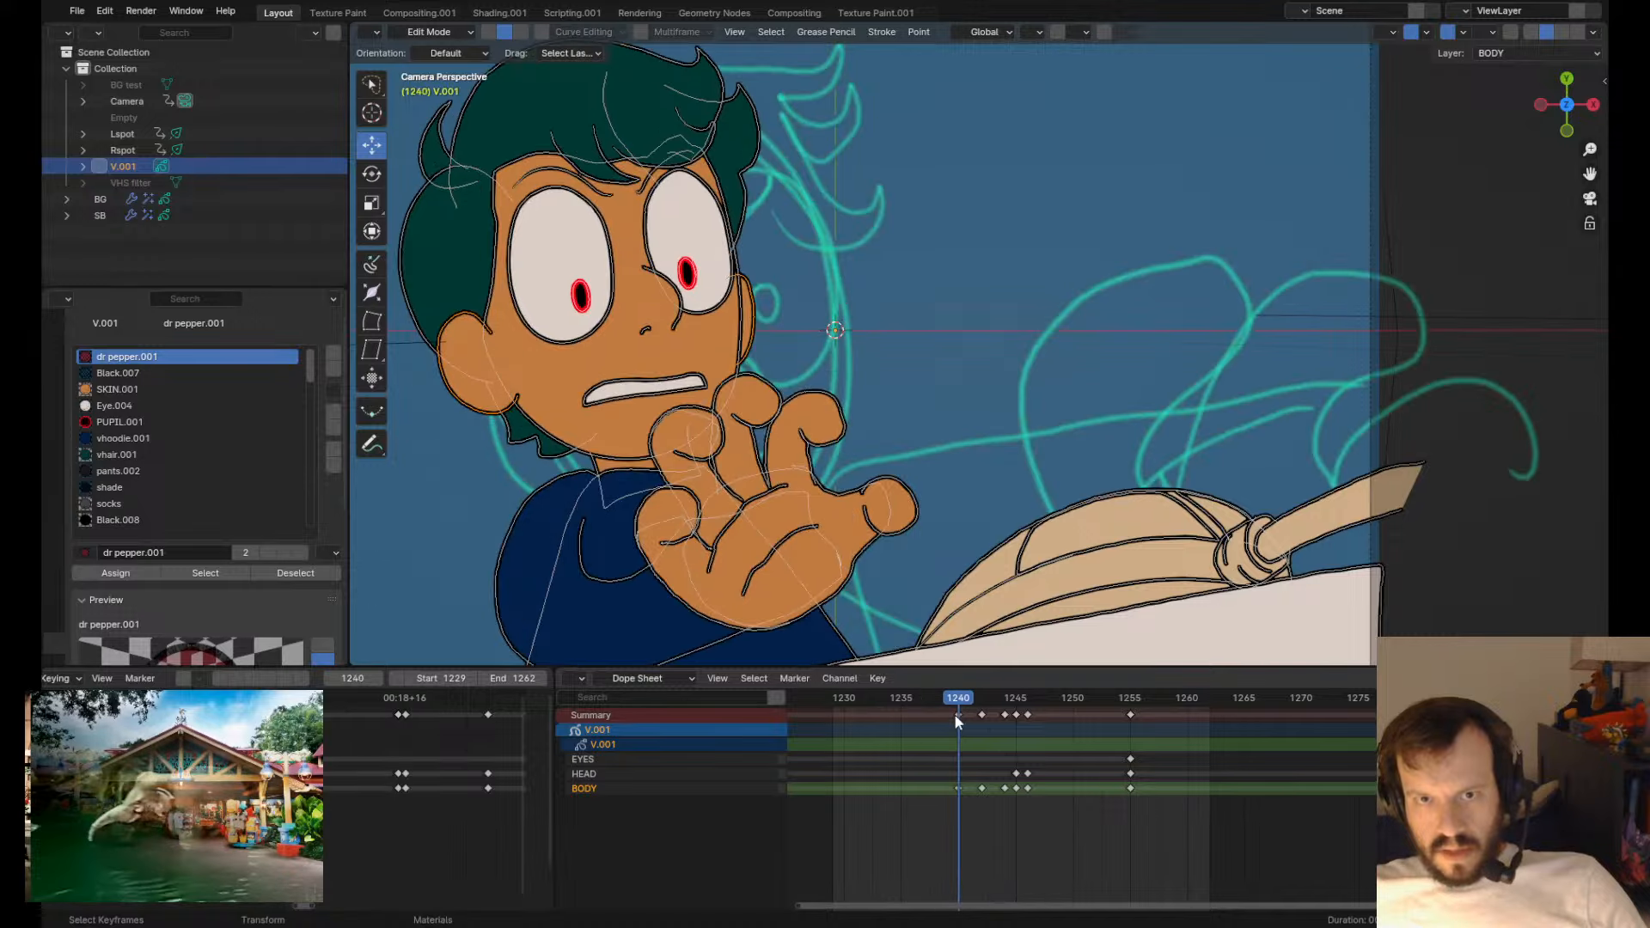
# - Nudge the stroke at the far side of the face near the ear slightly on frame 1240
pyautogui.click(765, 304)
pyautogui.press('g')
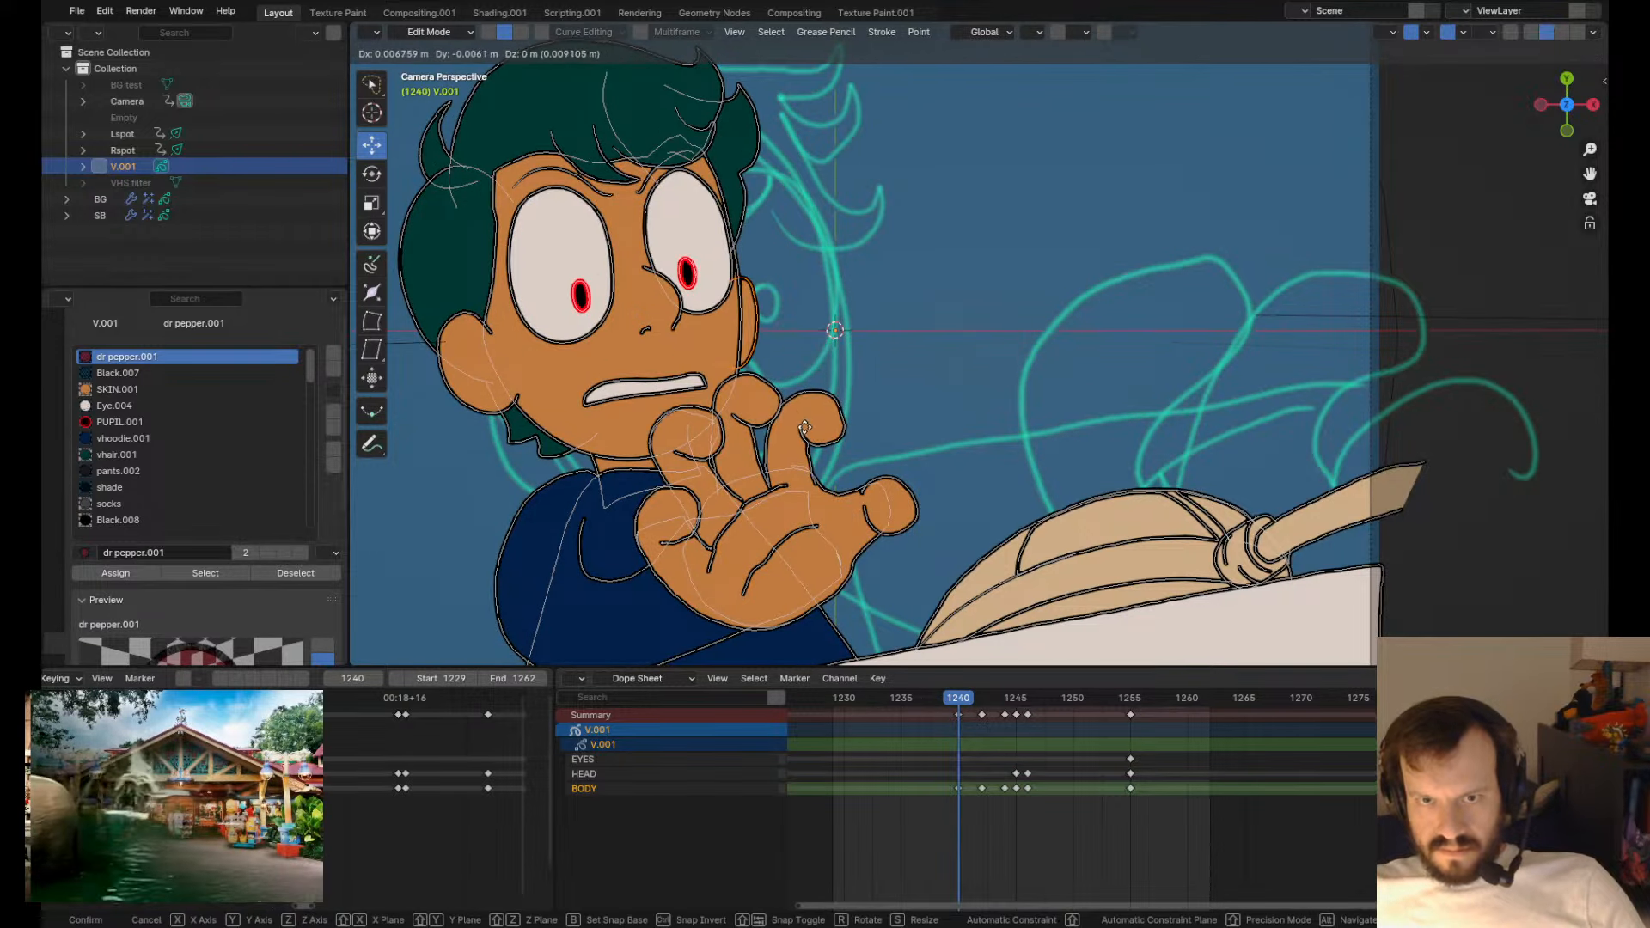
pyautogui.click(769, 307)
# - Flip repeatedly between frame 1240 and the neighbouring keyframe to compare the face and ear placement
pyautogui.press('Down')
pyautogui.press('Up')
pyautogui.press('Up')
pyautogui.press('Down')
pyautogui.press('Down')
pyautogui.press('Up')
pyautogui.press('Down')
pyautogui.press('Up')
pyautogui.press('Down')
pyautogui.press('Up')
pyautogui.press('Down')
pyautogui.press('Up')
# - Nudge the far-side ear stroke again on frame 1240 and check it against the neighbouring keyframe
pyautogui.press('g')
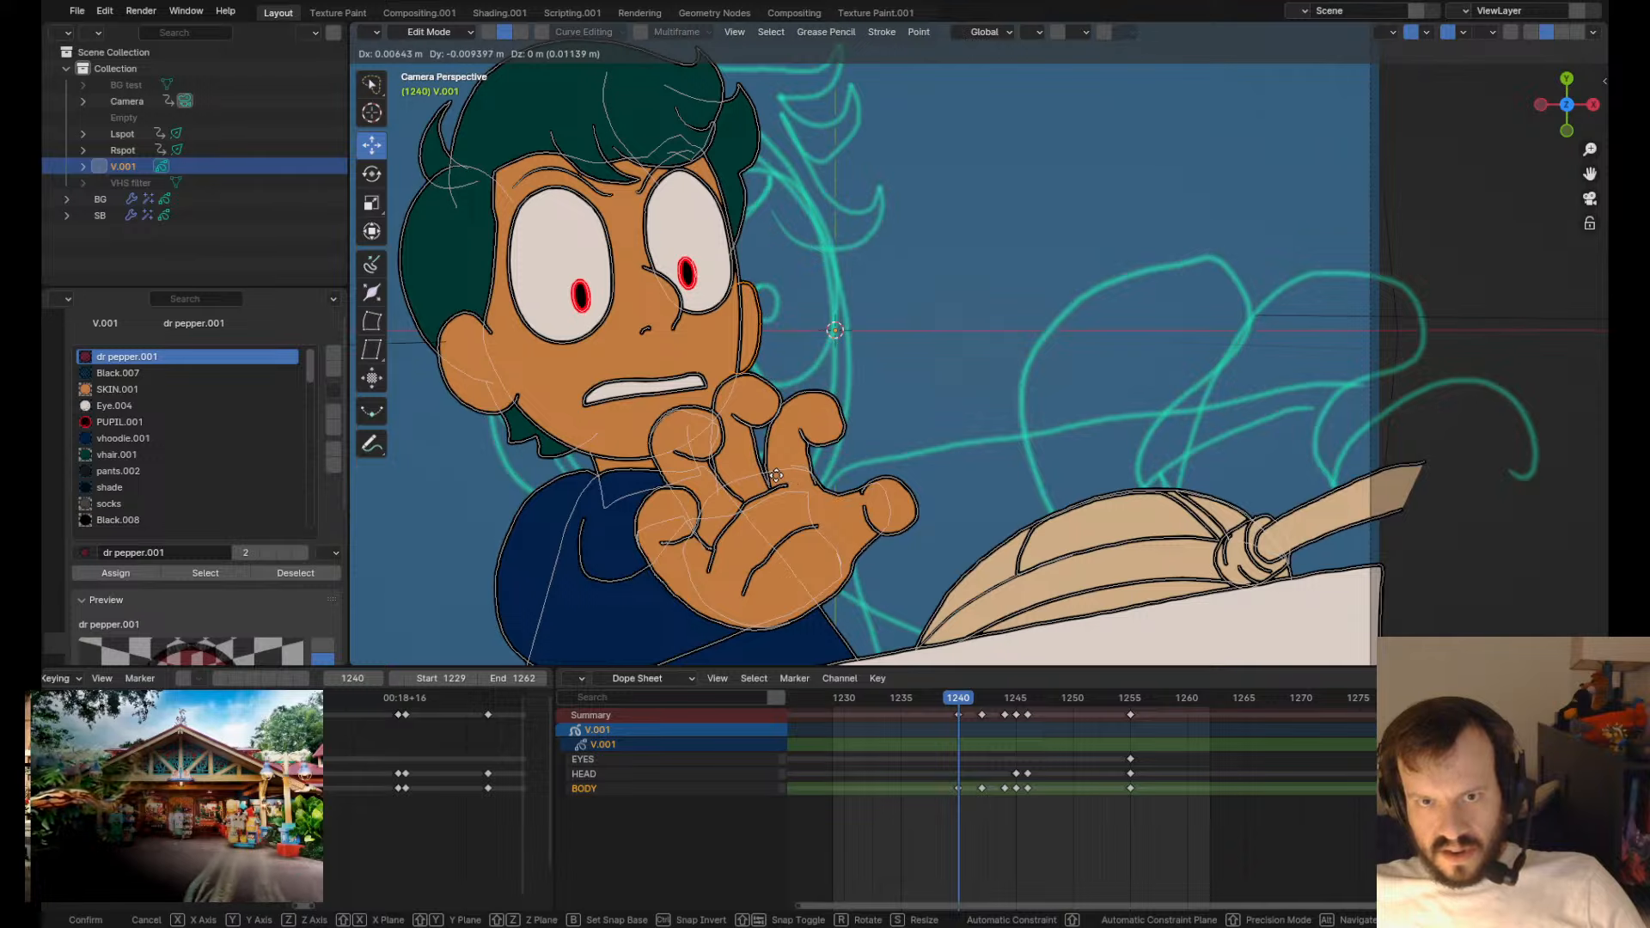
pyautogui.click(776, 475)
pyautogui.press('Tab')
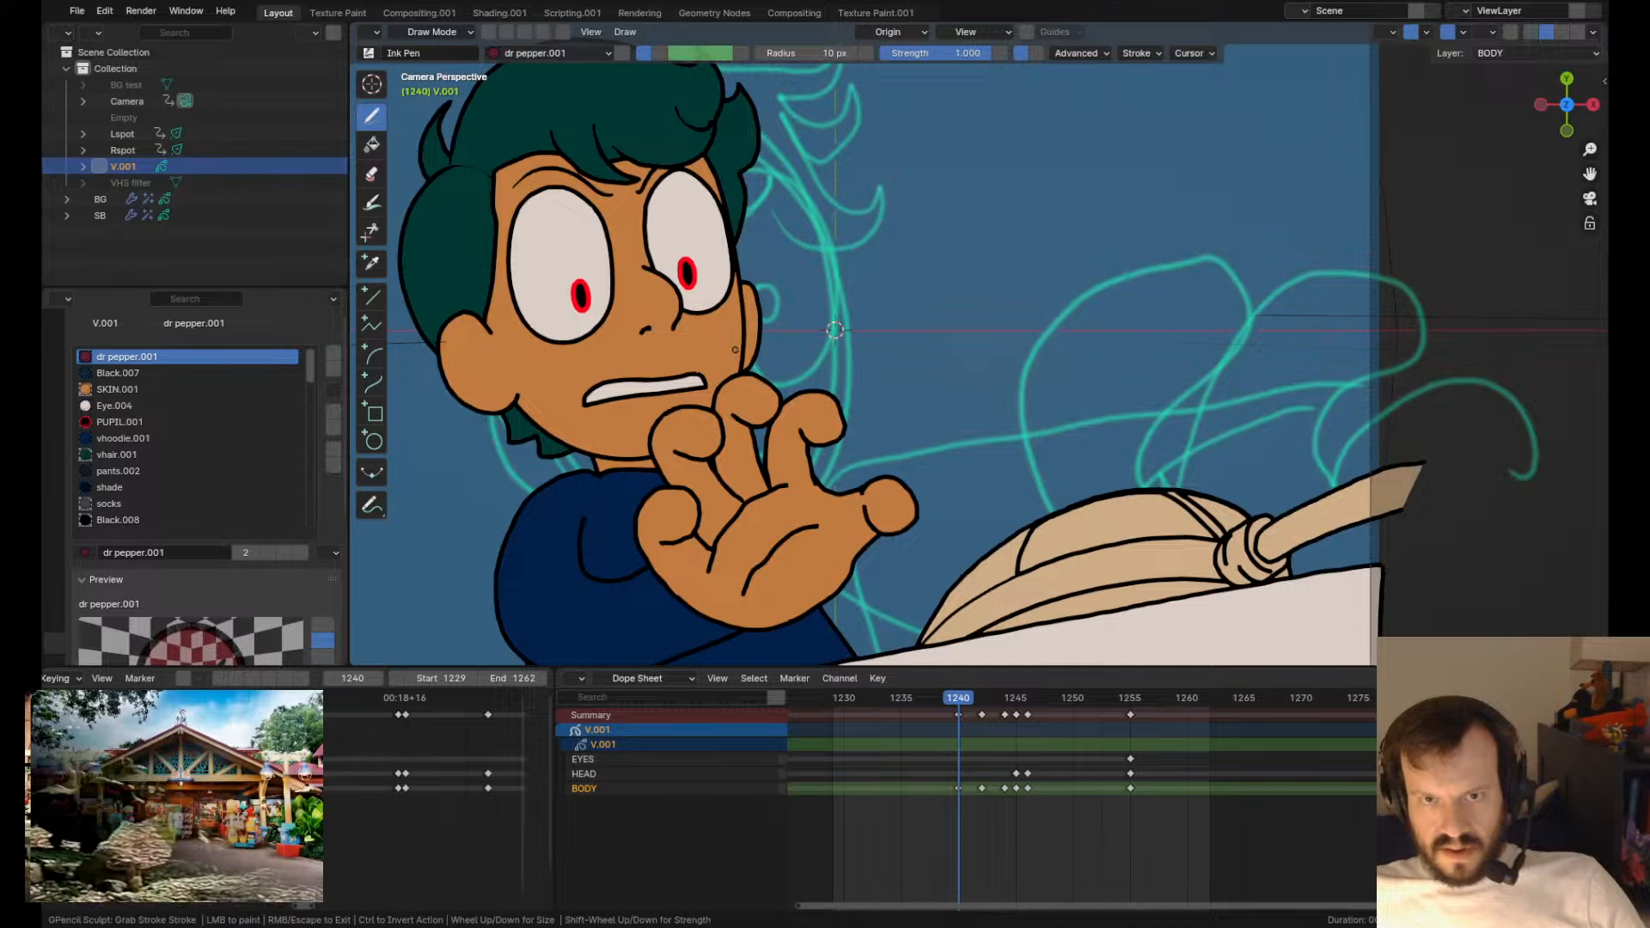
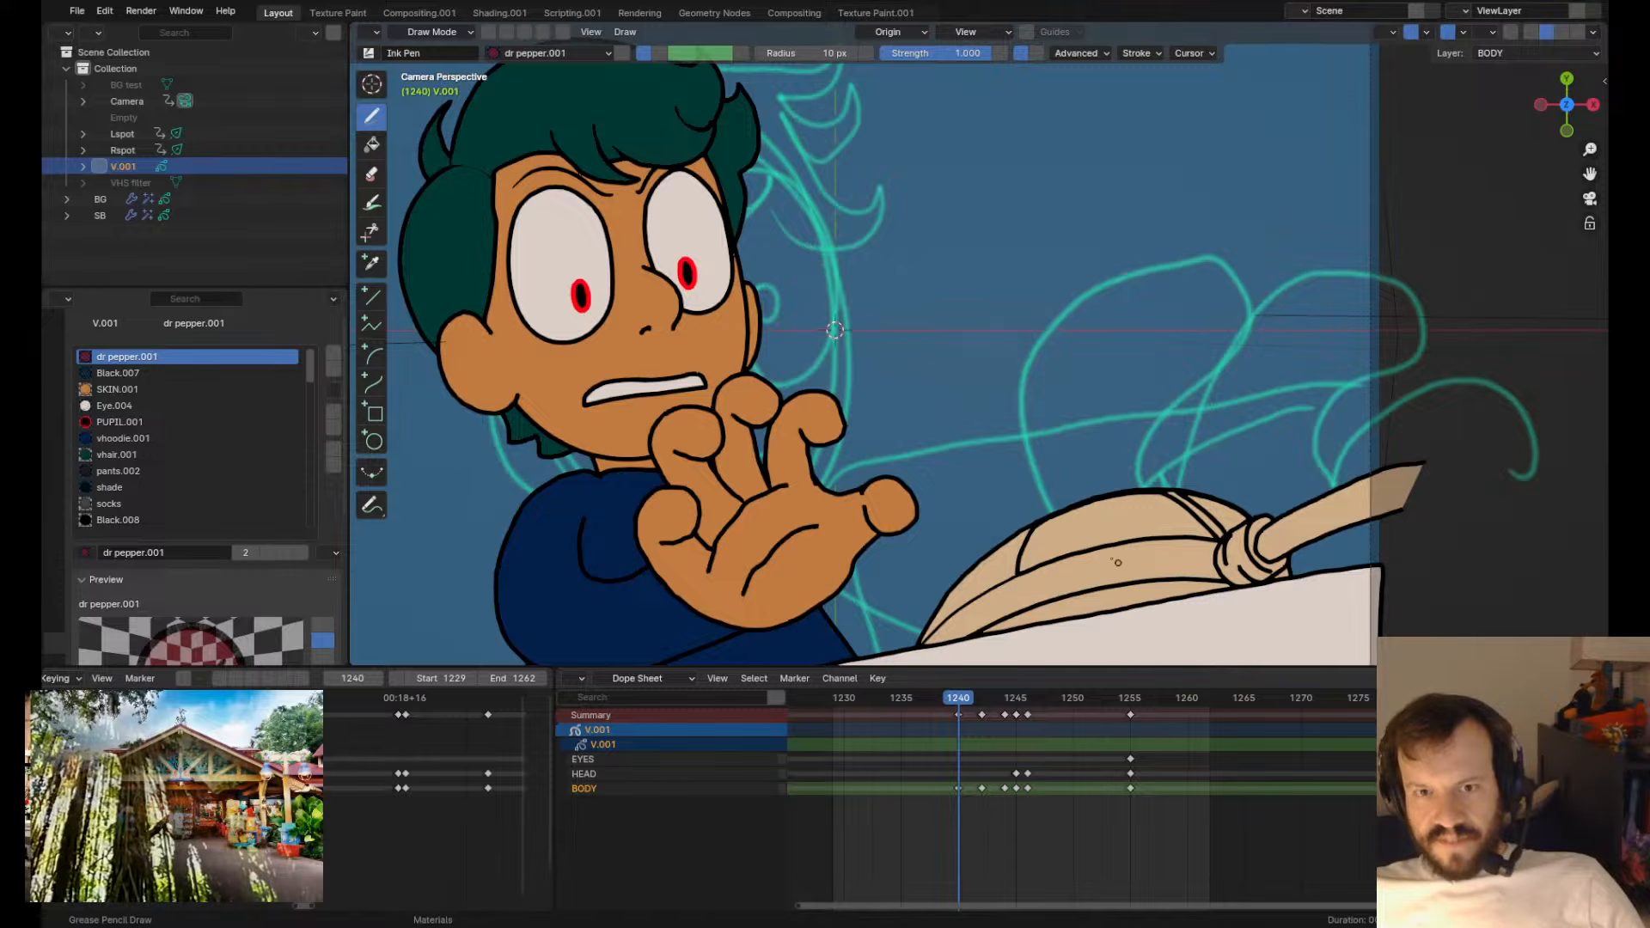
pyautogui.press('Down')
pyautogui.press('Up')
pyautogui.press('Down')
pyautogui.press('Up')
pyautogui.press('Down')
pyautogui.press('Up')
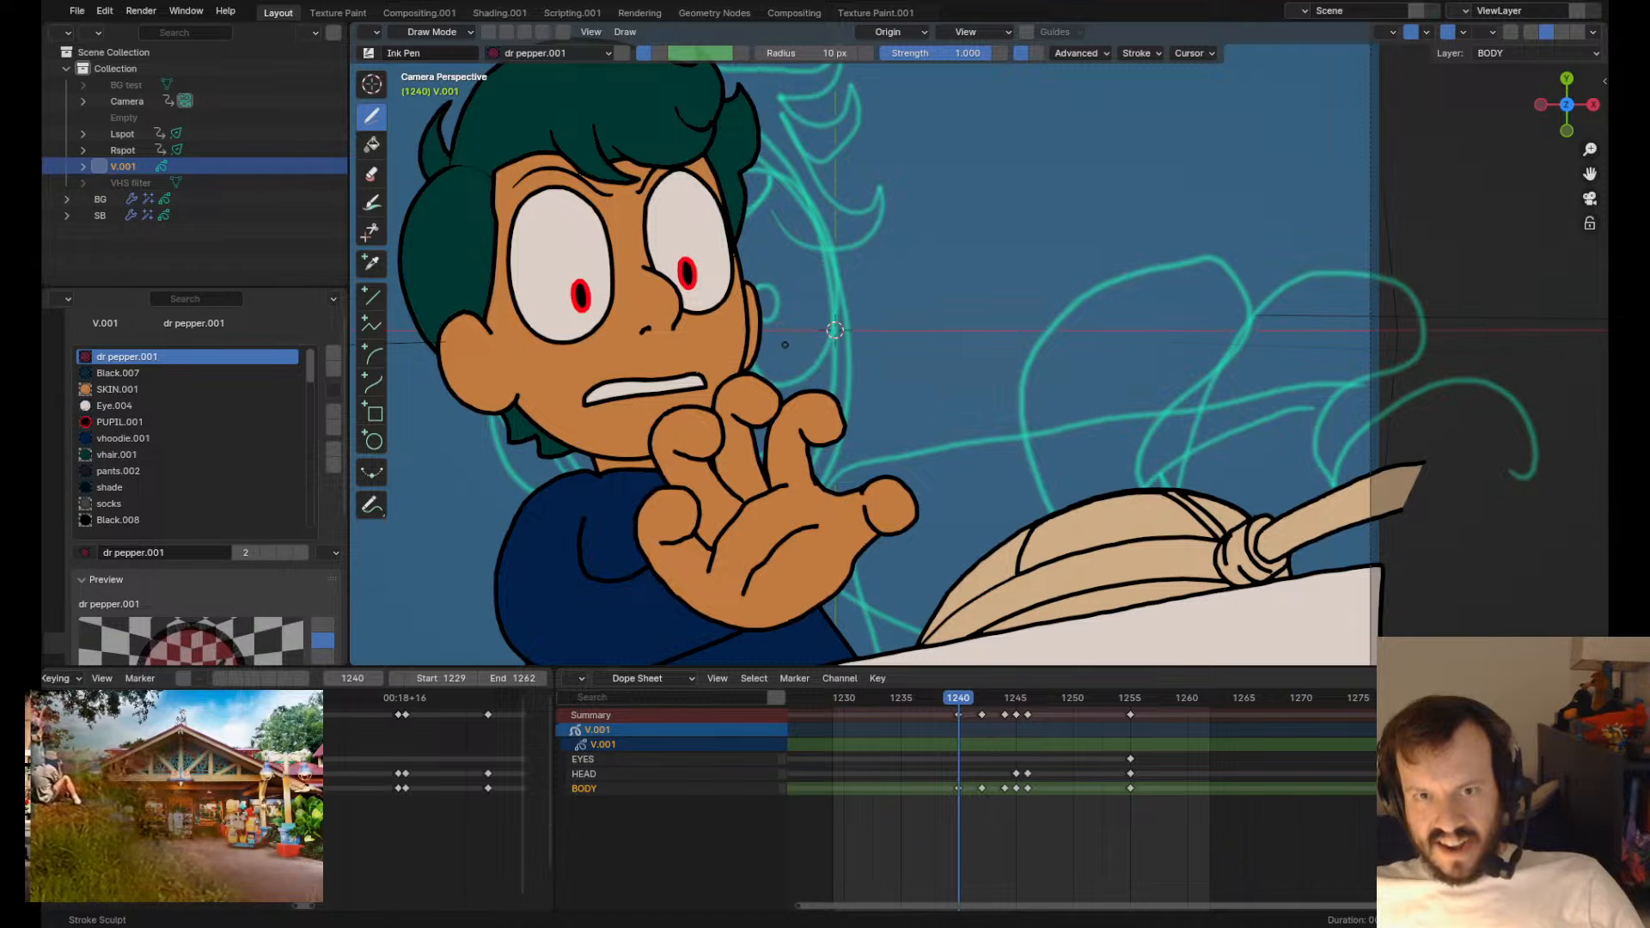
# - Touch up the far-side face and hairline strokes on frame 1244 with the Grab sculpt brush
pyautogui.press('Right')
pyautogui.press('Right')
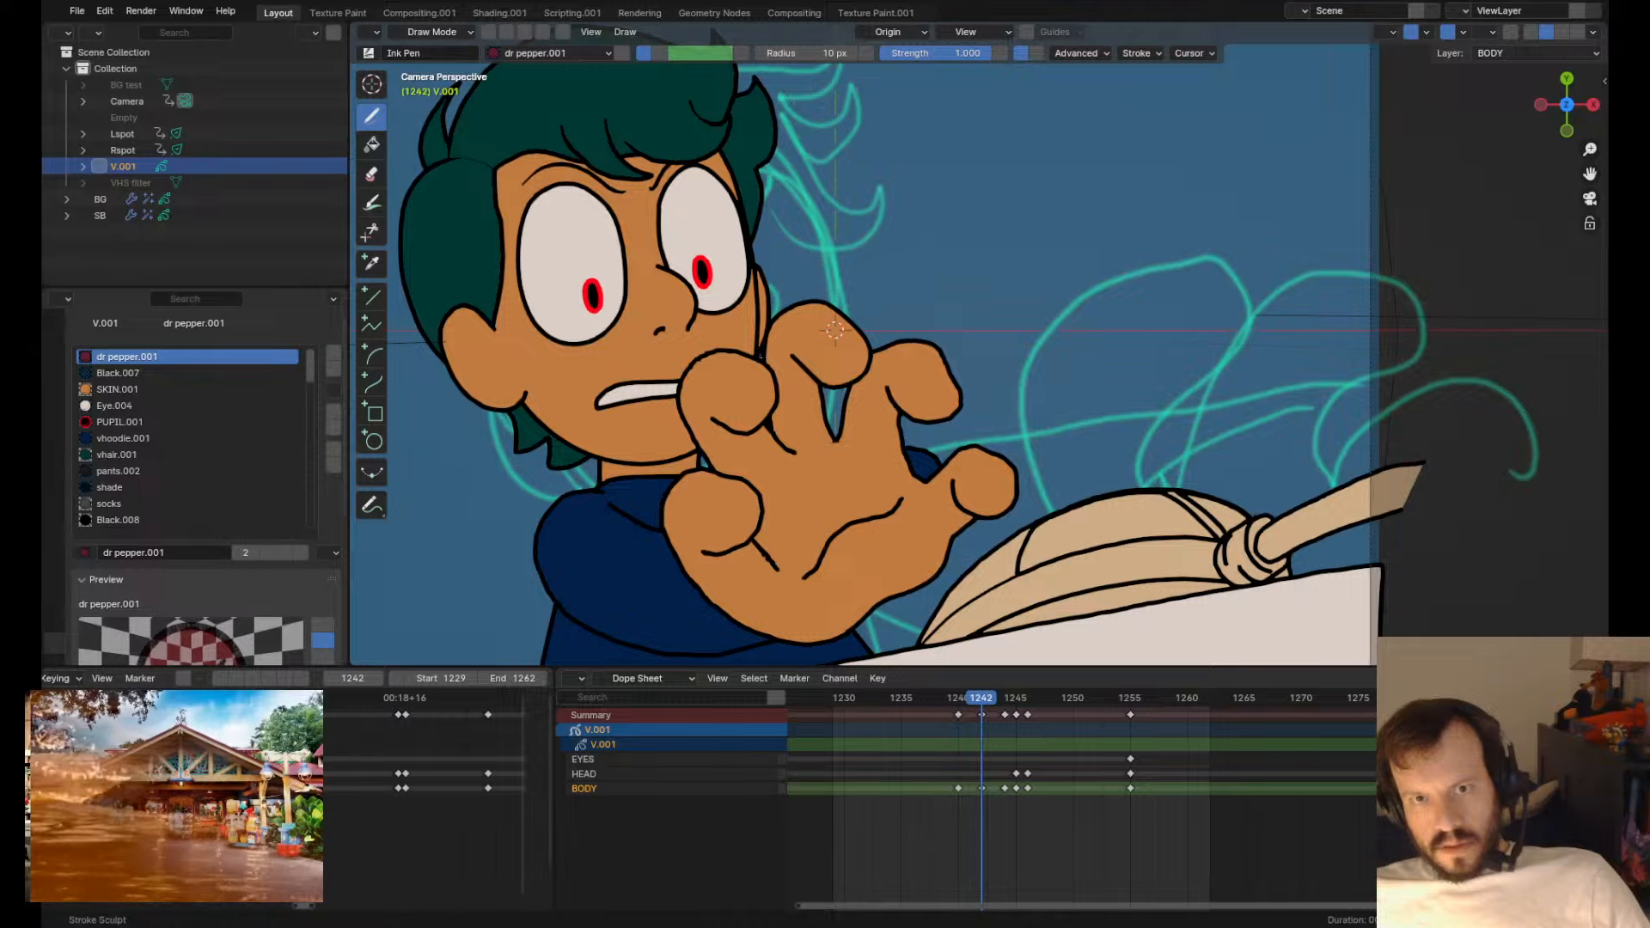
pyautogui.press('Right')
pyautogui.press('Right')
pyautogui.press('Down')
pyautogui.press('Down')
pyautogui.press('Up')
pyautogui.press('Up')
pyautogui.press('Tab')
pyautogui.press('Tab')
pyautogui.click(781, 394)
pyautogui.moveTo(770, 321); pyautogui.dragTo(776, 320)
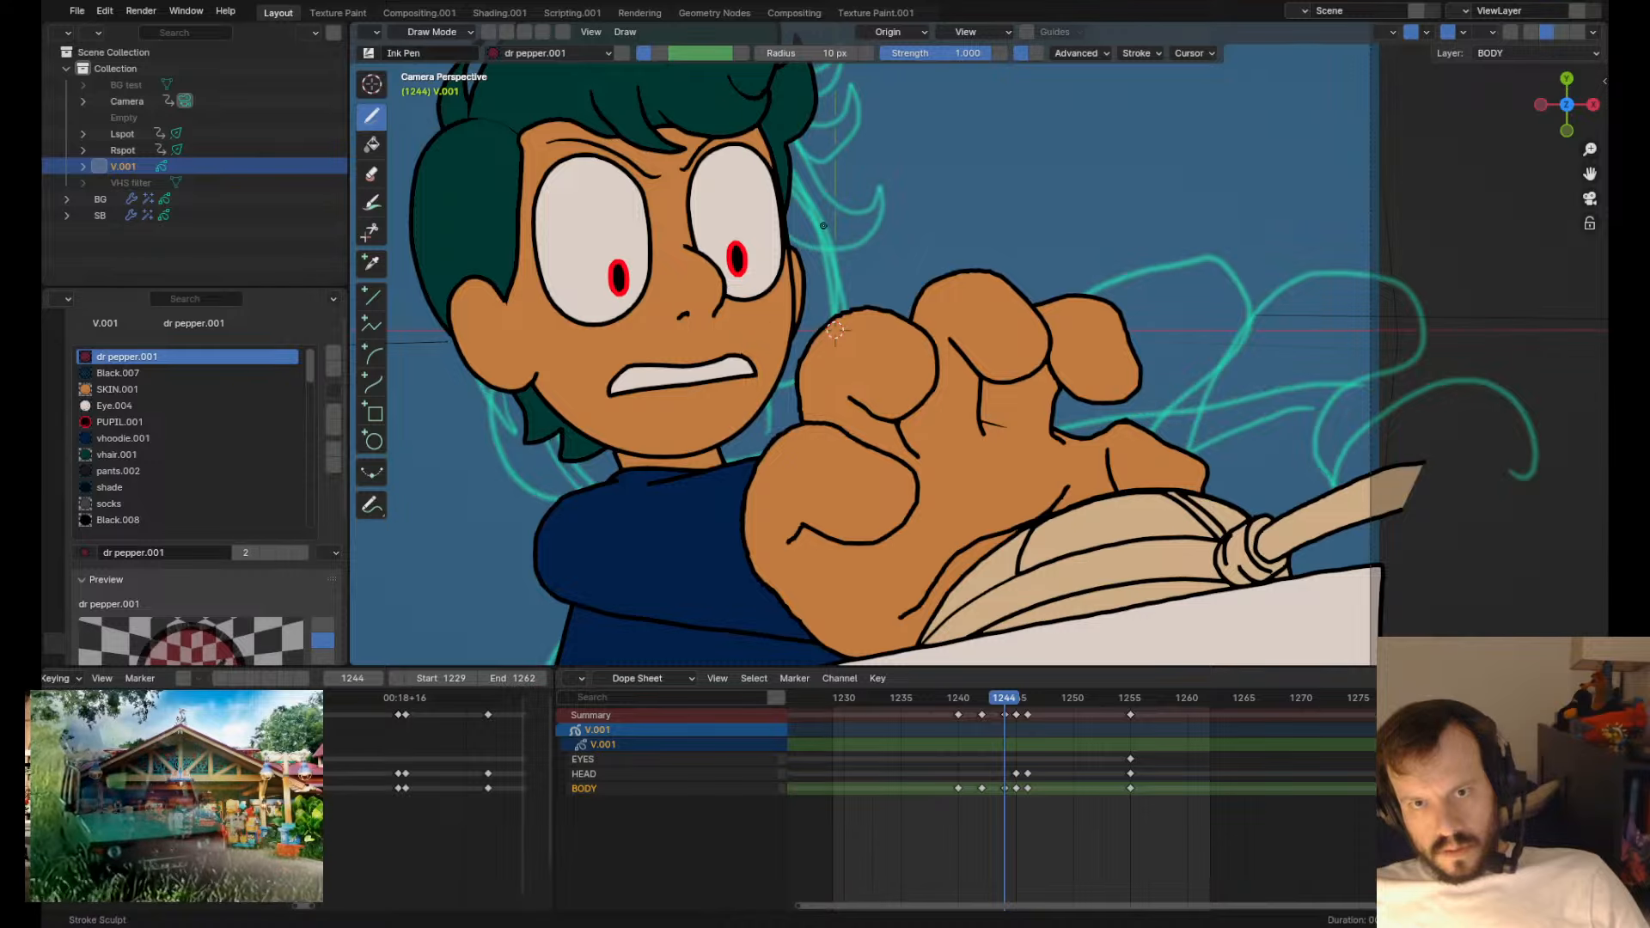
pyautogui.moveTo(773, 162); pyautogui.dragTo(775, 165)
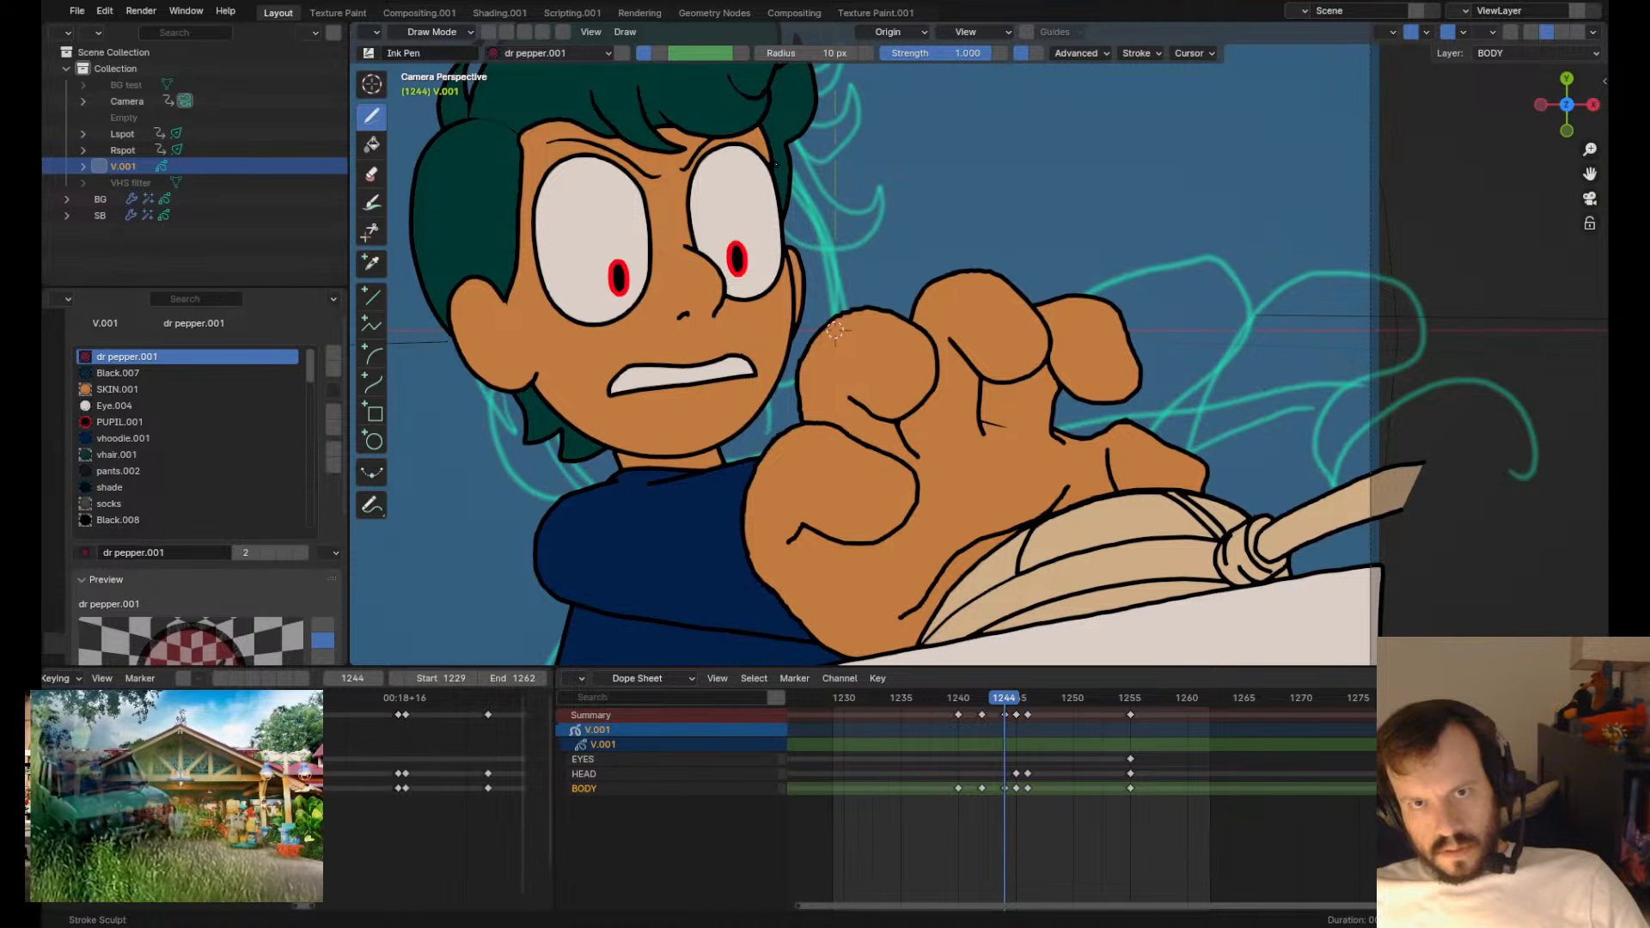
# - Adjust the line beside the character's neck on frame 1245 and save the file
pyautogui.press('Down')
pyautogui.press('Up')
pyautogui.press('Up')
pyautogui.press('Tab')
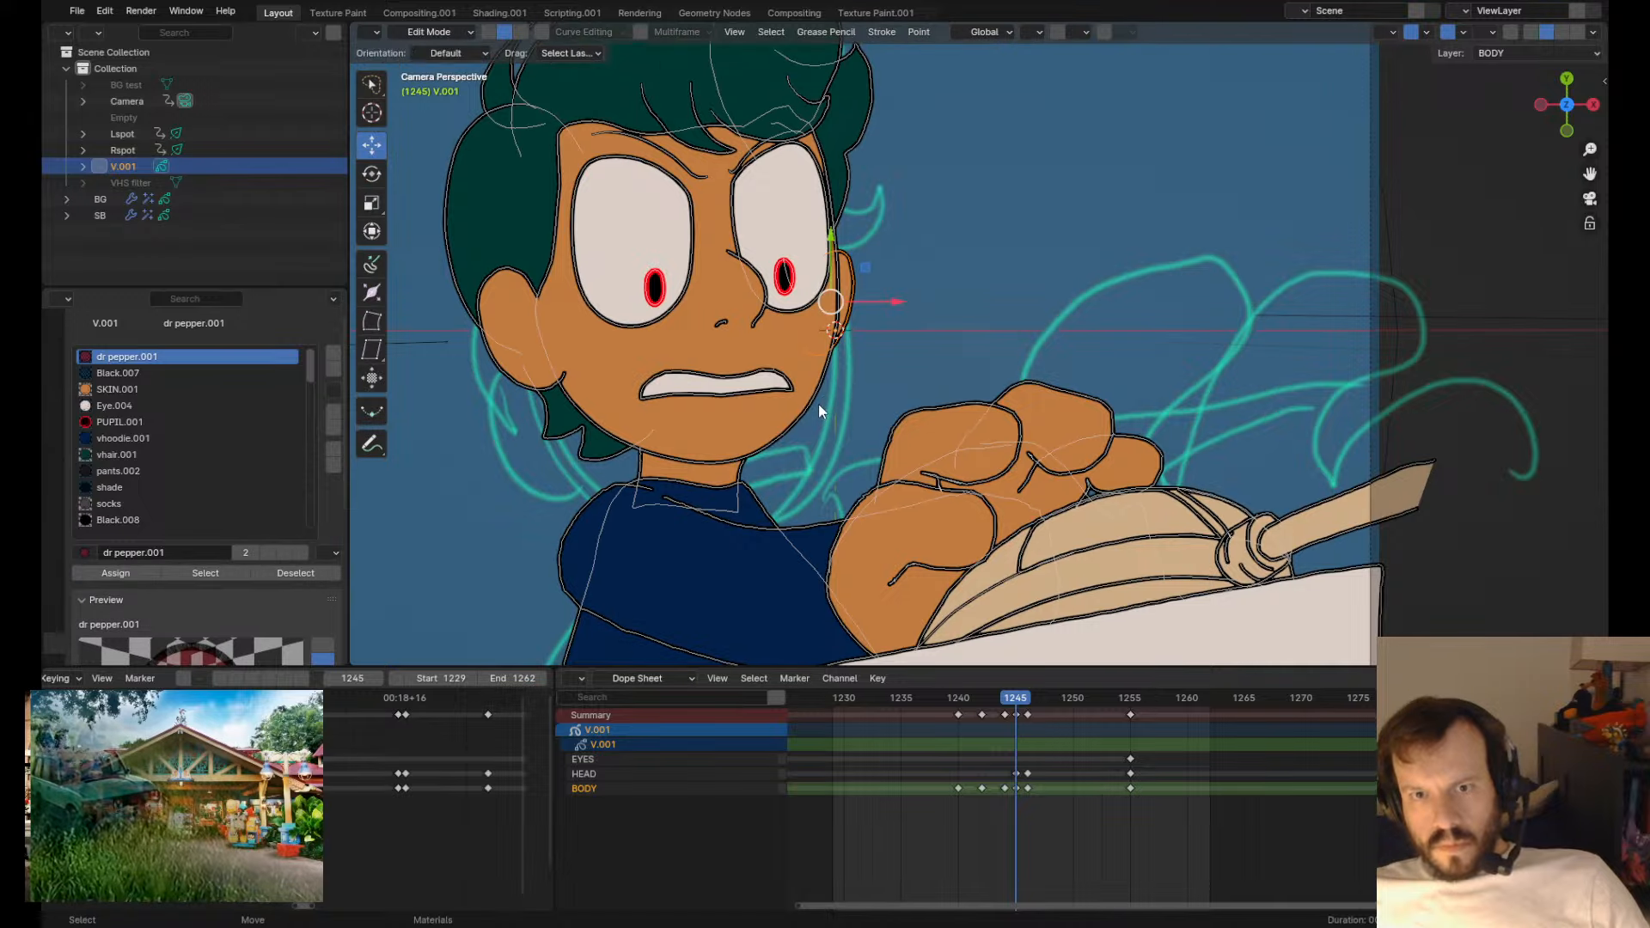
pyautogui.click(818, 404)
pyautogui.press('Tab')
pyautogui.moveTo(740, 505); pyautogui.dragTo(738, 507)
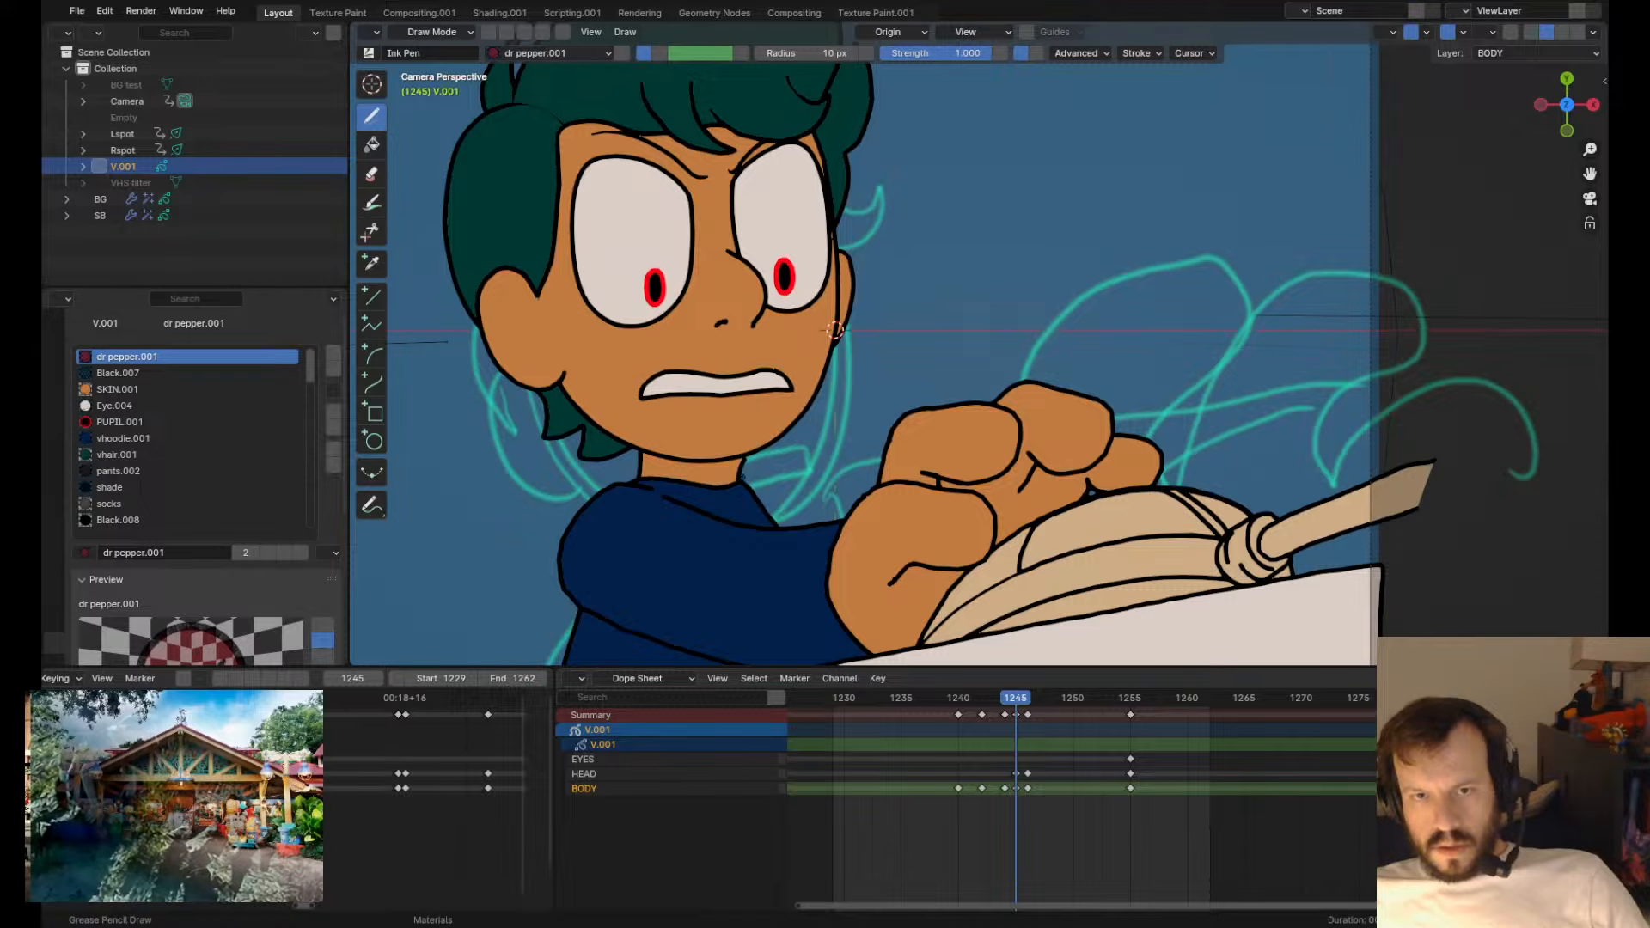
pyautogui.scroll(-4, 741, 476)
pyautogui.hotkey('ctrl', 's')
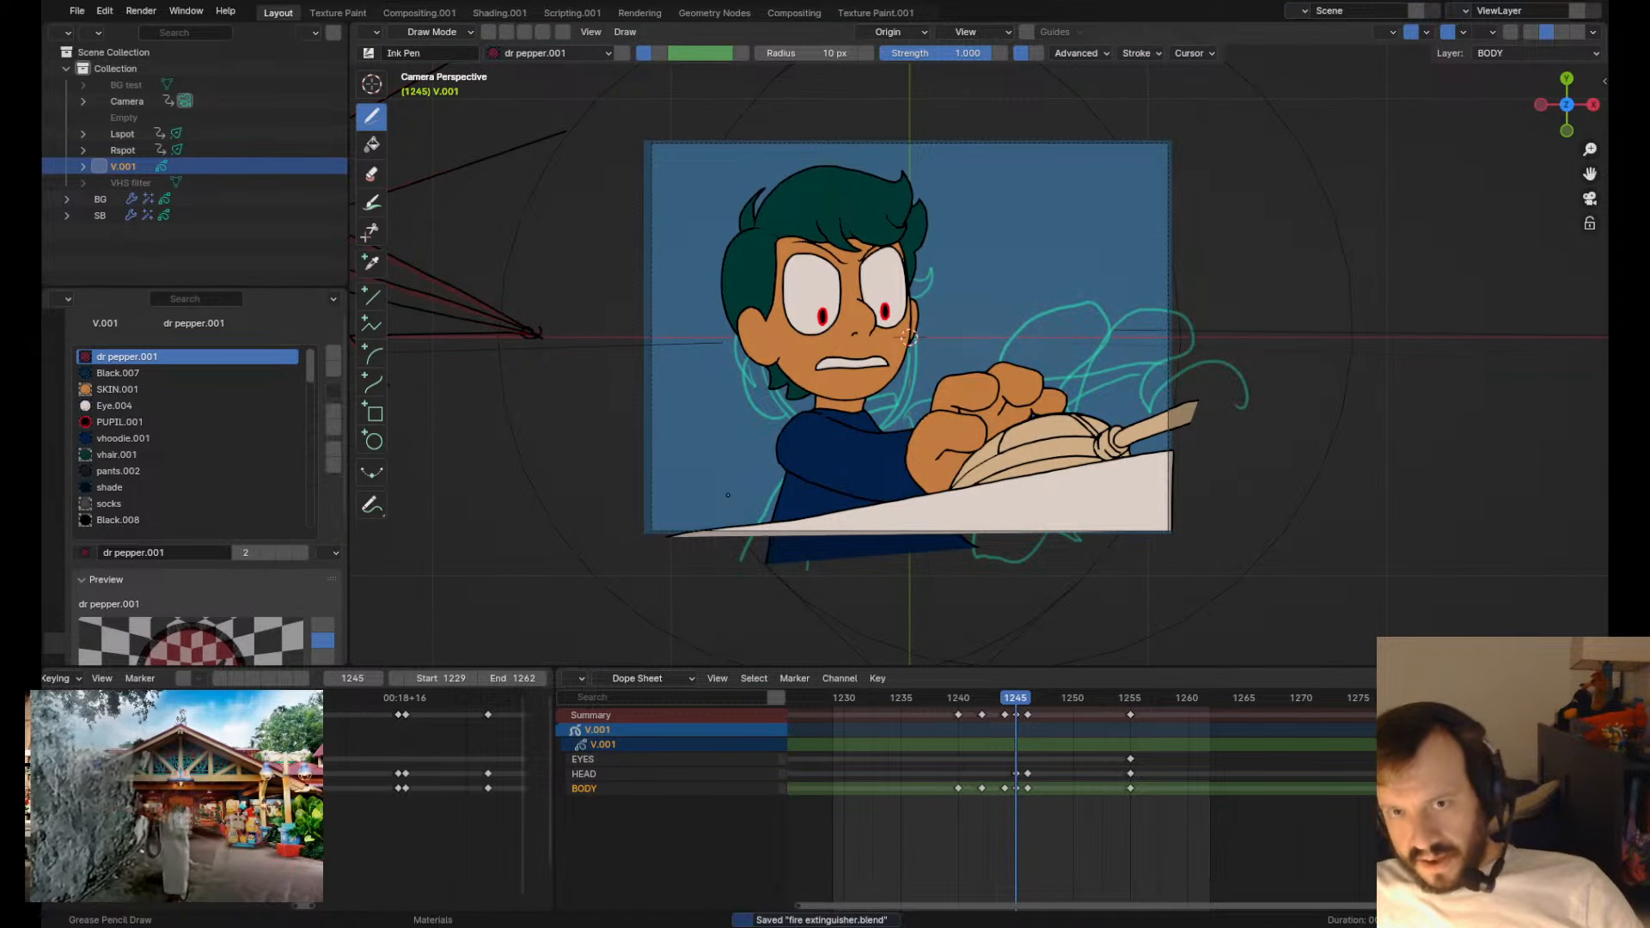
# - Select all the head strokes on frame 1245 and move the head slightly down and to the right
pyautogui.press('Tab')
pyautogui.scroll(3, 932, 356)
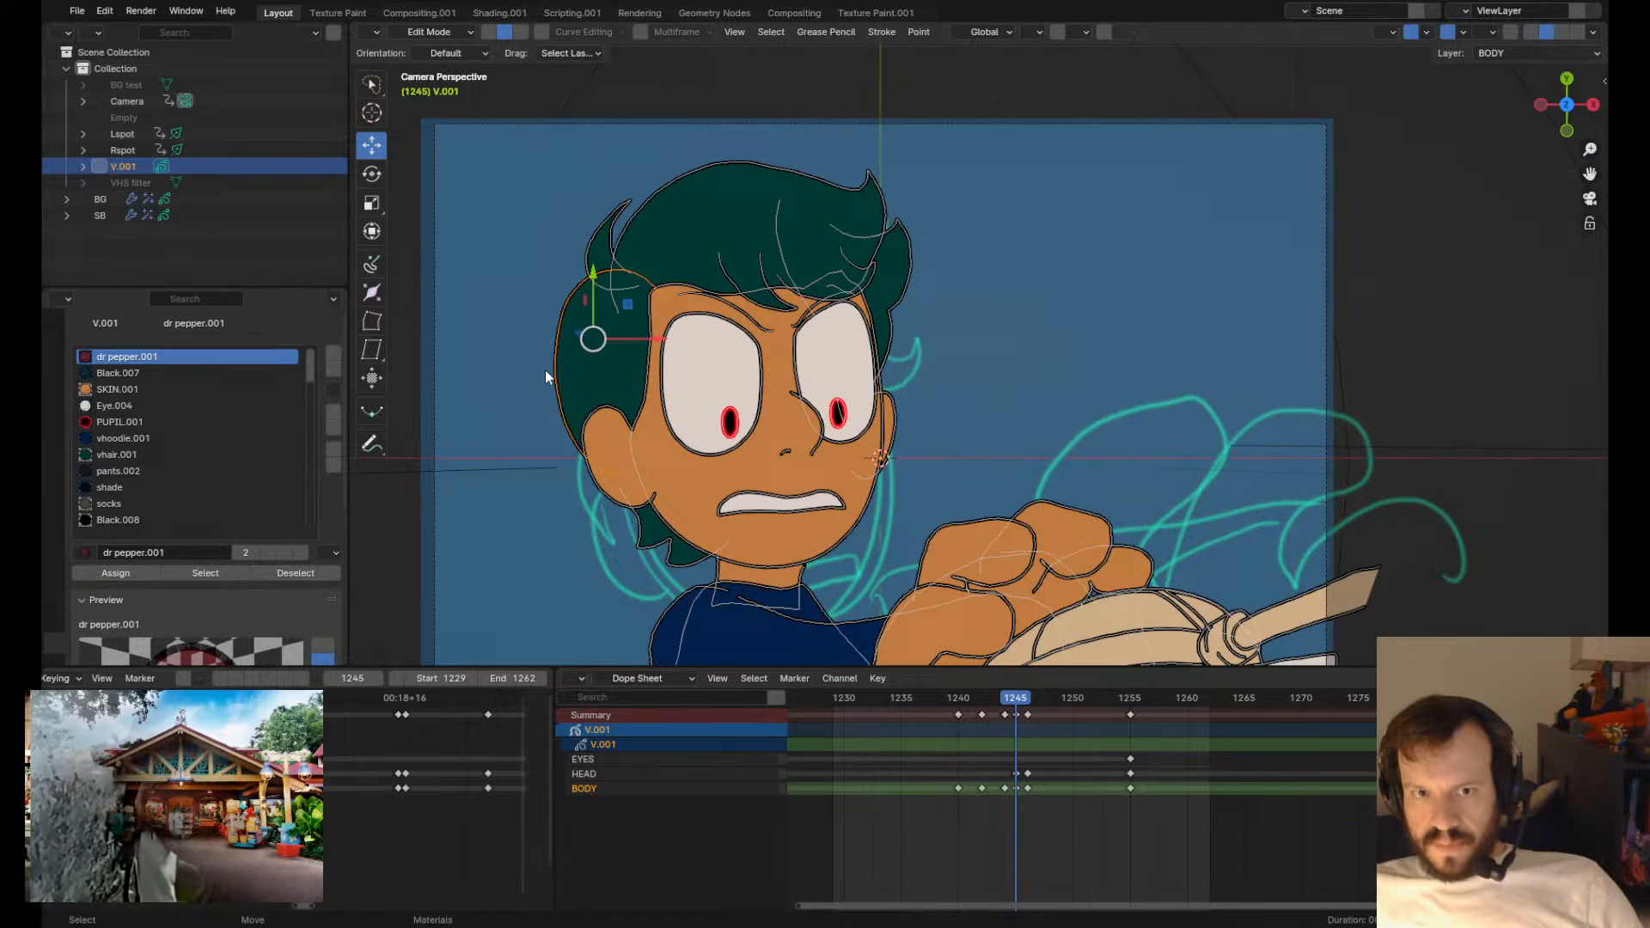
pyautogui.click(497, 396)
pyautogui.moveTo(519, 409)
pyautogui.mouseDown()
pyautogui.moveTo(648, 554)
pyautogui.moveTo(763, 513)
pyautogui.moveTo(855, 172)
pyautogui.moveTo(799, 189)
pyautogui.mouseUp()
pyautogui.press('g')
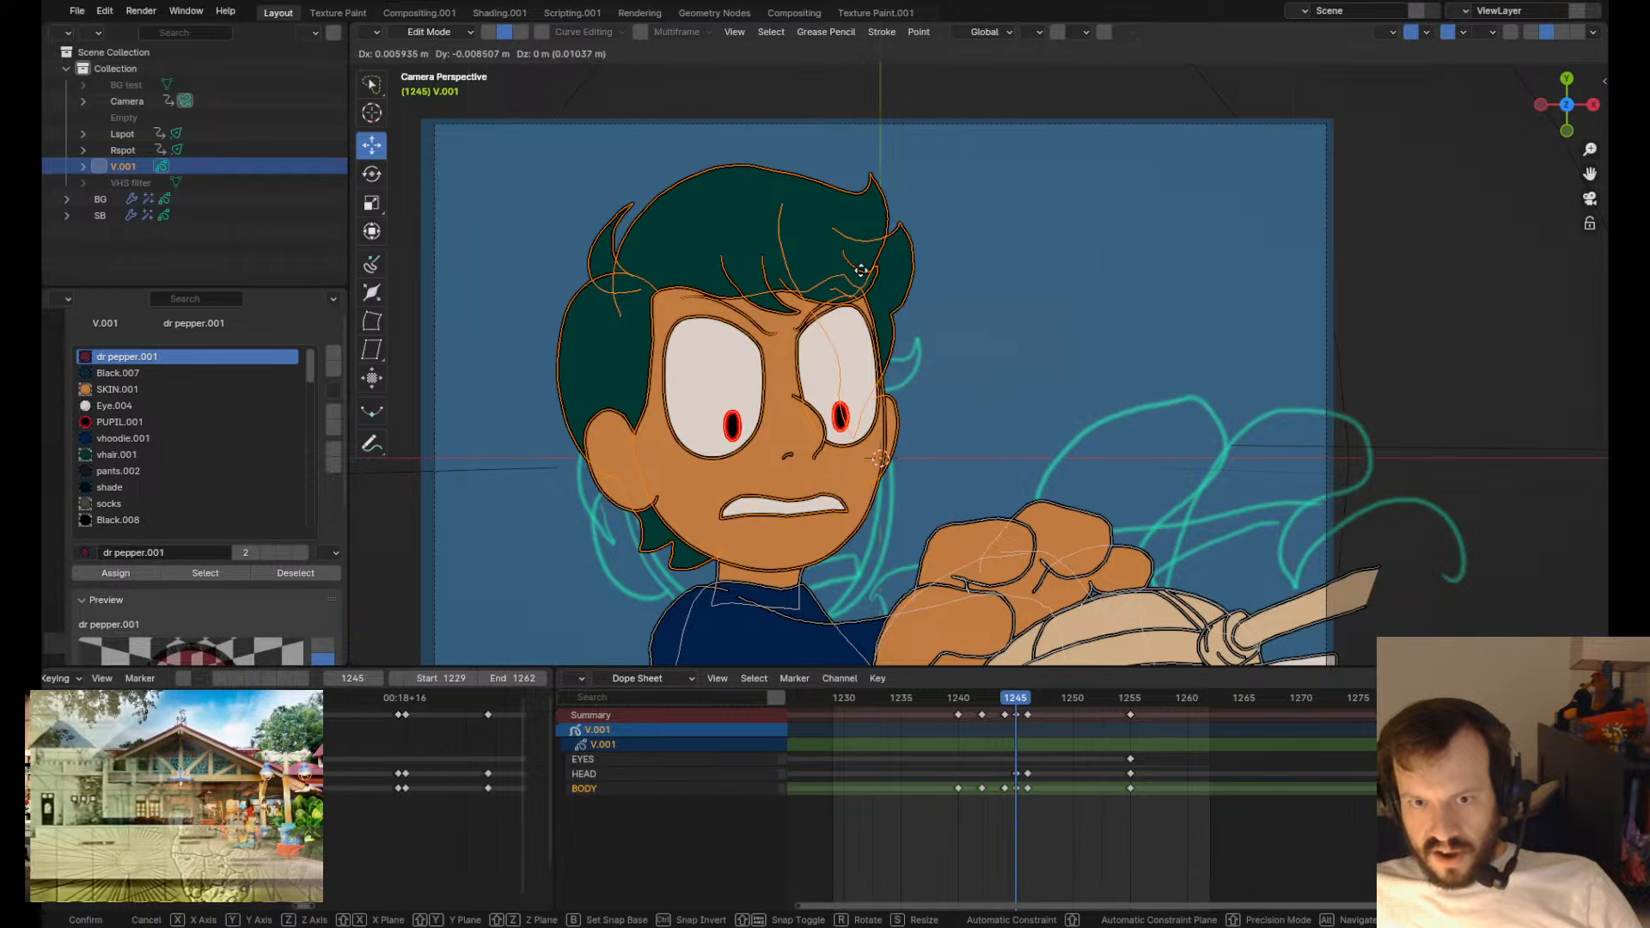
pyautogui.click(861, 270)
# - Select the head strokes on frame 1246 and move the head slightly down and to the right
pyautogui.press('Left')
pyautogui.press('Right')
pyautogui.press('Right')
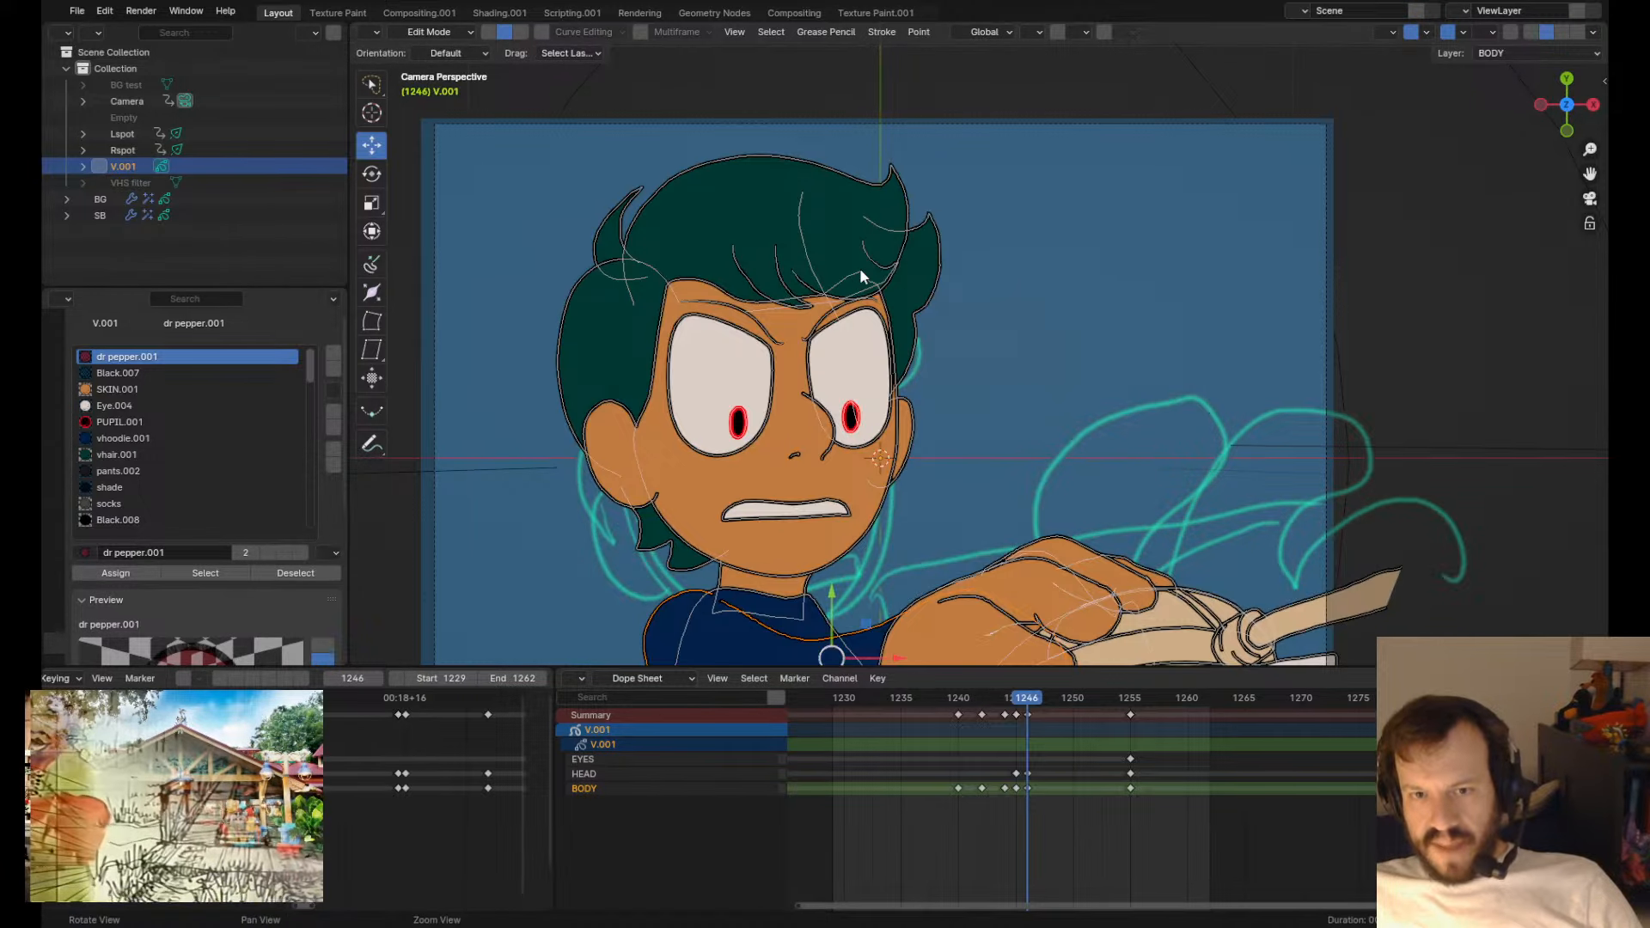
pyautogui.moveTo(510, 487)
pyautogui.mouseDown()
pyautogui.moveTo(739, 549)
pyautogui.moveTo(516, 215)
pyautogui.moveTo(485, 412)
pyautogui.mouseUp()
pyautogui.press('g')
pyautogui.click(939, 236)
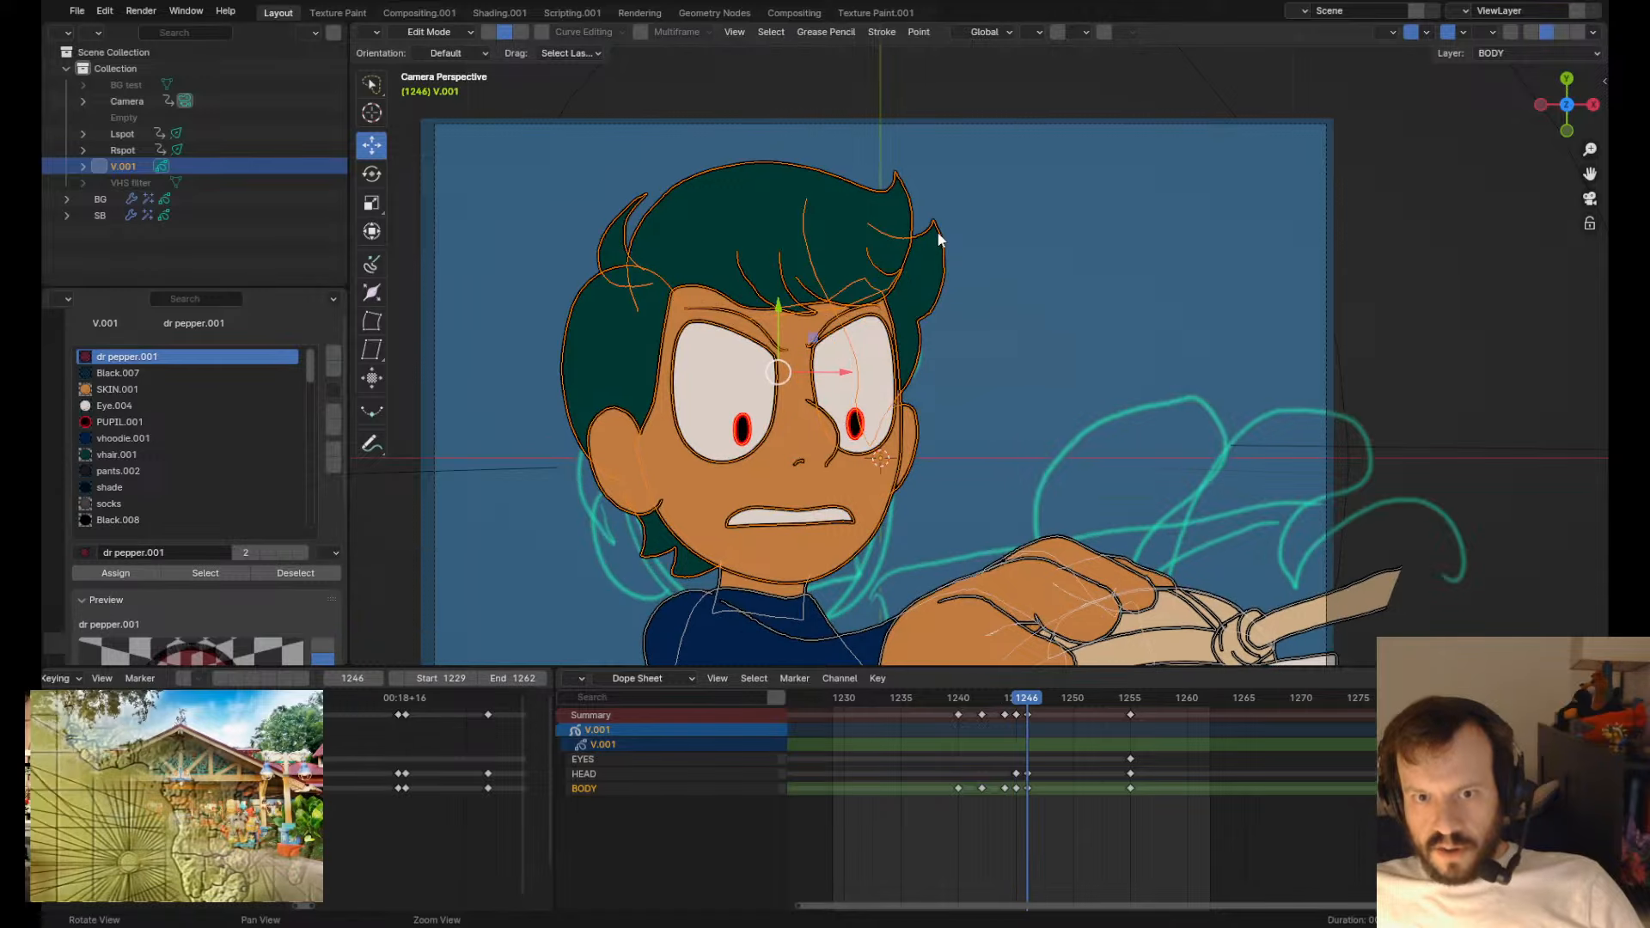
# - Try to shift the head strokes along the X axis on frame 1246
pyautogui.press('g')
pyautogui.press('x')
pyautogui.click(866, 328)
pyautogui.hotkey('ctrl', 'z')
# - Deselect the head and flip through the keyframes from 1242 to 1246 to compare the head positions
pyautogui.click(1066, 332)
pyautogui.keyDown('shift'); pyautogui.moveTo(948, 386); pyautogui.dragTo(956, 345, button='middle'); pyautogui.keyUp('shift')
pyautogui.press('Down')
pyautogui.press('Down')
pyautogui.press('Down')
pyautogui.press('Down')
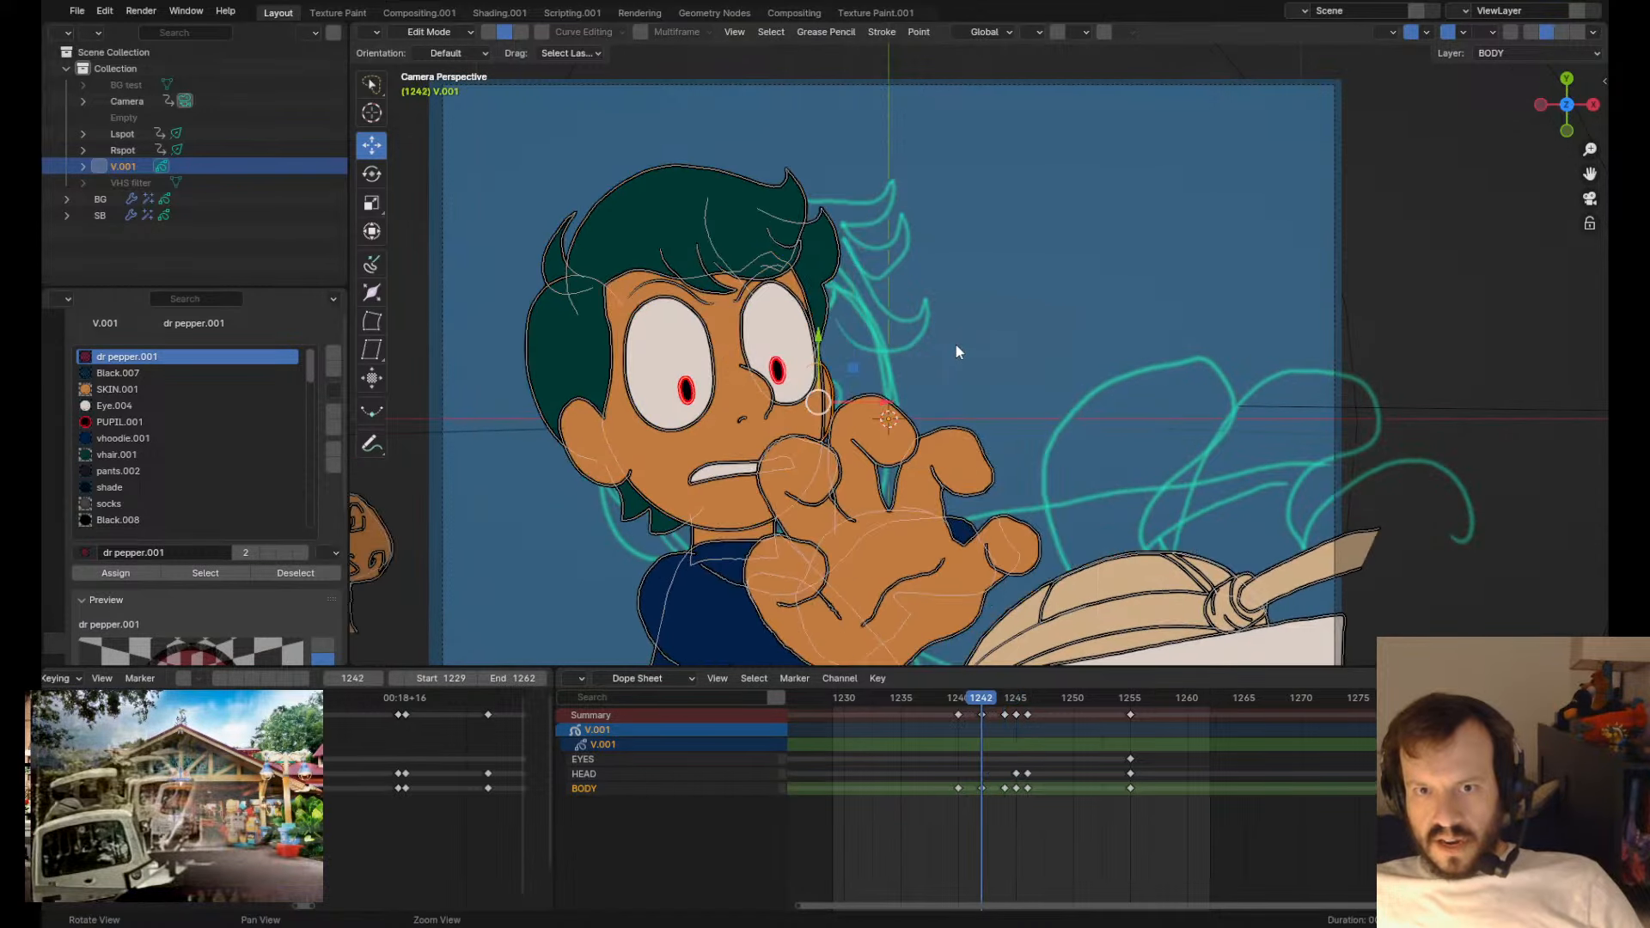
pyautogui.press('Up')
pyautogui.press('Up')
pyautogui.press('Up')
pyautogui.press('Up')
pyautogui.press('Down')
pyautogui.press('Down')
pyautogui.press('Down')
pyautogui.press('Down')
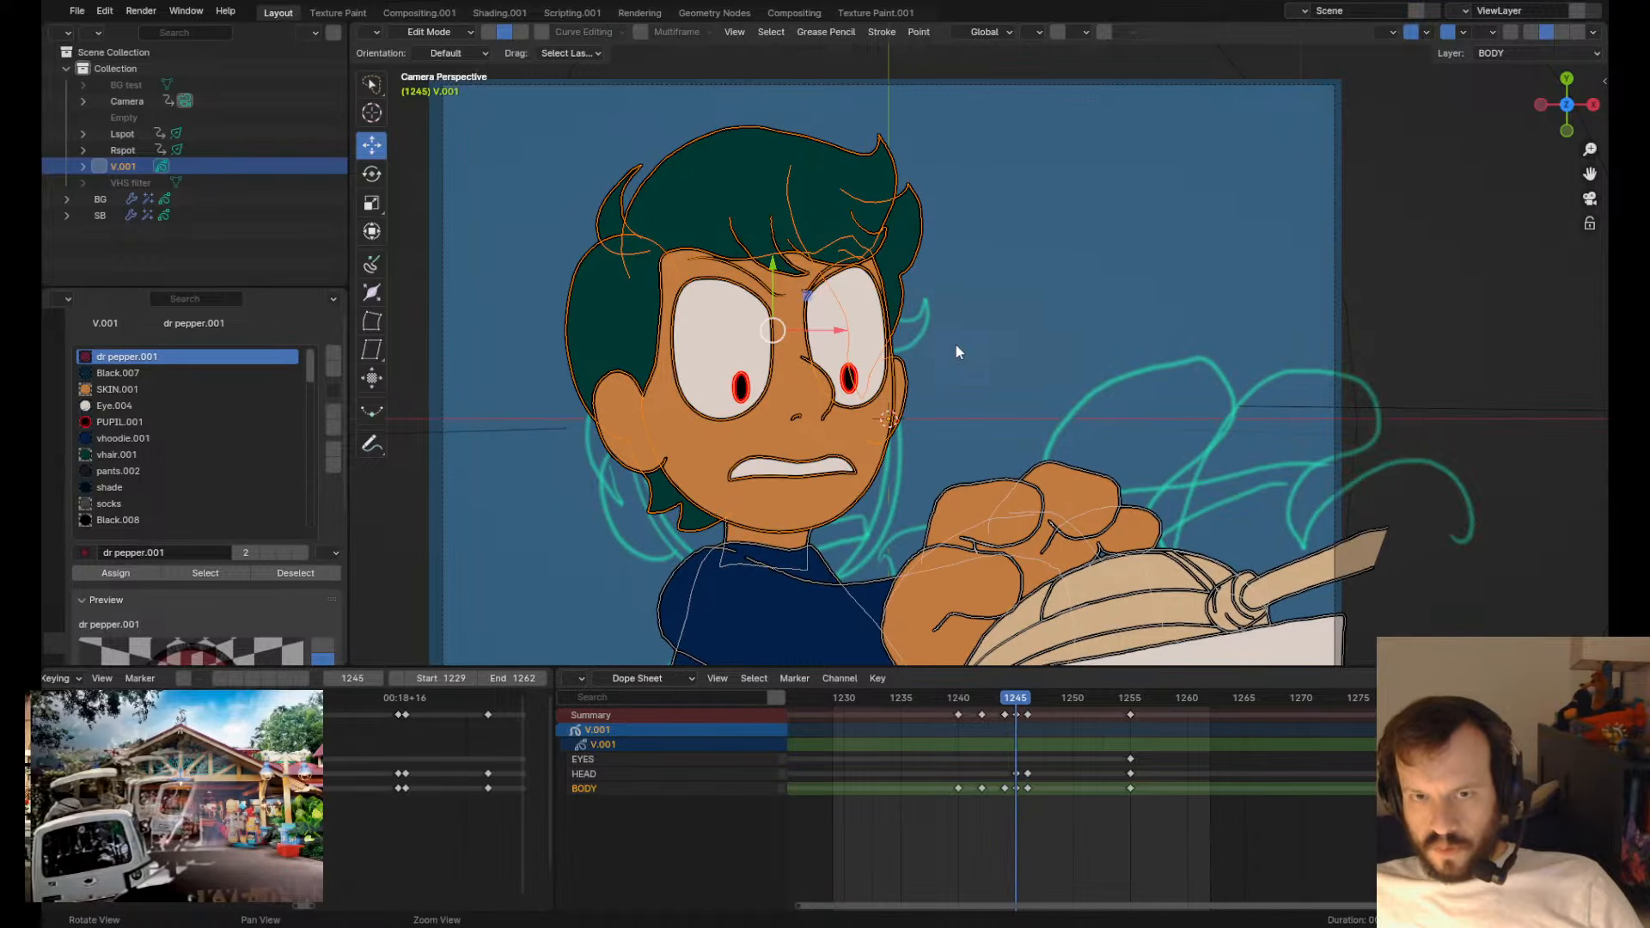
pyautogui.press('Up')
pyautogui.press('Up')
pyautogui.press('Up')
pyautogui.press('Up')
pyautogui.press('Tab')
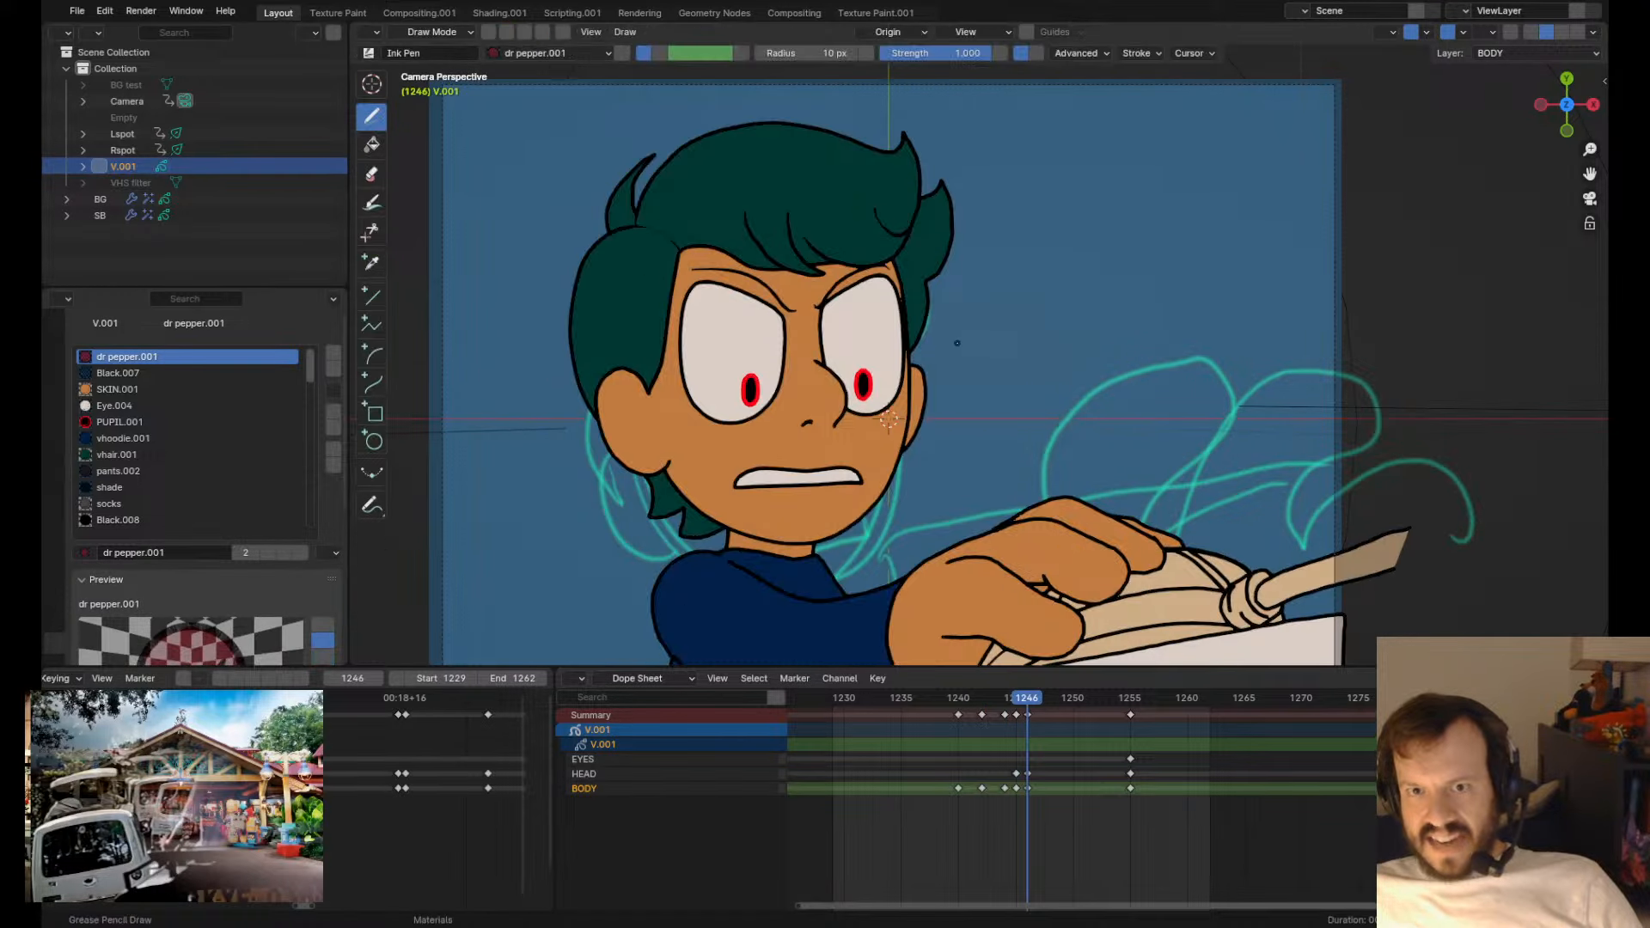
# - Play the shot briefly and save the file, undoing the stray keyframe selection at frame 1240
pyautogui.press('space')
pyautogui.press('space')
pyautogui.hotkey('ctrl', 's')
pyautogui.click(957, 715)
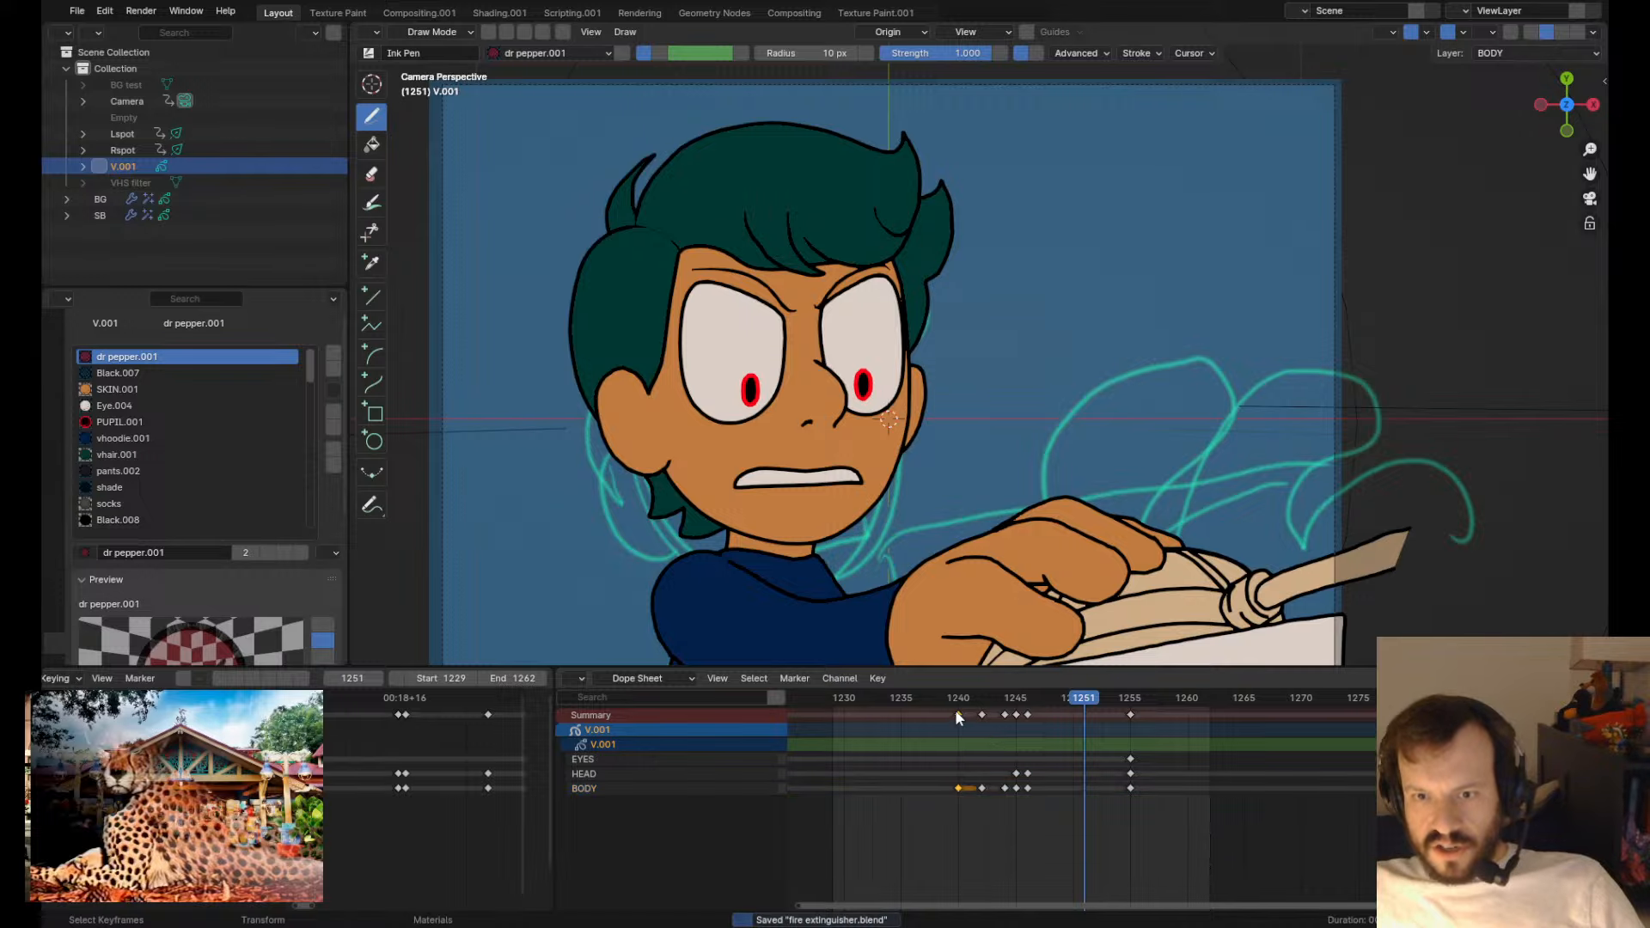
pyautogui.hotkey('ctrl', 'z')
# - Replay the reach twice from about frame 1238 and scrub to frame 1240
pyautogui.click(933, 698)
pyautogui.press('space')
pyautogui.press('space')
pyautogui.click(934, 698)
pyautogui.press('space')
pyautogui.press('space')
pyautogui.moveTo(931, 697); pyautogui.dragTo(957, 718)
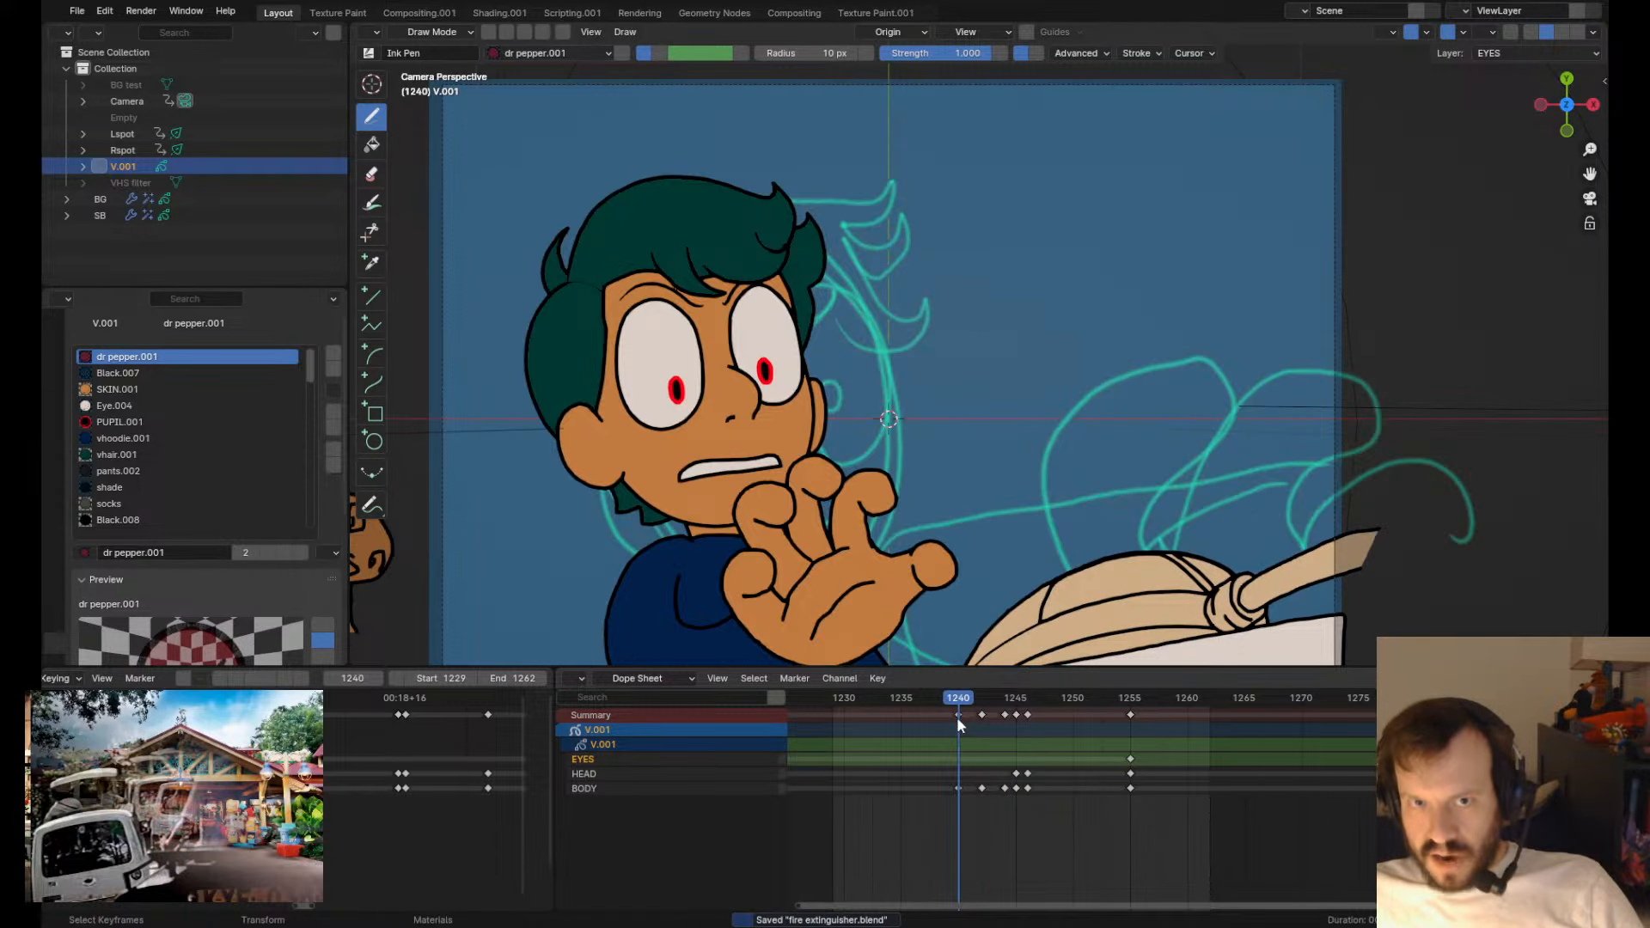
# - Rotate the hair tuft at the back of the head about 3.5° on frame 1240 and fine-tune its angle
pyautogui.press('Tab')
pyautogui.press('space')
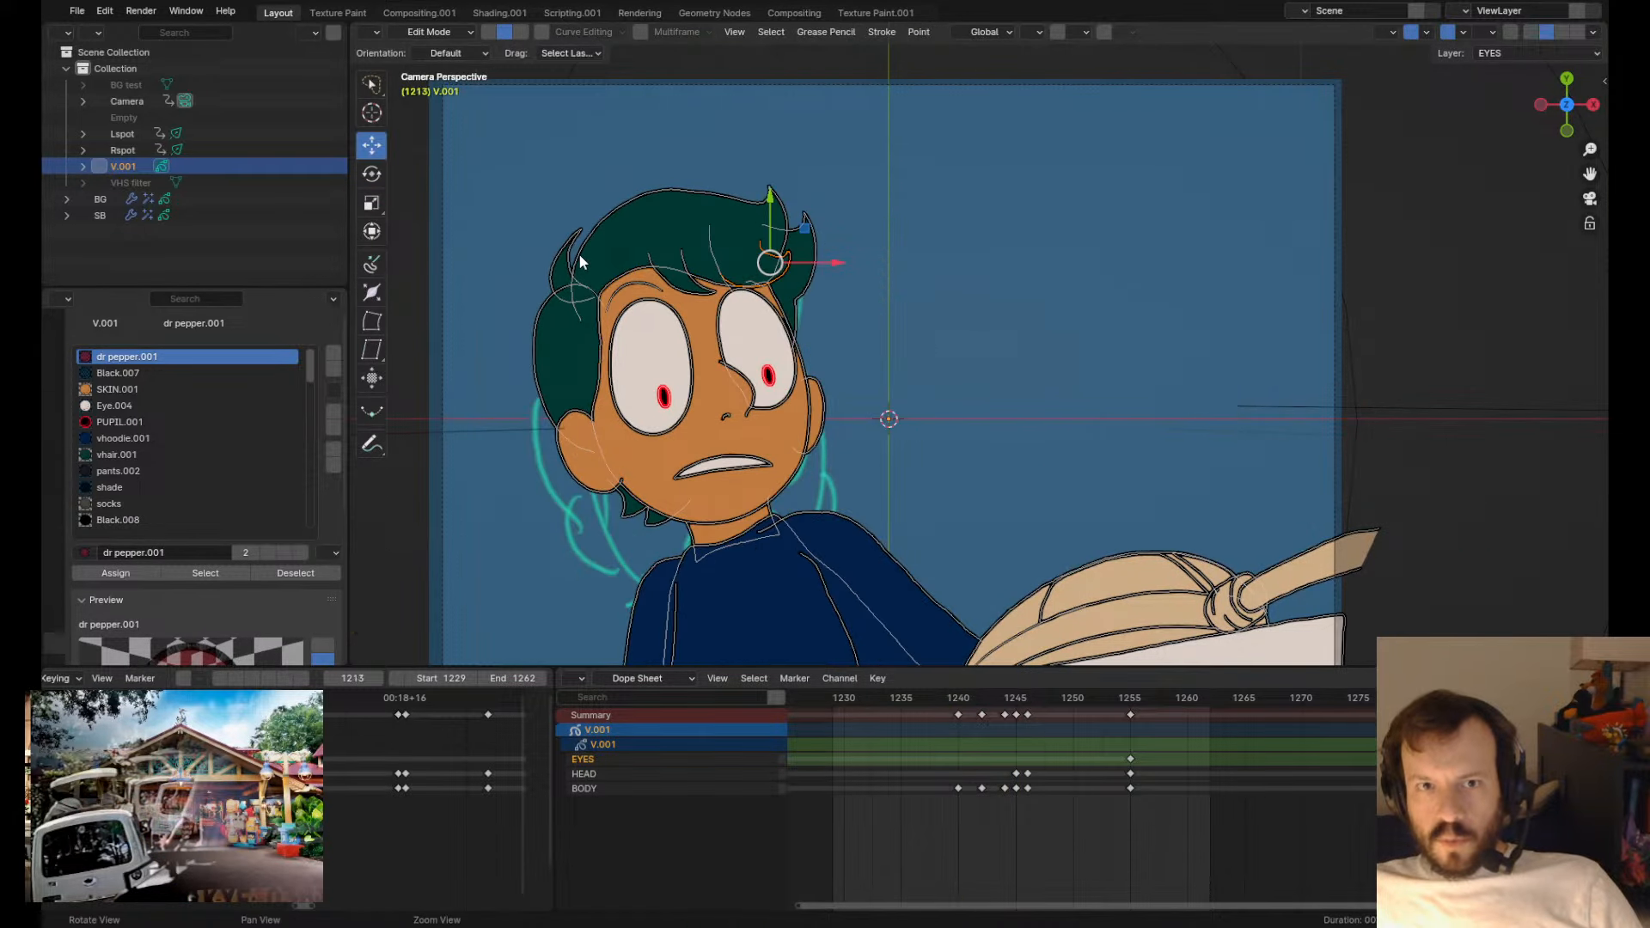
pyautogui.moveTo(932, 696)
pyautogui.mouseDown()
pyautogui.moveTo(1016, 734)
pyautogui.moveTo(936, 729)
pyautogui.moveTo(958, 731)
pyautogui.mouseUp()
pyautogui.hotkey('shift', 'space')
pyautogui.press('r')
pyautogui.moveTo(631, 225); pyautogui.dragTo(649, 223)
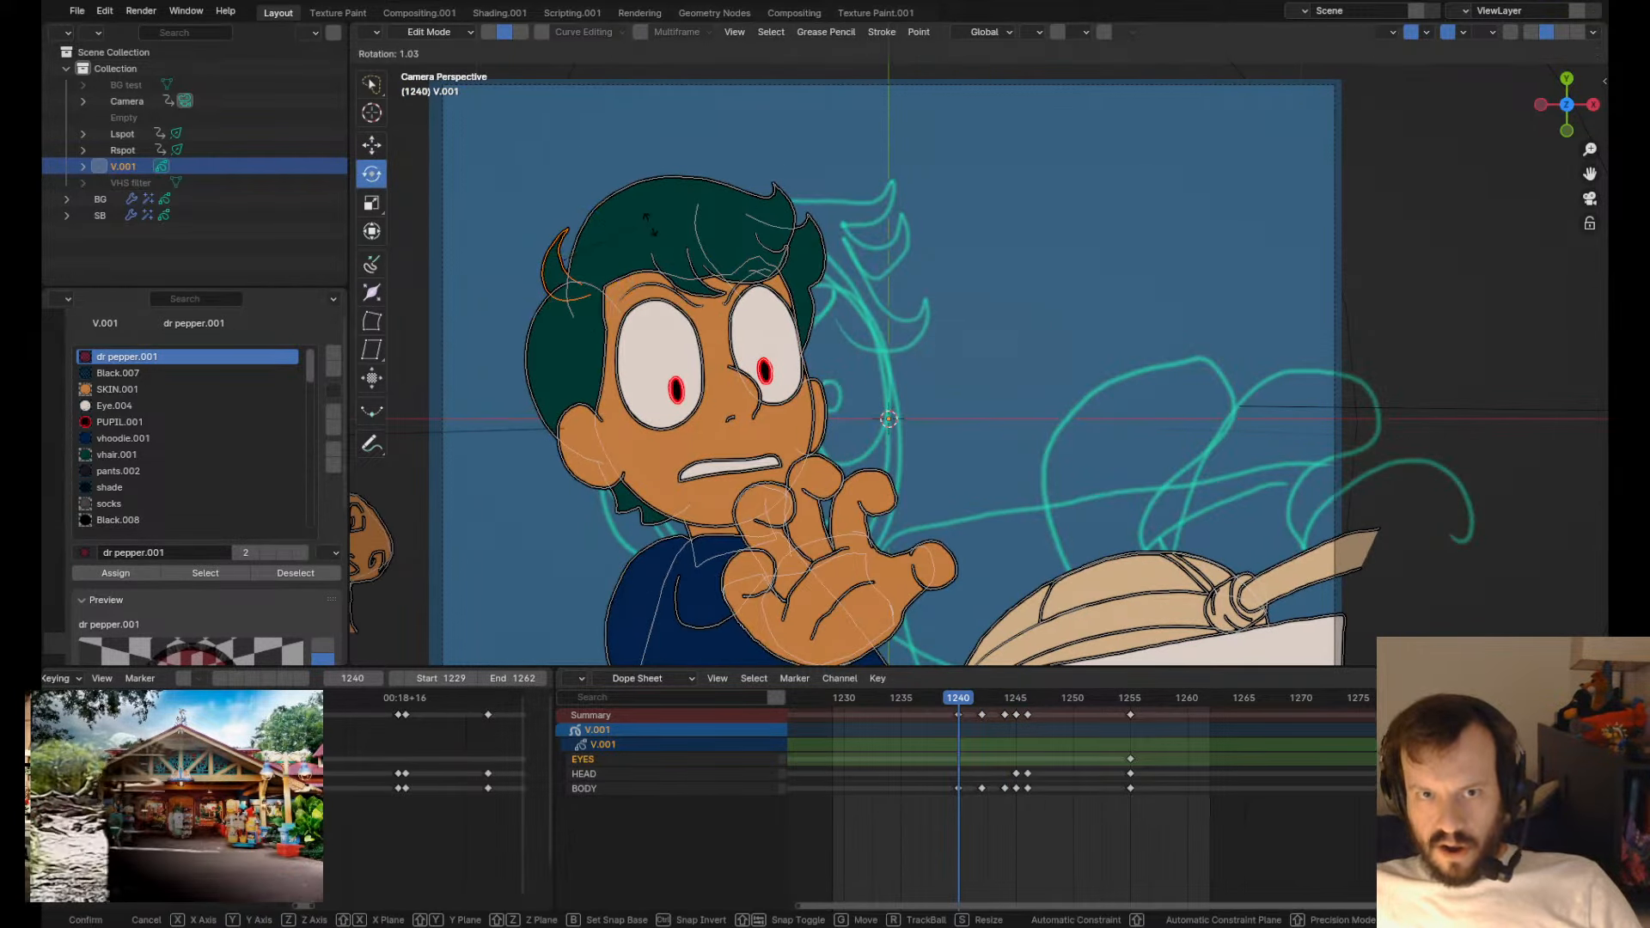
pyautogui.moveTo(745, 421); pyautogui.dragTo(745, 423)
pyautogui.moveTo(817, 206); pyautogui.dragTo(818, 209)
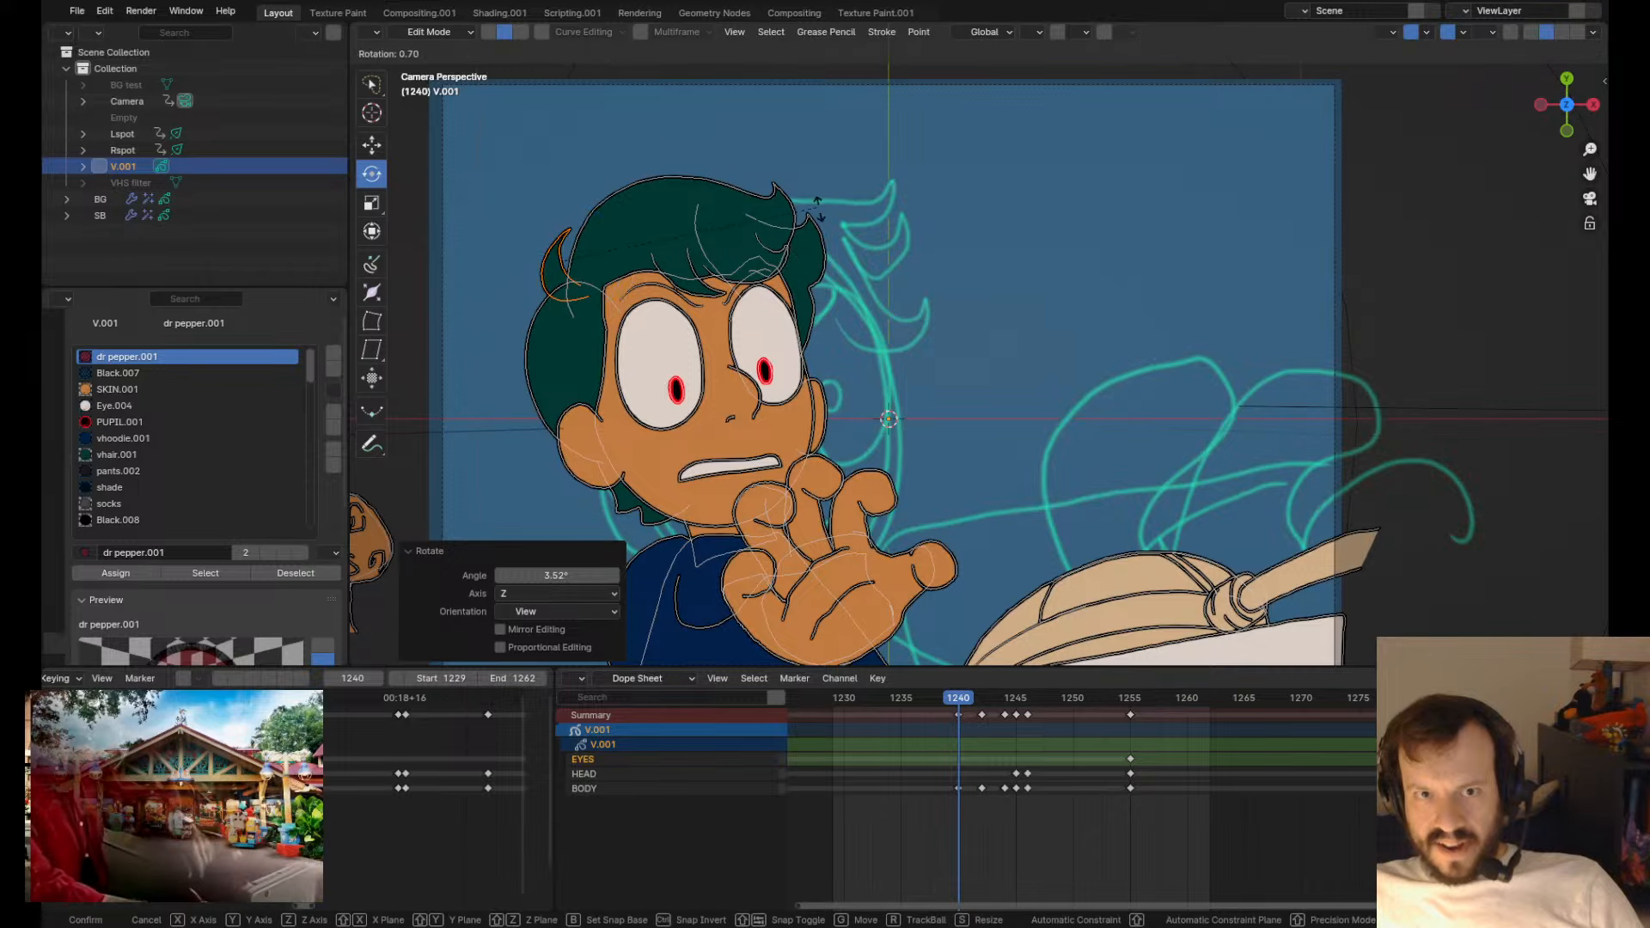
pyautogui.moveTo(881, 418); pyautogui.dragTo(881, 416)
pyautogui.press('g')
# - Make BODY the active layer and step back from frame 1255 to frame 1244
pyautogui.press('Up')
pyautogui.press('Up')
pyautogui.press('Up')
pyautogui.press('Up')
pyautogui.press('Up')
pyautogui.press('Up')
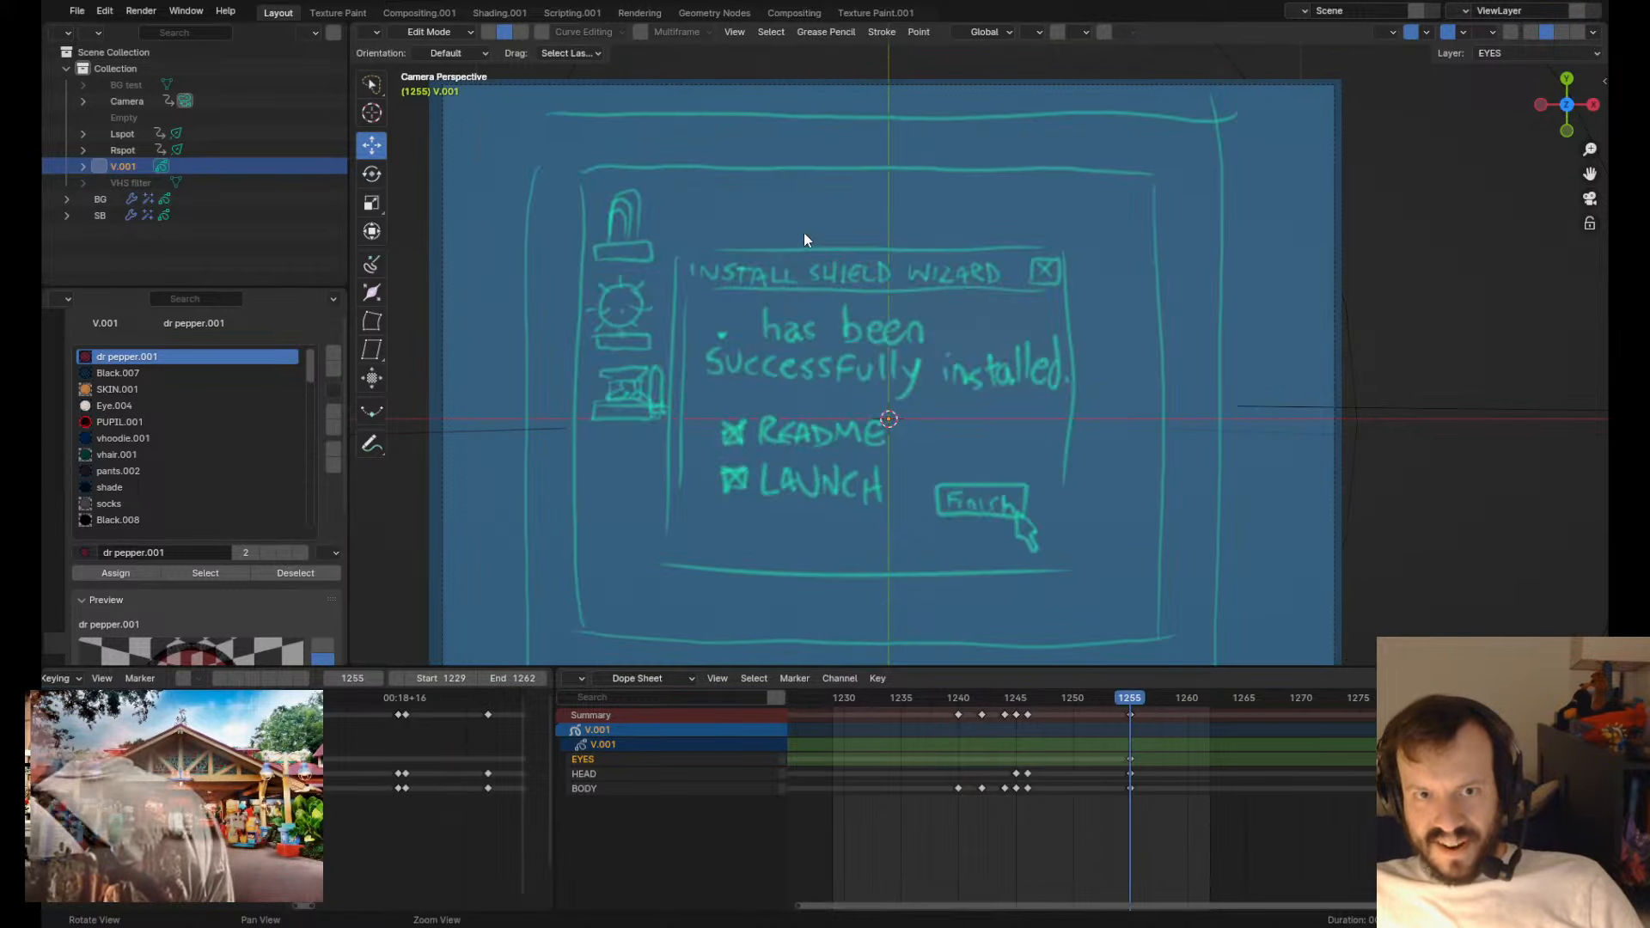
pyautogui.click(667, 792)
pyautogui.press('Down')
pyautogui.press('Down')
pyautogui.press('Down')
pyautogui.press('Down')
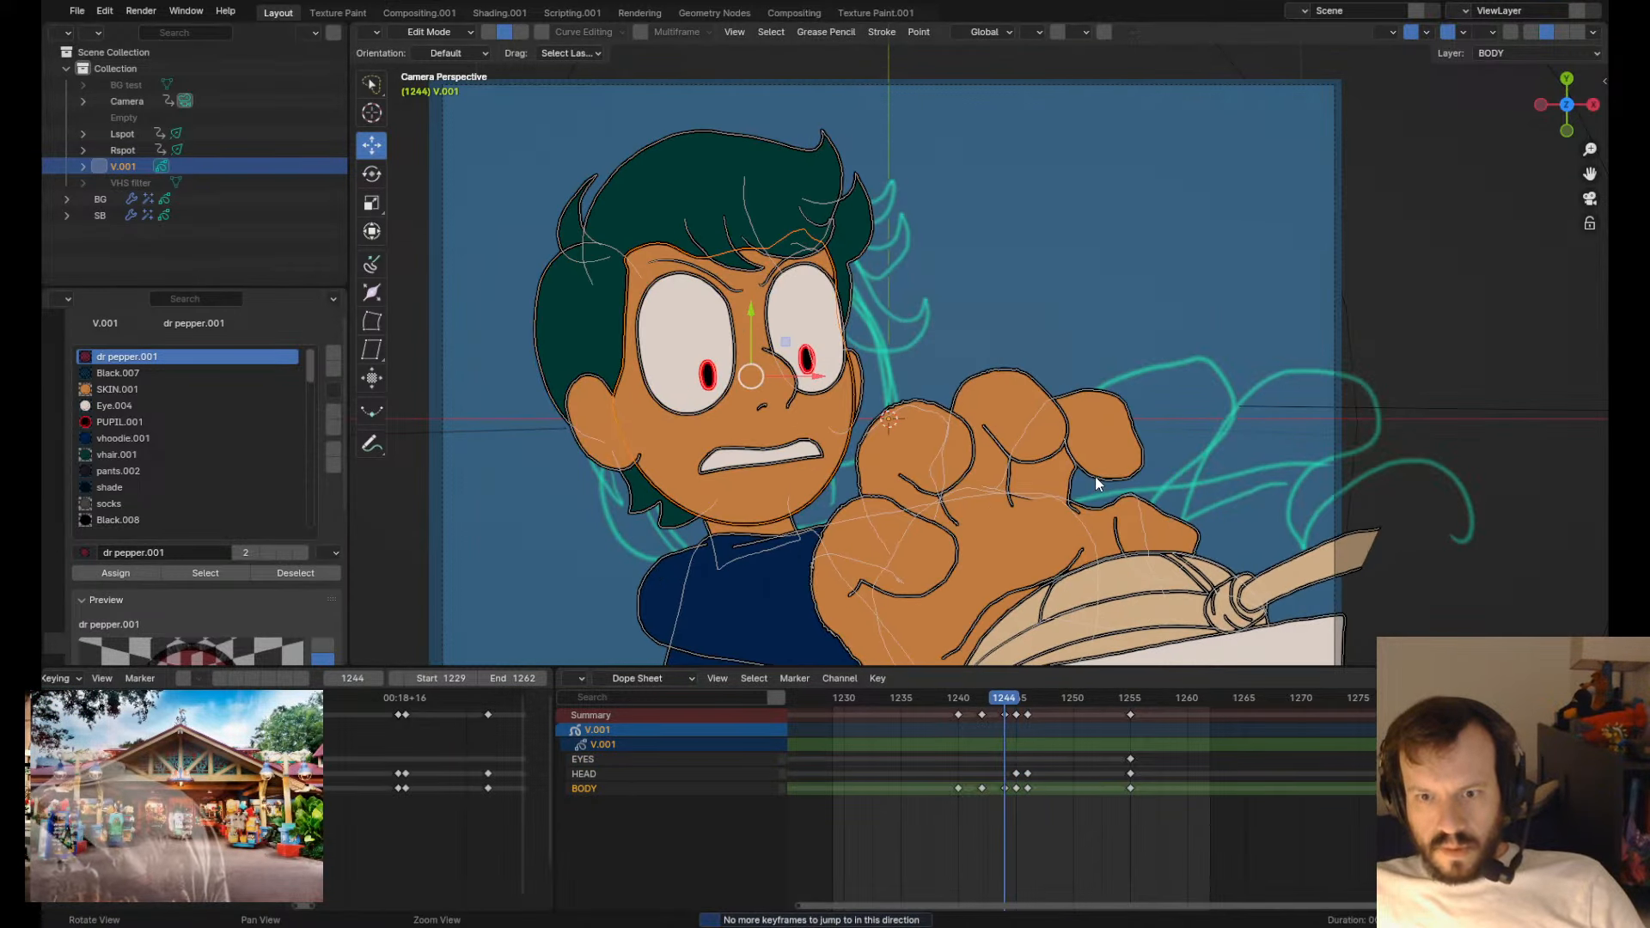
# - Flip through the BODY keyframes around frame 1244 and on to 1255 to compare the poses in Draw Mode
pyautogui.press('Tab')
pyautogui.press('Down')
pyautogui.press('Up')
pyautogui.press('Up')
pyautogui.press('Down')
pyautogui.press('Up')
pyautogui.press('Up')
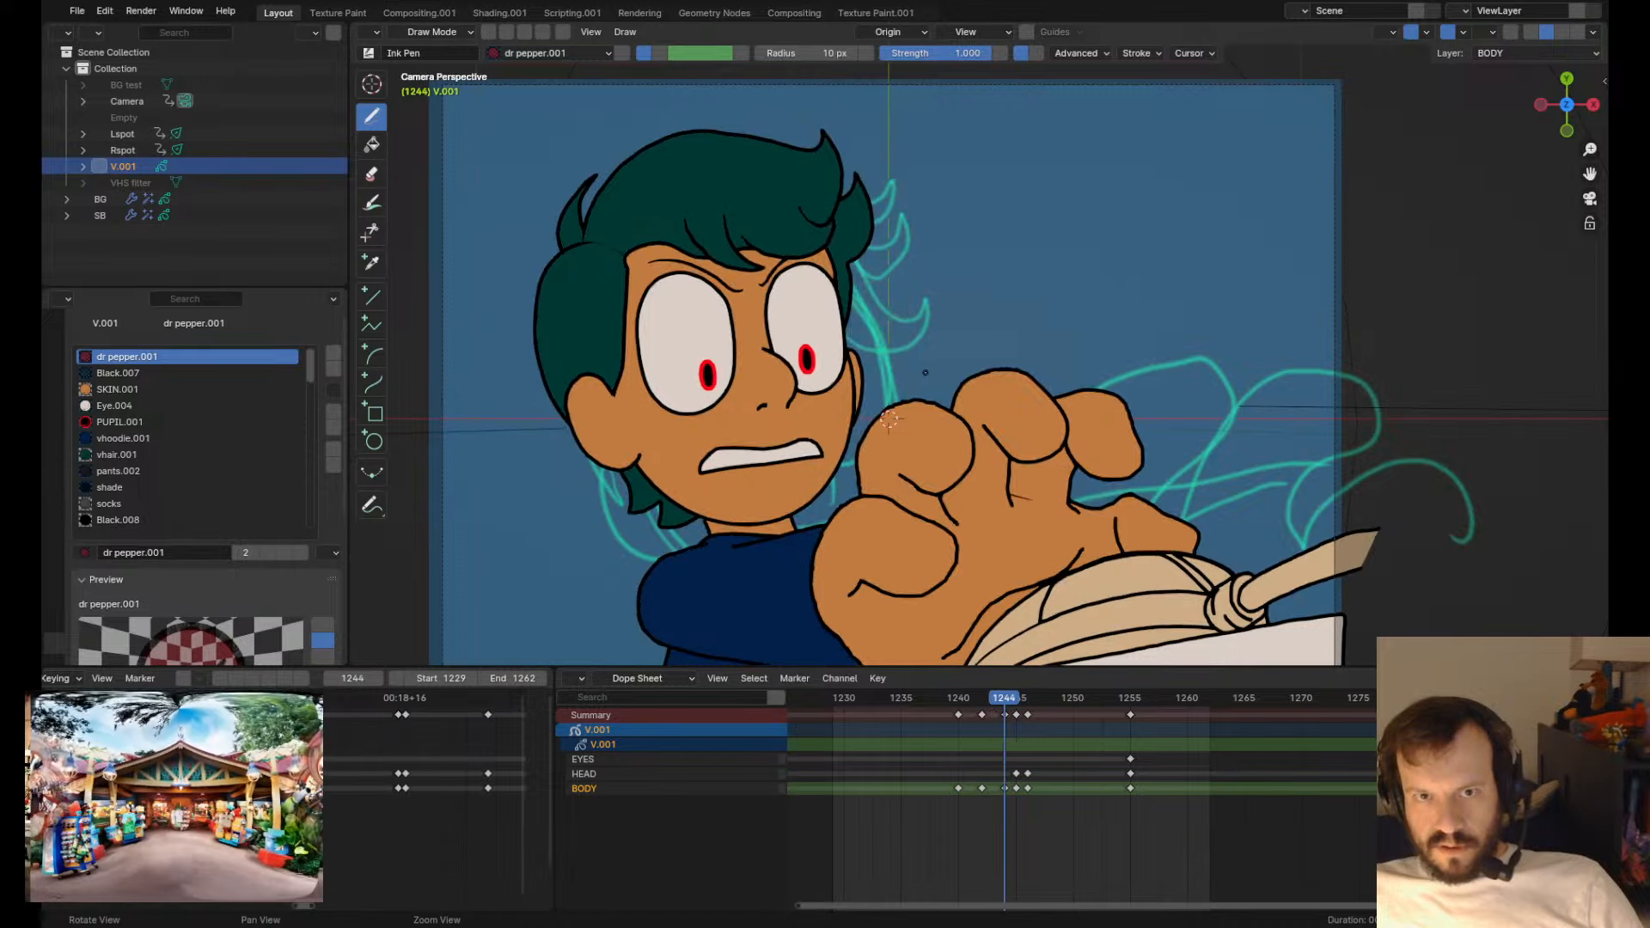
pyautogui.press('Up')
pyautogui.press('Down')
pyautogui.press('Up')
pyautogui.press('Up')
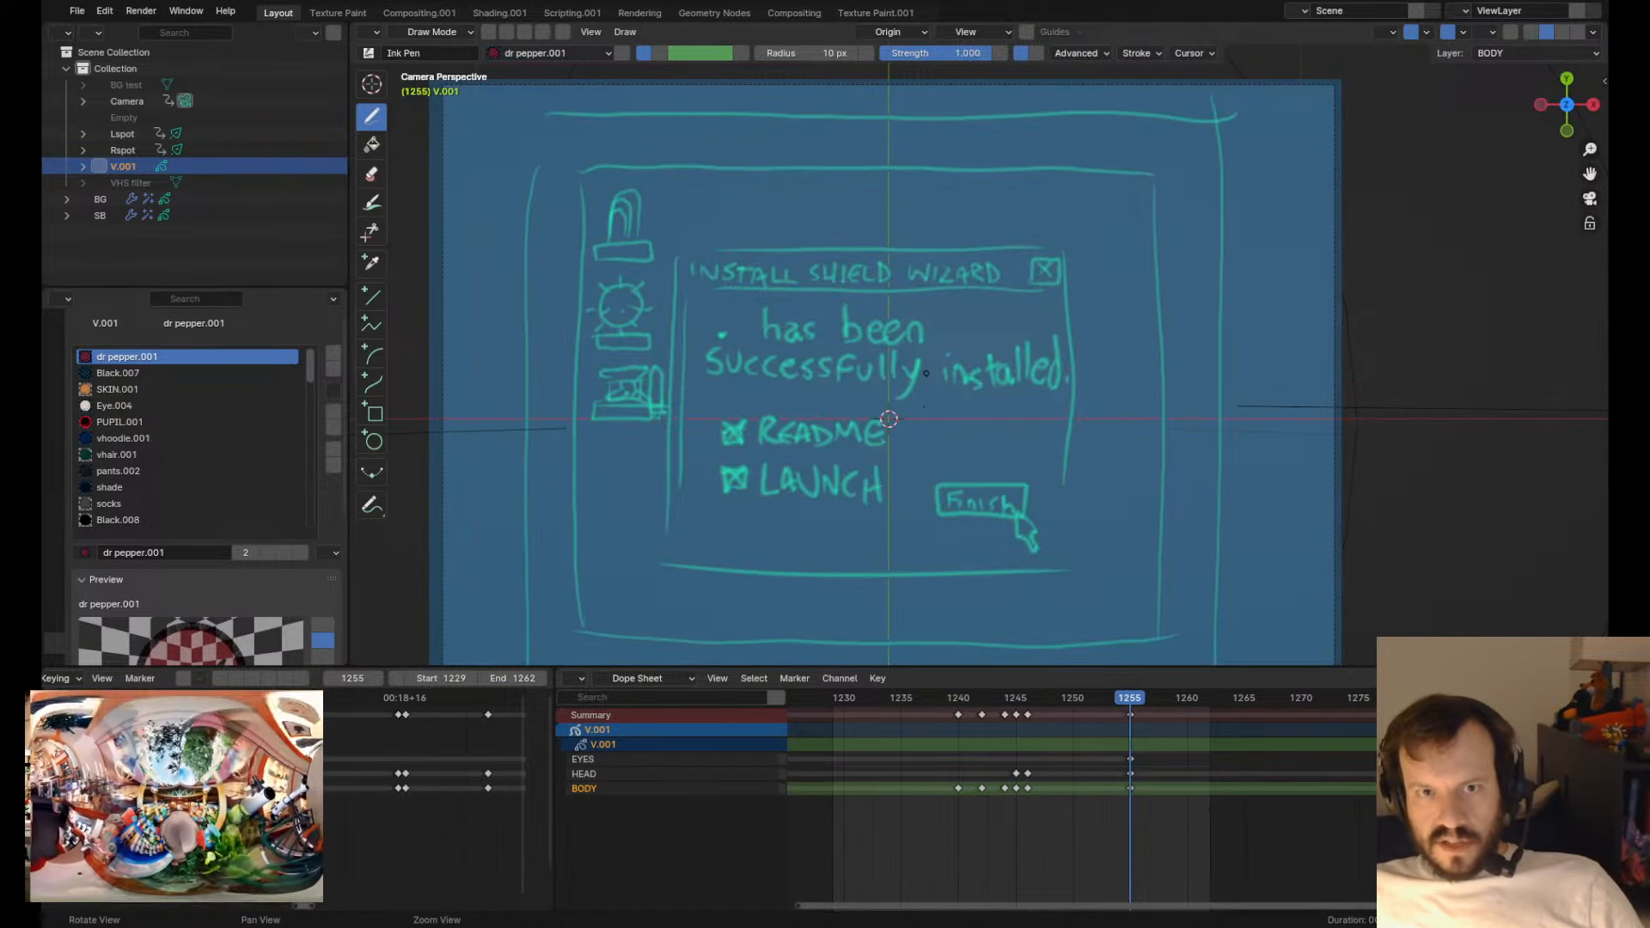
pyautogui.press('Down')
pyautogui.press('Down')
pyautogui.press('Down')
pyautogui.press('Down')
pyautogui.press('Down')
pyautogui.press('Down')
# - Compare frames 1239 and 1240, and rotate the hair tuft at the back of the head slightly on frame 1239
pyautogui.moveTo(887, 698); pyautogui.dragTo(962, 725)
pyautogui.press('Tab')
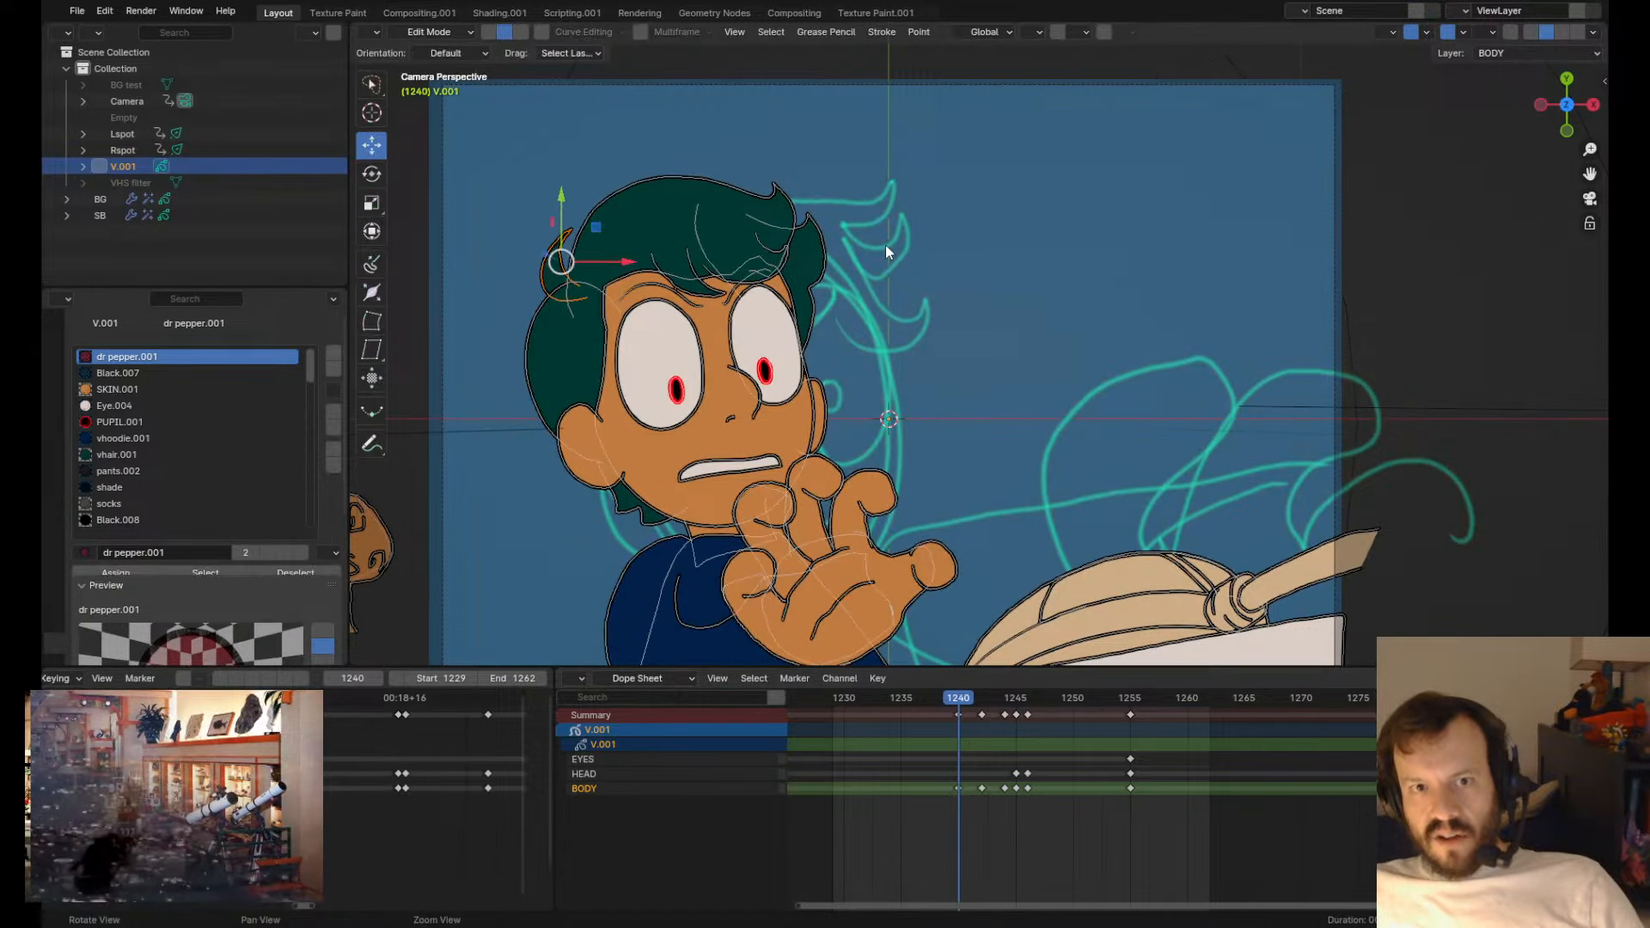
pyautogui.press('Left')
pyautogui.press('Right')
pyautogui.press('Left')
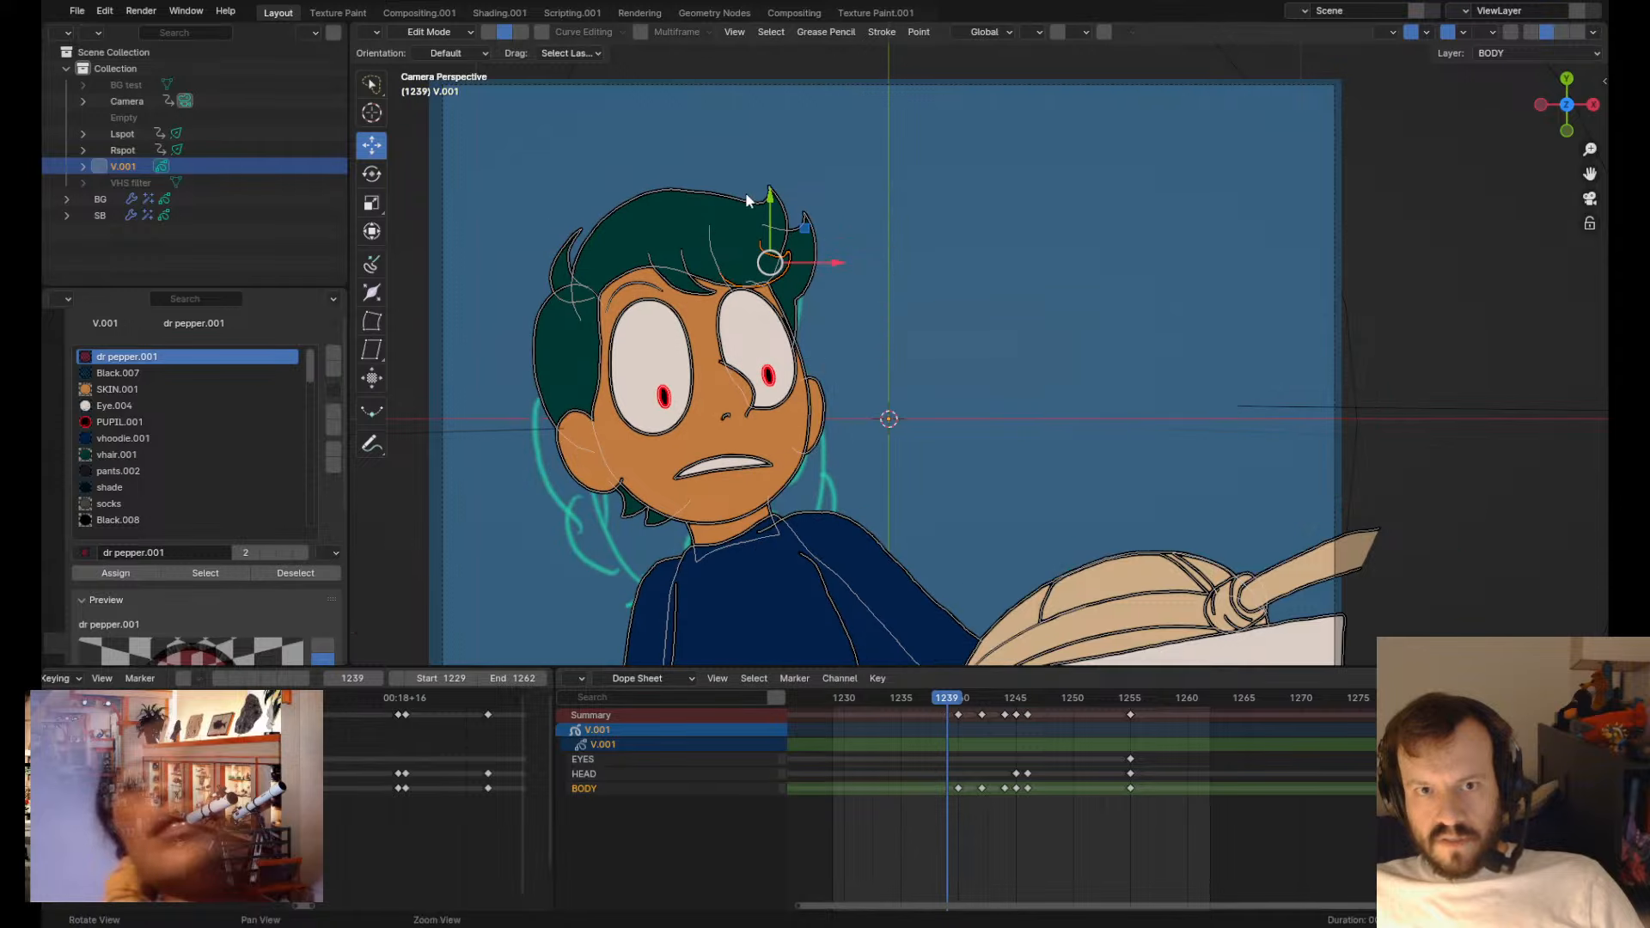
pyautogui.press('g')
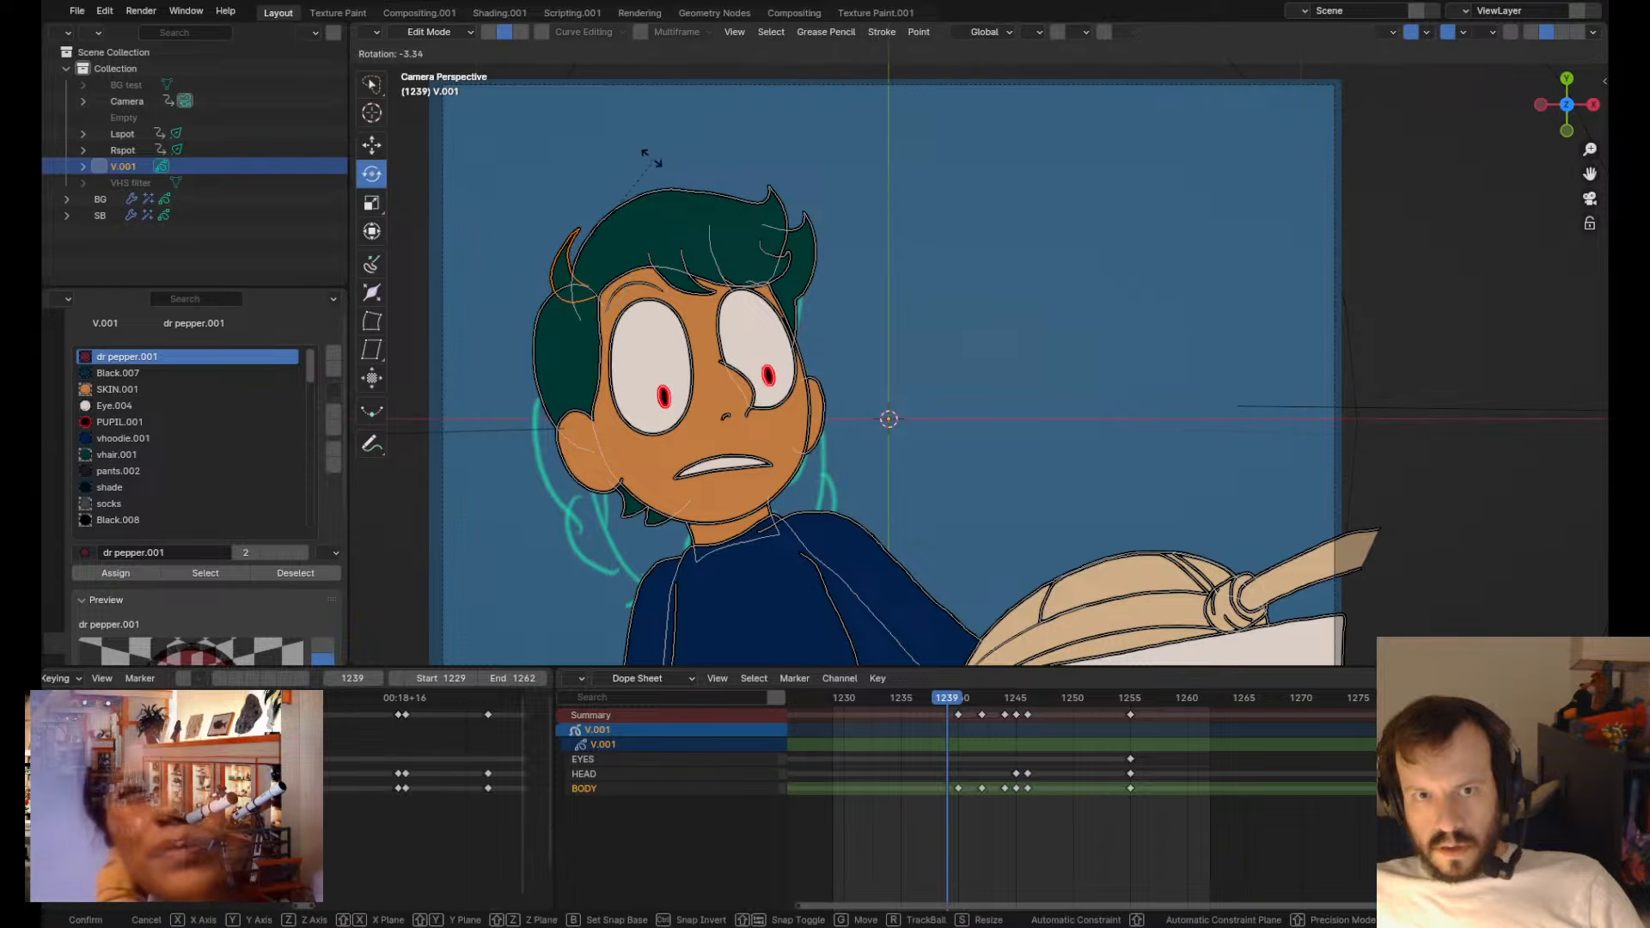
pyautogui.click(663, 159)
pyautogui.press('g')
pyautogui.click(660, 156)
# - Play back the reach in Draw Mode with HEAD as the active layer and save the file
pyautogui.press('space')
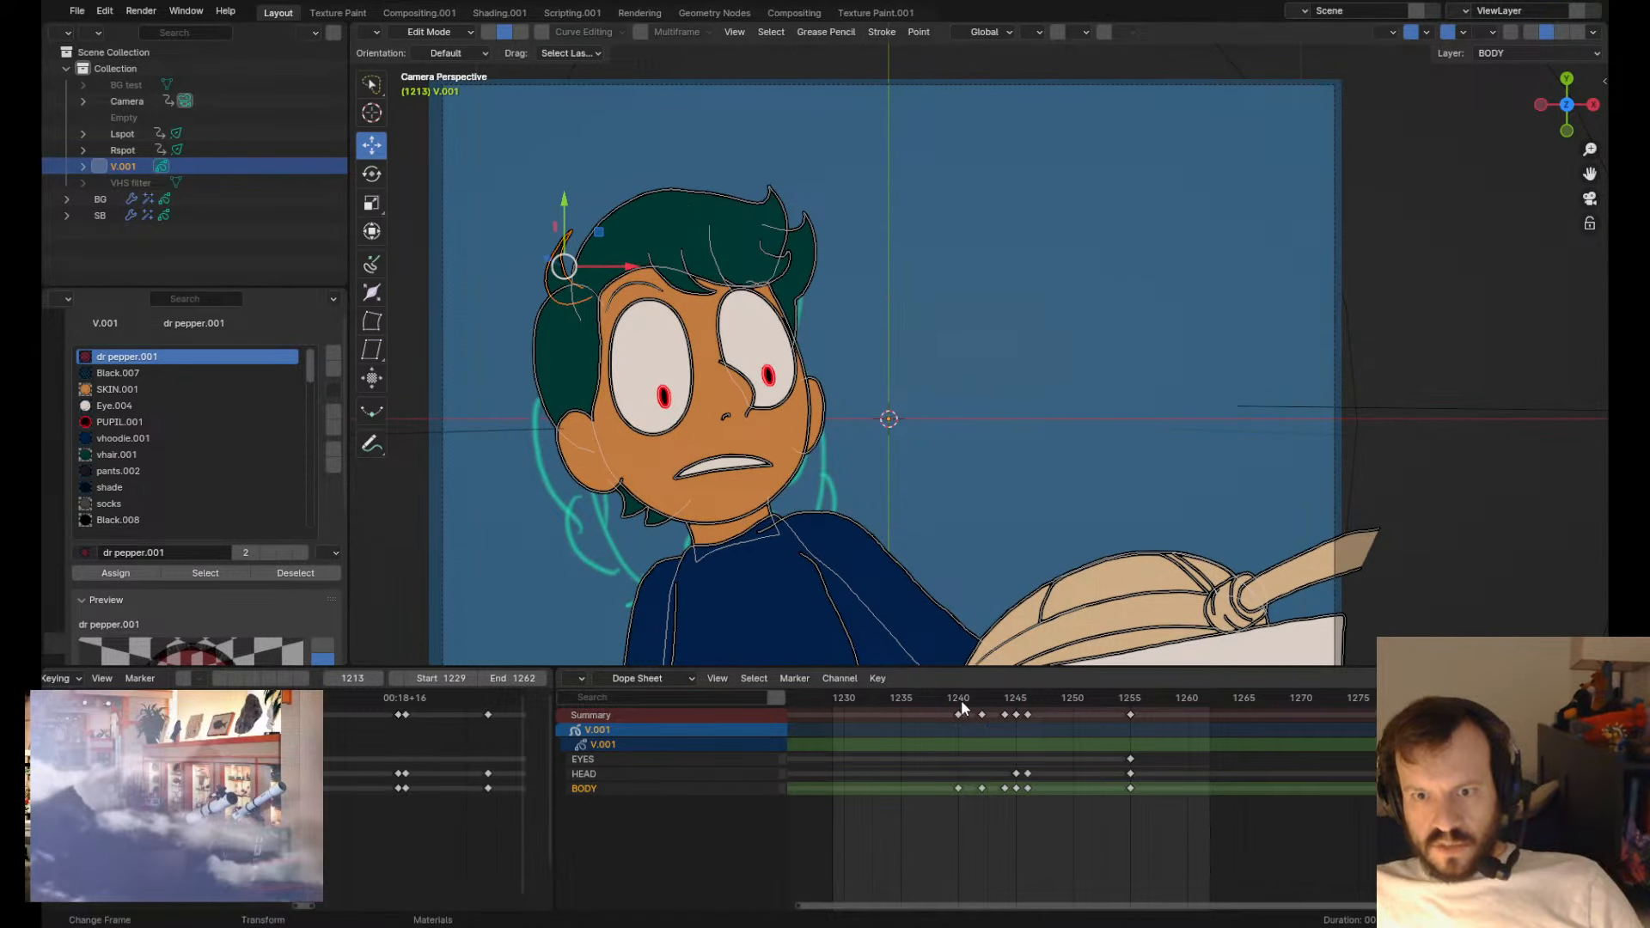
pyautogui.click(913, 776)
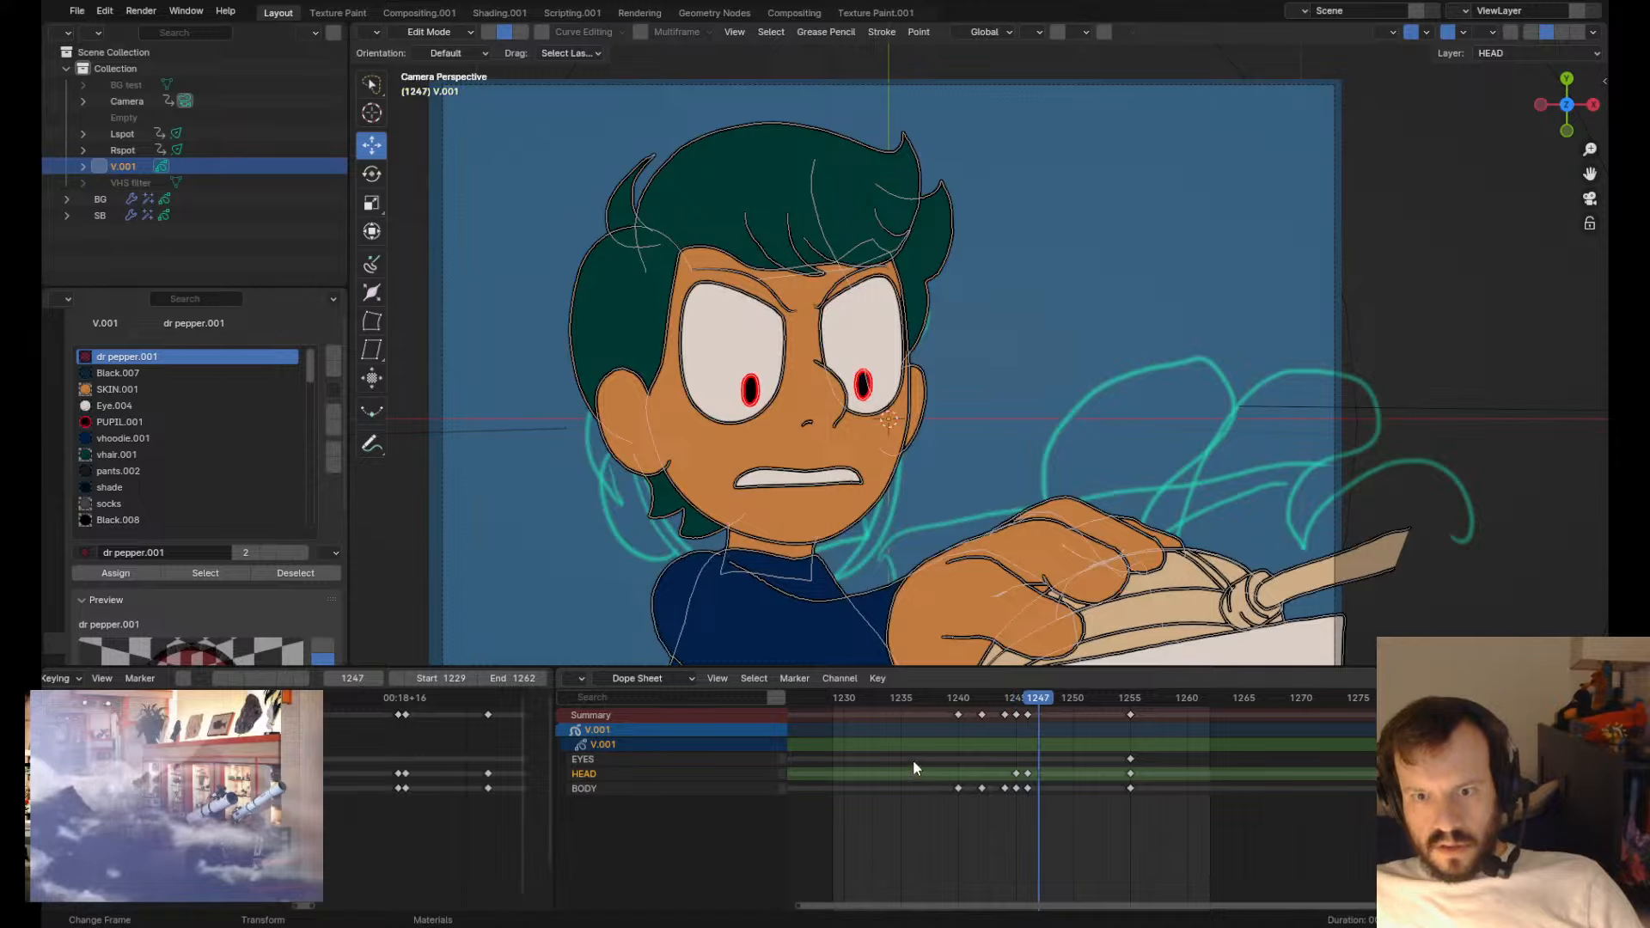
pyautogui.press('space')
pyautogui.press('Tab')
pyautogui.press('space')
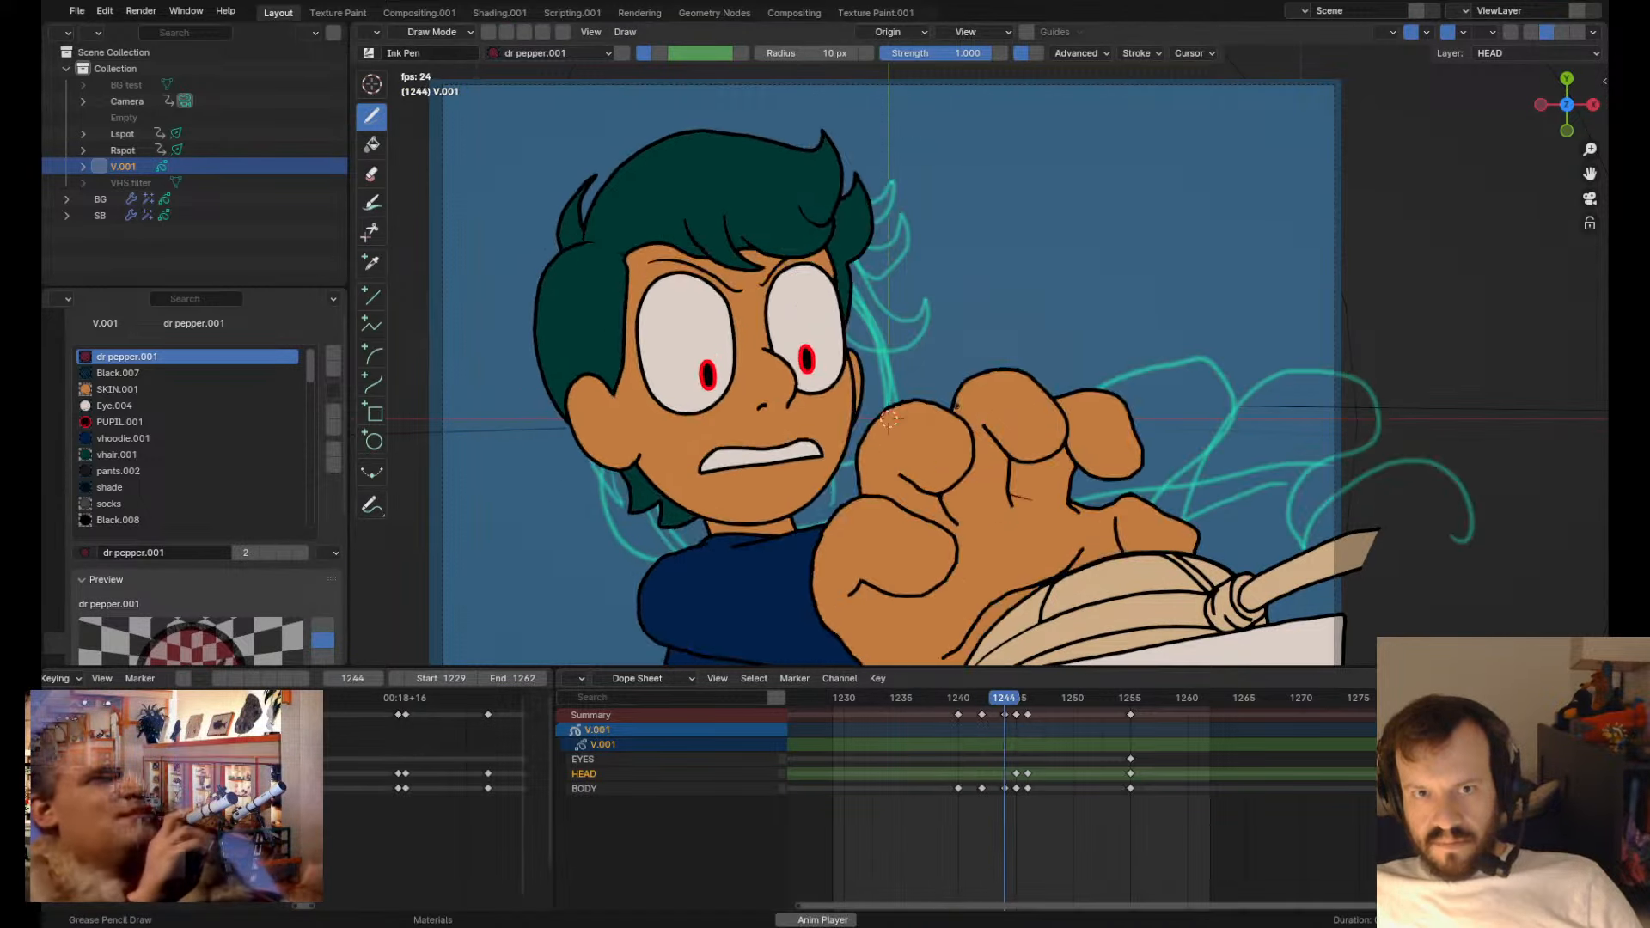
pyautogui.hotkey('ctrl', 's')
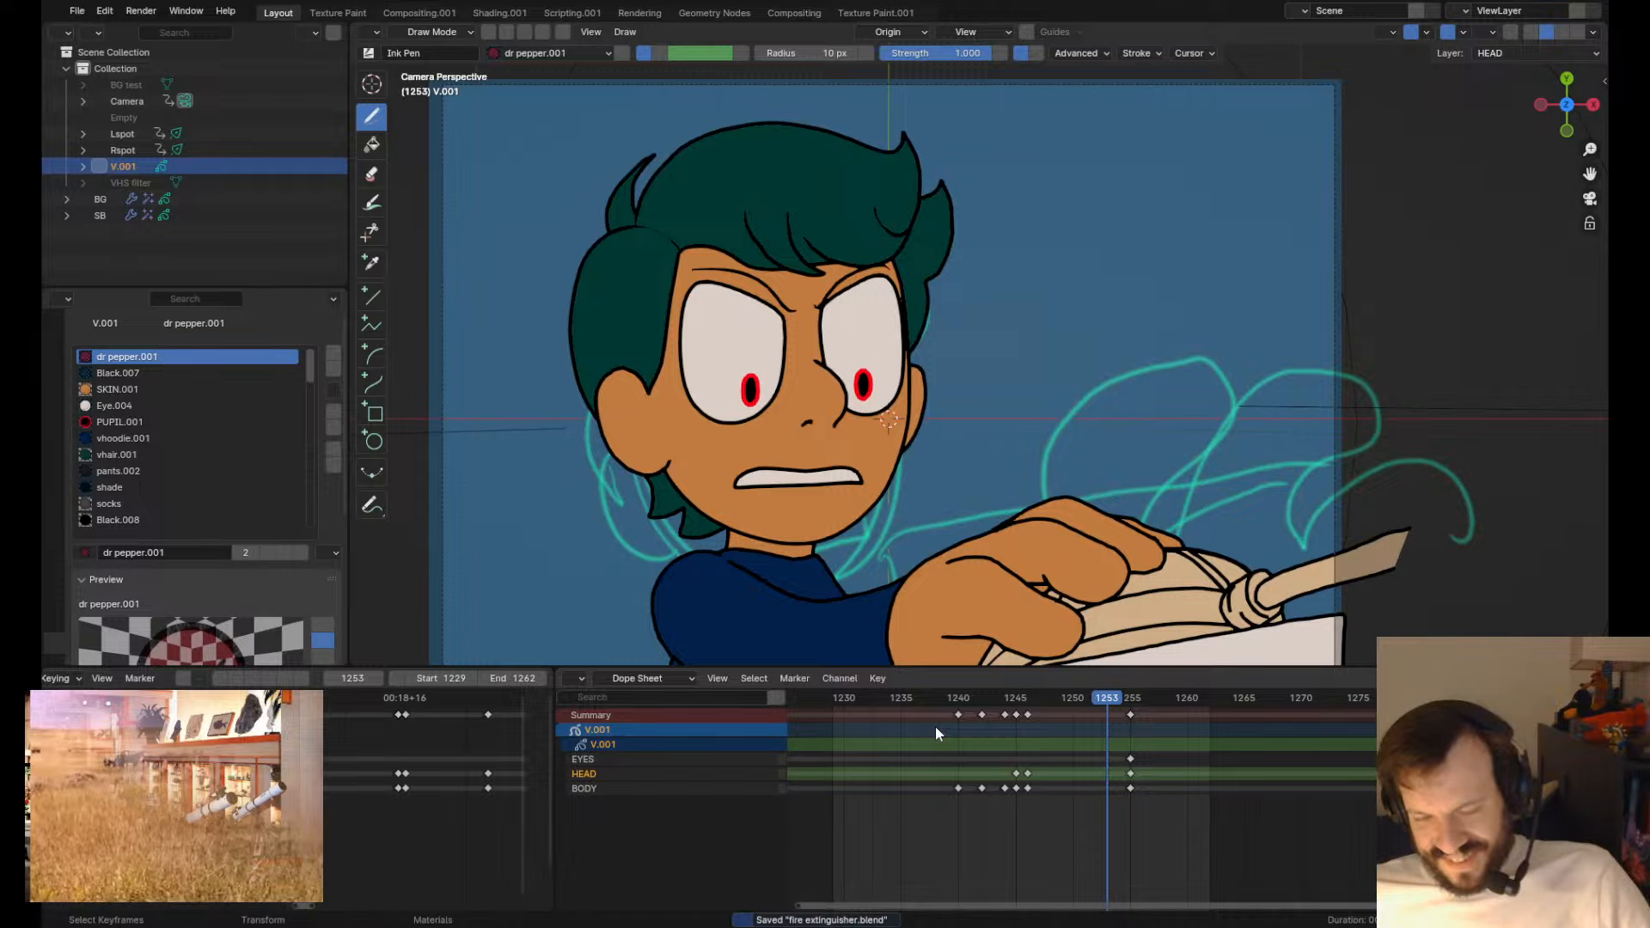
# - Replay the reach from about frame 1238 and park the playhead on frame 1240
pyautogui.click(935, 694)
pyautogui.press('space')
pyautogui.press('space')
pyautogui.click(938, 696)
pyautogui.moveTo(943, 699); pyautogui.dragTo(954, 710)
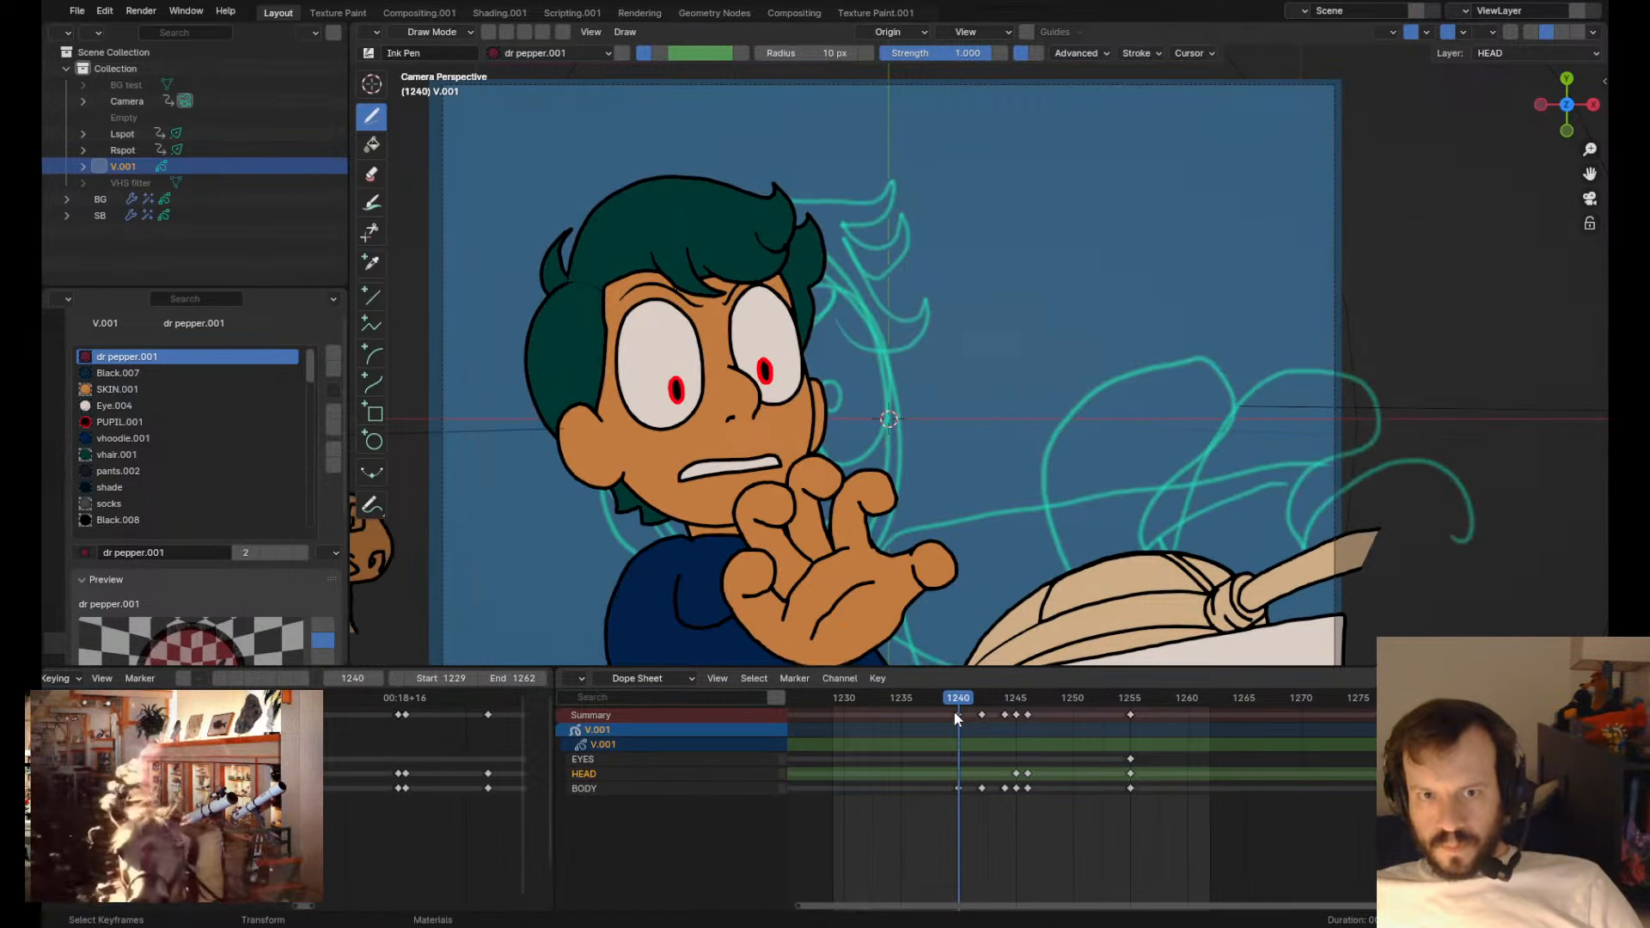
# - Nudge the hair outline just above the near ear on frame 1213, and flip to the neighbouring keyframes to compare
pyautogui.press('Tab')
pyautogui.press('Down')
pyautogui.press('Tab')
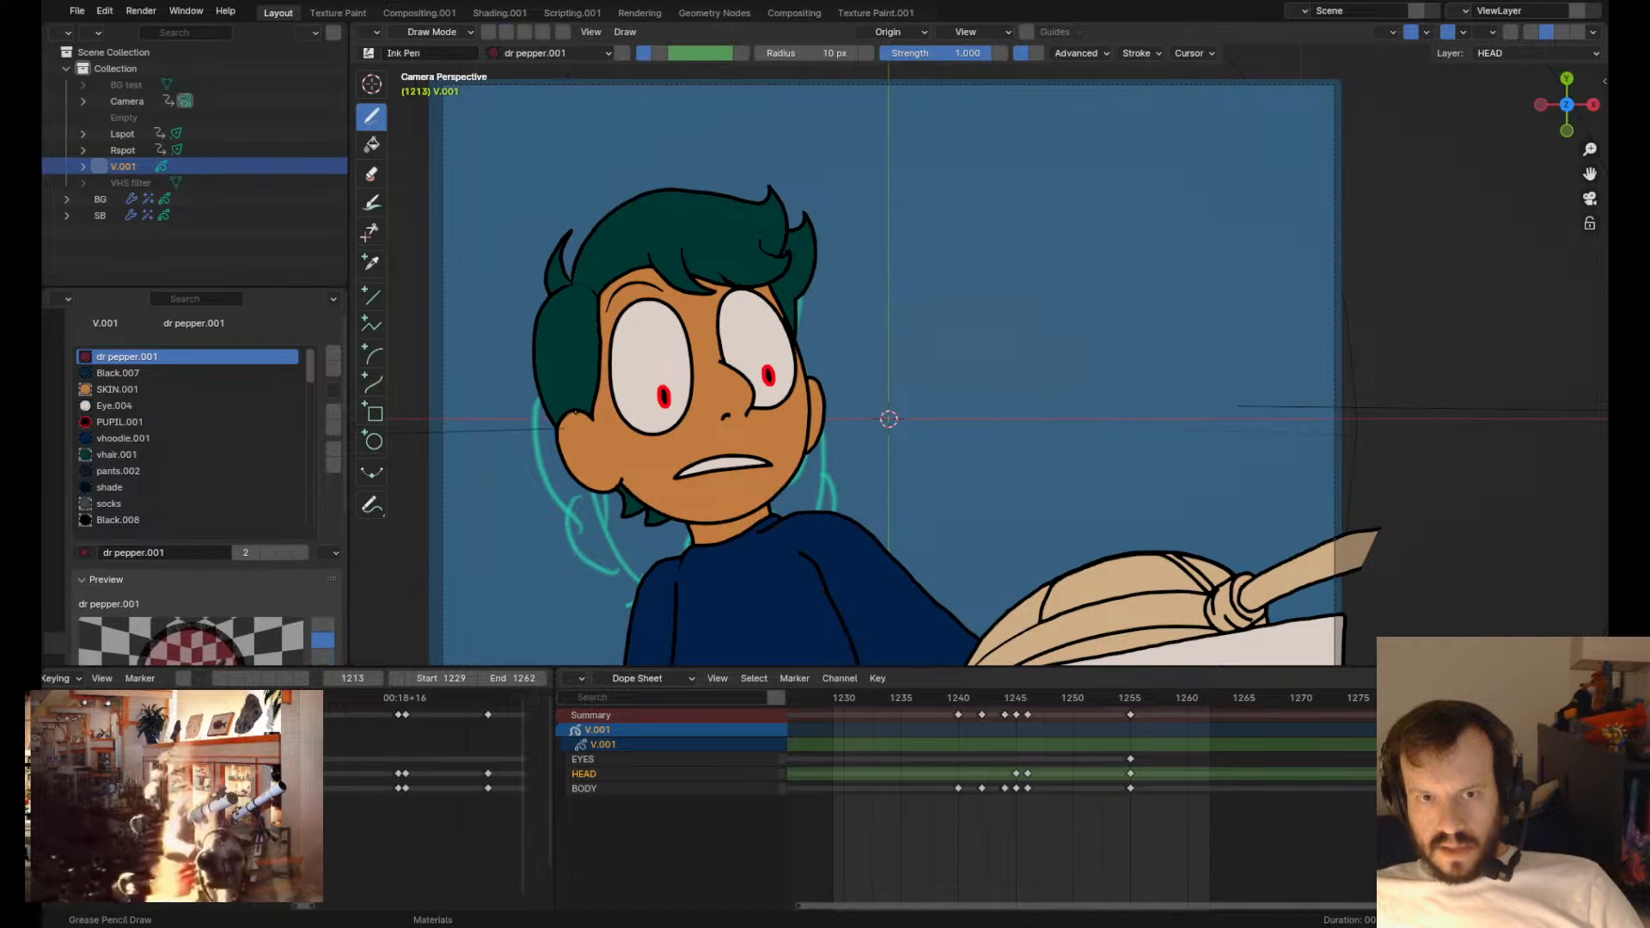
pyautogui.moveTo(557, 416); pyautogui.dragTo(560, 421)
pyautogui.press('Up')
pyautogui.press('Down')
pyautogui.press('Down')
pyautogui.press('Up')
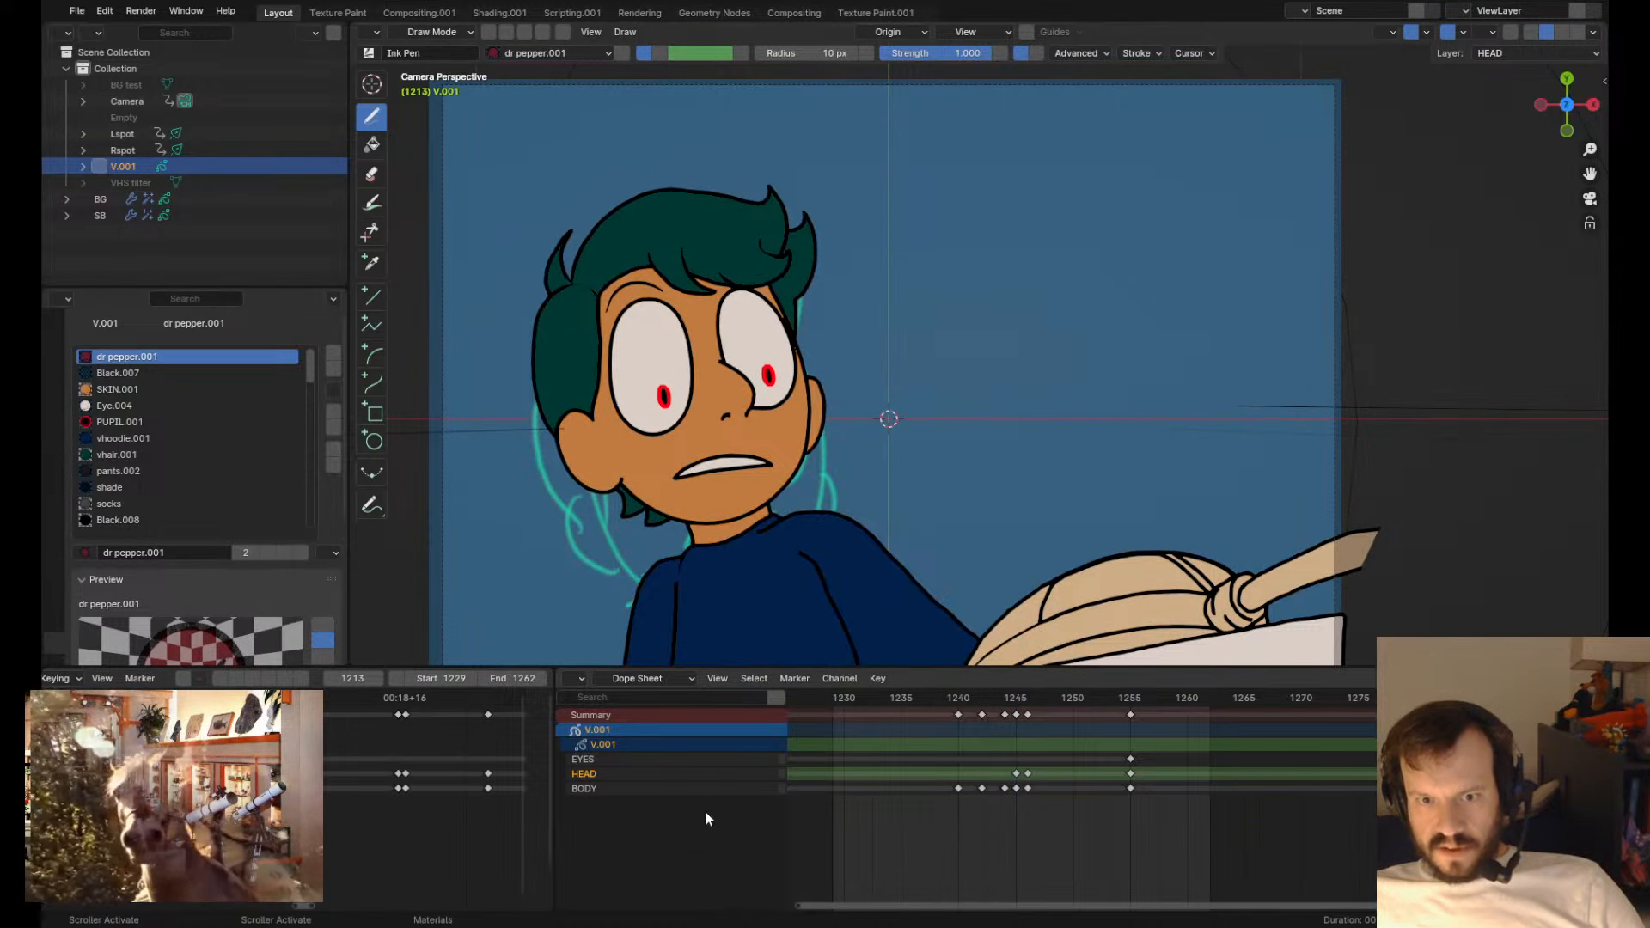
# - Make BODY the active layer and push the back-of-head hair outline slightly outward on frame 1213
pyautogui.click(656, 789)
pyautogui.press('Up')
pyautogui.press('Down')
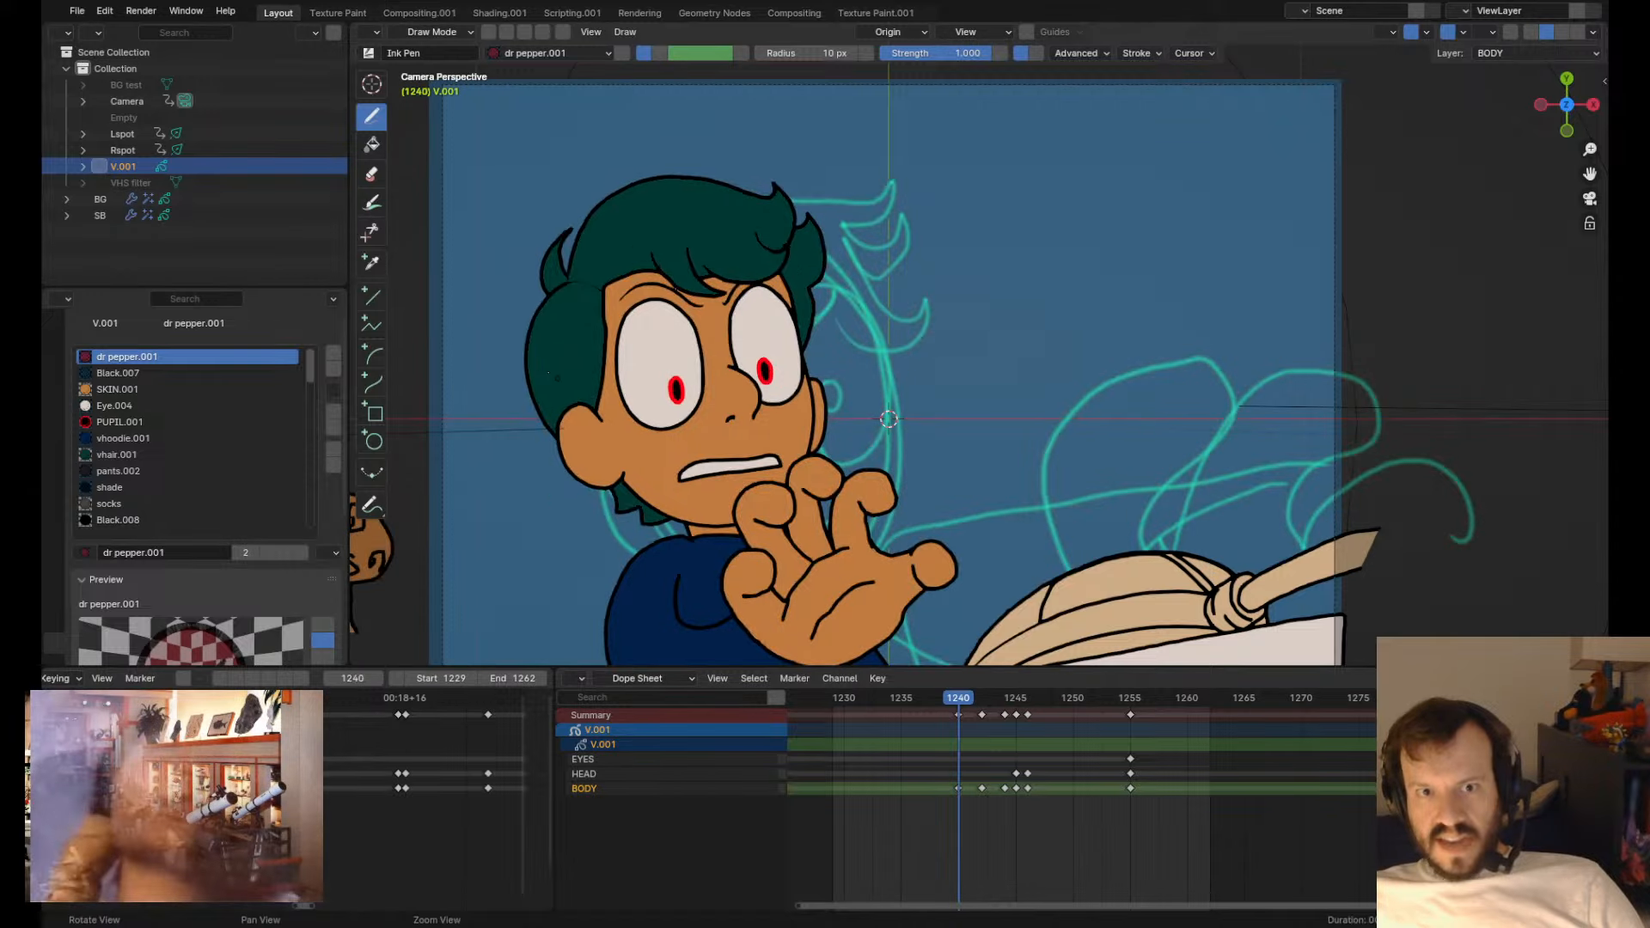
pyautogui.press('Up')
pyautogui.press('Up')
pyautogui.press('Down')
pyautogui.press('Down')
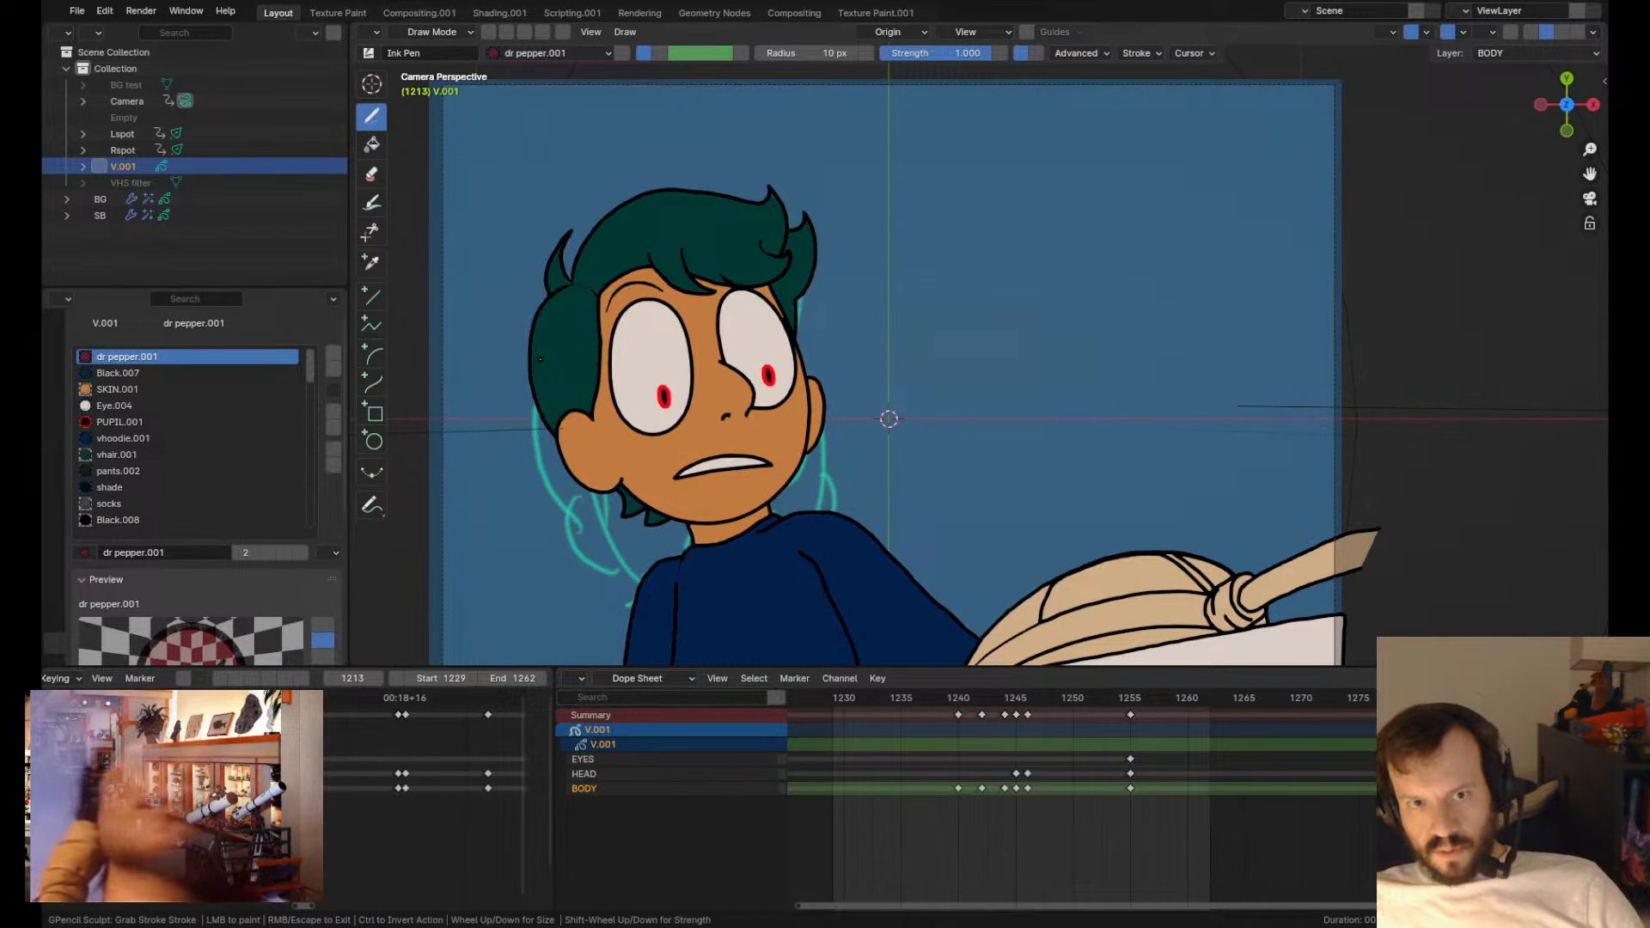
pyautogui.moveTo(539, 359); pyautogui.dragTo(536, 359)
pyautogui.moveTo(522, 299); pyautogui.dragTo(518, 296)
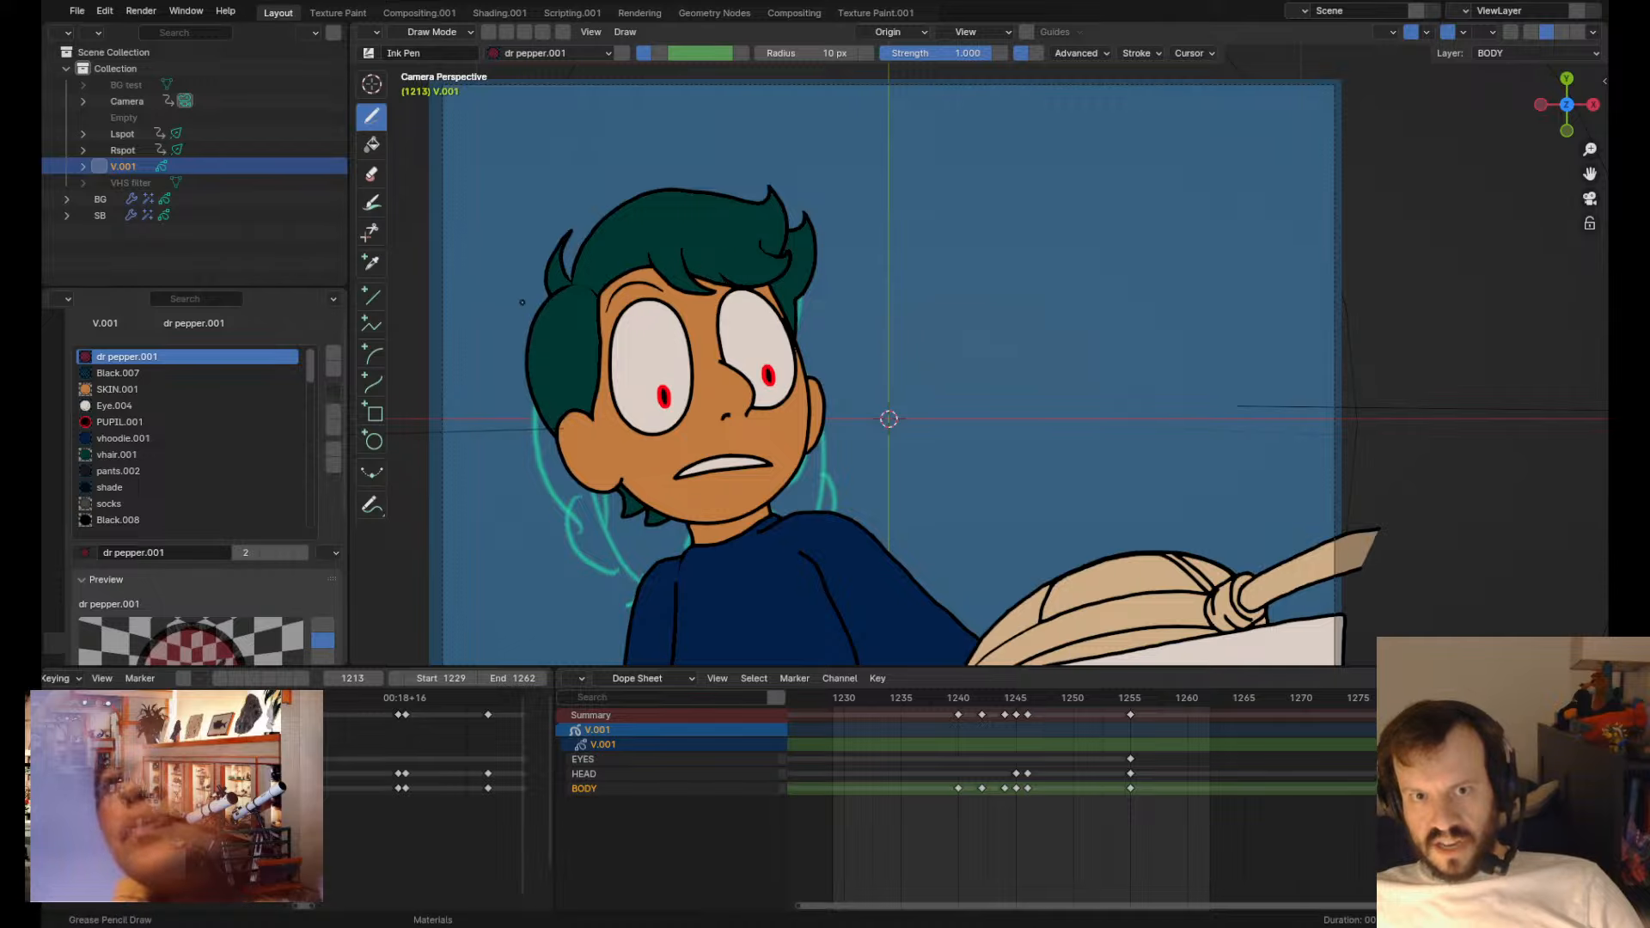
# - Flip back and forth through the BODY keyframes from 1213 to 1242 to compare the back of the hair
pyautogui.press('Down')
pyautogui.press('Up')
pyautogui.press('Up')
pyautogui.press('Down')
pyautogui.press('Up')
pyautogui.press('Up')
pyautogui.press('Down')
pyautogui.press('Down')
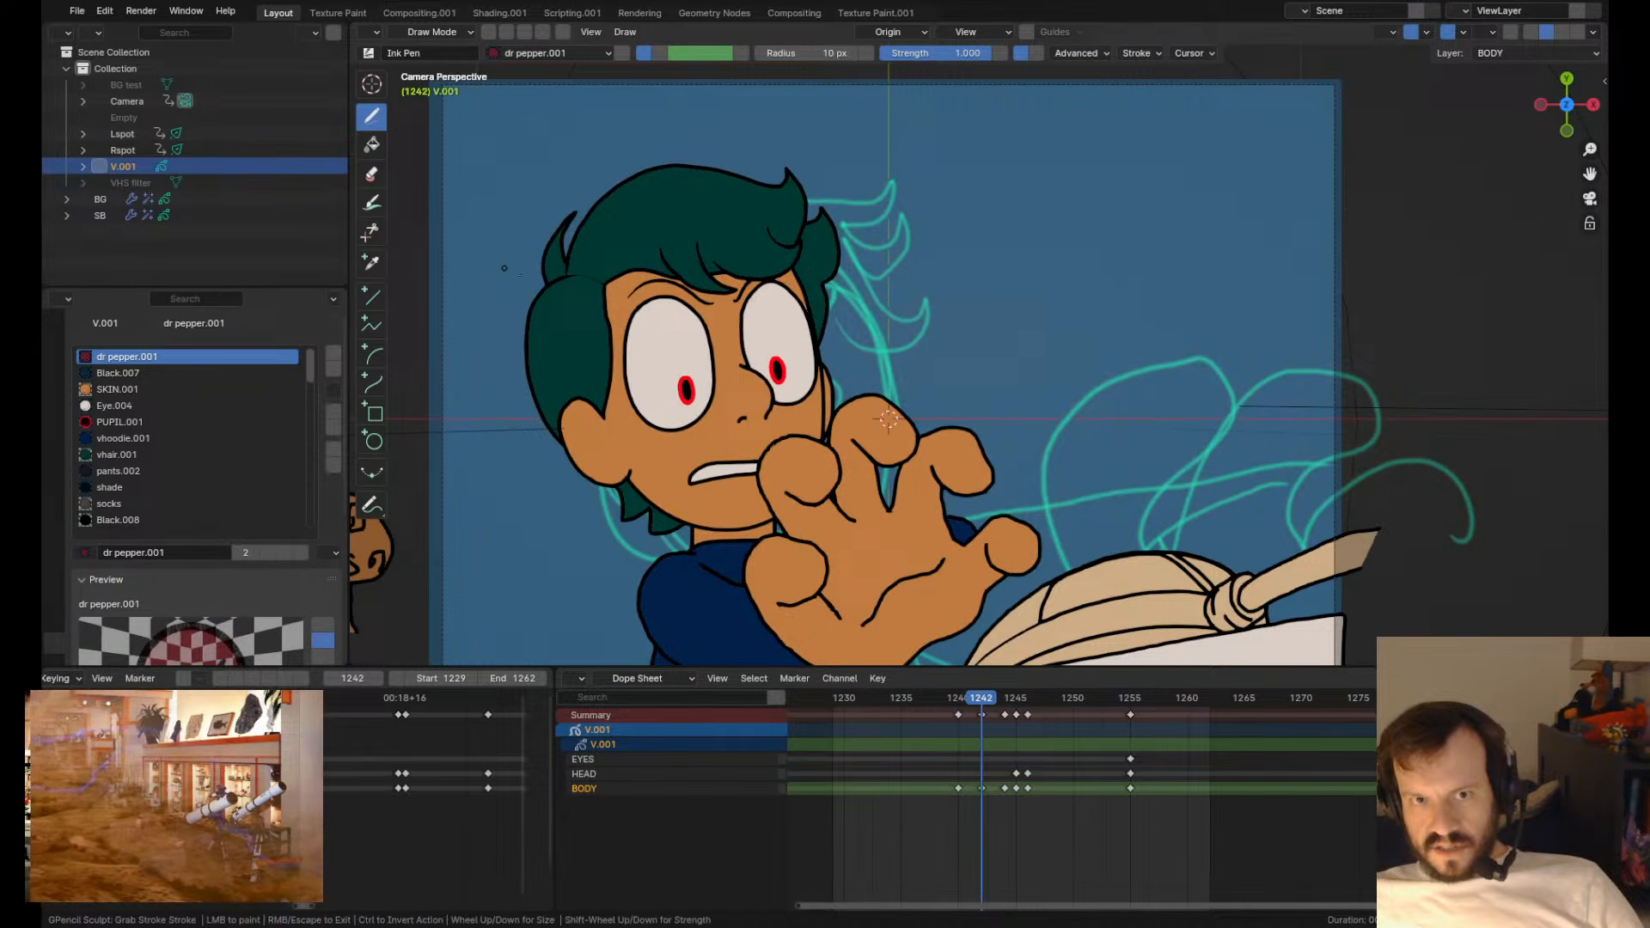
# - Nudge the back-of-head hair outline on frame 1242 with the Grab brush and compare it with the previous frame
pyautogui.press('Tab')
pyautogui.press('Tab')
pyautogui.keyDown('shift'); pyautogui.moveTo(486, 274); pyautogui.dragTo(499, 278); pyautogui.keyUp('shift')
pyautogui.press('Left')
pyautogui.press('Right')
# - Nudge the hair outline at the back of the head on frame 1244 with the Grab brush
pyautogui.press('Right')
pyautogui.press('Right')
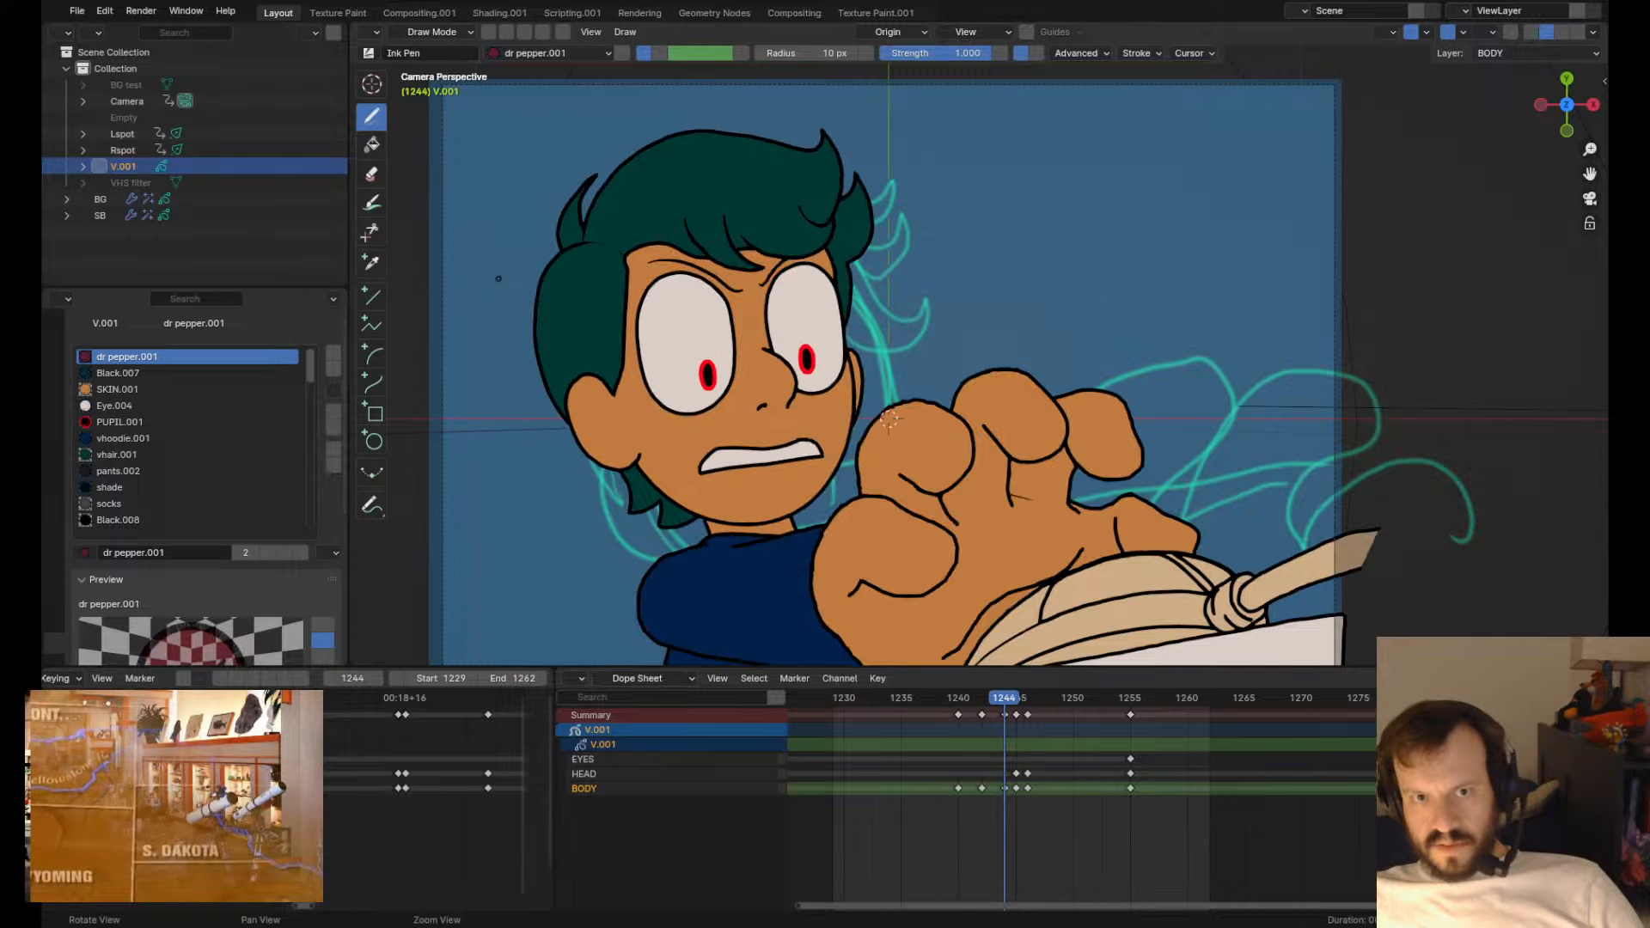
pyautogui.press('Tab')
pyautogui.press('Tab')
pyautogui.keyDown('shift'); pyautogui.moveTo(531, 238); pyautogui.dragTo(531, 238); pyautogui.keyUp('shift')
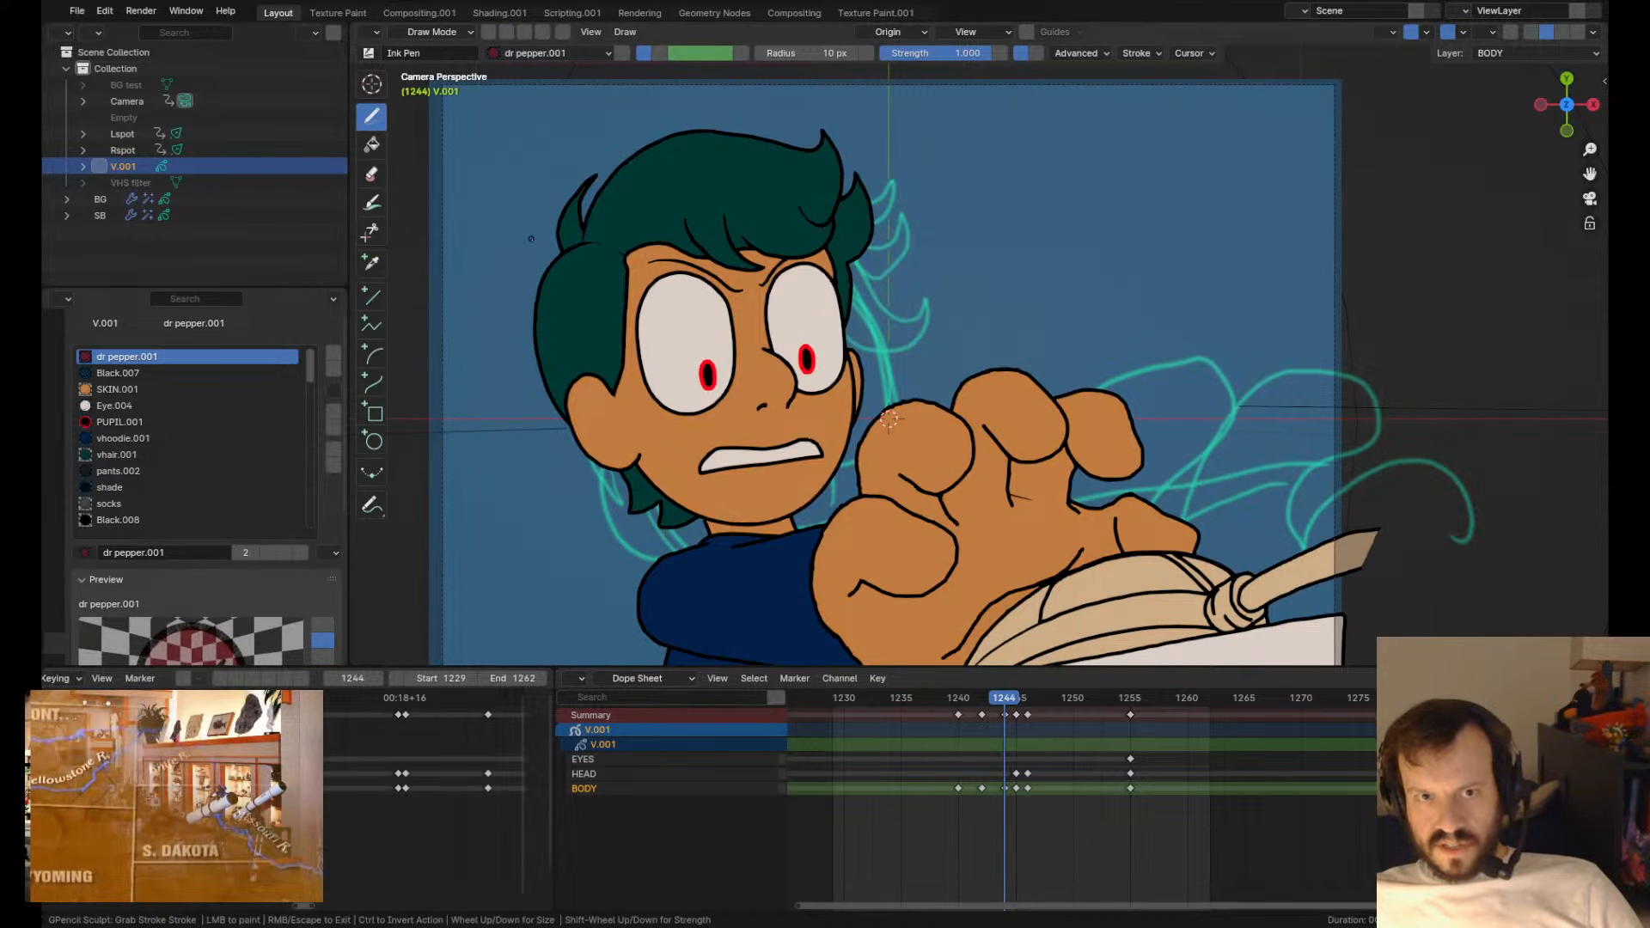
# - Flip through the keyframes between 1240 and 1246, and play back the reach in Draw Mode
pyautogui.press('Down')
pyautogui.press('Down')
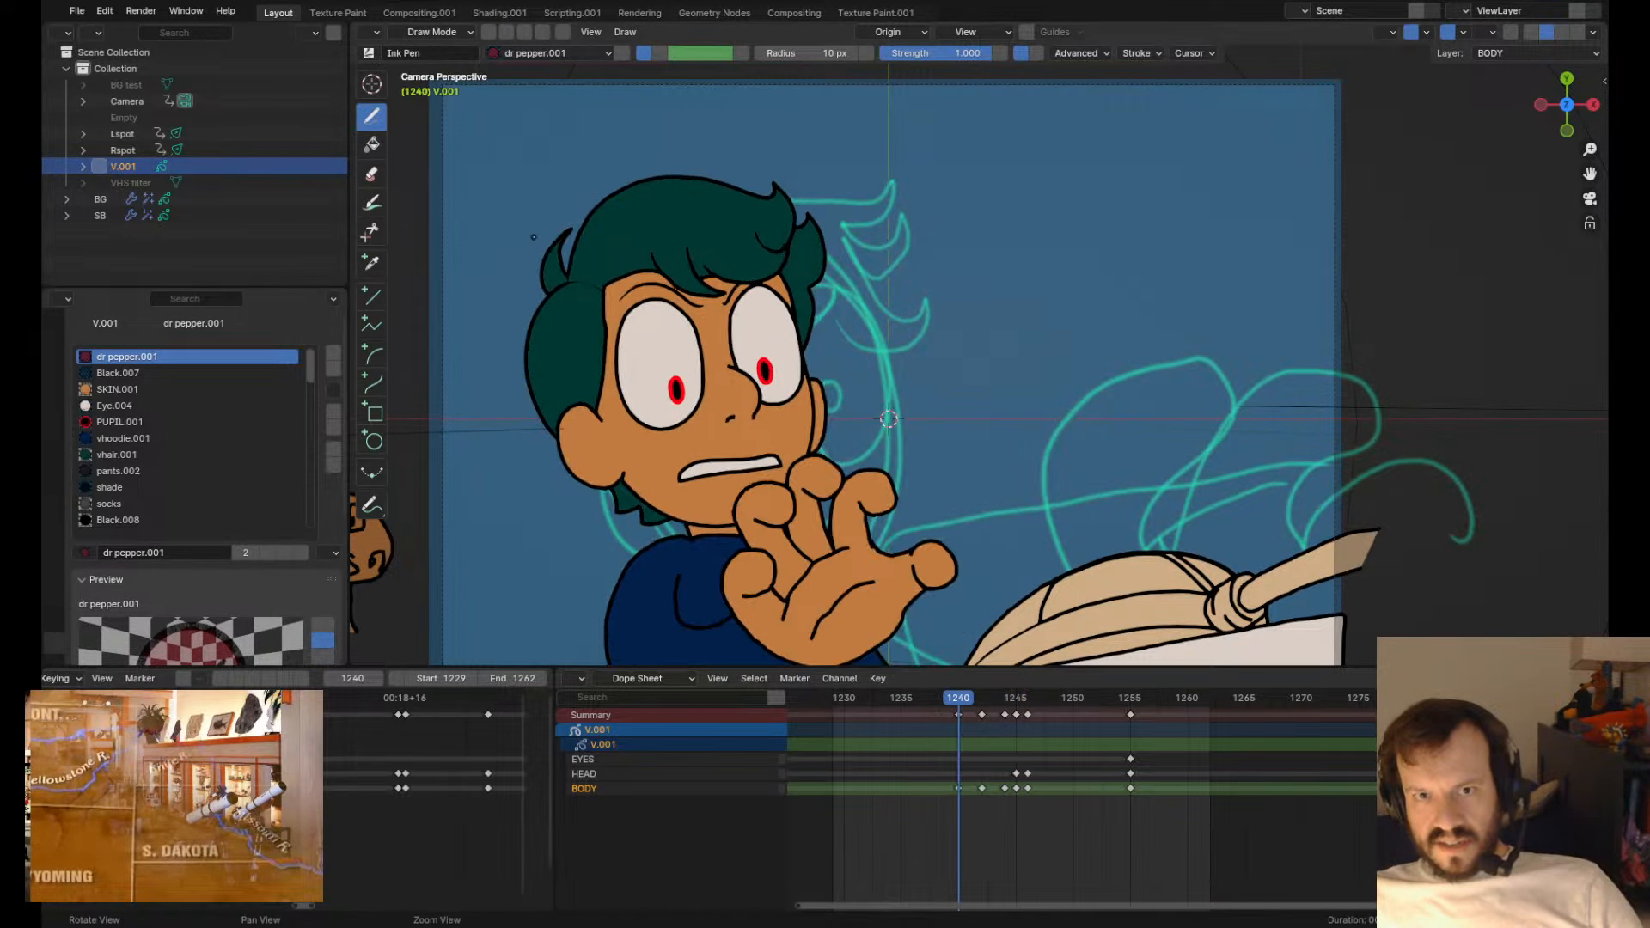
pyautogui.press('Up')
pyautogui.press('Up')
pyautogui.press('Up')
pyautogui.press('Tab')
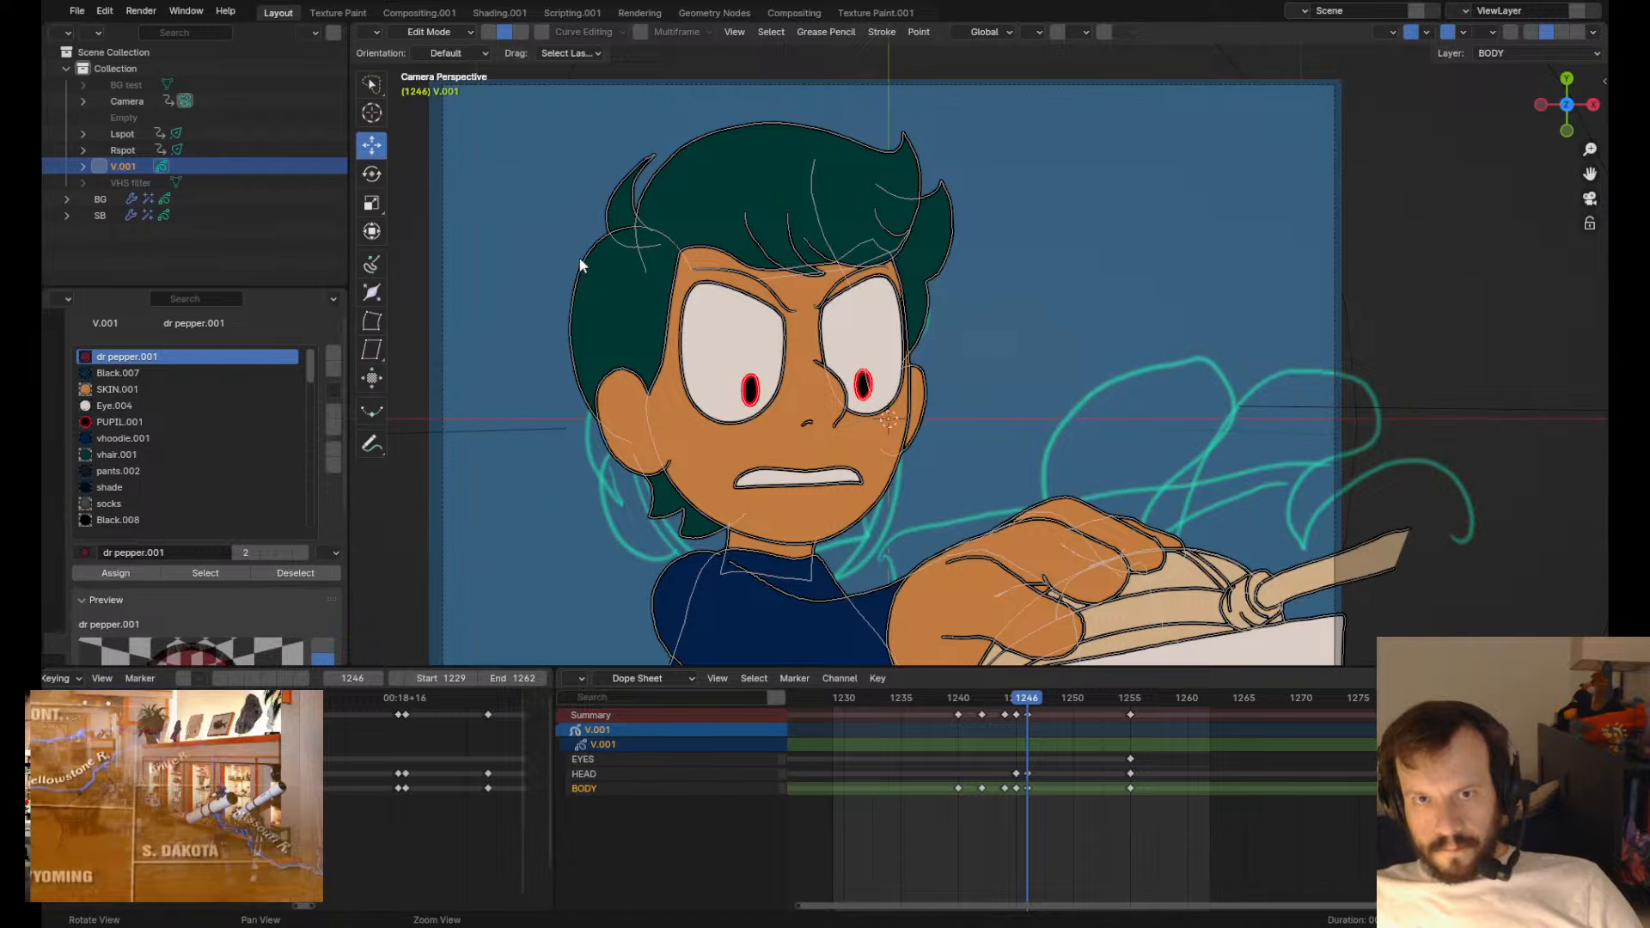
pyautogui.press('Left')
pyautogui.press('Left')
pyautogui.press('Left')
pyautogui.press('Left')
pyautogui.press('space')
pyautogui.press('Tab')
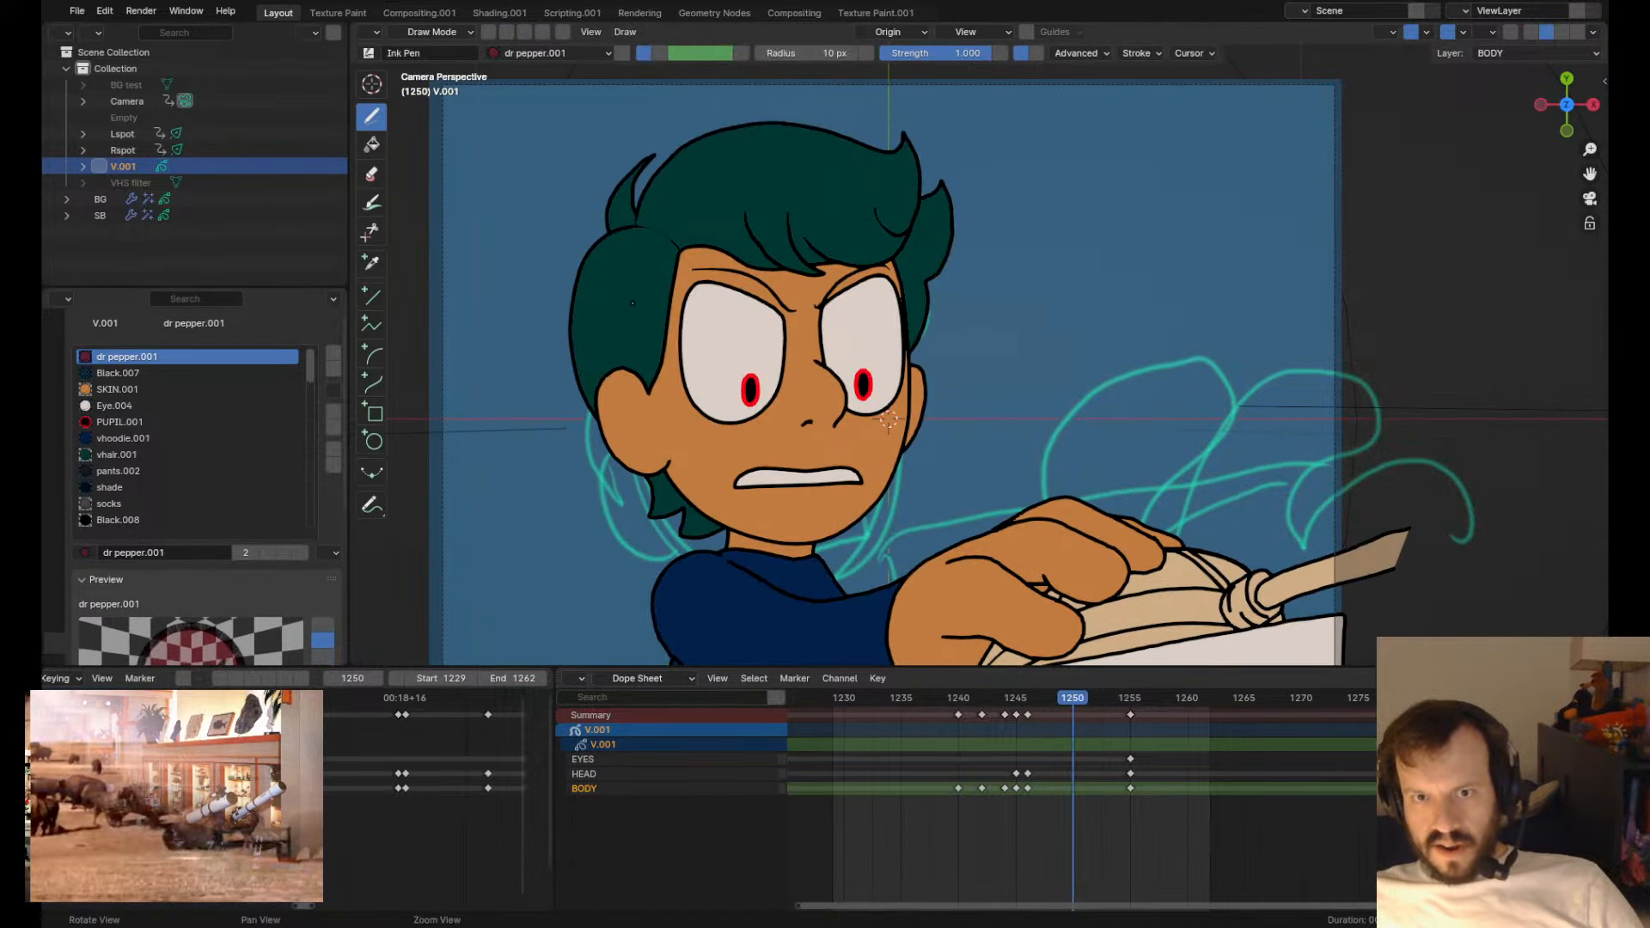
# - Switch to Object Mode, click away from the character and save the file
pyautogui.hotkey('ctrl', 'Tab')
pyautogui.click(528, 164)
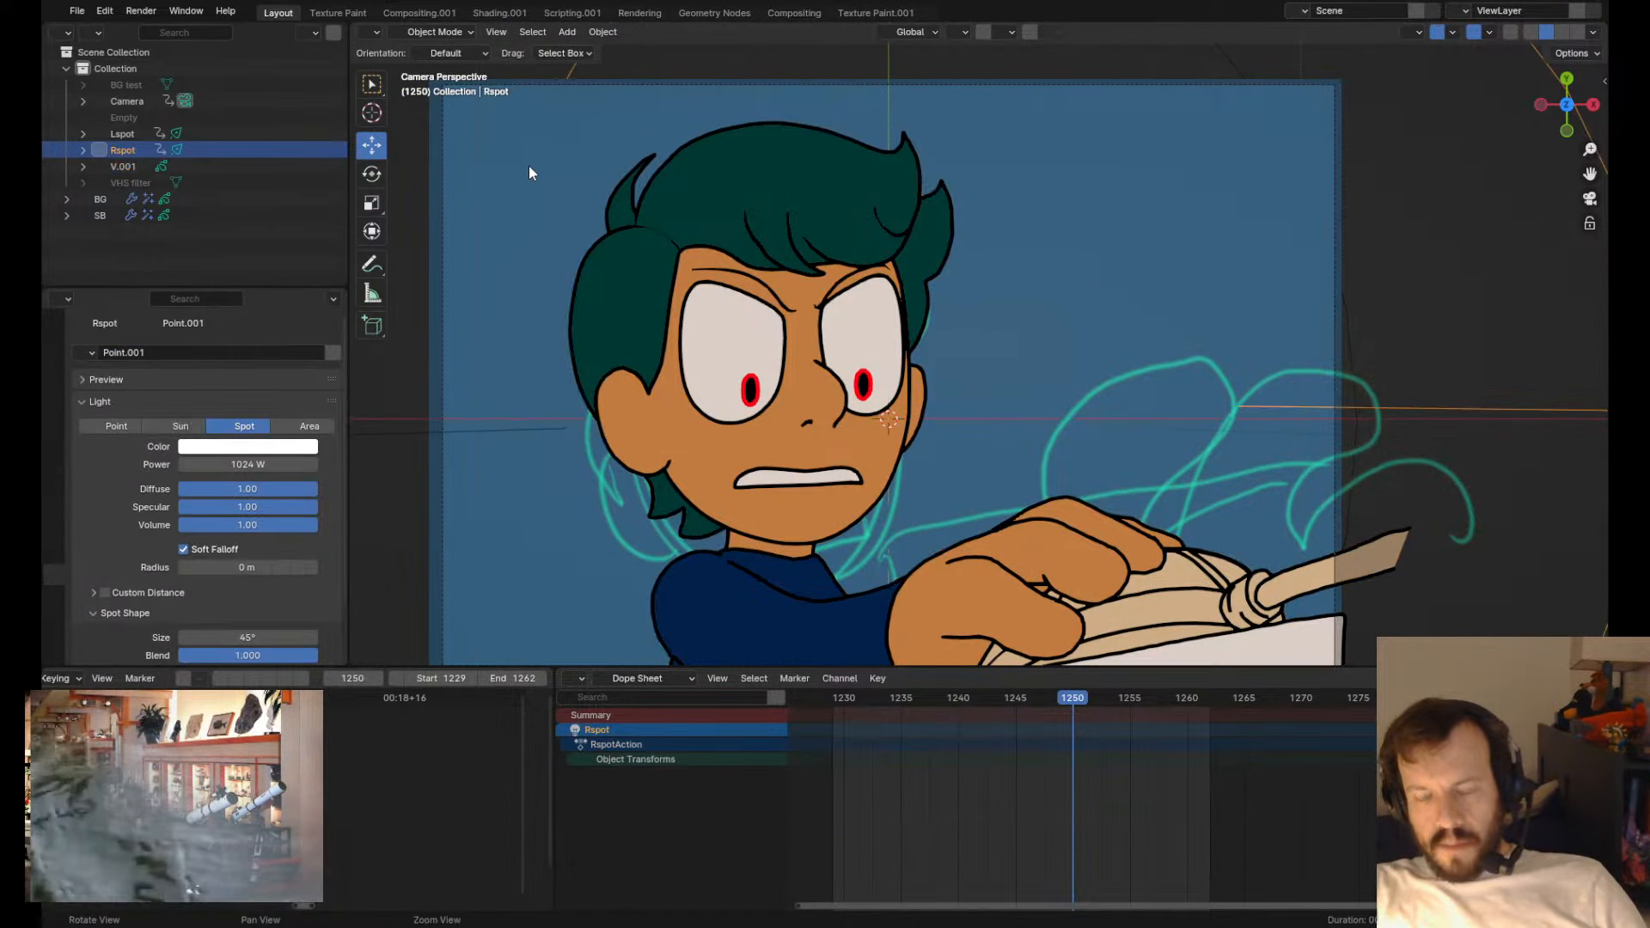
pyautogui.hotkey('ctrl', 's')
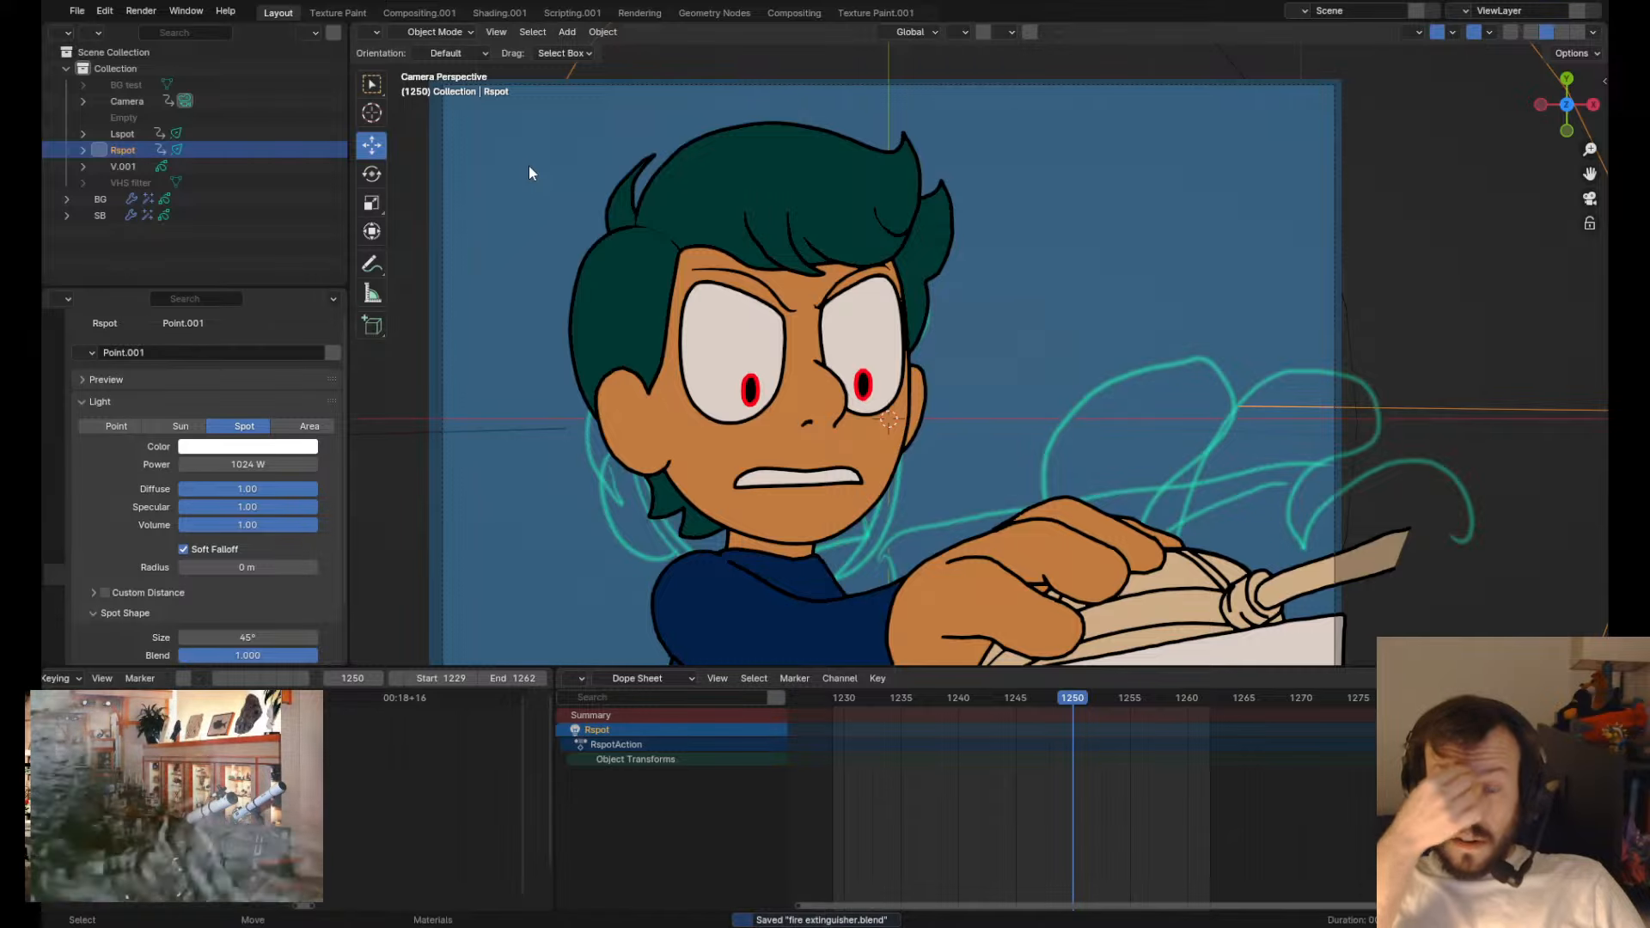
# - Reselect V.001 and raise the hairline above the forehead on frame 1240
pyautogui.click(735, 354)
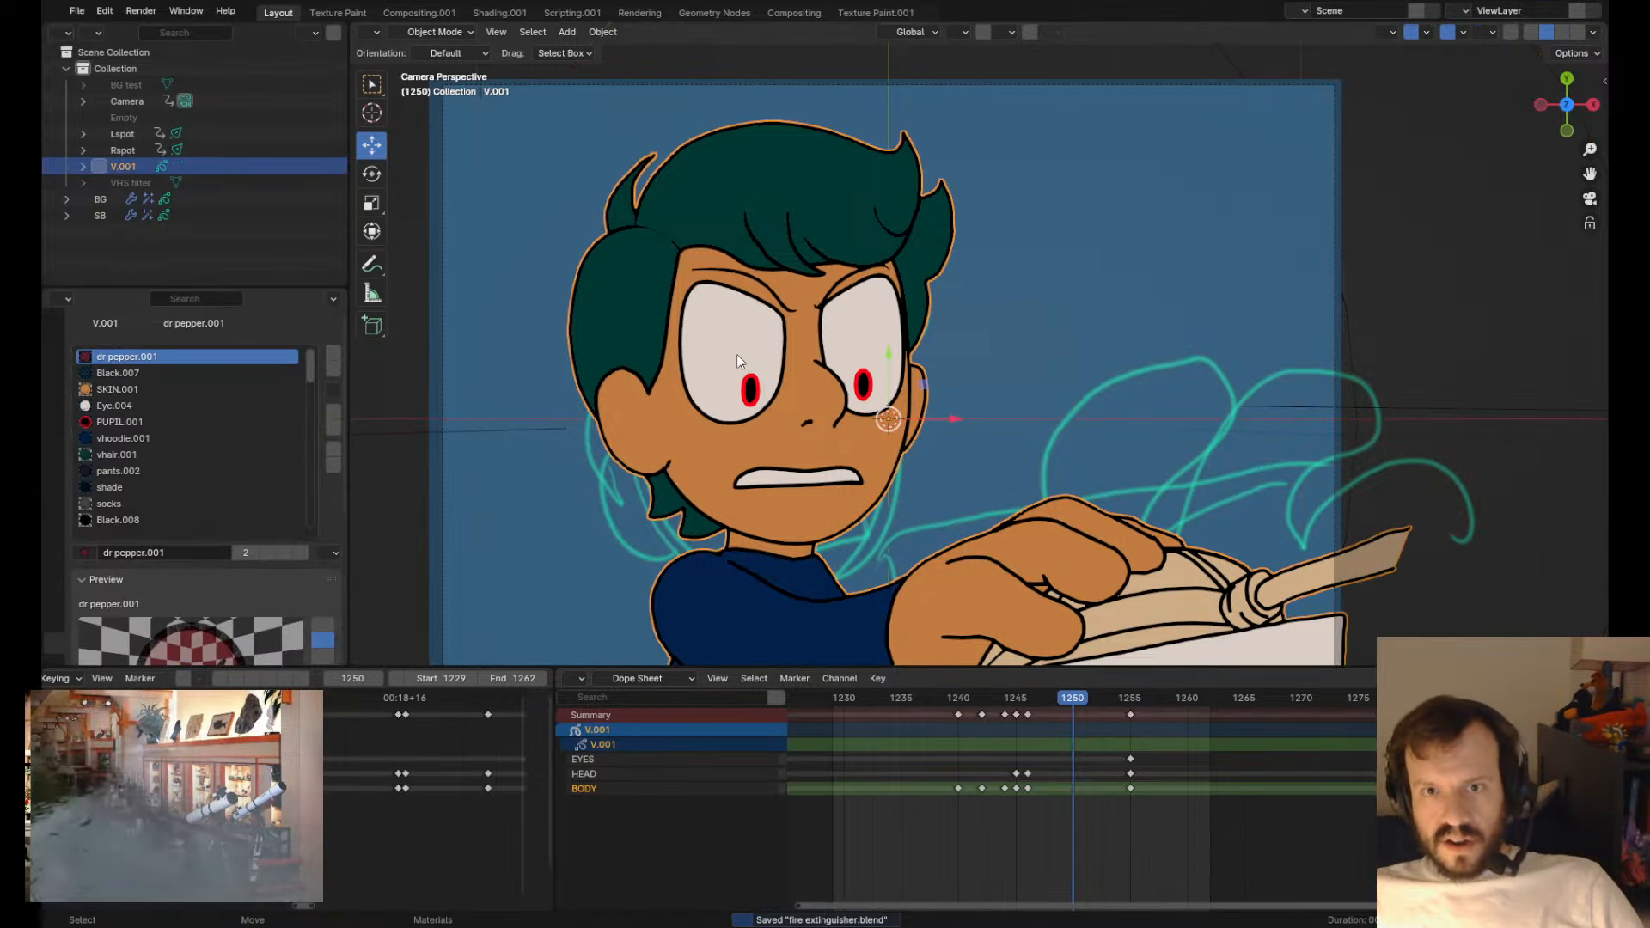
pyautogui.click(933, 697)
pyautogui.moveTo(933, 700)
pyautogui.mouseDown()
pyautogui.moveTo(960, 701)
pyautogui.moveTo(926, 701)
pyautogui.moveTo(947, 700)
pyautogui.mouseUp()
pyautogui.press('Tab')
pyautogui.press('Right')
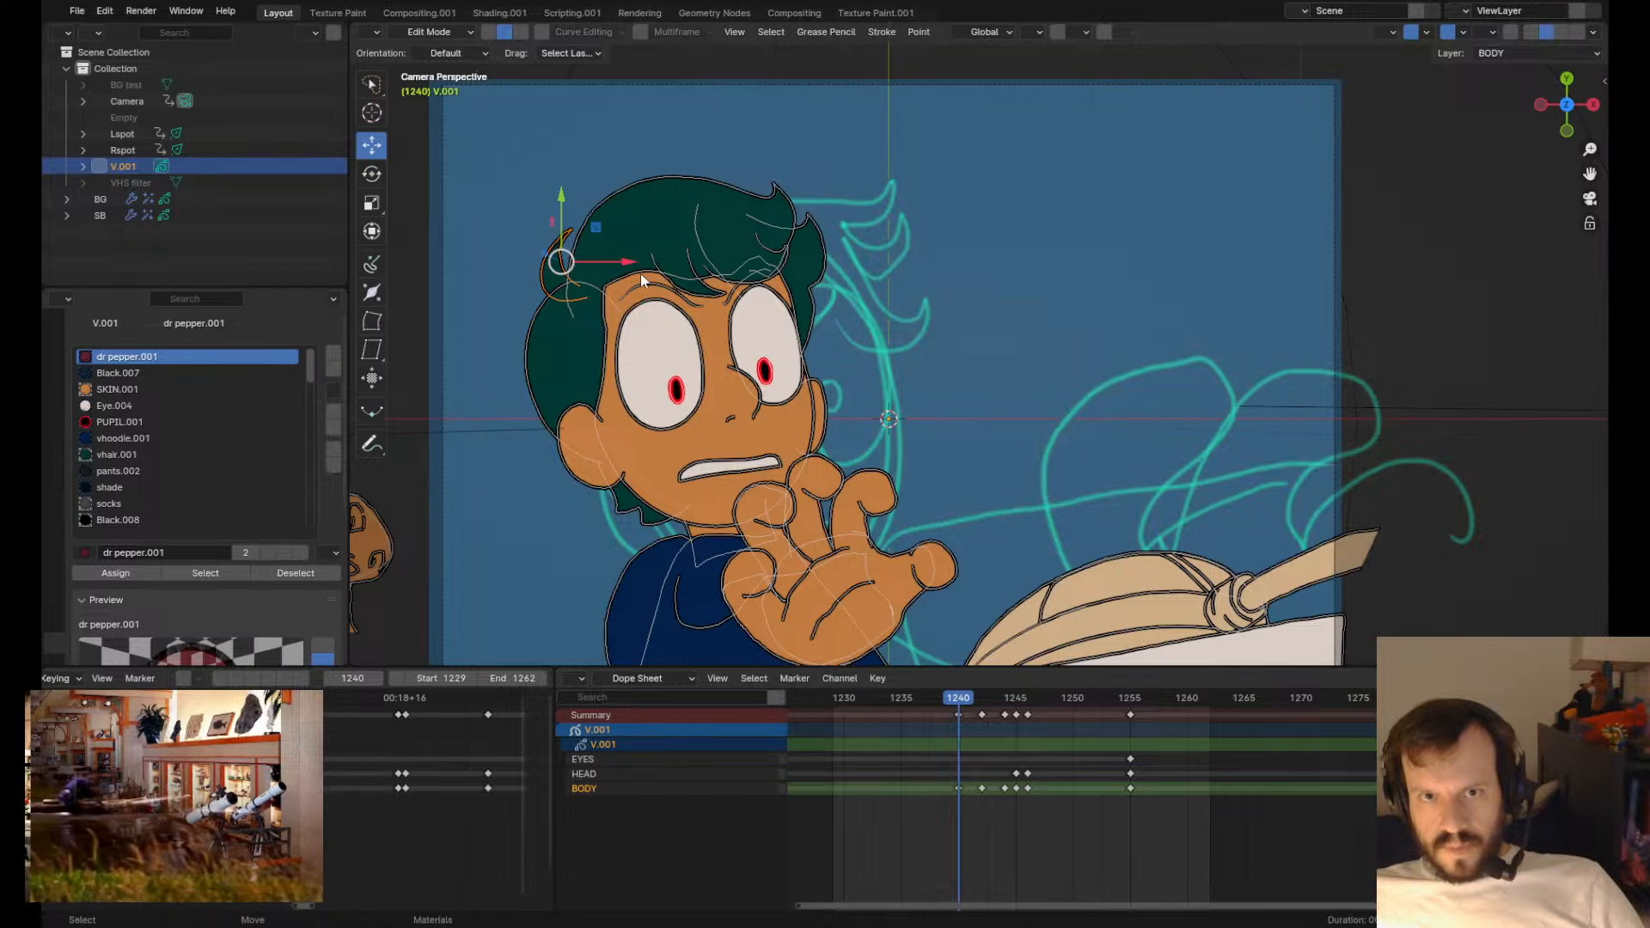
pyautogui.click(639, 280)
pyautogui.hotkey('ctrl', 'Tab')
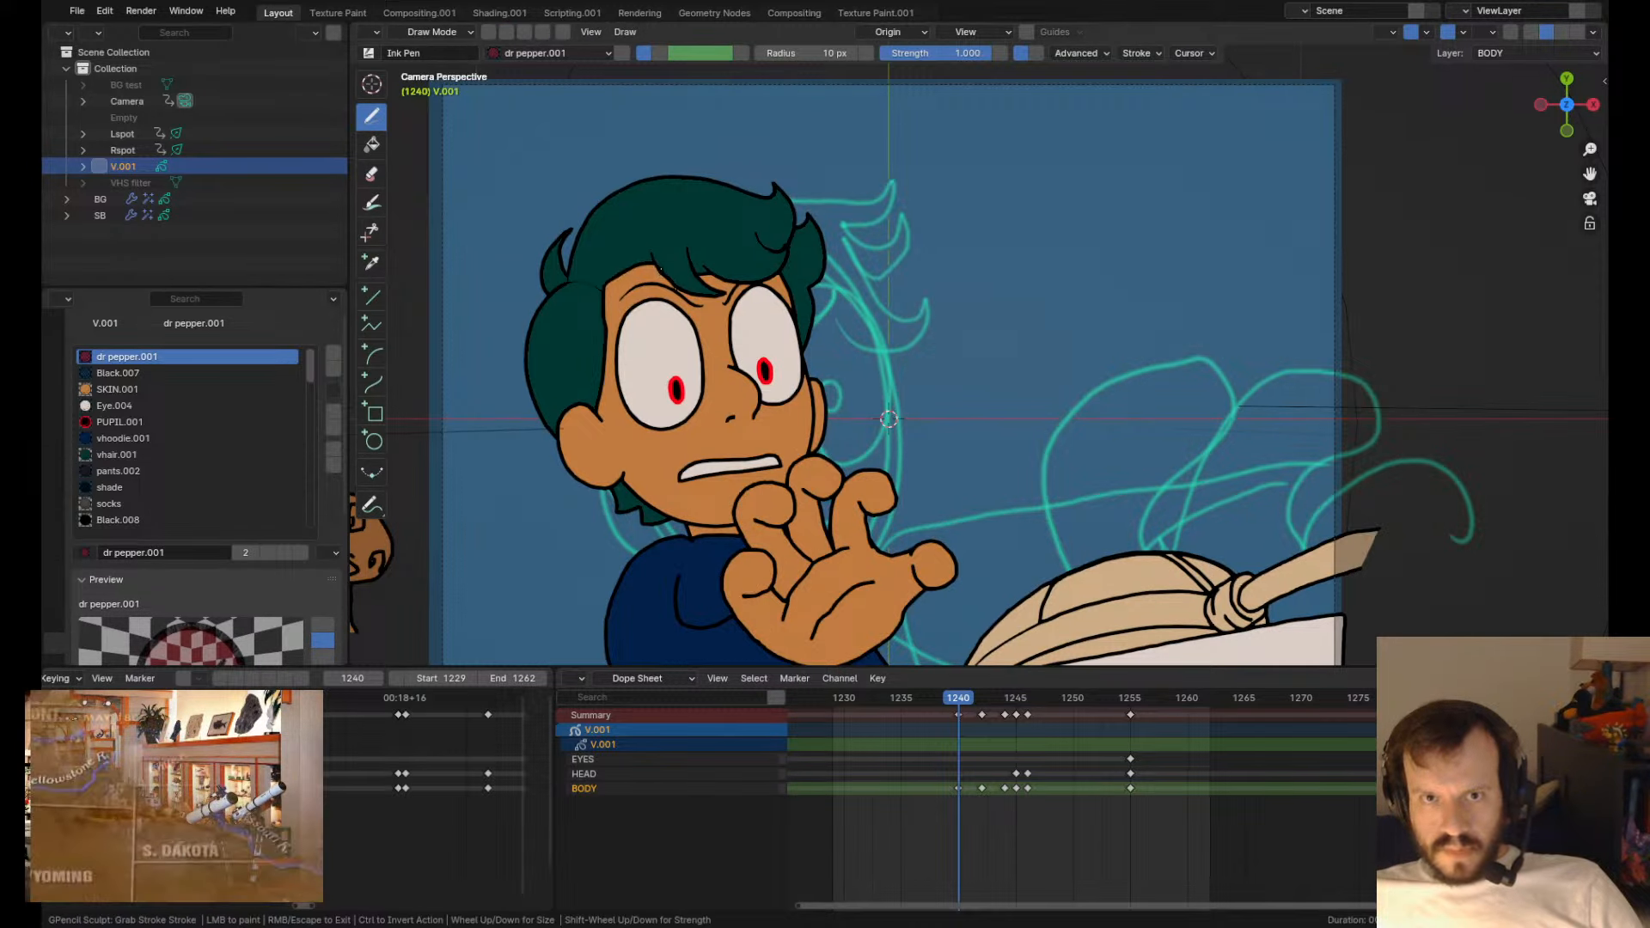
# - Raise the hairline above the forehead on frame 1242 to match the previous keyframe
pyautogui.press('Up')
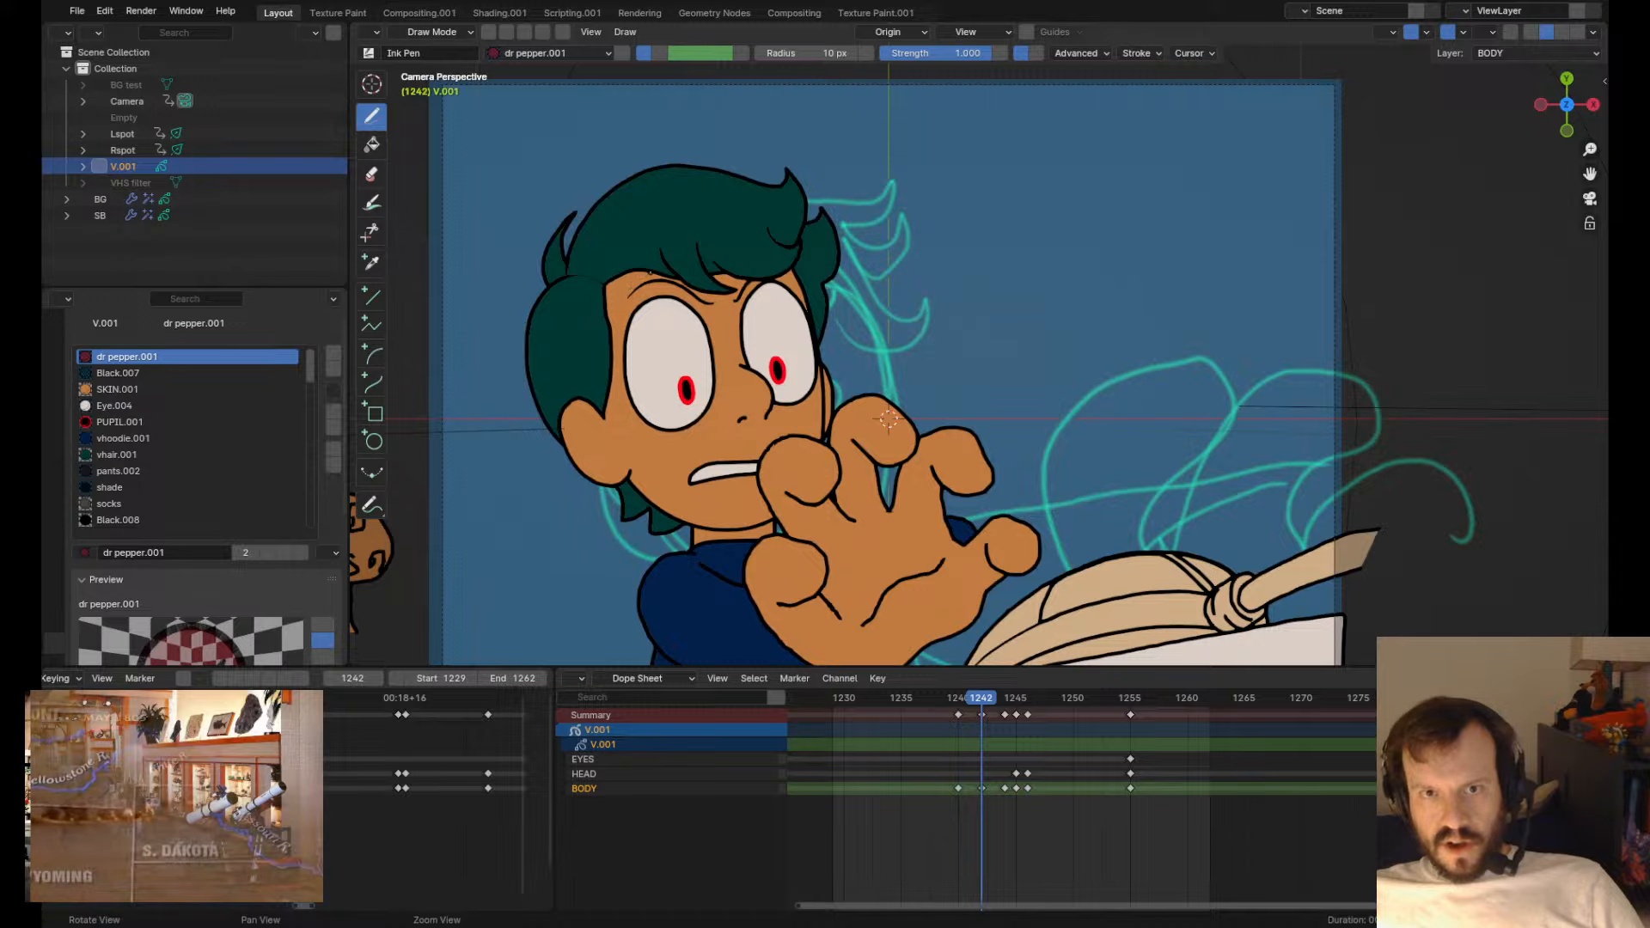
pyautogui.press('Tab')
pyautogui.click(651, 272)
pyautogui.press('Tab')
pyautogui.moveTo(650, 275); pyautogui.dragTo(668, 265)
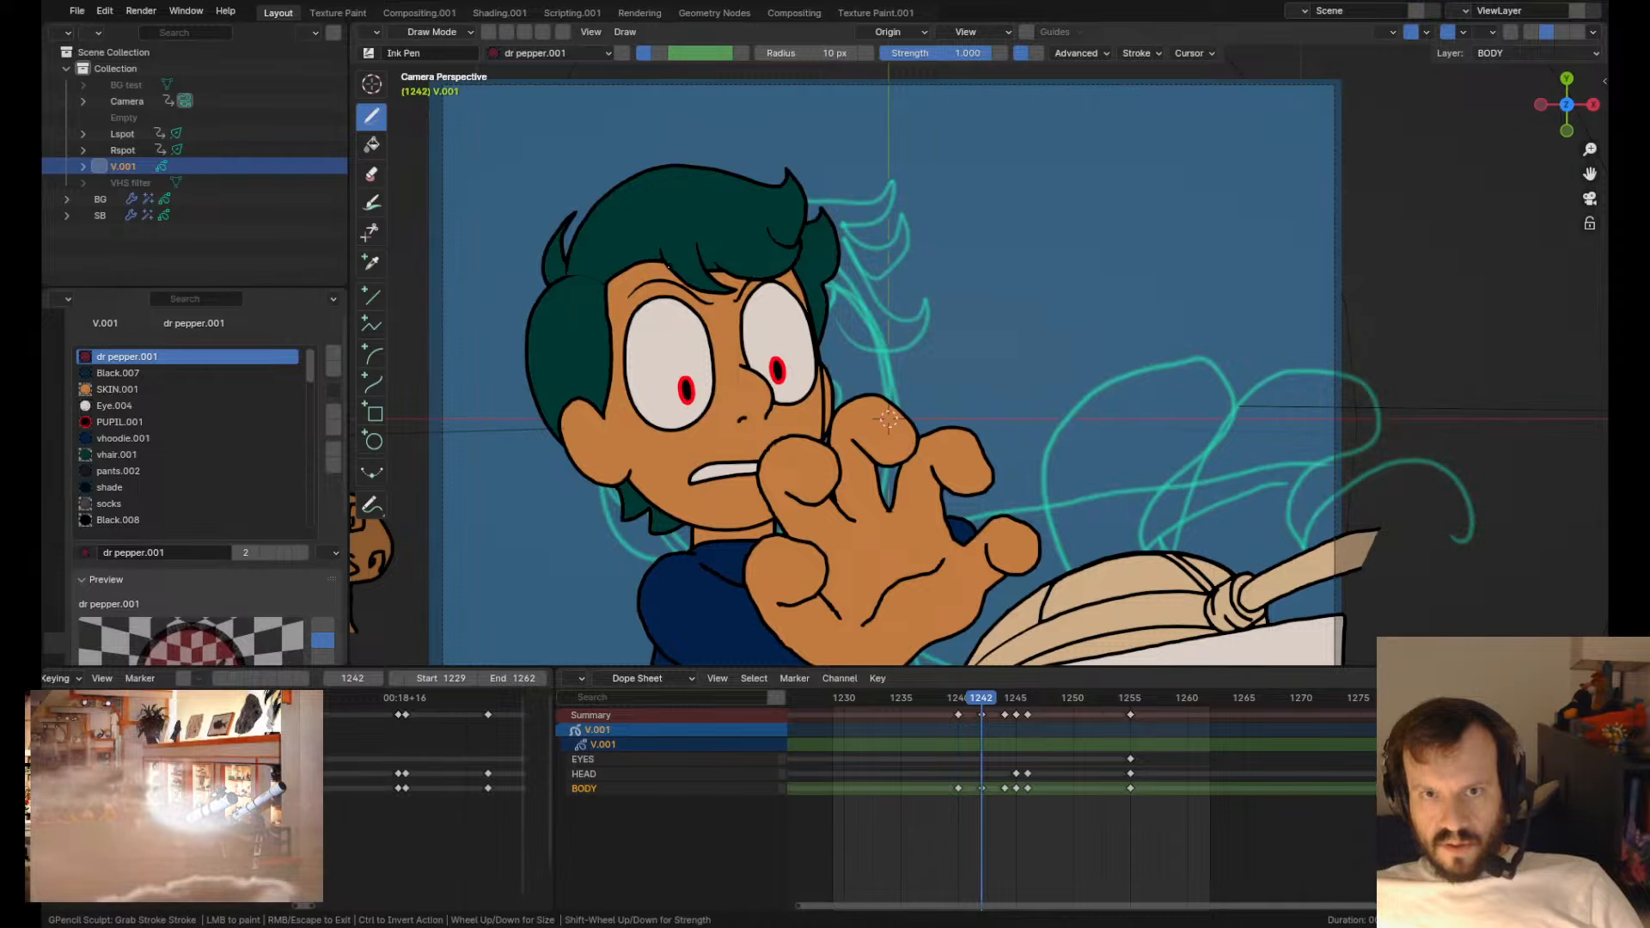
# - Raise the forehead hairline in the same way on frames 1244 and 1245
pyautogui.press('Up')
pyautogui.press('Tab')
pyautogui.press('Tab')
pyautogui.press('Up')
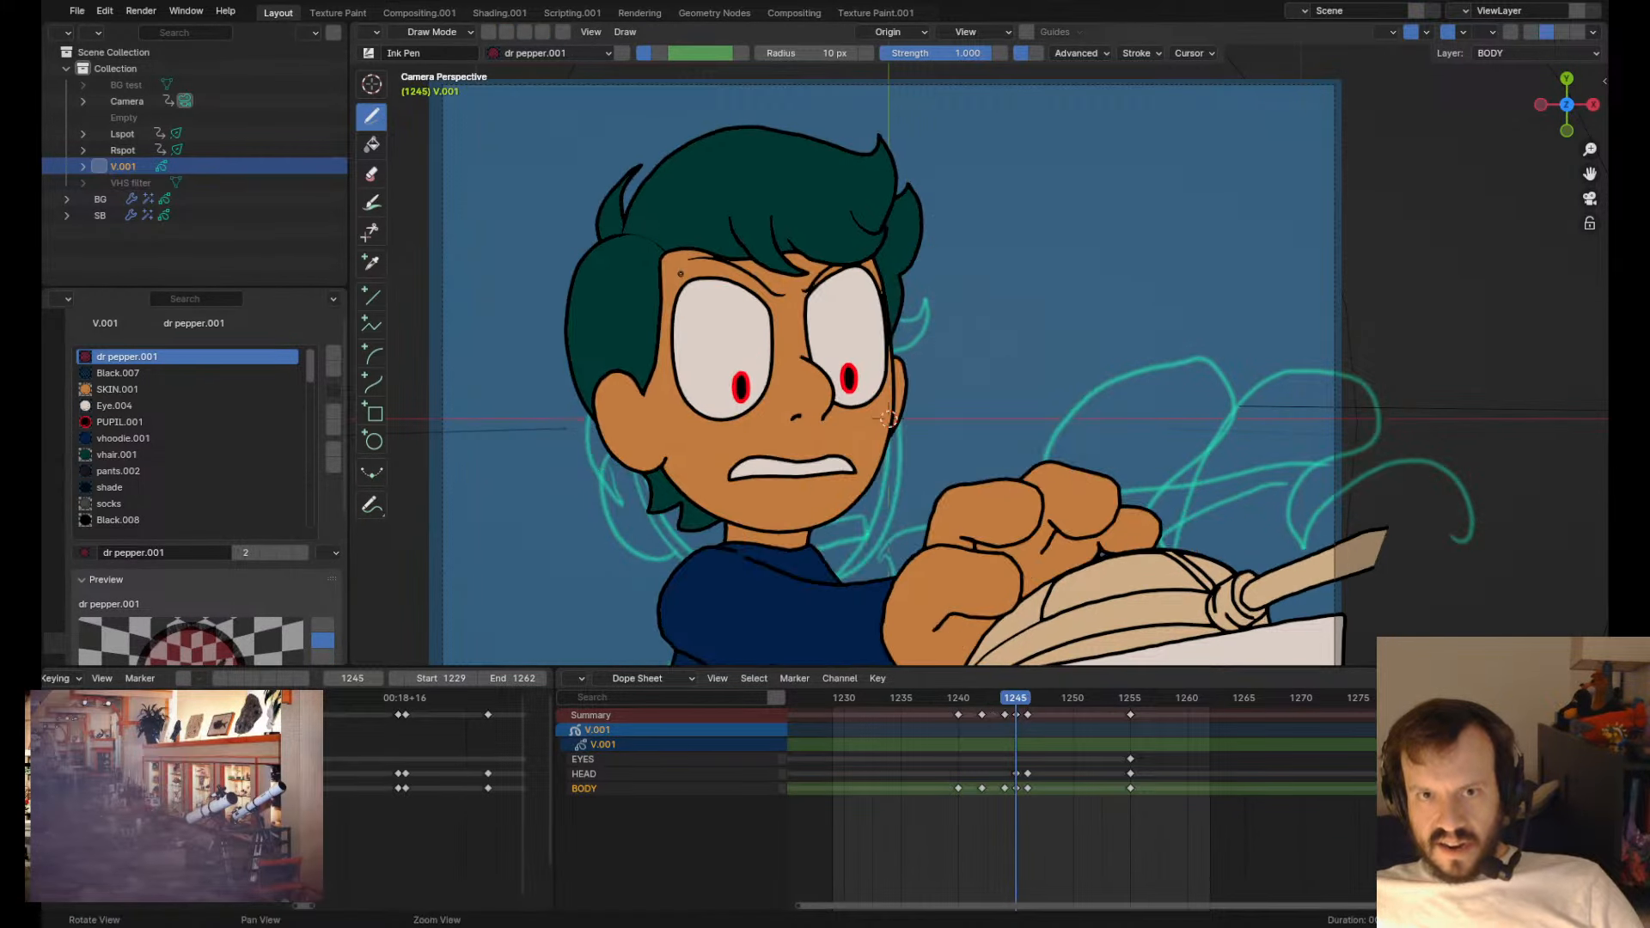
pyautogui.press('Tab')
pyautogui.click(689, 247)
pyautogui.press('Tab')
pyautogui.moveTo(665, 260); pyautogui.dragTo(727, 237)
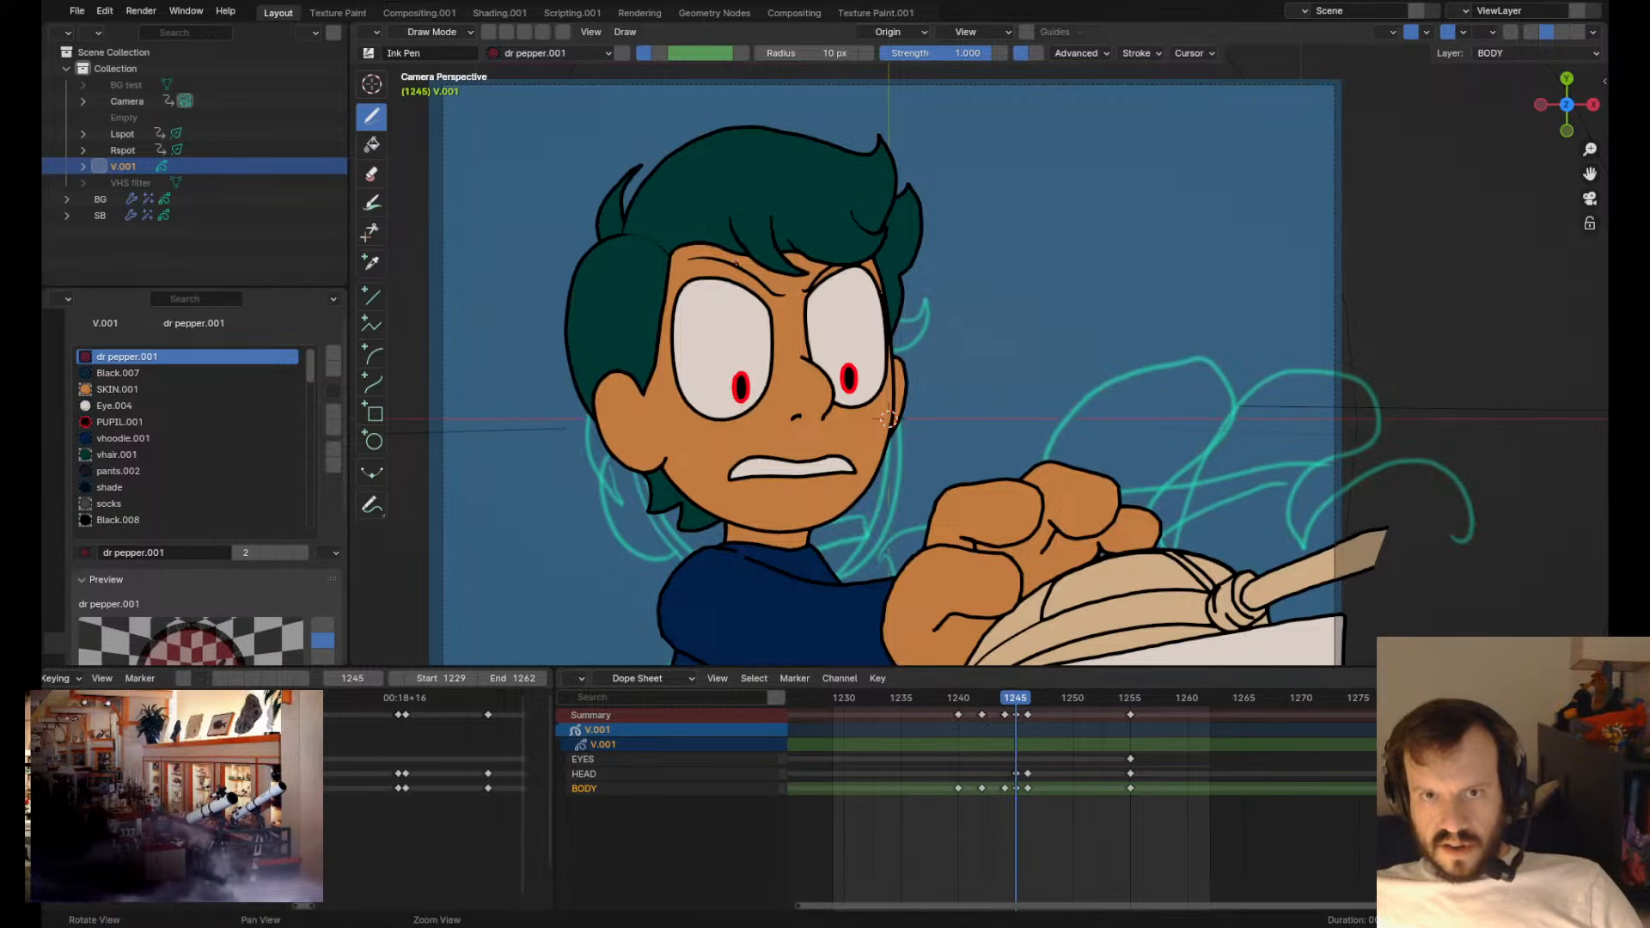
# - Raise the forehead hairline on frame 1246 and check it against the next keyframe
pyautogui.press('Up')
pyautogui.press('Tab')
pyautogui.press('Tab')
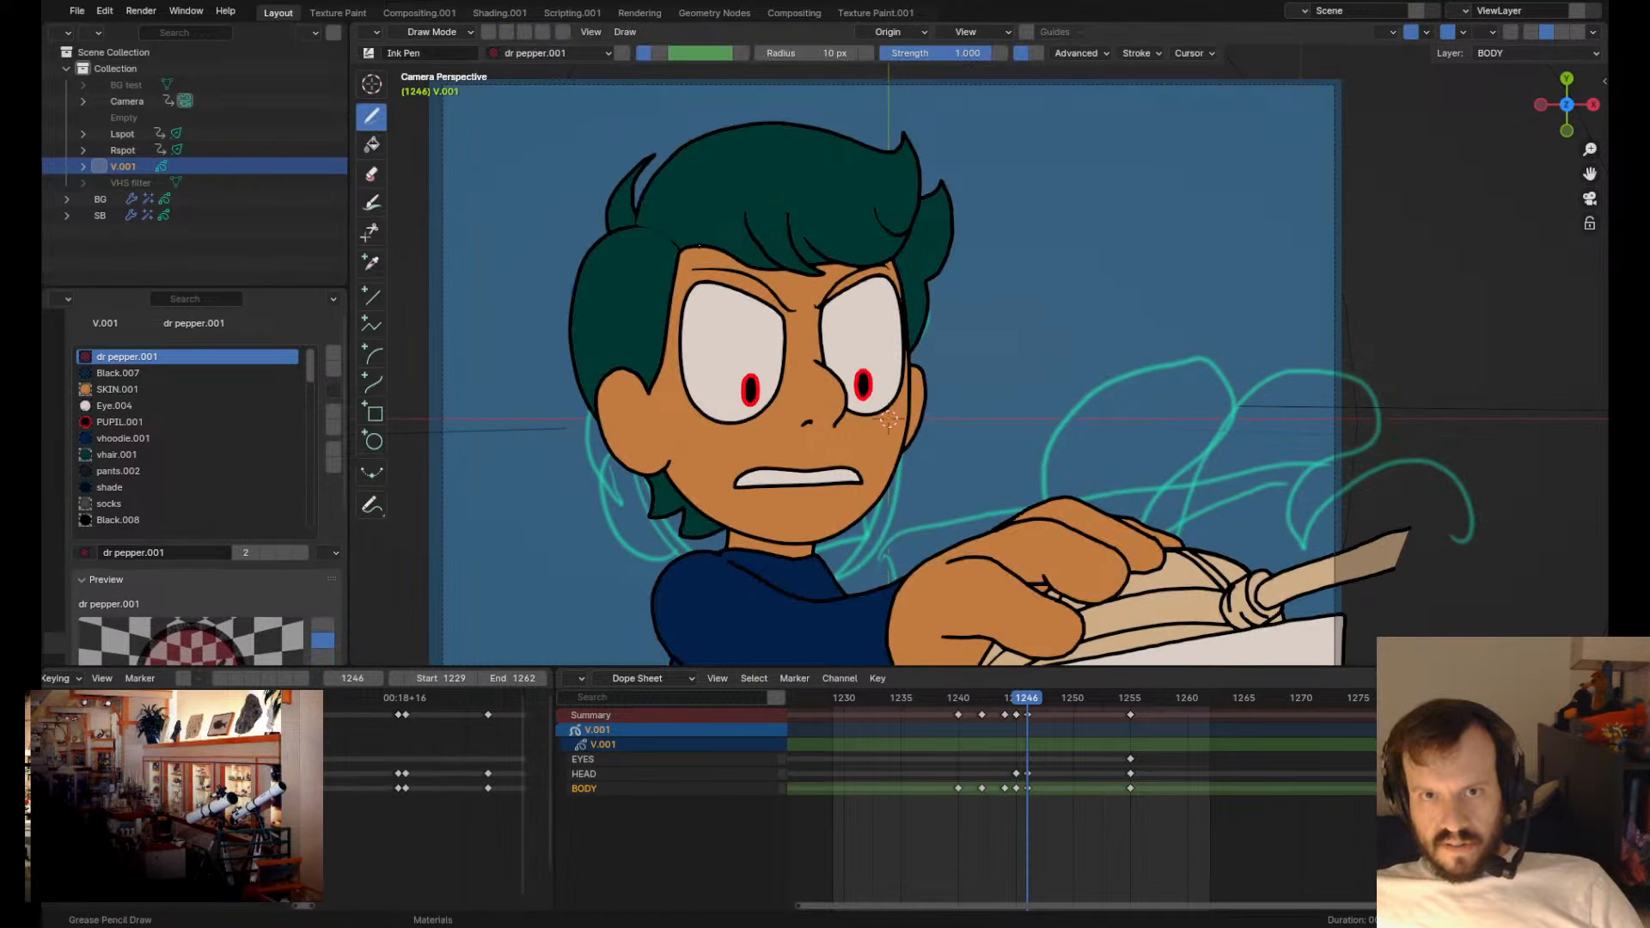
pyautogui.press('Up')
pyautogui.press('Down')
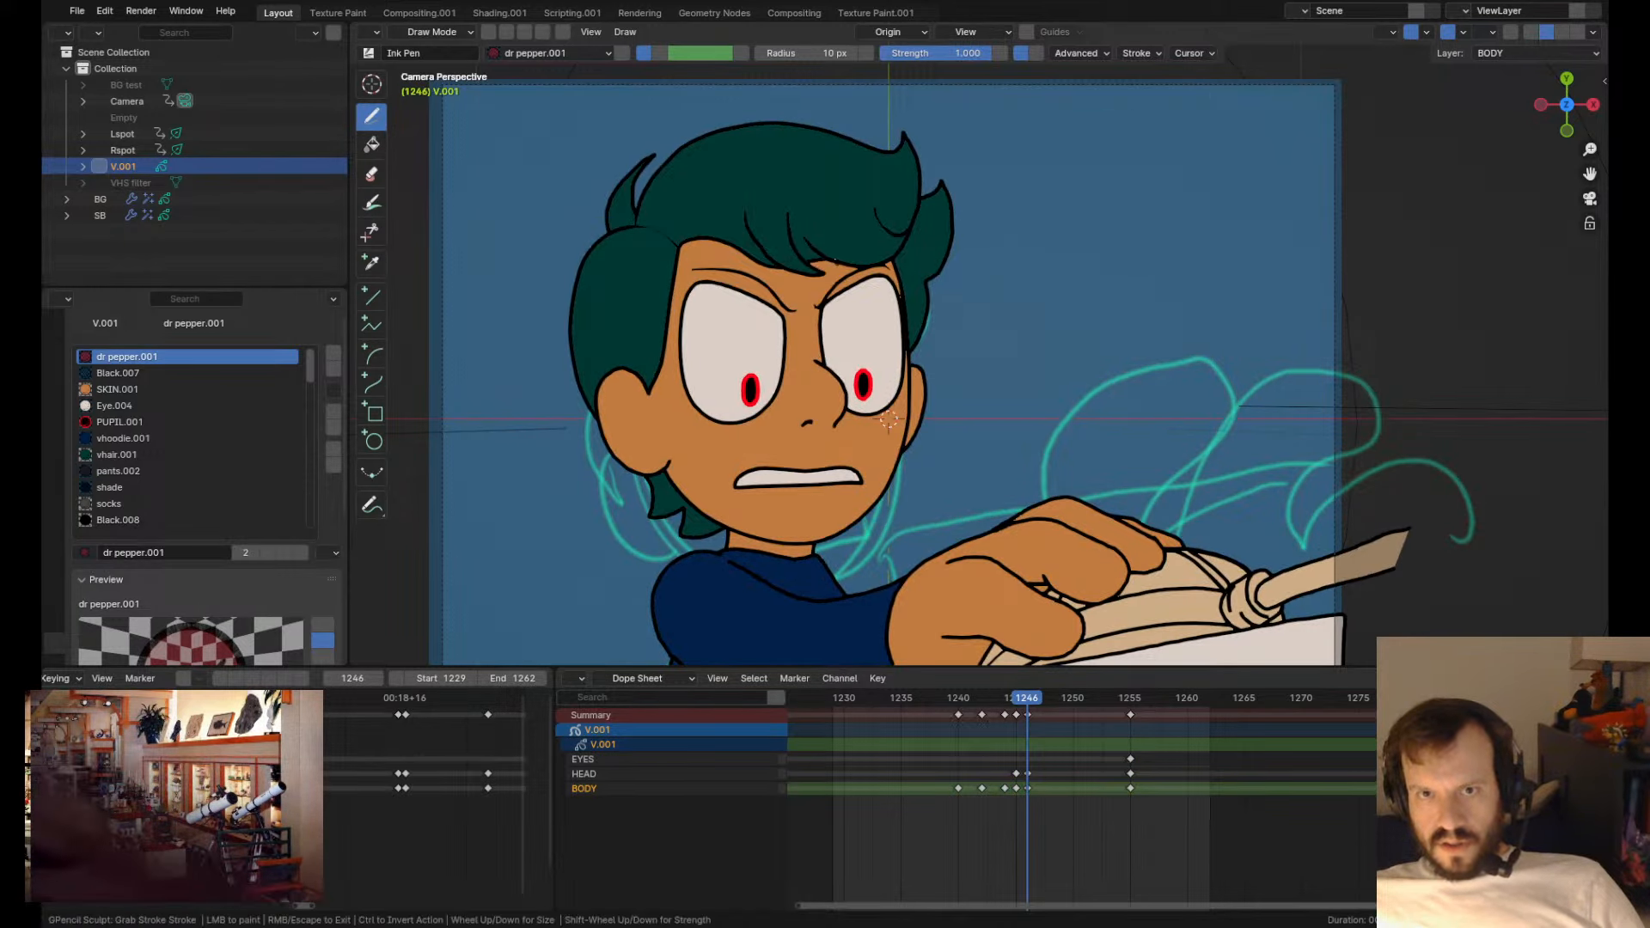
# - Step back and forth between frames 1244 and 1246, then back to 1242, to compare the hairline
pyautogui.press('Left')
pyautogui.press('Right')
pyautogui.press('Left')
pyautogui.press('Left')
pyautogui.press('Right')
pyautogui.press('Right')
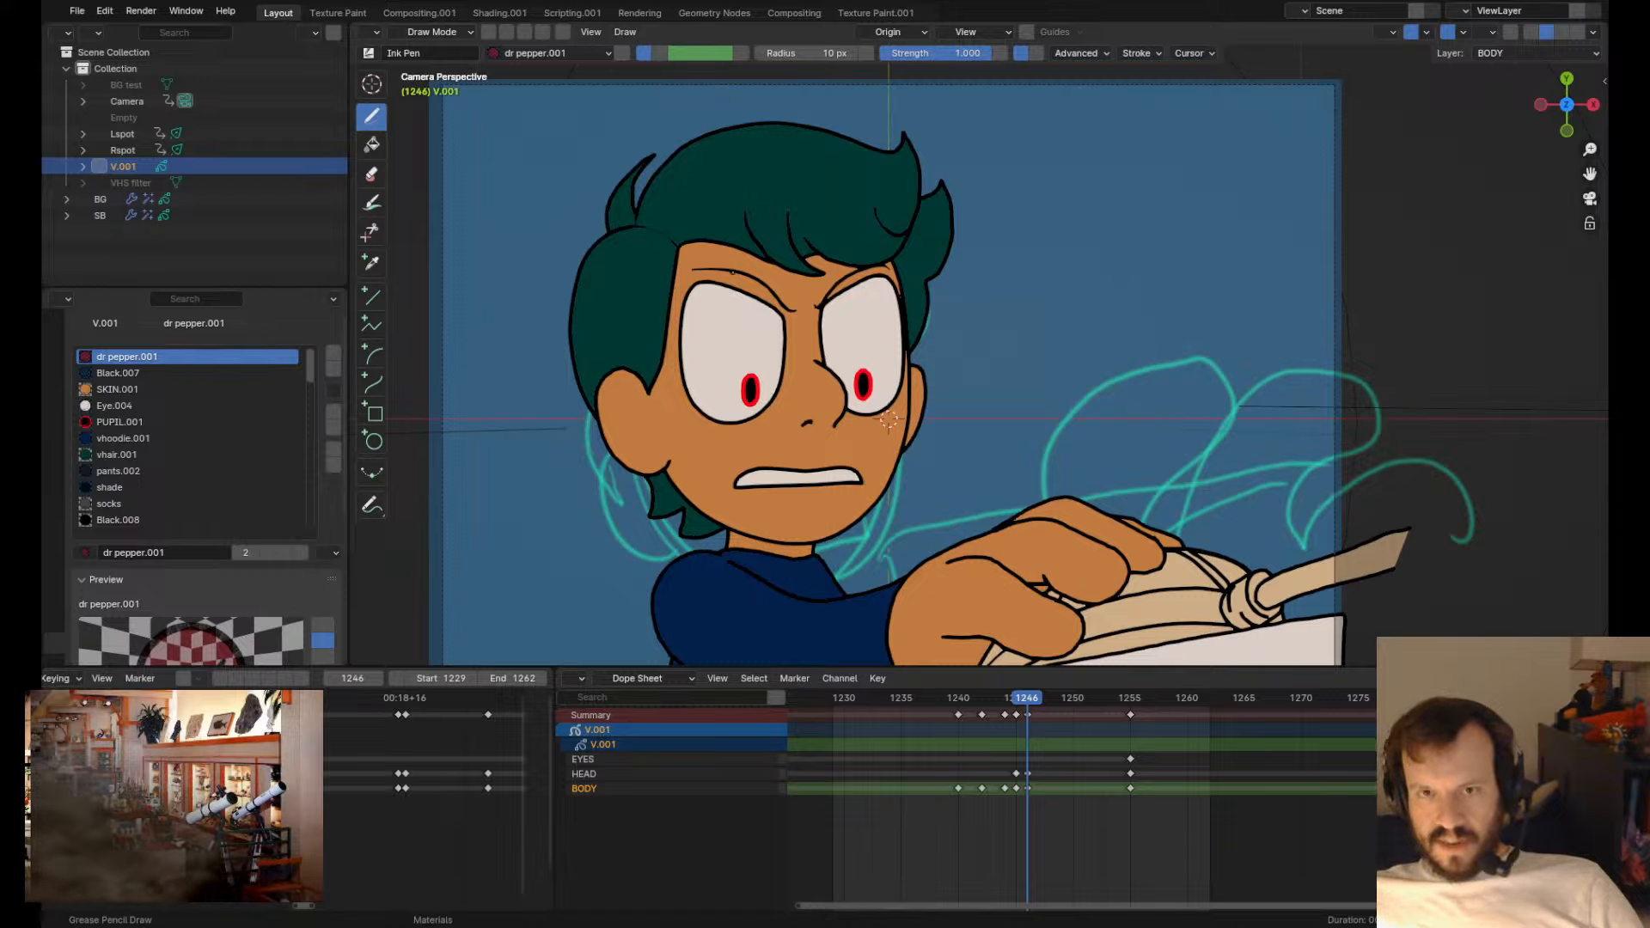
pyautogui.press('Left')
pyautogui.press('Left')
pyautogui.press('Left')
pyautogui.press('Left')
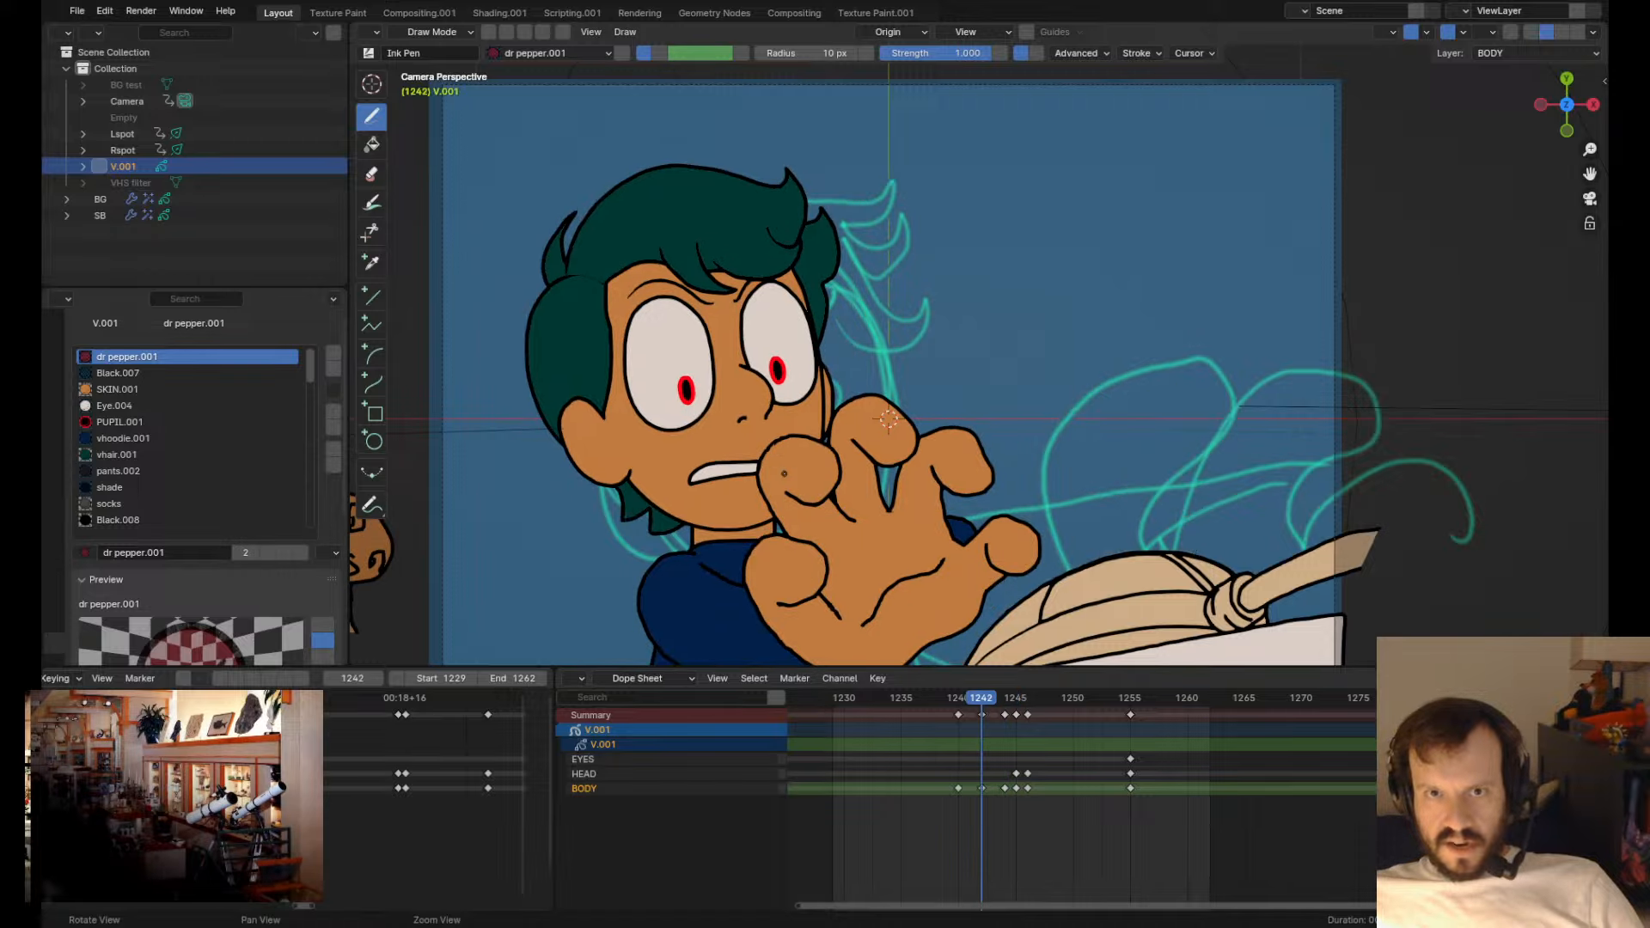
# - Flip repeatedly through the BODY keyframes around 1240, 1242 and 1245 to compare the head poses
pyautogui.press('Down')
pyautogui.press('Up')
pyautogui.press('Down')
pyautogui.press('Up')
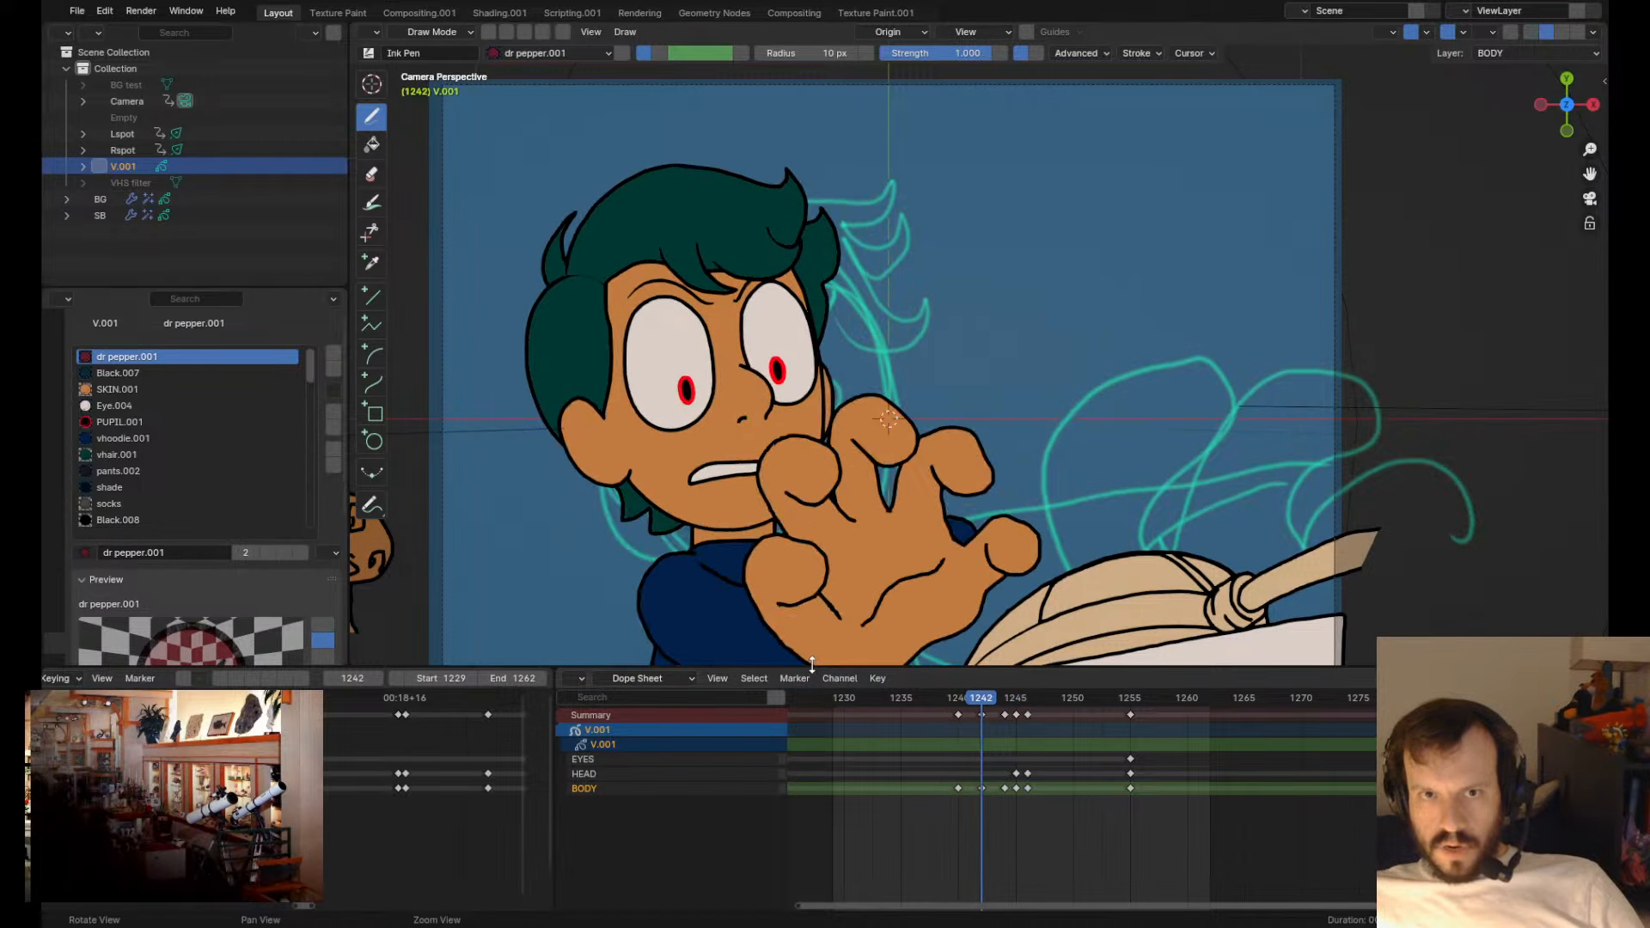
pyautogui.press('Down')
pyautogui.press('Up')
pyautogui.press('Down')
pyautogui.press('Up')
pyautogui.press('Up')
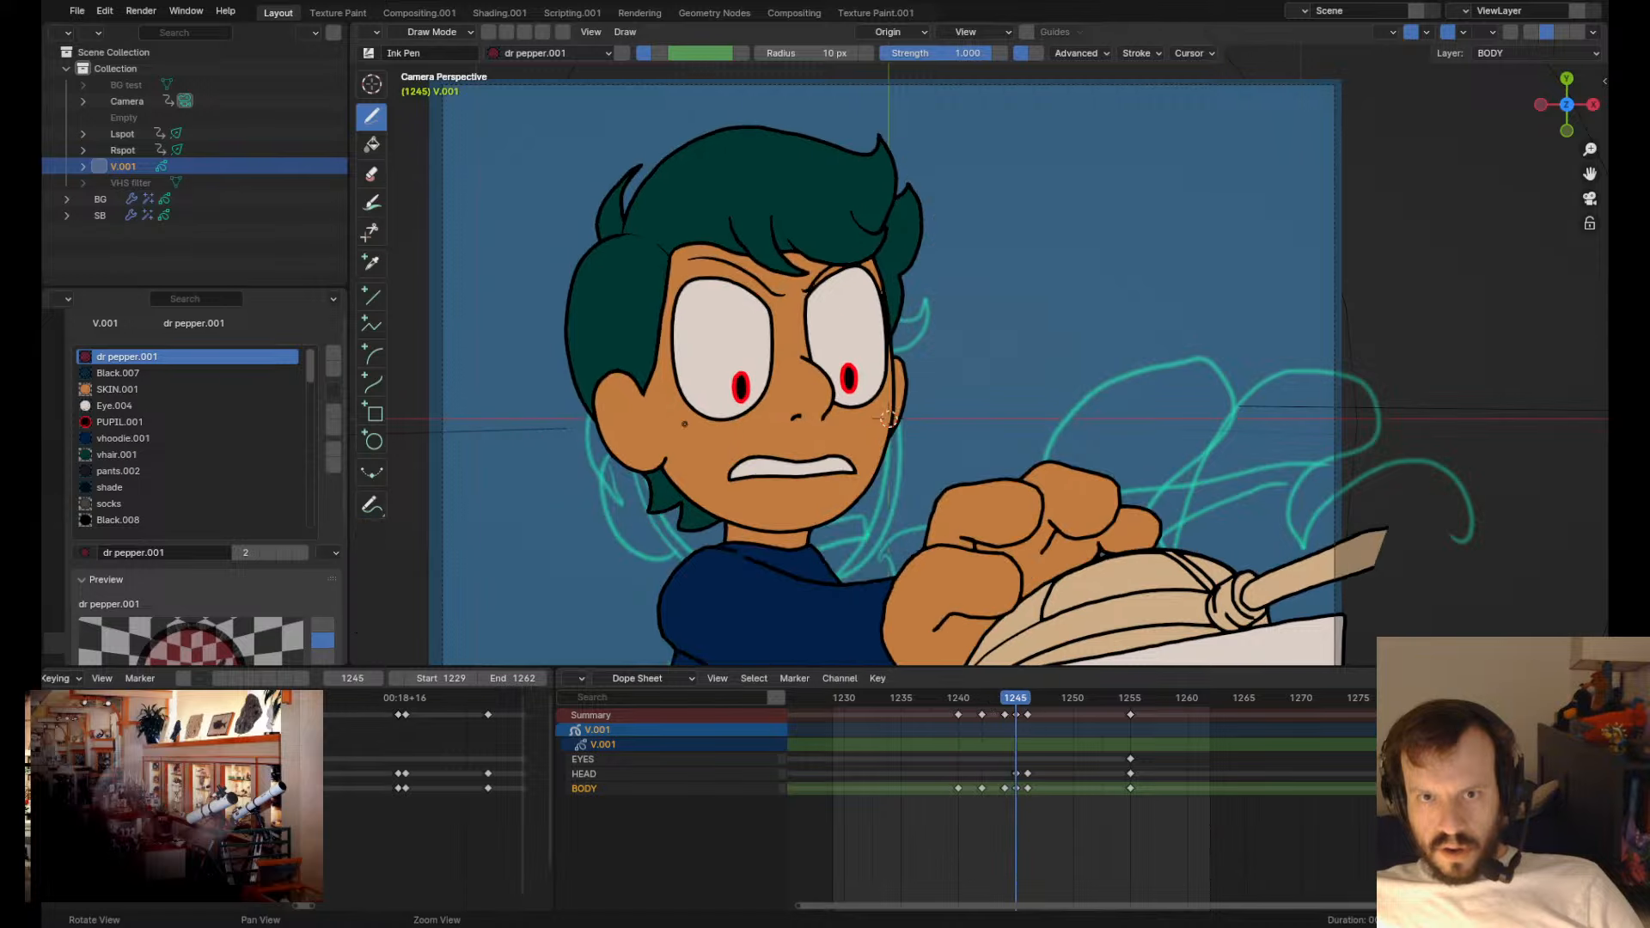
pyautogui.press('Down')
pyautogui.press('Down')
pyautogui.press('Down')
pyautogui.press('Up')
pyautogui.press('Down')
pyautogui.press('Up')
# - Try to lower the top outline of the hair on frame 1240, compare it with the neighbouring frames, and undo the change
pyautogui.press('Tab')
pyautogui.press('Tab')
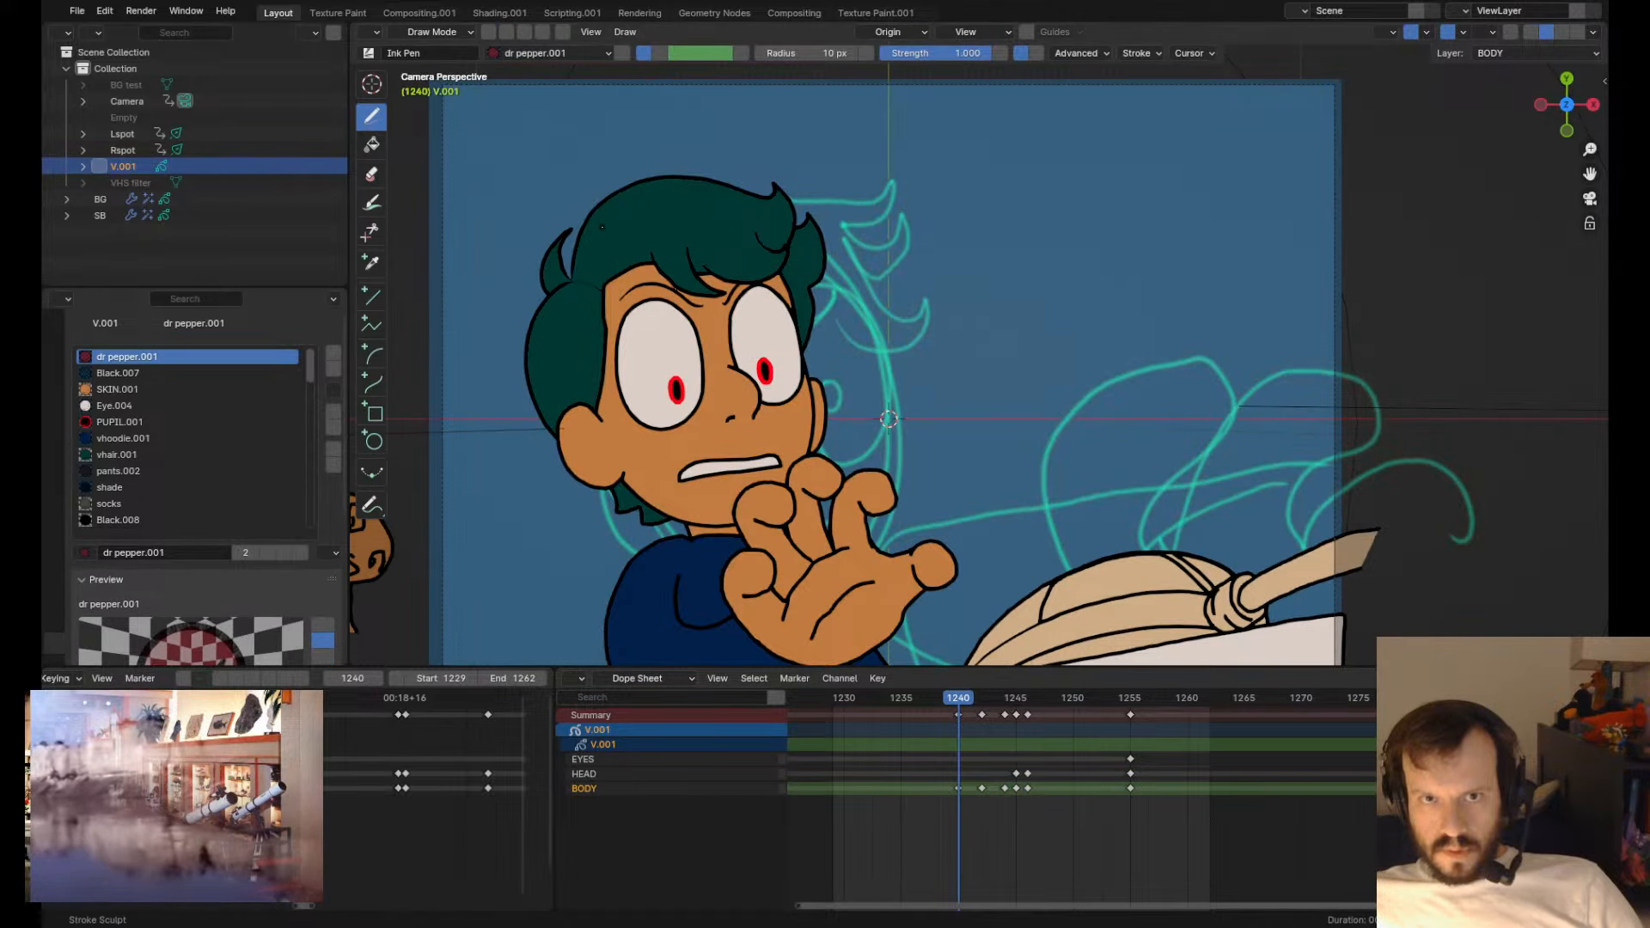
pyautogui.keyDown('shift'); pyautogui.moveTo(683, 182); pyautogui.dragTo(749, 190); pyautogui.keyUp('shift')
pyautogui.press('Left')
pyautogui.press('Right')
pyautogui.press('Up')
pyautogui.press('Down')
pyautogui.hotkey('ctrl', 'z')
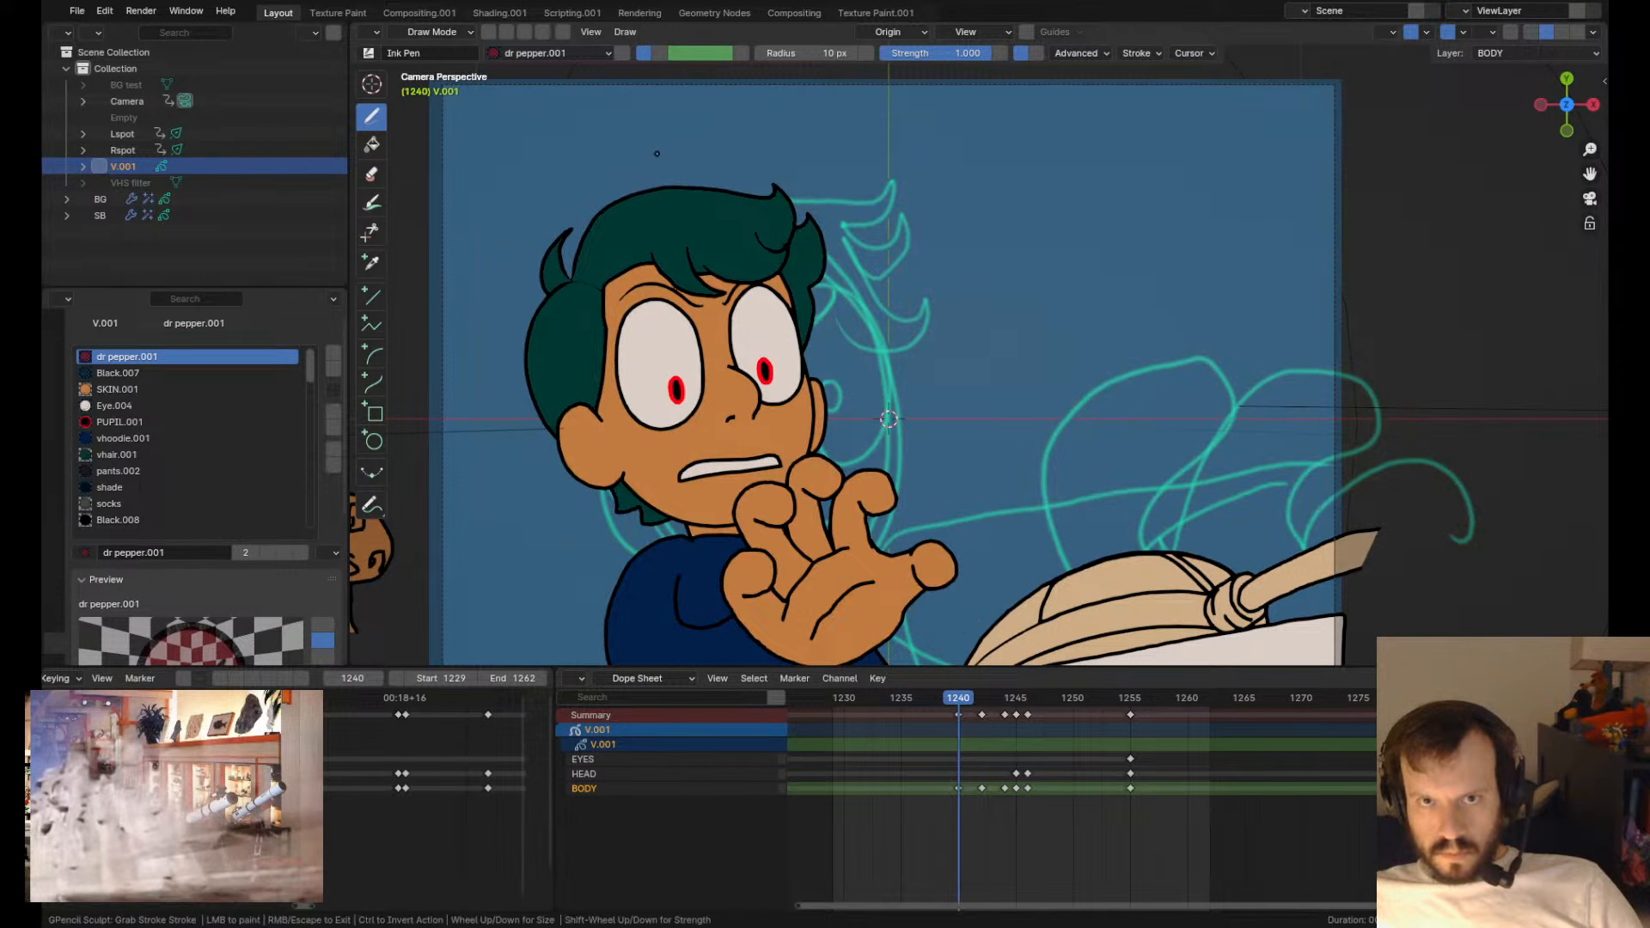
pyautogui.hotkey('ctrl', 'z')
pyautogui.hotkey('ctrl', 'z')
# - Reshape the hair's top outline from the crown to the front curl on frame 1240, lowering it slightly
pyautogui.moveTo(665, 181); pyautogui.dragTo(663, 182)
pyautogui.scroll(6, 667, 181)
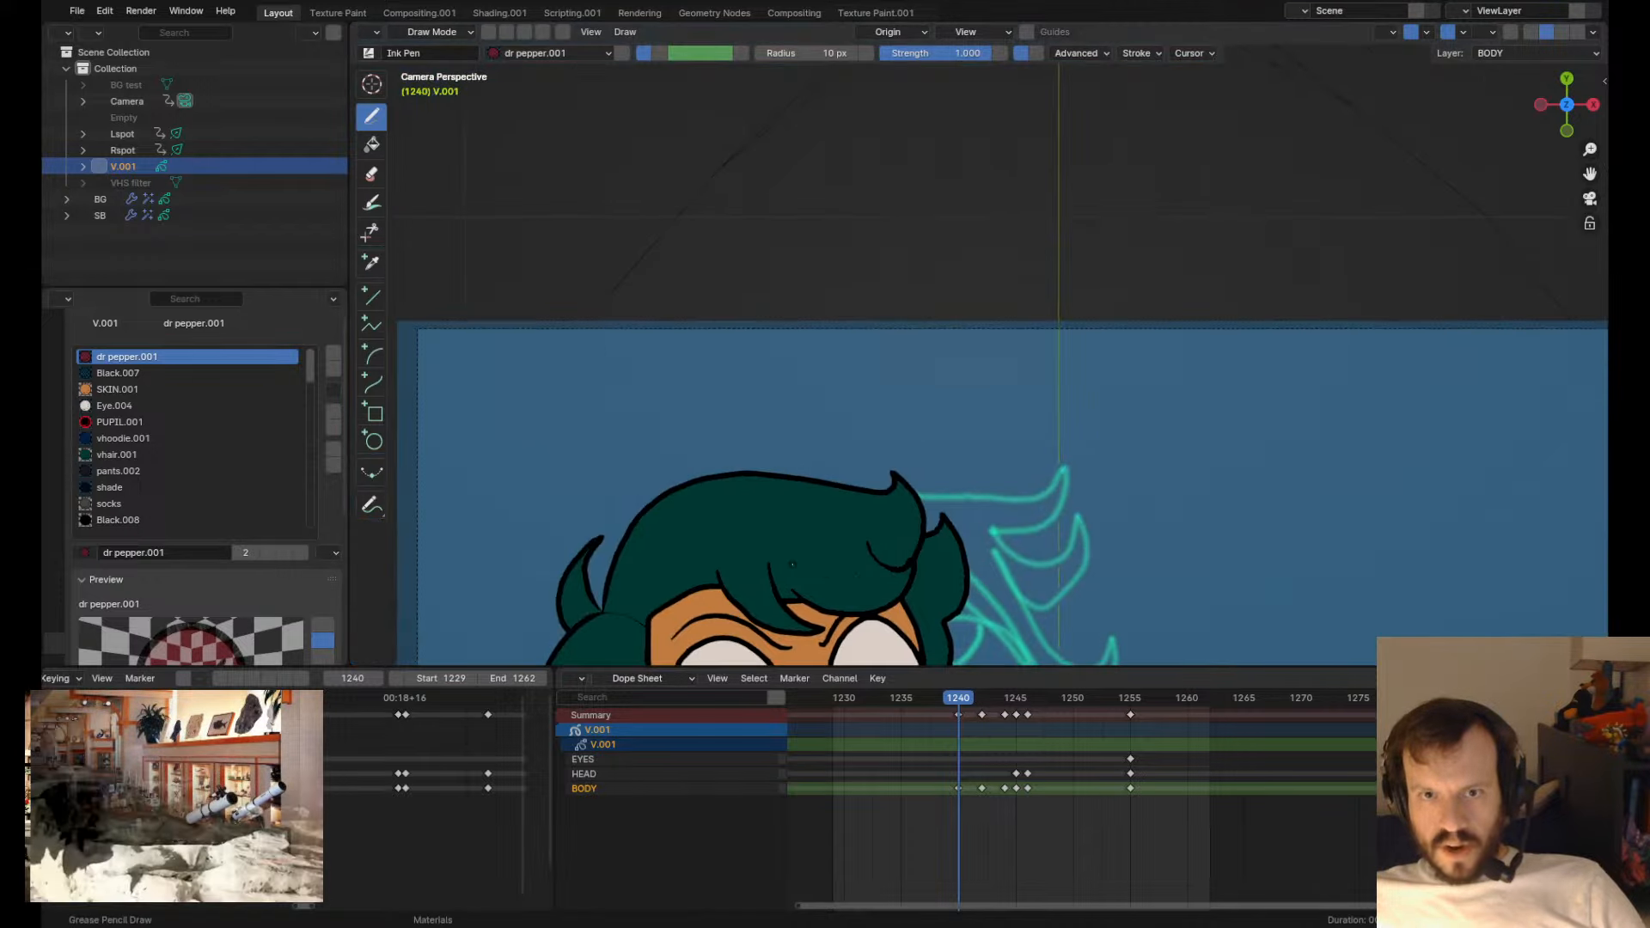
pyautogui.moveTo(710, 543); pyautogui.dragTo(710, 543)
pyautogui.scroll(-5, 964, 433)
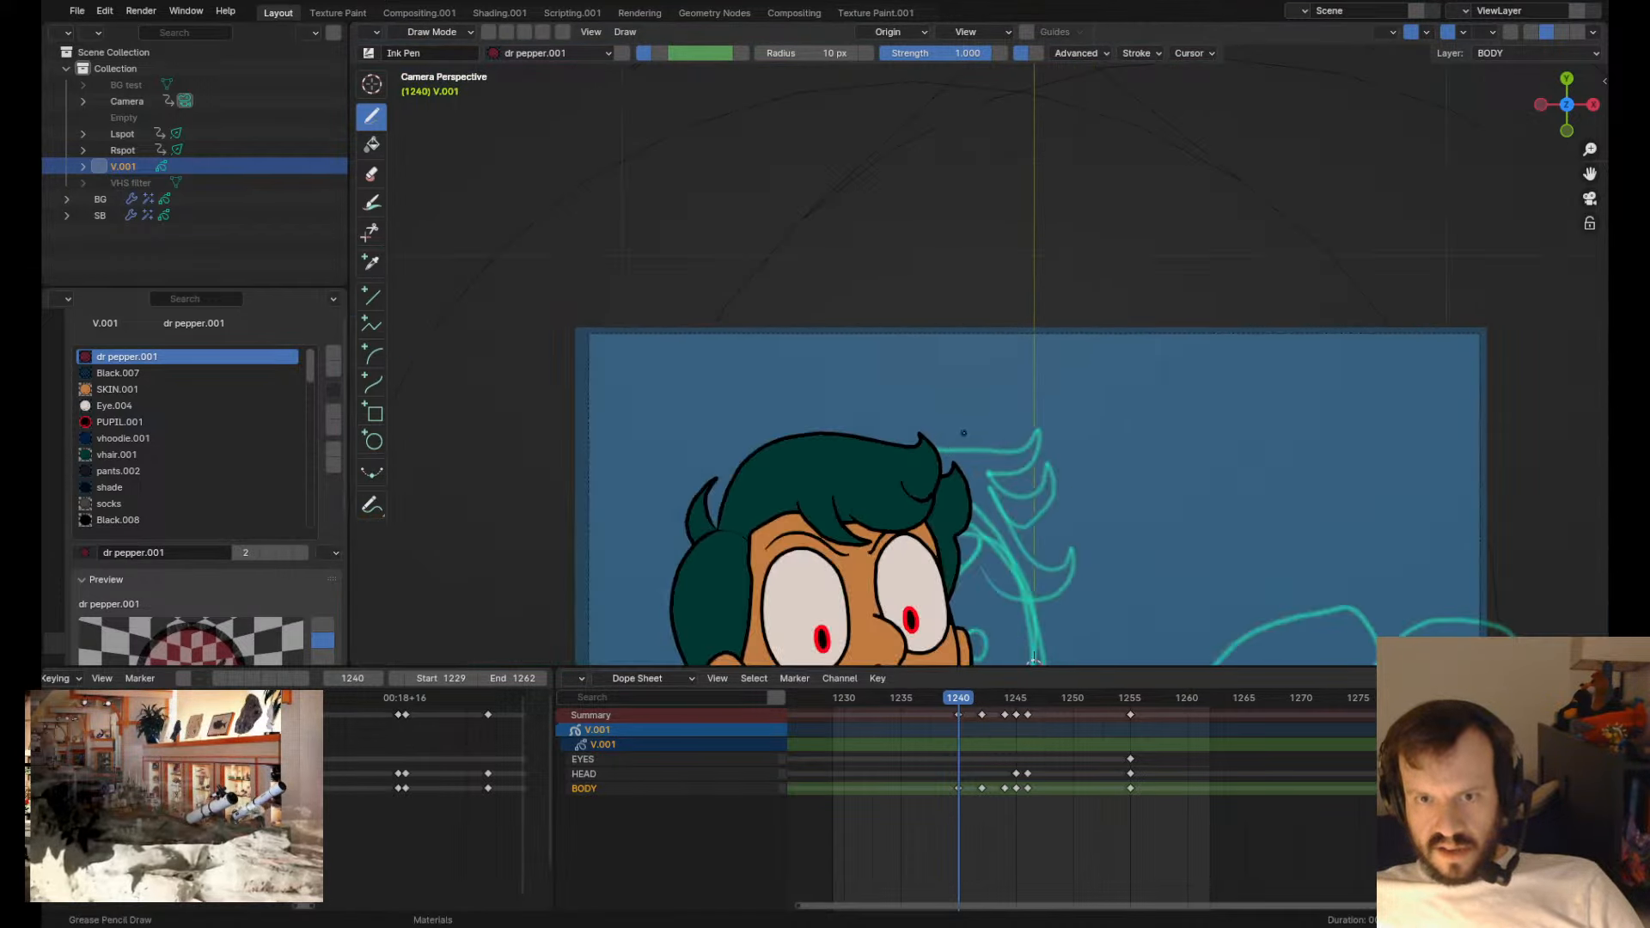
pyautogui.moveTo(917, 436); pyautogui.dragTo(923, 443)
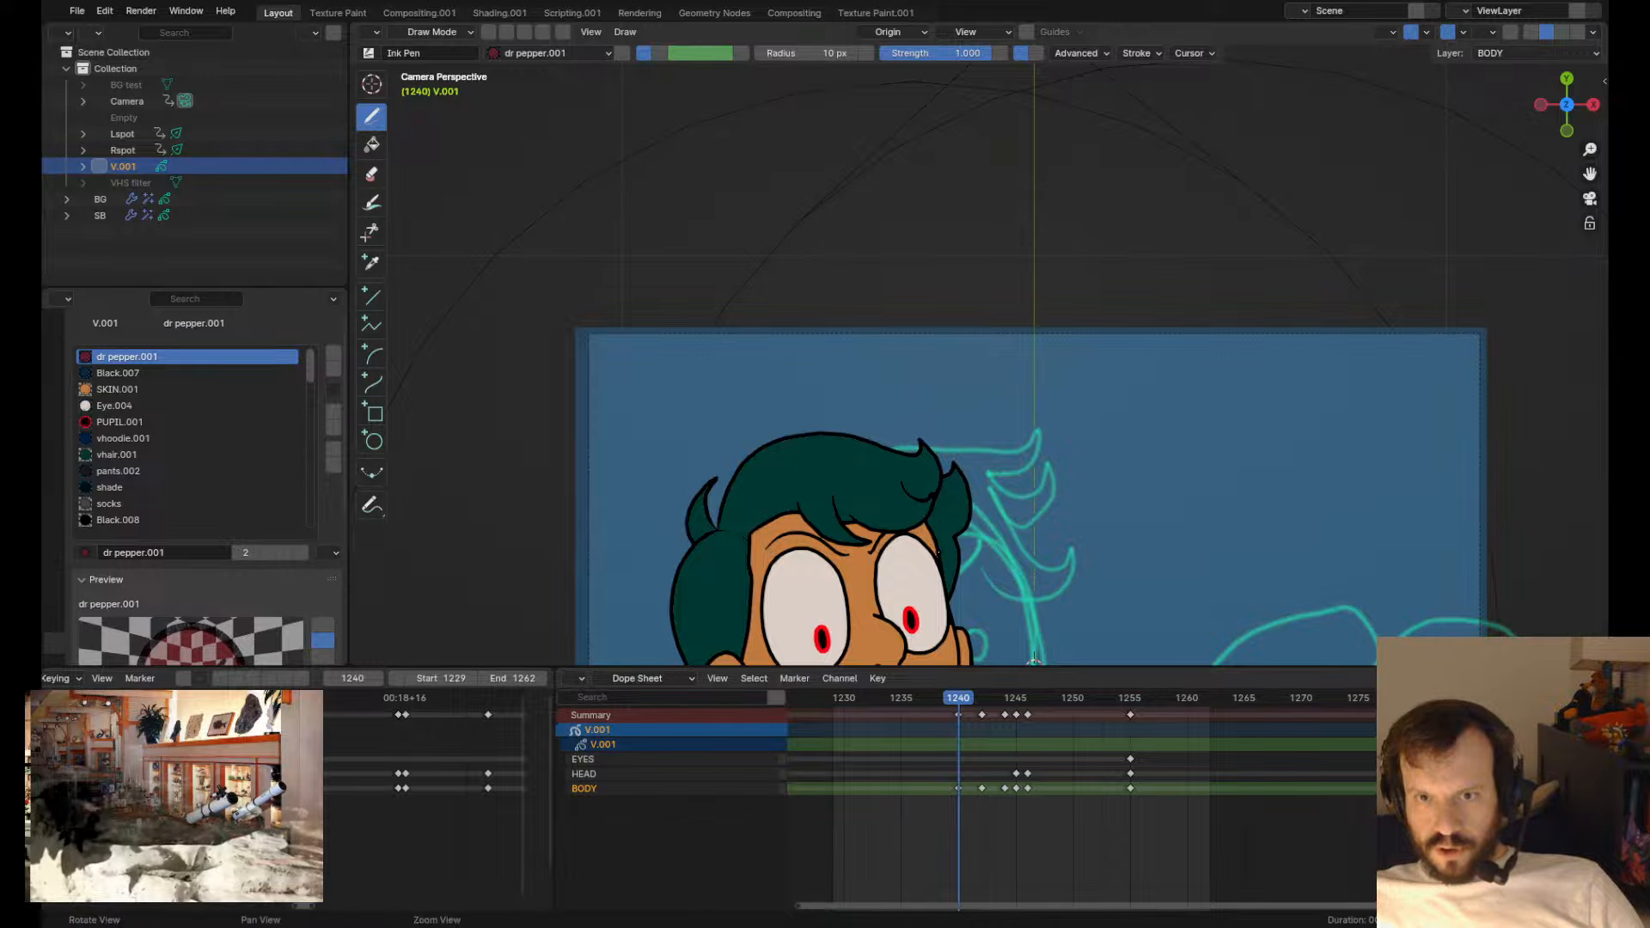
pyautogui.keyDown('shift'); pyautogui.moveTo(1033, 660); pyautogui.dragTo(925, 580, button='middle'); pyautogui.keyUp('shift')
pyautogui.moveTo(817, 395); pyautogui.dragTo(851, 341)
# - Compare the hair on frame 1240 with the neighbouring frames and save the file
pyautogui.press('Left')
pyautogui.press('Right')
pyautogui.press('Left')
pyautogui.press('Right')
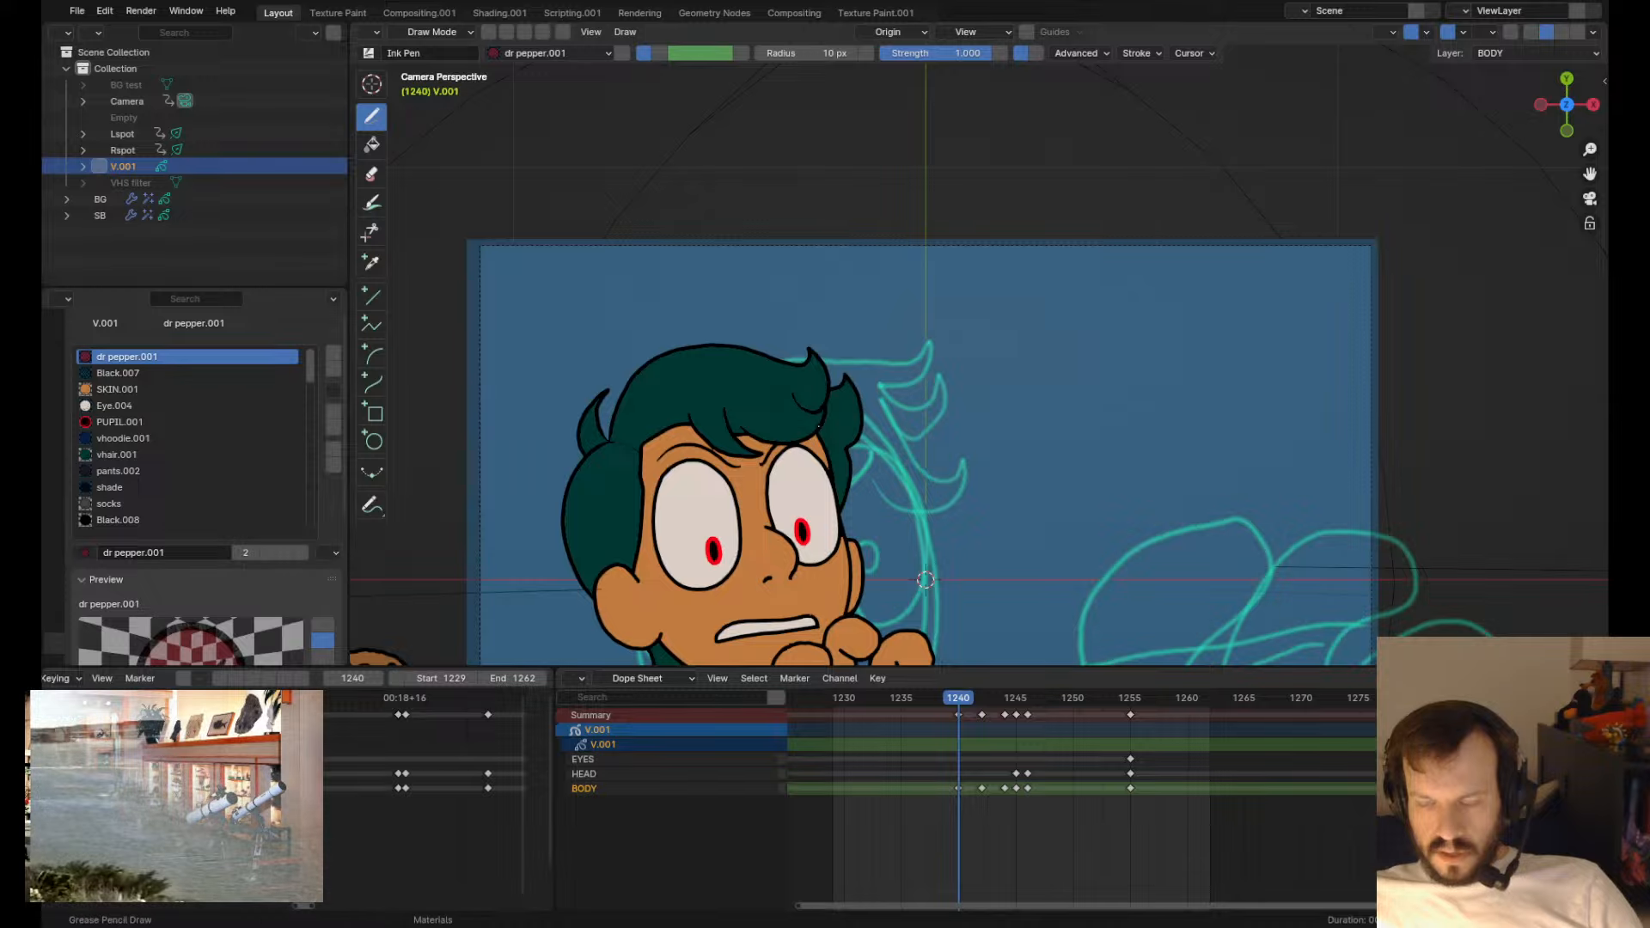
pyautogui.hotkey('ctrl', 's')
pyautogui.press('Down')
pyautogui.press('Up')
pyautogui.press('Left')
pyautogui.press('Right')
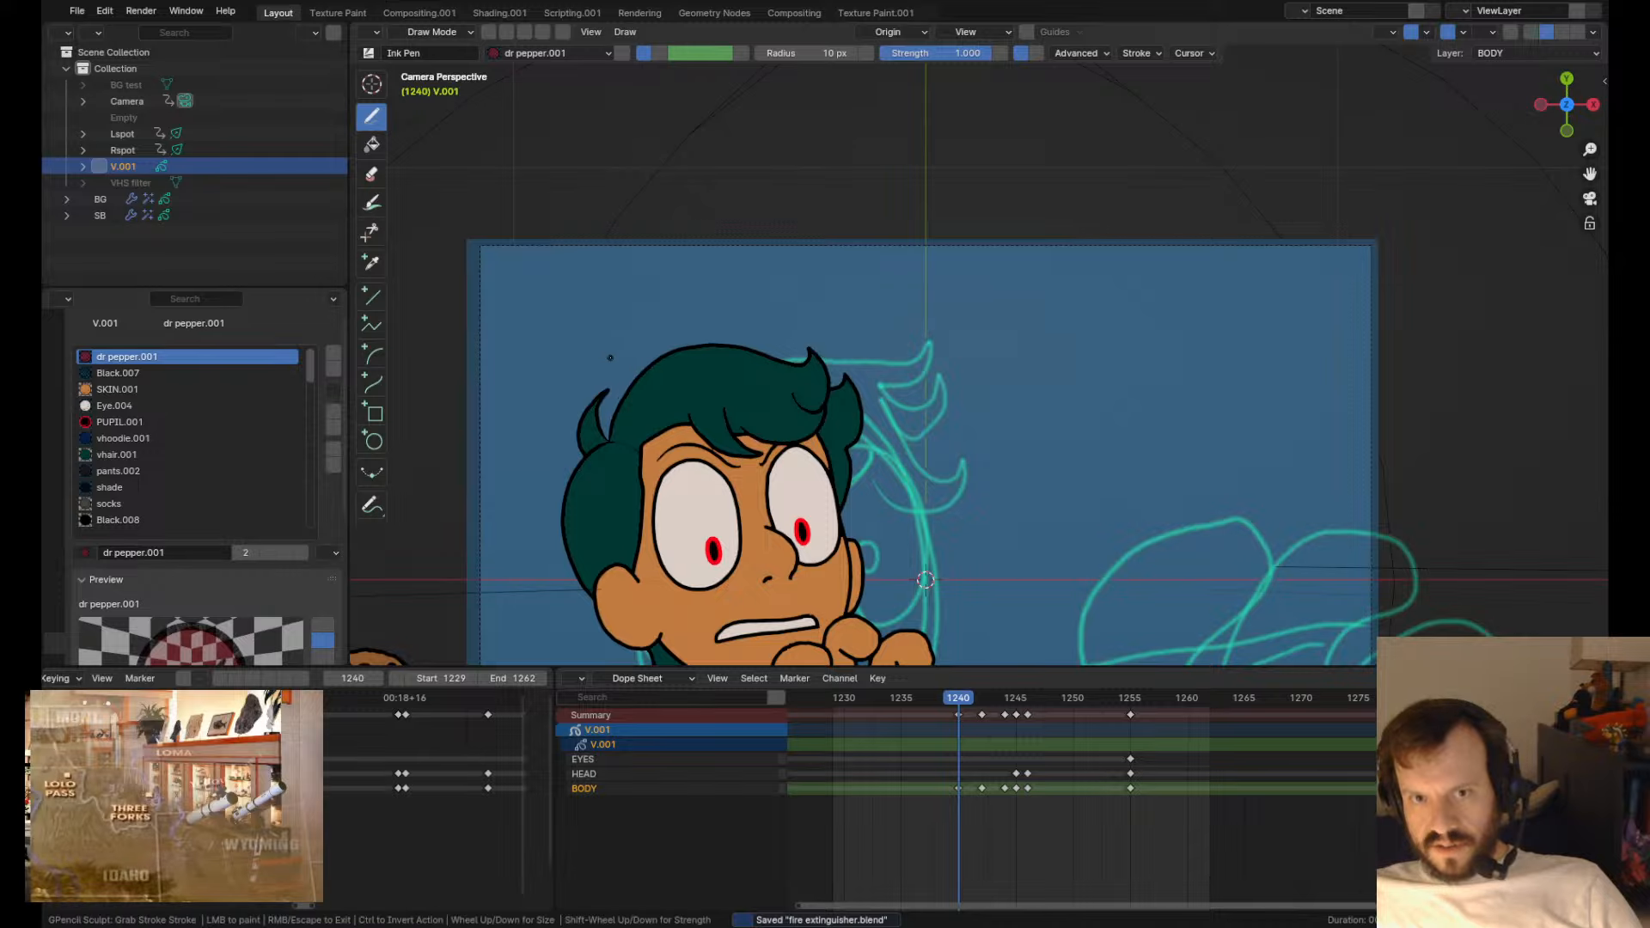
# - Scale the top hair shape on frame 1242 down slightly and compare it with the neighbouring keyframes
pyautogui.press('Right')
pyautogui.press('Right')
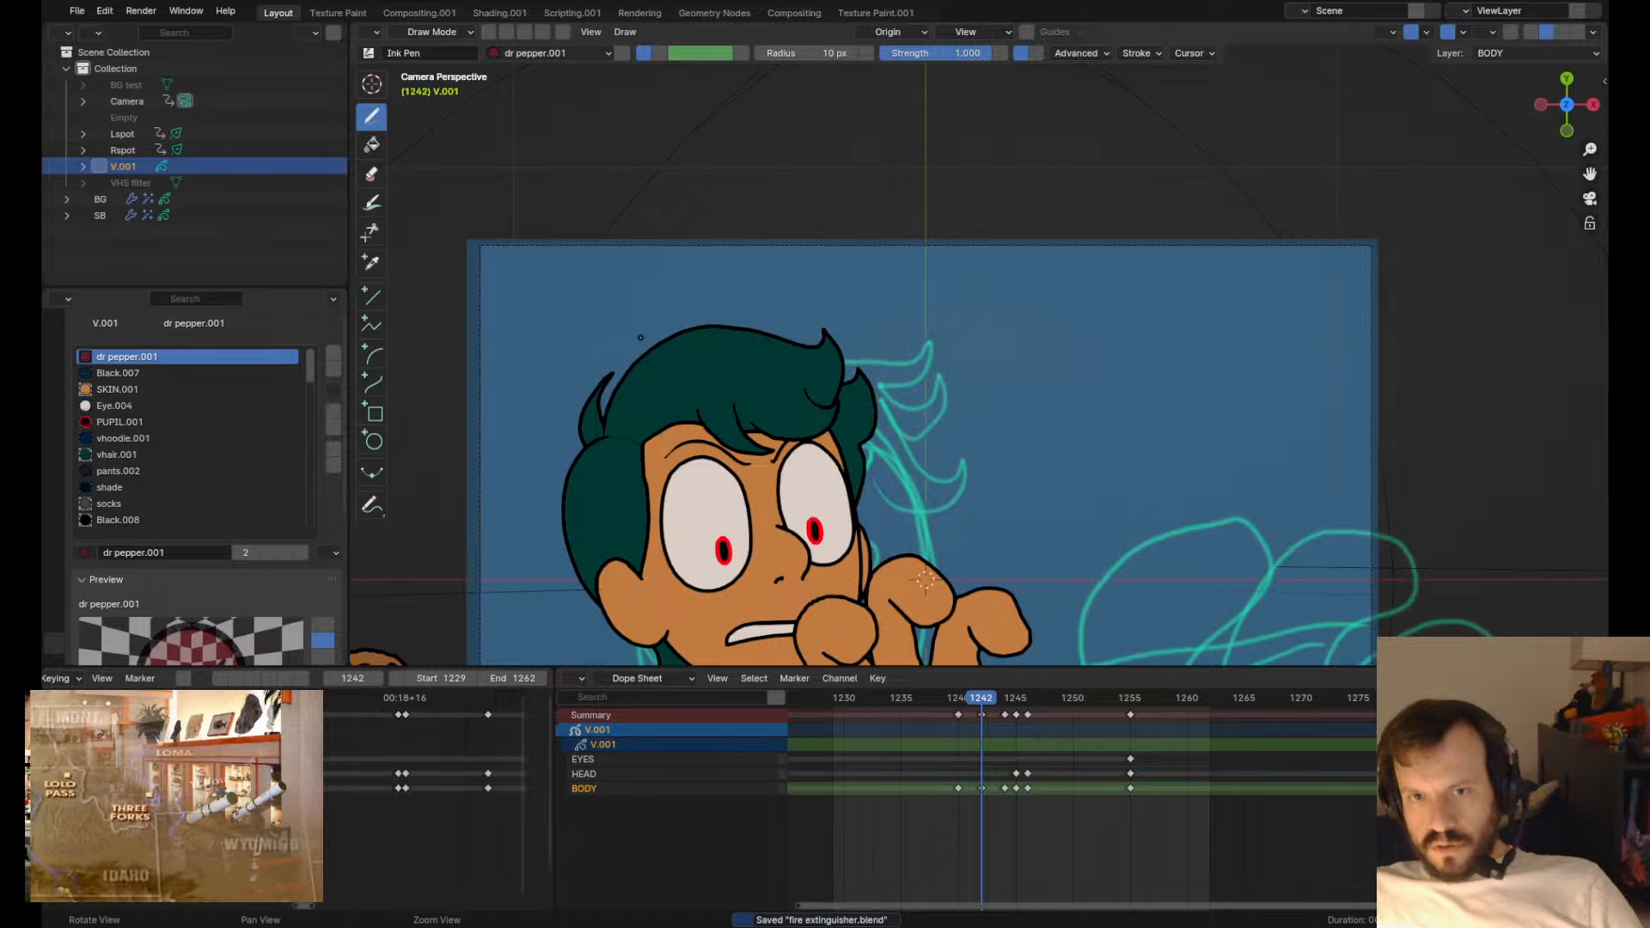
pyautogui.press('Tab')
pyautogui.click(672, 333)
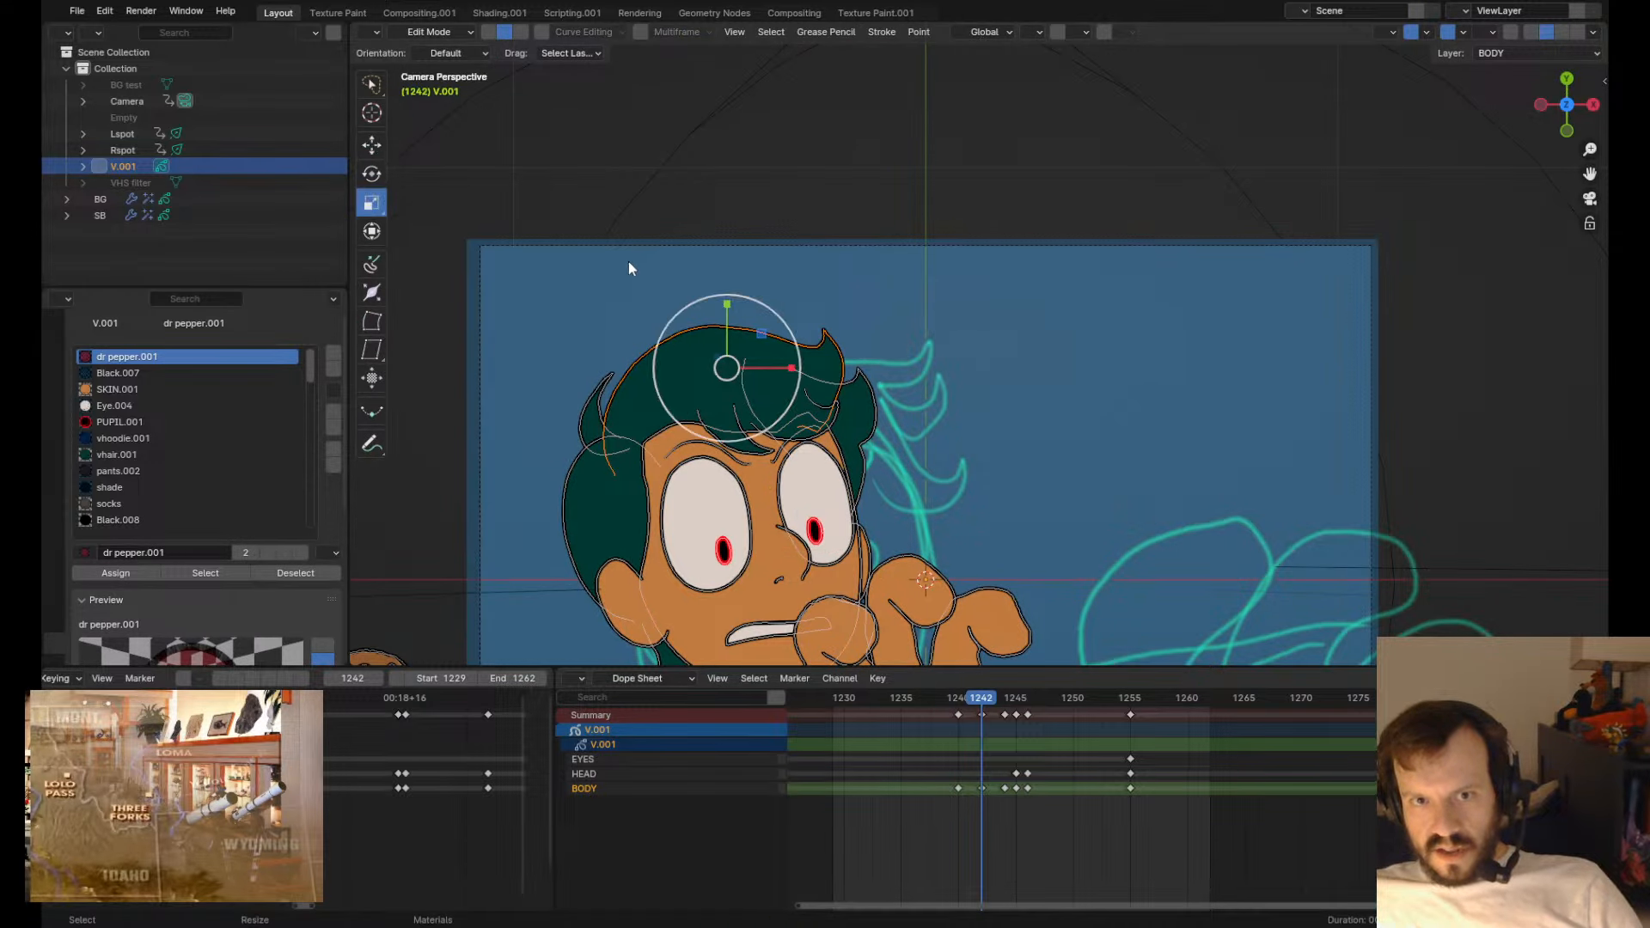
pyautogui.press('s')
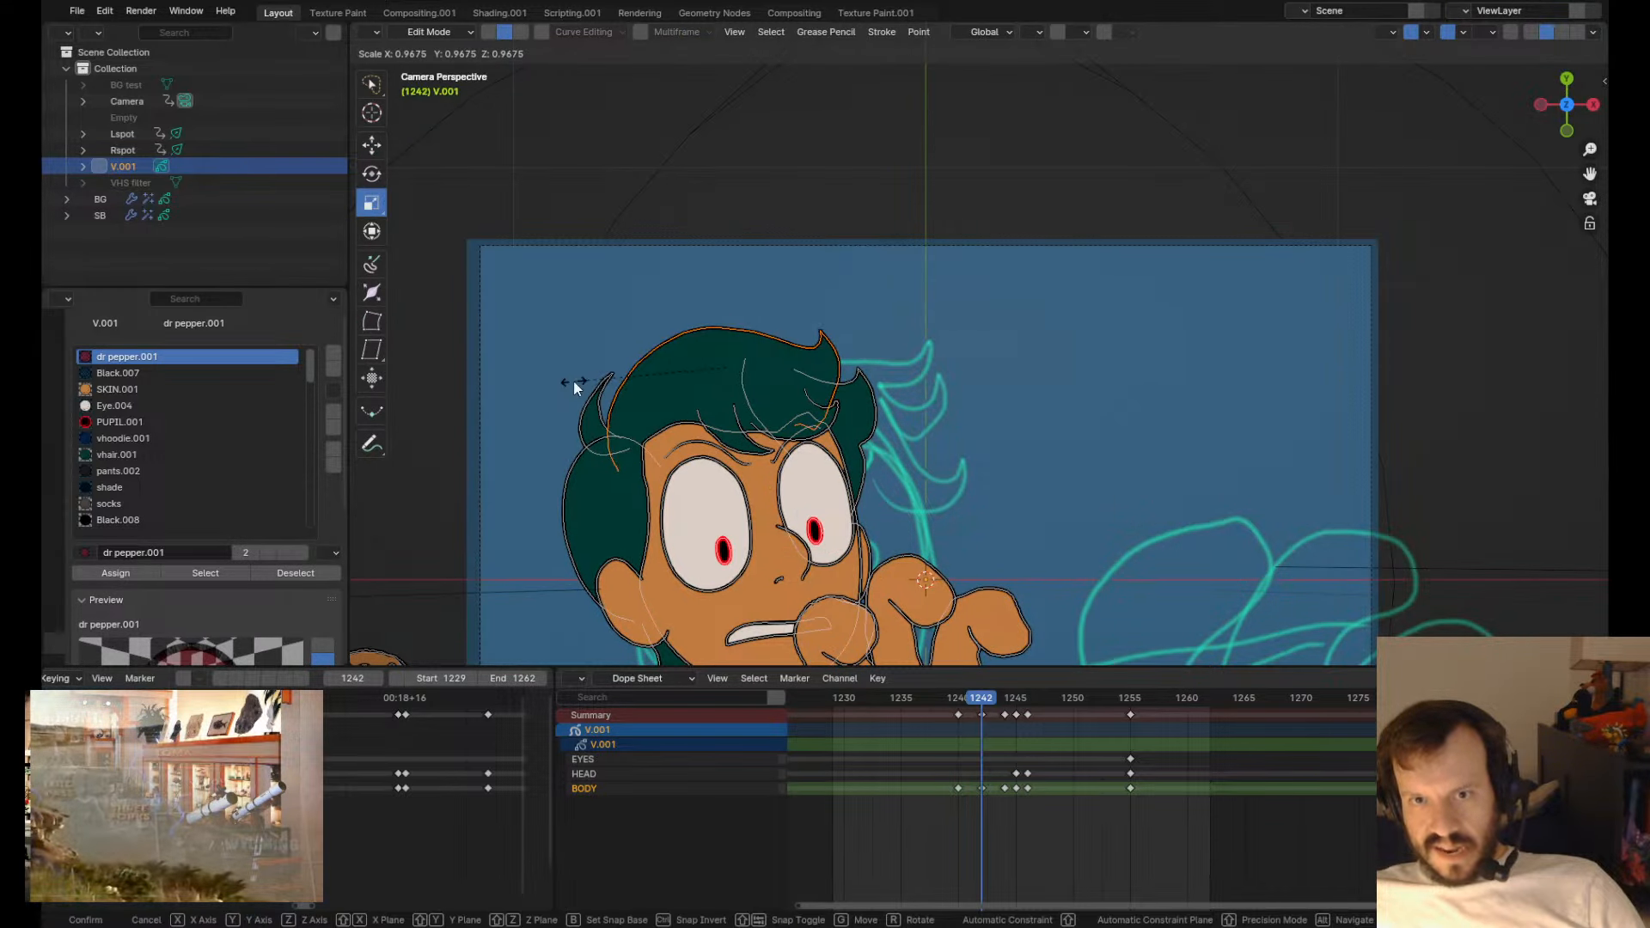
pyautogui.click(574, 382)
pyautogui.press('Down')
pyautogui.press('Up')
pyautogui.press('Up')
pyautogui.press('Down')
pyautogui.press('Down')
pyautogui.press('Tab')
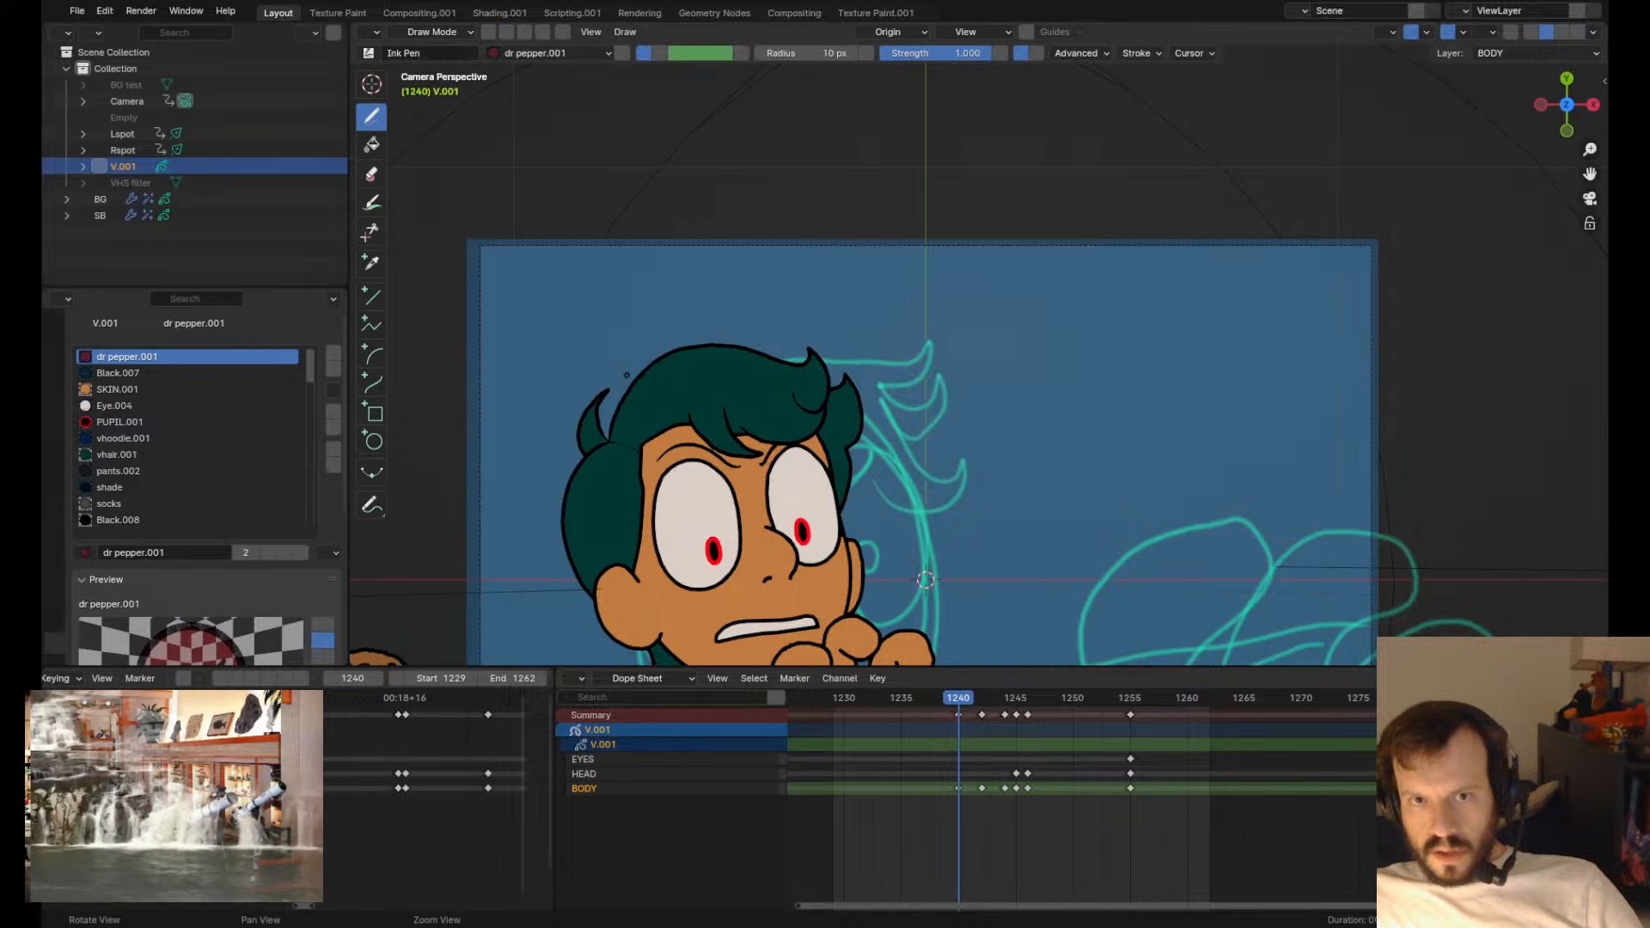
# - Lower the hair outline beside the front curl on frame 1242 to match the pose on frame 1240
pyautogui.press('Up')
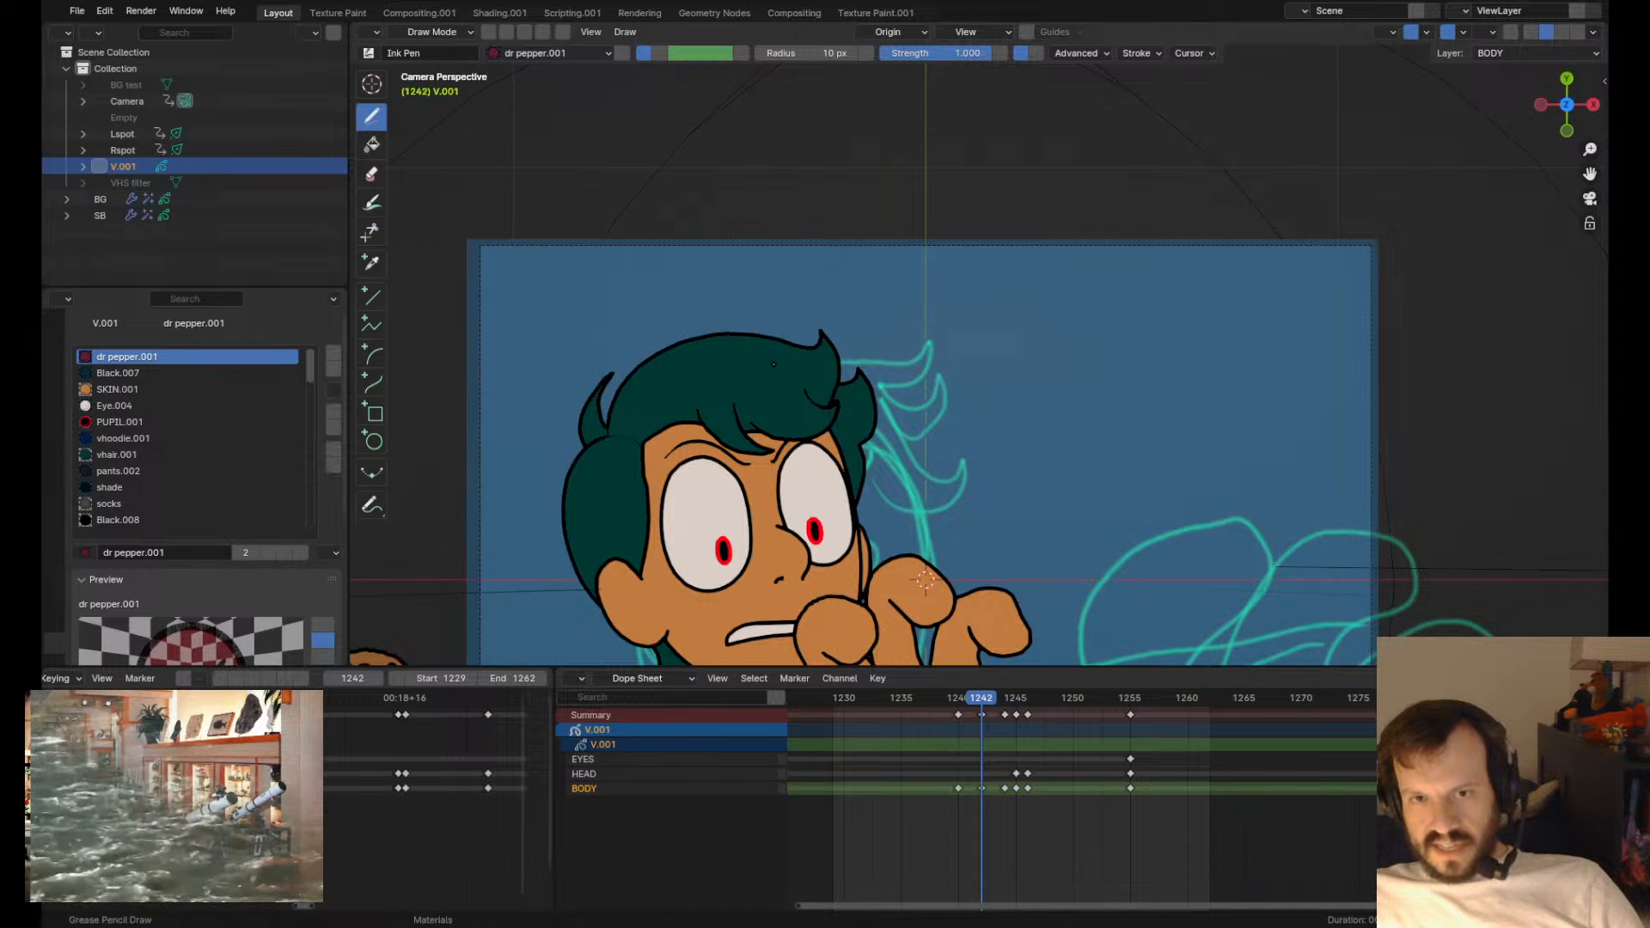
pyautogui.press('Down')
pyautogui.press('Up')
pyautogui.moveTo(824, 344); pyautogui.dragTo(823, 348)
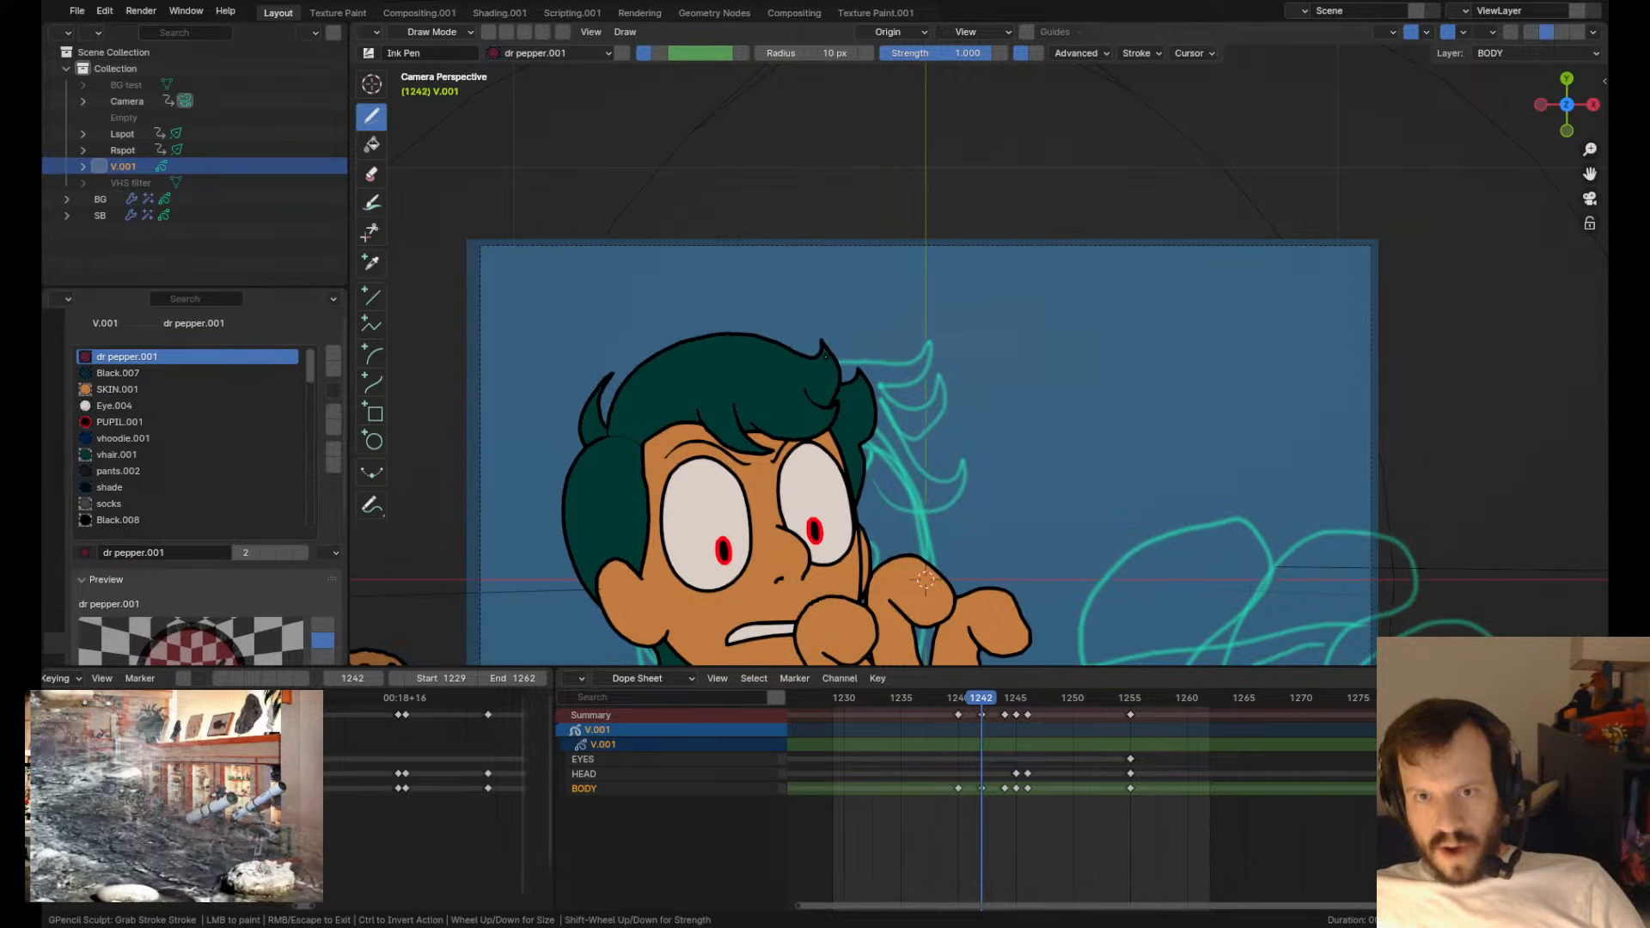
# - Round the crown of the hair upward on frame 1244 and dip the outline behind the front curl
pyautogui.press('Up')
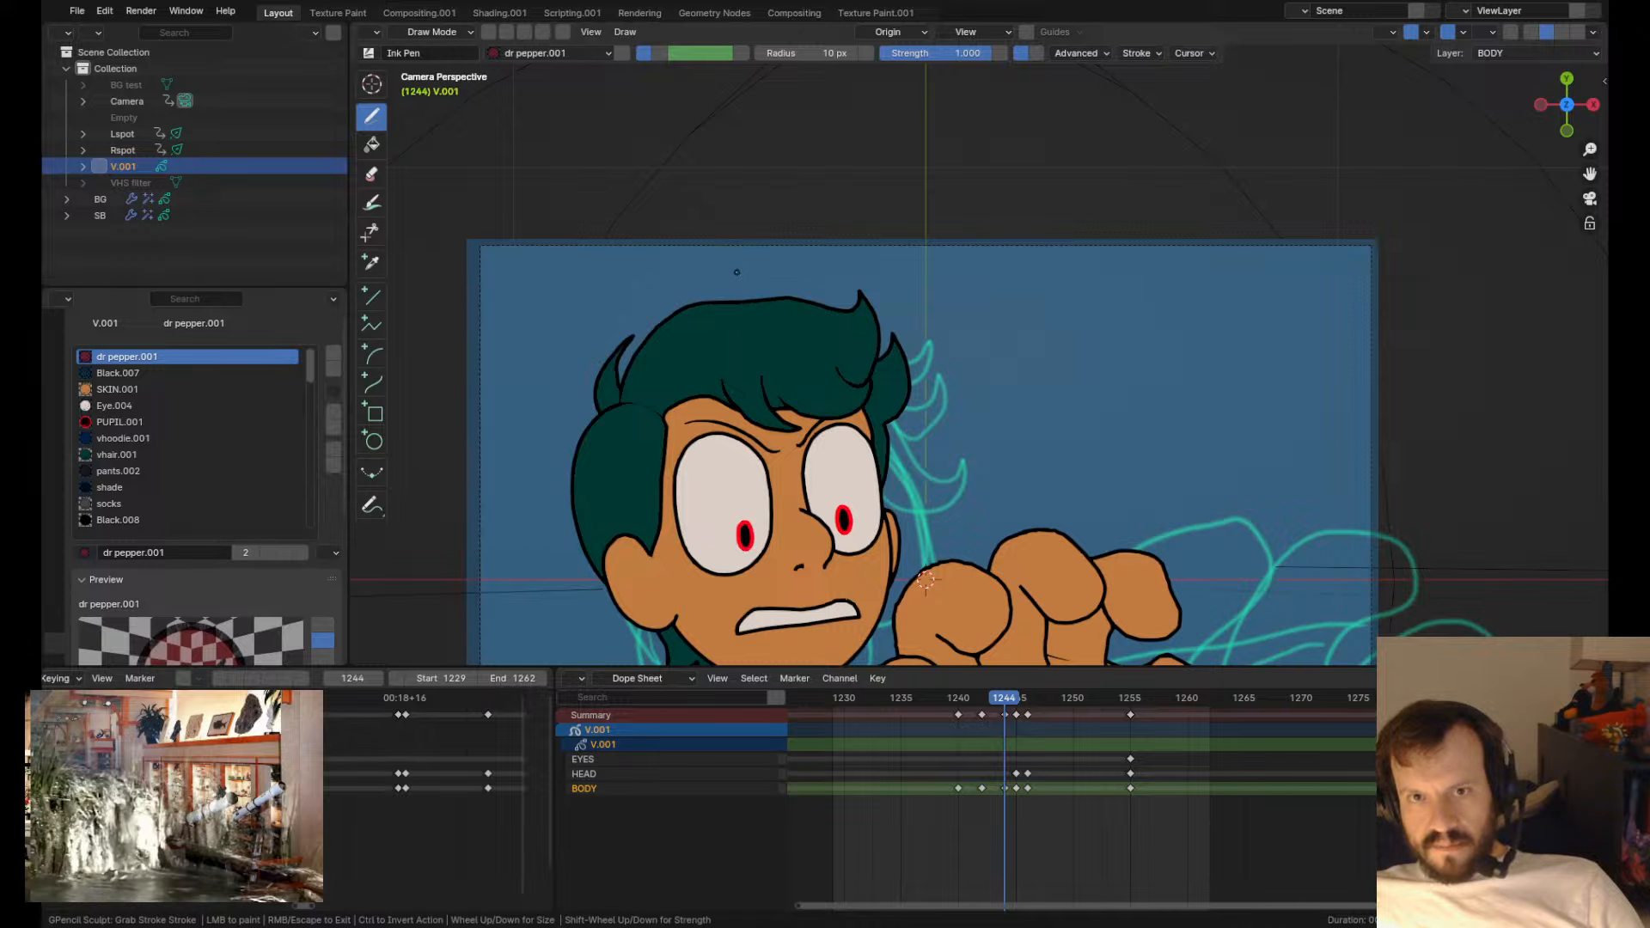
pyautogui.moveTo(736, 271); pyautogui.dragTo(736, 214)
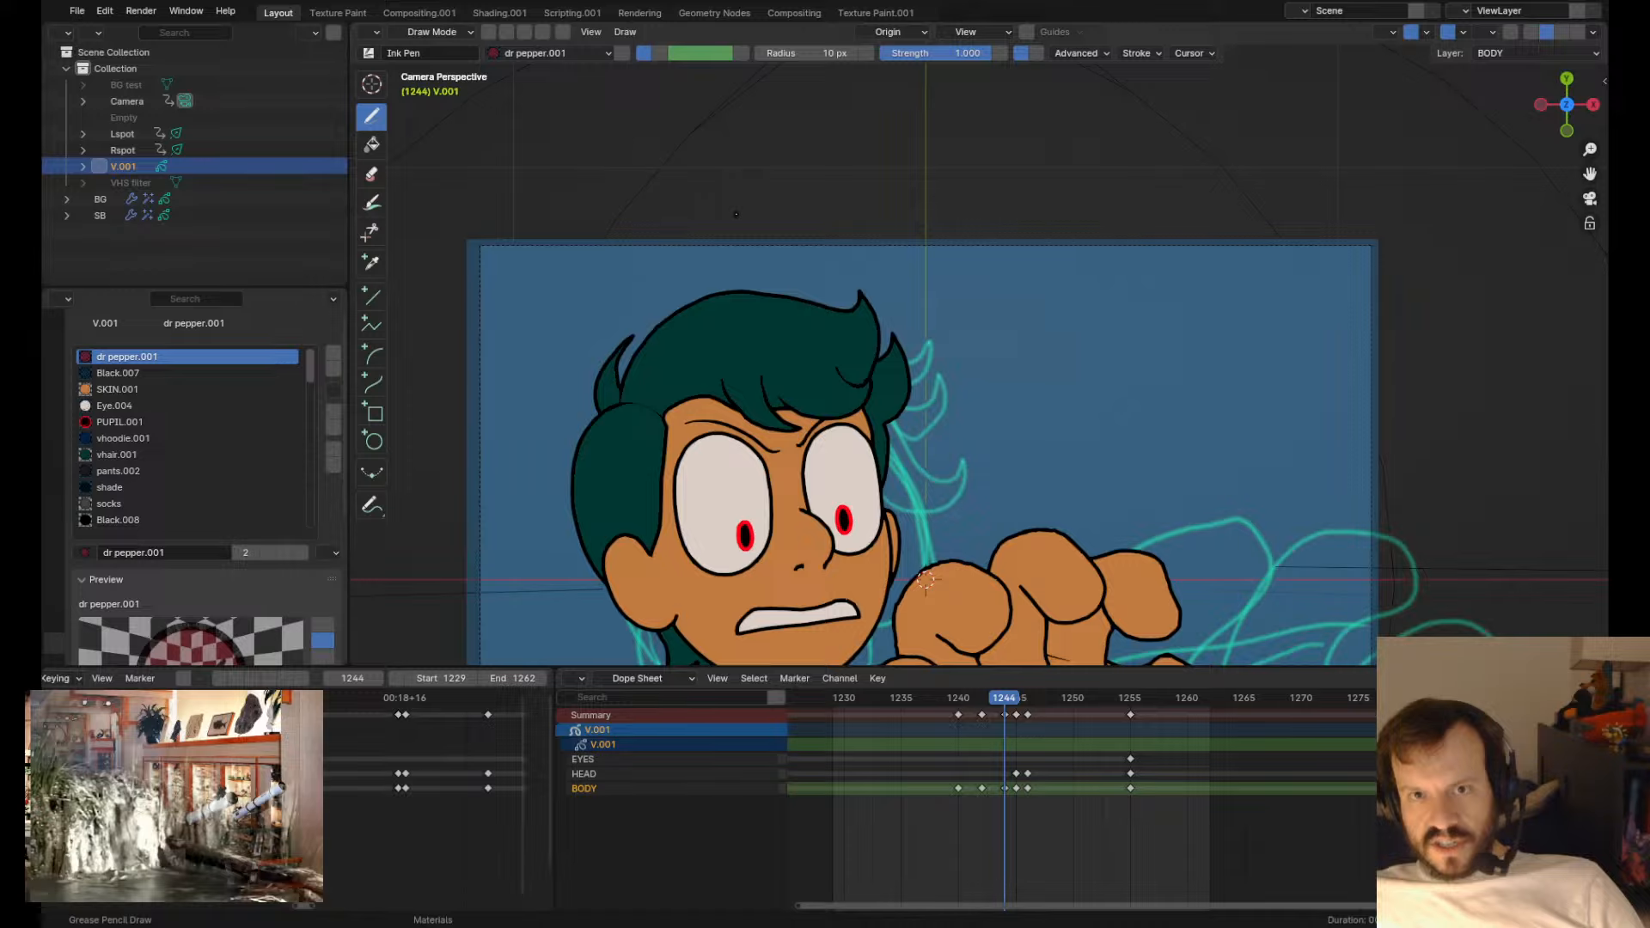
pyautogui.moveTo(751, 326); pyautogui.dragTo(750, 322)
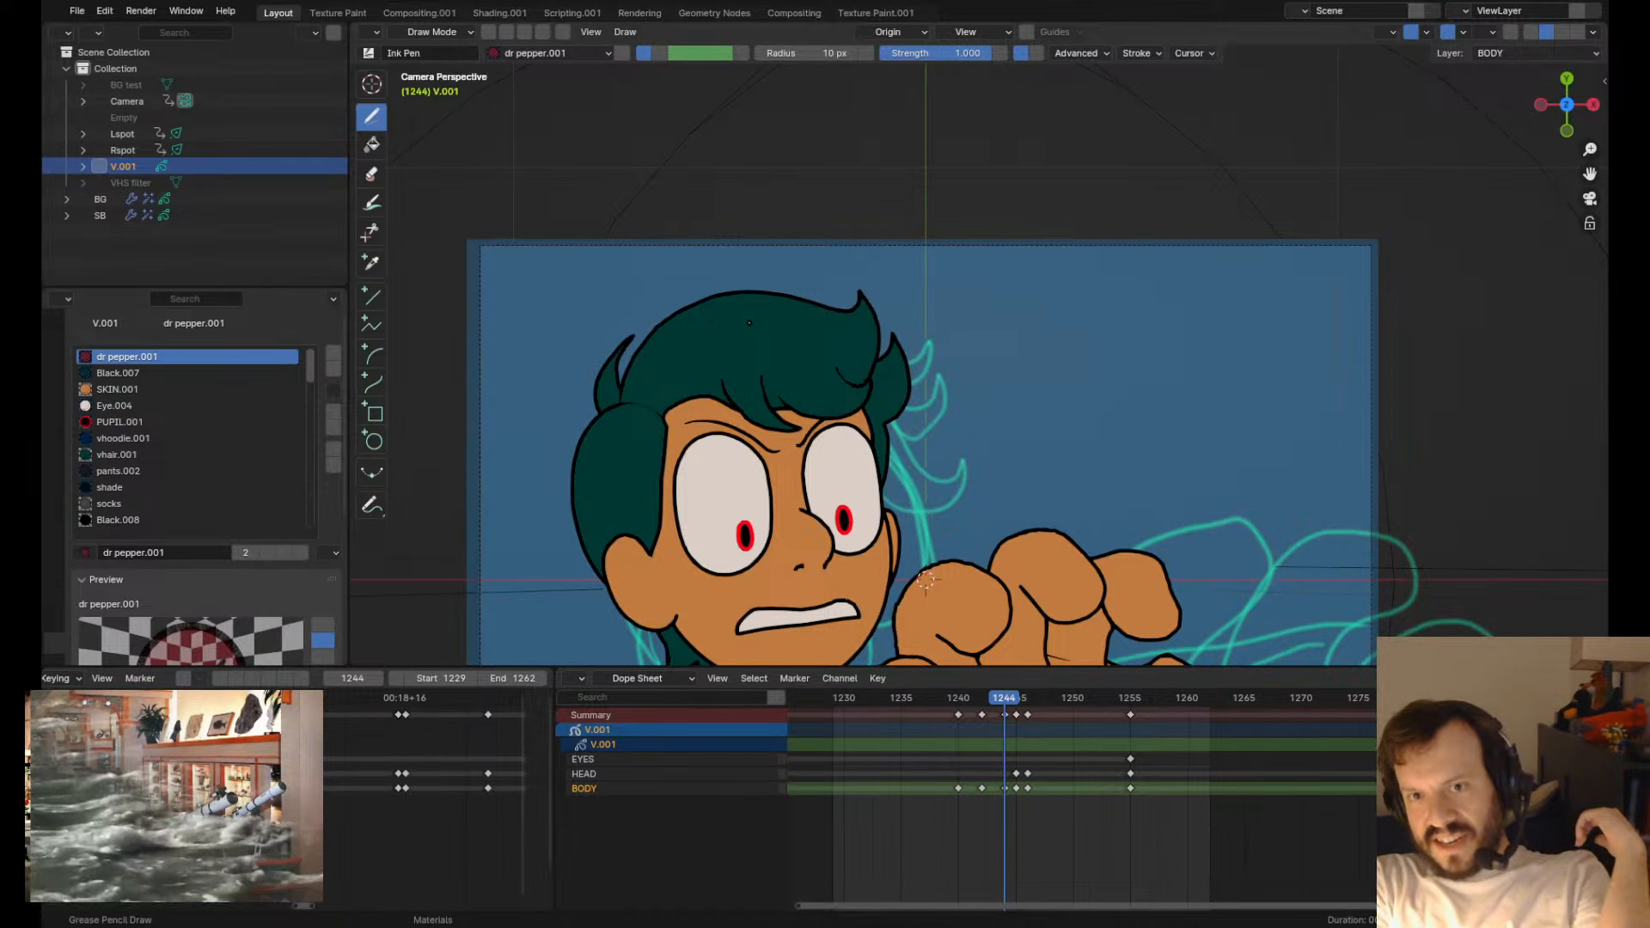
pyautogui.press('Down')
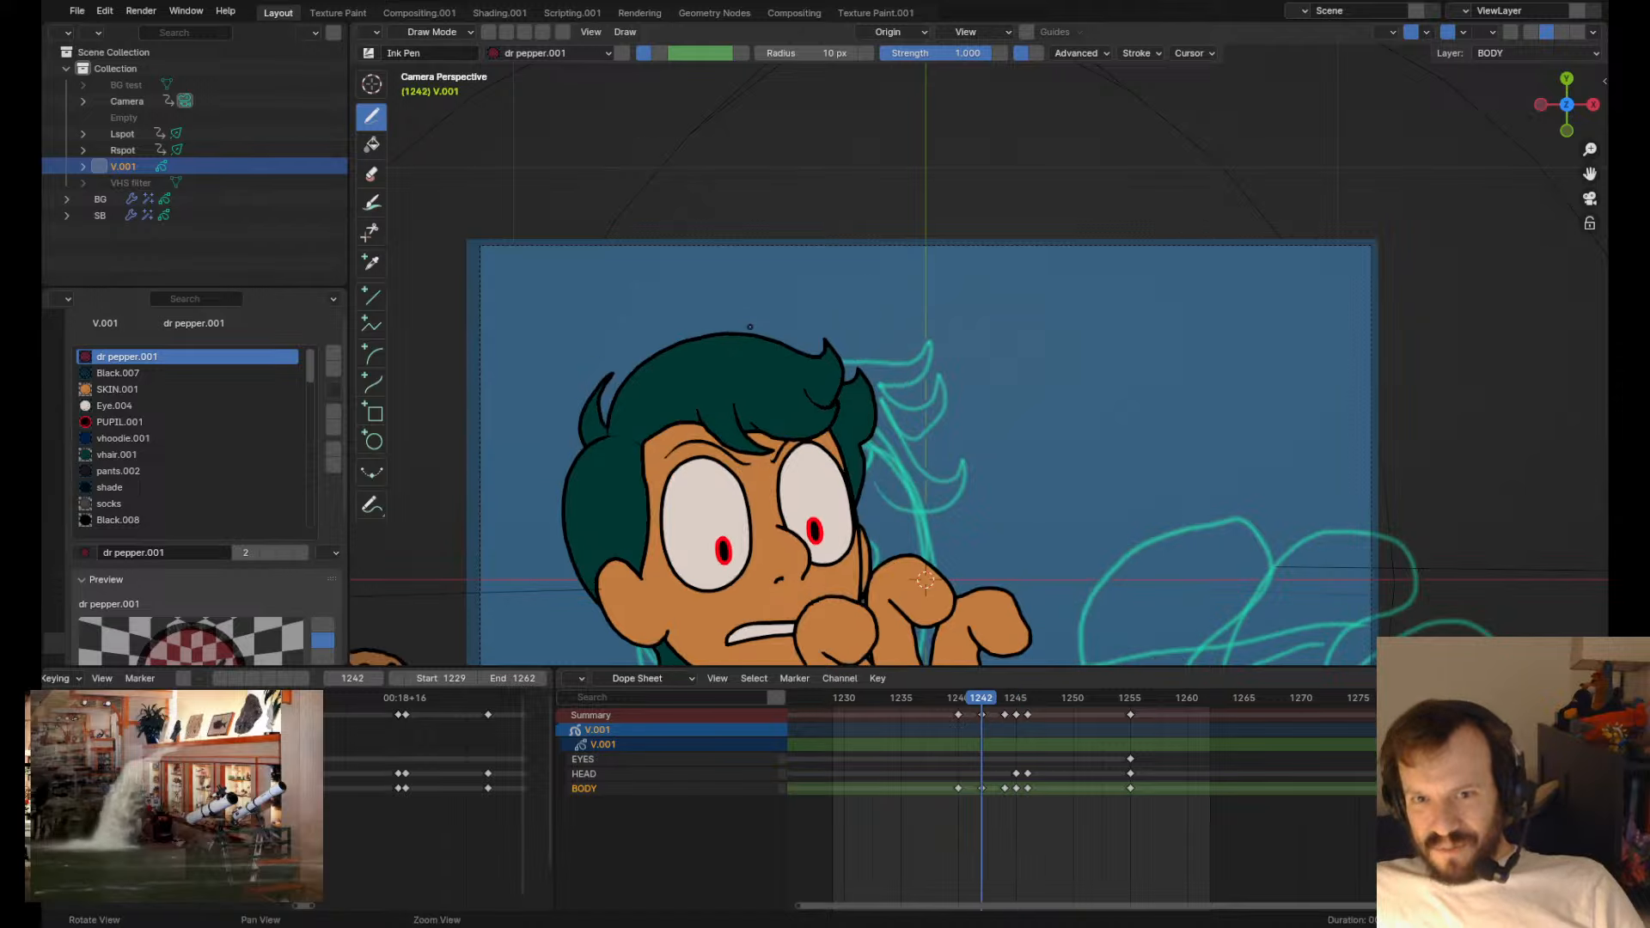
pyautogui.press('Up')
pyautogui.keyDown('ctrl'); pyautogui.keyDown('shift'); pyautogui.moveTo(847, 313); pyautogui.dragTo(845, 311); pyautogui.keyUp('shift'); pyautogui.keyUp('ctrl')
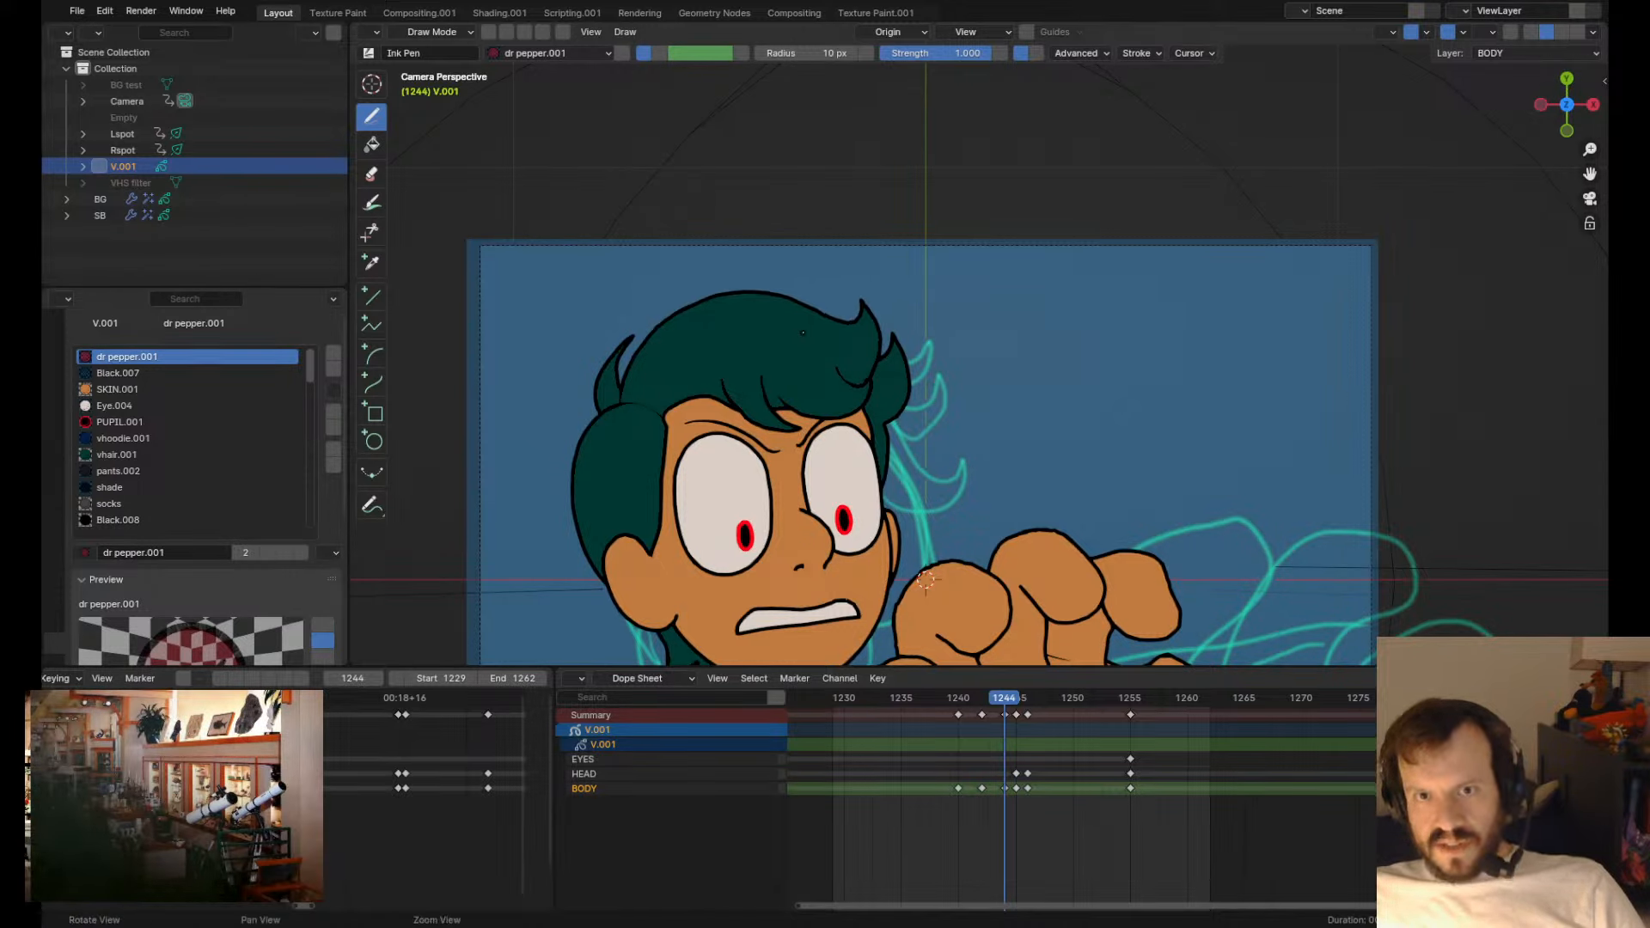
# - Raise the crown of the hair slightly on frame 1245 and lower the outline at the front curl
pyautogui.press('Right')
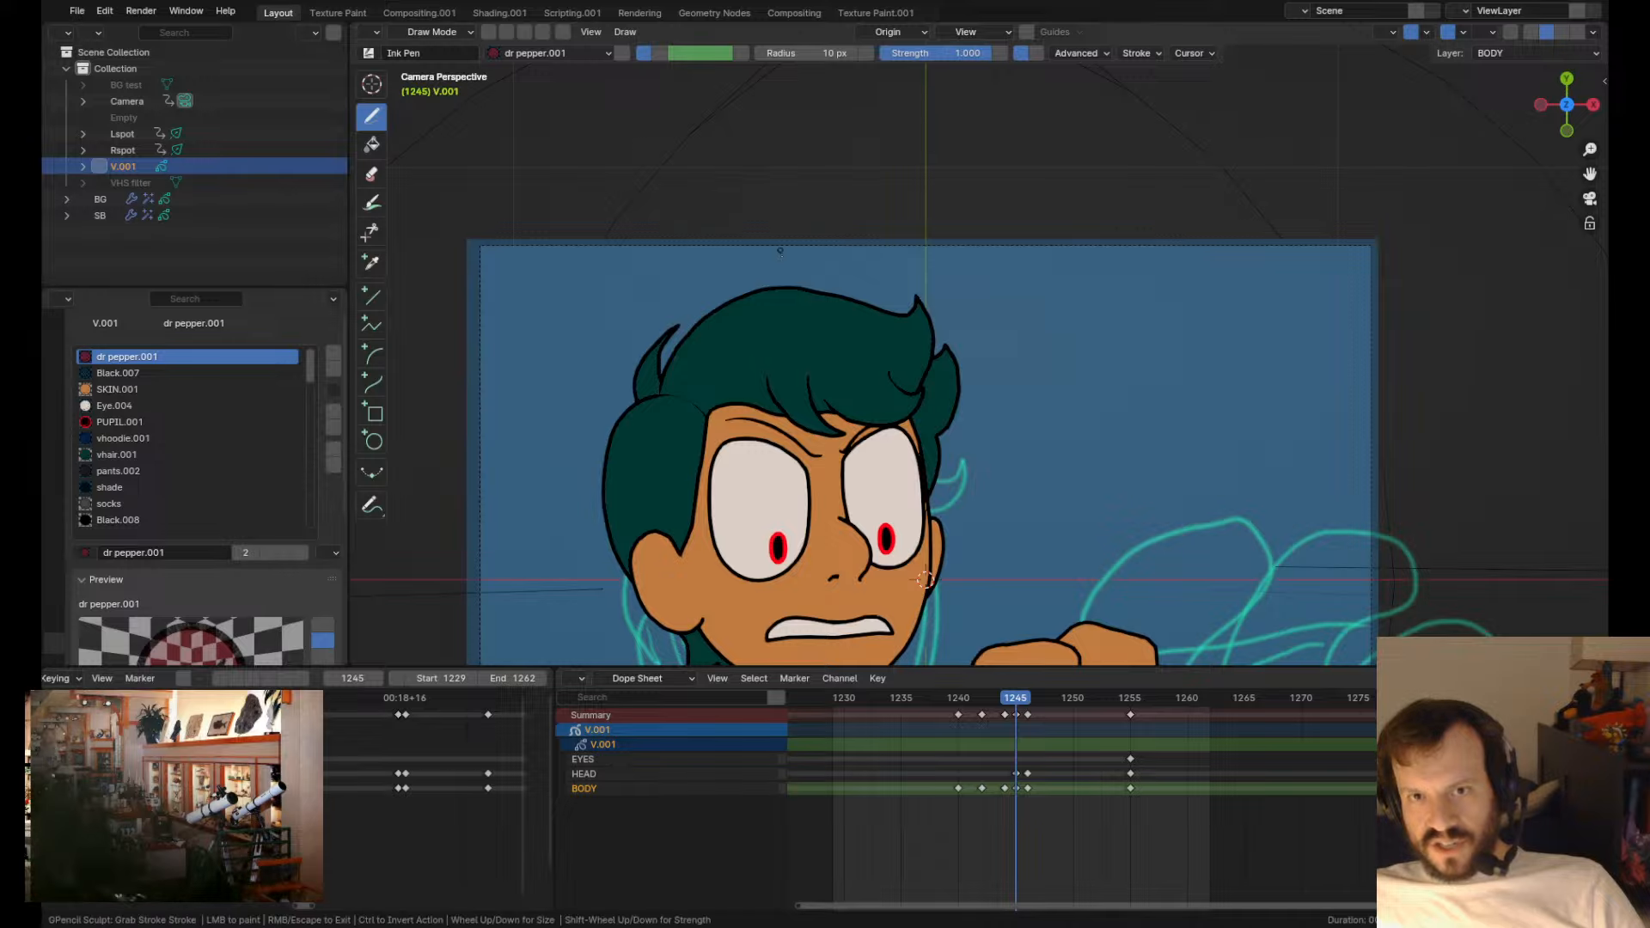
pyautogui.press('Tab')
pyautogui.press('Tab')
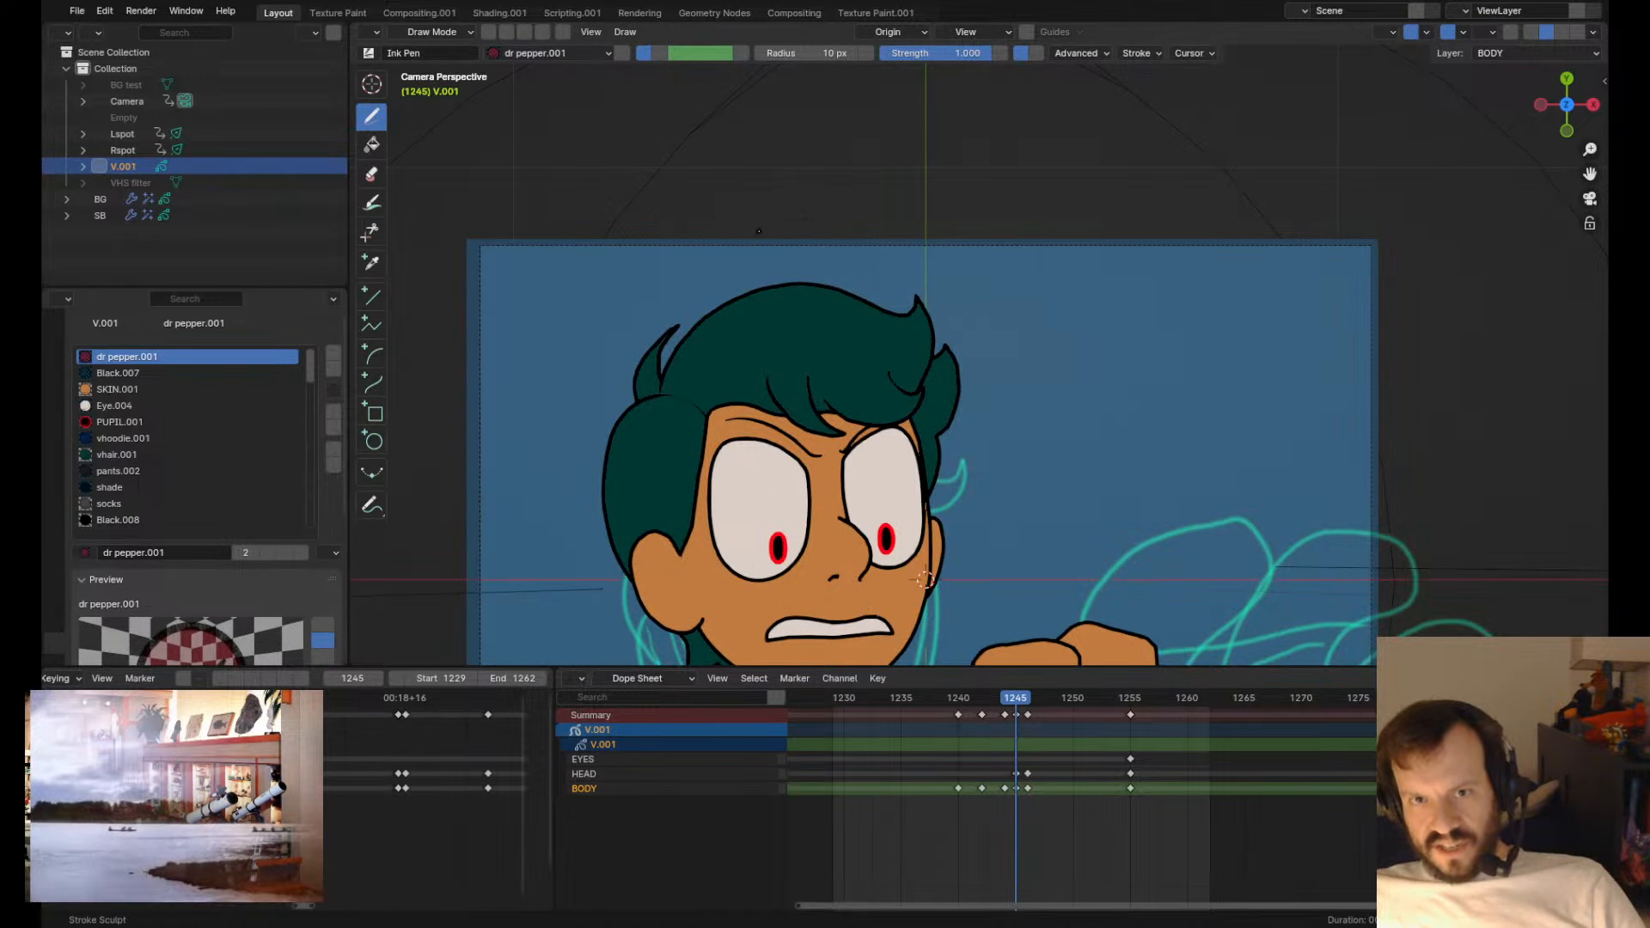
pyautogui.press('Left')
pyautogui.press('Right')
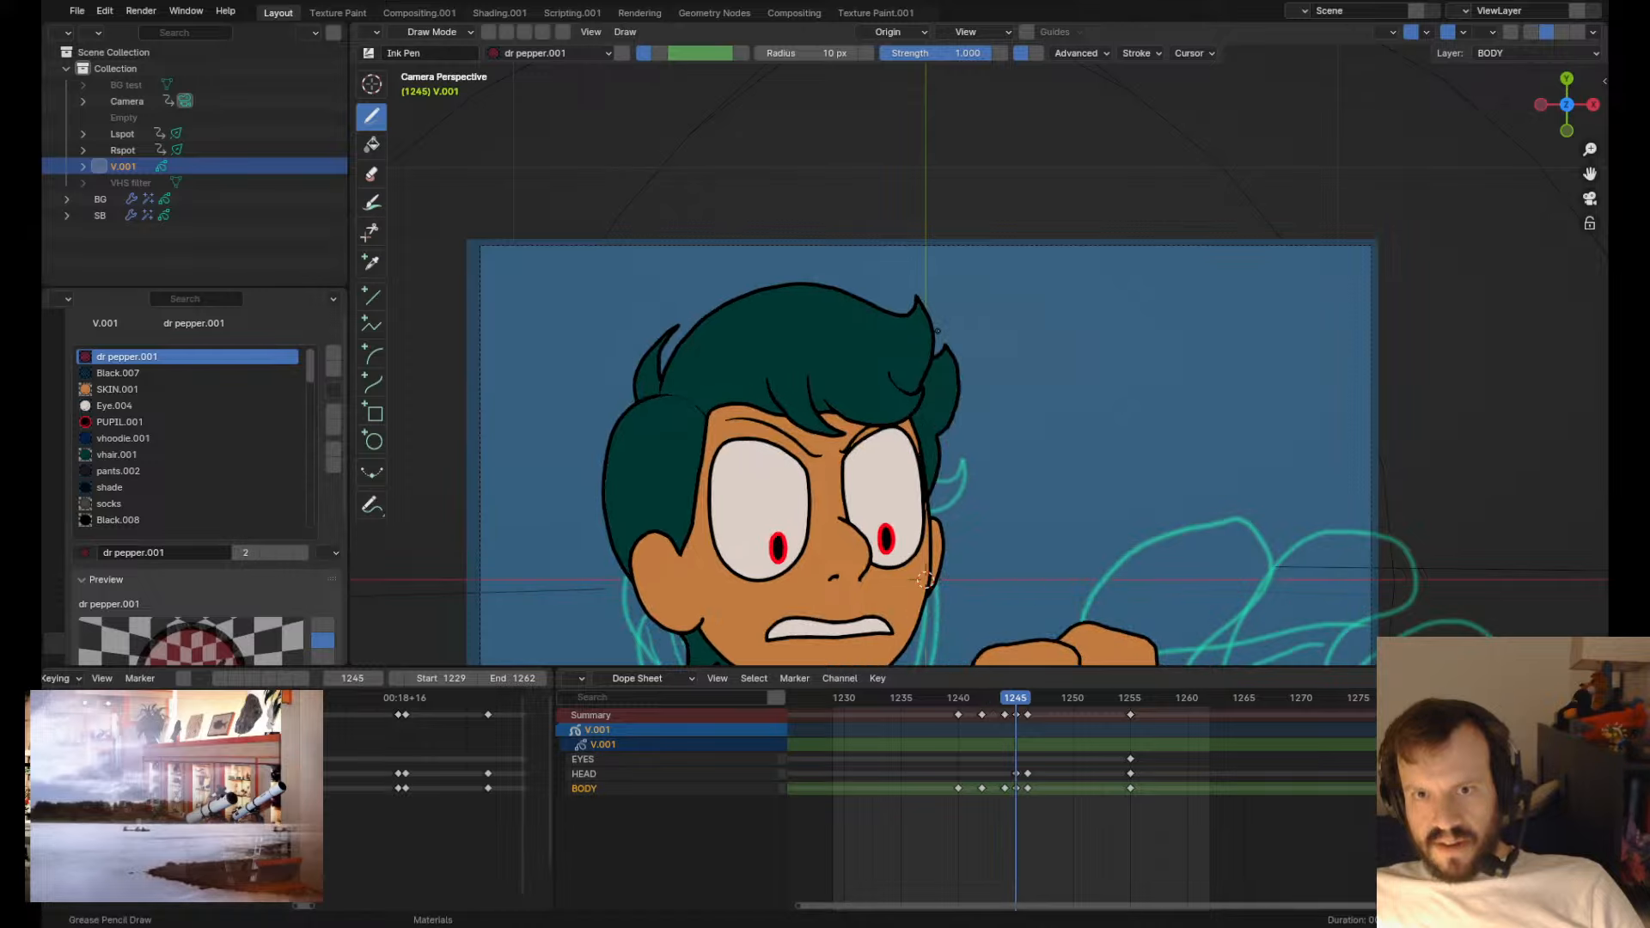
pyautogui.keyDown('shift'); pyautogui.moveTo(912, 308); pyautogui.dragTo(915, 357); pyautogui.keyUp('shift')
pyautogui.press('Left')
pyautogui.press('Right')
# - Deepen the dip in the hair outline behind the front curl on frame 1246, matching frame 1245
pyautogui.press('Right')
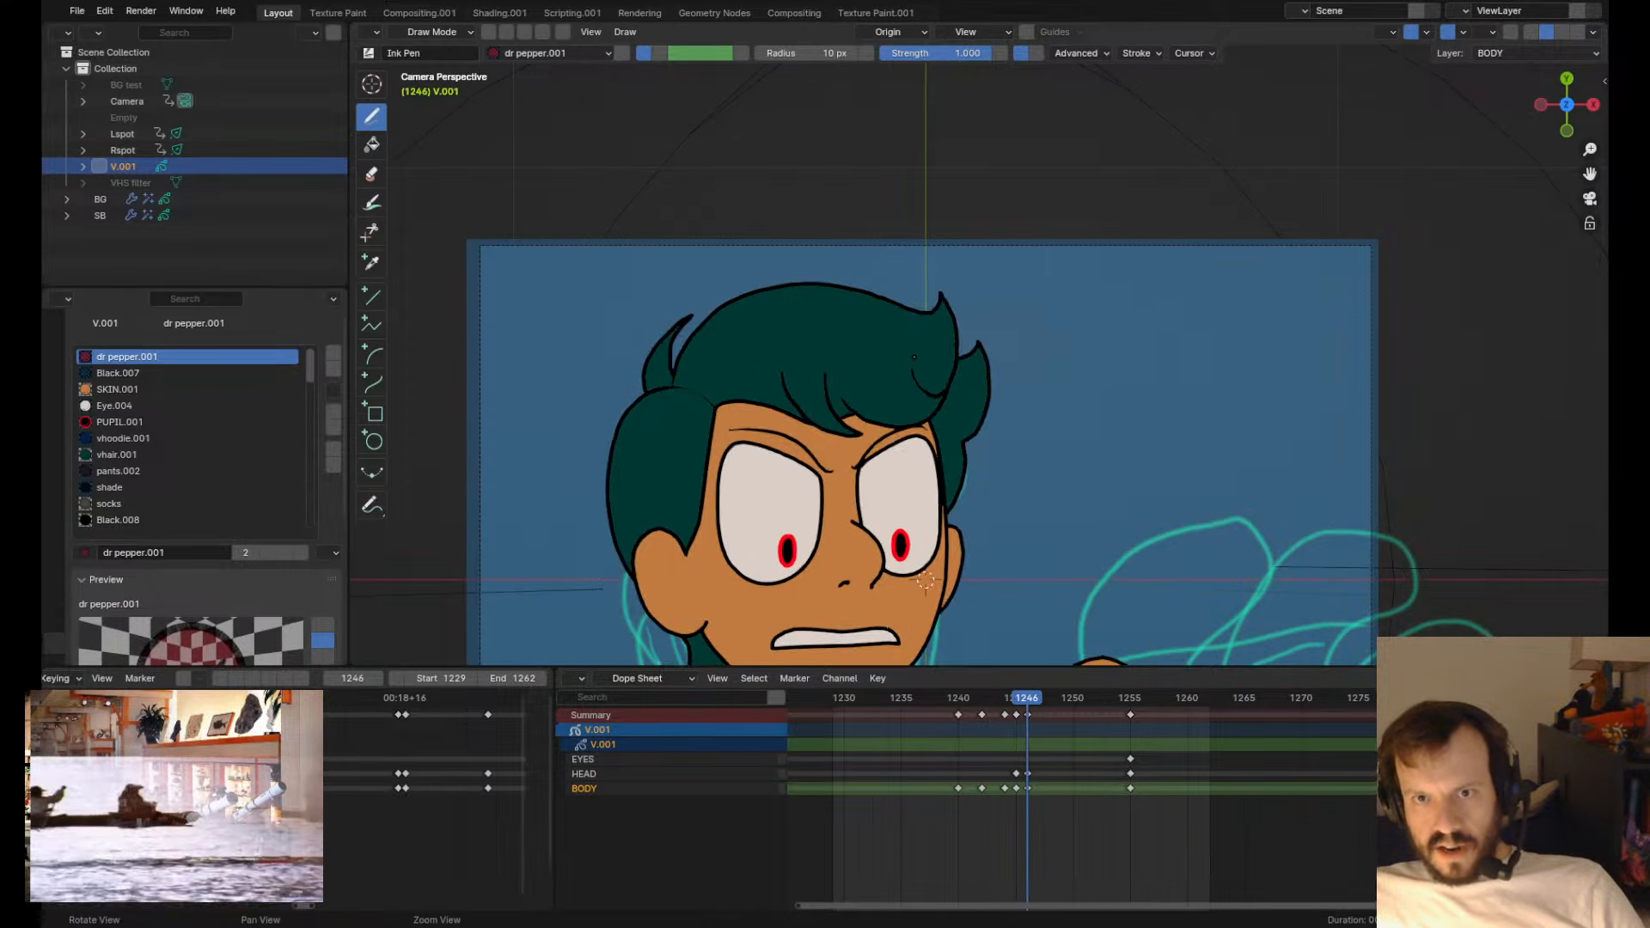
pyautogui.press('Left')
pyautogui.press('Right')
pyautogui.press('Tab')
pyautogui.click(951, 338)
pyautogui.press('Tab')
pyautogui.keyDown('shift'); pyautogui.moveTo(946, 328); pyautogui.dragTo(950, 344); pyautogui.keyUp('shift')
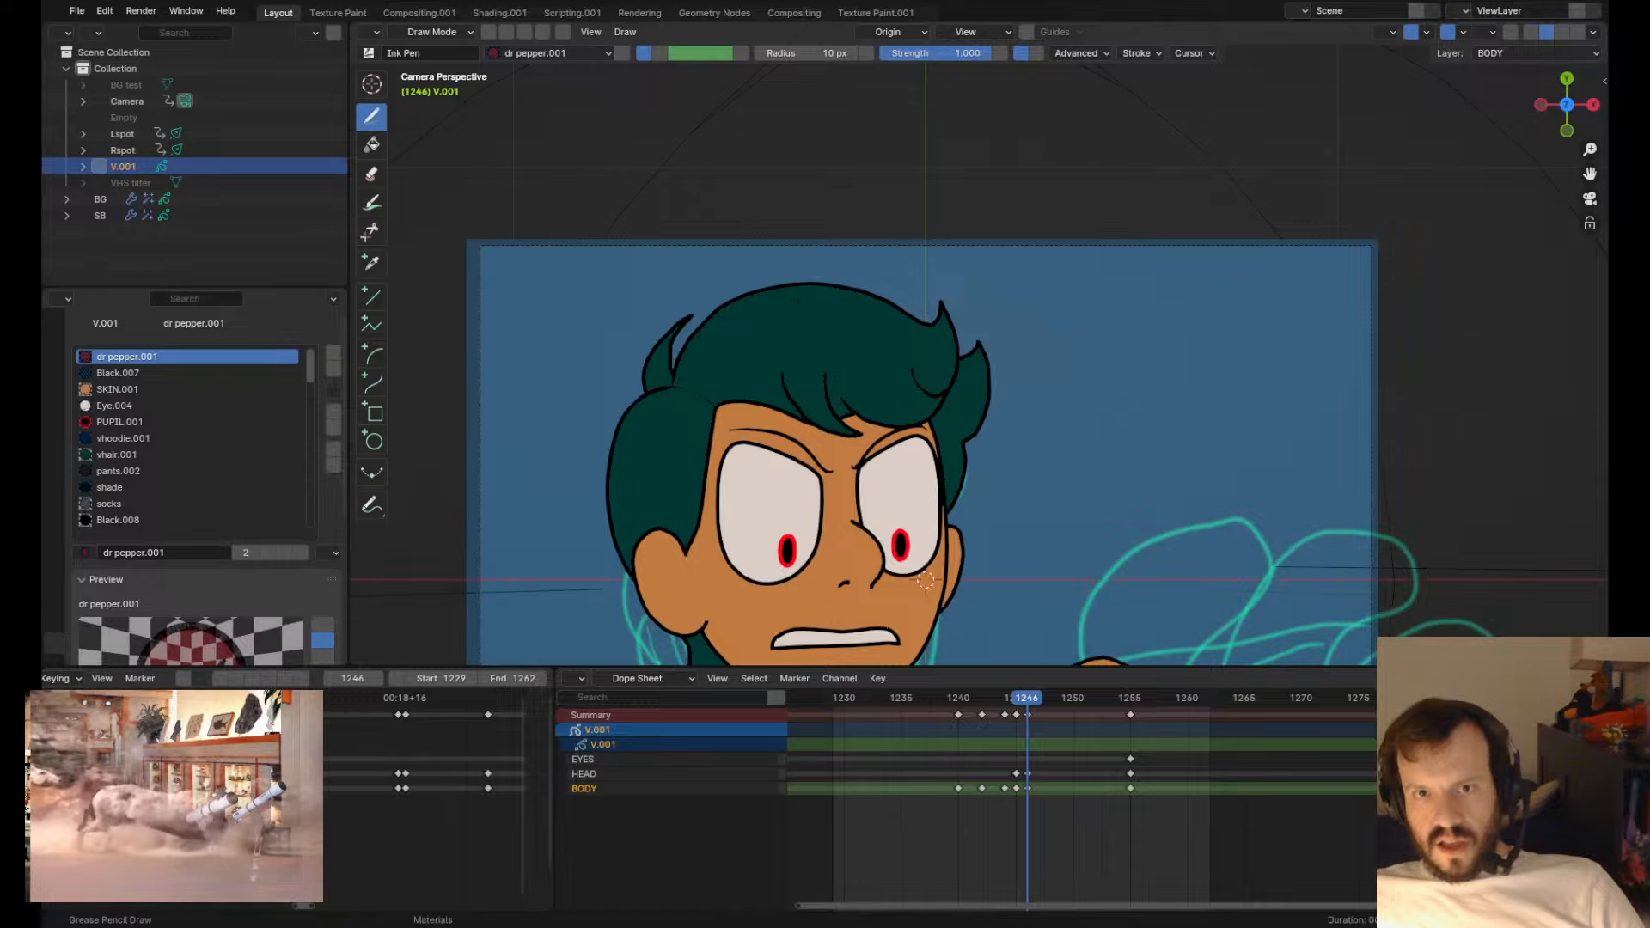
# - Flip through the head keyframes, play back the motion to check the hair, and save the file
pyautogui.press('Down')
pyautogui.press('Up')
pyautogui.press('Up')
pyautogui.press('Down')
pyautogui.press('Down')
pyautogui.press('Down')
pyautogui.press('Down')
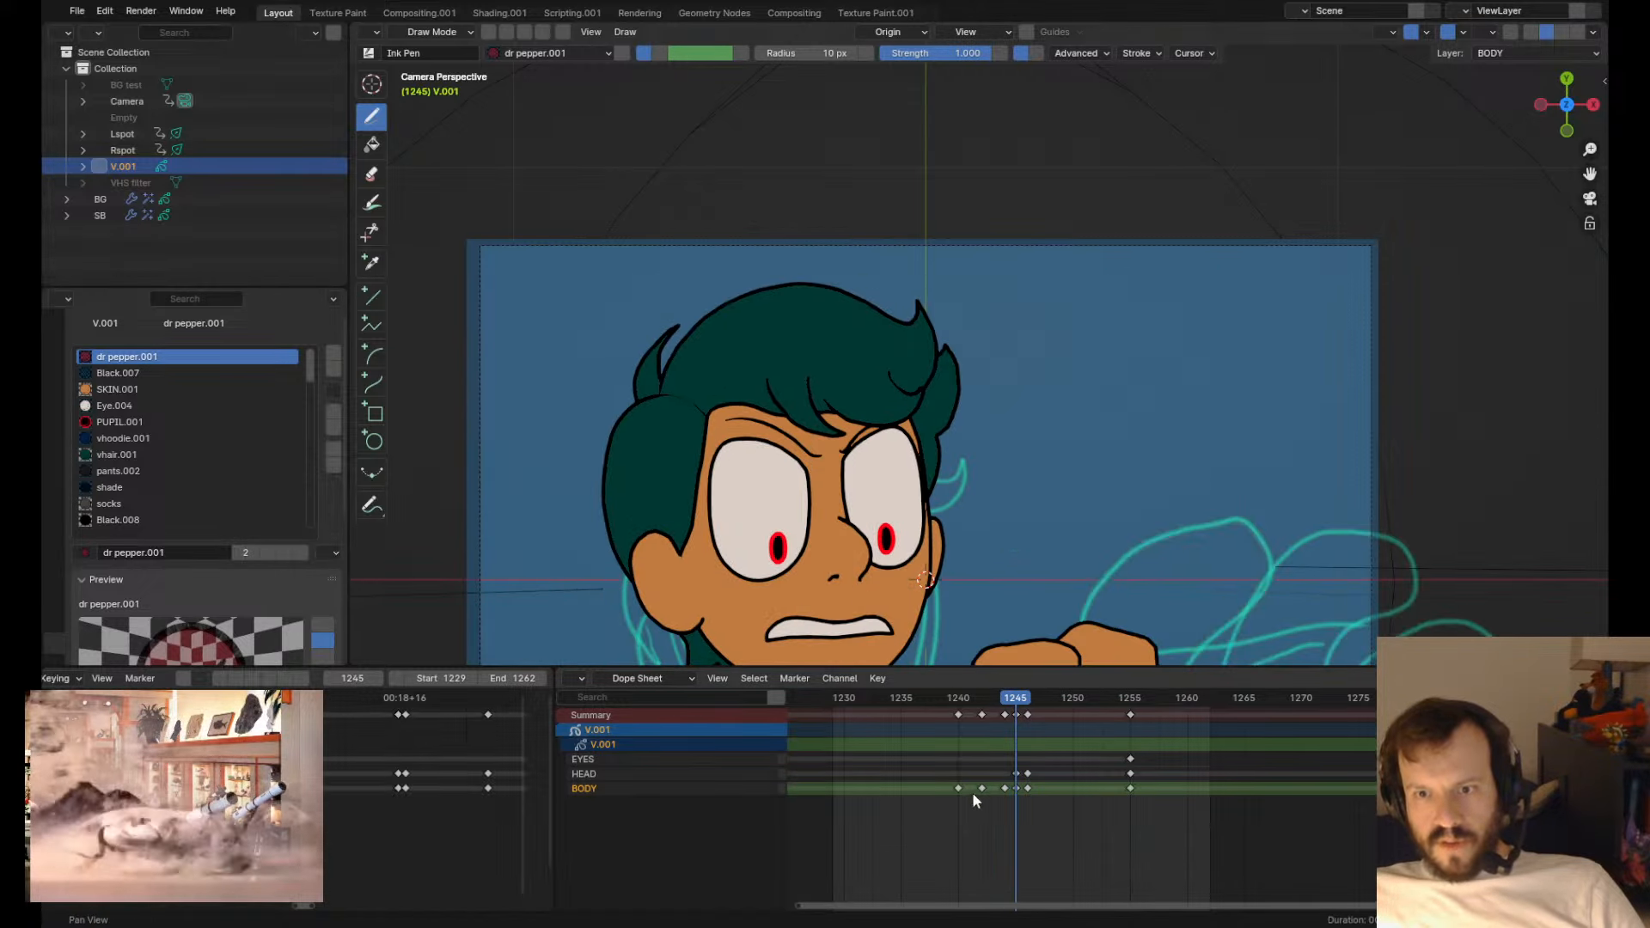
pyautogui.press('Down')
pyautogui.press('space')
pyautogui.press('space')
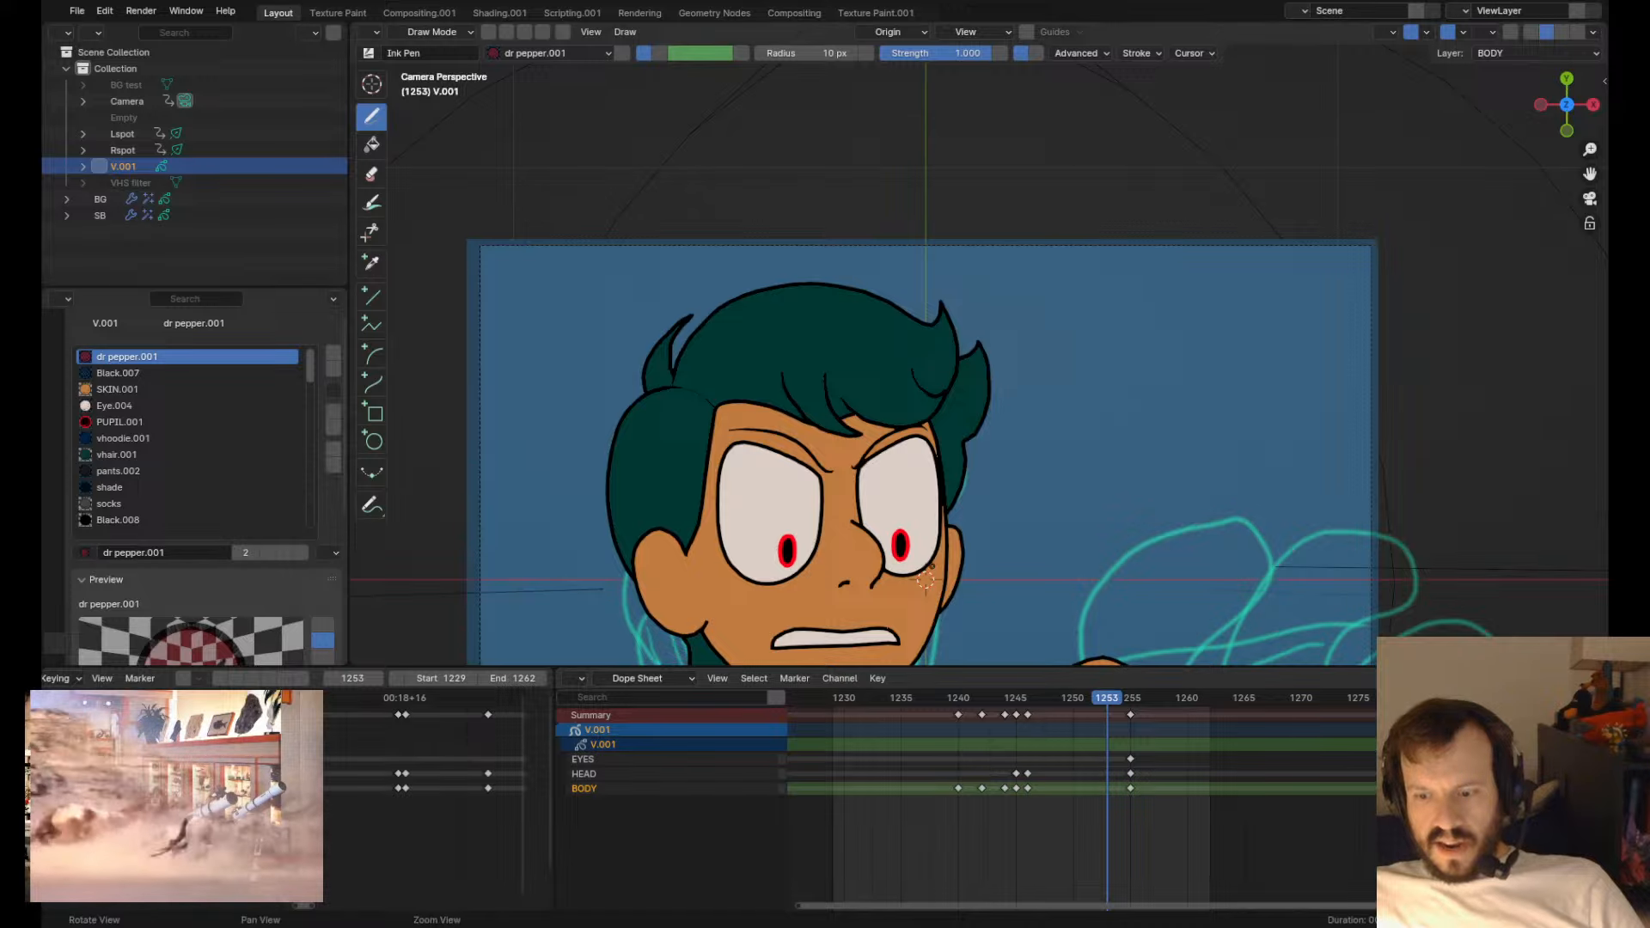
pyautogui.hotkey('ctrl', 's')
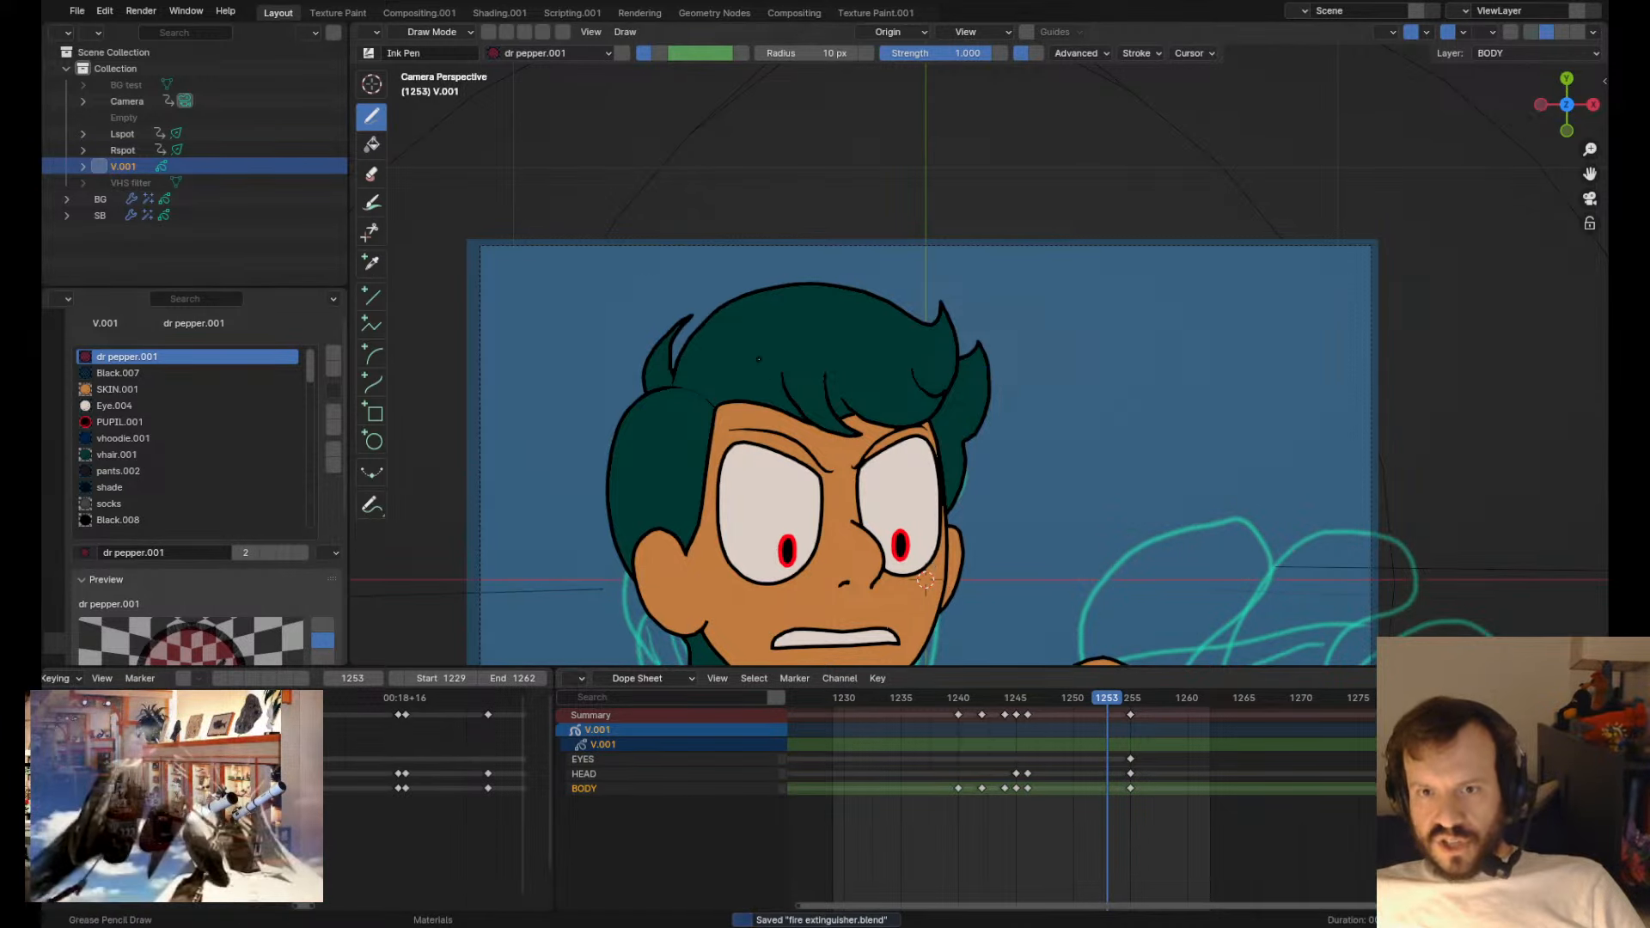
# - Adjust the inner brow line on frame 1246 and refine the upper eye outline on frame 1245
pyautogui.scroll(4, 739, 416)
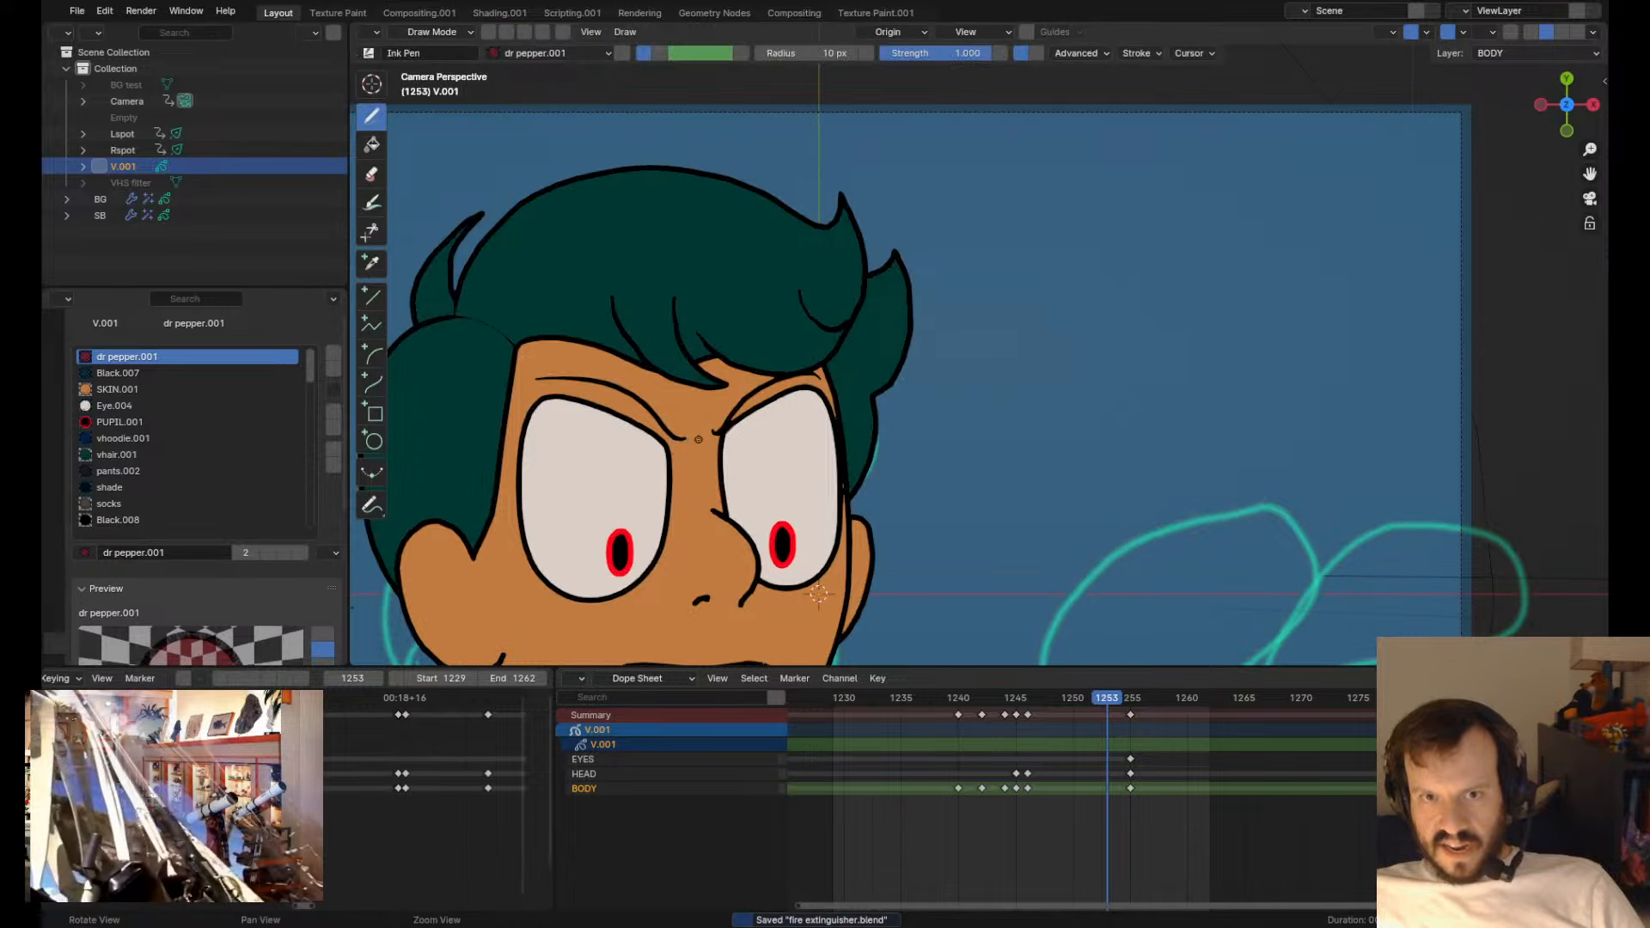
pyautogui.moveTo(698, 439); pyautogui.dragTo(675, 418)
pyautogui.press('Down')
pyautogui.press('Left')
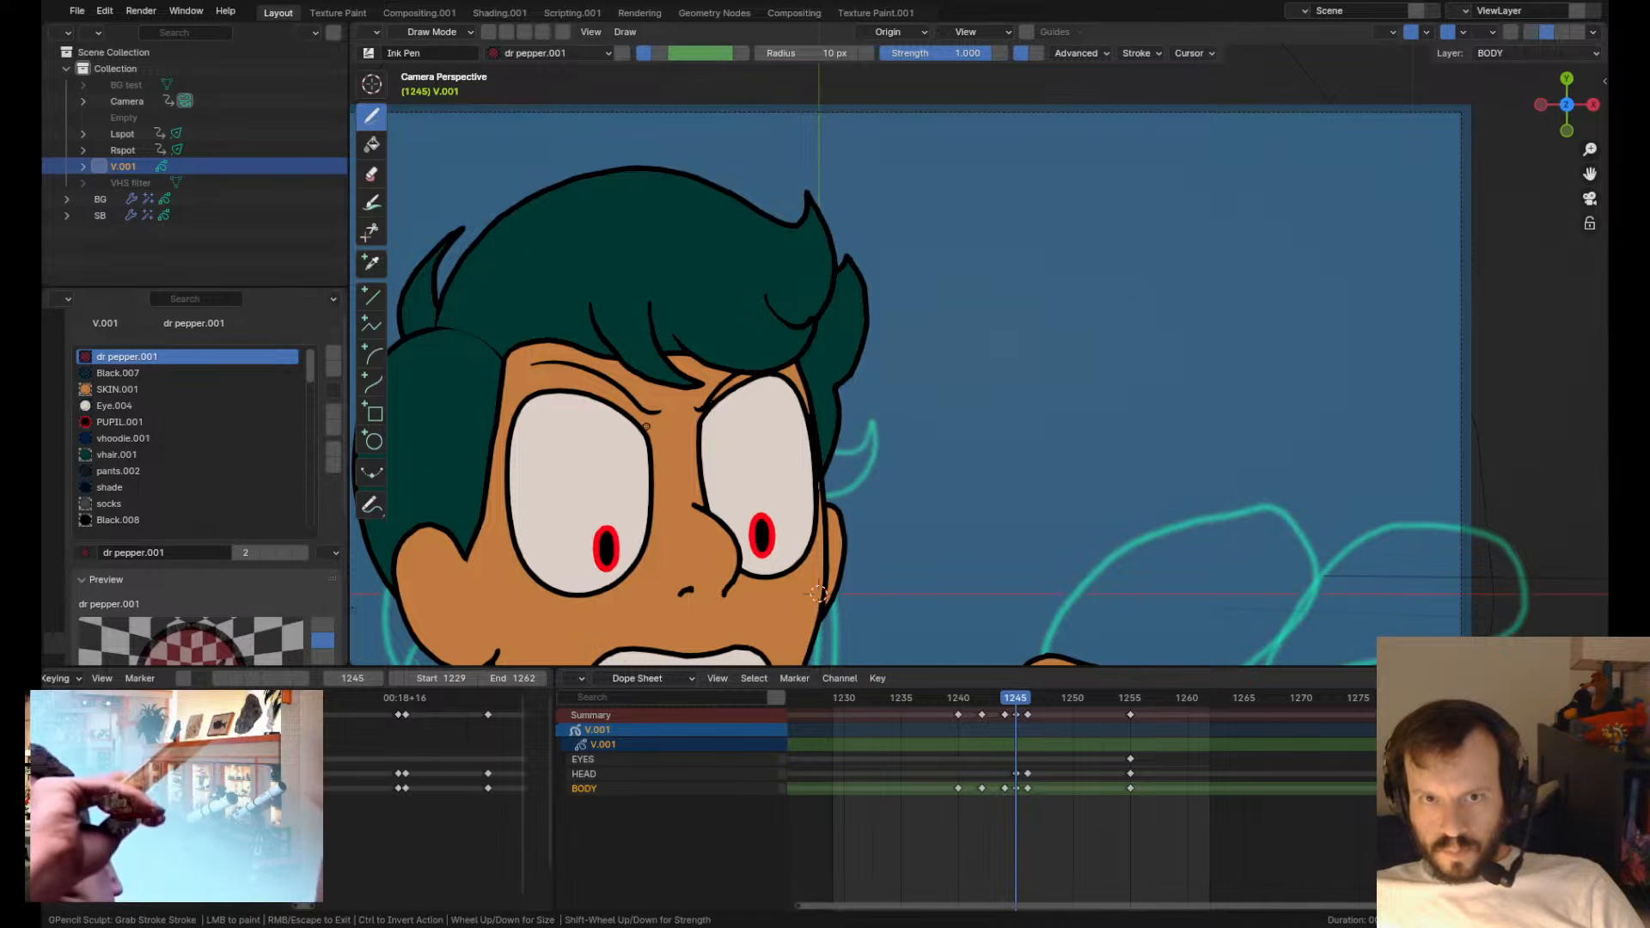
pyautogui.press('Right')
pyautogui.press('Left')
pyautogui.press('Tab')
pyautogui.click(657, 446)
pyautogui.press('Tab')
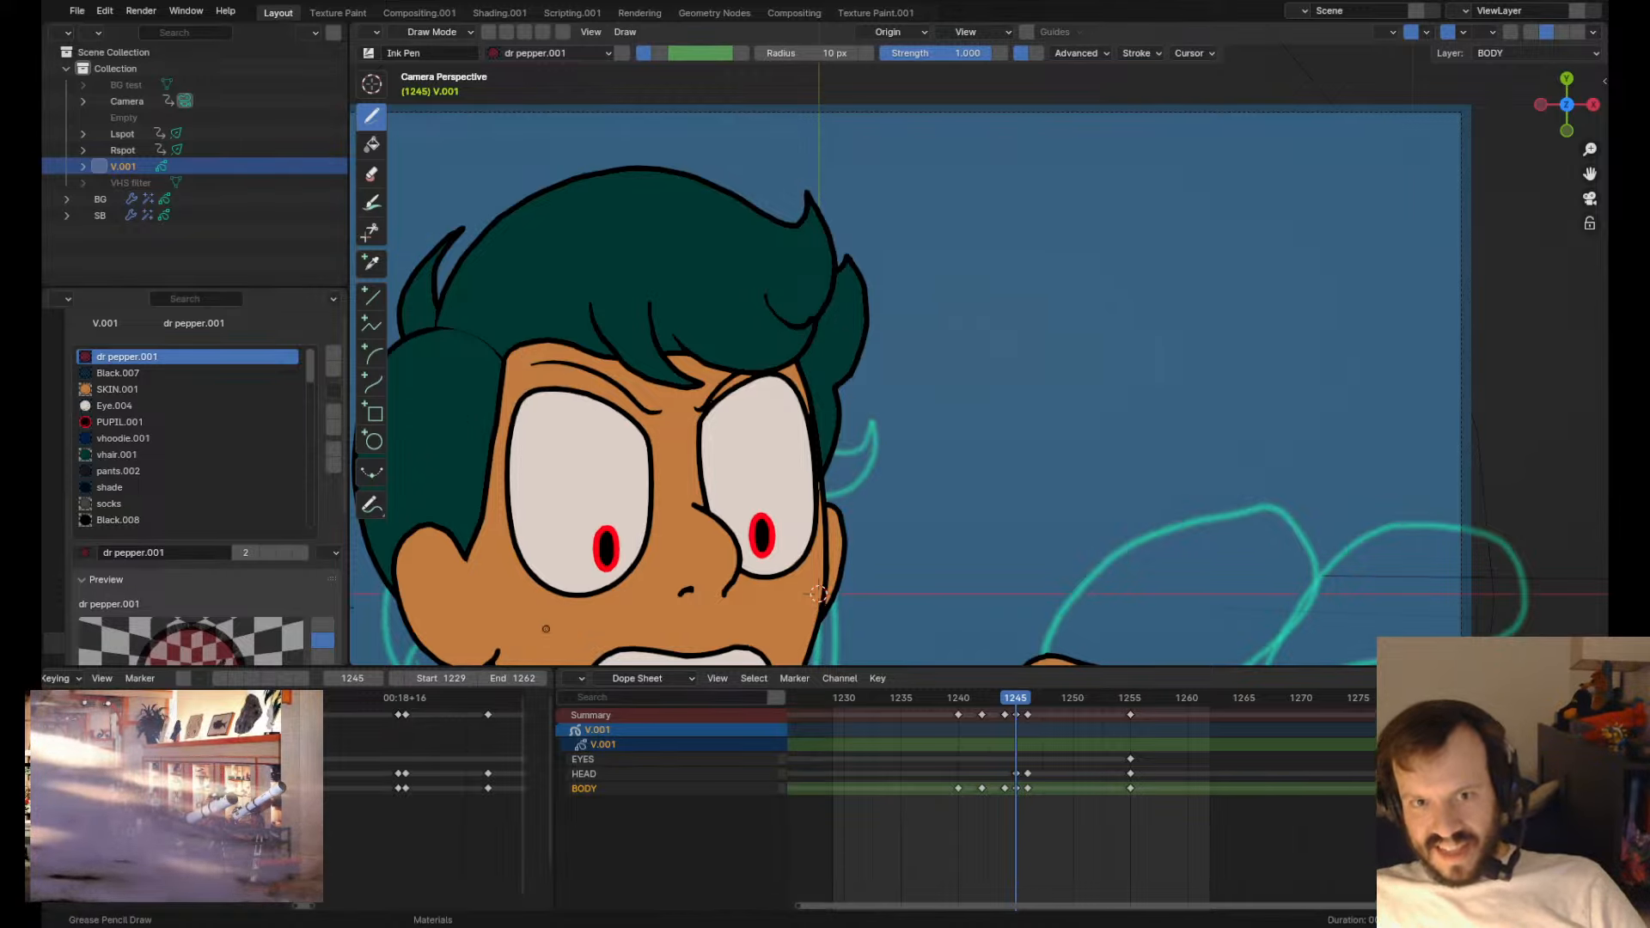
# - Compare the faces on frames 1245 and 1246, play back the motion, and save the file
pyautogui.keyDown('alt'); pyautogui.scroll(-2, 561, 634); pyautogui.keyUp('alt')
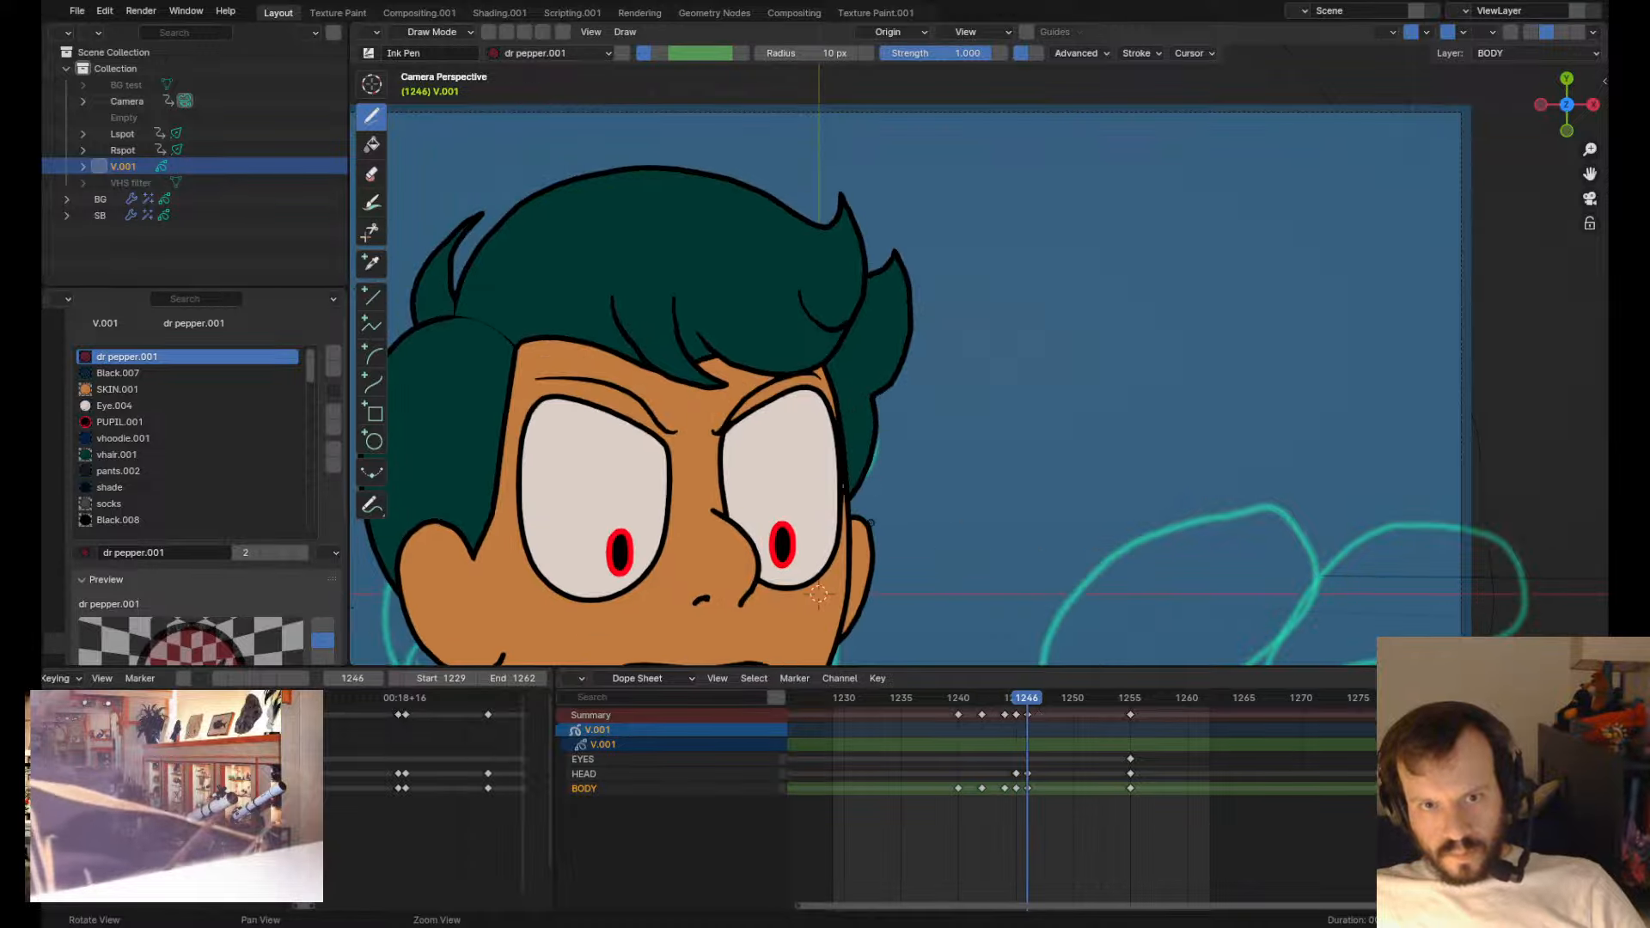
pyautogui.keyDown('alt'); pyautogui.scroll(1, 870, 522); pyautogui.keyUp('alt')
pyautogui.keyDown('alt'); pyautogui.scroll(-1, 871, 522); pyautogui.keyUp('alt')
pyautogui.scroll(-4, 868, 507)
pyautogui.keyDown('alt'); pyautogui.scroll(1, 868, 507); pyautogui.keyUp('alt')
pyautogui.keyDown('alt'); pyautogui.scroll(-1, 860, 429); pyautogui.keyUp('alt')
pyautogui.scroll(3, 853, 387)
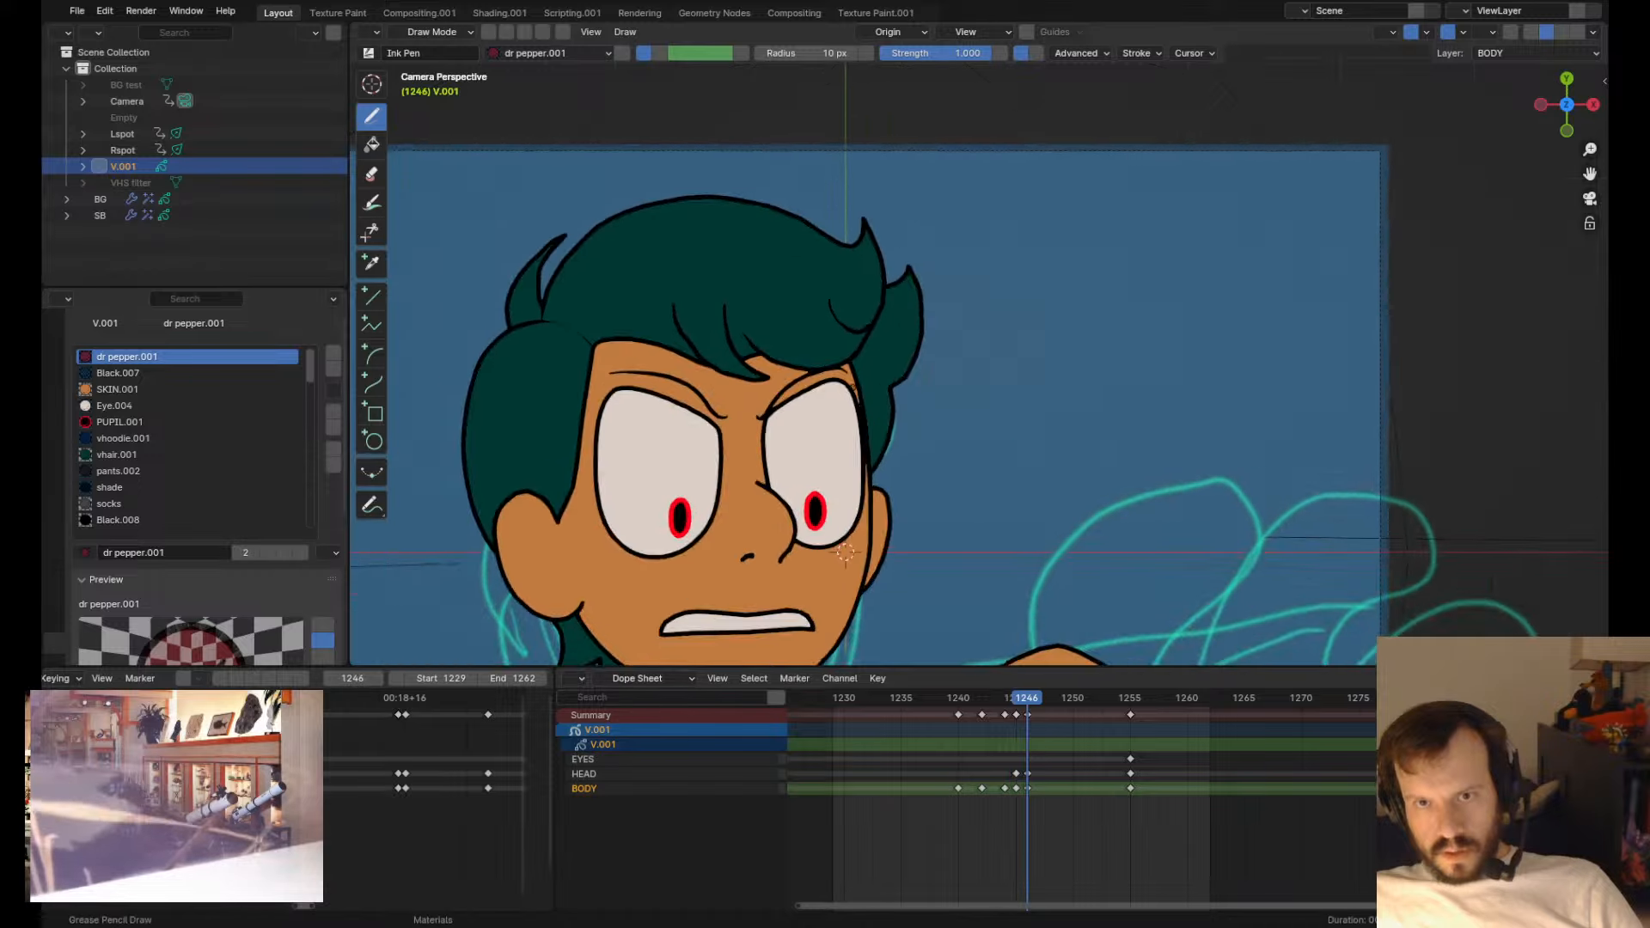
pyautogui.press('space')
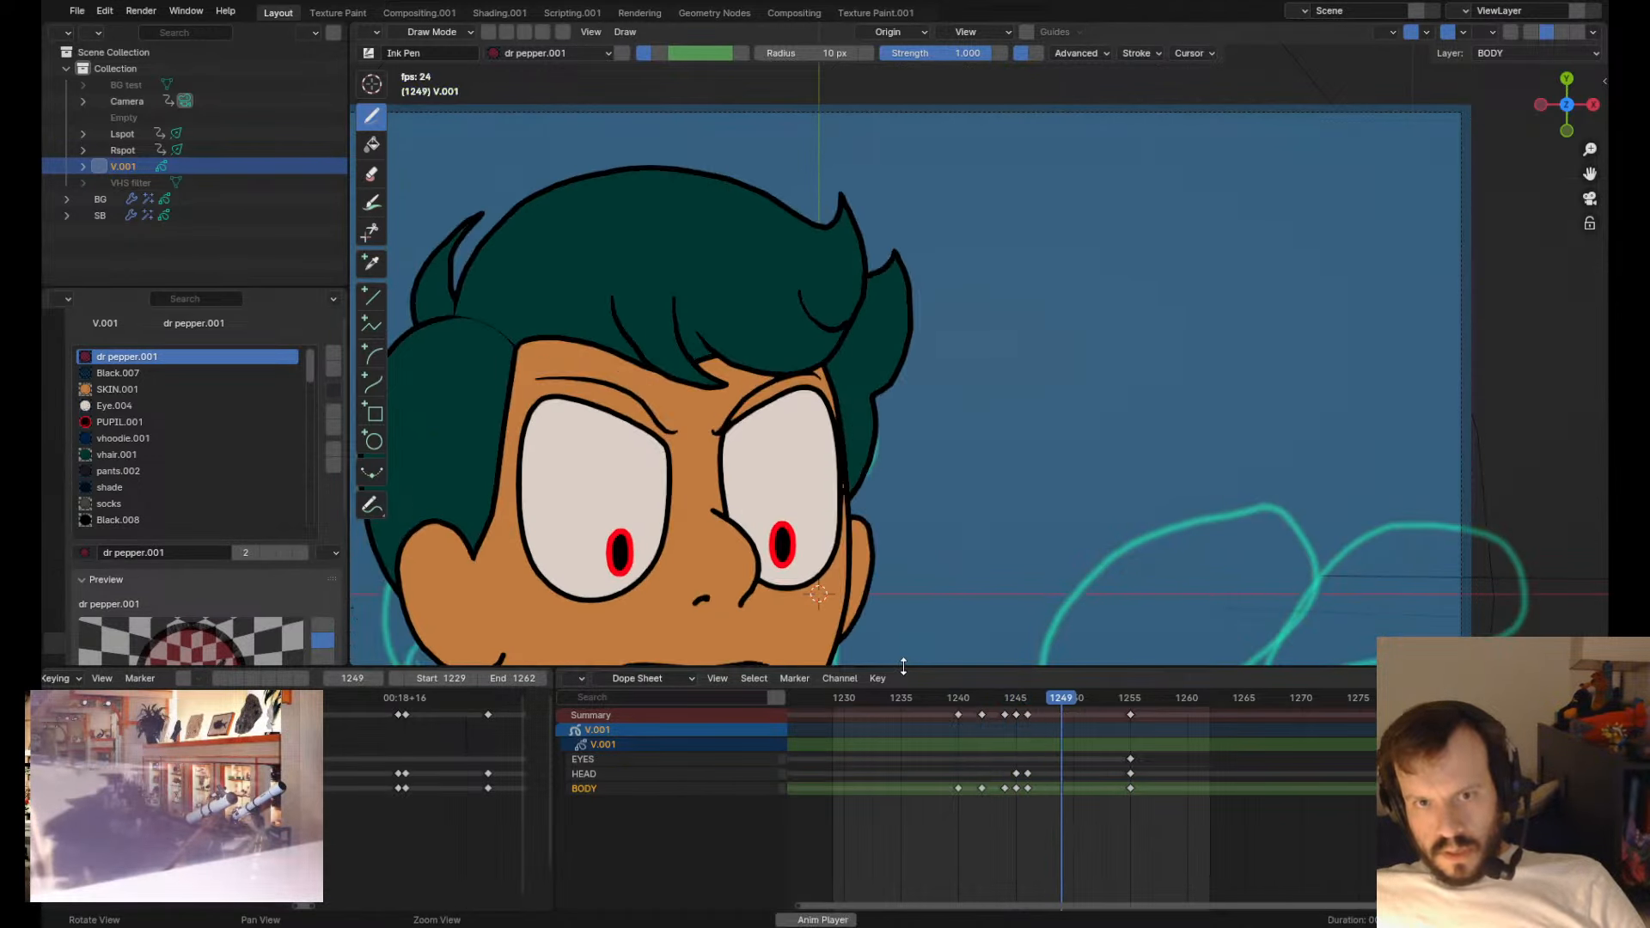
pyautogui.press('space')
pyautogui.scroll(-5, 917, 502)
pyautogui.hotkey('ctrl', 's')
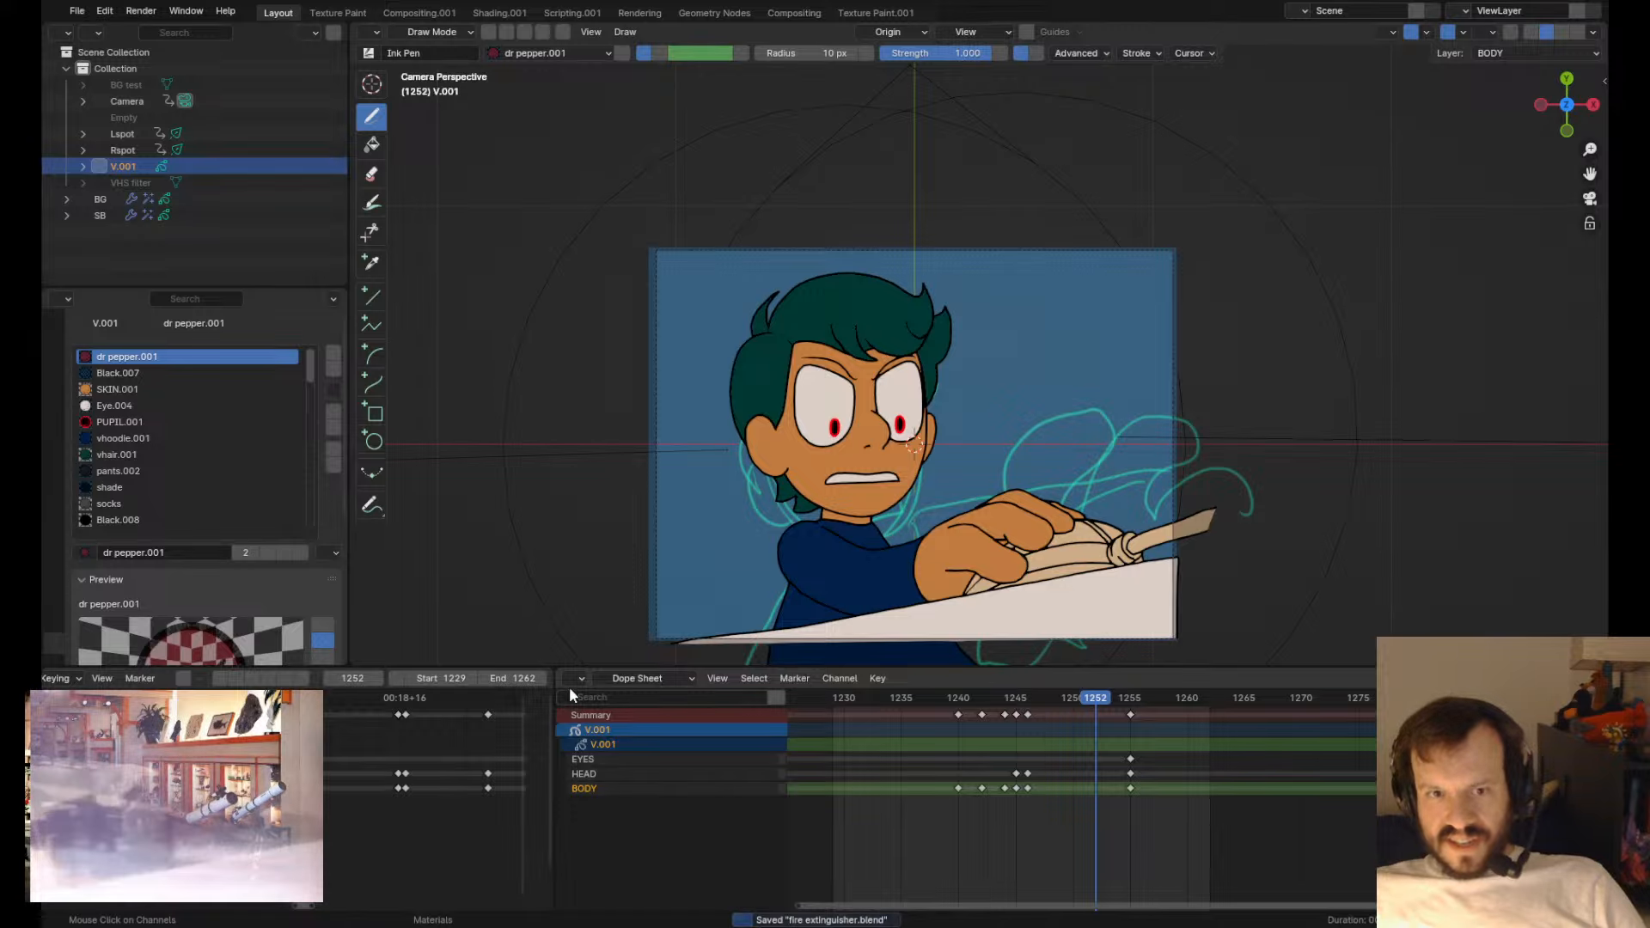
# - Extend the playback range to cover the whole animation, from start frame 0 to end frame 1756
pyautogui.moveTo(512, 679); pyautogui.dragTo(645, 678)
pyautogui.scroll(-15, 1110, 765)
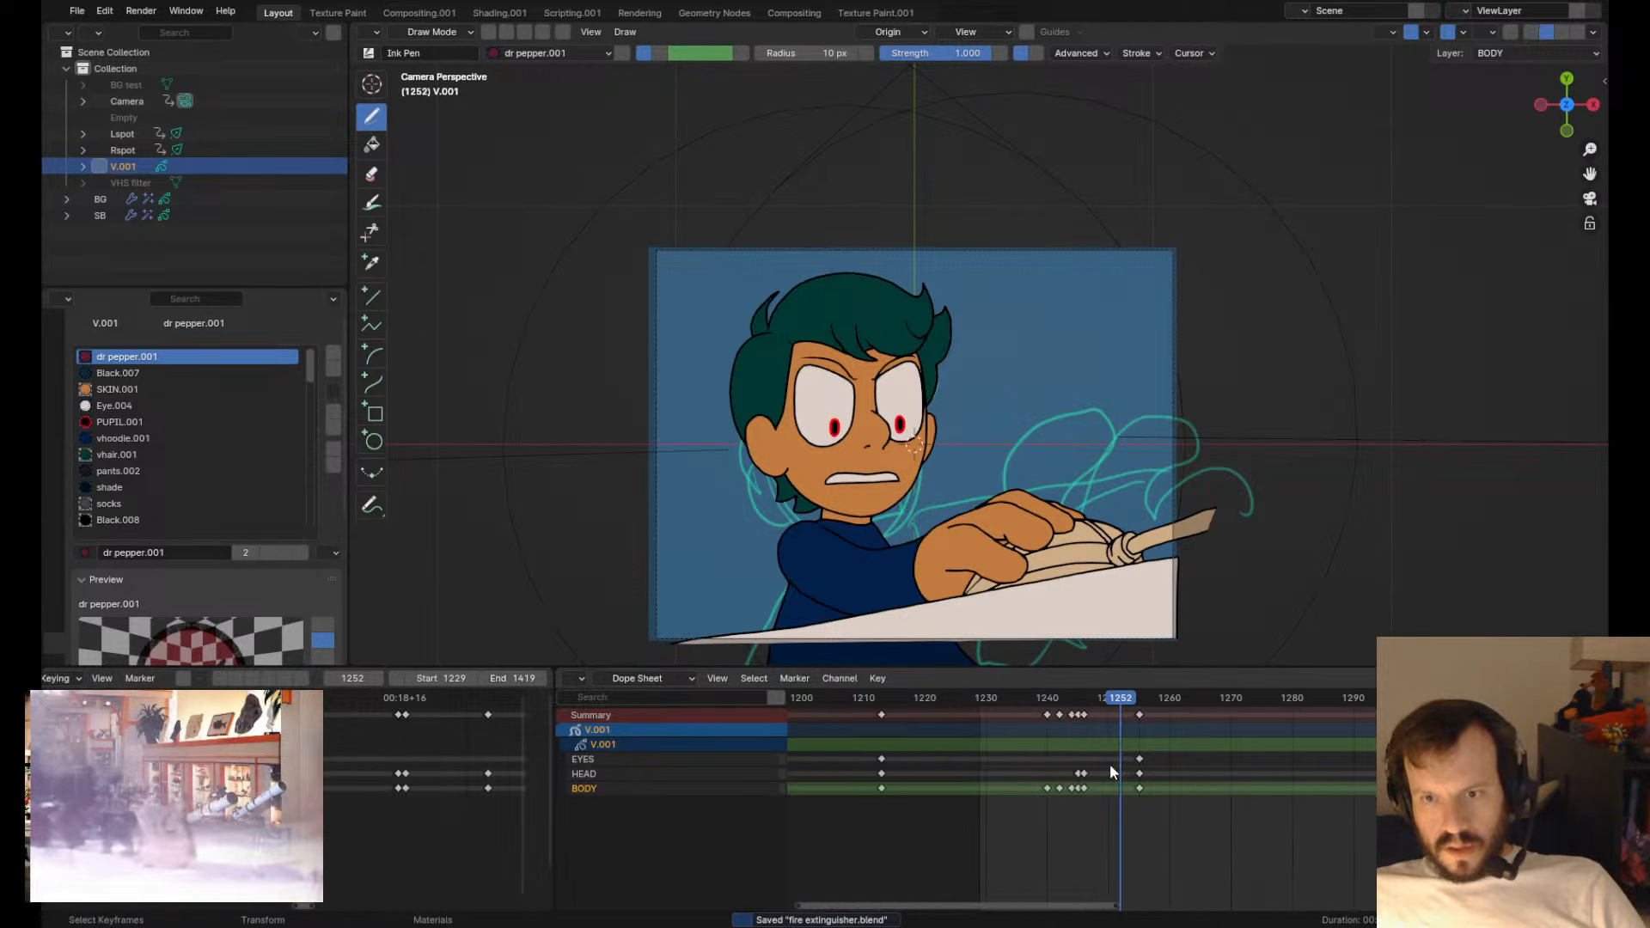
pyautogui.scroll(-15, 1109, 761)
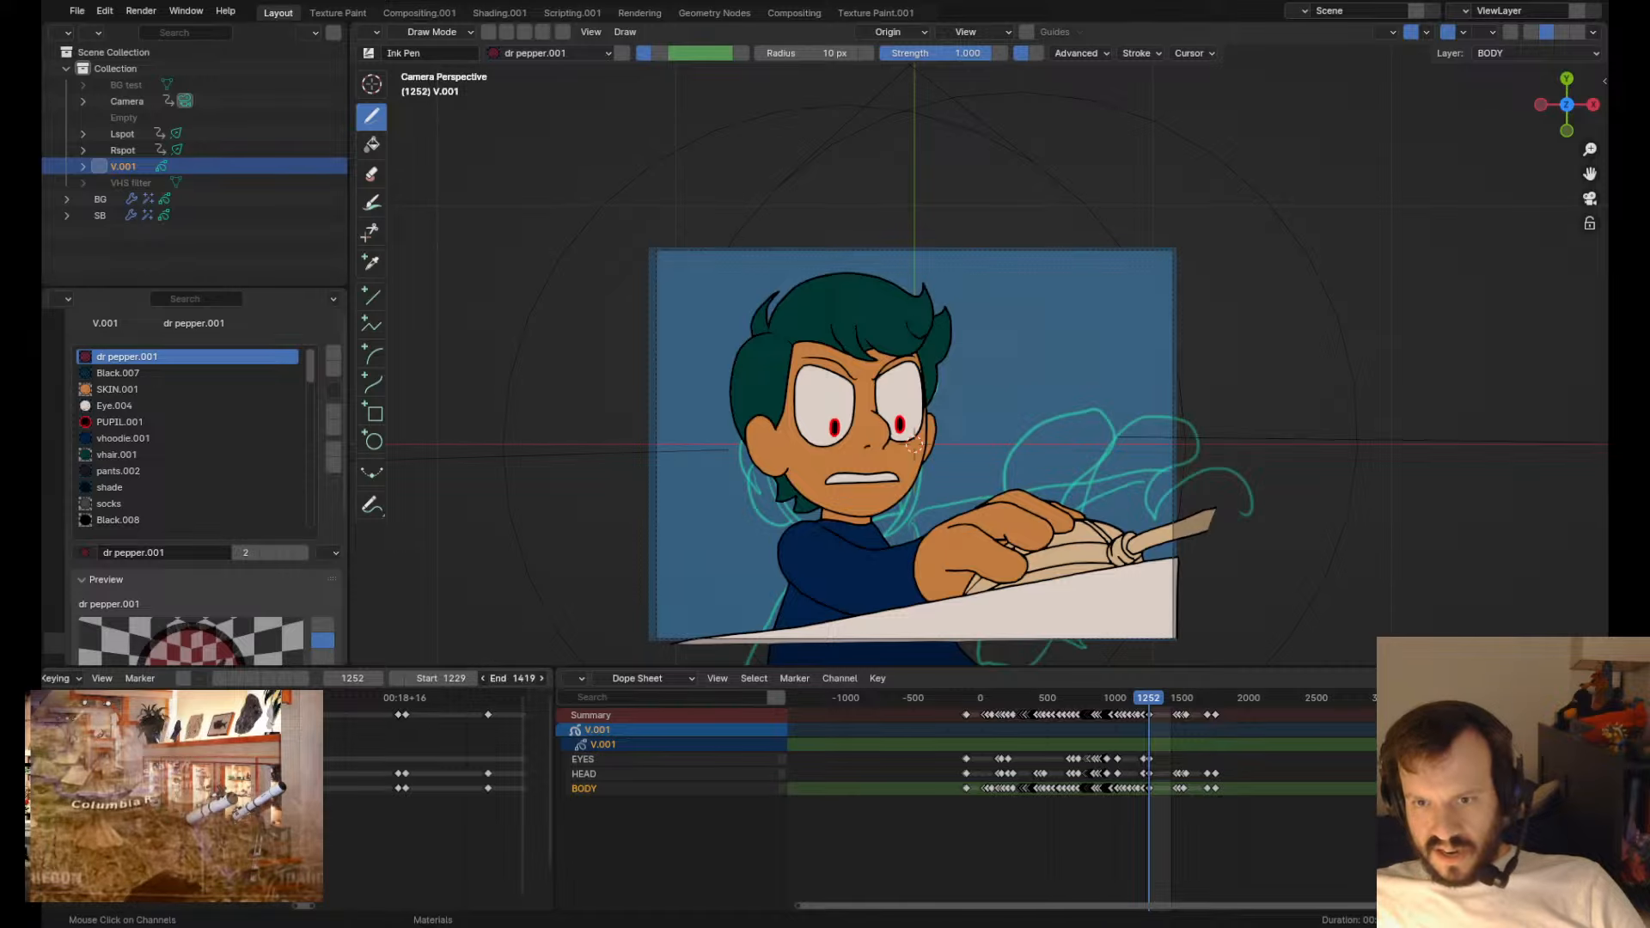
pyautogui.moveTo(516, 678); pyautogui.dragTo(601, 678)
pyautogui.moveTo(416, 667); pyautogui.dragTo(257, 681)
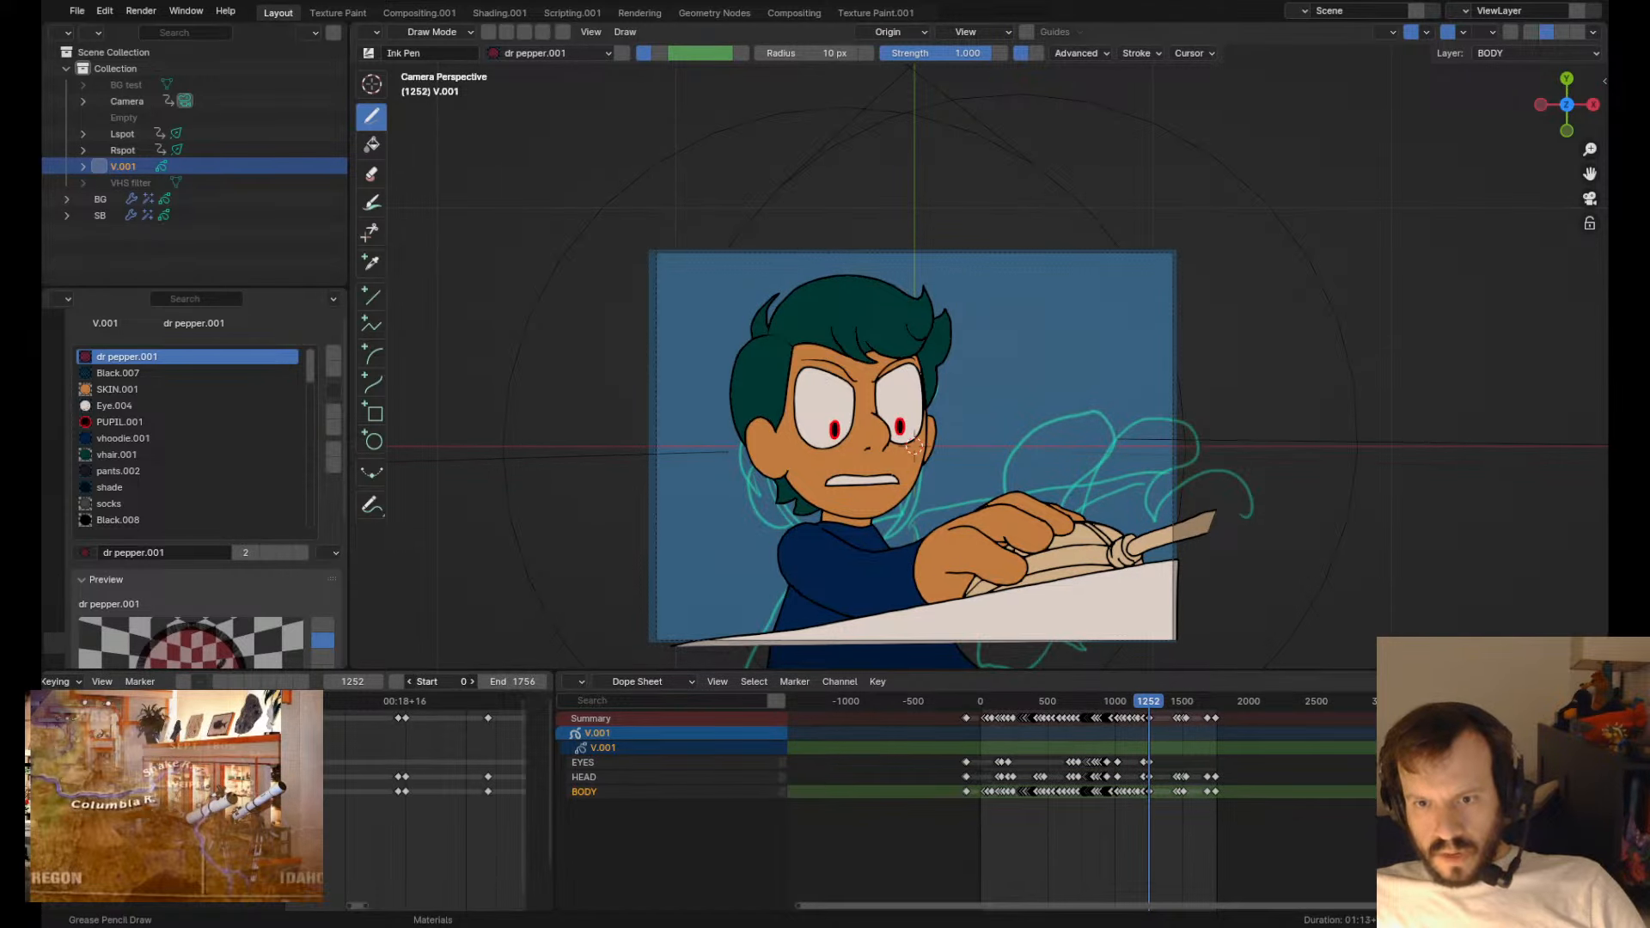
# - Play the animation from the start, skip ahead, and go to the lying-down pose on frame 448
pyautogui.hotkey('shift', 'Left')
pyautogui.press('space')
pyautogui.scroll(2, 1065, 818)
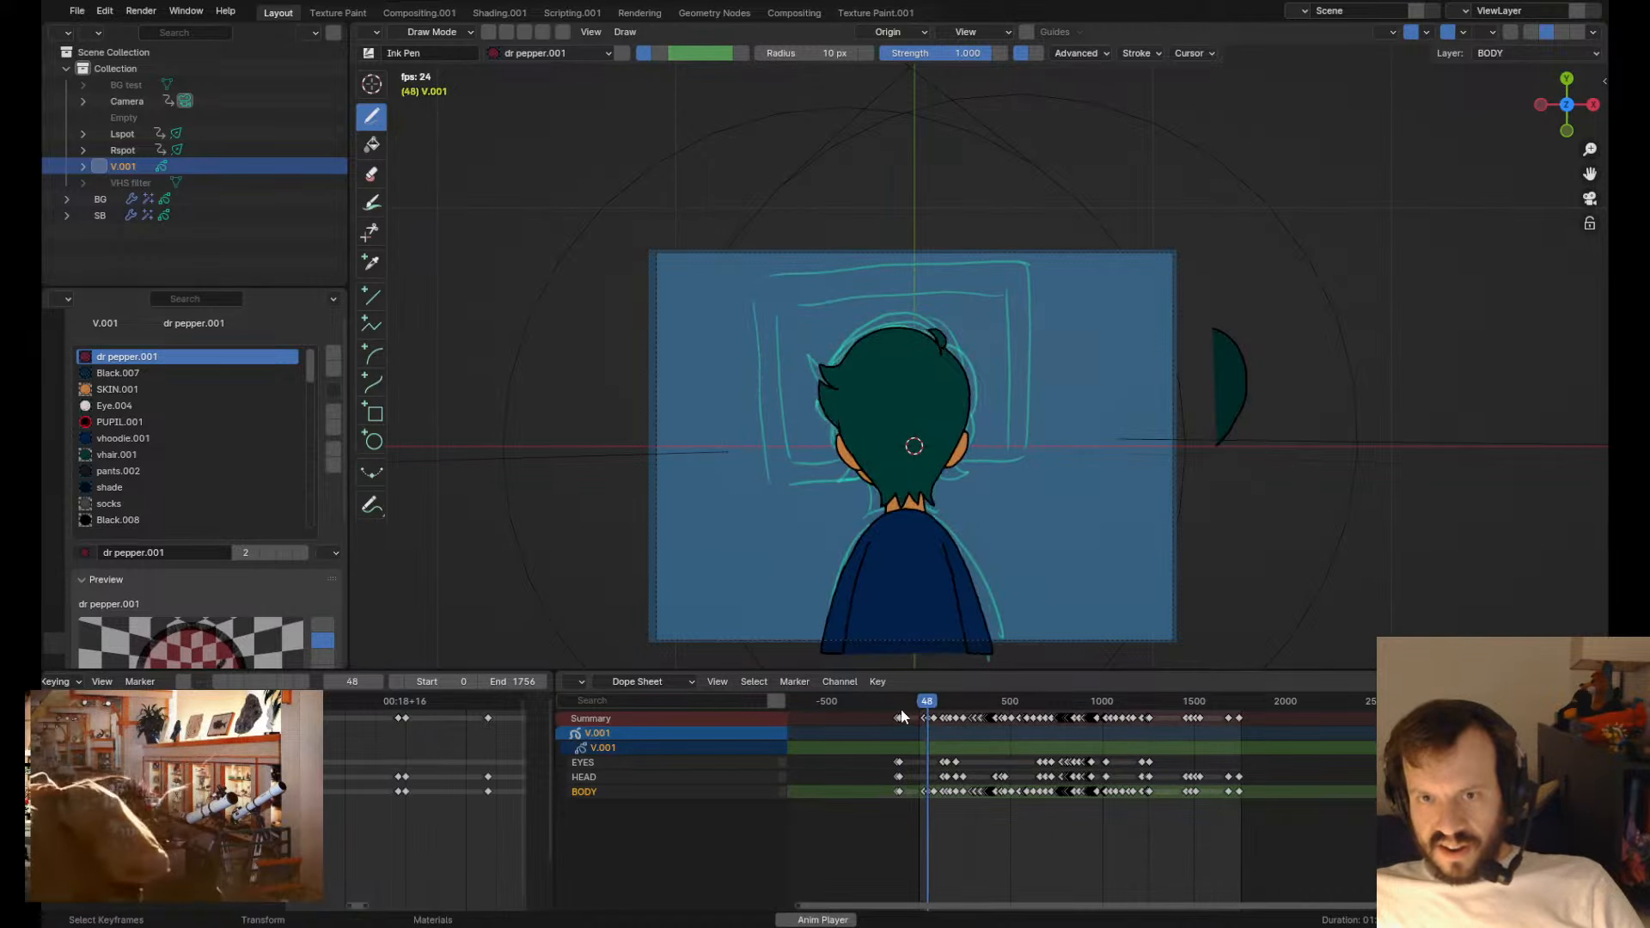
pyautogui.moveTo(934, 701); pyautogui.dragTo(987, 737)
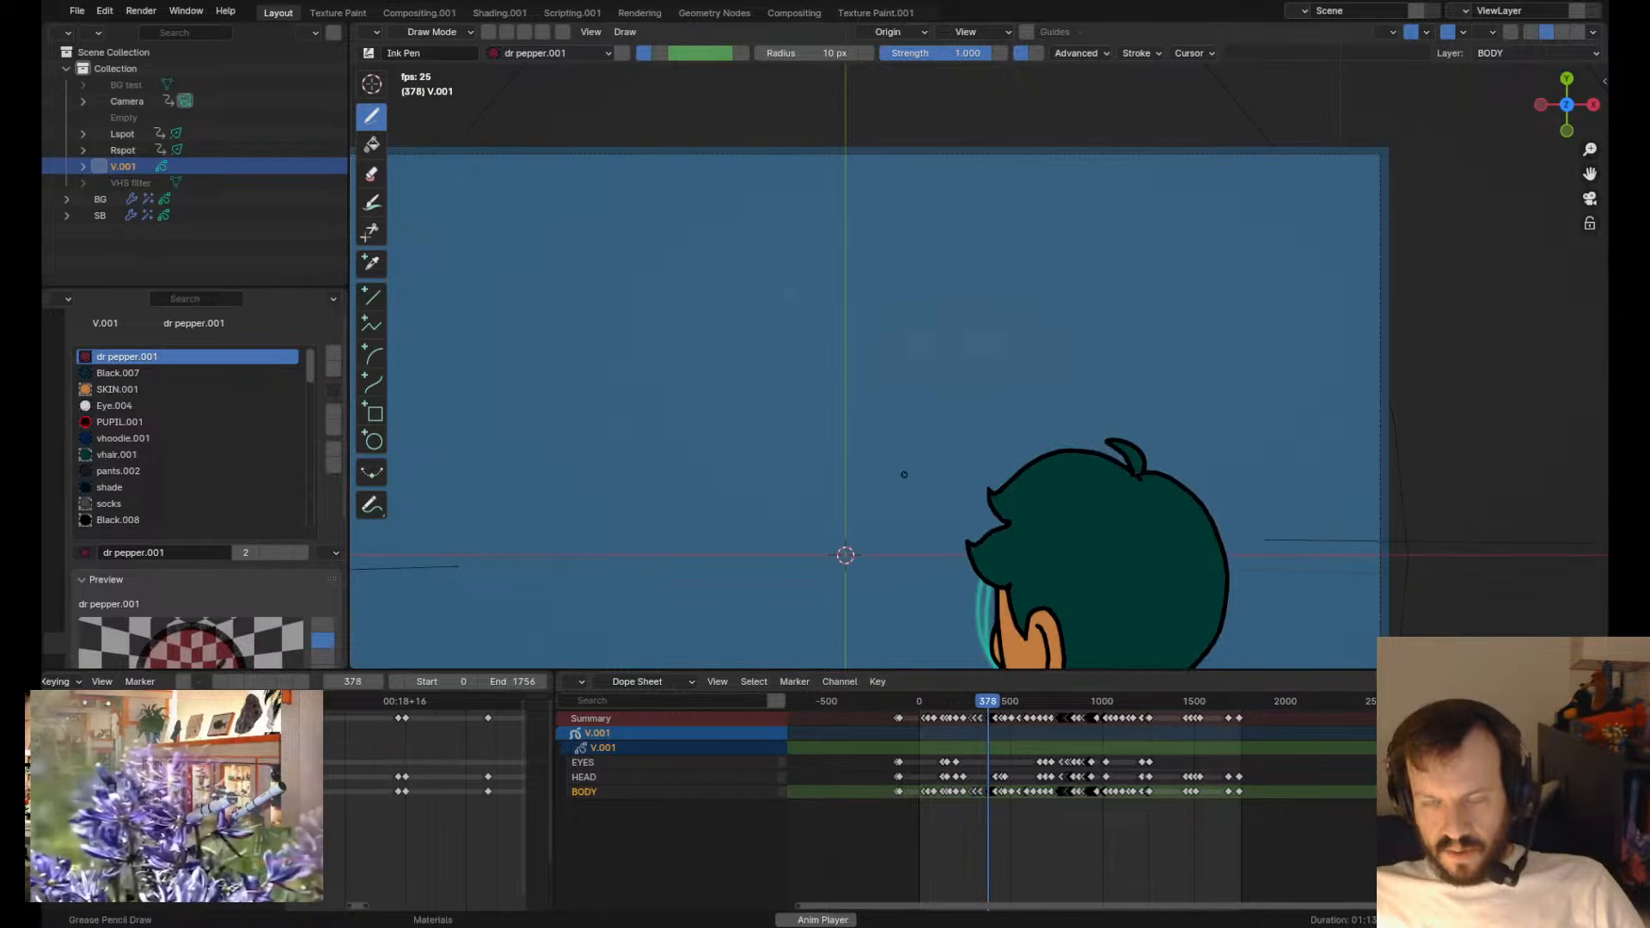
pyautogui.keyDown('shift'); pyautogui.moveTo(828, 548); pyautogui.dragTo(840, 452, button='middle'); pyautogui.keyUp('shift')
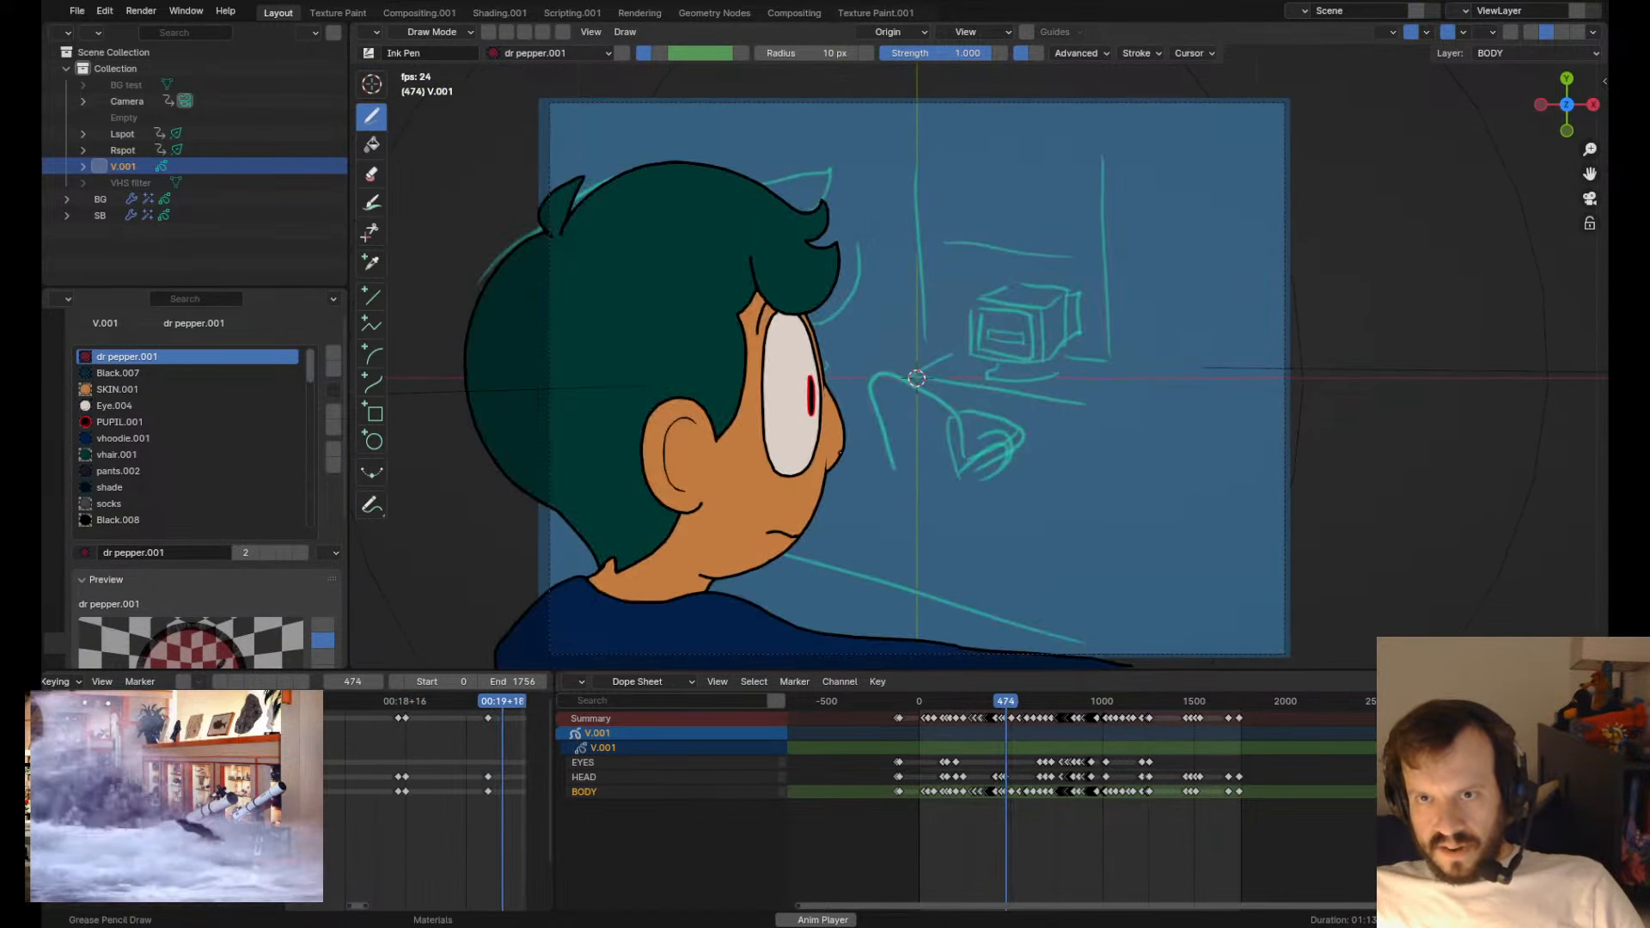
pyautogui.press('space')
pyautogui.press('Down')
pyautogui.press('Down')
pyautogui.keyDown('shift'); pyautogui.moveTo(1033, 230); pyautogui.dragTo(998, 505, button='middle'); pyautogui.keyUp('shift')
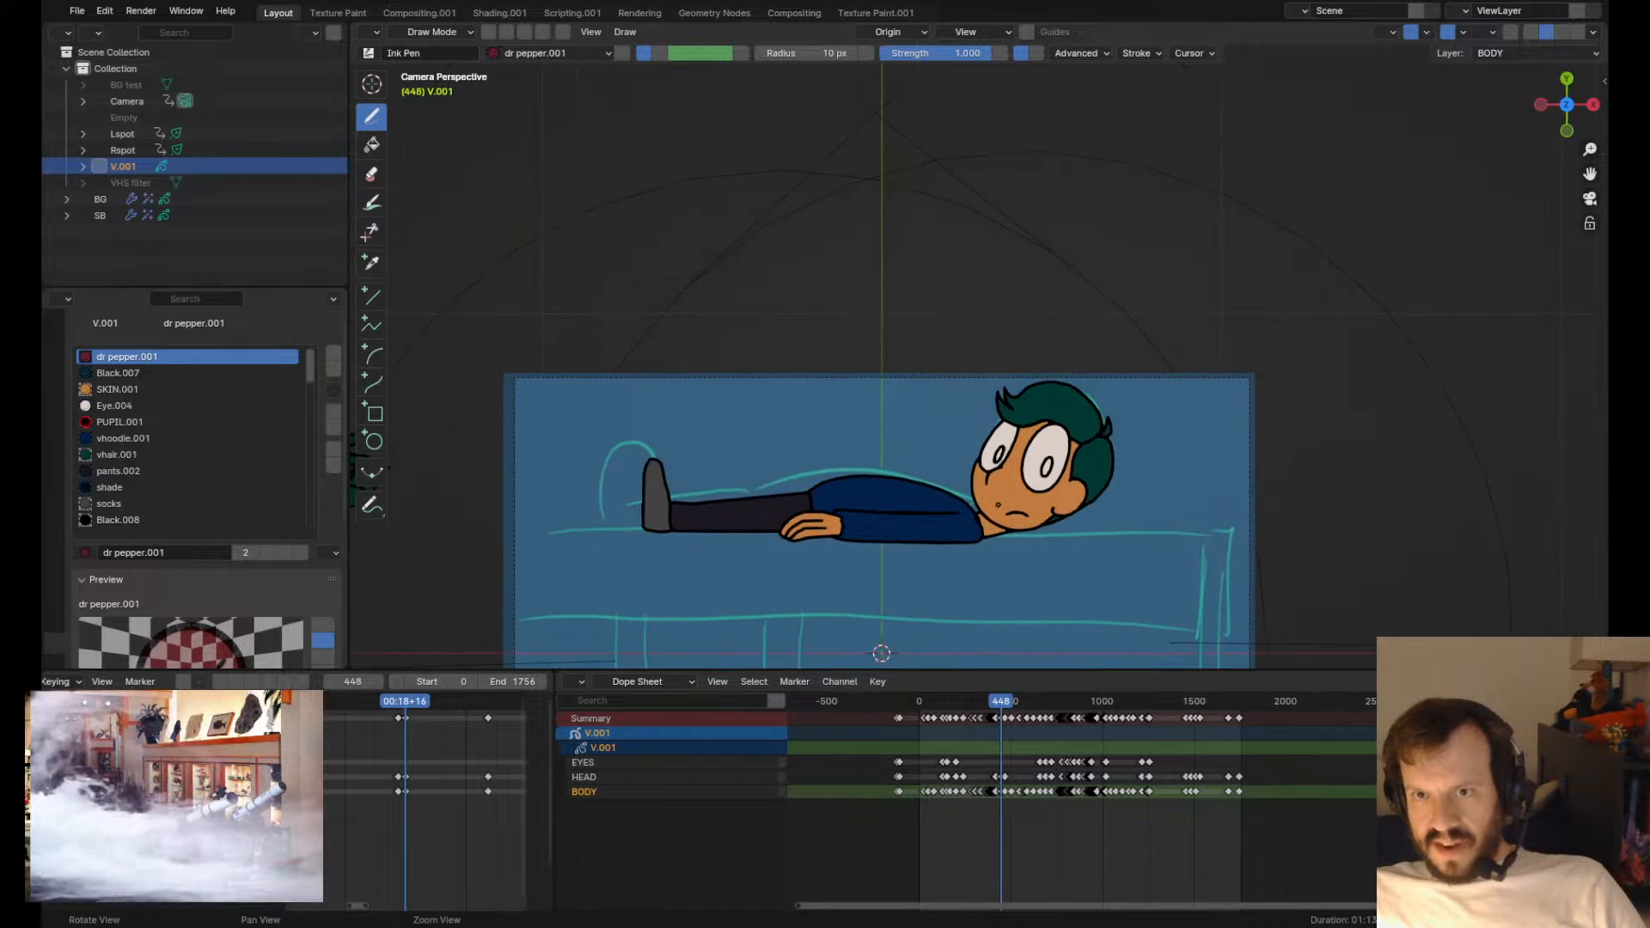
# - Bring the top hair shape of the lying character forward in the stroke order on frame 448
pyautogui.press('Tab')
pyautogui.scroll(4, 998, 498)
pyautogui.press('pageup')
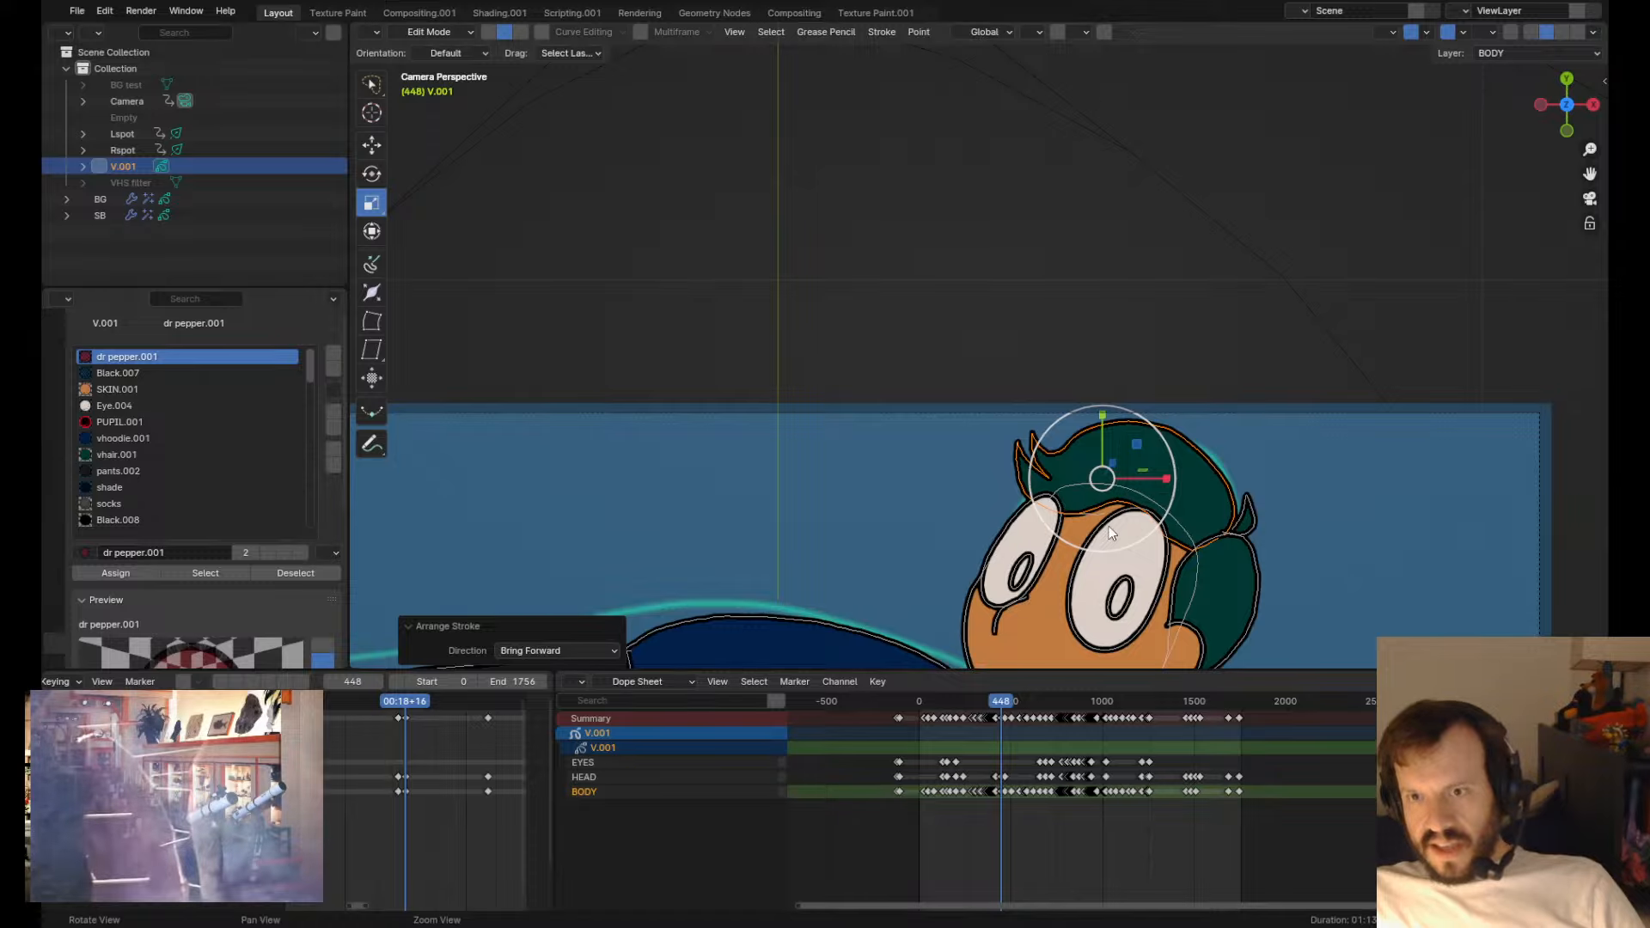
pyautogui.keyDown('shift'); pyautogui.moveTo(1109, 533); pyautogui.dragTo(975, 434, button='middle'); pyautogui.keyUp('shift')
pyautogui.press('Tab')
# - Shift the lying character's far eye and pupil slightly toward the nose on frame 448
pyautogui.press('Tab')
pyautogui.click(924, 435)
pyautogui.keyDown('shift'); pyautogui.click(867, 508); pyautogui.keyUp('shift')
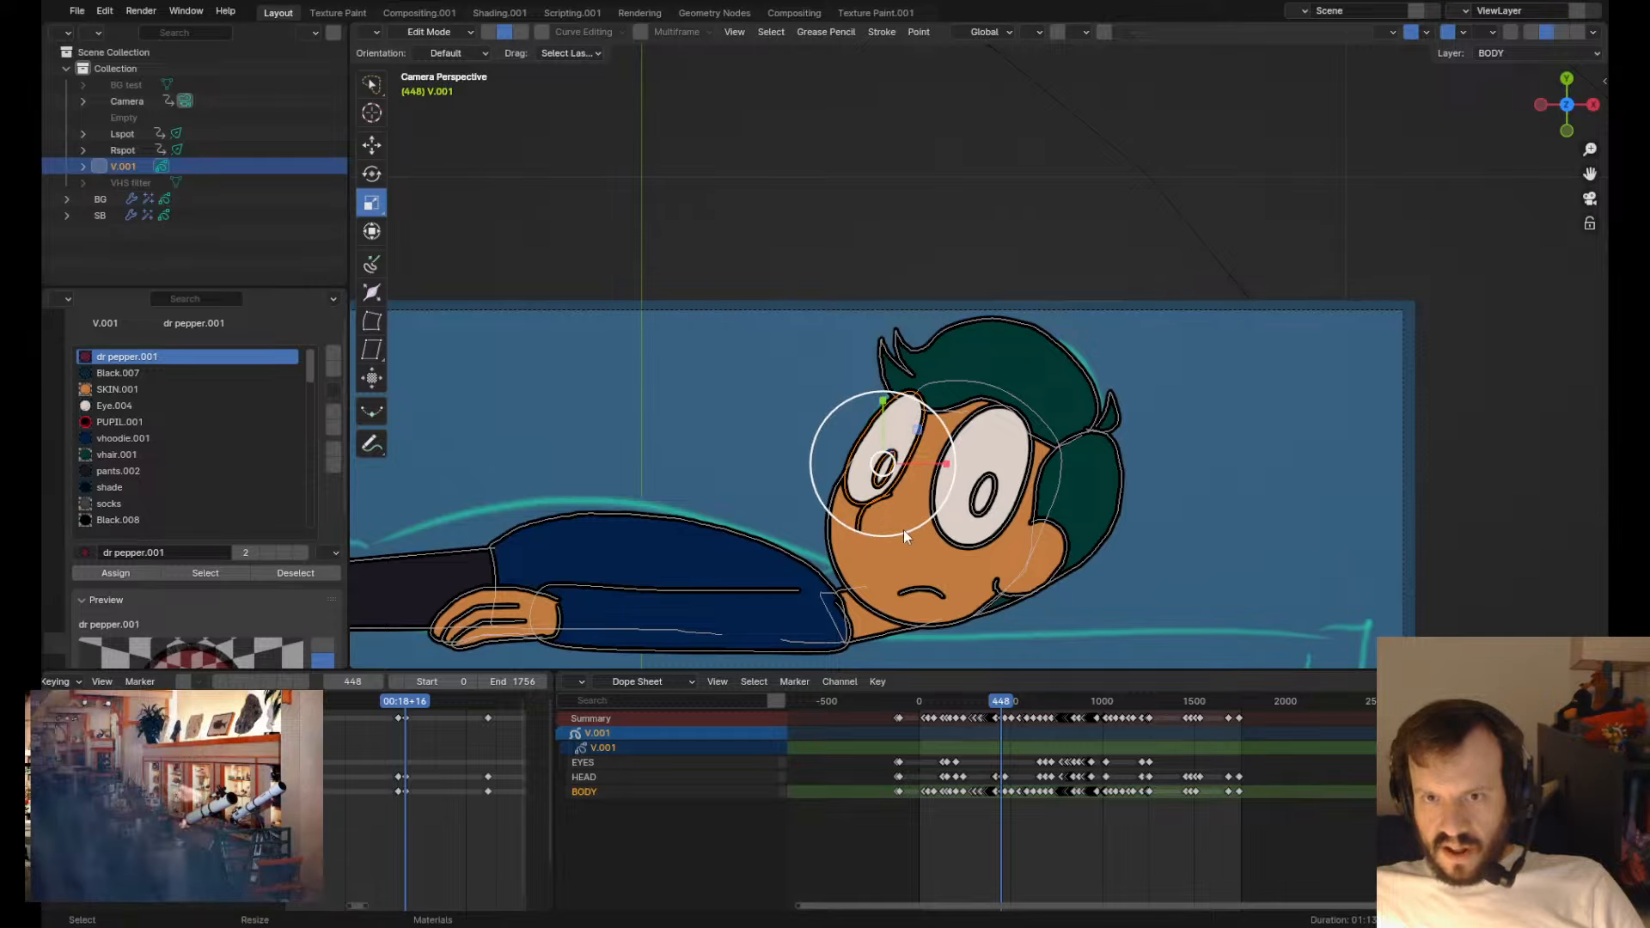
pyautogui.press('w')
pyautogui.moveTo(916, 533); pyautogui.dragTo(923, 533, button='middle')
pyautogui.hotkey('ctrl', 'z')
pyautogui.press('g')
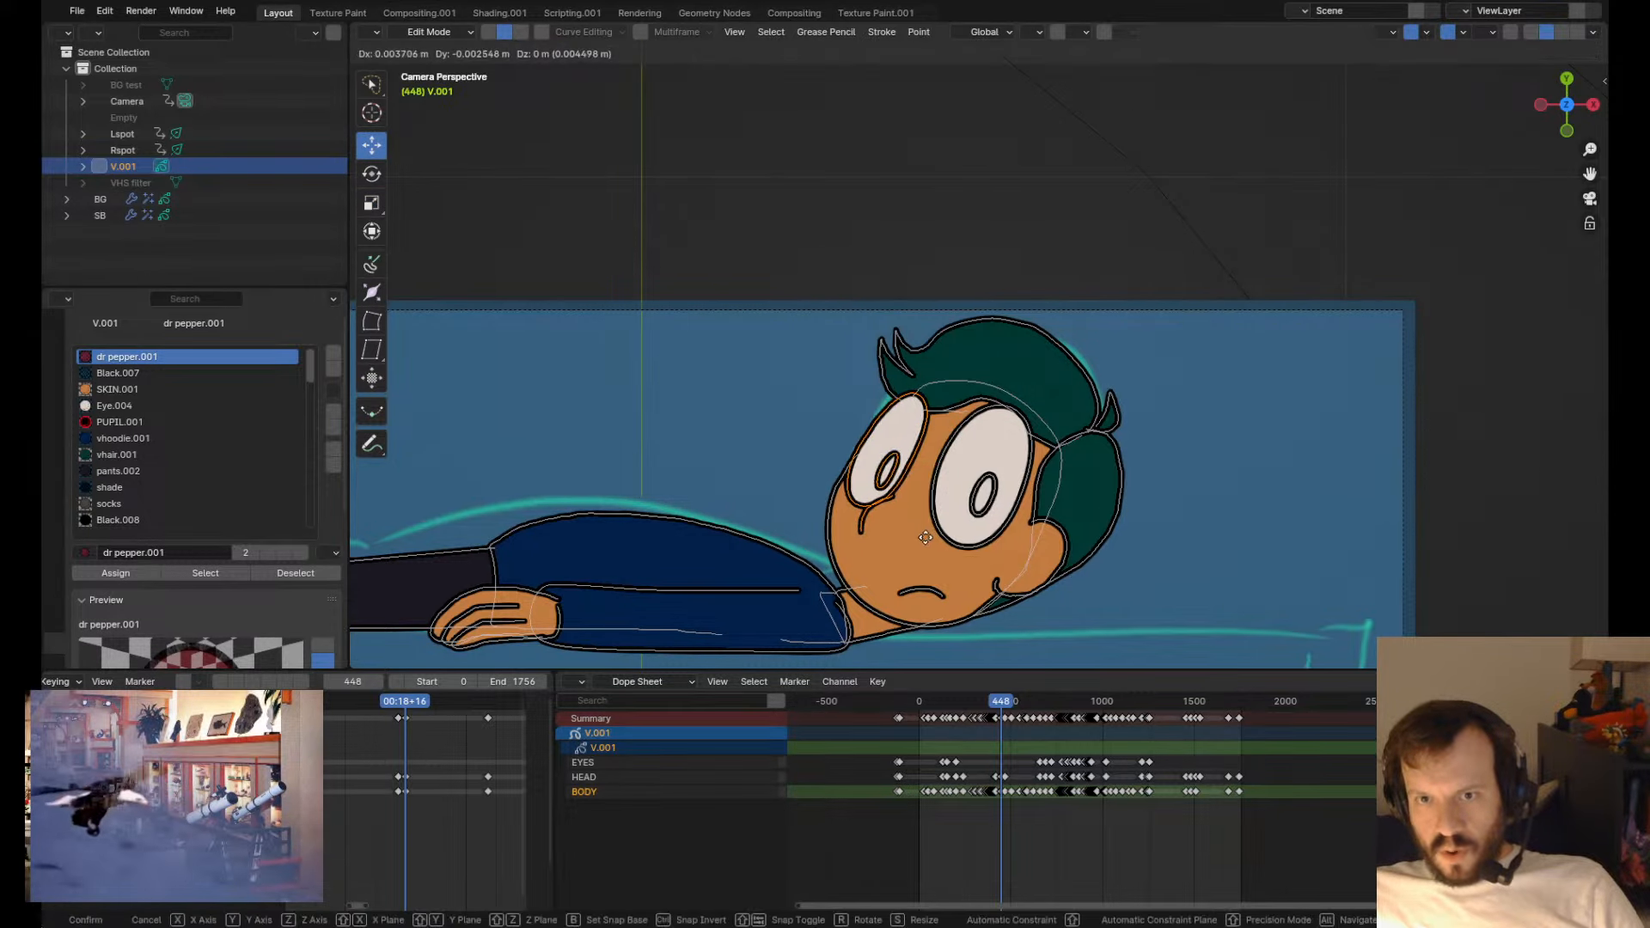
pyautogui.click(931, 538)
pyautogui.click(931, 538)
# - Reshape the lines where the face outline meets the far eye on frame 448 with the Grab sculpt brush
pyautogui.click(826, 482)
pyautogui.press('Tab')
pyautogui.keyDown('shift'); pyautogui.moveTo(833, 428); pyautogui.dragTo(840, 477); pyautogui.keyUp('shift')
pyautogui.keyDown('shift'); pyautogui.moveTo(851, 473); pyautogui.dragTo(866, 448); pyautogui.keyUp('shift')
pyautogui.moveTo(835, 469)
pyautogui.keyDown('shift'); pyautogui.mouseDown()
pyautogui.moveTo(798, 450)
pyautogui.moveTo(802, 501)
pyautogui.mouseUp(); pyautogui.keyUp('shift')
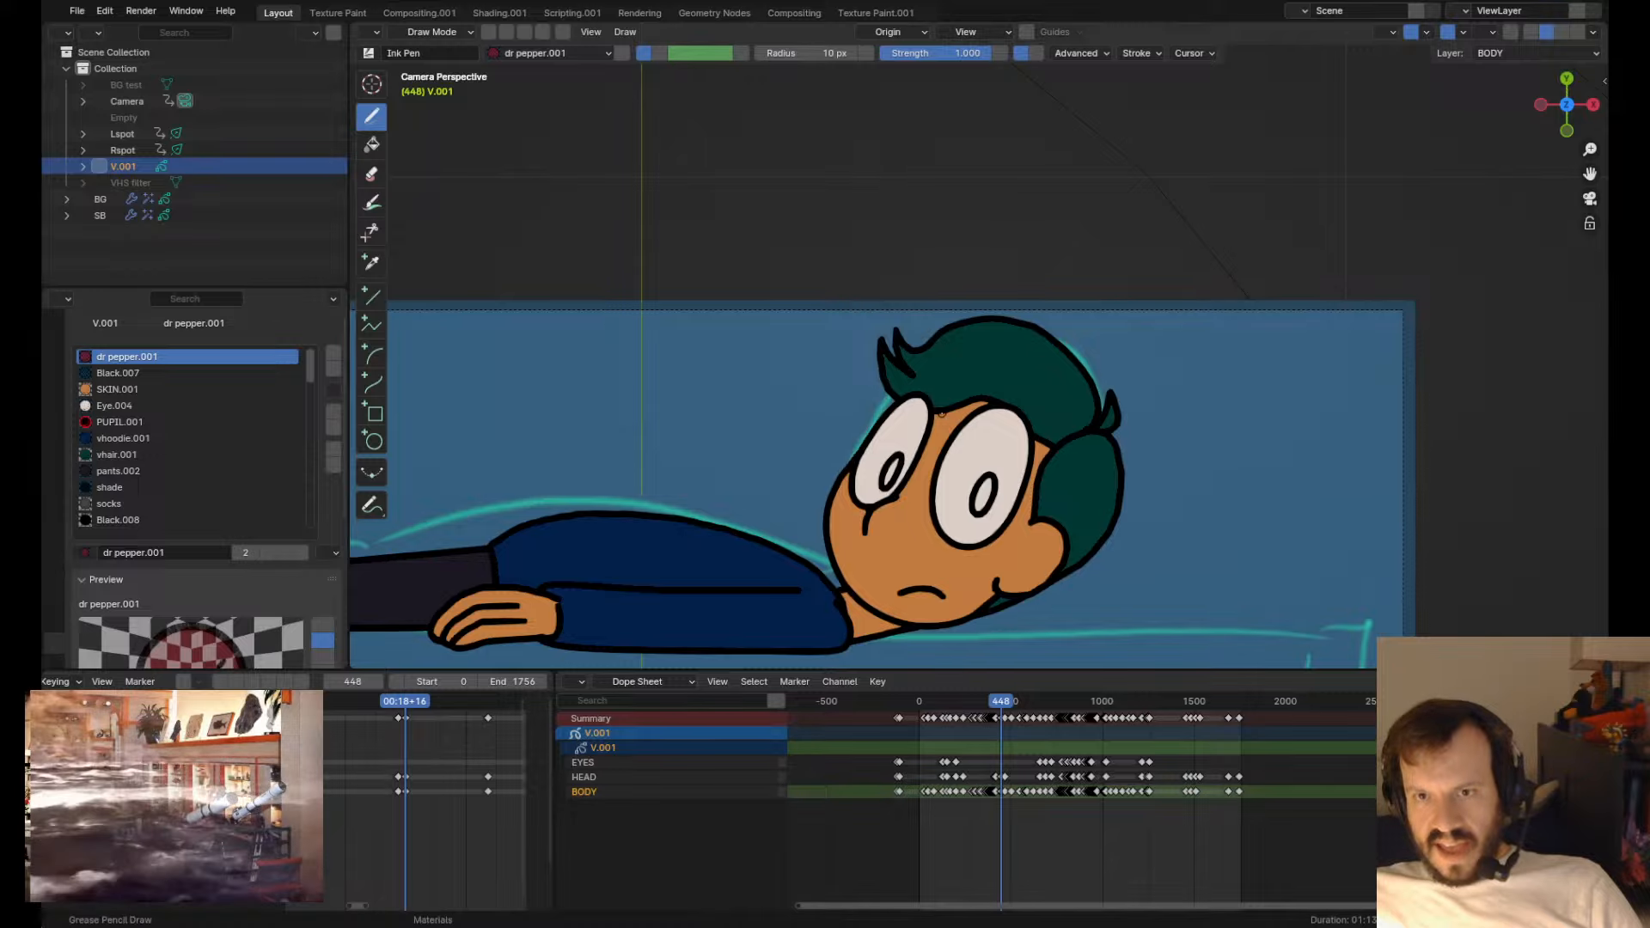
# - Duplicate the hair shape at the back of the head, rotate it over the far eye, and send it behind the face
pyautogui.press('Tab')
pyautogui.hotkey('shift', 'd')
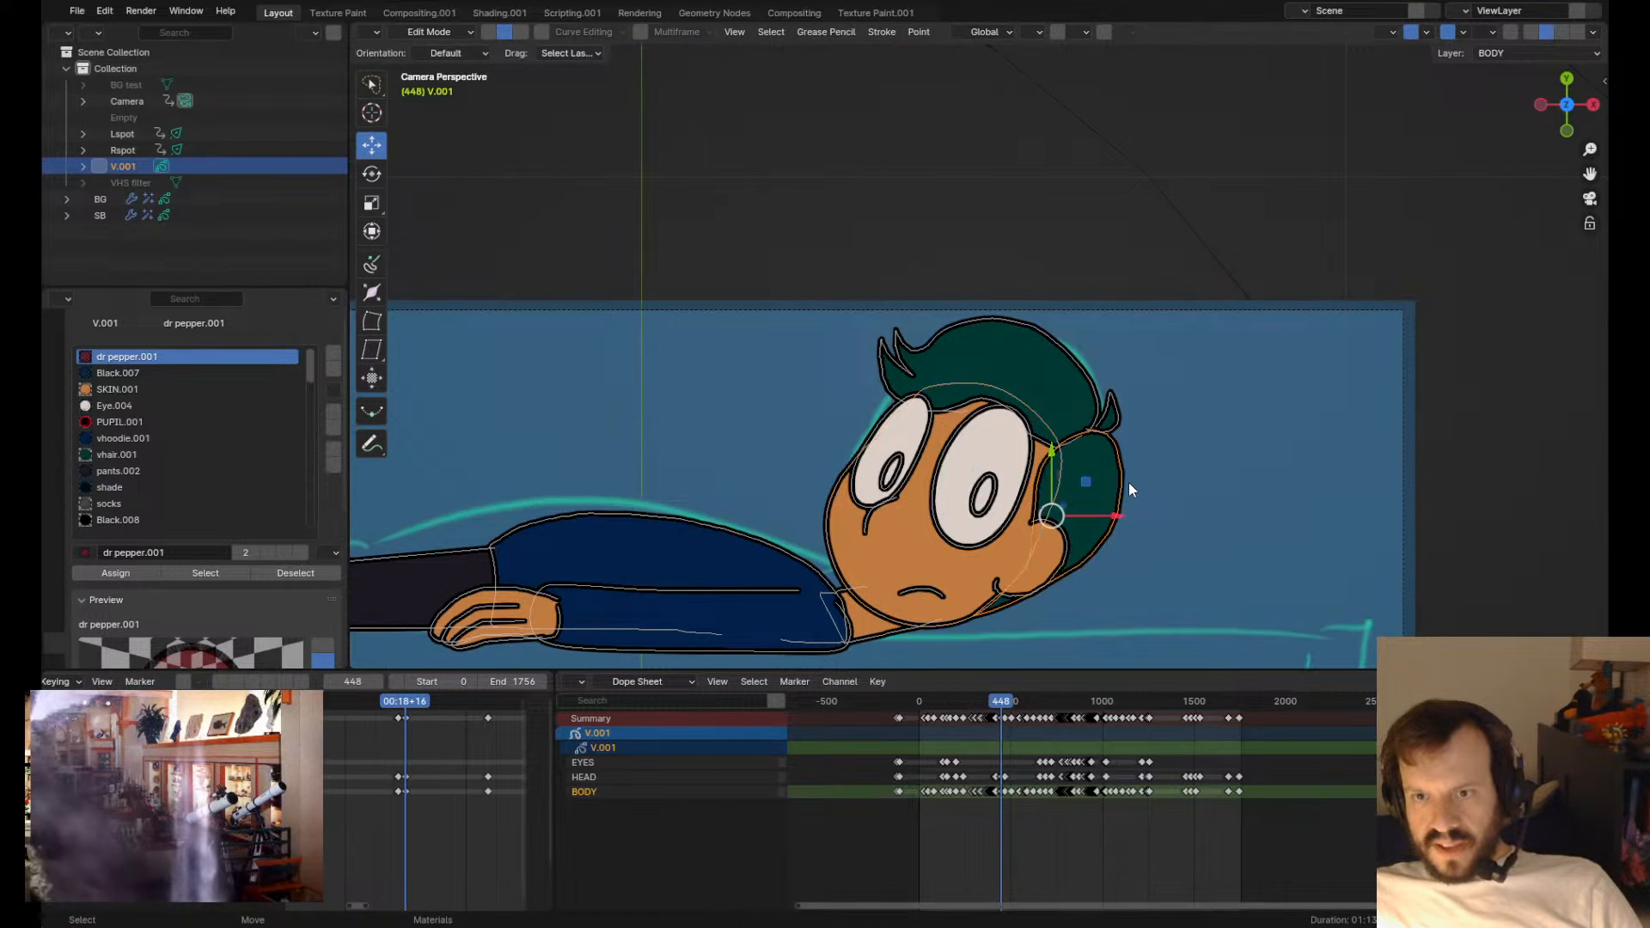
pyautogui.click(1071, 446)
pyautogui.press('r')
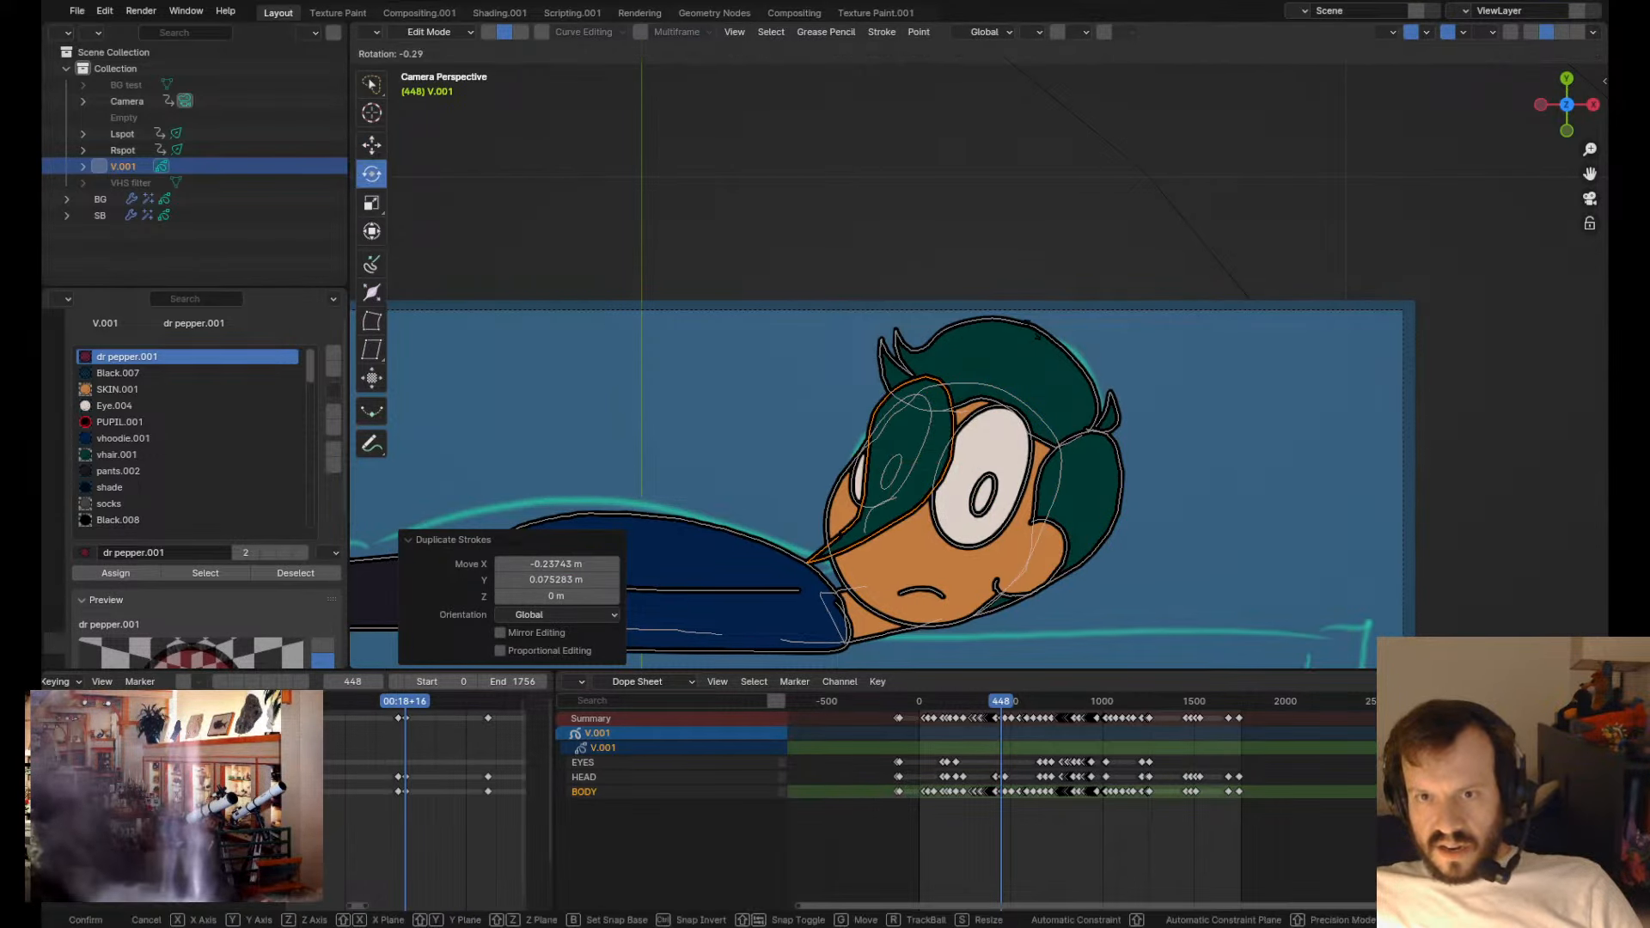
pyautogui.click(987, 330)
pyautogui.hotkey('ctrl', 'shift', 'Down')
pyautogui.press('Tab')
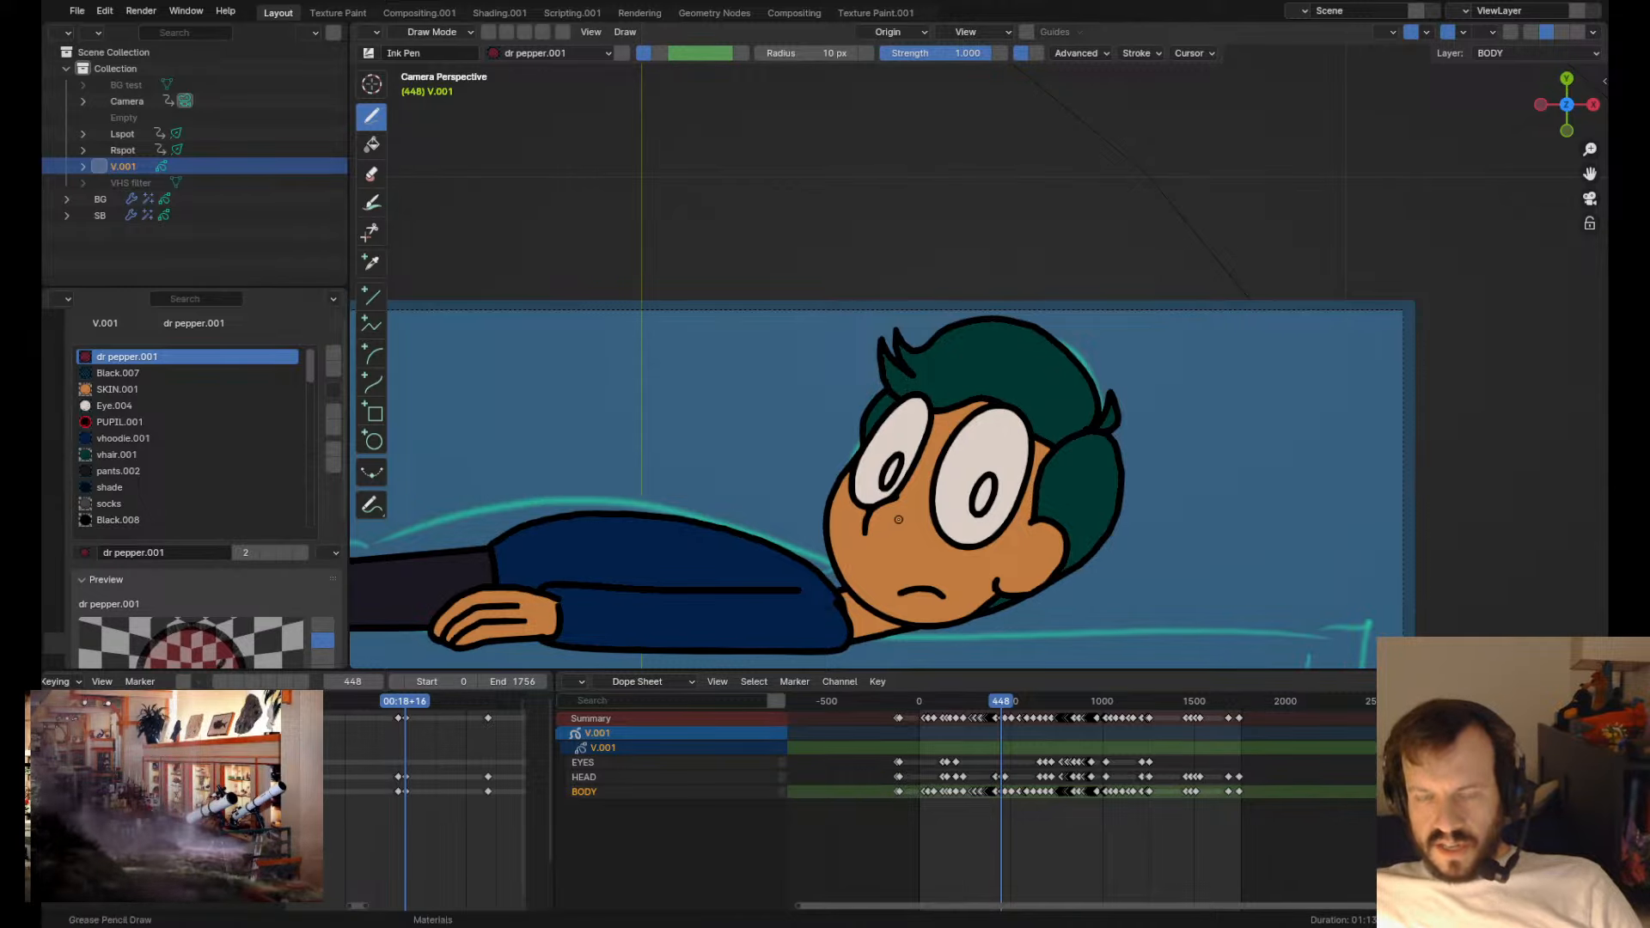
# - Move the duplicated hair shape clear of the head and delete the points along its side nearest the face
pyautogui.press('Tab')
pyautogui.press('g')
pyautogui.click(681, 348)
pyautogui.press('Tab')
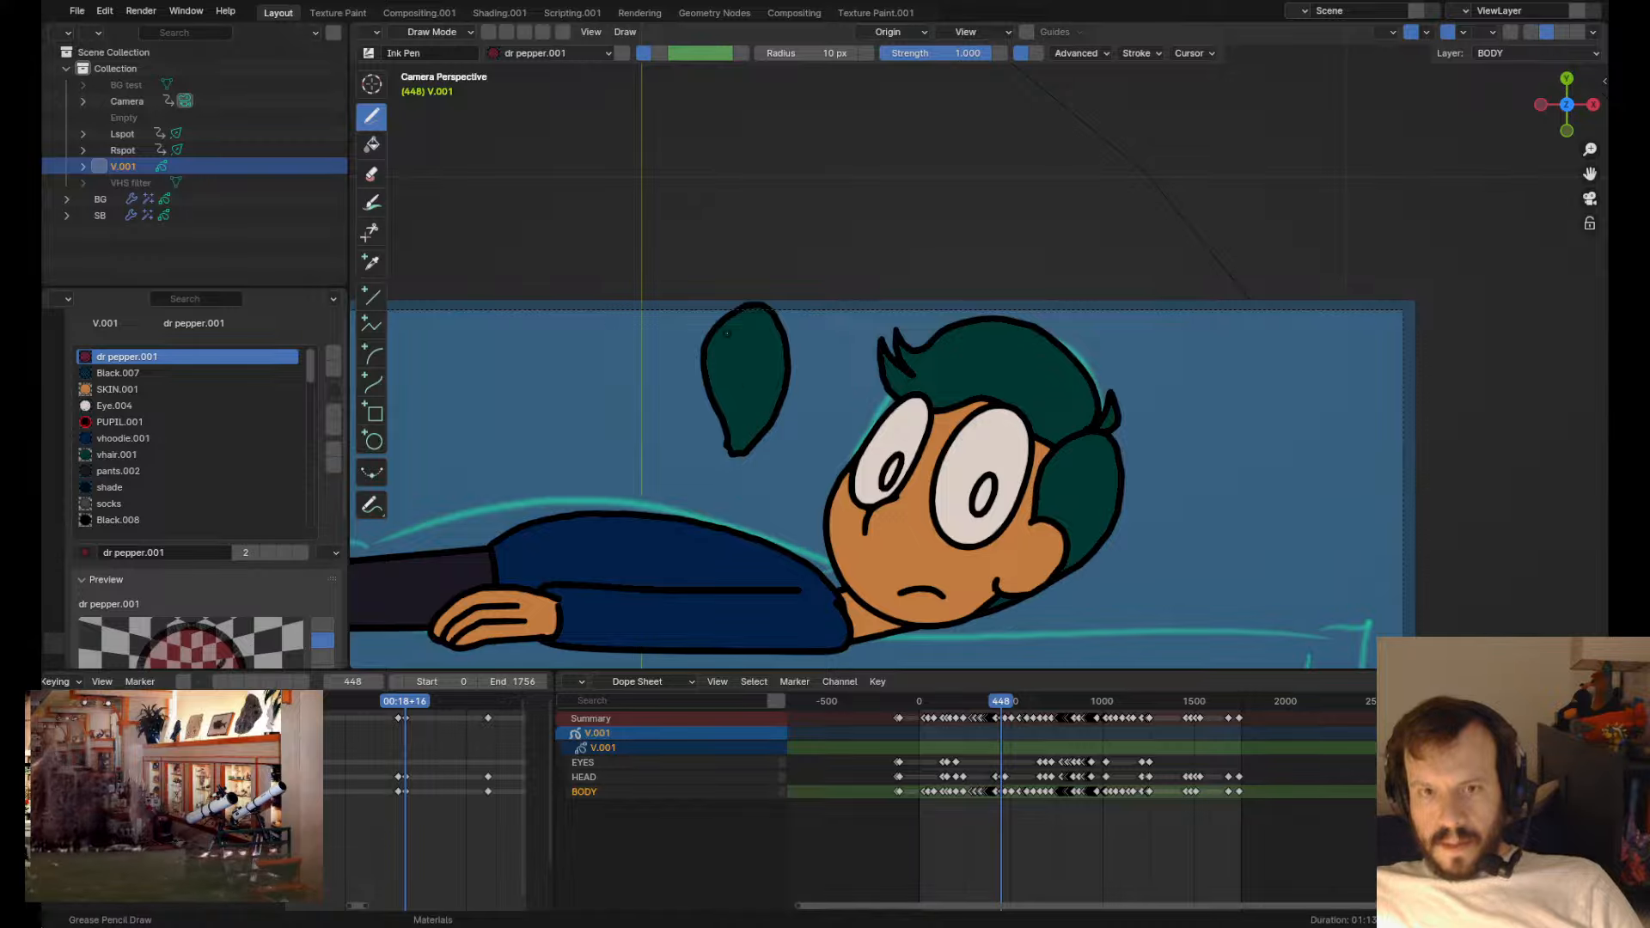
pyautogui.press('Tab')
pyautogui.press('1')
pyautogui.click(781, 386)
pyautogui.press('ctrl+KP_Add')
pyautogui.press('ctrl+KP_Add')
pyautogui.press('ctrl+KP_Add')
pyautogui.press('ctrl+KP_Add')
pyautogui.press('ctrl+KP_Add')
pyautogui.press('ctrl+KP_Add')
pyautogui.press('x')
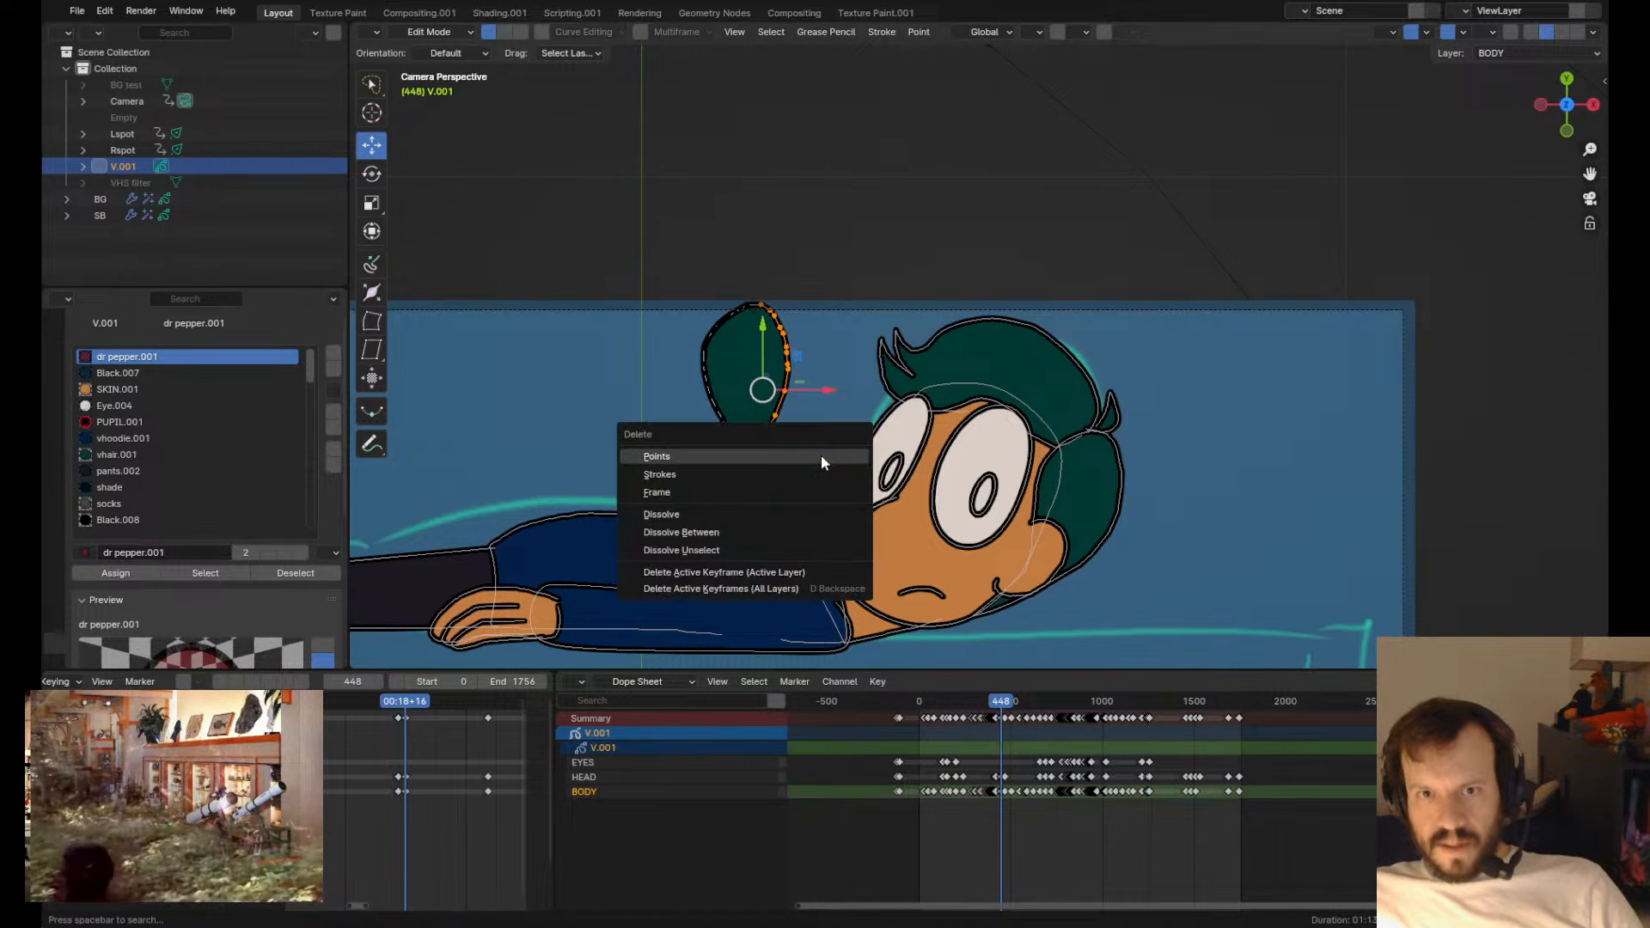
pyautogui.click(822, 462)
# - Rotate and reposition the trimmed hair piece as a whole stroke, and delete its surplus end points
pyautogui.hotkey('ctrl', 'Tab')
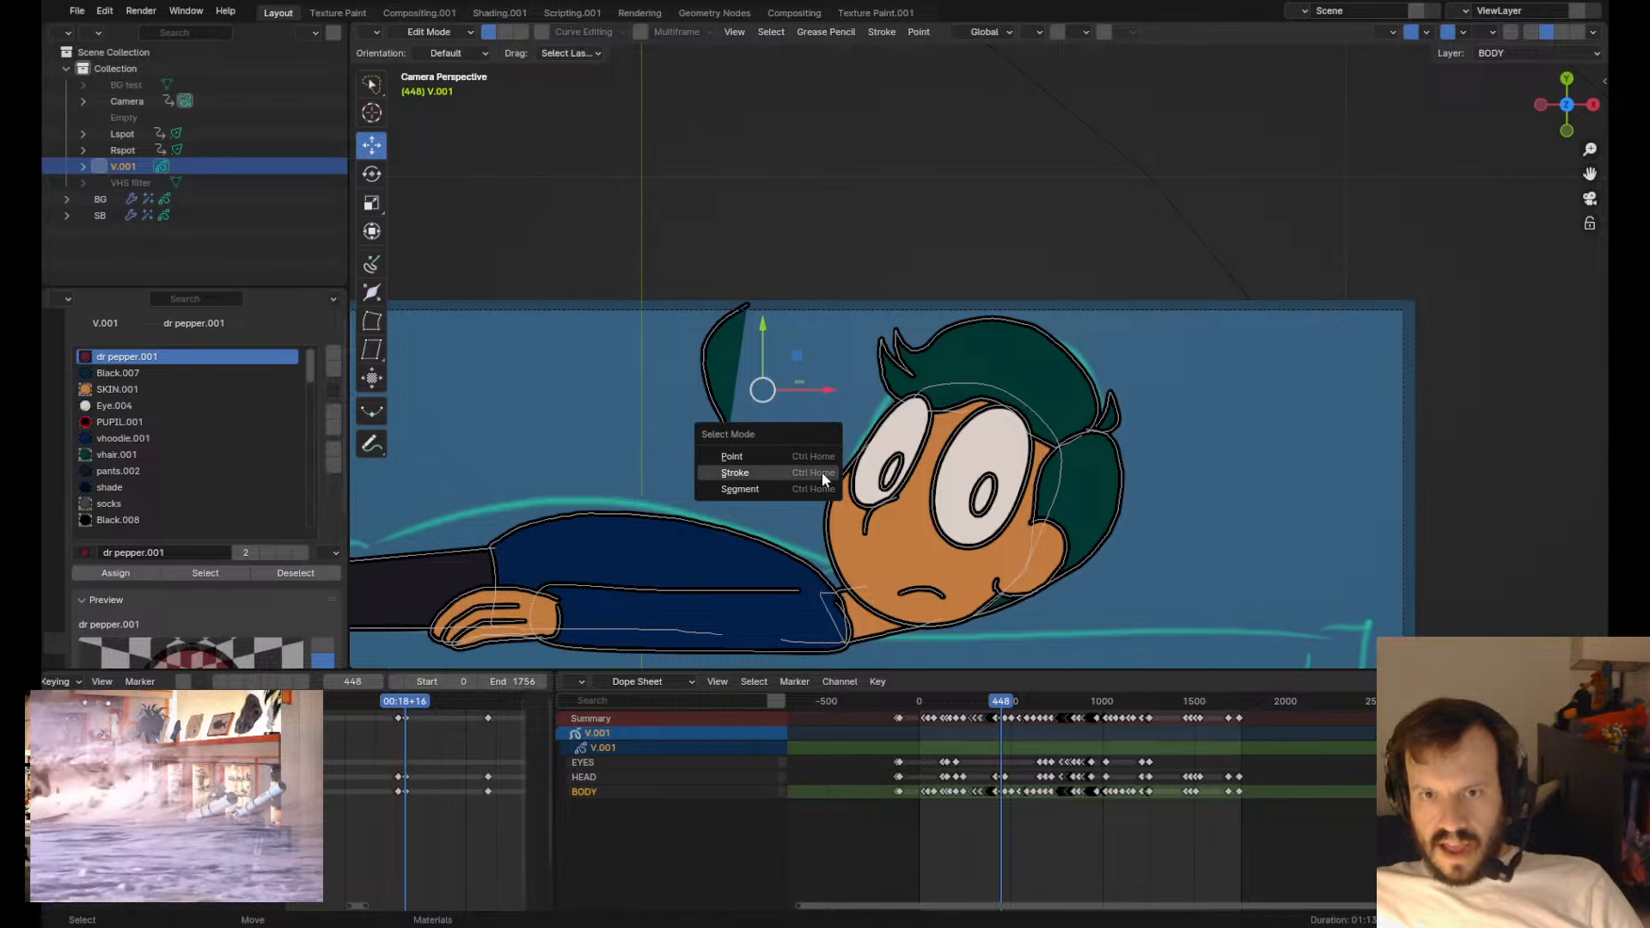
pyautogui.click(822, 472)
pyautogui.press('r')
pyautogui.click(746, 323)
pyautogui.moveTo(793, 365); pyautogui.dragTo(792, 385)
pyautogui.press('g')
pyautogui.moveTo(720, 376)
pyautogui.mouseDown()
pyautogui.moveTo(823, 433)
pyautogui.moveTo(772, 382)
pyautogui.mouseUp()
pyautogui.moveTo(740, 439); pyautogui.dragTo(720, 421)
pyautogui.press('x')
pyautogui.click(709, 397)
pyautogui.click(773, 399)
# - Rotate the trimmed hair piece by 12.5° and place it behind the far eye, under the front hair tuft
pyautogui.press('r')
pyautogui.moveTo(847, 364); pyautogui.dragTo(888, 381)
pyautogui.press('g')
pyautogui.press('g')
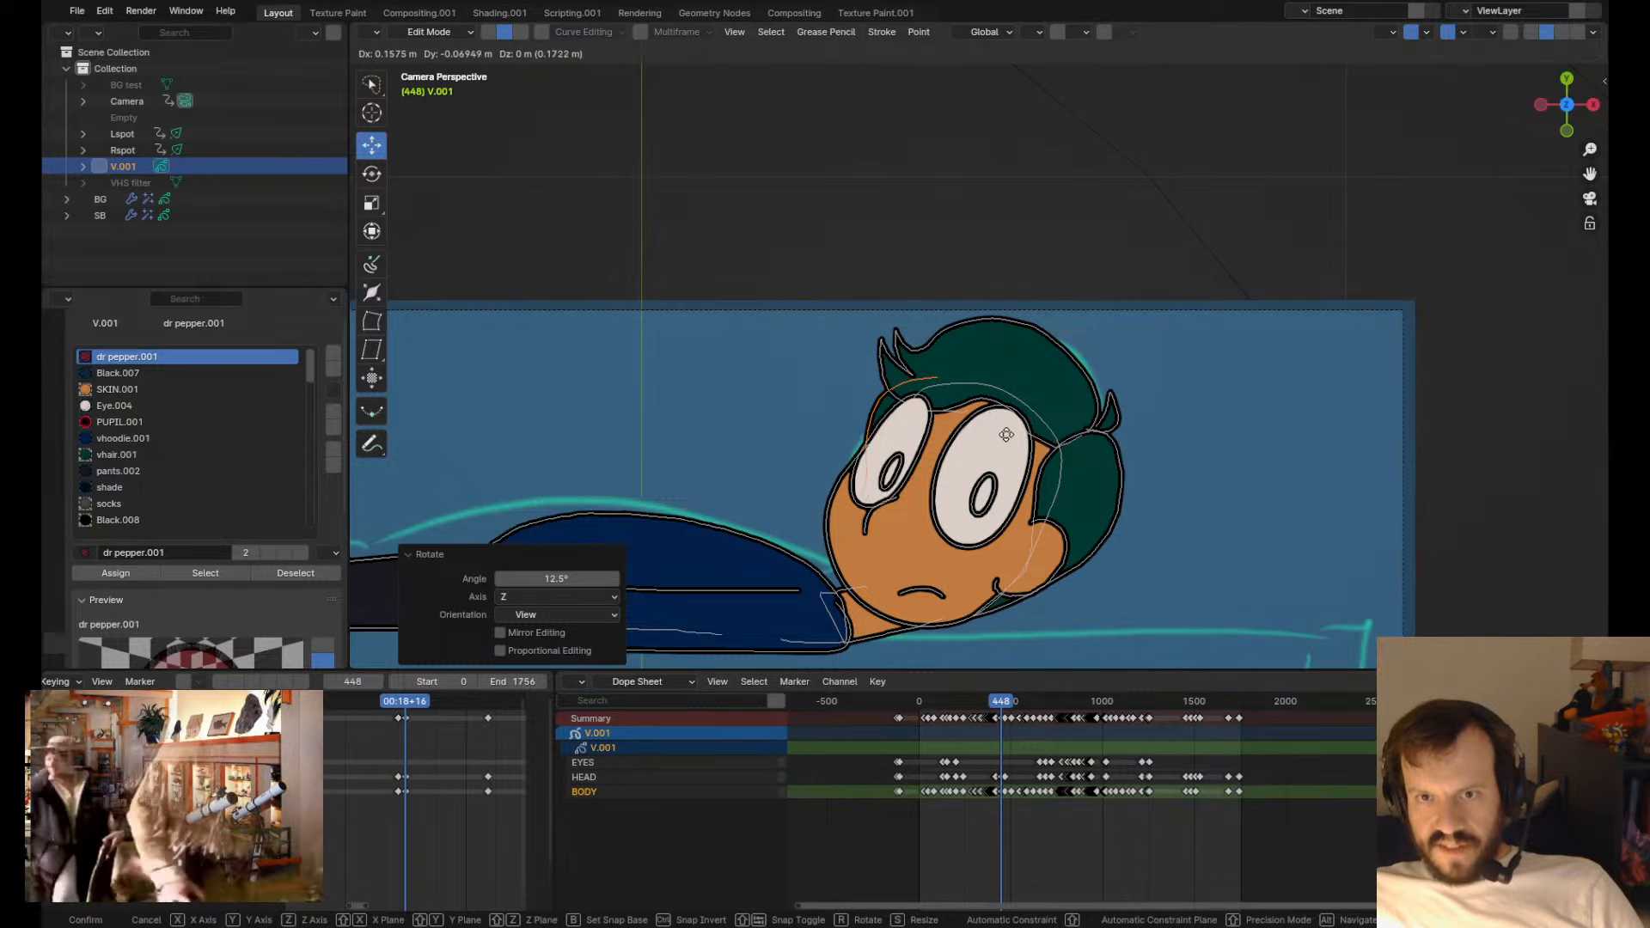
pyautogui.click(990, 431)
pyautogui.press('Tab')
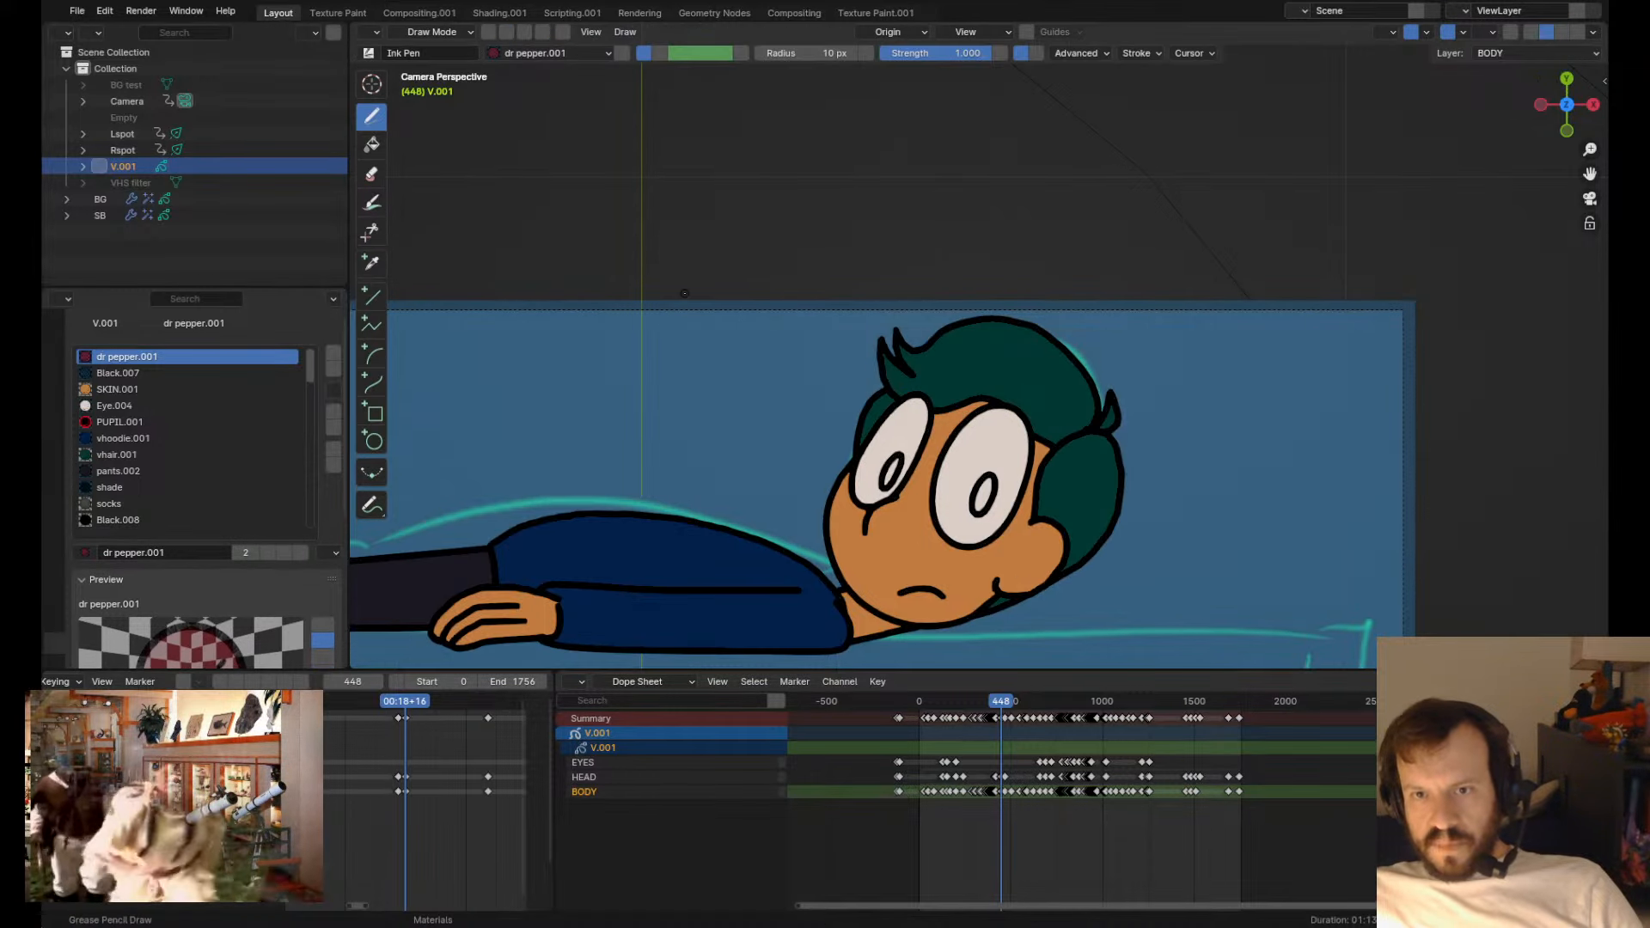
# - Select all the head strokes on frame 448 and nudge the head slightly into place
pyautogui.keyDown('shift'); pyautogui.moveTo(820, 495); pyautogui.dragTo(866, 450, button='middle'); pyautogui.keyUp('shift')
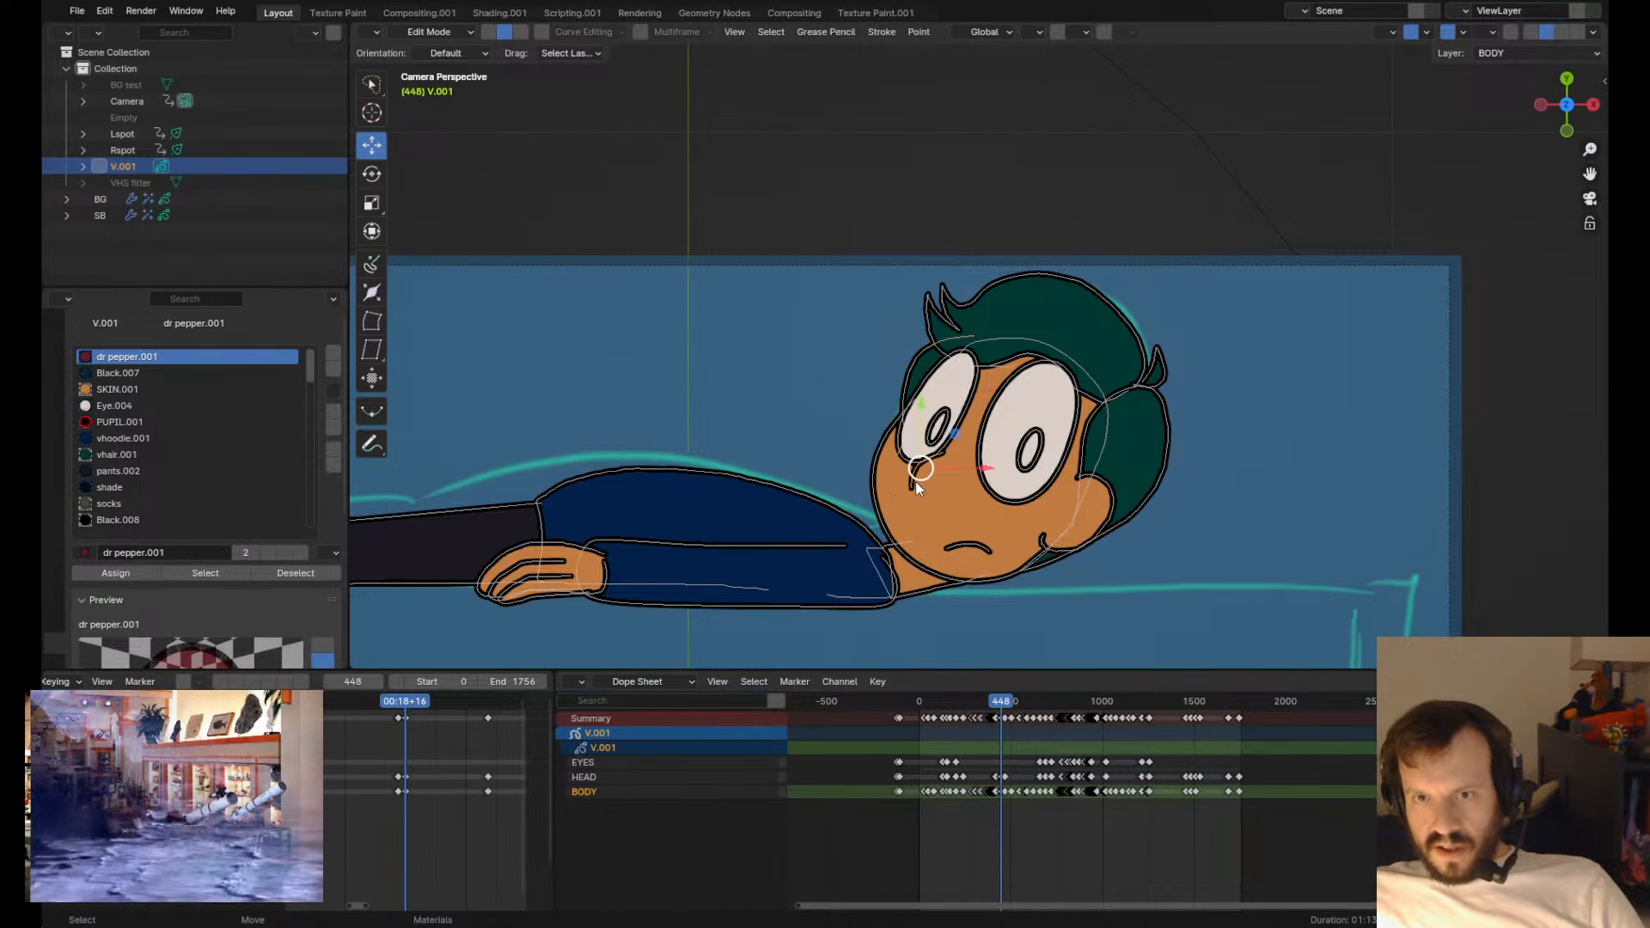
pyautogui.scroll(4, 880, 497)
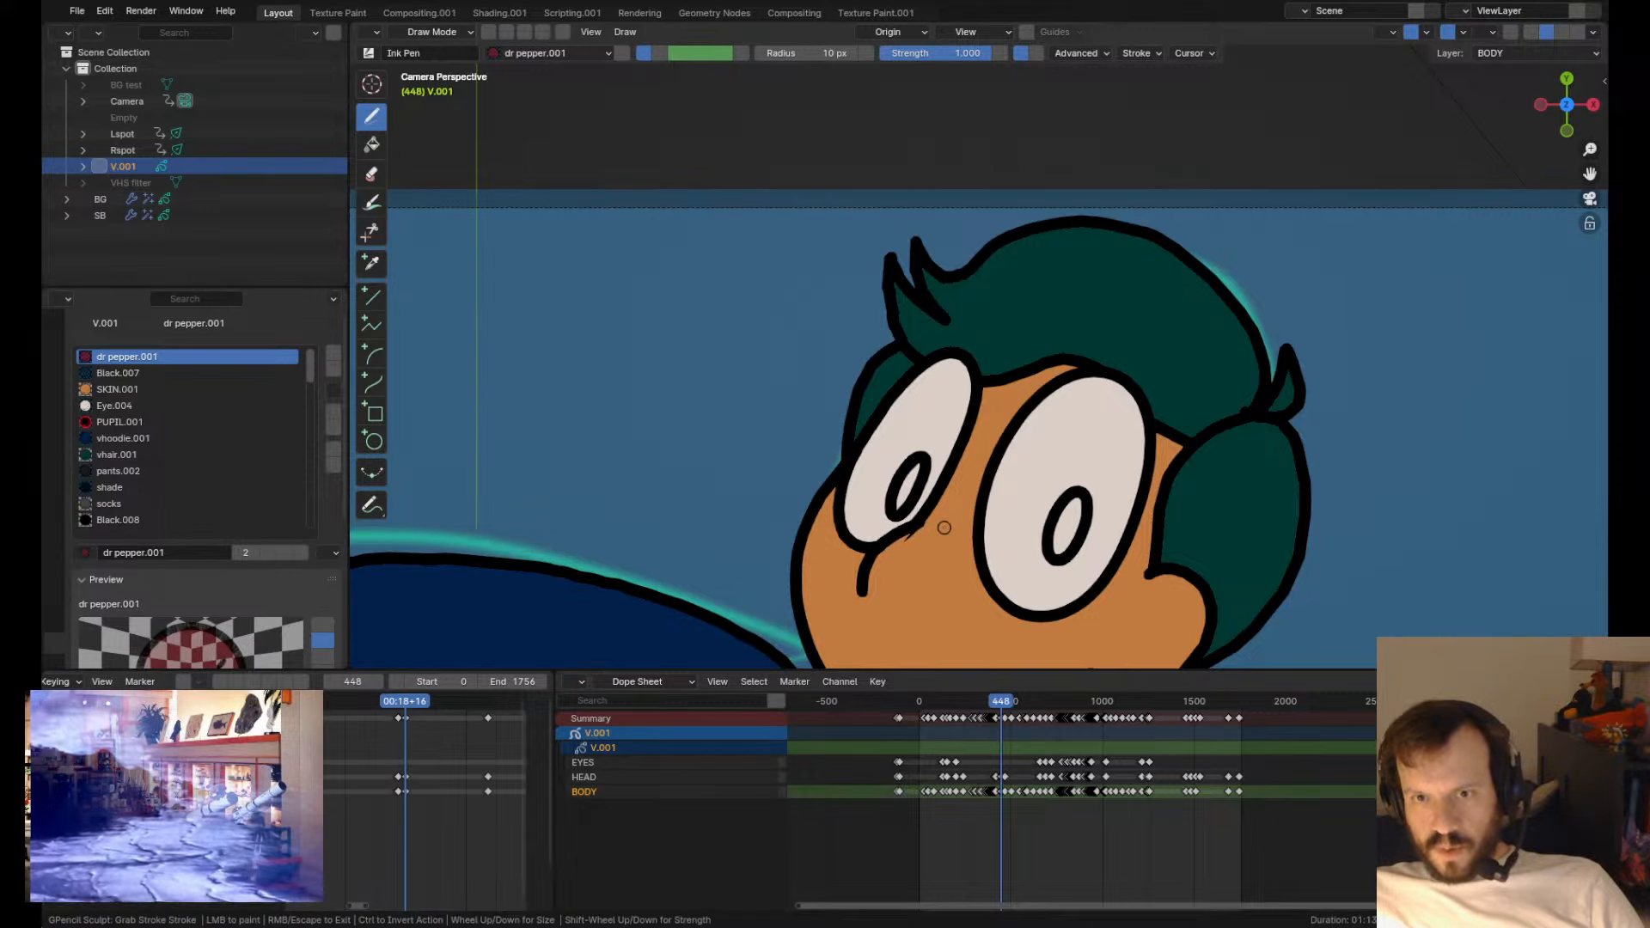
pyautogui.scroll(-4, 945, 530)
pyautogui.scroll(3, 947, 498)
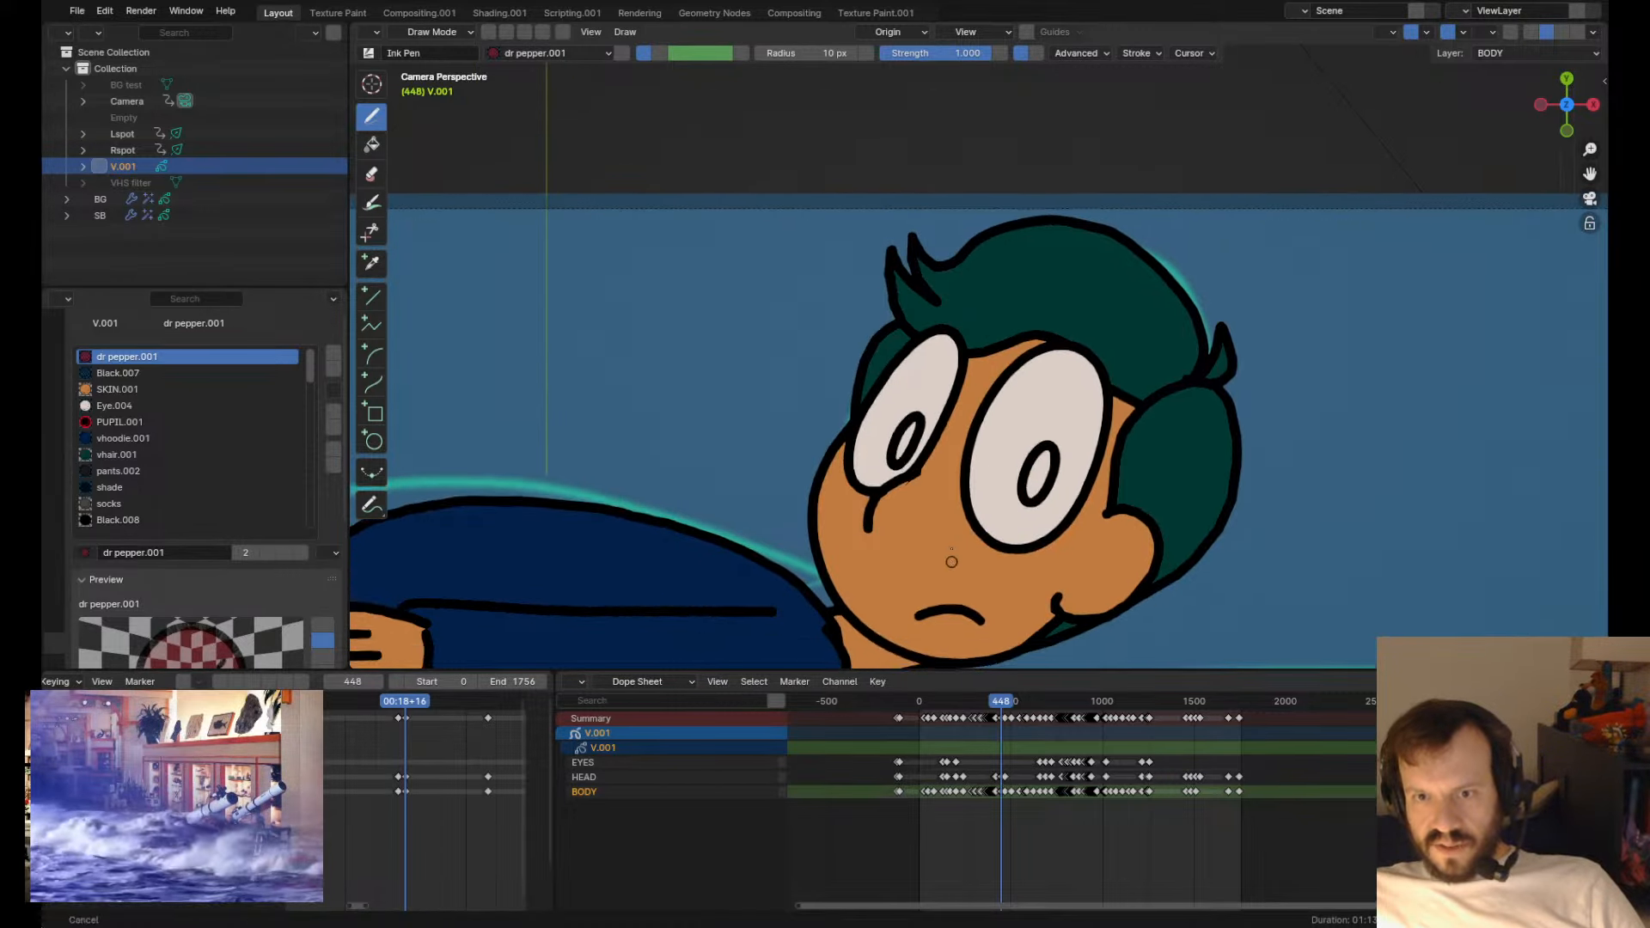
pyautogui.press('Tab')
pyautogui.moveTo(750, 322)
pyautogui.mouseDown()
pyautogui.moveTo(953, 533)
pyautogui.moveTo(894, 52)
pyautogui.moveTo(1022, 168)
pyautogui.mouseUp()
pyautogui.press('g')
pyautogui.click(1002, 174)
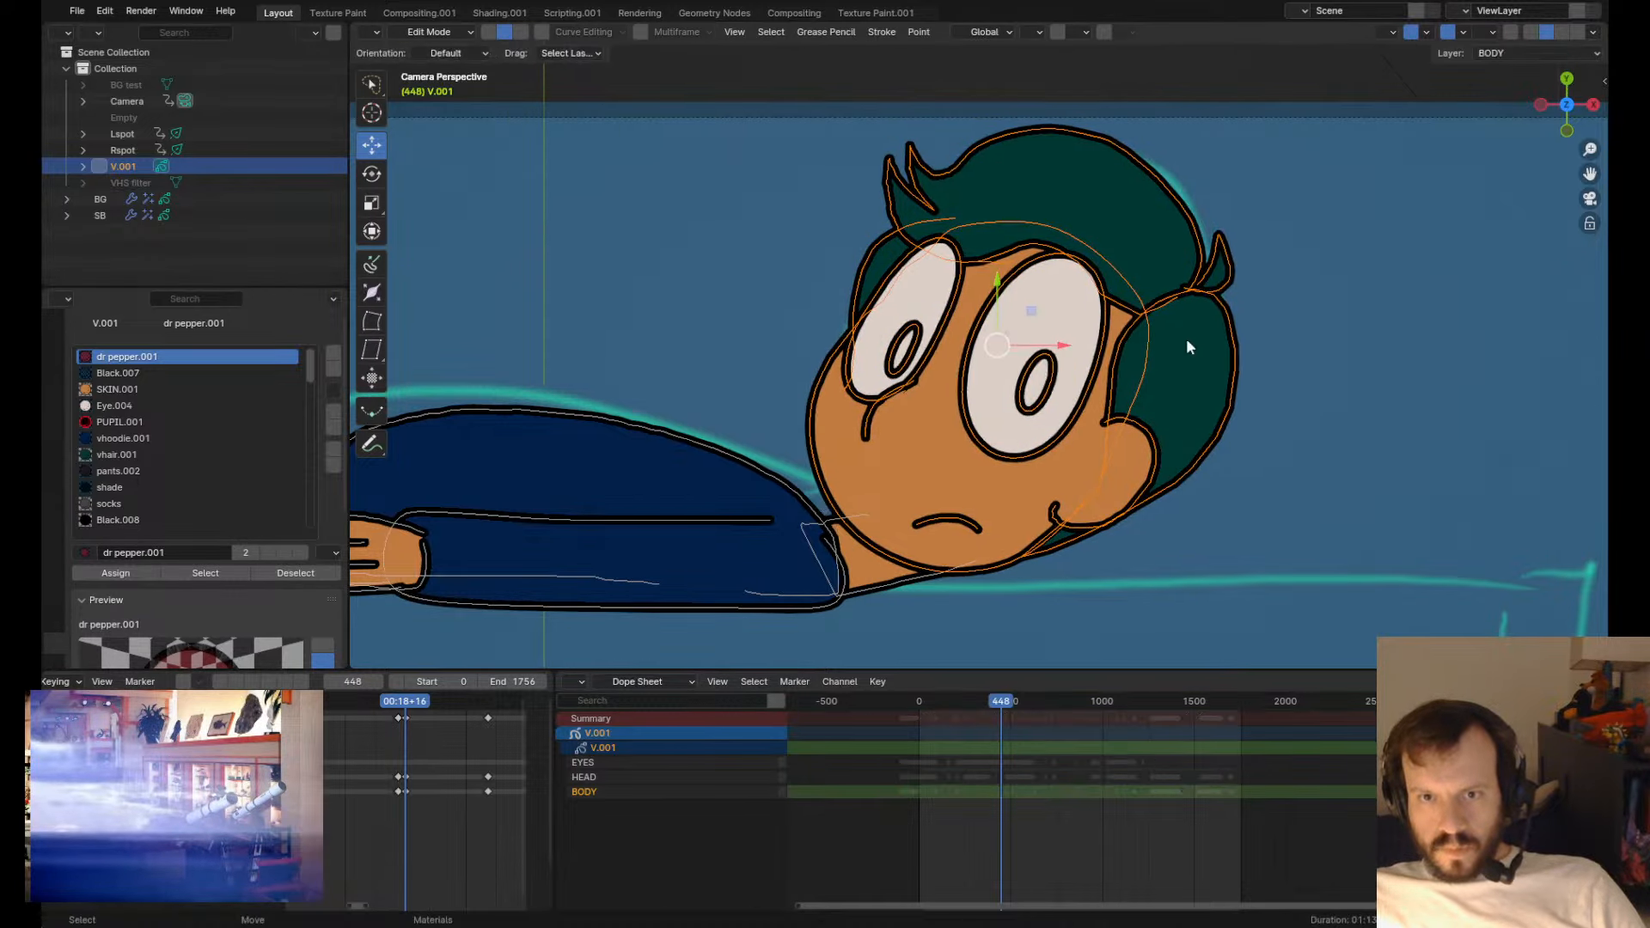
pyautogui.press('r')
# - Reshape the front of the top hair on frame 446 to match frame 448, flipping between the two drawings
pyautogui.scroll(-4, 997, 344)
pyautogui.press('Down')
pyautogui.press('Up')
pyautogui.press('Down')
pyautogui.scroll(5, 939, 303)
pyautogui.click(938, 180)
pyautogui.press('Tab')
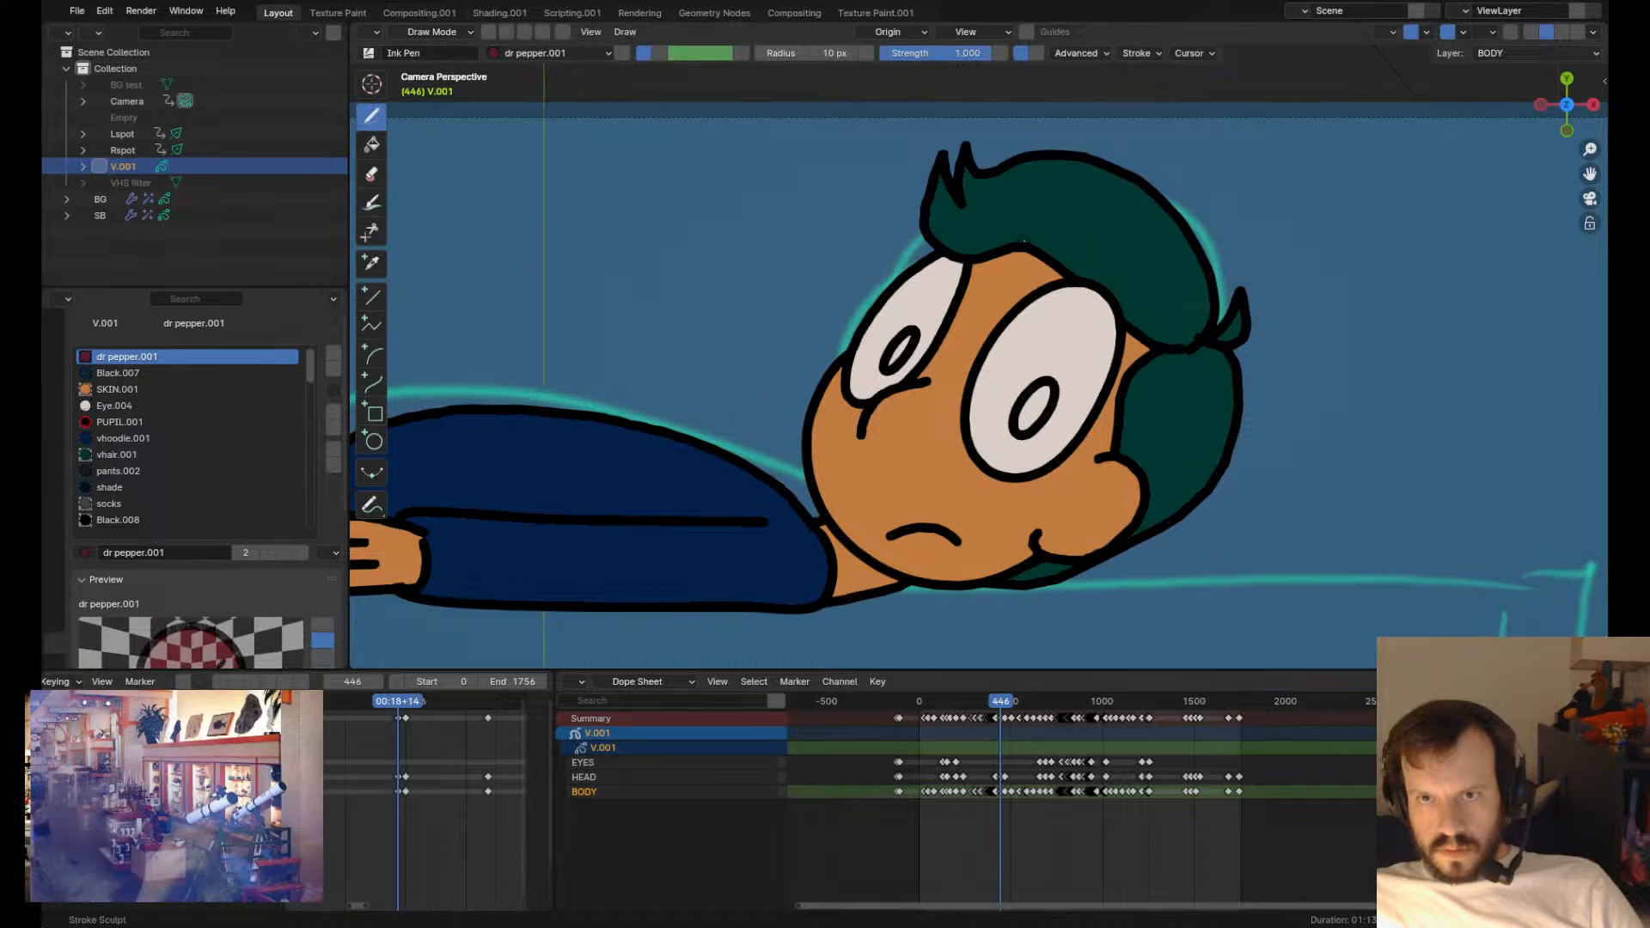
pyautogui.moveTo(956, 176)
pyautogui.keyDown('ctrl'); pyautogui.keyDown('shift'); pyautogui.mouseDown()
pyautogui.moveTo(1010, 171)
pyautogui.moveTo(1014, 186)
pyautogui.mouseUp(); pyautogui.keyUp('shift'); pyautogui.keyUp('ctrl')
pyautogui.press('Down')
pyautogui.press('Up')
pyautogui.press('Up')
pyautogui.press('Down')
pyautogui.press('Tab')
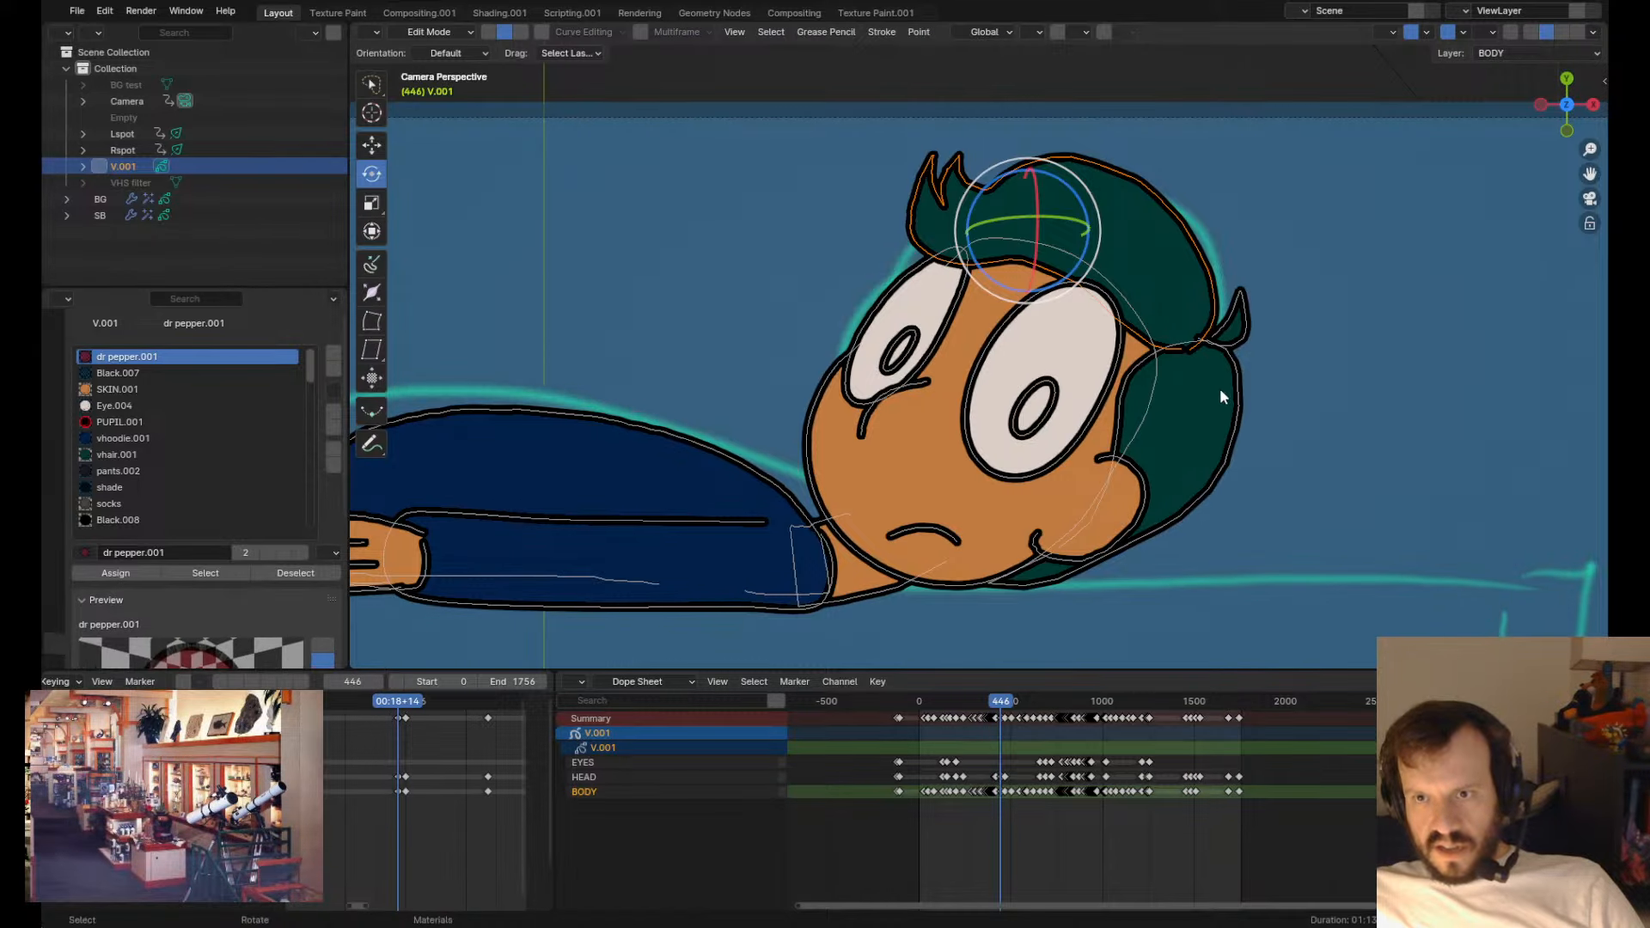
pyautogui.click(1238, 399)
pyautogui.hotkey('shift', 'd')
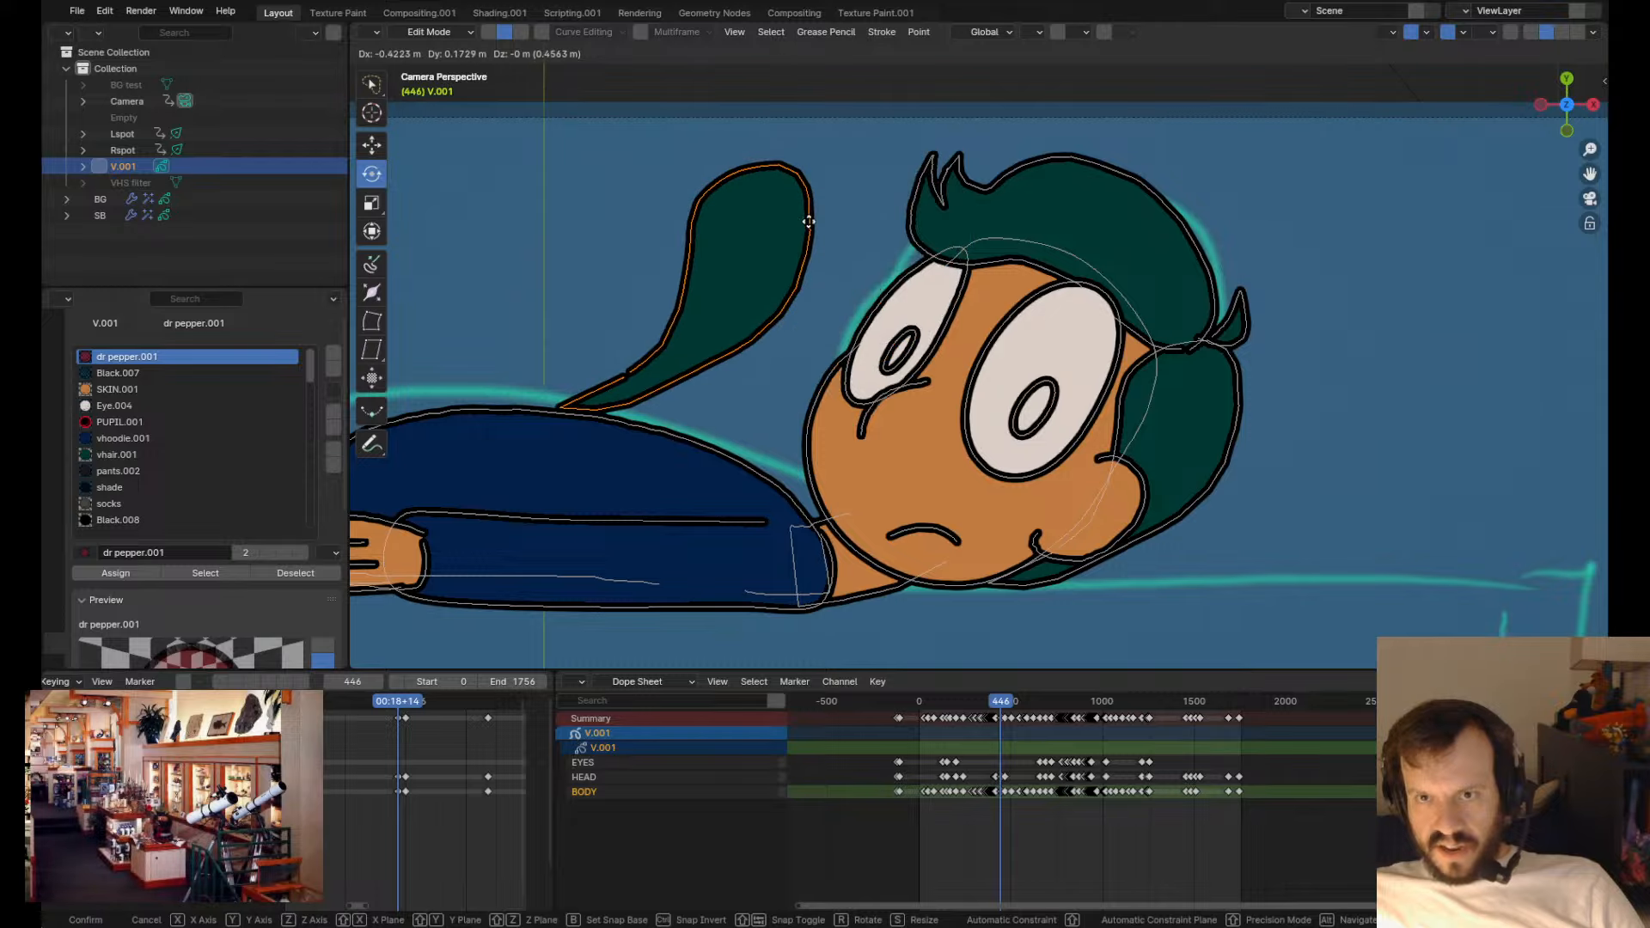
pyautogui.rightClick(798, 225)
pyautogui.hotkey('ctrl', 'z')
pyautogui.hotkey('ctrl', 'z')
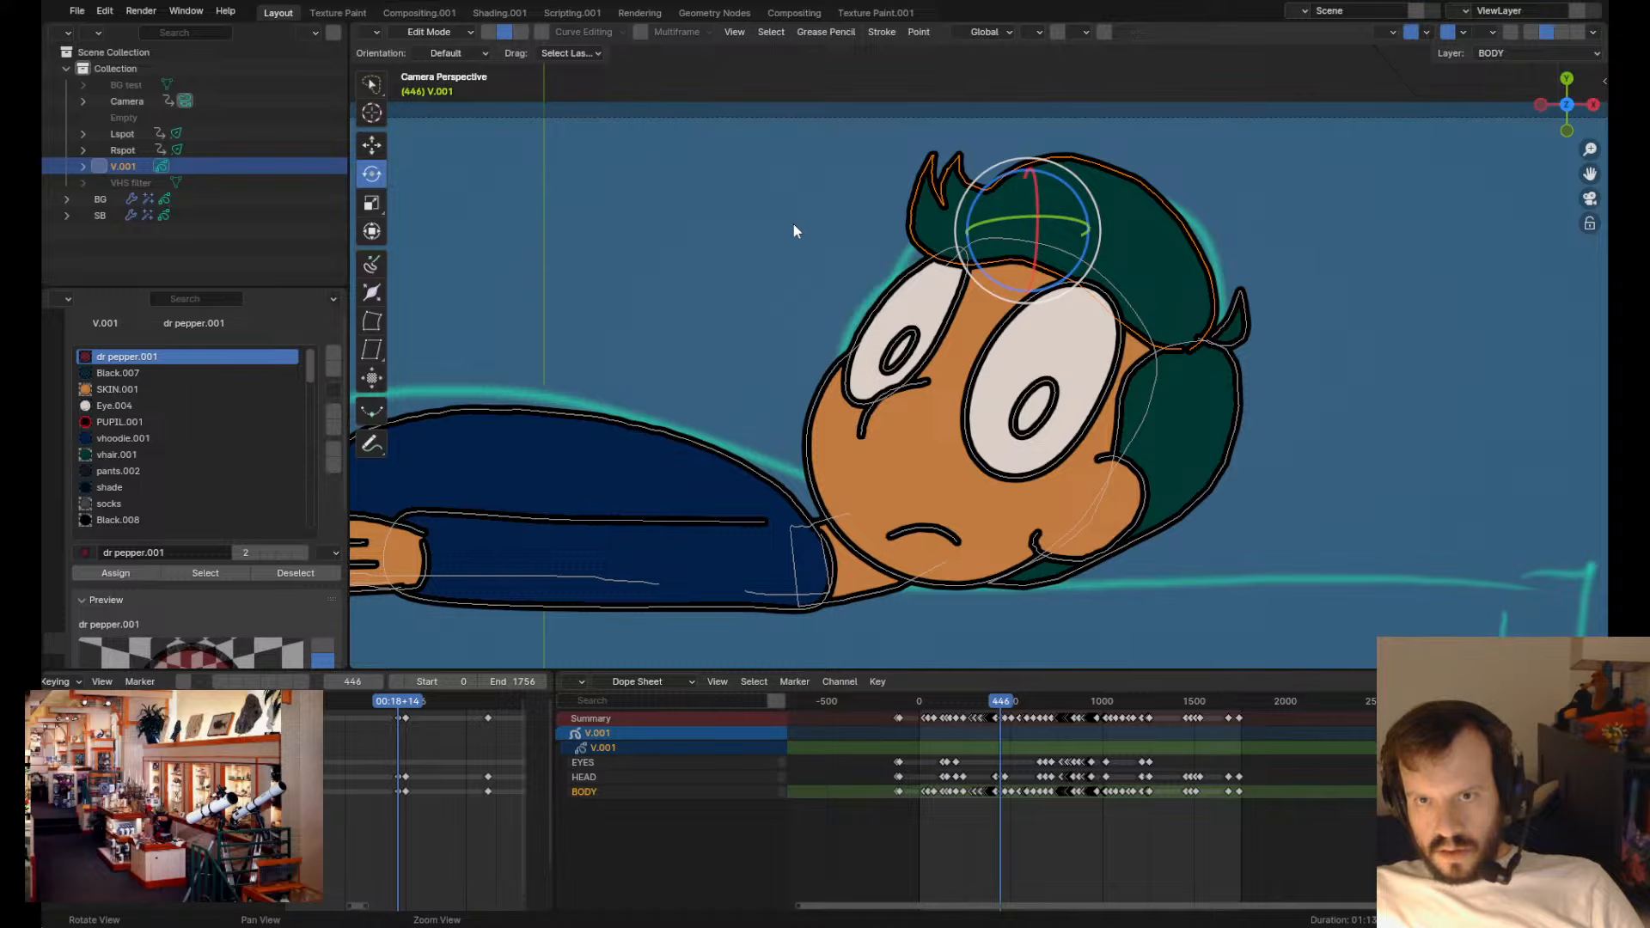
# - Copy the hair piece behind the far eye from frame 448, paste it on frame 446, and send it to back
pyautogui.press('Down')
pyautogui.press('Up')
pyautogui.press('Up')
pyautogui.click(845, 287)
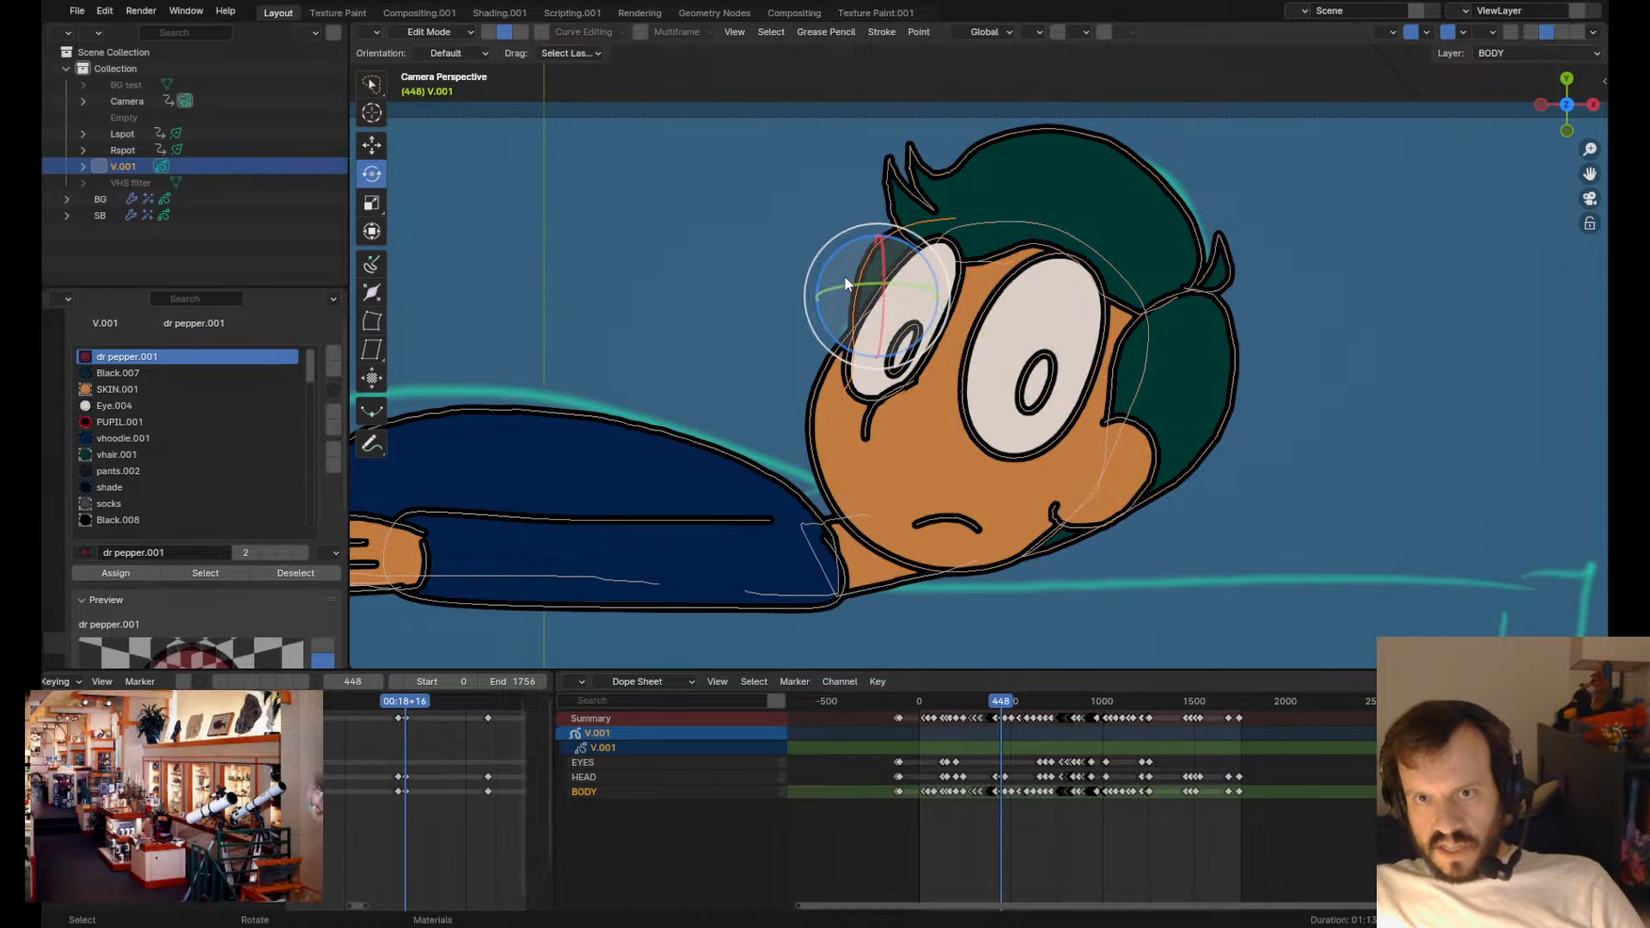
pyautogui.press('Down')
pyautogui.hotkey('ctrl', 'v')
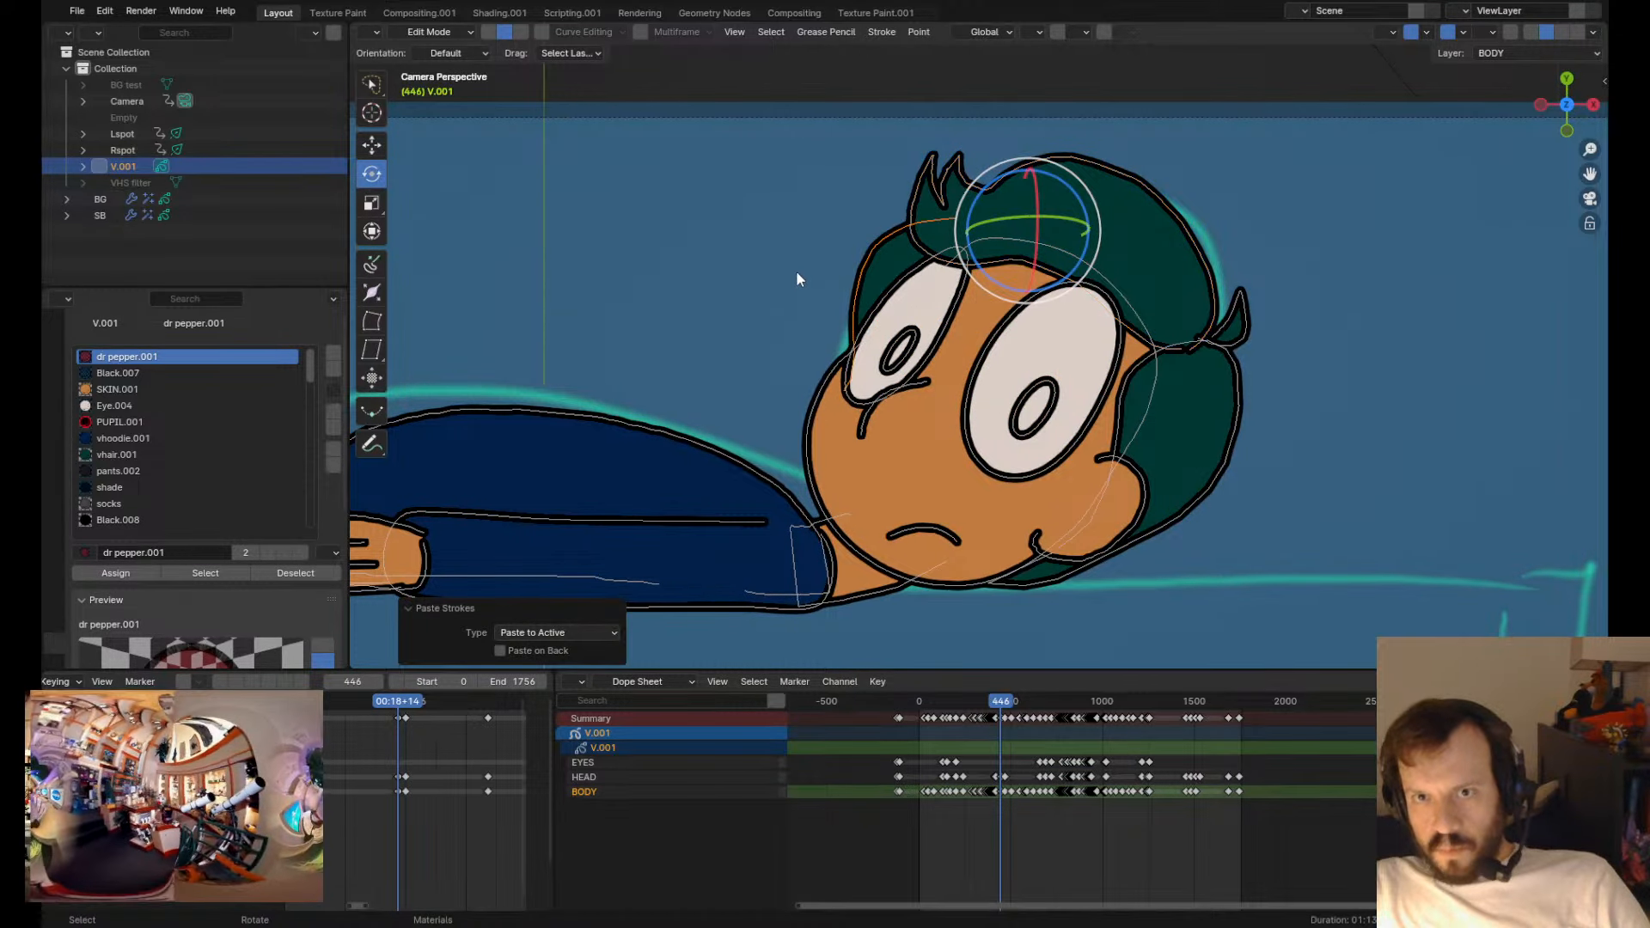
pyautogui.hotkey('shift', 'pagedown')
# - Move the pasted hair piece into place behind the far eye on frame 446 and check it against frame 448
pyautogui.press('g')
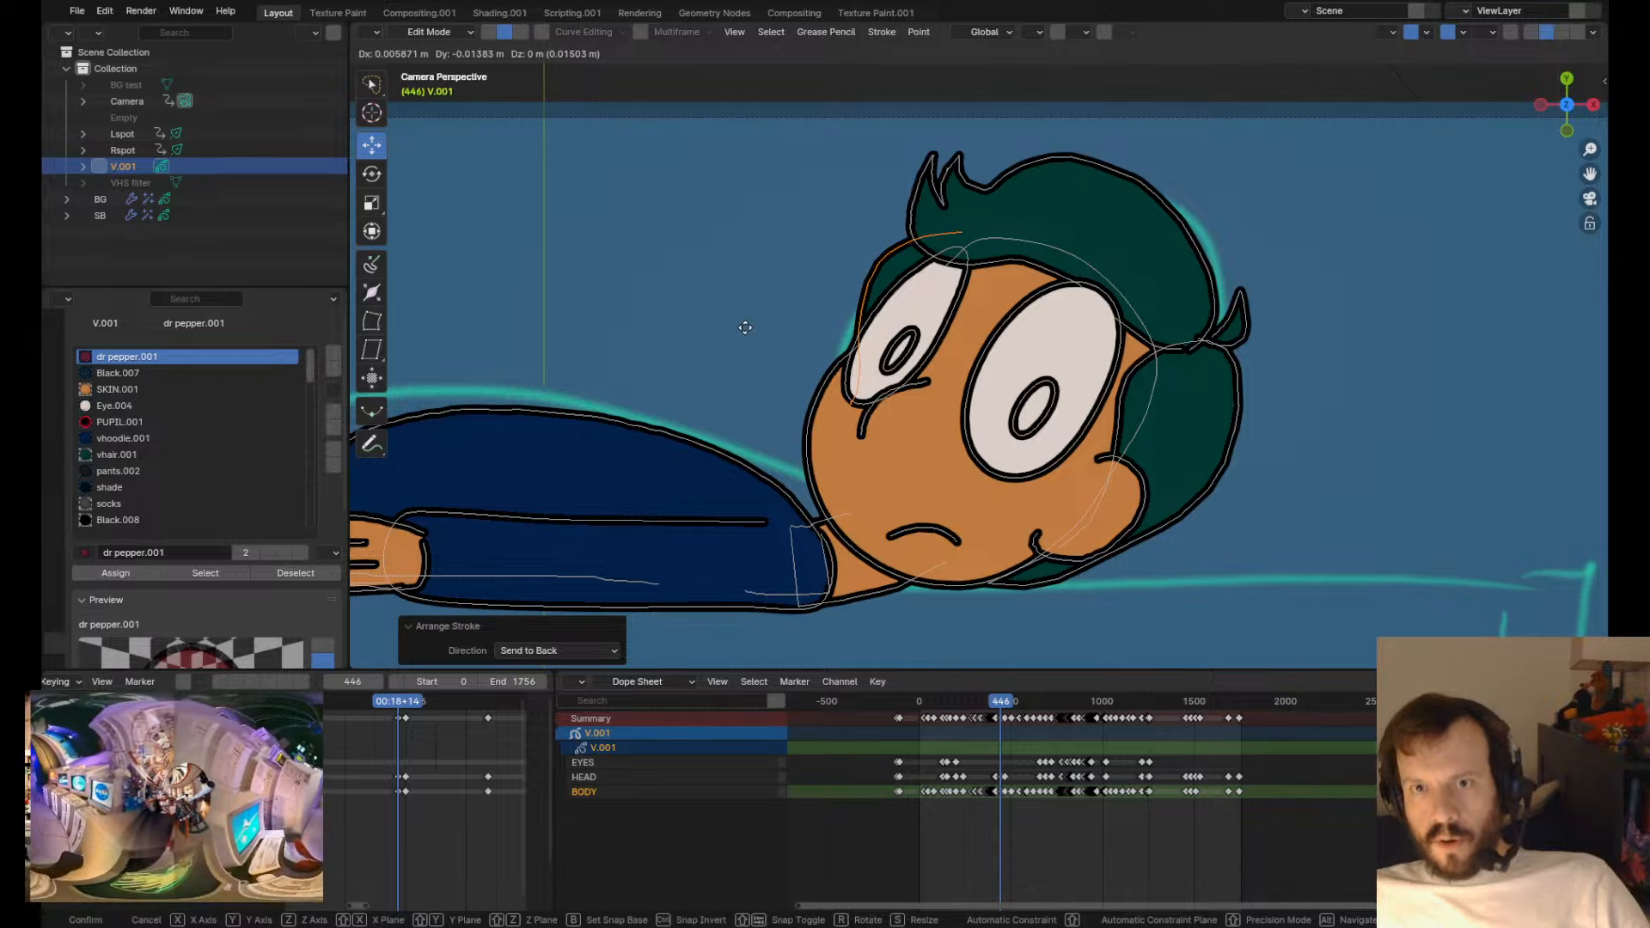
pyautogui.click(756, 355)
pyautogui.press('Down')
pyautogui.press('Up')
pyautogui.press('Up')
pyautogui.press('Down')
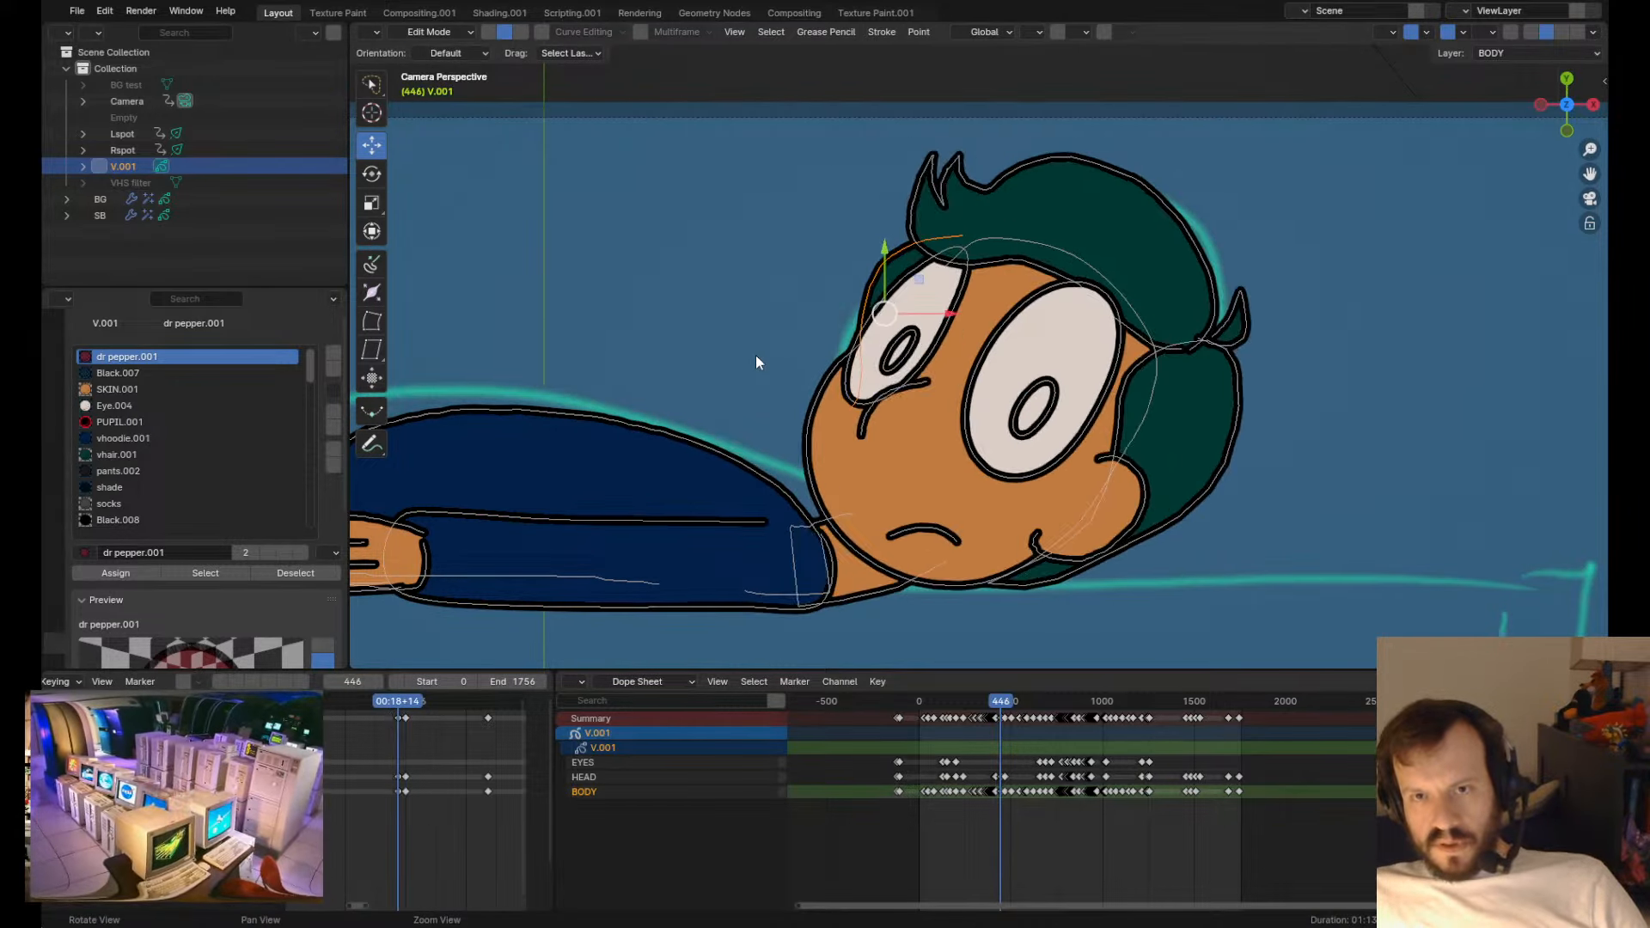
# - Reshape the lower ear and jaw lines on frame 446 with the Grab sculpt brush
pyautogui.press('Tab')
pyautogui.press('Home')
pyautogui.moveTo(820, 303)
pyautogui.keyDown('ctrl'); pyautogui.mouseDown(button='middle')
pyautogui.moveTo(821, 618)
pyautogui.moveTo(822, 260)
pyautogui.mouseUp(button='middle'); pyautogui.keyUp('ctrl')
pyautogui.press('Tab')
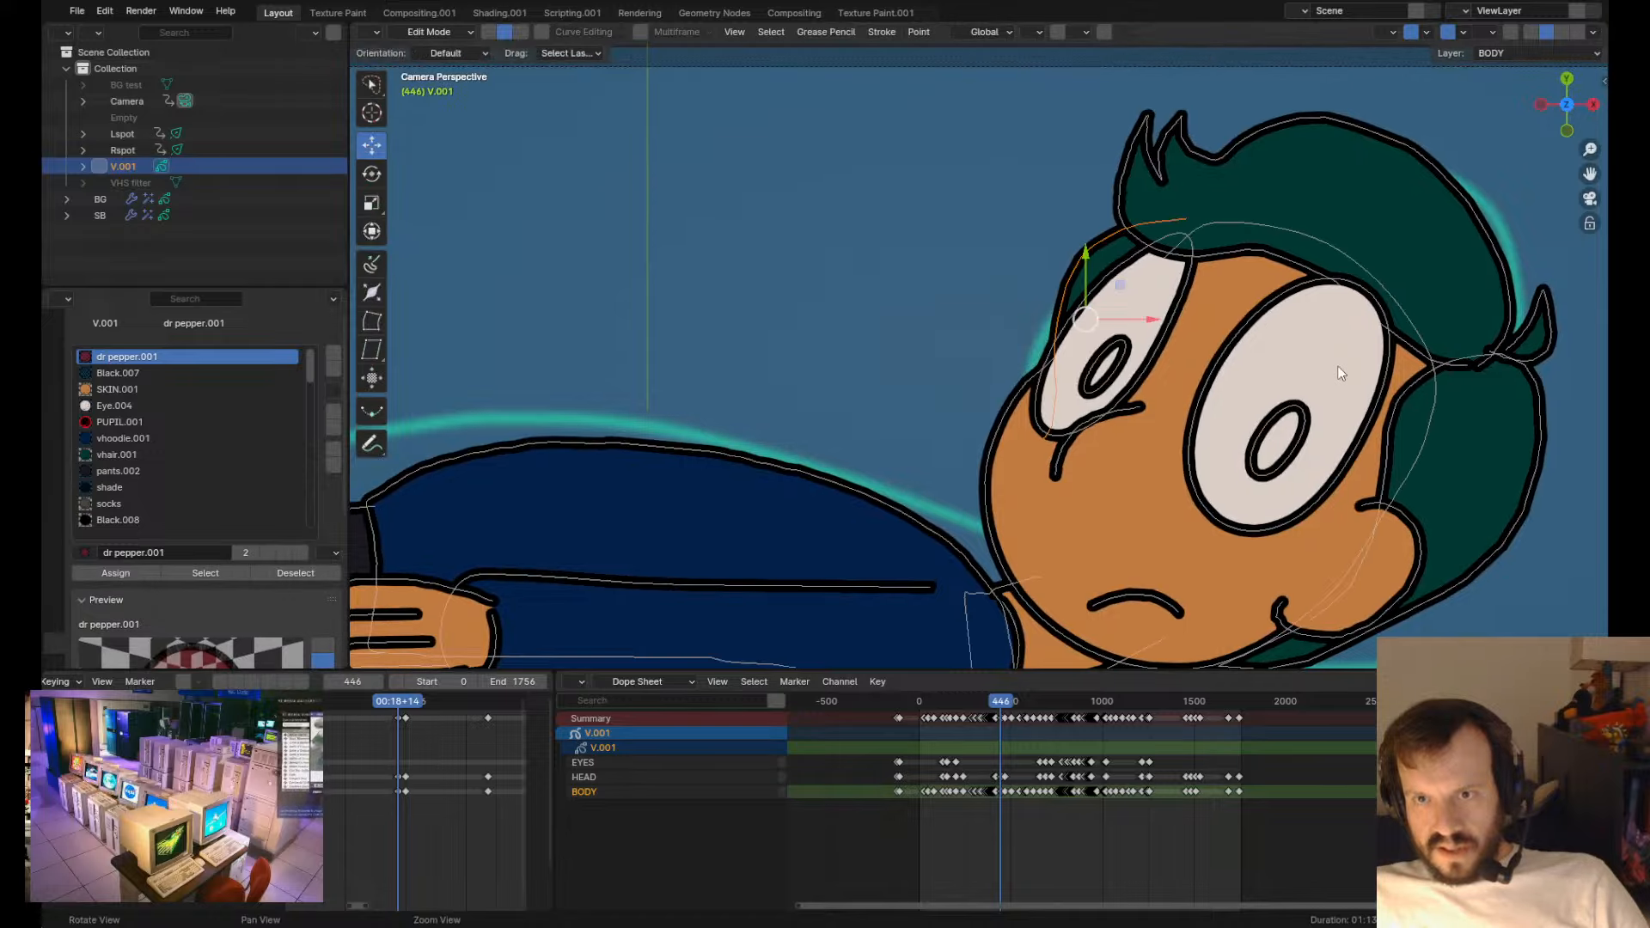
pyautogui.keyDown('shift'); pyautogui.moveTo(1291, 373); pyautogui.dragTo(943, 374, button='middle'); pyautogui.keyUp('shift')
pyautogui.press('Tab')
pyautogui.scroll(-4, 849, 367)
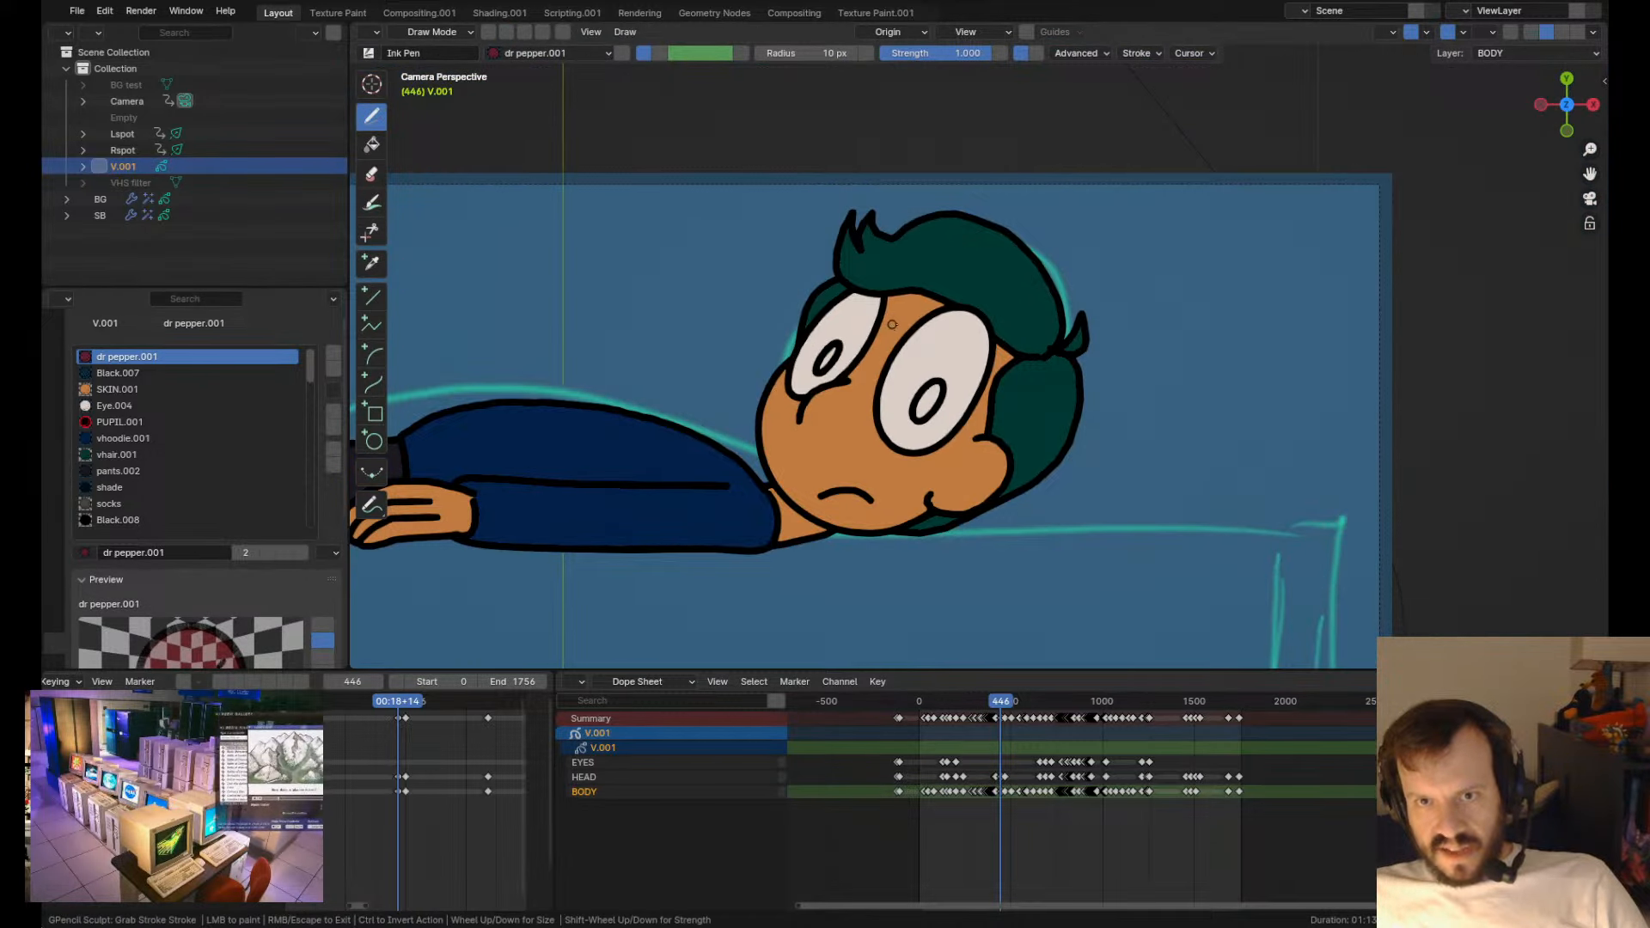
pyautogui.scroll(4, 893, 387)
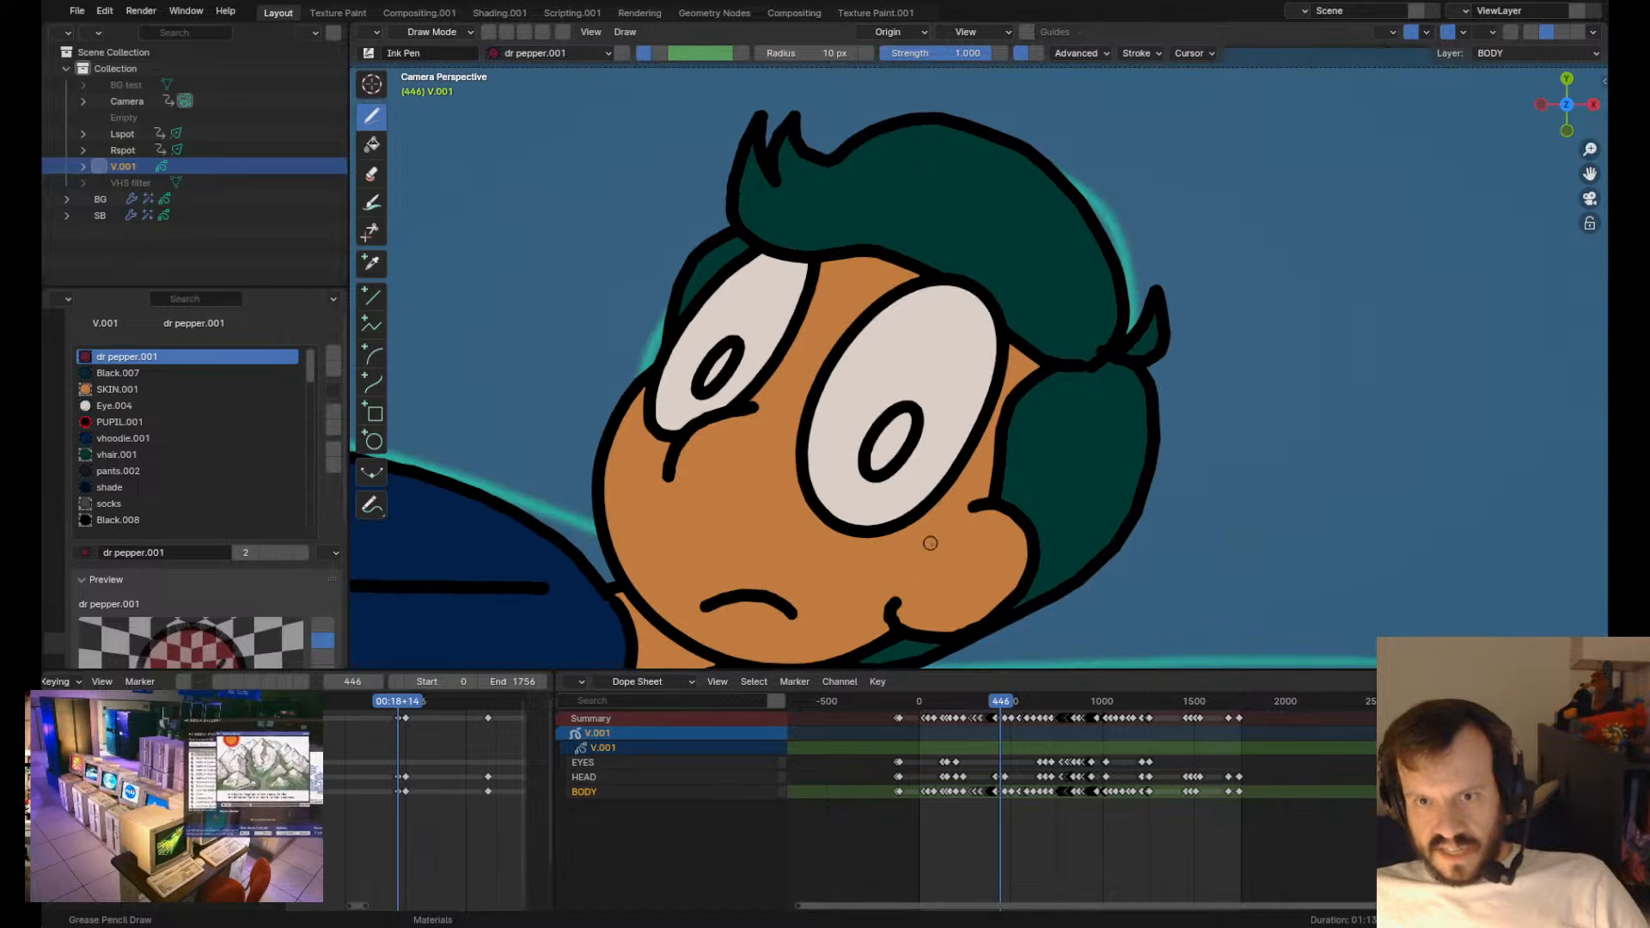
pyautogui.press('Tab')
pyautogui.press('Tab')
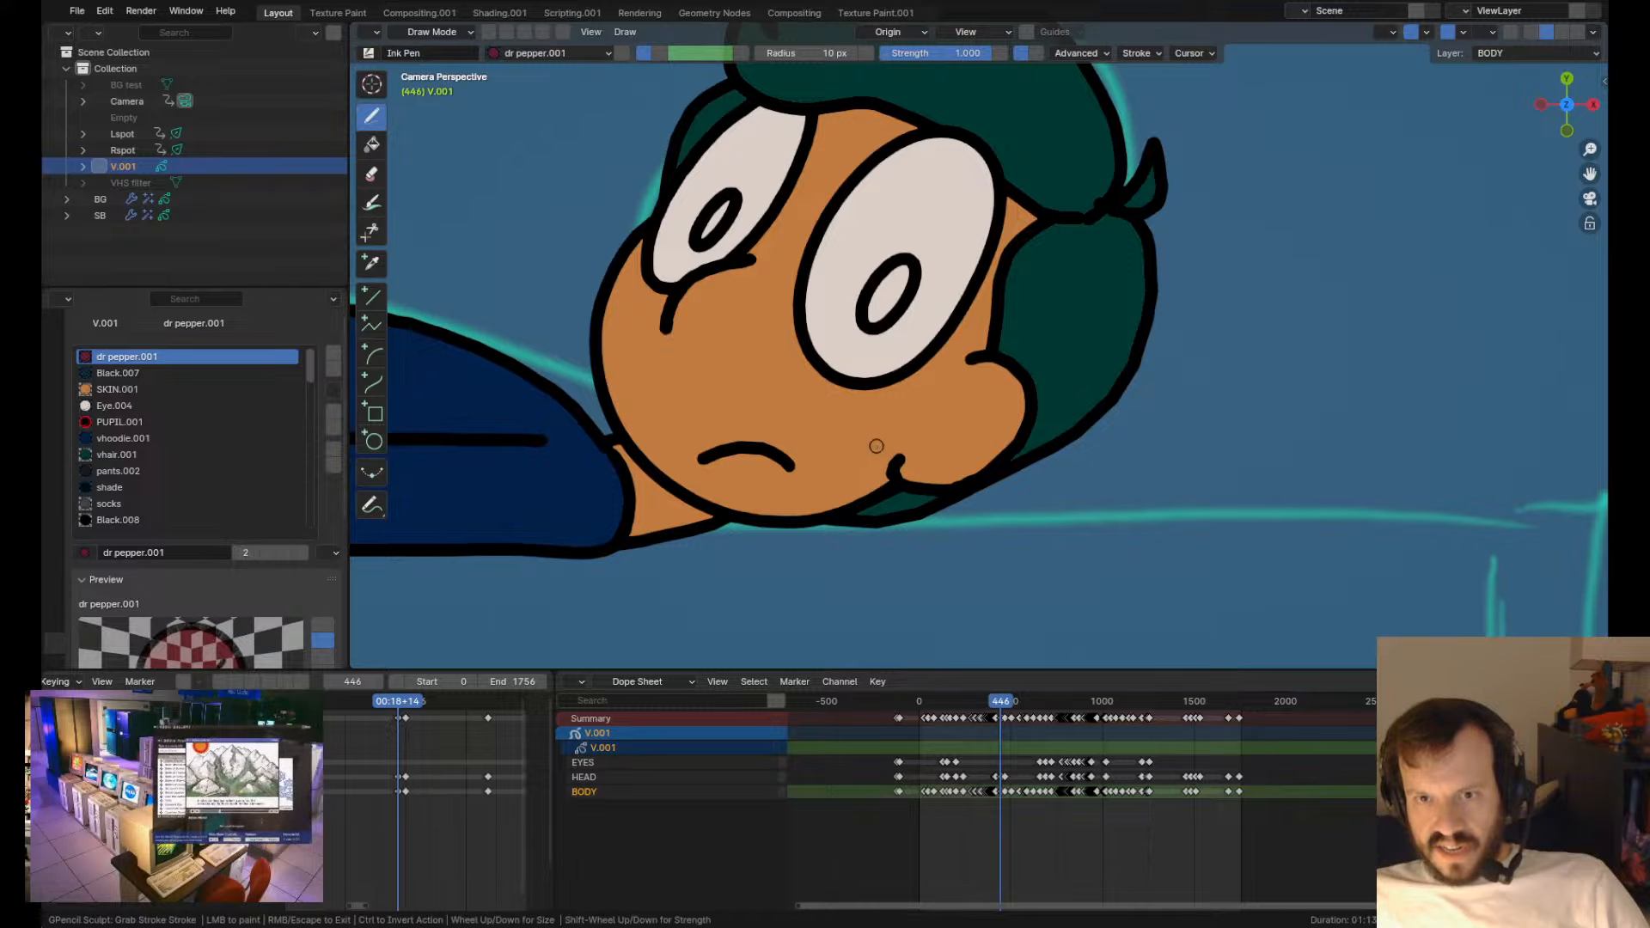
pyautogui.moveTo(882, 475)
pyautogui.mouseDown()
pyautogui.moveTo(868, 470)
pyautogui.moveTo(866, 496)
pyautogui.moveTo(903, 526)
pyautogui.moveTo(908, 513)
pyautogui.mouseUp()
pyautogui.scroll(-4, 908, 511)
pyautogui.scroll(4, 907, 510)
# - Flip between frames 446 and 448 to compare the ear, jaw, and eye positions
pyautogui.press('Down')
pyautogui.press('Up')
pyautogui.press('Up')
pyautogui.keyDown('shift'); pyautogui.moveTo(746, 360); pyautogui.dragTo(773, 453, button='middle'); pyautogui.keyUp('shift')
pyautogui.press('Down')
pyautogui.press('Up')
pyautogui.keyDown('shift'); pyautogui.moveTo(896, 438); pyautogui.dragTo(891, 364, button='middle'); pyautogui.keyUp('shift')
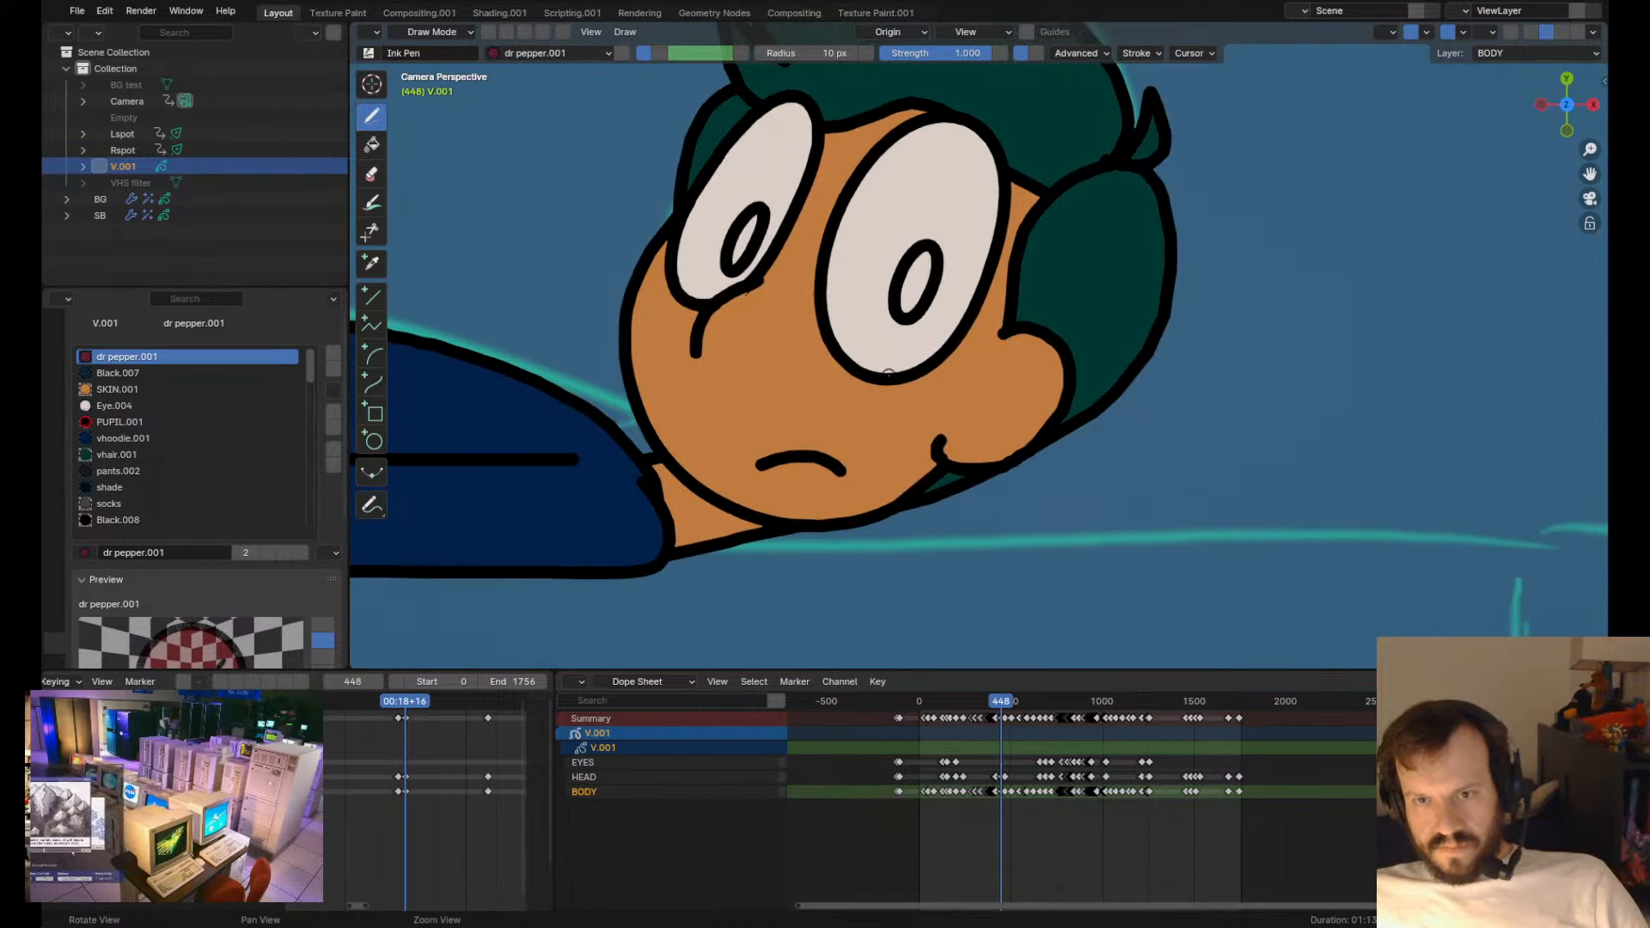
# - Try to reshape the line under the jaw on frame 446 and undo the attempt
pyautogui.press('Down')
pyautogui.press('Tab')
pyautogui.click(916, 551)
pyautogui.press('Tab')
pyautogui.moveTo(908, 564)
pyautogui.mouseDown()
pyautogui.moveTo(893, 549)
pyautogui.moveTo(899, 574)
pyautogui.moveTo(946, 567)
pyautogui.mouseUp()
pyautogui.hotkey('ctrl', 'z')
# - Check the whole head again across frames 446 and 448
pyautogui.press('Up')
pyautogui.press('Down')
pyautogui.keyDown('shift'); pyautogui.moveTo(770, 339); pyautogui.dragTo(958, 438, button='middle'); pyautogui.keyUp('shift')
pyautogui.press('Home')
pyautogui.press('Right')
pyautogui.press('Right')
pyautogui.scroll(3, 953, 406)
pyautogui.press('Tab')
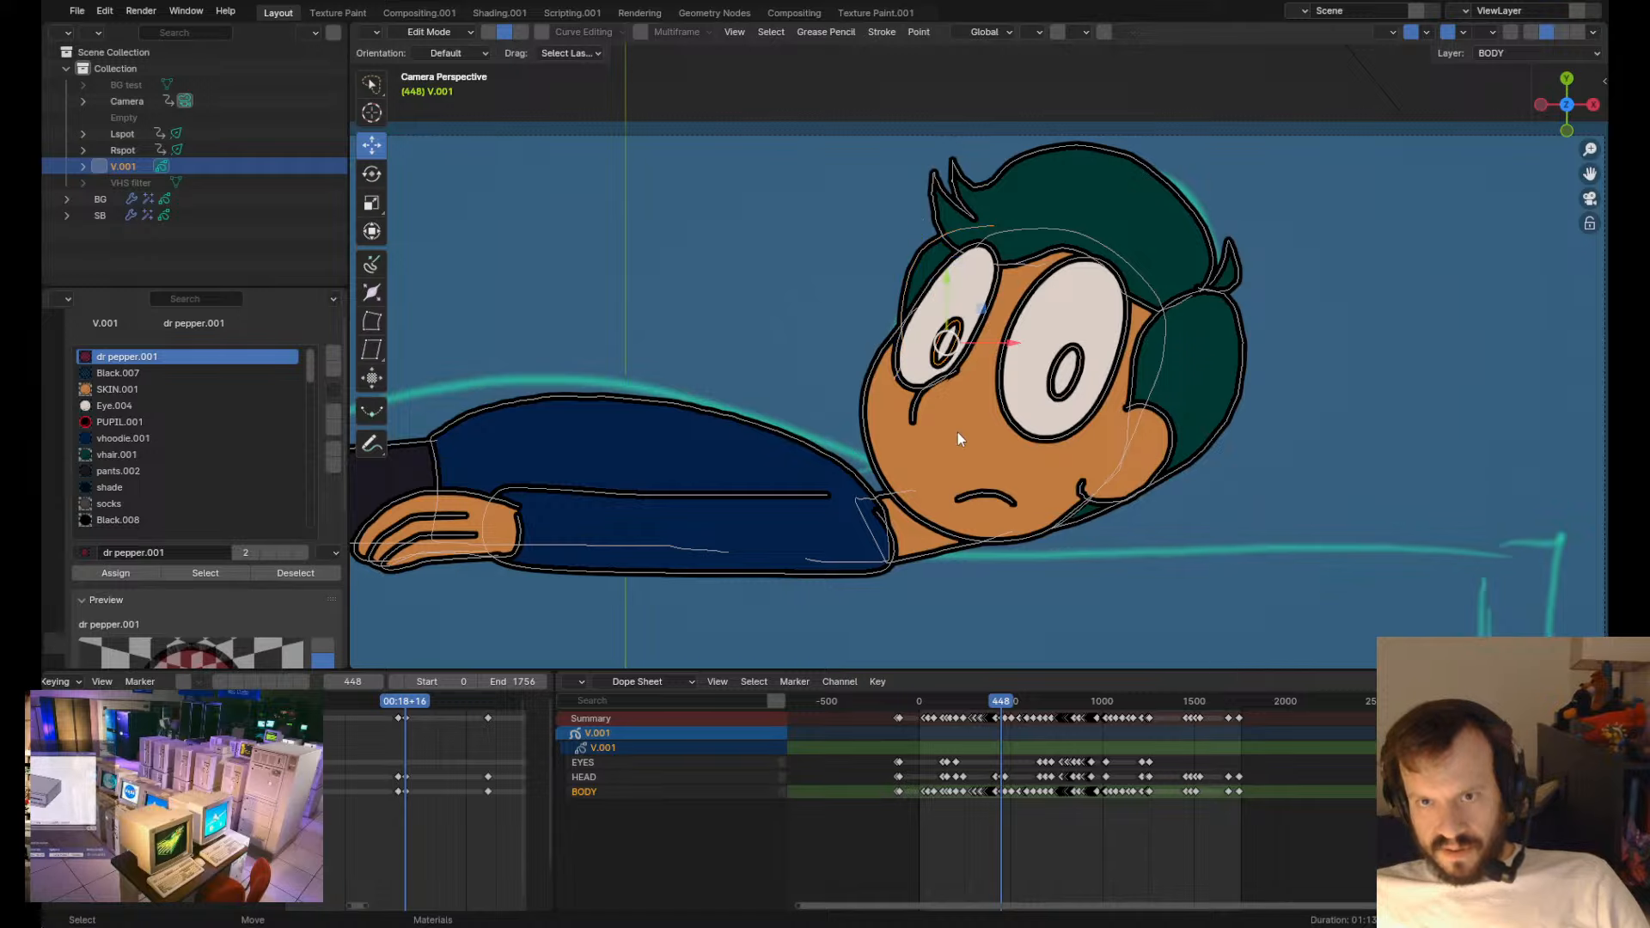
pyautogui.press('Tab')
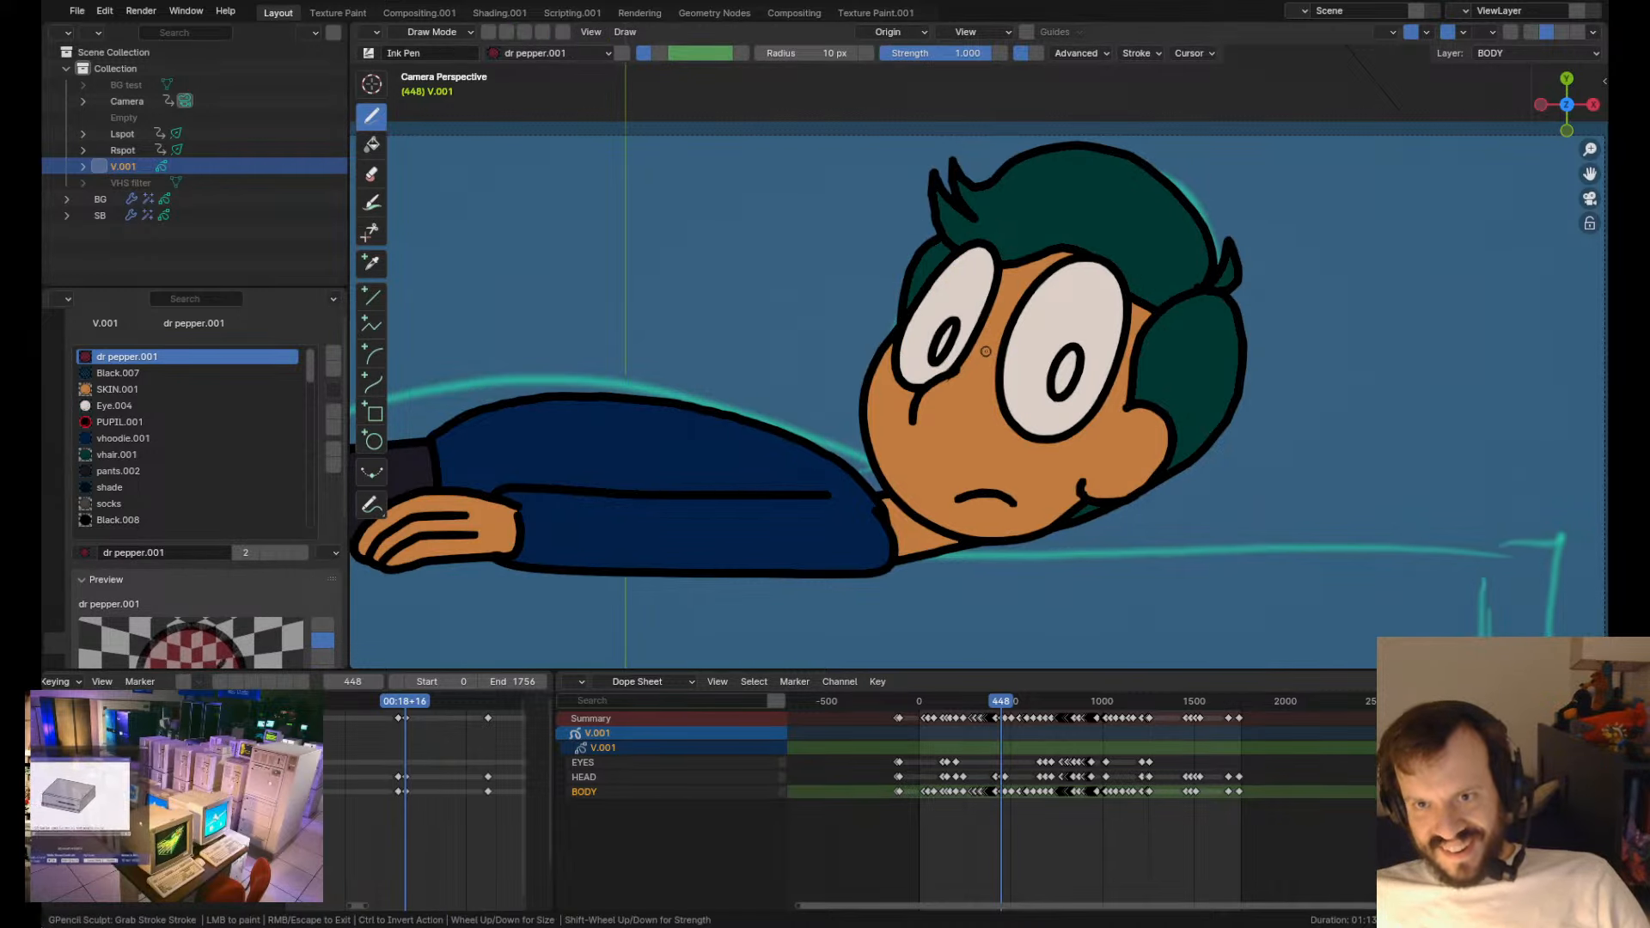
# - Play the lying-down motion from frame 446 and save the file
pyautogui.scroll(-5, 985, 351)
pyautogui.press('Left')
pyautogui.press('Left')
pyautogui.press('space')
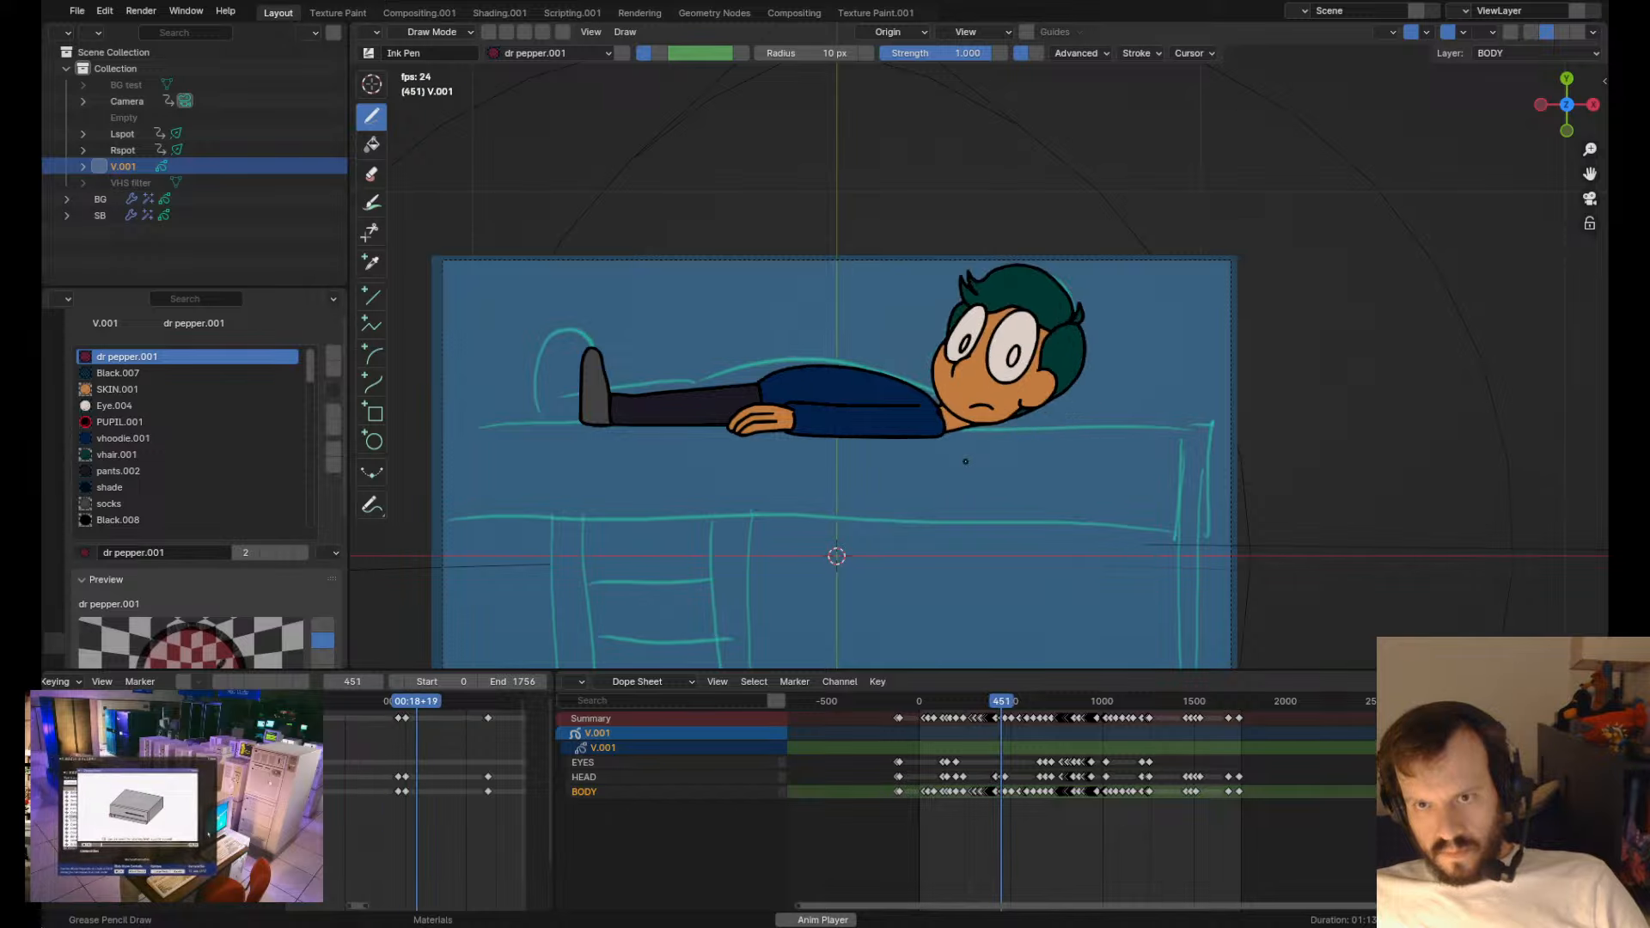
pyautogui.press('space')
pyautogui.hotkey('ctrl', 's')
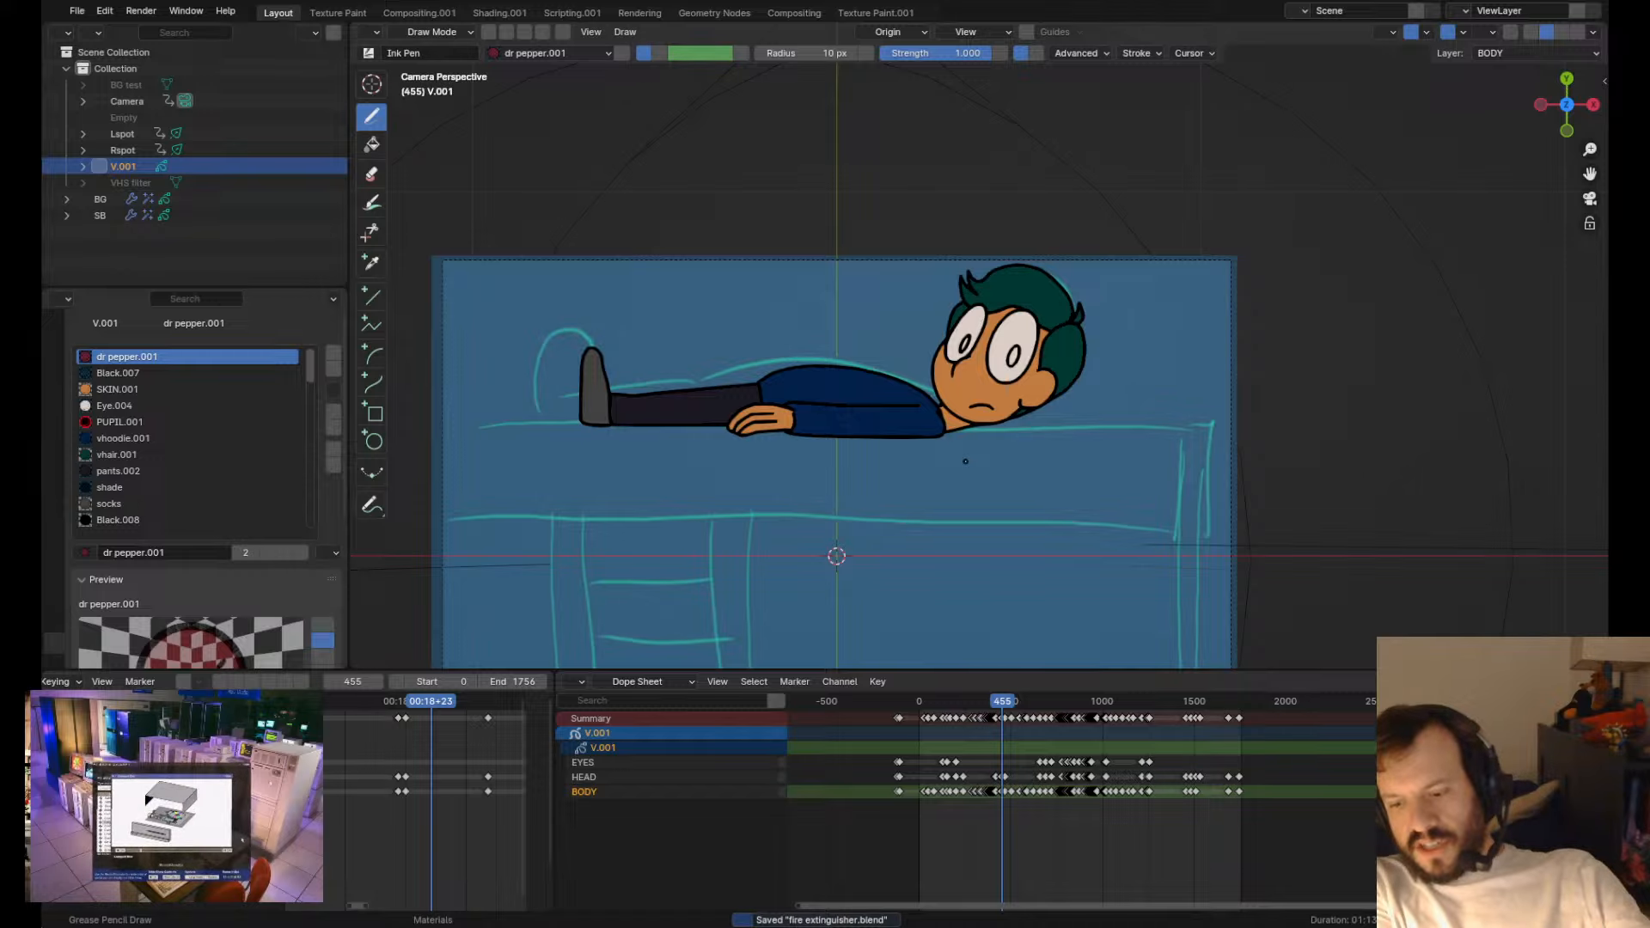
# - Adjust the far eye's outline on the held lying pose with the Grab sculpt brush and return to frame 448
pyautogui.scroll(5, 986, 344)
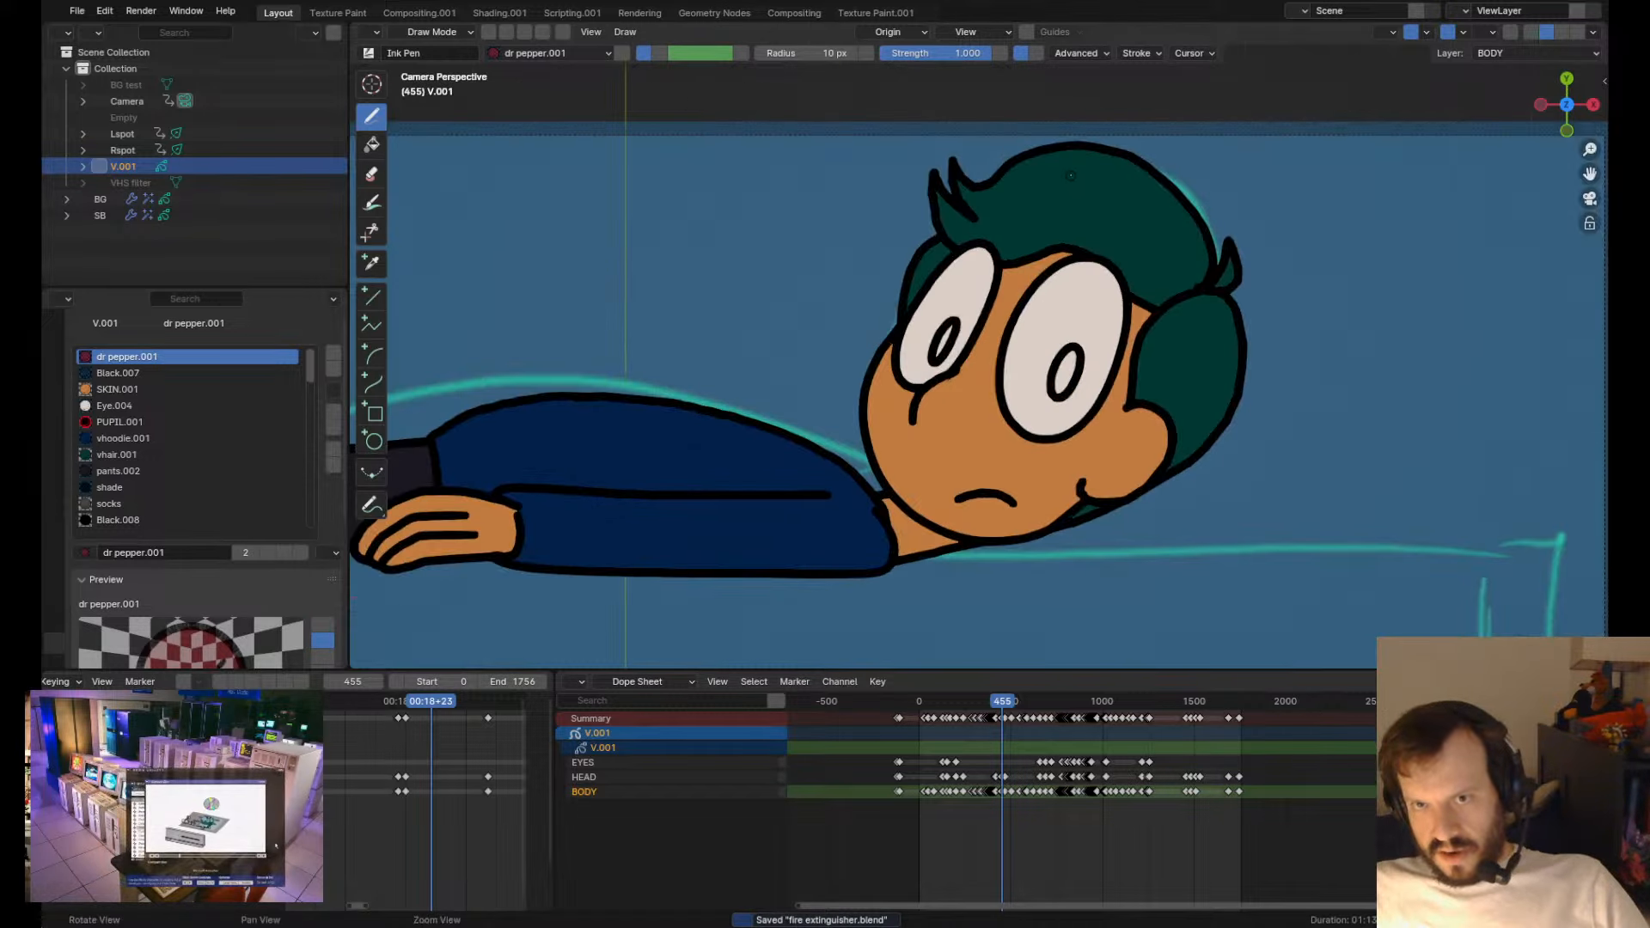
pyautogui.scroll(3, 1072, 177)
pyautogui.moveTo(868, 454)
pyautogui.keyDown('ctrl'); pyautogui.keyDown('shift'); pyautogui.mouseDown()
pyautogui.moveTo(872, 425)
pyautogui.moveTo(904, 406)
pyautogui.mouseUp(); pyautogui.keyUp('shift'); pyautogui.keyUp('ctrl')
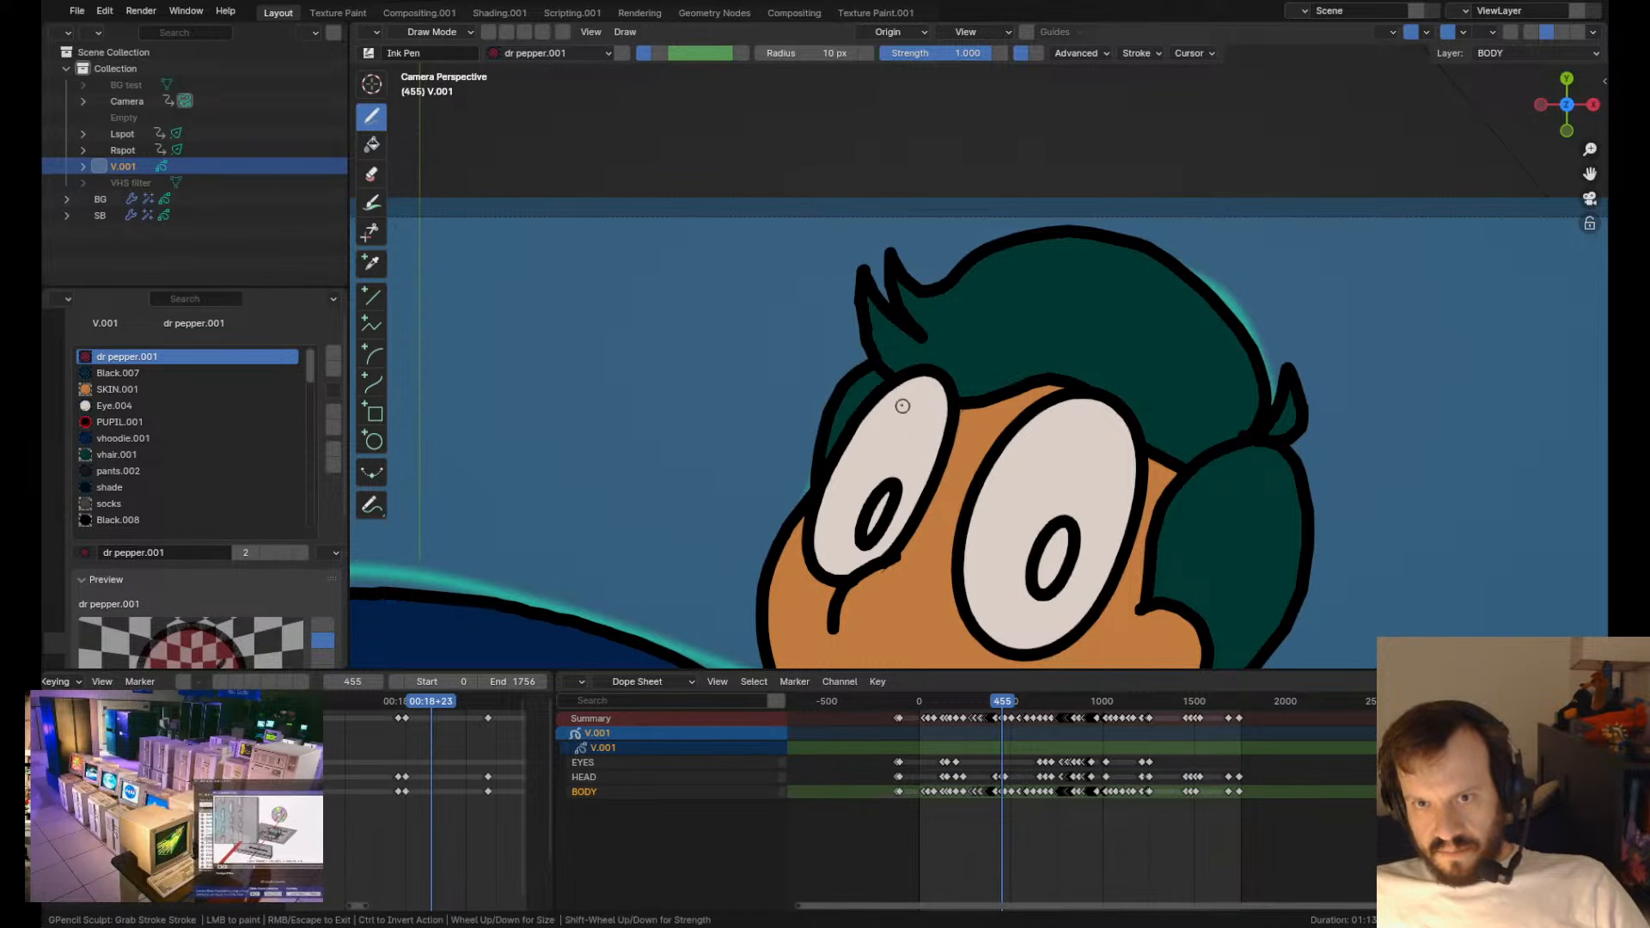
pyautogui.scroll(-5, 1001, 419)
pyautogui.press('Down')
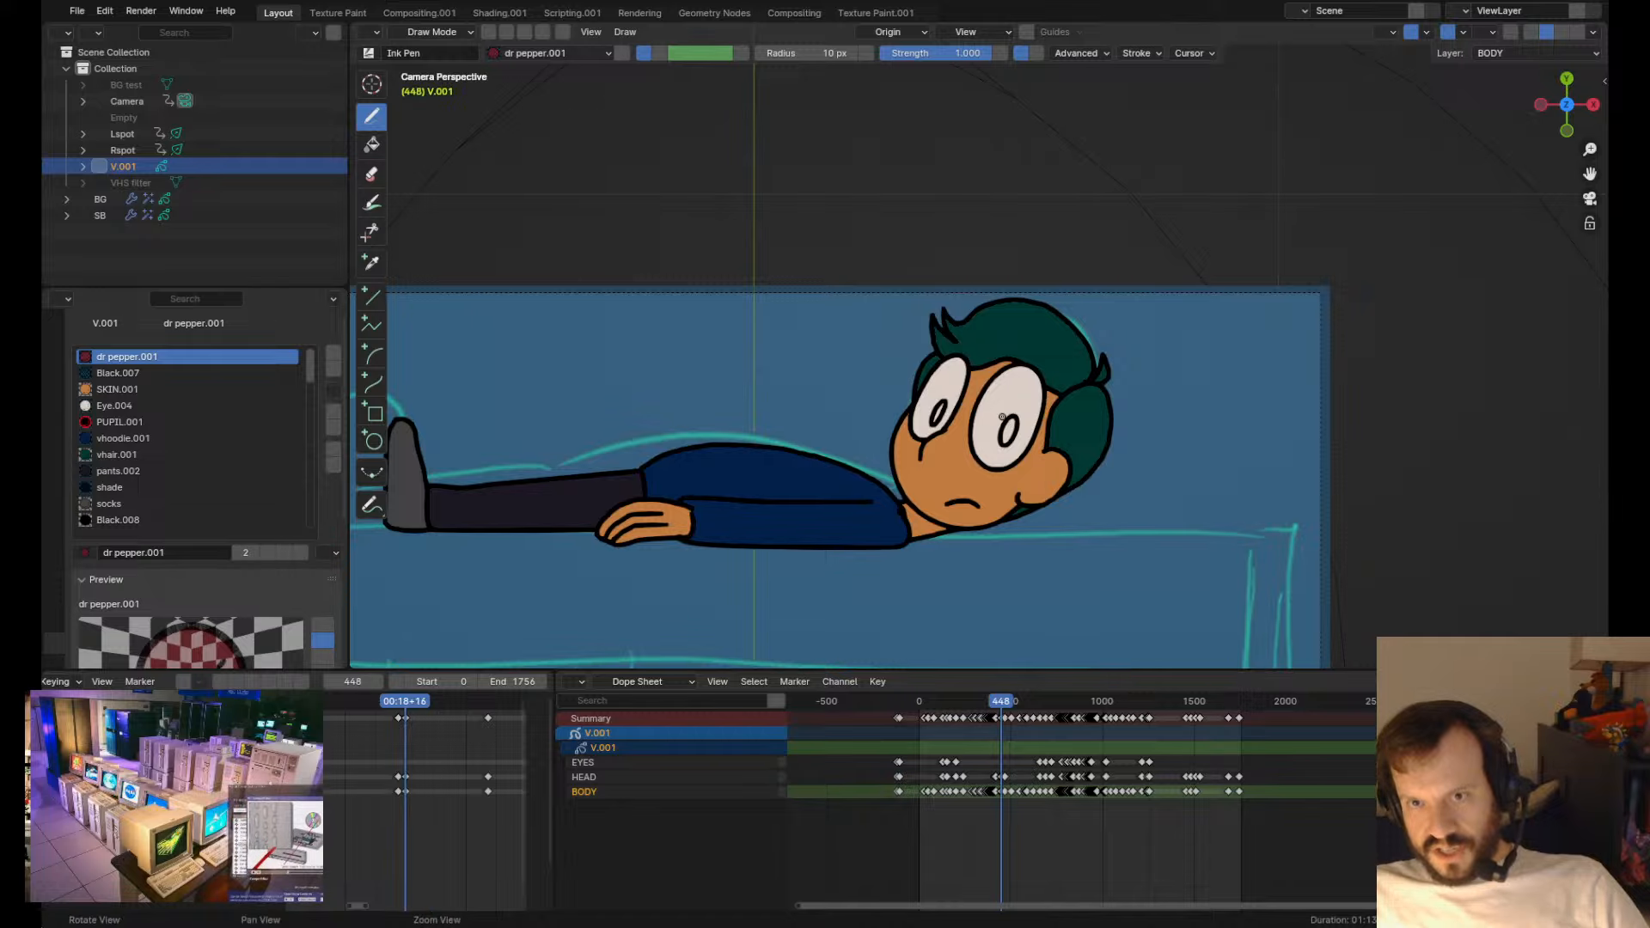
# - Compare the lying pose across its neighbouring keyframes and nudge the nose line on frame 448 with the Grab sculpt brush
pyautogui.press('Up')
pyautogui.press('Down')
pyautogui.moveTo(785, 431)
pyautogui.keyDown('shift'); pyautogui.mouseDown(button='middle')
pyautogui.moveTo(862, 410)
pyautogui.moveTo(854, 343)
pyautogui.mouseUp(button='middle'); pyautogui.keyUp('shift')
pyautogui.press('Down')
pyautogui.press('Up')
pyautogui.scroll(4, 980, 347)
pyautogui.press('Tab')
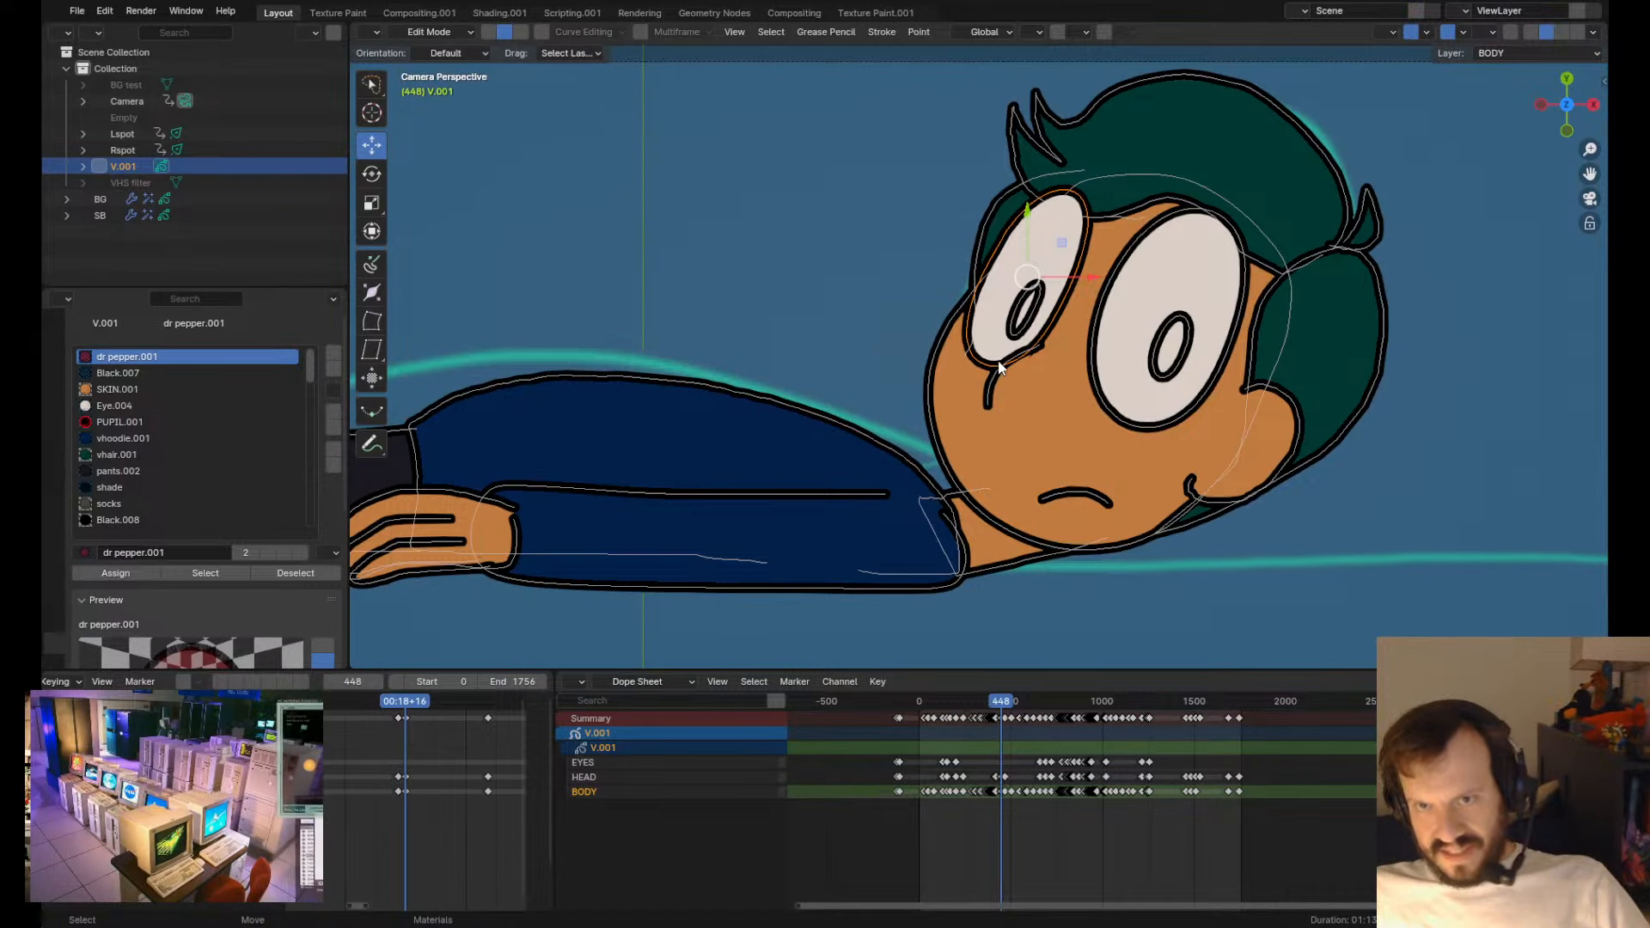
pyautogui.press('Down')
pyautogui.press('Up')
pyautogui.press('Tab')
pyautogui.keyDown('shift'); pyautogui.moveTo(1053, 347); pyautogui.dragTo(1111, 358); pyautogui.keyUp('shift')
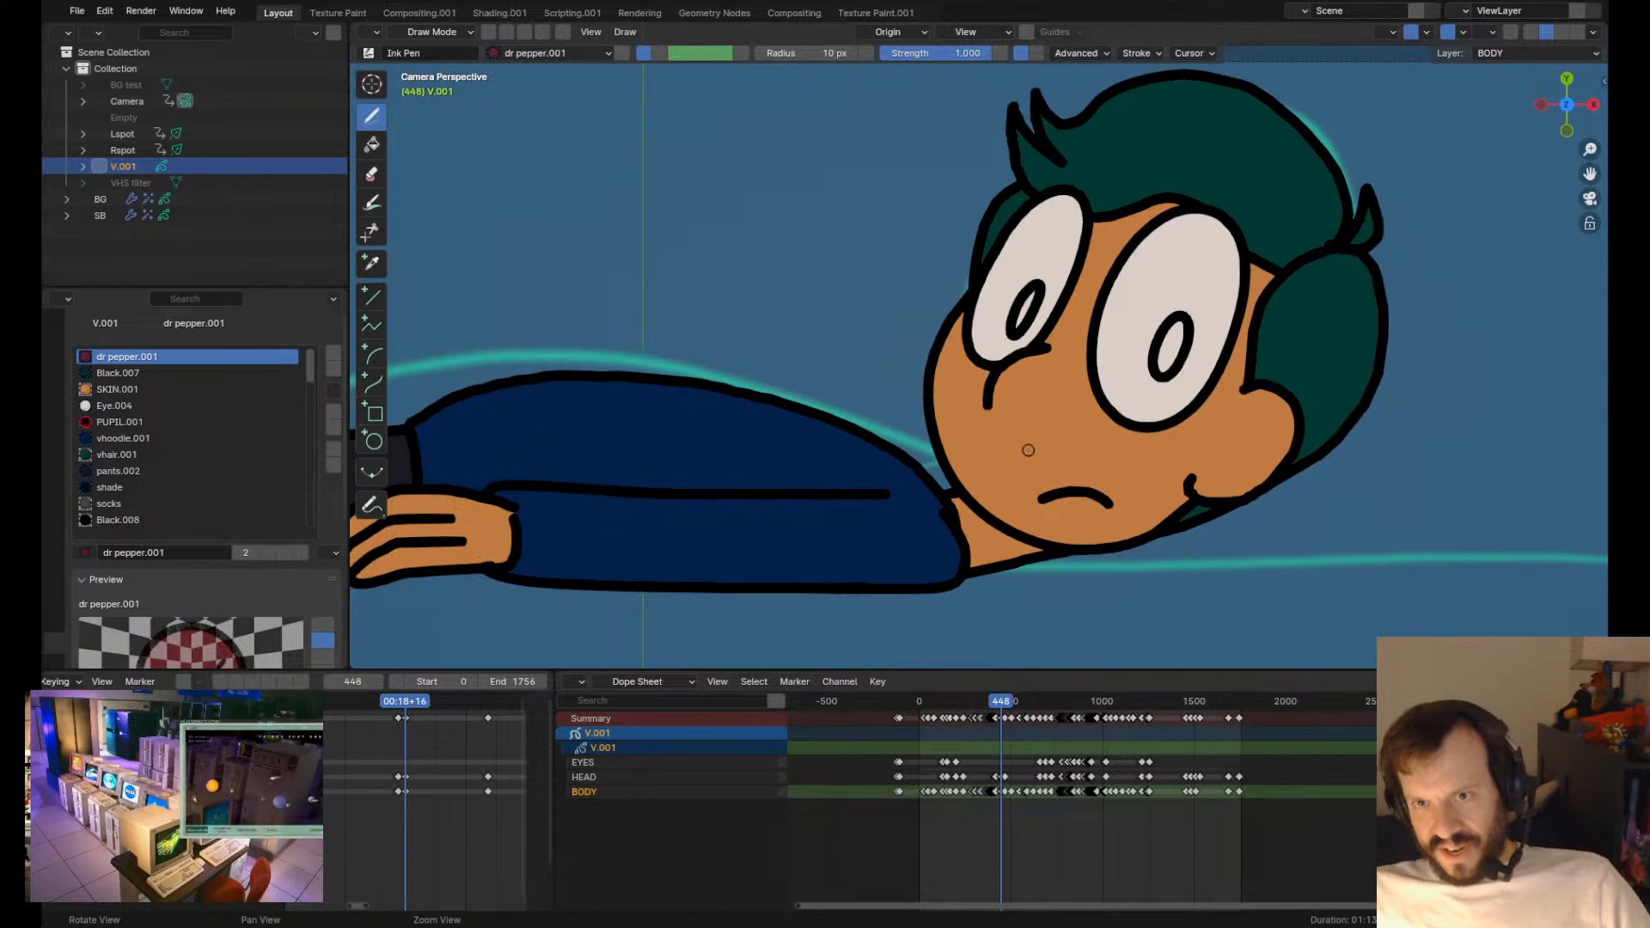
# - Reshape the short curled line at the earlobe on frame 448 with the Grab sculpt brush
pyautogui.scroll(-5, 1027, 450)
pyautogui.scroll(5, 1074, 464)
pyautogui.press('Tab')
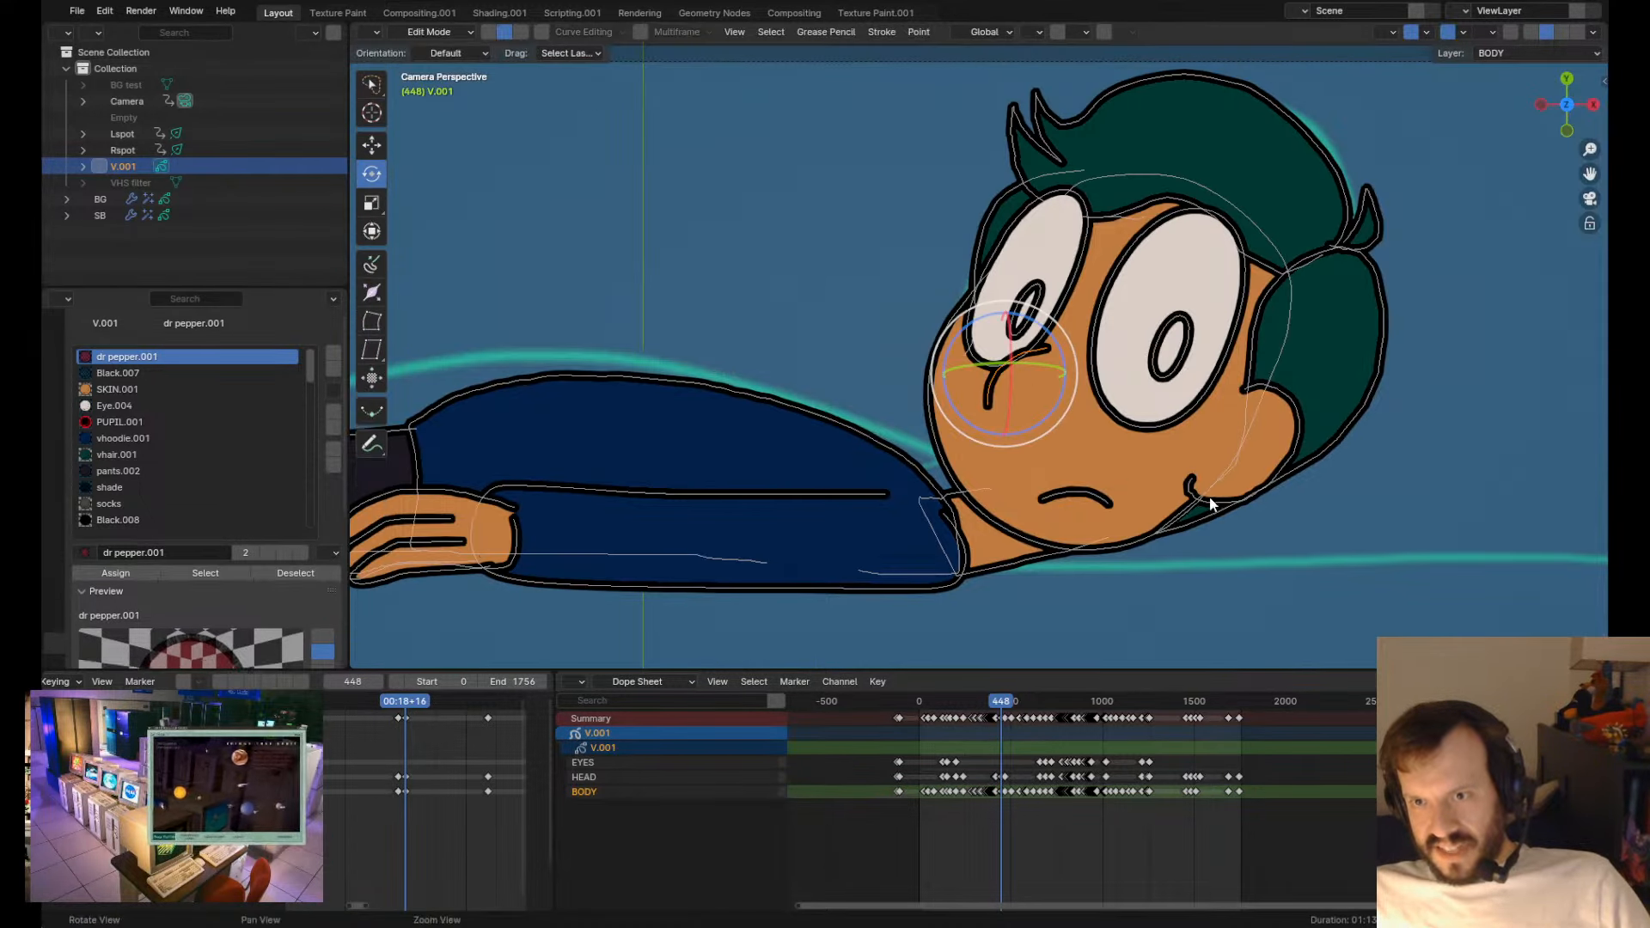
pyautogui.press('Tab')
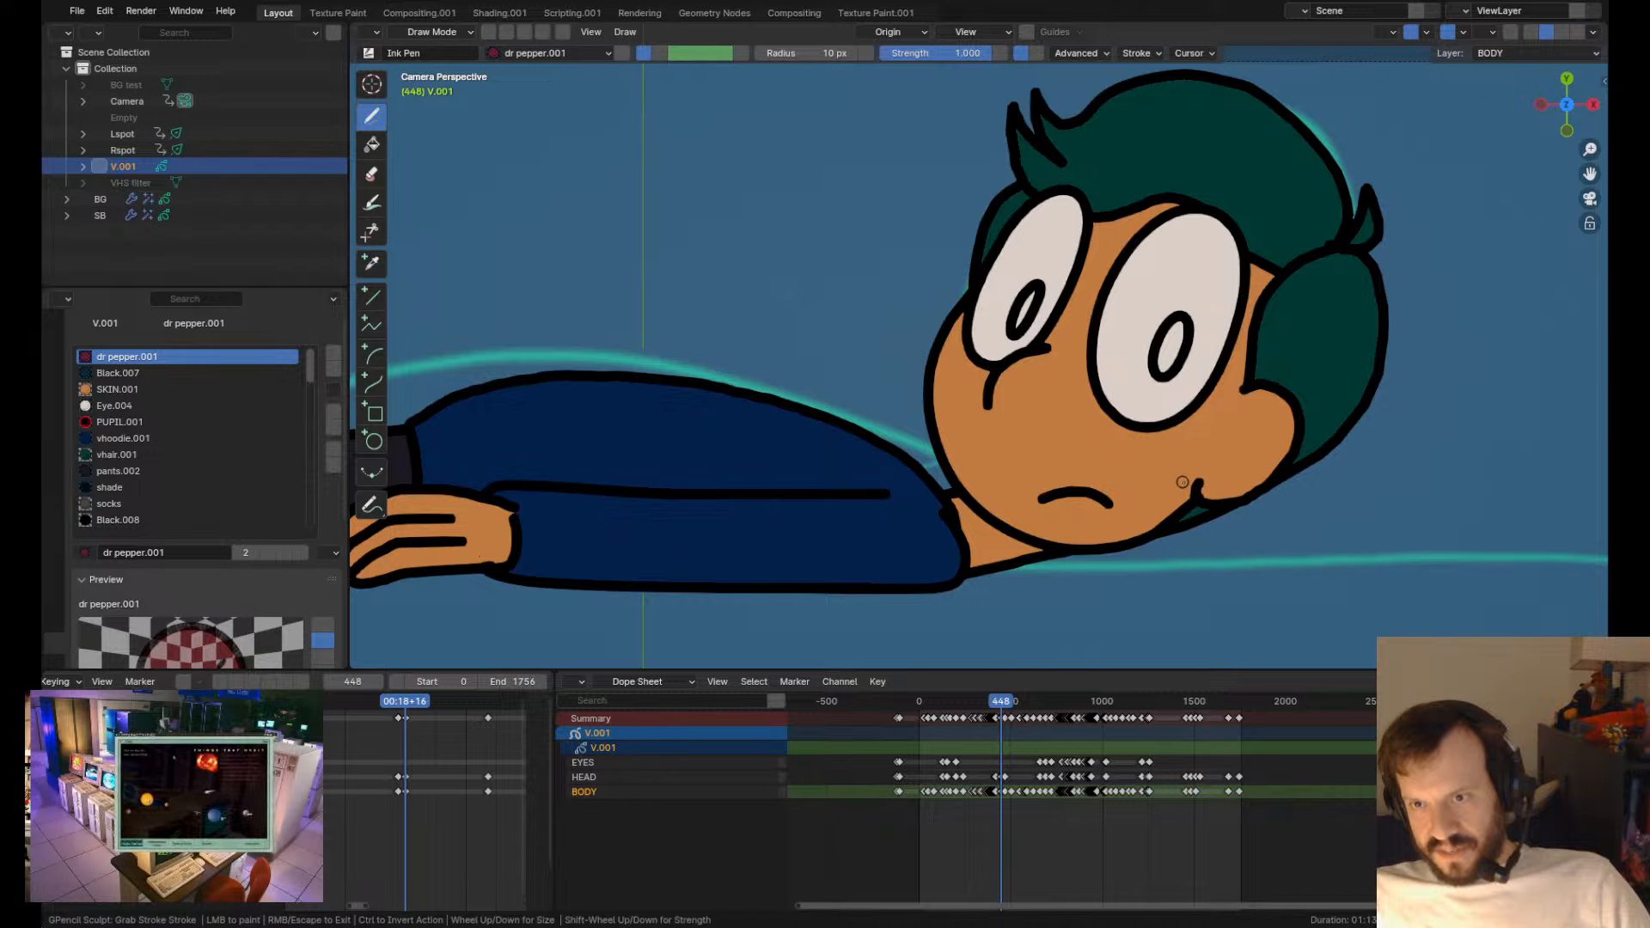
pyautogui.moveTo(1178, 453)
pyautogui.keyDown('ctrl'); pyautogui.keyDown('shift'); pyautogui.mouseDown()
pyautogui.moveTo(1263, 477)
pyautogui.moveTo(1291, 442)
pyautogui.mouseUp(); pyautogui.keyUp('shift'); pyautogui.keyUp('ctrl')
pyautogui.moveTo(1302, 524)
pyautogui.keyDown('ctrl'); pyautogui.keyDown('shift'); pyautogui.mouseDown()
pyautogui.moveTo(1219, 521)
pyautogui.moveTo(1164, 489)
pyautogui.mouseUp(); pyautogui.keyUp('shift'); pyautogui.keyUp('ctrl')
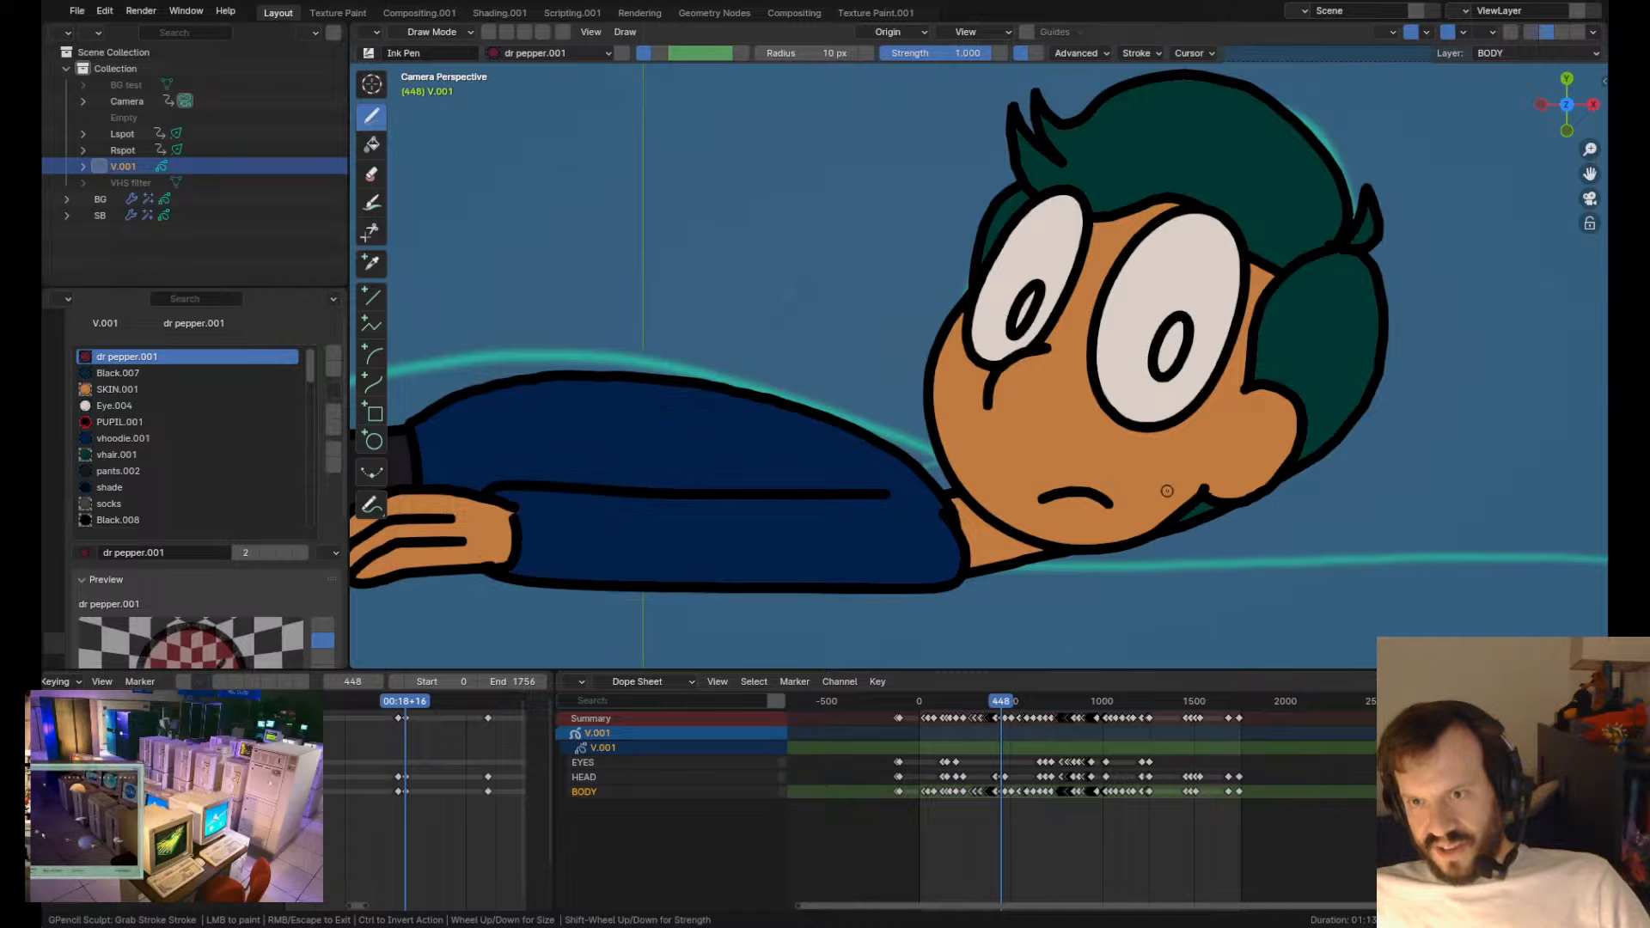
# - Step through the lying-down keyframes between frames 412 and 448 and save the file
pyautogui.press('Home')
pyautogui.press('Down')
pyautogui.press('Up')
pyautogui.press('Down')
pyautogui.press('Down')
pyautogui.press('Down')
pyautogui.press('Up')
pyautogui.press('Up')
pyautogui.press('Up')
pyautogui.press('Up')
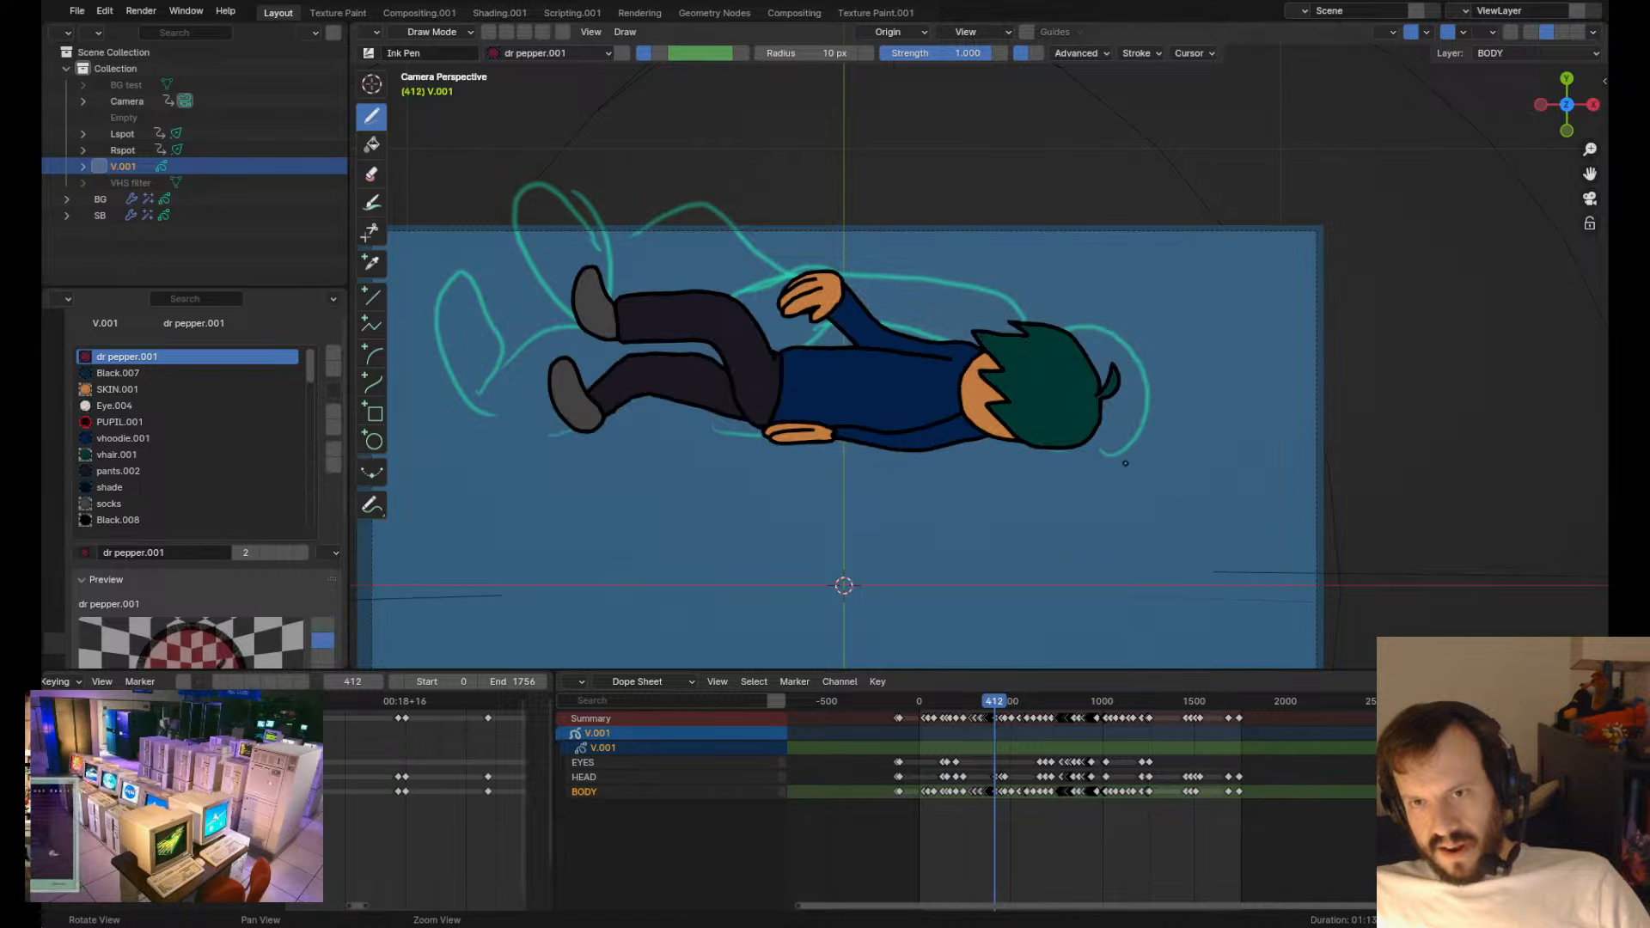
pyautogui.hotkey('ctrl', 's')
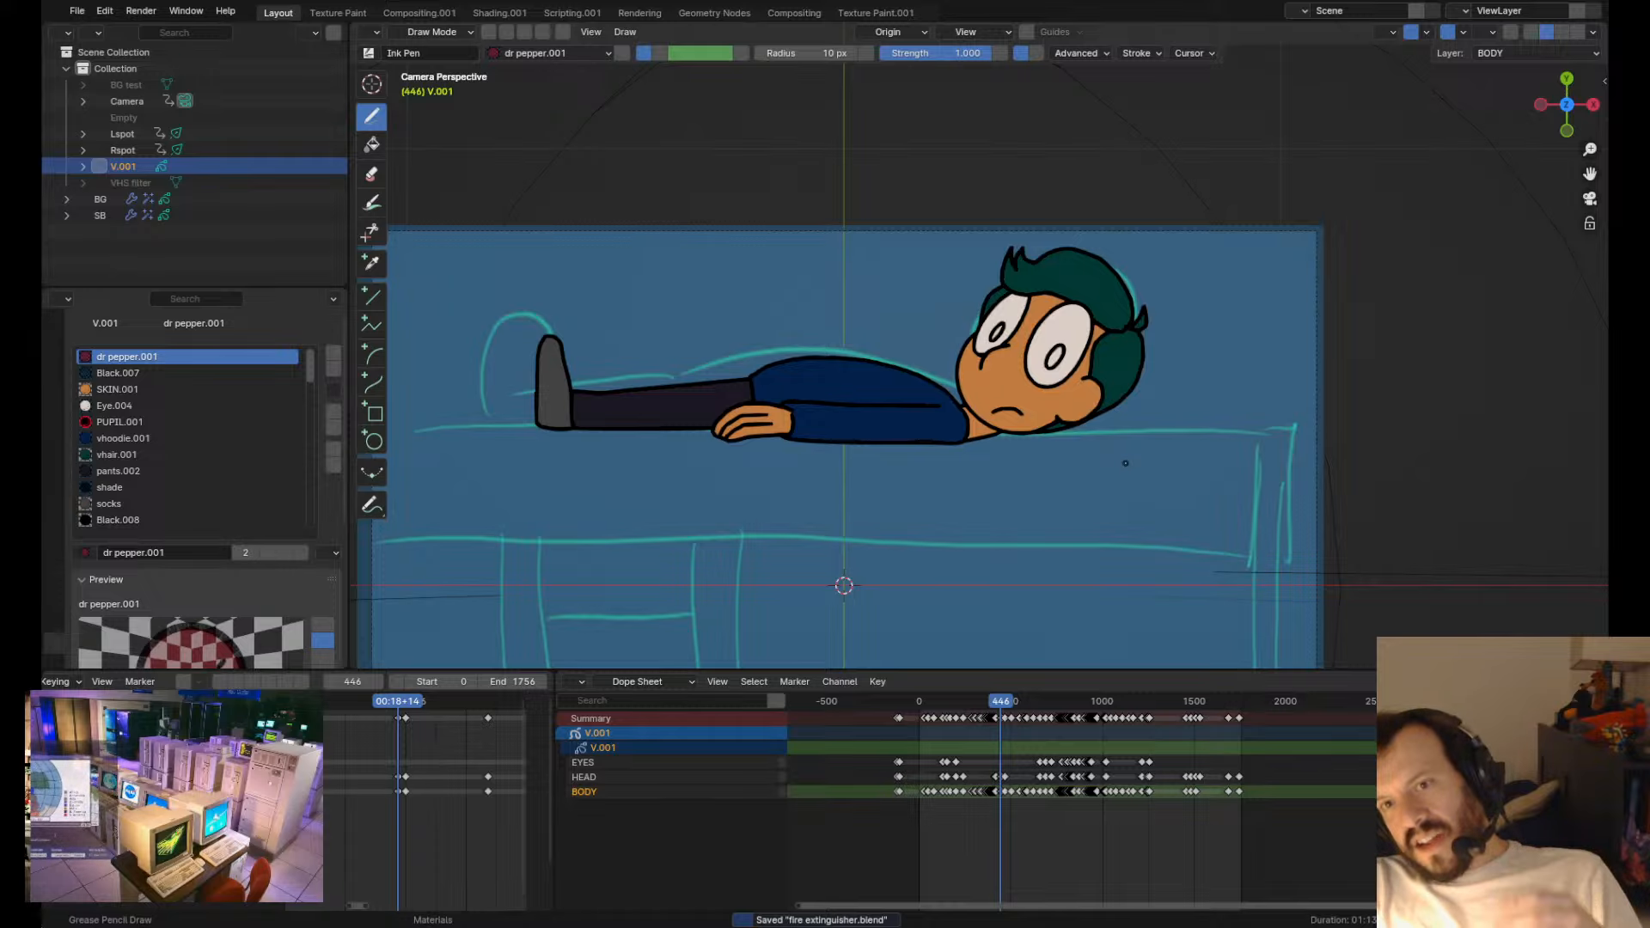
# - Play the film from before the lying-down shot through to the shot around frame 1089
pyautogui.press('Down')
pyautogui.press('Down')
pyautogui.press('Down')
pyautogui.press('Down')
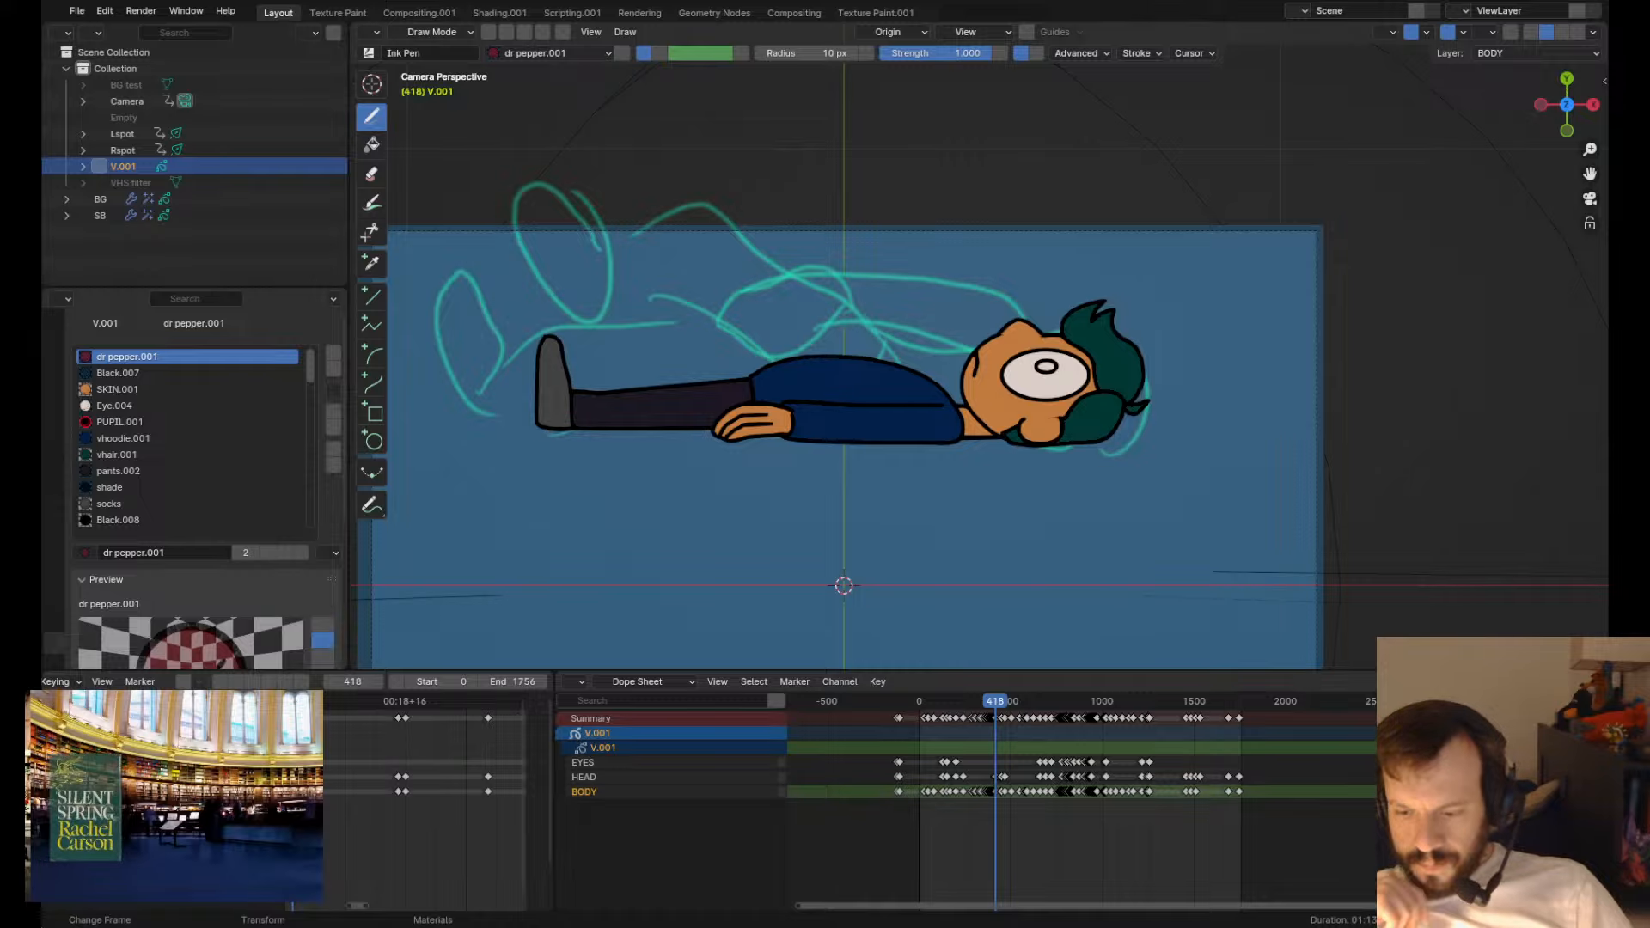
pyautogui.moveTo(991, 705); pyautogui.dragTo(980, 707)
pyautogui.press('space')
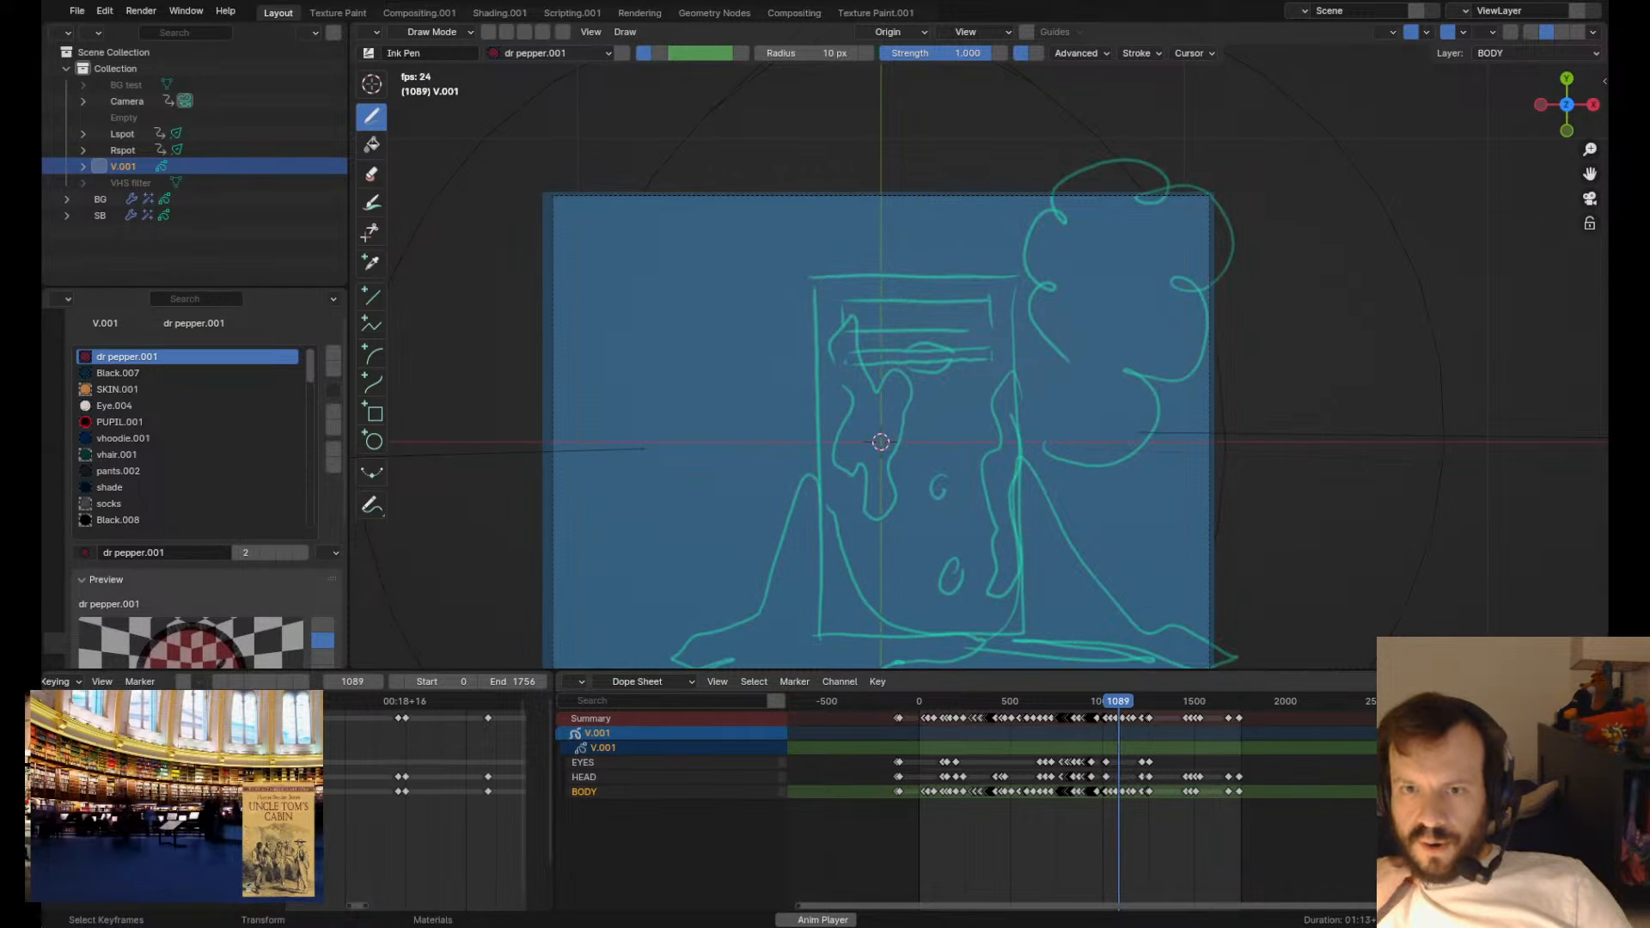
pyautogui.moveTo(1125, 704); pyautogui.dragTo(1116, 706)
pyautogui.press('space')
# - Scrub the timeline to the screaming close-up at frame 1109 and view the face up close
pyautogui.scroll(9, 1136, 872)
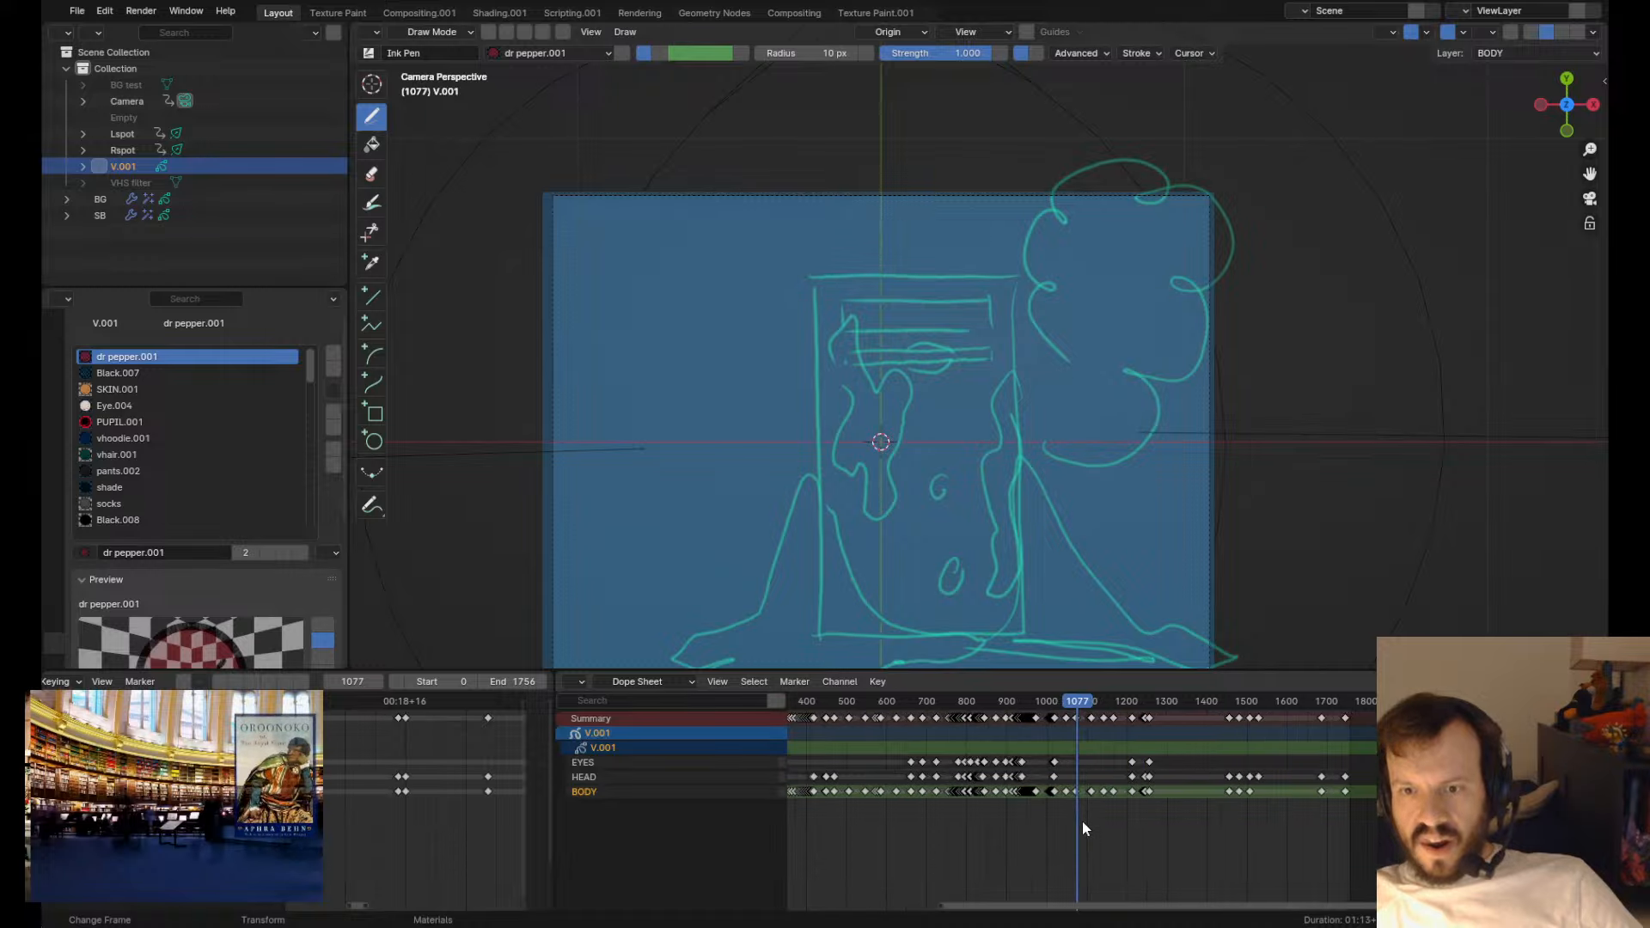
pyautogui.scroll(5, 1082, 828)
pyautogui.moveTo(1104, 707)
pyautogui.mouseDown()
pyautogui.moveTo(1058, 704)
pyautogui.moveTo(1195, 719)
pyautogui.moveTo(1146, 724)
pyautogui.moveTo(1158, 745)
pyautogui.mouseUp()
pyautogui.moveTo(908, 776); pyautogui.dragTo(1200, 795, button='middle')
pyautogui.scroll(-12, 1196, 797)
pyautogui.moveTo(975, 842); pyautogui.dragTo(1114, 854, button='middle')
pyautogui.scroll(-7, 1134, 848)
pyautogui.moveTo(1213, 822); pyautogui.dragTo(1009, 845, button='middle')
pyautogui.scroll(5, 965, 872)
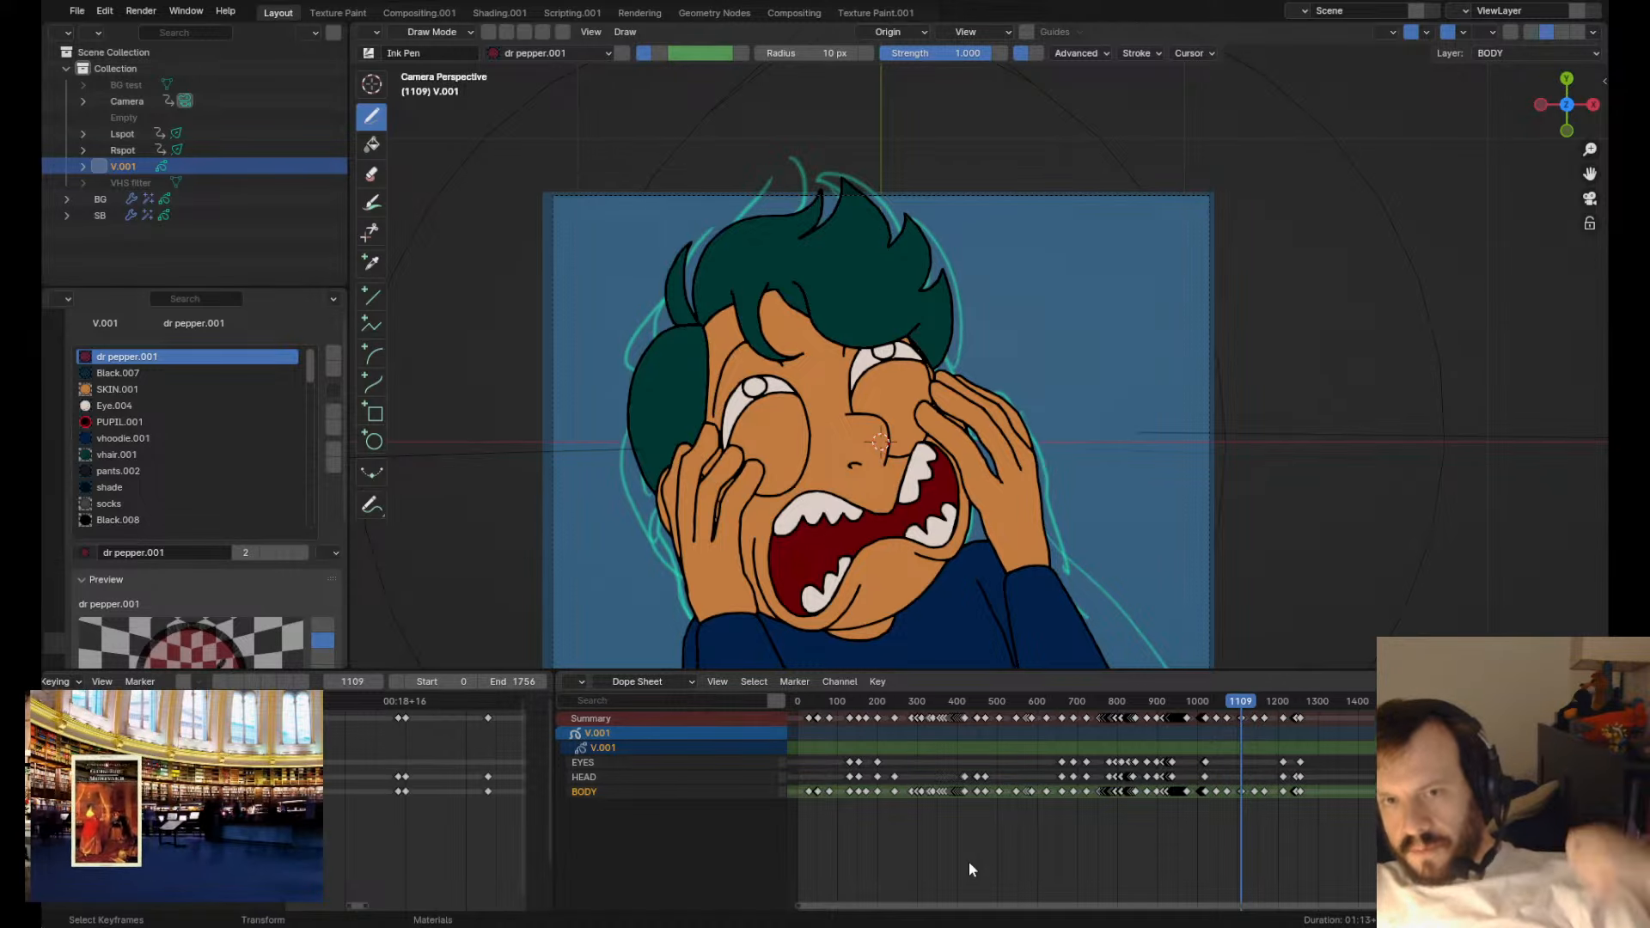
pyautogui.scroll(4, 986, 340)
pyautogui.keyDown('shift'); pyautogui.moveTo(724, 564); pyautogui.dragTo(848, 476, button='middle'); pyautogui.keyUp('shift')
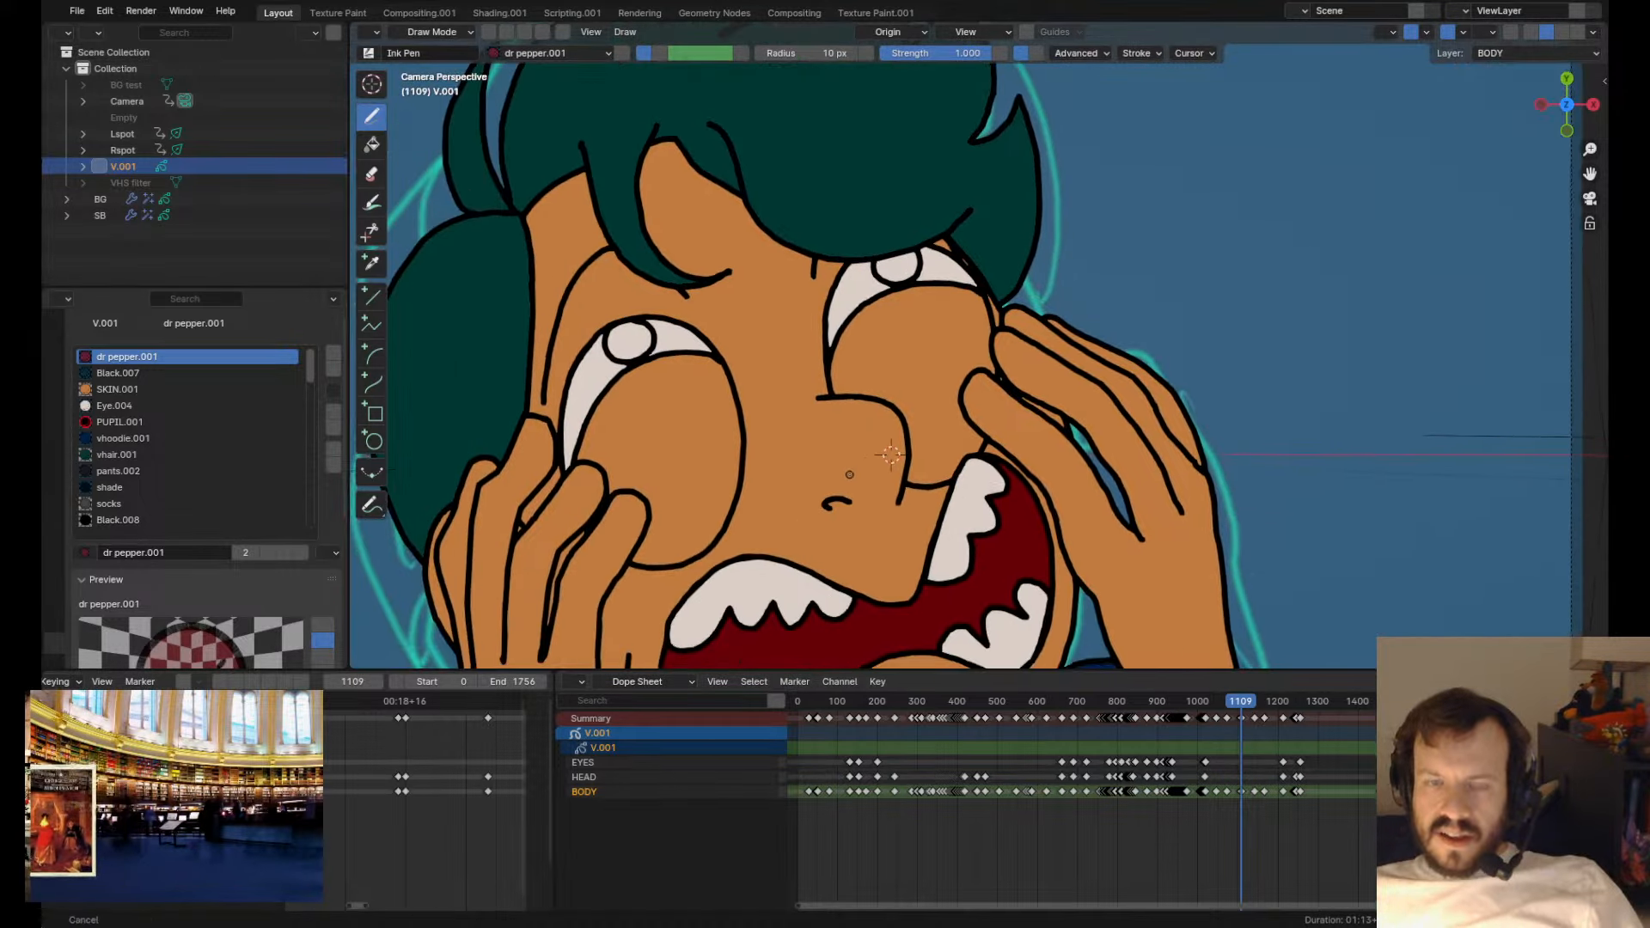
# - Compare the screaming close-up's keyframes at 1108 and 1110, checking the eyes, face and hands
pyautogui.press('Tab')
pyautogui.scroll(3, 849, 482)
pyautogui.scroll(-8, 849, 481)
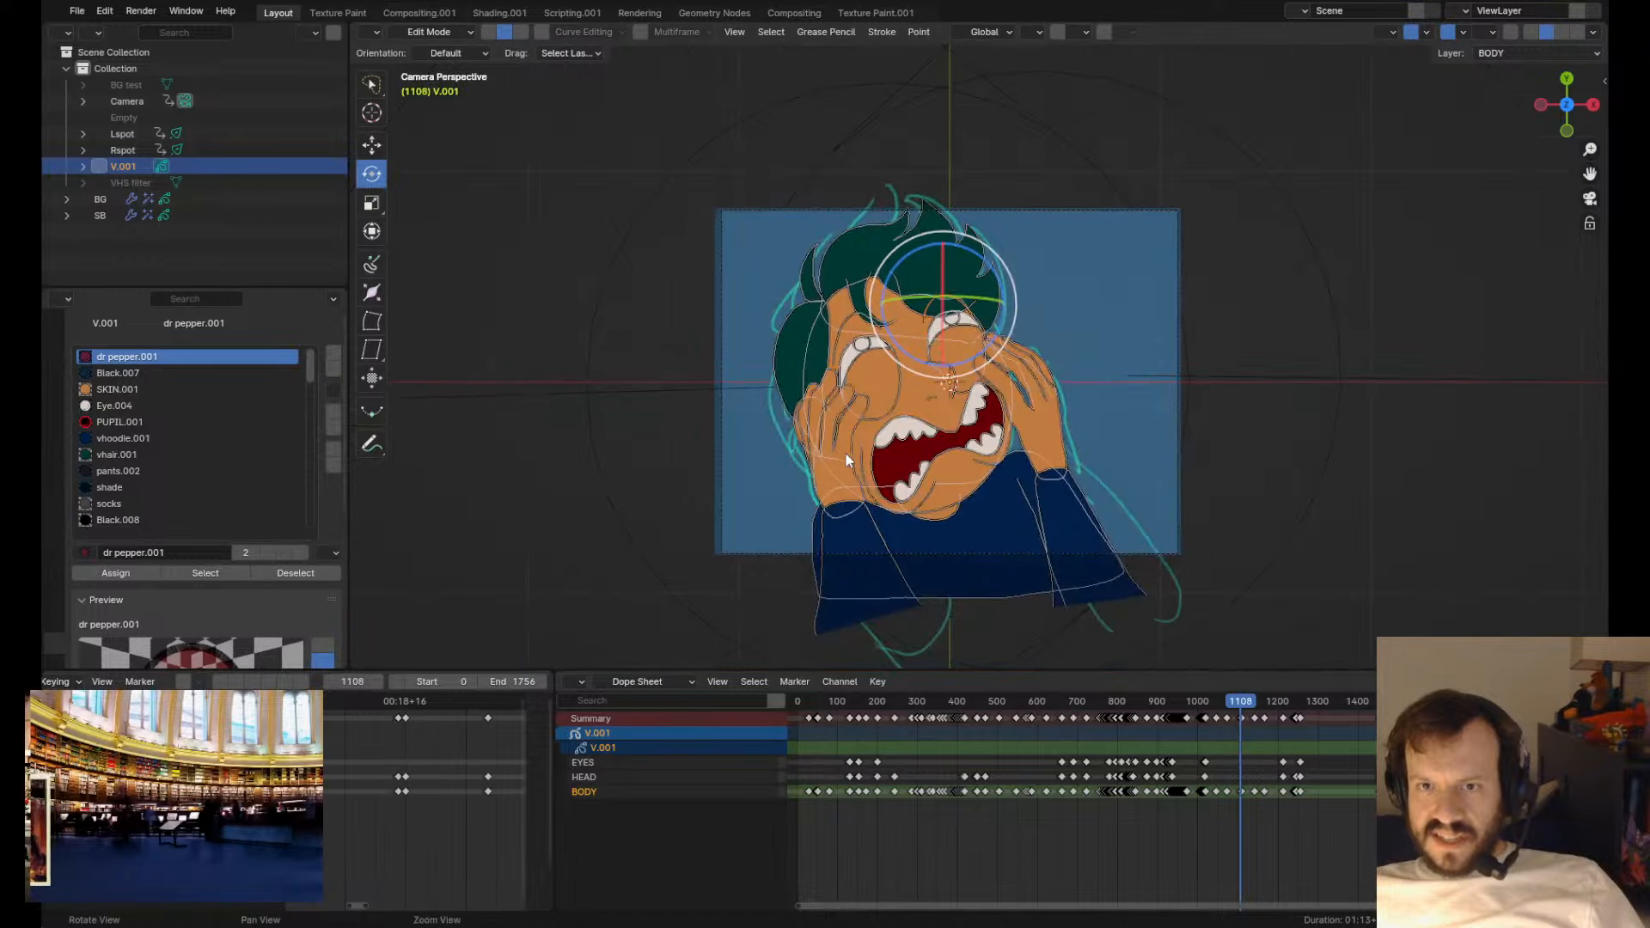
pyautogui.press('Down')
pyautogui.press('Down')
pyautogui.press('Up')
pyautogui.press('Up')
pyautogui.press('Tab')
pyautogui.press('Up')
pyautogui.press('Down')
pyautogui.press('Tab')
pyautogui.scroll(3, 850, 404)
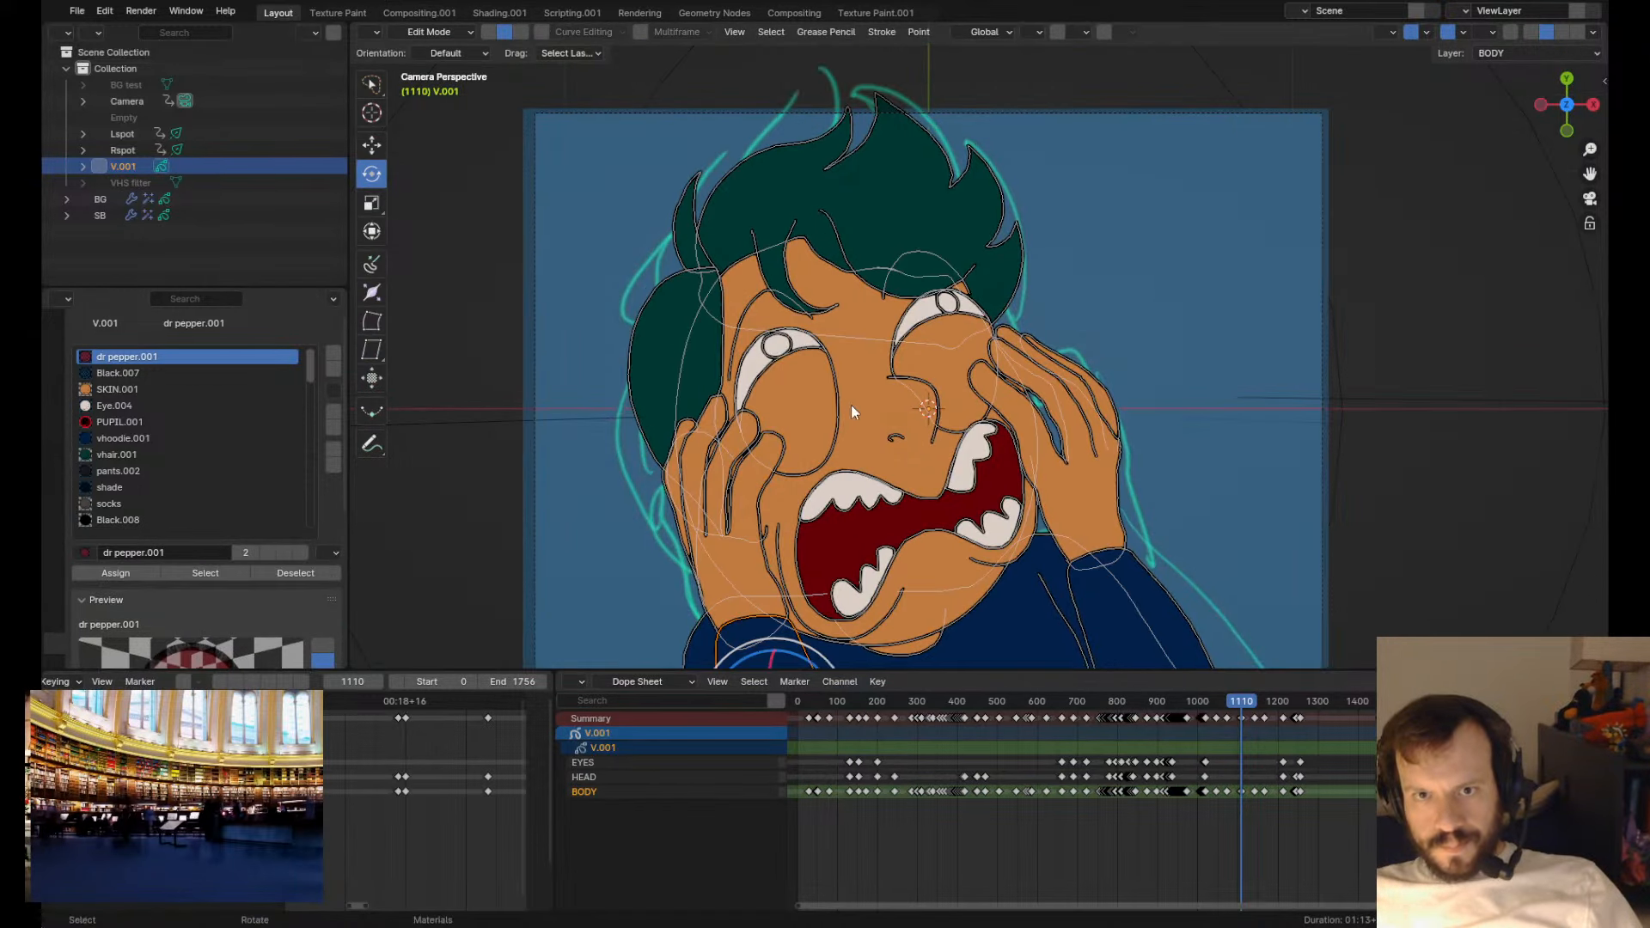
pyautogui.press('Tab')
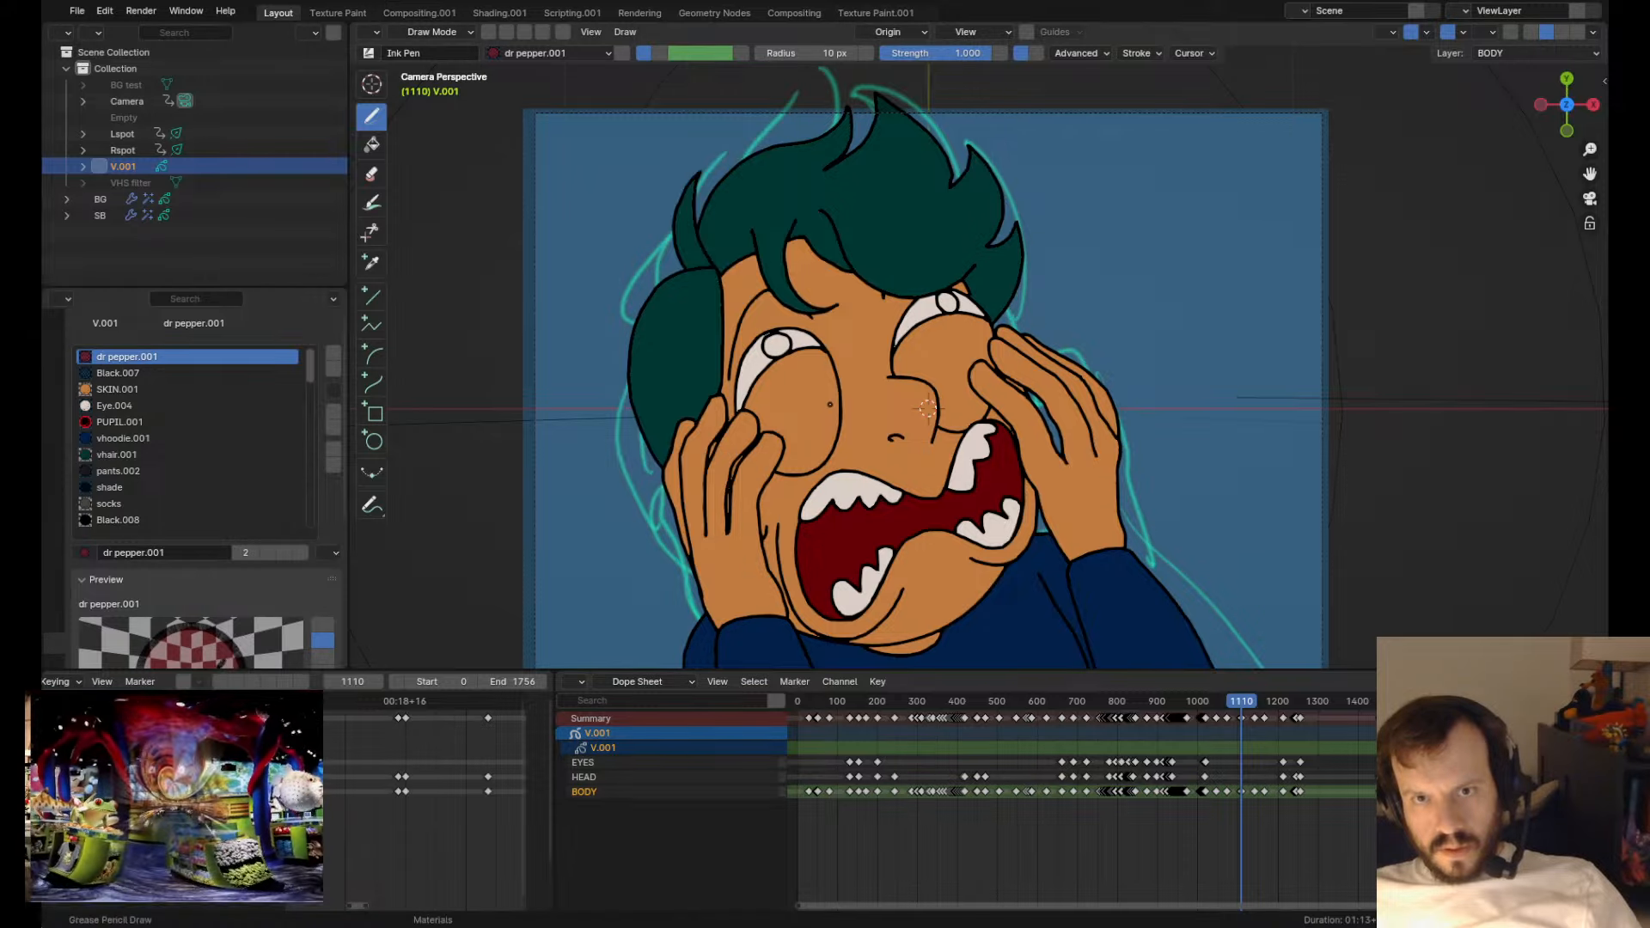
pyautogui.press('Left')
pyautogui.press('Left')
pyautogui.press('Right')
pyautogui.press('Right')
# - Rotate the larger eye's pupil about 185 degrees on frame 1110 and nudge it slightly, checking it against the previous drawing
pyautogui.press('Tab')
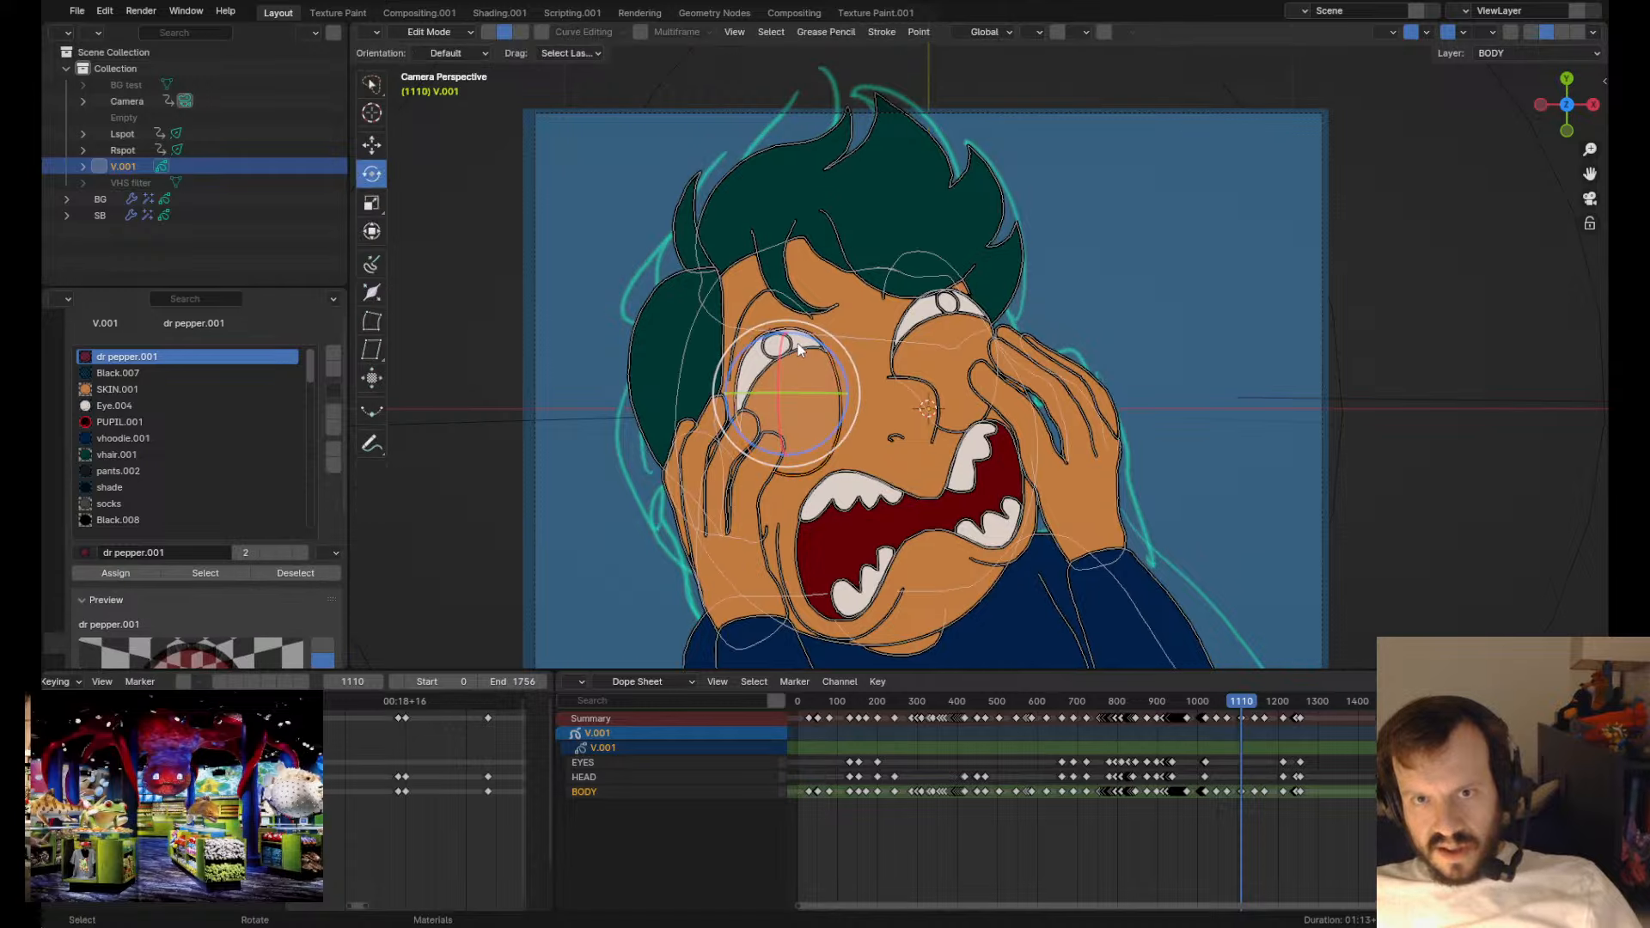
pyautogui.press('r')
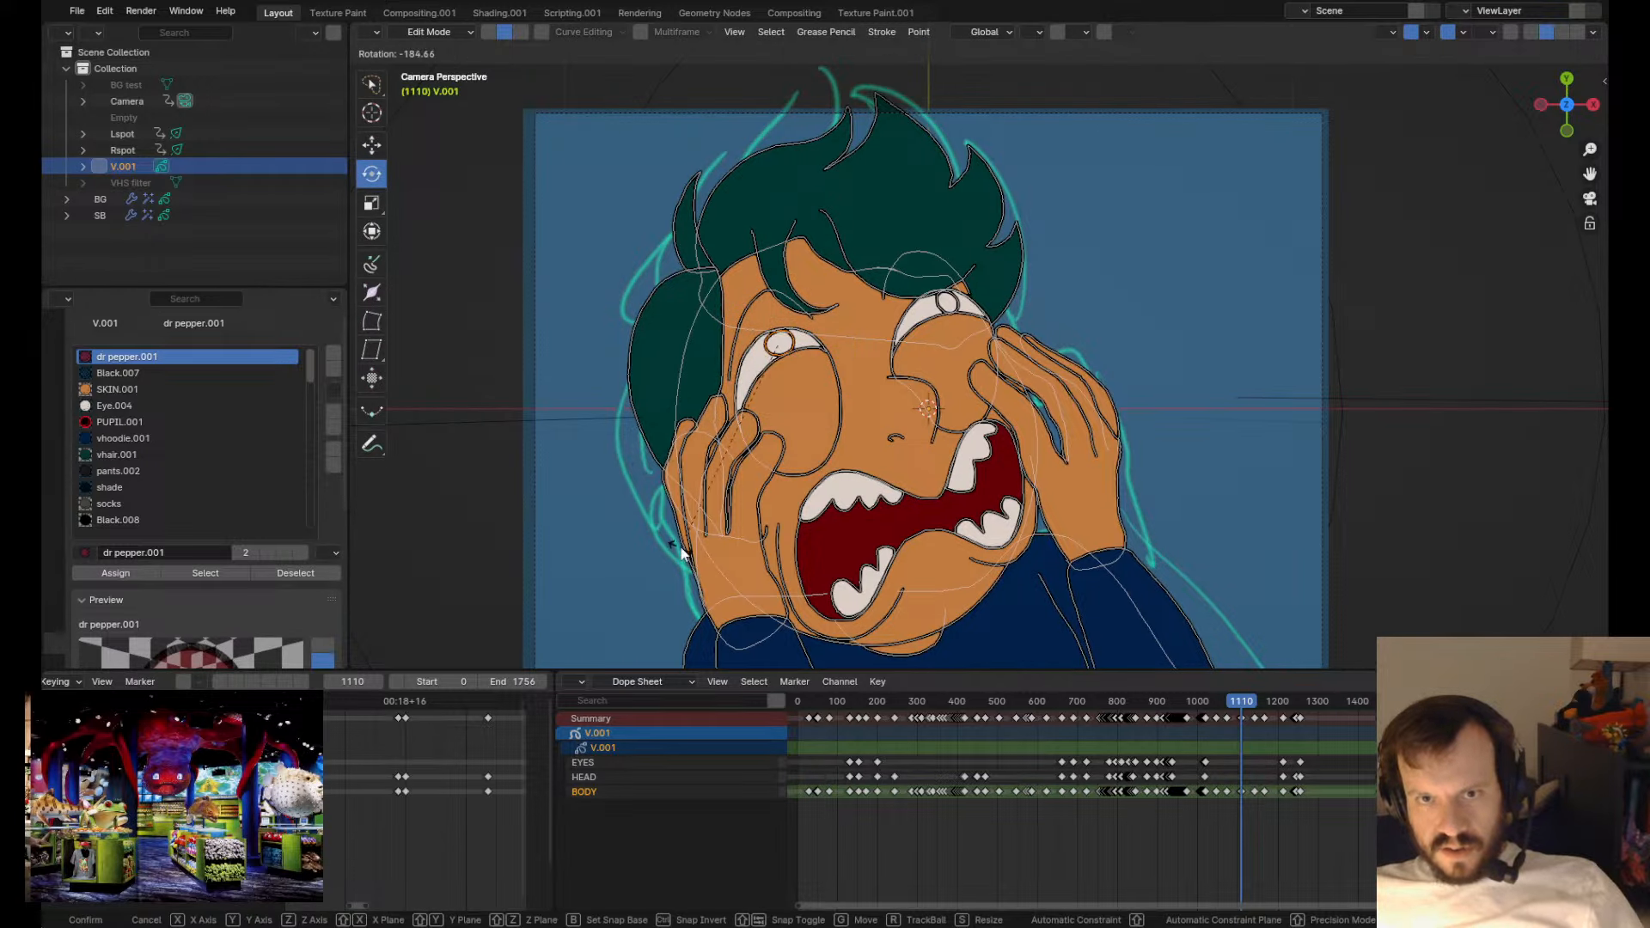
pyautogui.click(681, 552)
pyautogui.press('Tab')
pyautogui.press('Left')
pyautogui.press('Right')
pyautogui.press('Left')
pyautogui.press('Right')
pyautogui.moveTo(778, 339); pyautogui.dragTo(775, 336)
pyautogui.press('Left')
pyautogui.press('Right')
pyautogui.press('Left')
pyautogui.press('Right')
# - Shift the far eye's pupil slightly on frame 1110 with the Grab sculpt brush and compare it with the previous drawing
pyautogui.press('Tab')
pyautogui.press('Tab')
pyautogui.moveTo(938, 311); pyautogui.dragTo(913, 319)
pyautogui.press('Left')
pyautogui.press('Right')
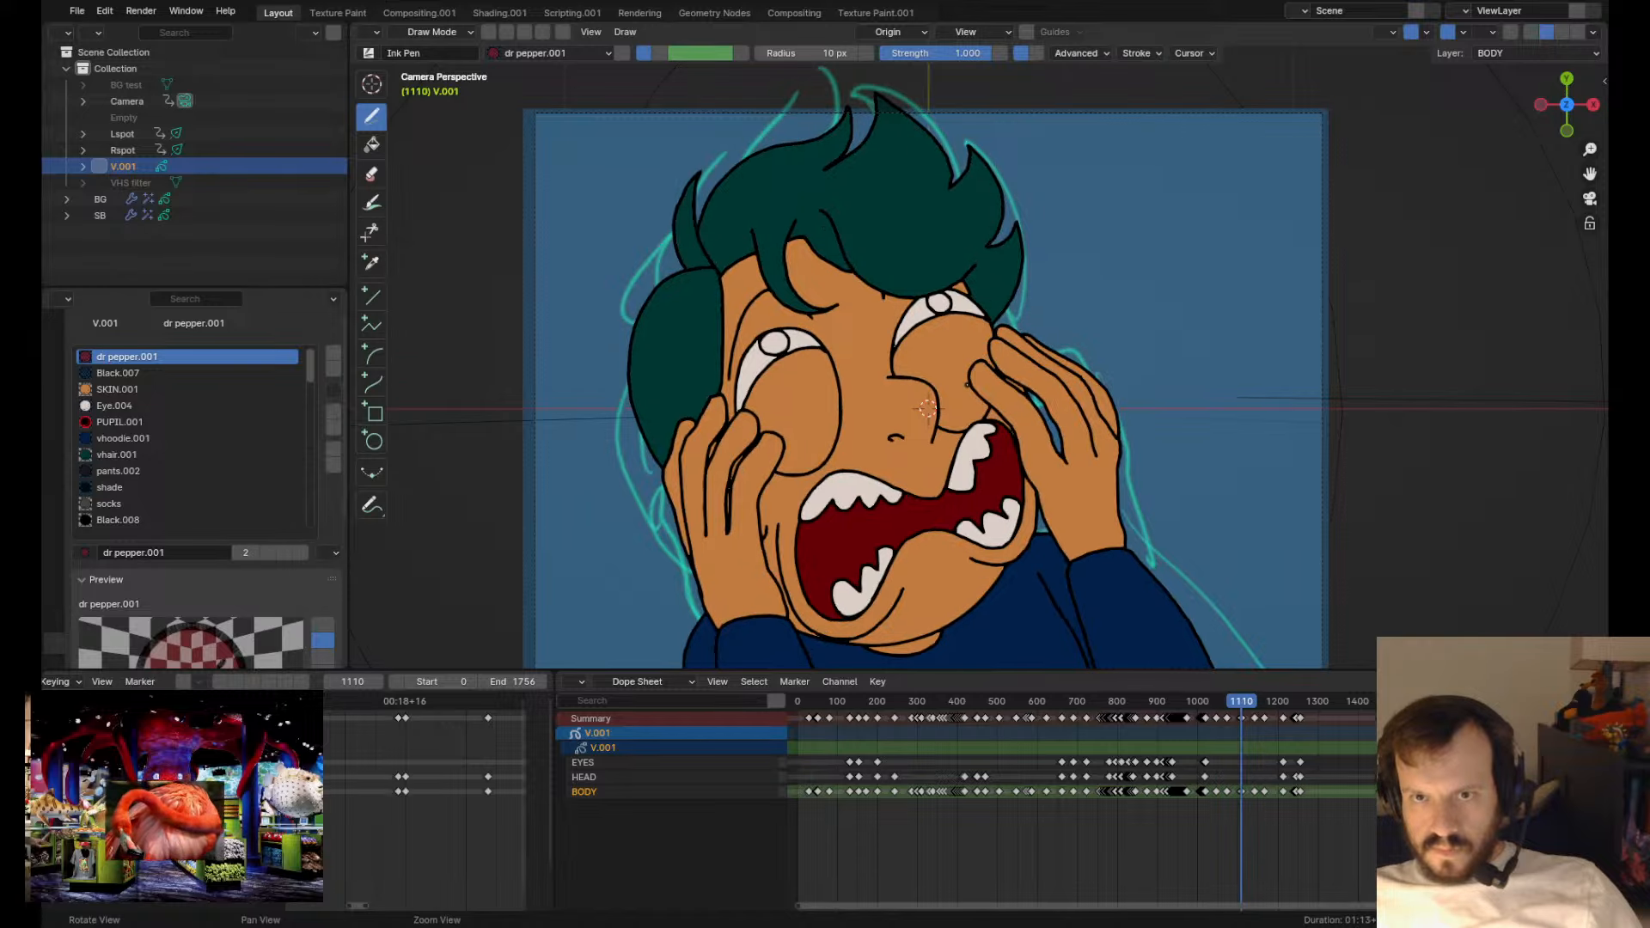
pyautogui.press('Left')
pyautogui.press('Right')
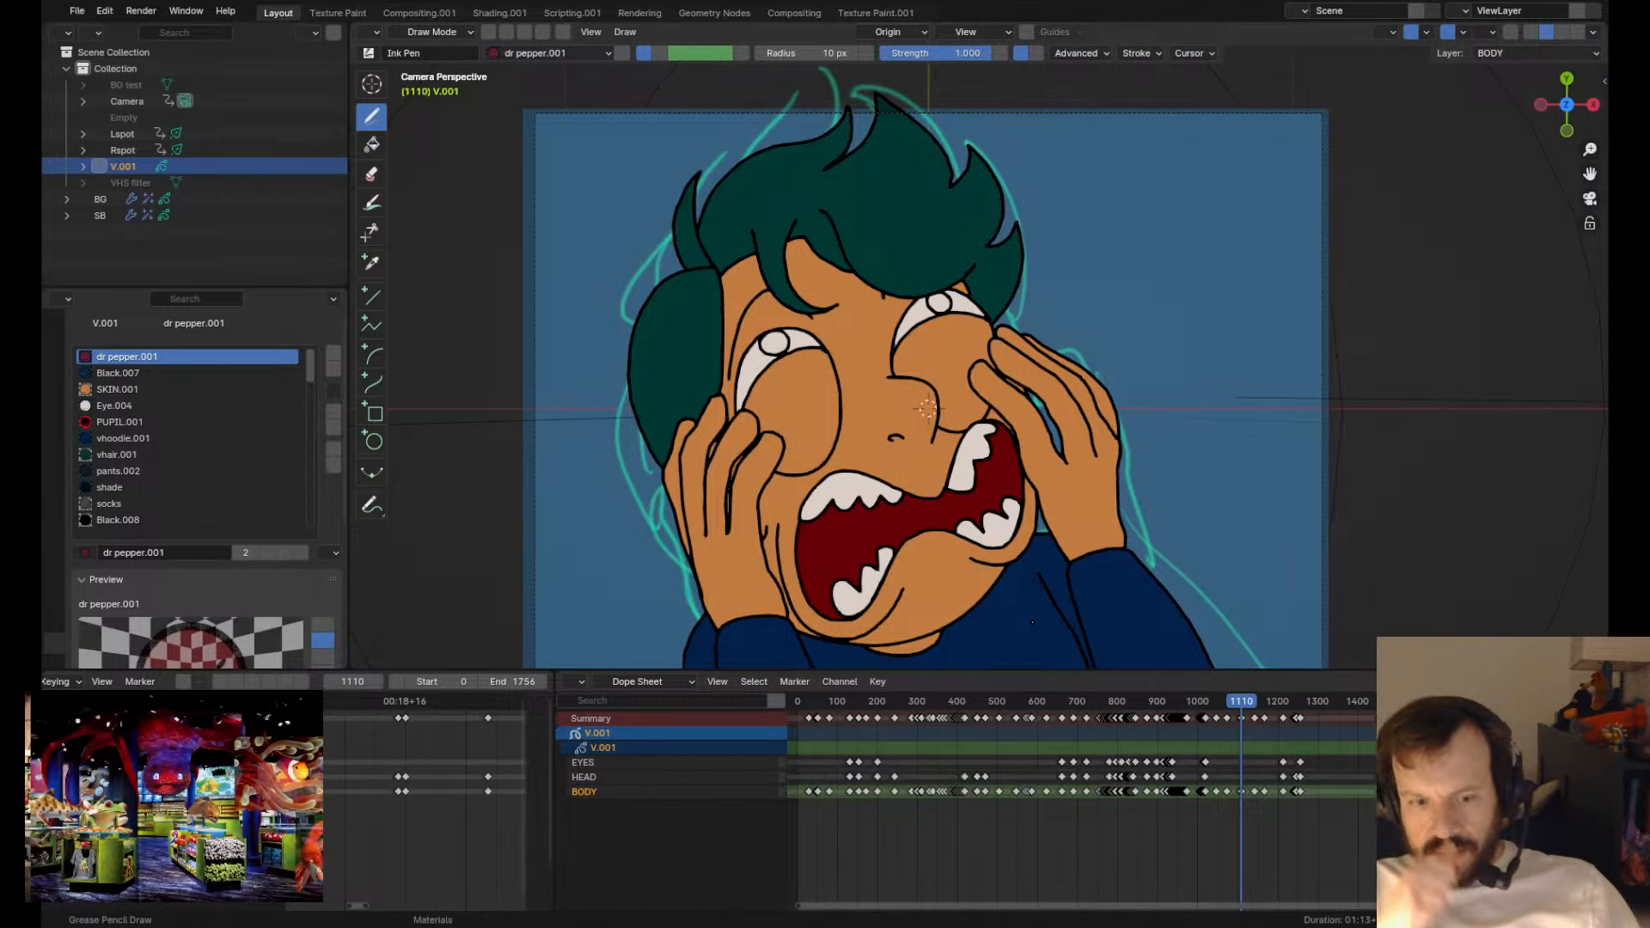
# - Examine the eyelid and pupil outlines of the screaming face up close on frame 1110
pyautogui.press('Tab')
pyautogui.scroll(3, 830, 399)
pyautogui.press('Tab')
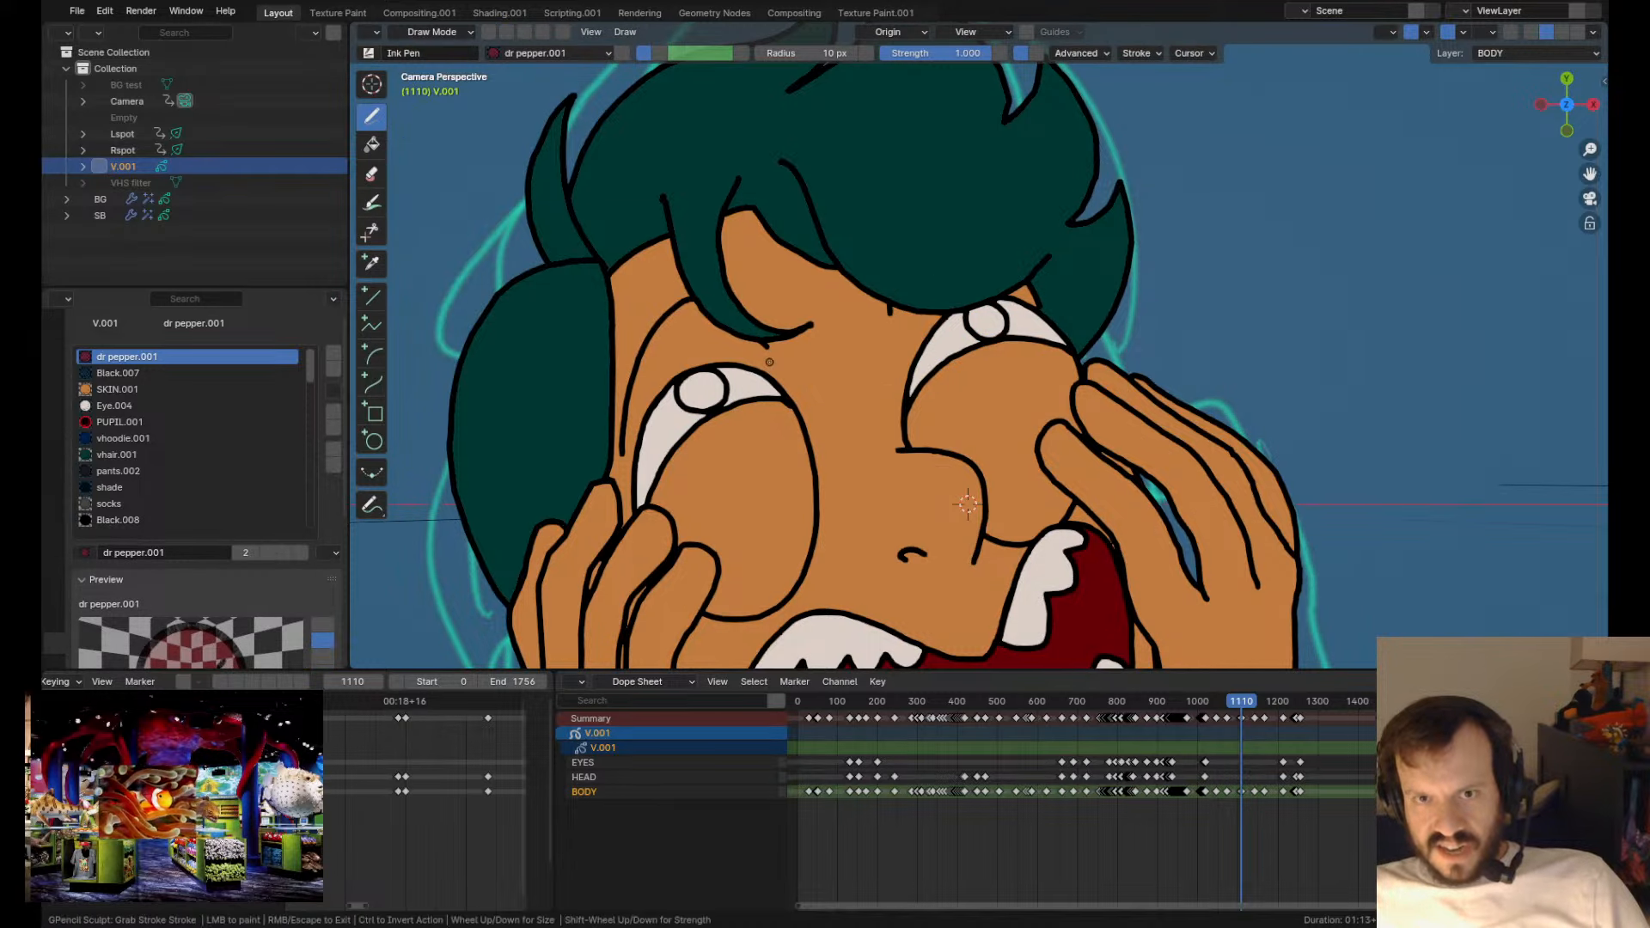
pyautogui.scroll(-2, 769, 362)
pyautogui.scroll(4, 769, 362)
pyautogui.press('Tab')
pyautogui.click(692, 428)
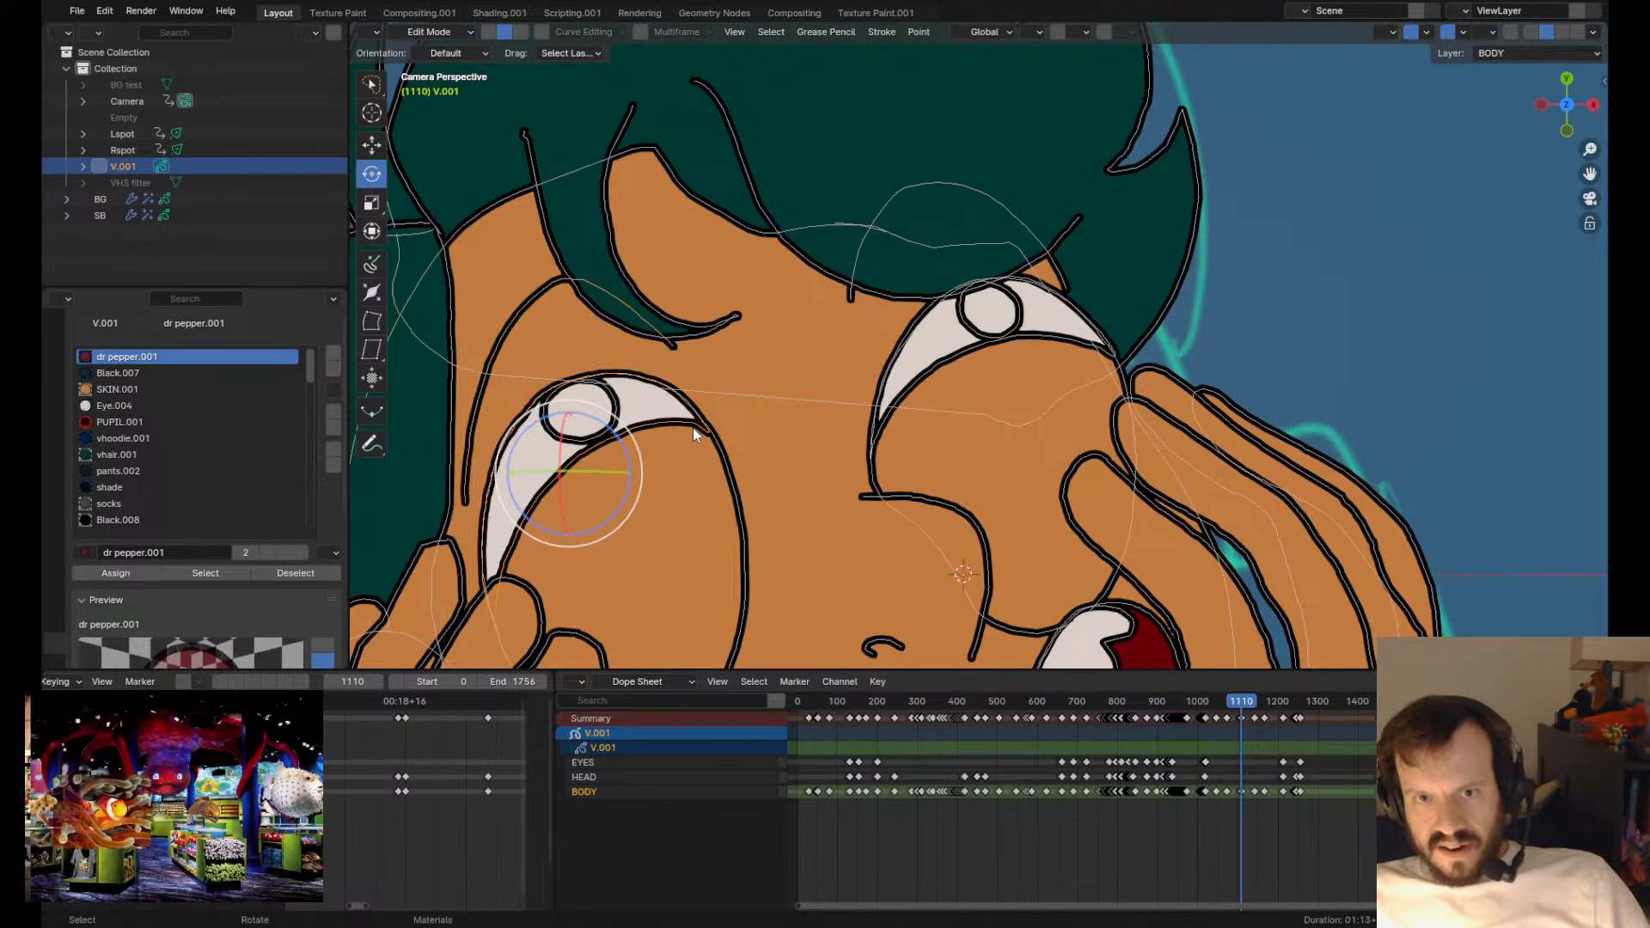
pyautogui.press('Tab')
pyautogui.scroll(-5, 867, 421)
pyautogui.scroll(5, 867, 421)
pyautogui.keyDown('shift'); pyautogui.moveTo(633, 456); pyautogui.dragTo(788, 438, button='middle'); pyautogui.keyUp('shift')
# - Compare the screaming face between frames 1108 and 1110 and save the file
pyautogui.press('Down')
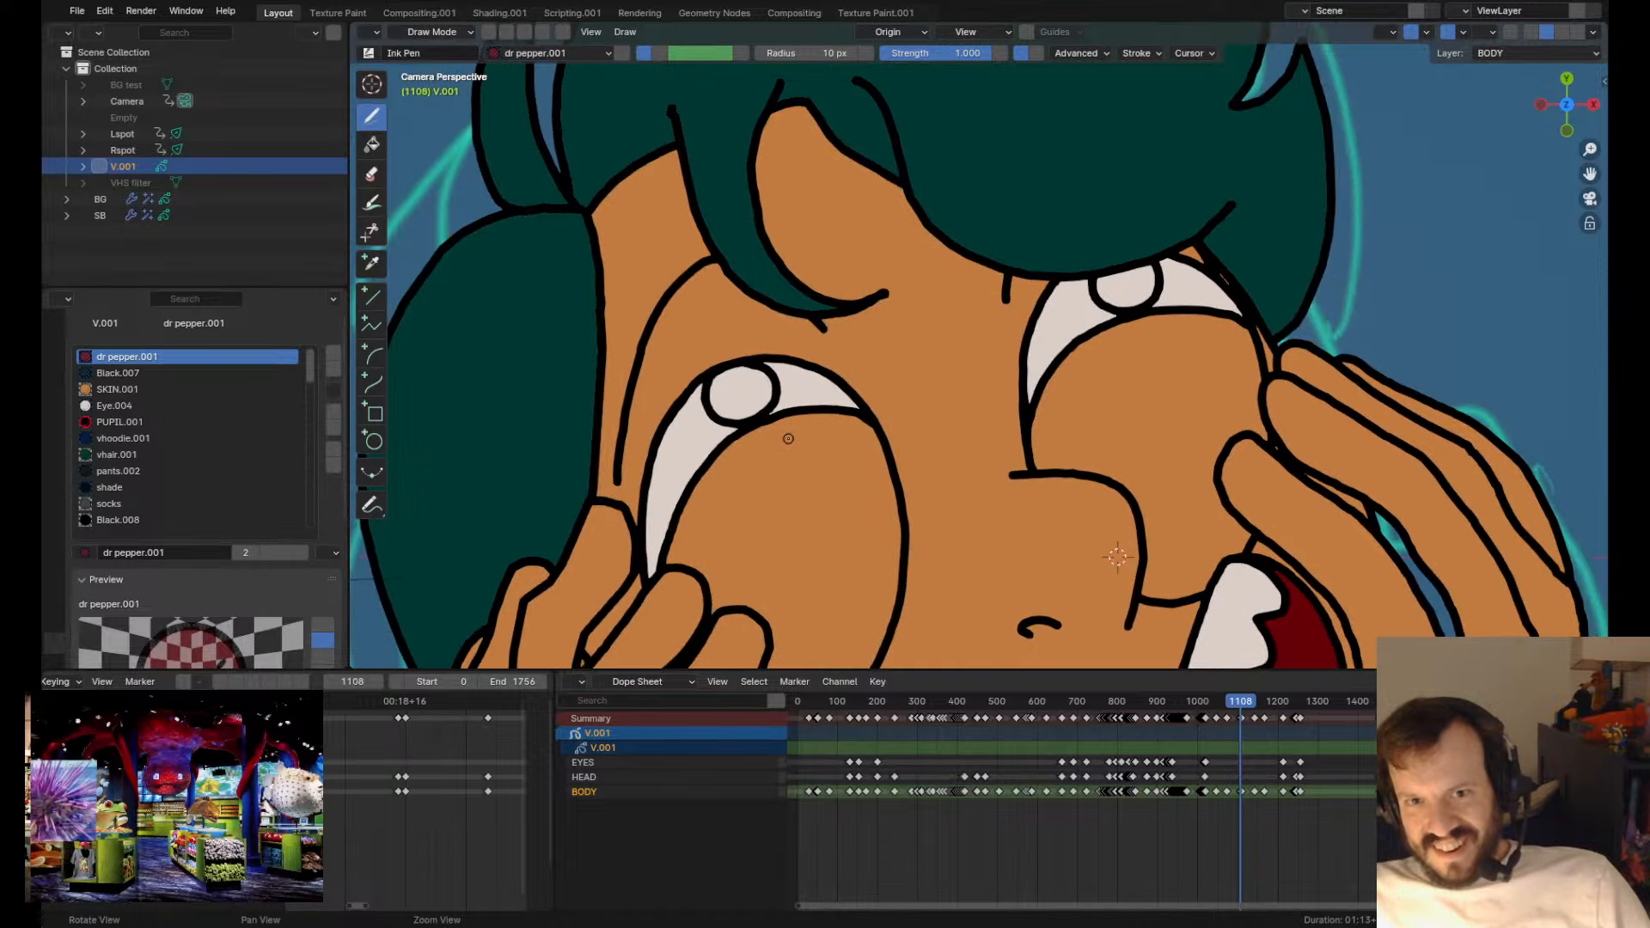
pyautogui.press('Up')
pyautogui.press('Down')
pyautogui.scroll(-5, 788, 439)
pyautogui.press('Up')
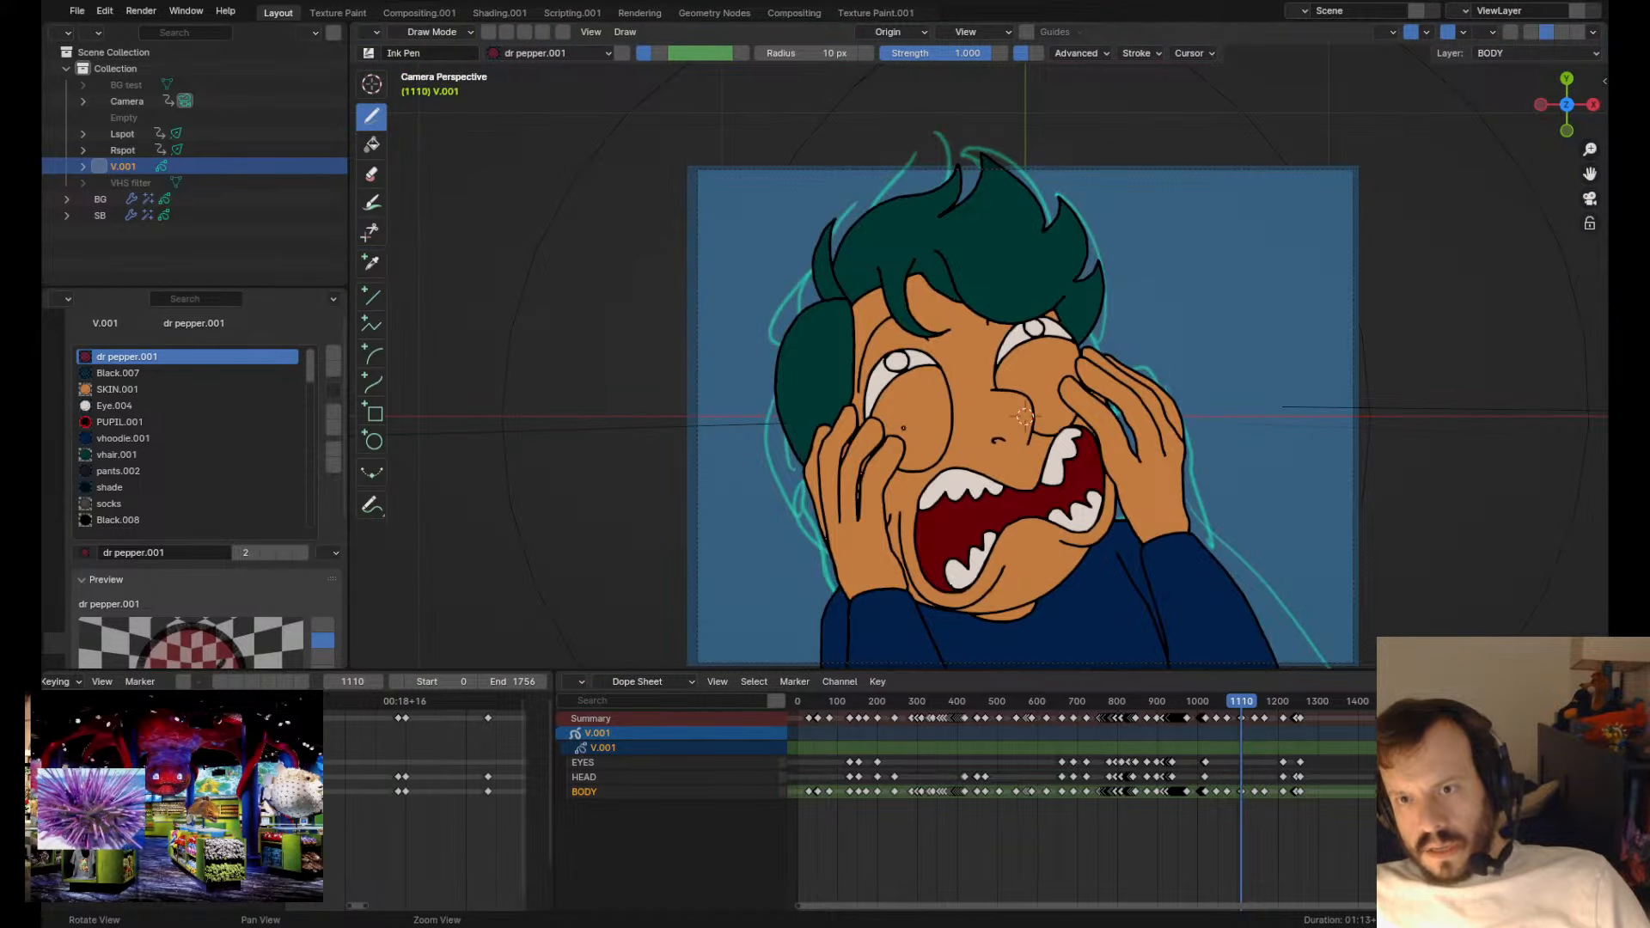
pyautogui.scroll(3, 878, 479)
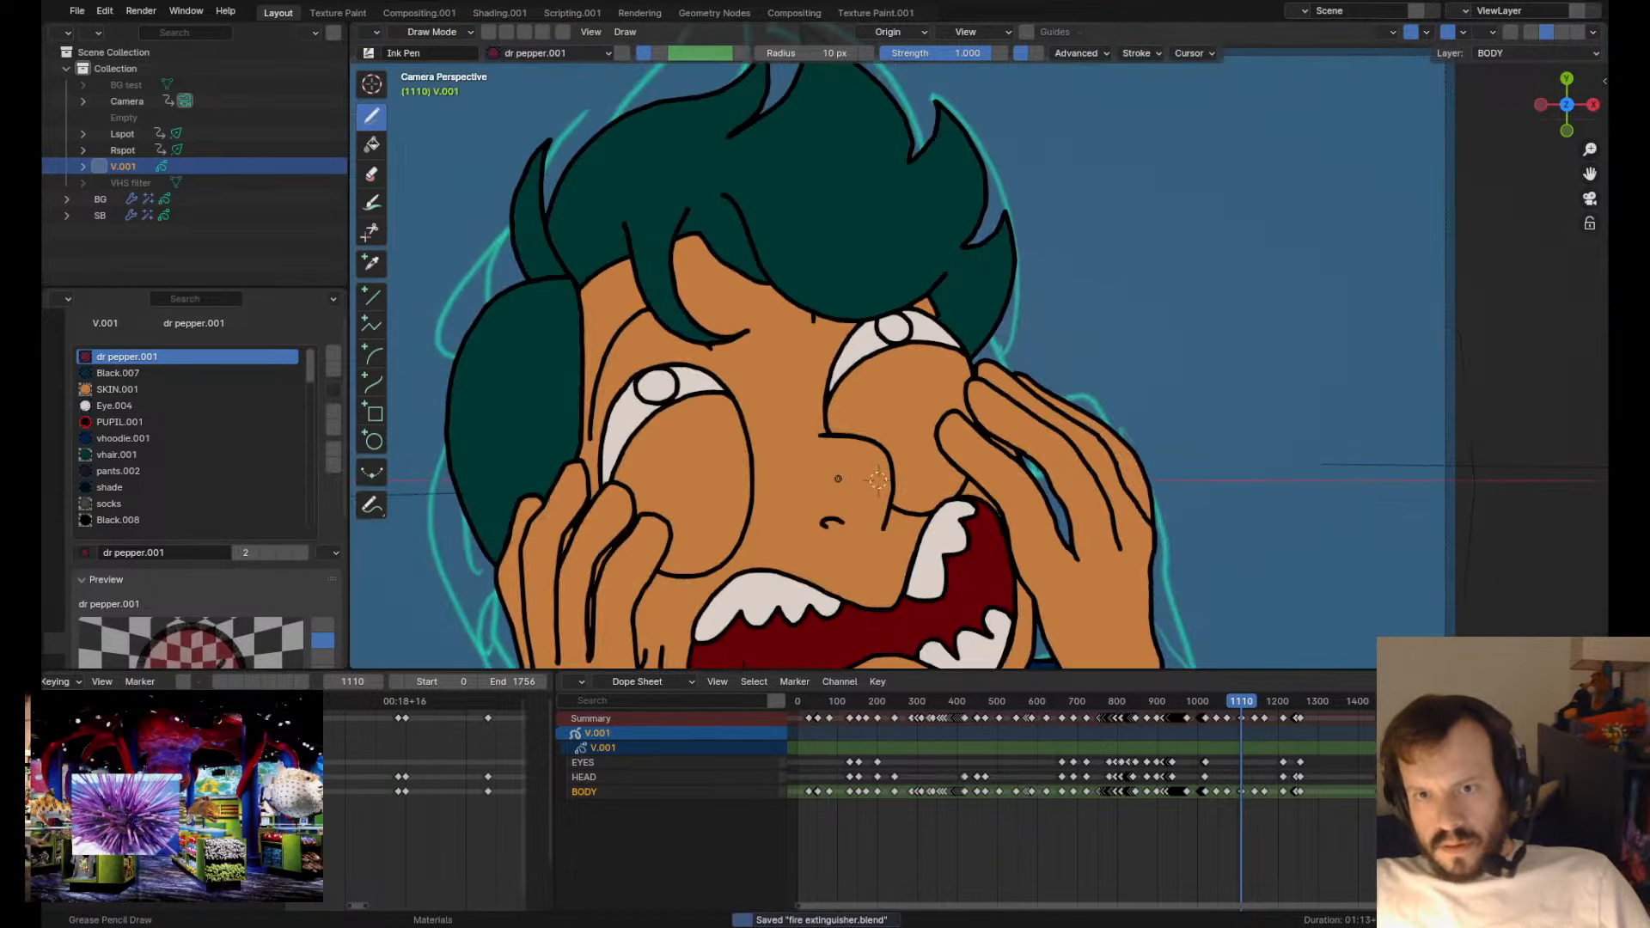
pyautogui.scroll(-3, 838, 478)
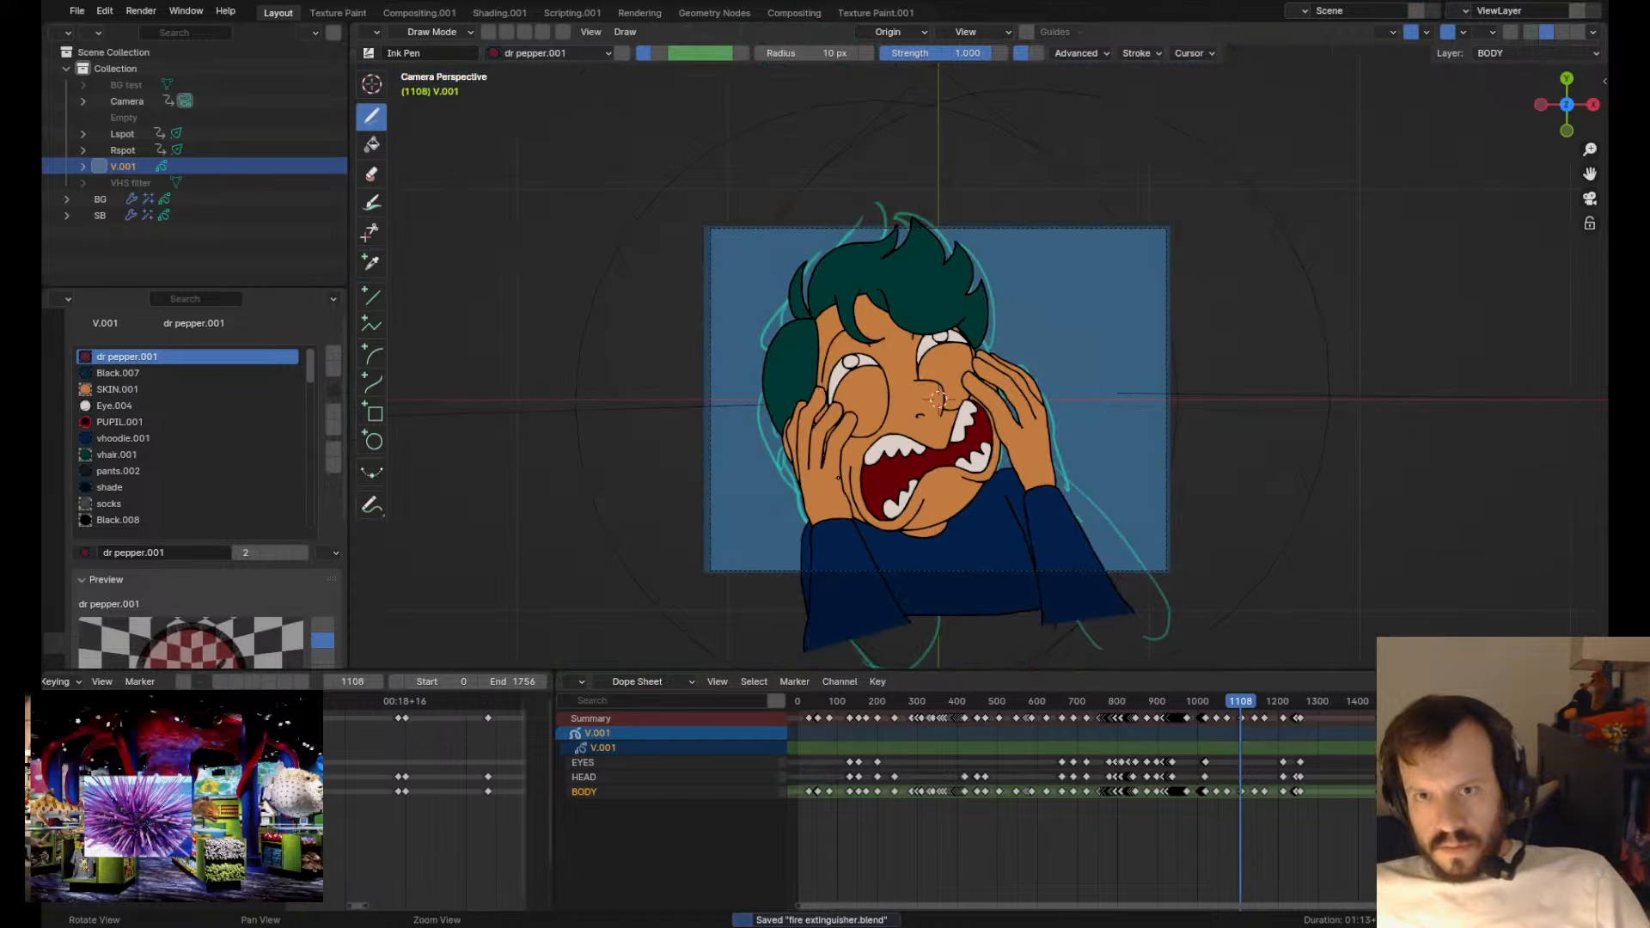
# - Play the animation from about frame 1036 through the screaming close-up and stop at frame 1172
pyautogui.press('space')
pyautogui.press('Down')
pyautogui.press('Down')
pyautogui.press('space')
pyautogui.click(1214, 701)
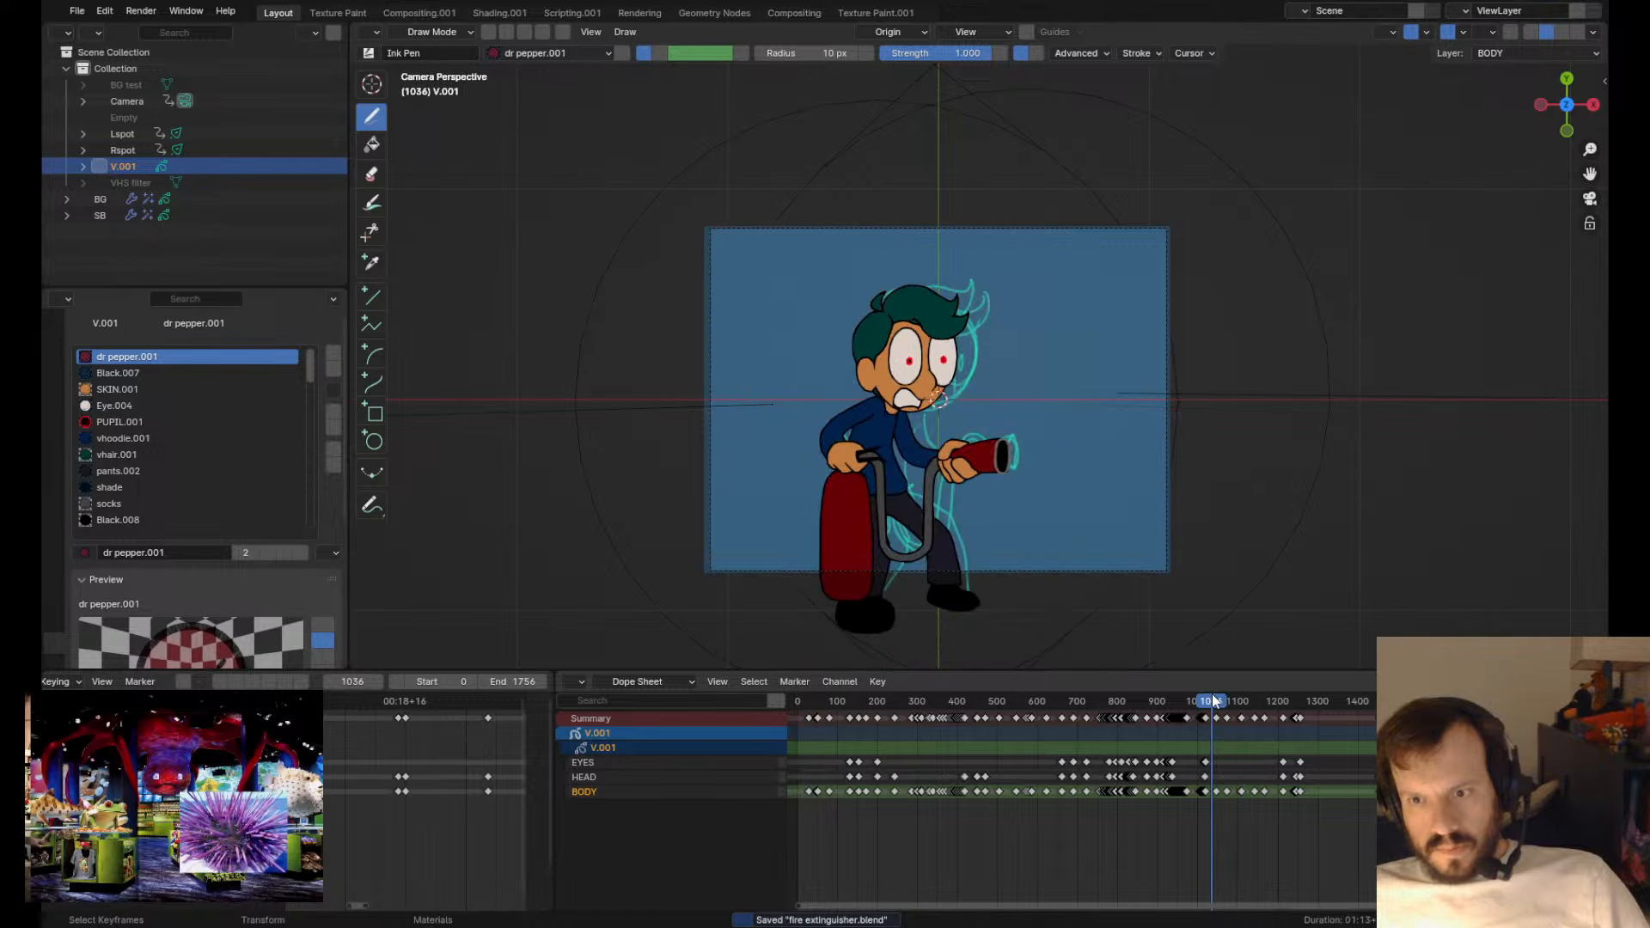
pyautogui.scroll(2, 1259, 813)
pyautogui.moveTo(1259, 813)
pyautogui.mouseDown(button='middle')
pyautogui.moveTo(1171, 854)
pyautogui.moveTo(1071, 853)
pyautogui.mouseUp(button='middle')
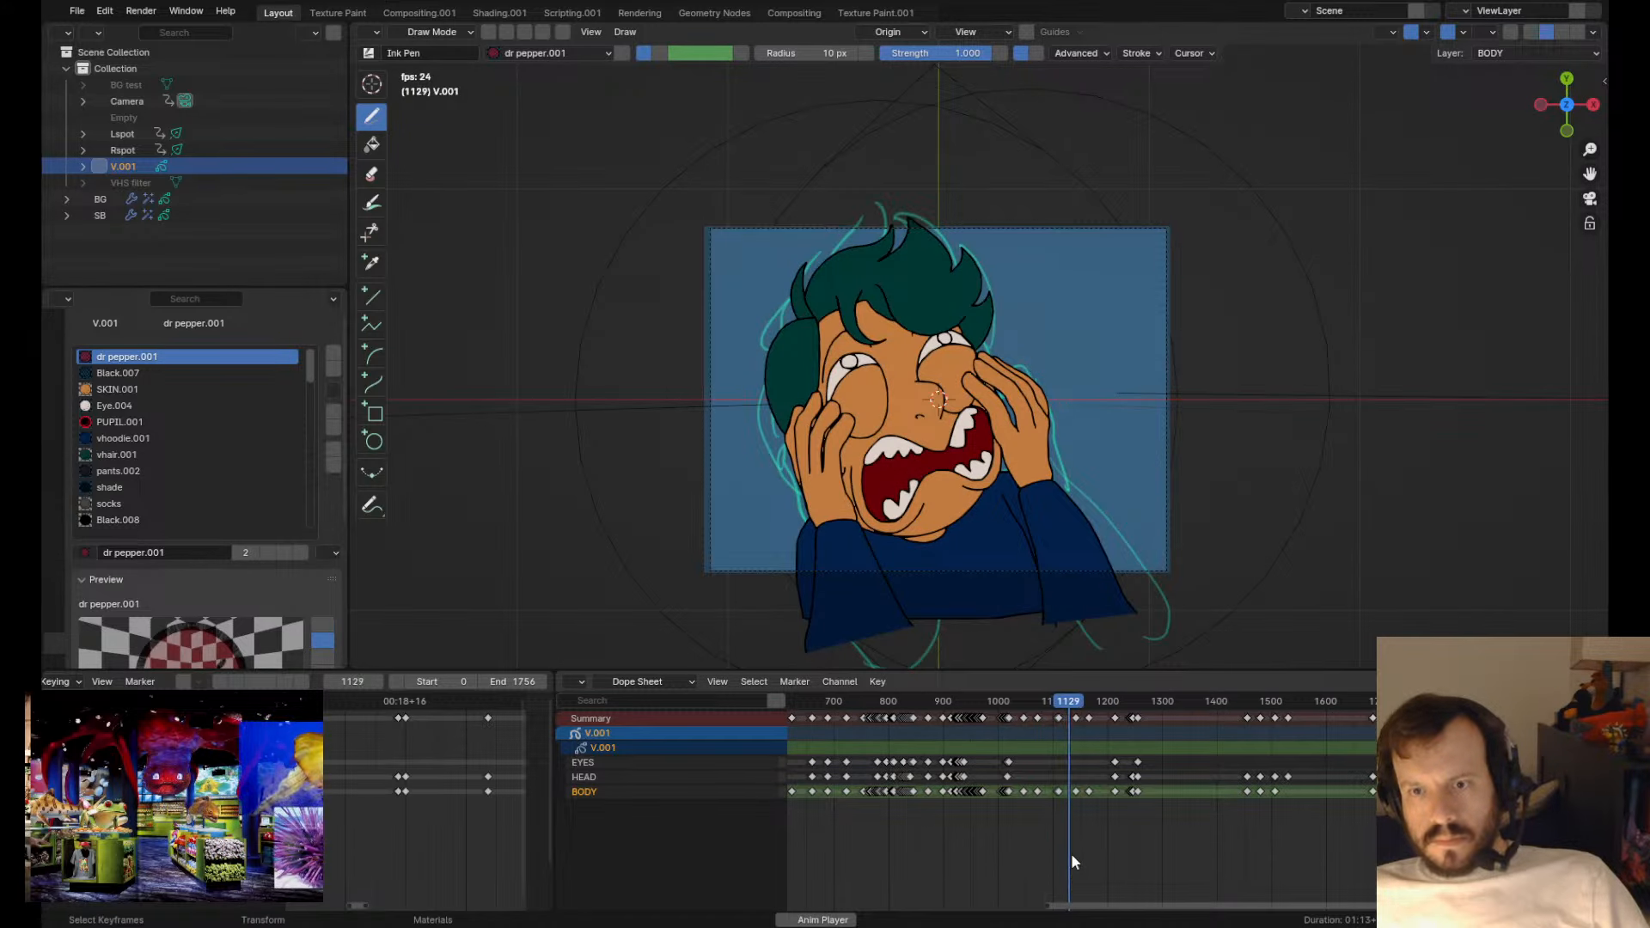
pyautogui.press('space')
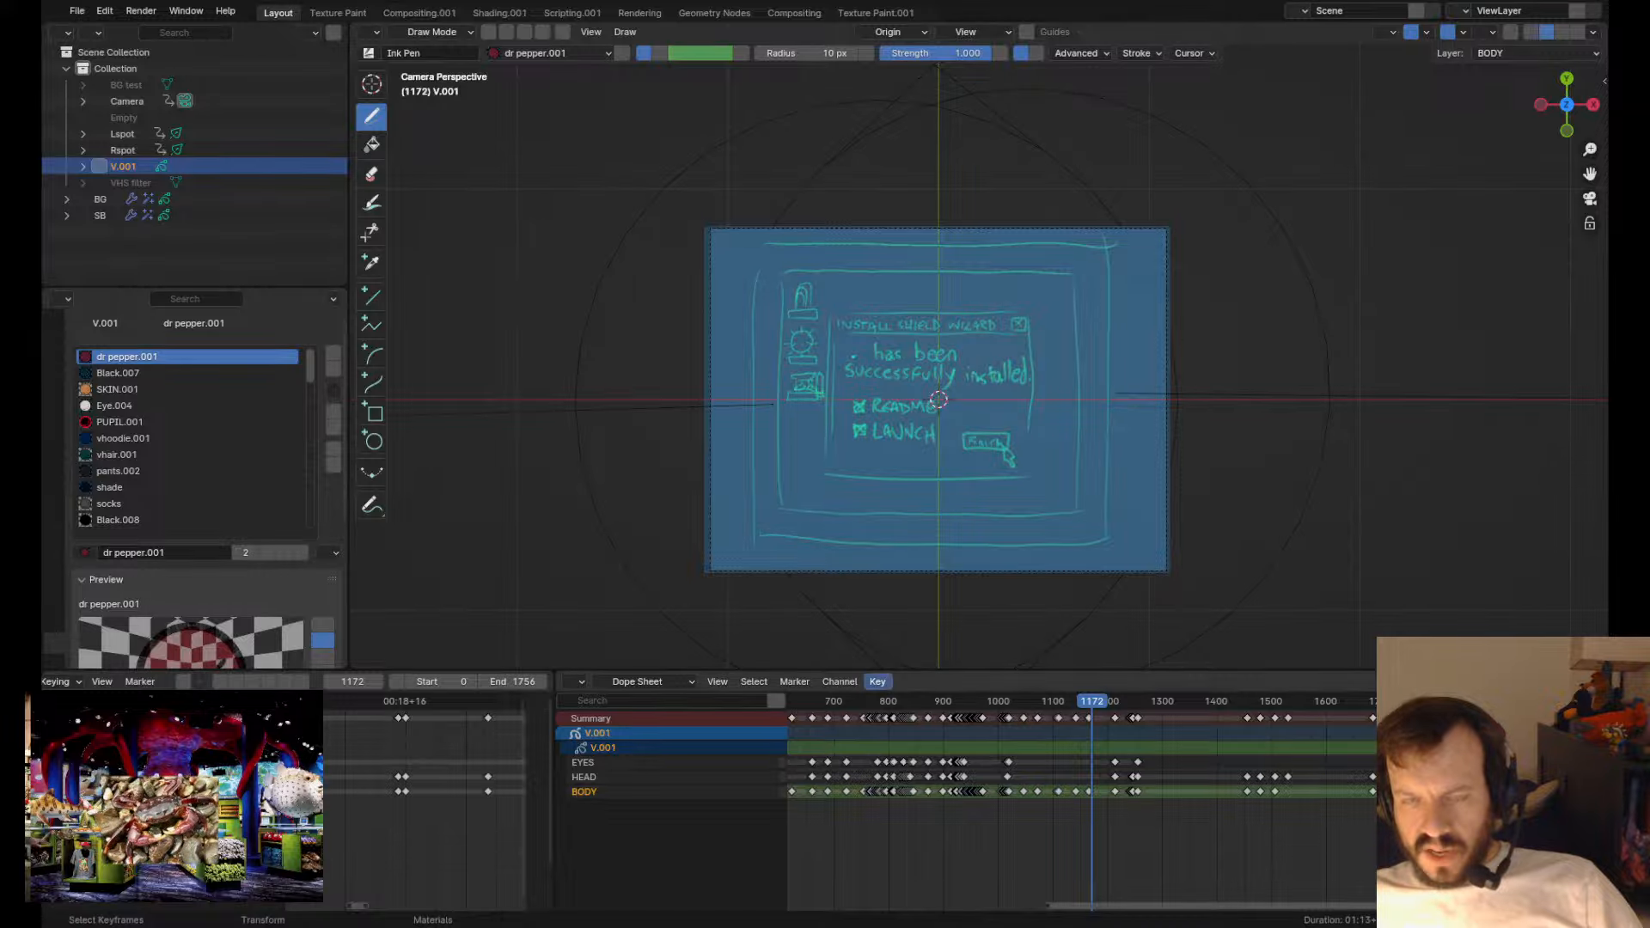
# - Step back through the keyframes from frame 1172 past the screaming close-up to frame 1072
pyautogui.scroll(1, 925, 505)
pyautogui.keyDown('shift'); pyautogui.moveTo(926, 505); pyautogui.dragTo(885, 466, button='middle'); pyautogui.keyUp('shift')
pyautogui.press('Down')
pyautogui.press('Down')
pyautogui.press('Down')
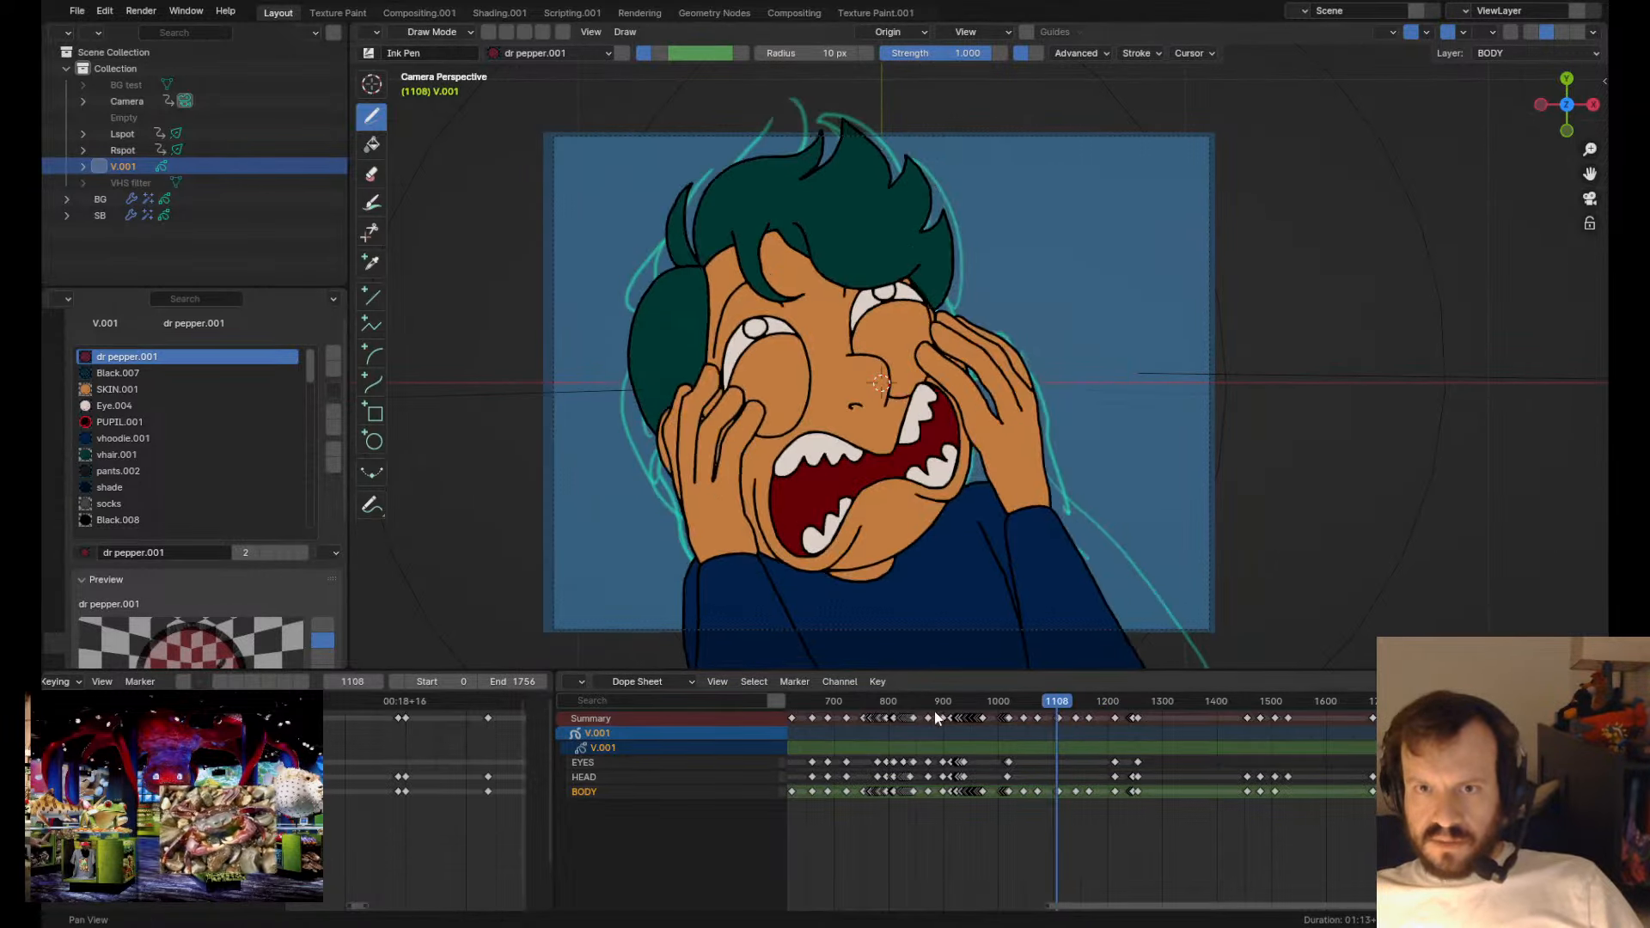
pyautogui.press('Down')
# - Inspect the lying head at frame 441, play the lying-down motion through to frame 464, and save the file
pyautogui.press('Home')
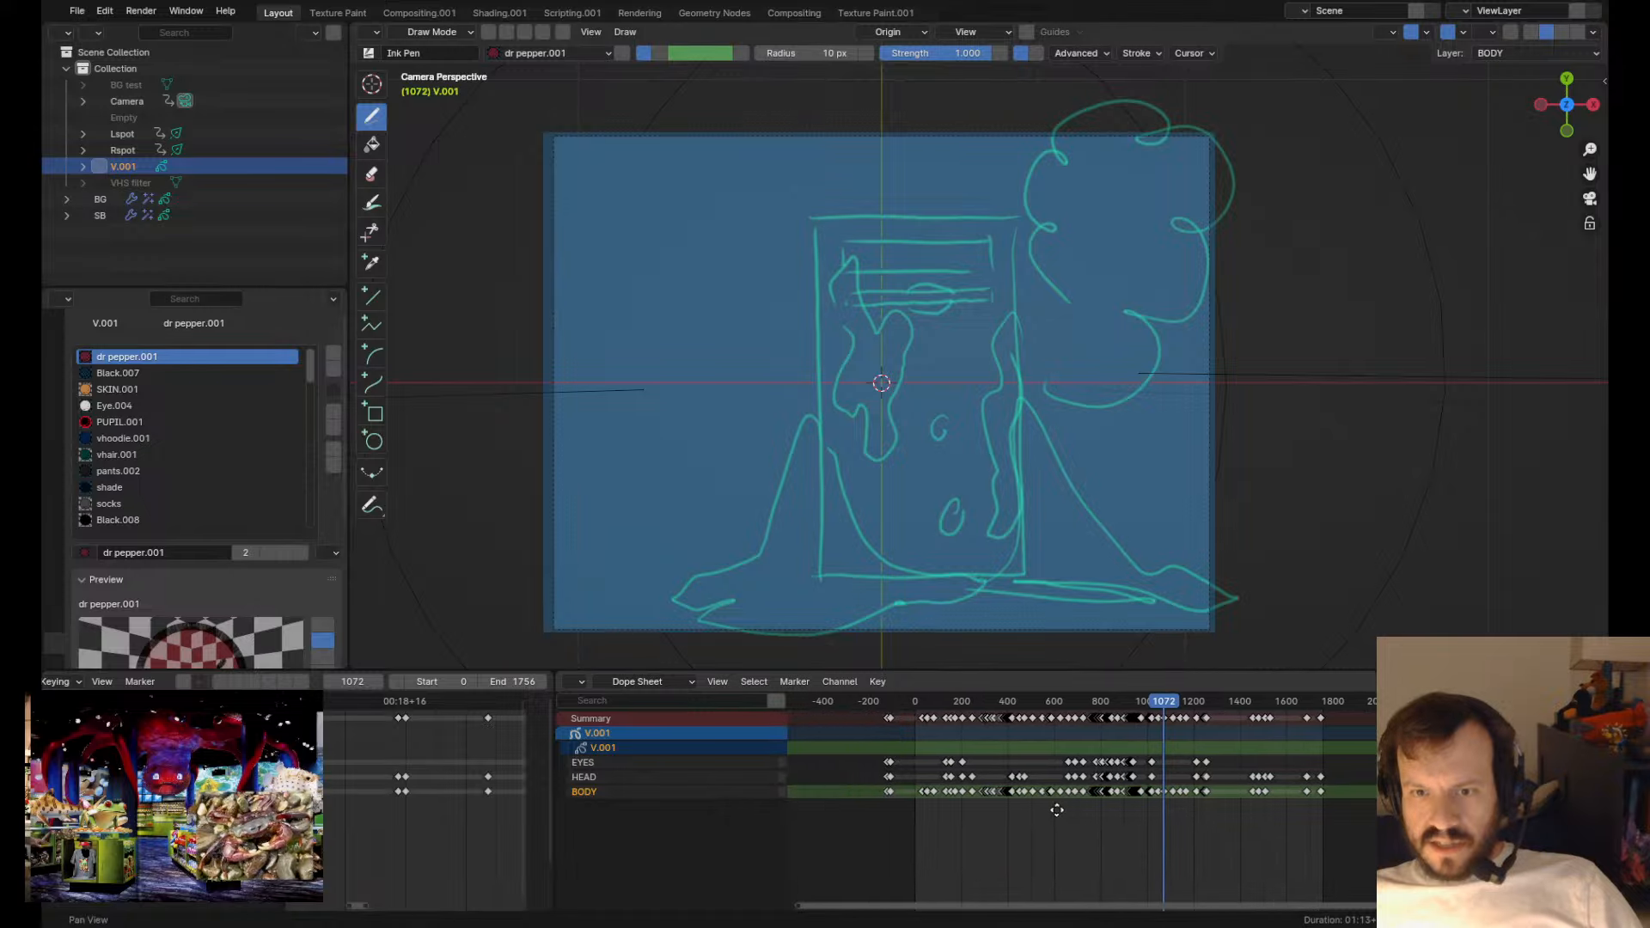
pyautogui.moveTo(890, 708); pyautogui.dragTo(949, 778)
pyautogui.scroll(2, 983, 114)
pyautogui.scroll(8, 983, 113)
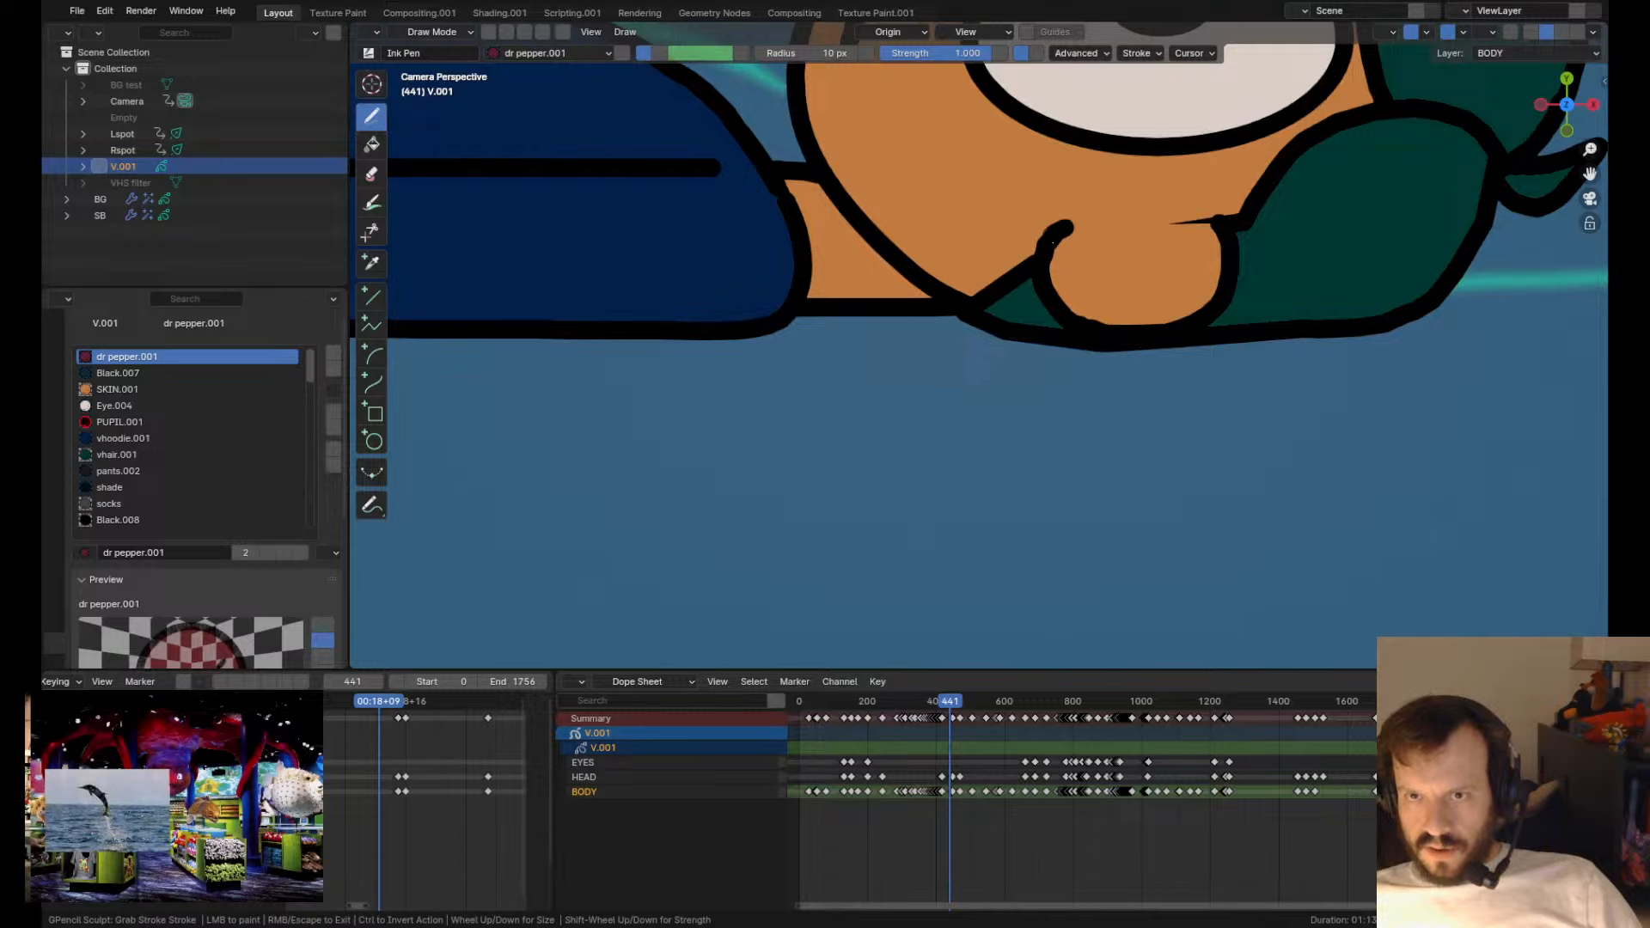
pyautogui.press('Down')
pyautogui.press('Down')
pyautogui.press('Up')
pyautogui.scroll(-6, 1030, 259)
pyautogui.press('space')
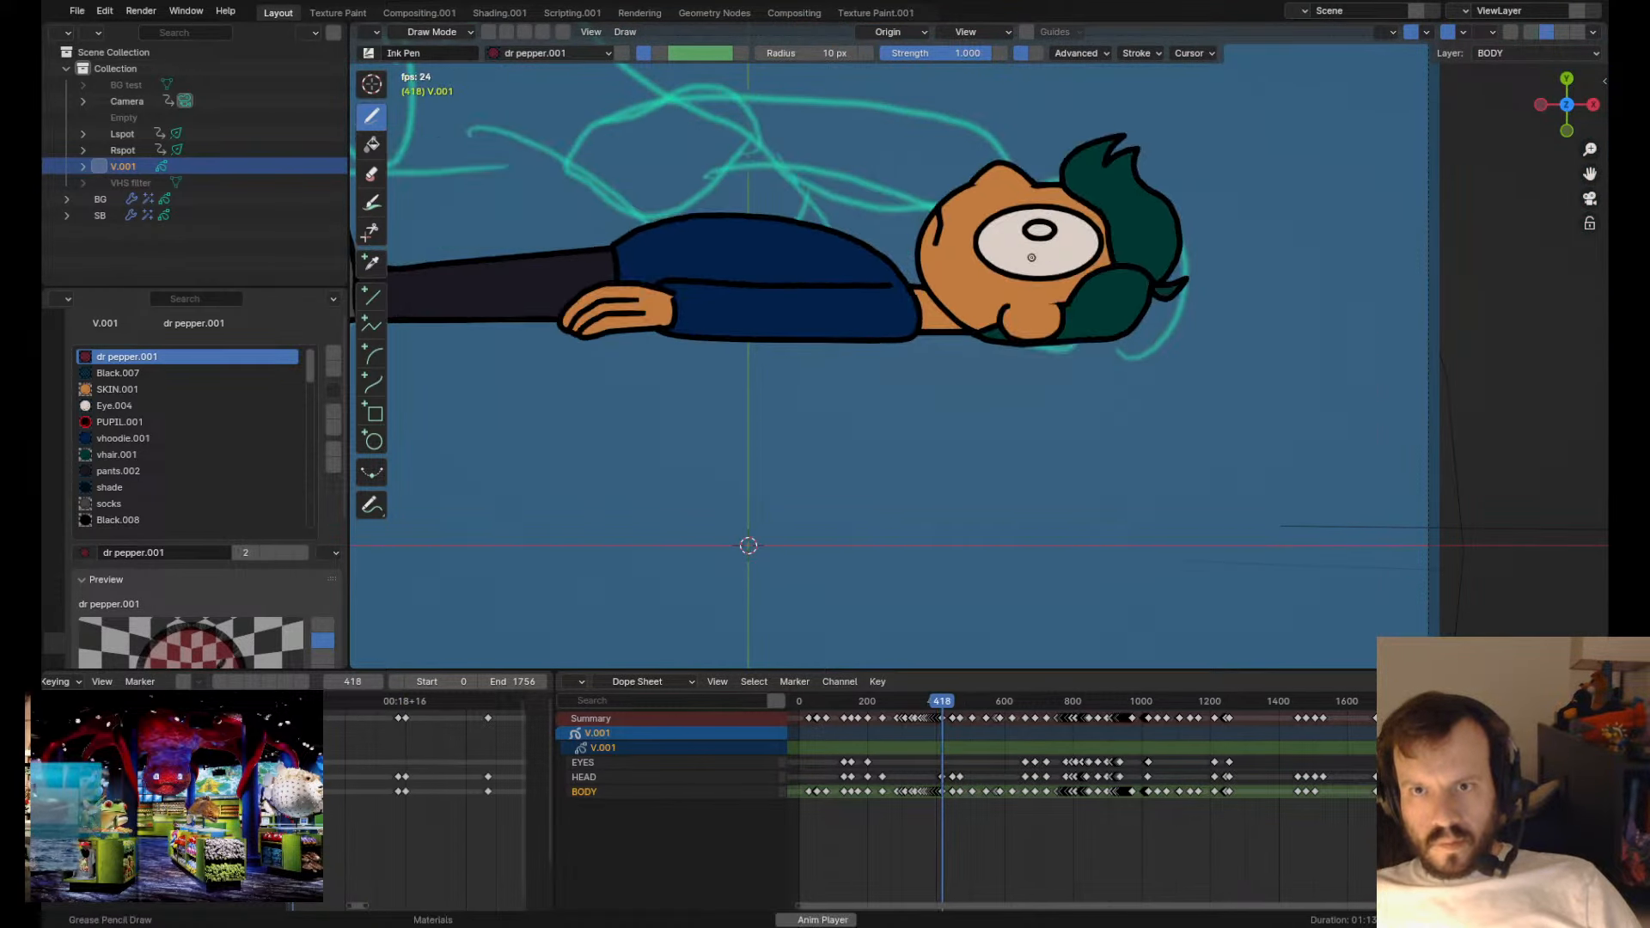
pyautogui.scroll(-4, 1030, 258)
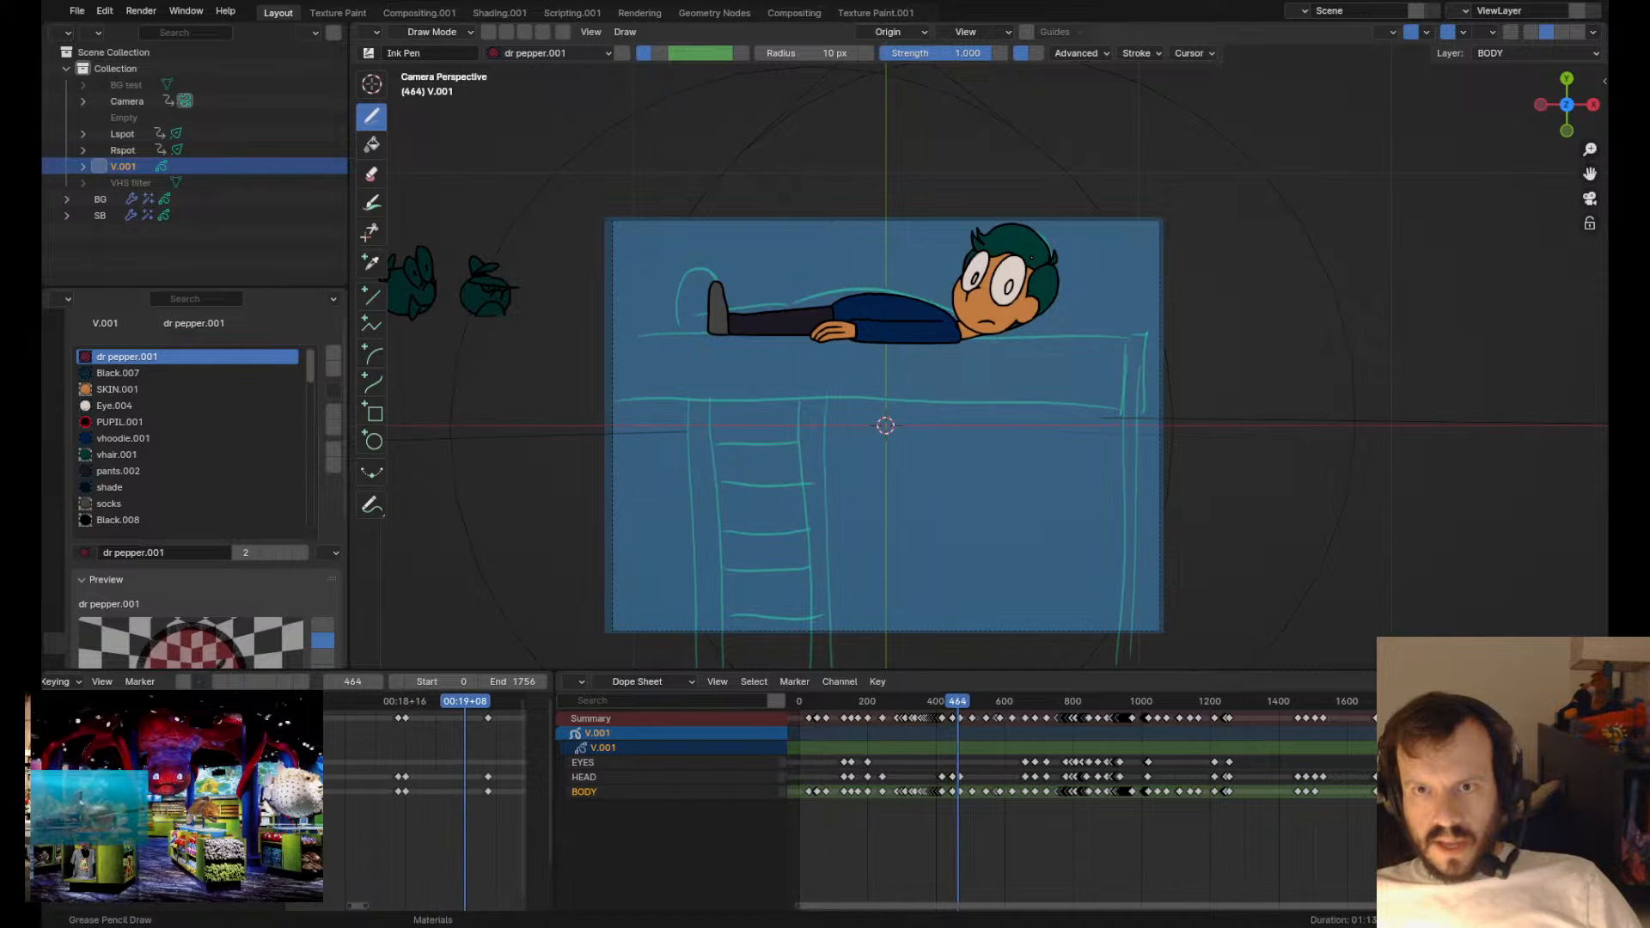
pyautogui.scroll(3, 723, 383)
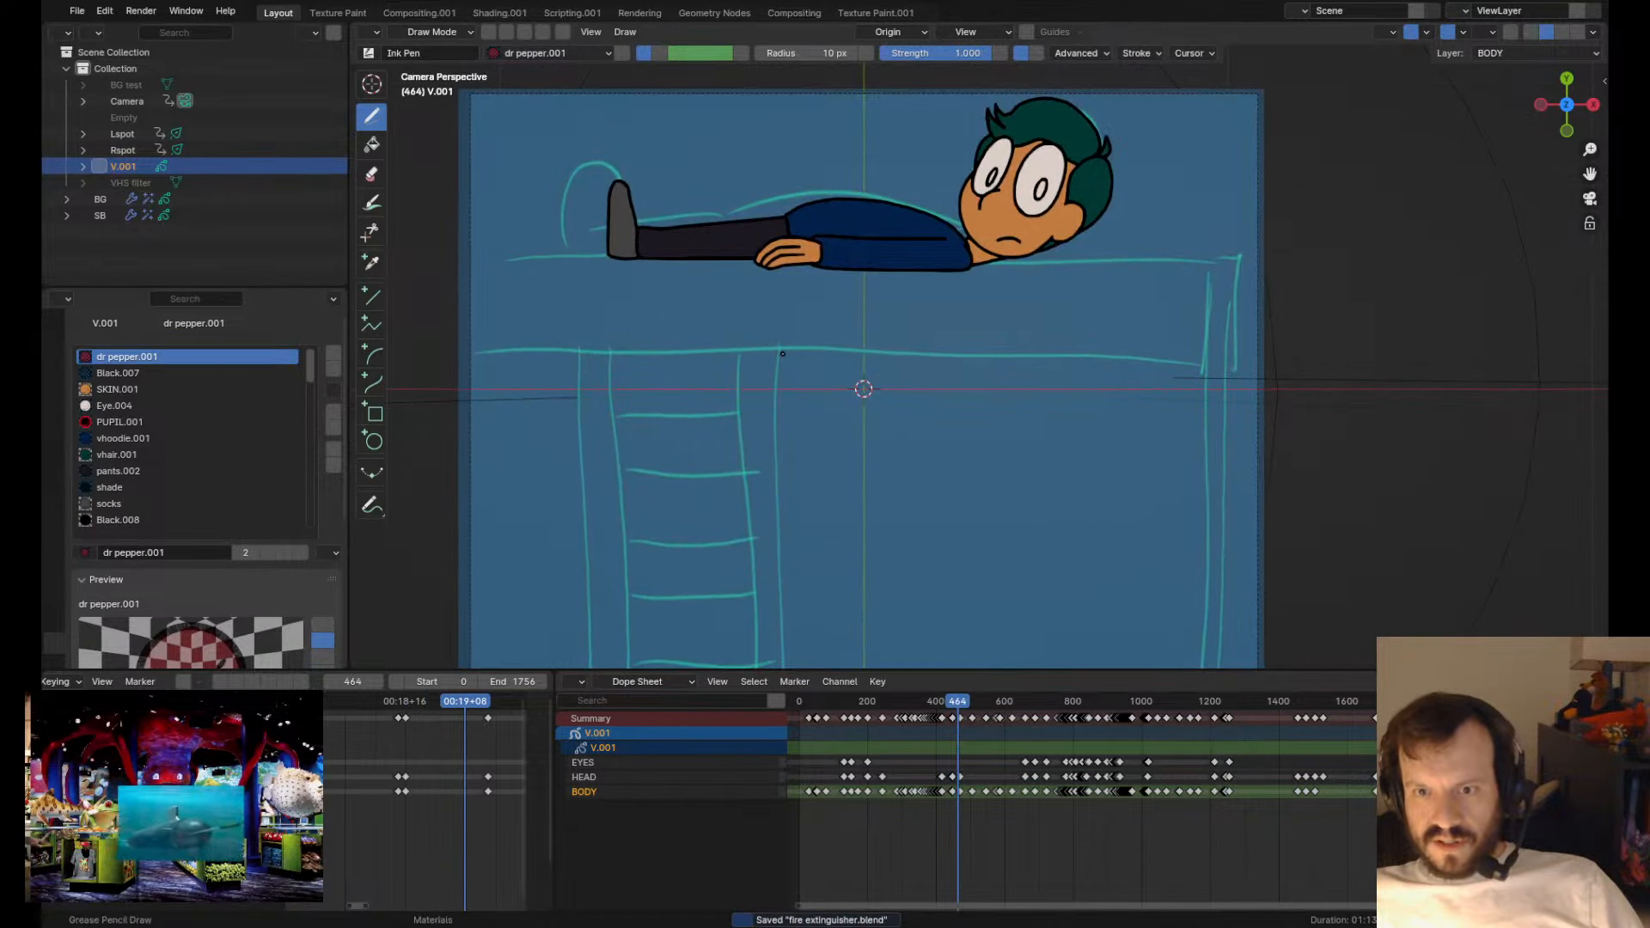
# - Step back and forth through the lying pose's keyframes to check its final drawings, ending on frame 448
pyautogui.scroll(-1, 782, 353)
pyautogui.keyDown('alt'); pyautogui.moveTo(782, 353); pyautogui.dragTo(776, 334, button='right'); pyautogui.keyUp('alt')
pyautogui.keyDown('alt'); pyautogui.moveTo(776, 334); pyautogui.dragTo(809, 300, button='middle'); pyautogui.keyUp('alt')
pyautogui.press('Down')
pyautogui.press('Down')
pyautogui.press('Up')
pyautogui.press('Up')
pyautogui.press('Down')
pyautogui.press('Down')
pyautogui.press('Up')
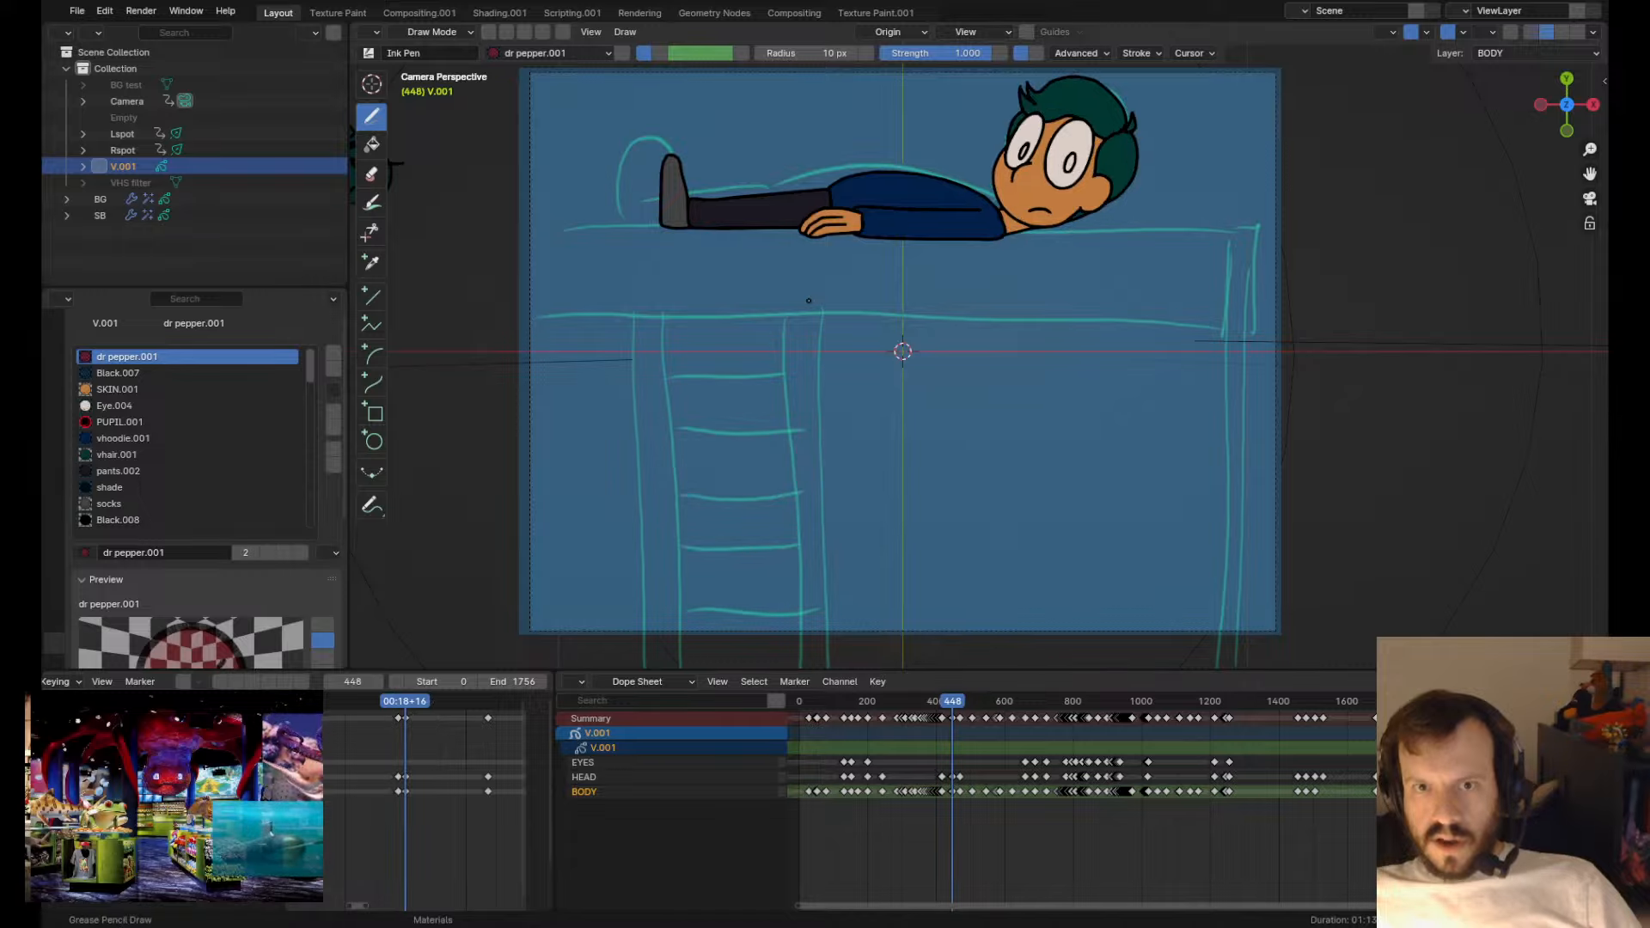
# - Compare the lying pose with the head close-up at frame 470, and return to frame 441
pyautogui.moveTo(848, 405)
pyautogui.keyDown('shift'); pyautogui.mouseDown(button='middle')
pyautogui.moveTo(884, 472)
pyautogui.moveTo(865, 449)
pyautogui.moveTo(890, 459)
pyautogui.mouseUp(button='middle'); pyautogui.keyUp('shift')
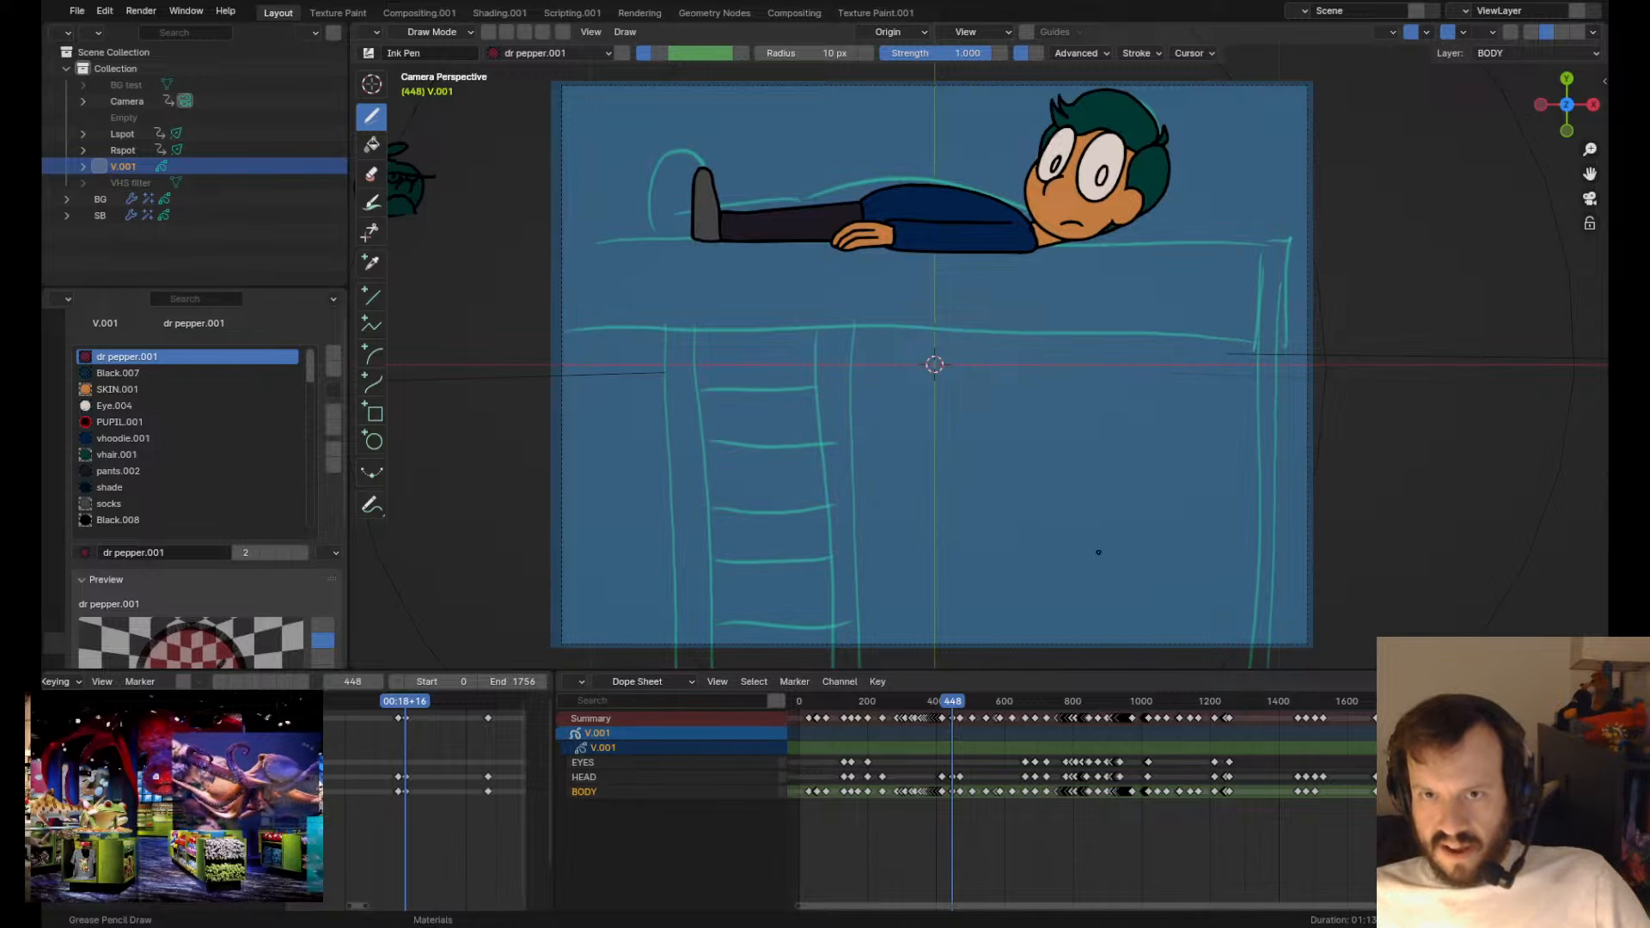
pyautogui.press('Up')
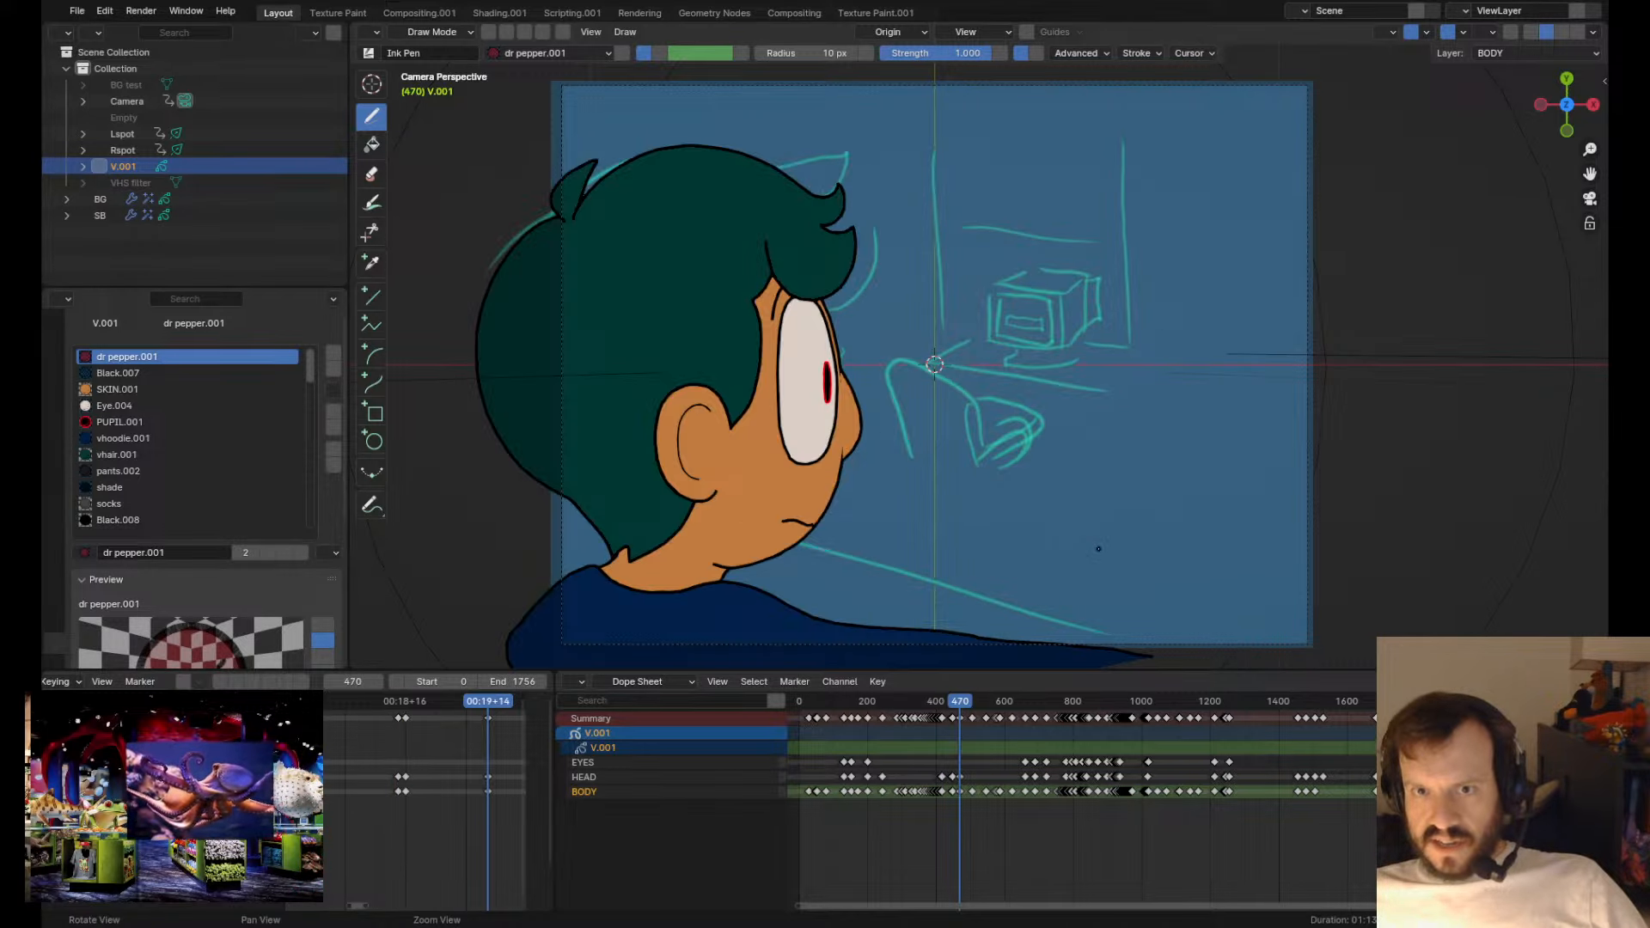
pyautogui.click(943, 722)
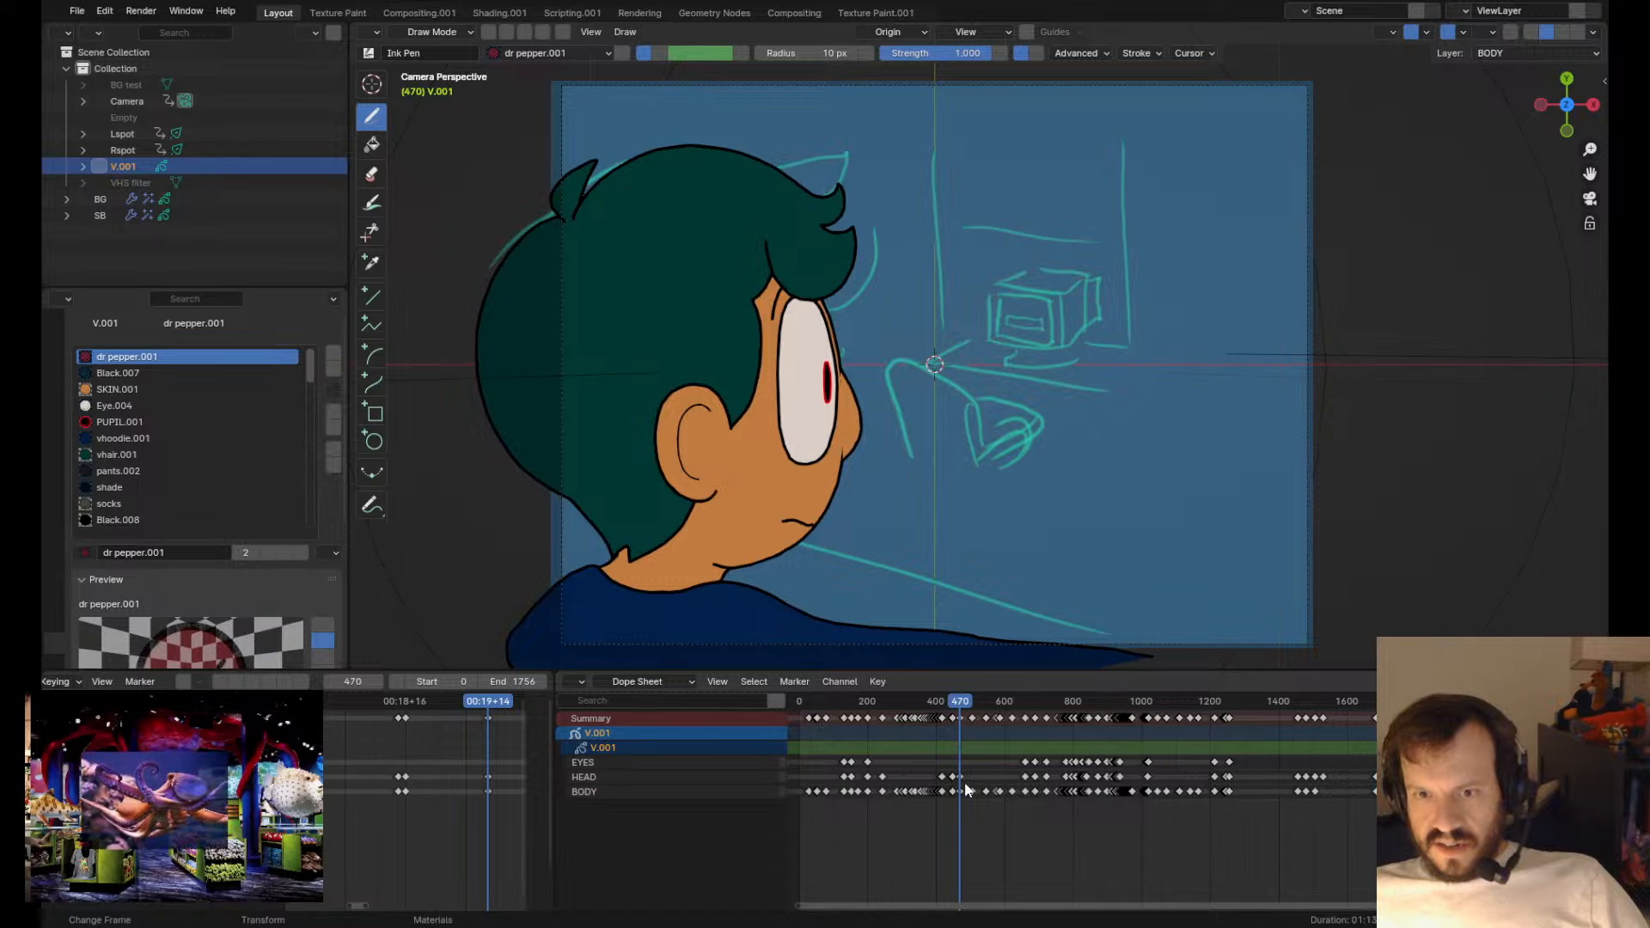
pyautogui.click(940, 703)
pyautogui.moveTo(940, 707); pyautogui.dragTo(951, 713)
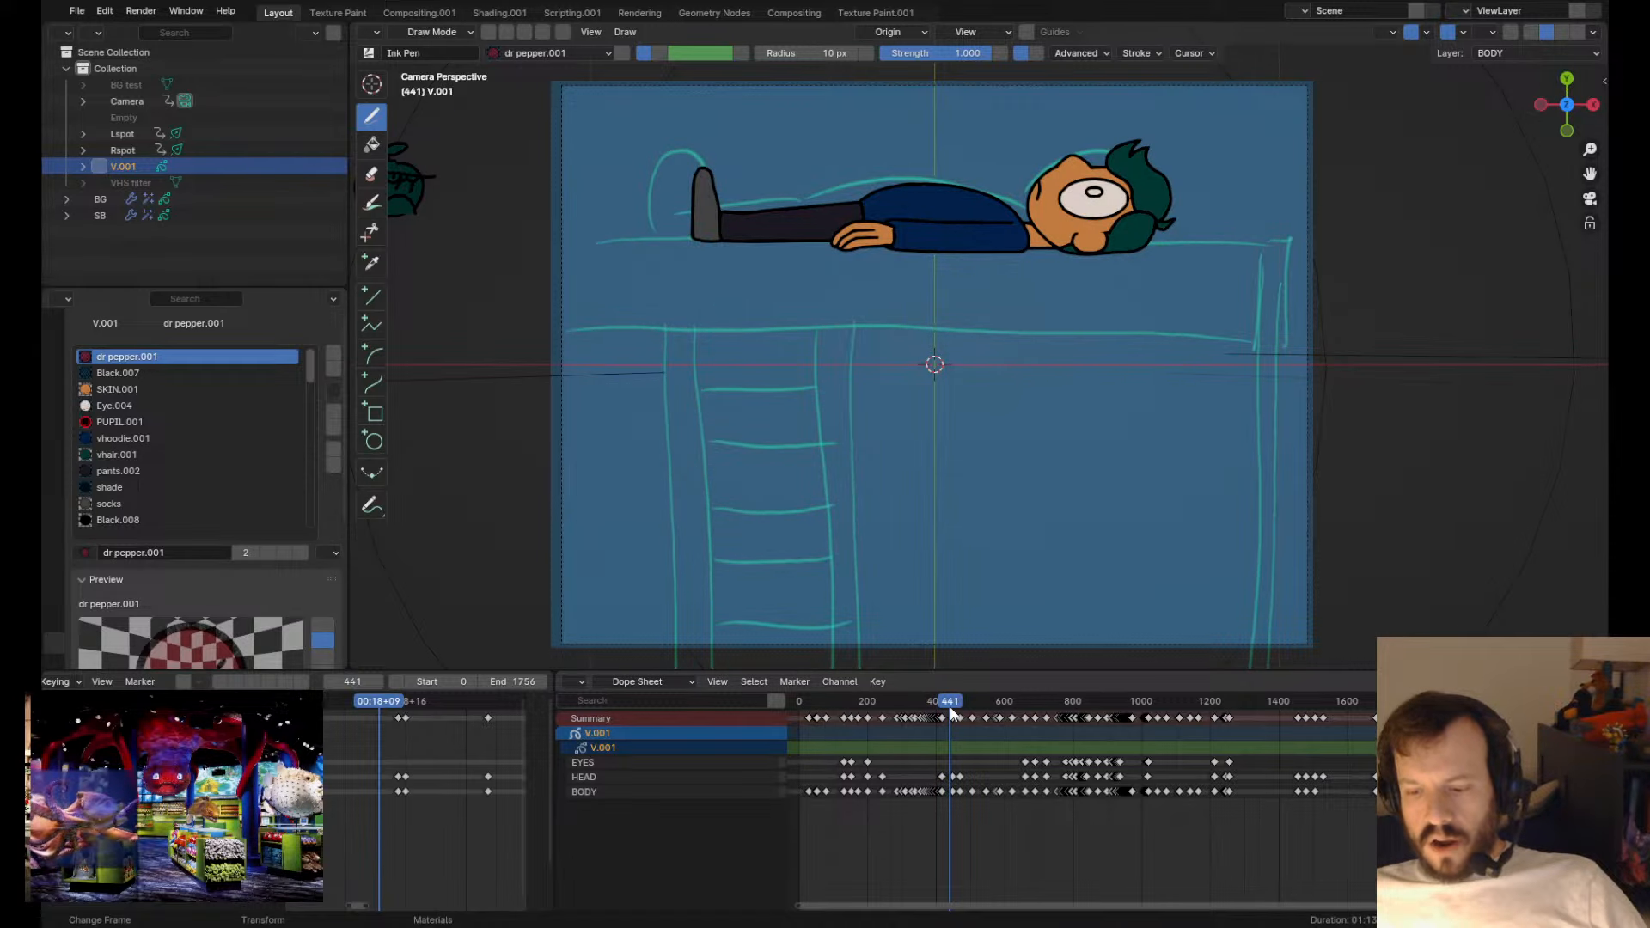
# - Rewind to frame 0, switch to Object Mode, and scrub forward to the sleeping pose at frame 627
pyautogui.moveTo(949, 709)
pyautogui.mouseDown()
pyautogui.moveTo(837, 725)
pyautogui.moveTo(861, 730)
pyautogui.moveTo(798, 712)
pyautogui.mouseUp()
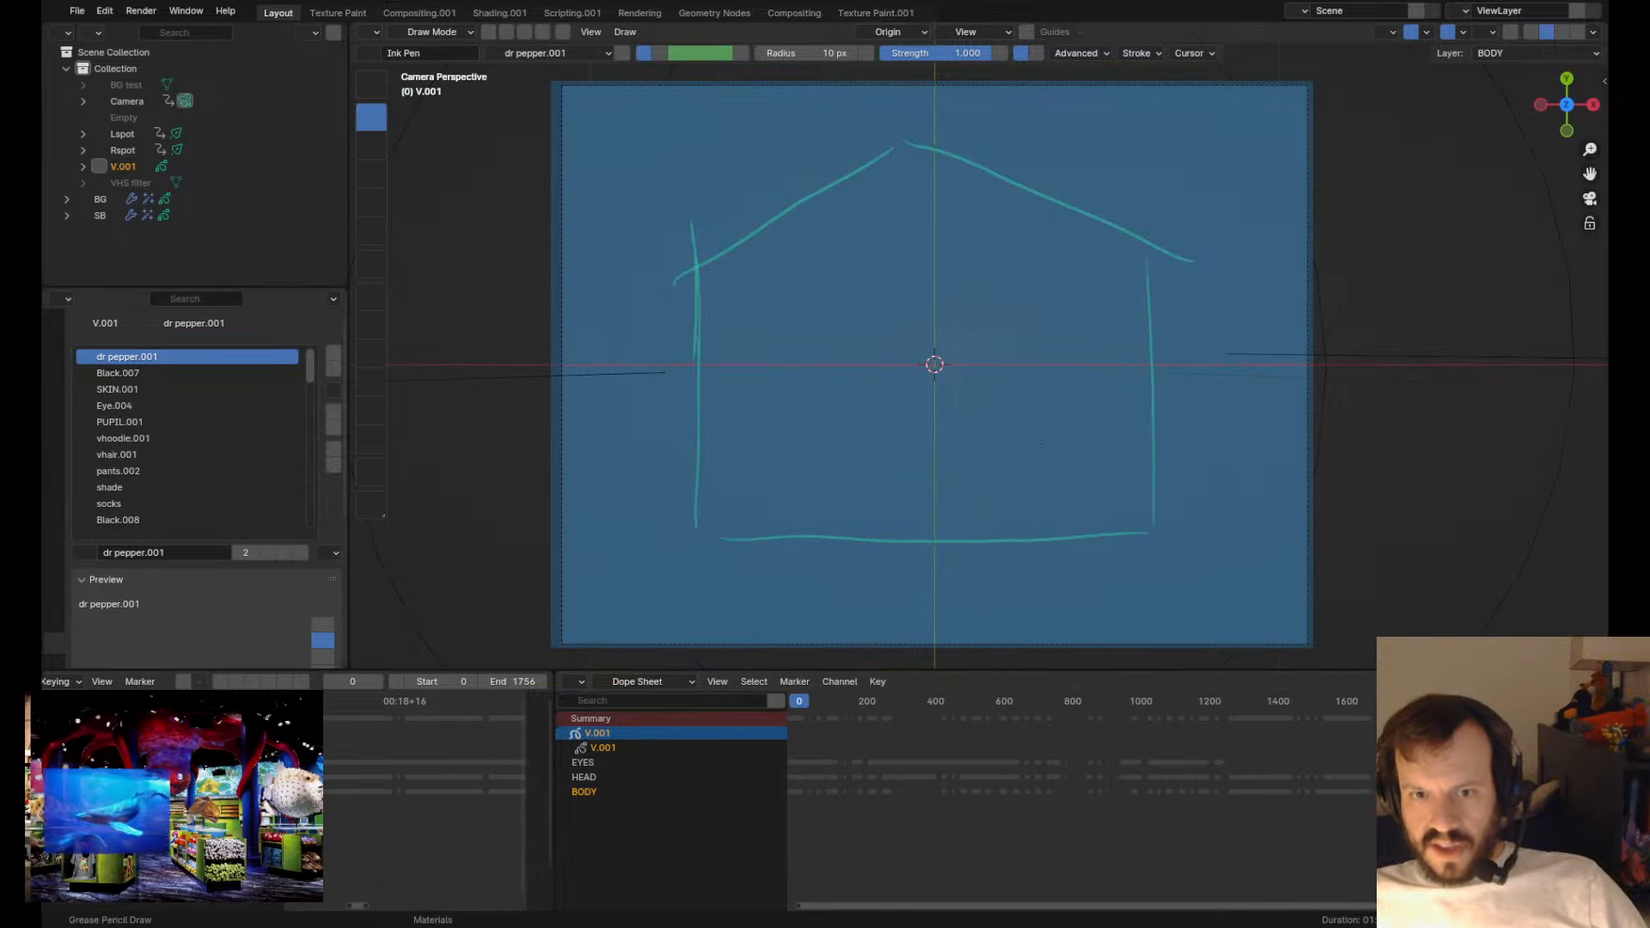
pyautogui.hotkey('ctrl', 'Tab')
pyautogui.press('Up')
pyautogui.click(1133, 493)
pyautogui.click(874, 608)
pyautogui.press('Up')
pyautogui.moveTo(850, 700); pyautogui.dragTo(1013, 710)
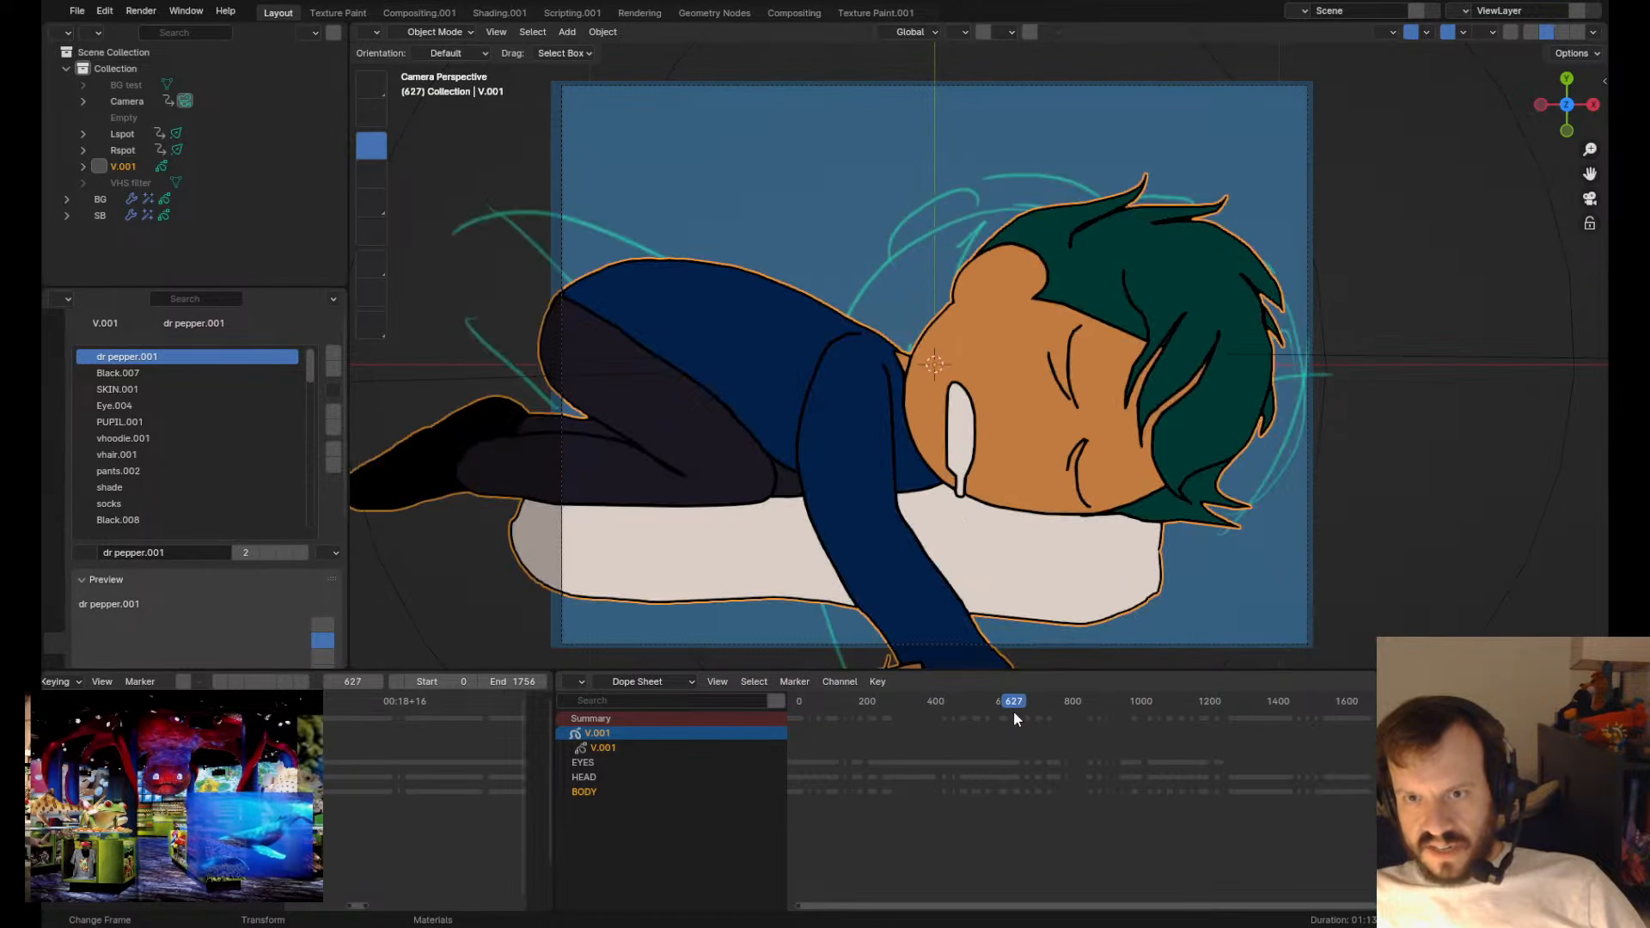
# - Squash the pillow under the sleeping character vertically at frame 627 and pull its end out beneath the hair
pyautogui.press('Tab')
pyautogui.scroll(-5, 1156, 615)
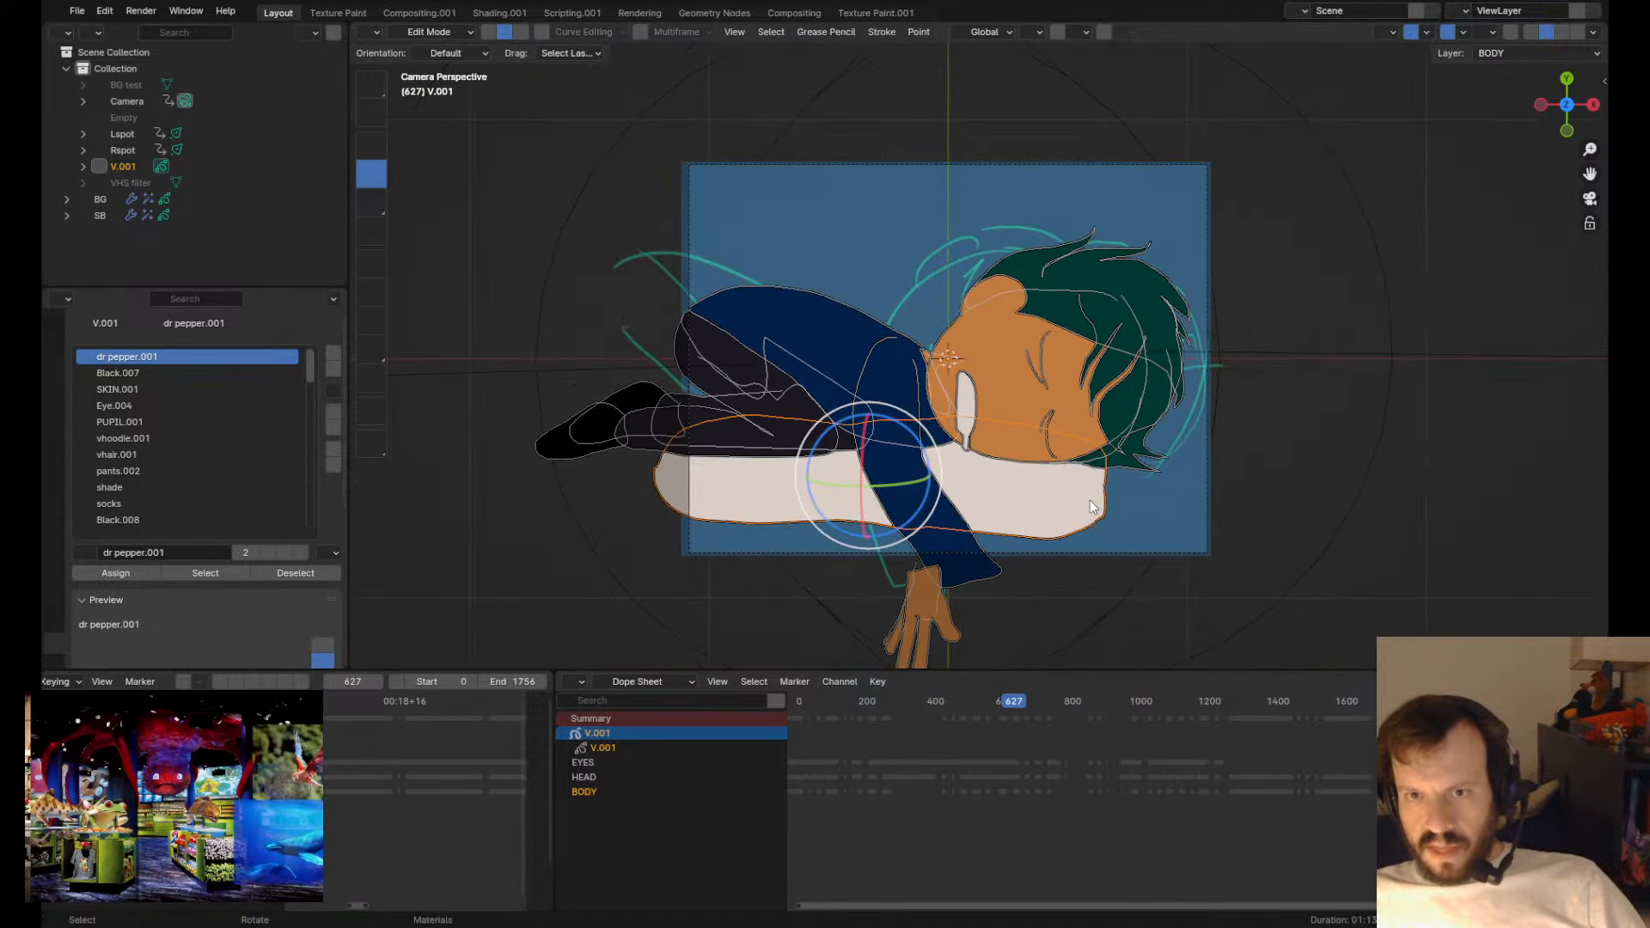
pyautogui.press('Tab')
pyautogui.press('Tab')
pyautogui.press('s')
pyautogui.press('Escape')
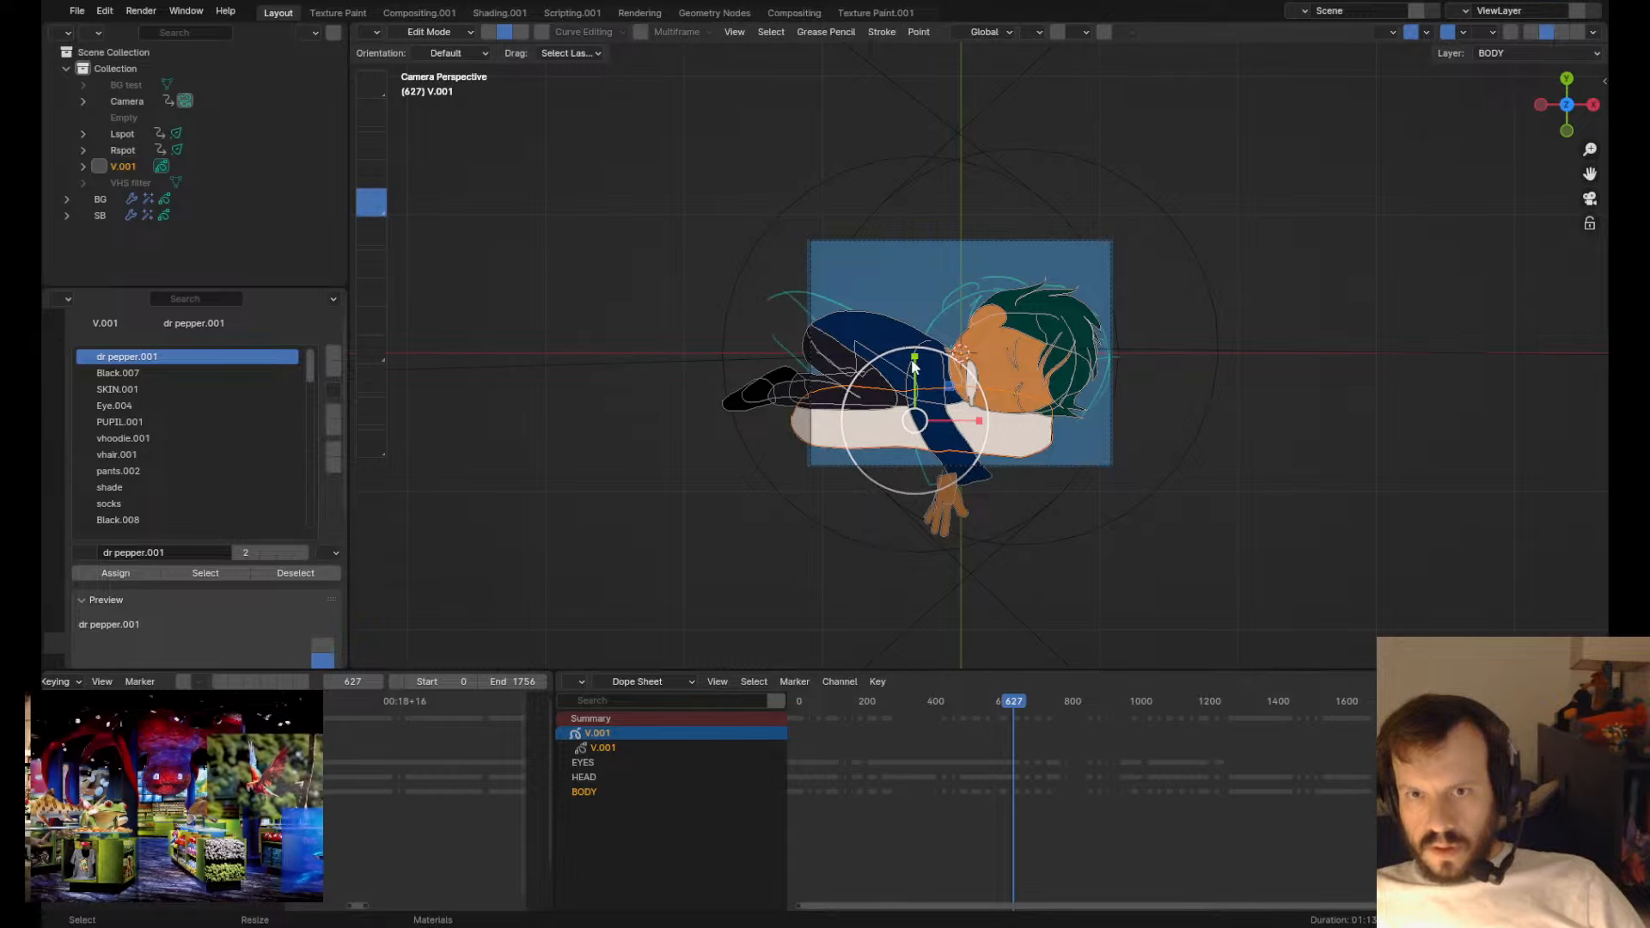
pyautogui.press('Tab')
pyautogui.moveTo(1036, 431); pyautogui.dragTo(1067, 427)
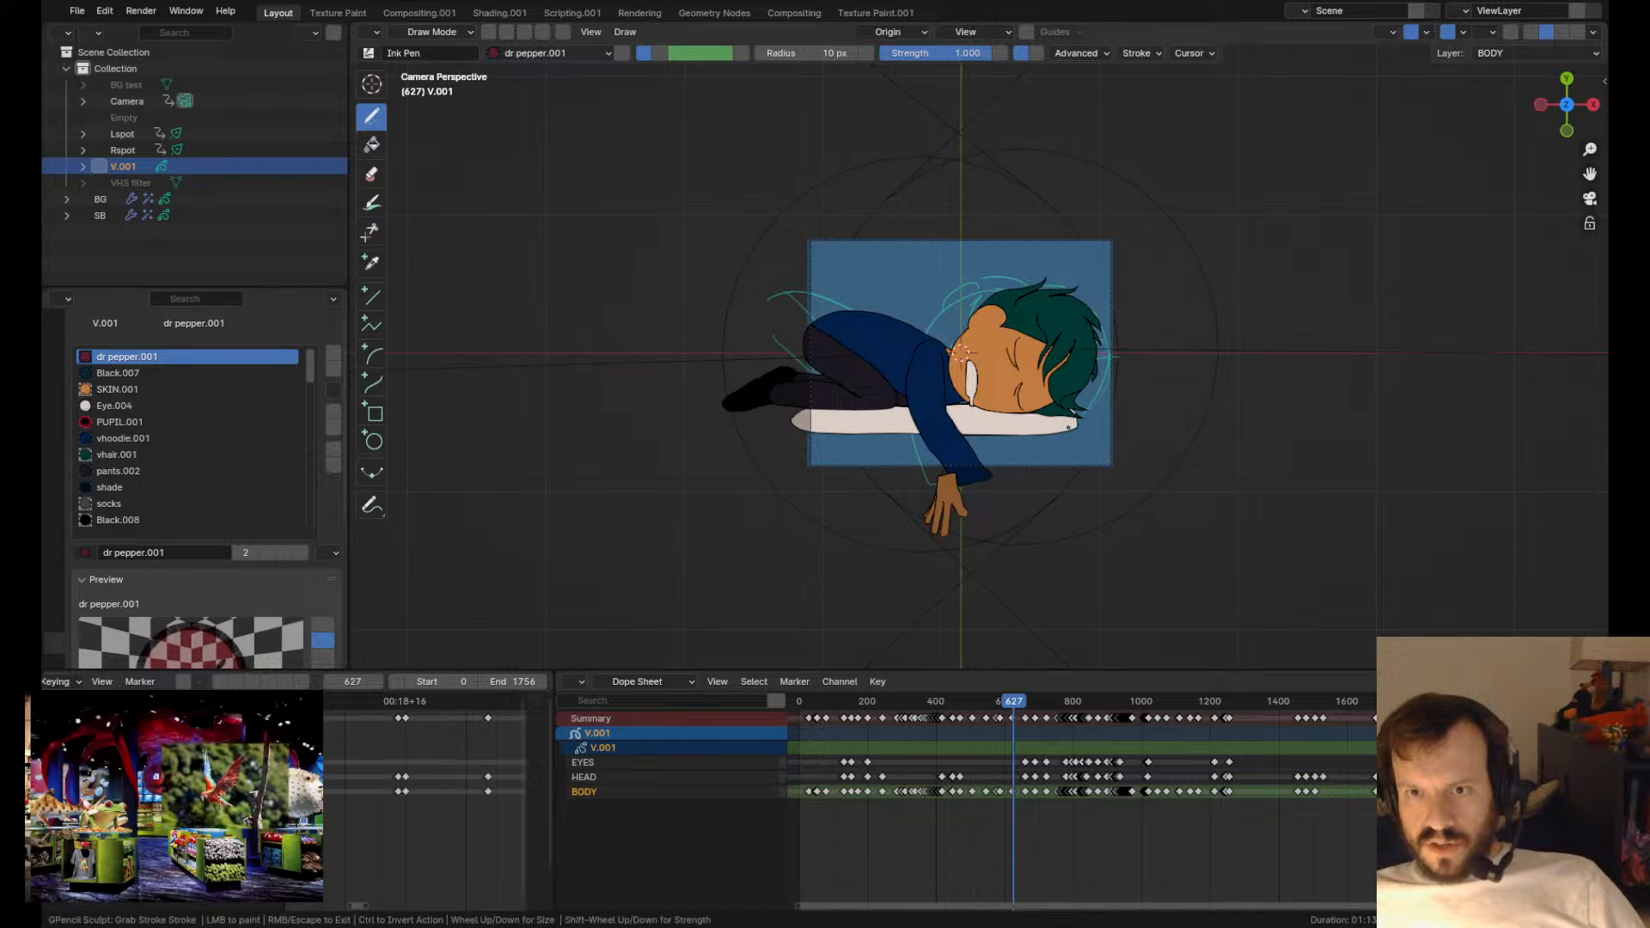
pyautogui.scroll(5, 977, 352)
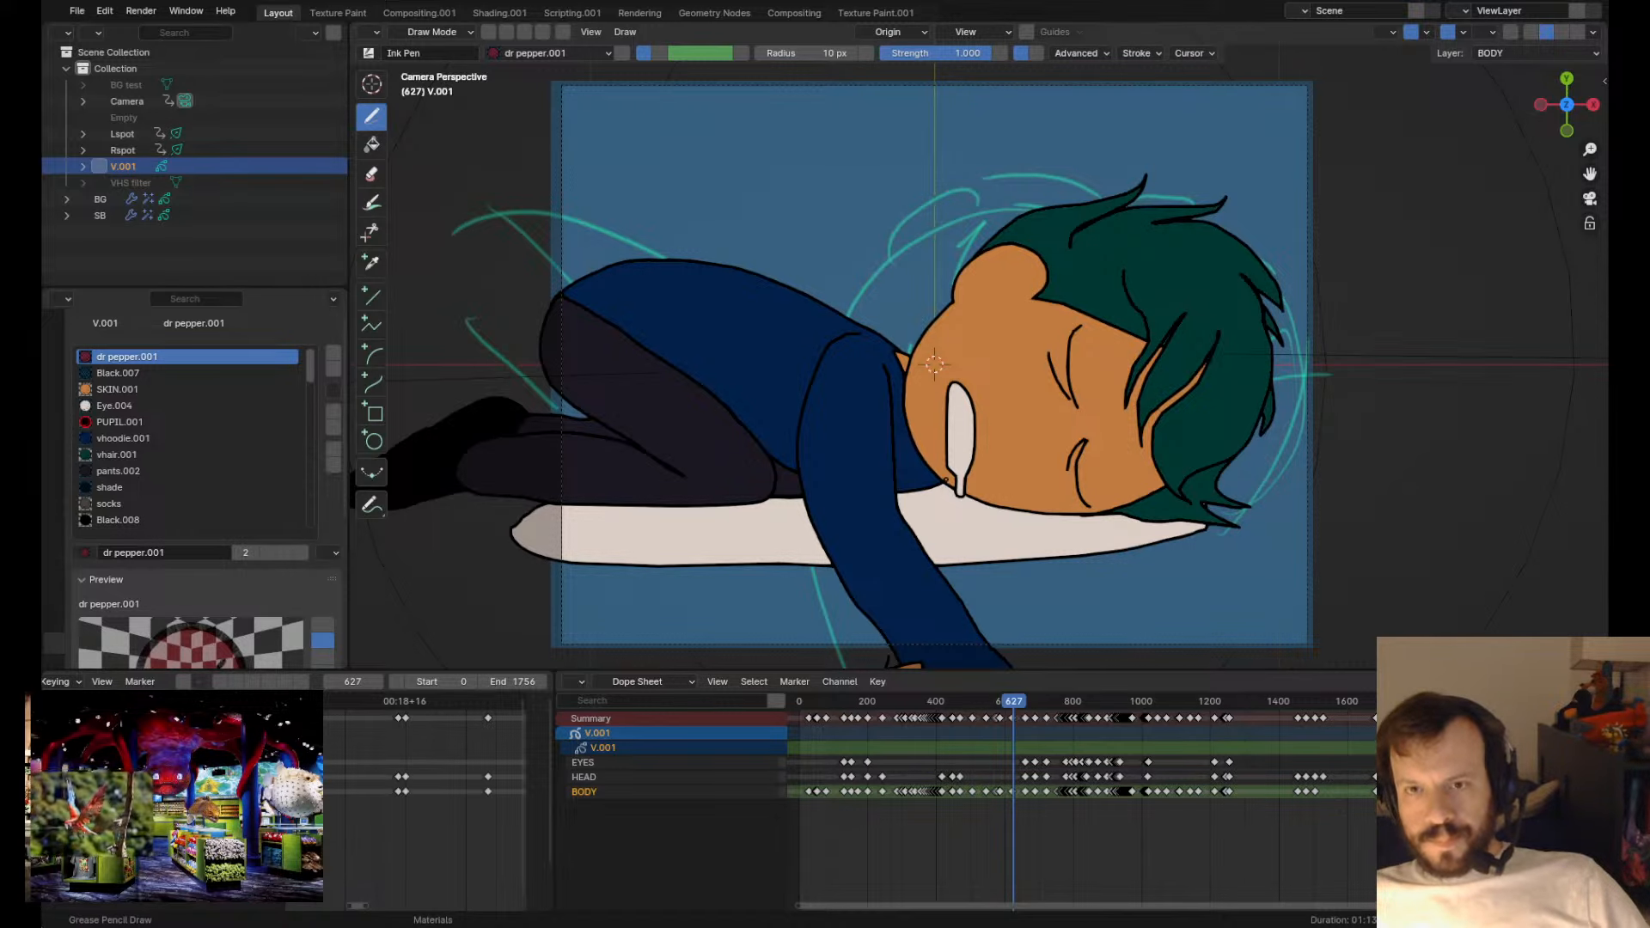
# - Taper both ends of the flattened pillow and adjust the hoodie edge beside the sleeping mouth
pyautogui.moveTo(521, 539)
pyautogui.mouseDown()
pyautogui.moveTo(672, 596)
pyautogui.moveTo(630, 596)
pyautogui.moveTo(646, 596)
pyautogui.mouseUp()
pyautogui.moveTo(1213, 534); pyautogui.dragTo(1200, 557)
pyautogui.moveTo(939, 488)
pyautogui.mouseDown()
pyautogui.moveTo(906, 500)
pyautogui.moveTo(959, 489)
pyautogui.mouseUp()
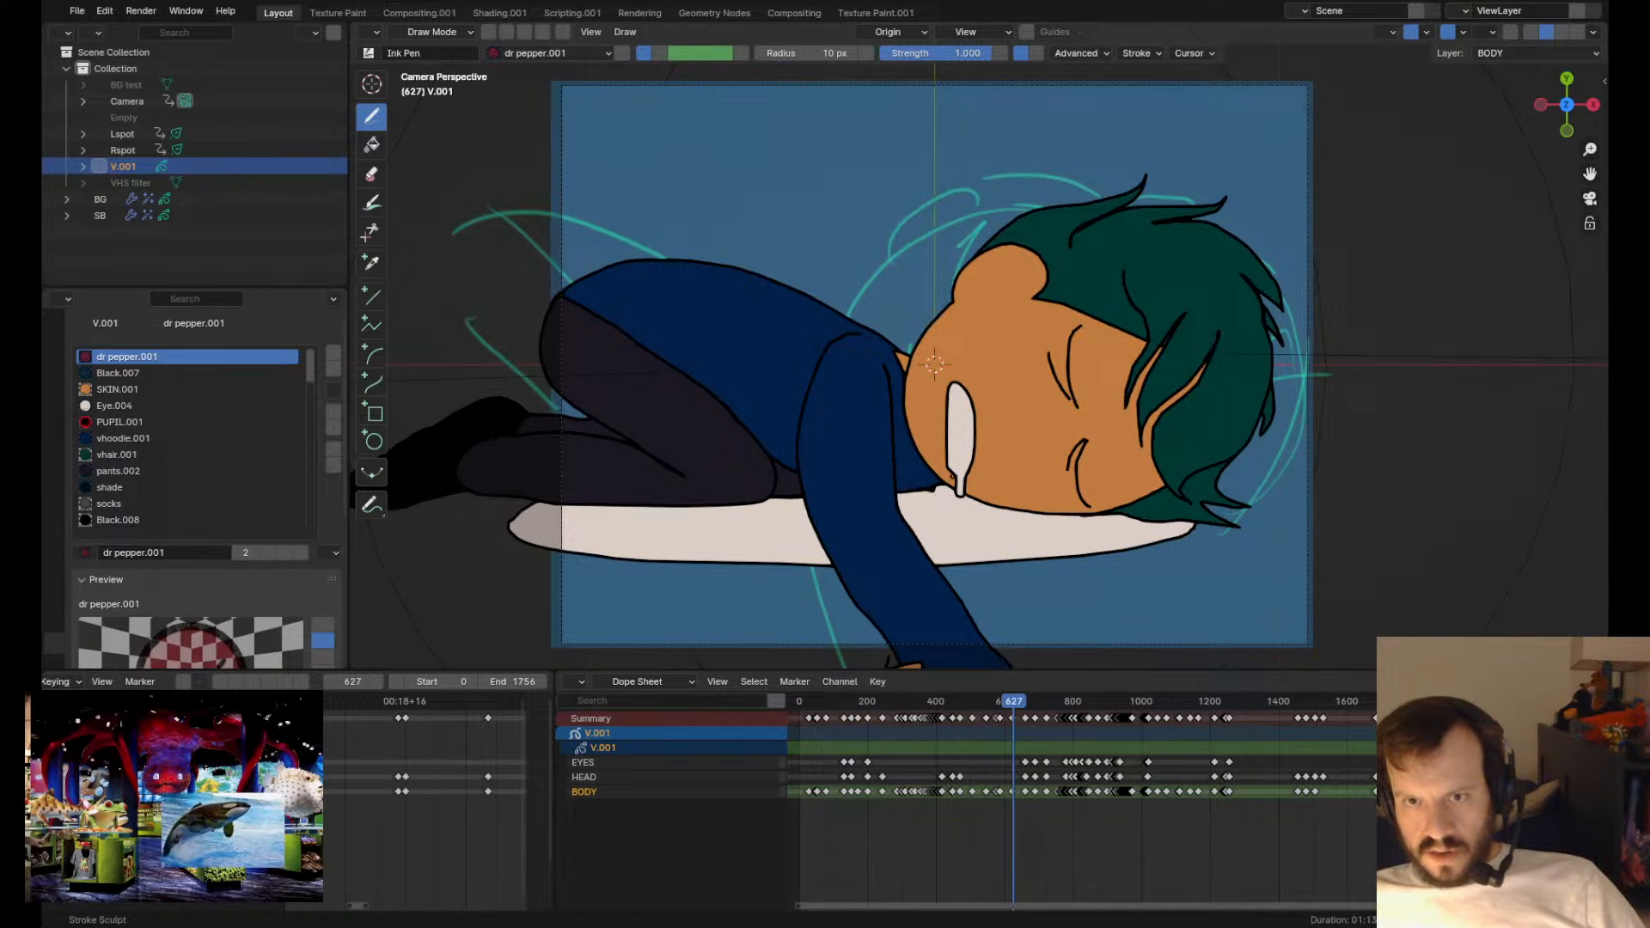
# - Inspect the sleeping face and flattened pillow up close, go to frame 623, and save the file
pyautogui.scroll(4, 951, 478)
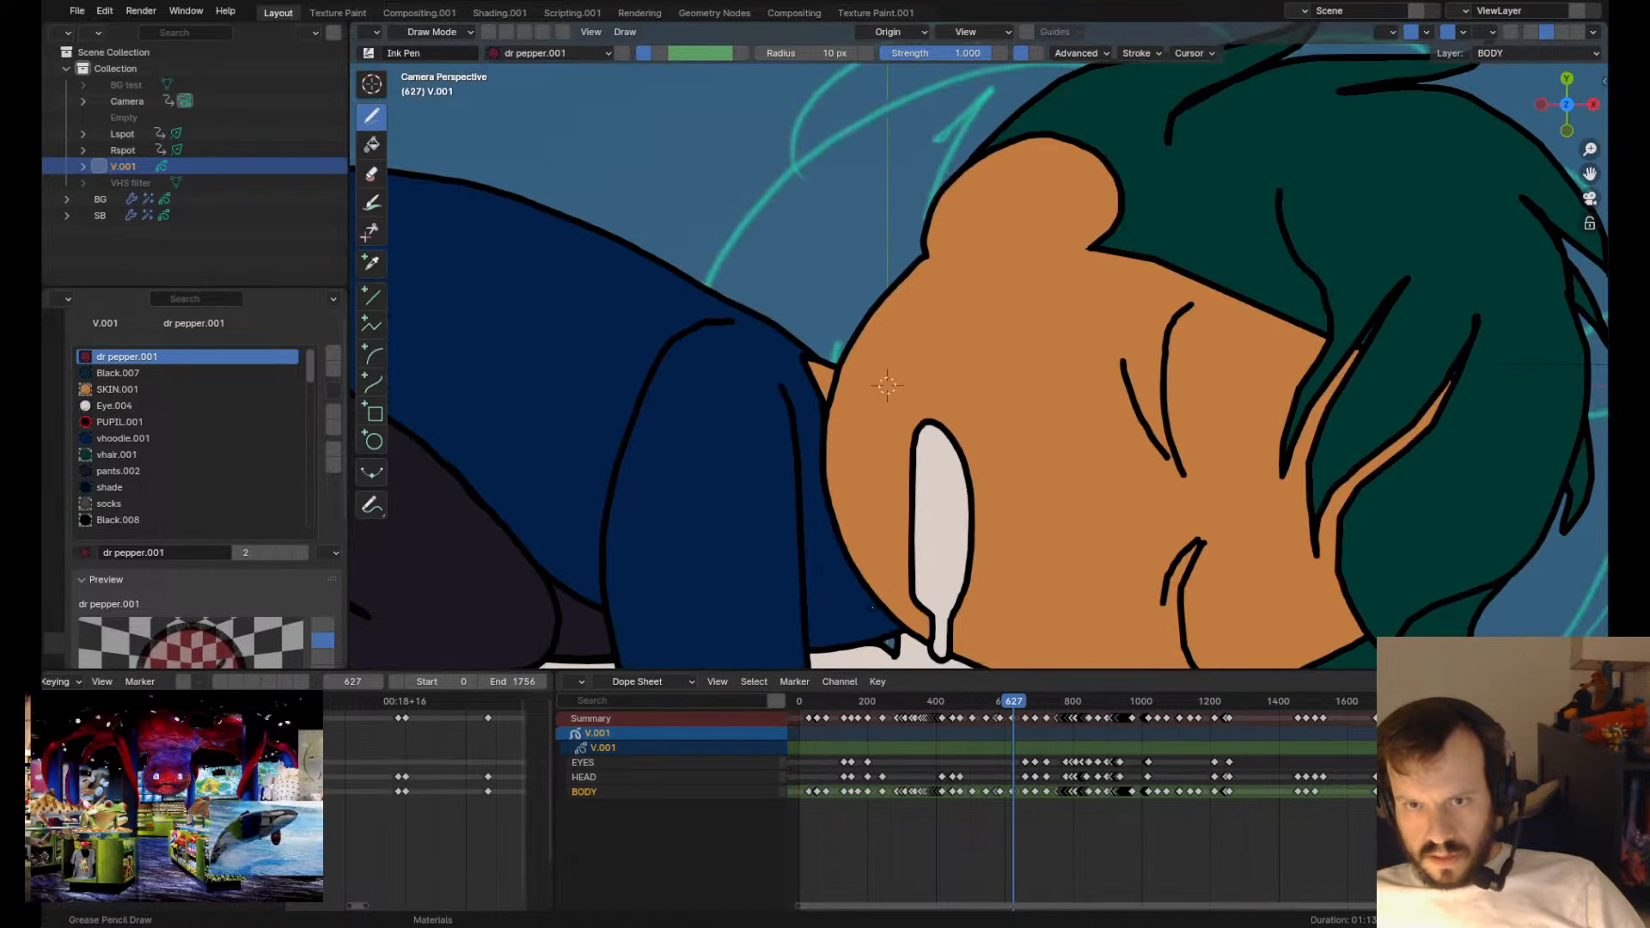
pyautogui.press('Home')
pyautogui.scroll(4, 915, 372)
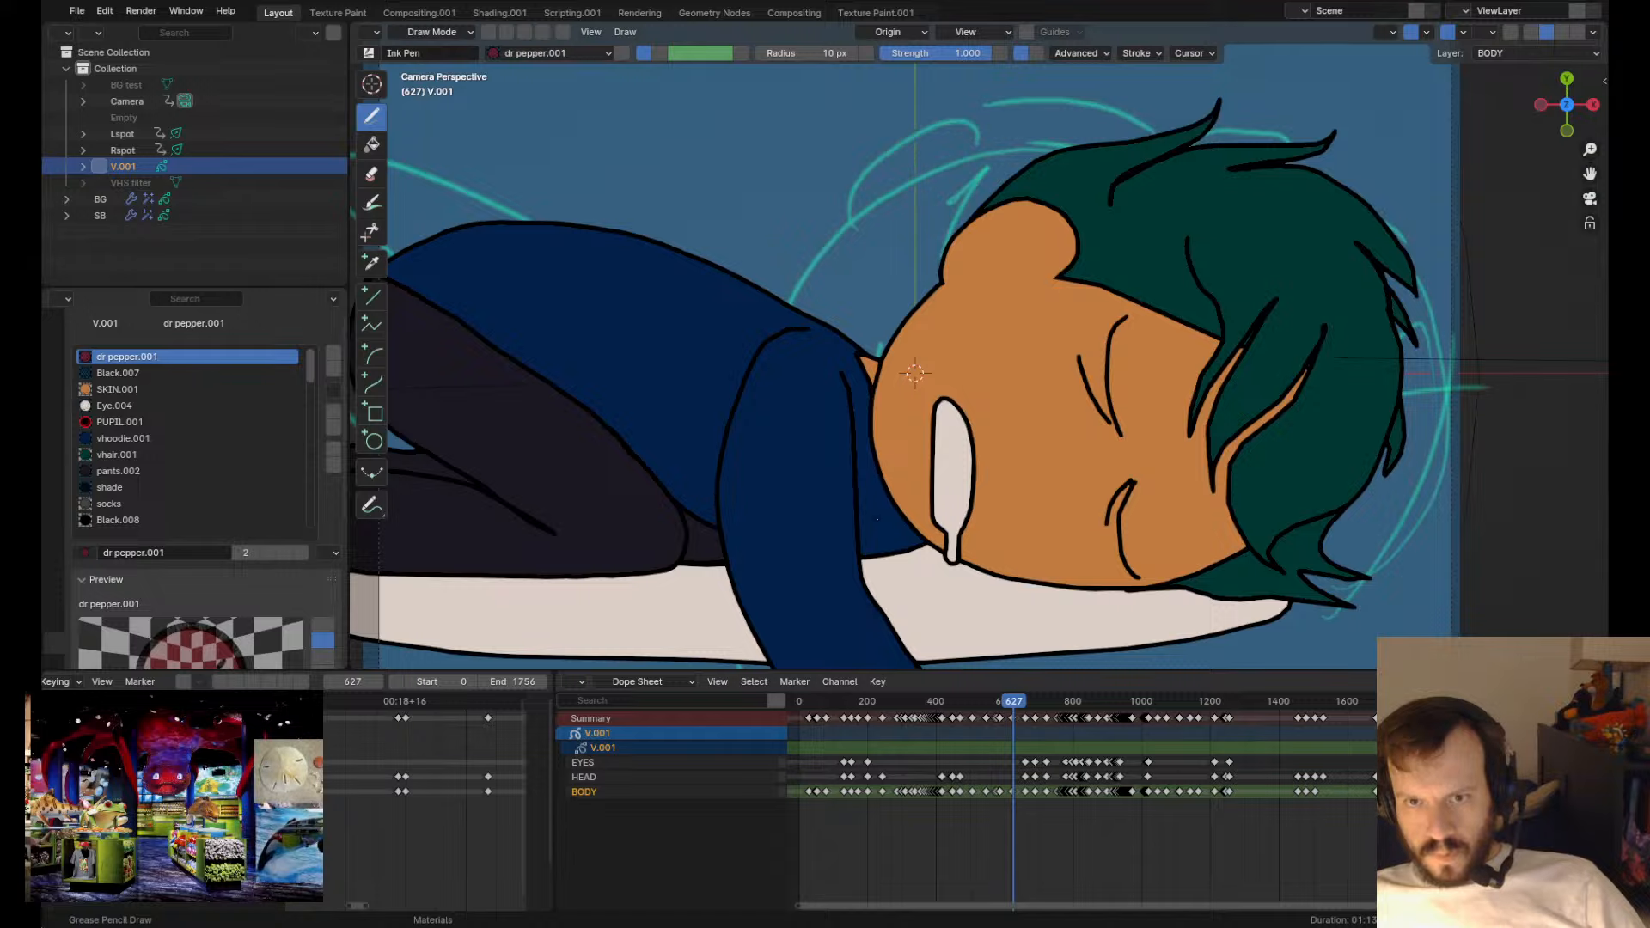
pyautogui.scroll(-4, 988, 481)
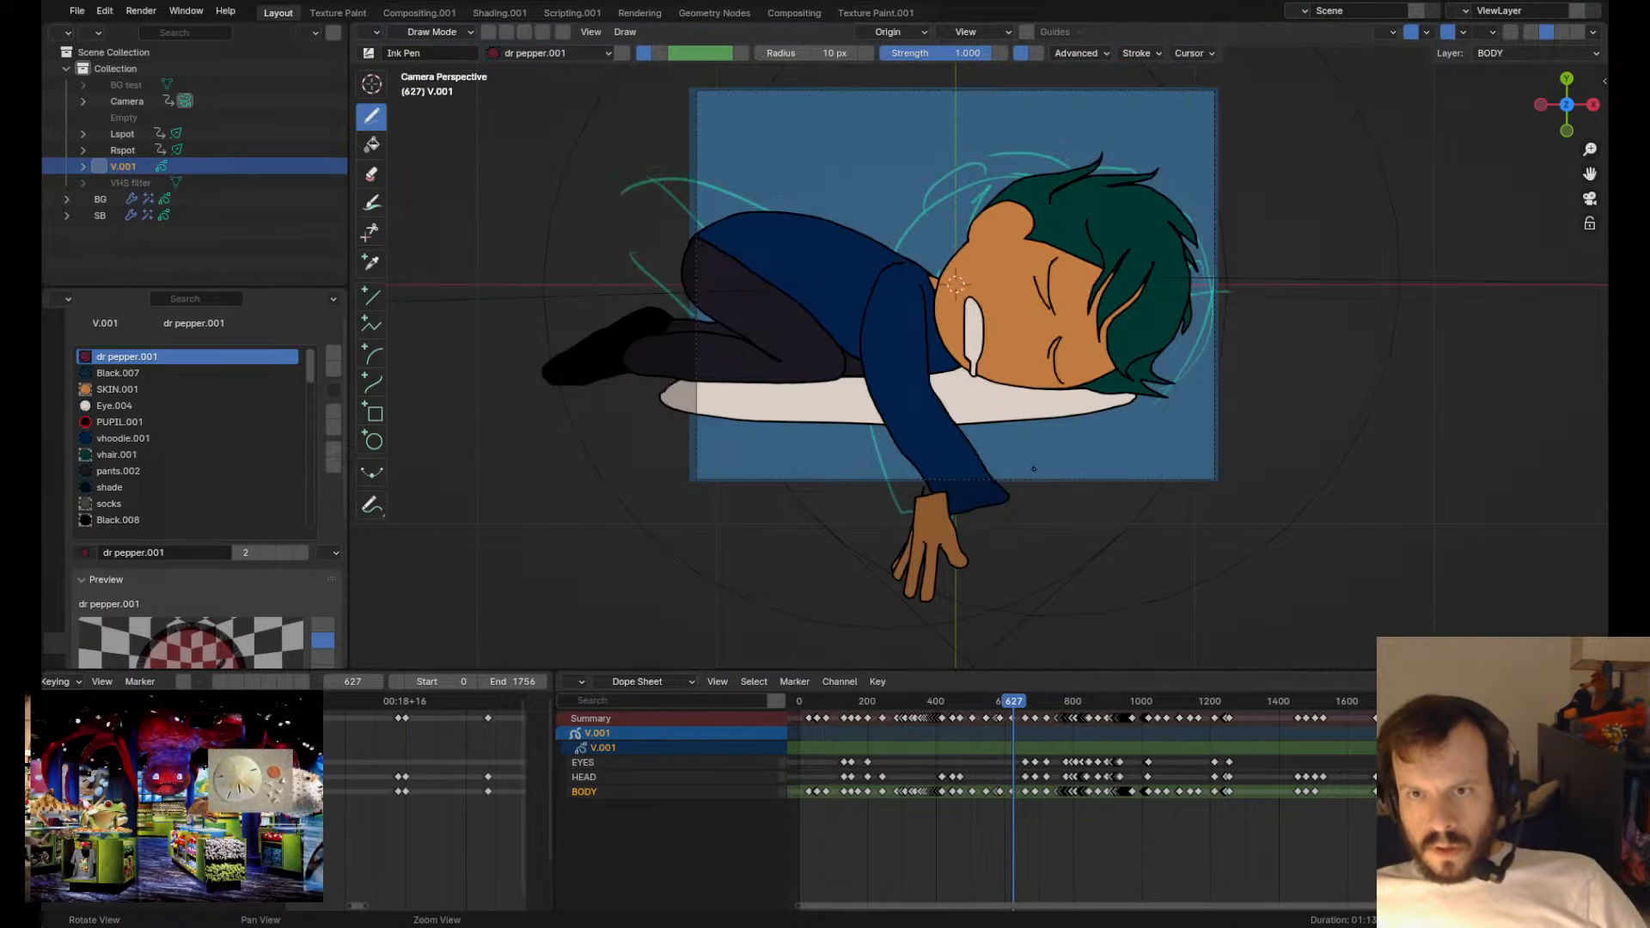
pyautogui.press('Escape')
pyautogui.keyDown('shift'); pyautogui.moveTo(947, 502); pyautogui.dragTo(976, 584, button='middle'); pyautogui.keyUp('shift')
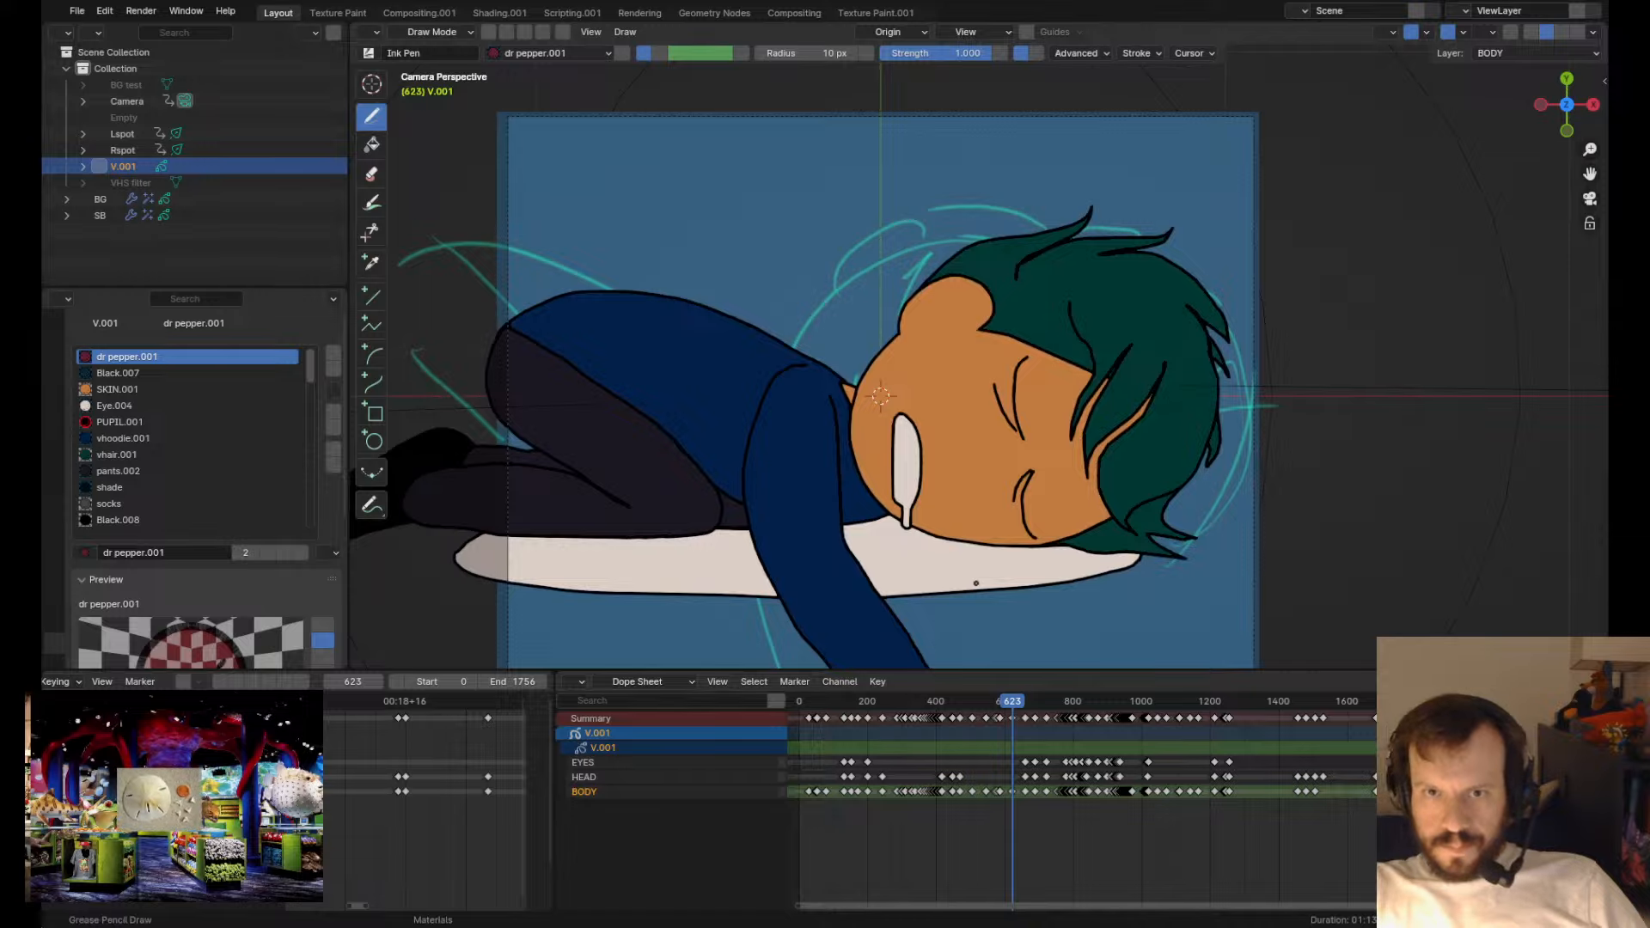
pyautogui.hotkey('ctrl', 's')
# - Play the wake-up through to frame 689 and return to the open-eyed drawing near frame 660
pyautogui.press('space')
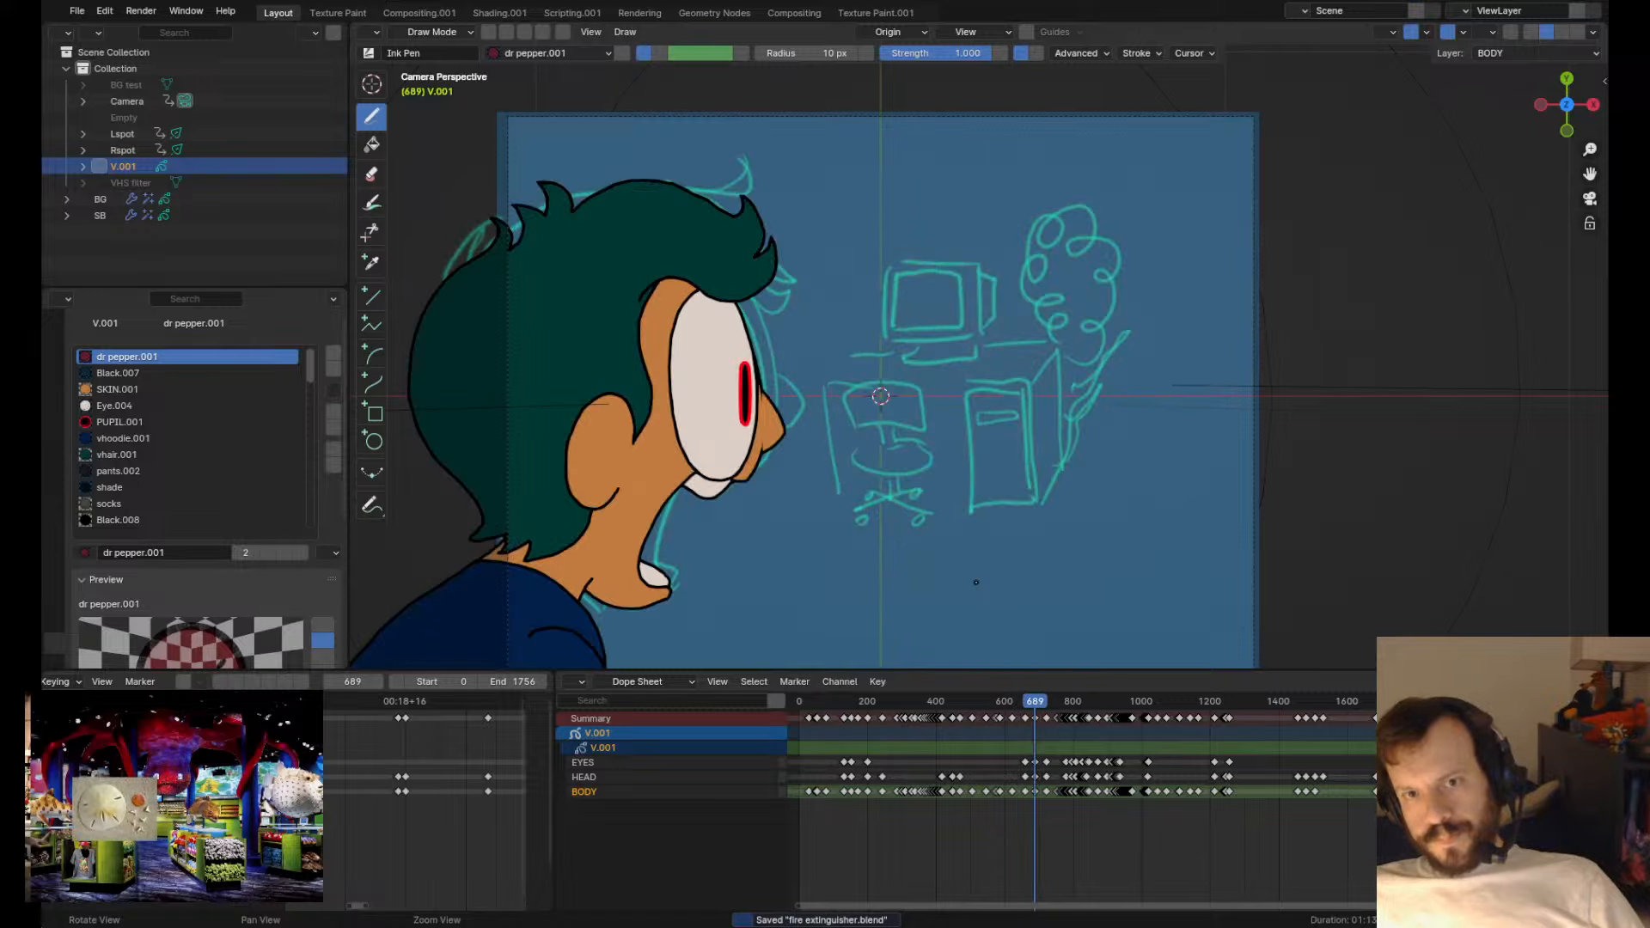
pyautogui.click(1022, 702)
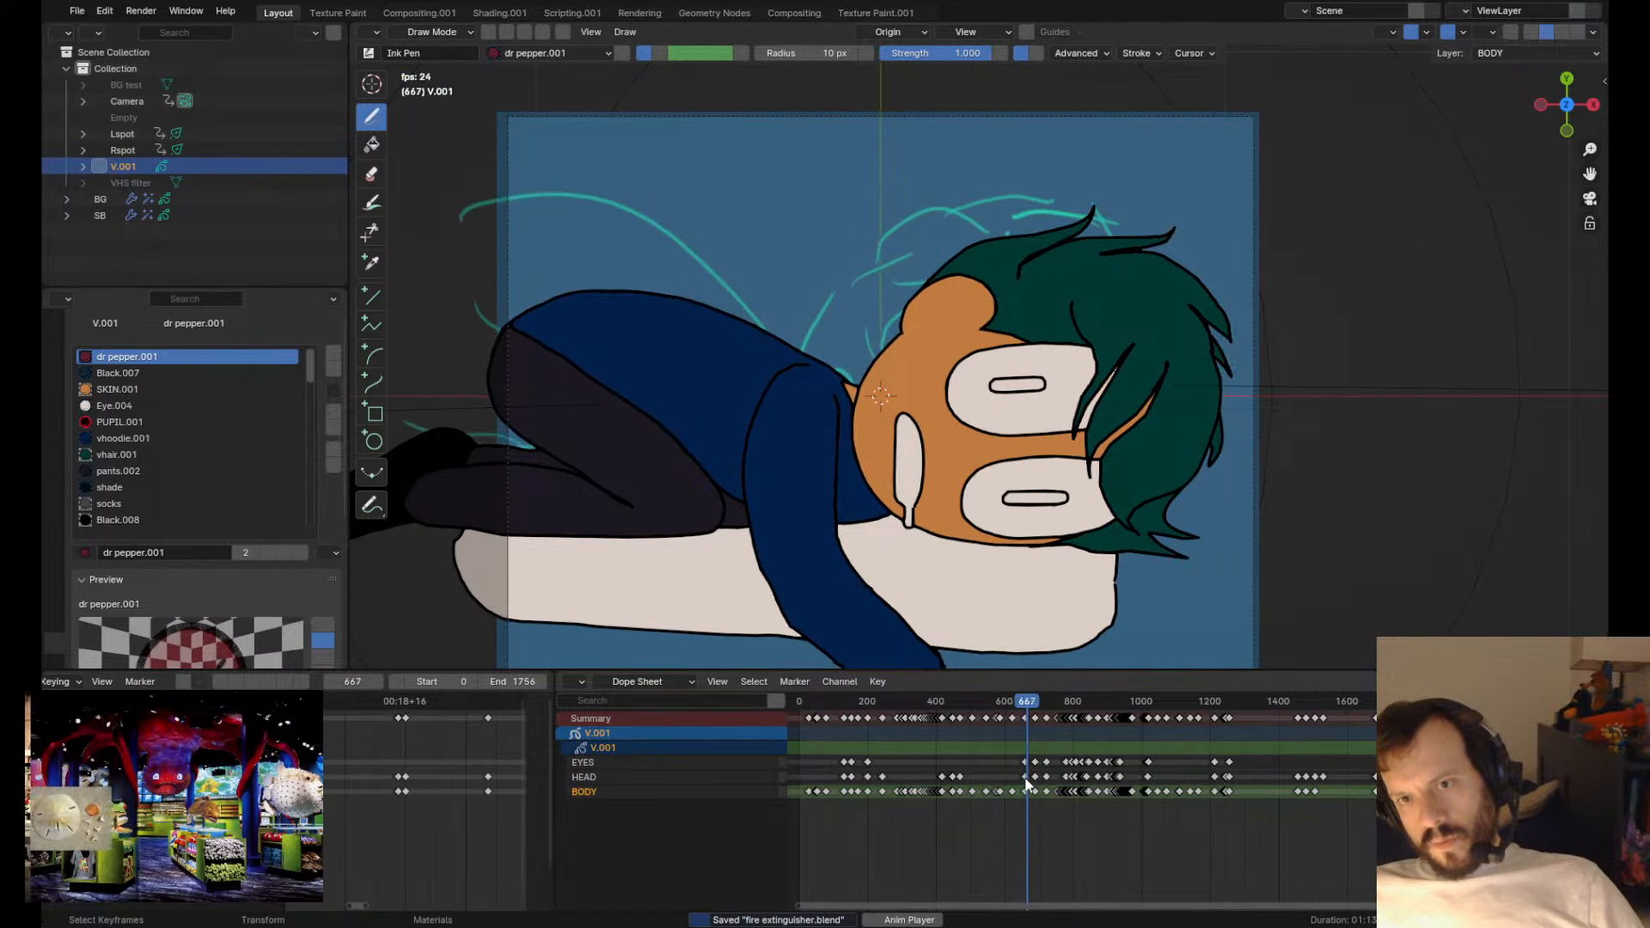
pyautogui.moveTo(1022, 708); pyautogui.dragTo(1025, 708)
# - Adjust the fringe strands over the sleeping character's forehead and go to the keyframe at frame 623
pyautogui.press('Tab')
pyautogui.click(1094, 334)
pyautogui.press('Tab')
pyautogui.keyDown('ctrl'); pyautogui.keyDown('shift'); pyautogui.moveTo(1093, 345); pyautogui.dragTo(1086, 347); pyautogui.keyUp('shift'); pyautogui.keyUp('ctrl')
pyautogui.moveTo(1146, 402)
pyautogui.keyDown('ctrl'); pyautogui.keyDown('shift'); pyautogui.mouseDown()
pyautogui.moveTo(1103, 475)
pyautogui.moveTo(1127, 525)
pyautogui.mouseUp(); pyautogui.keyUp('shift'); pyautogui.keyUp('ctrl')
pyautogui.press('Right')
pyautogui.press('Right')
pyautogui.press('Down')
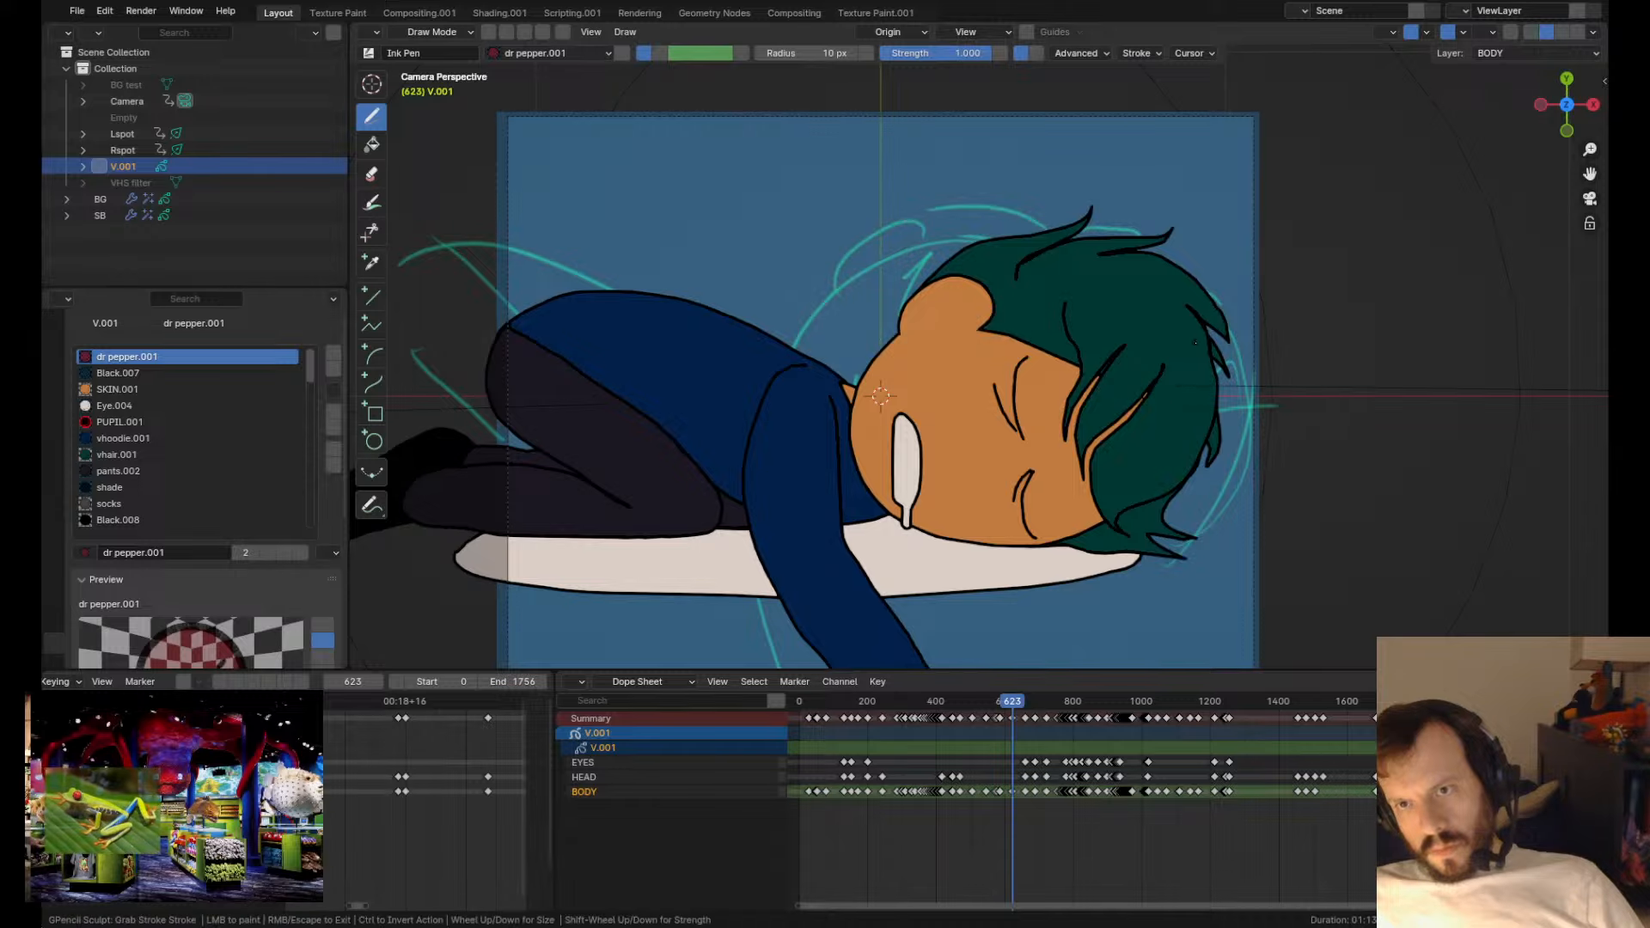
# - Shift the lower fringe strand on the sleeping head at frame 623, comparing it with the neighbouring keyframes
pyautogui.scroll(2, 1171, 369)
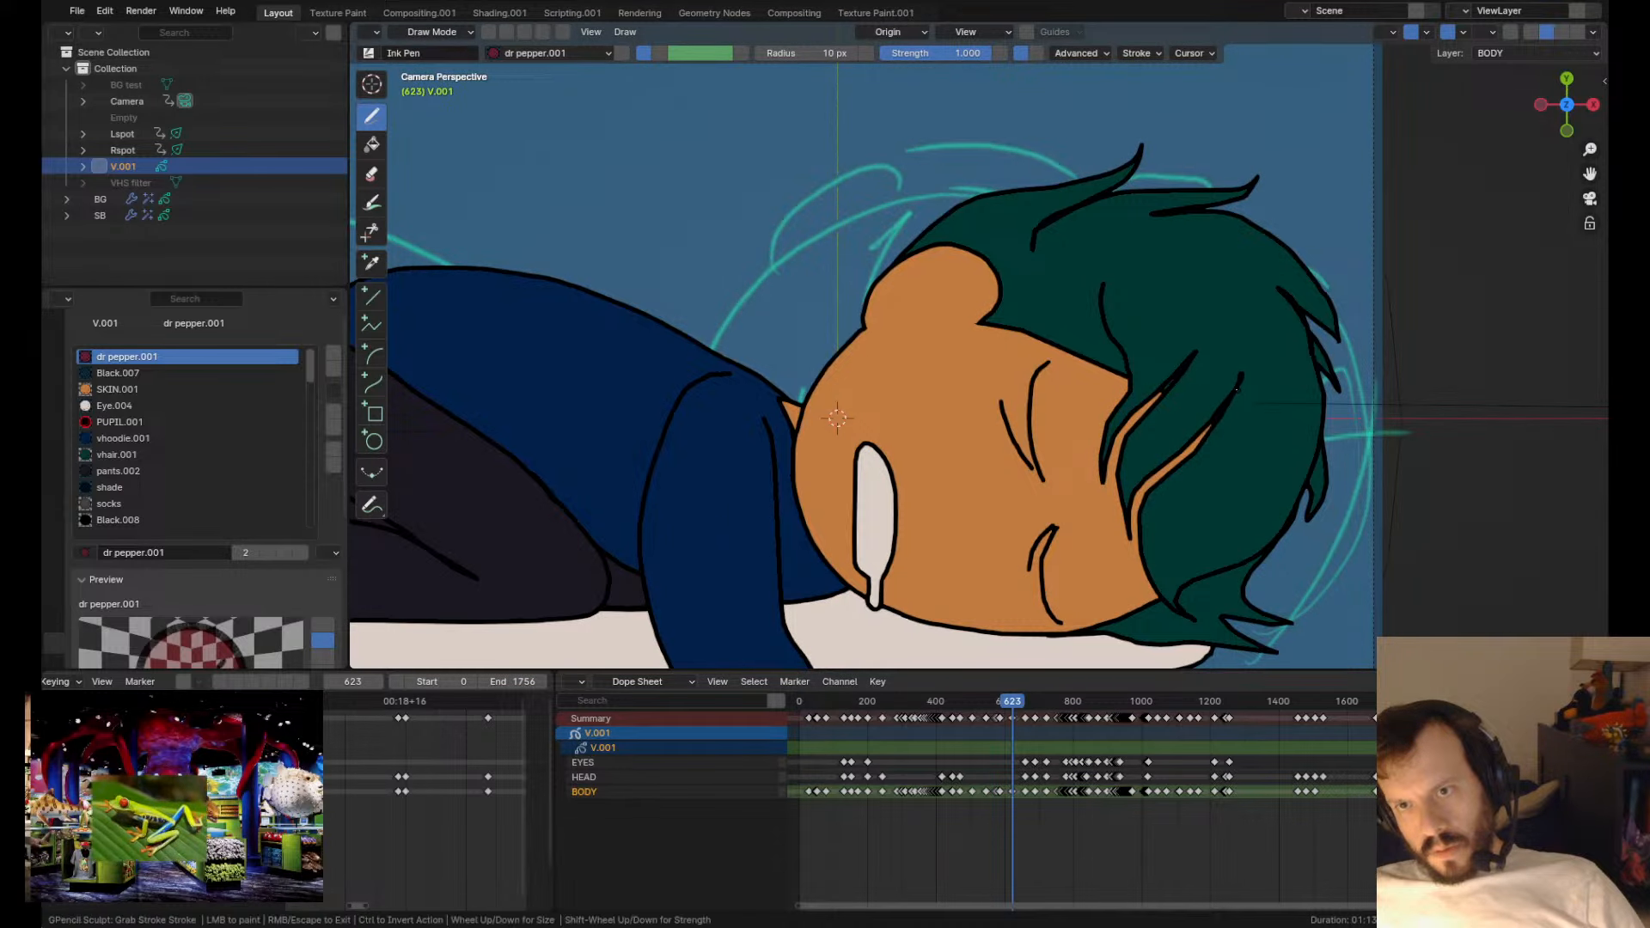
pyautogui.press('Up')
pyautogui.press('Down')
pyautogui.moveTo(1166, 436)
pyautogui.keyDown('ctrl'); pyautogui.keyDown('shift'); pyautogui.mouseDown()
pyautogui.moveTo(1201, 481)
pyautogui.moveTo(1186, 478)
pyautogui.mouseUp(); pyautogui.keyUp('shift'); pyautogui.keyUp('ctrl')
pyautogui.press('Down')
pyautogui.press('Up')
pyautogui.press('Up')
pyautogui.press('Down')
pyautogui.scroll(-3, 837, 418)
pyautogui.press('Up')
pyautogui.press('Down')
# - Nudge the hair outline at the back of the sleeping head and the pillow's tip at frame 623
pyautogui.press('Tab')
pyautogui.click(1027, 247)
pyautogui.press('Tab')
pyautogui.keyDown('ctrl'); pyautogui.keyDown('shift'); pyautogui.moveTo(1121, 272); pyautogui.dragTo(1125, 269); pyautogui.keyUp('shift'); pyautogui.keyUp('ctrl')
pyautogui.keyDown('ctrl'); pyautogui.keyDown('shift'); pyautogui.moveTo(1168, 332); pyautogui.dragTo(1174, 327); pyautogui.keyUp('shift'); pyautogui.keyUp('ctrl')
pyautogui.keyDown('ctrl'); pyautogui.keyDown('shift'); pyautogui.moveTo(1165, 384); pyautogui.dragTo(1179, 379); pyautogui.keyUp('shift'); pyautogui.keyUp('ctrl')
pyautogui.keyDown('ctrl'); pyautogui.keyDown('shift'); pyautogui.moveTo(1115, 530); pyautogui.dragTo(1113, 532); pyautogui.keyUp('shift'); pyautogui.keyUp('ctrl')
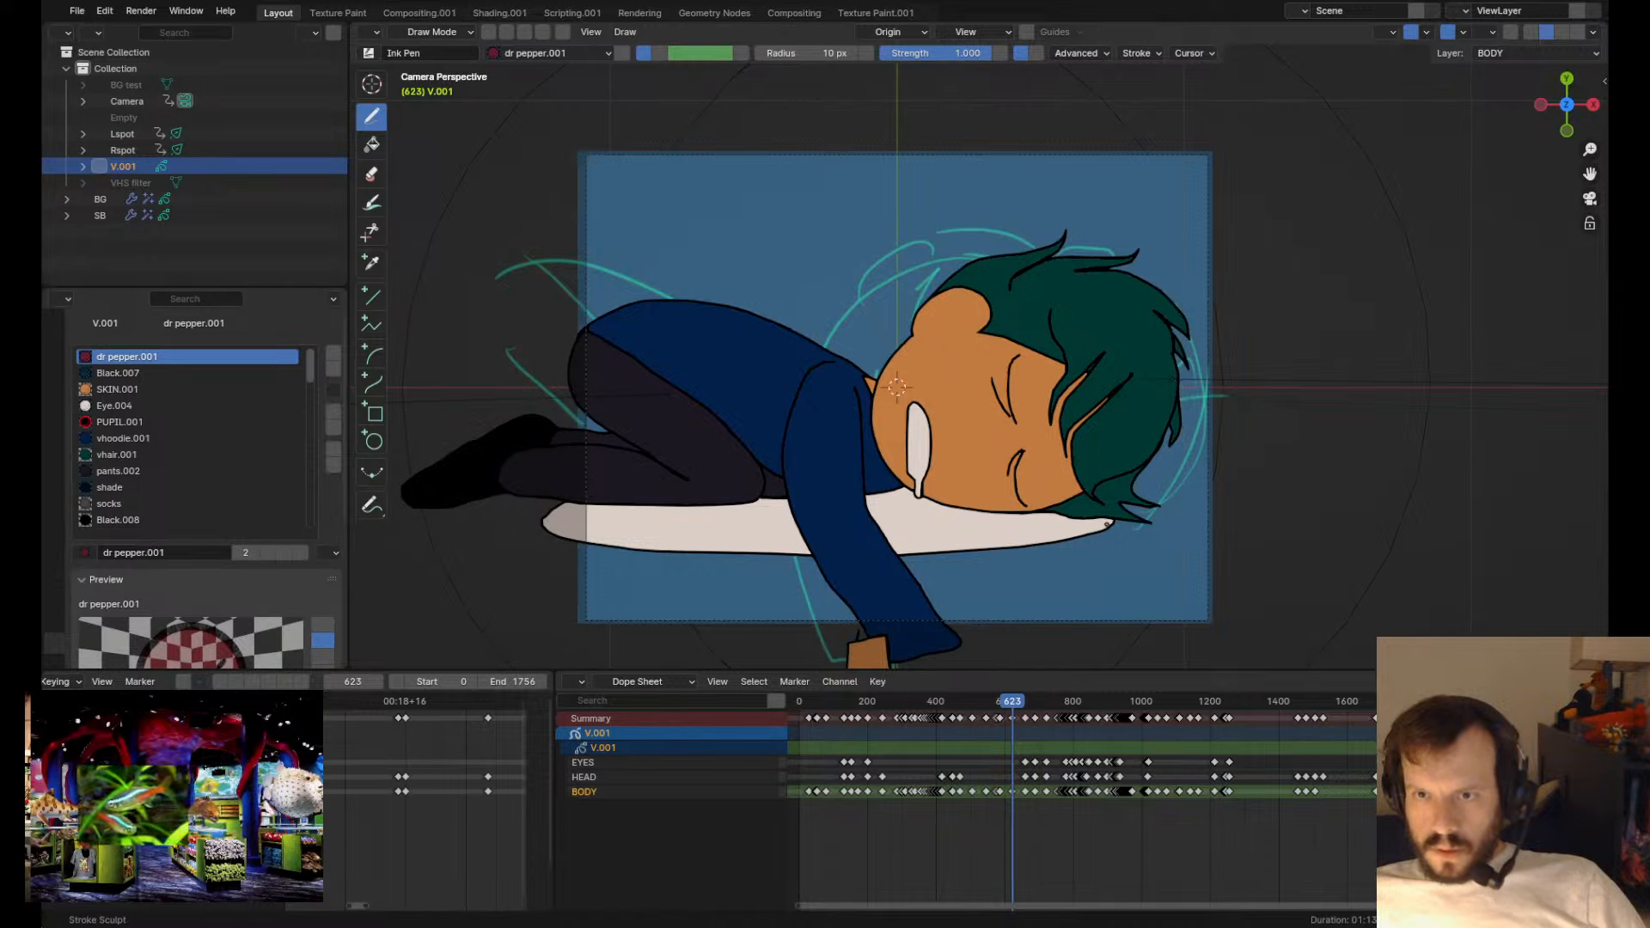
# - Compare the hair with frame 660 and nudge the strokes under the sleeping head at frame 623
pyautogui.press('Up')
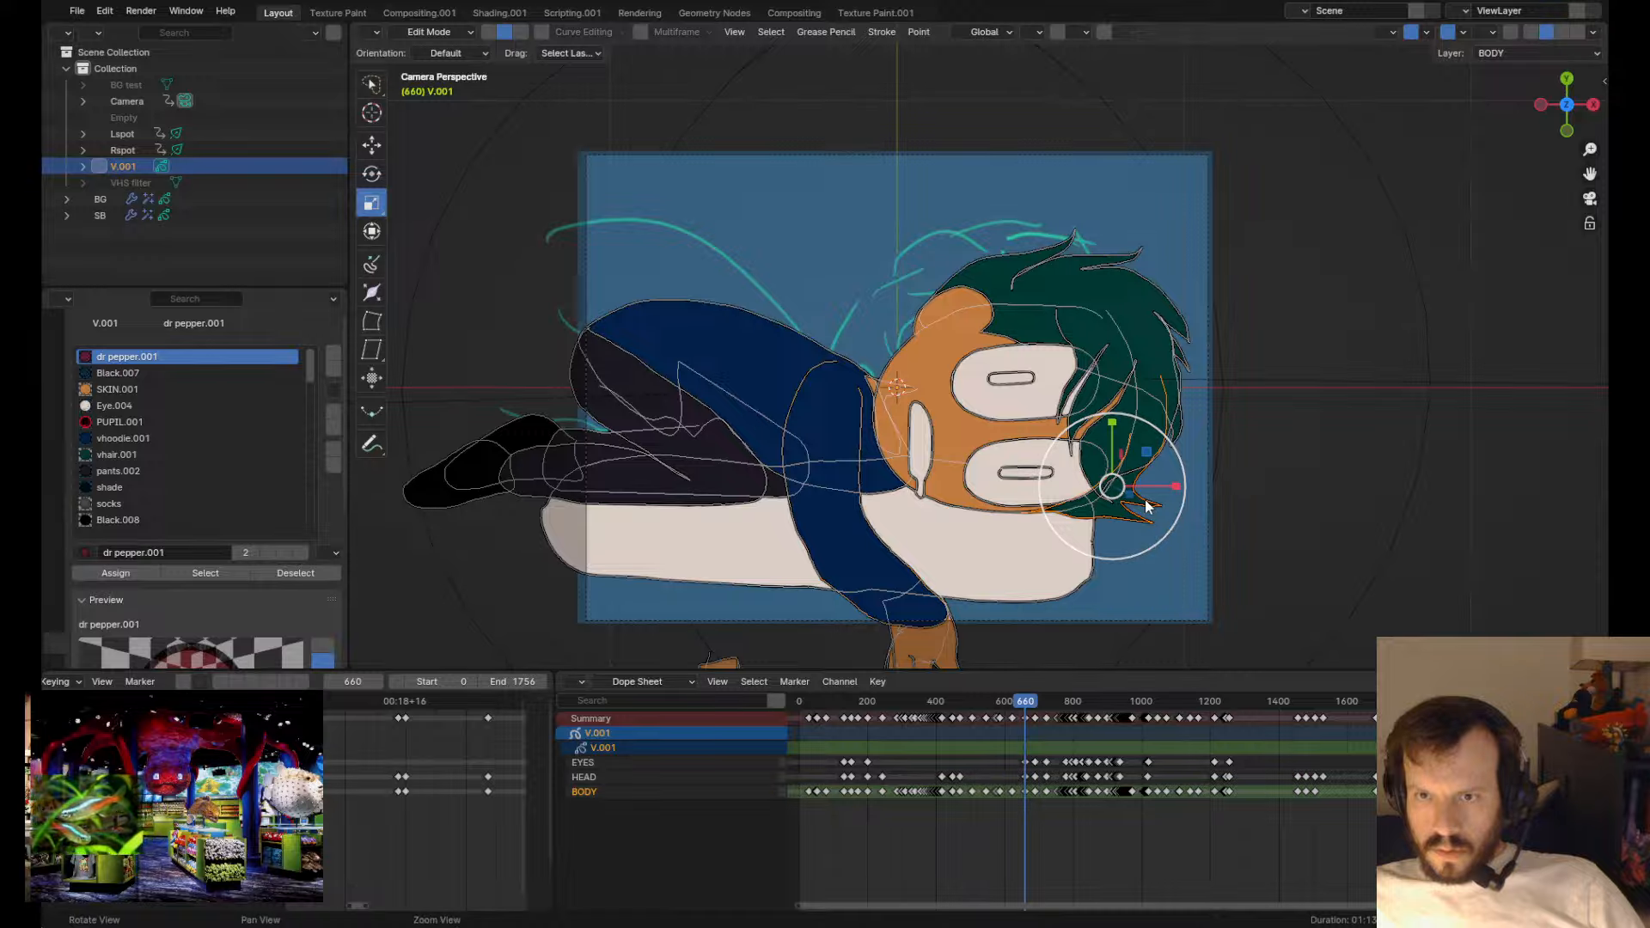
pyautogui.press('Down')
pyautogui.keyDown('ctrl'); pyautogui.keyDown('shift'); pyautogui.moveTo(1038, 486); pyautogui.dragTo(1038, 486); pyautogui.keyUp('shift'); pyautogui.keyUp('ctrl')
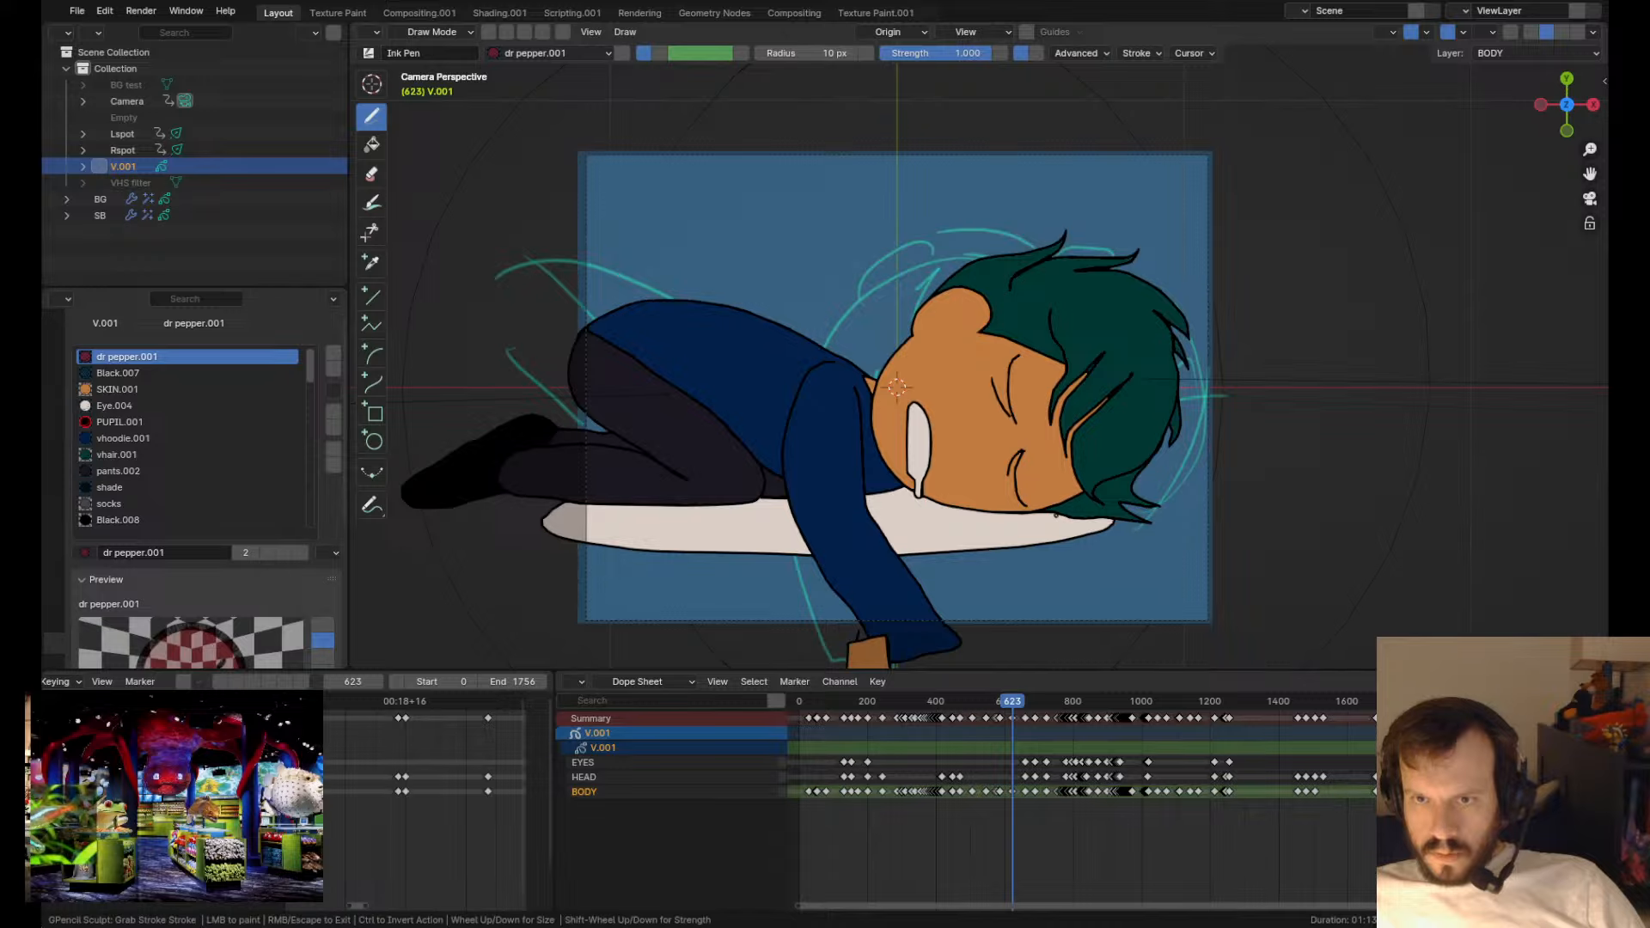
pyautogui.press('Tab')
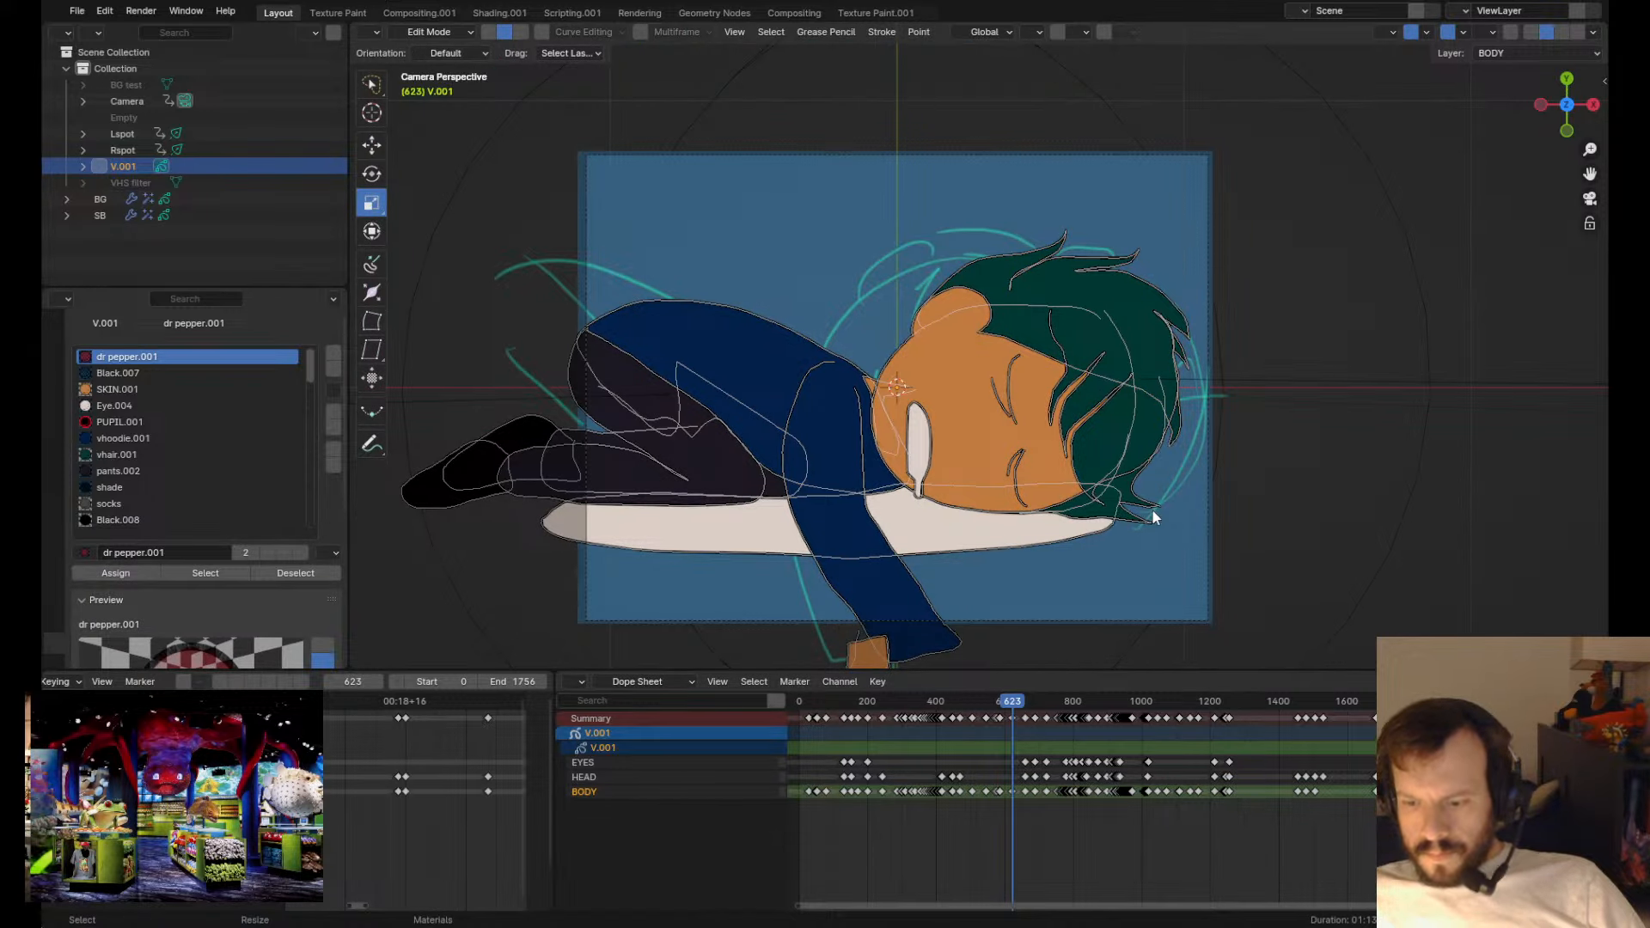
pyautogui.press('Tab')
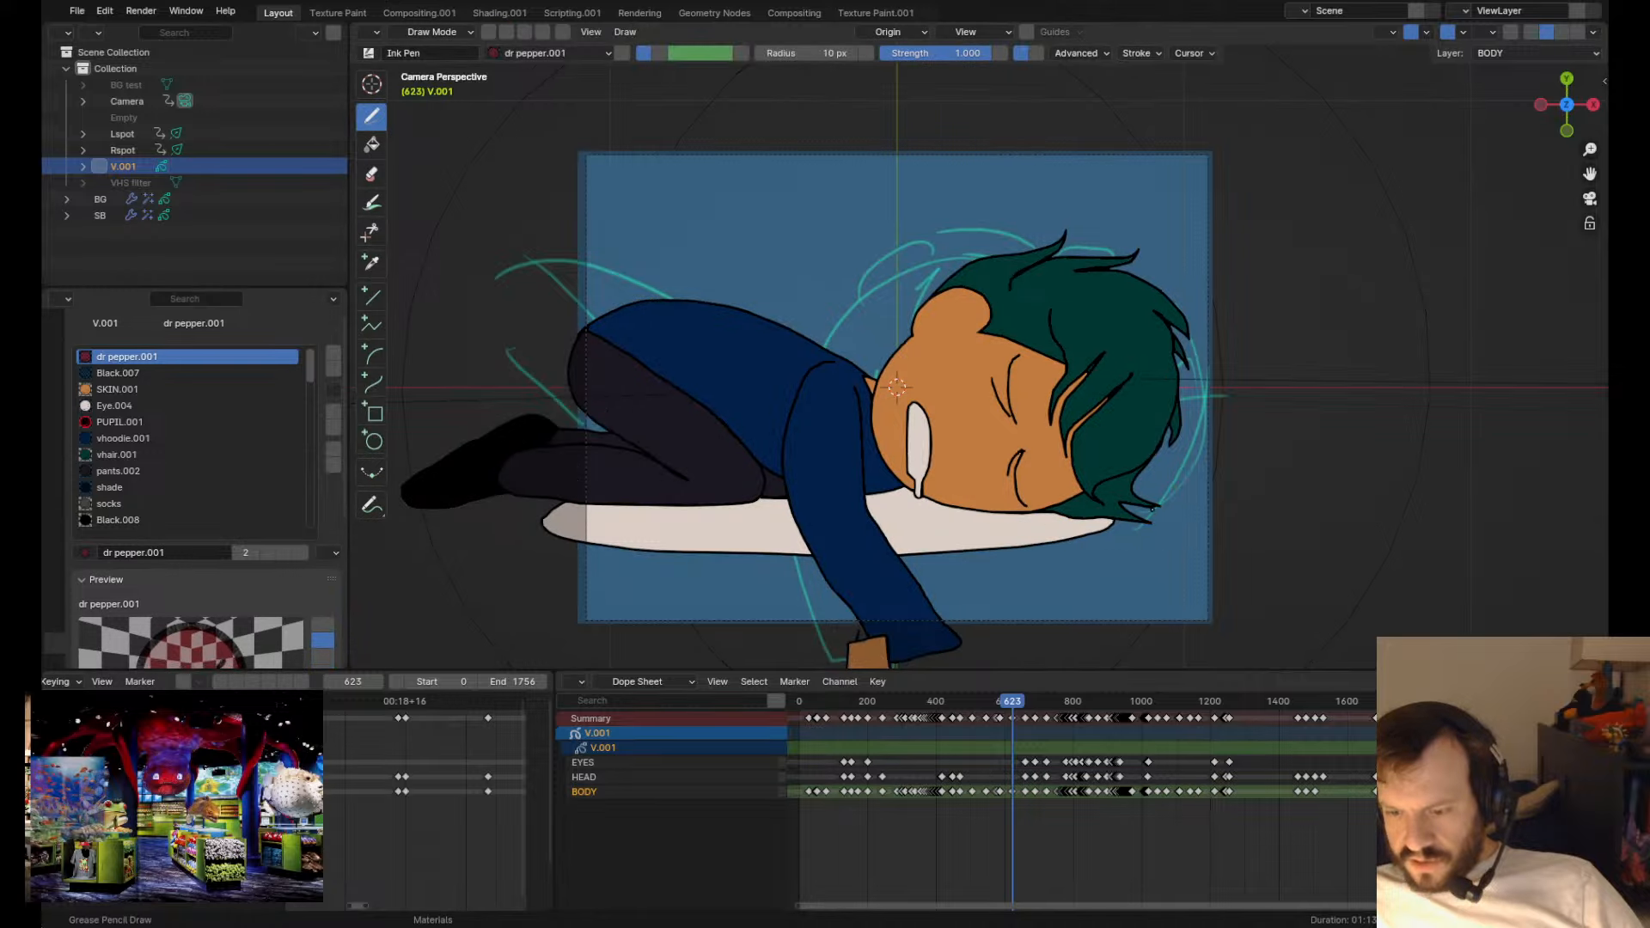
pyautogui.moveTo(1072, 543)
pyautogui.keyDown('ctrl'); pyautogui.keyDown('shift'); pyautogui.mouseDown()
pyautogui.moveTo(1064, 513)
pyautogui.moveTo(1115, 509)
pyautogui.moveTo(1070, 490)
pyautogui.mouseUp(); pyautogui.keyUp('shift'); pyautogui.keyUp('ctrl')
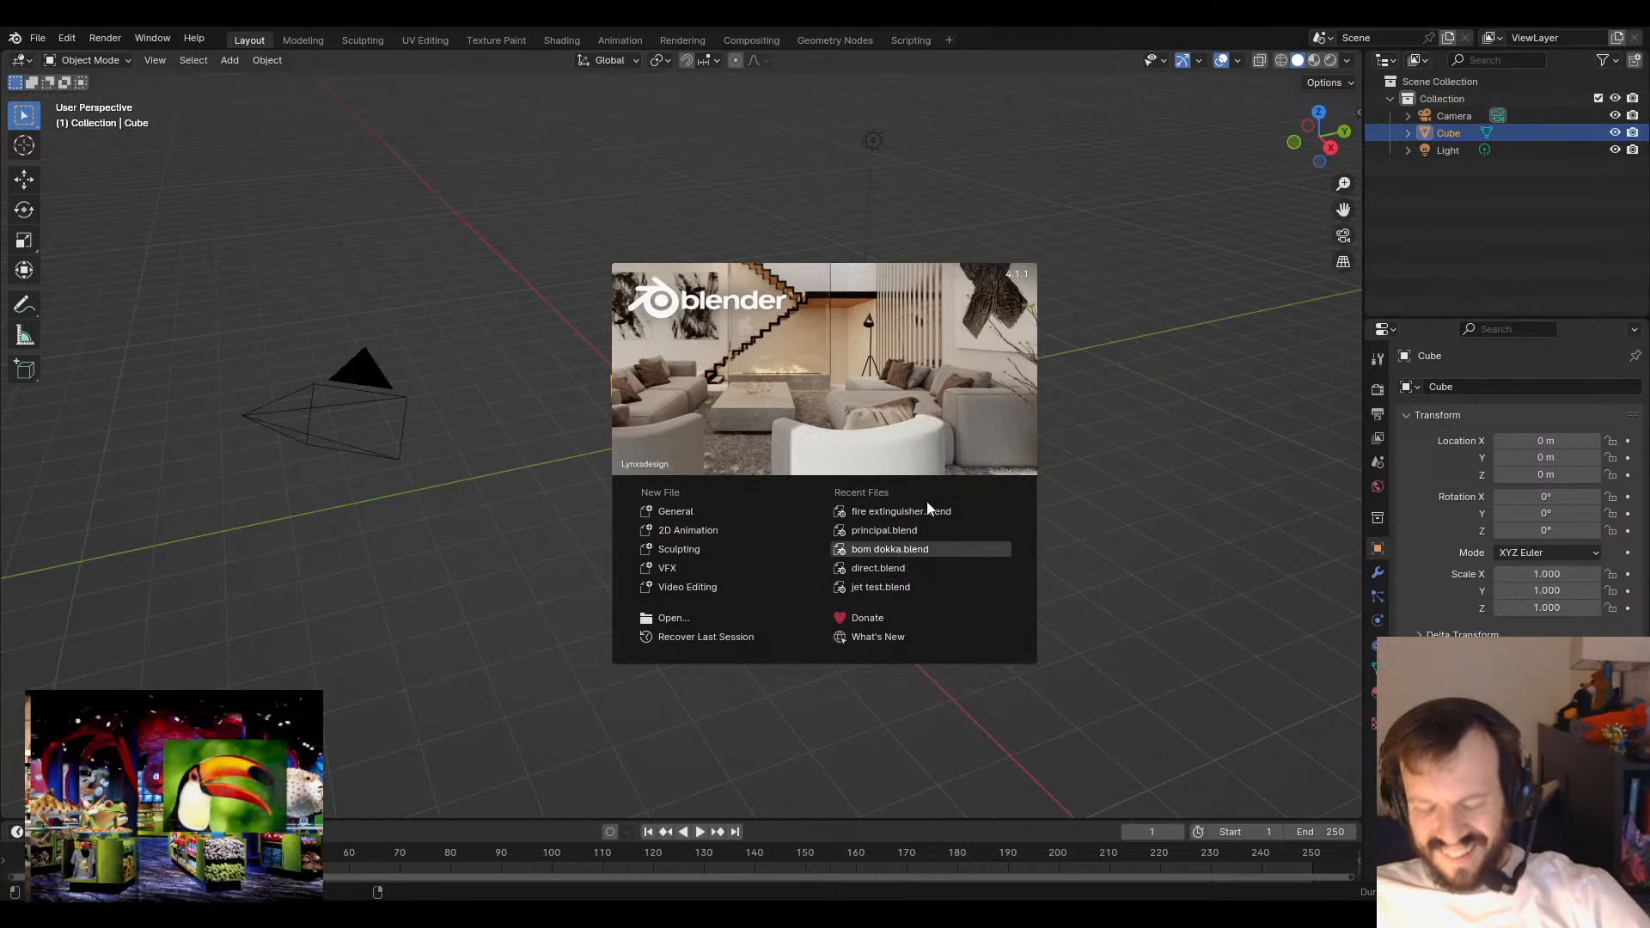
# - Reopen the recent file fire extinguisher.blend and flip between the sleeping drawings at frames 623 and 660
pyautogui.click(899, 512)
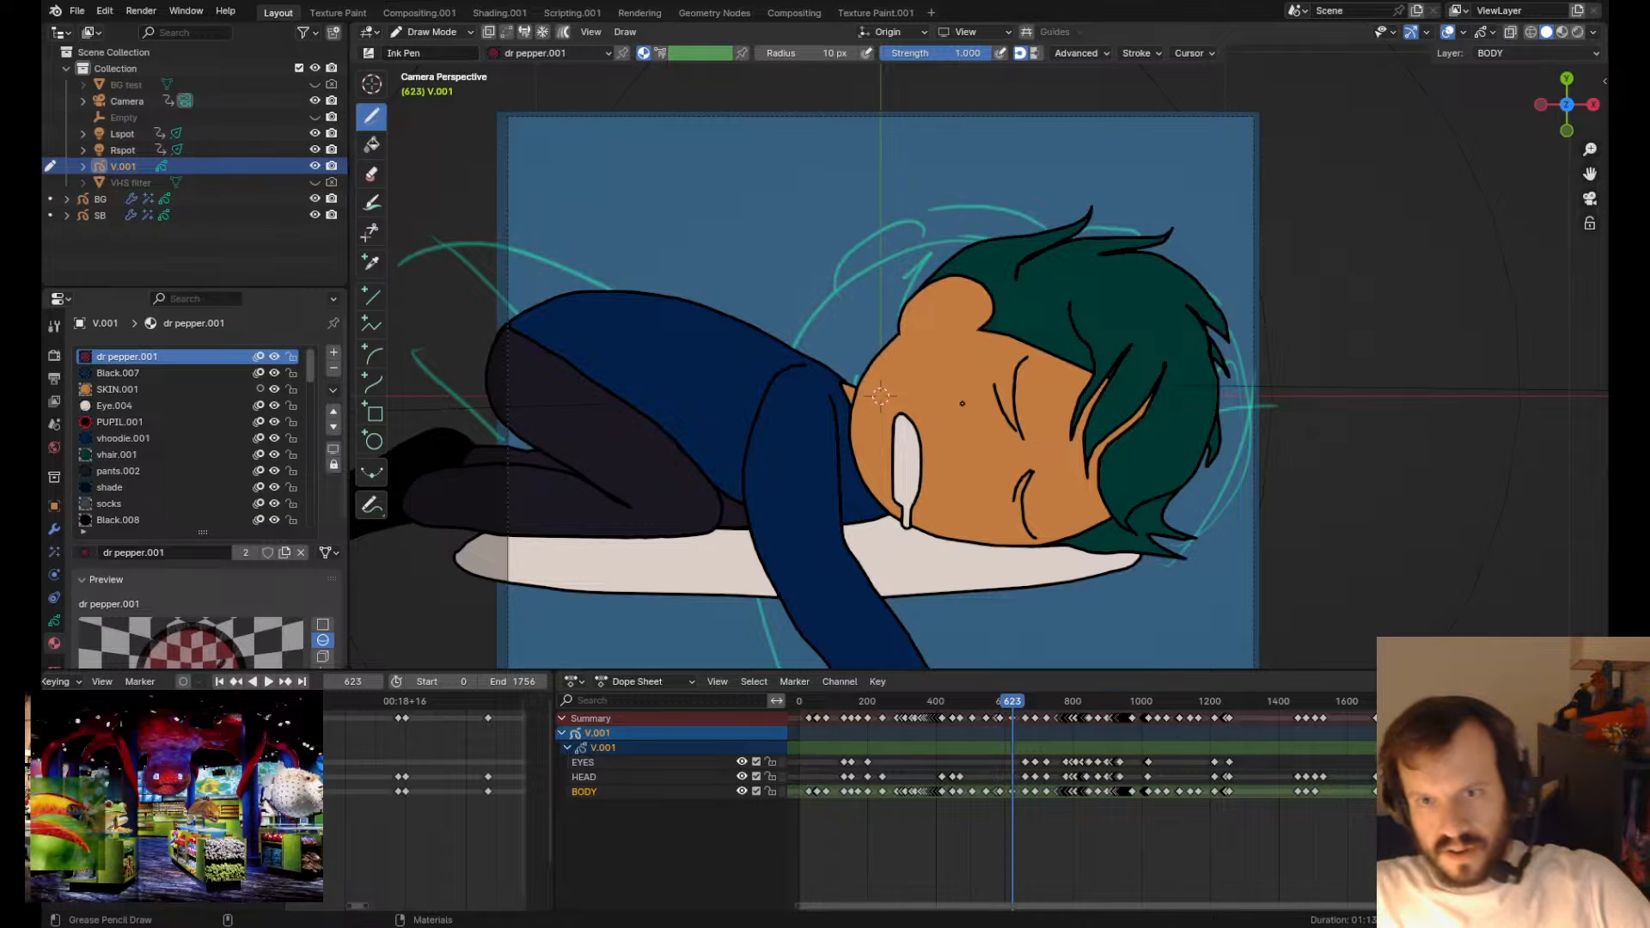
pyautogui.press('Down')
pyautogui.press('Up')
pyautogui.press('Up')
pyautogui.press('Down')
pyautogui.press('Up')
pyautogui.press('Tab')
pyautogui.press('Tab')
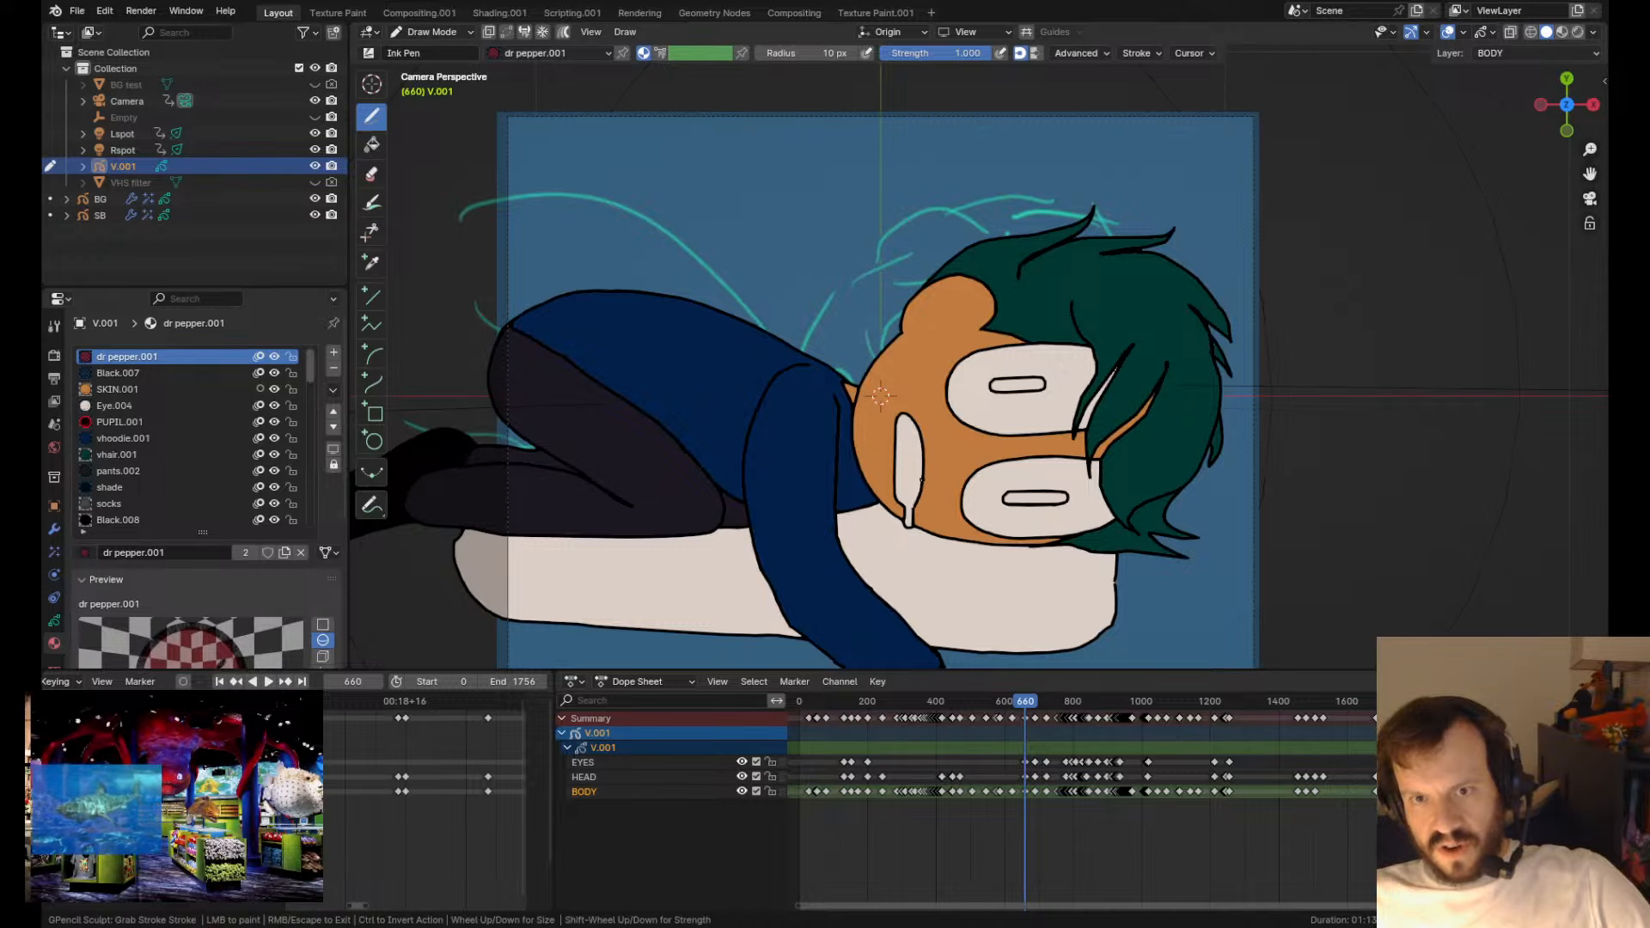
pyautogui.press('Down')
pyautogui.press('Up')
pyautogui.press('Down')
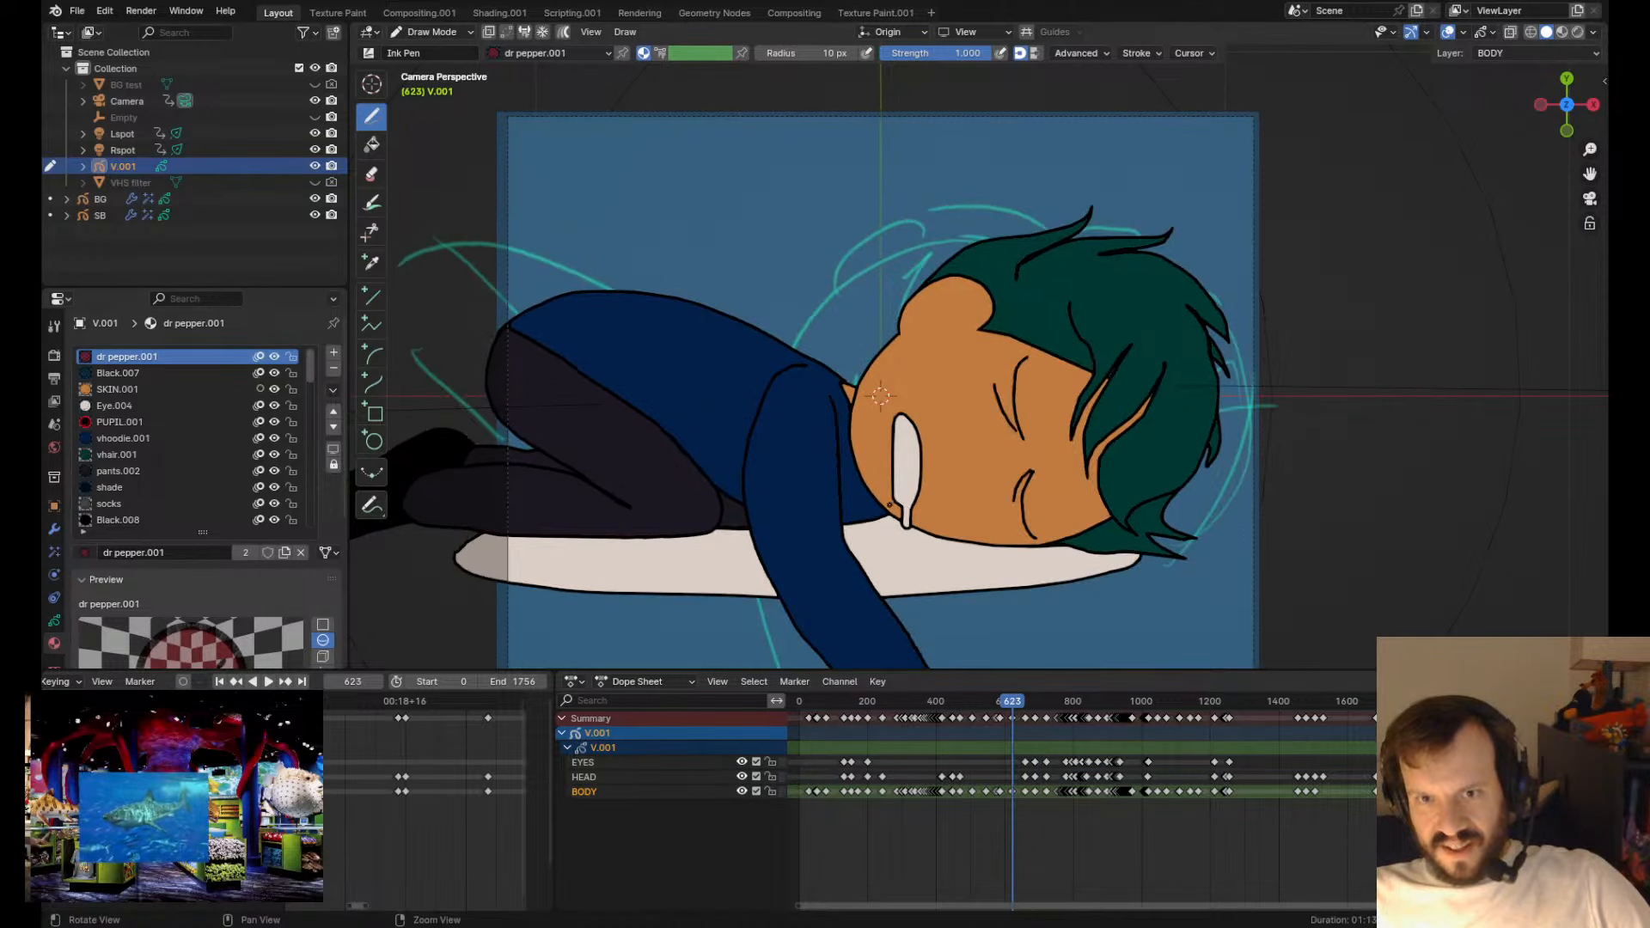
# - Reshape the hoodie outline beside the drooling mouth and at the neck on the sleeping pose at frame 623
pyautogui.press('Tab')
pyautogui.click(874, 521)
pyautogui.press('Tab')
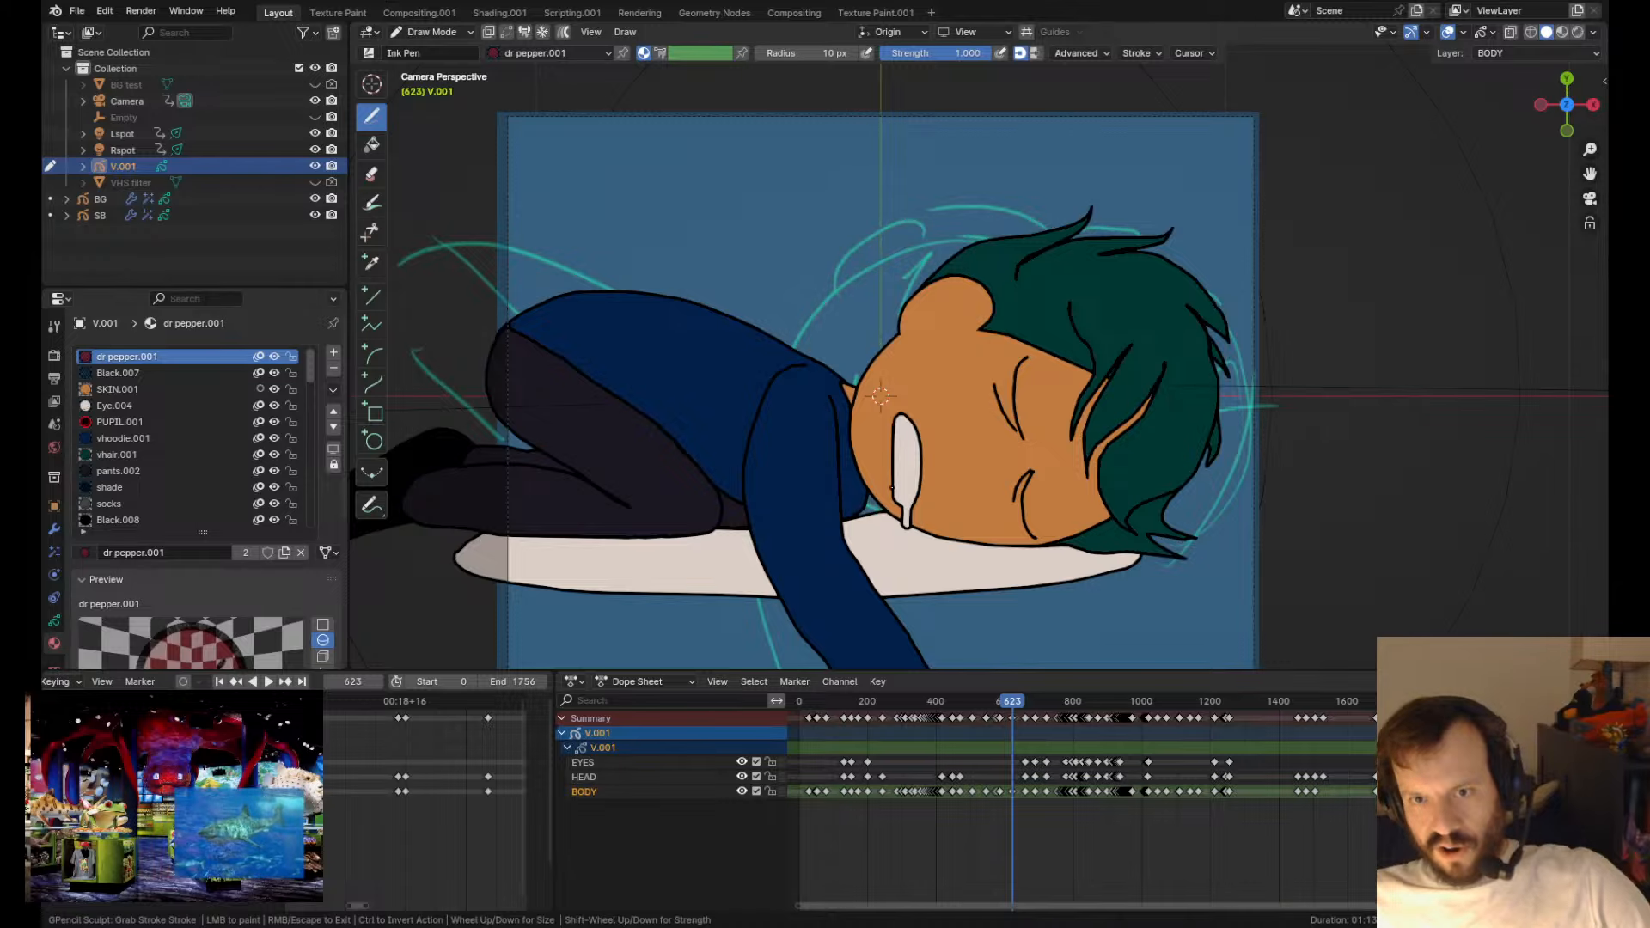
pyautogui.scroll(6, 893, 474)
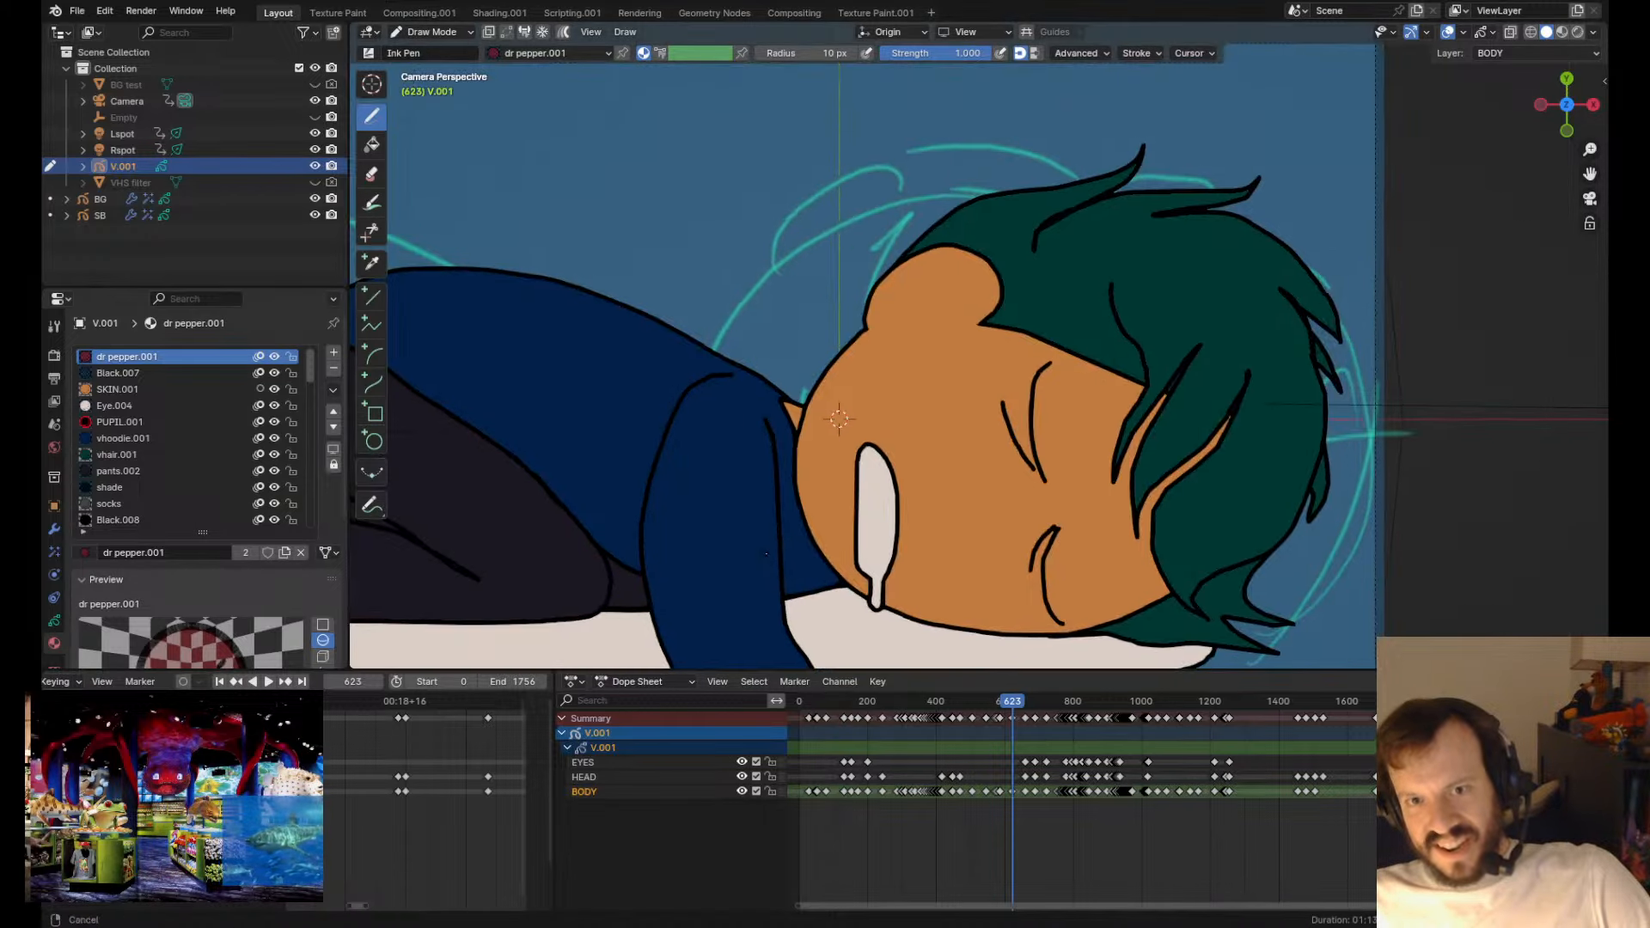
pyautogui.press('Tab')
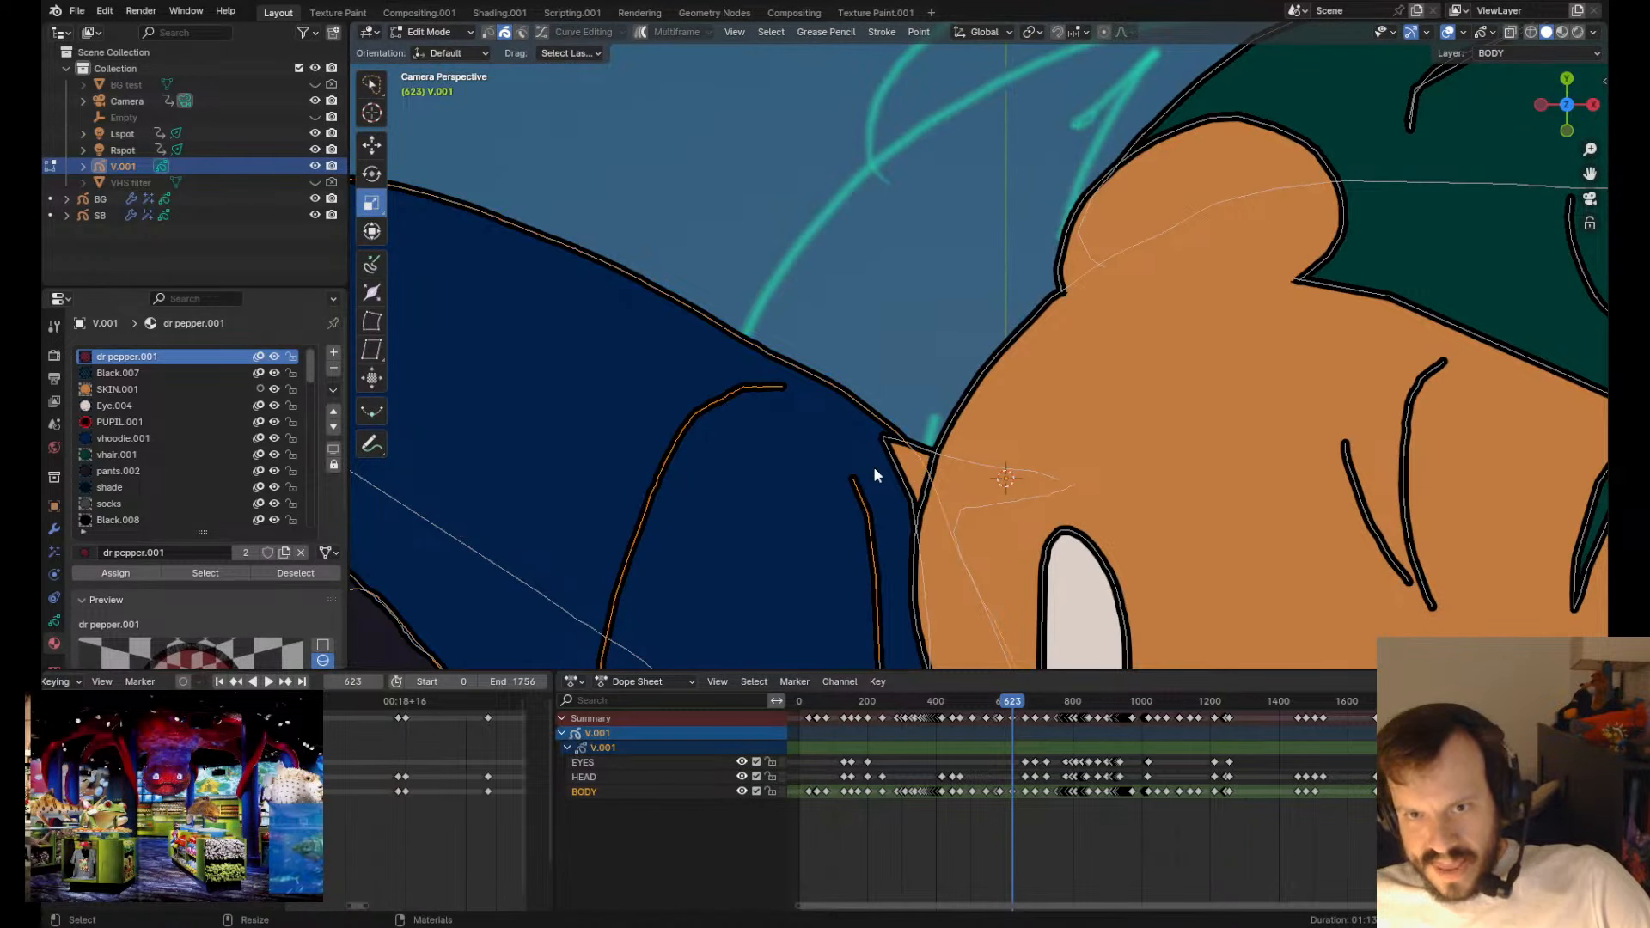
pyautogui.press('Tab')
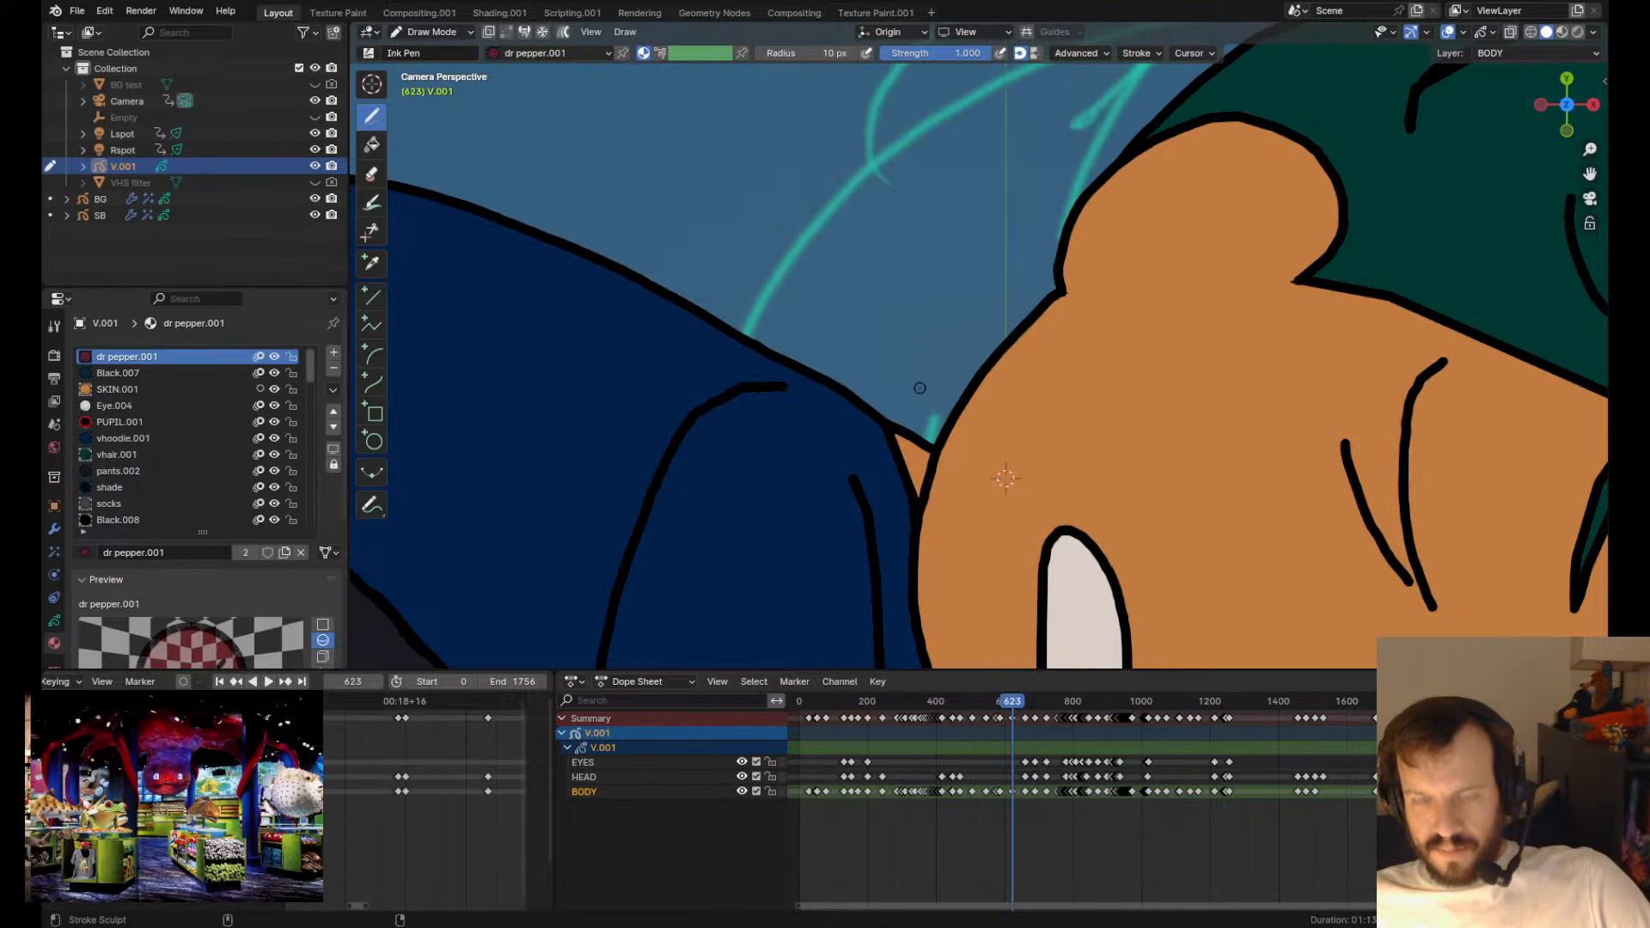
# - Flip through the keyframes at frames 586, 623 and 660 to check the sleeping pose, and save the file
pyautogui.scroll(-6, 885, 400)
pyautogui.press('Down')
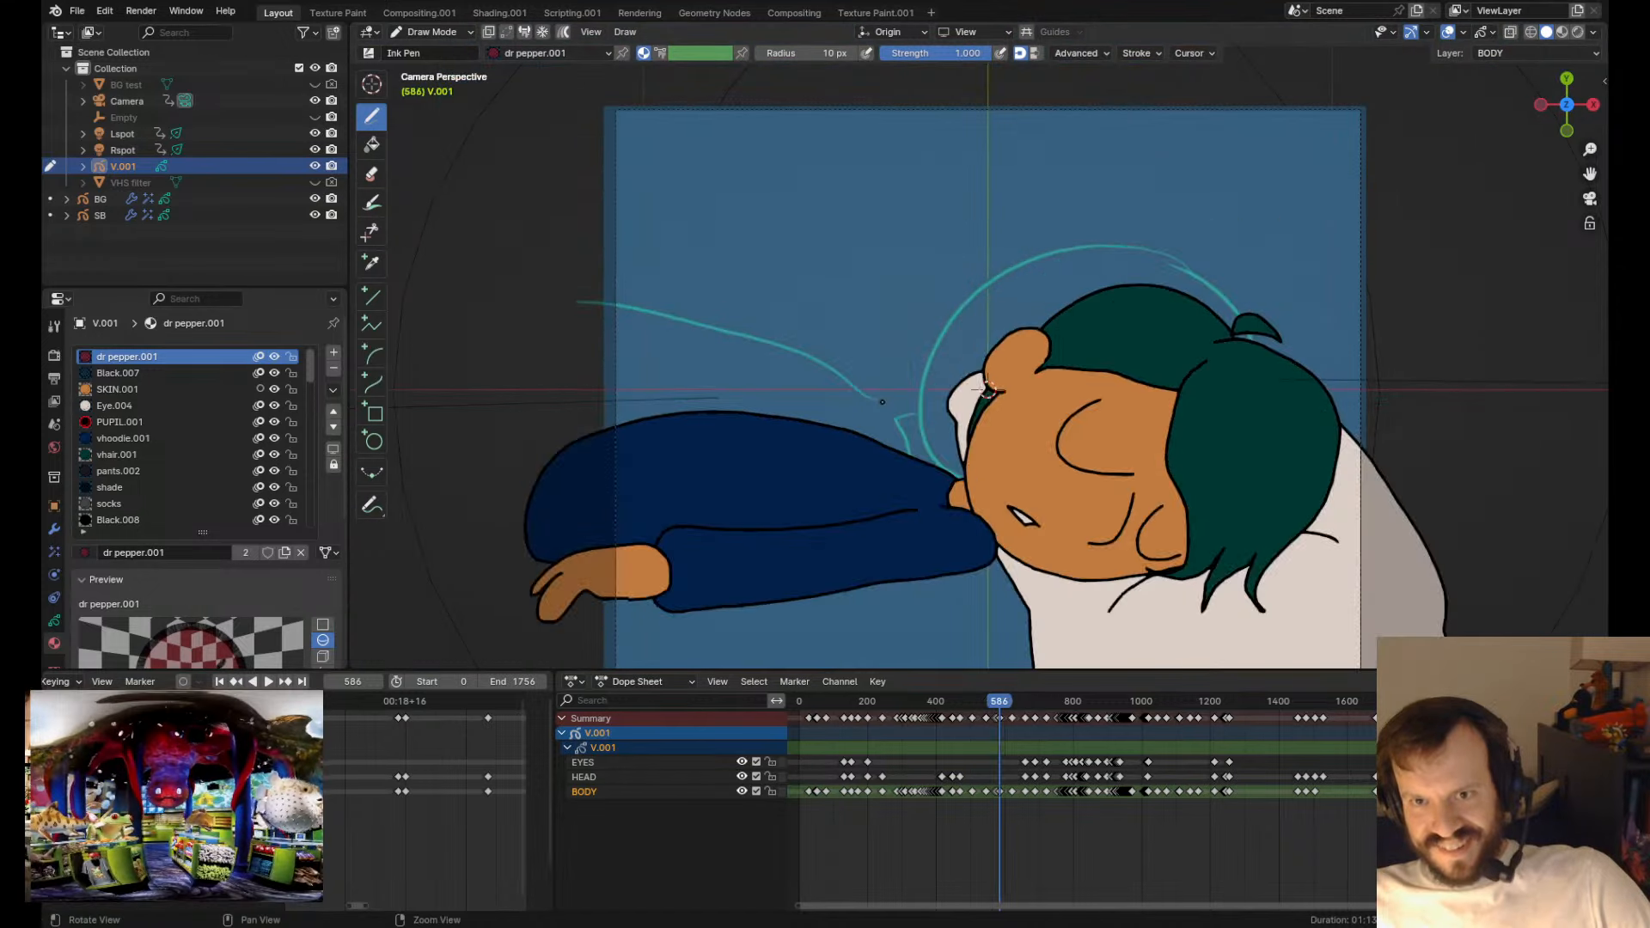
pyautogui.press('Up')
pyautogui.press('Up')
pyautogui.press('Down')
pyautogui.keyDown('shift'); pyautogui.moveTo(931, 411); pyautogui.dragTo(792, 417, button='middle'); pyautogui.keyUp('shift')
pyautogui.press('Up')
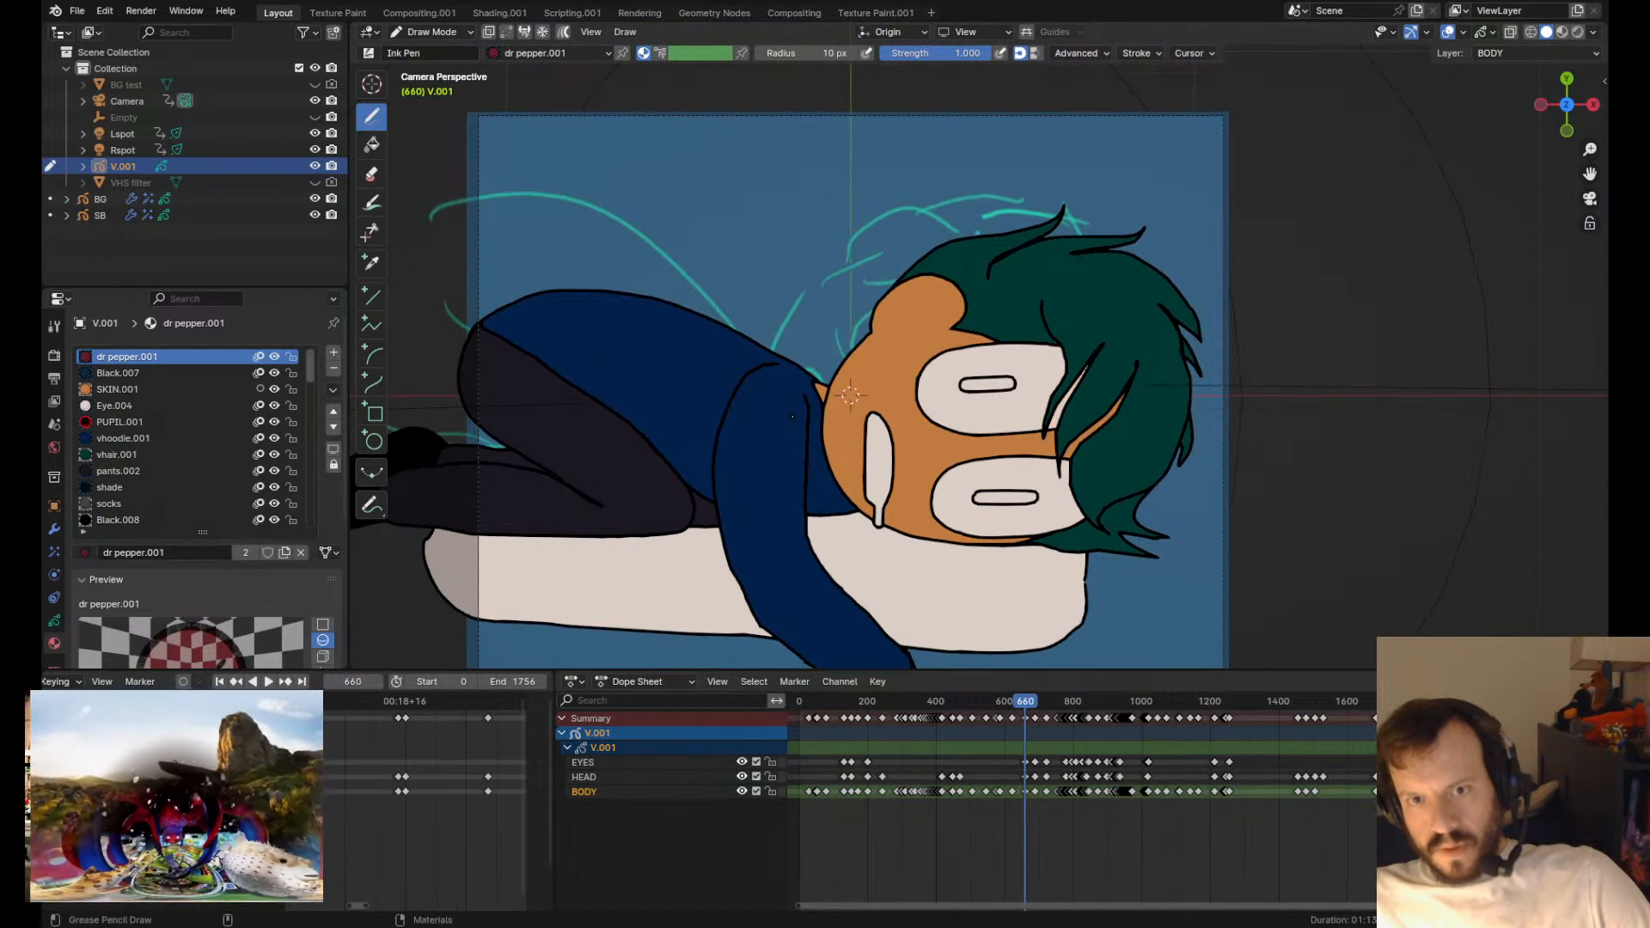
pyautogui.hotkey('ctrl', 's')
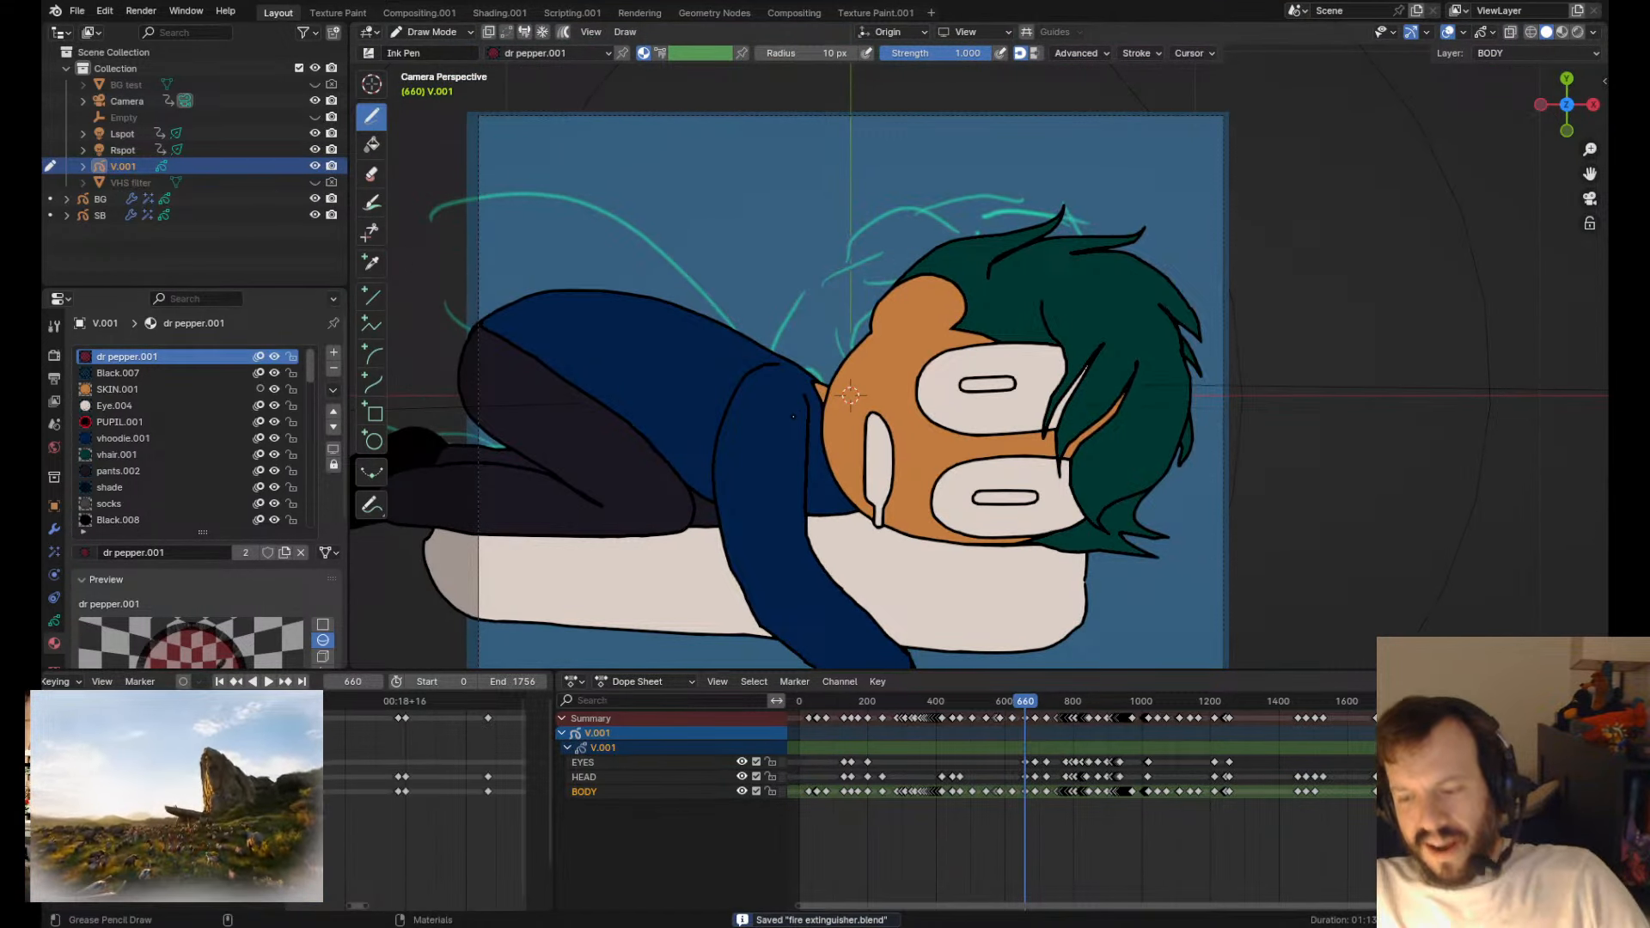
# - Flip between the sleeping drawings at frames 623 and 660 to compare the hair
pyautogui.keyDown('alt'); pyautogui.moveTo(853, 452); pyautogui.dragTo(899, 418, button='middle'); pyautogui.keyUp('alt')
pyautogui.press('Down')
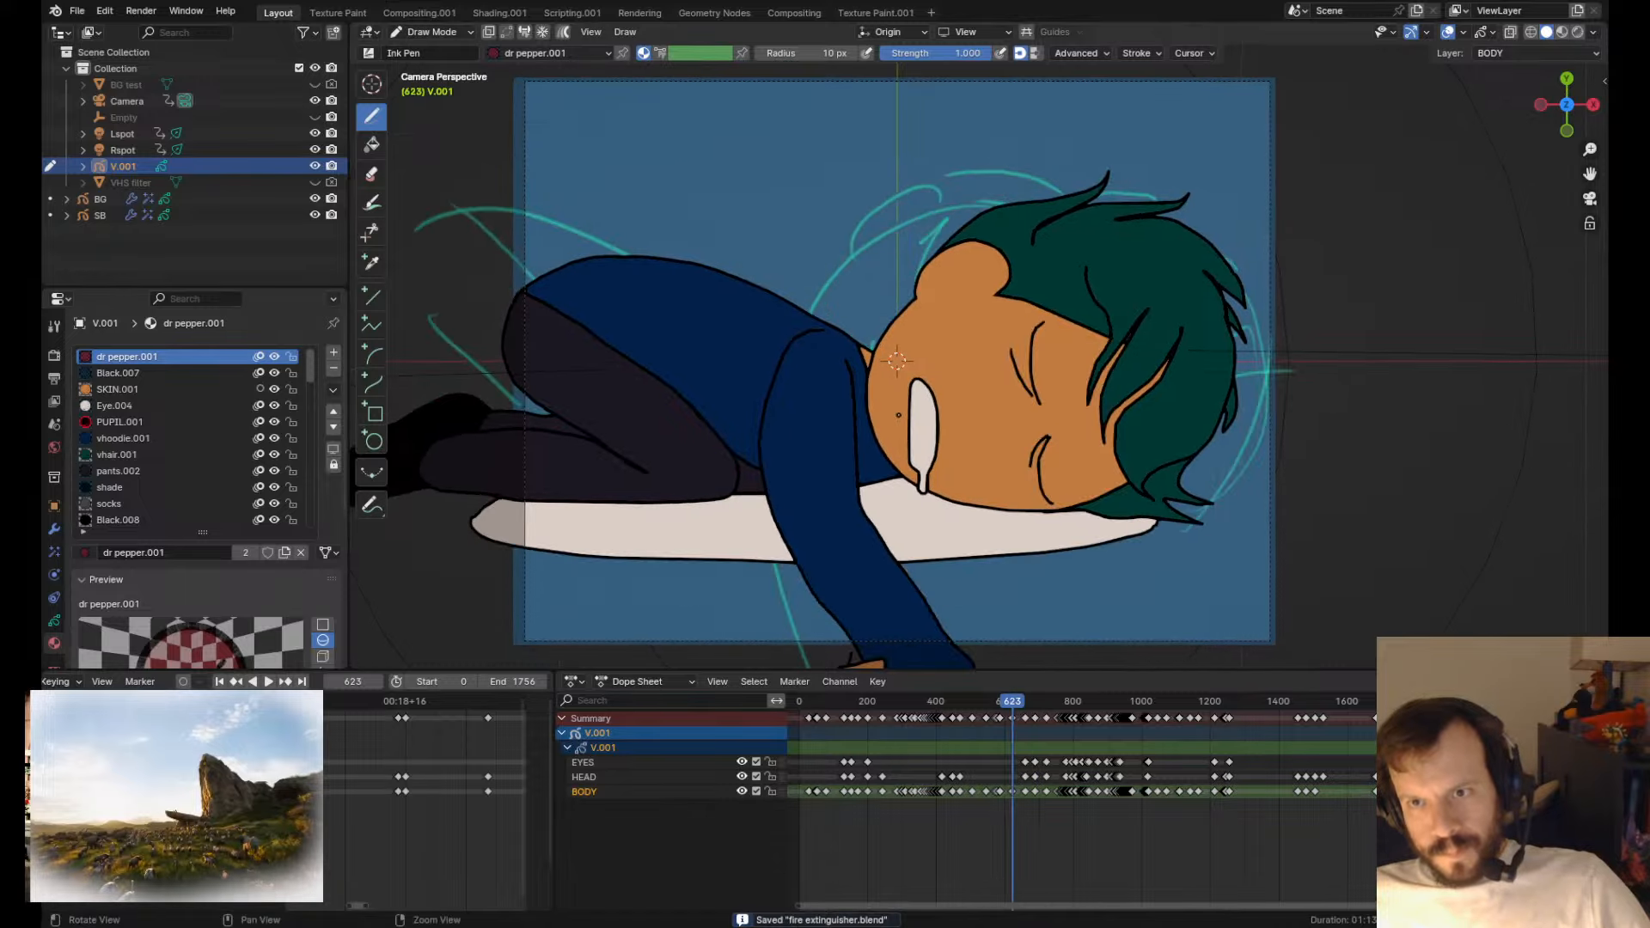
pyautogui.press('Up')
pyautogui.press('Up')
pyautogui.press('Down')
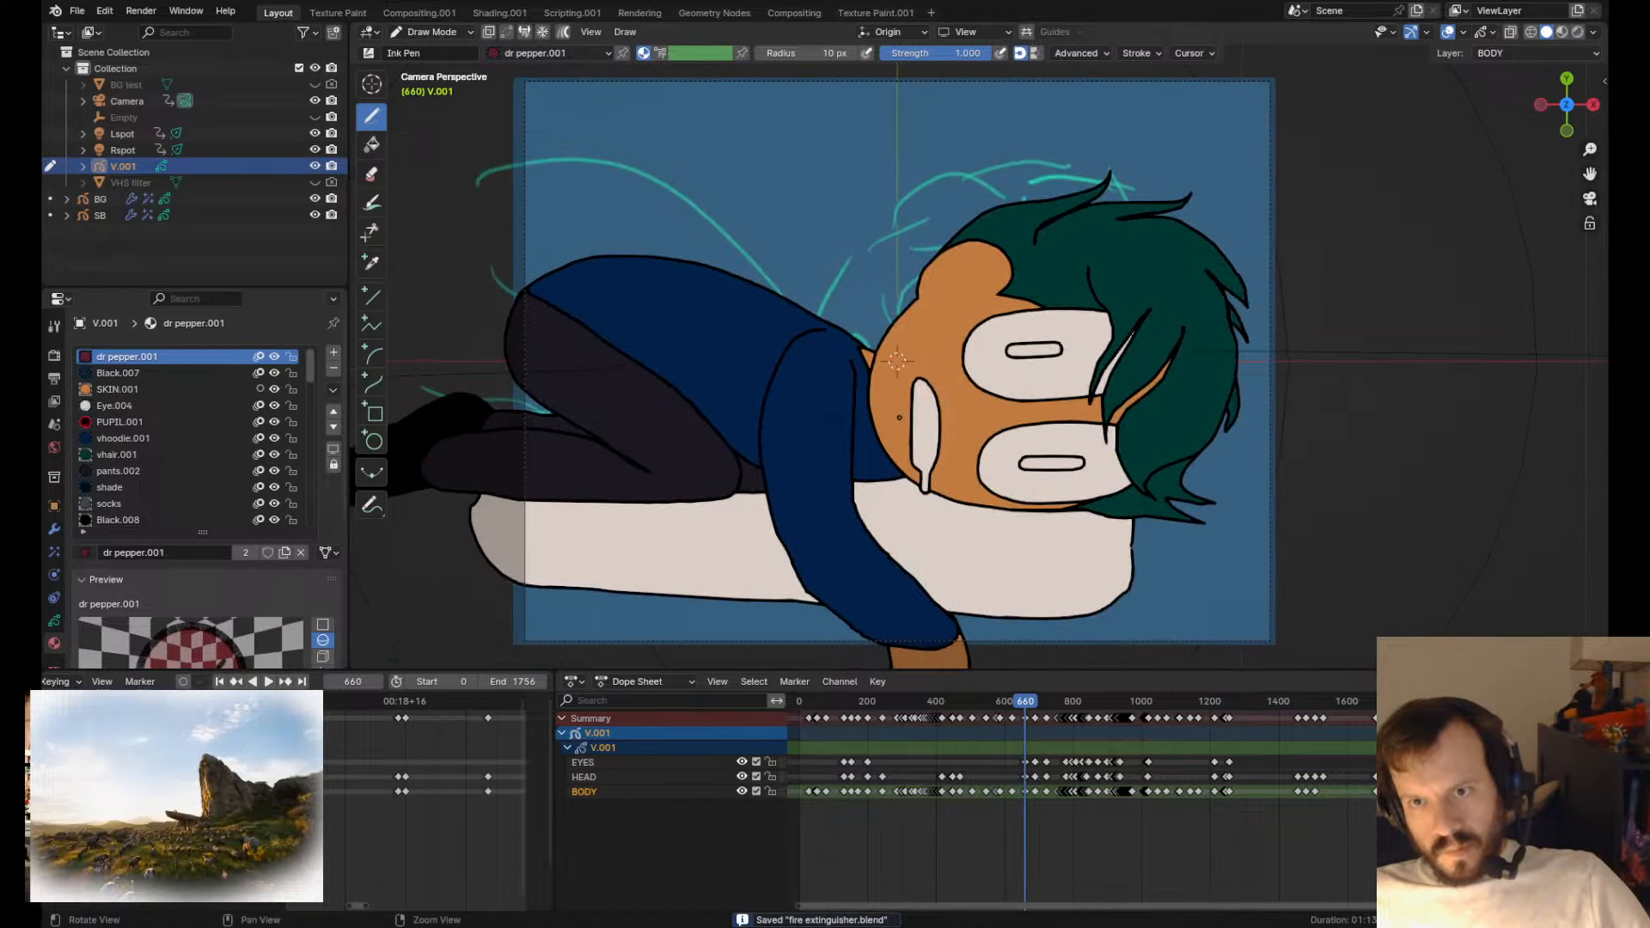
pyautogui.press('Down')
pyautogui.press('Down')
pyautogui.press('Up')
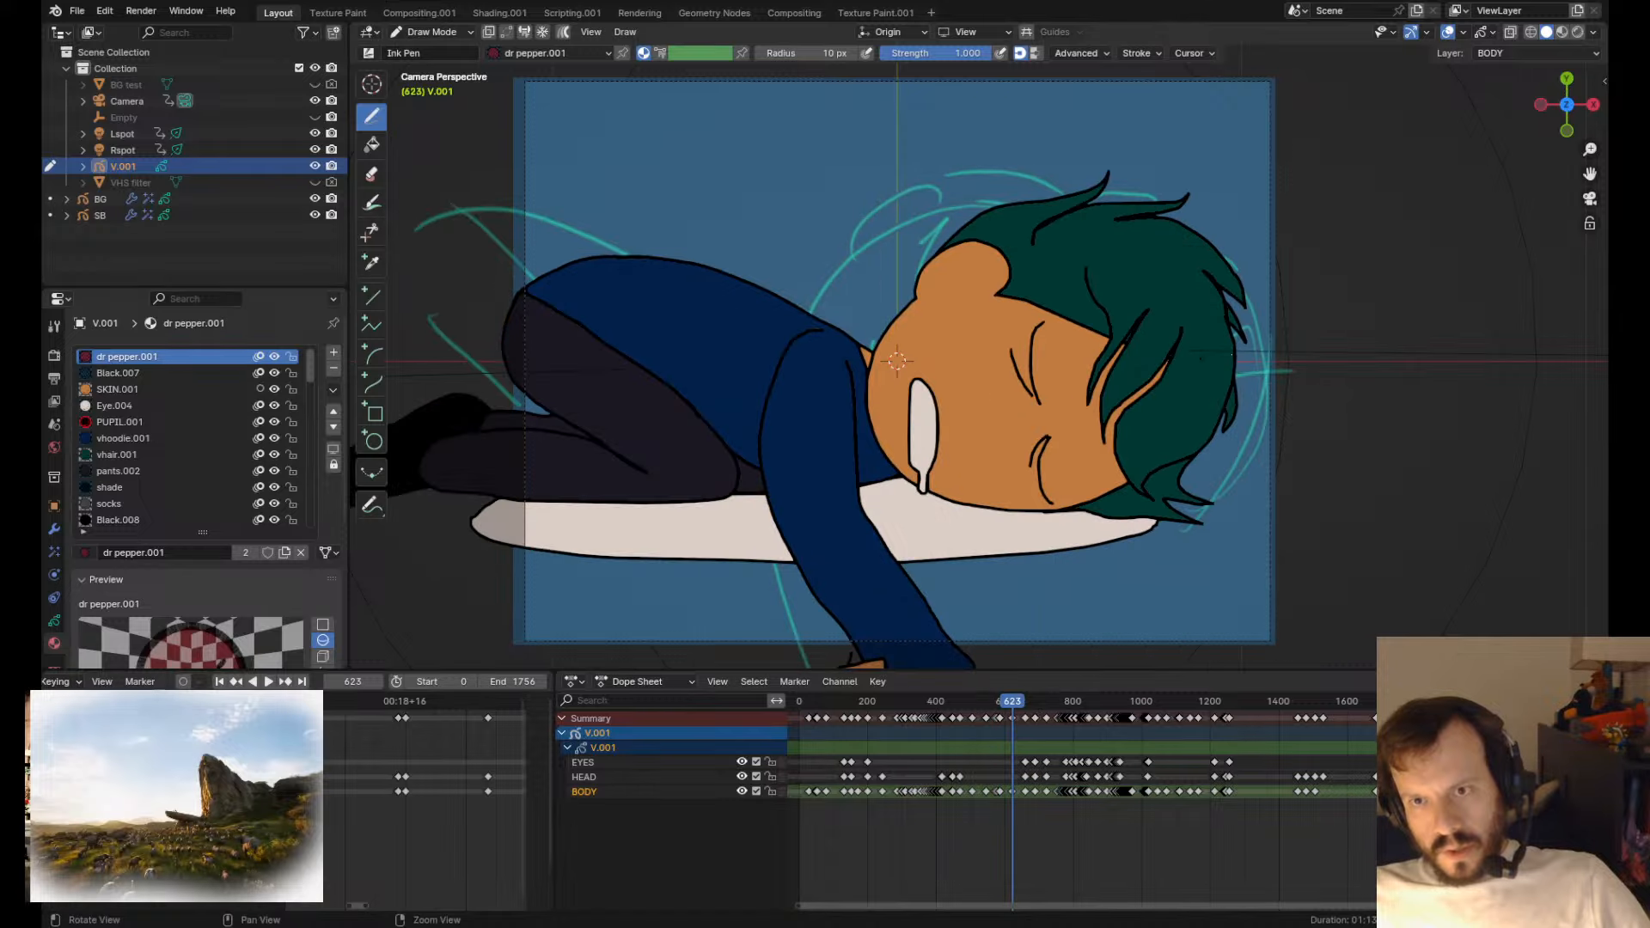
# - Reshape the fringe strands and the outer hair outline on the sleeping head at frame 623
pyautogui.press('Tab')
pyautogui.click(1207, 394)
pyautogui.press('Tab')
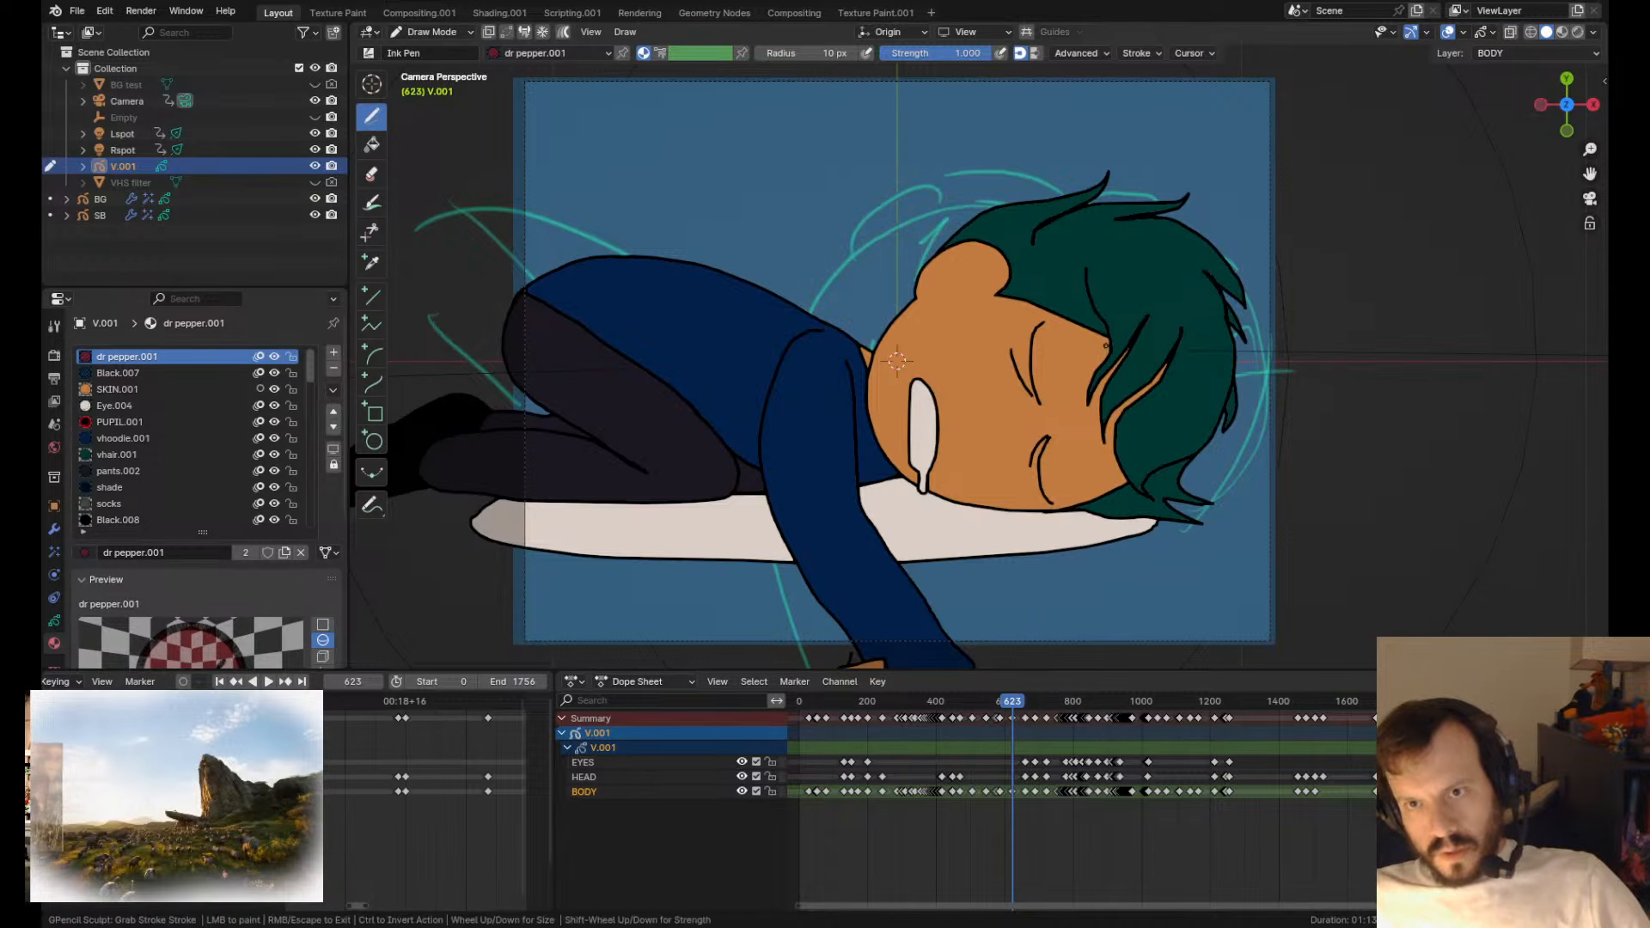
pyautogui.moveTo(1128, 409); pyautogui.dragTo(1156, 478)
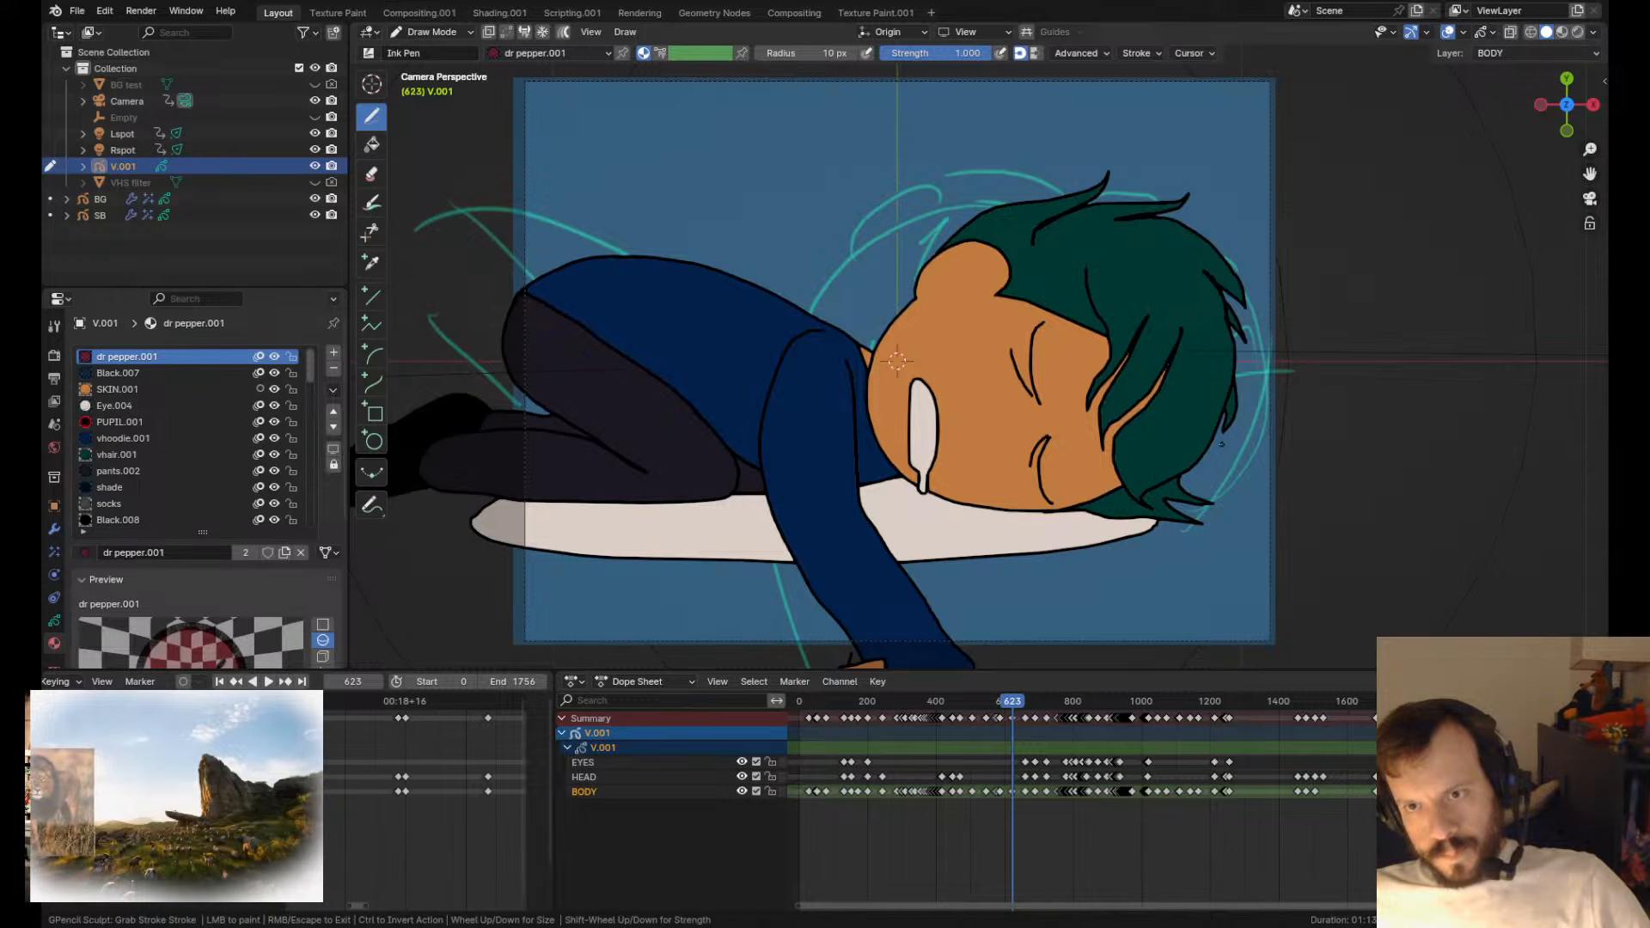
pyautogui.press('Tab')
pyautogui.click(1239, 406)
pyautogui.press('Tab')
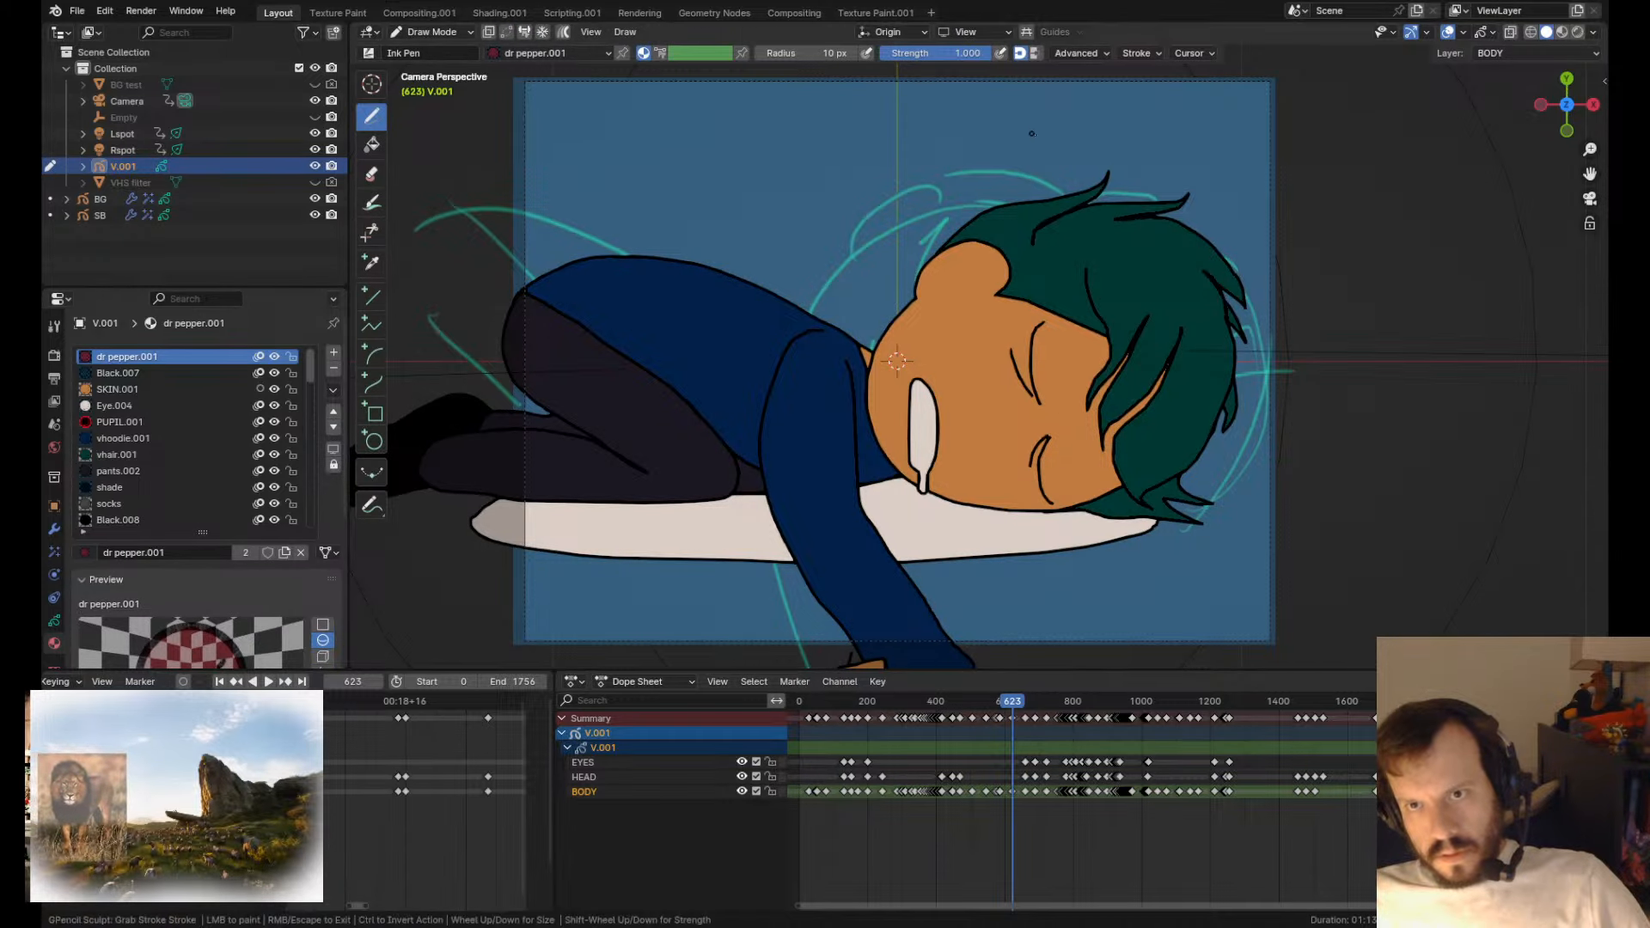
pyautogui.moveTo(1079, 191)
pyautogui.mouseDown()
pyautogui.moveTo(1200, 244)
pyautogui.moveTo(1238, 352)
pyautogui.moveTo(1230, 408)
pyautogui.mouseUp()
# - Reshape the lower hair tips resting above the pillow's end on the sleeping pose at frame 623
pyautogui.keyDown('shift'); pyautogui.moveTo(1180, 550); pyautogui.dragTo(1177, 535); pyautogui.keyUp('shift')
pyautogui.press('Tab')
pyautogui.click(1190, 515)
pyautogui.press('Tab')
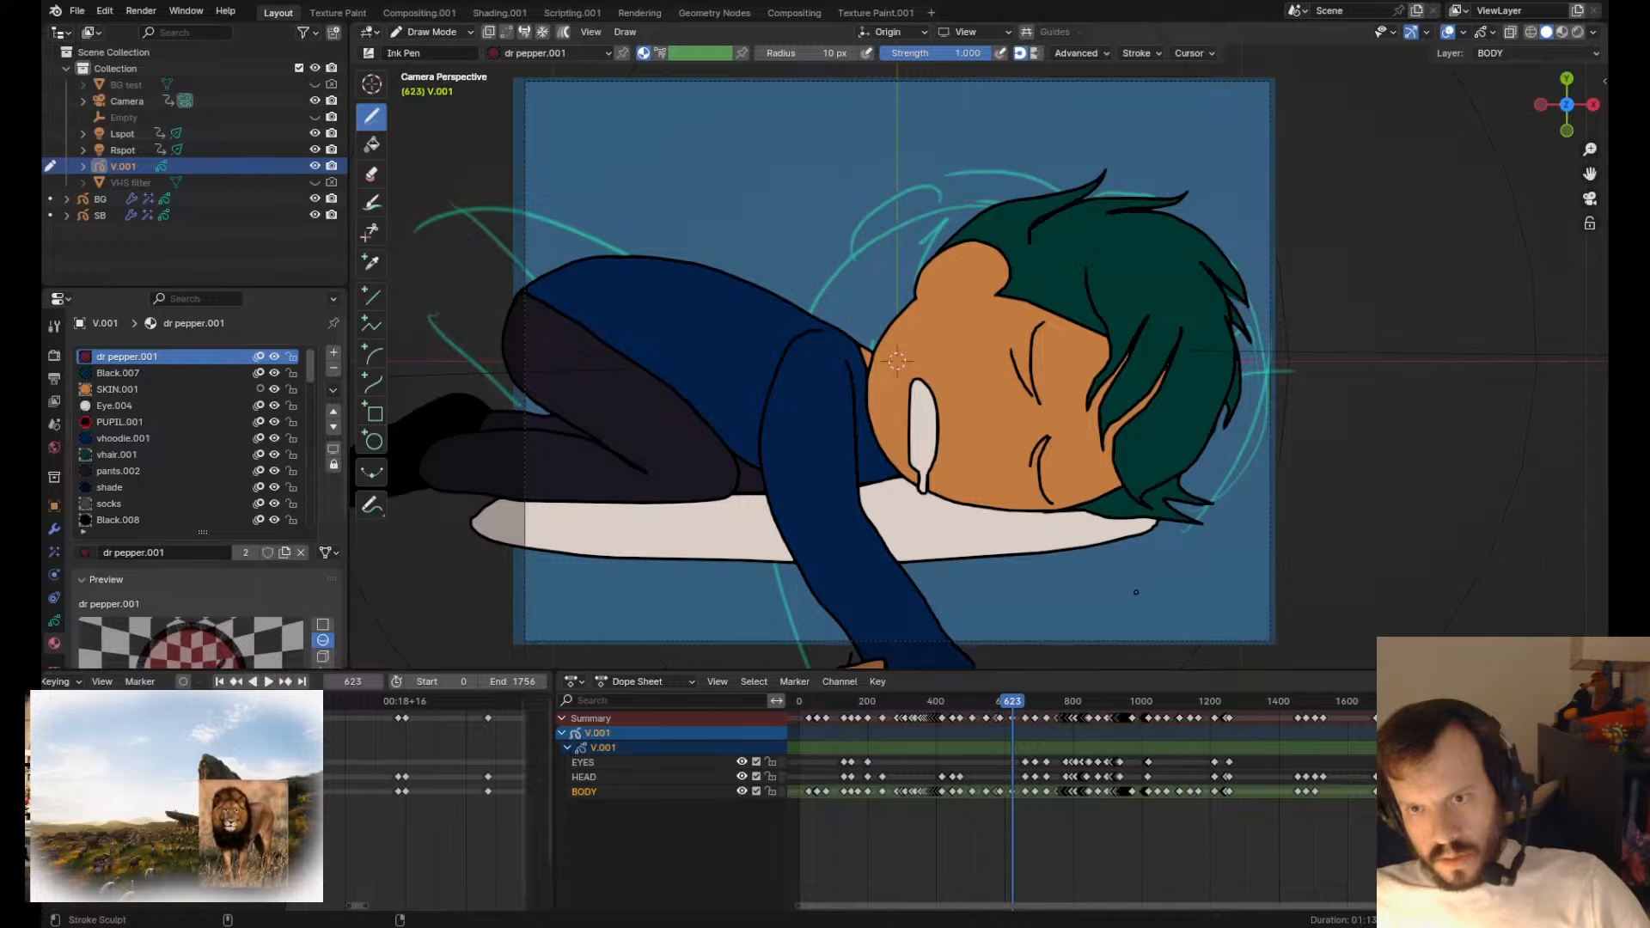
pyautogui.keyDown('shift'); pyautogui.moveTo(1107, 553); pyautogui.dragTo(1107, 549); pyautogui.keyUp('shift')
pyautogui.keyDown('shift'); pyautogui.moveTo(1178, 543); pyautogui.dragTo(1216, 529); pyautogui.keyUp('shift')
pyautogui.moveTo(1103, 474); pyautogui.dragTo(1105, 480)
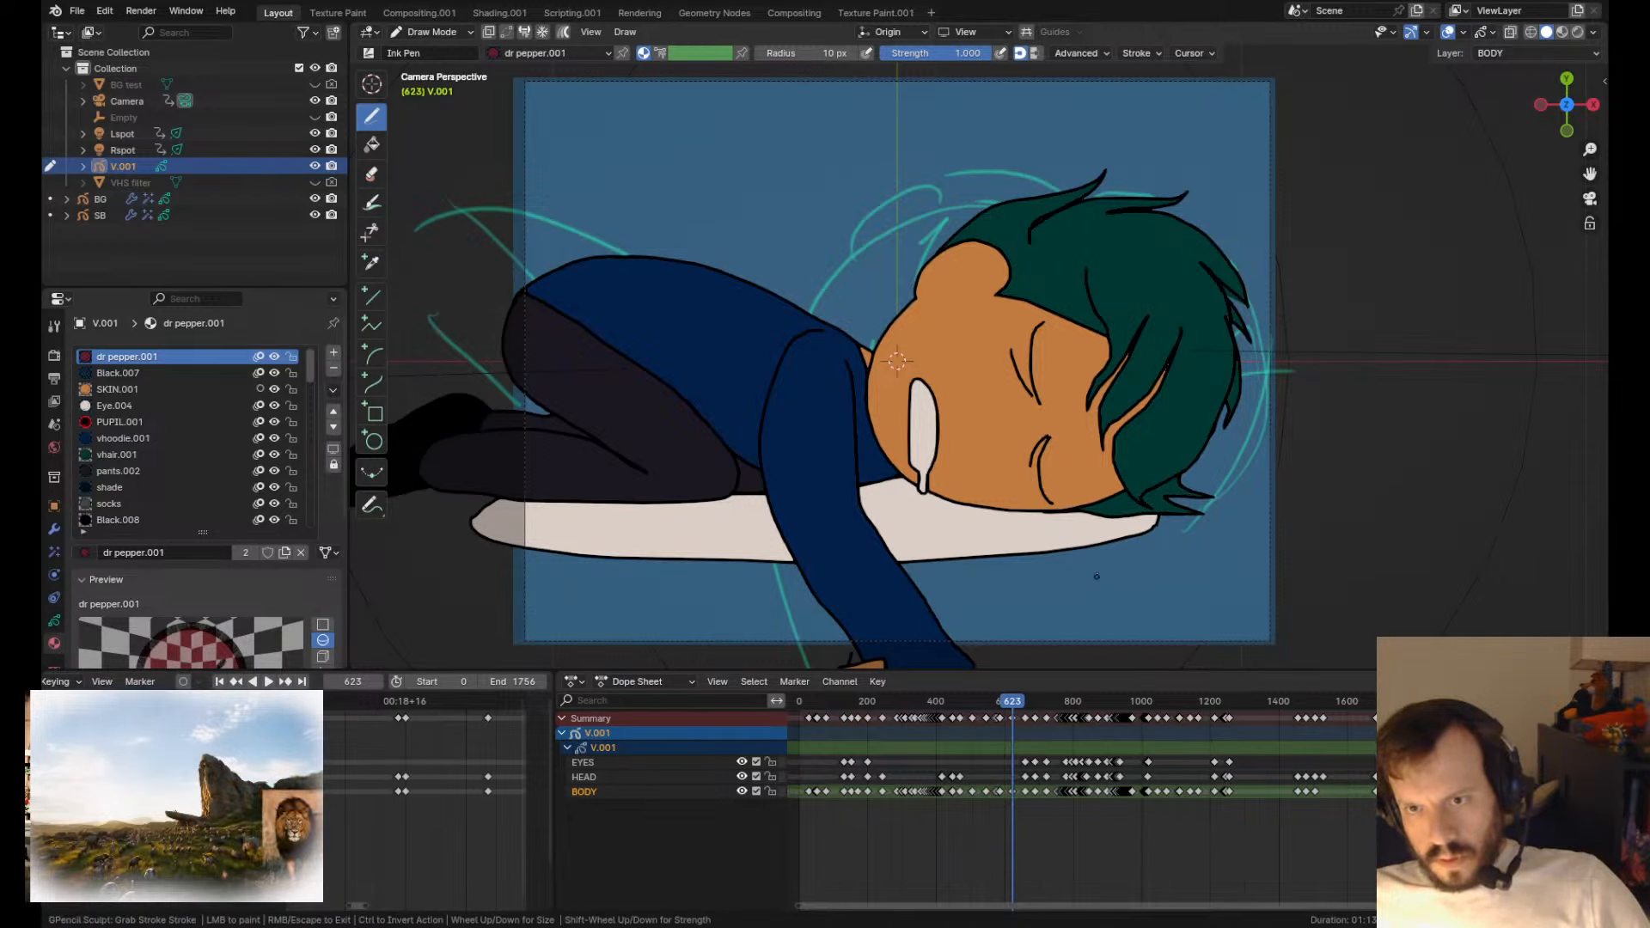
# - Flip repeatedly between frames 623 and 660 to check how the lower hair tips line up
pyautogui.press('Down')
pyautogui.press('Up')
pyautogui.press('Up')
pyautogui.press('Down')
pyautogui.press('Up')
pyautogui.press('Down')
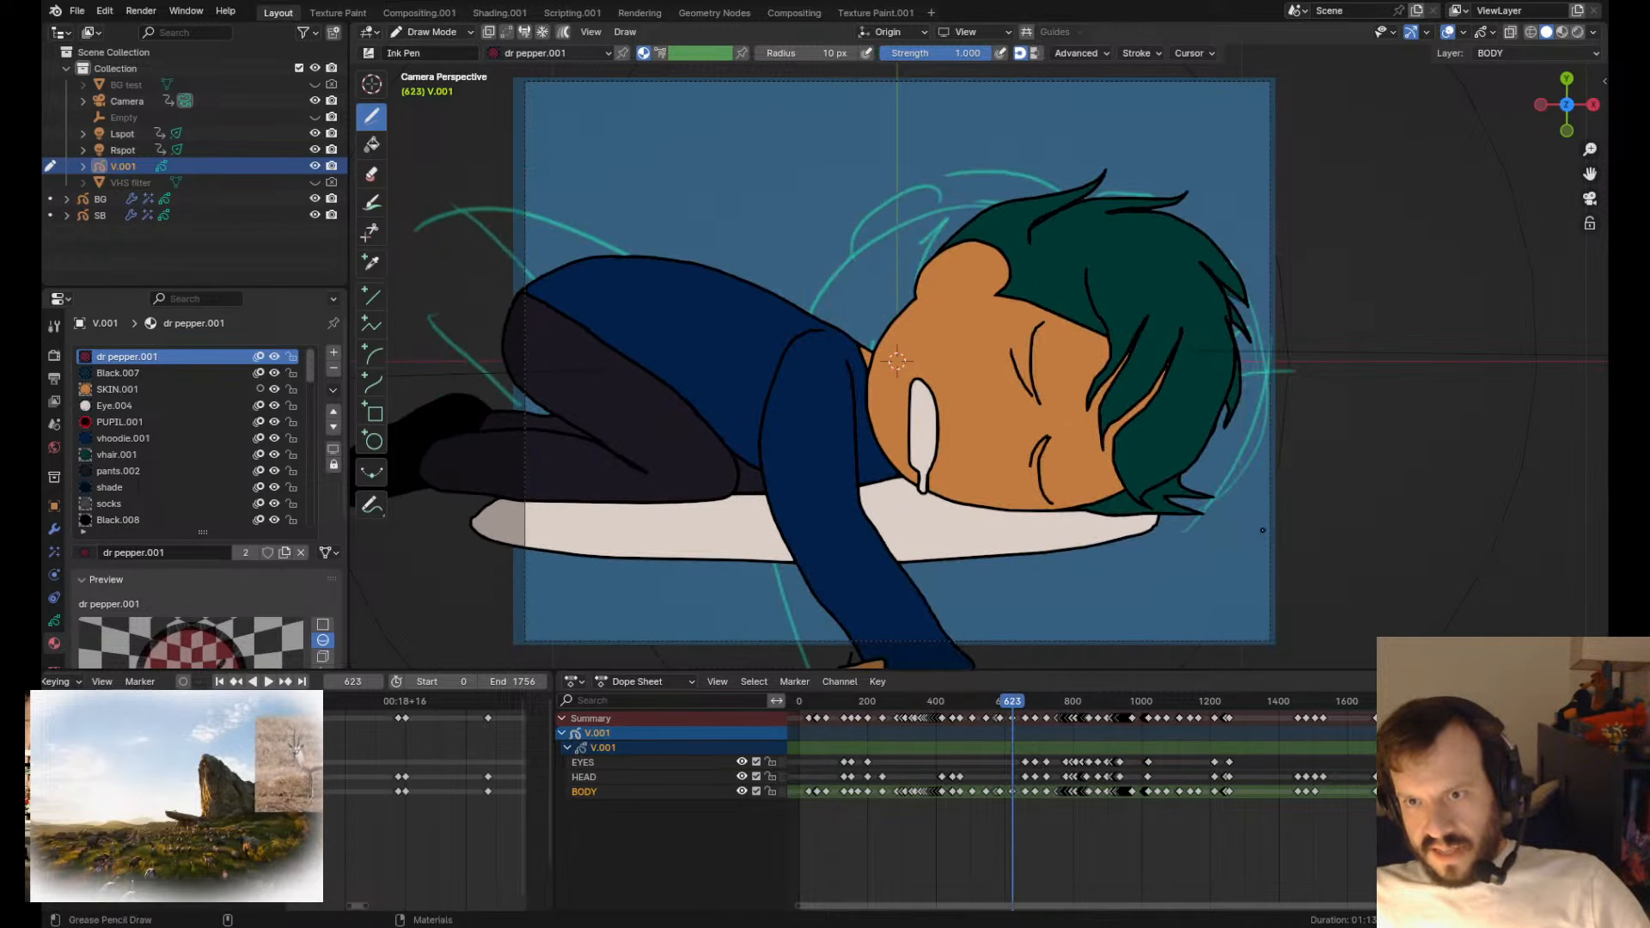
pyautogui.press('Up')
pyautogui.press('Down')
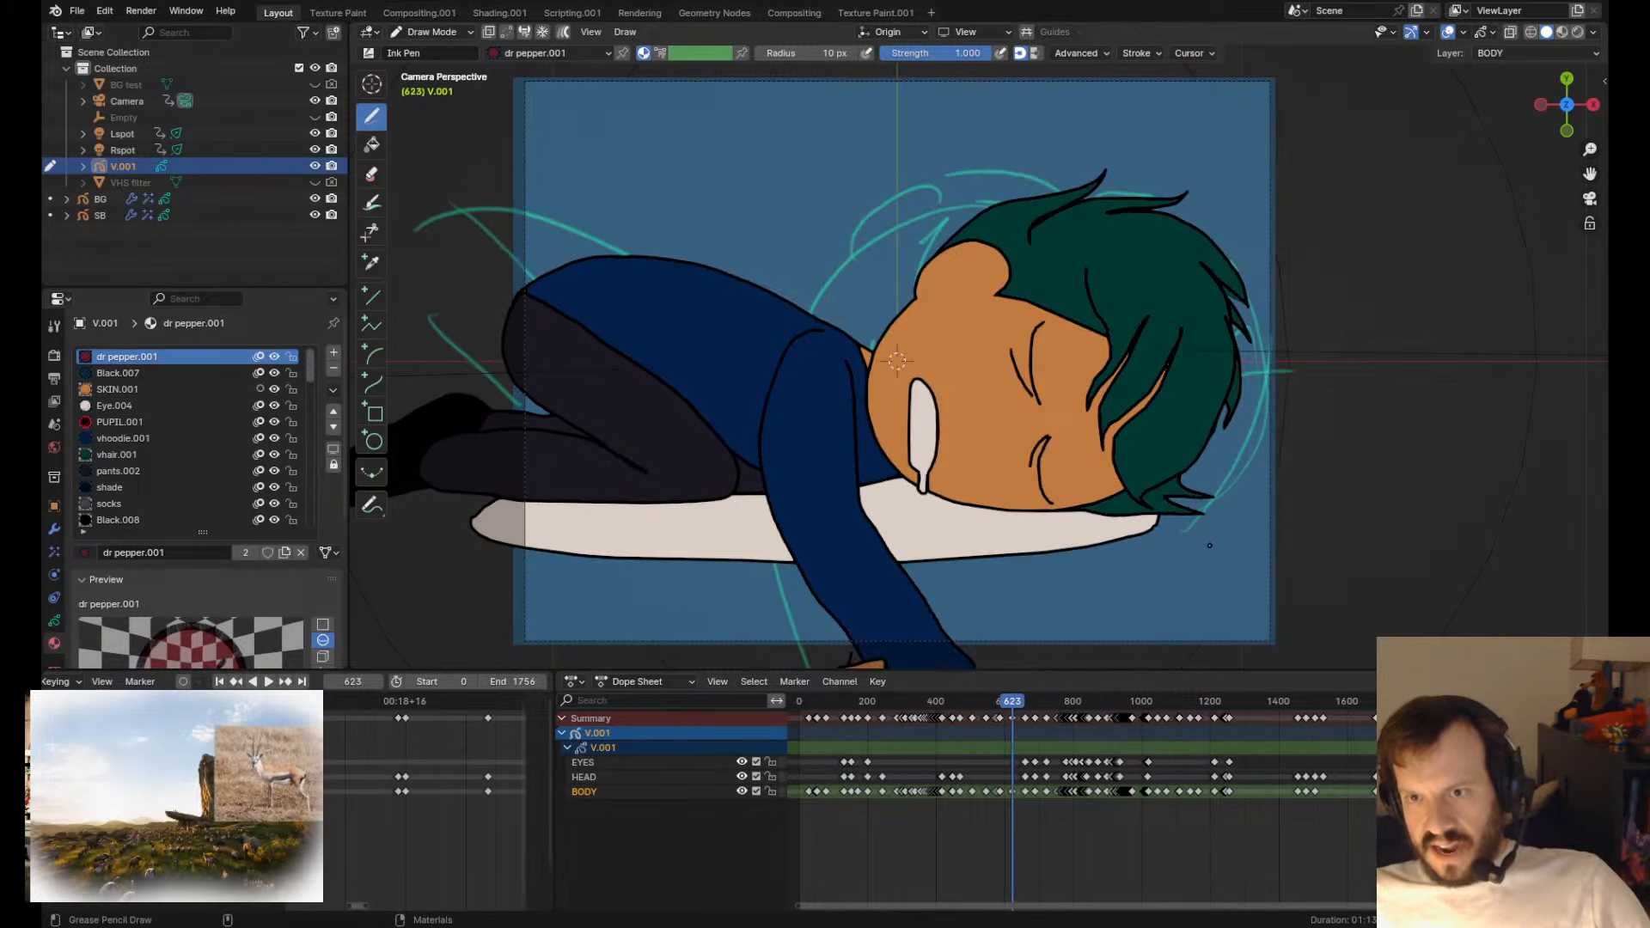
pyautogui.press('Up')
pyautogui.press('Down')
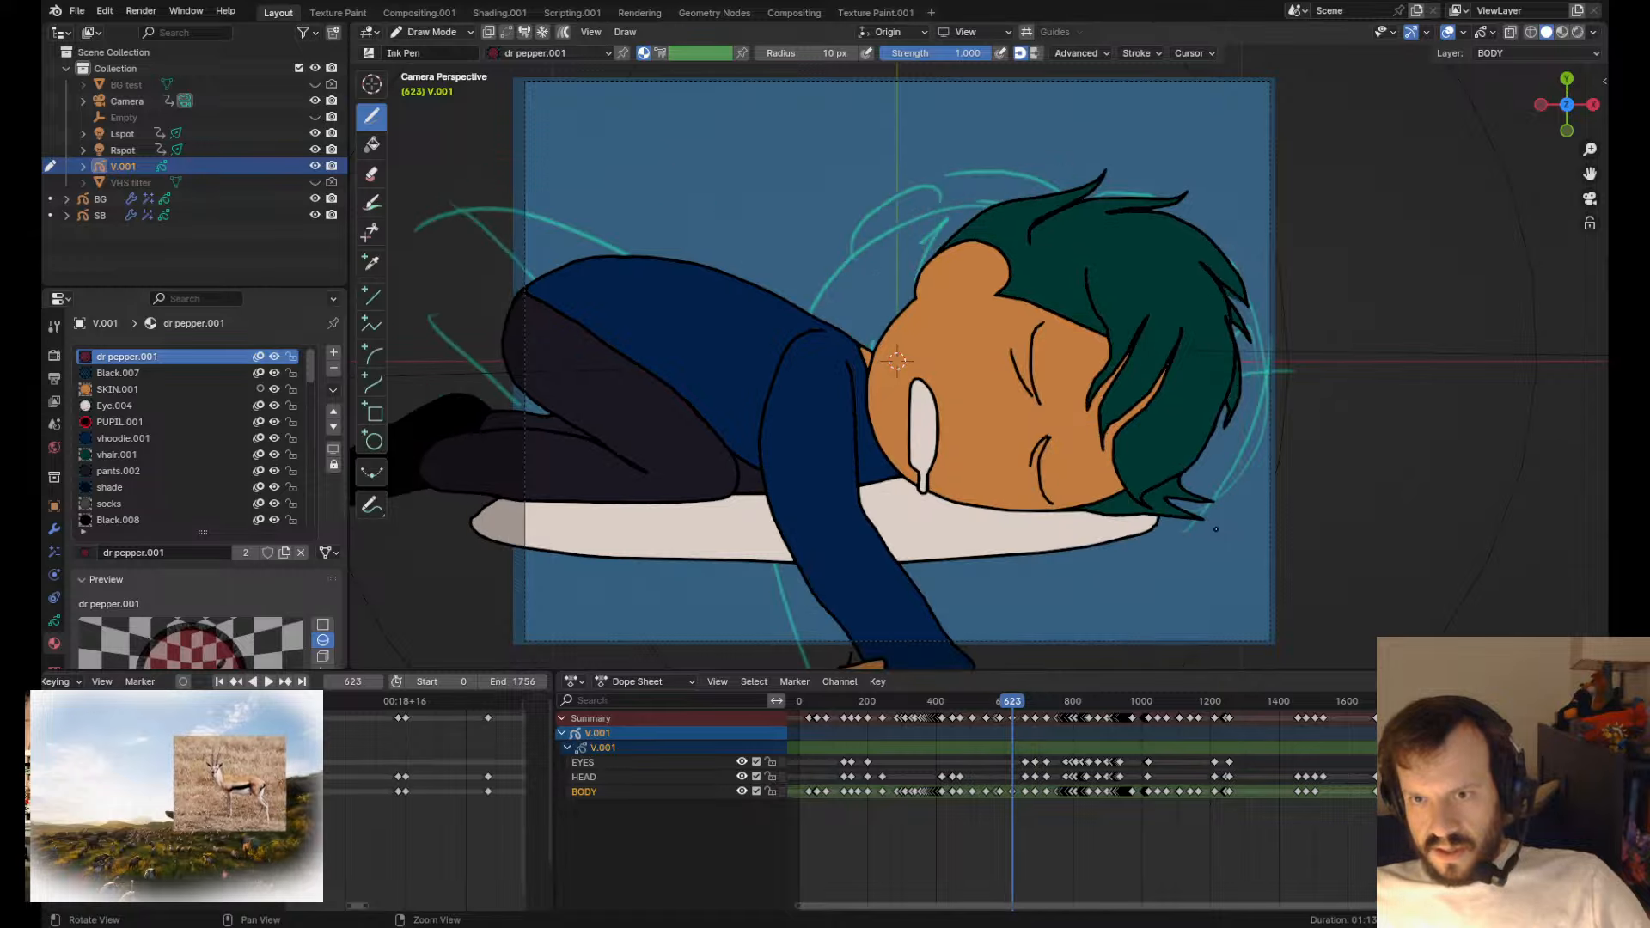
pyautogui.press('Up')
pyautogui.press('Down')
# - Examine the ear, hairline and hoodie back up close while flipping between frames 623 and 660
pyautogui.press('Tab')
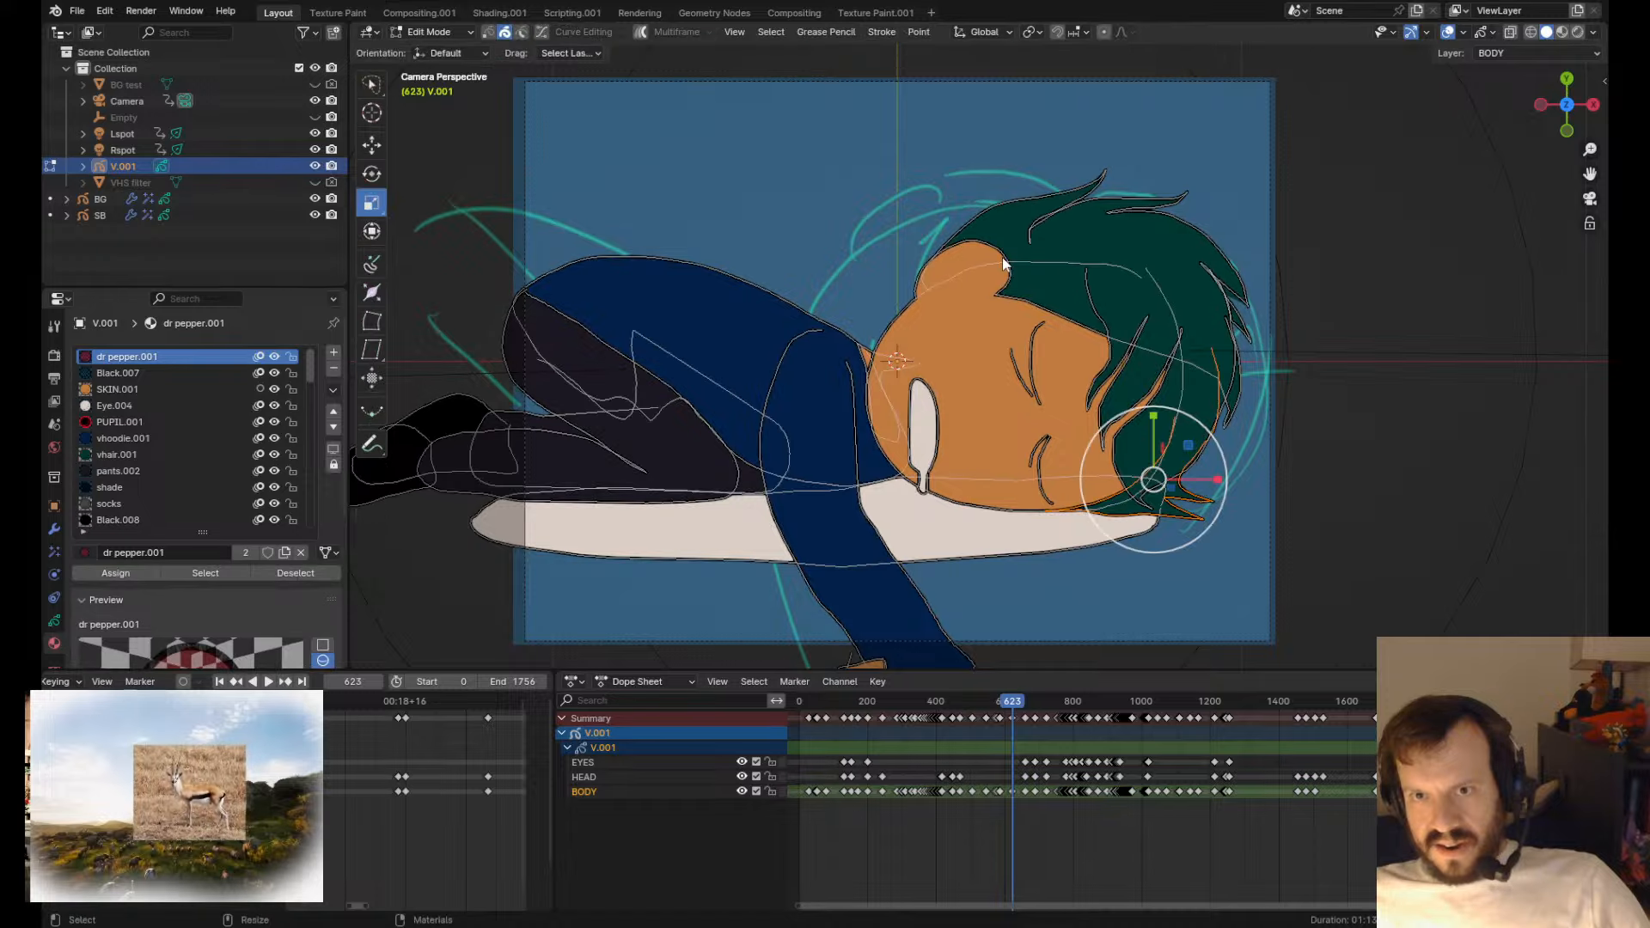
pyautogui.scroll(3, 1022, 378)
pyautogui.press('Tab')
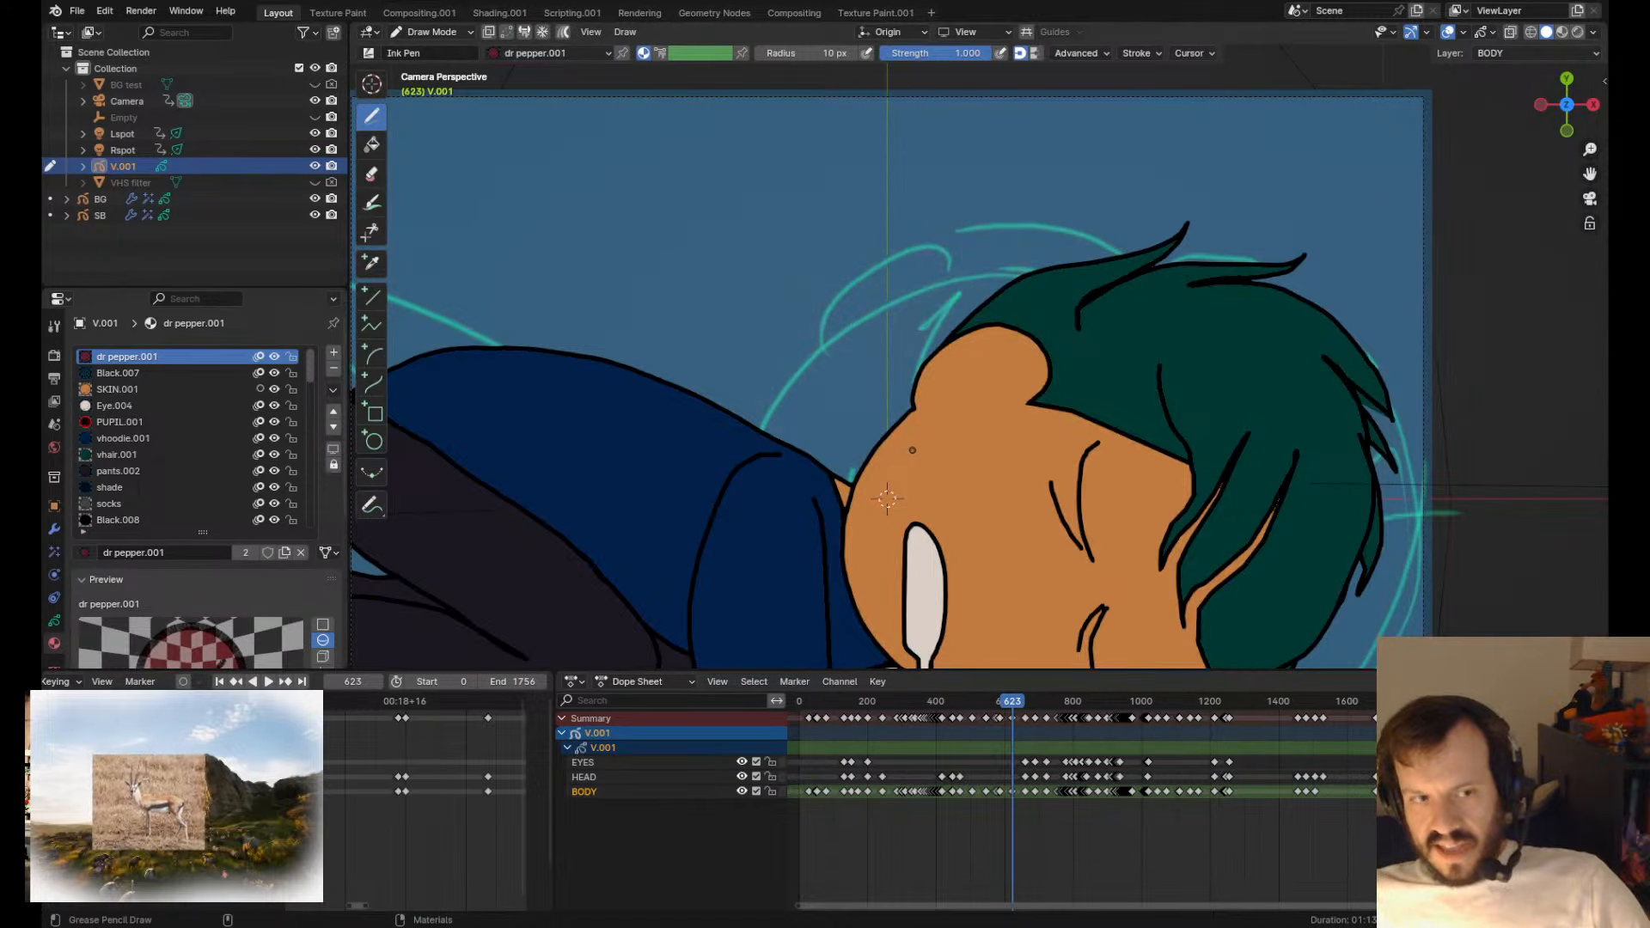
pyautogui.scroll(2, 912, 449)
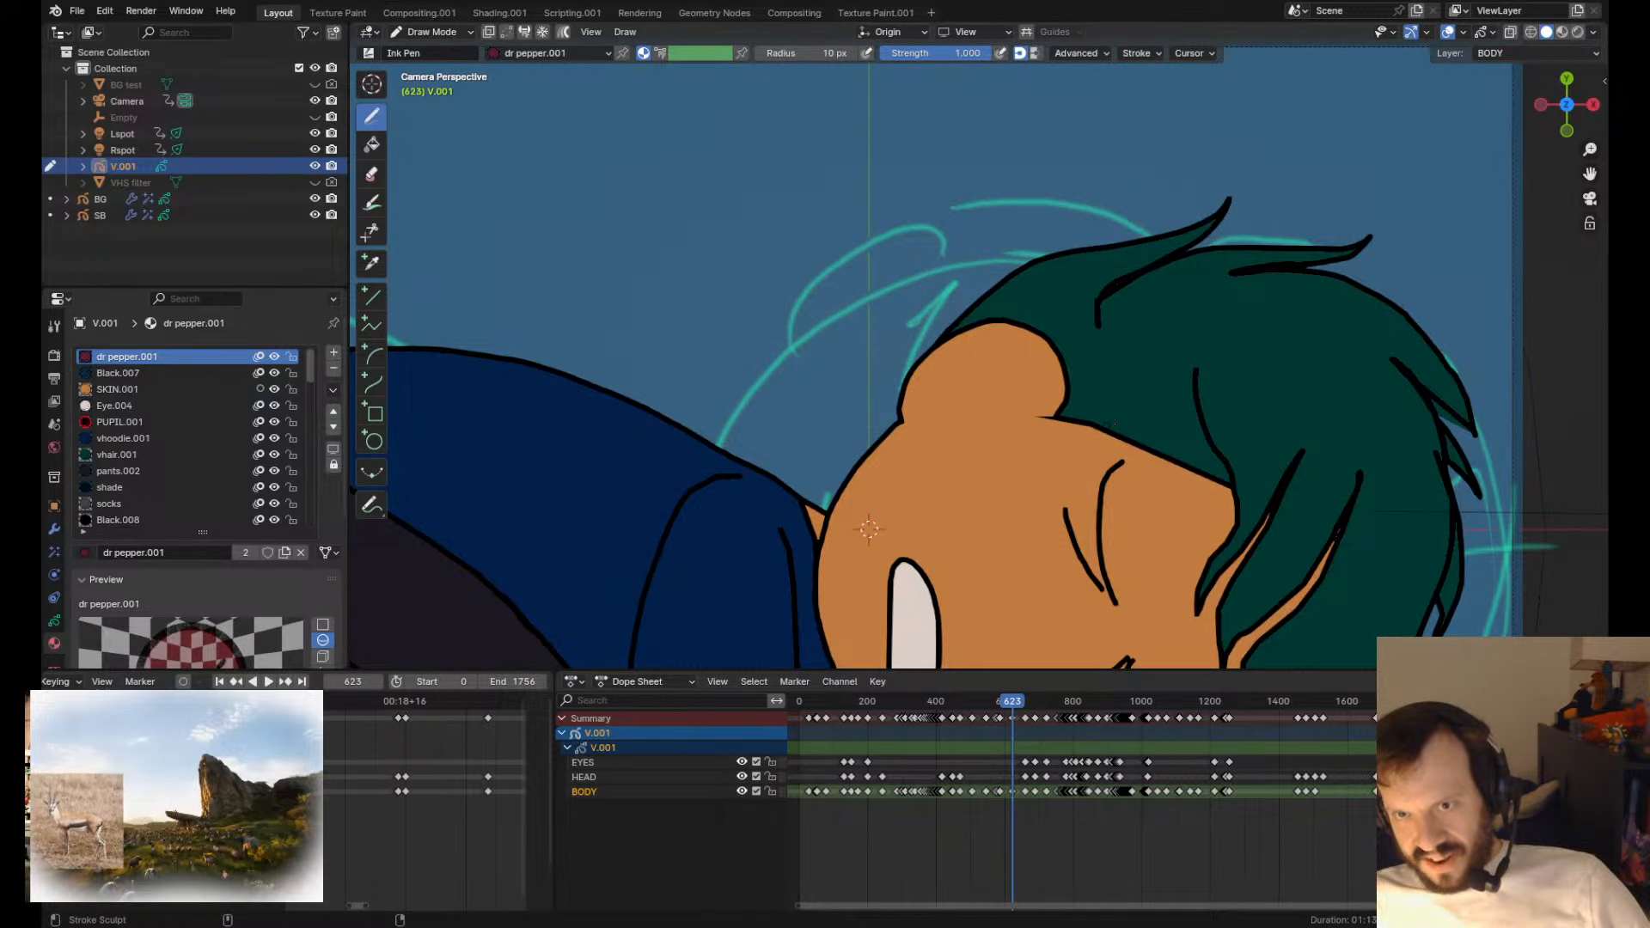
pyautogui.press('Up')
pyautogui.press('Down')
pyautogui.press('Up')
pyautogui.press('Down')
pyautogui.press('Up')
pyautogui.scroll(-6, 1119, 418)
pyautogui.scroll(4, 1073, 420)
pyautogui.press('Down')
pyautogui.press('Up')
pyautogui.keyDown('alt'); pyautogui.moveTo(910, 530); pyautogui.dragTo(918, 434, button='middle'); pyautogui.keyUp('alt')
pyautogui.press('Down')
pyautogui.press('Up')
pyautogui.press('Down')
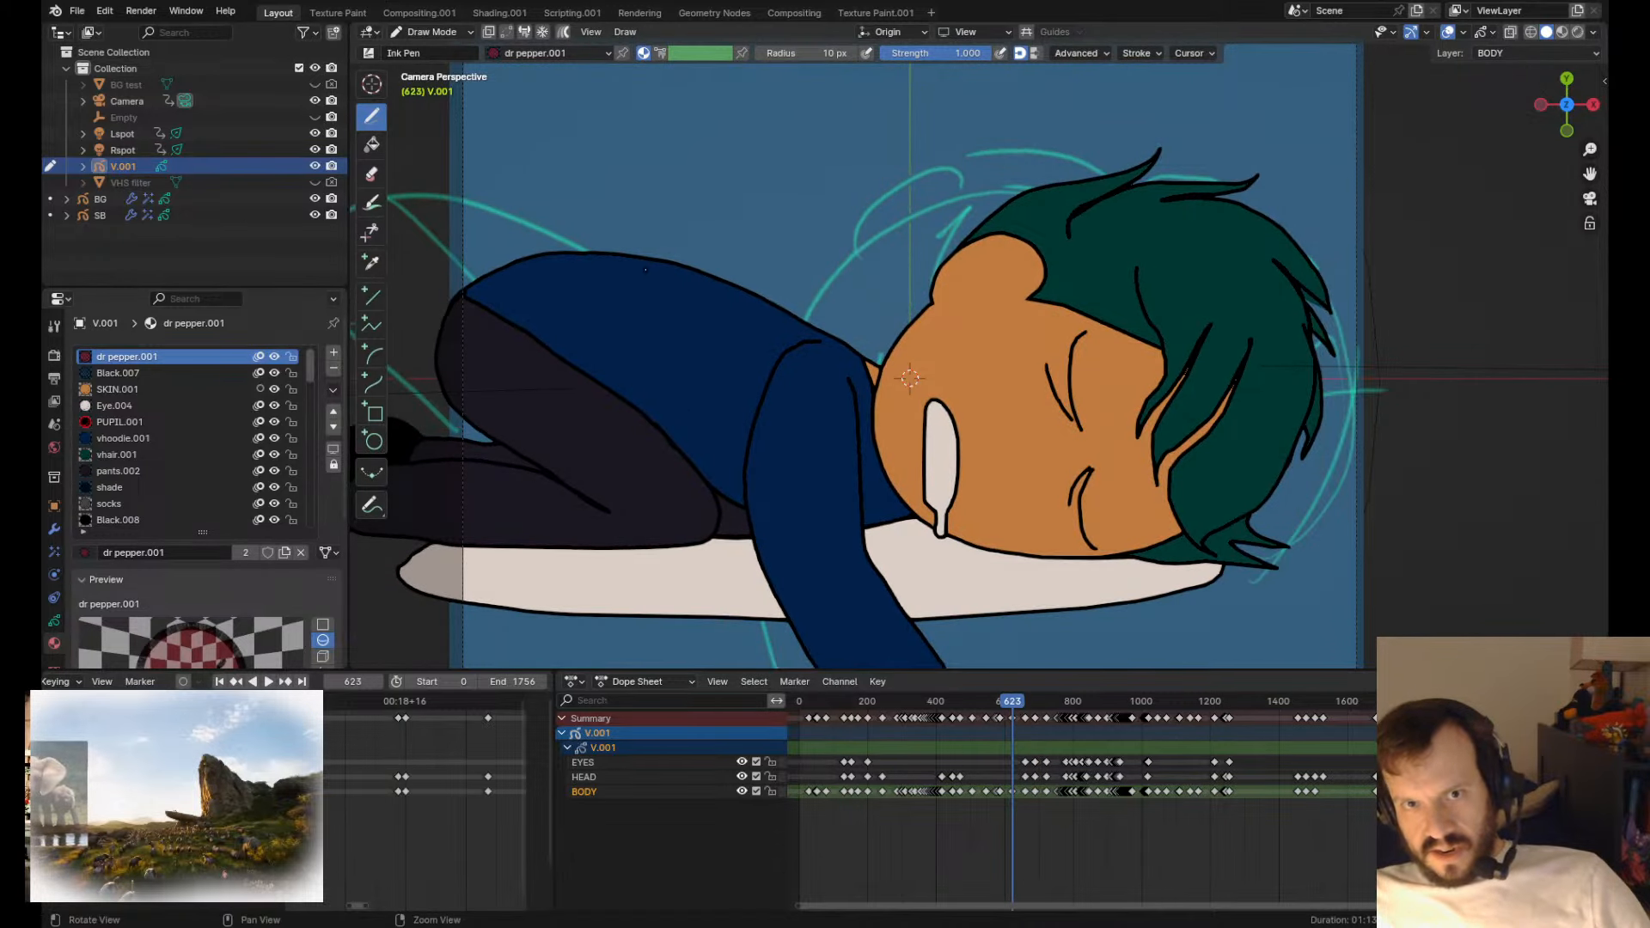
# - Touch up the hoodie outline on the sleeping pose at frame 623, compare it with frame 660 and save the file
pyautogui.press('Tab')
pyautogui.press('Tab')
pyautogui.scroll(-1, 617, 296)
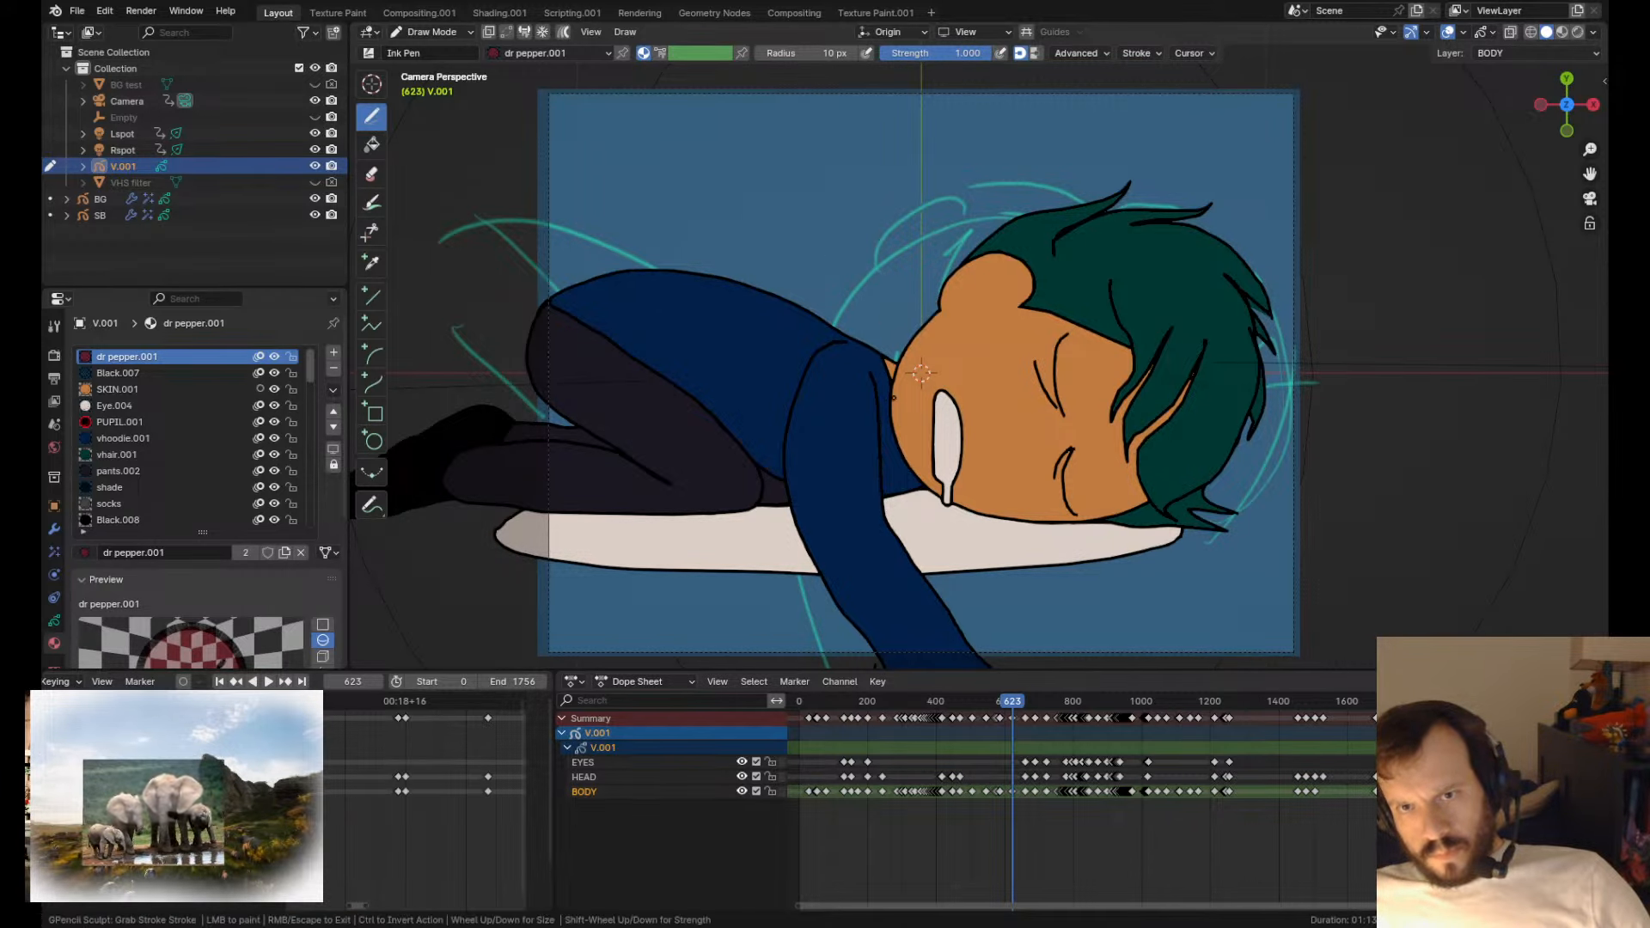
pyautogui.press('Up')
pyautogui.press('Down')
pyautogui.press('Up')
pyautogui.press('Down')
pyautogui.press('Up')
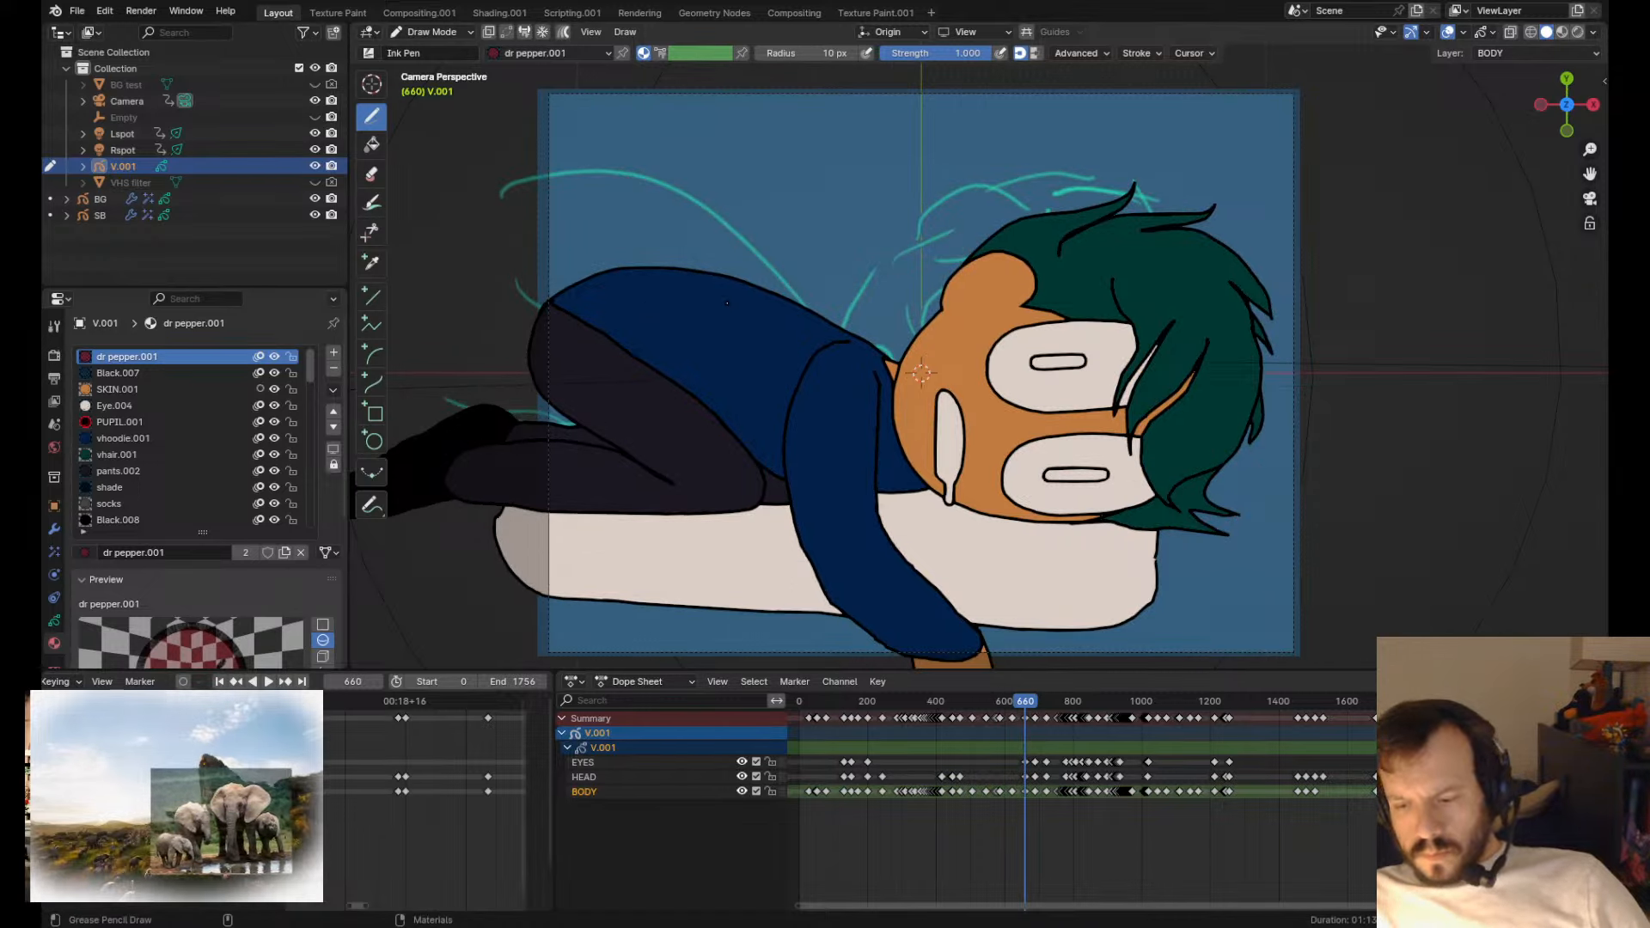
pyautogui.hotkey('ctrl', 's')
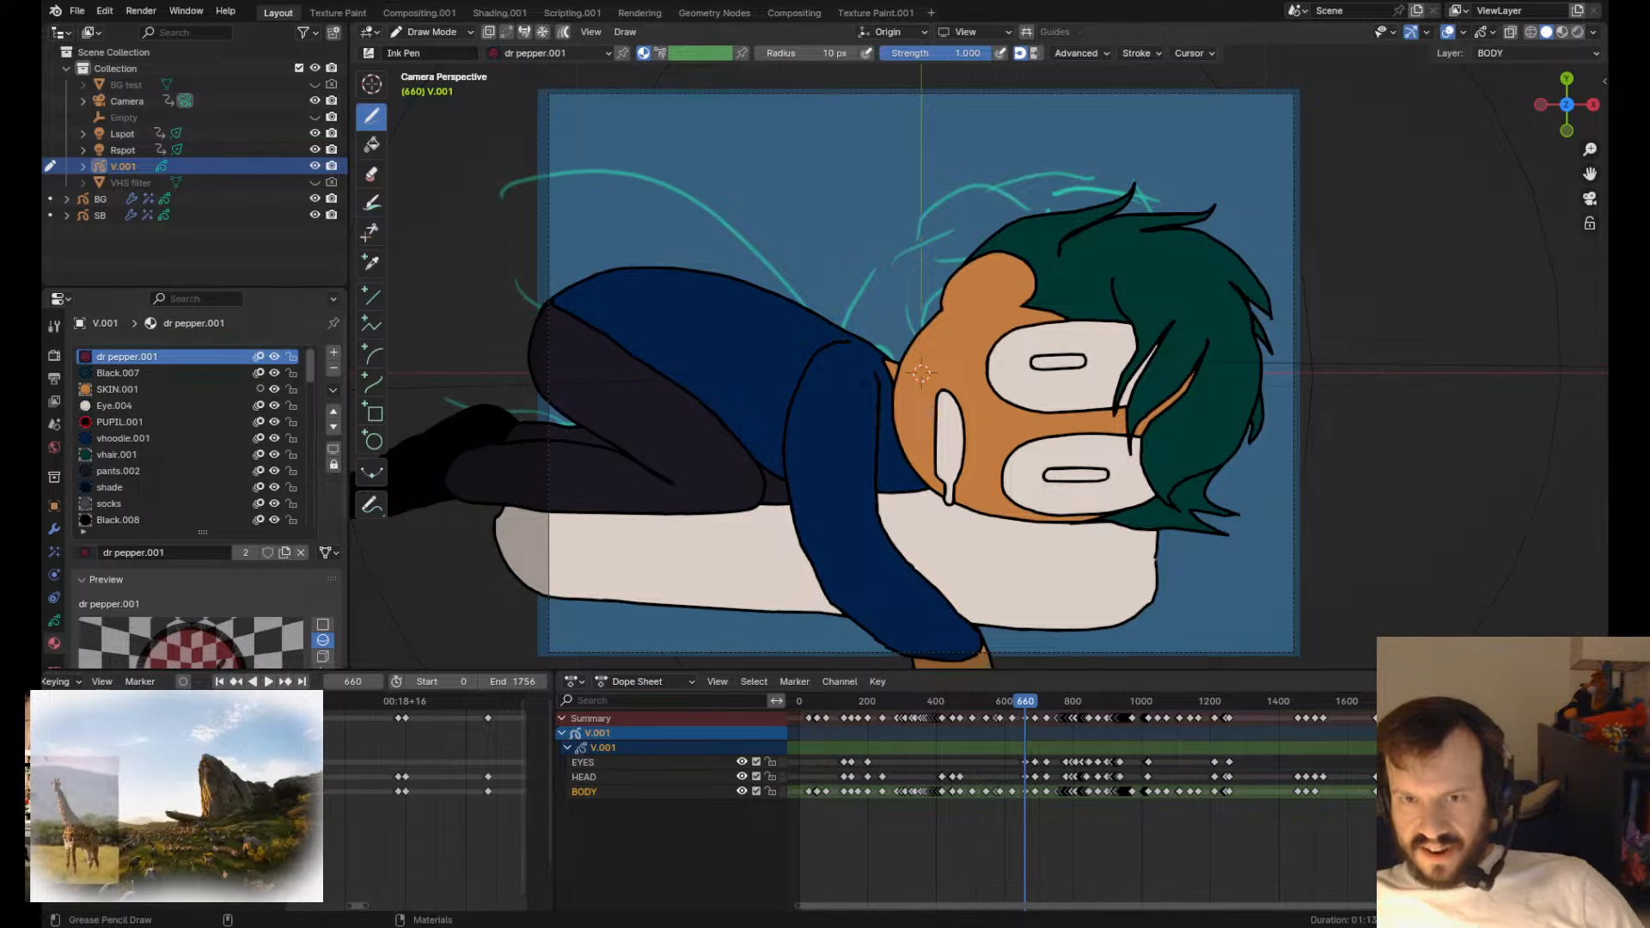
# - Reshape the hoodie outline where it meets the neck on the sleeping pose at frame 660
pyautogui.scroll(5, 842, 429)
pyautogui.press('Tab')
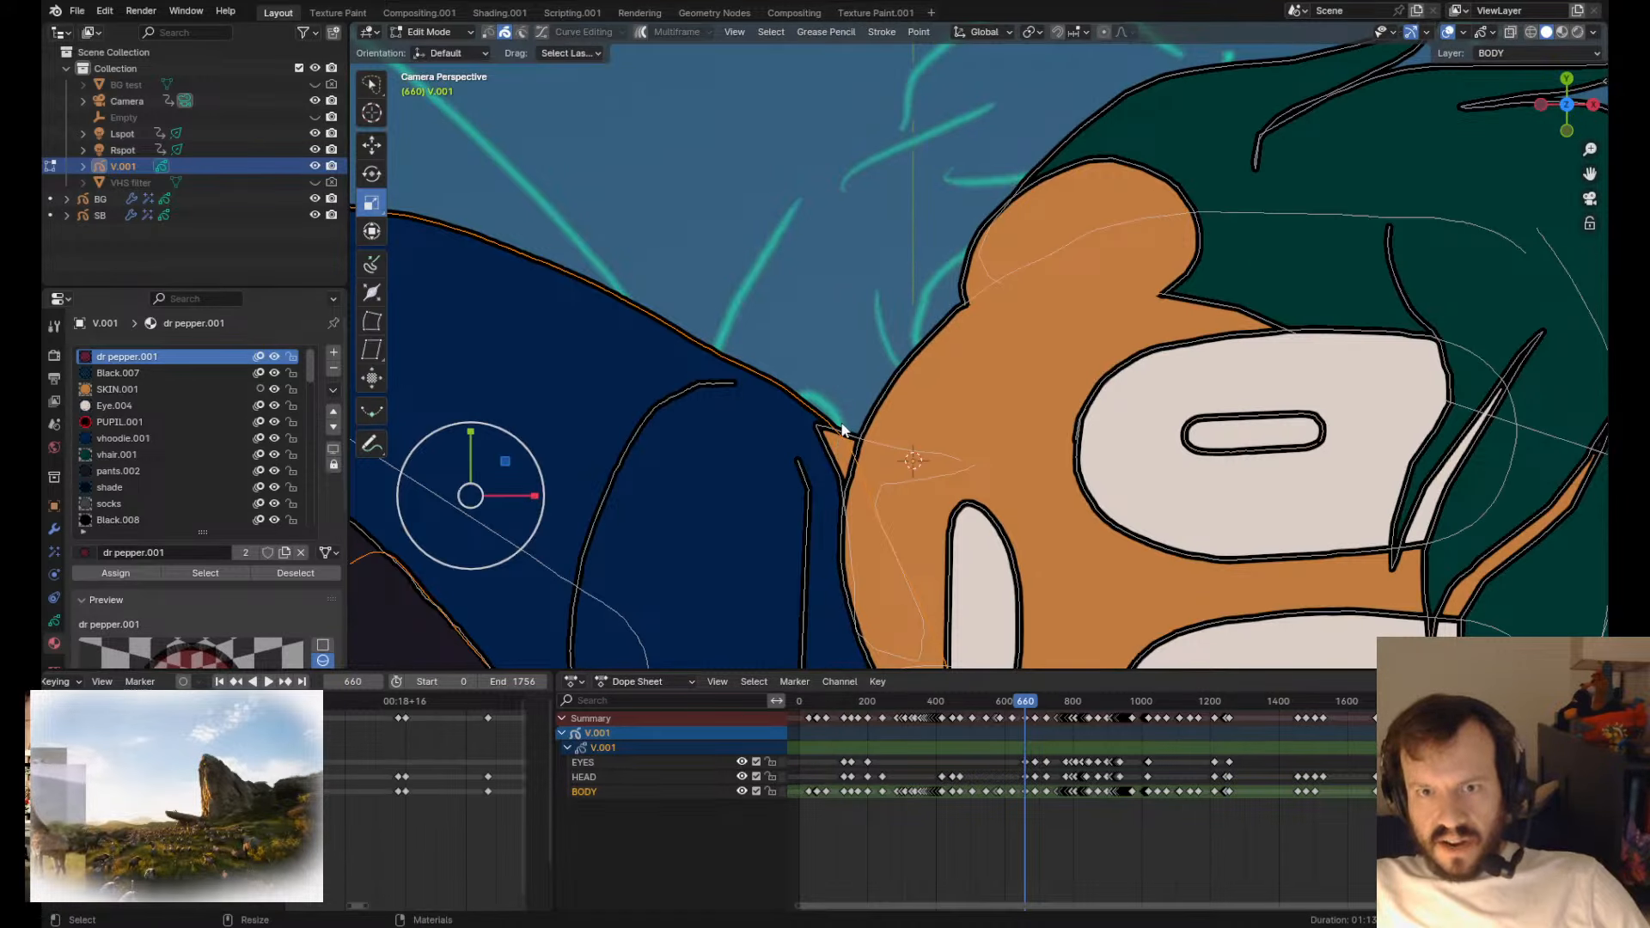
pyautogui.press('Tab')
pyautogui.moveTo(832, 440)
pyautogui.keyDown('ctrl'); pyautogui.keyDown('shift'); pyautogui.mouseDown()
pyautogui.moveTo(825, 418)
pyautogui.moveTo(763, 404)
pyautogui.mouseUp(); pyautogui.keyUp('shift'); pyautogui.keyUp('ctrl')
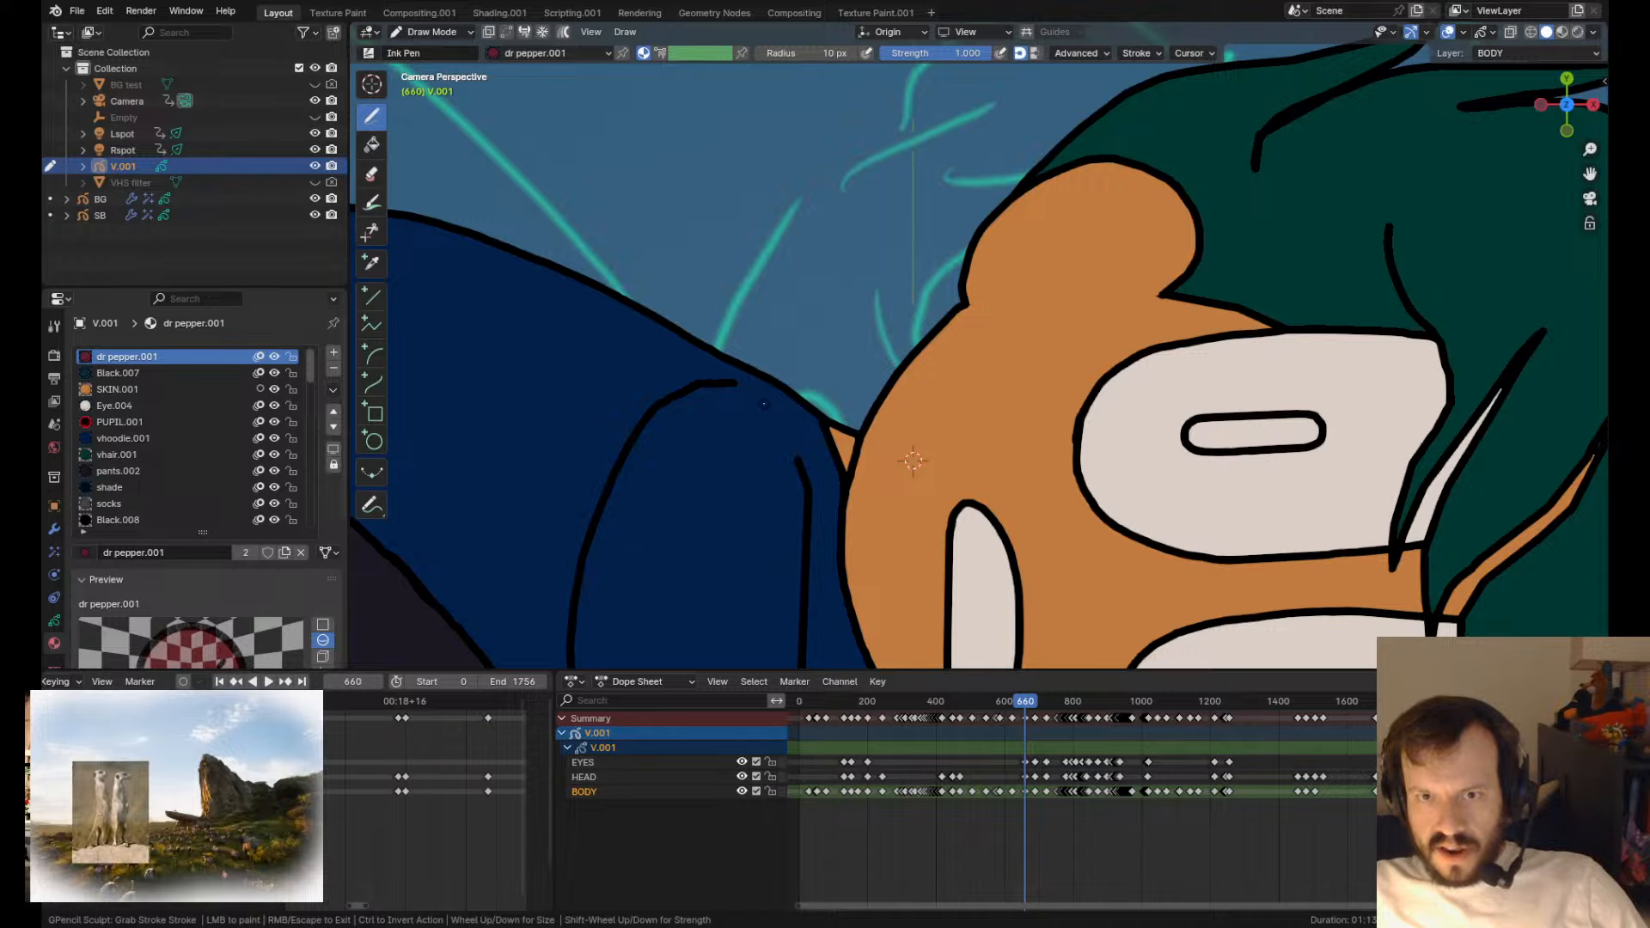
pyautogui.scroll(-10, 763, 404)
pyautogui.scroll(5, 763, 404)
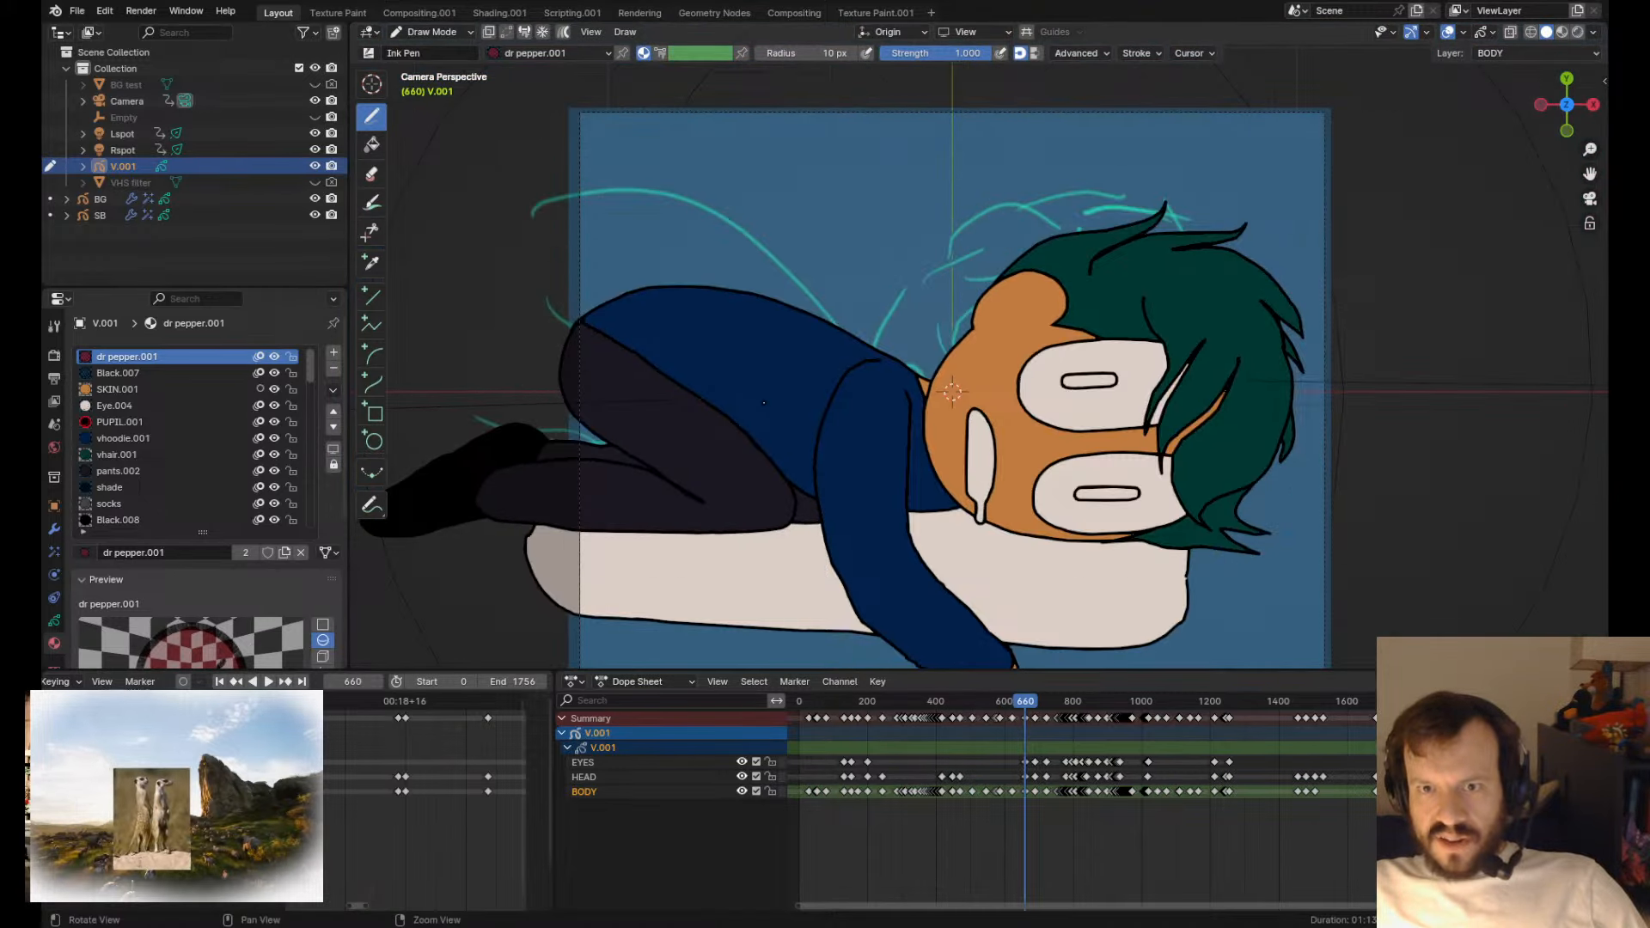
# - Compare the hoodie and neck outlines at frame 623 with those at frame 660
pyautogui.press('Down')
pyautogui.scroll(5, 763, 404)
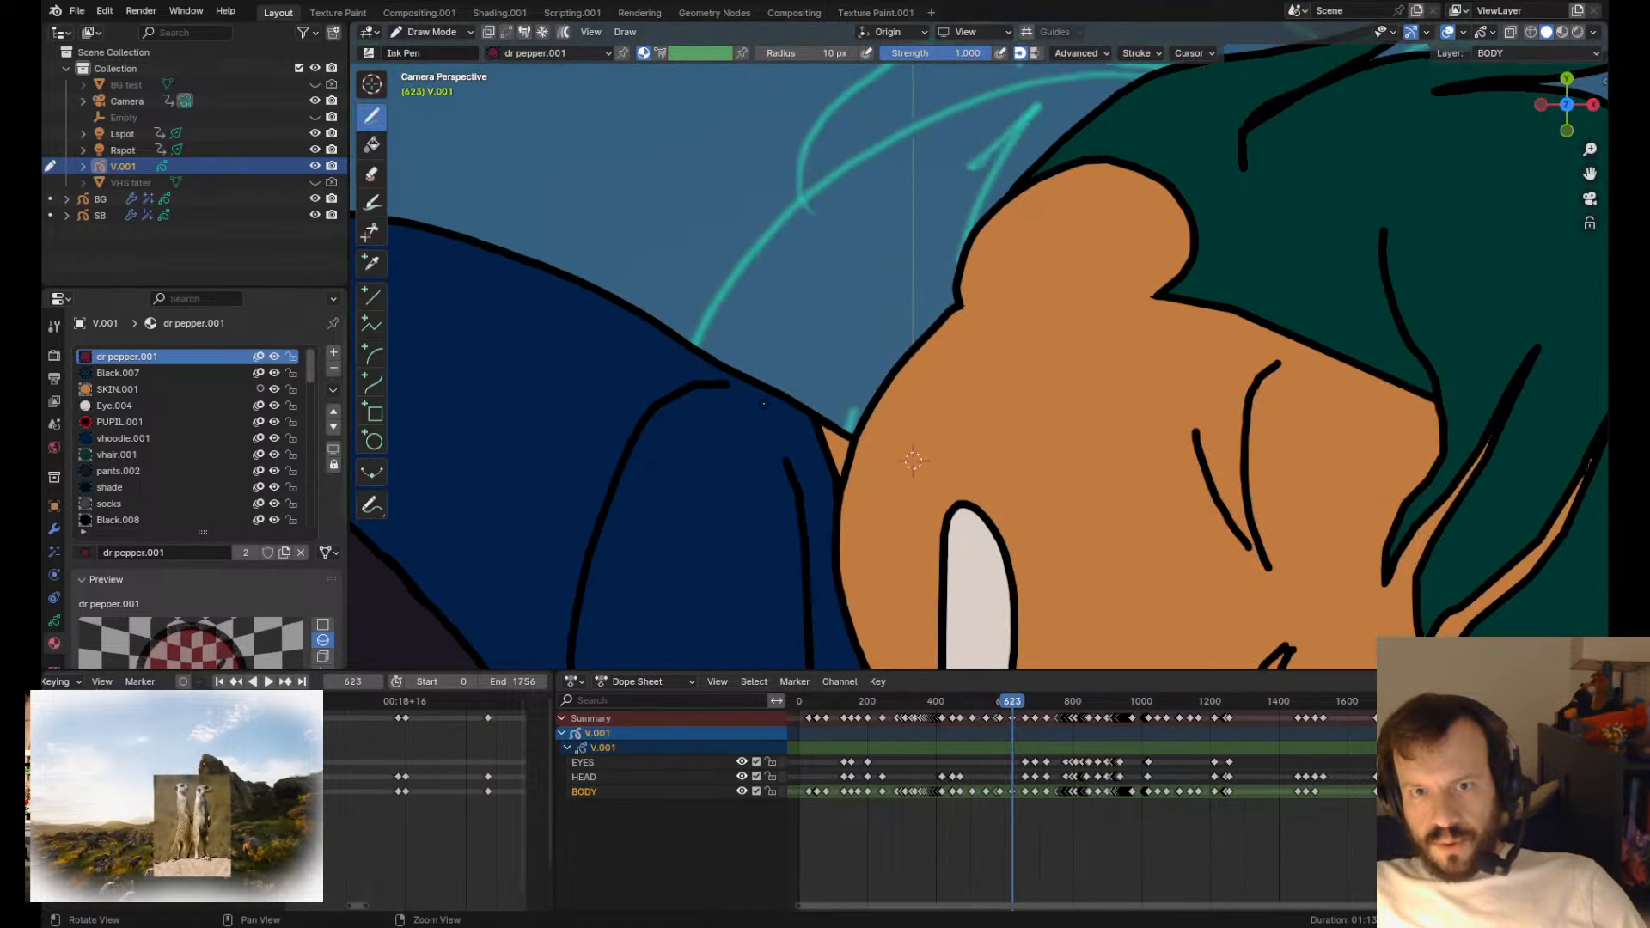
pyautogui.press('Tab')
pyautogui.press('Tab')
pyautogui.scroll(-8, 1113, 359)
pyautogui.press('Down')
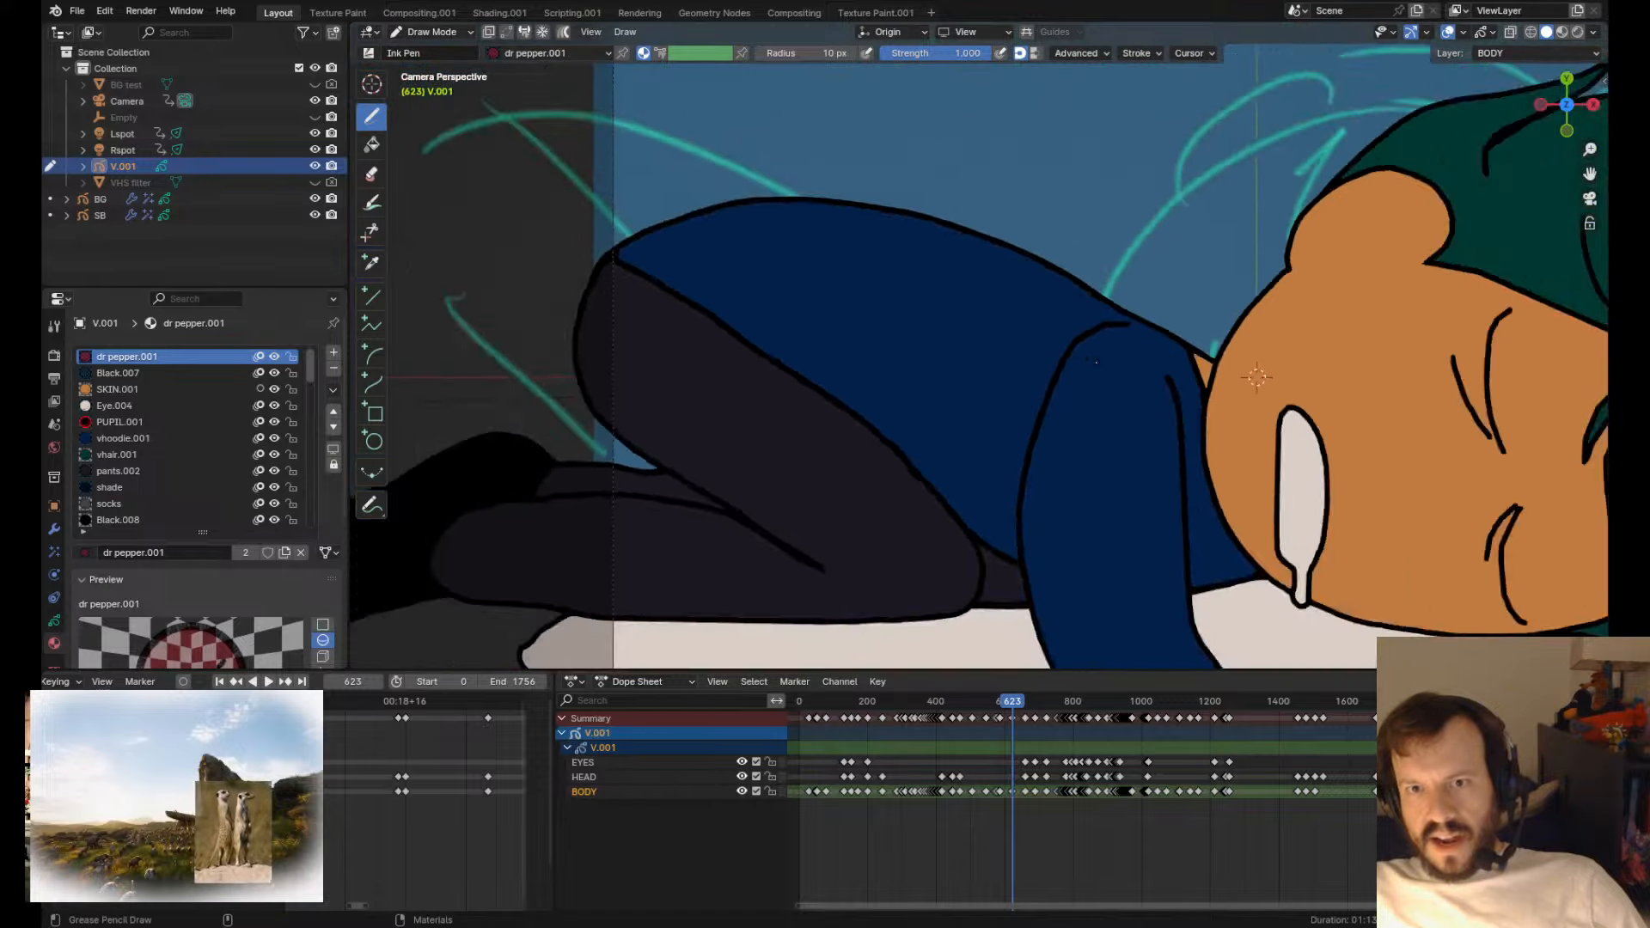
pyautogui.press('Up')
pyautogui.press('Up')
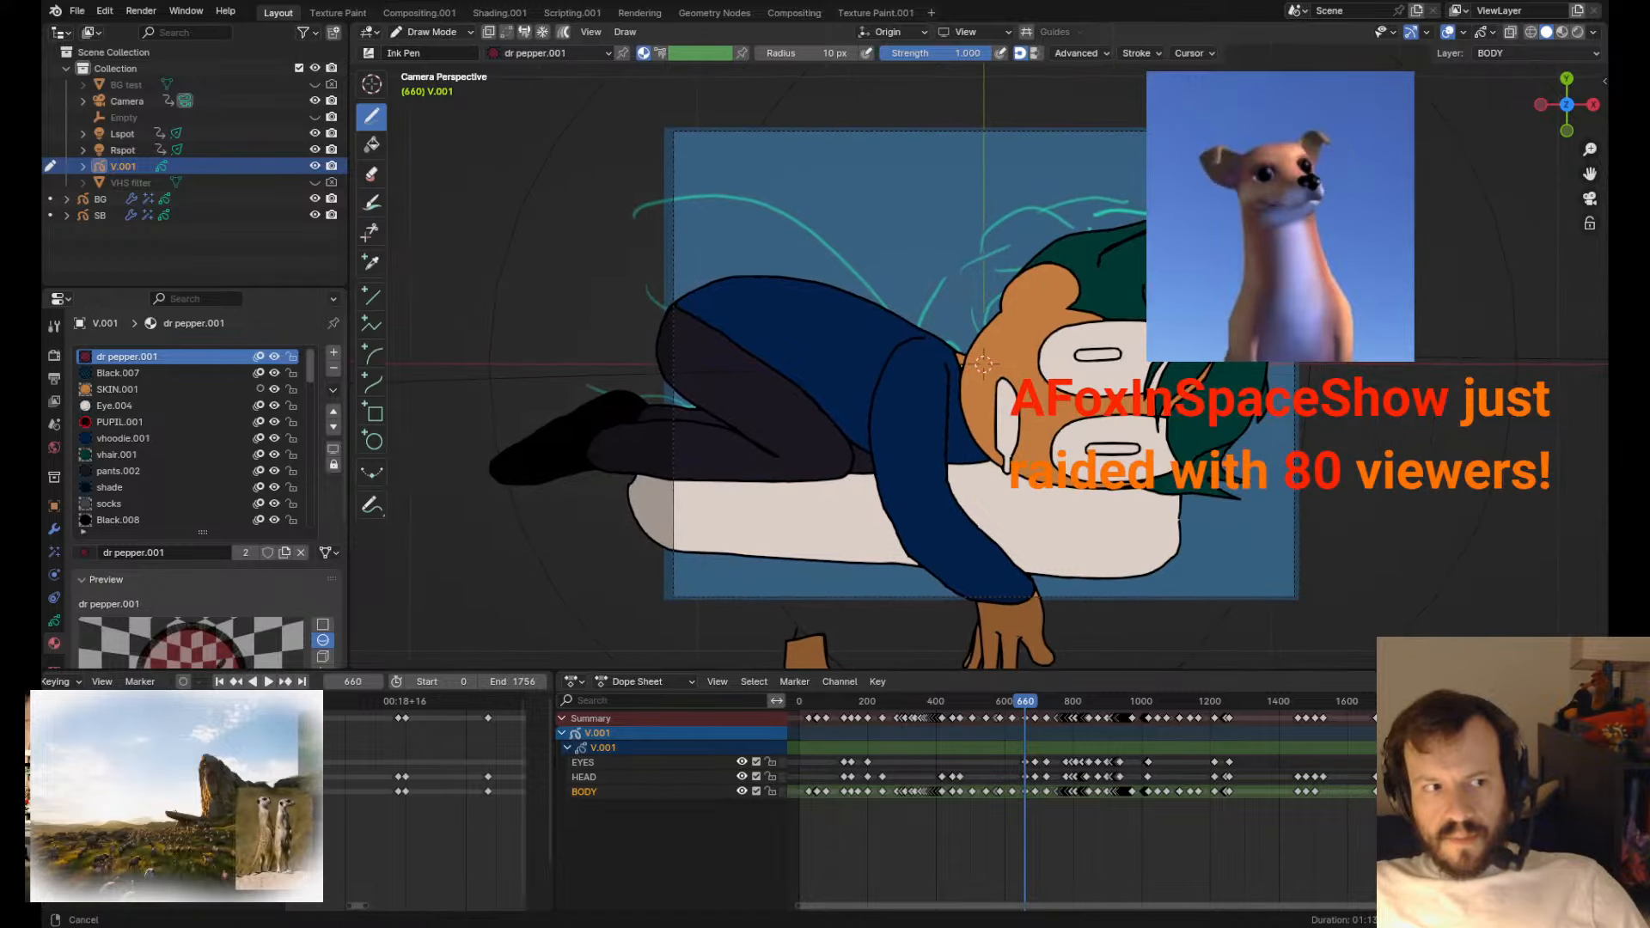
pyautogui.scroll(5, 985, 381)
pyautogui.scroll(-6, 985, 380)
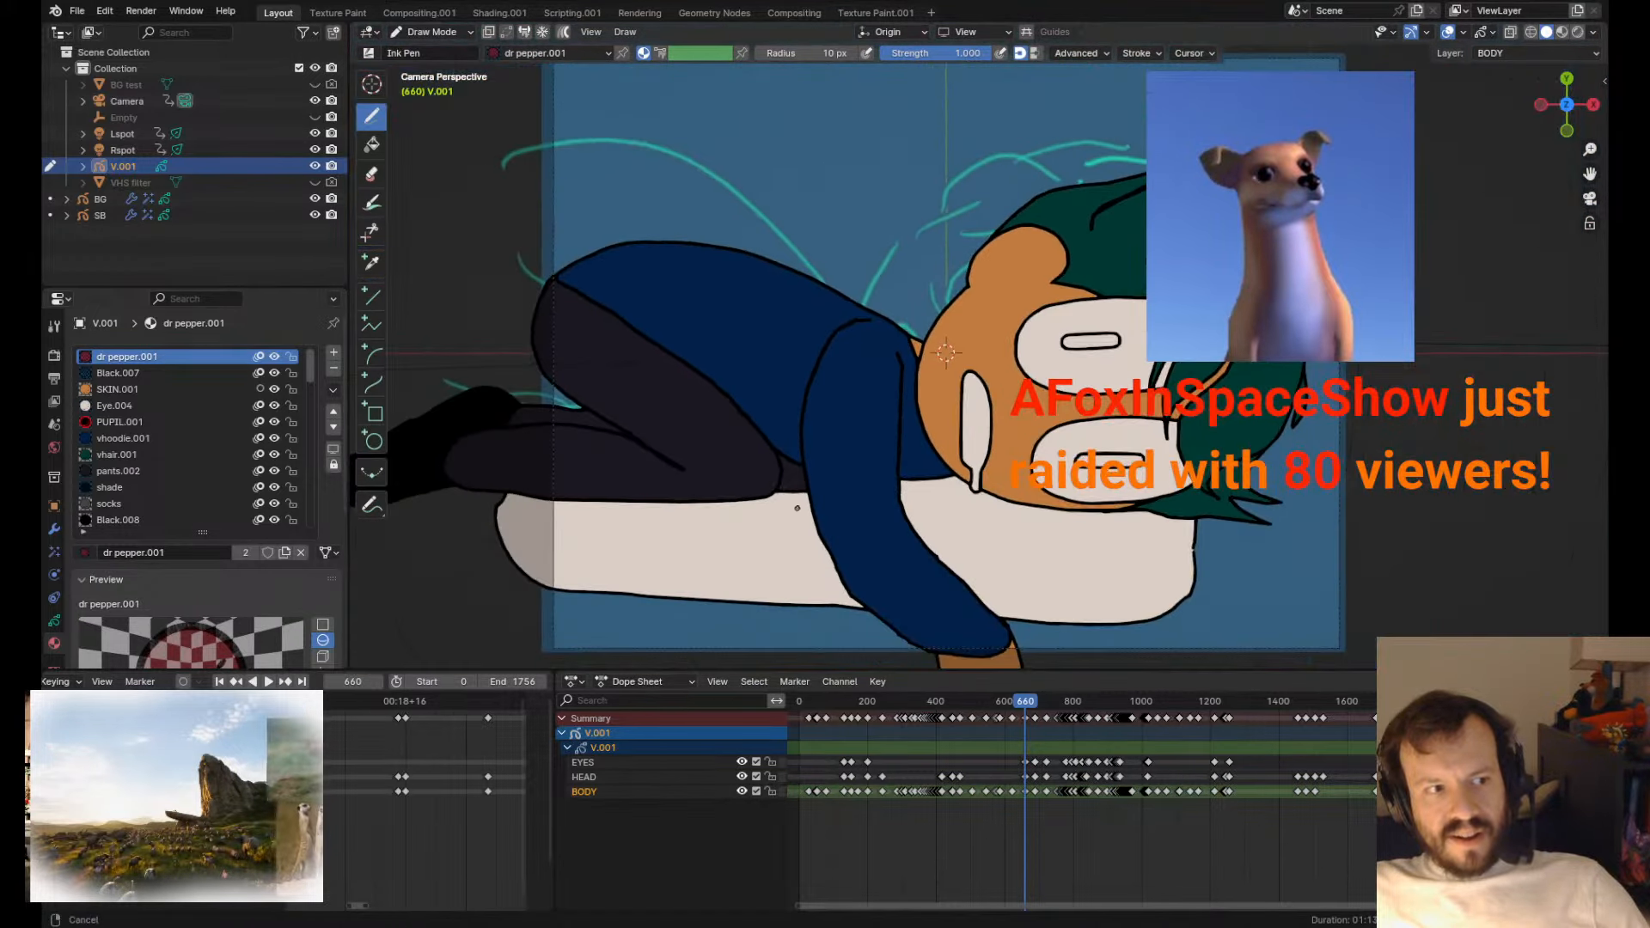
pyautogui.scroll(5, 931, 397)
pyautogui.scroll(-6, 931, 398)
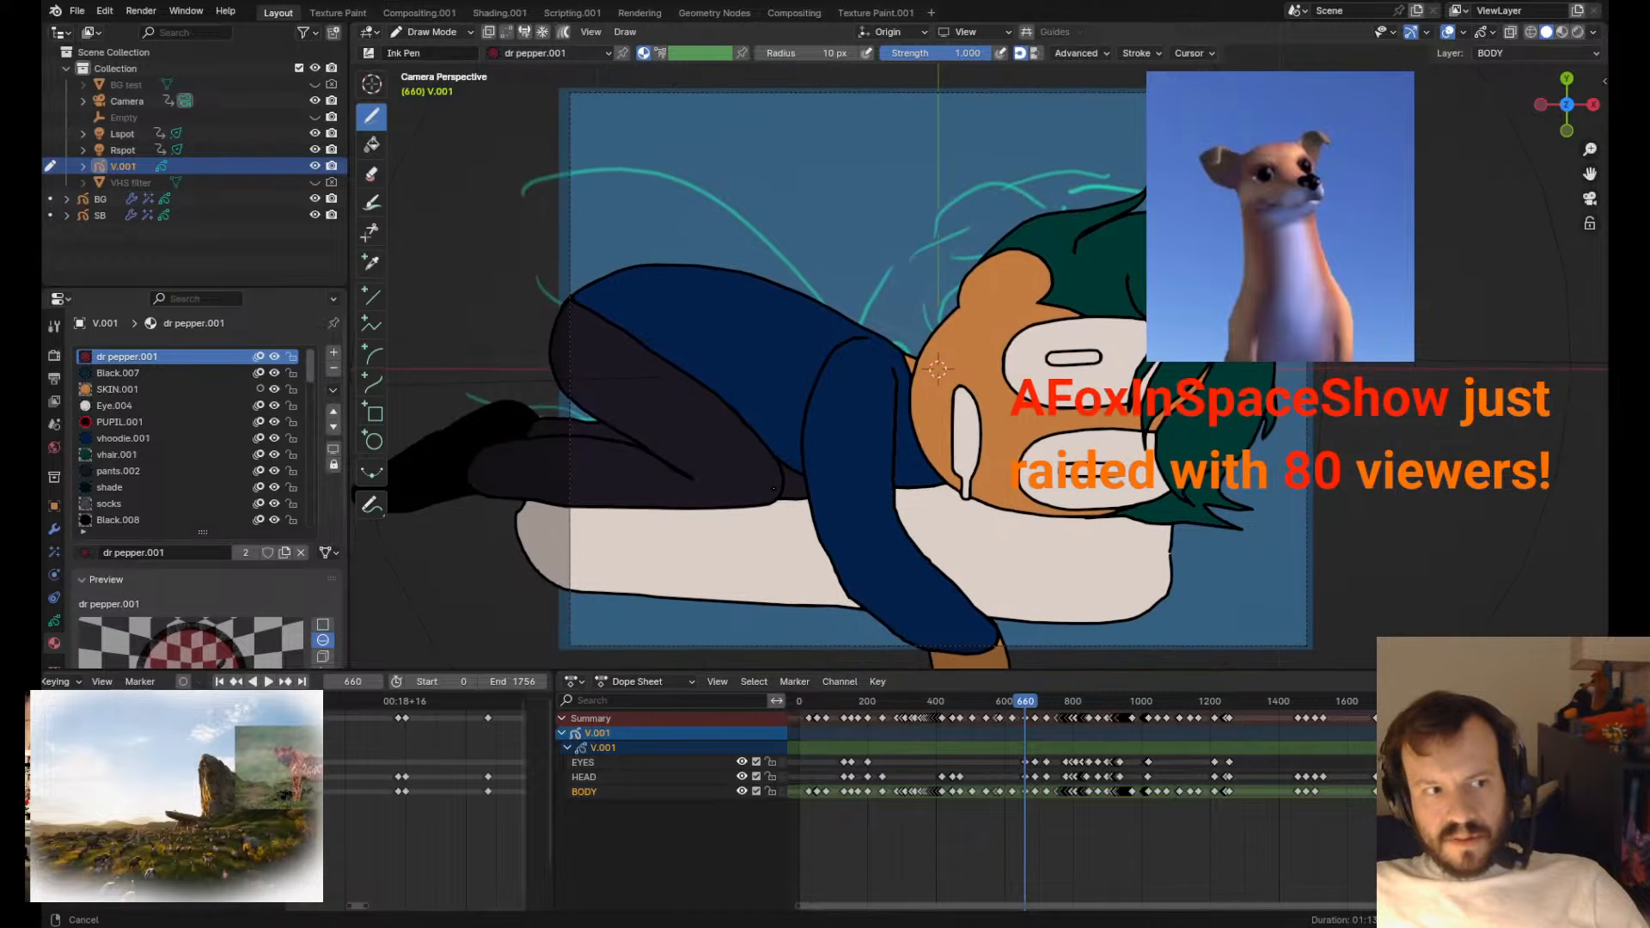
pyautogui.scroll(6, 920, 376)
pyautogui.scroll(-6, 920, 376)
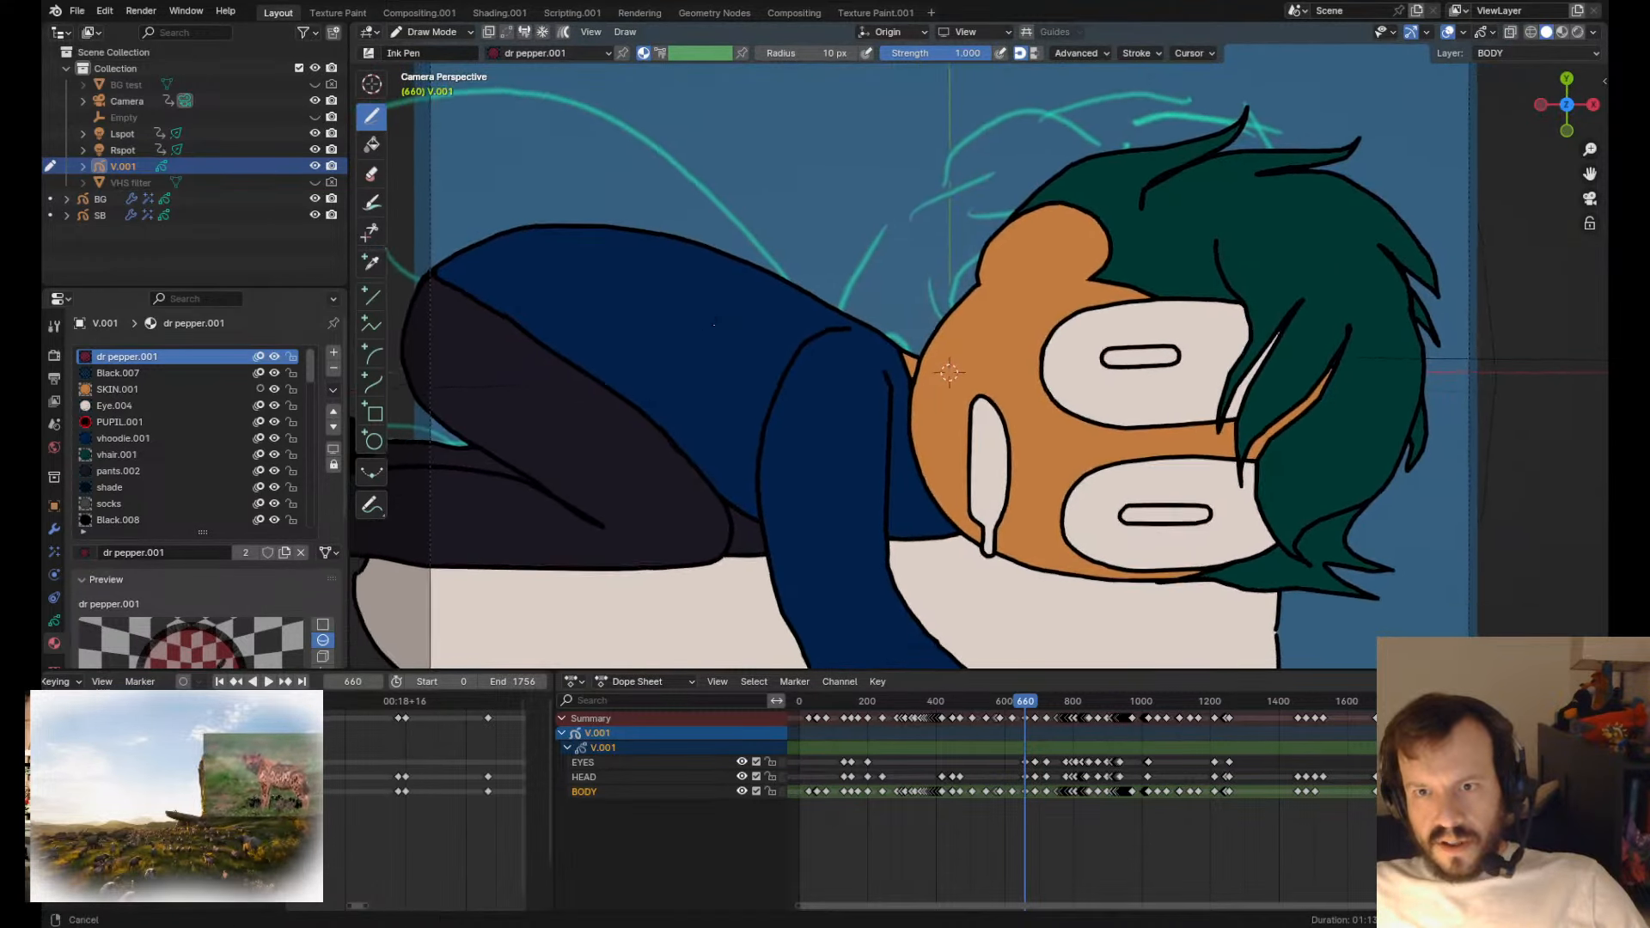
# - Play the animation, replay it from an earlier frame and stop on the profile drawing at frame 491
pyautogui.press('space')
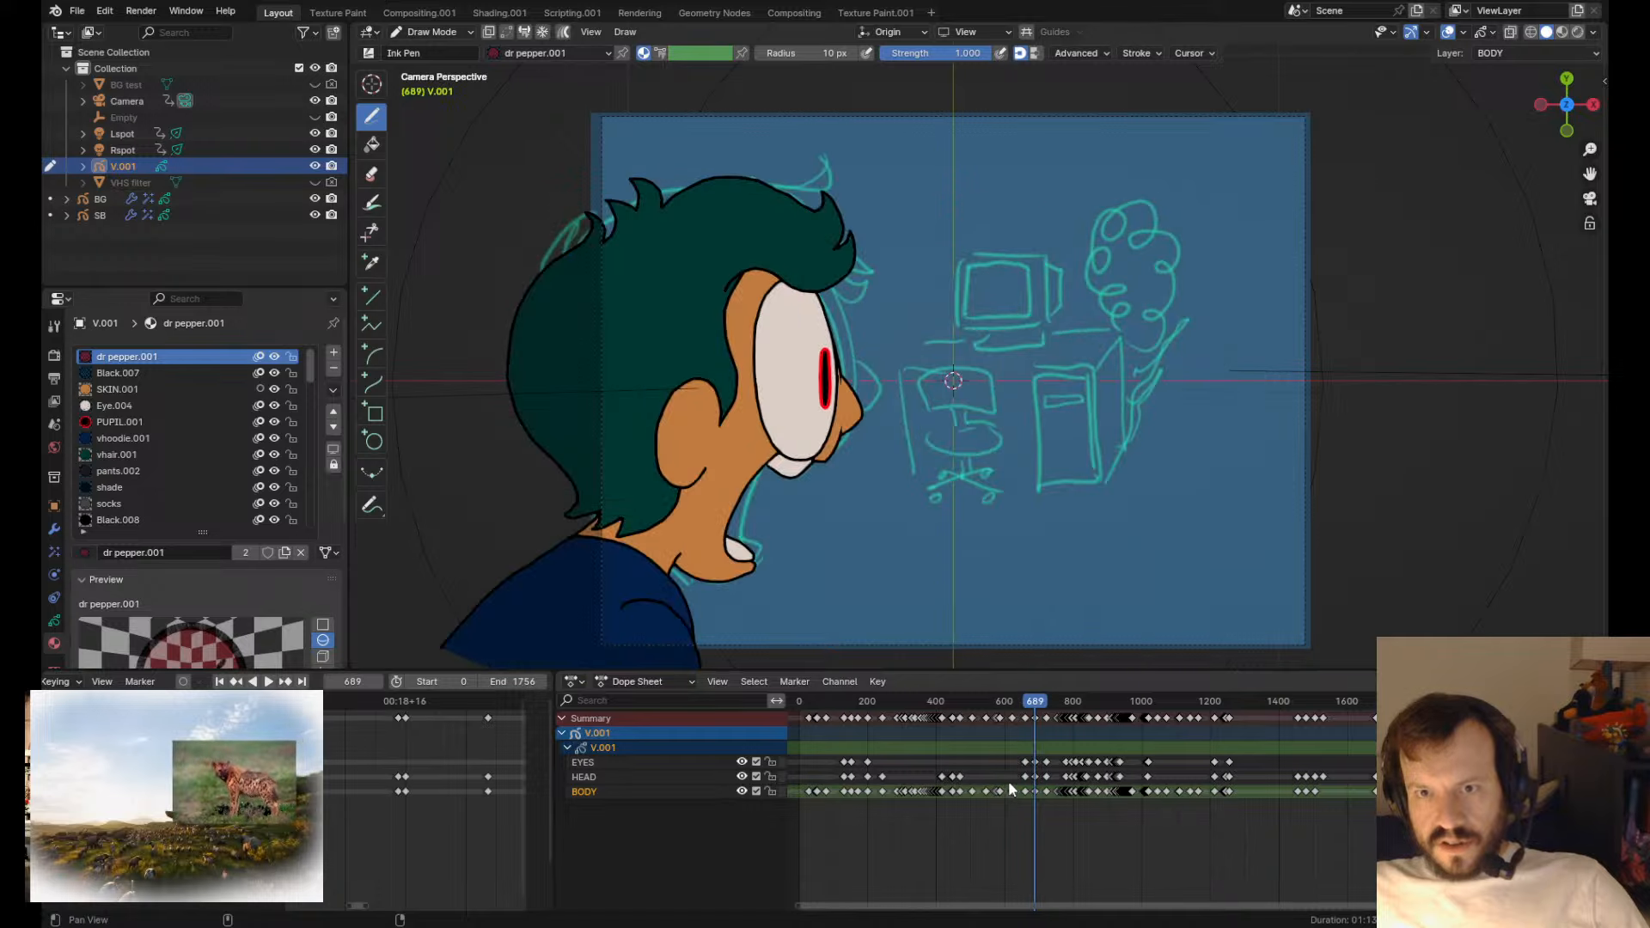
pyautogui.moveTo(1028, 710); pyautogui.dragTo(916, 703)
pyautogui.press('space')
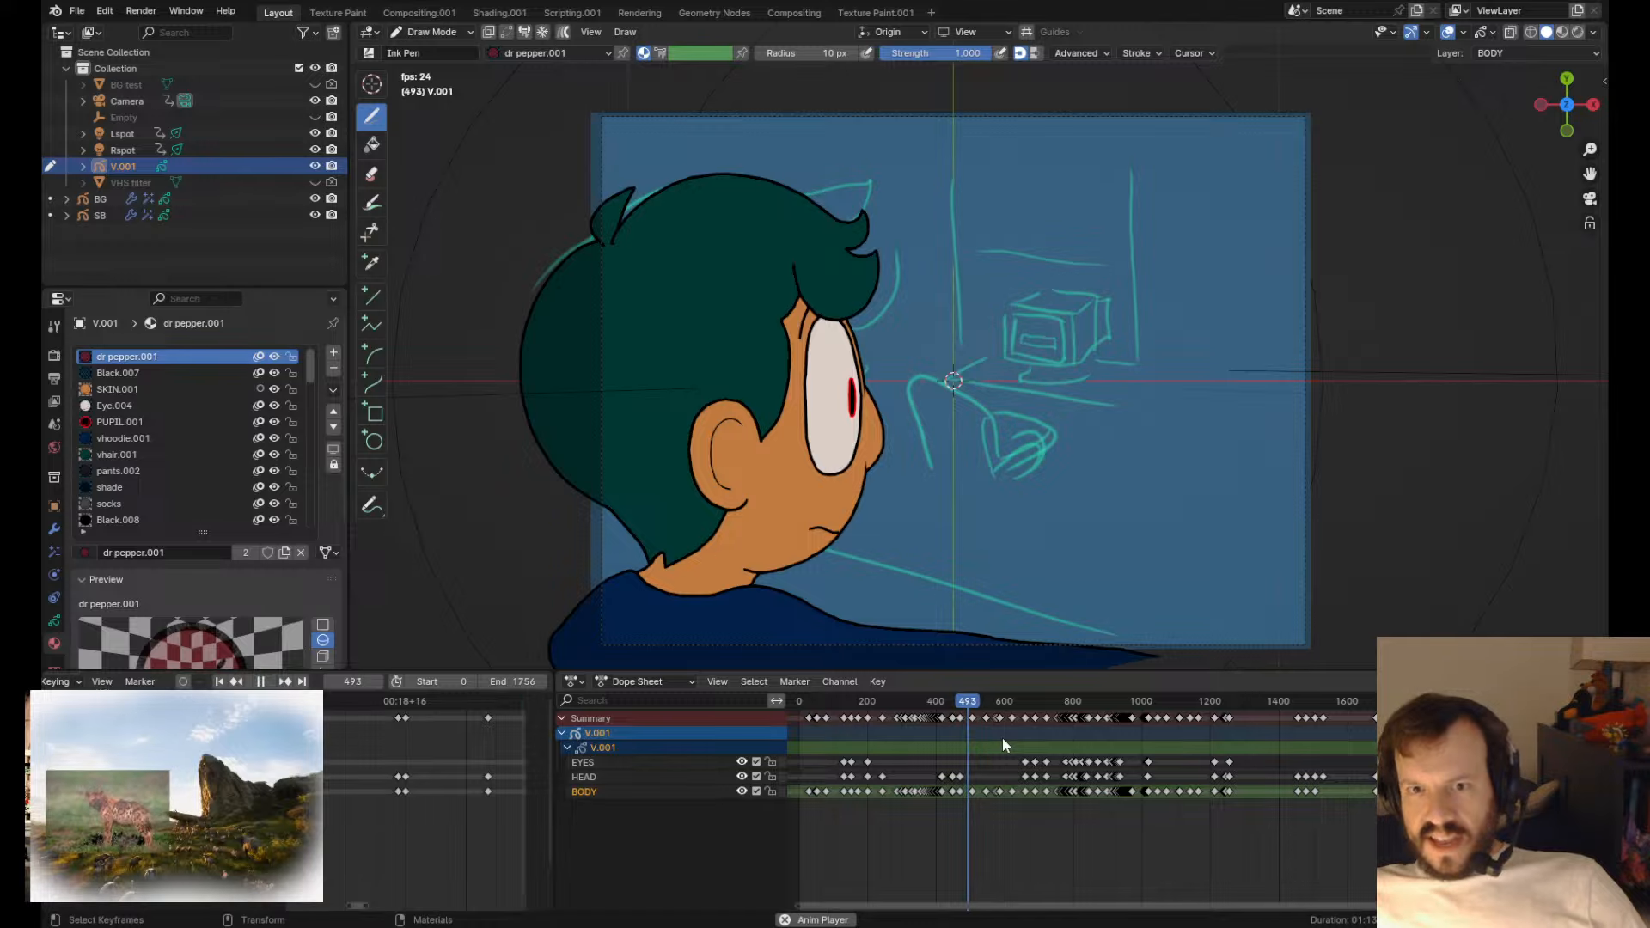
pyautogui.press('space')
pyautogui.moveTo(977, 708); pyautogui.dragTo(967, 707)
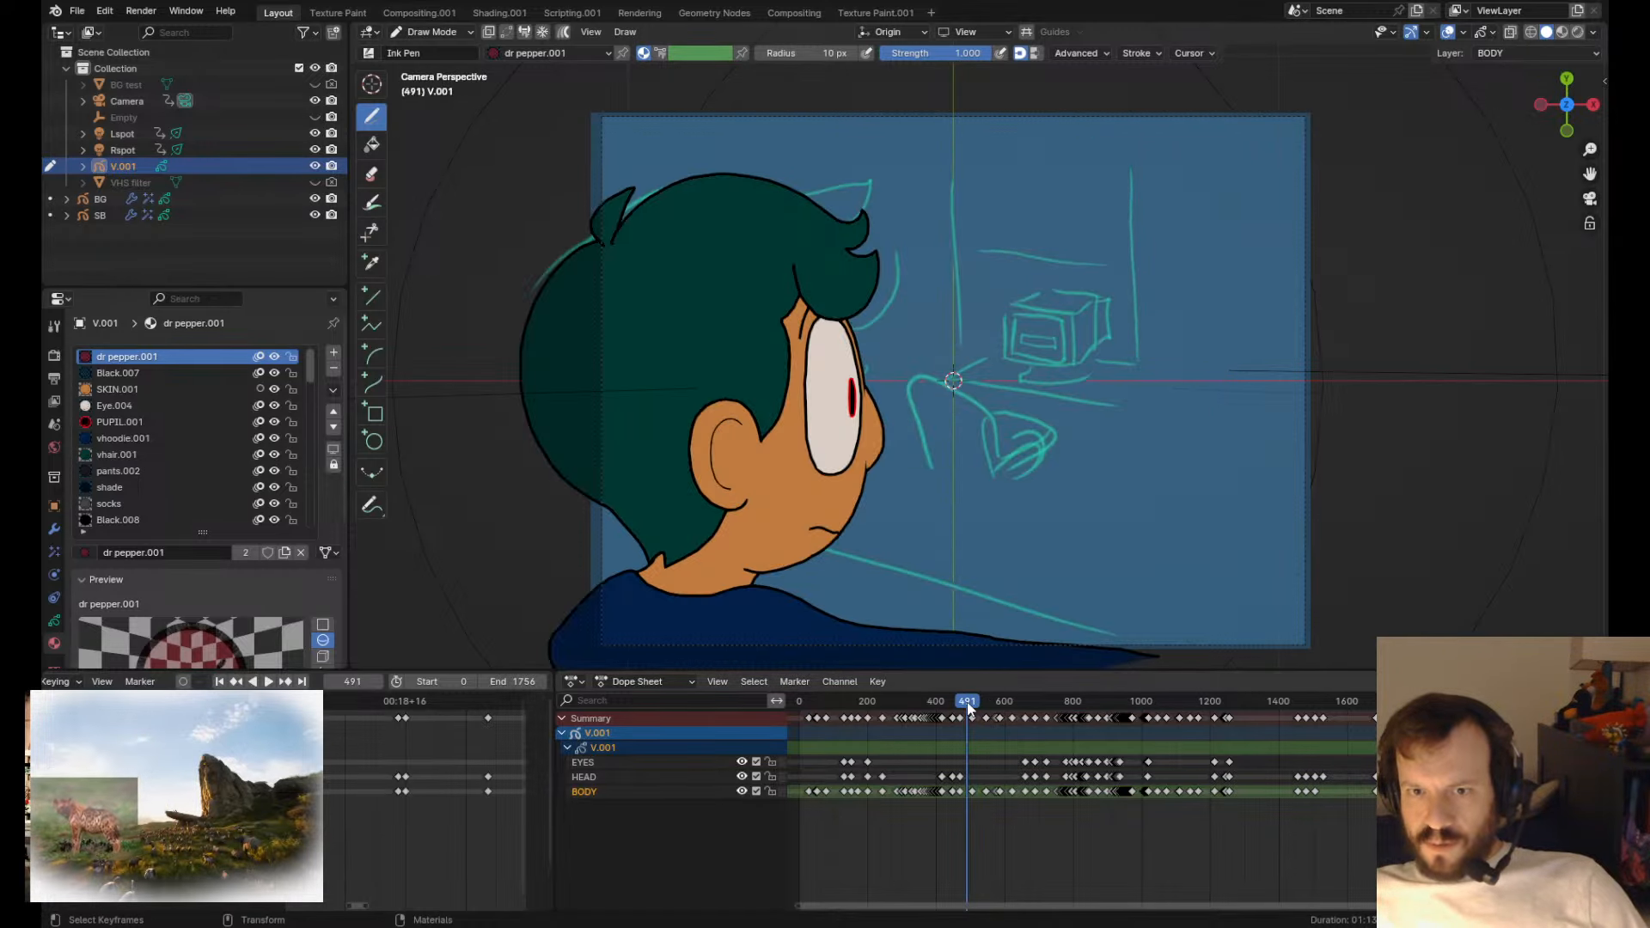
# - Reshape the nose outline where it meets the eye on the profile drawing at frame 491
pyautogui.scroll(4, 963, 352)
pyautogui.press('Tab')
pyautogui.click(772, 492)
pyautogui.press('Tab')
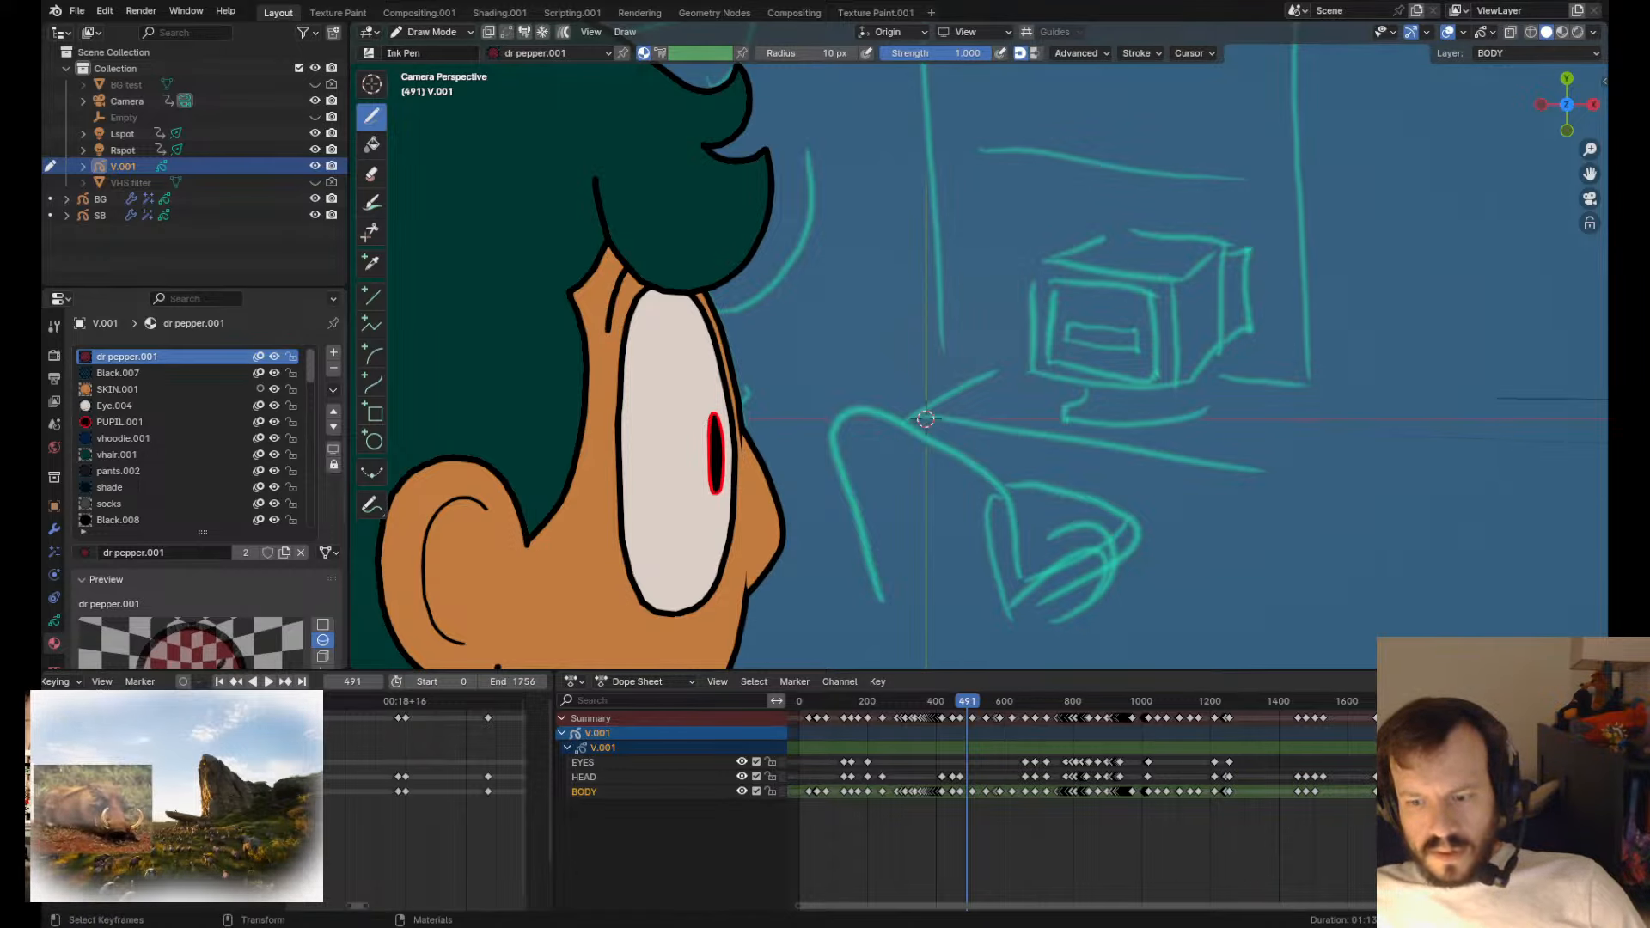
pyautogui.scroll(-2, 826, 311)
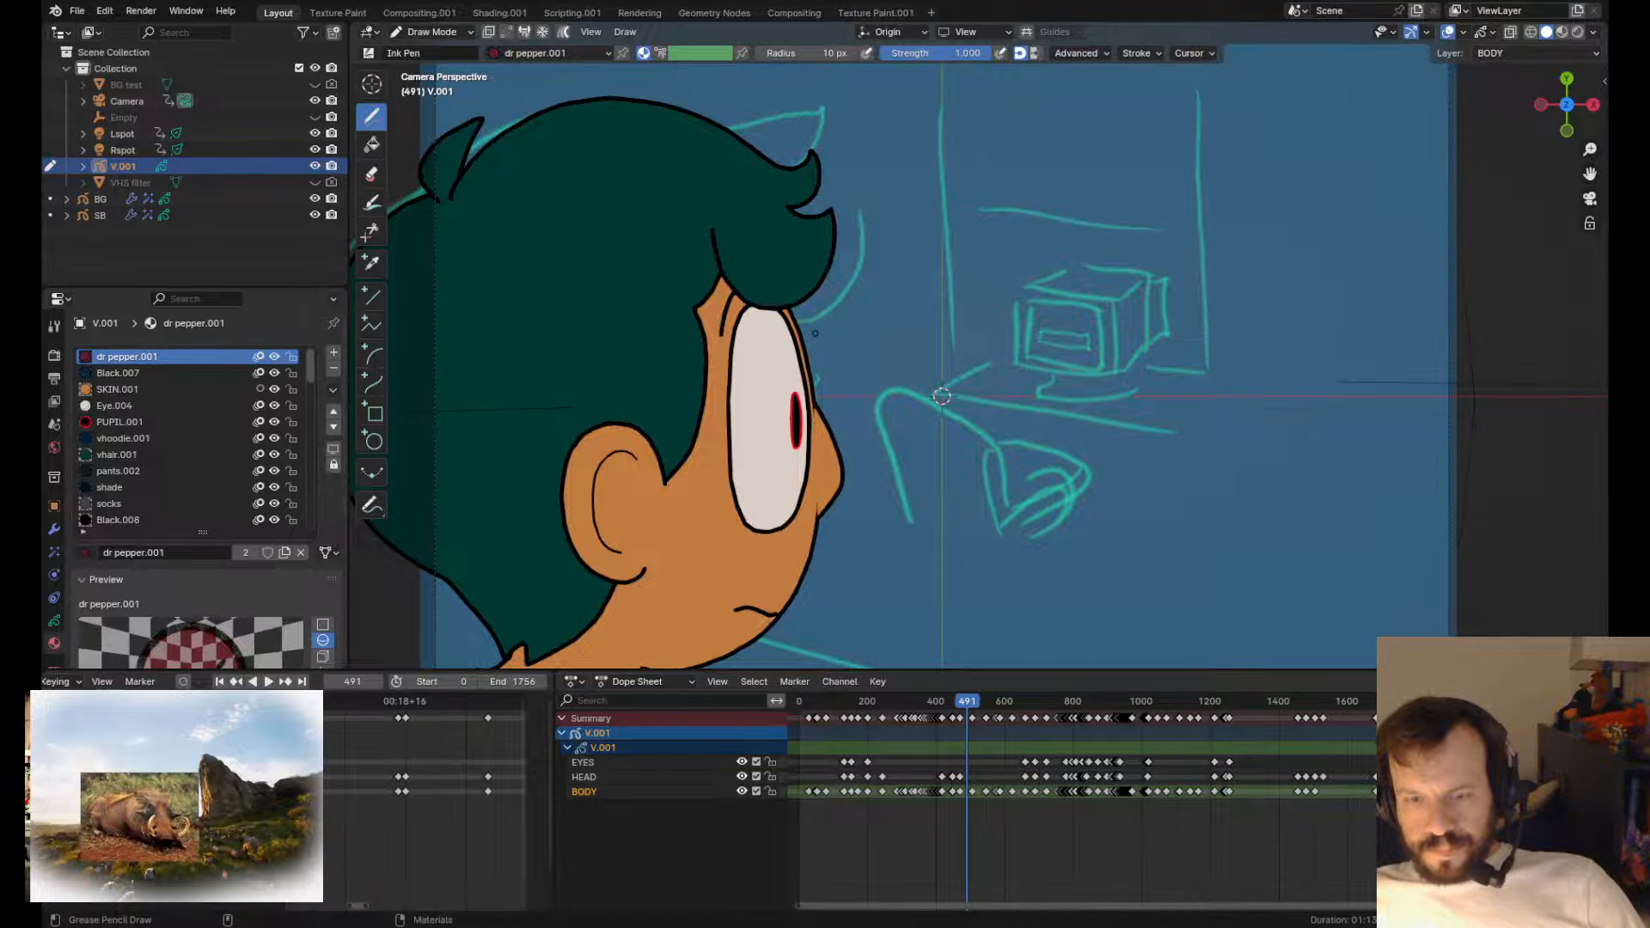
pyautogui.scroll(2, 836, 384)
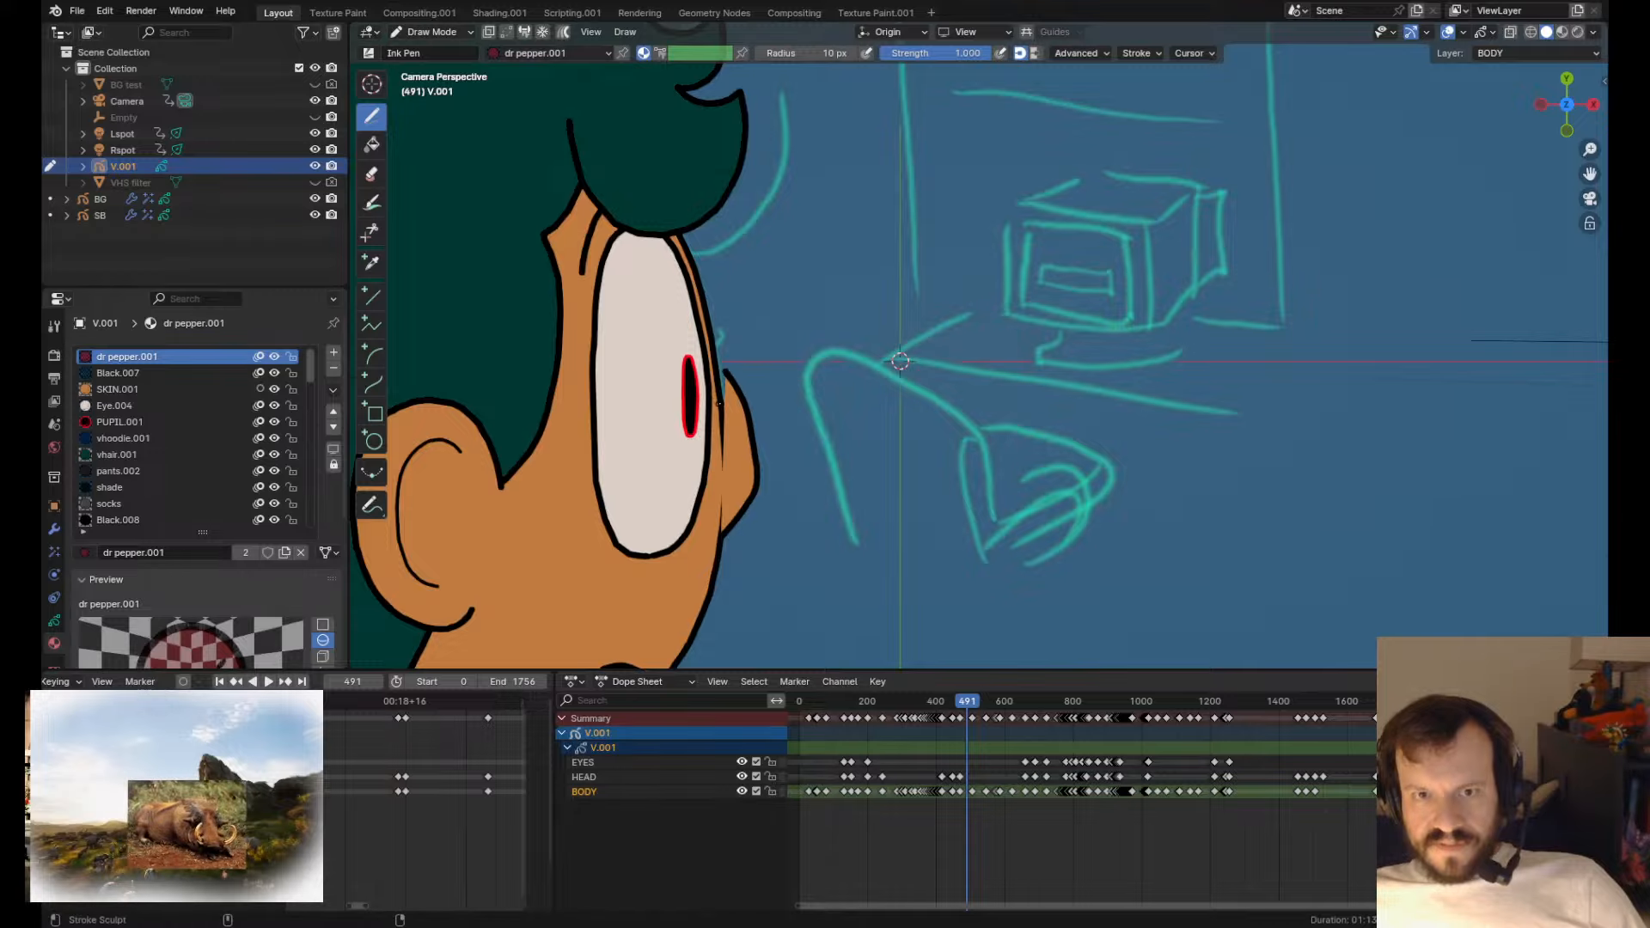
pyautogui.scroll(-5, 759, 365)
pyautogui.scroll(3, 893, 427)
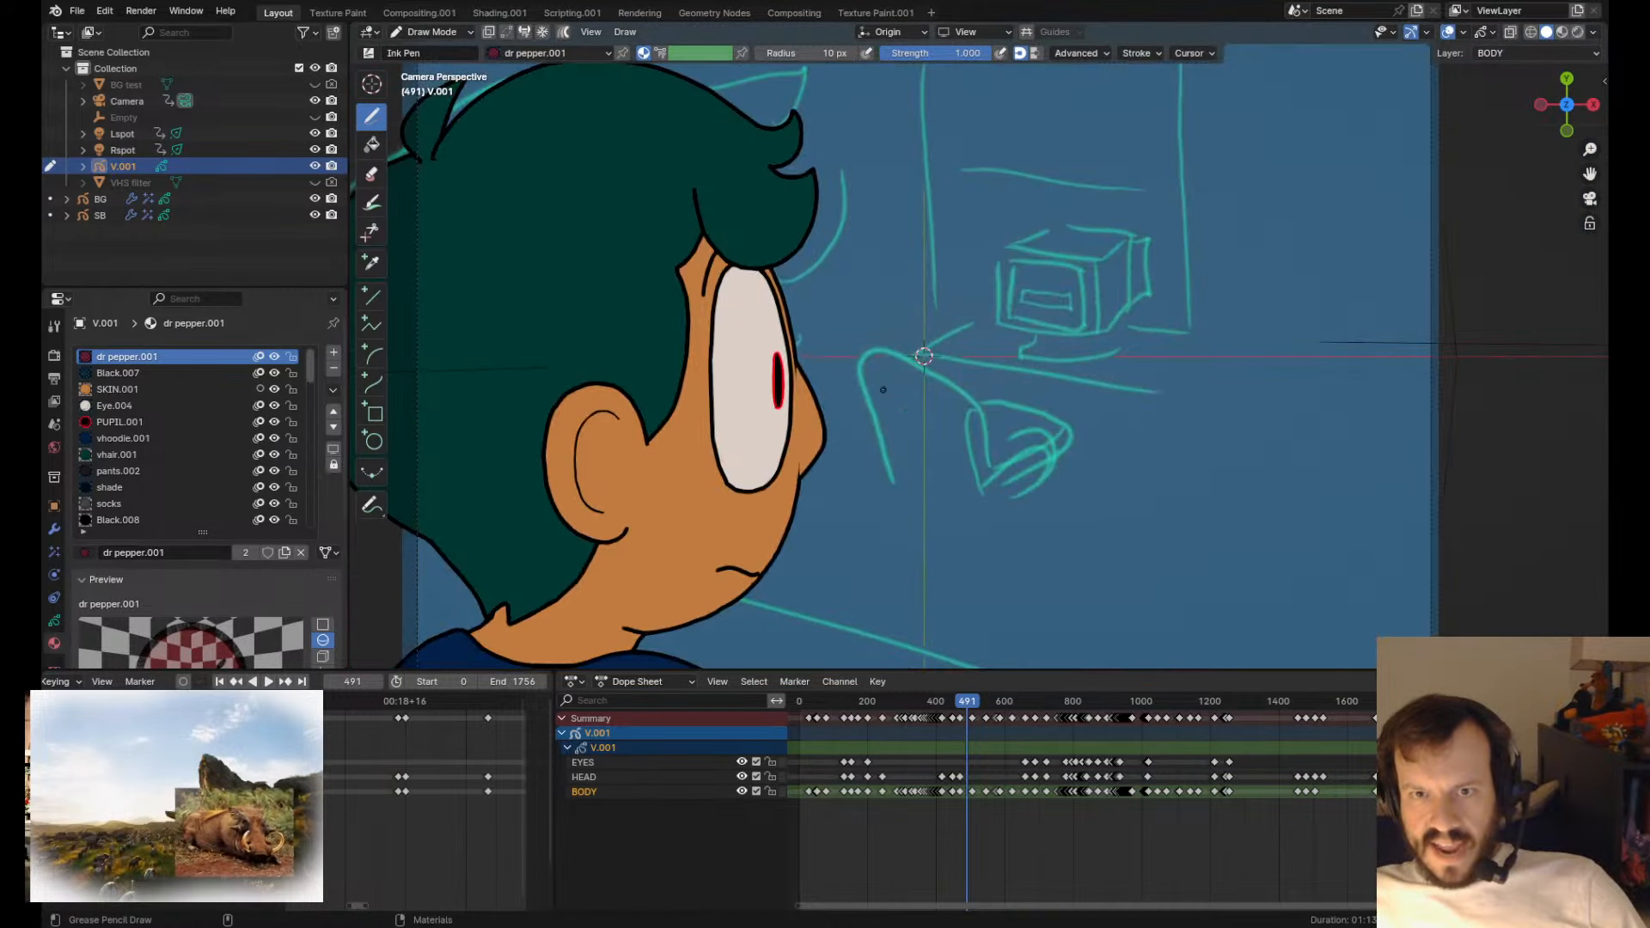
pyautogui.scroll(3, 737, 397)
pyautogui.keyDown('shift'); pyautogui.moveTo(674, 370); pyautogui.dragTo(692, 440); pyautogui.keyUp('shift')
pyautogui.moveTo(718, 409)
pyautogui.keyDown('shift'); pyautogui.mouseDown()
pyautogui.moveTo(735, 435)
pyautogui.moveTo(712, 434)
pyautogui.mouseUp(); pyautogui.keyUp('shift')
pyautogui.keyDown('shift'); pyautogui.moveTo(675, 383); pyautogui.dragTo(703, 423); pyautogui.keyUp('shift')
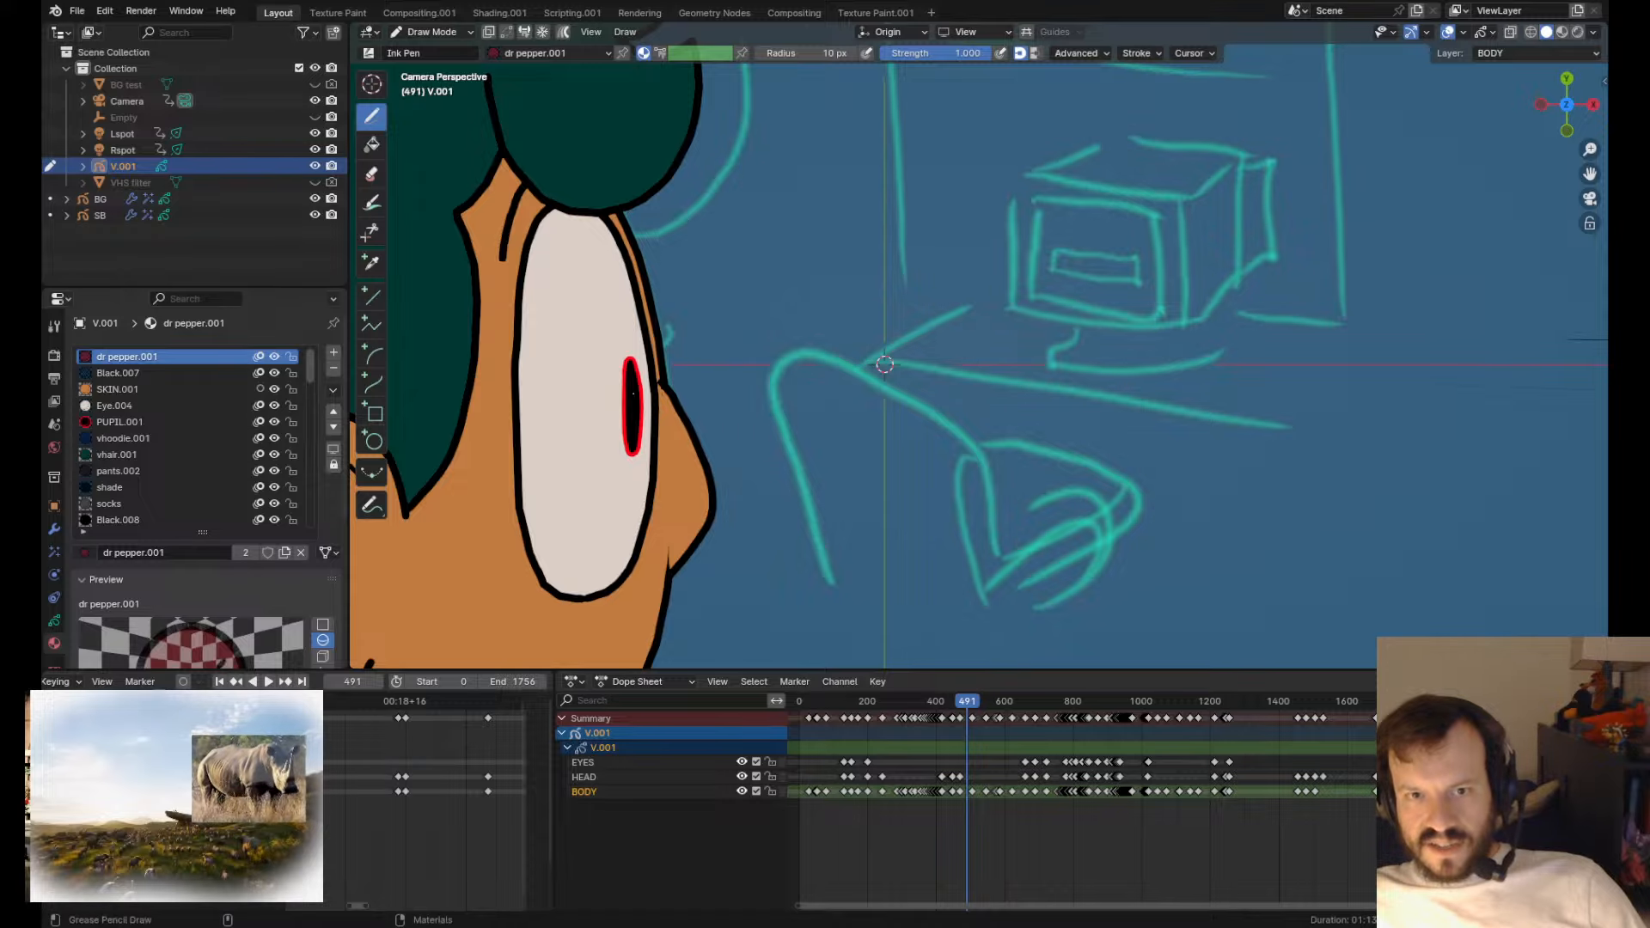
# - Try to refine the junction of the nose and eye outlines on the profile drawing, and undo the latest strokes
pyautogui.scroll(4, 688, 400)
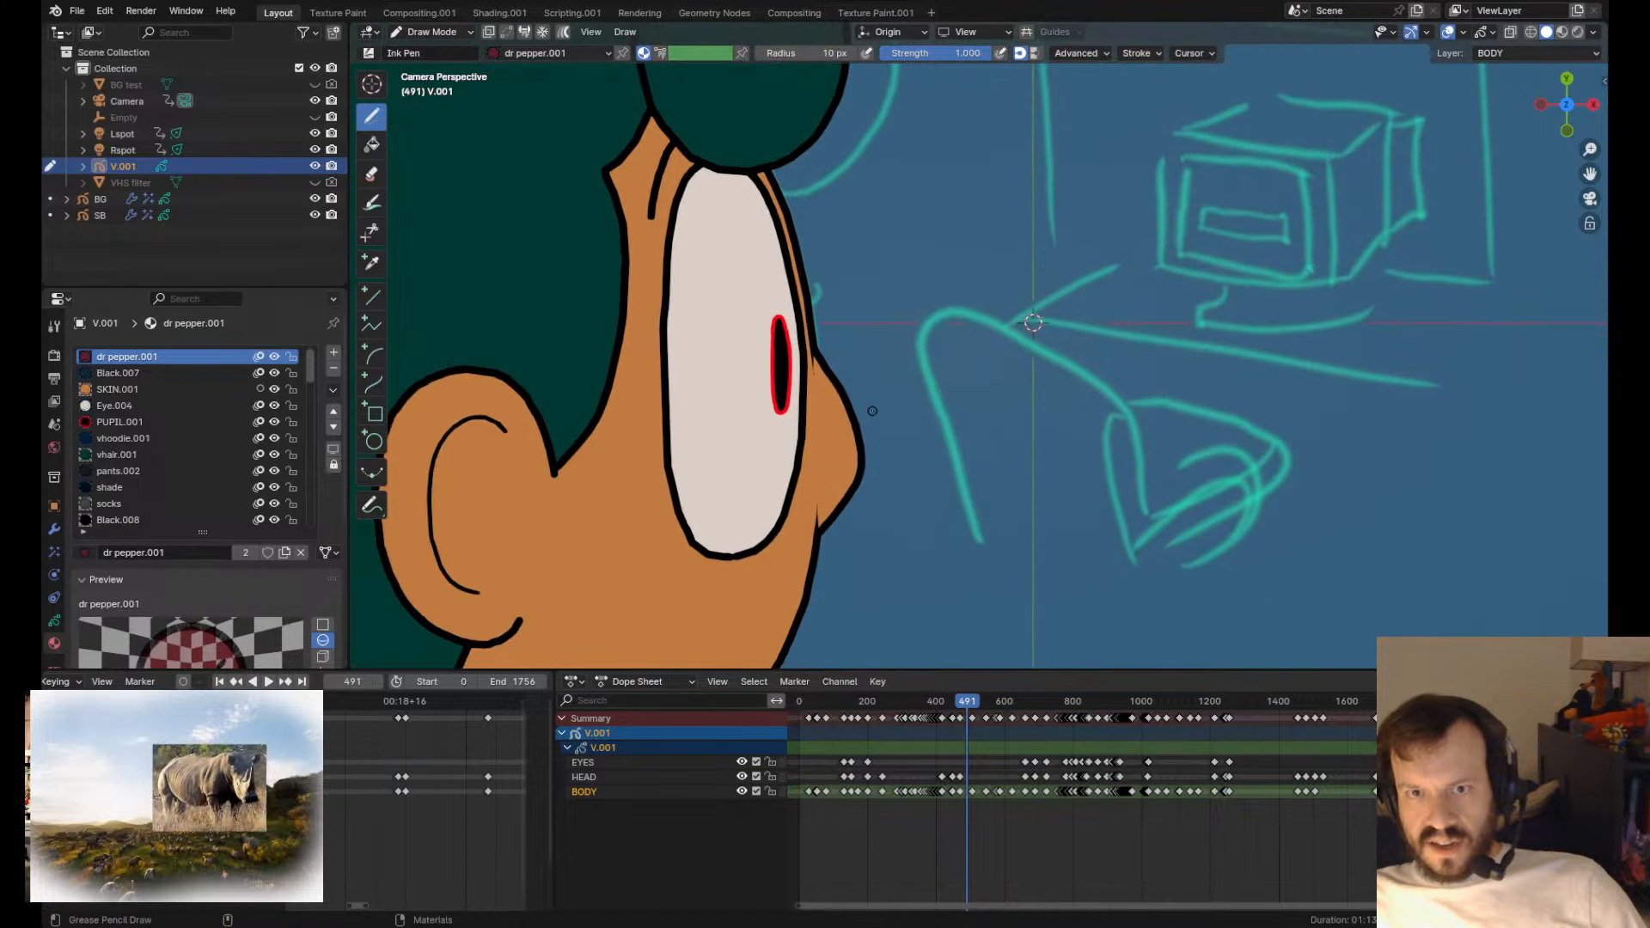
pyautogui.moveTo(639, 296)
pyautogui.keyDown('shift'); pyautogui.mouseDown()
pyautogui.moveTo(628, 356)
pyautogui.moveTo(597, 343)
pyautogui.moveTo(642, 370)
pyautogui.moveTo(710, 346)
pyautogui.moveTo(713, 320)
pyautogui.mouseUp(); pyautogui.keyUp('shift')
pyautogui.moveTo(677, 302)
pyautogui.keyDown('shift'); pyautogui.mouseDown()
pyautogui.moveTo(650, 337)
pyautogui.moveTo(600, 346)
pyautogui.moveTo(648, 335)
pyautogui.moveTo(648, 376)
pyautogui.mouseUp(); pyautogui.keyUp('shift')
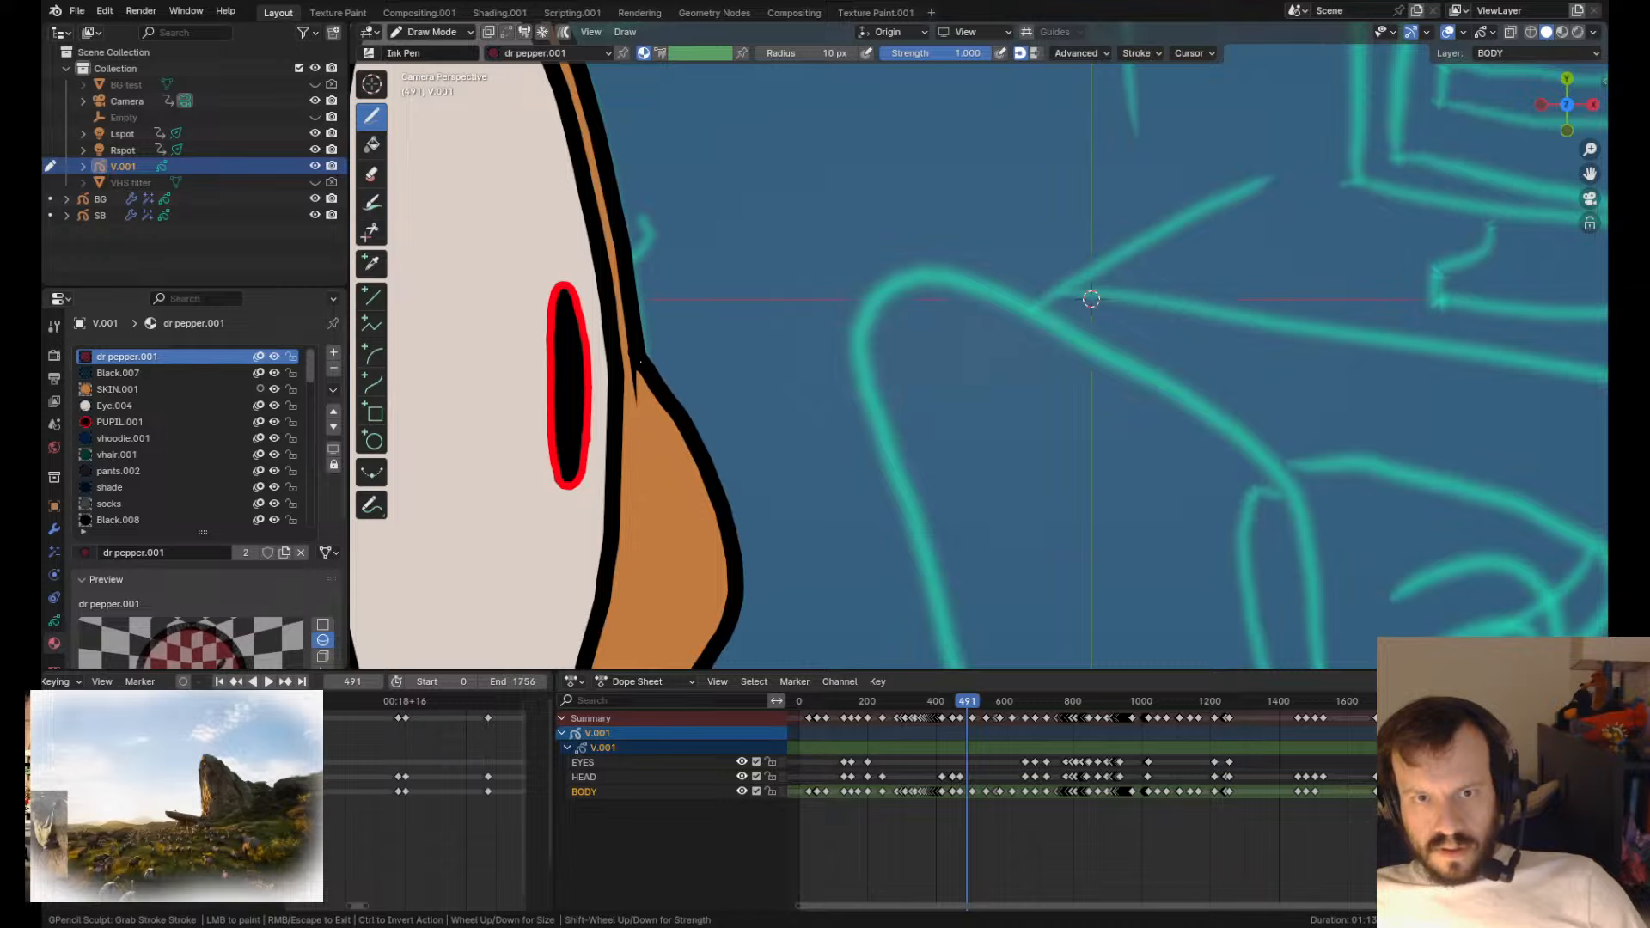
pyautogui.keyDown('shift'); pyautogui.moveTo(711, 403); pyautogui.dragTo(697, 413); pyautogui.keyUp('shift')
pyautogui.hotkey('ctrl', 'z')
pyautogui.hotkey('ctrl', 'z')
pyautogui.hotkey('ctrl', 'z')
pyautogui.hotkey('ctrl', 'z')
pyautogui.hotkey('ctrl', 'z')
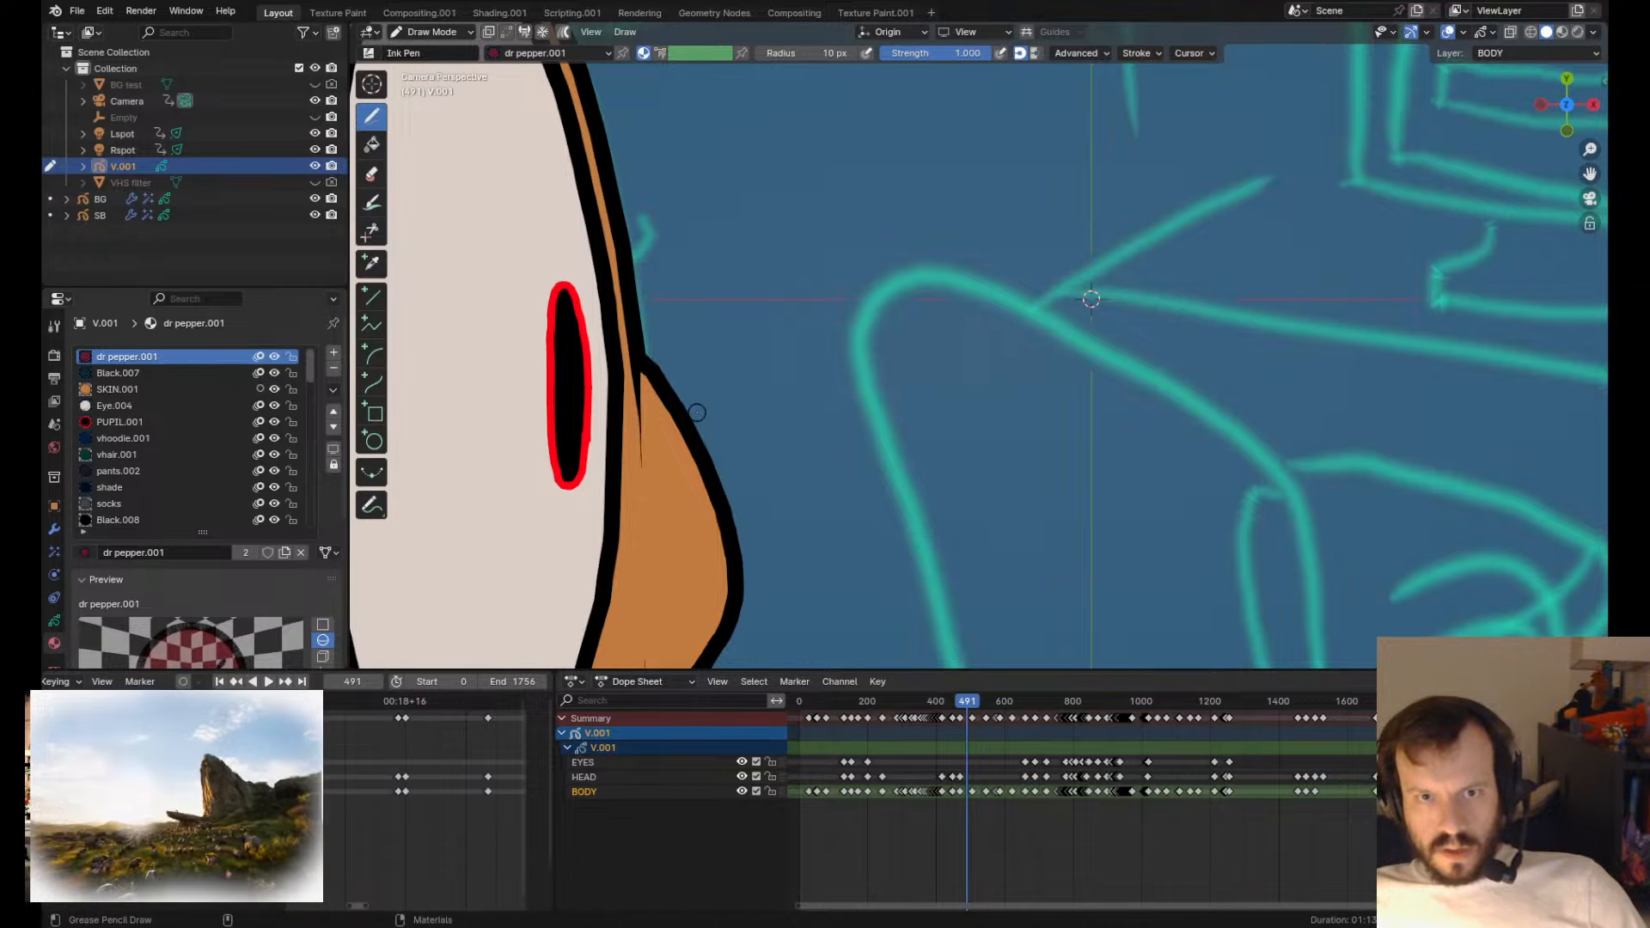
# - Check the nose and eye outlines of the profile drawing up close and at full view, and save the file
pyautogui.scroll(-6, 697, 412)
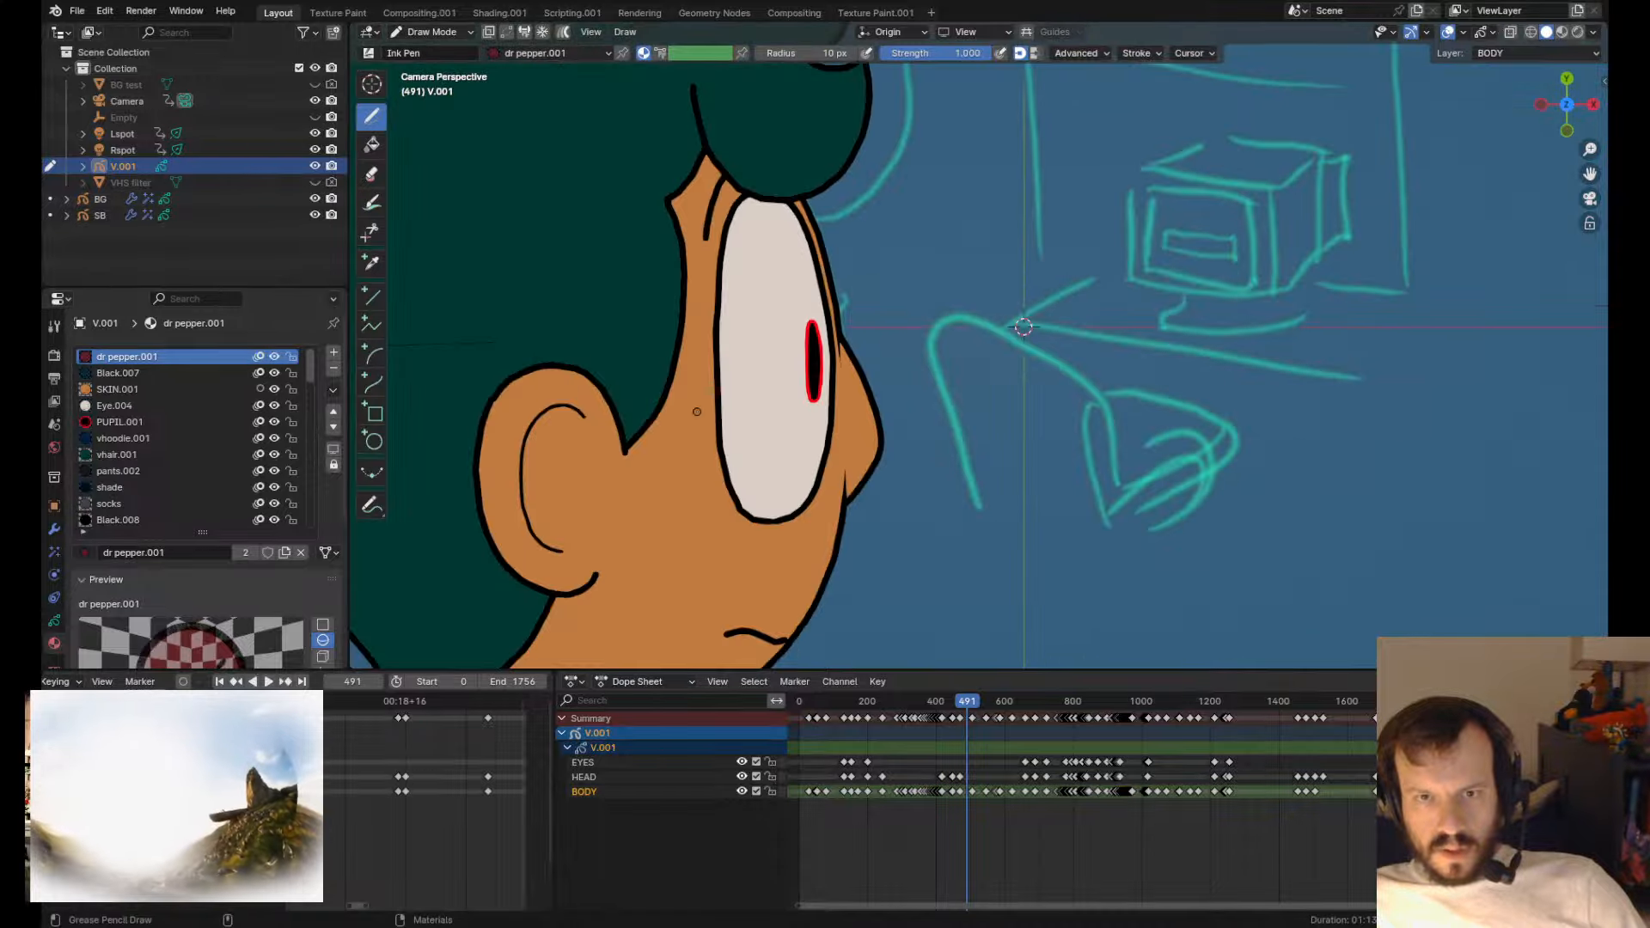
pyautogui.scroll(5, 697, 412)
pyautogui.scroll(-6, 697, 412)
pyautogui.scroll(1, 719, 328)
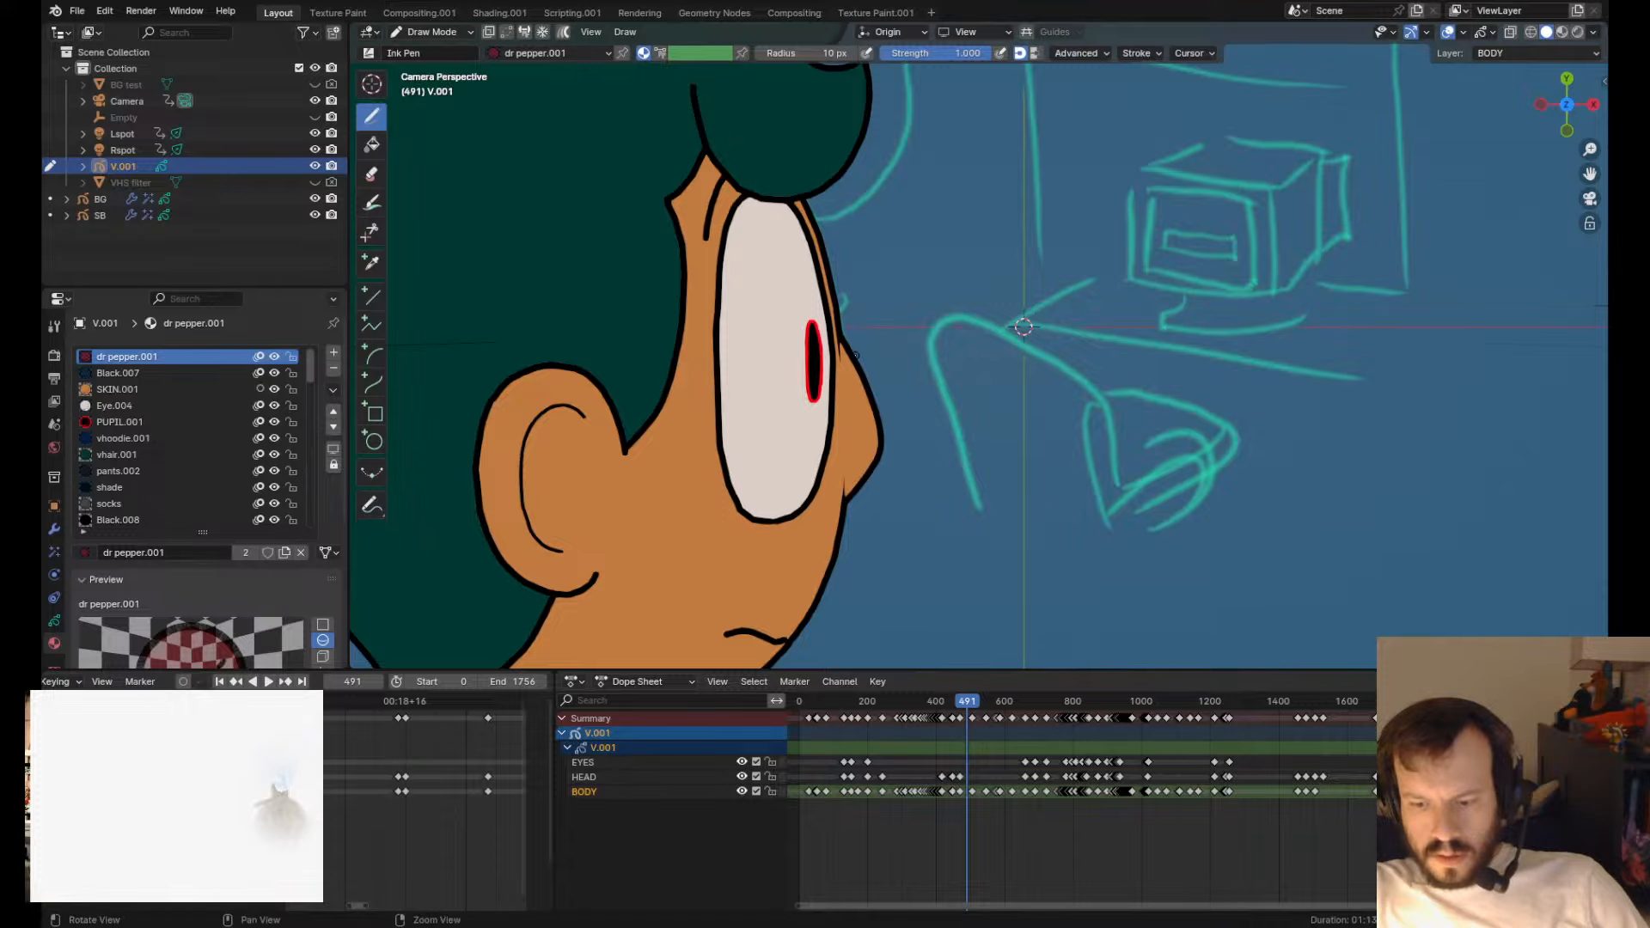
pyautogui.hotkey('ctrl', 's')
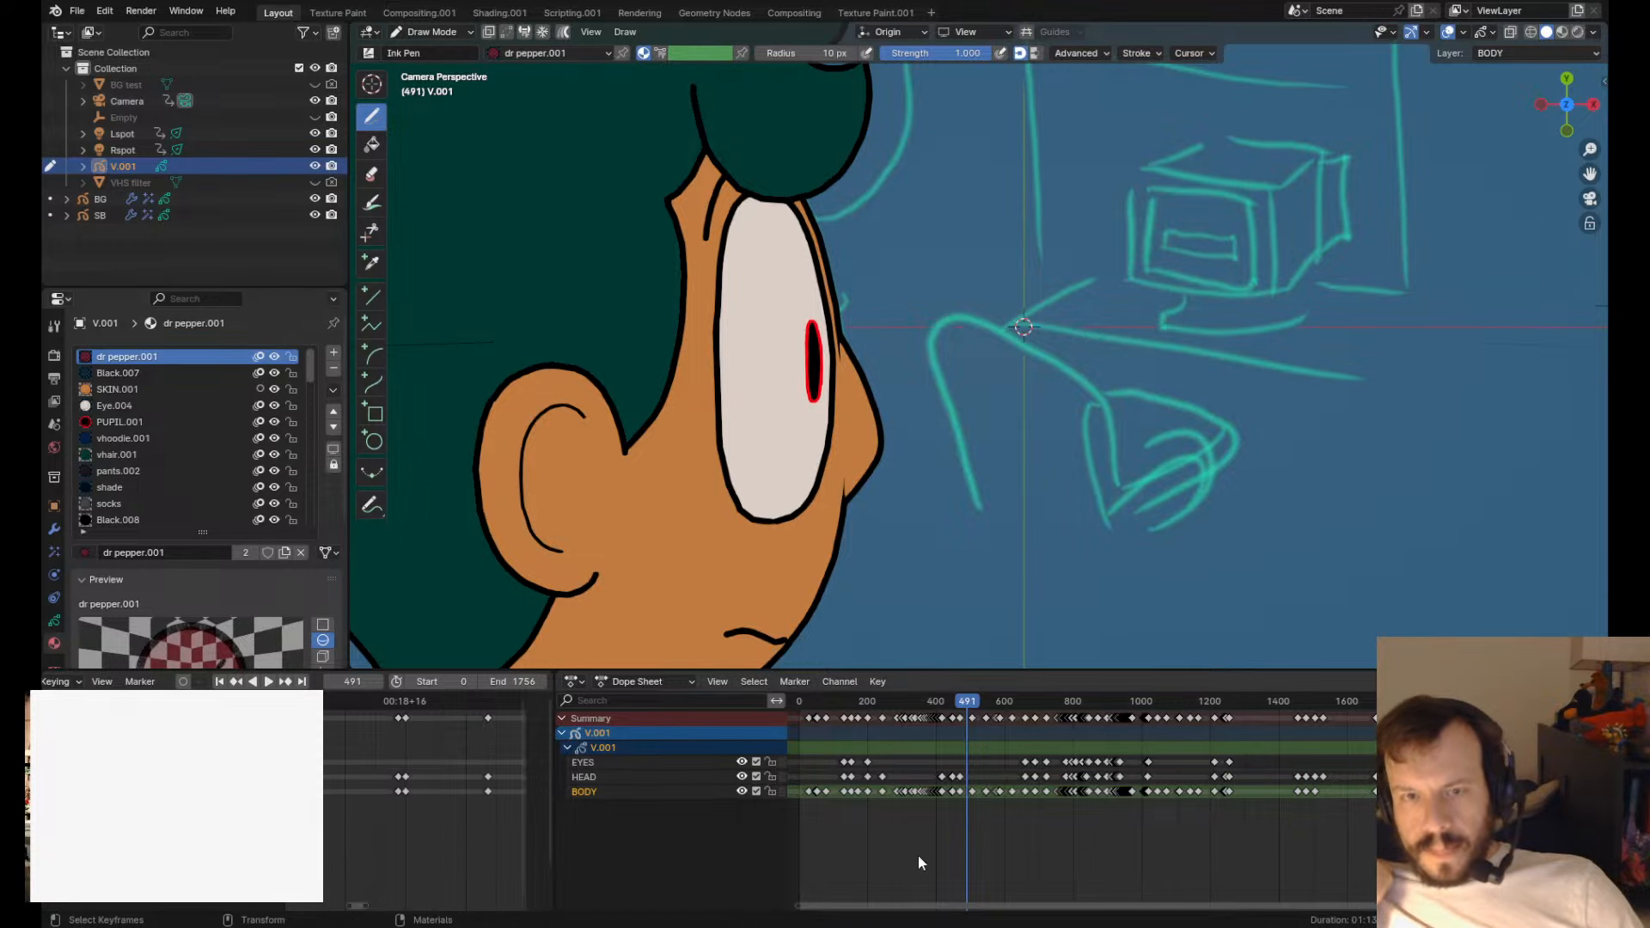
pyautogui.scroll(-4, 918, 381)
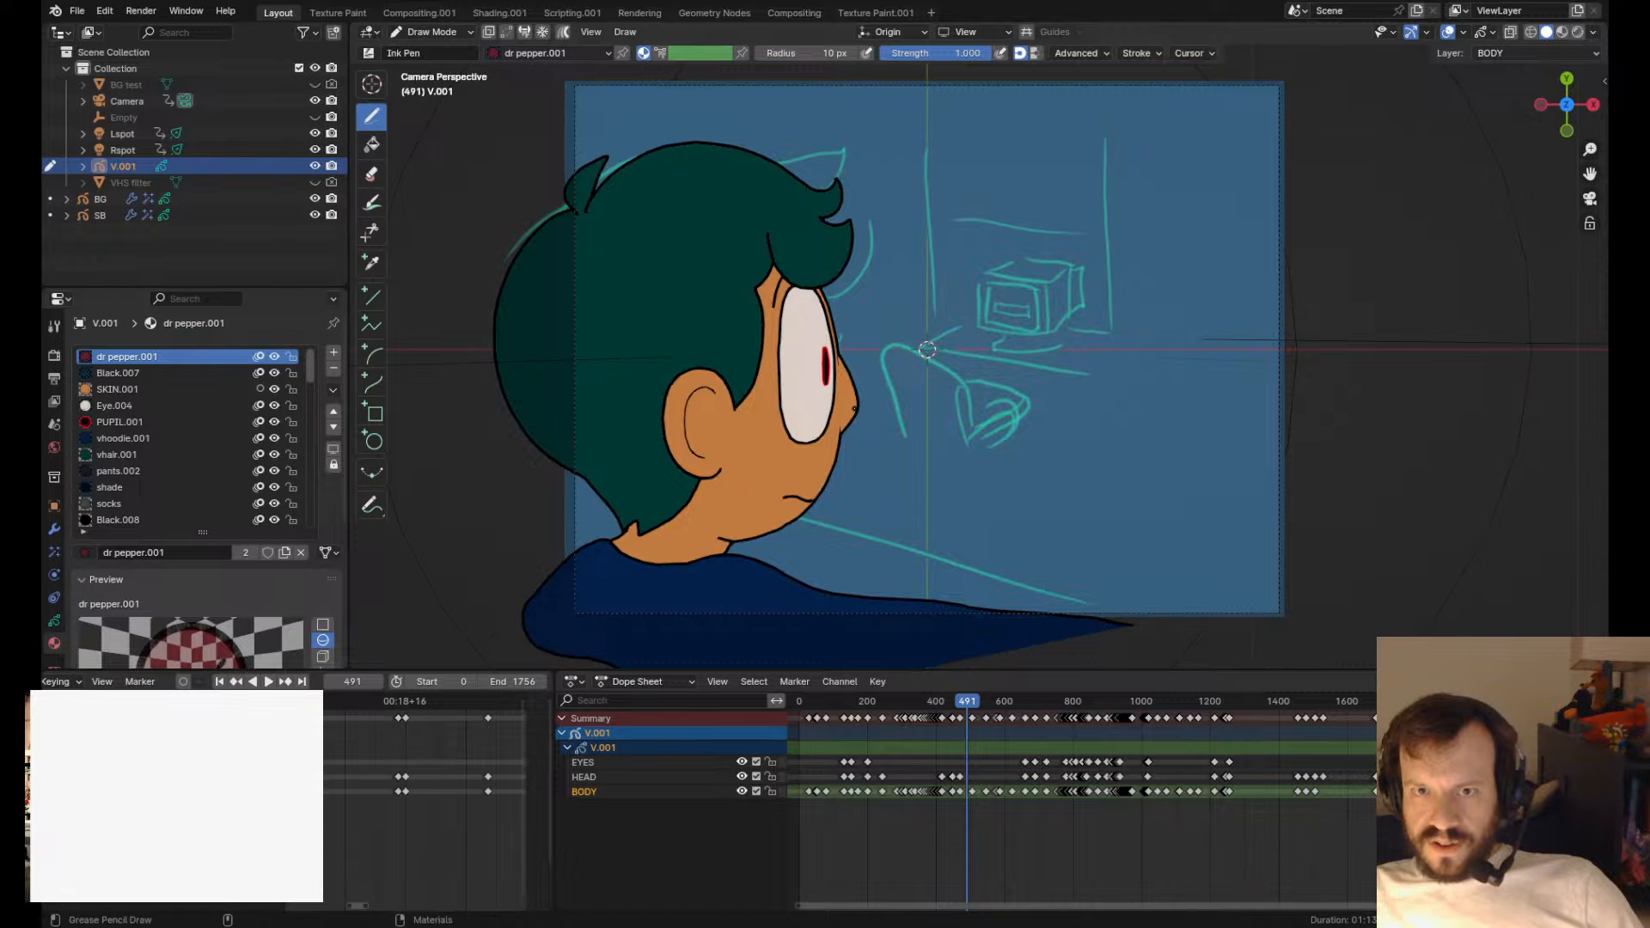
pyautogui.scroll(3, 858, 453)
pyautogui.scroll(-3, 899, 450)
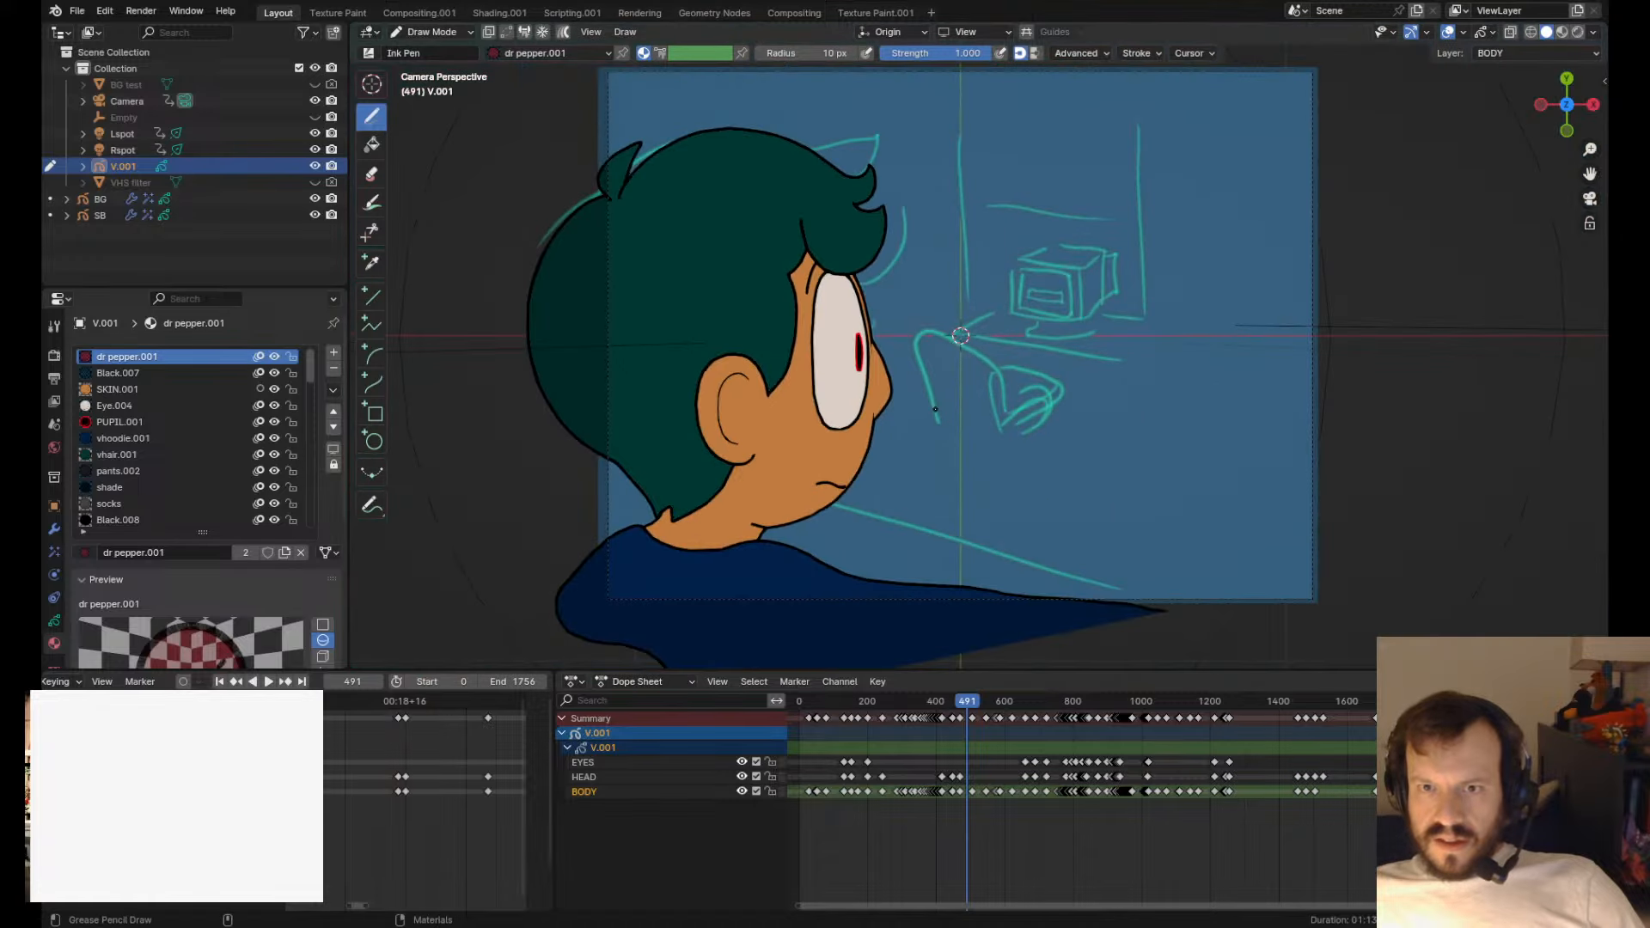
# - Reshape the character's hairline at the nape on frame 491 with sculpt grab strokes, rounding the corner beside the small skin notch
pyautogui.scroll(3, 934, 409)
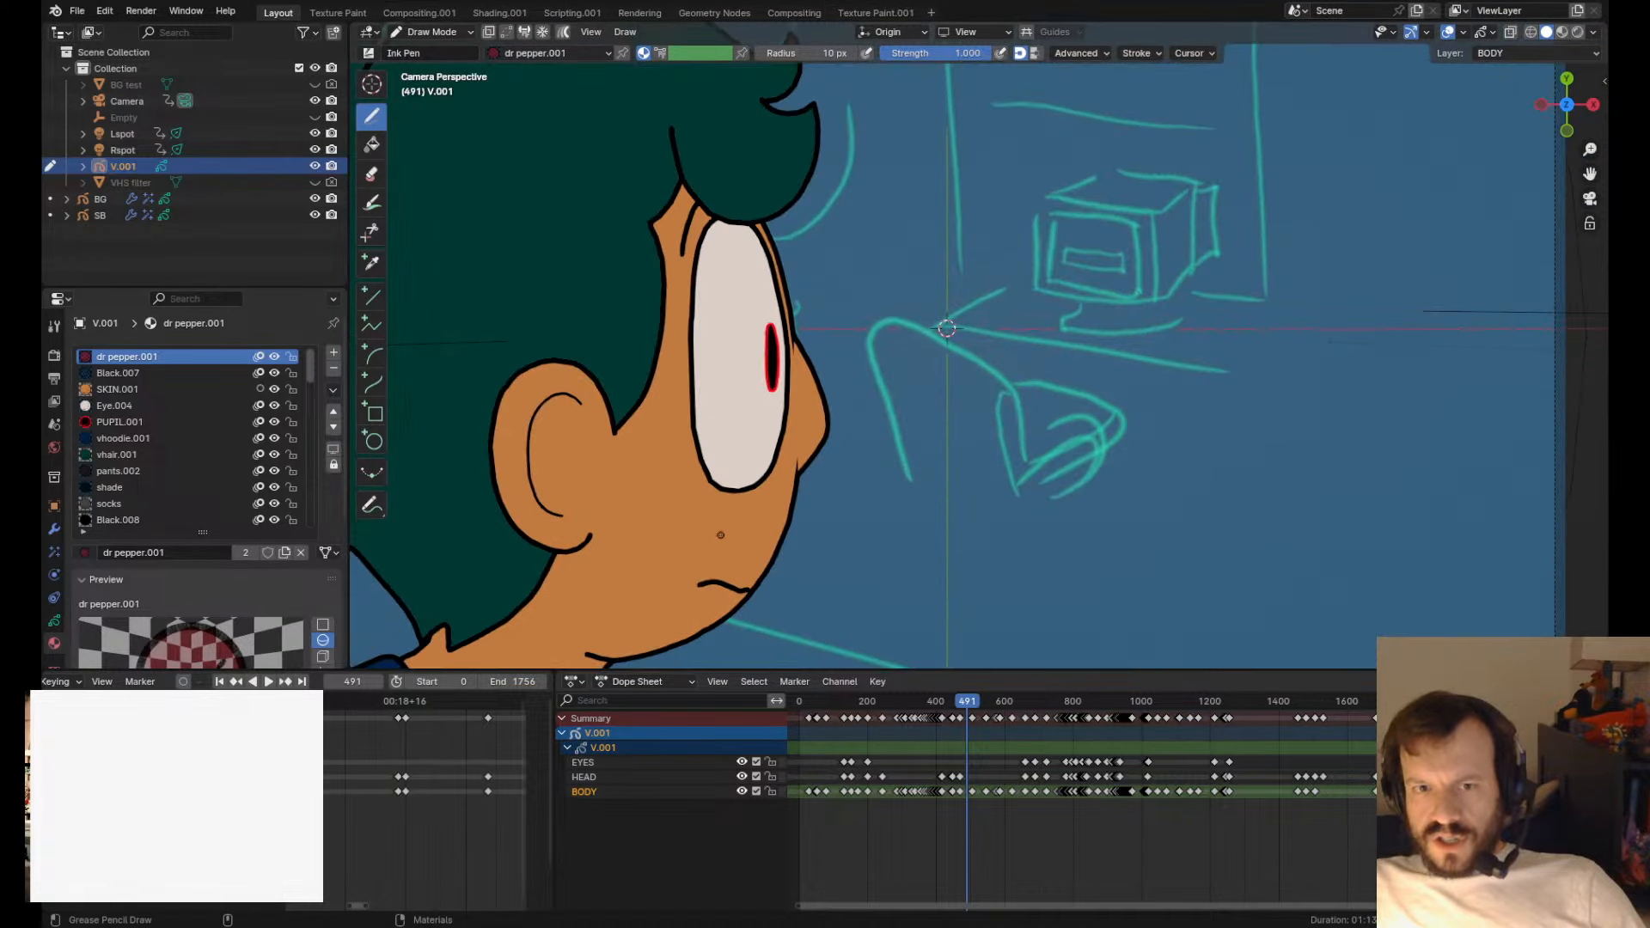
pyautogui.press('Tab')
pyautogui.scroll(5, 789, 512)
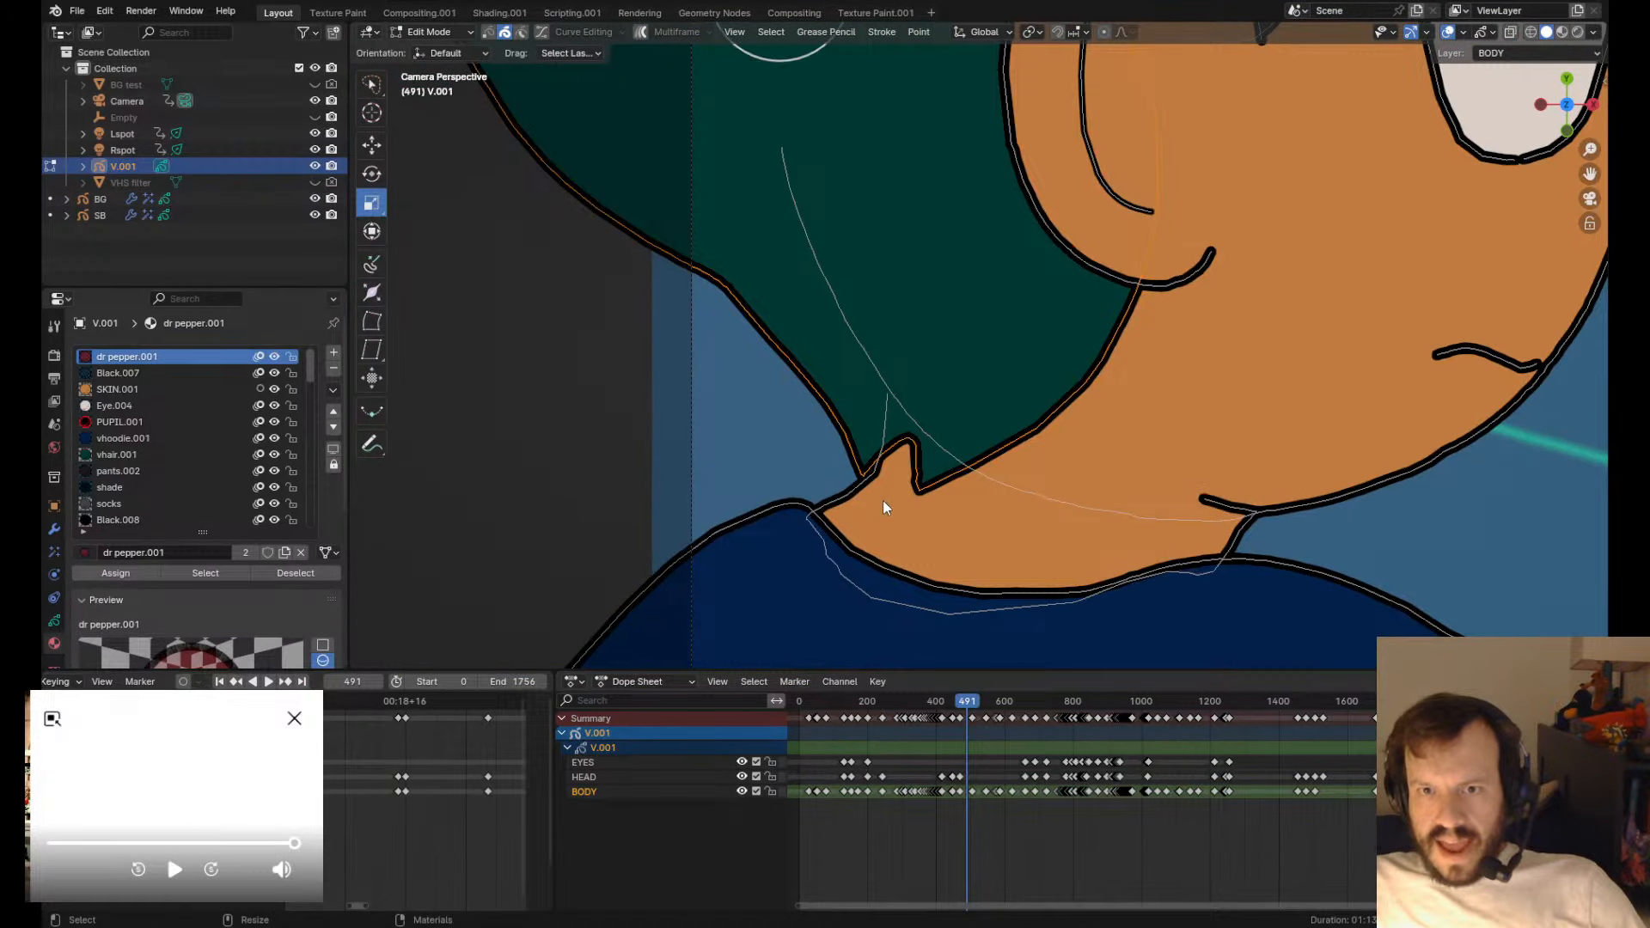
pyautogui.press('Tab')
pyautogui.scroll(2, 885, 507)
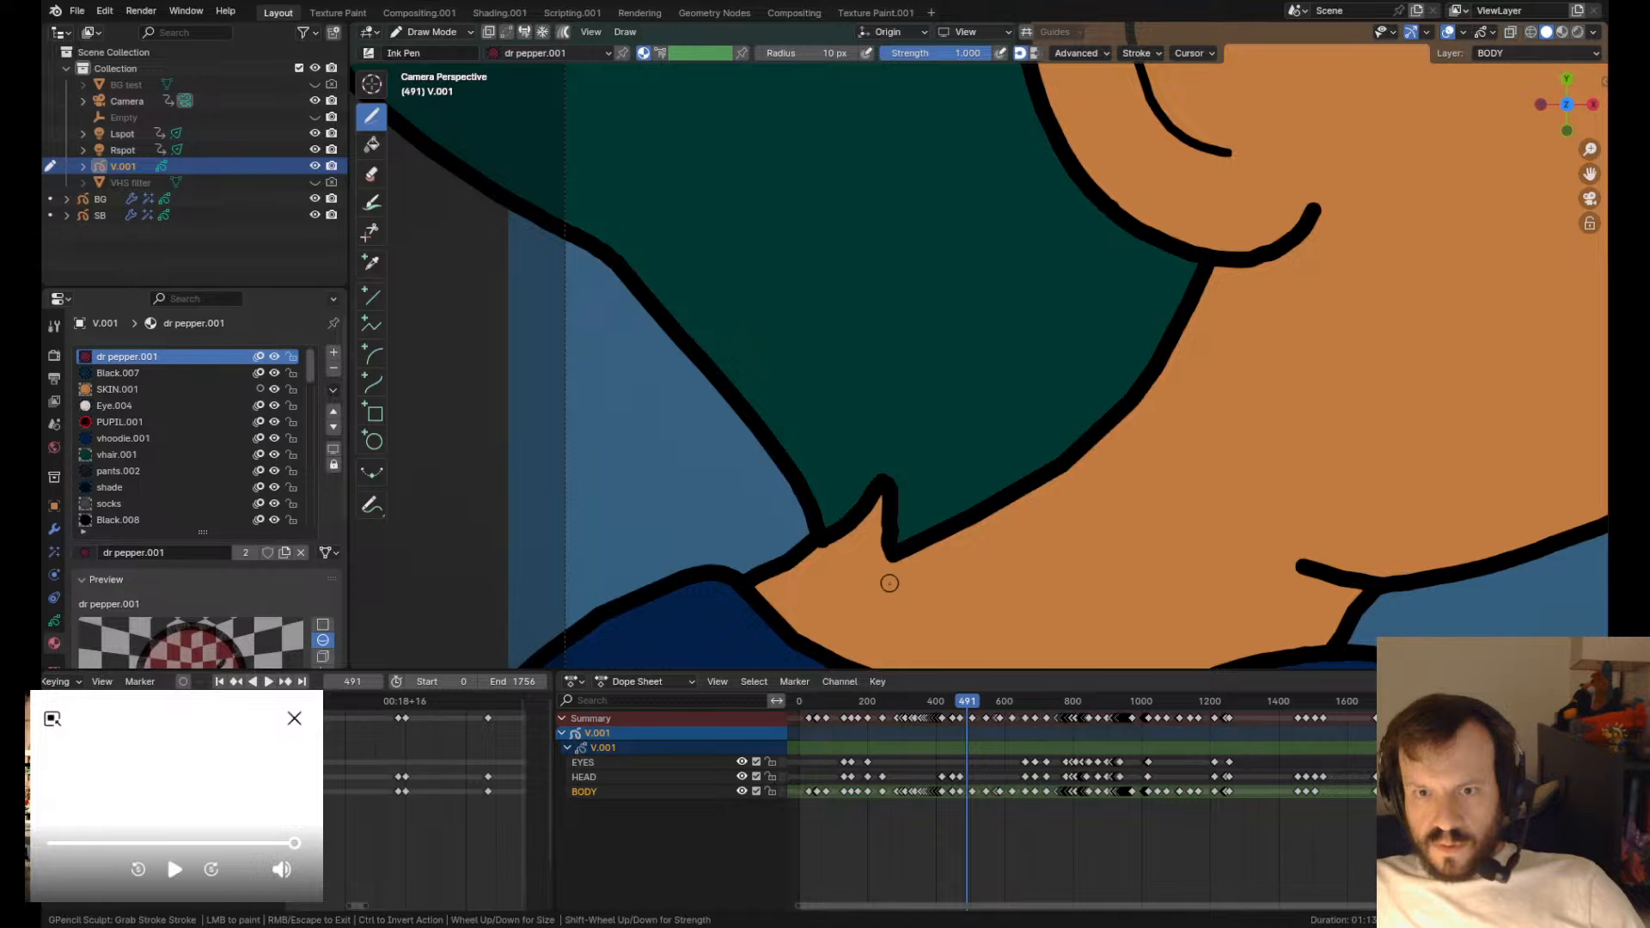
pyautogui.moveTo(894, 592); pyautogui.dragTo(895, 595)
pyautogui.moveTo(967, 520); pyautogui.dragTo(974, 524)
pyautogui.moveTo(901, 552); pyautogui.dragTo(904, 552)
pyautogui.moveTo(1011, 470); pyautogui.dragTo(1025, 494)
pyautogui.moveTo(980, 507); pyautogui.dragTo(987, 526)
pyautogui.moveTo(860, 582); pyautogui.dragTo(962, 567)
pyautogui.moveTo(902, 562); pyautogui.dragTo(936, 581)
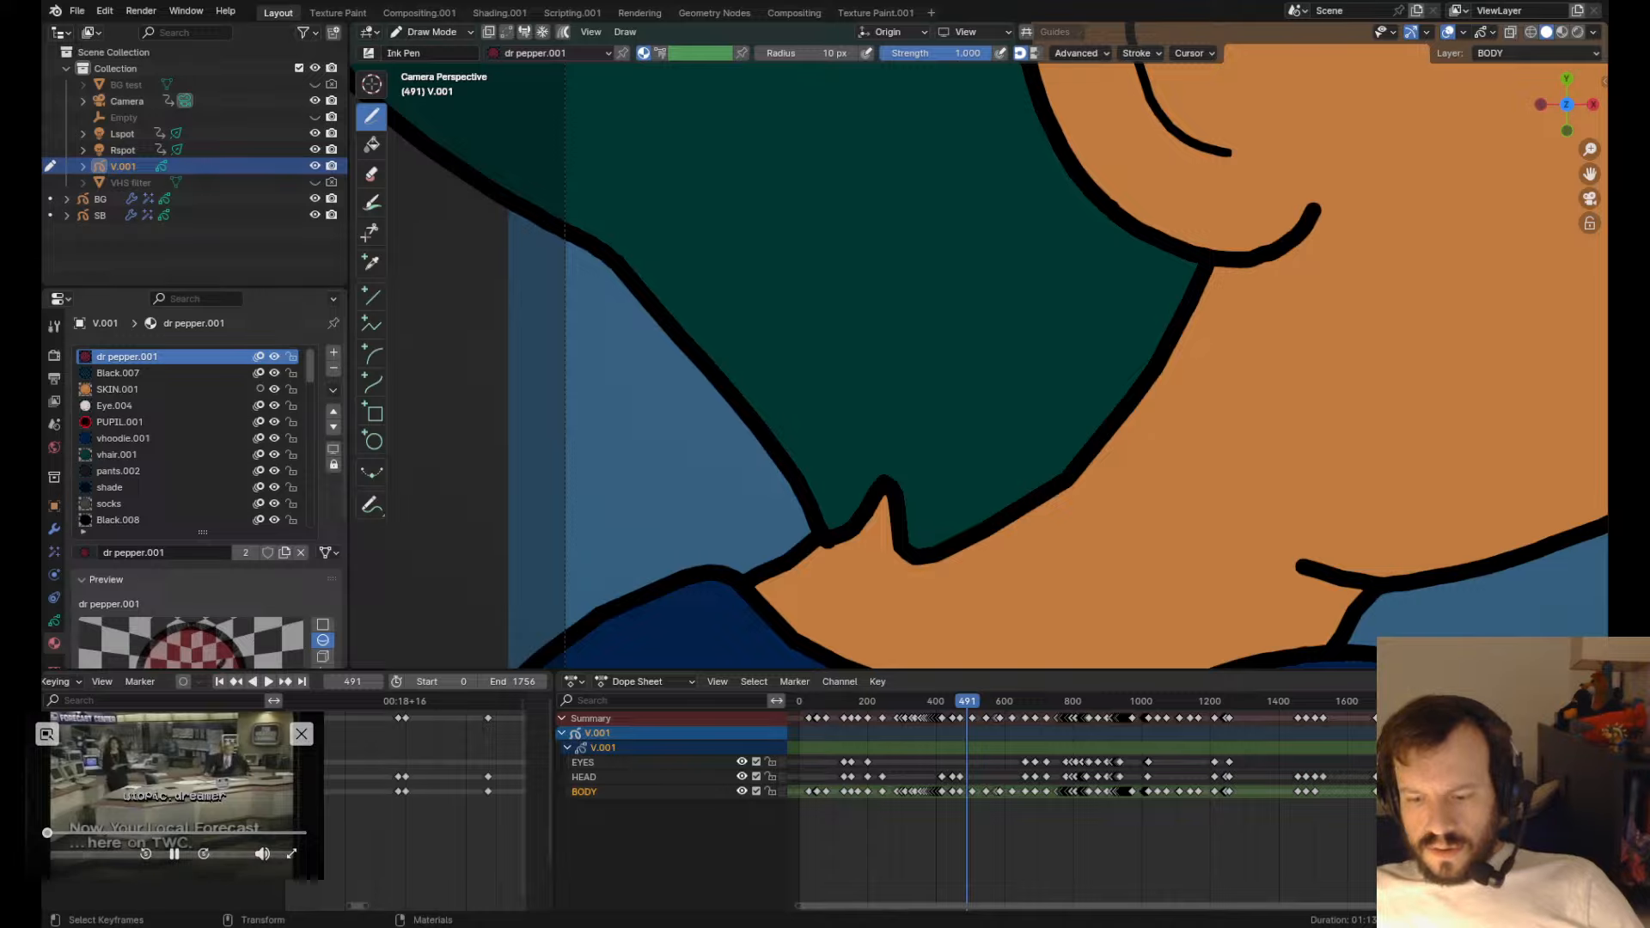
pyautogui.scroll(-5, 938, 514)
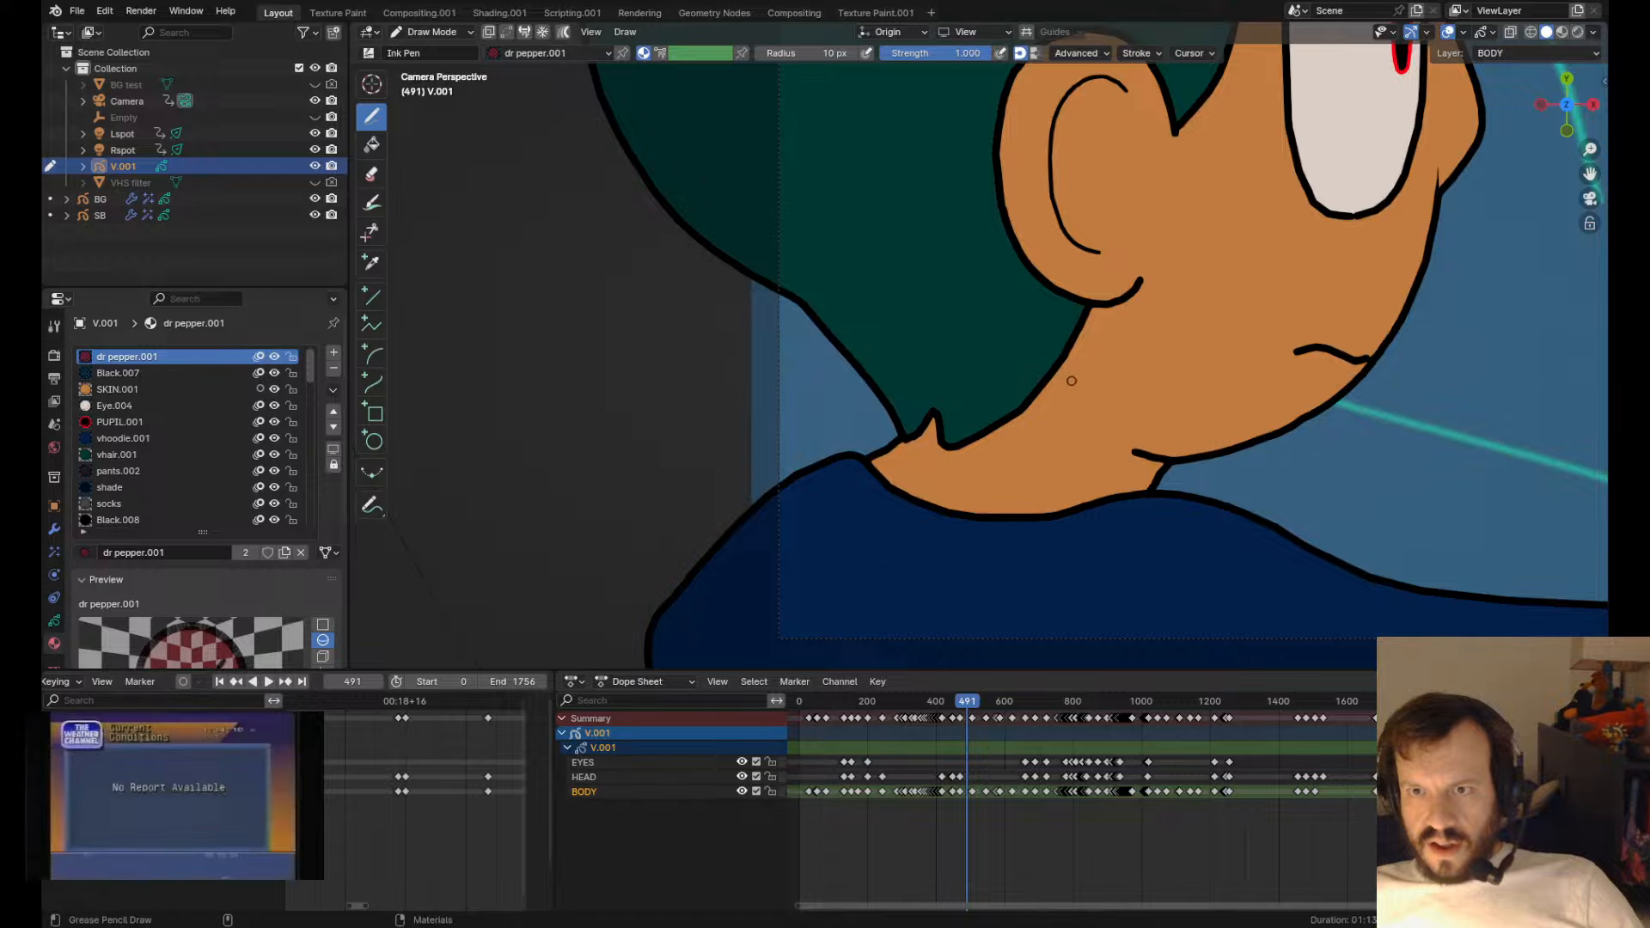
pyautogui.press('Tab')
pyautogui.click(1056, 552)
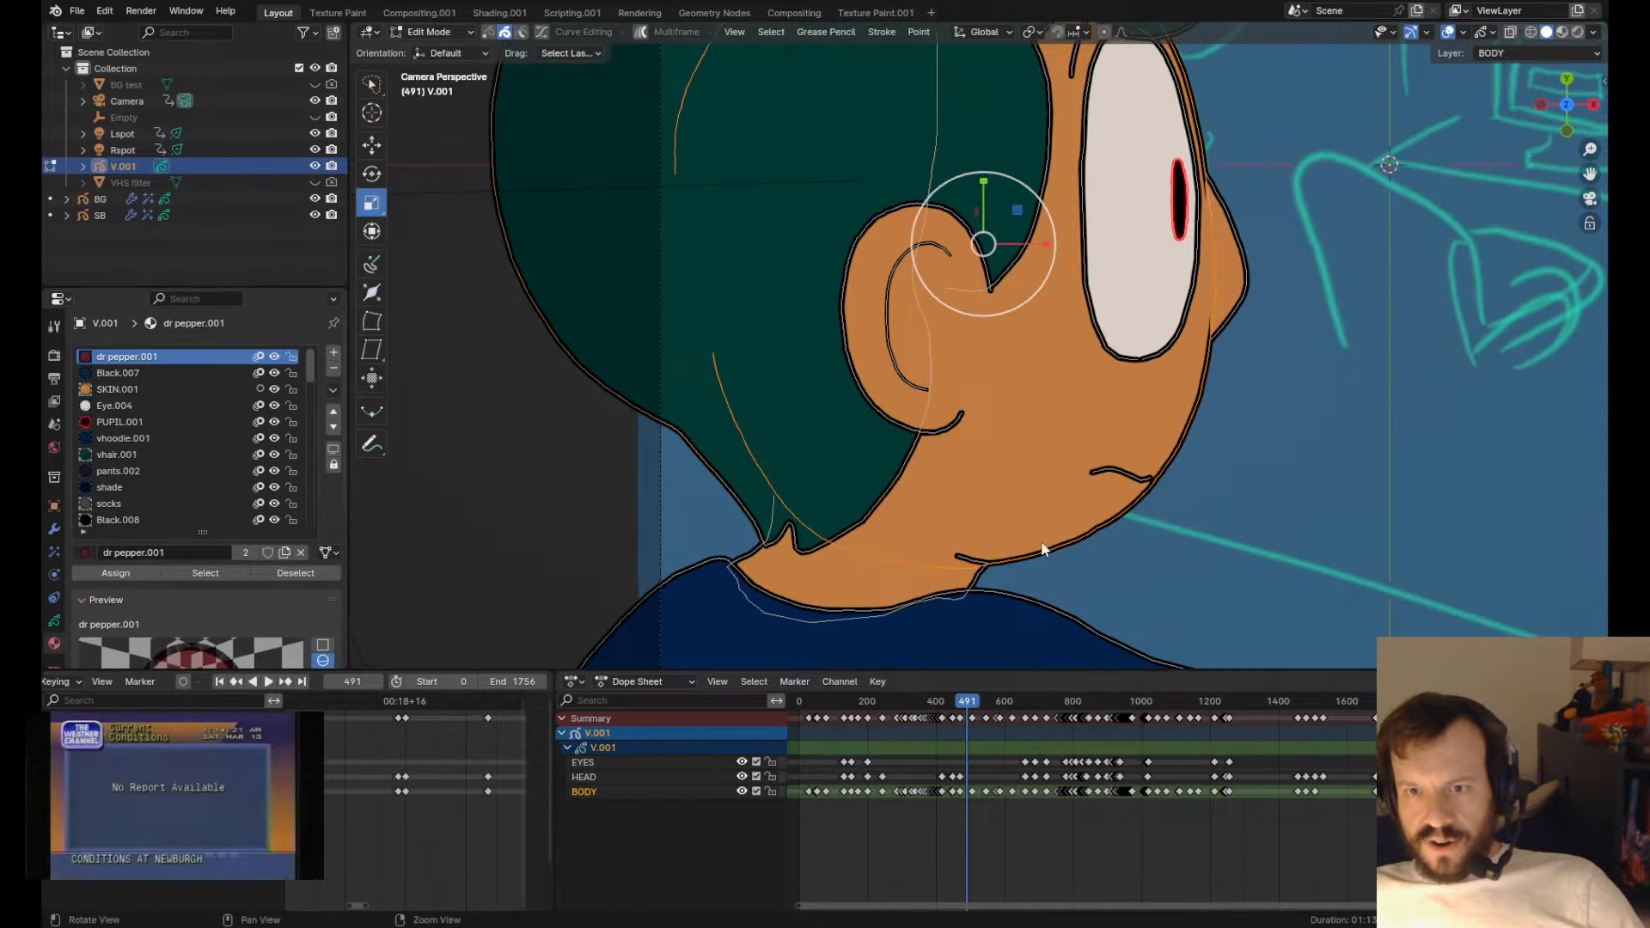
pyautogui.press('Tab')
pyautogui.moveTo(989, 584); pyautogui.dragTo(963, 501)
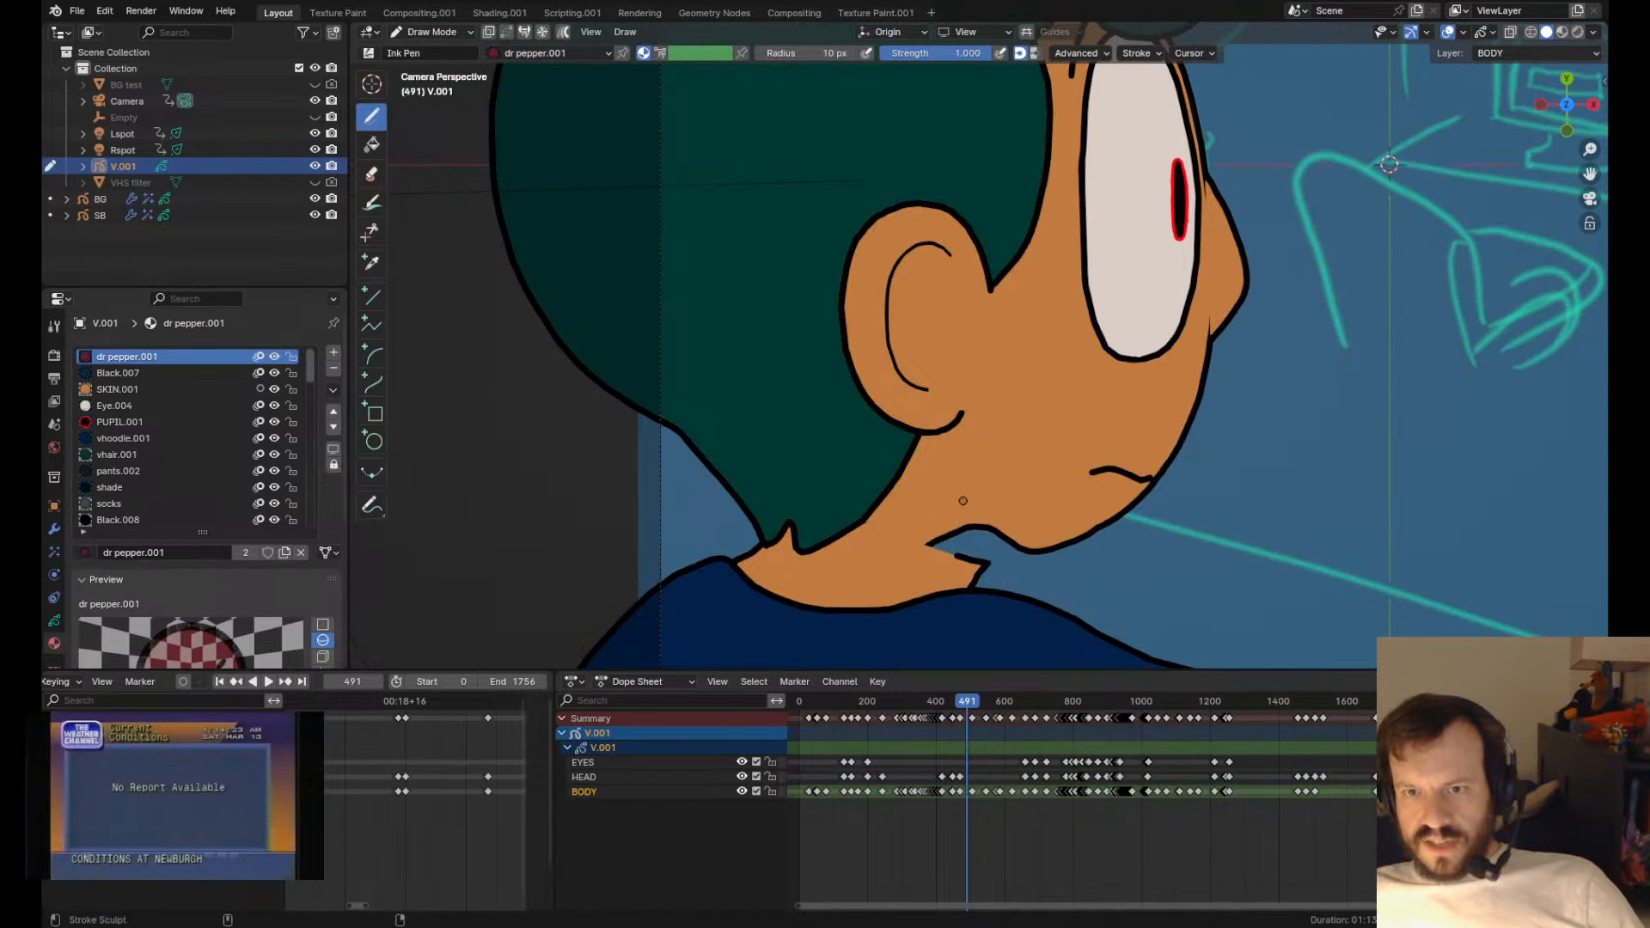
pyautogui.hotkey('ctrl', 'z')
pyautogui.hotkey('ctrl', 'z')
pyautogui.scroll(-5, 964, 502)
pyautogui.press('Tab')
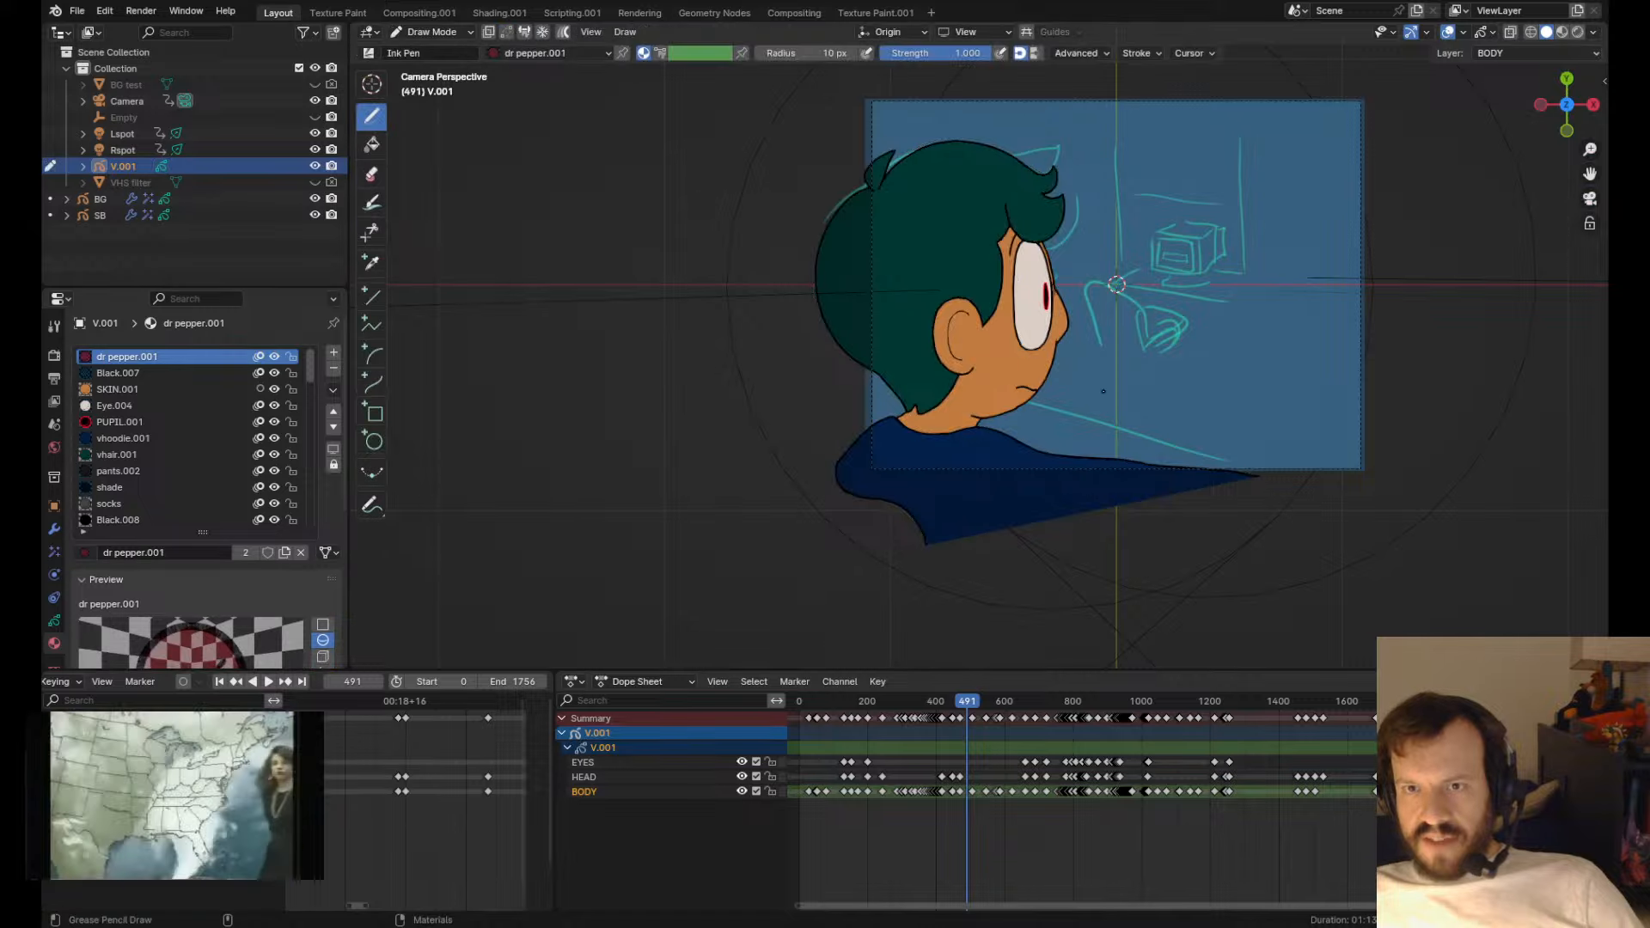
# - Play and scrub through the animation between frames 415 and 824 to review the lying-down, install wizard and sleeping shots
pyautogui.keyDown('shift'); pyautogui.moveTo(1101, 393); pyautogui.dragTo(879, 473, button='middle'); pyautogui.keyUp('shift')
pyautogui.press('space')
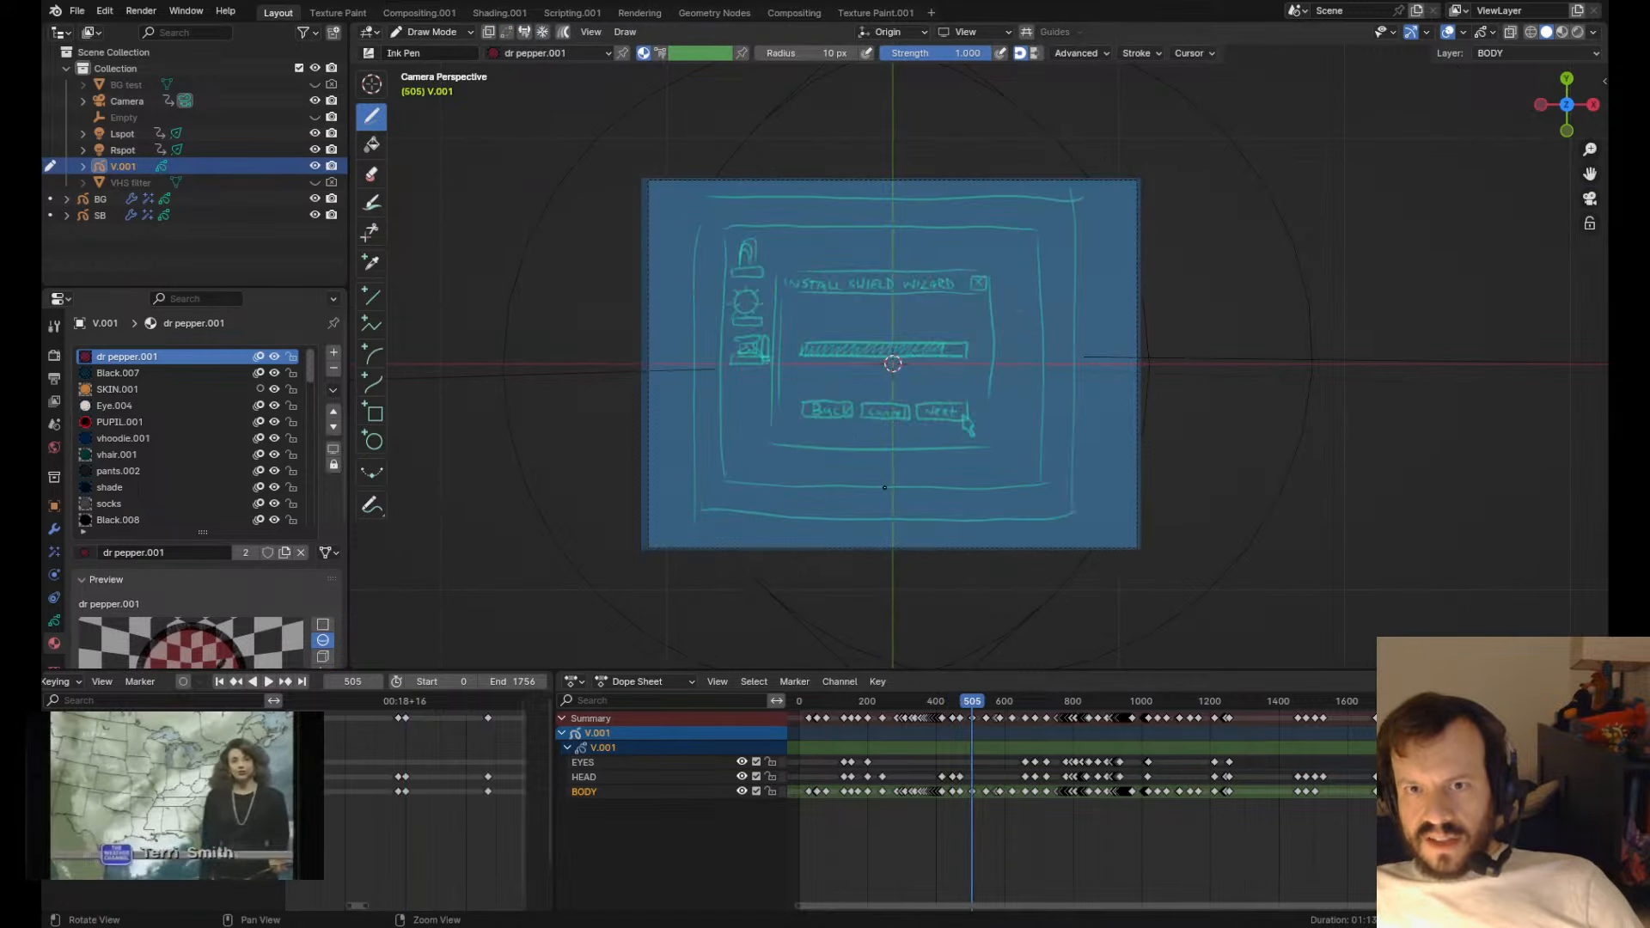
pyautogui.scroll(3, 846, 427)
pyautogui.press('Down')
pyautogui.moveTo(847, 425)
pyautogui.keyDown('shift'); pyautogui.mouseDown(button='middle')
pyautogui.moveTo(946, 465)
pyautogui.moveTo(904, 381)
pyautogui.moveTo(926, 473)
pyautogui.moveTo(938, 446)
pyautogui.moveTo(923, 429)
pyautogui.moveTo(942, 438)
pyautogui.moveTo(930, 452)
pyautogui.mouseUp(button='middle'); pyautogui.keyUp('shift')
pyautogui.press('Down')
pyautogui.press('Down')
pyautogui.press('Down')
pyautogui.press('Down')
pyautogui.press('Down')
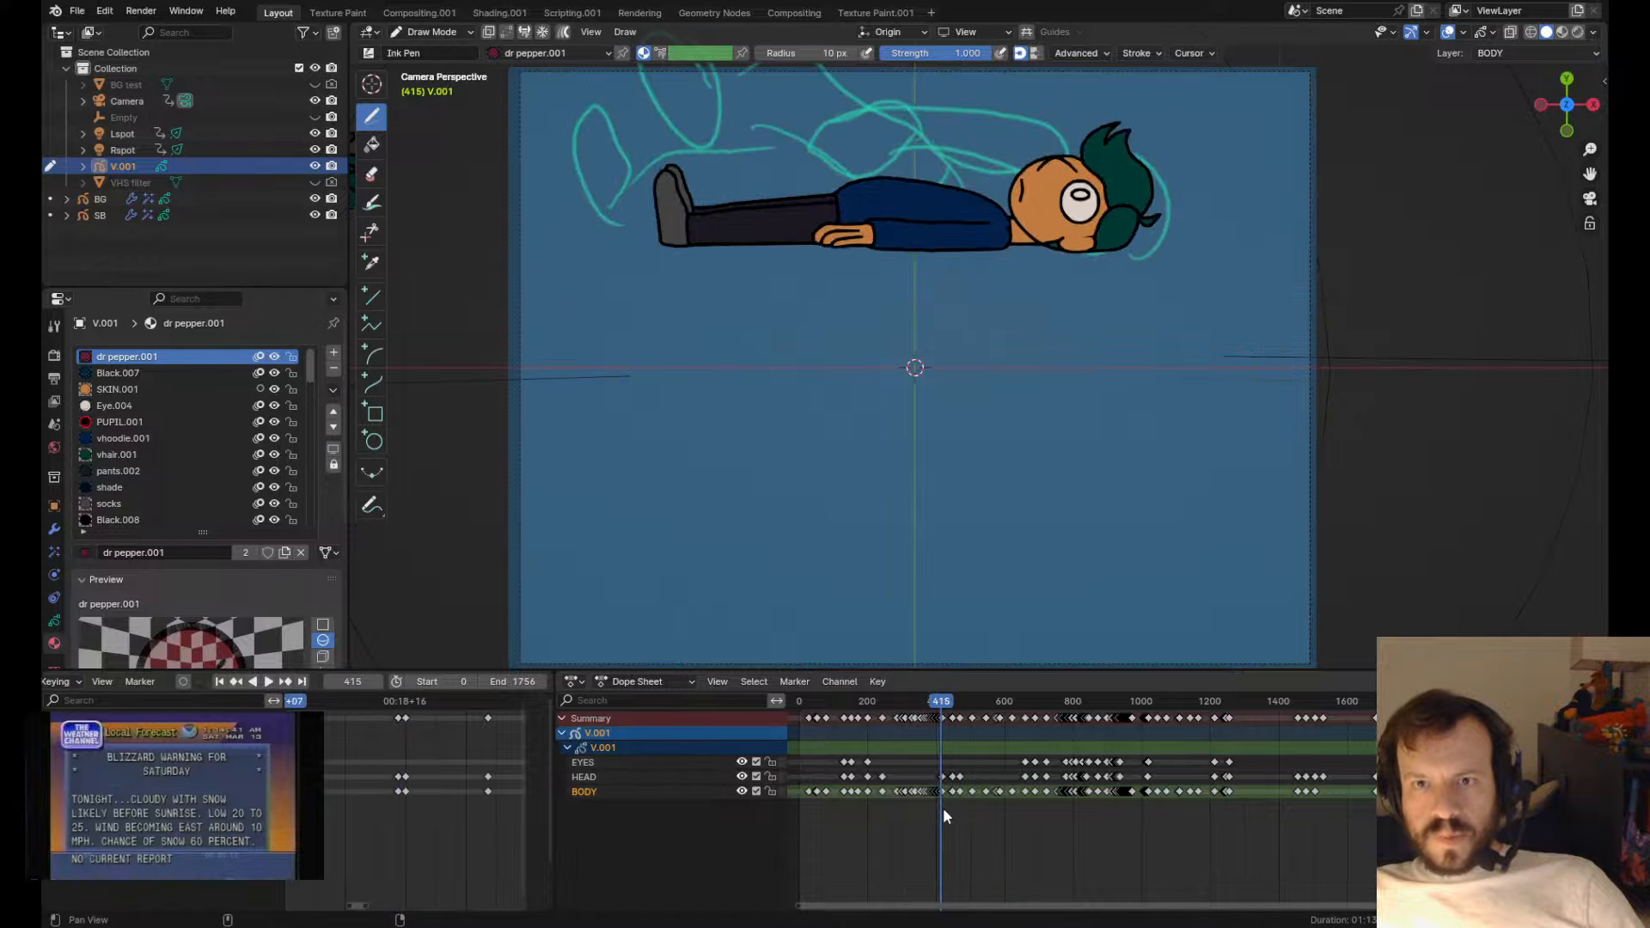
pyautogui.press('space')
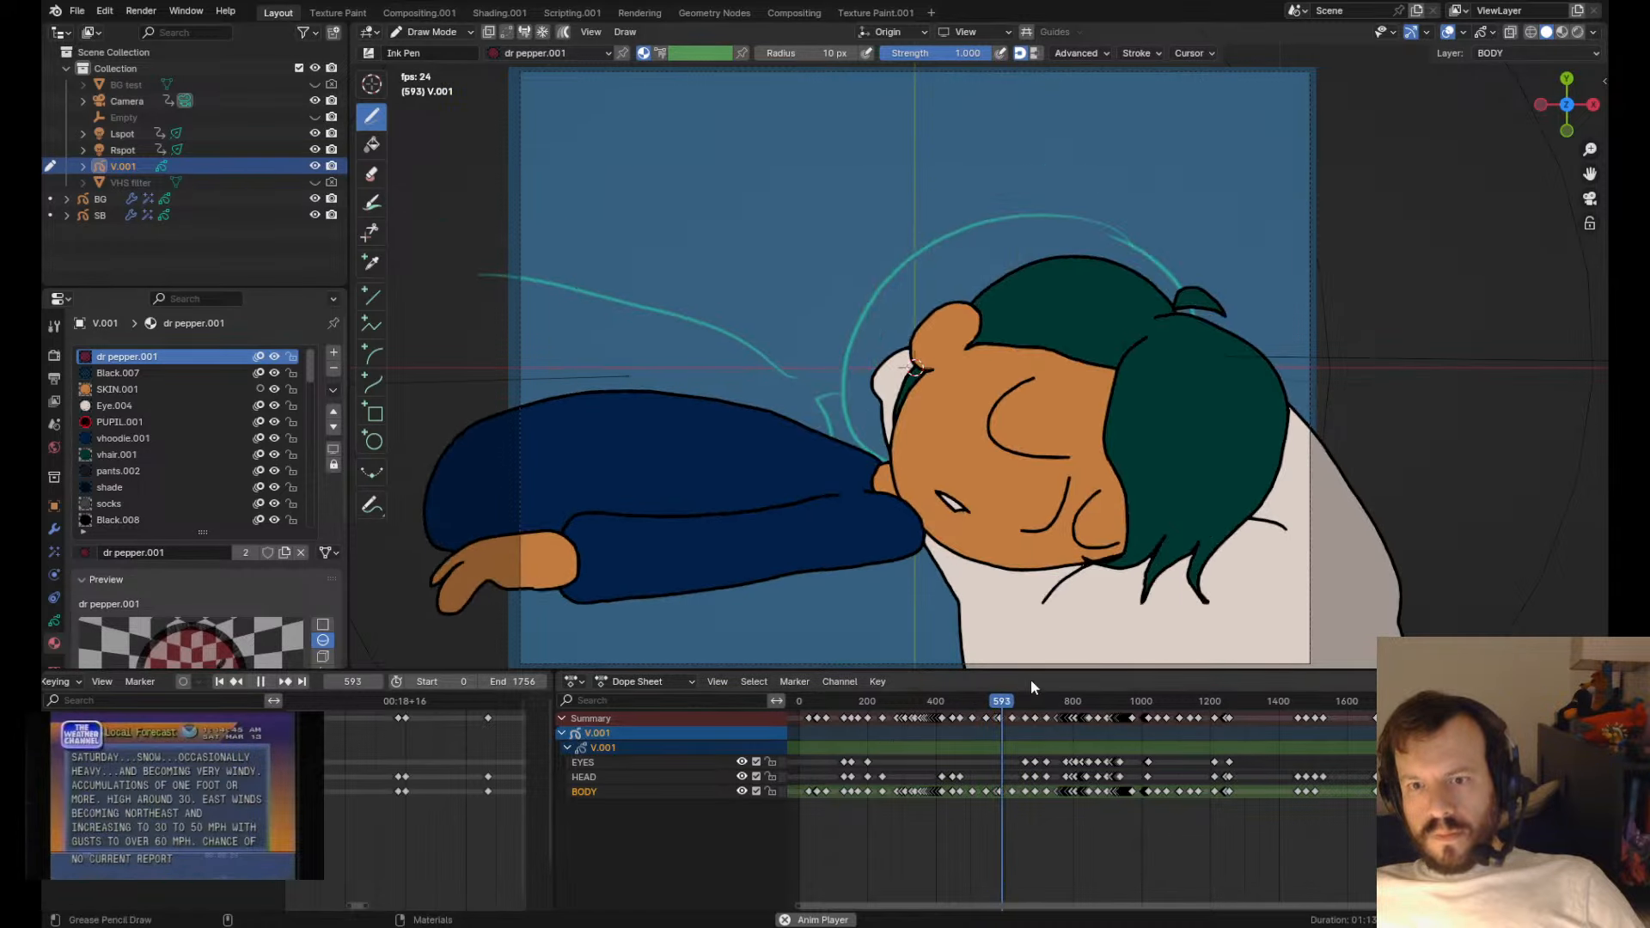
pyautogui.click(1001, 706)
pyautogui.moveTo(1002, 707); pyautogui.dragTo(986, 706)
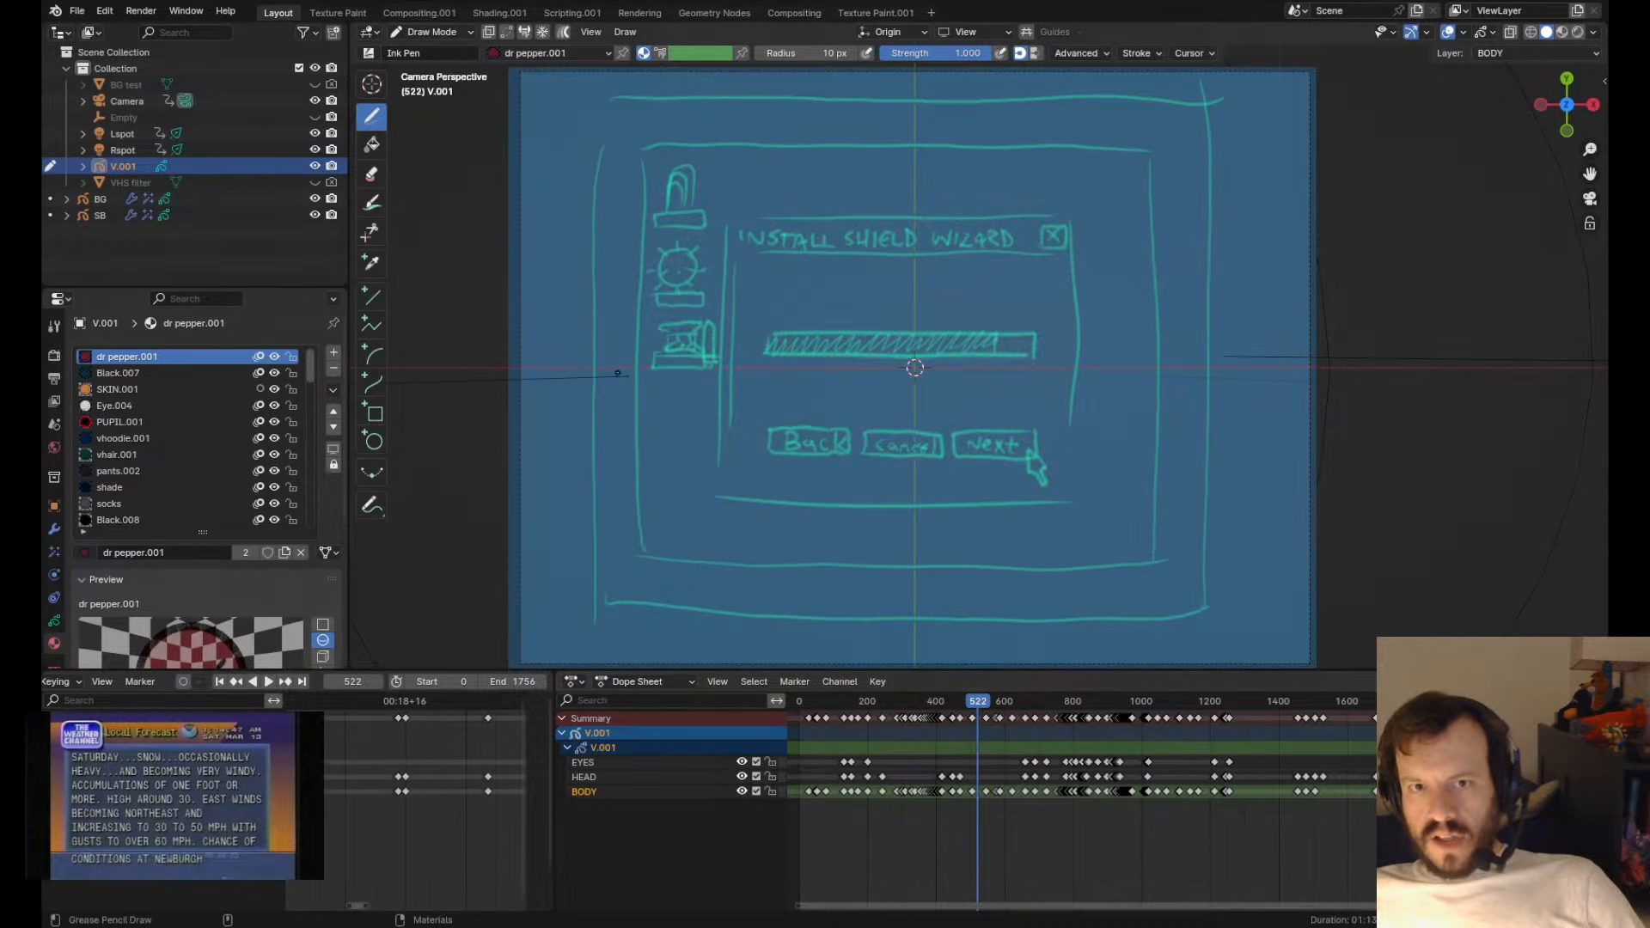
pyautogui.moveTo(978, 703)
pyautogui.mouseDown()
pyautogui.moveTo(1118, 724)
pyautogui.moveTo(1084, 711)
pyautogui.mouseUp()
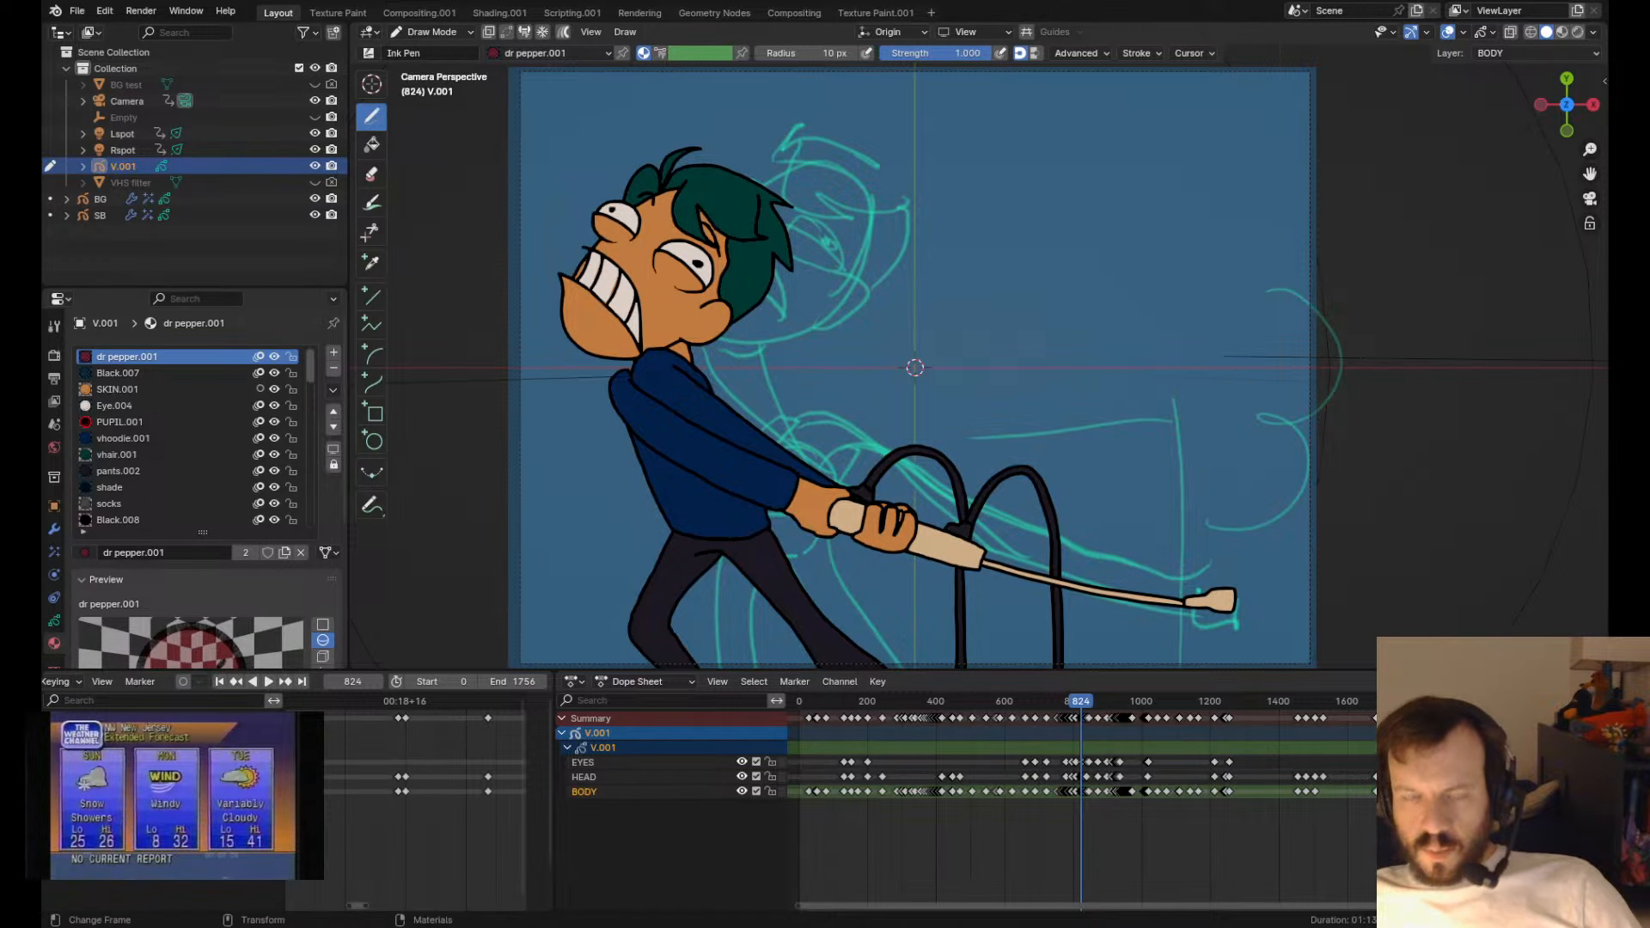
# - Replay the animation between frames 686 and 850 to review the falling and cable-pulling poses against the storyboard sketches
pyautogui.moveTo(717, 450)
pyautogui.keyDown('shift'); pyautogui.mouseDown(button='middle')
pyautogui.moveTo(740, 416)
pyautogui.moveTo(739, 452)
pyautogui.mouseUp(button='middle'); pyautogui.keyUp('shift')
pyautogui.scroll(-1, 739, 417)
pyautogui.scroll(1, 739, 418)
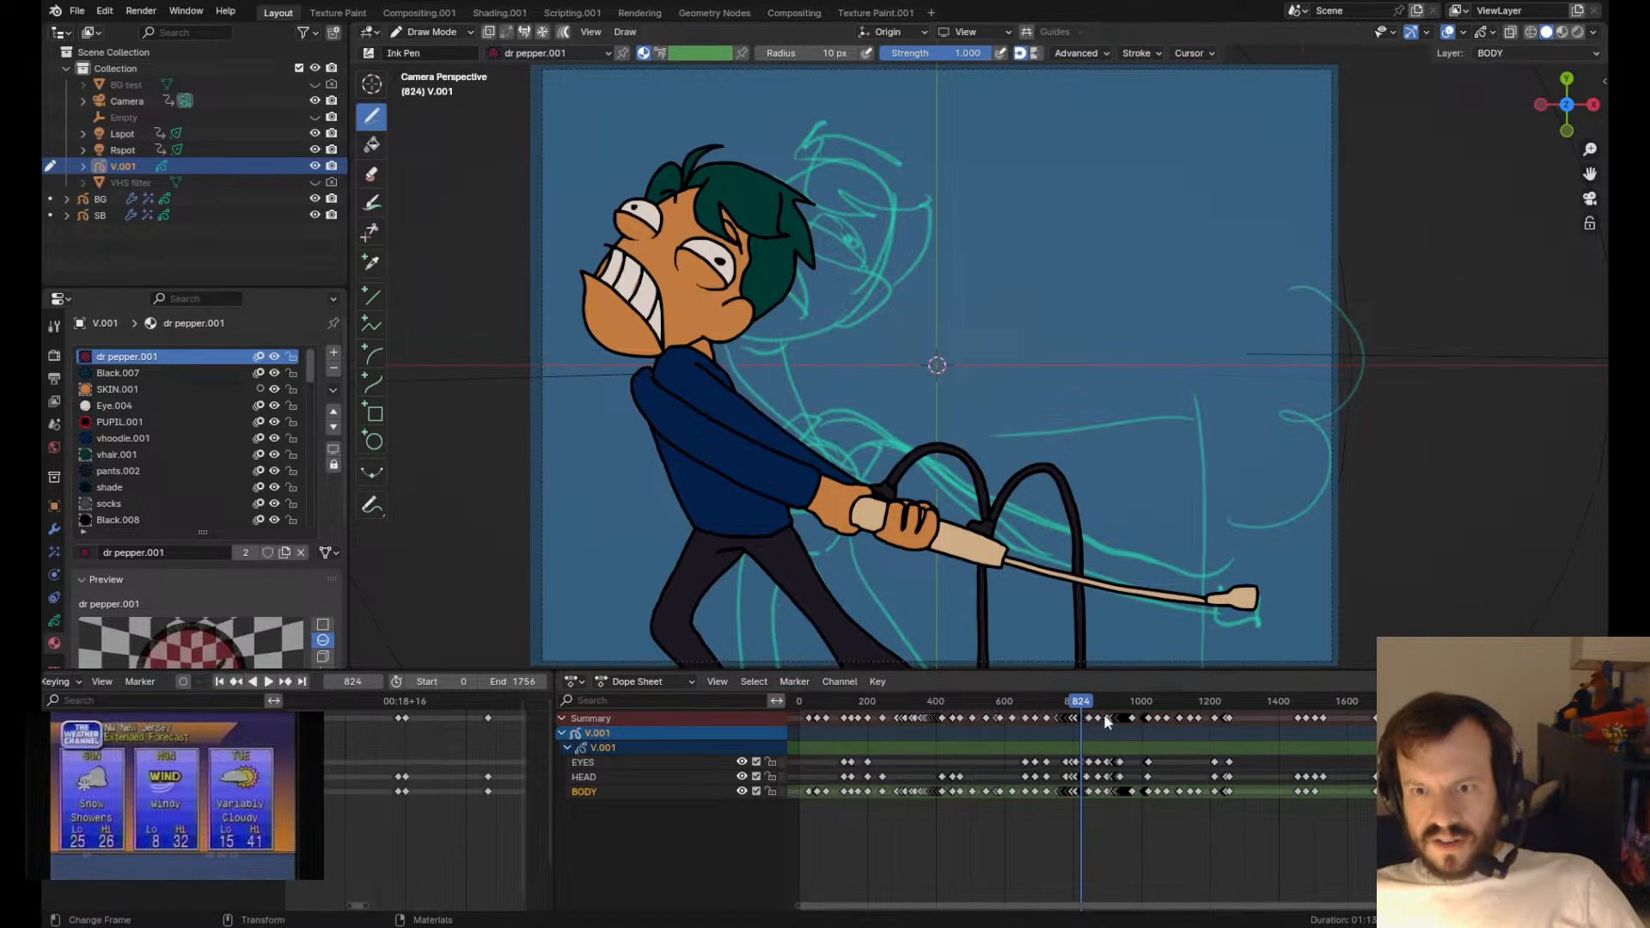
pyautogui.press('space')
pyautogui.moveTo(1108, 719); pyautogui.dragTo(1010, 710)
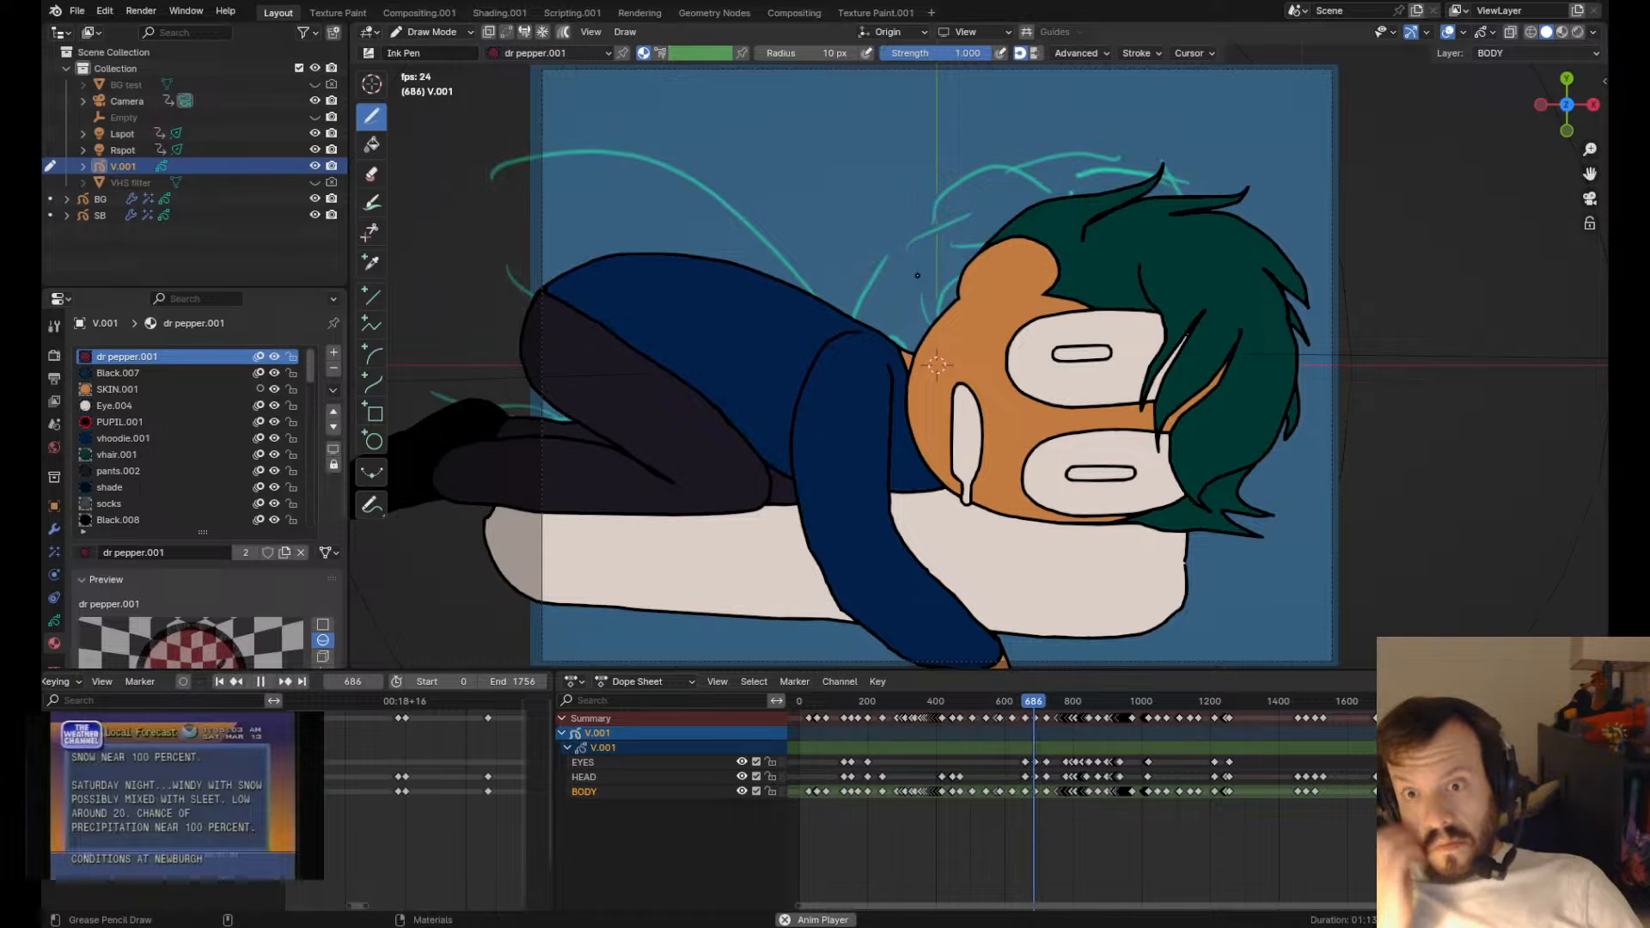
pyautogui.moveTo(1050, 710); pyautogui.dragTo(1063, 712)
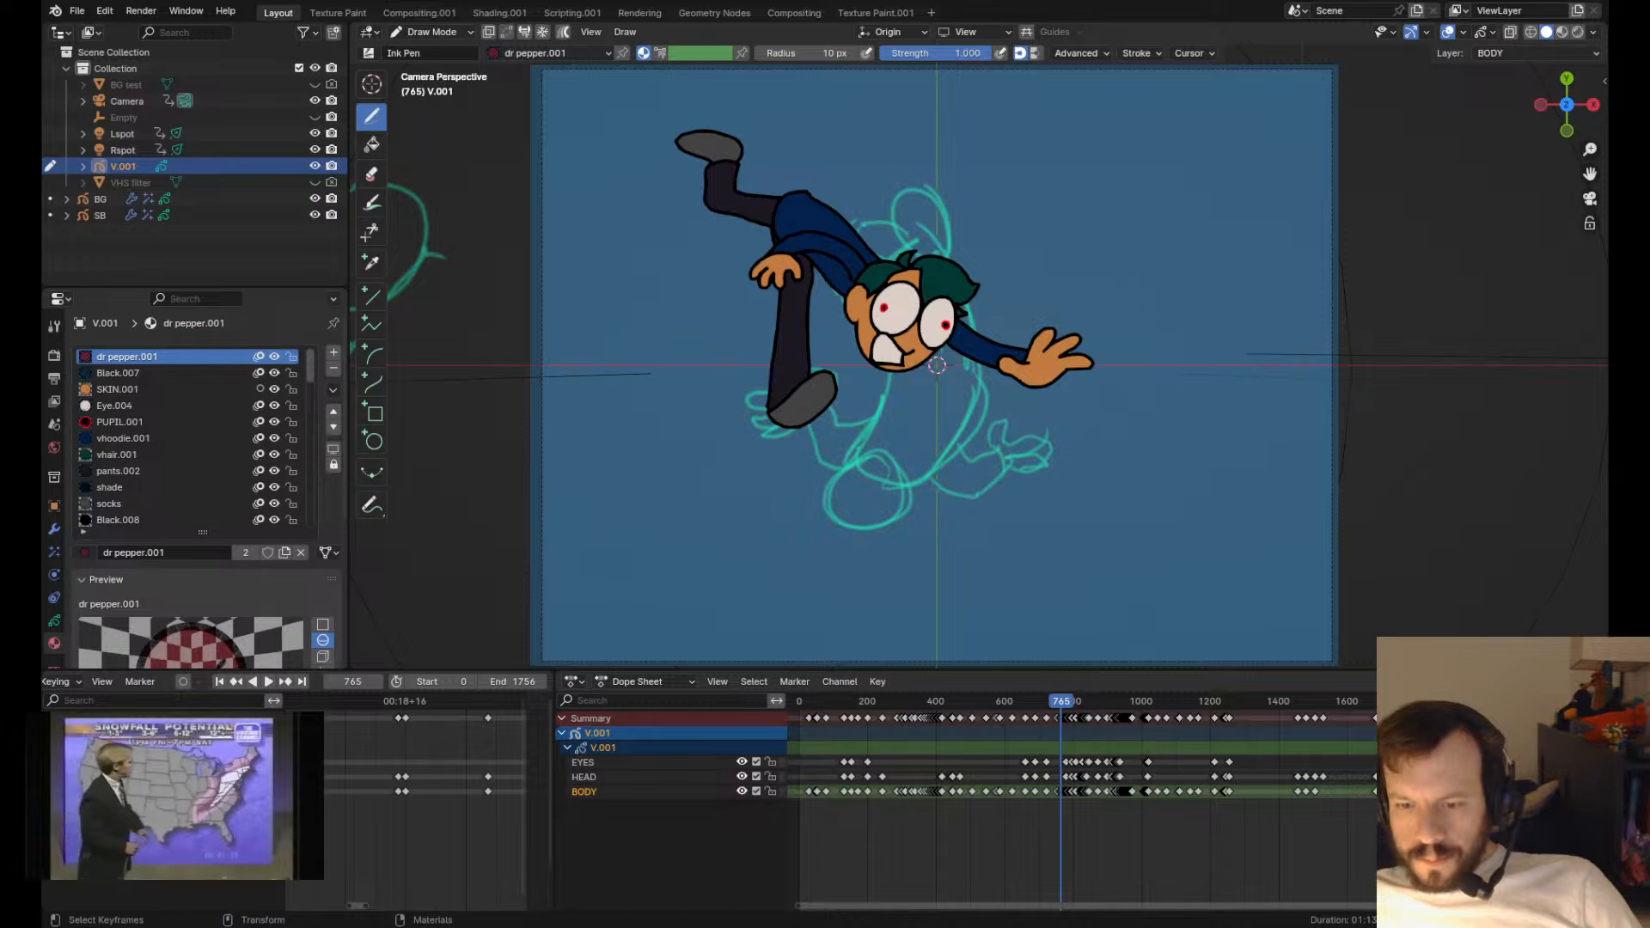
pyautogui.scroll(-3, 936, 364)
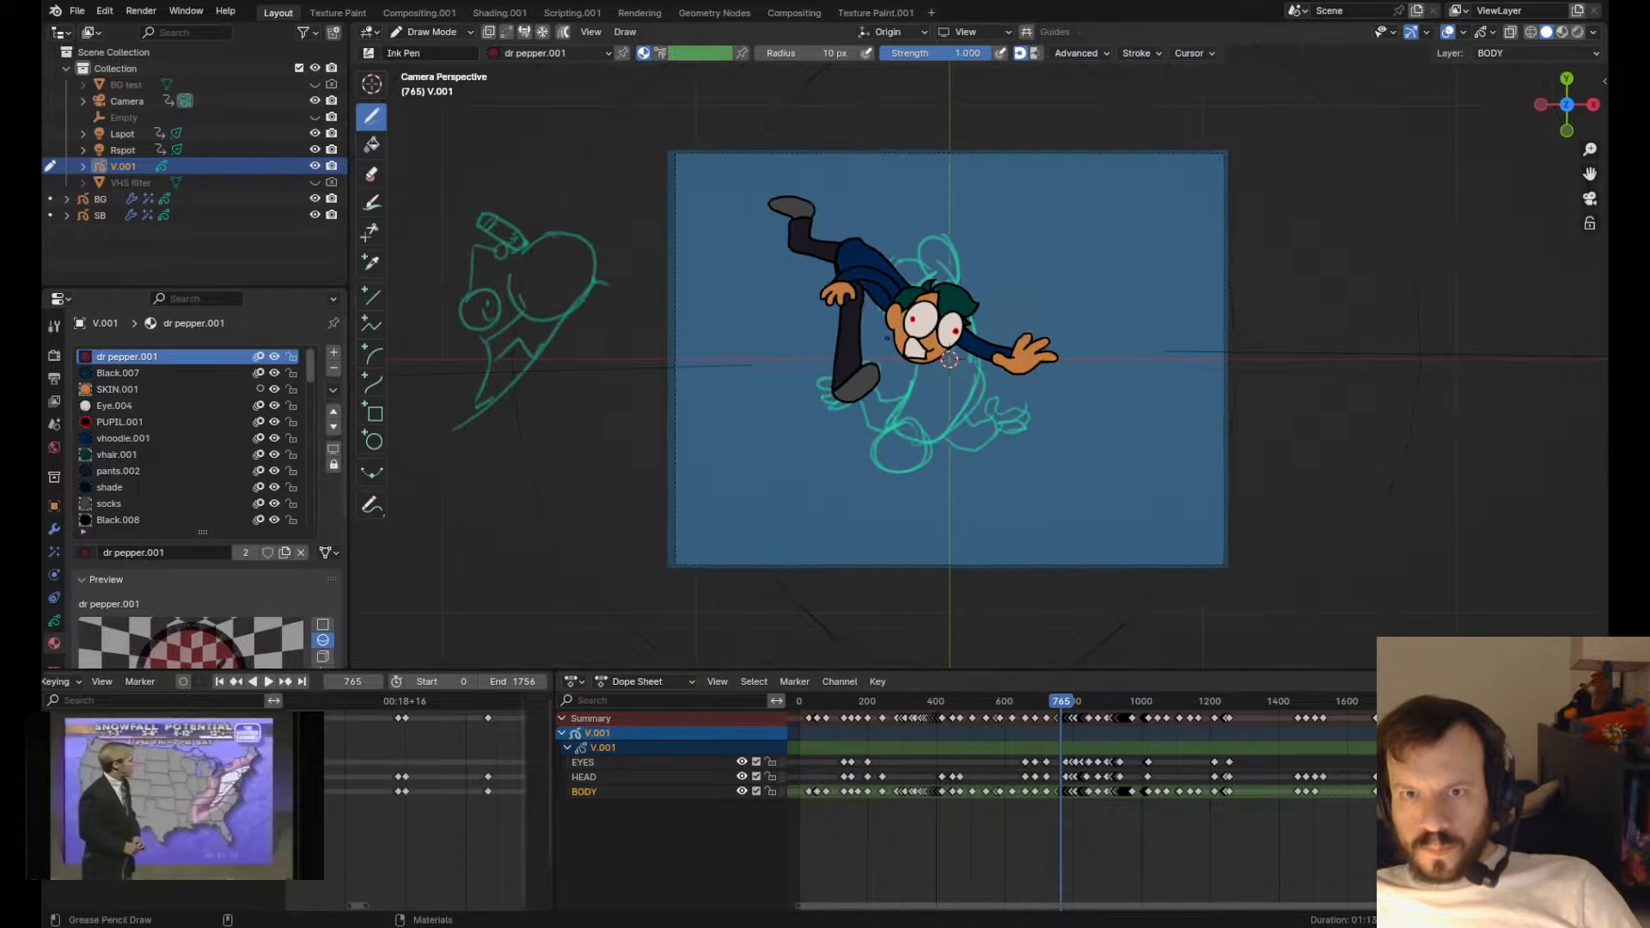
pyautogui.scroll(4, 937, 364)
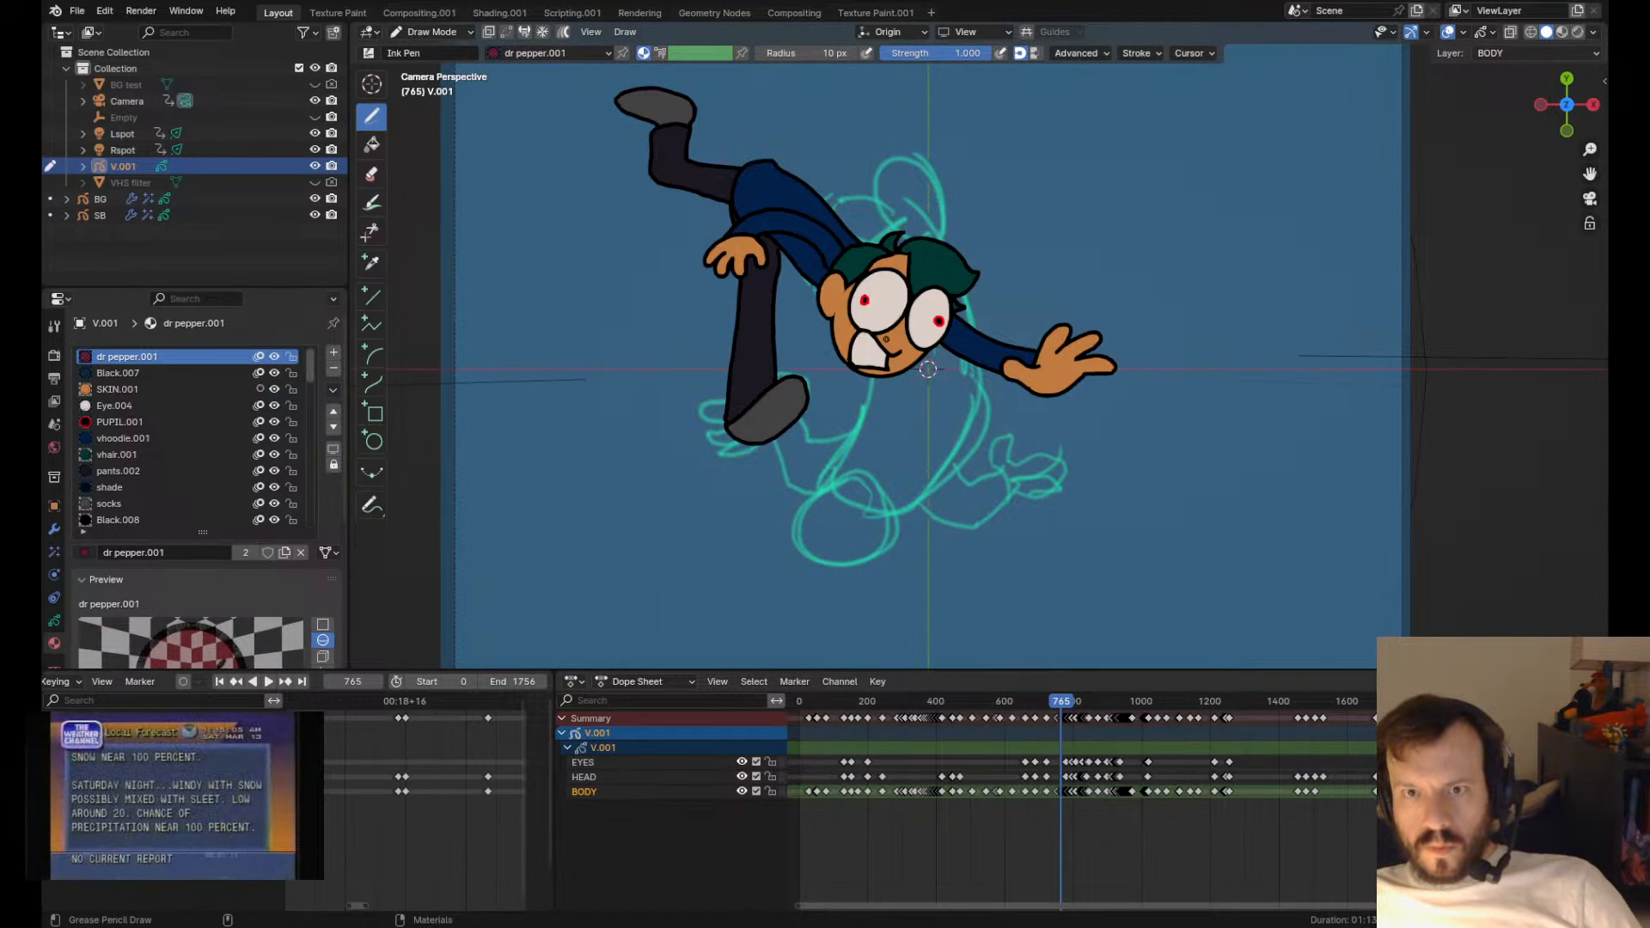
pyautogui.press('space')
pyautogui.press('space')
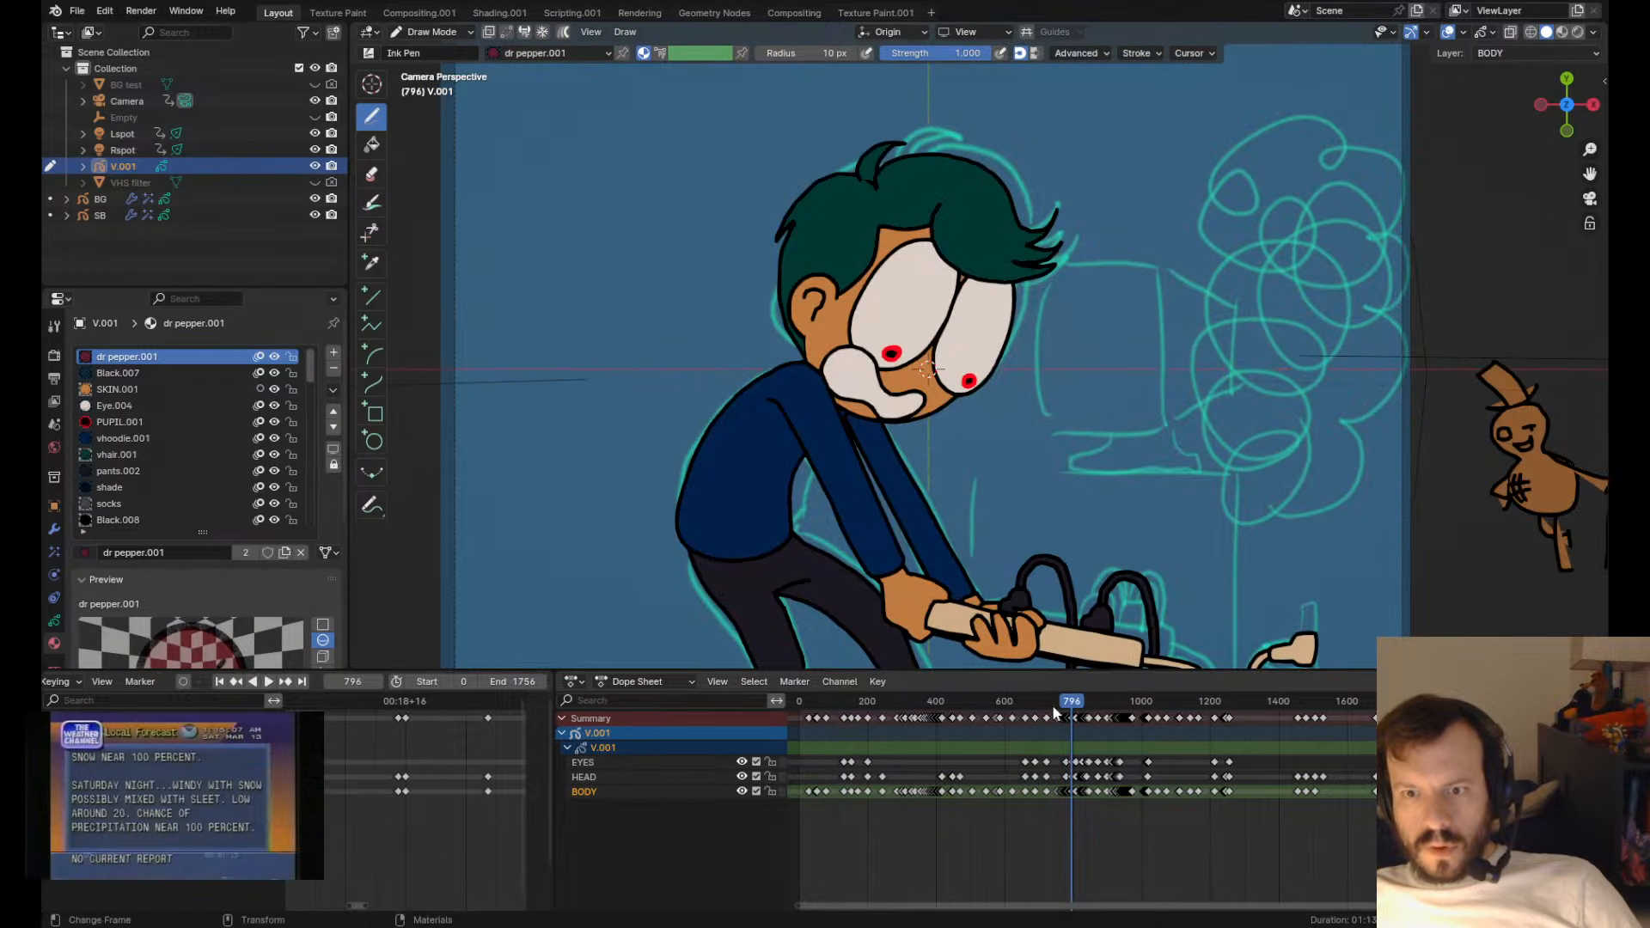
pyautogui.press('space')
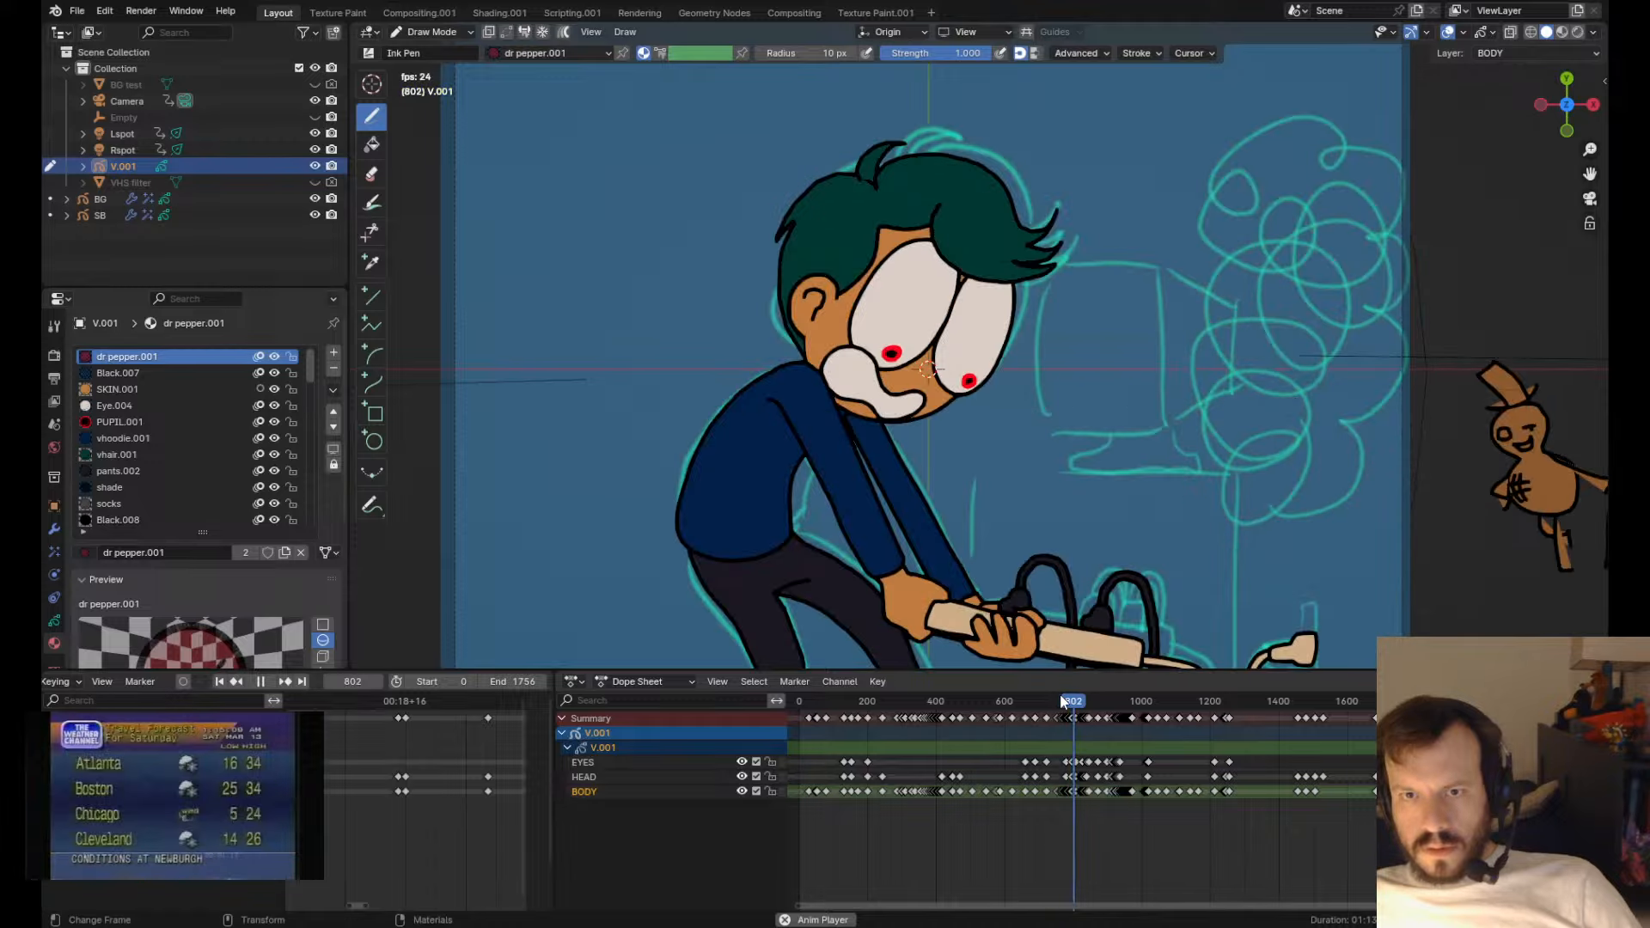
pyautogui.scroll(-2, 1063, 471)
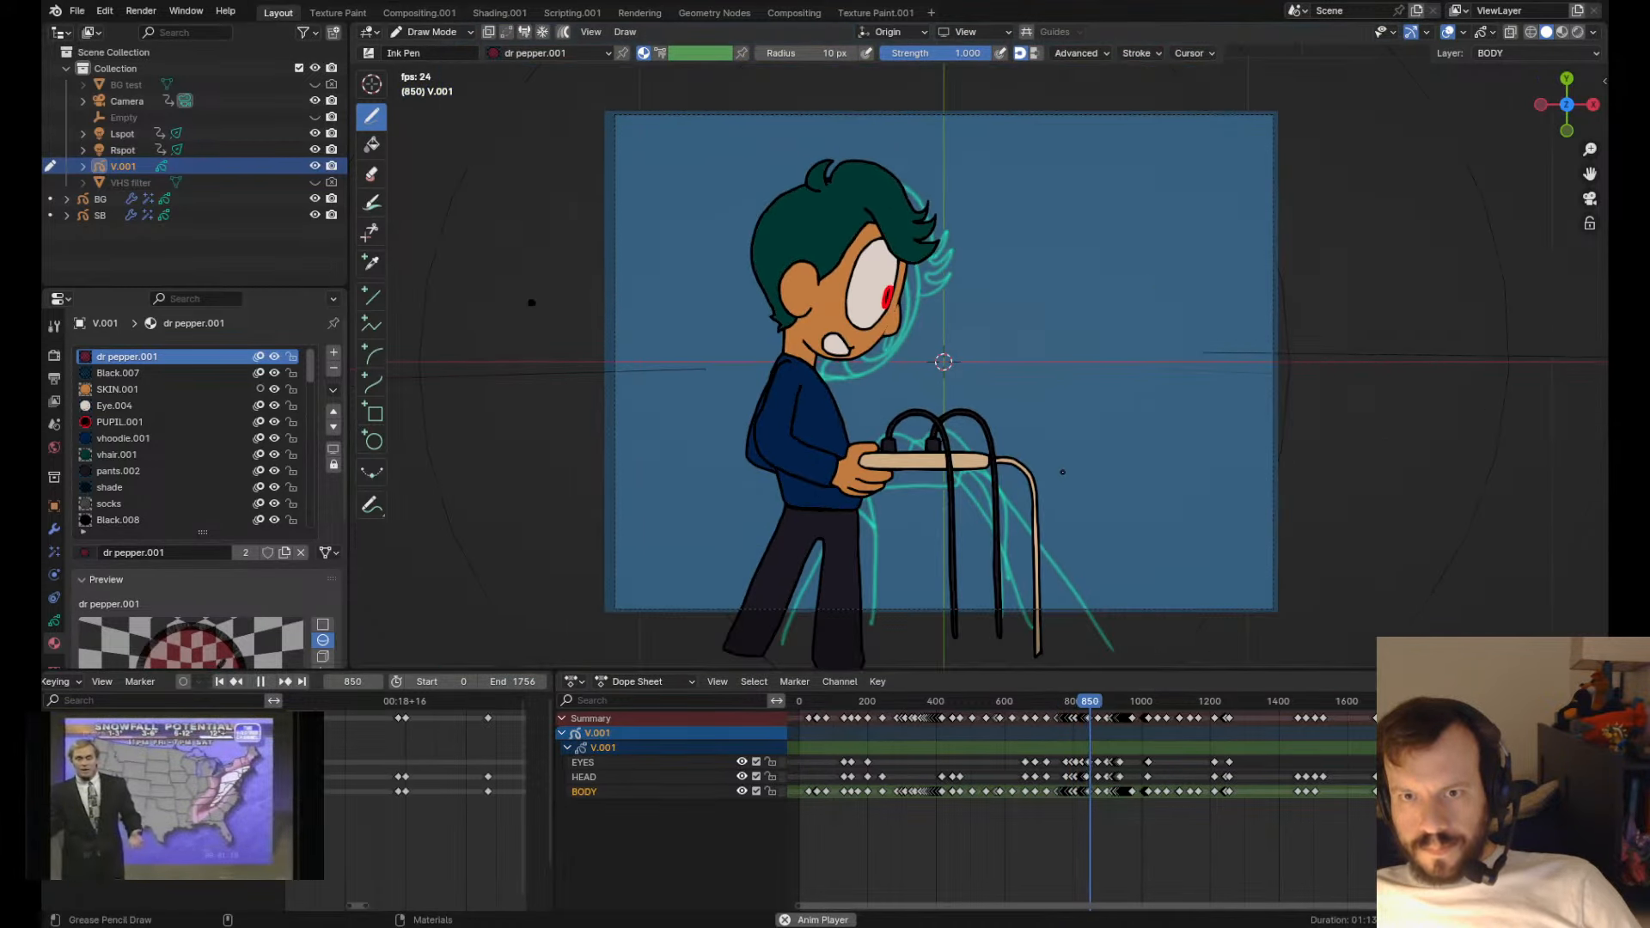
pyautogui.press('space')
pyautogui.moveTo(1130, 700)
pyautogui.mouseDown()
pyautogui.moveTo(1377, 729)
pyautogui.moveTo(1171, 746)
pyautogui.moveTo(1193, 746)
pyautogui.mouseUp()
# - Save the current animation file and open encarta.blend
pyautogui.hotkey('ctrl', 's')
pyautogui.click(79, 11)
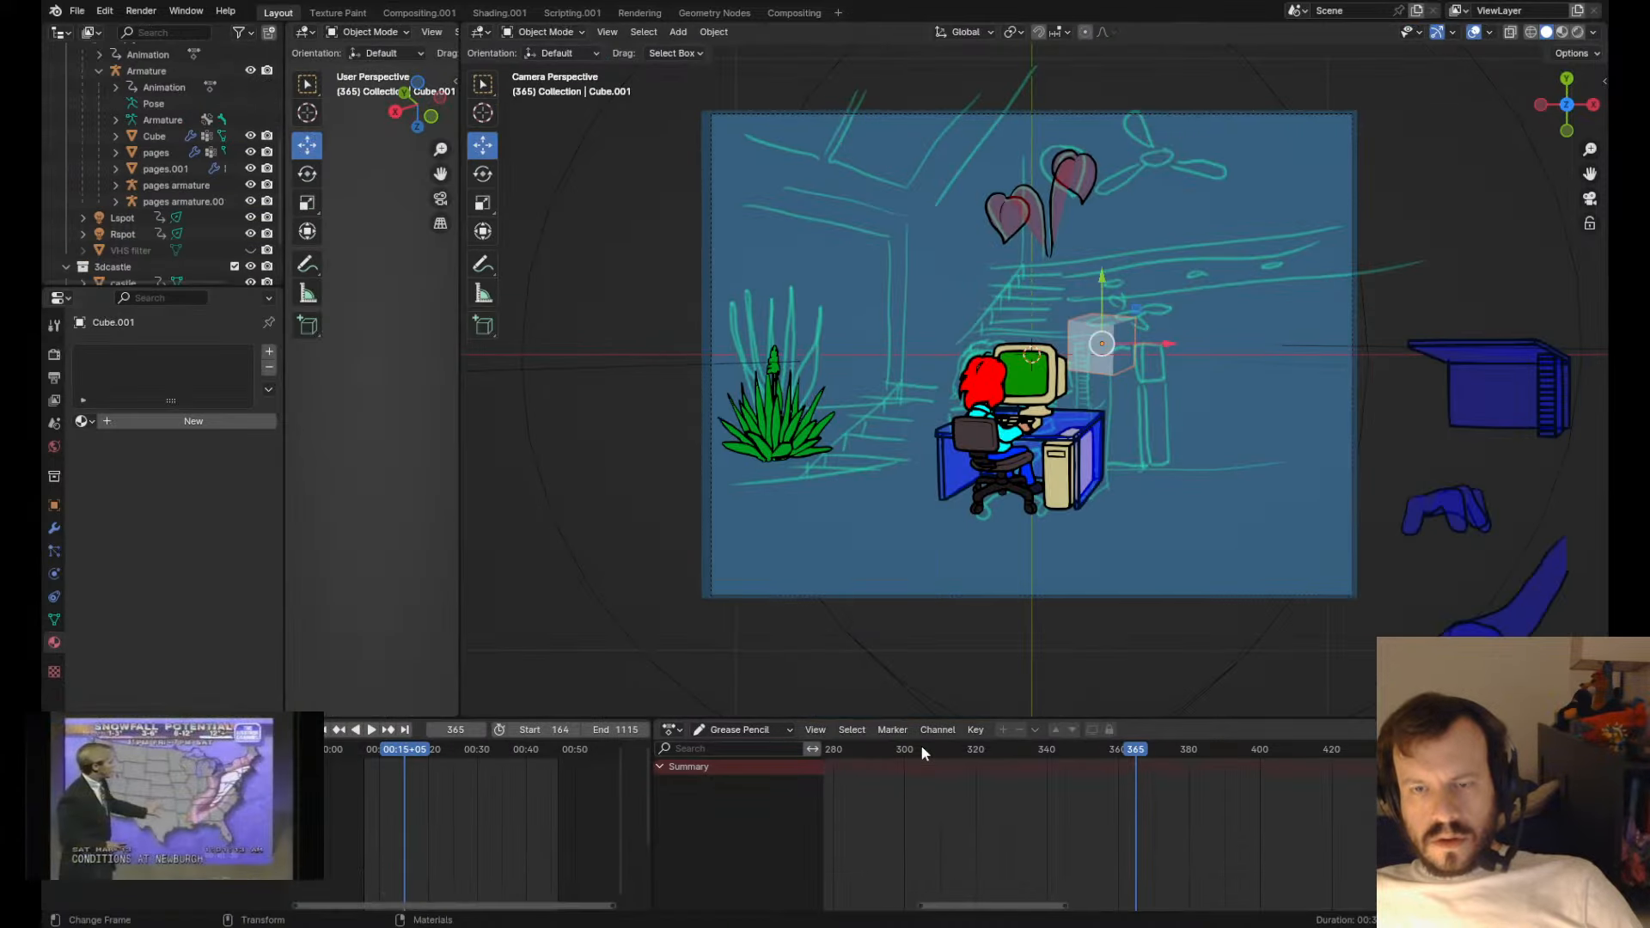
# - Play and scrub through the animation of the red-haired character, including frames 408, 180 and 74, to review its shots
pyautogui.press('space')
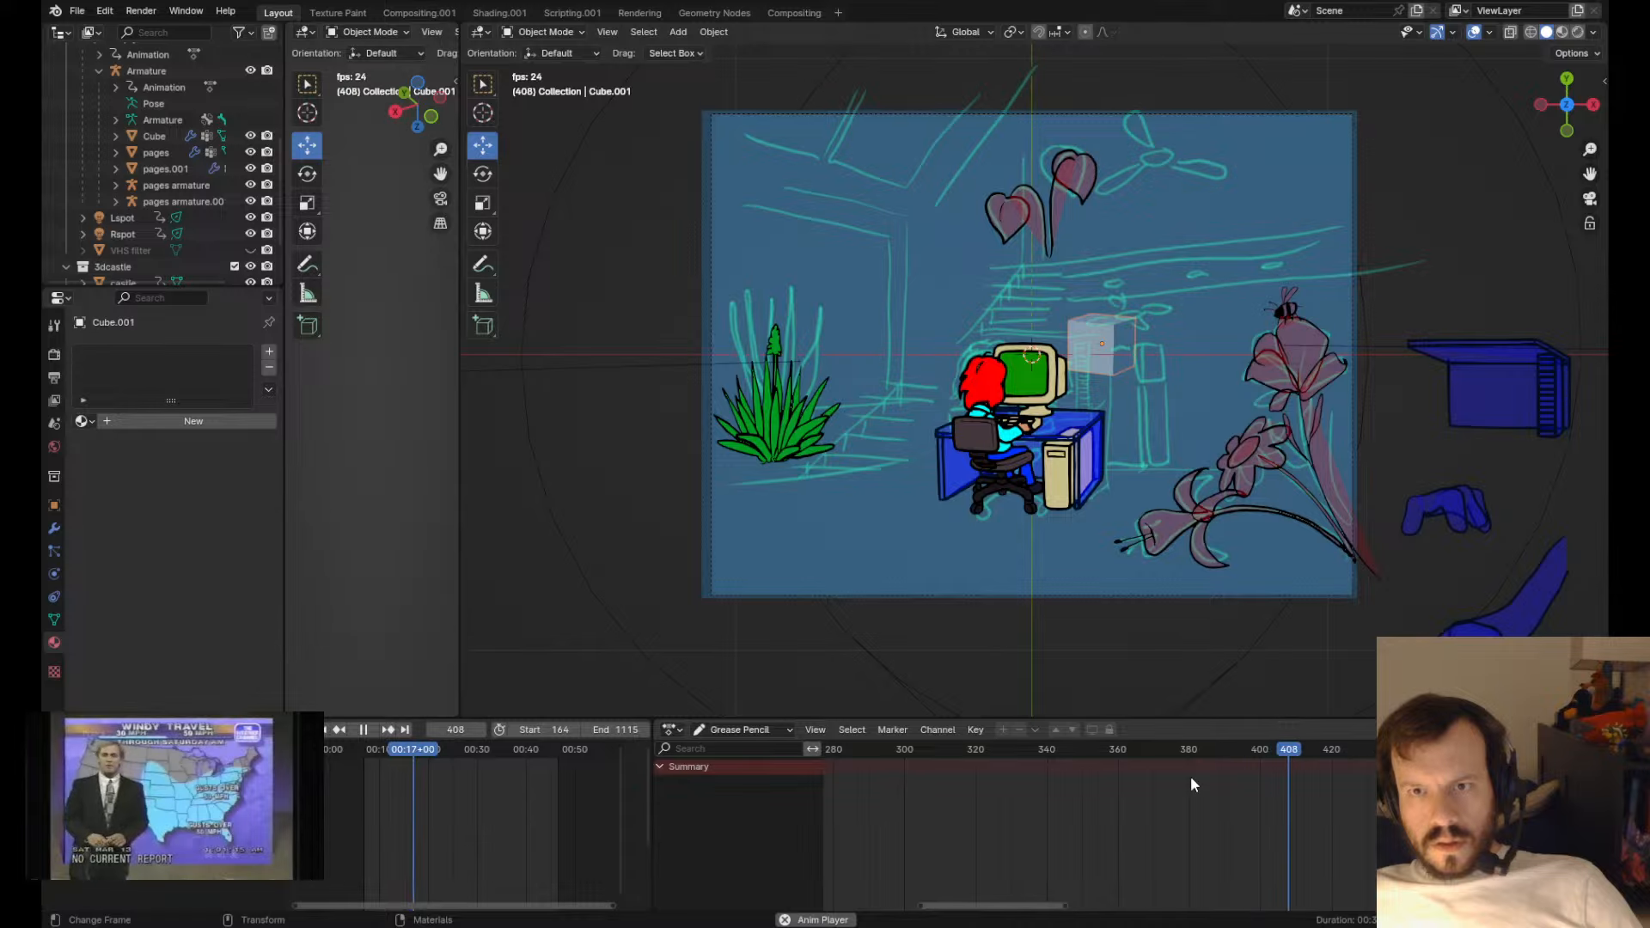
pyautogui.scroll(-6, 1232, 822)
pyautogui.click(1084, 756)
pyautogui.moveTo(1084, 756); pyautogui.dragTo(863, 806)
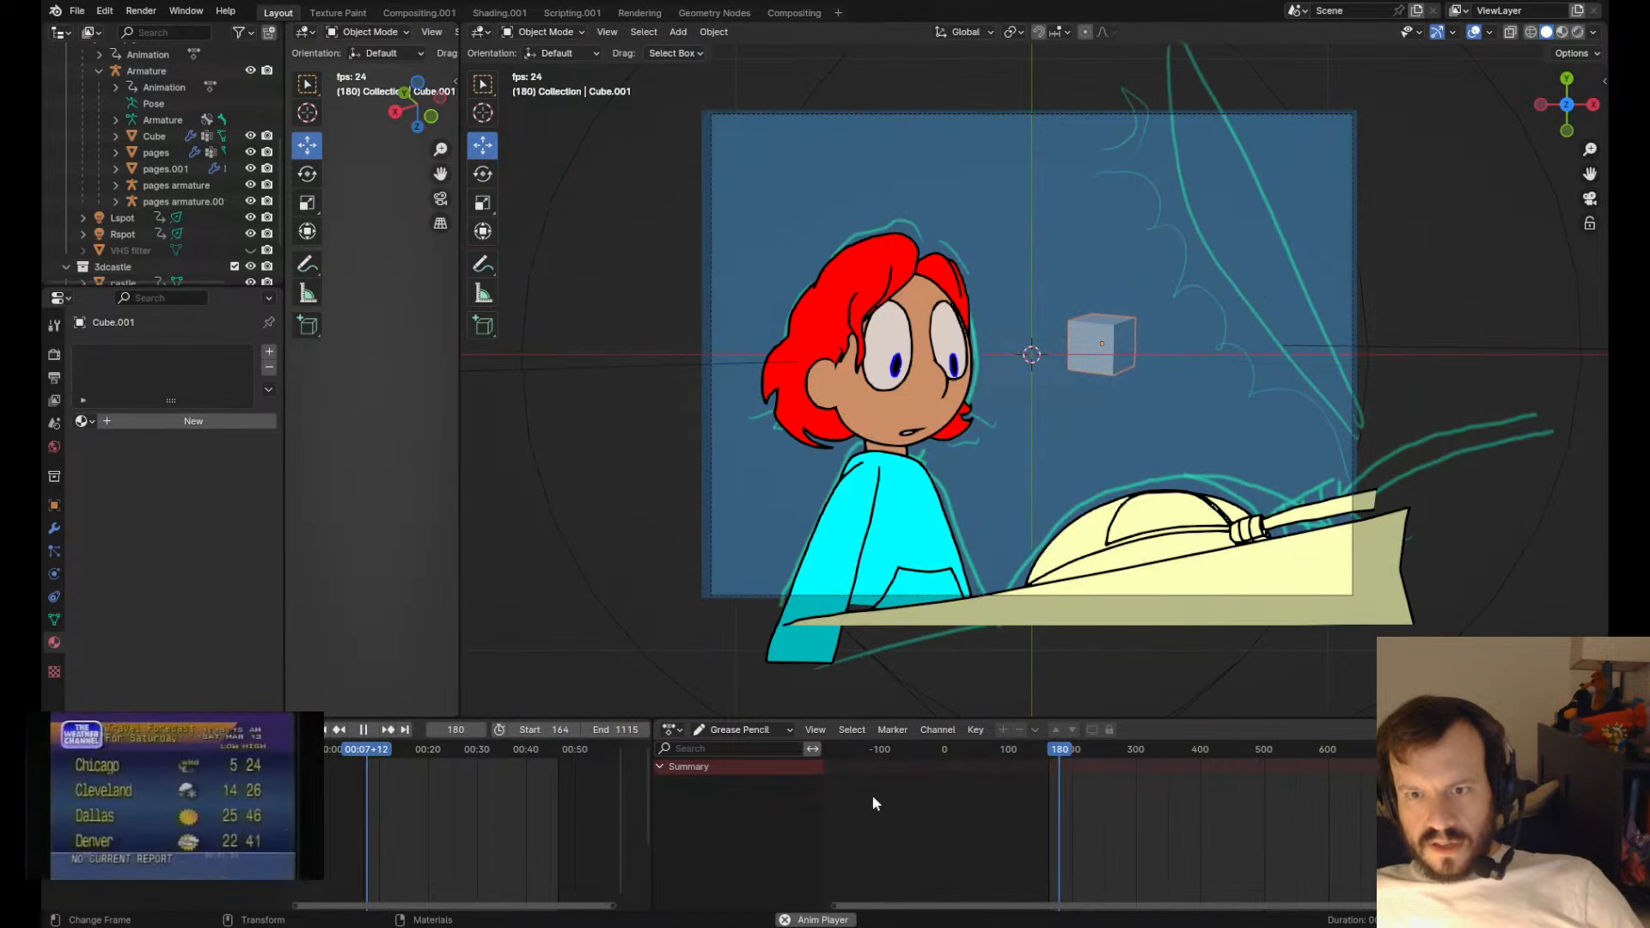
pyautogui.scroll(-3, 1186, 795)
pyautogui.moveTo(1291, 758); pyautogui.dragTo(1231, 778)
pyautogui.moveTo(1305, 817); pyautogui.dragTo(1188, 815, button='middle')
pyautogui.scroll(3, 1187, 816)
pyautogui.scroll(2, 1186, 813)
pyautogui.moveTo(1007, 755); pyautogui.dragTo(833, 749)
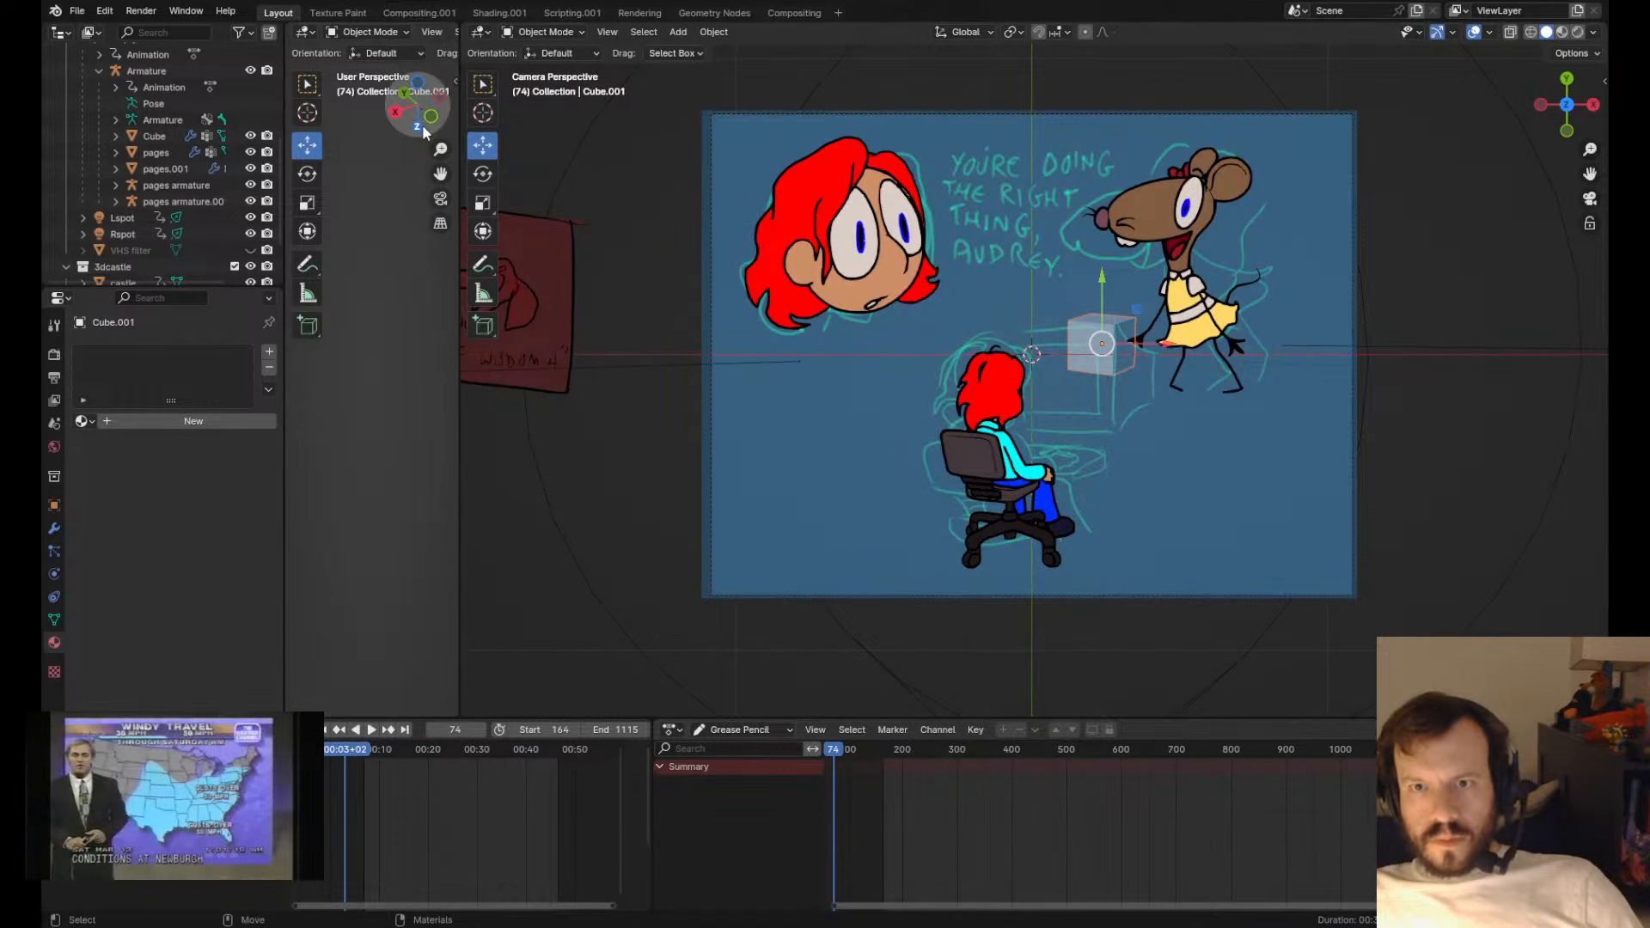
# - Open bom dokka1.blend without saving the changes to encarta.blend
pyautogui.click(76, 12)
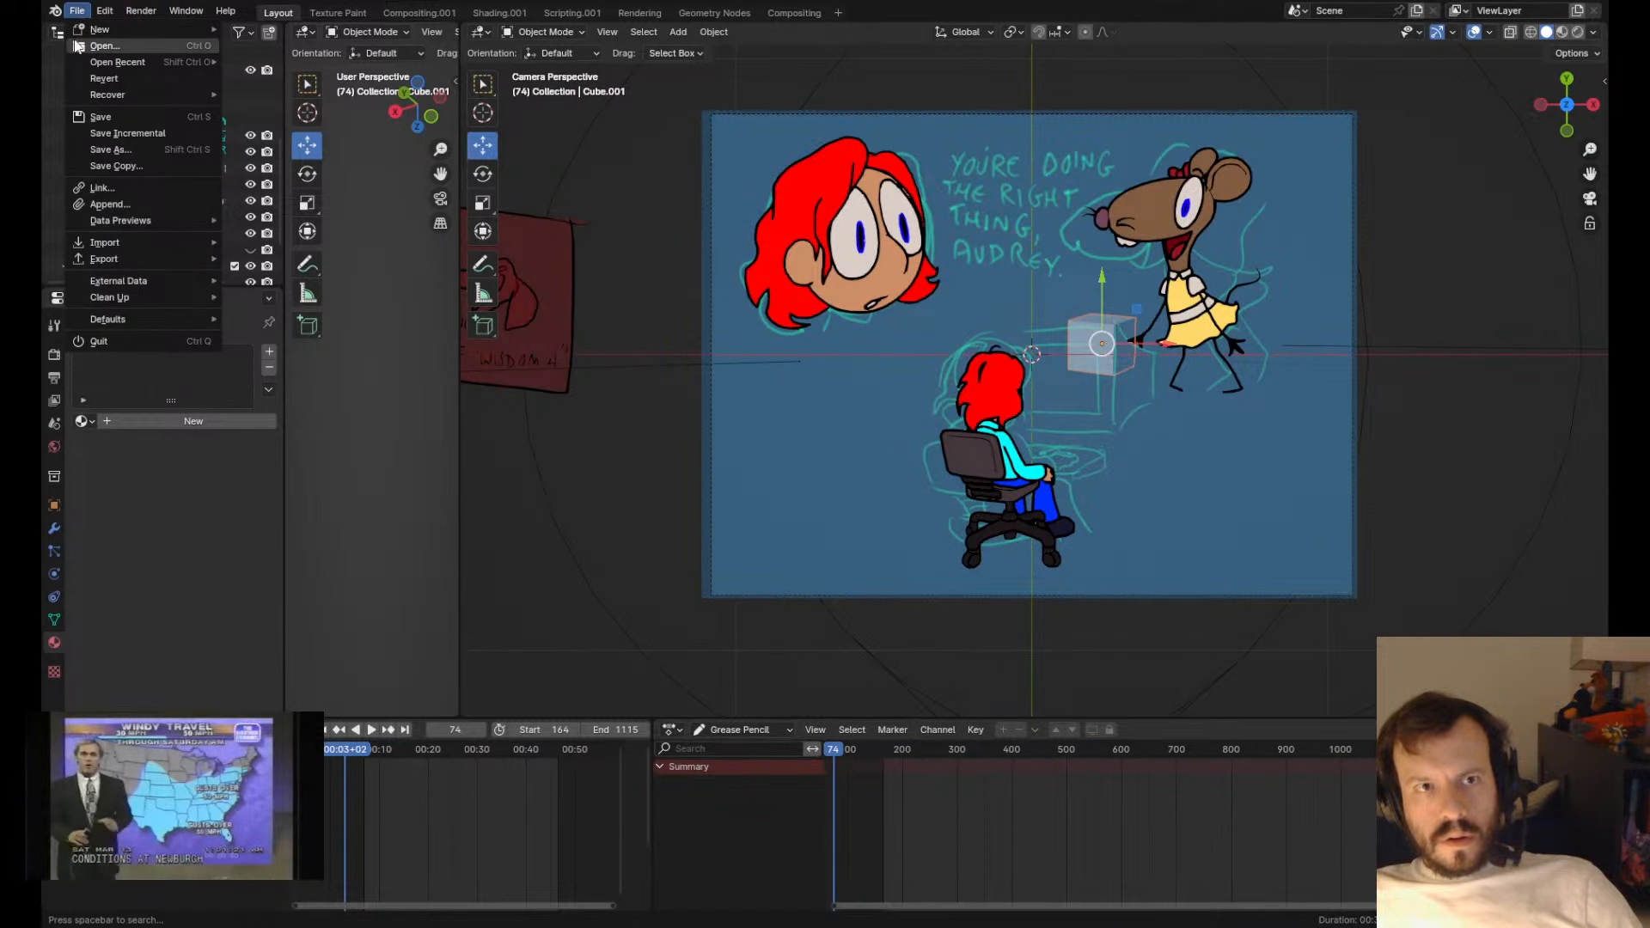
pyautogui.hotkey('ctrl', 'q')
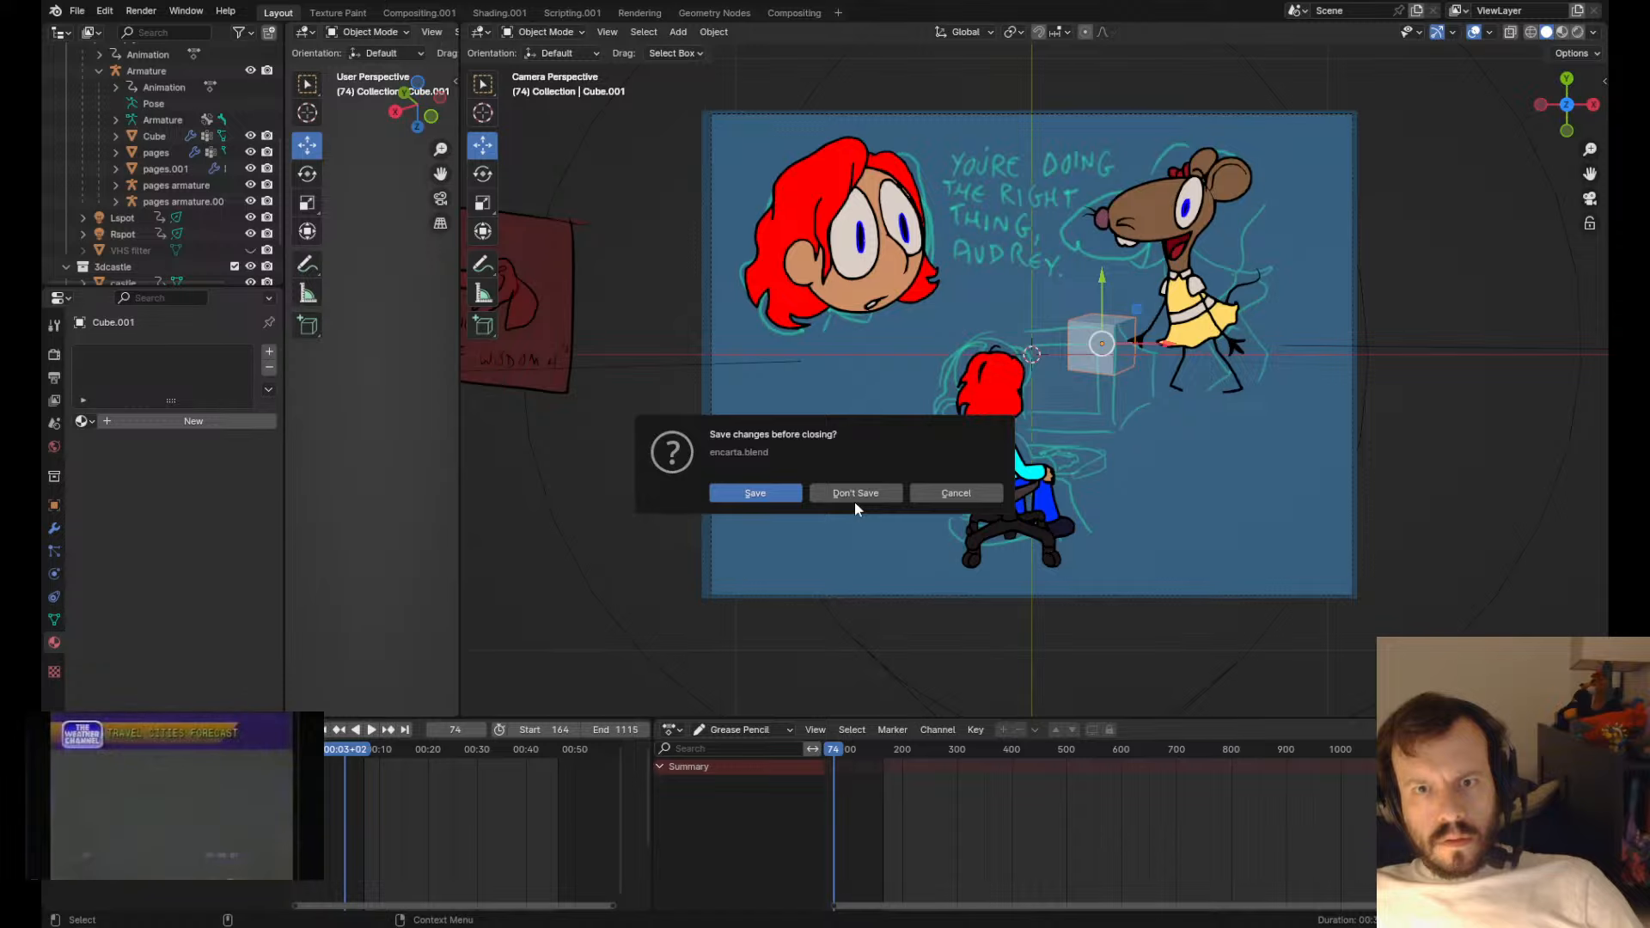
pyautogui.press('Escape')
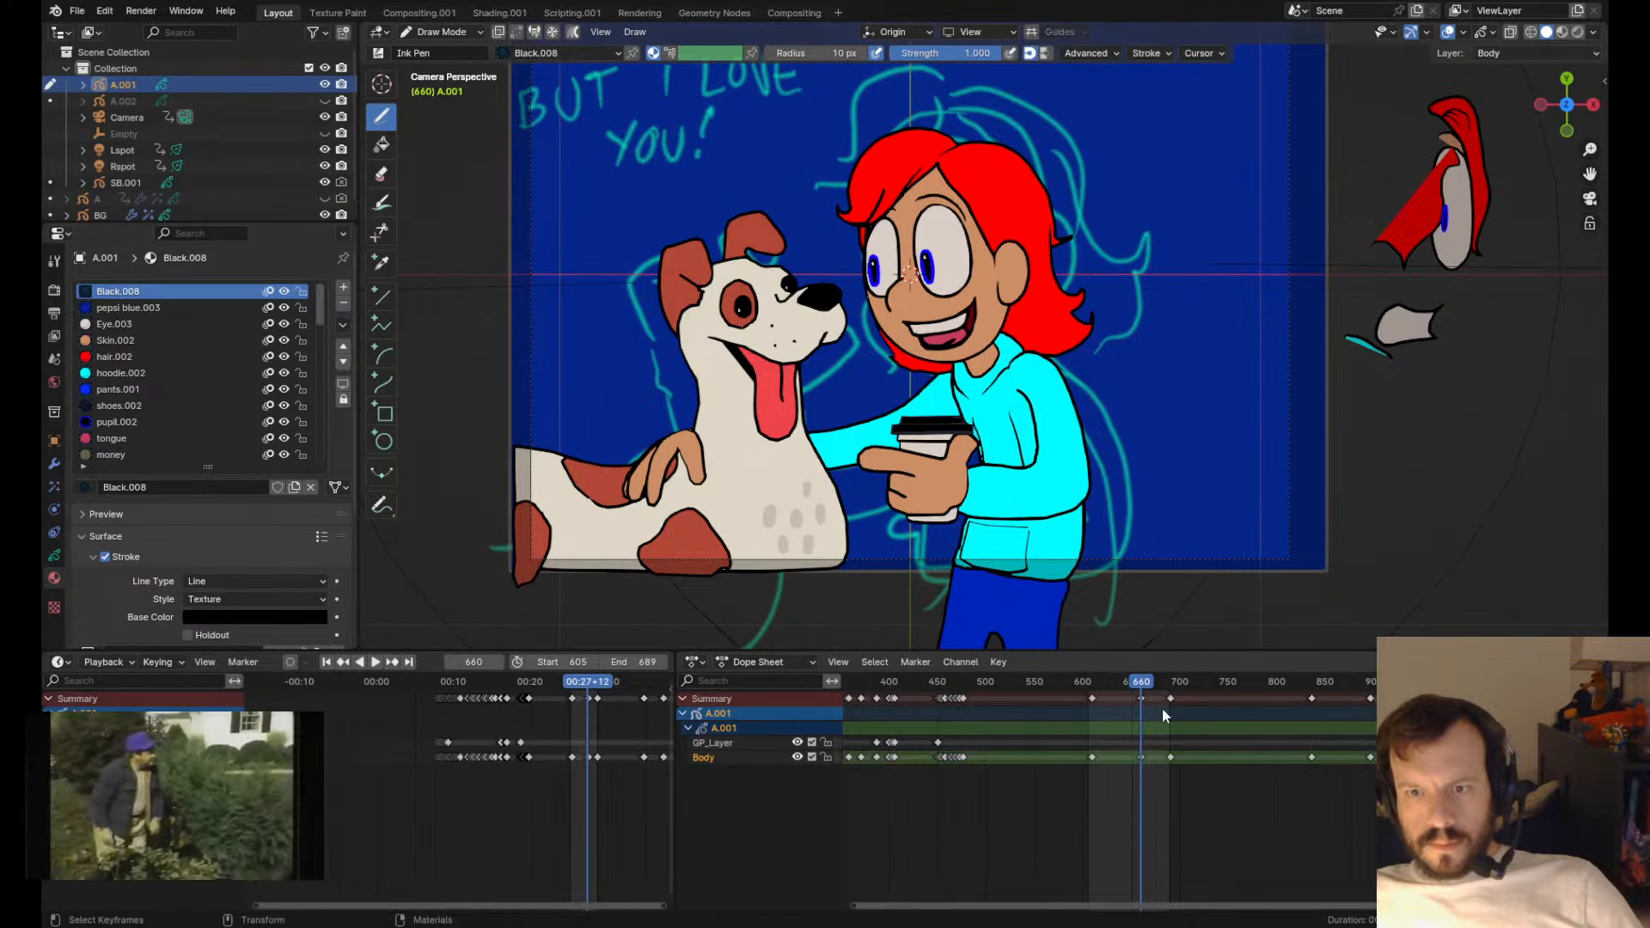
# - Play and scrub through the bom dokka1 animation to review the inked drawings and the remaining storyboard sketches
pyautogui.click(1124, 684)
pyautogui.press('space')
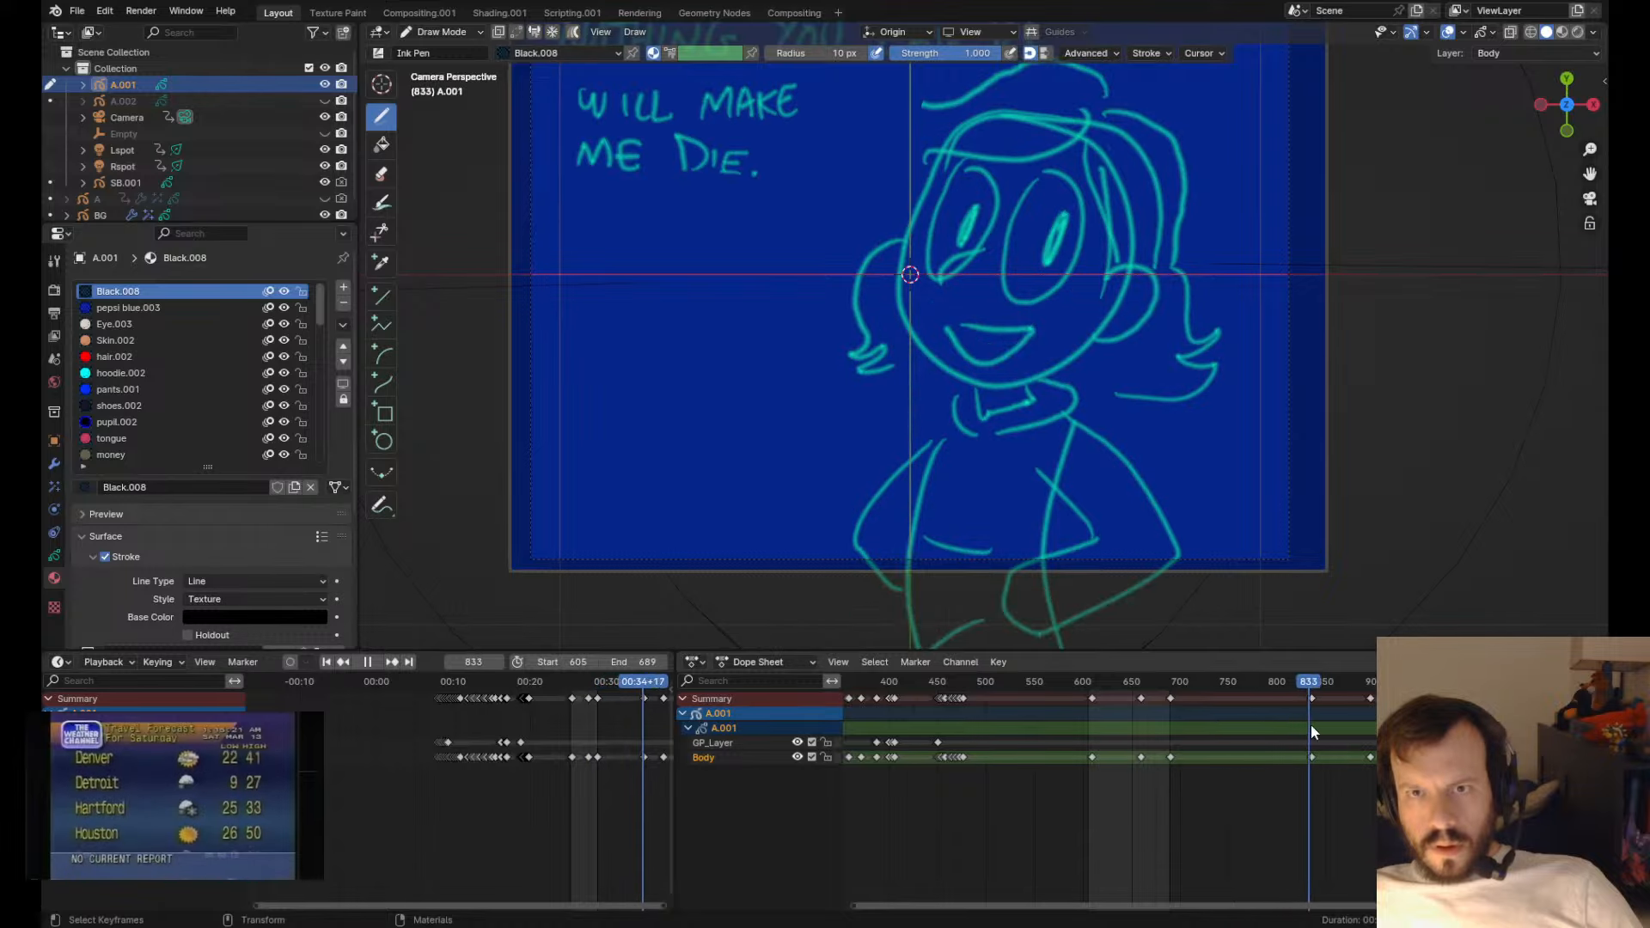
pyautogui.moveTo(869, 754); pyautogui.dragTo(1368, 757)
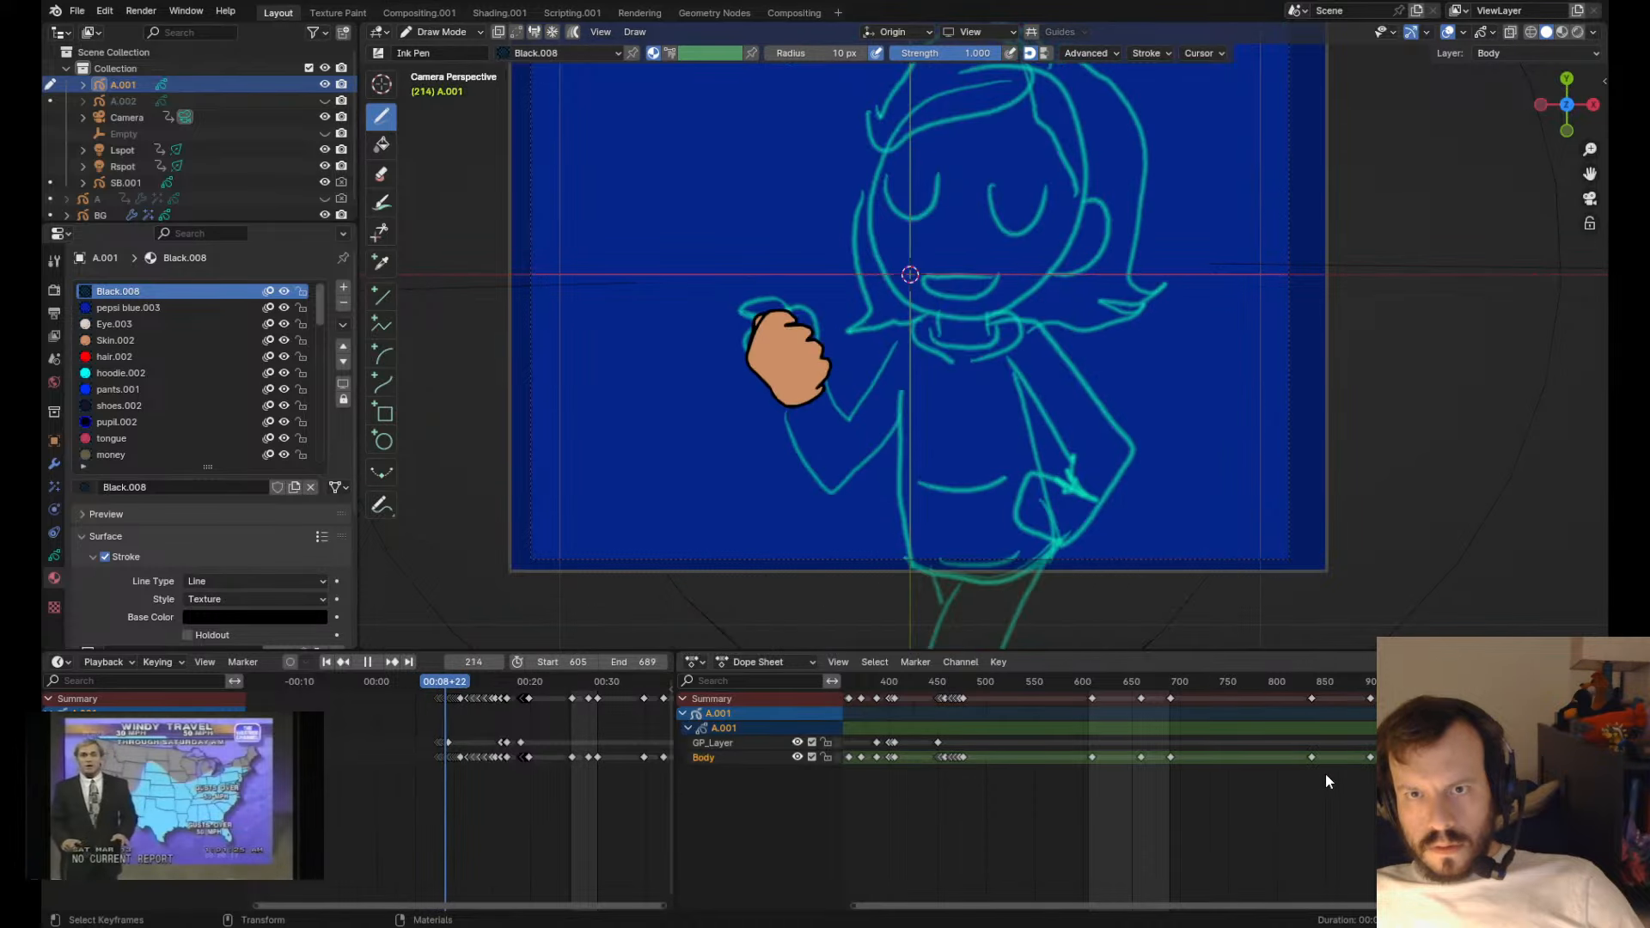
pyautogui.press('space')
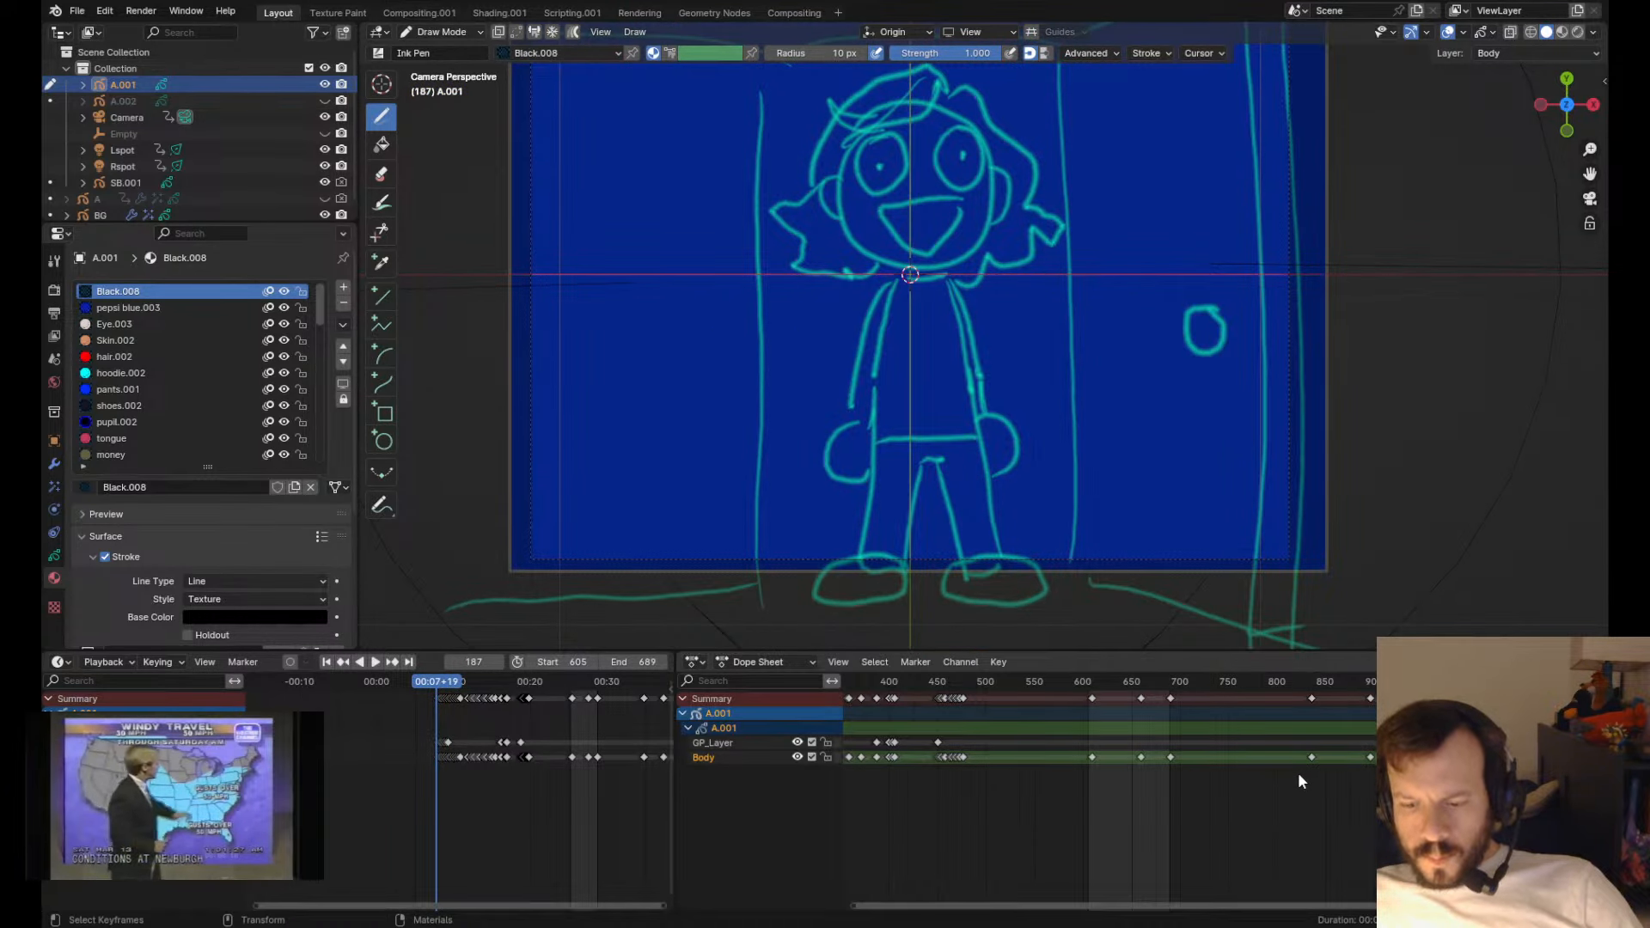
# - Discard the changes to bom dokka1.blend and open the tiger animation file
pyautogui.hotkey('ctrl', 'q')
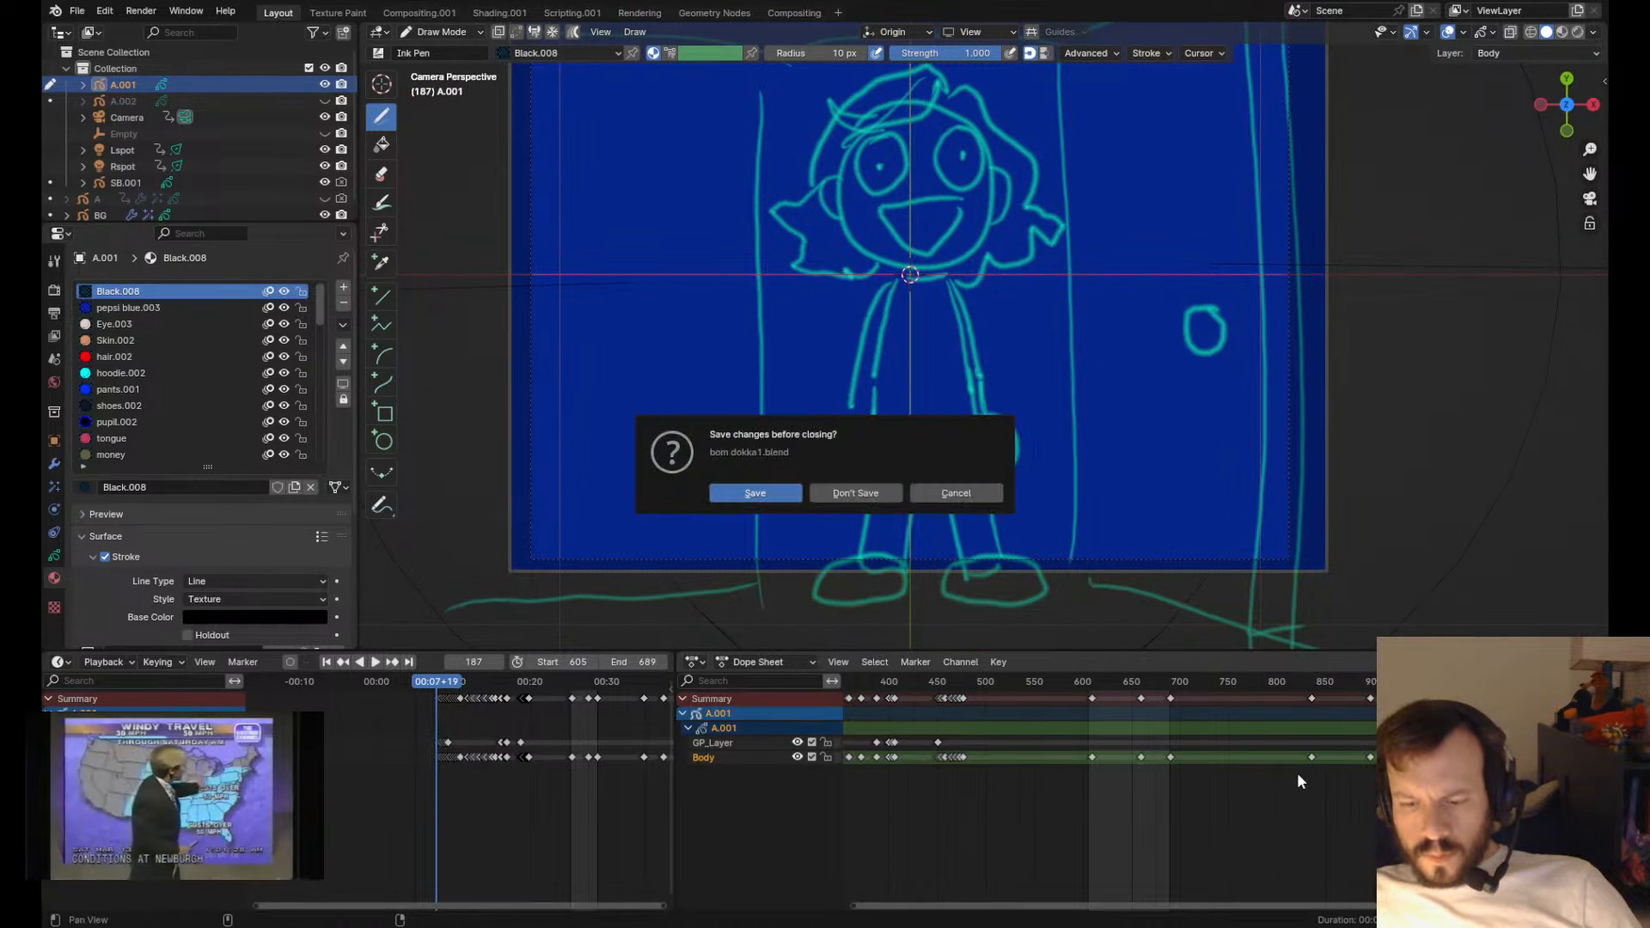
pyautogui.click(835, 496)
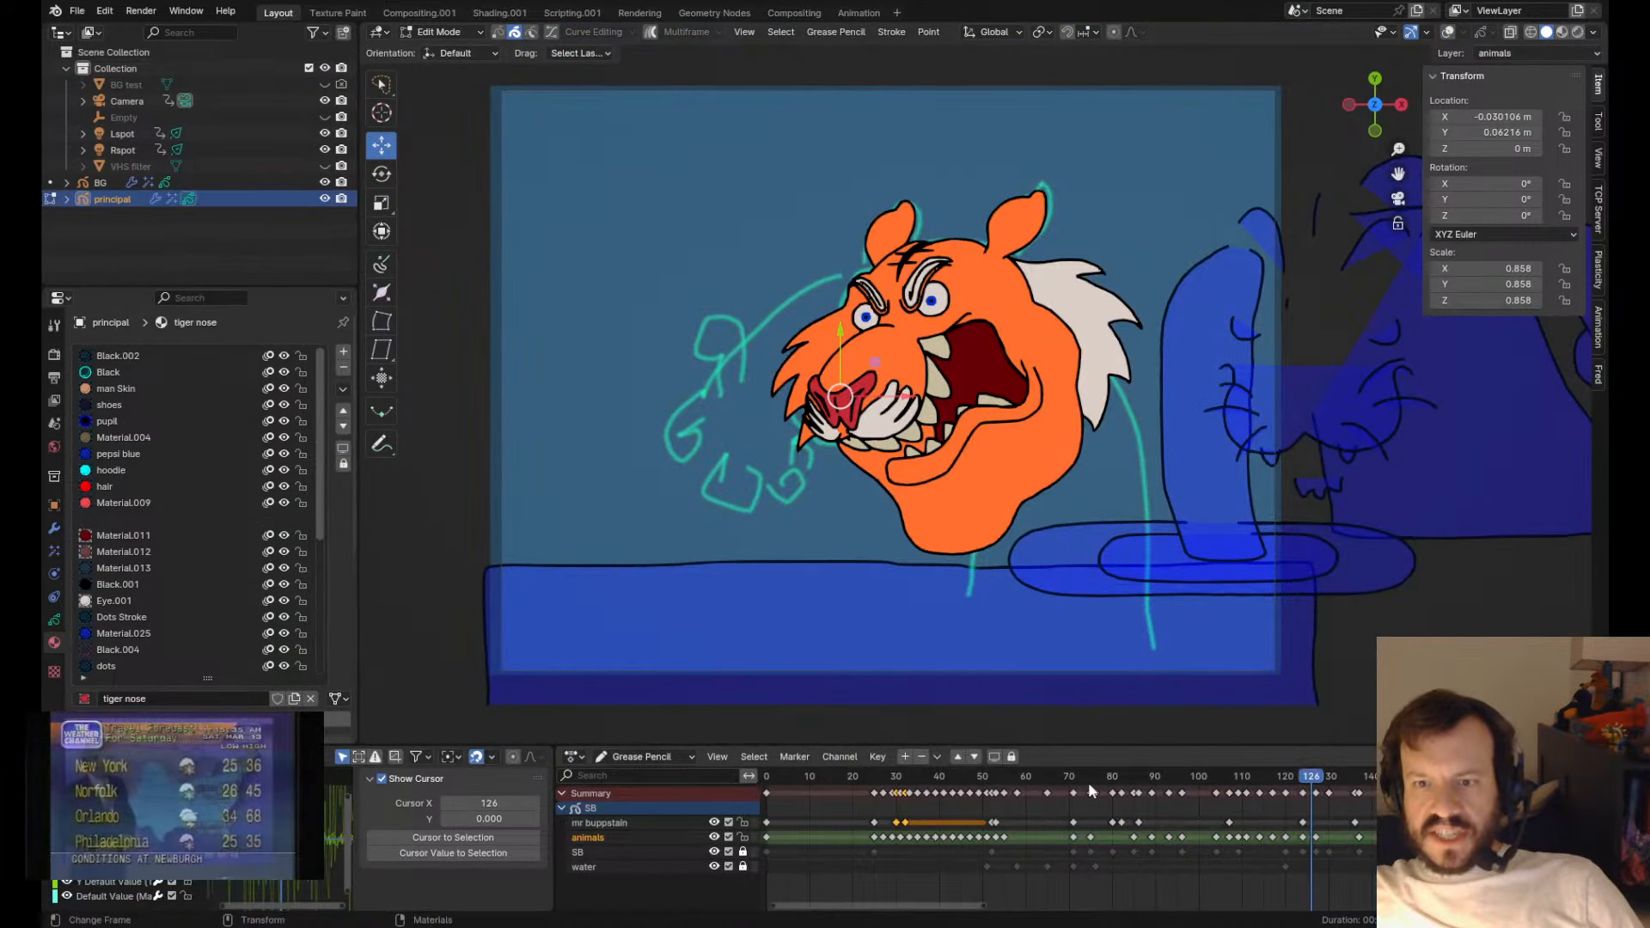
# - Go to frame 85 and reshape the whisker tufts on one side of the tiger's white muzzle with a sculpt stroke in Draw Mode
pyautogui.moveTo(1088, 782); pyautogui.dragTo(1134, 824)
pyautogui.scroll(5, 1011, 352)
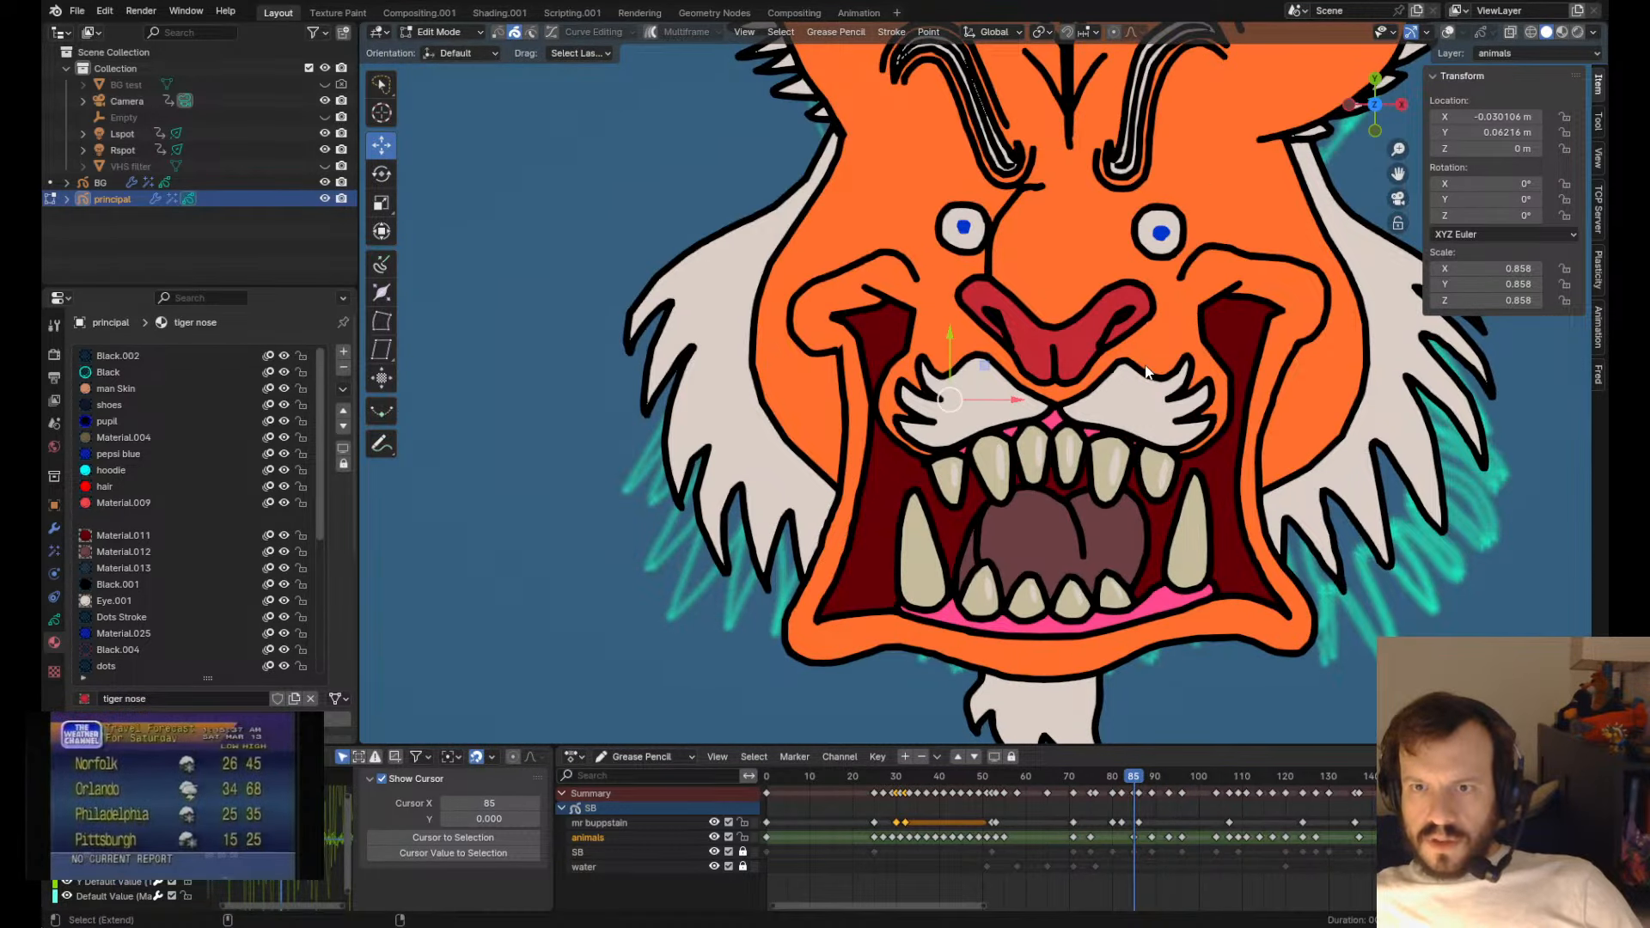
pyautogui.hotkey('ctrl', 'Tab')
pyautogui.keyDown('shift'); pyautogui.moveTo(944, 398); pyautogui.dragTo(924, 407); pyautogui.keyUp('shift')
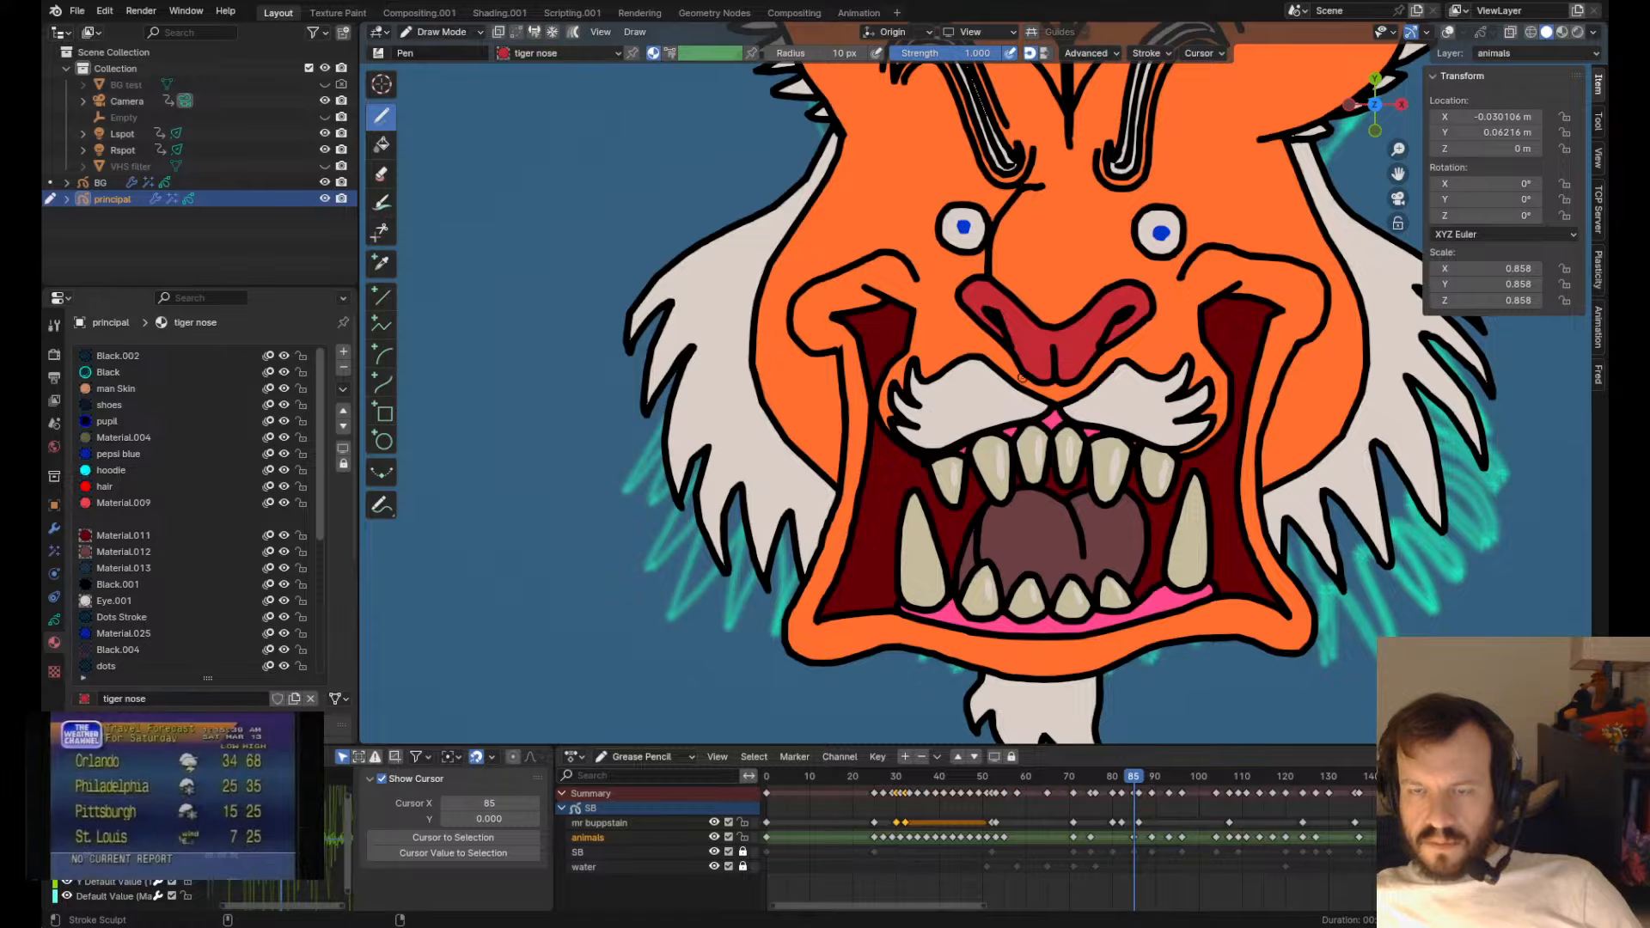
# - Smooth and round the upper outlines of both white muzzle halves beneath the tiger's nose with sculpt strokes
pyautogui.keyDown('shift'); pyautogui.moveTo(1156, 409); pyautogui.dragTo(1176, 413); pyautogui.keyUp('shift')
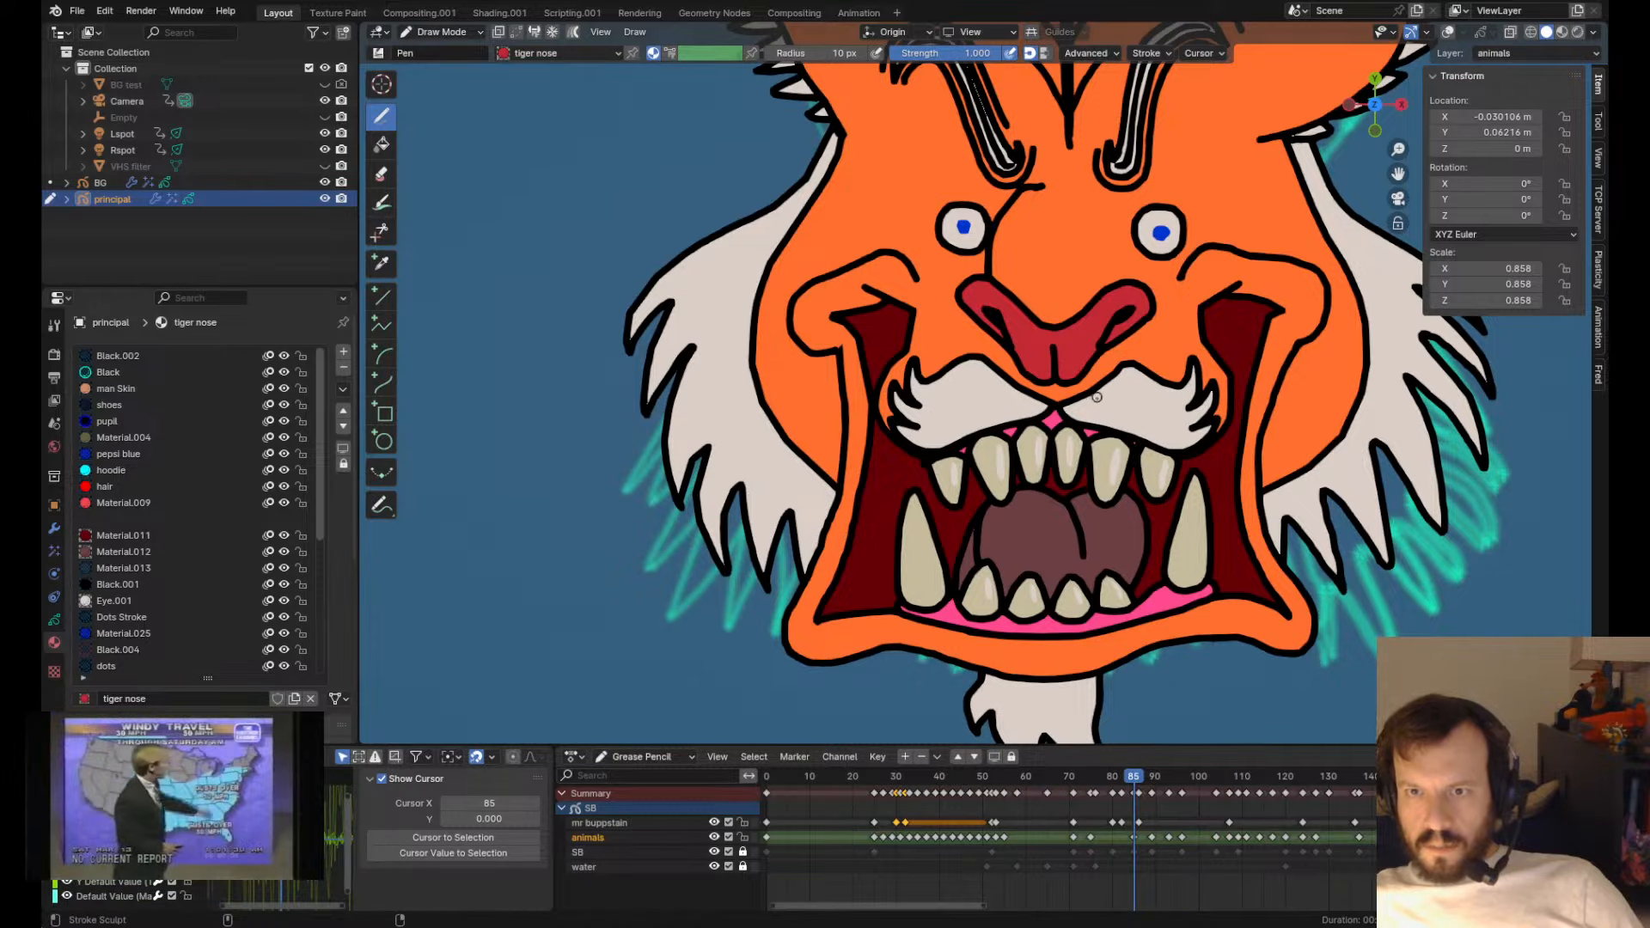
pyautogui.scroll(2, 1029, 386)
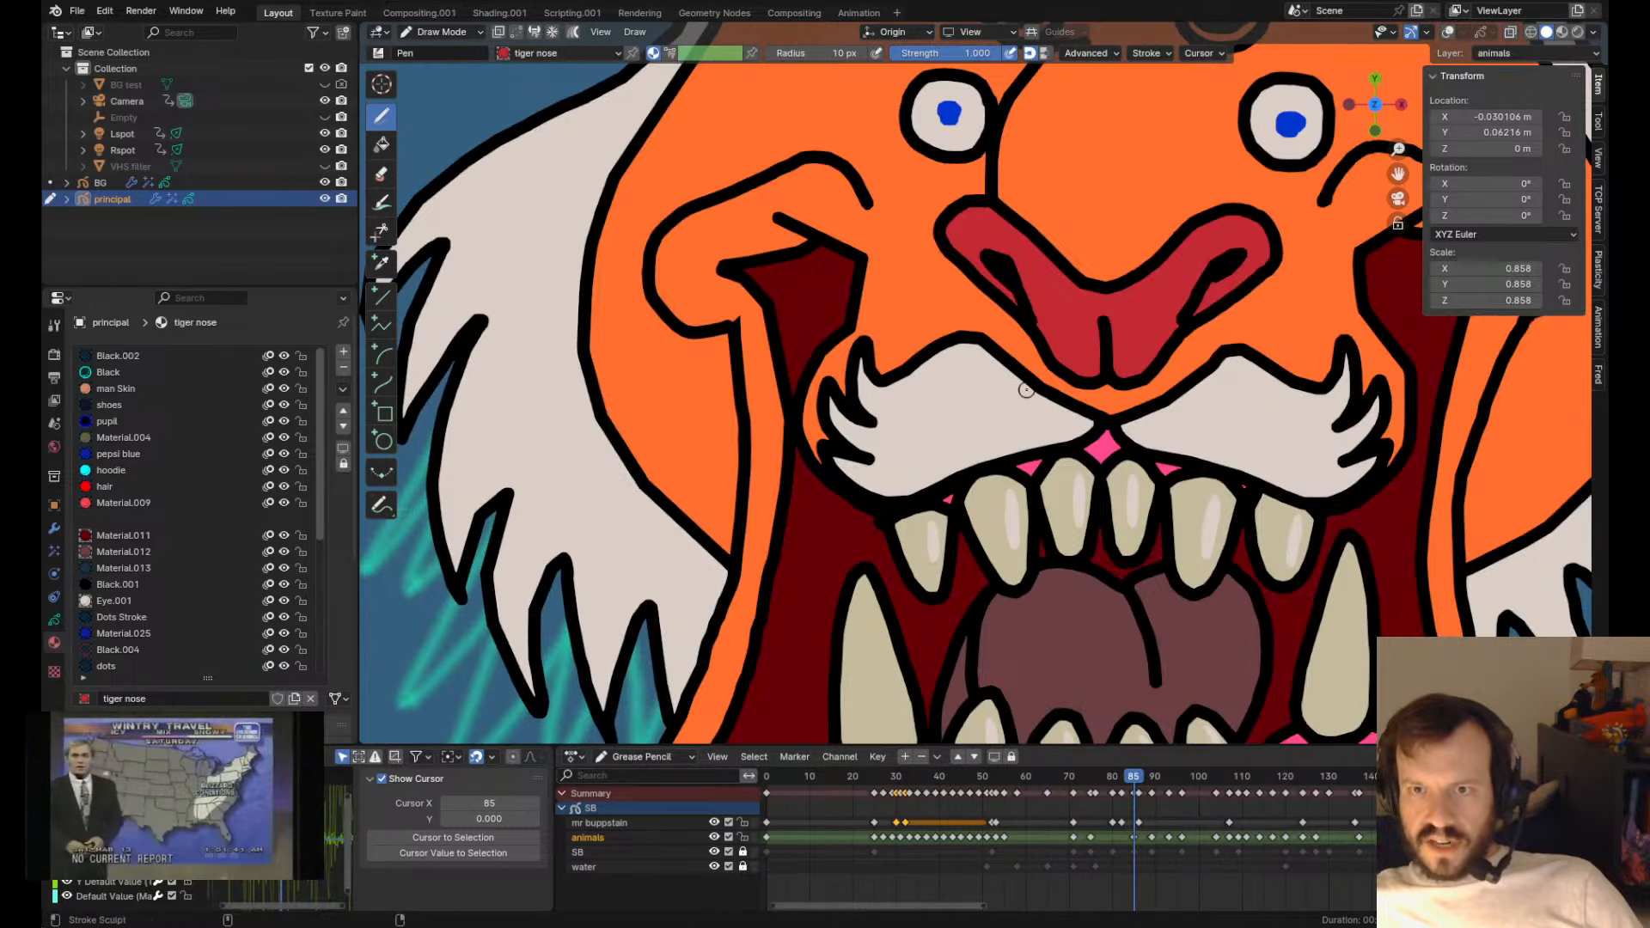
pyautogui.moveTo(1173, 394)
pyautogui.keyDown('shift'); pyautogui.mouseDown()
pyautogui.moveTo(1131, 426)
pyautogui.moveTo(1214, 325)
pyautogui.mouseUp(); pyautogui.keyUp('shift')
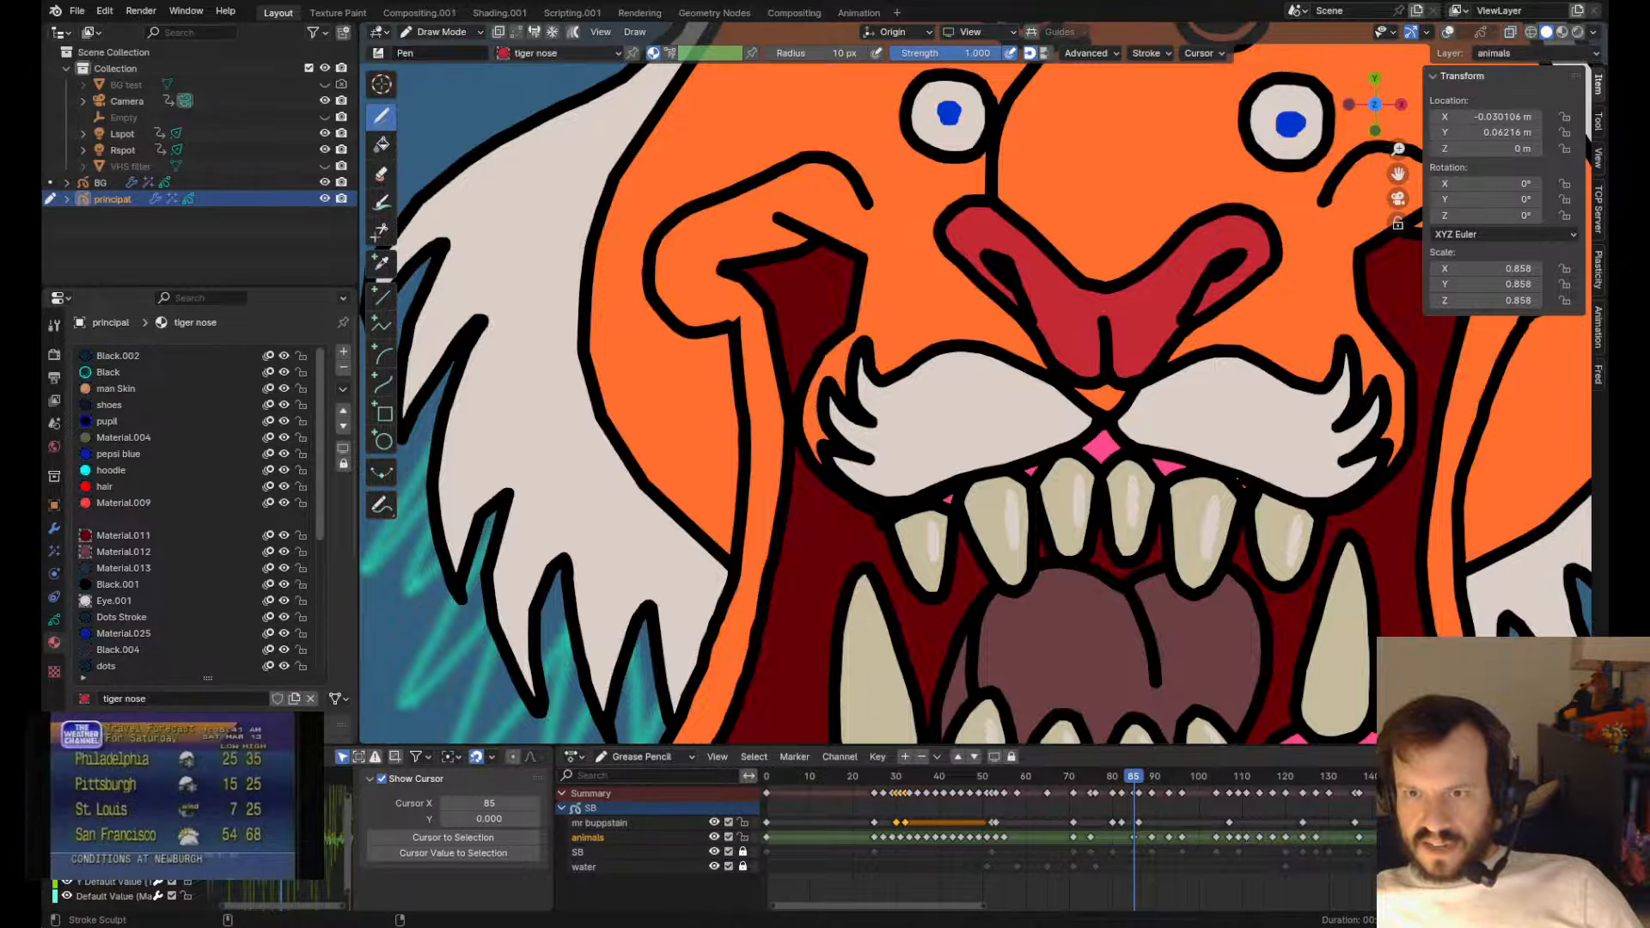
pyautogui.scroll(-5, 1236, 499)
pyautogui.scroll(6, 1212, 409)
pyautogui.keyDown('shift'); pyautogui.moveTo(1211, 409); pyautogui.dragTo(1088, 481, button='middle'); pyautogui.keyUp('shift')
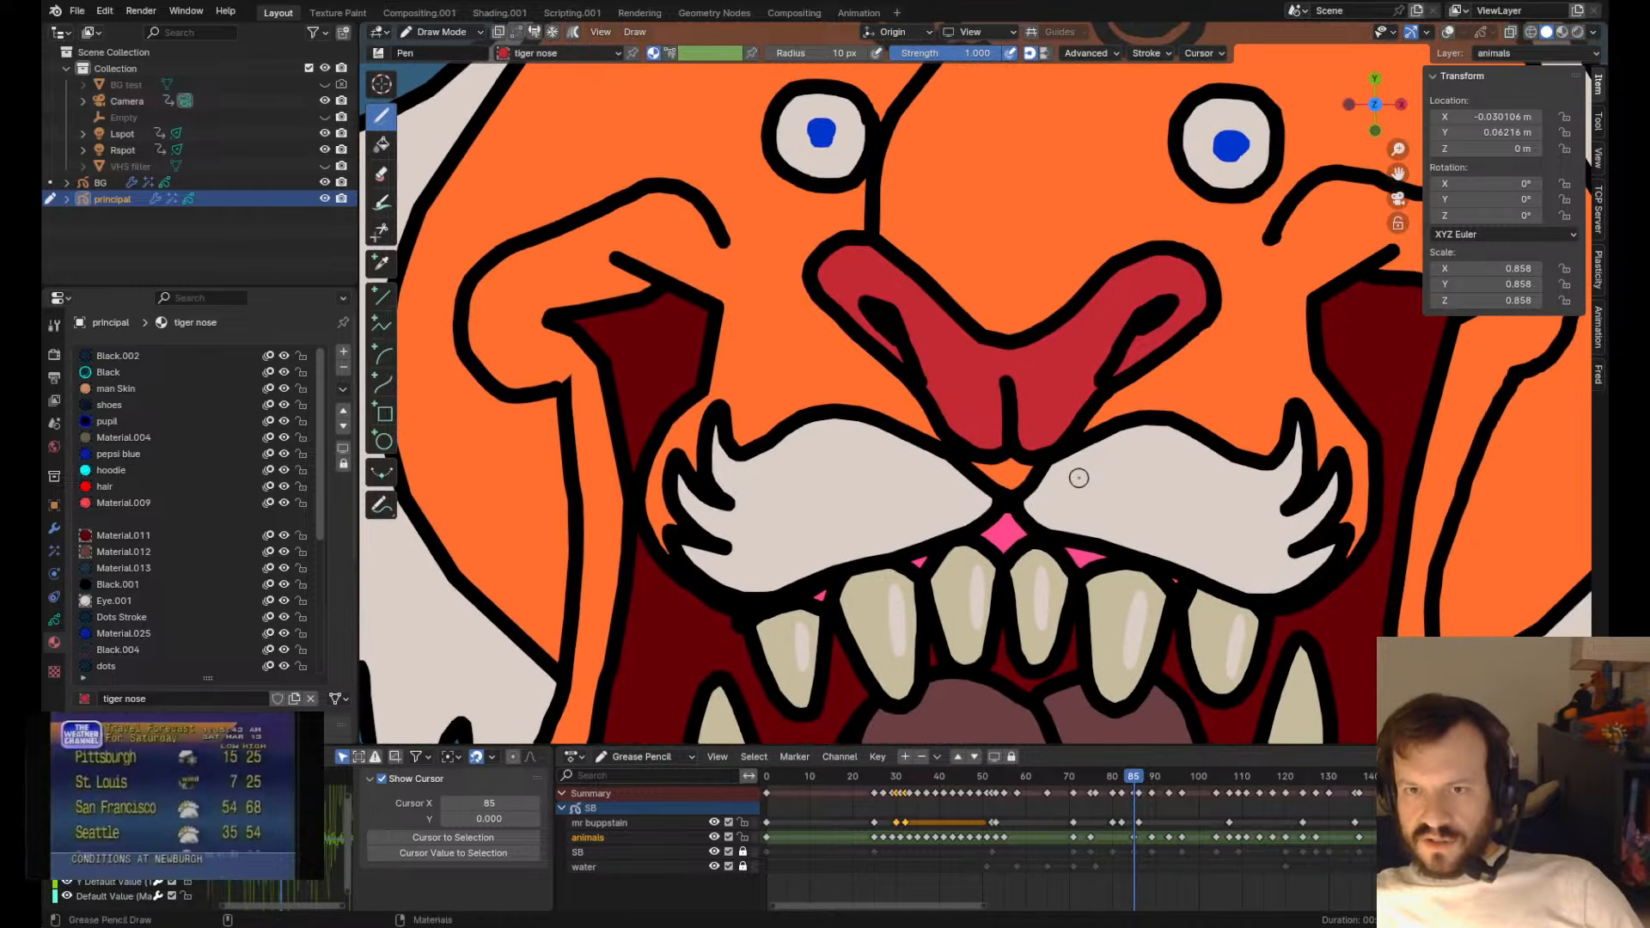
# - Pull the upper curves of the white muzzle halves into higher peaks with Grab sculpt strokes
pyautogui.scroll(-3, 1020, 518)
pyautogui.scroll(3, 1088, 461)
pyautogui.scroll(-3, 1116, 461)
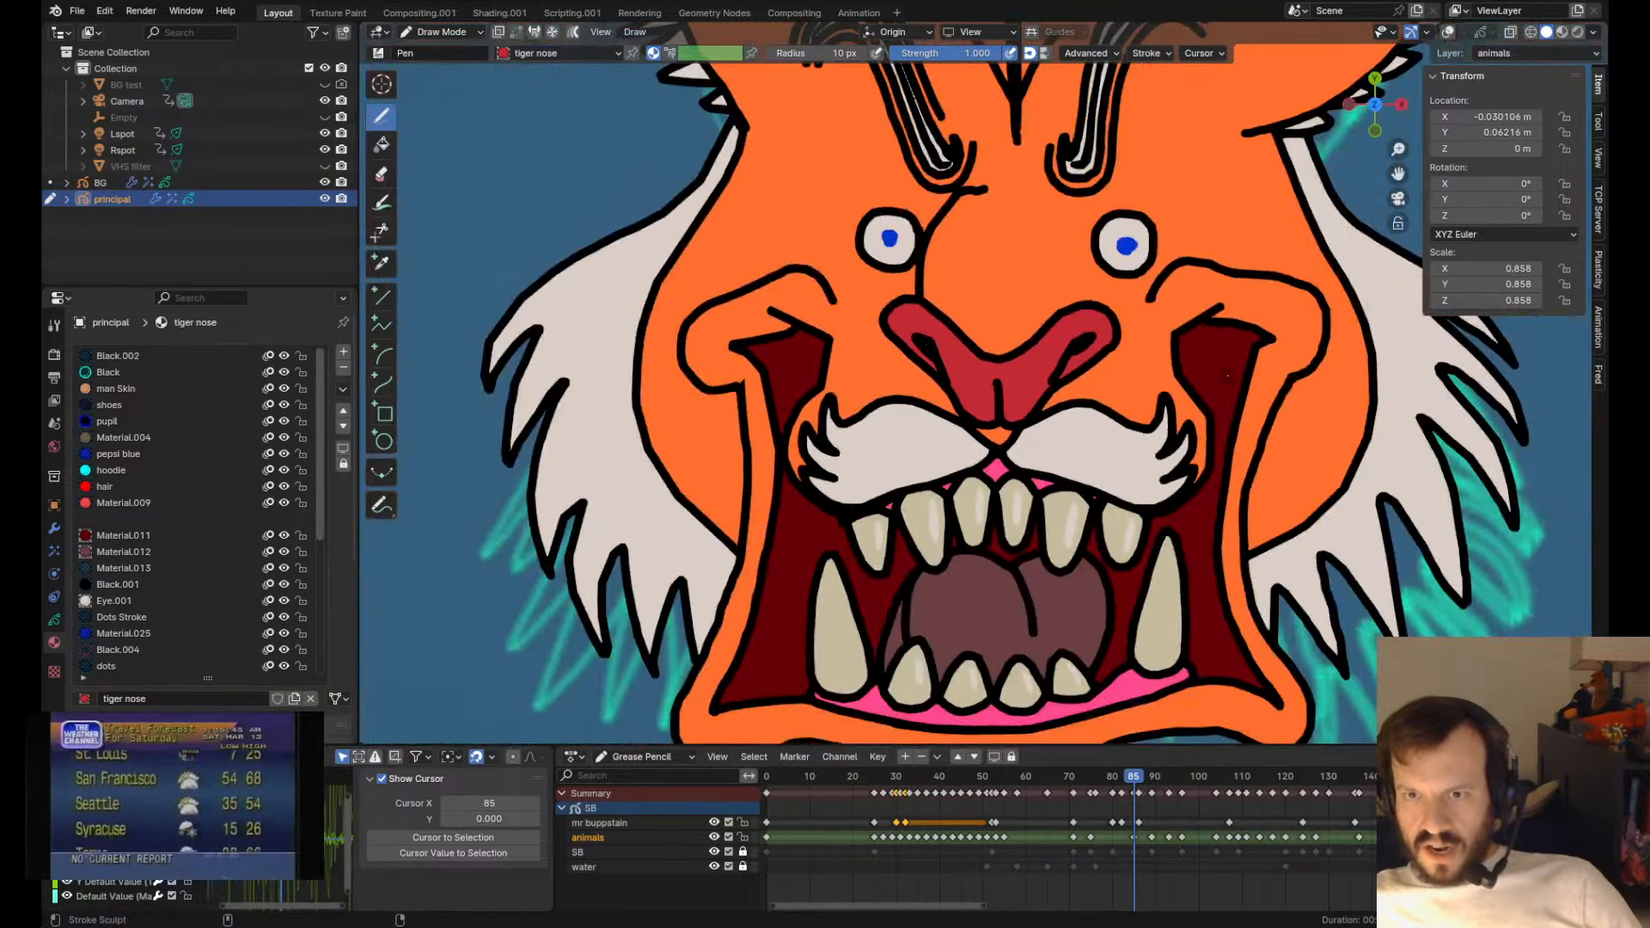
pyautogui.scroll(2, 1178, 380)
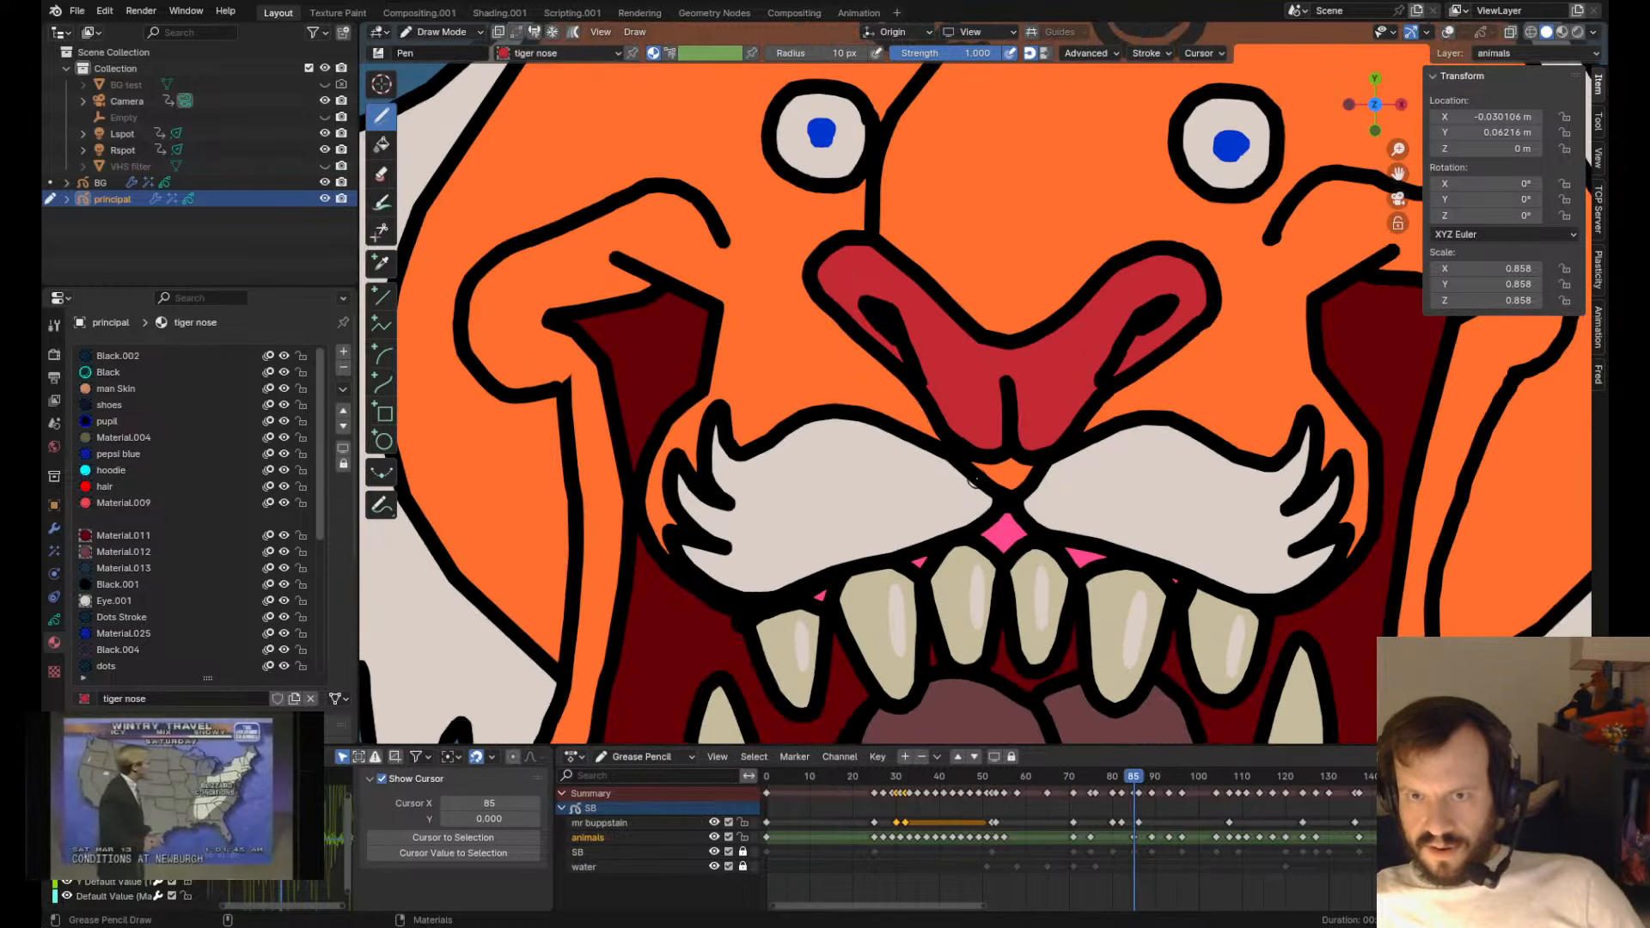
pyautogui.scroll(-2, 1179, 380)
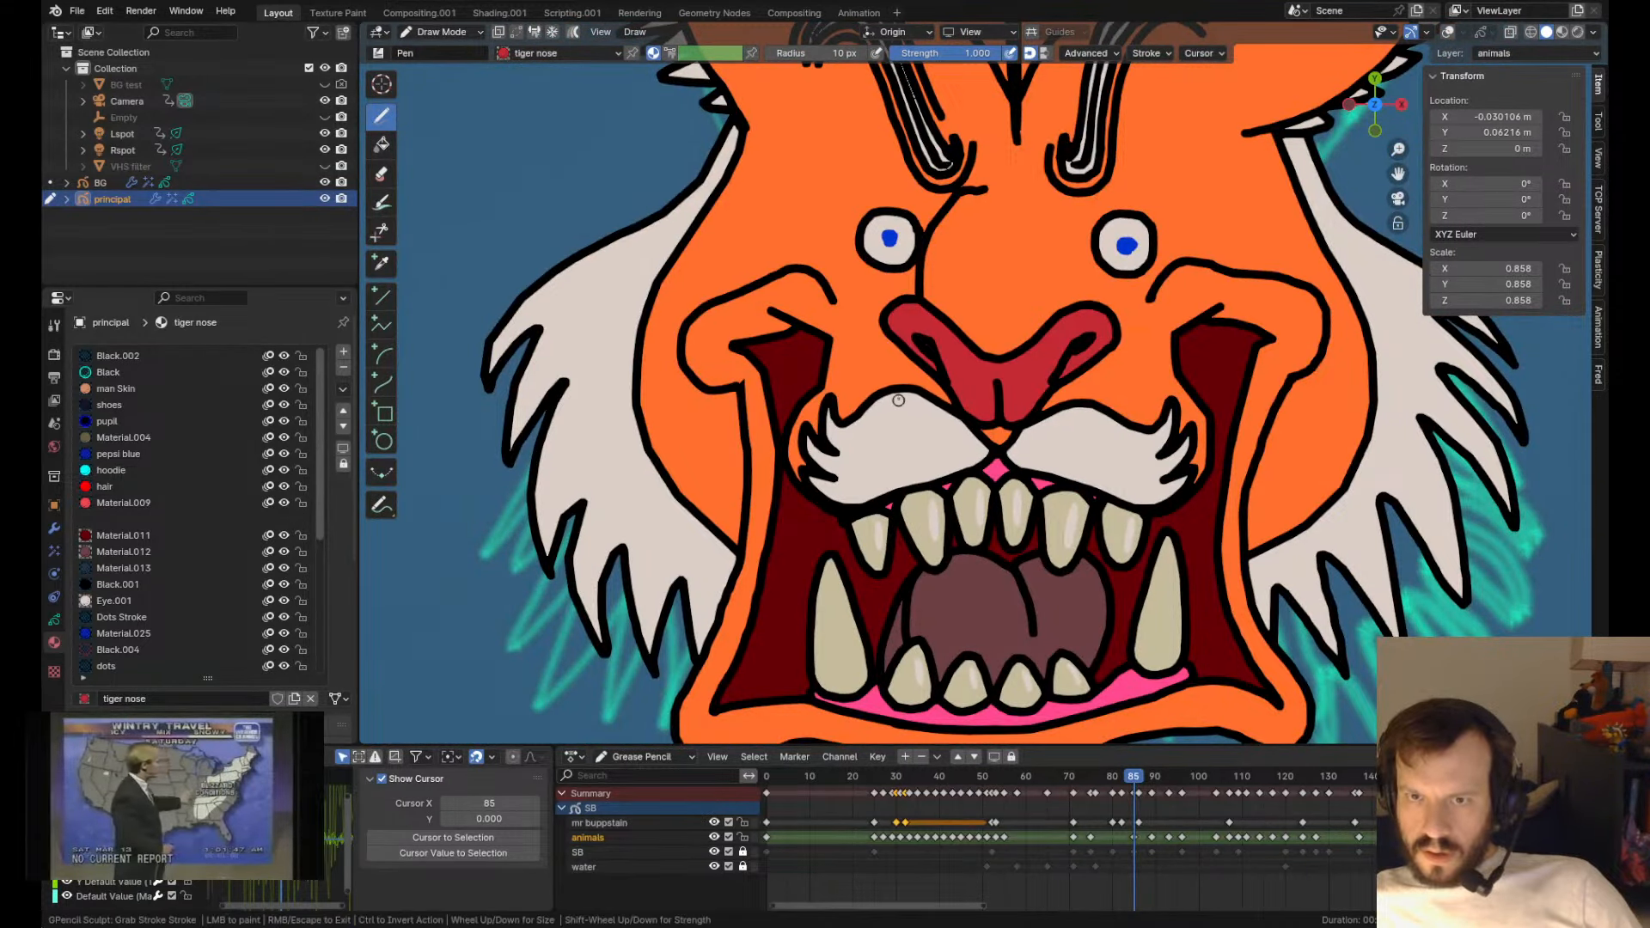
pyautogui.moveTo(992, 397)
pyautogui.mouseDown()
pyautogui.moveTo(1010, 409)
pyautogui.moveTo(1063, 378)
pyautogui.moveTo(1056, 355)
pyautogui.mouseUp()
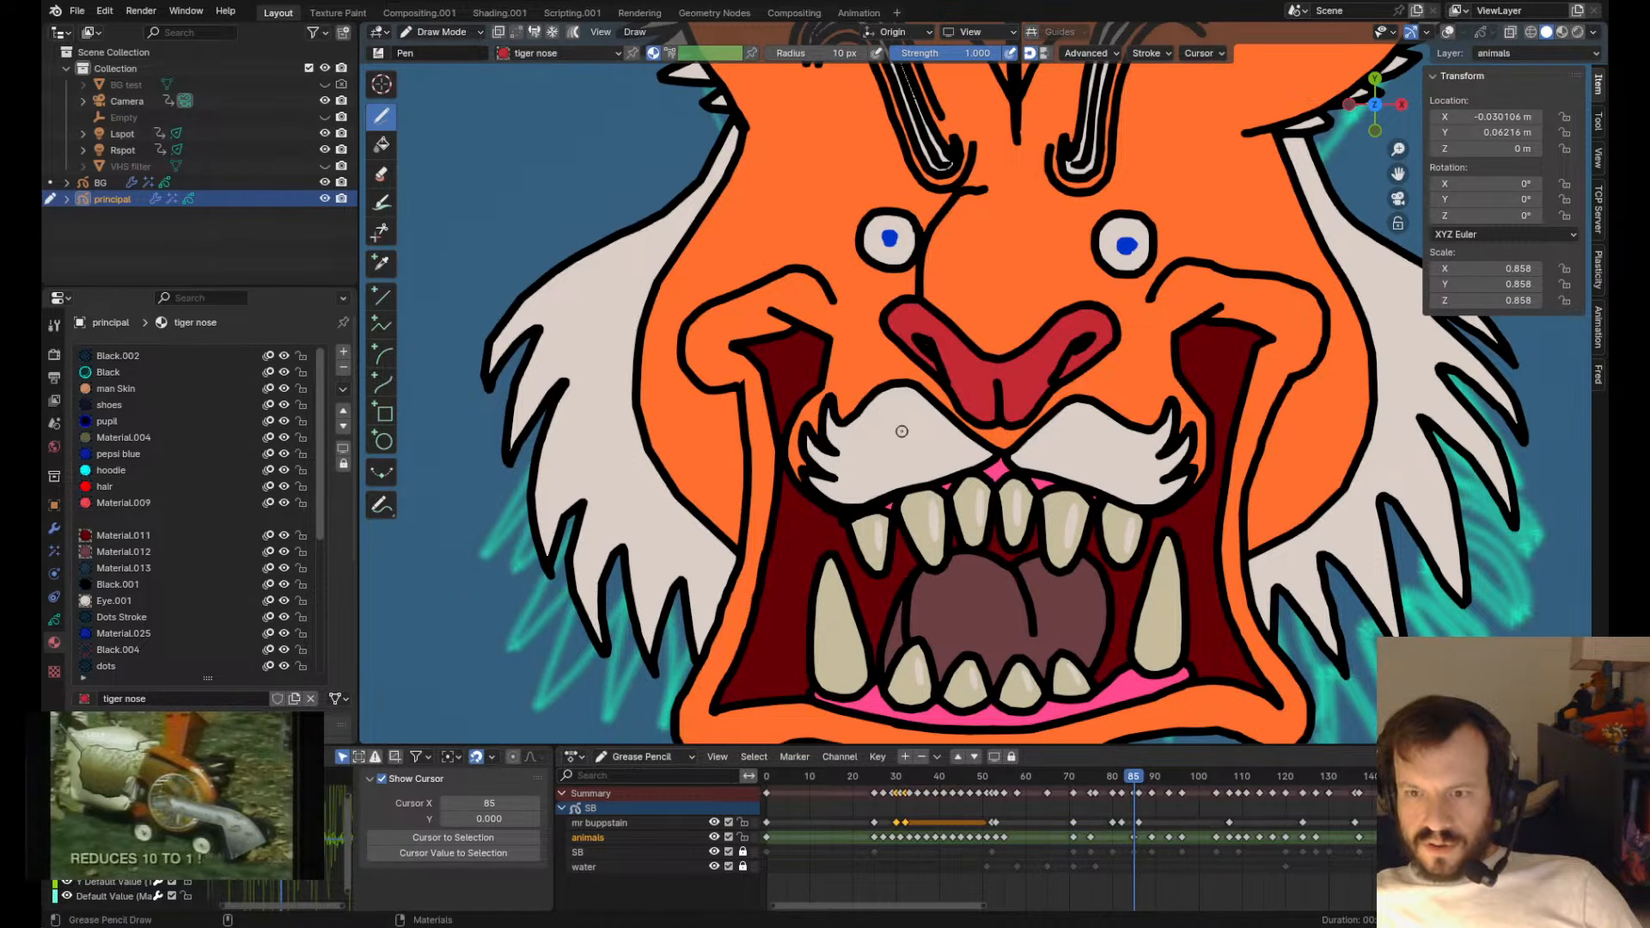
pyautogui.scroll(-8, 901, 431)
pyautogui.scroll(6, 901, 431)
pyautogui.scroll(-4, 893, 187)
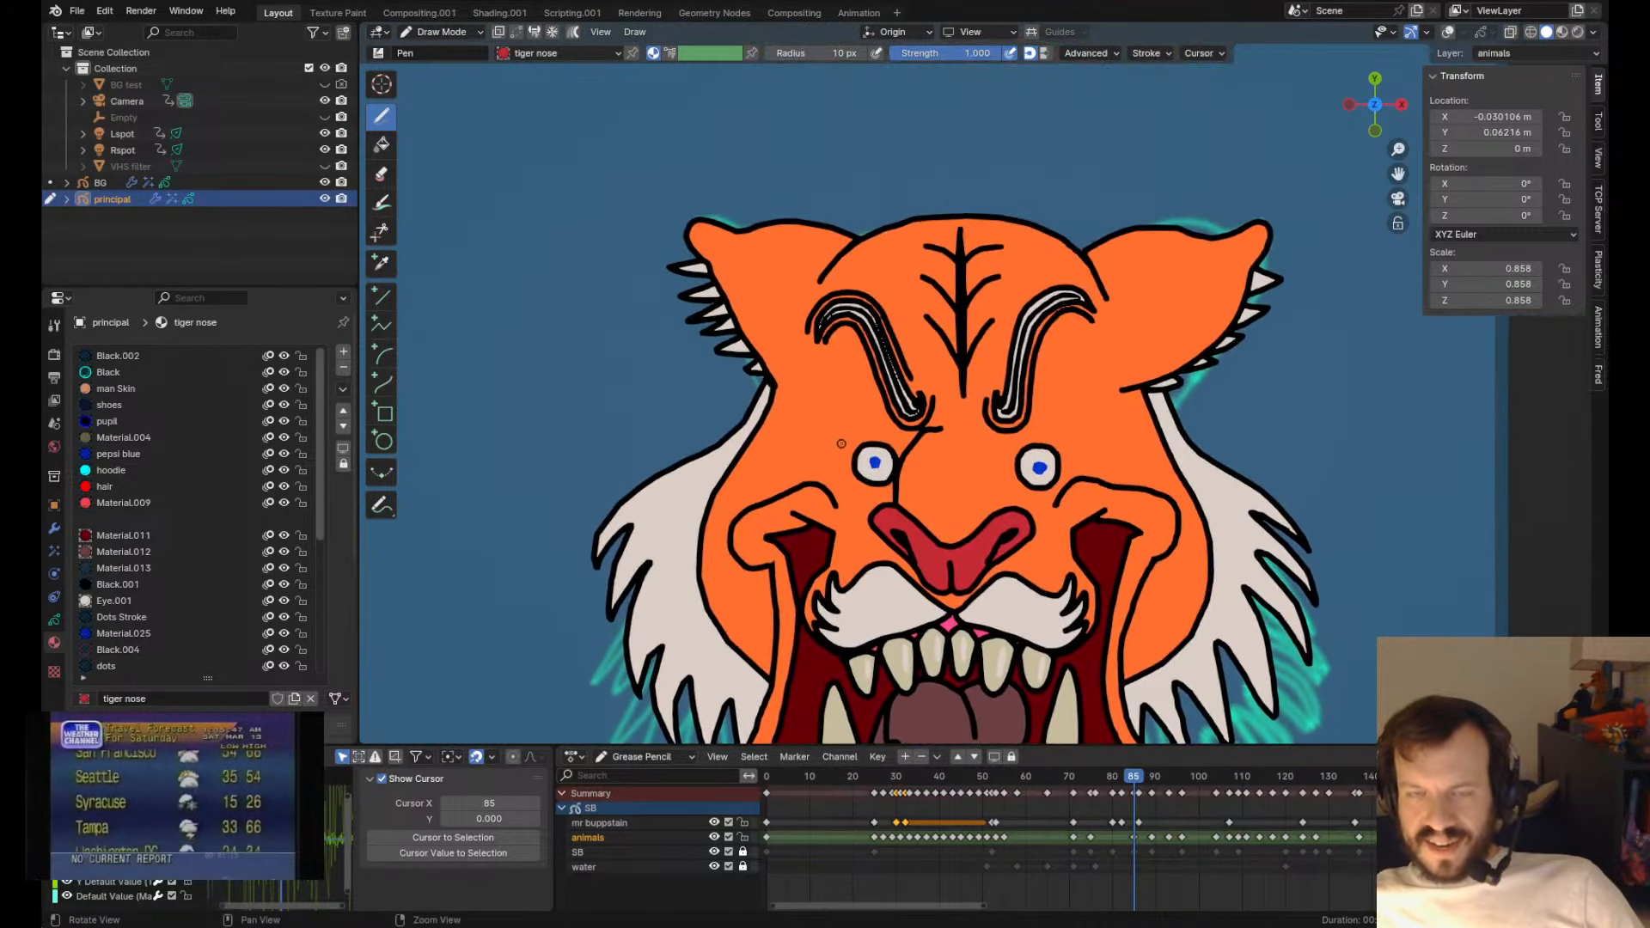
# - Reshape the tiger's nose bridge line into a rounder curve running from the nose past one eye to between the brows
pyautogui.scroll(3, 842, 452)
pyautogui.scroll(3, 842, 452)
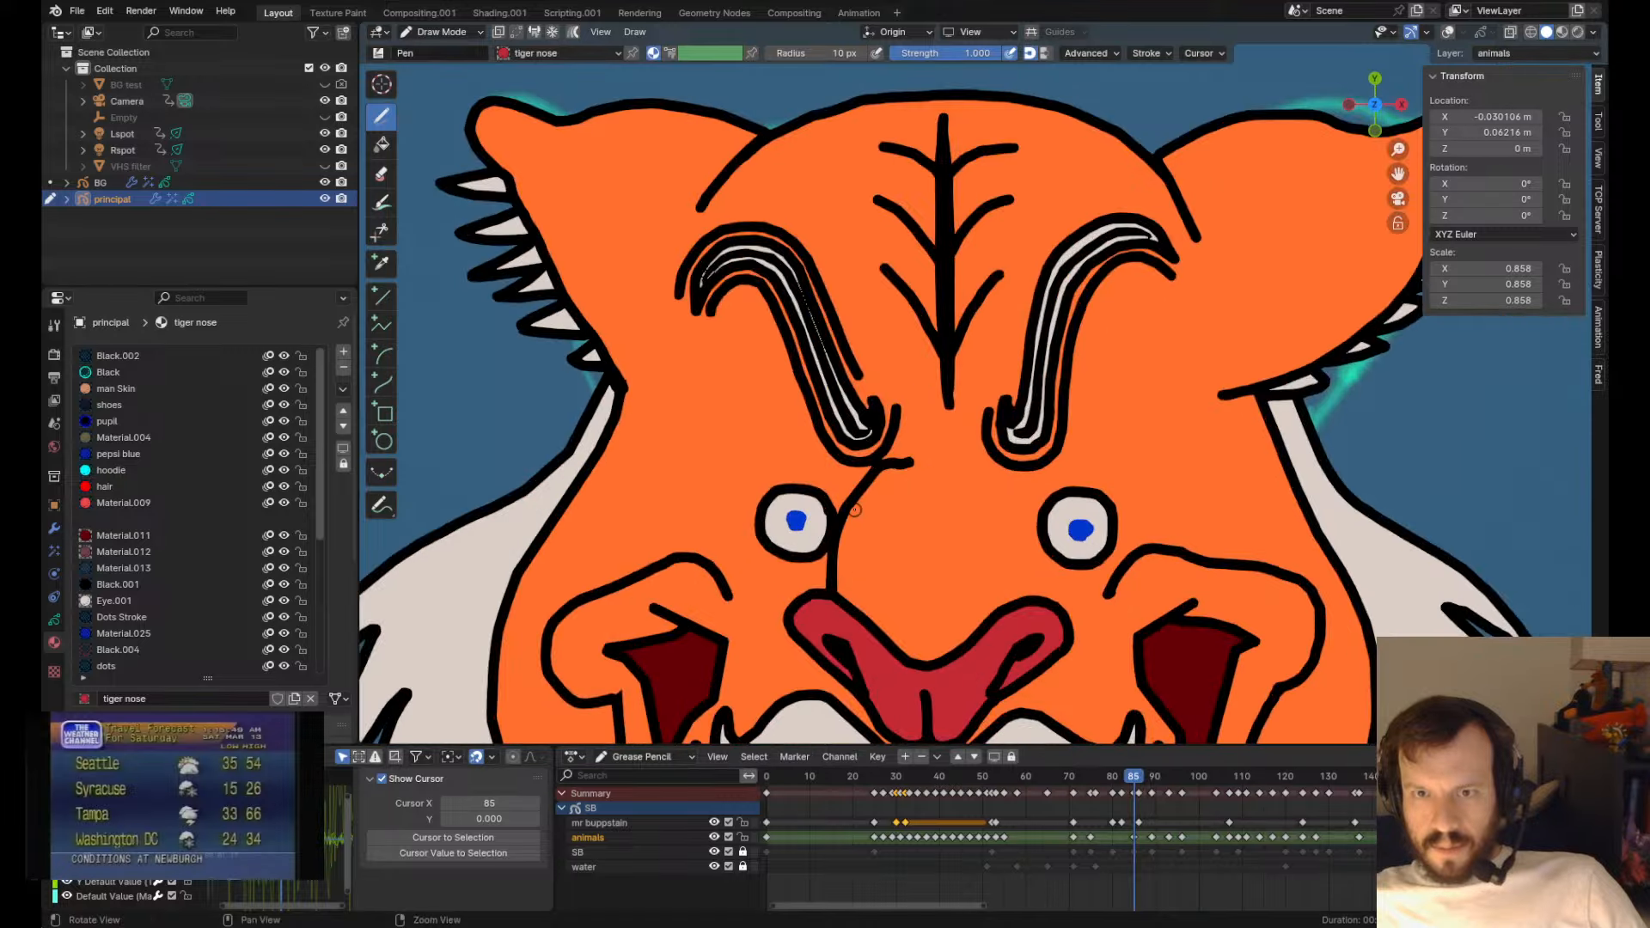
pyautogui.moveTo(894, 462)
pyautogui.mouseDown()
pyautogui.moveTo(961, 461)
pyautogui.moveTo(861, 494)
pyautogui.moveTo(821, 614)
pyautogui.mouseUp()
pyautogui.moveTo(828, 509)
pyautogui.mouseDown()
pyautogui.moveTo(873, 525)
pyautogui.moveTo(874, 498)
pyautogui.mouseUp()
pyautogui.moveTo(861, 492)
pyautogui.mouseDown()
pyautogui.moveTo(923, 442)
pyautogui.moveTo(879, 461)
pyautogui.moveTo(946, 451)
pyautogui.mouseUp()
pyautogui.hotkey('shift', 'Down')
pyautogui.hotkey('shift', 'Down')
pyautogui.moveTo(821, 635); pyautogui.dragTo(832, 635)
pyautogui.scroll(-6, 884, 565)
pyautogui.scroll(6, 904, 531)
pyautogui.moveTo(918, 470)
pyautogui.mouseDown()
pyautogui.moveTo(931, 452)
pyautogui.moveTo(969, 456)
pyautogui.mouseUp()
pyautogui.scroll(-6, 954, 430)
pyautogui.scroll(6, 950, 412)
pyautogui.press('Tab')
pyautogui.press('Tab')
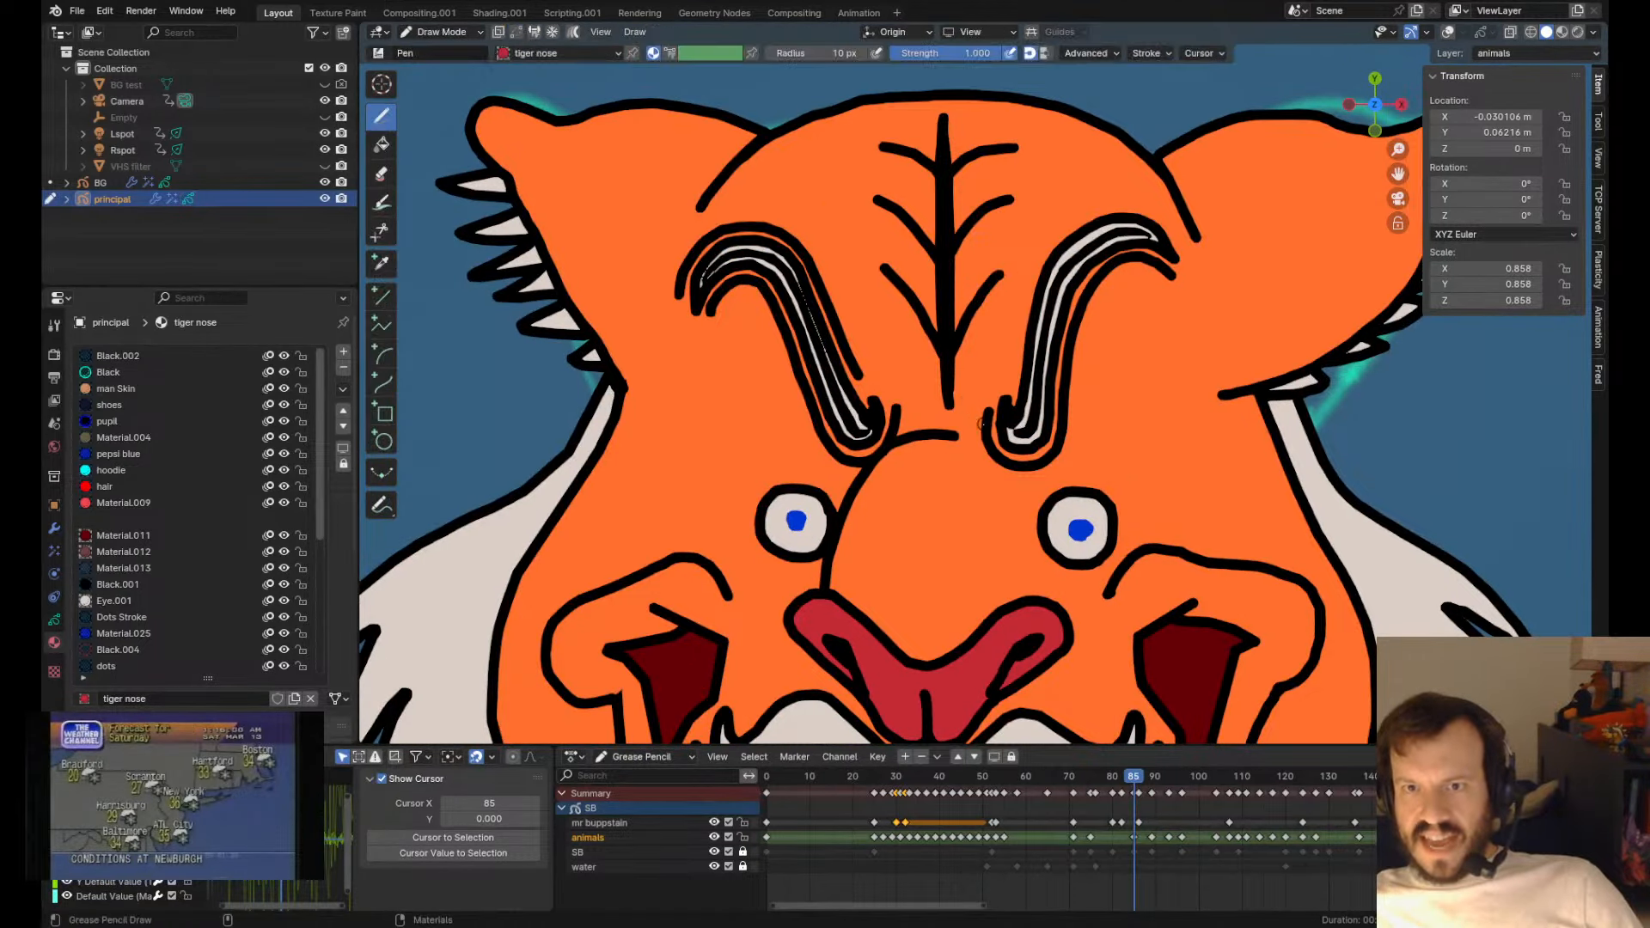
# - In Edit Mode, move a stroke of the forehead's central stripe by about -0.0032 m in X and 0.0006 m in Y
pyautogui.press('Tab')
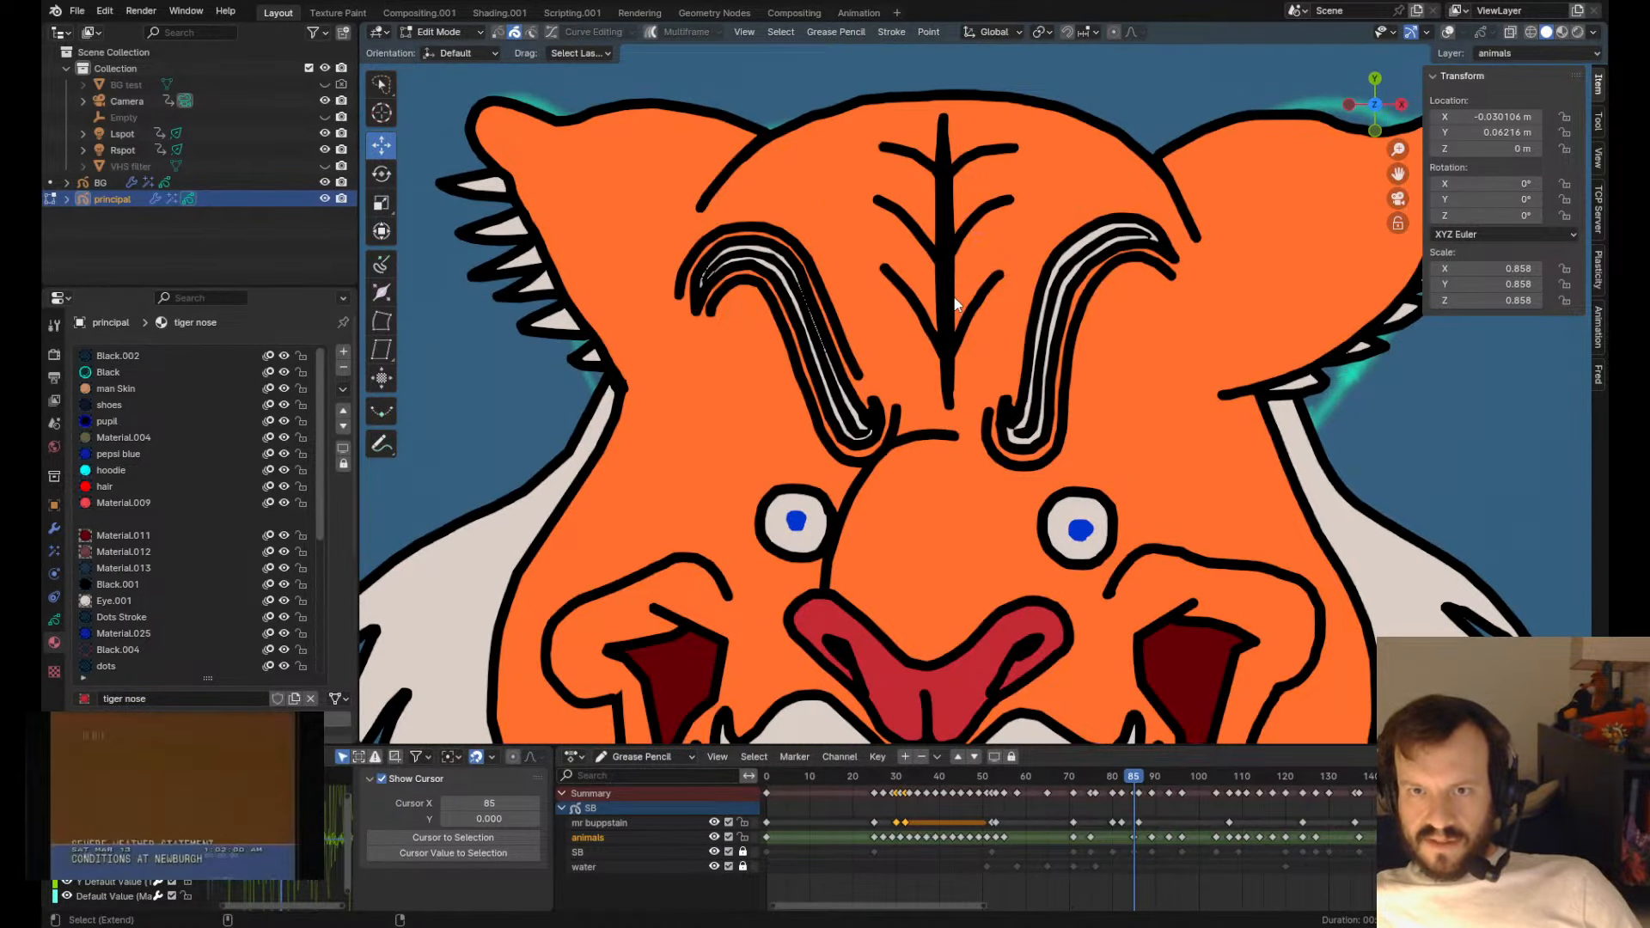
pyautogui.click(944, 272)
pyautogui.press('g')
pyautogui.rightClick(943, 269)
pyautogui.click(943, 319)
pyautogui.press('g')
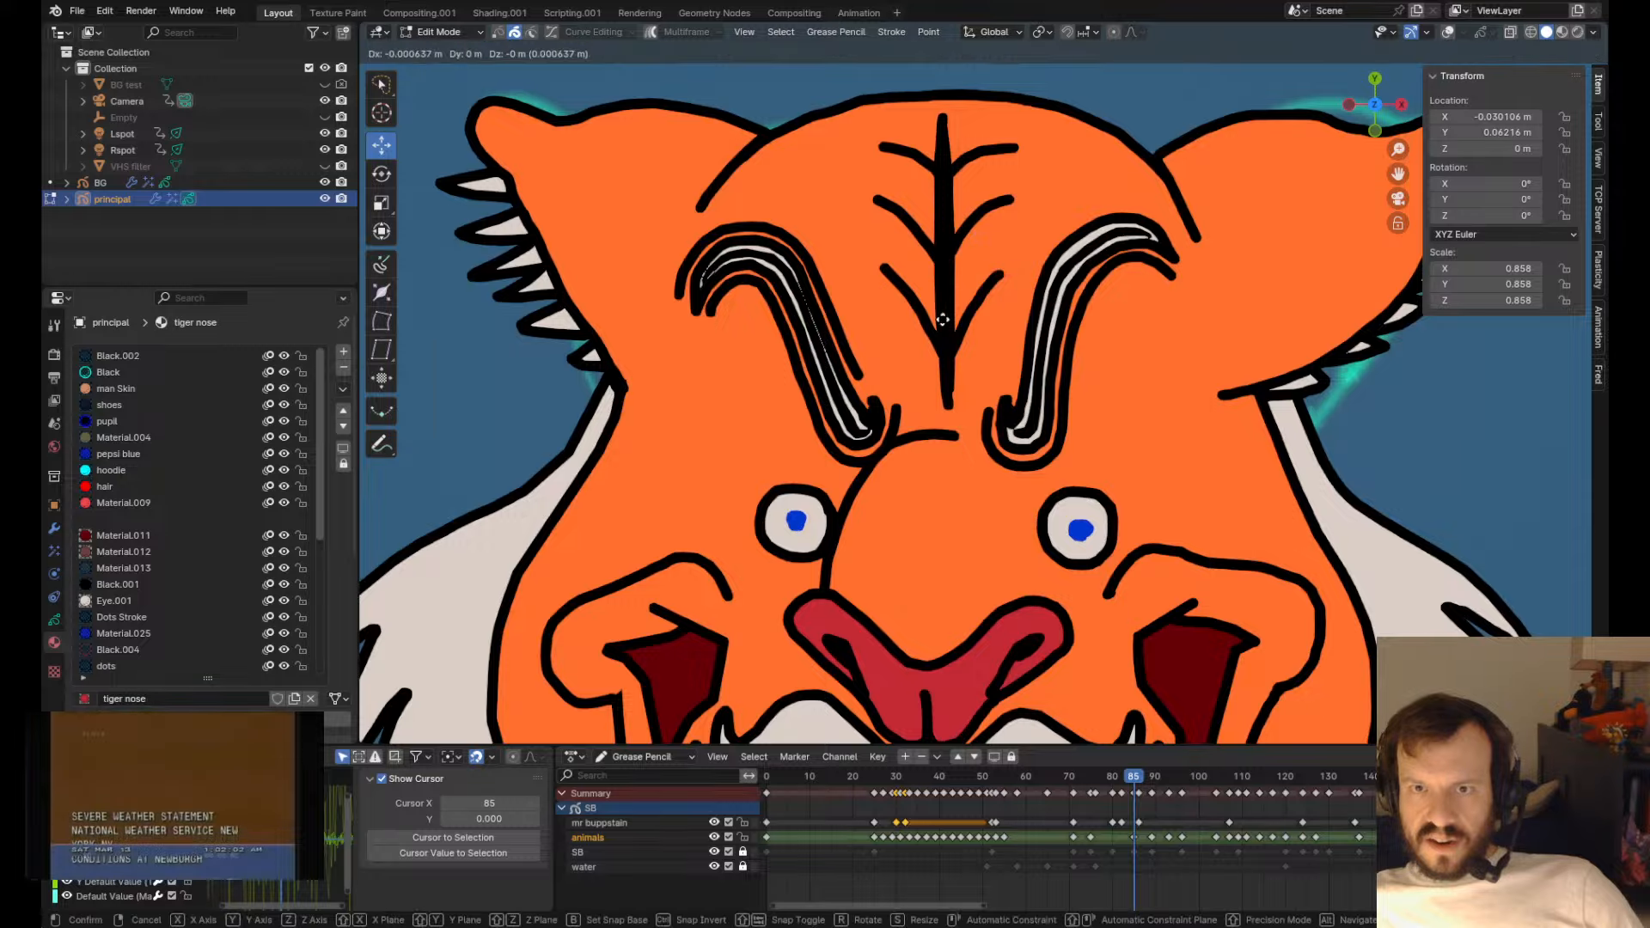
pyautogui.click(940, 319)
pyautogui.scroll(-7, 938, 316)
pyautogui.scroll(1, 945, 322)
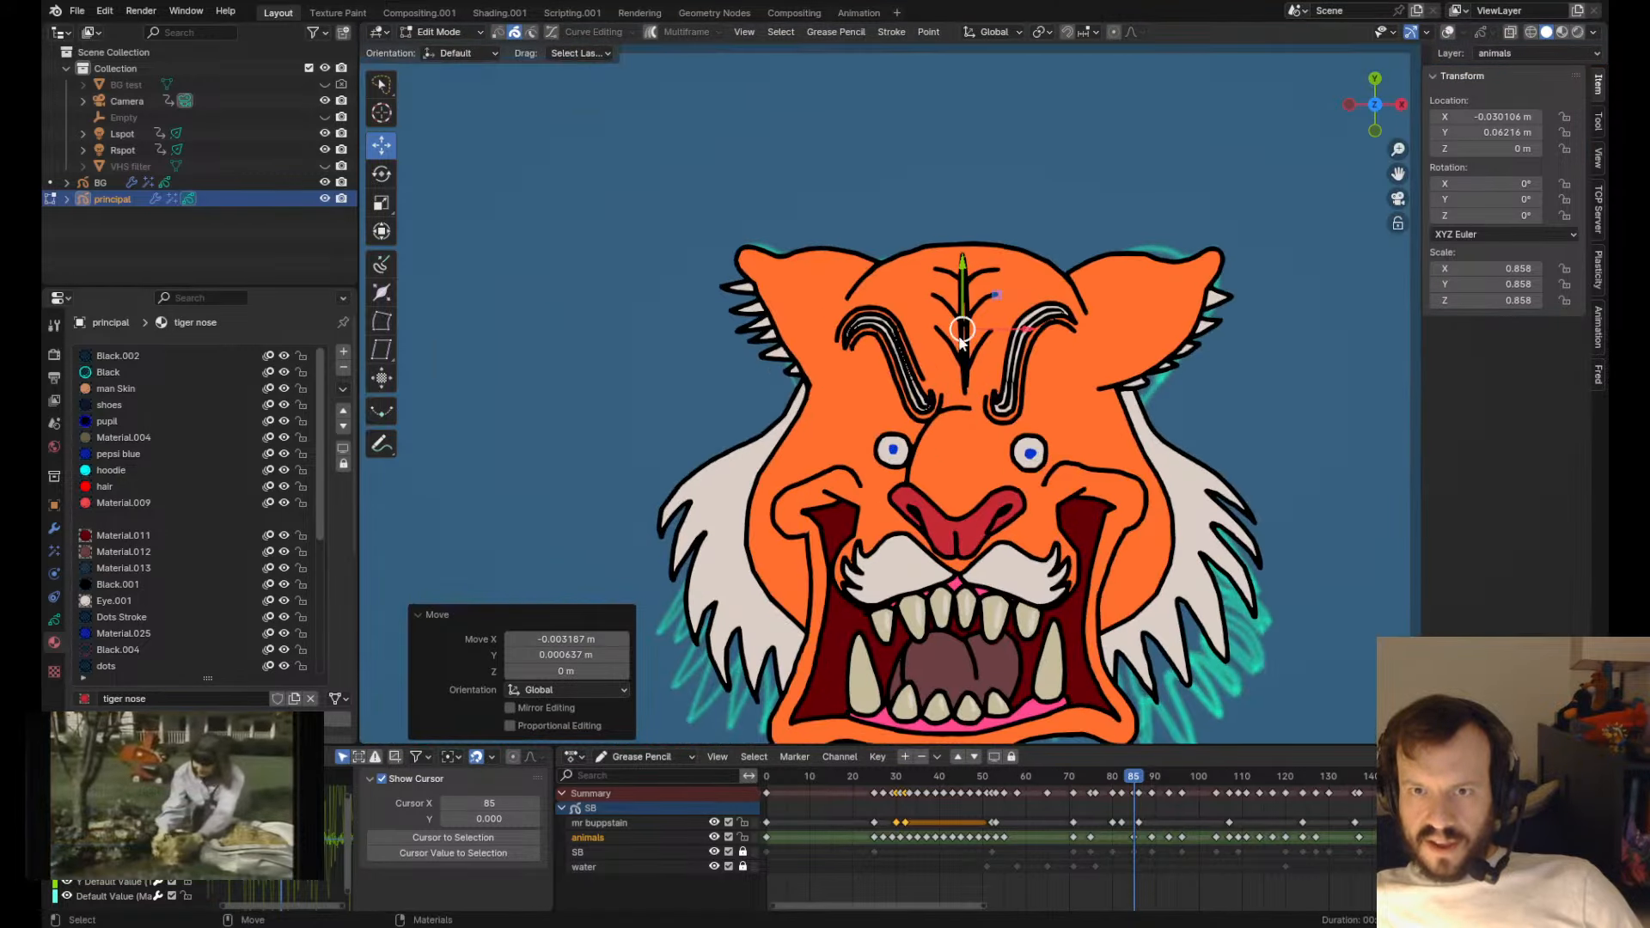
# - Try to shift the forehead's central stripe strokes further and undo each move
pyautogui.scroll(8, 951, 329)
pyautogui.click(942, 301)
pyautogui.press('g')
pyautogui.click(944, 298)
pyautogui.hotkey('ctrl', 'z')
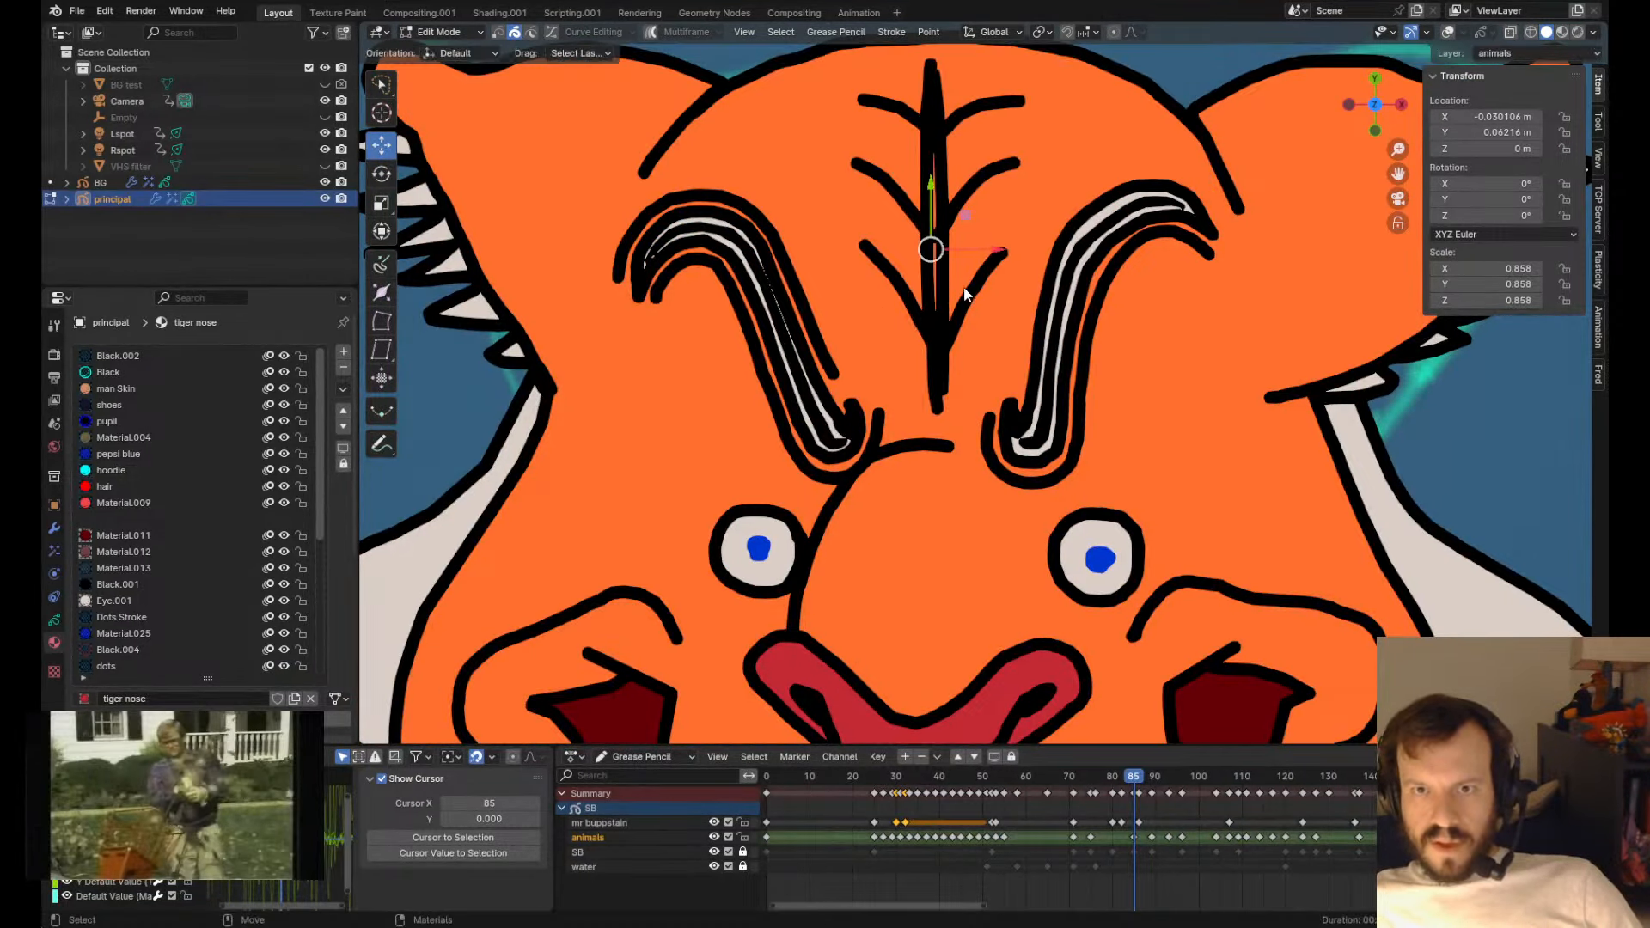
pyautogui.press('g')
pyautogui.click(938, 286)
pyautogui.hotkey('ctrl', 'z')
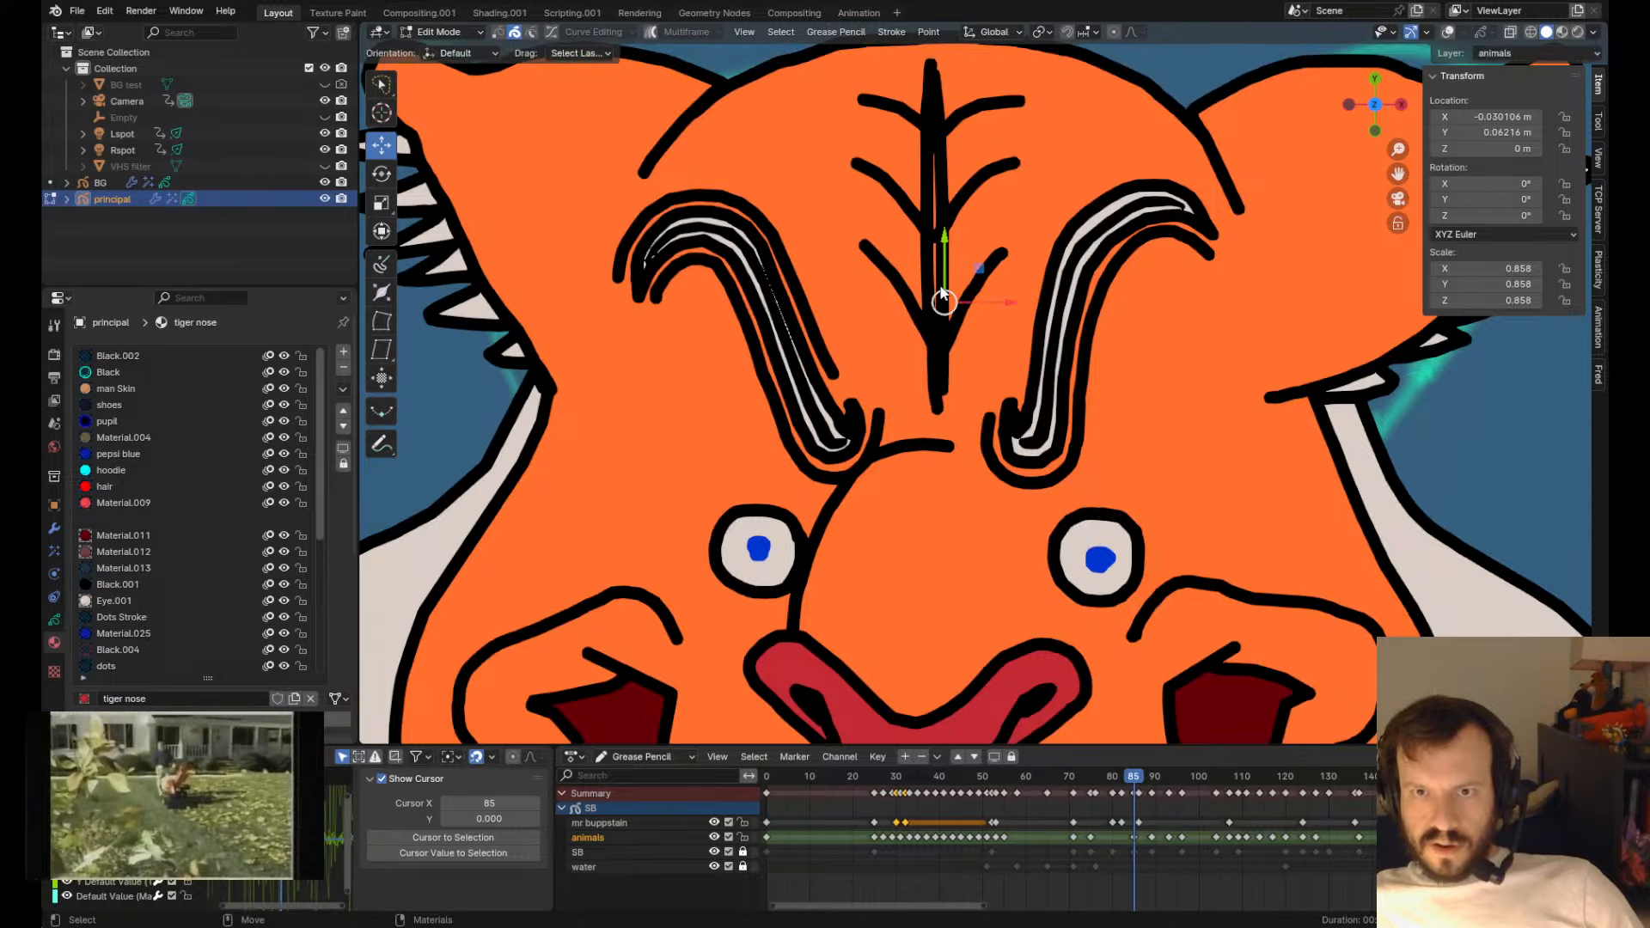
# - Return to Object Mode and save principal.blend
pyautogui.scroll(-5, 942, 327)
pyautogui.scroll(4, 942, 327)
pyautogui.scroll(-7, 942, 327)
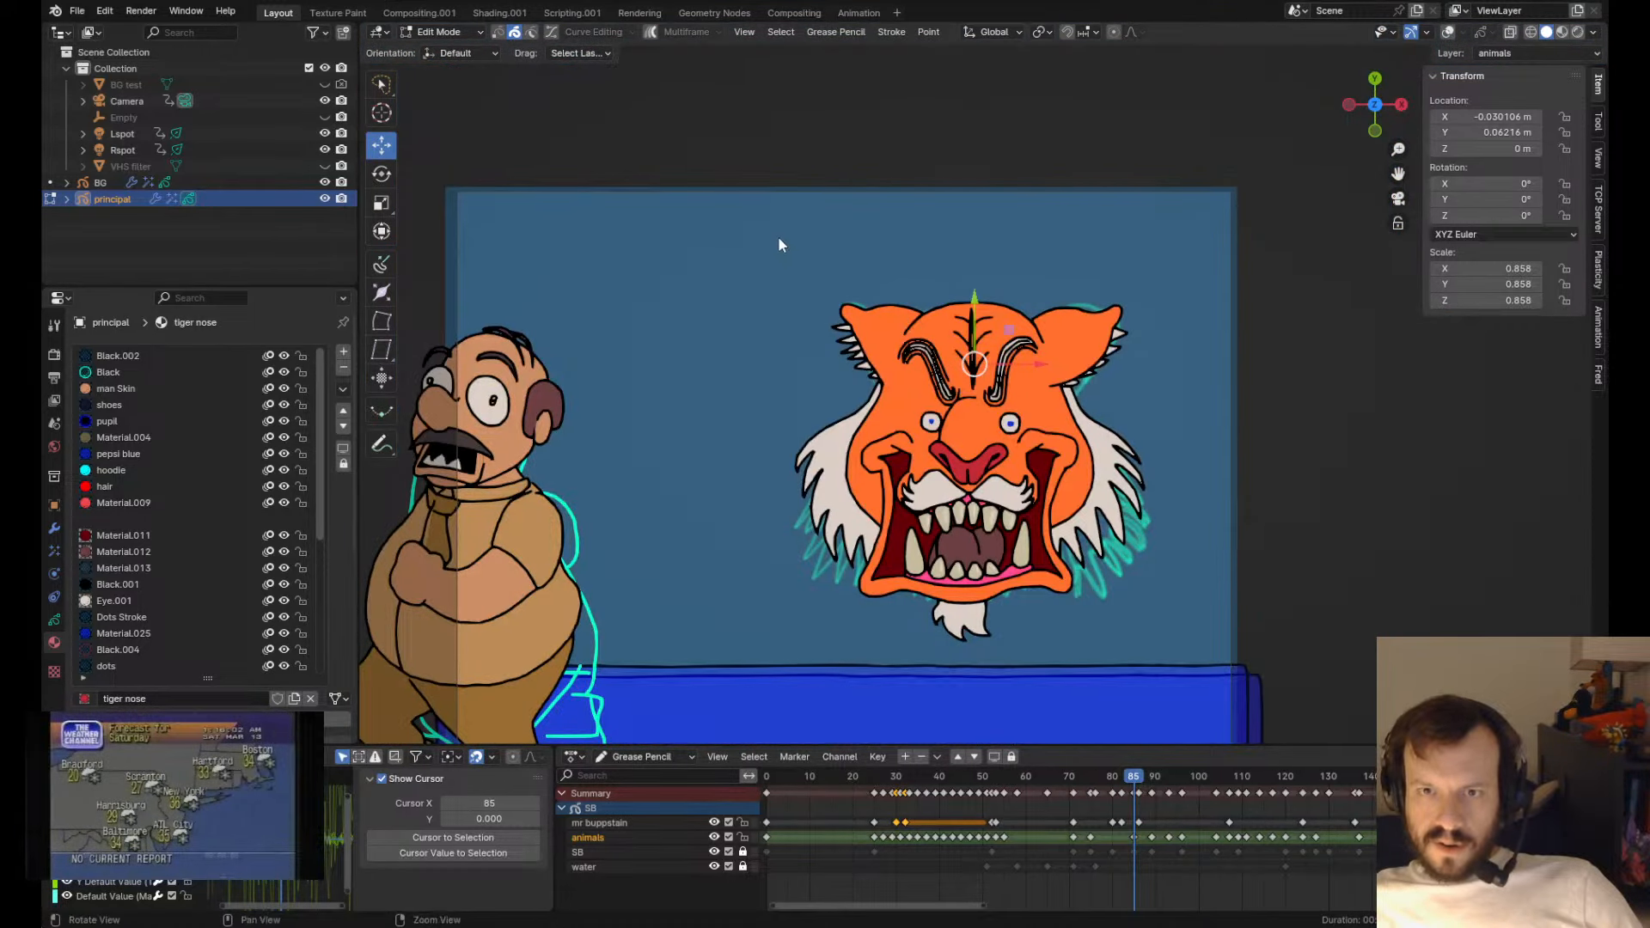
pyautogui.press('Tab')
pyautogui.scroll(3, 780, 248)
pyautogui.hotkey('ctrl', 's')
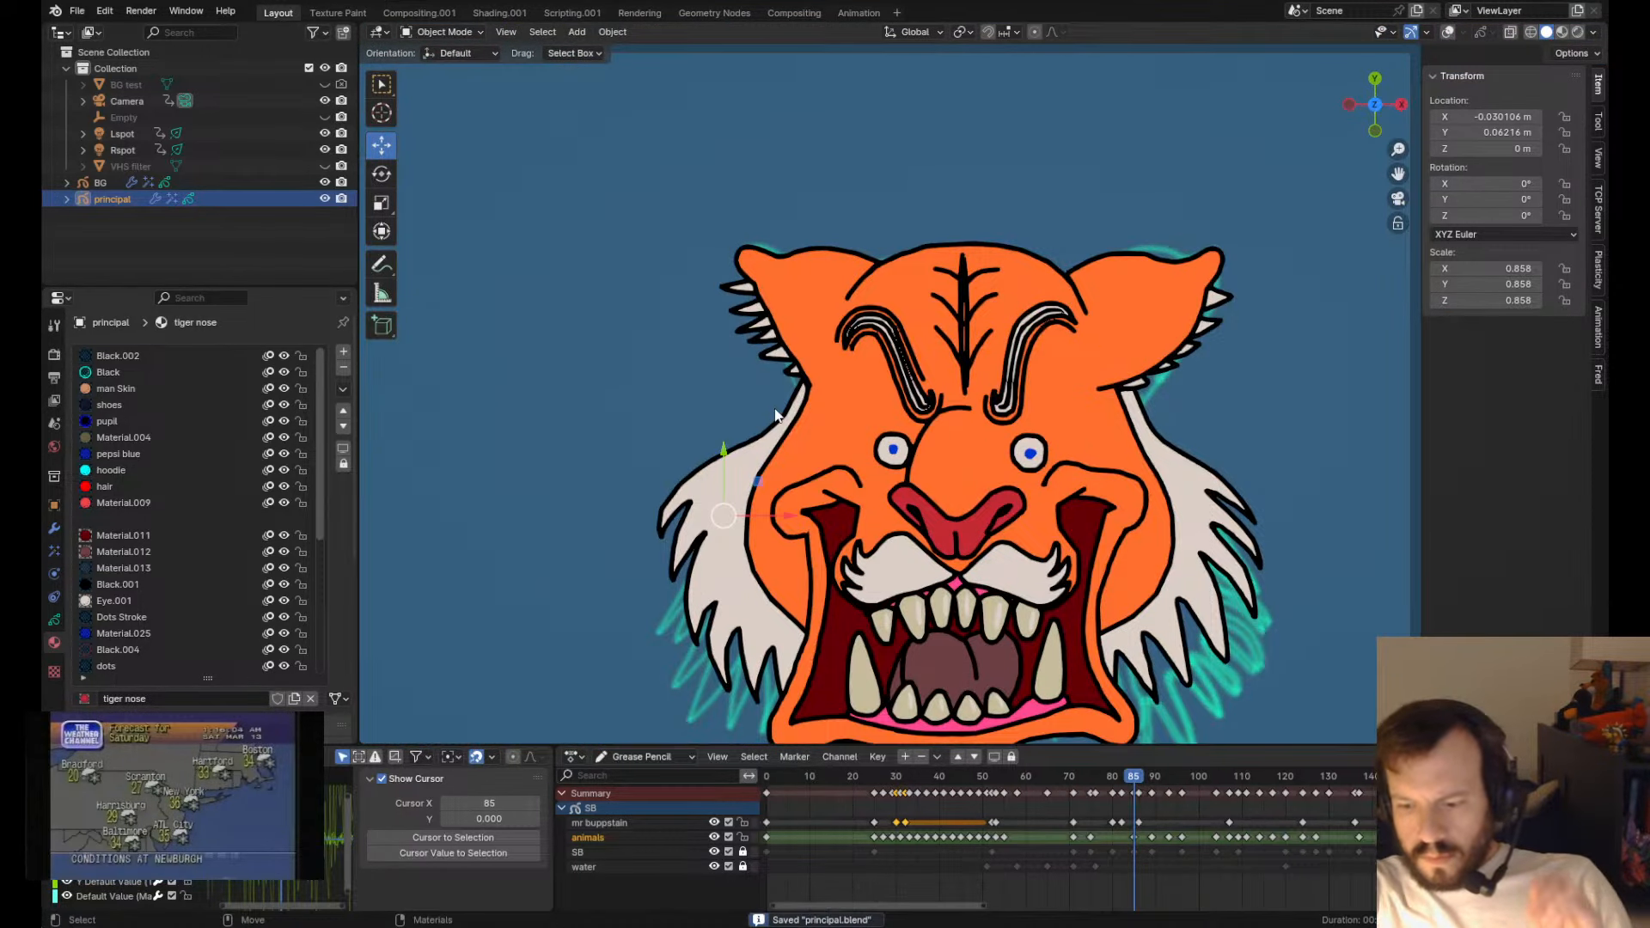
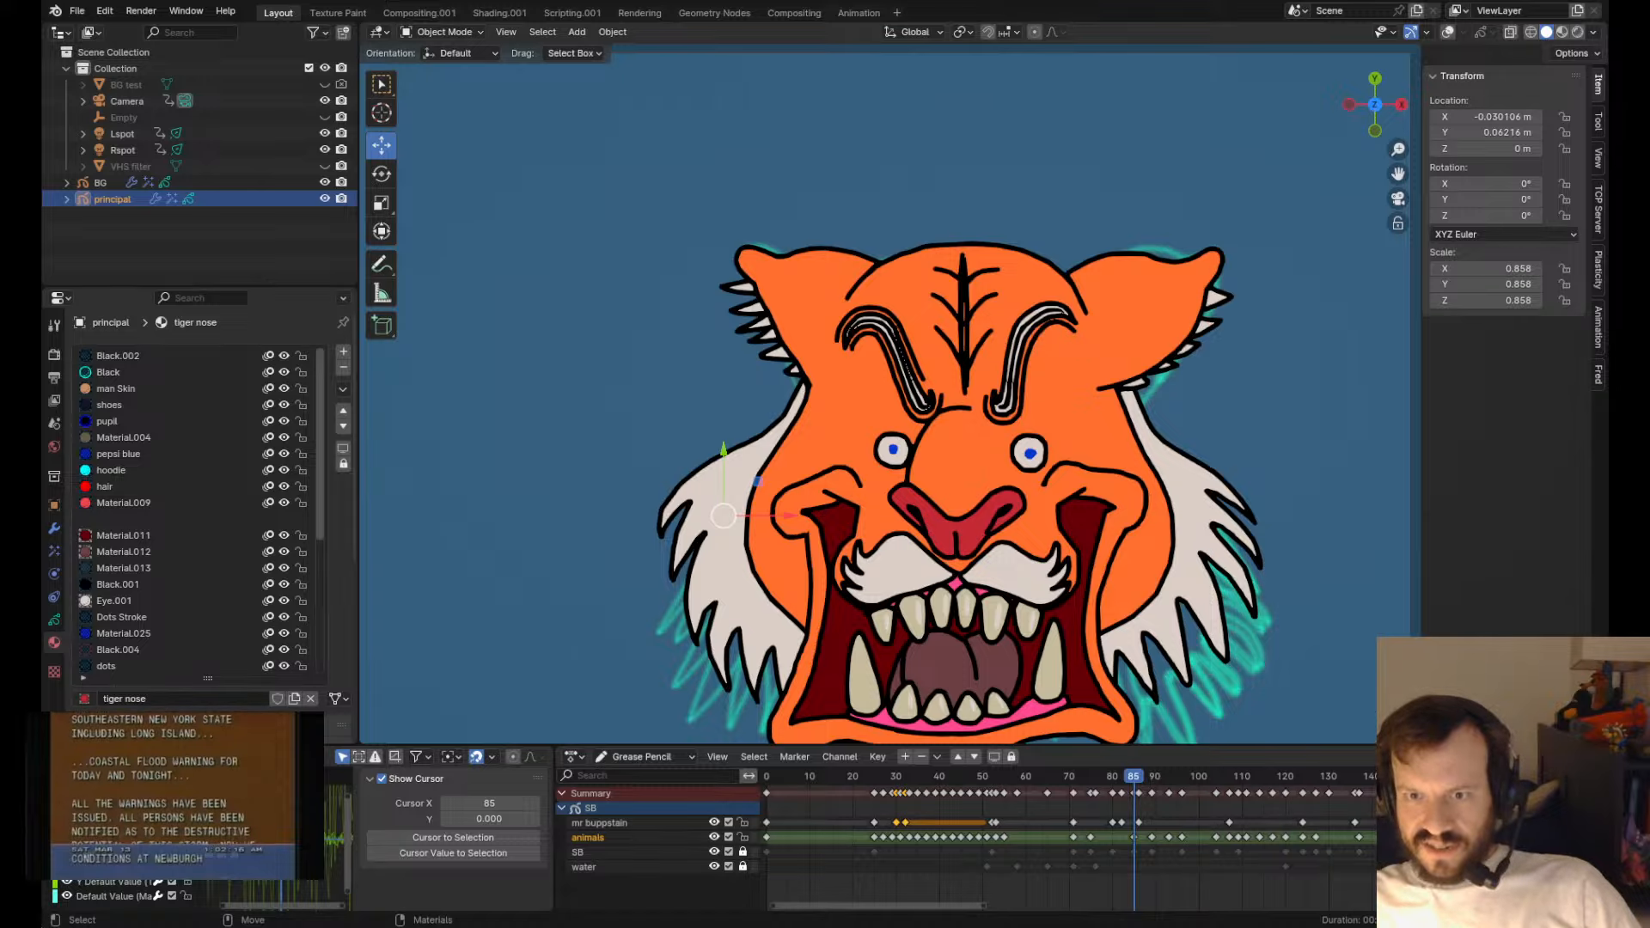
# - Try to move the small upper tooth's highlight onto the large lower fang and bring it to front, then undo it
pyautogui.scroll(5, 945, 553)
pyautogui.scroll(4, 968, 554)
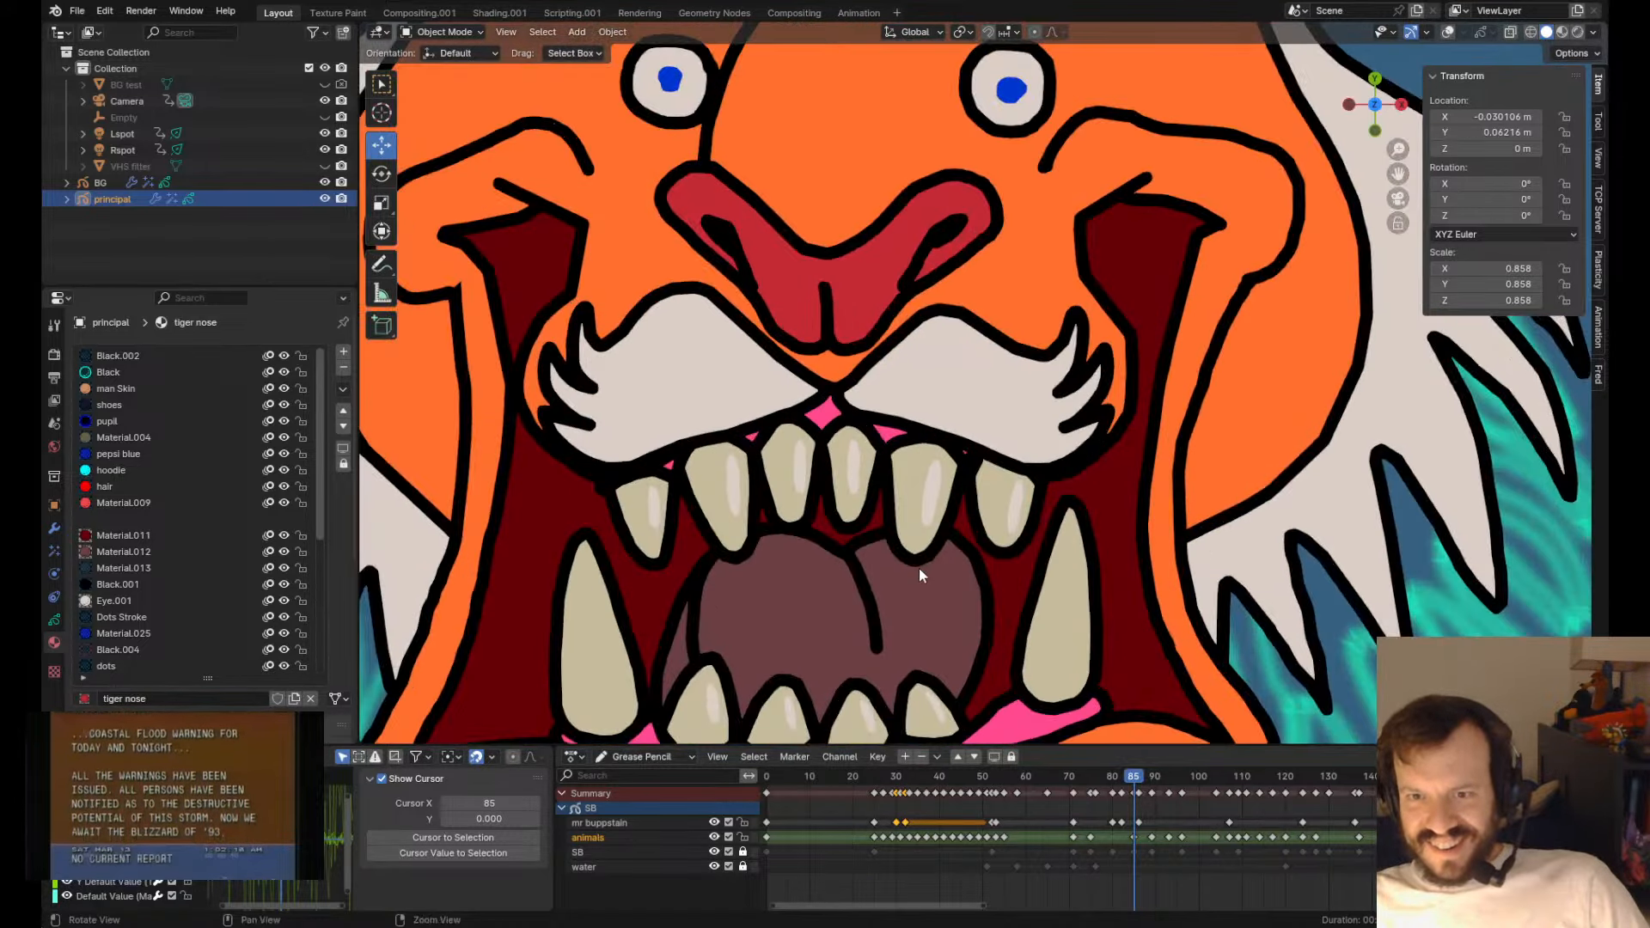
pyautogui.scroll(2, 846, 514)
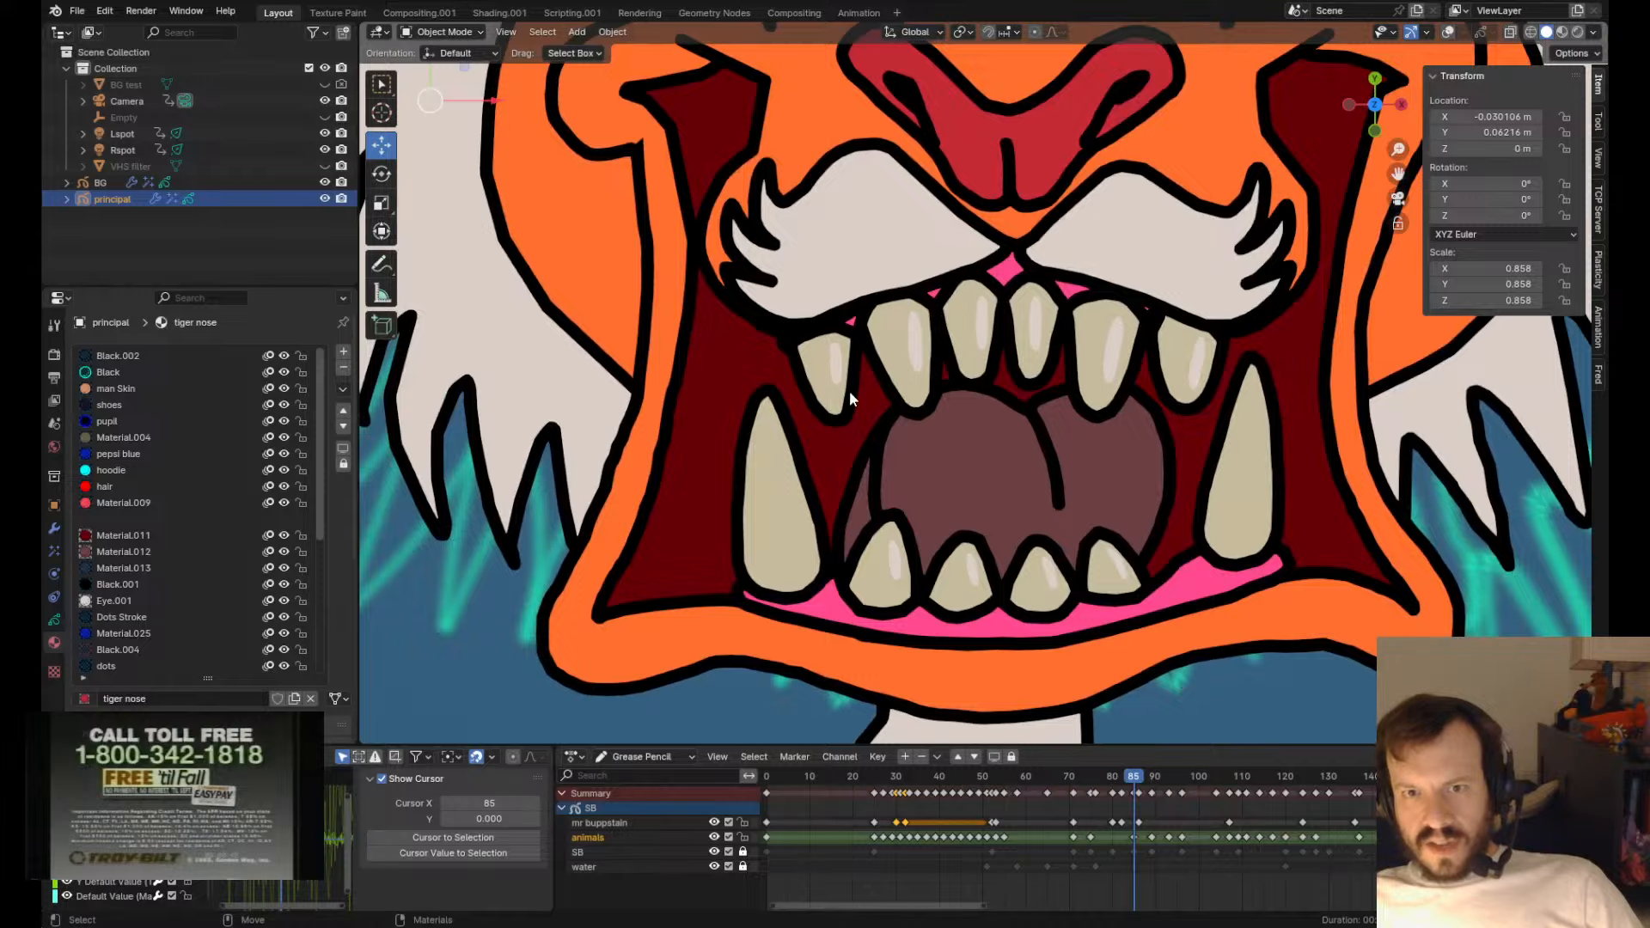
pyautogui.press('Tab')
pyautogui.moveTo(834, 372); pyautogui.dragTo(822, 518)
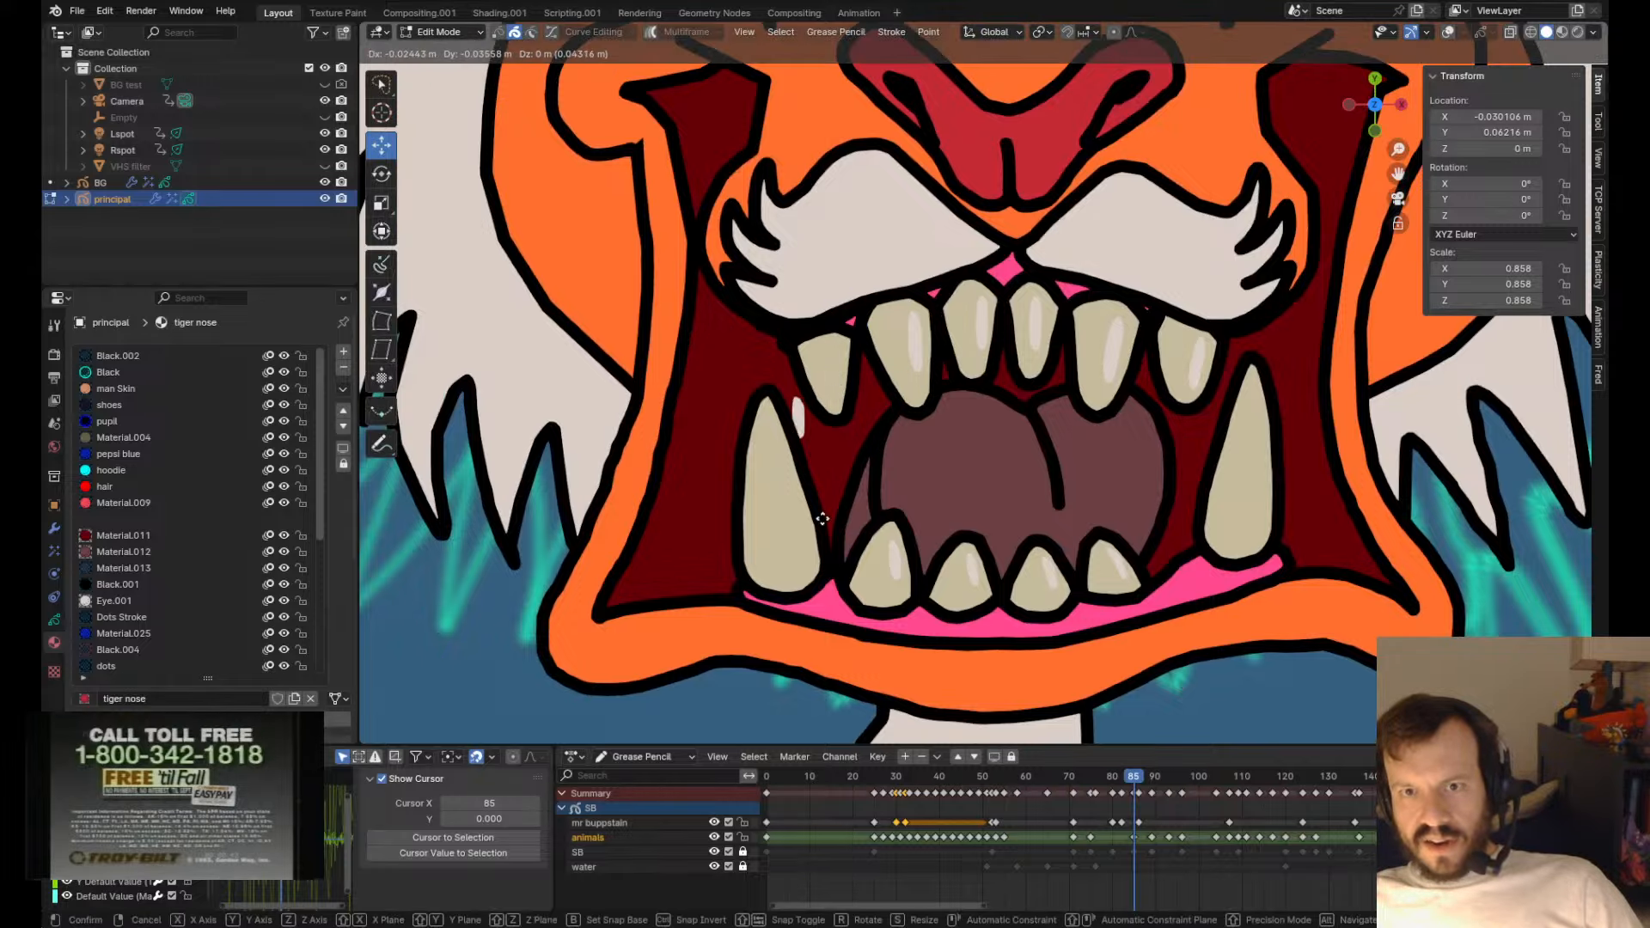
pyautogui.rightClick(847, 592)
pyautogui.press('g')
pyautogui.click(757, 653)
pyautogui.hotkey('ctrl', 'shift', 'Up')
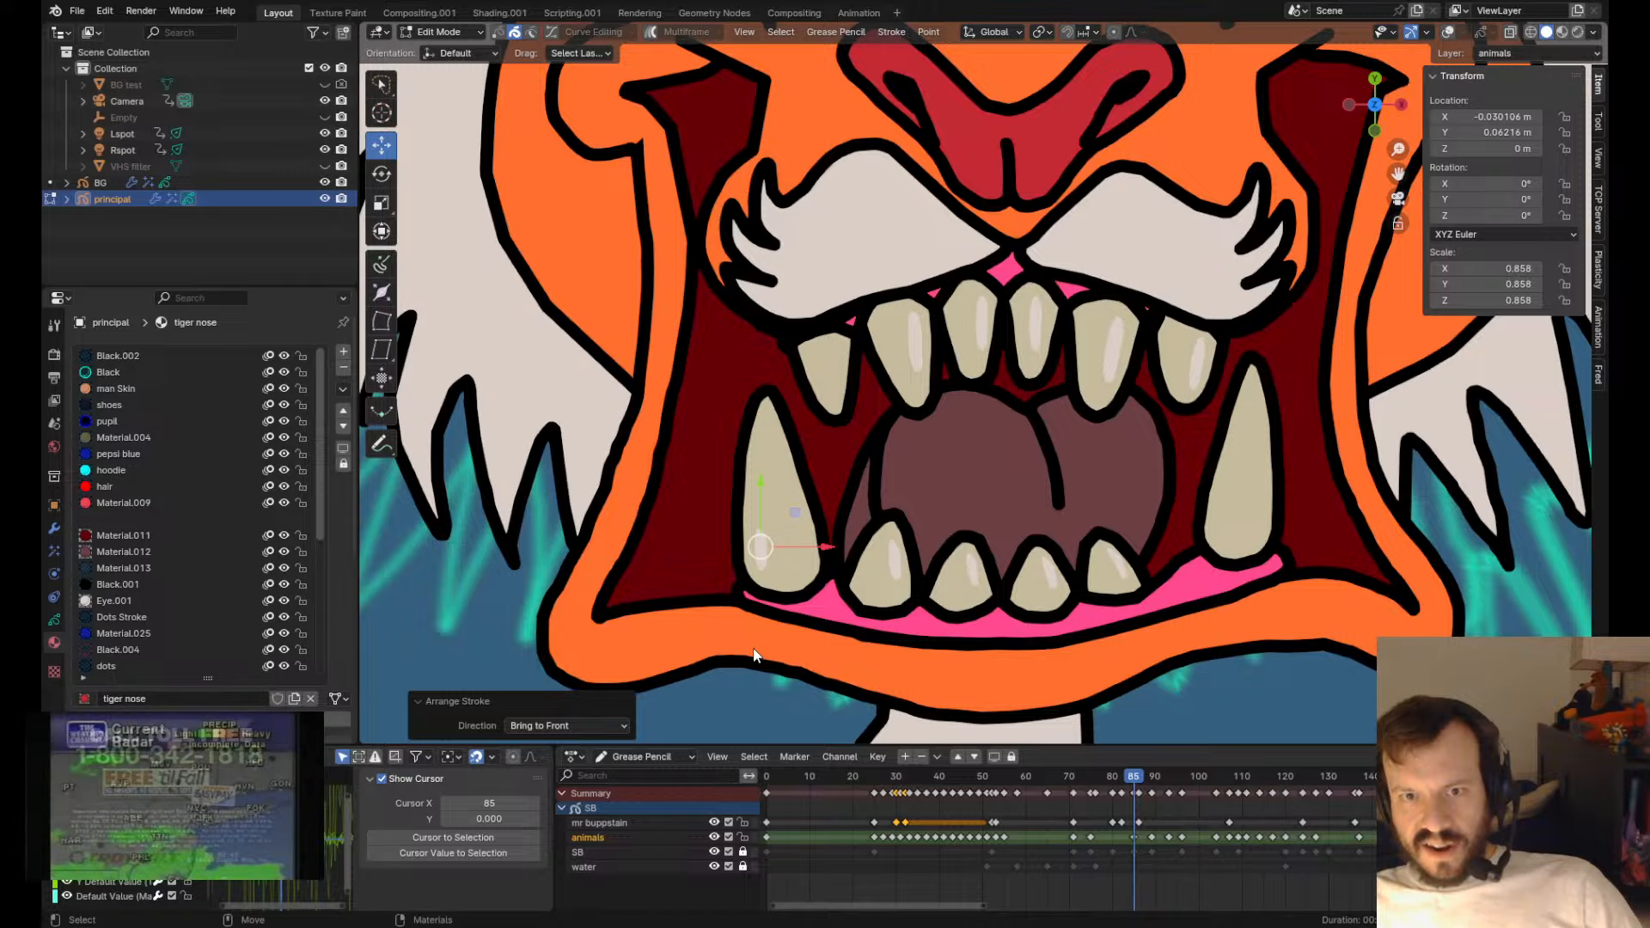
pyautogui.hotkey('ctrl', 'z')
pyautogui.hotkey('ctrl', 'z')
# - Duplicate the small tooth's highlight onto the large lower fang, scale it to 2.082, and fit it to the fang in Draw Mode
pyautogui.hotkey('shift', 'd')
pyautogui.click(757, 615)
pyautogui.press('Tab')
pyautogui.press('Tab')
pyautogui.press('s')
pyautogui.moveTo(846, 485); pyautogui.dragTo(895, 472)
pyautogui.click(895, 472)
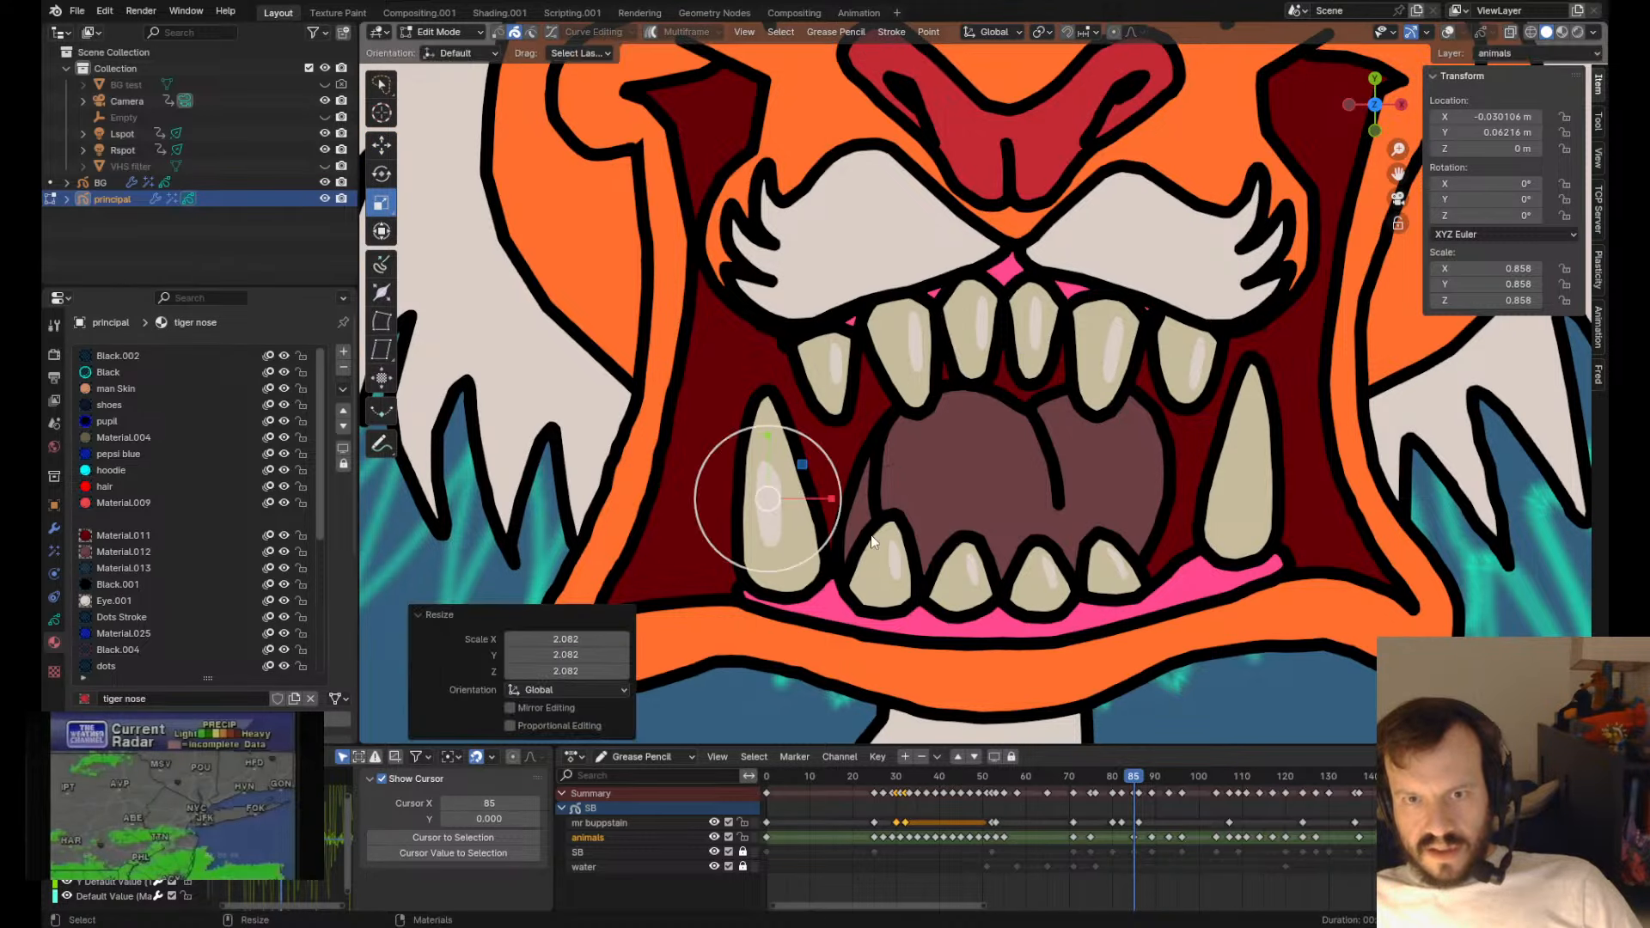
pyautogui.press('Tab')
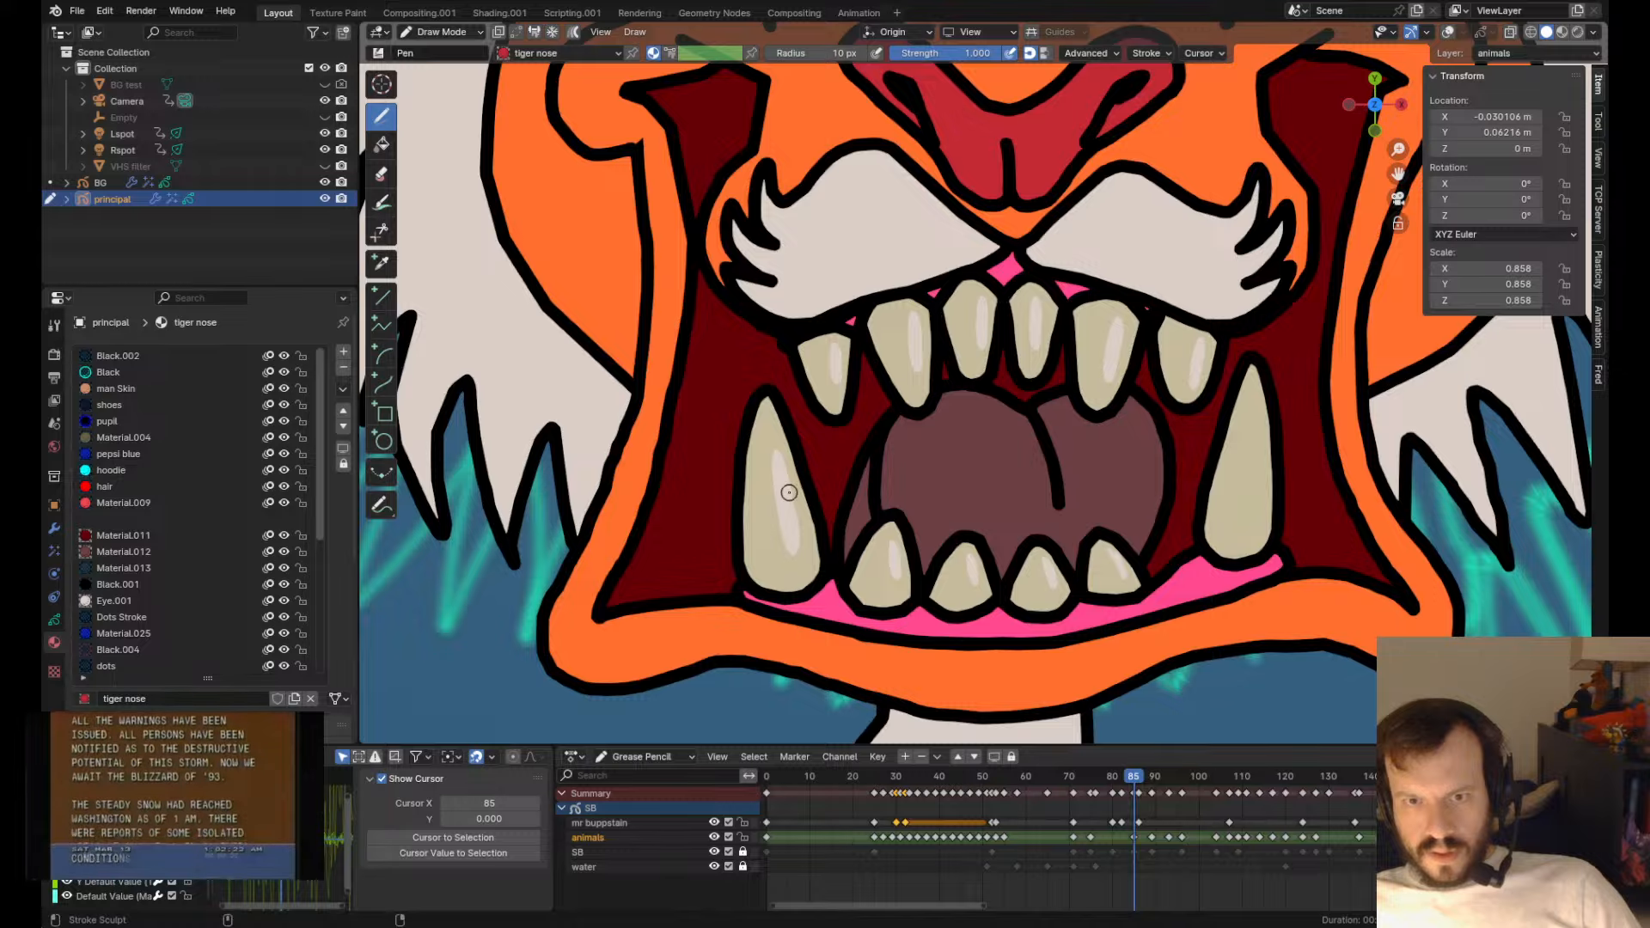
# - Duplicate the highlight onto the opposite lower fang, moving it 0.31494 m in X and 0.02921 m in Y, and rotate it to fit
pyautogui.press('Tab')
pyautogui.hotkey('shift', 'd')
pyautogui.click(1259, 457)
pyautogui.press('r')
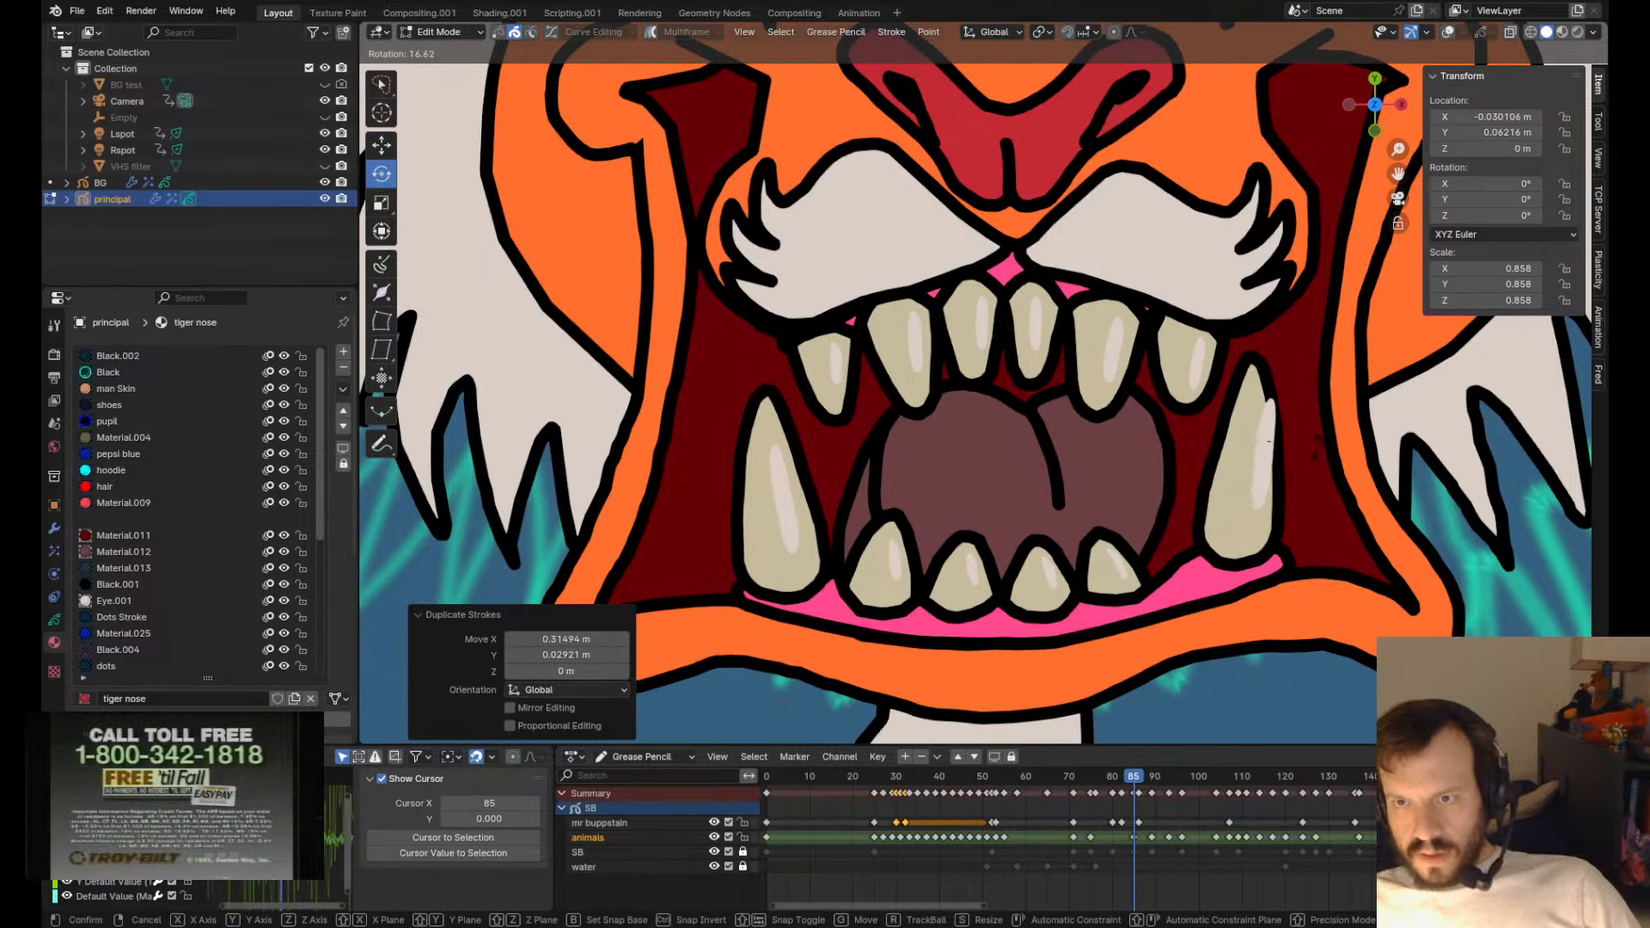
pyautogui.click(1269, 440)
pyautogui.press('Tab')
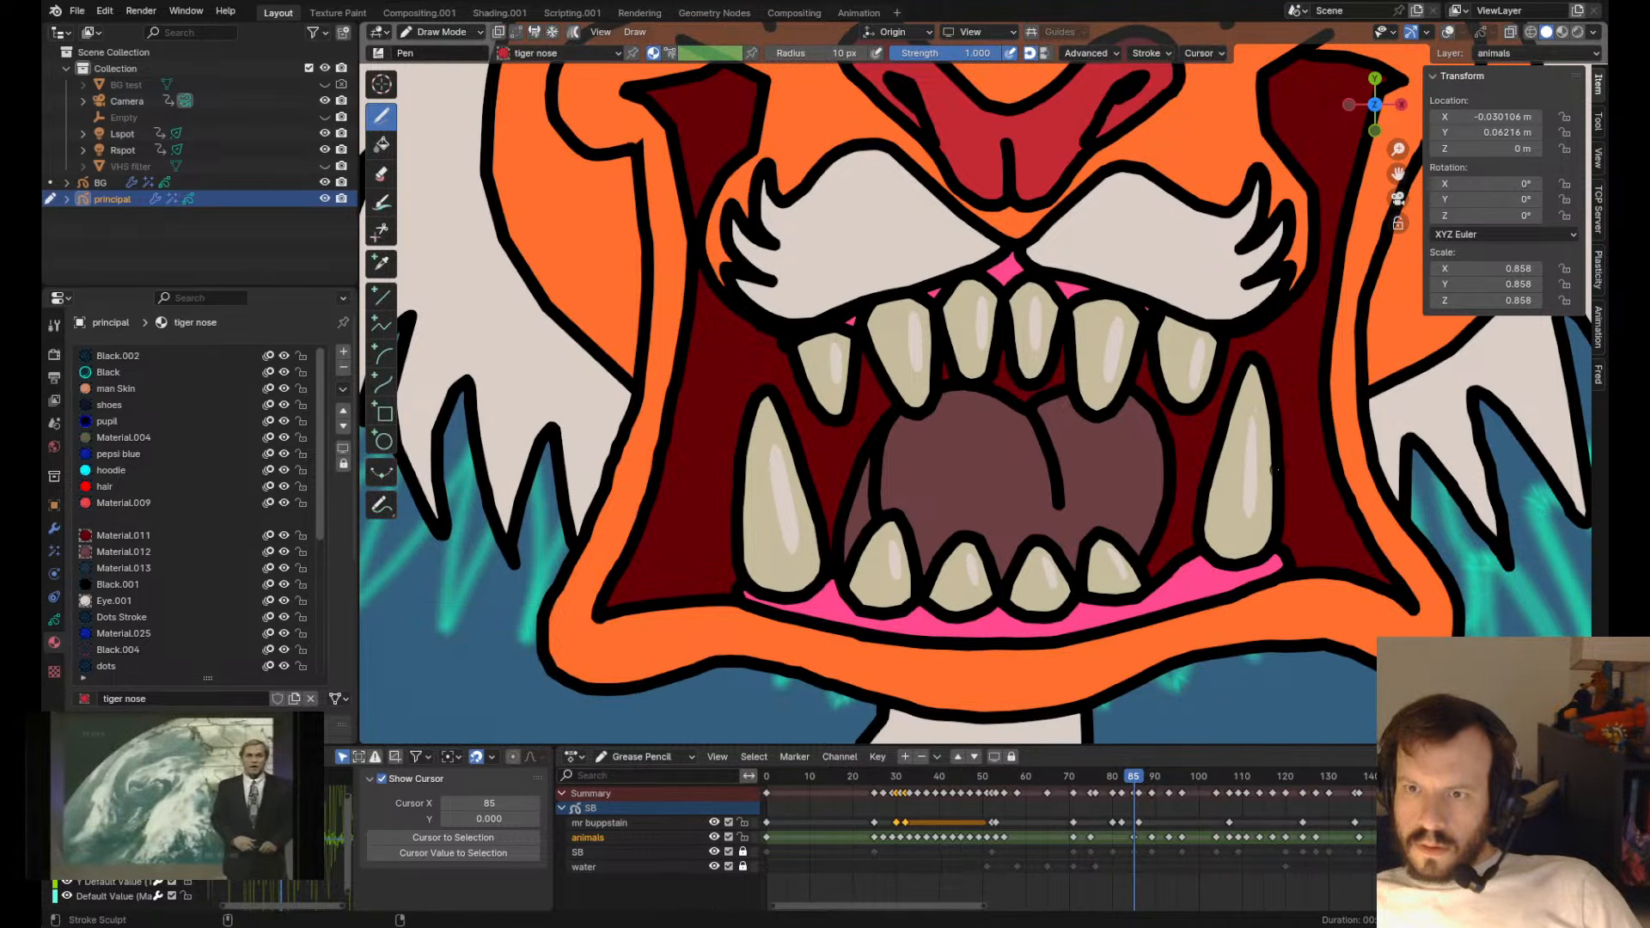
# - Save the touched-up tiger drawing in principal.blend
pyautogui.scroll(-6, 1248, 481)
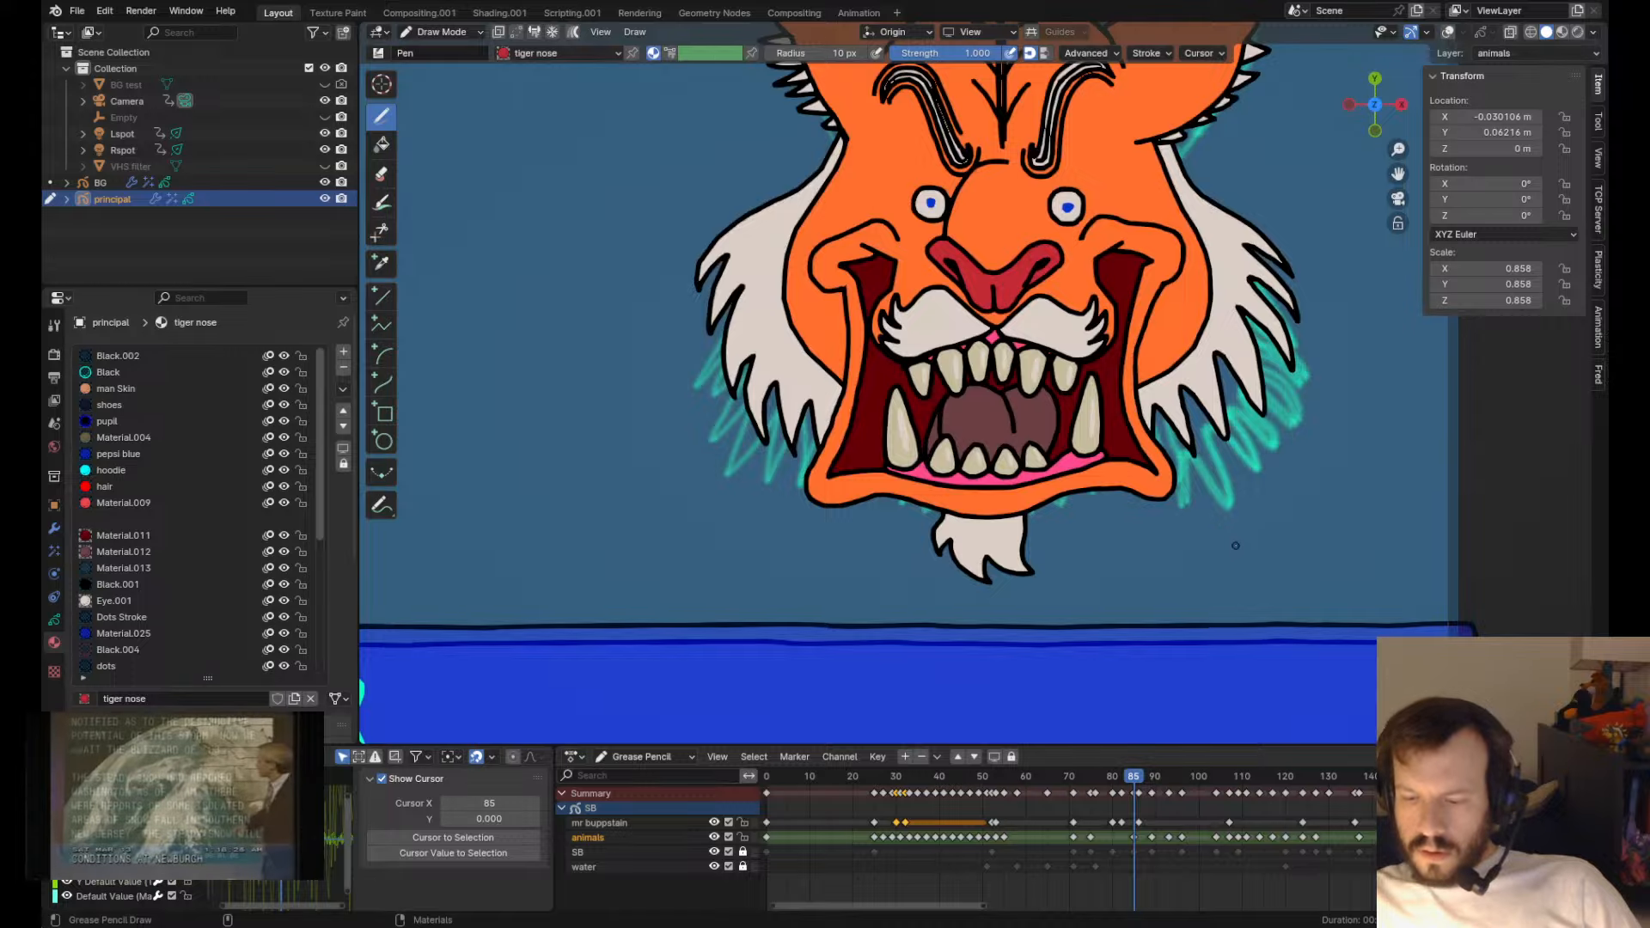
pyautogui.hotkey('ctrl', 's')
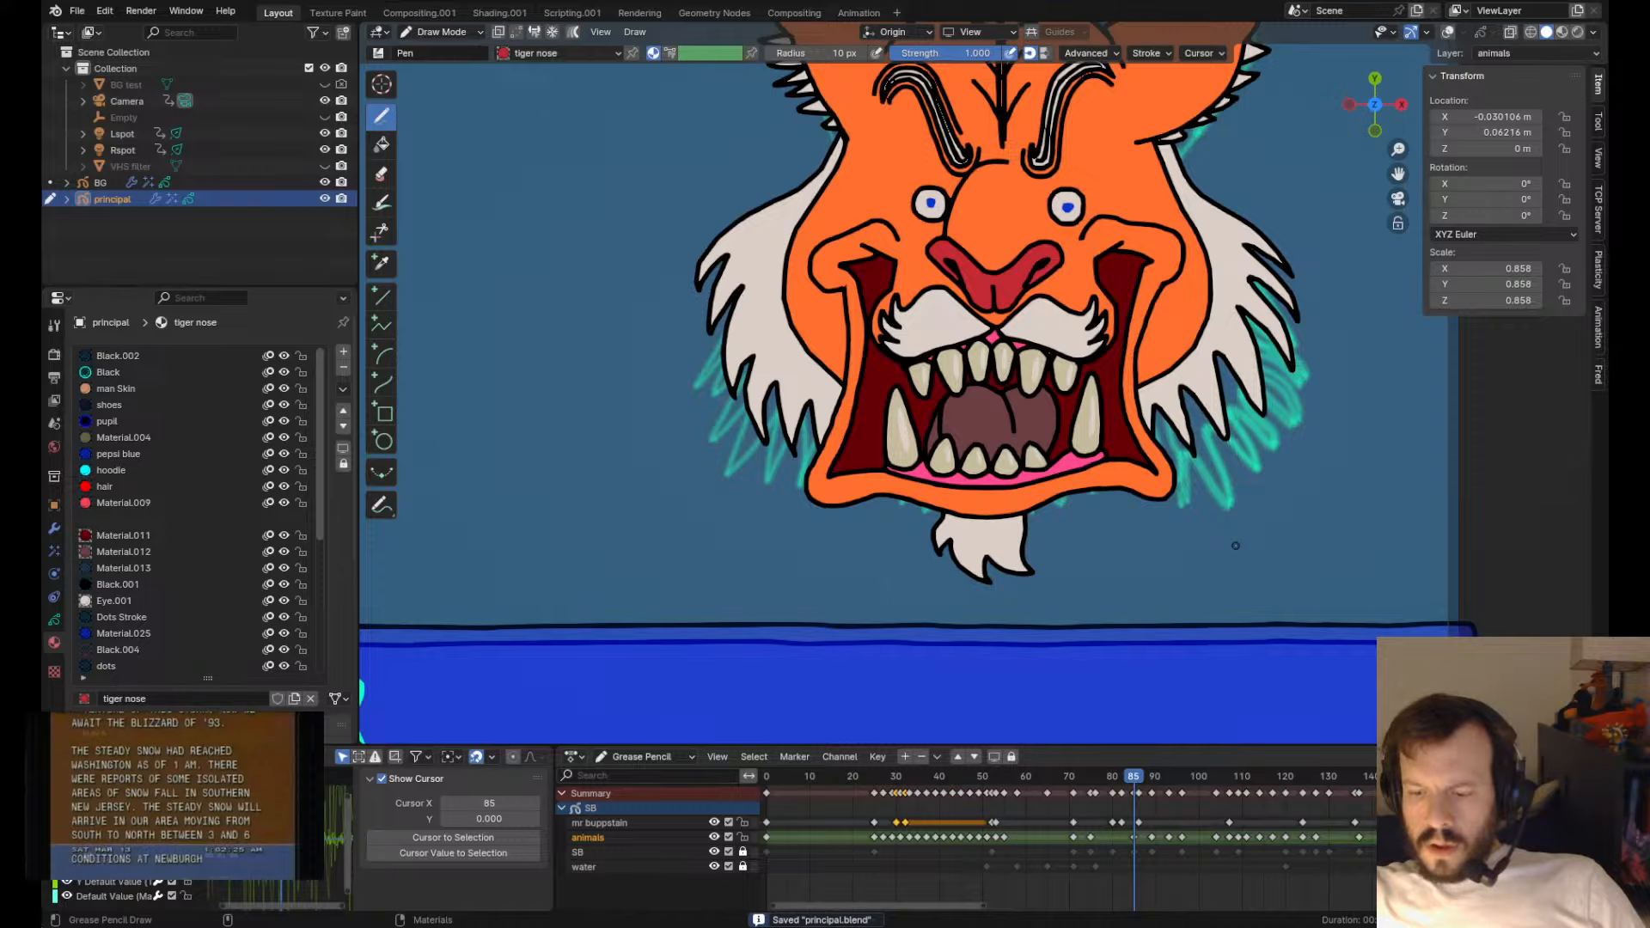
# - Examine the finished tiger head, play the animation, and scrub the timeline to frame 97 to review the surrounding drawings
pyautogui.moveTo(1120, 495)
pyautogui.keyDown('shift'); pyautogui.mouseDown(button='middle')
pyautogui.moveTo(1043, 612)
pyautogui.moveTo(1043, 595)
pyautogui.mouseUp(button='middle'); pyautogui.keyUp('shift')
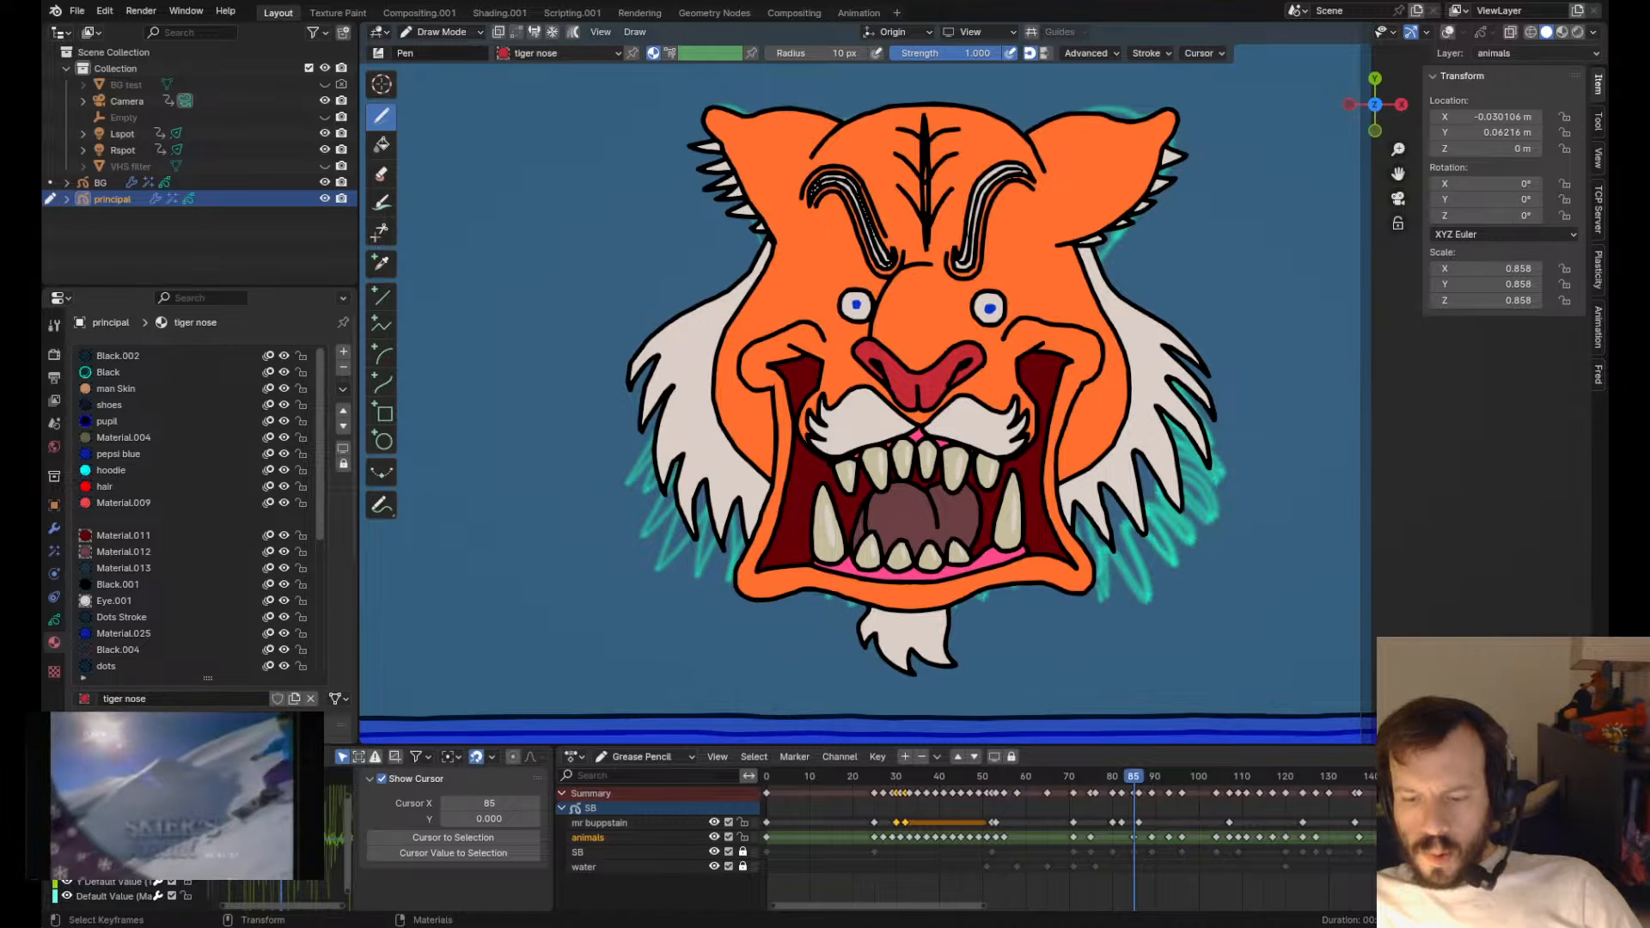
pyautogui.keyDown('alt'); pyautogui.moveTo(1043, 595); pyautogui.dragTo(1081, 642, button='middle'); pyautogui.keyUp('alt')
pyautogui.moveTo(1081, 641)
pyautogui.keyDown('alt'); pyautogui.mouseDown(button='right')
pyautogui.moveTo(1081, 676)
pyautogui.moveTo(1082, 650)
pyautogui.mouseUp(button='right'); pyautogui.keyUp('alt')
pyautogui.keyDown('shift'); pyautogui.moveTo(1081, 649); pyautogui.dragTo(1092, 610, button='middle'); pyautogui.keyUp('shift')
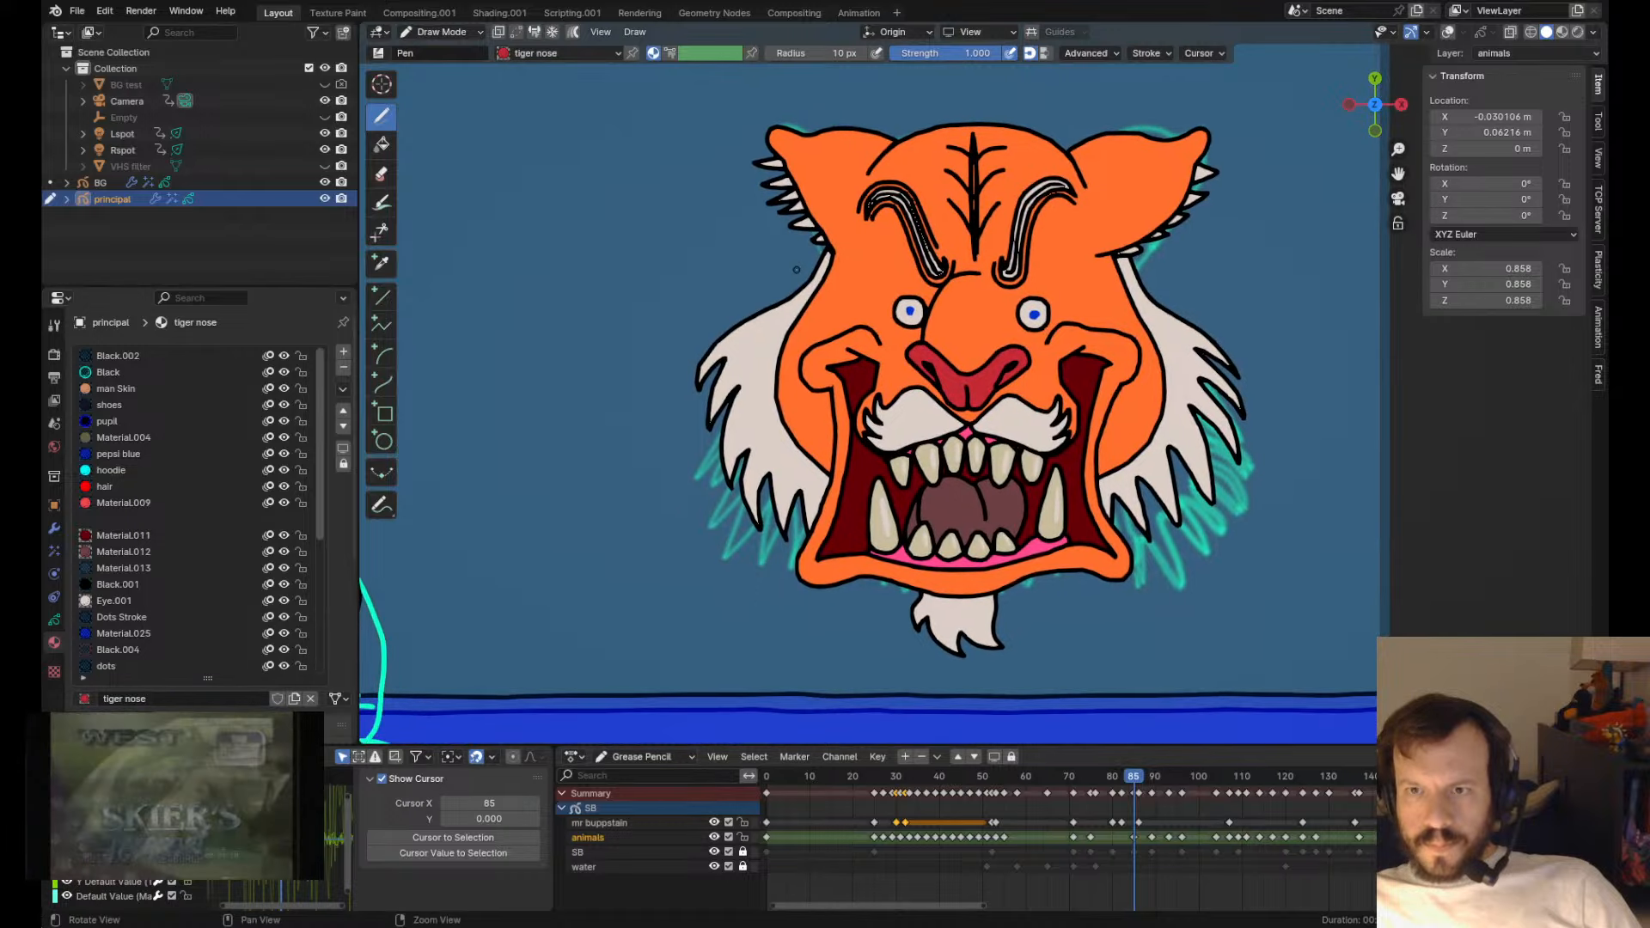
pyautogui.press('Tab')
pyautogui.press('Tab')
pyautogui.scroll(-1, 719, 388)
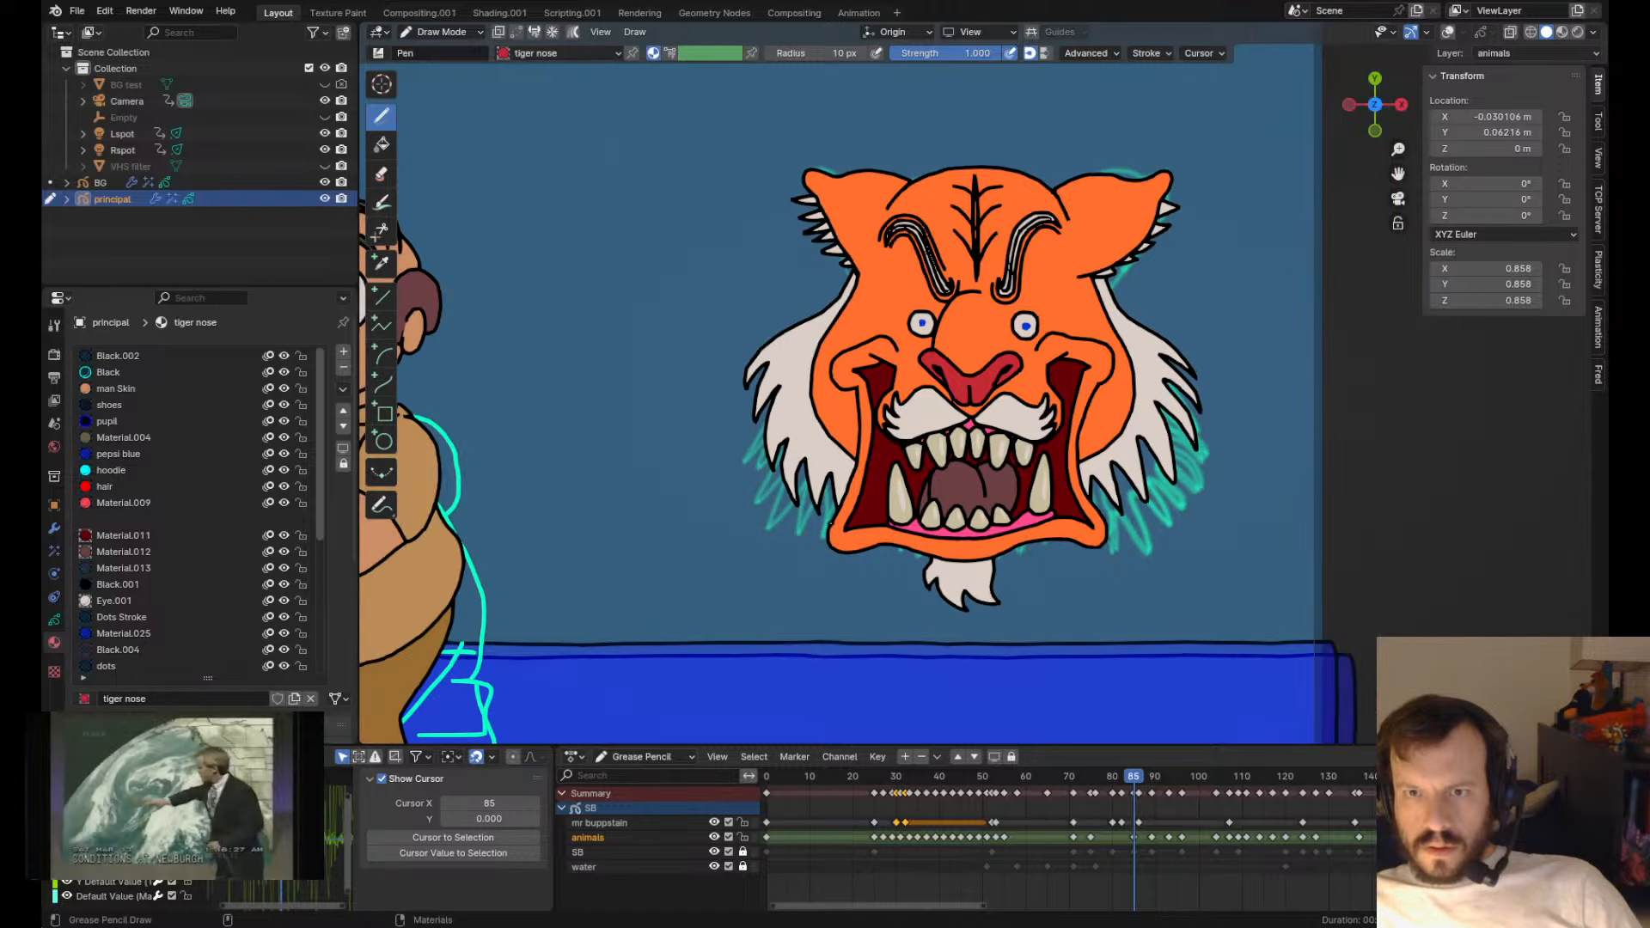
pyautogui.scroll(2, 1145, 504)
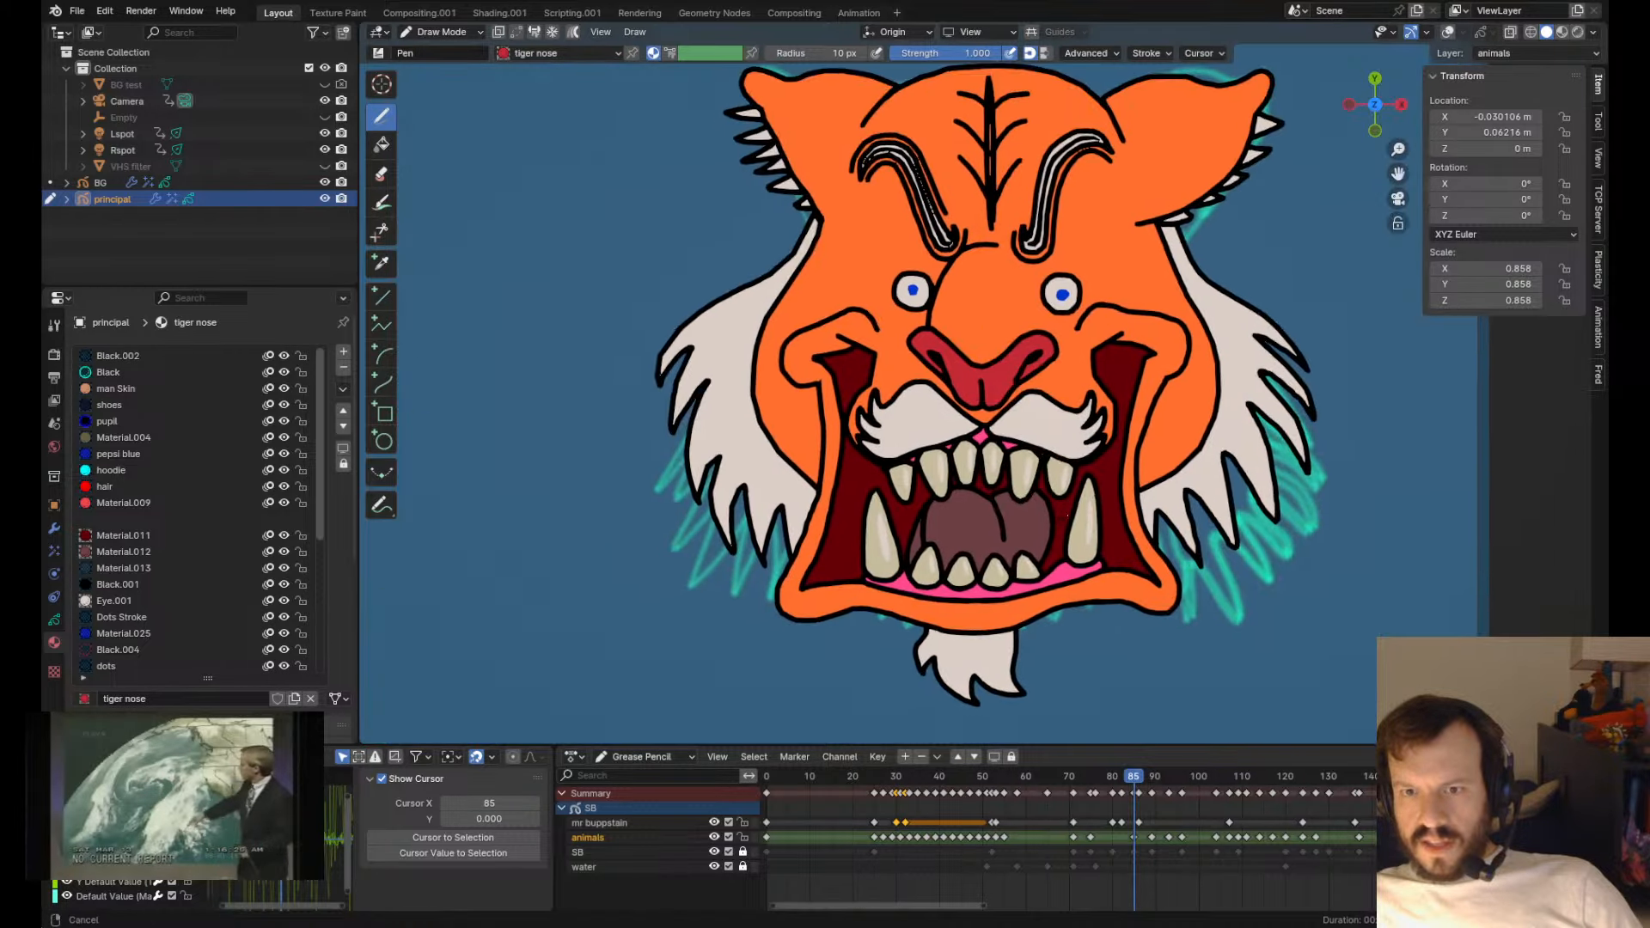
pyautogui.keyDown('shift'); pyautogui.moveTo(1007, 554); pyautogui.dragTo(1088, 505, button='middle'); pyautogui.keyUp('shift')
pyautogui.scroll(-5, 1088, 505)
pyautogui.scroll(2, 1088, 505)
pyautogui.press('space')
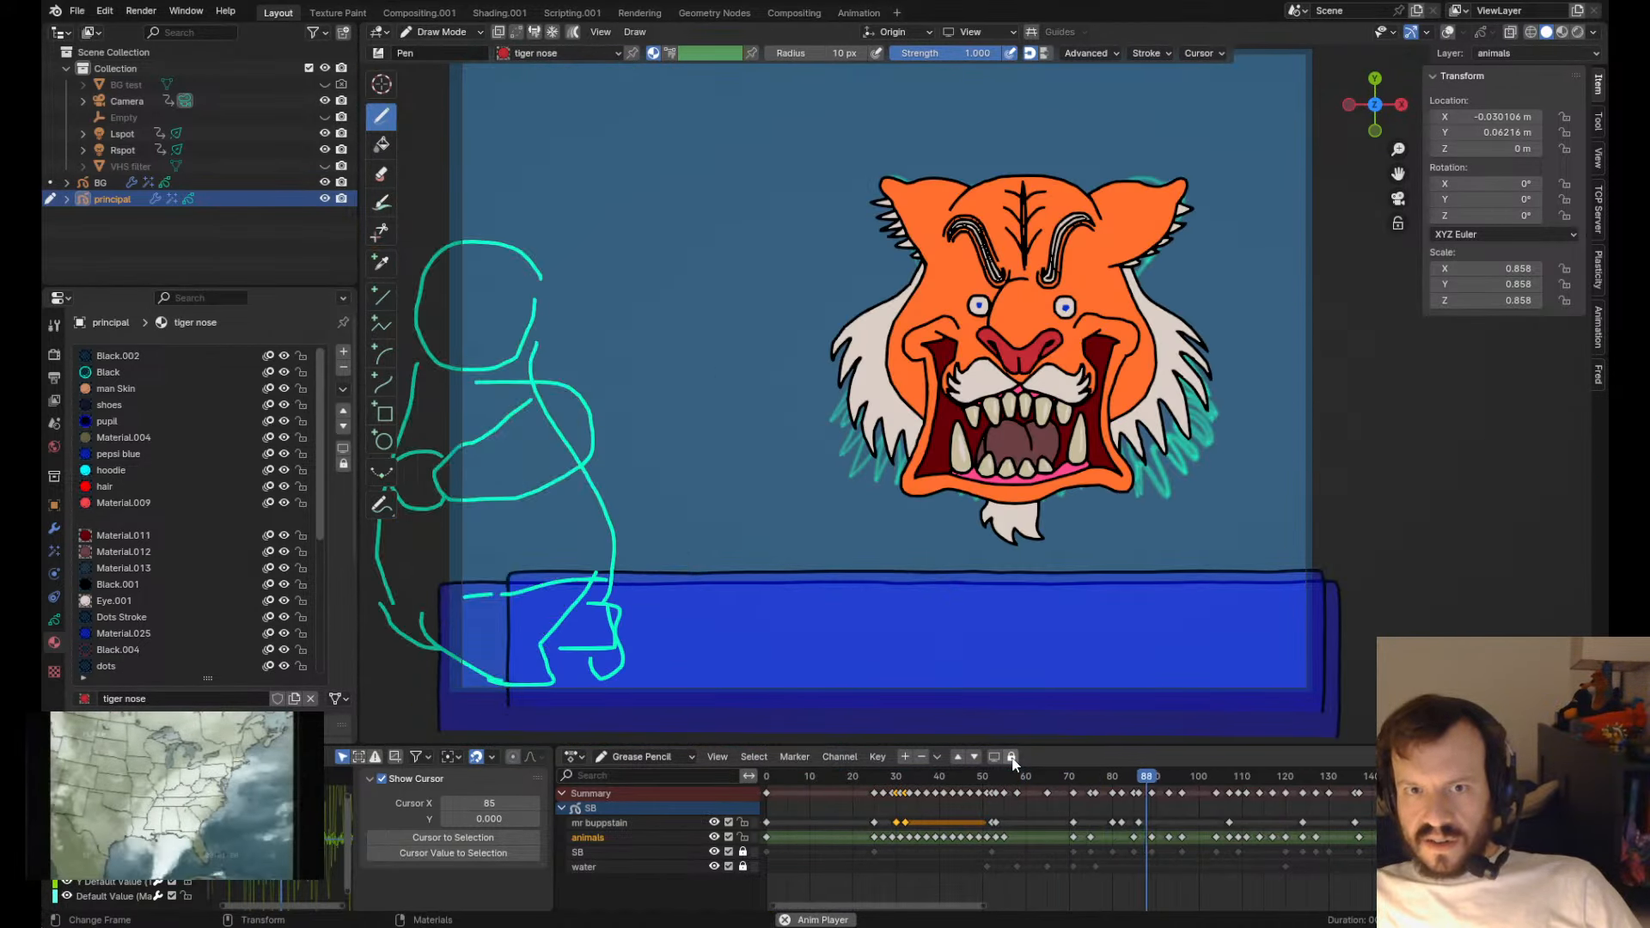
pyautogui.click(1074, 777)
pyautogui.moveTo(1079, 782)
pyautogui.mouseDown()
pyautogui.moveTo(1090, 803)
pyautogui.moveTo(1066, 806)
pyautogui.moveTo(1090, 804)
pyautogui.moveTo(1066, 808)
pyautogui.moveTo(1117, 820)
pyautogui.moveTo(1043, 822)
pyautogui.moveTo(1079, 843)
pyautogui.moveTo(1139, 837)
pyautogui.moveTo(1047, 830)
pyautogui.moveTo(1243, 817)
pyautogui.moveTo(1170, 831)
pyautogui.moveTo(1186, 857)
pyautogui.mouseUp()
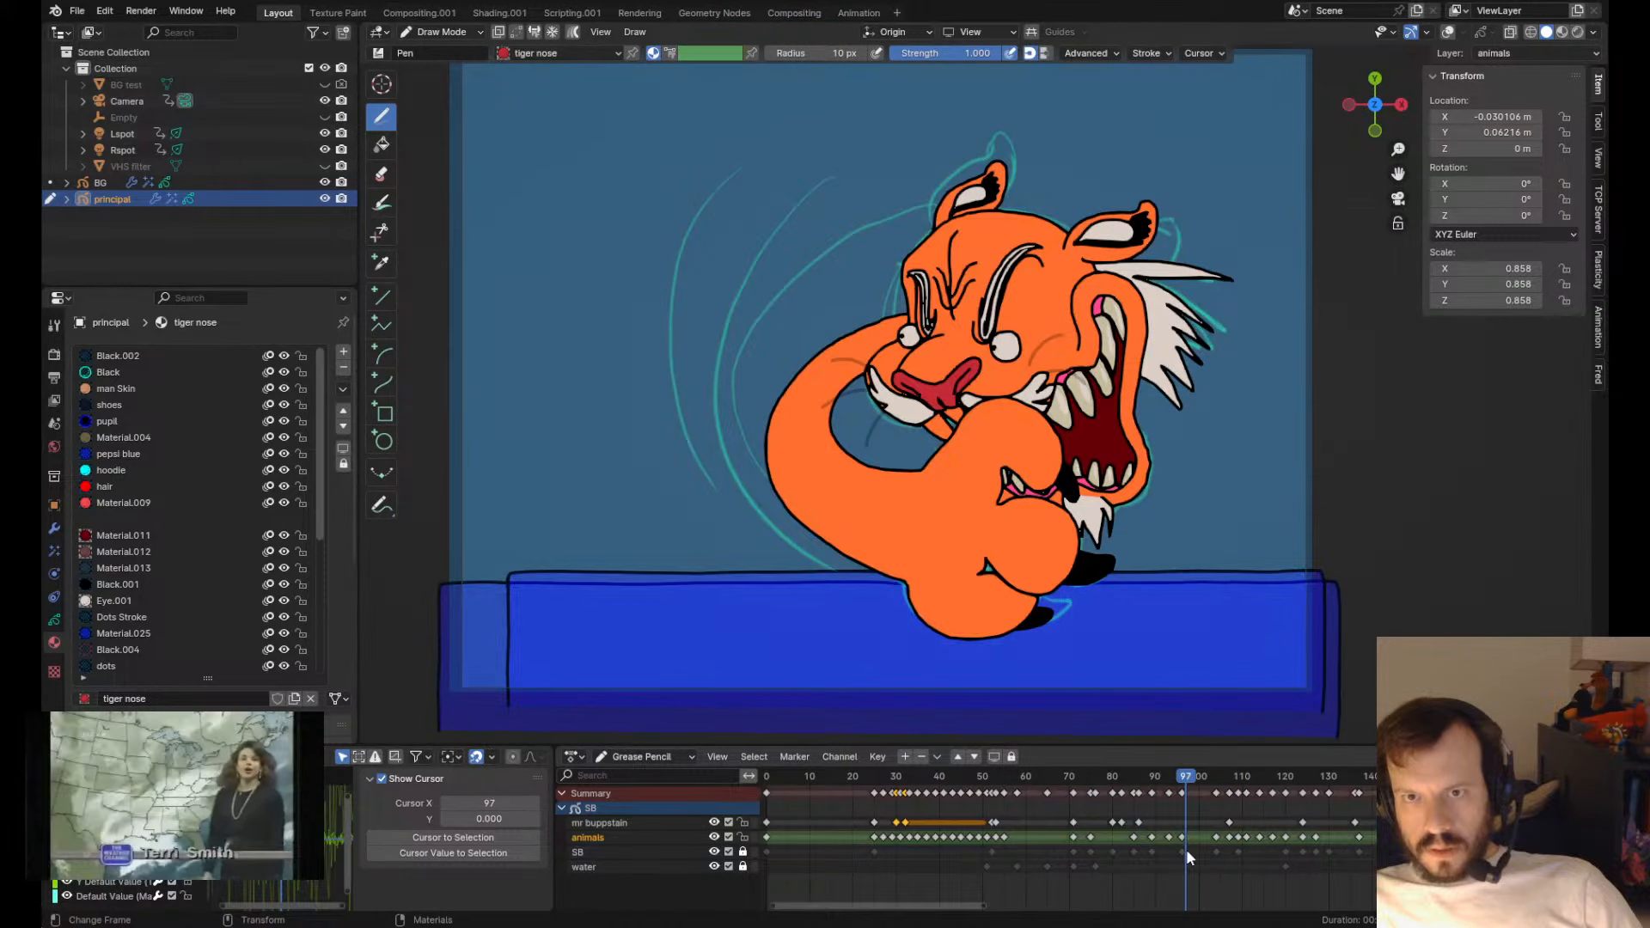
# - Duplicate the animals layer's keyframe from frame 96 onto frame 95 and play back the surrounding frames
pyautogui.scroll(8, 1209, 872)
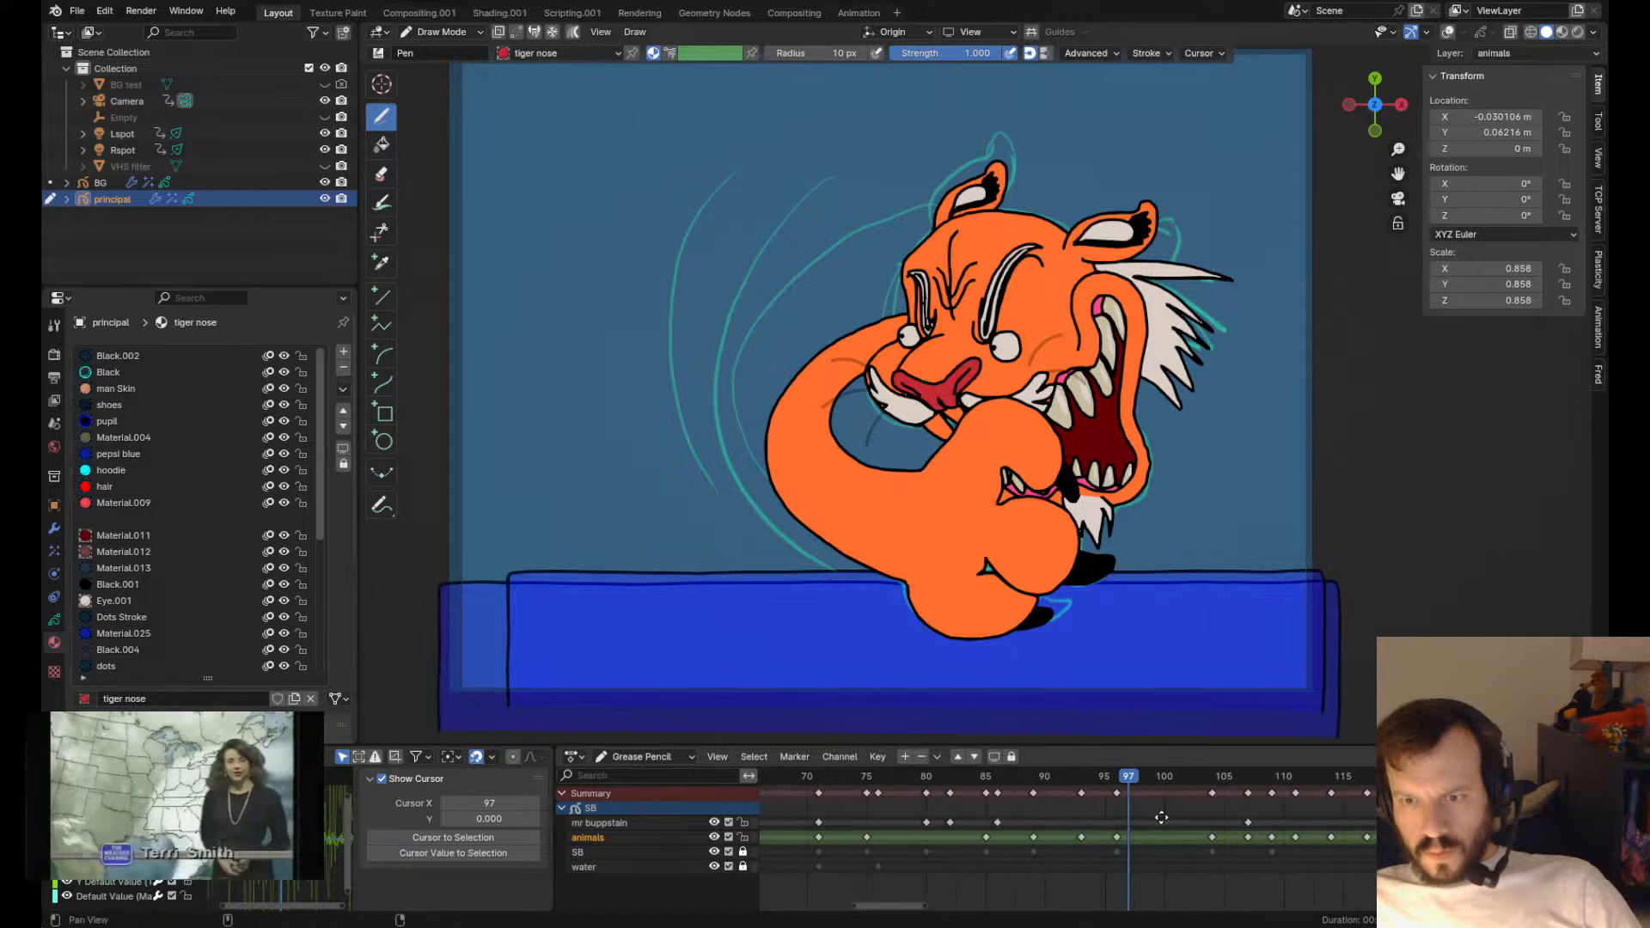
pyautogui.click(1081, 795)
pyautogui.hotkey('shift', 'd')
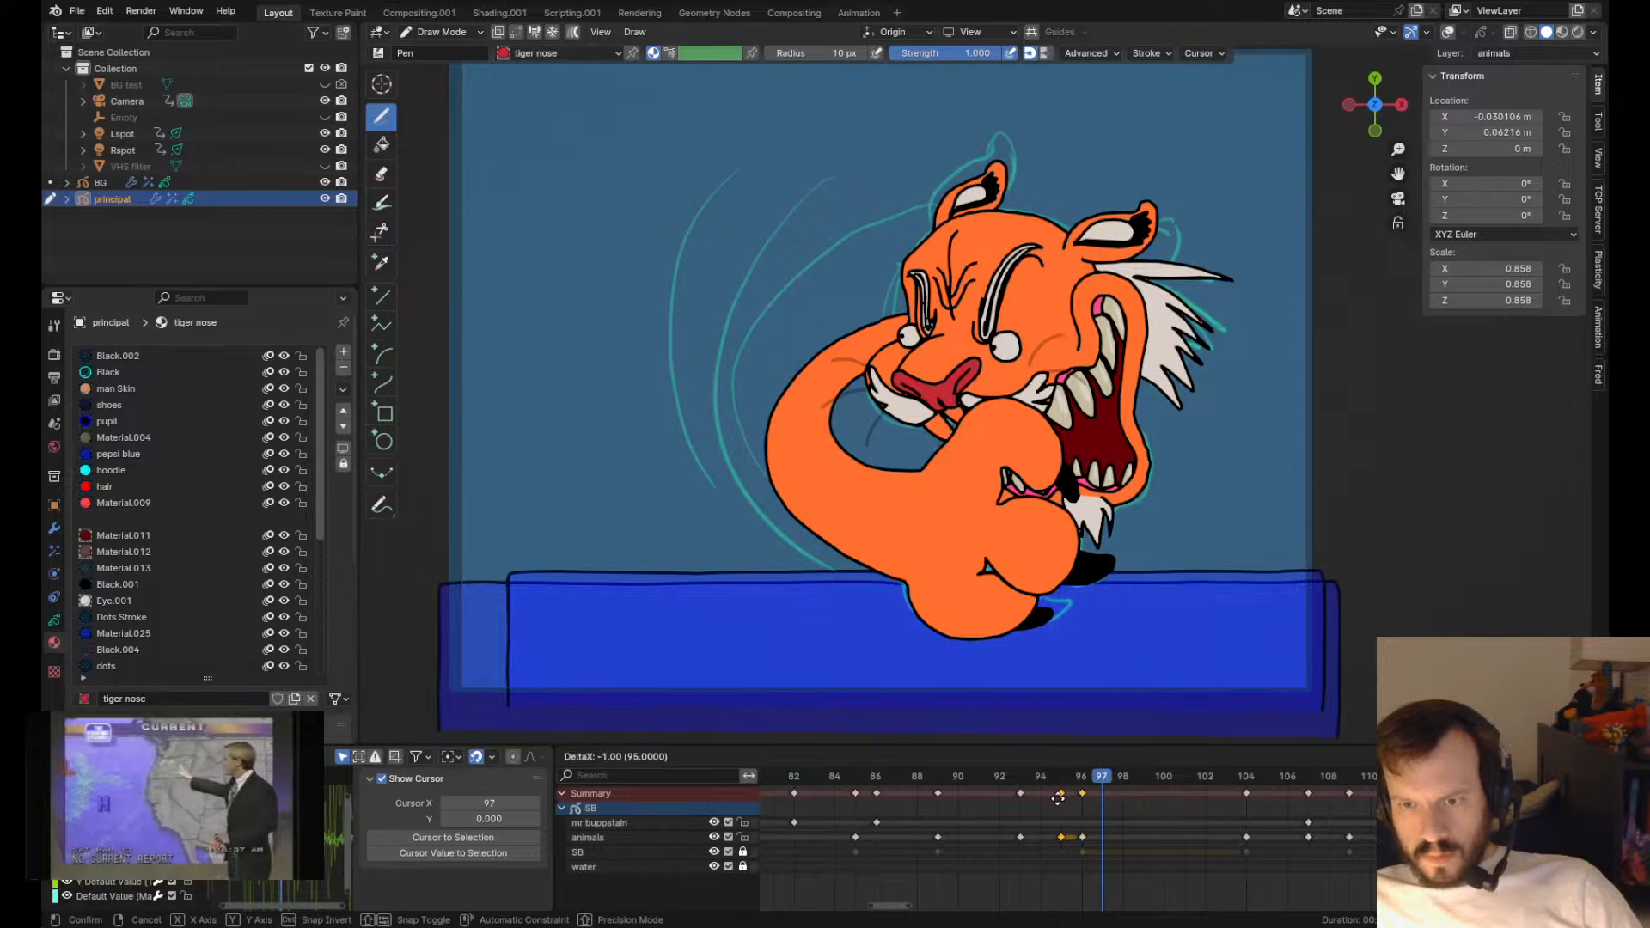
pyautogui.click(1059, 792)
pyautogui.click(974, 780)
pyautogui.press('space')
pyautogui.press('space')
pyautogui.click(1061, 779)
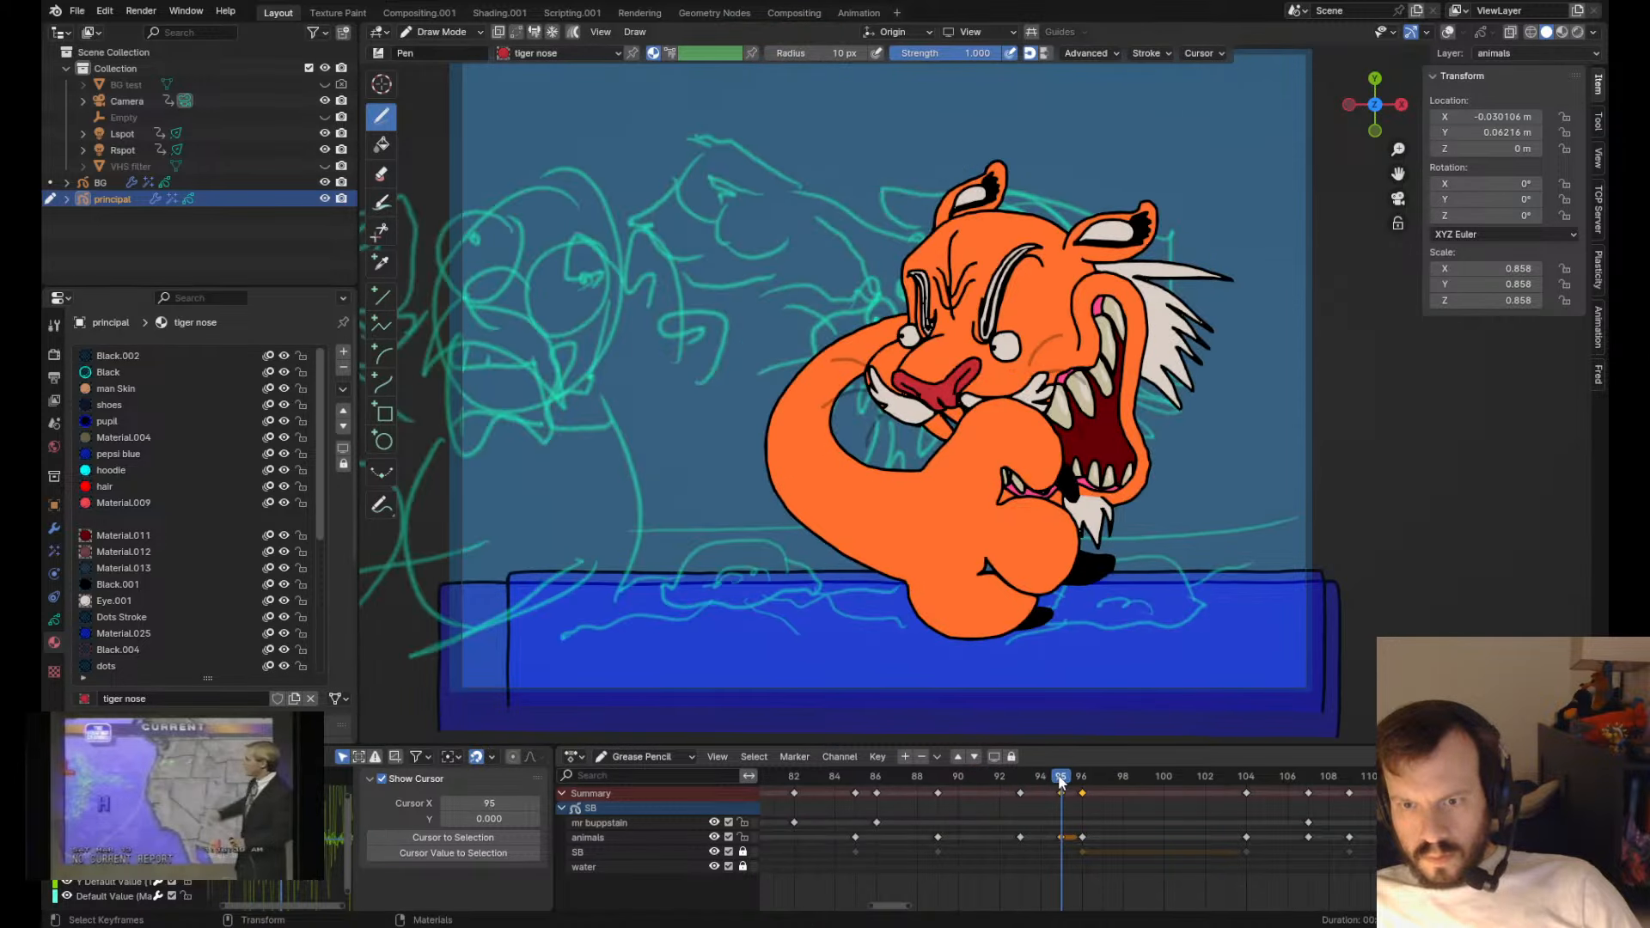
# - Move the two animals keyframes at frames 95 and 96 to frames 98 and 99
pyautogui.moveTo(1129, 821); pyautogui.dragTo(1054, 778)
pyautogui.press('g')
pyautogui.click(1134, 833)
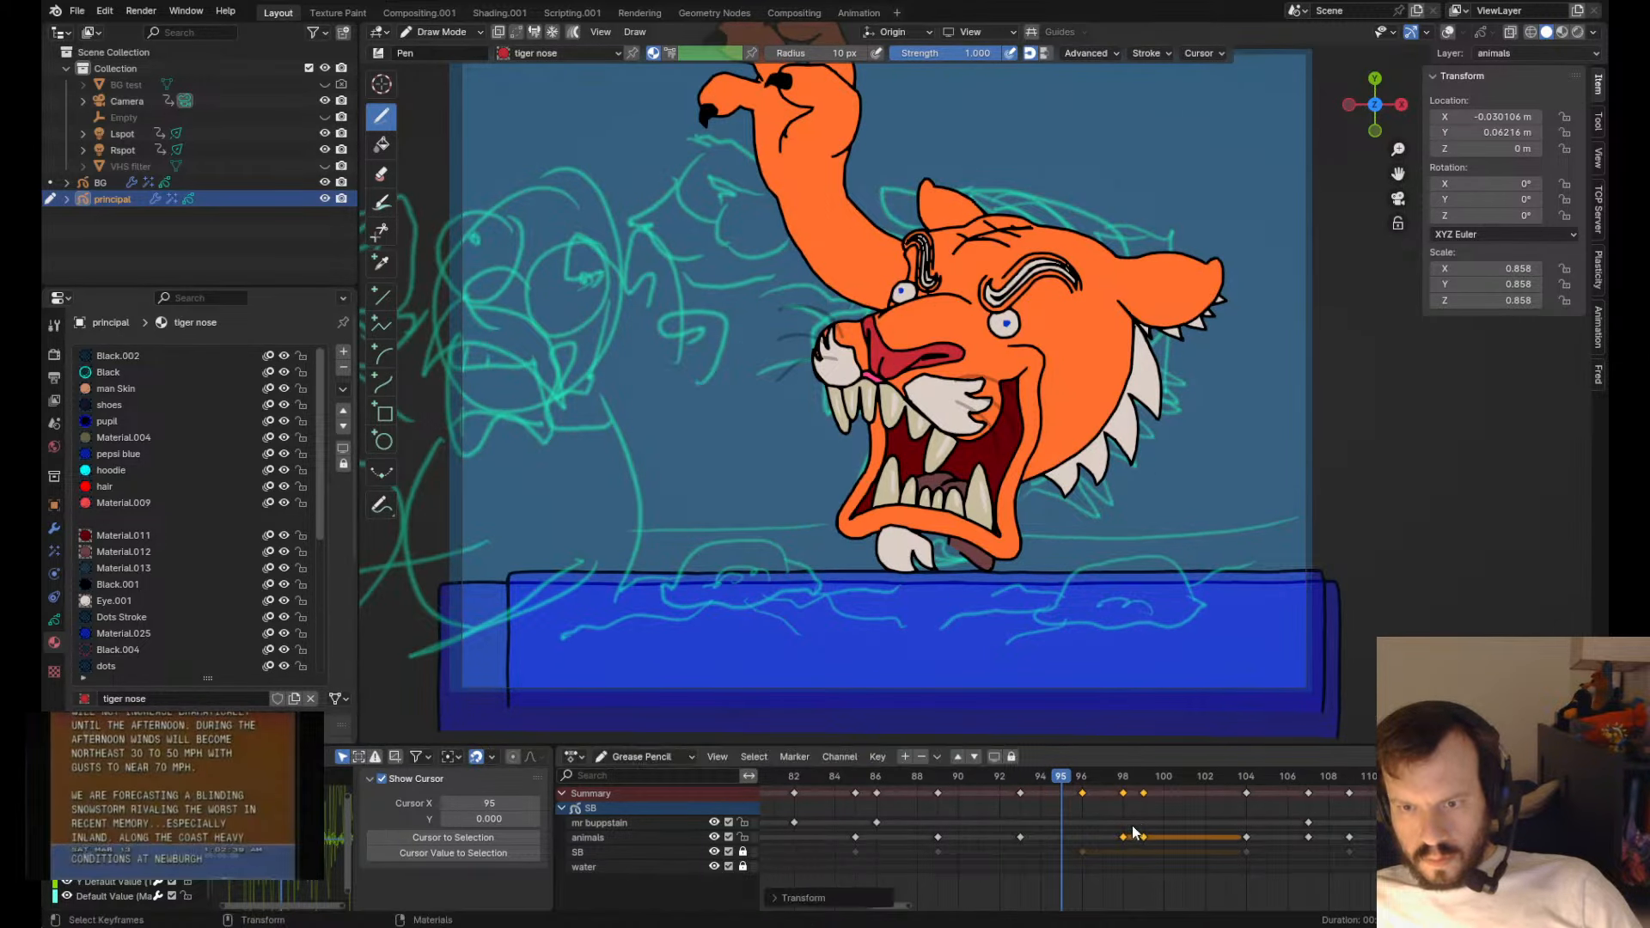
# - Check the SB storyboard layer against the tiger drawings, play the animation from frame 85, and go to frame 98
pyautogui.click(704, 851)
pyautogui.click(712, 852)
pyautogui.click(712, 851)
pyautogui.moveTo(1061, 778); pyautogui.dragTo(941, 775)
pyautogui.press('space')
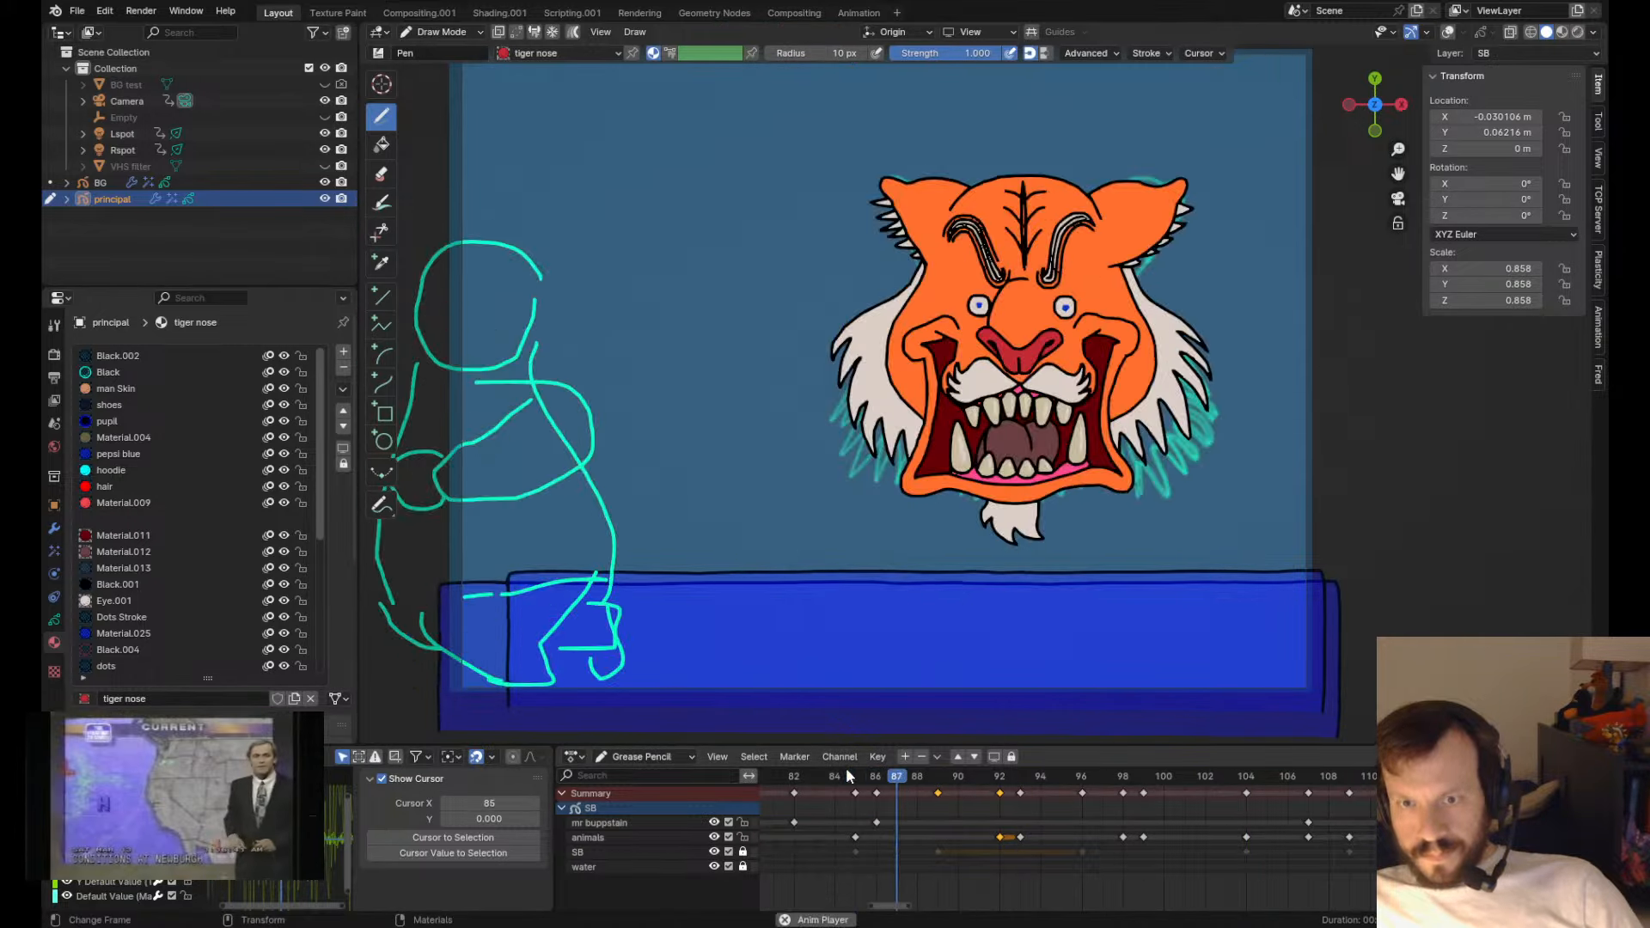
pyautogui.click(1118, 784)
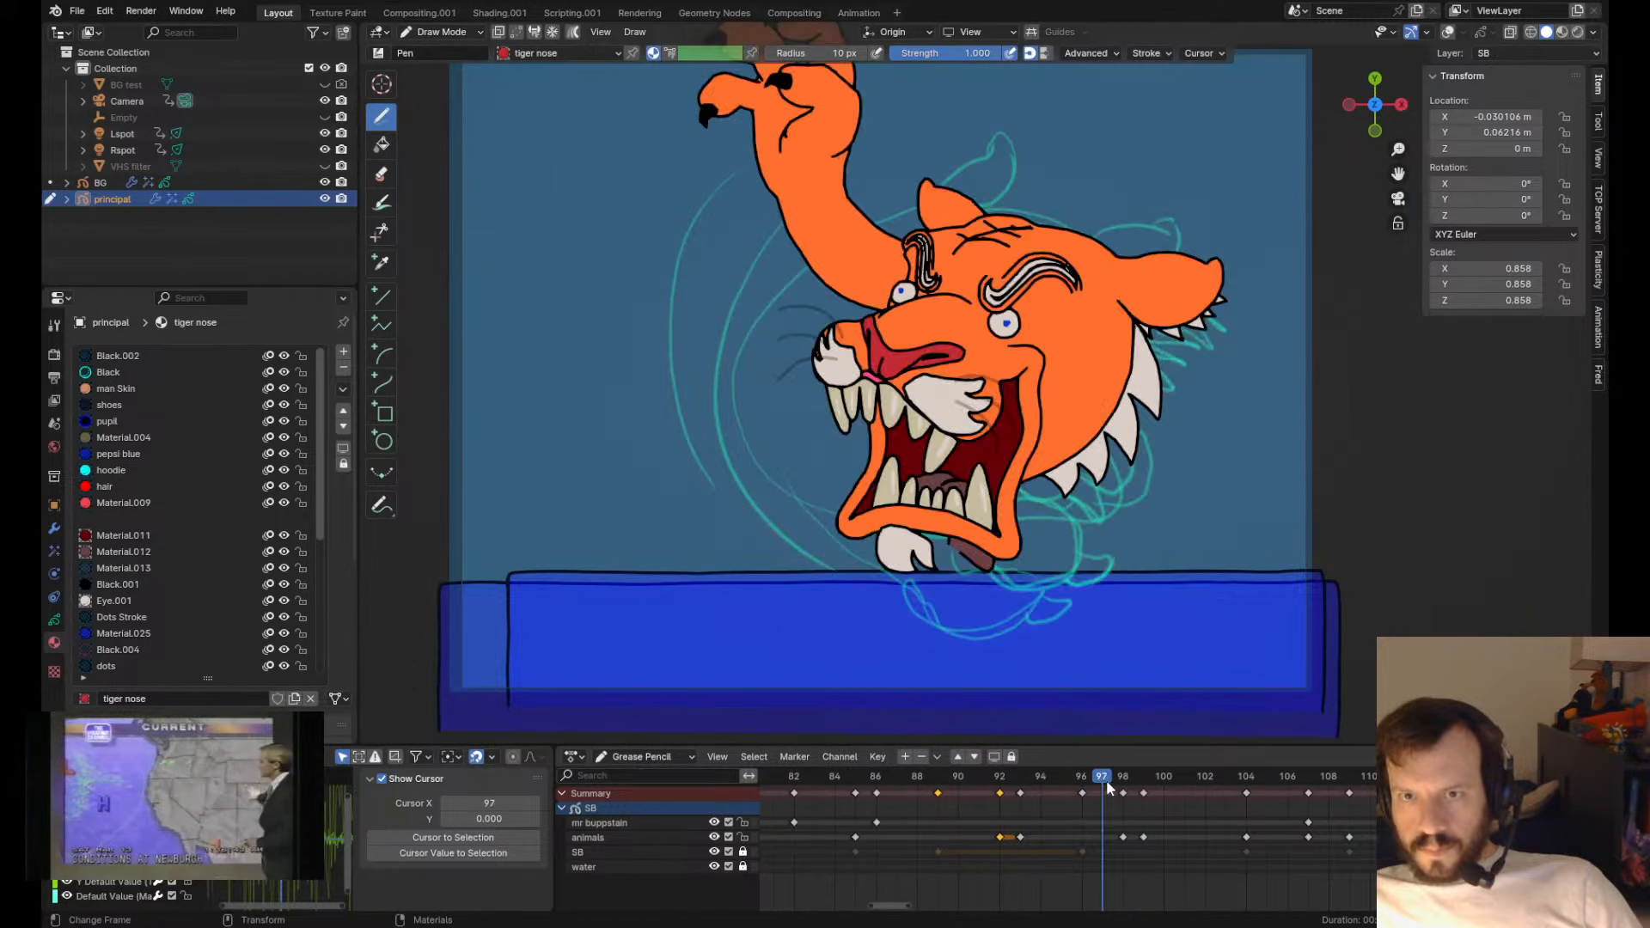
# - Enter Edit Mode at frame 98, show the viewport overlays, and examine the strokes around the tiger's paw and mouth
pyautogui.press('Tab')
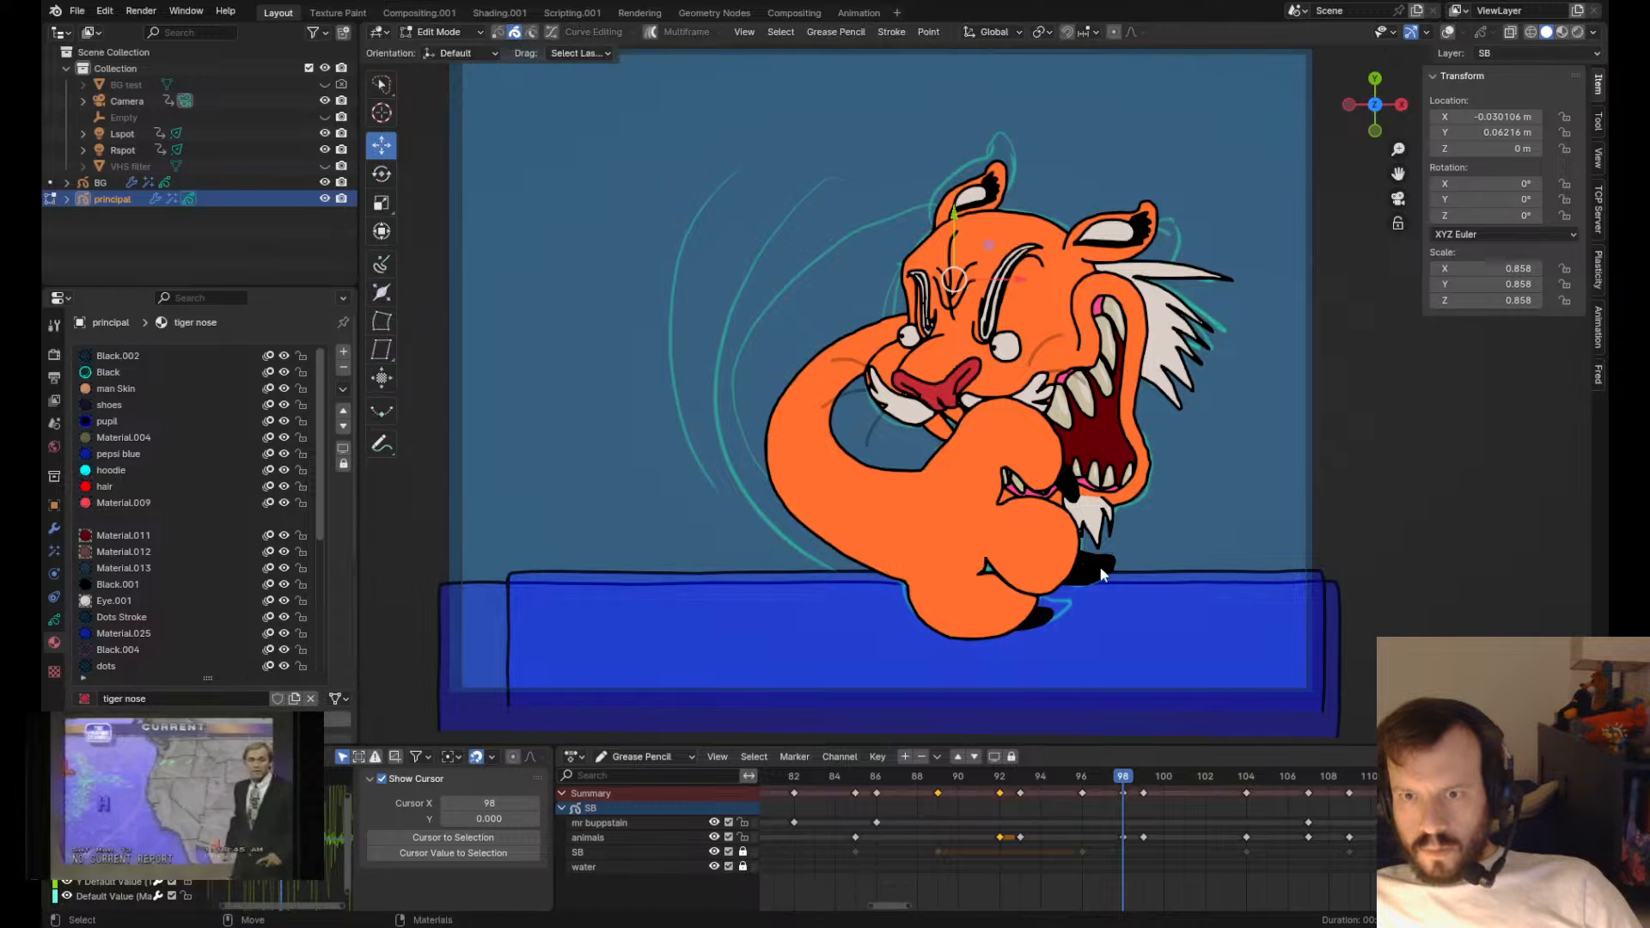
pyautogui.hotkey('shift', 'alt', 'z')
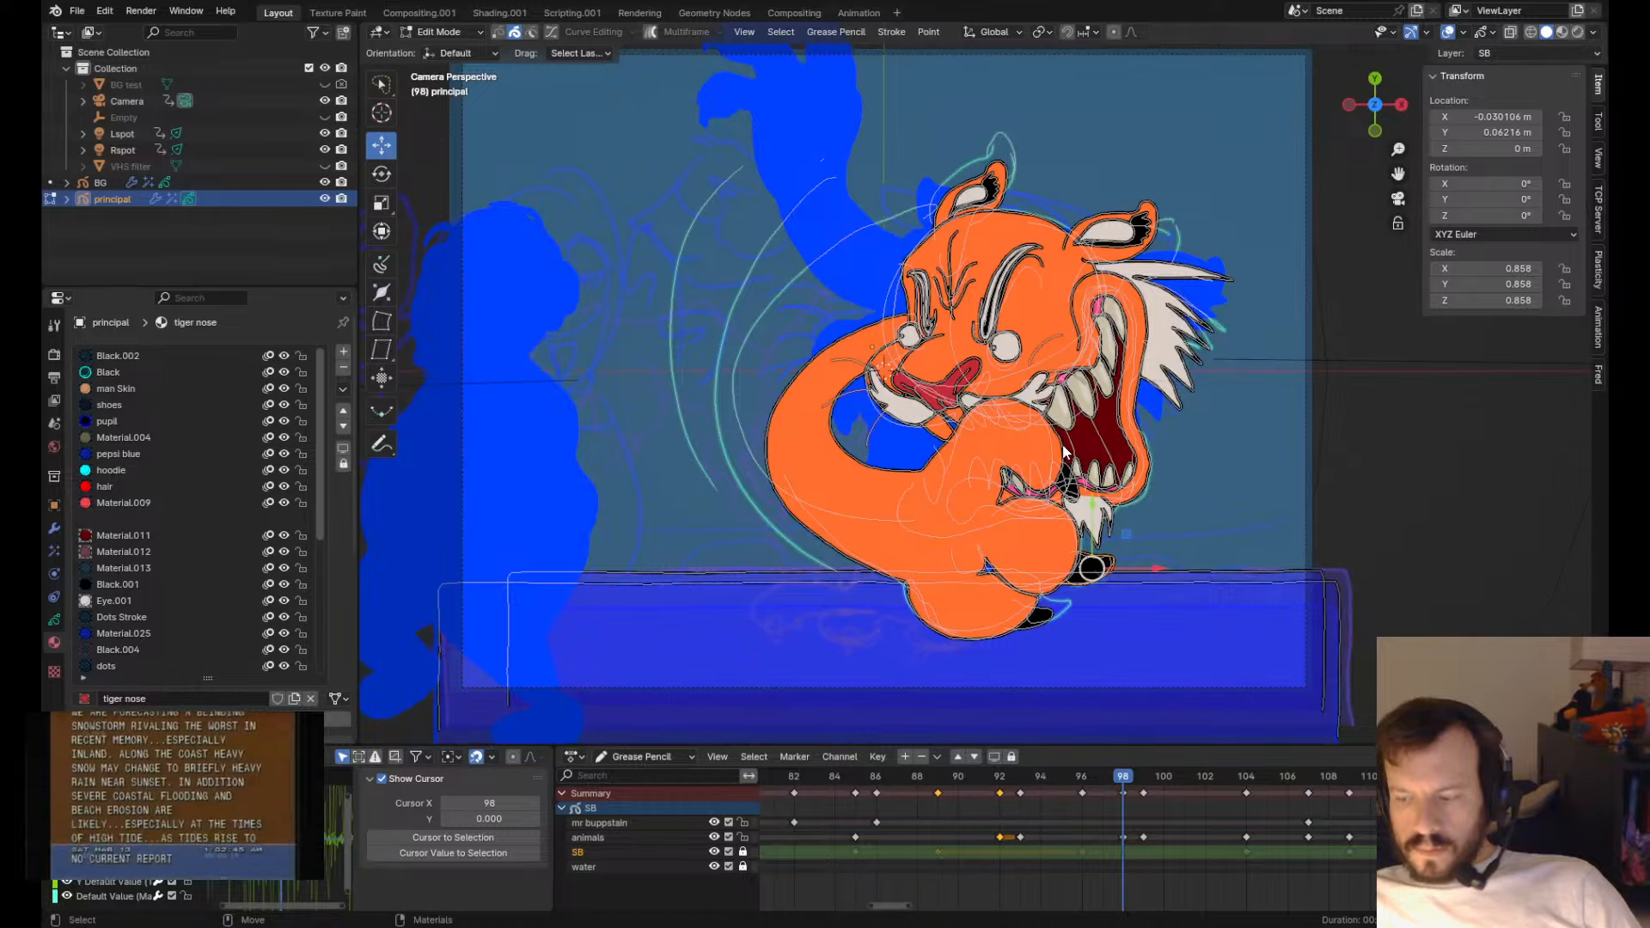
pyautogui.press('space')
pyautogui.scroll(4, 1097, 563)
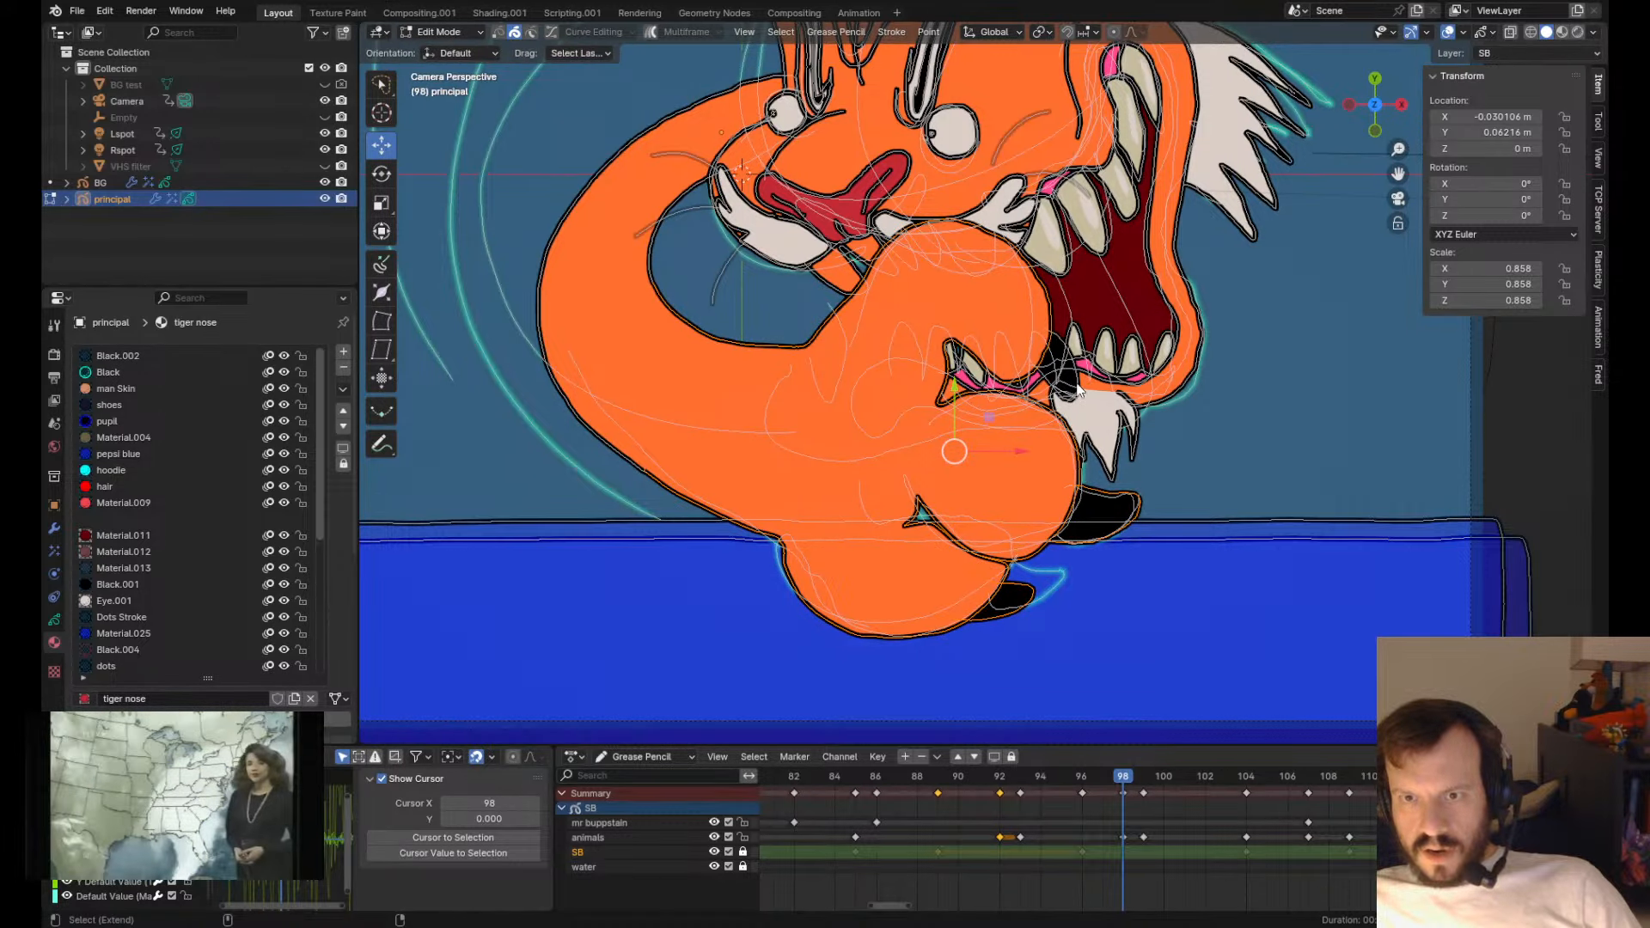
pyautogui.press('g')
pyautogui.rightClick(1090, 595)
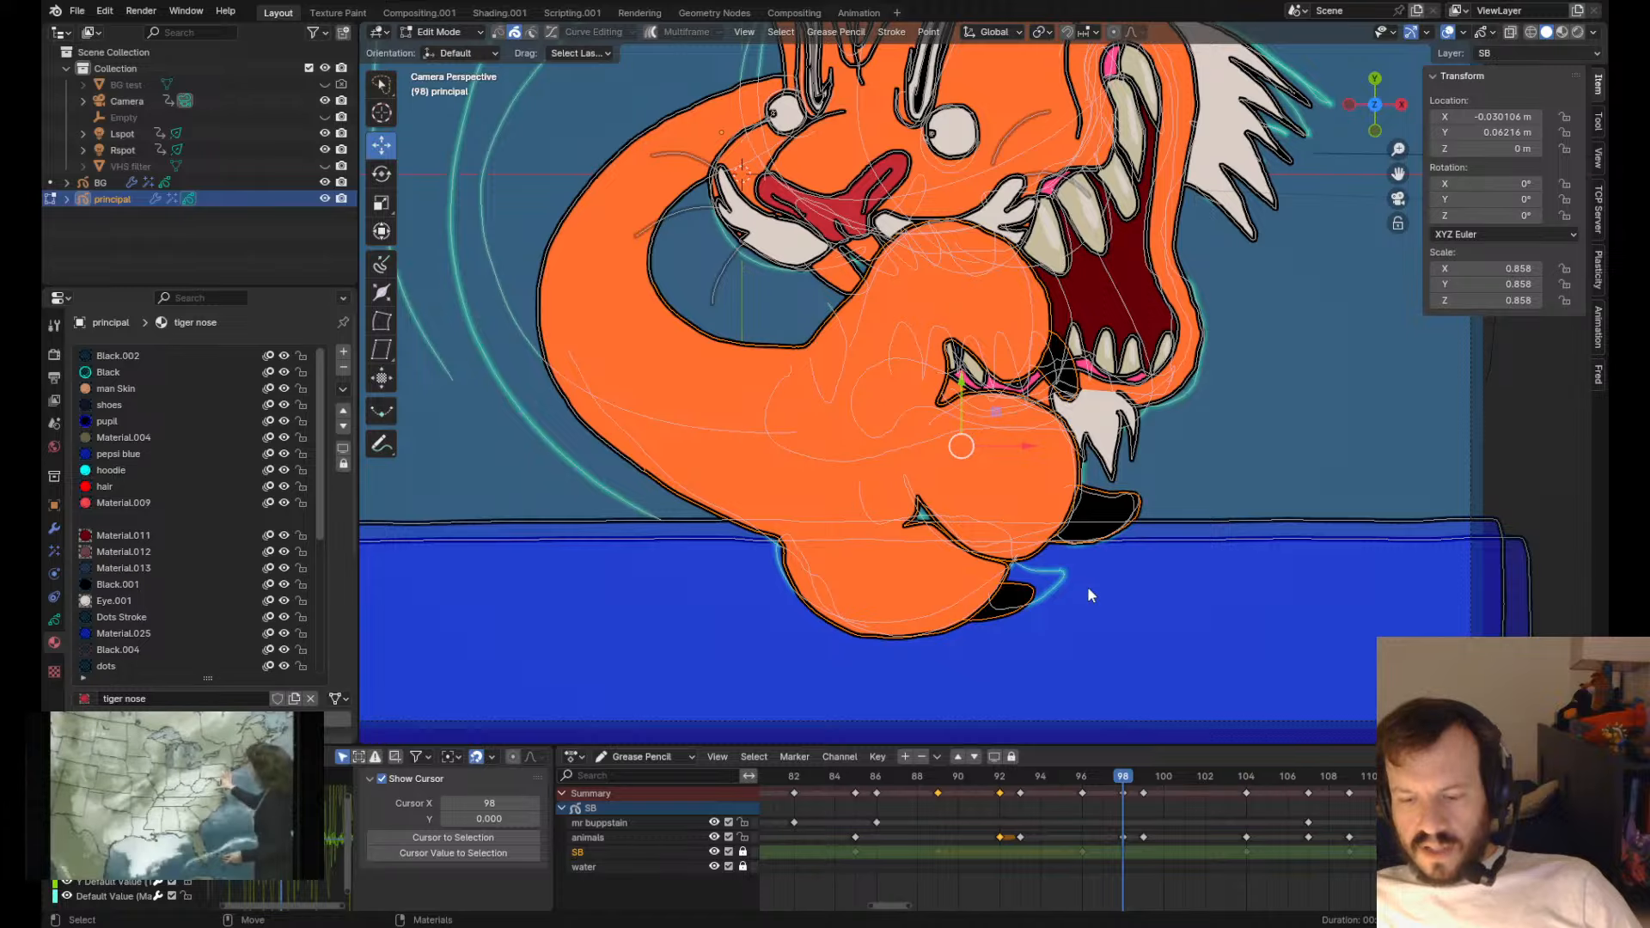
pyautogui.keyDown('shift'); pyautogui.moveTo(724, 381); pyautogui.dragTo(871, 507, button='middle'); pyautogui.keyUp('shift')
pyautogui.scroll(-4, 871, 507)
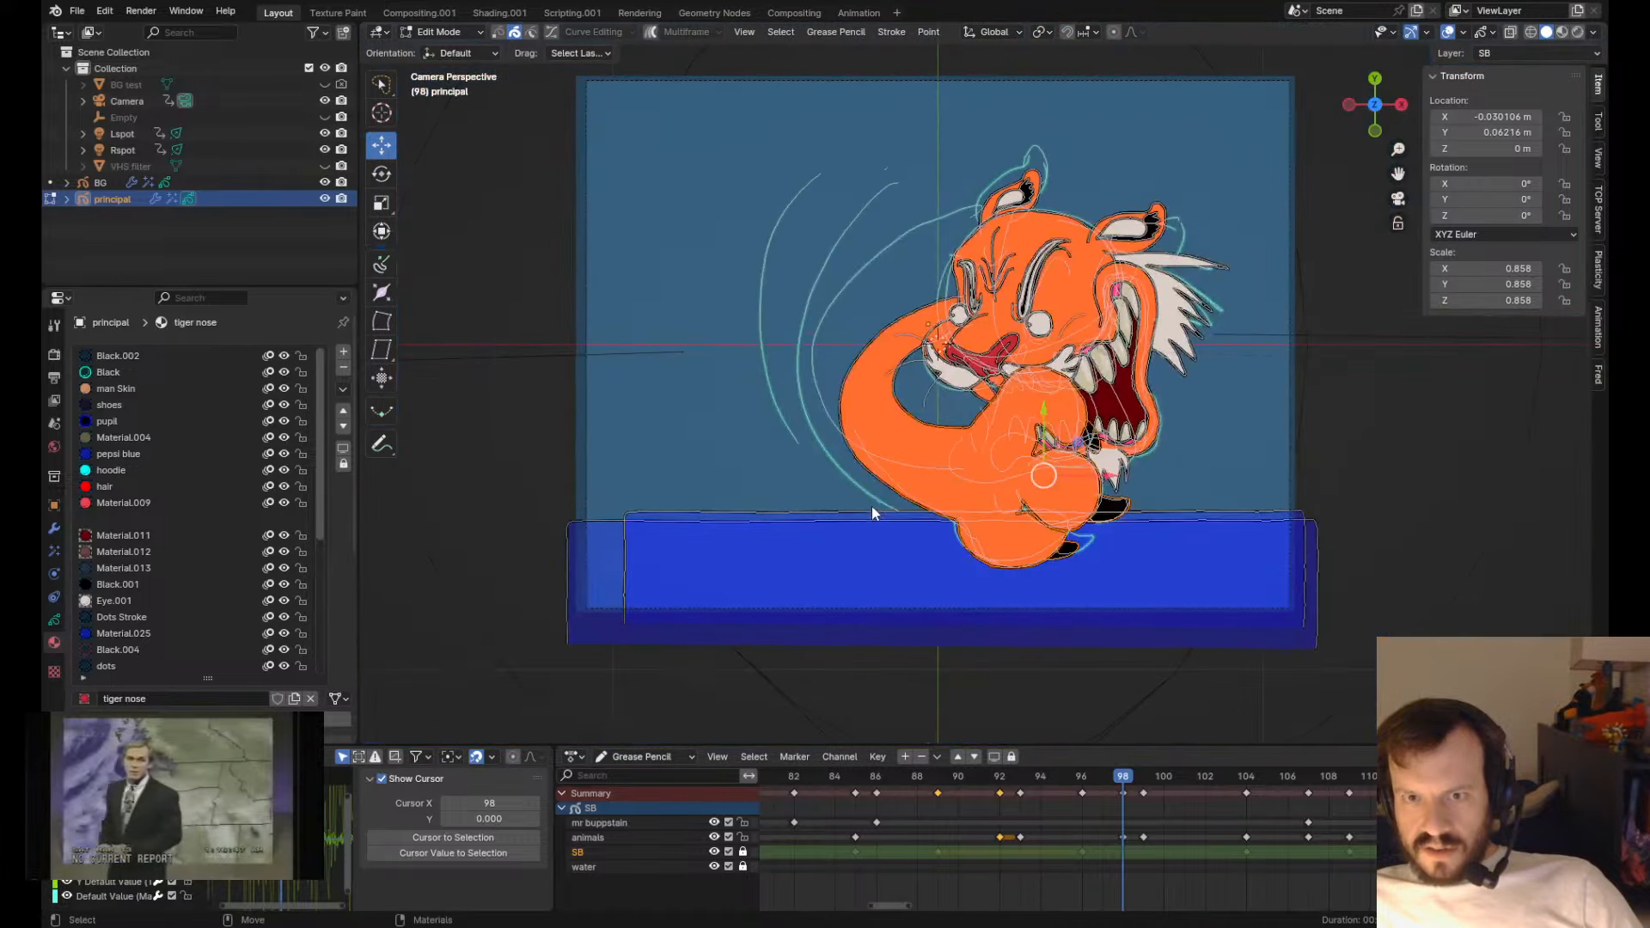
pyautogui.scroll(3, 873, 502)
pyautogui.moveTo(1046, 290)
pyautogui.keyDown('shift'); pyautogui.mouseDown(button='middle')
pyautogui.moveTo(1008, 389)
pyautogui.moveTo(969, 272)
pyautogui.mouseUp(button='middle'); pyautogui.keyUp('shift')
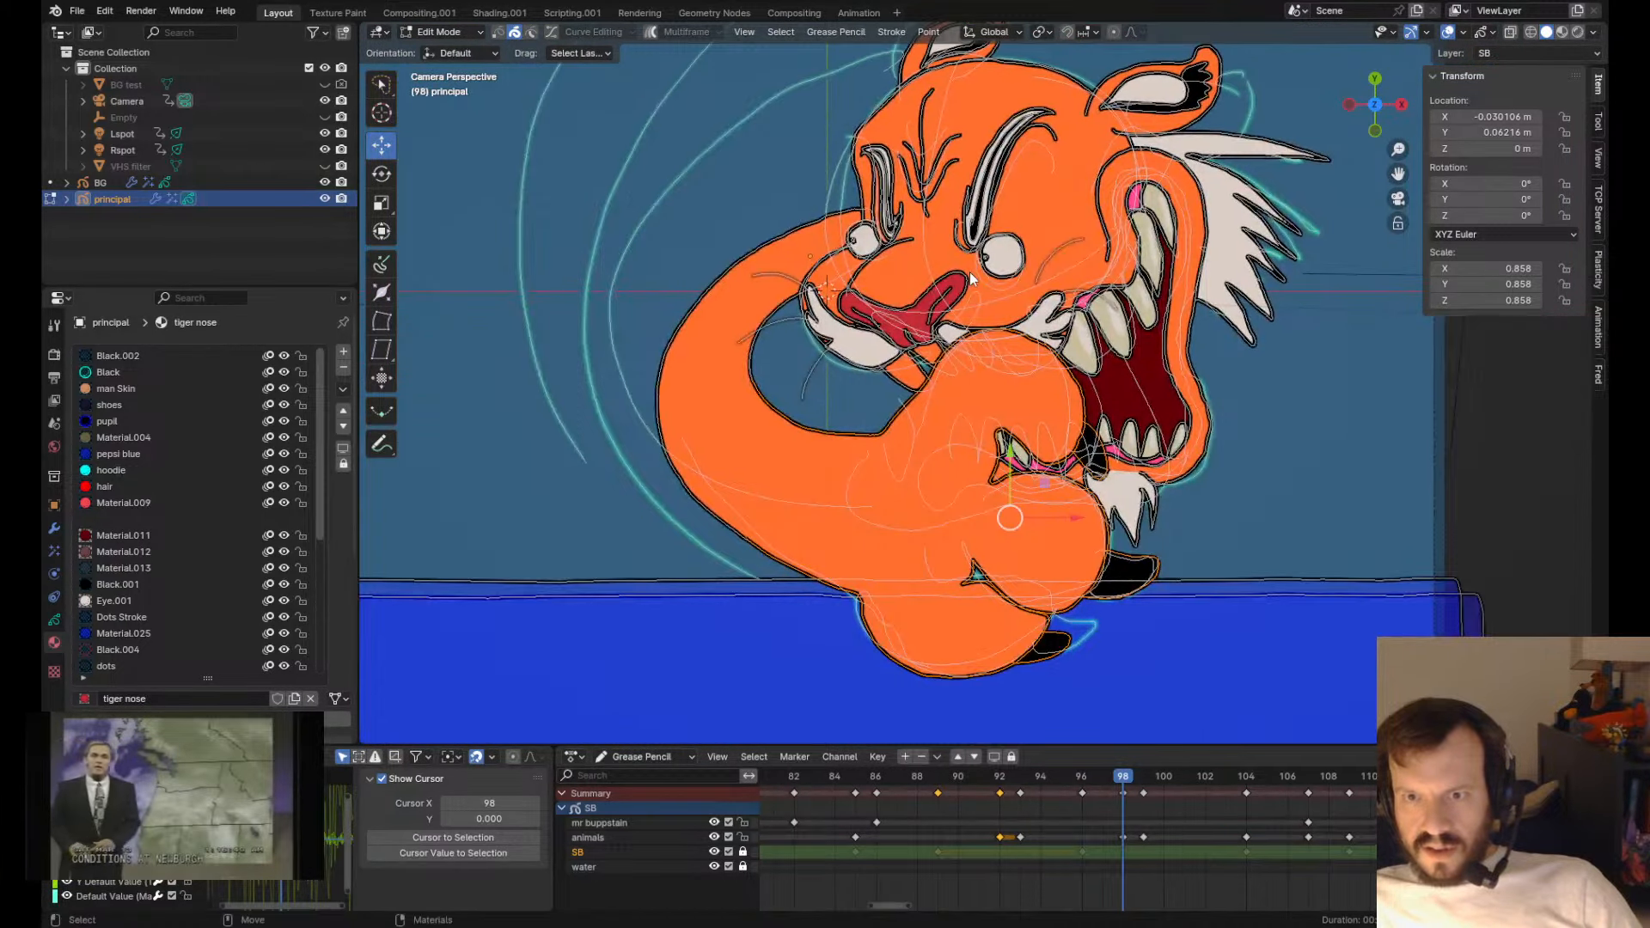
pyautogui.press('Tab')
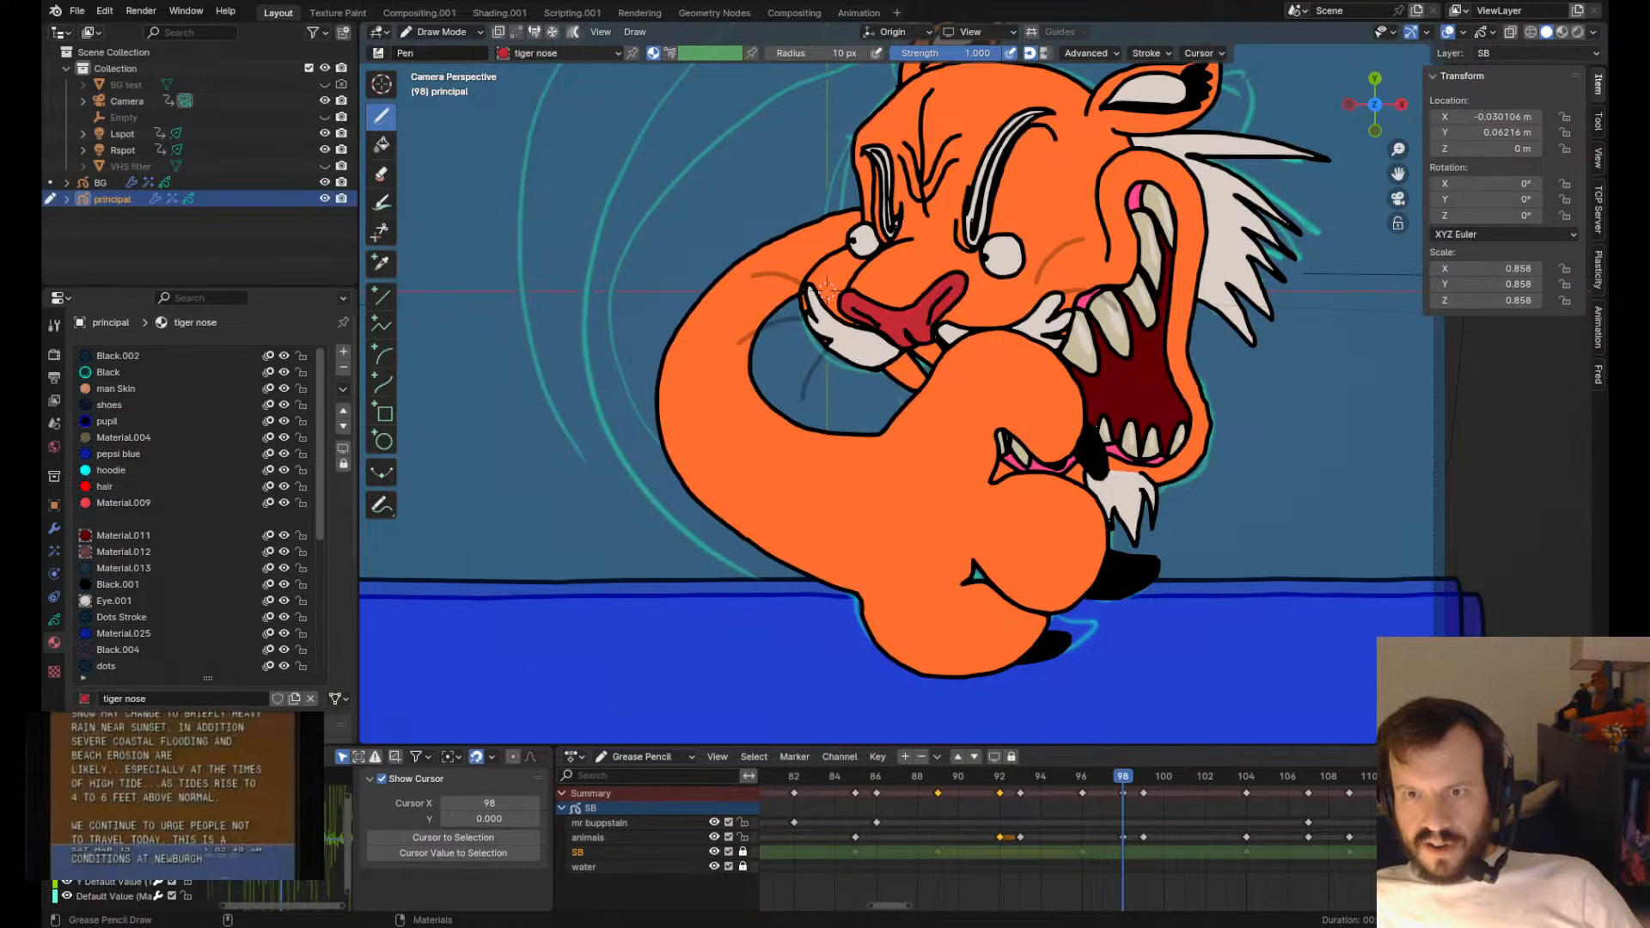
pyautogui.press('Tab')
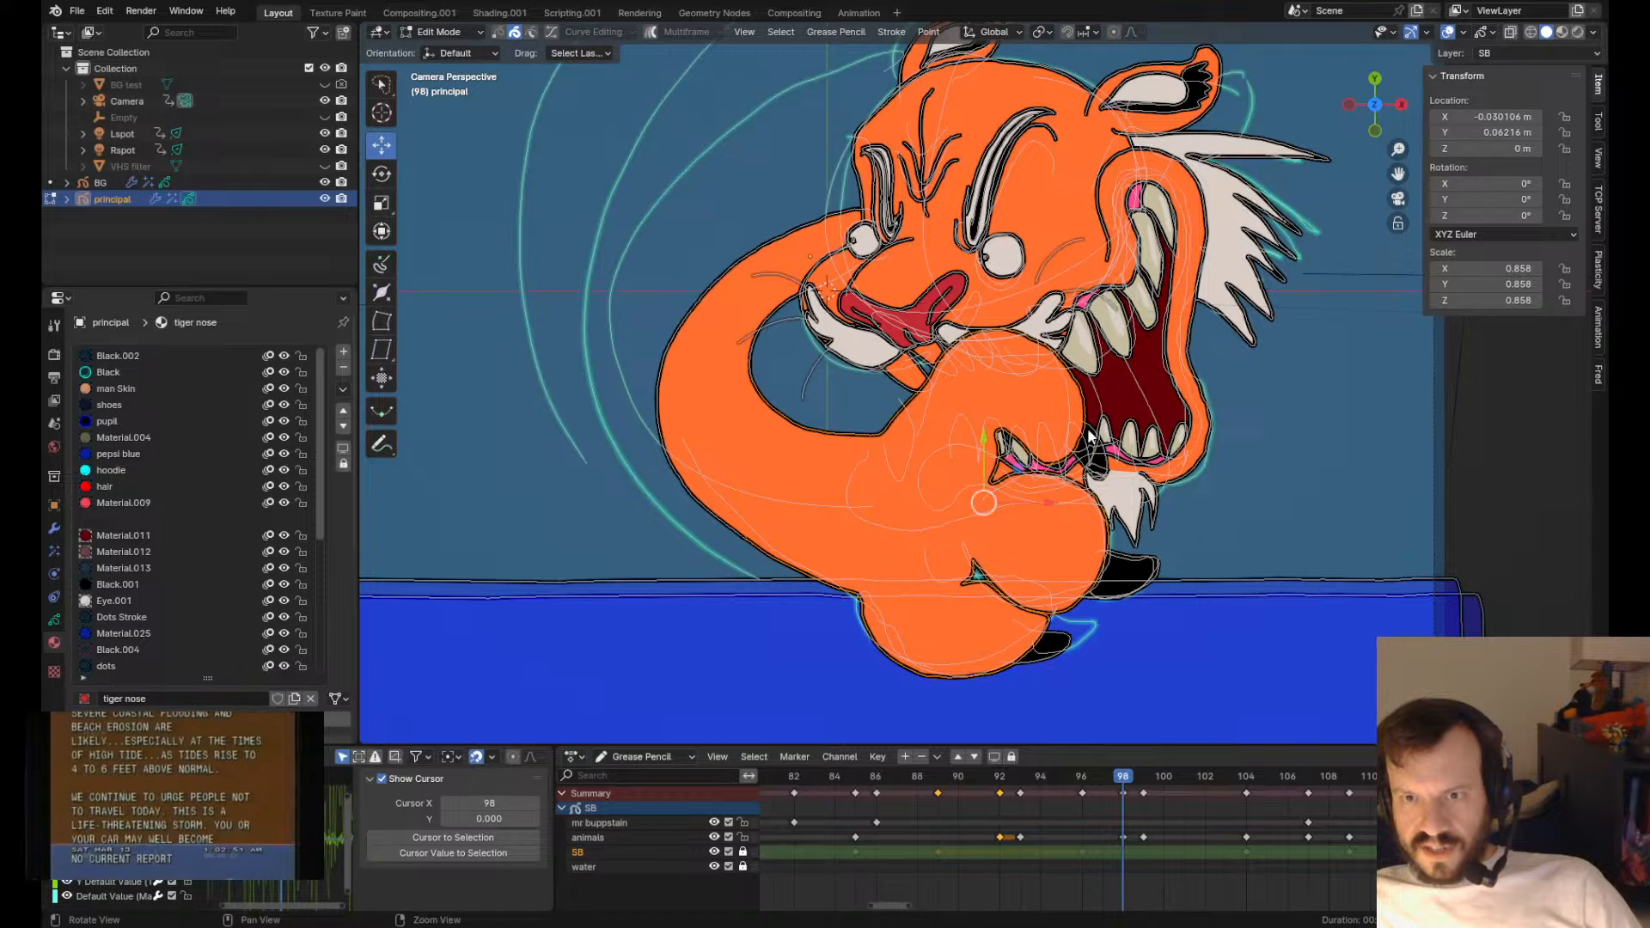
# - Reshape the paw outline above the small mouth opening in Draw Mode to expose the teeth, and return to Edit Mode
pyautogui.press('Tab')
pyautogui.scroll(3, 1073, 475)
pyautogui.keyDown('shift'); pyautogui.moveTo(1089, 520); pyautogui.dragTo(1106, 491); pyautogui.keyUp('shift')
pyautogui.hotkey('ctrl', 'z')
pyautogui.hotkey('ctrl', 'z')
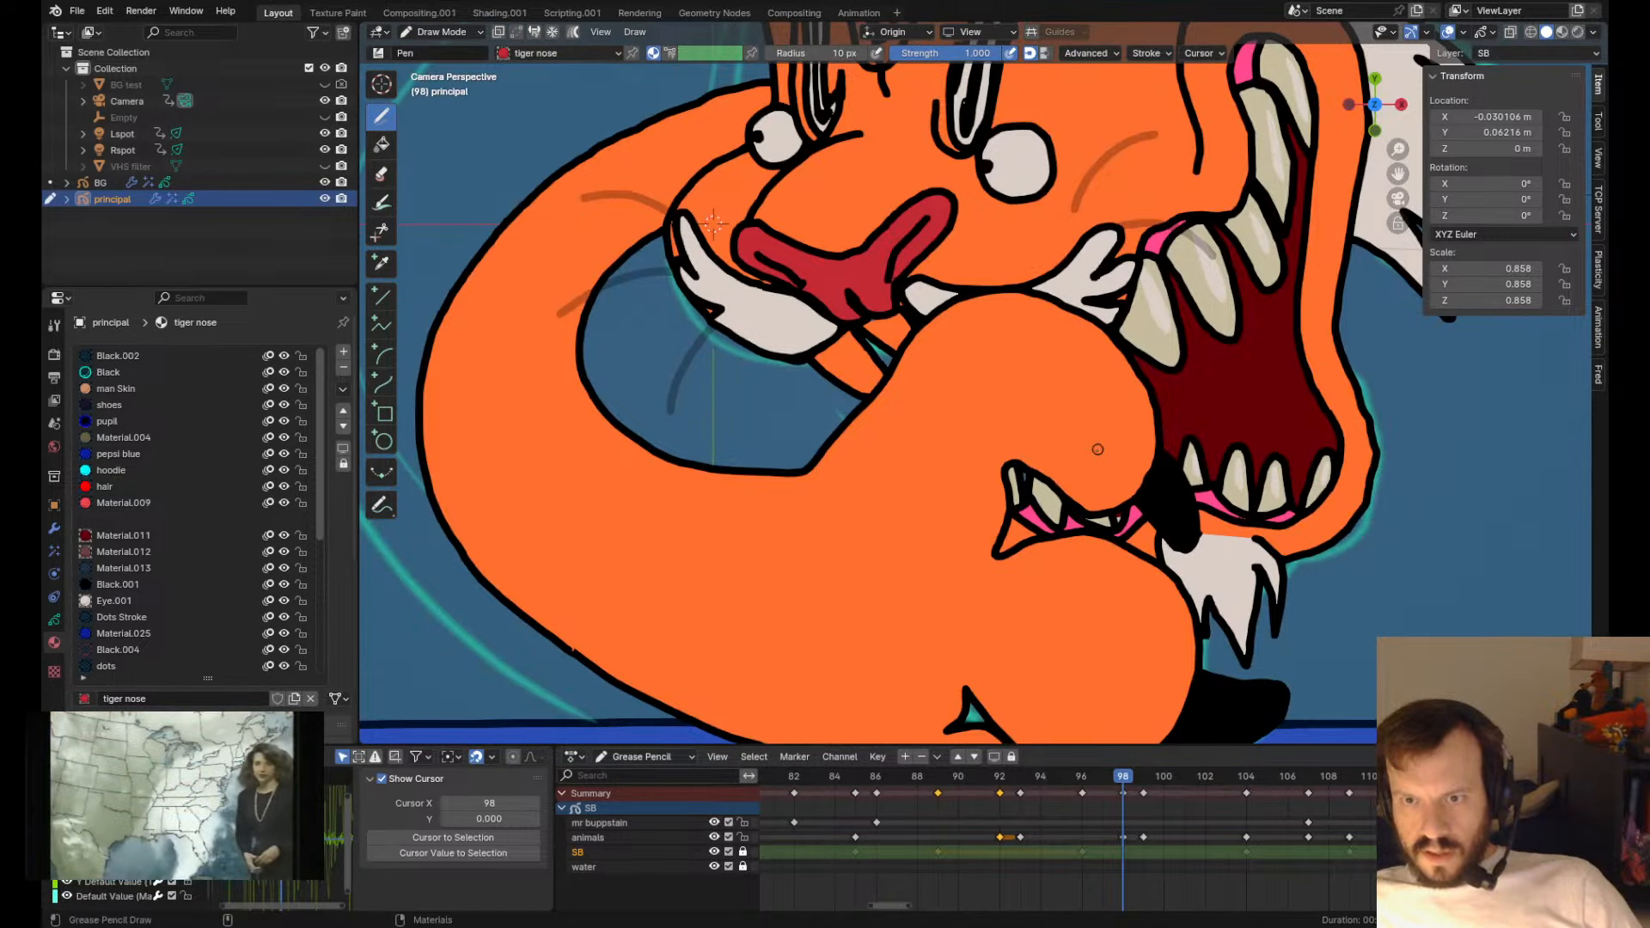
pyautogui.scroll(3, 1097, 449)
pyautogui.moveTo(1190, 598)
pyautogui.keyDown('shift'); pyautogui.mouseDown()
pyautogui.moveTo(1197, 552)
pyautogui.moveTo(1175, 571)
pyautogui.moveTo(1160, 494)
pyautogui.moveTo(1165, 537)
pyautogui.moveTo(1117, 515)
pyautogui.moveTo(1131, 541)
pyautogui.mouseUp(); pyautogui.keyUp('shift')
pyautogui.keyDown('shift'); pyautogui.moveTo(1208, 488); pyautogui.dragTo(1180, 525); pyautogui.keyUp('shift')
pyautogui.keyDown('shift'); pyautogui.moveTo(1149, 500); pyautogui.dragTo(1149, 517); pyautogui.keyUp('shift')
pyautogui.keyDown('shift'); pyautogui.moveTo(1275, 595); pyautogui.dragTo(1281, 564); pyautogui.keyUp('shift')
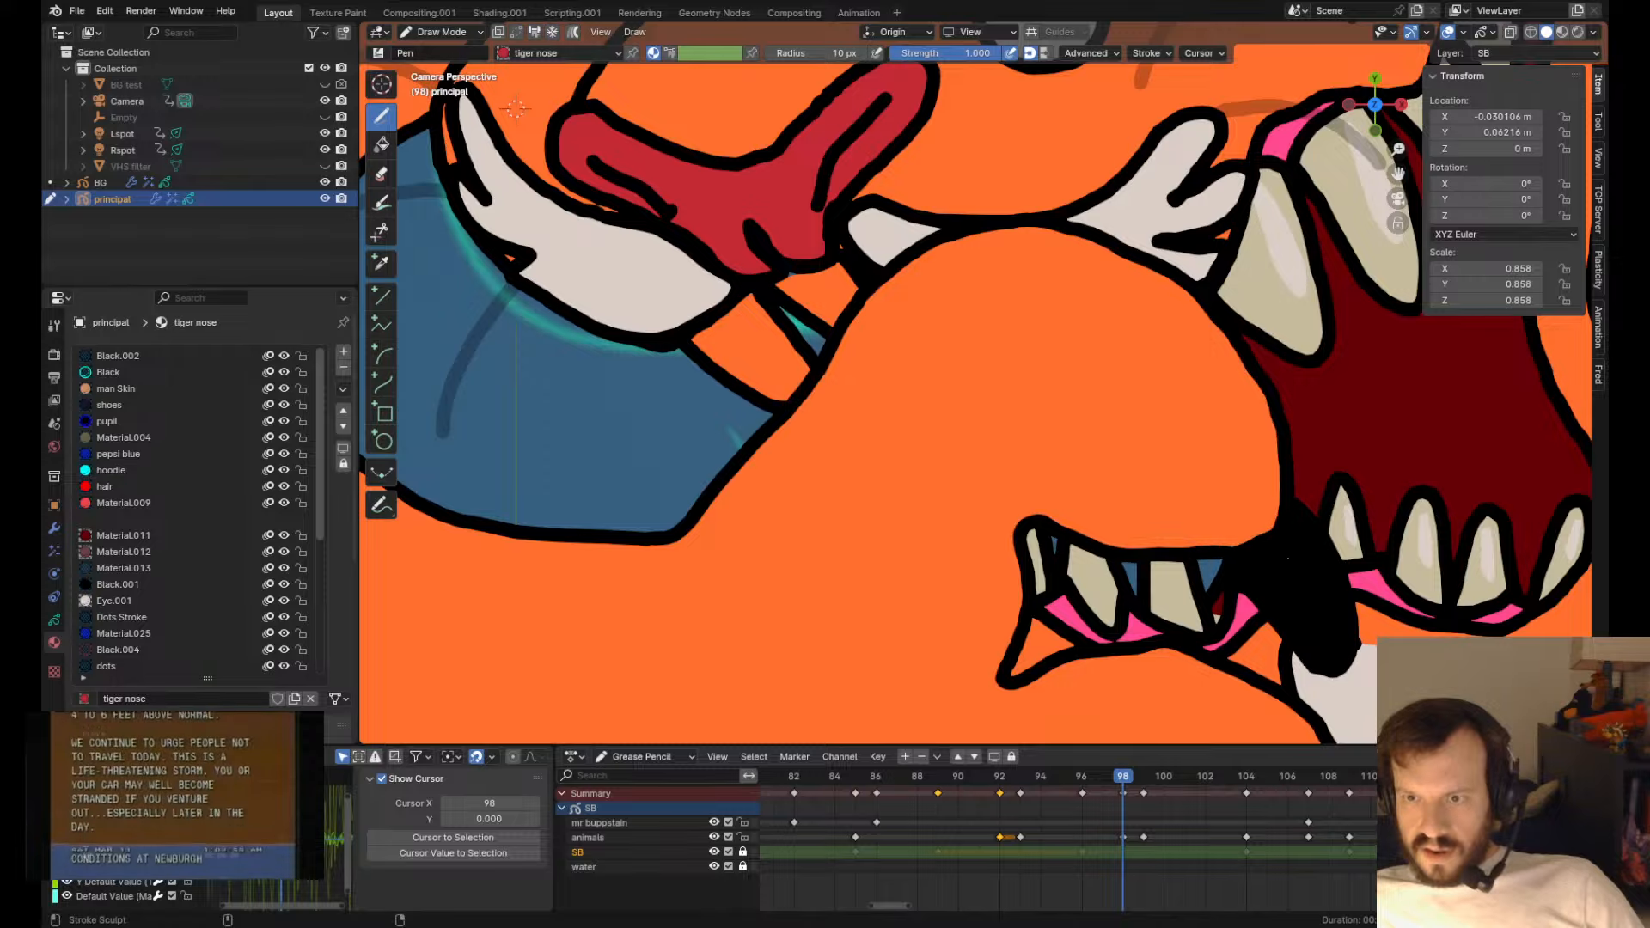
pyautogui.scroll(-4, 1220, 510)
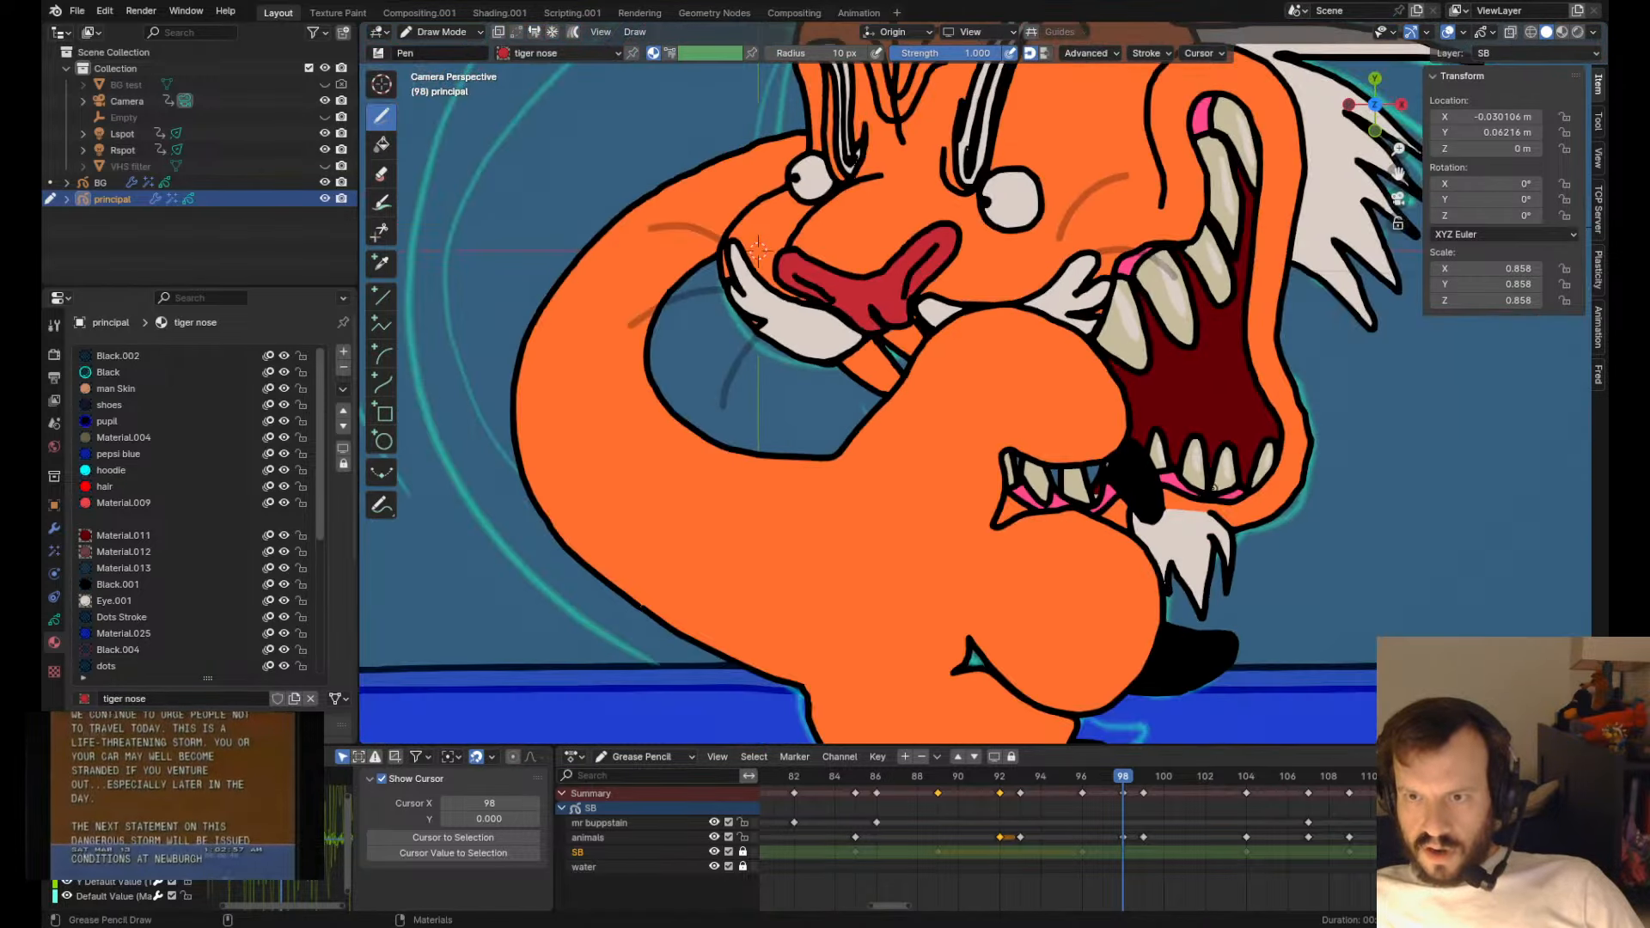
pyautogui.scroll(5, 983, 416)
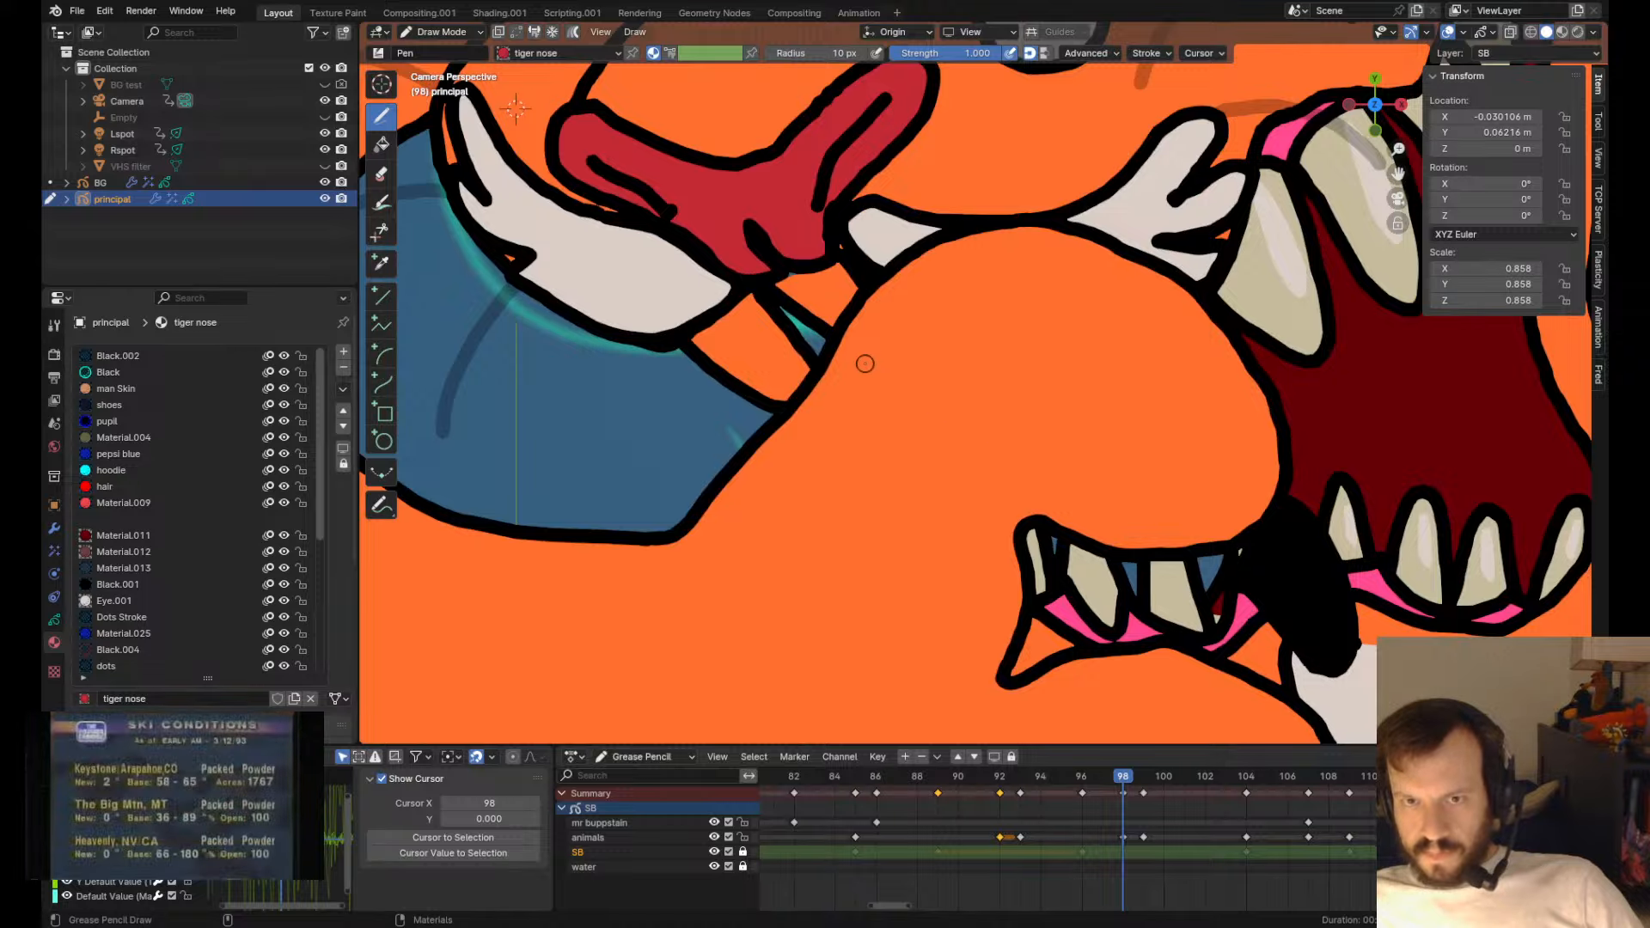
pyautogui.scroll(-5, 838, 387)
pyautogui.press('Tab')
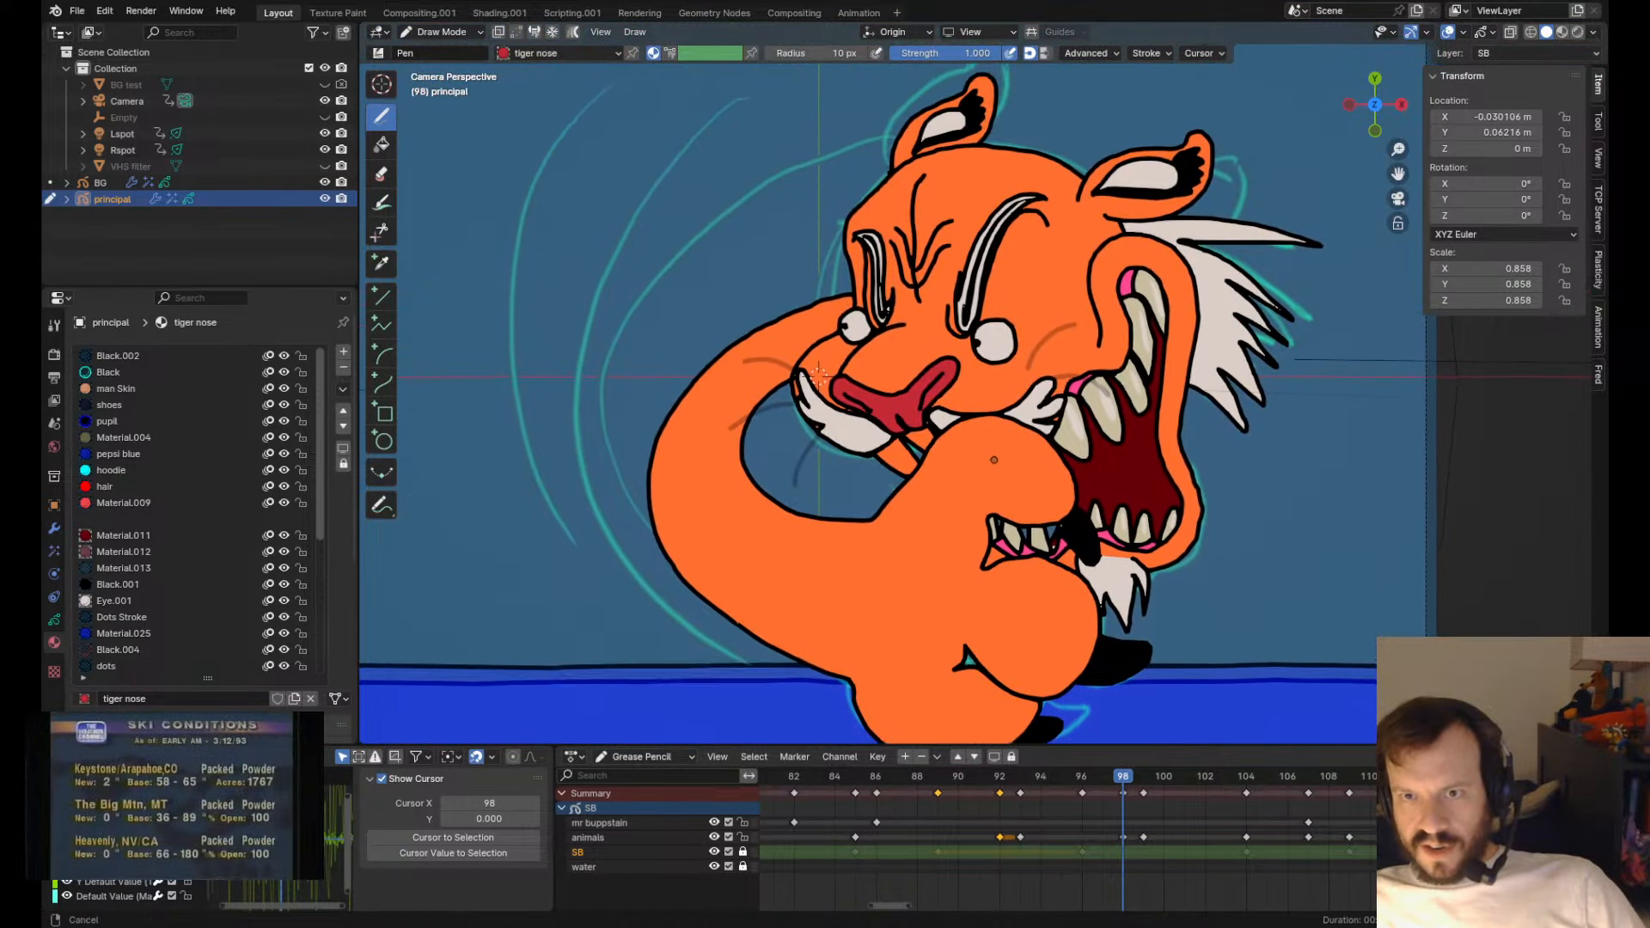
pyautogui.scroll(4, 1003, 215)
pyautogui.press('g')
pyautogui.click(953, 619)
pyautogui.hotkey('ctrl', 'z')
pyautogui.press('g')
pyautogui.rightClick(972, 400)
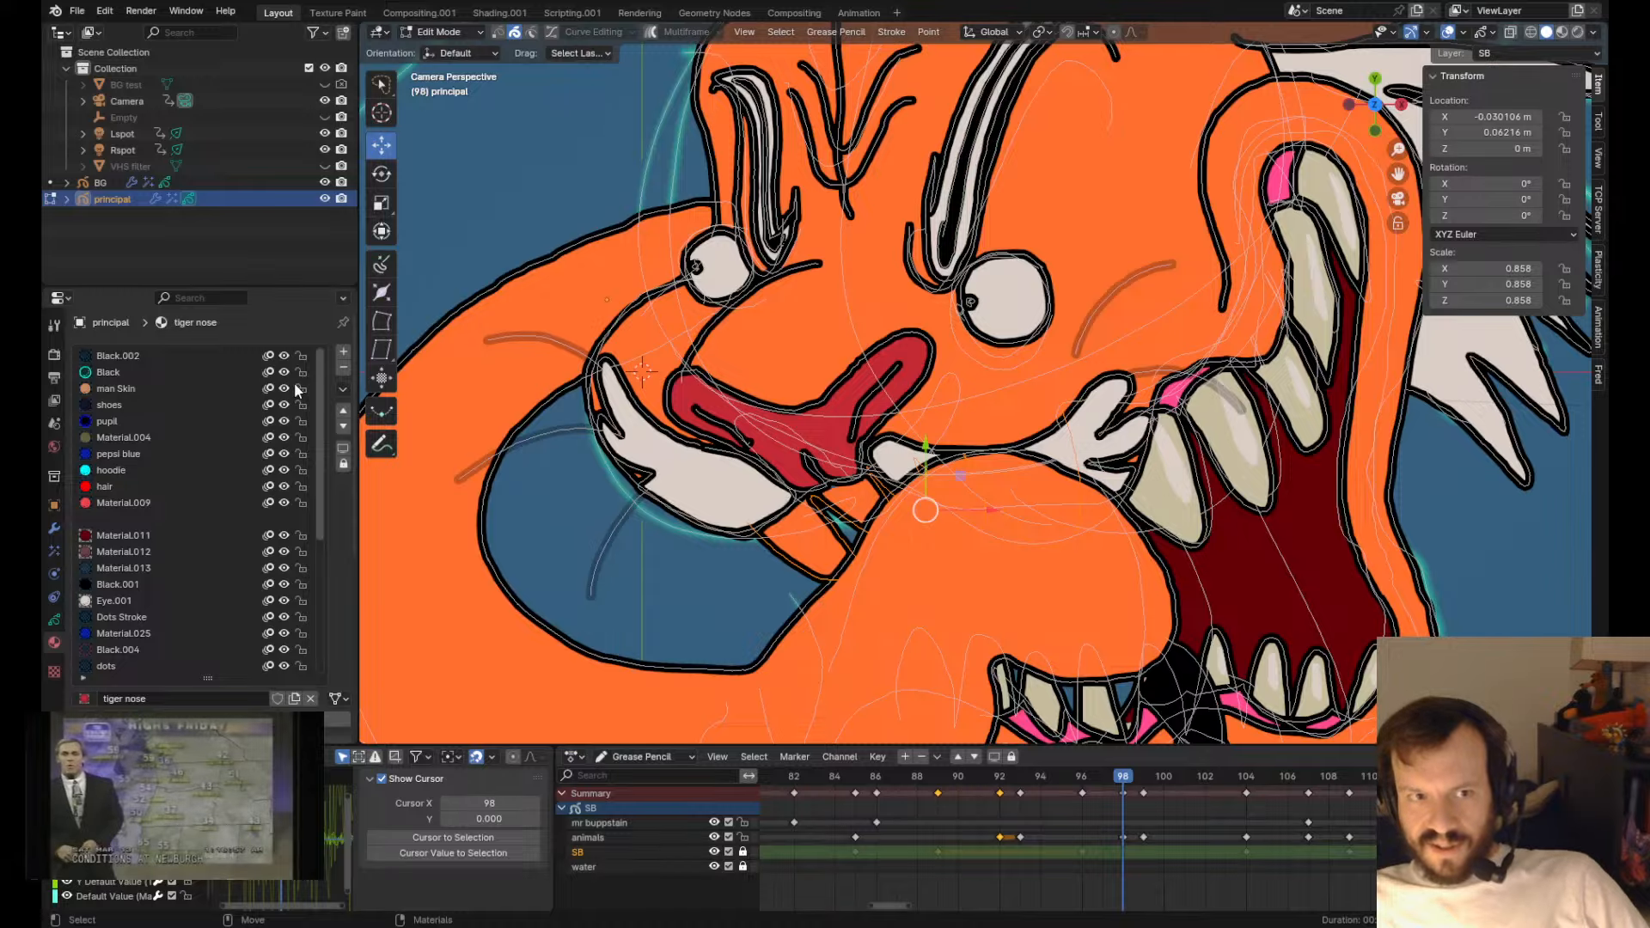
# - Assign the tiger teeth material to the two orange shapes between the muzzle and the paw
pyautogui.scroll(-3, 139, 541)
pyautogui.scroll(3, 142, 546)
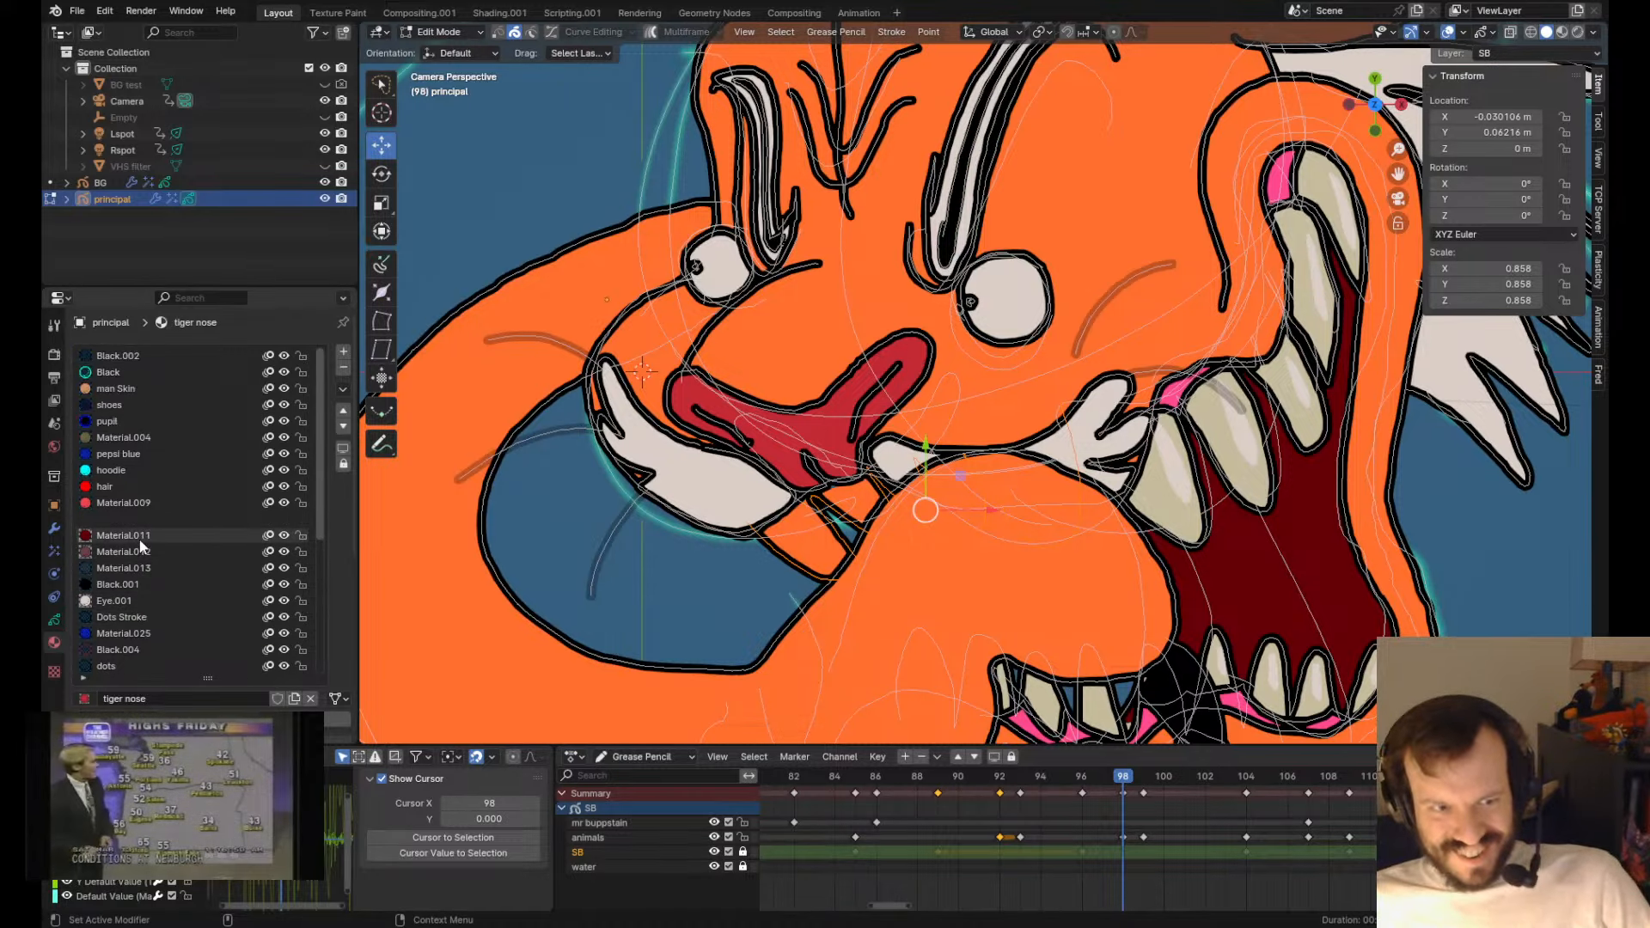
pyautogui.scroll(-7, 139, 541)
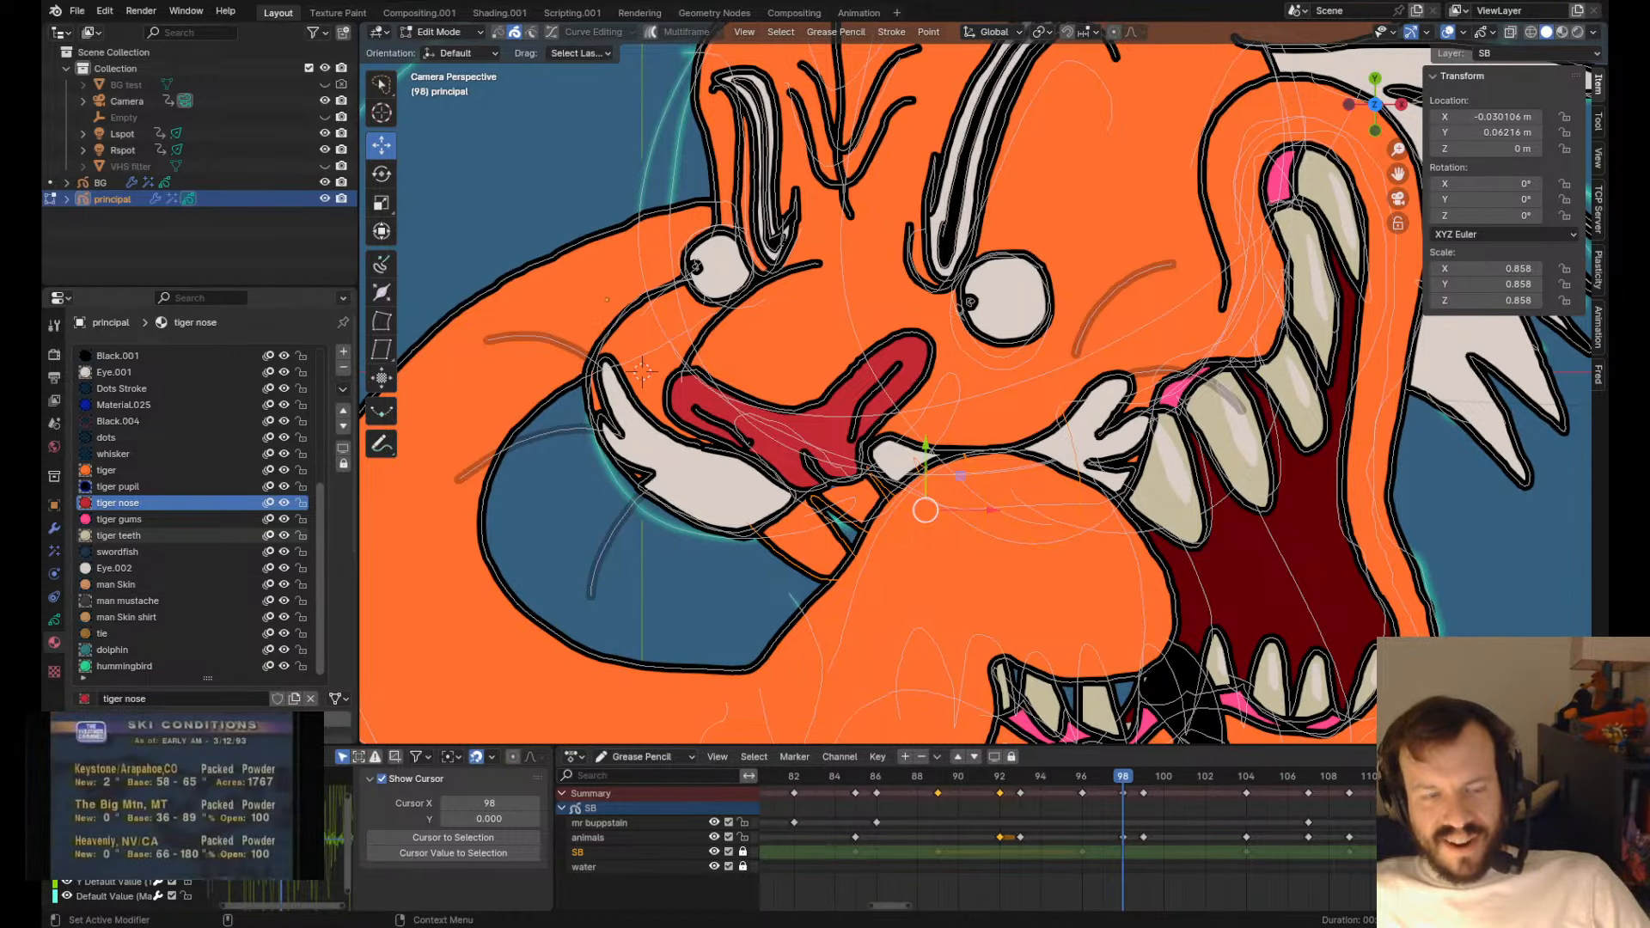
pyautogui.click(129, 535)
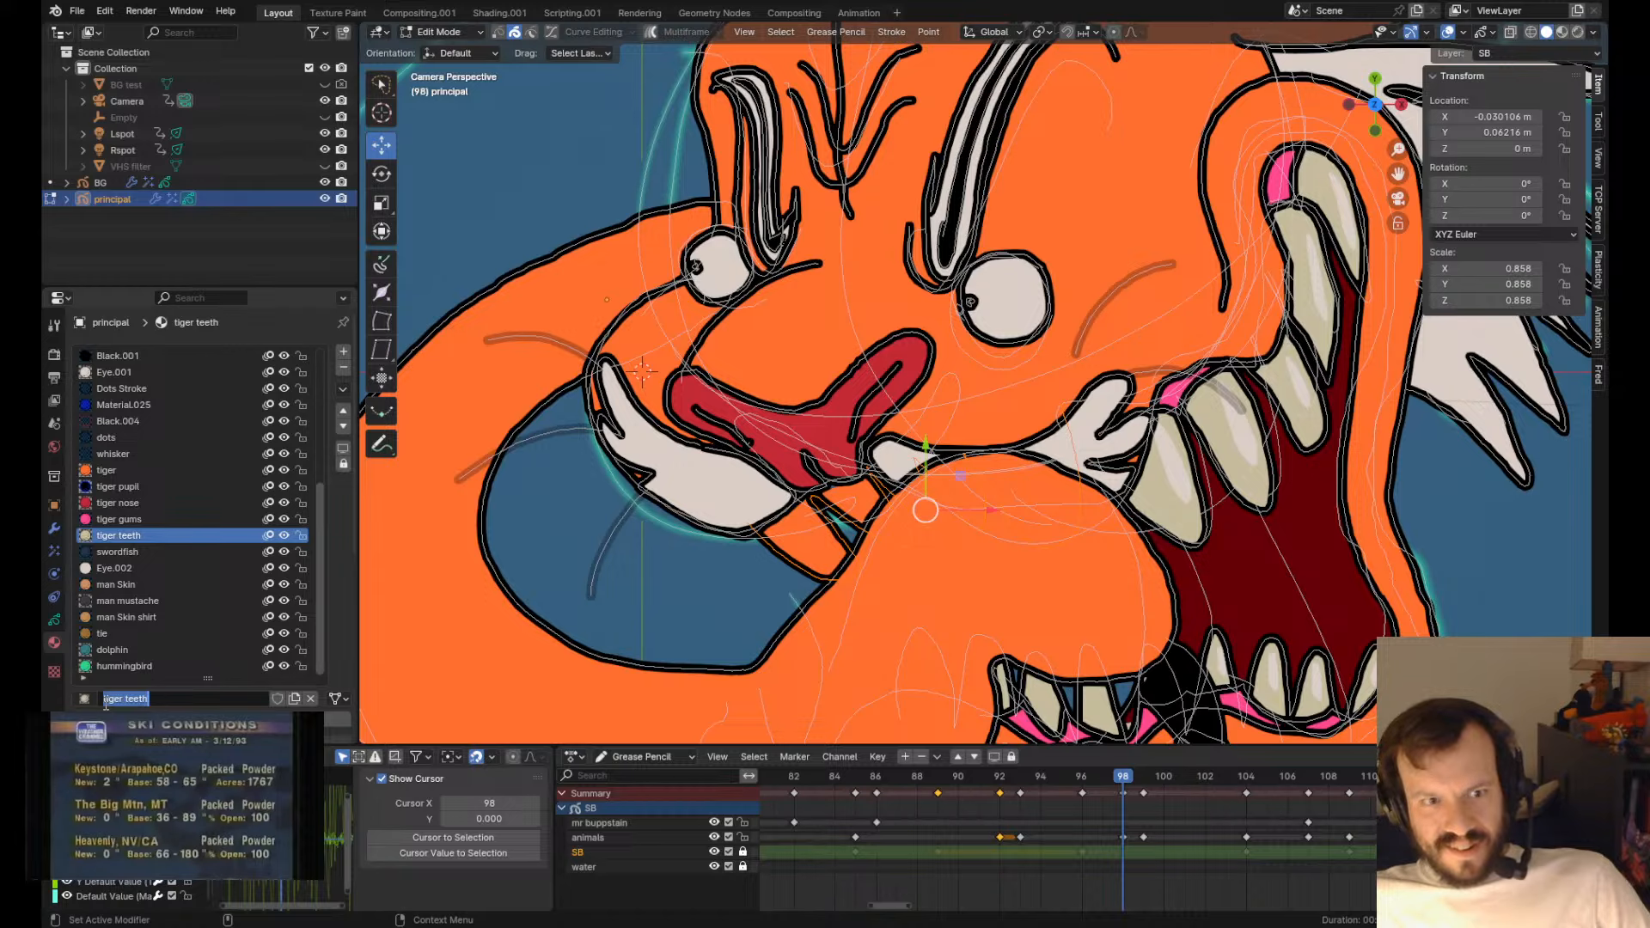
pyautogui.scroll(5, 1074, 461)
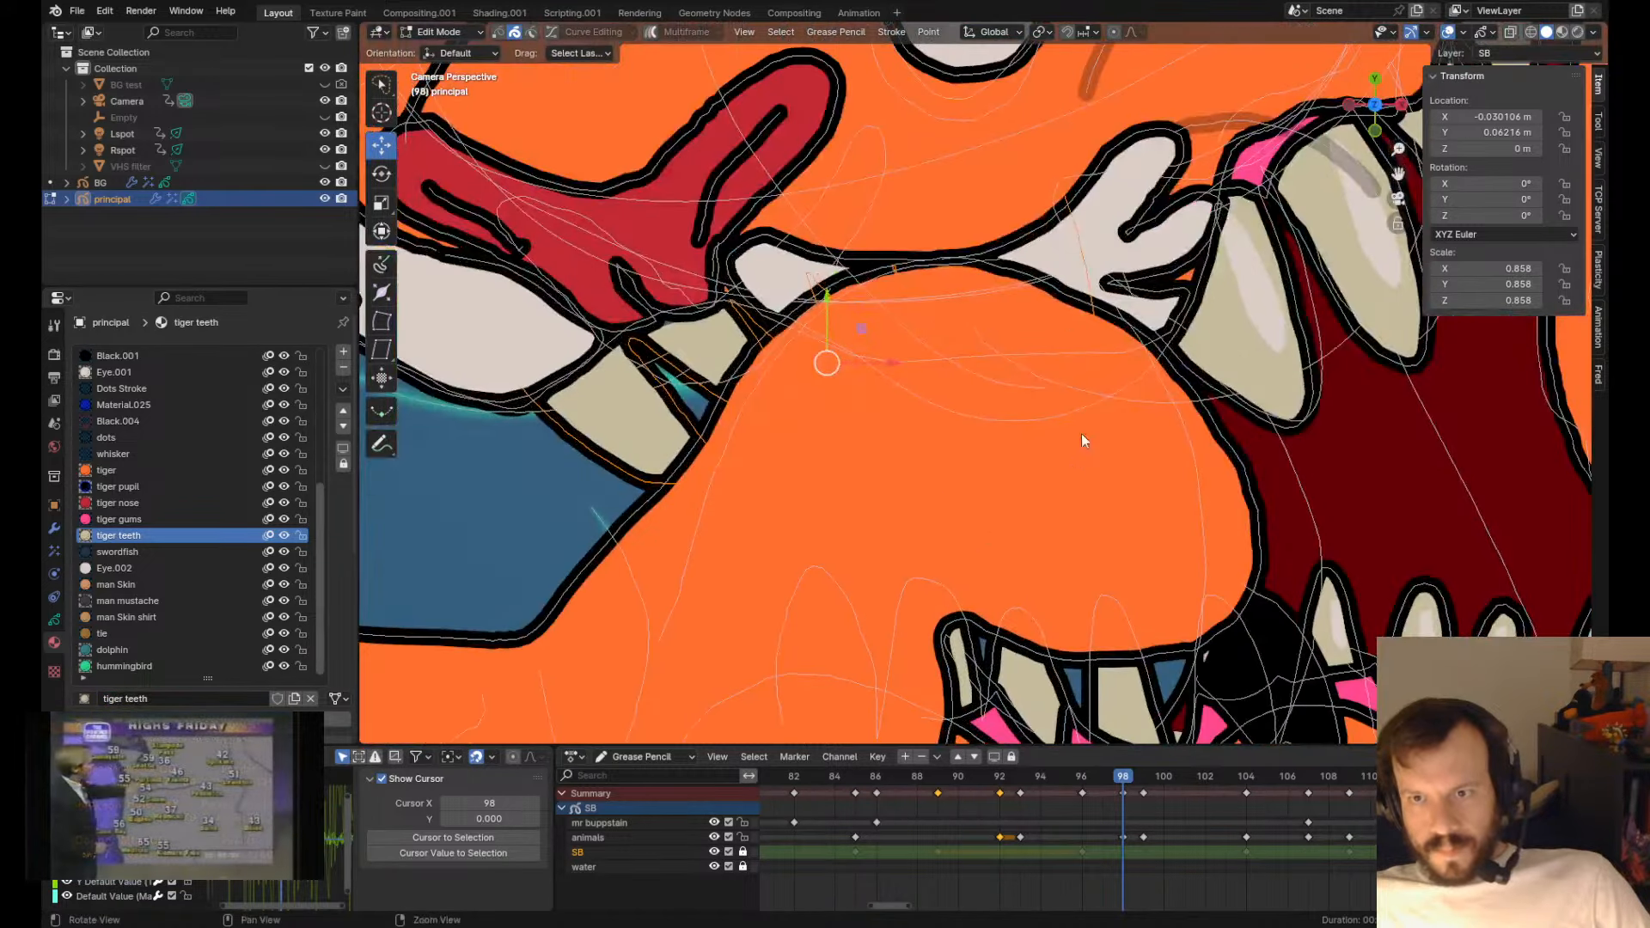
# - Duplicate the large upper fang's highlight onto the bigger of the two teeth beneath the muzzle and scale it to fit
pyautogui.hotkey('shift', 'd')
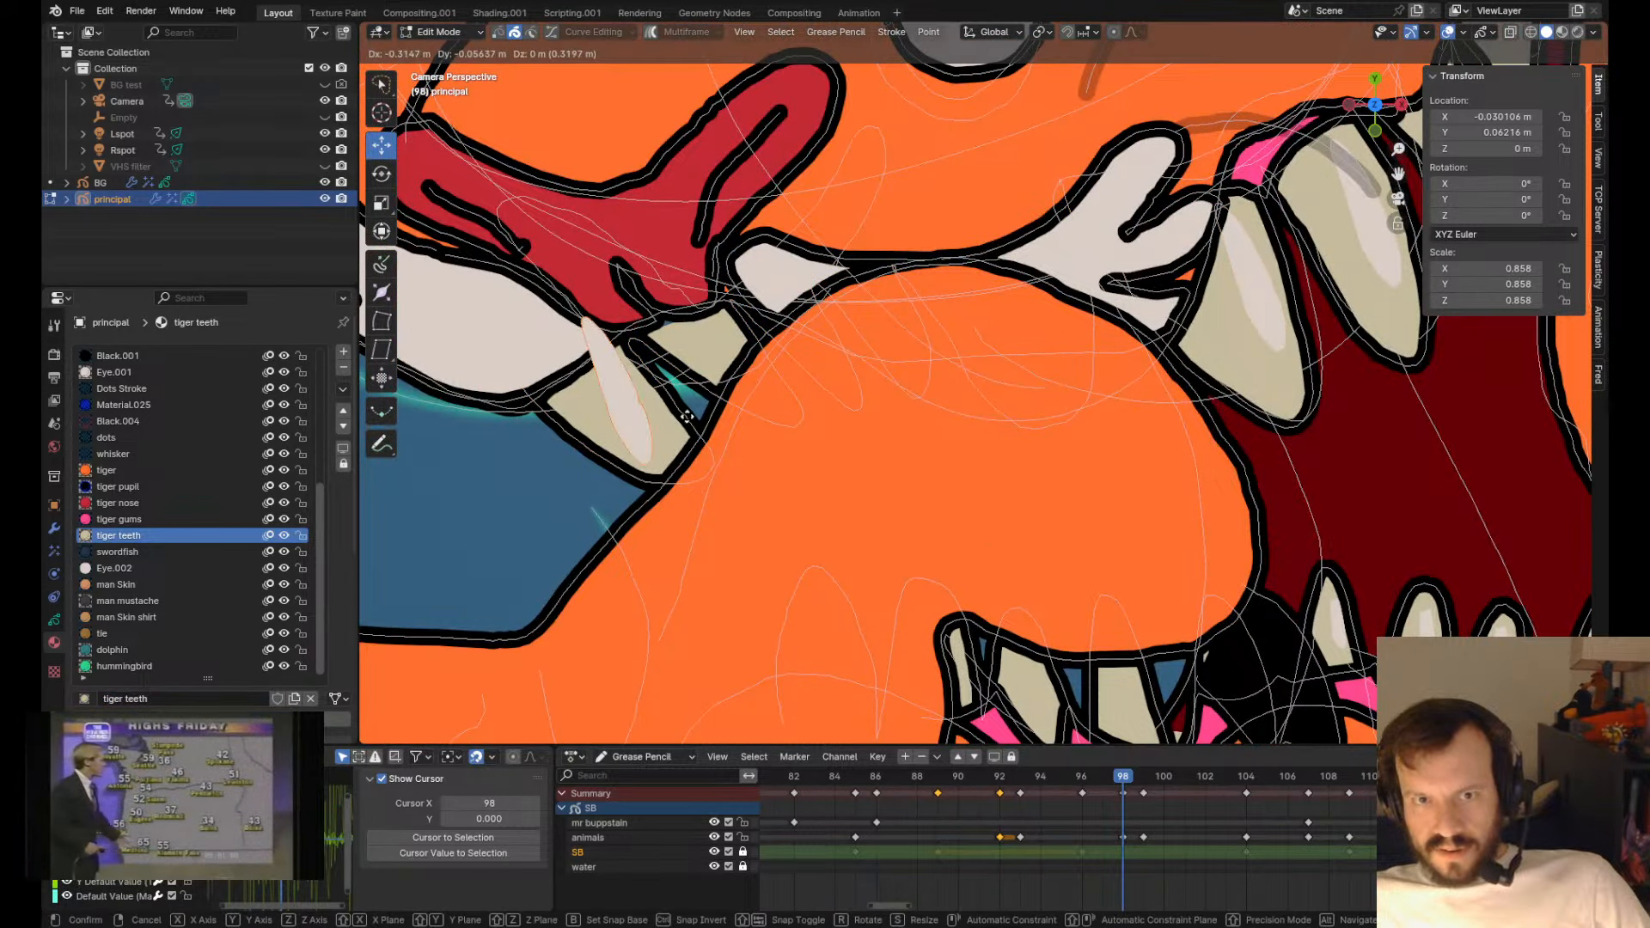
pyautogui.click(670, 429)
pyautogui.press('s')
pyautogui.moveTo(748, 273); pyautogui.dragTo(727, 291, button='middle')
pyautogui.press('e')
pyautogui.moveTo(727, 290)
pyautogui.mouseDown(button='middle')
pyautogui.moveTo(688, 280)
pyautogui.moveTo(707, 287)
pyautogui.mouseUp(button='middle')
pyautogui.press('w')
# - Duplicate the highlight onto the smaller neighbouring tooth, rotate it, arrange the stroke with Bring Forward, and return to Draw Mode
pyautogui.hotkey('ctrl', 'd')
pyautogui.click(805, 240)
pyautogui.press('r')
pyautogui.moveTo(810, 232); pyautogui.dragTo(797, 254, button='middle')
pyautogui.hotkey('ctrl', 'Down')
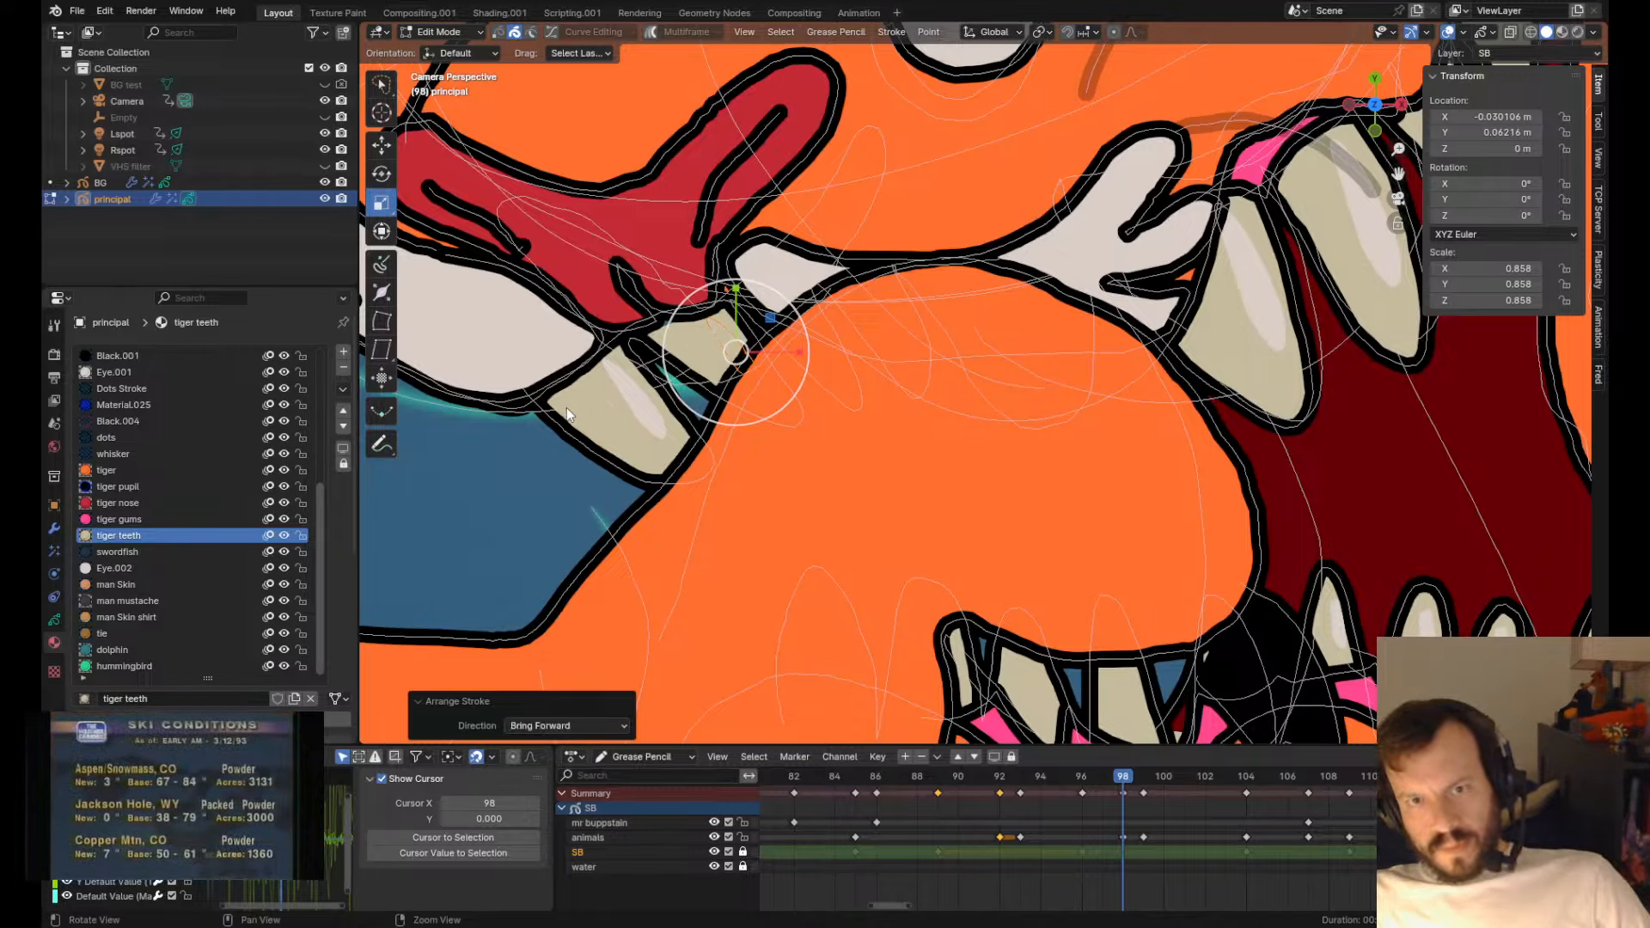
pyautogui.press('Tab')
# - Examine the whole tiger drawing, step through the neighbouring keyframes to frame 89, and play the animation
pyautogui.scroll(-8, 735, 478)
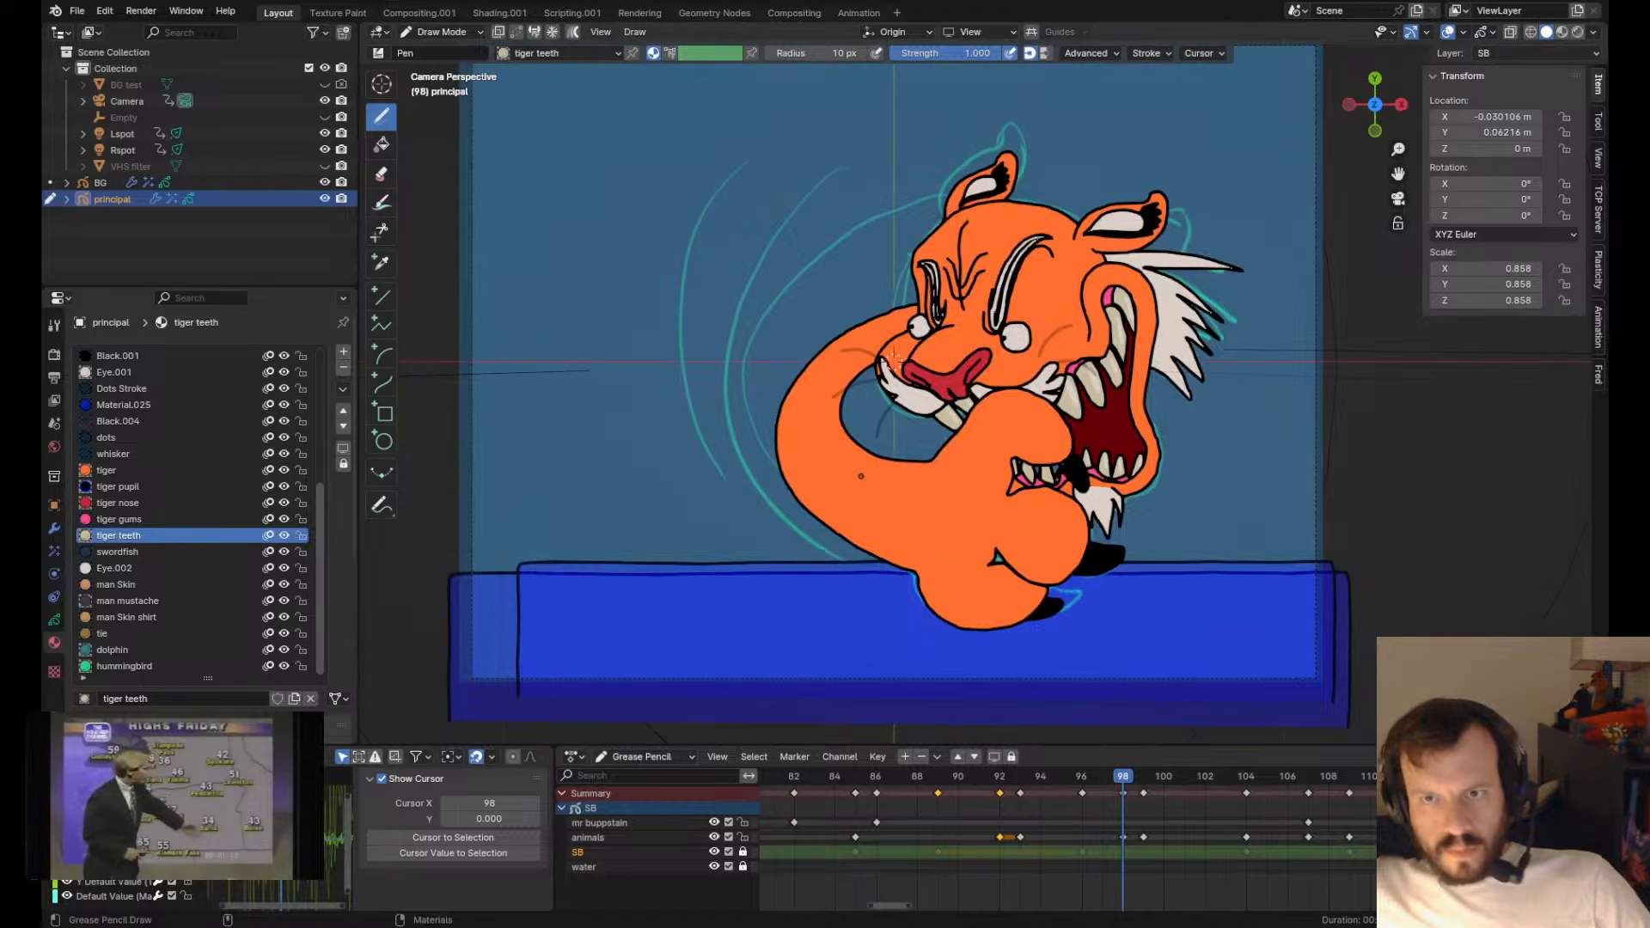
pyautogui.scroll(3, 861, 478)
pyautogui.scroll(-1, 862, 469)
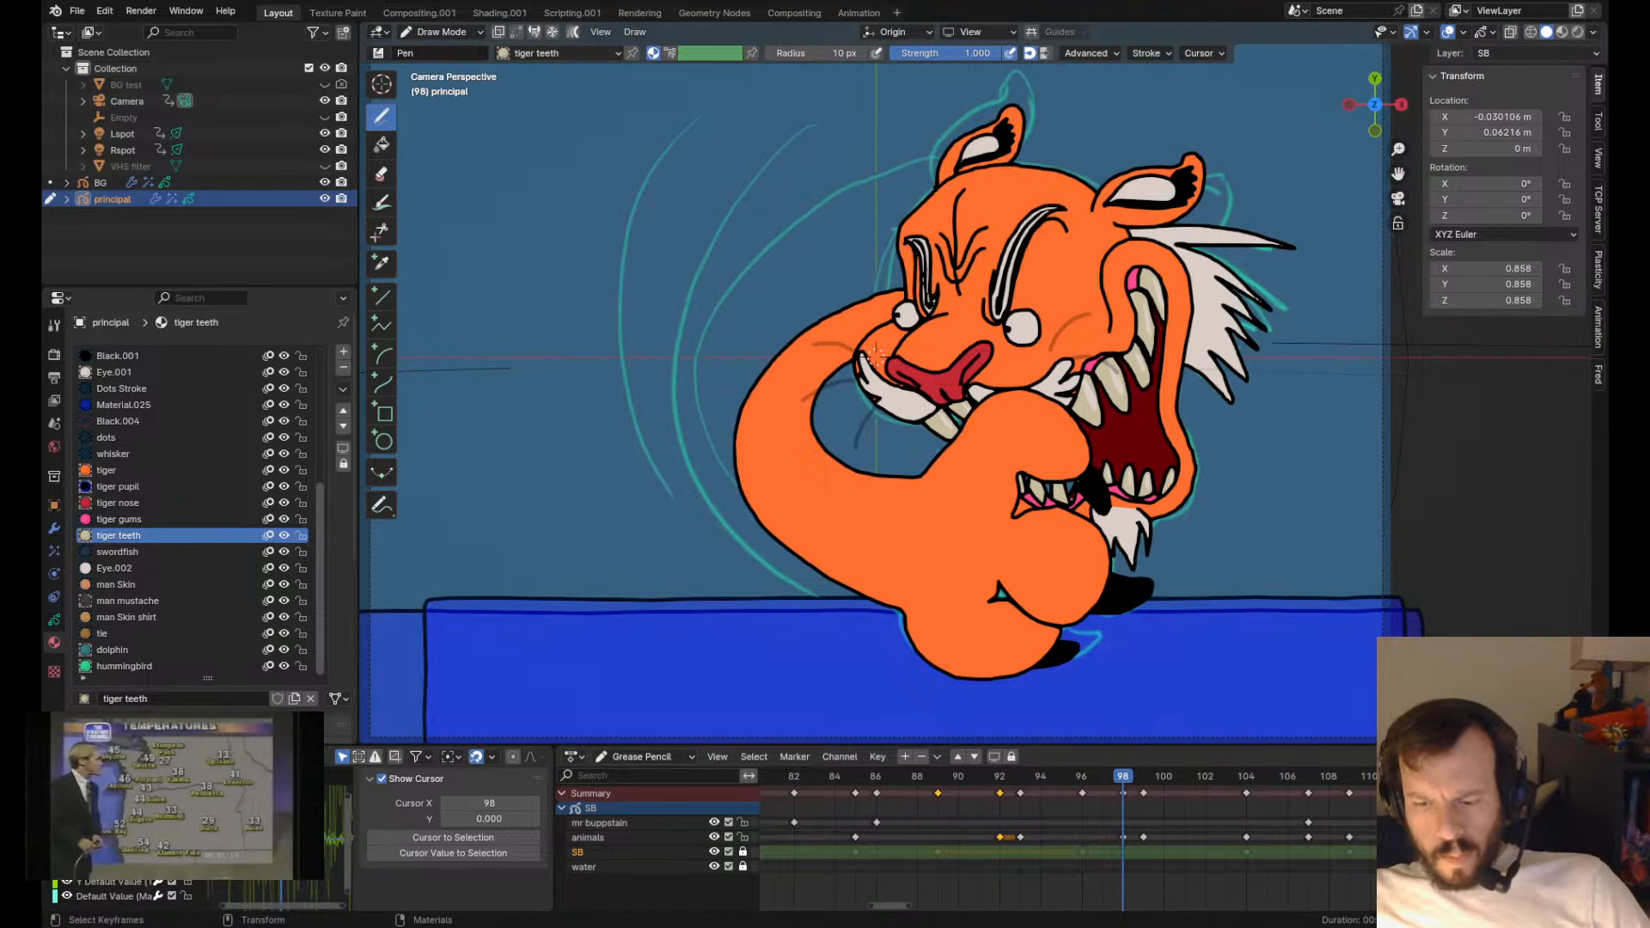
pyautogui.keyDown('alt'); pyautogui.moveTo(941, 592); pyautogui.dragTo(967, 630, button='middle'); pyautogui.keyUp('alt')
pyautogui.keyDown('alt'); pyautogui.moveTo(988, 628); pyautogui.dragTo(957, 630, button='right'); pyautogui.keyUp('alt')
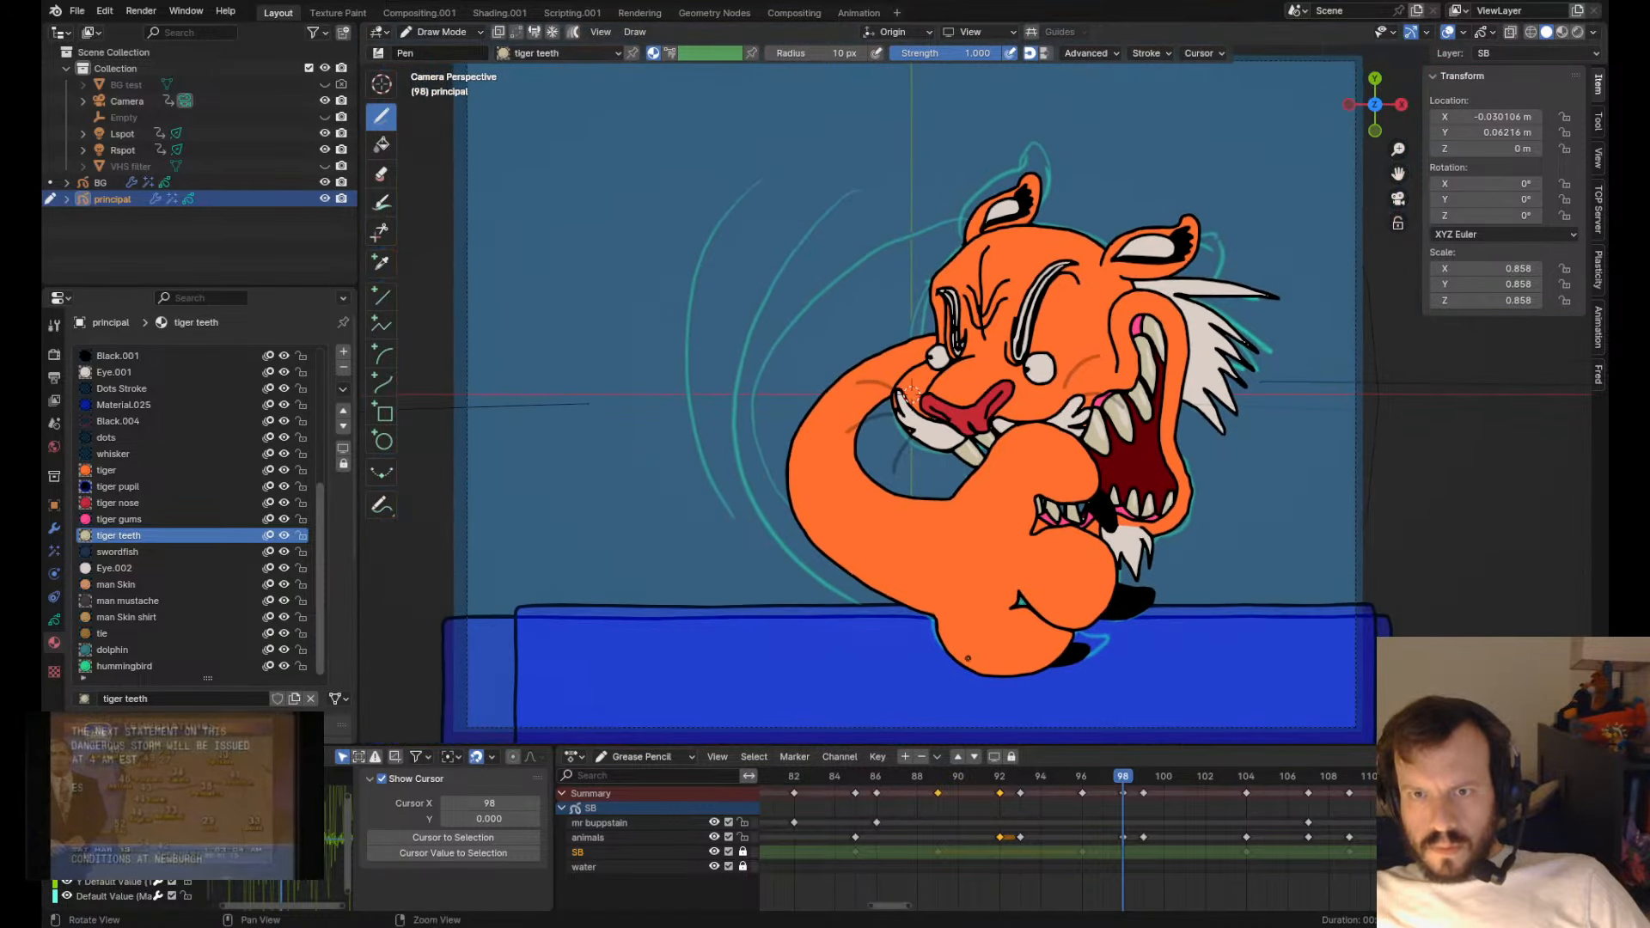
pyautogui.press('Up')
pyautogui.press('Up')
pyautogui.press('Up')
pyautogui.press('Up')
pyautogui.press('Down')
pyautogui.press('Down')
pyautogui.press('Down')
pyautogui.press('Down')
pyautogui.press('Down')
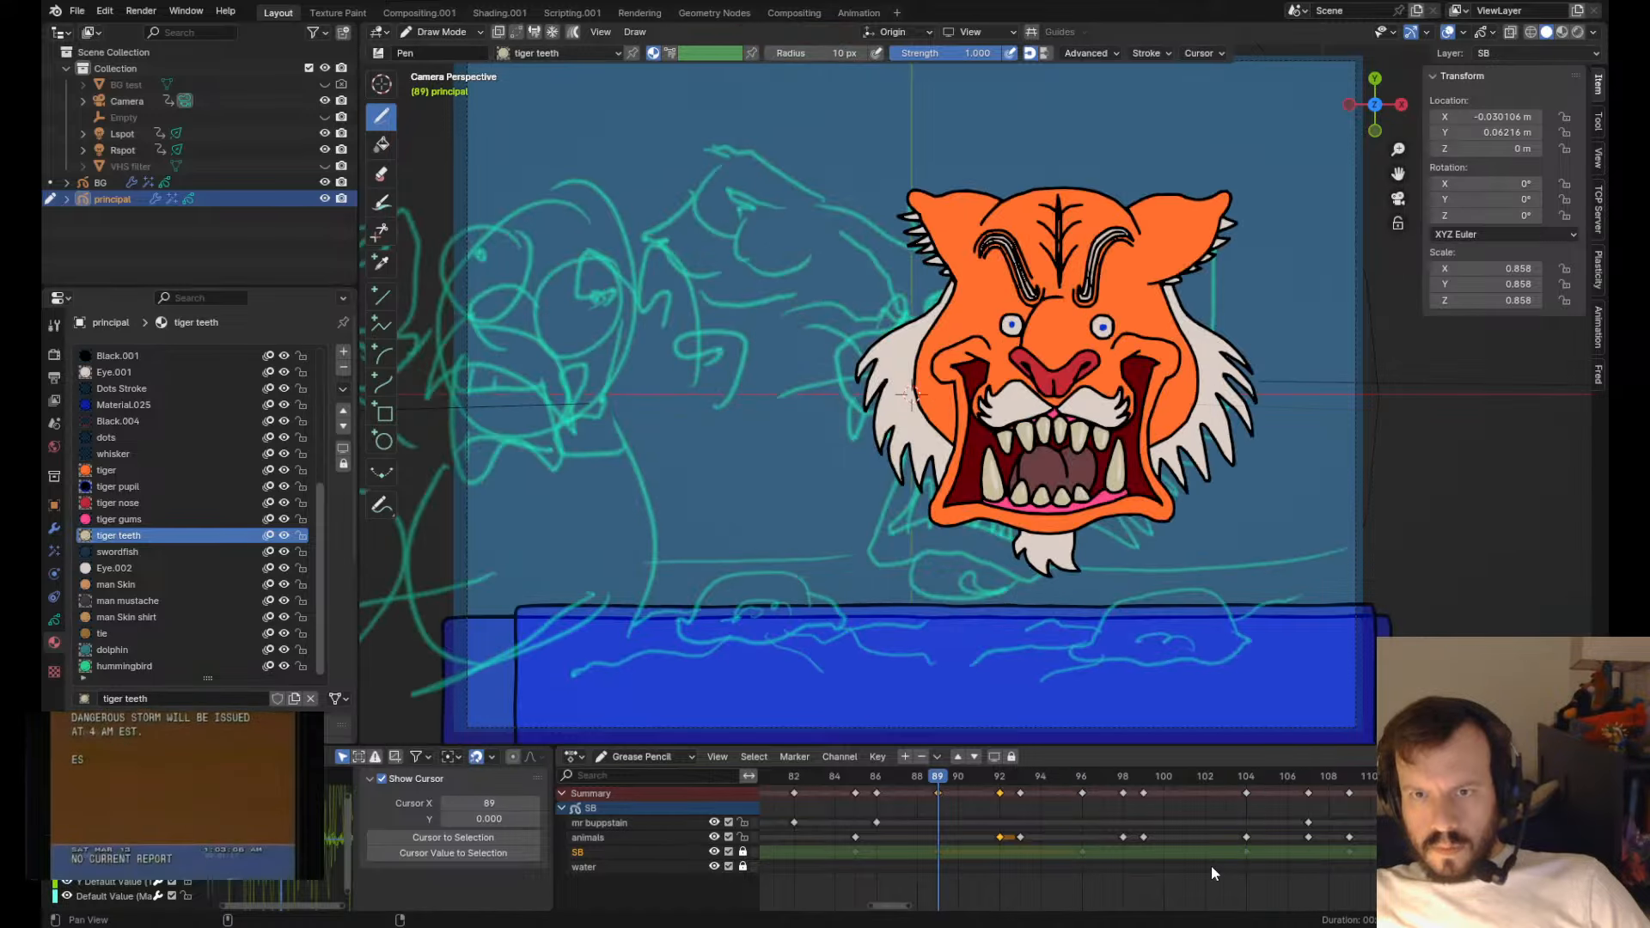
pyautogui.press('space')
pyautogui.press('space')
# - Move the animals layer's keyframe from frame 99 to frame 98
pyautogui.moveTo(1117, 777)
pyautogui.mouseDown()
pyautogui.moveTo(1135, 784)
pyautogui.moveTo(1066, 790)
pyautogui.moveTo(1125, 792)
pyautogui.mouseUp()
pyautogui.click(1144, 793)
pyautogui.press('g')
pyautogui.click(1116, 823)
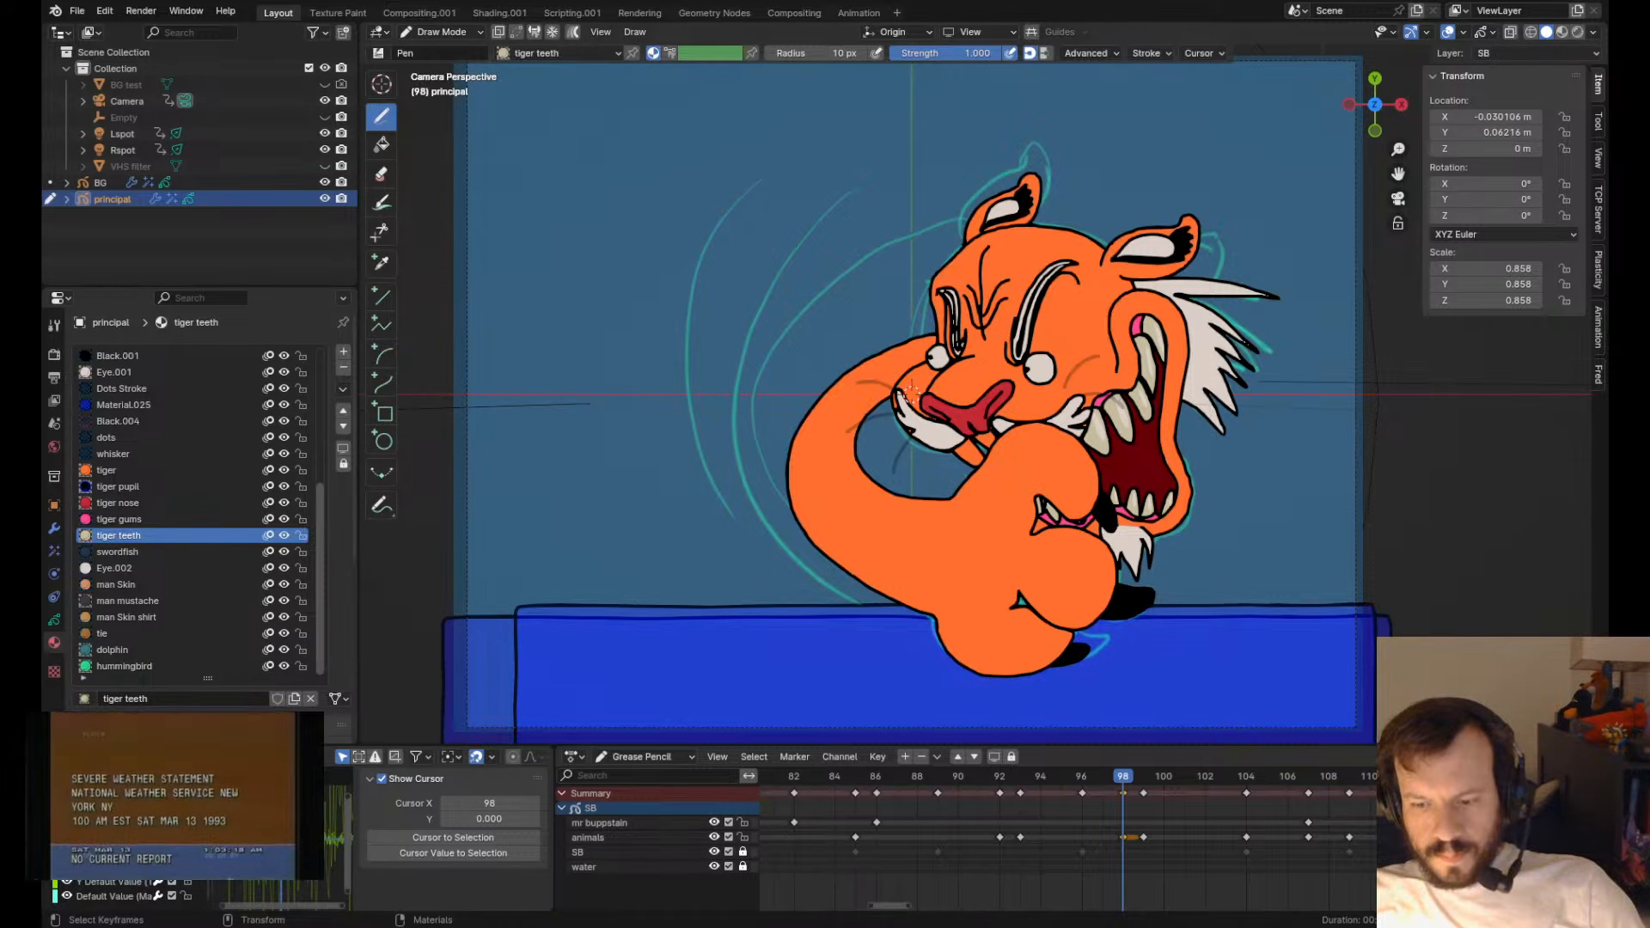
# - Select the biting paw and forearm strokes on frame 98 in Edit Mode and activate the Move tool
pyautogui.press('Down')
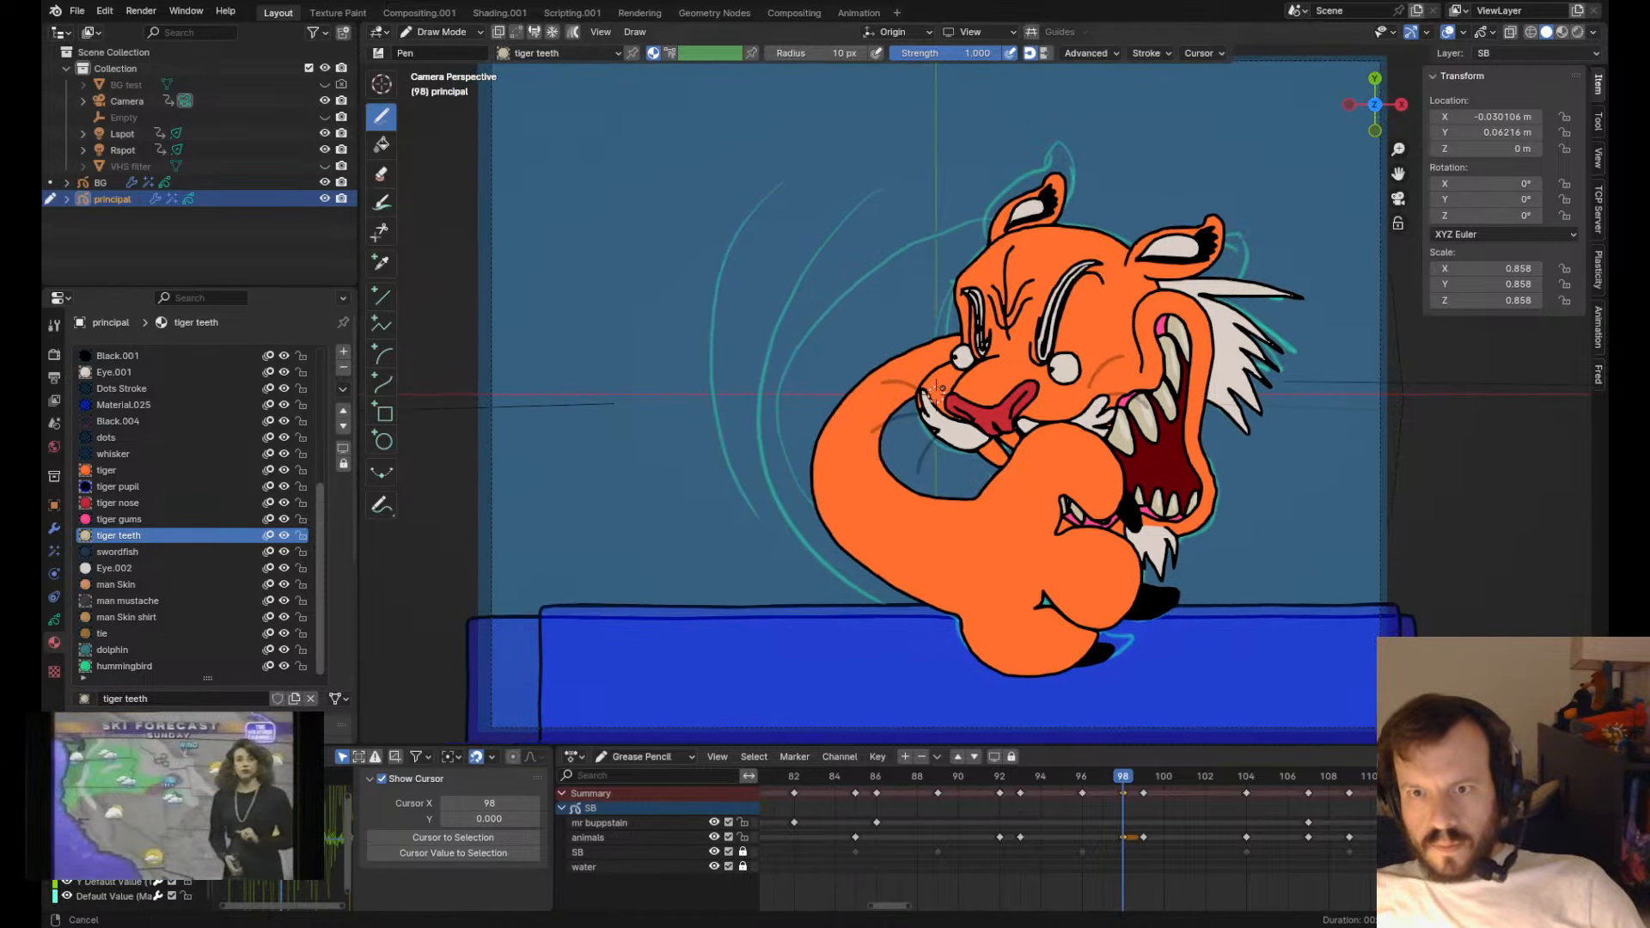
pyautogui.press('Tab')
pyautogui.hotkey('shift', 'Left')
pyautogui.press('Down')
pyautogui.moveTo(1093, 782); pyautogui.dragTo(1122, 782)
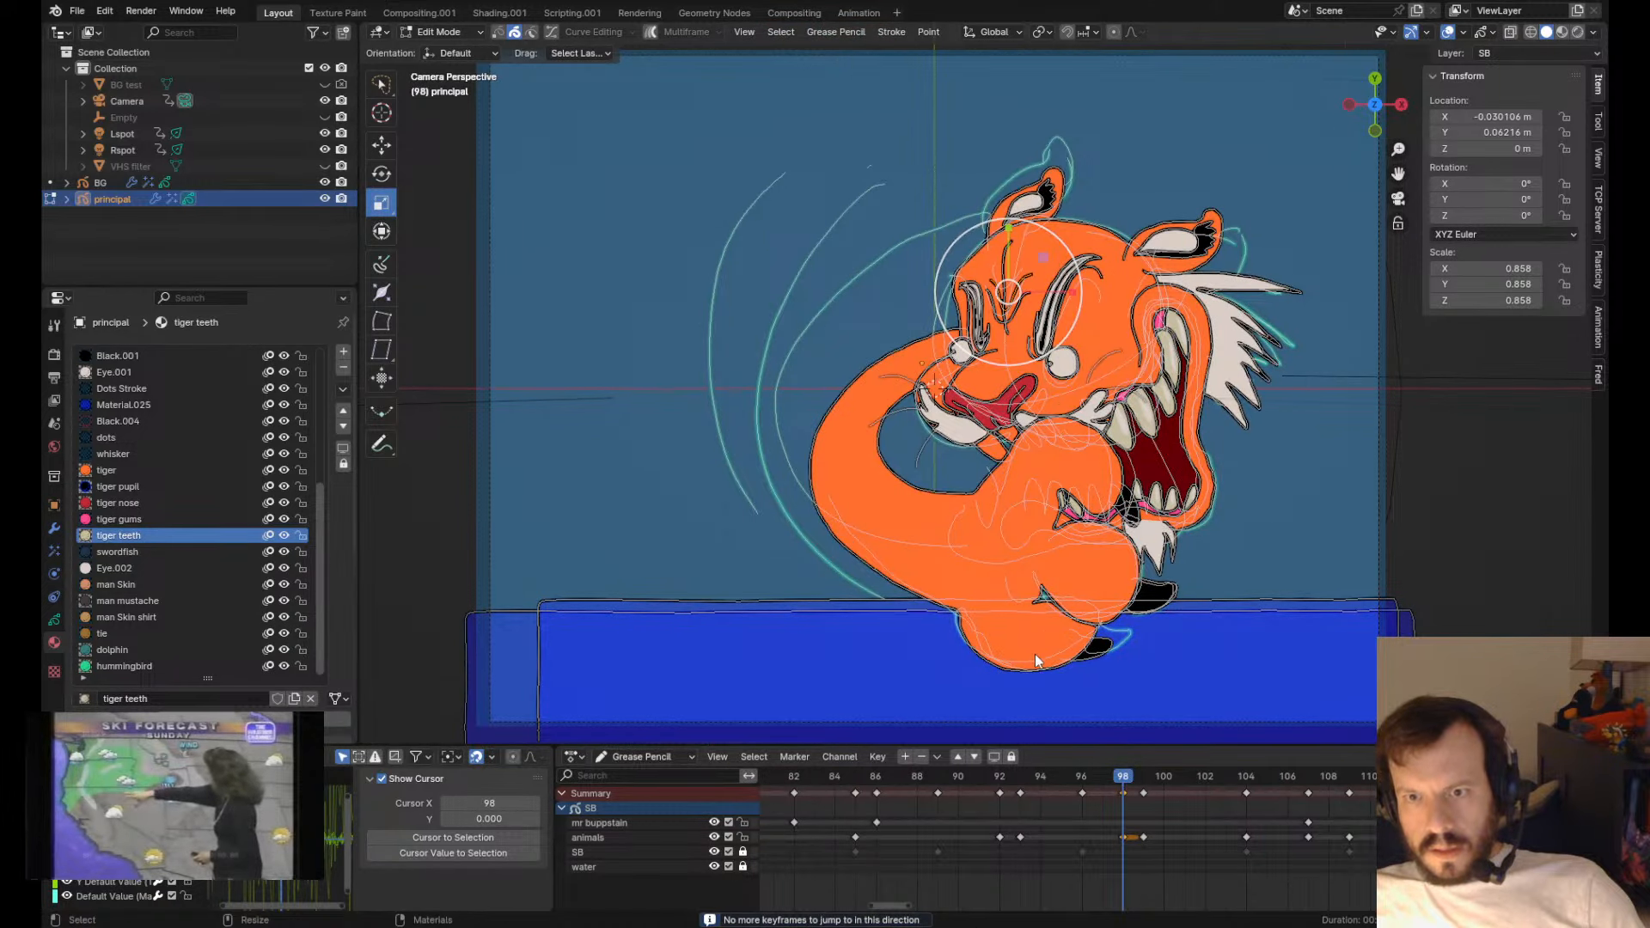
pyautogui.click(1124, 610)
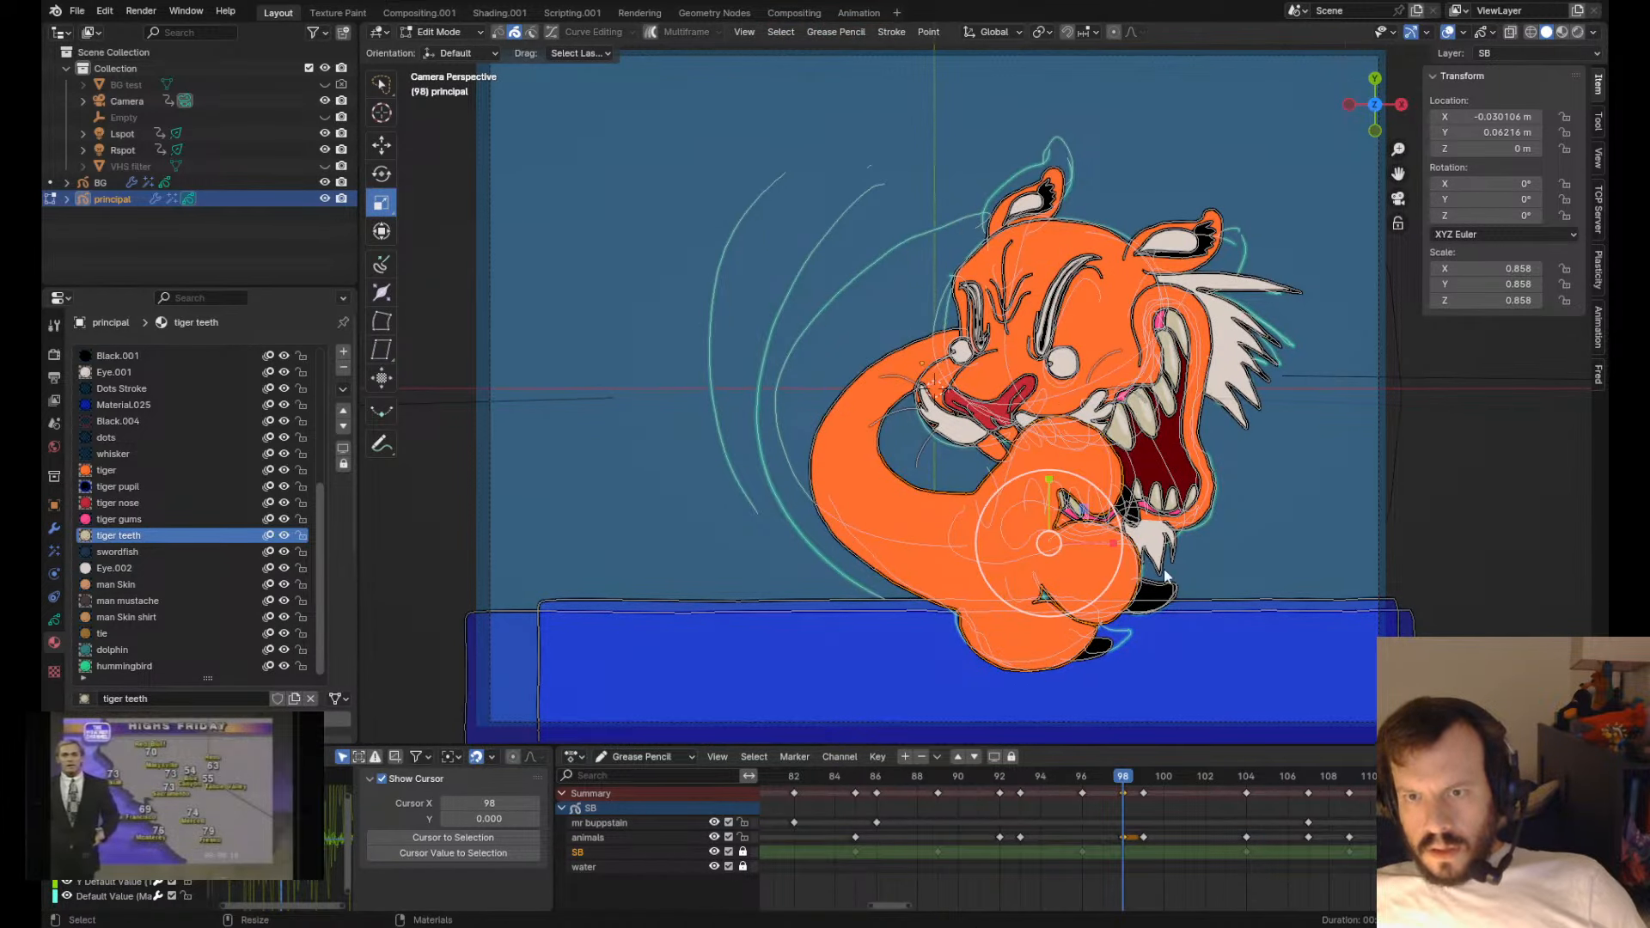
pyautogui.hotkey('shift', 'space')
pyautogui.press('g')
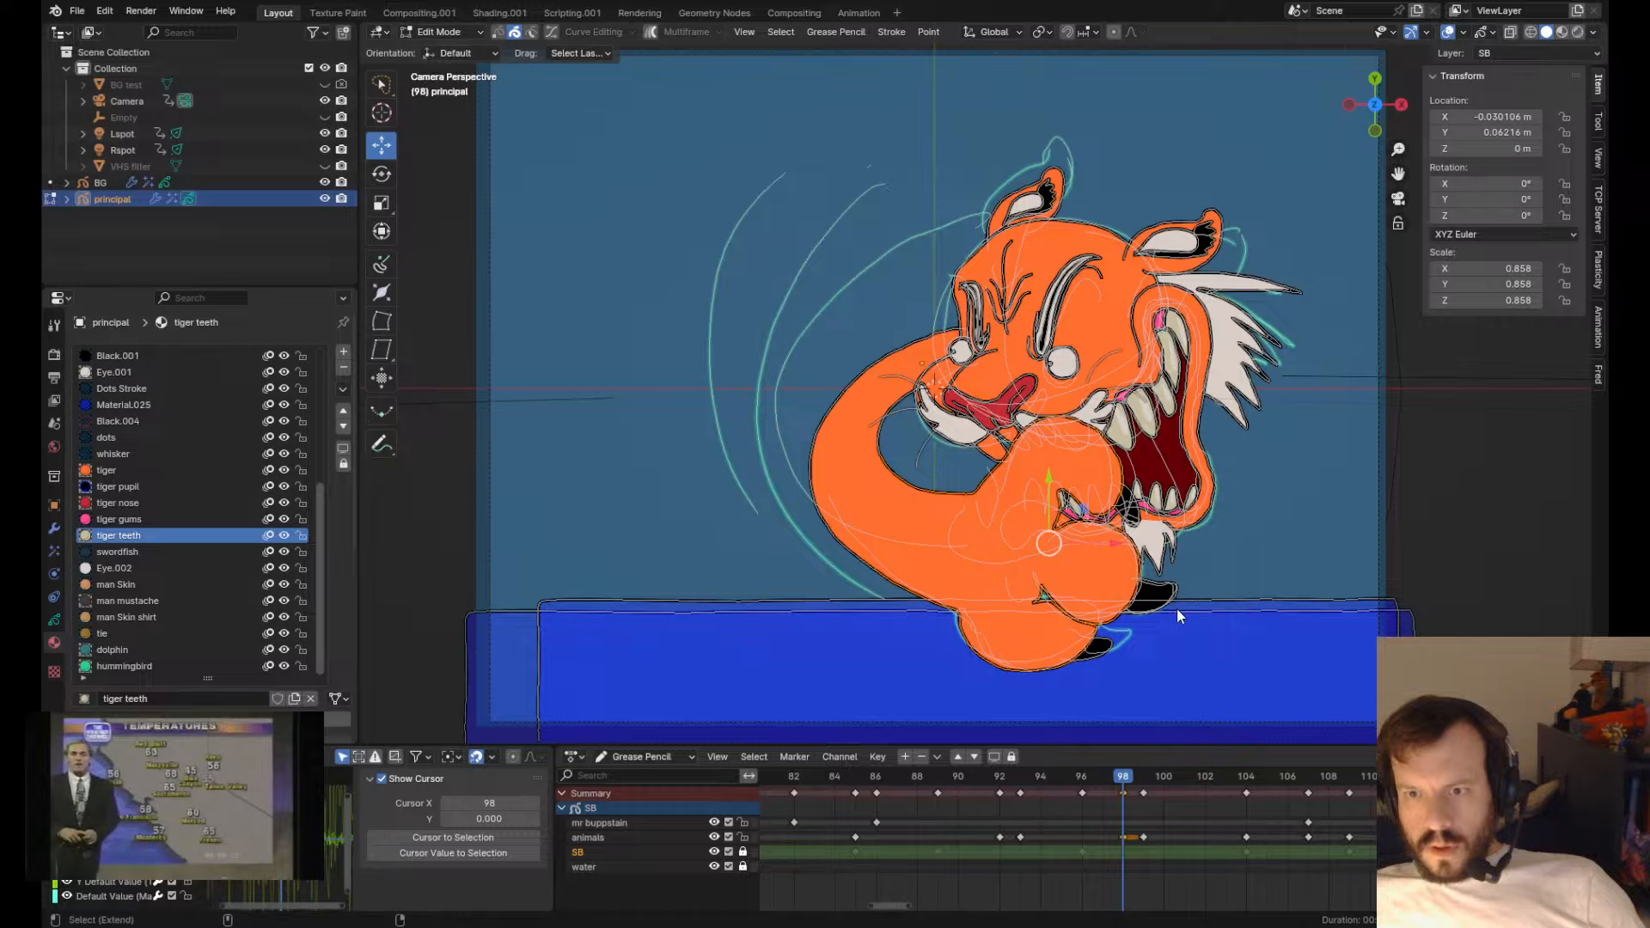
pyautogui.scroll(3, 1104, 669)
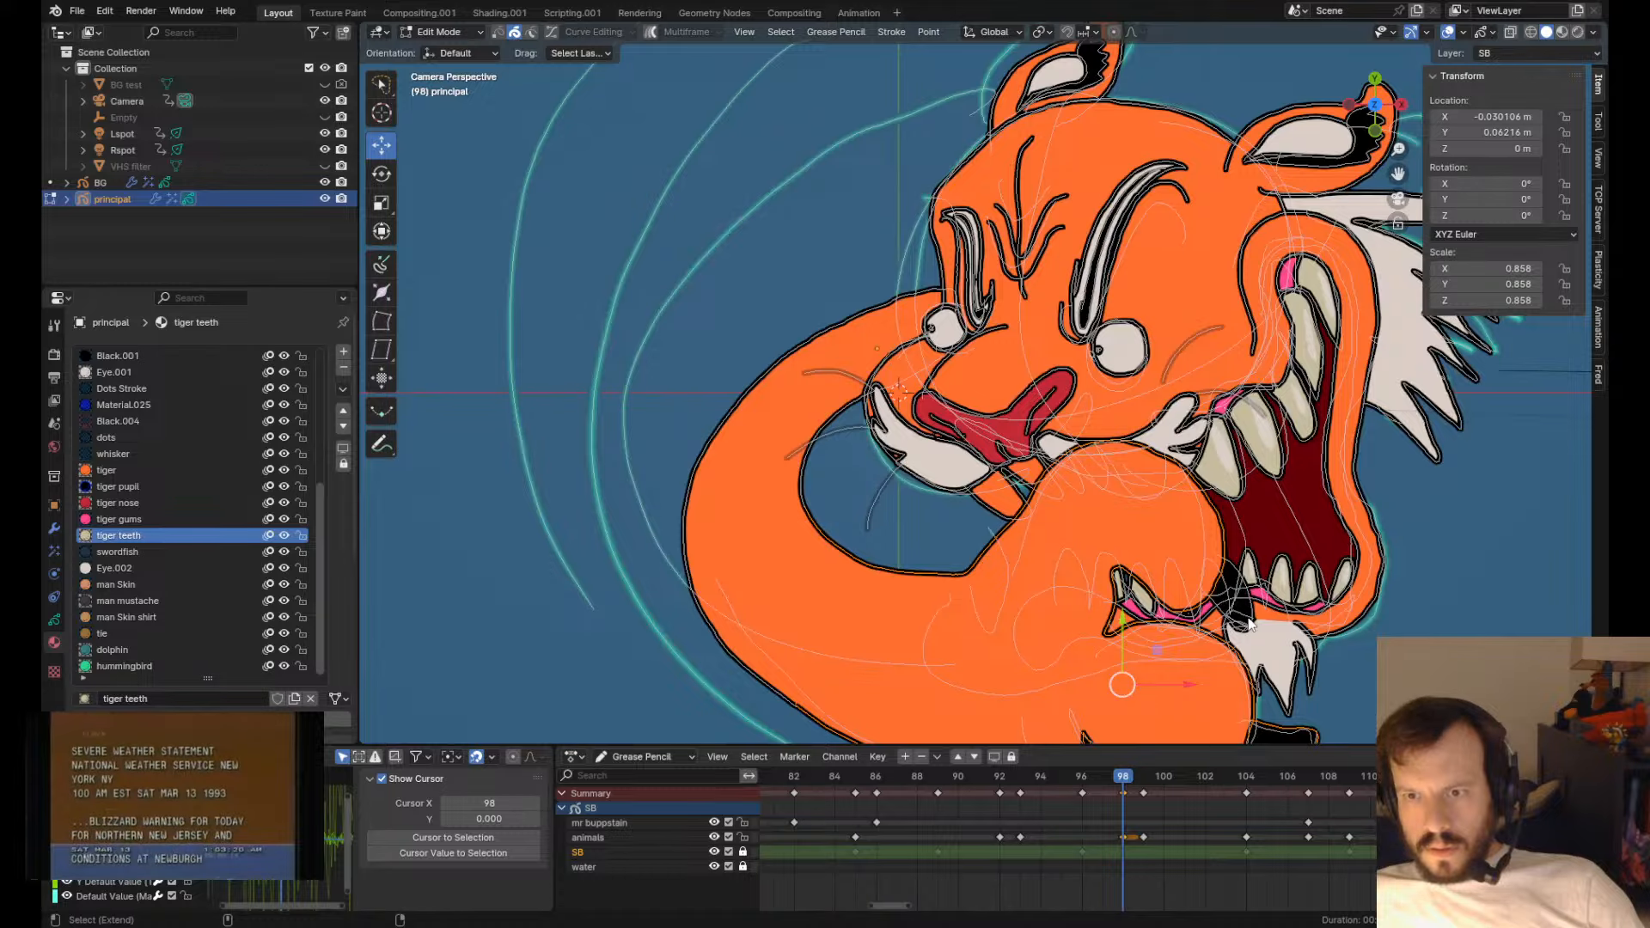
pyautogui.scroll(-3, 1250, 615)
pyautogui.moveTo(1091, 527); pyautogui.dragTo(938, 445)
pyautogui.hotkey('ctrl', 'z')
pyautogui.hotkey('ctrl', 'z')
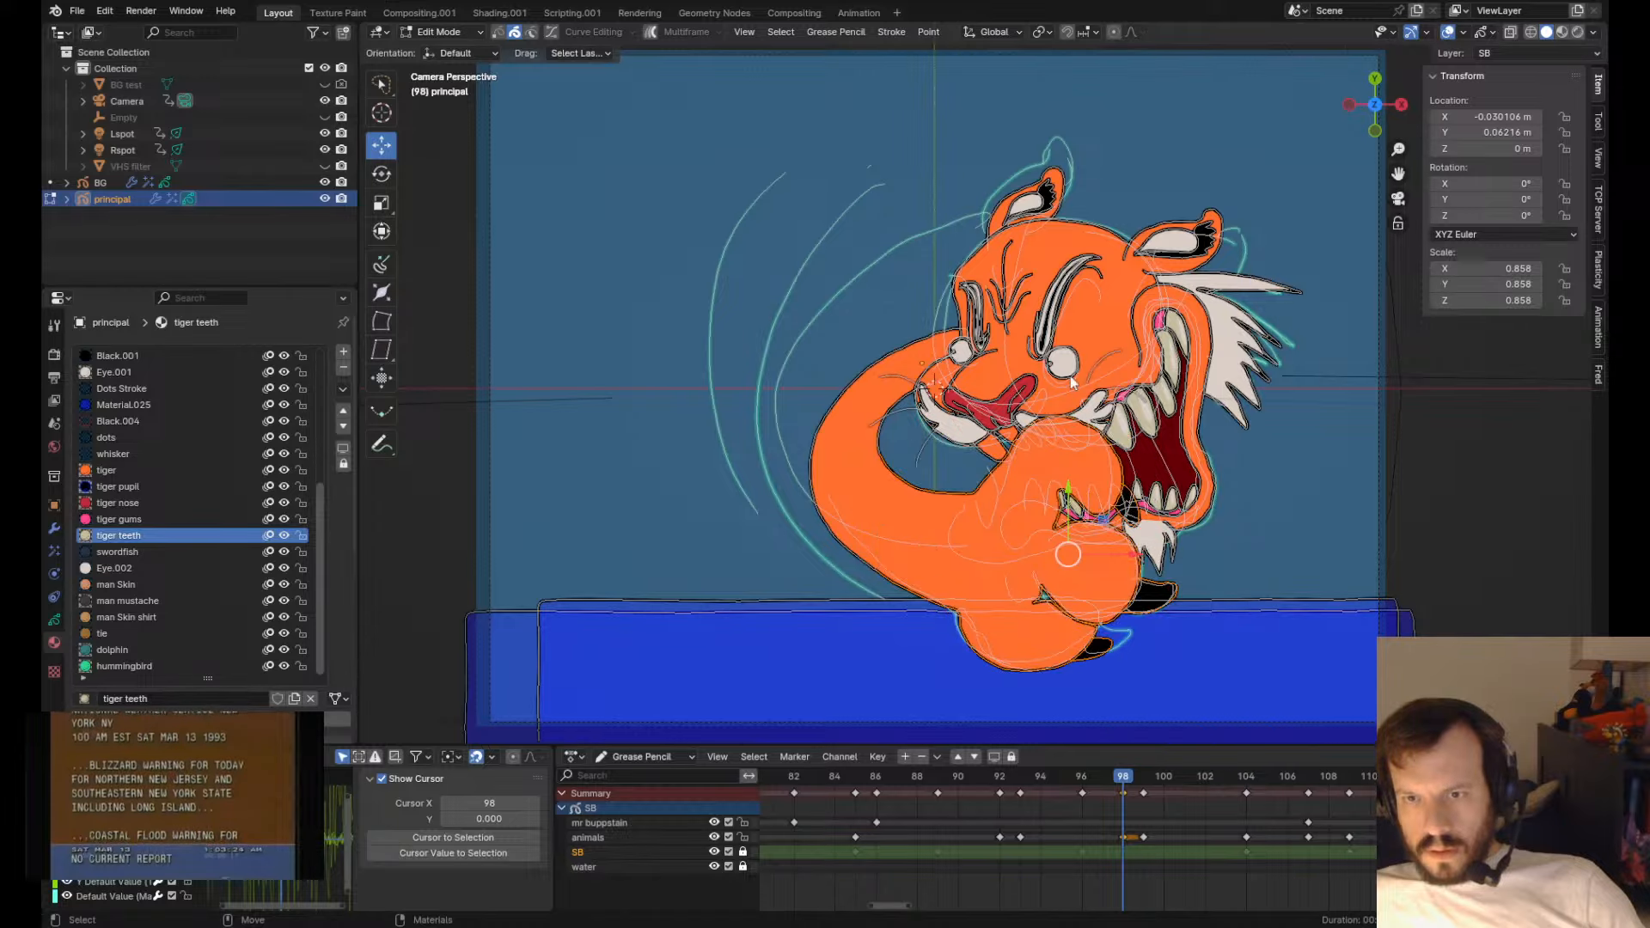
# - Move the selected paw strokes slightly left, away from the open mouth, and bring them to the front
pyautogui.press('g')
pyautogui.click(1032, 364)
pyautogui.press('Tab')
pyautogui.hotkey('ctrl', 'shift', 'Up')
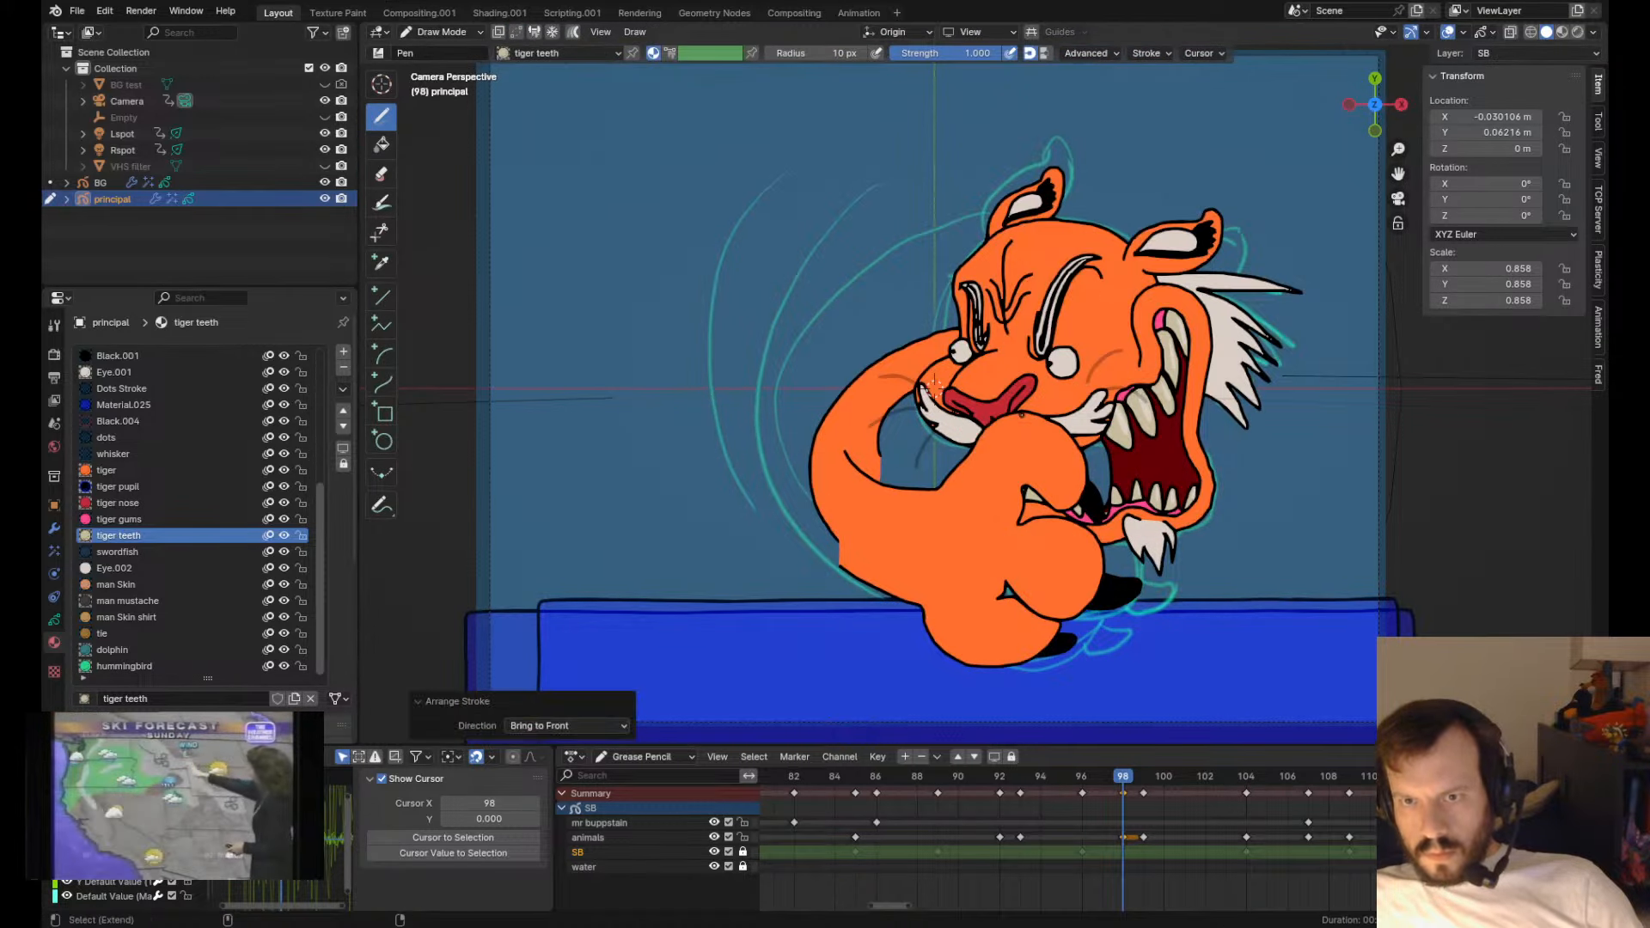
# - Reshape the crease between the upper fingers and the paw's lower outline with the Grab Stroke sculpt brush
pyautogui.keyDown('shift'); pyautogui.moveTo(1065, 523); pyautogui.dragTo(1038, 497); pyautogui.keyUp('shift')
pyautogui.keyDown('shift'); pyautogui.moveTo(1028, 631); pyautogui.dragTo(940, 652); pyautogui.keyUp('shift')
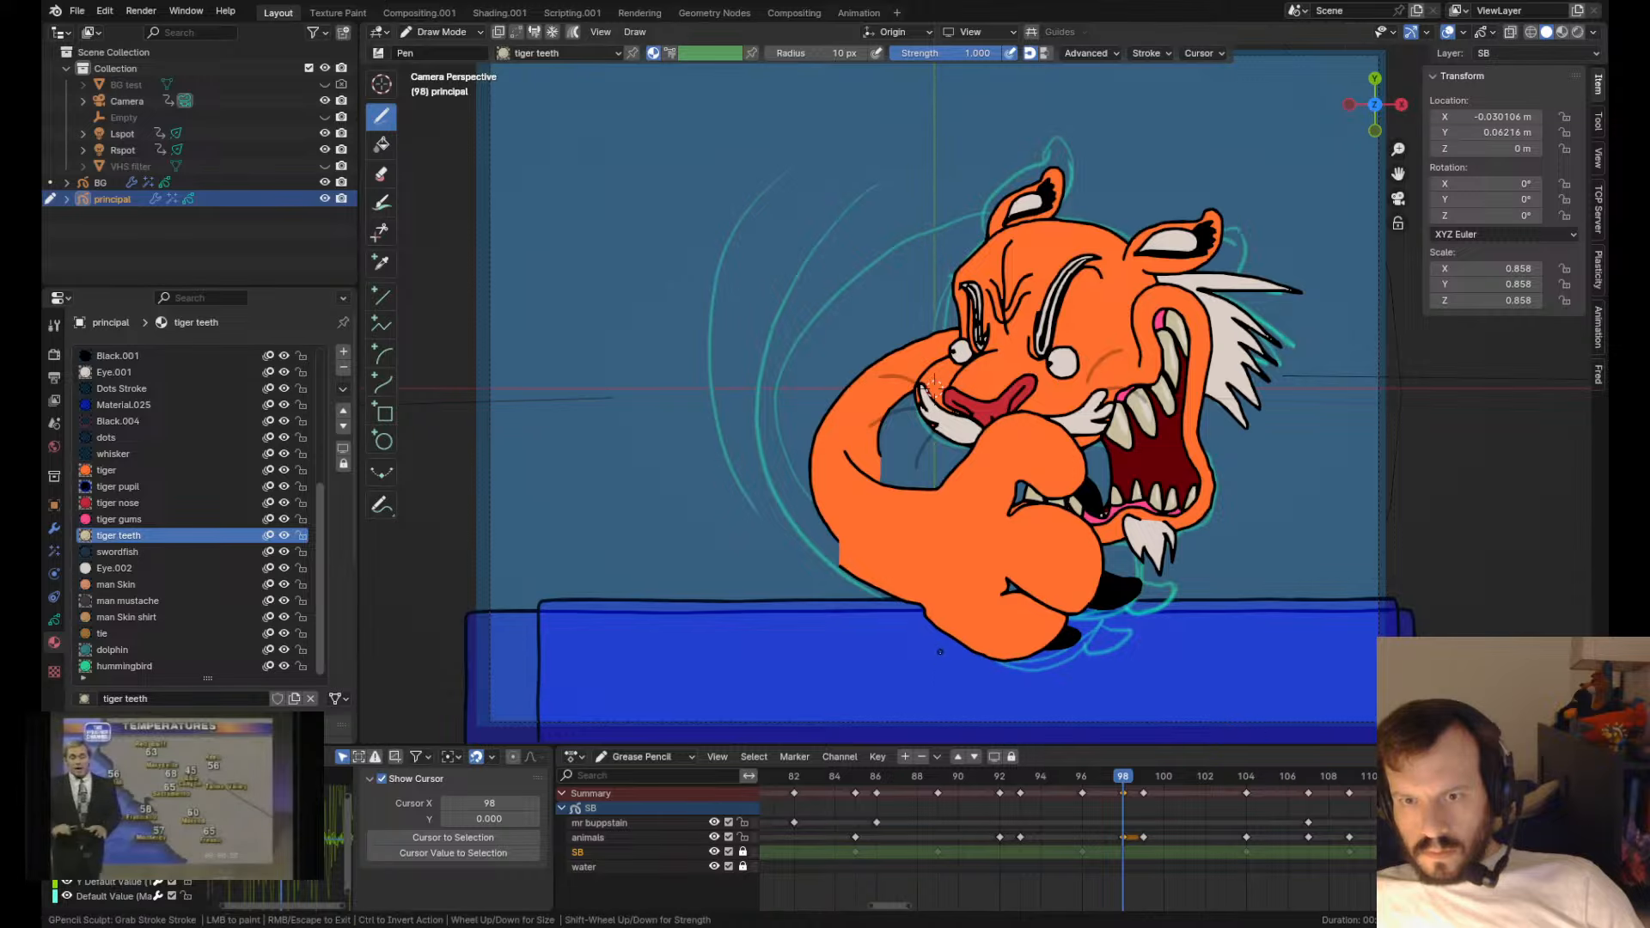
pyautogui.press('Tab')
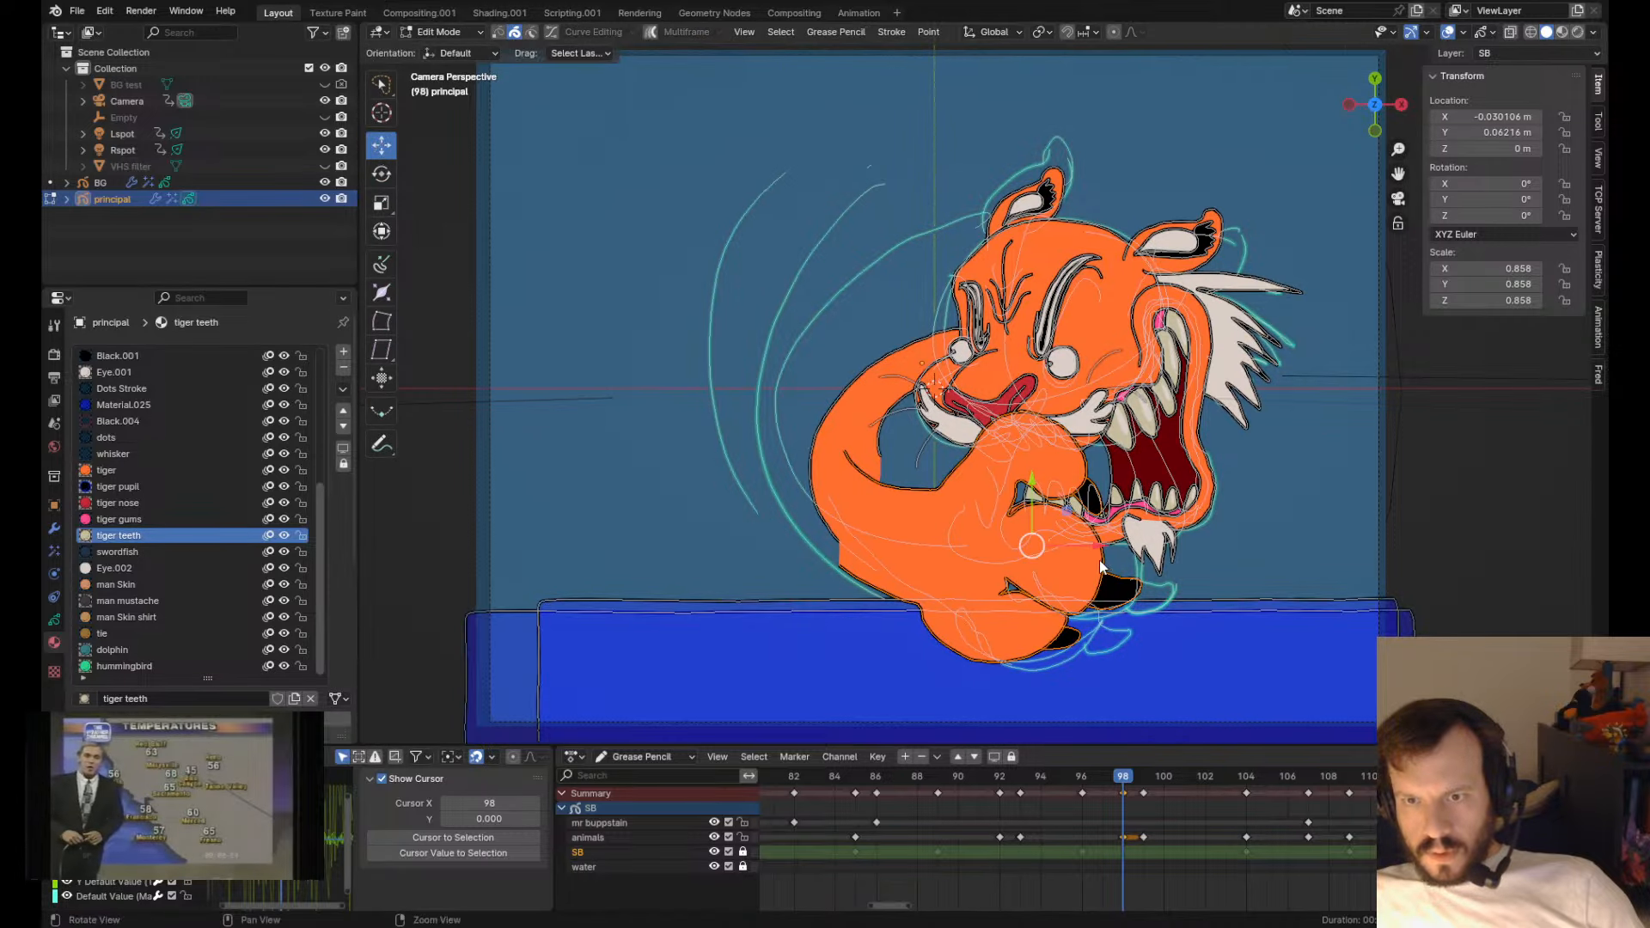
pyautogui.press('Tab')
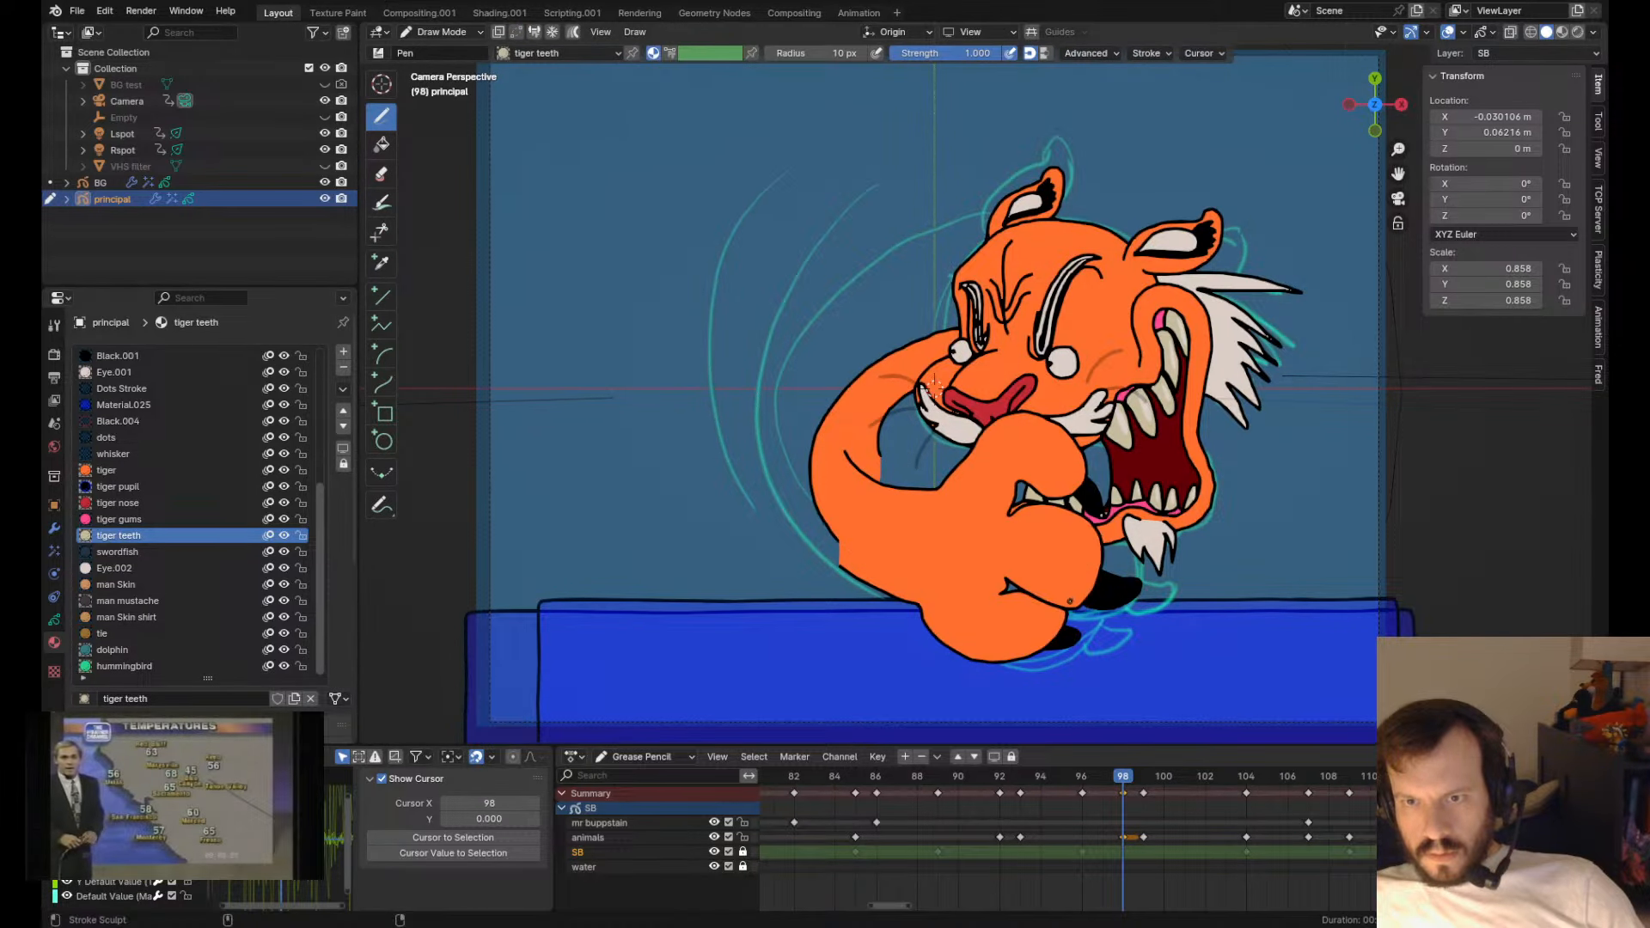
# - Pull the middle and lowest finger outlines into place beside their claws using Grab Stroke
pyautogui.scroll(2, 1094, 637)
pyautogui.scroll(3, 1093, 636)
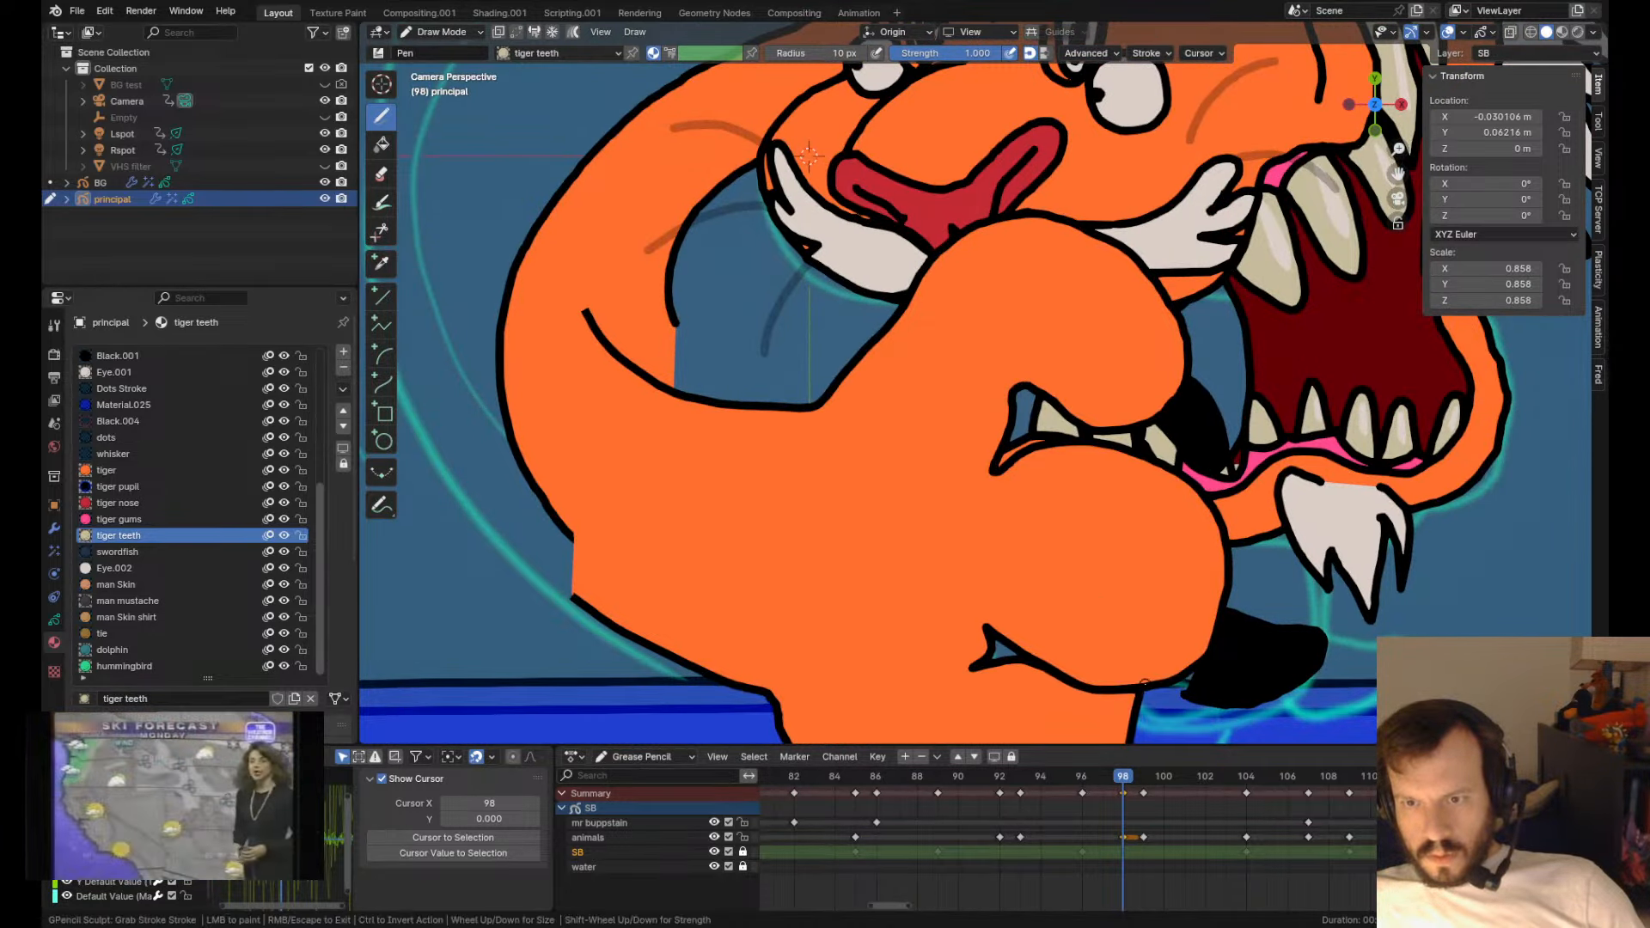
pyautogui.scroll(-2, 1143, 679)
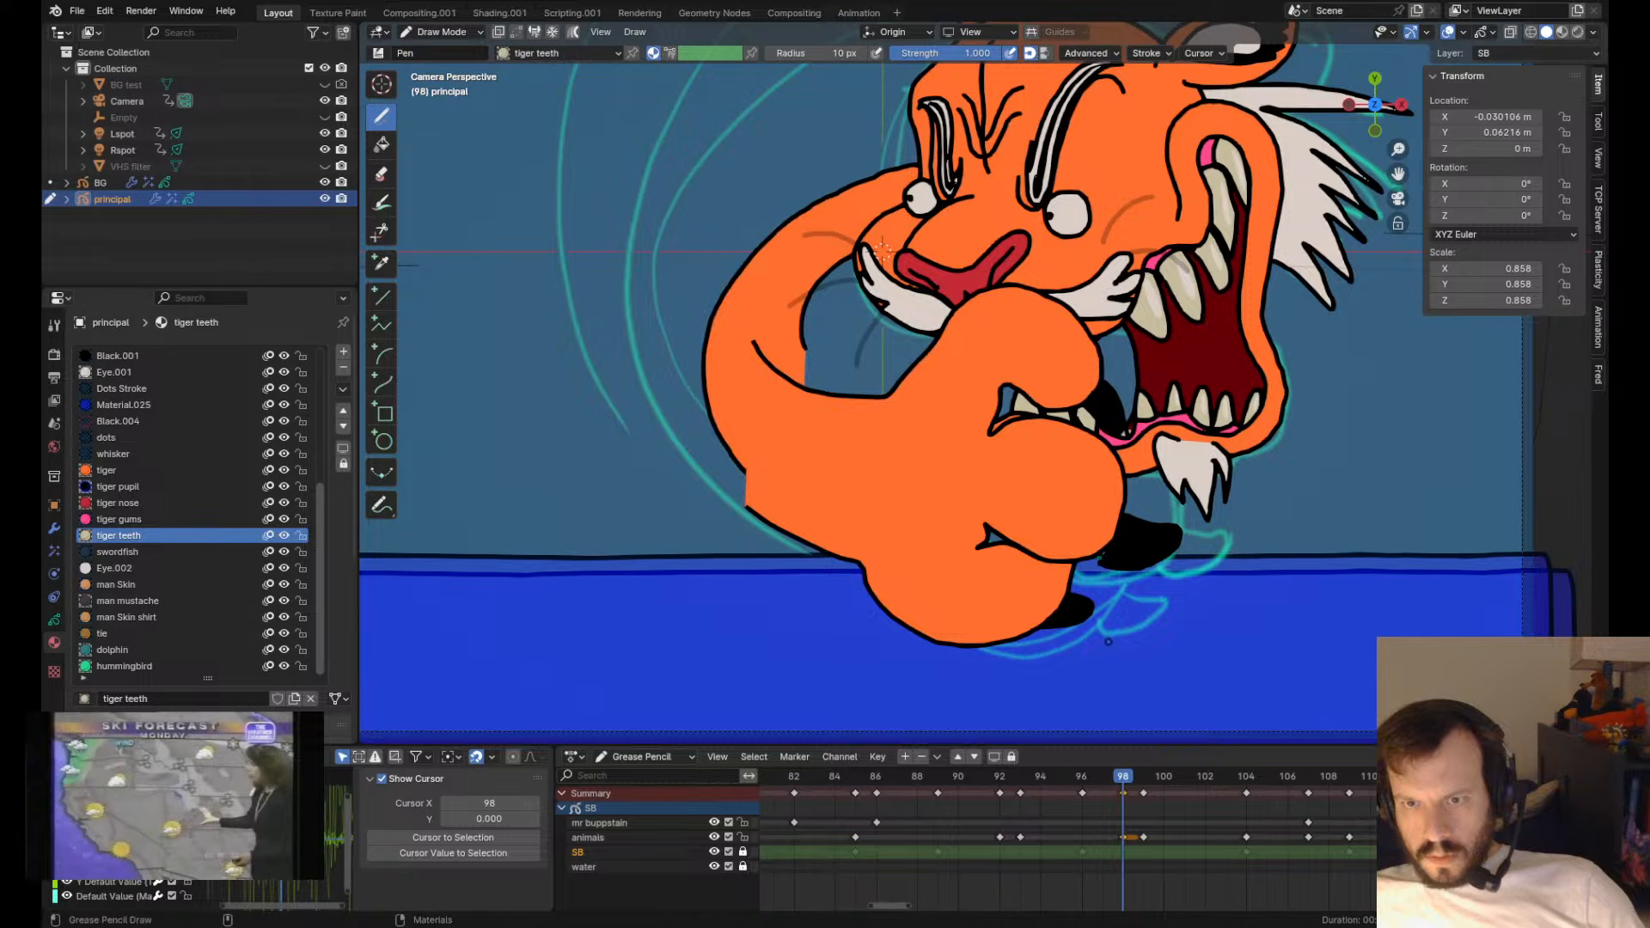
pyautogui.scroll(5, 1185, 610)
pyautogui.moveTo(1185, 611); pyautogui.dragTo(1160, 613)
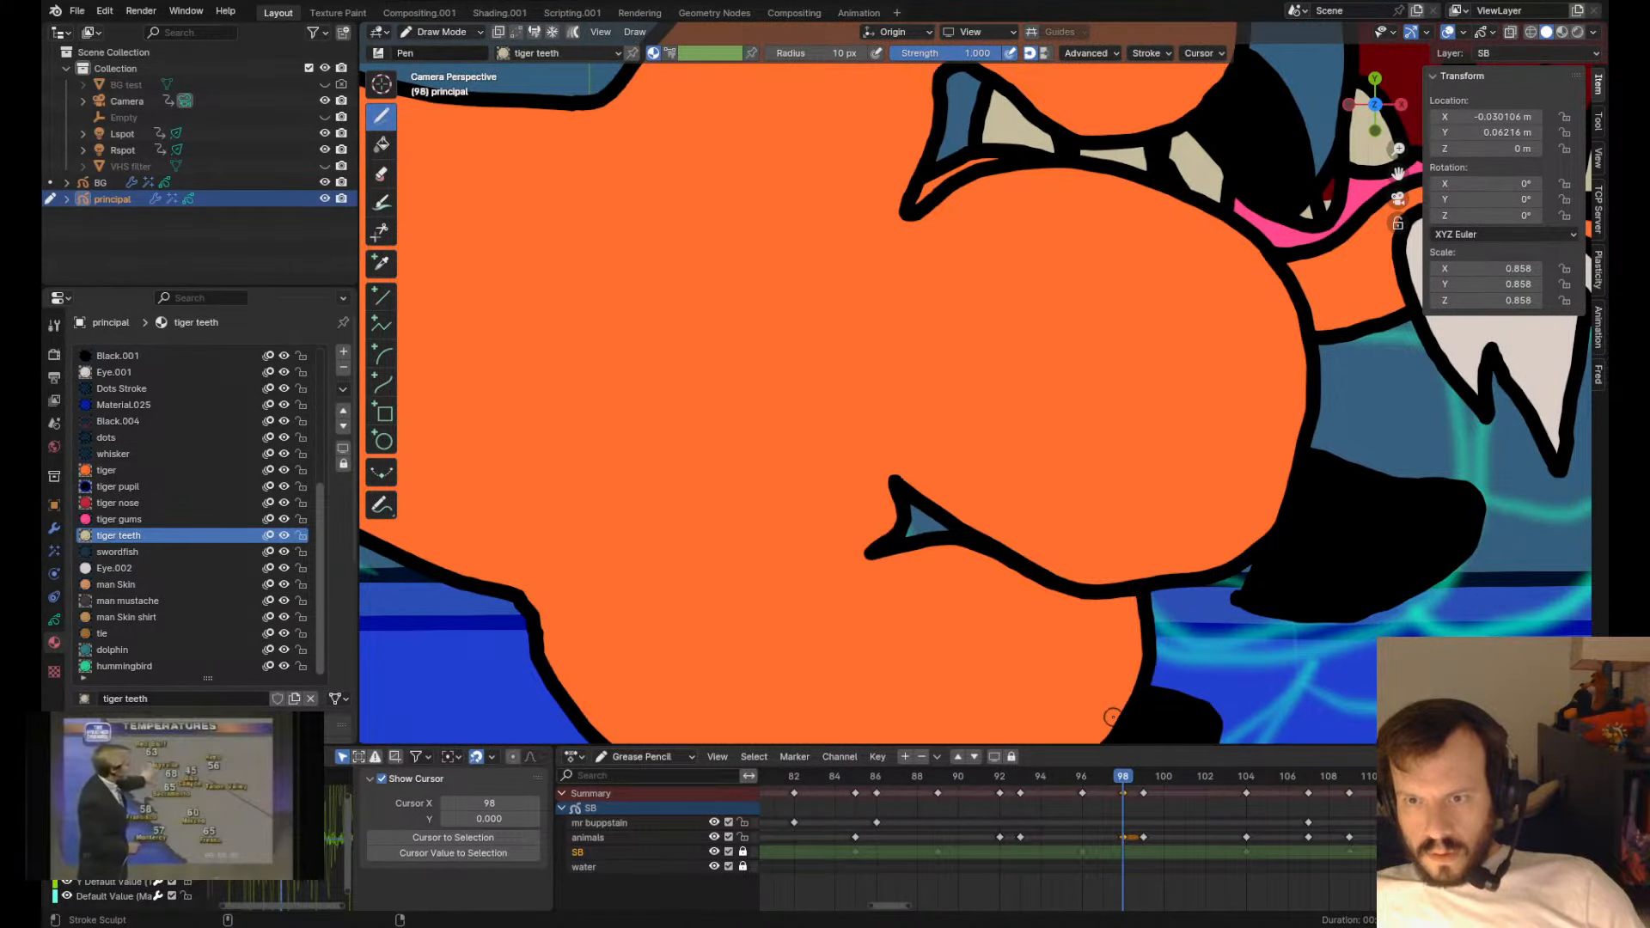
# - Rotate the middle claw, finishing with an 11.2° turn, and move it up against its fingertip
pyautogui.scroll(-5, 1185, 516)
pyautogui.press('Tab')
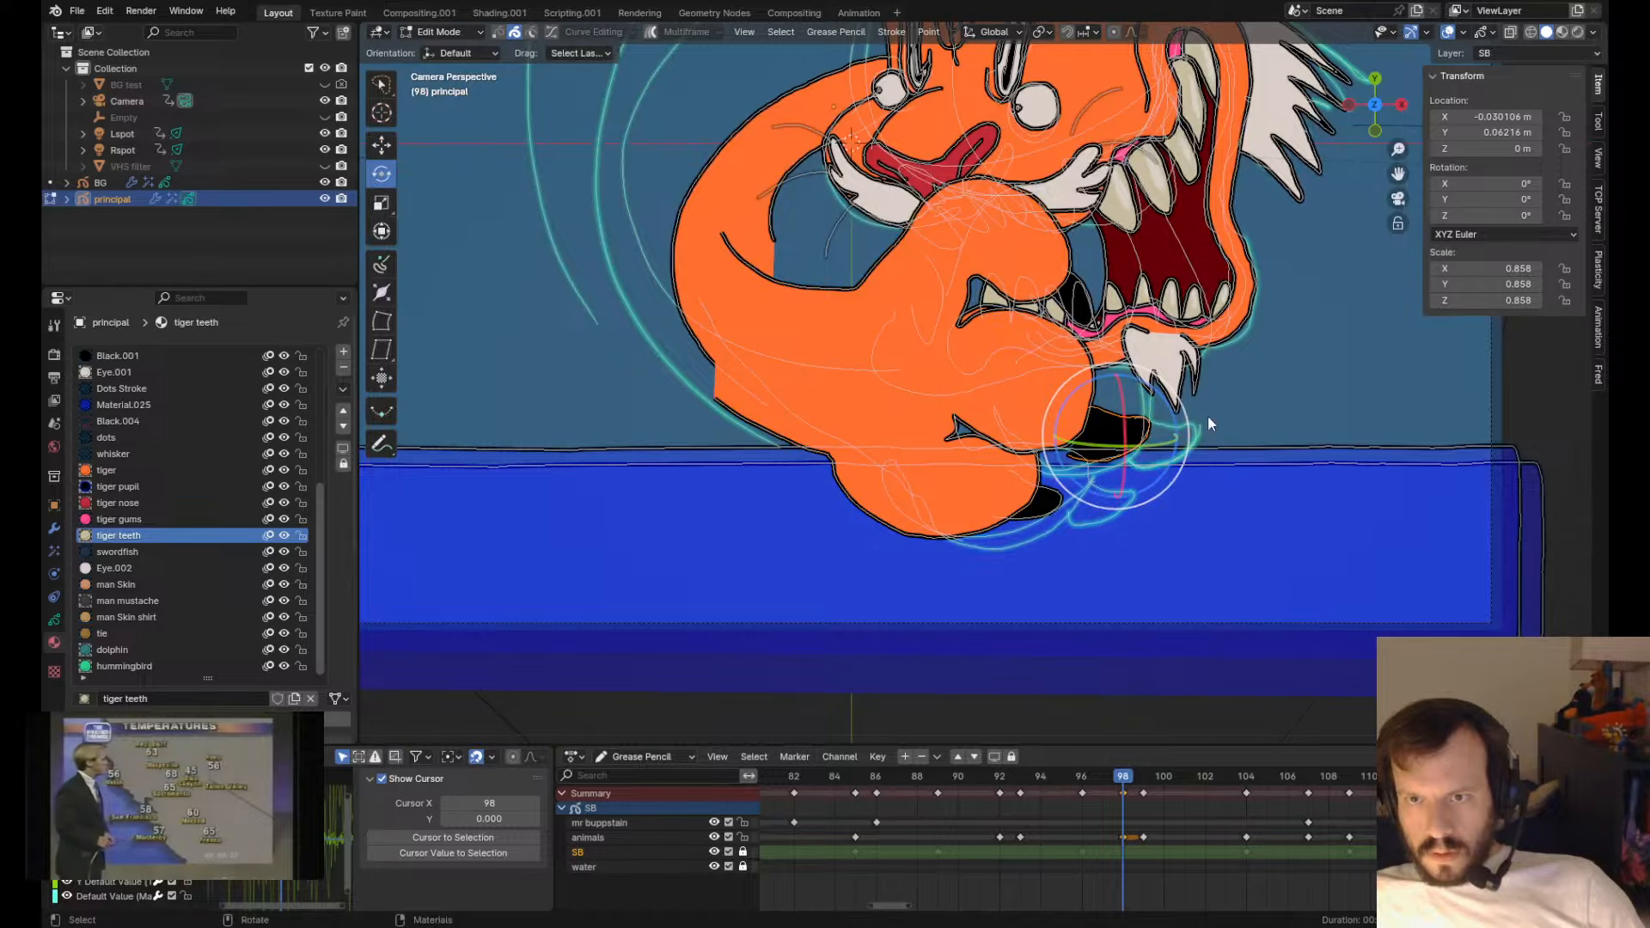
pyautogui.press('r')
pyautogui.click(1190, 466)
pyautogui.press('r')
pyautogui.click(1173, 478)
pyautogui.press('g')
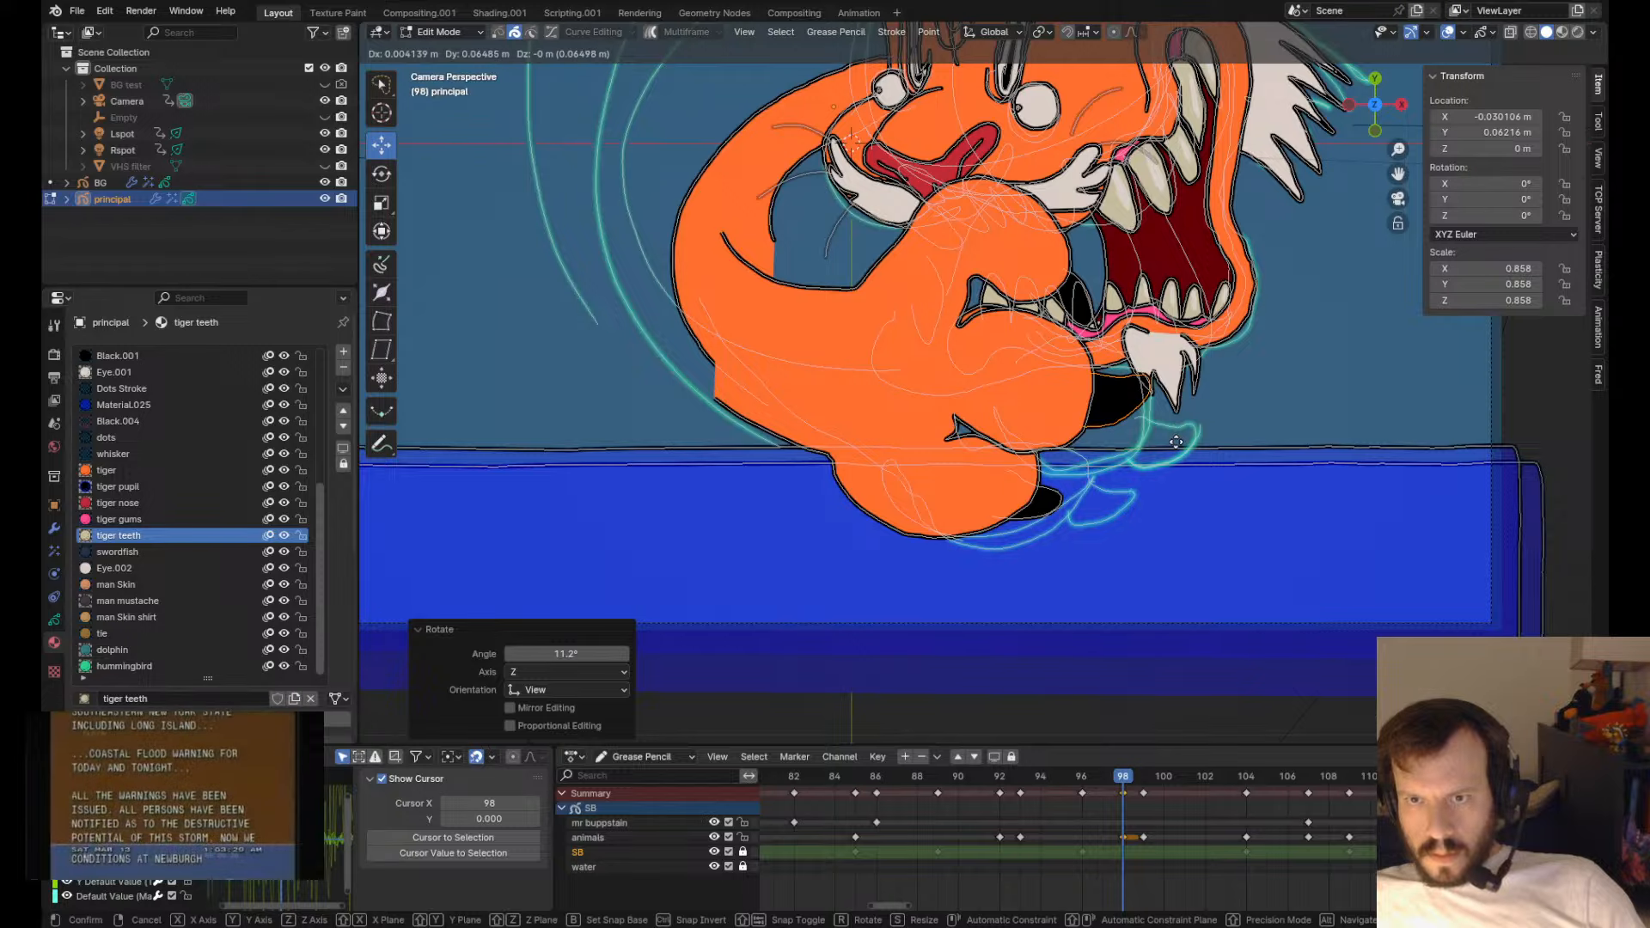
pyautogui.click(1176, 424)
# - Select the upper claw overlapping the tiger's mouth, reposition it against its fingertip, and return to Draw Mode
pyautogui.click(1099, 331)
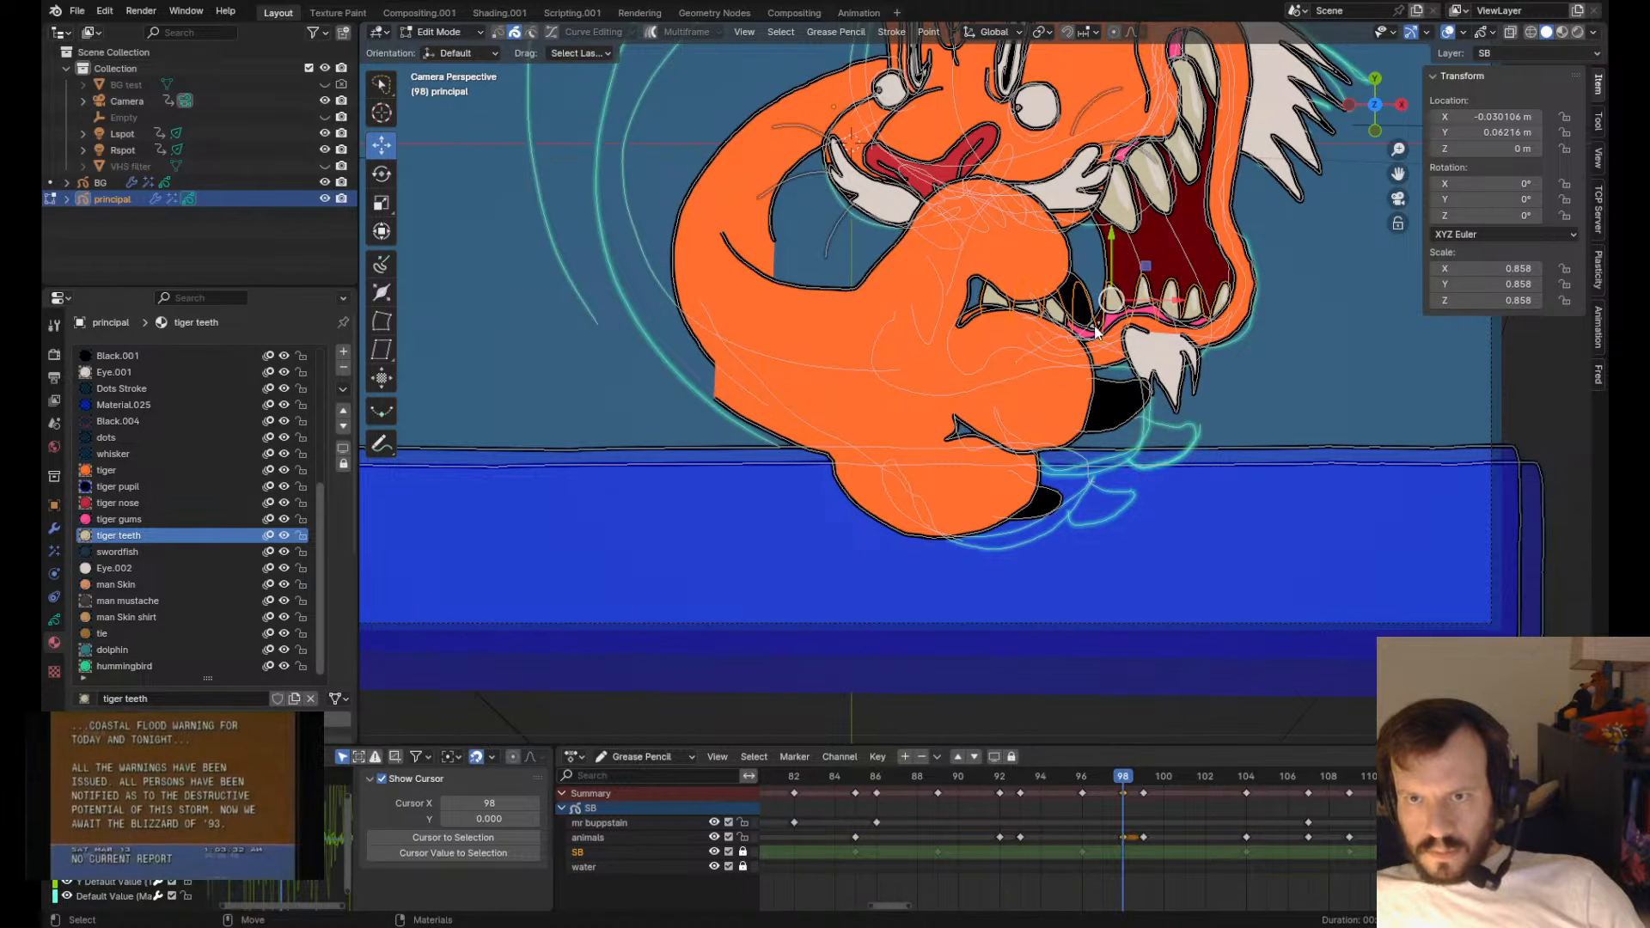
pyautogui.click(1084, 274)
pyautogui.scroll(5, 1086, 348)
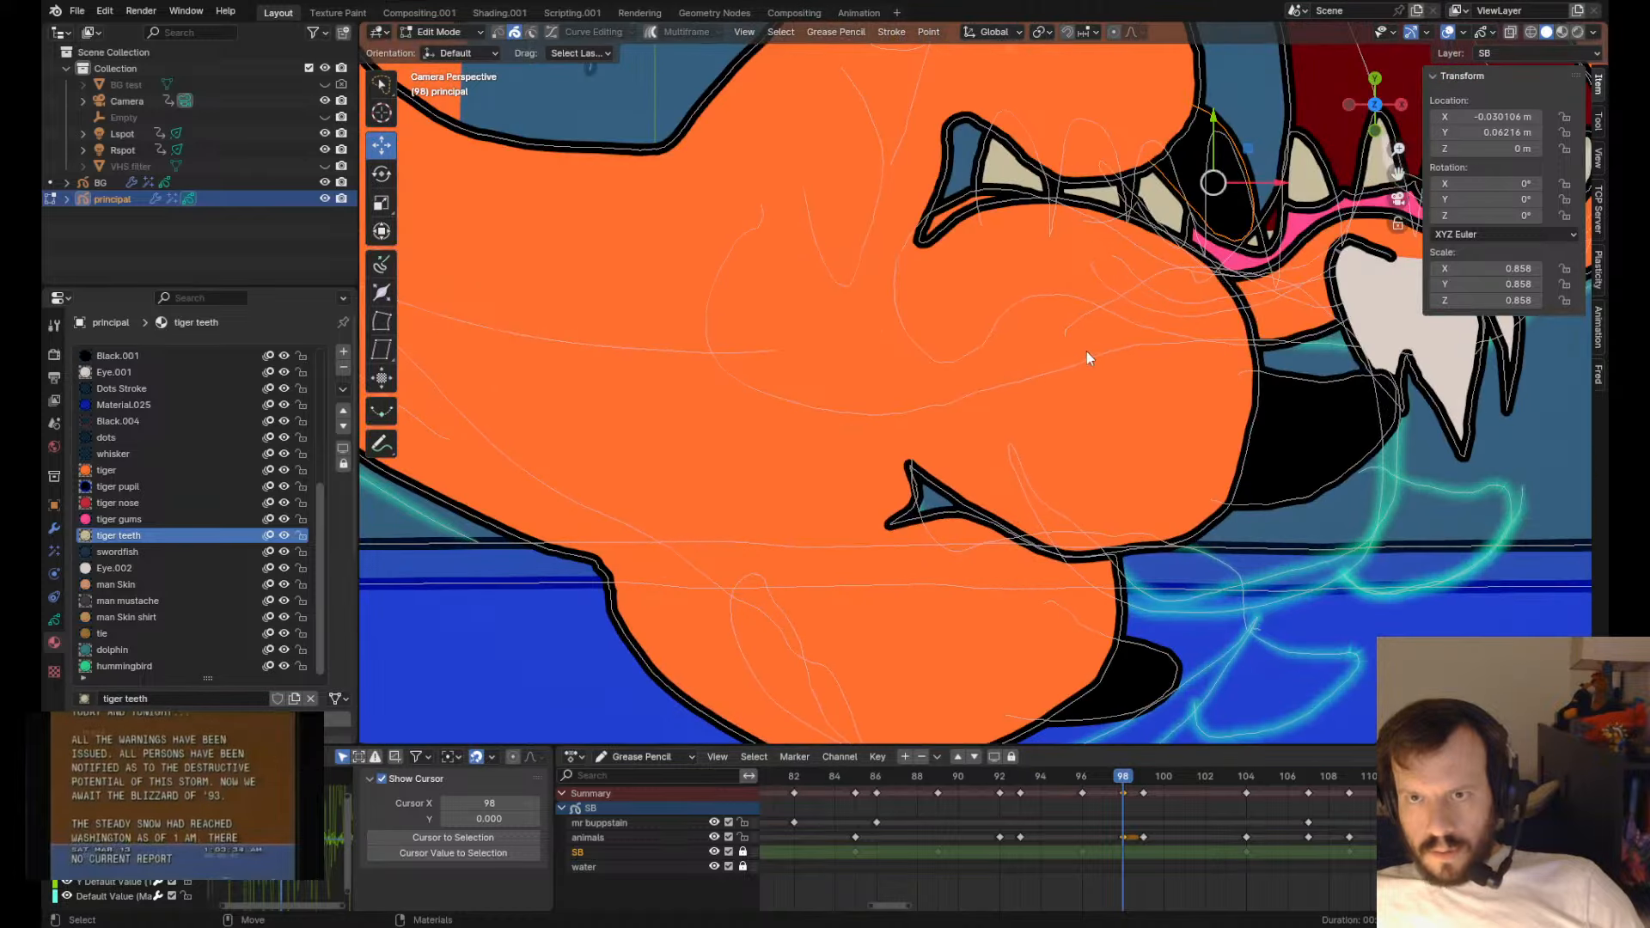
pyautogui.keyDown('shift'); pyautogui.moveTo(1088, 352); pyautogui.dragTo(954, 579, button='middle'); pyautogui.keyUp('shift')
pyautogui.press('g')
pyautogui.click(969, 532)
pyautogui.hotkey('ctrl', 'Tab')
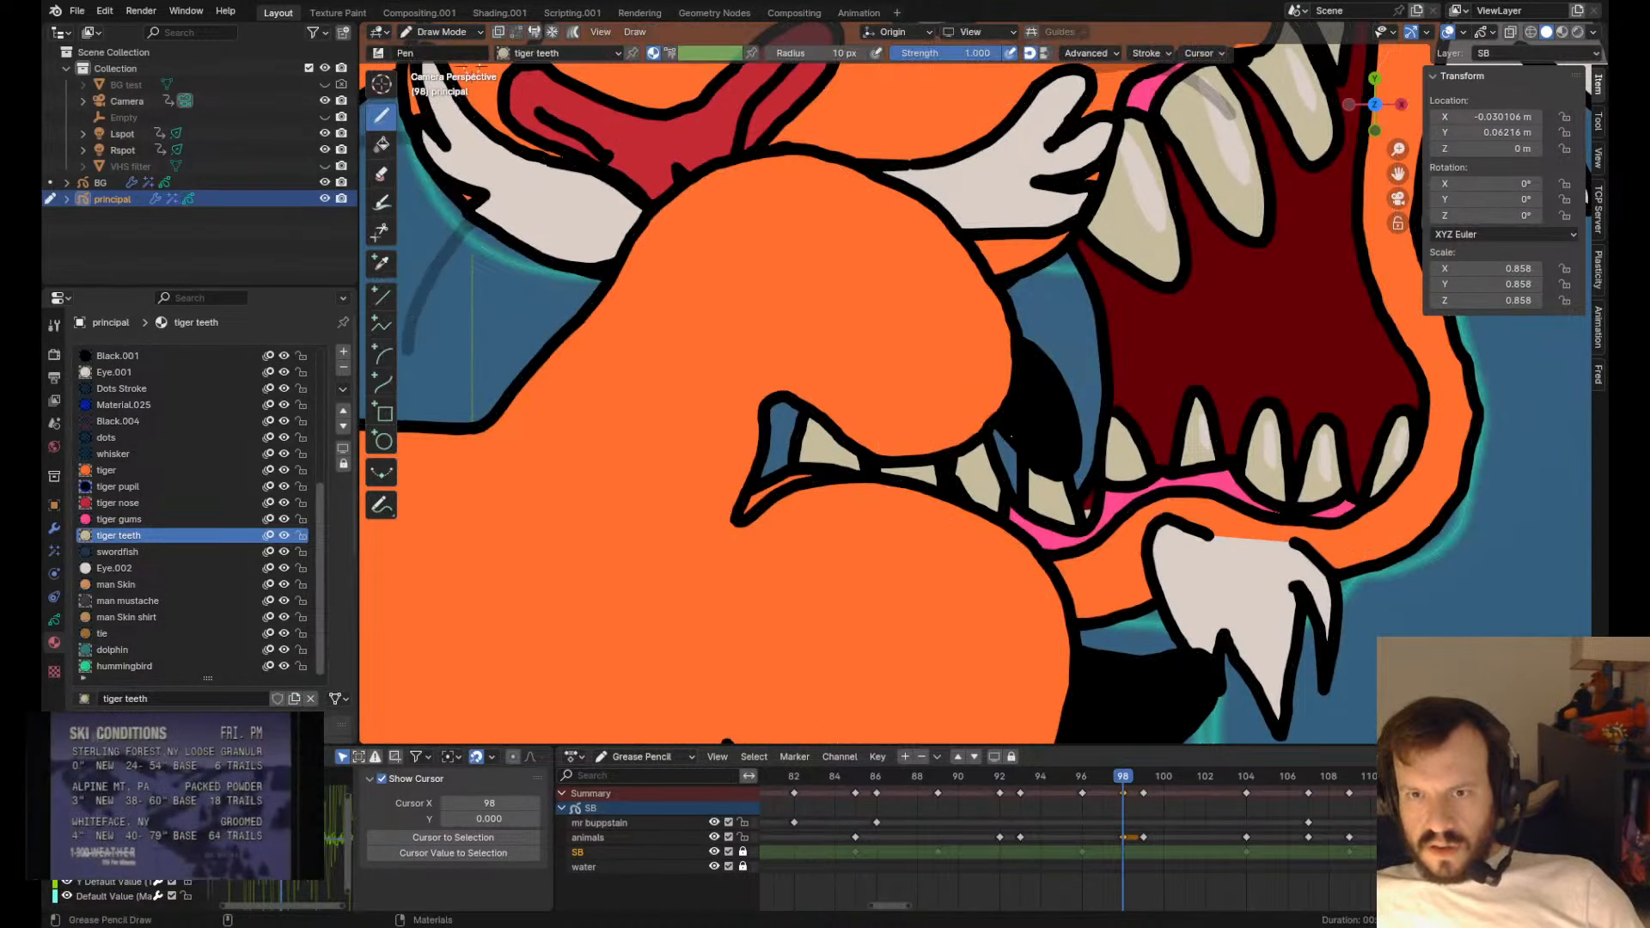
# - Scale the middle claw down to about 0.88 and move it against its fingertip
pyautogui.scroll(-5, 1015, 661)
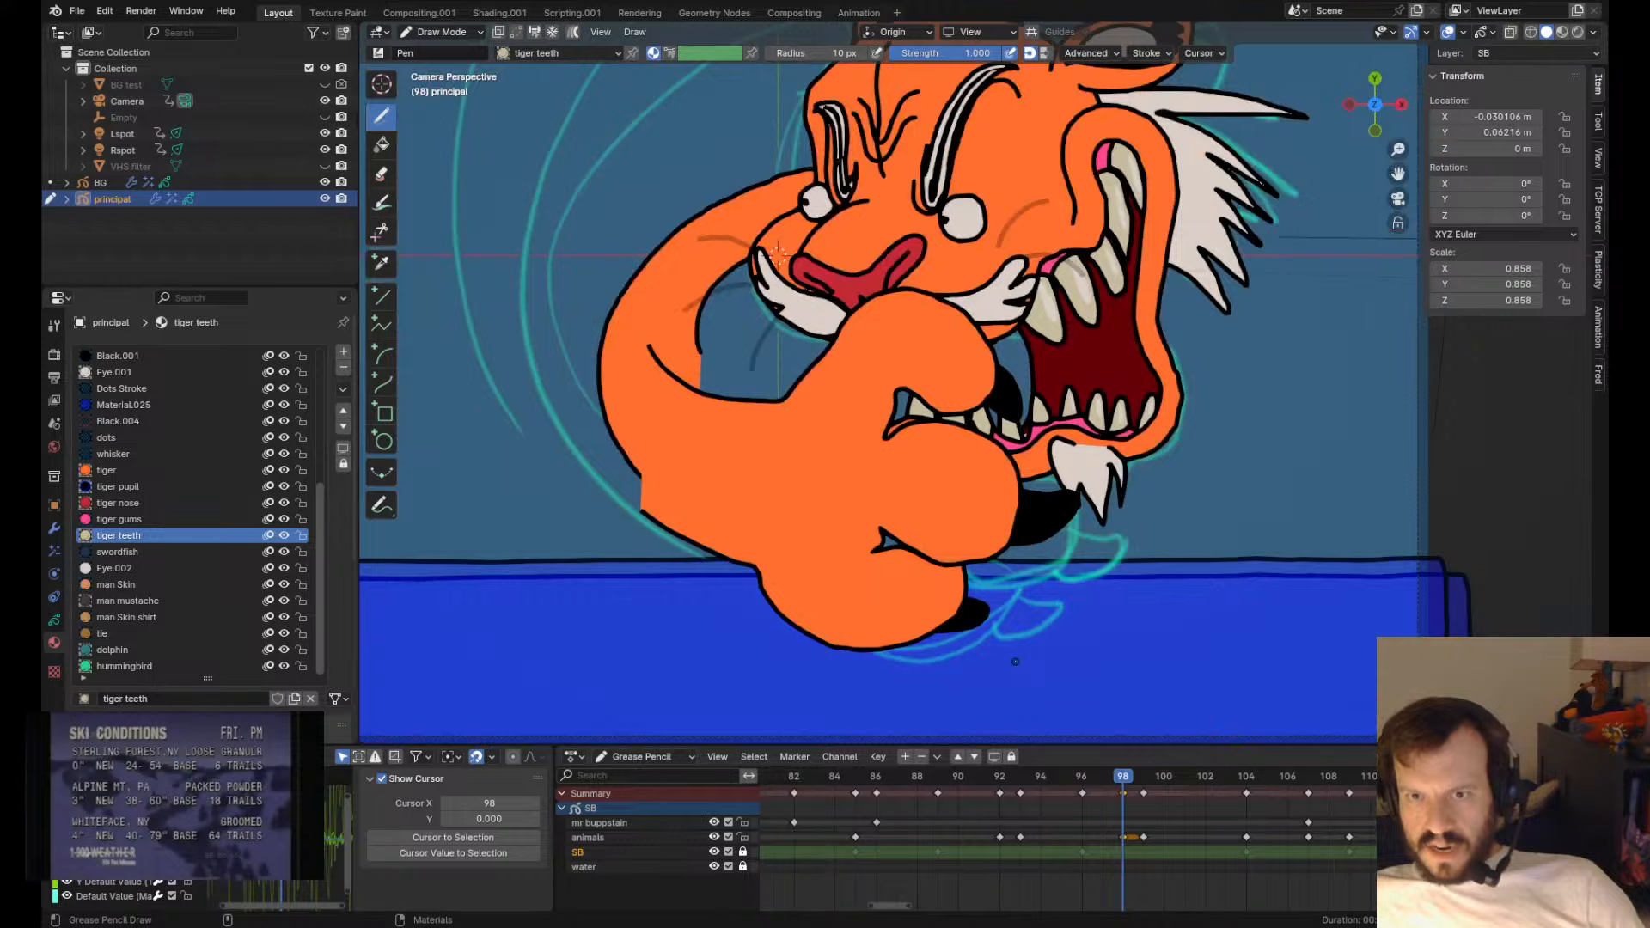
pyautogui.press('Tab')
pyautogui.click(1061, 532)
pyautogui.press('s')
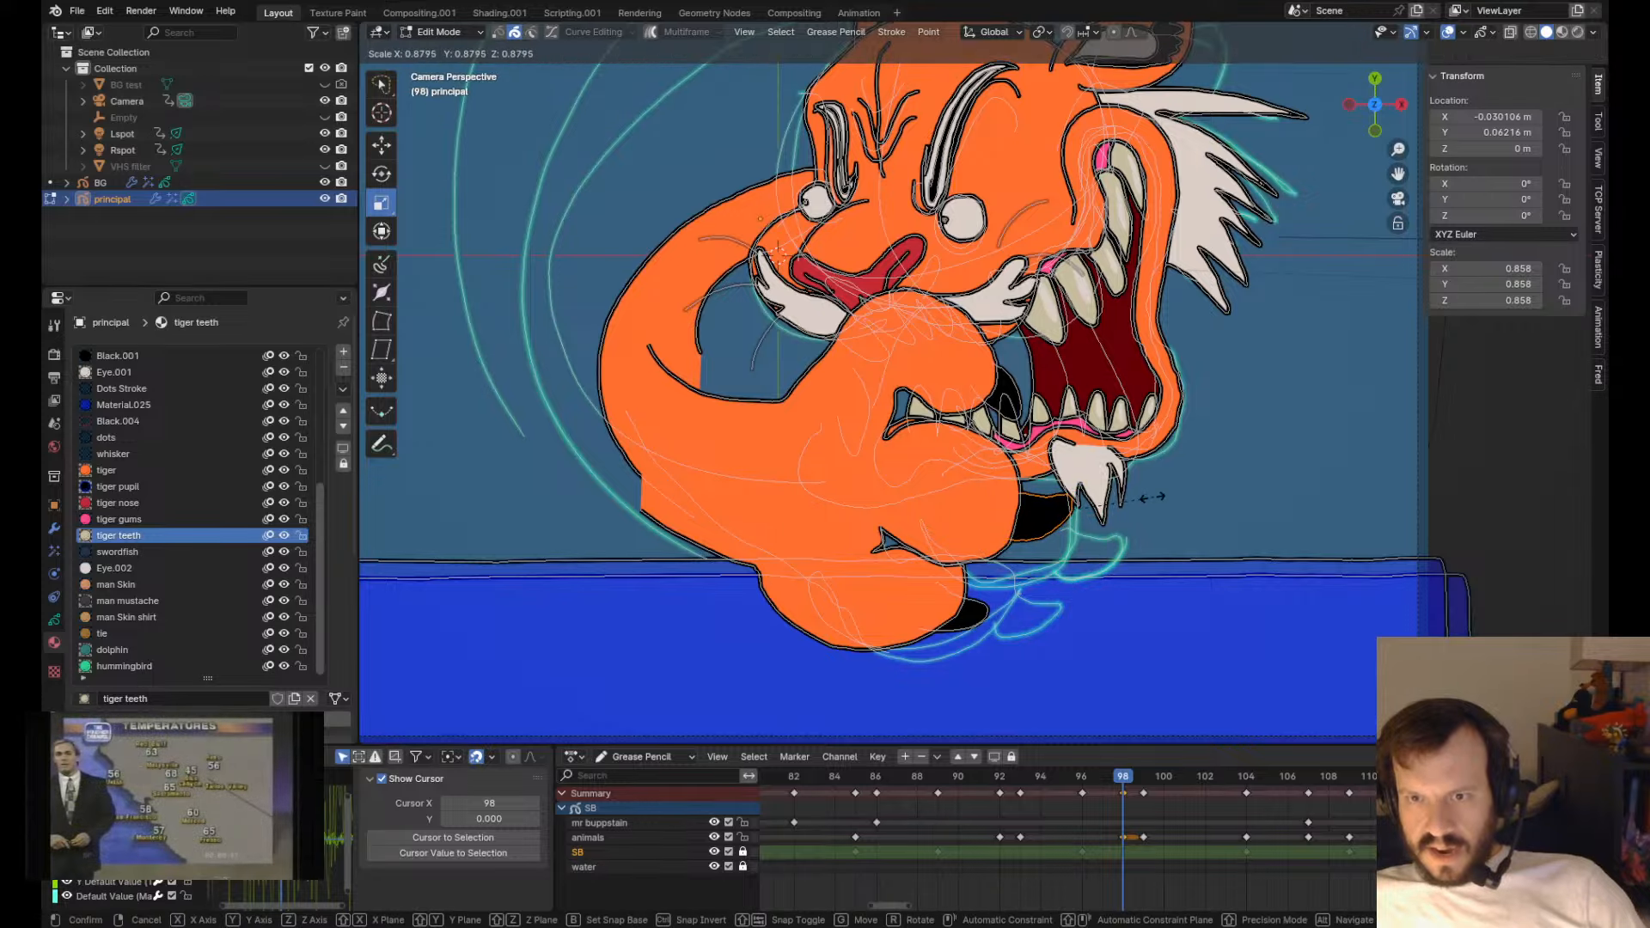
pyautogui.click(1151, 496)
pyautogui.press('g')
pyautogui.click(1138, 502)
# - Step between frame 98 and the neighbouring keyframes to compare the paw's pose with the pouncing tiger drawing
pyautogui.press('Down')
pyautogui.press('Up')
pyautogui.press('Up')
pyautogui.press('Down')
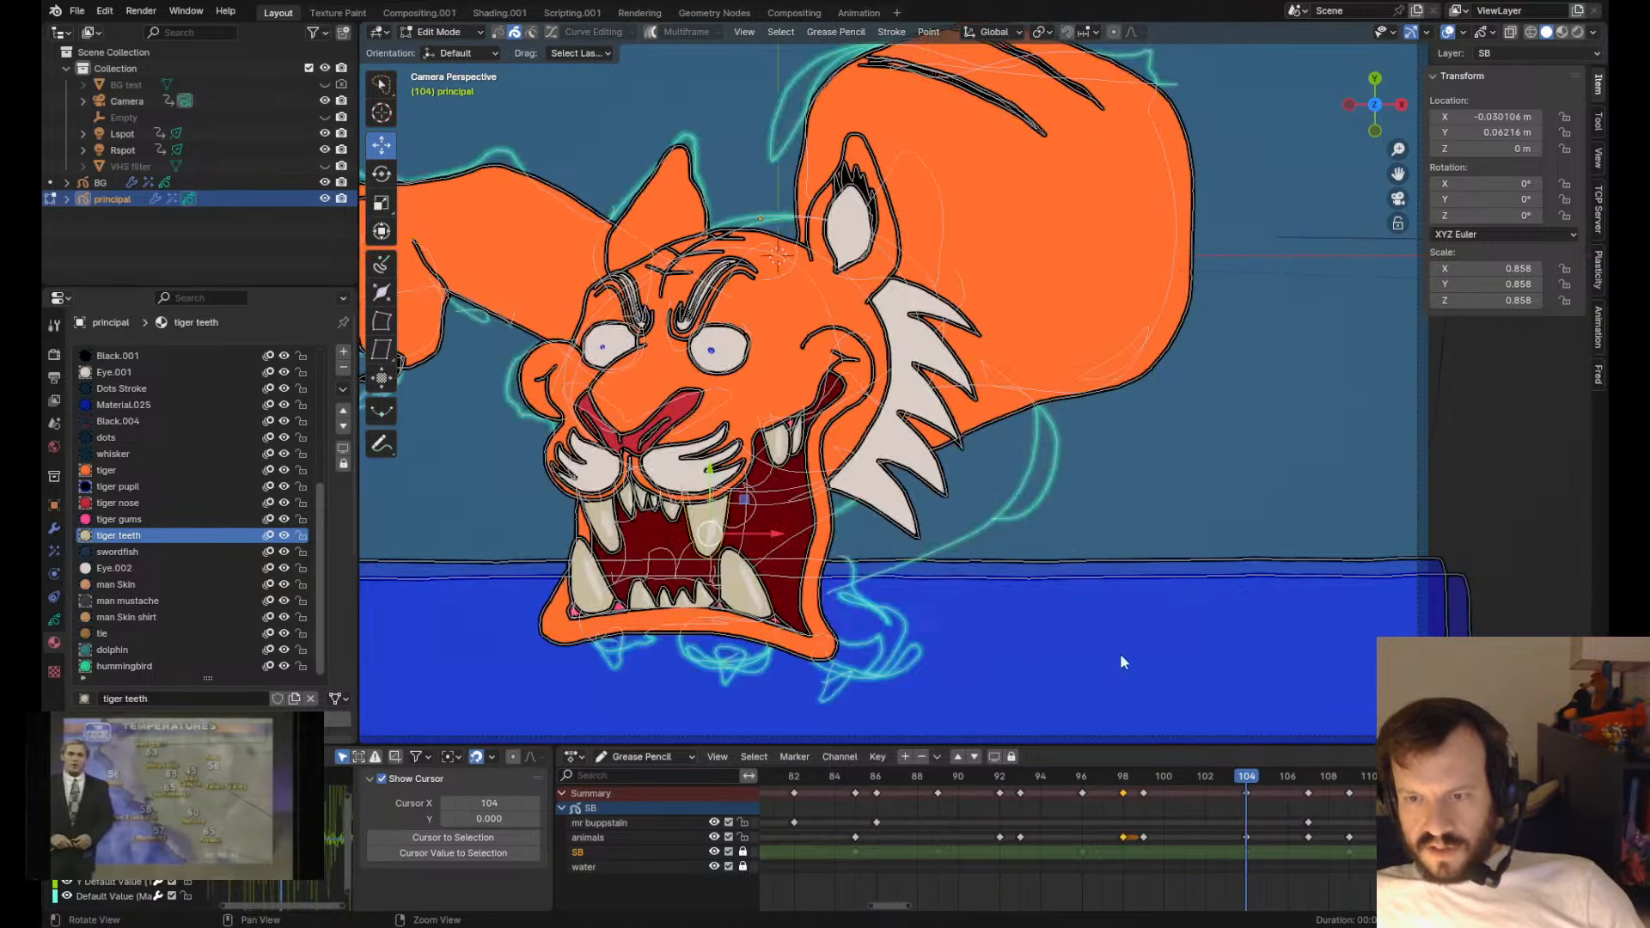
pyautogui.press('Down')
pyautogui.press('Up')
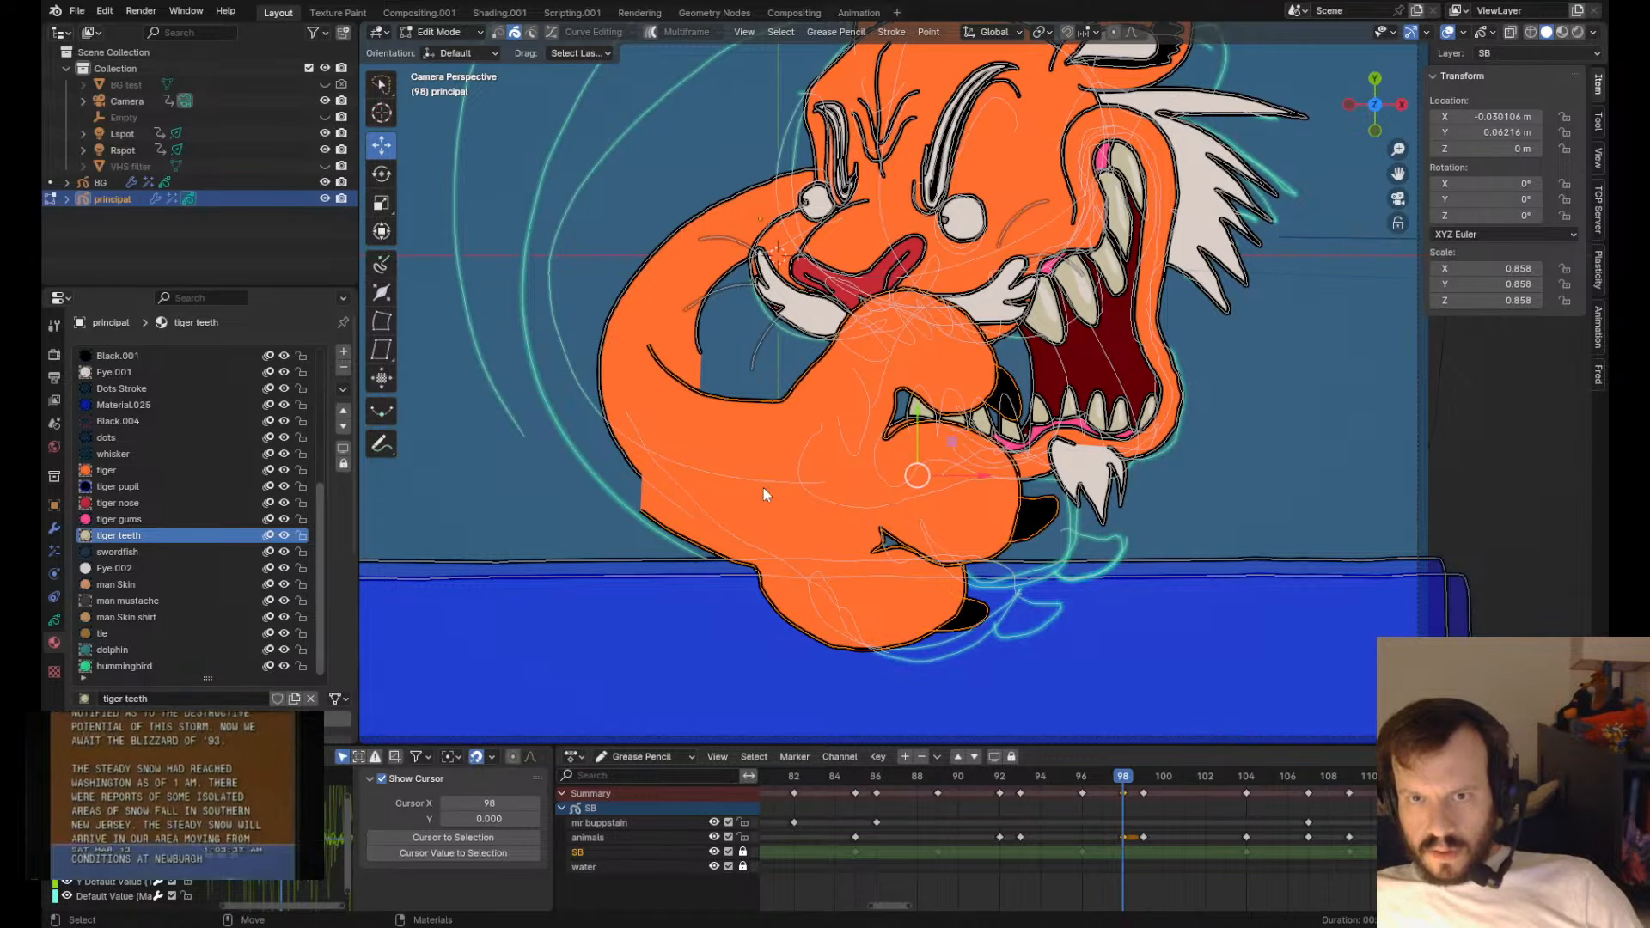
pyautogui.press('Up')
pyautogui.press('Up')
pyautogui.press('Down')
# - Move the paw strokes on frame 98 back to the right, closer to the tiger's open mouth
pyautogui.moveTo(1122, 778); pyautogui.dragTo(1143, 846)
pyautogui.press('g')
pyautogui.click(1091, 571)
pyautogui.press('Left')
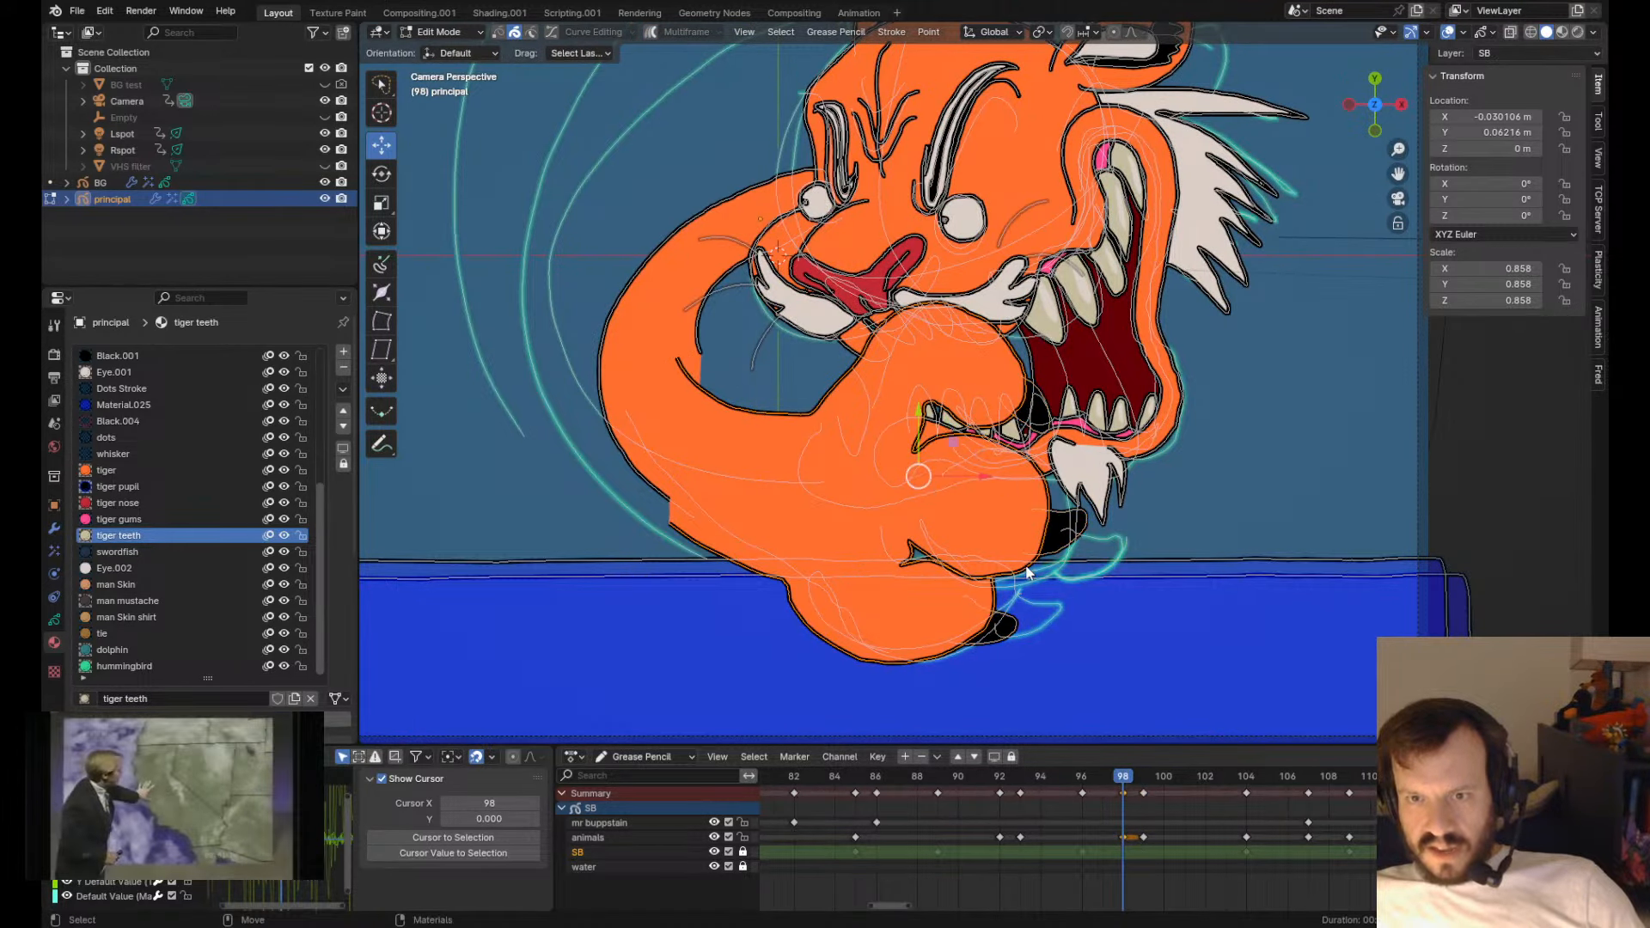
# - Sculpt the lower fingertip outlines and the adjoining middle claw on the repositioned paw
pyautogui.press('Tab')
pyautogui.scroll(3, 988, 439)
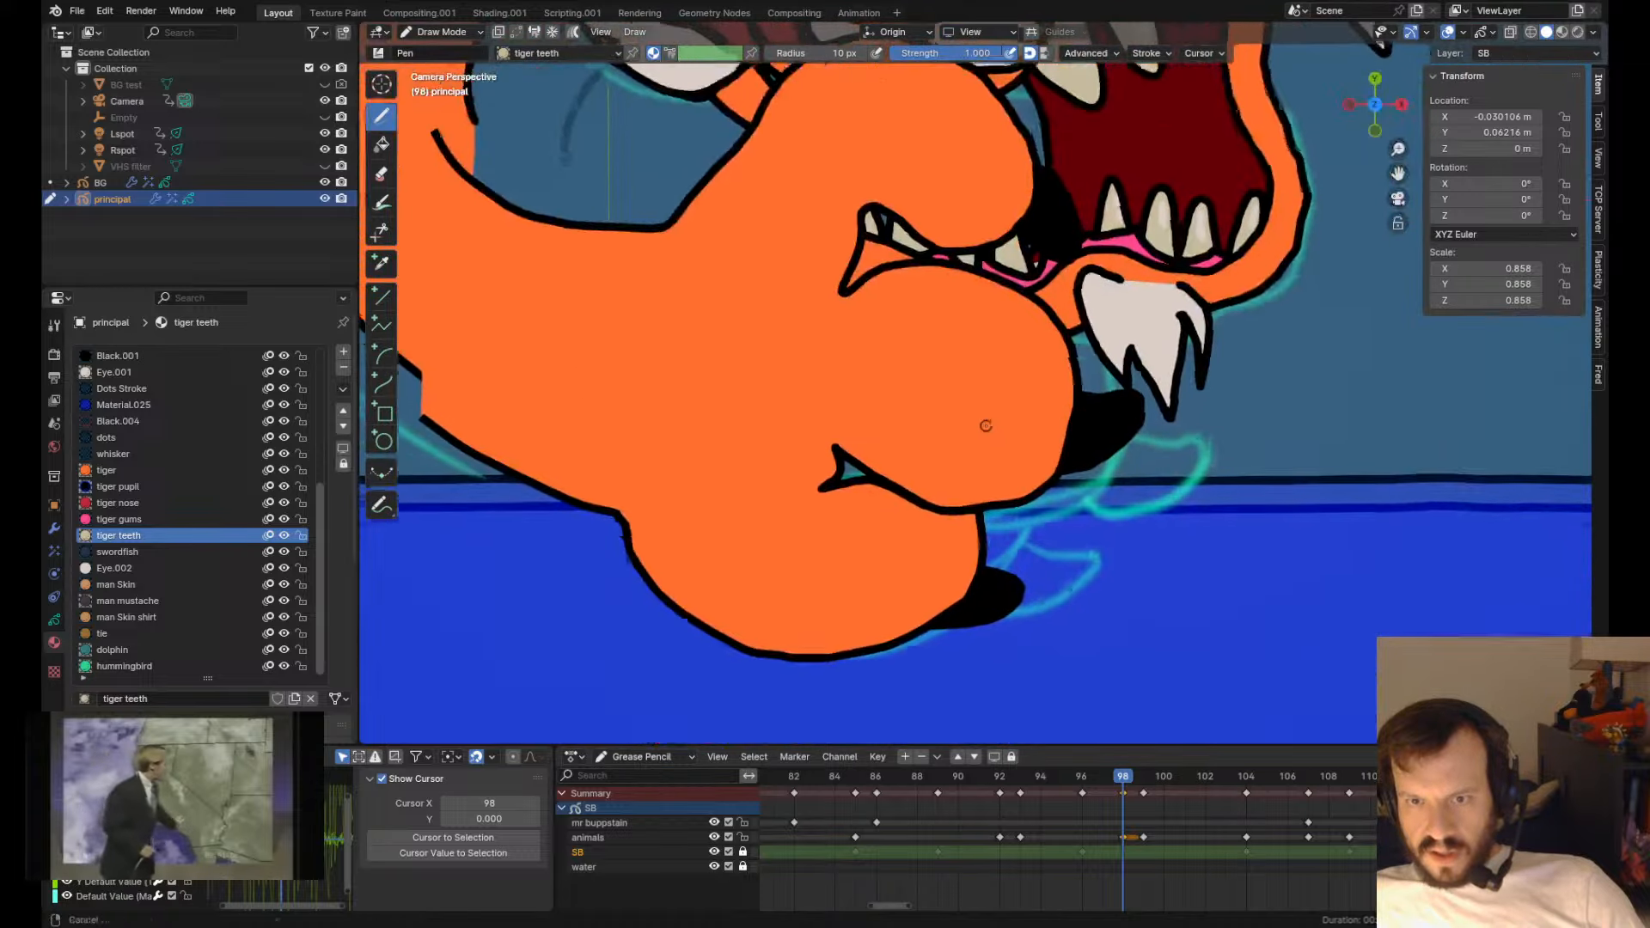
pyautogui.scroll(2, 989, 439)
pyautogui.moveTo(992, 516)
pyautogui.mouseDown()
pyautogui.moveTo(992, 535)
pyautogui.moveTo(1040, 521)
pyautogui.mouseUp()
pyautogui.moveTo(1056, 455)
pyautogui.mouseDown()
pyautogui.moveTo(1078, 455)
pyautogui.moveTo(1090, 427)
pyautogui.mouseUp()
pyautogui.scroll(-6, 1093, 430)
# - Step through the keyframes to frame 107, make the animals layer active, and return to frame 98
pyautogui.press('Up')
pyautogui.press('Up')
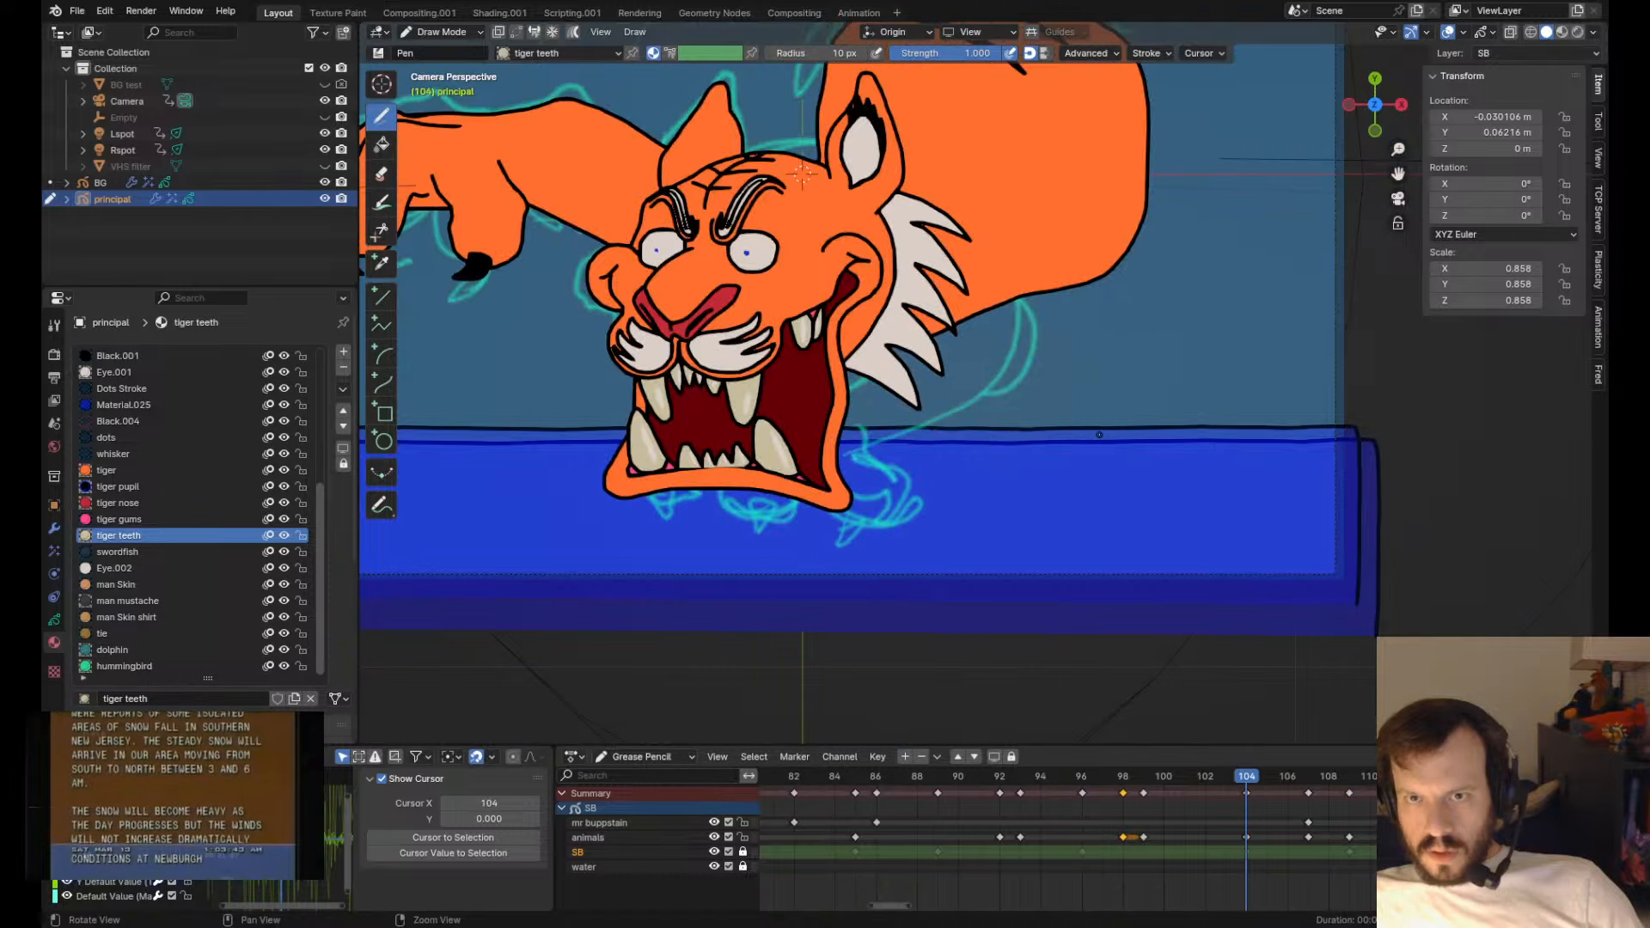
pyautogui.press('Up')
pyautogui.press('Up')
pyautogui.click(647, 837)
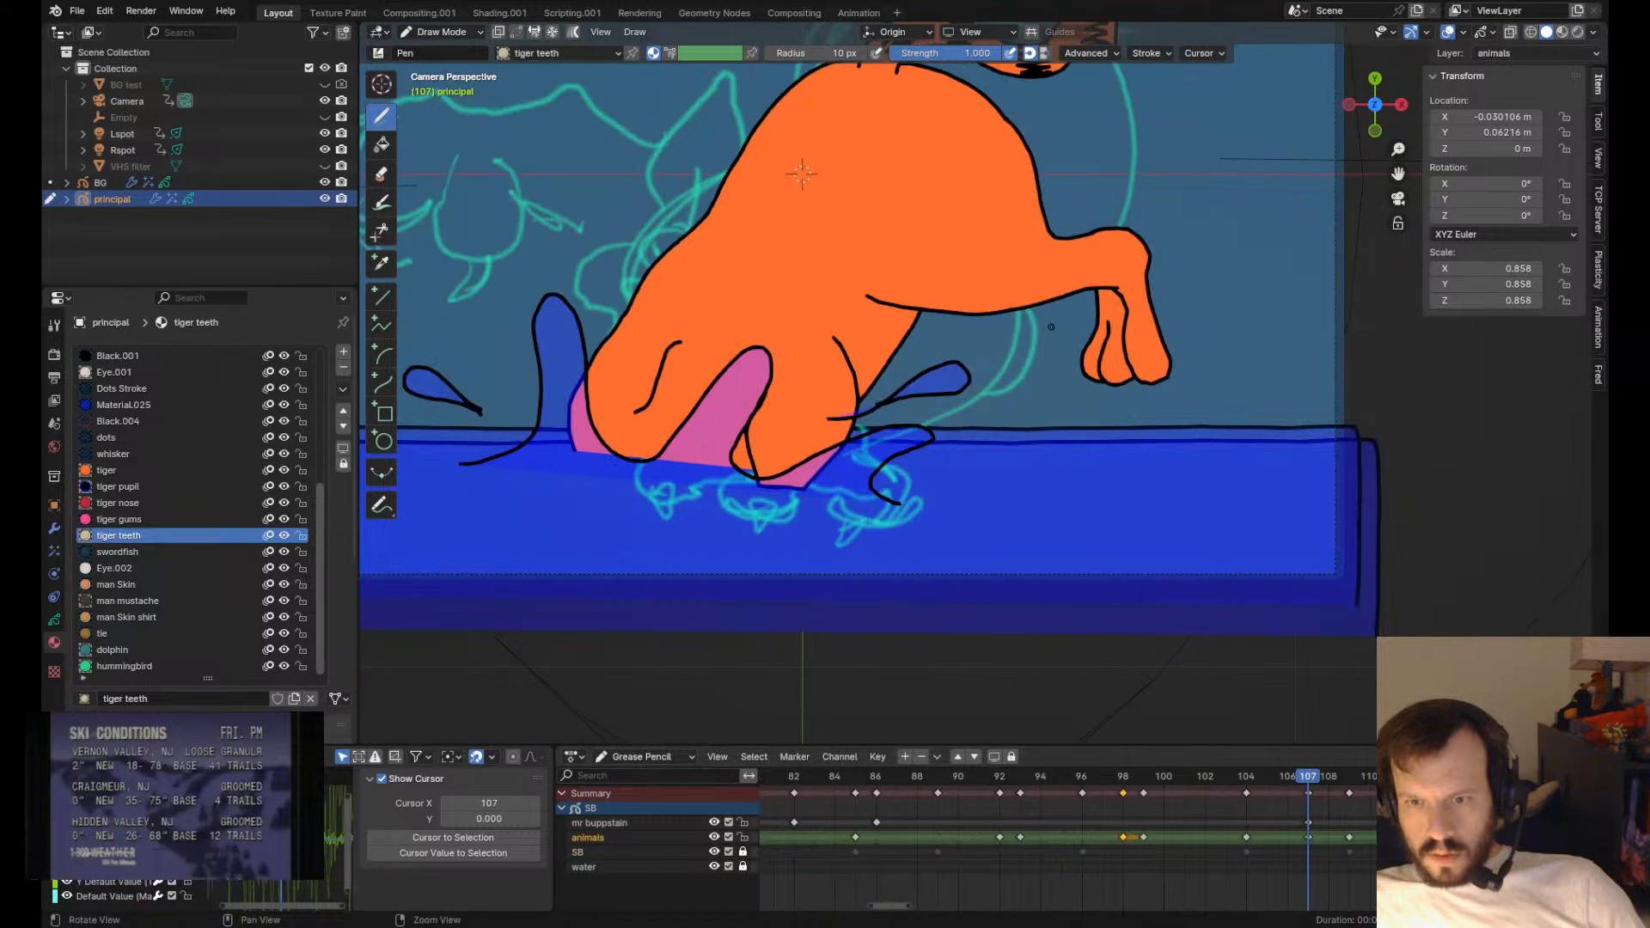
pyautogui.press('Down')
pyautogui.press('Down')
pyautogui.press('Down')
pyautogui.press('Down')
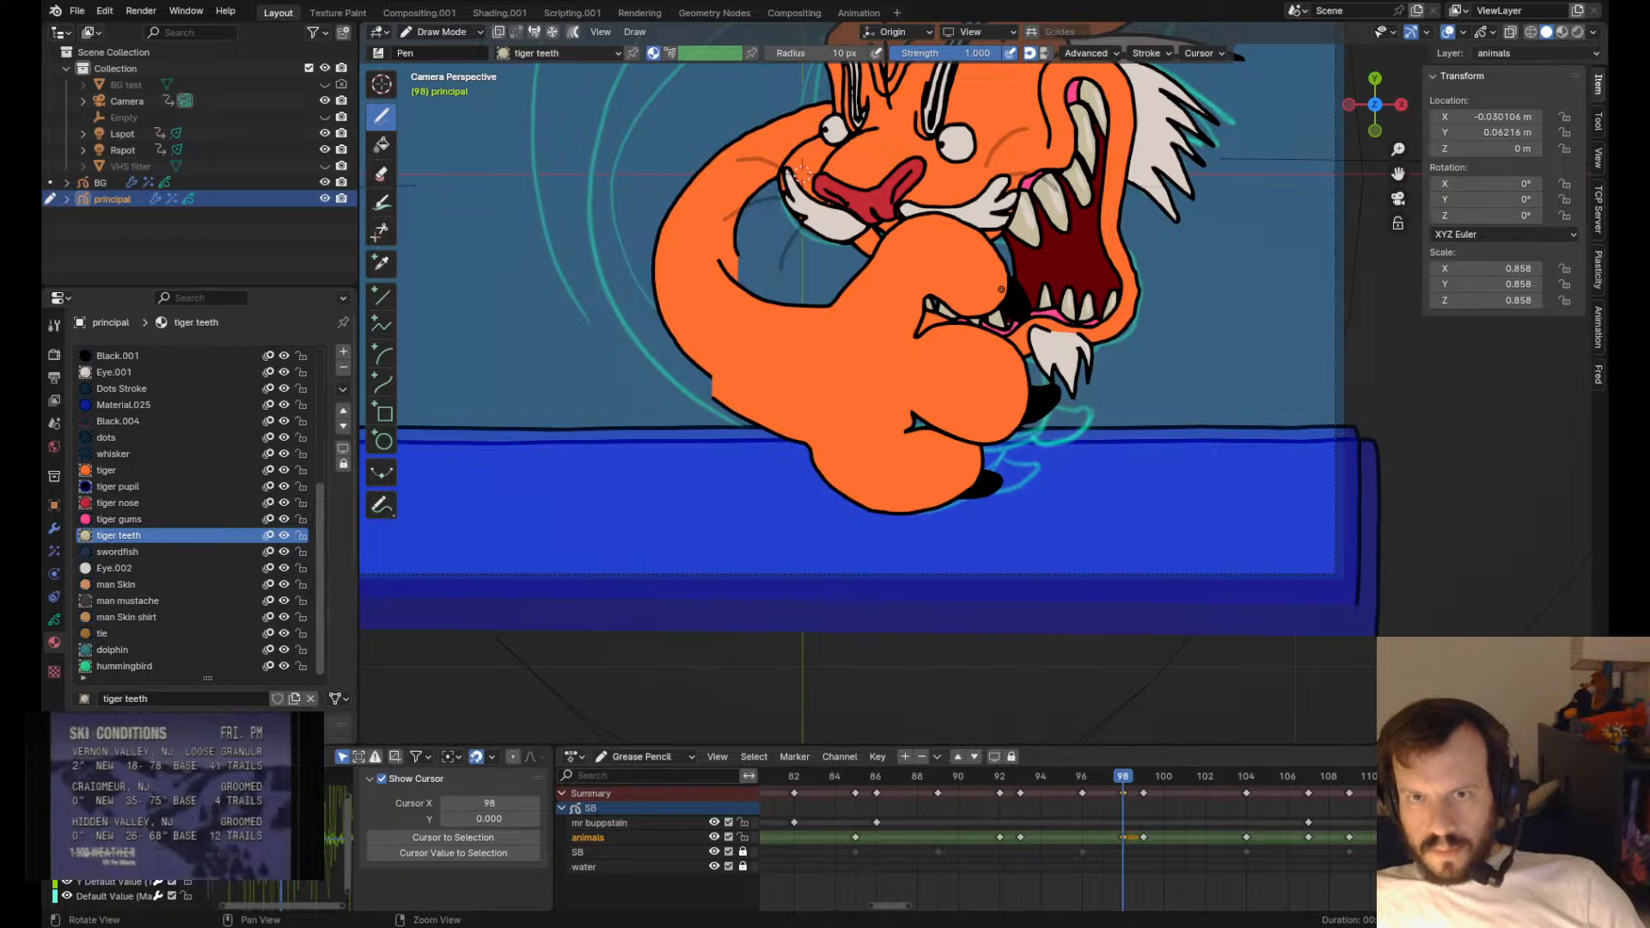
# - Sculpt the upper finger's underside over the teeth, closing the gap at the crease, and adjust its knuckle outline
pyautogui.scroll(6, 902, 354)
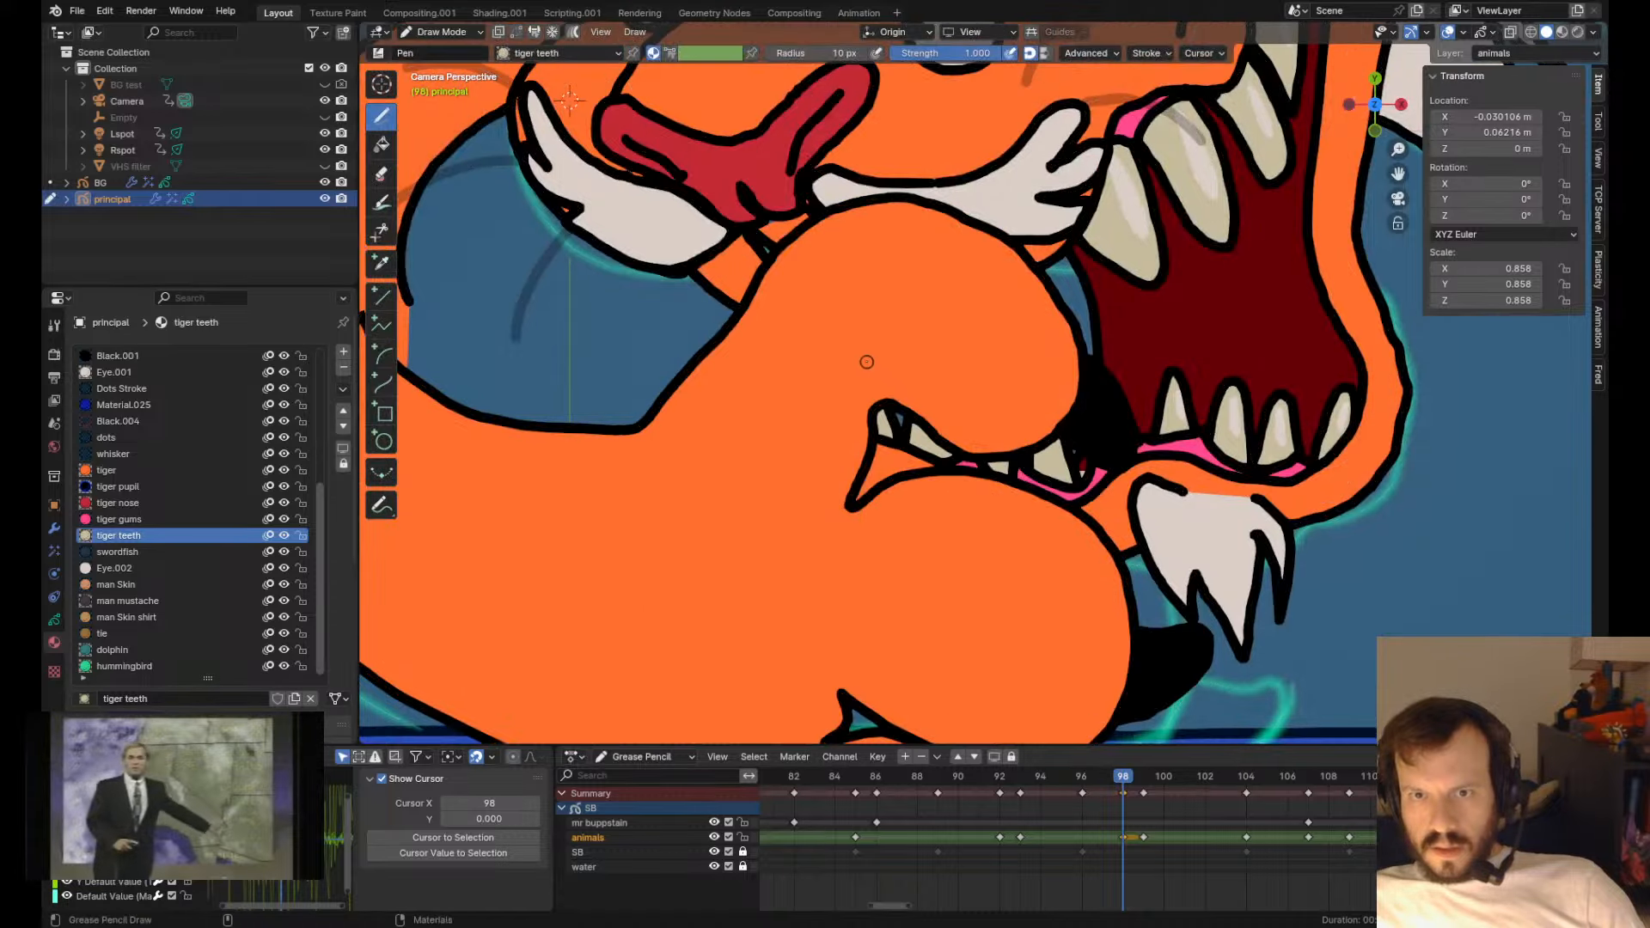
pyautogui.moveTo(884, 374)
pyautogui.mouseDown()
pyautogui.moveTo(946, 379)
pyautogui.moveTo(946, 416)
pyautogui.moveTo(921, 422)
pyautogui.moveTo(953, 429)
pyautogui.mouseUp()
pyautogui.moveTo(1087, 395); pyautogui.dragTo(1081, 395)
pyautogui.scroll(-6, 1081, 395)
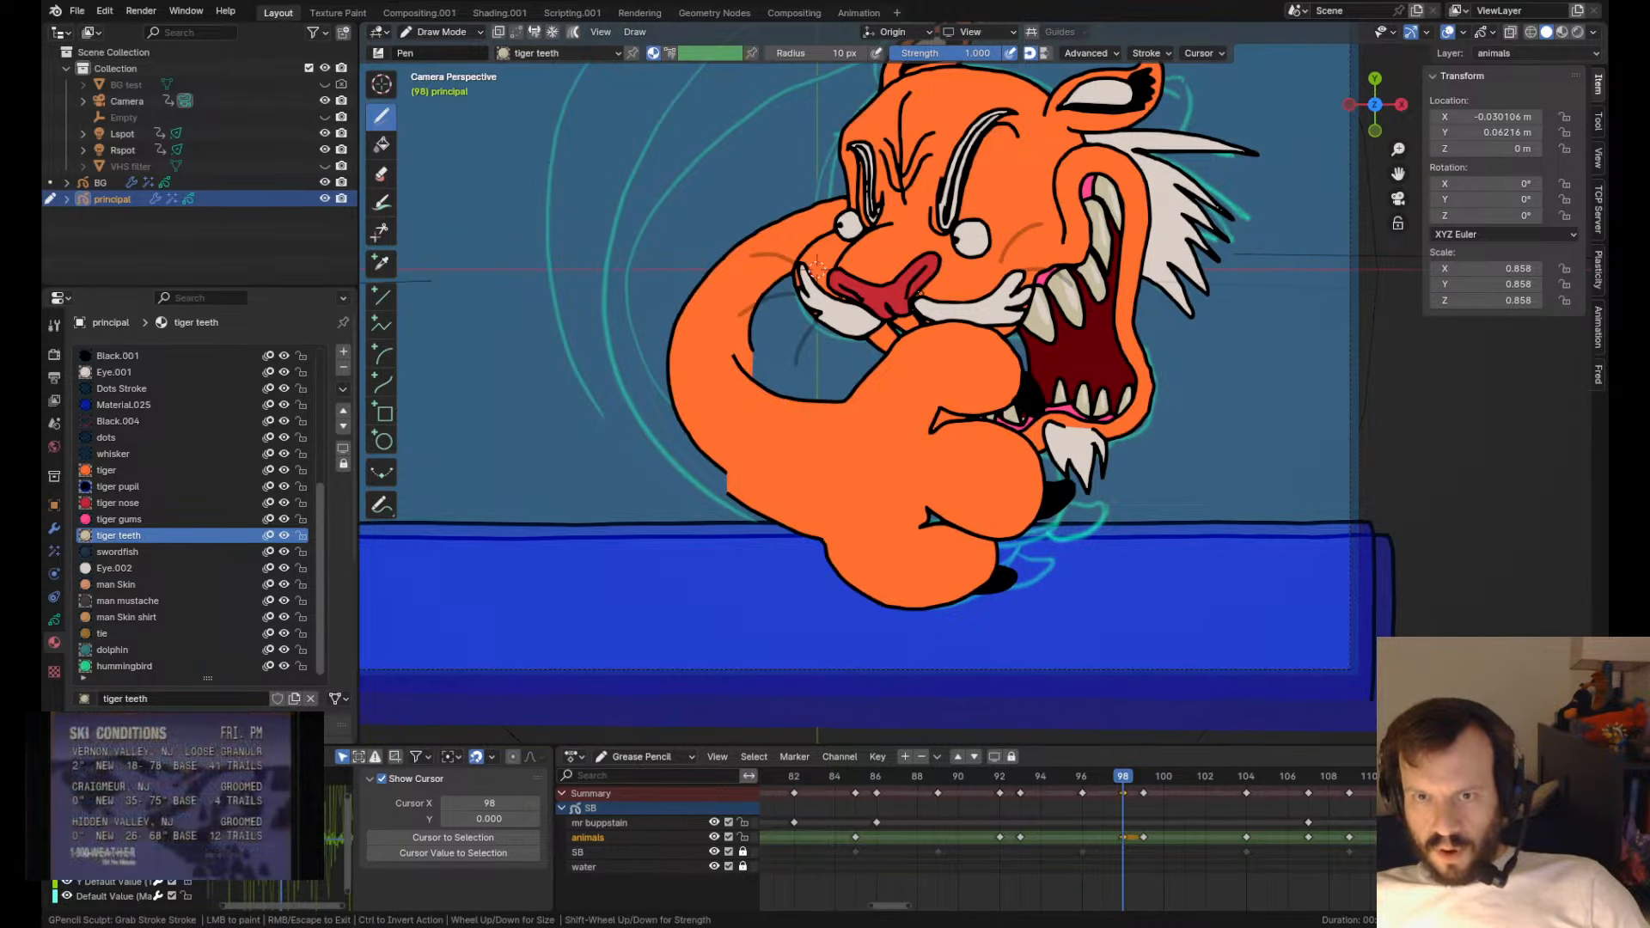
pyautogui.moveTo(921, 331); pyautogui.dragTo(859, 364)
# - Rotate the upper claw beside the tiger's teeth on frame 98 and compare the drawing with frame 99
pyautogui.press('Tab')
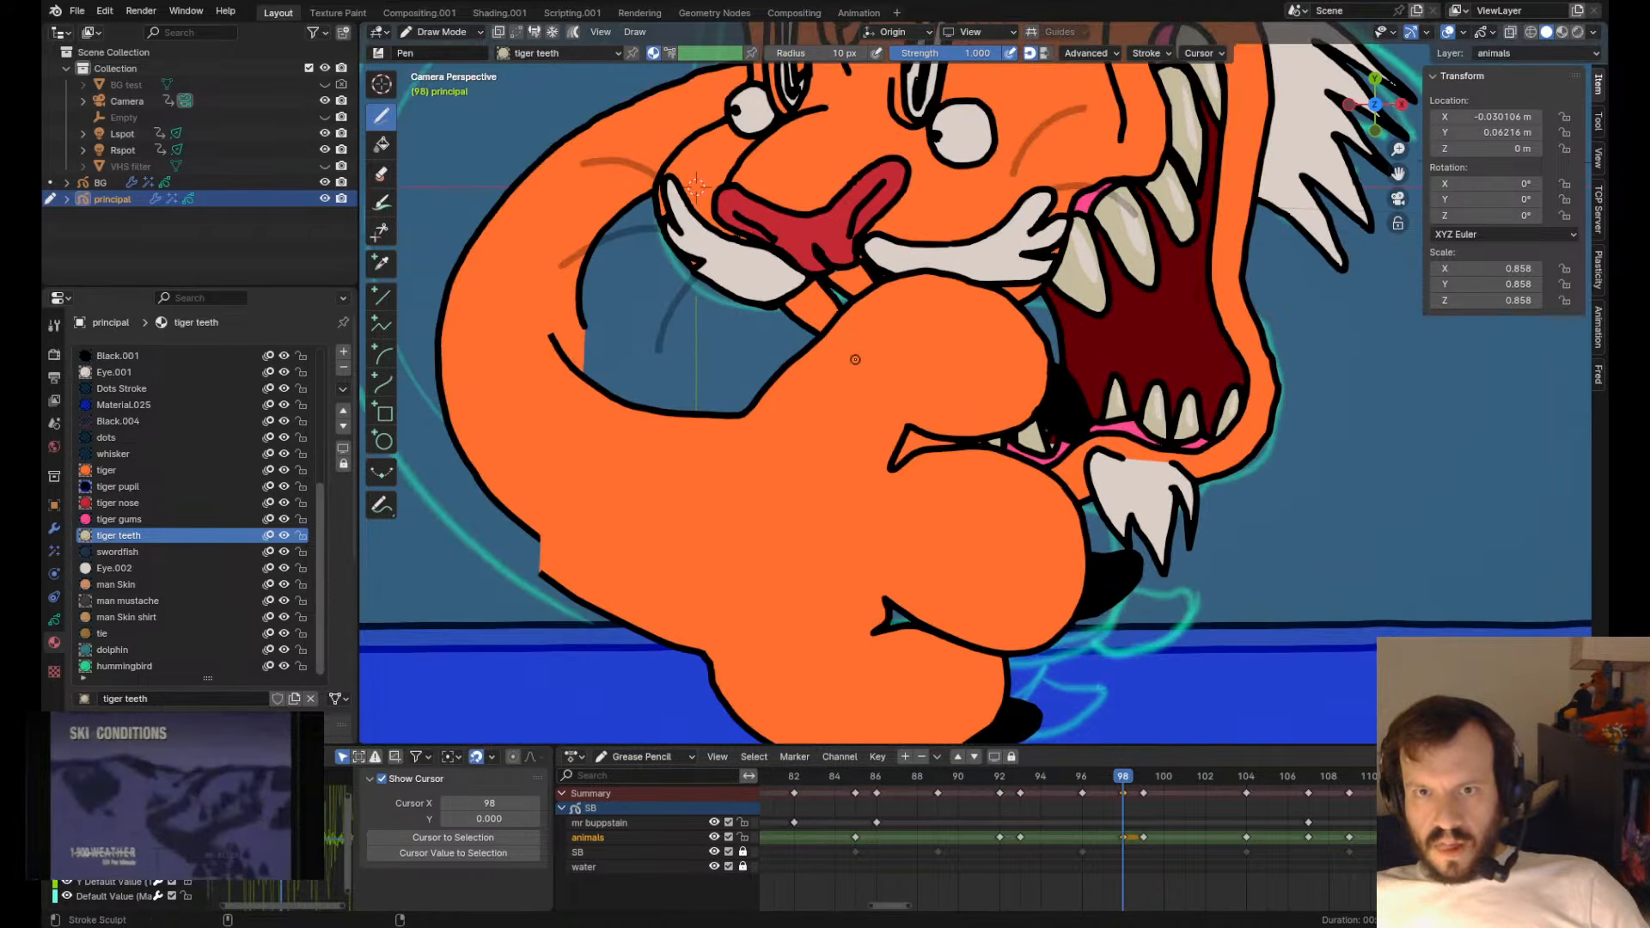
pyautogui.press('Home')
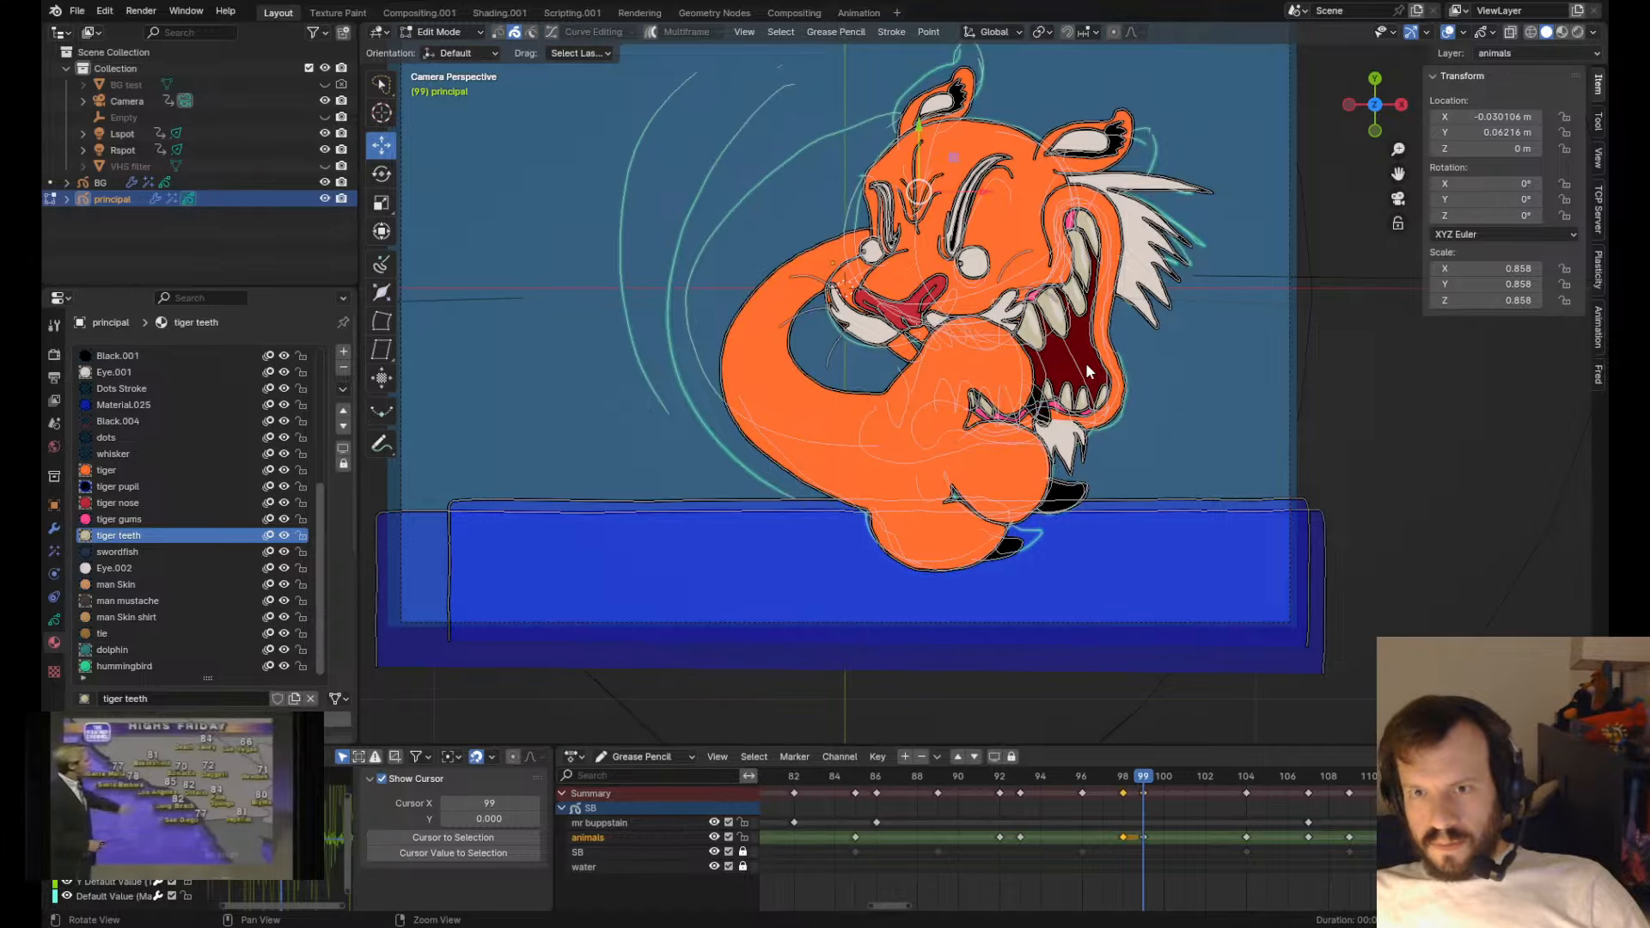
pyautogui.scroll(5, 1087, 371)
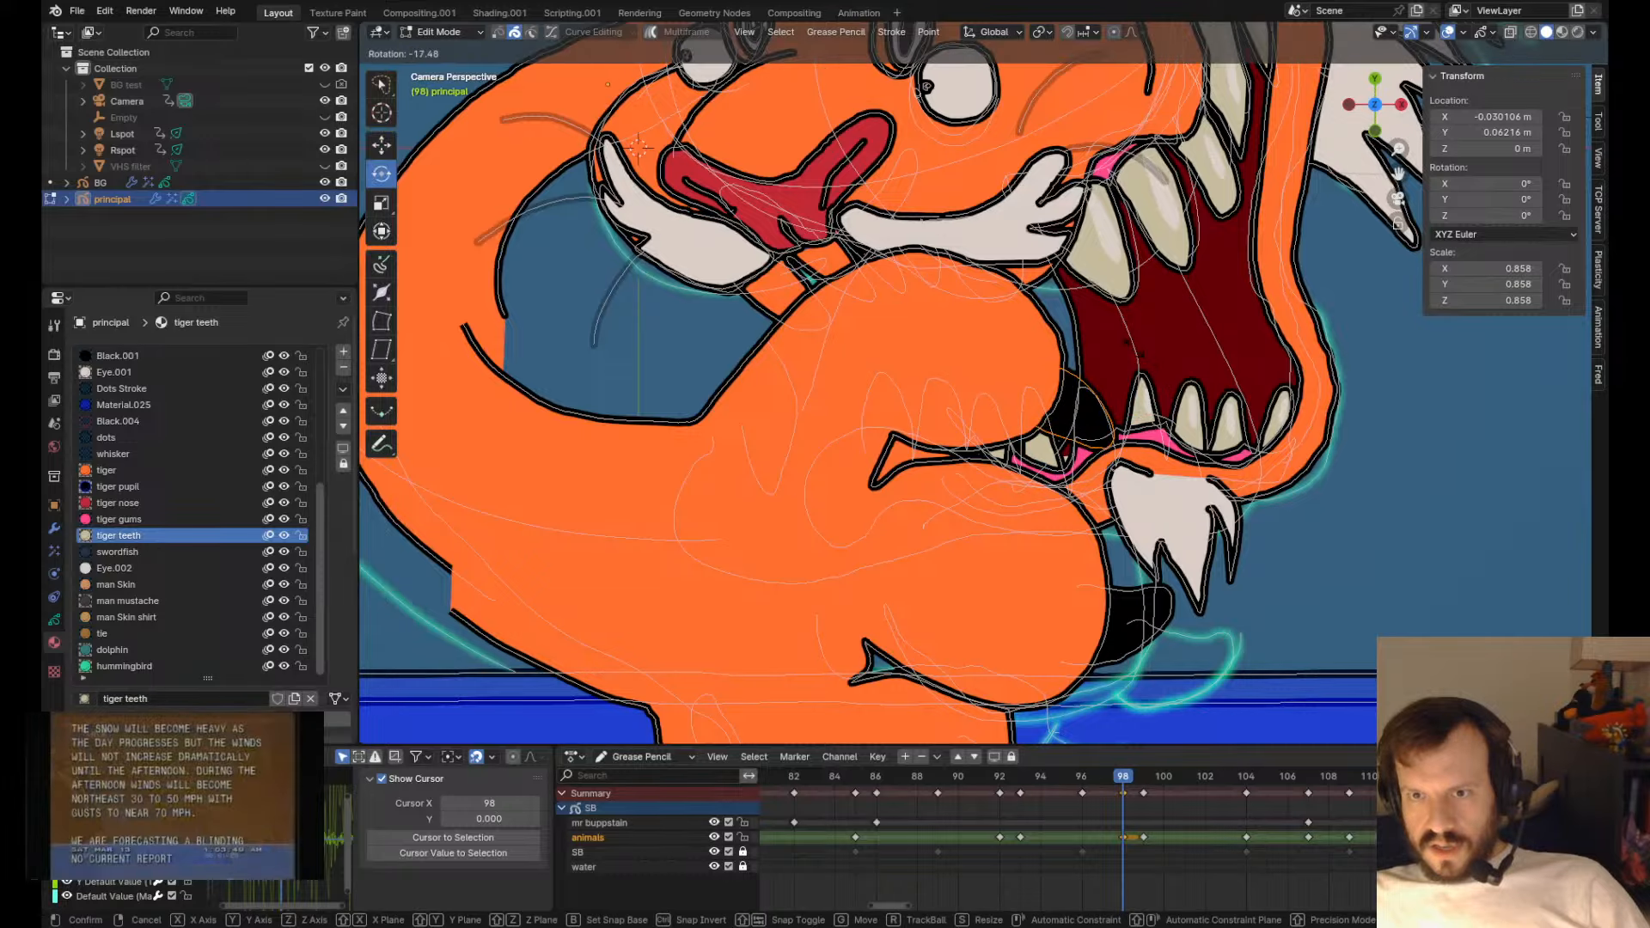
pyautogui.press('Tab')
pyautogui.press('Right')
pyautogui.press('Left')
pyautogui.scroll(-5, 1306, 562)
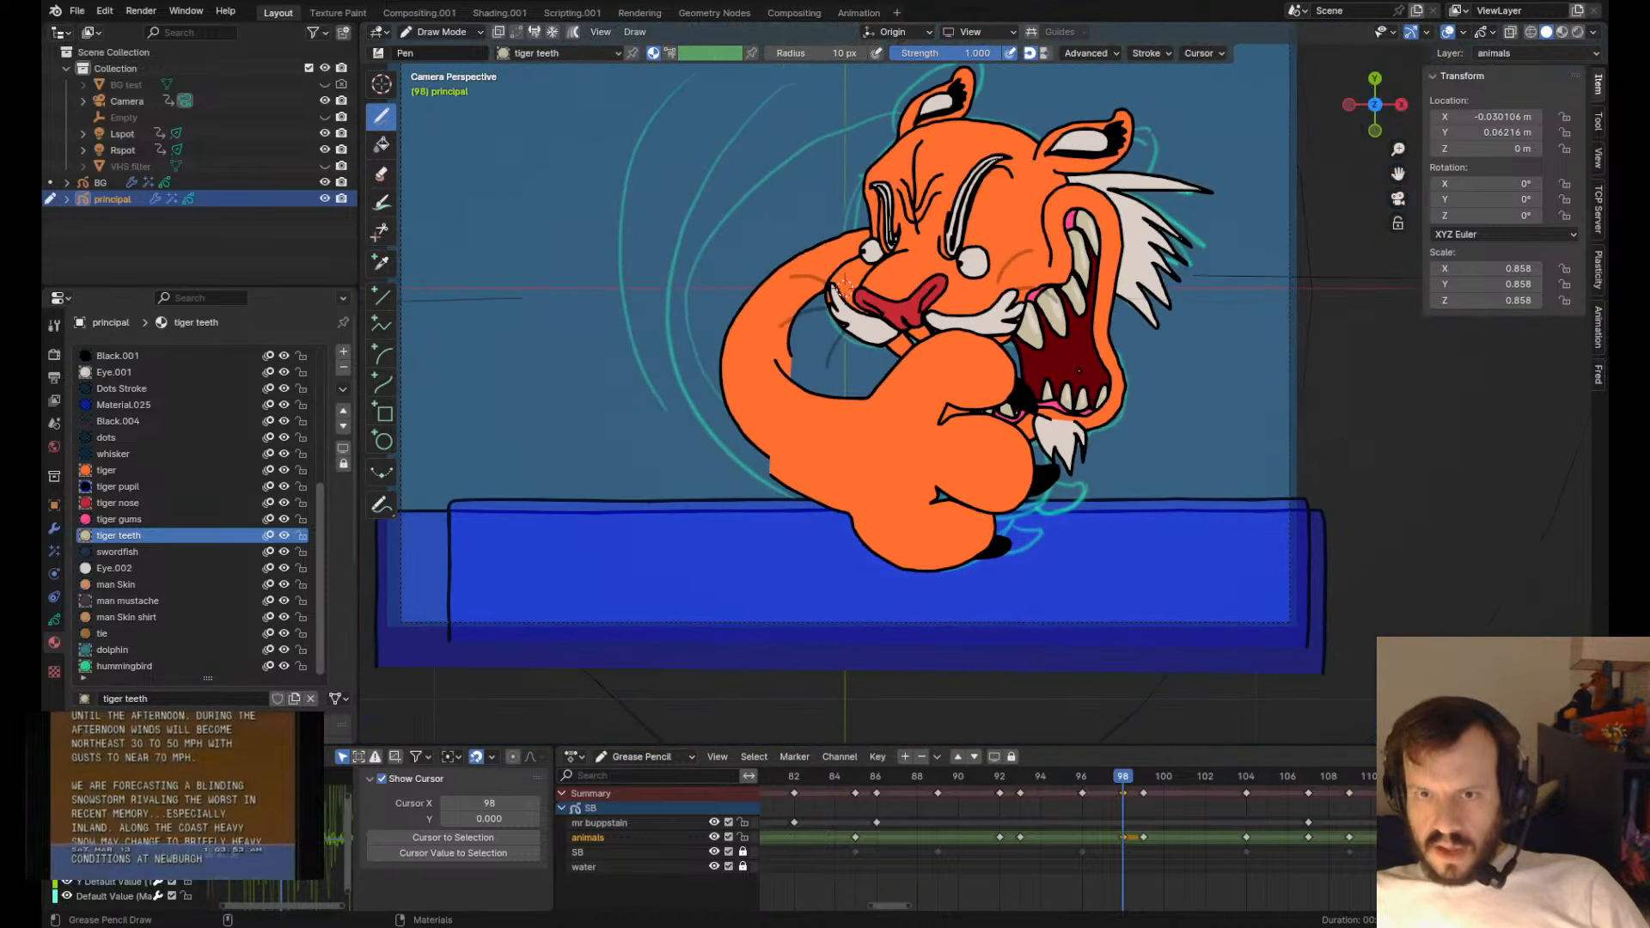
# - Pull the broken outline ends together at the notch along the outer edge of the tiger's forearm
pyautogui.scroll(2, 901, 387)
pyautogui.hotkey('ctrl', 'Tab')
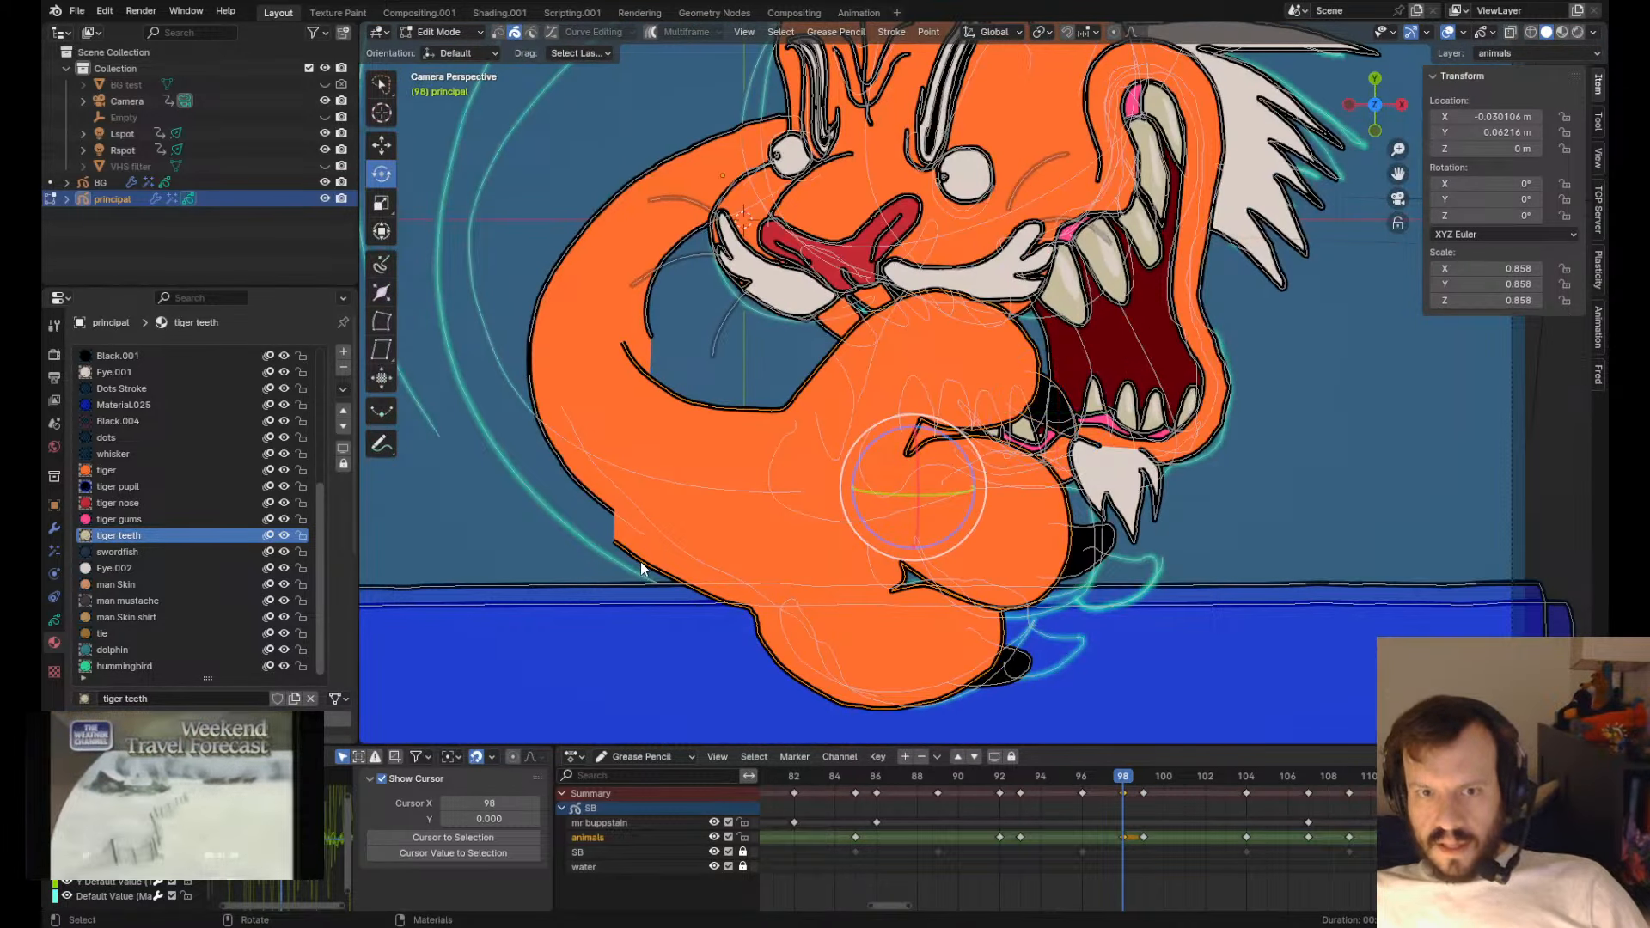
pyautogui.hotkey('ctrl', 'Tab')
pyautogui.moveTo(621, 555)
pyautogui.mouseDown()
pyautogui.moveTo(606, 521)
pyautogui.moveTo(648, 568)
pyautogui.moveTo(700, 578)
pyautogui.mouseUp()
pyautogui.moveTo(701, 512); pyautogui.dragTo(719, 546)
pyautogui.moveTo(611, 534); pyautogui.dragTo(606, 530)
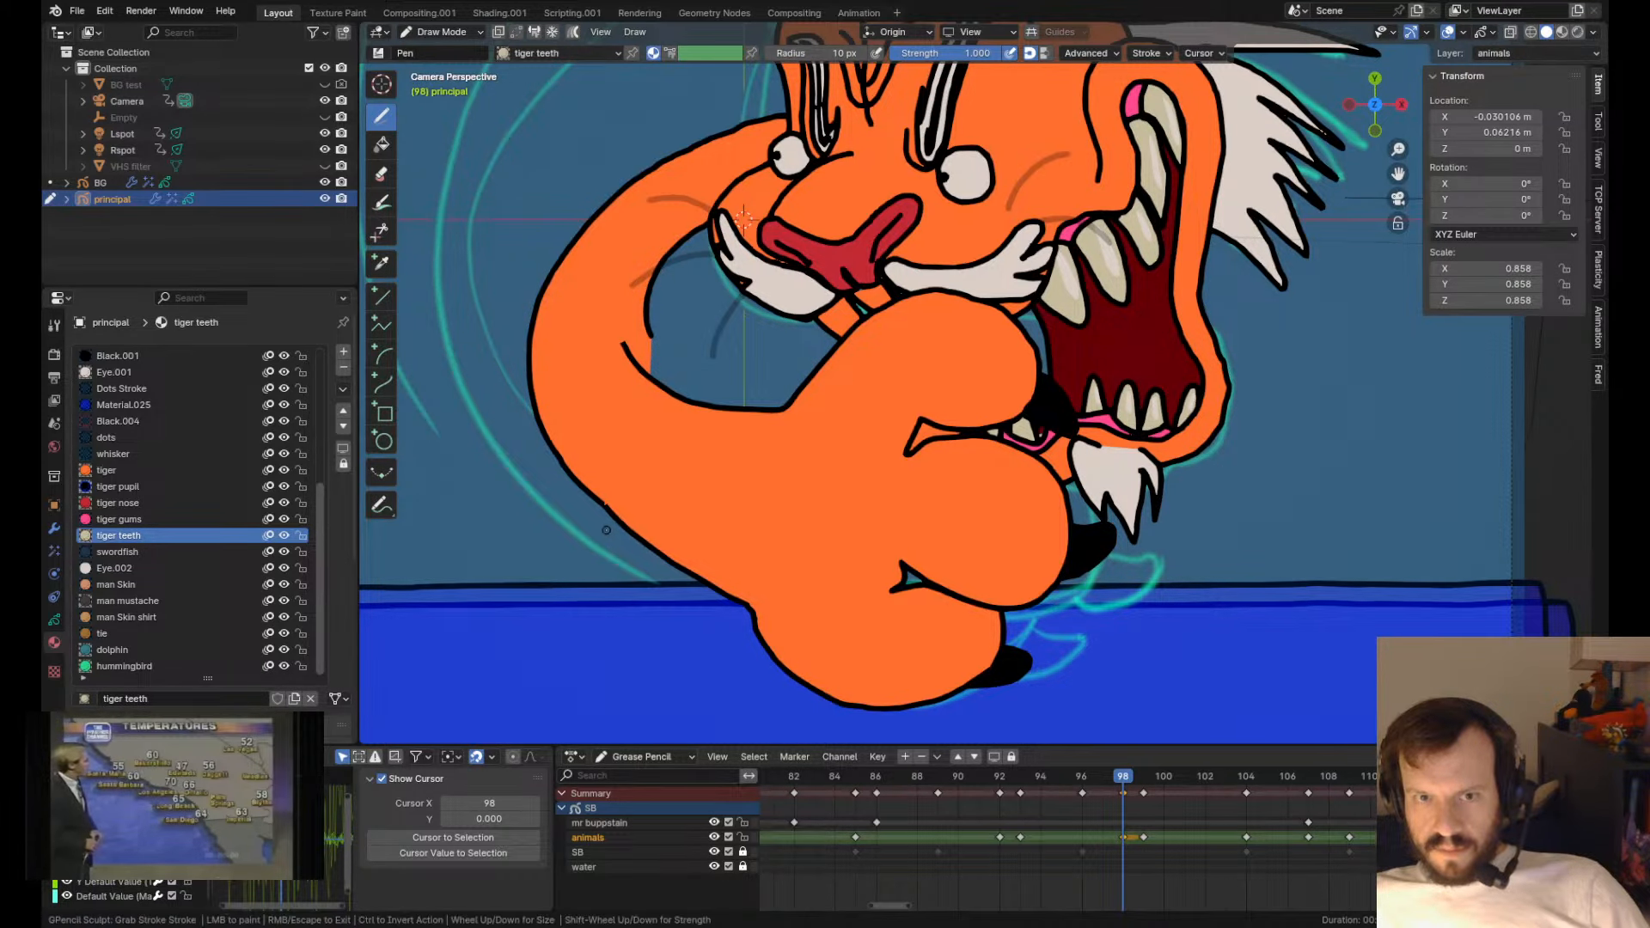
# - Pull the inner and outer outlines of the tiger's arm on frame 98 with the Grab brush, comparing against neighbouring keyframes
pyautogui.scroll(-3, 622, 364)
pyautogui.moveTo(777, 365); pyautogui.dragTo(799, 334)
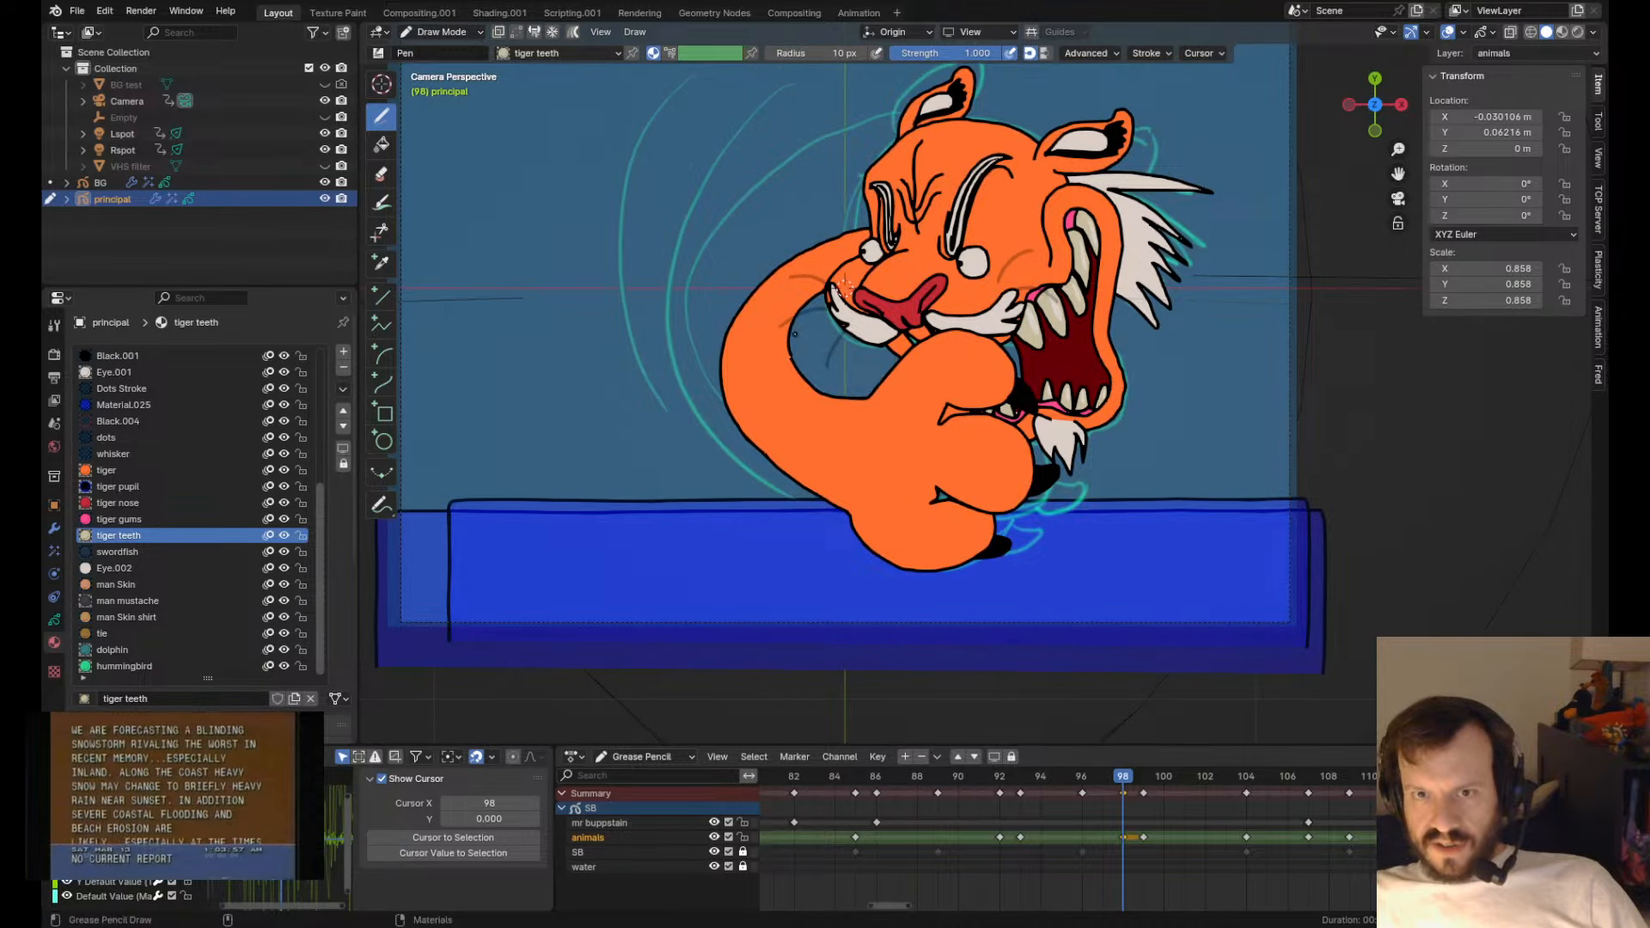
pyautogui.press('Down')
pyautogui.press('Up')
pyautogui.press('Up')
pyautogui.press('Down')
pyautogui.press('Down')
pyautogui.press('Up')
pyautogui.moveTo(796, 370); pyautogui.dragTo(787, 368)
pyautogui.moveTo(743, 421); pyautogui.dragTo(764, 493)
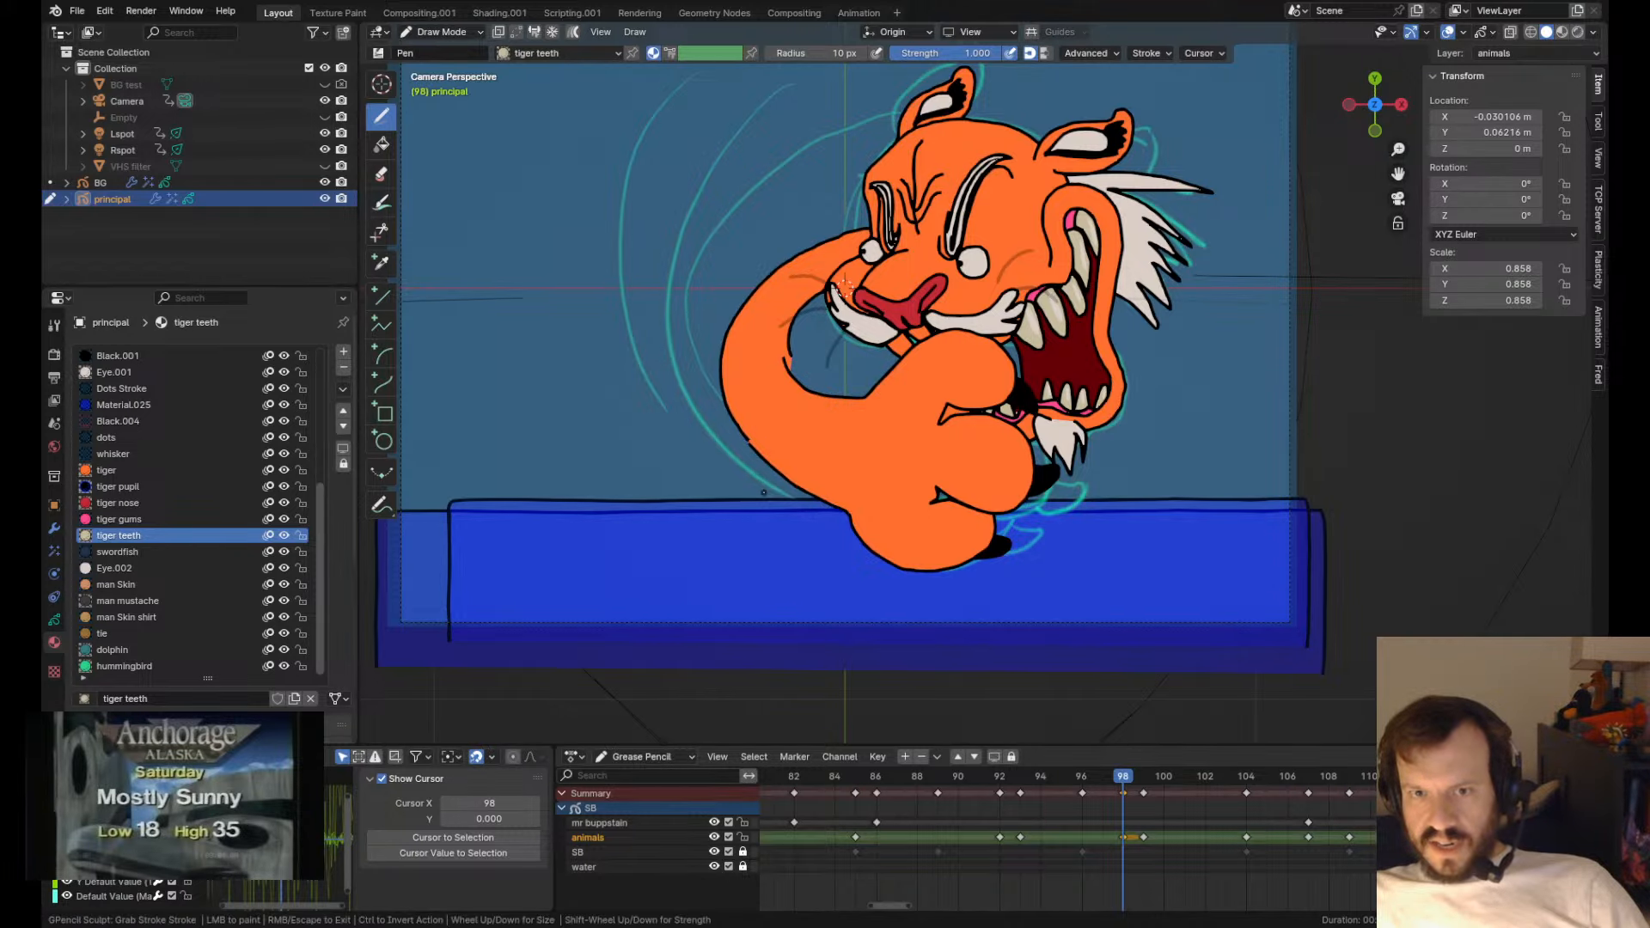
pyautogui.scroll(3, 762, 493)
pyautogui.scroll(-4, 756, 494)
pyautogui.scroll(4, 751, 493)
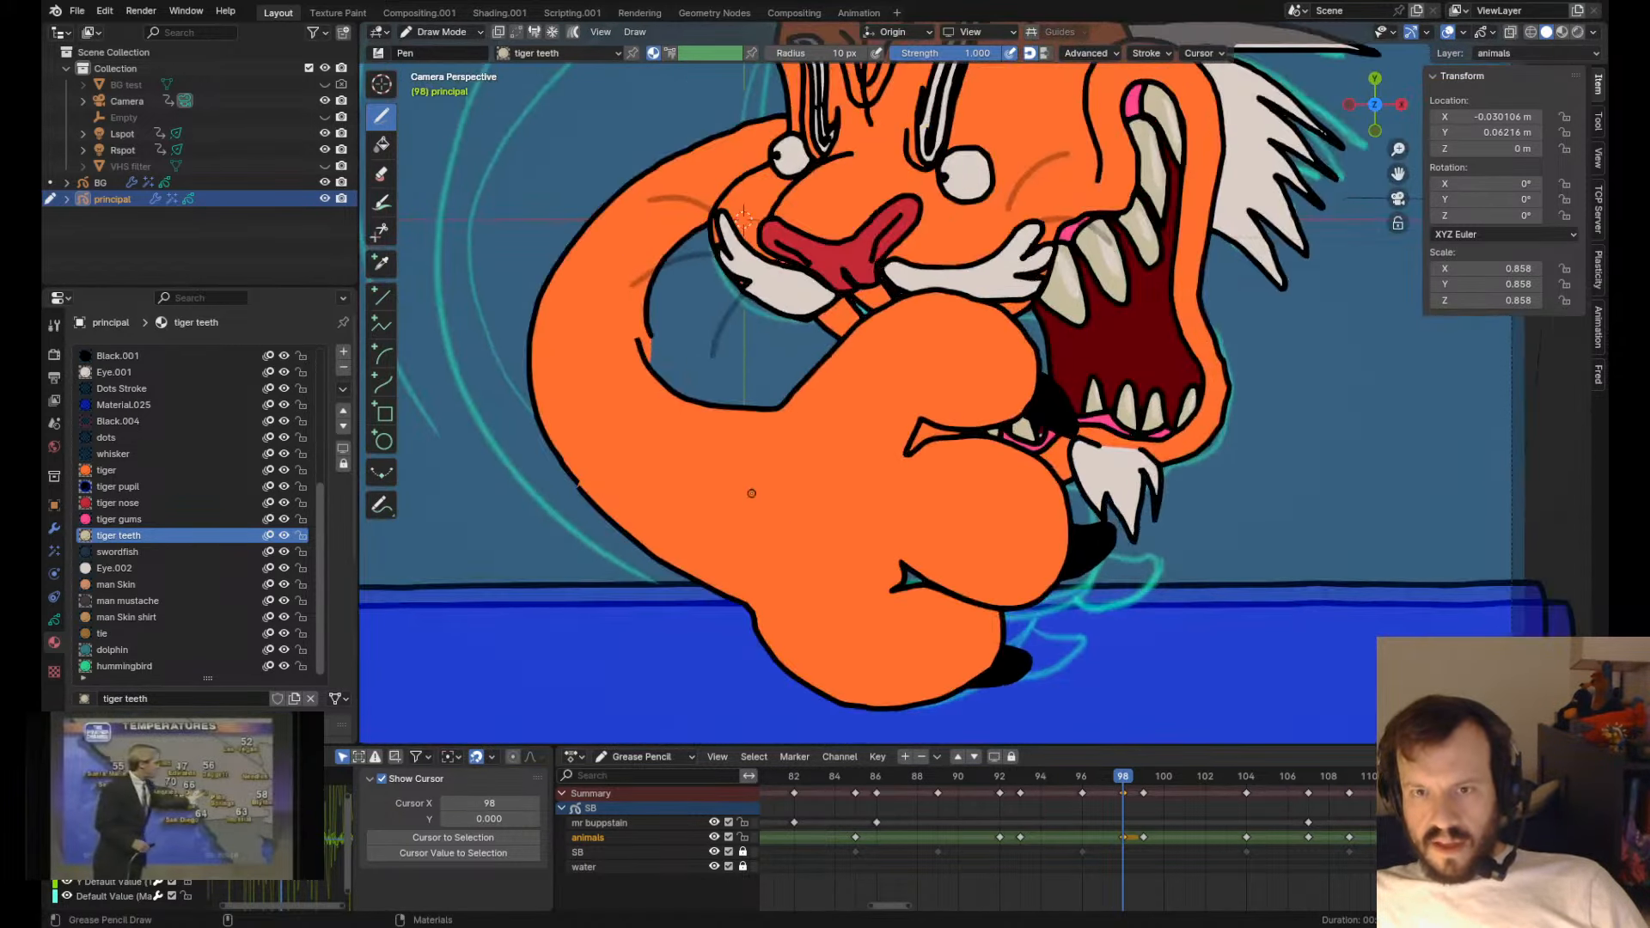
# - Rotate the upper-arm strokes on frame 98 and move them so their outlines line up with the forearm
pyautogui.press('Tab')
pyautogui.click(642, 319)
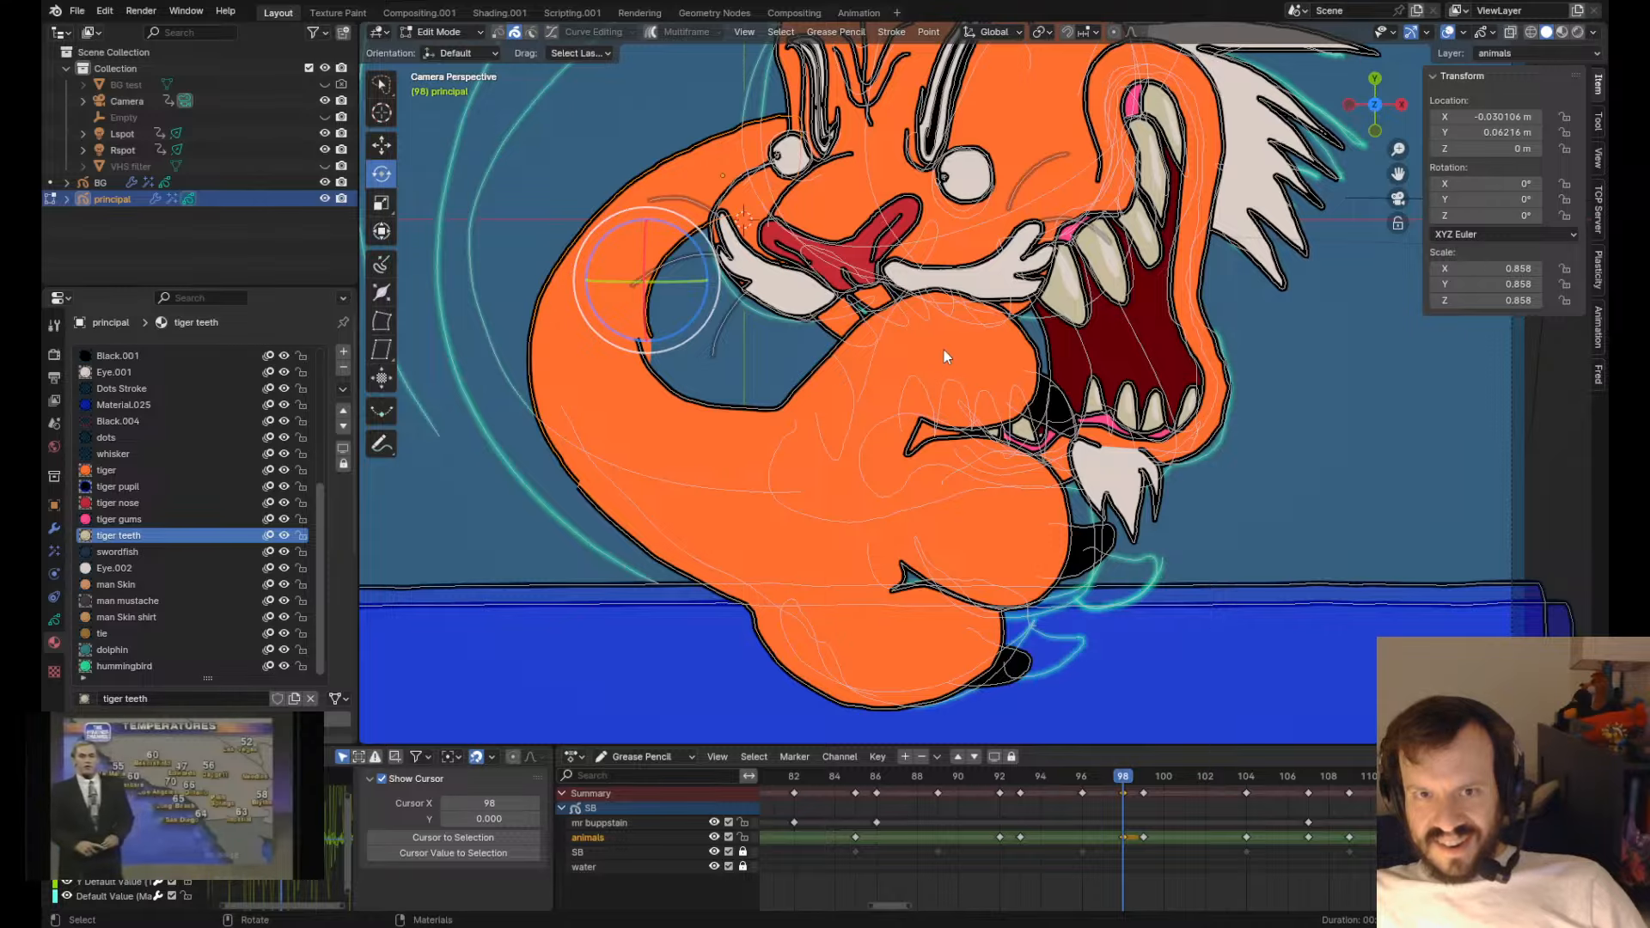
pyautogui.press('r')
pyautogui.click(977, 396)
pyautogui.press('Tab')
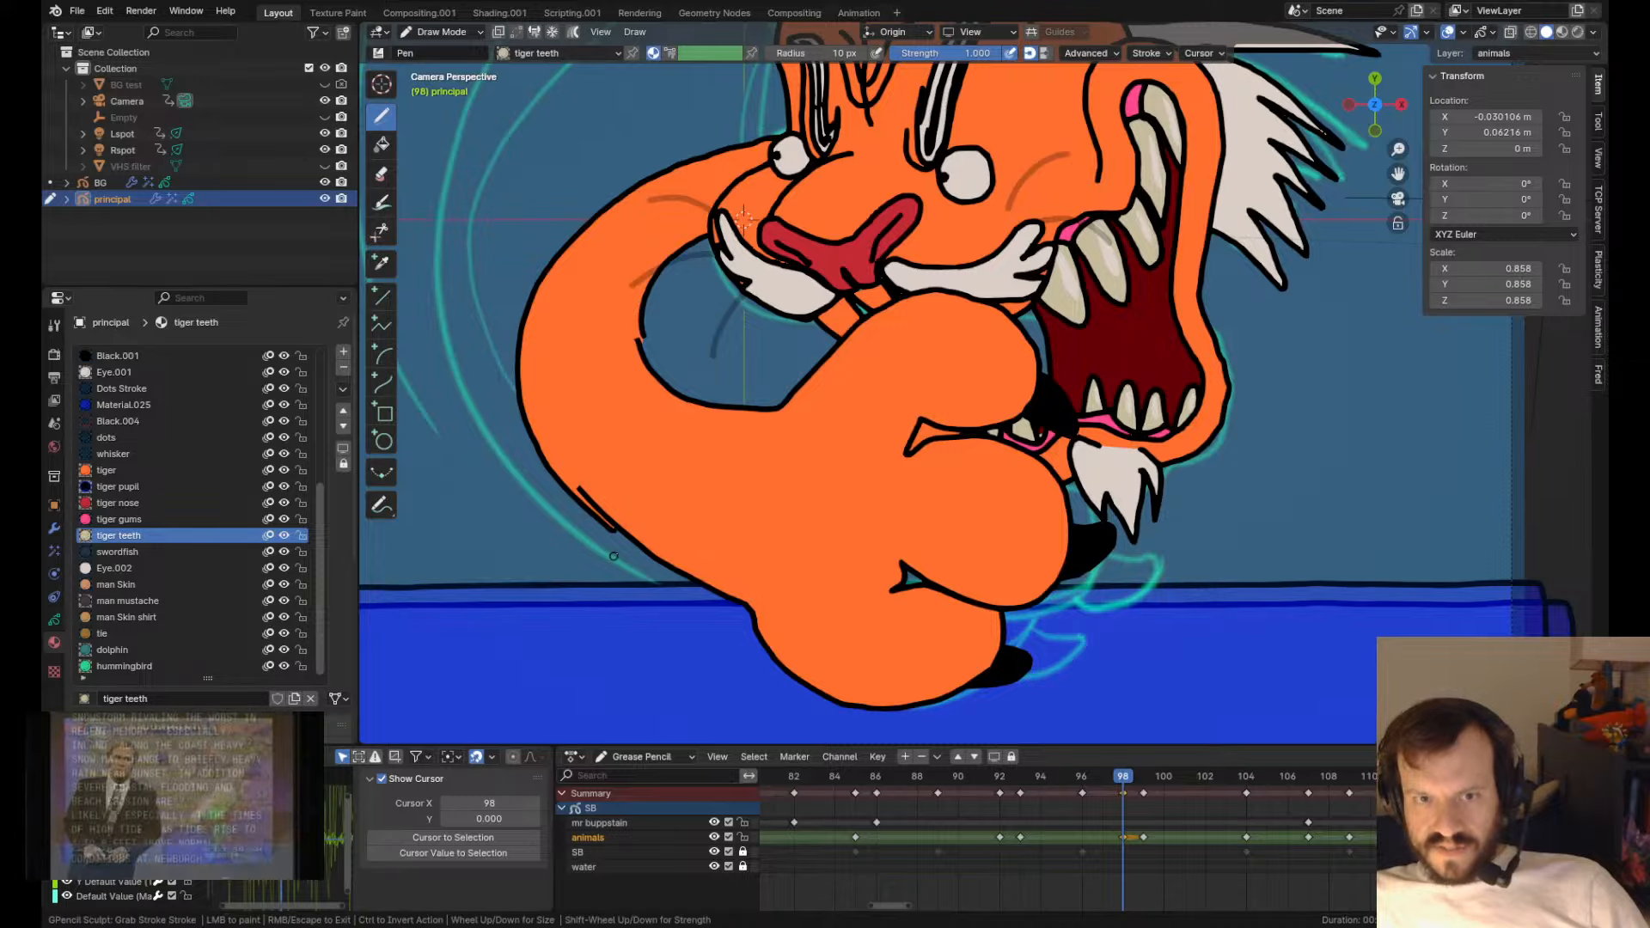
pyautogui.press('Right')
pyautogui.press('Left')
pyautogui.press('Tab')
pyautogui.press('g')
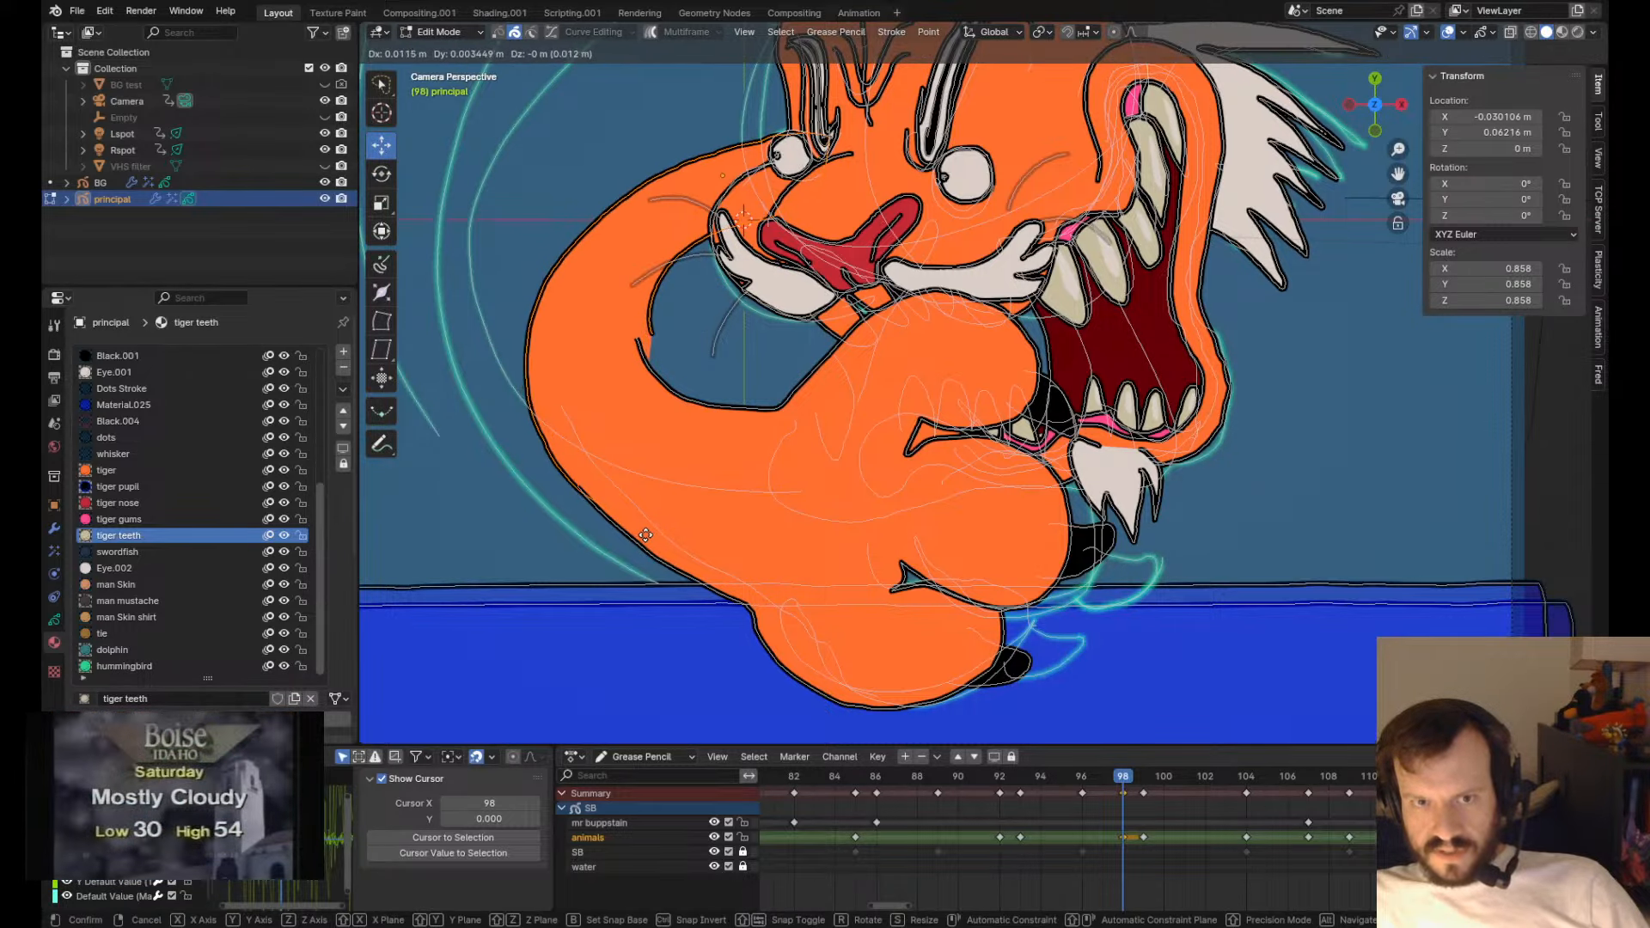
pyautogui.click(659, 335)
pyautogui.press('Tab')
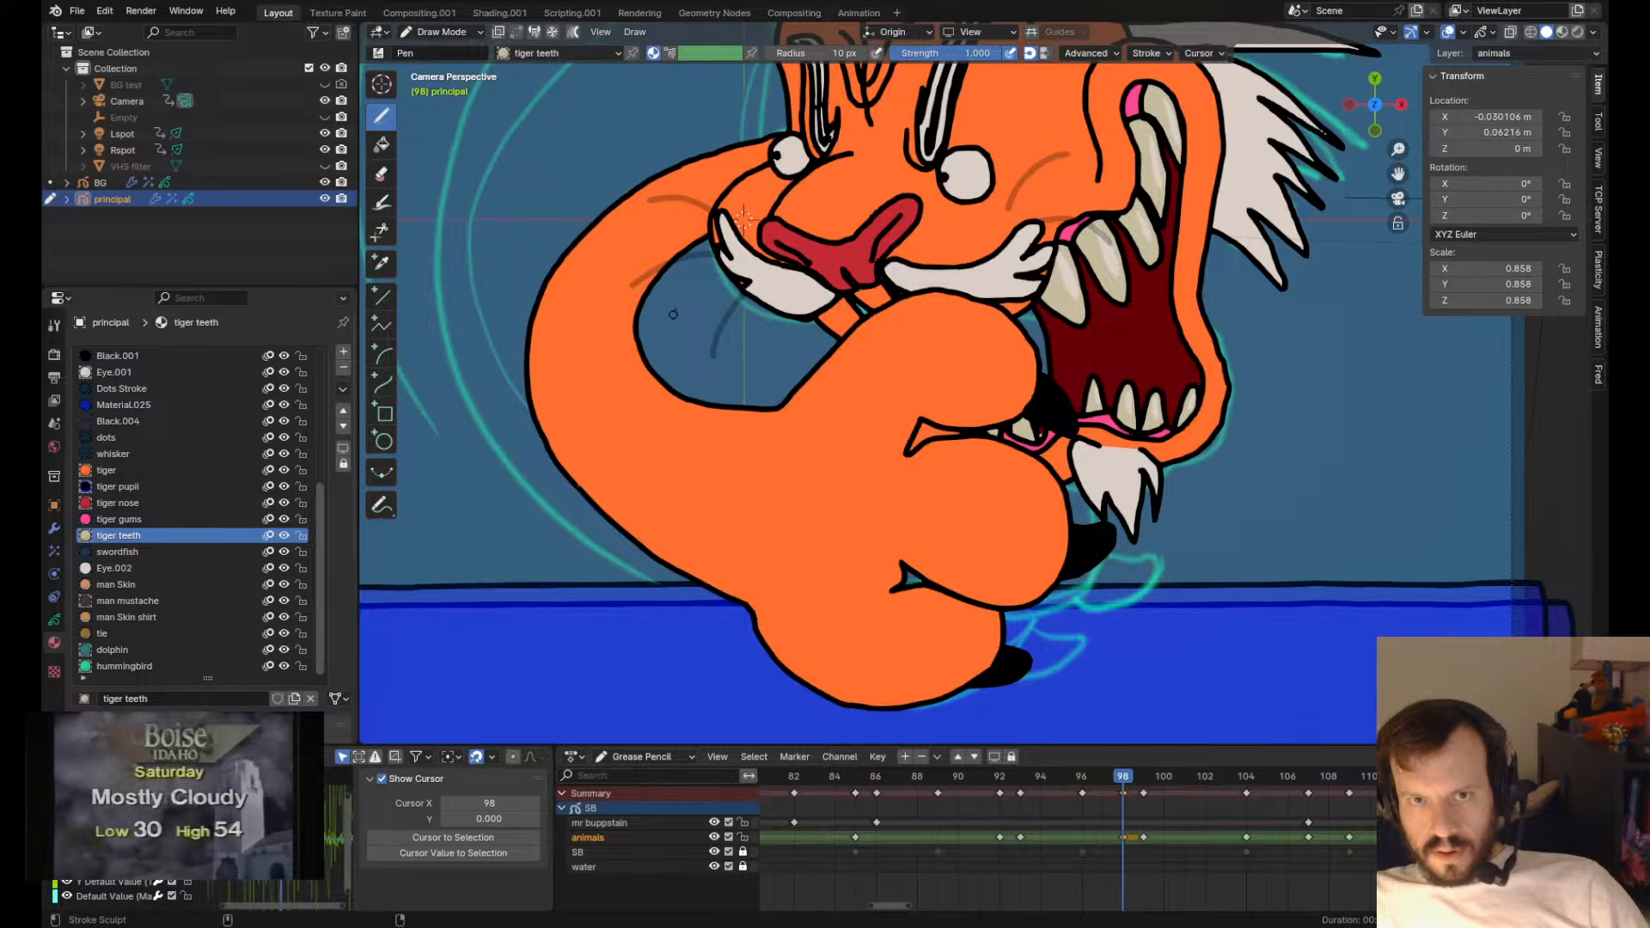
# - Compare frame 98 with the neighbouring keyframes, play back the bite, and return to frame 98
pyautogui.press('Right')
pyautogui.press('Left')
pyautogui.press('Up')
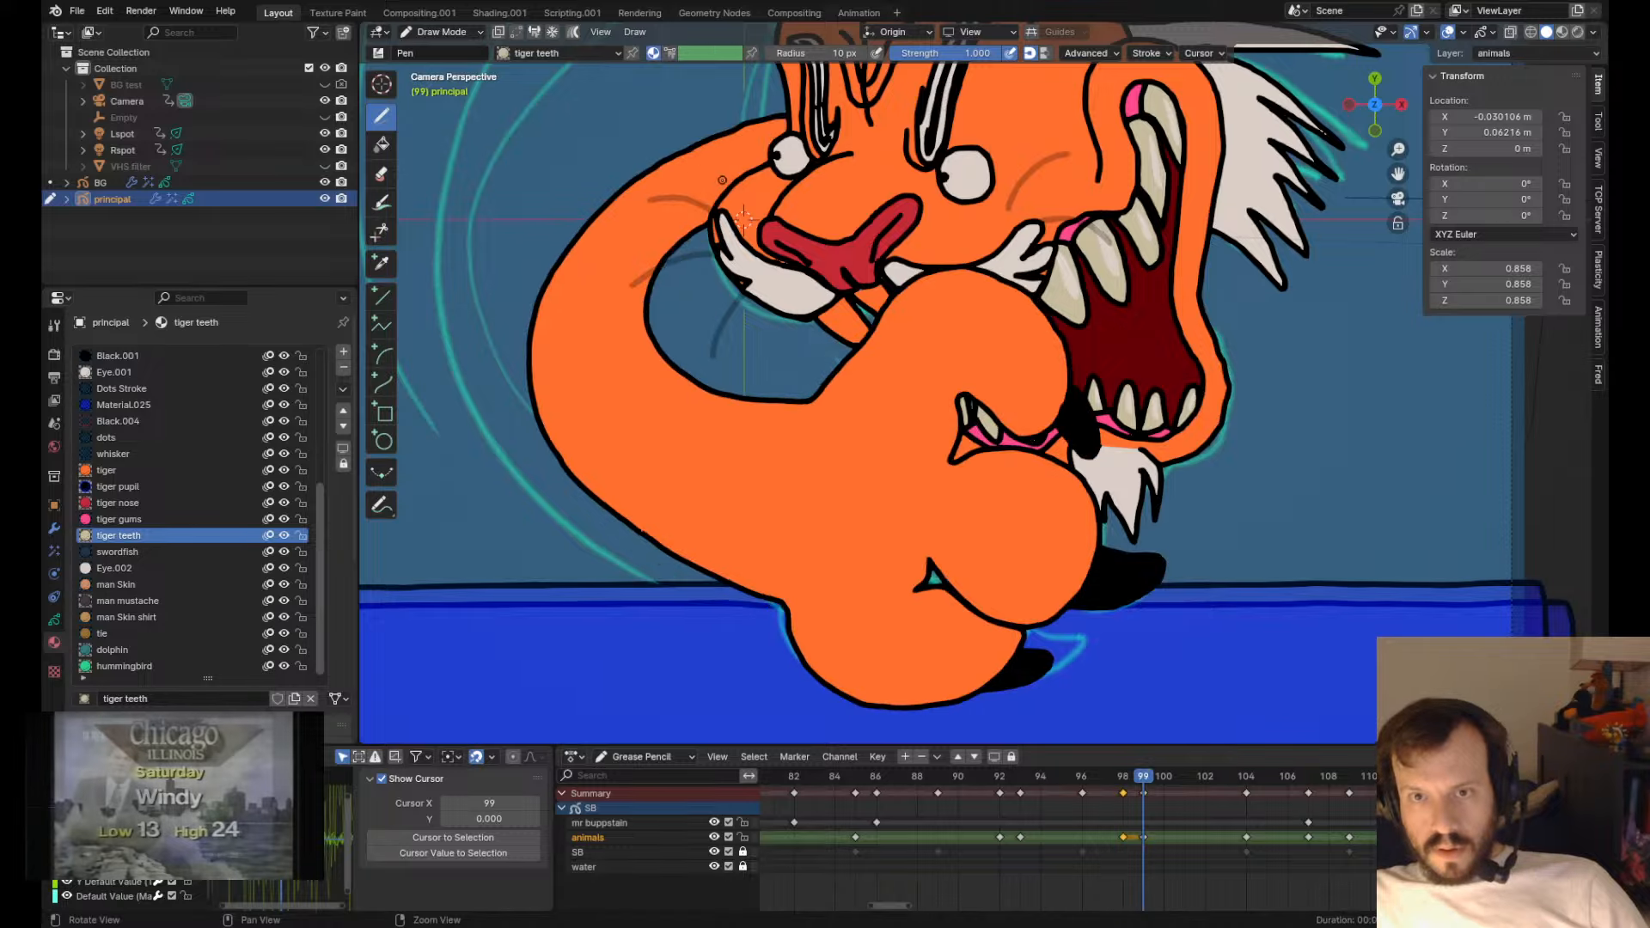
pyautogui.press('Down')
pyautogui.press('Down')
pyautogui.press('Down')
pyautogui.press('space')
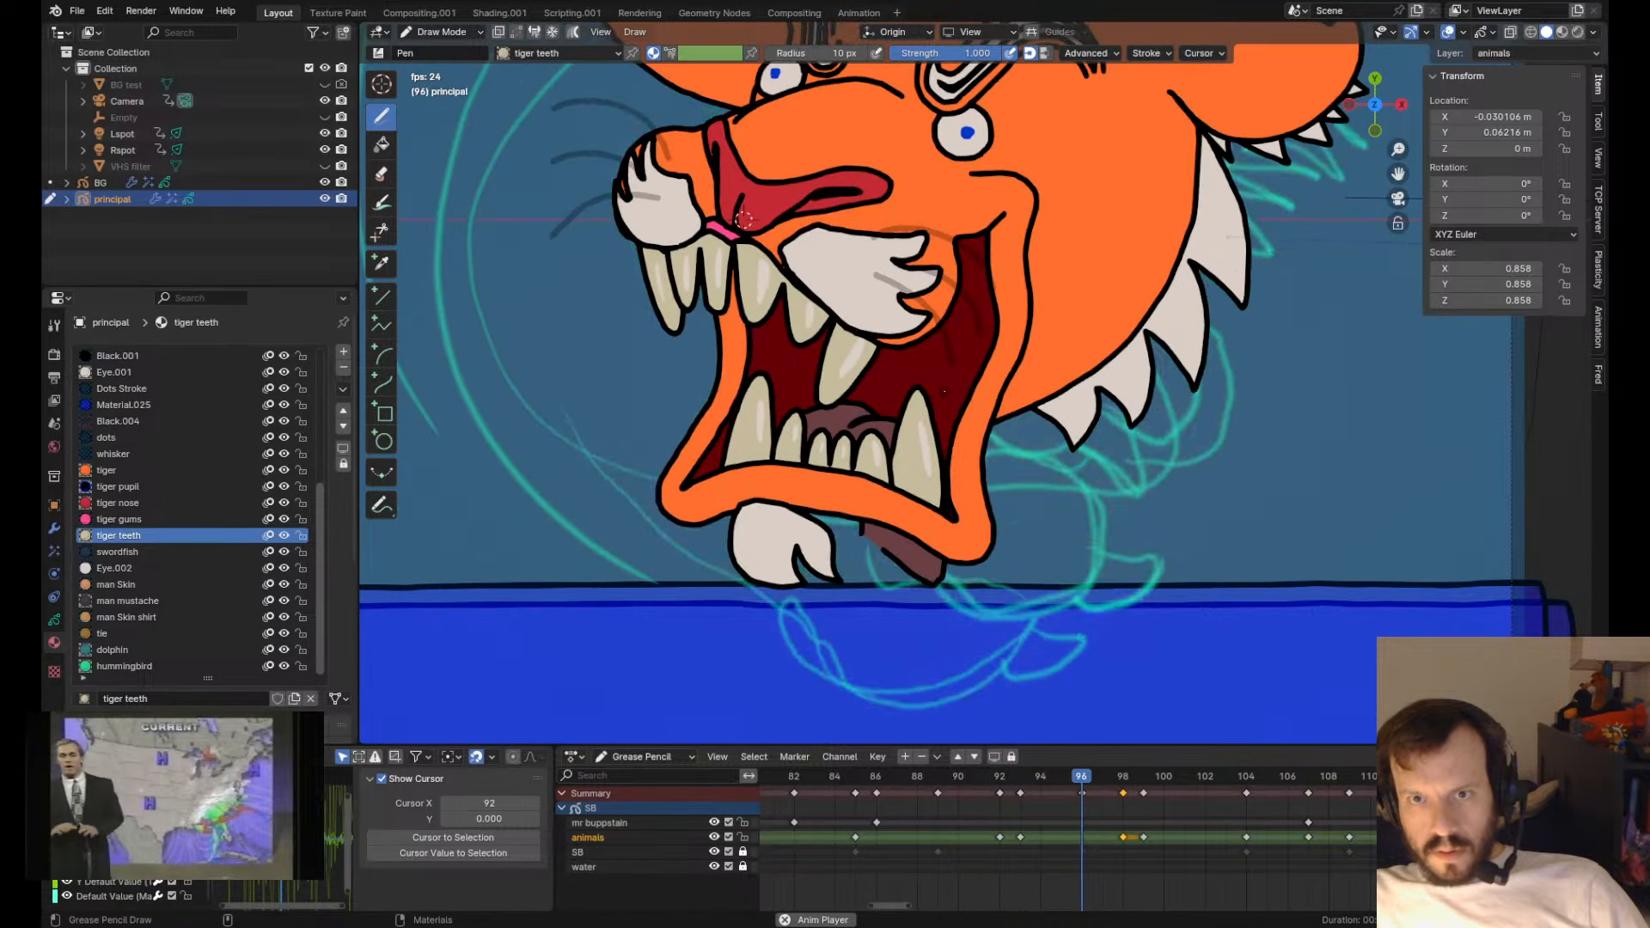
pyautogui.press('space')
pyautogui.scroll(-4, 894, 550)
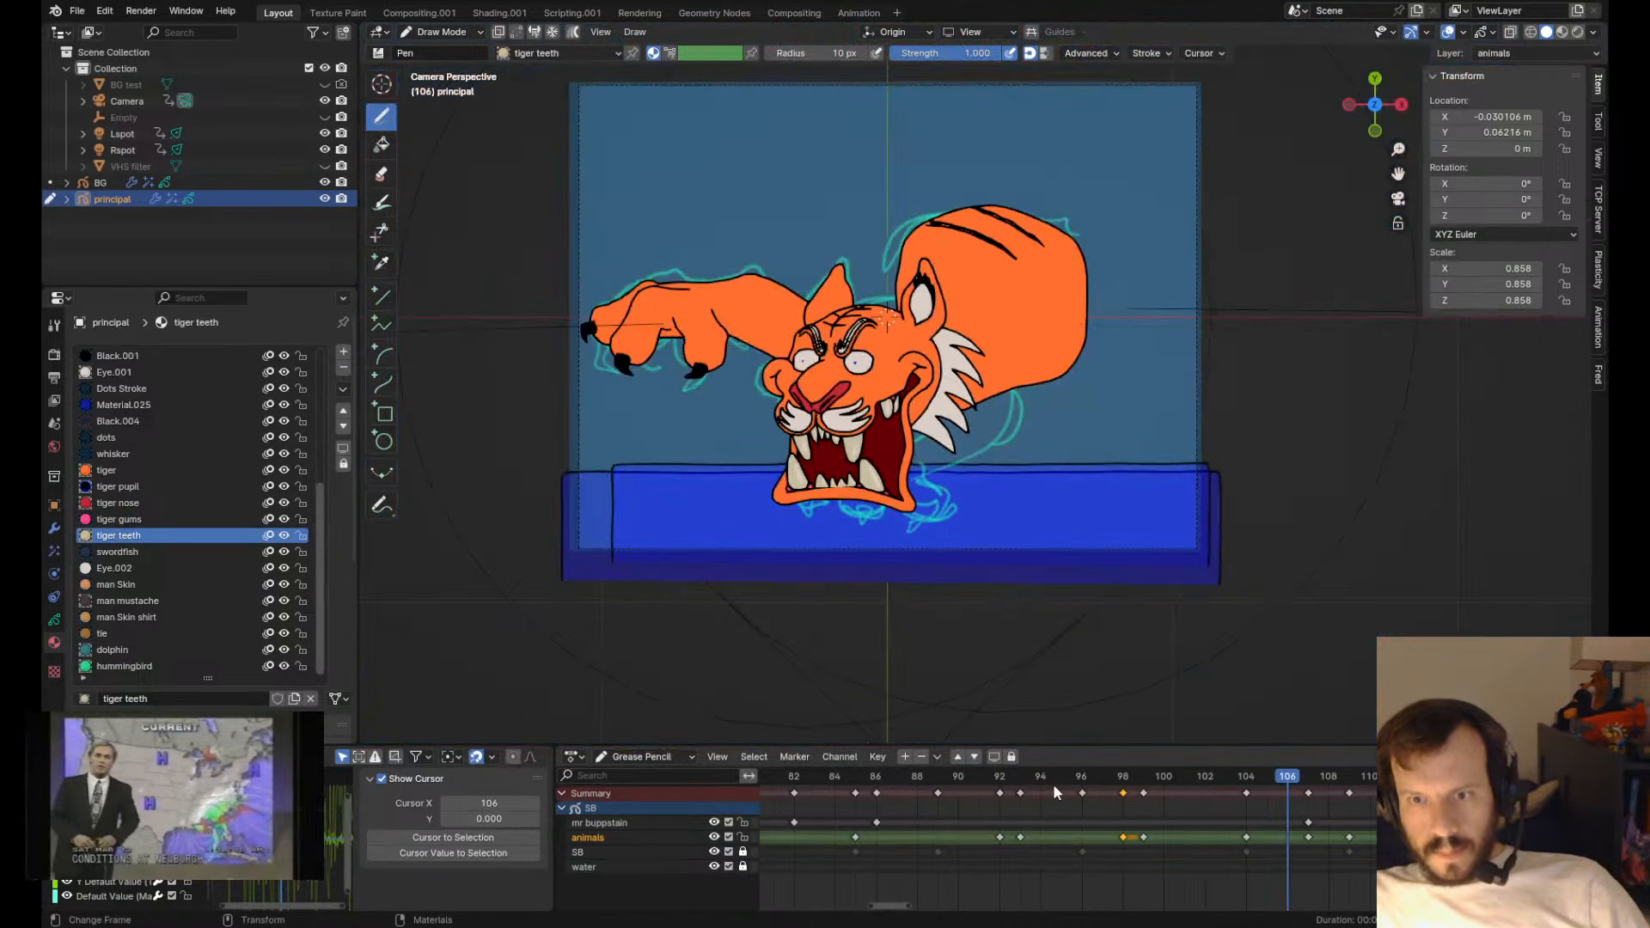
pyautogui.moveTo(1053, 784); pyautogui.dragTo(1124, 787)
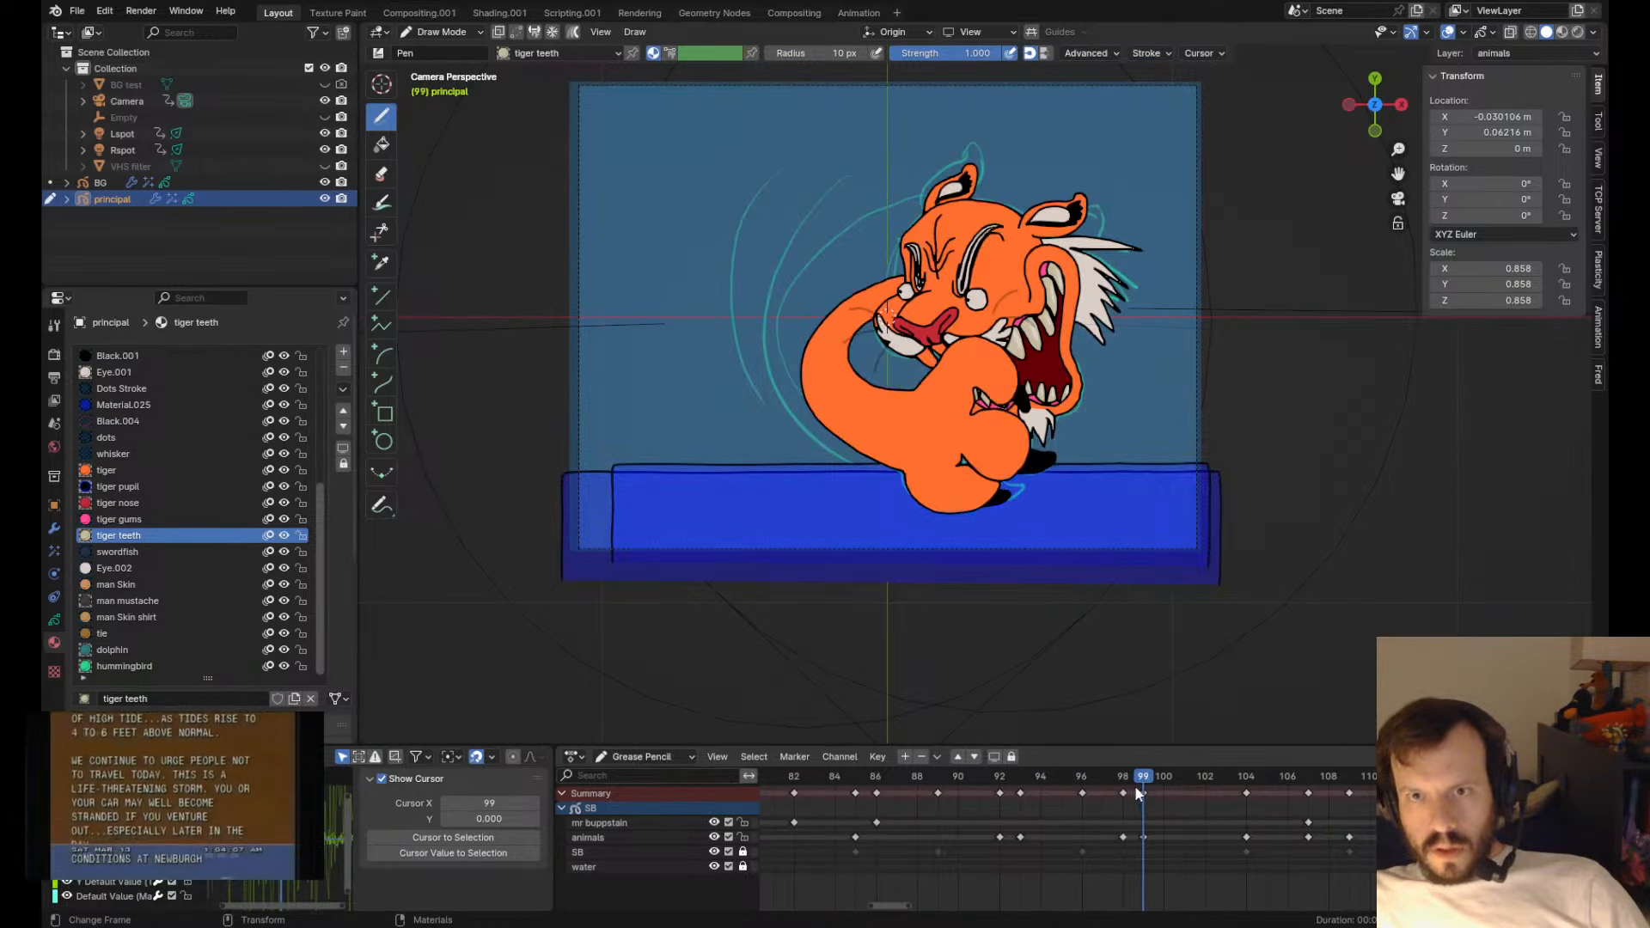
# - Select the tiger's forearm, paw and claw strokes on frame 98
pyautogui.press('Tab')
pyautogui.scroll(3, 884, 378)
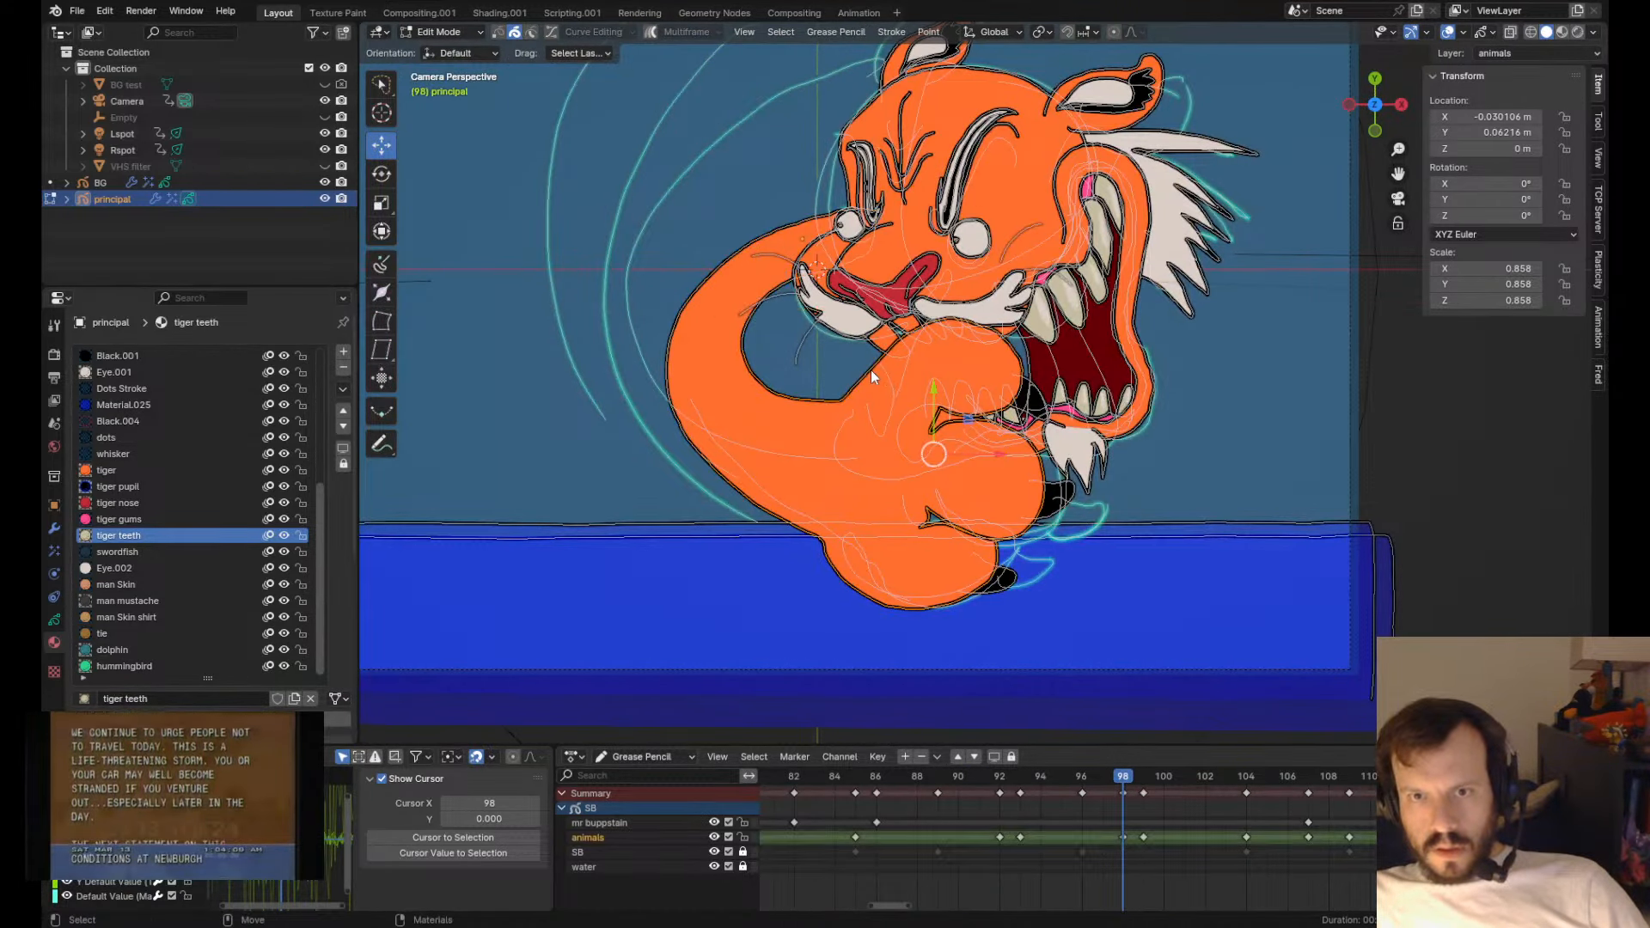
pyautogui.click(1021, 430)
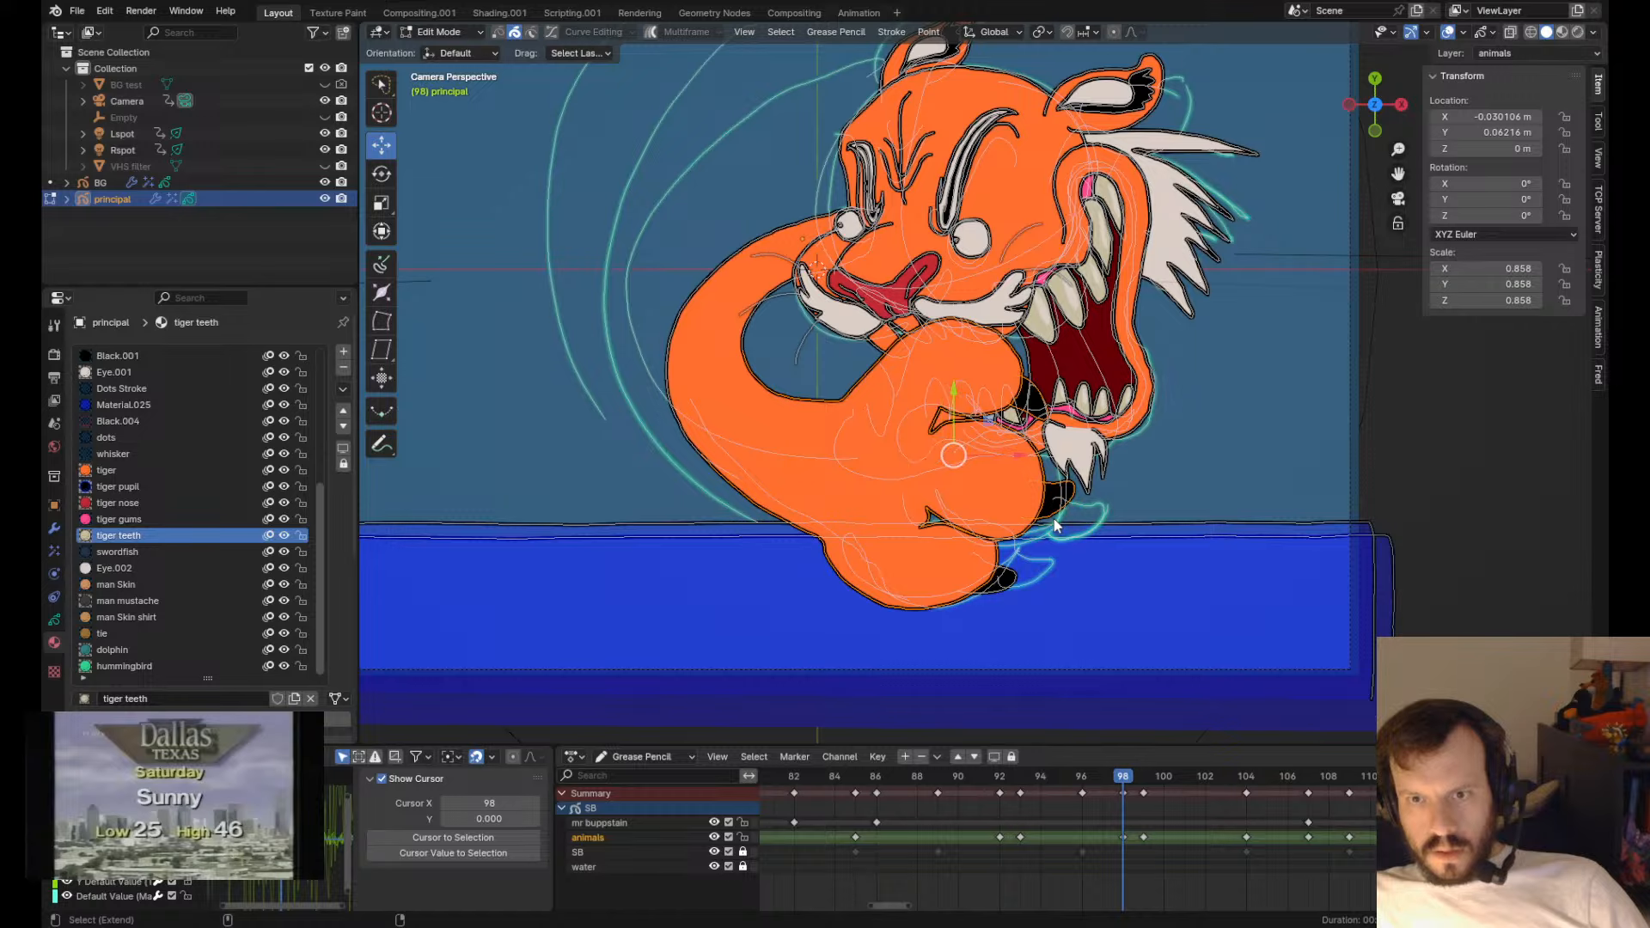
pyautogui.press('g')
pyautogui.click(1039, 688)
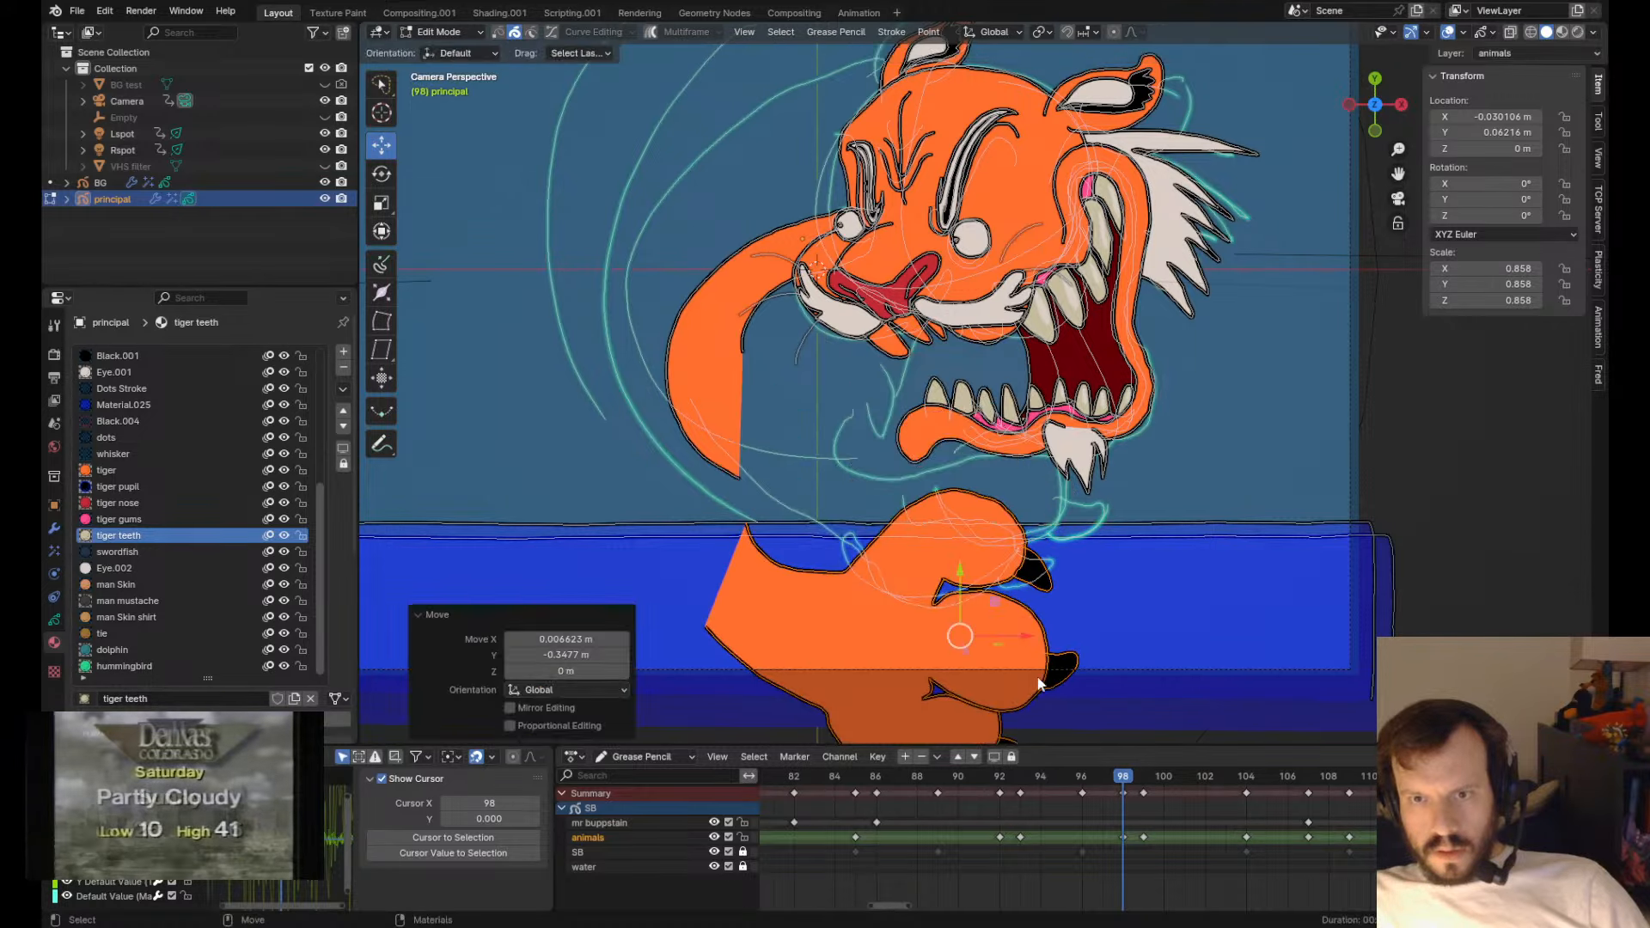
pyautogui.hotkey('ctrl', 'z')
# - Shift the selected forearm, paw and claws slightly left, away from the tiger's open jaw
pyautogui.press('g')
pyautogui.click(830, 475)
pyautogui.press('Tab')
pyautogui.scroll(-3, 774, 403)
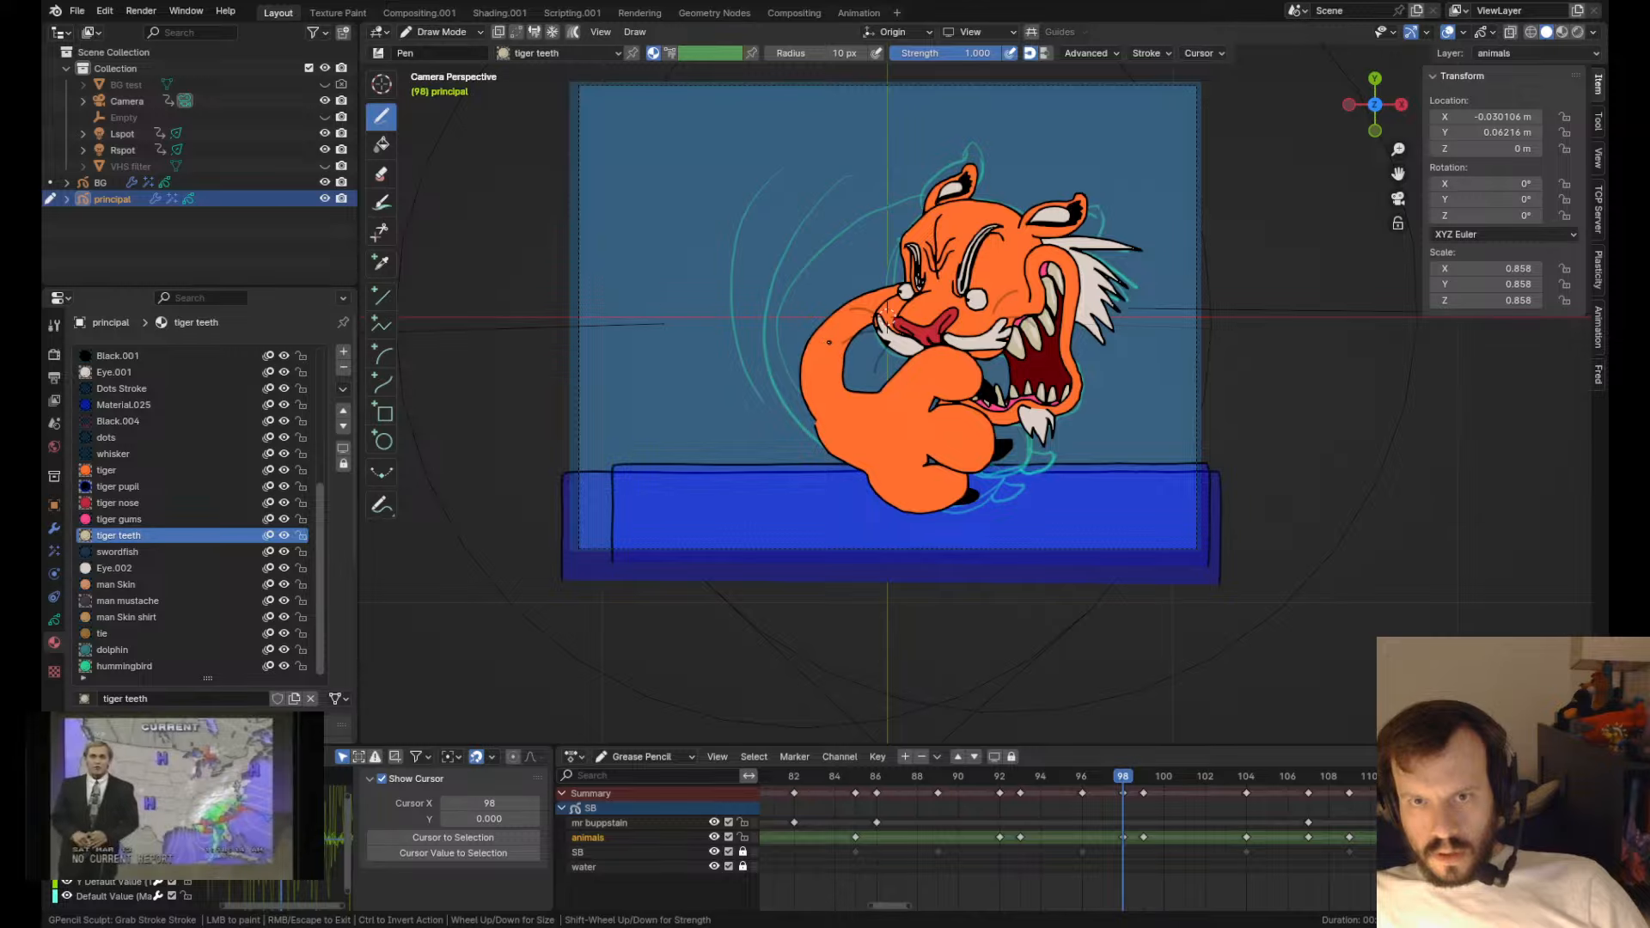
# - Pull the arm's outer and inner outlines together at the breaks left by the shifted forearm, and compare with frame 99
pyautogui.scroll(3, 704, 510)
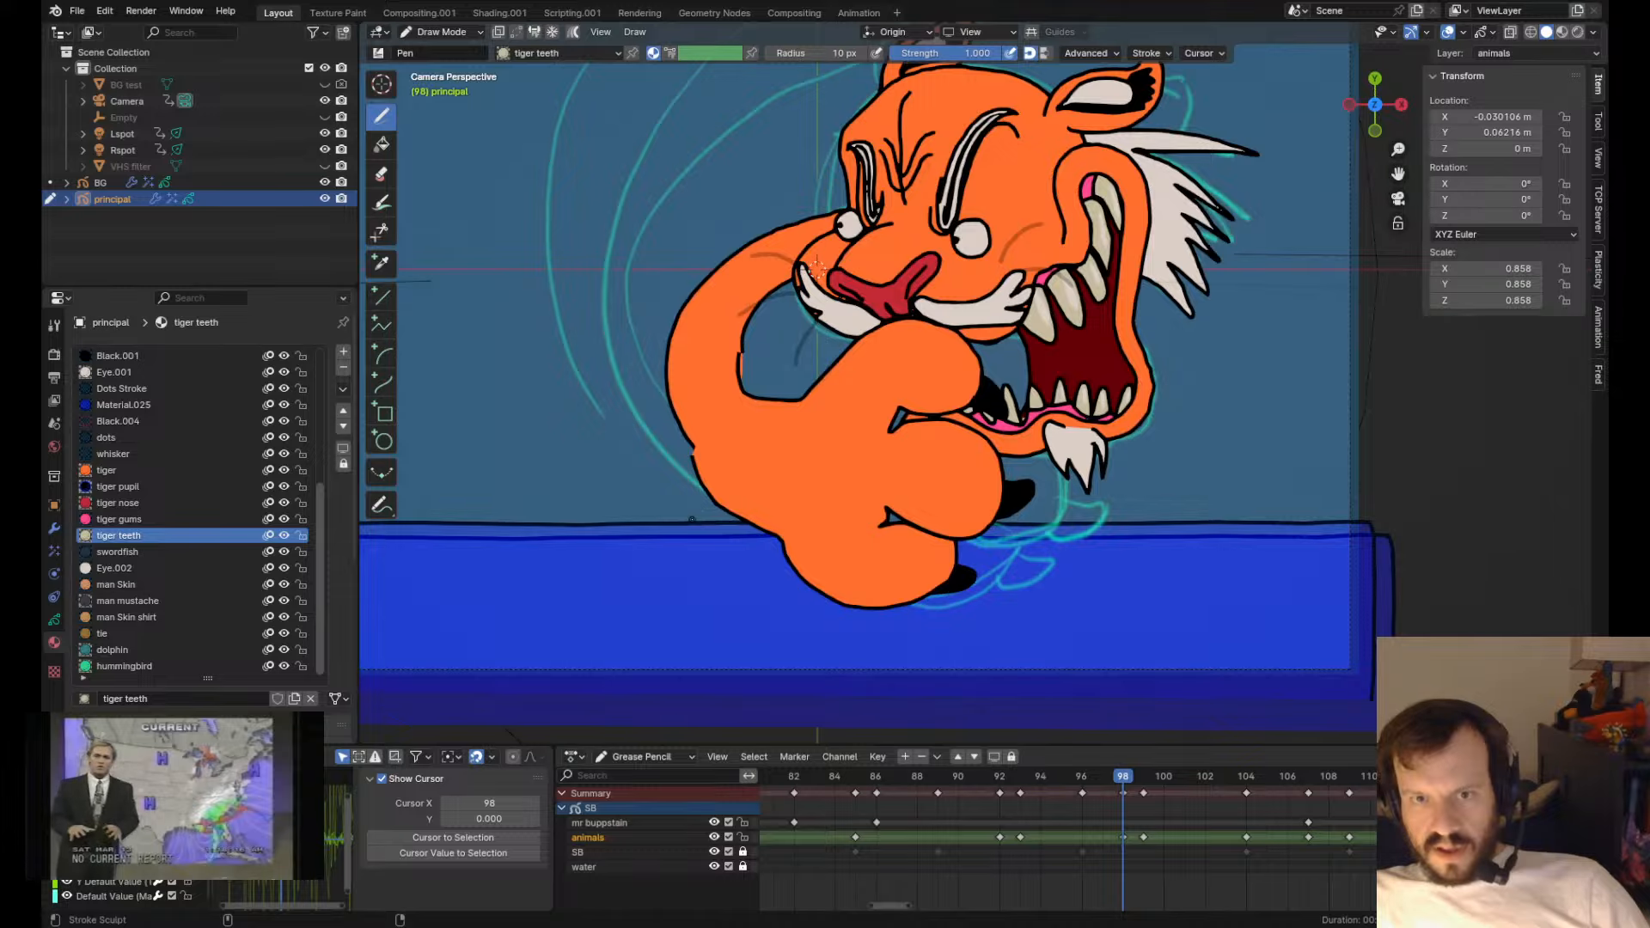
pyautogui.moveTo(692, 507)
pyautogui.mouseDown()
pyautogui.moveTo(706, 489)
pyautogui.moveTo(686, 451)
pyautogui.mouseUp()
pyautogui.moveTo(681, 476); pyautogui.dragTo(682, 478)
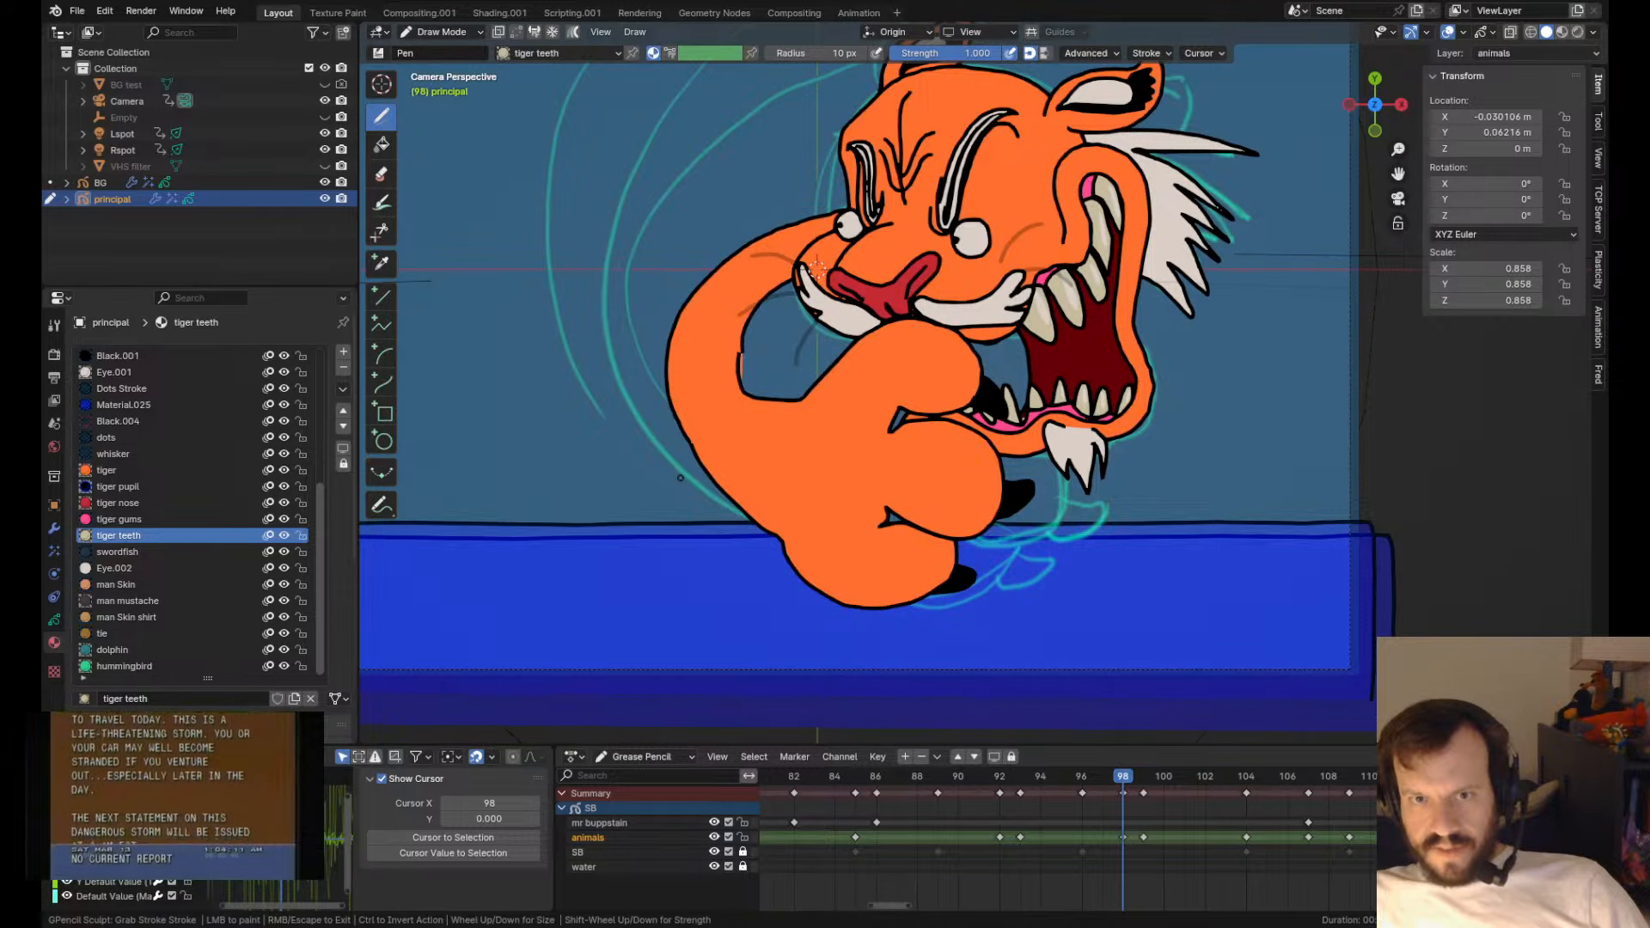
pyautogui.scroll(4, 678, 476)
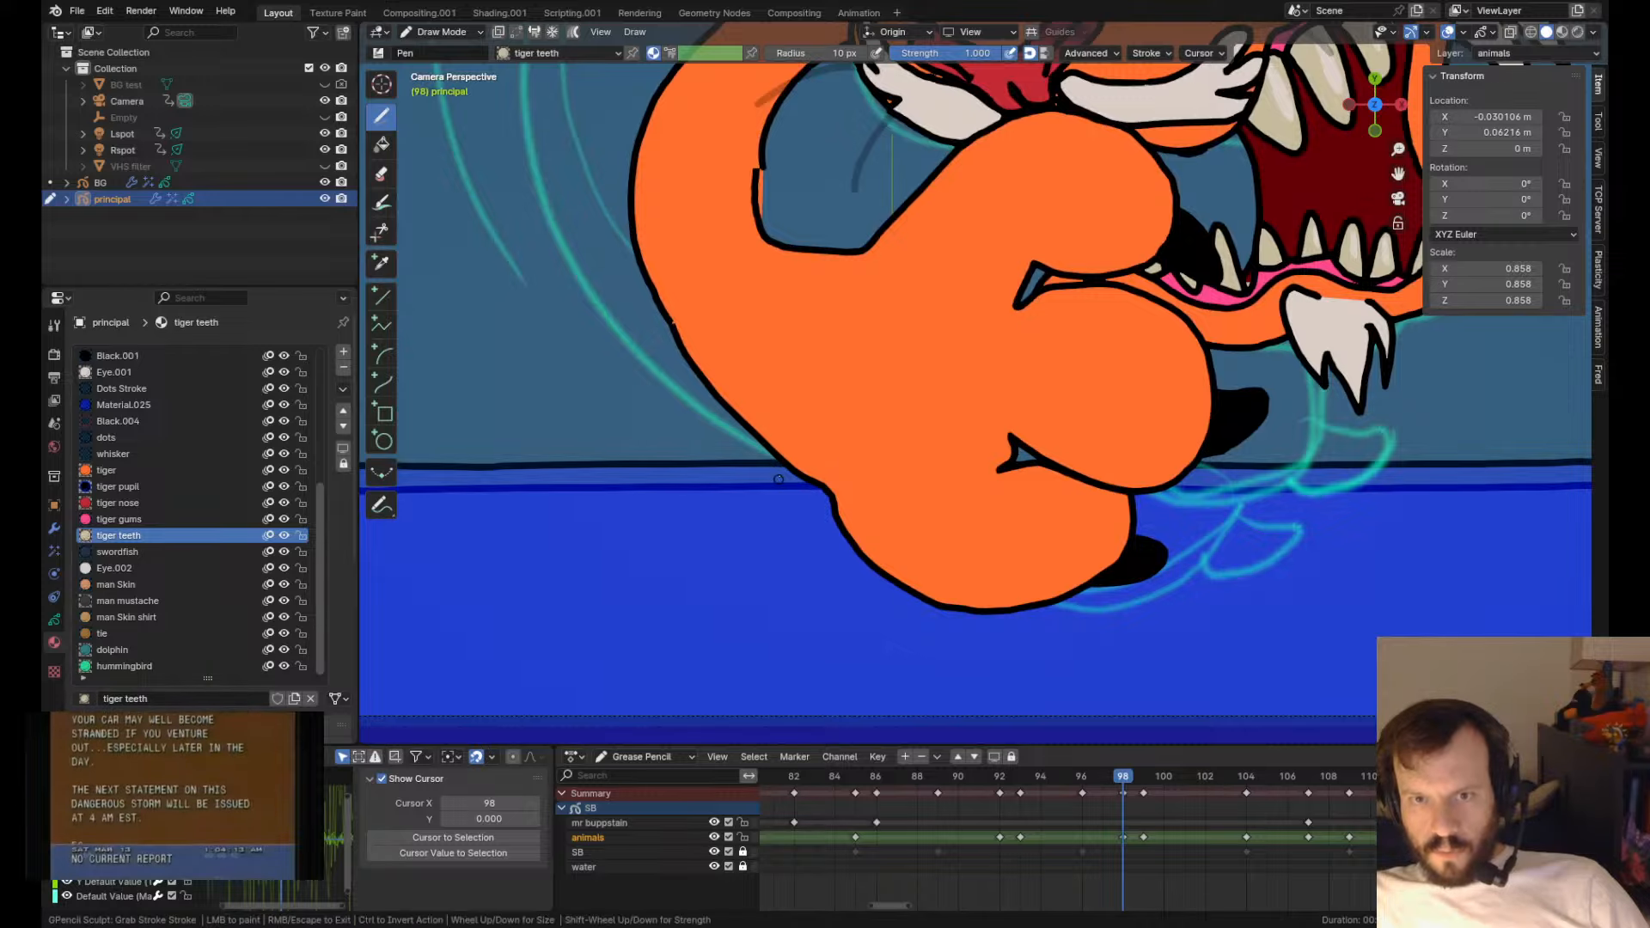
pyautogui.moveTo(702, 307); pyautogui.dragTo(691, 293)
pyautogui.moveTo(636, 304)
pyautogui.mouseDown()
pyautogui.moveTo(642, 318)
pyautogui.moveTo(637, 303)
pyautogui.mouseUp()
pyautogui.moveTo(738, 234); pyautogui.dragTo(746, 238)
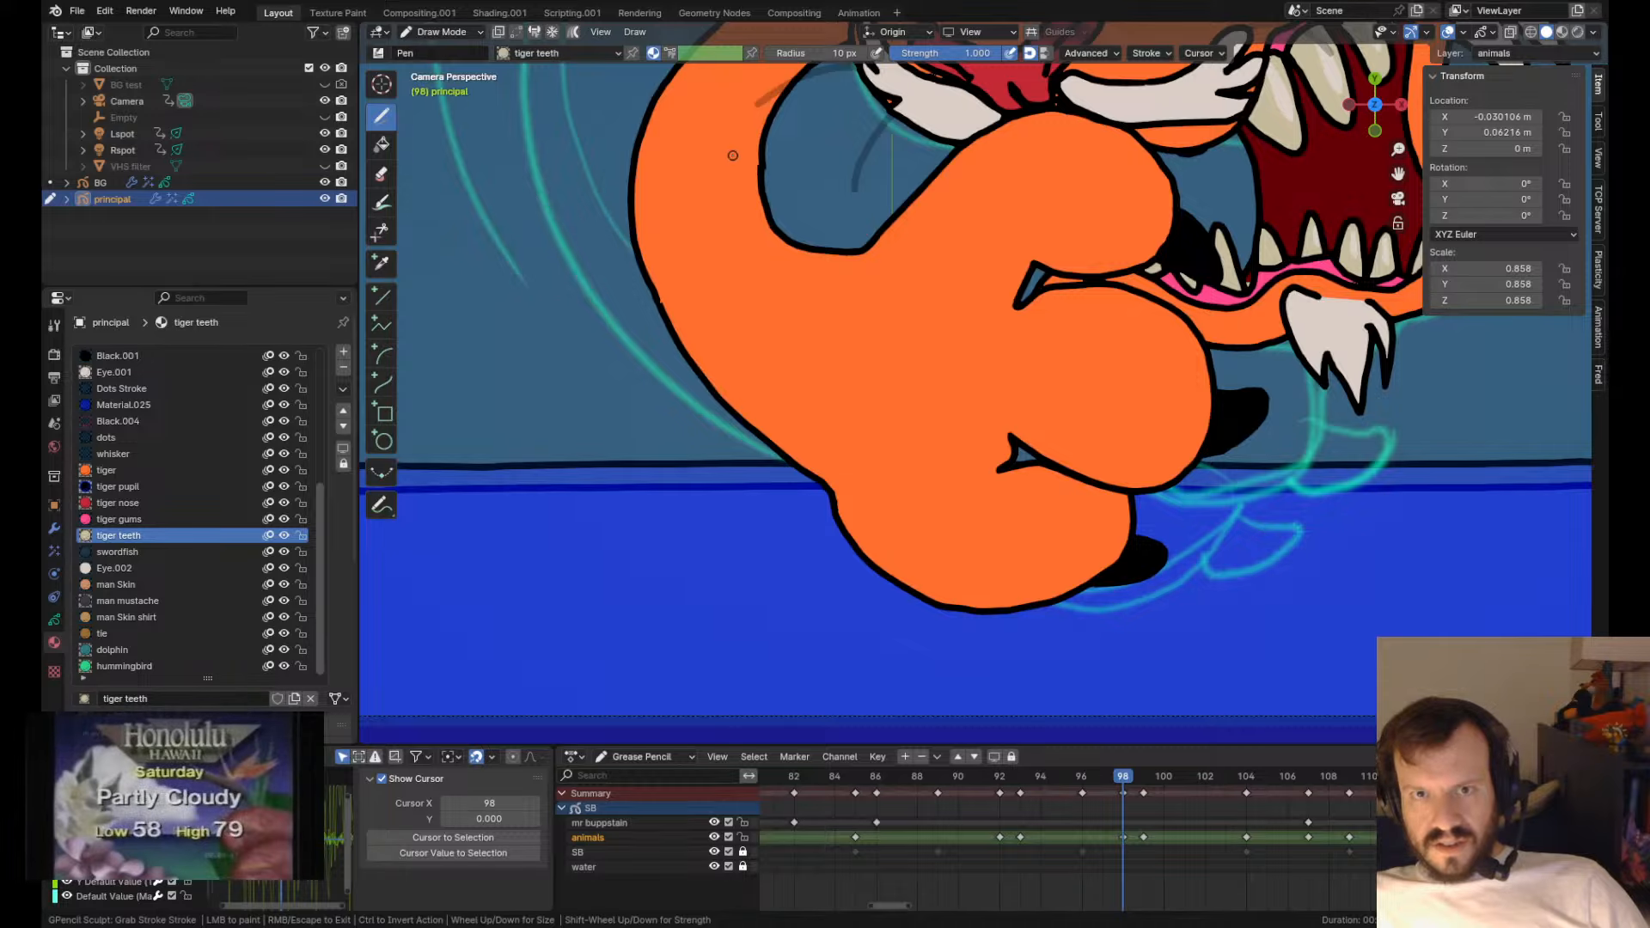
pyautogui.scroll(-4, 742, 206)
pyautogui.press('Right')
pyautogui.press('Left')
# - Refine the inner bend below the whiskers and the outer edge of the tiger's arm on frame 98
pyautogui.scroll(3, 838, 366)
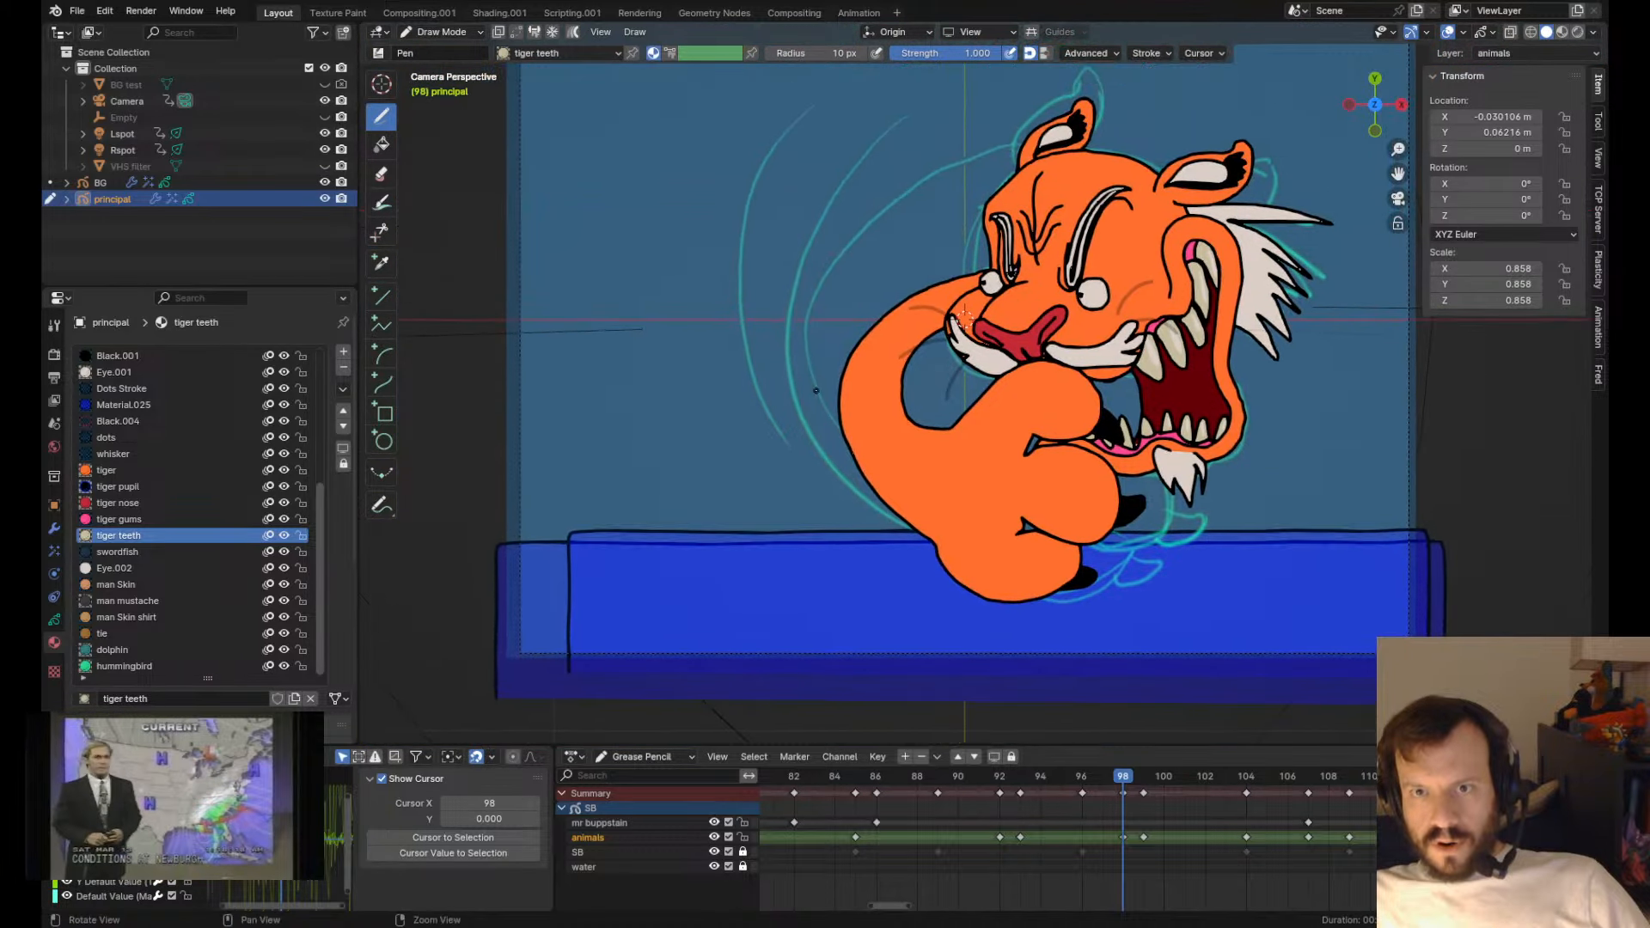
pyautogui.press('Tab')
pyautogui.press('Tab')
pyautogui.scroll(3, 857, 393)
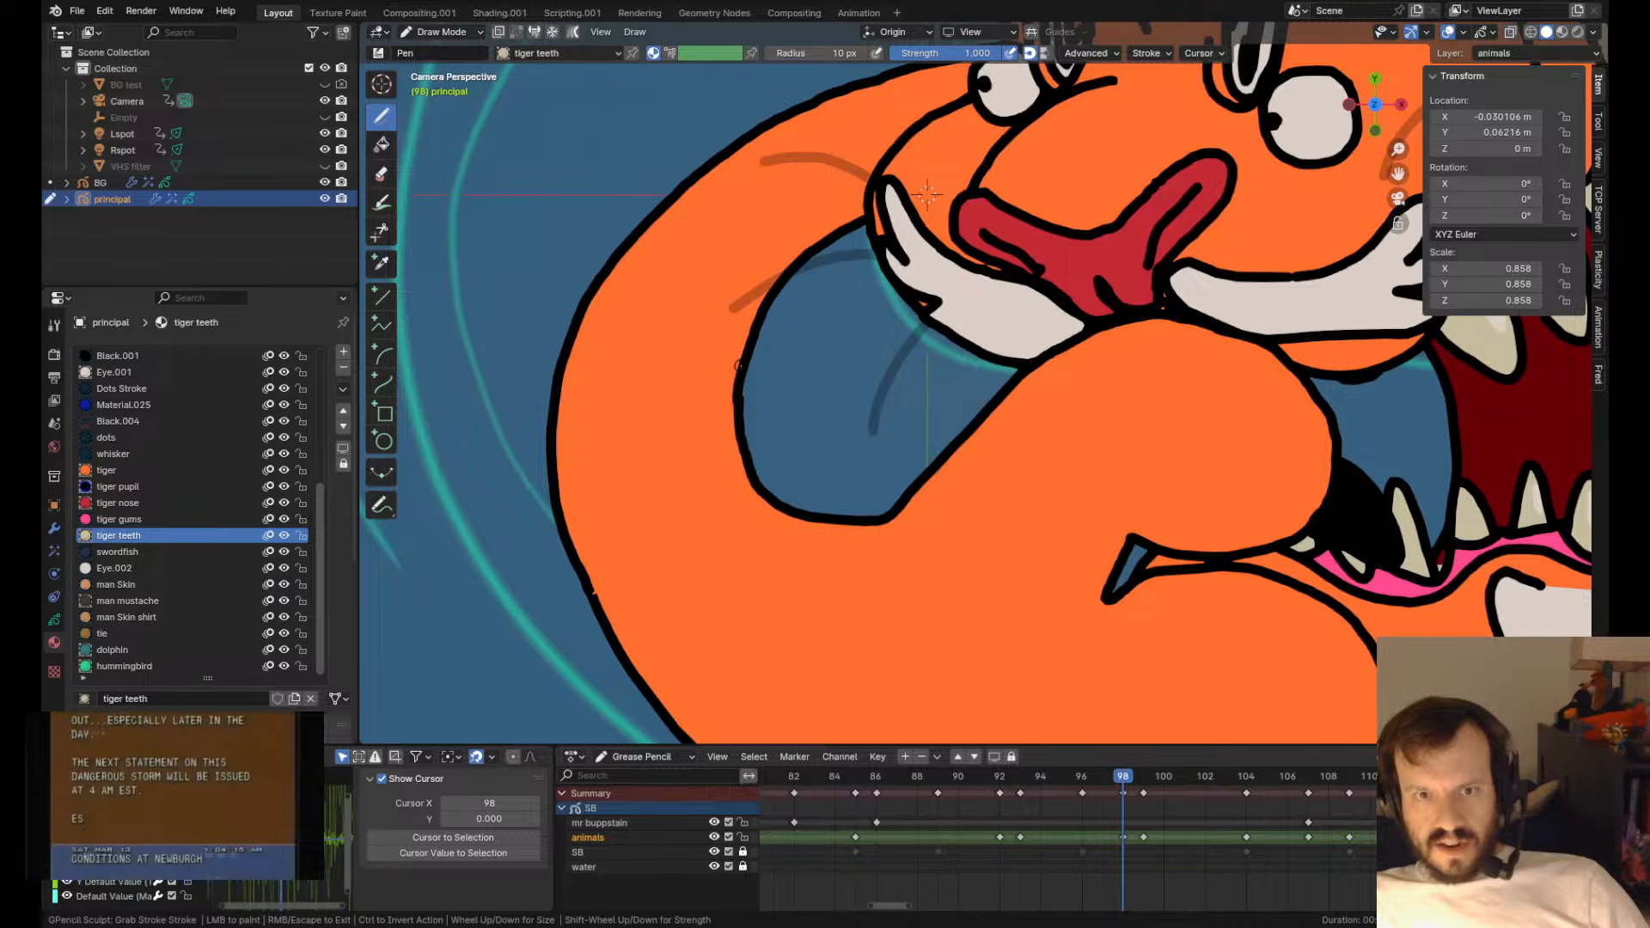
pyautogui.keyDown('ctrl'); pyautogui.keyDown('shift'); pyautogui.moveTo(791, 265); pyautogui.dragTo(798, 263); pyautogui.keyUp('shift'); pyautogui.keyUp('ctrl')
pyautogui.keyDown('ctrl'); pyautogui.keyDown('shift'); pyautogui.moveTo(882, 231); pyautogui.dragTo(888, 230); pyautogui.keyUp('shift'); pyautogui.keyUp('ctrl')
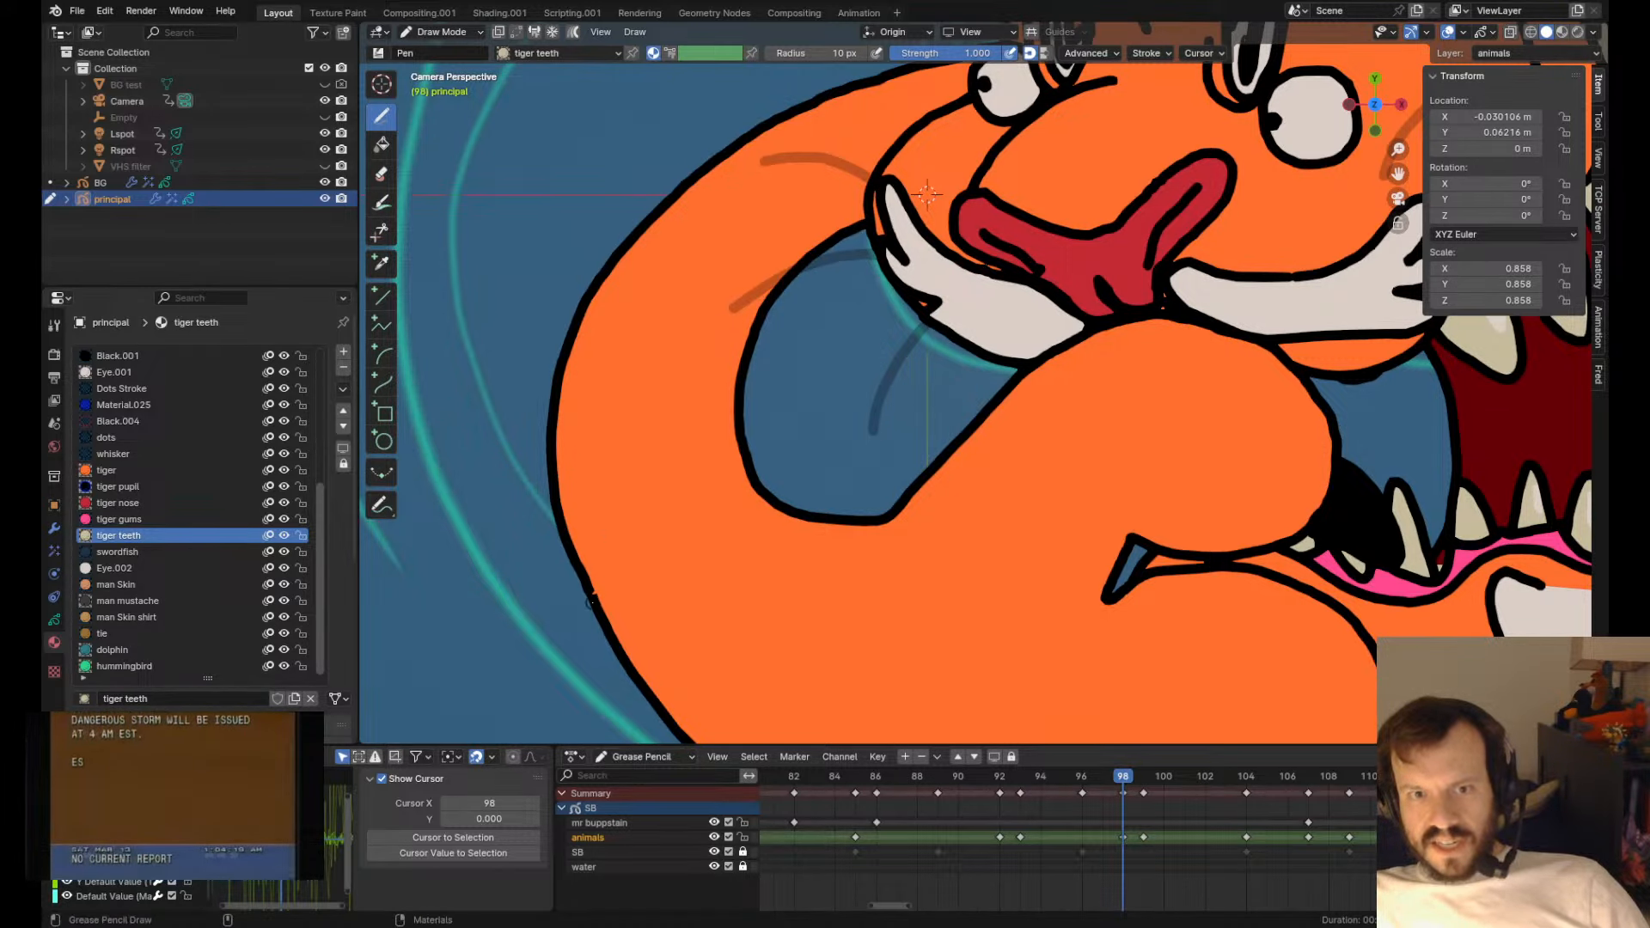
pyautogui.keyDown('ctrl'); pyautogui.keyDown('shift'); pyautogui.moveTo(601, 594); pyautogui.dragTo(609, 600); pyautogui.keyUp('shift'); pyautogui.keyUp('ctrl')
pyautogui.scroll(-3, 584, 516)
pyautogui.moveTo(663, 448); pyautogui.dragTo(662, 445)
pyautogui.moveTo(650, 347); pyautogui.dragTo(659, 297)
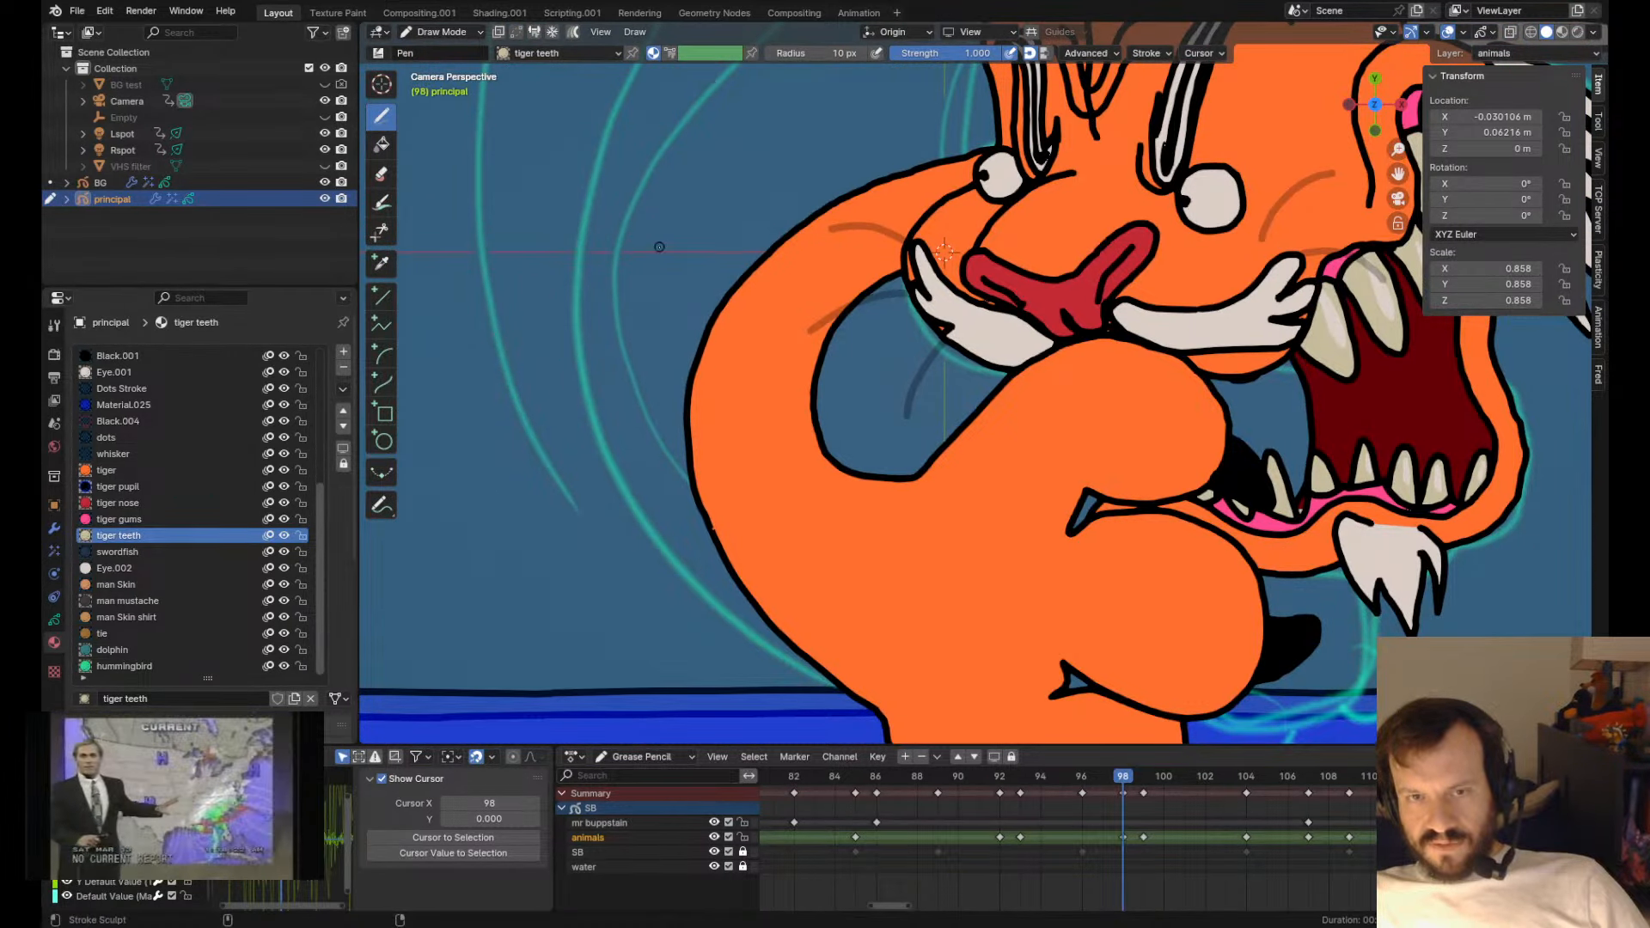
# - Flip repeatedly between frames 98, 99 and the neighbouring keyframes to examine the motion of the paw and arm
pyautogui.scroll(-4, 752, 365)
pyautogui.press('Down')
pyautogui.press('Up')
pyautogui.press('Up')
pyautogui.press('Down')
pyautogui.press('Up')
pyautogui.press('Down')
pyautogui.press('Down')
pyautogui.press('Up')
pyautogui.press('Up')
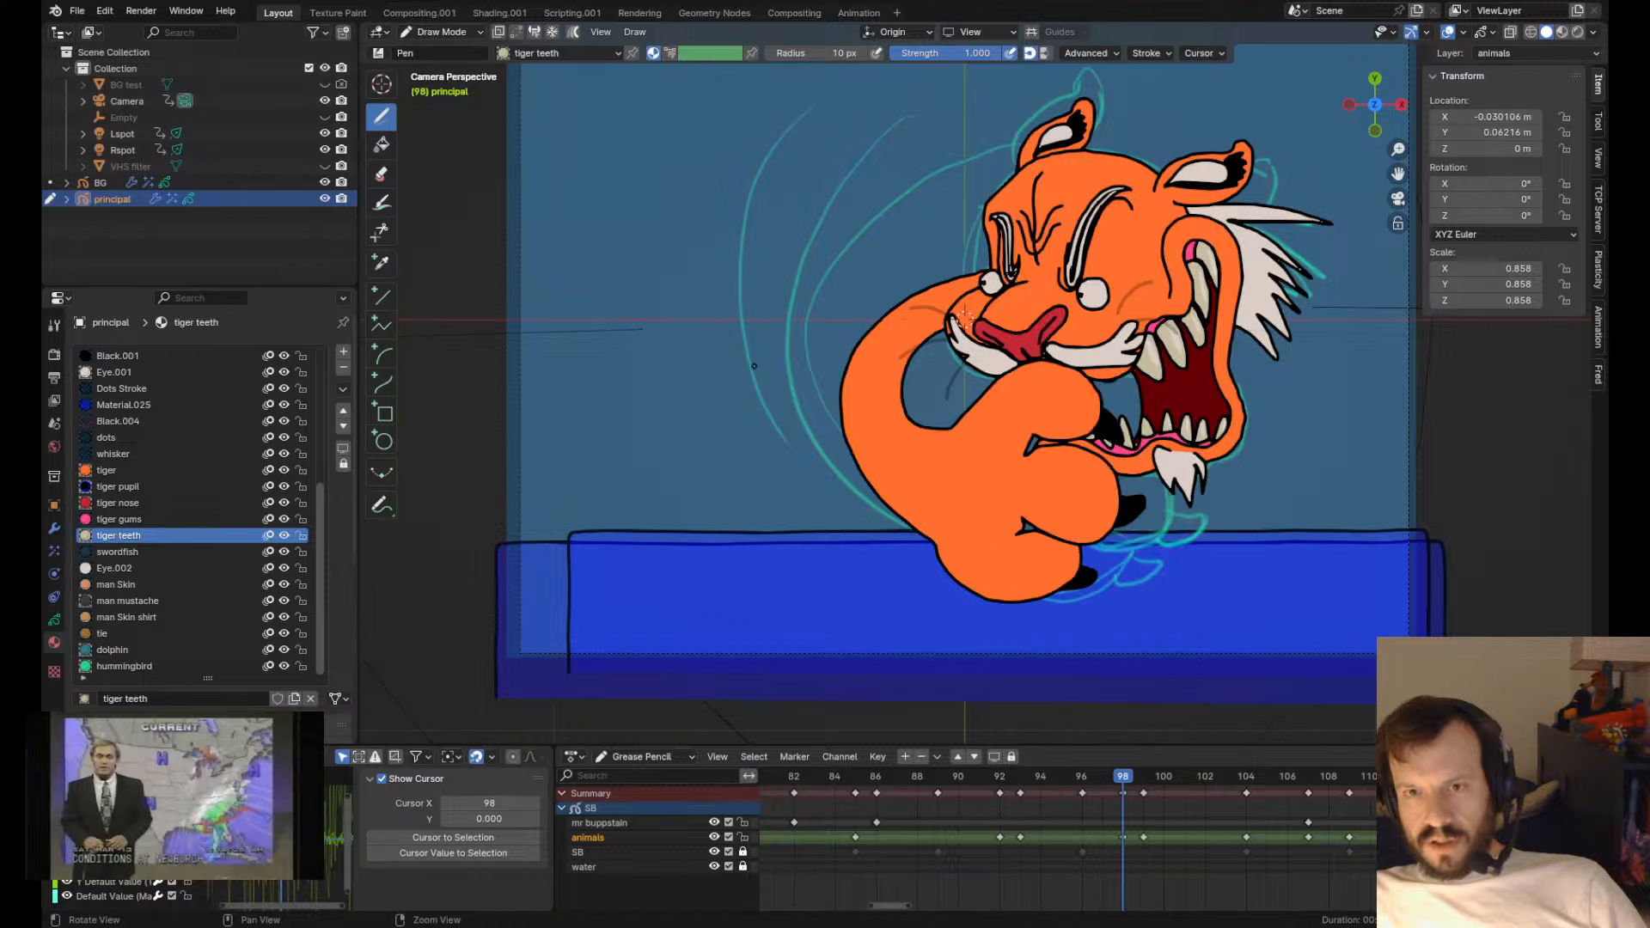
pyautogui.press('Down')
pyautogui.press('Up')
pyautogui.press('Down')
pyautogui.press('Up')
pyautogui.press('Down')
pyautogui.press('Down')
pyautogui.press('Up')
pyautogui.press('Up')
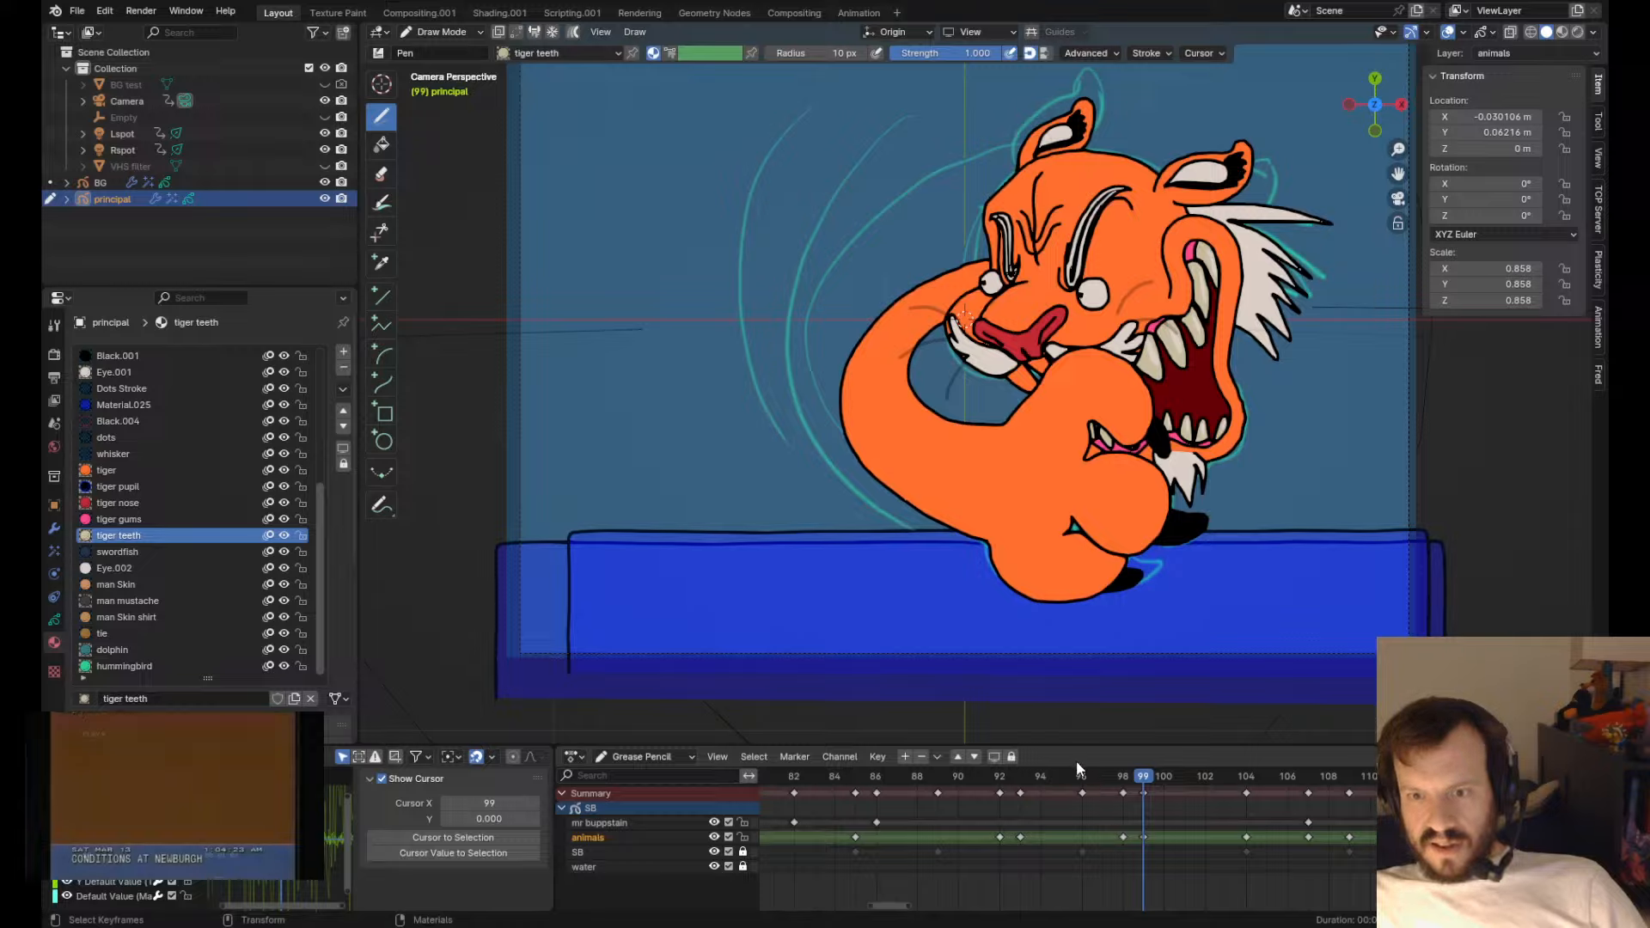
# - Play back the tiger sequence from frame 96 and again from an earlier frame, and save the file
pyautogui.click(1084, 780)
pyautogui.press('space')
pyautogui.press('space')
pyautogui.click(1010, 780)
pyautogui.press('space')
pyautogui.press('space')
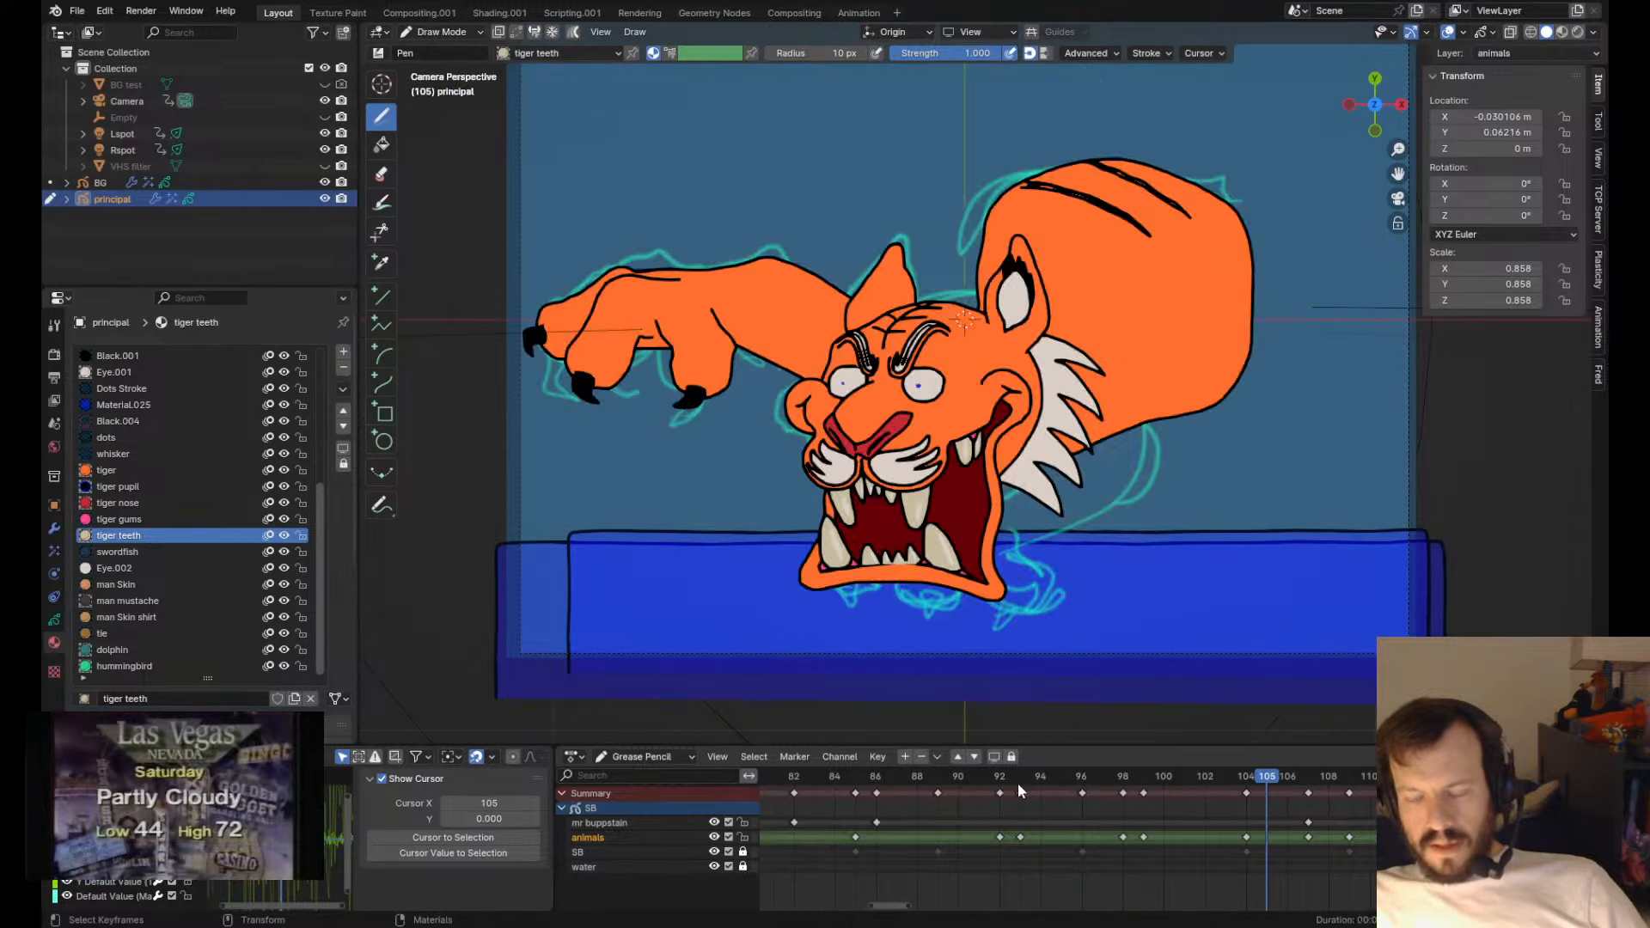
pyautogui.hotkey('ctrl', 's')
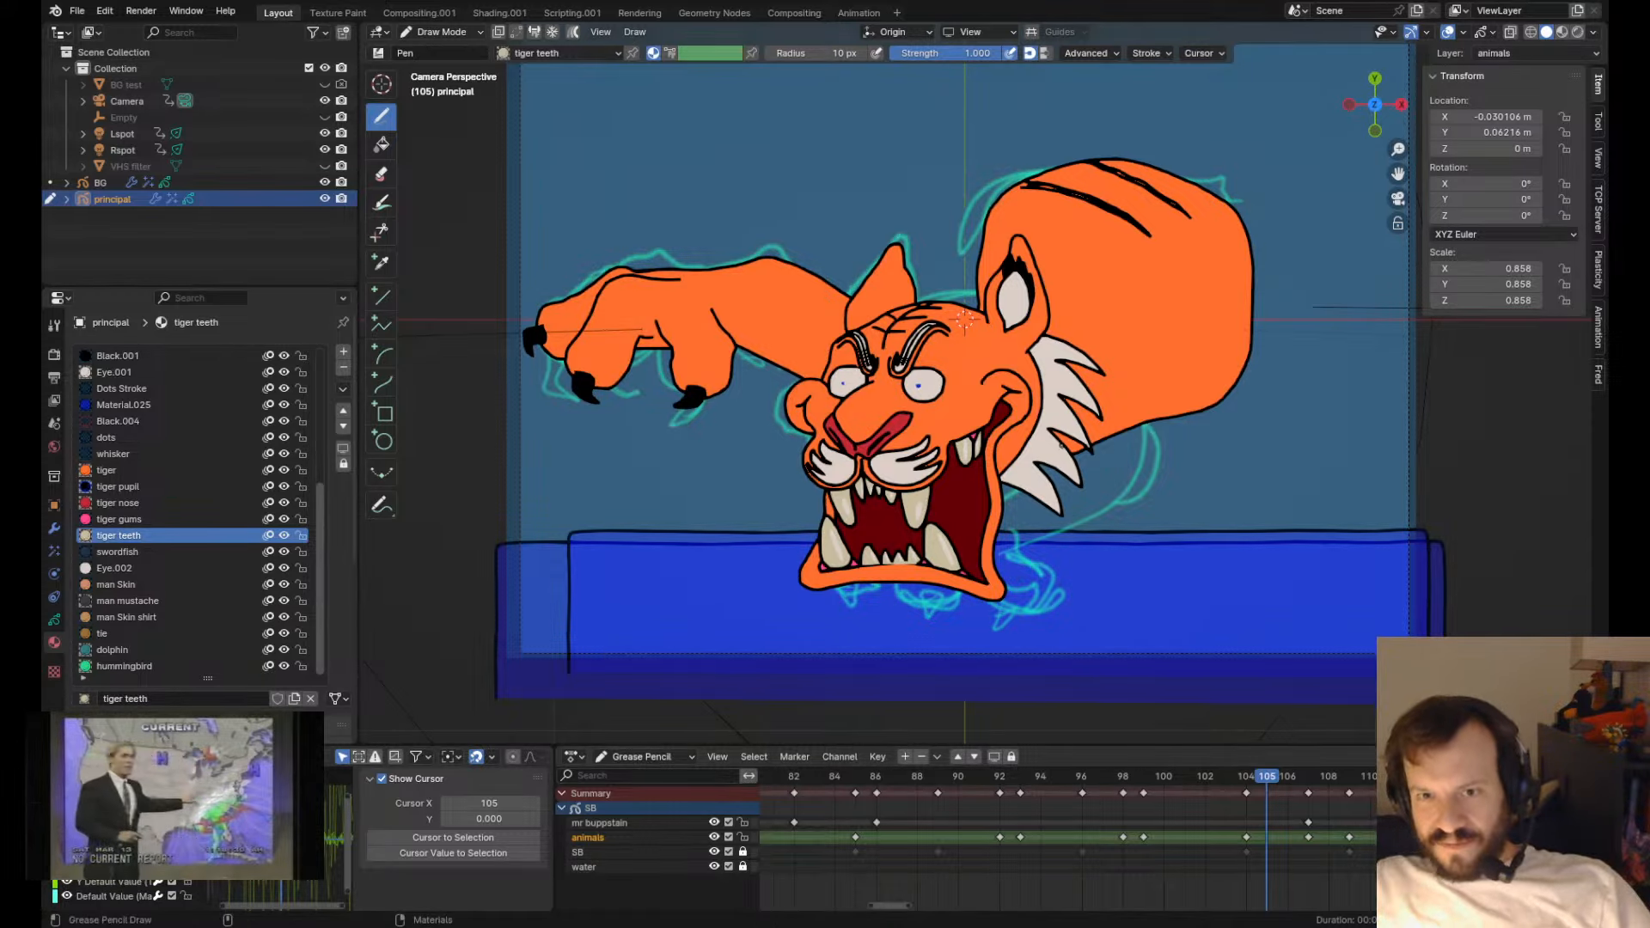
# - Step through the keyframes around the tiger's dive at frame 107 and back to frame 85 to review the poses
pyautogui.scroll(2, 1059, 425)
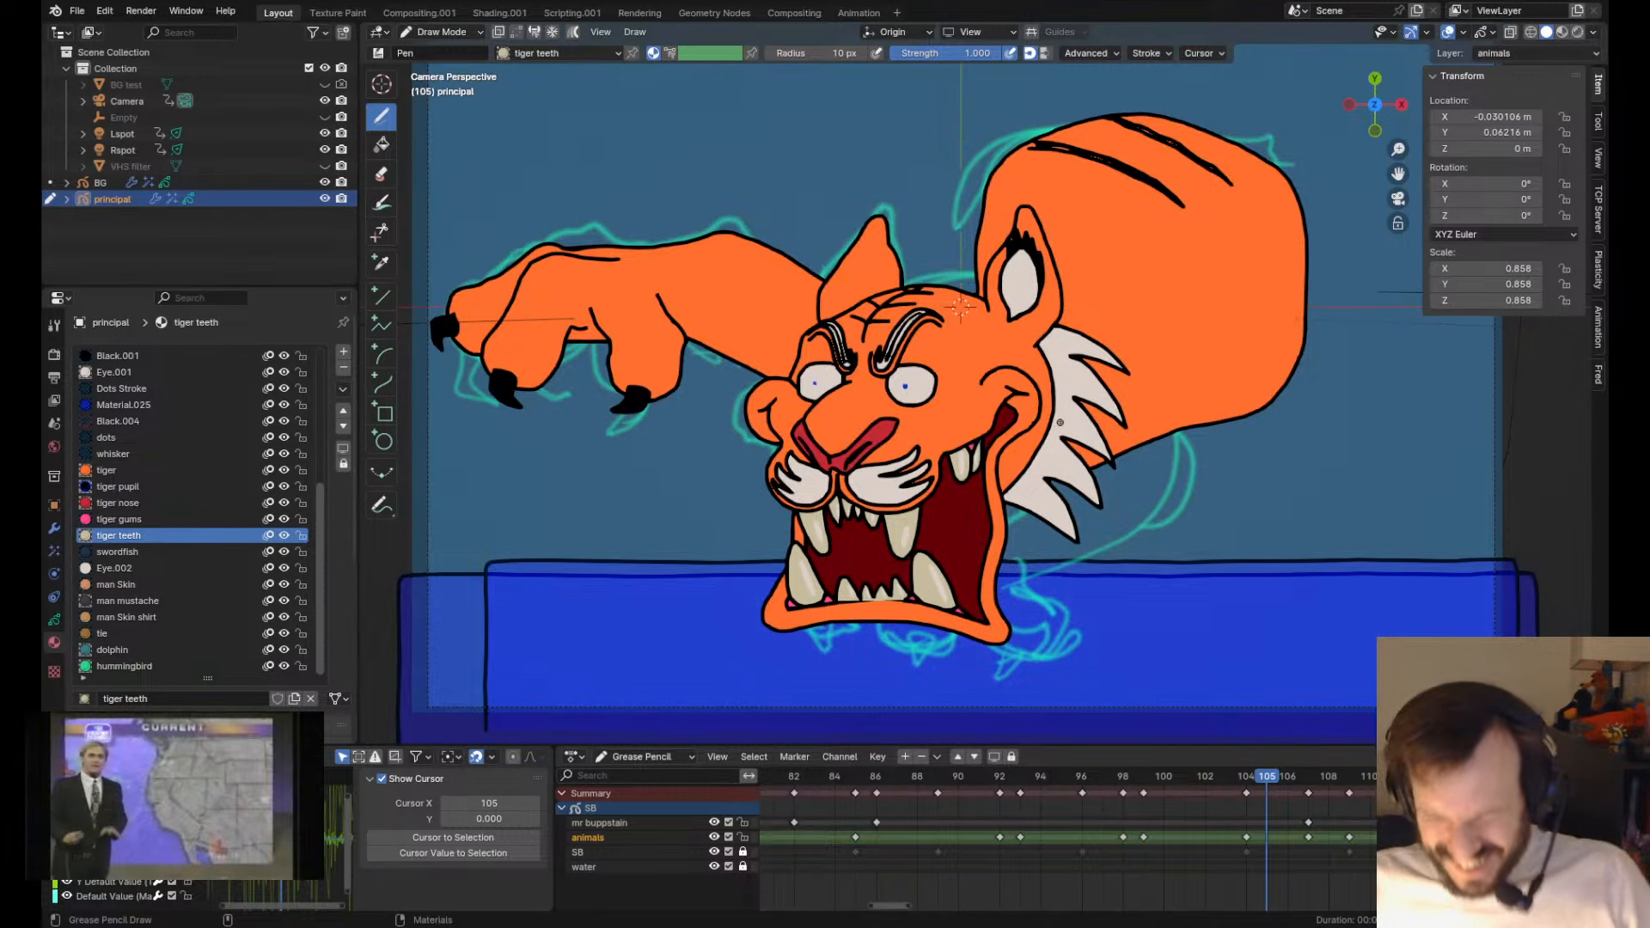
pyautogui.press('Down')
pyautogui.press('Down')
pyautogui.press('Up')
pyautogui.press('Up')
pyautogui.press('Down')
pyautogui.press('Down')
pyautogui.press('Up')
pyautogui.press('Up')
pyautogui.press('Up')
pyautogui.press('Down')
pyautogui.press('Down')
pyautogui.press('Down')
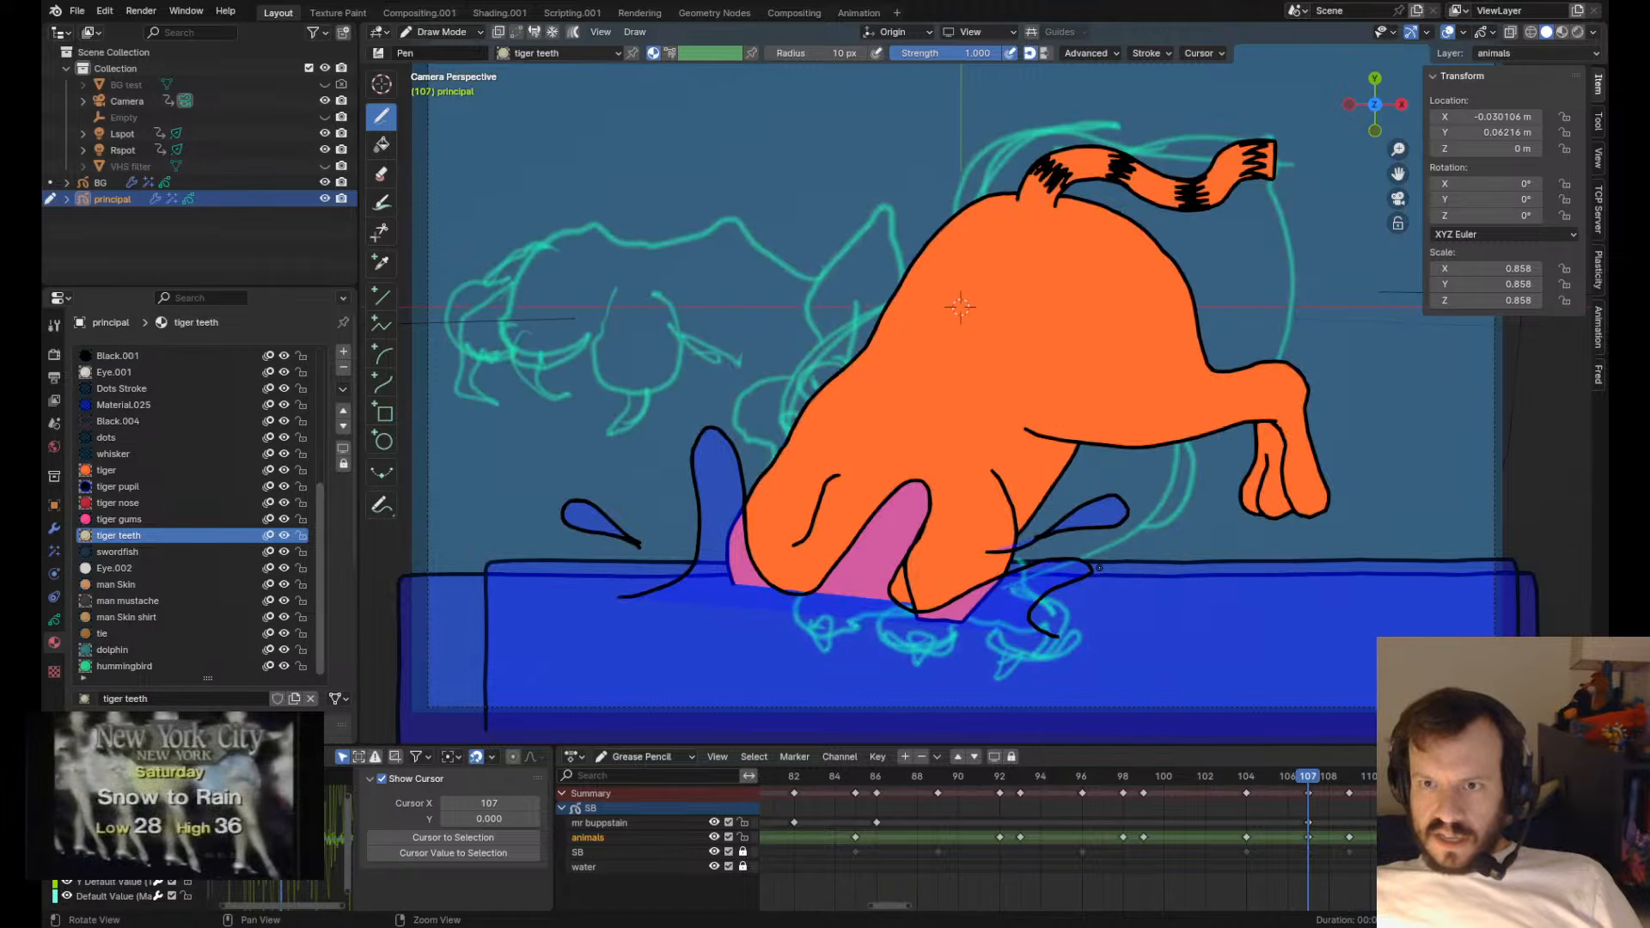
pyautogui.press('Down')
pyautogui.press('Down')
pyautogui.press('Down')
pyautogui.press('Down')
pyautogui.press('Down')
pyautogui.press('Down')
pyautogui.press('Down')
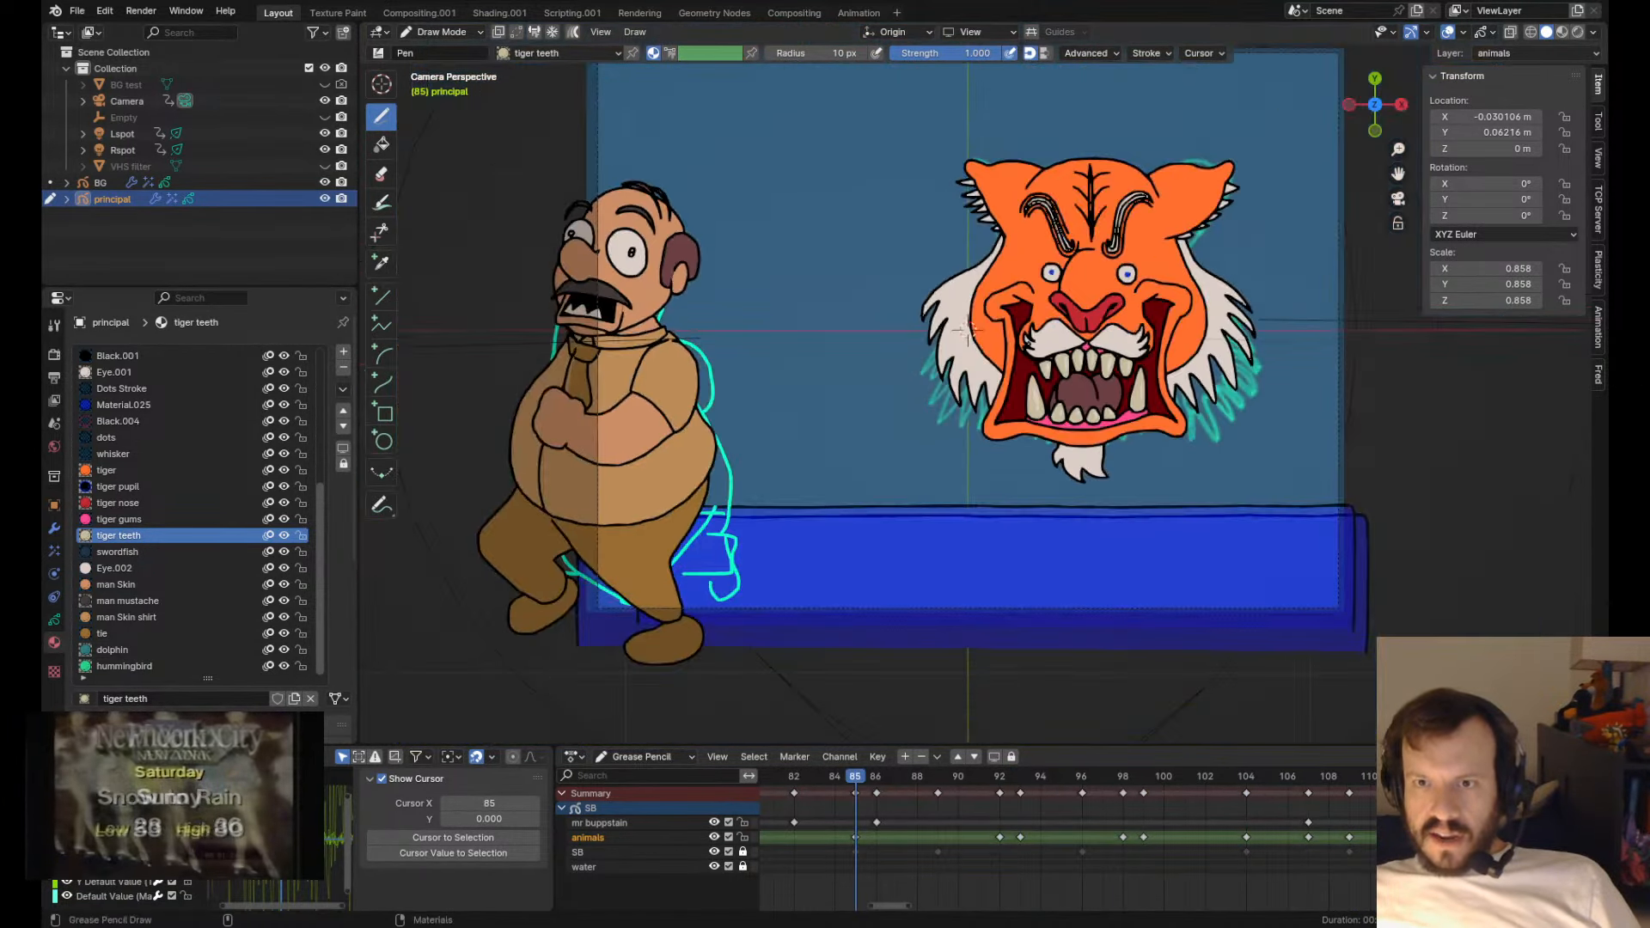
pyautogui.keyDown('alt'); pyautogui.moveTo(1027, 352); pyautogui.dragTo(1026, 327, button='right'); pyautogui.keyUp('alt')
pyautogui.keyDown('alt'); pyautogui.moveTo(1026, 335); pyautogui.dragTo(964, 366, button='middle'); pyautogui.keyUp('alt')
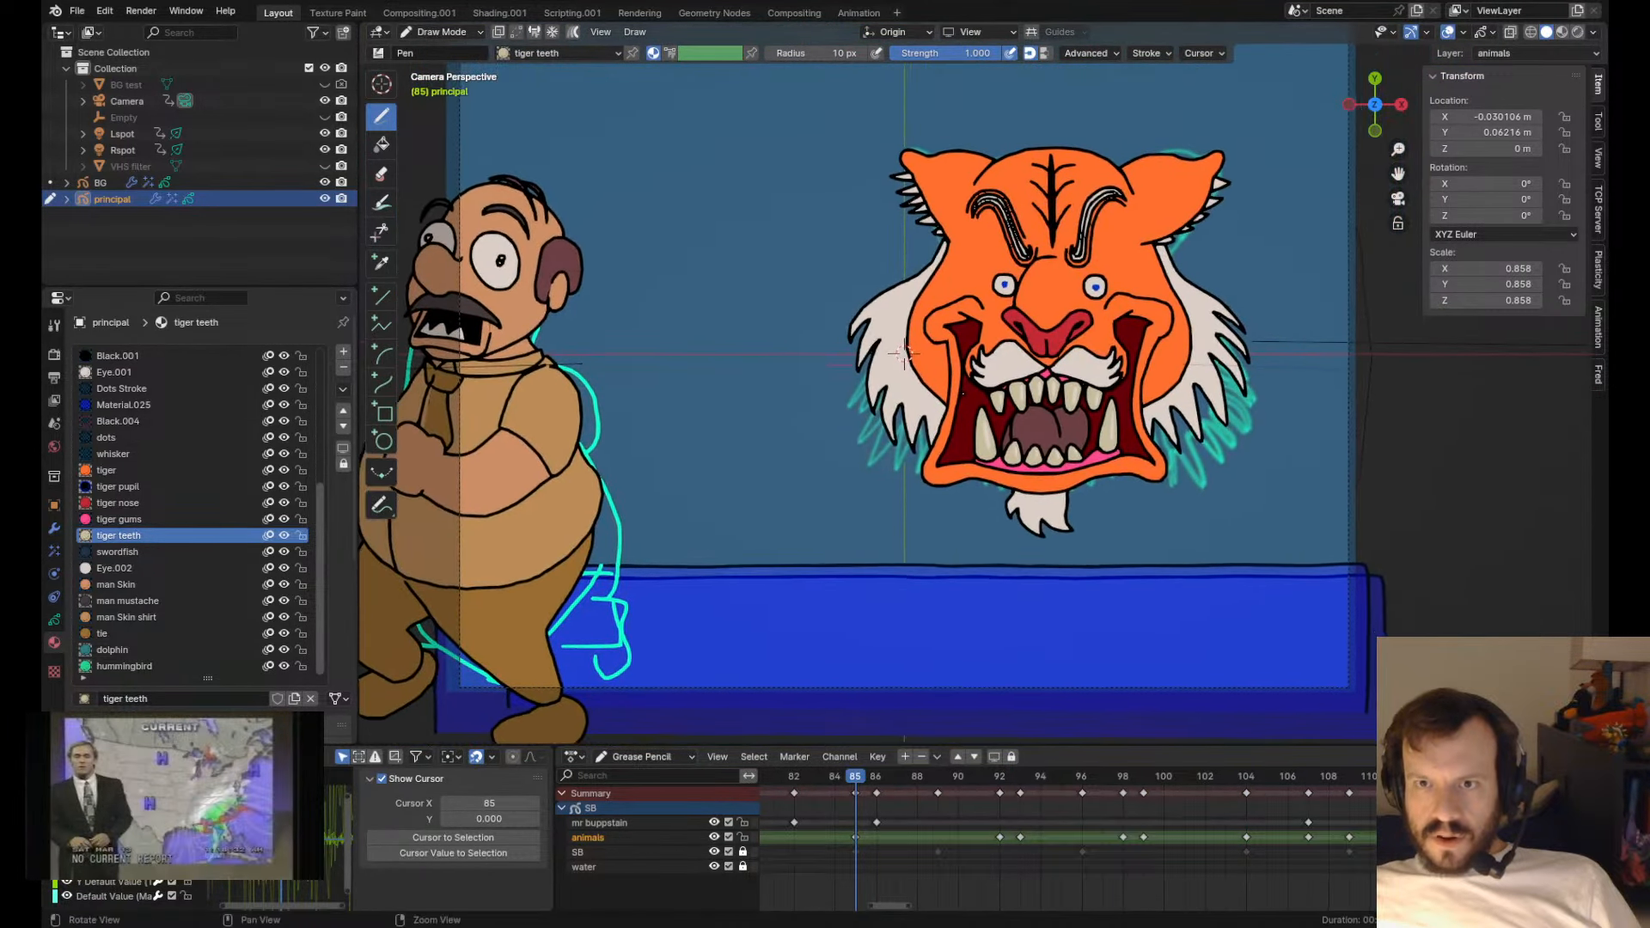
pyautogui.keyDown('alt'); pyautogui.moveTo(964, 369); pyautogui.dragTo(963, 397, button='right'); pyautogui.keyUp('alt')
pyautogui.keyDown('alt'); pyautogui.moveTo(963, 399); pyautogui.dragTo(976, 415, button='middle'); pyautogui.keyUp('alt')
pyautogui.keyDown('alt'); pyautogui.moveTo(977, 415); pyautogui.dragTo(968, 399, button='right'); pyautogui.keyUp('alt')
pyautogui.moveTo(968, 400)
pyautogui.keyDown('alt'); pyautogui.mouseDown(button='middle')
pyautogui.moveTo(975, 443)
pyautogui.moveTo(974, 422)
pyautogui.mouseUp(button='middle'); pyautogui.keyUp('alt')
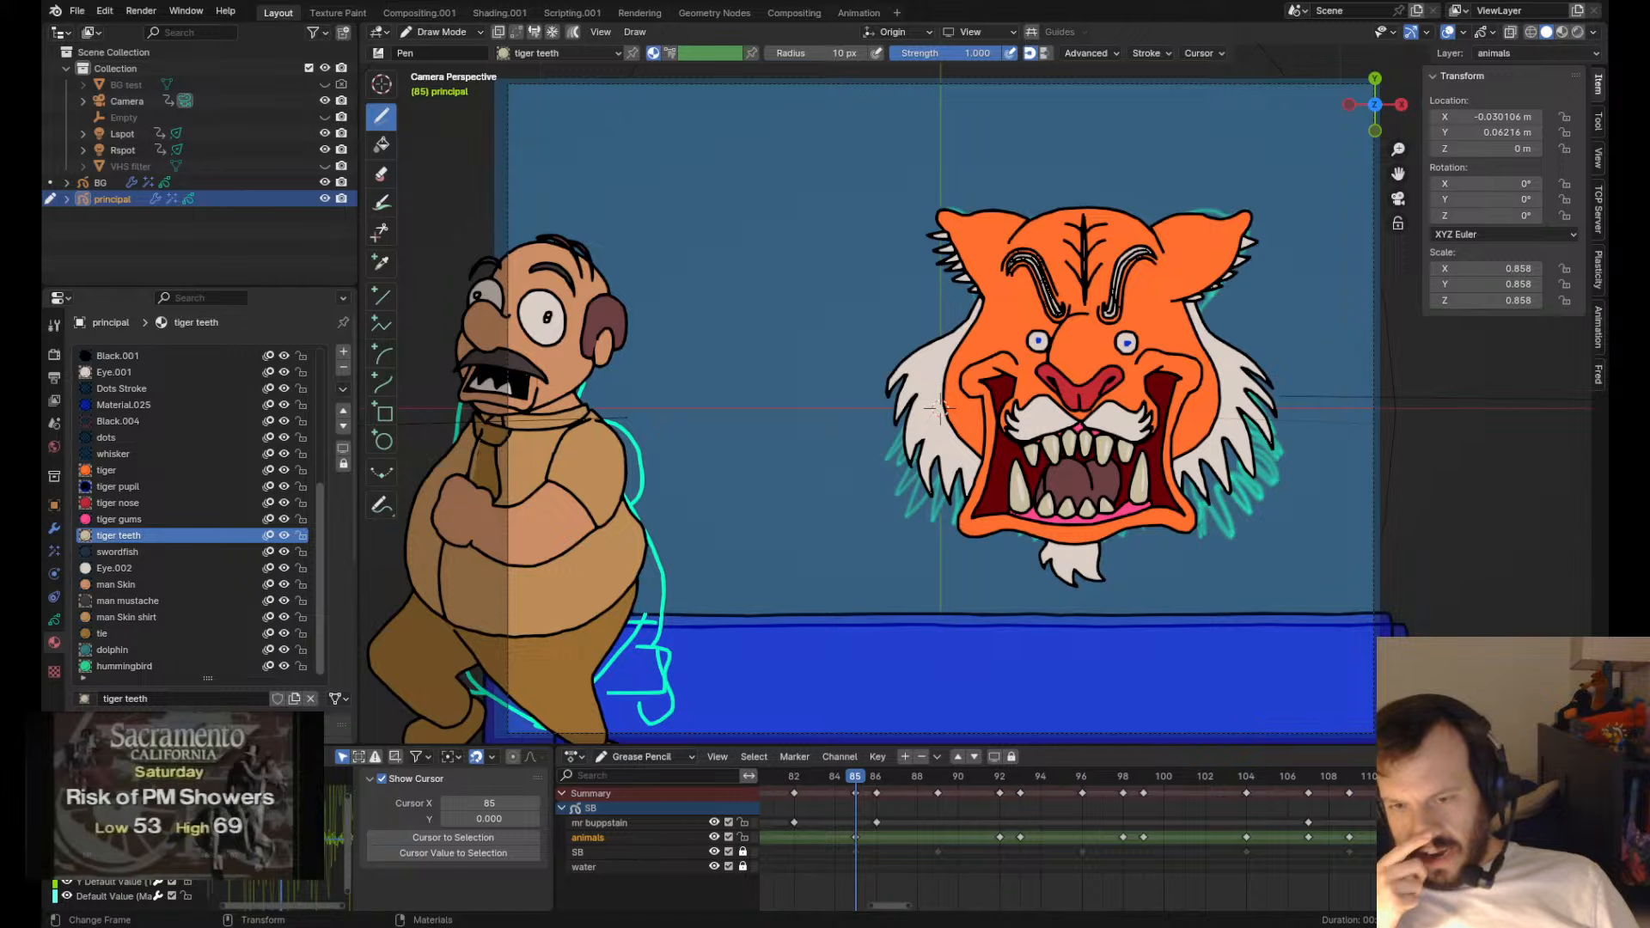
# - Play back the tiger sequence from frame 83 through the bite, stop, and go to frame 100
pyautogui.press('space')
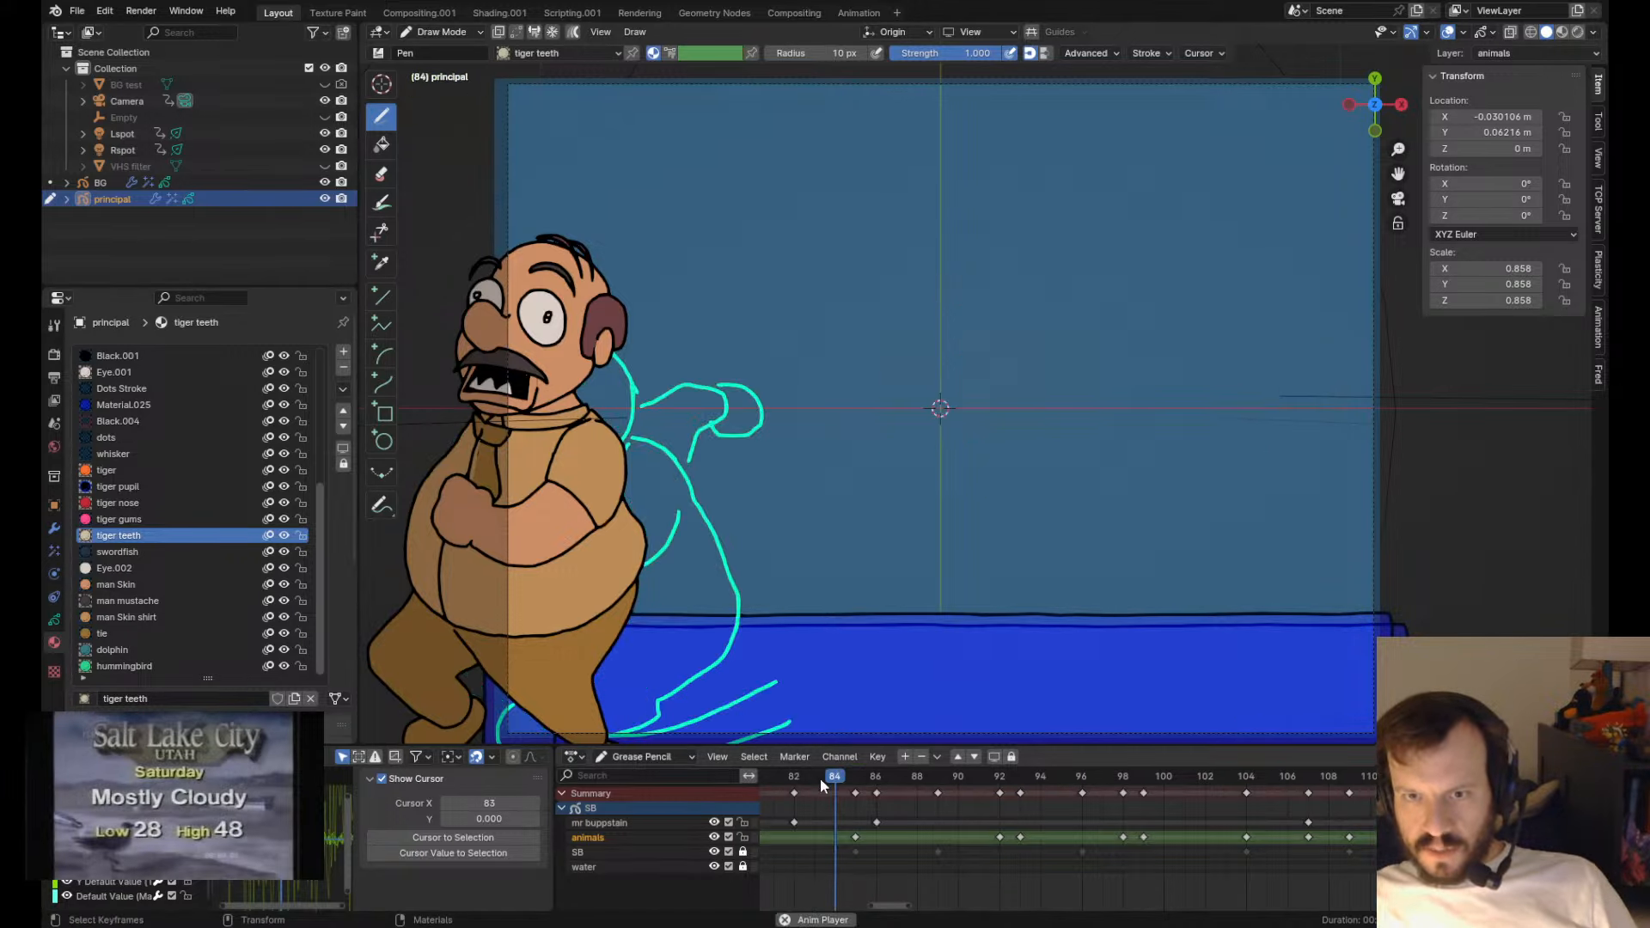
pyautogui.press('space')
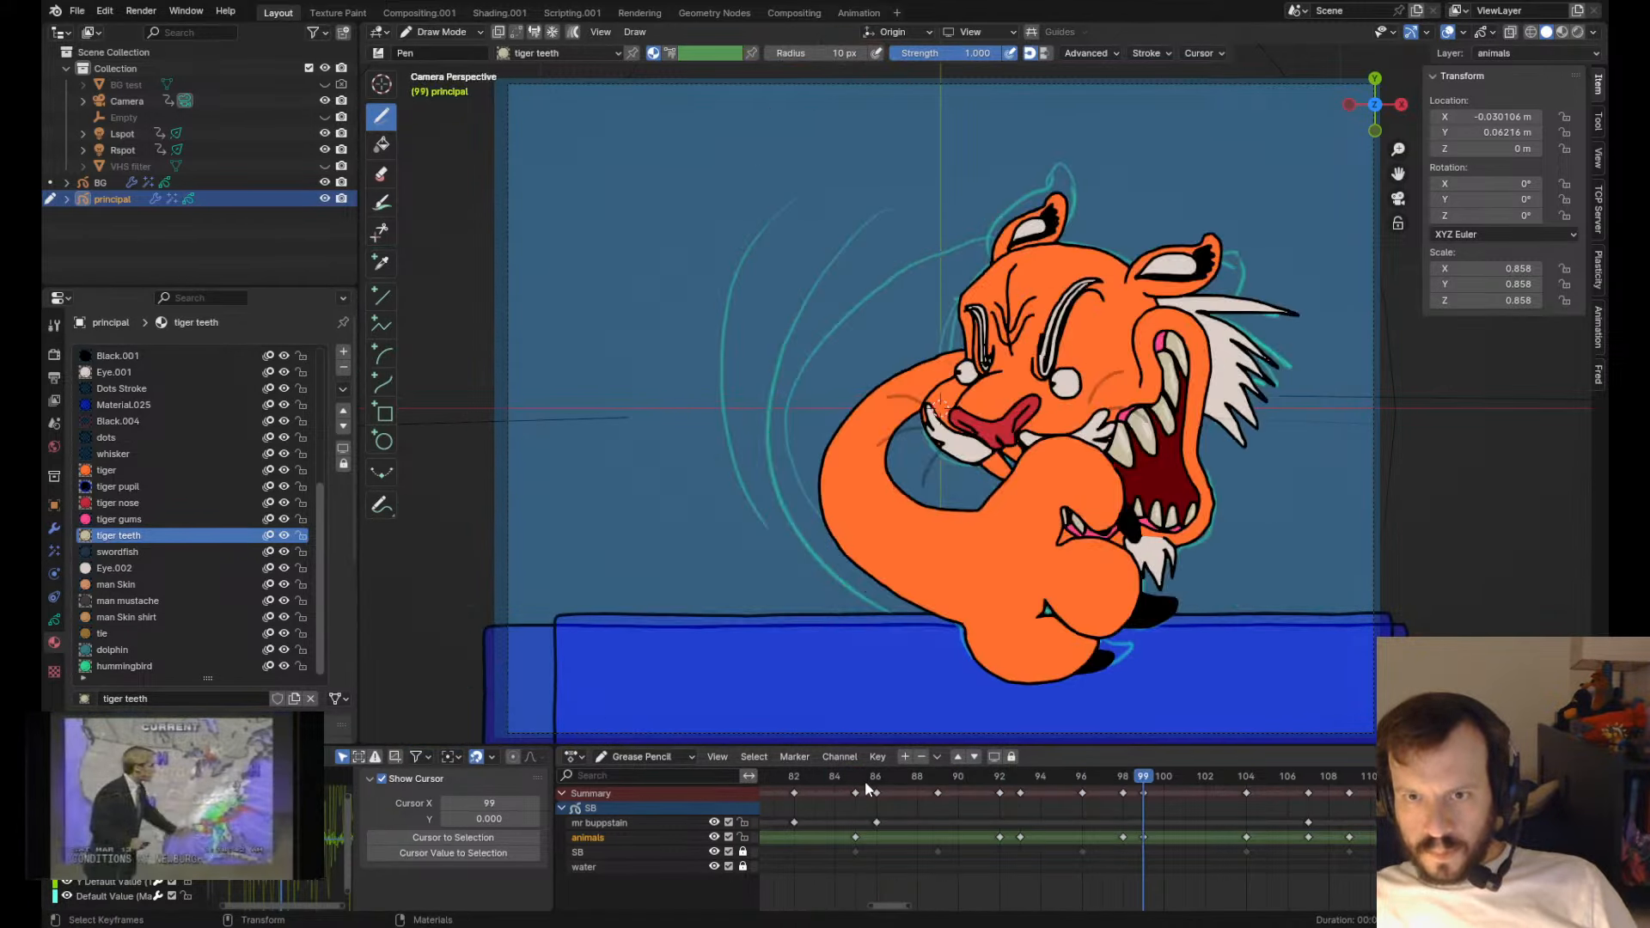
pyautogui.moveTo(909, 767)
pyautogui.mouseDown()
pyautogui.moveTo(795, 770)
pyautogui.moveTo(1170, 808)
pyautogui.mouseUp()
# - Try moving the tiger's red nose off the face and place it back on the muzzle
pyautogui.press('Tab')
pyautogui.scroll(4, 1091, 466)
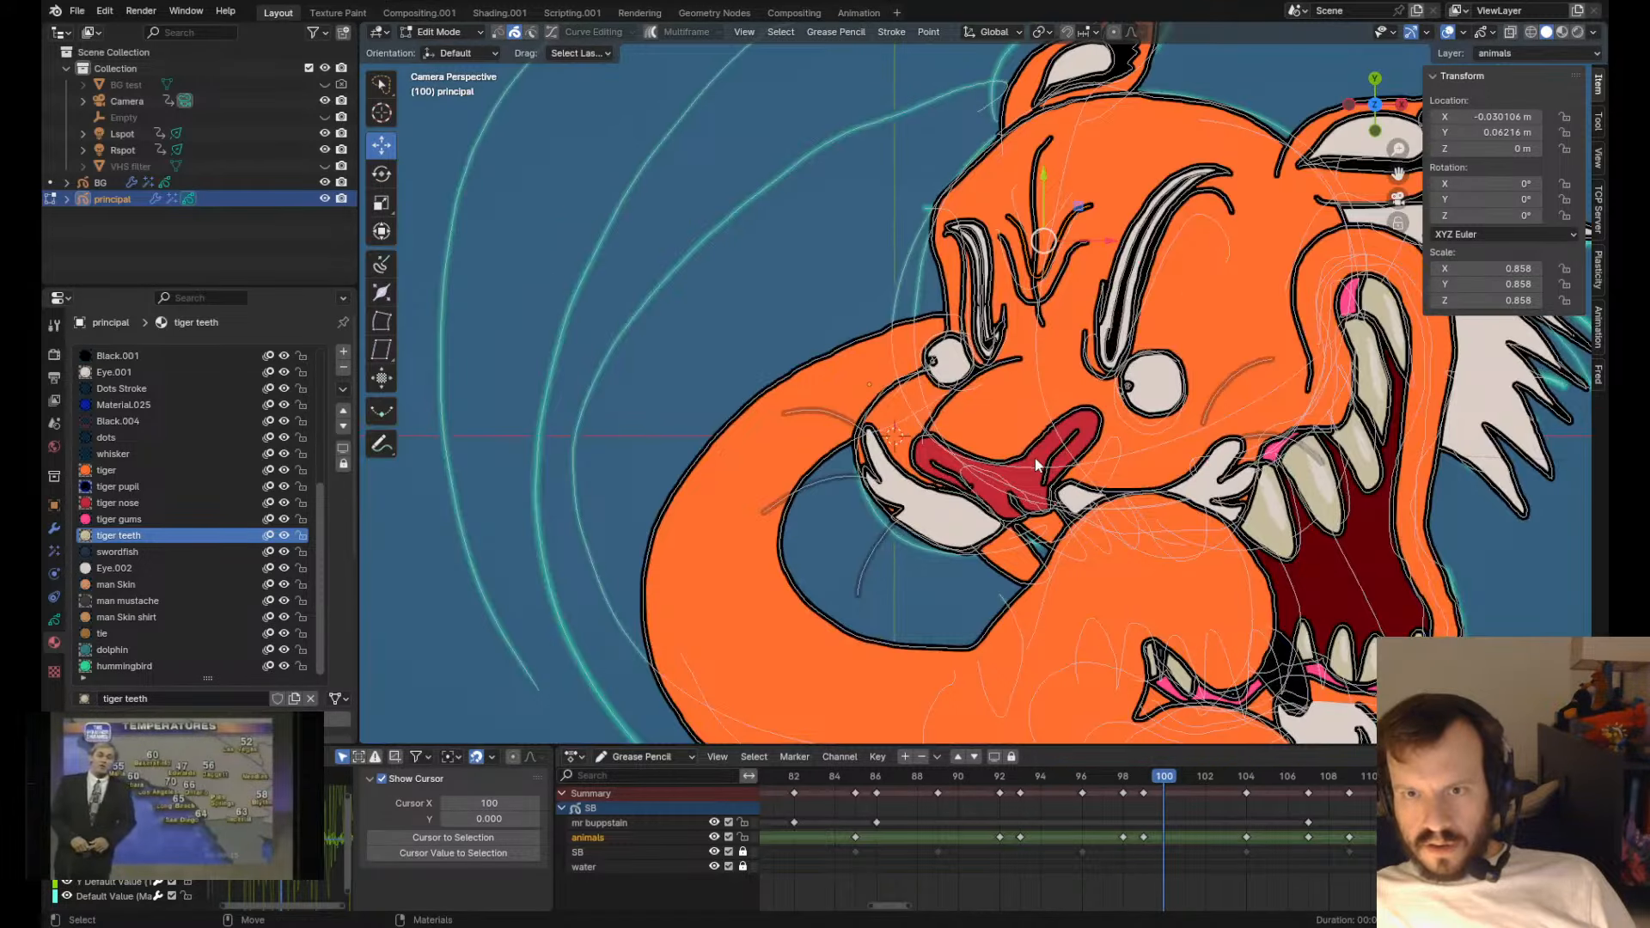
pyautogui.keyDown('alt'); pyautogui.moveTo(1122, 499); pyautogui.dragTo(926, 466, button='middle'); pyautogui.keyUp('alt')
pyautogui.press('g')
pyautogui.click(617, 359)
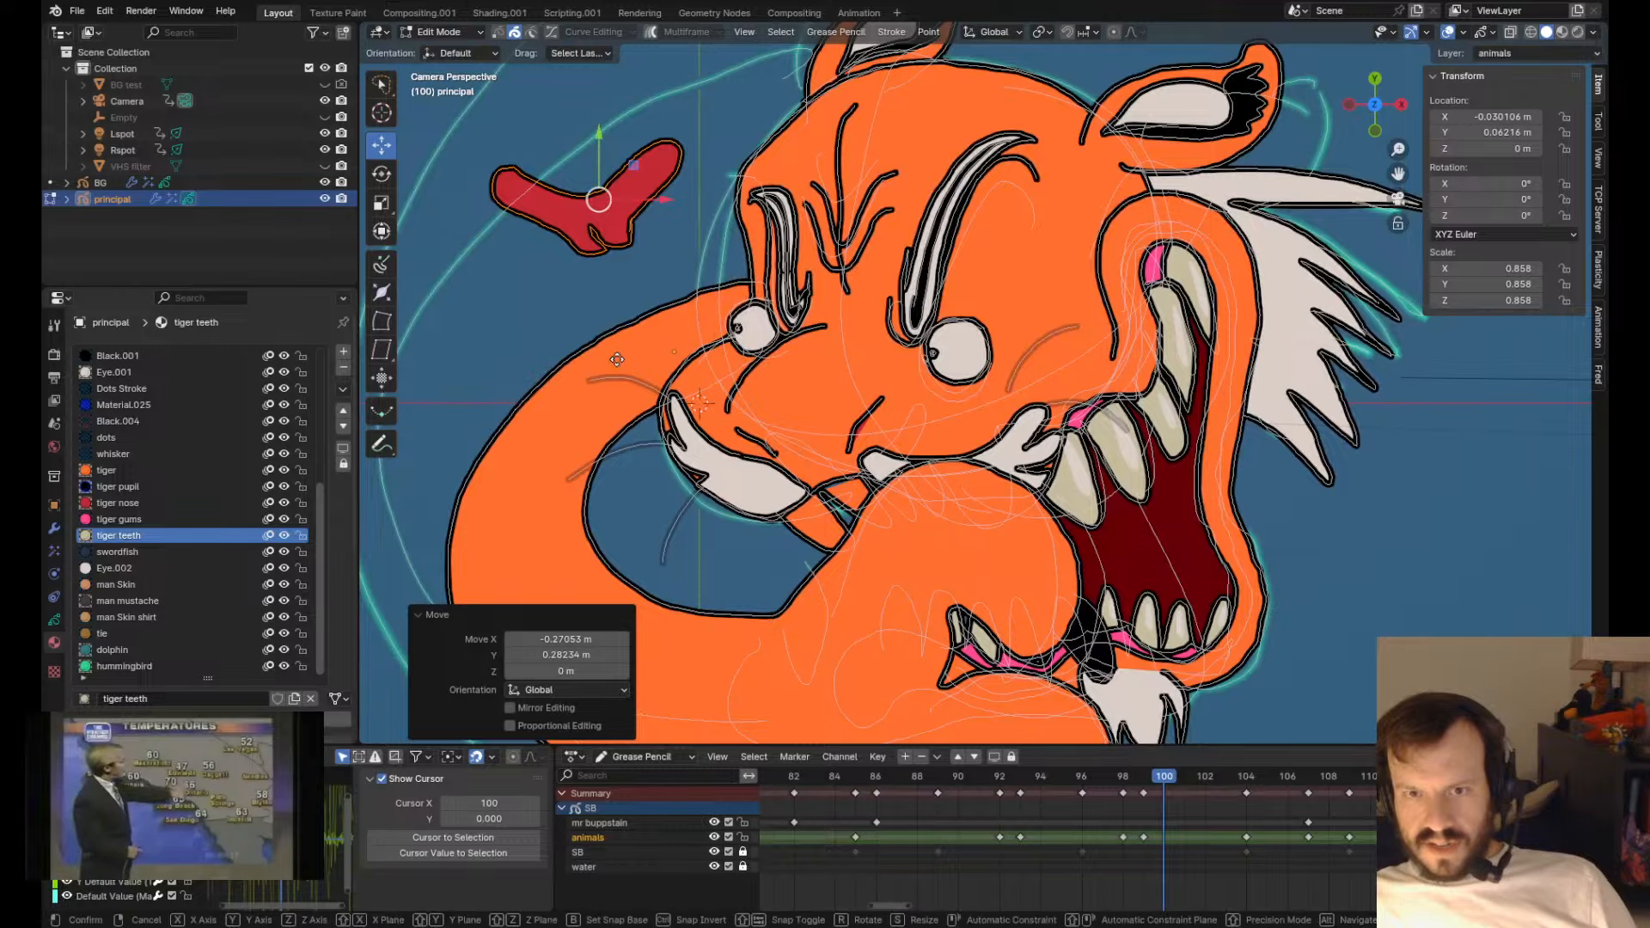
pyautogui.press('g')
pyautogui.click(849, 592)
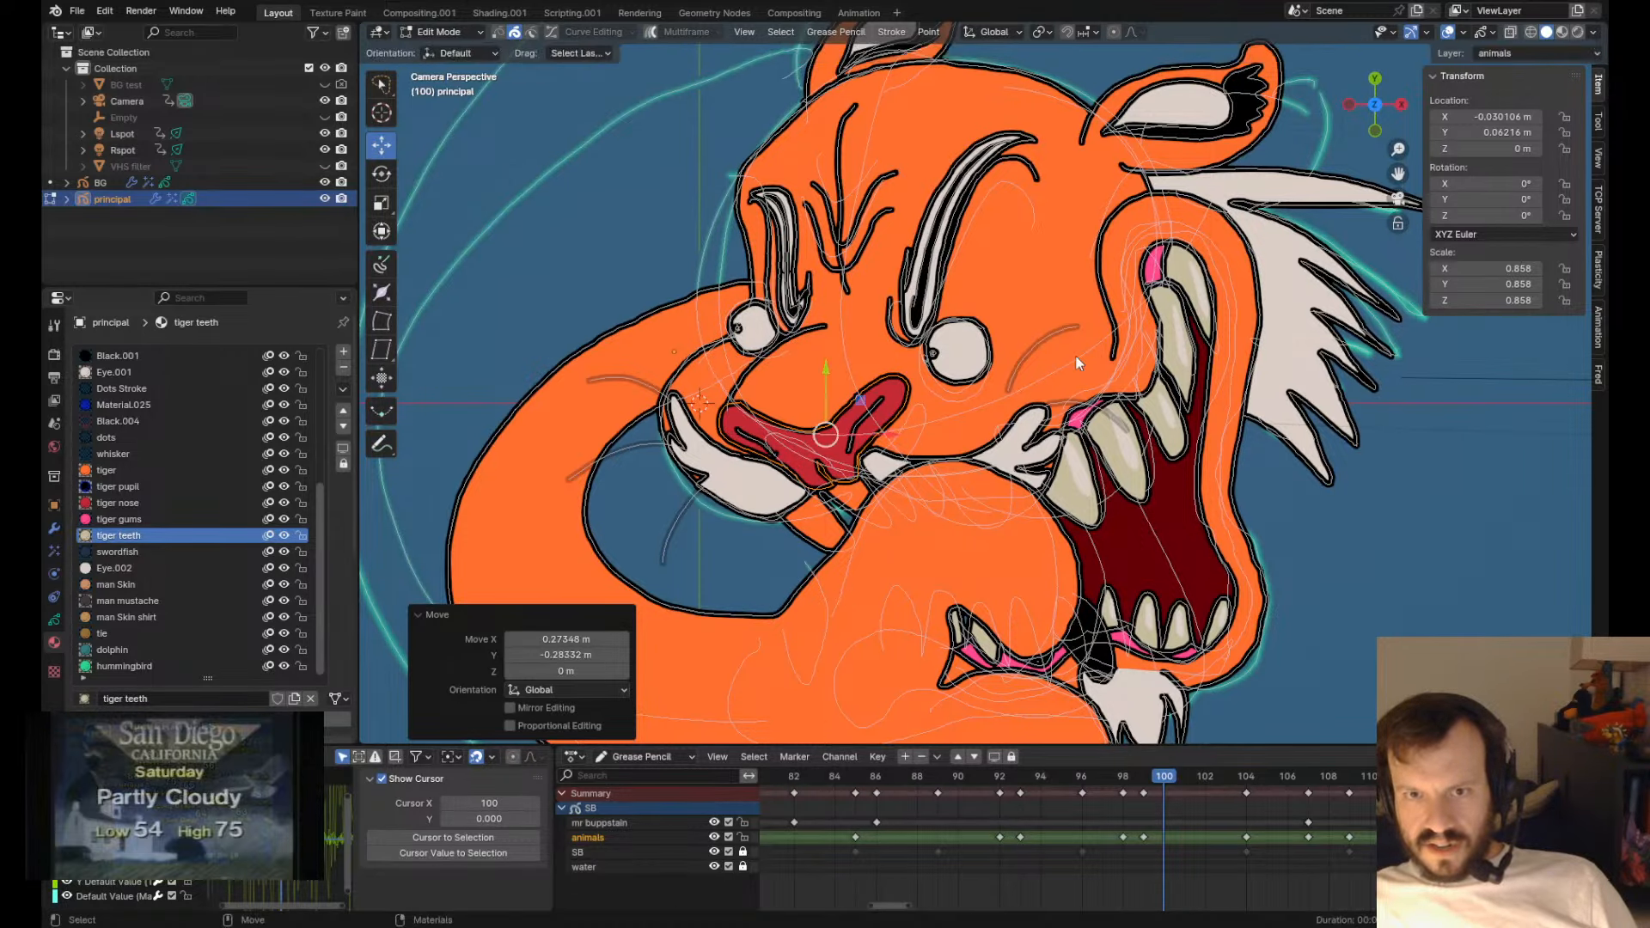
# - Try moving the orange head shape around the tiger's mouth away and return it to its place
pyautogui.press('g')
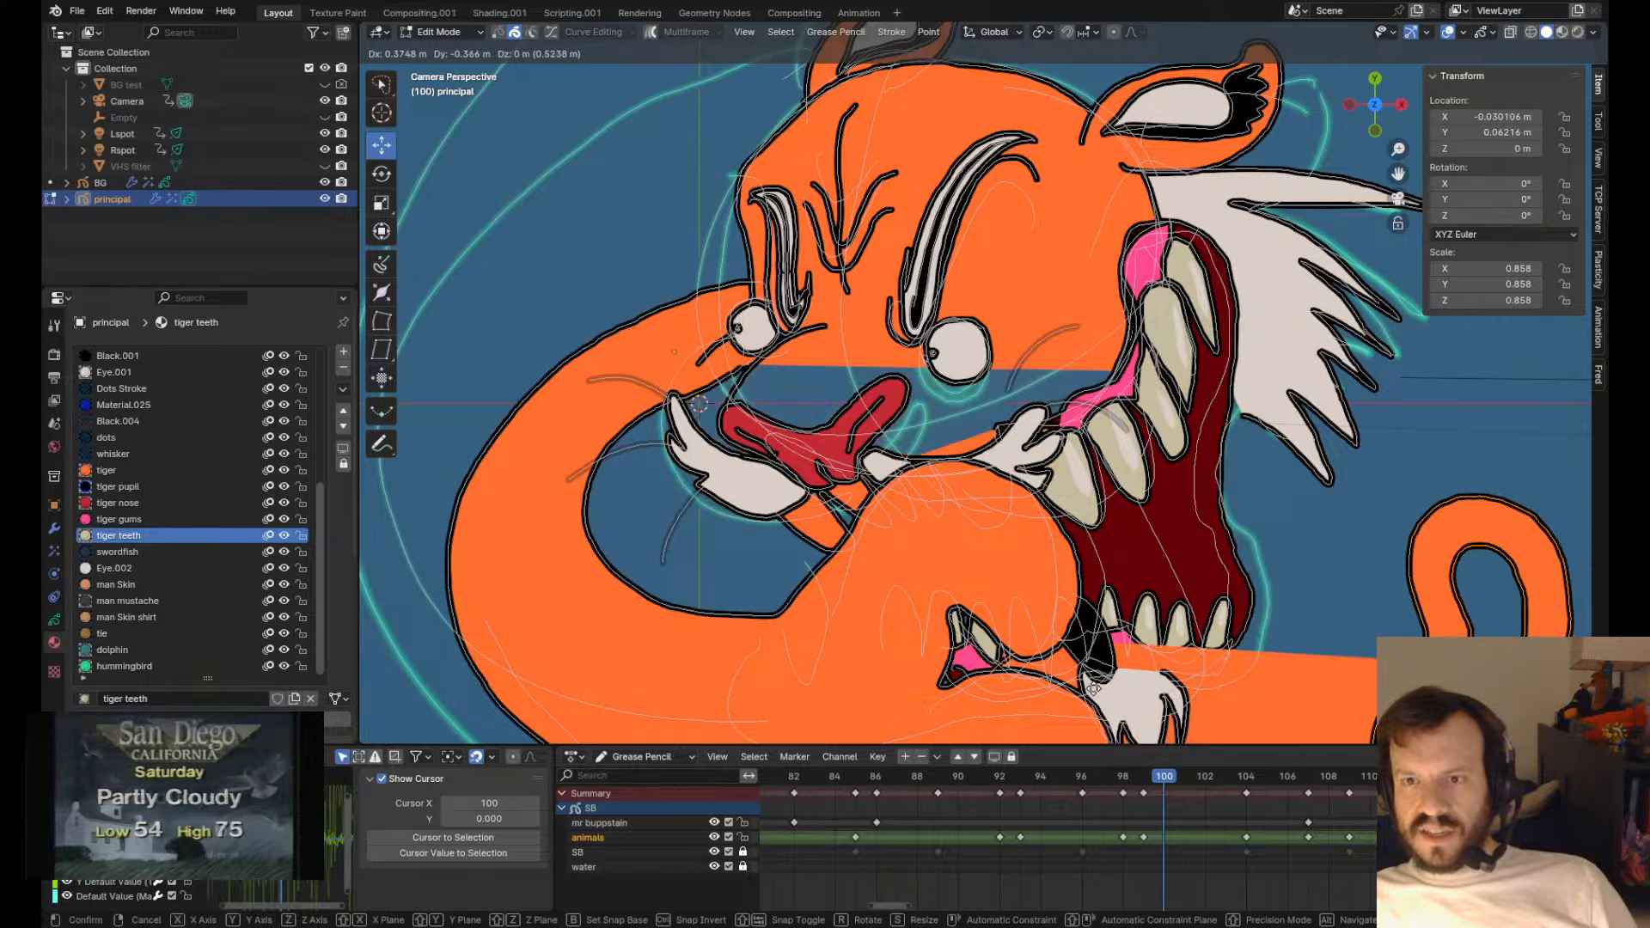
pyautogui.click(1302, 660)
pyautogui.press('g')
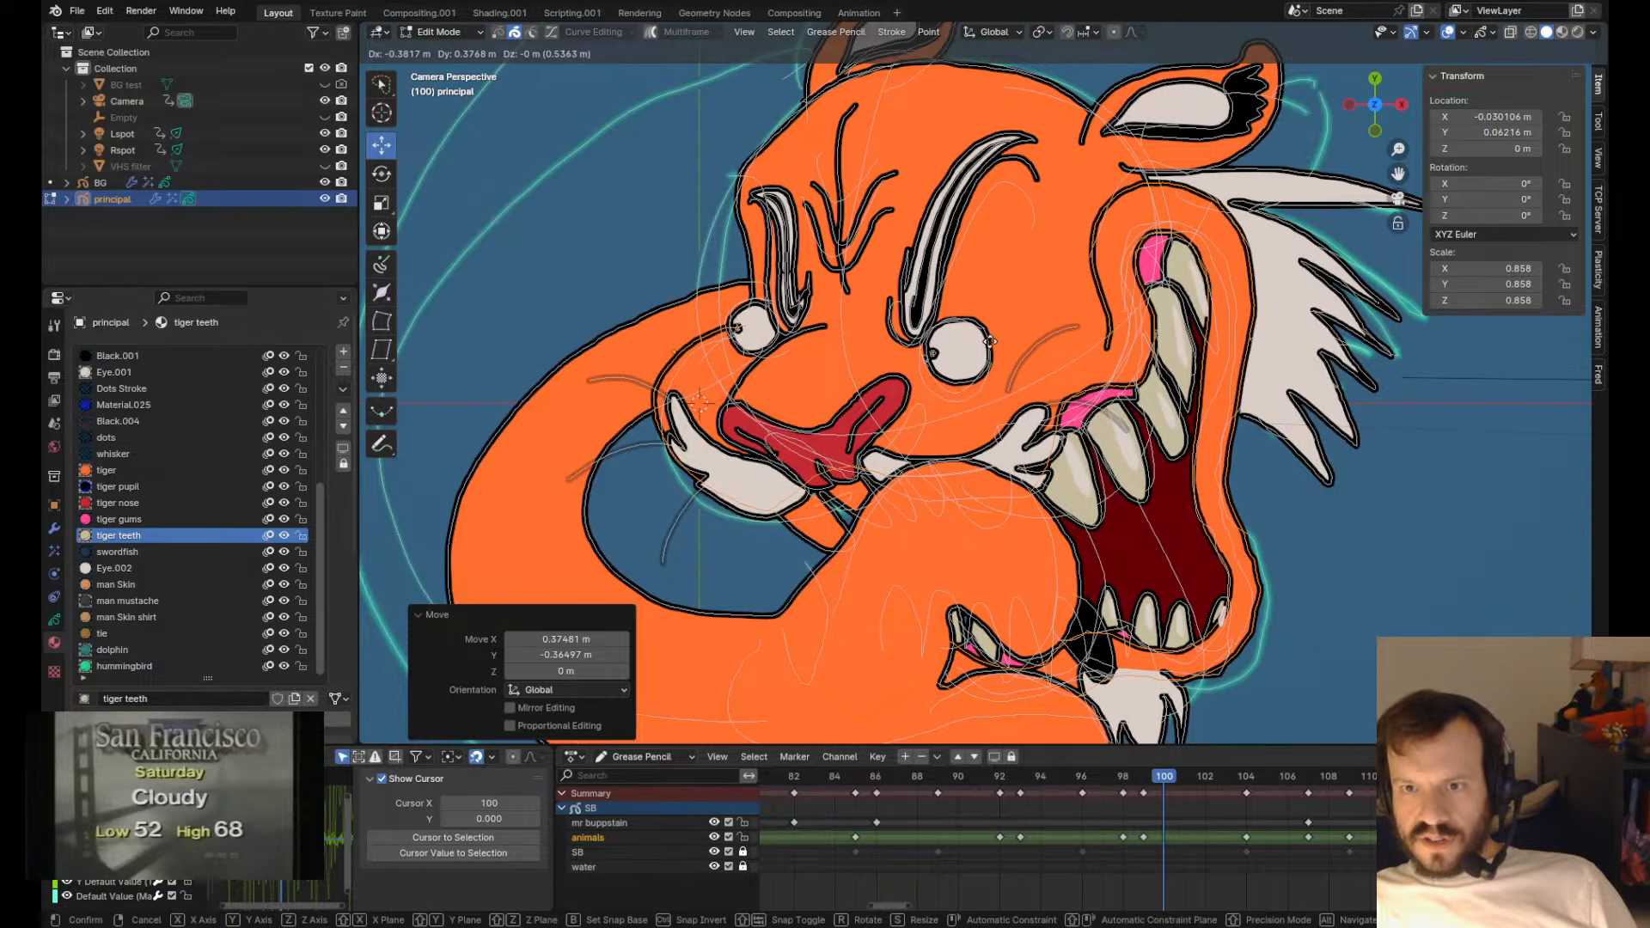
pyautogui.click(987, 349)
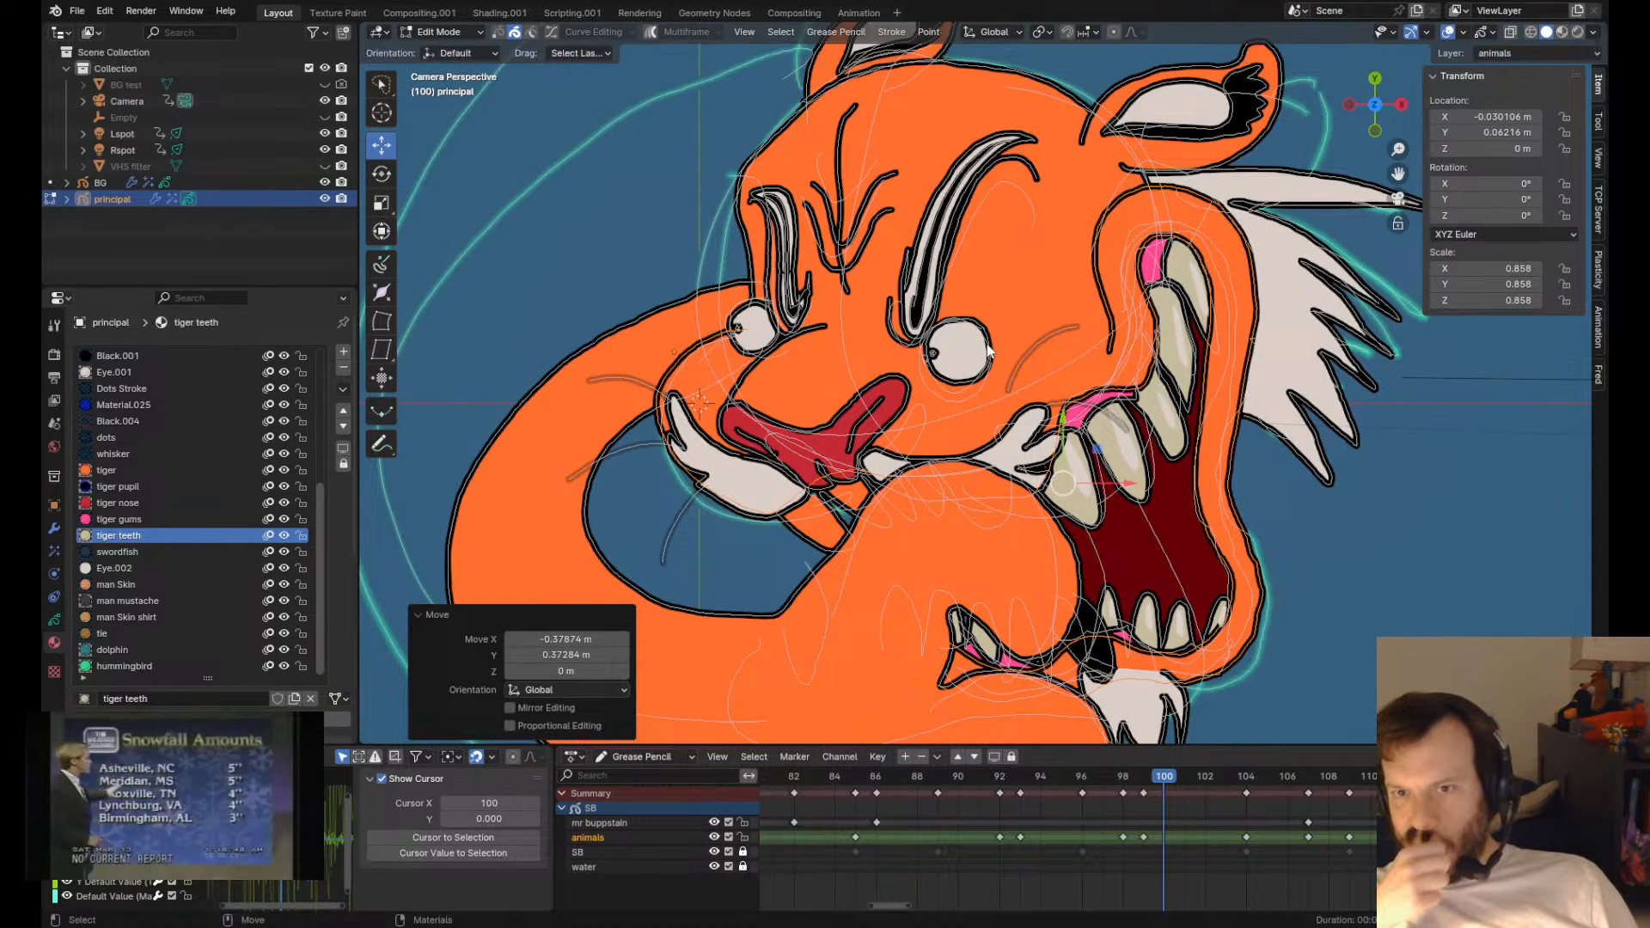
# - Flip repeatedly between frames 98 and 99 to compare the tiger's face, mouth and arm
pyautogui.press('Left')
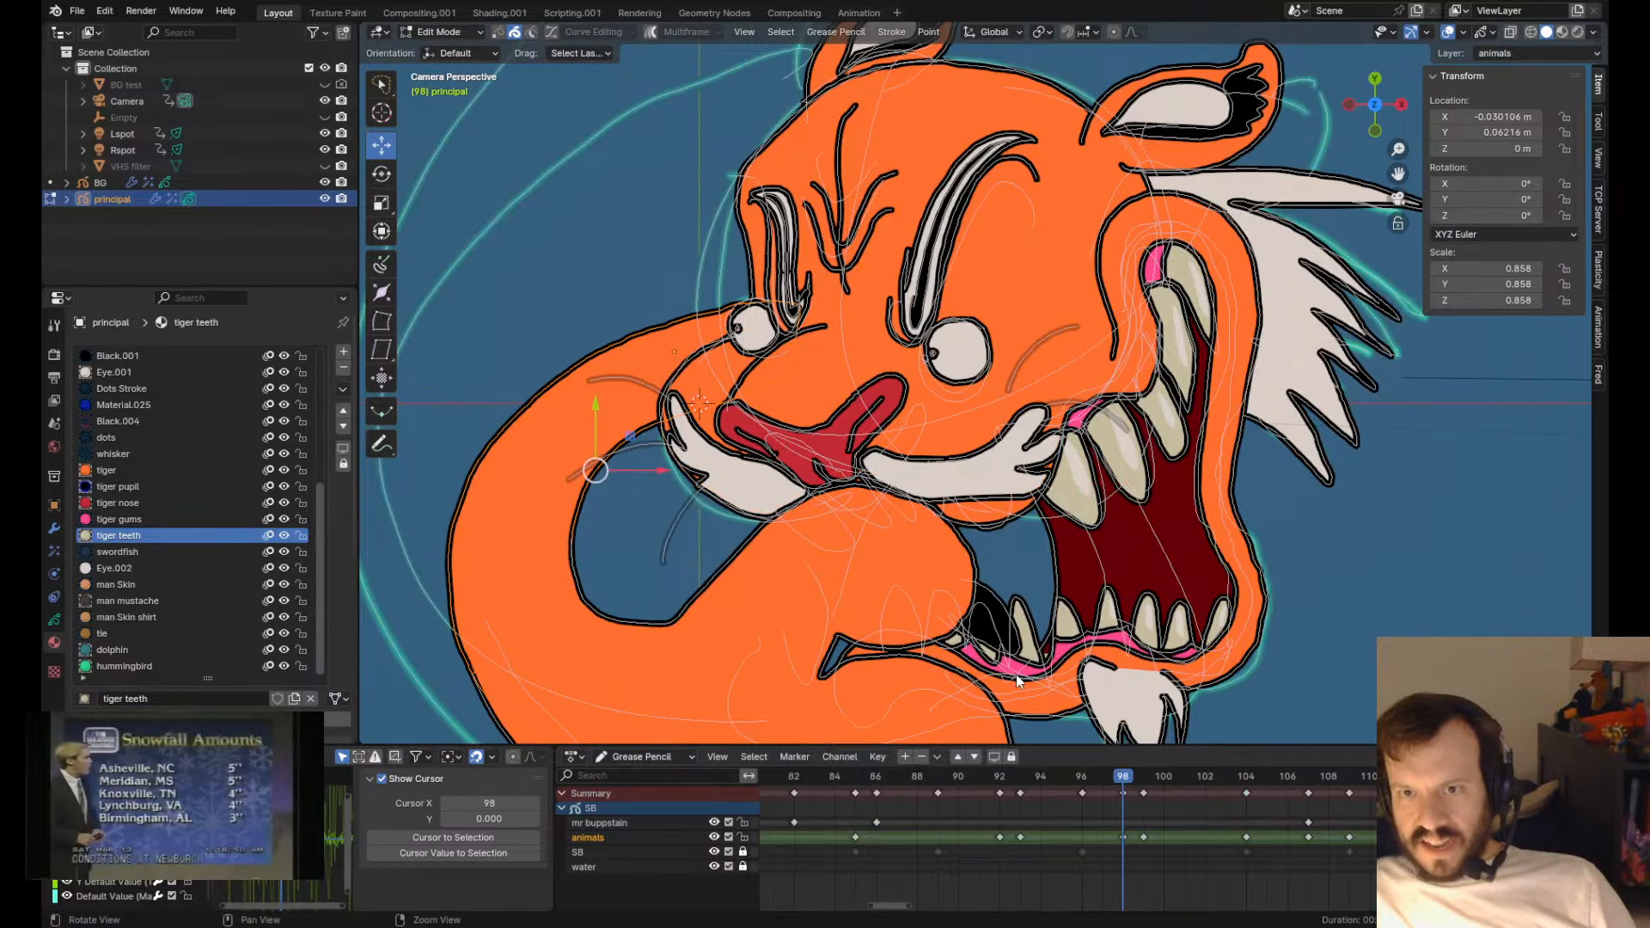
pyautogui.press('Left')
pyautogui.press('Right')
pyautogui.press('Left')
pyautogui.press('Right')
pyautogui.press('Left')
pyautogui.press('Right')
pyautogui.scroll(-3, 1066, 375)
pyautogui.press('Tab')
pyautogui.press('Left')
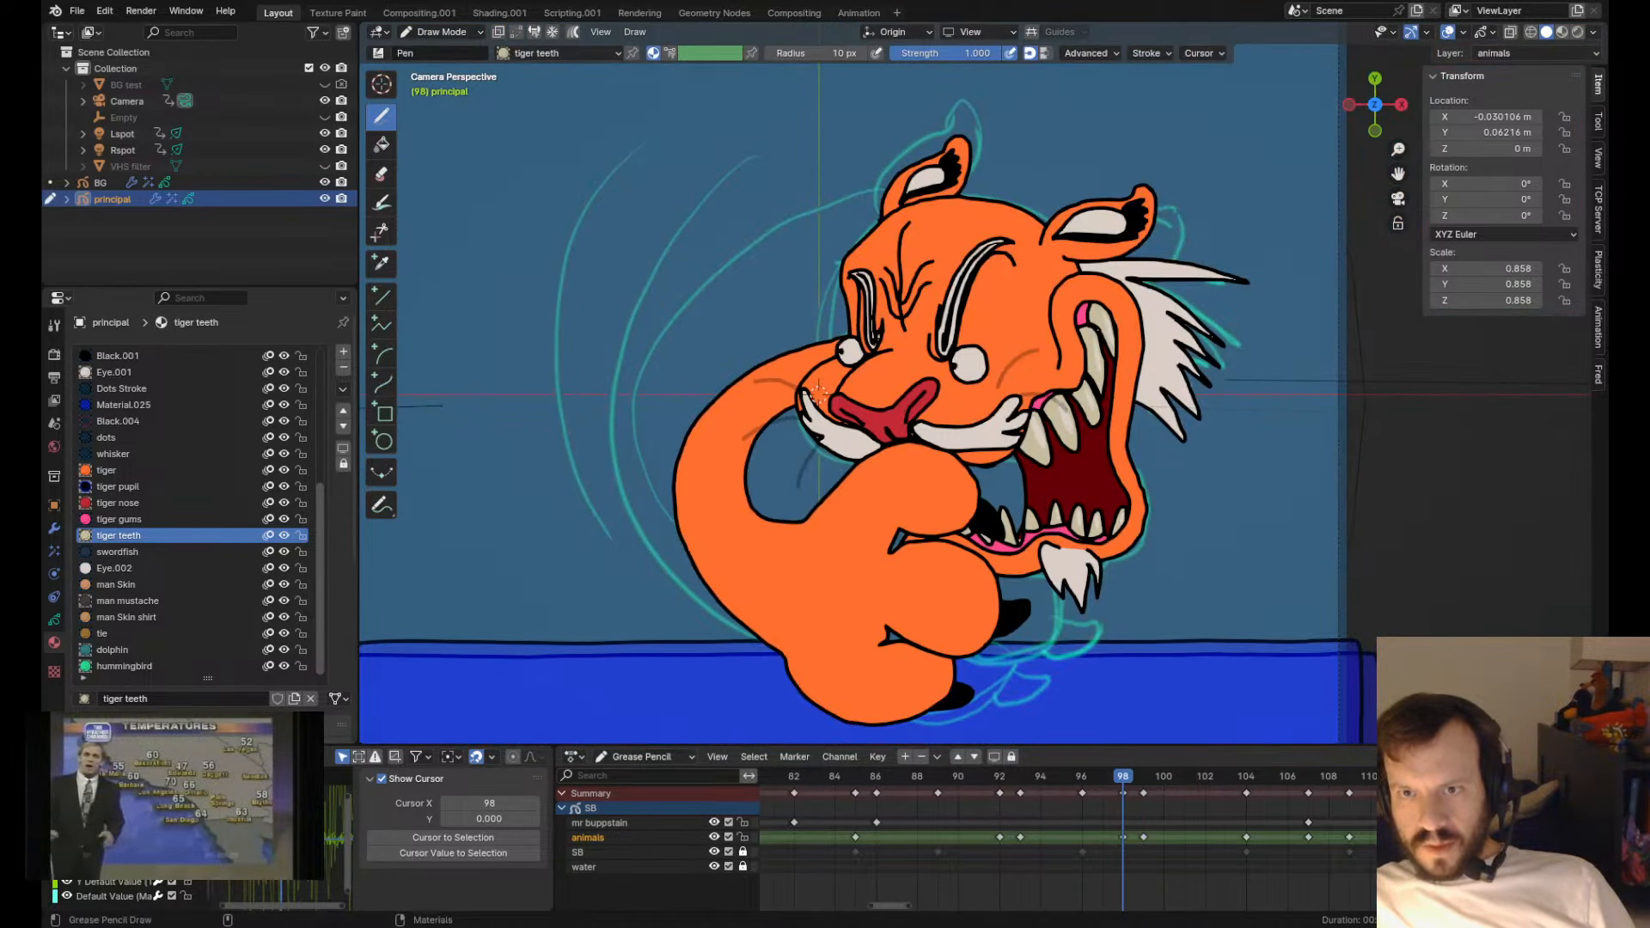
# - Touch up the lines at the tiger's mouth corner, upper gum and lower jaw on frame 98
pyautogui.scroll(-1, 817, 395)
pyautogui.press('Tab')
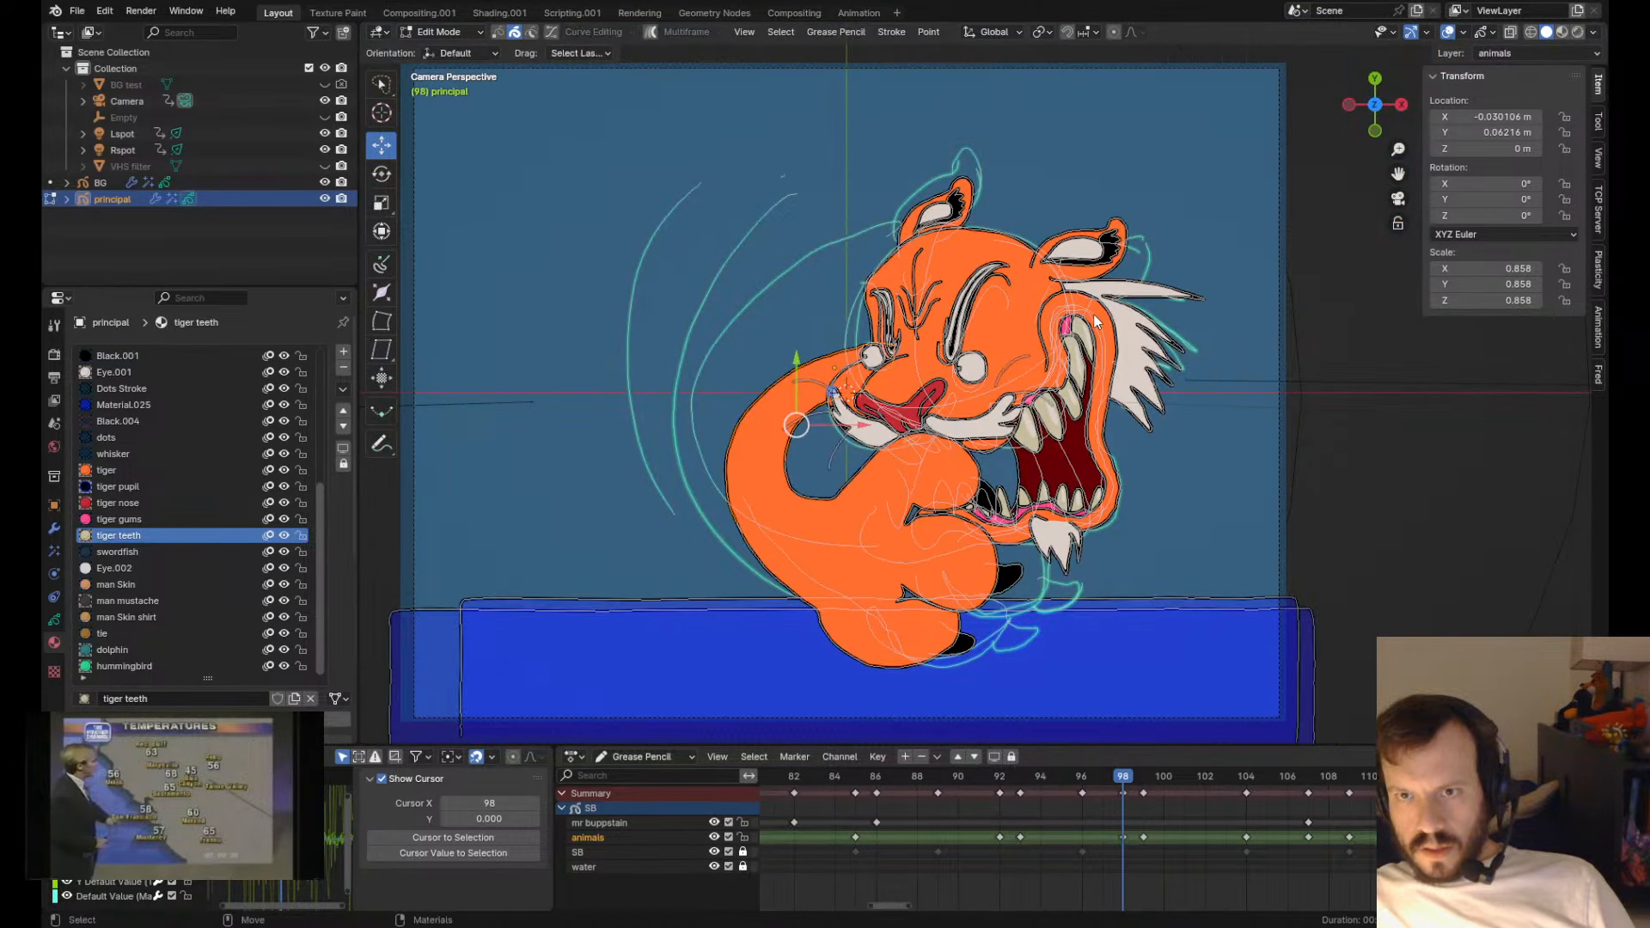
pyautogui.press('Tab')
pyautogui.keyDown('shift'); pyautogui.moveTo(1060, 317); pyautogui.dragTo(1066, 327); pyautogui.keyUp('shift')
pyautogui.keyDown('shift'); pyautogui.moveTo(1038, 396); pyautogui.dragTo(1035, 389); pyautogui.keyUp('shift')
pyautogui.keyDown('shift'); pyautogui.moveTo(1120, 523); pyautogui.dragTo(1132, 553); pyautogui.keyUp('shift')
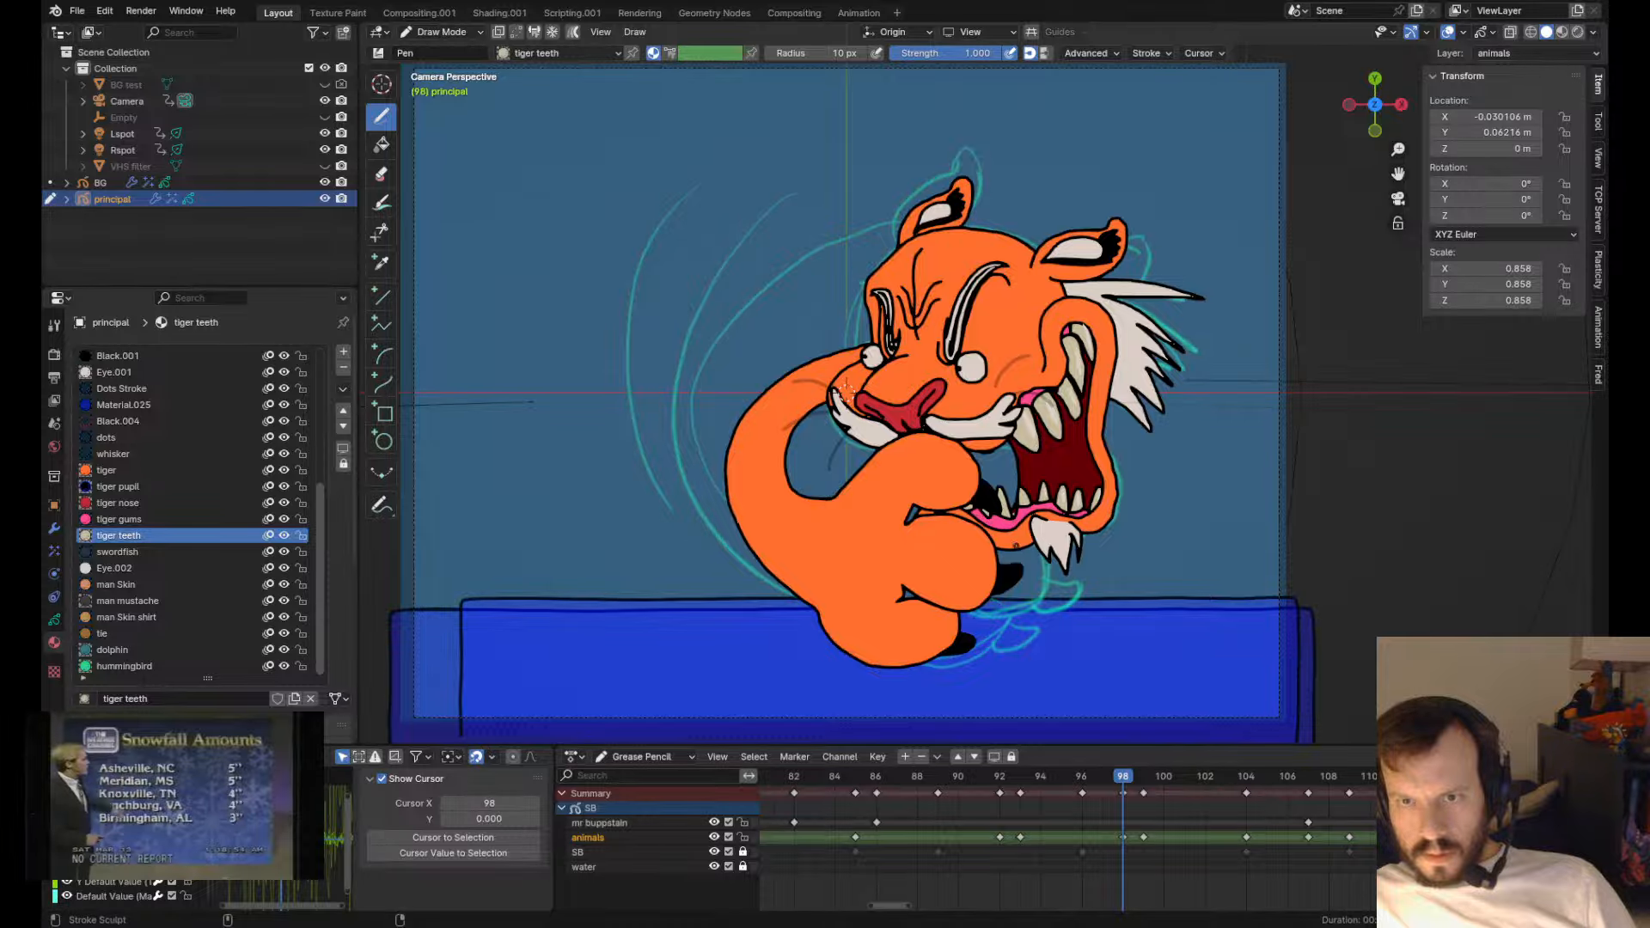
# - Examine the tiger's nose and mouth on frame 98 up close and against frame 99
pyautogui.keyDown('alt'); pyautogui.scroll(5, 846, 392); pyautogui.keyUp('alt')
pyautogui.keyDown('alt'); pyautogui.scroll(-5, 847, 392); pyautogui.keyUp('alt')
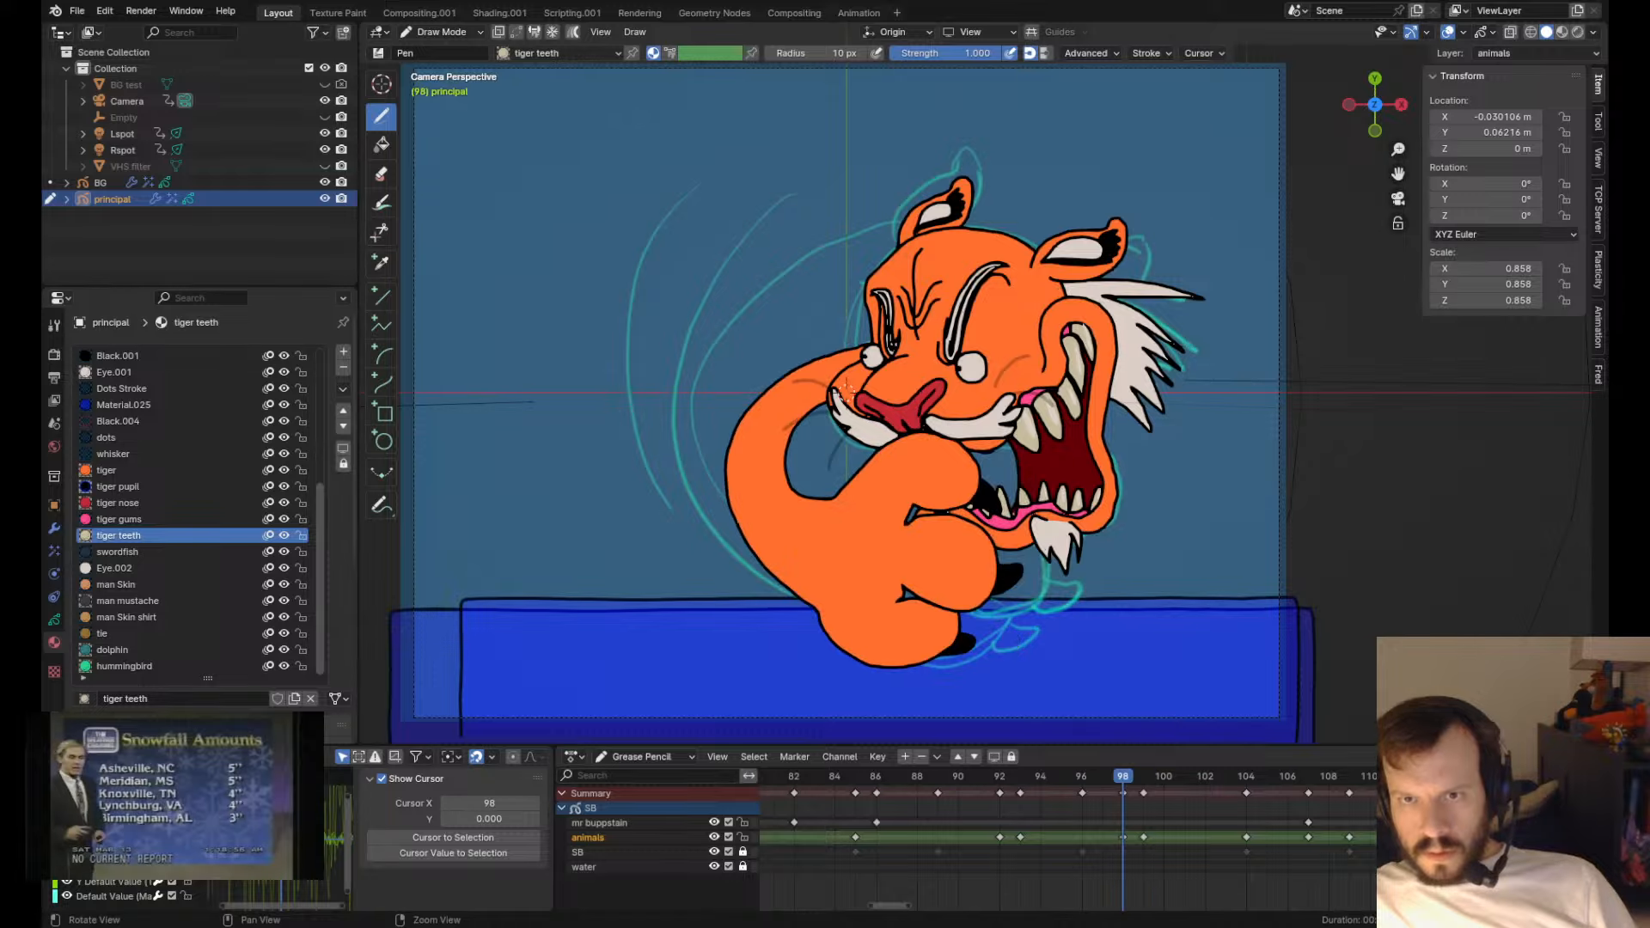
pyautogui.scroll(3, 855, 378)
pyautogui.press('Tab')
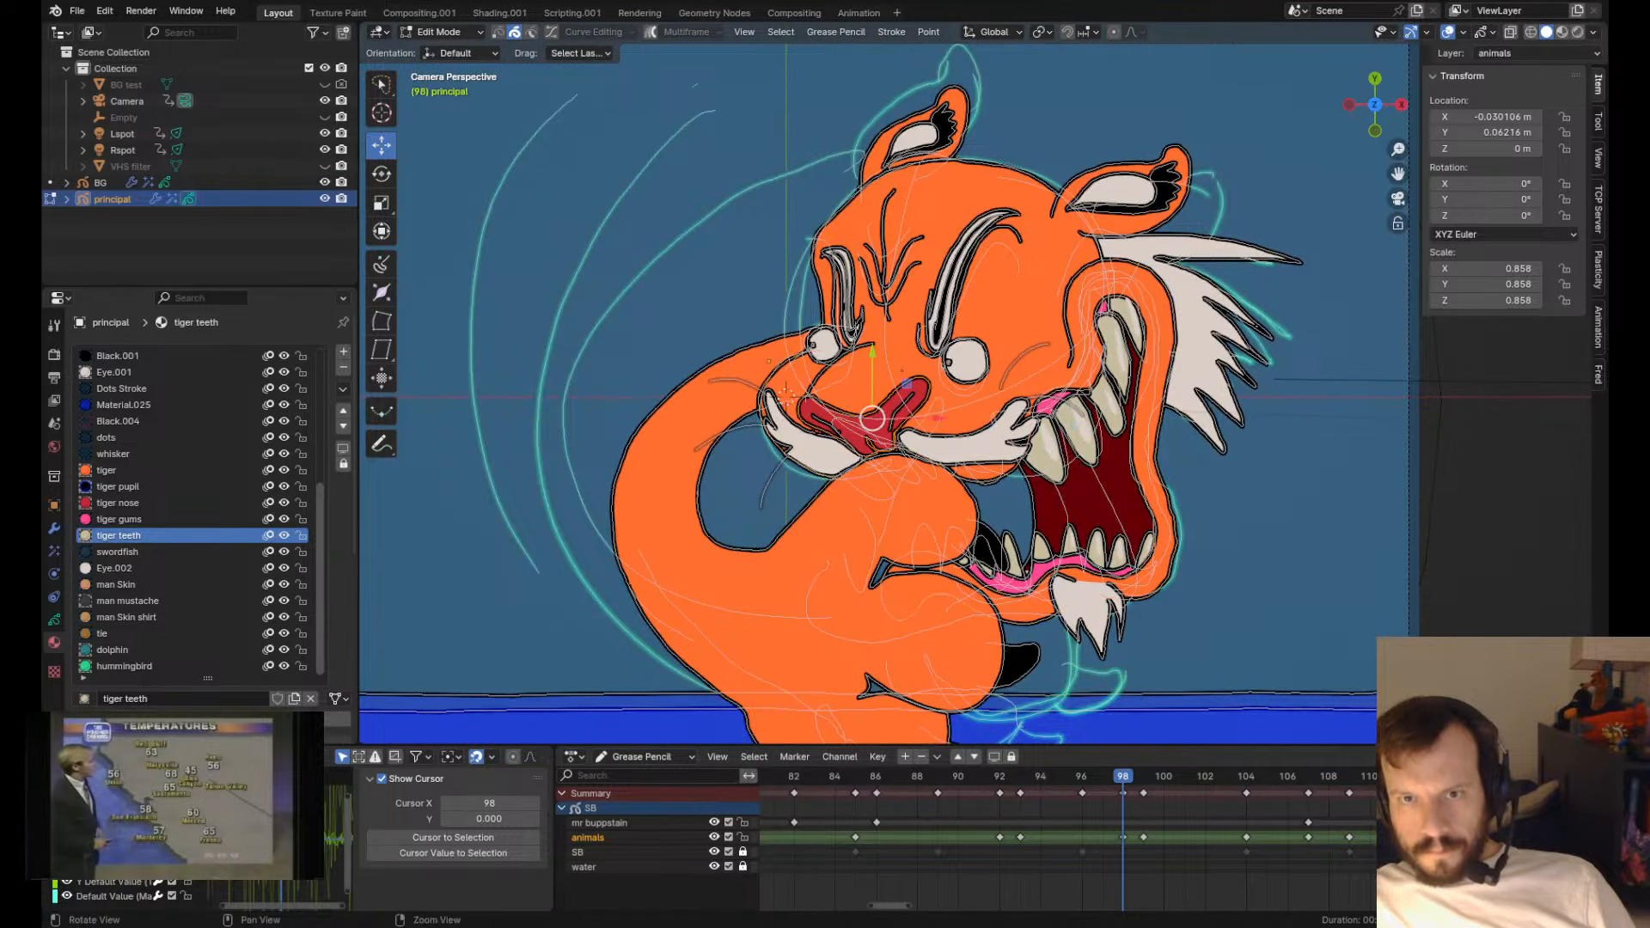
pyautogui.press('Tab')
pyautogui.keyDown('alt'); pyautogui.scroll(-1, 851, 393); pyautogui.keyUp('alt')
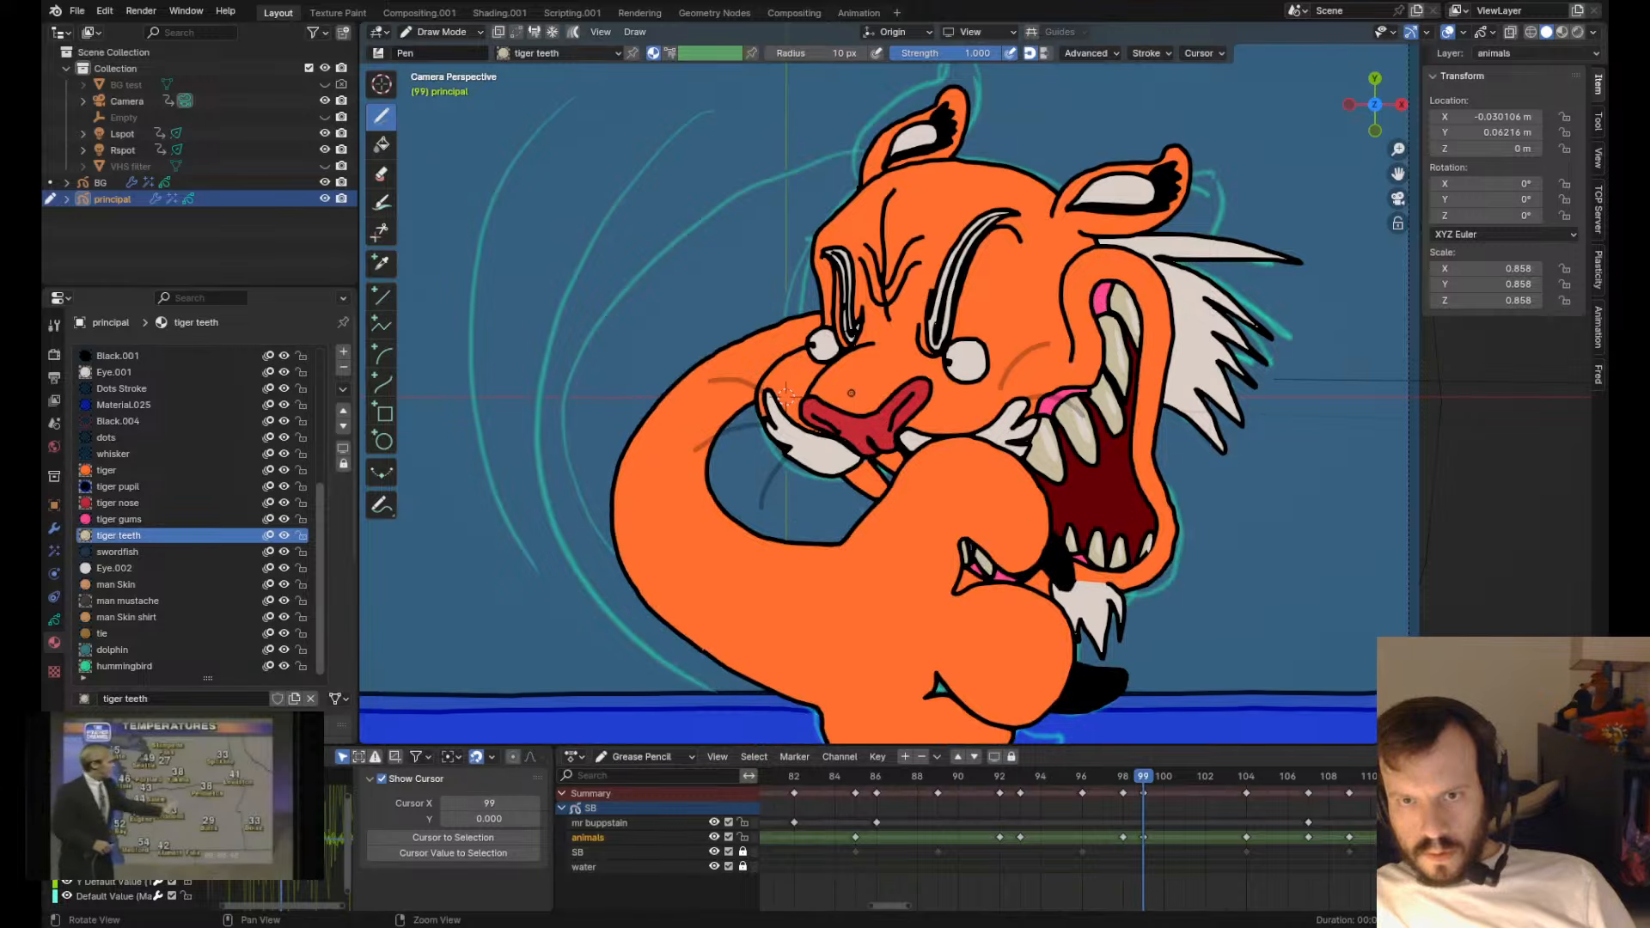
pyautogui.keyDown('alt'); pyautogui.scroll(1, 785, 395); pyautogui.keyUp('alt')
pyautogui.press('Tab')
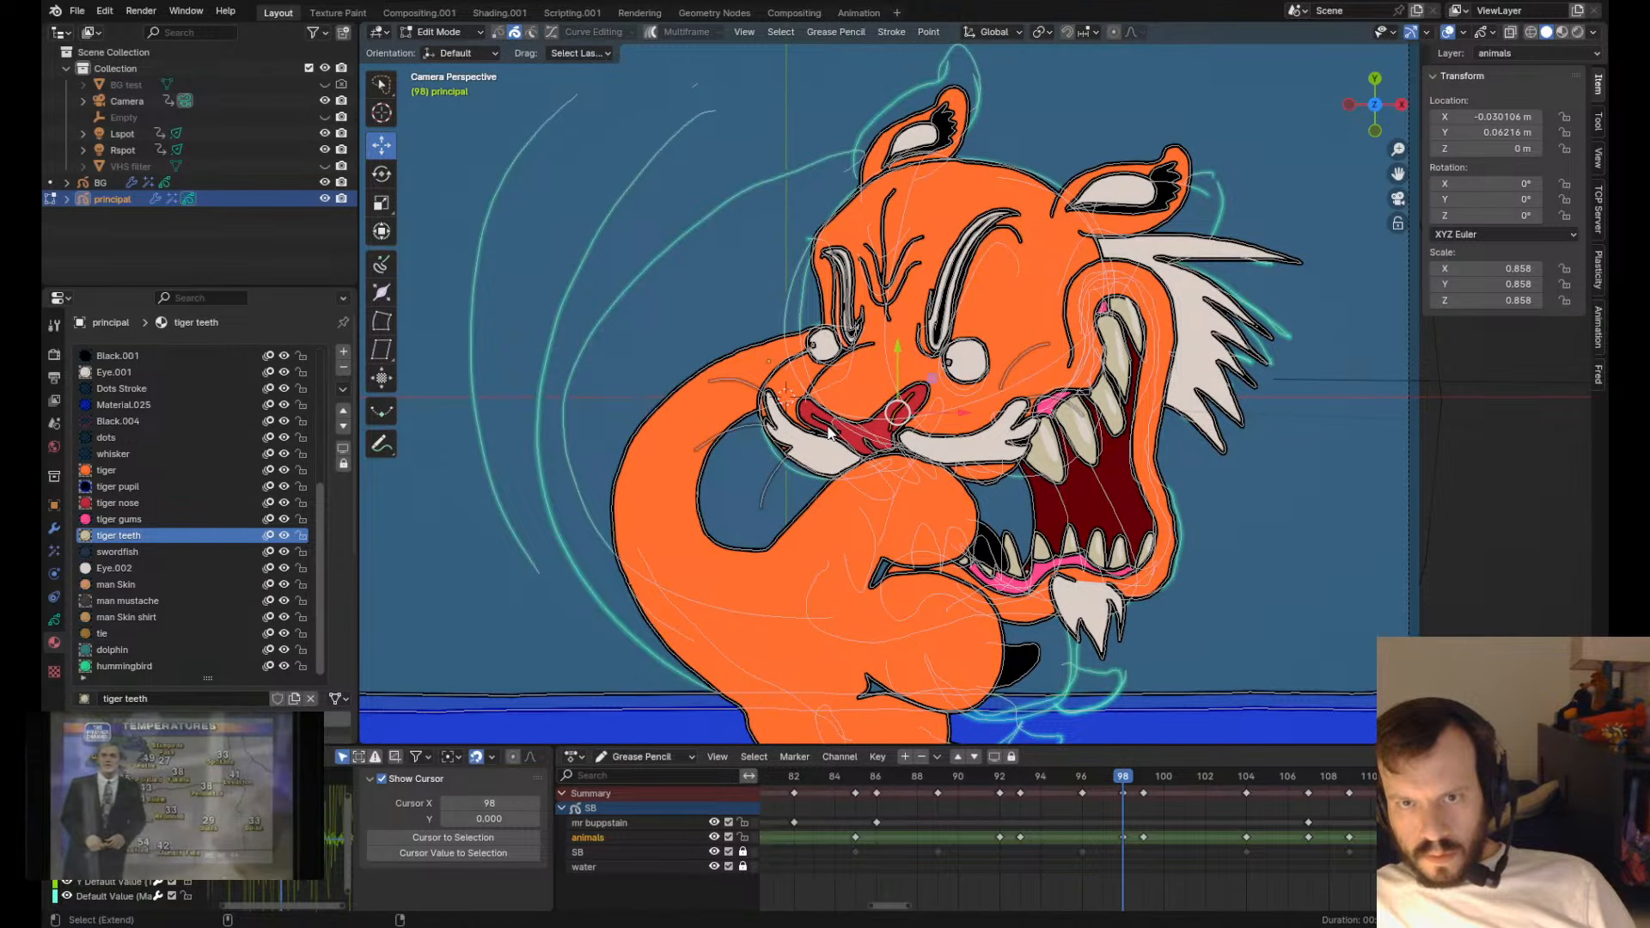
pyautogui.press('Tab')
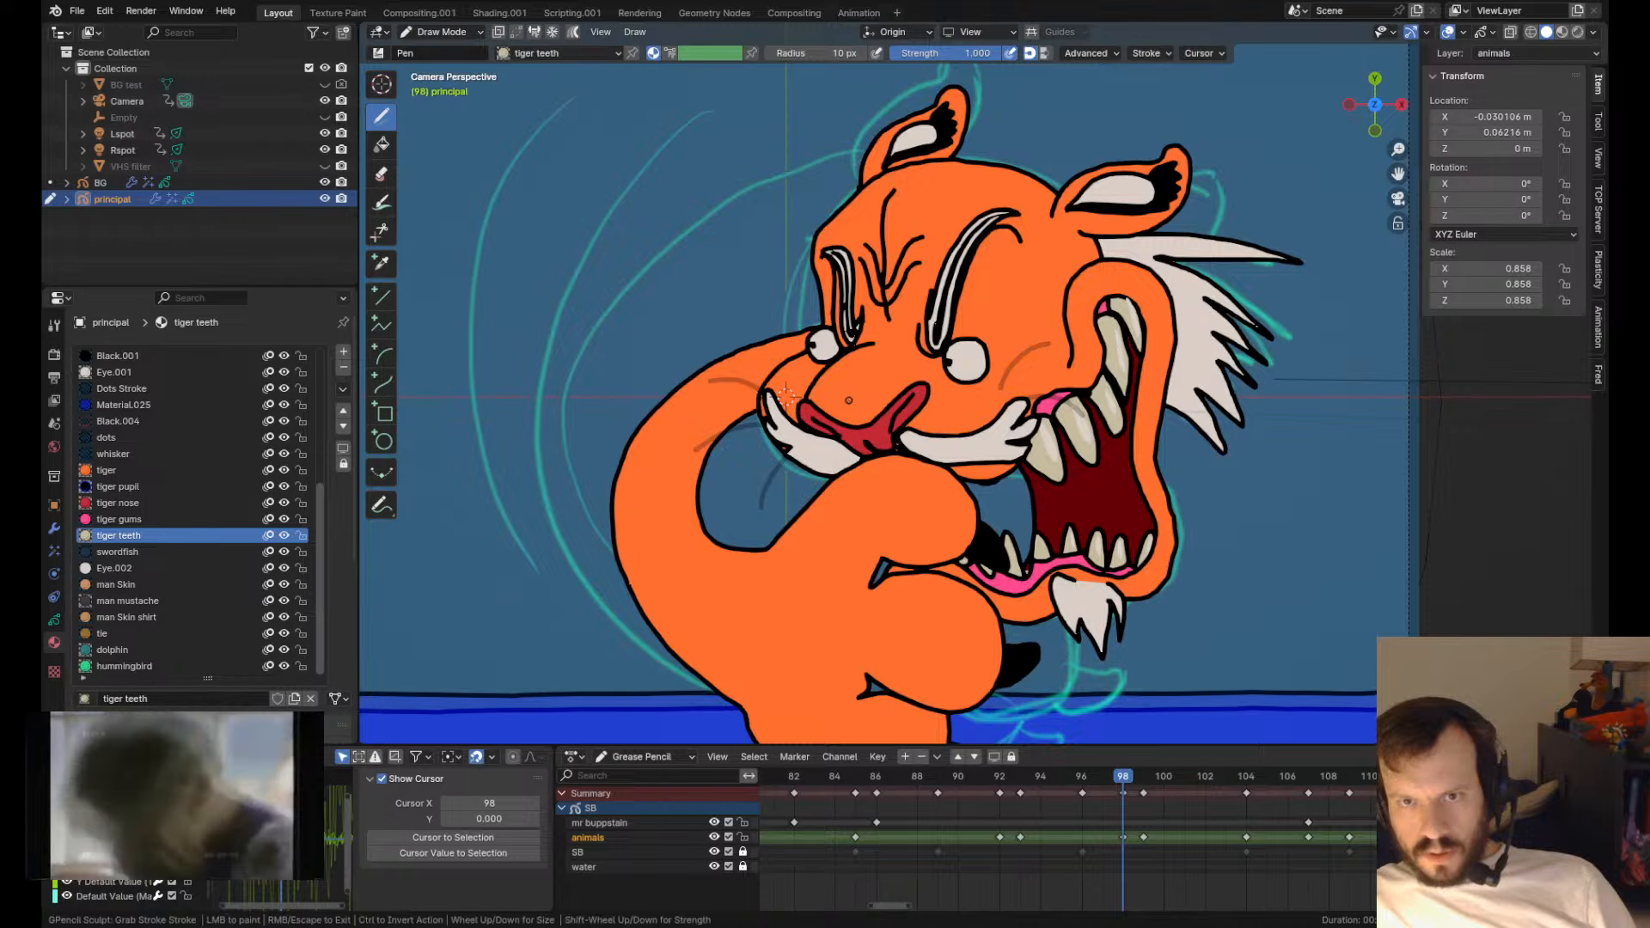
pyautogui.press('Tab')
pyautogui.scroll(3, 840, 439)
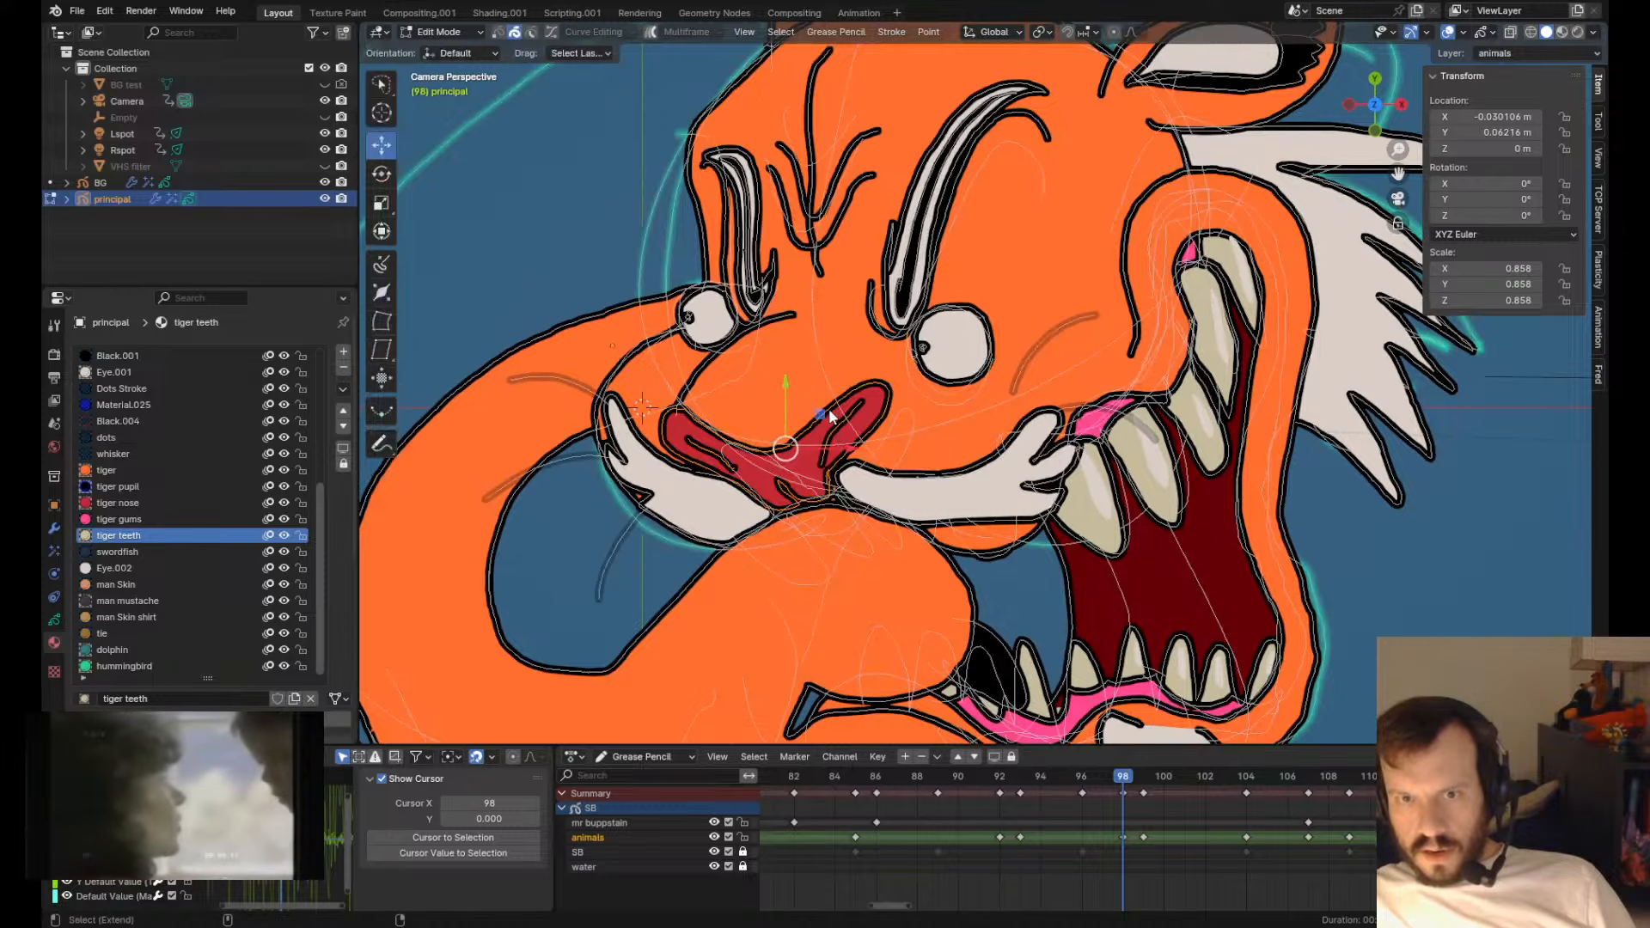
pyautogui.press('Tab')
pyautogui.scroll(-3, 641, 407)
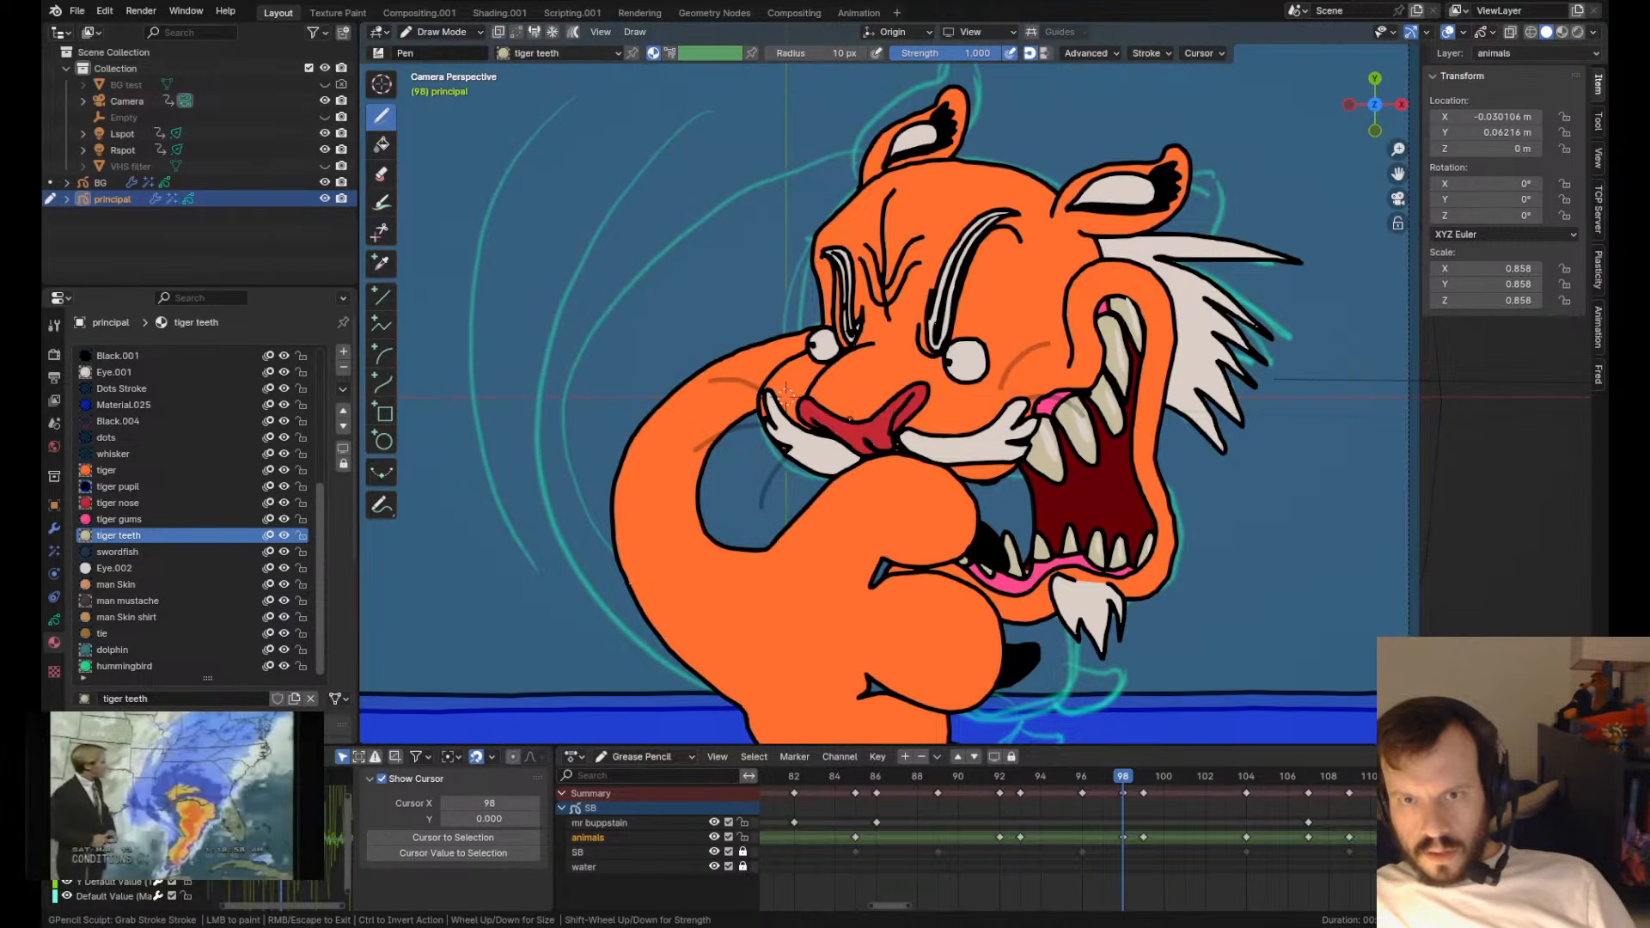
# - Step through the keyframes around frame 98 to check how the muzzle and nose line up
pyautogui.press('Down')
pyautogui.press('Up')
pyautogui.press('Up')
pyautogui.press('Down')
pyautogui.press('Tab')
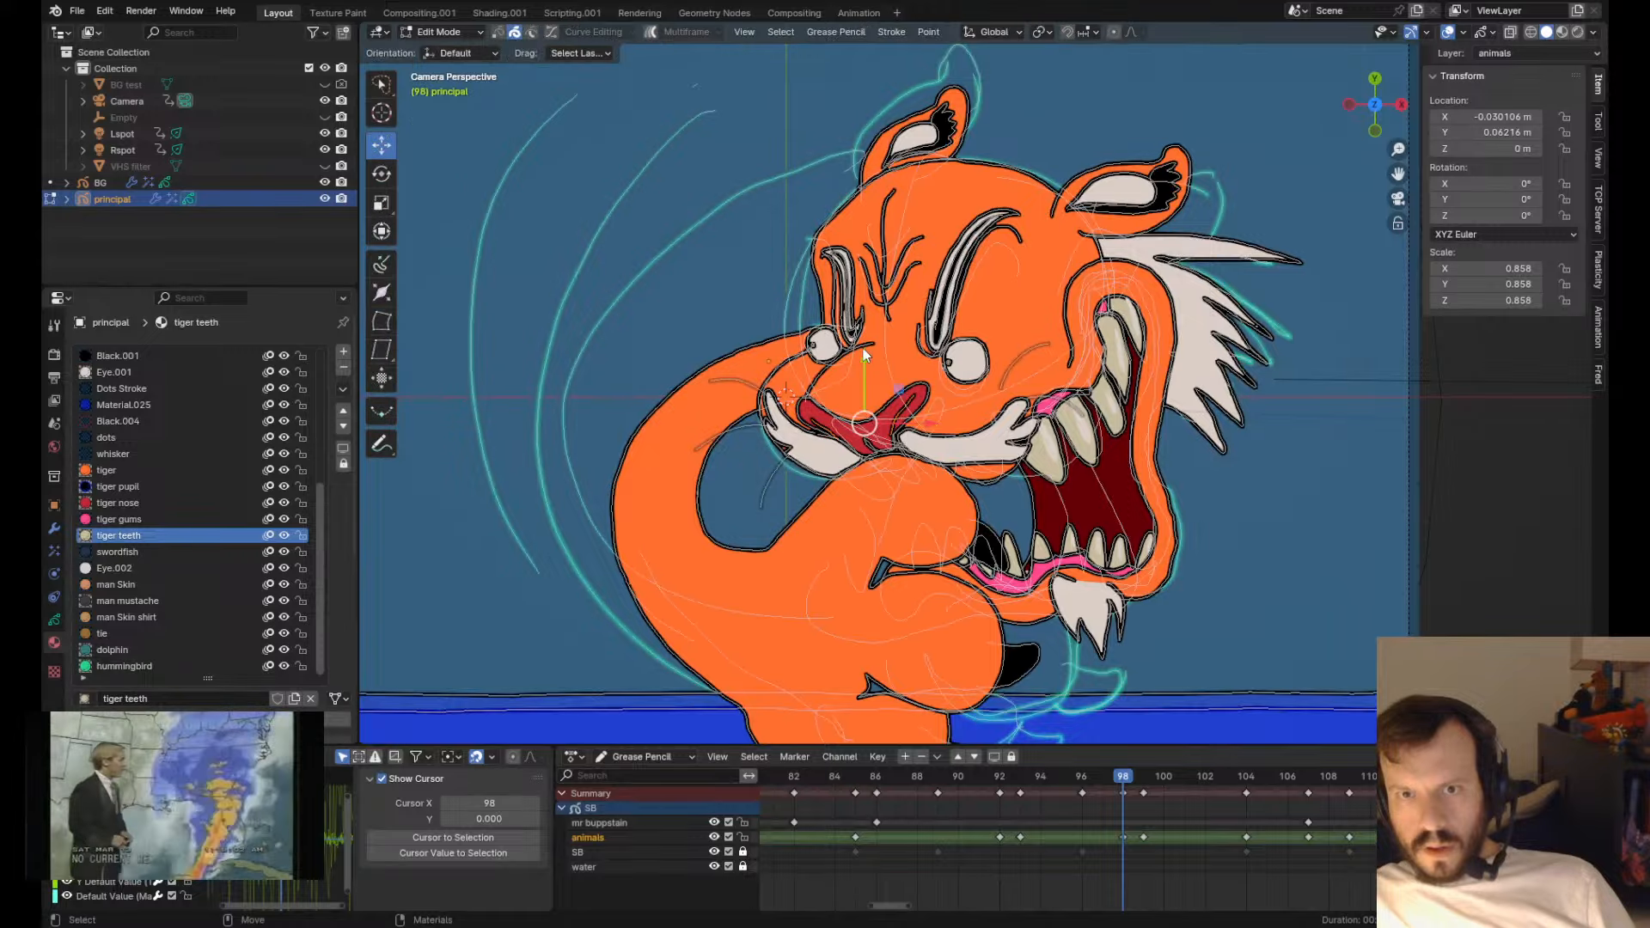
pyautogui.press('Tab')
pyautogui.press('Up')
pyautogui.press('Down')
pyautogui.press('Tab')
# - Reshape the white muzzle tufts on both sides of the tiger's nose on frame 99
pyautogui.press('Up')
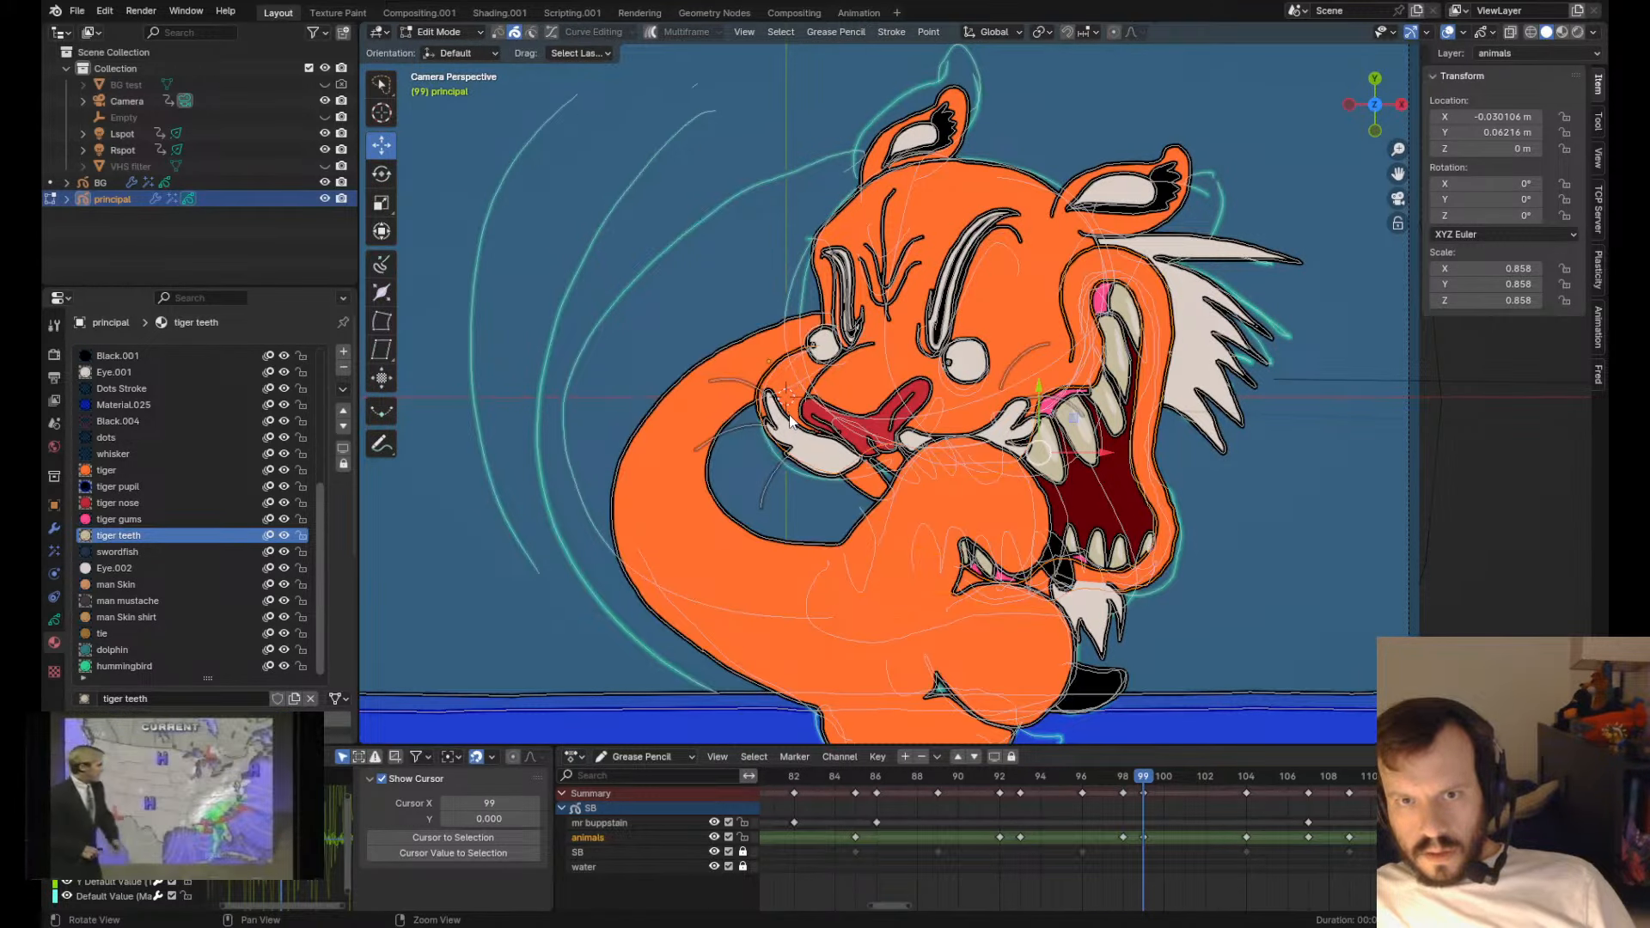
pyautogui.press('Tab')
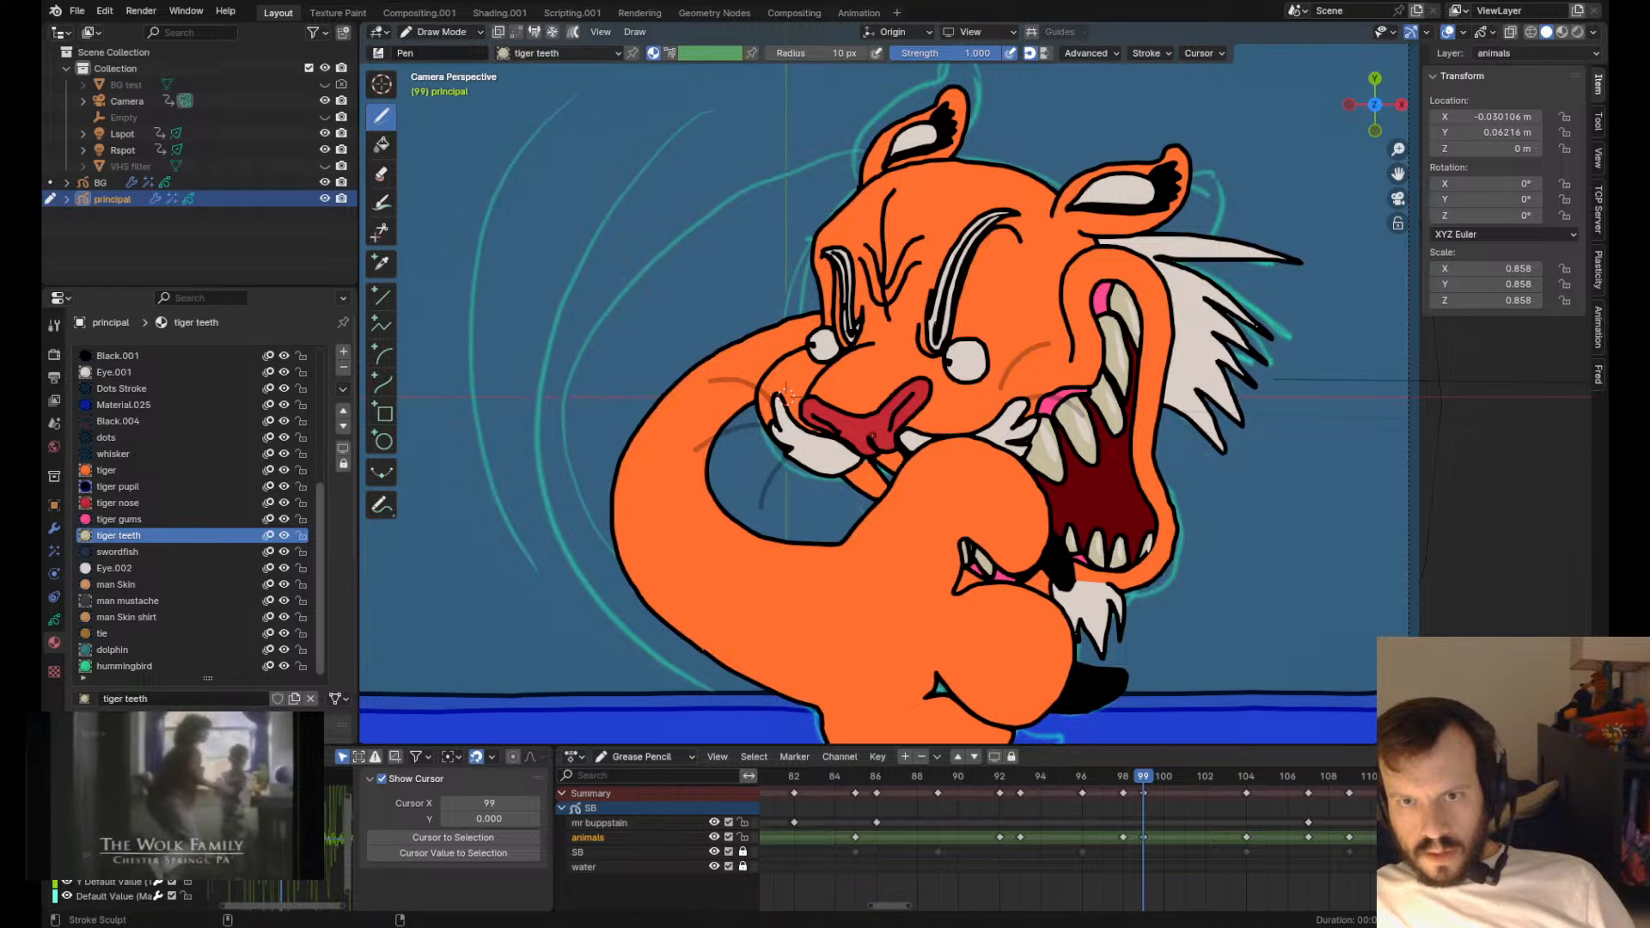
pyautogui.press('Tab')
pyautogui.press('Tab')
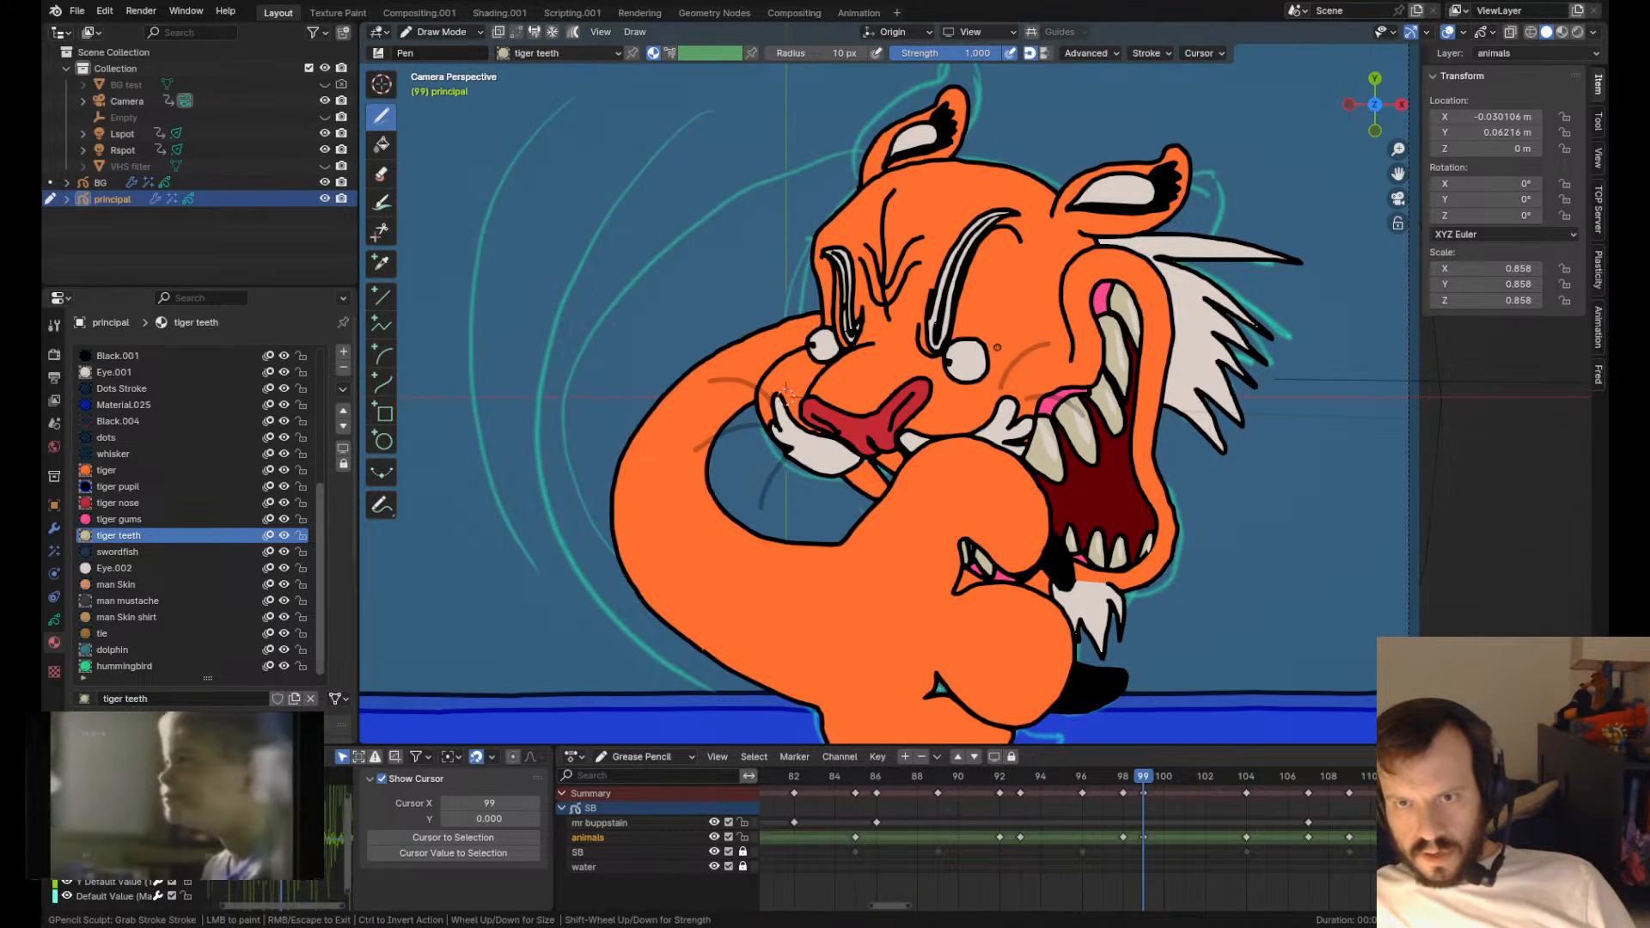
pyautogui.moveTo(990, 361); pyautogui.dragTo(997, 371)
pyautogui.moveTo(991, 365); pyautogui.dragTo(1022, 372)
# - Flip between frames 98 and 99 to compare the white muzzle tufts
pyautogui.press('Left')
pyautogui.press('Right')
pyautogui.press('Left')
pyautogui.press('Right')
pyautogui.press('Left')
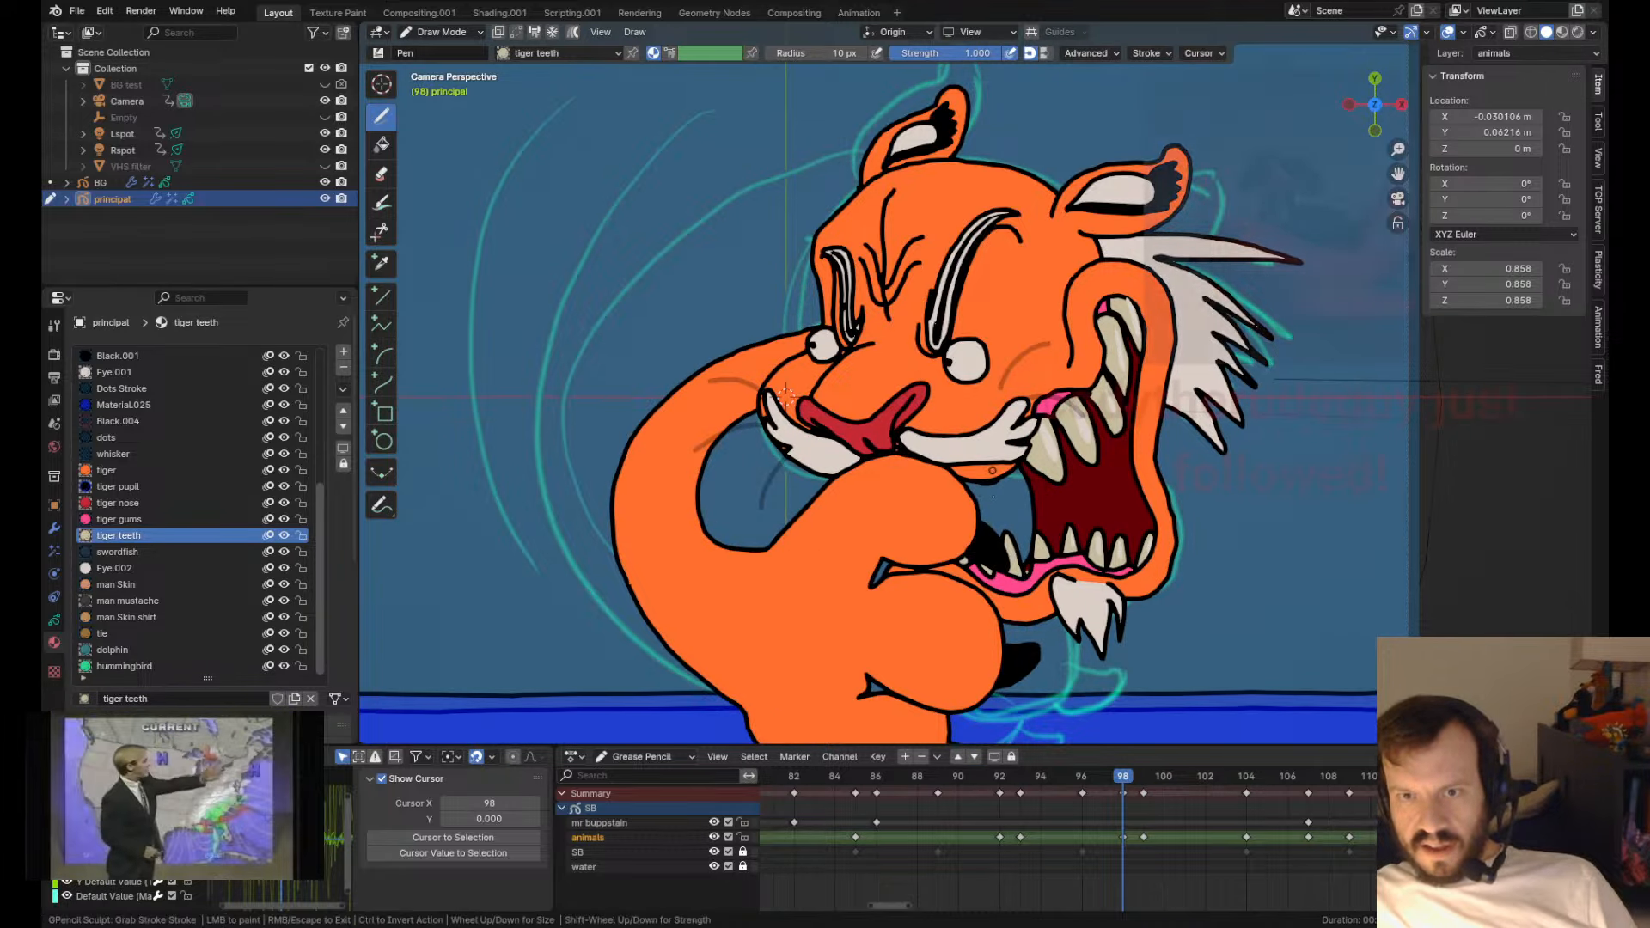
# - Pull down the lower edge of the white muzzle beside the upper teeth on frame 98
pyautogui.press('Tab')
pyautogui.scroll(3, 986, 470)
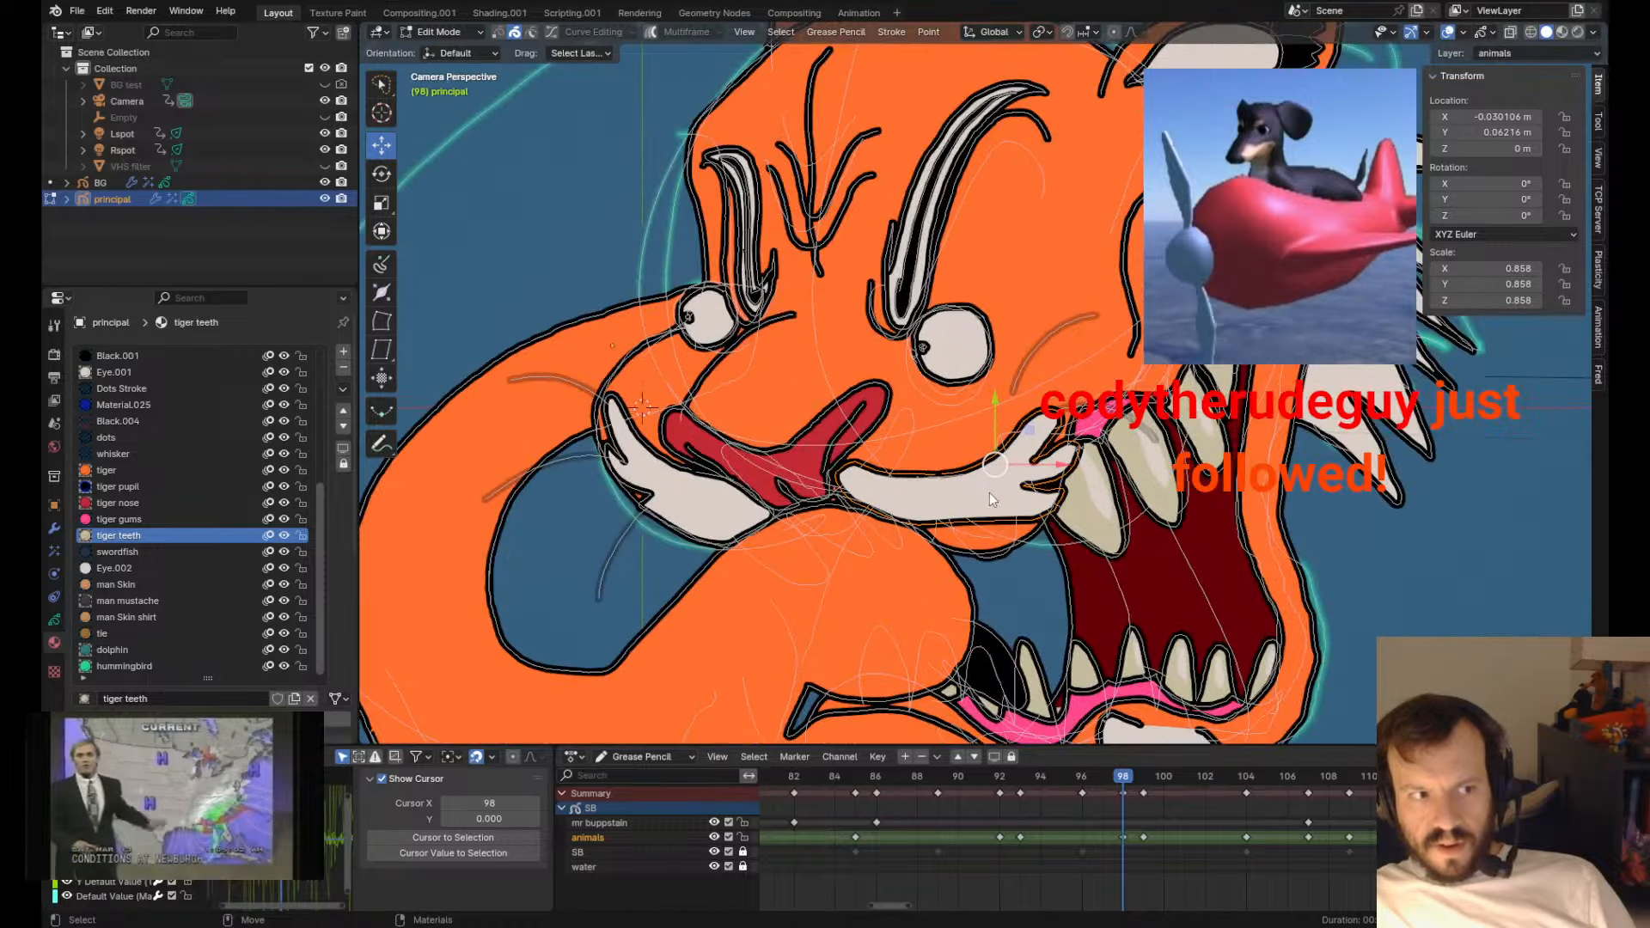
pyautogui.scroll(-3, 993, 497)
pyautogui.press('Tab')
pyautogui.scroll(3, 987, 577)
pyautogui.moveTo(972, 555); pyautogui.dragTo(999, 560)
pyautogui.moveTo(979, 543); pyautogui.dragTo(999, 557)
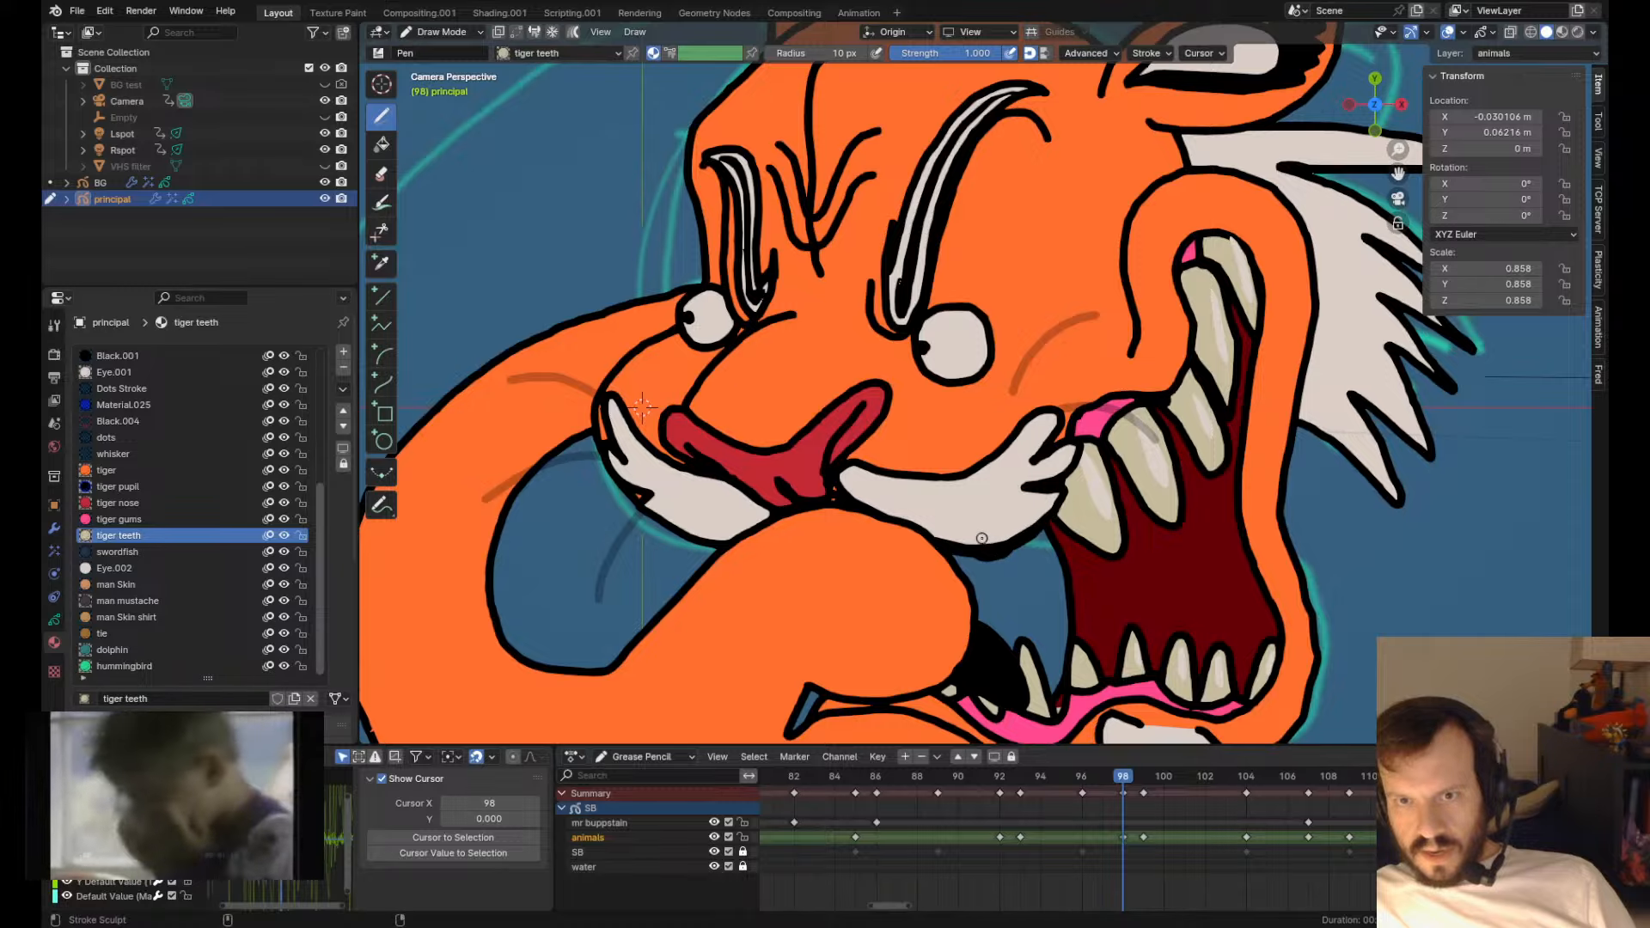
# - Refine the white muzzle's end beside the nose, its tuft notch and the outline beneath it on frame 98
pyautogui.moveTo(850, 468)
pyautogui.mouseDown()
pyautogui.moveTo(861, 480)
pyautogui.moveTo(868, 456)
pyautogui.mouseUp()
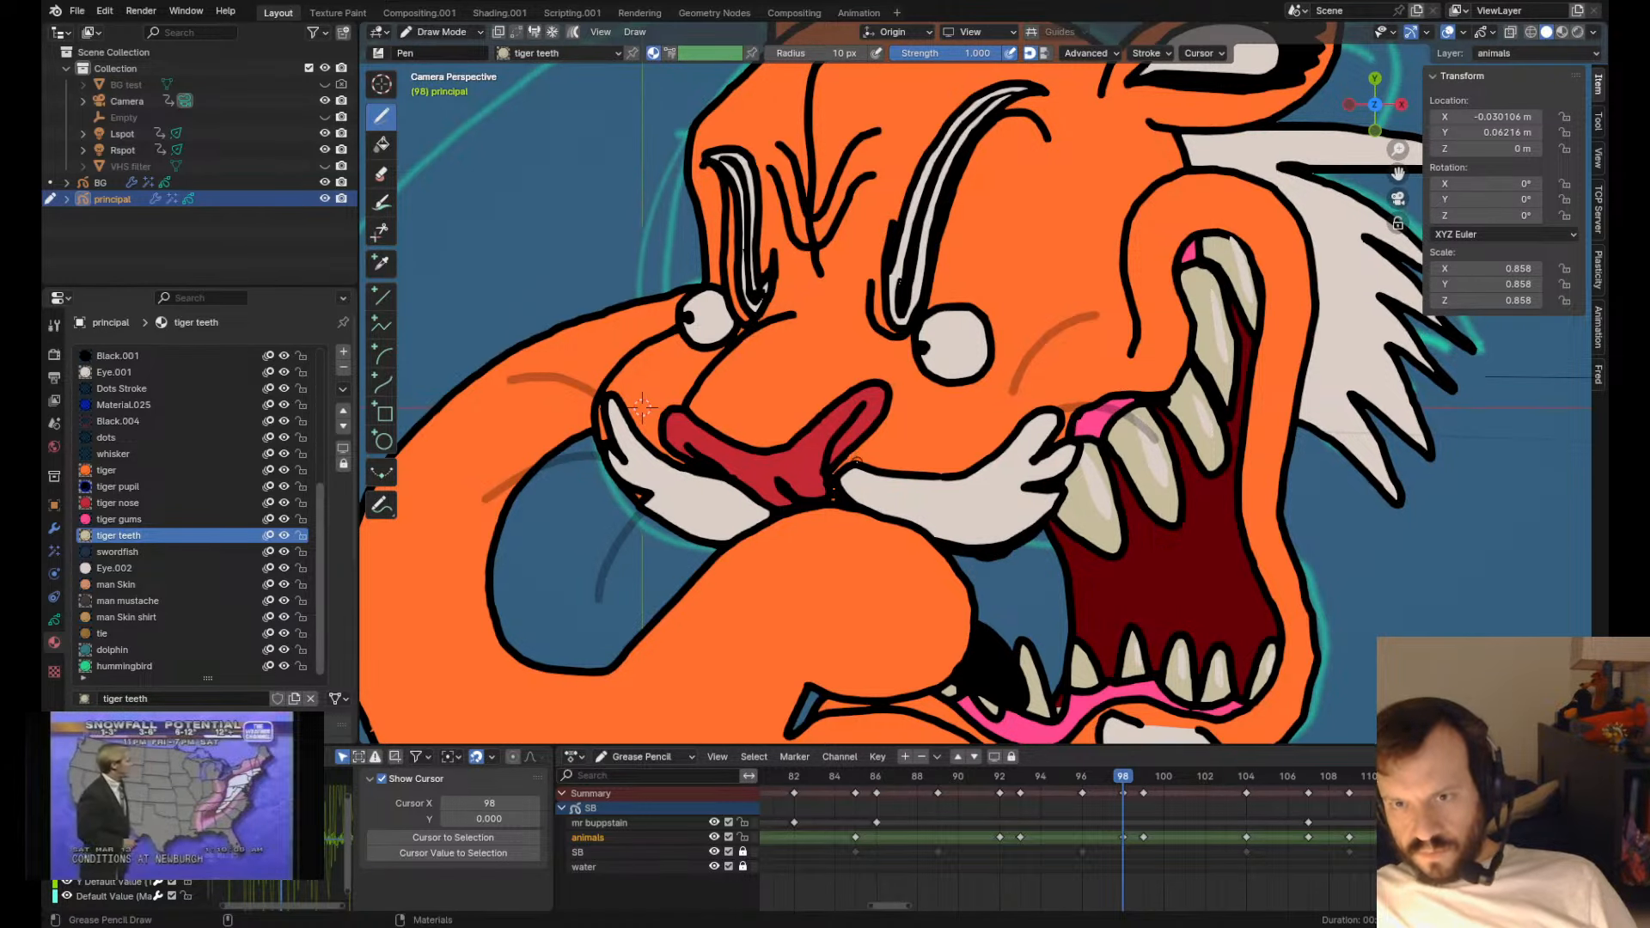
pyautogui.scroll(2, 979, 496)
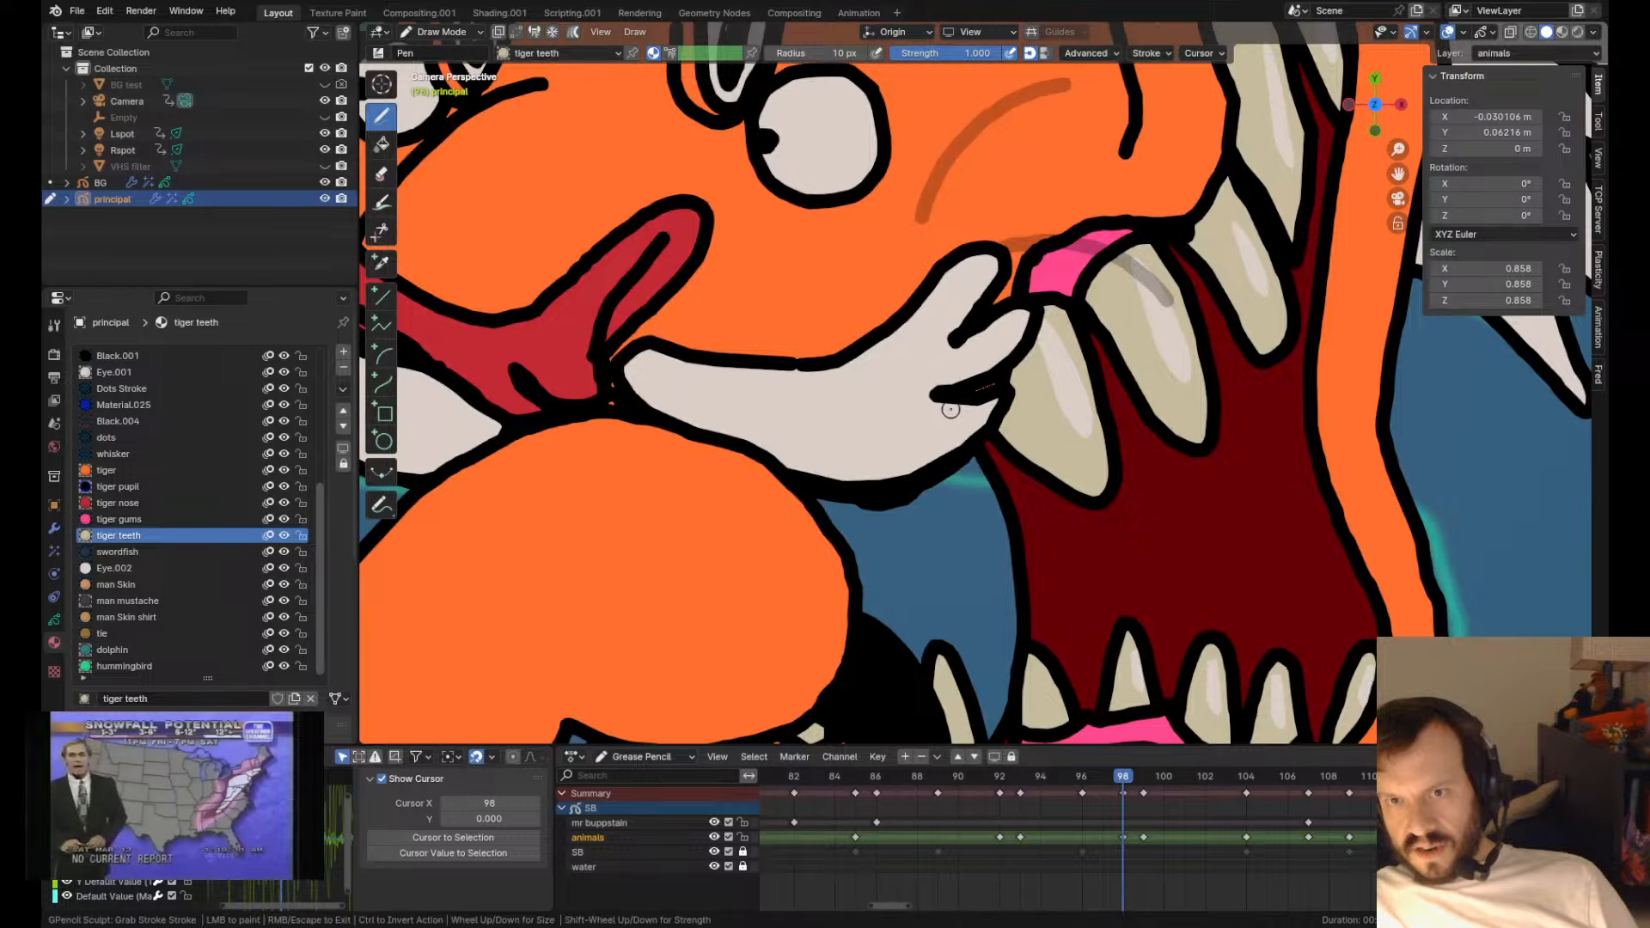
pyautogui.moveTo(951, 409); pyautogui.dragTo(955, 404)
pyautogui.moveTo(878, 491); pyautogui.dragTo(885, 507)
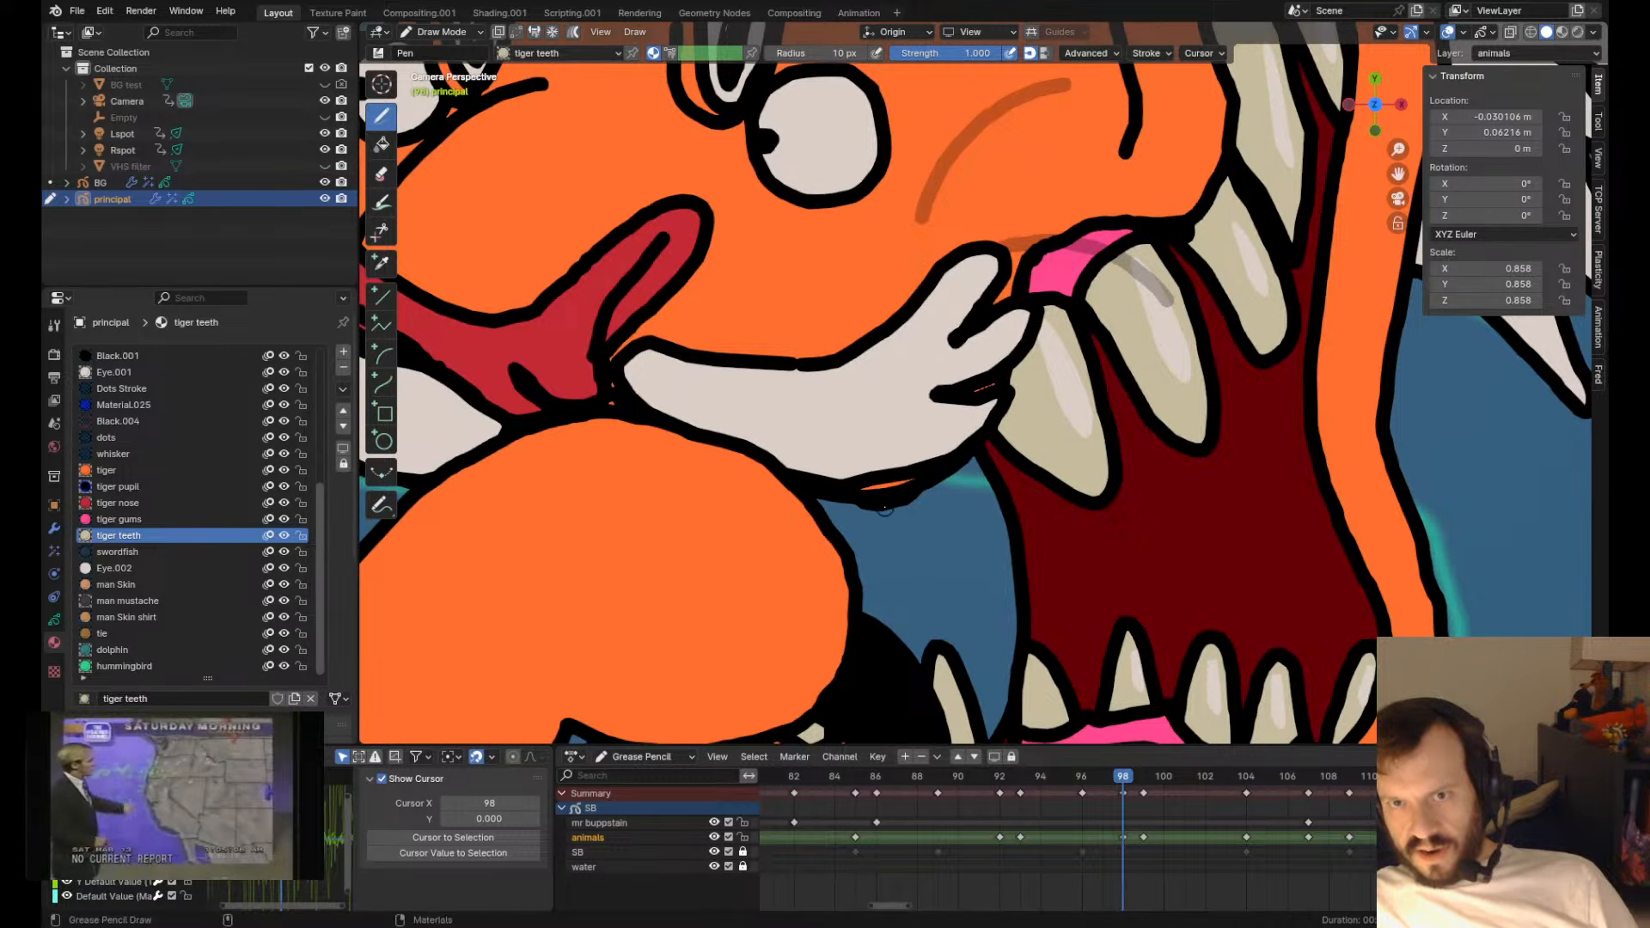
# - Compare the reshaped muzzle and the biting arm between frames 98 and 99
pyautogui.press('Tab')
pyautogui.scroll(-4, 963, 512)
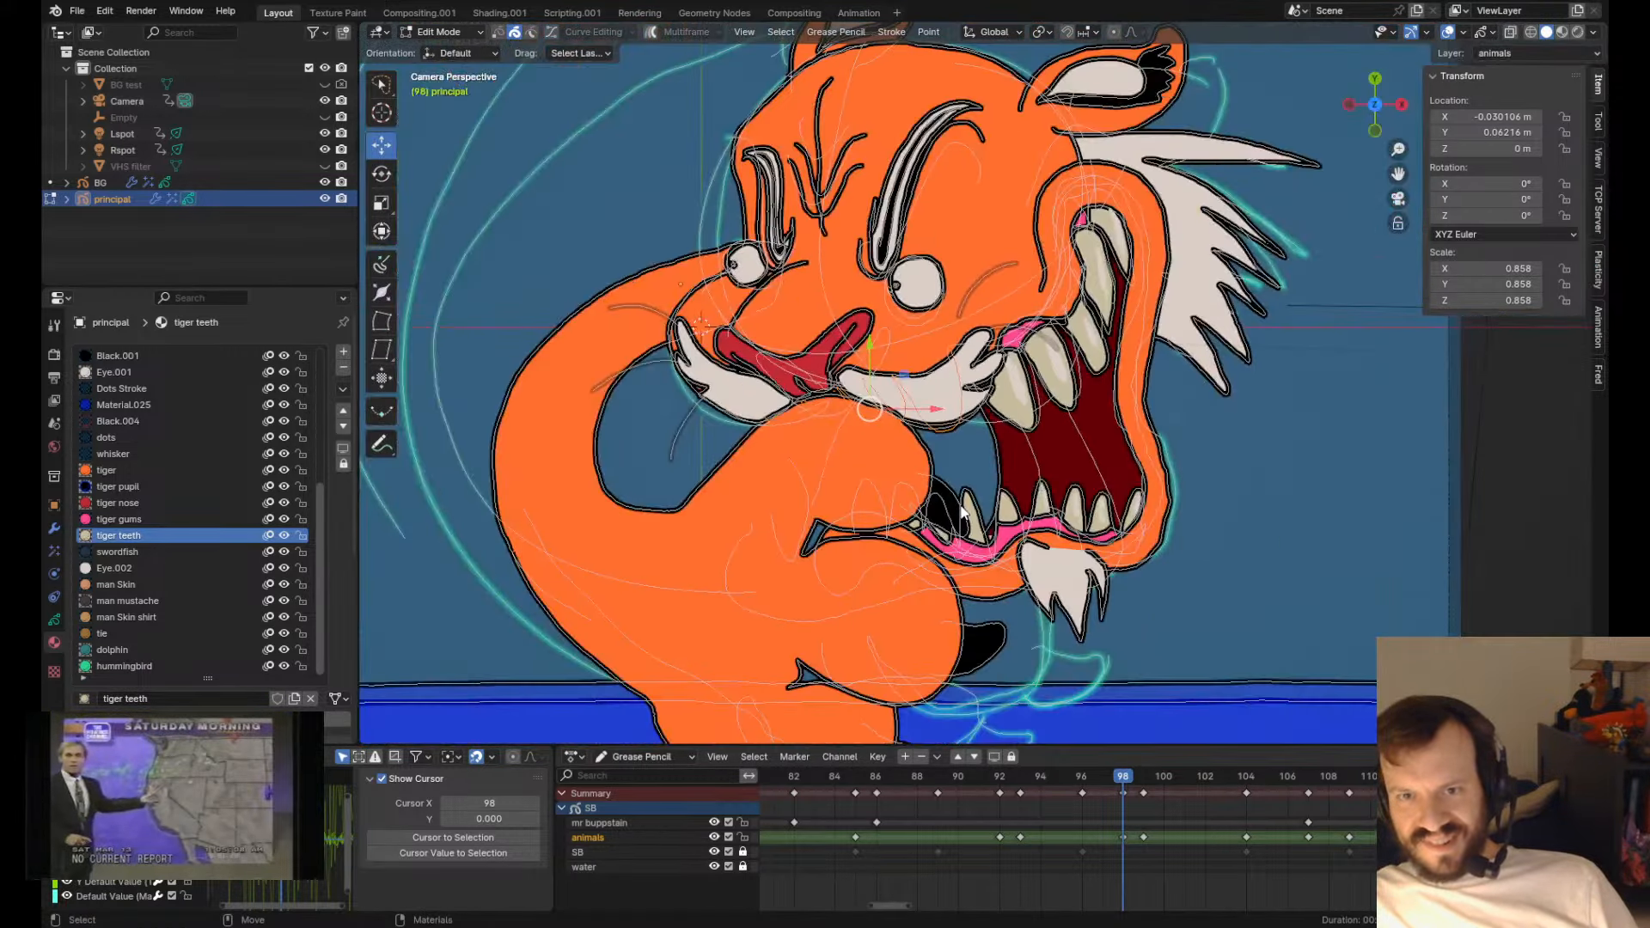
pyautogui.press('Right')
pyautogui.press('Left')
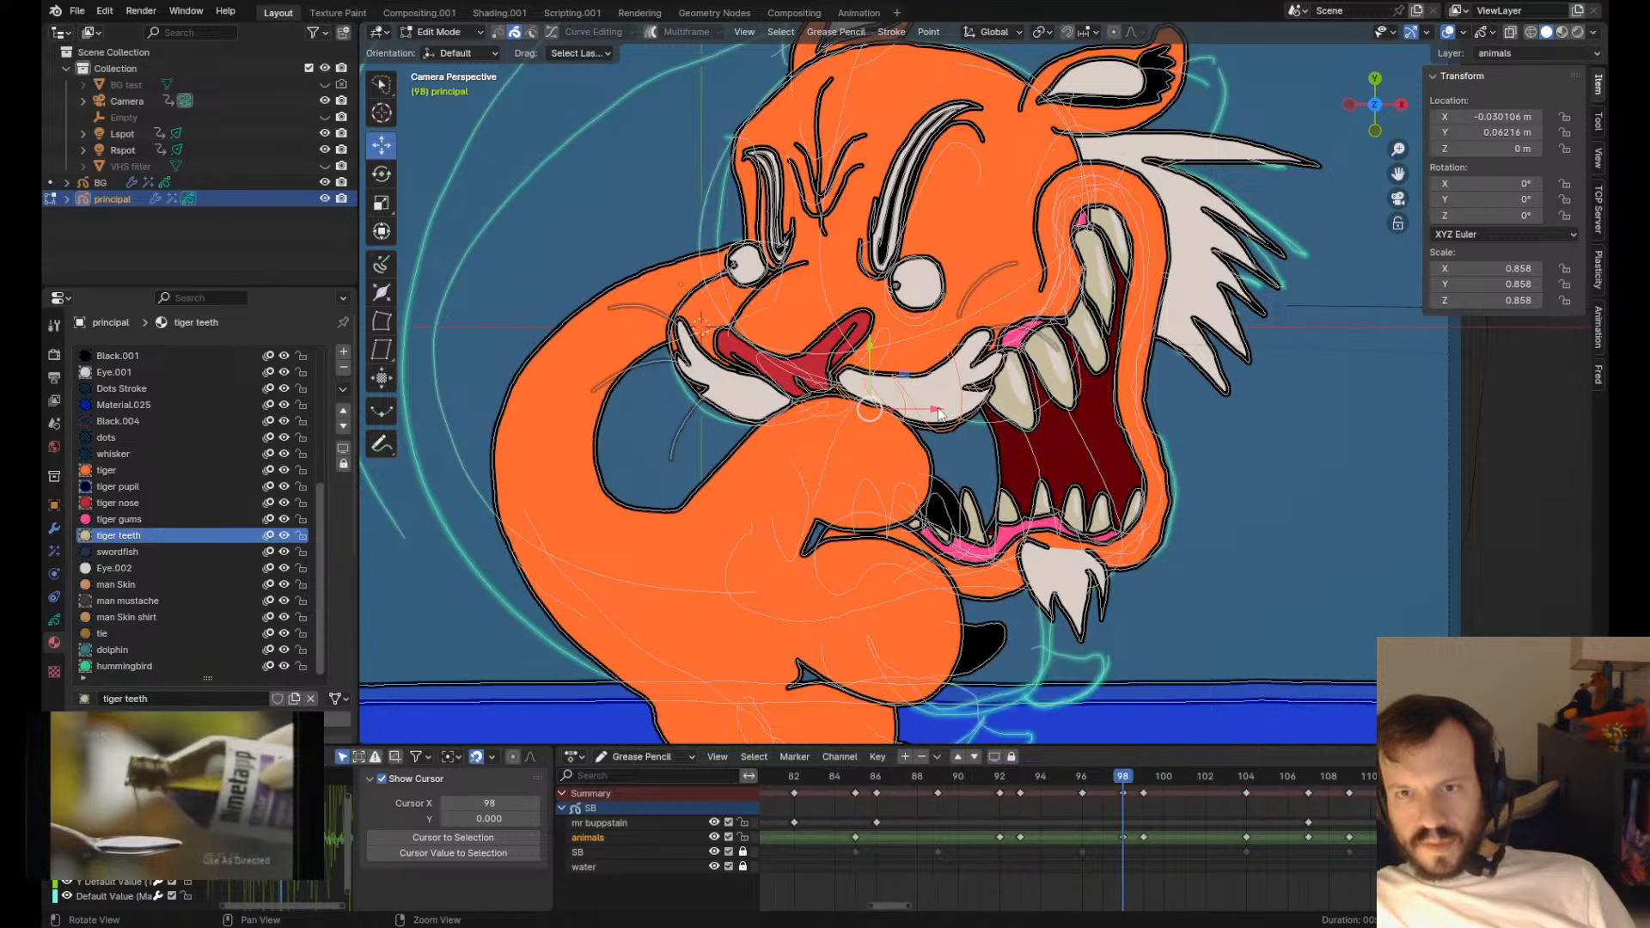
pyautogui.press('Right')
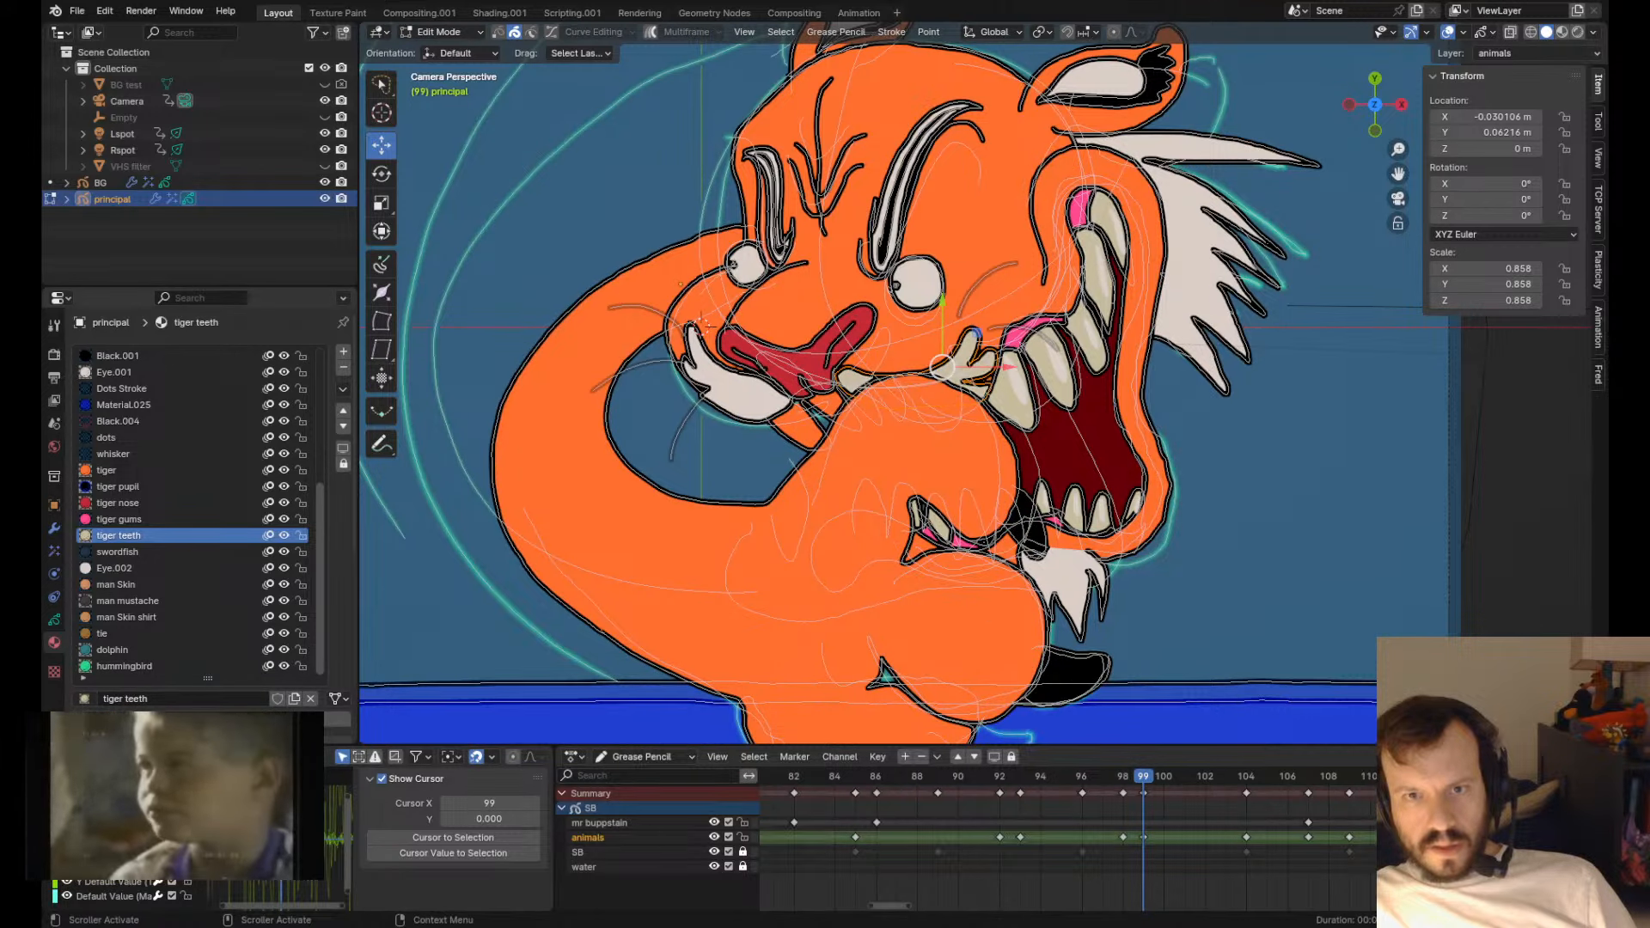
pyautogui.click(774, 432)
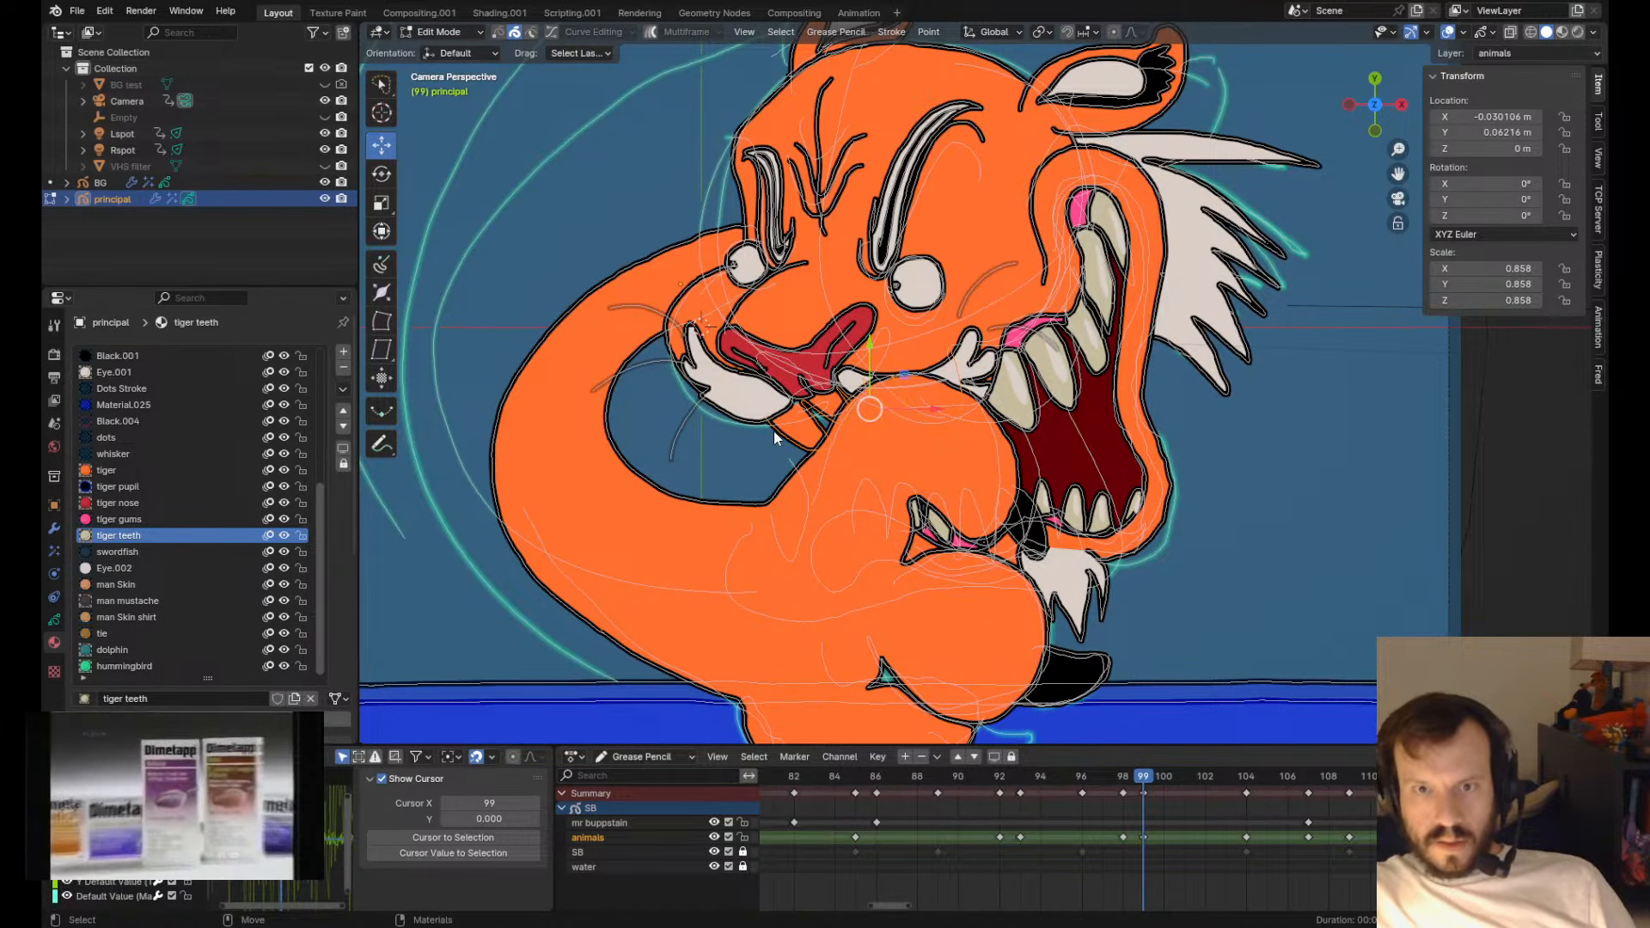
pyautogui.hotkey('ctrl', 'shift', 'z')
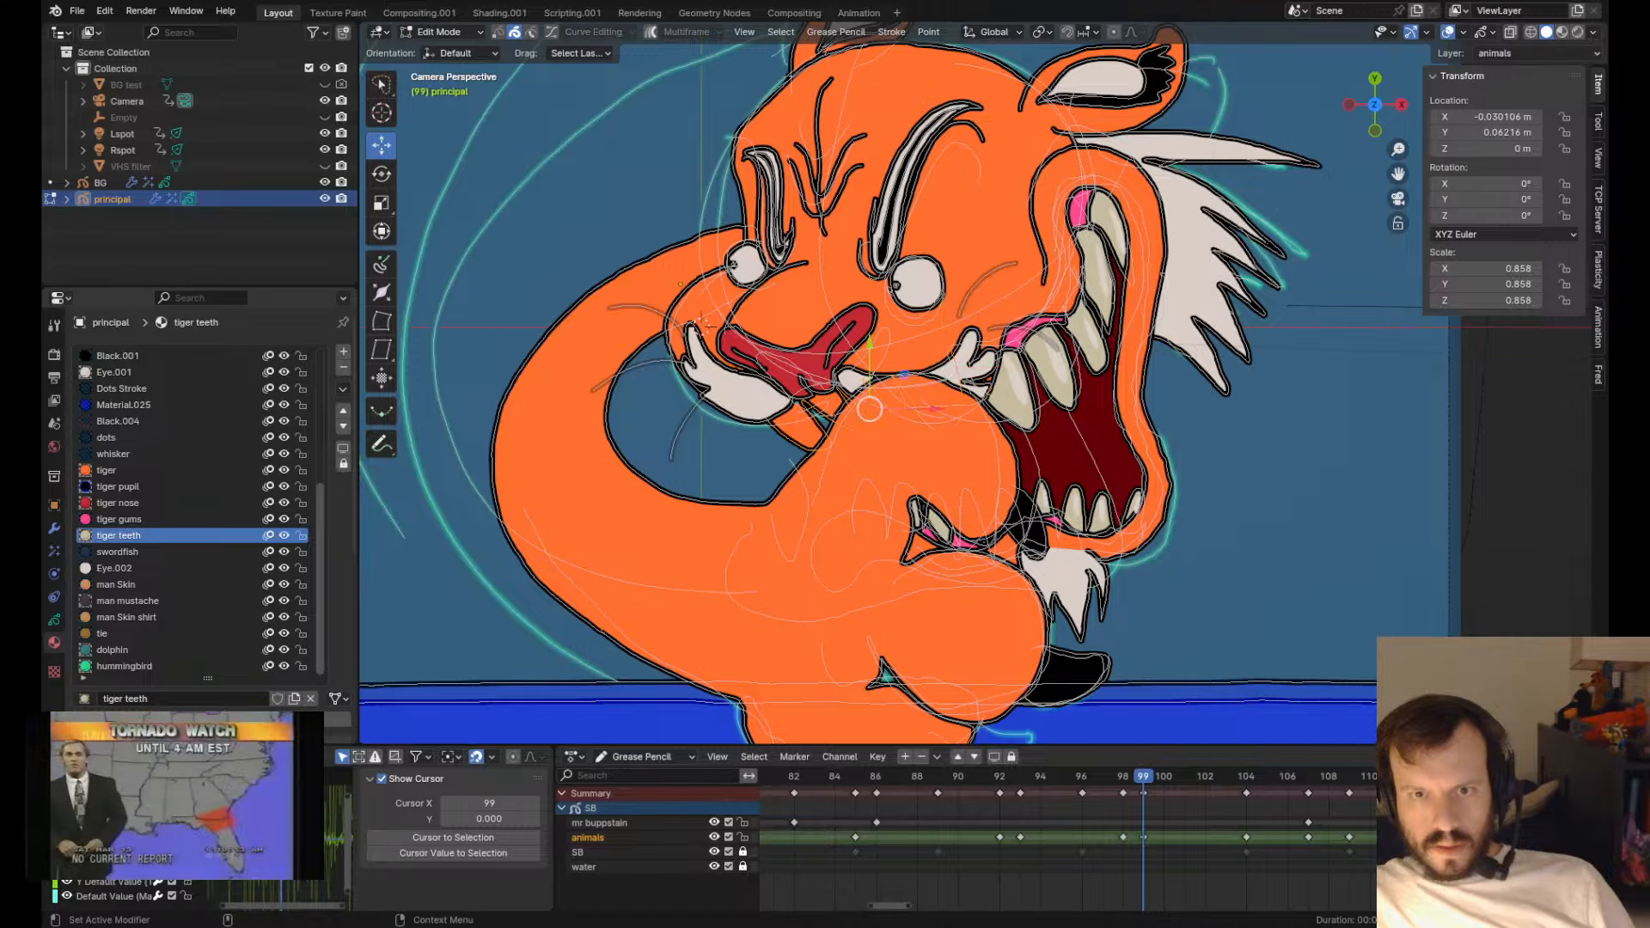
pyautogui.press('Left')
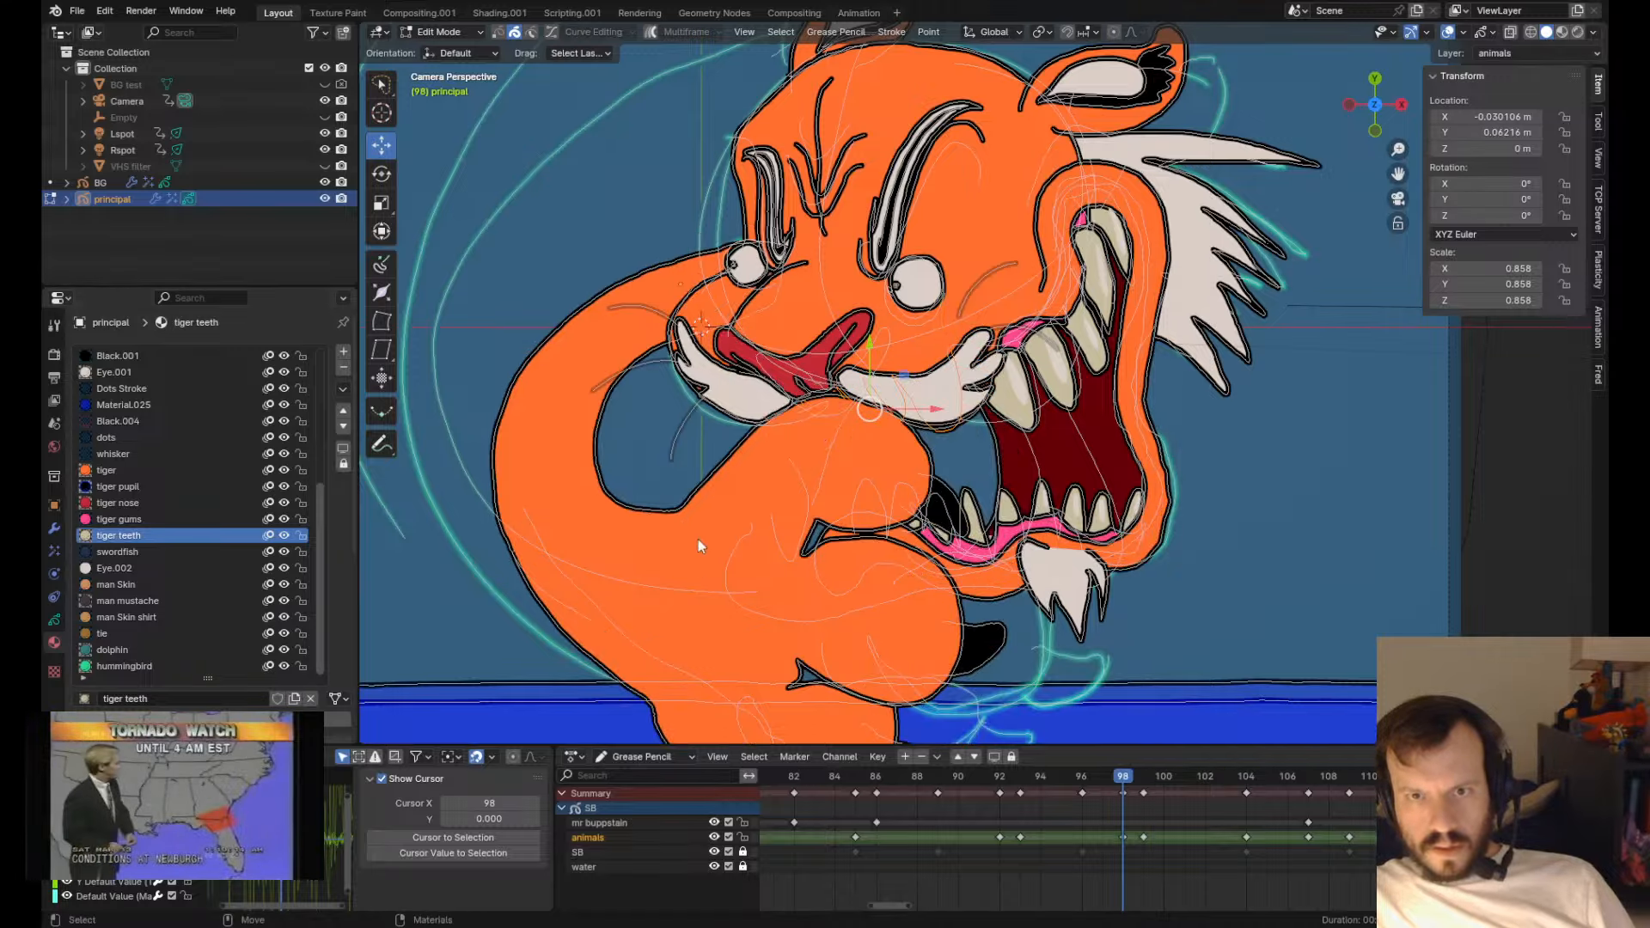
# - Move the small tooth down so it peeks out beneath the white muzzle on frame 98, and compare it with frame 99
pyautogui.press('g')
pyautogui.click(954, 453)
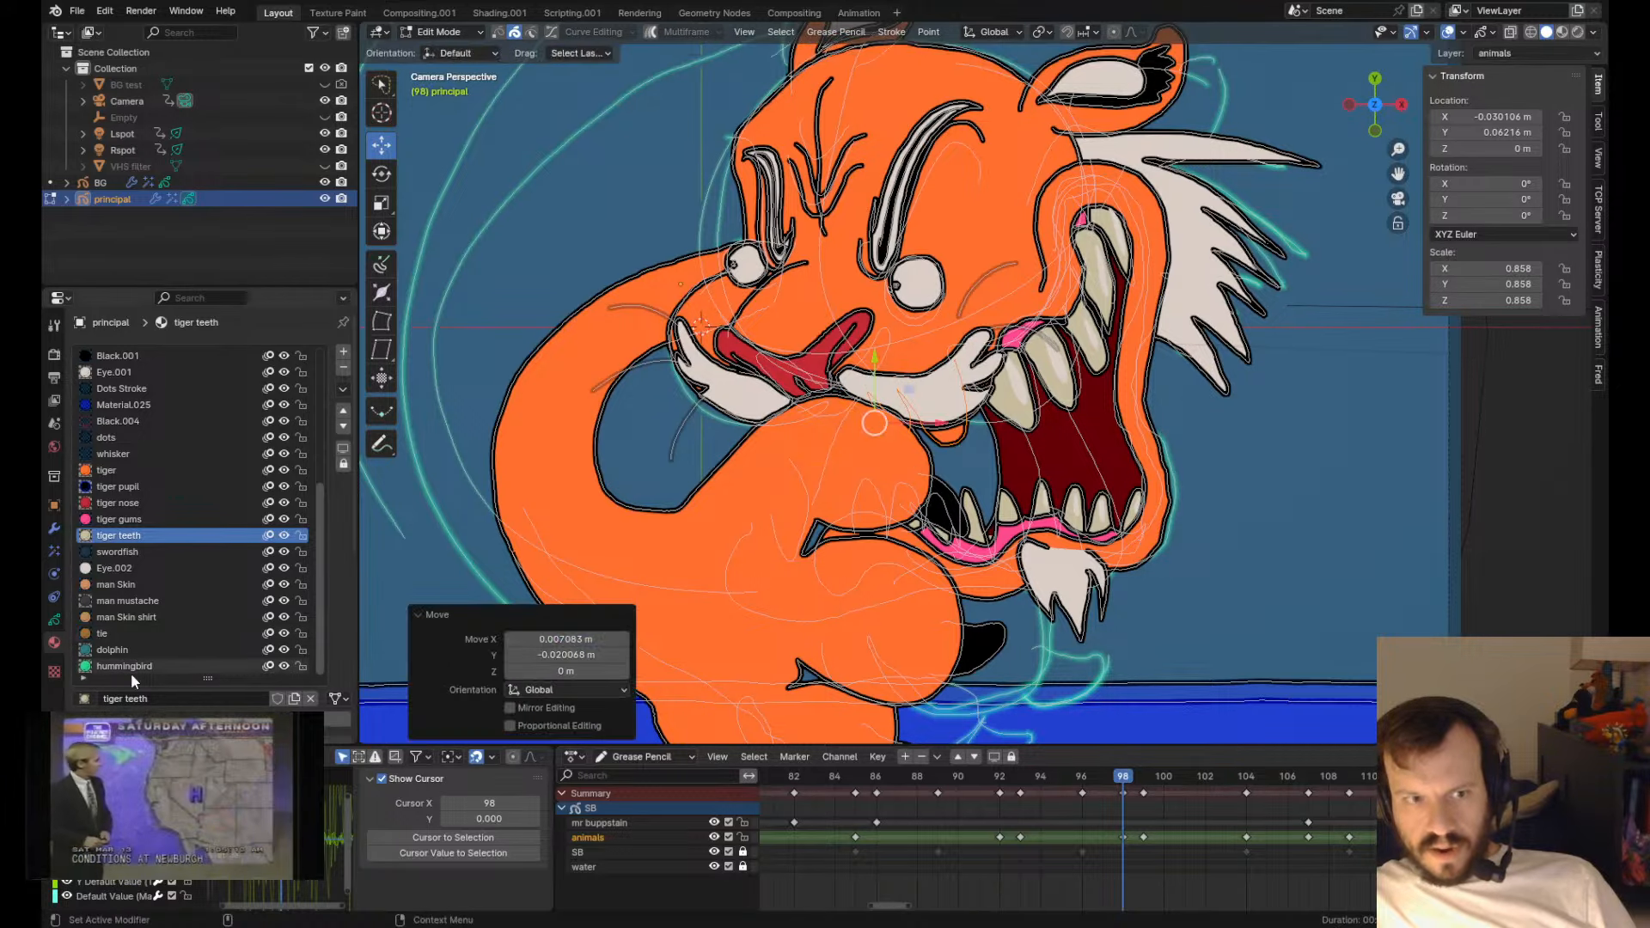
pyautogui.press('Right')
pyautogui.press('Left')
pyautogui.press('Right')
pyautogui.press('Left')
pyautogui.press('Right')
pyautogui.press('Right')
pyautogui.press('Left')
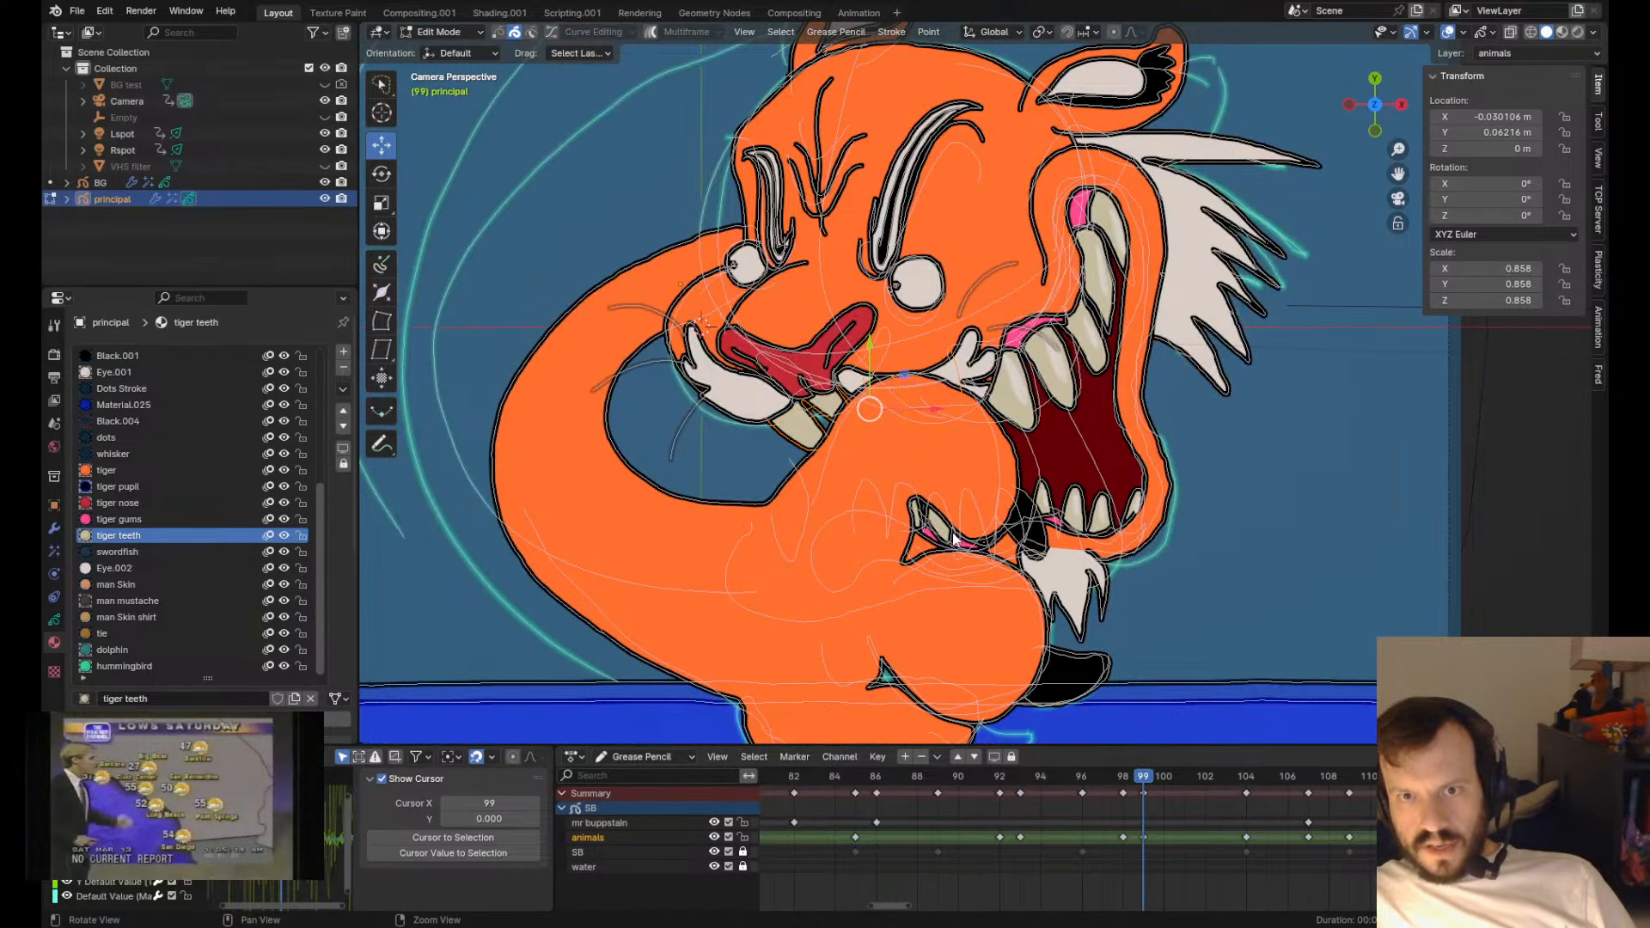
# - Place a highlight on the large tooth below the white muzzle on frame 99, adjusting its size, angle and position
pyautogui.scroll(3, 988, 386)
pyautogui.press('g')
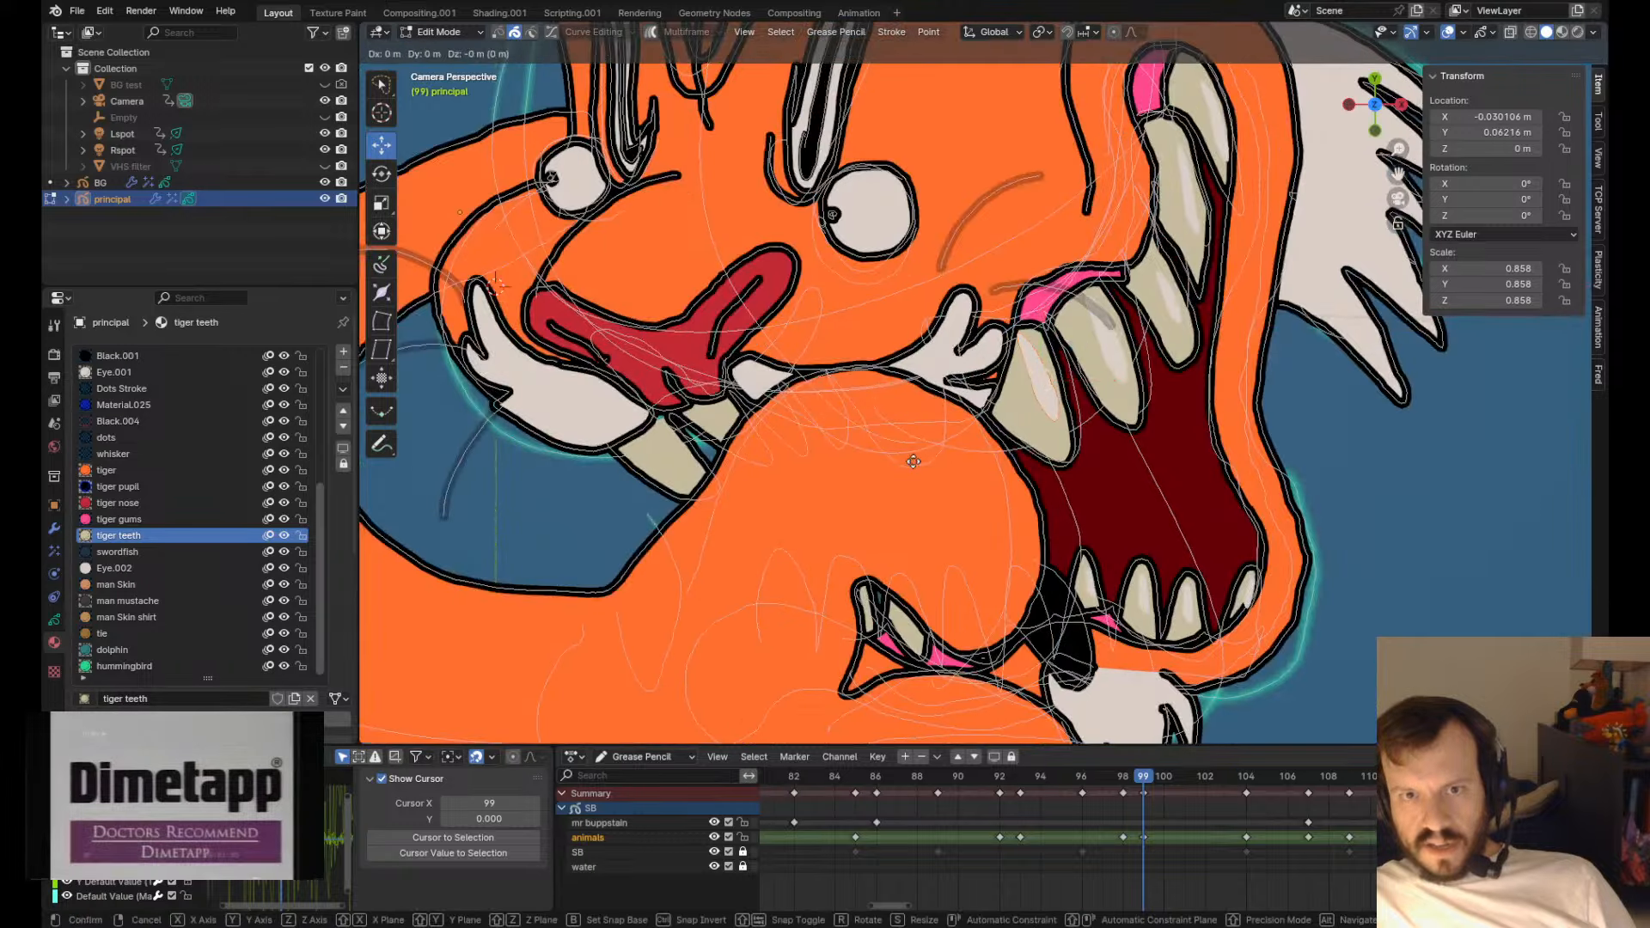
pyautogui.click(674, 404)
pyautogui.press('s')
pyautogui.click(666, 406)
pyautogui.press('r')
pyautogui.click(696, 393)
pyautogui.press('g')
pyautogui.click(722, 387)
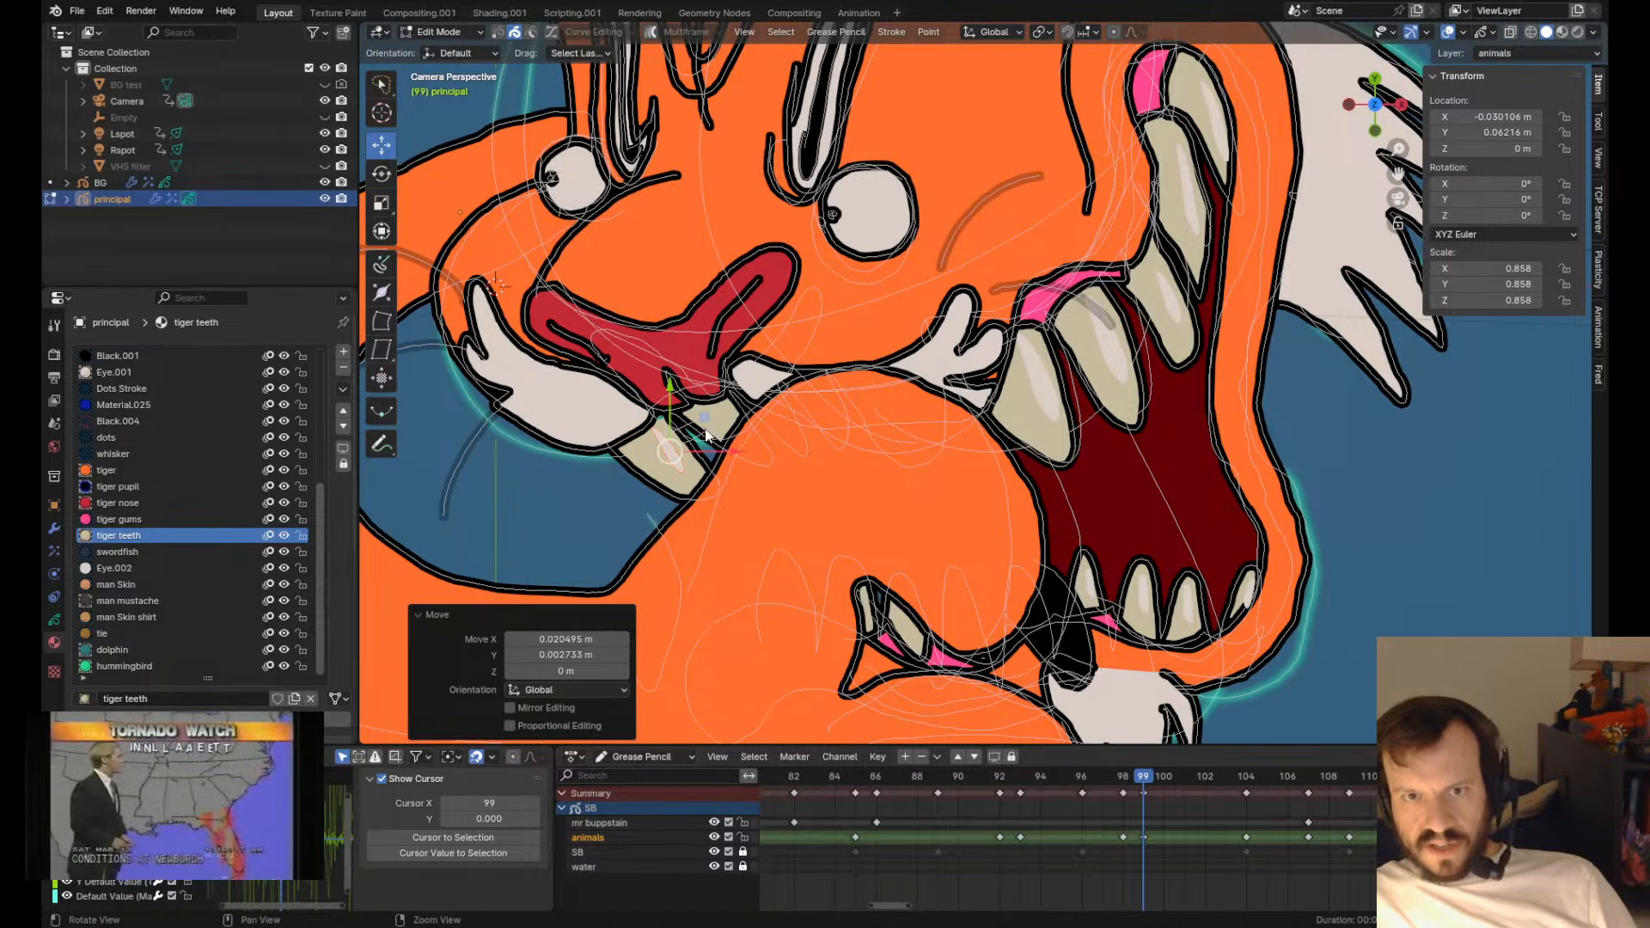
# - Place a highlight on the small tooth below the nose on frame 99, arrange its stroke order and check neighbouring keyframes
pyautogui.press('g')
pyautogui.click(755, 410)
pyautogui.hotkey('ctrl', 'Down')
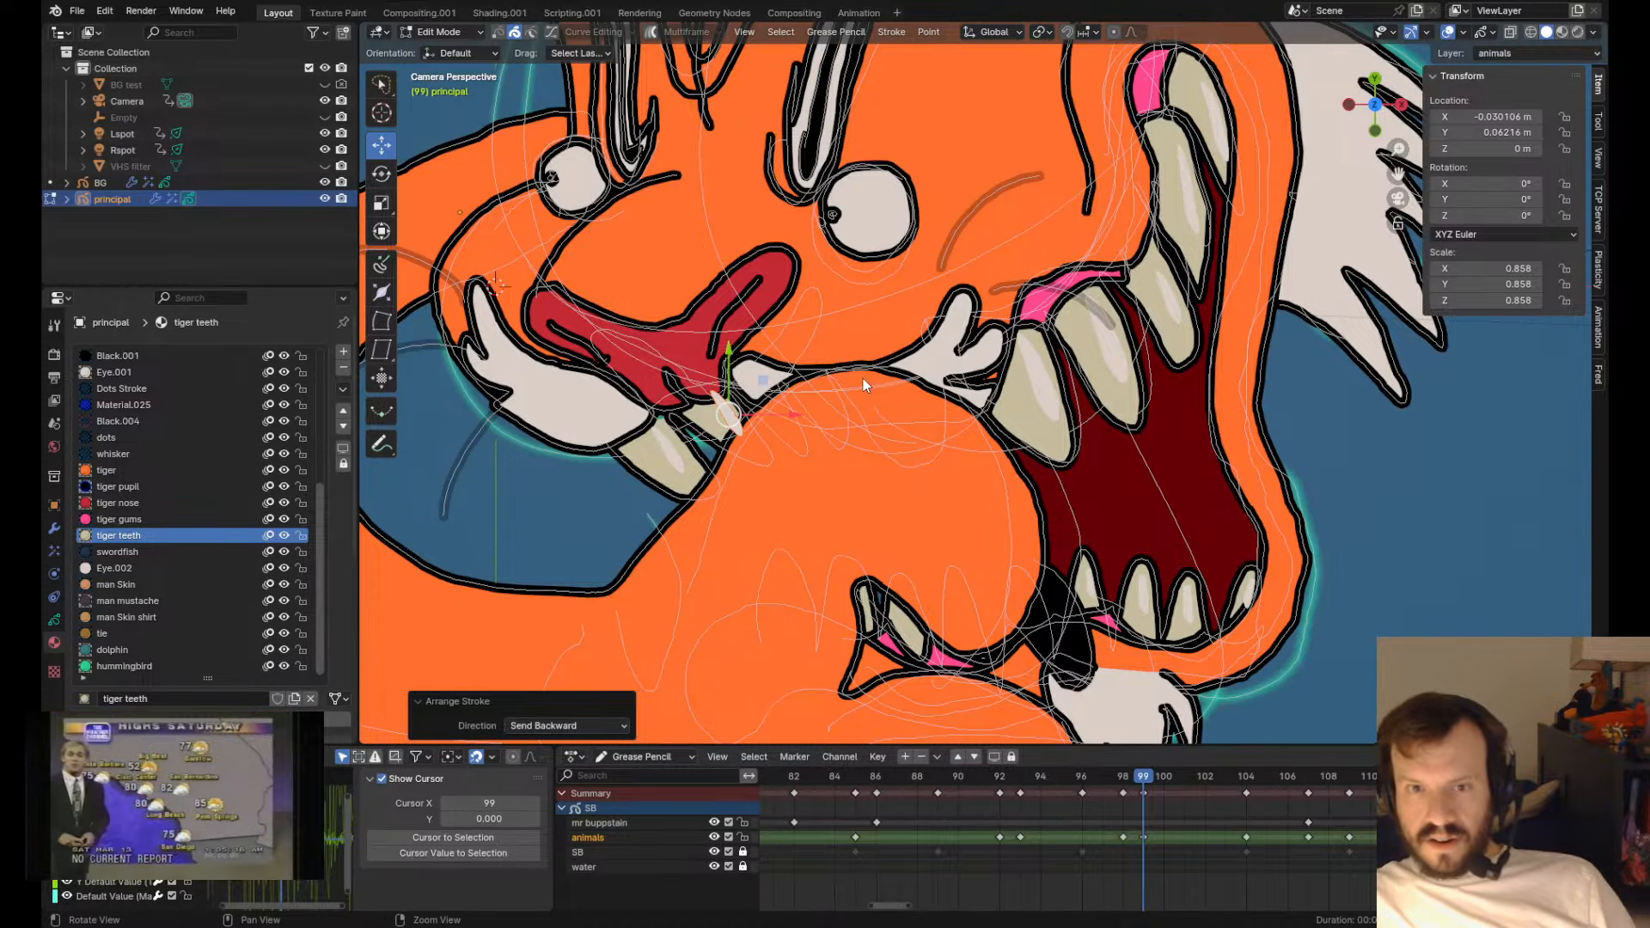
pyautogui.hotkey('ctrl', 'shift', 'Down')
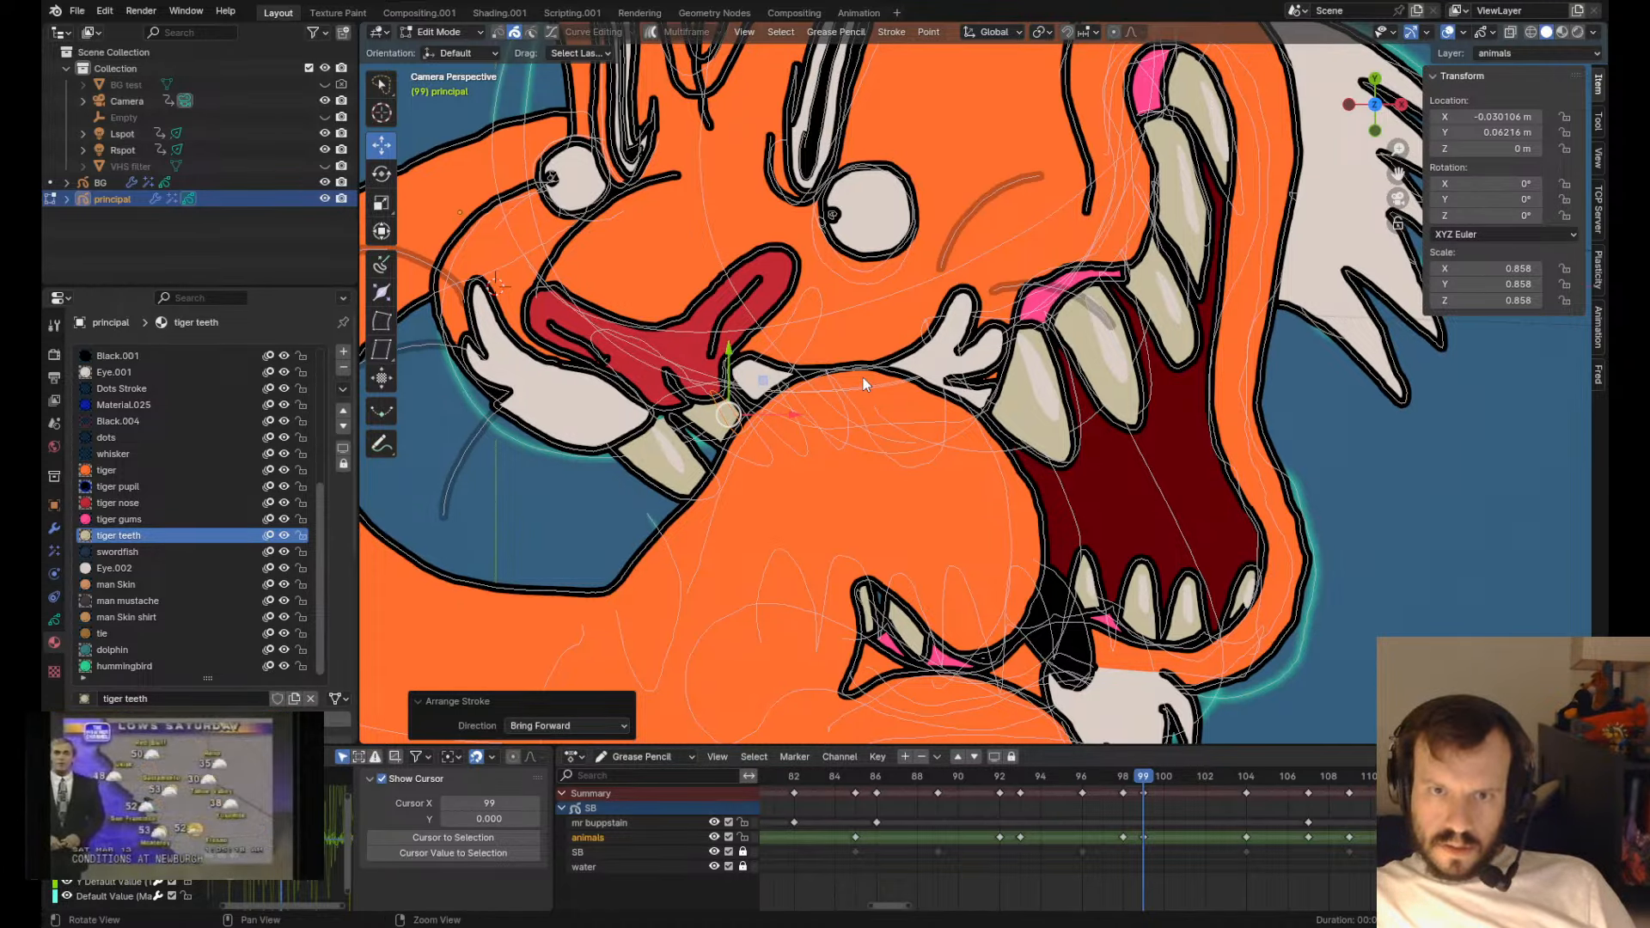
pyautogui.press('Tab')
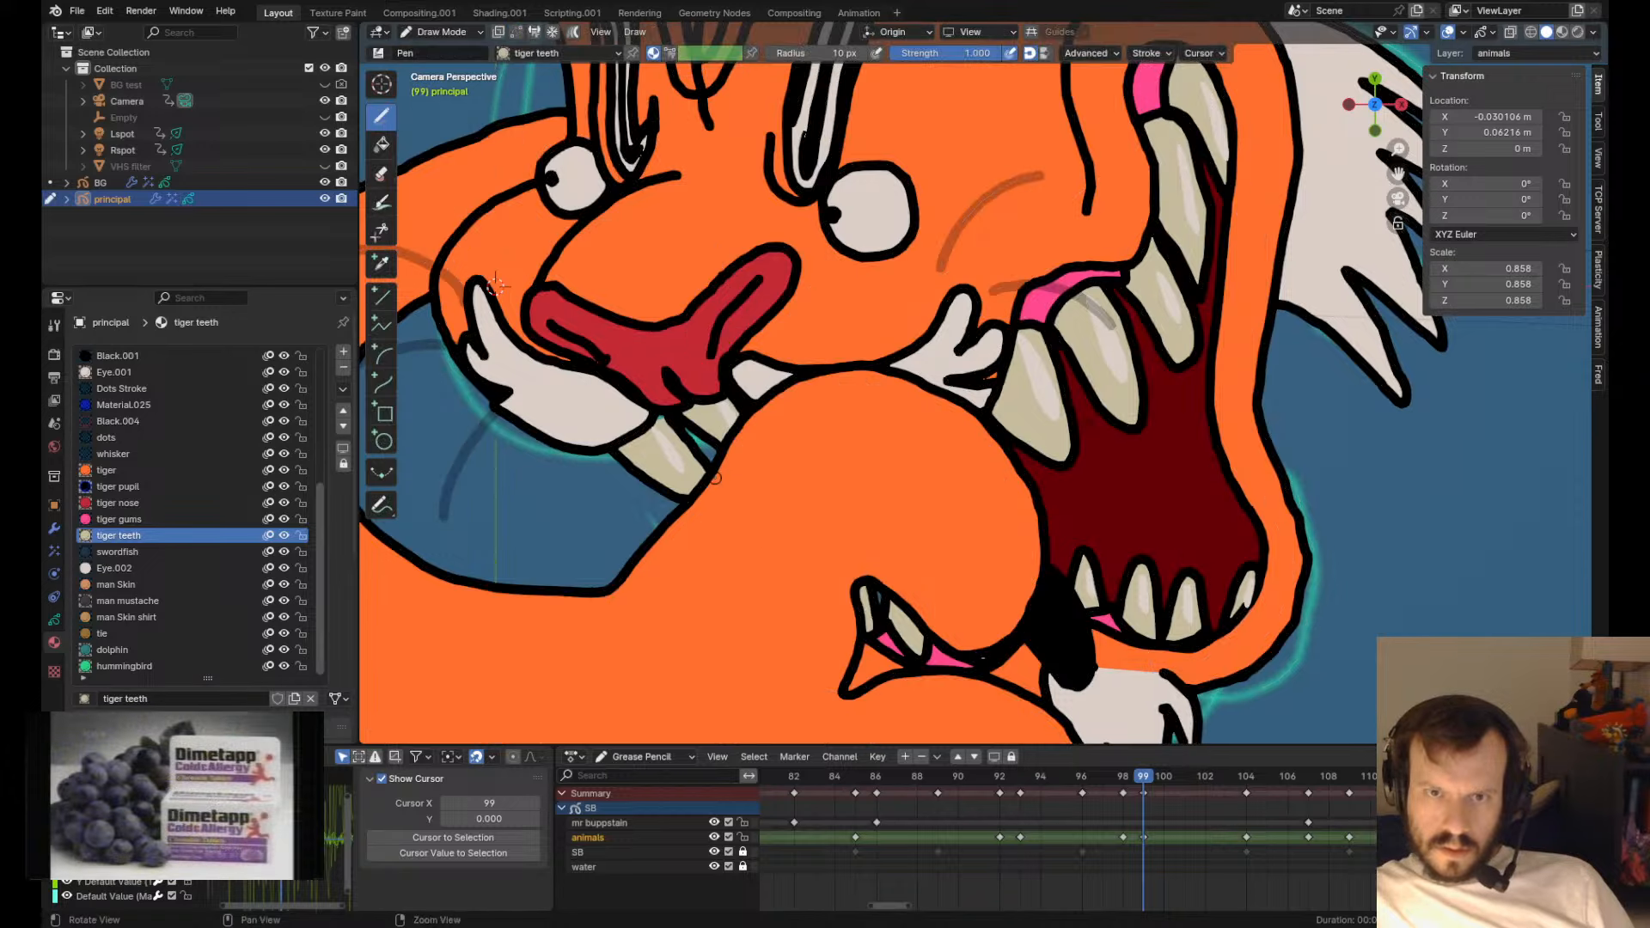
pyautogui.keyDown('shift'); pyautogui.moveTo(666, 407); pyautogui.dragTo(774, 461, button='middle'); pyautogui.keyUp('shift')
pyautogui.press('Down')
pyautogui.press('Up')
pyautogui.press('Up')
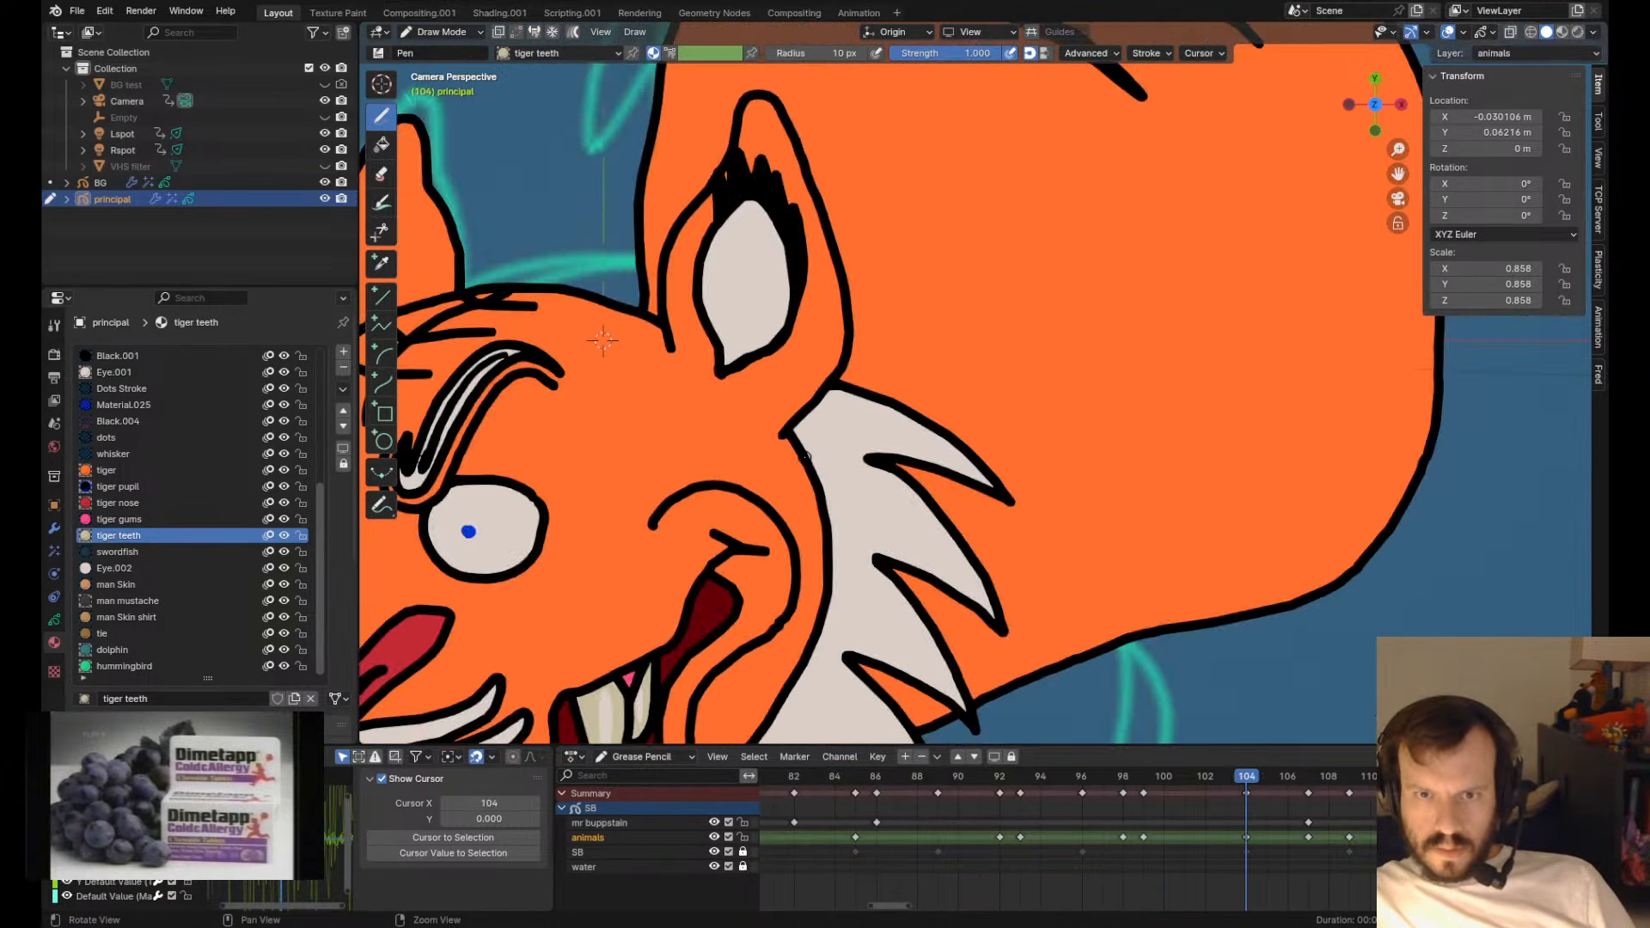
pyautogui.press('Down')
pyautogui.scroll(-6, 604, 340)
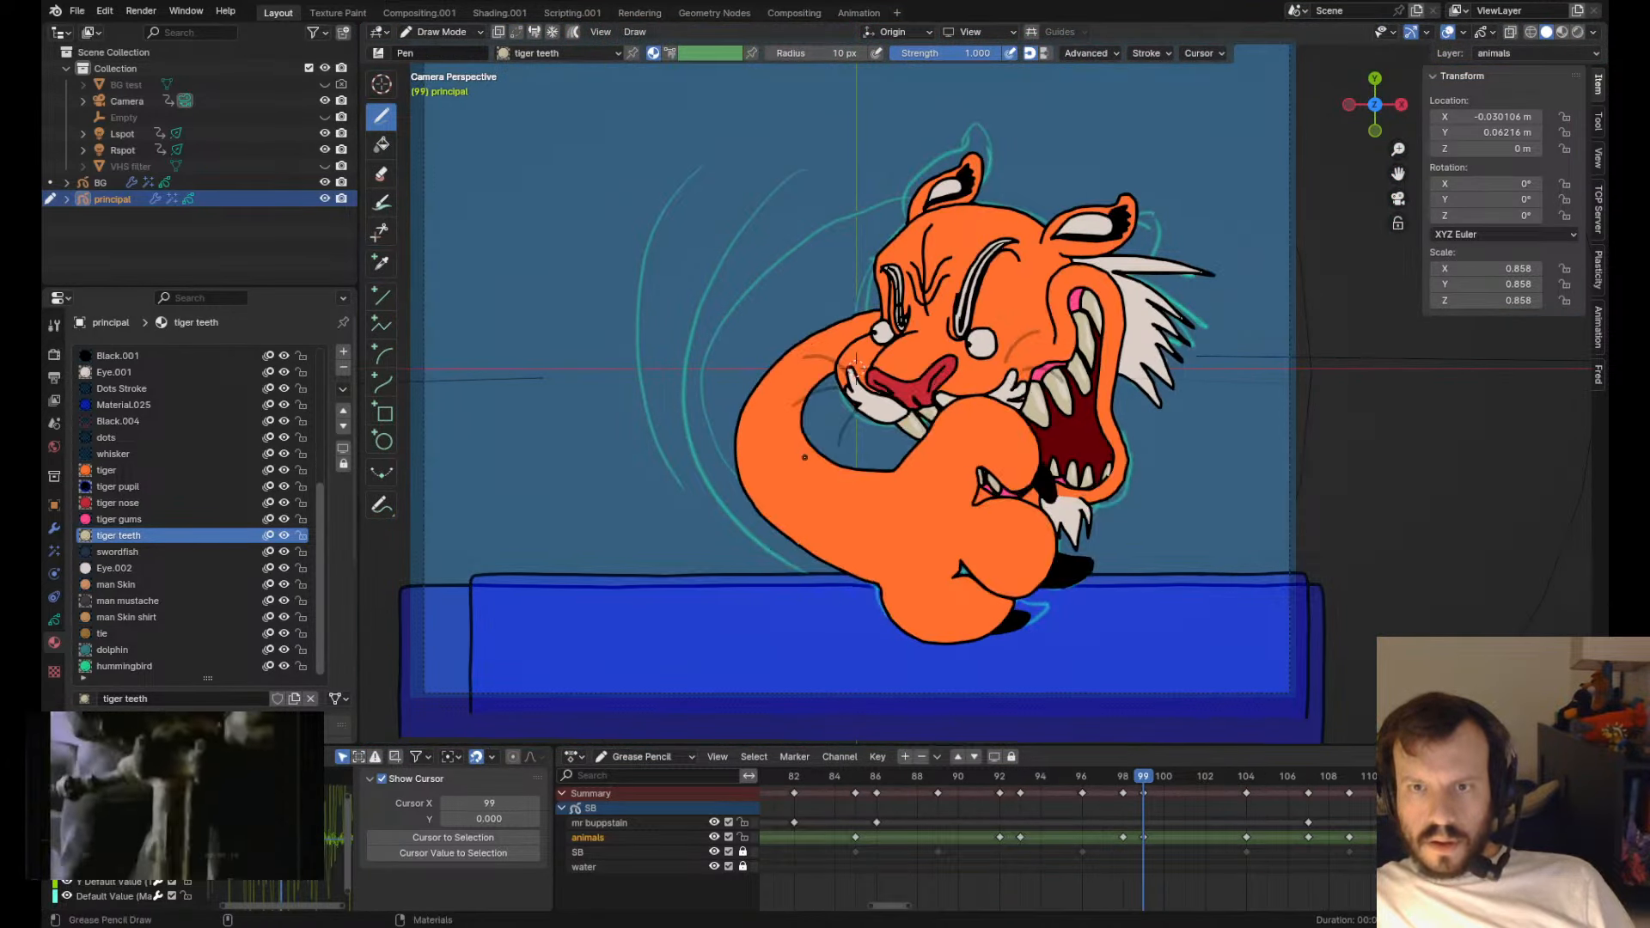
# - Rotate the tiger's head slightly clockwise on frame 98, leaving the body and arm in place
pyautogui.press('Left')
pyautogui.press('Tab')
pyautogui.moveTo(821, 188)
pyautogui.mouseDown()
pyautogui.moveTo(890, 421)
pyautogui.moveTo(947, 448)
pyautogui.moveTo(1006, 537)
pyautogui.moveTo(1129, 68)
pyautogui.moveTo(1117, 77)
pyautogui.mouseUp()
pyautogui.keyDown('shift'); pyautogui.click(867, 471); pyautogui.keyUp('shift')
pyautogui.press('g')
pyautogui.rightClick(821, 496)
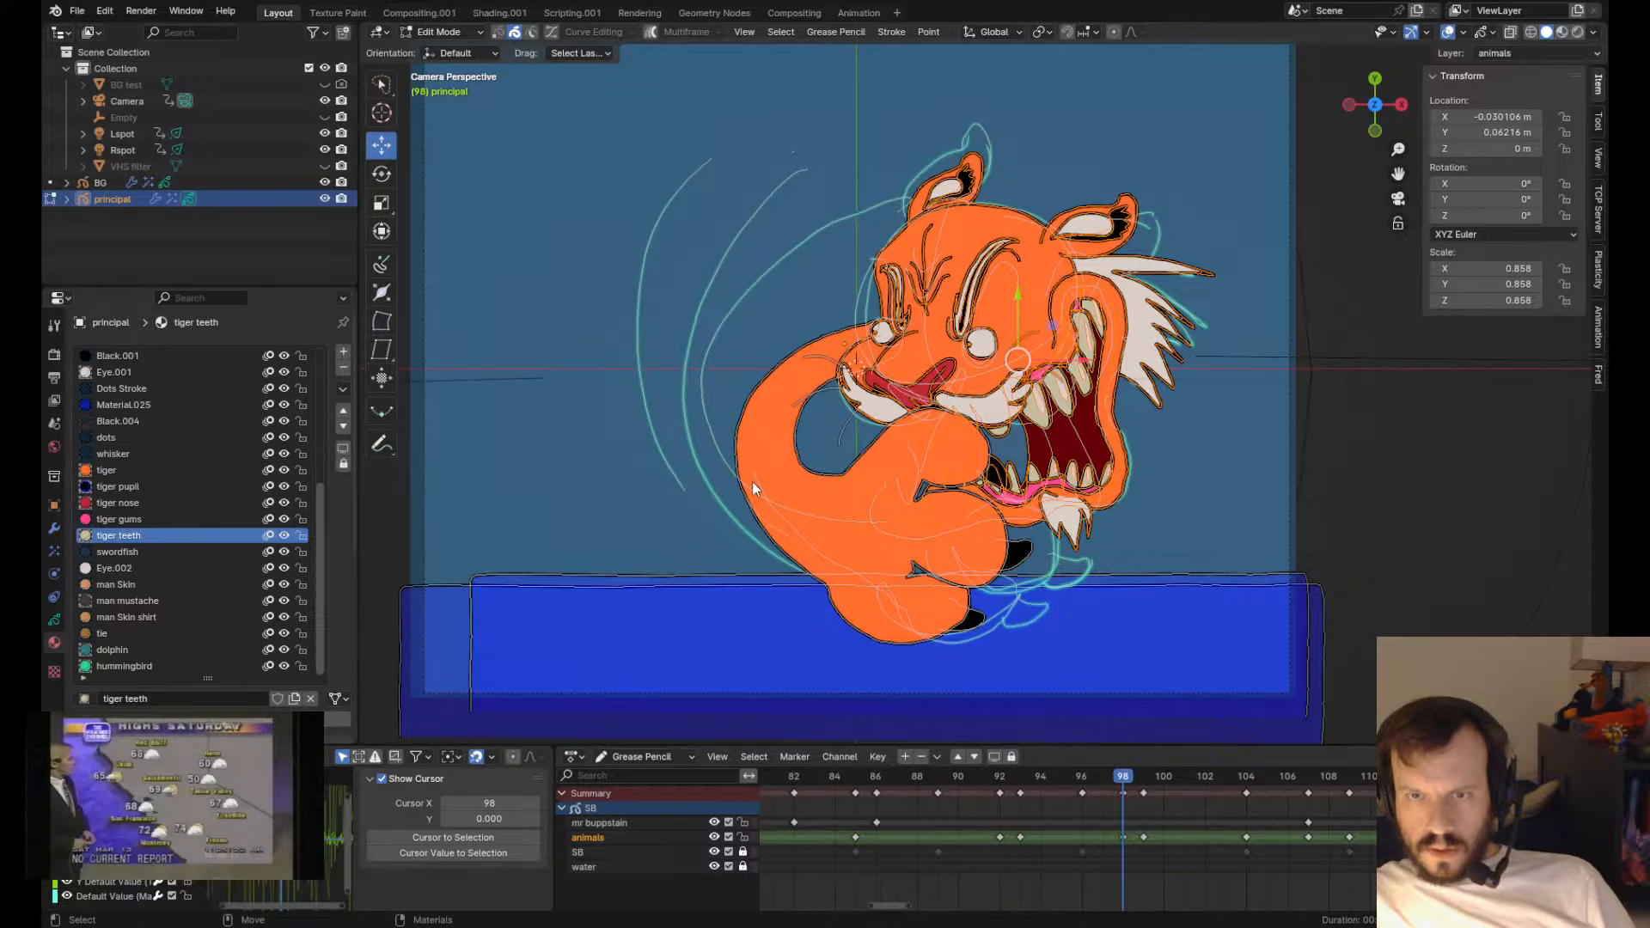
pyautogui.press('r')
pyautogui.click(1315, 190)
pyautogui.press('Tab')
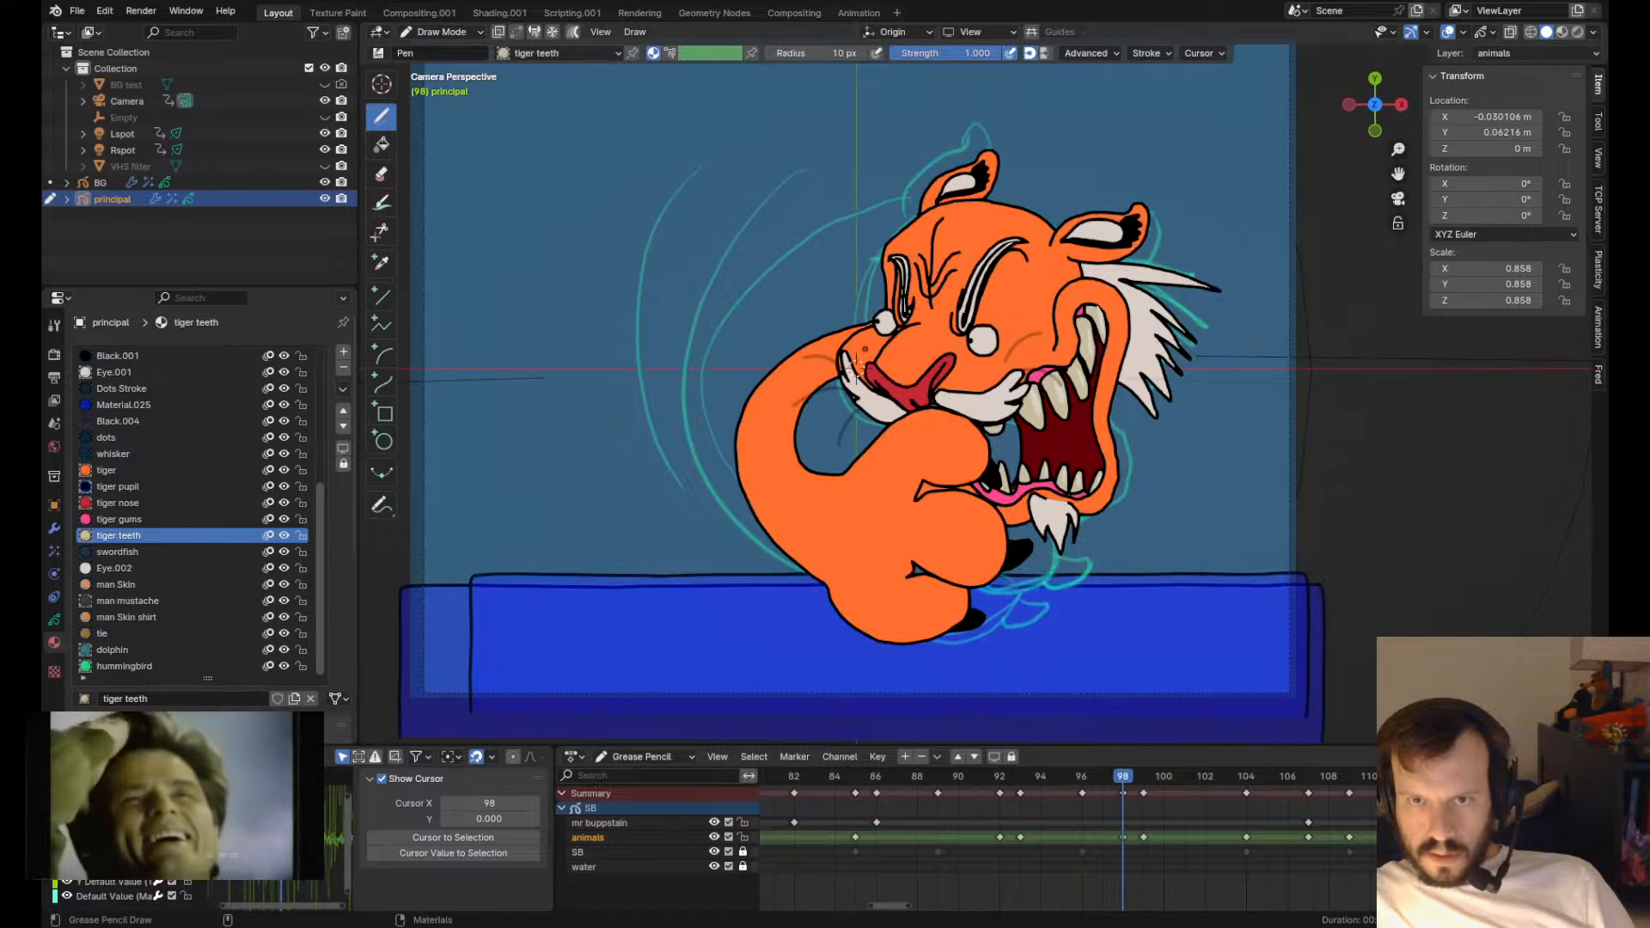
pyautogui.keyDown('shift'); pyautogui.moveTo(915, 304); pyautogui.dragTo(915, 311); pyautogui.keyUp('shift')
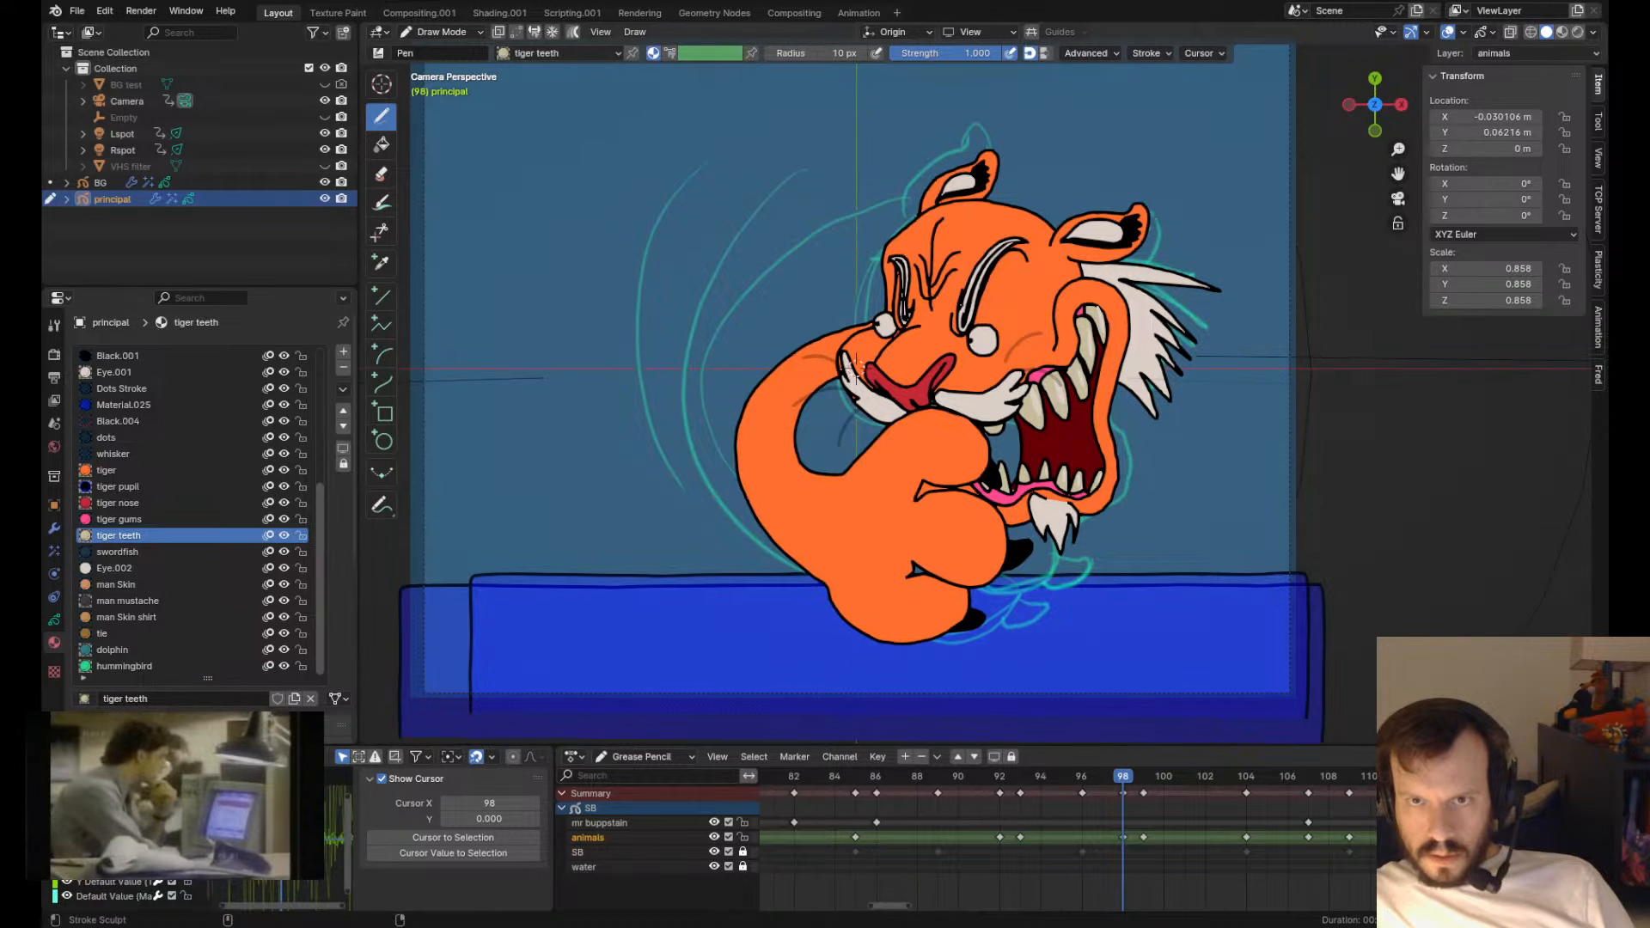
pyautogui.scroll(3, 855, 365)
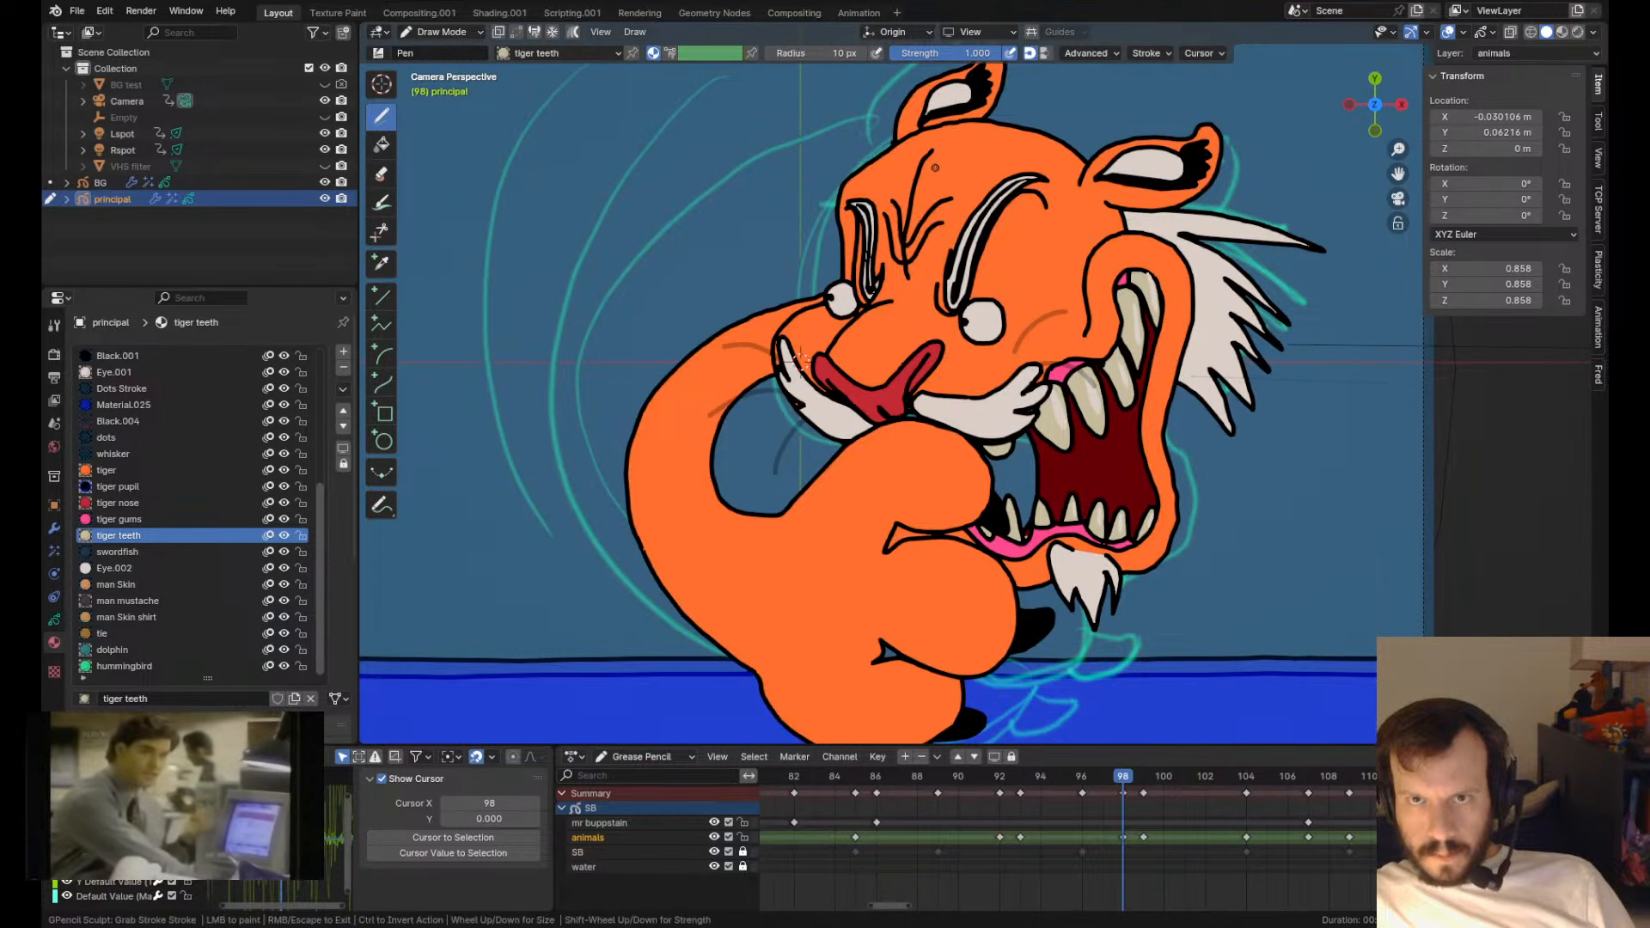
pyautogui.hotkey('ctrl', 'z')
# - Push the face outline beside the far eyebrow inward on frame 98
pyautogui.scroll(3, 822, 213)
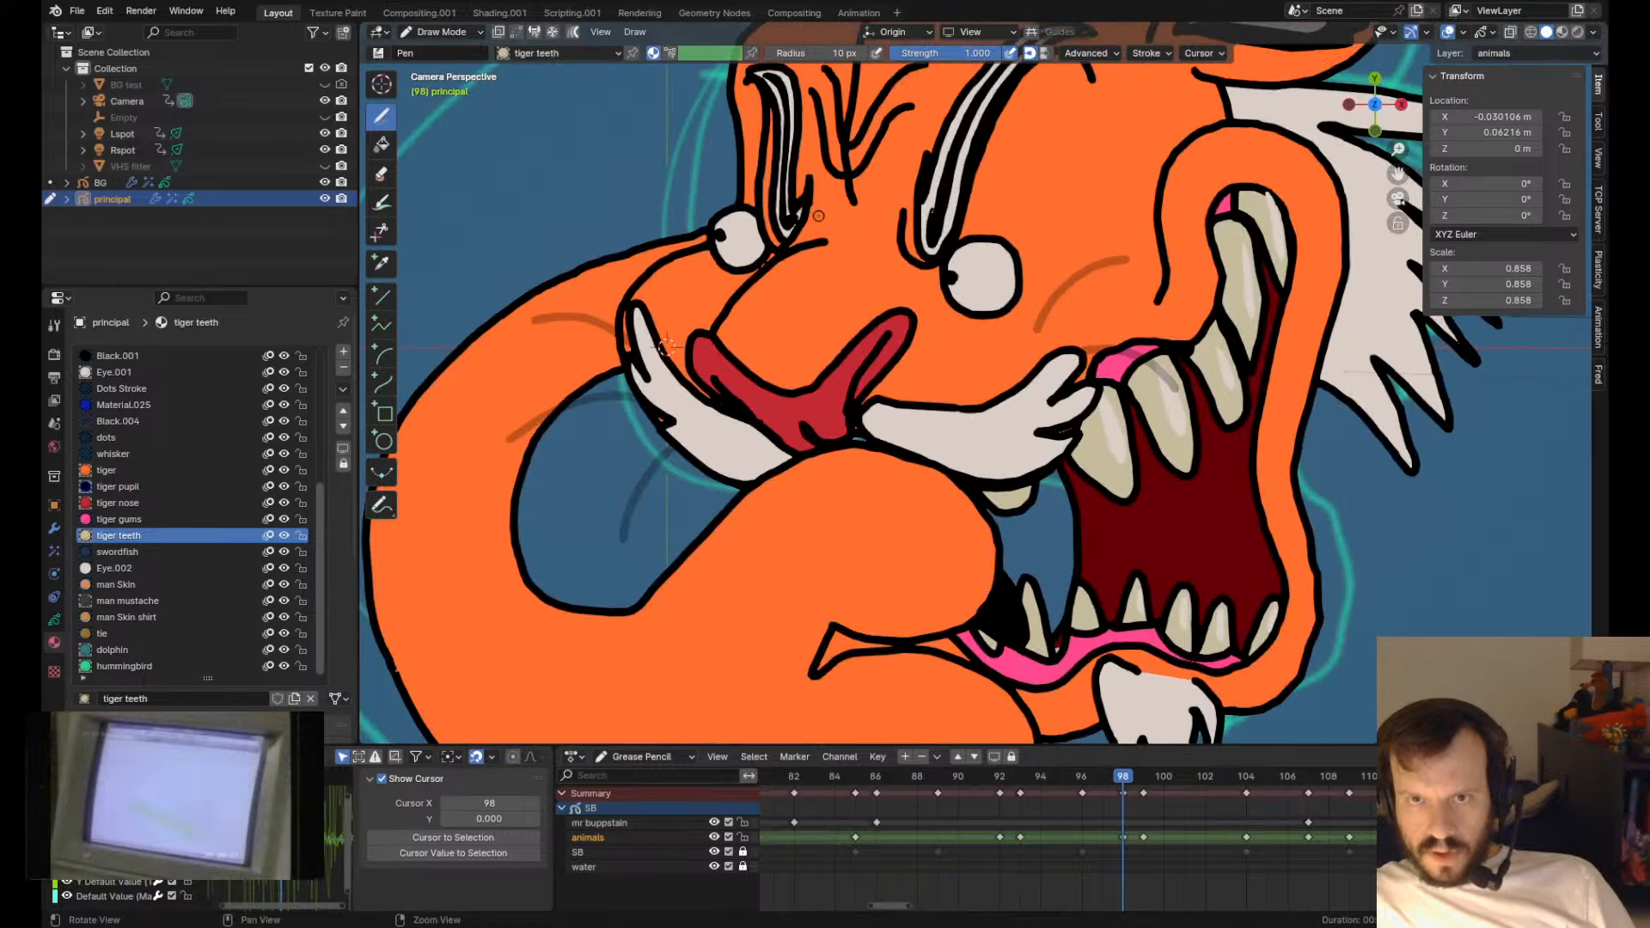
pyautogui.keyDown('shift'); pyautogui.moveTo(823, 202); pyautogui.dragTo(930, 481, button='middle'); pyautogui.keyUp('shift')
pyautogui.press('Tab')
pyautogui.click(879, 327)
pyautogui.click(864, 316)
pyautogui.press('Tab')
pyautogui.moveTo(833, 377); pyautogui.dragTo(856, 376)
pyautogui.moveTo(836, 296); pyautogui.dragTo(847, 315)
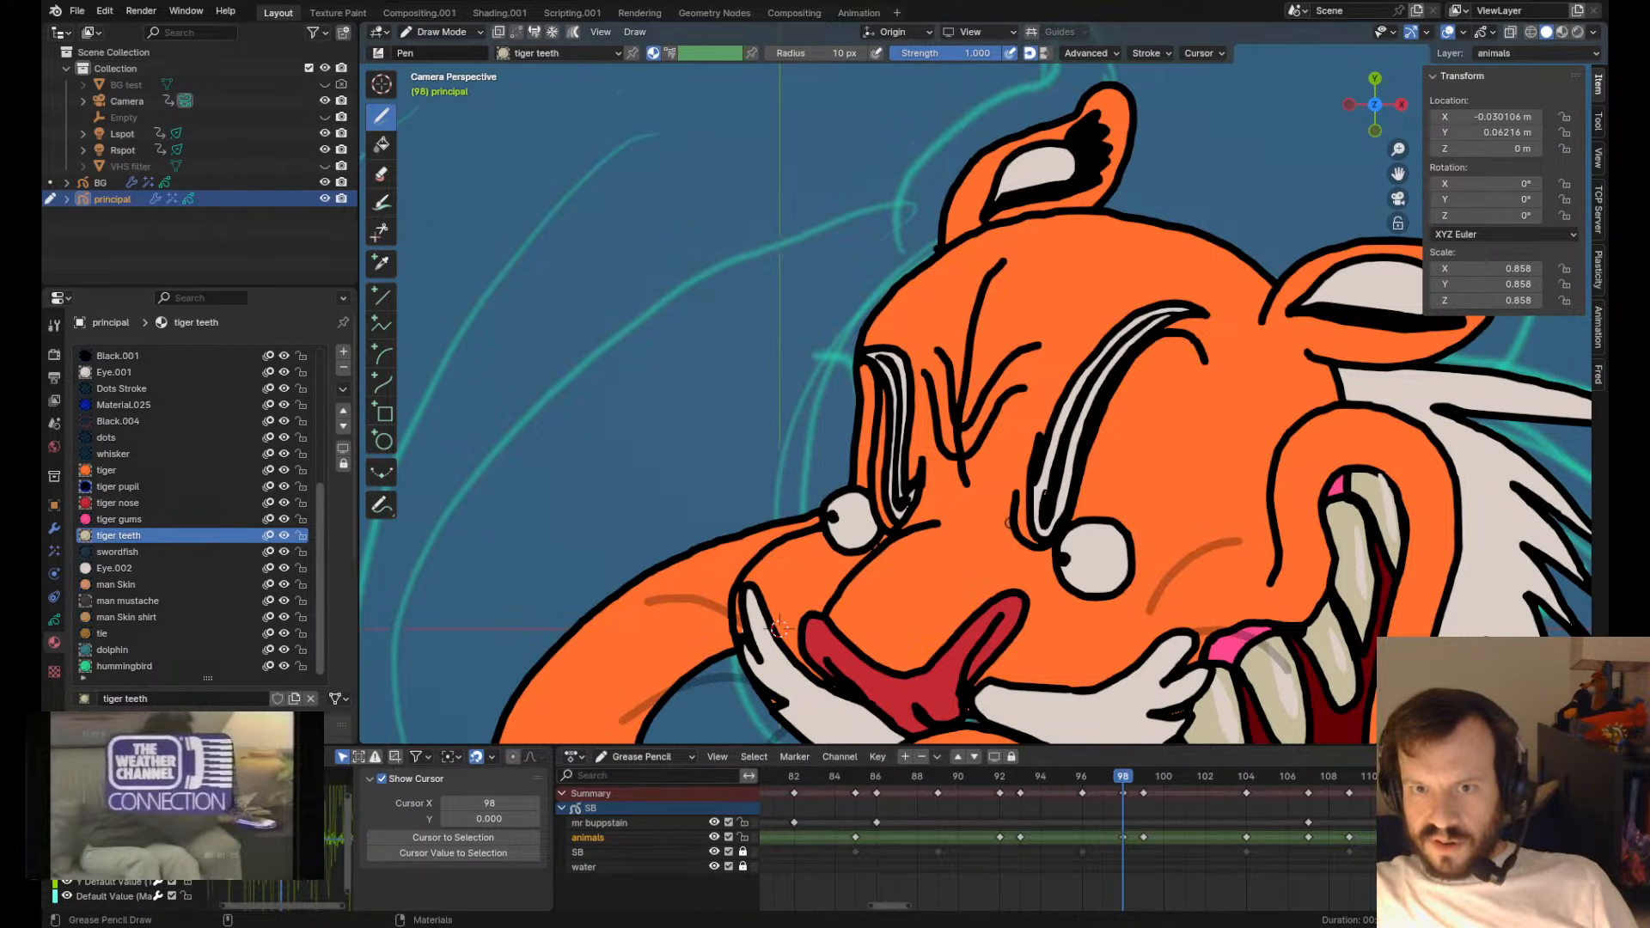
pyautogui.scroll(3, 1049, 276)
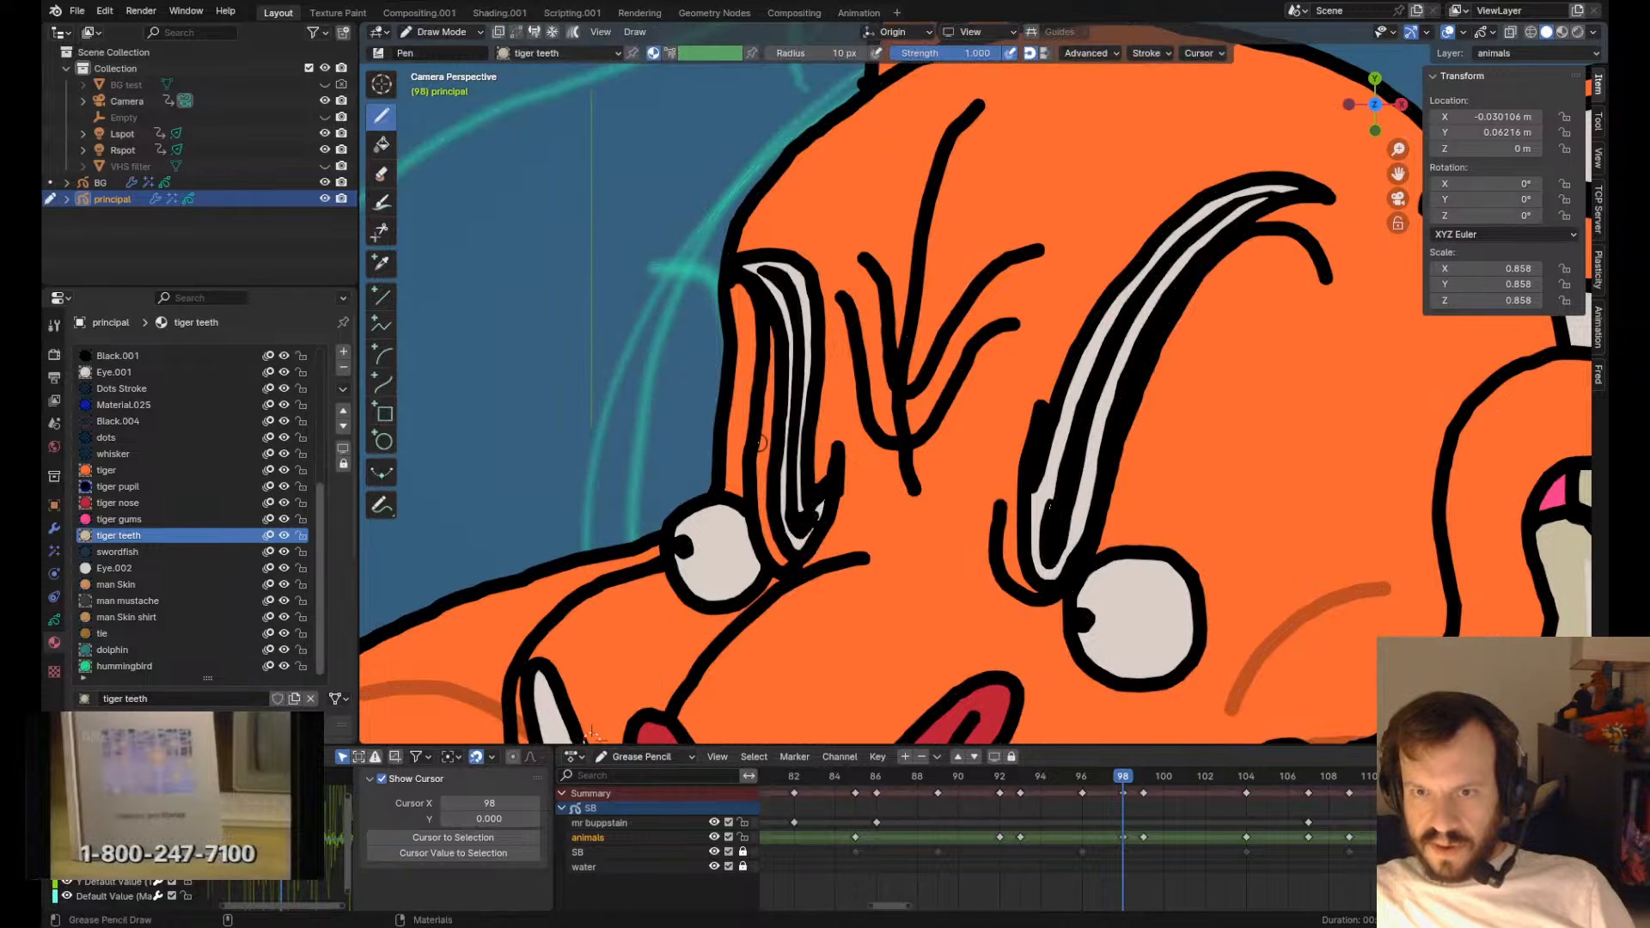
# - Compare the brows with the neighbouring keyframes and reshape the lower end of the near eyebrow on frame 98
pyautogui.scroll(-3, 761, 443)
pyautogui.press('Tab')
pyautogui.press('Down')
pyautogui.press('Up')
pyautogui.press('Up')
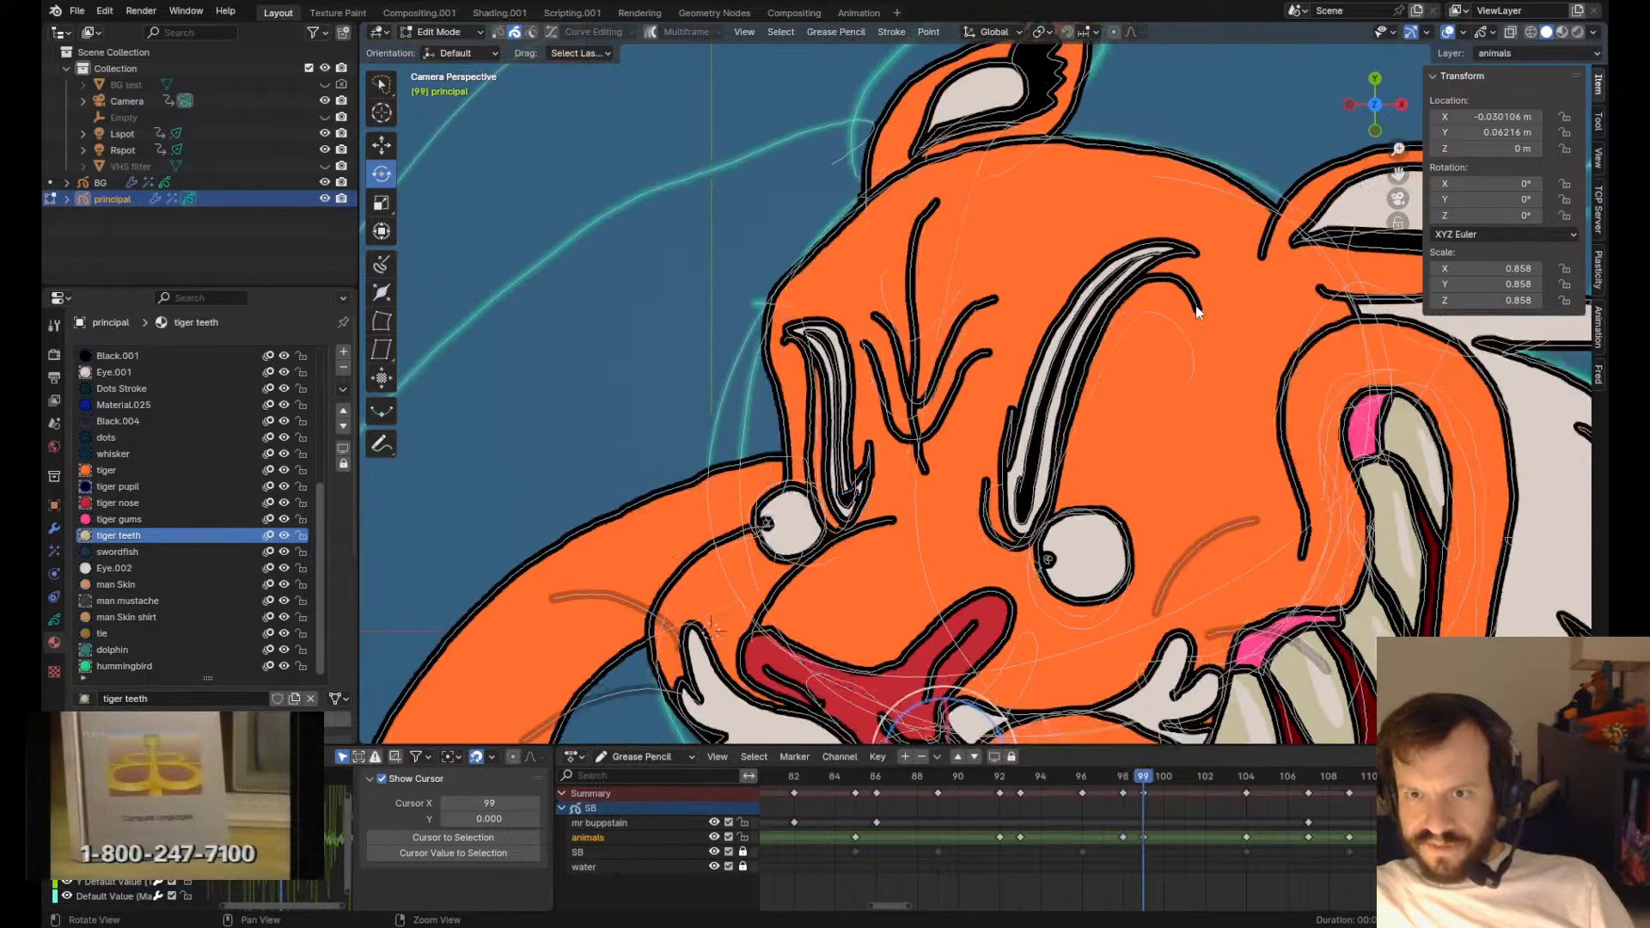
pyautogui.scroll(-3, 1194, 306)
pyautogui.press('Left')
pyautogui.scroll(-3, 1194, 382)
pyautogui.press('Tab')
pyautogui.moveTo(1038, 409)
pyautogui.mouseDown()
pyautogui.moveTo(1056, 424)
pyautogui.moveTo(1048, 488)
pyautogui.mouseUp()
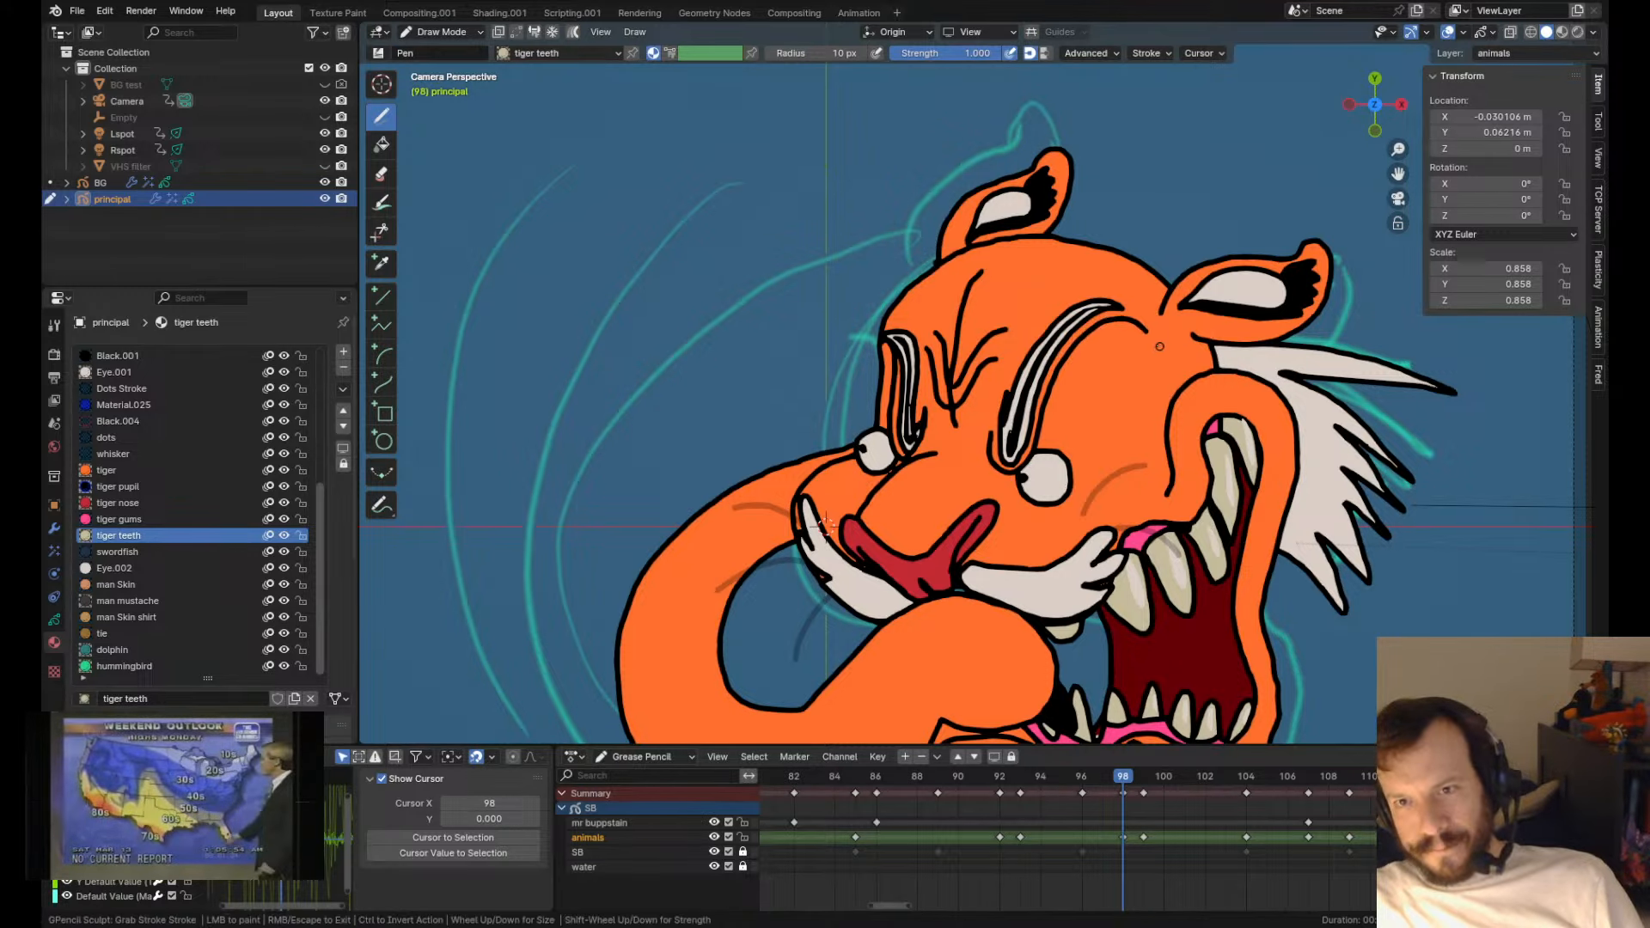
# - Adjust the outer edge of the far eyebrow on frame 98
pyautogui.press('Tab')
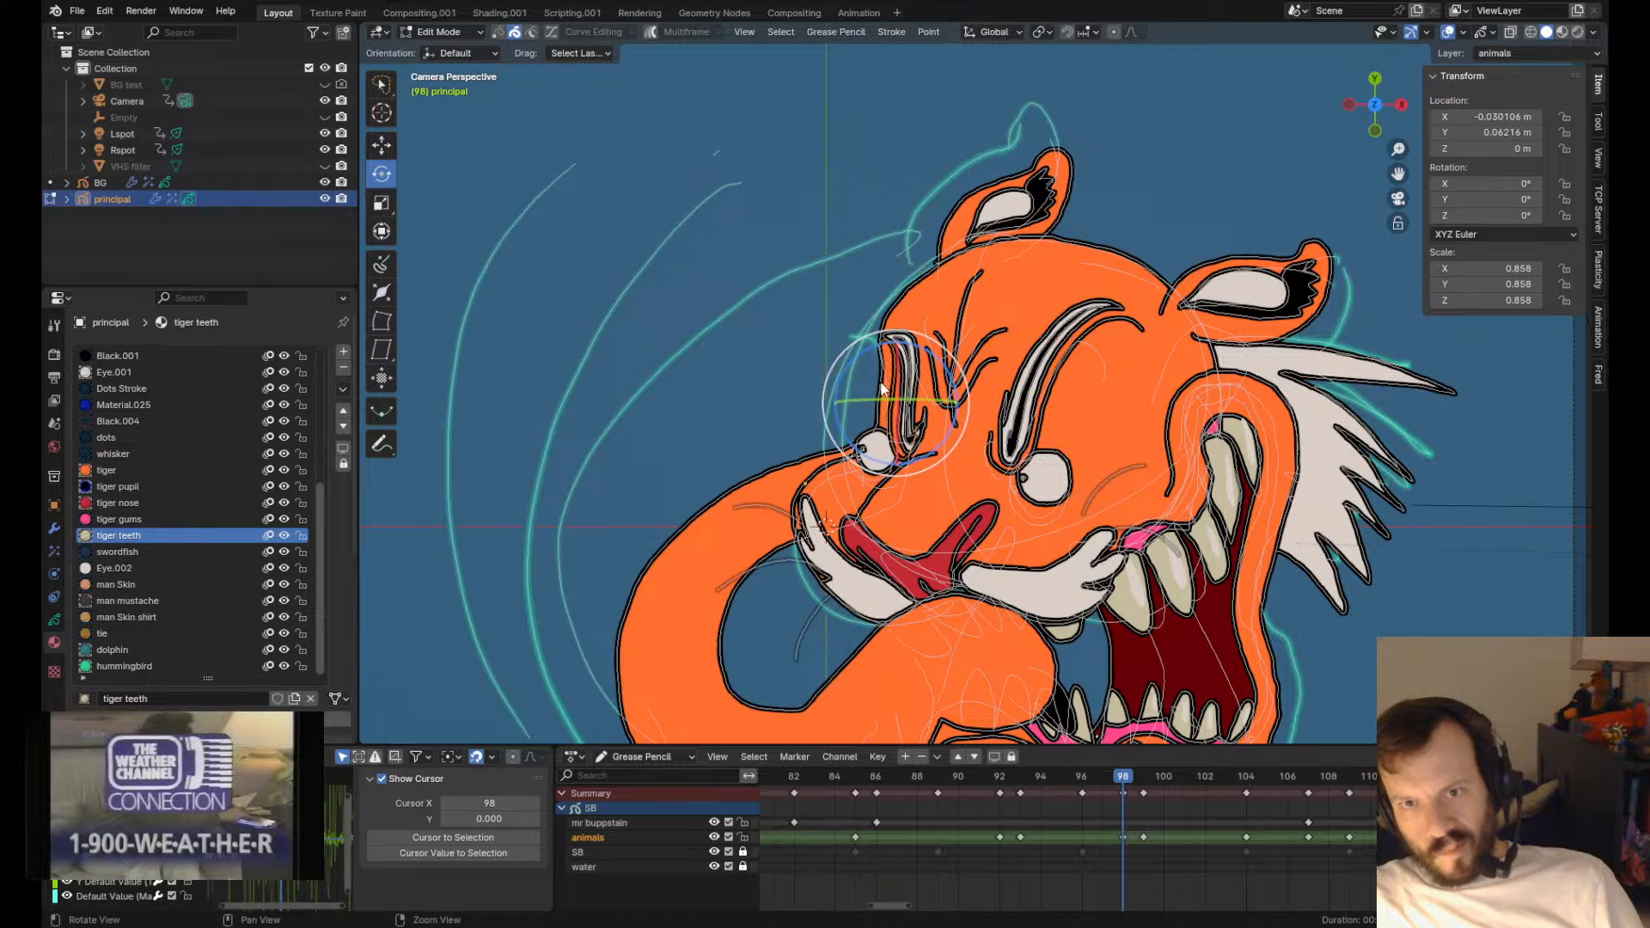
pyautogui.press('Tab')
pyautogui.moveTo(880, 380); pyautogui.dragTo(893, 399)
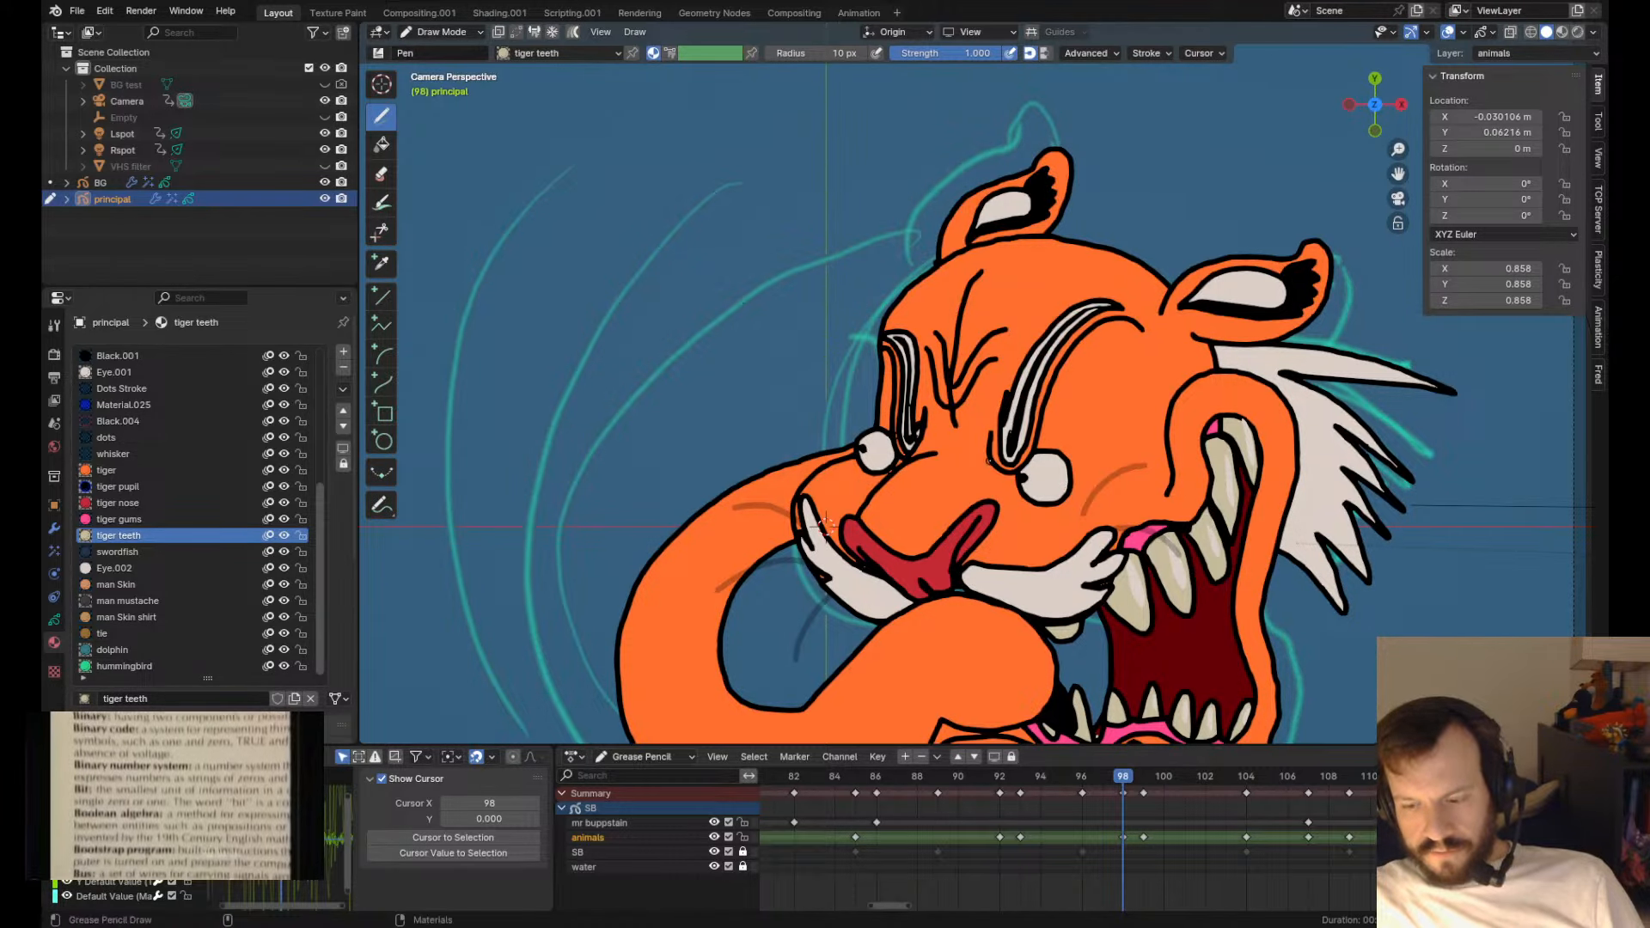
pyautogui.scroll(2, 988, 460)
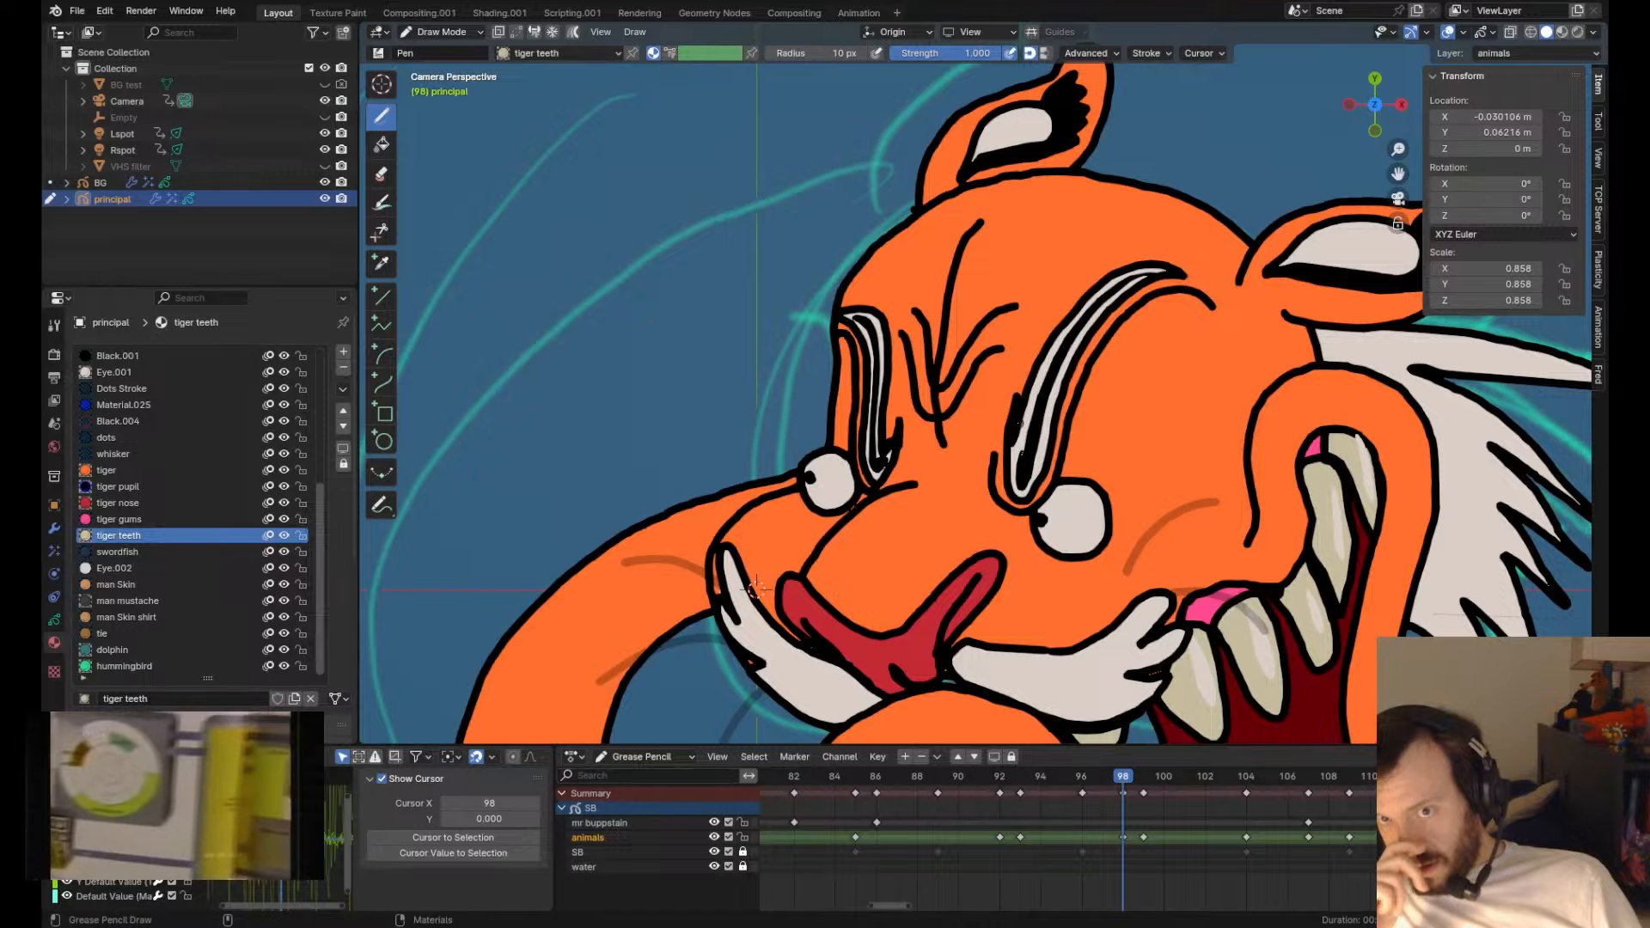
pyautogui.scroll(-2, 755, 589)
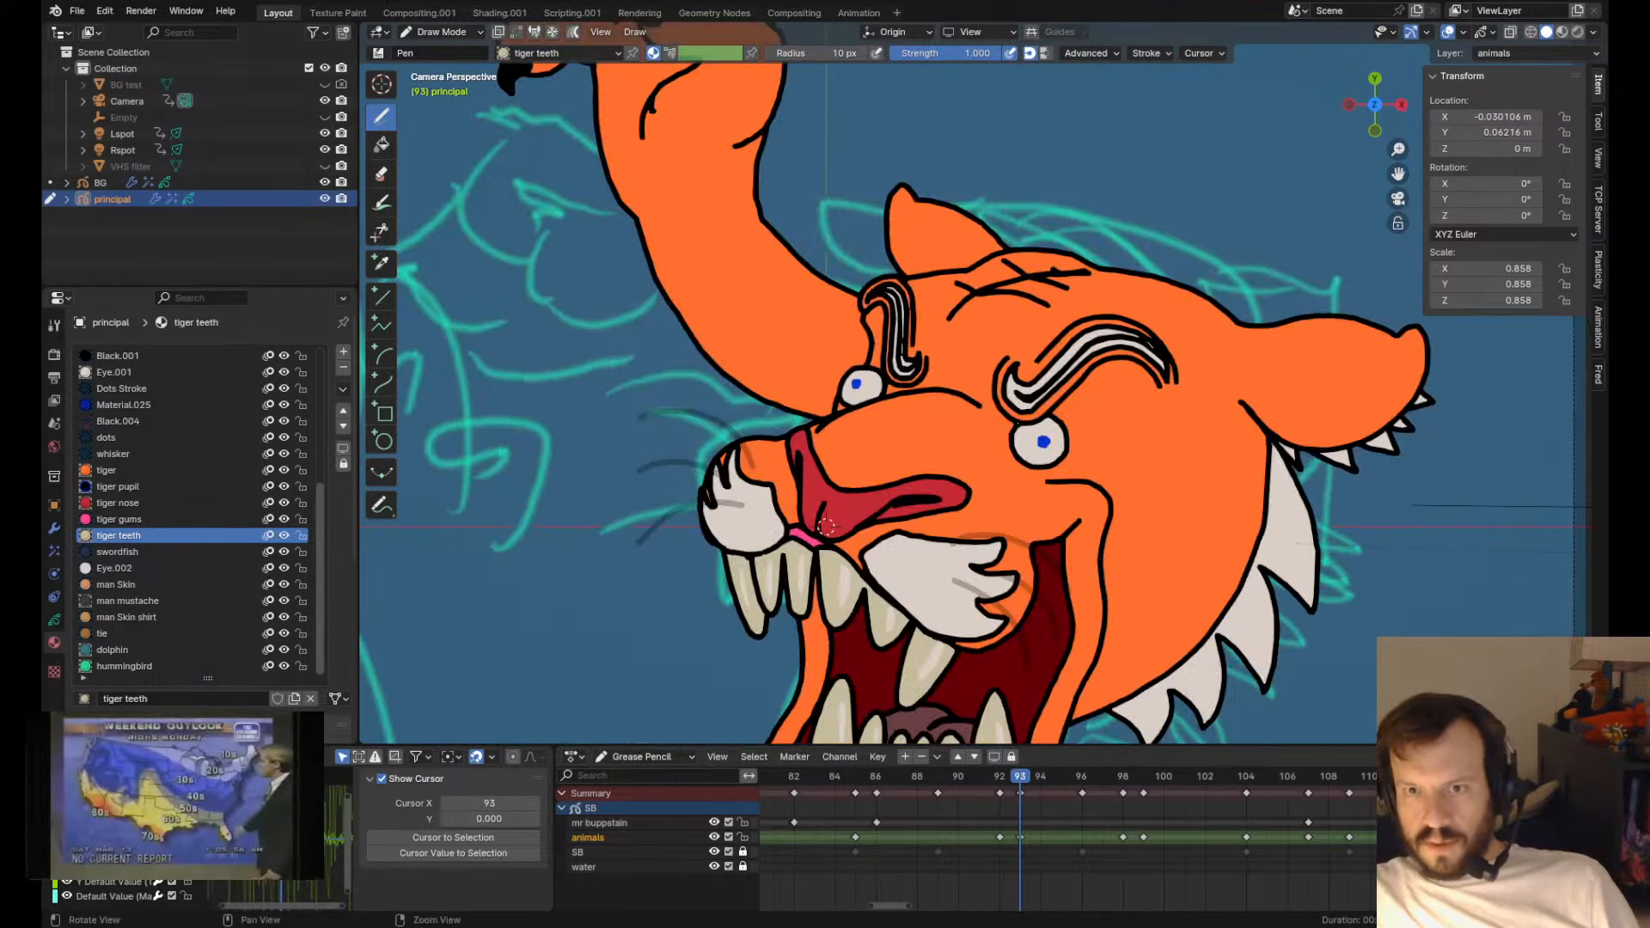
# - Nudge the upper edge of the red nose on frame 99 and compare it with frame 98
pyautogui.press('Right')
pyautogui.keyDown('shift'); pyautogui.moveTo(1029, 457); pyautogui.dragTo(948, 380, button='middle'); pyautogui.keyUp('shift')
pyautogui.press('Left')
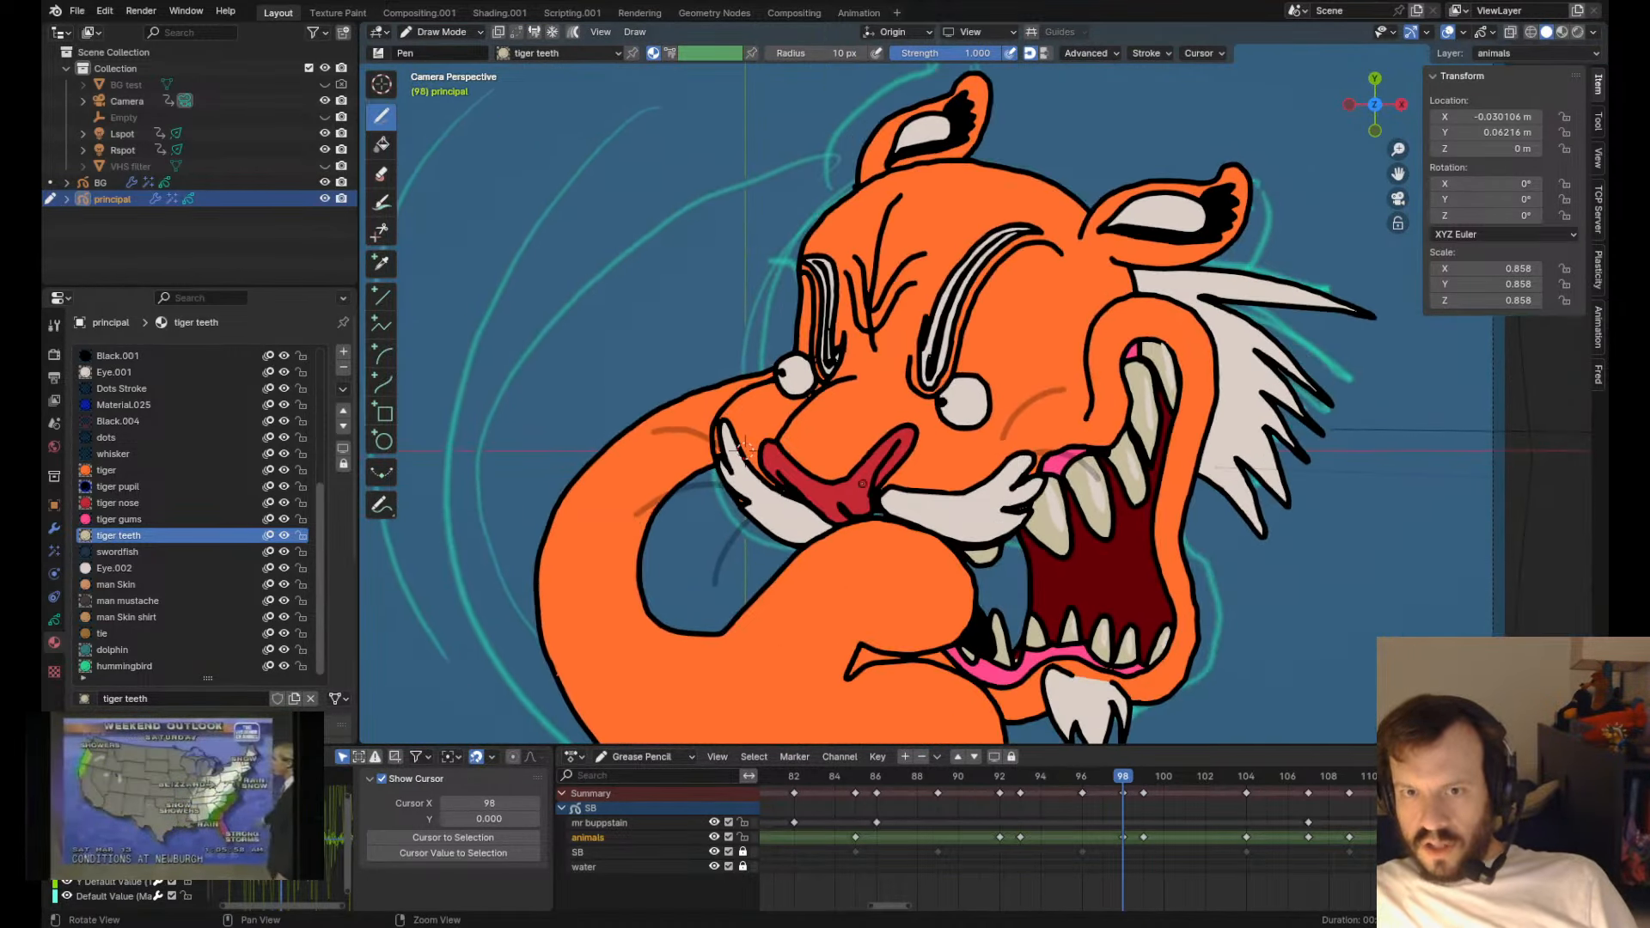
pyautogui.press('Right')
pyautogui.press('Tab')
pyautogui.click(837, 476)
pyautogui.press('Tab')
pyautogui.scroll(3, 825, 481)
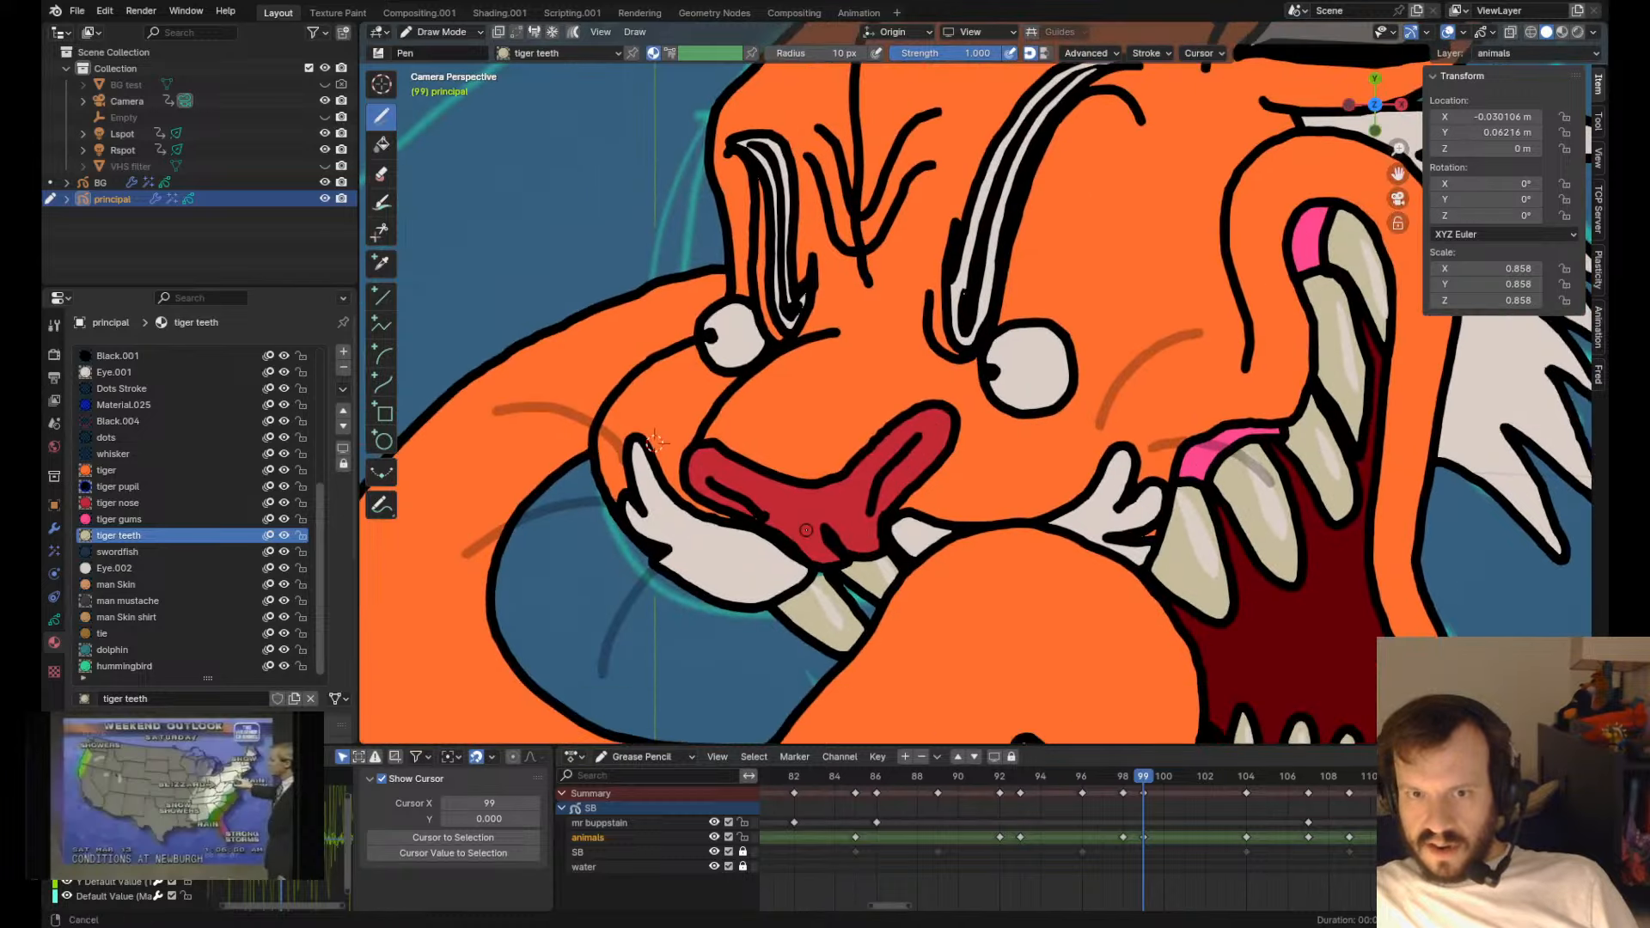
pyautogui.keyDown('shift'); pyautogui.moveTo(809, 488); pyautogui.dragTo(808, 483); pyautogui.keyUp('shift')
pyautogui.press('Left')
pyautogui.press('Right')
pyautogui.press('Left')
pyautogui.press('Right')
# - Reshape the lower edge of the far nostril on frame 99 and compare it with the preceding frames
pyautogui.press('Tab')
pyautogui.click(756, 514)
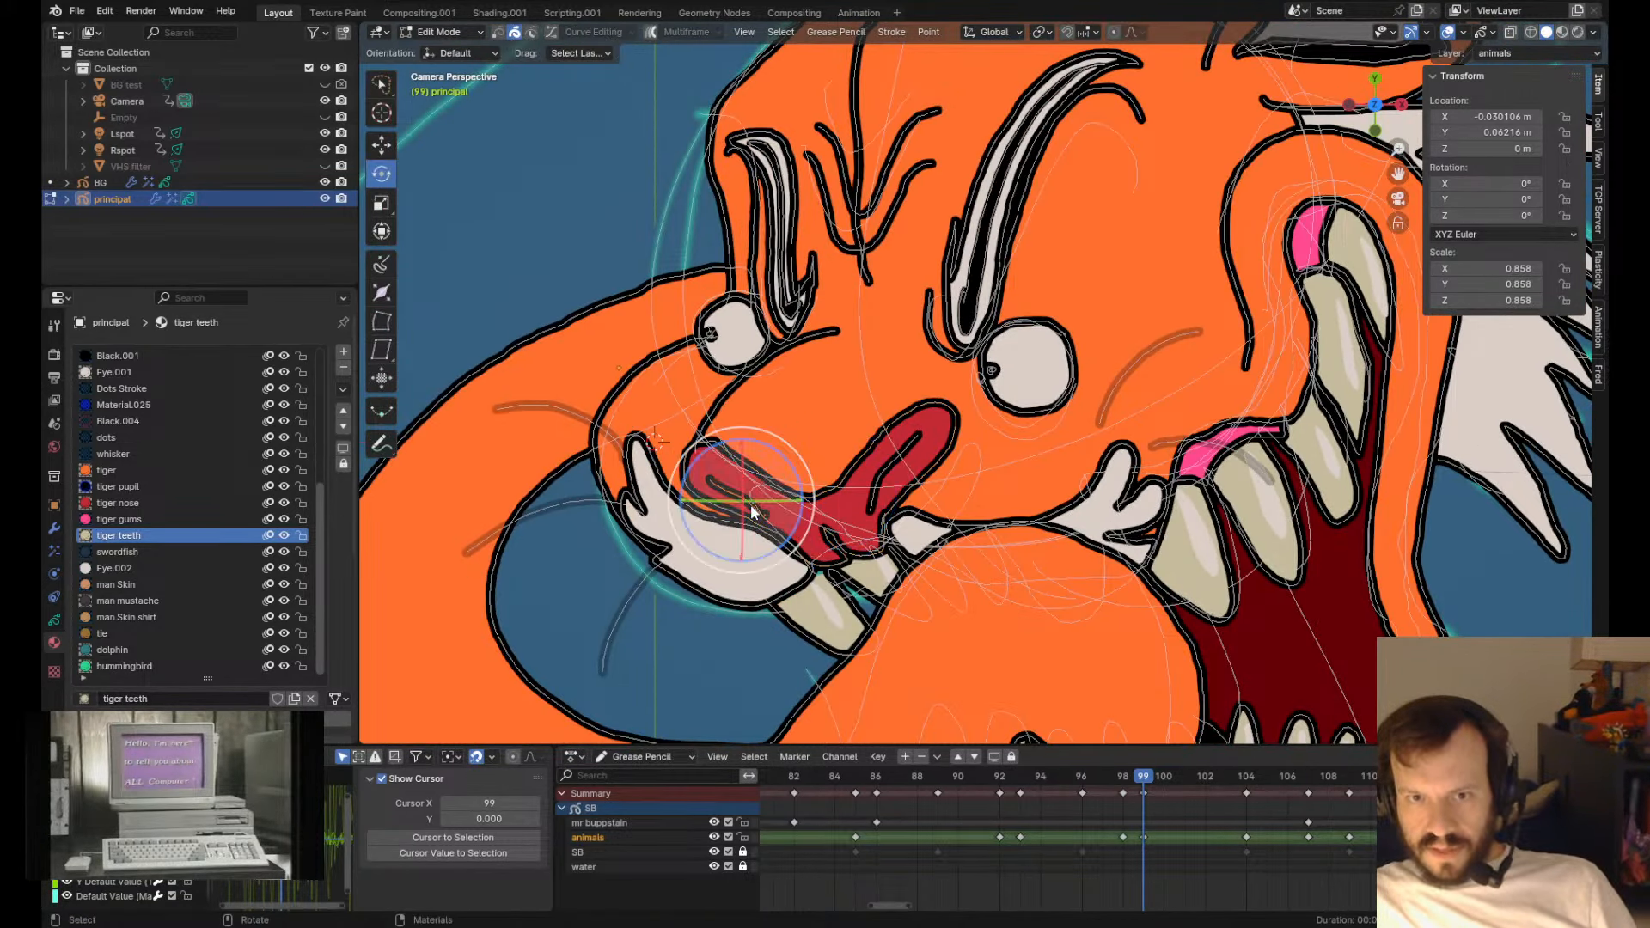
pyautogui.press('Tab')
pyautogui.keyDown('shift'); pyautogui.moveTo(765, 515); pyautogui.dragTo(782, 526); pyautogui.keyUp('shift')
pyautogui.press('Left')
pyautogui.press('Left')
pyautogui.press('Right')
pyautogui.press('Right')
pyautogui.press('Left')
pyautogui.press('Right')
# - Reshape the near nostril and its inner line on frame 99, comparing the nose with frame 98
pyautogui.press('Tab')
pyautogui.click(899, 457)
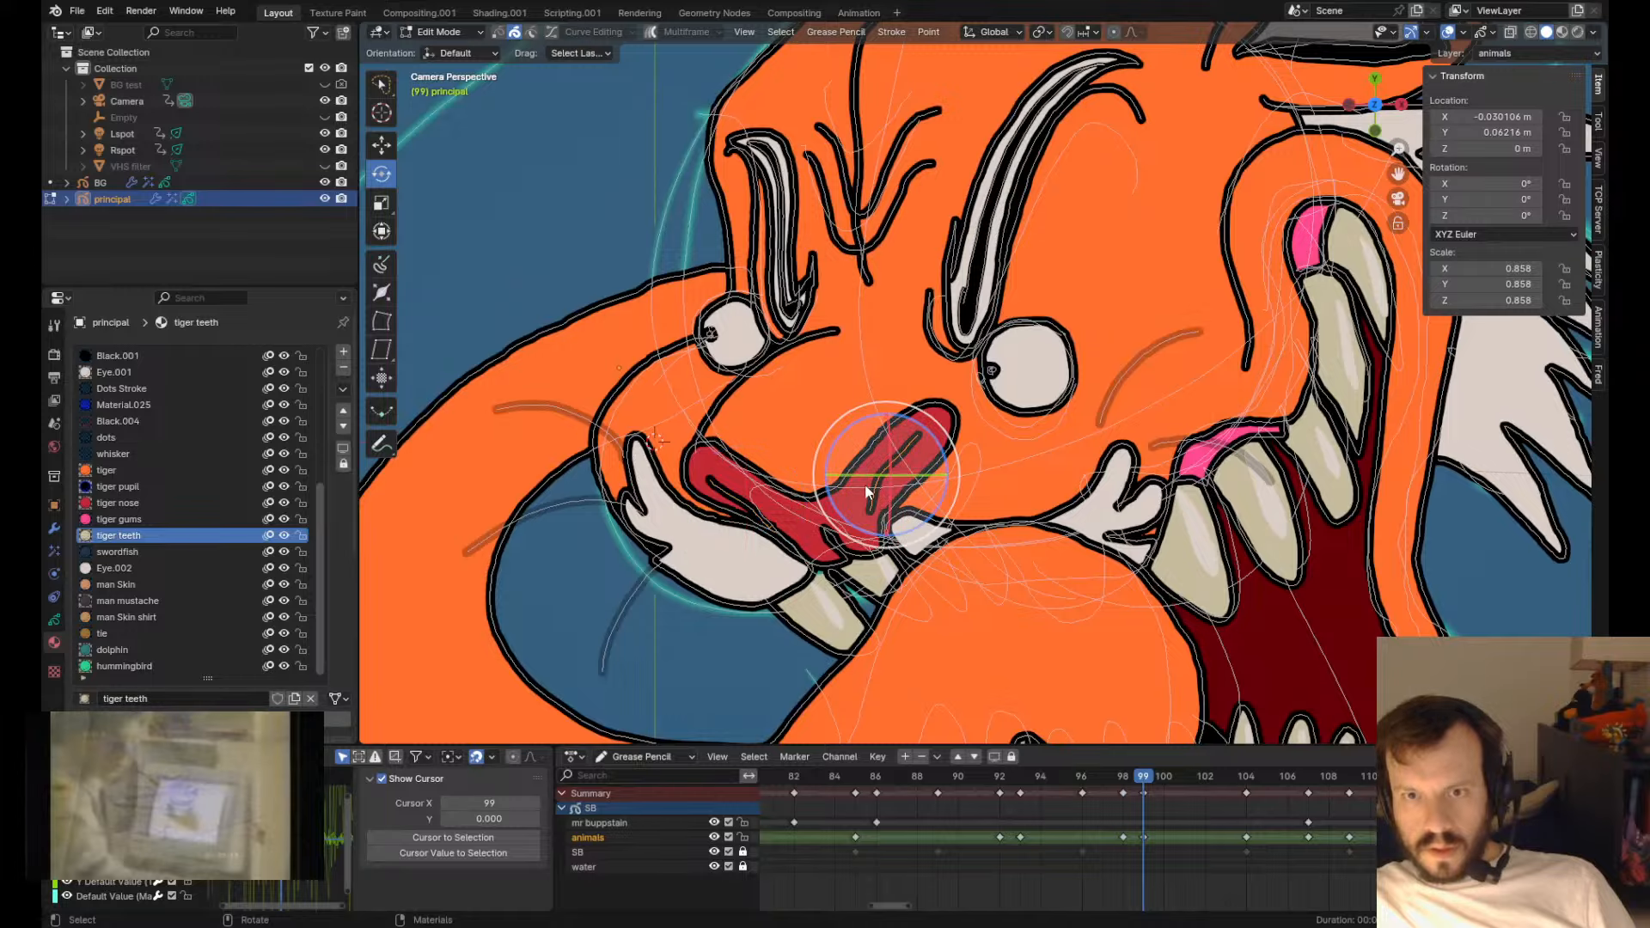
pyautogui.press('Tab')
pyautogui.keyDown('shift'); pyautogui.moveTo(855, 514); pyautogui.dragTo(864, 520); pyautogui.keyUp('shift')
pyautogui.press('Left')
pyautogui.press('Right')
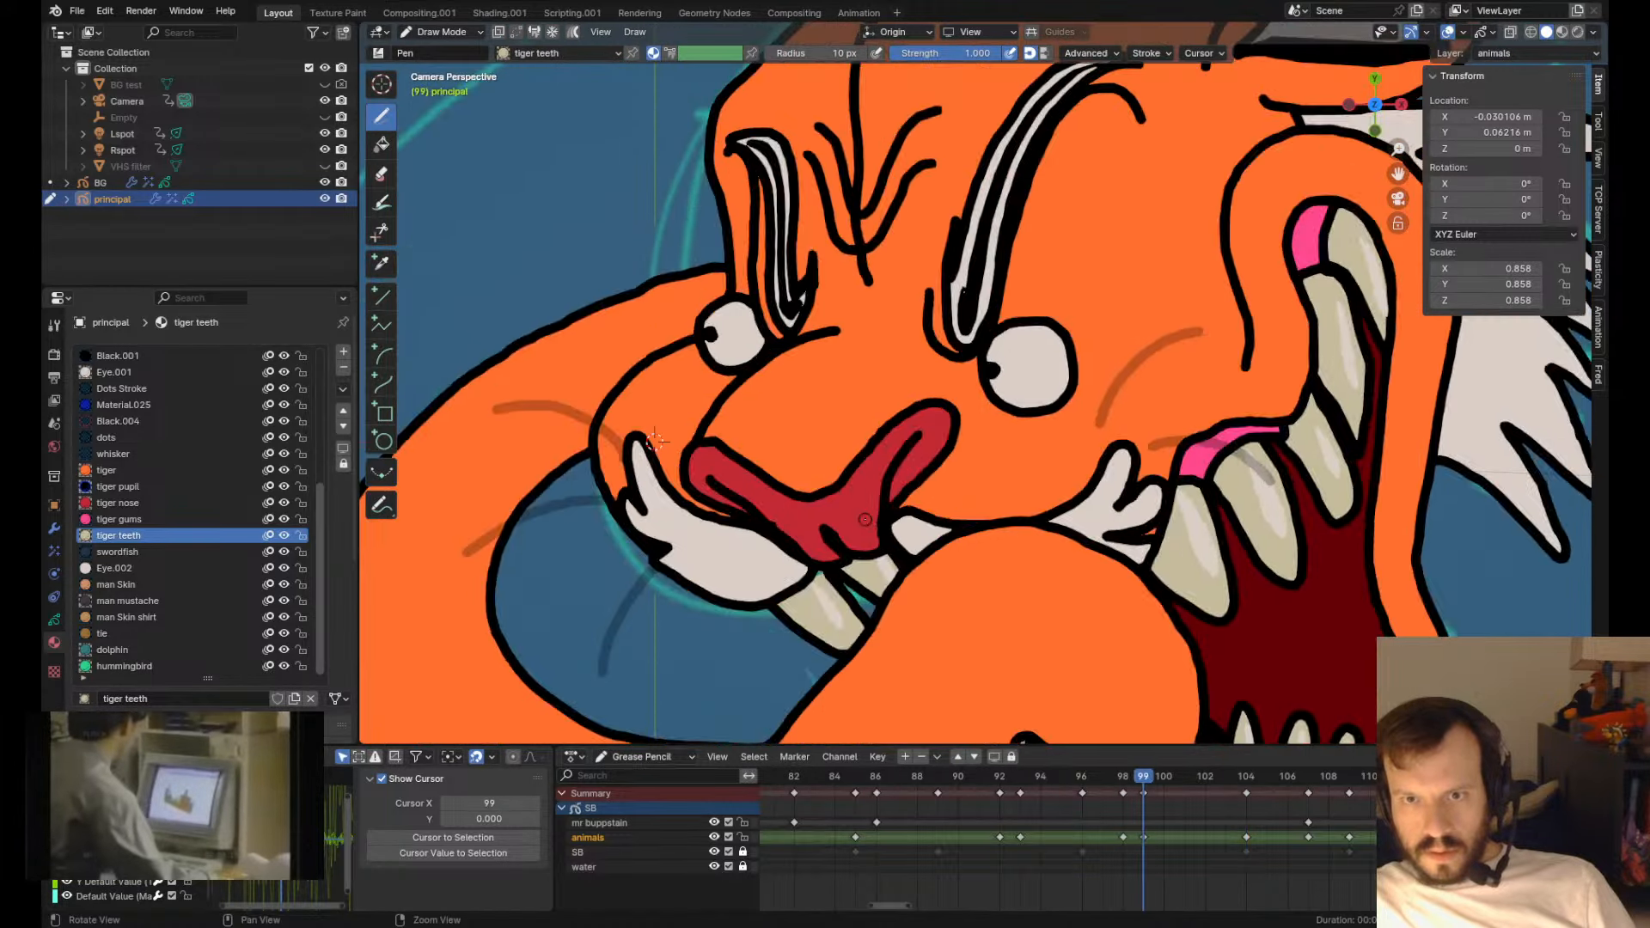
pyautogui.press('Left')
pyautogui.press('Right')
pyautogui.moveTo(892, 434)
pyautogui.keyDown('shift'); pyautogui.mouseDown()
pyautogui.moveTo(907, 446)
pyautogui.moveTo(927, 431)
pyautogui.mouseUp(); pyautogui.keyUp('shift')
pyautogui.press('Left')
pyautogui.press('Right')
# - Play and scrub through the biting animation around frames 91 to 98 to review the motion
pyautogui.scroll(-4, 937, 412)
pyautogui.press('Down')
pyautogui.press('Up')
pyautogui.press('Down')
pyautogui.press('Down')
pyautogui.press('space')
pyautogui.press('space')
pyautogui.click(980, 773)
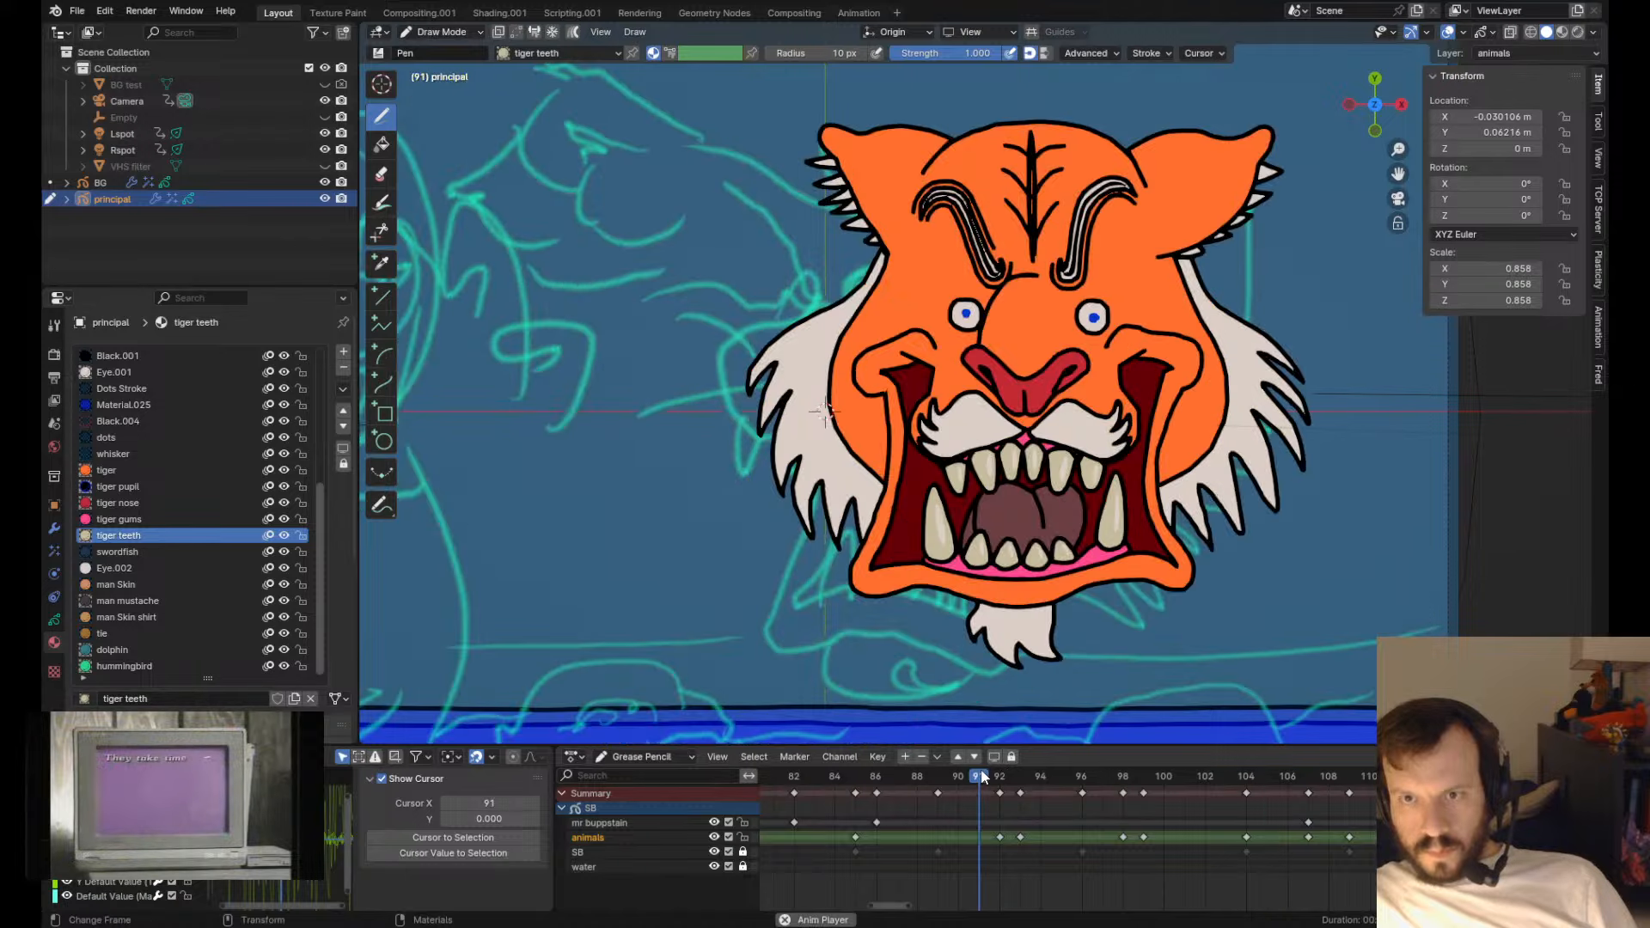
pyautogui.press('space')
pyautogui.press('space')
pyautogui.click(1062, 772)
pyautogui.moveTo(1062, 776); pyautogui.dragTo(1120, 784)
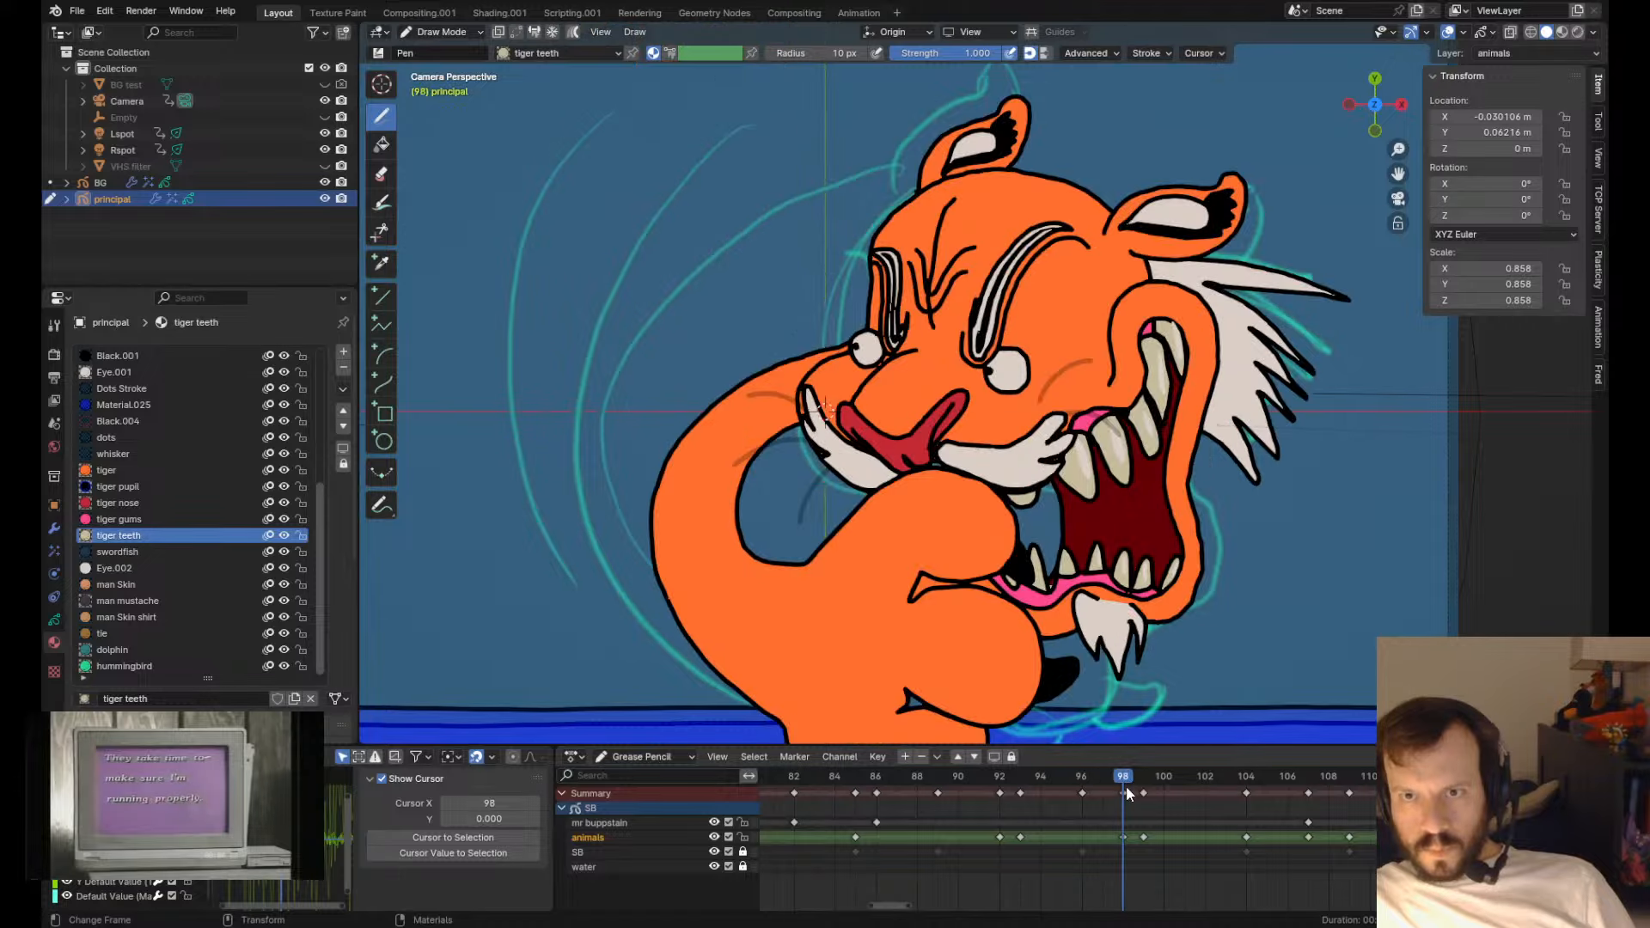
# - Delete the white inner ear and black tuft from the near ear on frame 98
pyautogui.press('Tab')
pyautogui.moveTo(1227, 149)
pyautogui.mouseDown()
pyautogui.moveTo(1175, 225)
pyautogui.moveTo(1292, 176)
pyautogui.mouseUp()
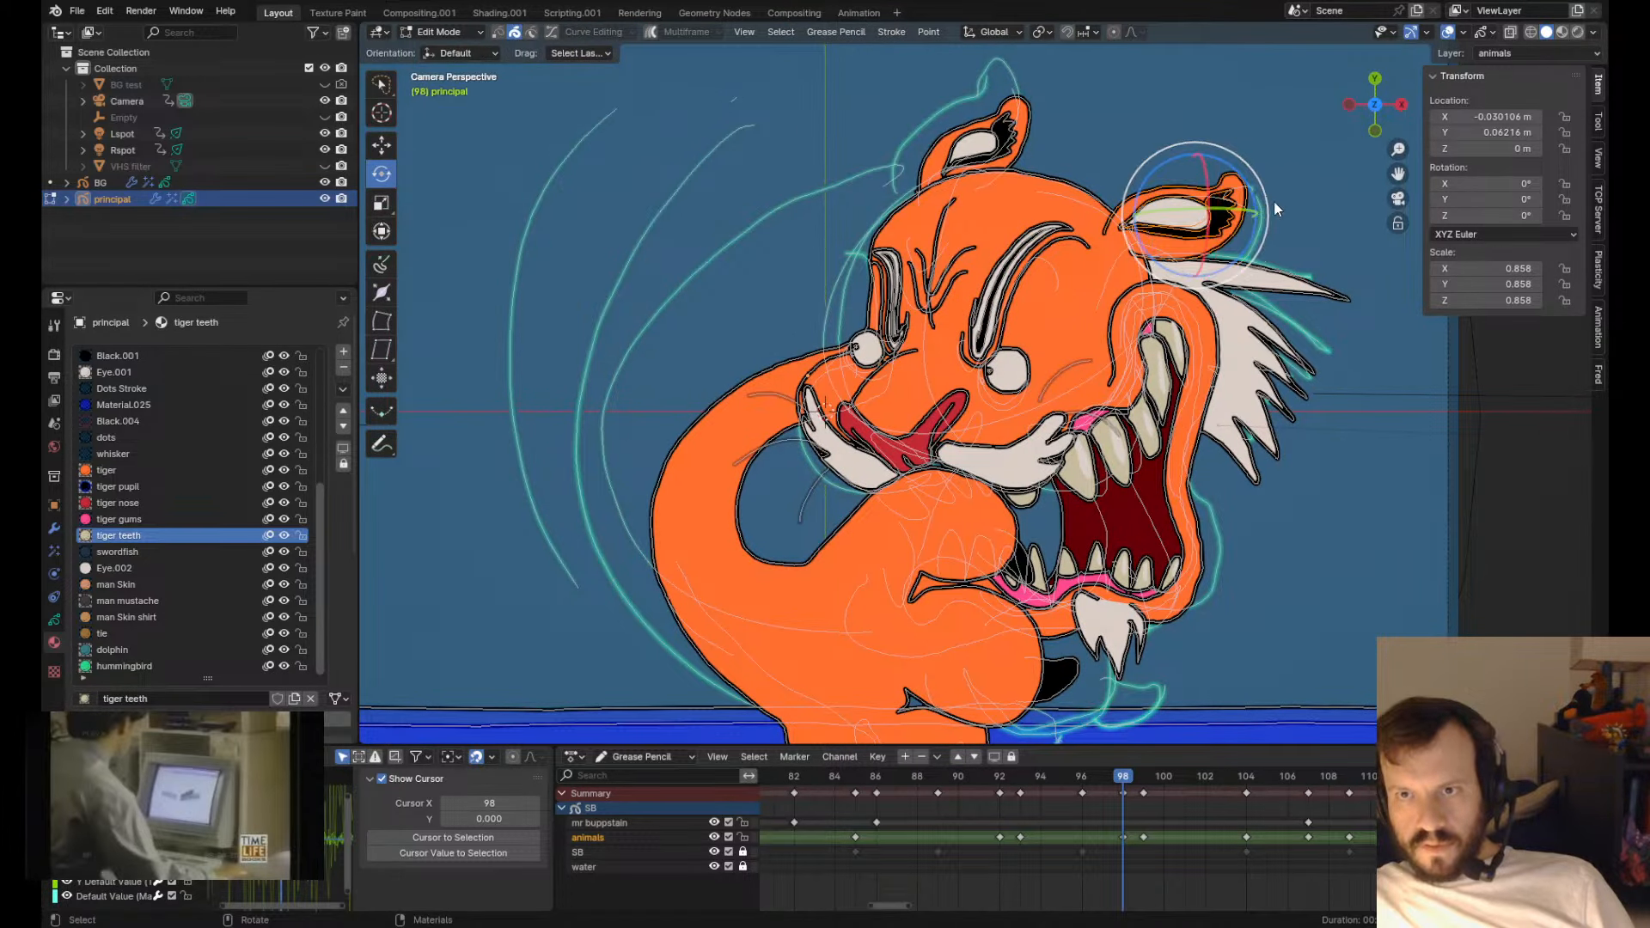
pyautogui.press('x')
pyautogui.click(1240, 164)
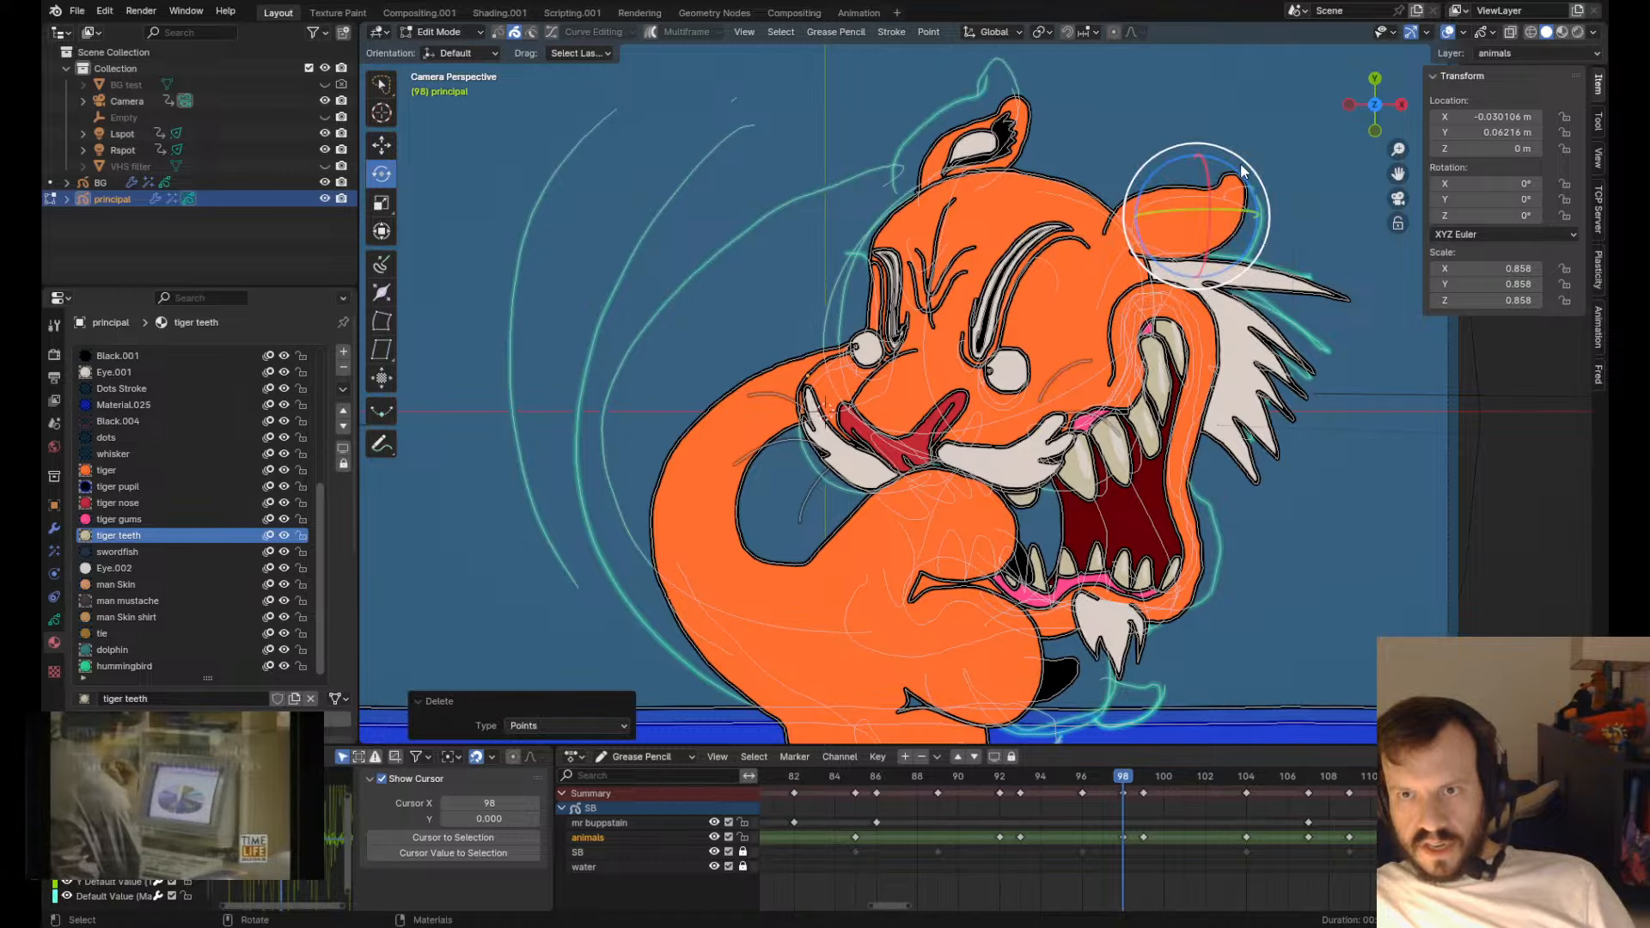
# - Delete the white inner ear and black tuft from the near ear on frame 99
pyautogui.keyDown('alt'); pyautogui.scroll(-1, 948, 102); pyautogui.keyUp('alt')
pyautogui.moveTo(1174, 230); pyautogui.dragTo(1235, 189)
pyautogui.hotkey('shift', 'space')
pyautogui.press('g')
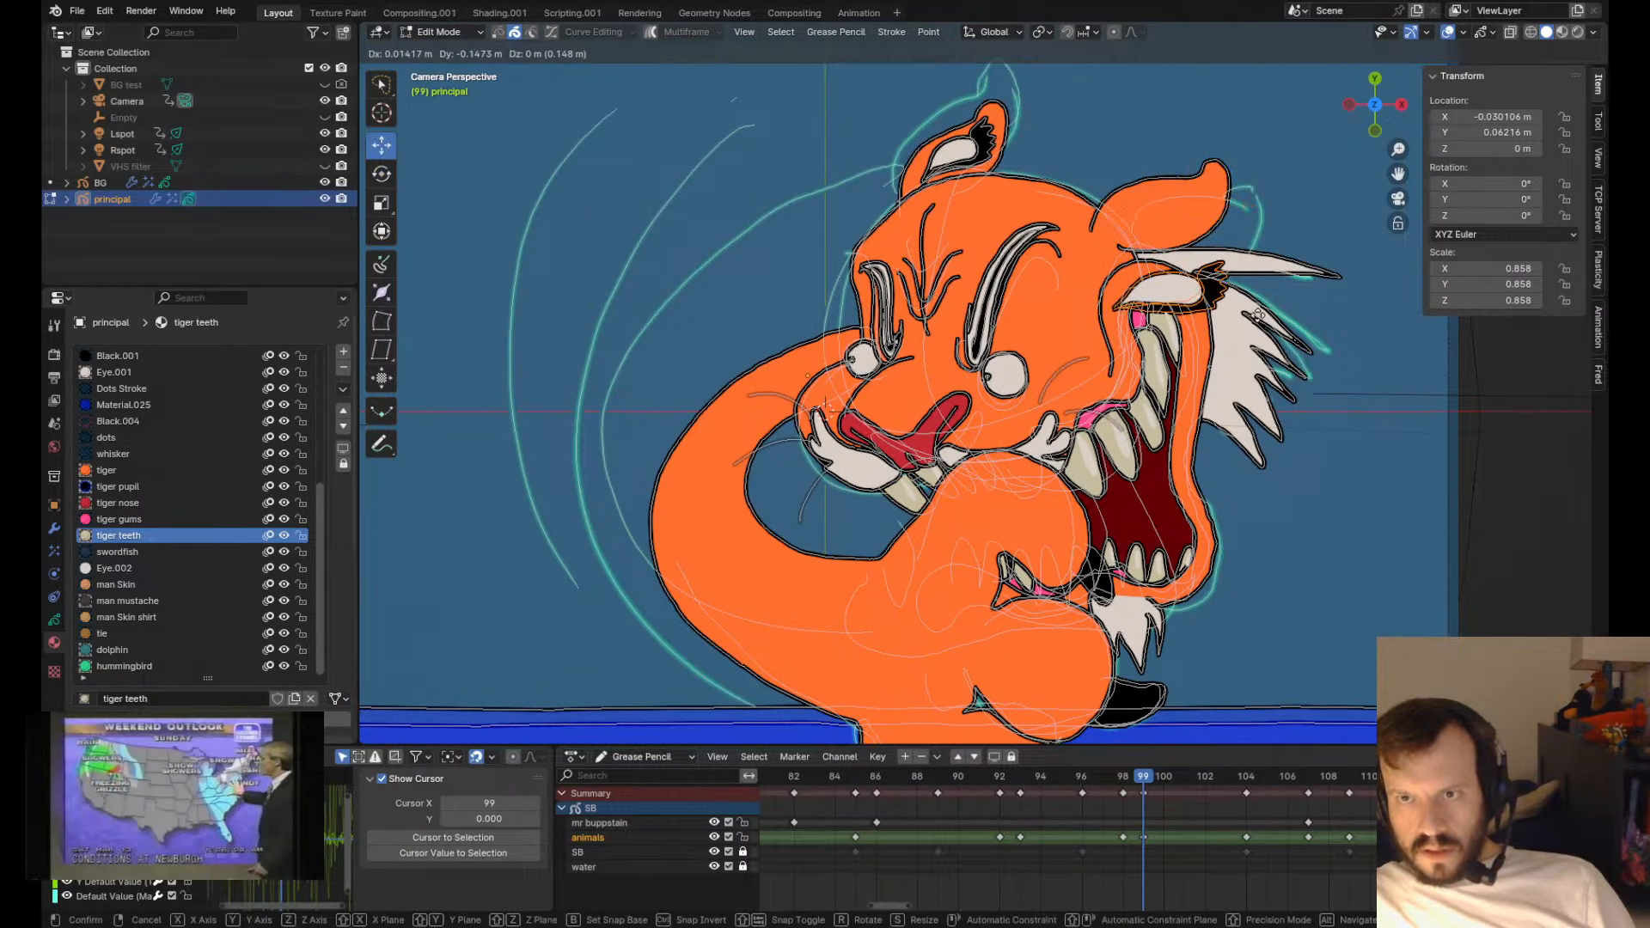
pyautogui.press('x')
pyautogui.click(1255, 314)
# - Delete the white inner ear and black tuft from the far ear on frame 99
pyautogui.click(980, 136)
pyautogui.press('x')
pyautogui.click(980, 136)
pyautogui.click(966, 142)
pyautogui.press('x')
pyautogui.click(966, 141)
# - Delete the white inner ear and black tuft from the far ear on frame 98
pyautogui.keyDown('alt'); pyautogui.scroll(1, 967, 147); pyautogui.keyUp('alt')
pyautogui.click(967, 143)
pyautogui.keyDown('shift'); pyautogui.click(1008, 120); pyautogui.keyUp('shift')
pyautogui.press('x')
pyautogui.click(1008, 120)
# - Rotate the leaping tiger's near ear slightly clockwise on the frame 104 drawing and reposition it on the head
pyautogui.keyDown('alt'); pyautogui.scroll(1, 1007, 120); pyautogui.keyUp('alt')
pyautogui.keyDown('alt'); pyautogui.scroll(-15, 982, 430); pyautogui.keyUp('alt')
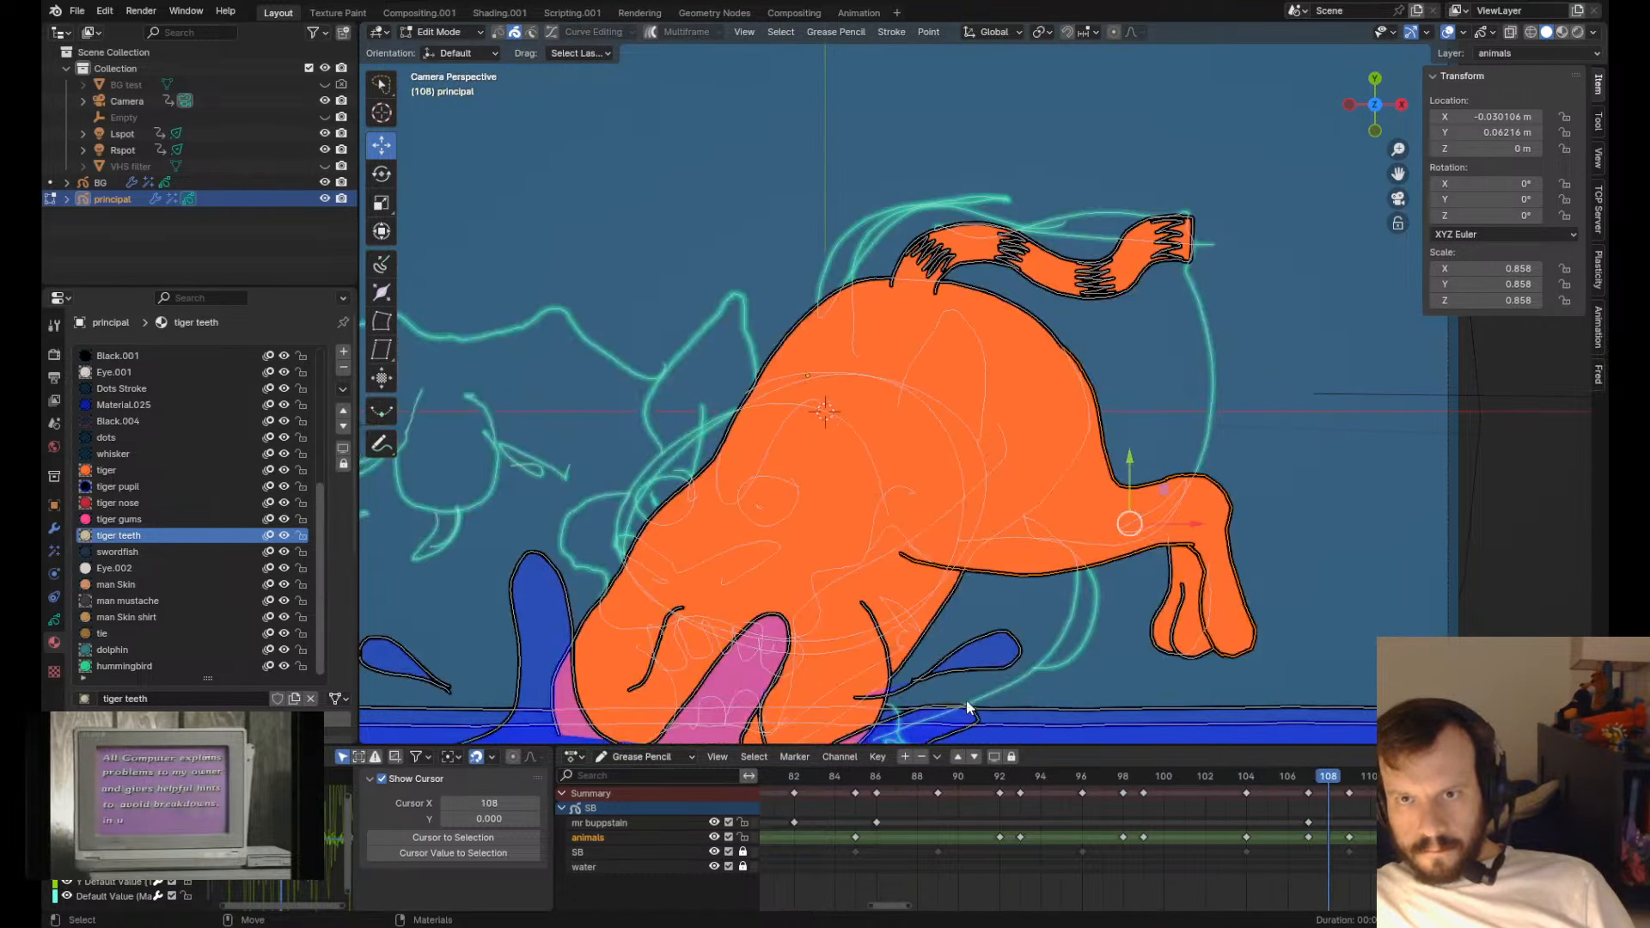
pyautogui.keyDown('alt'); pyautogui.scroll(3, 1126, 765); pyautogui.keyUp('alt')
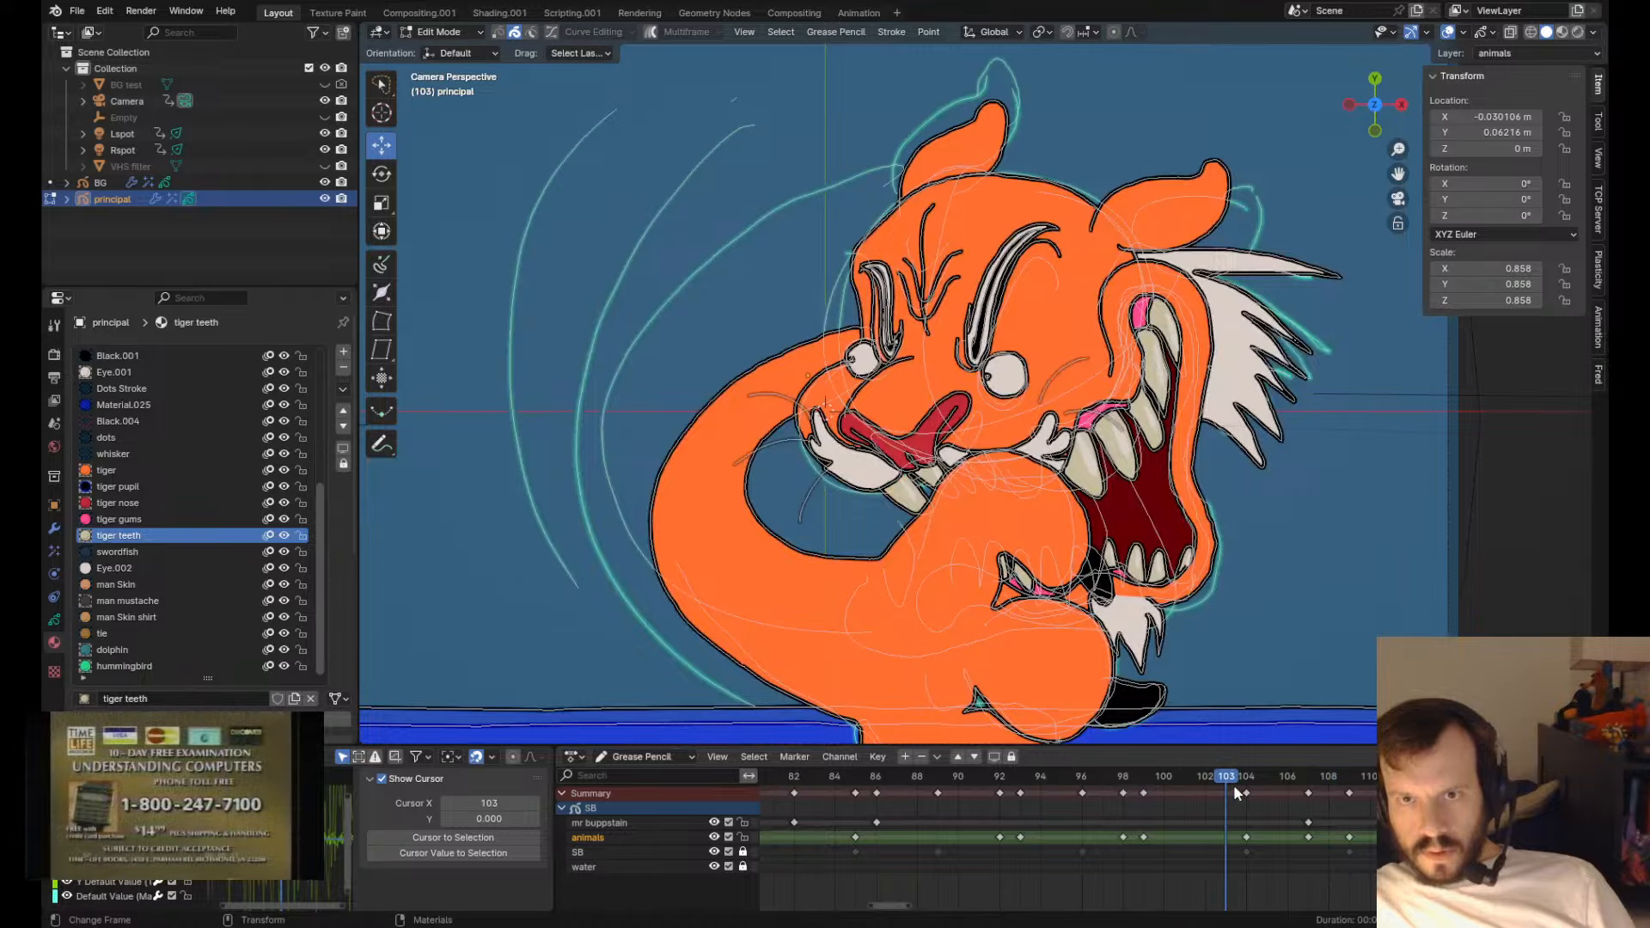
pyautogui.scroll(3, 1000, 305)
pyautogui.click(855, 306)
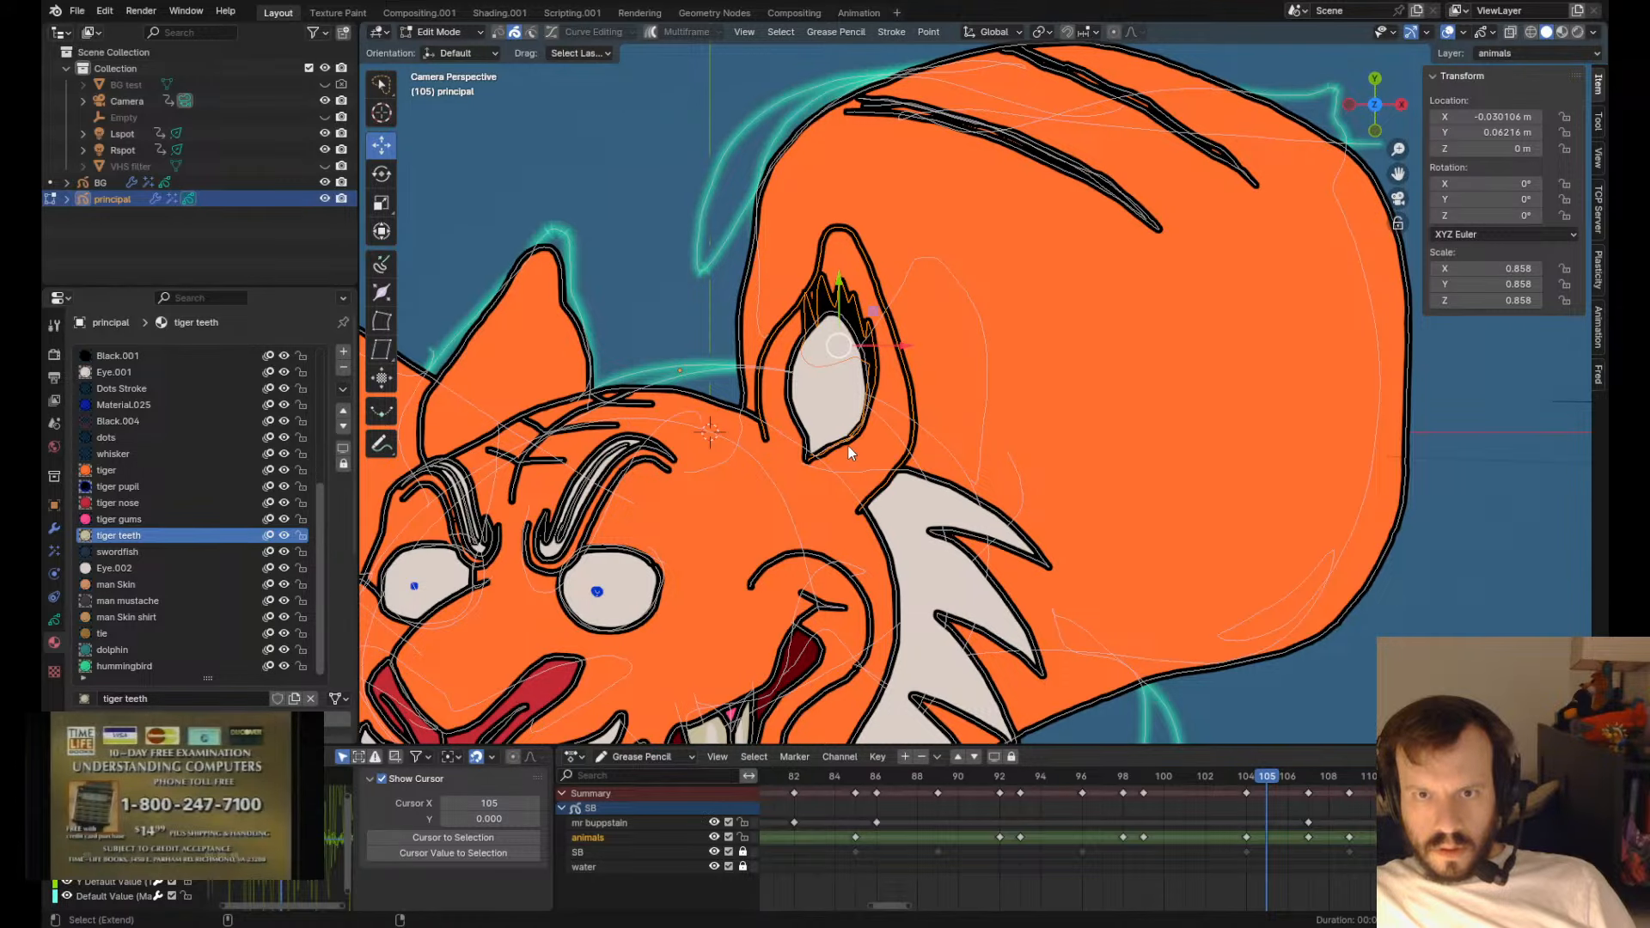
pyautogui.press('r')
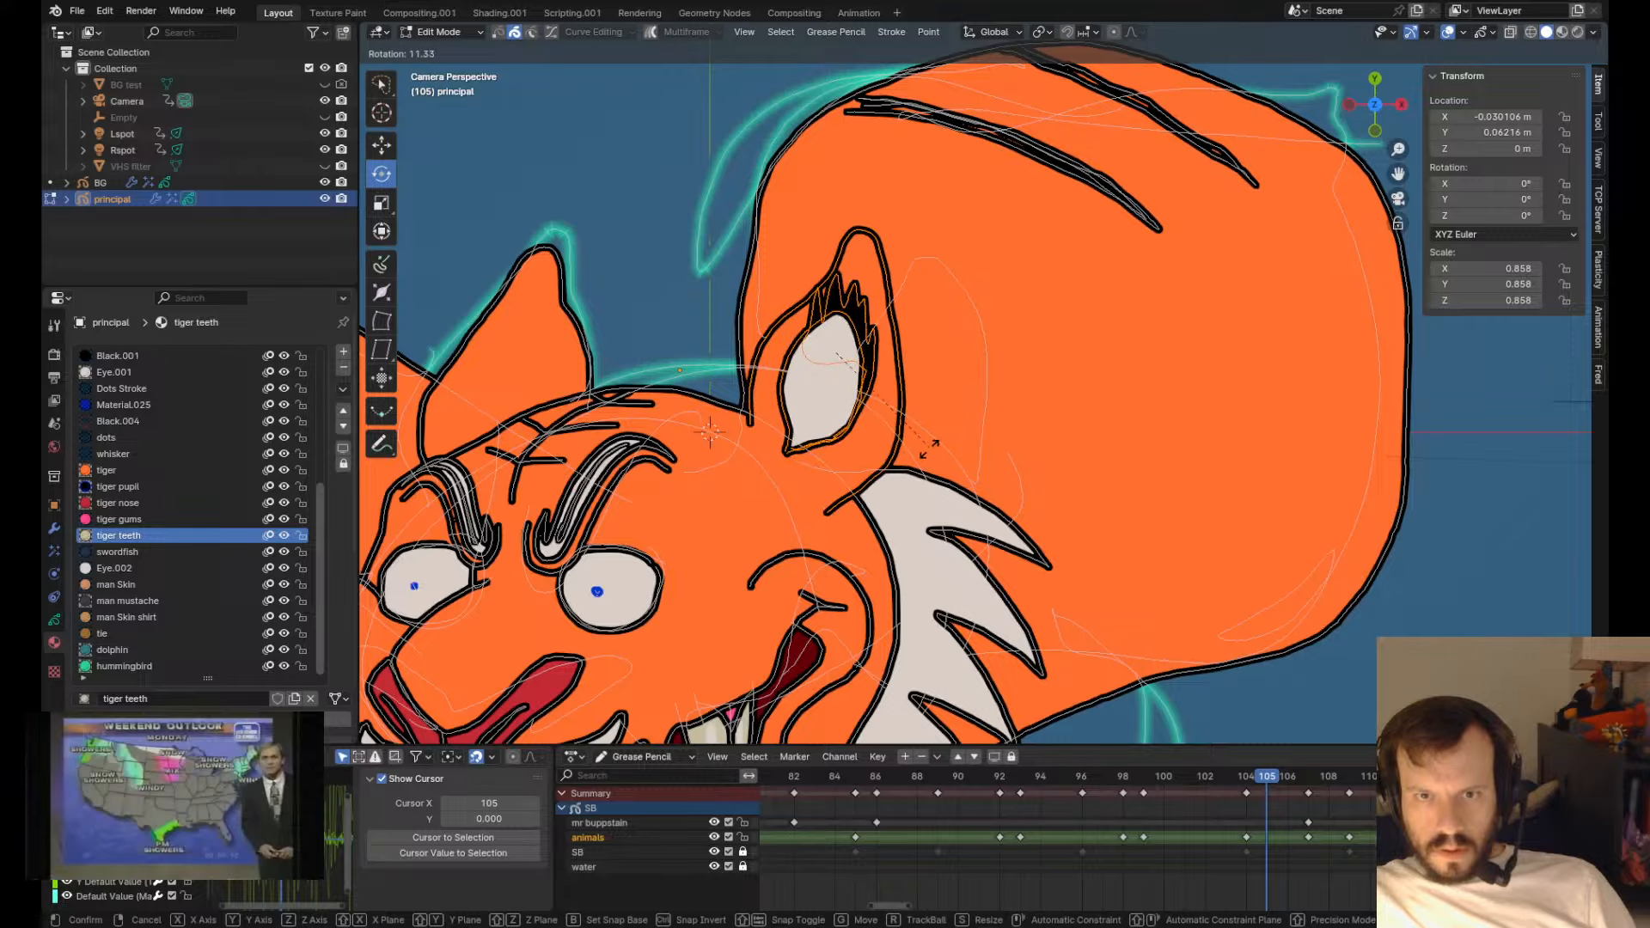
pyautogui.click(917, 464)
pyautogui.press('g')
pyautogui.click(933, 477)
# - Check the adjusted ear against the neighbouring frames and save the file
pyautogui.scroll(-4, 933, 477)
pyautogui.keyDown('shift'); pyautogui.moveTo(934, 477); pyautogui.dragTo(1023, 397, button='middle'); pyautogui.keyUp('shift')
pyautogui.press('Left')
pyautogui.press('Left')
pyautogui.press('Right')
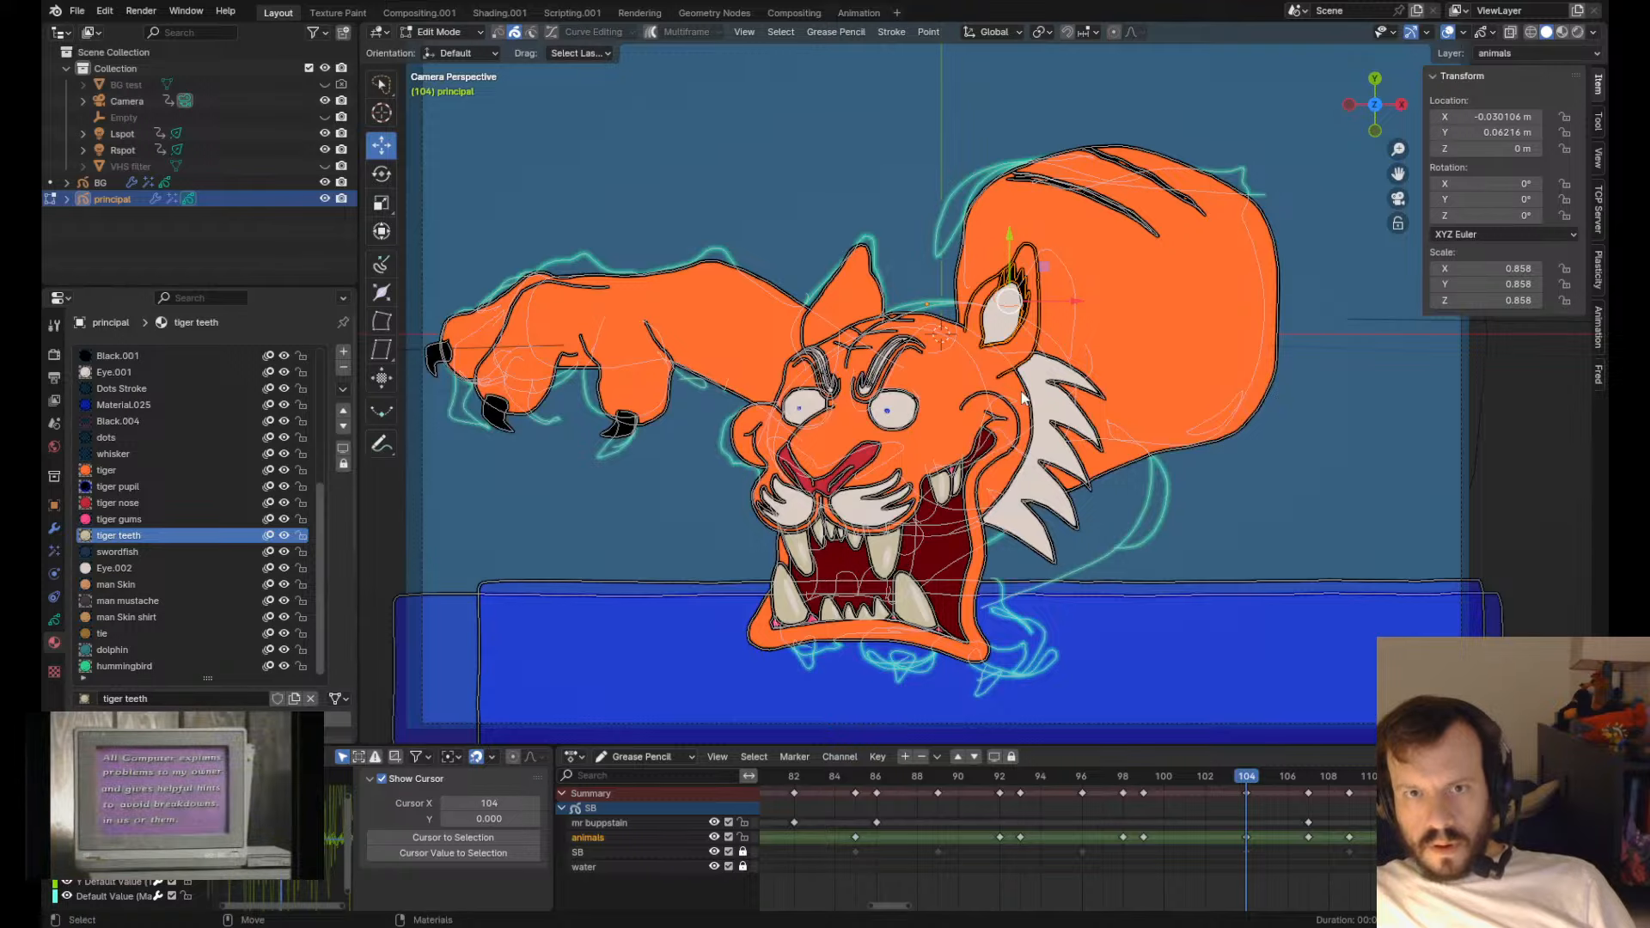
pyautogui.hotkey('ctrl', 's')
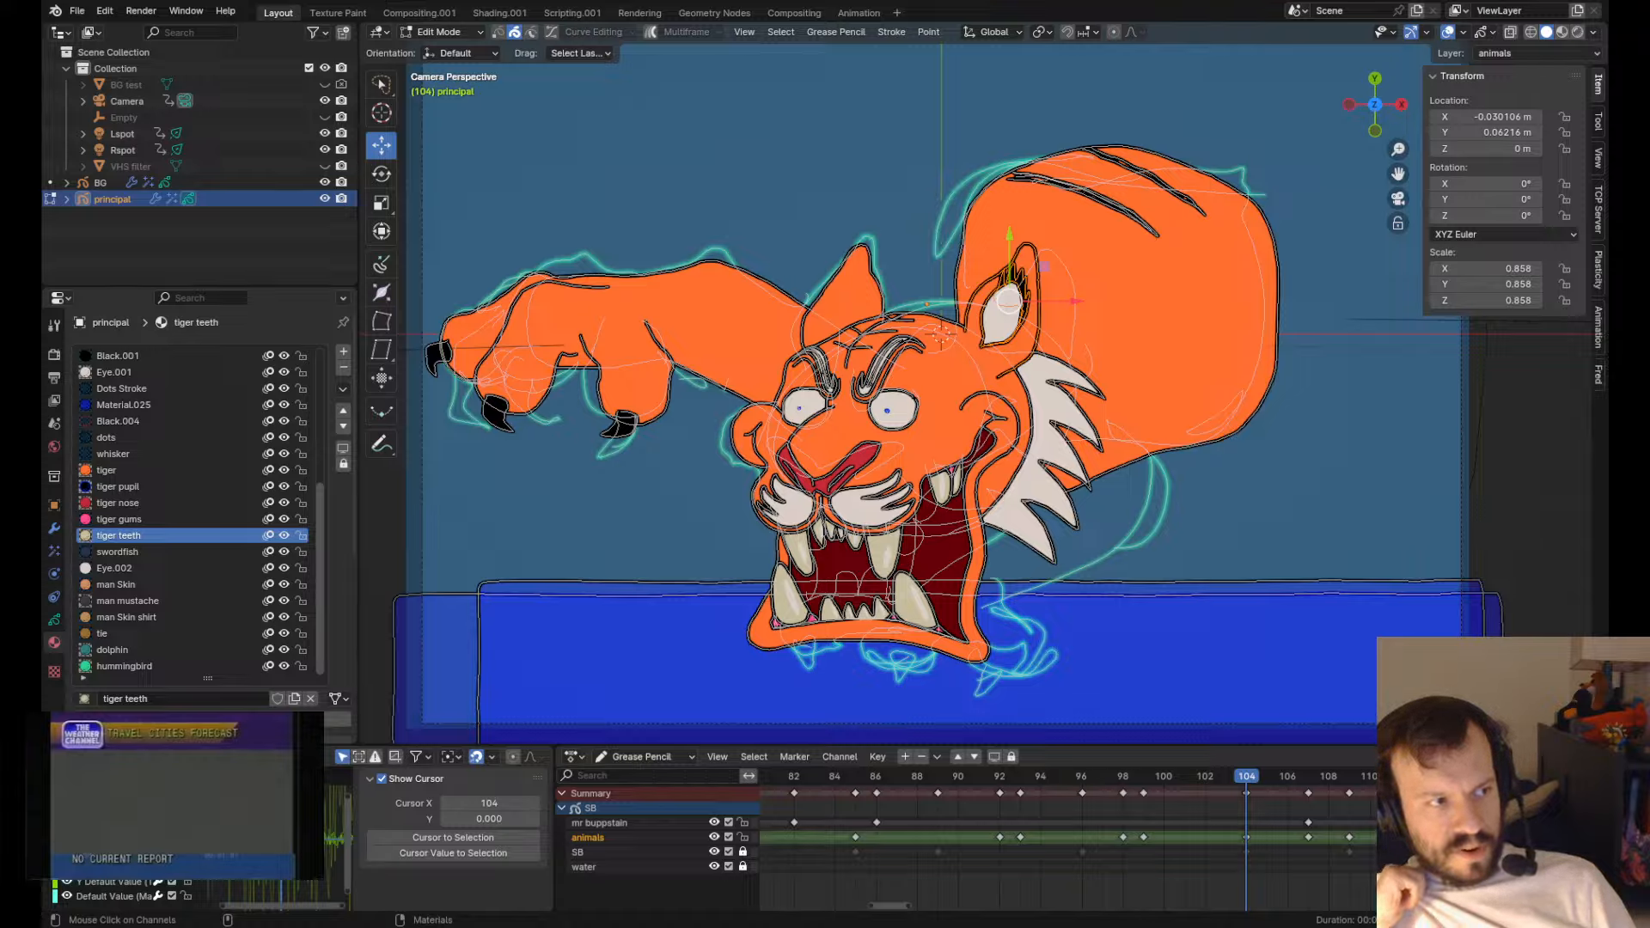
# - Switch to Draw Mode, save the file again, and compare the tiger keyframes between 93 and 104
pyautogui.moveTo(911, 421)
pyautogui.keyDown('shift'); pyautogui.mouseDown(button='middle')
pyautogui.moveTo(983, 473)
pyautogui.moveTo(949, 404)
pyautogui.mouseUp(button='middle'); pyautogui.keyUp('shift')
pyautogui.press('Tab')
pyautogui.scroll(-3, 946, 406)
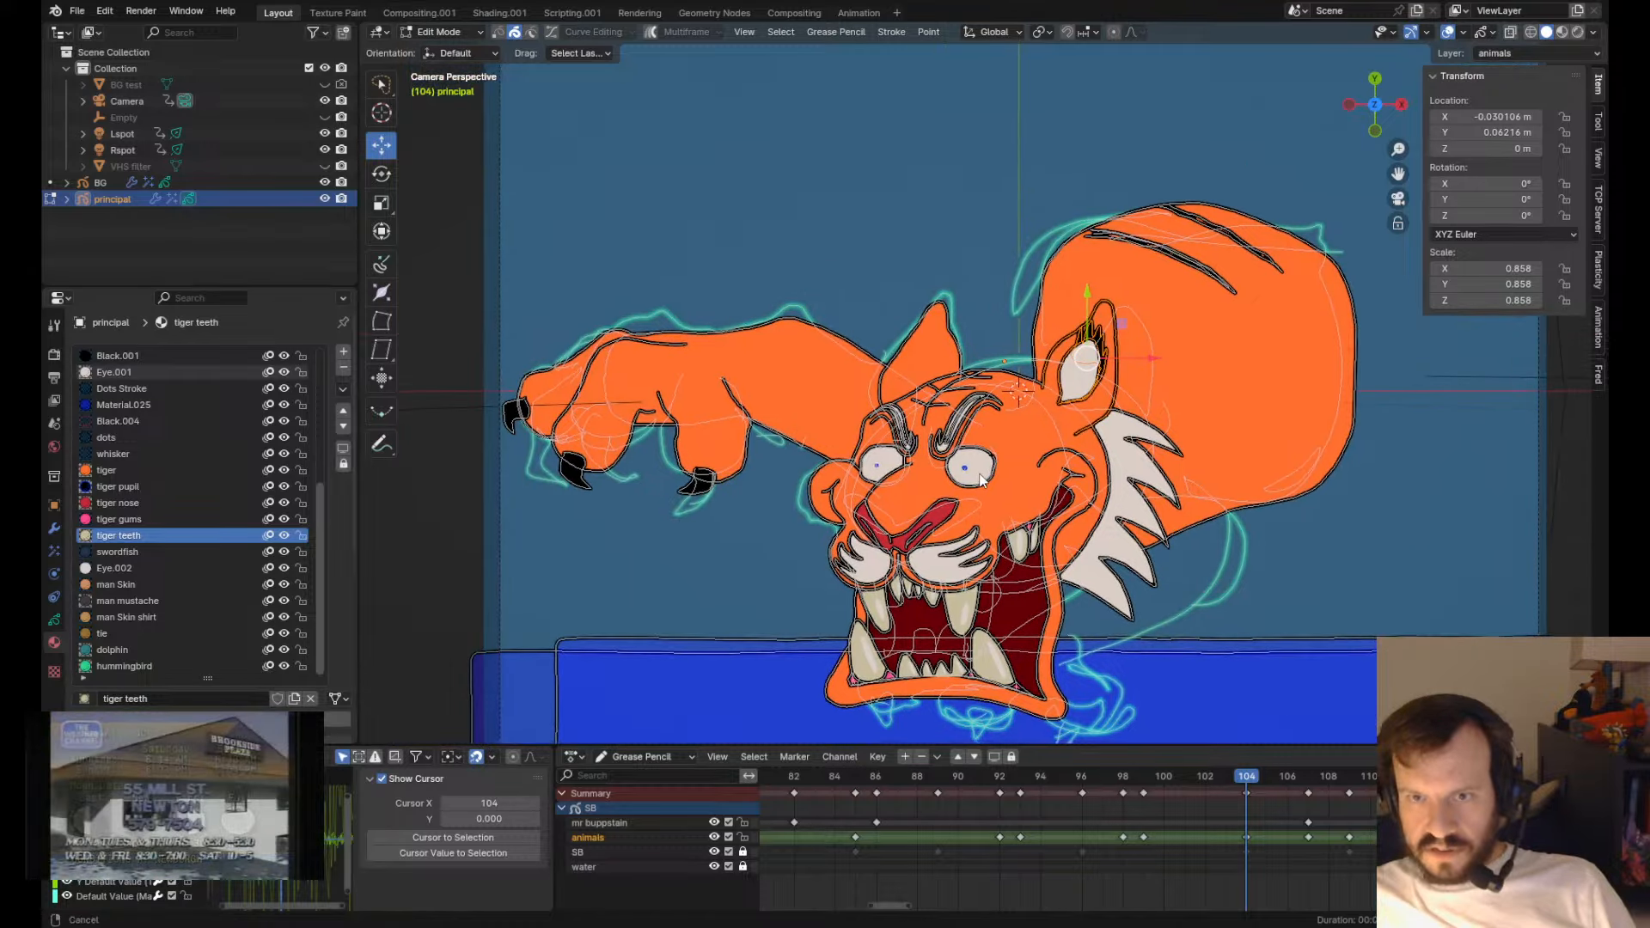
pyautogui.hotkey('ctrl', 's')
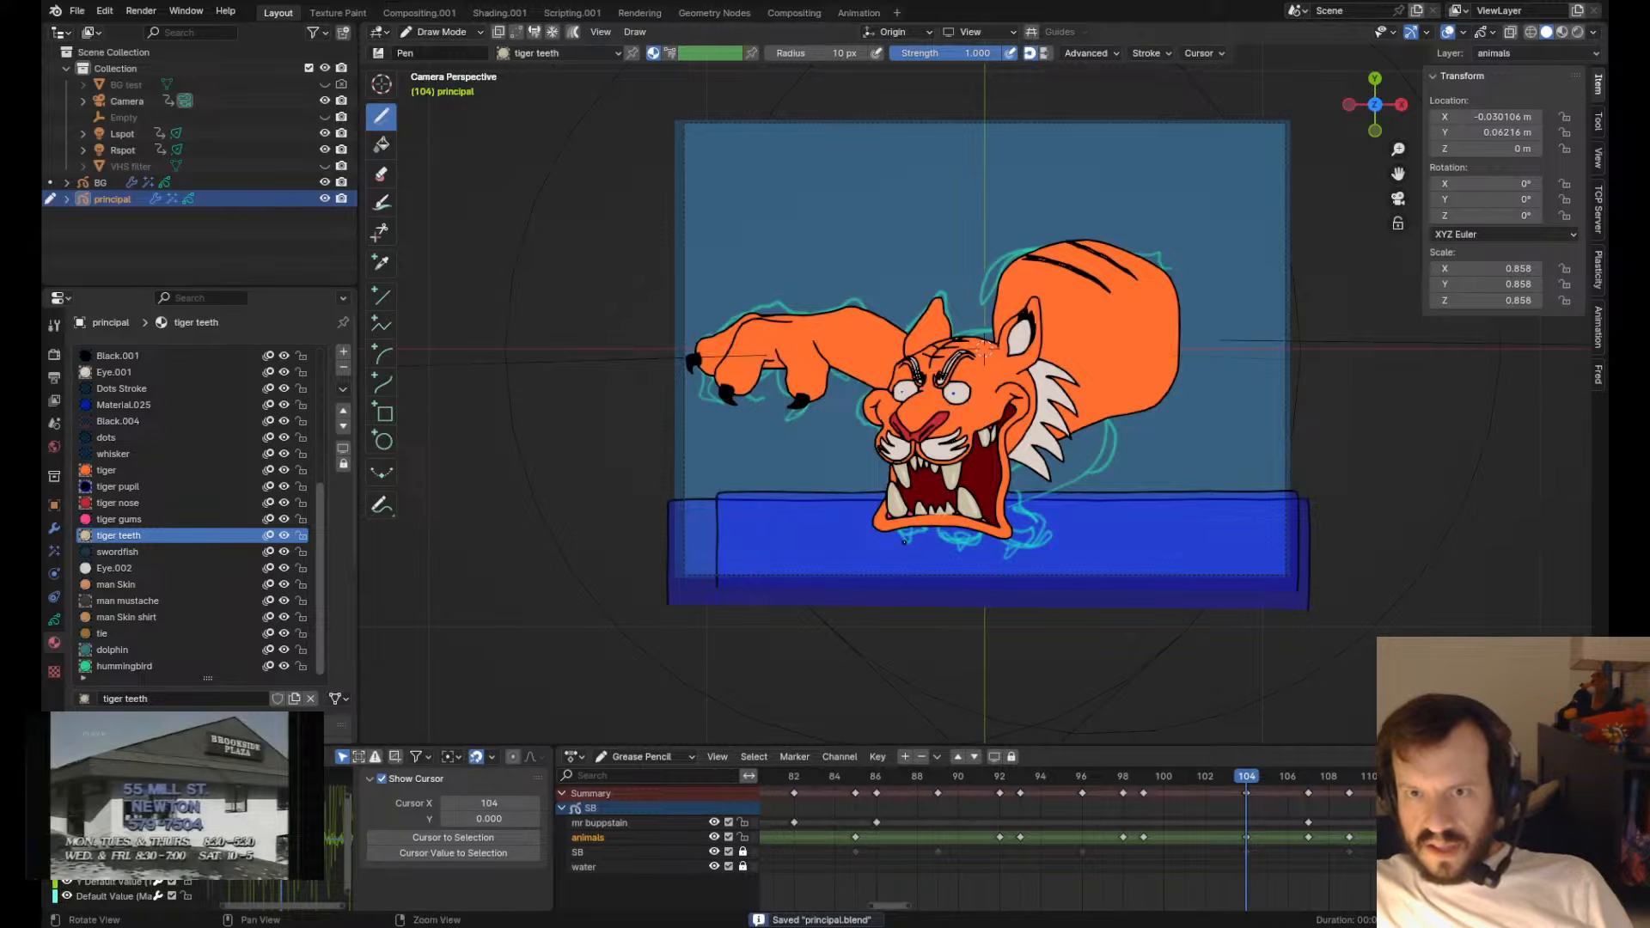
pyautogui.press('Down')
pyautogui.press('Down')
pyautogui.press('Down')
pyautogui.press('Down')
pyautogui.press('Up')
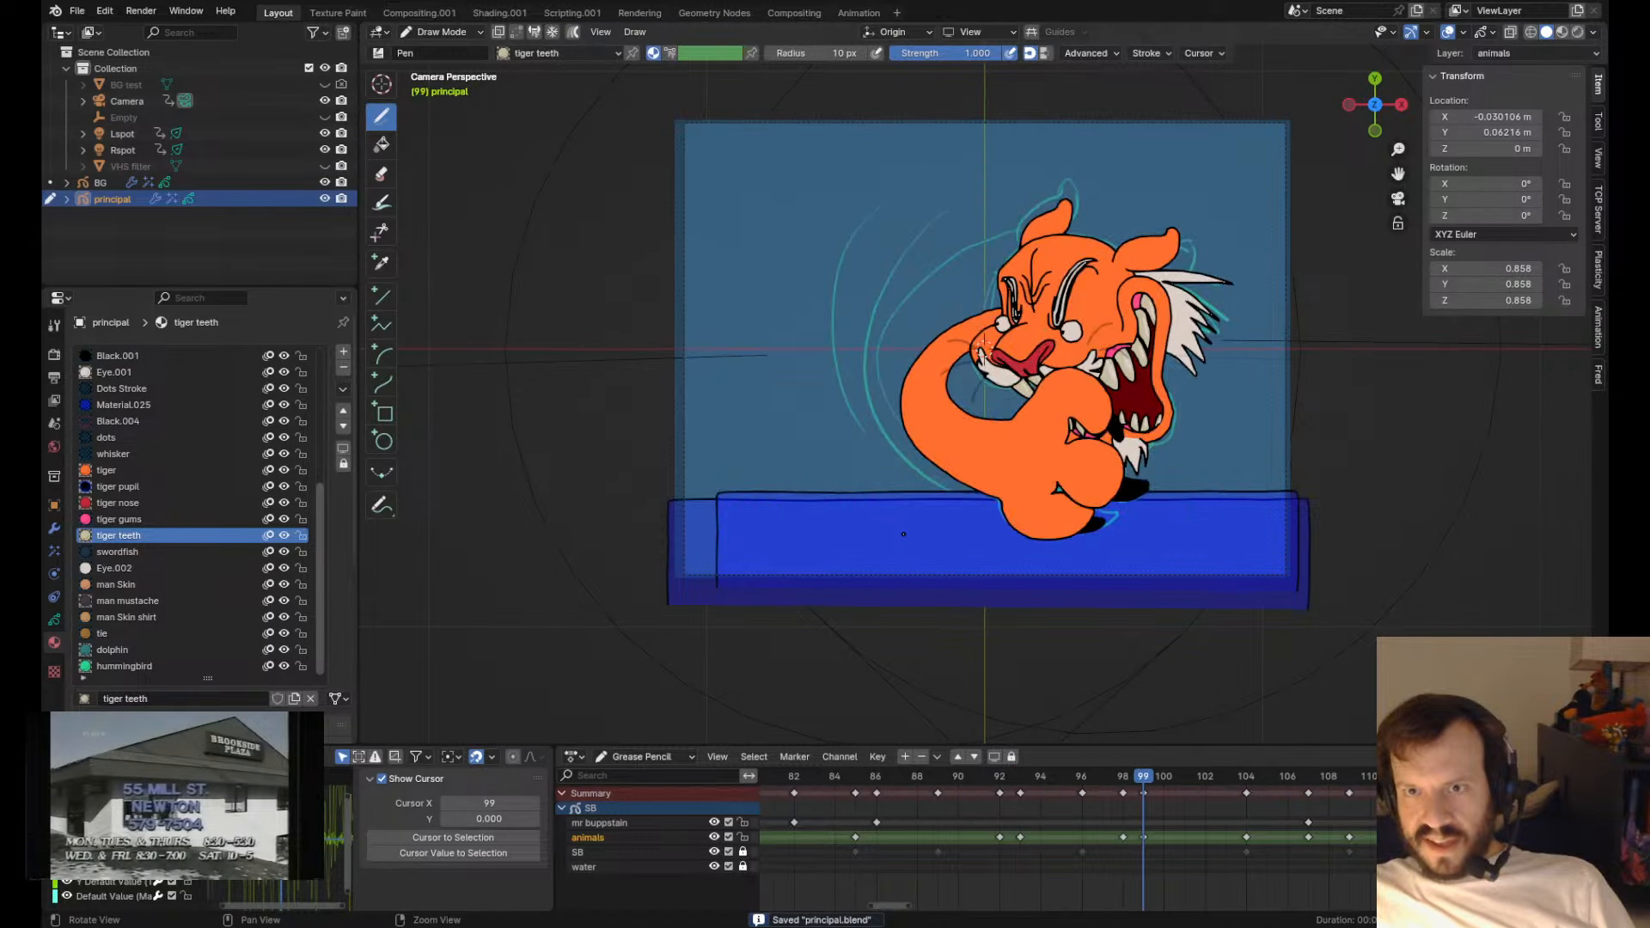
pyautogui.press('Down')
pyautogui.press('Up')
# - Rotate the tiger's far ear by -19.3° on frame 98 and reposition it on the head
pyautogui.press('Tab')
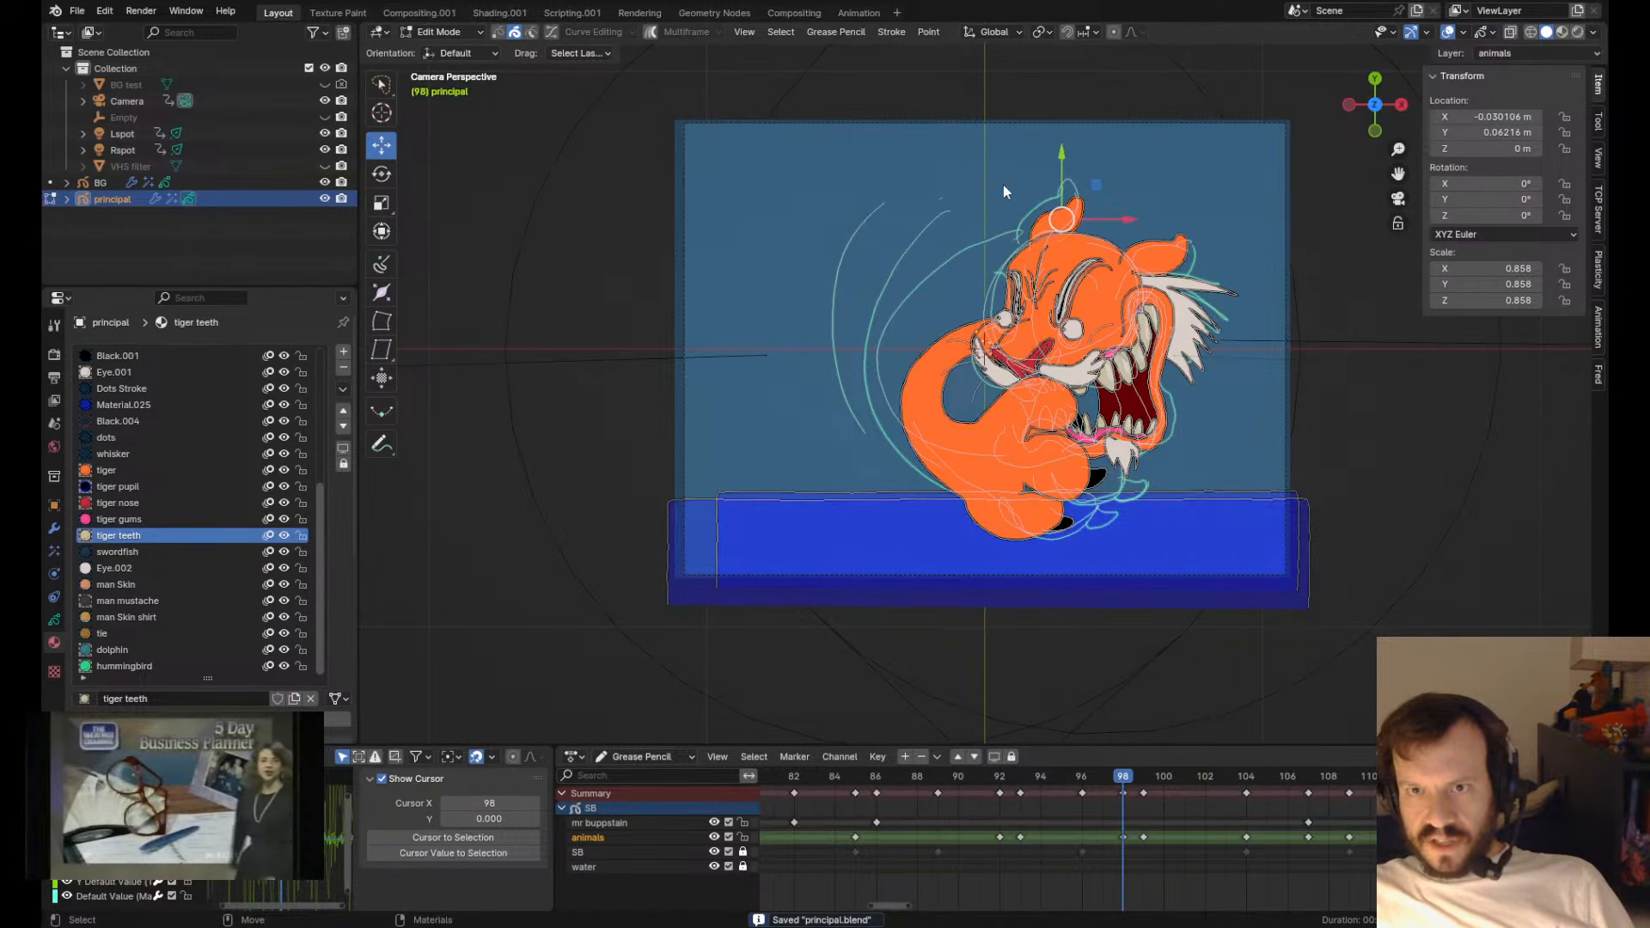
pyautogui.press('r')
pyautogui.click(918, 159)
pyautogui.press('g')
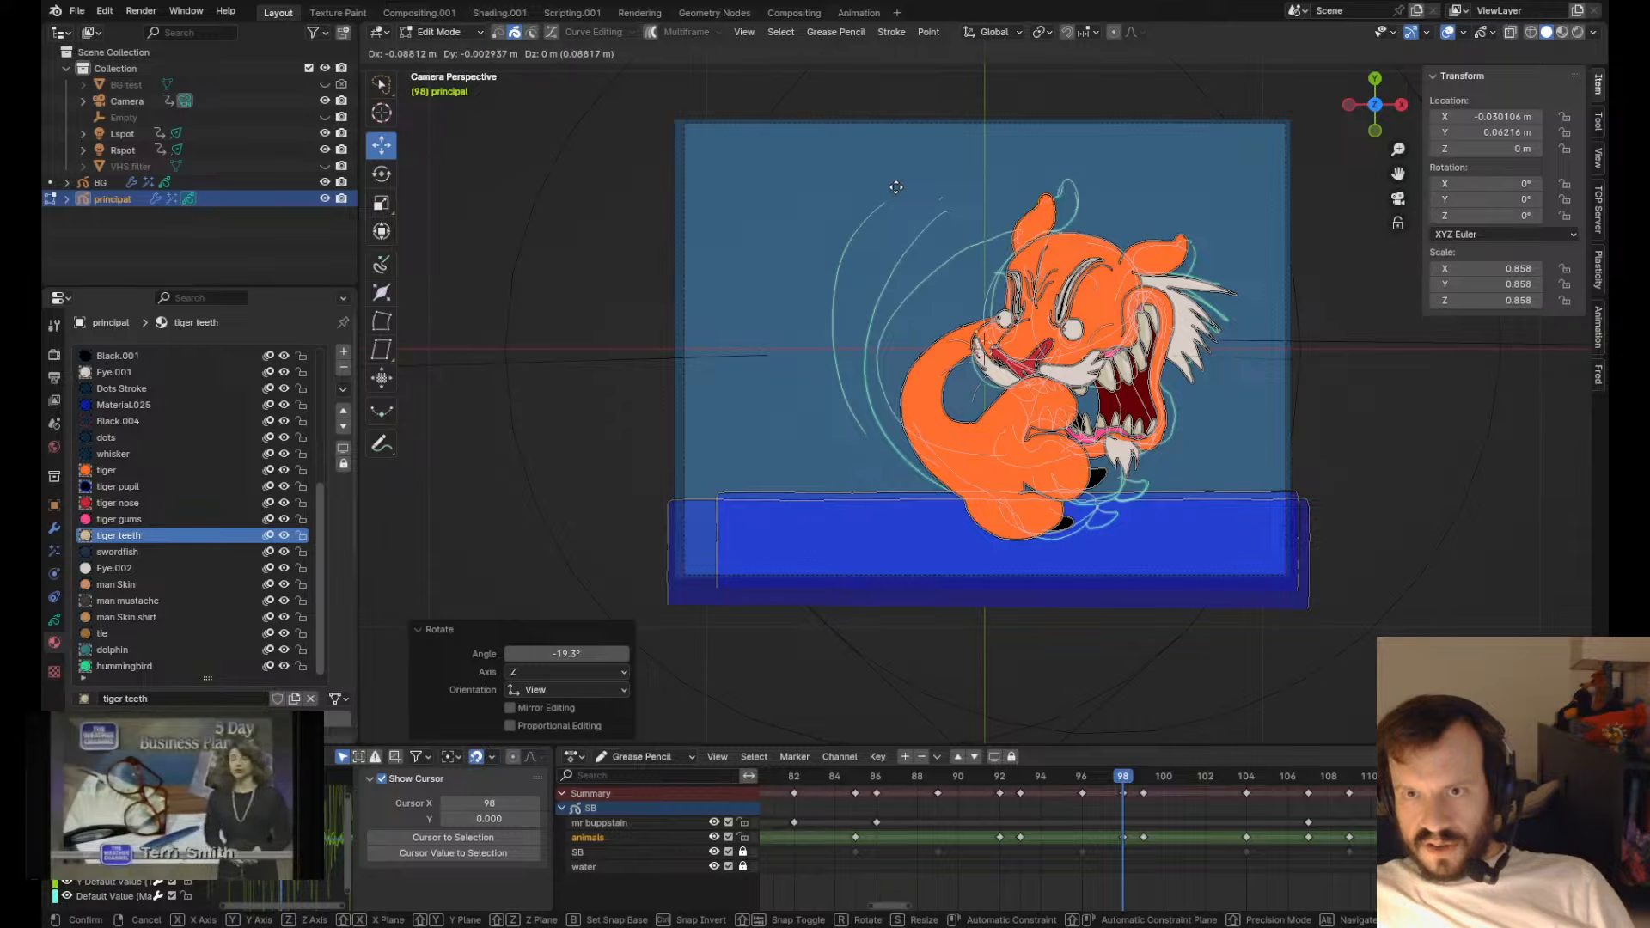
pyautogui.click(956, 209)
# - Compare frame 98 with its neighbouring keyframes and readjust the far ear's rotation and position
pyautogui.press('Down')
pyautogui.press('Up')
pyautogui.press('Up')
pyautogui.press('Down')
pyautogui.press('r')
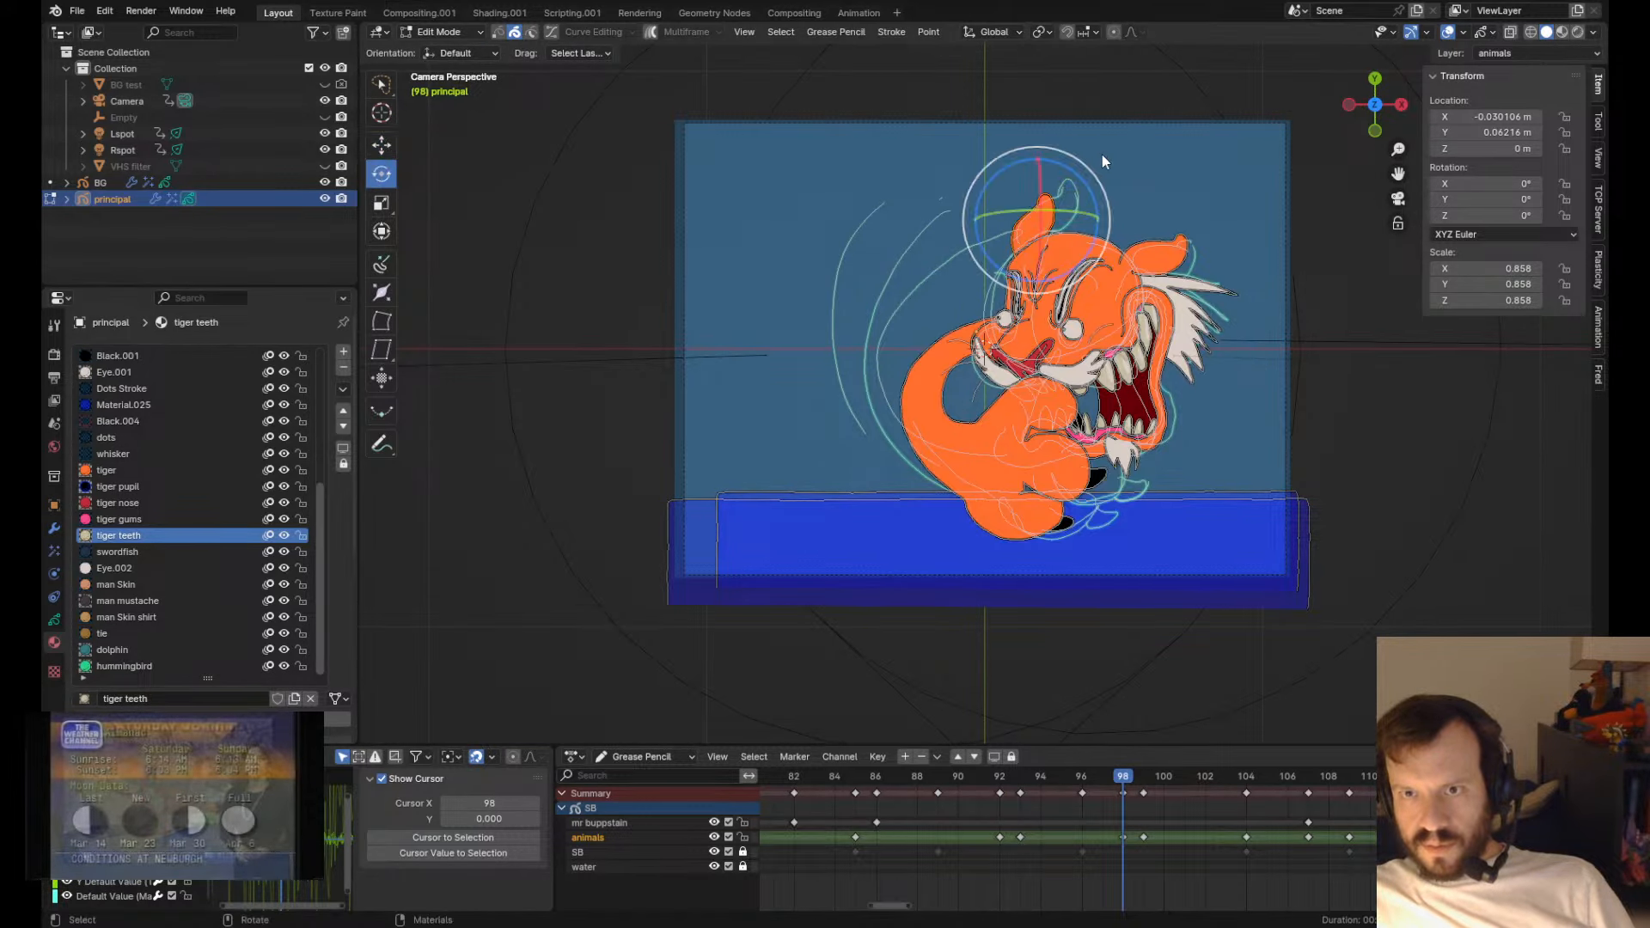
pyautogui.click(1109, 159)
pyautogui.press('g')
pyautogui.click(1137, 167)
# - Rotate and reposition the near ear on frame 98 so it sits higher on the head
pyautogui.press('Up')
pyautogui.press('Down')
pyautogui.press('Down')
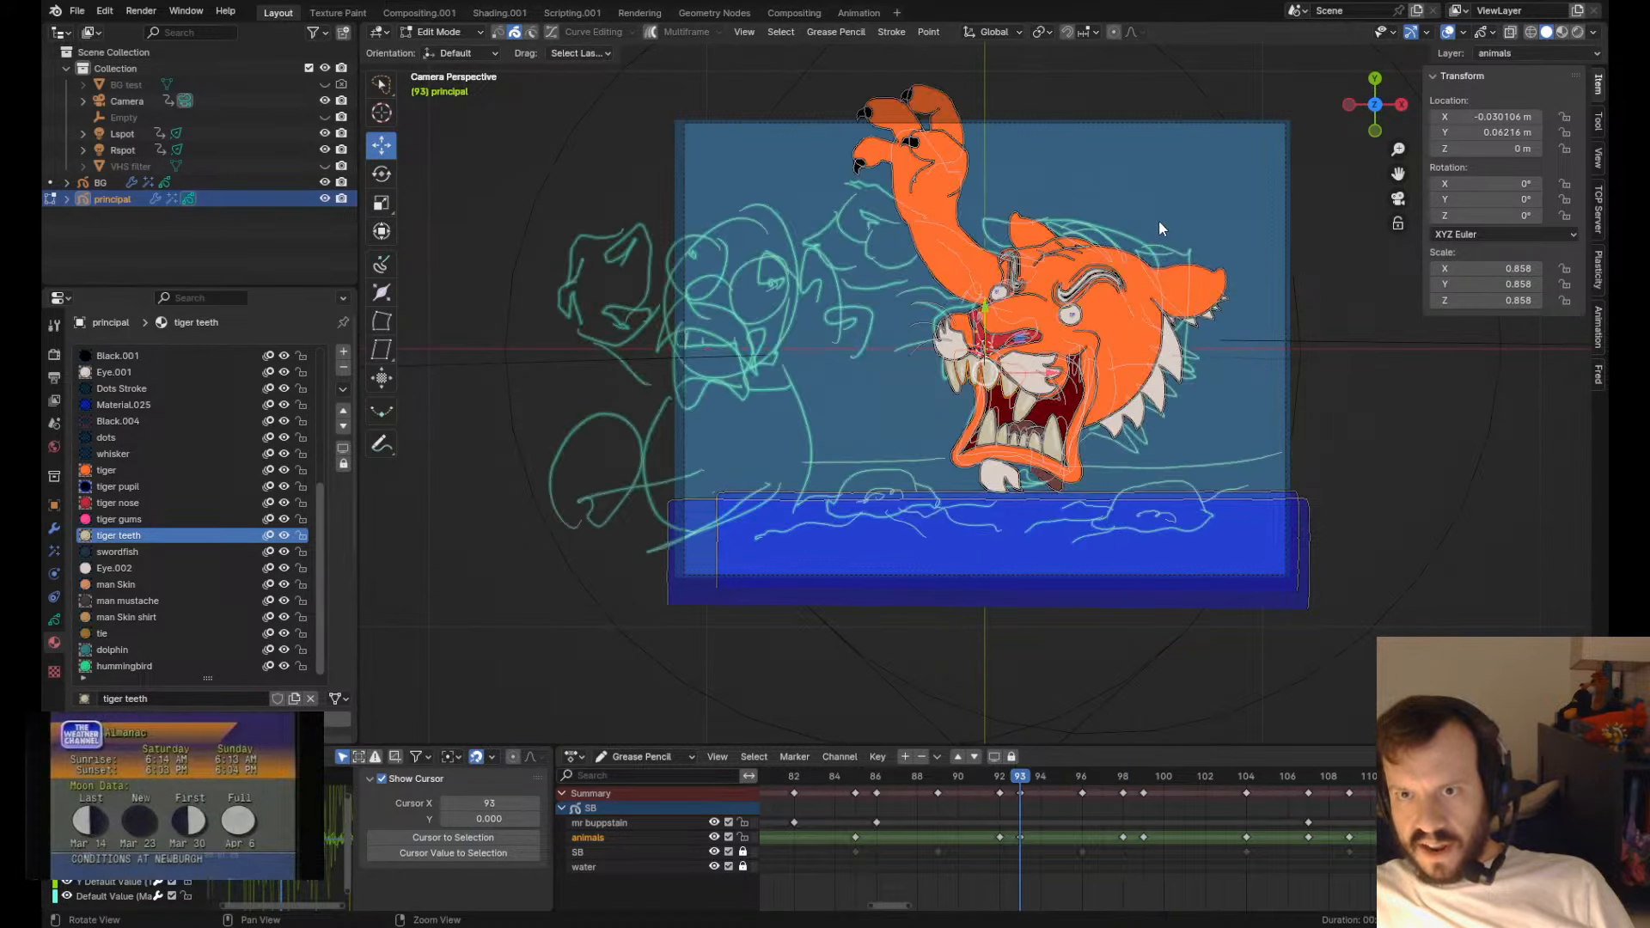
pyautogui.press('Up')
pyautogui.click(1177, 240)
pyautogui.press('e')
pyautogui.moveTo(1218, 167); pyautogui.dragTo(1195, 154, button='middle')
pyautogui.press('w')
pyautogui.moveTo(1194, 153); pyautogui.dragTo(1190, 149, button='middle')
# - Review how the tiger's ears move by stepping through the keyframes and playing back the bite and leap
pyautogui.hotkey('alt', '.')
pyautogui.hotkey('alt', ',')
pyautogui.hotkey('alt', ',')
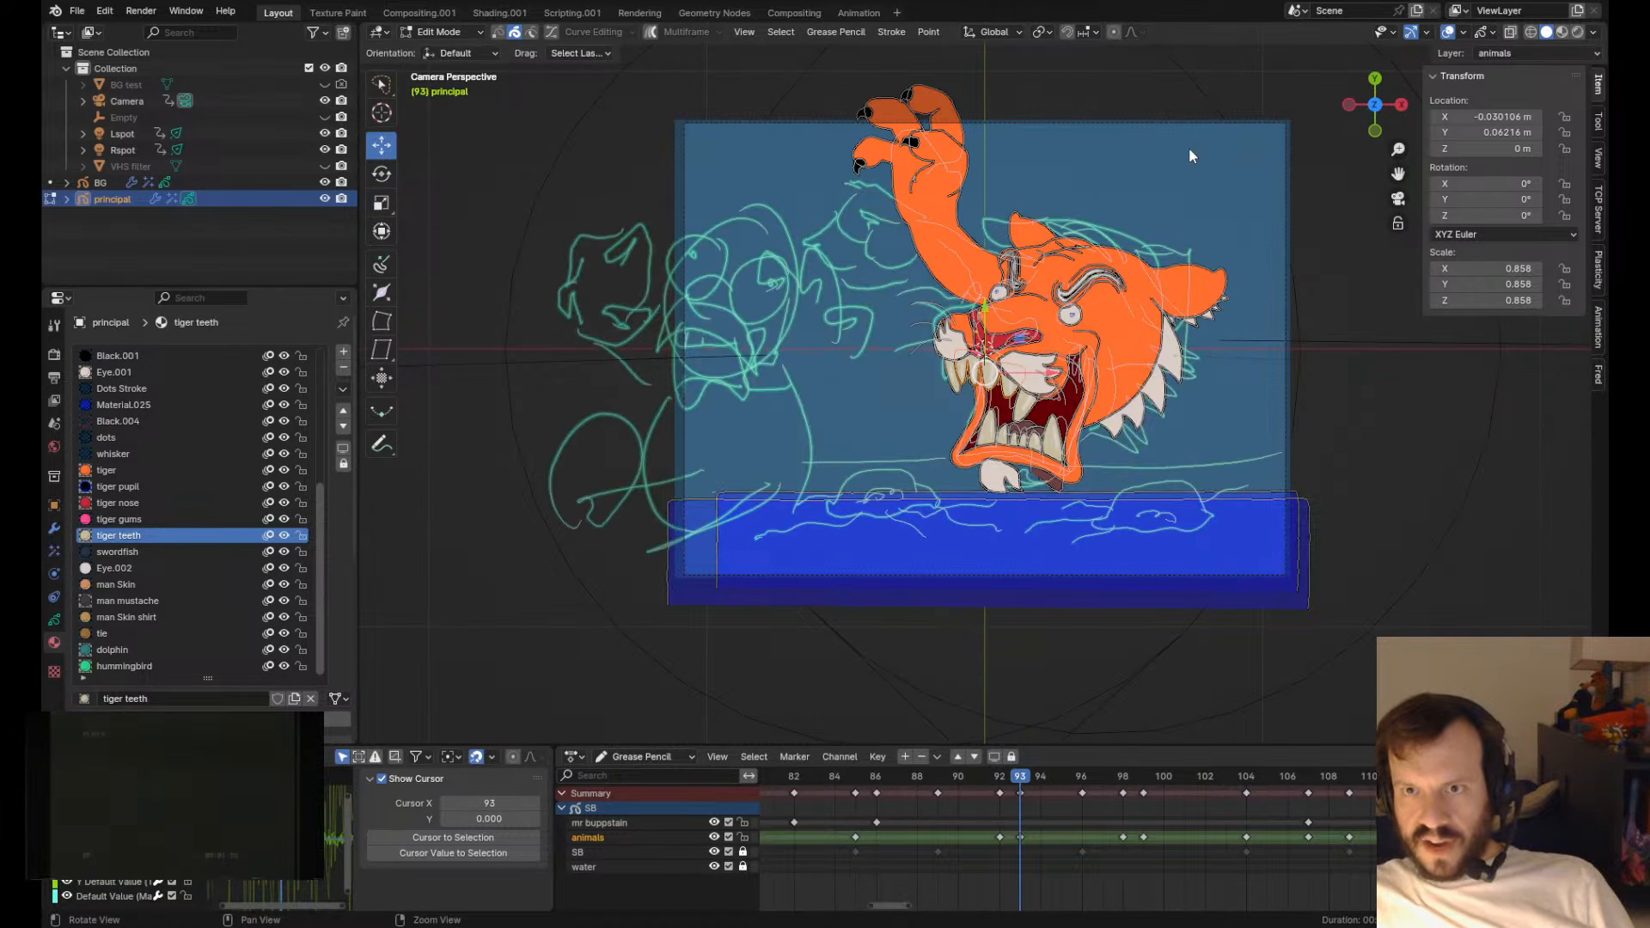
pyautogui.press('space')
pyautogui.press('space')
pyautogui.moveTo(957, 777); pyautogui.dragTo(958, 784)
pyautogui.press('space')
pyautogui.press('space')
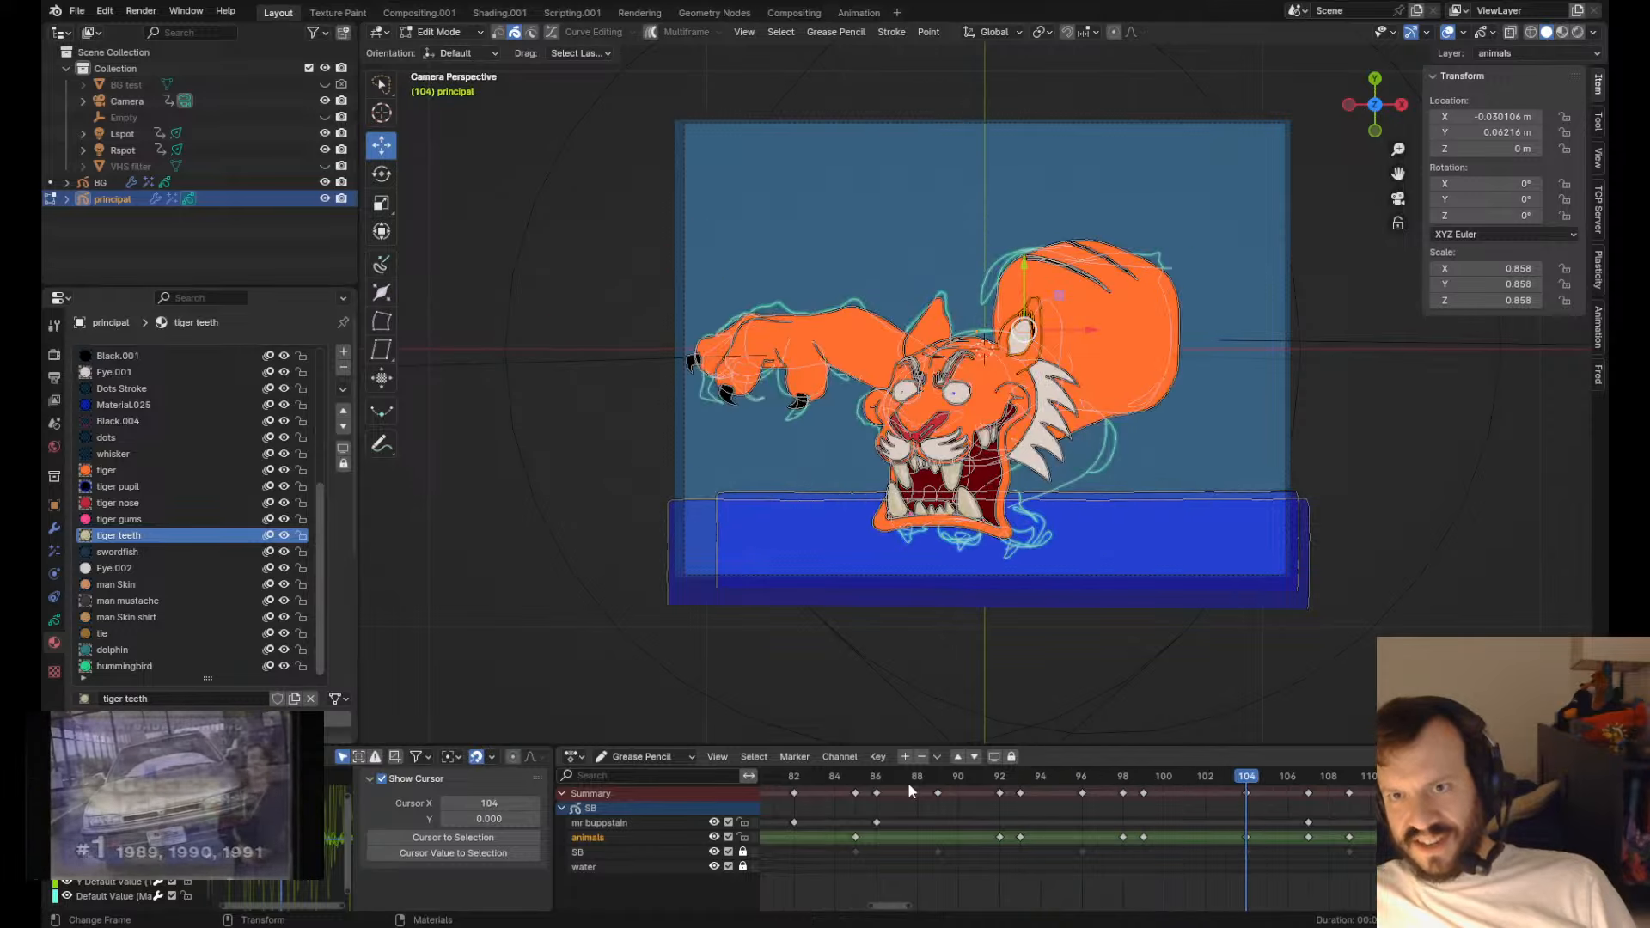
# - Save the file and sculpt the upper cheek tuft below the near ear shorter on frame 98
pyautogui.moveTo(1041, 775); pyautogui.dragTo(1121, 780)
pyautogui.press('Tab')
pyautogui.scroll(2, 1065, 493)
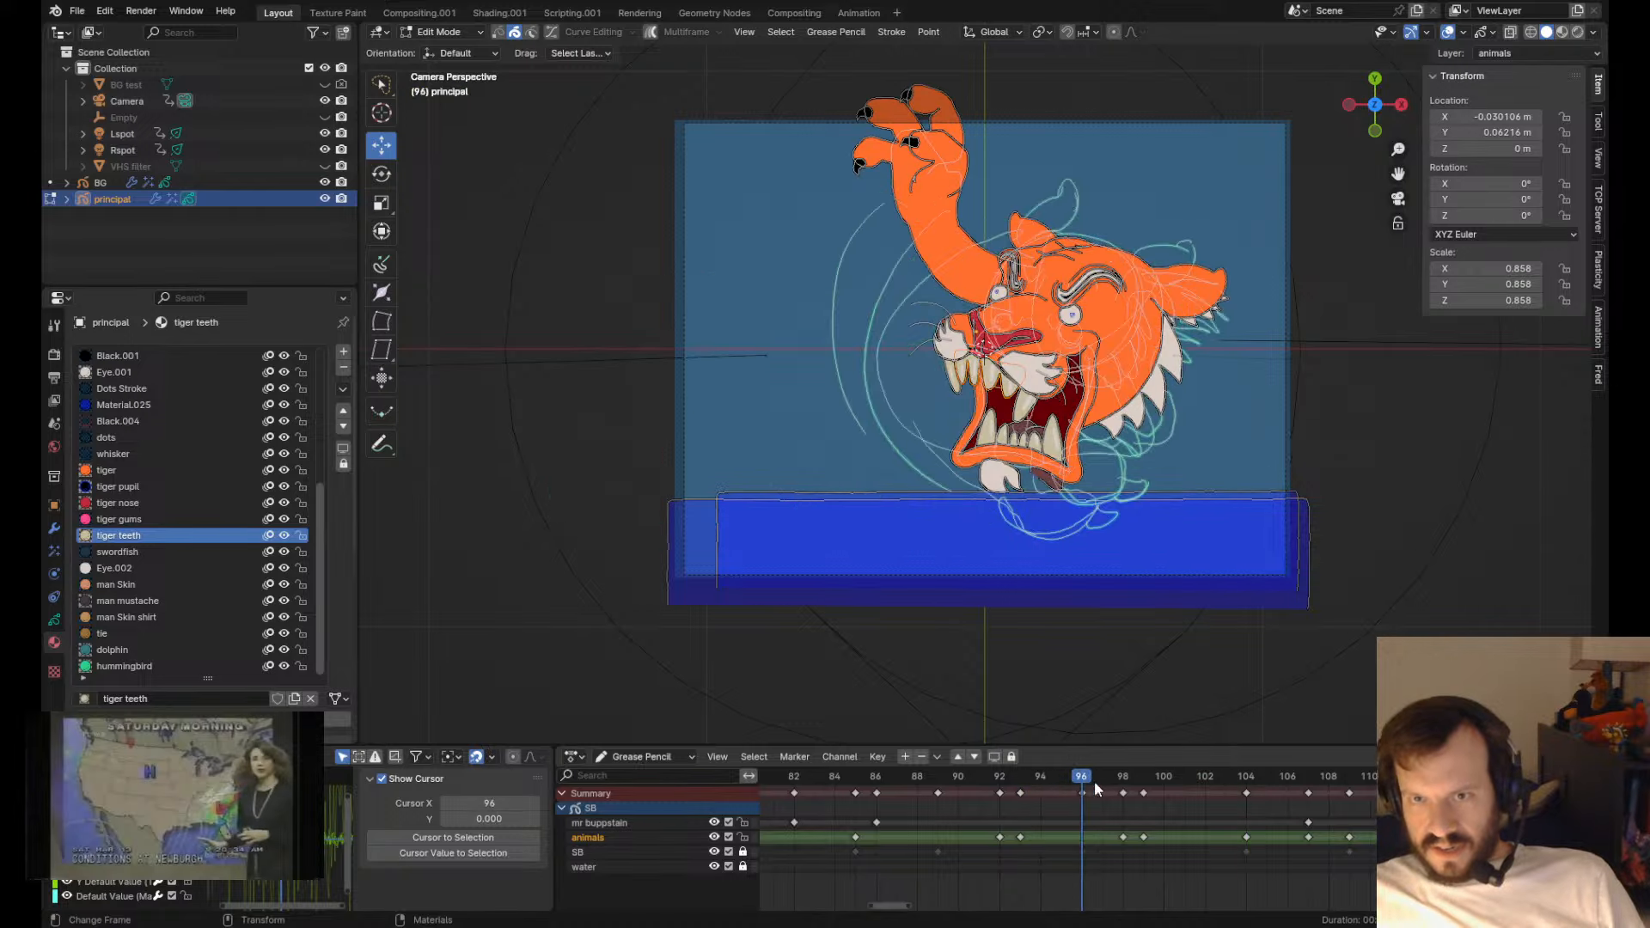
pyautogui.keyDown('shift'); pyautogui.moveTo(948, 515); pyautogui.dragTo(955, 531, button='middle'); pyautogui.keyUp('shift')
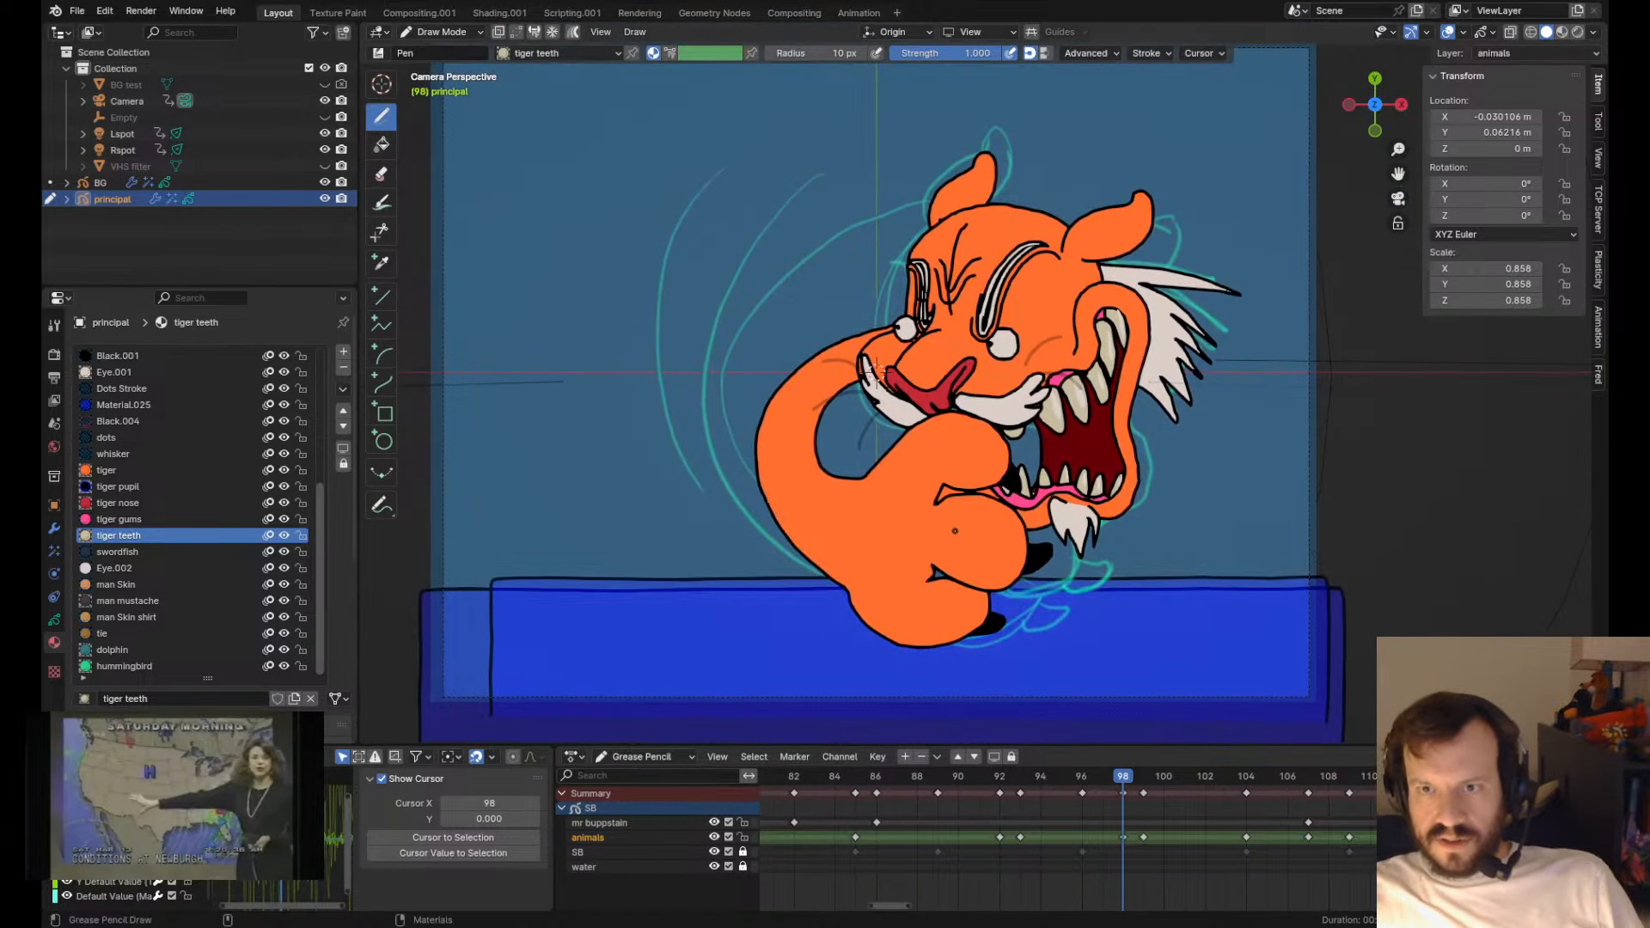
pyautogui.hotkey('ctrl', 's')
pyautogui.press('Tab')
pyautogui.press('Tab')
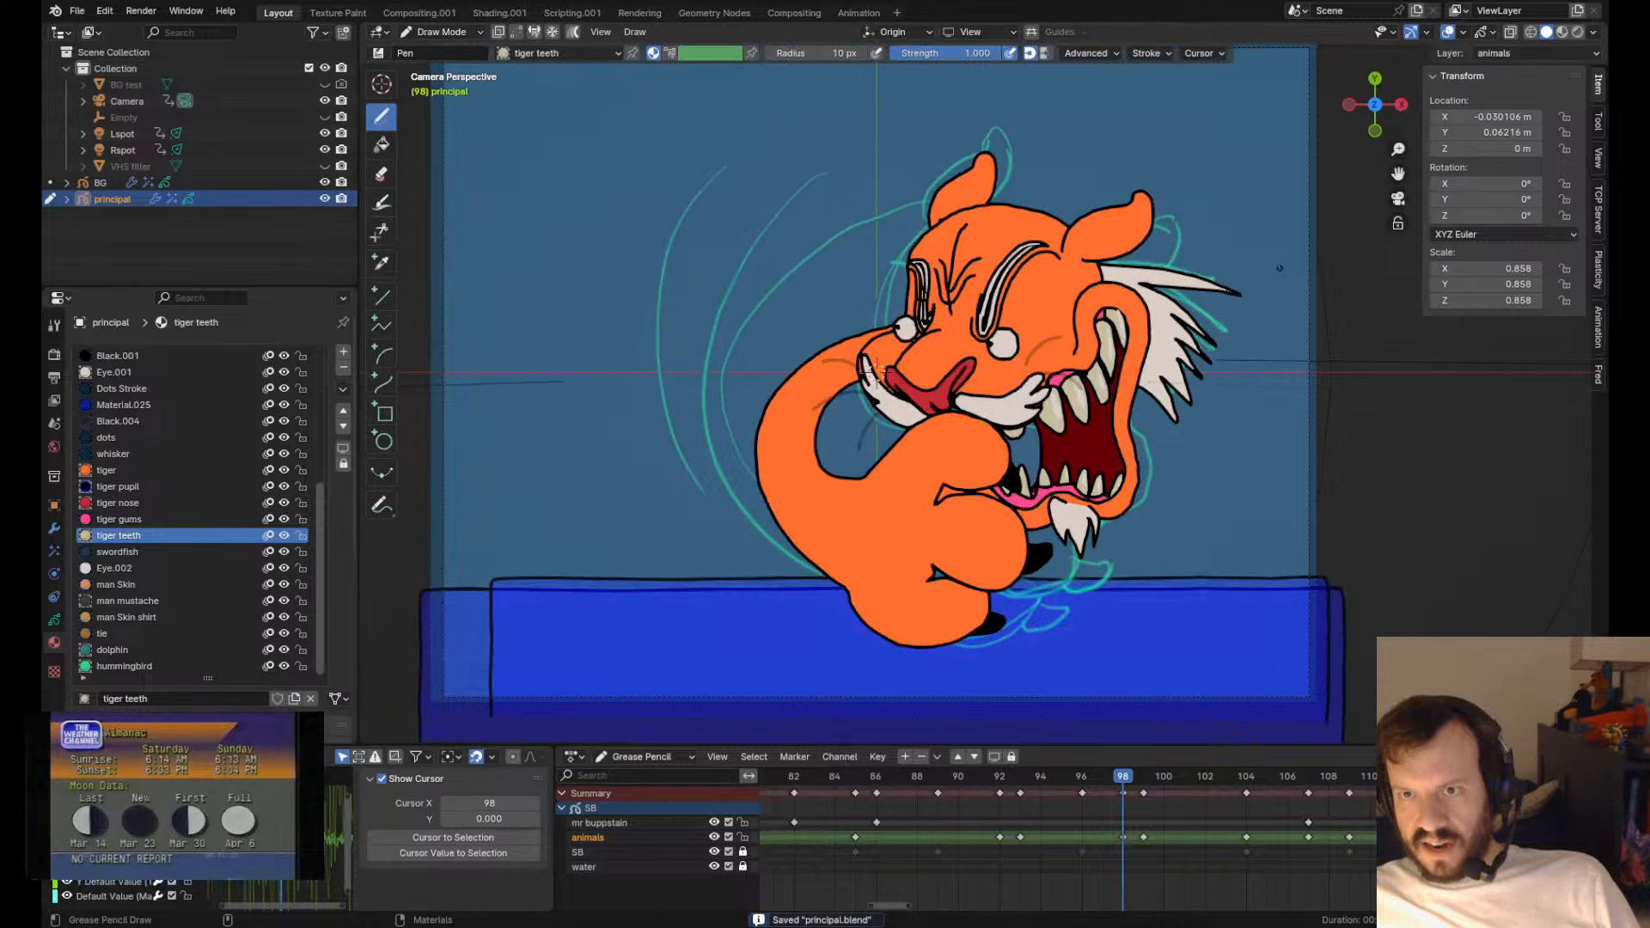
pyautogui.moveTo(1198, 233); pyautogui.dragTo(1145, 273)
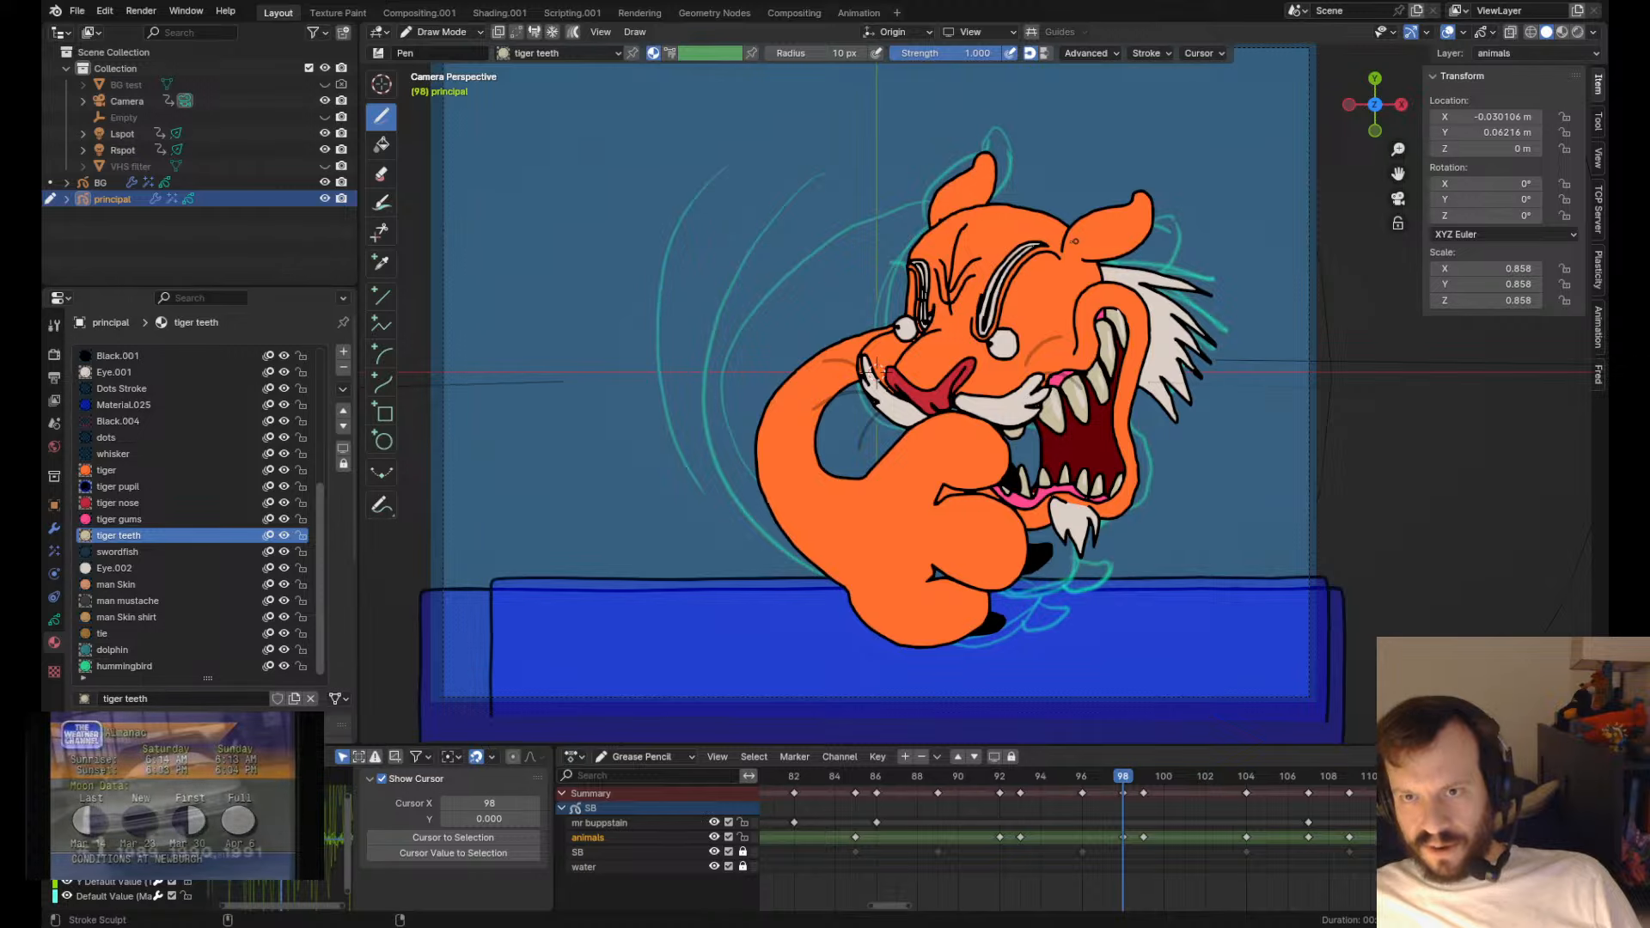
pyautogui.moveTo(1066, 232); pyautogui.dragTo(1062, 236)
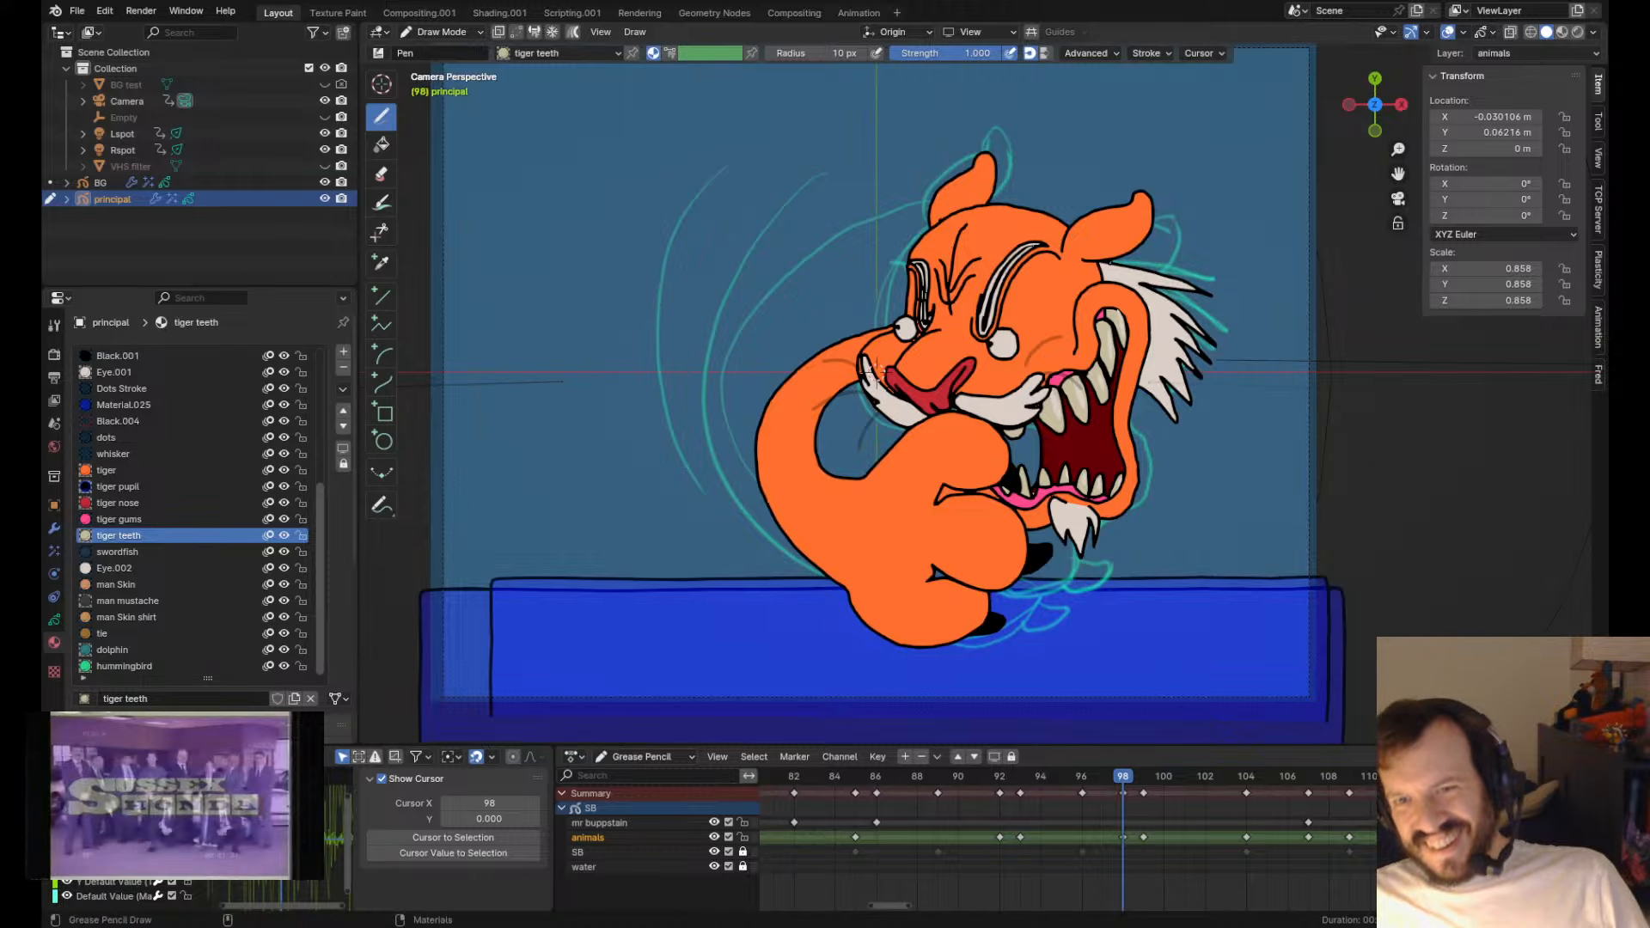
# - Sculpt the near ear's outline and base on frame 99 and pull in the tip of the upper cheek tuft
pyautogui.scroll(3, 1108, 255)
pyautogui.press('Right')
pyautogui.press('Left')
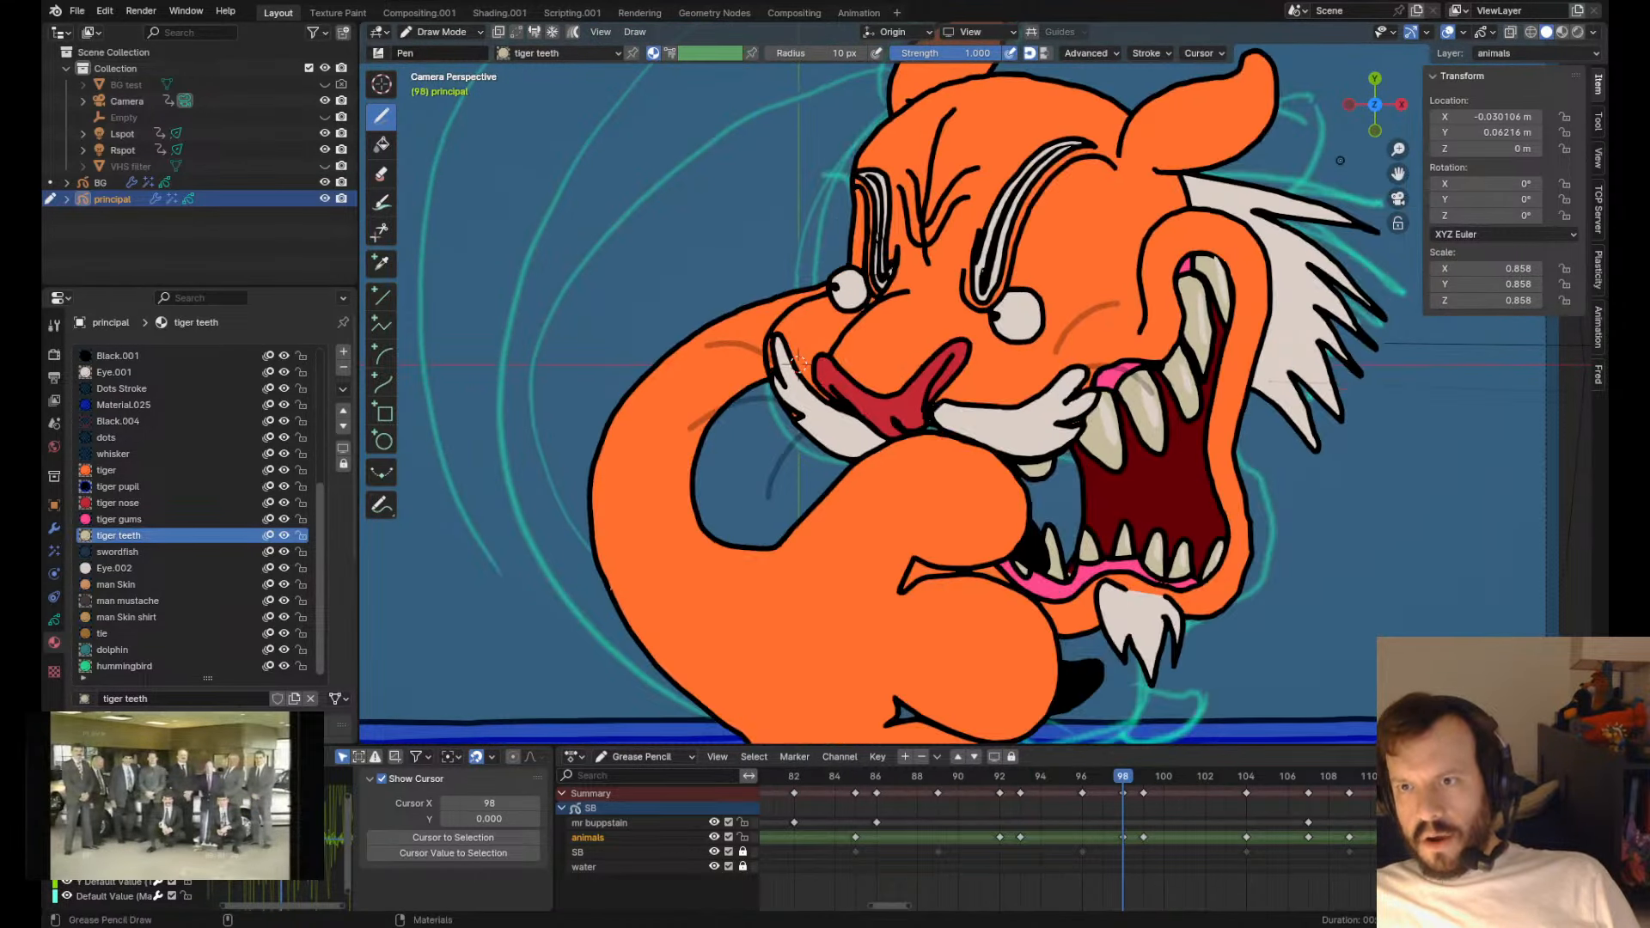
pyautogui.press('Right')
pyautogui.keyDown('alt'); pyautogui.moveTo(1340, 172); pyautogui.dragTo(1054, 331, button='middle'); pyautogui.keyUp('alt')
pyautogui.press('Tab')
pyautogui.press('Tab')
pyautogui.press('Tab')
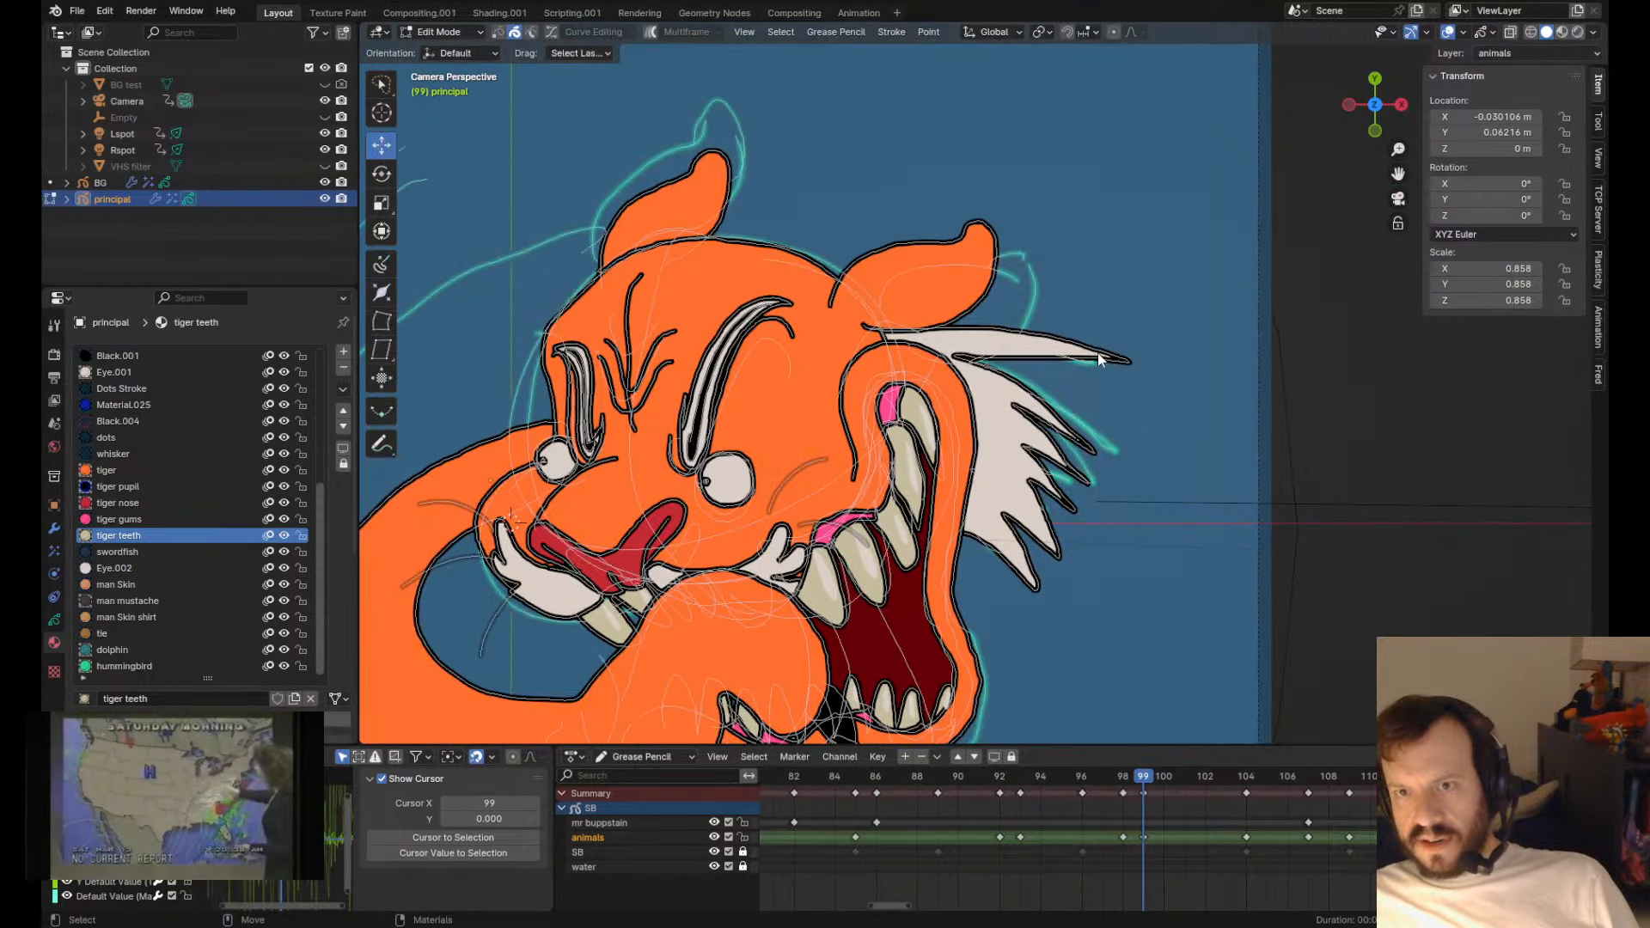
pyautogui.press('Tab')
pyautogui.moveTo(1075, 292); pyautogui.dragTo(1074, 302)
pyautogui.moveTo(1161, 354)
pyautogui.mouseDown()
pyautogui.moveTo(1068, 312)
pyautogui.moveTo(1138, 372)
pyautogui.moveTo(1119, 334)
pyautogui.moveTo(1129, 365)
pyautogui.mouseUp()
pyautogui.moveTo(889, 306); pyautogui.dragTo(891, 289)
pyautogui.moveTo(964, 284); pyautogui.dragTo(1029, 294)
pyautogui.scroll(-4, 1097, 347)
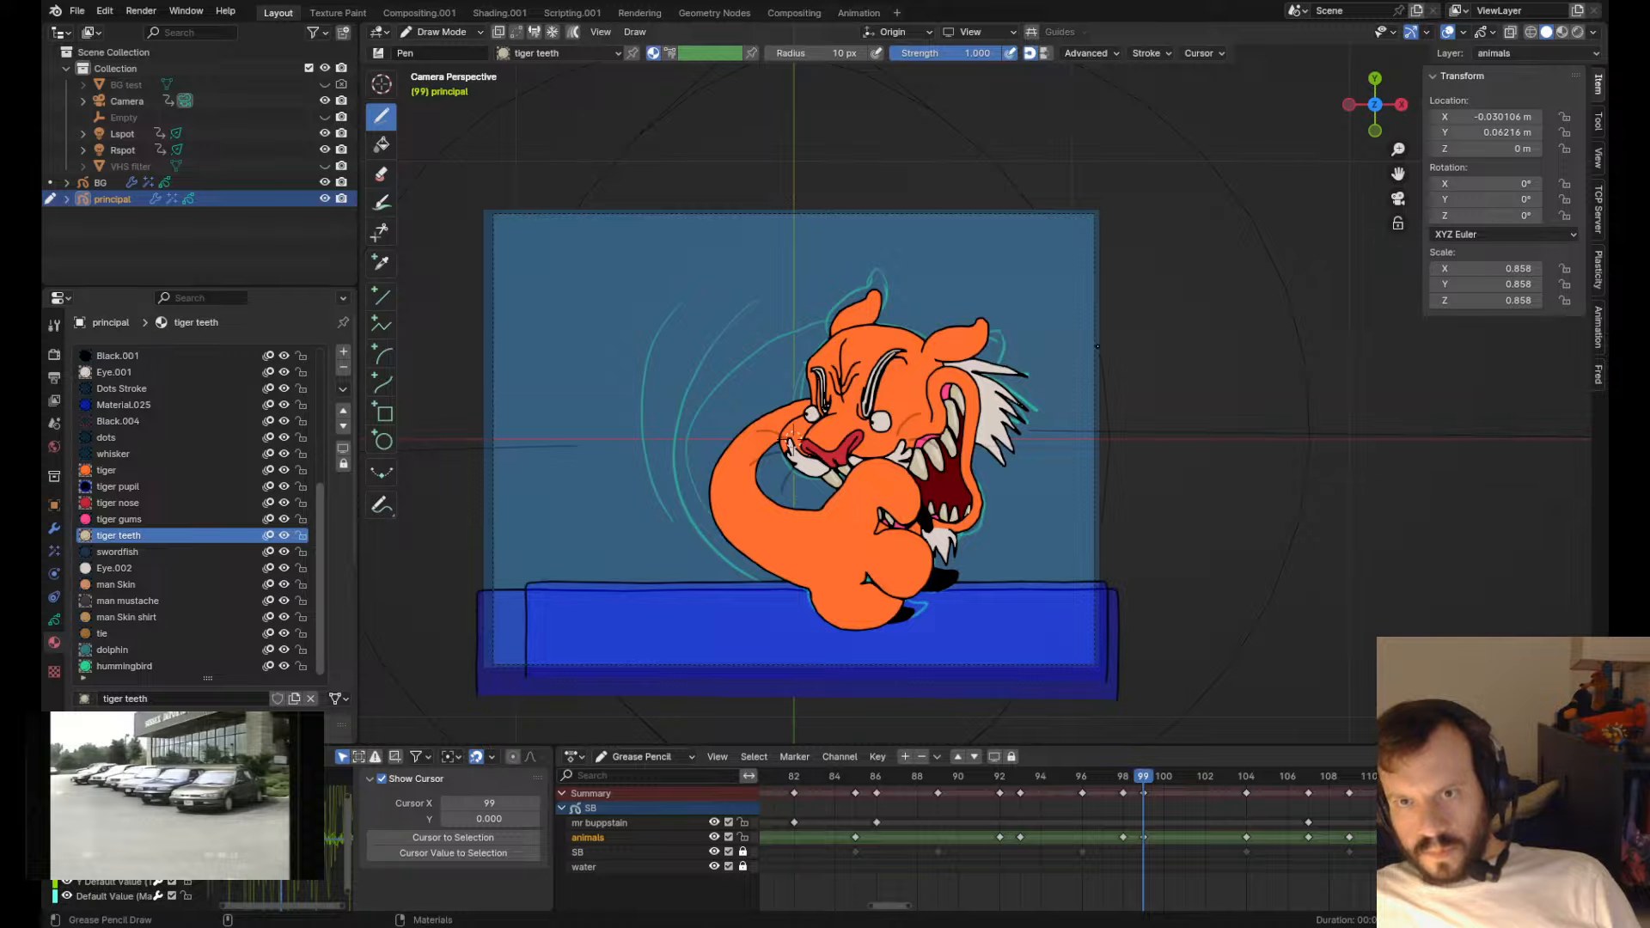
# - Refine the upper cheek tuft on frame 99 with a longer tip and a thinner top edge
pyautogui.scroll(3, 1097, 346)
pyautogui.scroll(3, 1097, 346)
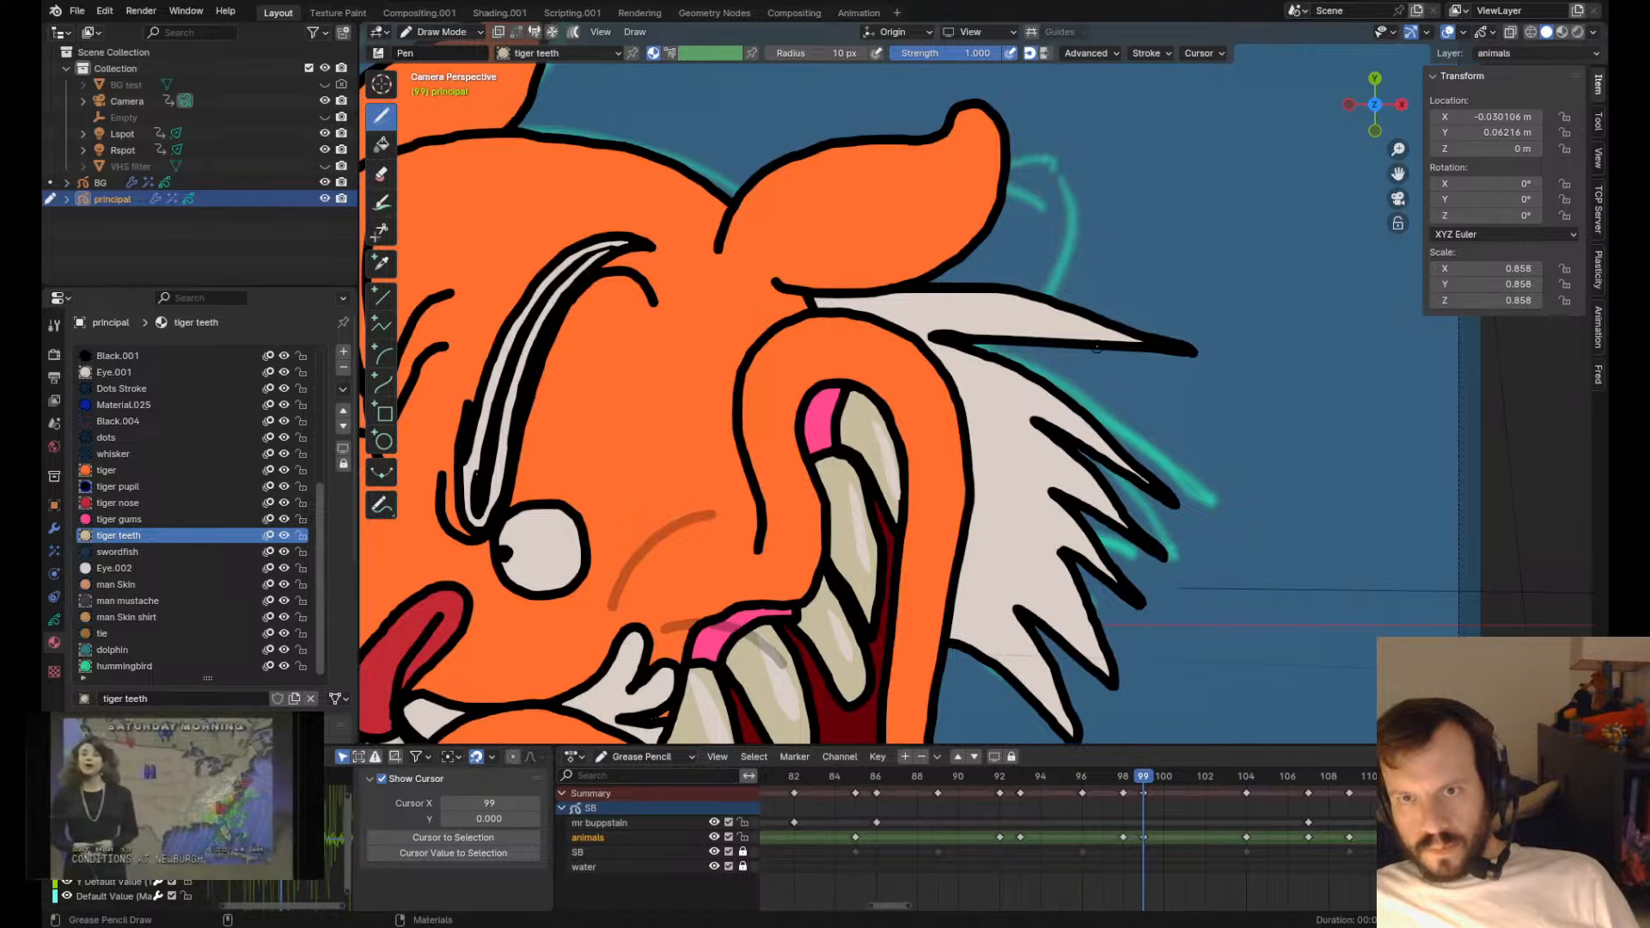
pyautogui.press('Tab')
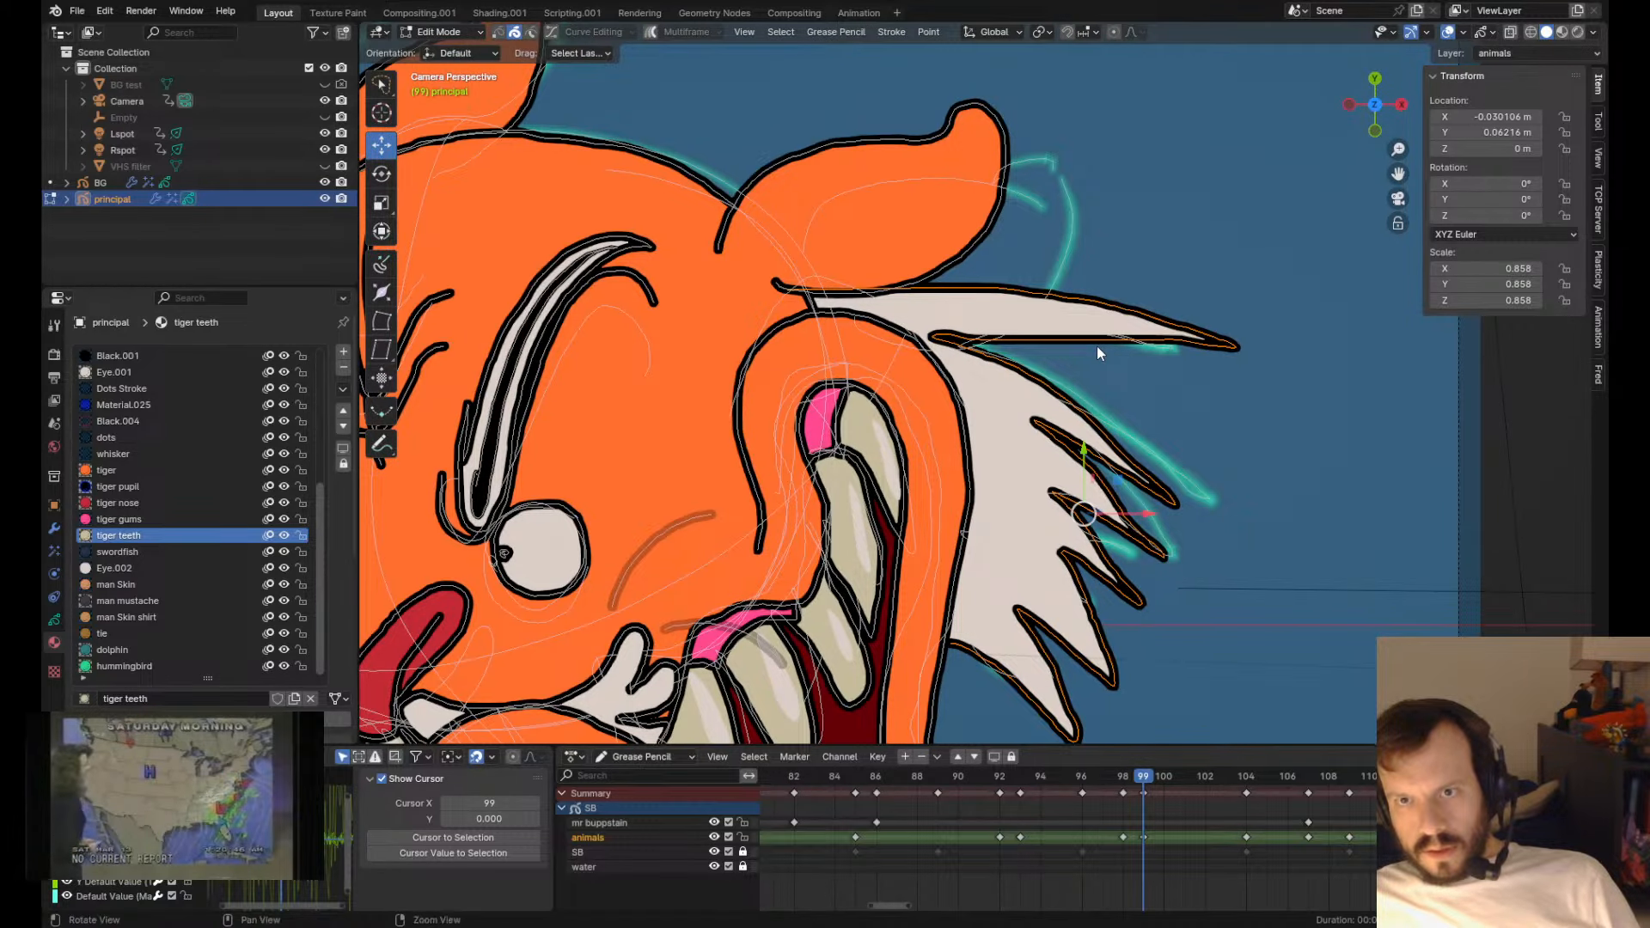
pyautogui.press('Tab')
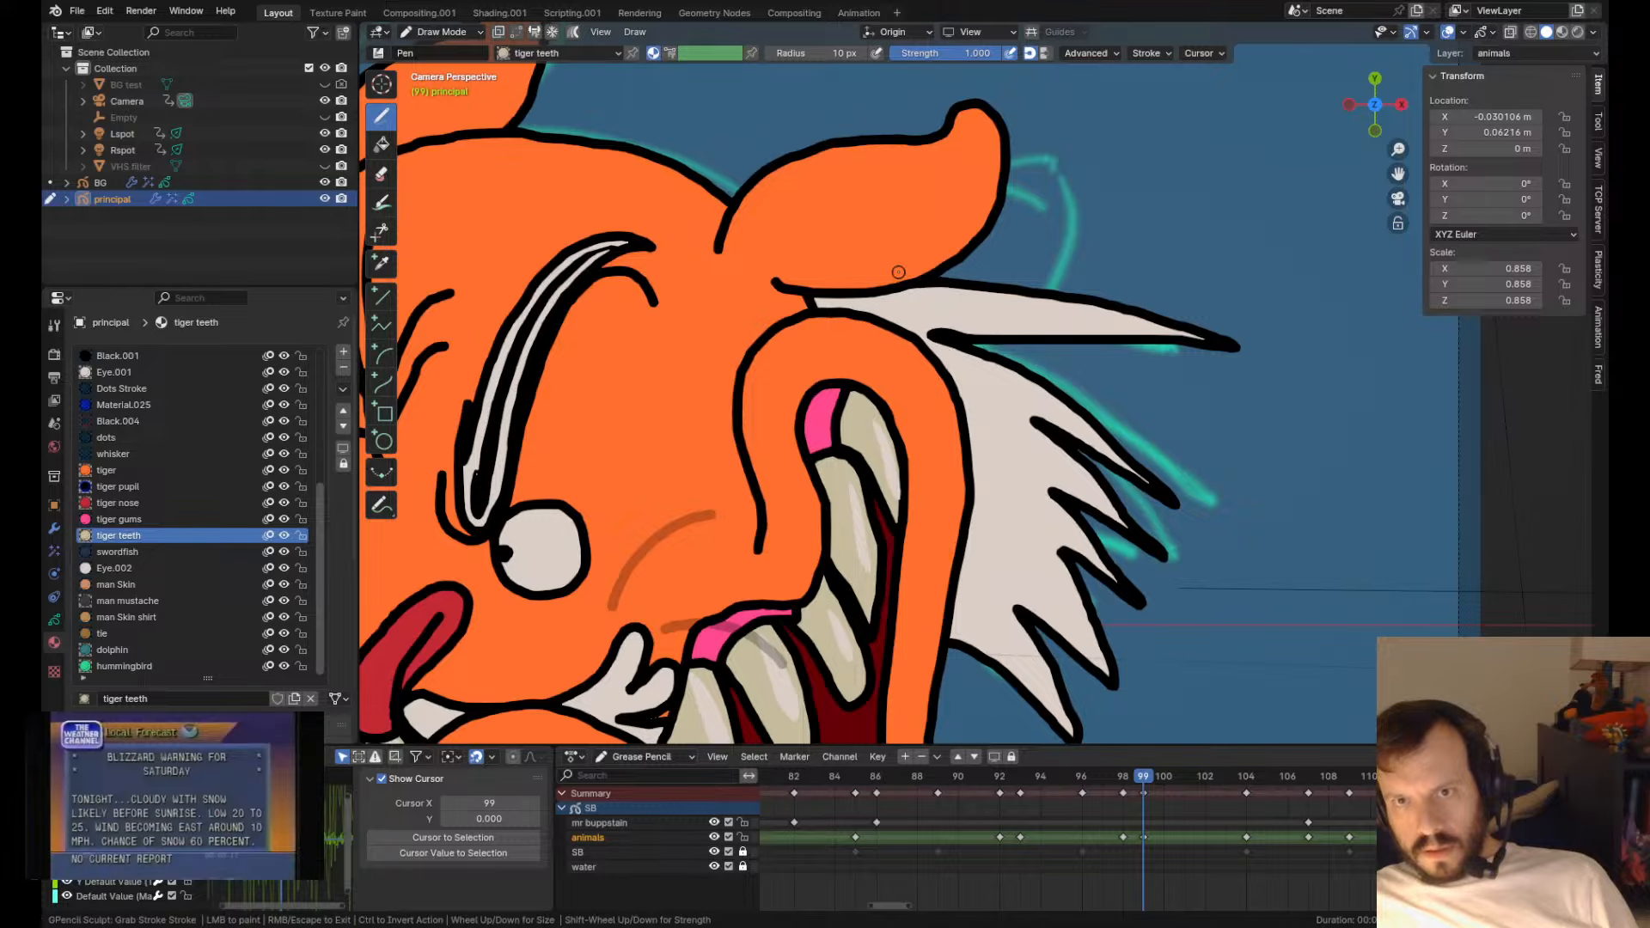
# - Review the tiger animation through the bite and leap, and save the file
pyautogui.scroll(-5, 1287, 361)
pyautogui.press('Down')
pyautogui.press('Up')
pyautogui.press('Up')
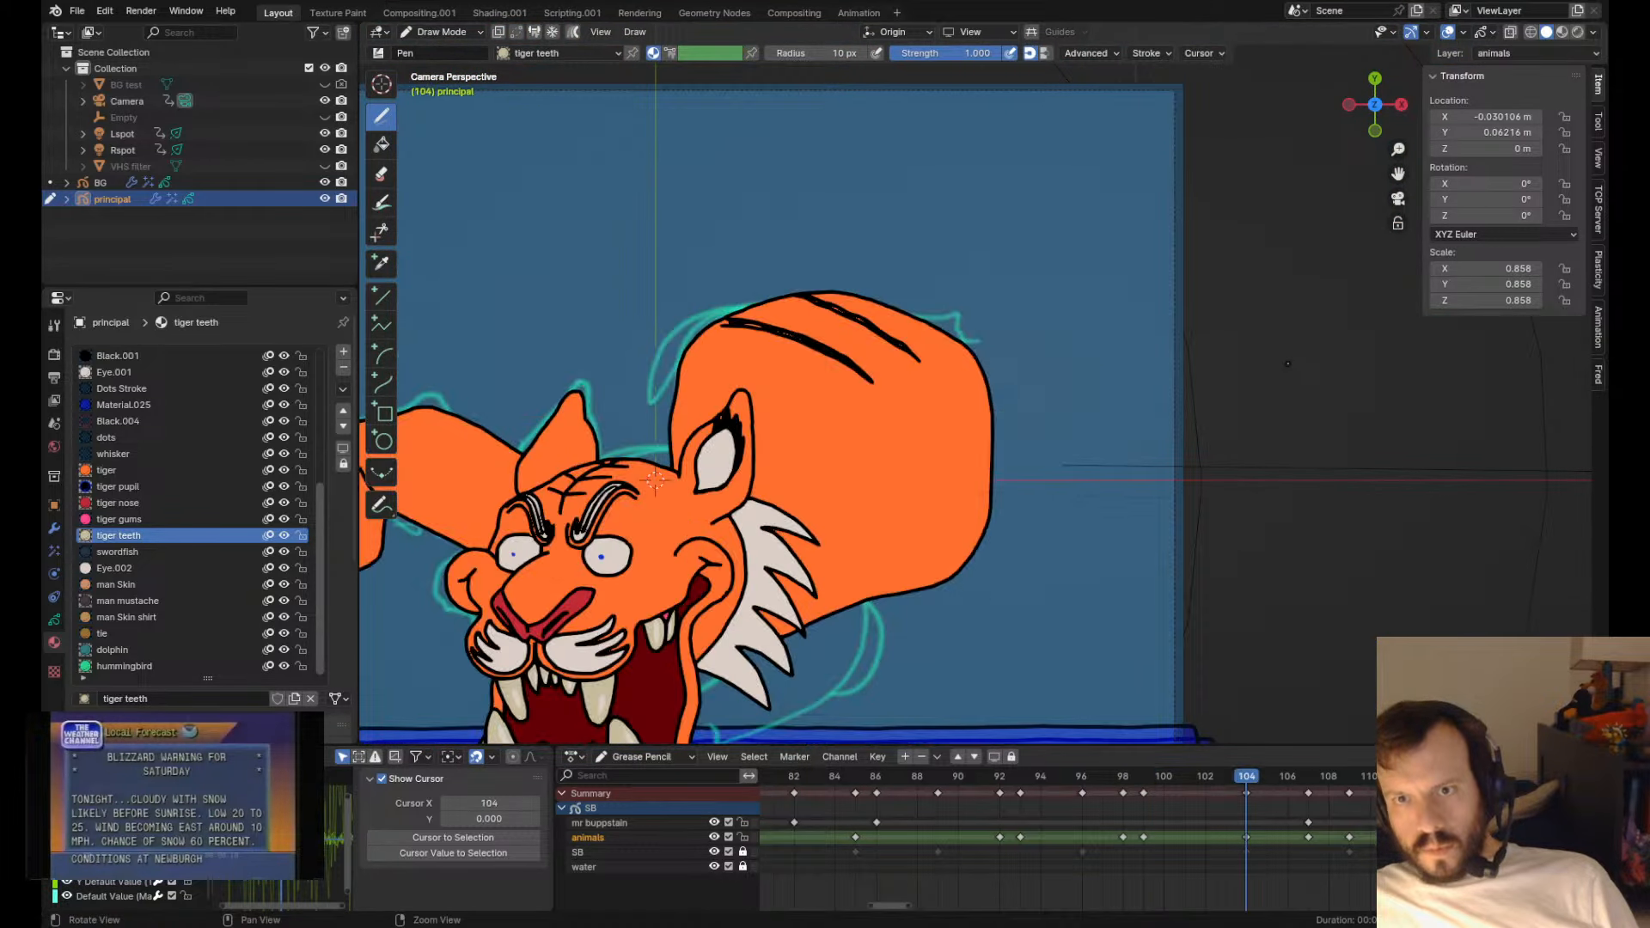
pyautogui.press('Down')
pyautogui.press('Down')
pyautogui.press('space')
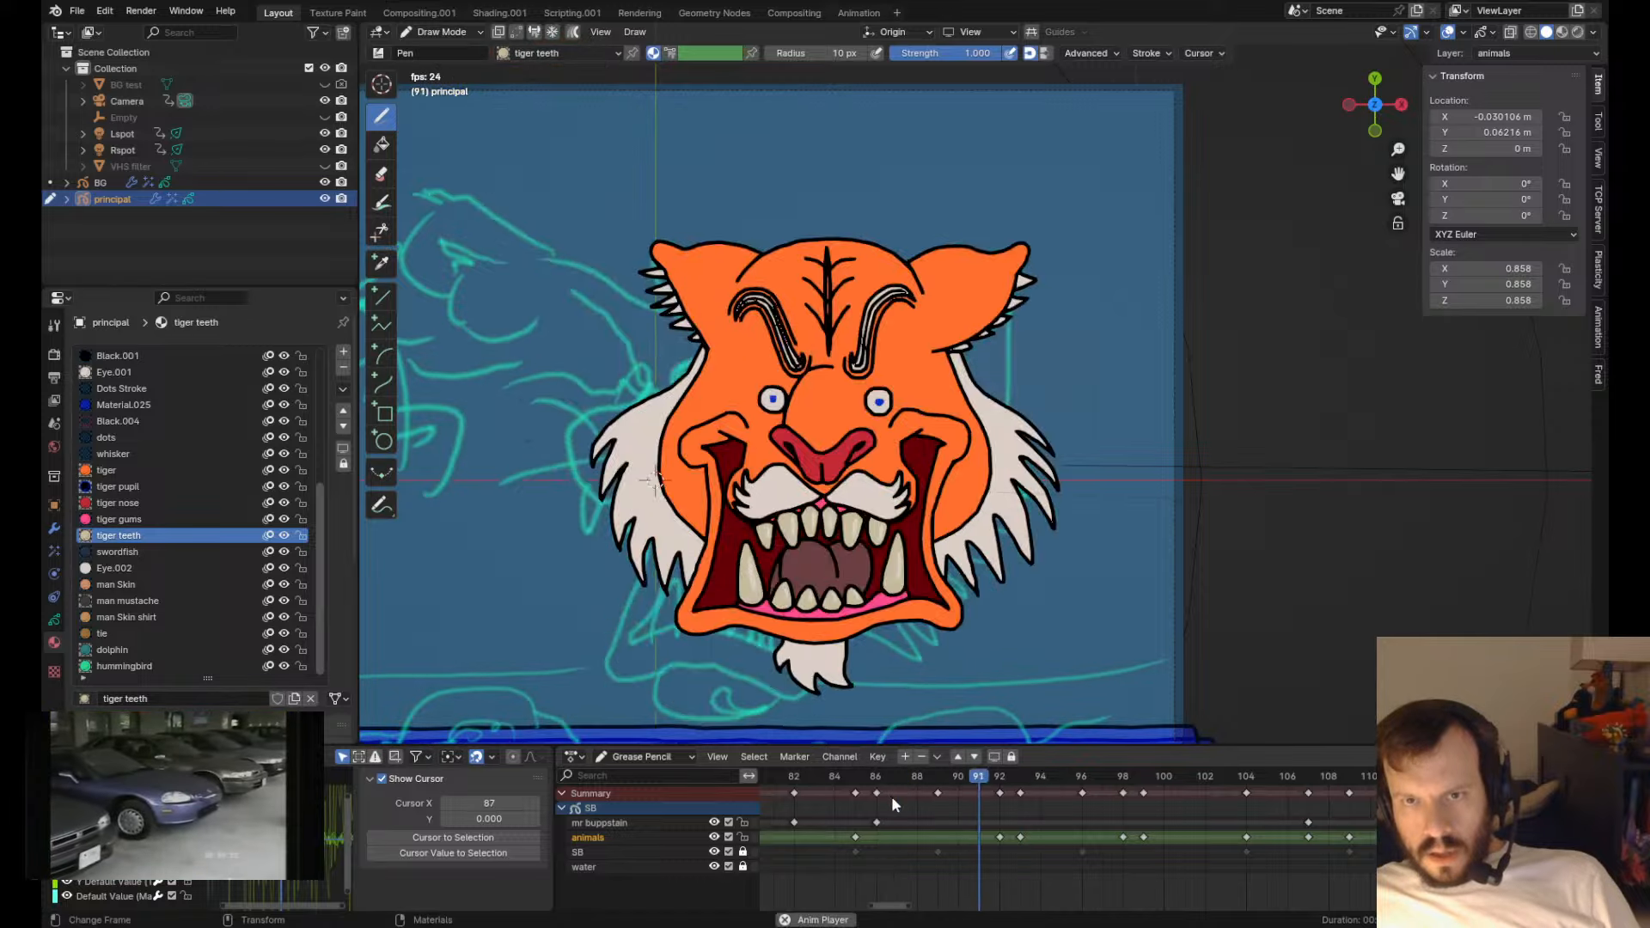
pyautogui.press('space')
pyautogui.hotkey('ctrl', 's')
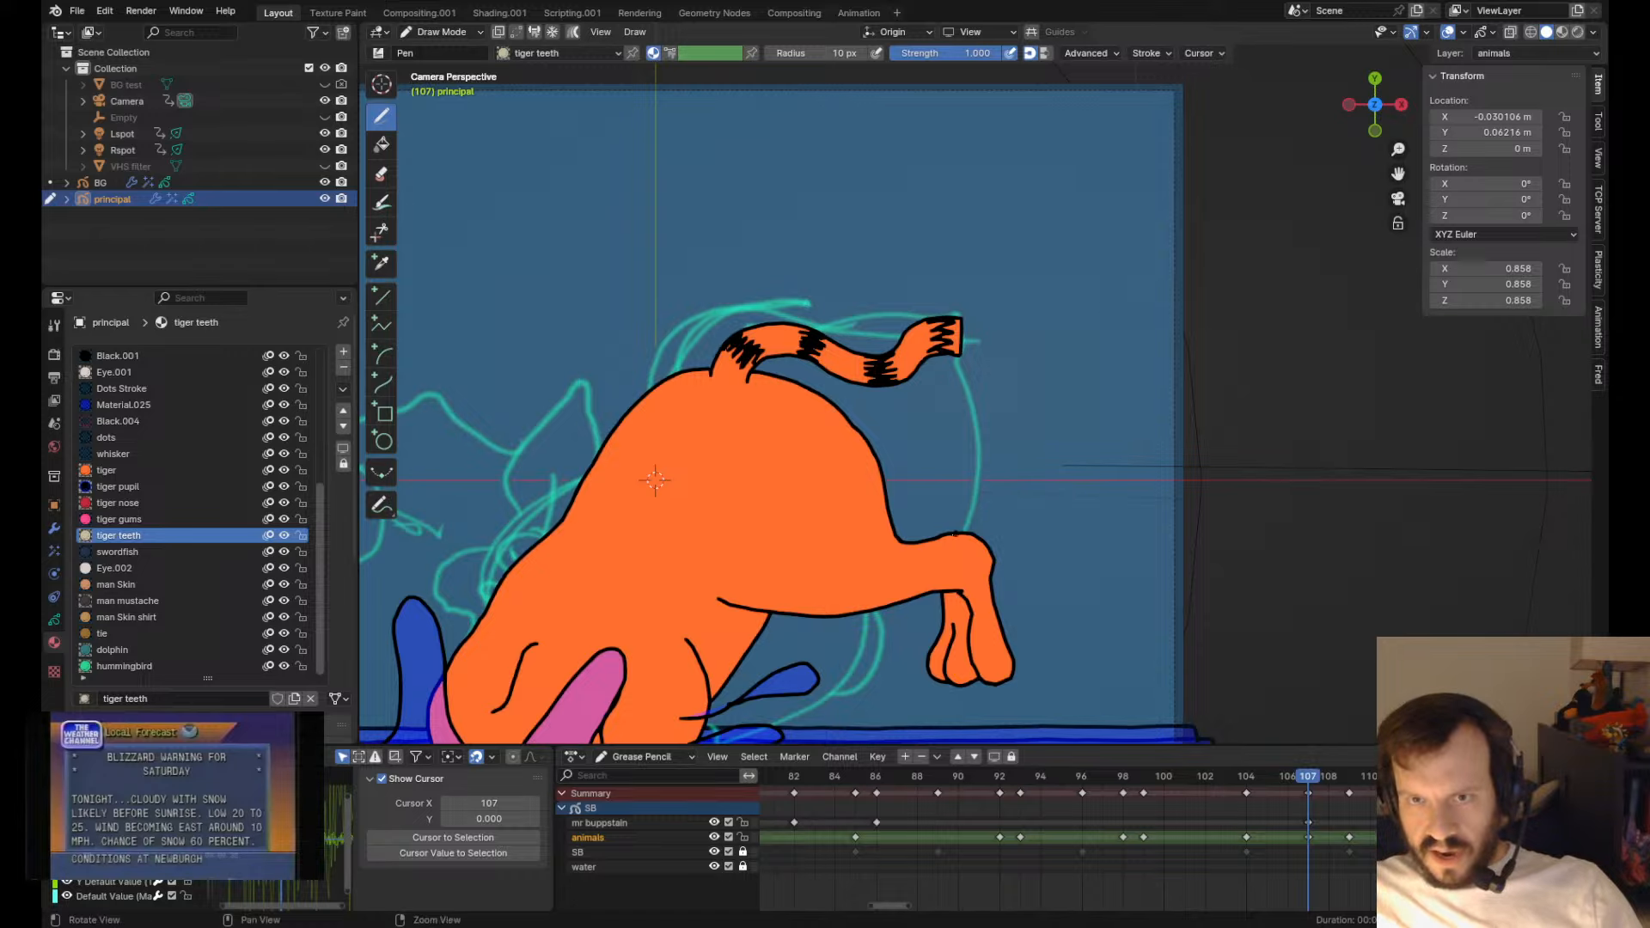
# - Compare the leaping pose on frame 104 with the keyframes at 99 and 107
pyautogui.keyDown('shift'); pyautogui.moveTo(954, 534); pyautogui.dragTo(1167, 493, button='middle'); pyautogui.keyUp('shift')
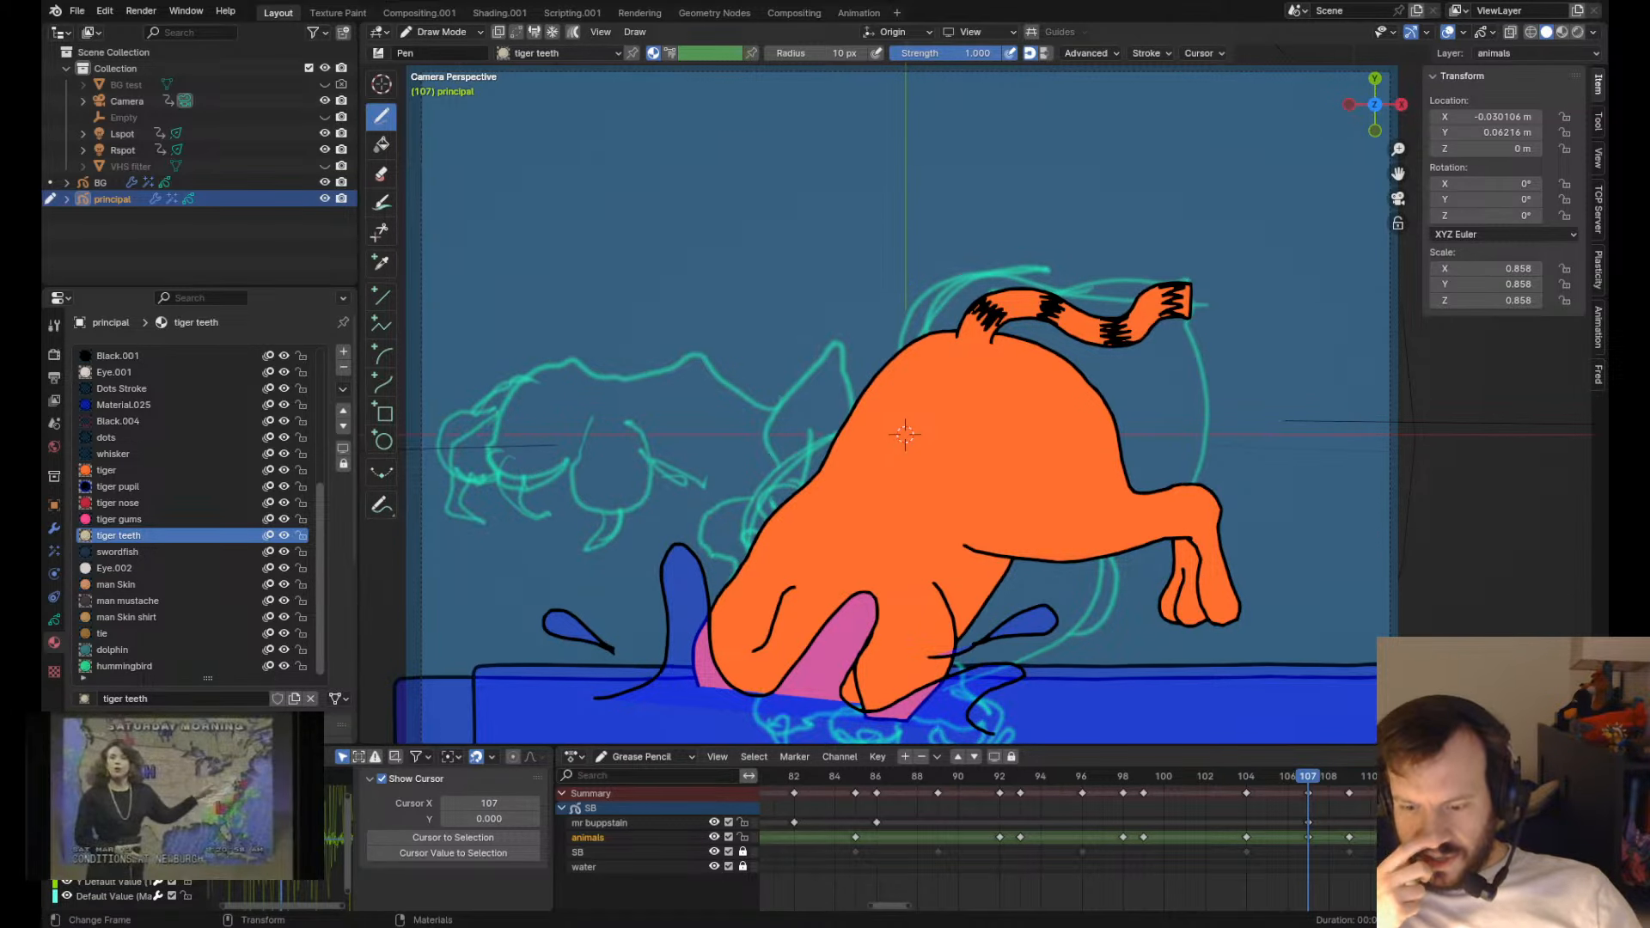
pyautogui.keyDown('shift'); pyautogui.moveTo(831, 264); pyautogui.dragTo(866, 257, button='middle'); pyautogui.keyUp('shift')
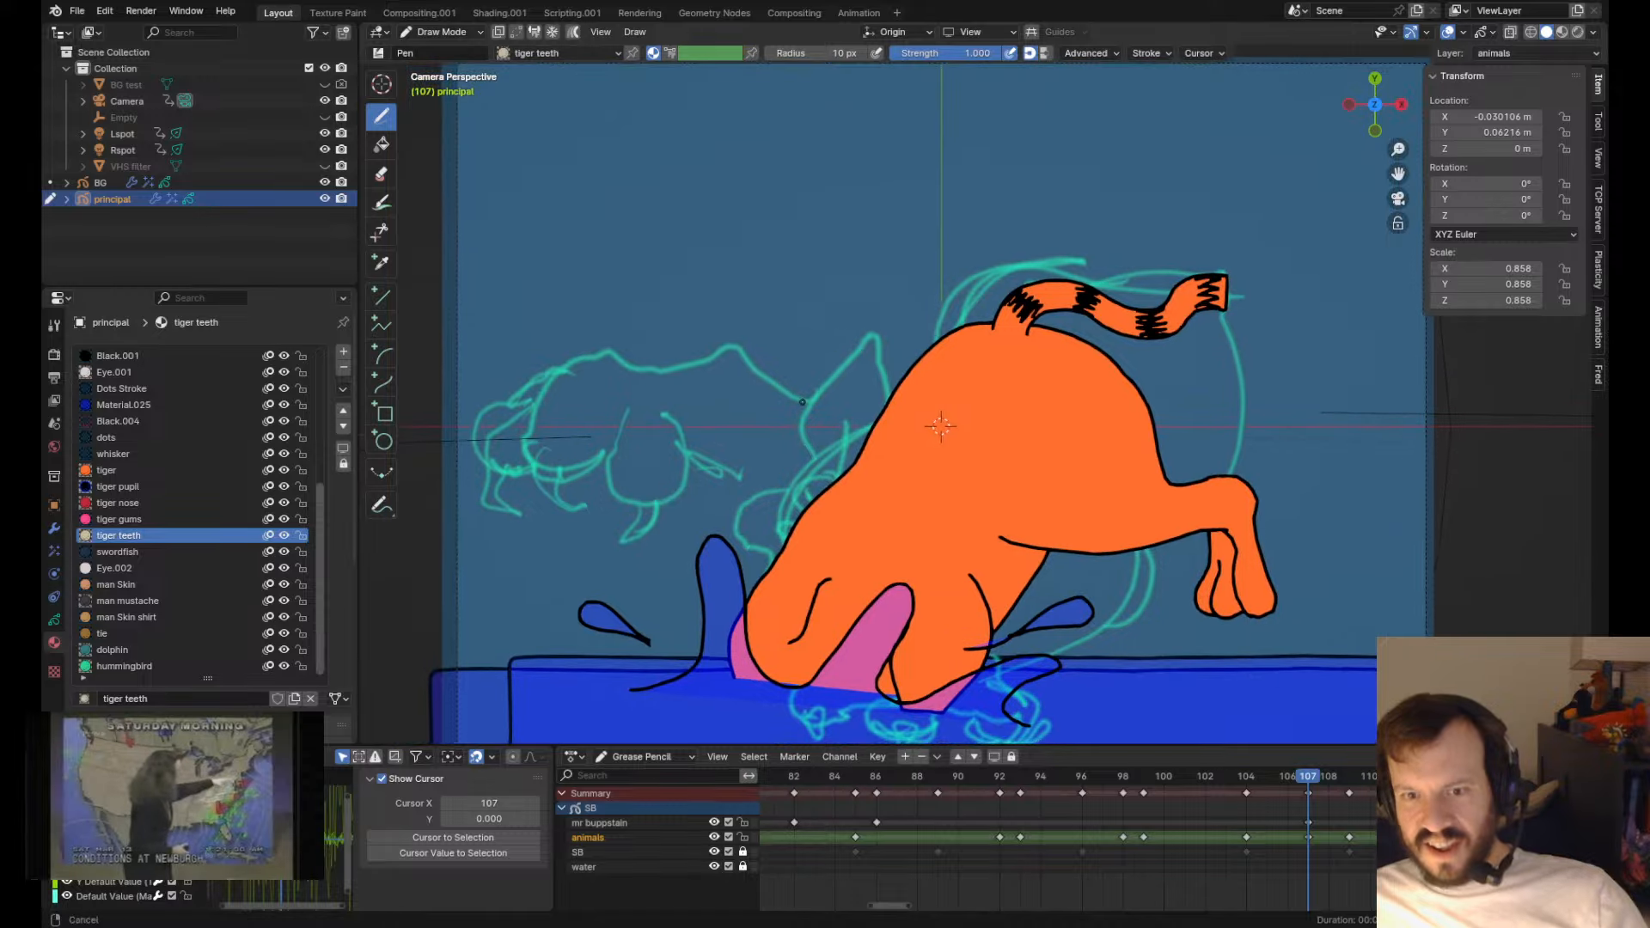
pyautogui.press('Down')
pyautogui.press('Down')
pyautogui.press('Up')
pyautogui.press('Up')
pyautogui.press('Down')
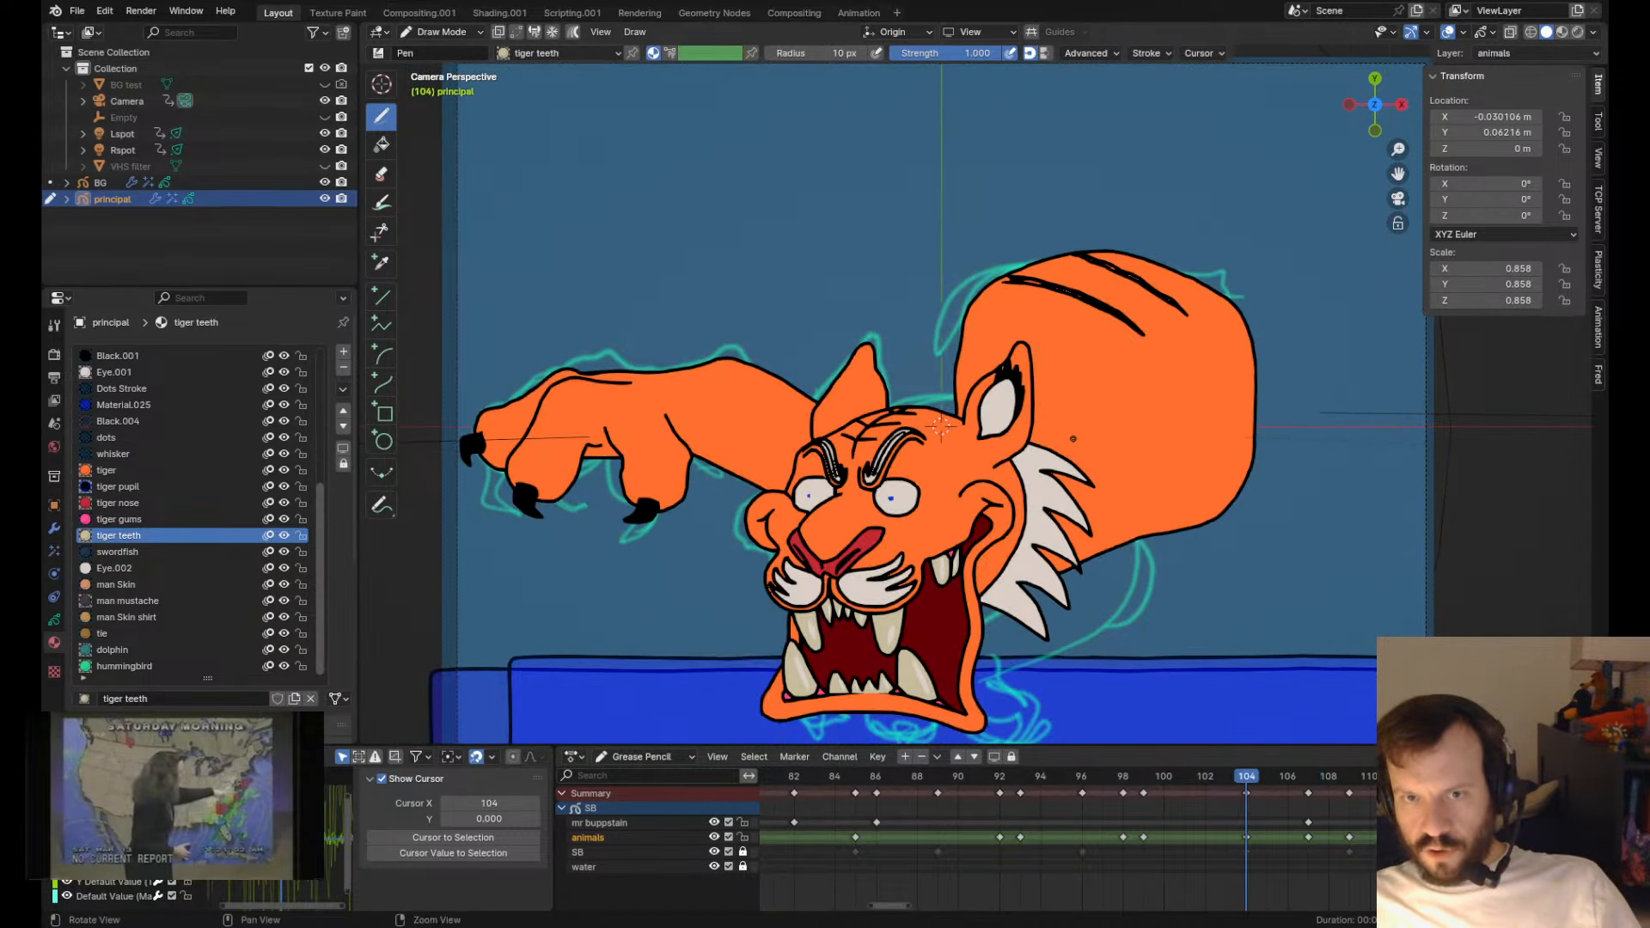
# - Sculpt the underside of the outstretched foreleg on frame 104, raising its line into a bend beside the far cheek
pyautogui.scroll(-3, 759, 453)
pyautogui.press('Tab')
pyautogui.scroll(3, 759, 454)
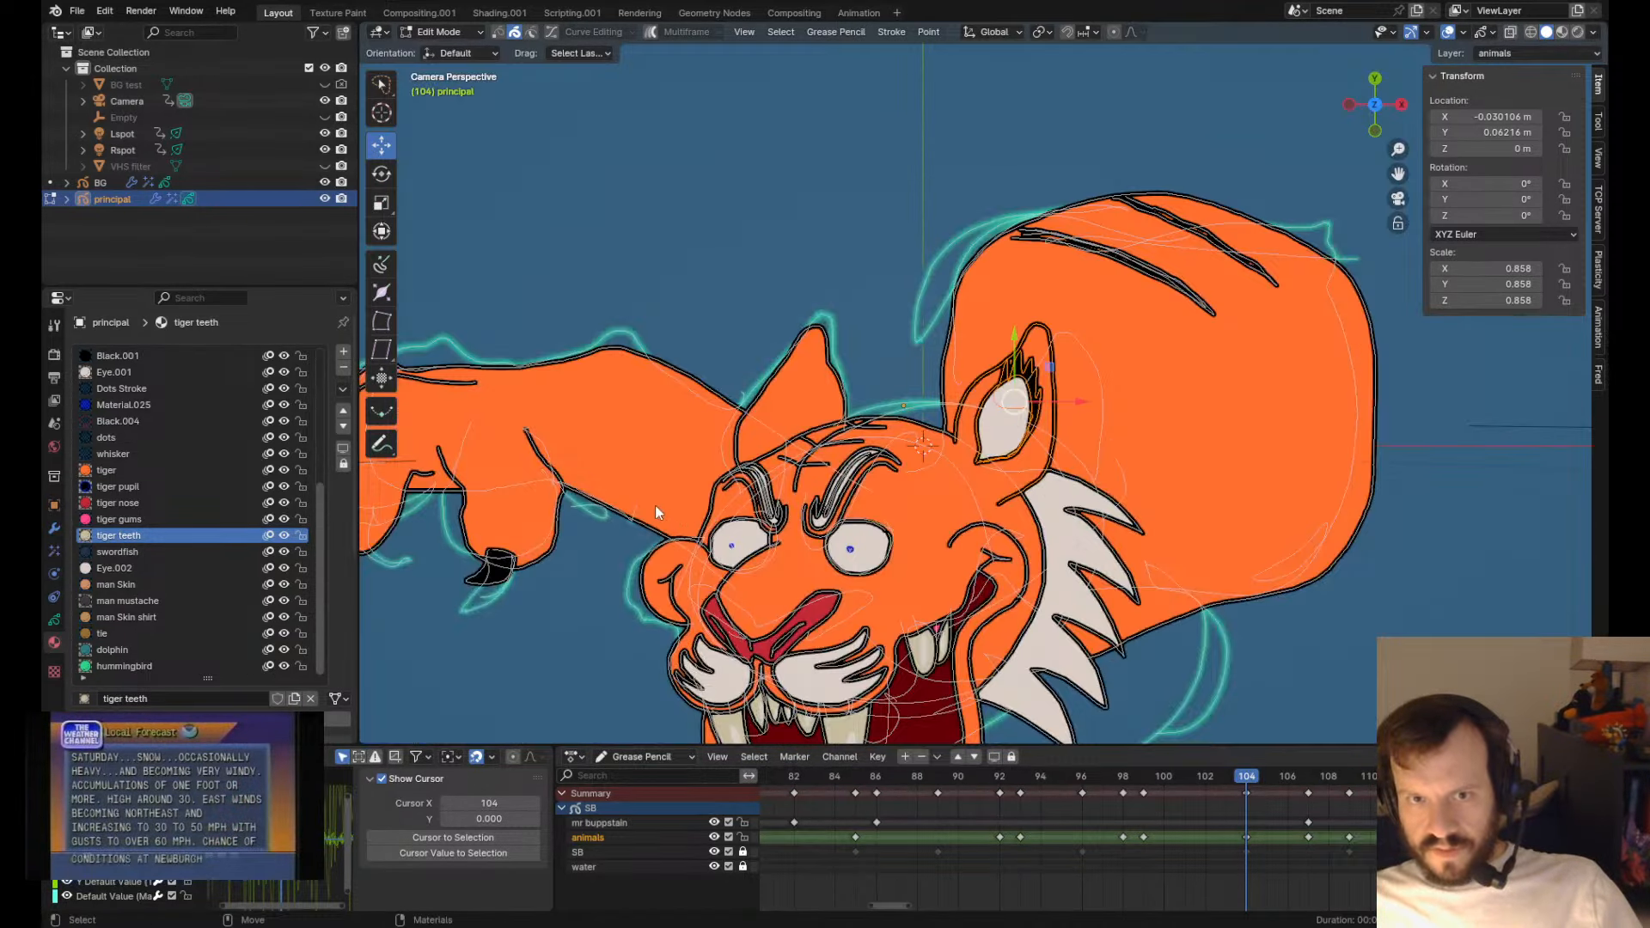
pyautogui.press('Tab')
pyautogui.scroll(-3, 638, 516)
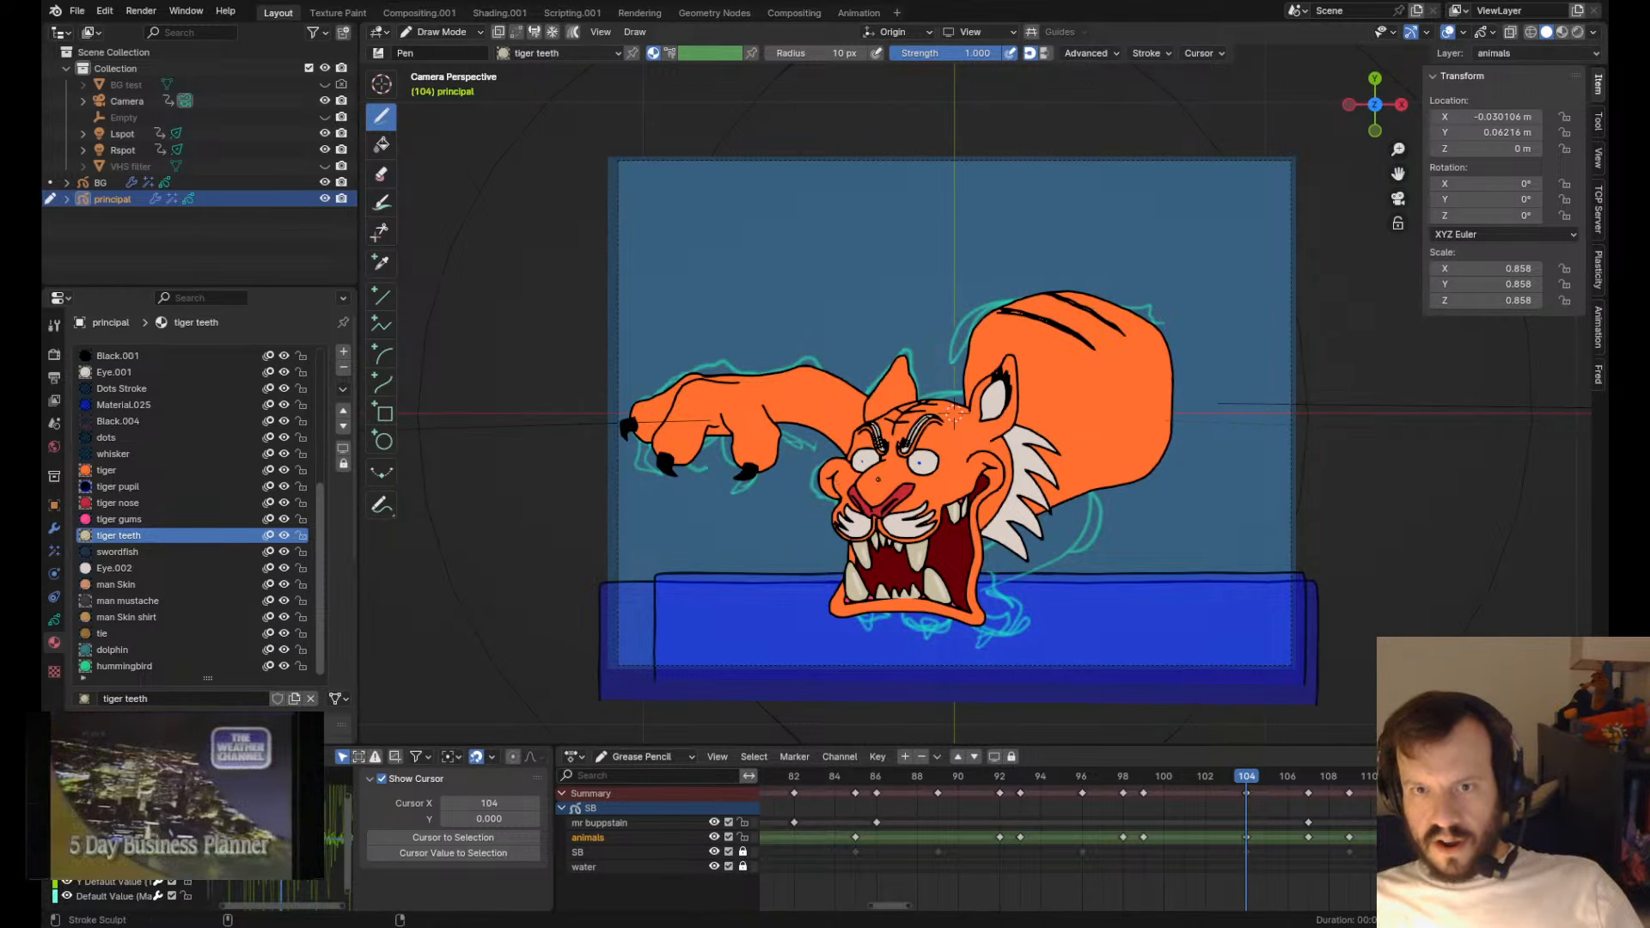
pyautogui.scroll(4, 922, 445)
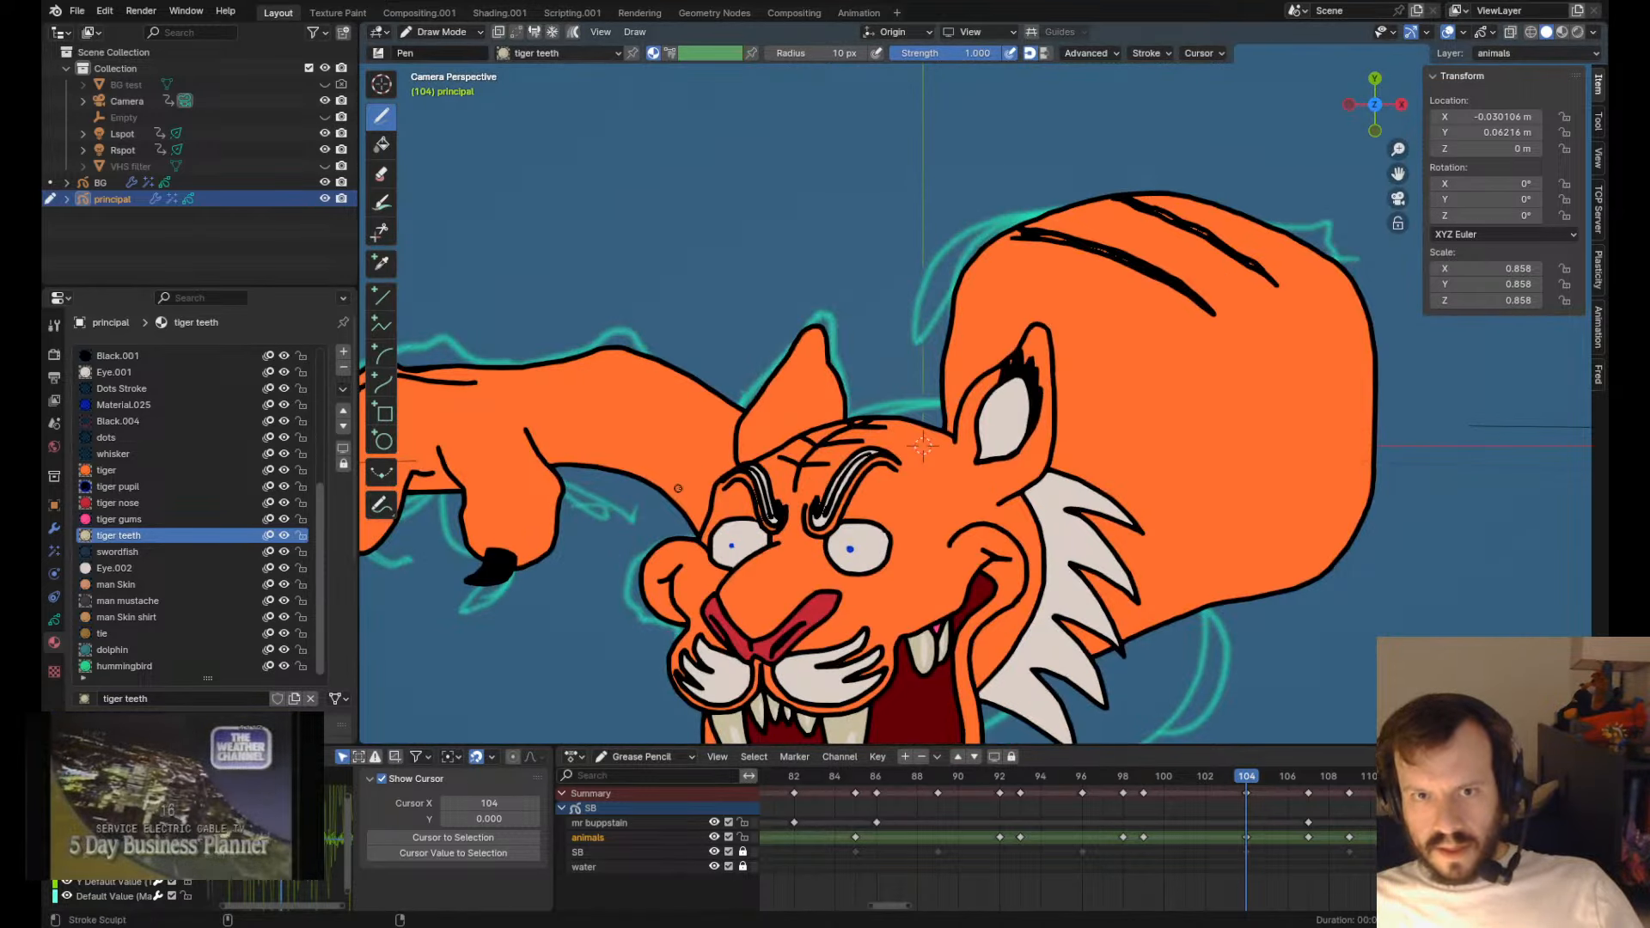
pyautogui.moveTo(678, 488)
pyautogui.mouseDown()
pyautogui.moveTo(651, 461)
pyautogui.moveTo(571, 470)
pyautogui.mouseUp()
pyautogui.keyDown('ctrl'); pyautogui.keyDown('shift'); pyautogui.moveTo(673, 469); pyautogui.dragTo(663, 470); pyautogui.keyUp('shift'); pyautogui.keyUp('ctrl')
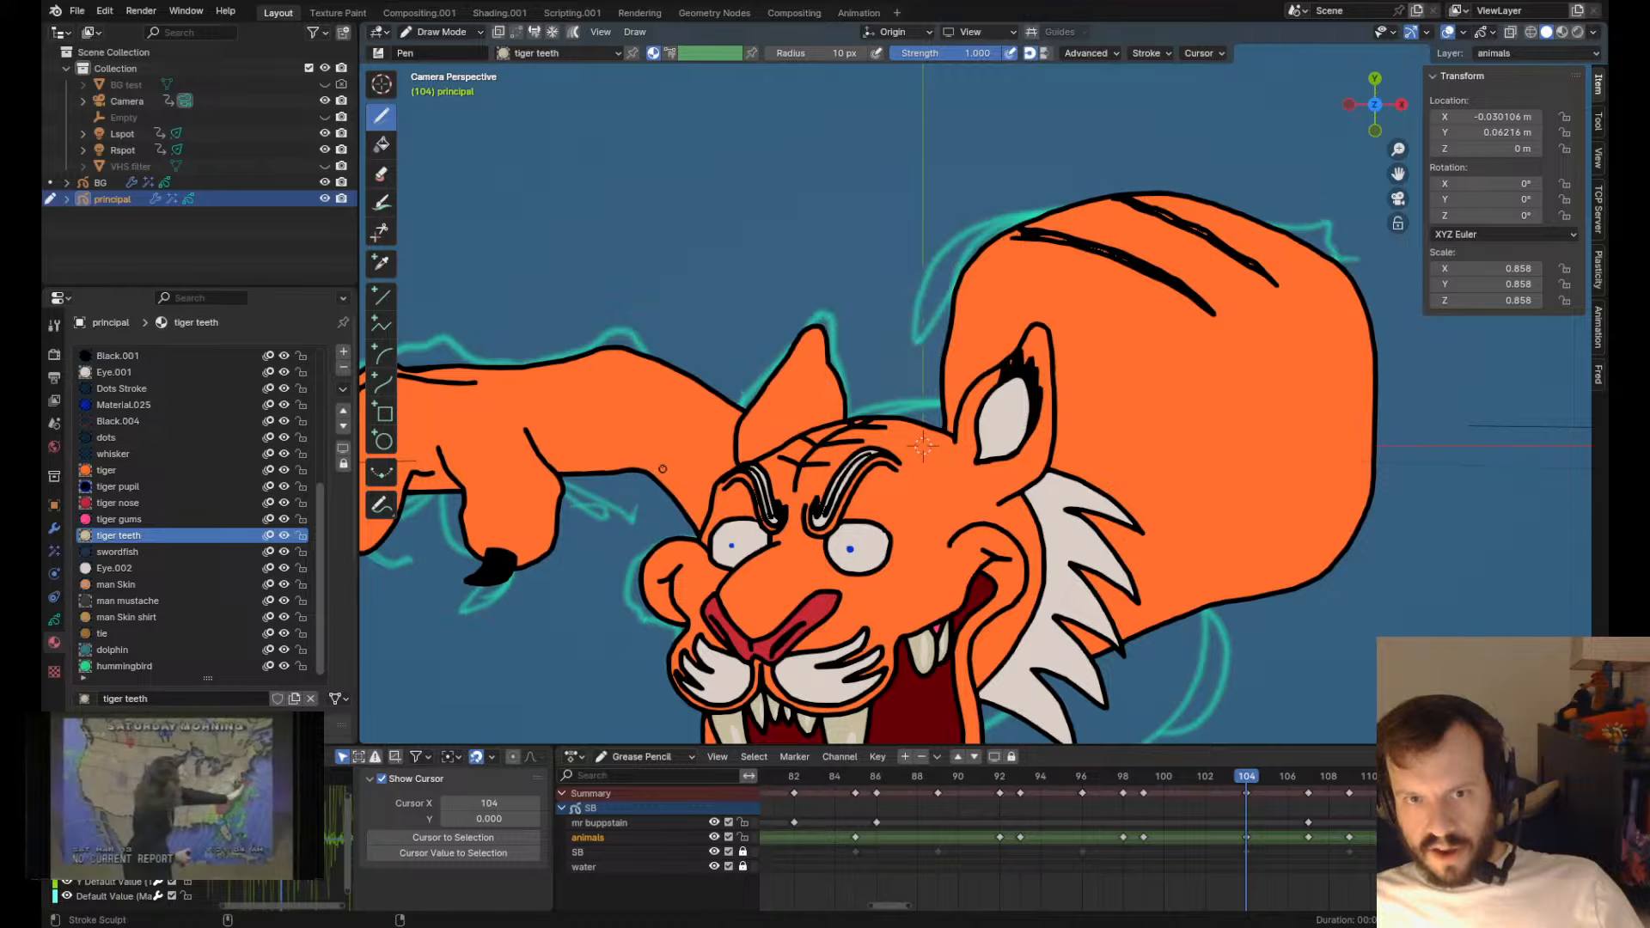
pyautogui.moveTo(650, 410)
pyautogui.keyDown('ctrl'); pyautogui.keyDown('shift'); pyautogui.mouseDown()
pyautogui.moveTo(659, 452)
pyautogui.moveTo(628, 463)
pyautogui.moveTo(643, 490)
pyautogui.moveTo(647, 464)
pyautogui.mouseUp(); pyautogui.keyUp('shift'); pyautogui.keyUp('ctrl')
pyautogui.hotkey('ctrl', 'z')
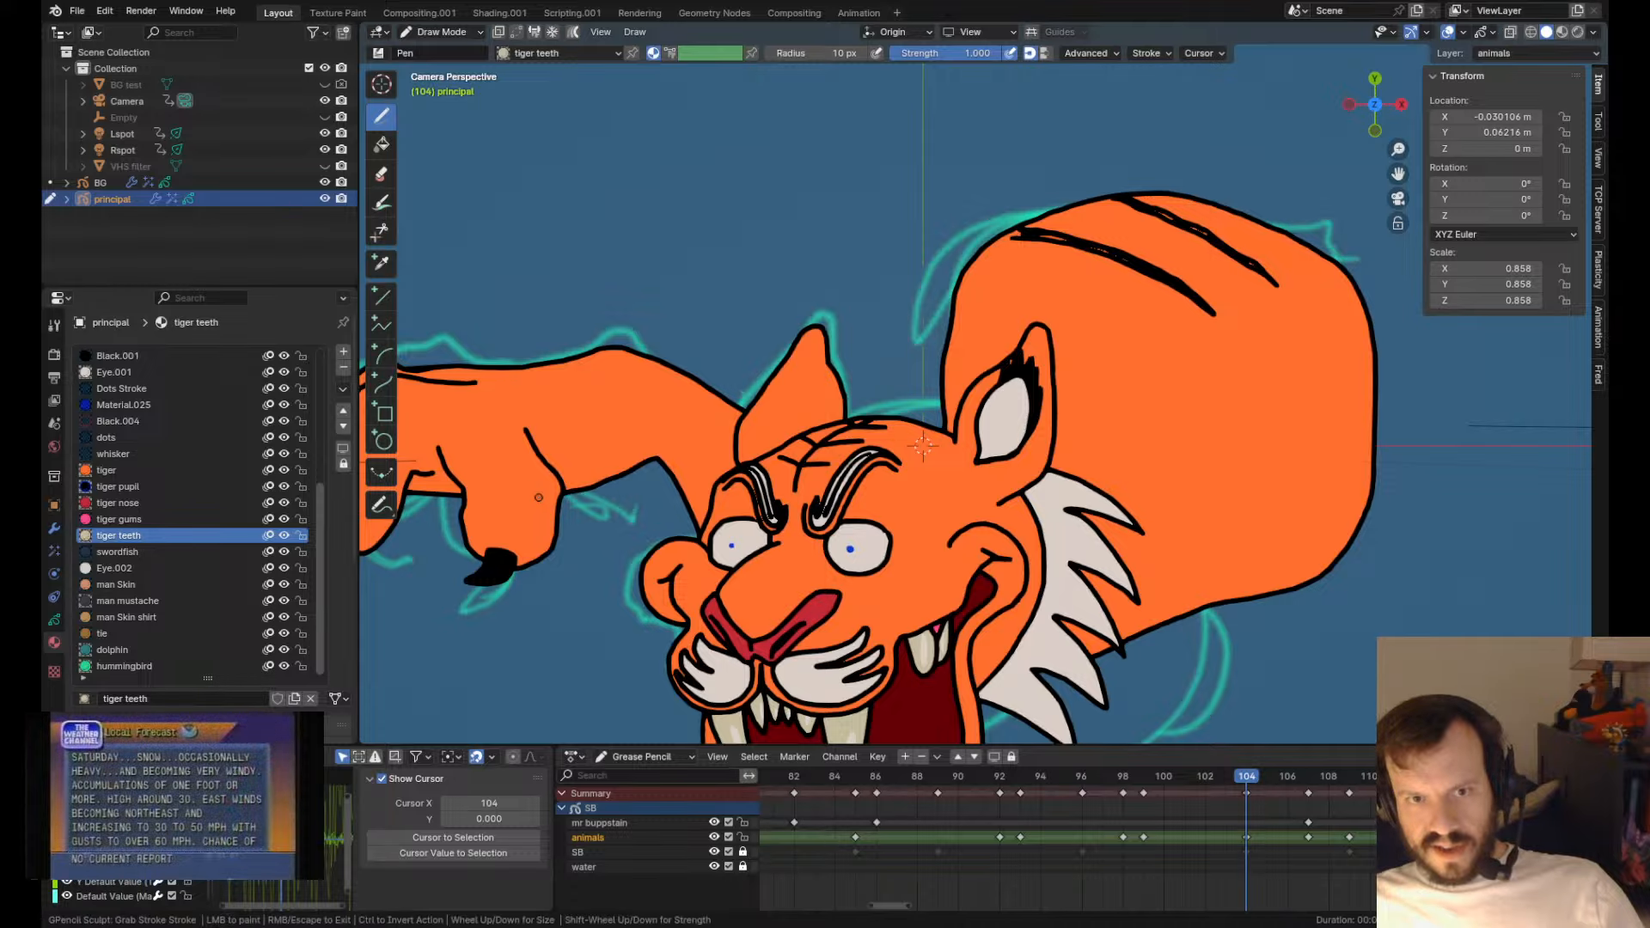
pyautogui.keyDown('shift'); pyautogui.moveTo(590, 510); pyautogui.dragTo(888, 437, button='middle'); pyautogui.keyUp('shift')
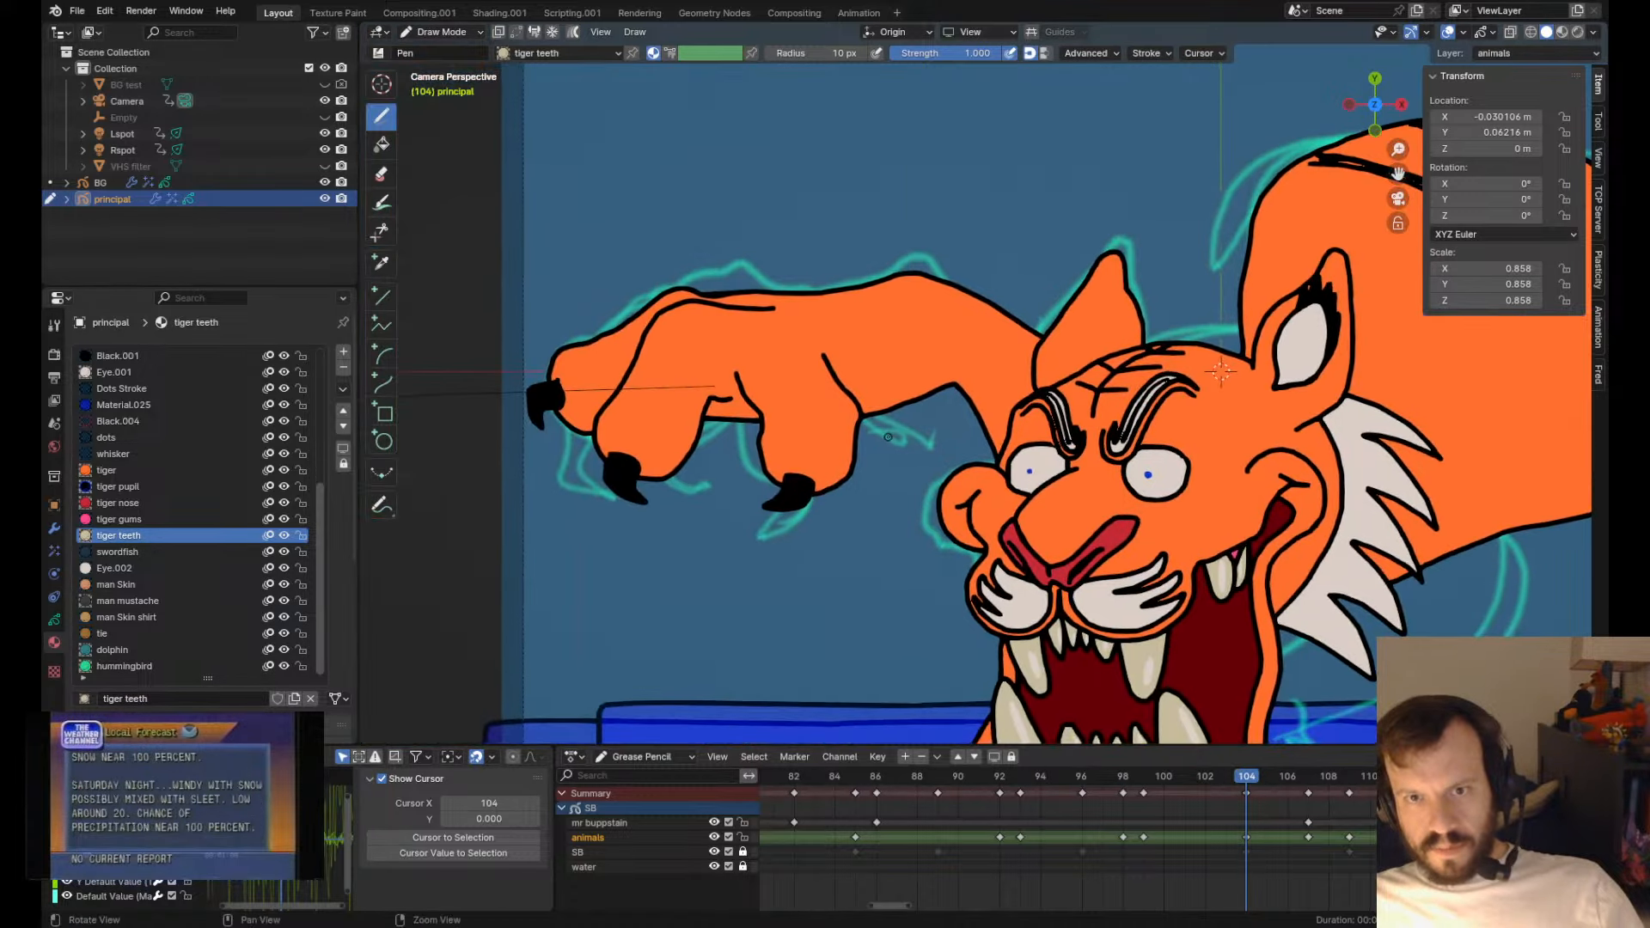
pyautogui.keyDown('ctrl'); pyautogui.keyDown('shift'); pyautogui.moveTo(967, 370); pyautogui.dragTo(950, 390); pyautogui.keyUp('shift'); pyautogui.keyUp('ctrl')
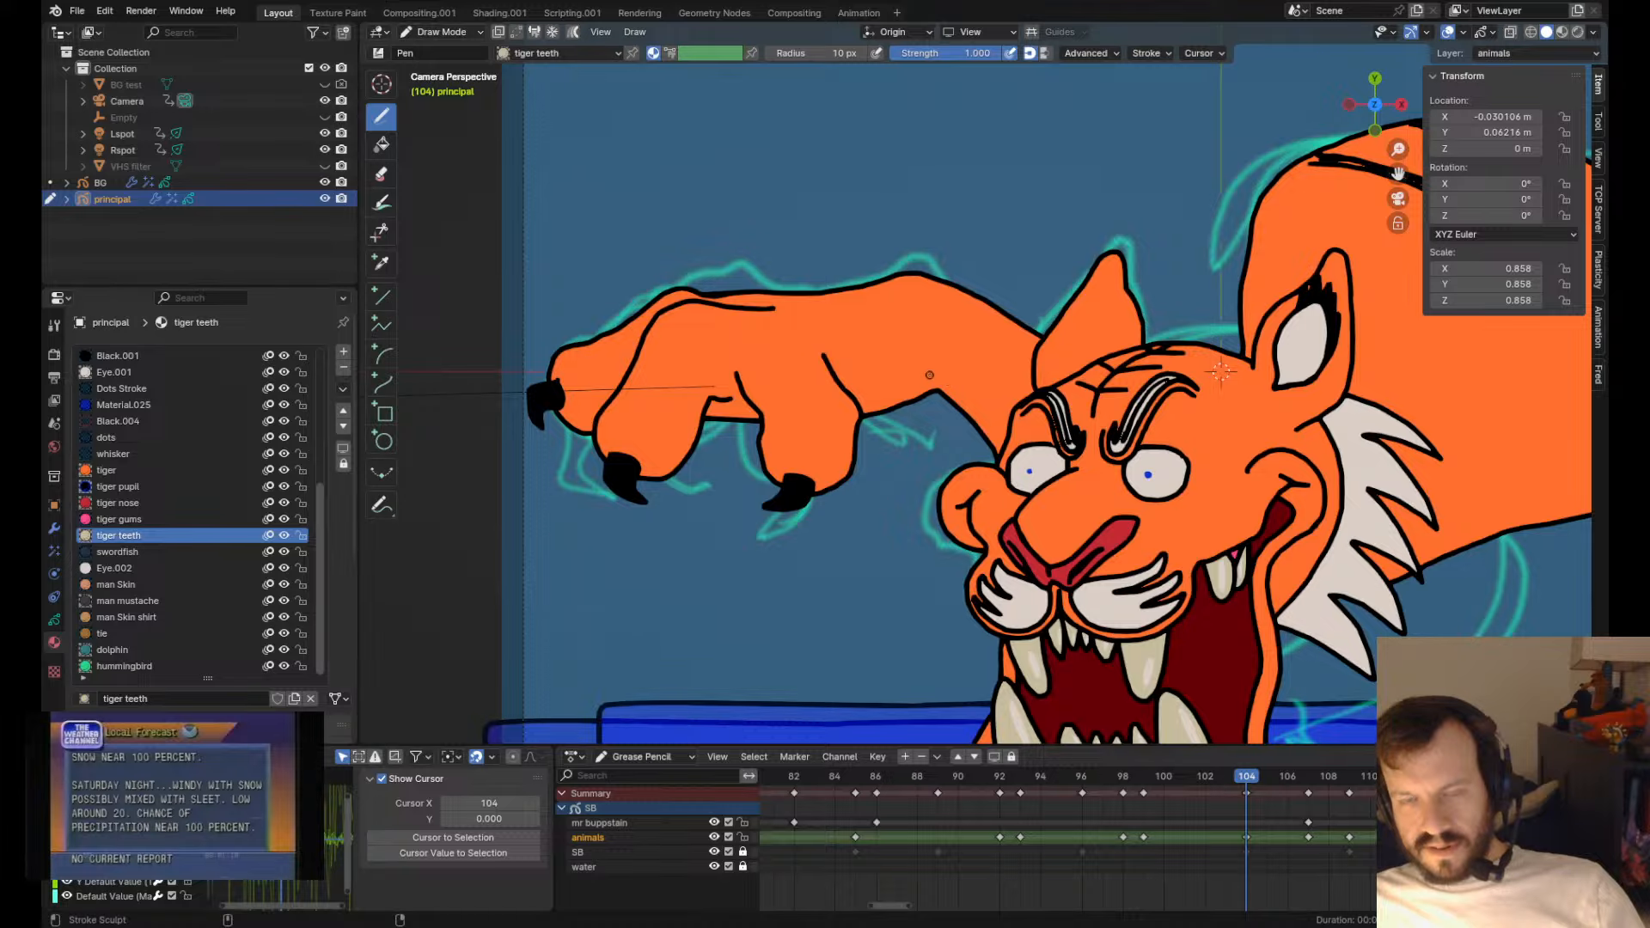
pyautogui.scroll(-5, 980, 385)
pyautogui.scroll(4, 1022, 395)
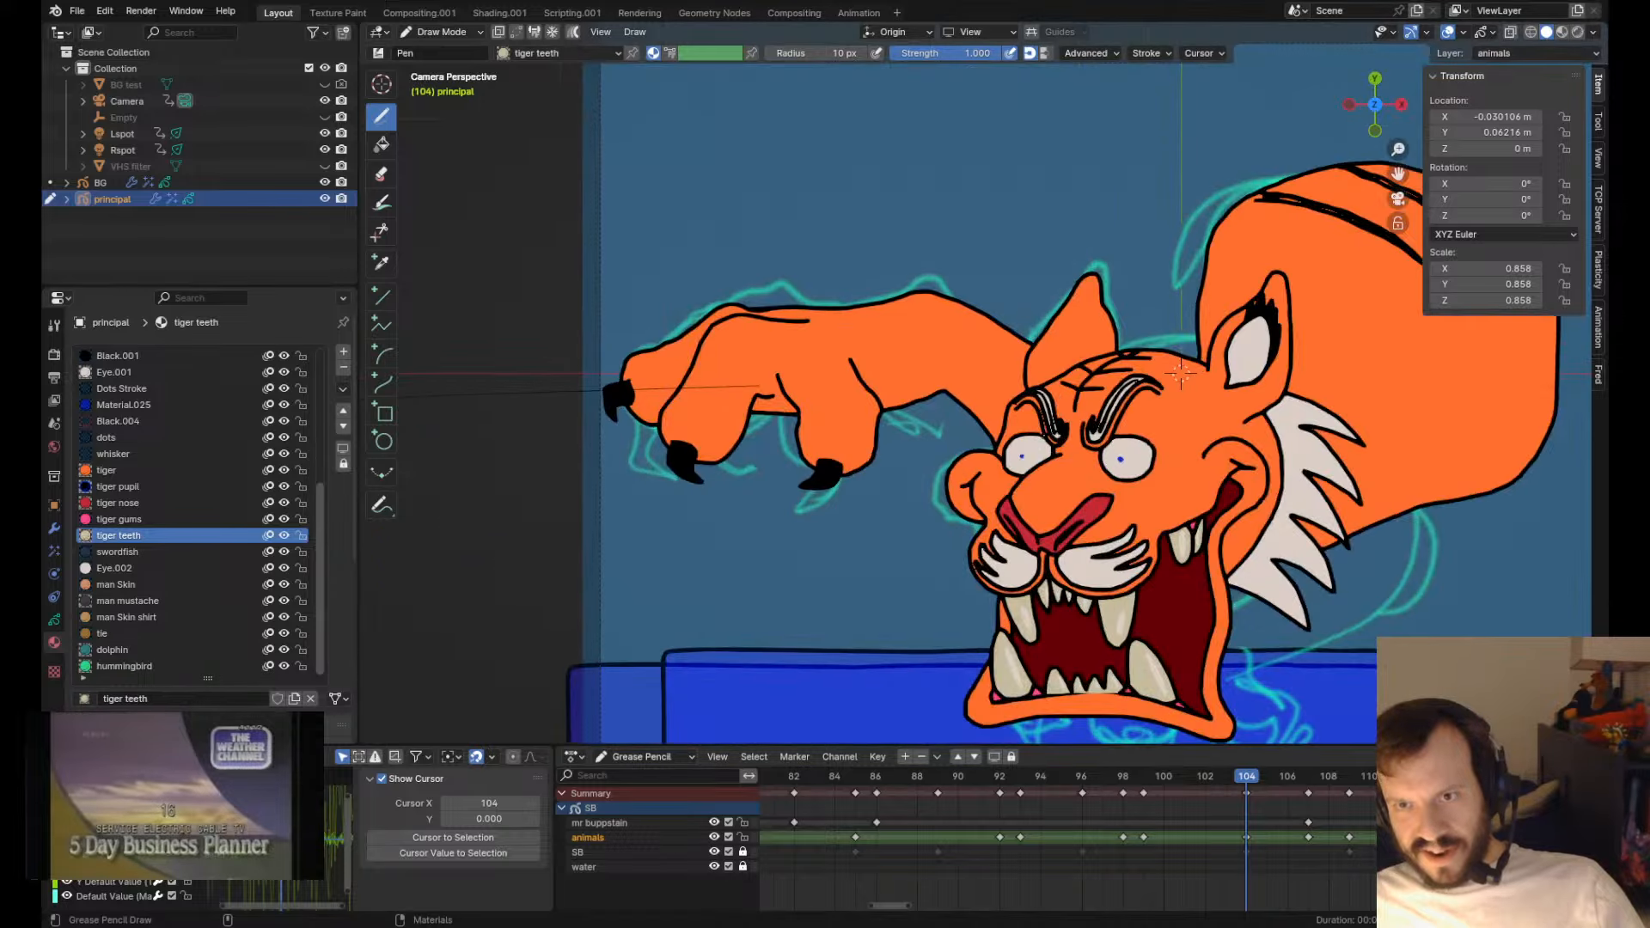
# - Sculpt the near ear's upper edge away from its black inner tuft on frame 104 and save the file
pyautogui.keyDown('shift'); pyautogui.moveTo(1173, 402); pyautogui.dragTo(1013, 392, button='middle'); pyautogui.keyUp('shift')
pyautogui.scroll(4, 1013, 391)
pyautogui.keyDown('shift'); pyautogui.moveTo(1285, 216); pyautogui.dragTo(1156, 372, button='middle'); pyautogui.keyUp('shift')
pyautogui.press('Tab')
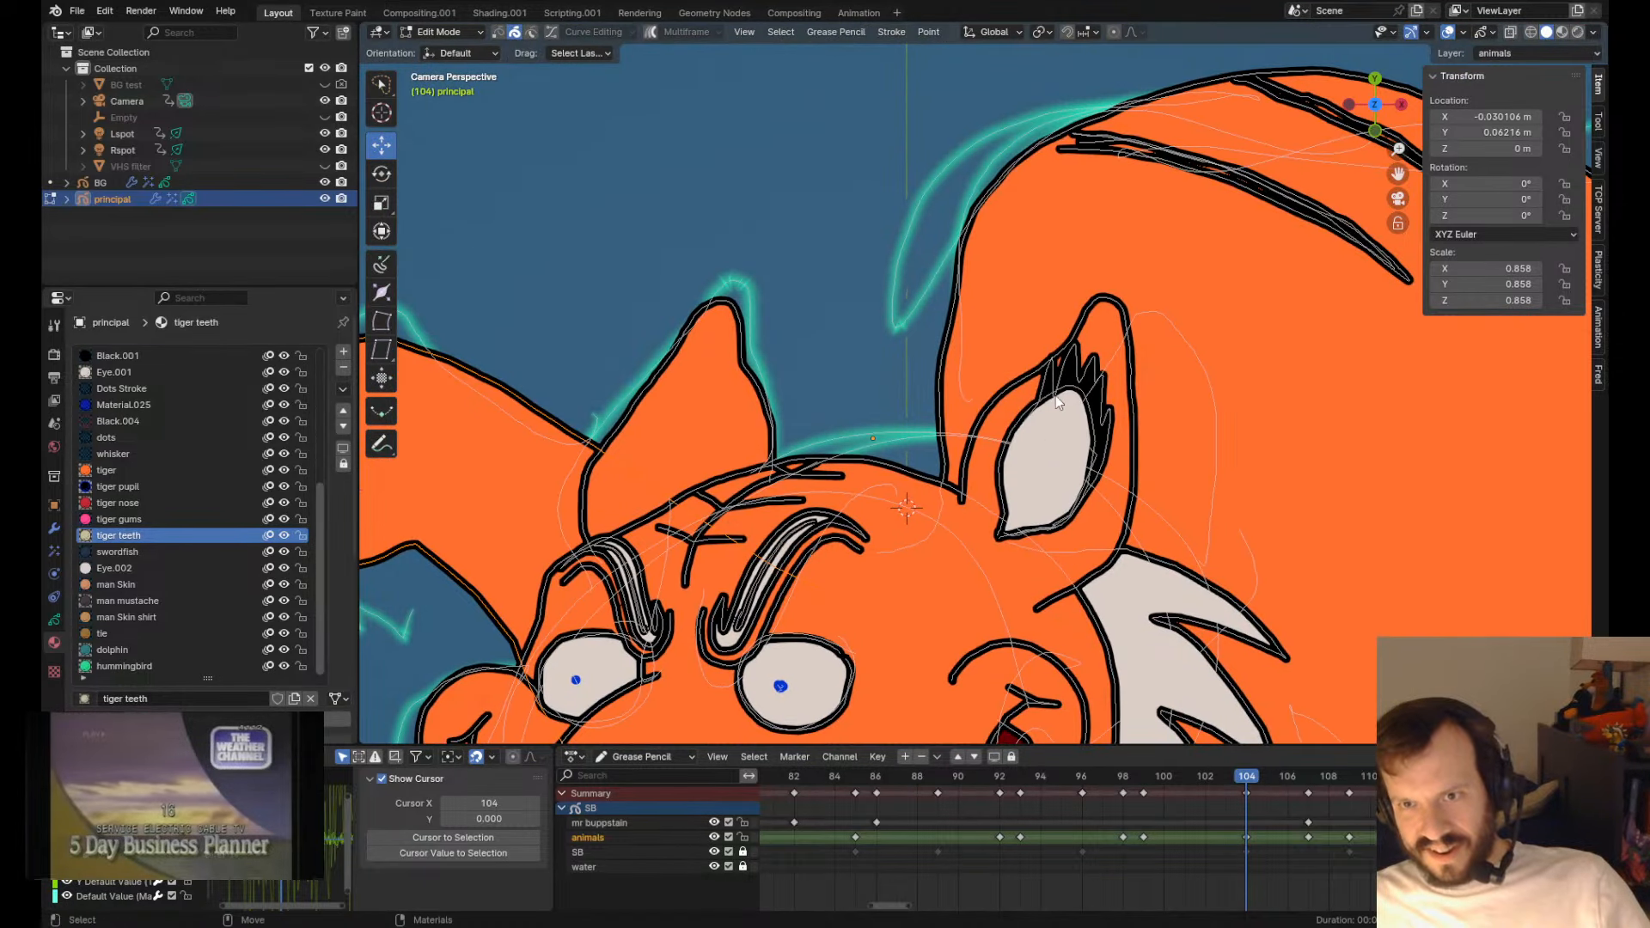
pyautogui.click(1098, 369)
pyautogui.scroll(4, 1095, 326)
pyautogui.press('Tab')
pyautogui.scroll(-2, 1093, 302)
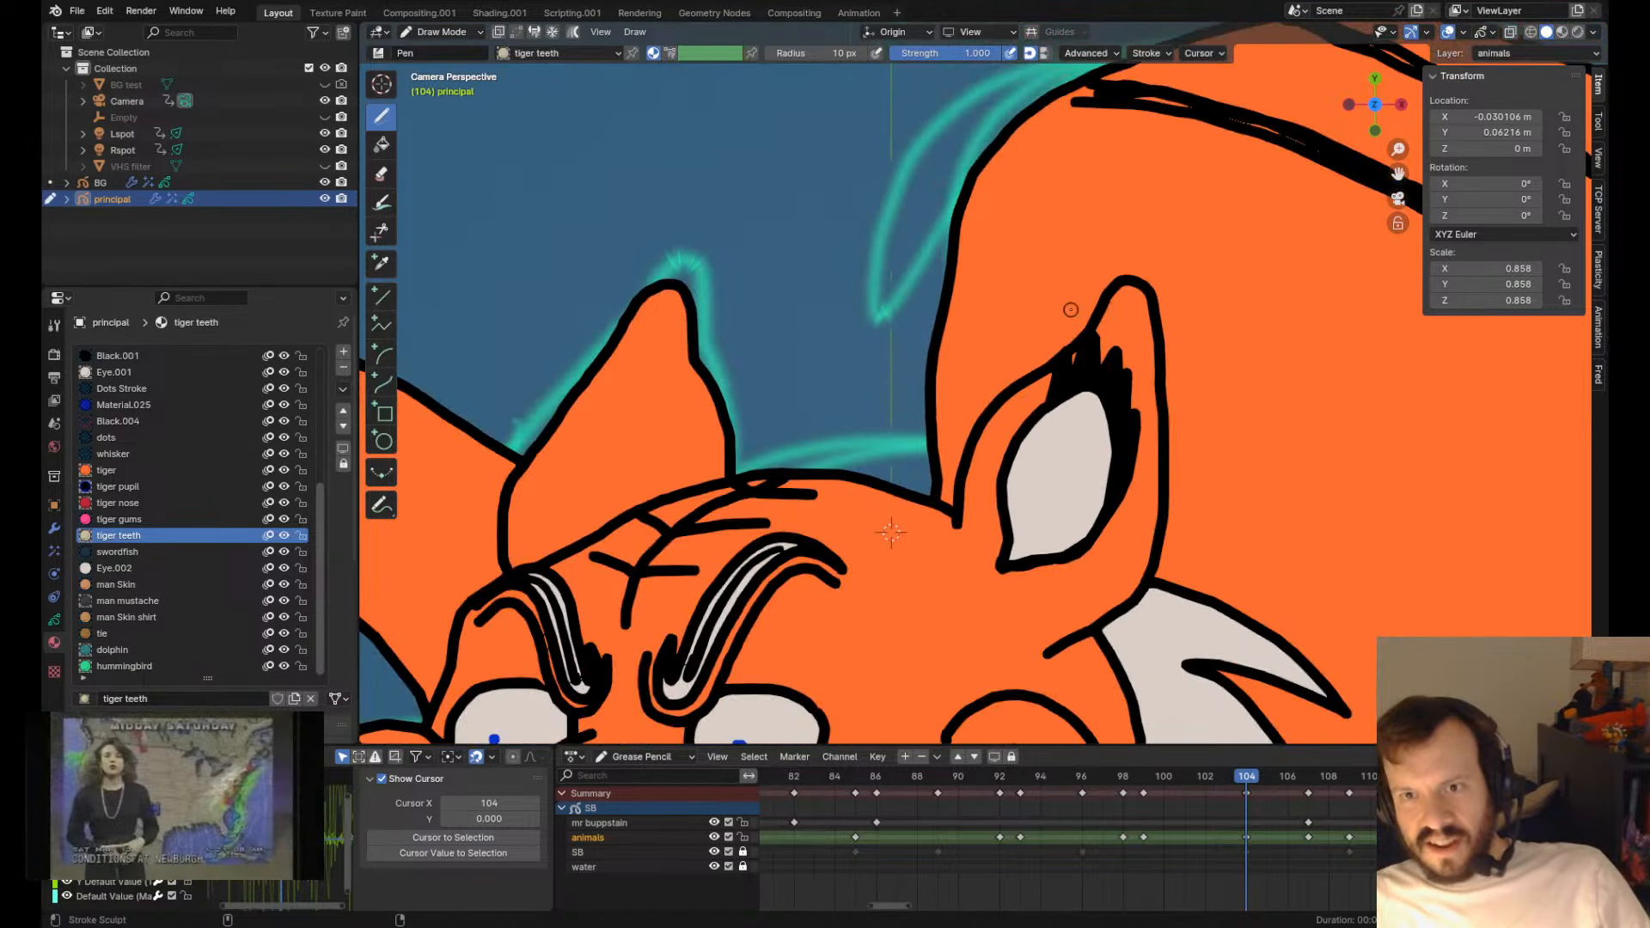
pyautogui.press('Tab')
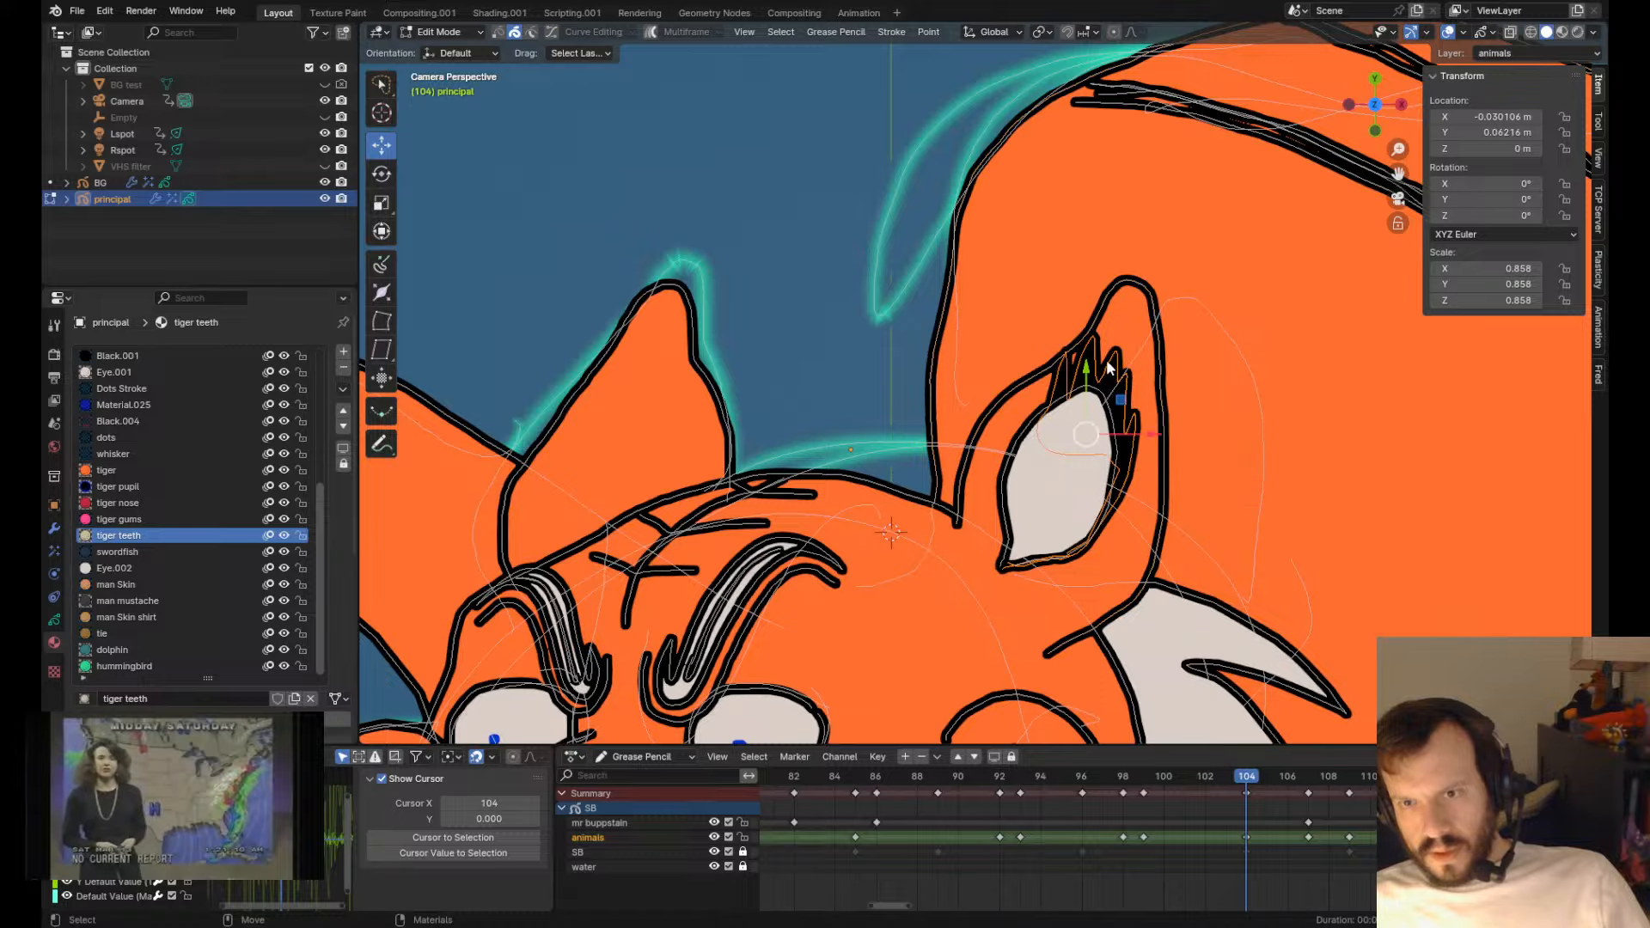
pyautogui.press('Tab')
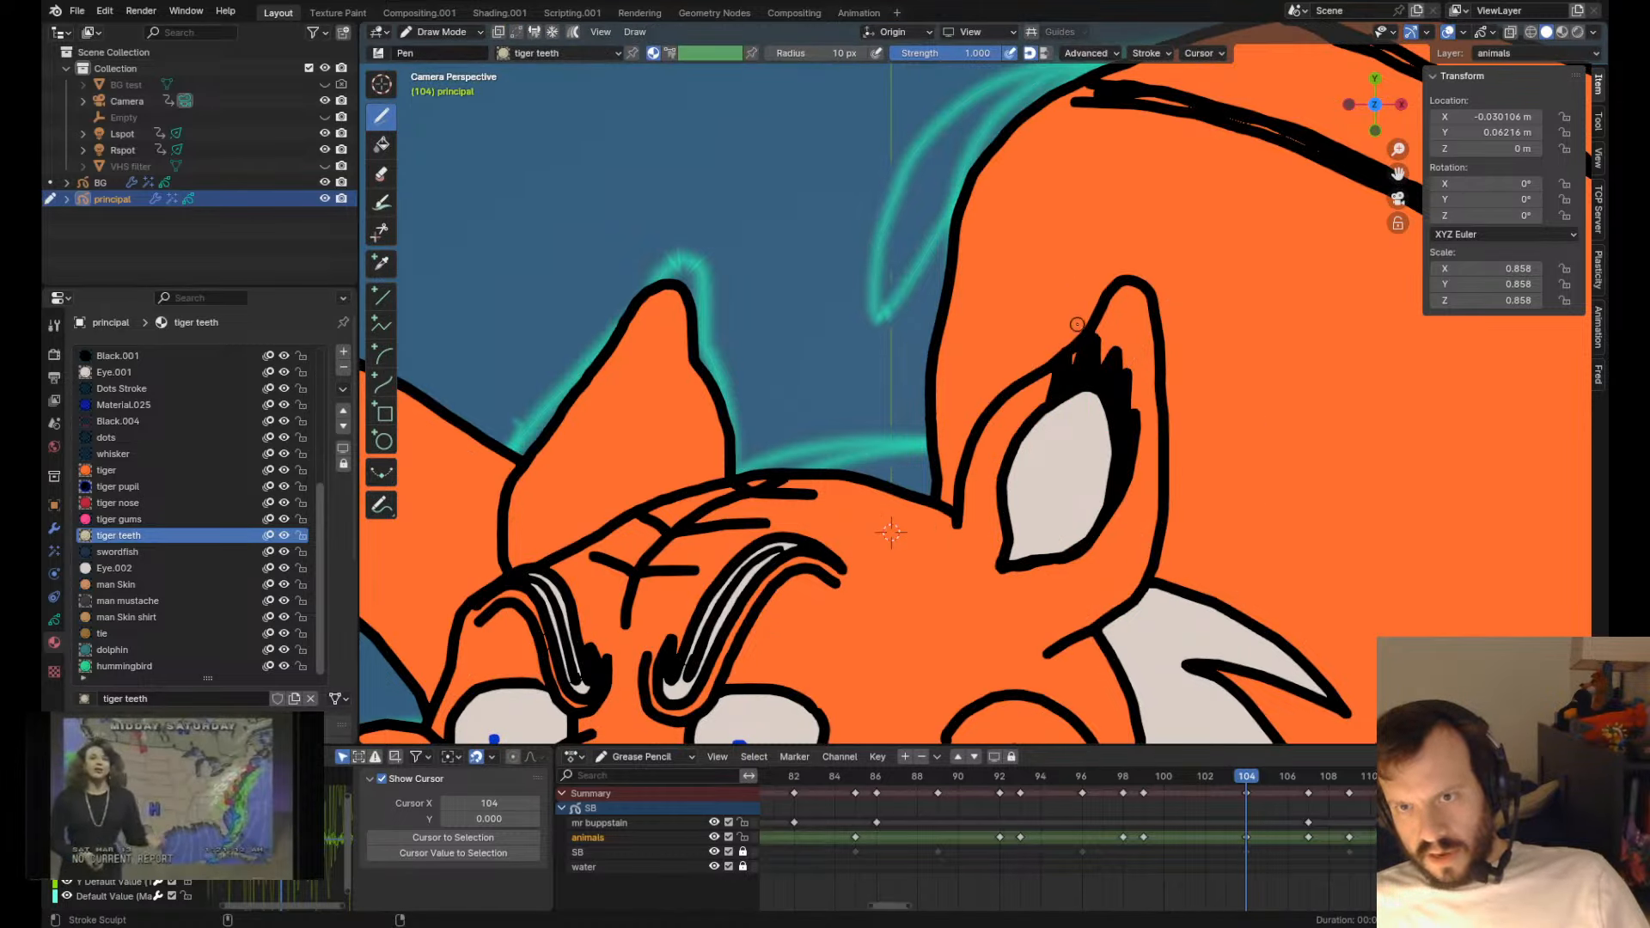
pyautogui.moveTo(1055, 356)
pyautogui.mouseDown()
pyautogui.moveTo(1038, 349)
pyautogui.moveTo(1028, 384)
pyautogui.mouseUp()
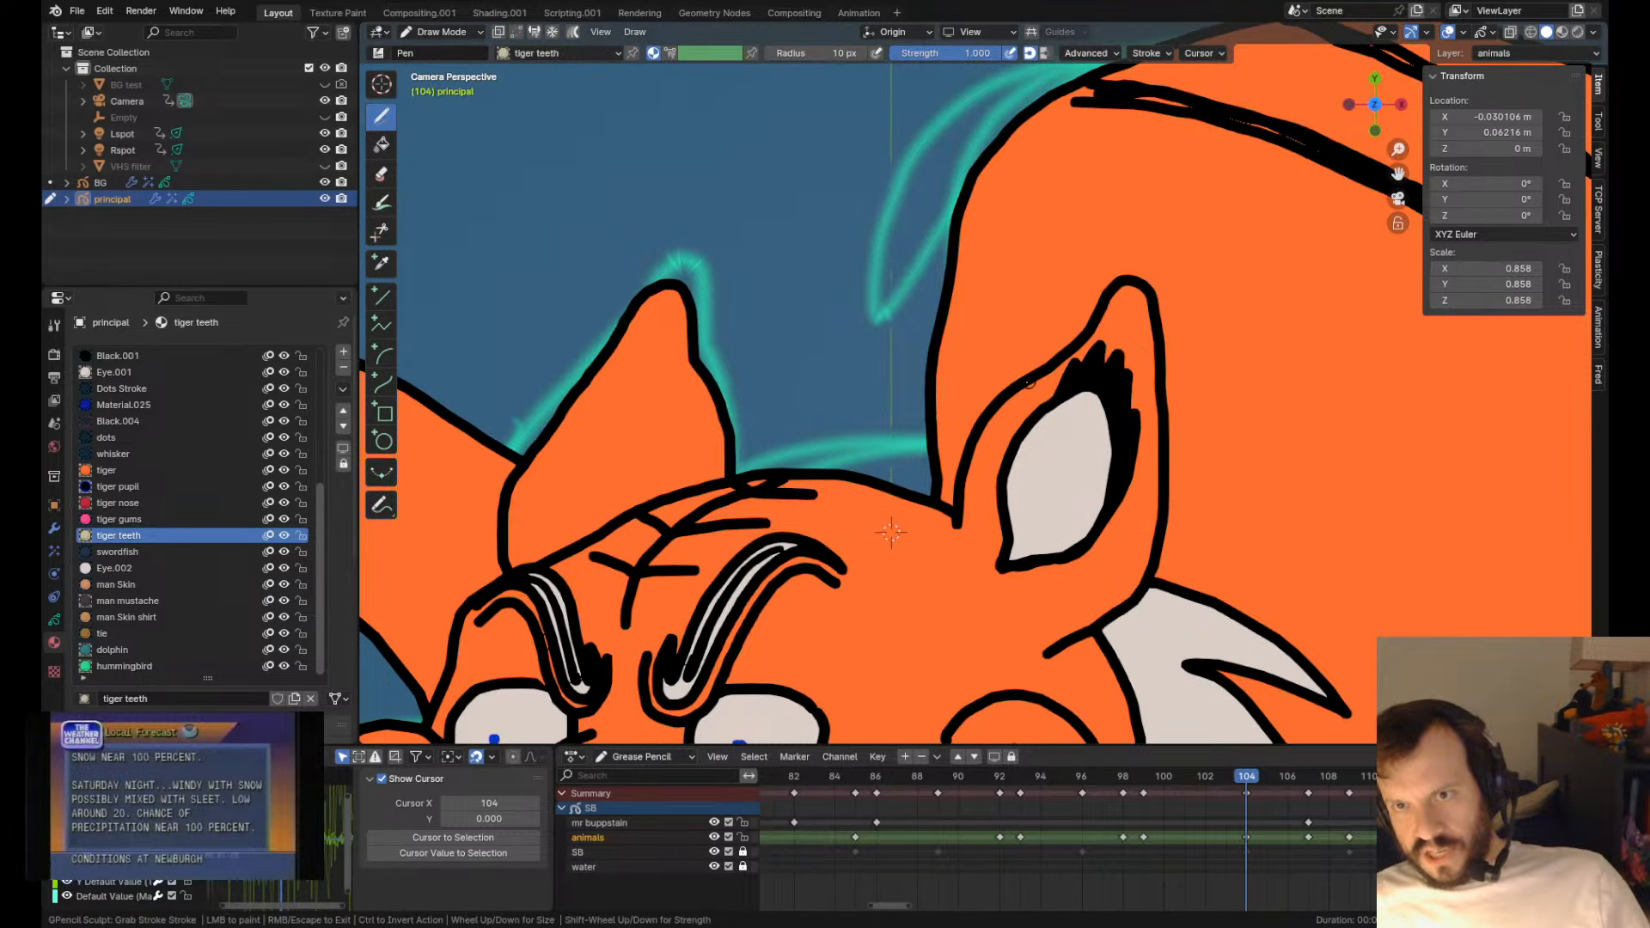
pyautogui.moveTo(1132, 423); pyautogui.dragTo(1137, 429)
pyautogui.scroll(-4, 1107, 530)
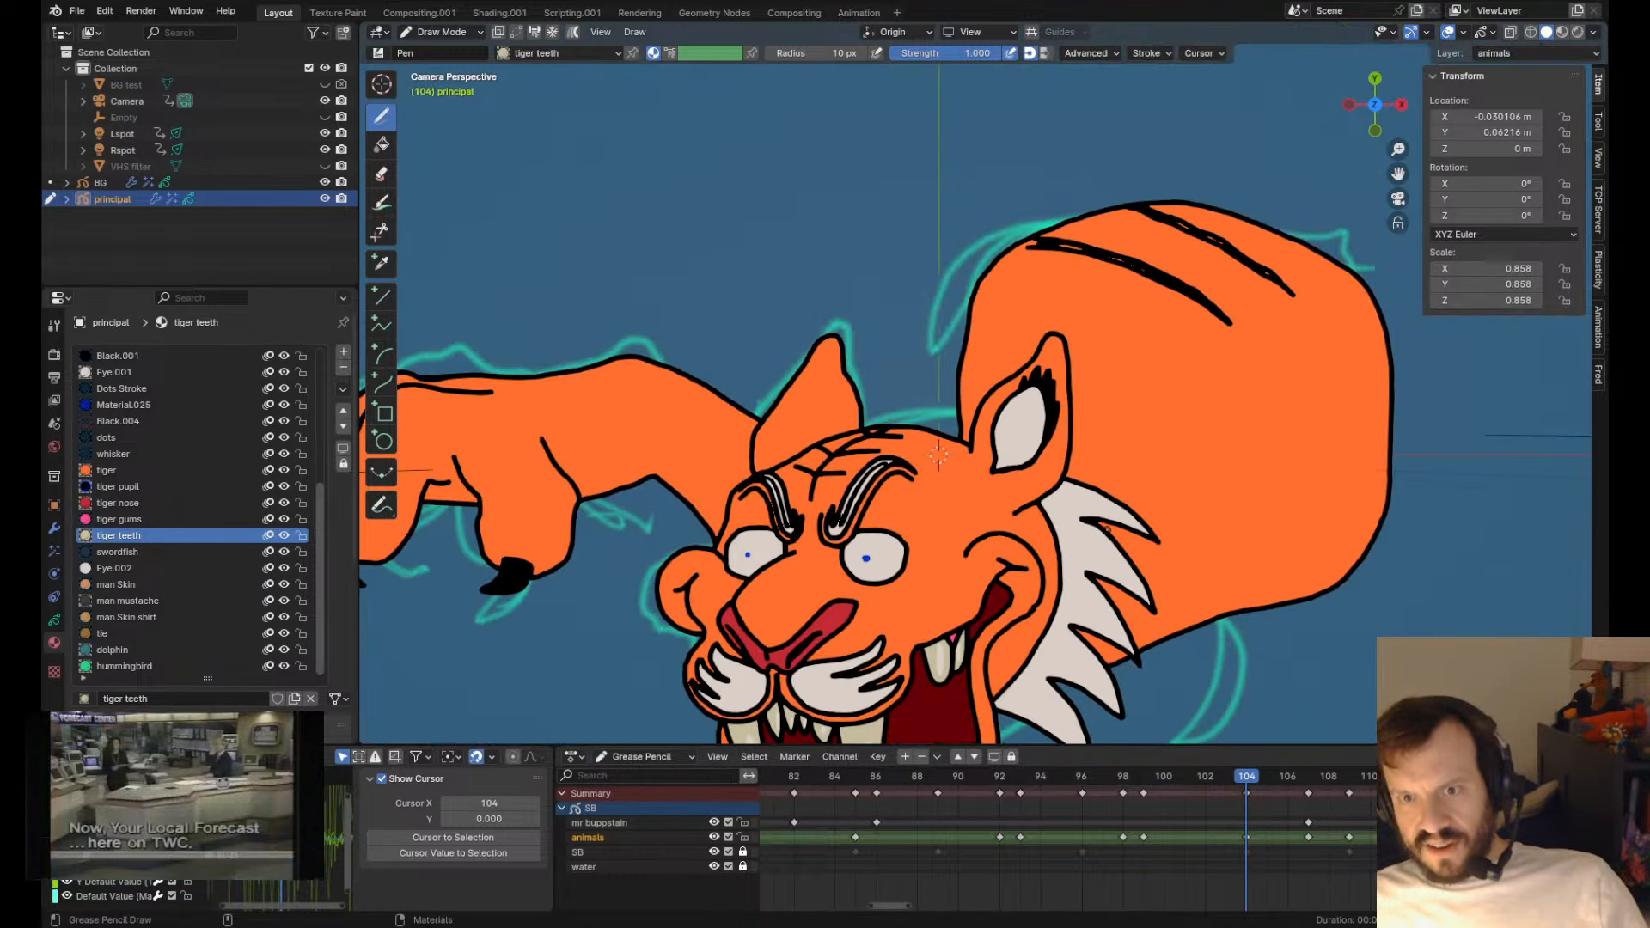
pyautogui.keyDown('shift'); pyautogui.moveTo(836, 514); pyautogui.dragTo(857, 388, button='middle'); pyautogui.keyUp('shift')
pyautogui.scroll(-3, 983, 386)
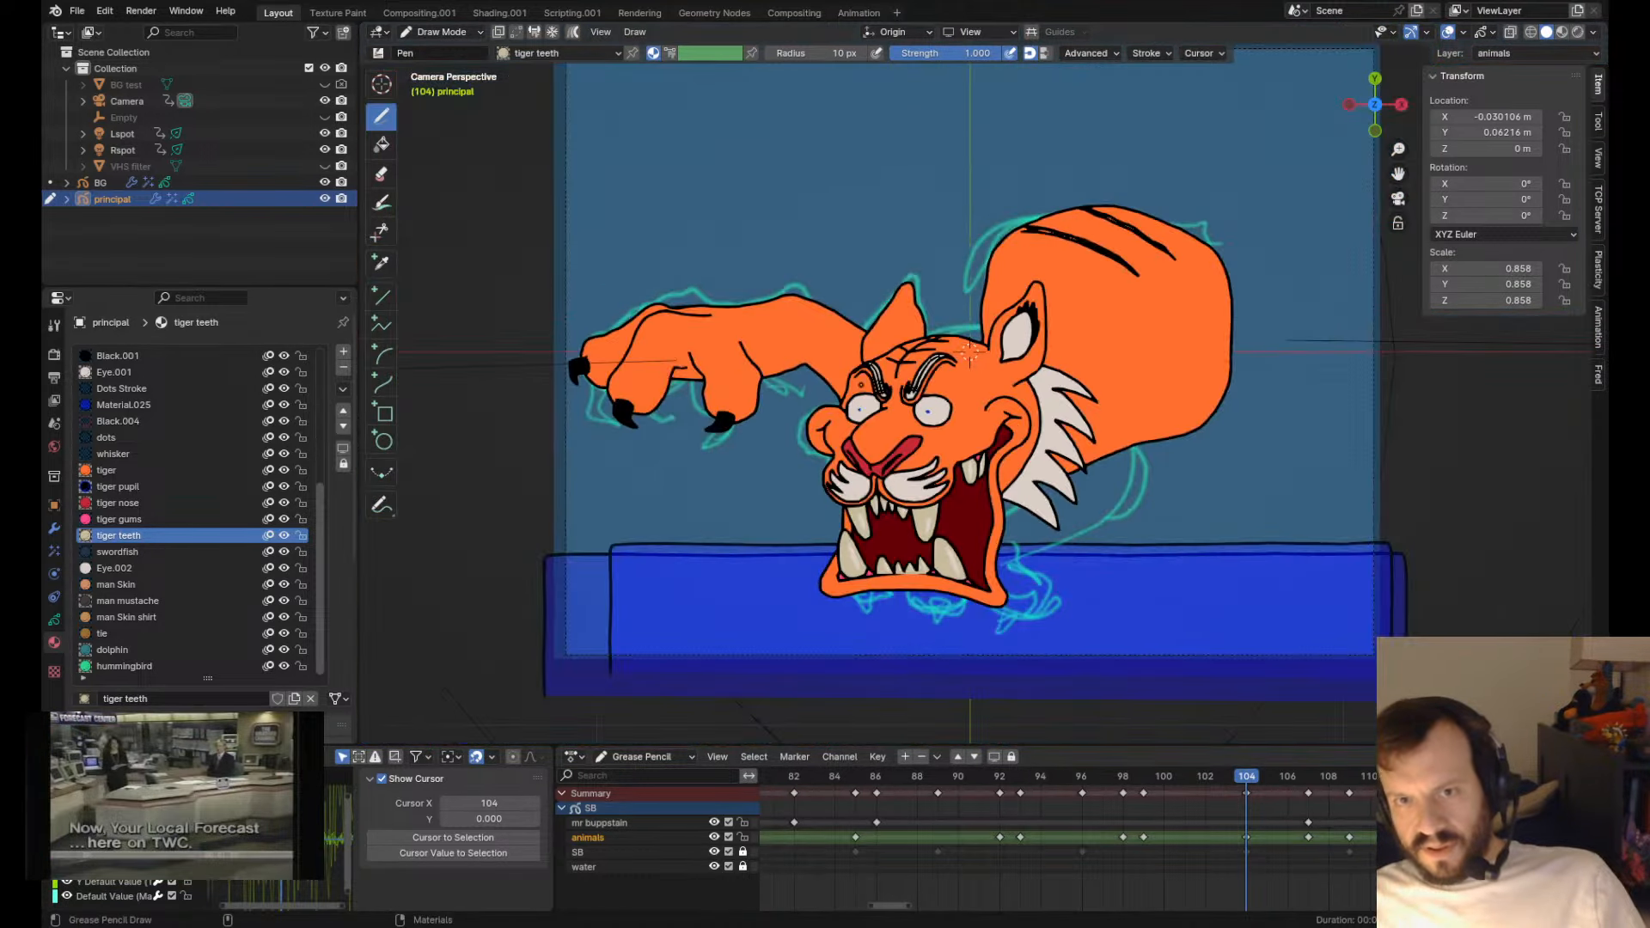
pyautogui.hotkey('ctrl', 's')
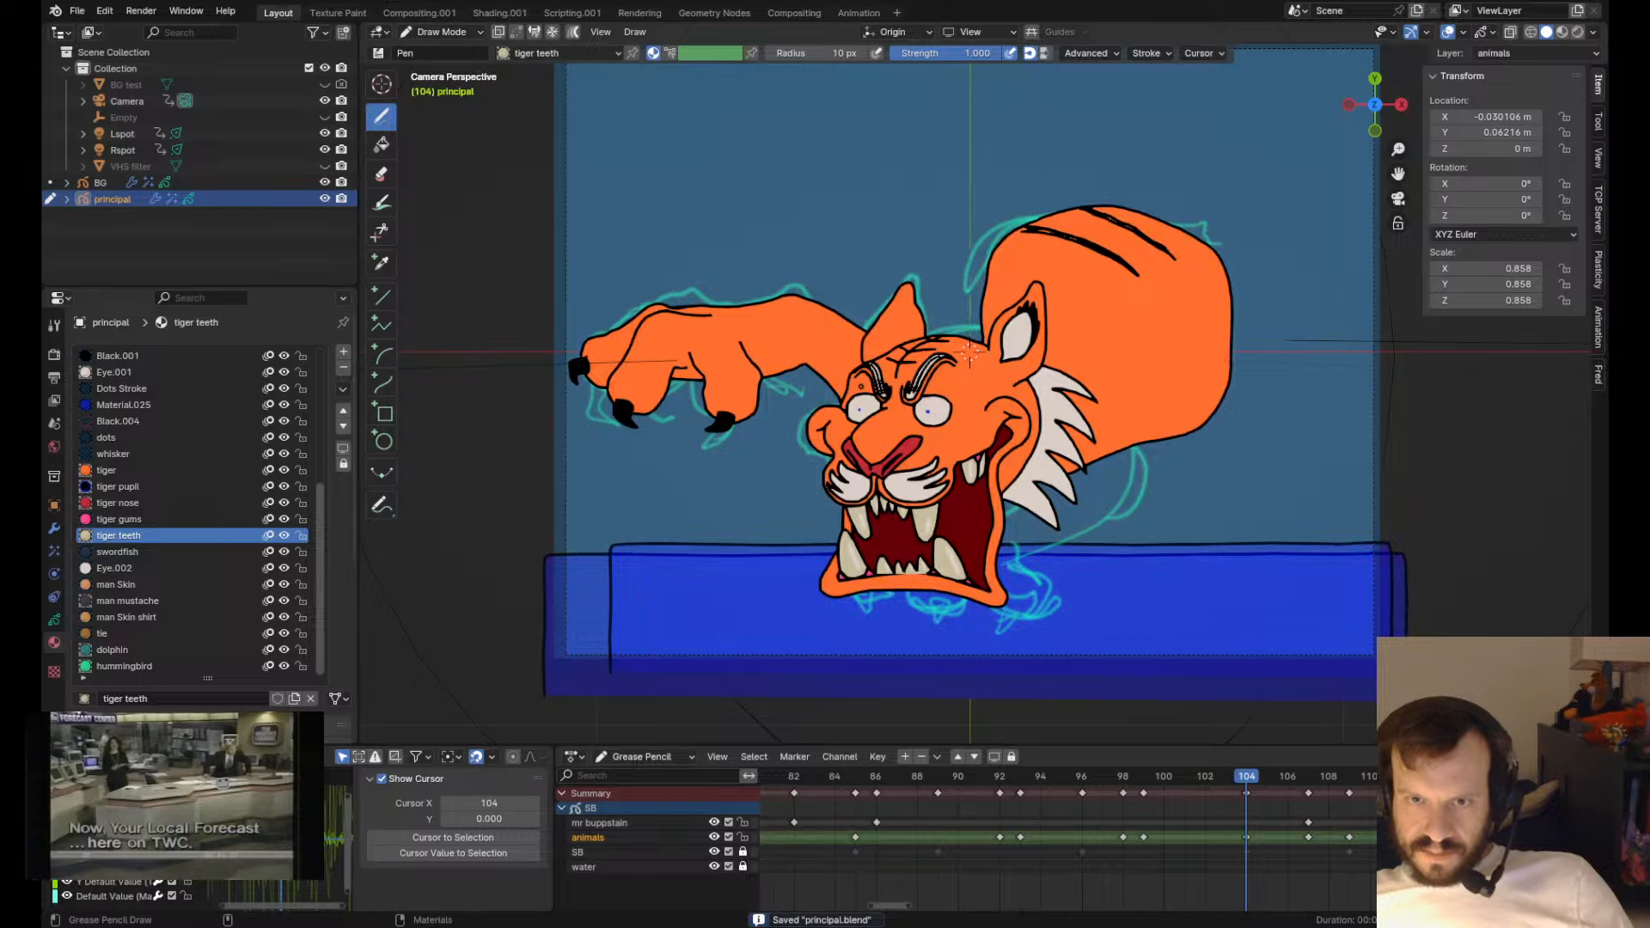
# - Examine the leaping tiger's overall pose, foreleg and ear on frame 104
pyautogui.scroll(2, 969, 353)
pyautogui.scroll(-6, 871, 439)
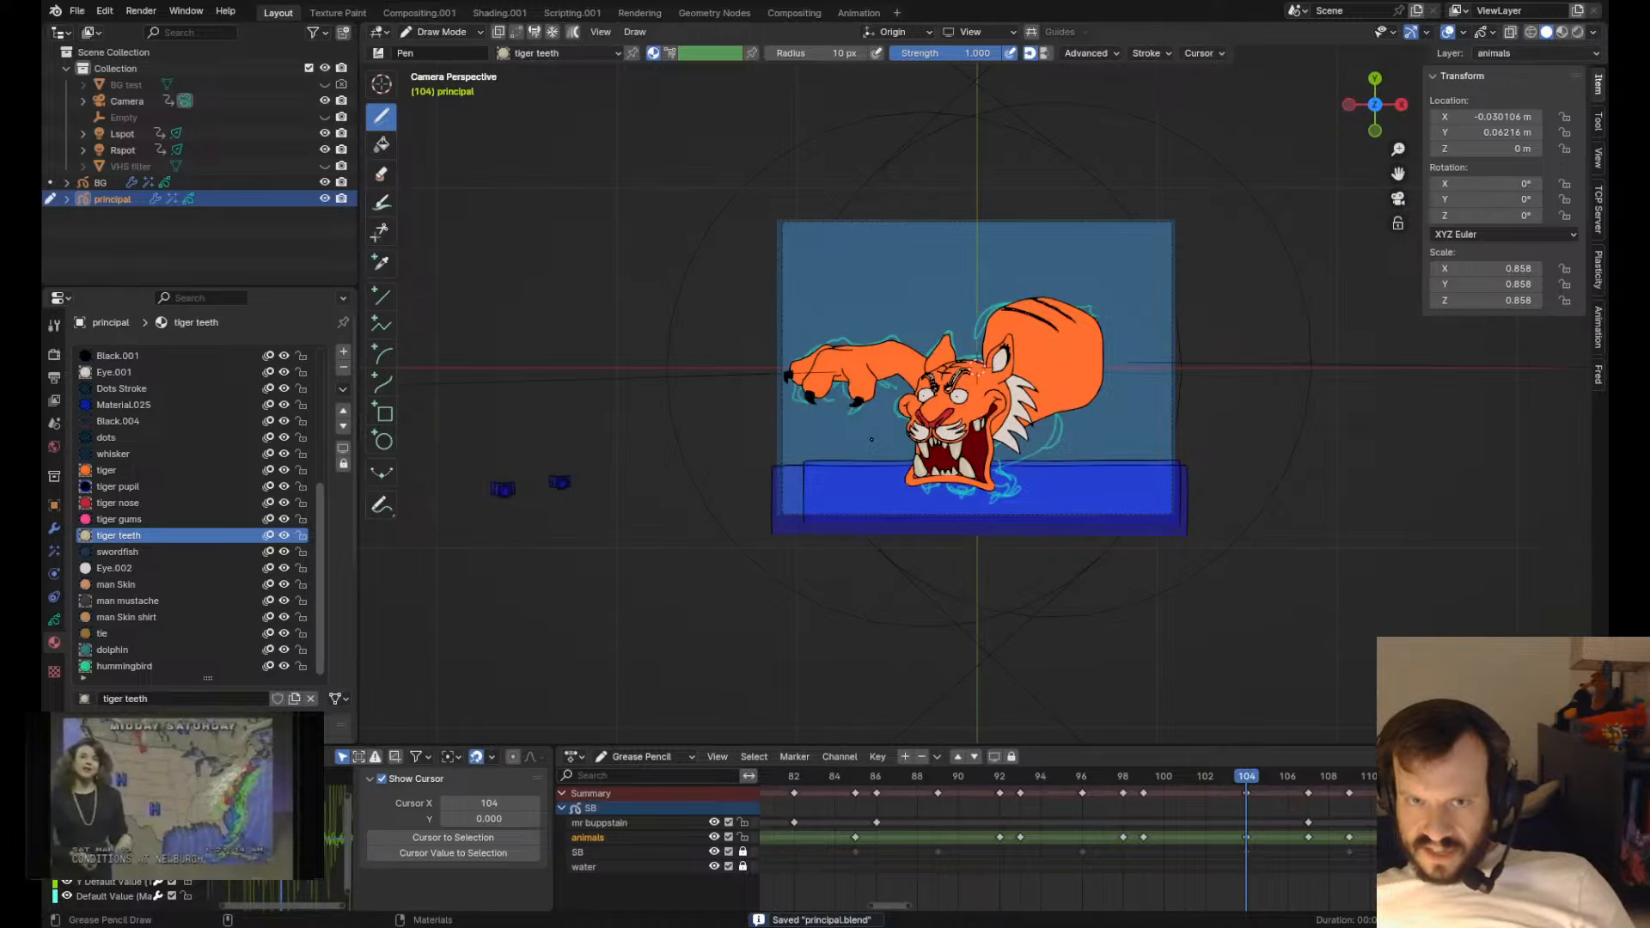
pyautogui.scroll(6, 872, 439)
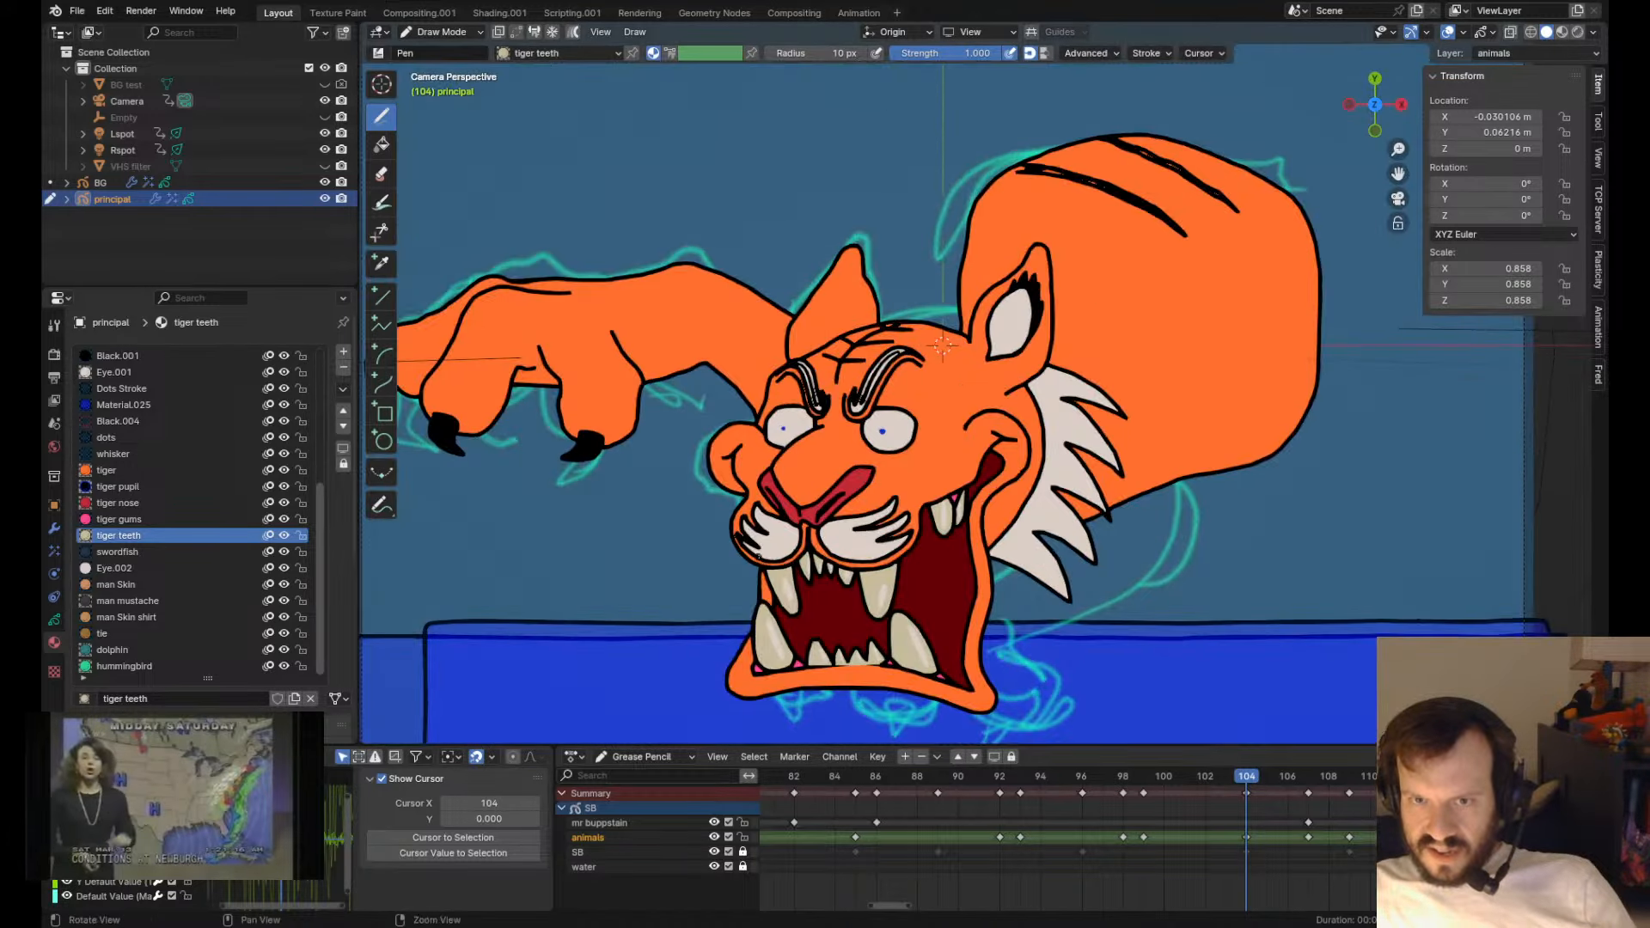
pyautogui.keyDown('shift'); pyautogui.moveTo(758, 556); pyautogui.dragTo(721, 524, button='middle'); pyautogui.keyUp('shift')
pyautogui.press('Down')
pyautogui.press('Up')
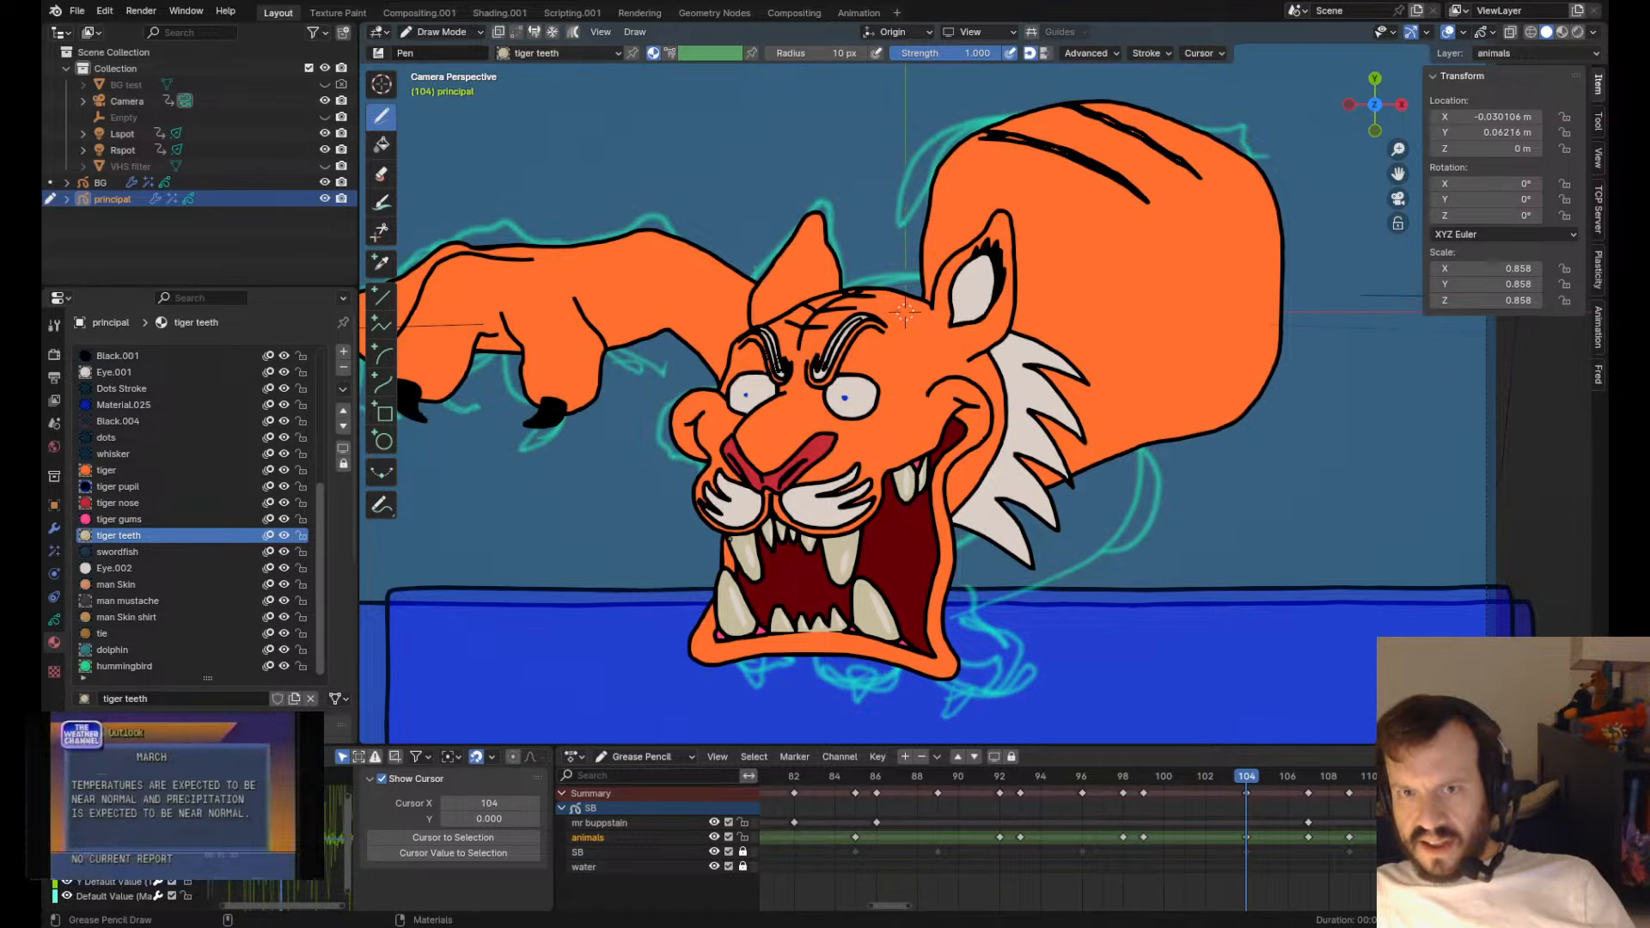
pyautogui.keyDown('alt'); pyautogui.moveTo(729, 538); pyautogui.dragTo(800, 521, button='middle'); pyautogui.keyUp('alt')
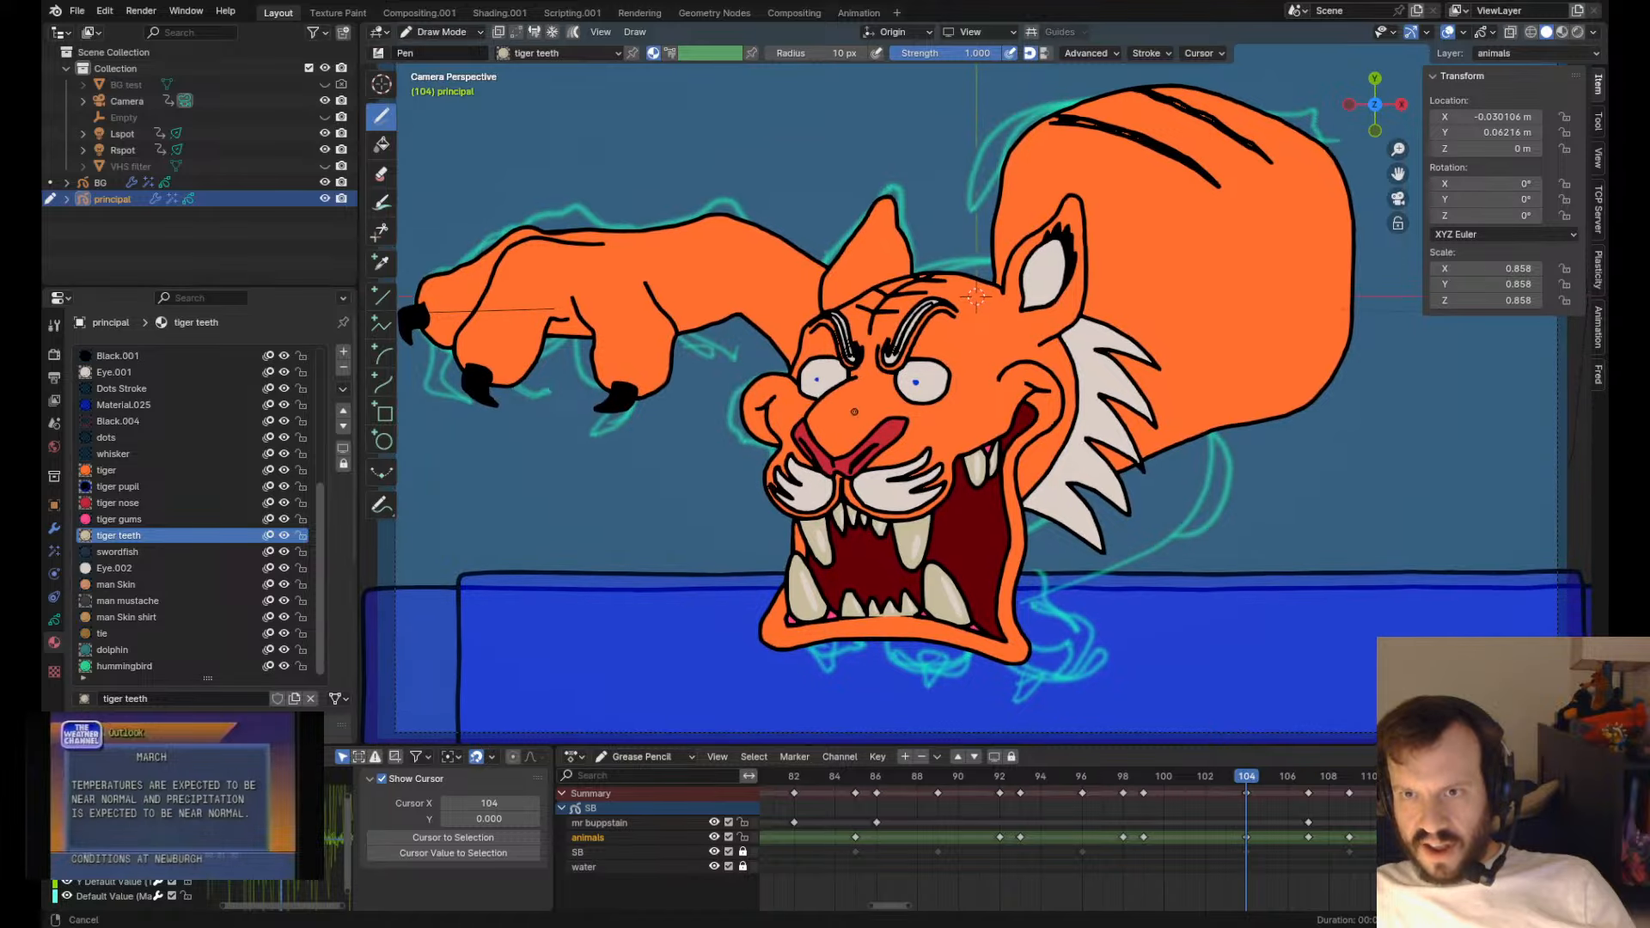
pyautogui.keyDown('alt'); pyautogui.moveTo(800, 521); pyautogui.dragTo(850, 445, button='right'); pyautogui.keyUp('alt')
pyautogui.keyDown('alt'); pyautogui.moveTo(850, 445); pyautogui.dragTo(805, 533, button='middle'); pyautogui.keyUp('alt')
pyautogui.moveTo(805, 534)
pyautogui.keyDown('alt'); pyautogui.mouseDown(button='right')
pyautogui.moveTo(938, 346)
pyautogui.moveTo(909, 309)
pyautogui.mouseUp(button='right'); pyautogui.keyUp('alt')
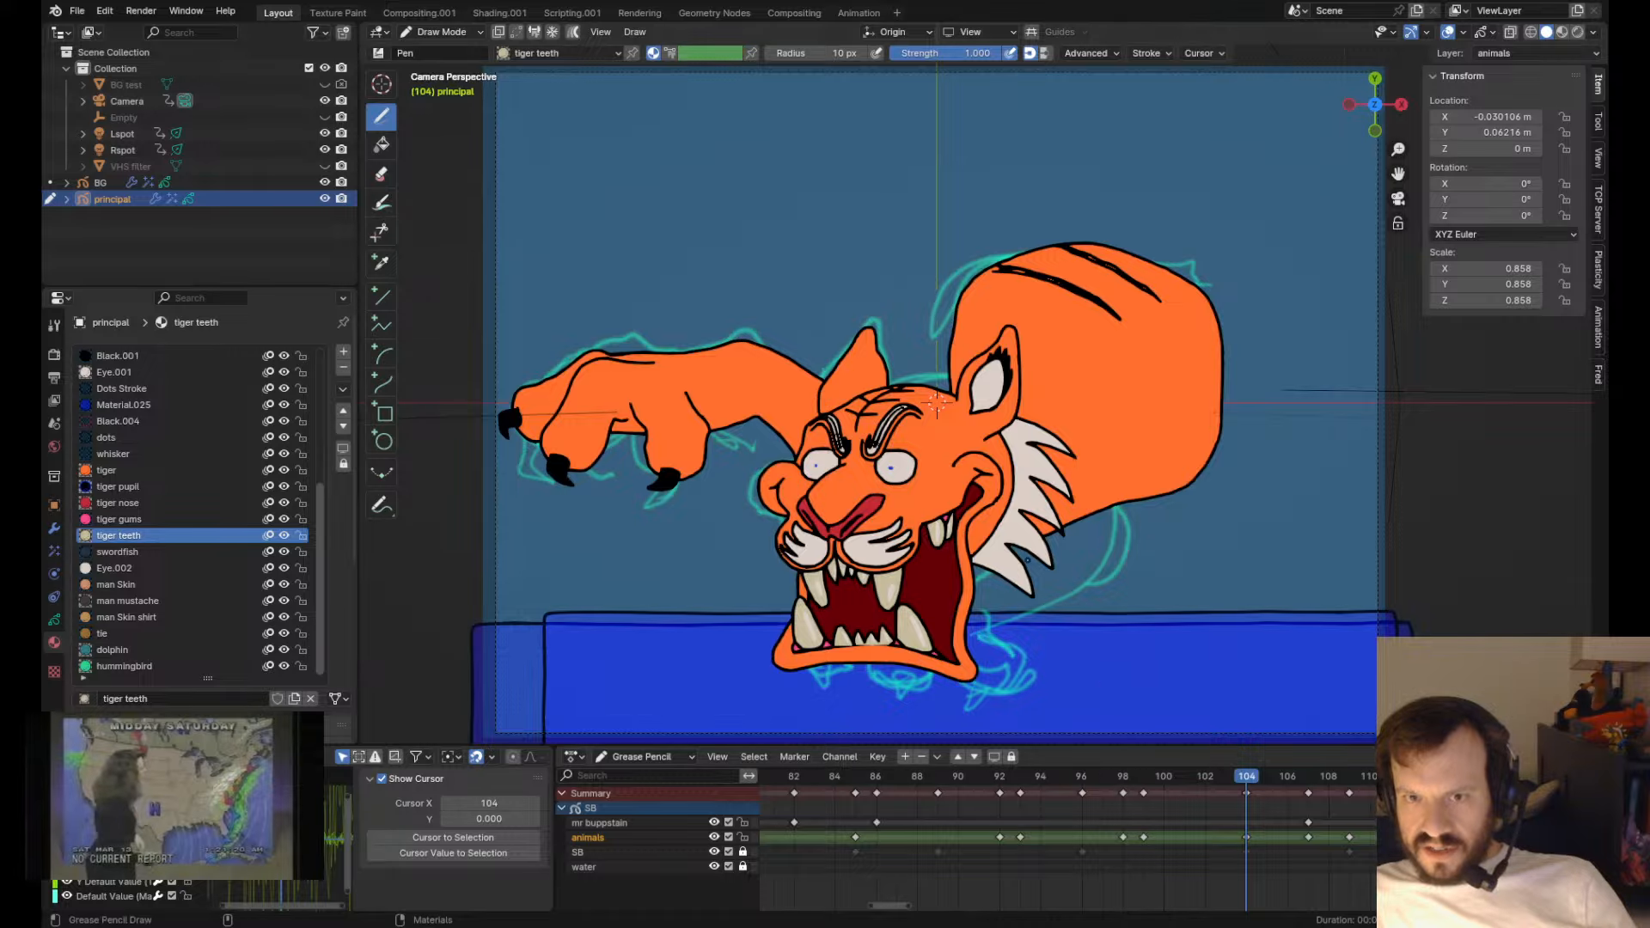
pyautogui.keyDown('alt'); pyautogui.moveTo(1088, 623); pyautogui.dragTo(1160, 847, button='right'); pyautogui.keyUp('alt')
# - Assign the tiger pupil material to both of the tiger's pupils in the biting drawing at frame 103
pyautogui.press('Left')
pyautogui.press('Tab')
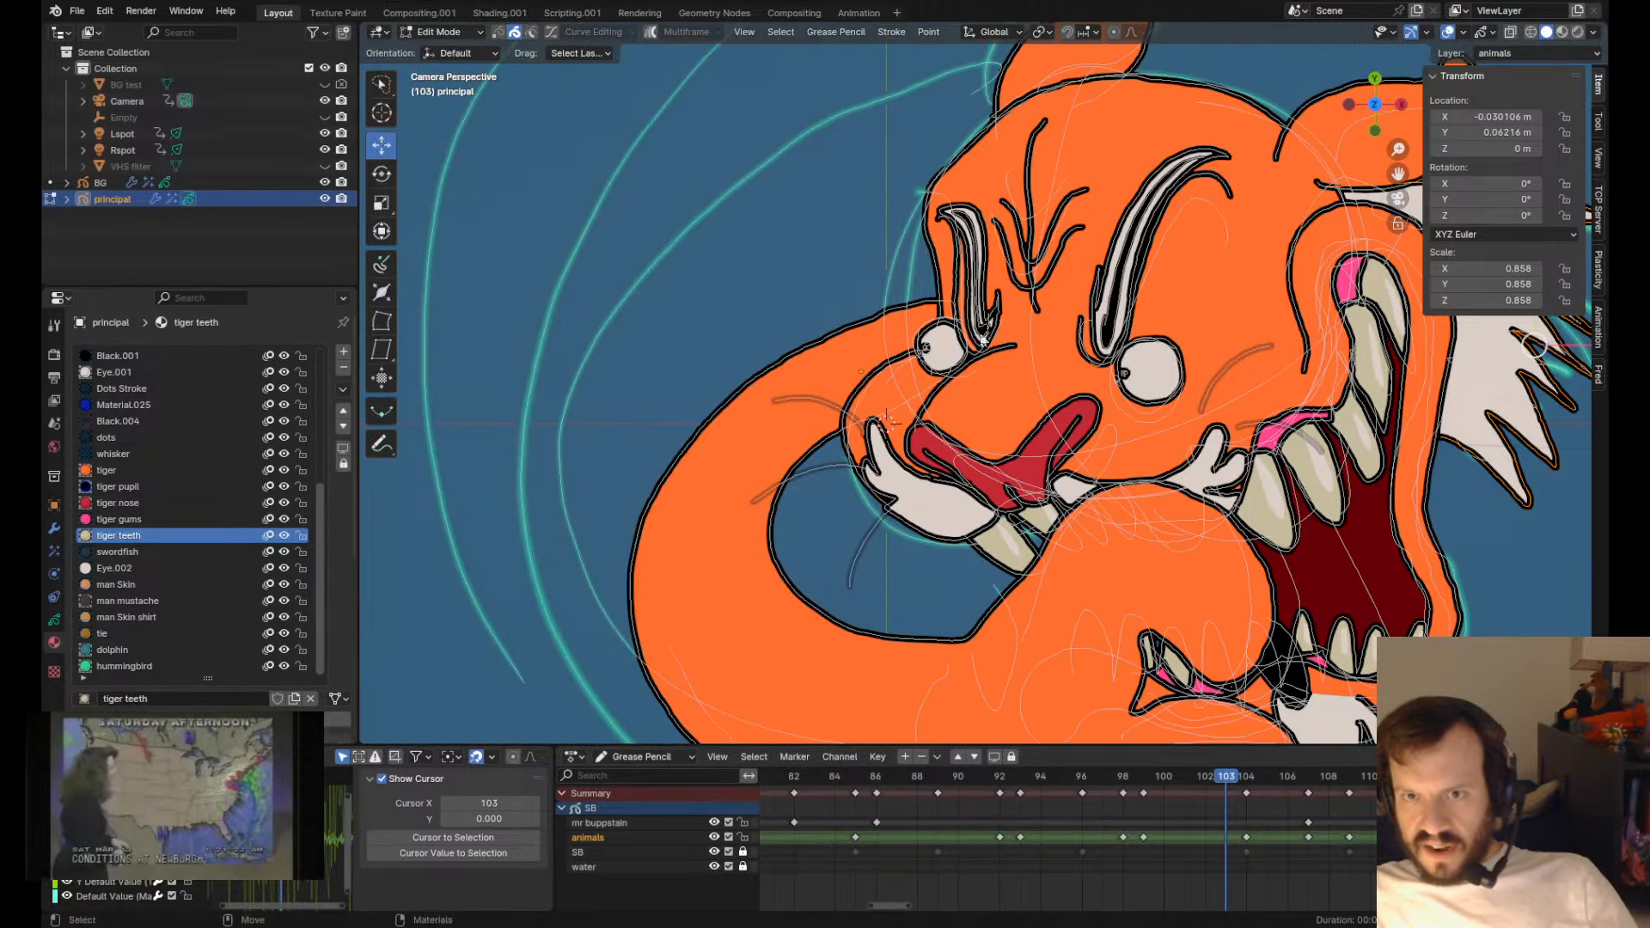
pyautogui.scroll(3, 1221, 363)
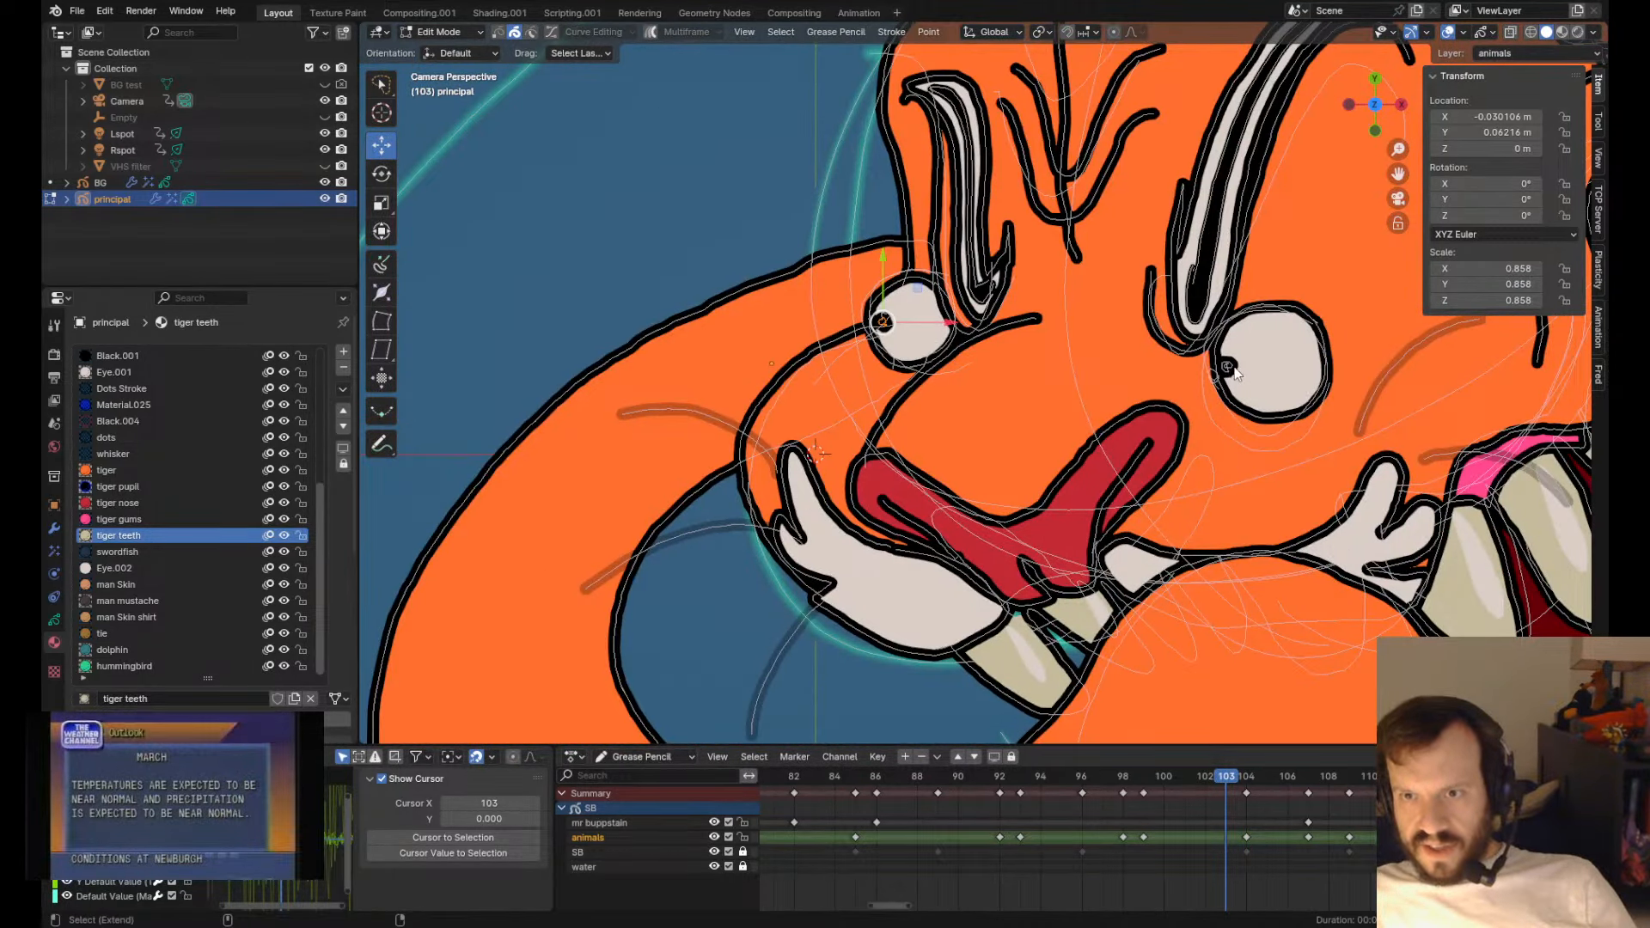
pyautogui.click(139, 486)
pyautogui.click(122, 719)
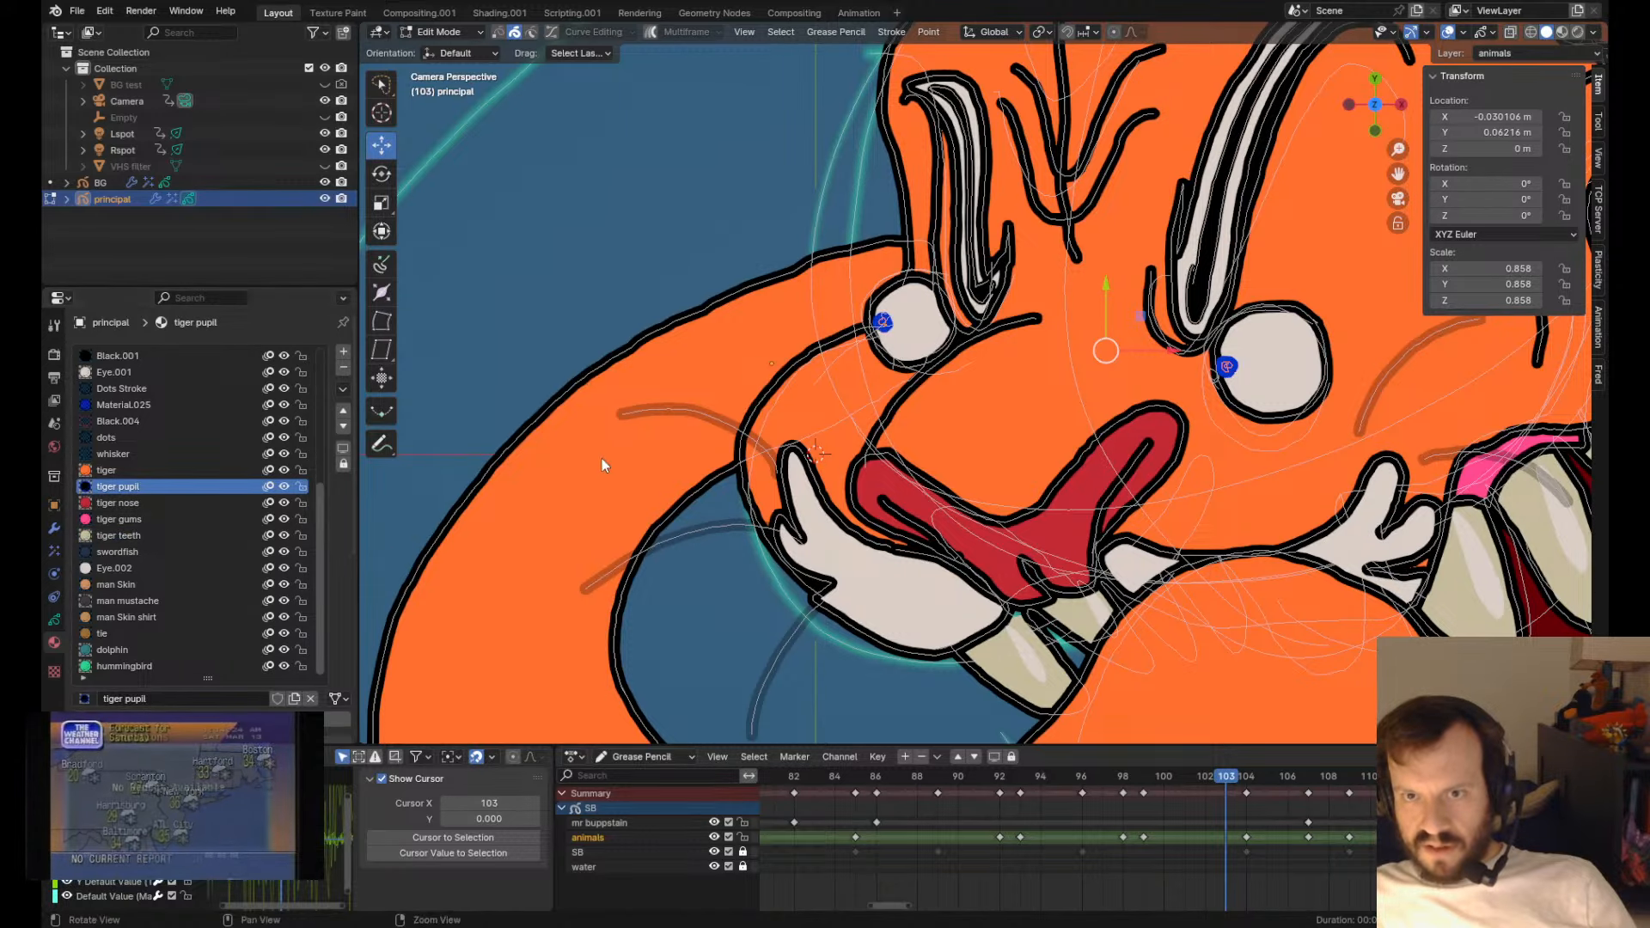
# - Apply the tiger pupil material to both pupils on frame 98 as well
pyautogui.press('Down')
pyautogui.press('Down')
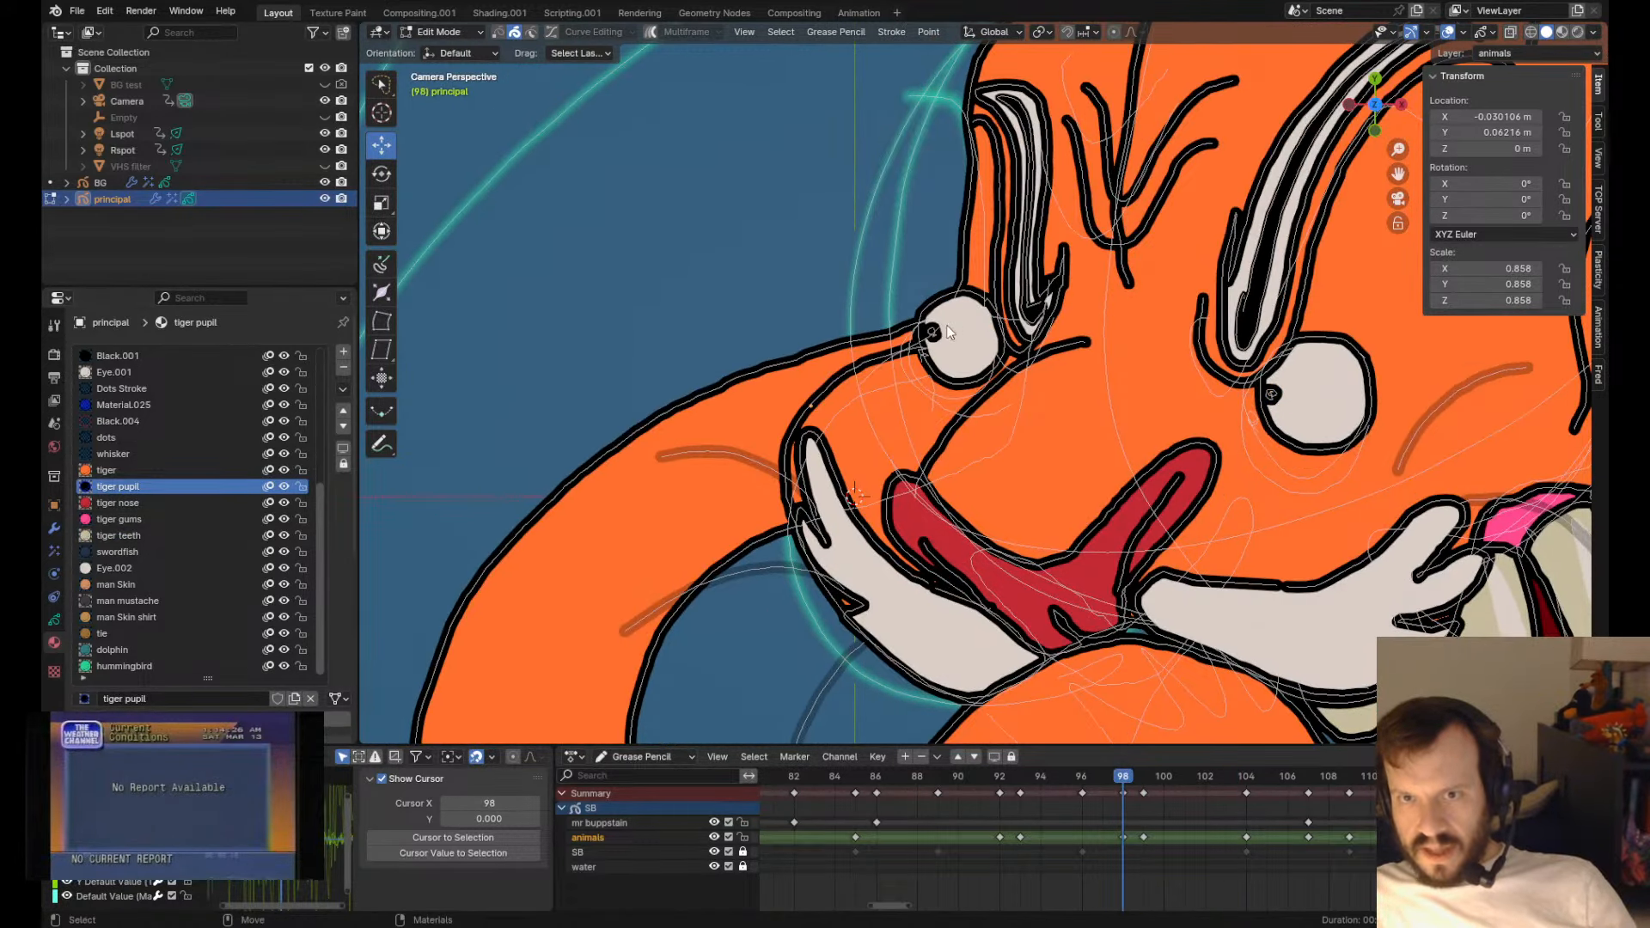
pyautogui.keyDown('shift'); pyautogui.click(1273, 393); pyautogui.keyUp('shift')
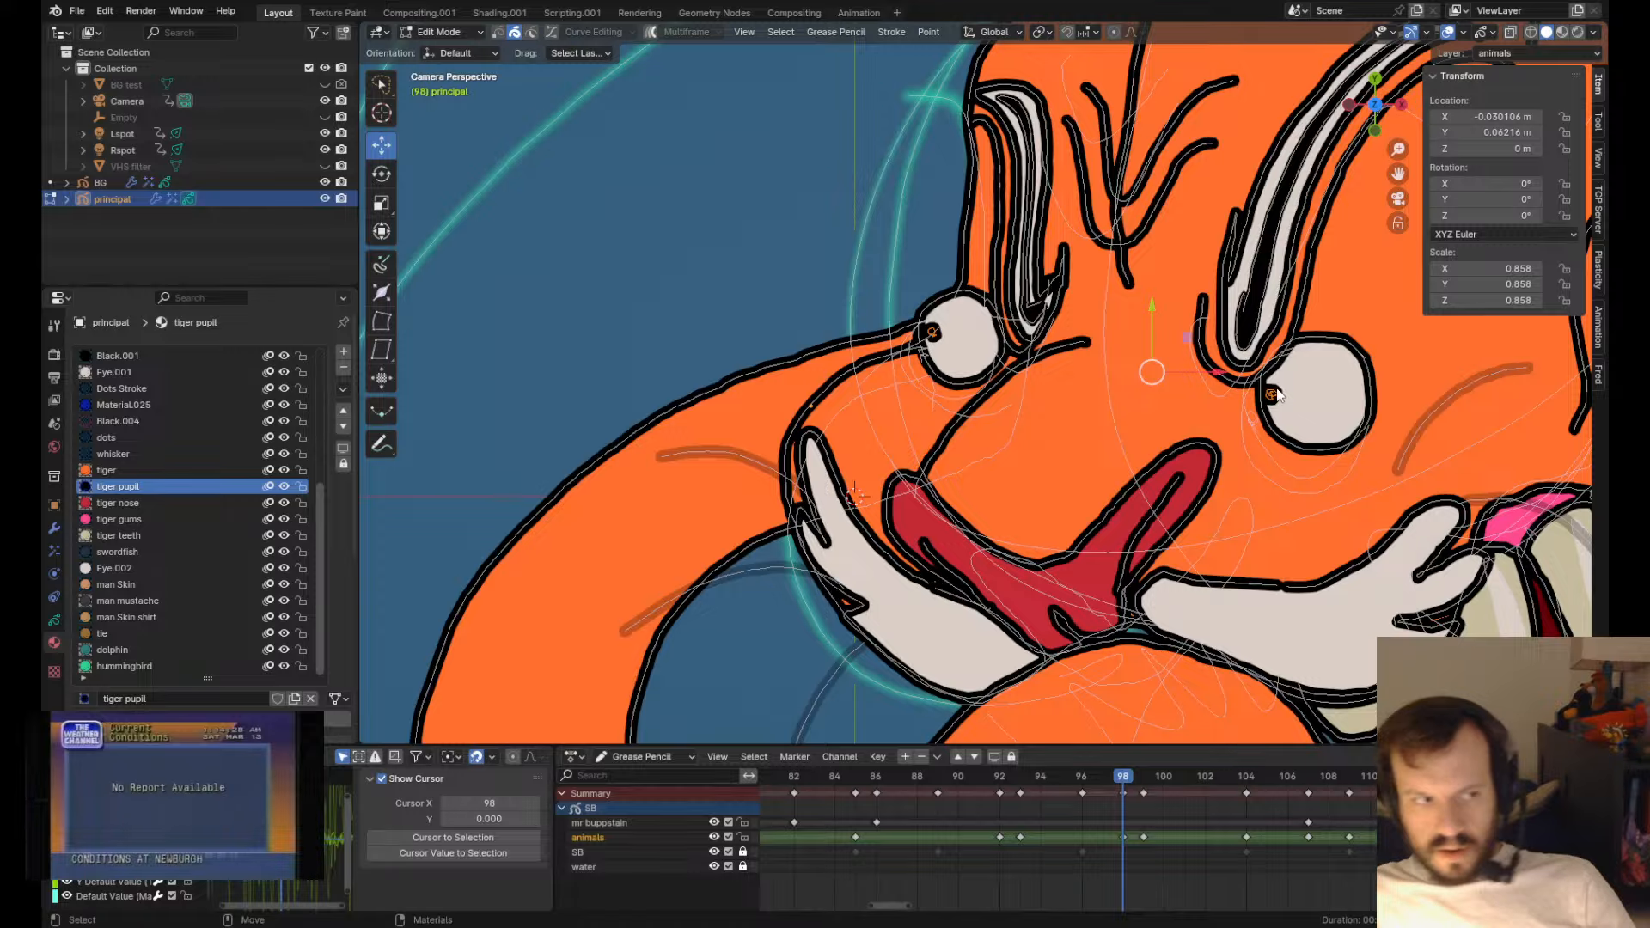
pyautogui.press('g')
# - Compare the pupils on the earlier keyframes, then play the tiger animation from frame 75 through the bite
pyautogui.press('Down')
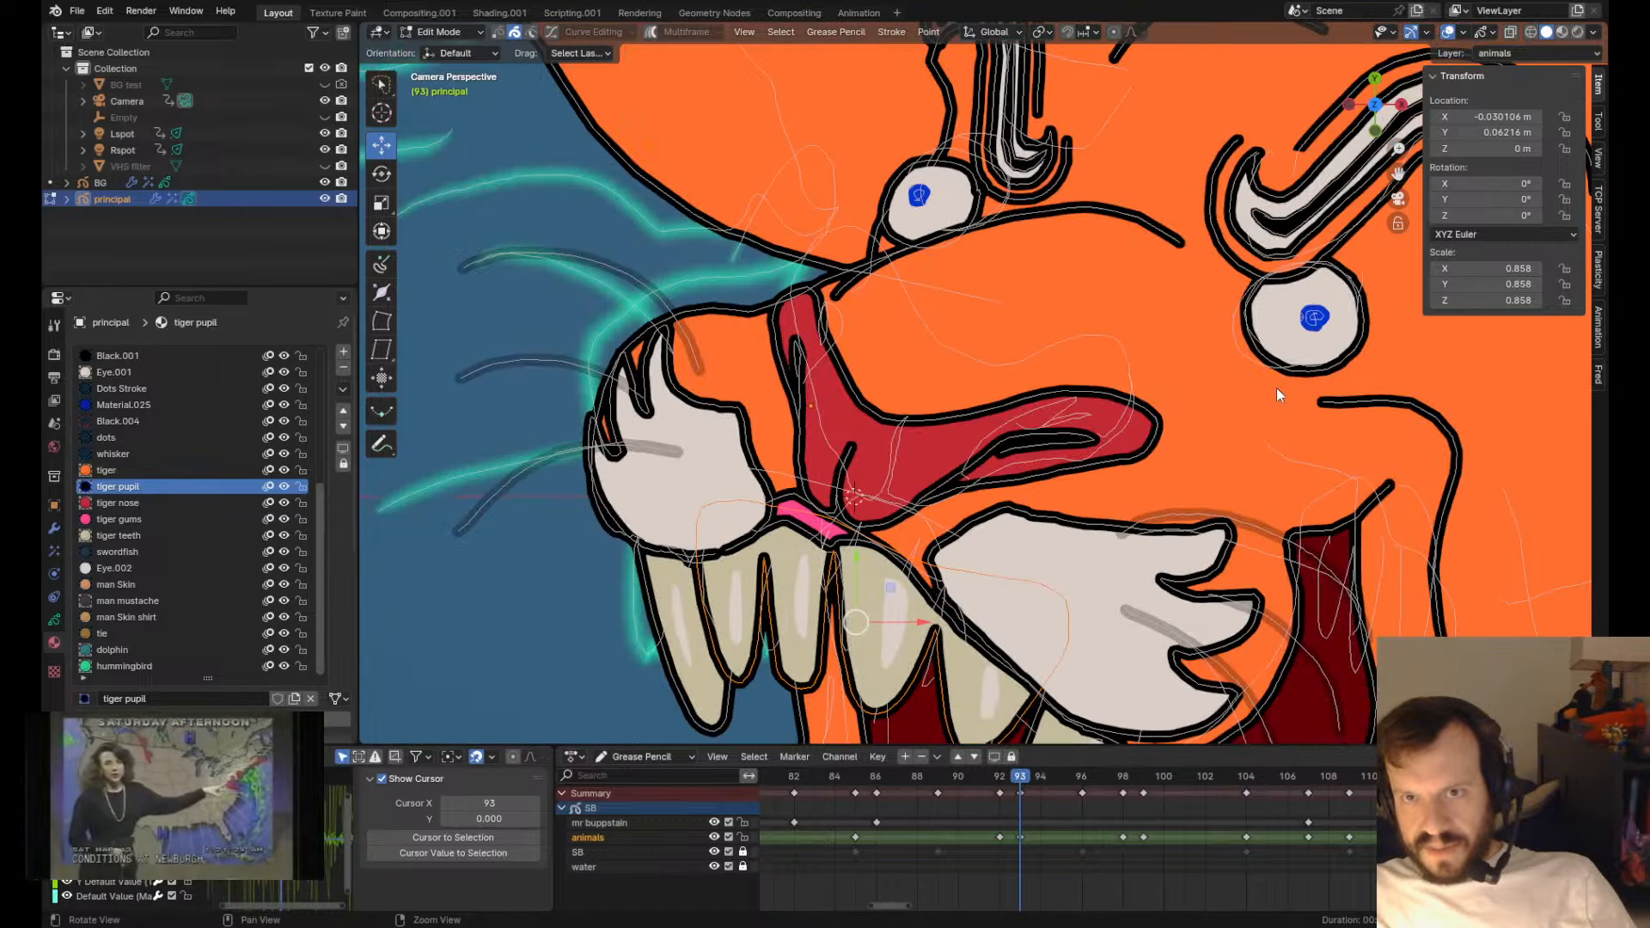
pyautogui.press('Up')
pyautogui.press('Down')
pyautogui.press('Down')
pyautogui.press('Down')
pyautogui.press('Down')
pyautogui.press('Down')
pyautogui.press('Down')
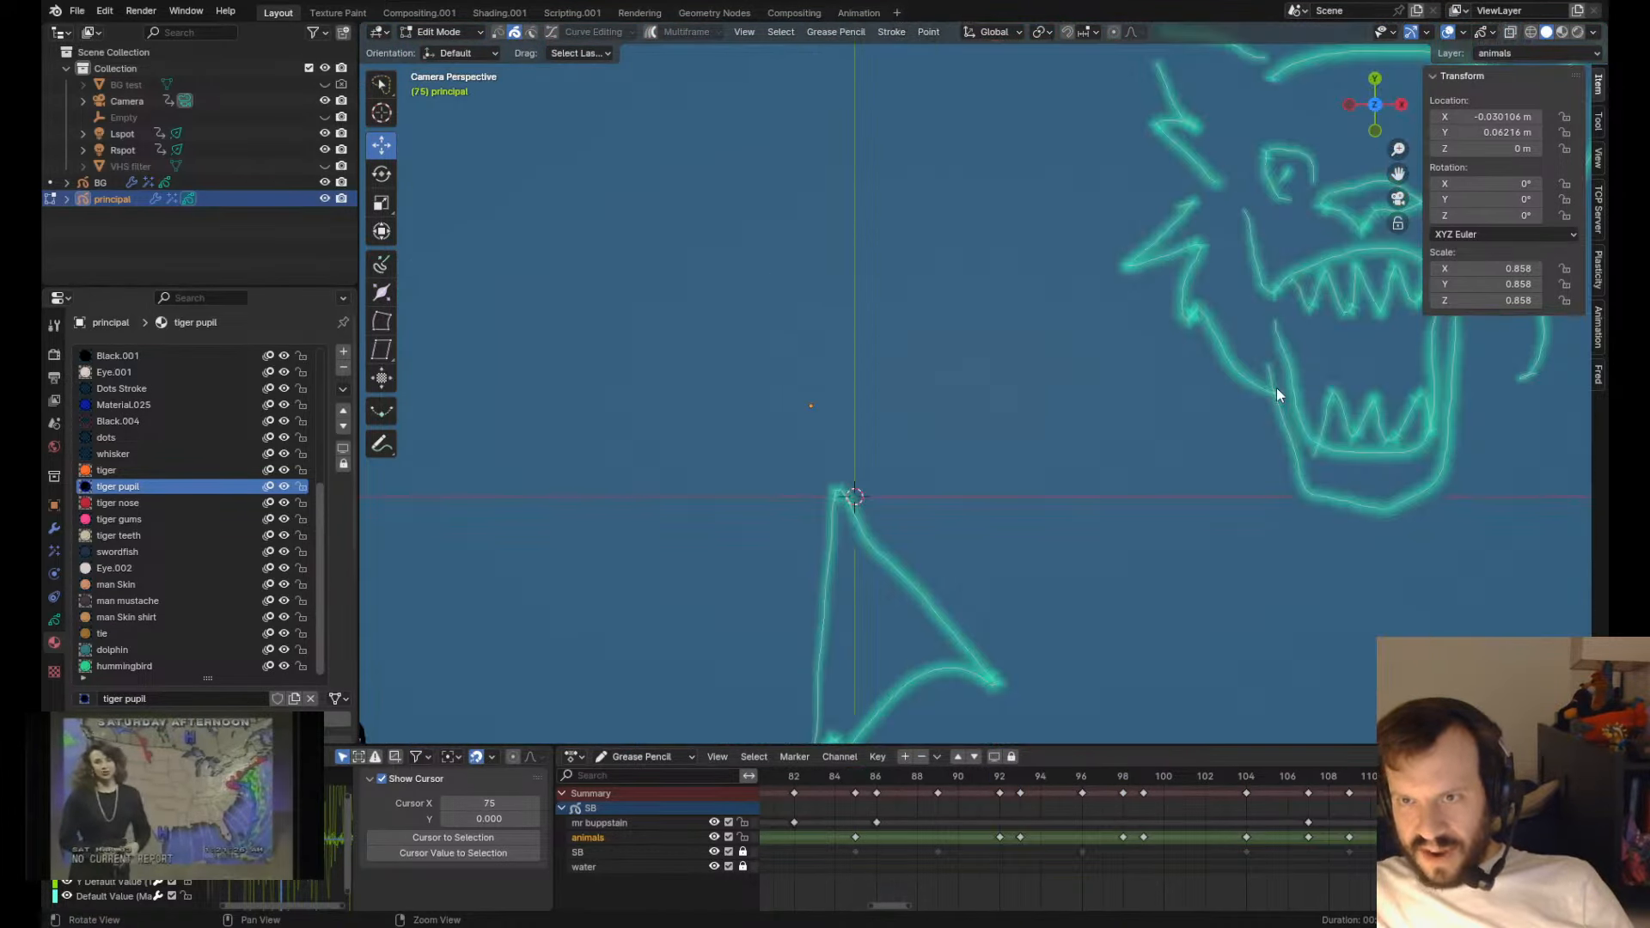
pyautogui.press('space')
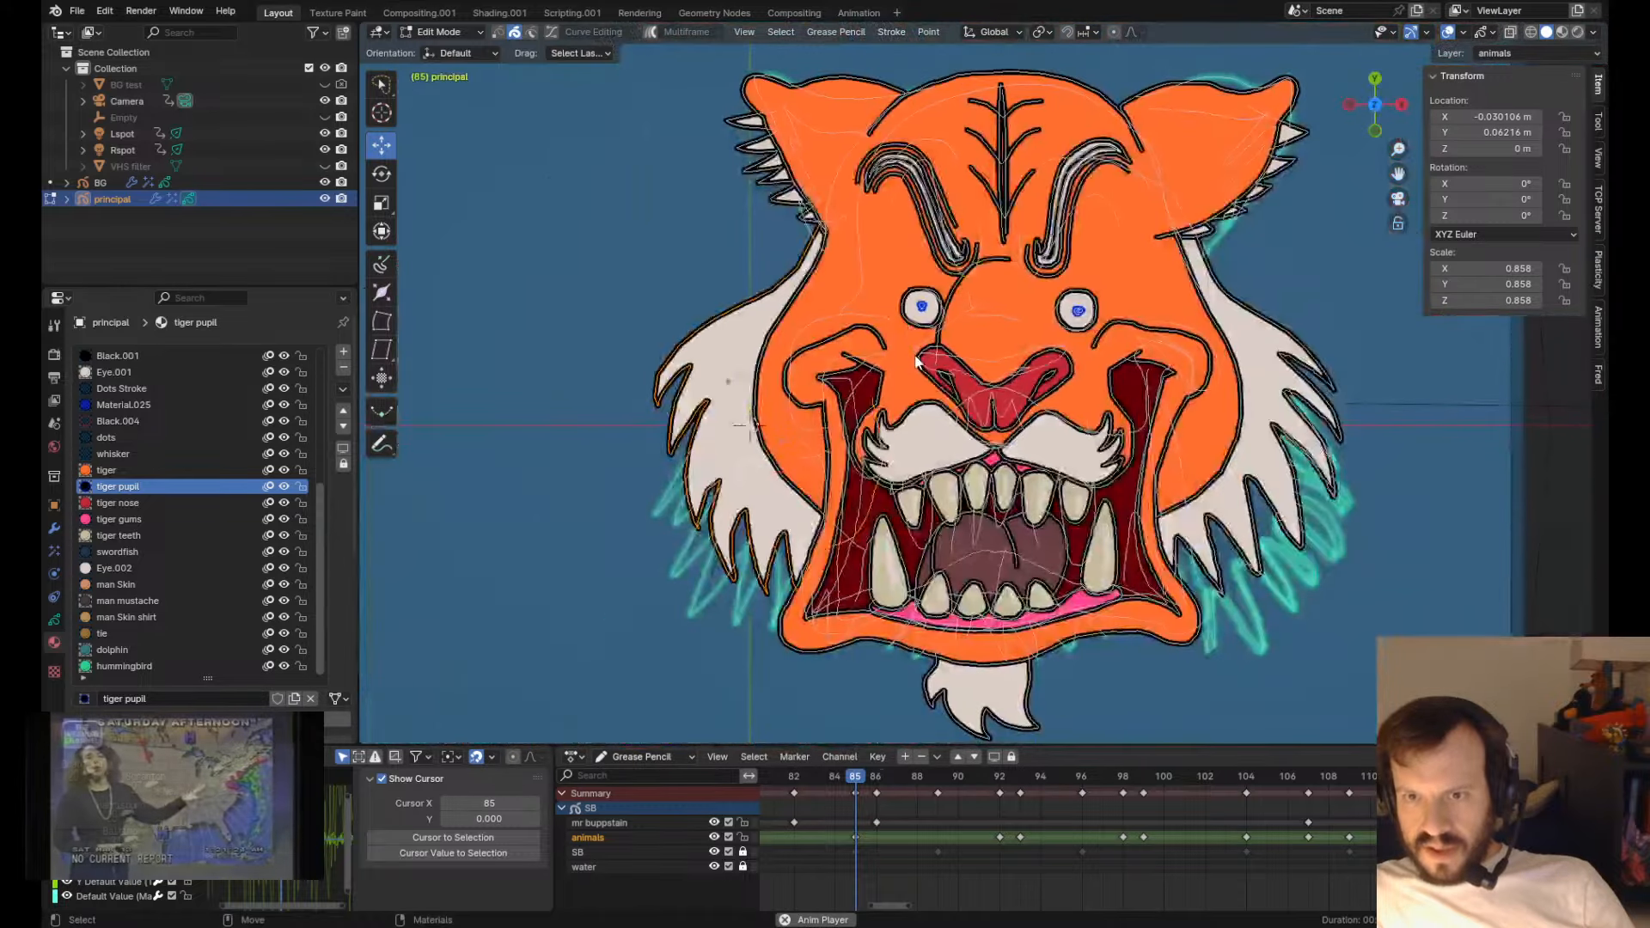
pyautogui.press('space')
# - Return to Draw Mode and examine the tiger's biting pose on frame 100
pyautogui.press('Tab')
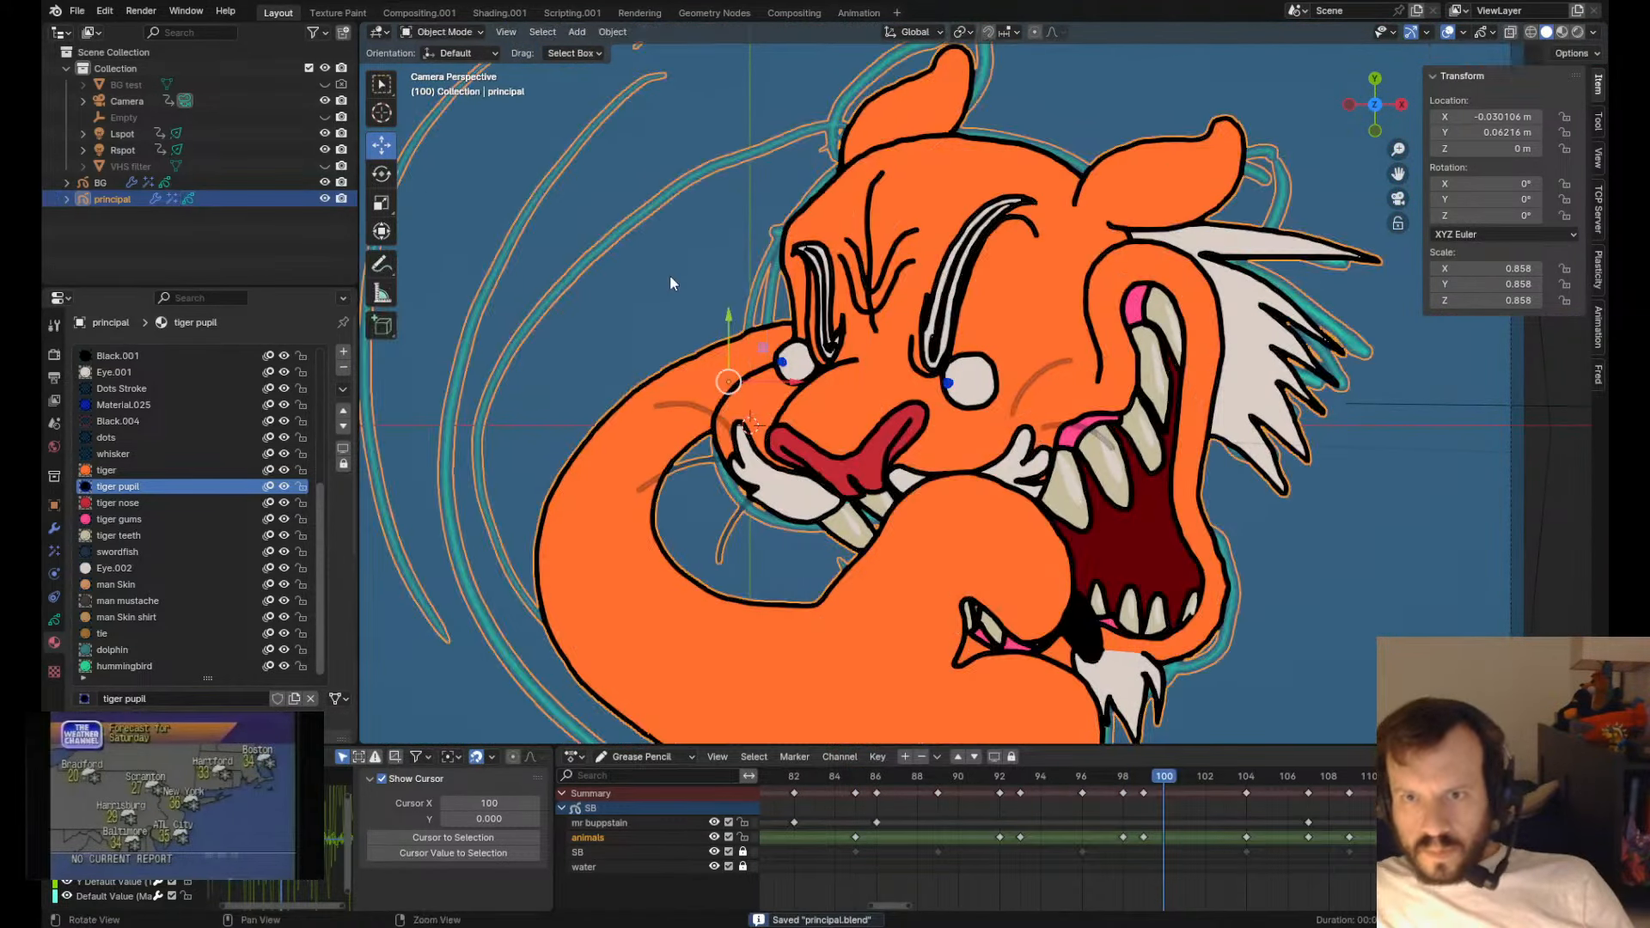
pyautogui.hotkey('ctrl', 'Tab')
pyautogui.scroll(-6, 747, 421)
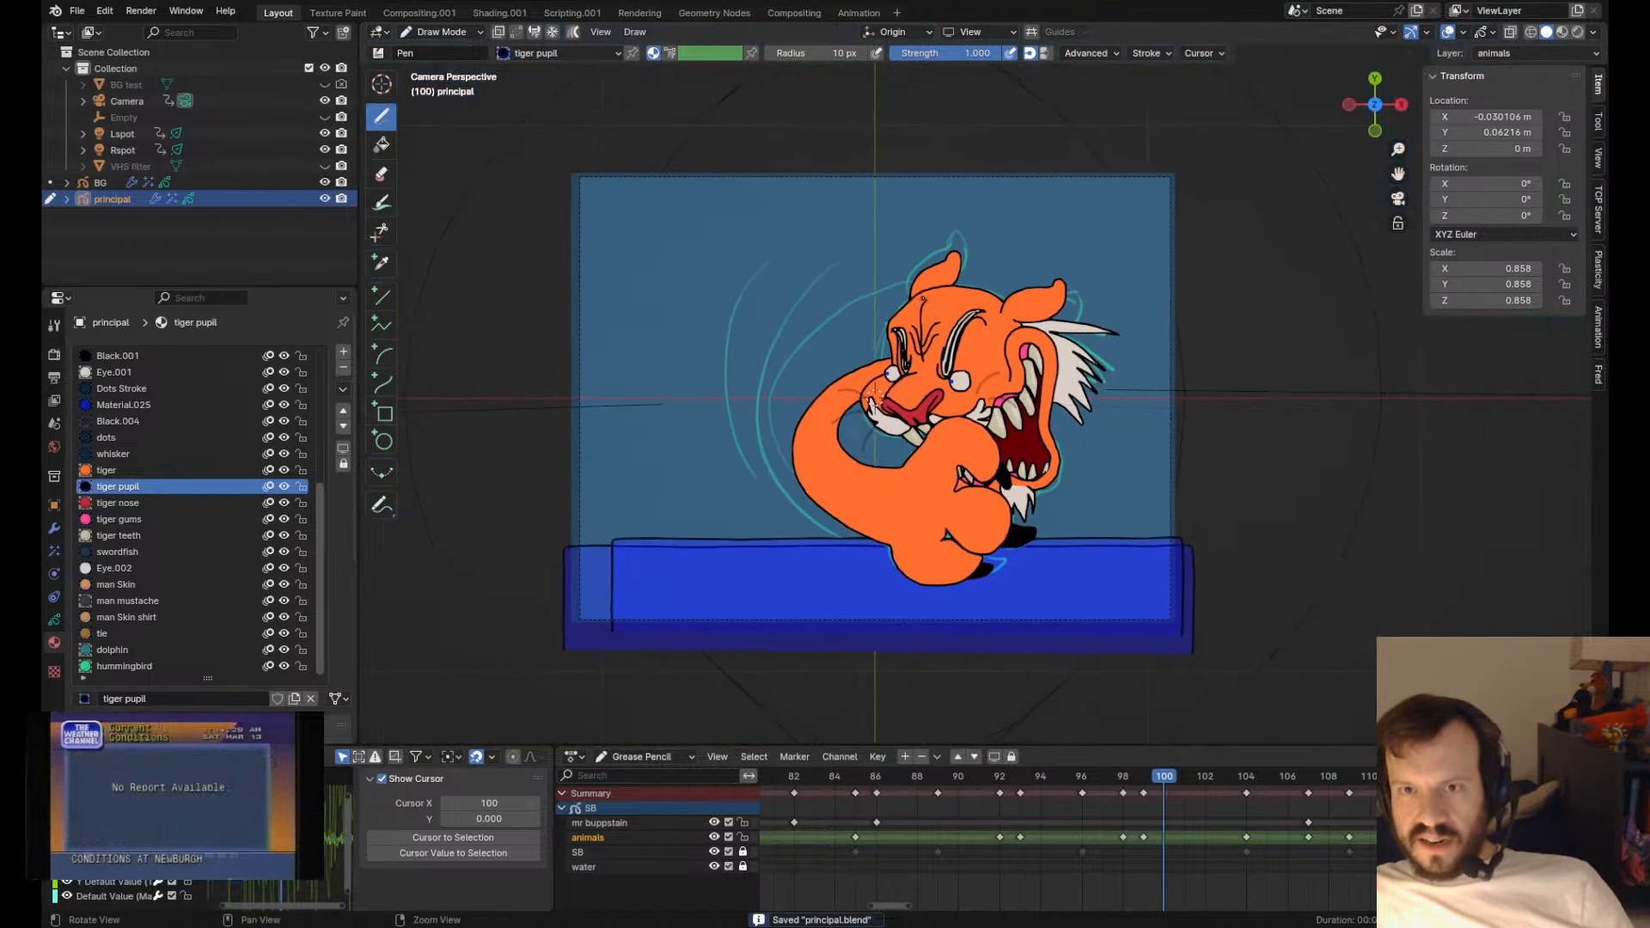
pyautogui.keyDown('alt'); pyautogui.moveTo(922, 299); pyautogui.dragTo(1057, 297, button='right'); pyautogui.keyUp('alt')
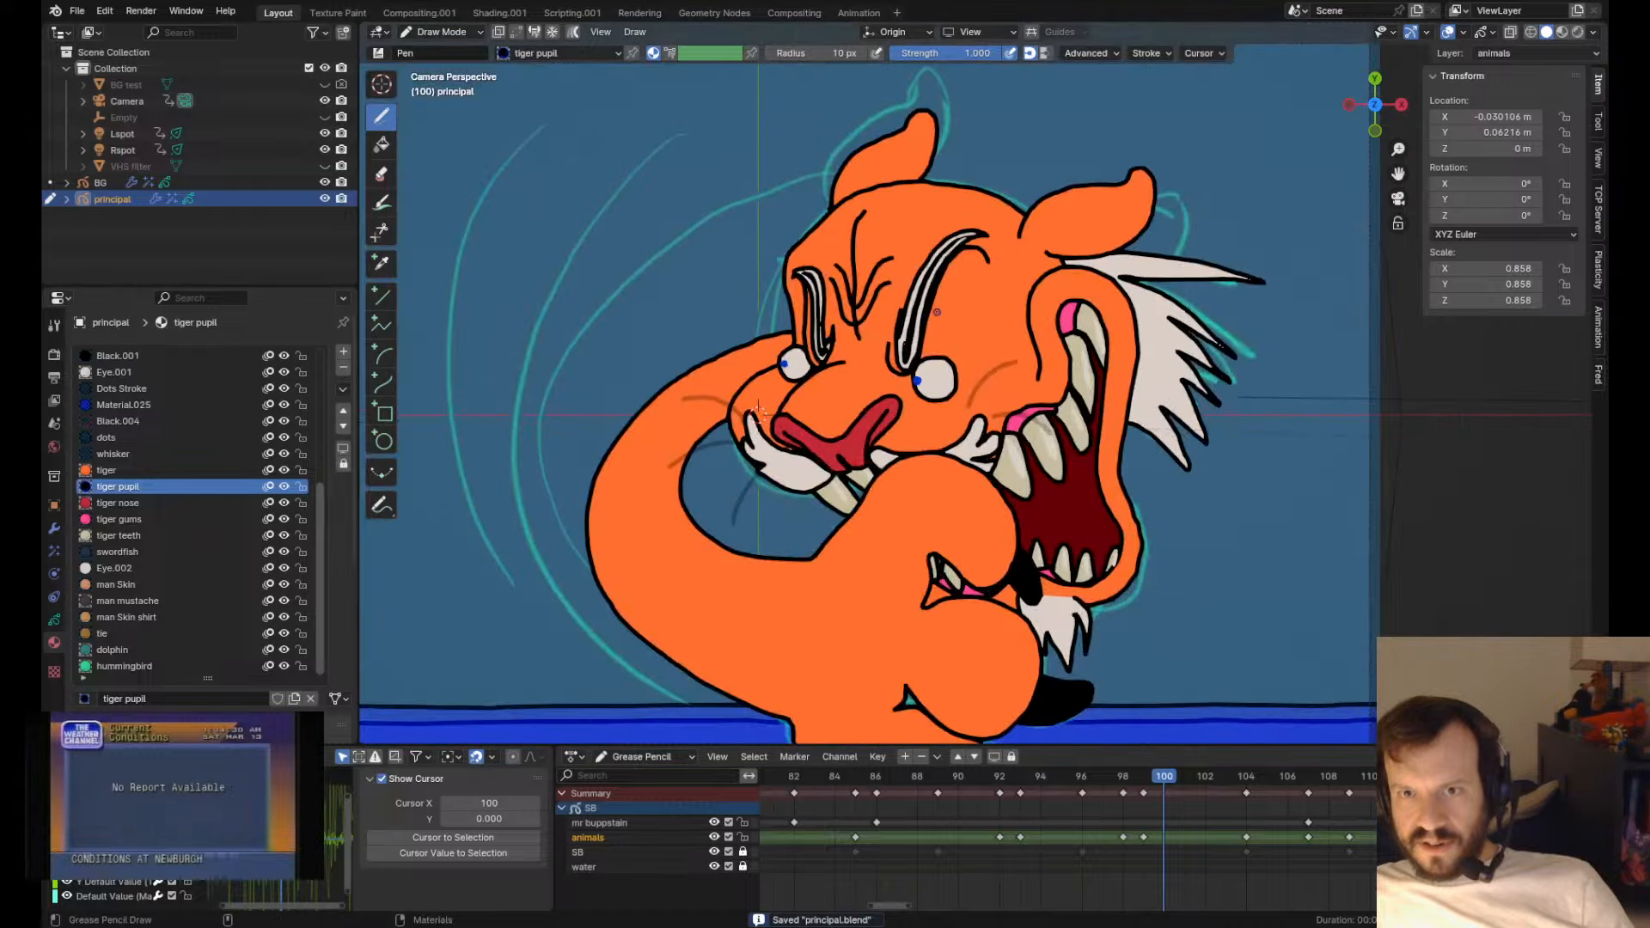
pyautogui.keyDown('alt'); pyautogui.moveTo(1057, 343); pyautogui.dragTo(1059, 285, button='middle'); pyautogui.keyUp('alt')
pyautogui.keyDown('alt'); pyautogui.moveTo(1108, 300); pyautogui.dragTo(992, 303, button='right'); pyautogui.keyUp('alt')
pyautogui.keyDown('alt'); pyautogui.moveTo(992, 303); pyautogui.dragTo(986, 344, button='middle'); pyautogui.keyUp('alt')
pyautogui.keyDown('alt'); pyautogui.moveTo(971, 345); pyautogui.dragTo(1037, 345, button='right'); pyautogui.keyUp('alt')
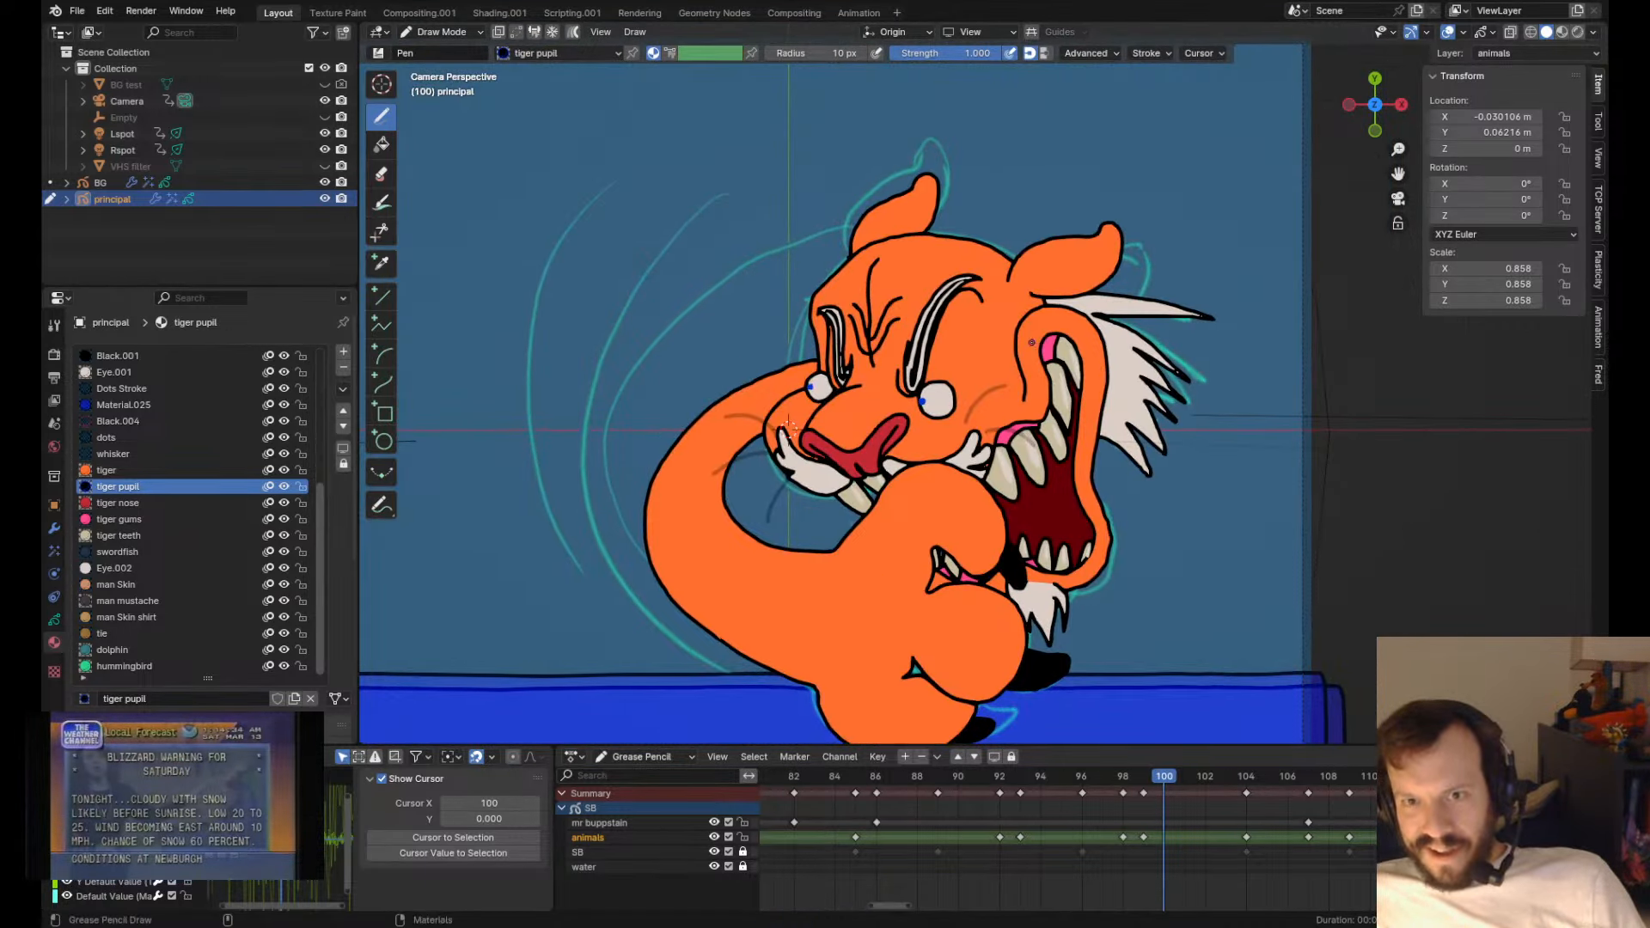
# - Sculpt the near eyebrow's outline on frame 99, widening the brow down toward the eye
pyautogui.scroll(3, 1036, 345)
pyautogui.press('Left')
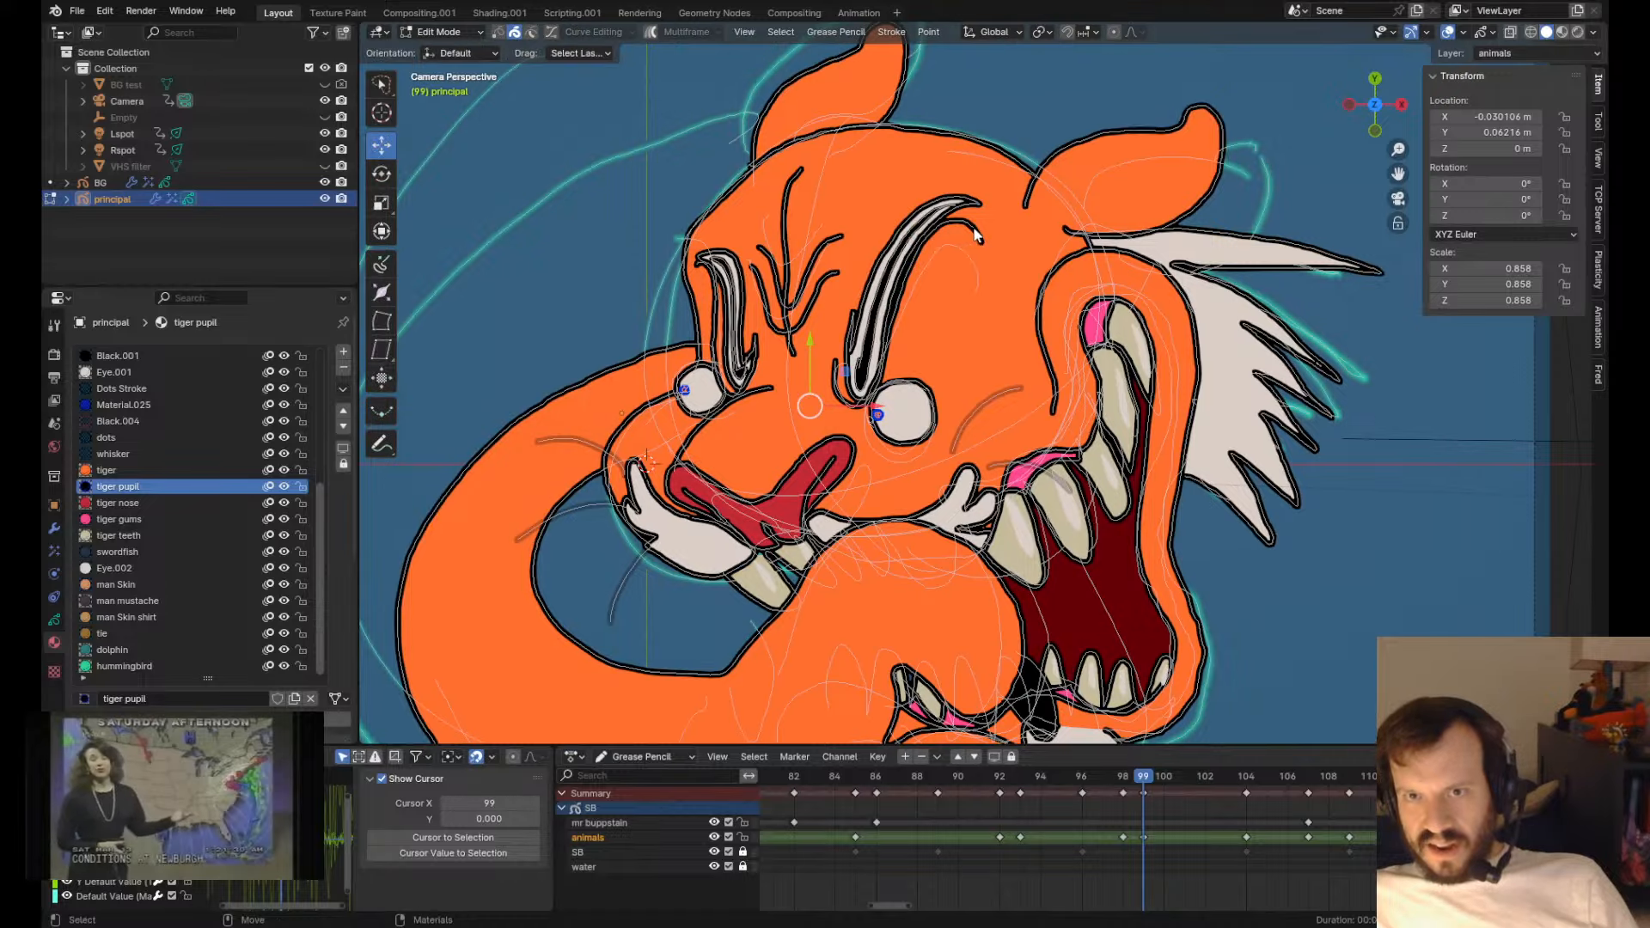
pyautogui.keyDown('shift'); pyautogui.moveTo(879, 376); pyautogui.dragTo(891, 323); pyautogui.keyUp('shift')
pyautogui.moveTo(907, 249)
pyautogui.keyDown('shift'); pyautogui.mouseDown()
pyautogui.moveTo(981, 253)
pyautogui.moveTo(950, 289)
pyautogui.moveTo(874, 276)
pyautogui.moveTo(932, 315)
pyautogui.mouseUp(); pyautogui.keyUp('shift')
pyautogui.keyDown('shift'); pyautogui.moveTo(915, 387); pyautogui.dragTo(912, 386); pyautogui.keyUp('shift')
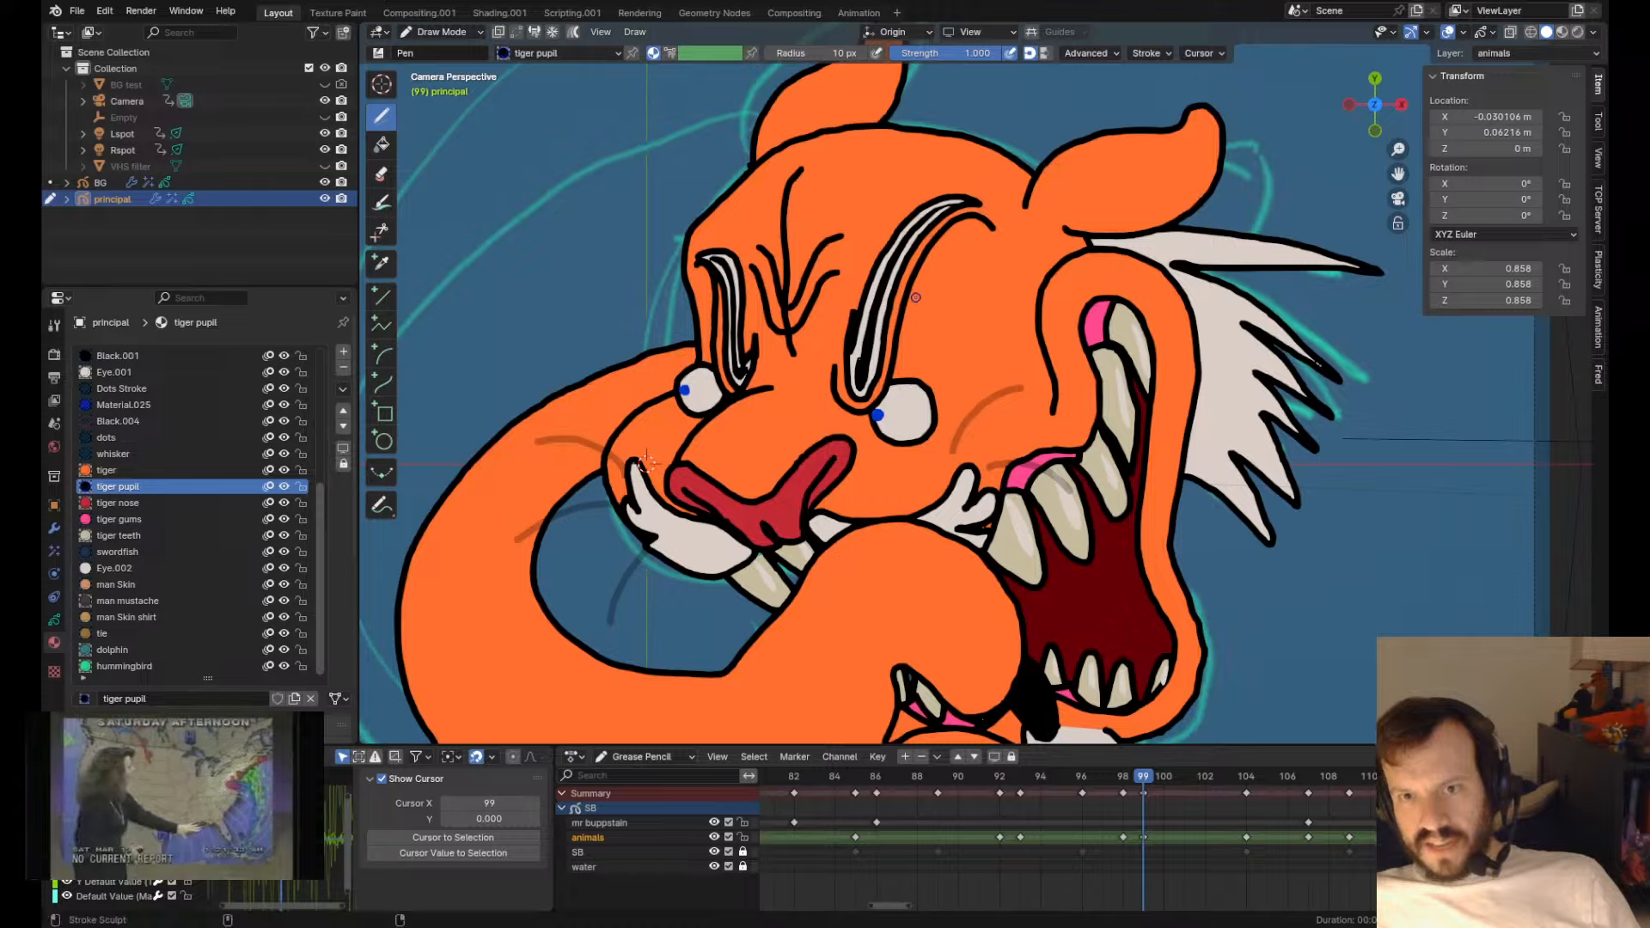
# - Smooth the near eyebrow's outer line and reshape the forehead outline beside the far eyebrow on frame 99
pyautogui.moveTo(962, 259)
pyautogui.keyDown('shift'); pyautogui.mouseDown()
pyautogui.moveTo(997, 253)
pyautogui.moveTo(949, 302)
pyautogui.moveTo(940, 280)
pyautogui.mouseUp(); pyautogui.keyUp('shift')
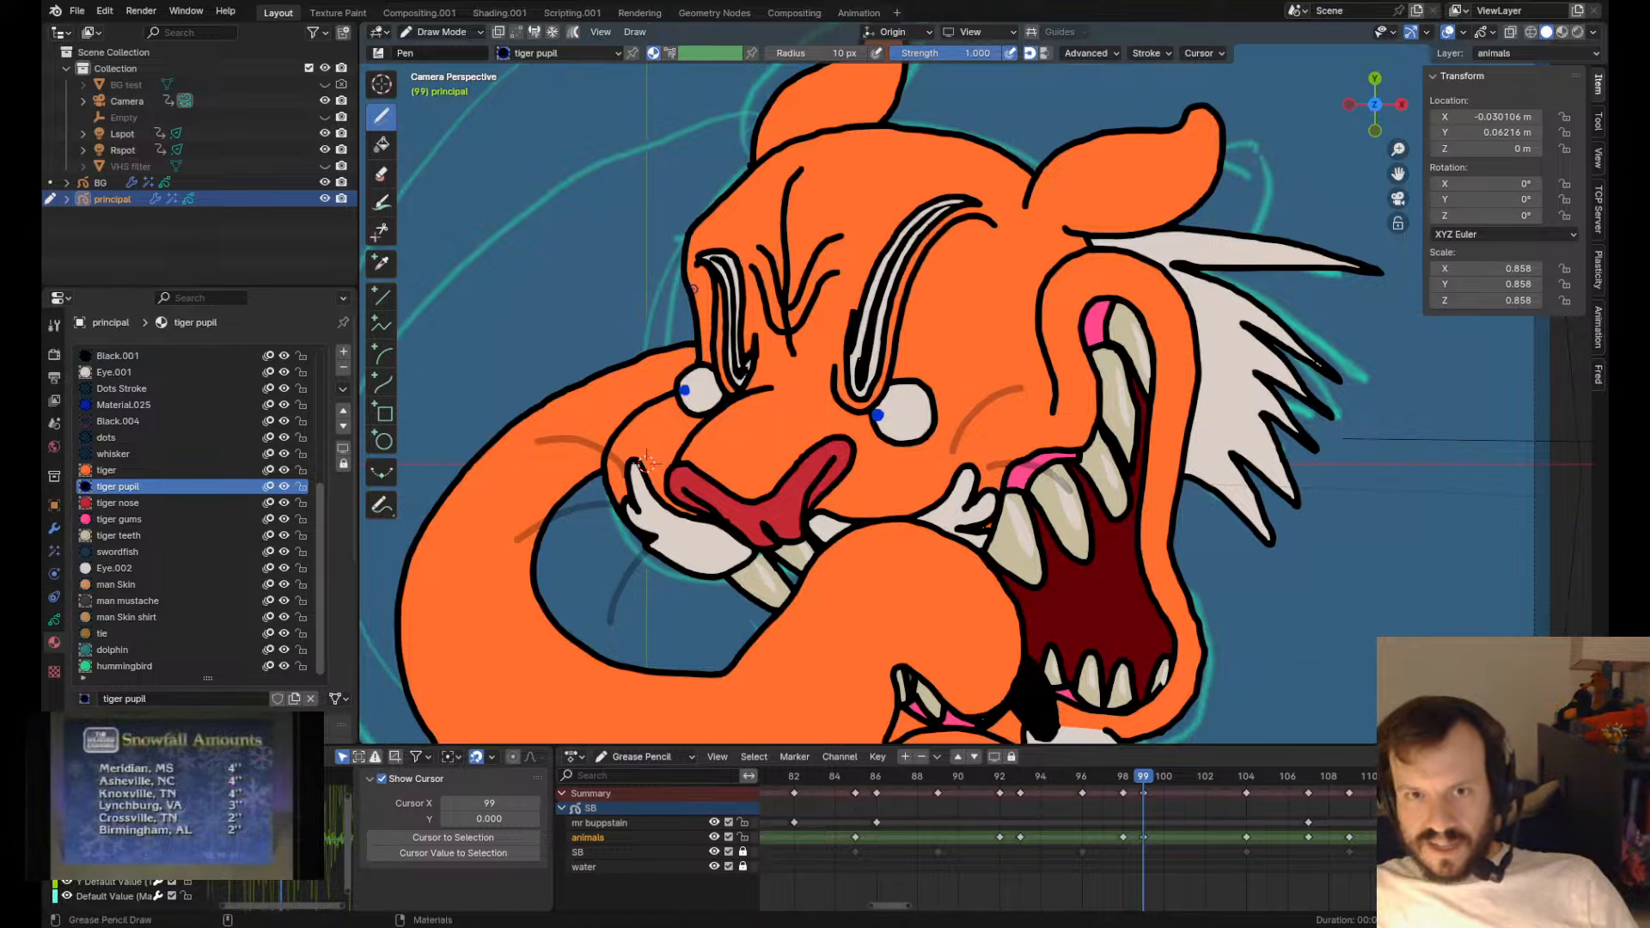
pyautogui.press('Tab')
pyautogui.press('Tab')
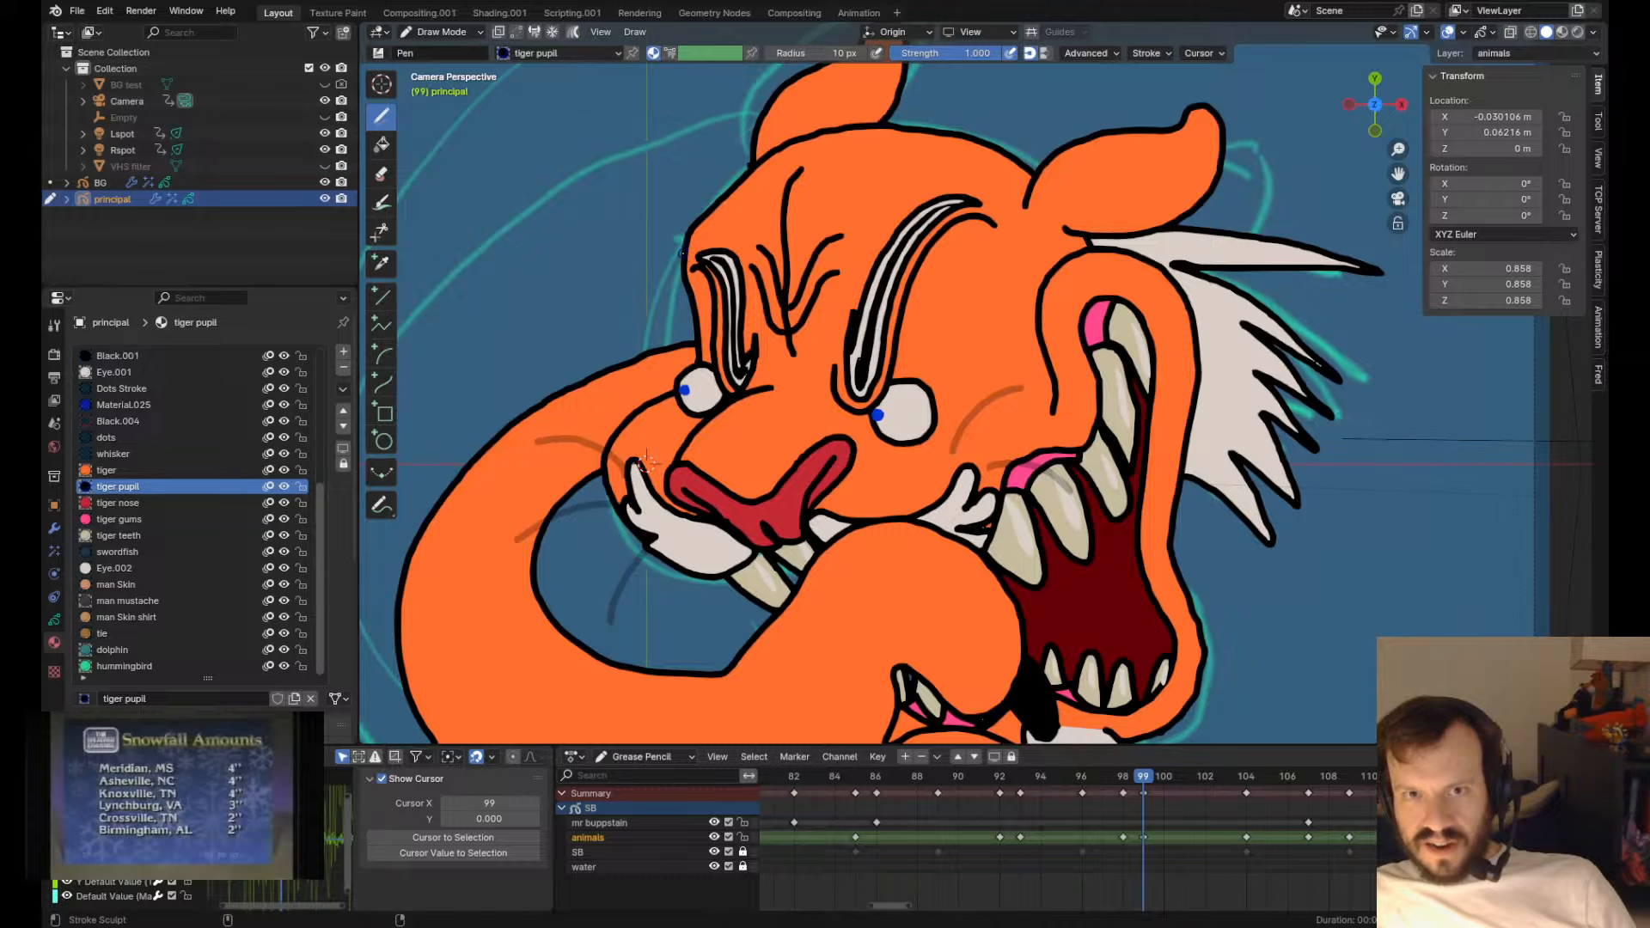
pyautogui.keyDown('shift'); pyautogui.moveTo(696, 269); pyautogui.dragTo(700, 273); pyautogui.keyUp('shift')
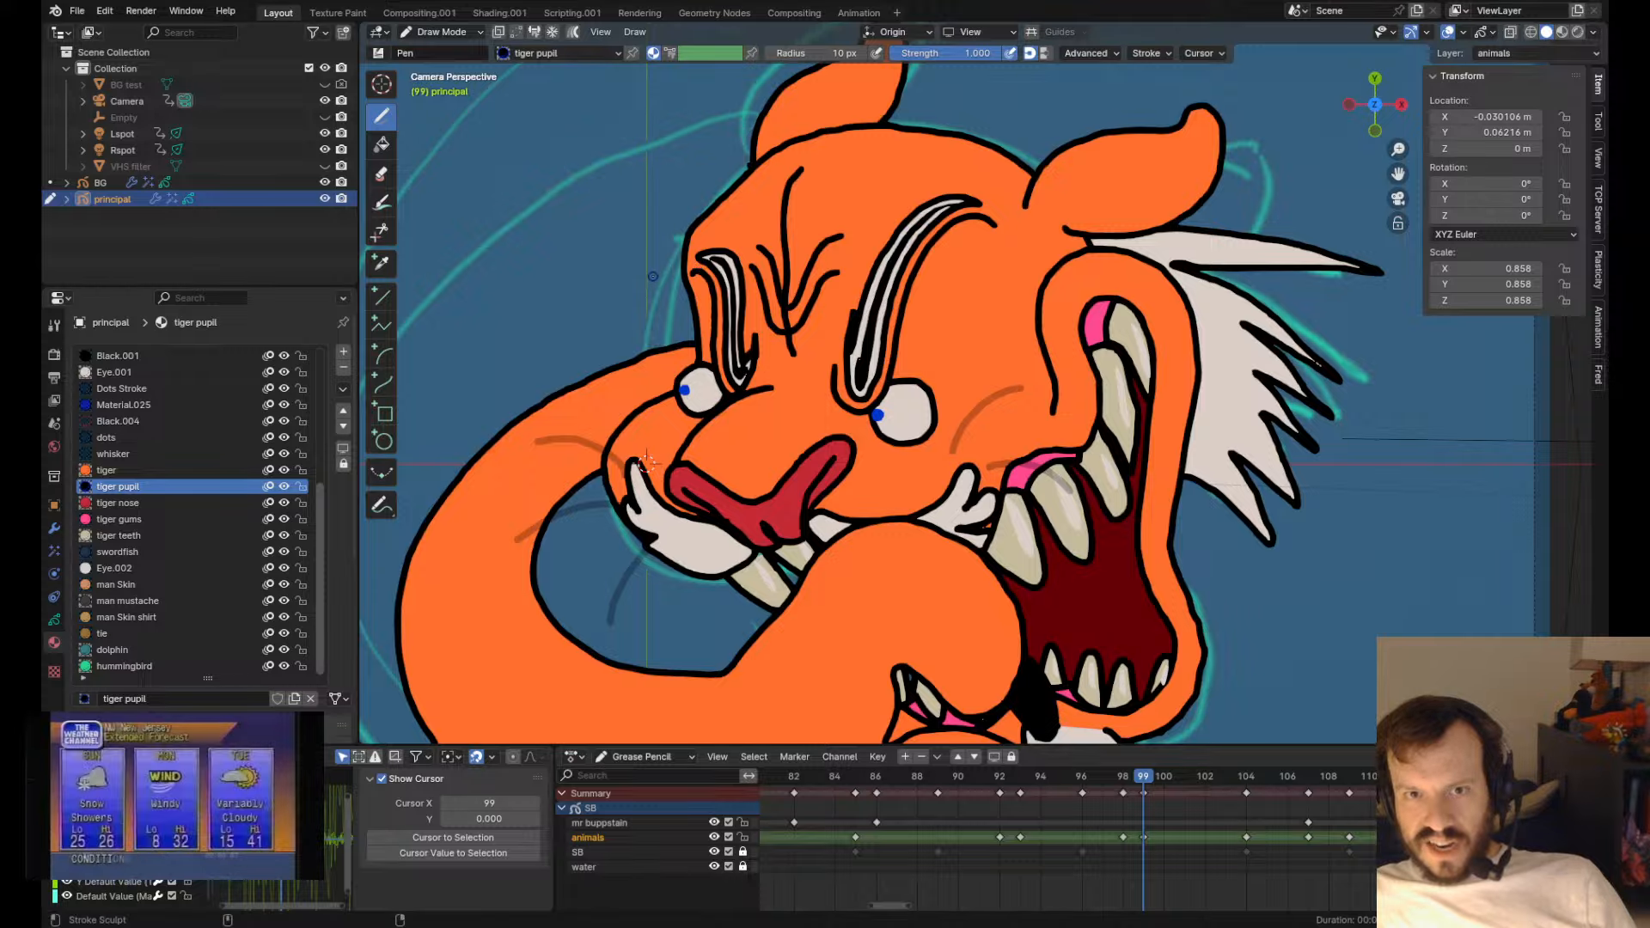
# - Examine the tiger's face up close and its whole biting pose within the camera frame on frame 99
pyautogui.keyDown('shift'); pyautogui.moveTo(653, 278); pyautogui.dragTo(697, 346, button='middle'); pyautogui.keyUp('shift')
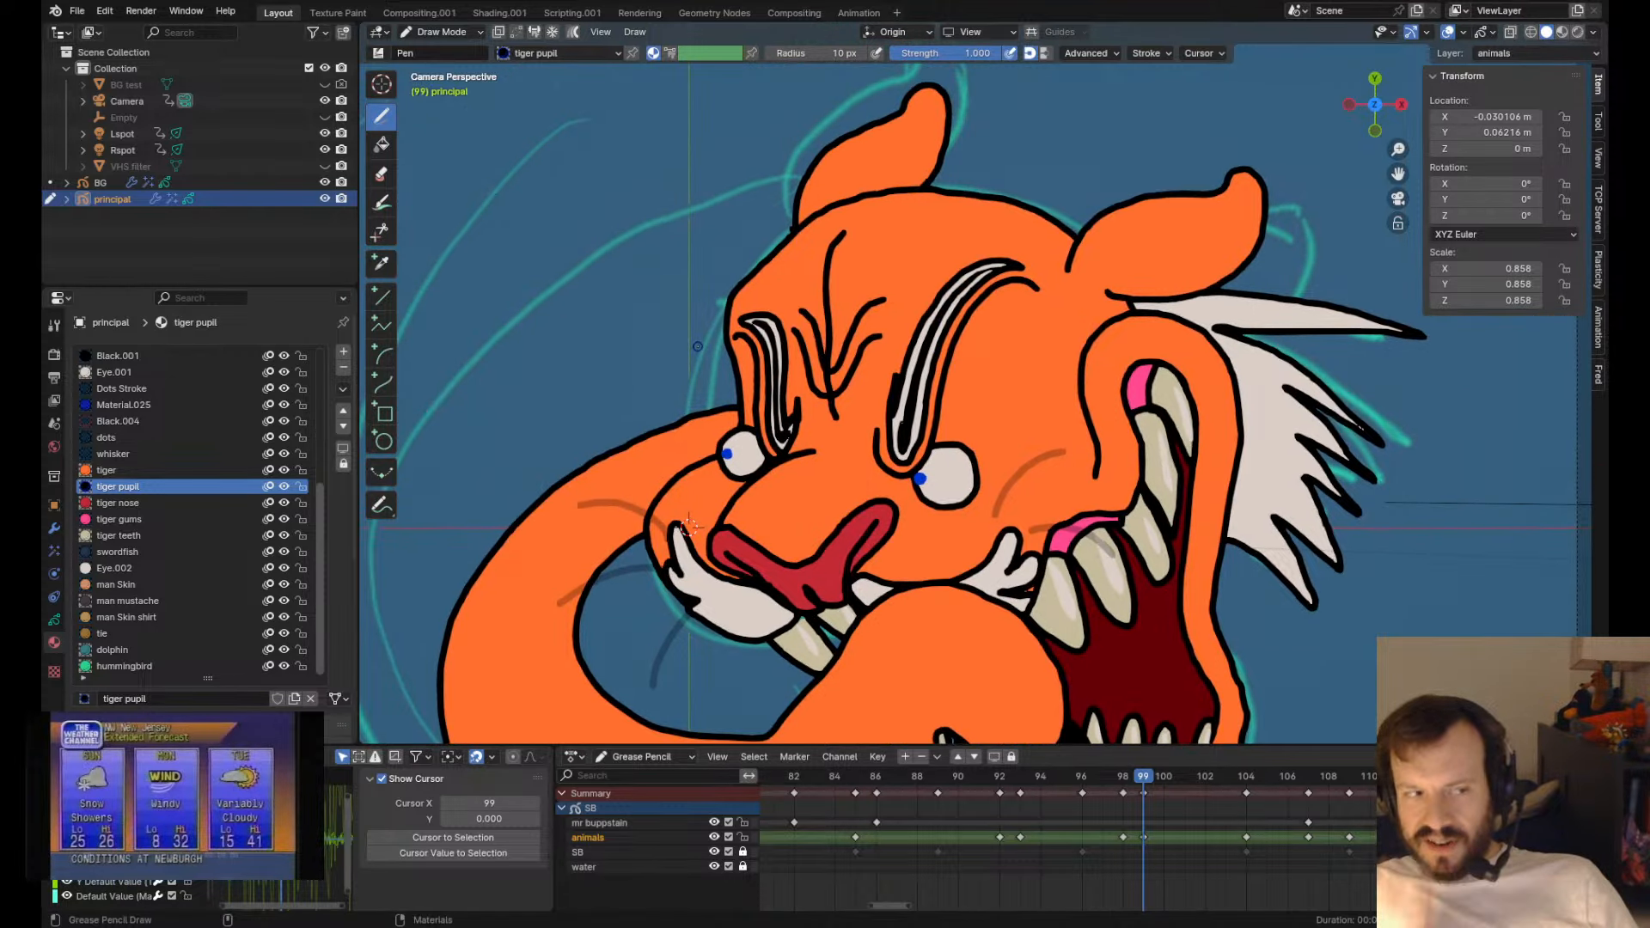
pyautogui.scroll(4, 697, 346)
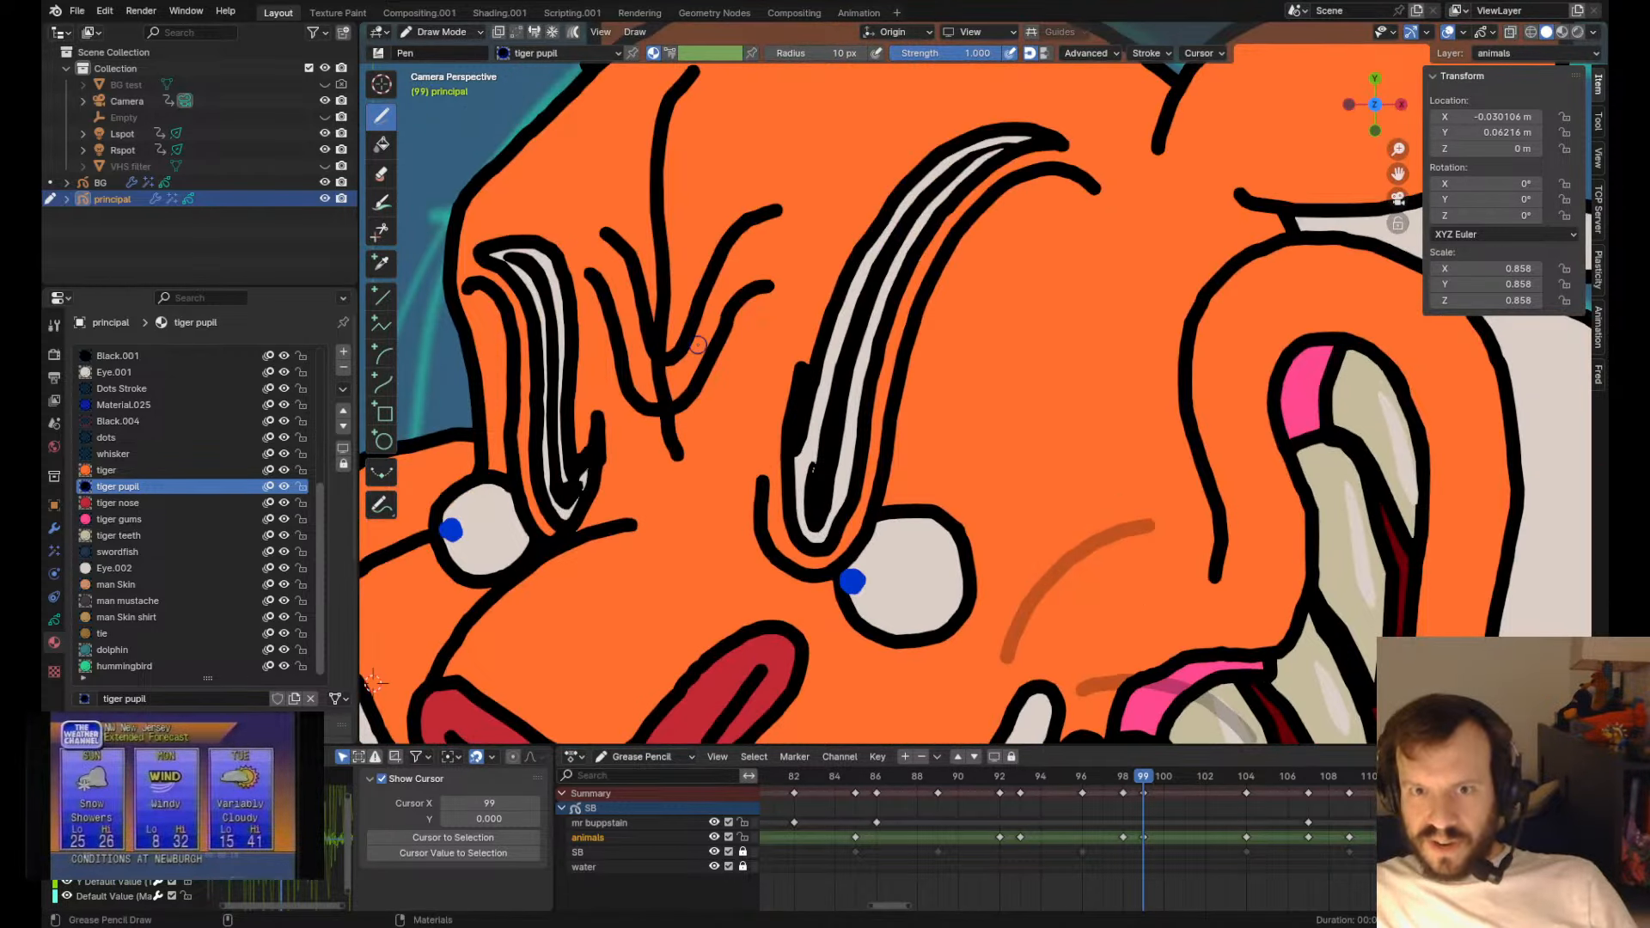
pyautogui.press('Home')
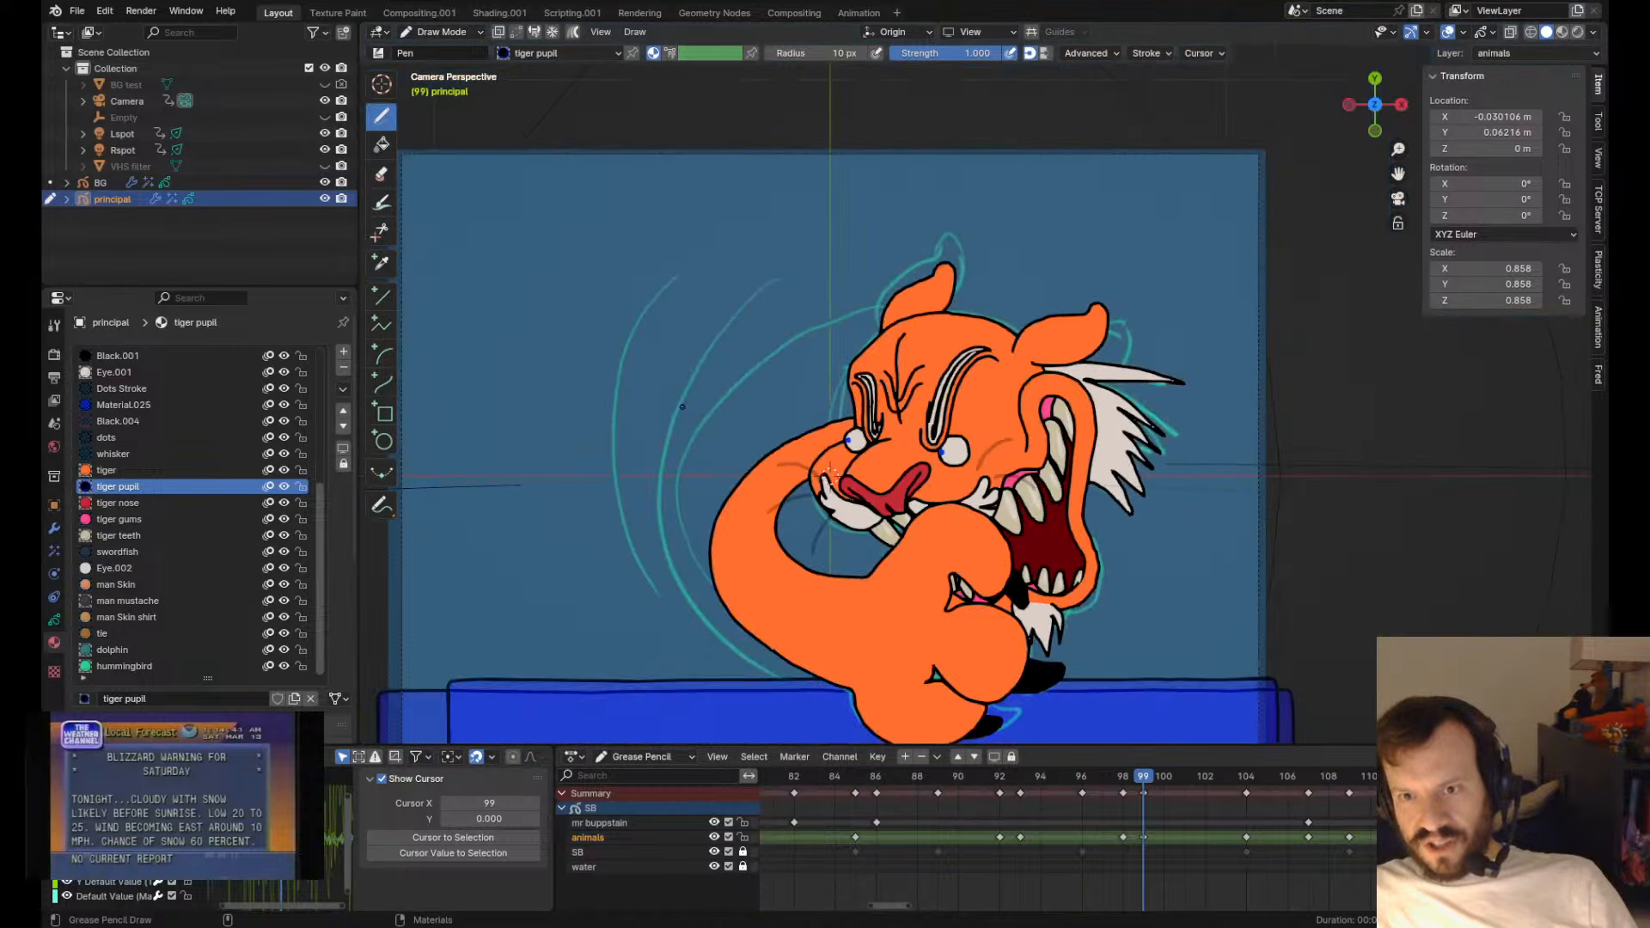
pyautogui.keyDown('alt'); pyautogui.moveTo(682, 406); pyautogui.dragTo(569, 362, button='middle'); pyautogui.keyUp('alt')
pyautogui.scroll(3, 569, 362)
pyautogui.keyDown('alt'); pyautogui.moveTo(753, 447); pyautogui.dragTo(935, 309, button='middle'); pyautogui.keyUp('alt')
pyautogui.scroll(-3, 934, 320)
pyautogui.scroll(4, 935, 309)
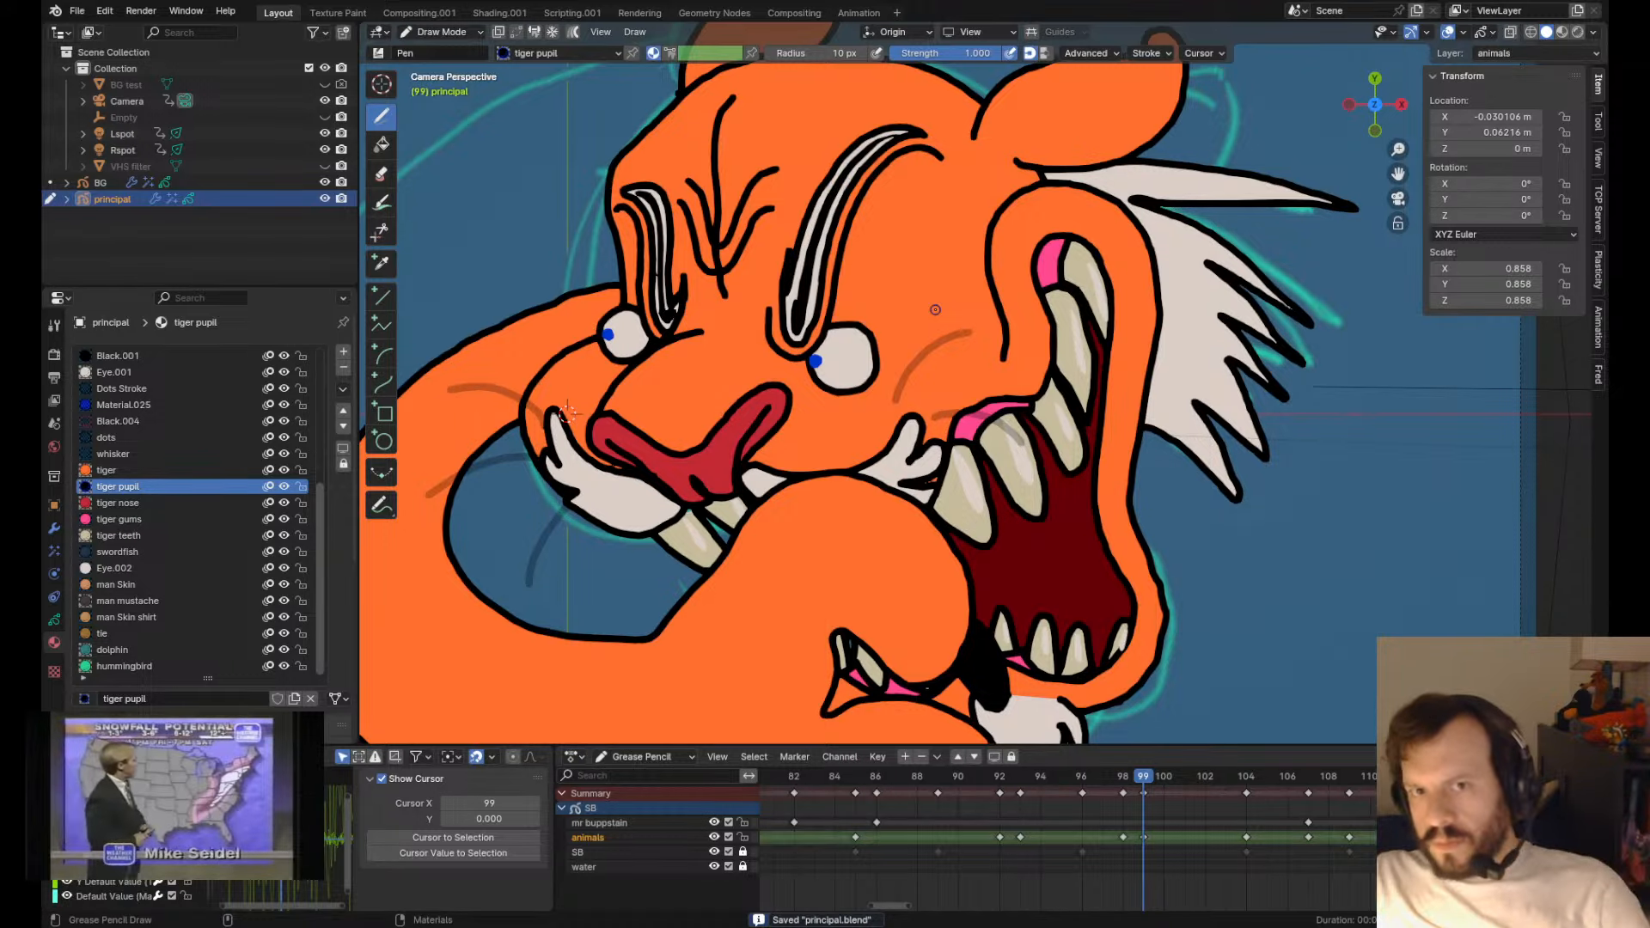
pyautogui.keyDown('alt'); pyautogui.moveTo(938, 240); pyautogui.dragTo(995, 354, button='middle'); pyautogui.keyUp('alt')
pyautogui.keyDown('alt'); pyautogui.moveTo(995, 353); pyautogui.dragTo(662, 417, button='right'); pyautogui.keyUp('alt')
pyautogui.scroll(-7, 661, 418)
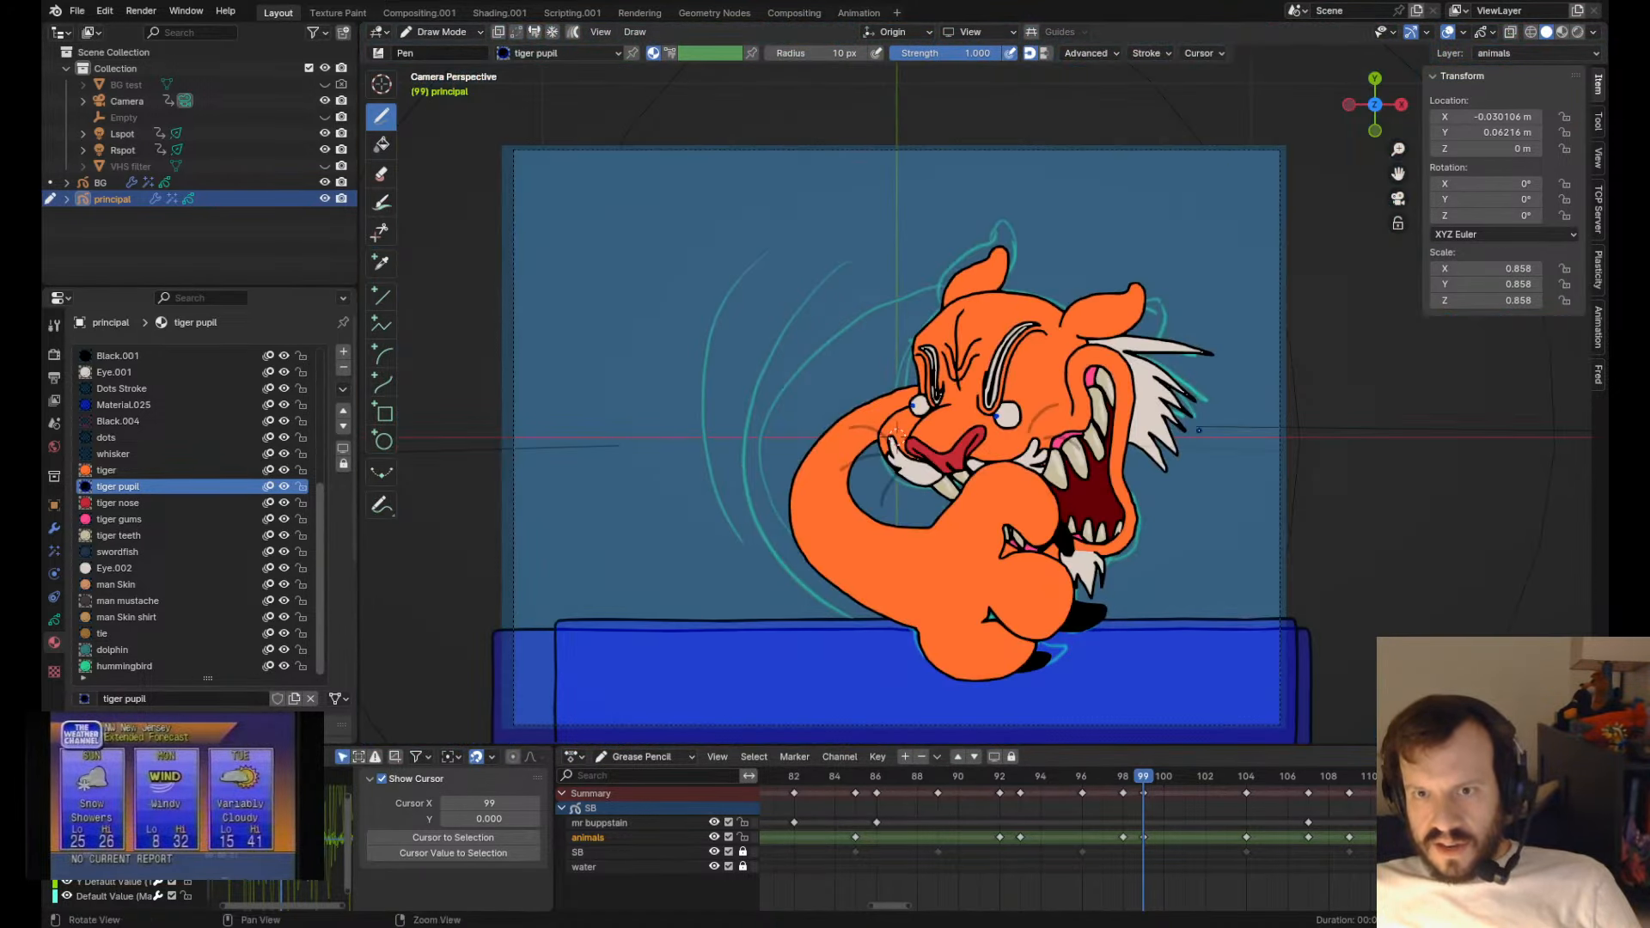
pyautogui.keyDown('alt'); pyautogui.moveTo(1199, 429); pyautogui.dragTo(1146, 387, button='middle'); pyautogui.keyUp('alt')
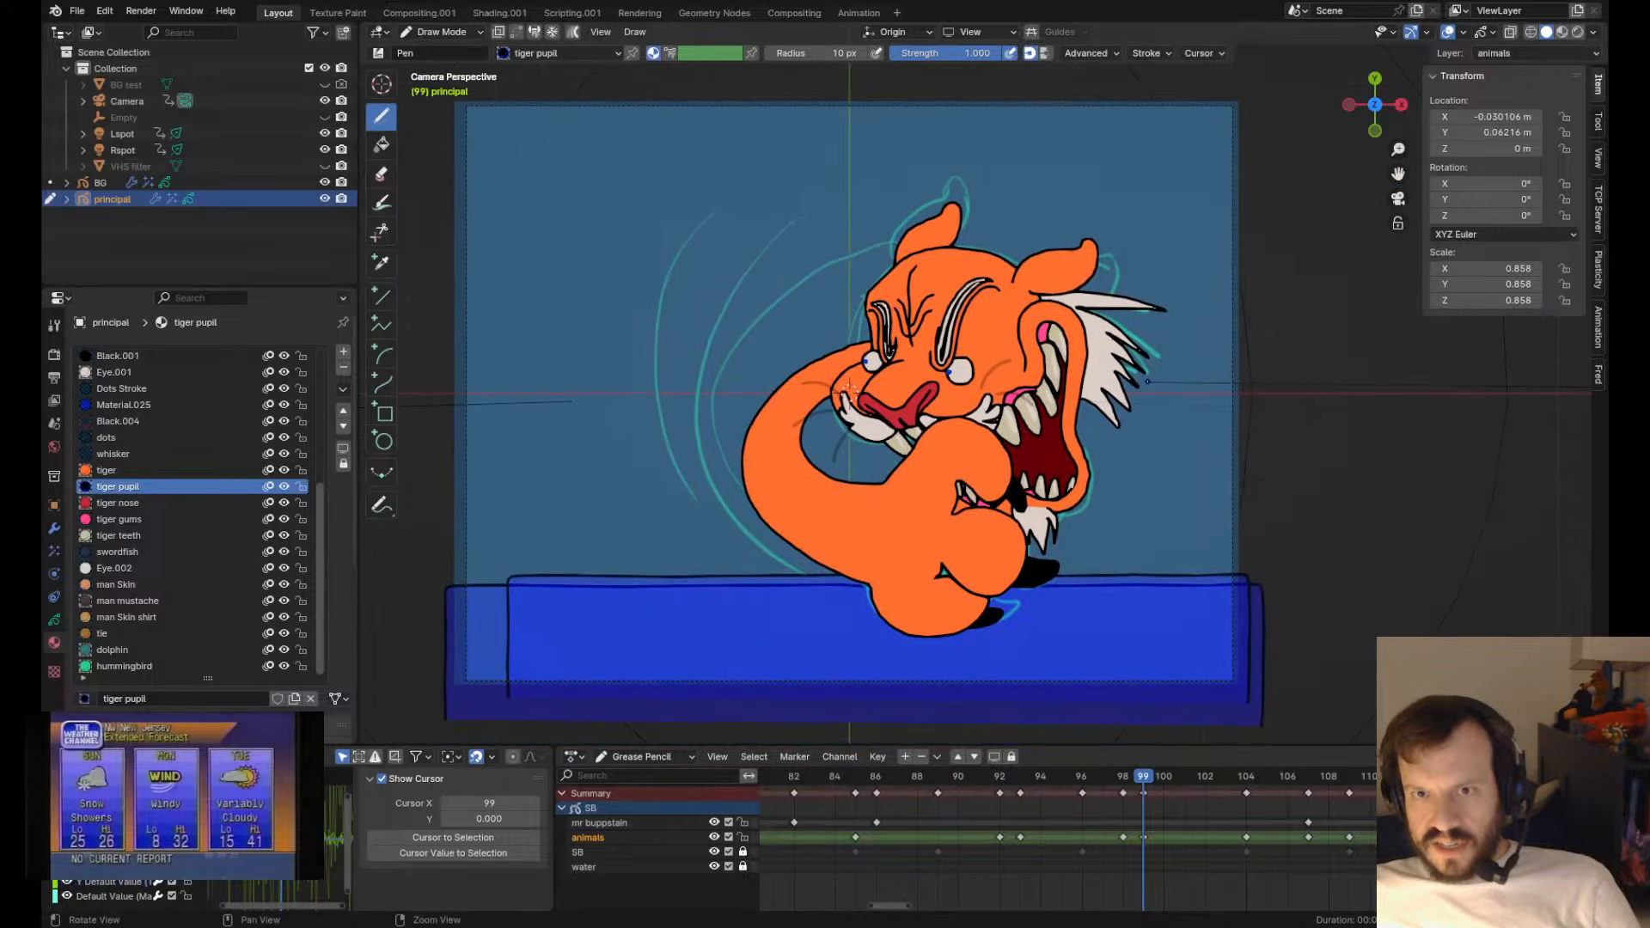
pyautogui.keyDown('alt'); pyautogui.moveTo(1146, 387); pyautogui.dragTo(853, 384, button='right'); pyautogui.keyUp('alt')
pyautogui.keyDown('alt'); pyautogui.moveTo(853, 384); pyautogui.dragTo(964, 408, button='middle'); pyautogui.keyUp('alt')
pyautogui.scroll(4, 964, 407)
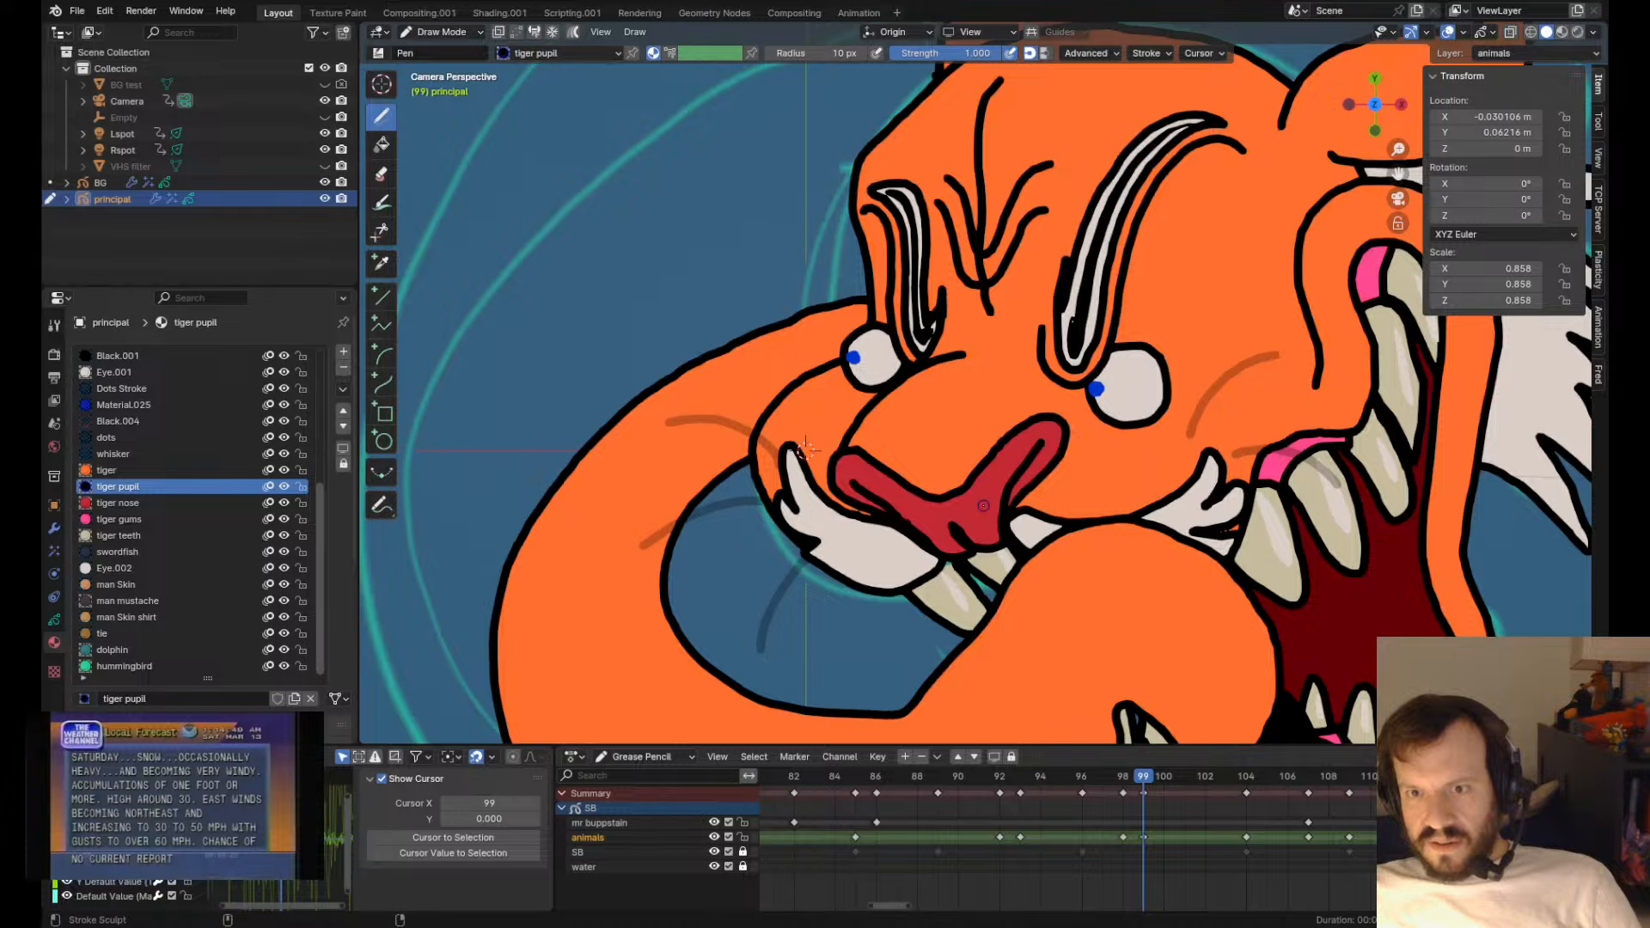
# - Sculpt the white muzzle patch beneath the nose on frame 99, pulling its outline up and outward
pyautogui.moveTo(1049, 491); pyautogui.dragTo(1071, 485)
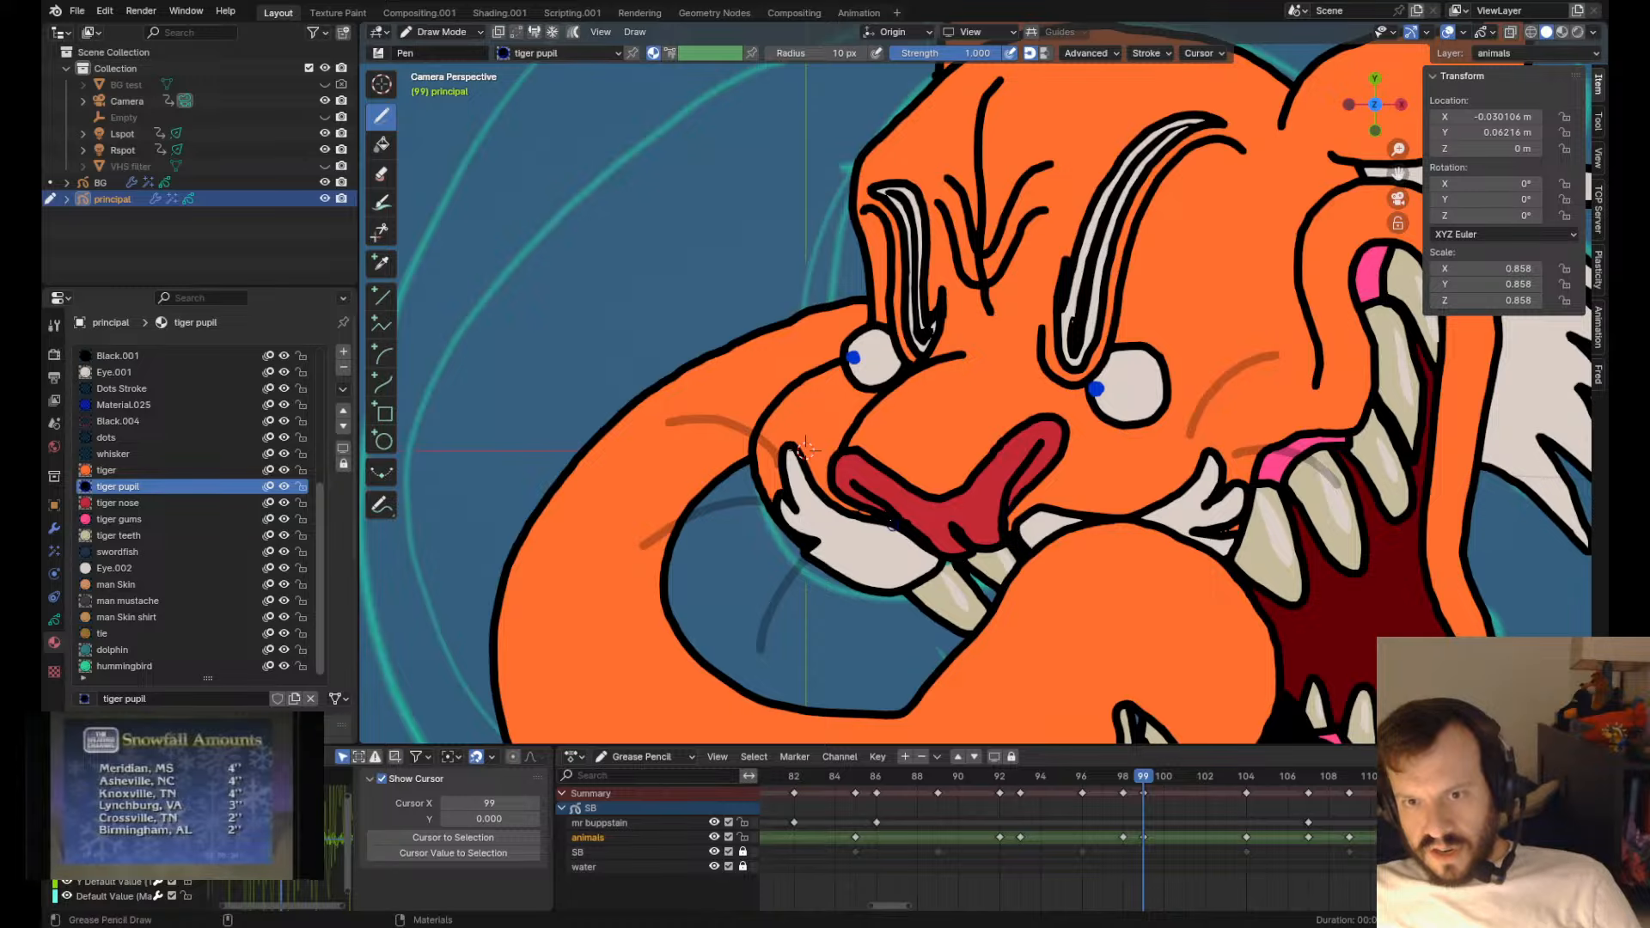
pyautogui.press('Tab')
pyautogui.press('Tab')
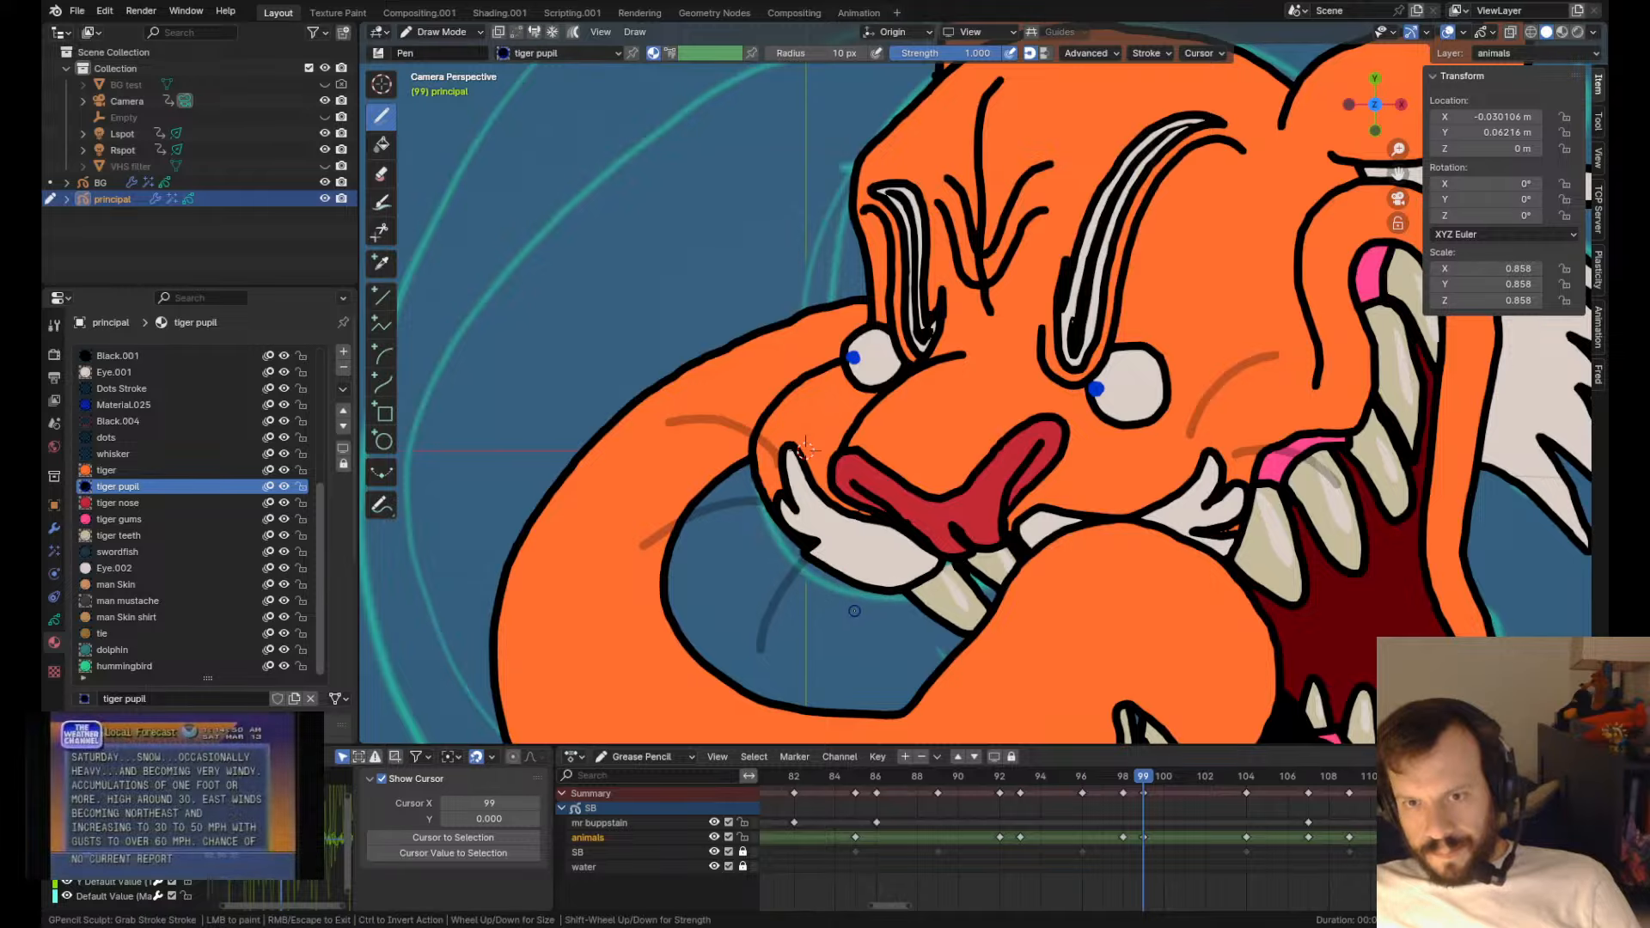
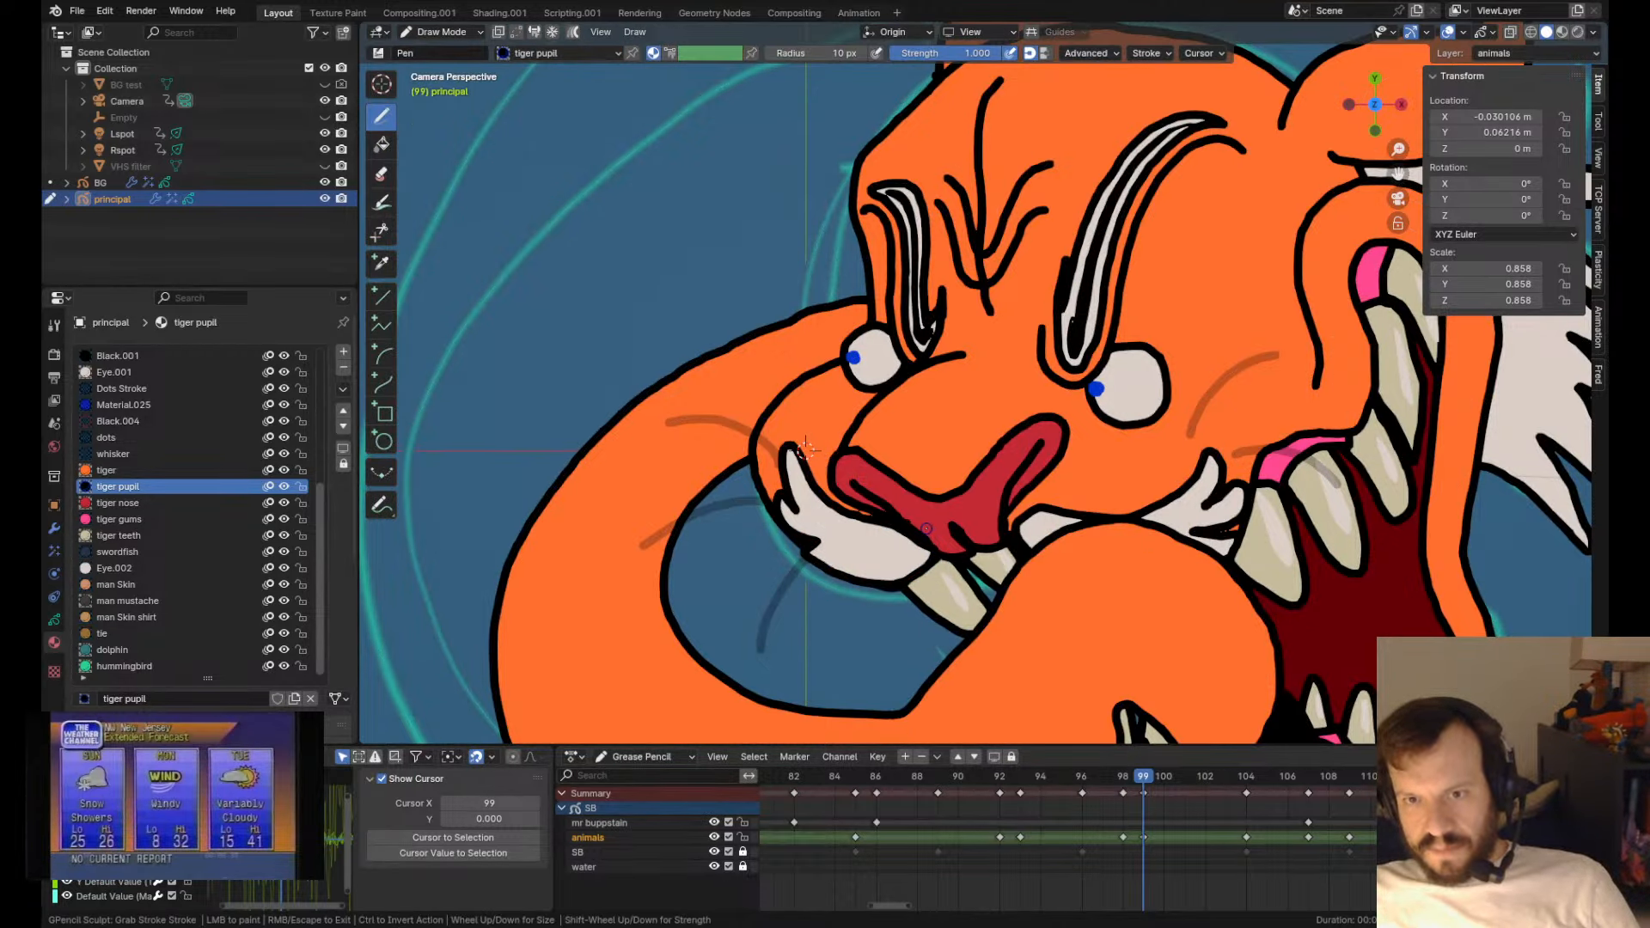
pyautogui.scroll(-4, 805, 447)
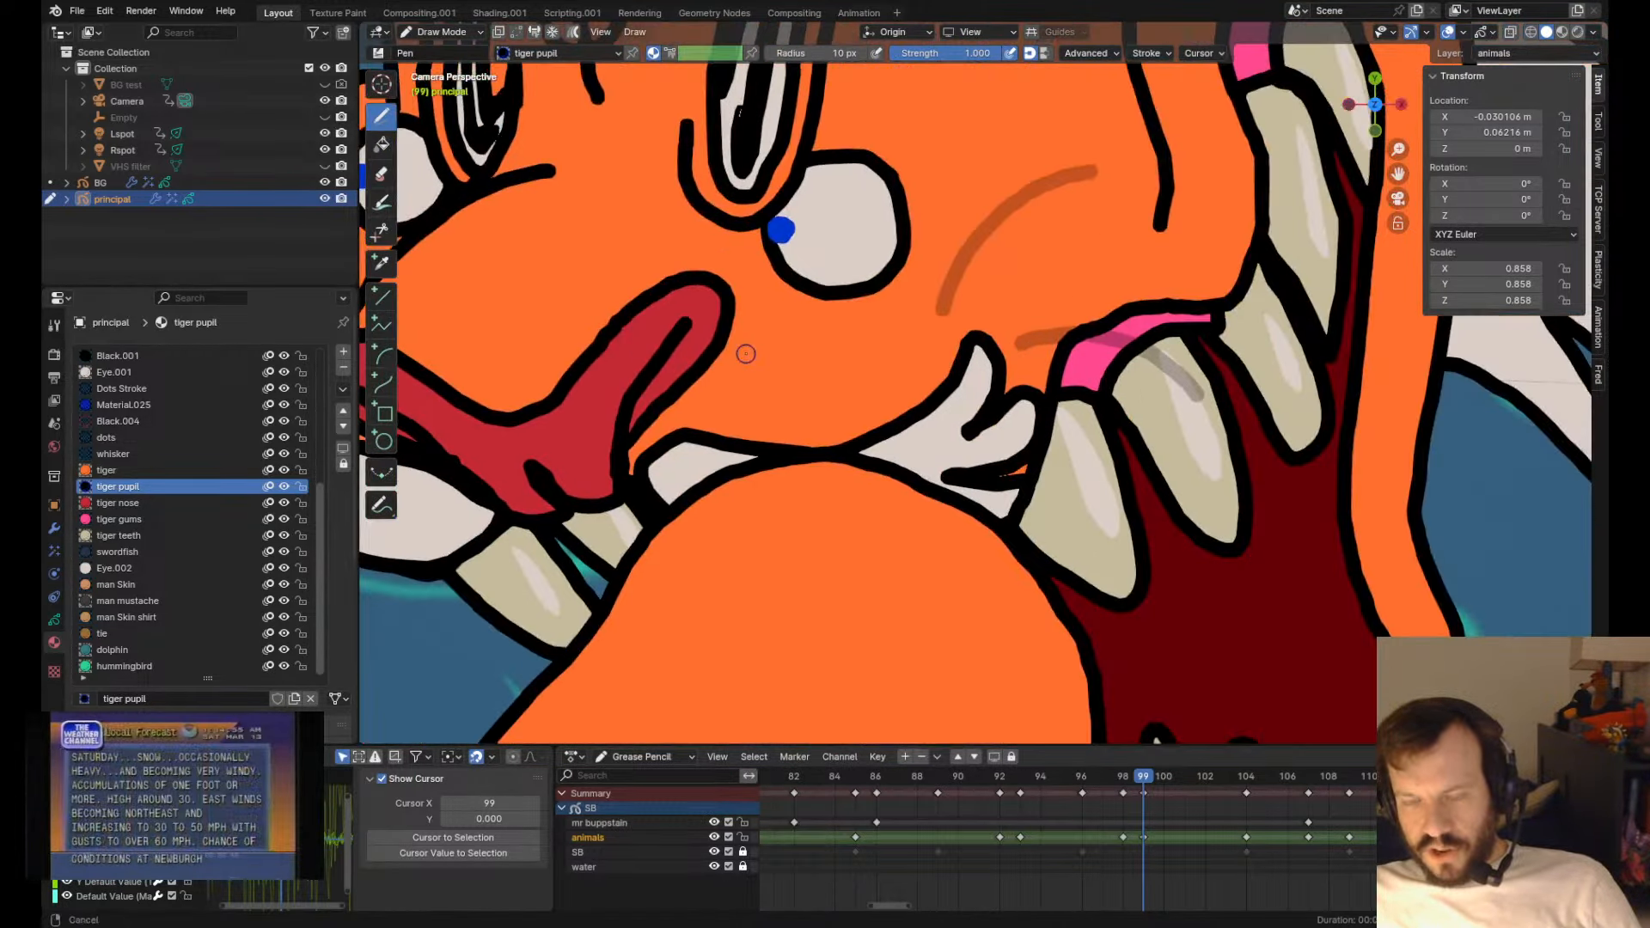
pyautogui.scroll(4, 763, 378)
pyautogui.scroll(-3, 785, 394)
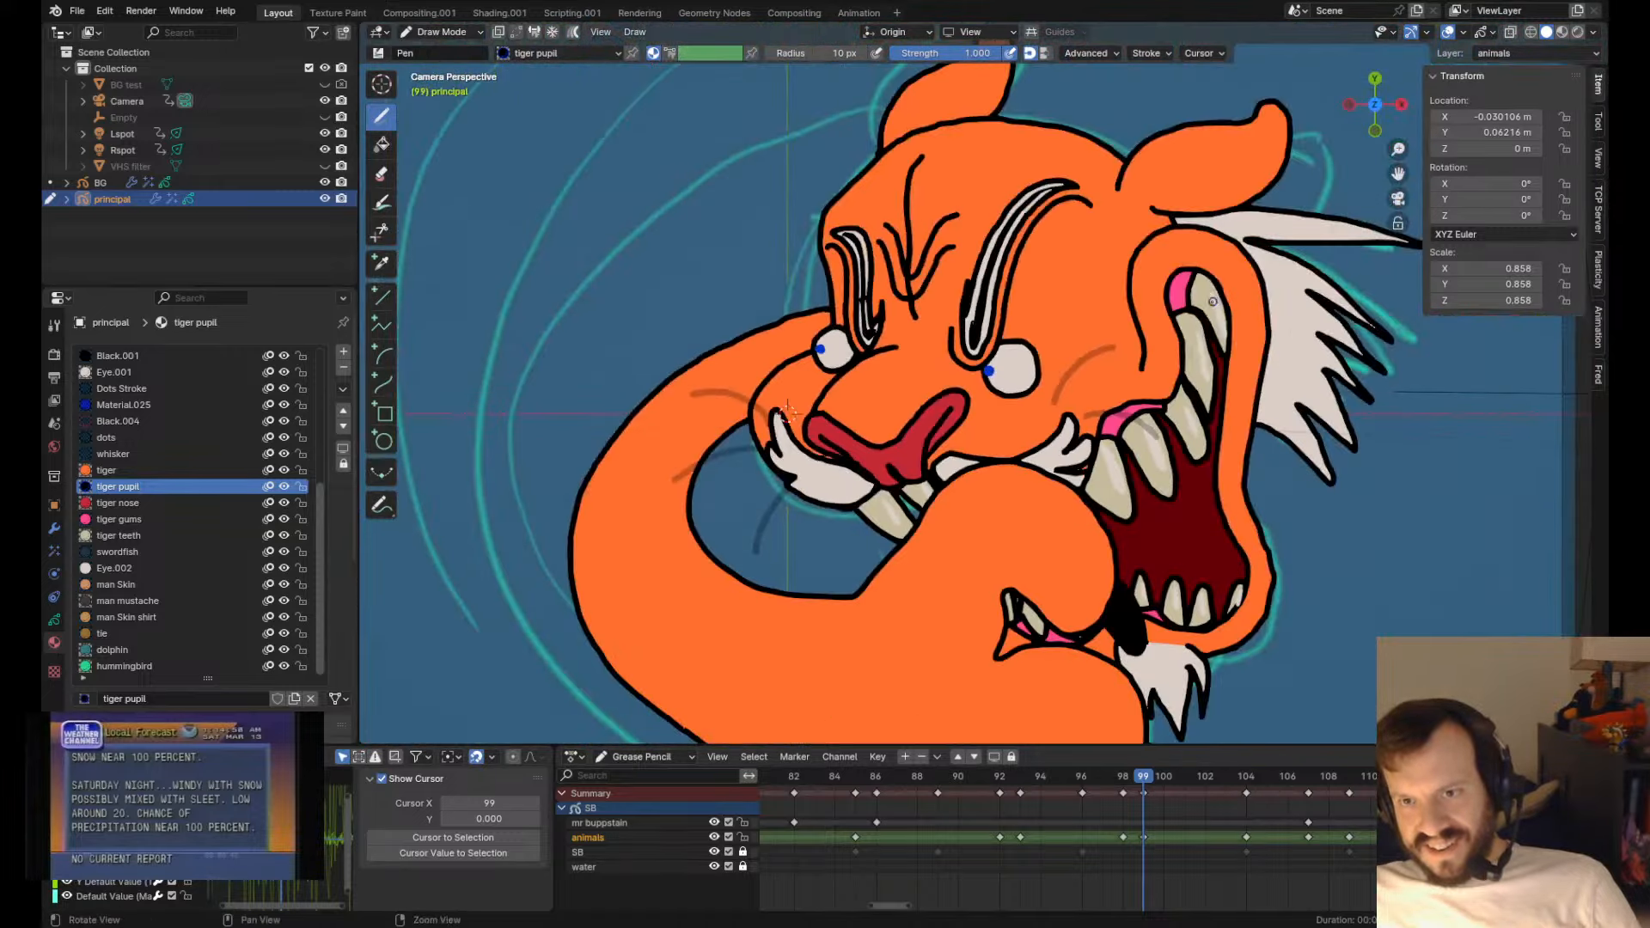
pyautogui.keyDown('shift'); pyautogui.moveTo(787, 412); pyautogui.dragTo(691, 462, button='middle'); pyautogui.keyUp('shift')
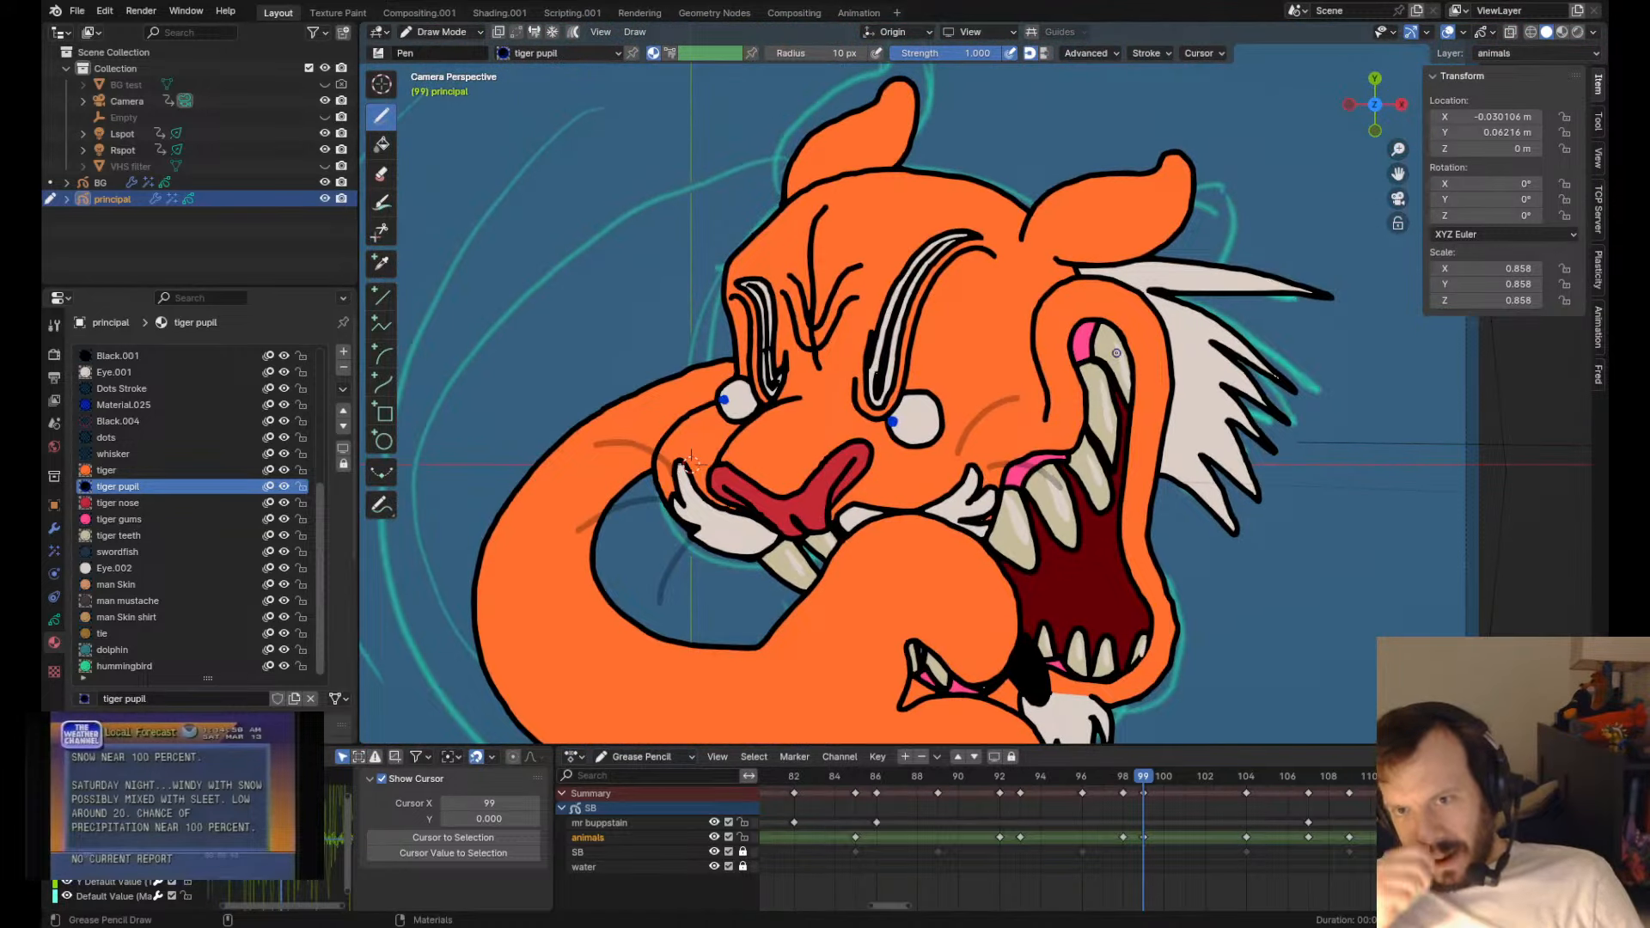
# - Compare the tiger's head and biting pose between frames 98 and 99
pyautogui.scroll(-1, 1116, 353)
pyautogui.keyDown('alt'); pyautogui.scroll(1, 1116, 353); pyautogui.keyUp('alt')
pyautogui.keyDown('alt'); pyautogui.scroll(-1, 1116, 353); pyautogui.keyUp('alt')
pyautogui.keyDown('alt'); pyautogui.scroll(1, 1116, 353); pyautogui.keyUp('alt')
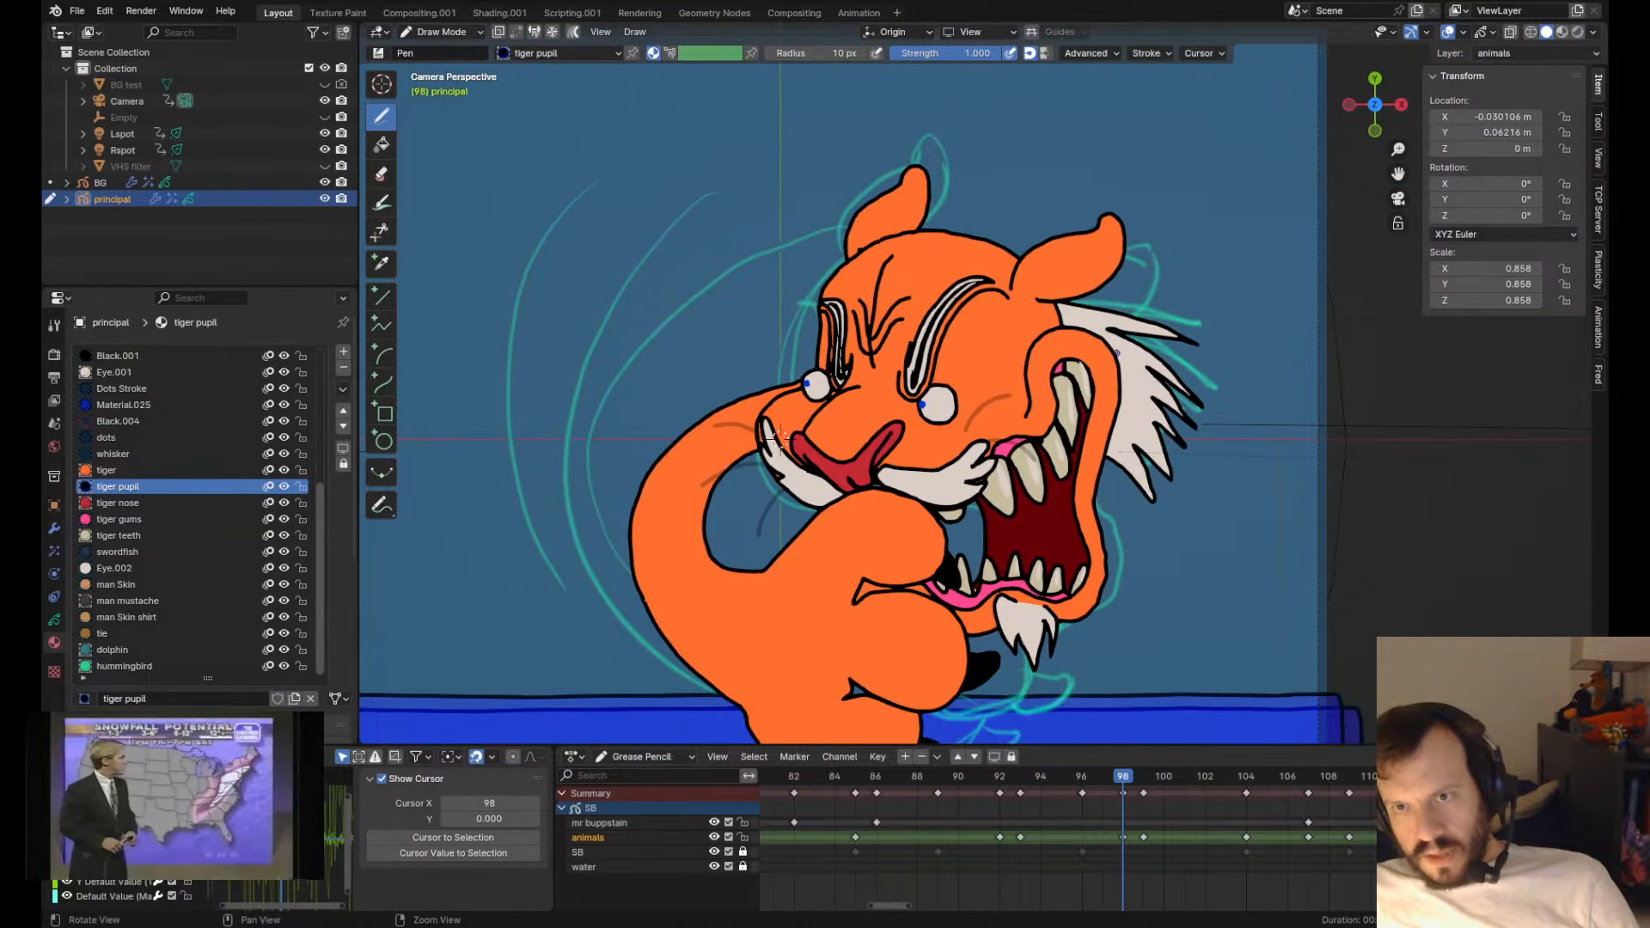
pyautogui.press('Right')
pyautogui.press('Left')
pyautogui.press('Right')
# - Sculpt the uppermost cheek-fur spike below the near ear on frame 99, shortening and tidying its tip
pyautogui.press('Tab')
pyautogui.press('Tab')
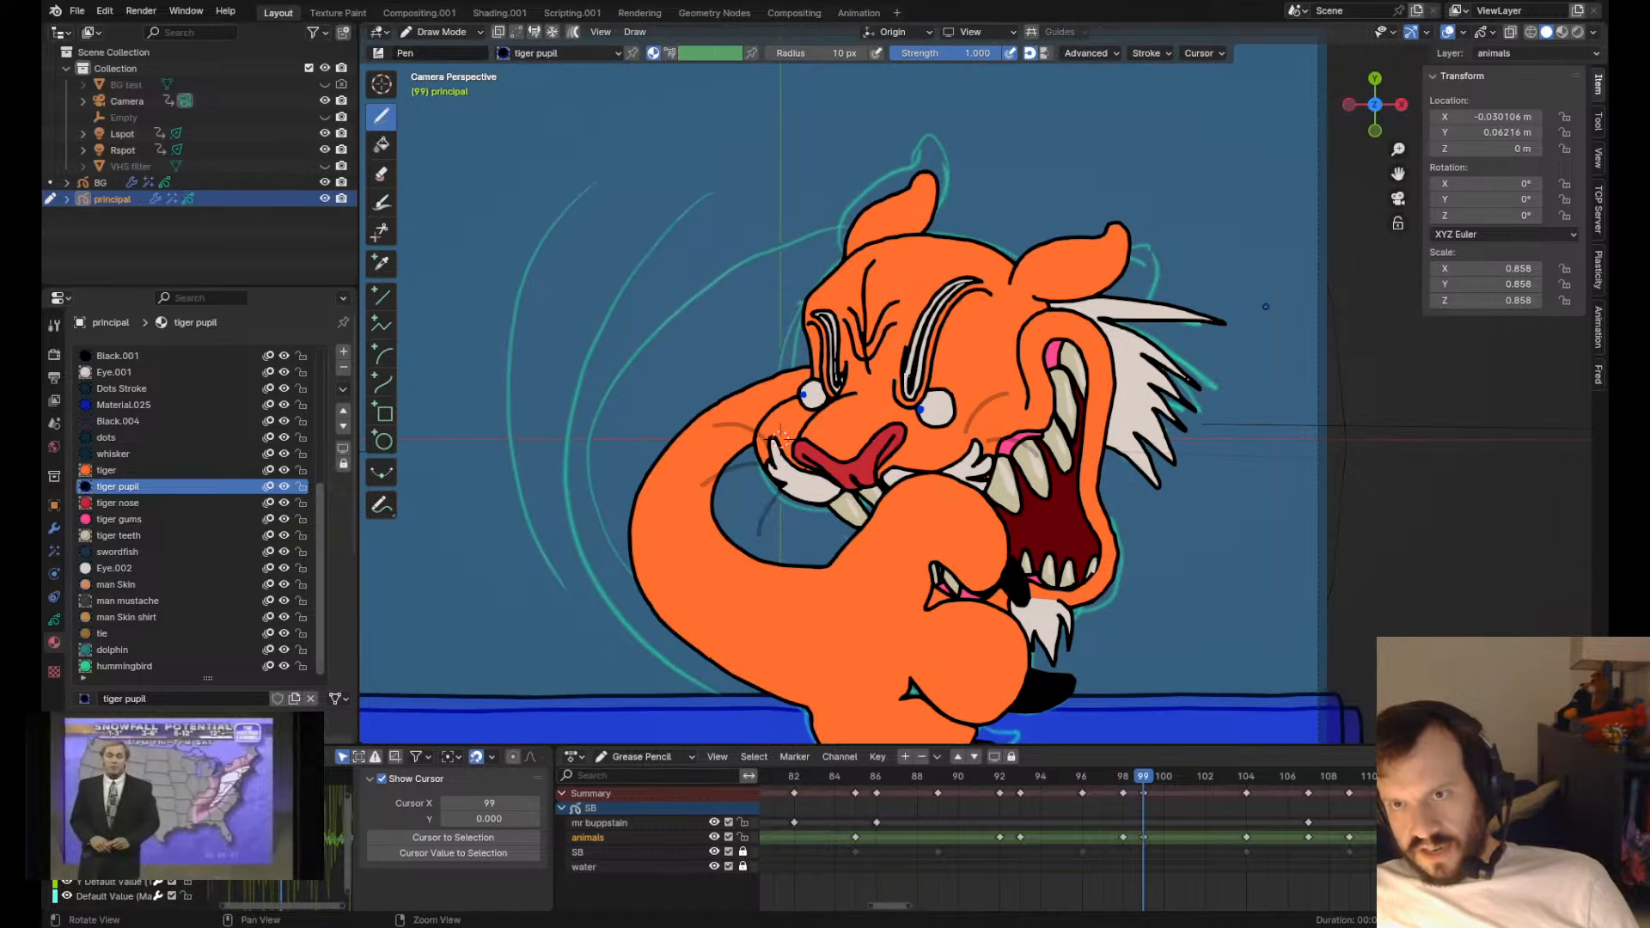
pyautogui.moveTo(1237, 302); pyautogui.dragTo(1179, 280)
pyautogui.moveTo(1281, 323); pyautogui.dragTo(1256, 311)
pyautogui.moveTo(1255, 319); pyautogui.dragTo(1202, 284)
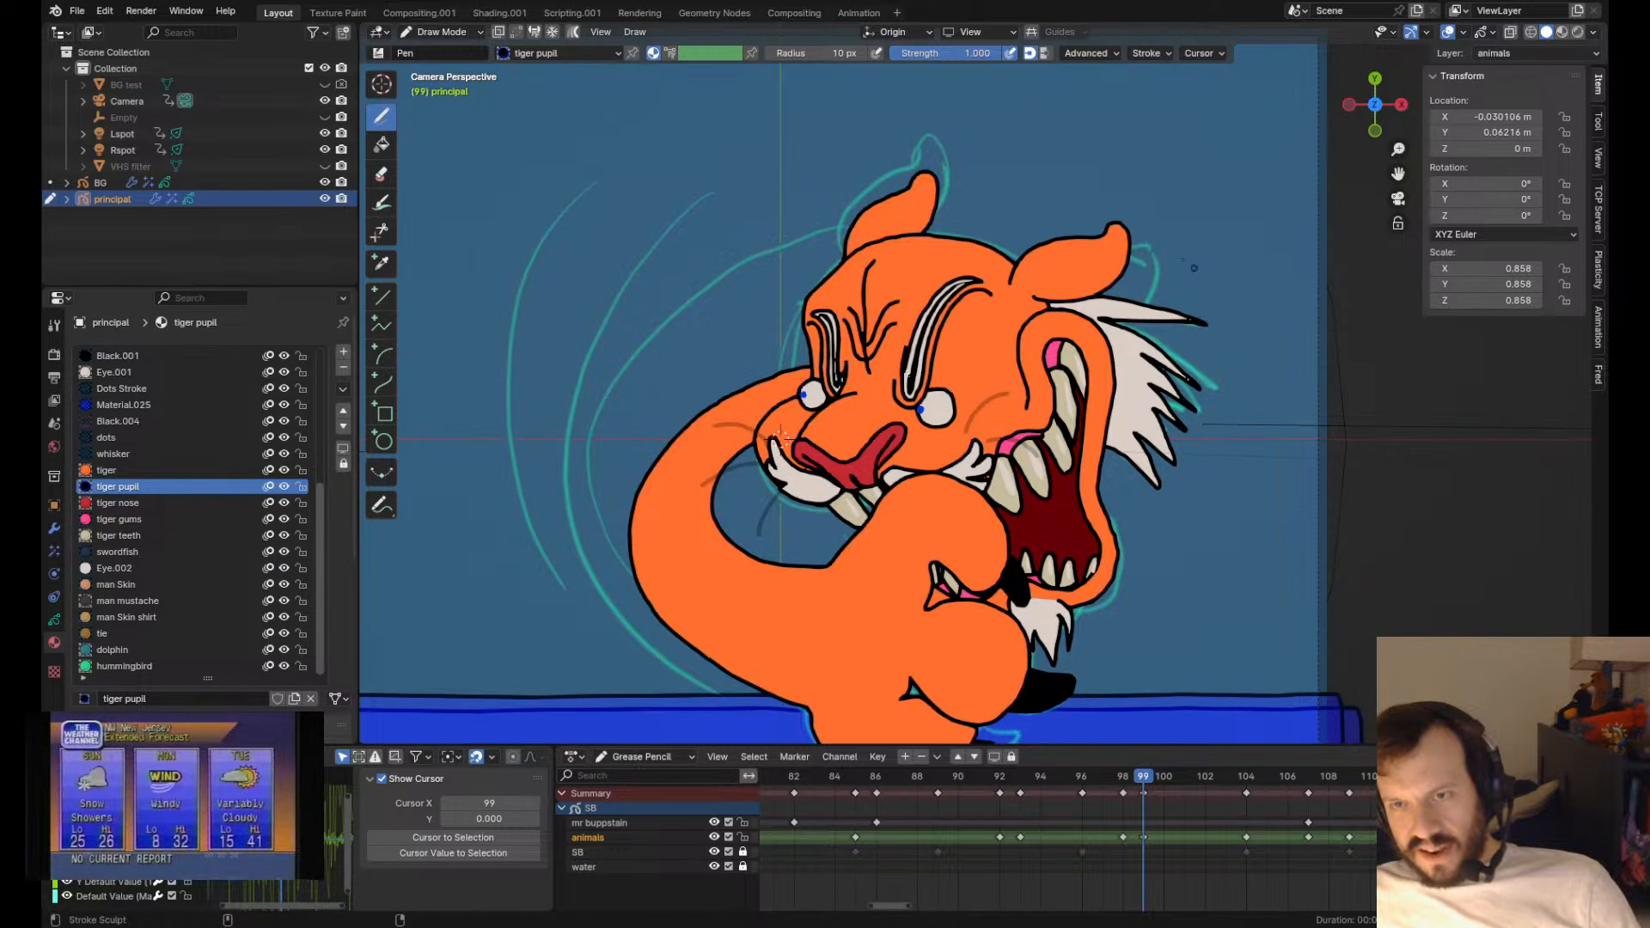
pyautogui.scroll(5, 1194, 268)
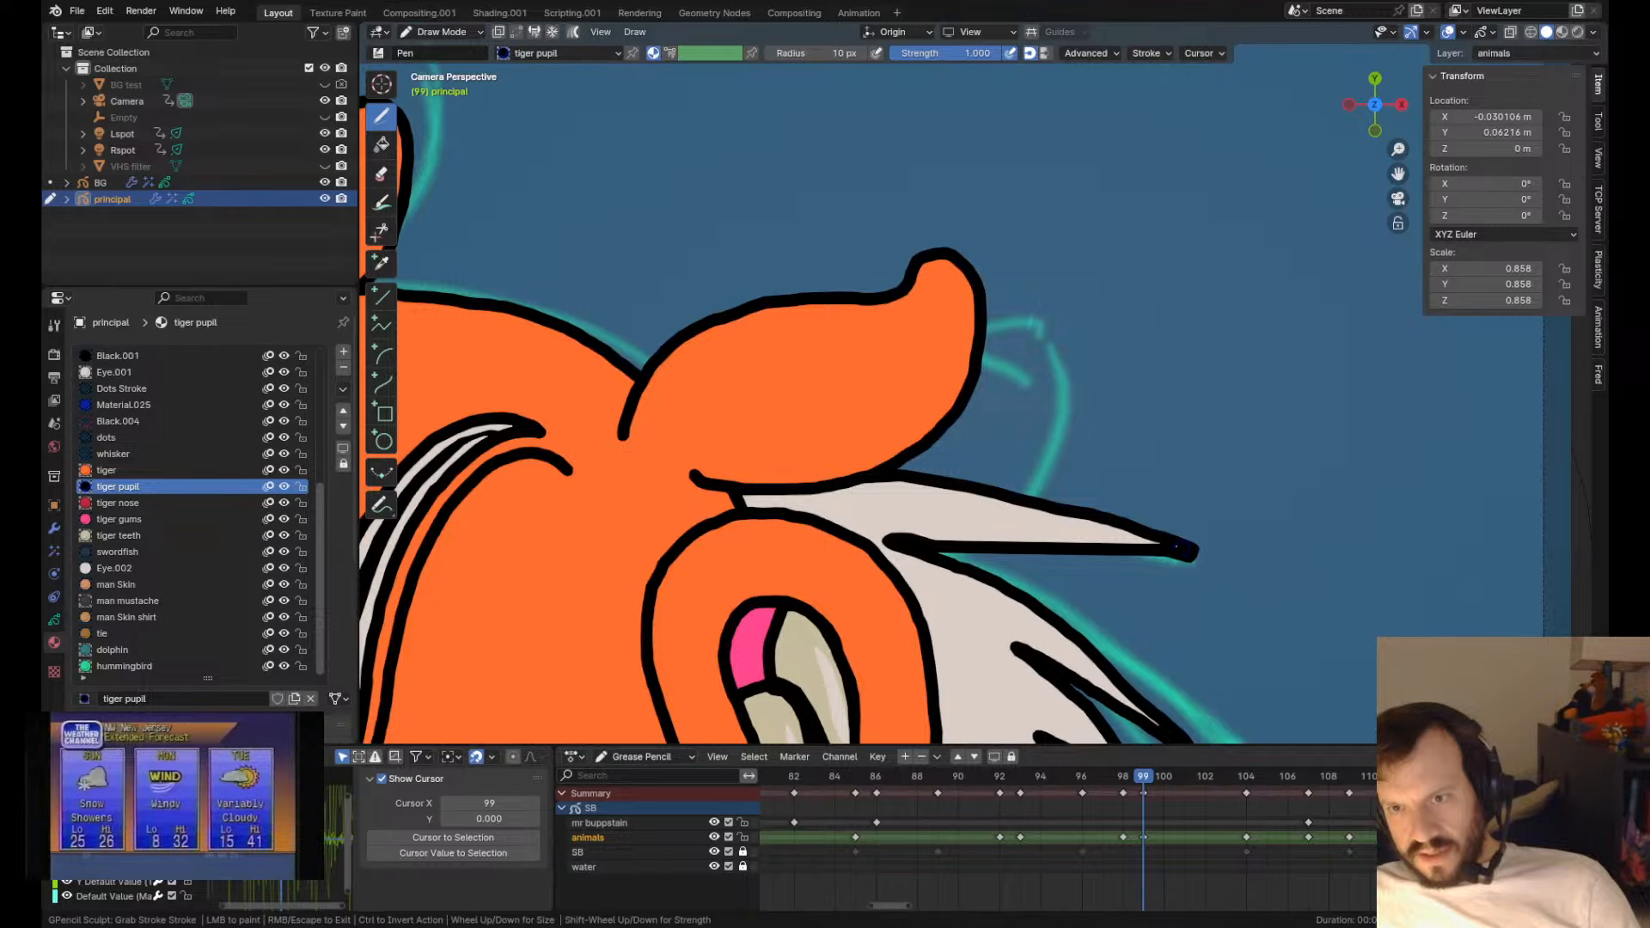
pyautogui.moveTo(1181, 547); pyautogui.dragTo(1211, 555)
pyautogui.moveTo(1089, 472)
pyautogui.mouseDown()
pyautogui.moveTo(1086, 449)
pyautogui.moveTo(1071, 464)
pyautogui.mouseUp()
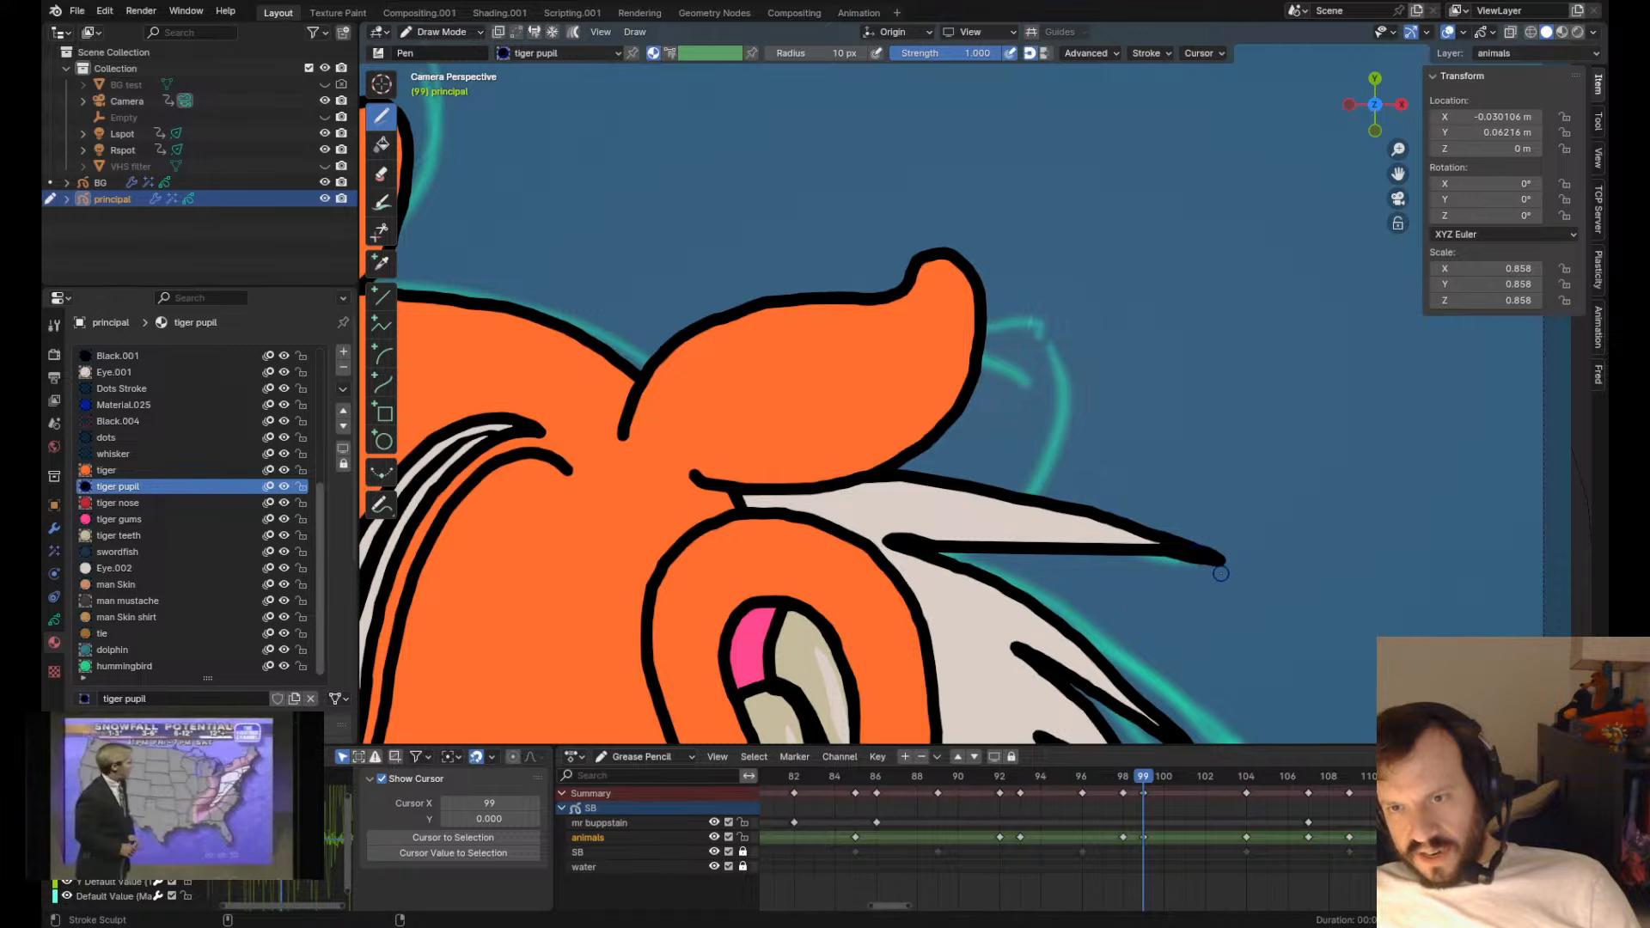
pyautogui.keyDown('shift'); pyautogui.moveTo(1220, 573); pyautogui.dragTo(1203, 567); pyautogui.keyUp('shift')
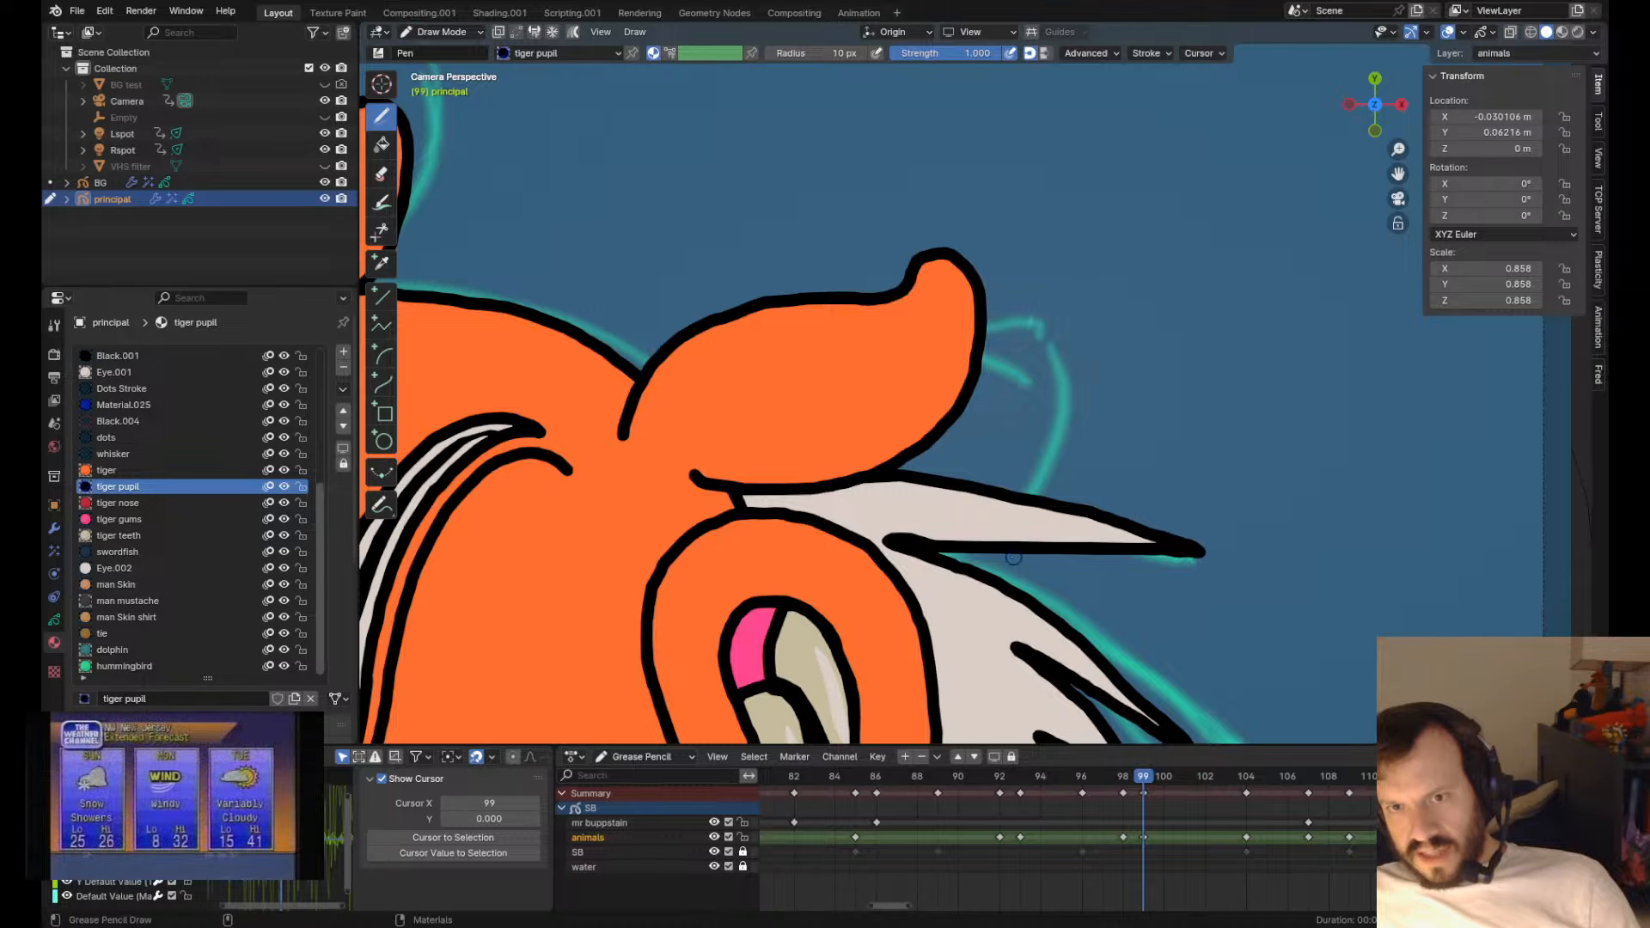
# - Nudge the lower edge of the near ear's white inner patch on frame 104, and save the file
pyautogui.scroll(-7, 991, 555)
pyautogui.press('Down')
pyautogui.press('Up')
pyautogui.press('Up')
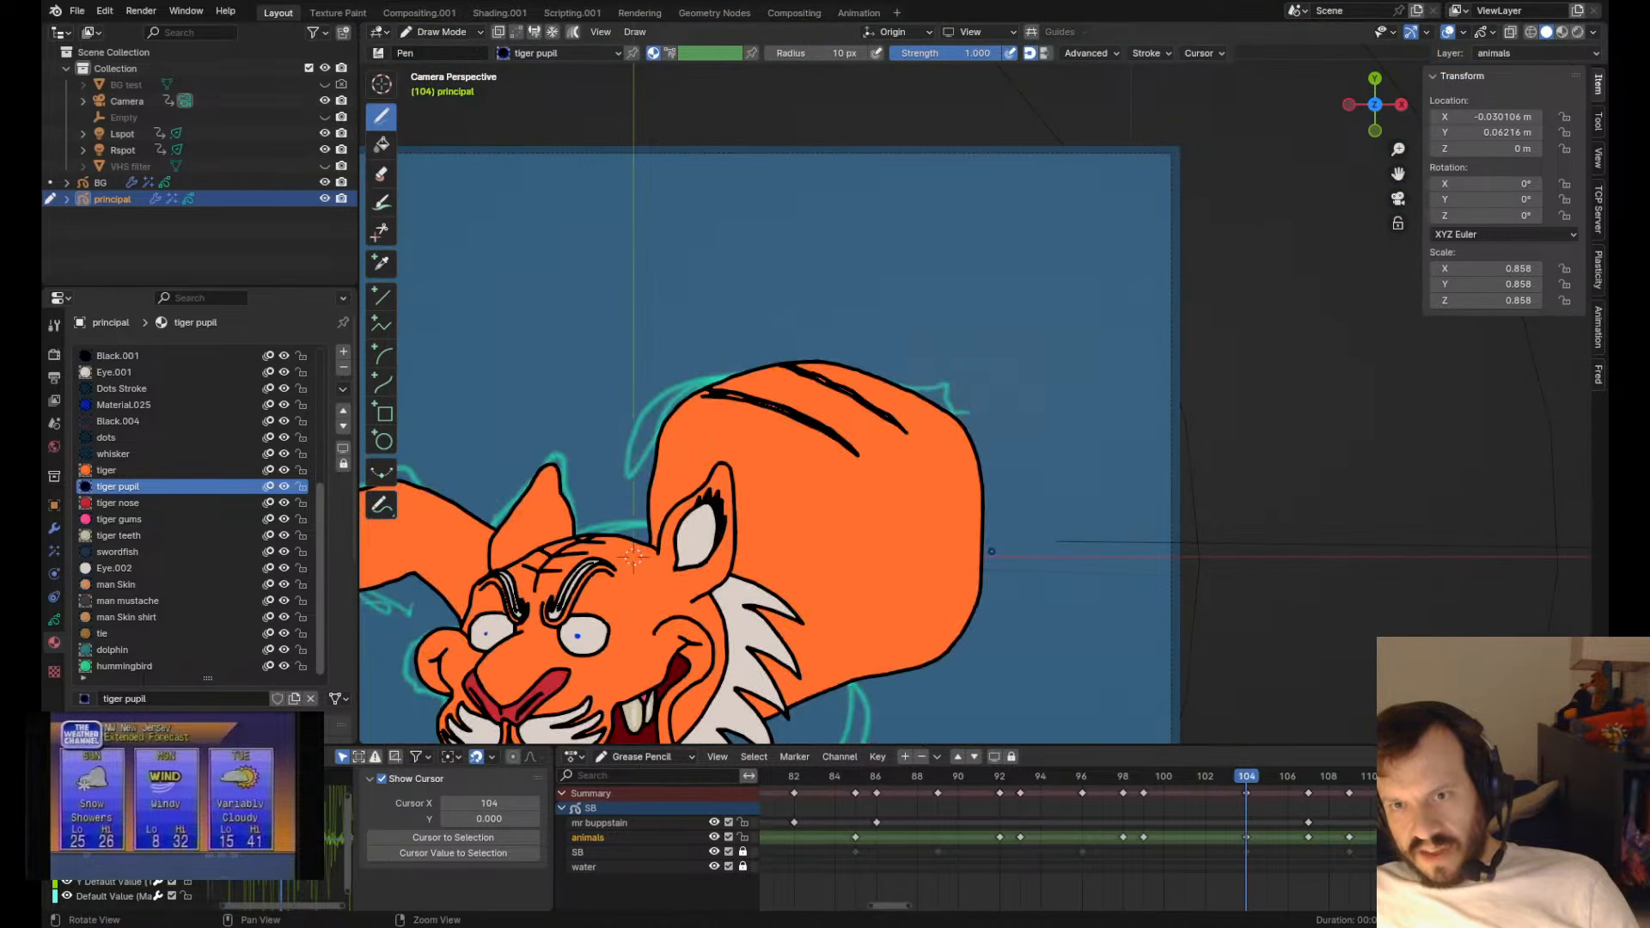
pyautogui.press('Down')
pyautogui.keyDown('alt'); pyautogui.moveTo(909, 488); pyautogui.dragTo(1255, 367, button='middle'); pyautogui.keyUp('alt')
pyautogui.press('Up')
pyautogui.keyDown('alt'); pyautogui.moveTo(1239, 428); pyautogui.dragTo(1121, 313, button='middle'); pyautogui.keyUp('alt')
pyautogui.press('Tab')
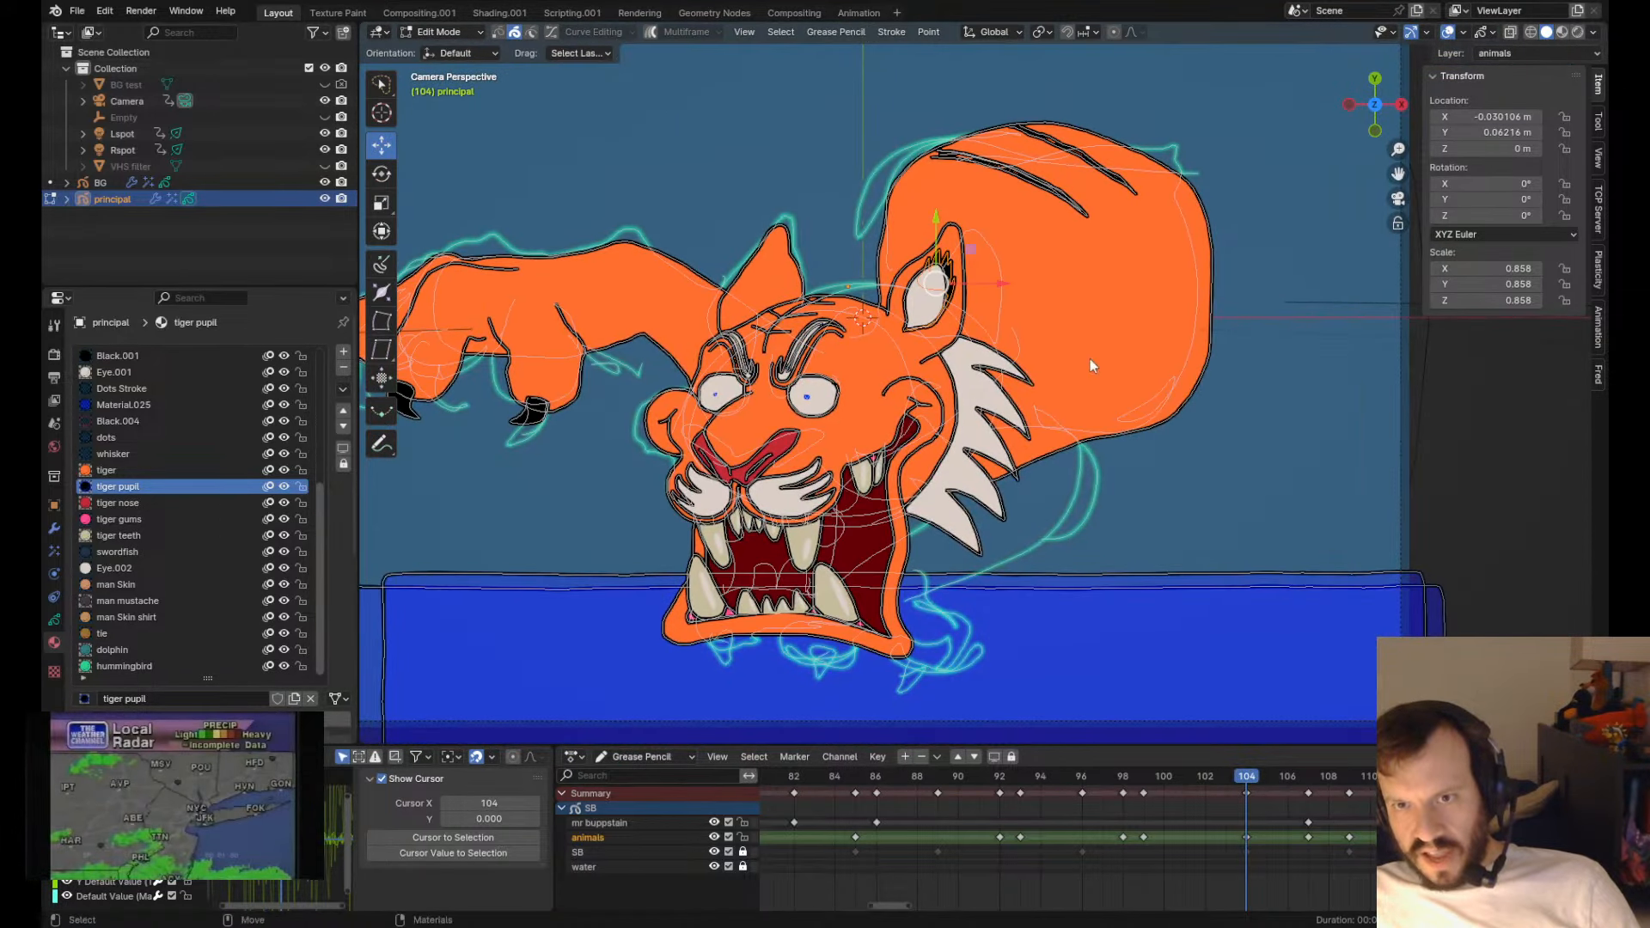
pyautogui.press('Tab')
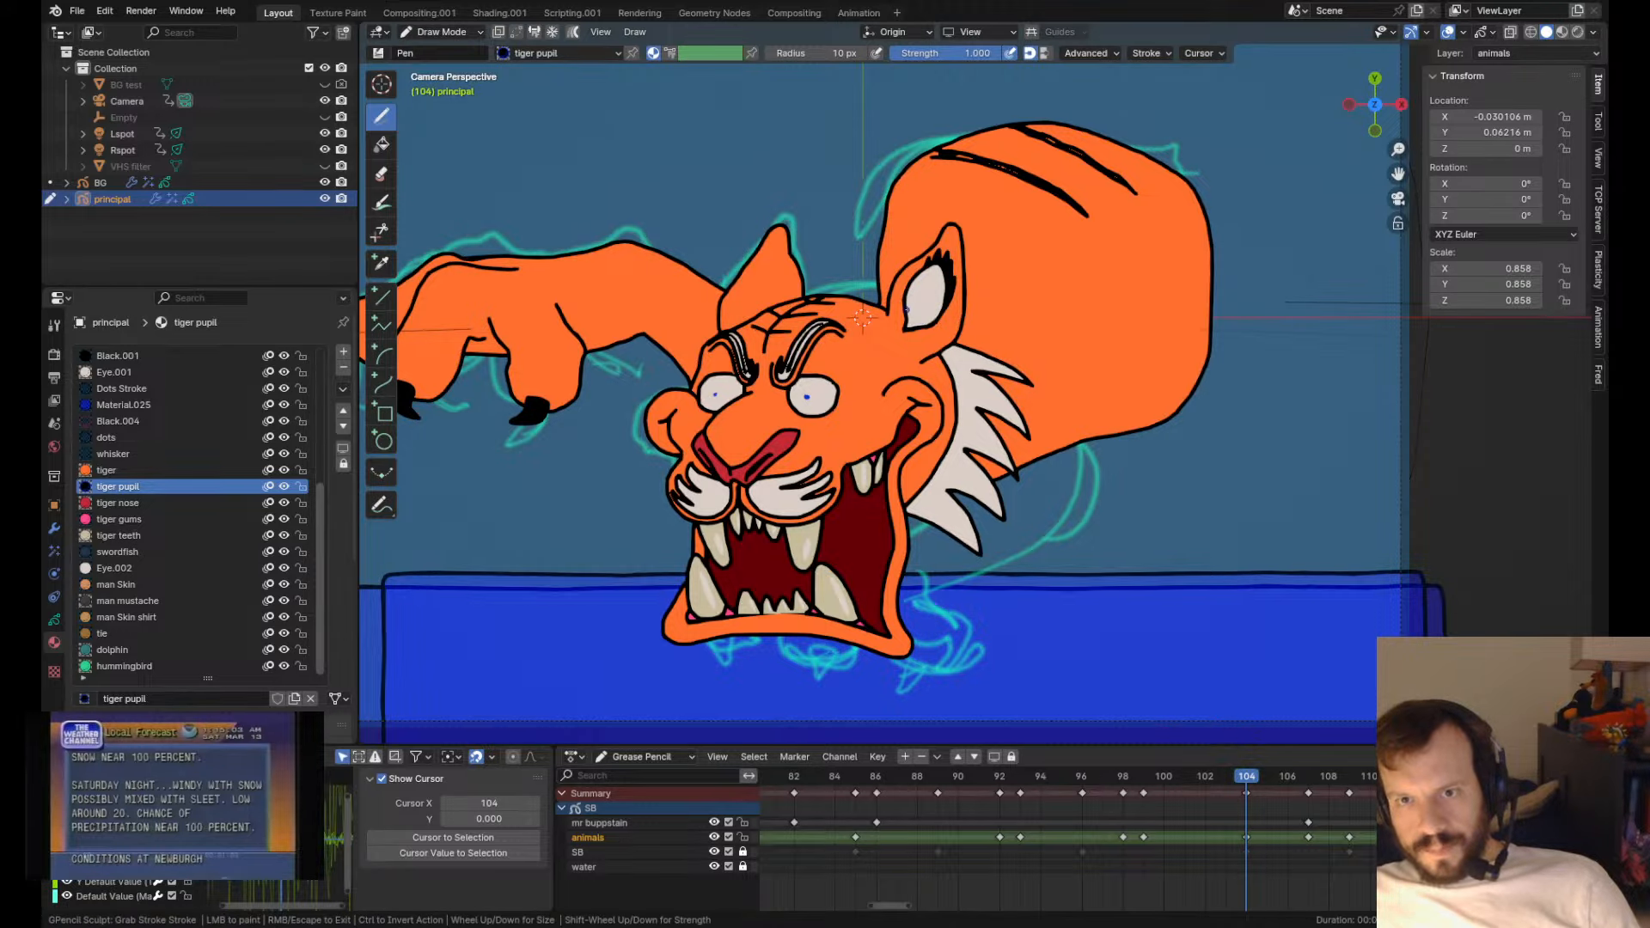
pyautogui.moveTo(907, 310); pyautogui.dragTo(909, 310)
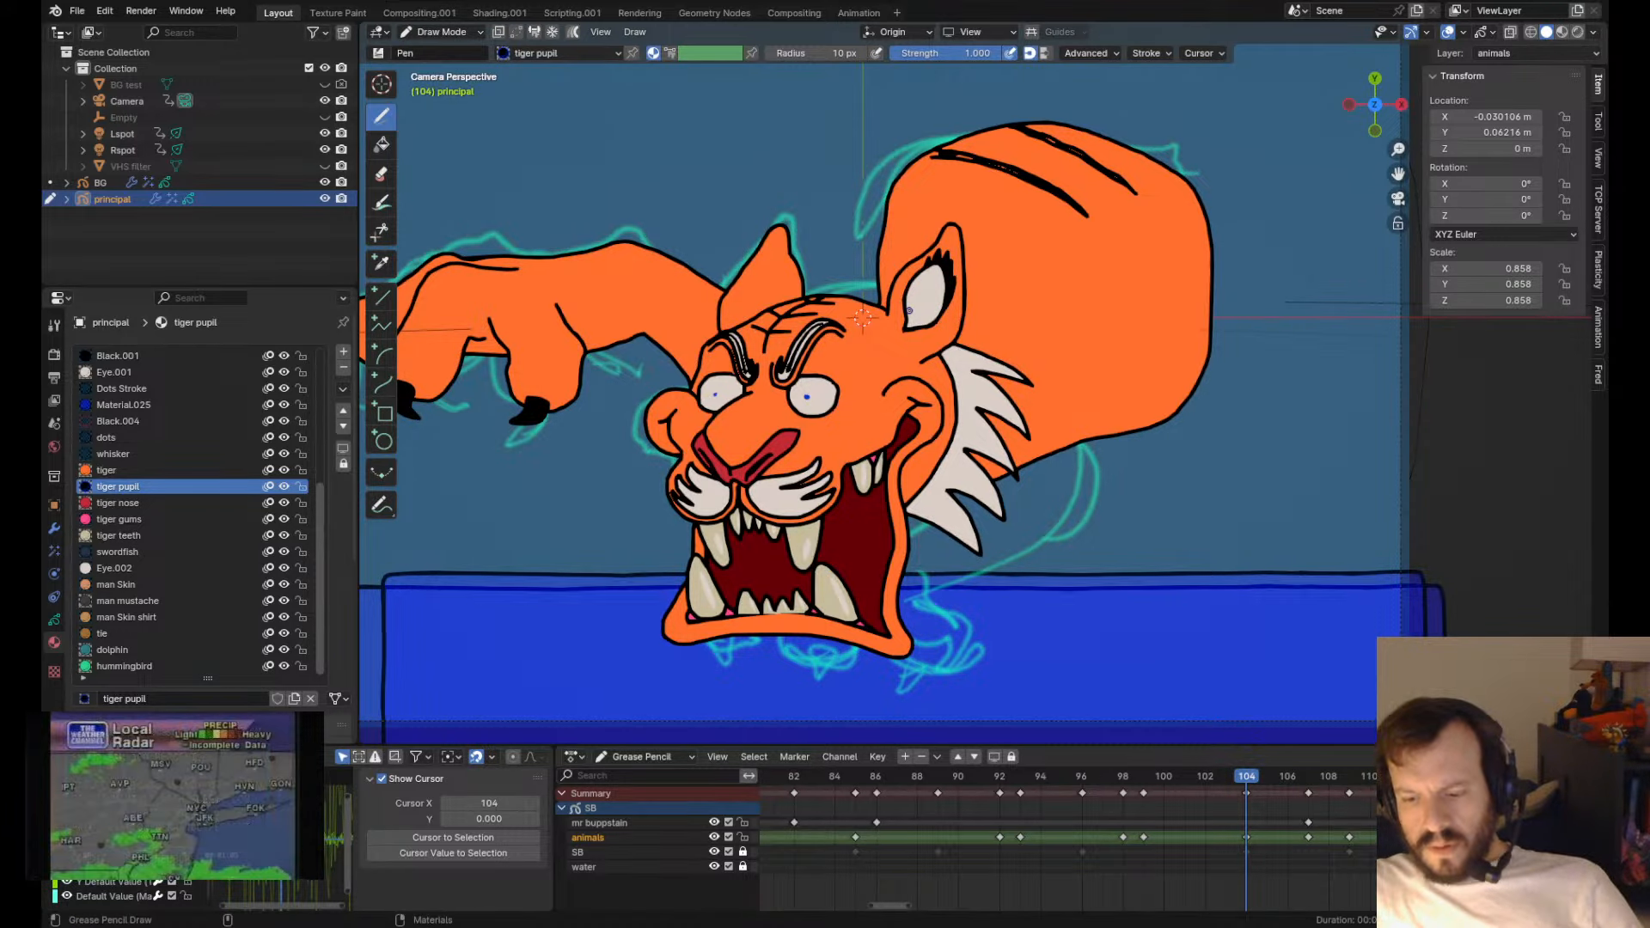
pyautogui.hotkey('ctrl', 's')
# - Review the tiger's keyframes from frame 104 onward, ending on the upright open-mouthed pose at frame 120
pyautogui.keyDown('shift'); pyautogui.moveTo(725, 300); pyautogui.dragTo(764, 321, button='middle'); pyautogui.keyUp('shift')
pyautogui.press('Up')
pyautogui.press('Down')
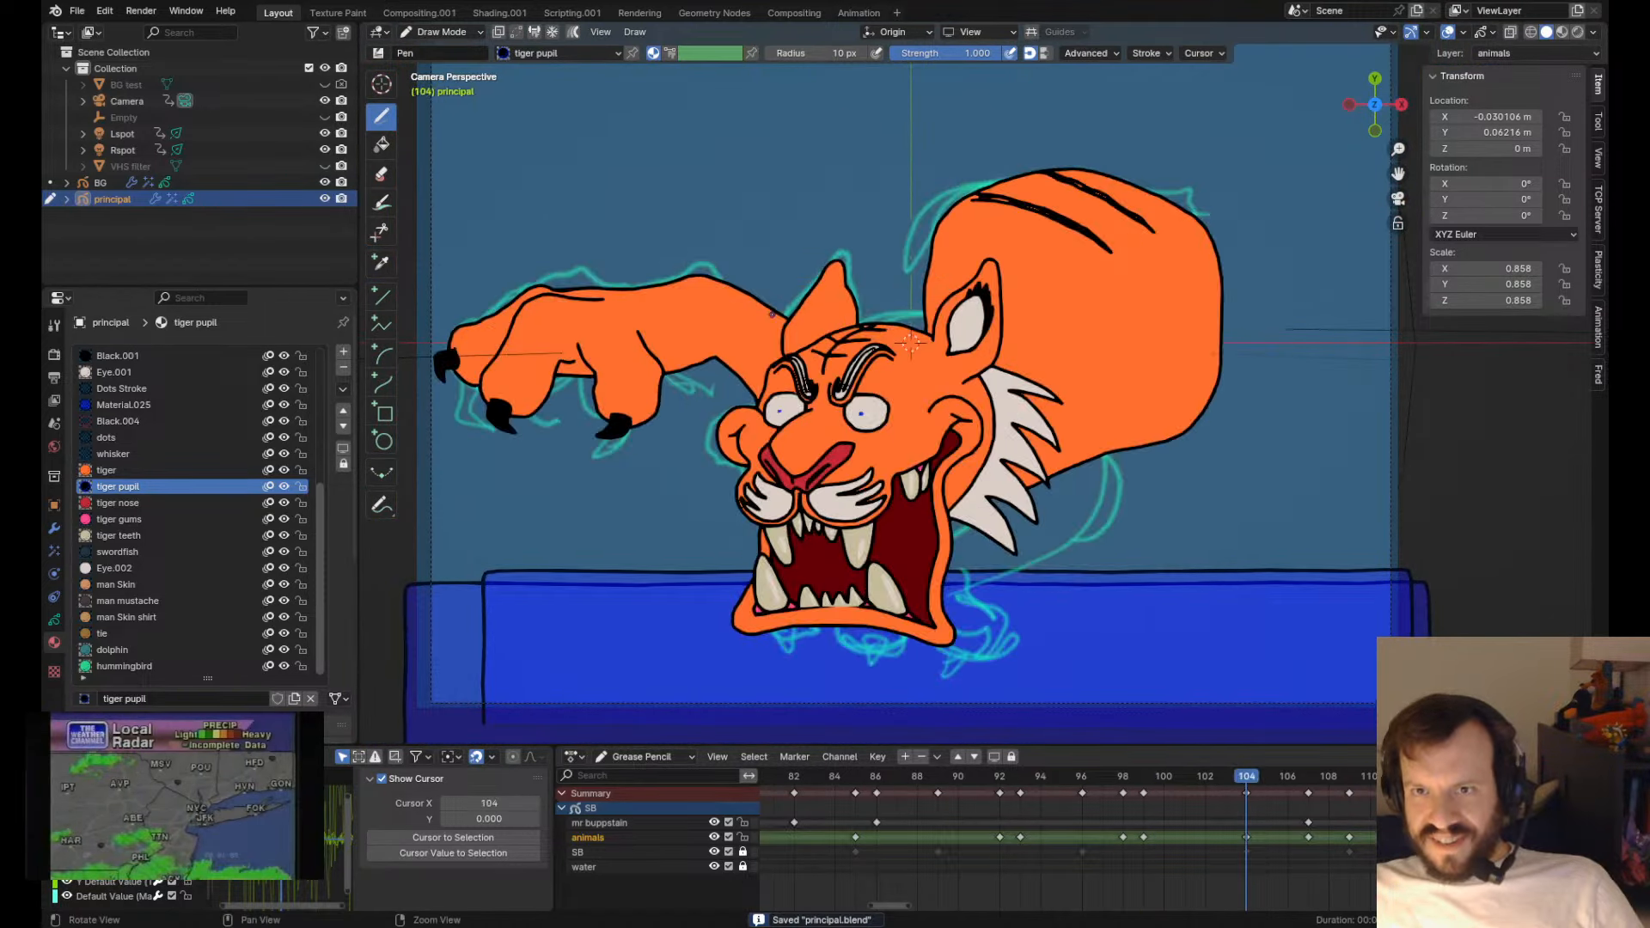
pyautogui.press('Up')
pyautogui.press('Down')
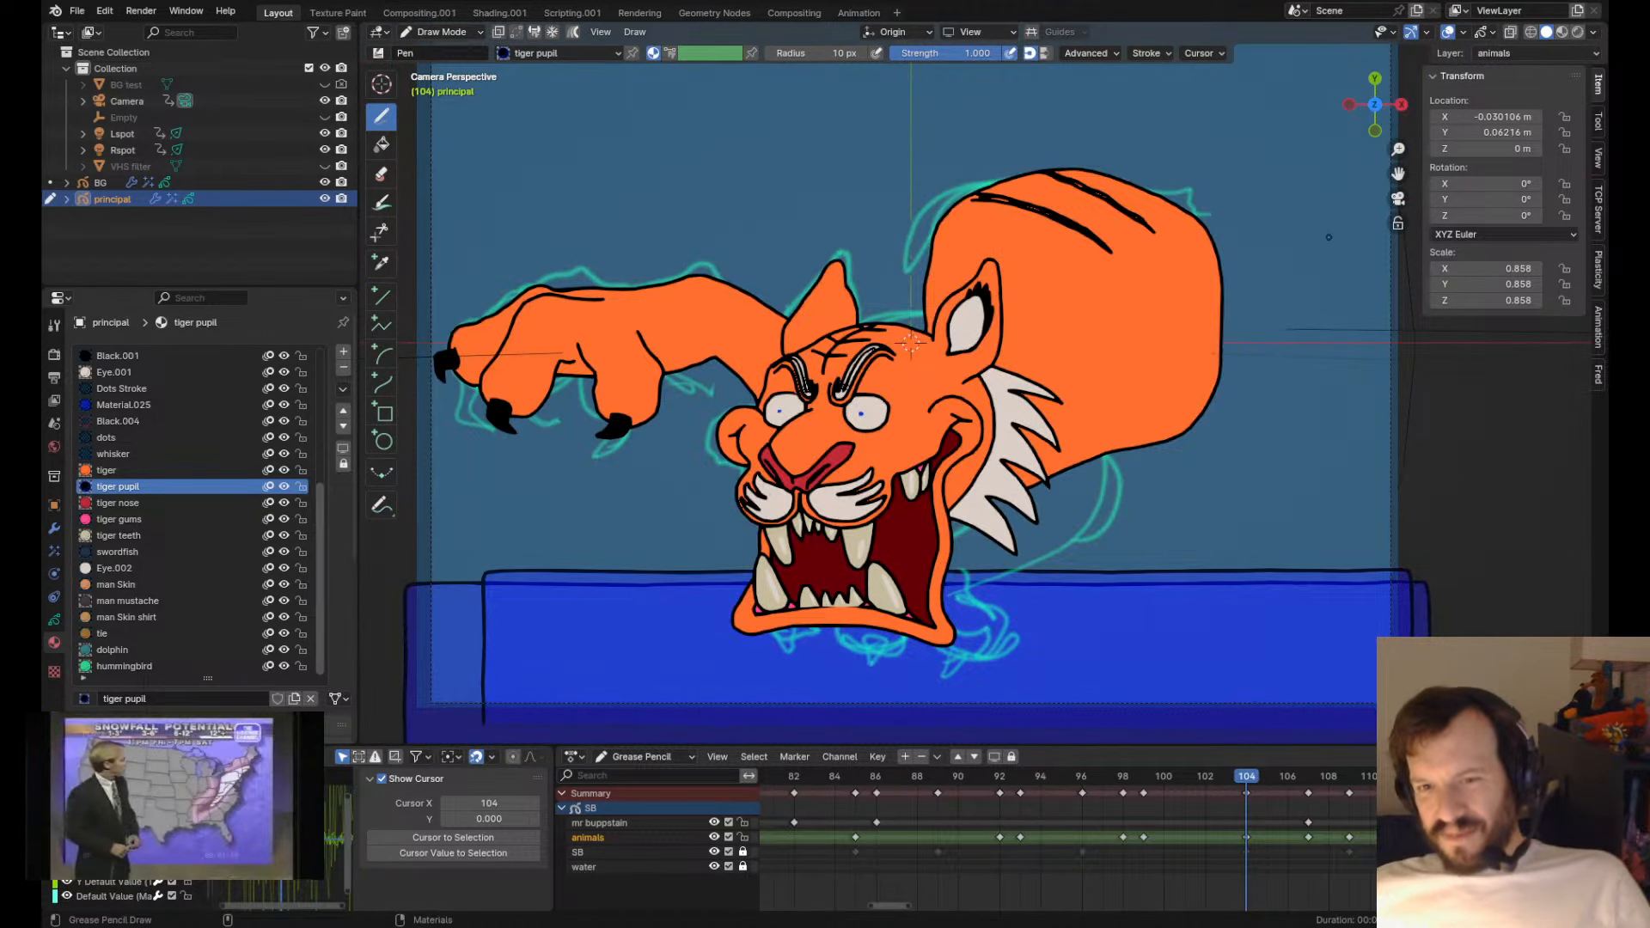
pyautogui.press('Up')
pyautogui.press('Up')
pyautogui.press('Up')
pyautogui.press('Up')
pyautogui.press('Up')
pyautogui.press('Up')
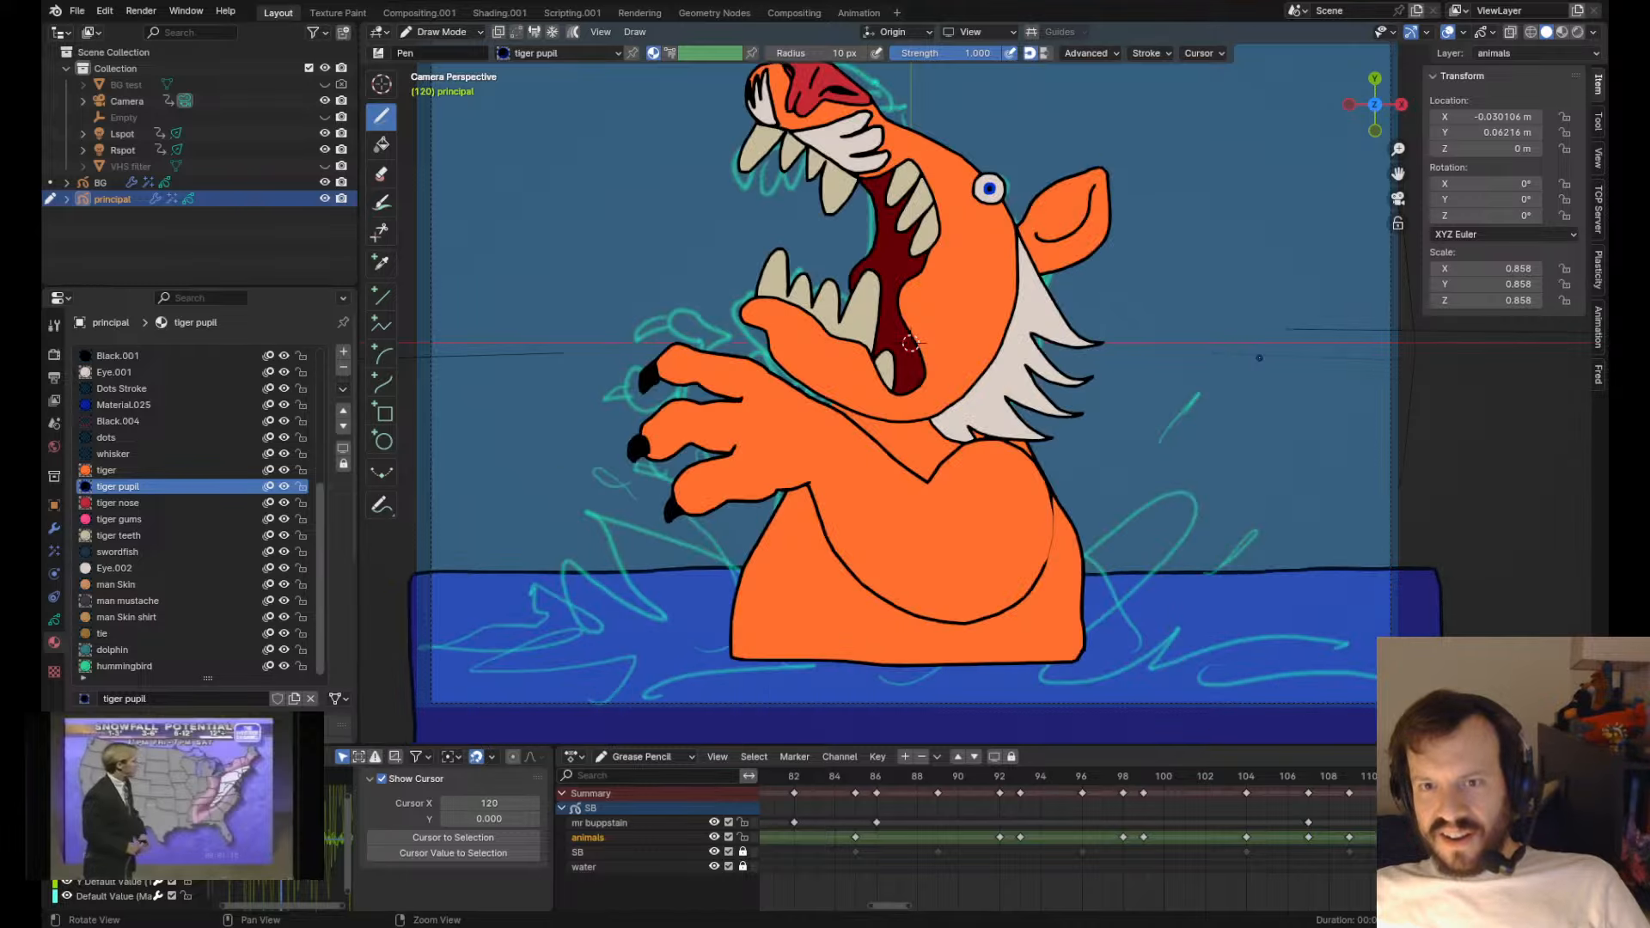
pyautogui.press('Up')
pyautogui.press('Down')
# - Draw a white belly patch over the tiger's torso on frame 120 using the Eye.001 material
pyautogui.keyDown('shift'); pyautogui.moveTo(876, 464); pyautogui.dragTo(930, 331, button='middle'); pyautogui.keyUp('shift')
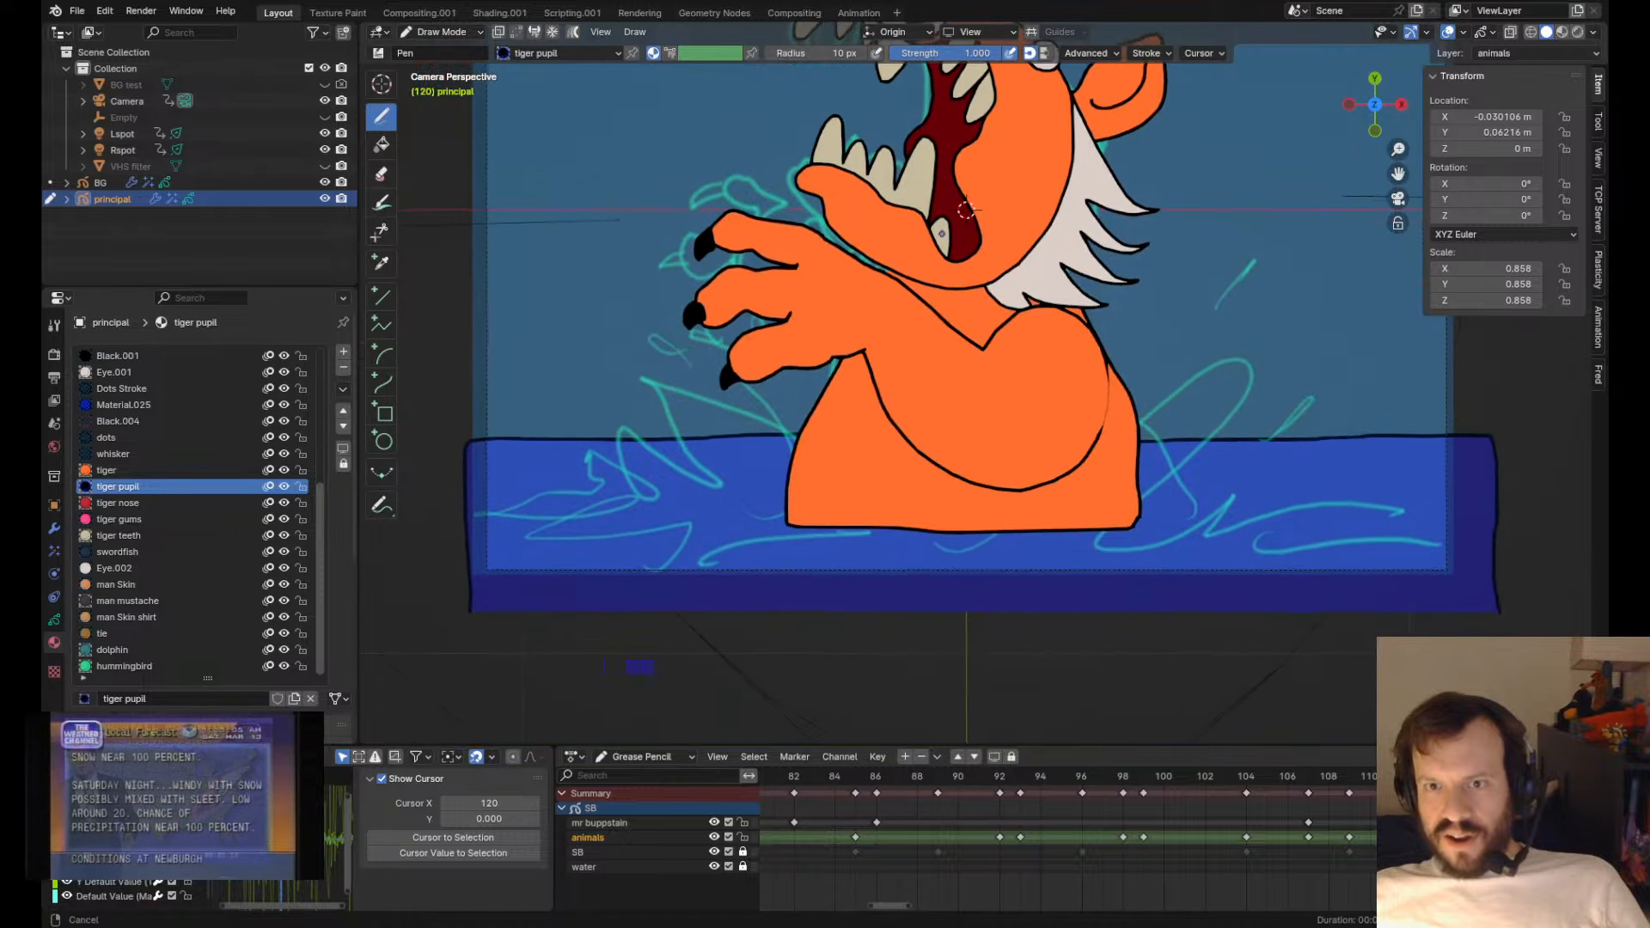
pyautogui.press('Tab')
pyautogui.moveTo(1087, 353)
pyautogui.keyDown('shift'); pyautogui.mouseDown(button='middle')
pyautogui.moveTo(1049, 372)
pyautogui.moveTo(1032, 440)
pyautogui.mouseUp(button='middle'); pyautogui.keyUp('shift')
pyautogui.press('Tab')
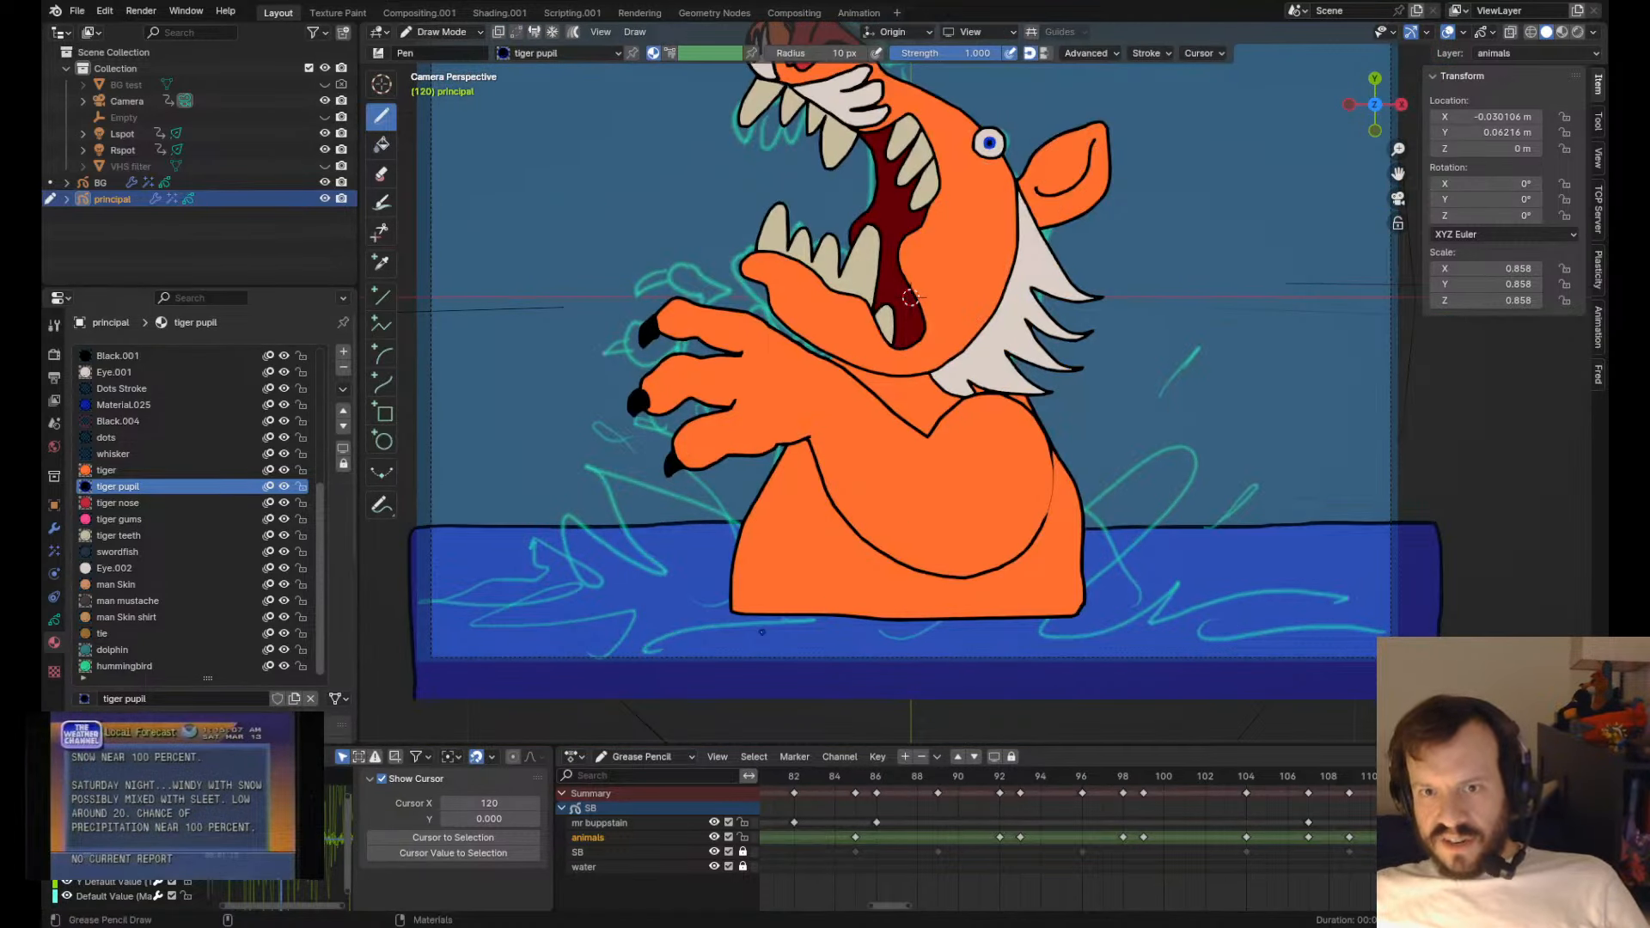
pyautogui.click(114, 372)
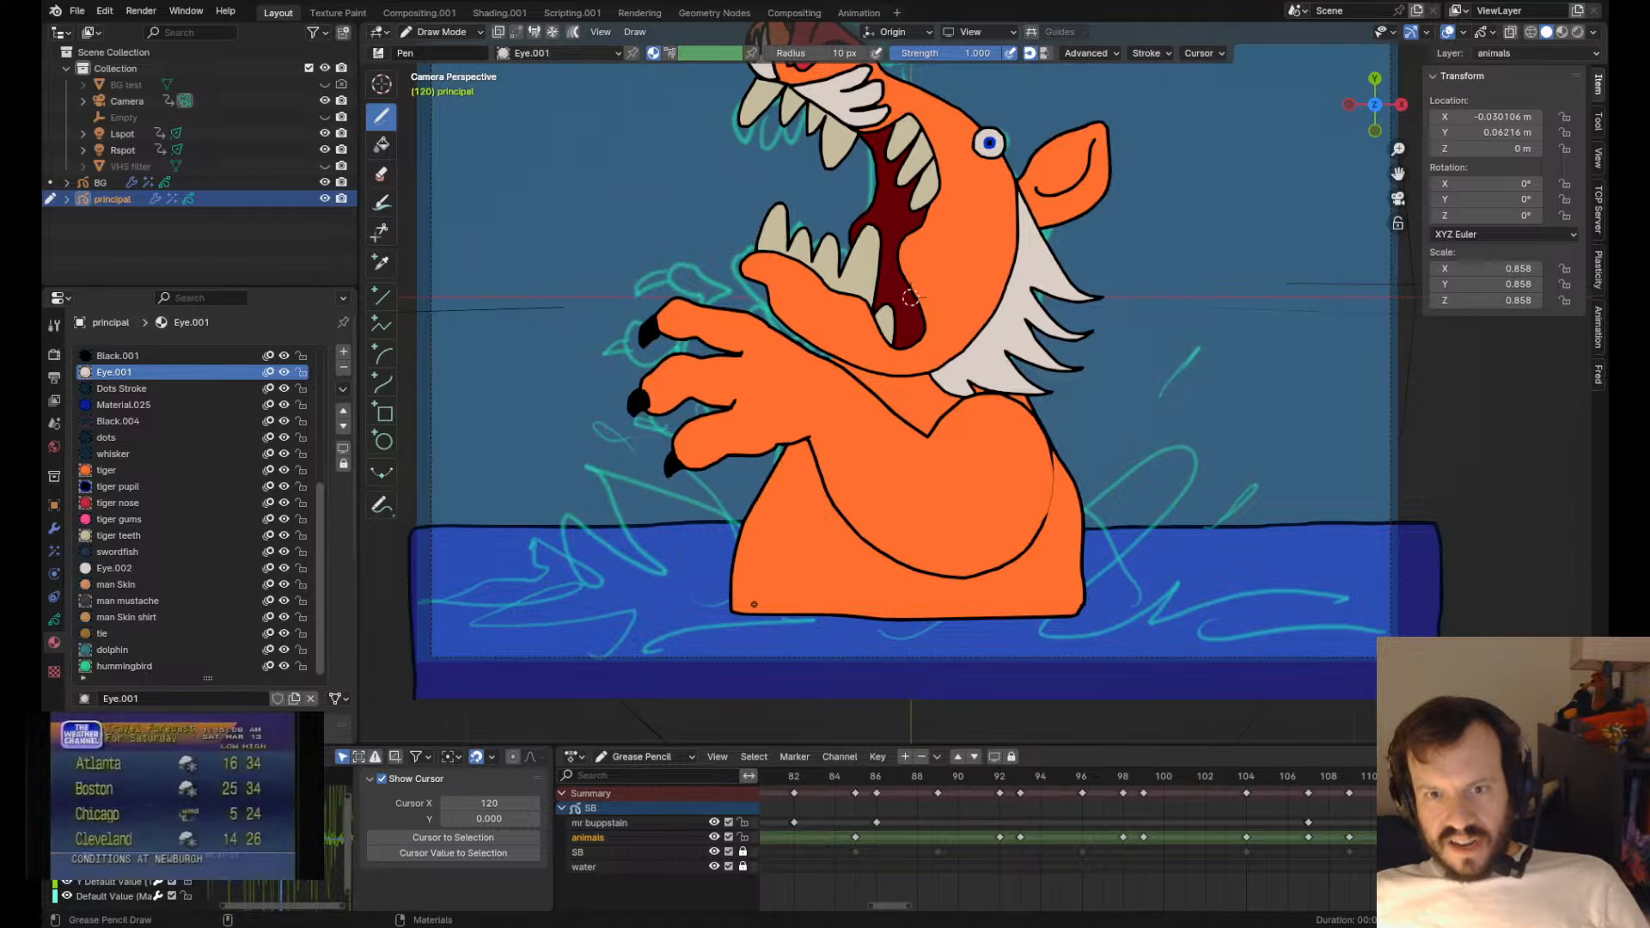
pyautogui.moveTo(804, 444)
pyautogui.mouseDown()
pyautogui.moveTo(756, 592)
pyautogui.moveTo(846, 454)
pyautogui.moveTo(989, 506)
pyautogui.moveTo(1043, 621)
pyautogui.mouseUp()
pyautogui.press('Tab')
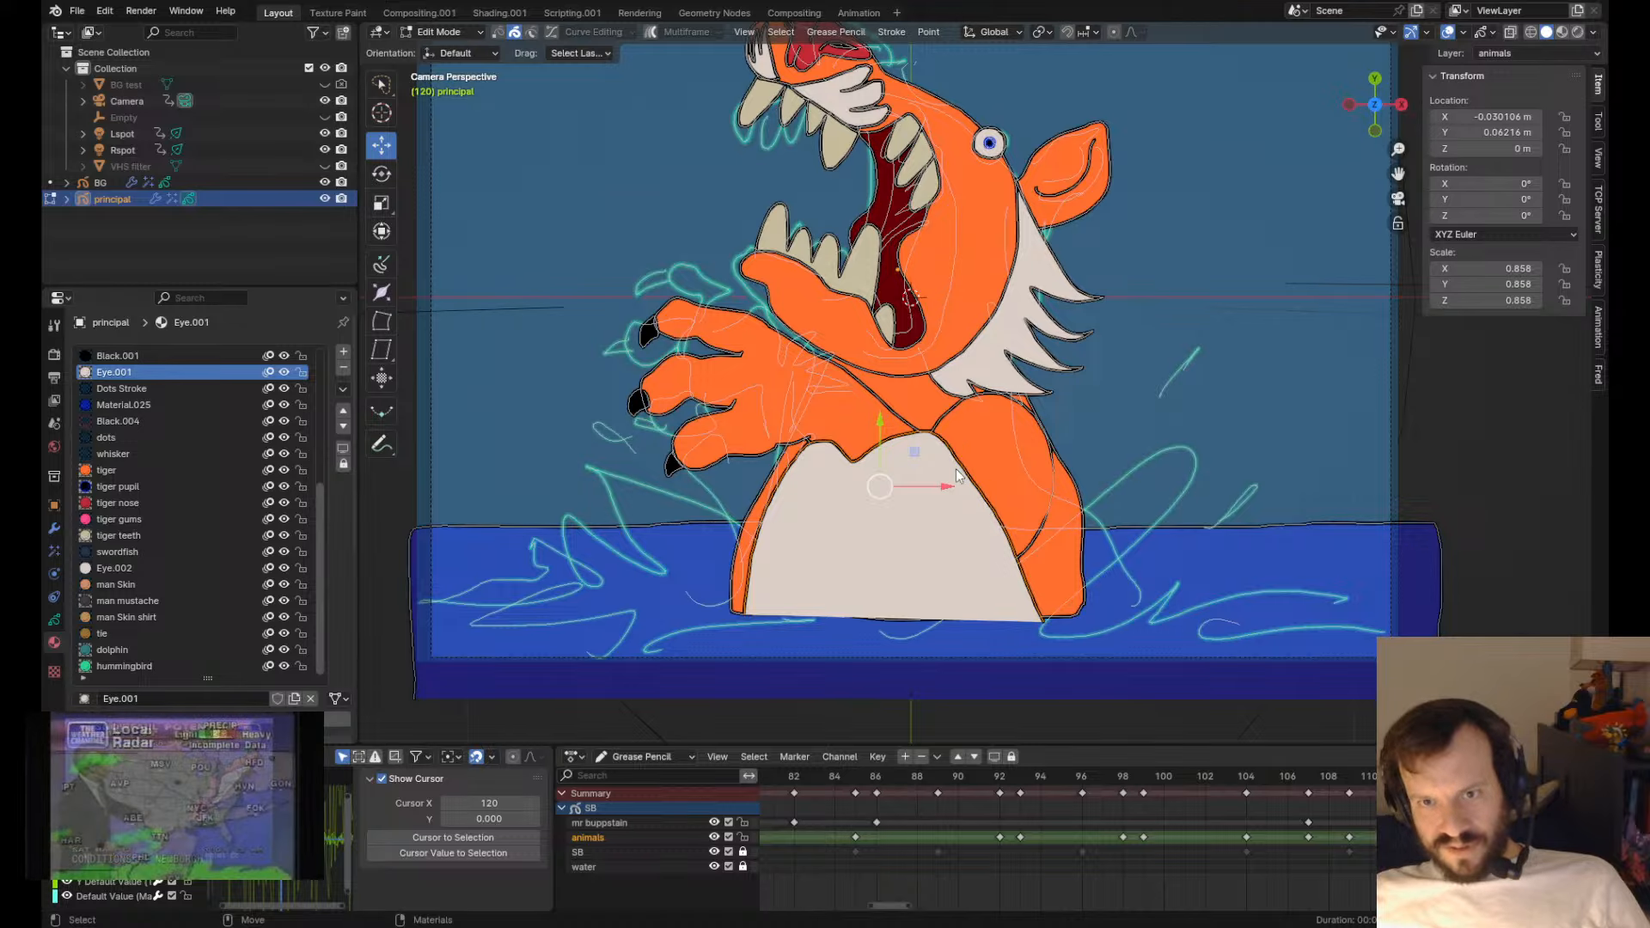
# - Arrange the belly patch on frame 120 so it sits behind the raised foreleg but in front of the torso
pyautogui.press('g')
pyautogui.rightClick(943, 561)
pyautogui.hotkey('ctrl', 'shift', 'Down')
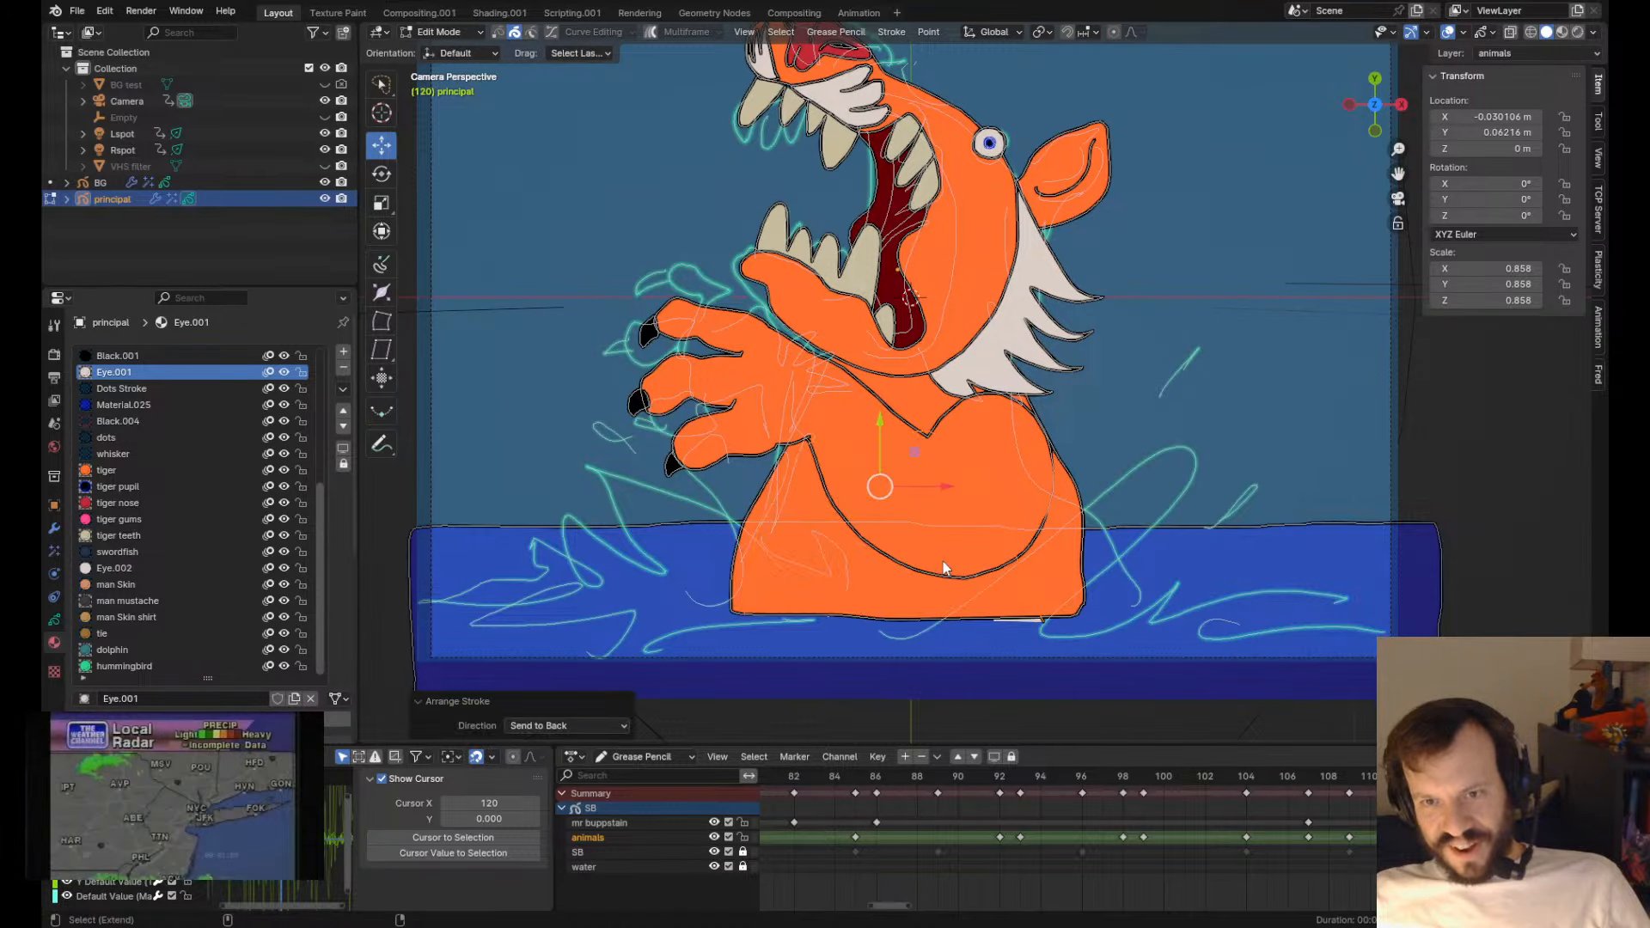
pyautogui.hotkey('ctrl', 'Up')
pyautogui.hotkey('ctrl', 'Up')
pyautogui.hotkey('ctrl', 'Down')
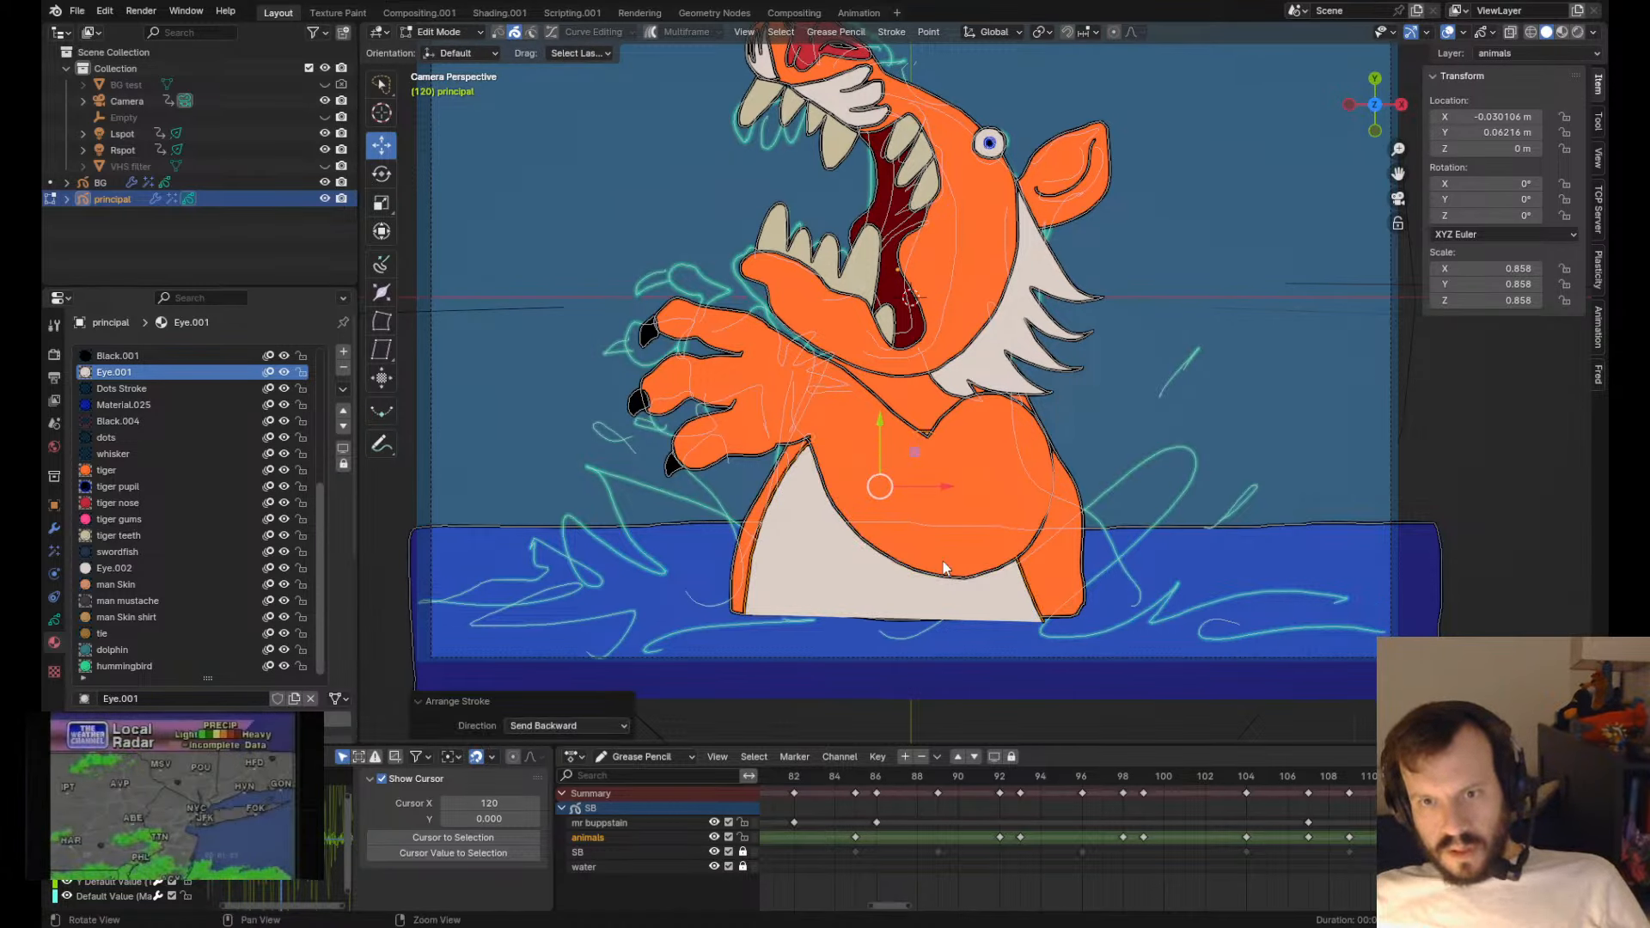
# - Draw a small white chest patch between the tiger's jaw and shoulder on frame 120 and nudge it into place
pyautogui.press('Tab')
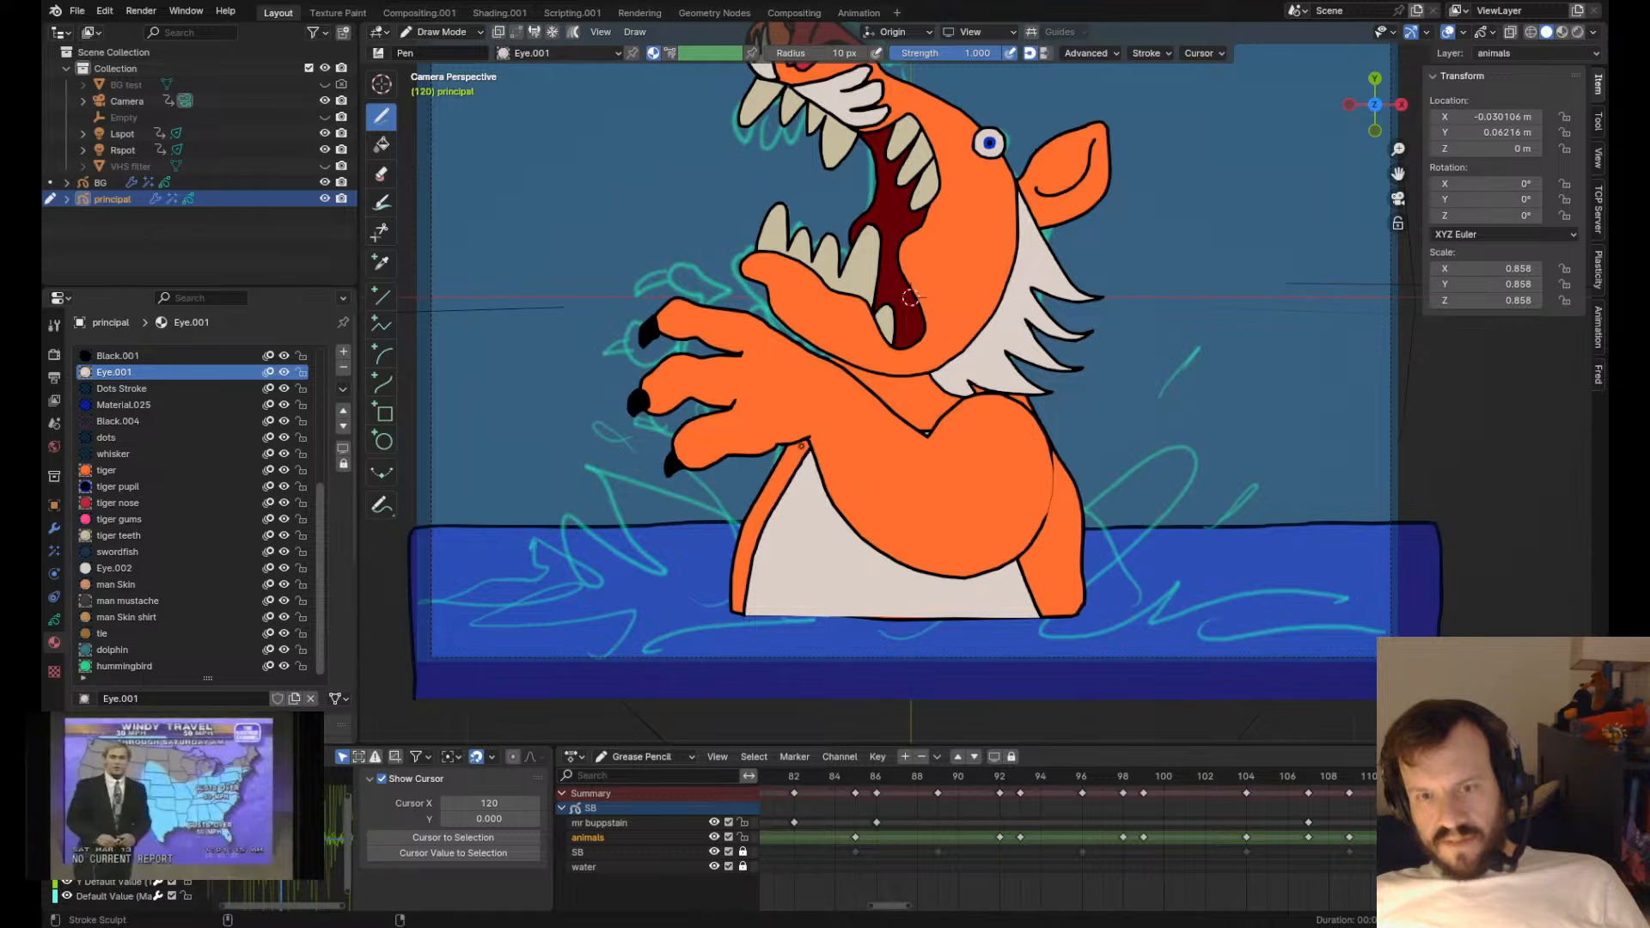
pyautogui.moveTo(921, 432); pyautogui.dragTo(926, 419)
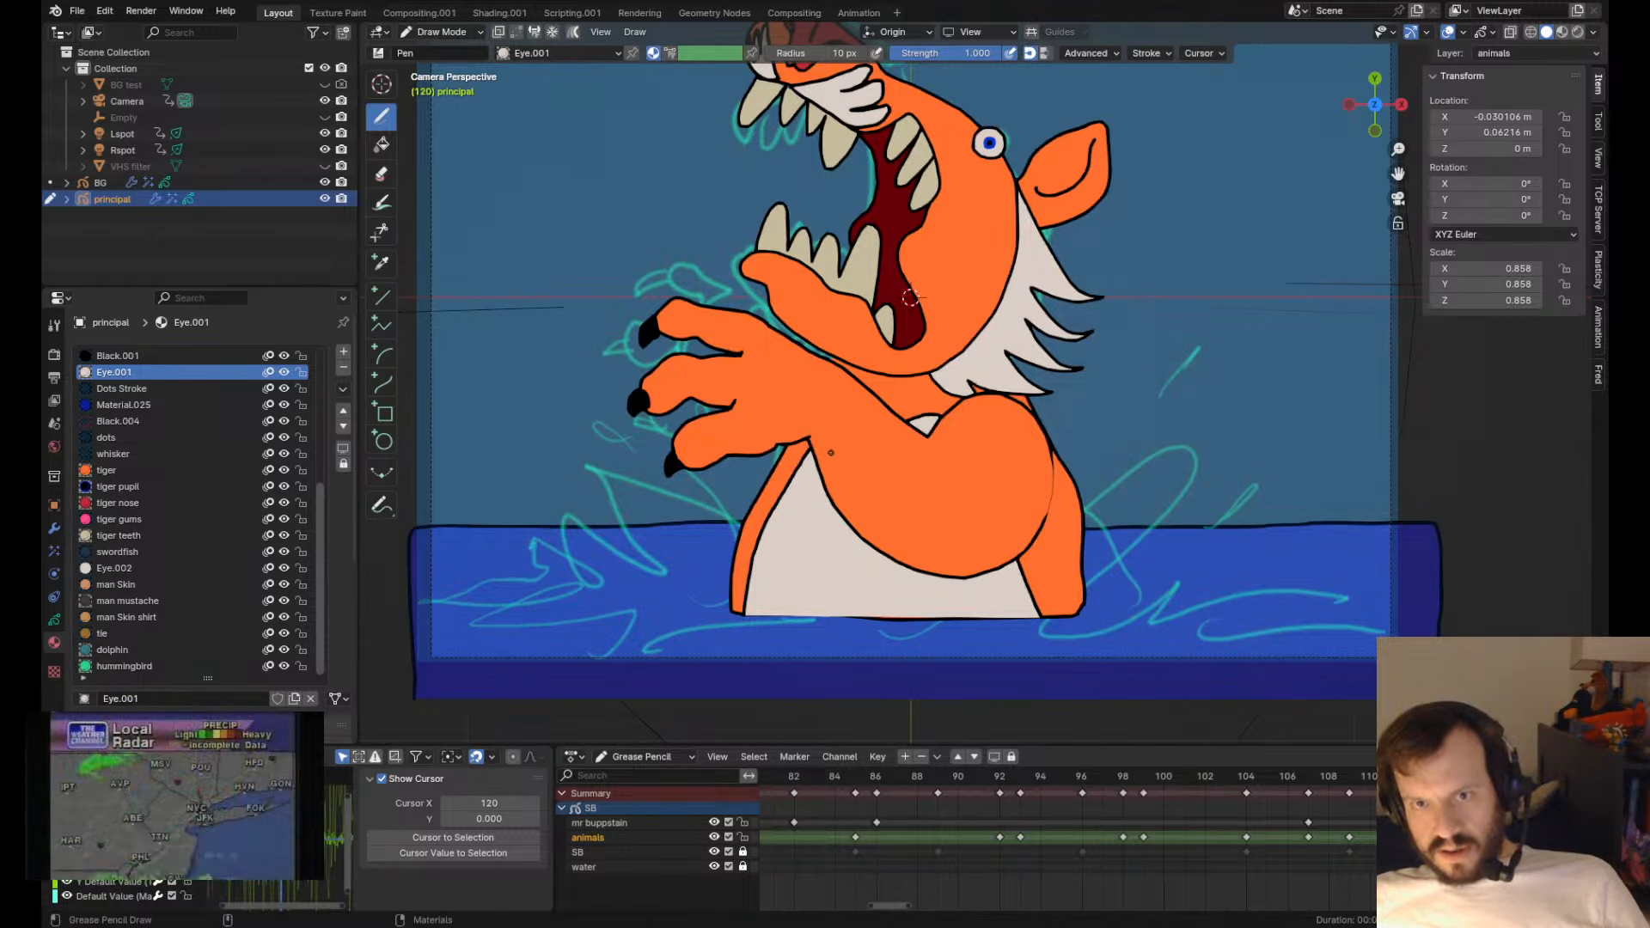
pyautogui.keyDown('shift'); pyautogui.moveTo(902, 431); pyautogui.dragTo(900, 429); pyautogui.keyUp('shift')
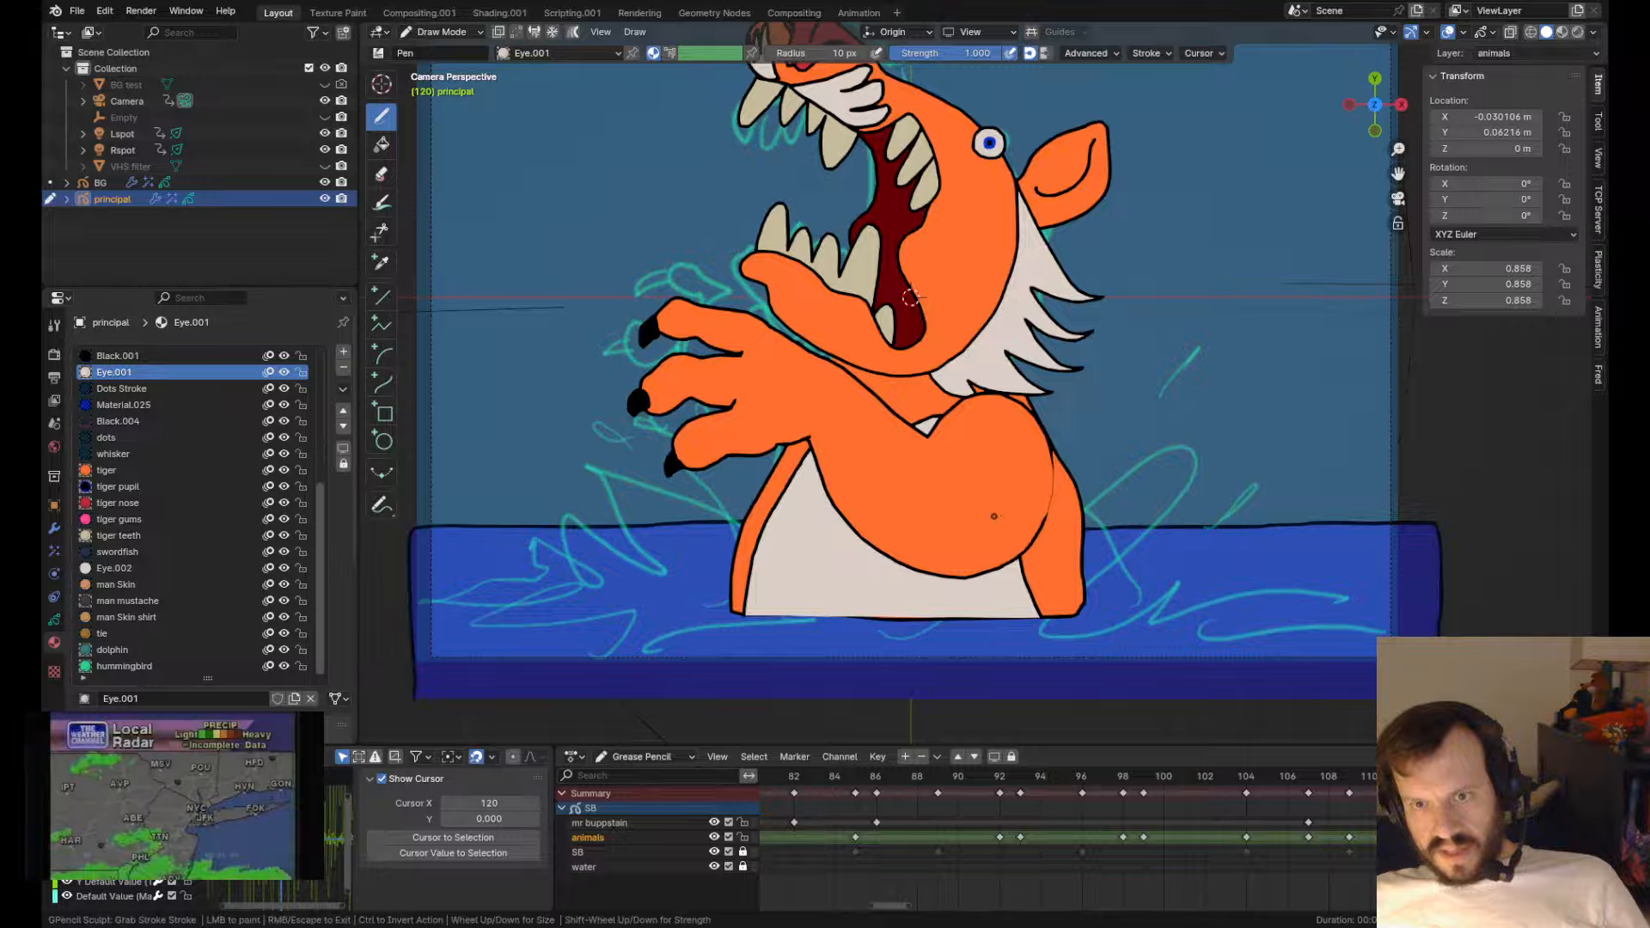
# - Reshape the lower side edges of the white belly patch on frame 120 and save the file
pyautogui.keyDown('shift'); pyautogui.moveTo(1007, 553); pyautogui.dragTo(1020, 550); pyautogui.keyUp('shift')
pyautogui.keyDown('shift'); pyautogui.moveTo(1029, 655); pyautogui.dragTo(1017, 657); pyautogui.keyUp('shift')
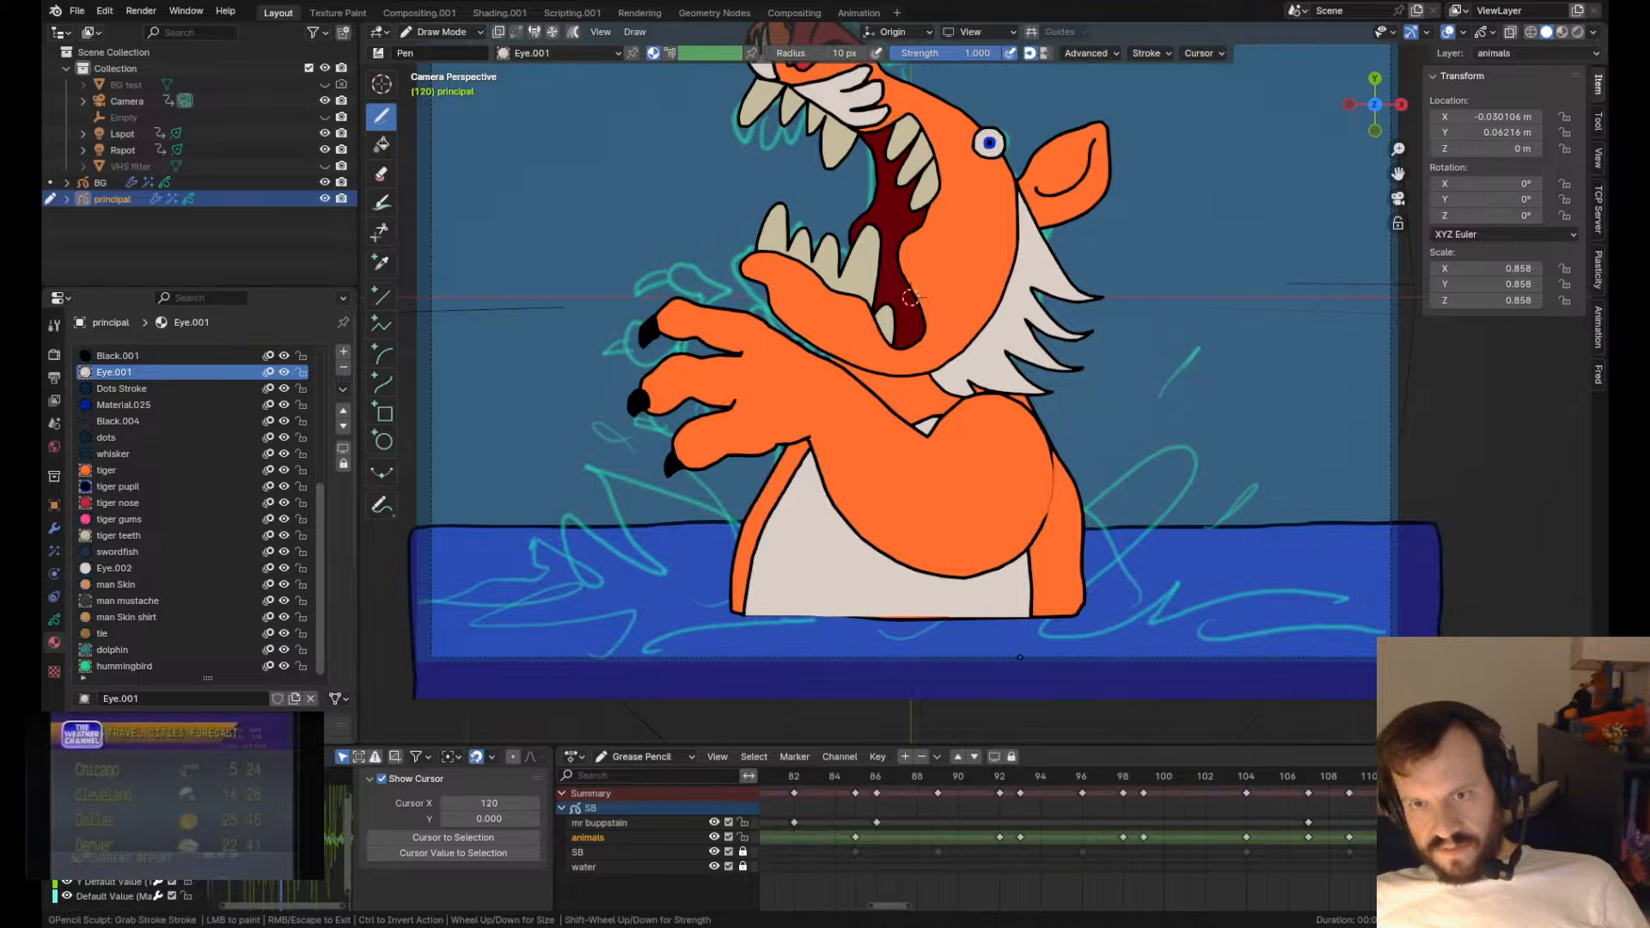
pyautogui.keyDown('shift'); pyautogui.moveTo(730, 636); pyautogui.dragTo(741, 634); pyautogui.keyUp('shift')
pyautogui.moveTo(791, 428)
pyautogui.keyDown('shift'); pyautogui.mouseDown(button='middle')
pyautogui.moveTo(780, 604)
pyautogui.moveTo(787, 460)
pyautogui.mouseUp(button='middle'); pyautogui.keyUp('shift')
pyautogui.hotkey('ctrl', 's')
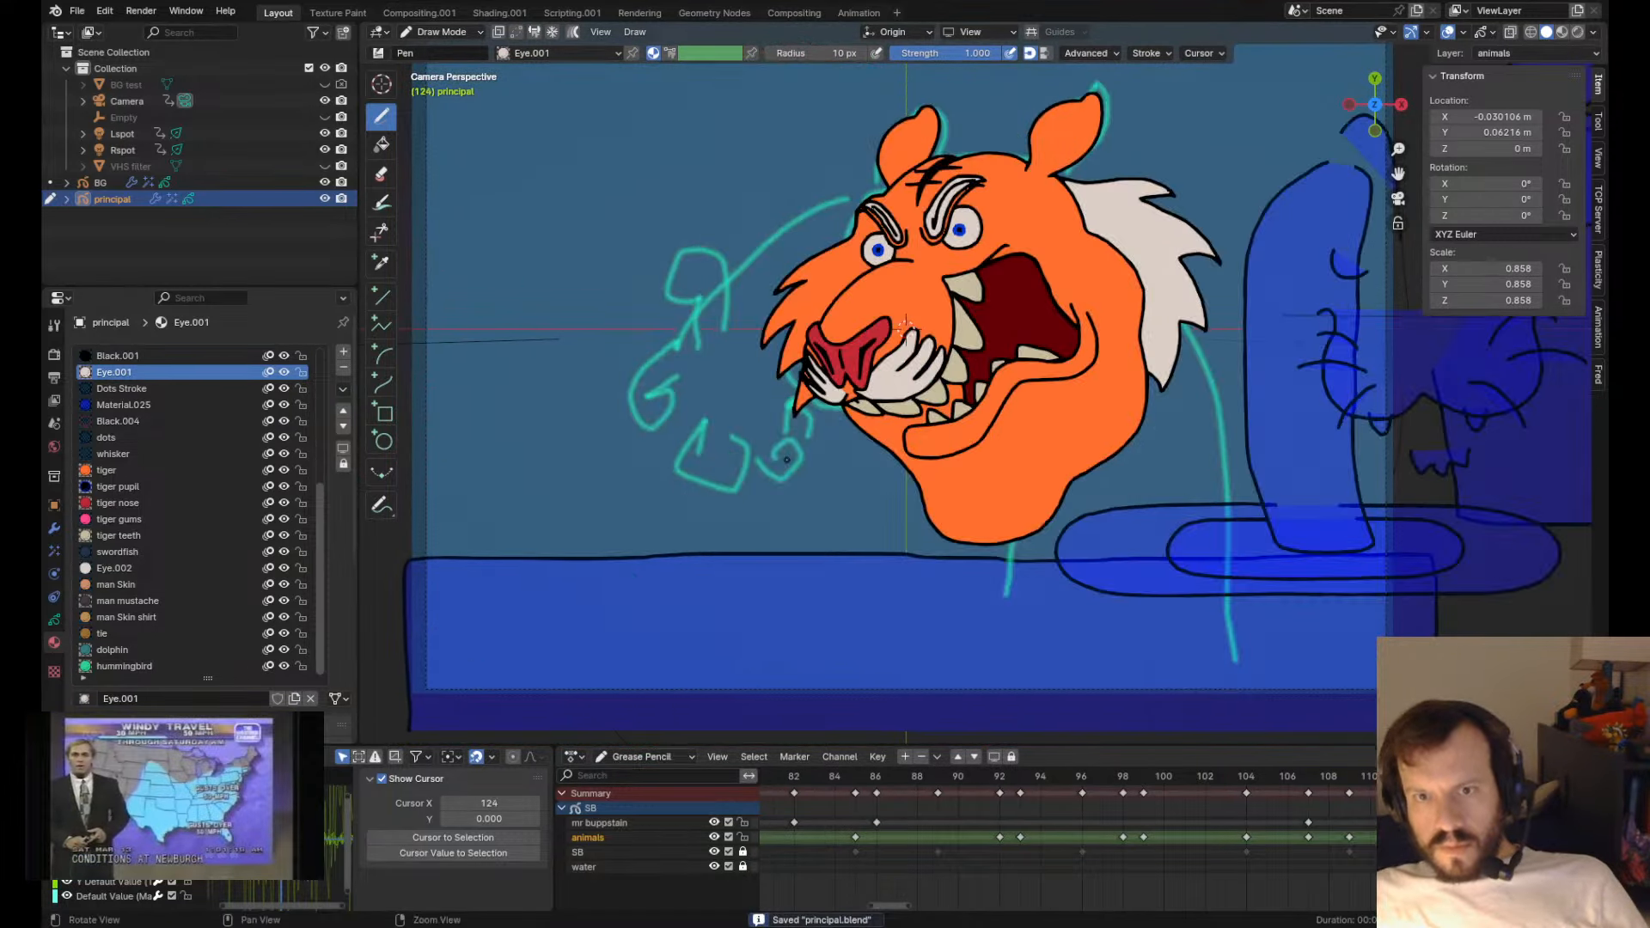
# - On frame 124, stretch the front of the tiger's neck from under the chin down past the water's upper edge
pyautogui.press('Tab')
pyautogui.press('Up')
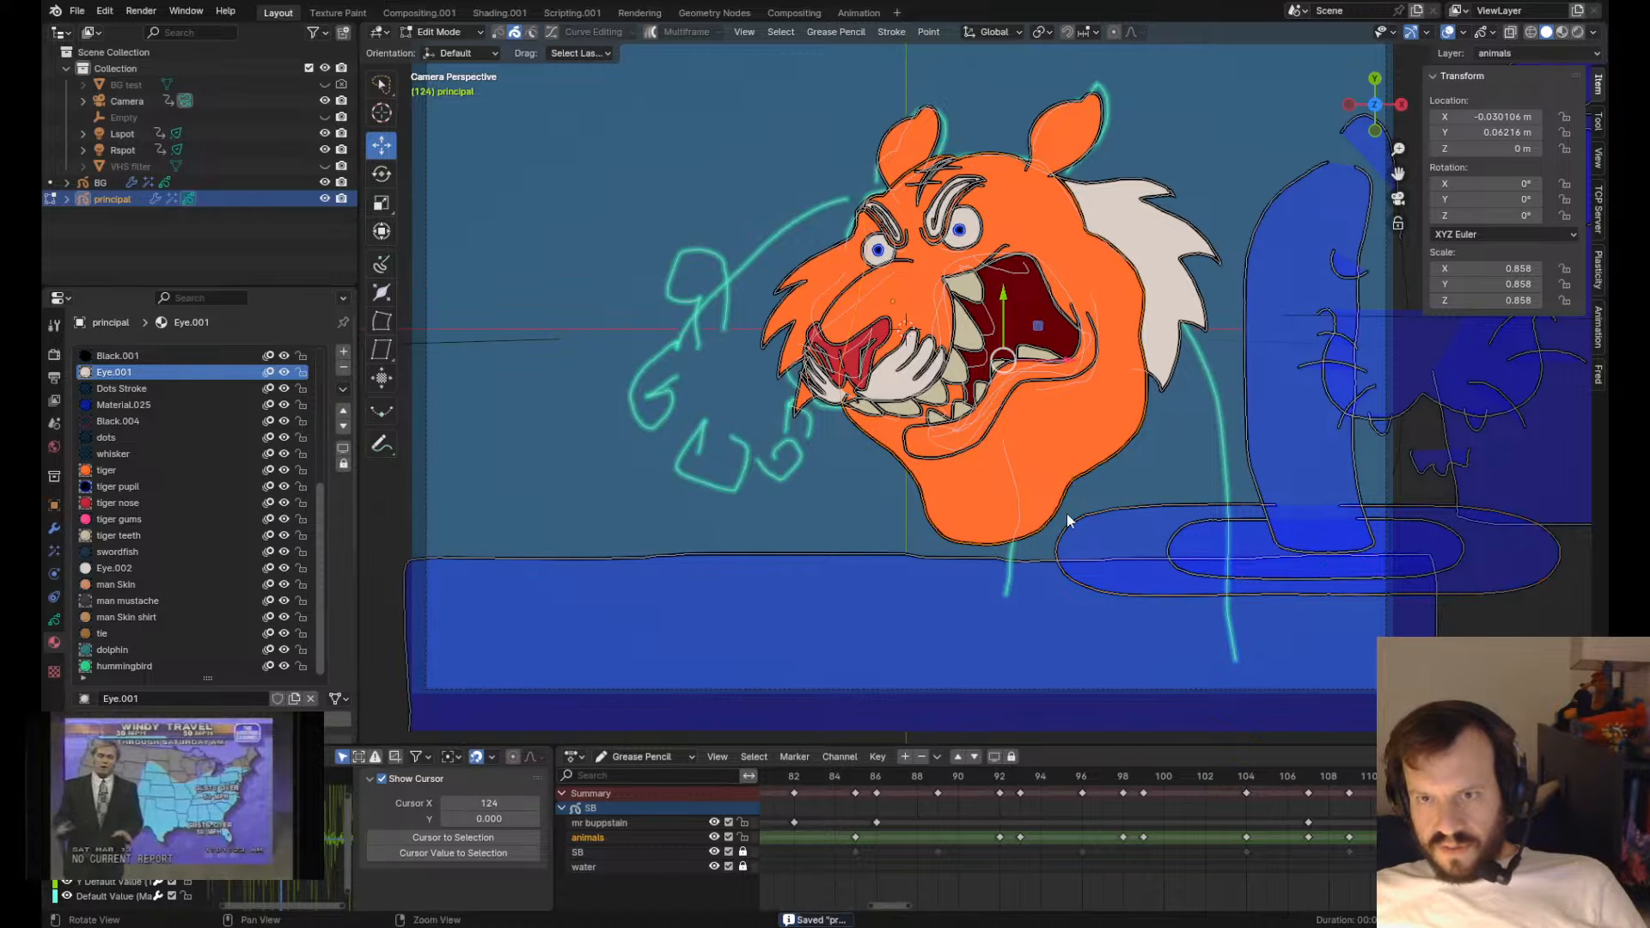
pyautogui.press('Tab')
pyautogui.moveTo(911, 523)
pyautogui.keyDown('ctrl'); pyautogui.keyDown('shift'); pyautogui.mouseDown()
pyautogui.moveTo(932, 514)
pyautogui.moveTo(920, 582)
pyautogui.mouseUp(); pyautogui.keyUp('shift'); pyautogui.keyUp('ctrl')
pyautogui.moveTo(1004, 546)
pyautogui.keyDown('ctrl'); pyautogui.keyDown('shift'); pyautogui.mouseDown()
pyautogui.moveTo(1002, 579)
pyautogui.moveTo(950, 616)
pyautogui.mouseUp(); pyautogui.keyUp('shift'); pyautogui.keyUp('ctrl')
pyautogui.moveTo(924, 613)
pyautogui.keyDown('ctrl'); pyautogui.keyDown('shift'); pyautogui.mouseDown()
pyautogui.moveTo(910, 598)
pyautogui.moveTo(902, 620)
pyautogui.mouseUp(); pyautogui.keyUp('shift'); pyautogui.keyUp('ctrl')
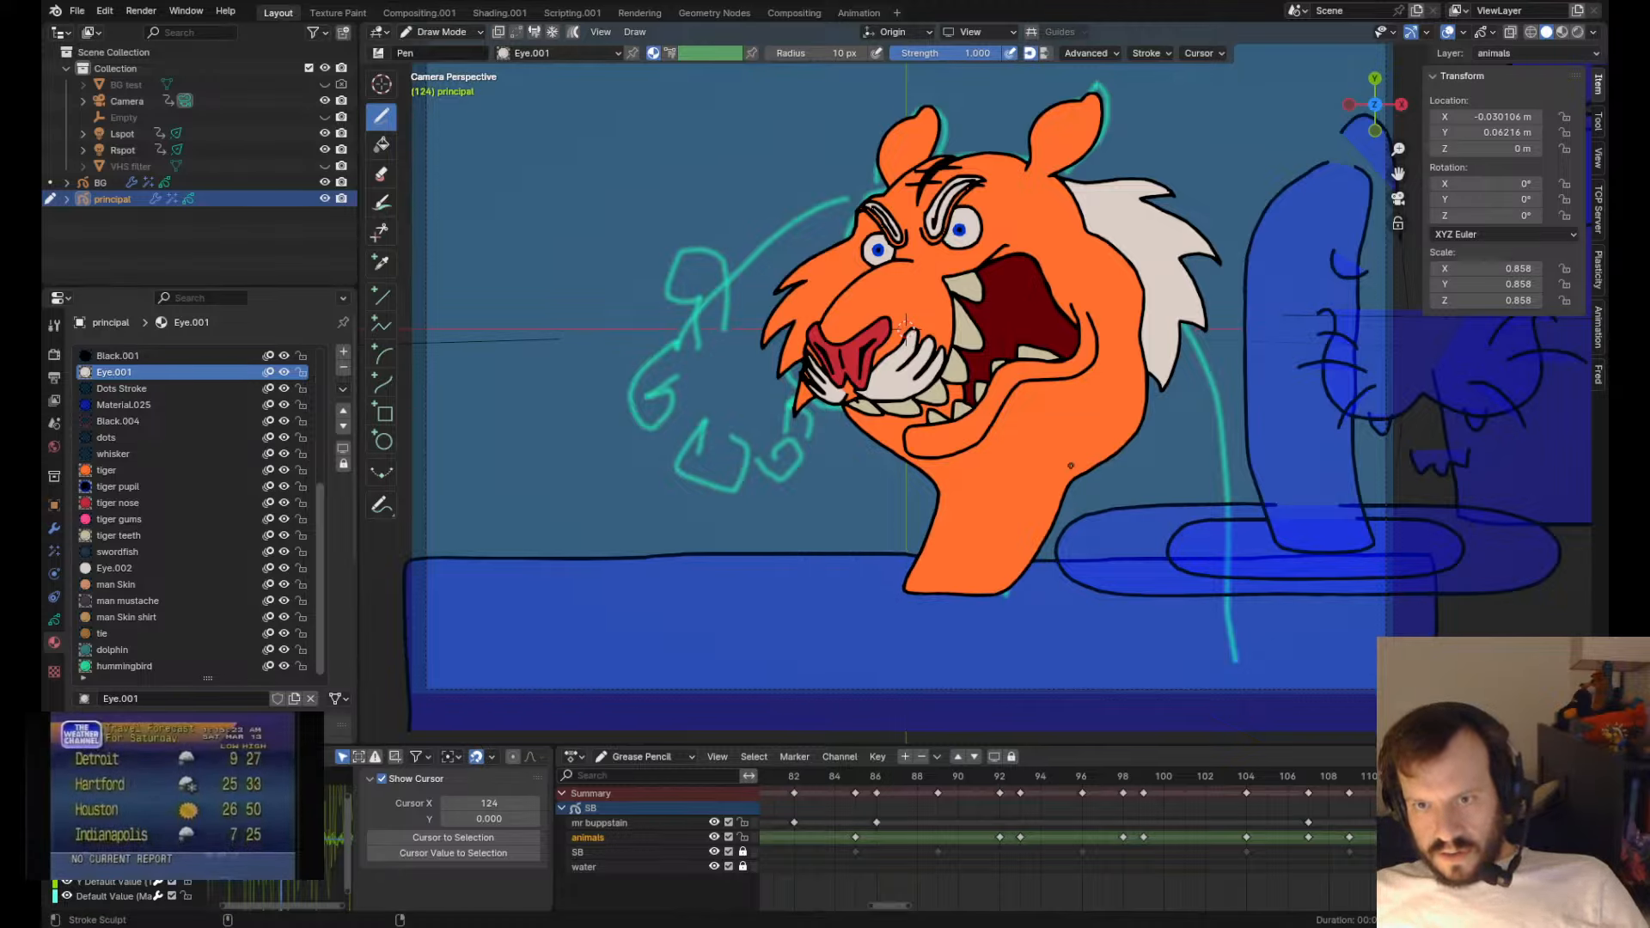
# - Pull the back of the tiger's neck on frame 124 outward and down so it widens beneath the white mane
pyautogui.keyDown('ctrl'); pyautogui.keyDown('shift'); pyautogui.moveTo(1070, 466); pyautogui.dragTo(1116, 490); pyautogui.keyUp('shift'); pyautogui.keyUp('ctrl')
pyautogui.moveTo(1037, 512)
pyautogui.keyDown('ctrl'); pyautogui.keyDown('shift'); pyautogui.mouseDown()
pyautogui.moveTo(1064, 541)
pyautogui.moveTo(1028, 571)
pyautogui.moveTo(1089, 539)
pyautogui.mouseUp(); pyautogui.keyUp('shift'); pyautogui.keyUp('ctrl')
pyautogui.moveTo(1059, 558)
pyautogui.keyDown('ctrl'); pyautogui.keyDown('shift'); pyautogui.mouseDown()
pyautogui.moveTo(1084, 561)
pyautogui.moveTo(1127, 524)
pyautogui.moveTo(1228, 595)
pyautogui.mouseUp(); pyautogui.keyUp('shift'); pyautogui.keyUp('ctrl')
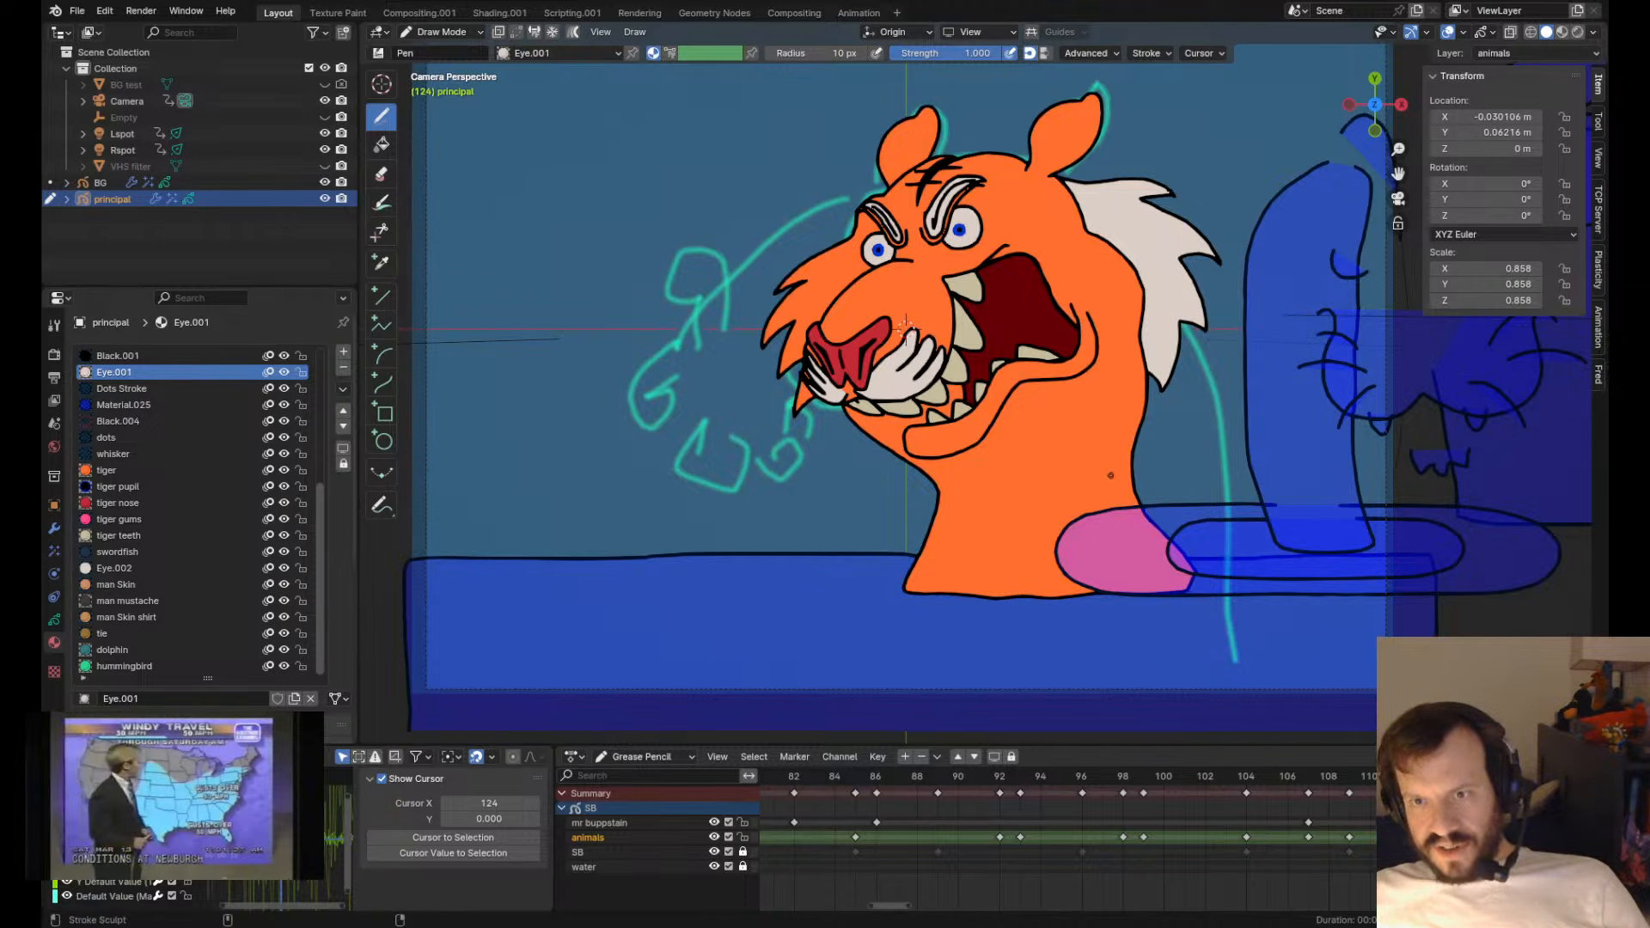
pyautogui.moveTo(1110, 475)
pyautogui.keyDown('ctrl'); pyautogui.keyDown('shift'); pyautogui.mouseDown()
pyautogui.moveTo(1135, 477)
pyautogui.moveTo(1226, 579)
pyautogui.mouseUp(); pyautogui.keyUp('shift'); pyautogui.keyUp('ctrl')
pyautogui.moveTo(1147, 447)
pyautogui.keyDown('ctrl'); pyautogui.keyDown('shift'); pyautogui.mouseDown()
pyautogui.moveTo(1168, 449)
pyautogui.moveTo(1156, 398)
pyautogui.mouseUp(); pyautogui.keyUp('shift'); pyautogui.keyUp('ctrl')
pyautogui.keyDown('ctrl'); pyautogui.keyDown('shift'); pyautogui.moveTo(1130, 342); pyautogui.dragTo(1145, 342); pyautogui.keyUp('shift'); pyautogui.keyUp('ctrl')
pyautogui.keyDown('ctrl'); pyautogui.keyDown('shift'); pyautogui.moveTo(1160, 451); pyautogui.dragTo(1166, 450); pyautogui.keyUp('shift'); pyautogui.keyUp('ctrl')
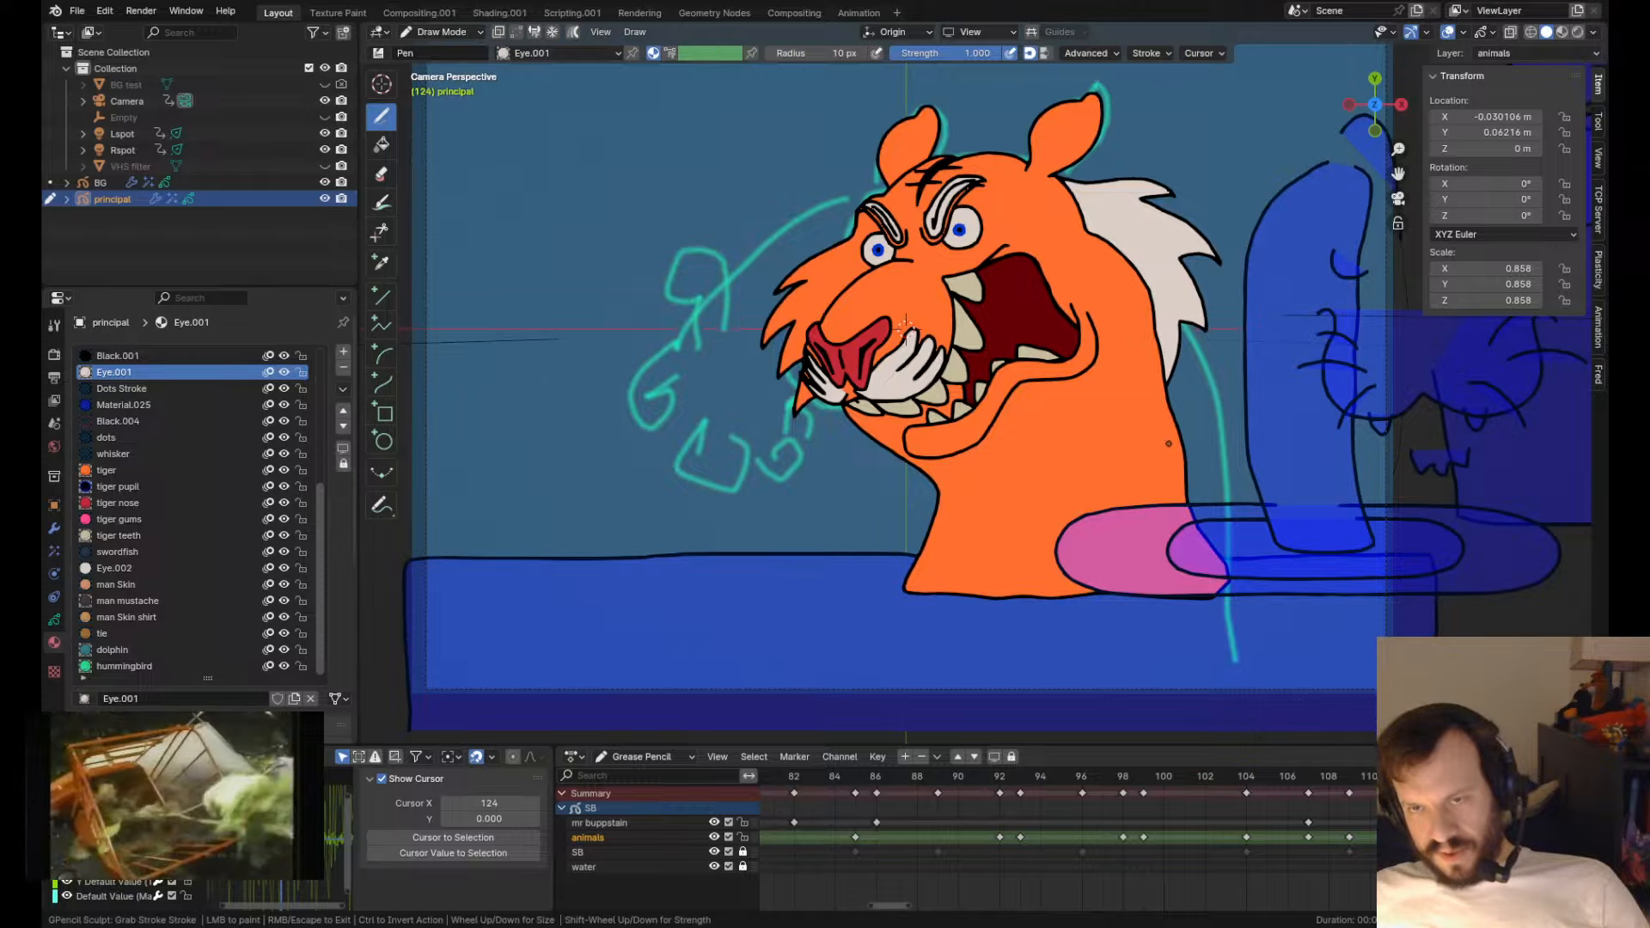
pyautogui.keyDown('ctrl'); pyautogui.keyDown('shift'); pyautogui.moveTo(1152, 386); pyautogui.dragTo(1154, 390); pyautogui.keyUp('shift'); pyautogui.keyUp('ctrl')
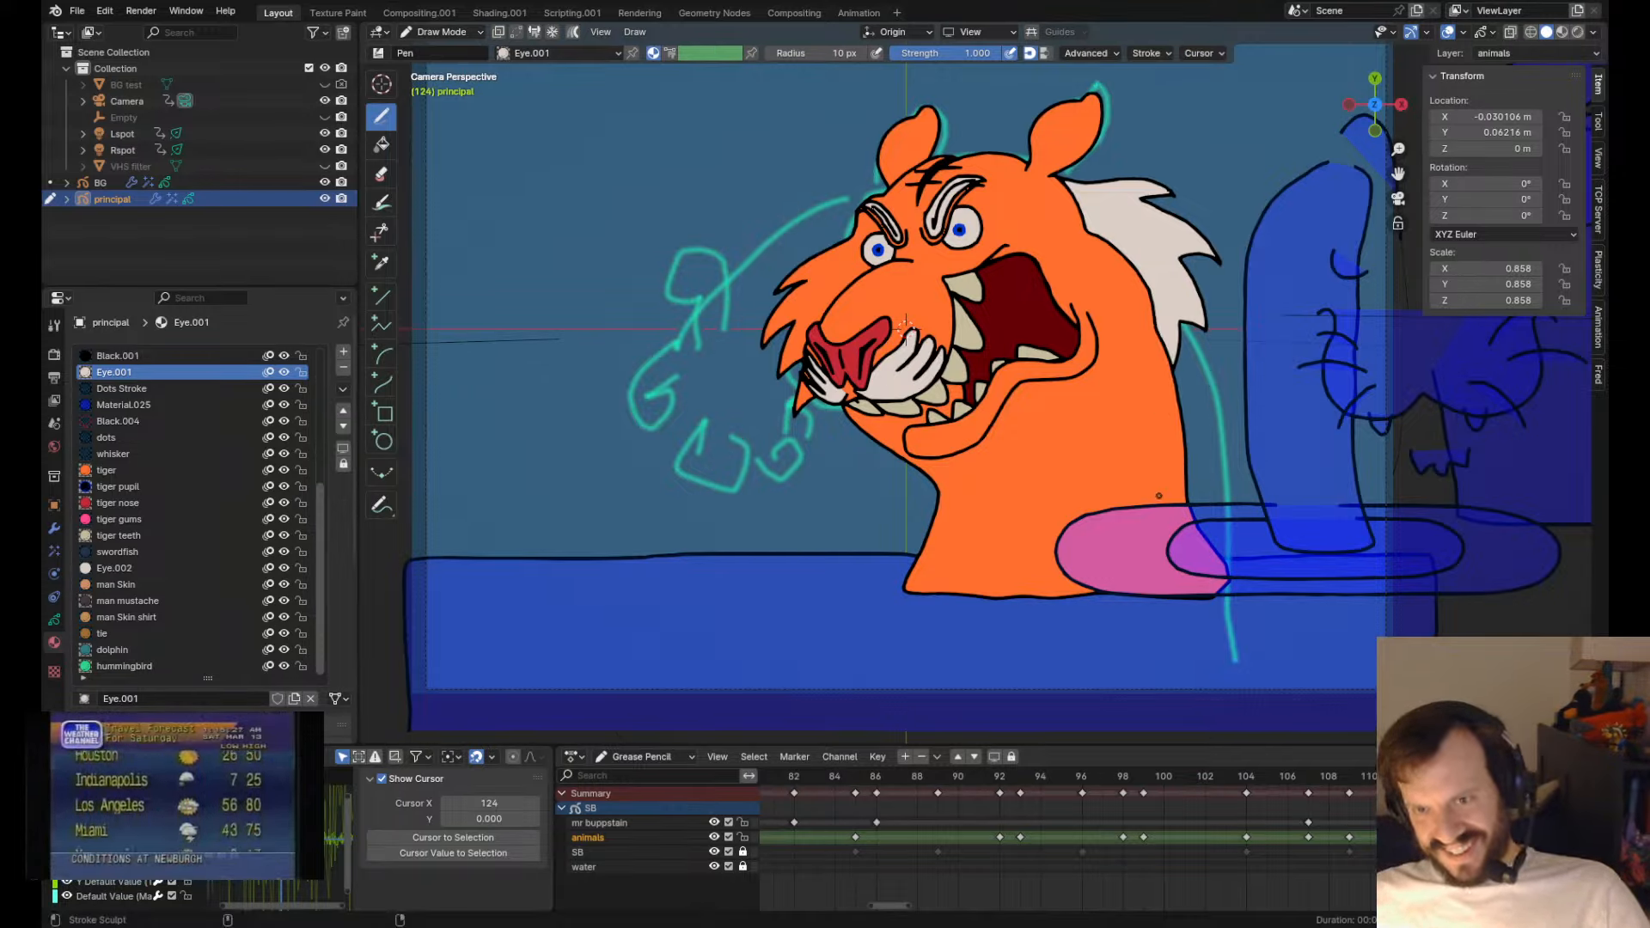
# - Flare the lower back of the tiger's body on frame 124 outward into a sloping shoulder and smooth its base corner
pyautogui.keyDown('ctrl'); pyautogui.keyDown('shift'); pyautogui.moveTo(1160, 498); pyautogui.dragTo(1176, 499); pyautogui.keyUp('shift'); pyautogui.keyUp('ctrl')
pyautogui.keyDown('ctrl'); pyautogui.keyDown('shift'); pyautogui.moveTo(1254, 600); pyautogui.dragTo(1239, 600); pyautogui.keyUp('shift'); pyautogui.keyUp('ctrl')
pyautogui.keyDown('ctrl'); pyautogui.keyDown('shift'); pyautogui.moveTo(1200, 656); pyautogui.dragTo(1200, 651); pyautogui.keyUp('shift'); pyautogui.keyUp('ctrl')
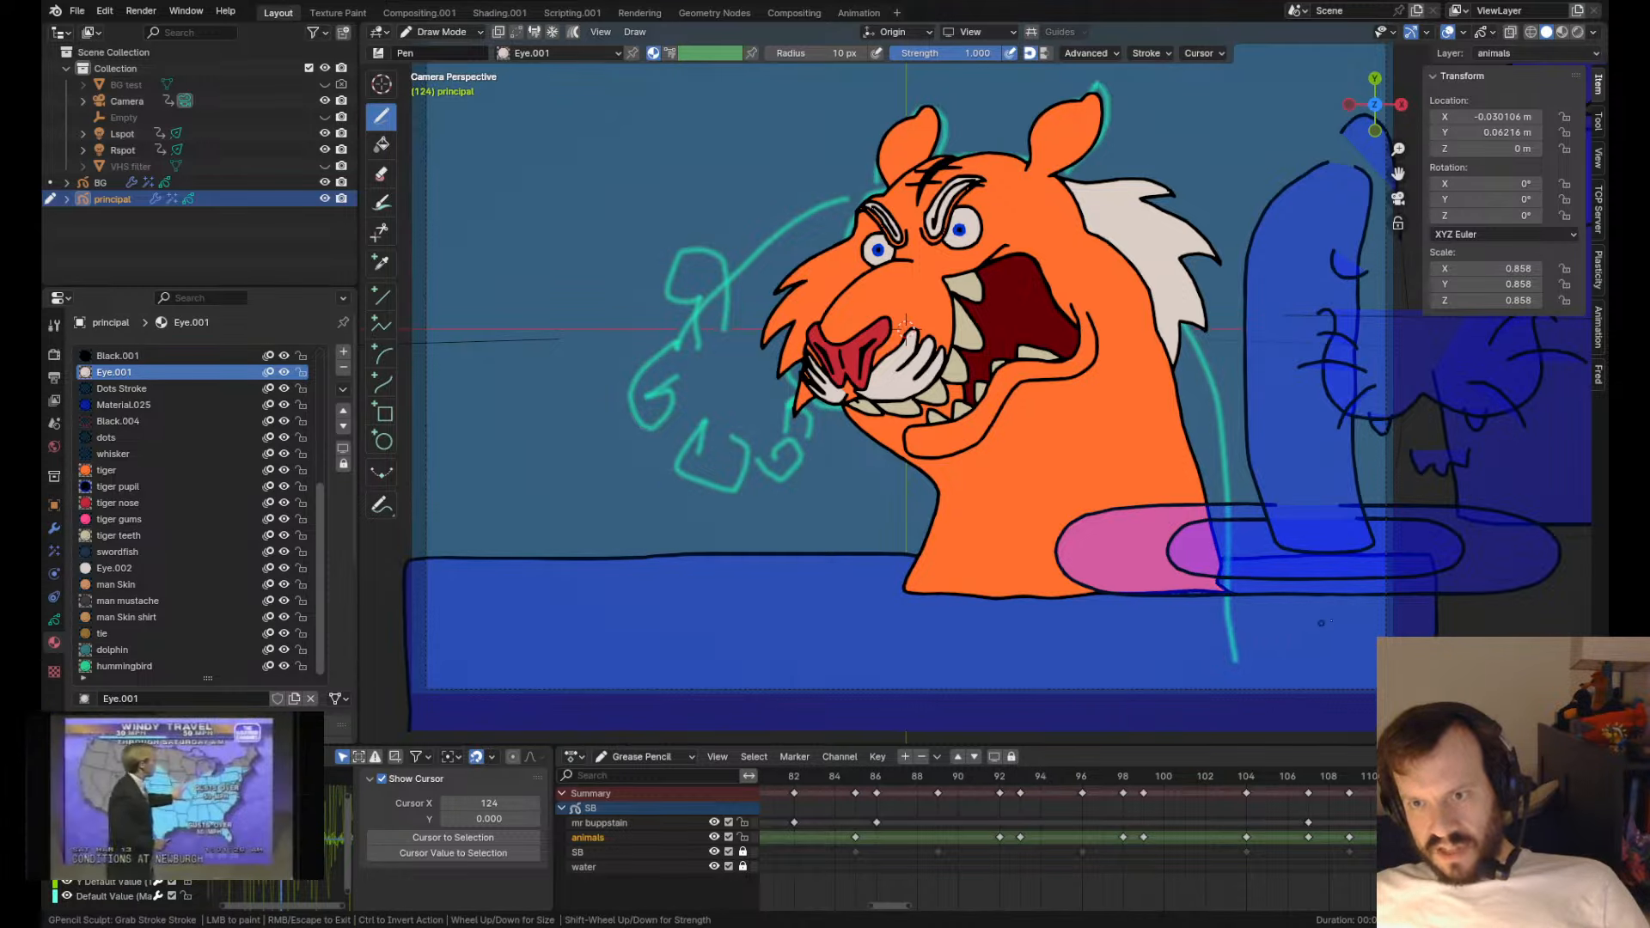
pyautogui.keyDown('ctrl'); pyautogui.keyDown('shift'); pyautogui.moveTo(1322, 622); pyautogui.dragTo(1265, 625); pyautogui.keyUp('shift'); pyautogui.keyUp('ctrl')
pyautogui.moveTo(1260, 630)
pyautogui.keyDown('ctrl'); pyautogui.keyDown('shift'); pyautogui.mouseDown()
pyautogui.moveTo(1186, 638)
pyautogui.moveTo(1211, 601)
pyautogui.moveTo(1234, 604)
pyautogui.mouseUp(); pyautogui.keyUp('shift'); pyautogui.keyUp('ctrl')
pyautogui.scroll(-5, 1235, 603)
pyautogui.keyDown('ctrl'); pyautogui.keyDown('shift'); pyautogui.moveTo(1085, 455); pyautogui.dragTo(1106, 451); pyautogui.keyUp('shift'); pyautogui.keyUp('ctrl')
pyautogui.scroll(5, 1099, 454)
pyautogui.press('Down')
pyautogui.press('Up')
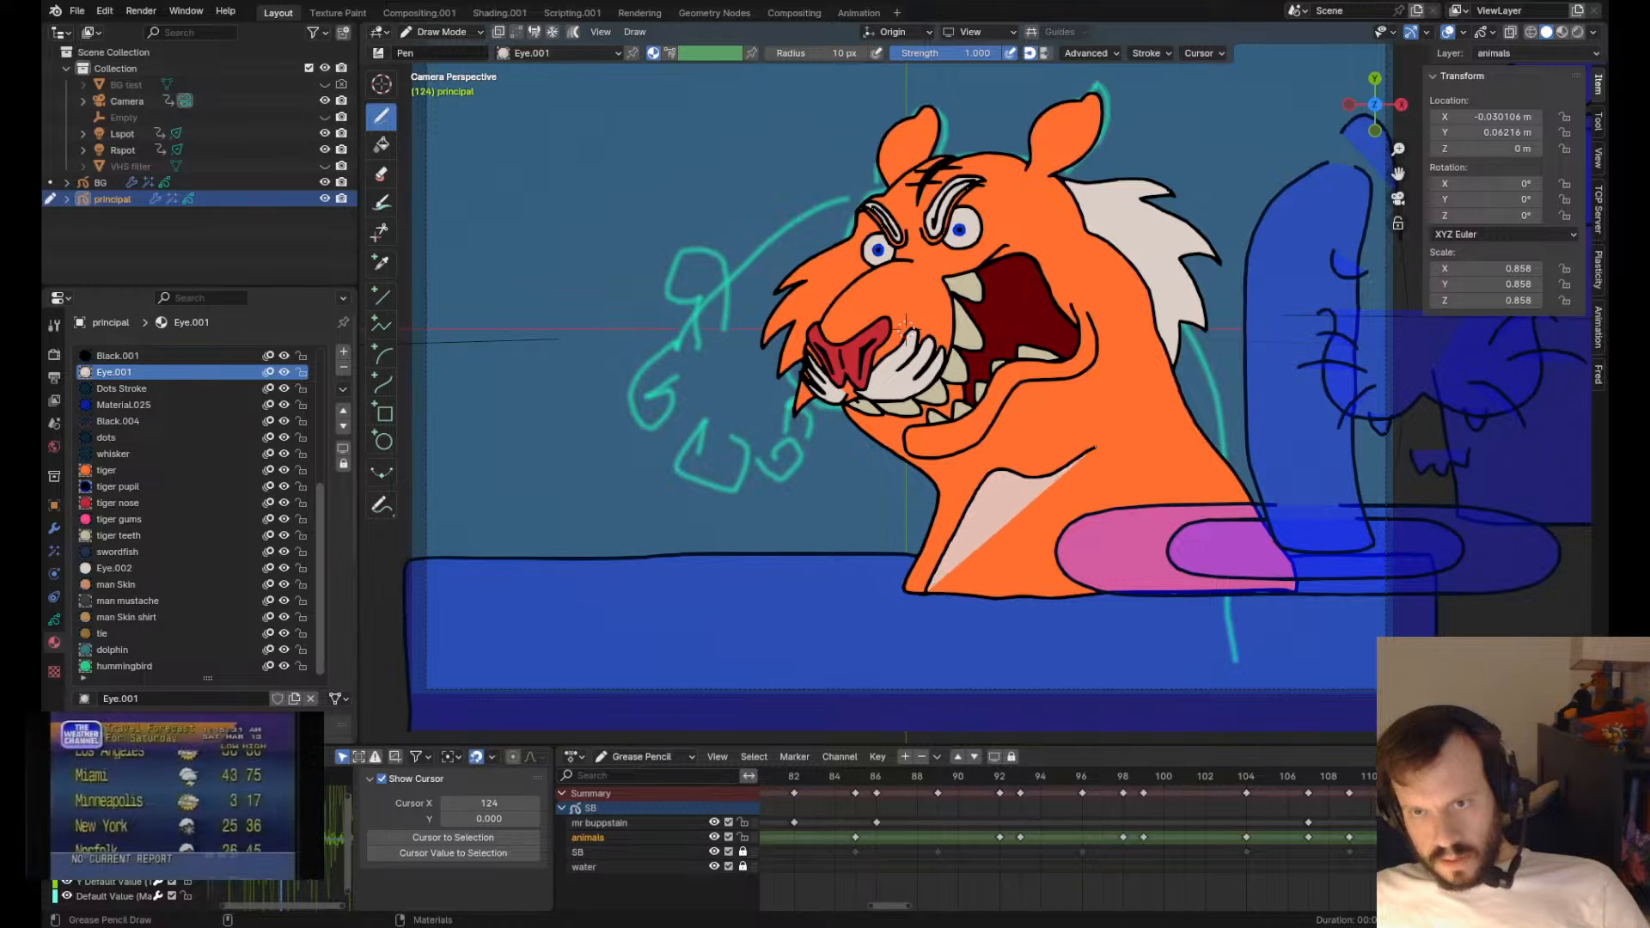
# - Draw a white chest patch on the tiger's body on frame 124 with Eye.001 and extend its lower front corner
pyautogui.moveTo(1132, 453)
pyautogui.mouseDown()
pyautogui.moveTo(1236, 538)
pyautogui.moveTo(1108, 592)
pyautogui.moveTo(930, 593)
pyautogui.mouseUp()
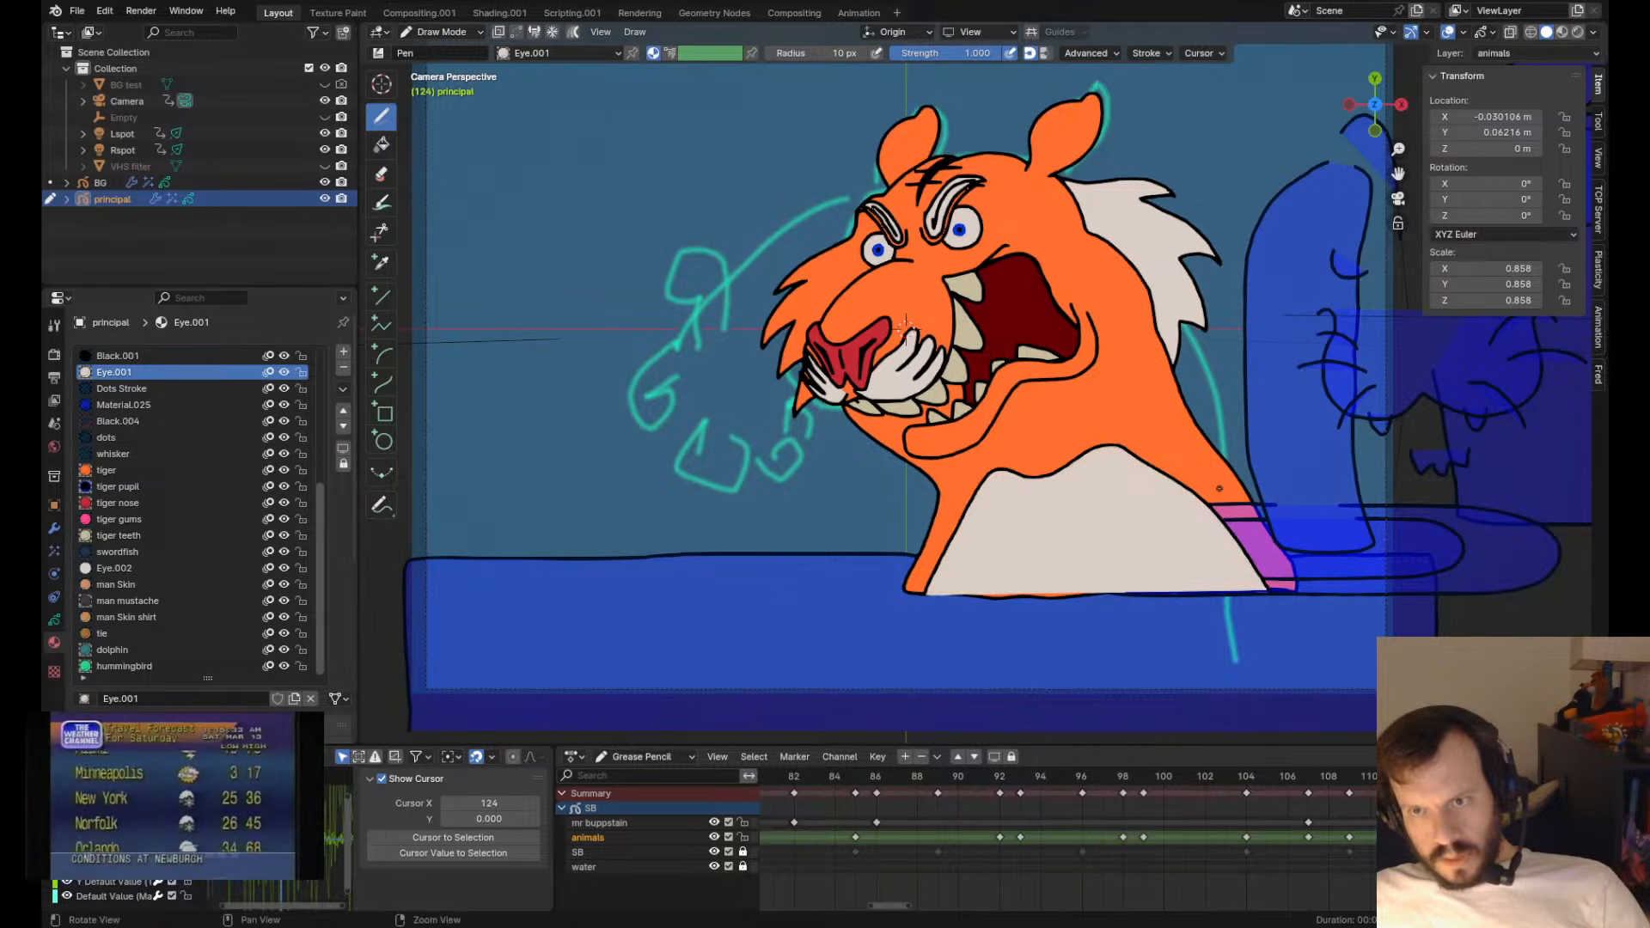
pyautogui.press('Tab')
pyautogui.press('Tab')
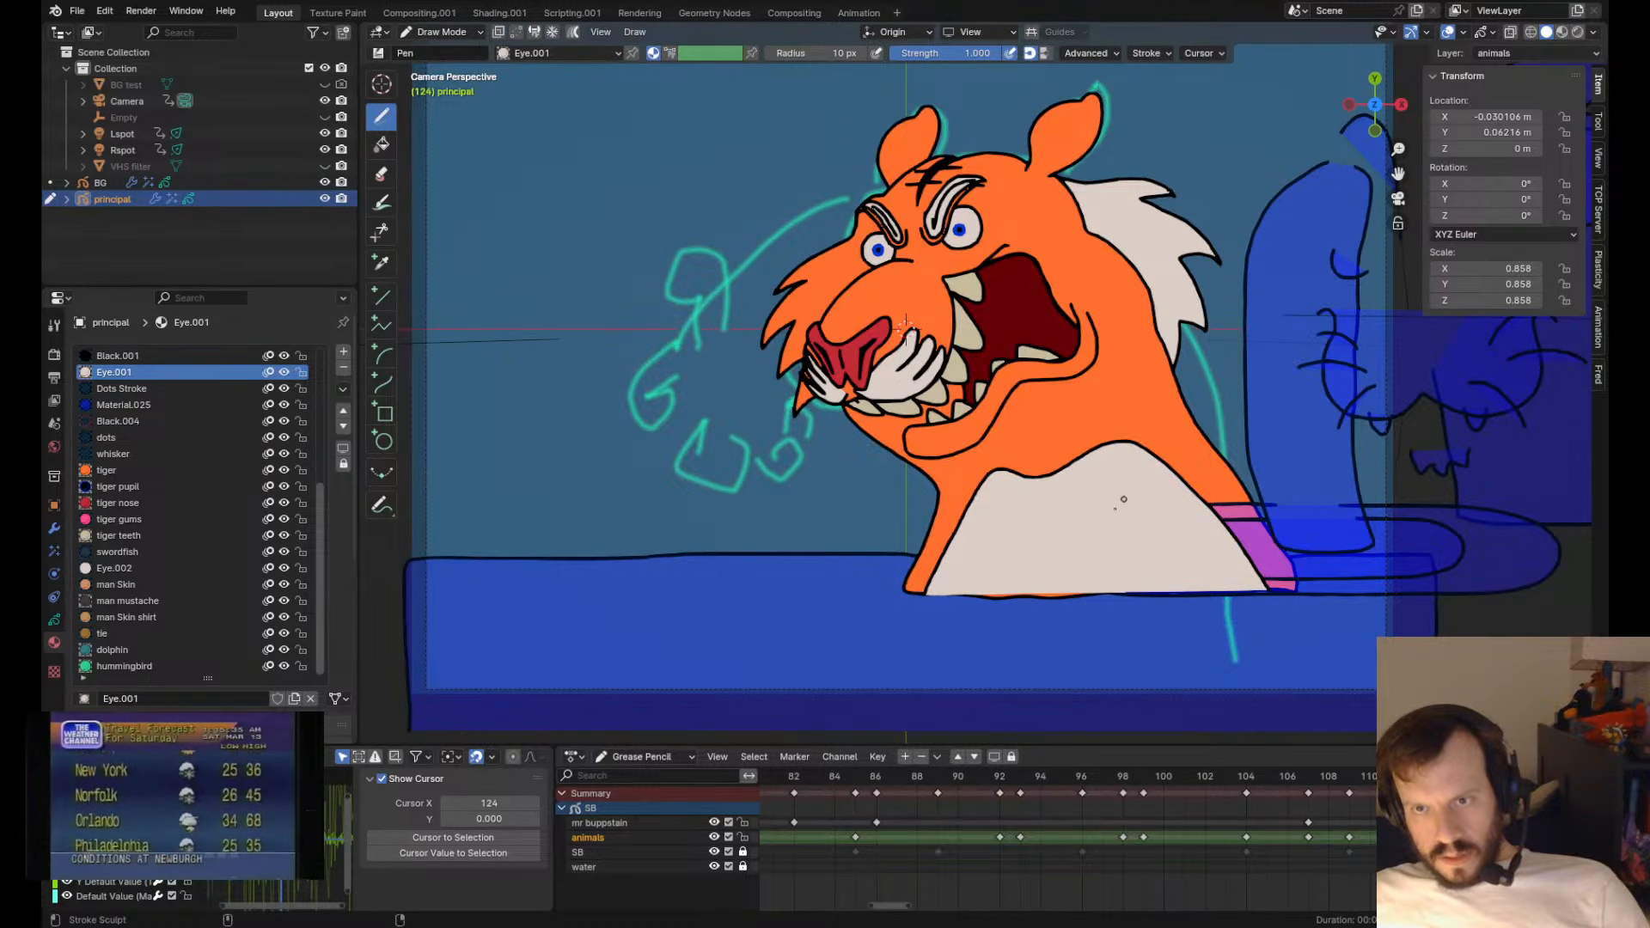
pyautogui.keyDown('ctrl'); pyautogui.keyDown('shift'); pyautogui.moveTo(951, 592); pyautogui.dragTo(940, 590); pyautogui.keyUp('shift'); pyautogui.keyUp('ctrl')
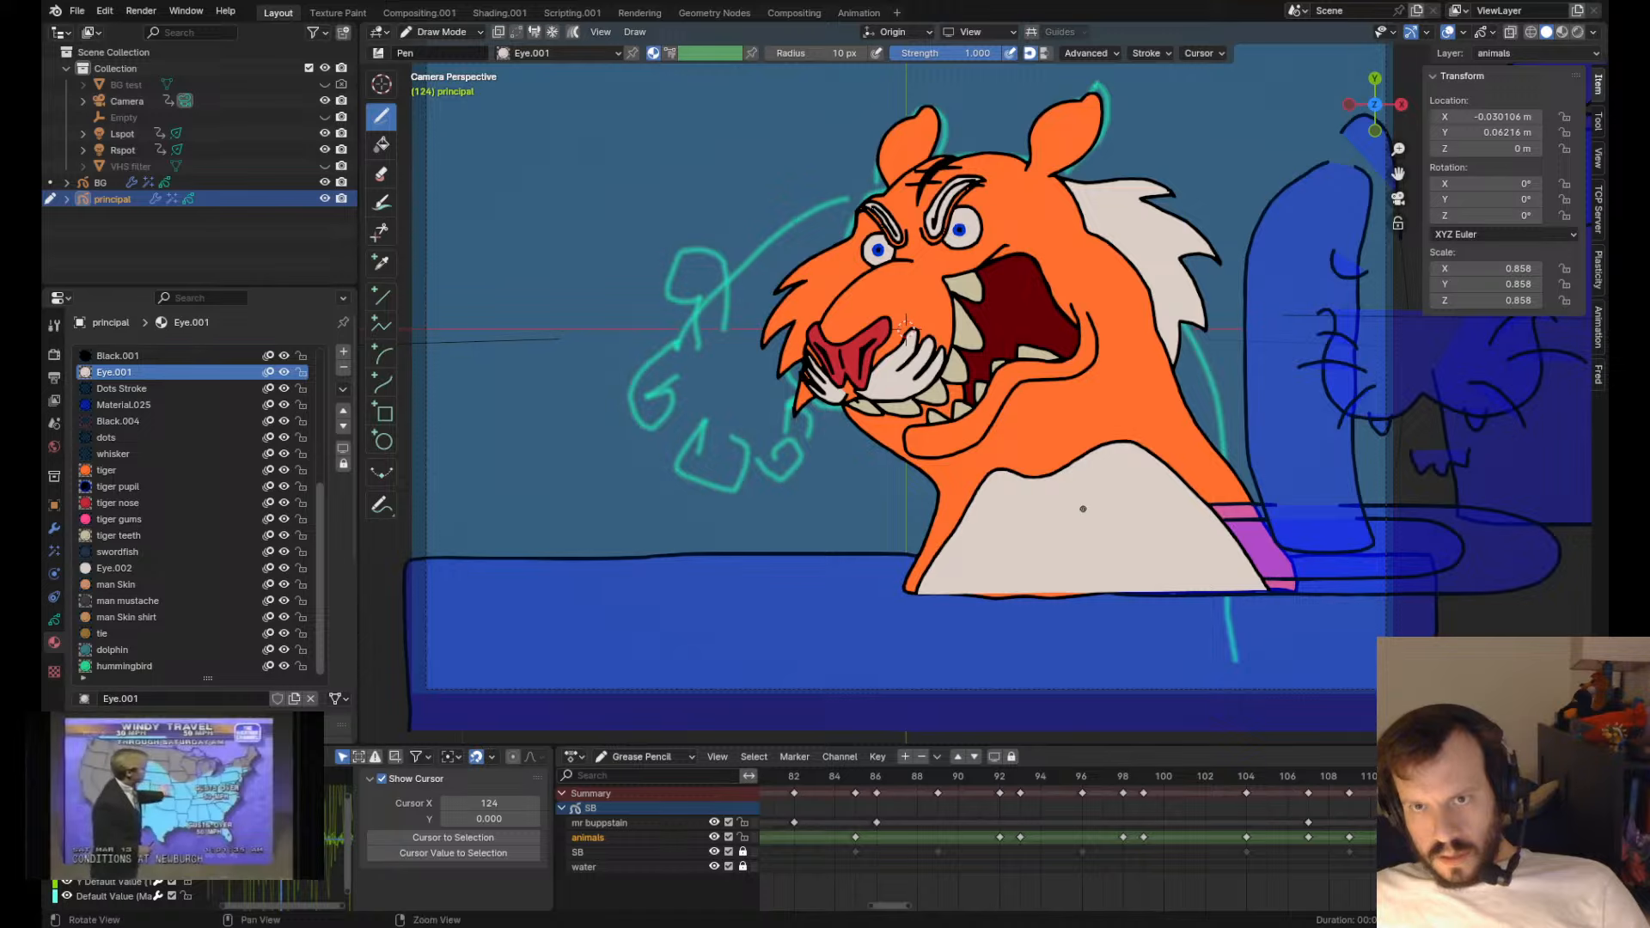
# - Arrange the white chest patch on frame 124 so it sits just in front of the orange body and behind the overlapping ellipses
pyautogui.press('Tab')
pyautogui.hotkey('shift', 'pagedown')
pyautogui.press('pageup')
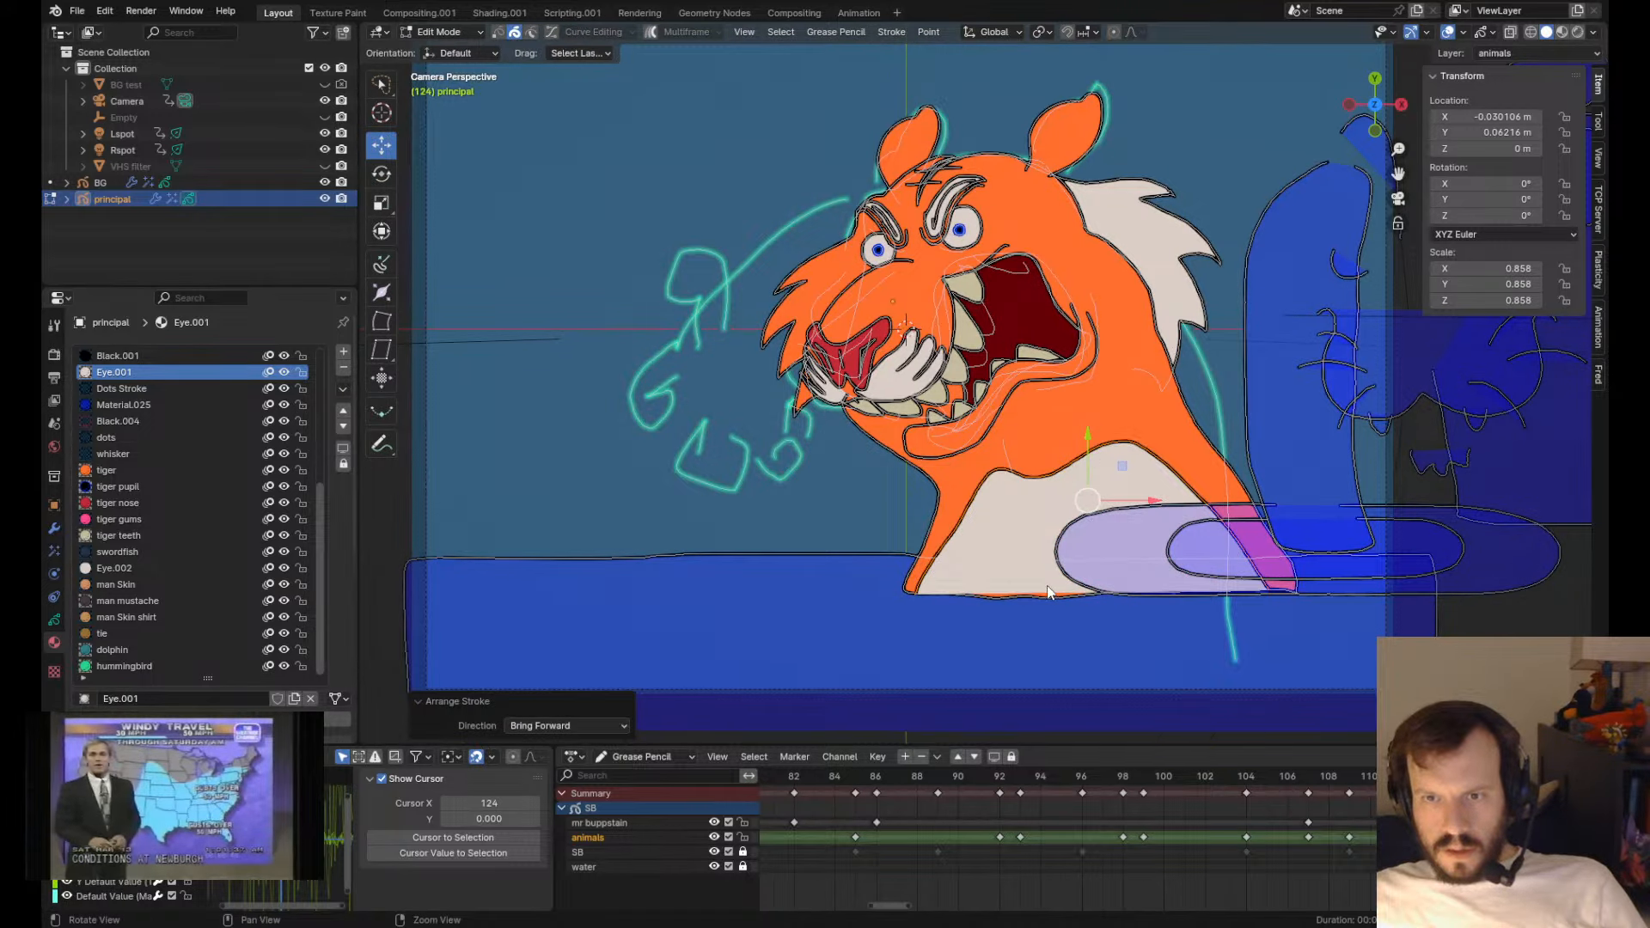
pyautogui.press('Tab')
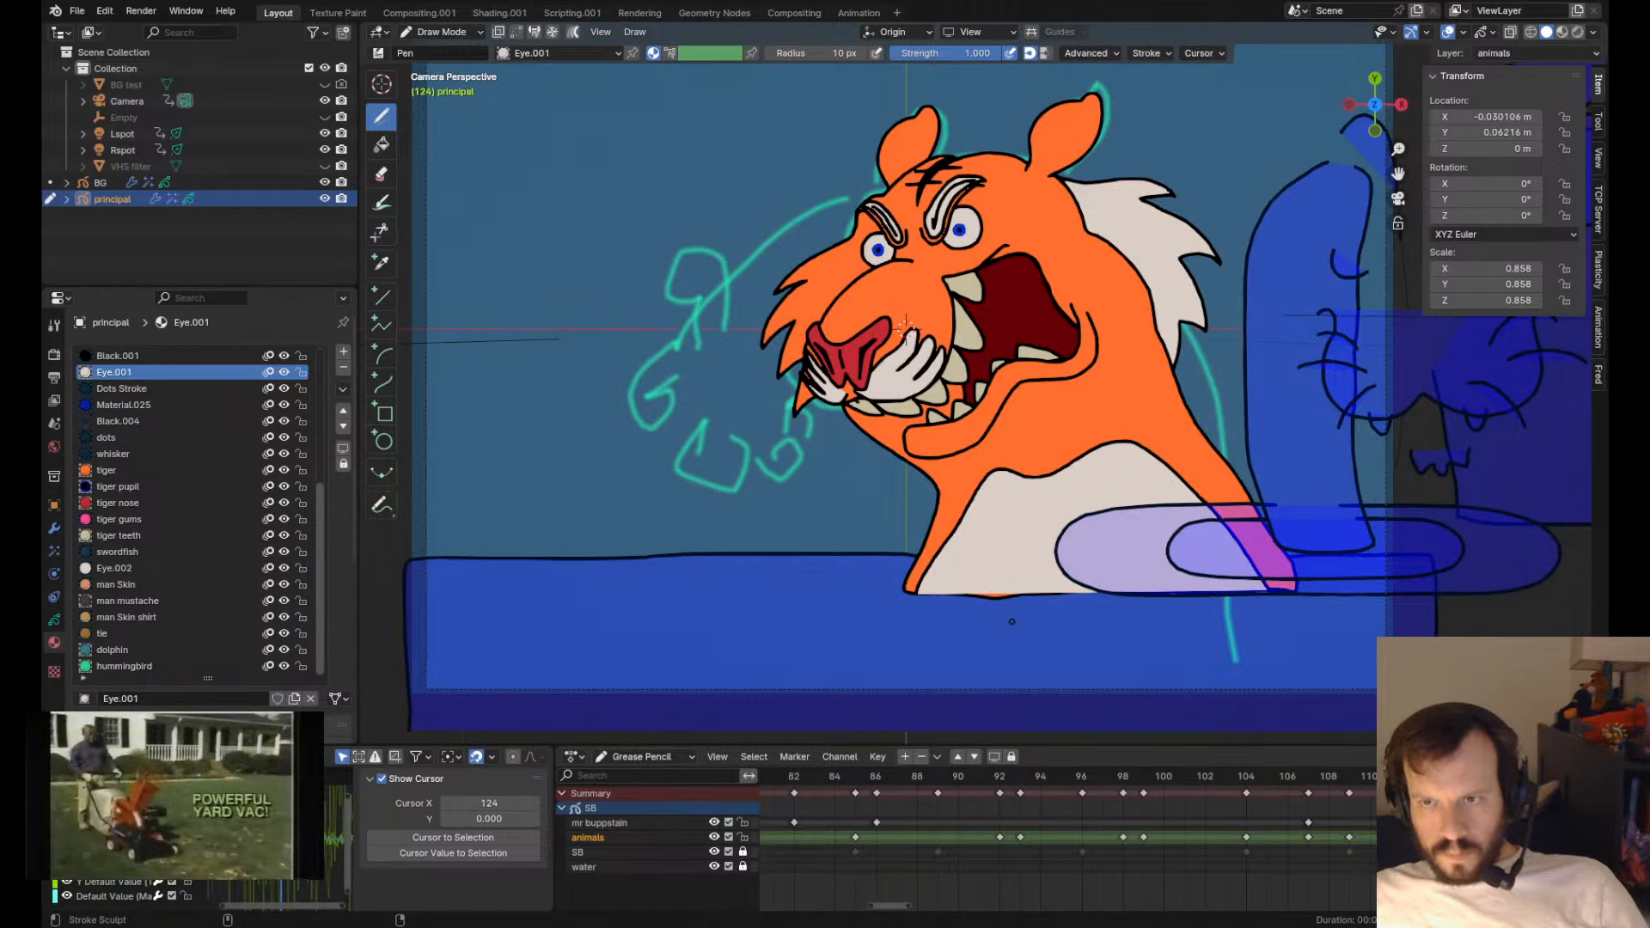
pyautogui.keyDown('shift'); pyautogui.moveTo(1011, 618); pyautogui.dragTo(607, 601, button='middle'); pyautogui.keyUp('shift')
pyautogui.scroll(-3, 909, 233)
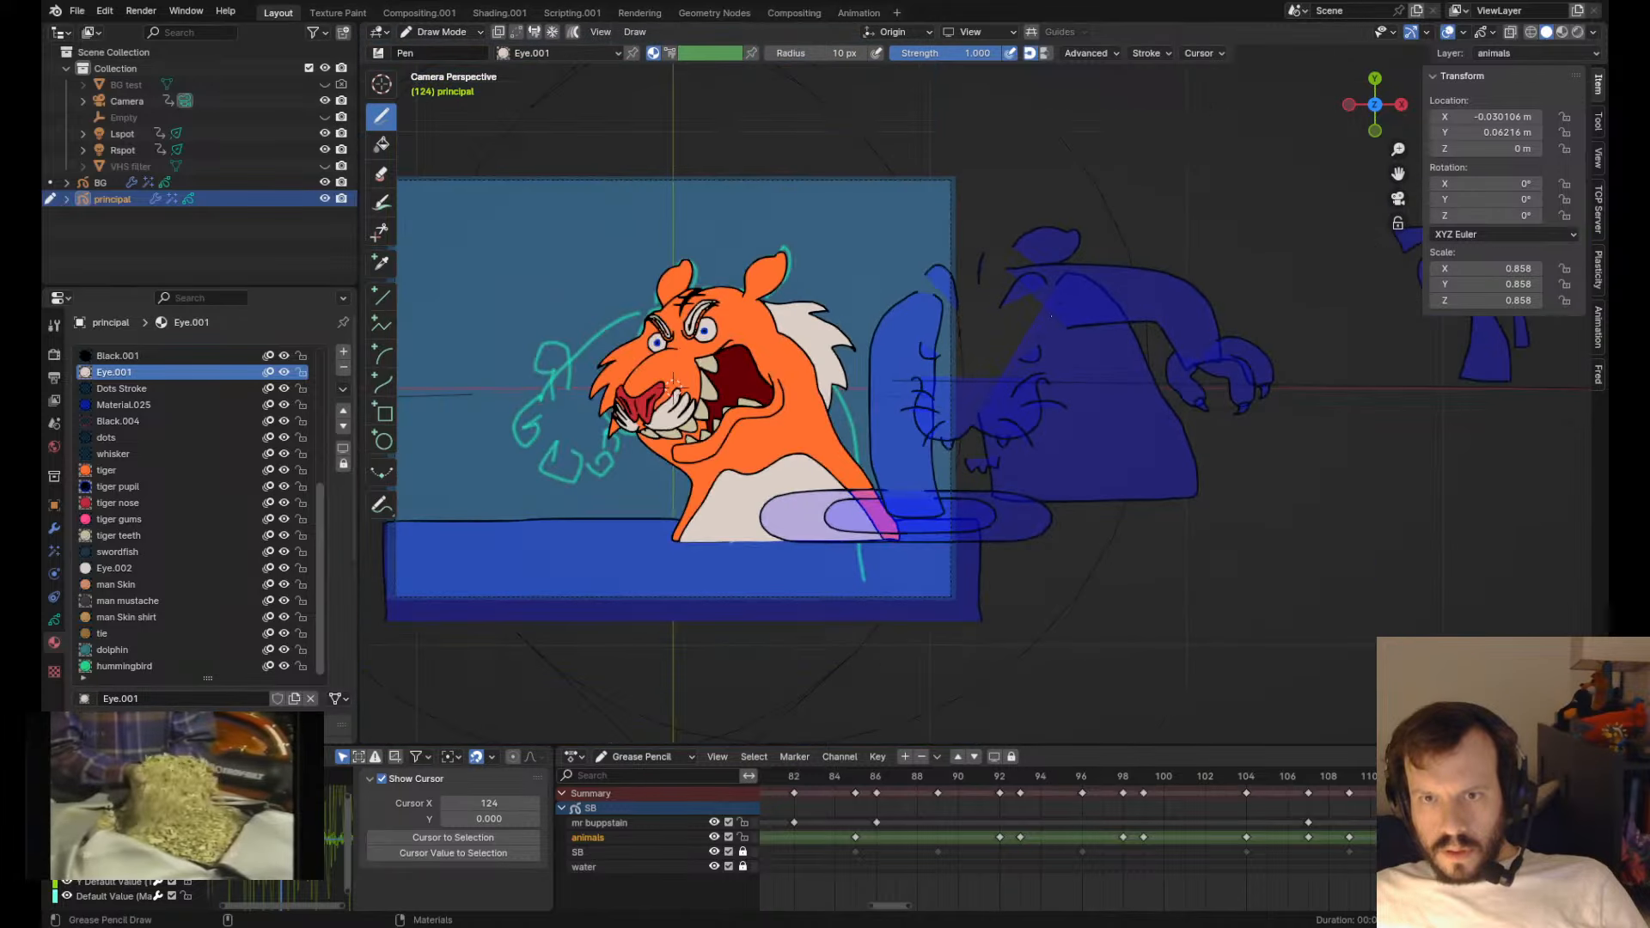
# - Move the dark blue offstage figure strokes farther right, by about 1.06 m in X and -0.08 m in Y, away from the tiger
pyautogui.press('Tab')
pyautogui.moveTo(904, 208)
pyautogui.mouseDown()
pyautogui.moveTo(1142, 724)
pyautogui.moveTo(1022, 138)
pyautogui.mouseUp()
pyautogui.press('g')
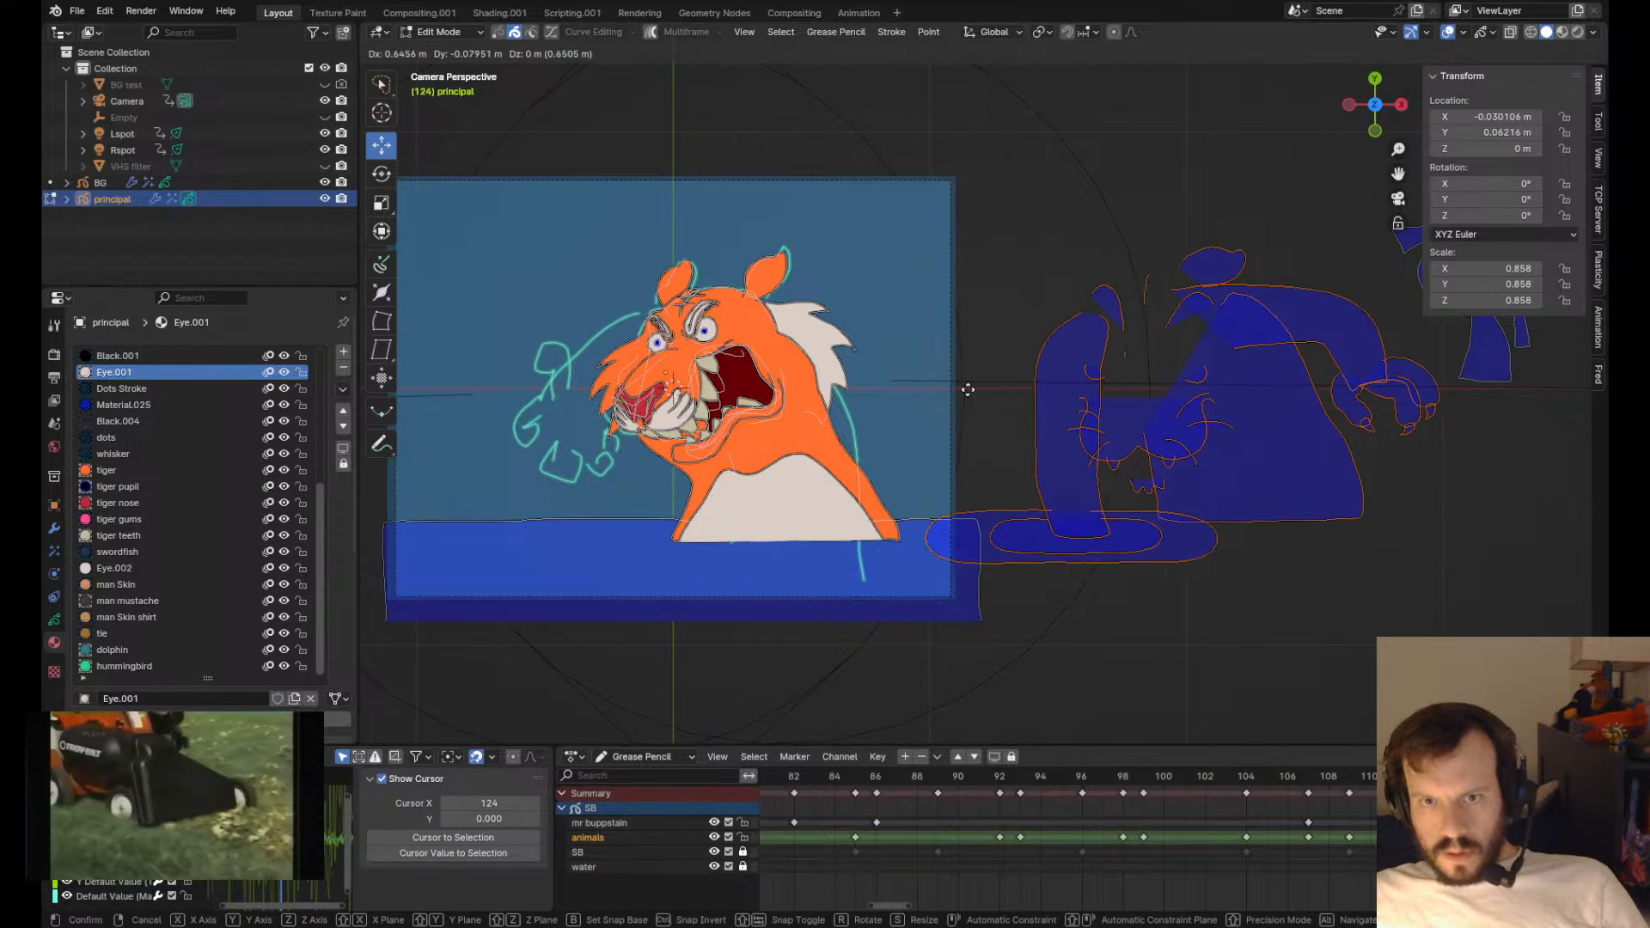
pyautogui.click(1038, 391)
# - Sculpt the upper edge of the tiger's pale chest patch into two rounded lobes with a notch between them
pyautogui.keyDown('shift'); pyautogui.moveTo(723, 404); pyautogui.dragTo(877, 419, button='middle'); pyautogui.keyUp('shift')
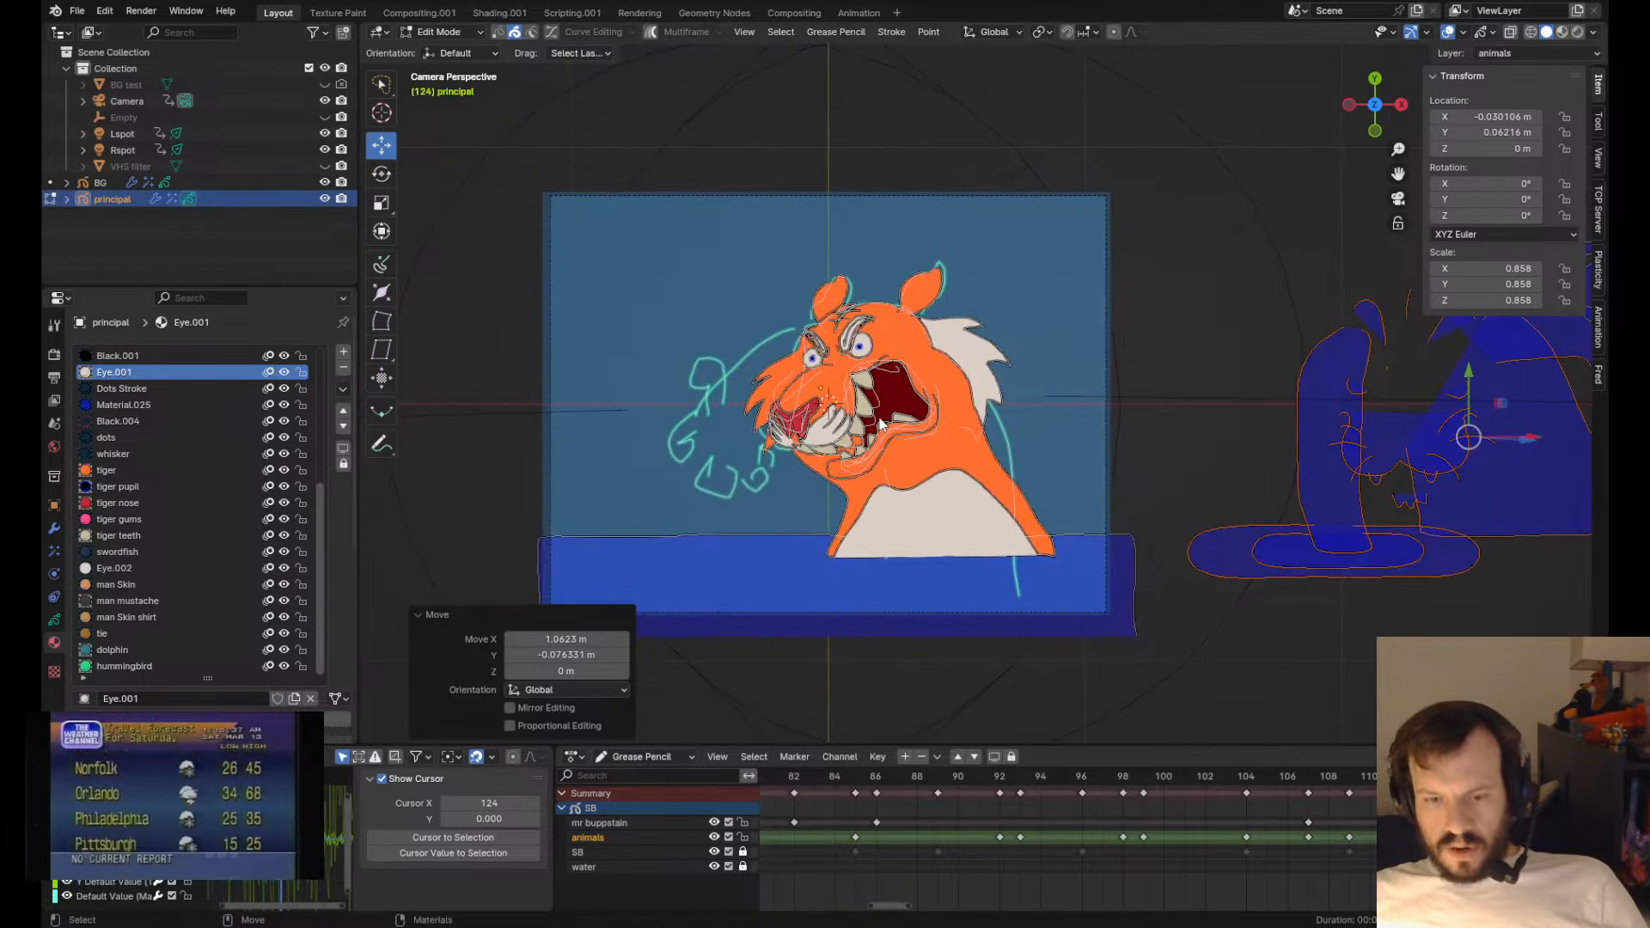
pyautogui.scroll(2, 877, 419)
pyautogui.keyDown('shift'); pyautogui.moveTo(591, 496); pyautogui.dragTo(741, 389, button='middle'); pyautogui.keyUp('shift')
pyautogui.scroll(3, 740, 391)
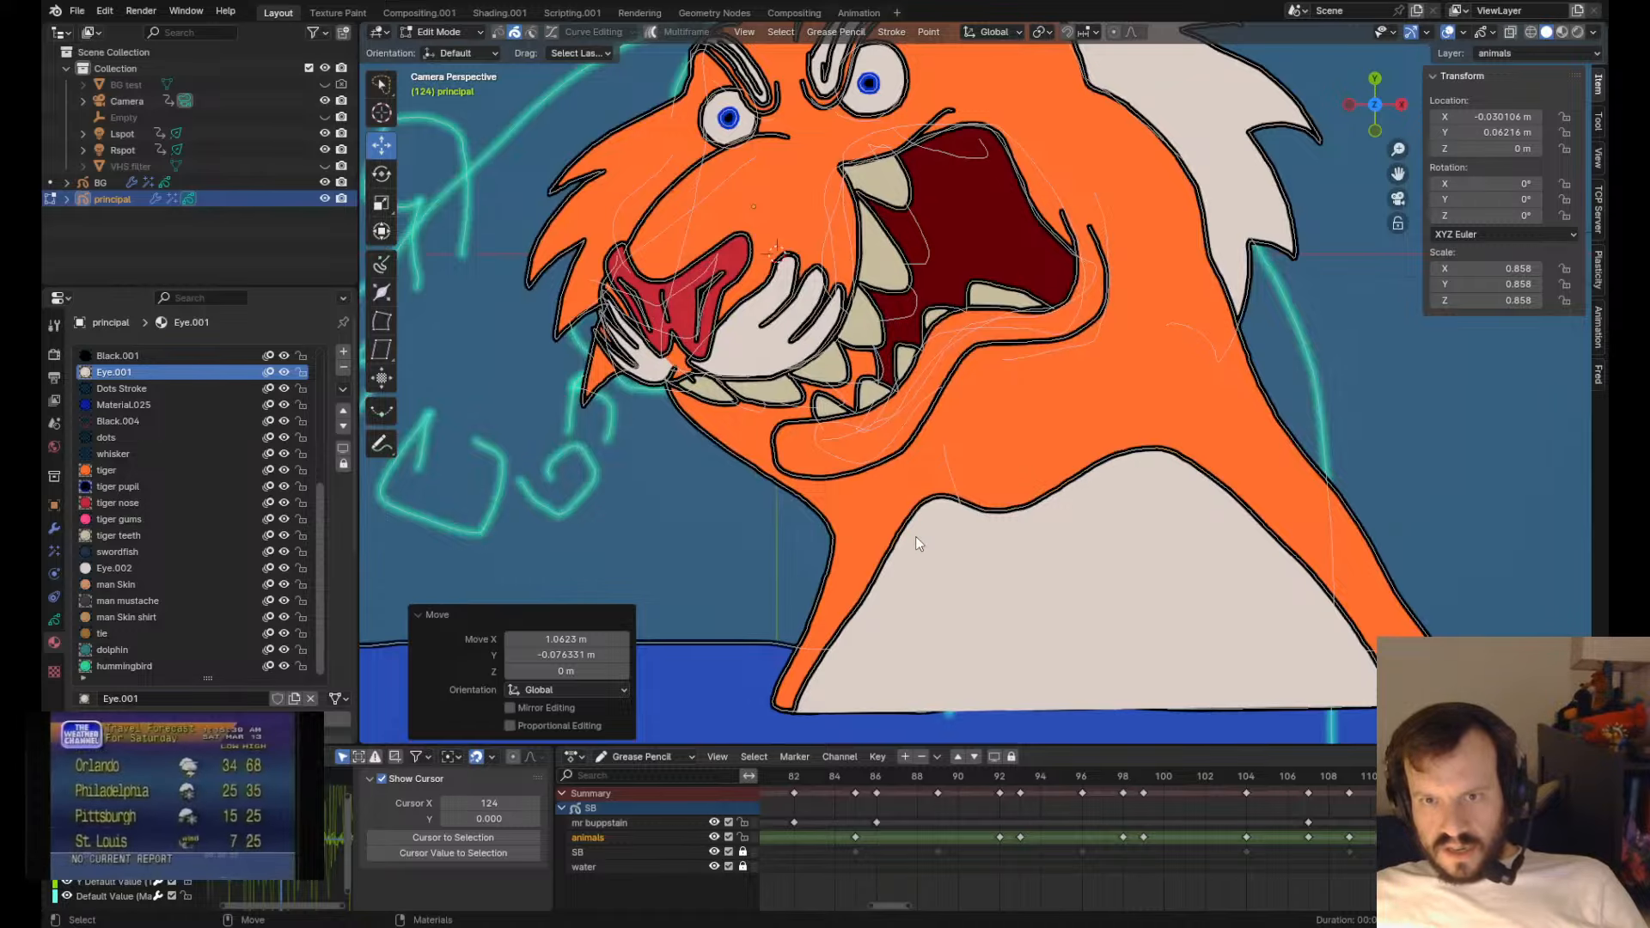
pyautogui.press('Tab')
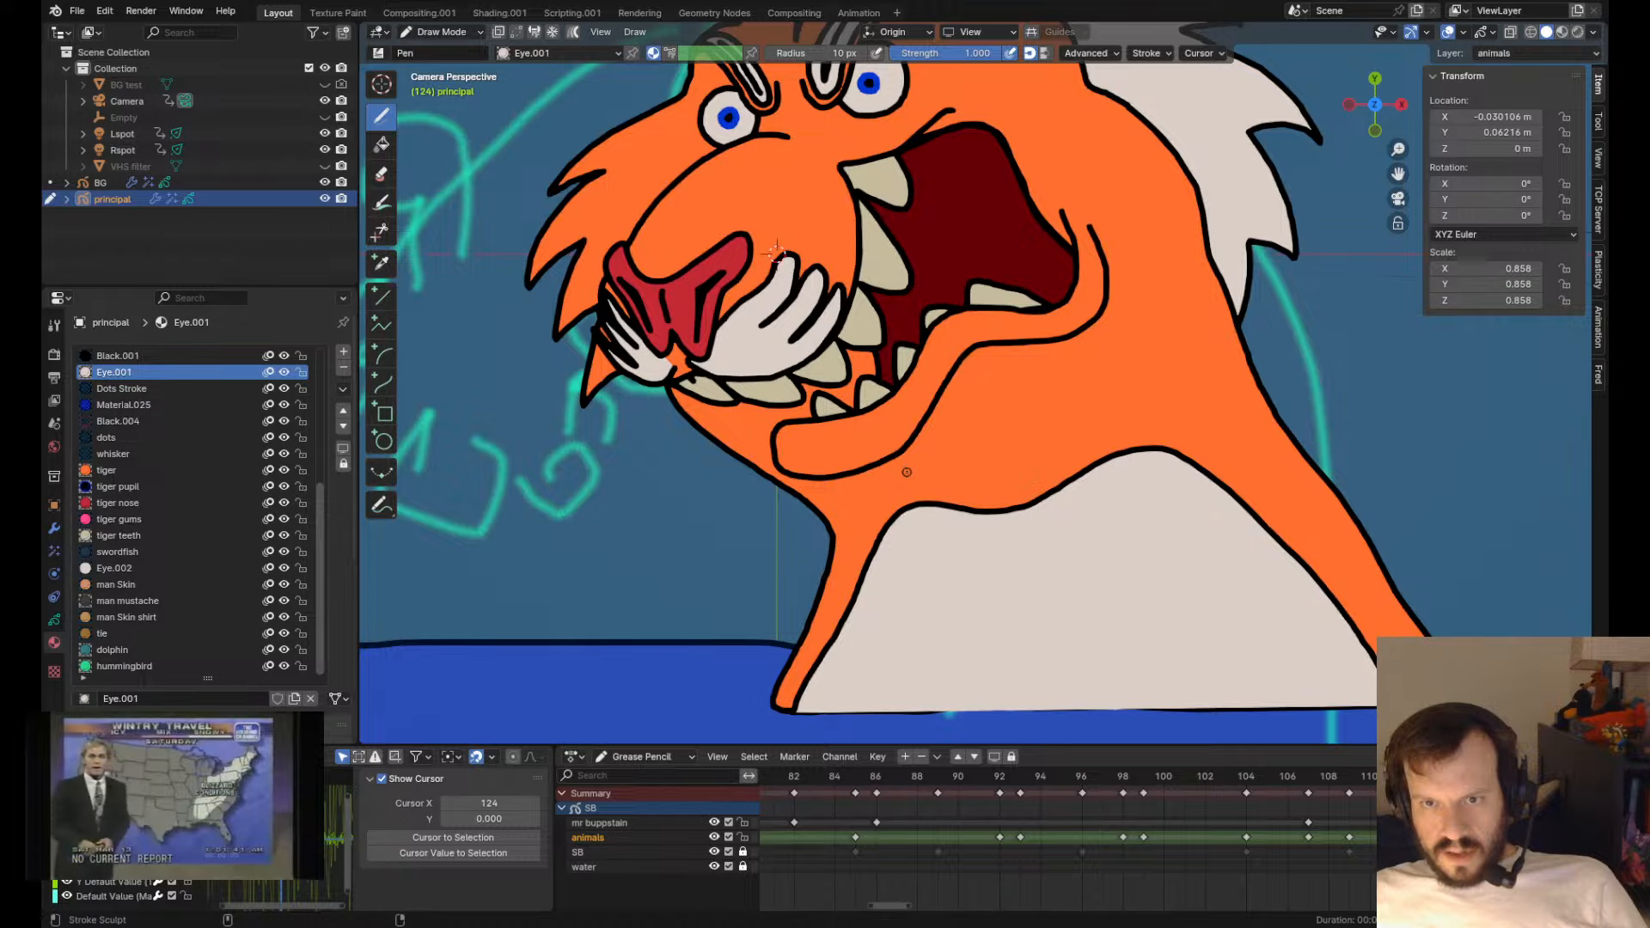
pyautogui.moveTo(1065, 556)
pyautogui.mouseDown()
pyautogui.moveTo(999, 574)
pyautogui.moveTo(999, 526)
pyautogui.moveTo(979, 515)
pyautogui.moveTo(1050, 526)
pyautogui.mouseUp()
pyautogui.keyDown('ctrl'); pyautogui.keyDown('shift'); pyautogui.moveTo(1089, 491); pyautogui.dragTo(1084, 474); pyautogui.keyUp('shift'); pyautogui.keyUp('ctrl')
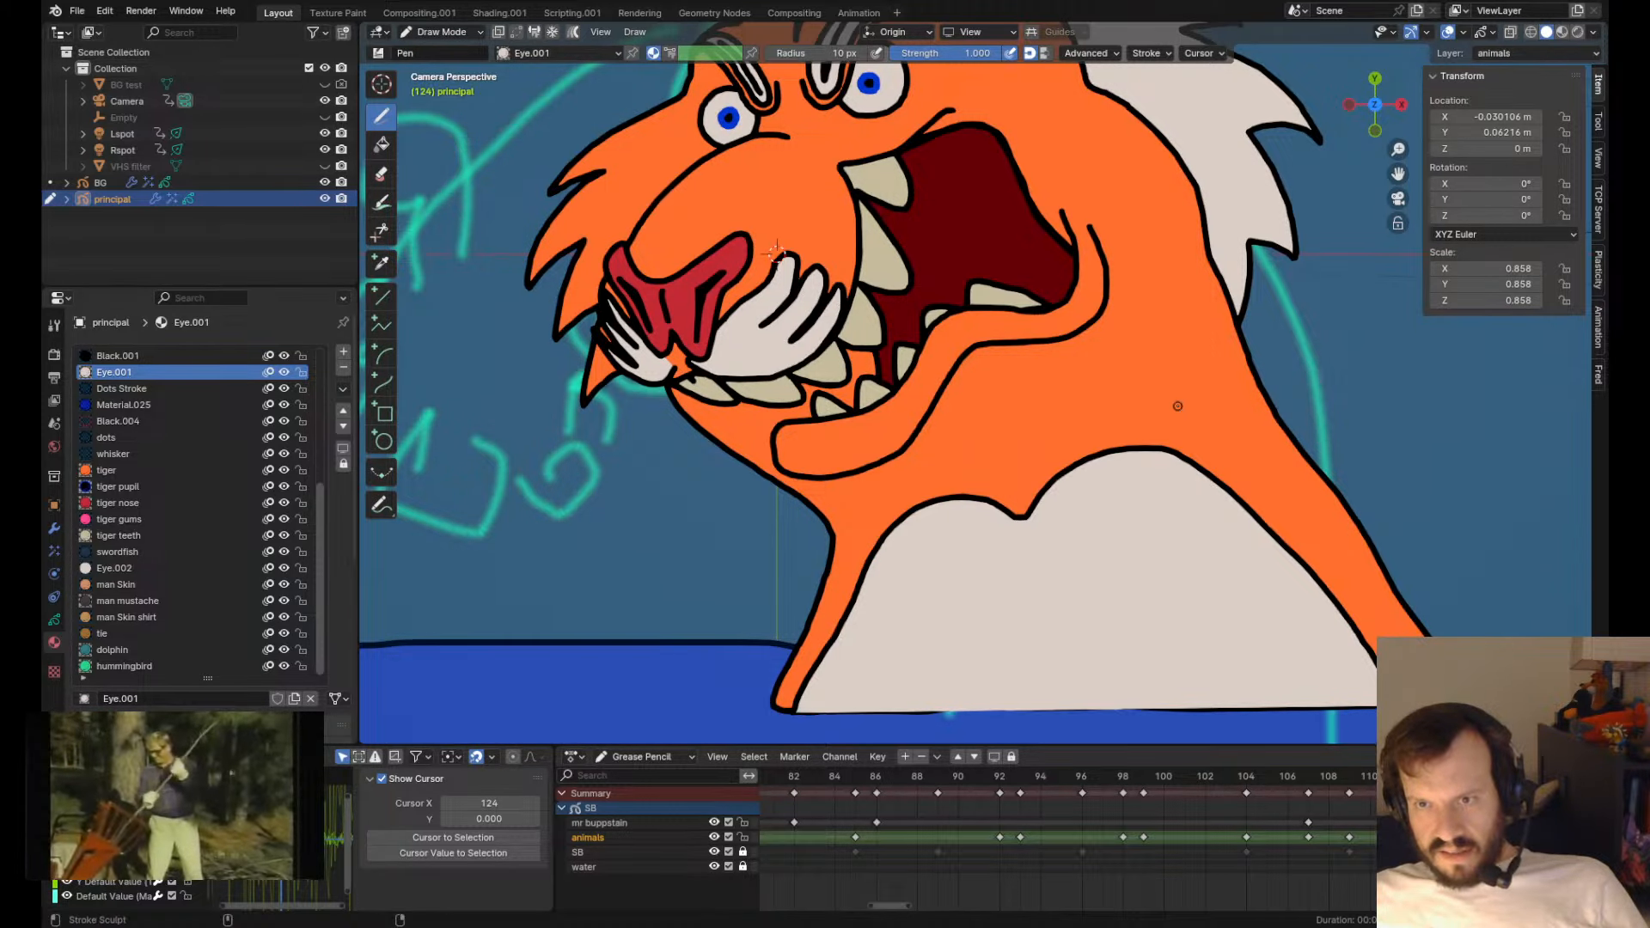
pyautogui.keyDown('ctrl'); pyautogui.keyDown('shift'); pyautogui.moveTo(1178, 405); pyautogui.dragTo(1178, 418); pyautogui.keyUp('shift'); pyautogui.keyUp('ctrl')
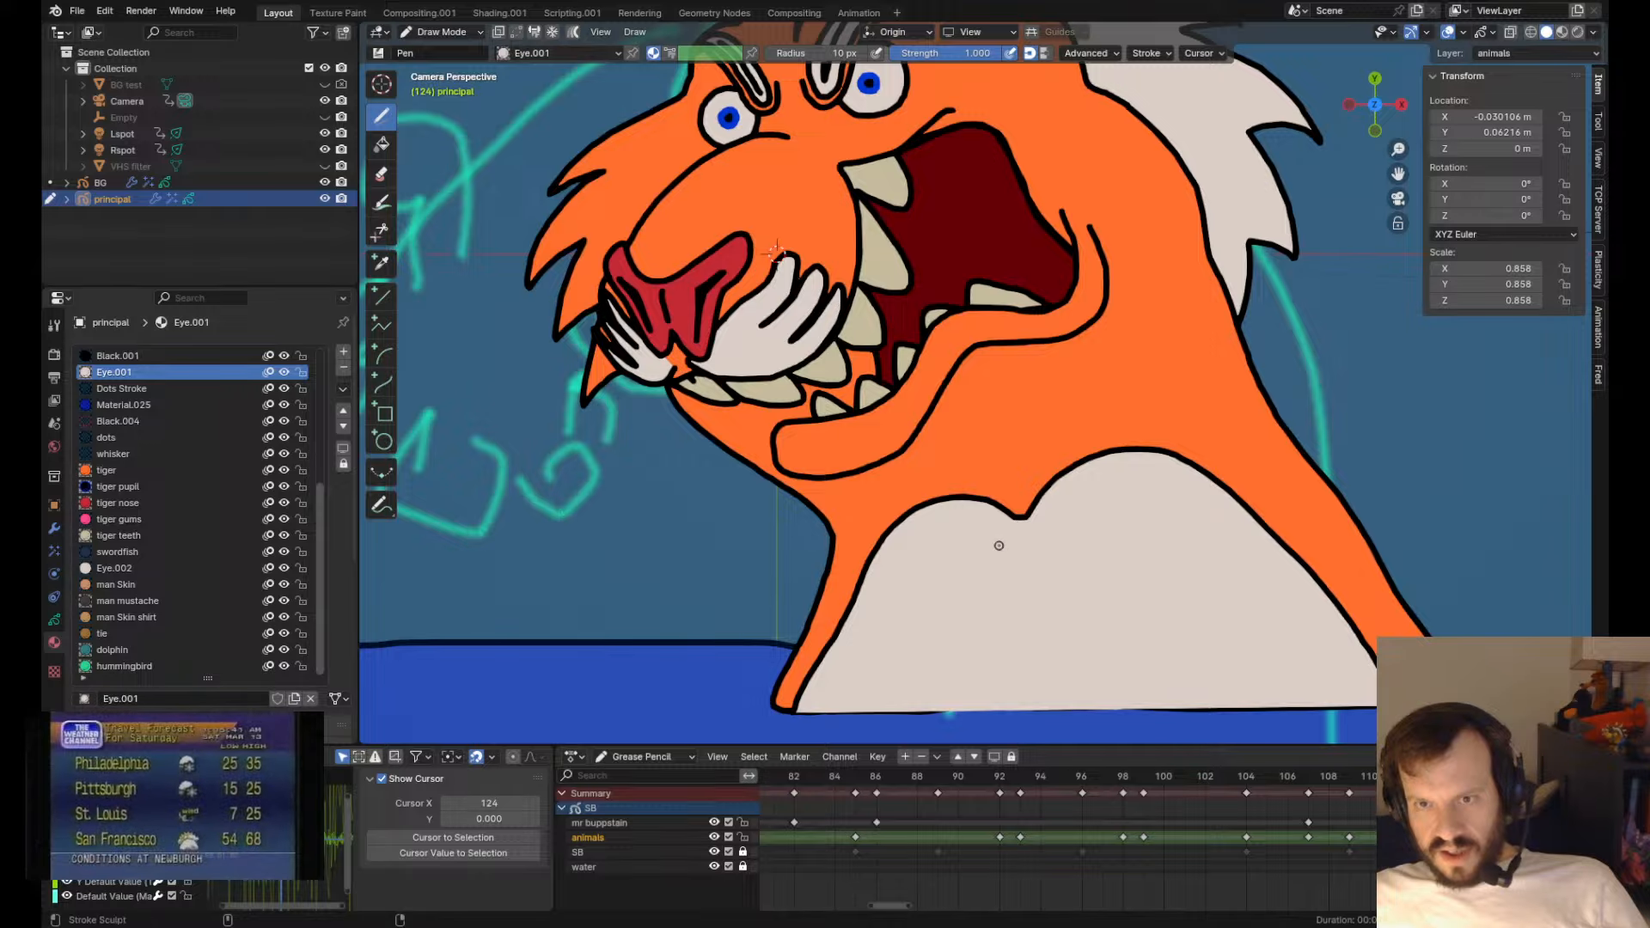
pyautogui.moveTo(999, 546)
pyautogui.keyDown('ctrl'); pyautogui.keyDown('shift'); pyautogui.mouseDown()
pyautogui.moveTo(1045, 551)
pyautogui.moveTo(1024, 569)
pyautogui.moveTo(1050, 570)
pyautogui.moveTo(1019, 578)
pyautogui.mouseUp(); pyautogui.keyUp('shift'); pyautogui.keyUp('ctrl')
# - Compare the chest with the tiger pose at frame 127, and deepen the notch in the frame 124 chest patch
pyautogui.scroll(-6, 1022, 579)
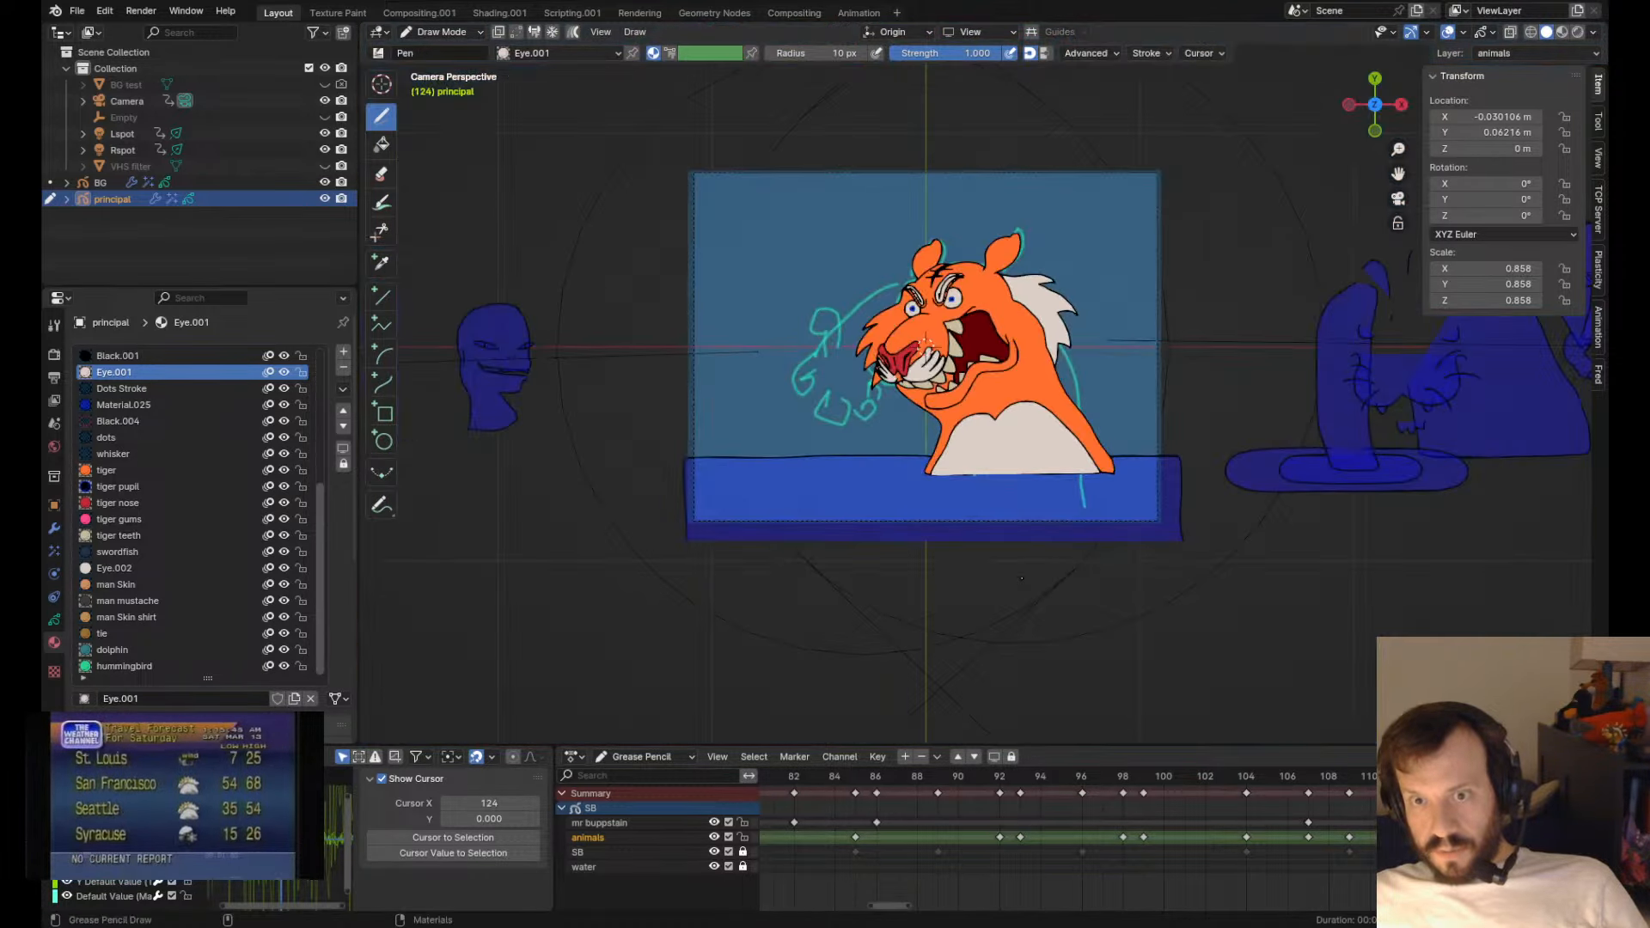
pyautogui.keyDown('alt'); pyautogui.scroll(-3, 1021, 579); pyautogui.keyUp('alt')
pyautogui.scroll(5, 1020, 578)
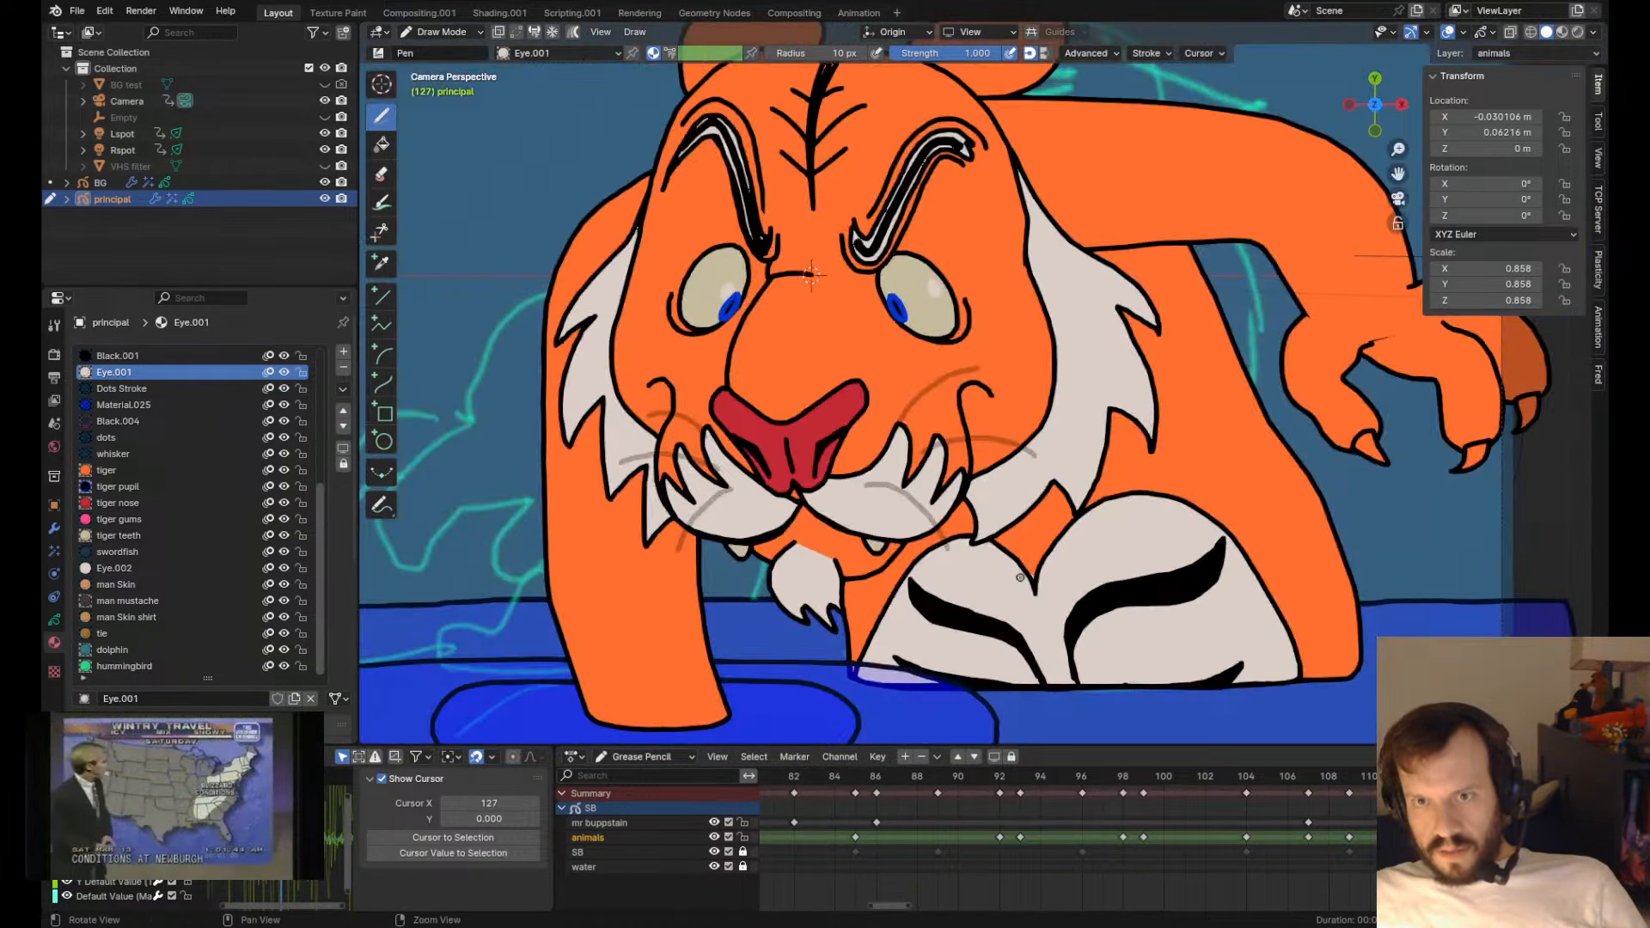
pyautogui.keyDown('alt'); pyautogui.scroll(3, 1020, 578); pyautogui.keyUp('alt')
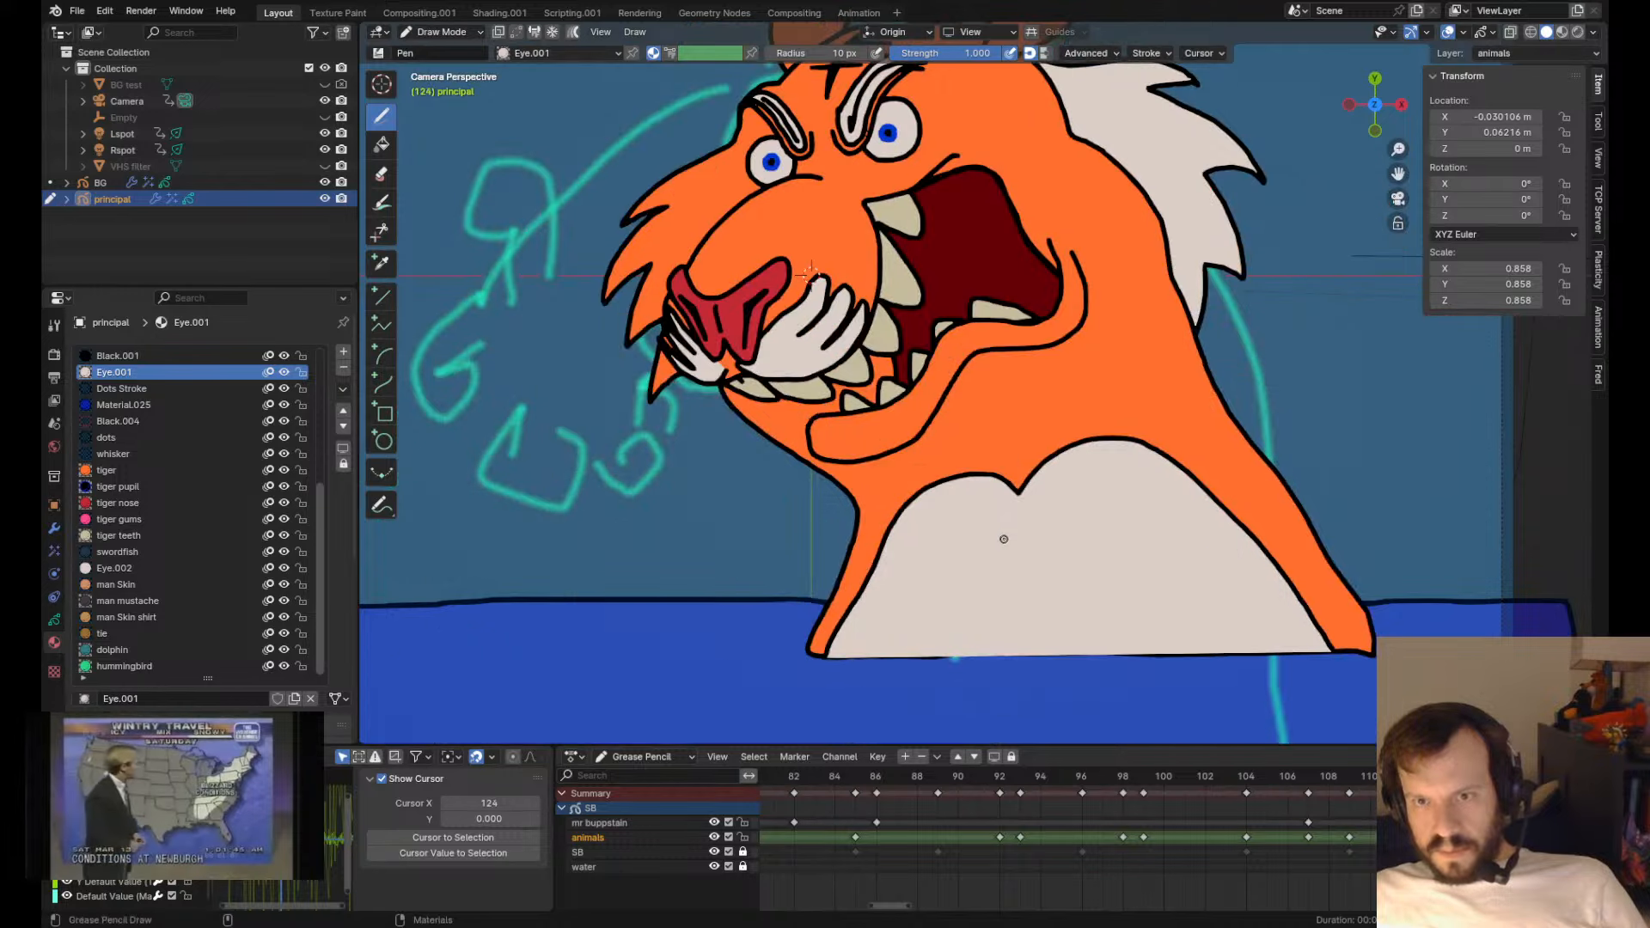
pyautogui.moveTo(1034, 553); pyautogui.dragTo(1033, 551)
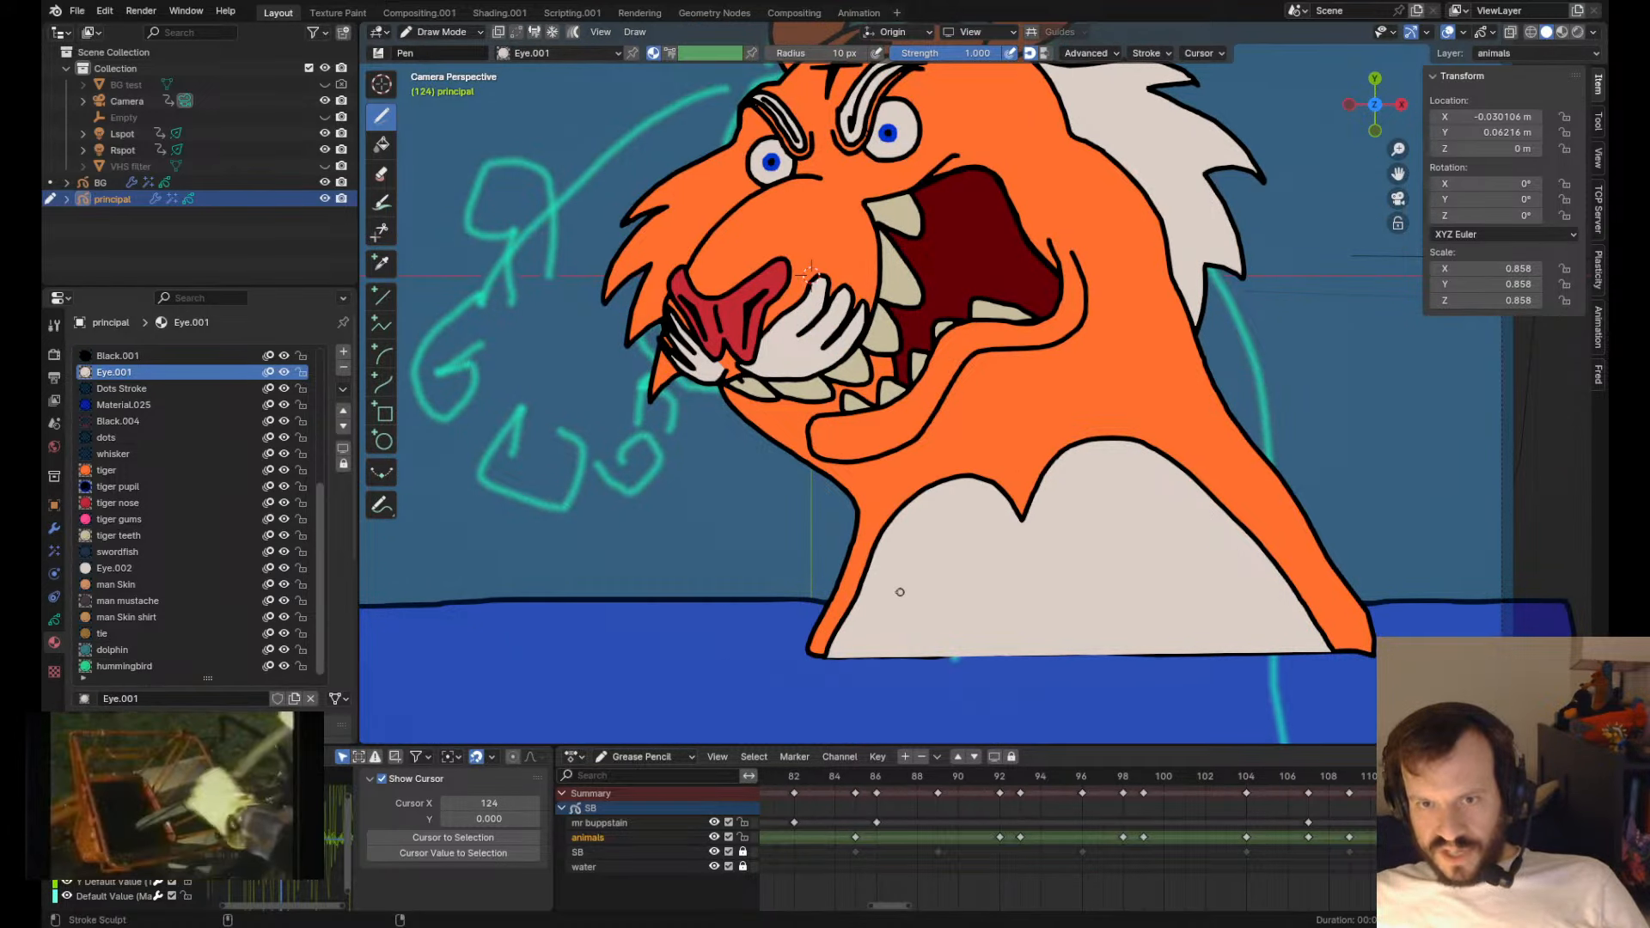
# - Draw a curved, pointed stripe outline on the left half of the tiger's chest at frame 124, using frame 127 as reference
pyautogui.press('Down')
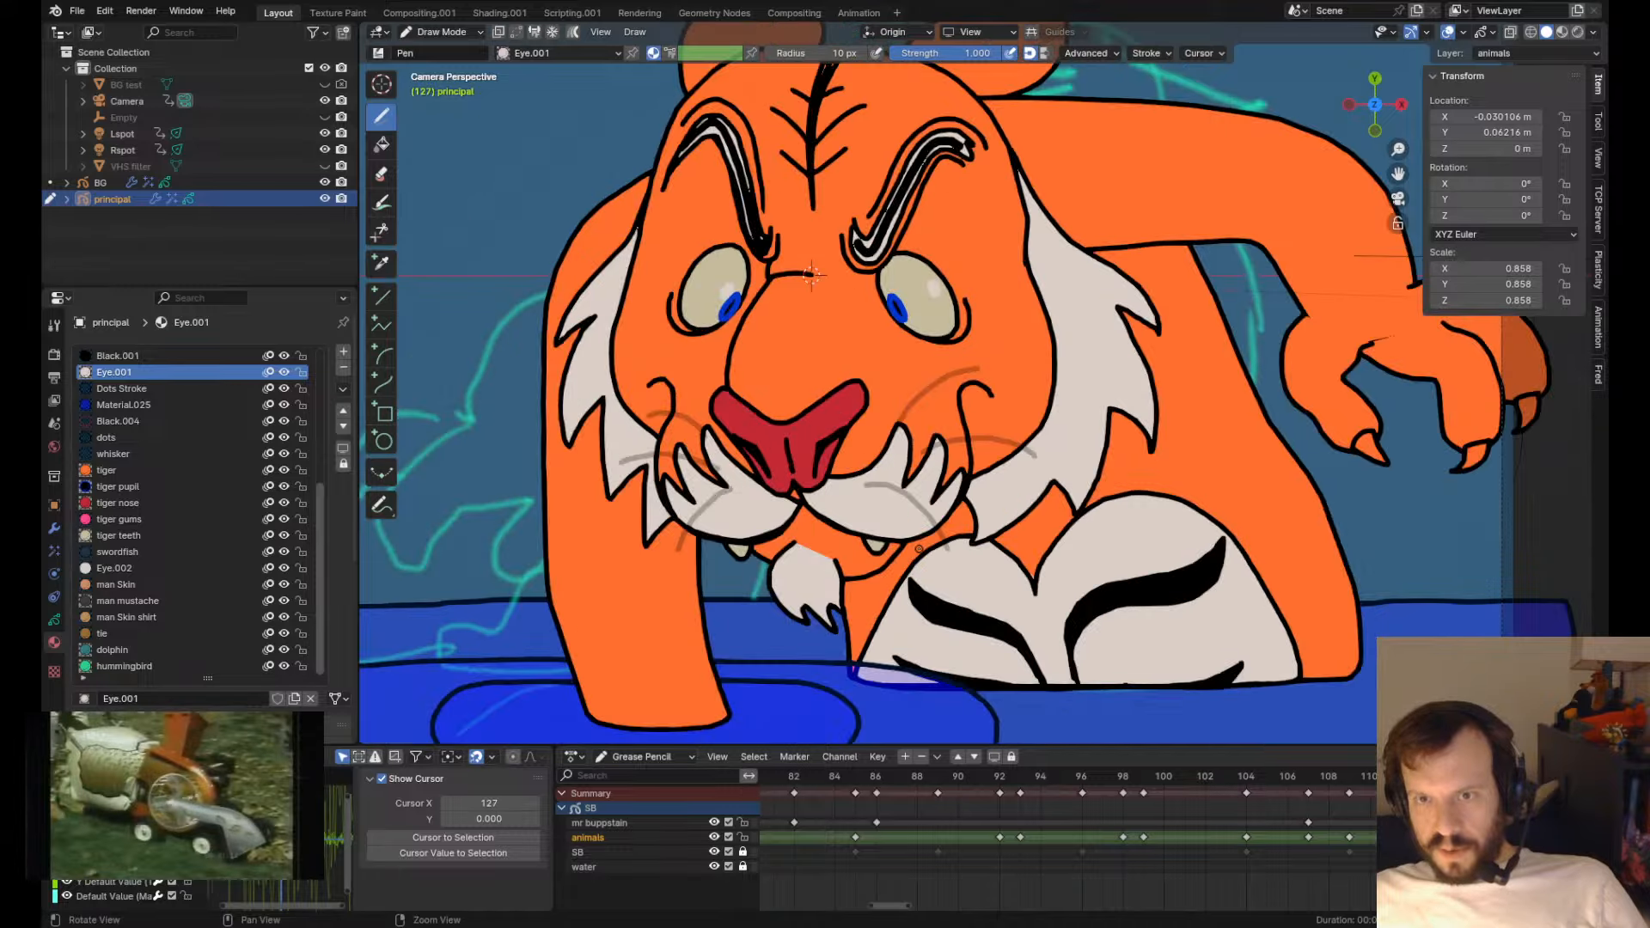
pyautogui.press('Up')
pyautogui.click(116, 355)
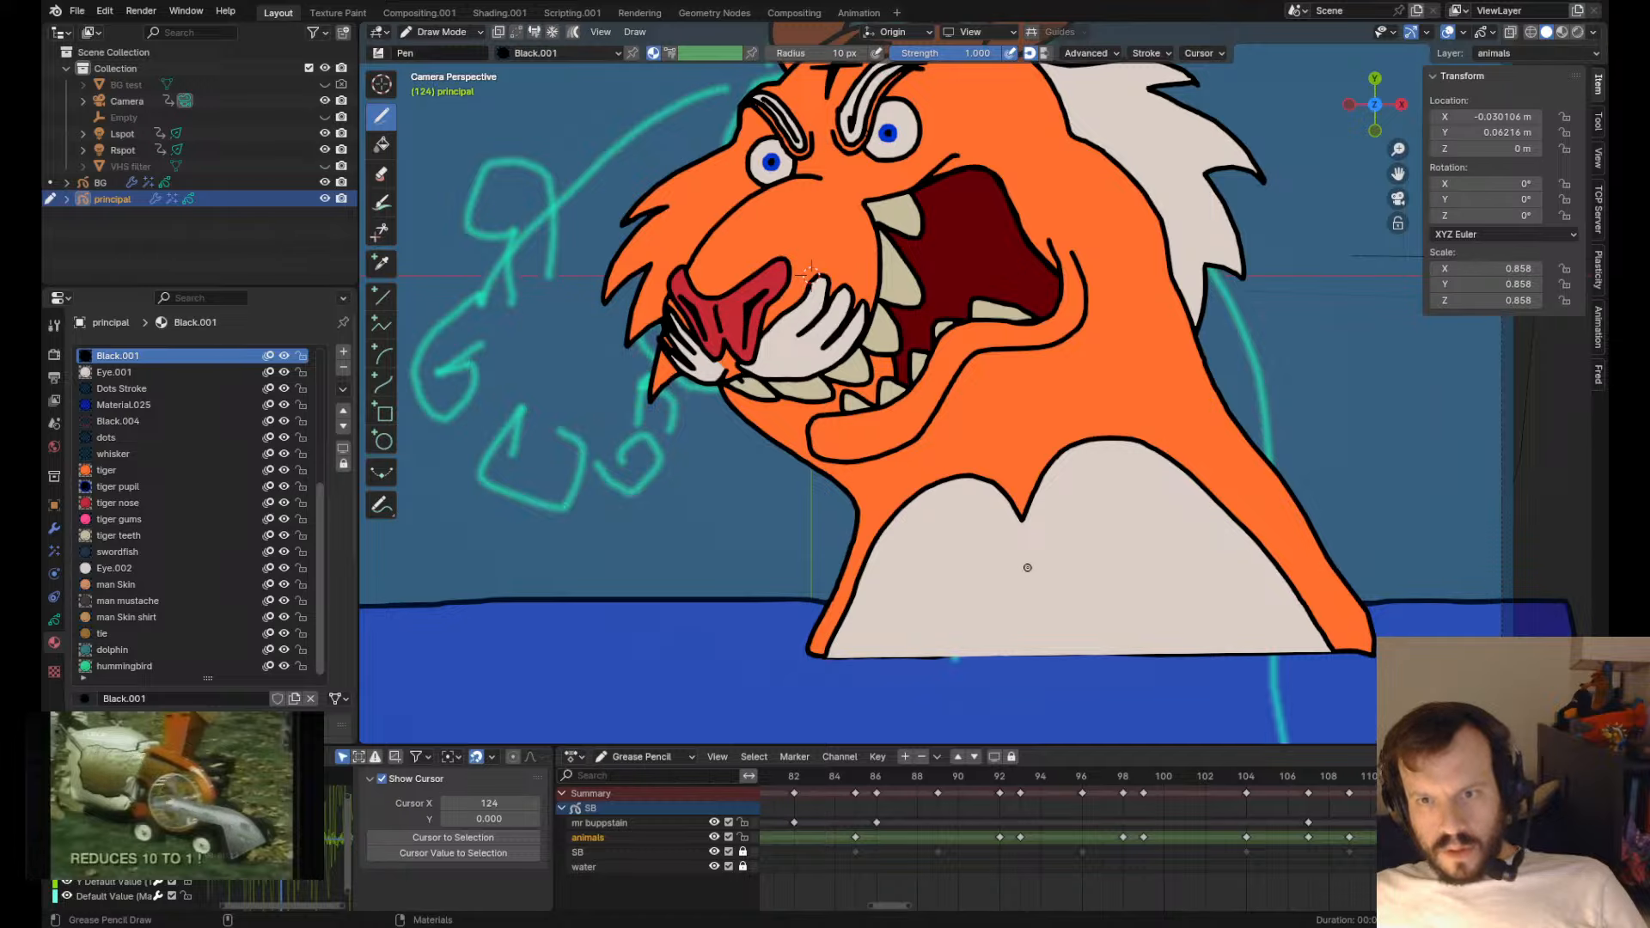
pyautogui.moveTo(909, 512)
pyautogui.mouseDown()
pyautogui.moveTo(925, 564)
pyautogui.moveTo(1006, 556)
pyautogui.mouseUp()
pyautogui.hotkey('ctrl', 'z')
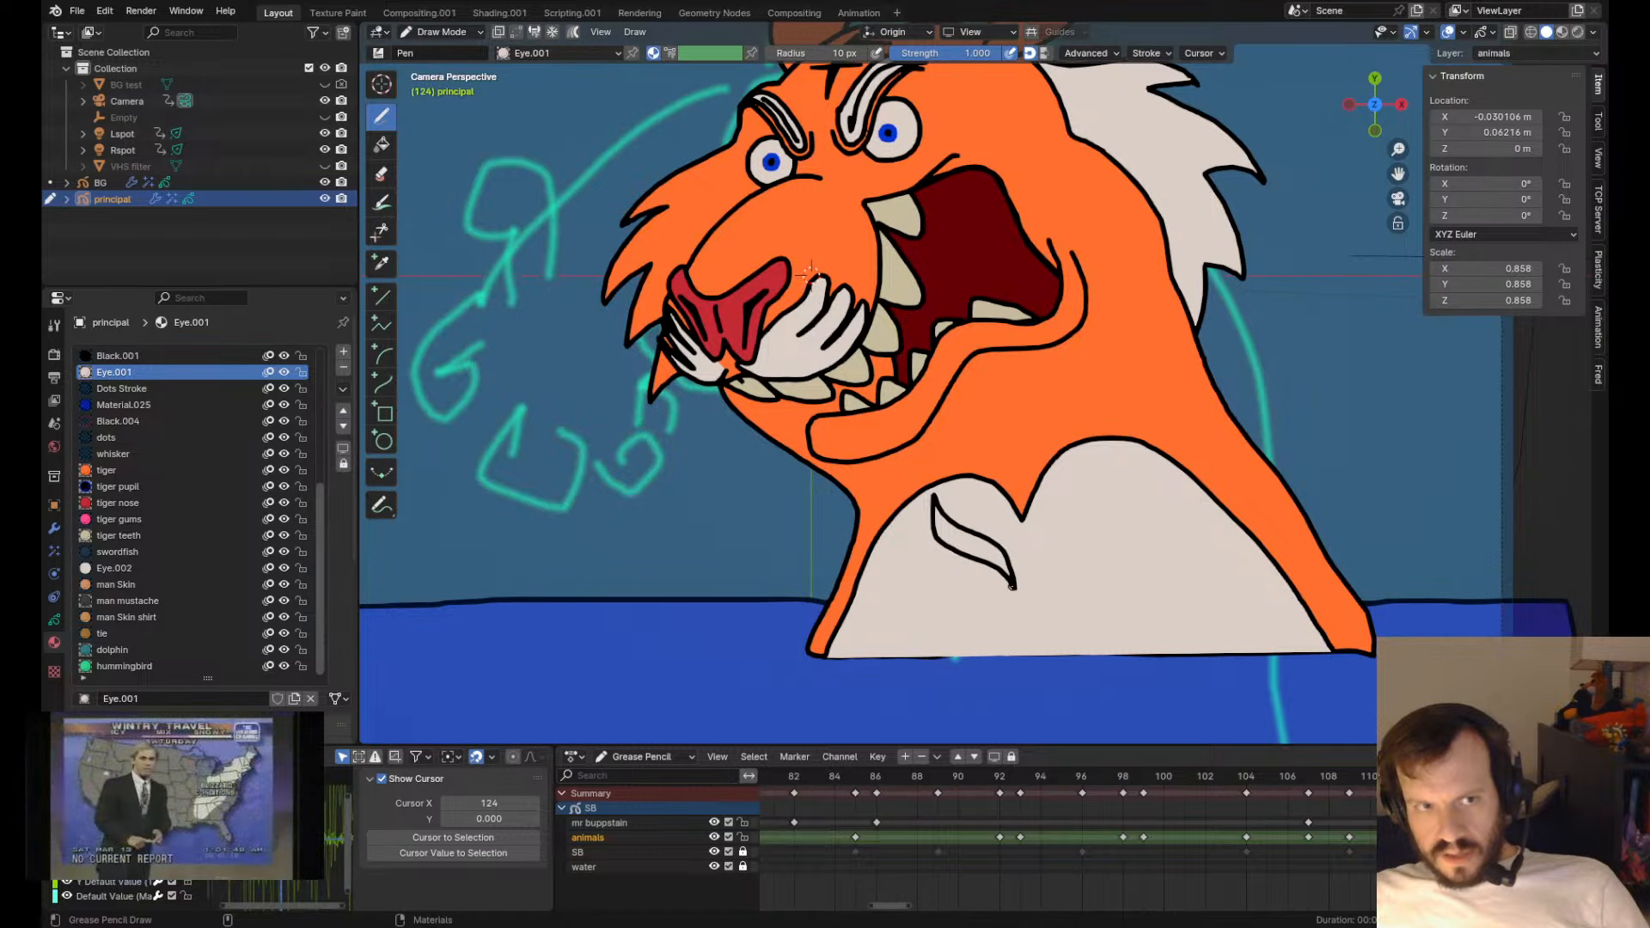
# - Rotate the chest stripe by about -5.8° and lower it slightly, and assign it the Black.001 material
pyautogui.press('Tab')
pyautogui.click(1014, 585)
pyautogui.press('r')
pyautogui.moveTo(1044, 396); pyautogui.dragTo(1024, 387)
pyautogui.press('g')
pyautogui.moveTo(1024, 393); pyautogui.dragTo(1025, 403)
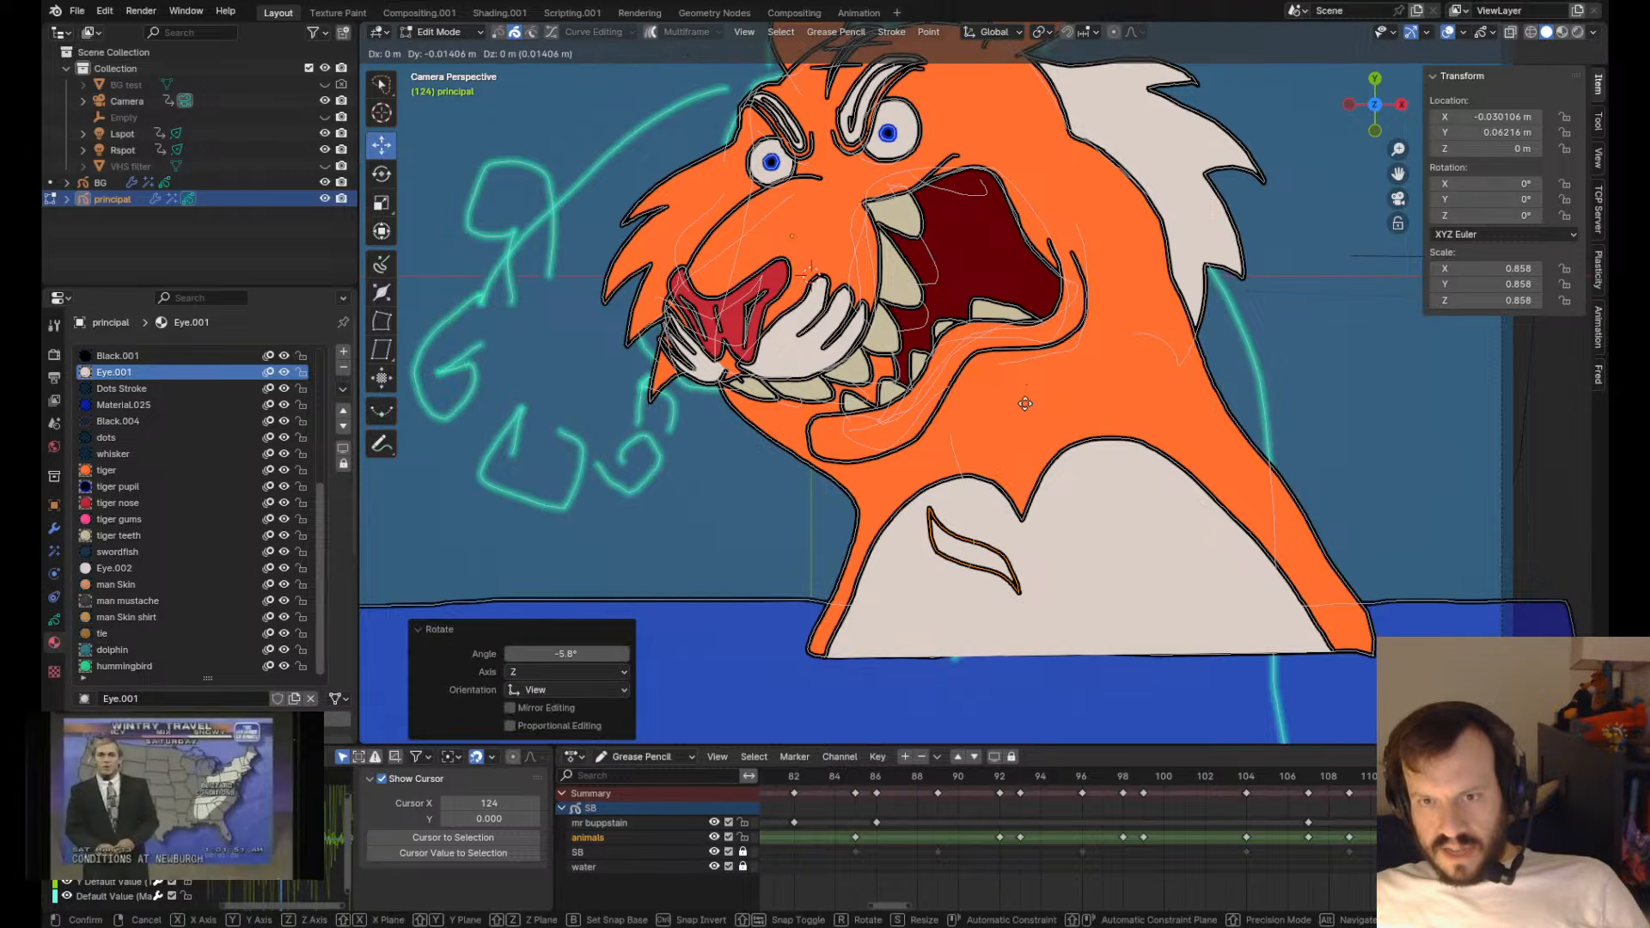
pyautogui.click(1021, 416)
pyautogui.click(129, 355)
pyautogui.click(116, 719)
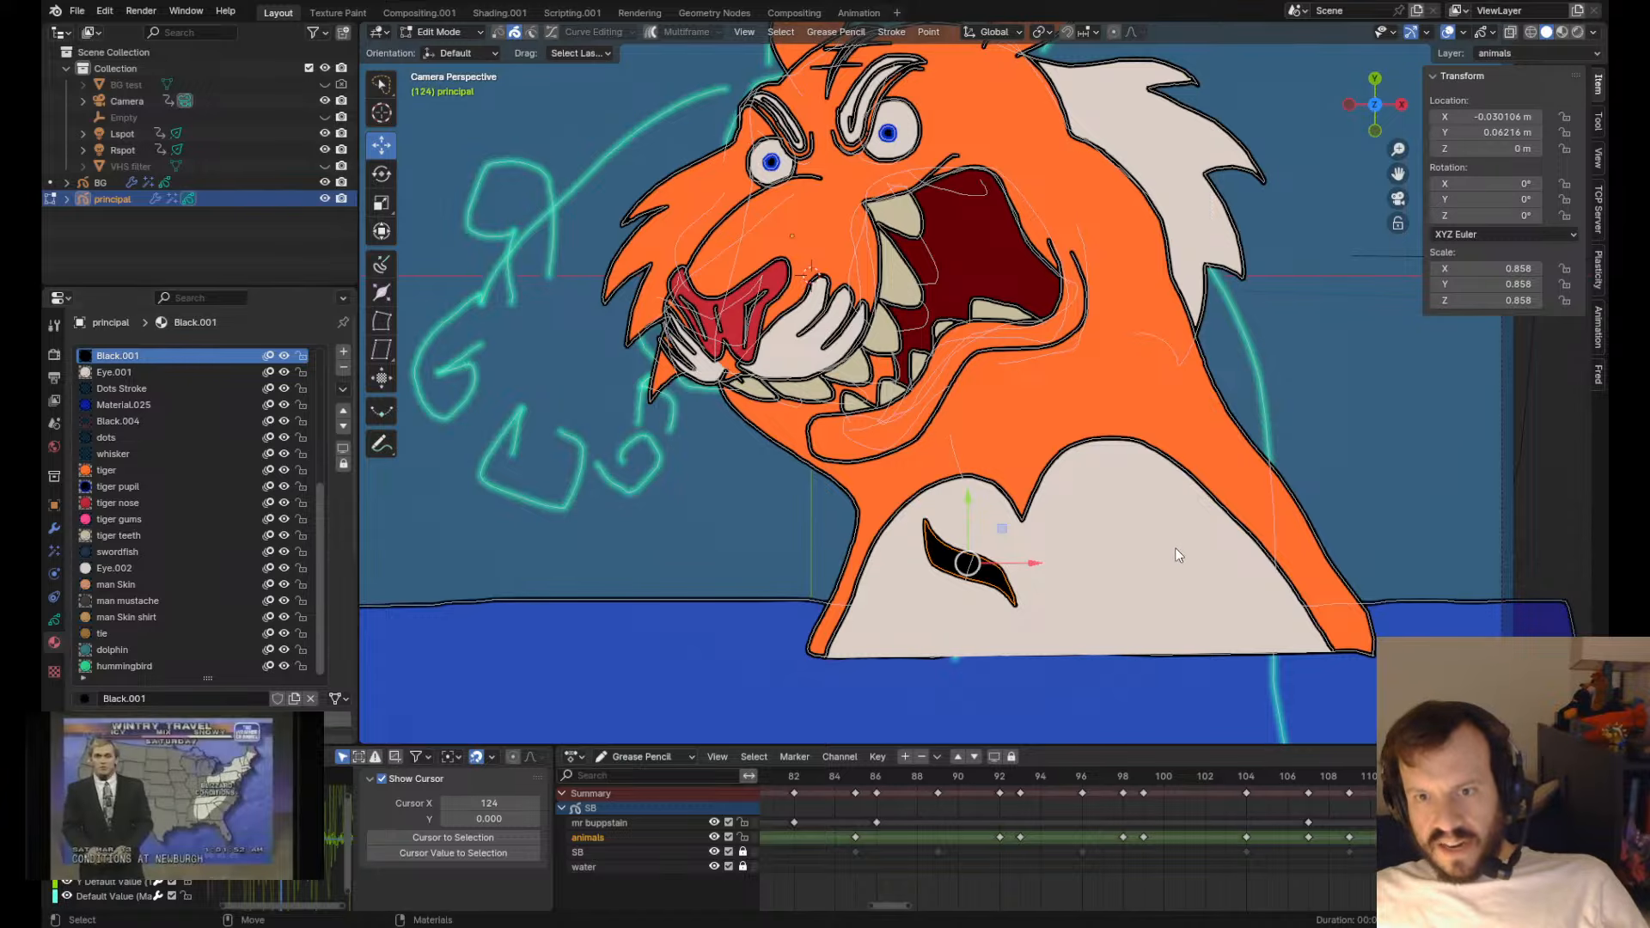
# - Duplicate the black chest stripe and place the copy just below the original
pyautogui.hotkey('shift', 'd')
pyautogui.click(949, 559)
pyautogui.press('Down')
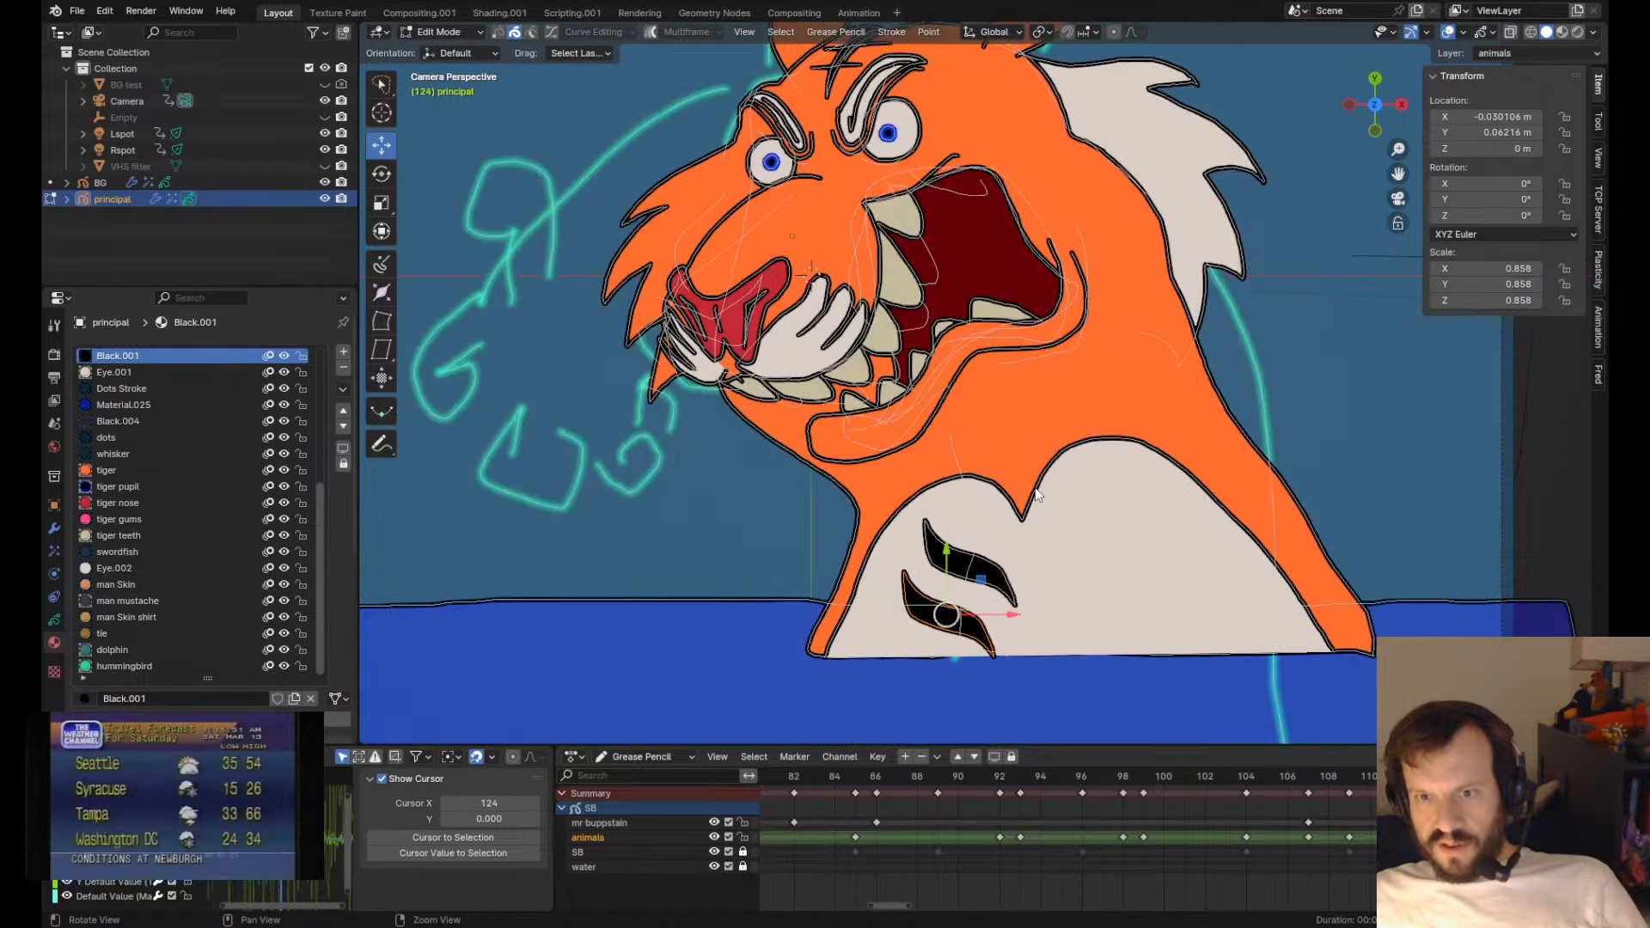
# - Sculpt the lower stripe slimmer and pull its inner tail down to the bottom edge of the chest
pyautogui.press('Tab')
pyautogui.moveTo(948, 584)
pyautogui.mouseDown()
pyautogui.moveTo(894, 586)
pyautogui.moveTo(888, 622)
pyautogui.mouseUp()
pyautogui.moveTo(854, 557); pyautogui.dragTo(861, 559)
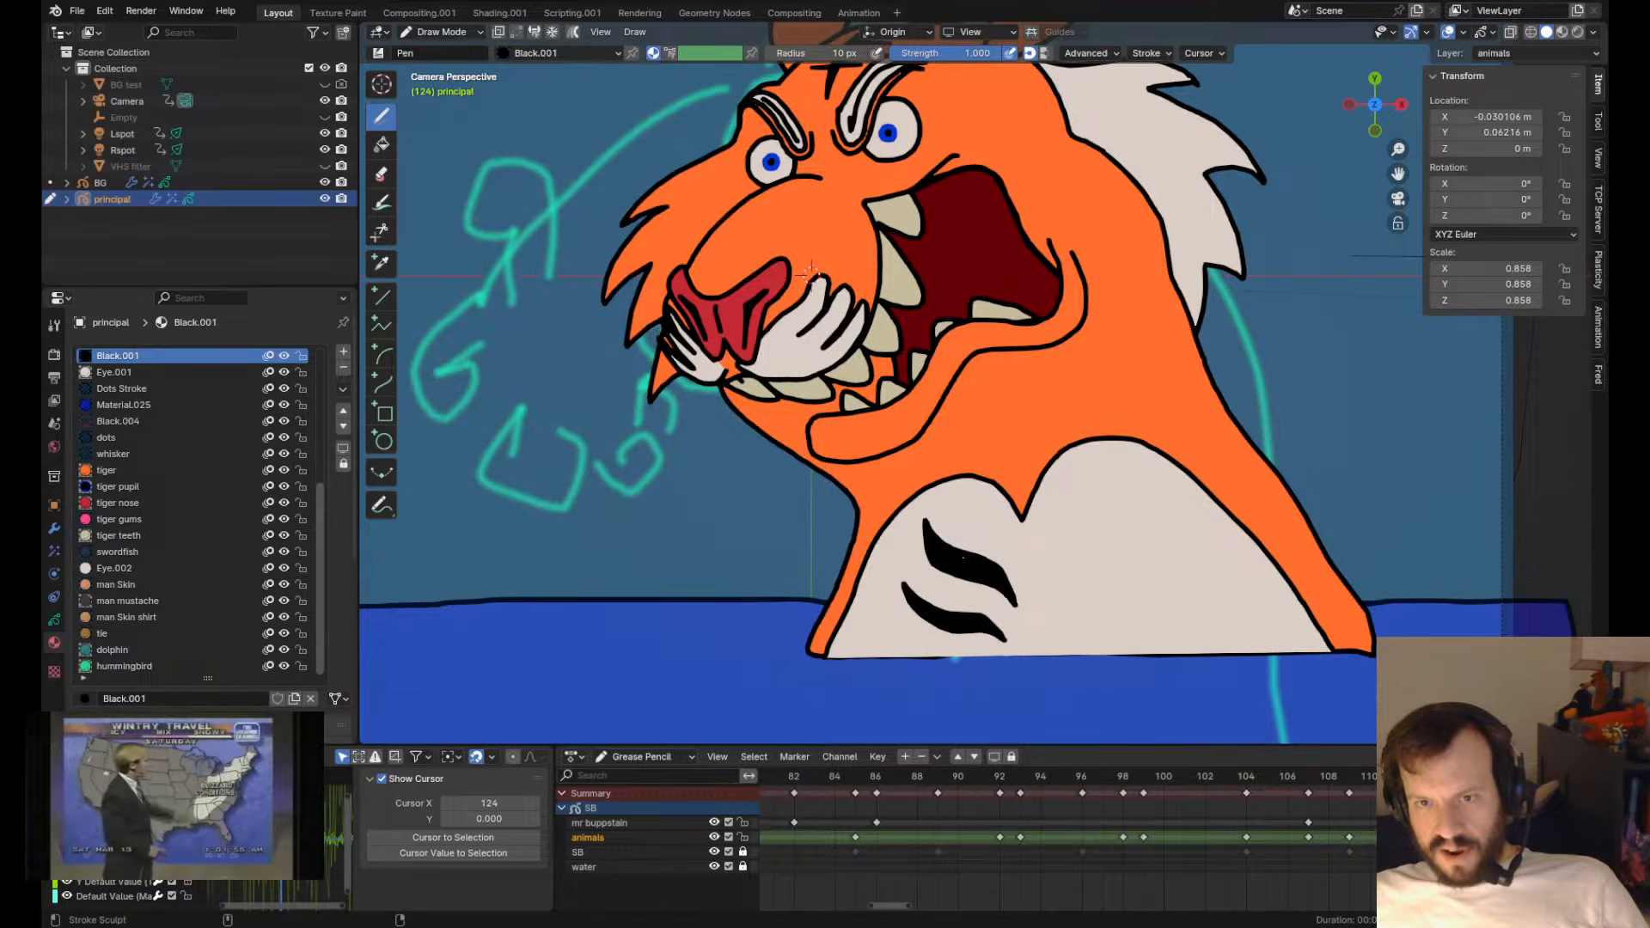
pyautogui.moveTo(985, 633); pyautogui.dragTo(1001, 649)
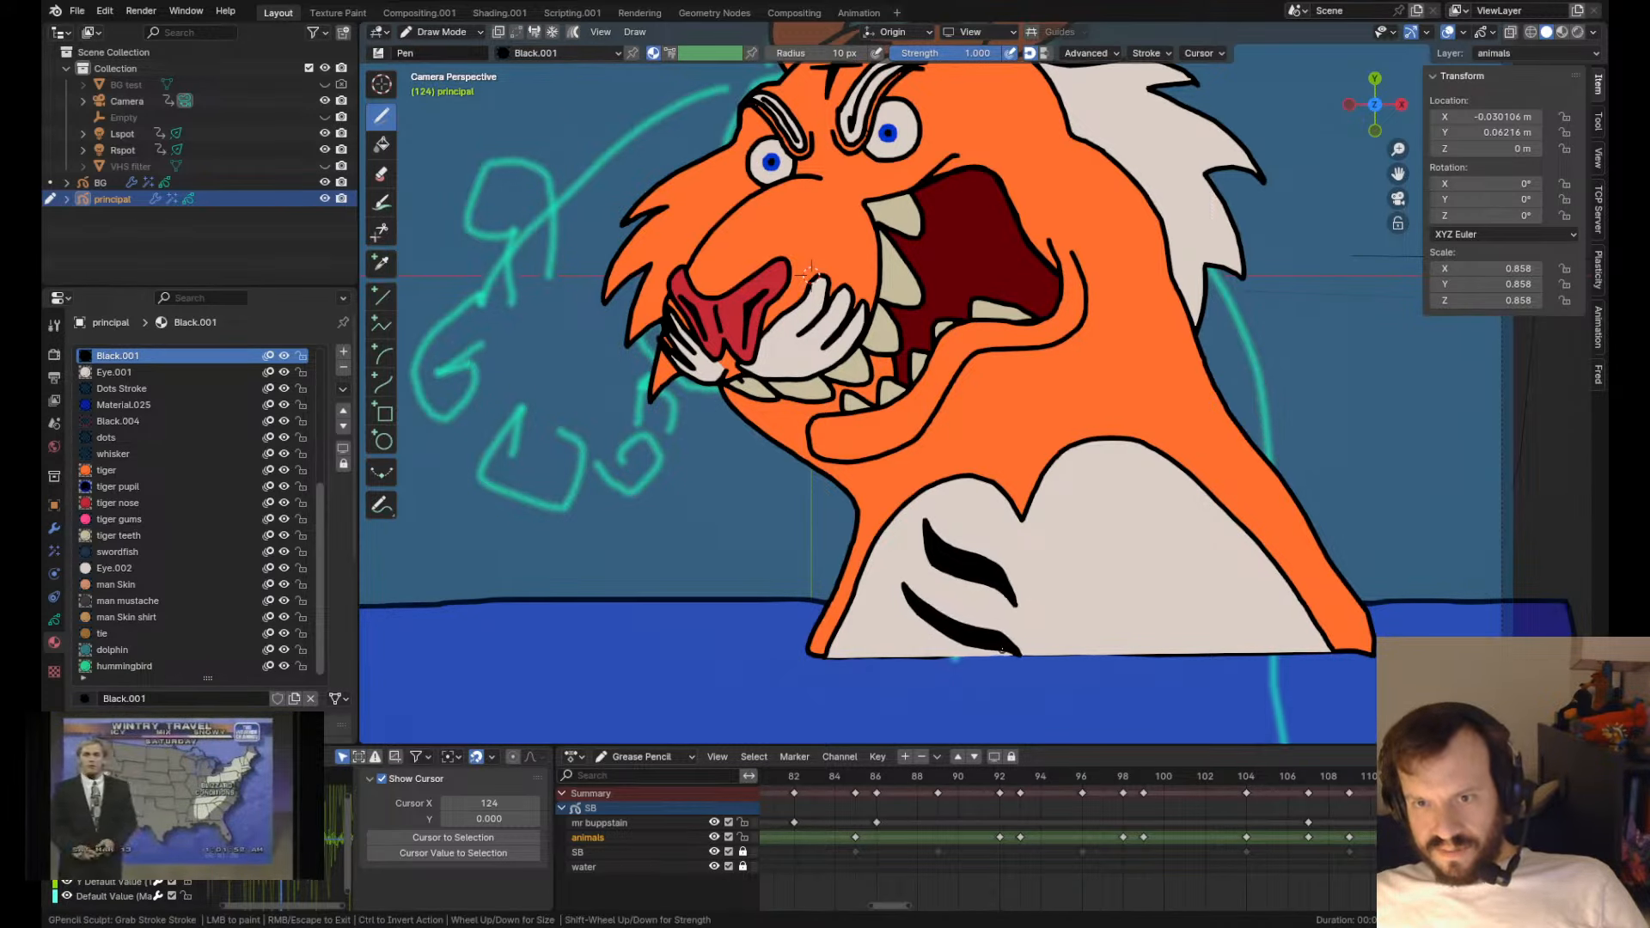
pyautogui.moveTo(914, 617)
pyautogui.mouseDown()
pyautogui.moveTo(990, 626)
pyautogui.moveTo(977, 657)
pyautogui.moveTo(1010, 685)
pyautogui.mouseUp()
# - Check the stripes at frame 127, and pull the upper stripe's tail at frame 124 down to meet the lower stripe at the chest's base
pyautogui.press('Right')
pyautogui.press('Right')
pyautogui.press('Right')
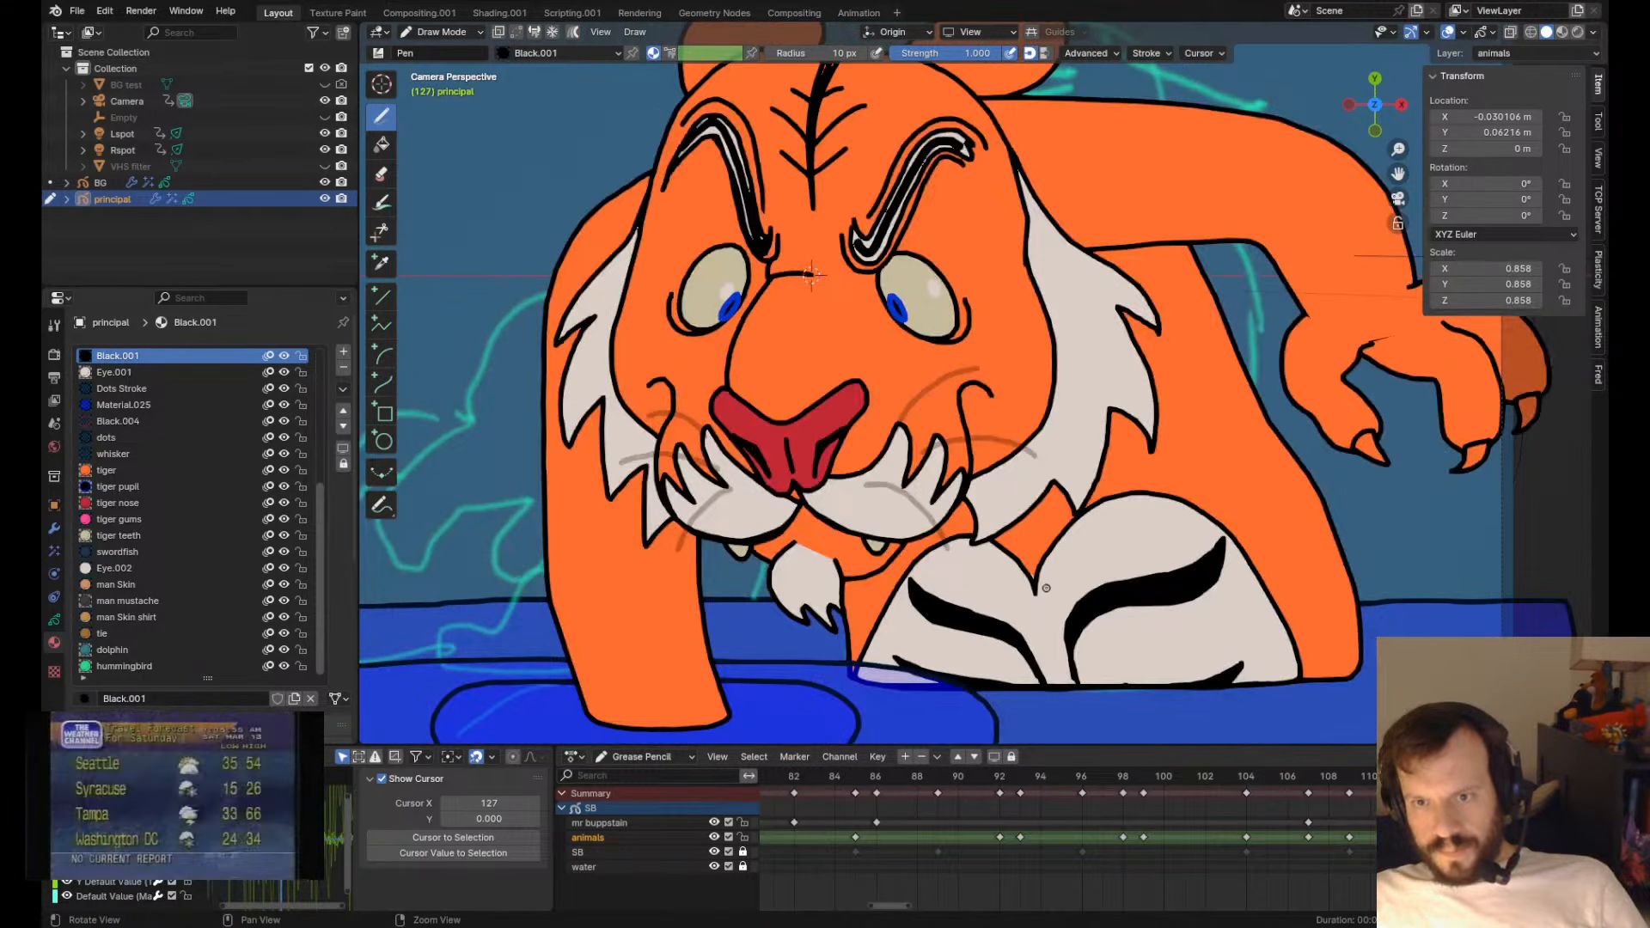
pyautogui.press('Left')
pyautogui.press('Left')
pyautogui.press('Left')
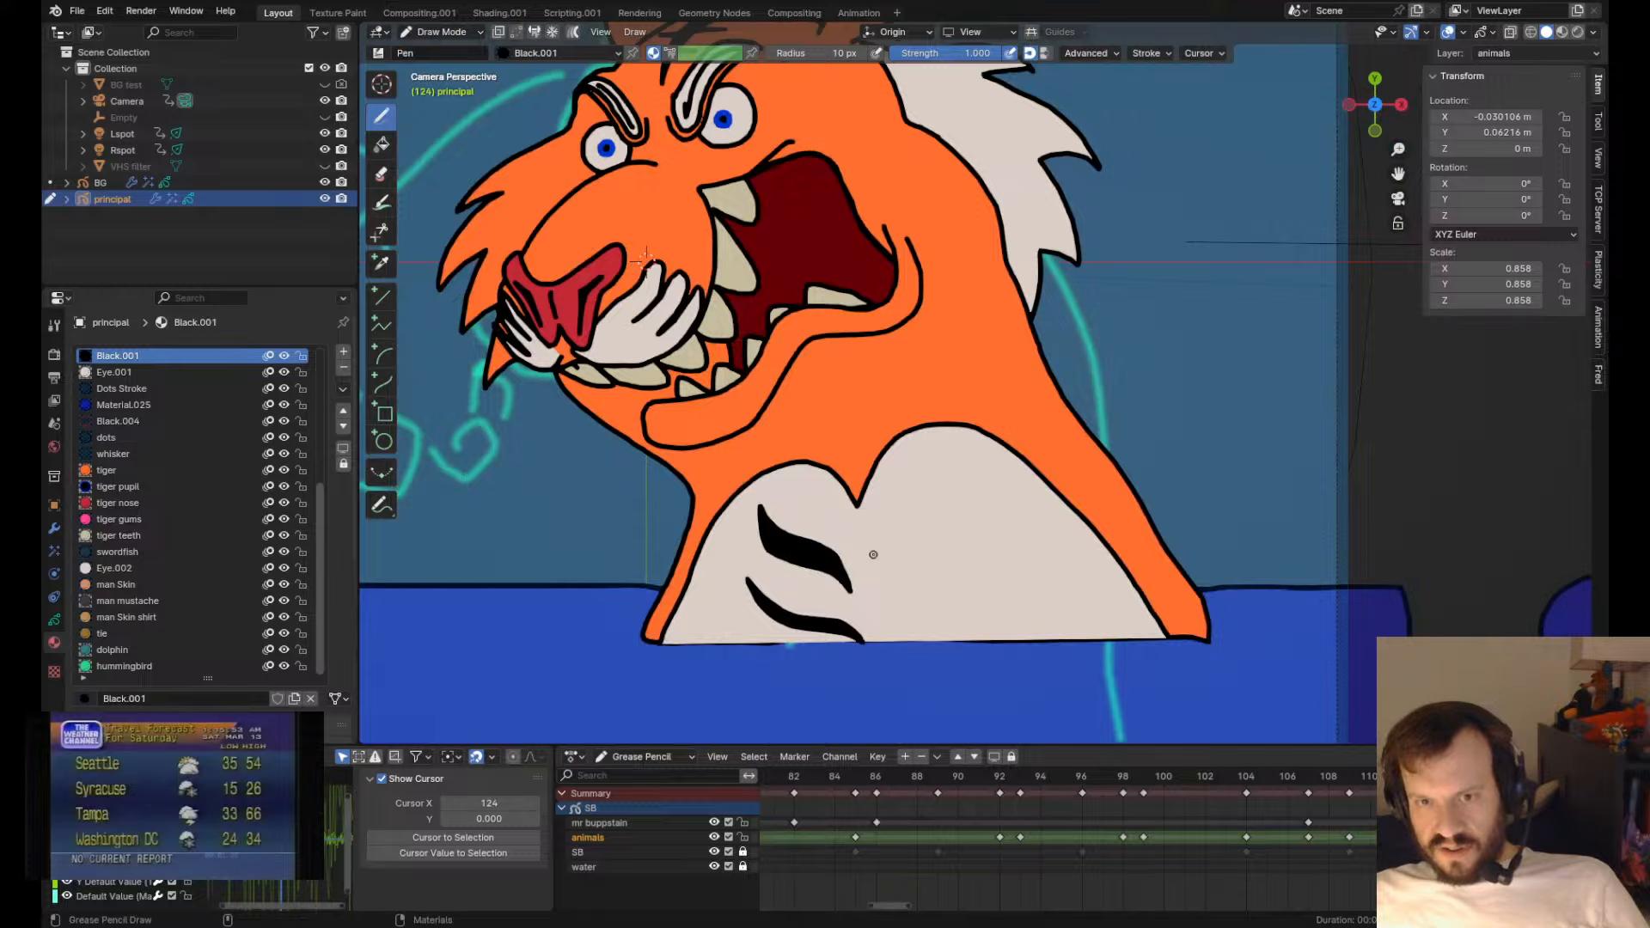
pyautogui.keyDown('alt'); pyautogui.scroll(1, 842, 623); pyautogui.keyUp('alt')
pyautogui.keyDown('alt'); pyautogui.scroll(-1, 842, 623); pyautogui.keyUp('alt')
pyautogui.press('Tab')
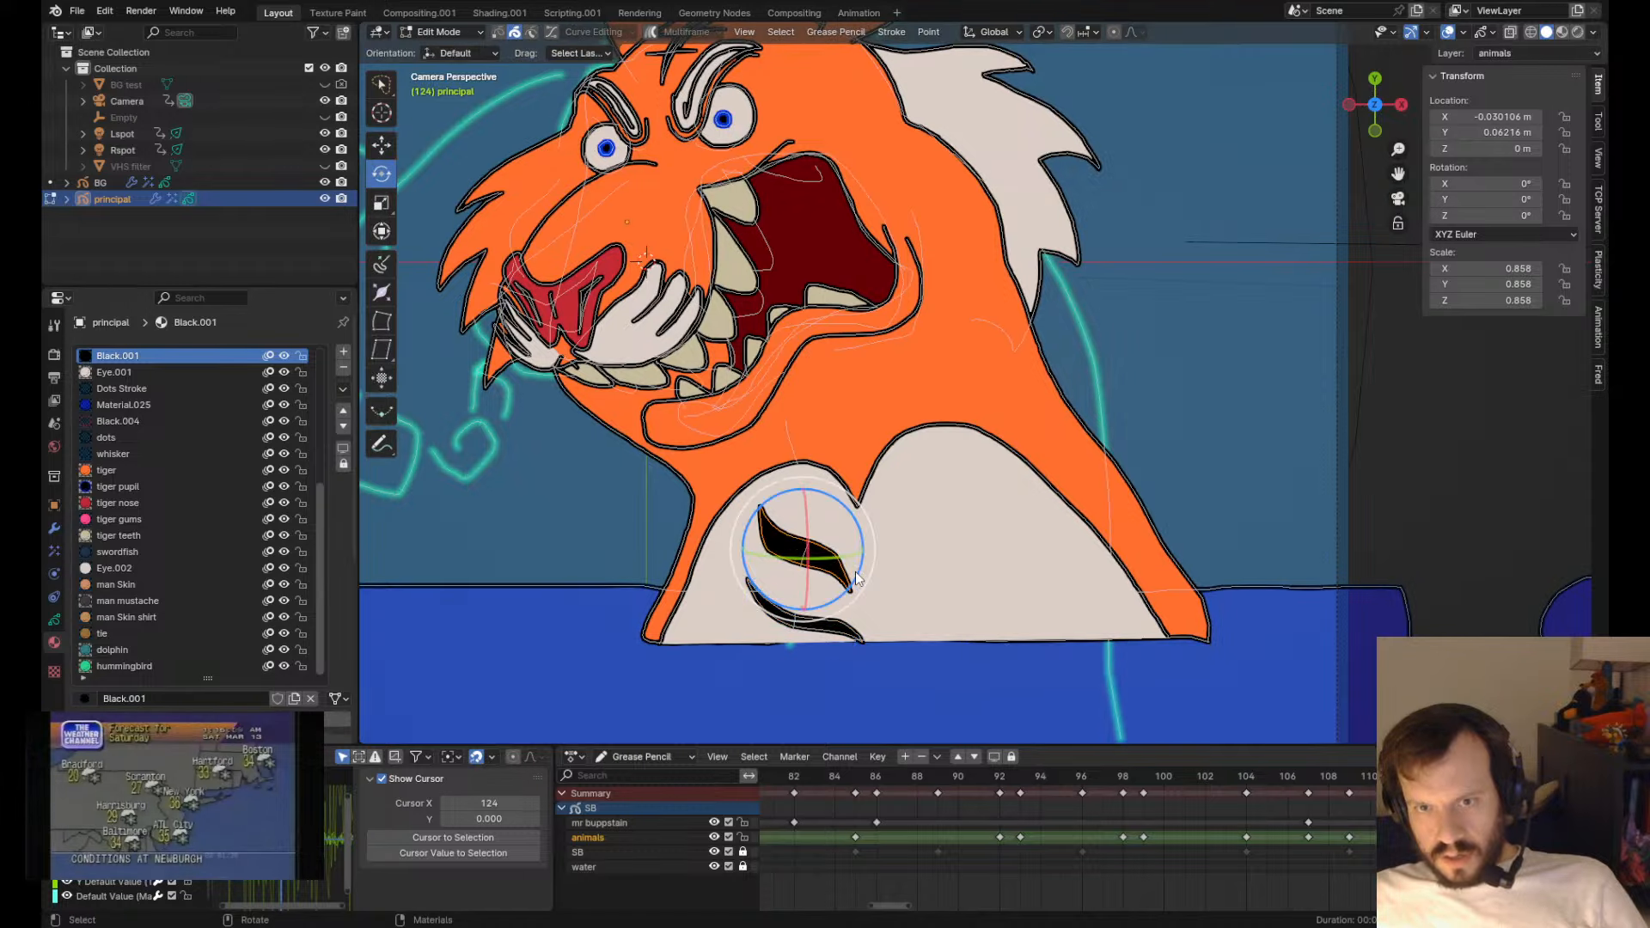
pyautogui.press('Tab')
pyautogui.moveTo(851, 603)
pyautogui.mouseDown()
pyautogui.moveTo(883, 666)
pyautogui.moveTo(829, 583)
pyautogui.moveTo(879, 649)
pyautogui.mouseUp()
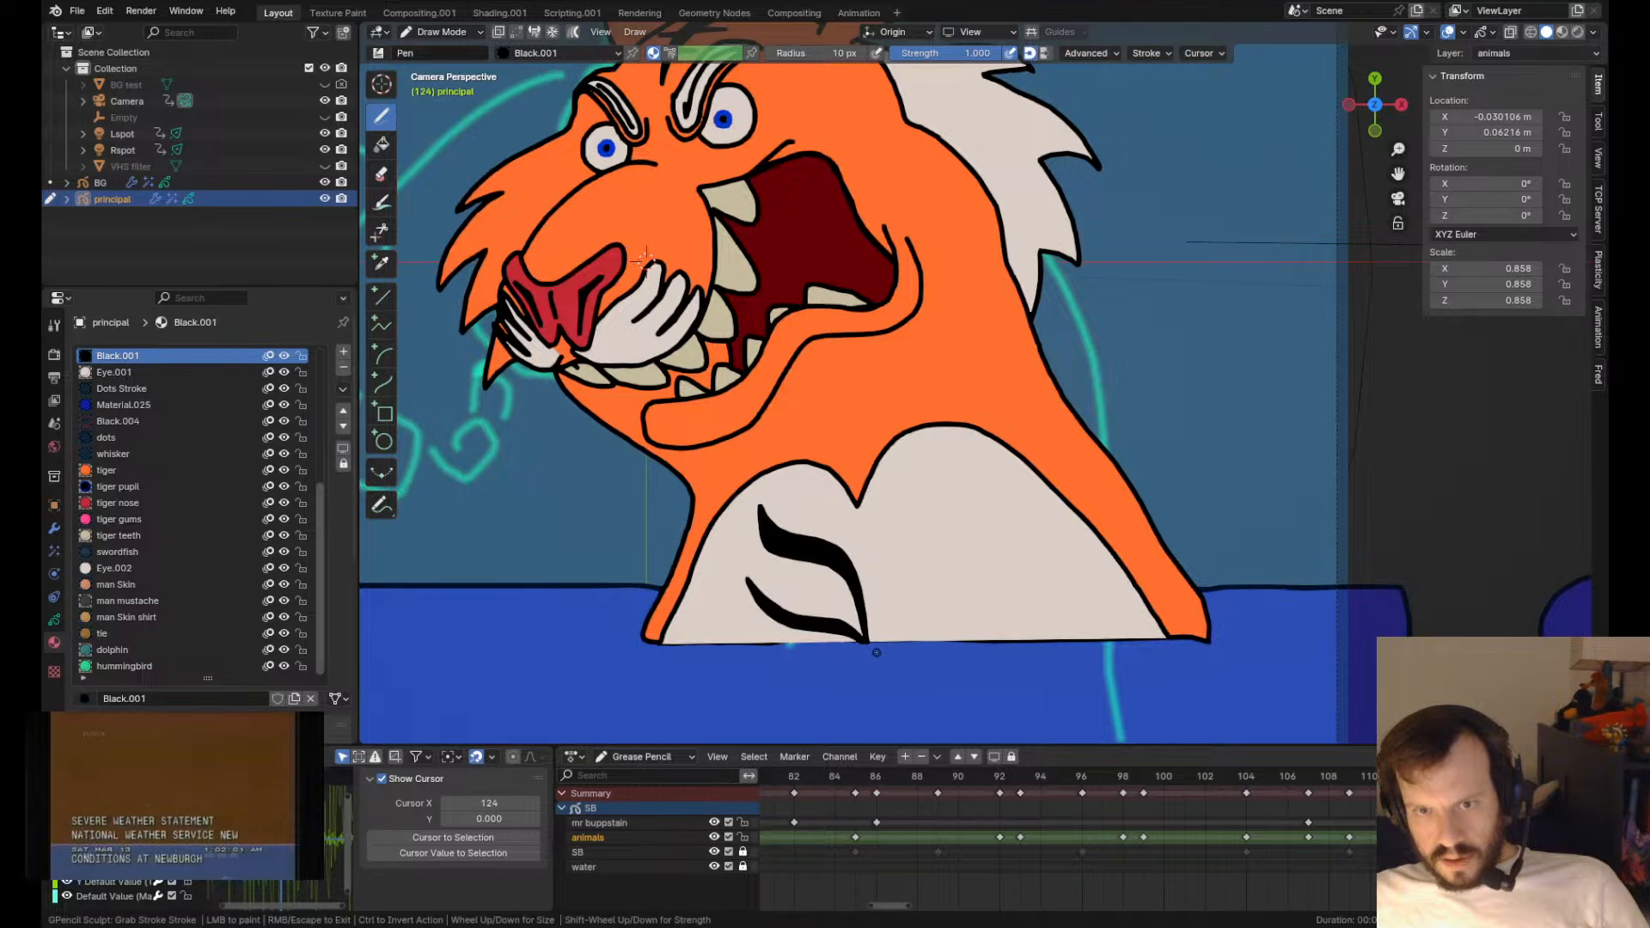
# - Duplicate both black chest stripes in place and mirror the copies horizontally with an X scale of about -1.1
pyautogui.press('Tab')
pyautogui.click(852, 584)
pyautogui.keyDown('shift'); pyautogui.click(838, 625); pyautogui.keyUp('shift')
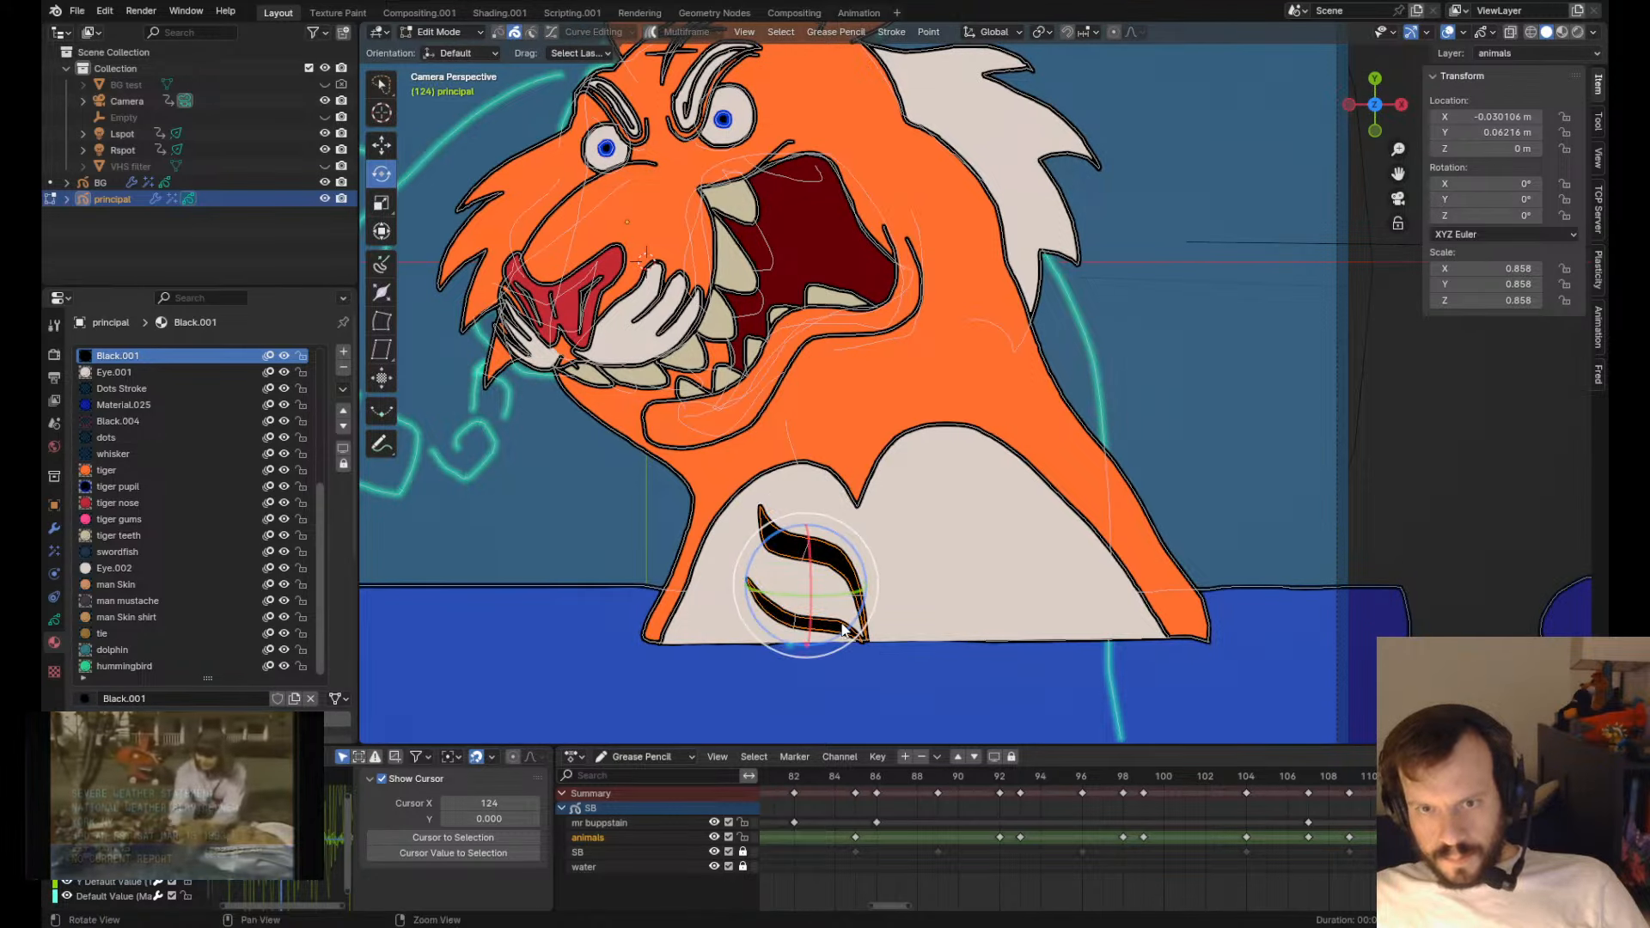
pyautogui.hotkey('shift', 'd')
pyautogui.rightClick(956, 592)
pyautogui.press('s')
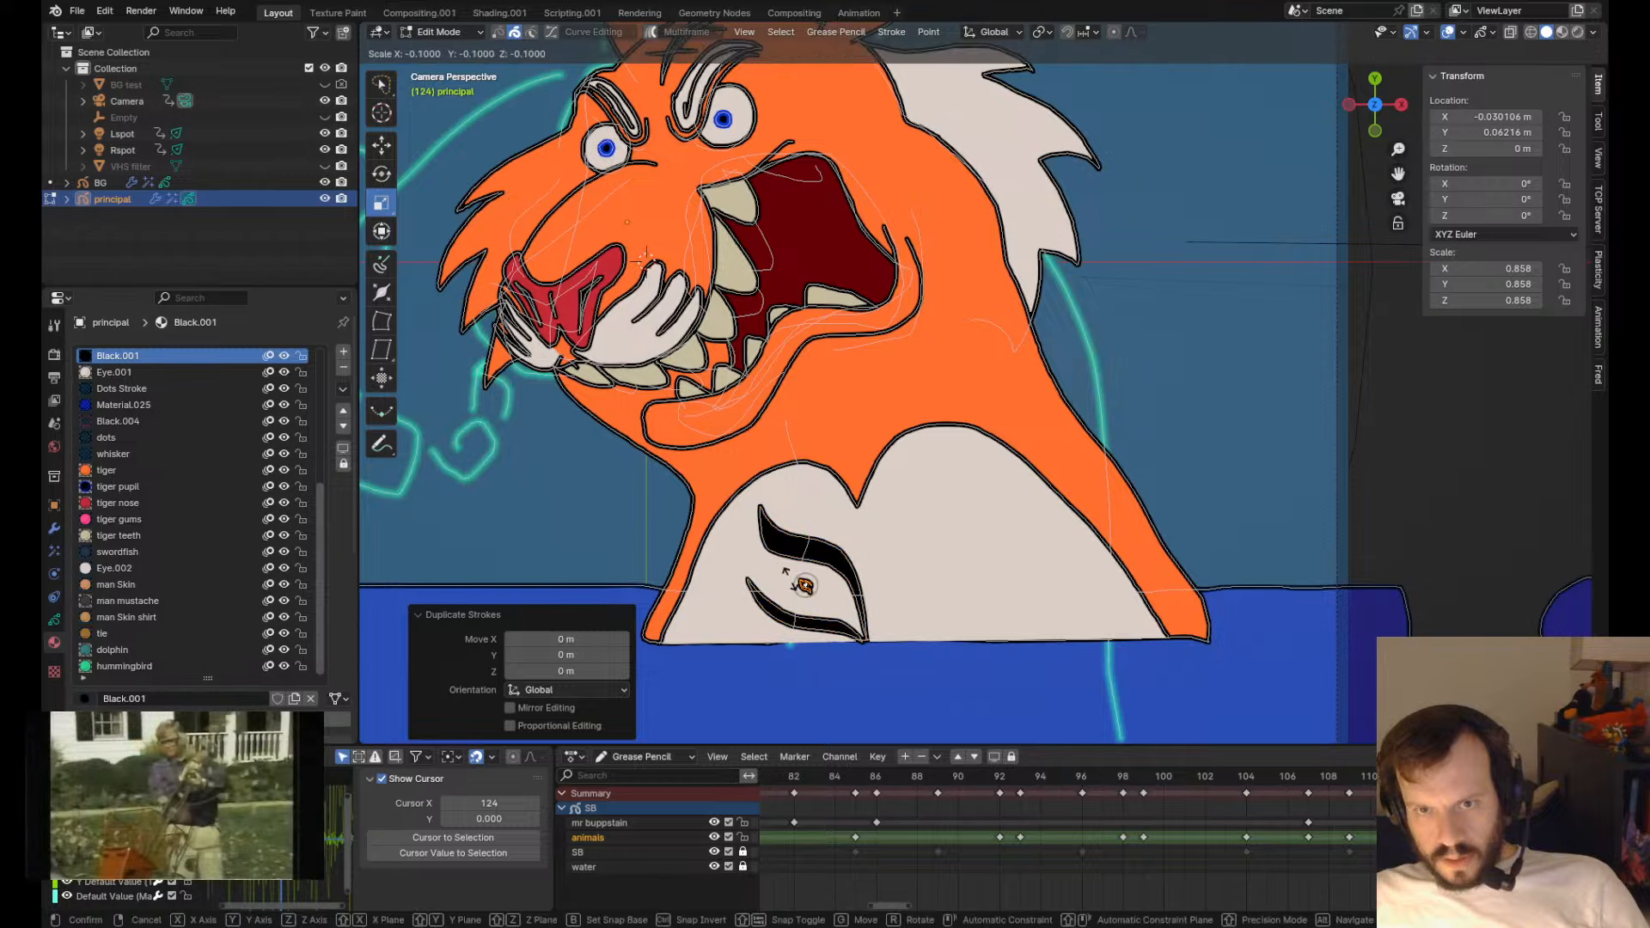
pyautogui.click(880, 606)
pyautogui.moveTo(869, 588); pyautogui.dragTo(735, 580)
# - Move the mirrored stripes onto the right half of the chest so their tails meet the originals at the base
pyautogui.press('g')
pyautogui.moveTo(815, 594); pyautogui.dragTo(964, 577)
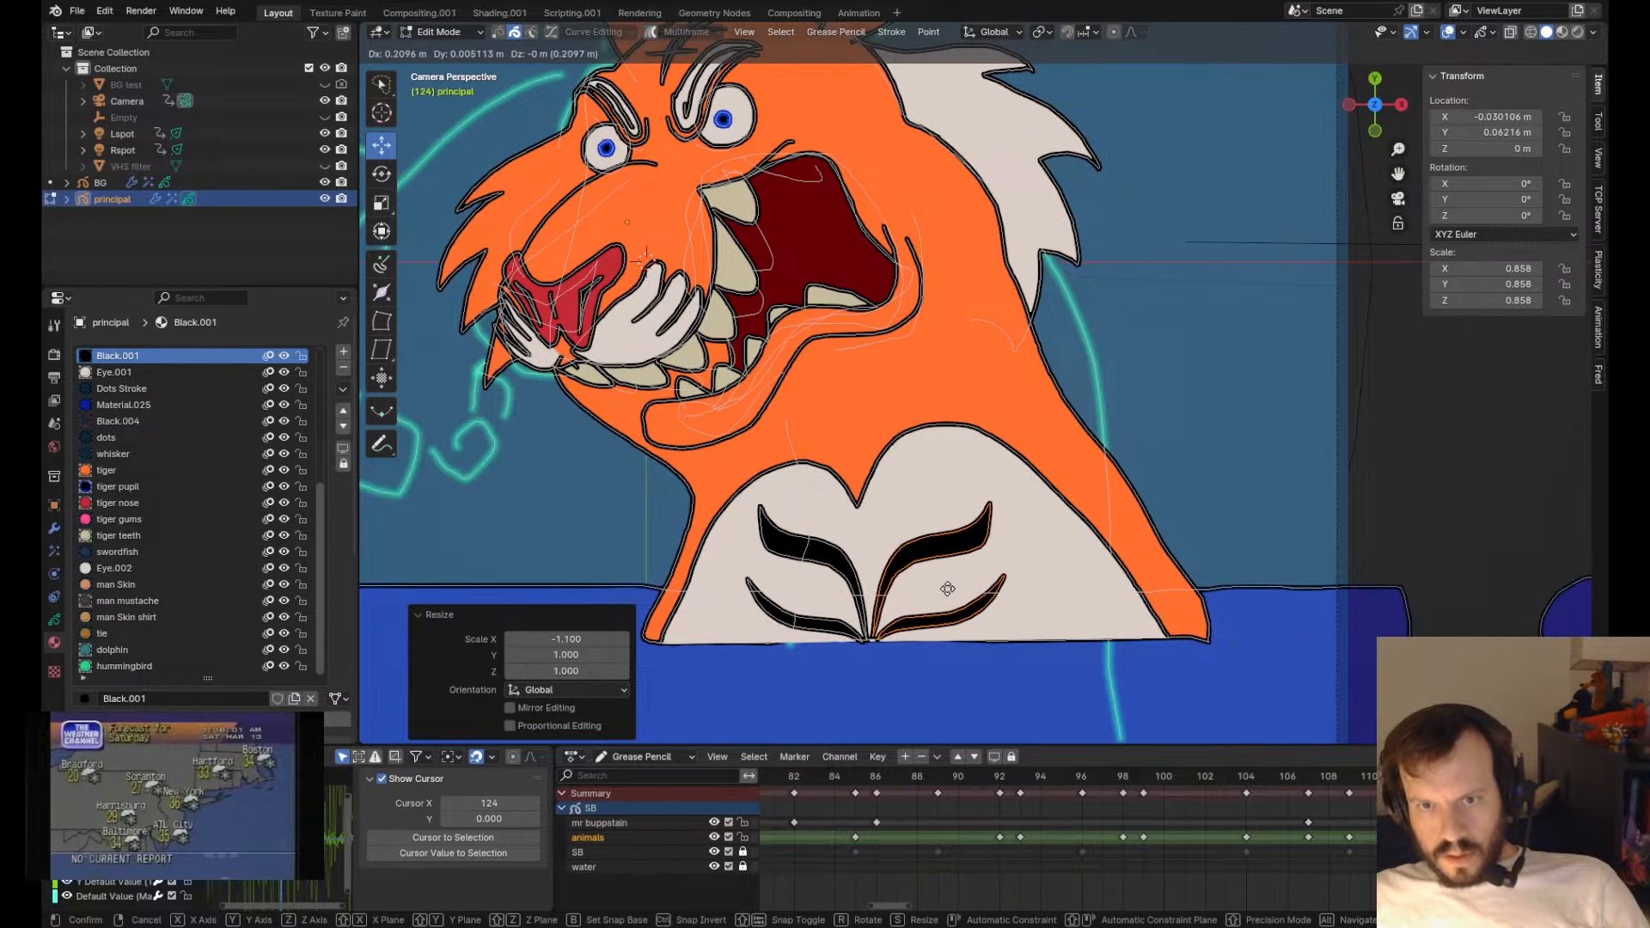
pyautogui.click(938, 574)
# - Sculpt the outer ends of the two mirrored stripes upward and save the file
pyautogui.press('Tab')
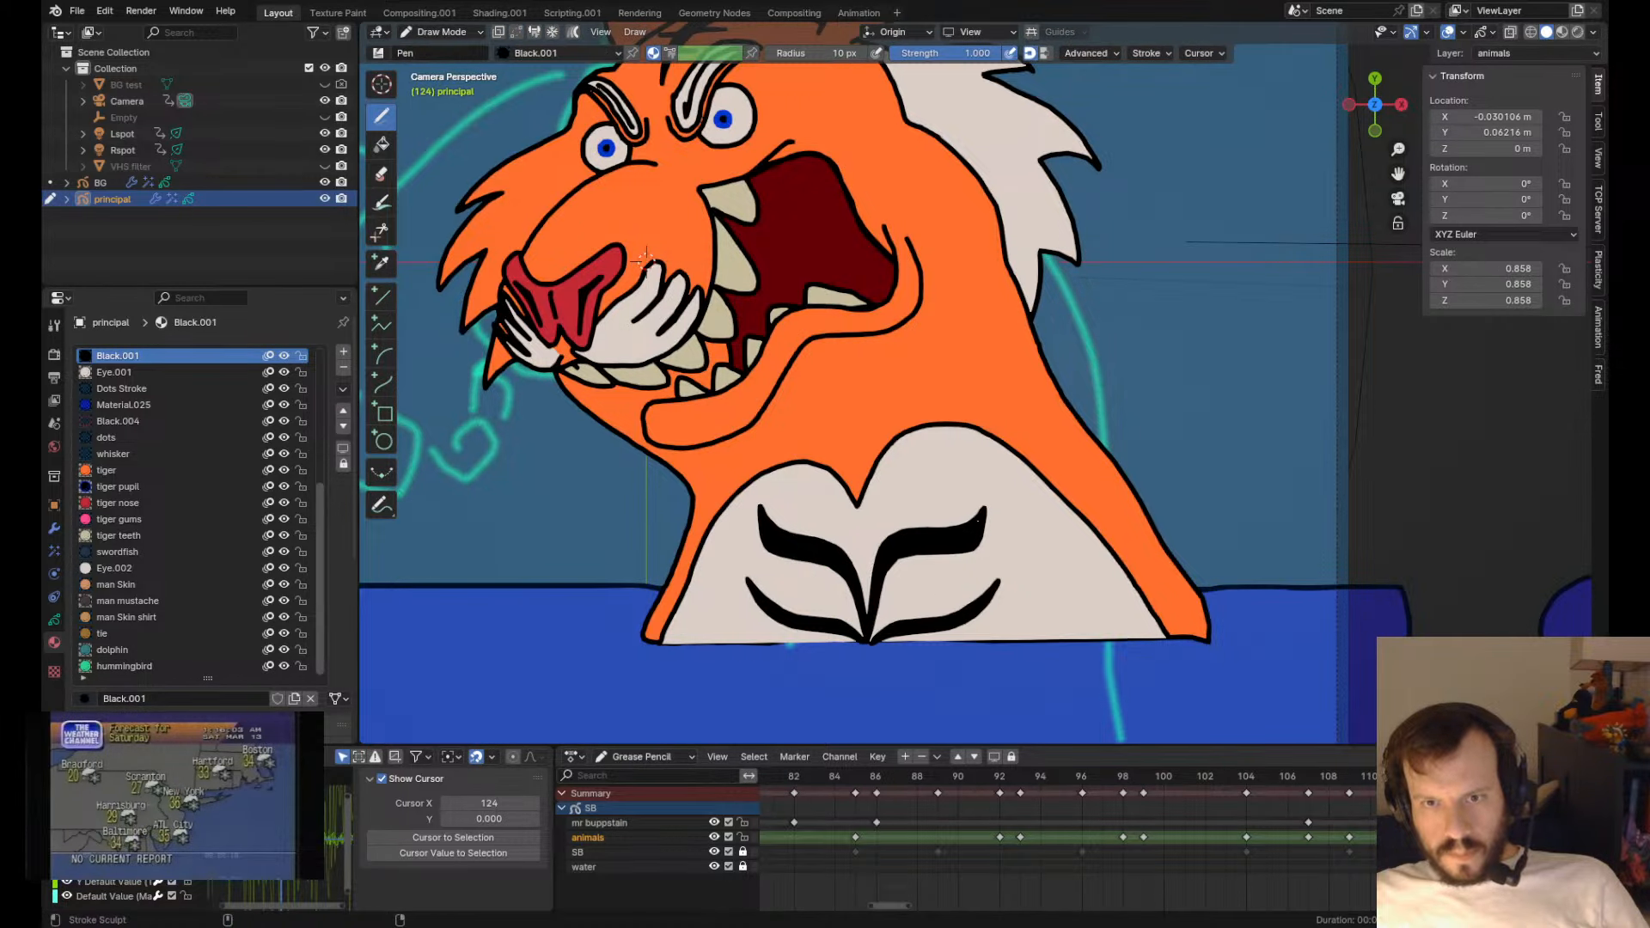
pyautogui.moveTo(961, 542); pyautogui.dragTo(957, 516)
pyautogui.moveTo(954, 600); pyautogui.dragTo(986, 608)
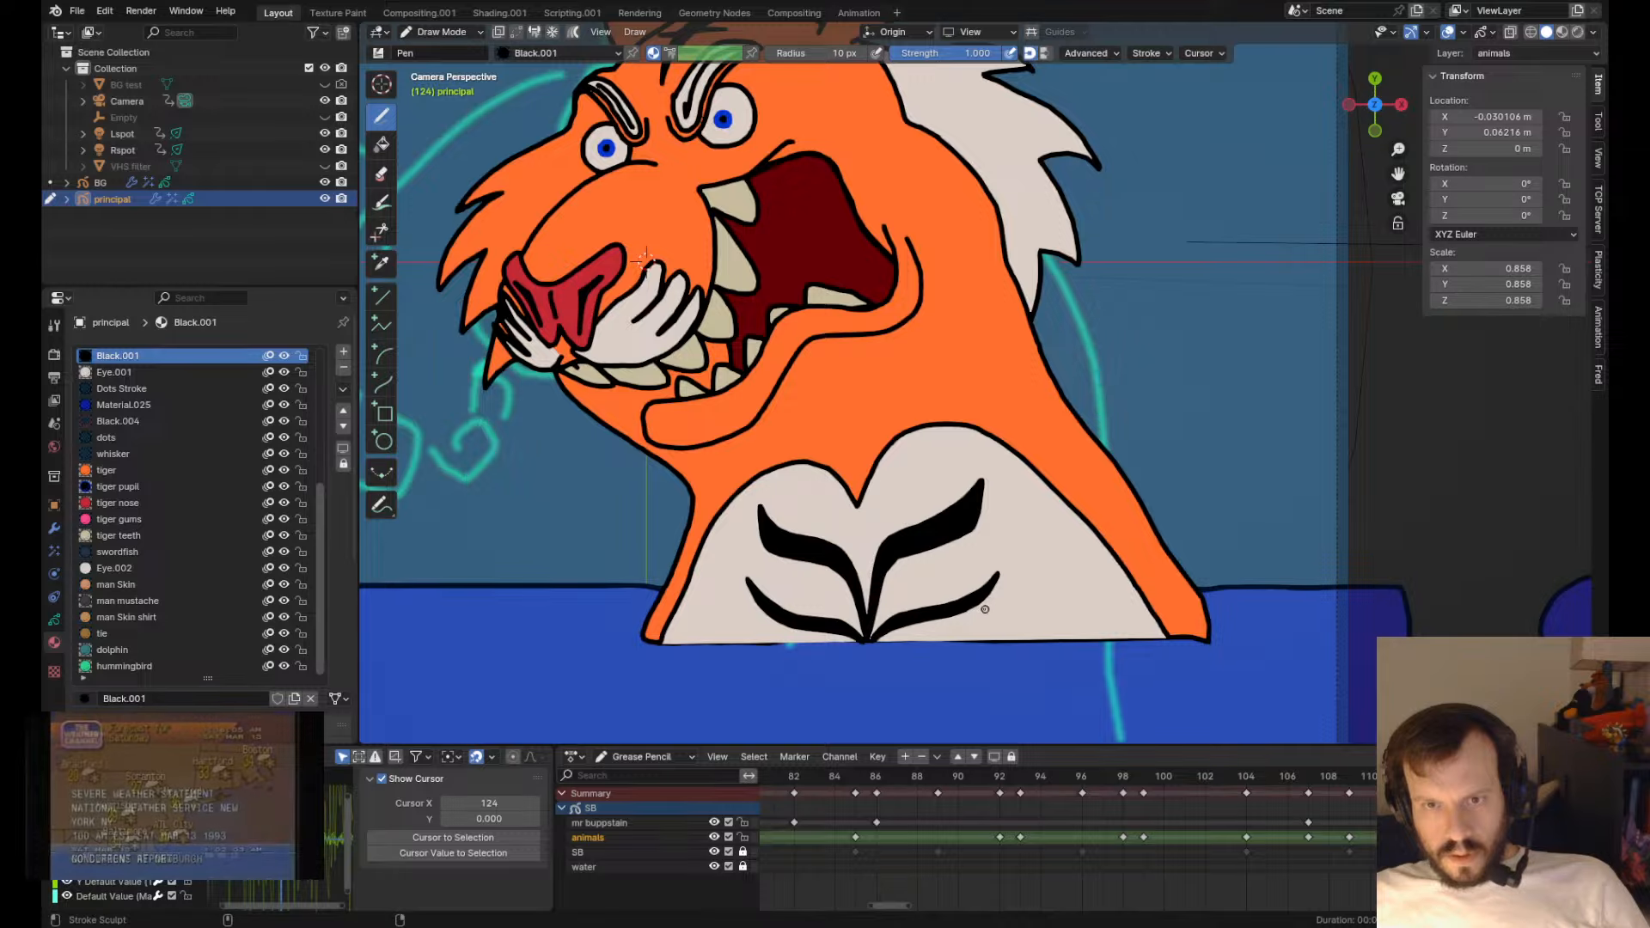
pyautogui.scroll(-4, 985, 607)
pyautogui.scroll(4, 907, 510)
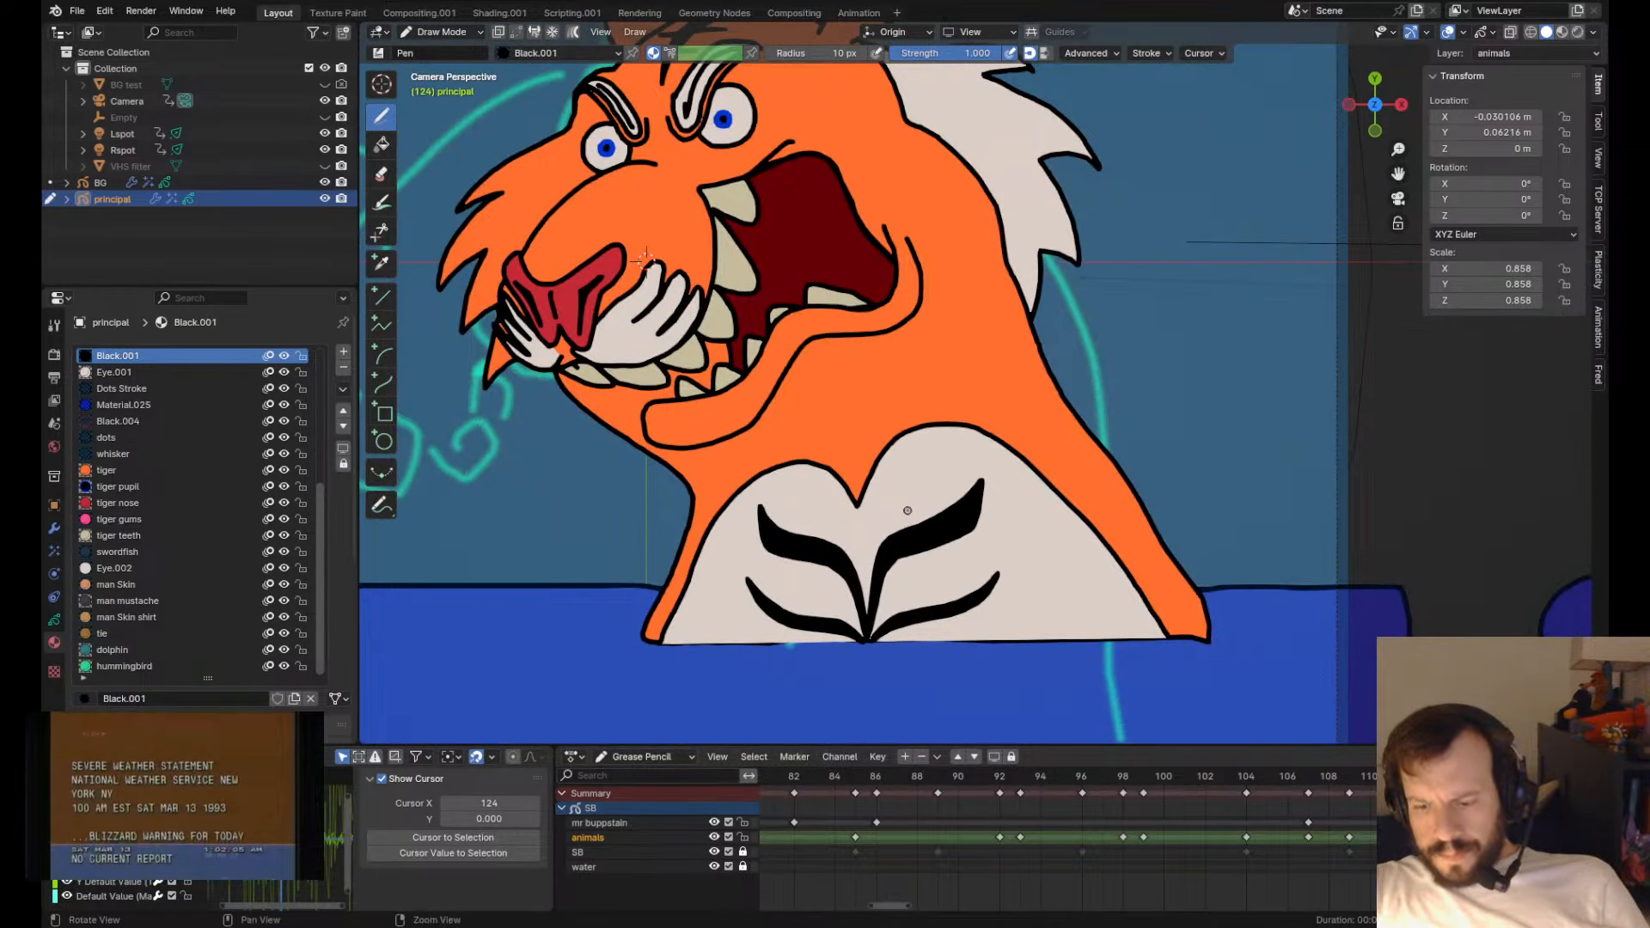
pyautogui.hotkey('ctrl', 's')
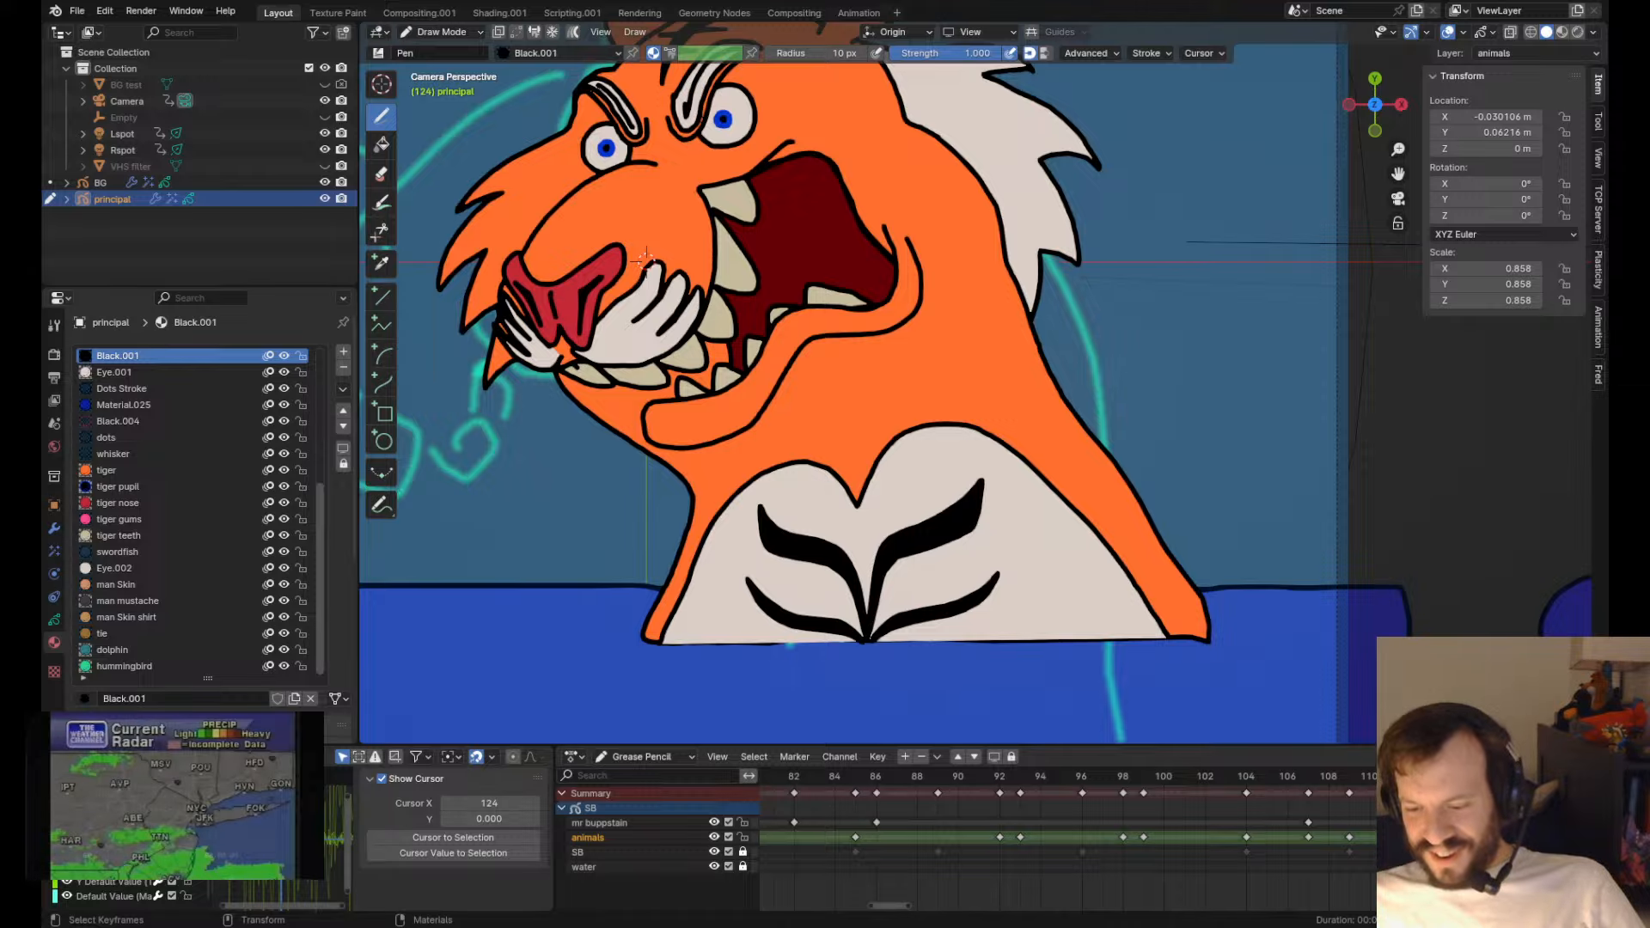
# - Sculpt the upper-left chest stripe into a thinner curve, undoing the strokes that thickened it
pyautogui.scroll(3, 831, 597)
pyautogui.press('Tab')
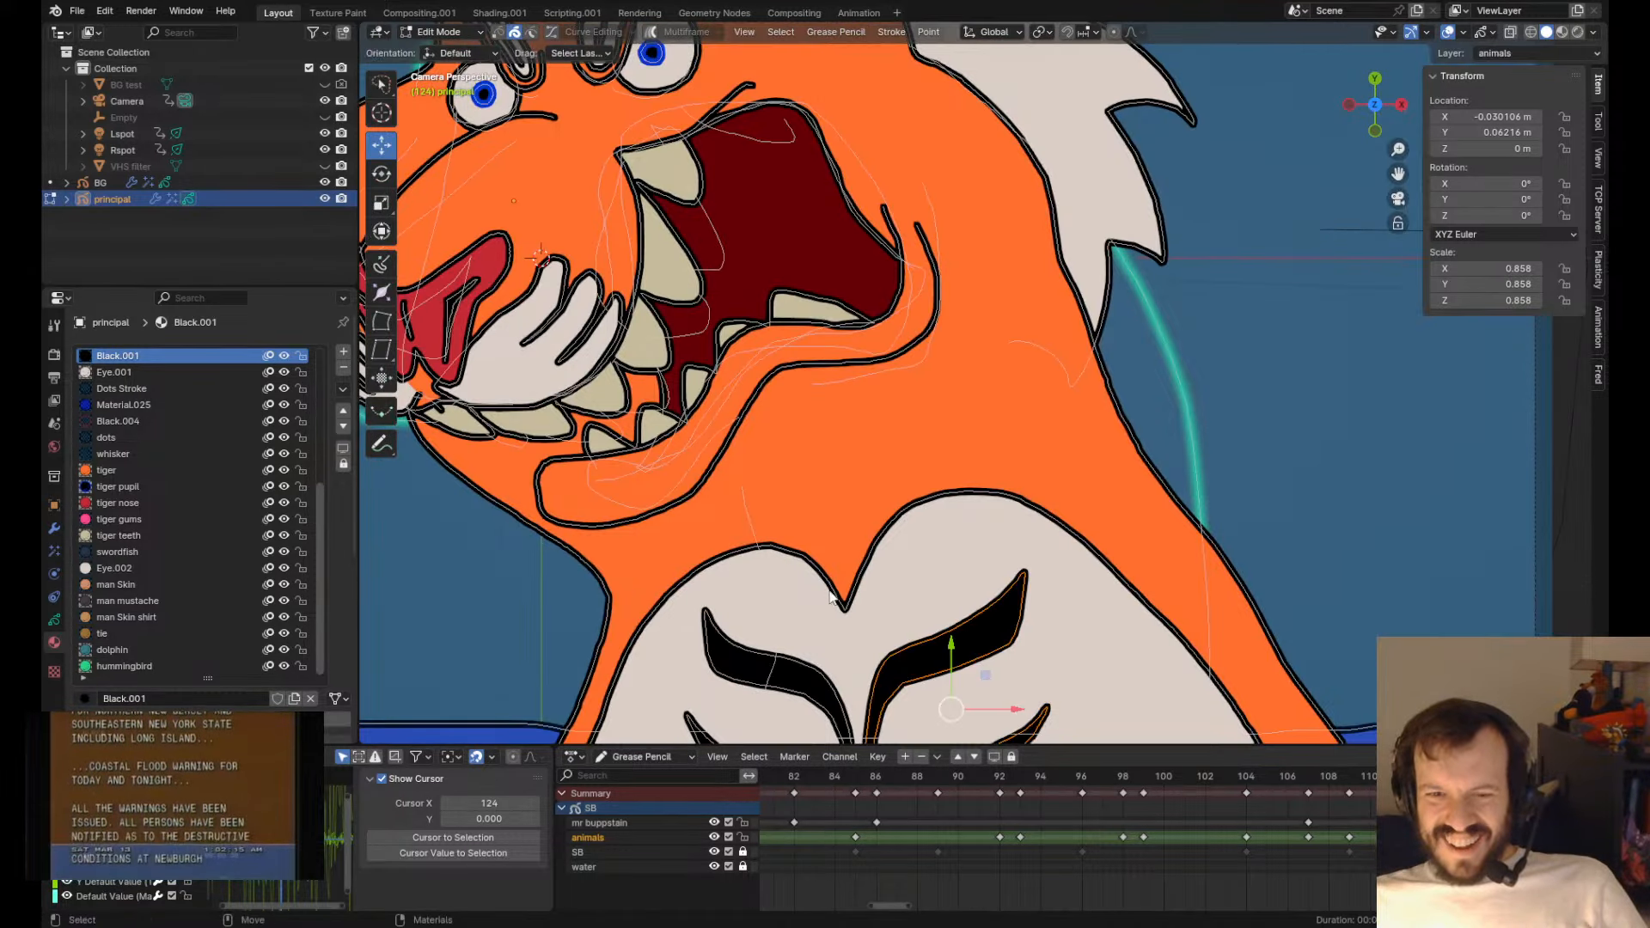
pyautogui.press('Tab')
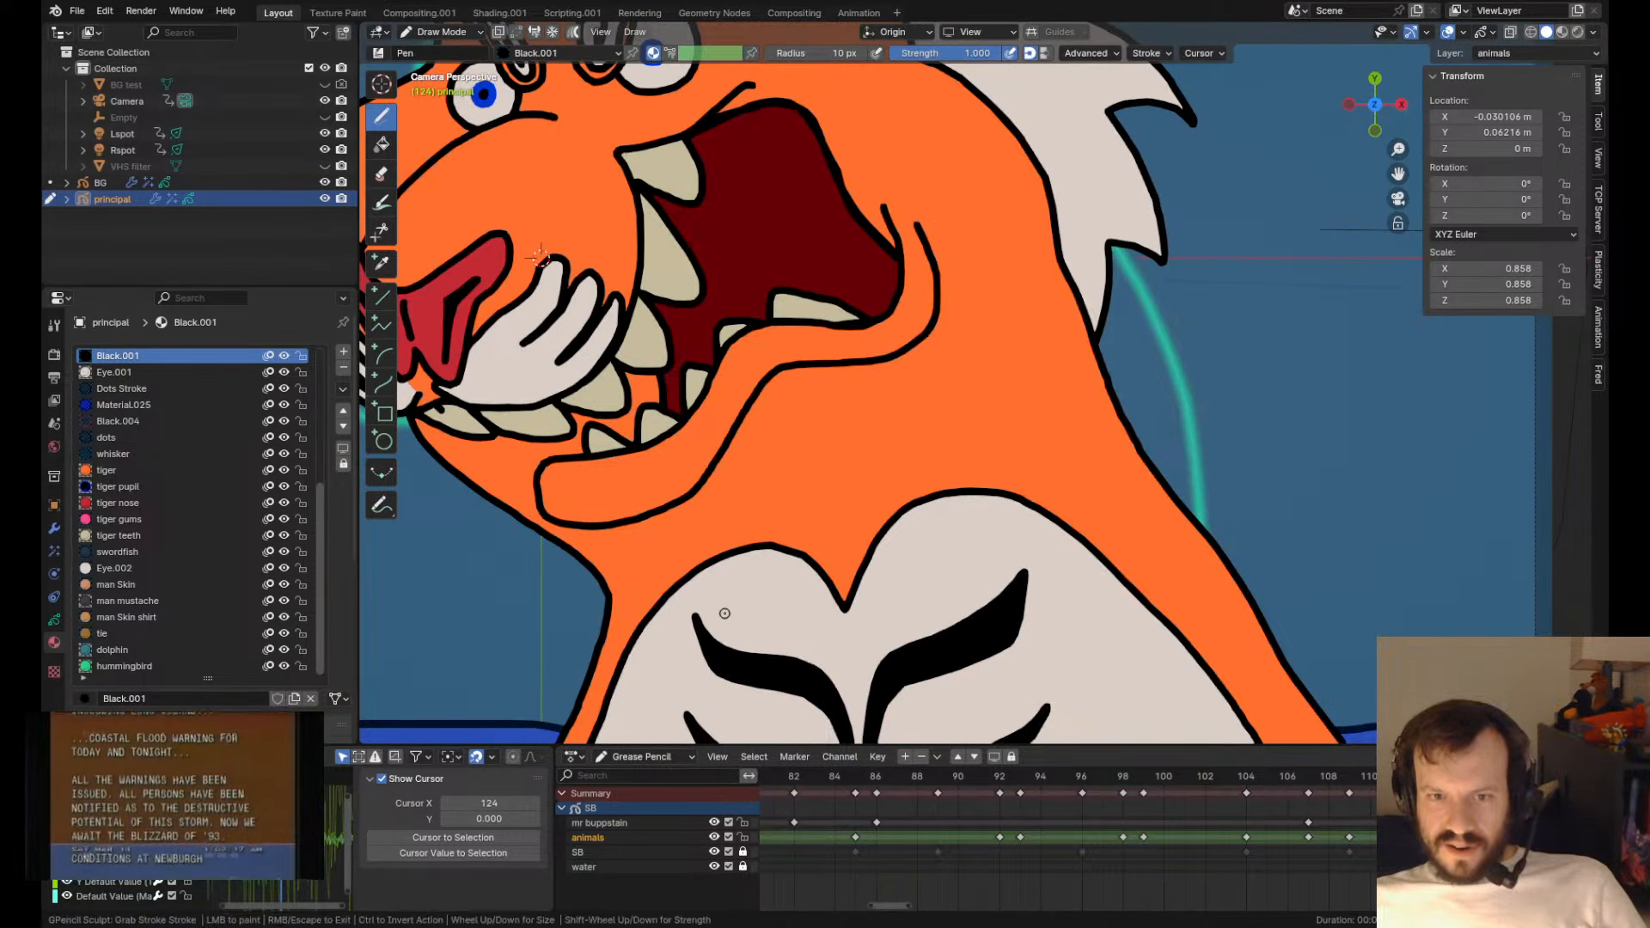
pyautogui.keyDown('ctrl'); pyautogui.keyDown('shift'); pyautogui.moveTo(724, 614); pyautogui.dragTo(727, 621); pyautogui.keyUp('shift'); pyautogui.keyUp('ctrl')
pyautogui.moveTo(700, 688)
pyautogui.keyDown('ctrl'); pyautogui.keyDown('shift'); pyautogui.mouseDown()
pyautogui.moveTo(794, 708)
pyautogui.moveTo(780, 716)
pyautogui.mouseUp(); pyautogui.keyUp('shift'); pyautogui.keyUp('ctrl')
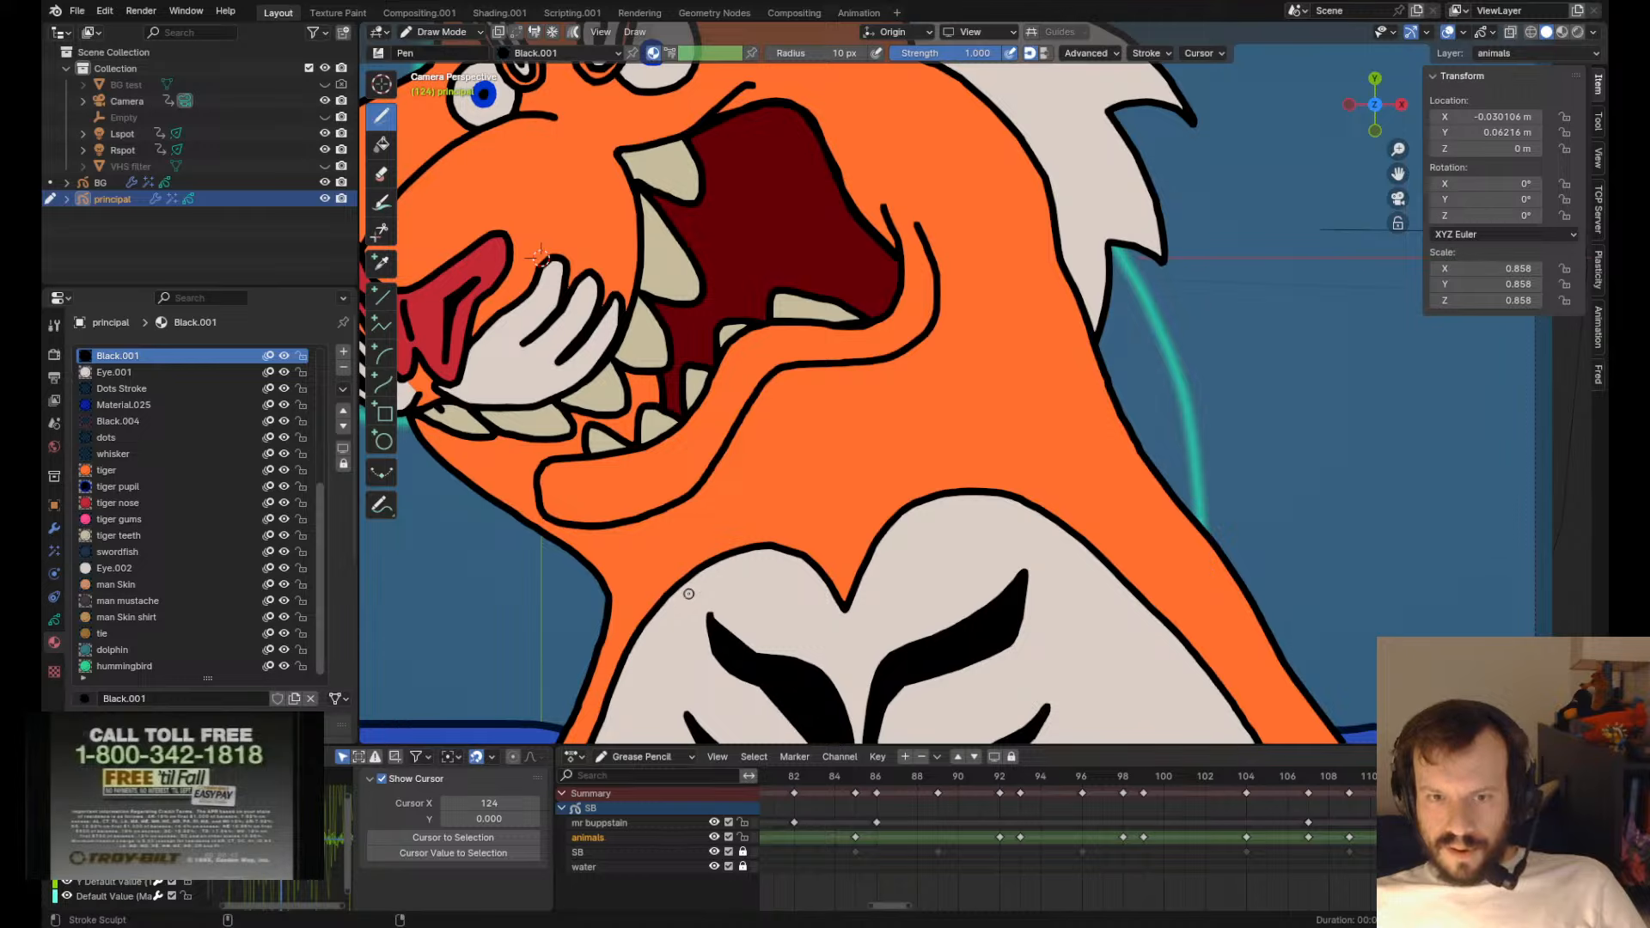
pyautogui.hotkey('ctrl', 'z')
pyautogui.hotkey('ctrl', 'z')
pyautogui.hotkey('ctrl', 'z')
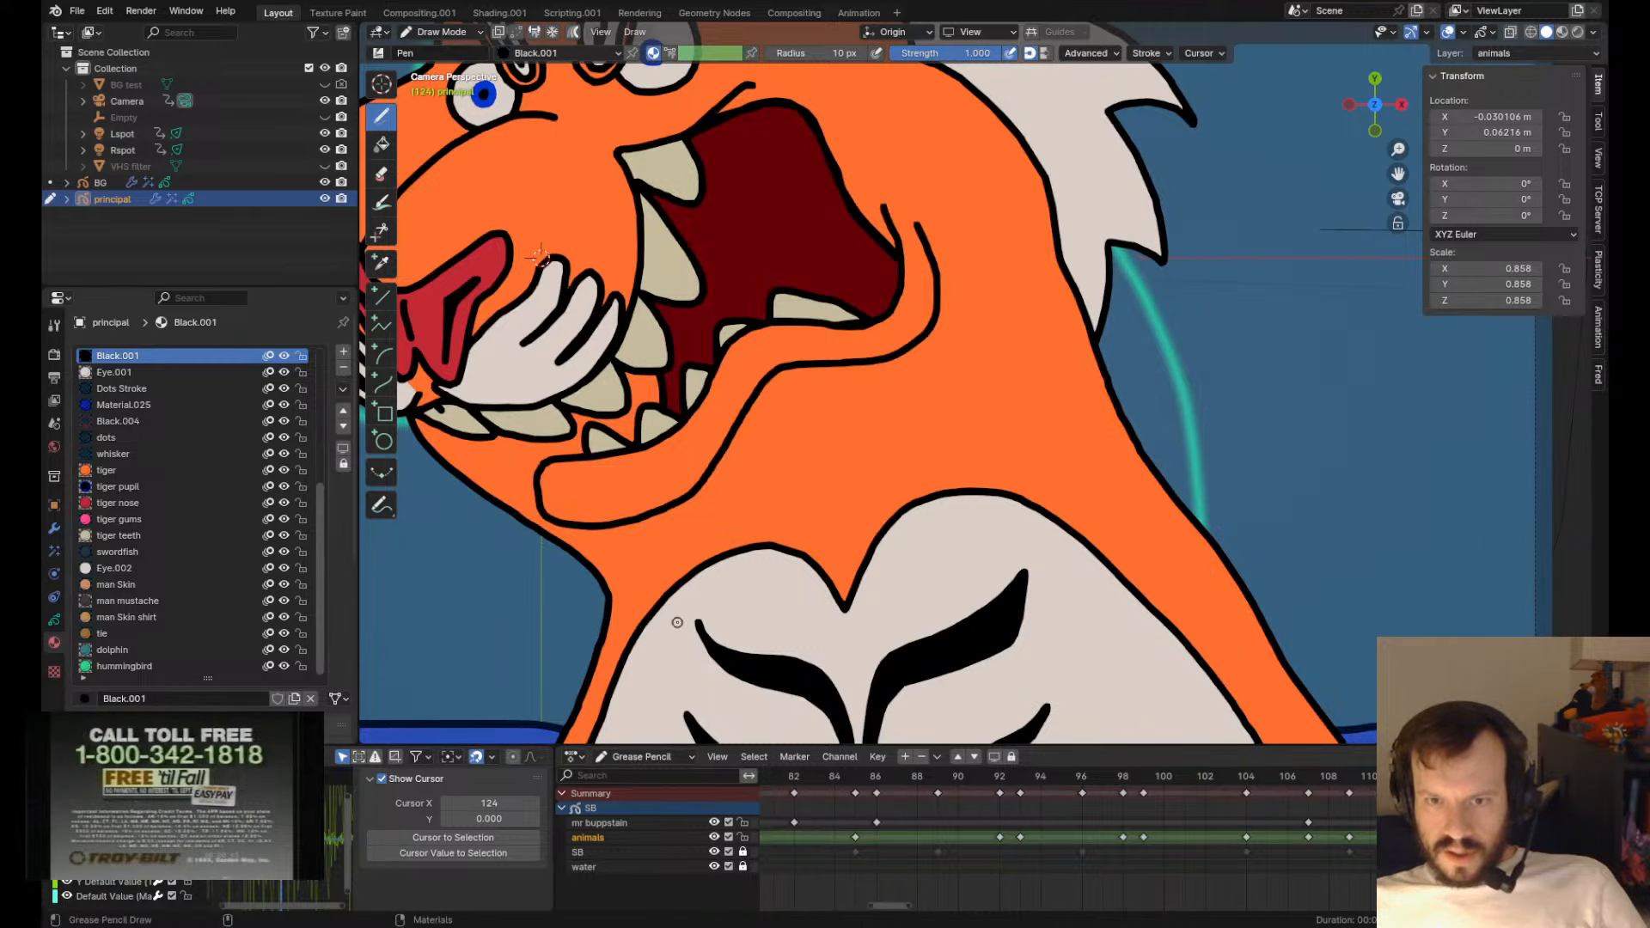
pyautogui.press('Home')
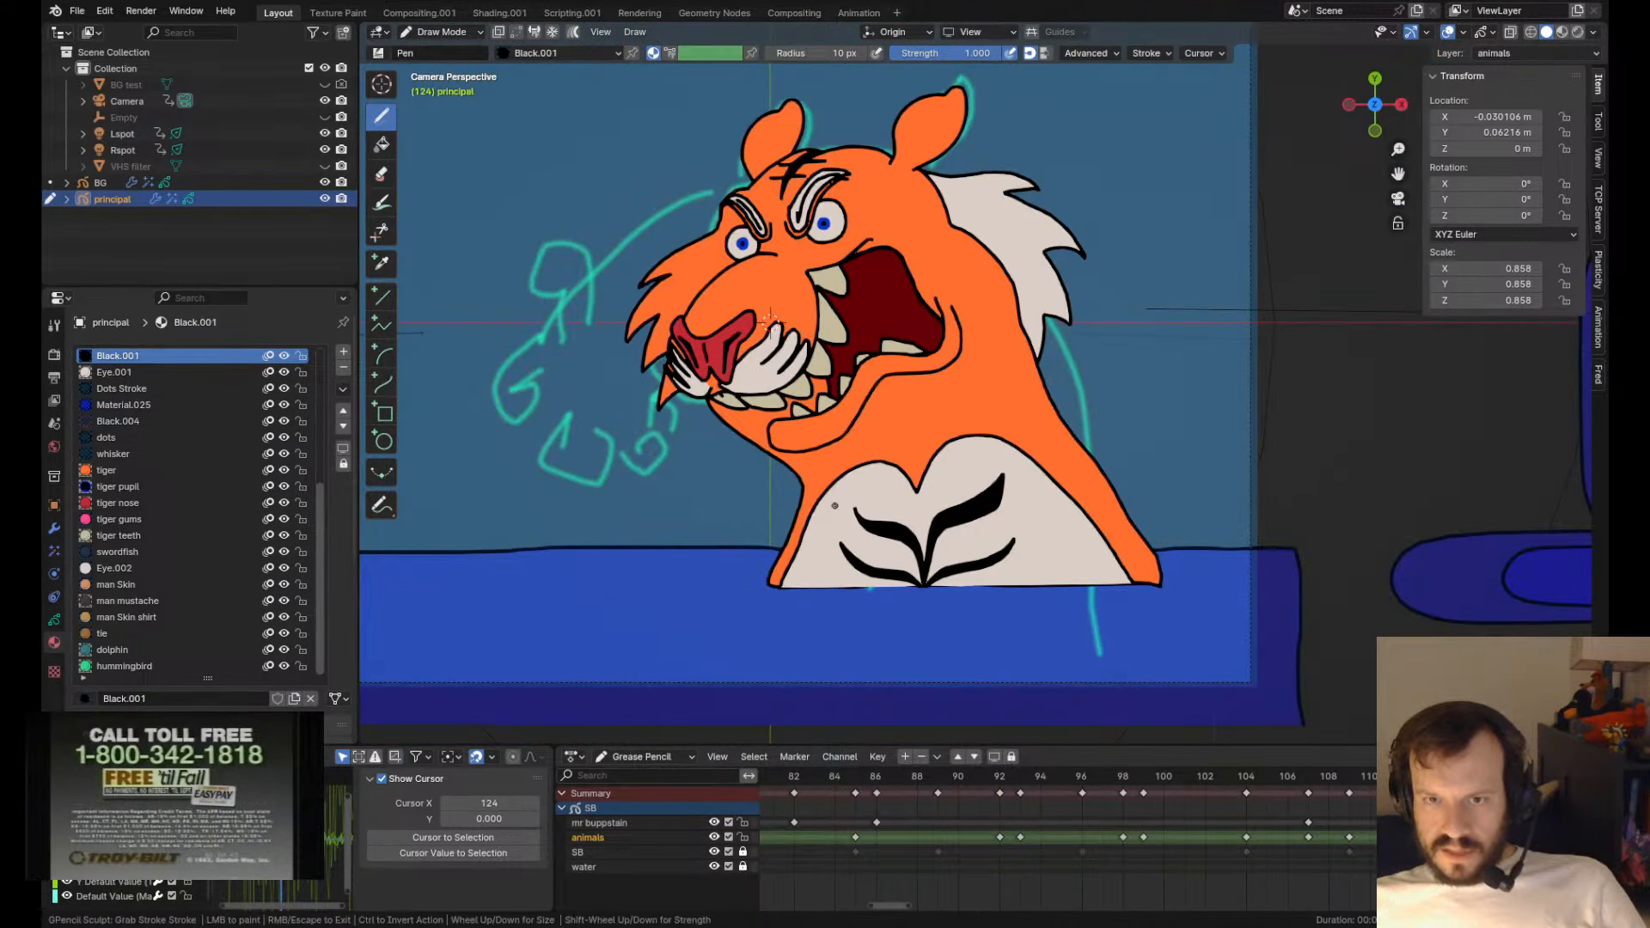
# - Sculpt the upper-right chest stripe into a smoother upward curve and tidy the stripe tails at the chest's base
pyautogui.scroll(3, 961, 533)
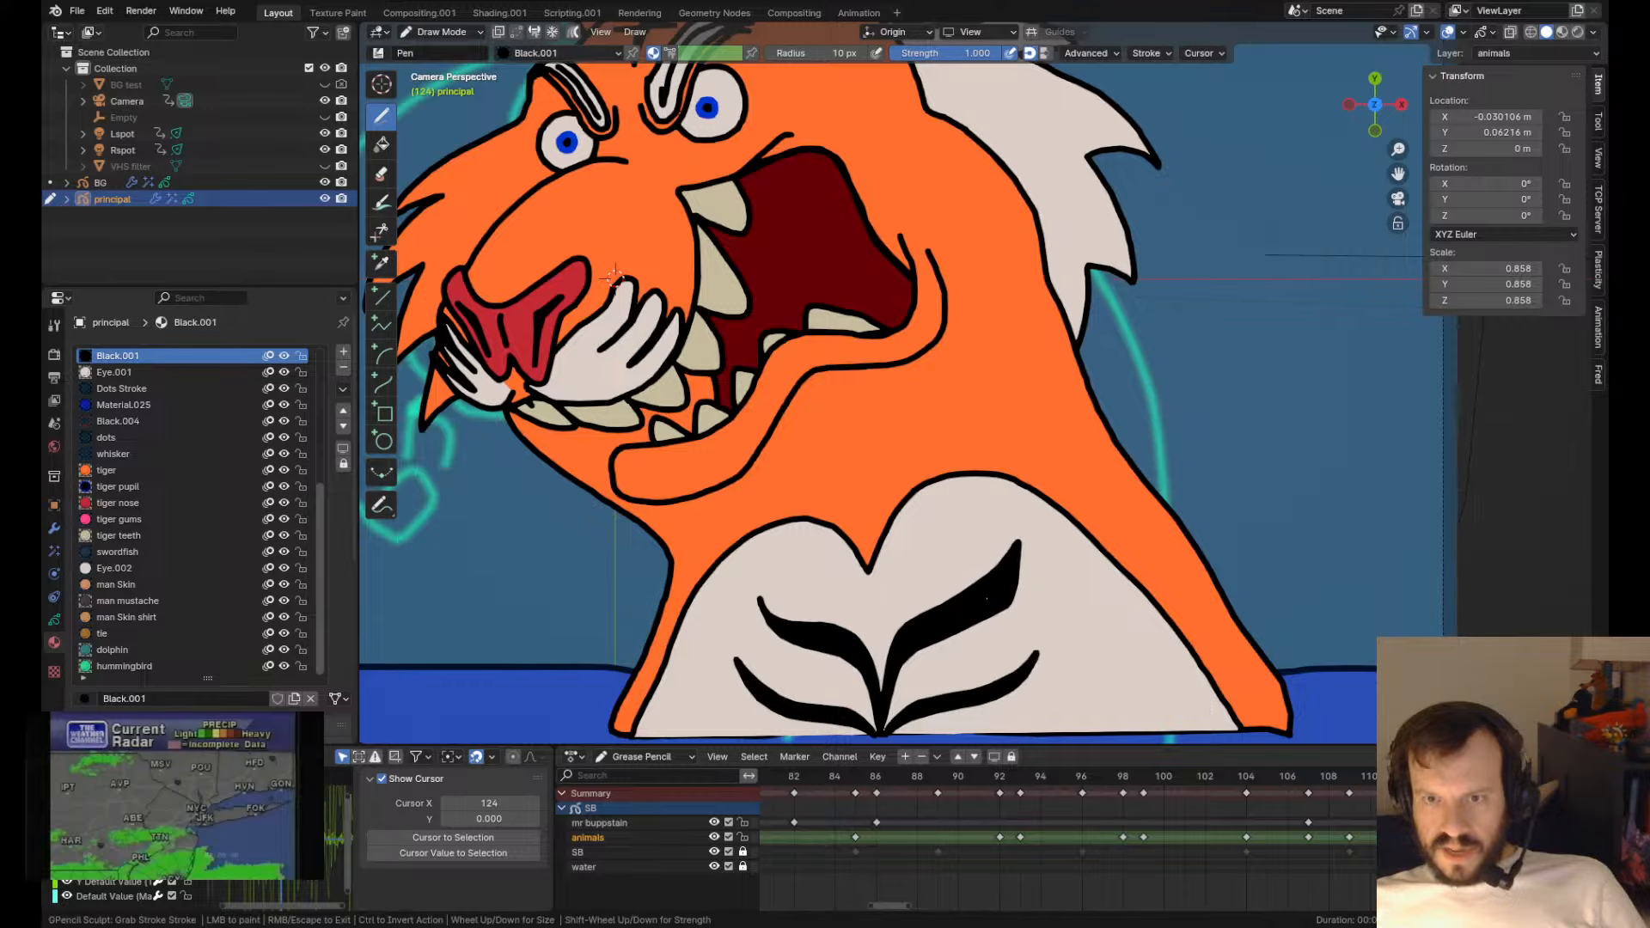
pyautogui.moveTo(970, 580)
pyautogui.keyDown('shift'); pyautogui.mouseDown()
pyautogui.moveTo(983, 527)
pyautogui.moveTo(1035, 537)
pyautogui.mouseUp(); pyautogui.keyUp('shift')
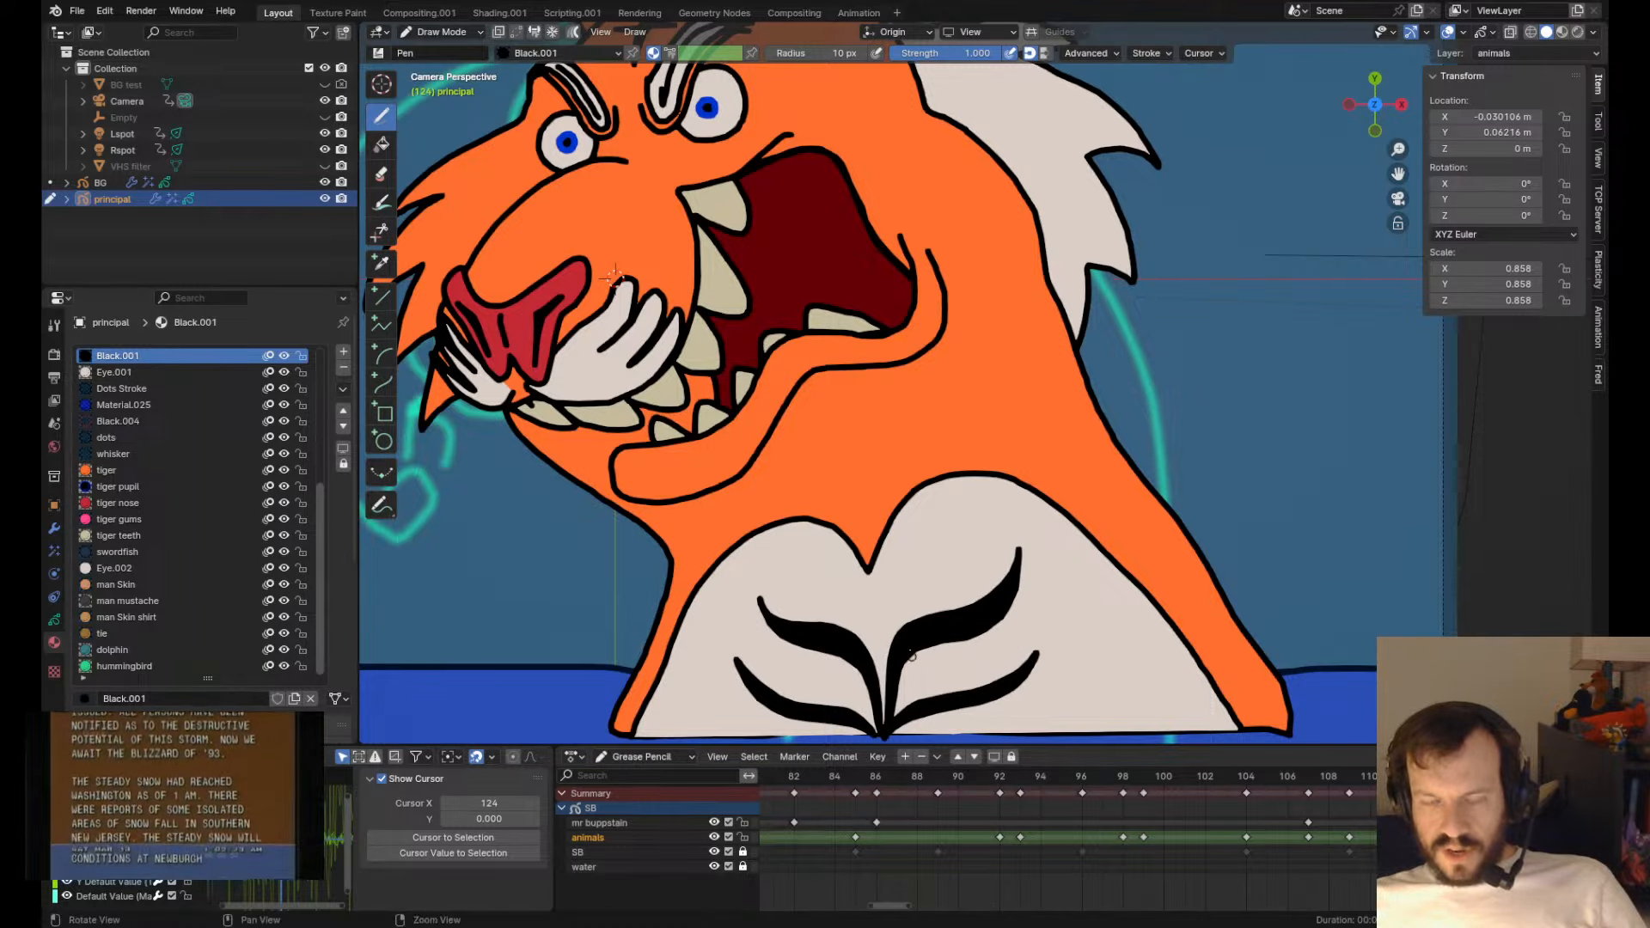
pyautogui.keyDown('shift'); pyautogui.moveTo(891, 663); pyautogui.dragTo(876, 586, button='middle'); pyautogui.keyUp('shift')
pyautogui.keyDown('shift'); pyautogui.moveTo(863, 675); pyautogui.dragTo(863, 671); pyautogui.keyUp('shift')
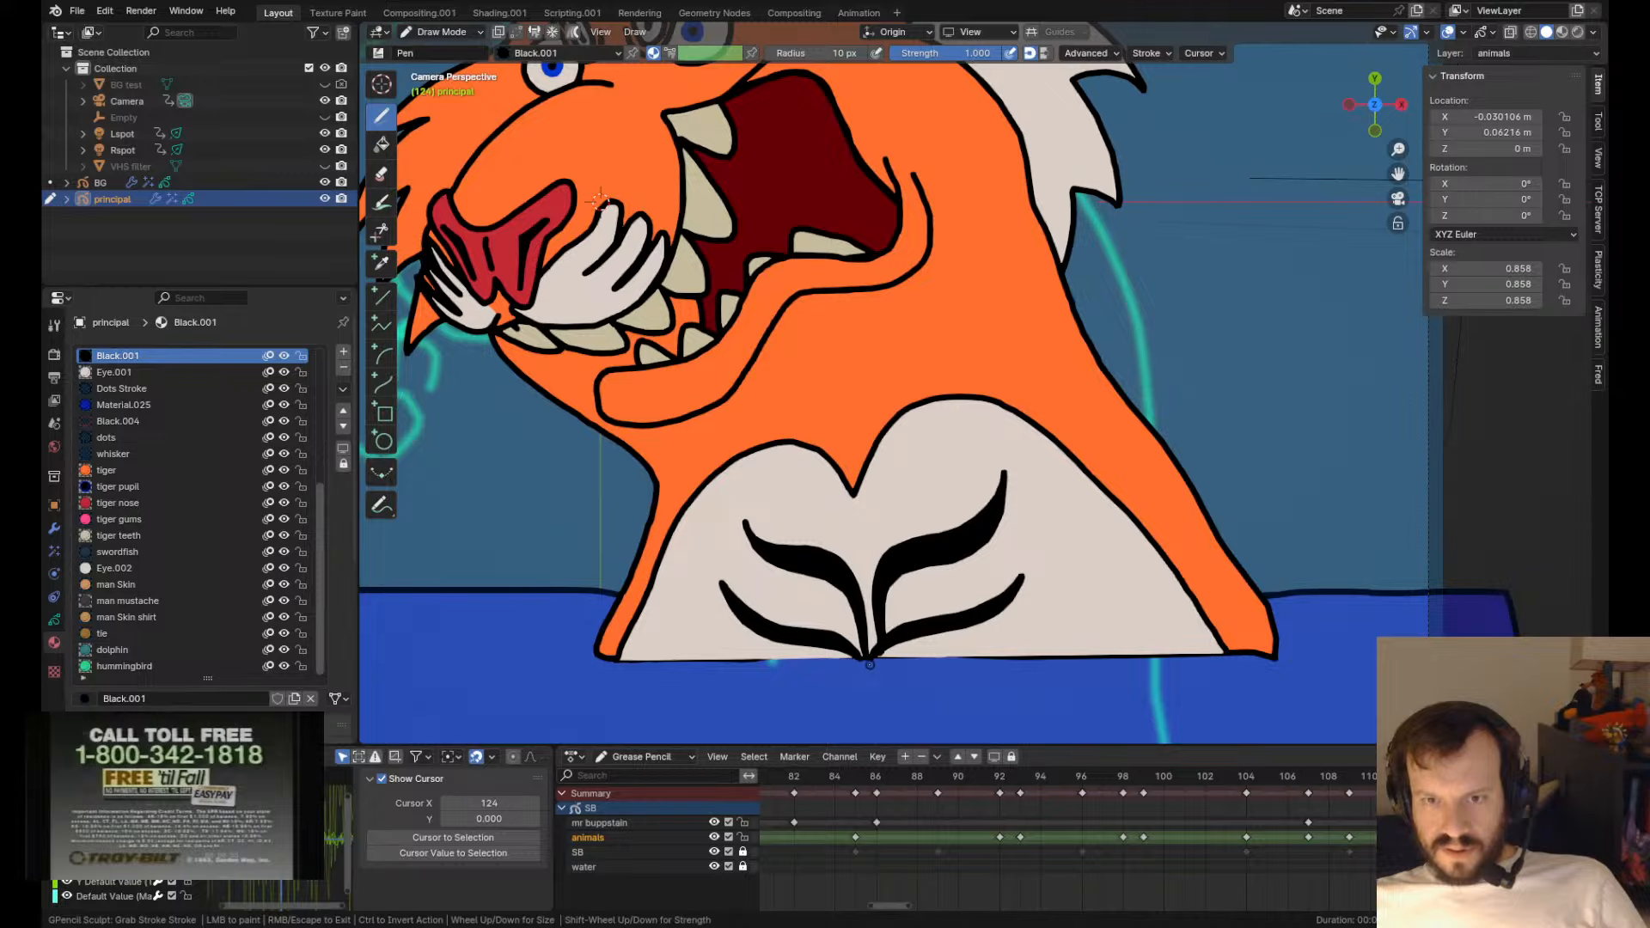
# - Move the lower-right chest stripe slightly to the right so its tail sits beside the upper-right stripe's tail
pyautogui.press('Tab')
pyautogui.click(952, 622)
pyautogui.press('g')
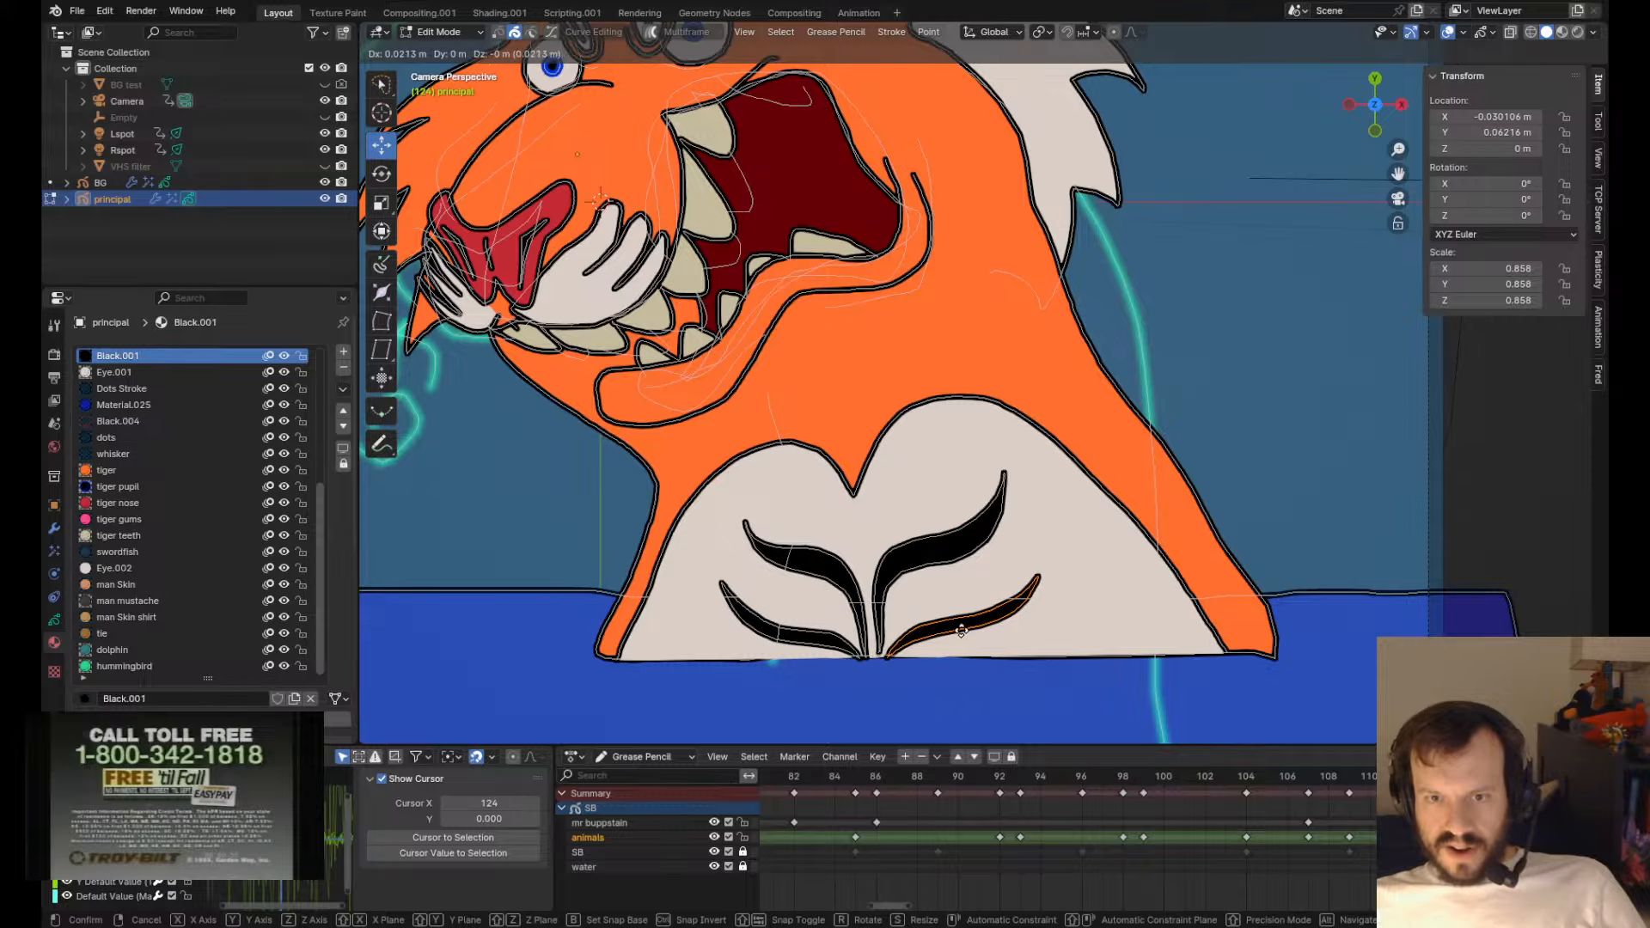
pyautogui.click(955, 625)
pyautogui.press('Tab')
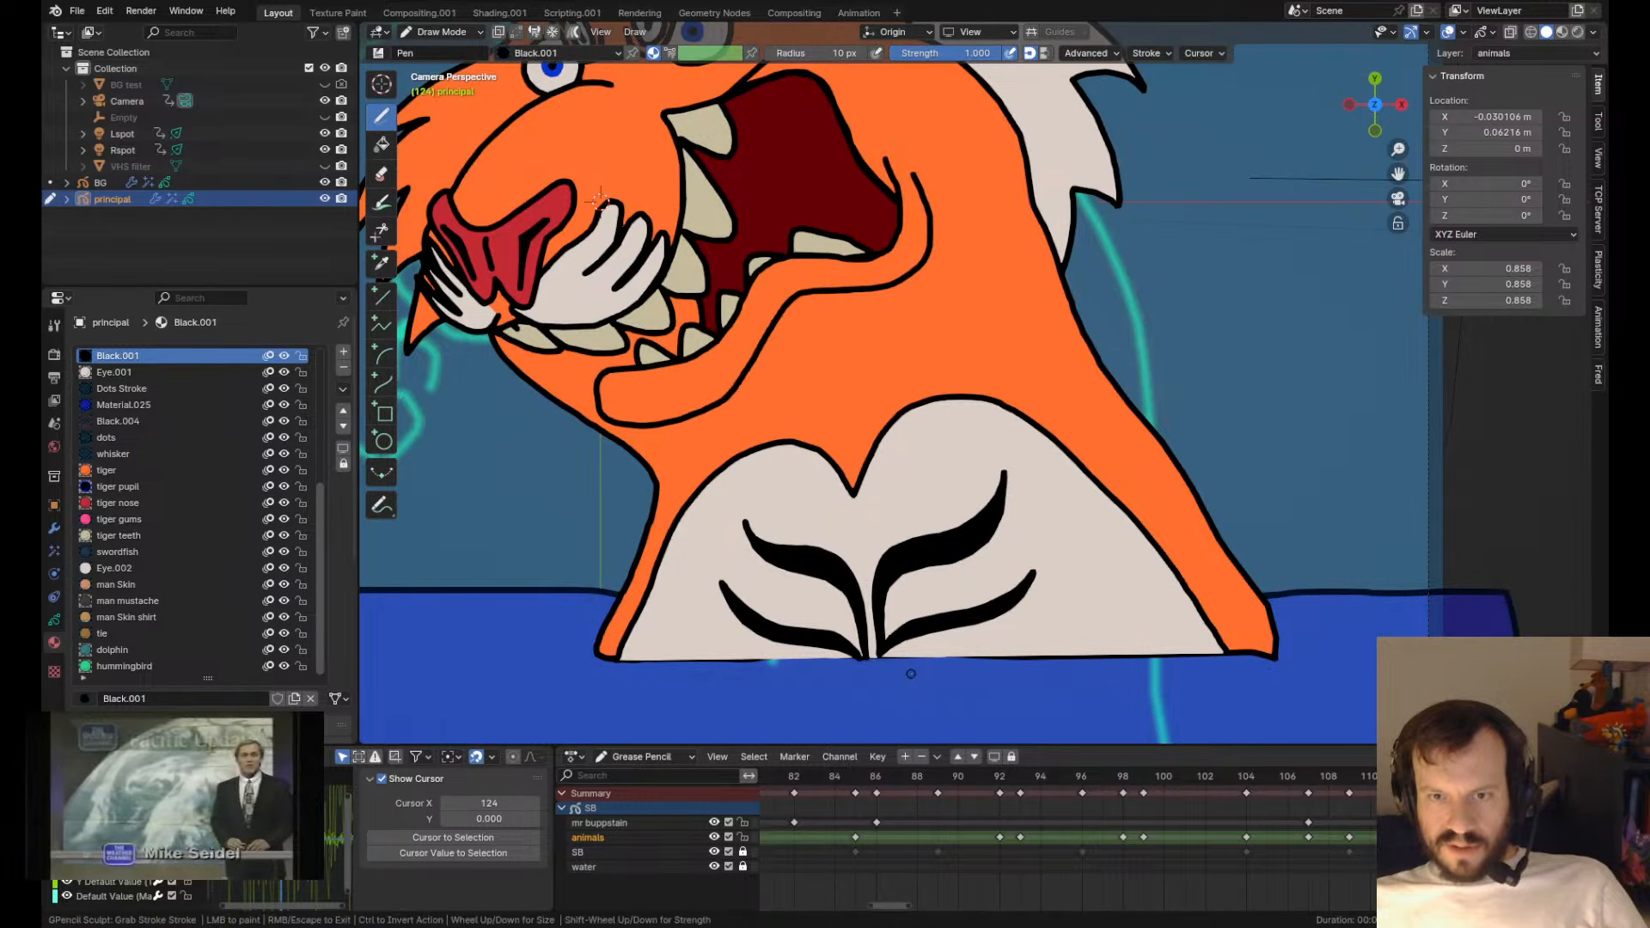
# - Copy the pale highlight stroke from the tiger's right-hand eye at frame 127
pyautogui.keyDown('shift'); pyautogui.moveTo(817, 315); pyautogui.dragTo(835, 432, button='middle'); pyautogui.keyUp('shift')
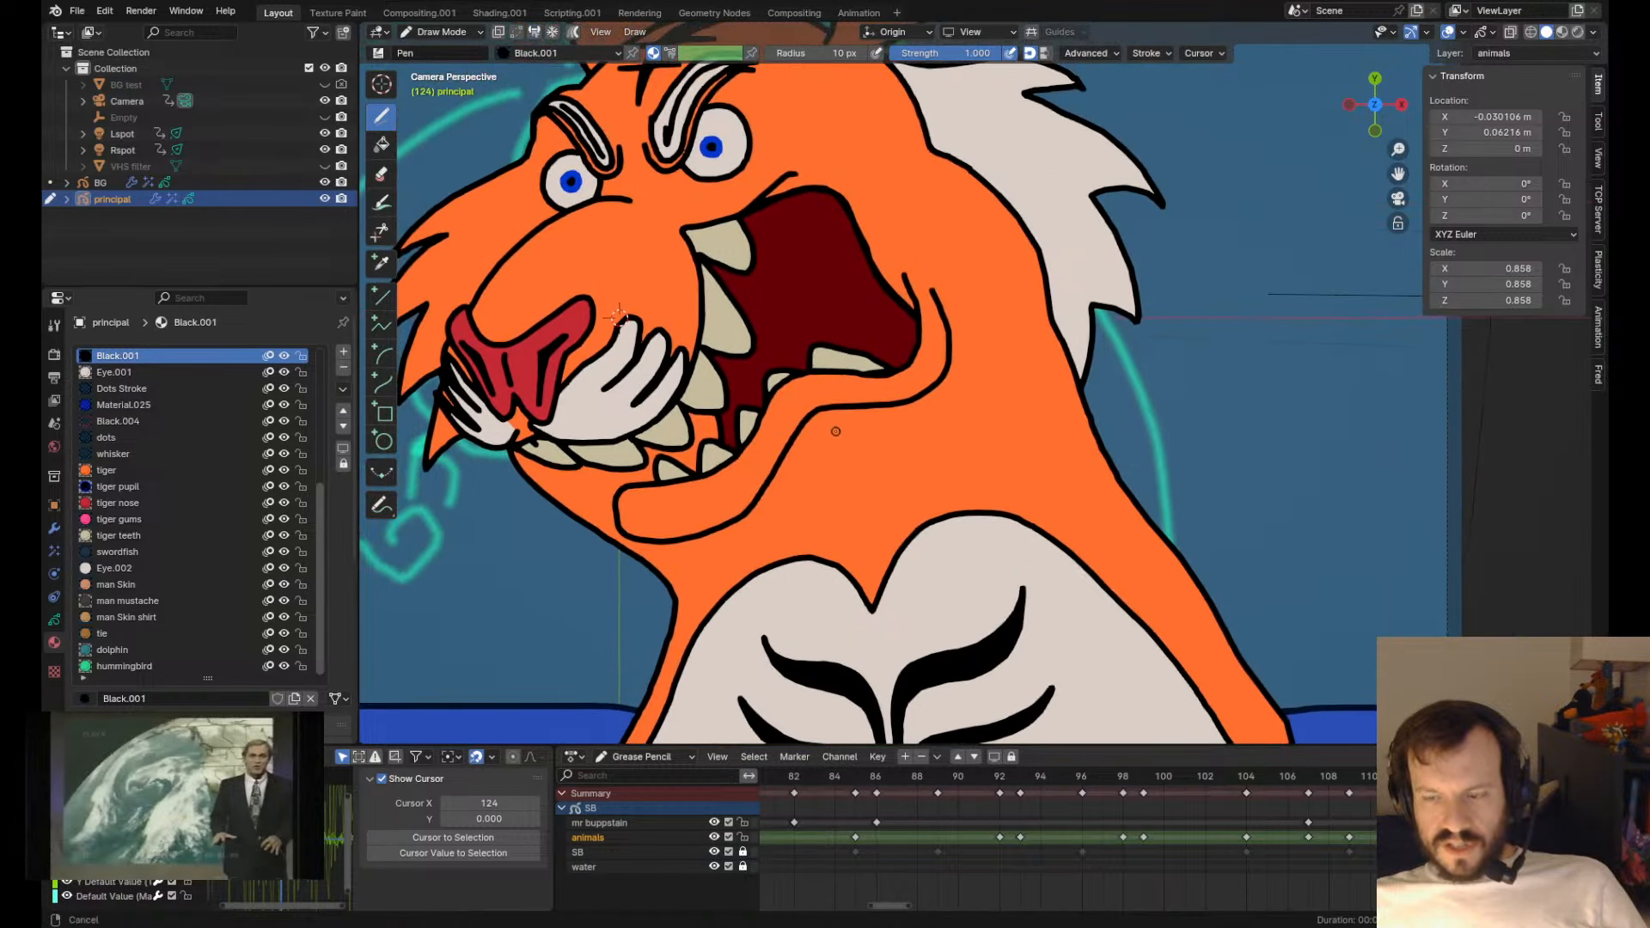
pyautogui.scroll(-3, 836, 431)
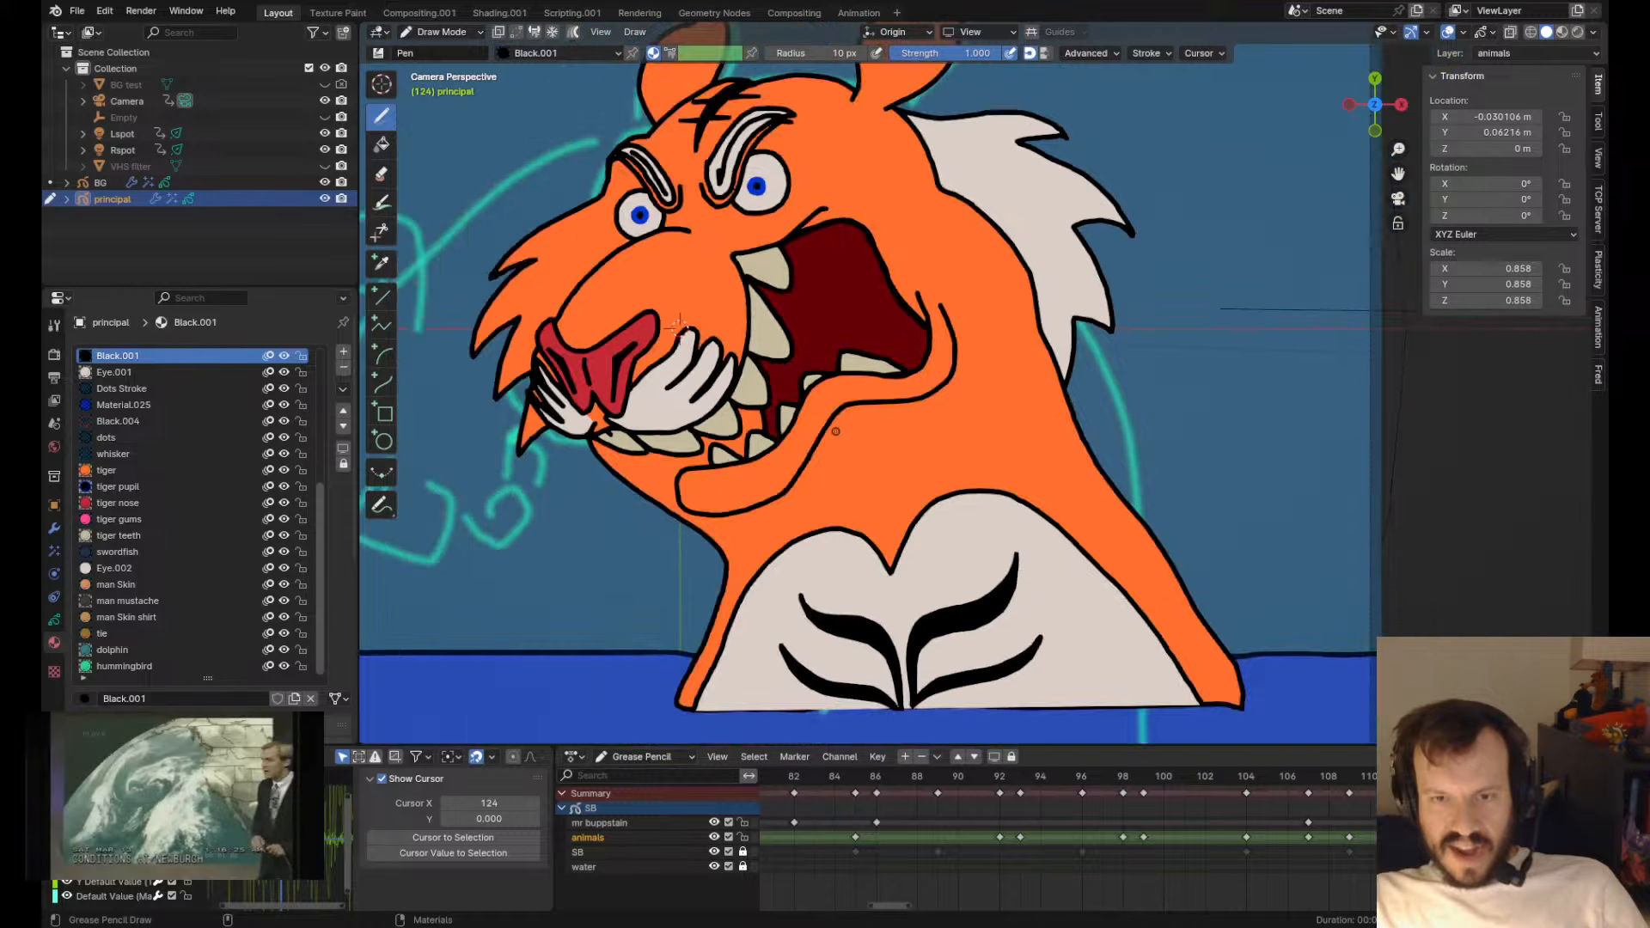
pyautogui.press('Right')
pyautogui.press('Right')
pyautogui.press('Right')
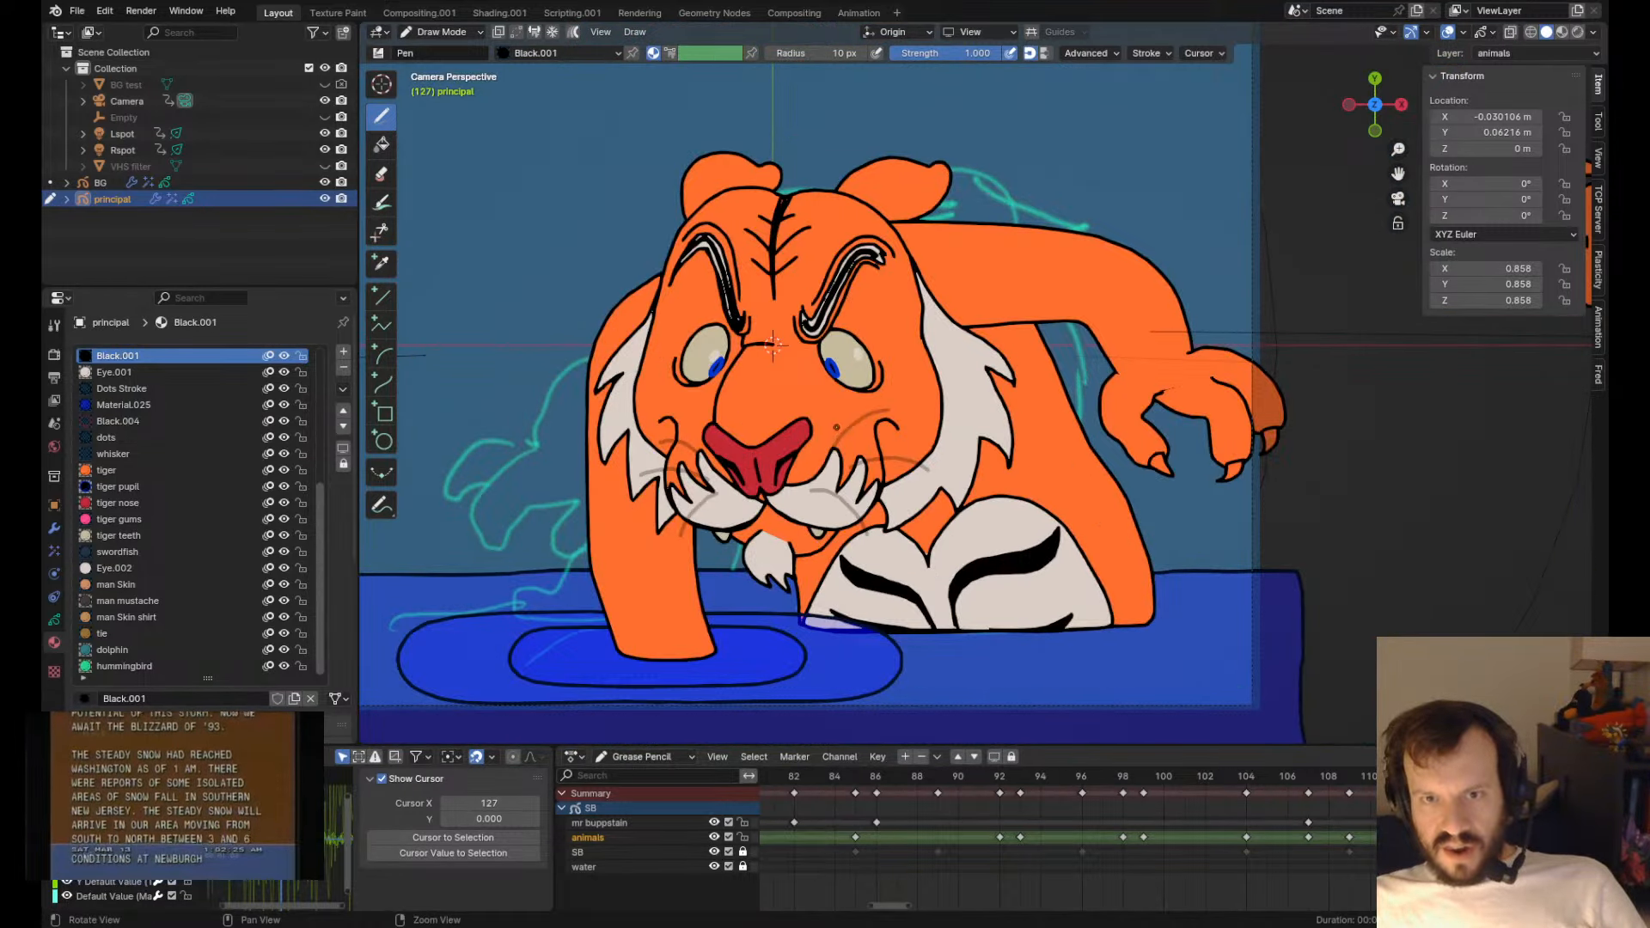
pyautogui.press('Tab')
pyautogui.scroll(3, 836, 427)
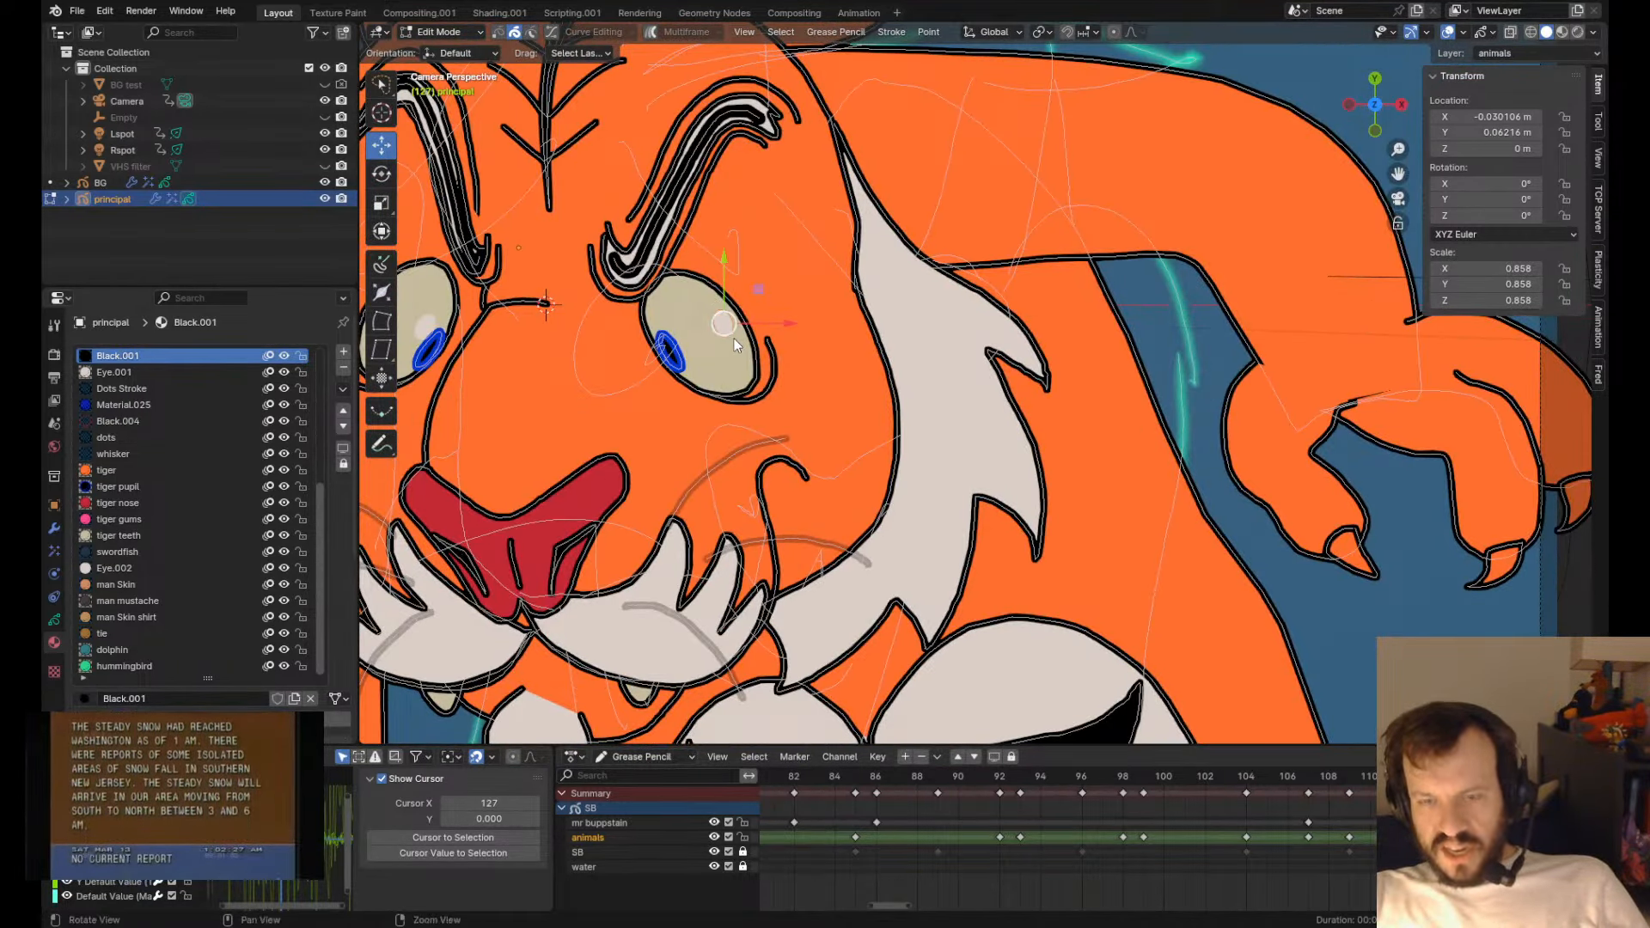
pyautogui.scroll(-3, 734, 345)
# - Paste the highlight at frame 124 and fit it onto the second upper tooth from the back
pyautogui.press('Left')
pyautogui.press('Left')
pyautogui.press('Left')
pyautogui.scroll(3, 881, 436)
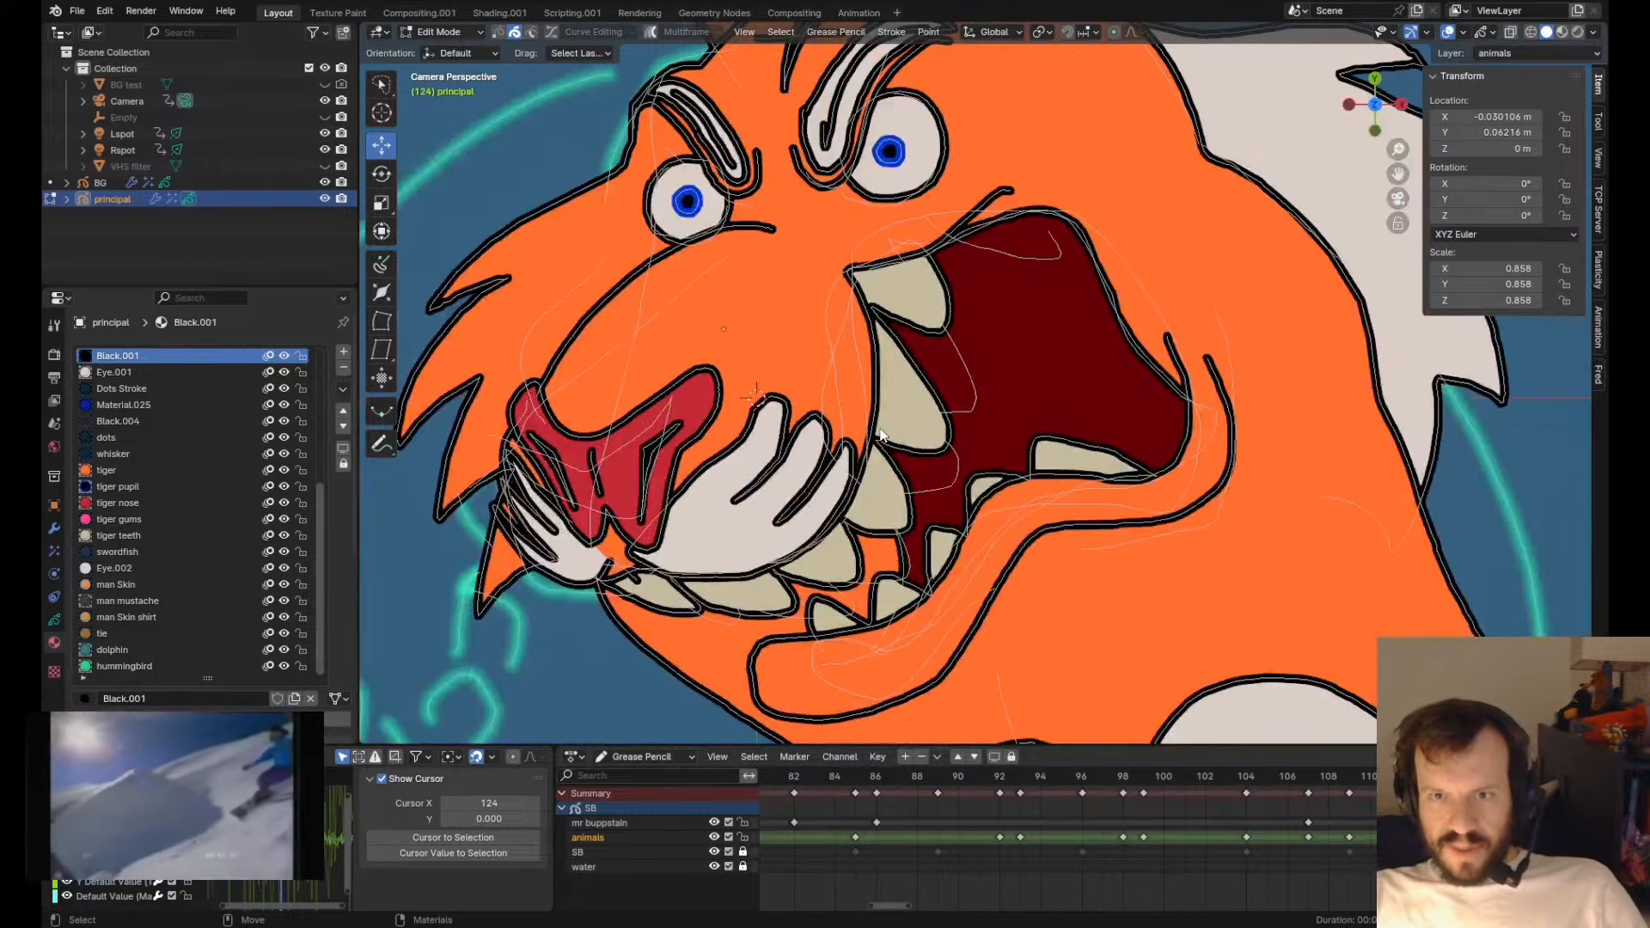
pyautogui.press('Tab')
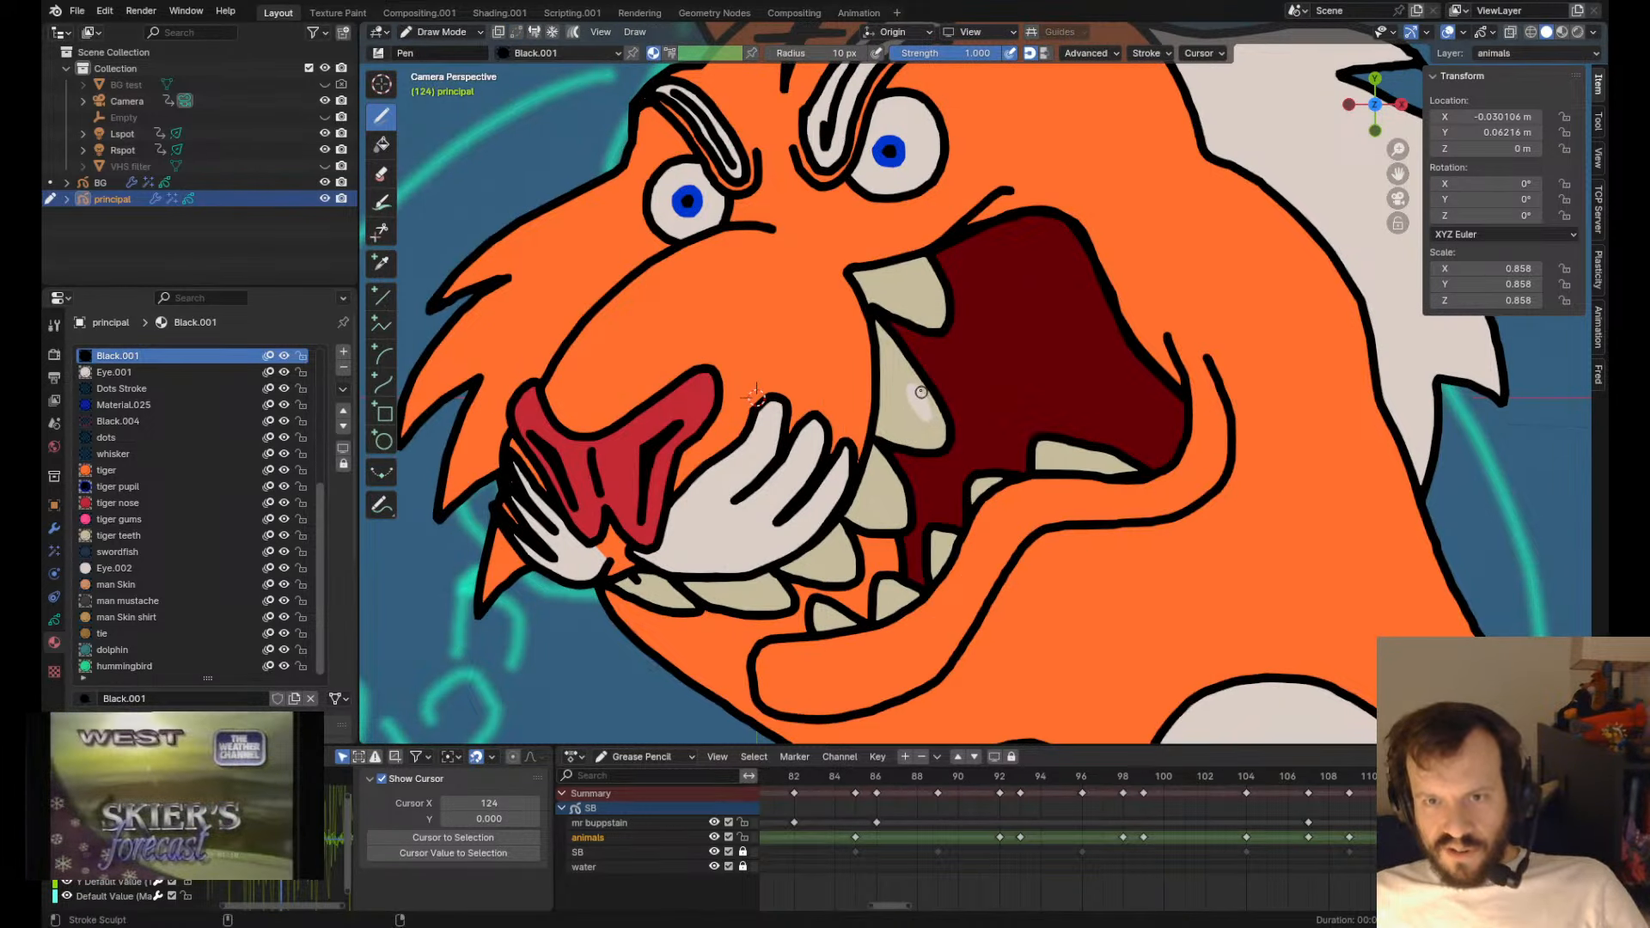
# - Duplicate the tooth highlight onto the rearmost upper tooth, rotating it and scaling it to about 0.717
pyautogui.press('Tab')
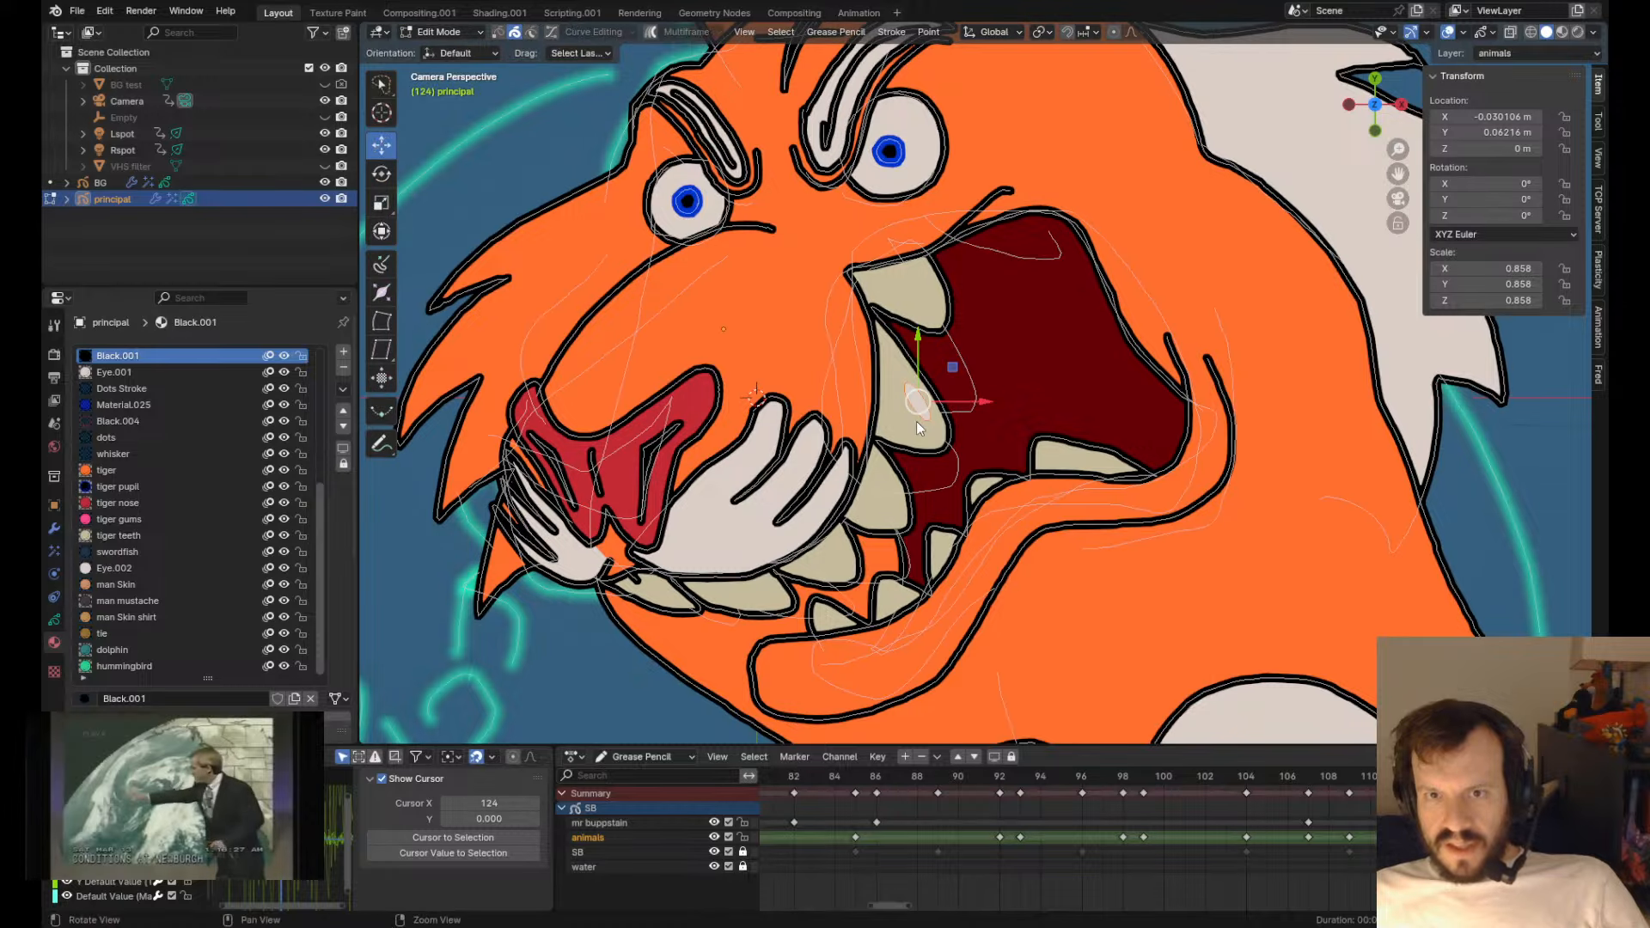
pyautogui.hotkey('ctrl', 'd')
pyautogui.click(920, 302)
pyautogui.press('r')
pyautogui.moveTo(1018, 252); pyautogui.dragTo(991, 261, button='middle')
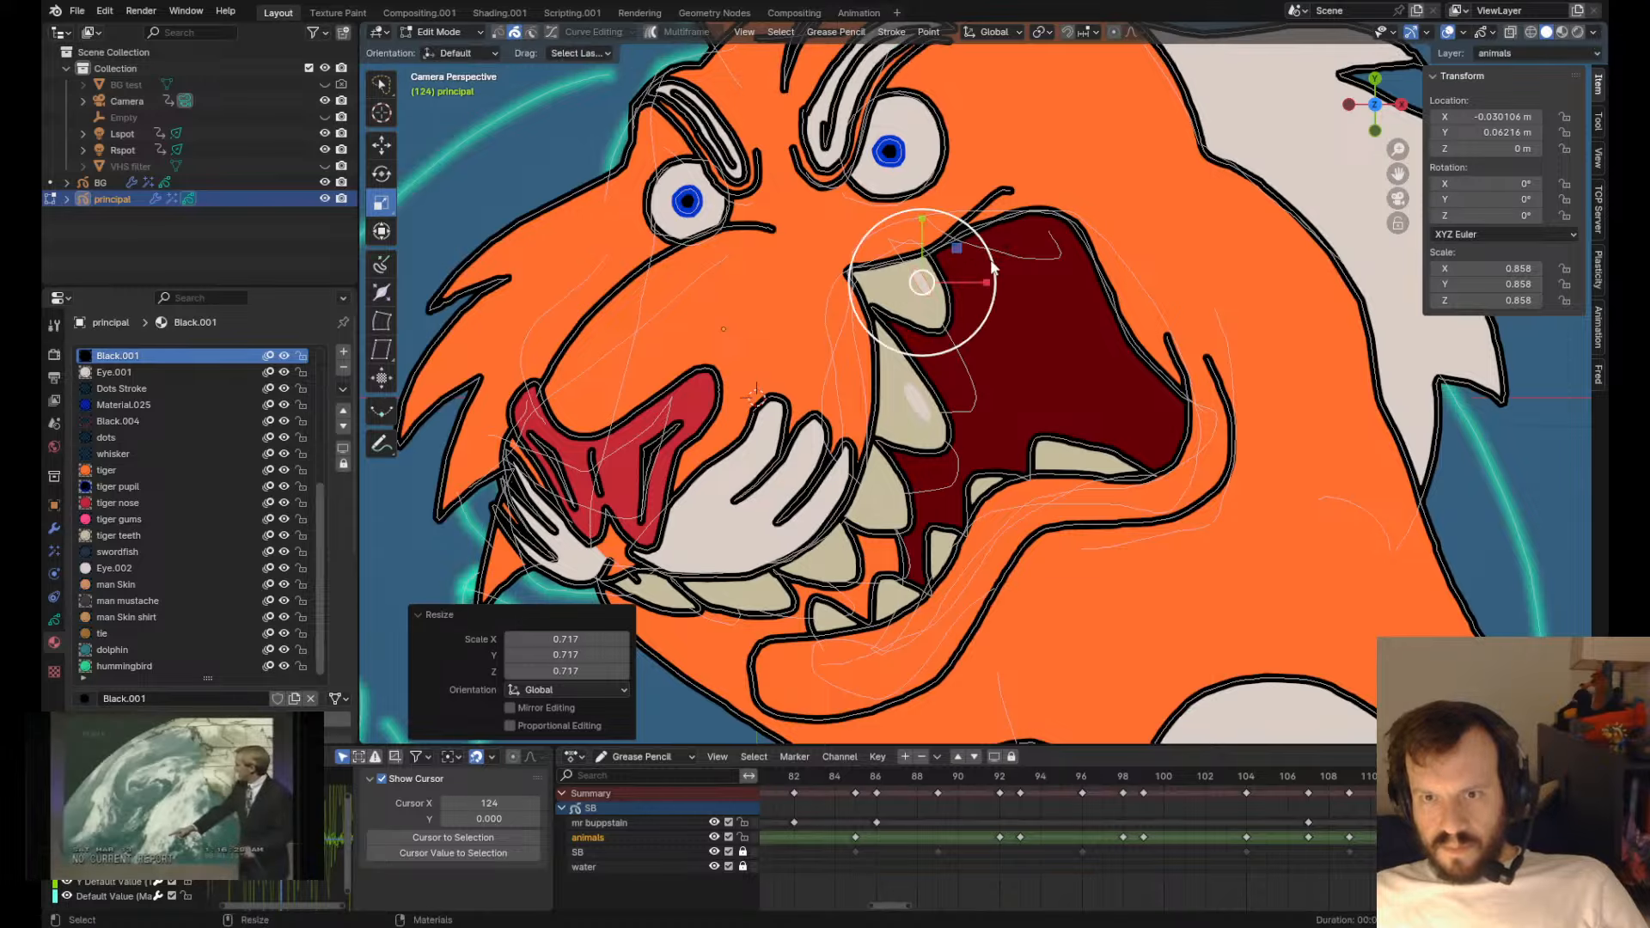
# - Duplicate the highlight onto the rearmost lower tooth and sculpt it to lie inside the tooth
pyautogui.hotkey('shift', 'd')
pyautogui.click(1184, 588)
pyautogui.press('Tab')
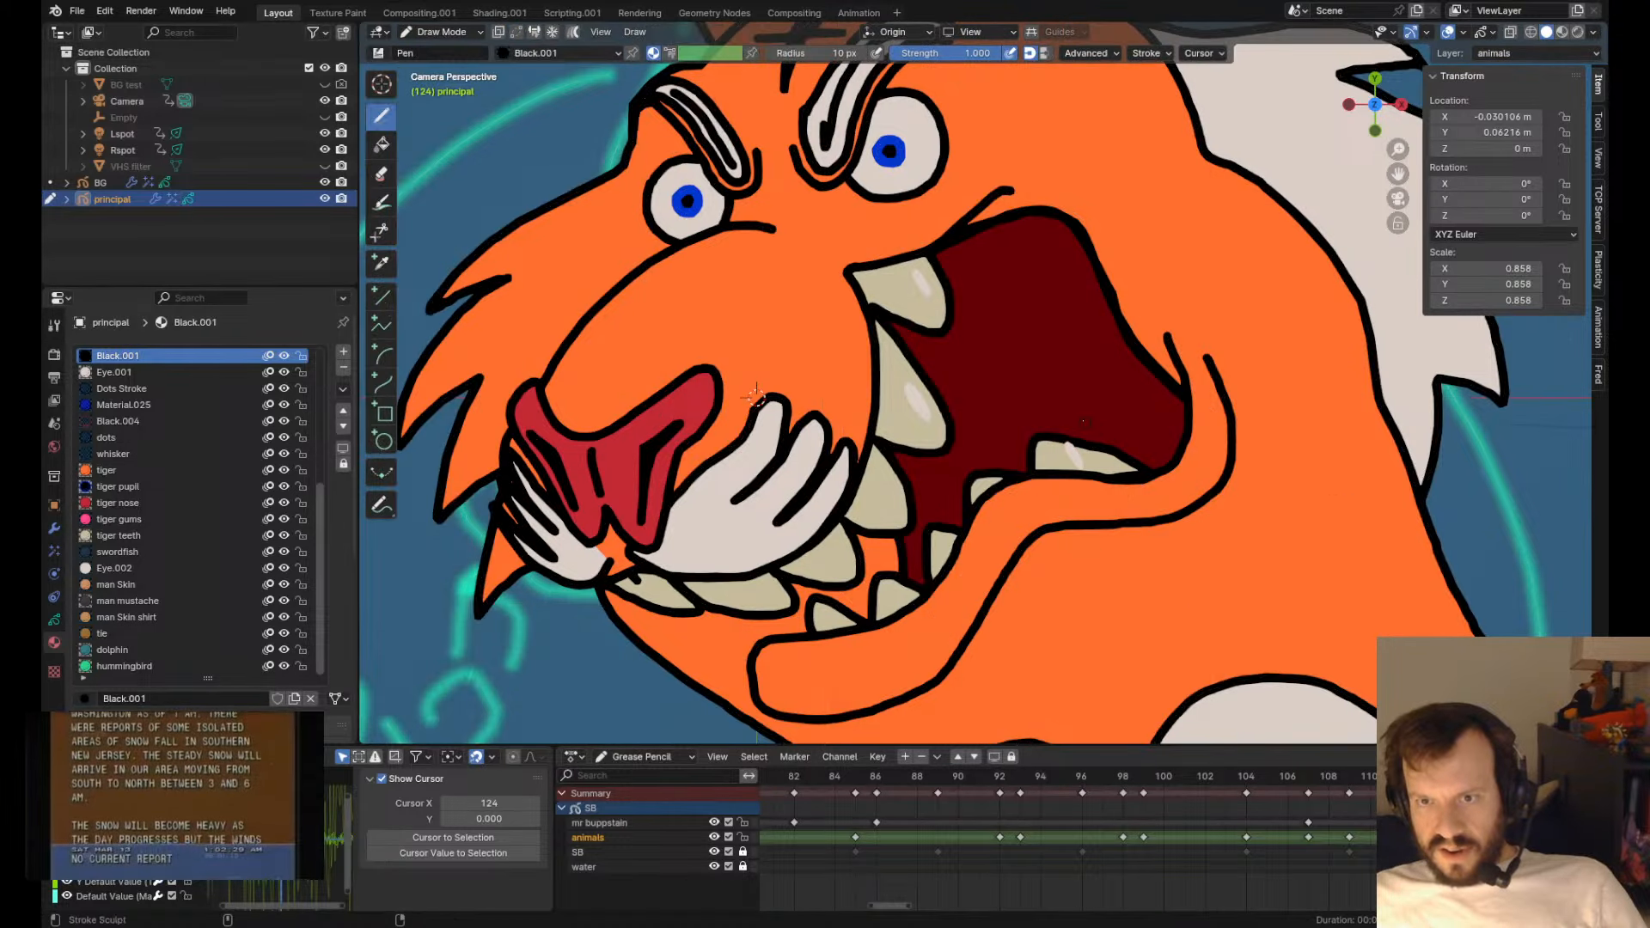
pyautogui.moveTo(1085, 422)
pyautogui.mouseDown()
pyautogui.moveTo(1048, 409)
pyautogui.moveTo(1094, 478)
pyautogui.mouseUp()
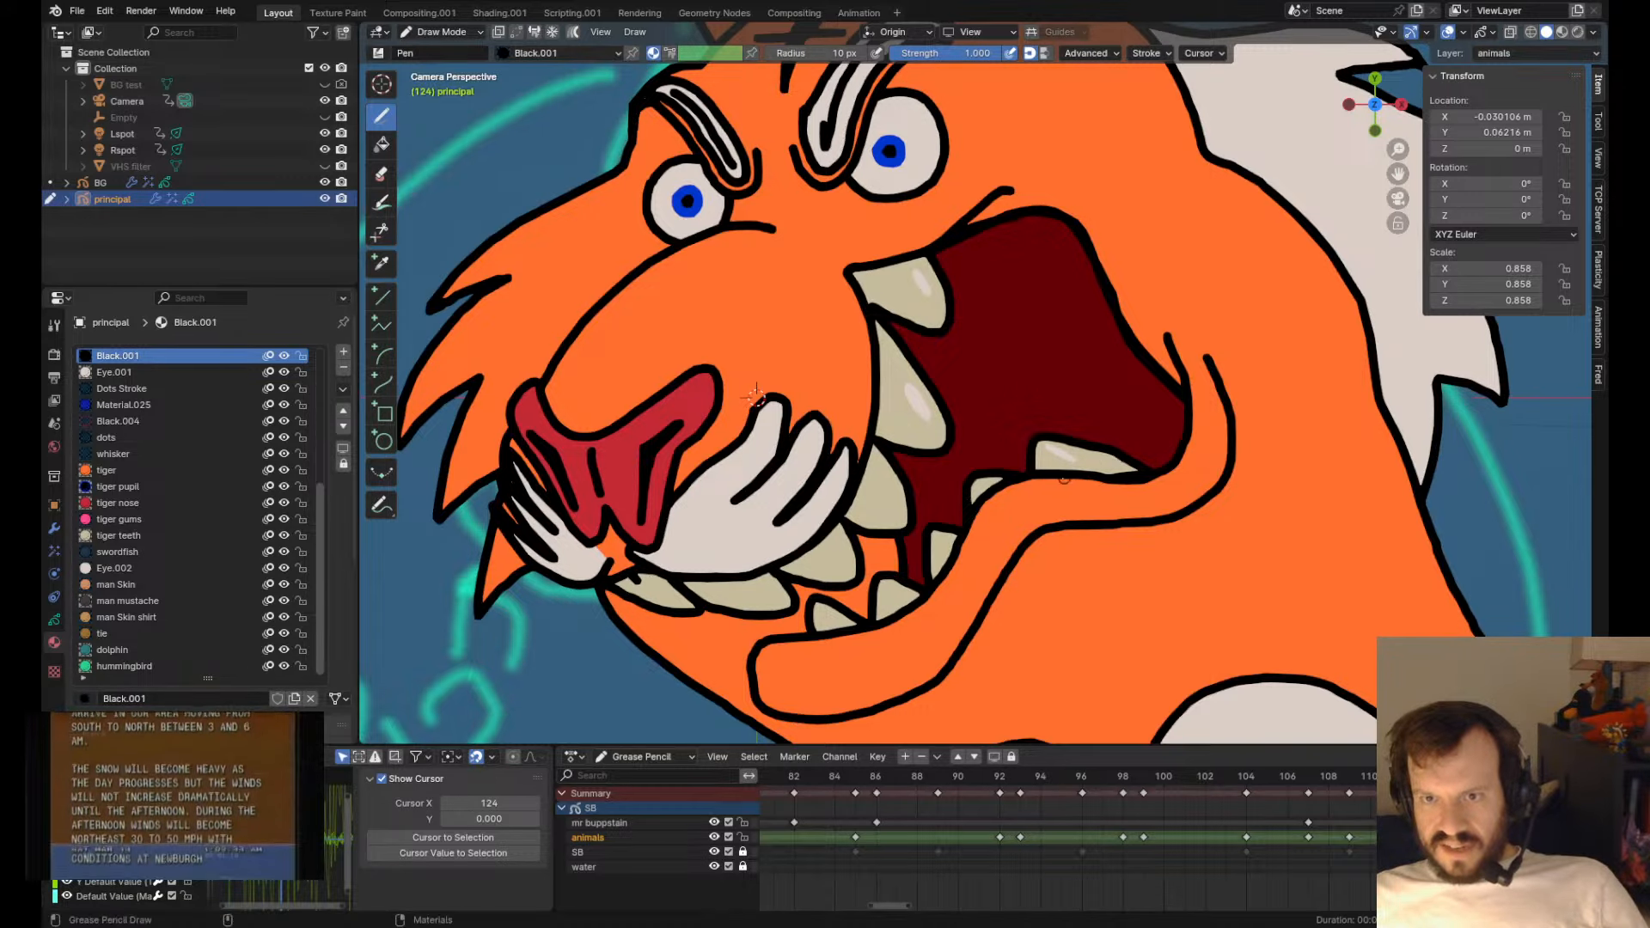
# - Sculpt the rearmost lower tooth's sloping back edge inward to make the tooth shorter
pyautogui.scroll(3, 1053, 482)
pyautogui.press('Tab')
pyautogui.press('Tab')
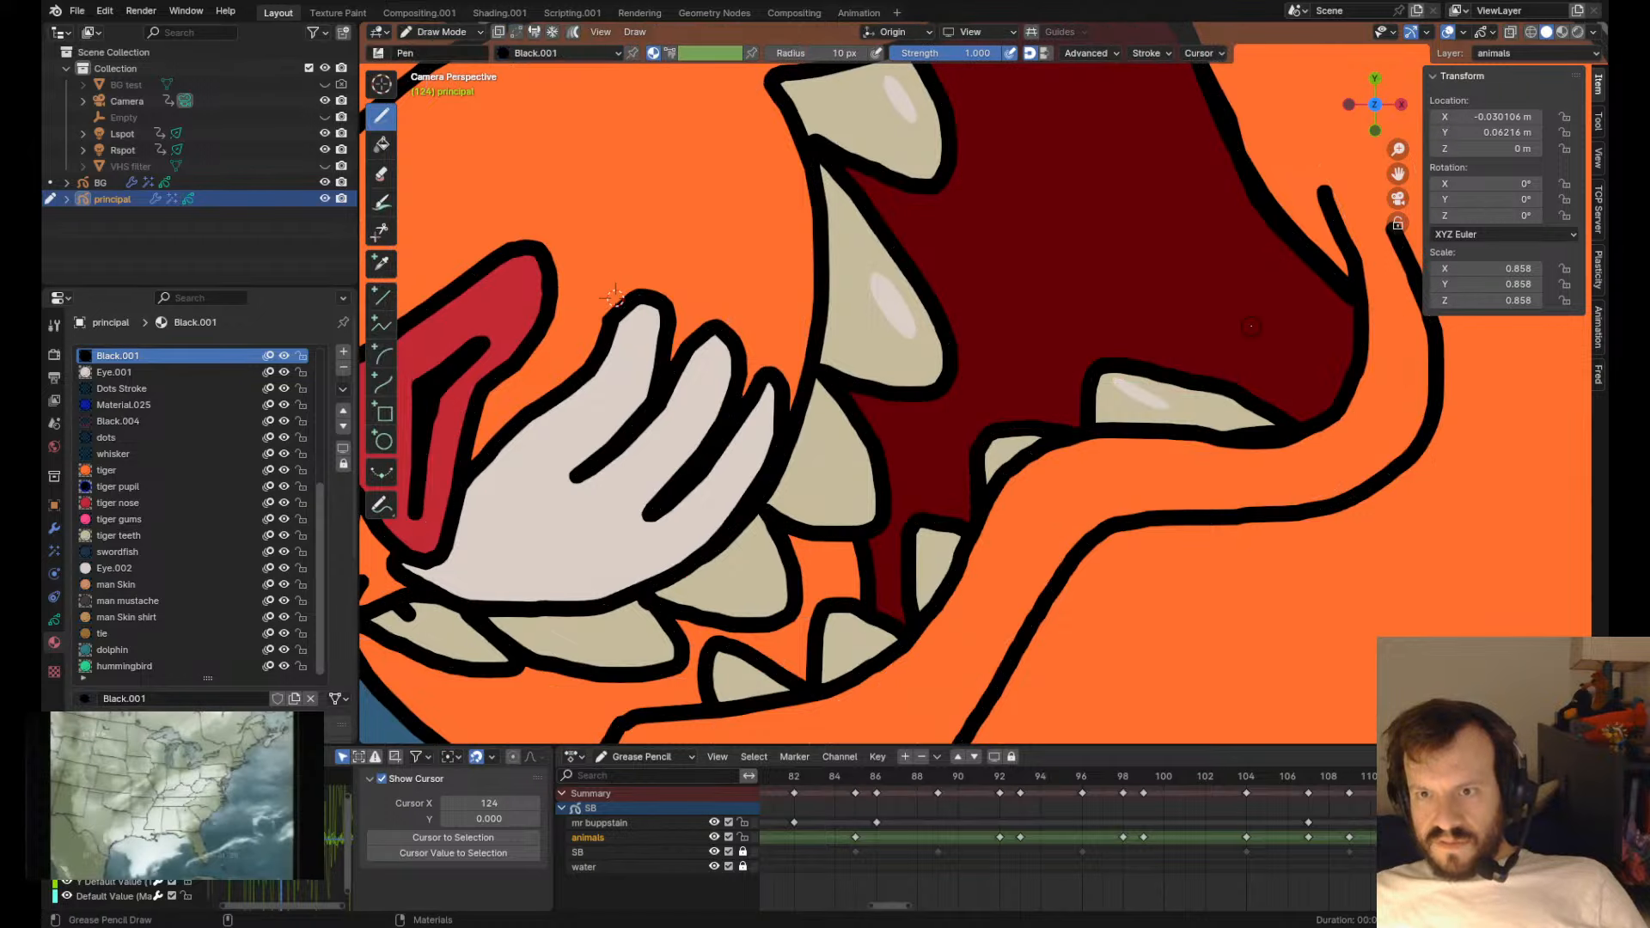
pyautogui.keyDown('alt'); pyautogui.moveTo(1196, 374); pyautogui.dragTo(1191, 388); pyautogui.keyUp('alt')
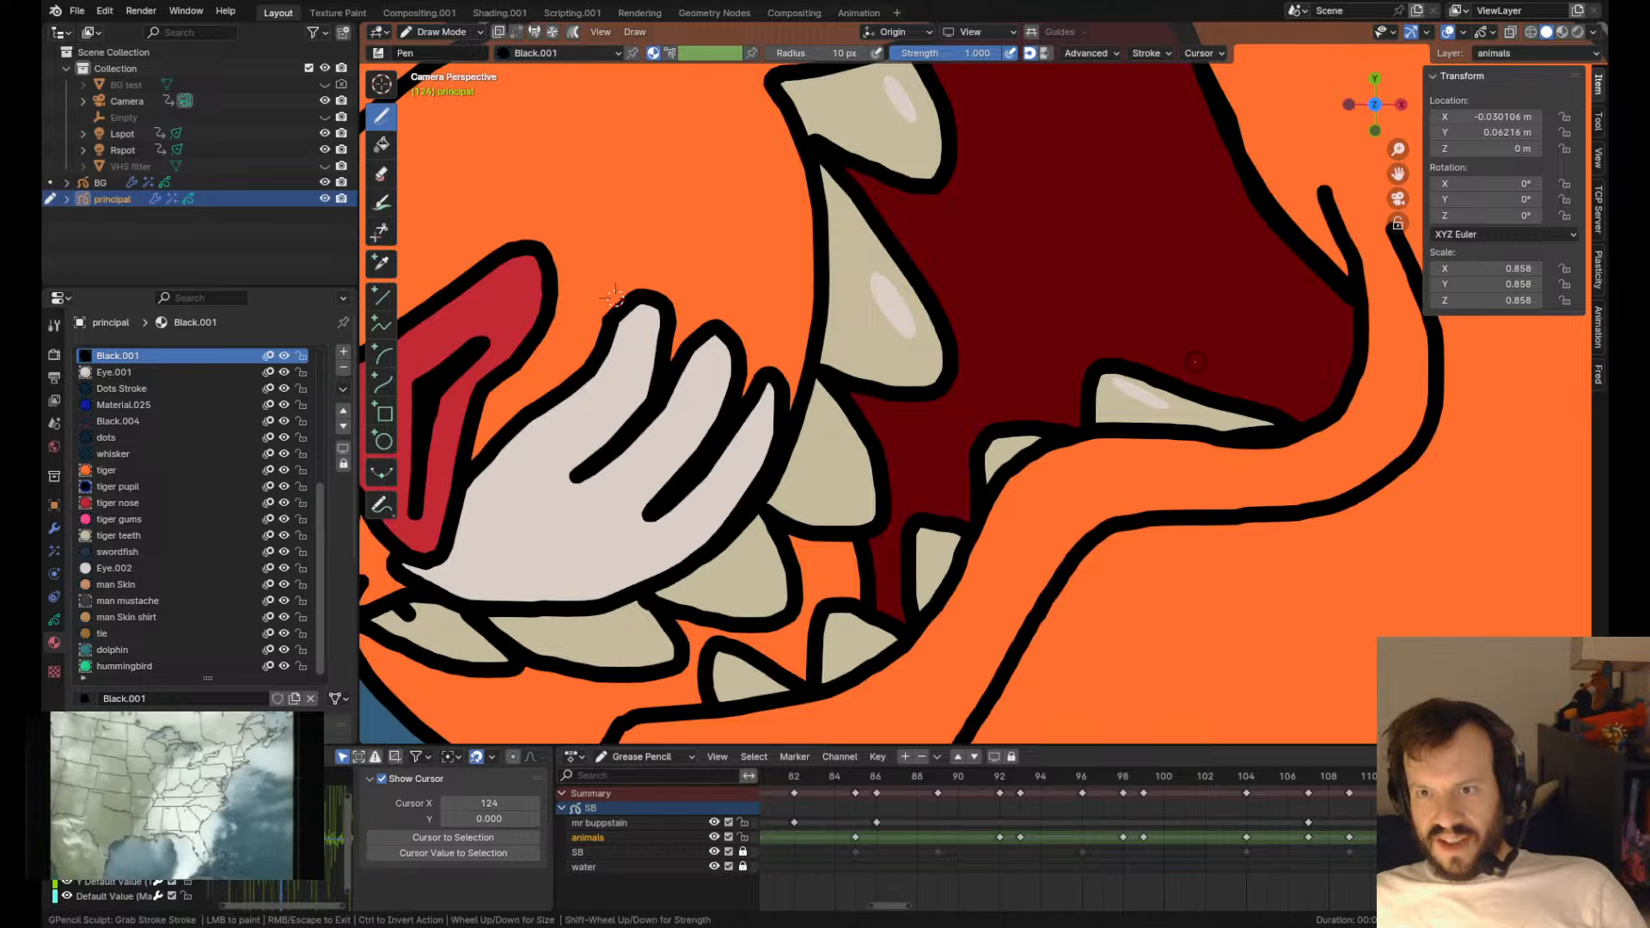
pyautogui.keyDown('alt'); pyautogui.moveTo(1289, 415); pyautogui.dragTo(1218, 424); pyautogui.keyUp('alt')
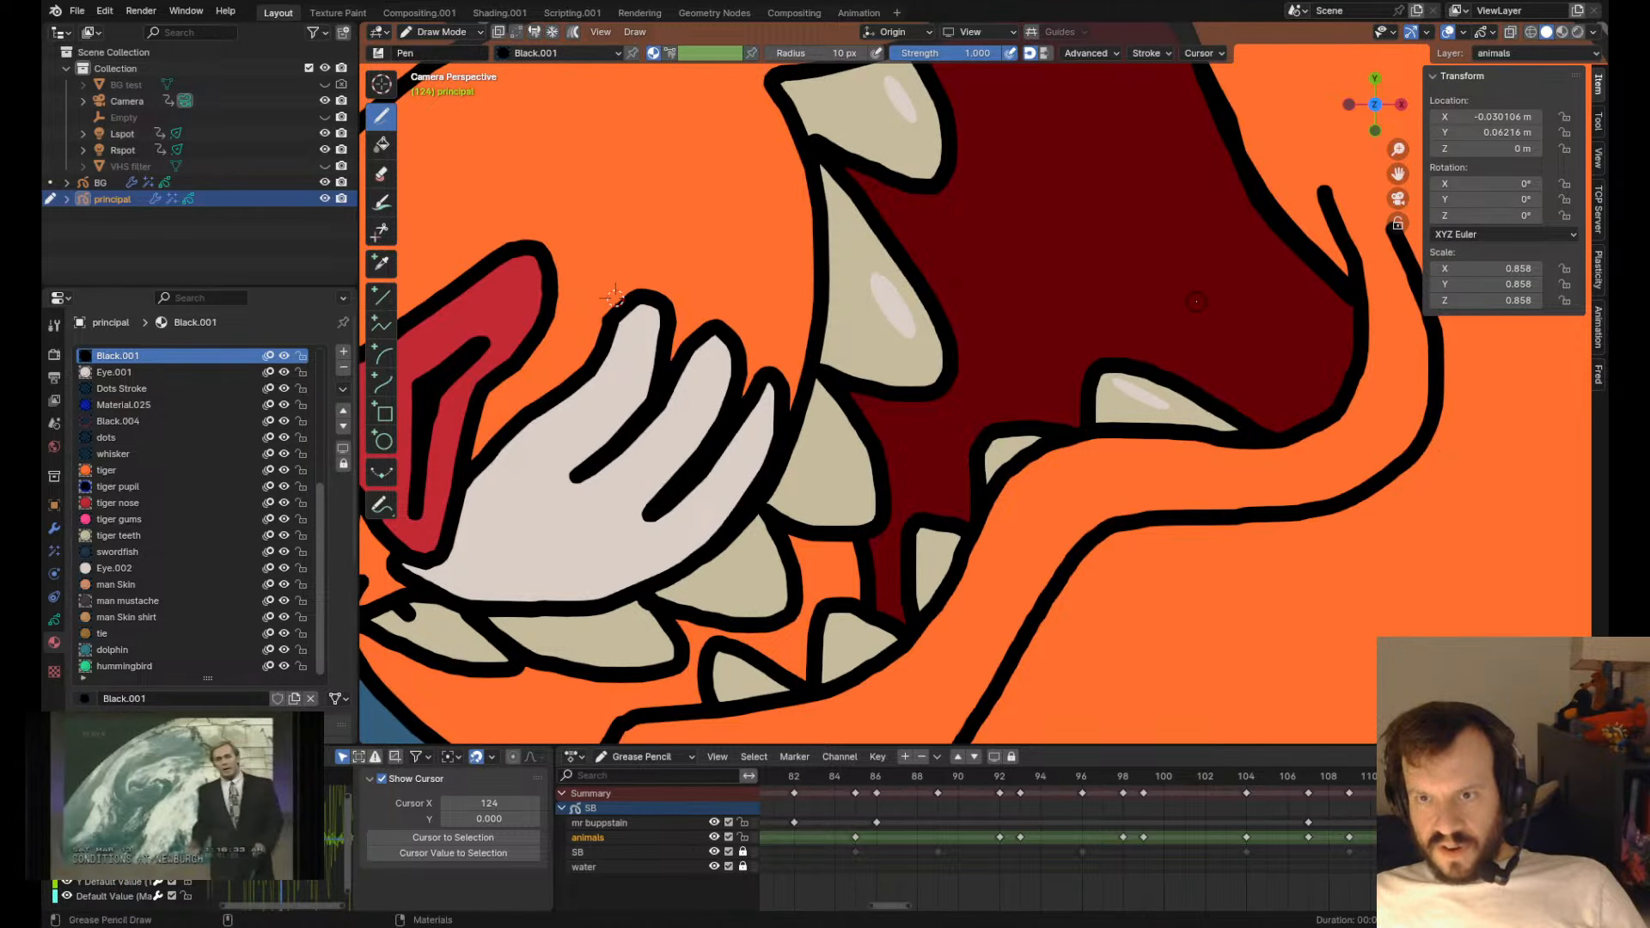
# - Duplicate the rearmost lower tooth's highlight onto the second lower tooth and sculpt it smaller to fit
pyautogui.keyDown('alt'); pyautogui.moveTo(1001, 459); pyautogui.dragTo(1078, 355, button='middle'); pyautogui.keyUp('alt')
pyautogui.press('Tab')
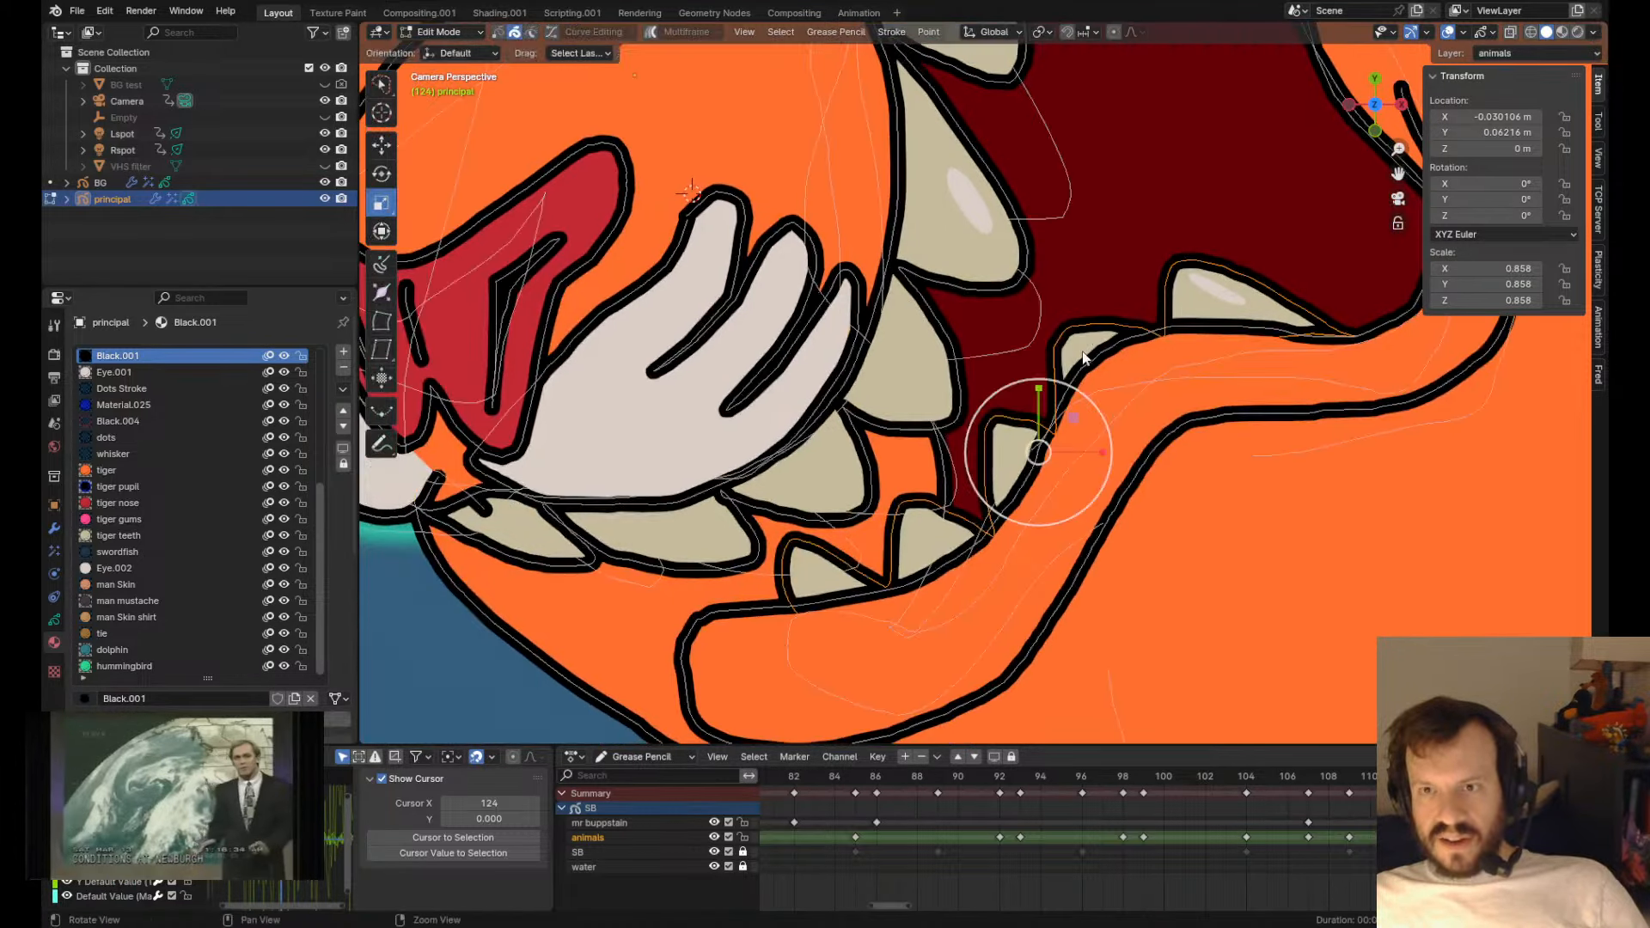
pyautogui.click(1231, 304)
pyautogui.hotkey('shift', 'd')
pyautogui.click(1128, 341)
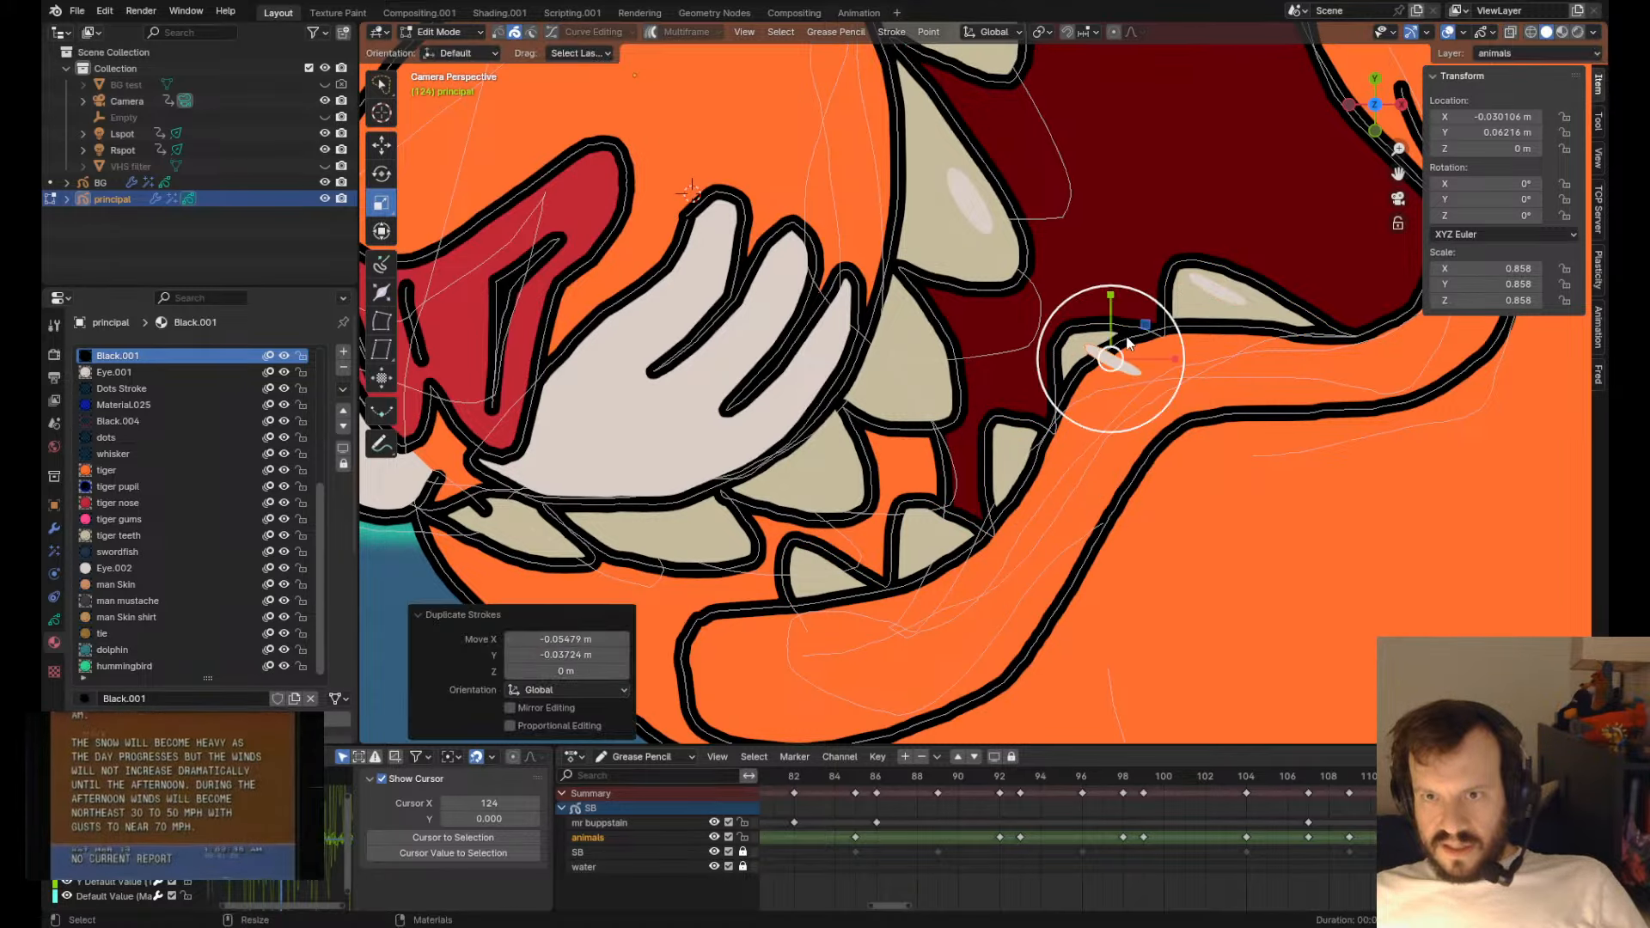
pyautogui.press('Tab')
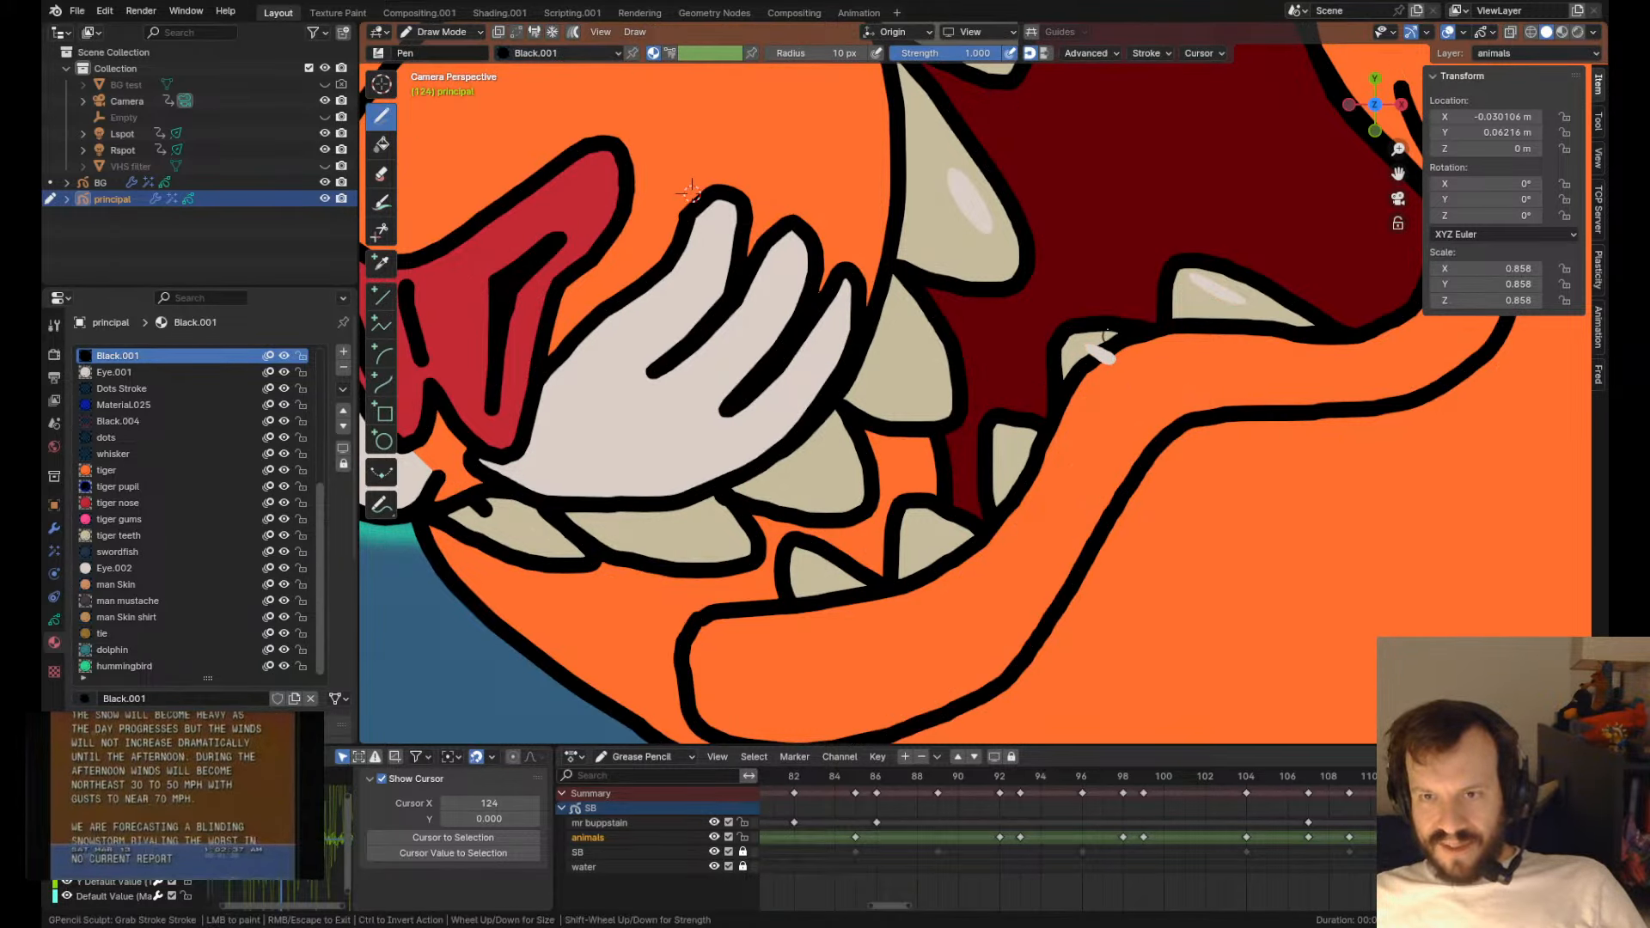
pyautogui.moveTo(1099, 317)
pyautogui.mouseDown()
pyautogui.moveTo(1104, 356)
pyautogui.moveTo(1055, 327)
pyautogui.mouseUp()
# - Duplicate the small highlight onto the third lower tooth from the back and sculpt it to fit near the tip
pyautogui.press('Tab')
pyautogui.hotkey('shift', 'd')
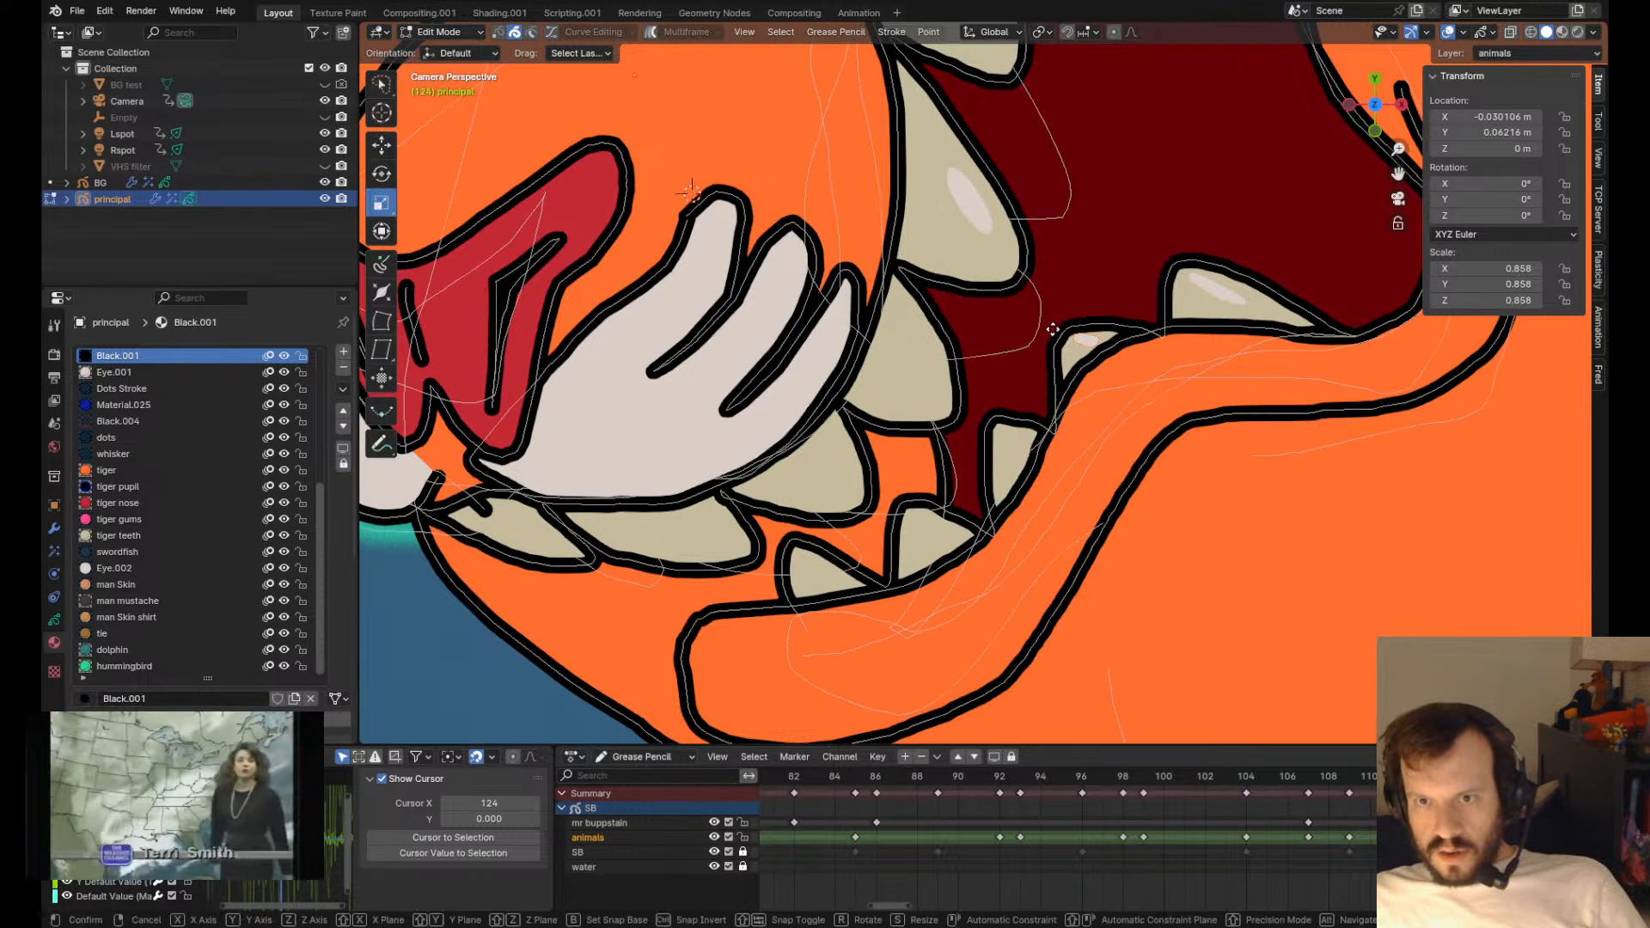
pyautogui.click(981, 424)
pyautogui.press('Tab')
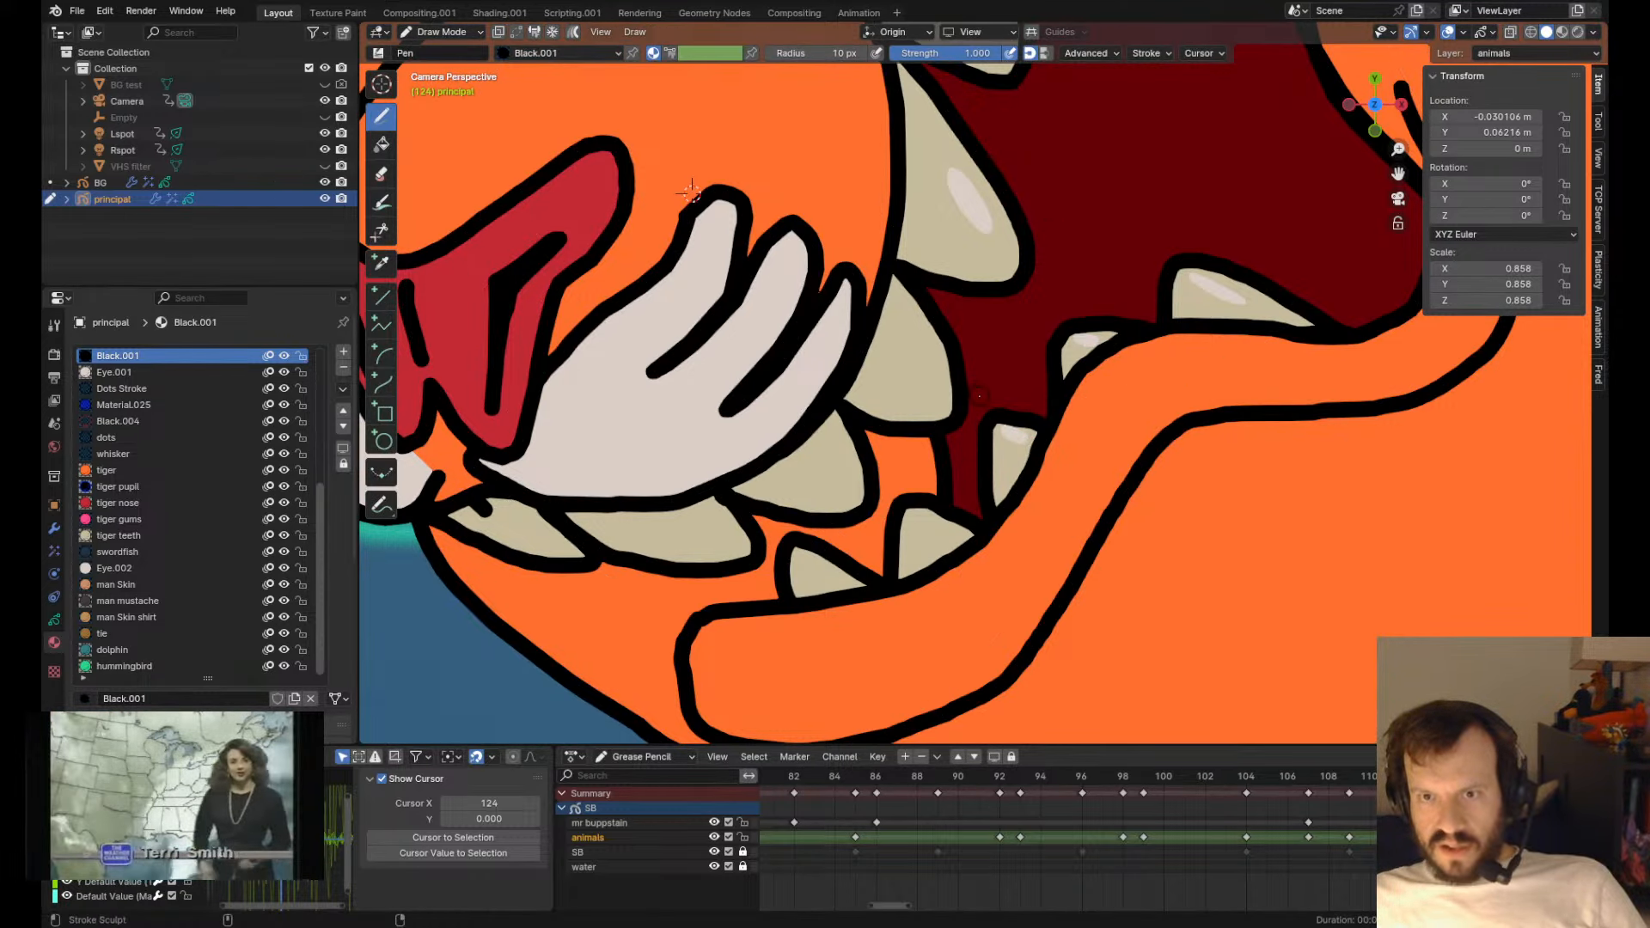
pyautogui.hotkey('ctrl', 'Tab')
pyautogui.moveTo(1016, 427); pyautogui.dragTo(1037, 449)
pyautogui.hotkey('ctrl', 'Tab')
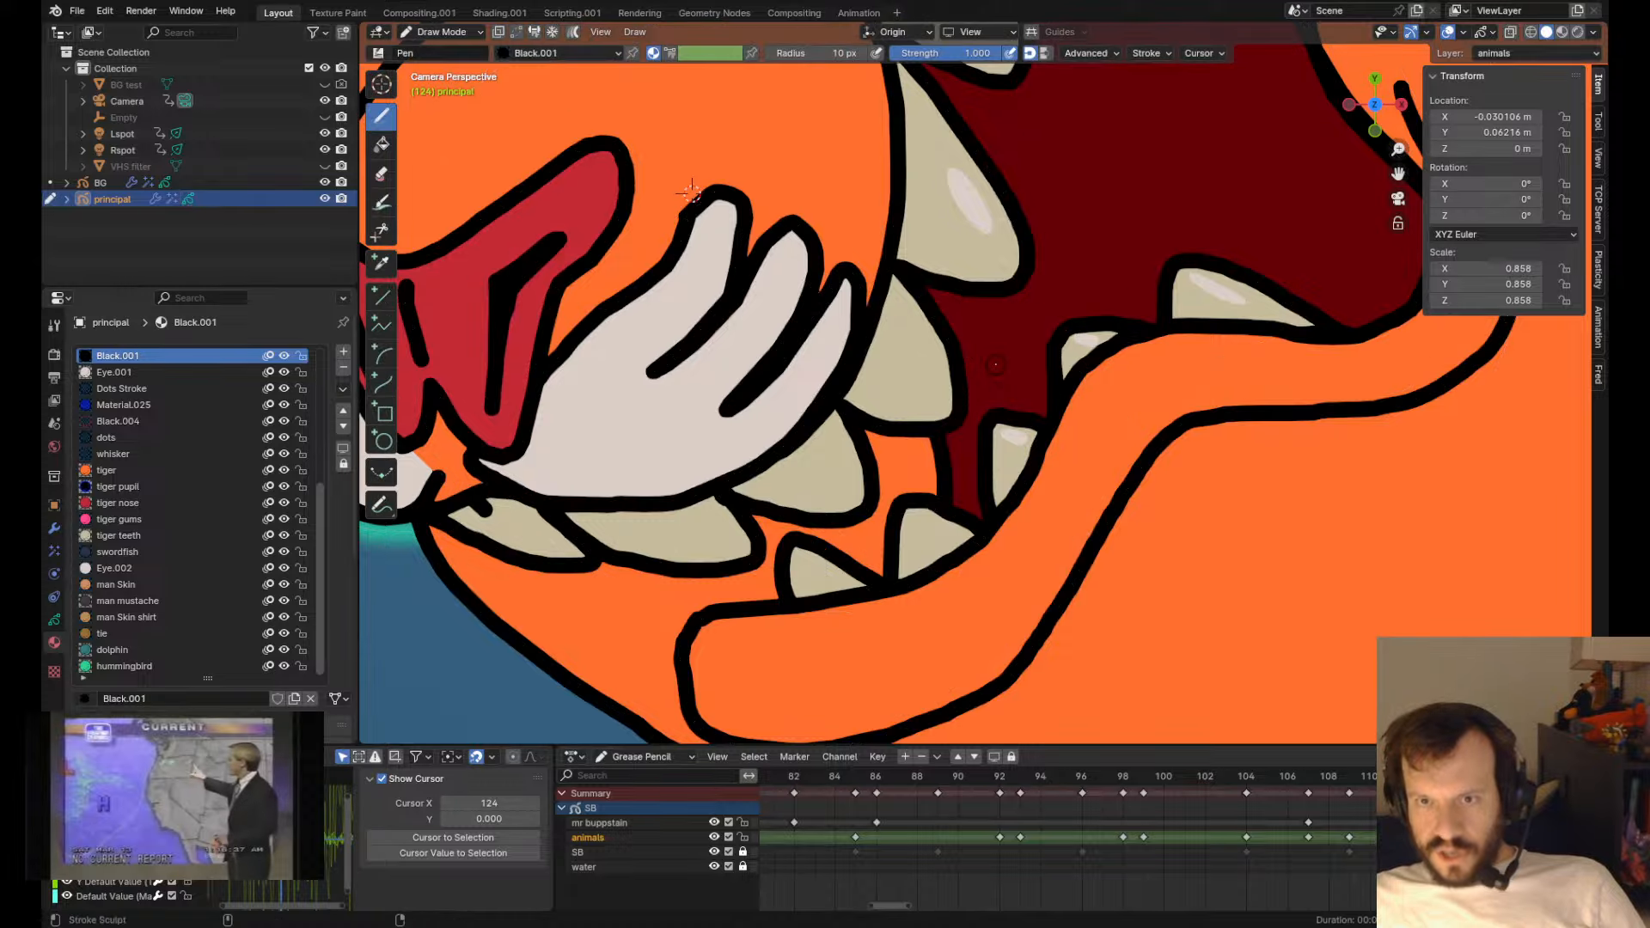
pyautogui.moveTo(1050, 355); pyautogui.dragTo(1056, 358)
pyautogui.moveTo(1005, 415)
pyautogui.mouseDown()
pyautogui.moveTo(981, 385)
pyautogui.moveTo(1034, 389)
pyautogui.mouseUp()
pyautogui.hotkey('ctrl', 'z')
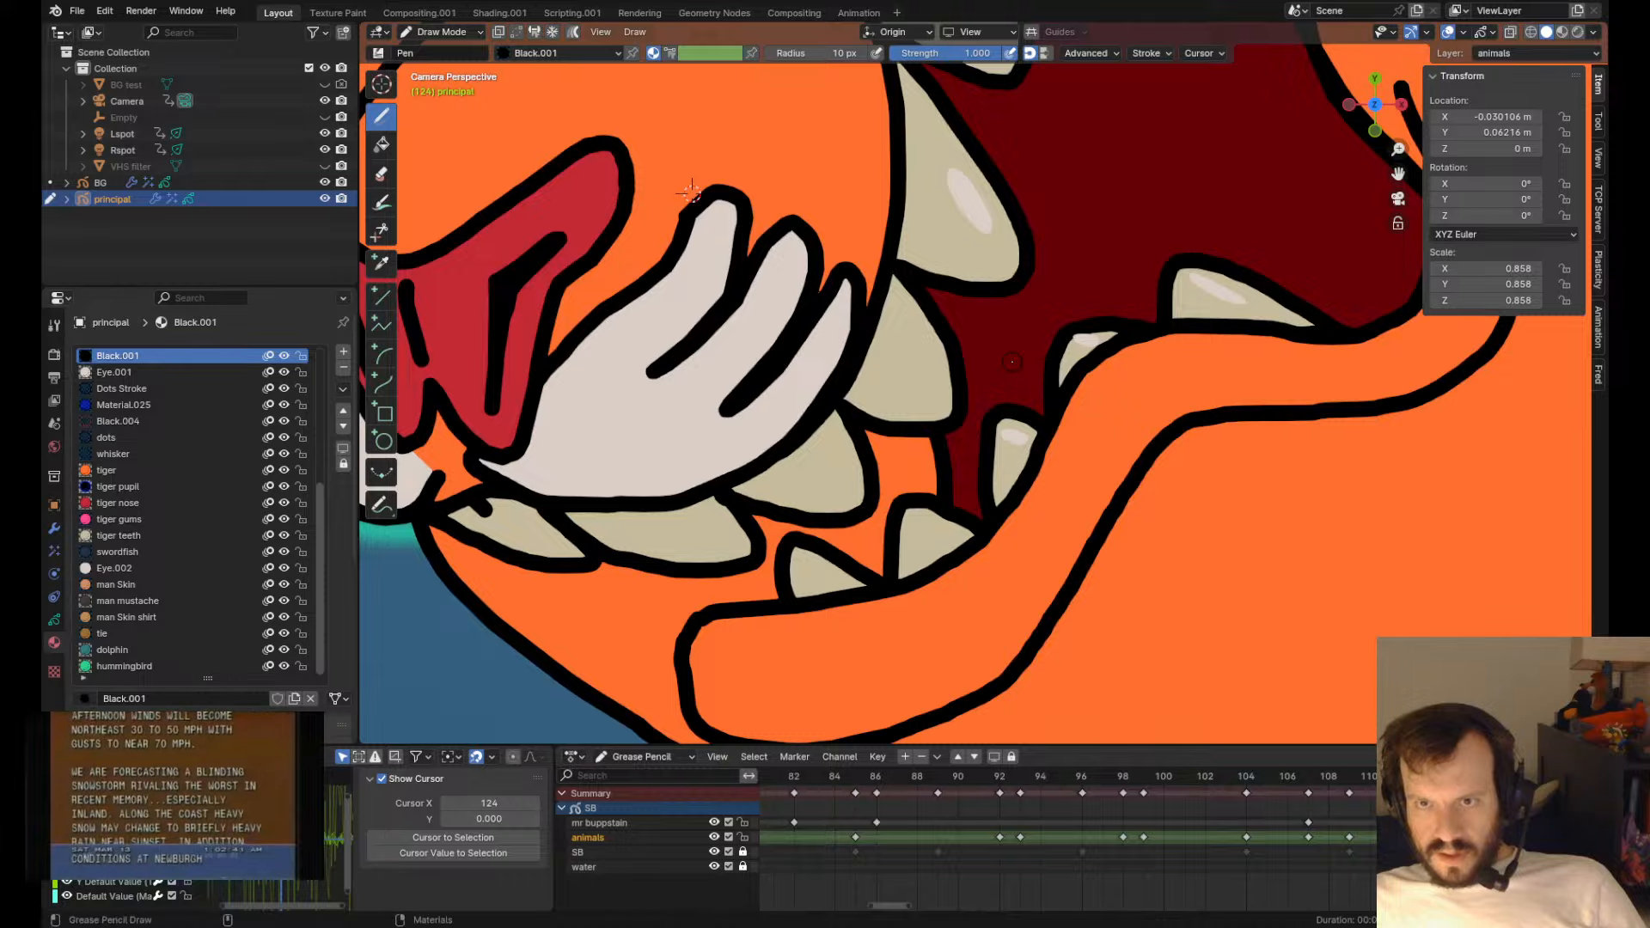
# - Nudge the third lower tooth's highlight slightly to the right and duplicate it onto the fourth lower tooth
pyautogui.scroll(3, 902, 589)
pyautogui.press('Tab')
pyautogui.click(1016, 467)
pyautogui.press('e')
pyautogui.moveTo(1034, 362); pyautogui.dragTo(1083, 354, button='middle')
pyautogui.press('w')
pyautogui.click(1083, 354)
pyautogui.hotkey('shift', 'd')
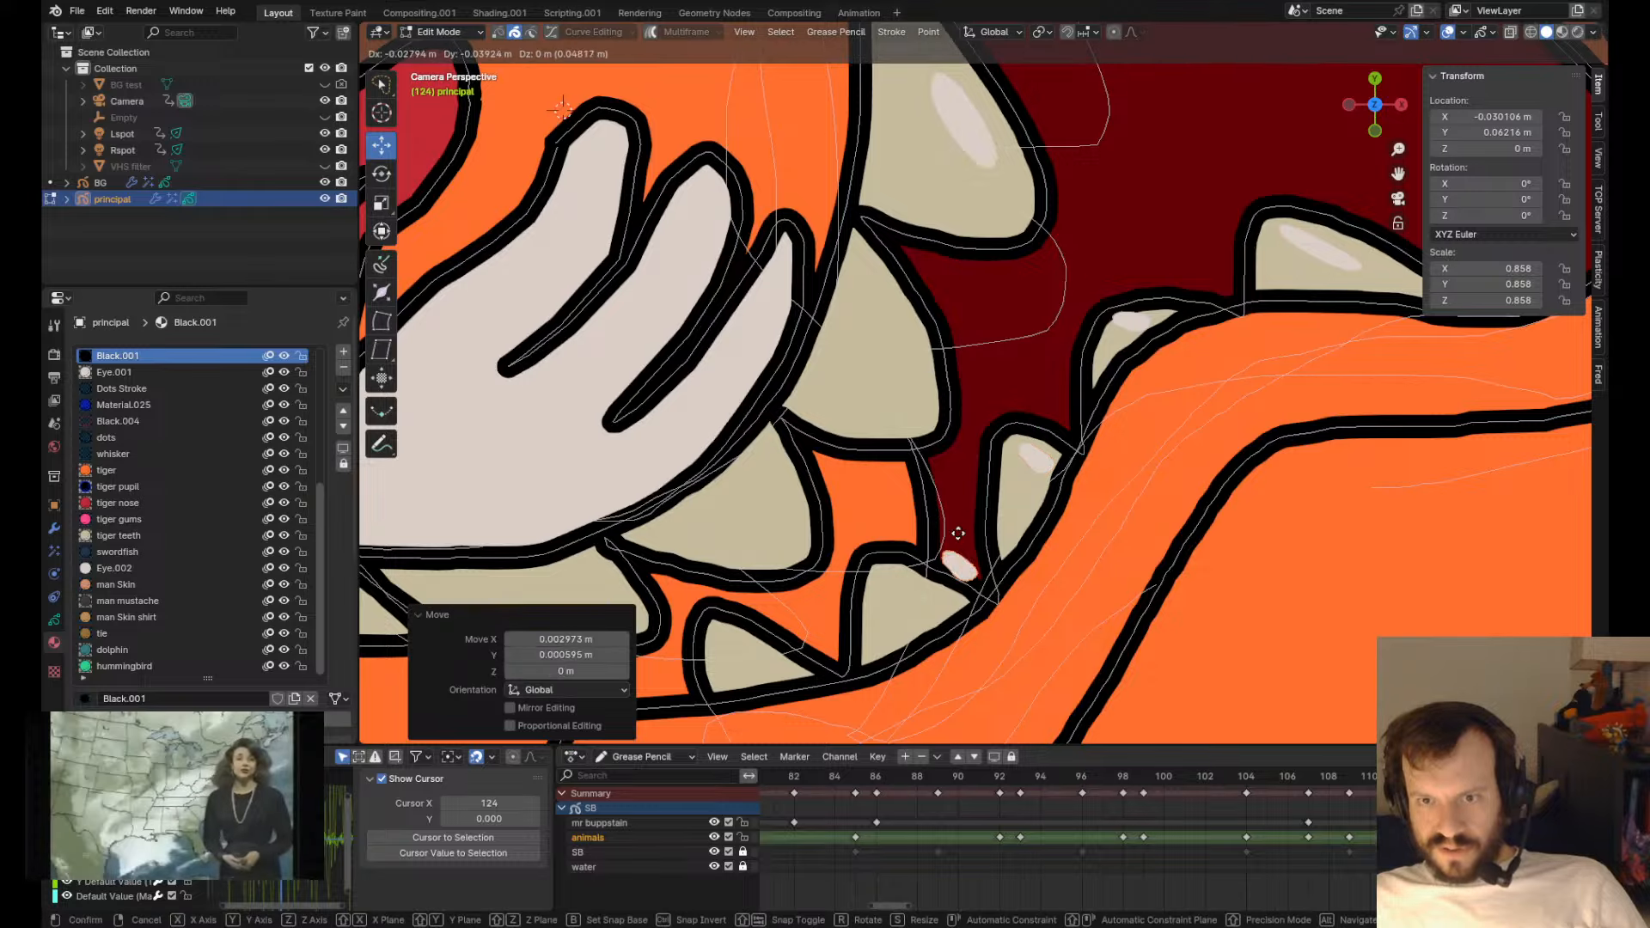
pyautogui.click(969, 497)
pyautogui.press('Tab')
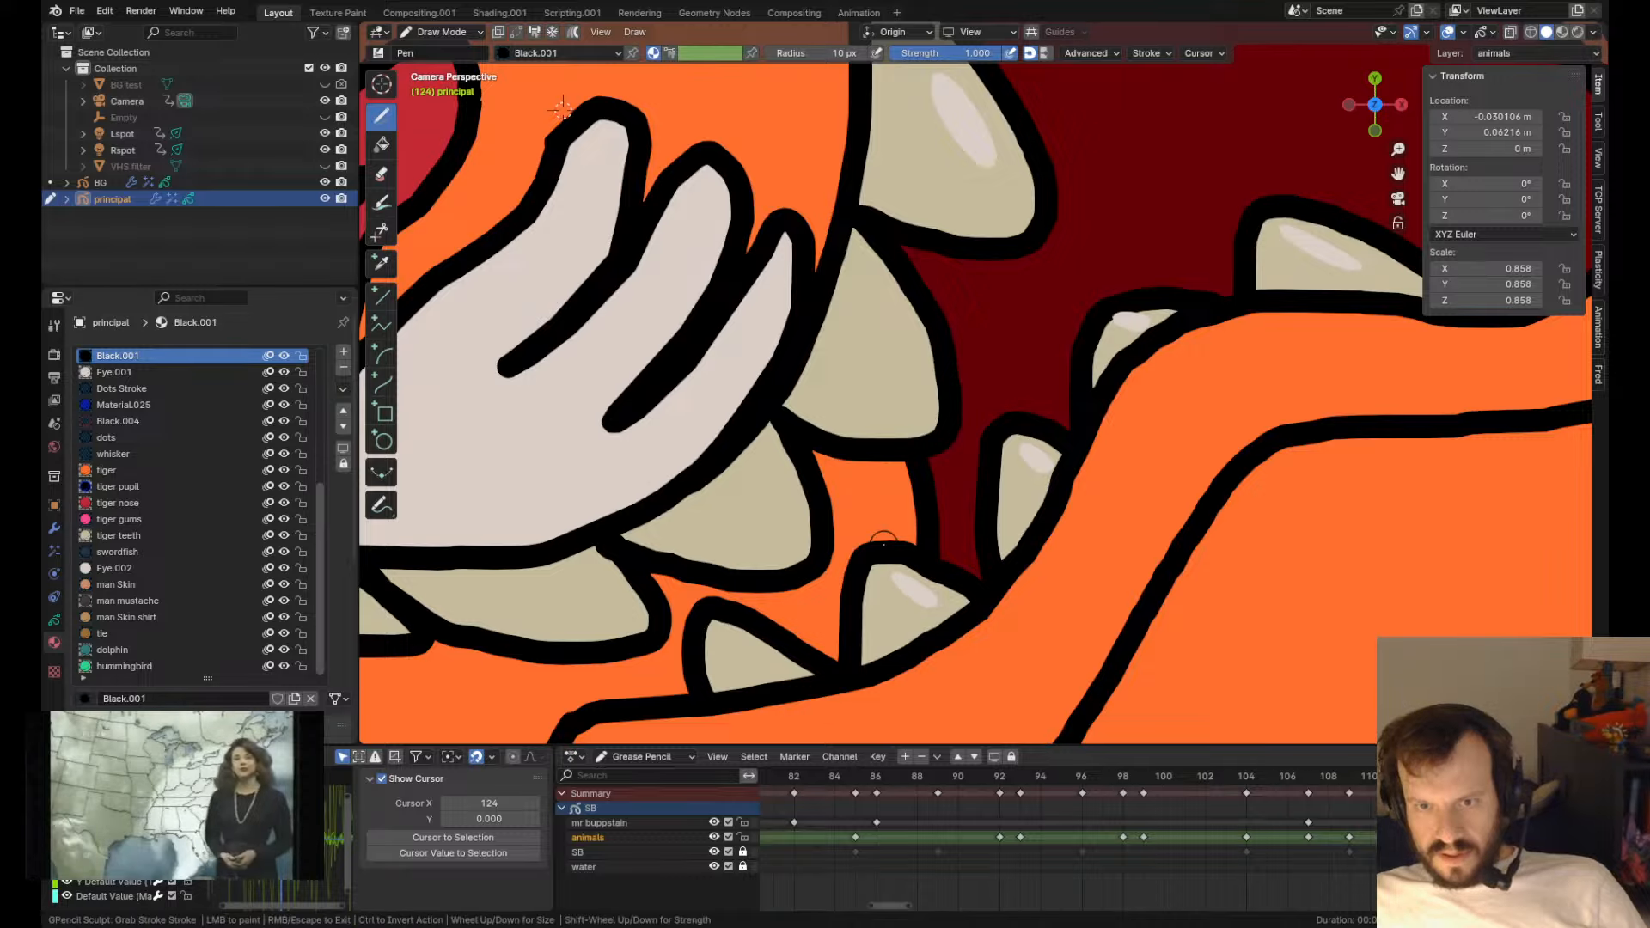
# - Duplicate the highlight onto the third upper tooth from the back, enlarge it and sculpt it along the tooth
pyautogui.press('Tab')
pyautogui.hotkey('shift', 'd')
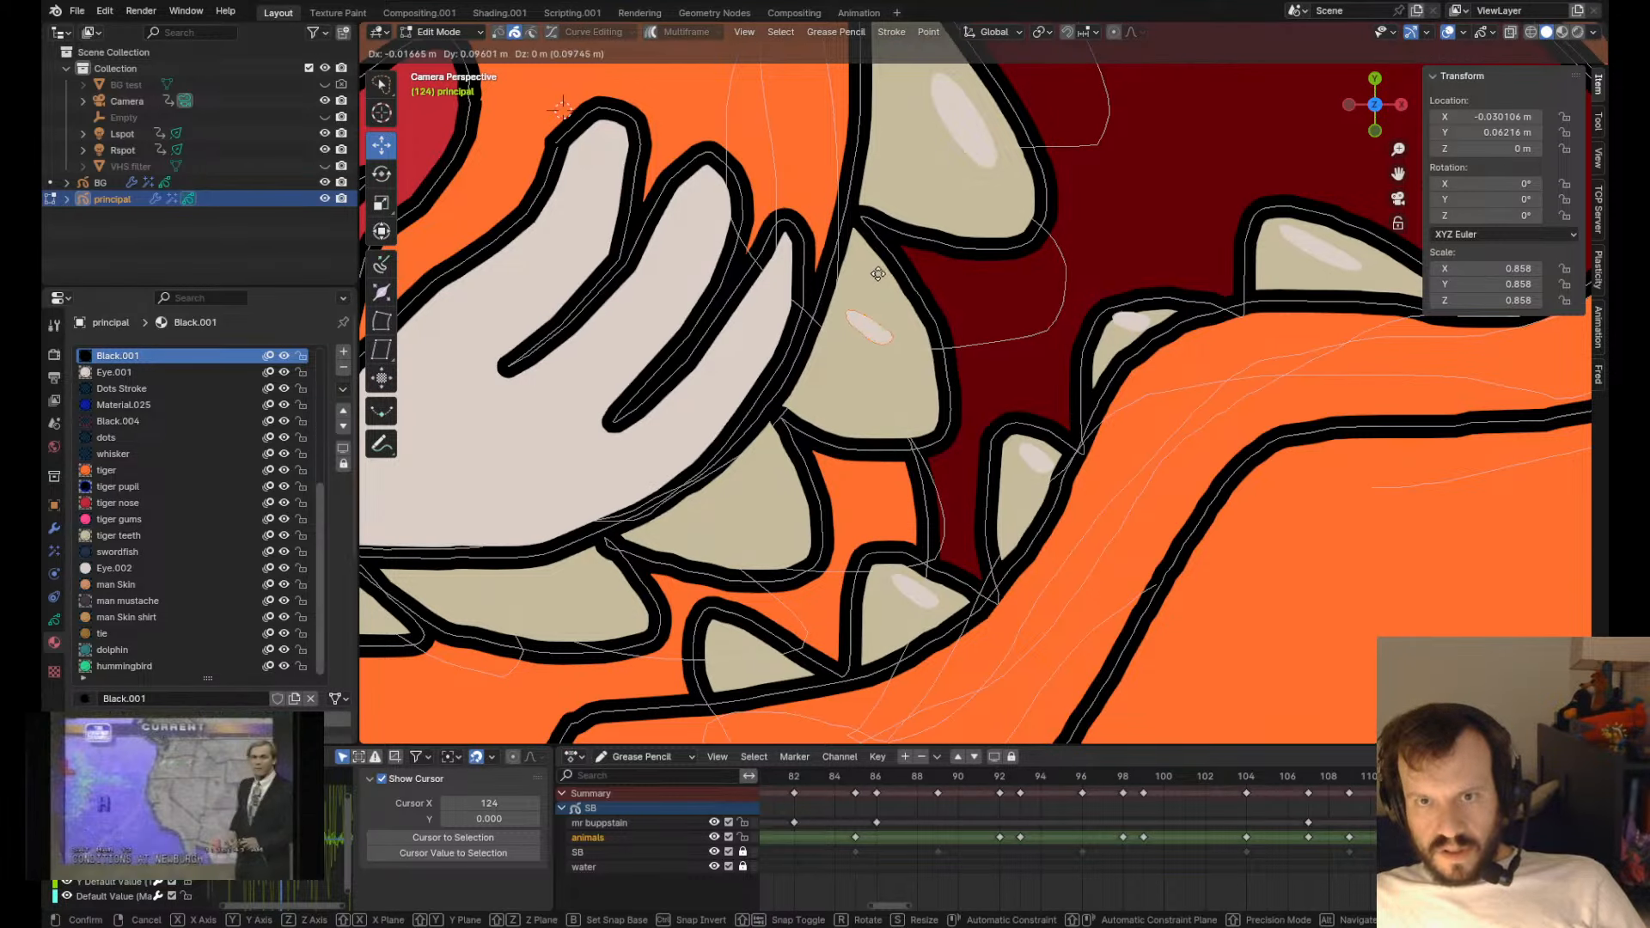
pyautogui.click(873, 314)
pyautogui.press('e')
pyautogui.moveTo(957, 246); pyautogui.dragTo(983, 277, button='middle')
pyautogui.press('Tab')
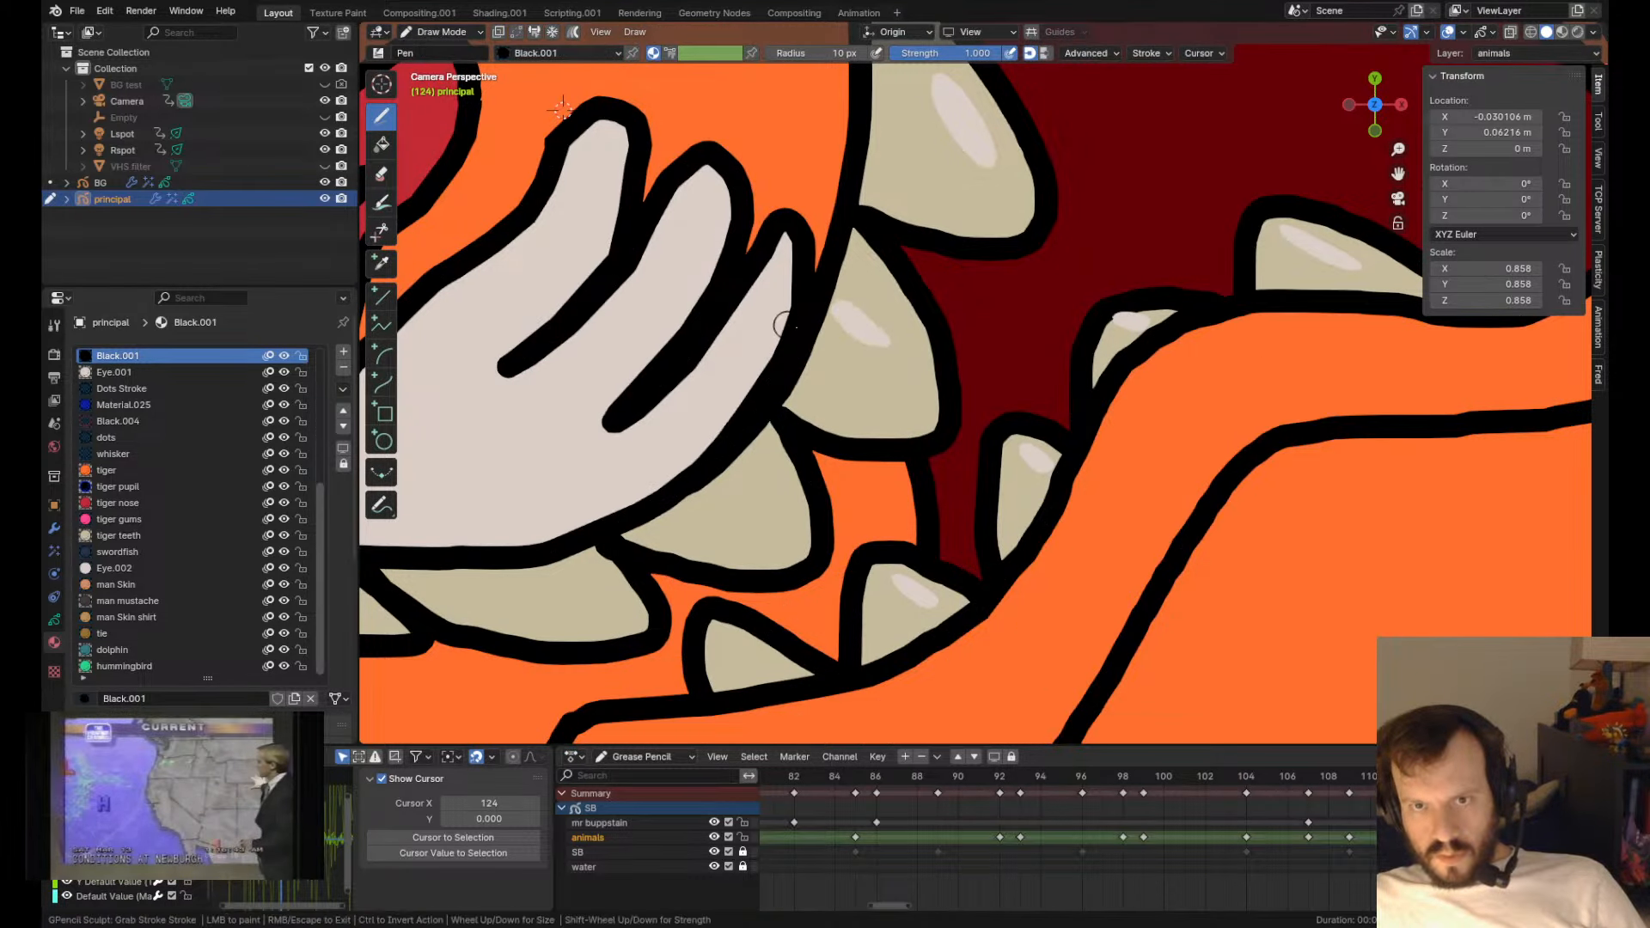
pyautogui.moveTo(916, 355)
pyautogui.mouseDown()
pyautogui.moveTo(924, 401)
pyautogui.moveTo(873, 324)
pyautogui.moveTo(829, 314)
pyautogui.moveTo(866, 337)
pyautogui.mouseUp()
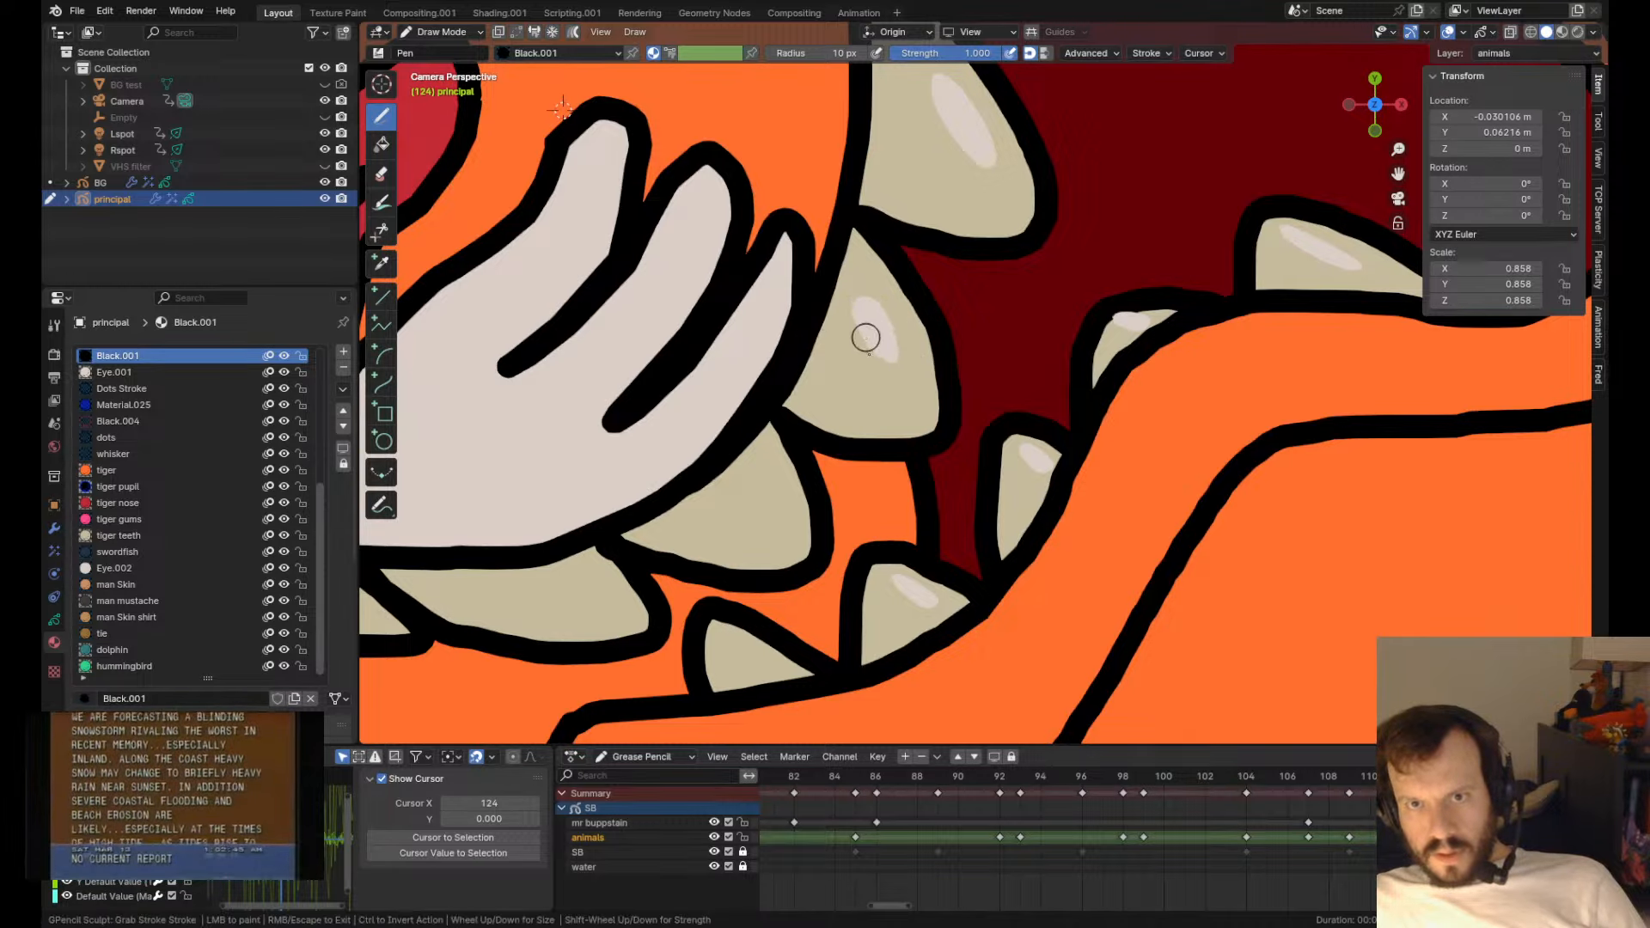
# - Finish sculpting the highlight on the third upper tooth from the back and duplicate it onto the fourth upper tooth
pyautogui.scroll(-4, 869, 332)
pyautogui.scroll(3, 876, 339)
pyautogui.press('Tab')
pyautogui.press('Tab')
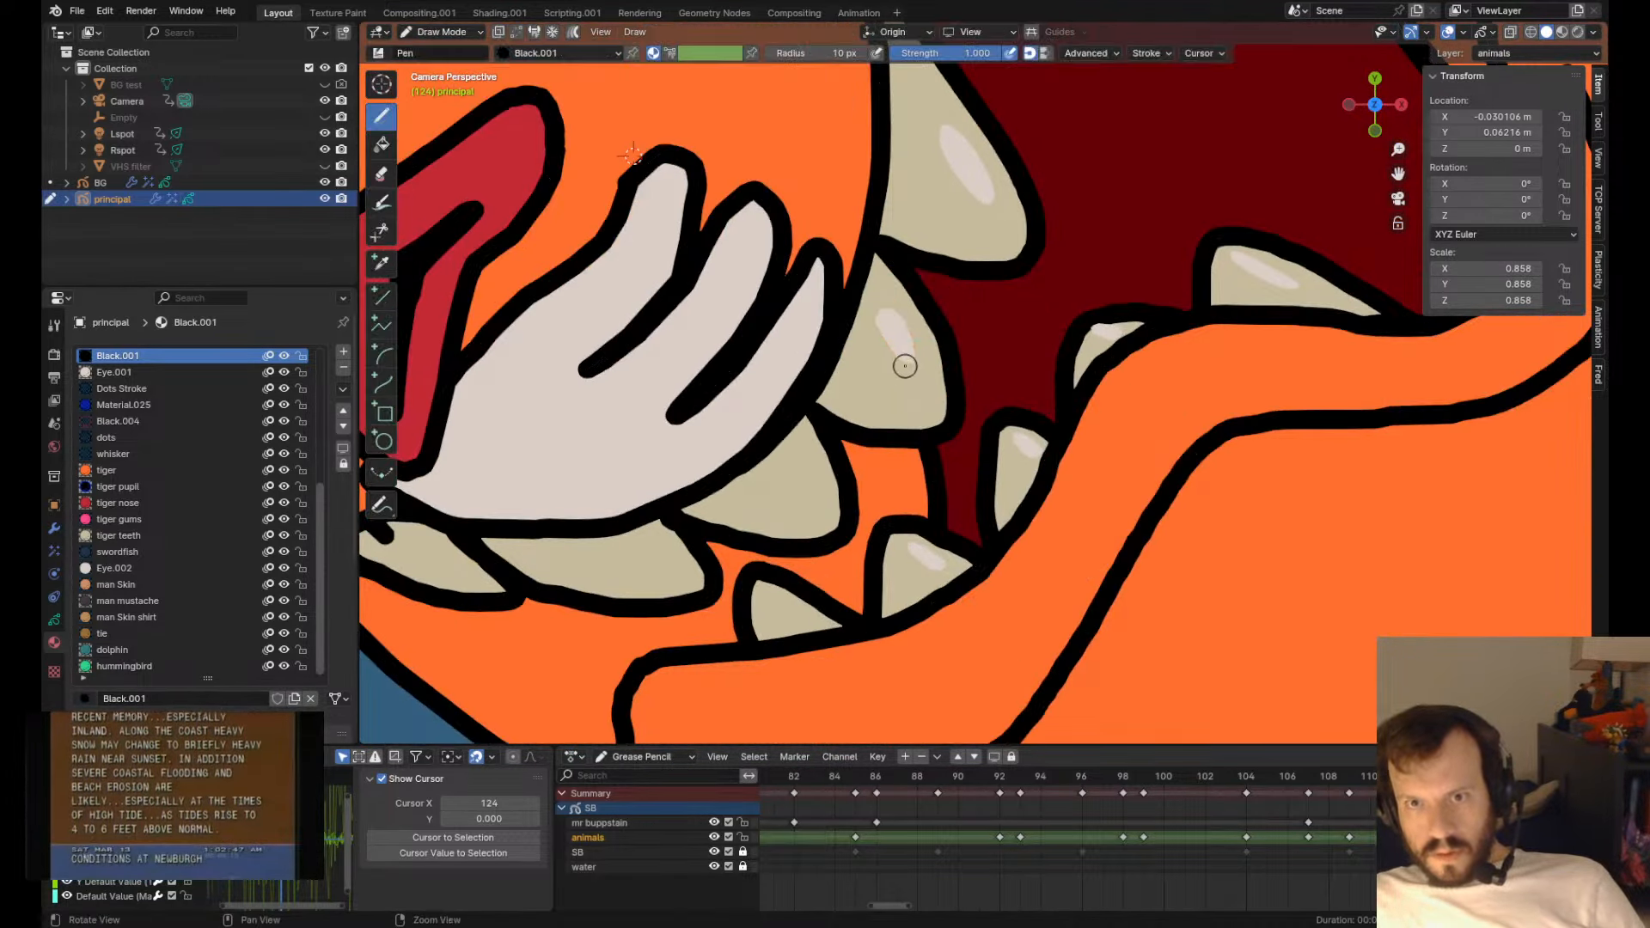
pyautogui.moveTo(815, 305)
pyautogui.mouseDown()
pyautogui.moveTo(868, 318)
pyautogui.moveTo(915, 378)
pyautogui.mouseUp()
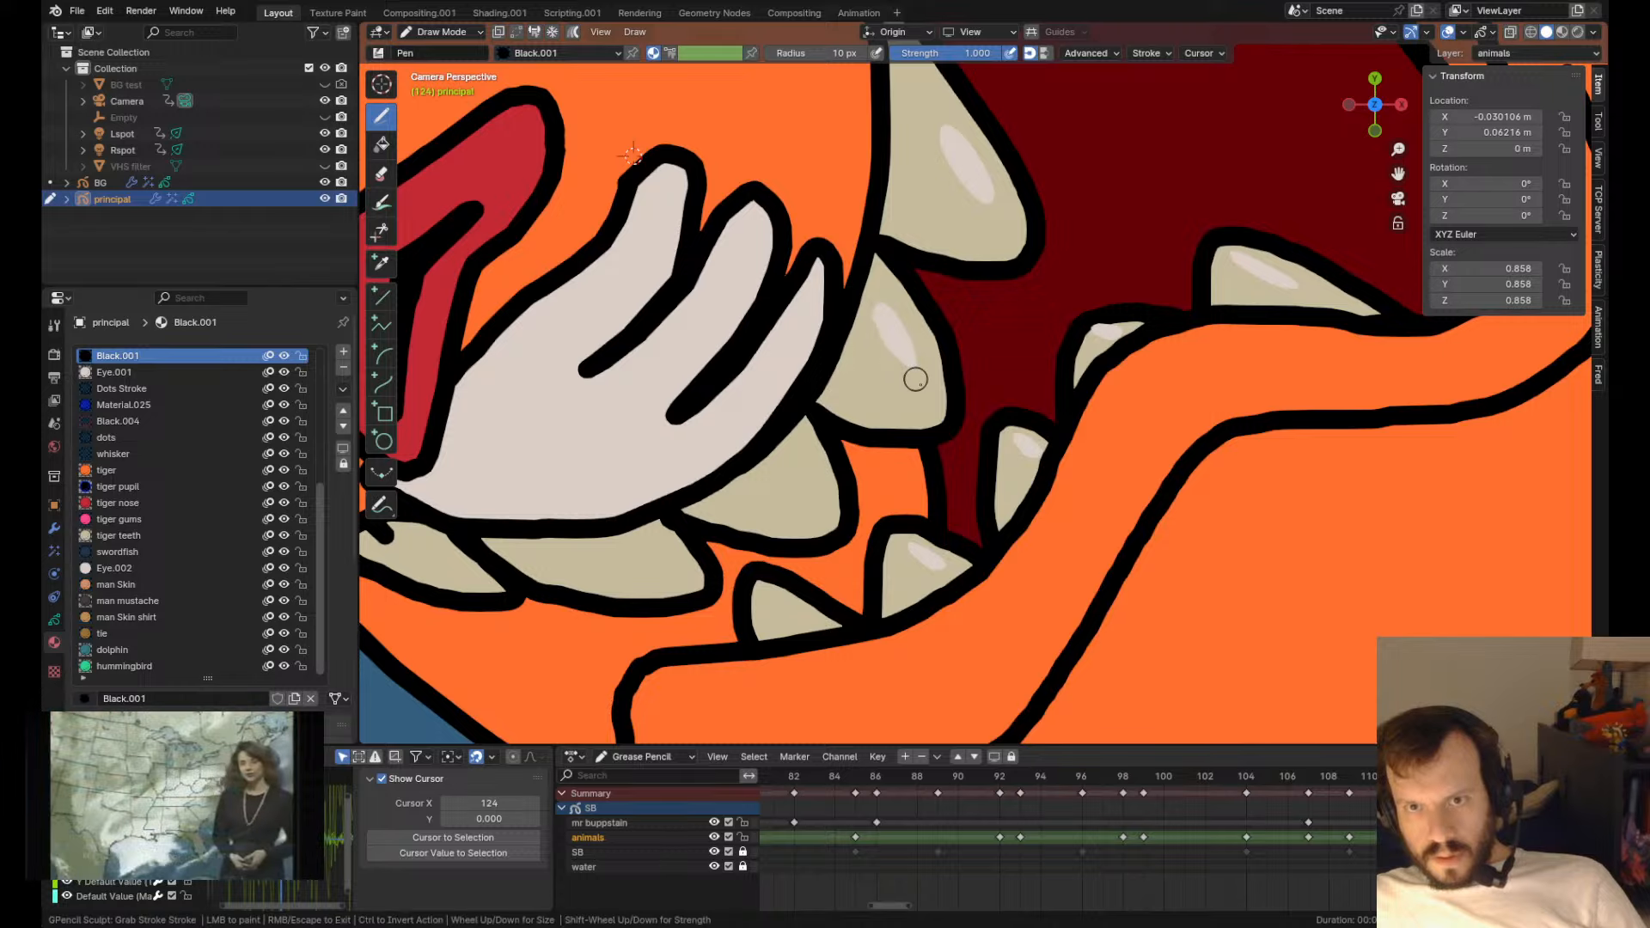
pyautogui.press('Tab')
pyautogui.hotkey('shift', 'd')
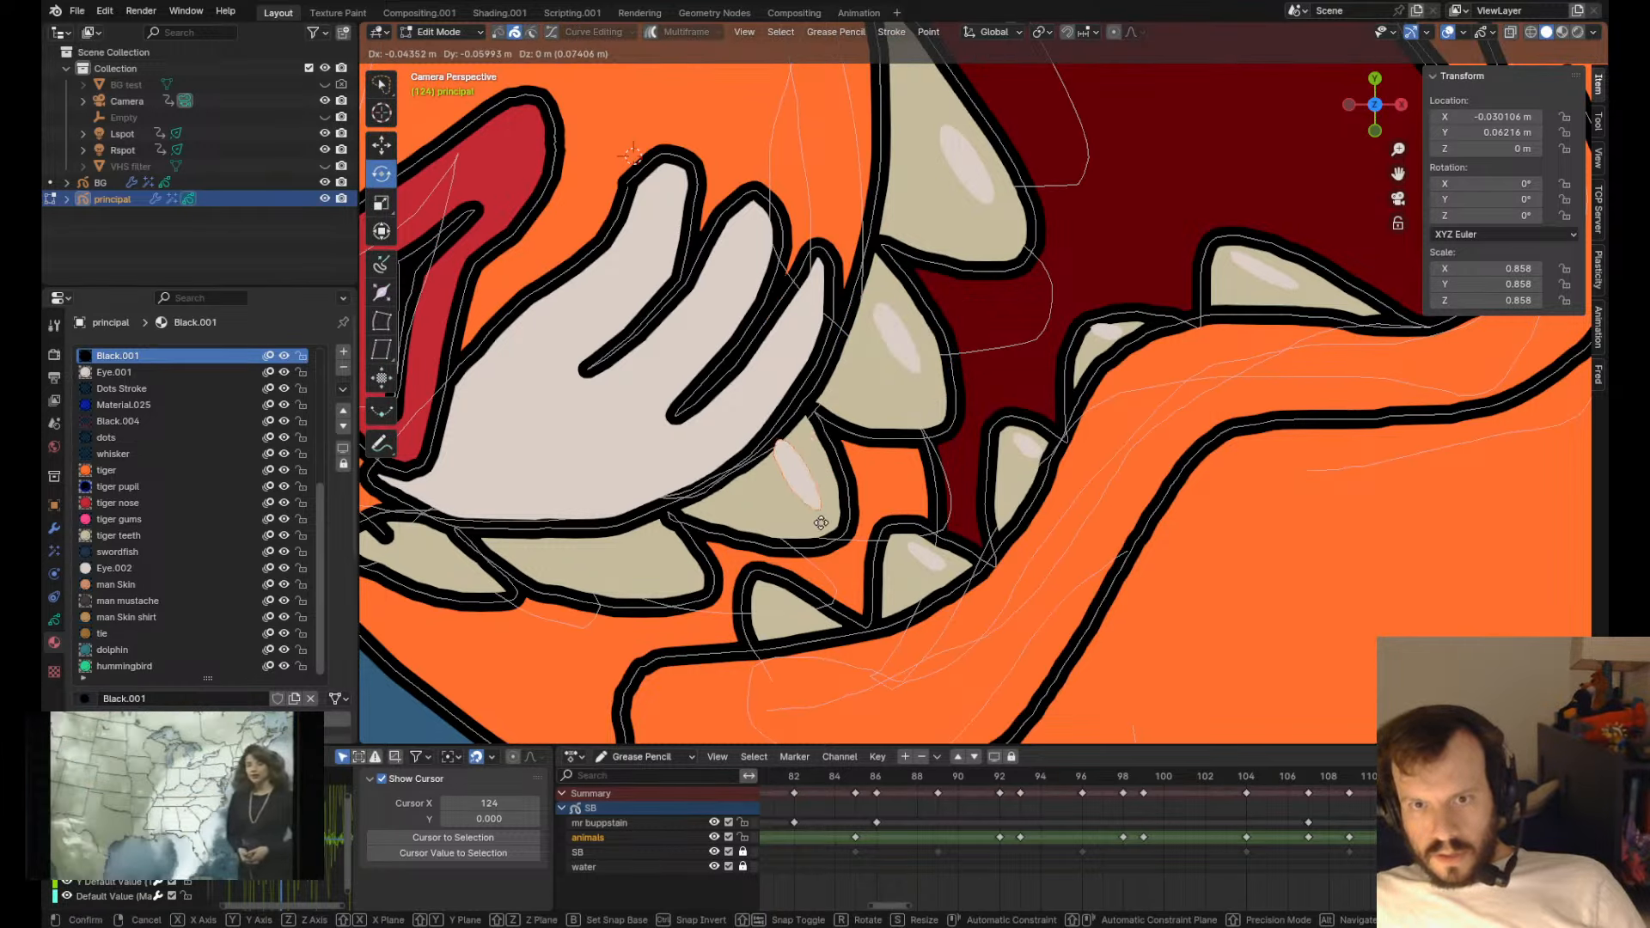
pyautogui.click(829, 537)
pyautogui.press('Tab')
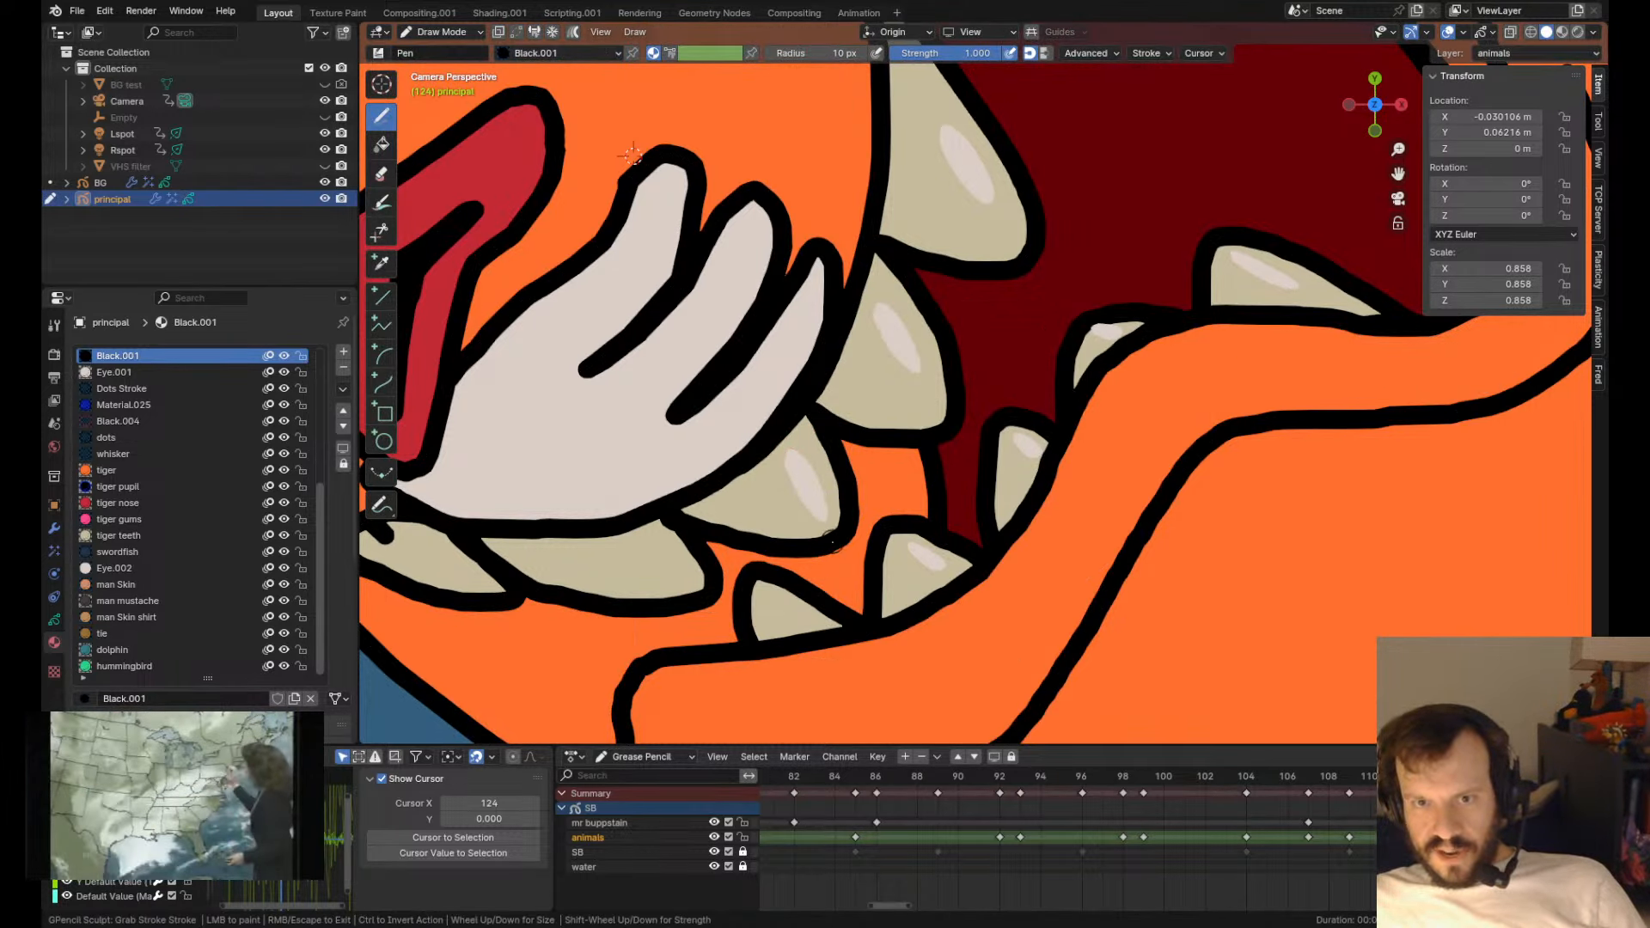
# - Place a copy of the highlight on the fifth upper tooth from the back, rotate it and sculpt it to fit
pyautogui.scroll(3, 832, 542)
pyautogui.press('Tab')
pyautogui.press('g')
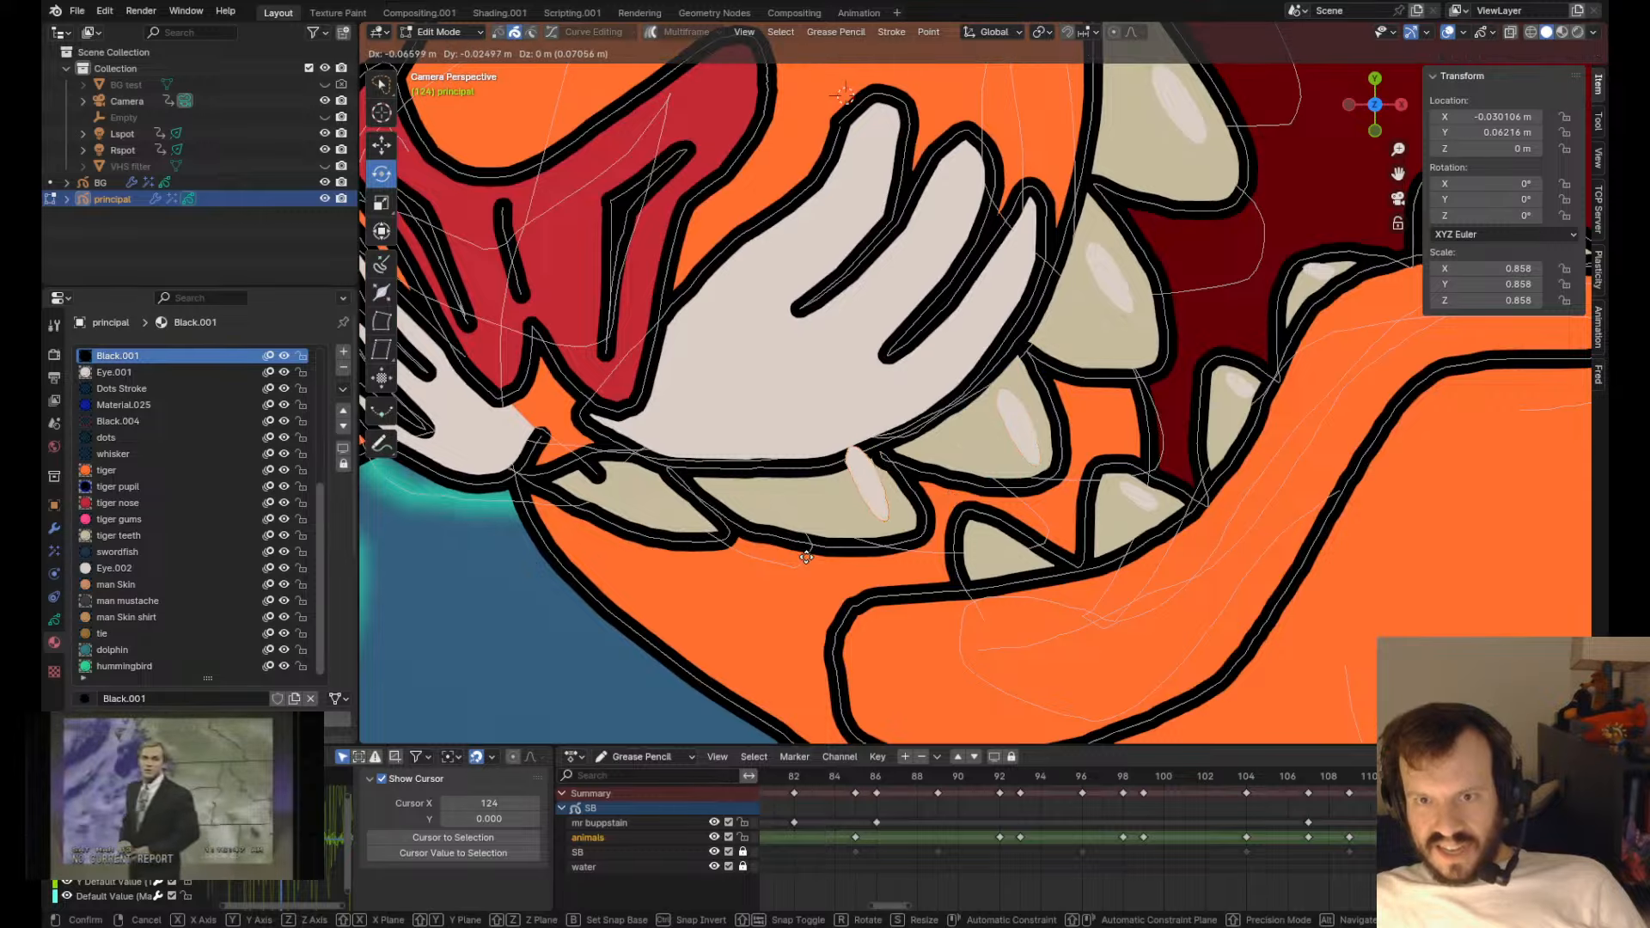
pyautogui.click(815, 560)
pyautogui.press('r')
pyautogui.click(891, 396)
pyautogui.press('g')
pyautogui.click(884, 400)
pyautogui.press('Tab')
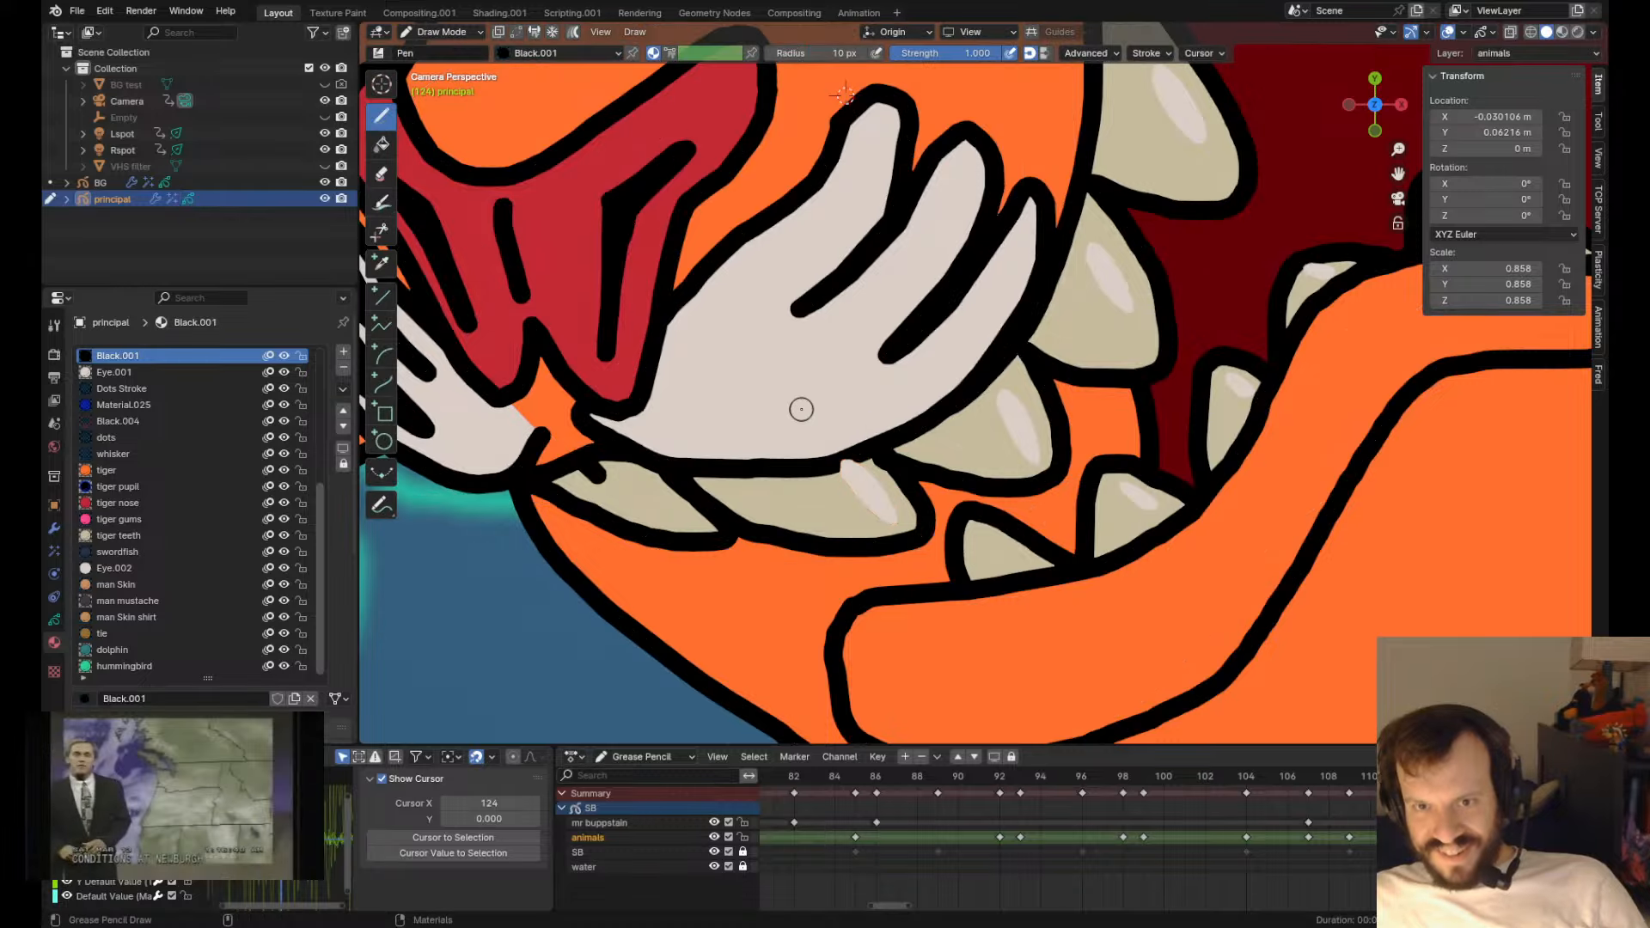
pyautogui.keyDown('ctrl'); pyautogui.keyDown('shift'); pyautogui.moveTo(867, 507); pyautogui.dragTo(892, 494); pyautogui.keyUp('shift'); pyautogui.keyUp('ctrl')
pyautogui.moveTo(857, 447)
pyautogui.keyDown('ctrl'); pyautogui.keyDown('shift'); pyautogui.mouseDown()
pyautogui.moveTo(852, 423)
pyautogui.moveTo(822, 444)
pyautogui.moveTo(856, 512)
pyautogui.moveTo(890, 507)
pyautogui.mouseUp(); pyautogui.keyUp('shift'); pyautogui.keyUp('ctrl')
pyautogui.keyDown('ctrl'); pyautogui.keyDown('shift'); pyautogui.moveTo(862, 416); pyautogui.dragTo(868, 391); pyautogui.keyUp('shift'); pyautogui.keyUp('ctrl')
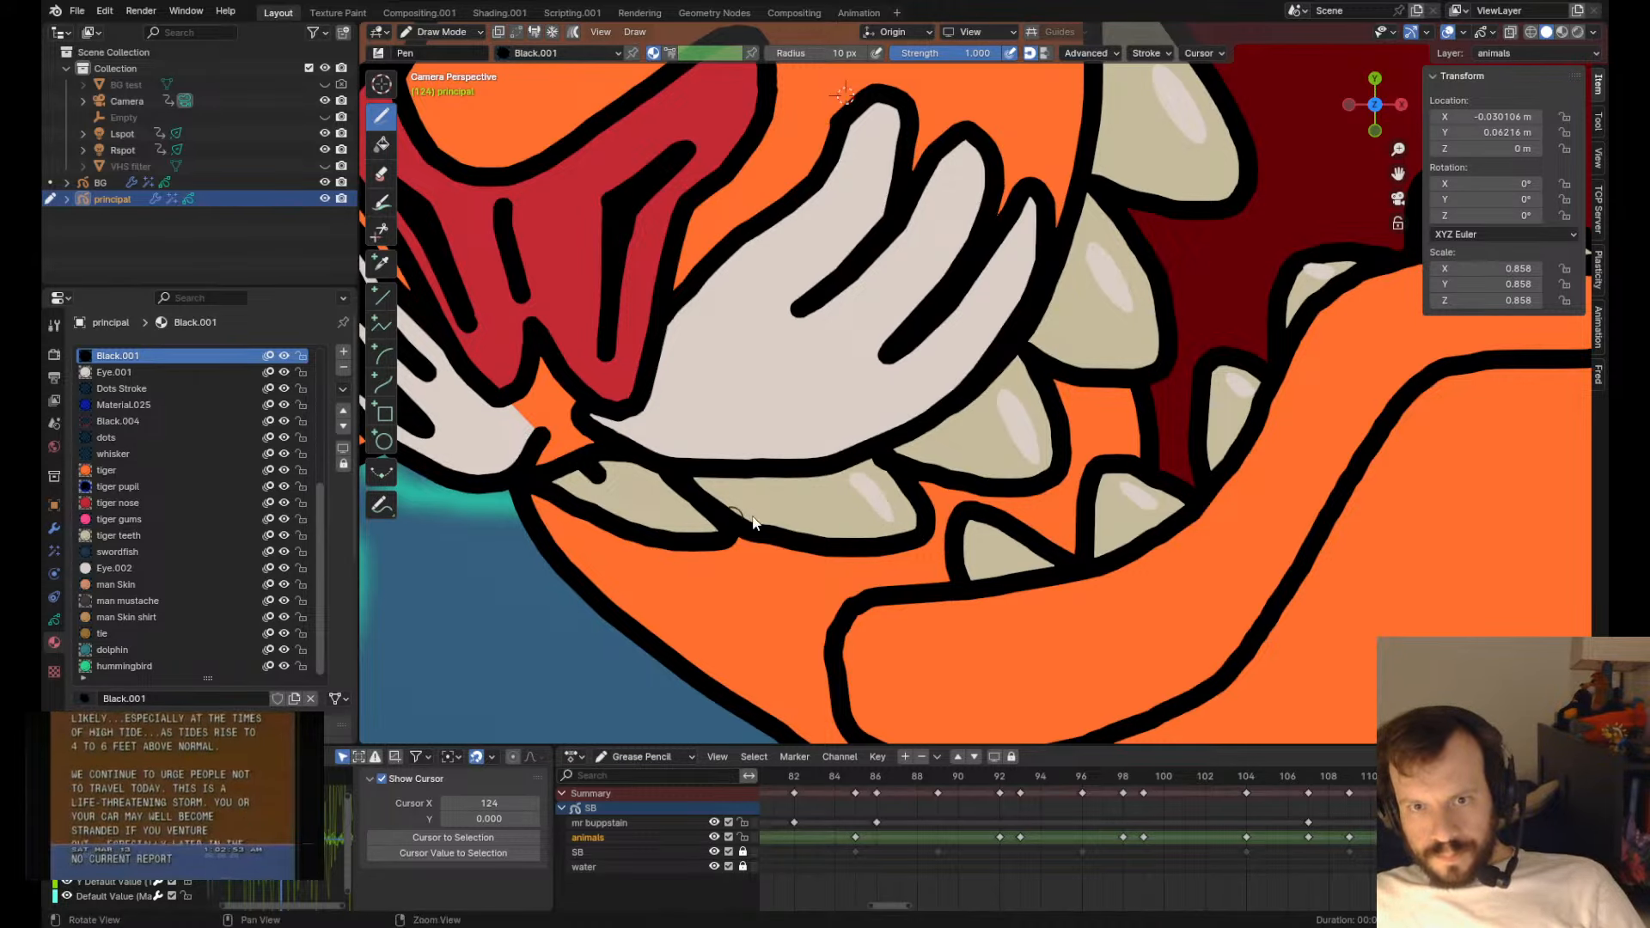
# - Duplicate the highlight onto the frontmost upper tooth and sculpt it to follow the tooth's shape
pyautogui.press('Tab')
pyautogui.hotkey('shift', 'd')
pyautogui.click(642, 473)
pyautogui.press('Tab')
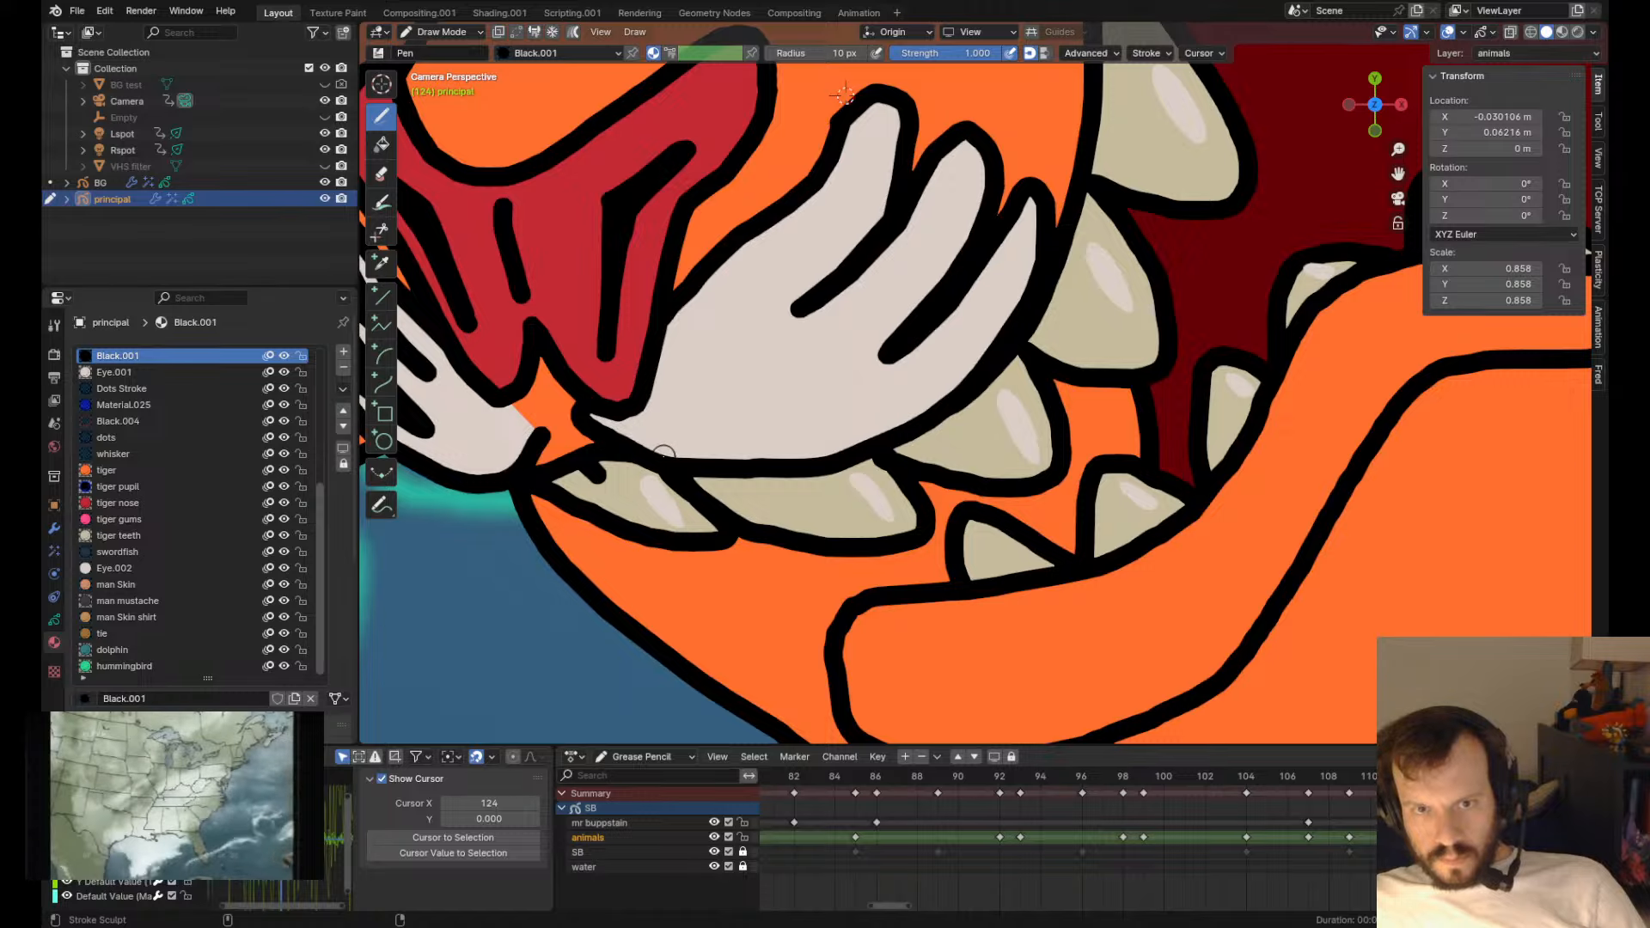
pyautogui.moveTo(679, 561); pyautogui.dragTo(681, 554)
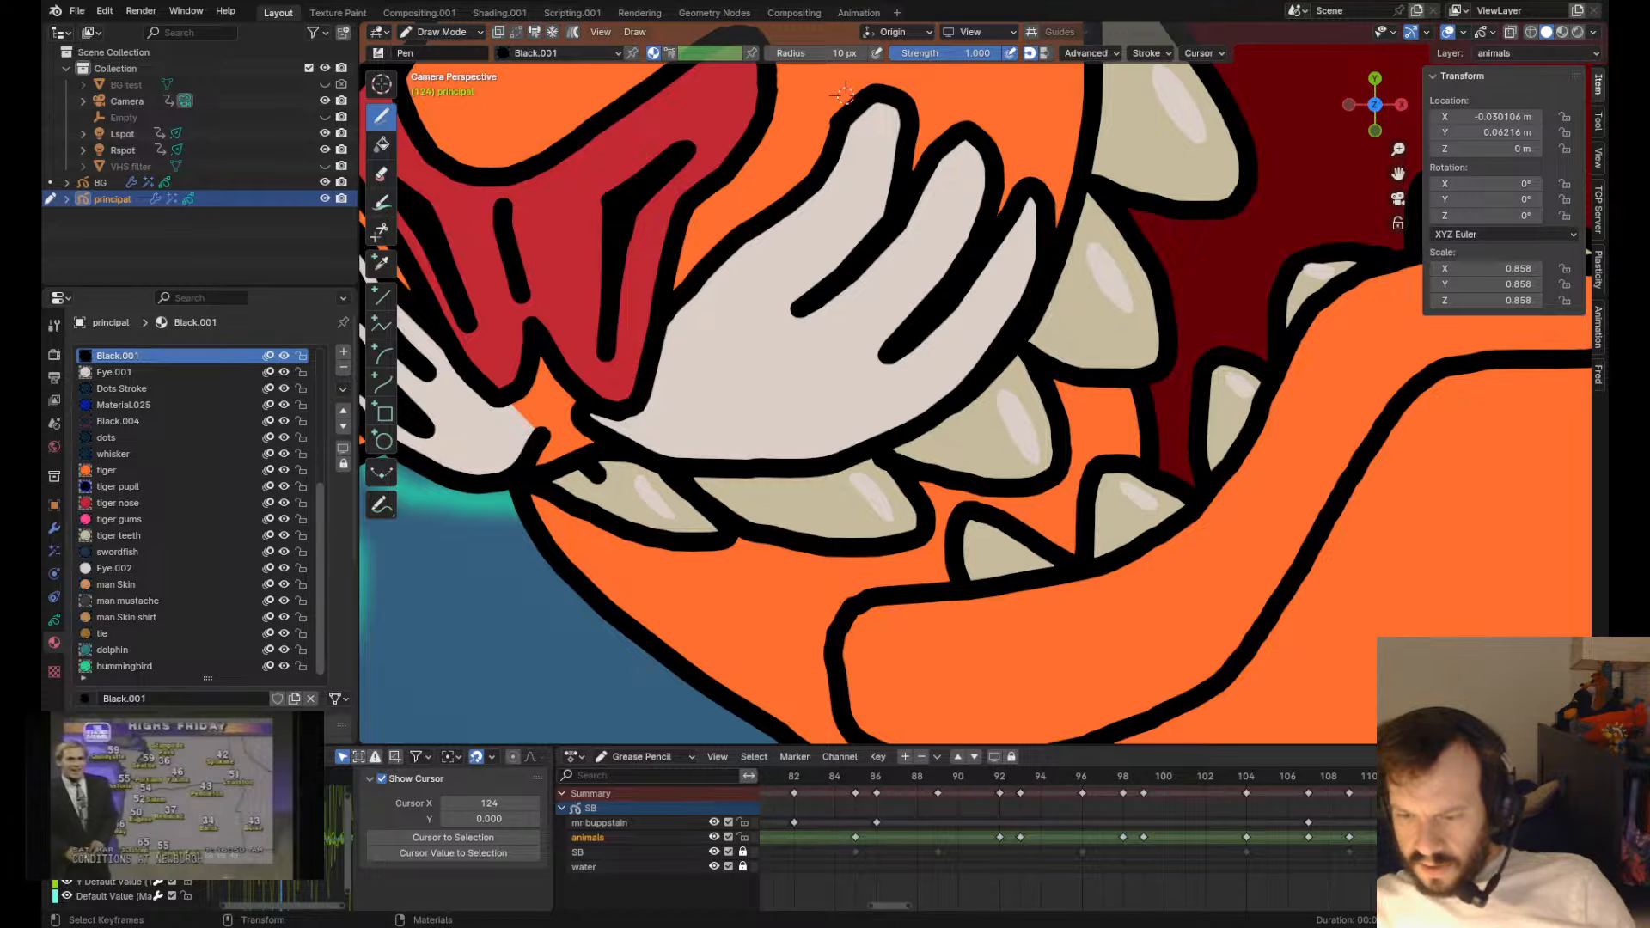
pyautogui.scroll(-5, 887, 181)
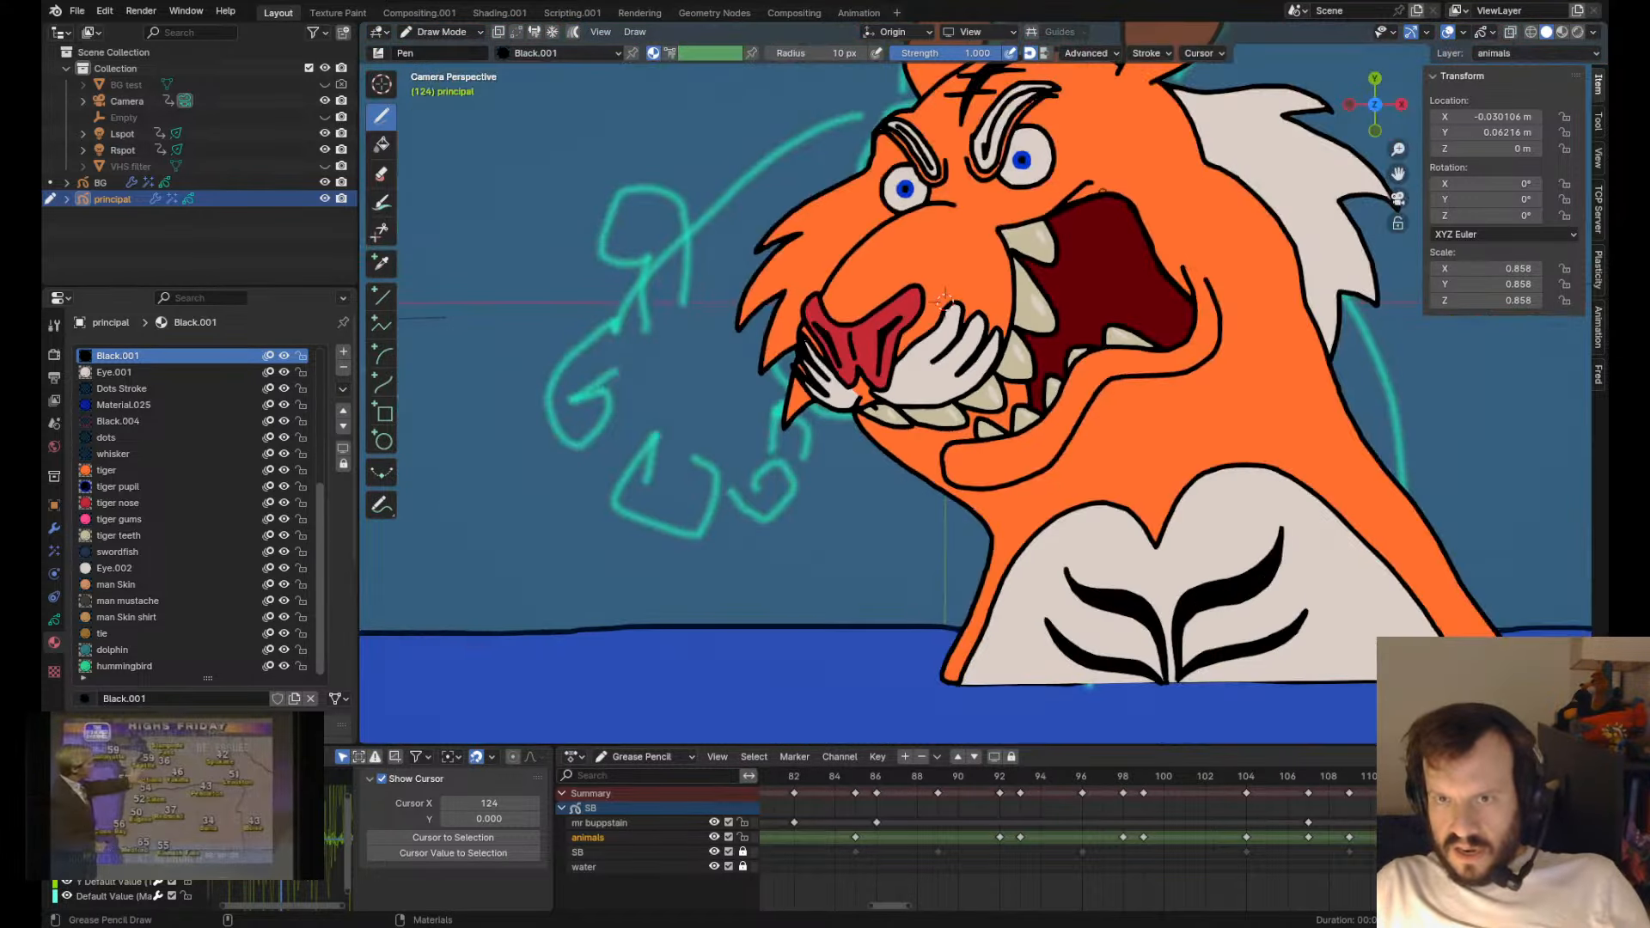
pyautogui.scroll(5, 902, 212)
pyautogui.moveTo(1231, 263)
pyautogui.keyDown('shift'); pyautogui.mouseDown(button='middle')
pyautogui.moveTo(825, 530)
pyautogui.moveTo(851, 430)
pyautogui.mouseUp(button='middle'); pyautogui.keyUp('shift')
pyautogui.press('Left')
pyautogui.press('Right')
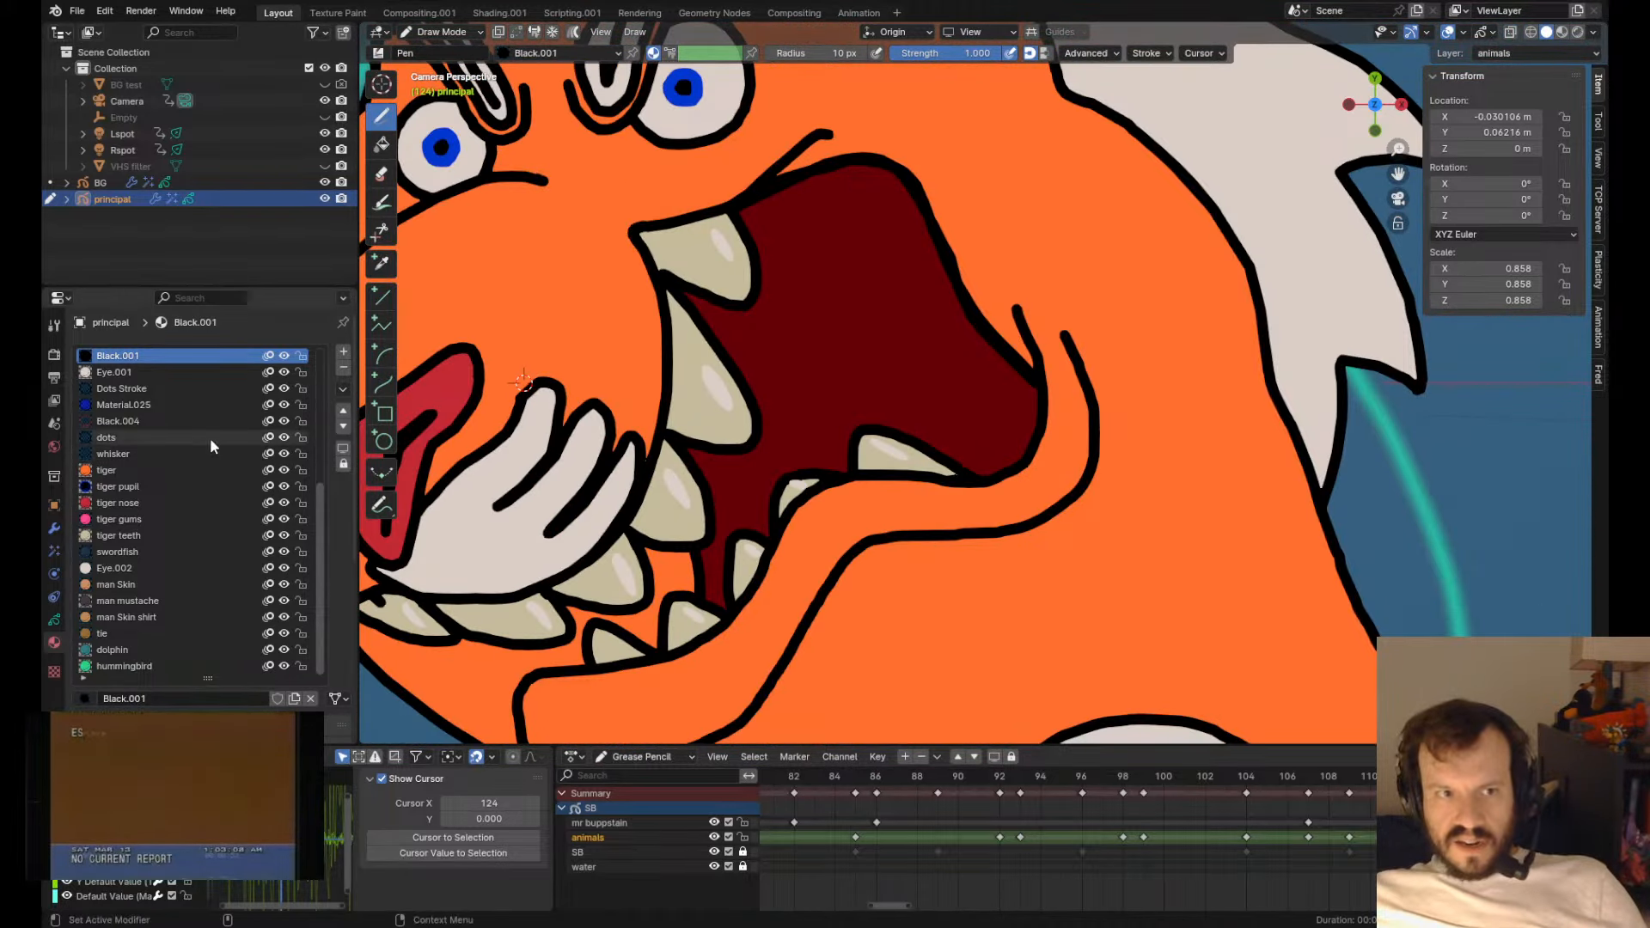
pyautogui.click(180, 519)
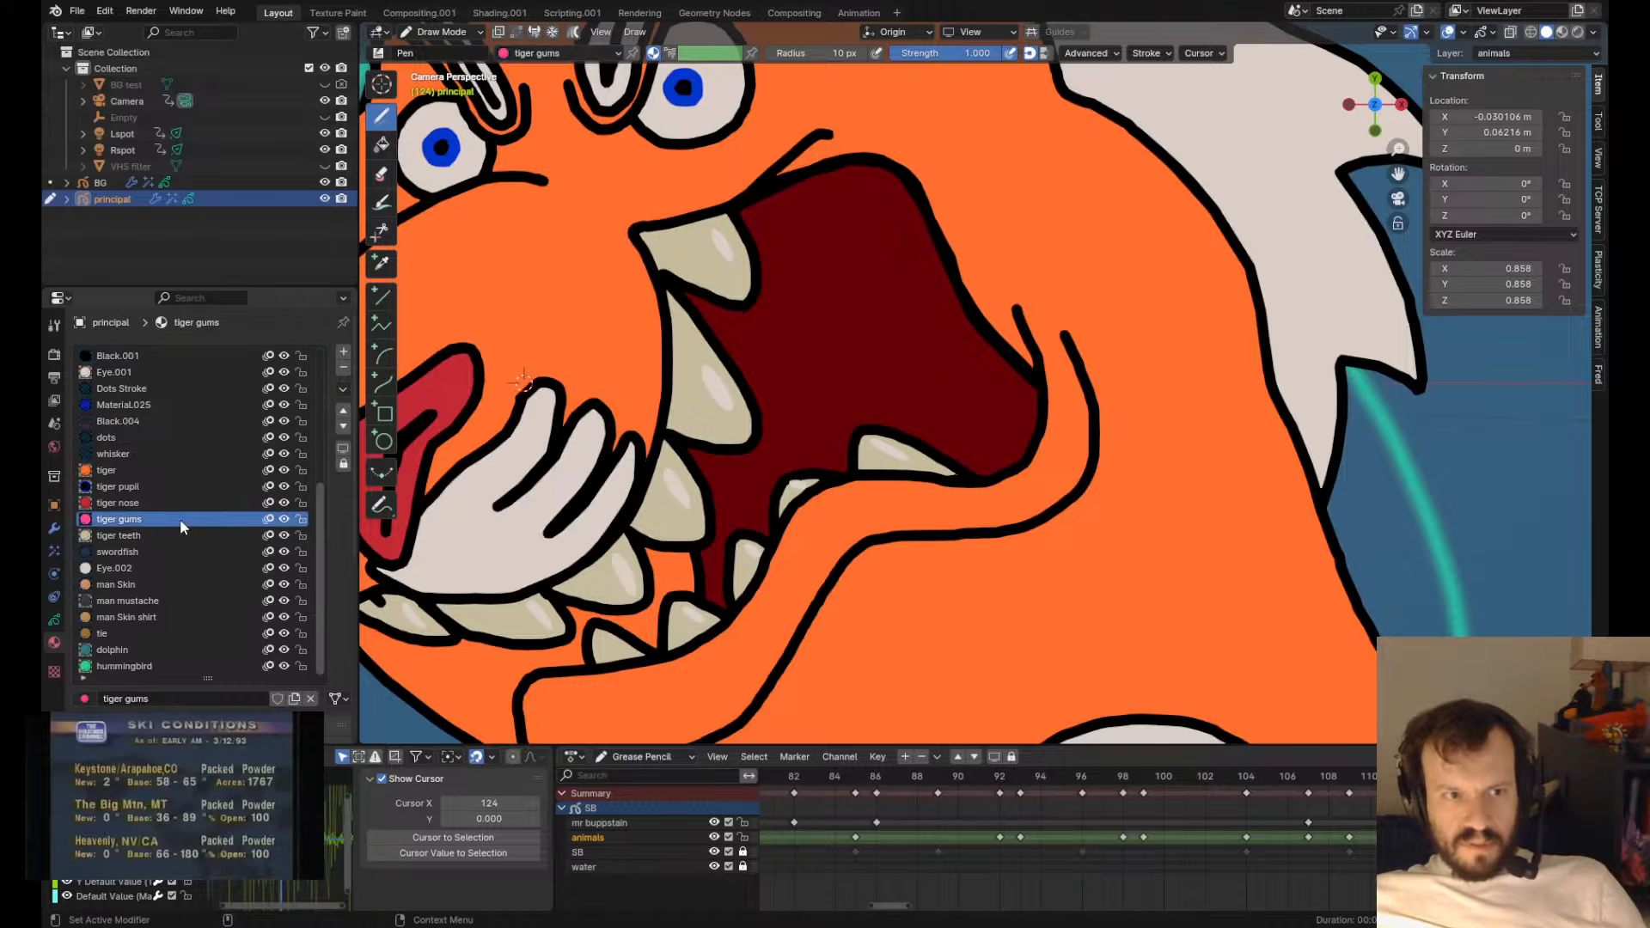
pyautogui.keyDown('shift'); pyautogui.moveTo(696, 438); pyautogui.dragTo(915, 361, button='middle'); pyautogui.keyUp('shift')
pyautogui.press('Tab')
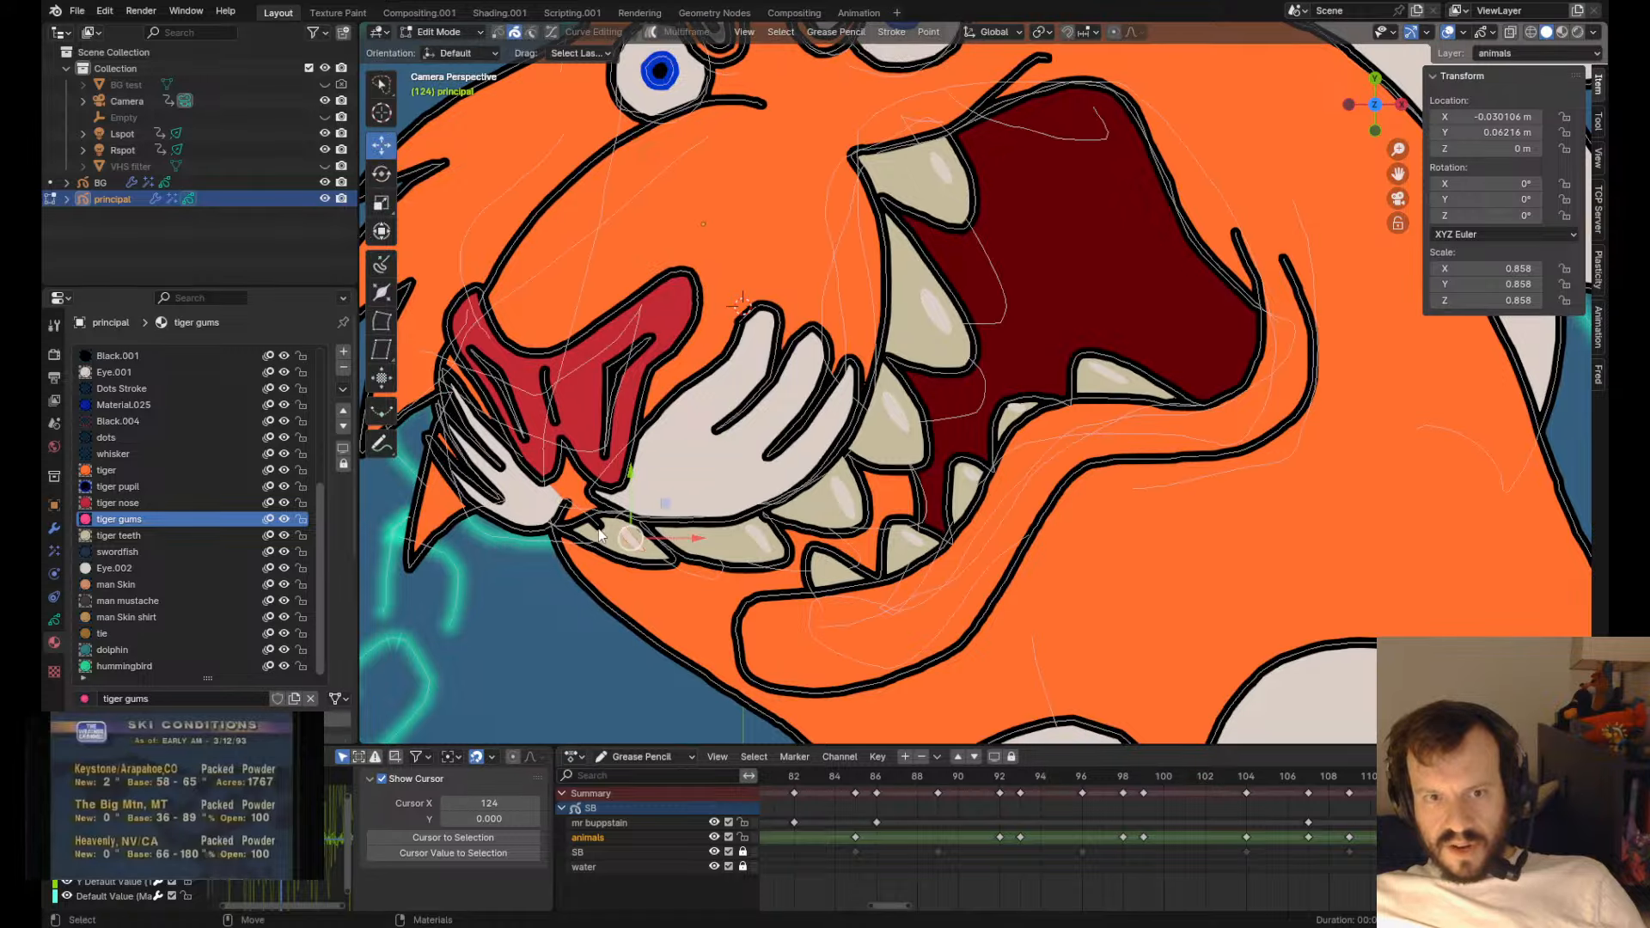
pyautogui.click(637, 537)
pyautogui.press('g')
pyautogui.rightClick(666, 567)
pyautogui.press('Tab')
pyautogui.scroll(-5, 617, 542)
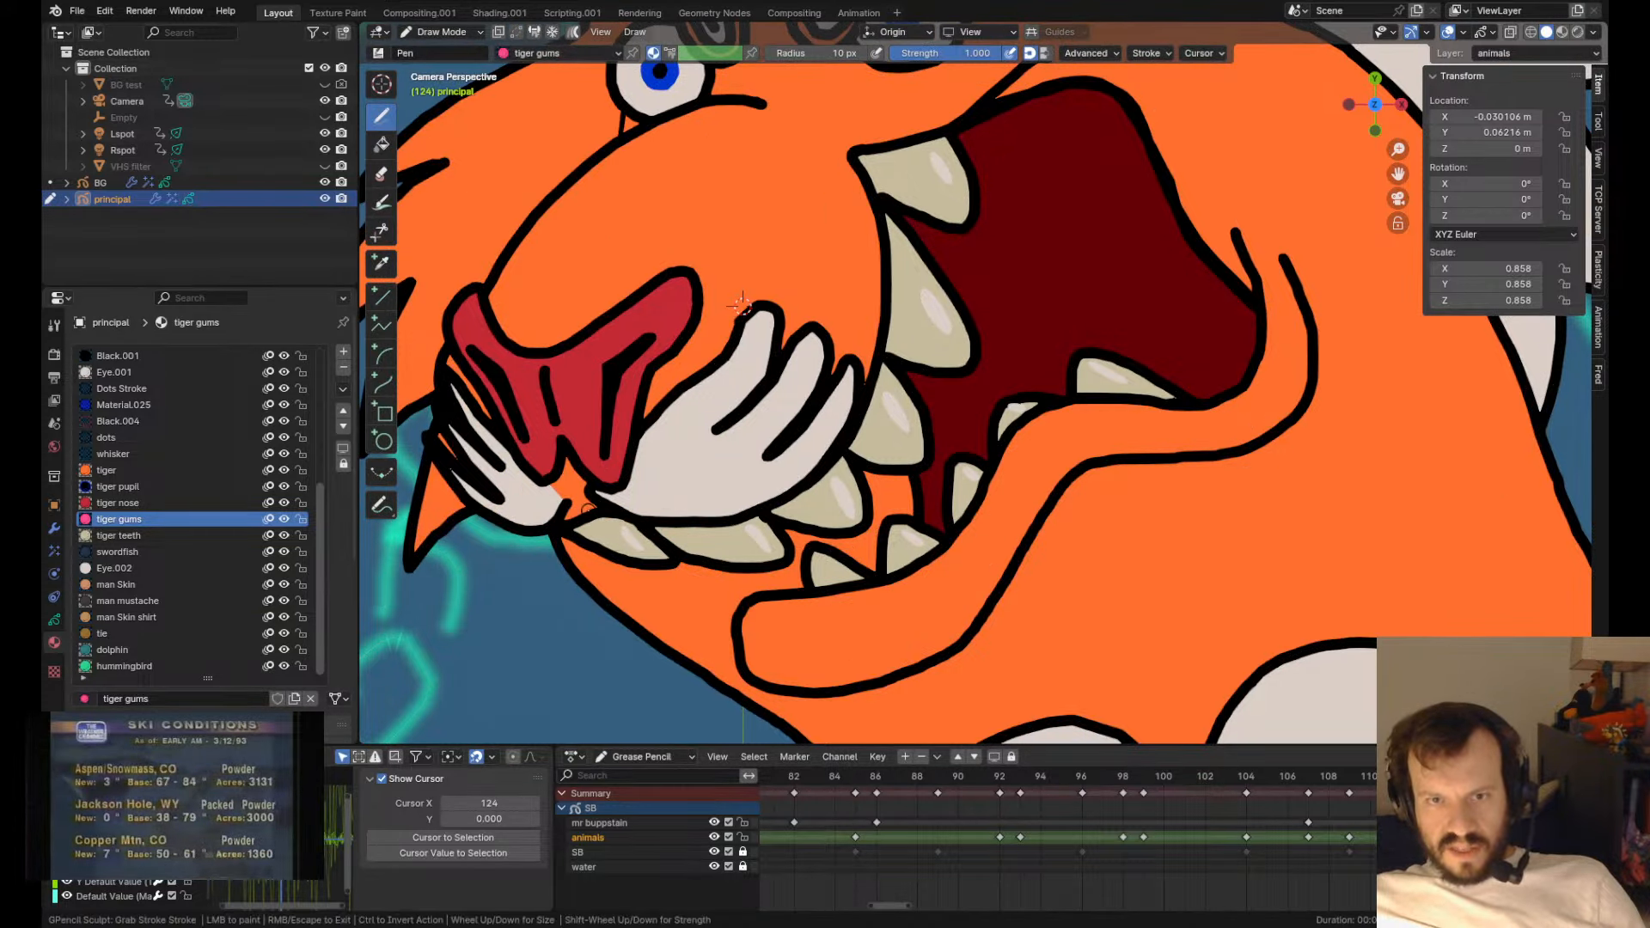
# - Assign the Eye.001 material to the fill of the tiger's far cheek fur and send it to the back
pyautogui.press('Tab')
pyautogui.click(151, 373)
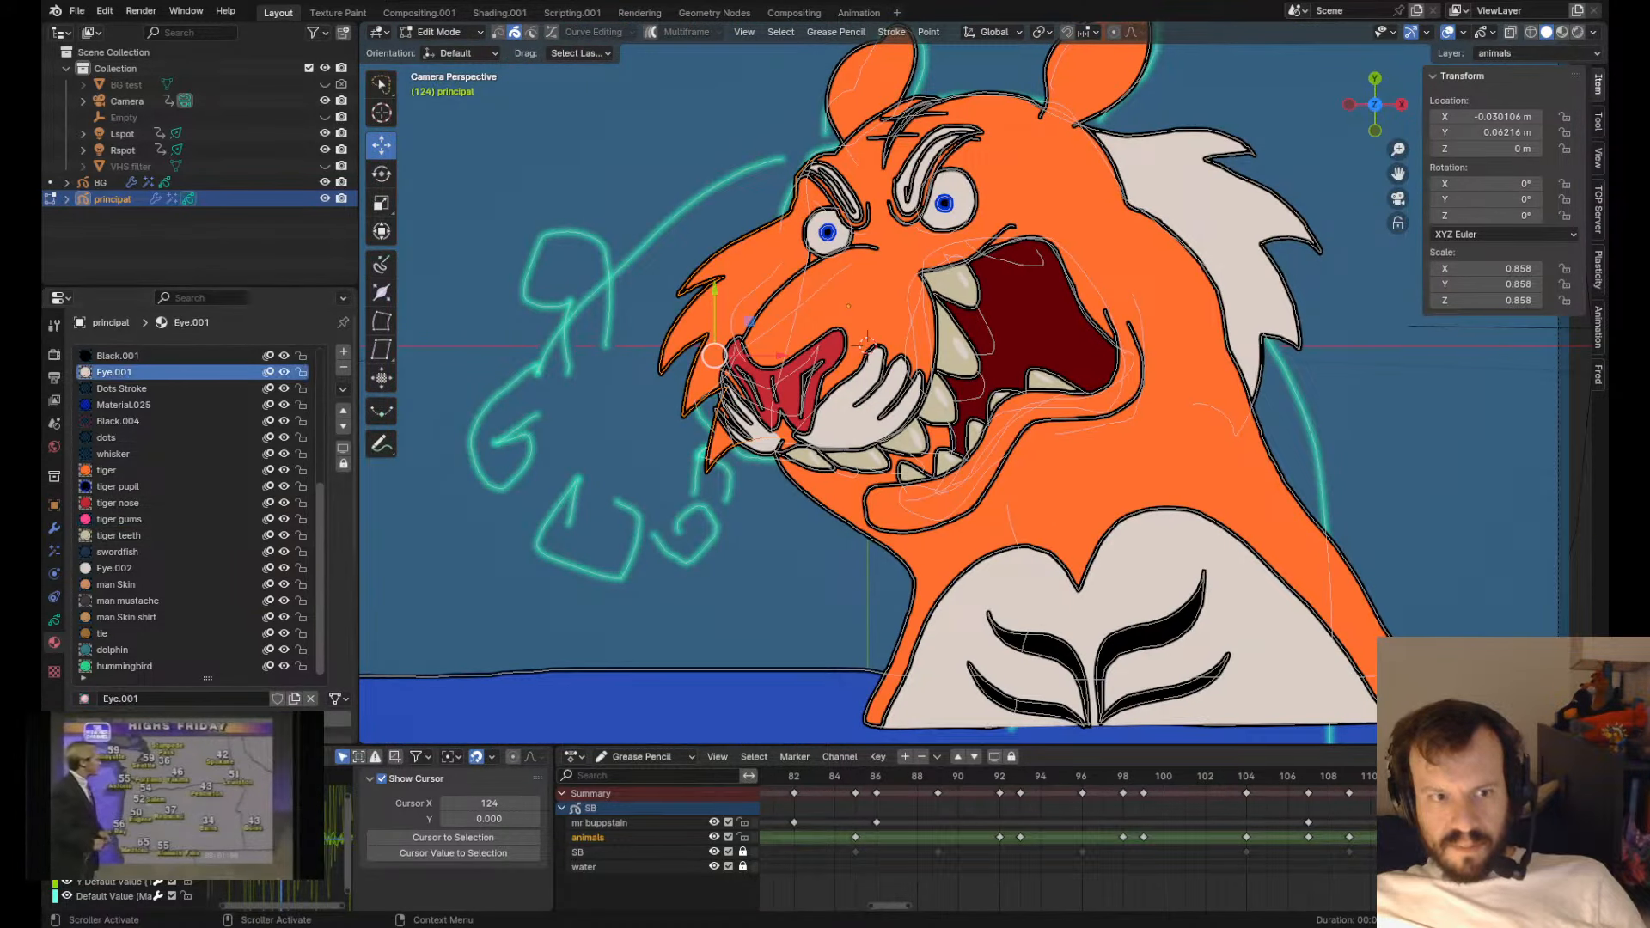
pyautogui.click(122, 719)
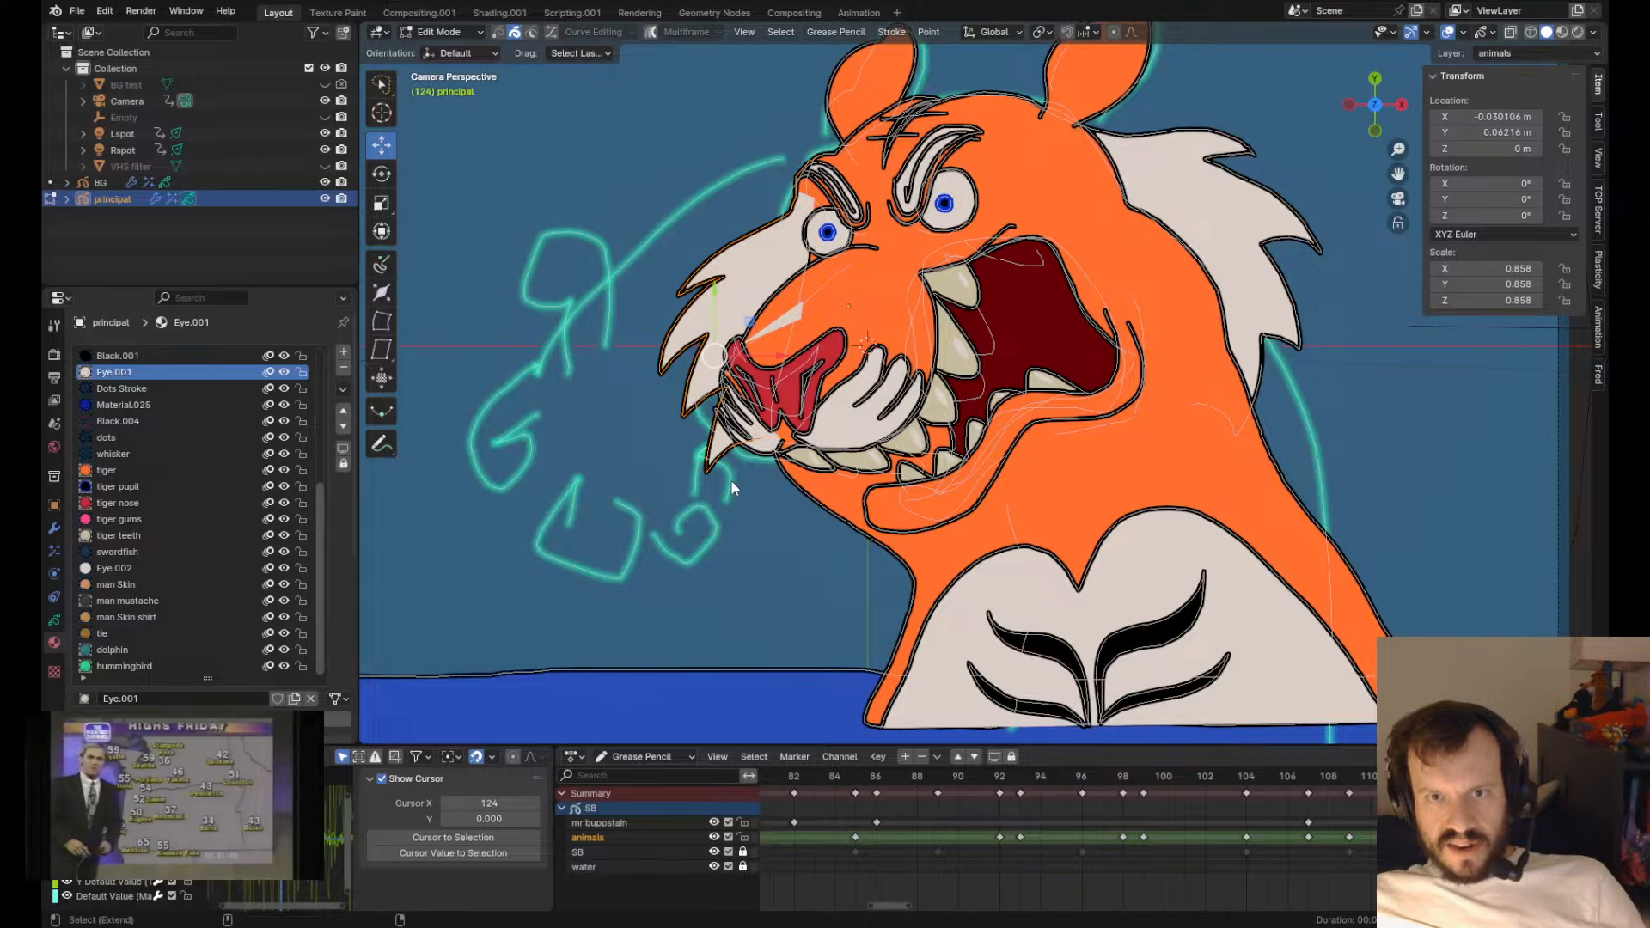
pyautogui.hotkey('ctrl', 'shift', 'Down')
pyautogui.scroll(4, 730, 481)
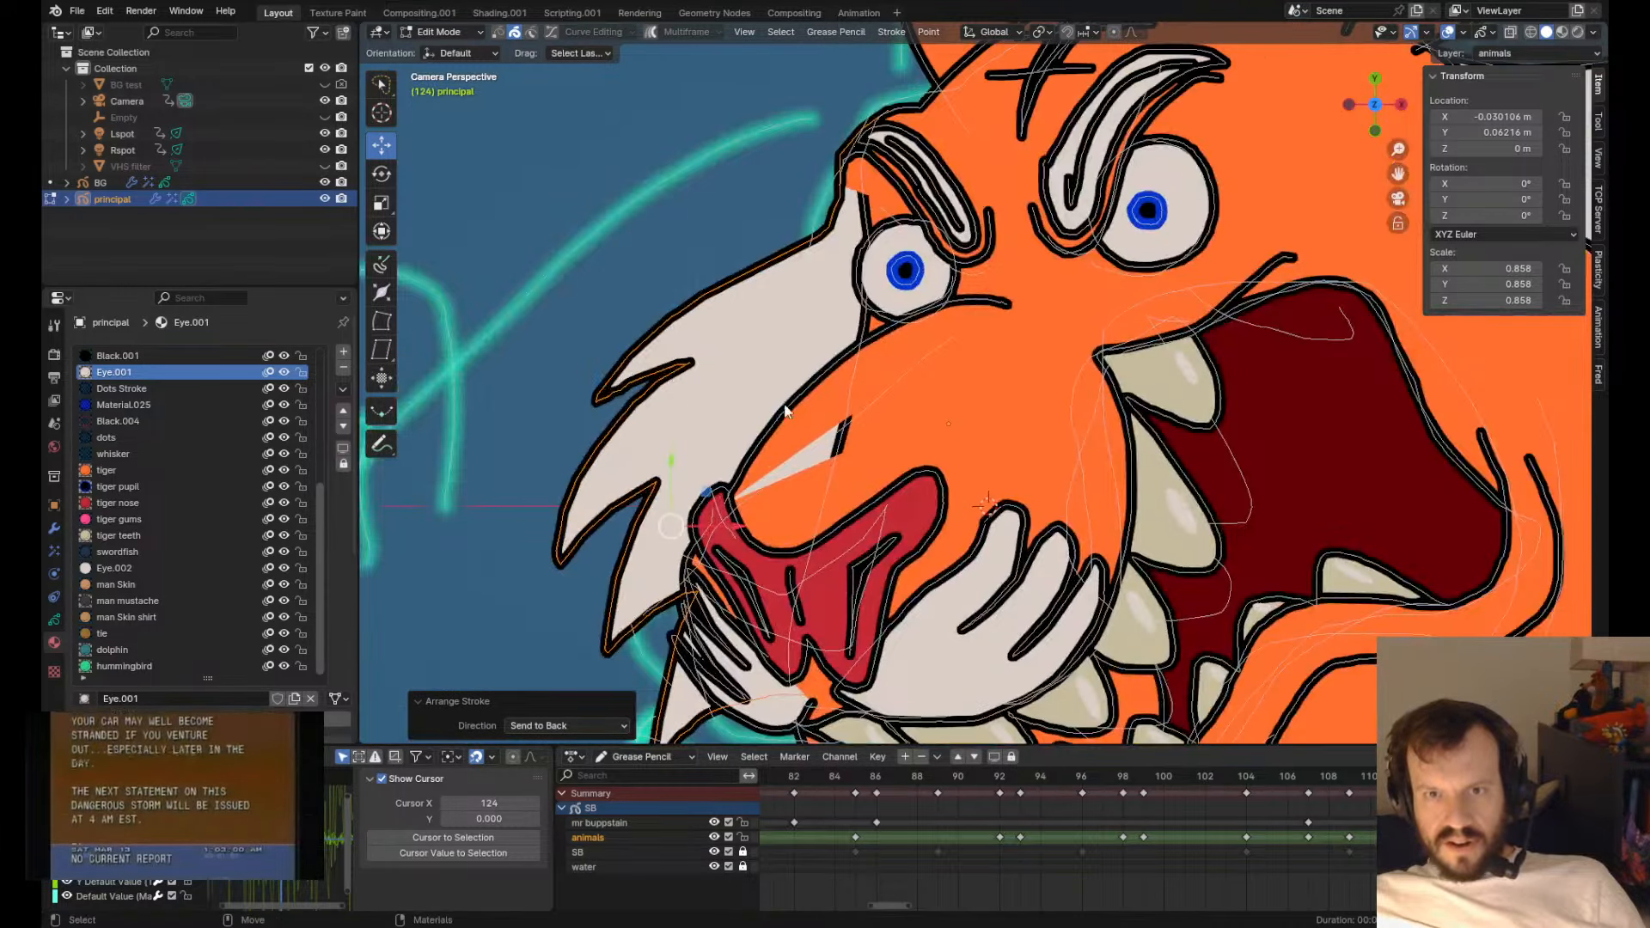
# - Sculpt away the stray pale sliver on the snout and extend the orange fill along the far side of the nose
pyautogui.click(817, 544)
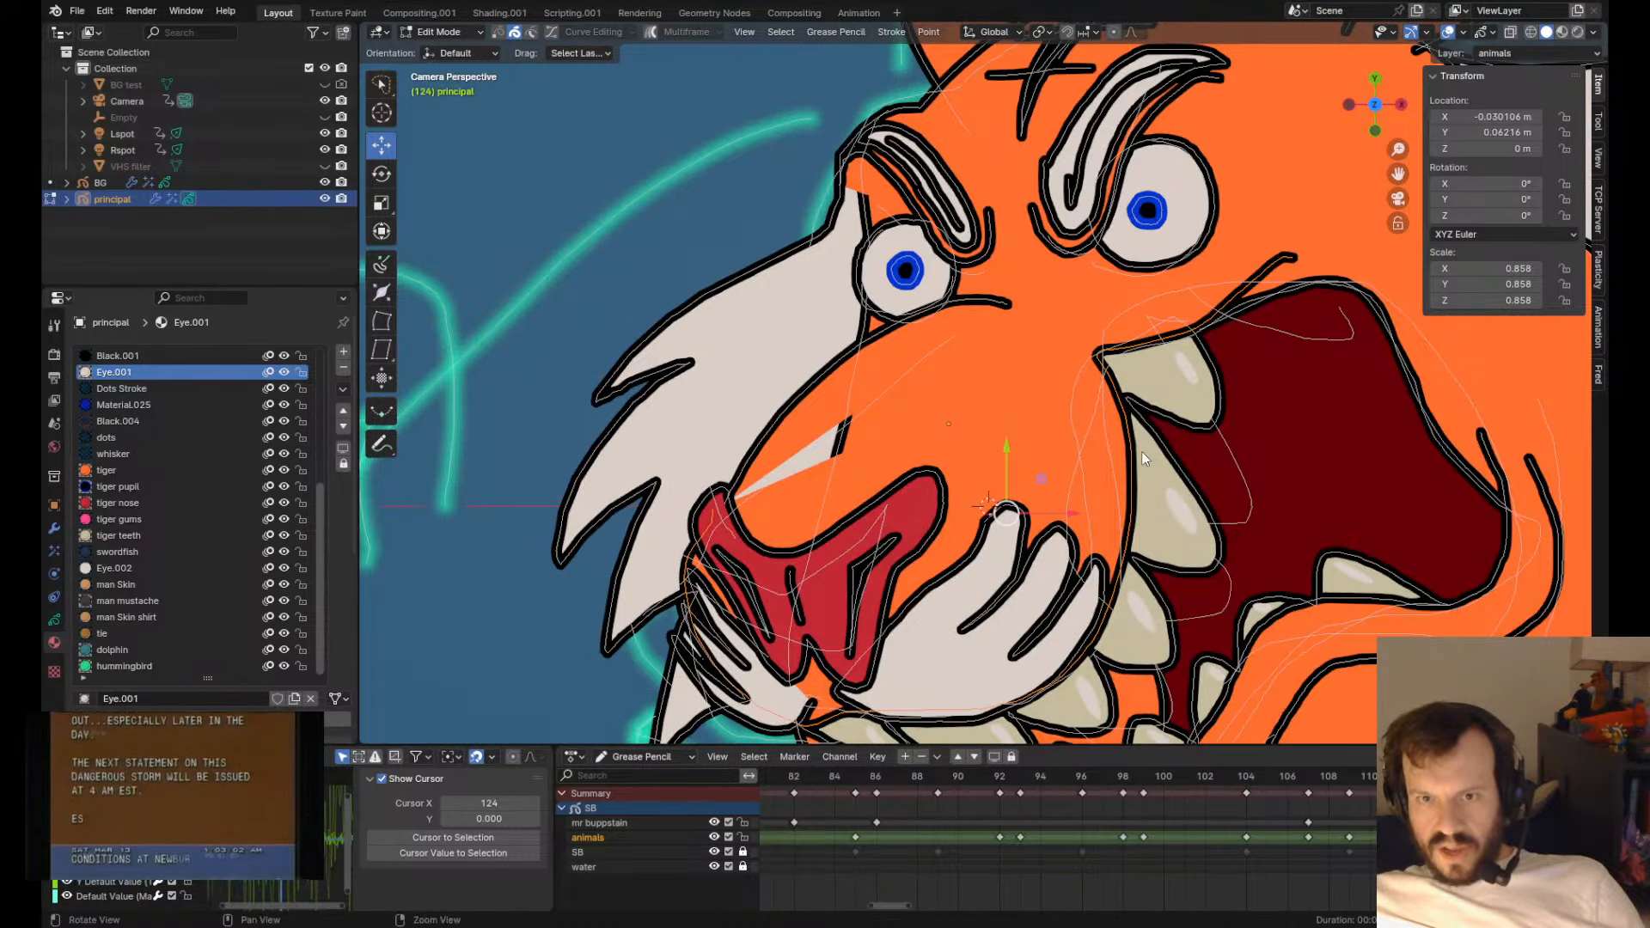
pyautogui.press('Tab')
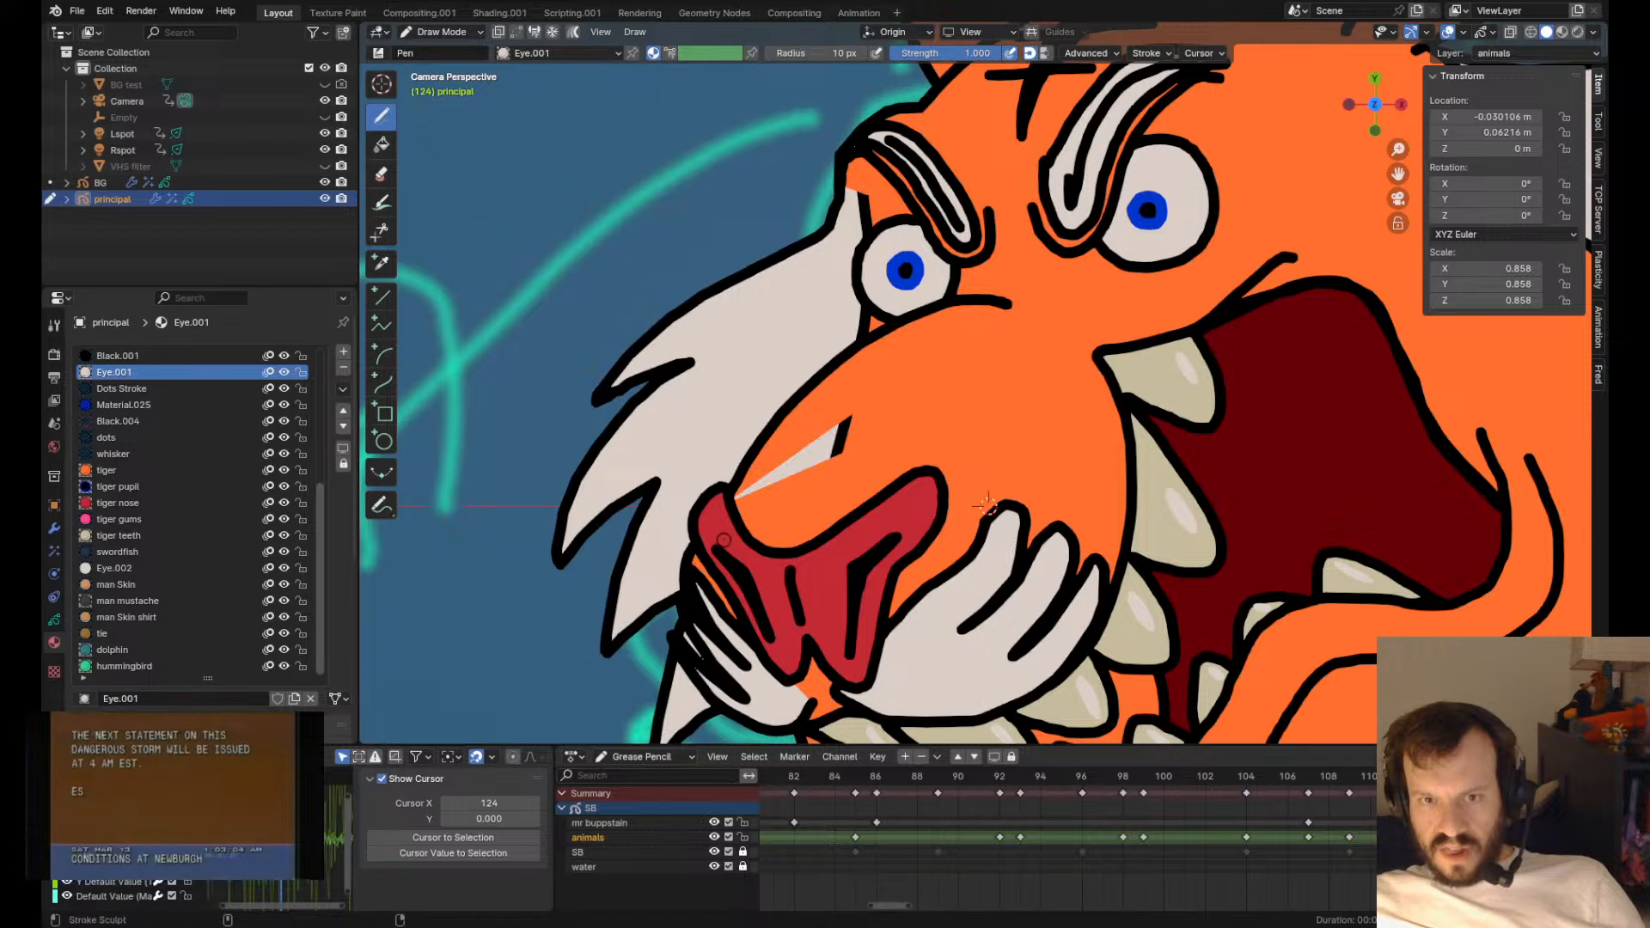
pyautogui.moveTo(723, 540); pyautogui.dragTo(743, 488)
pyautogui.moveTo(787, 429); pyautogui.dragTo(792, 432)
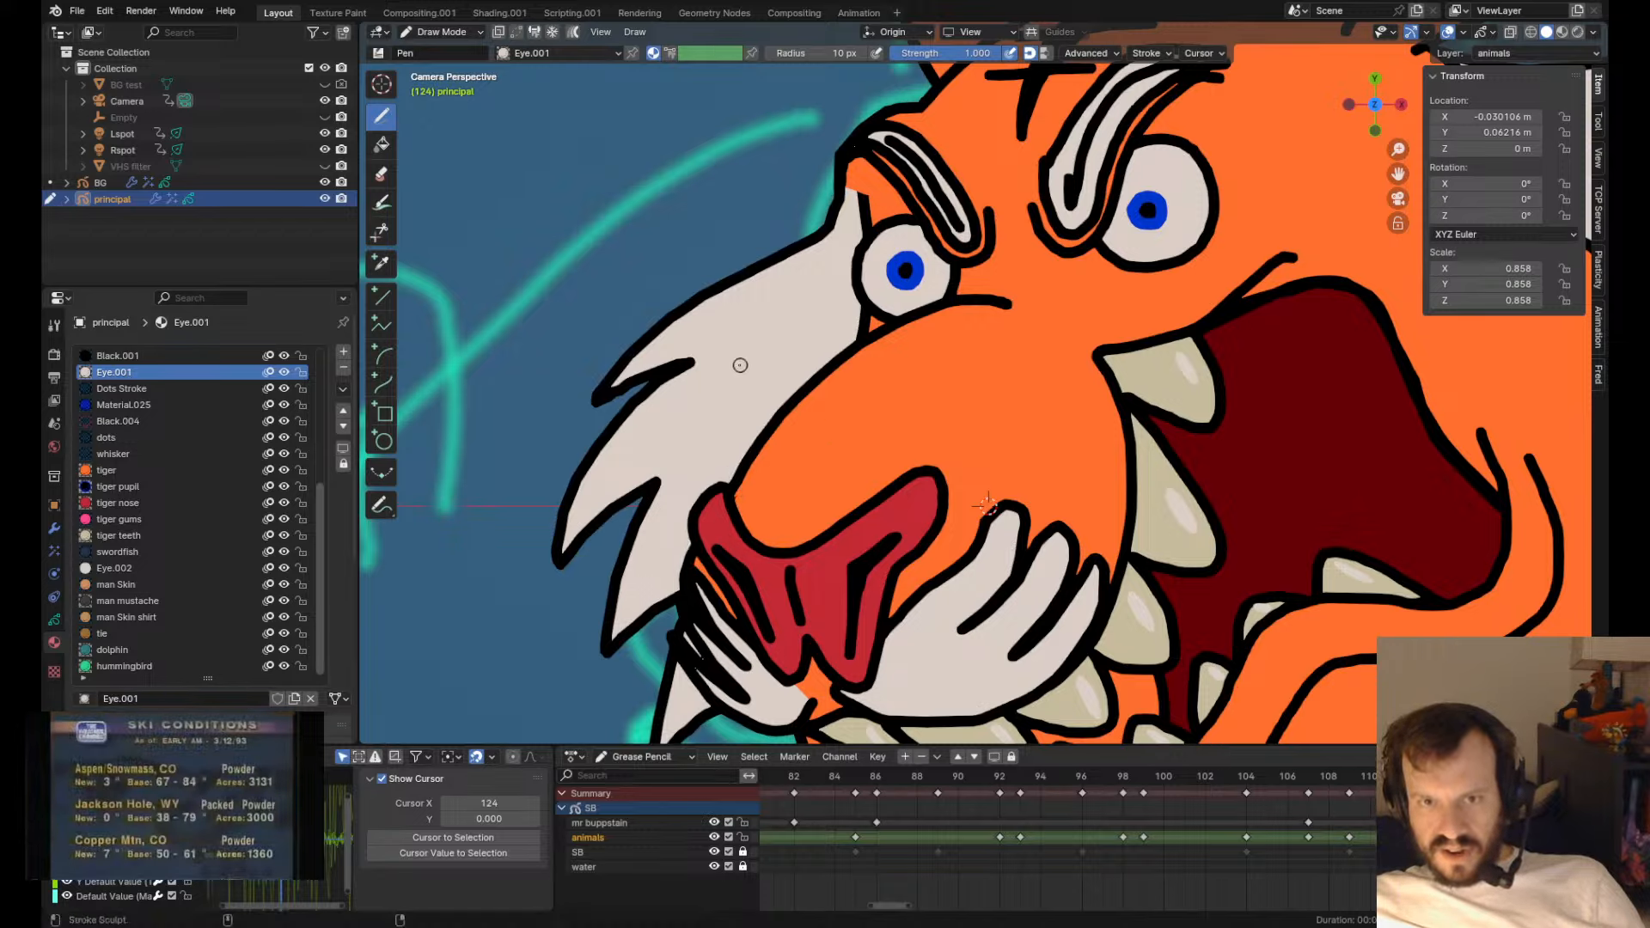
pyautogui.moveTo(740, 365)
pyautogui.mouseDown()
pyautogui.moveTo(765, 372)
pyautogui.moveTo(734, 475)
pyautogui.mouseUp()
pyautogui.moveTo(684, 589); pyautogui.dragTo(694, 639)
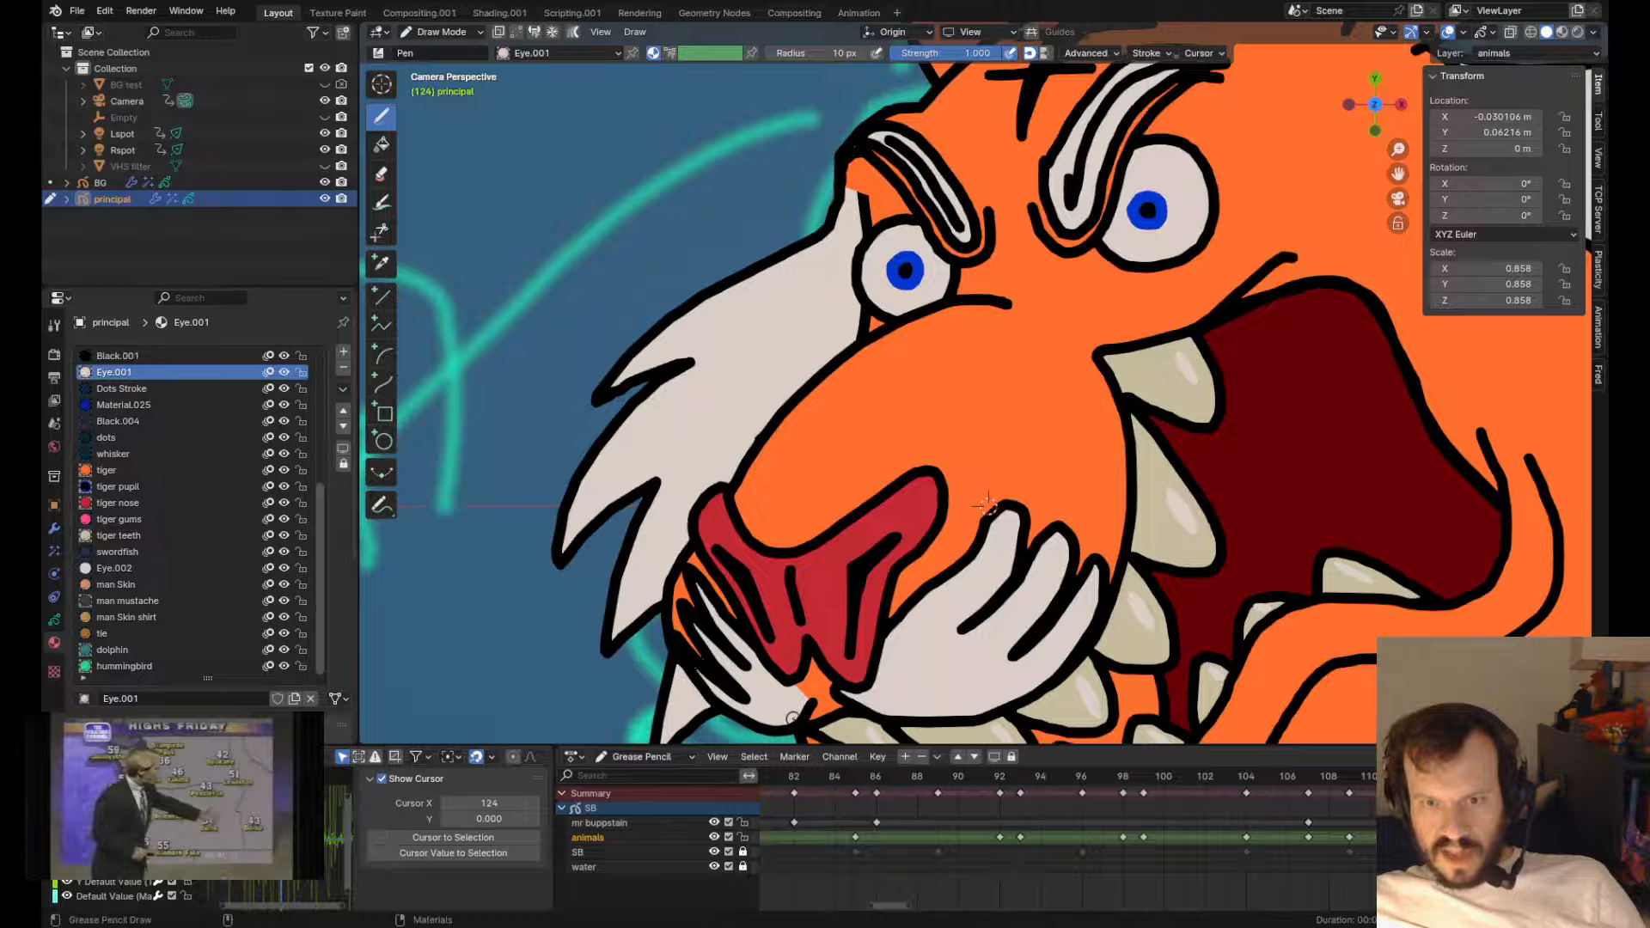
# - Sculpt the fills beneath the nose so orange cleanly fills the gap between the two white muzzle pads
pyautogui.press('Tab')
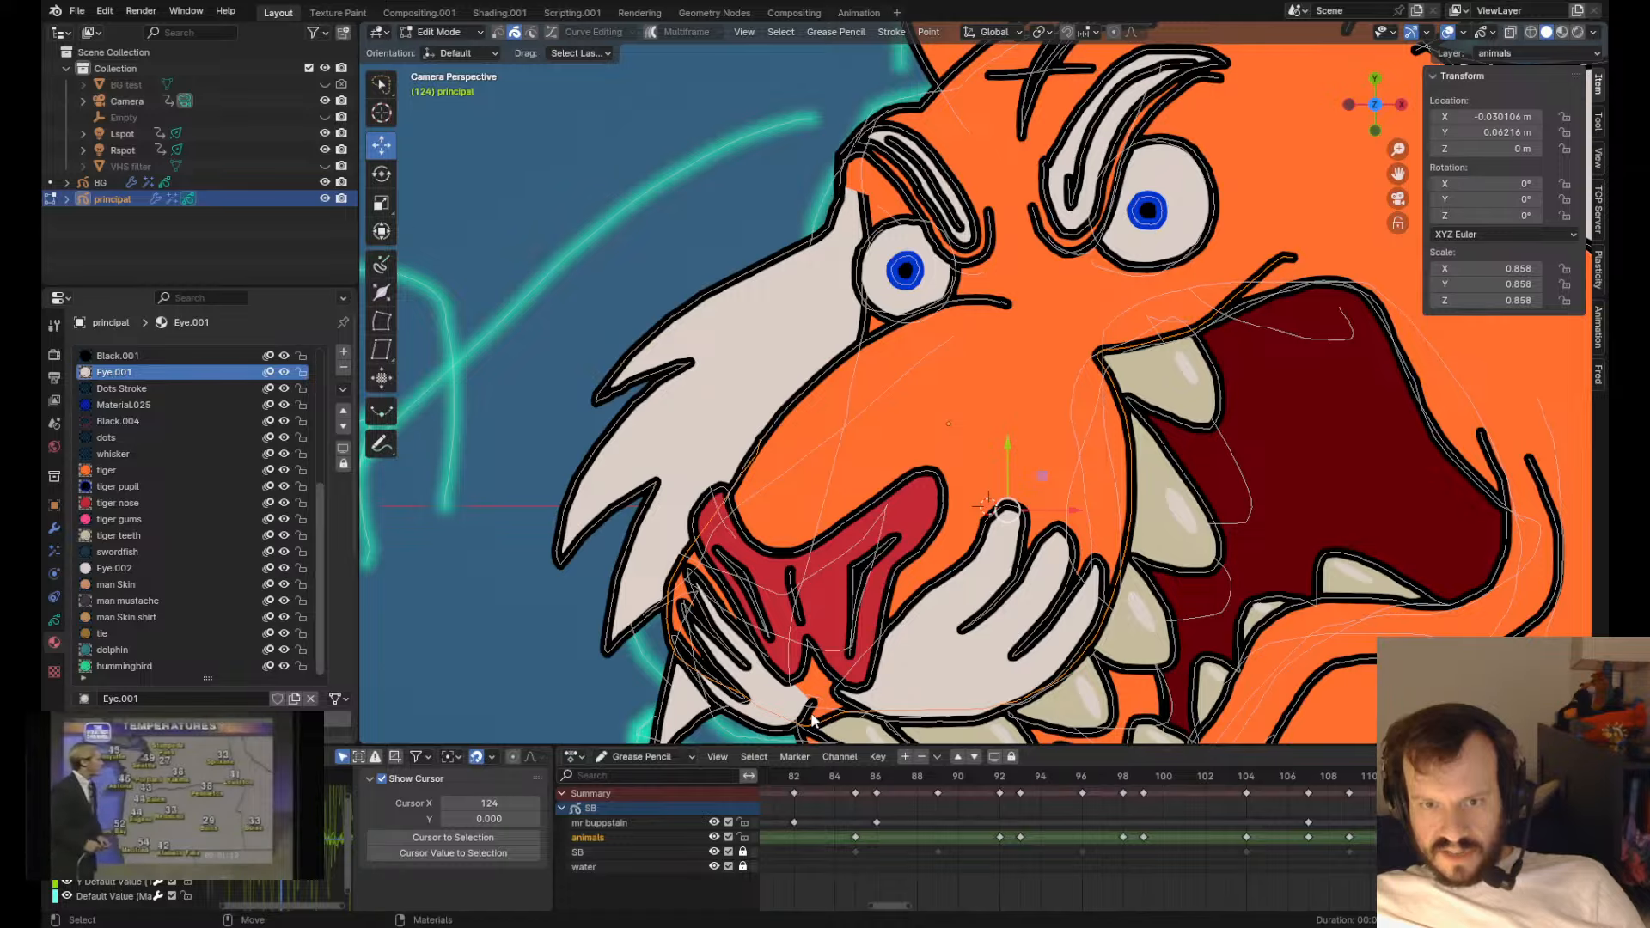
pyautogui.press('Tab')
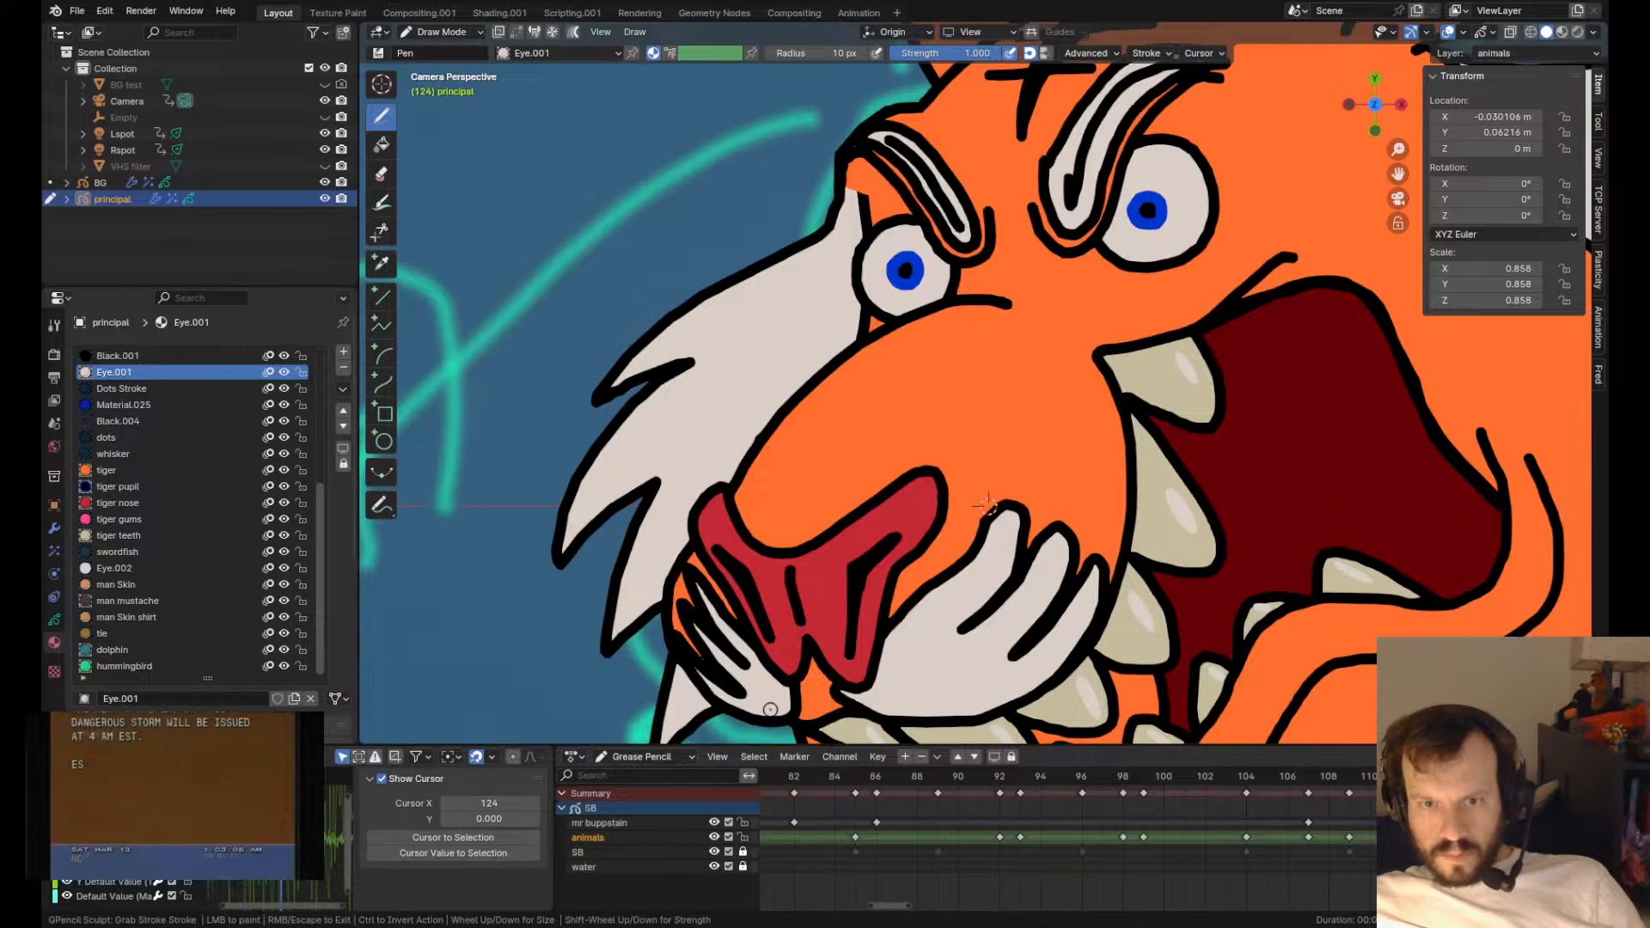
pyautogui.keyDown('shift'); pyautogui.moveTo(988, 505); pyautogui.dragTo(971, 365, button='middle'); pyautogui.keyUp('shift')
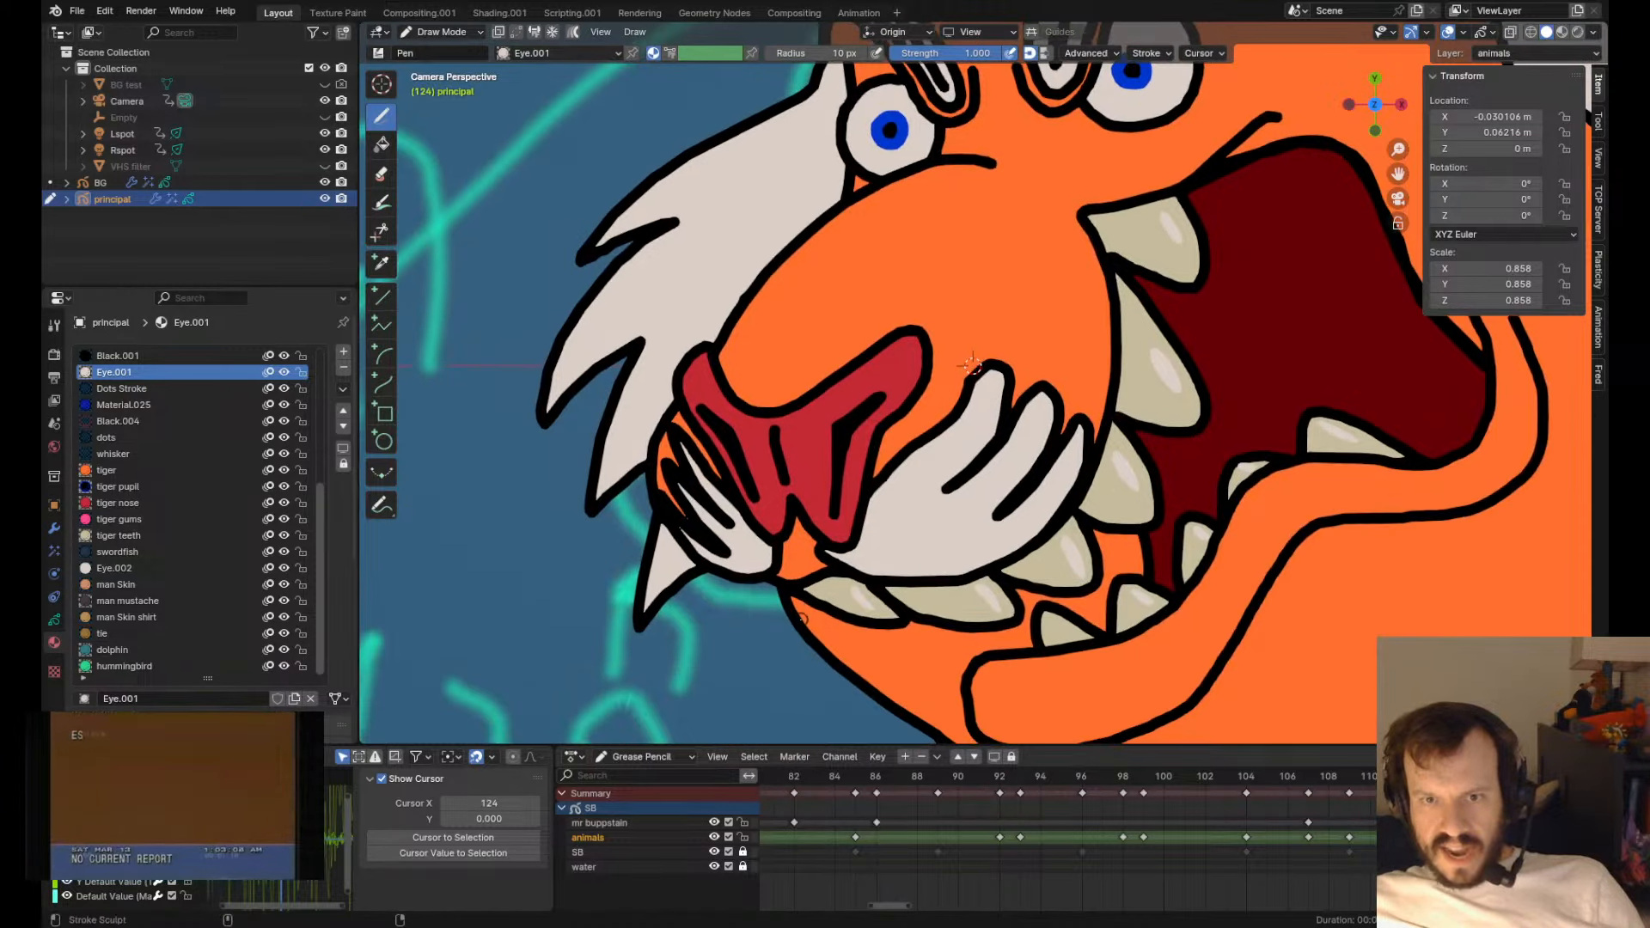
# - Sculpt the near white muzzle pad, narrowing its upper tip and pulling its inner edge in beside the nose
pyautogui.press('Tab')
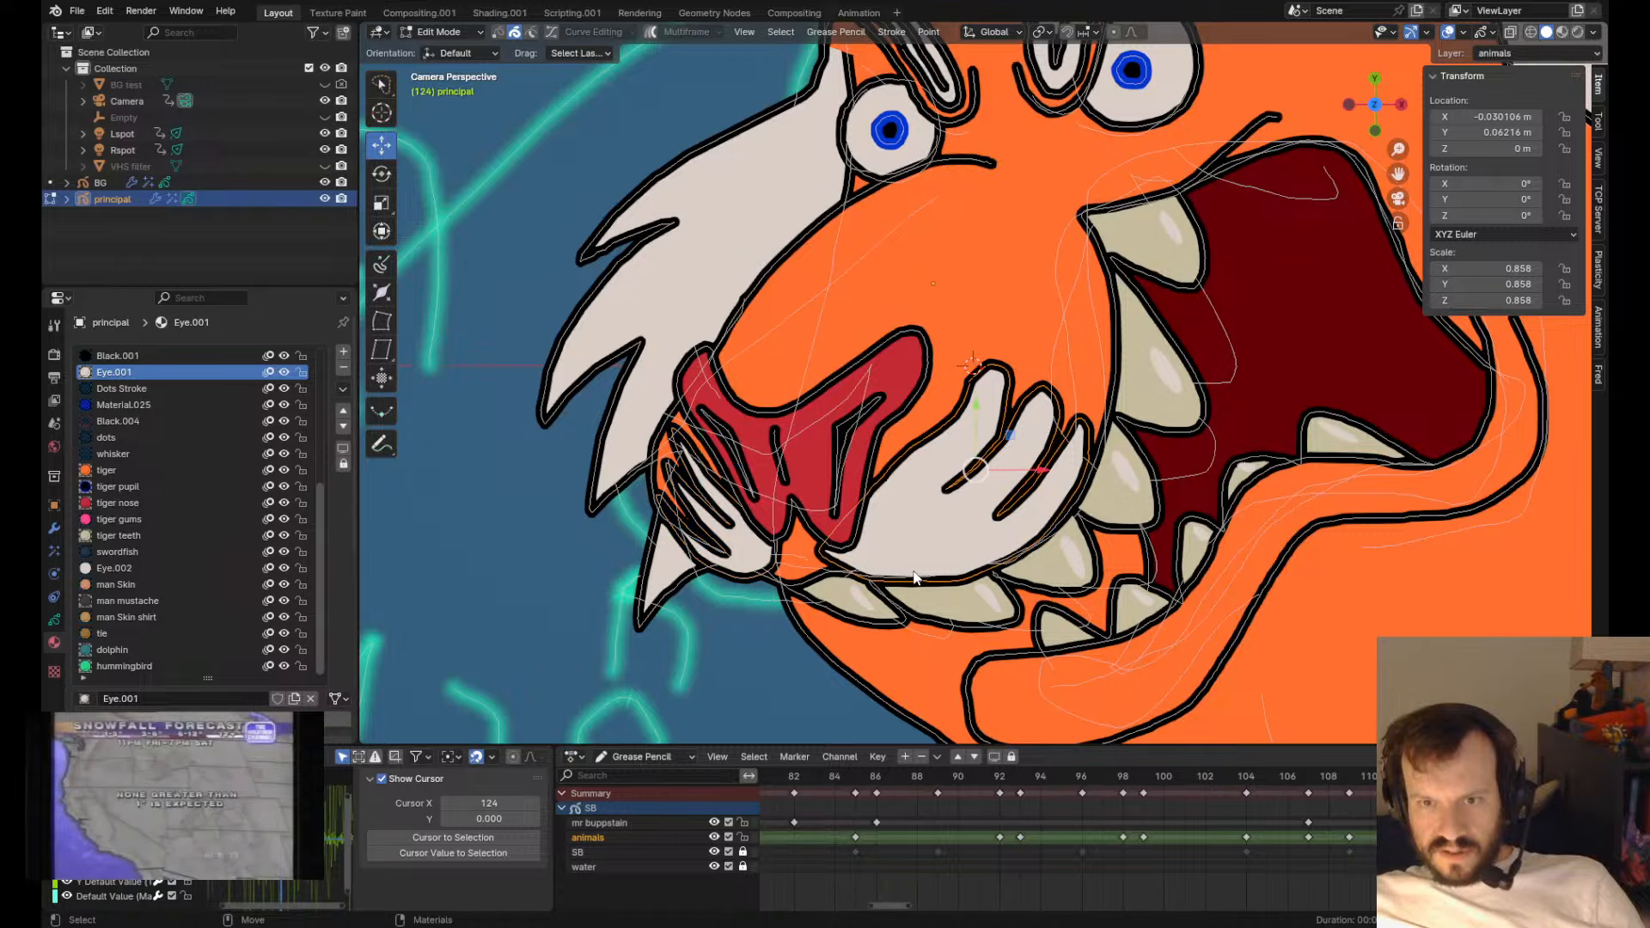
pyautogui.press('Tab')
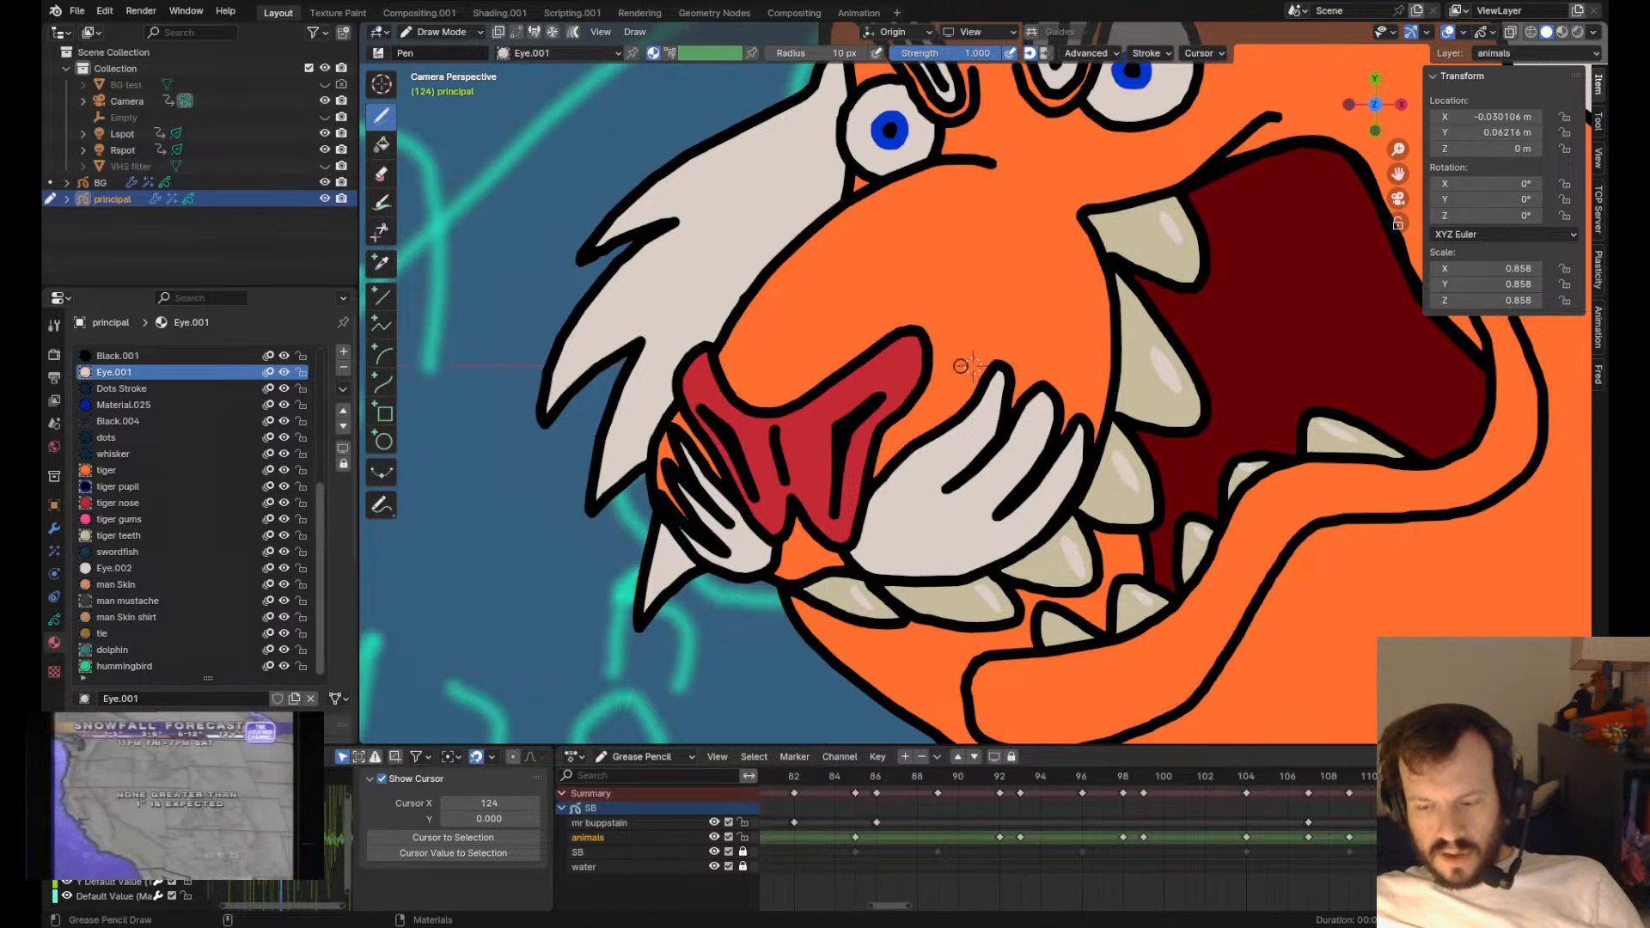
pyautogui.scroll(-6, 971, 365)
pyautogui.scroll(4, 956, 421)
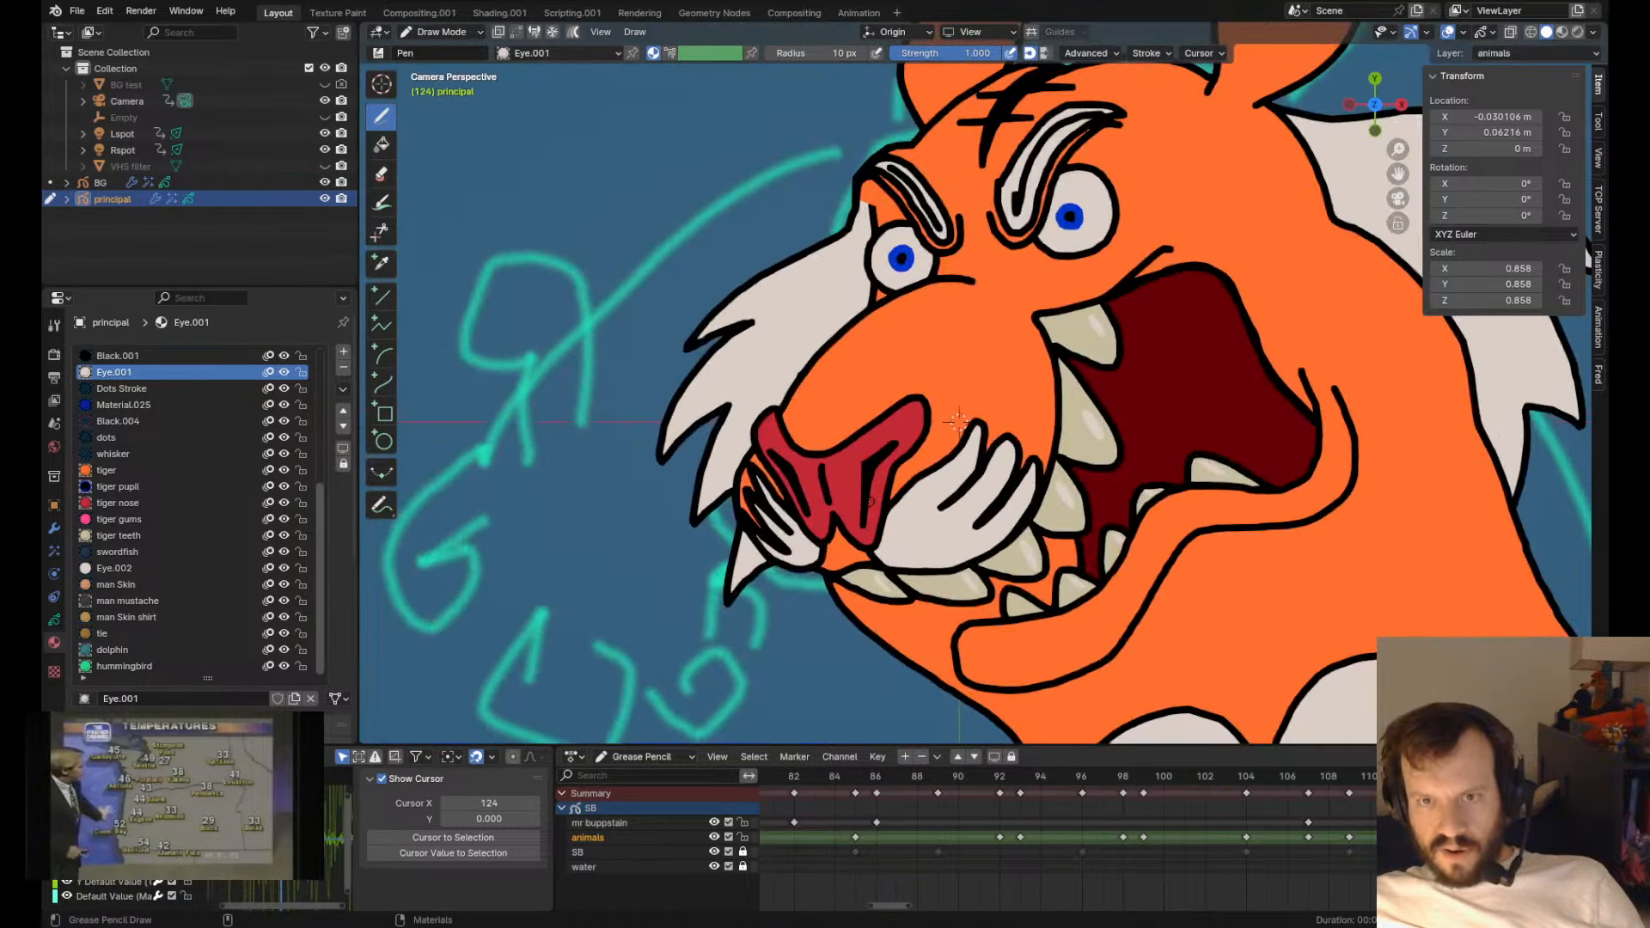
pyautogui.moveTo(927, 471)
pyautogui.keyDown('shift'); pyautogui.mouseDown()
pyautogui.moveTo(937, 481)
pyautogui.moveTo(909, 503)
pyautogui.mouseUp(); pyautogui.keyUp('shift')
pyautogui.keyDown('shift'); pyautogui.moveTo(874, 519); pyautogui.dragTo(871, 547); pyautogui.keyUp('shift')
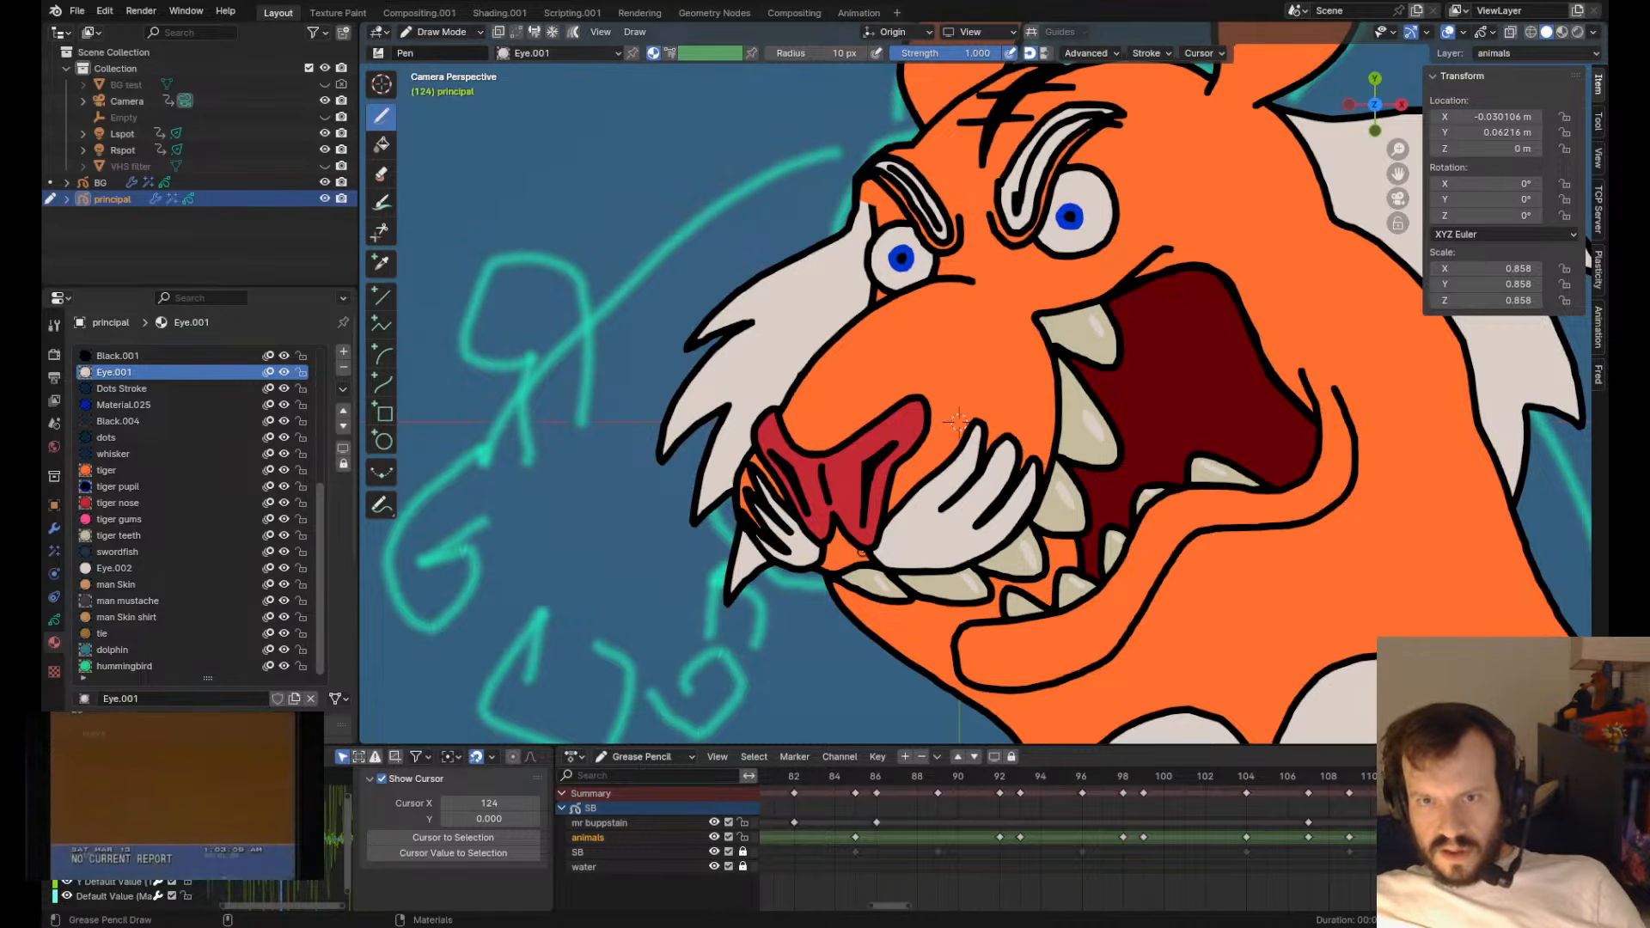
pyautogui.scroll(3, 982, 383)
pyautogui.press('Tab')
pyautogui.press('Tab')
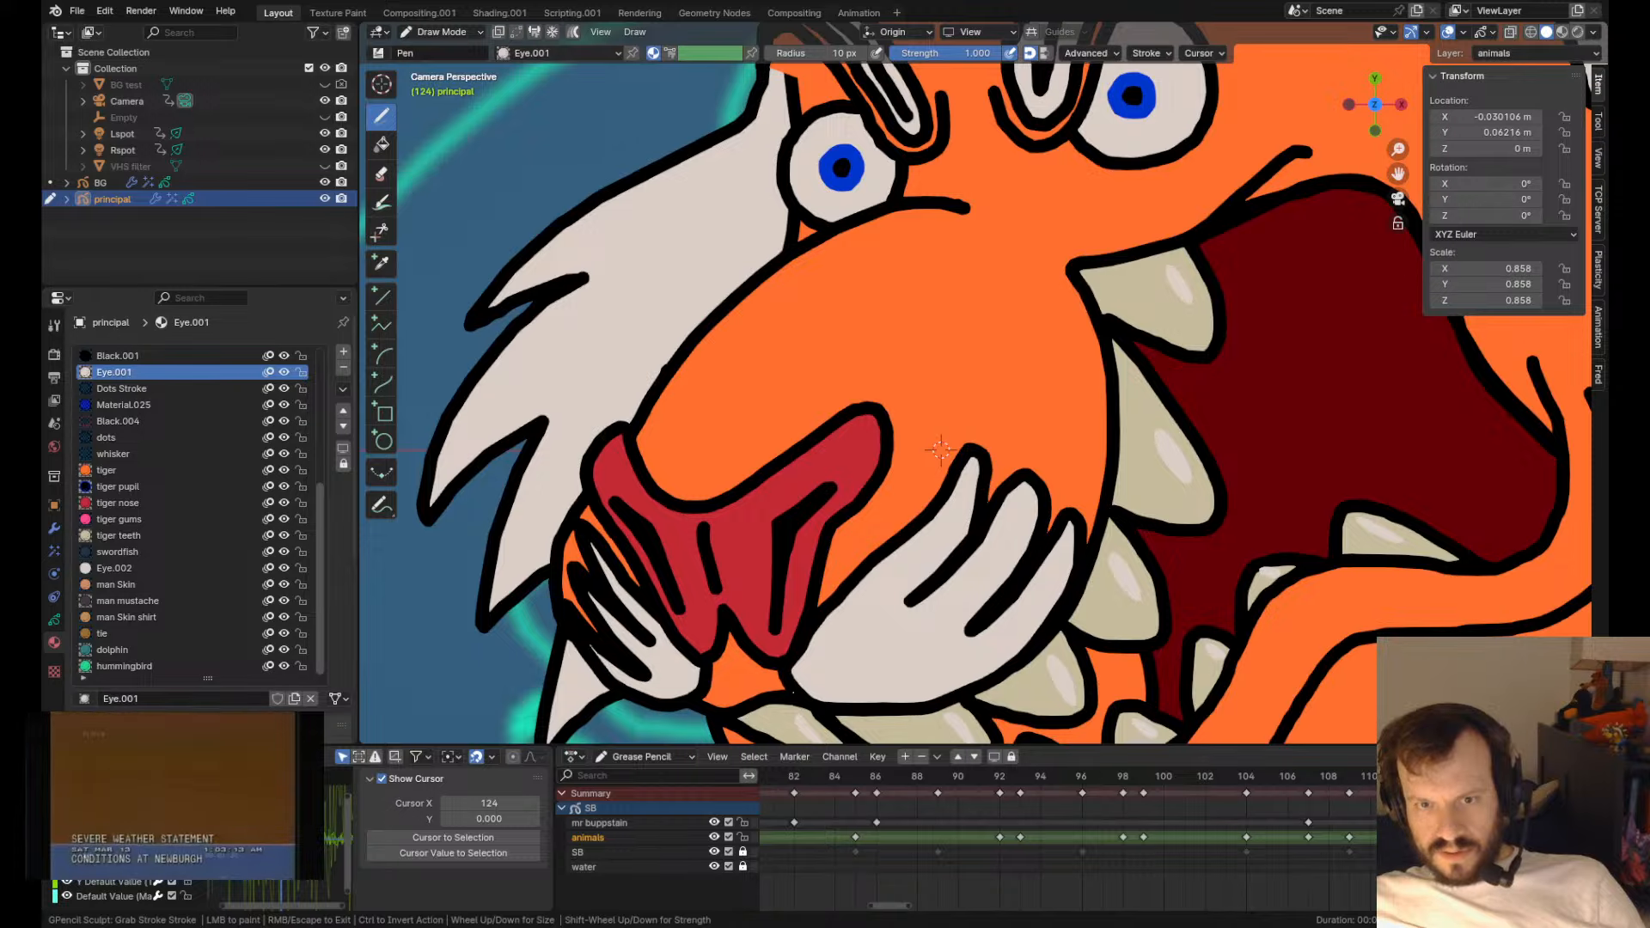
# - Check the eyes on frame 127, return to frame 124, and duplicate an upper tooth highlight onto the nearer eye, adjusting its angle
pyautogui.press('Right')
pyautogui.press('Right')
pyautogui.press('Right')
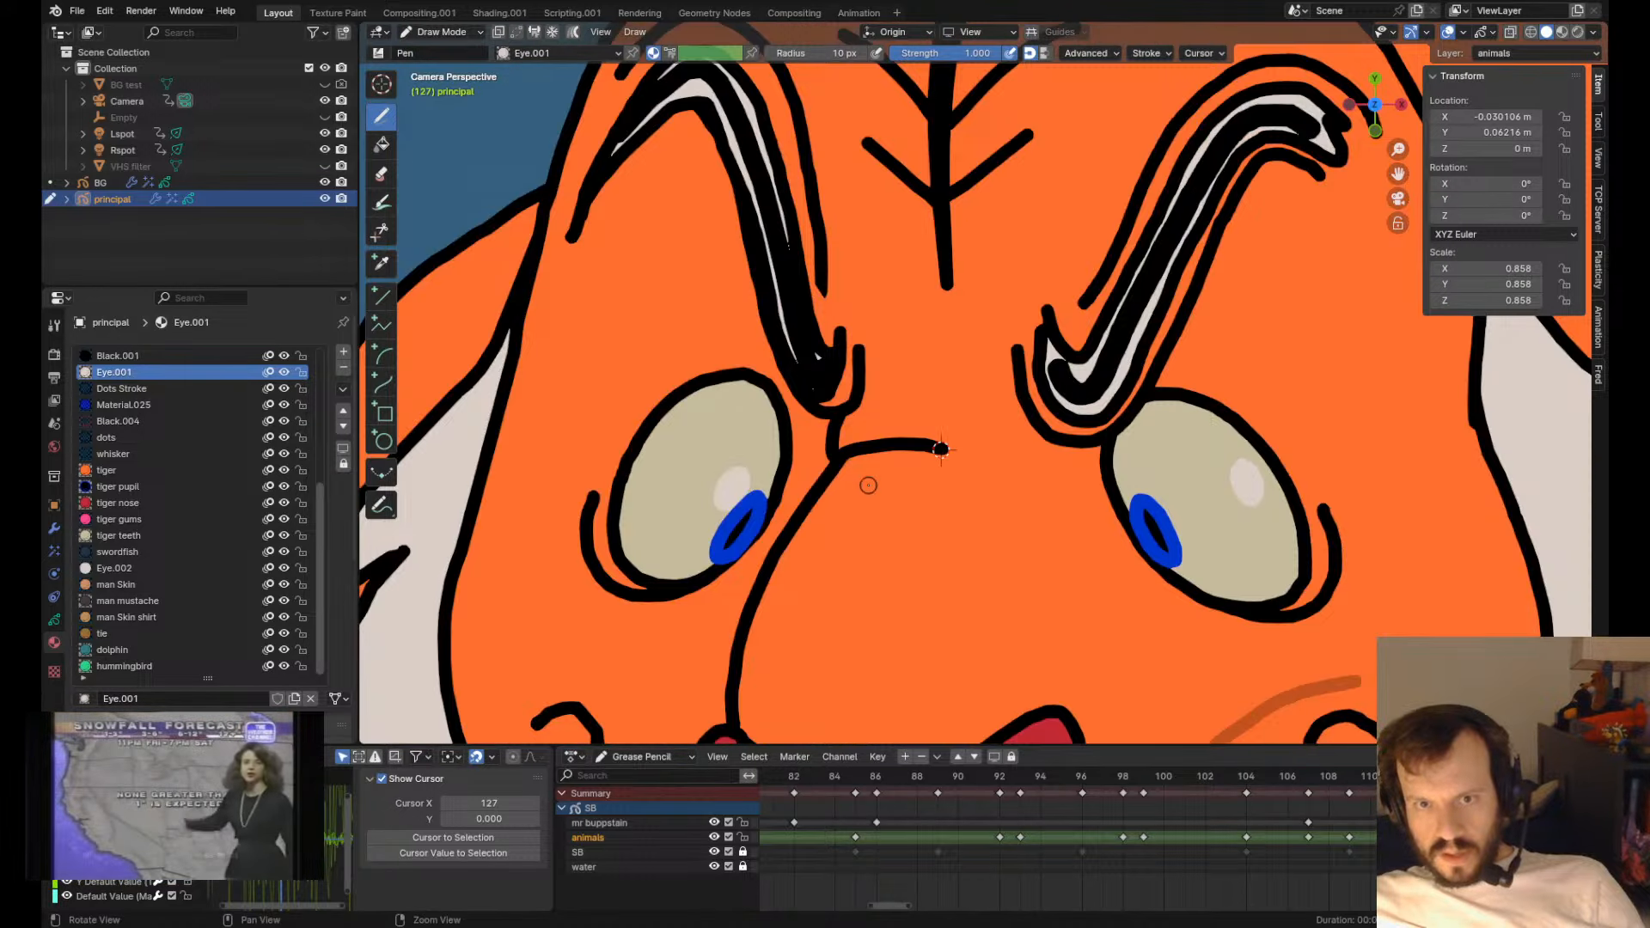
pyautogui.press('Left')
pyautogui.press('Left')
pyautogui.press('Left')
pyautogui.press('Tab')
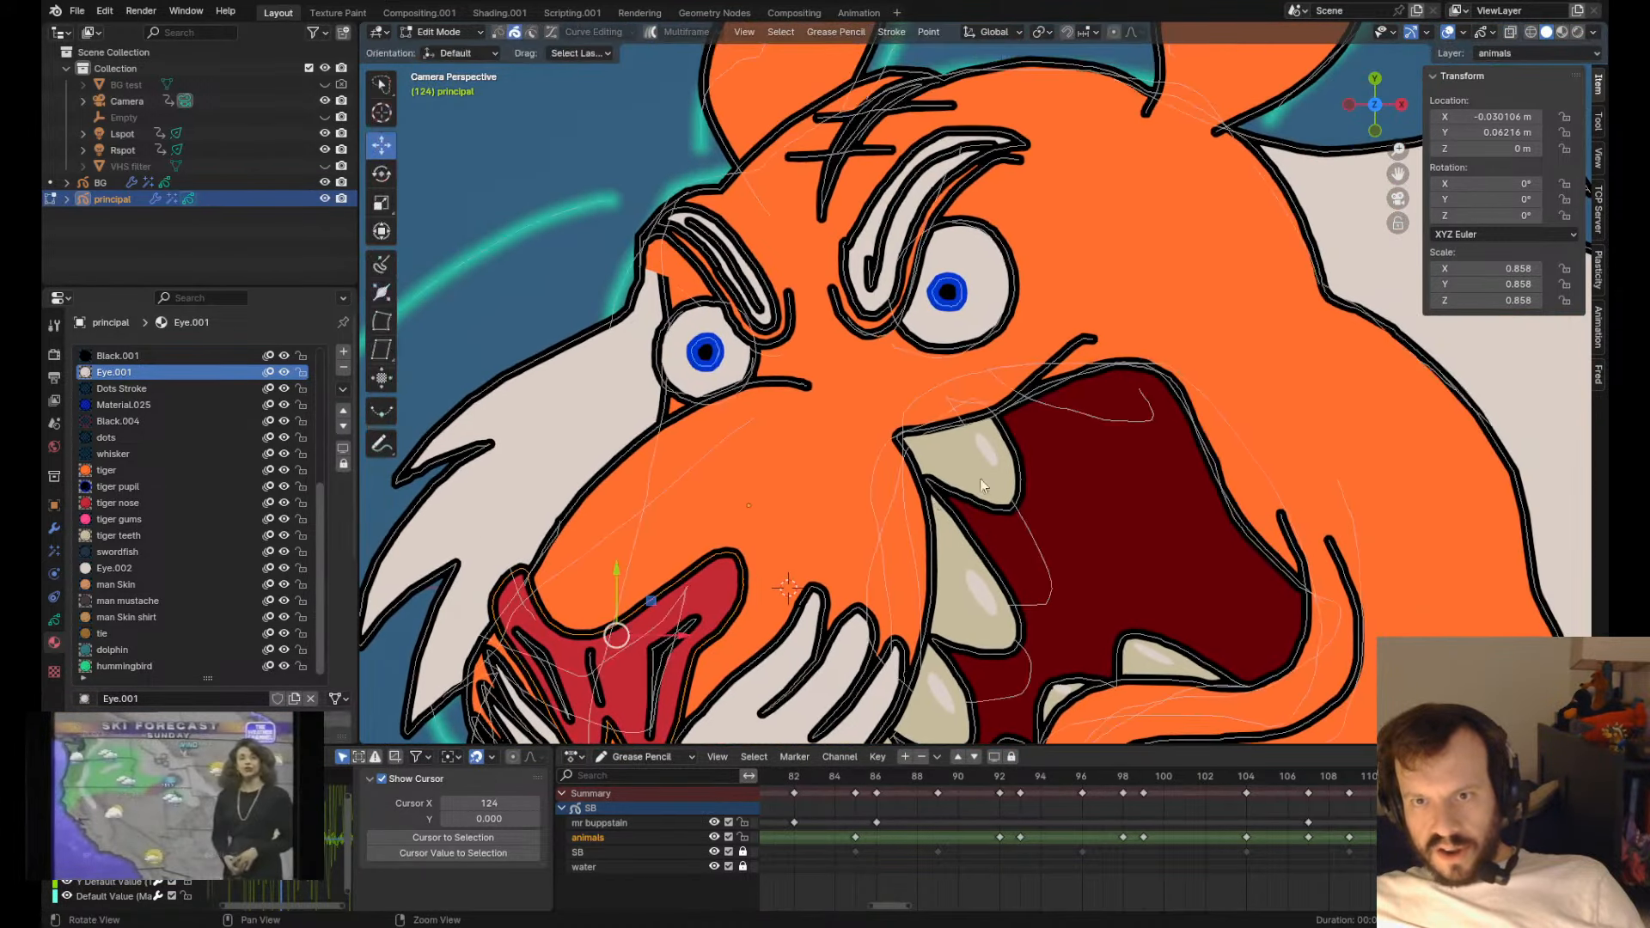
pyautogui.hotkey('shift', 'd')
pyautogui.click(973, 282)
pyautogui.press('r')
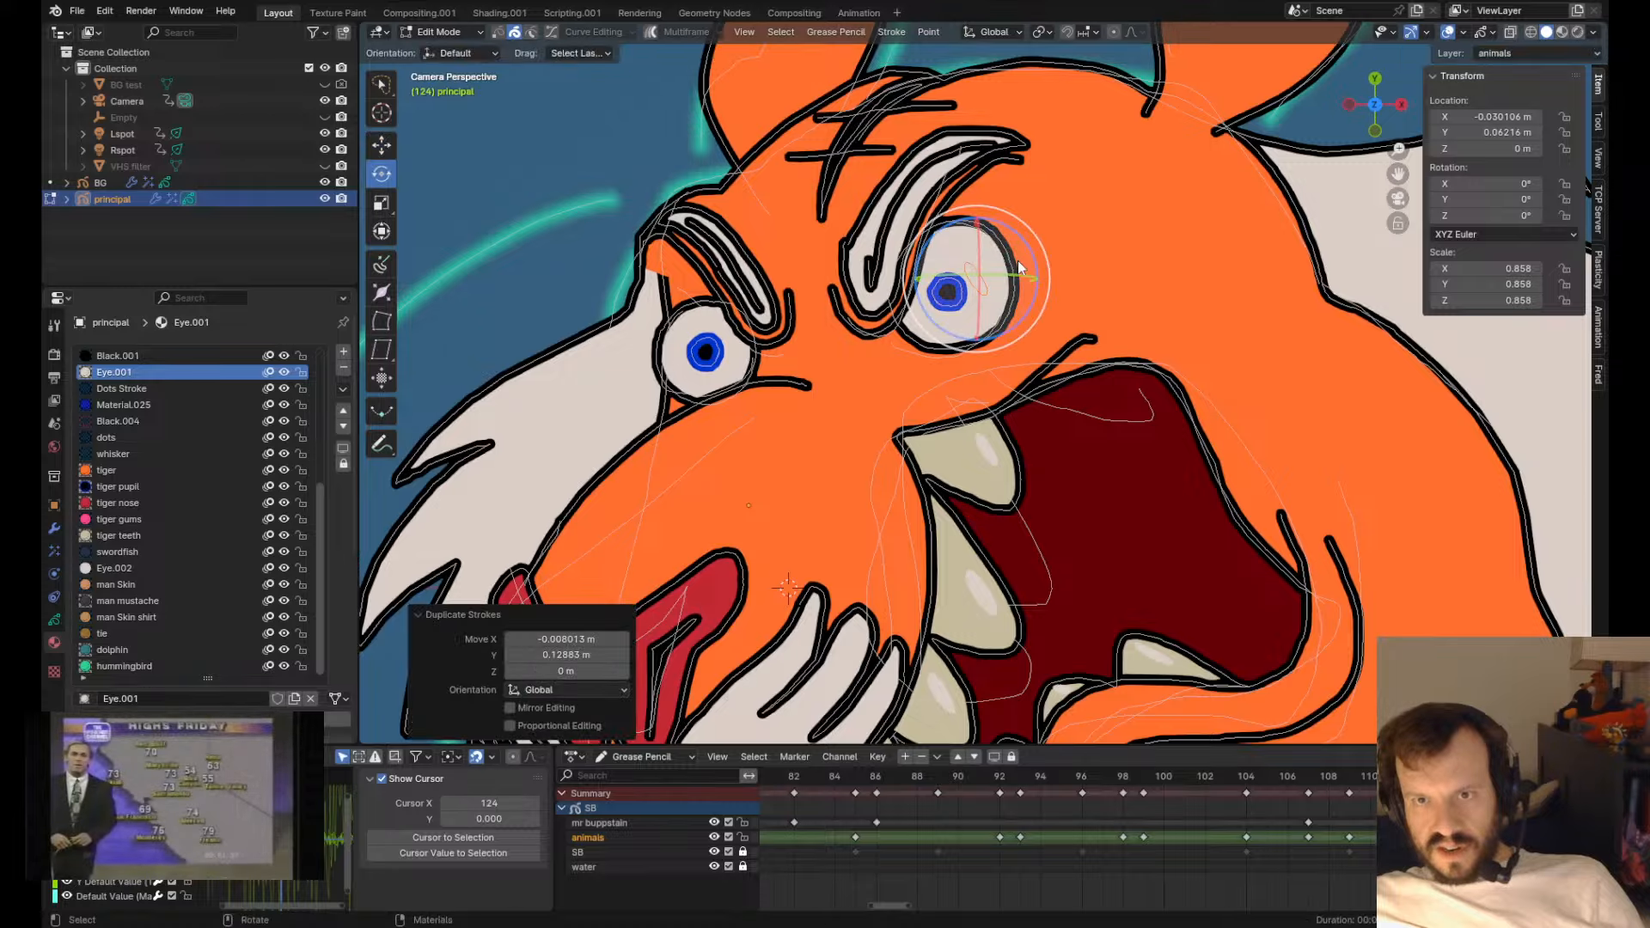
pyautogui.moveTo(1045, 259); pyautogui.dragTo(1053, 300)
pyautogui.press('Tab')
pyautogui.press('Tab')
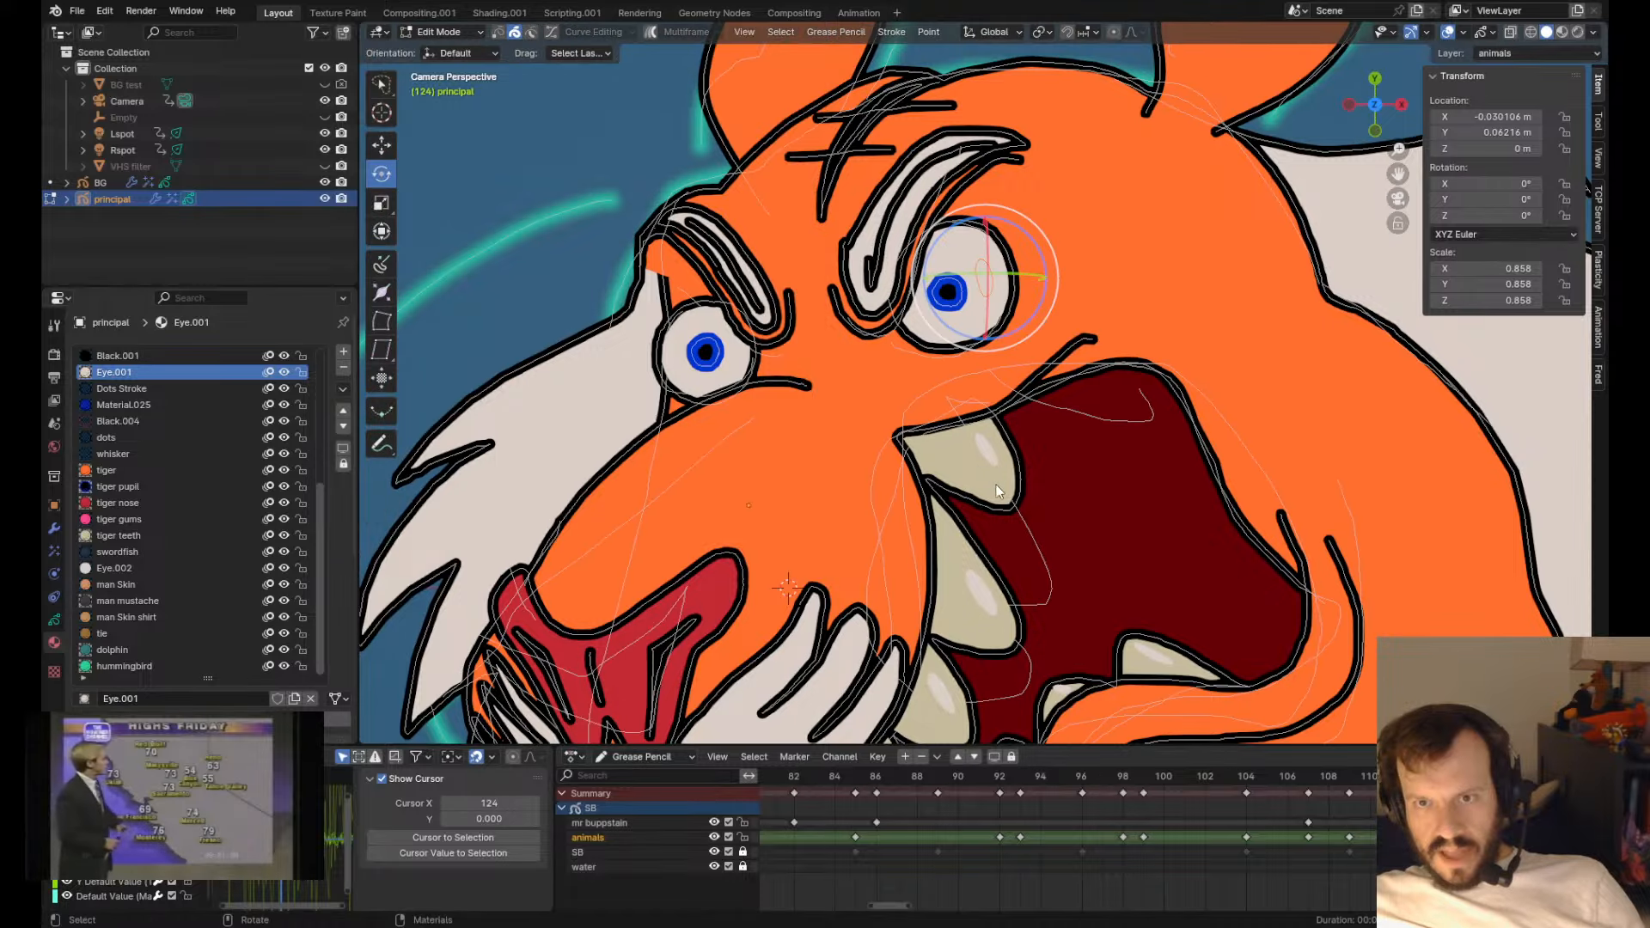
# - Assign the tiger teeth material to the white of the nearer eye and select the highlight on it
pyautogui.click(976, 235)
pyautogui.click(127, 535)
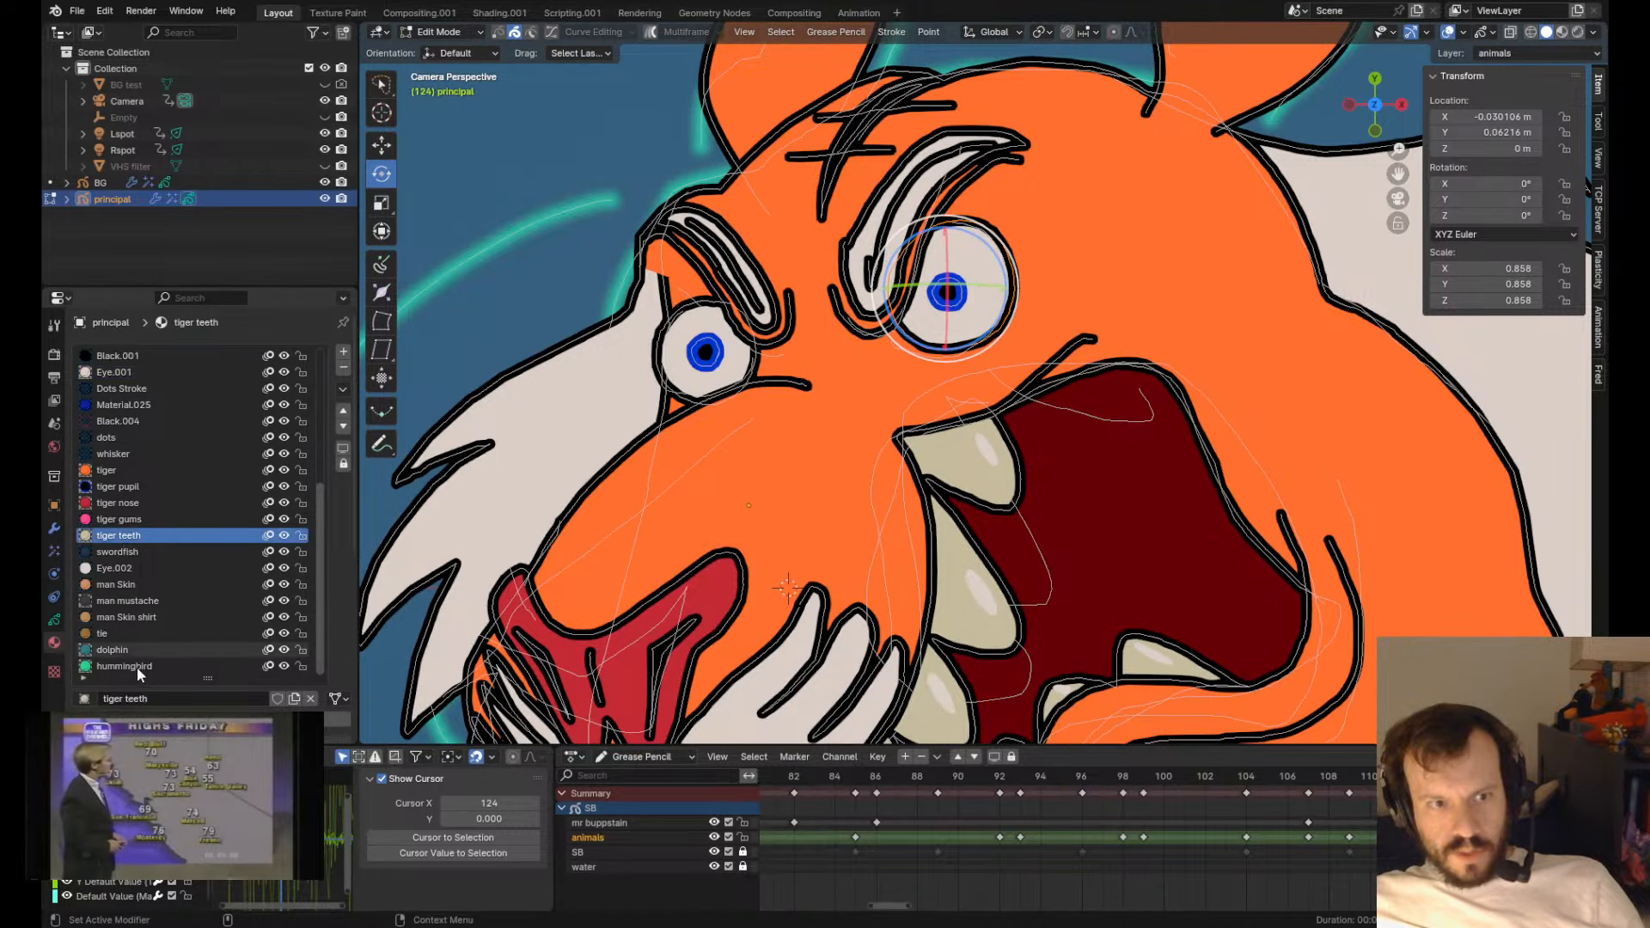
pyautogui.keyDown('shift'); pyautogui.moveTo(952, 320); pyautogui.dragTo(964, 396, button='middle'); pyautogui.keyUp('shift')
pyautogui.click(996, 351)
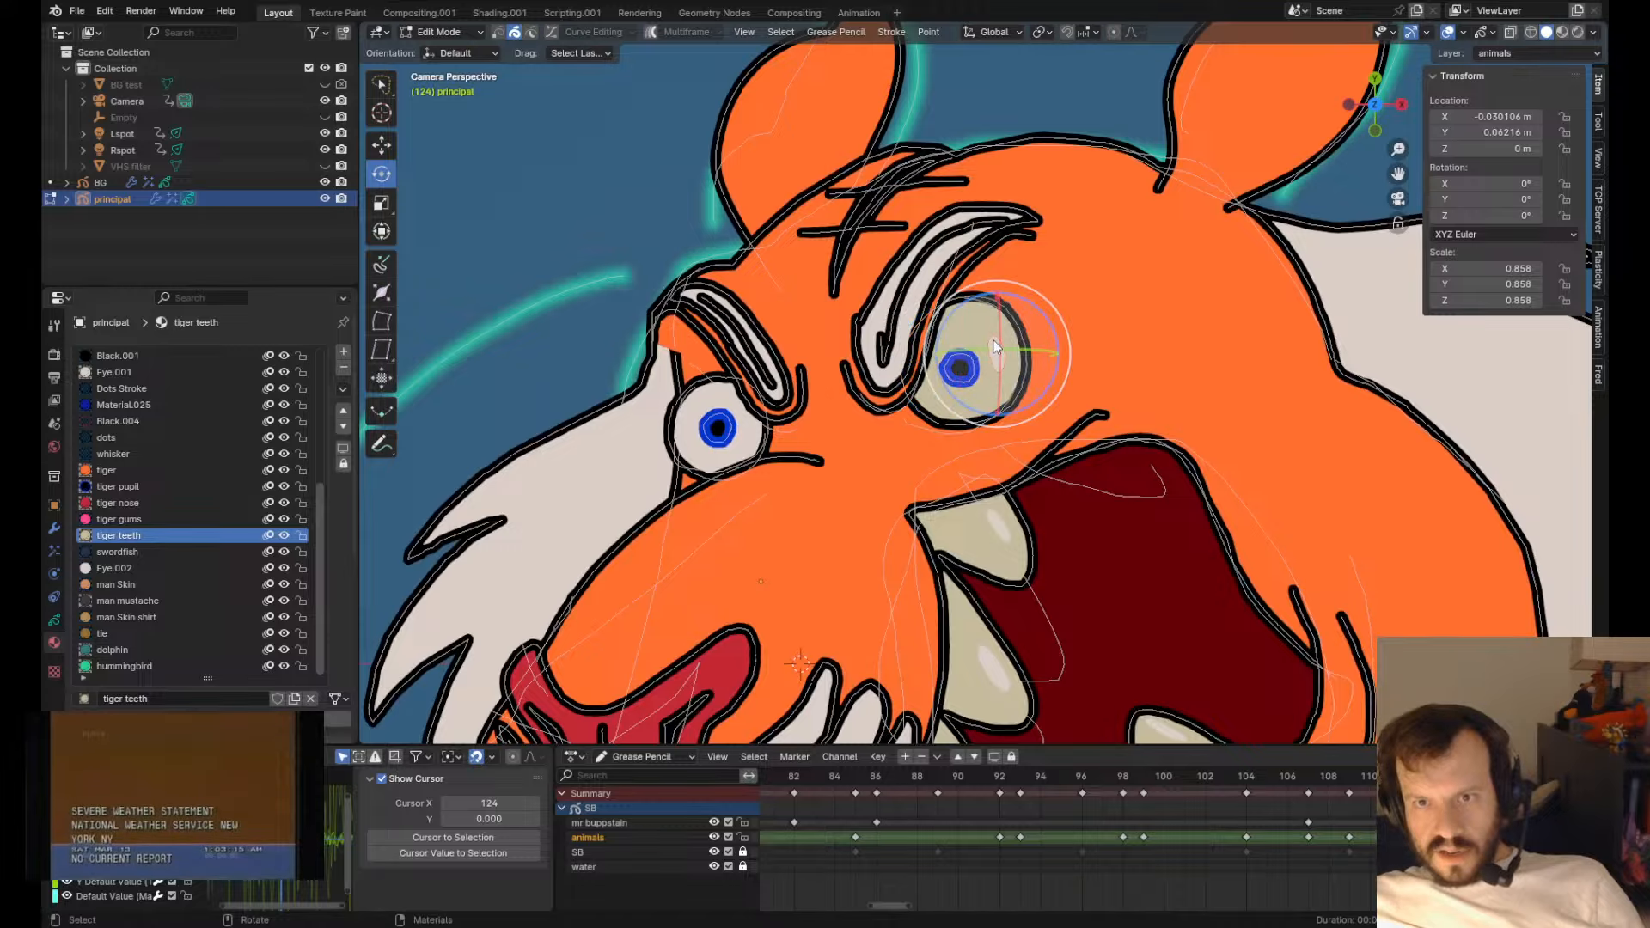
# - Rotate the highlight on the nearer eye and shift it slightly toward the eye's outer edge
pyautogui.press('r')
pyautogui.click(1012, 460)
pyautogui.press('g')
pyautogui.click(1041, 533)
# - Duplicate the nearer eye's highlight onto the farther eye, adjusting the copy's angle and size to fit
pyautogui.hotkey('shift', 'd')
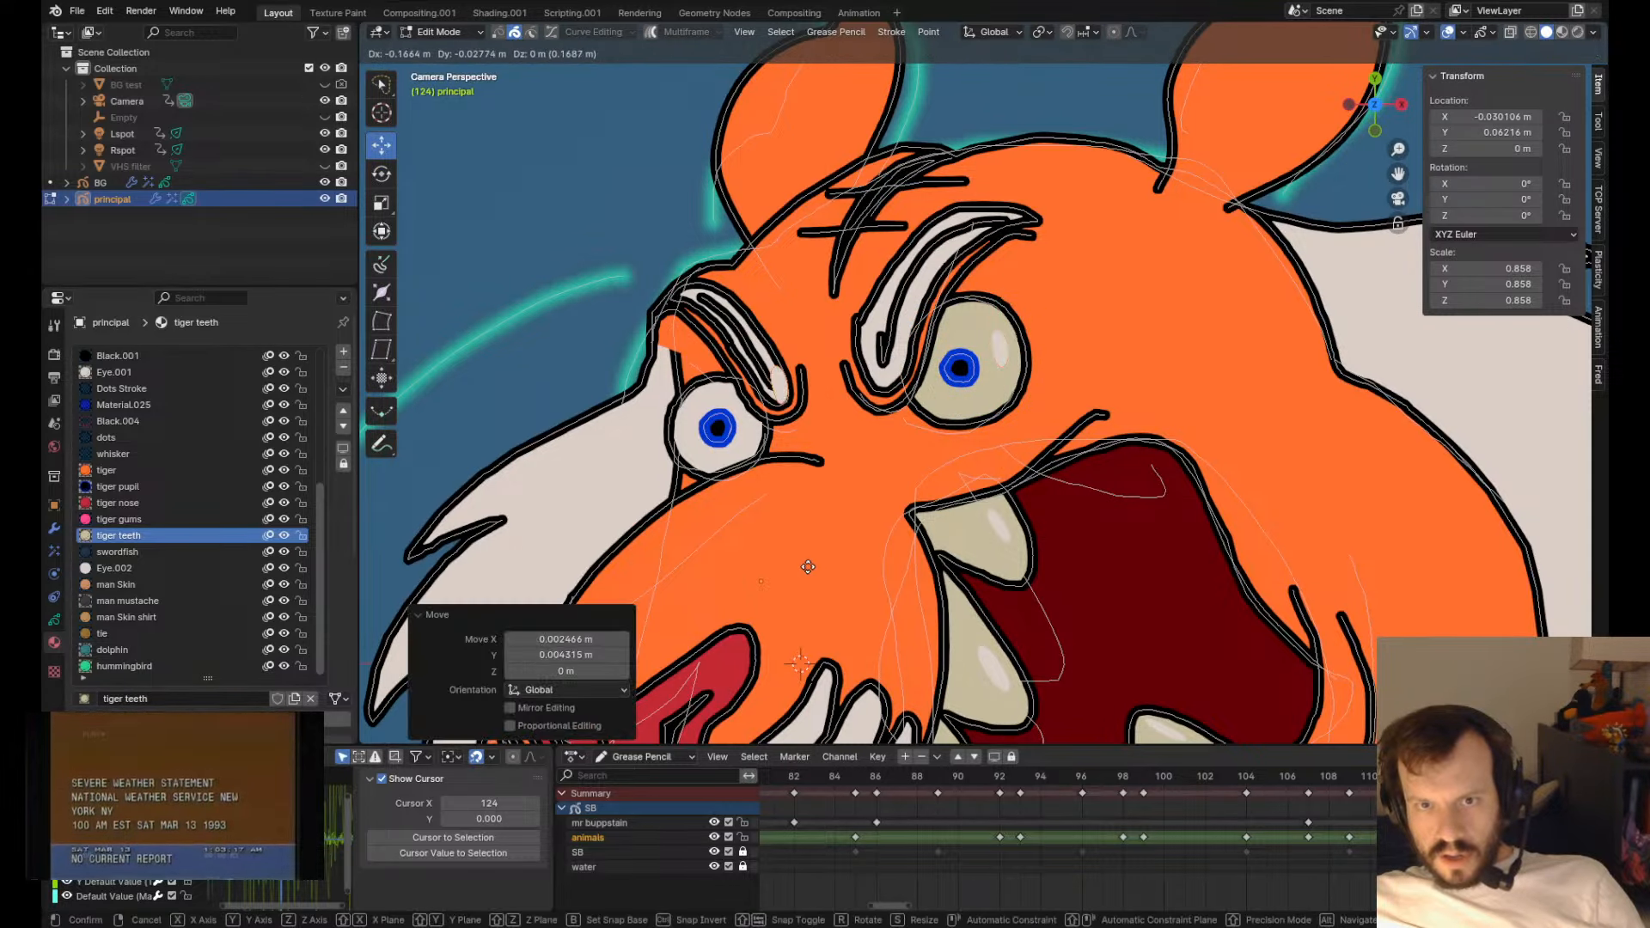
pyautogui.click(785, 592)
pyautogui.press('r')
pyautogui.moveTo(867, 410); pyautogui.dragTo(838, 365)
pyautogui.press('s')
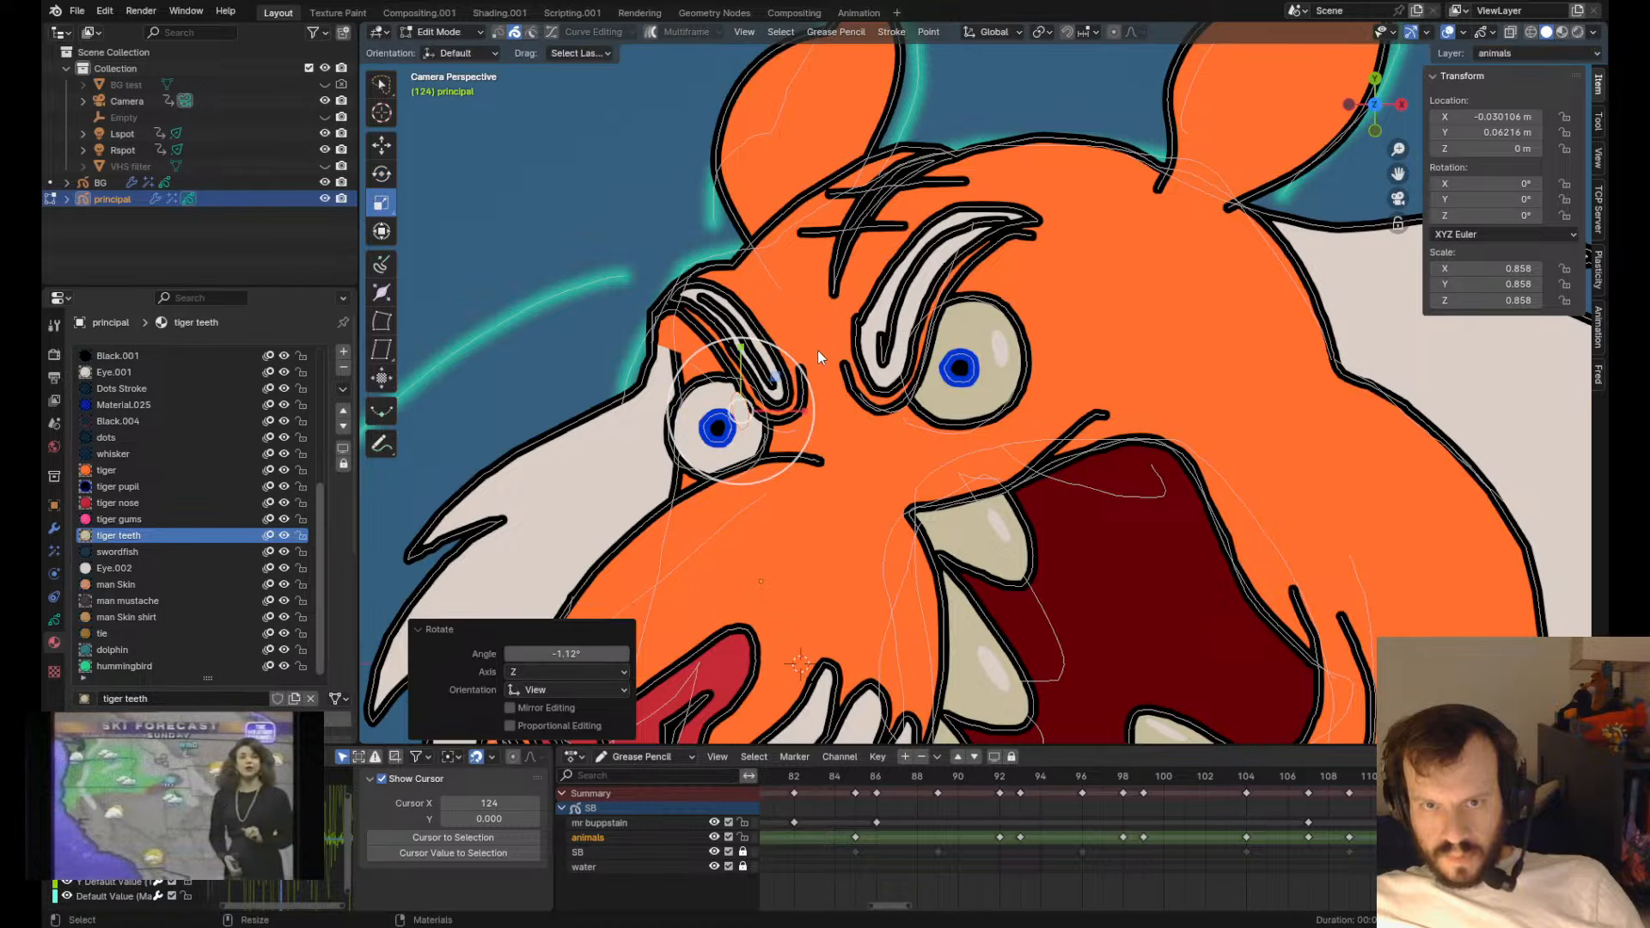
pyautogui.press('Tab')
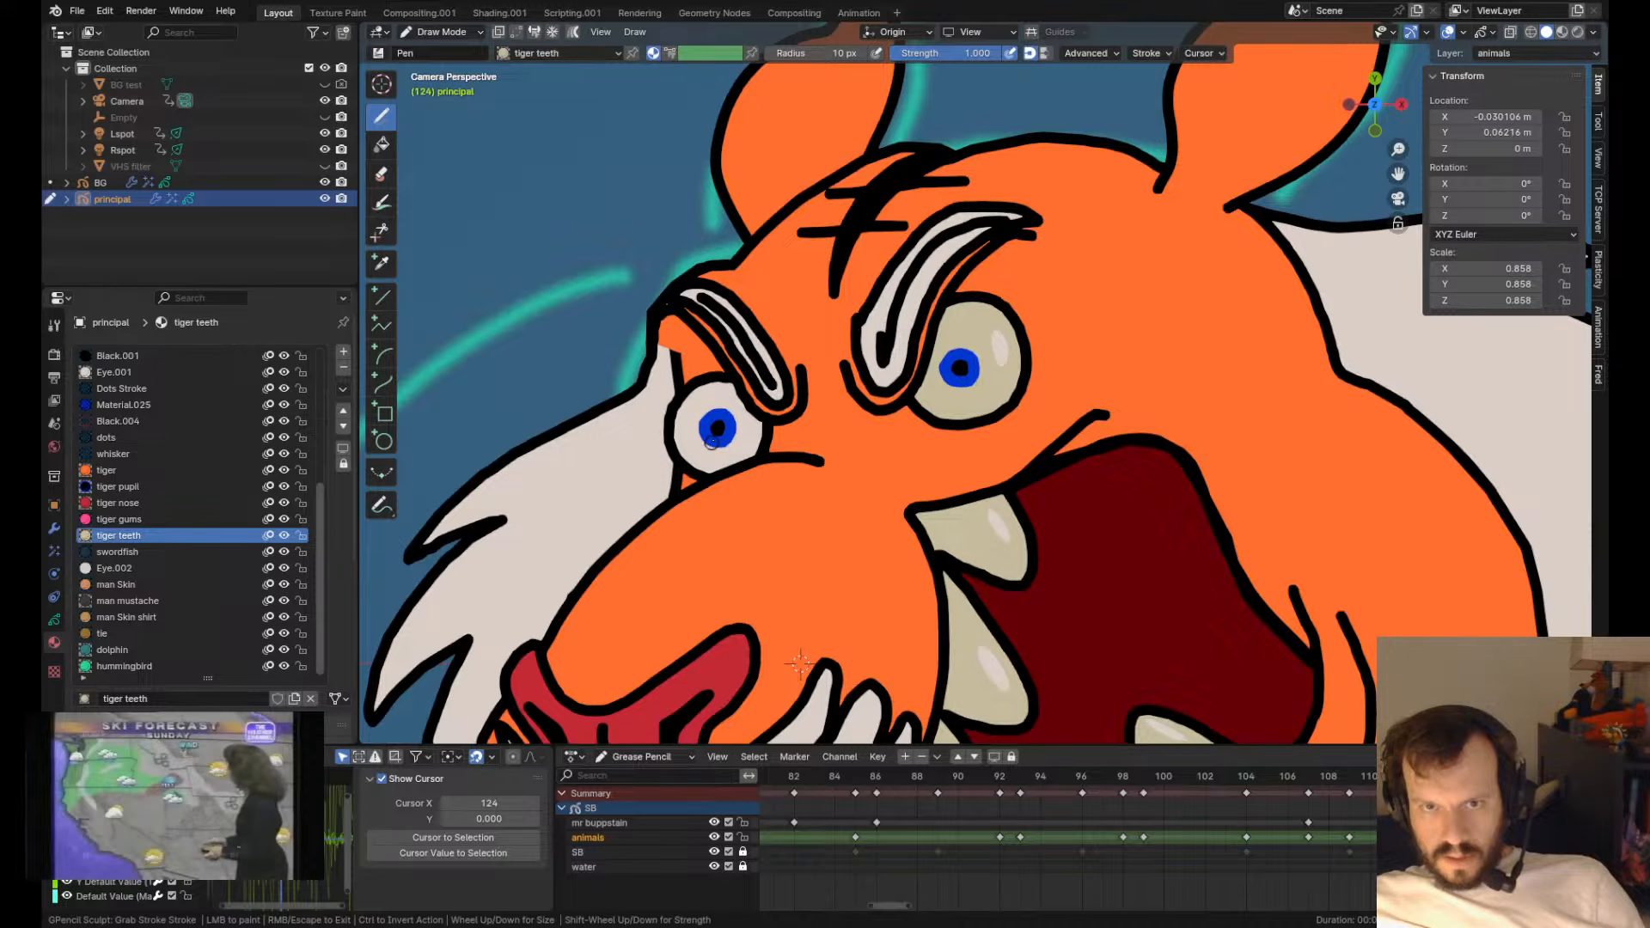
# - Assign the tiger teeth material to the white of the farther eye and adjust the position of its highlight
pyautogui.press('Tab')
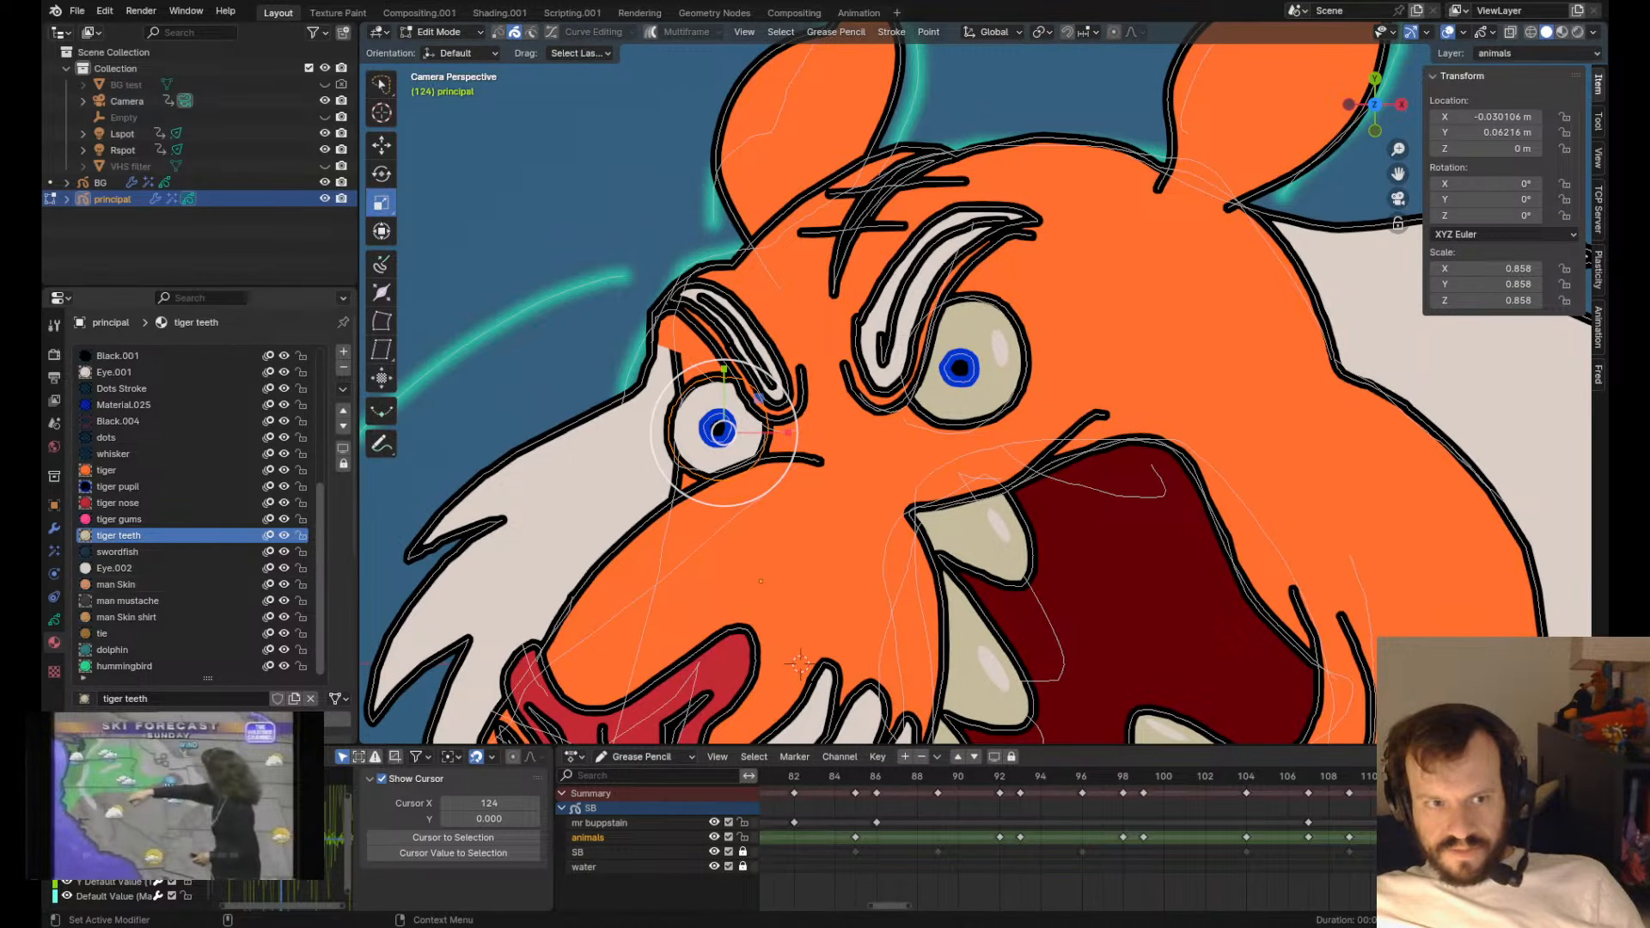
pyautogui.click(138, 720)
pyautogui.scroll(3, 568, 543)
pyautogui.keyDown('shift'); pyautogui.moveTo(568, 543); pyautogui.dragTo(877, 594, button='middle'); pyautogui.keyUp('shift')
pyautogui.scroll(5, 811, 604)
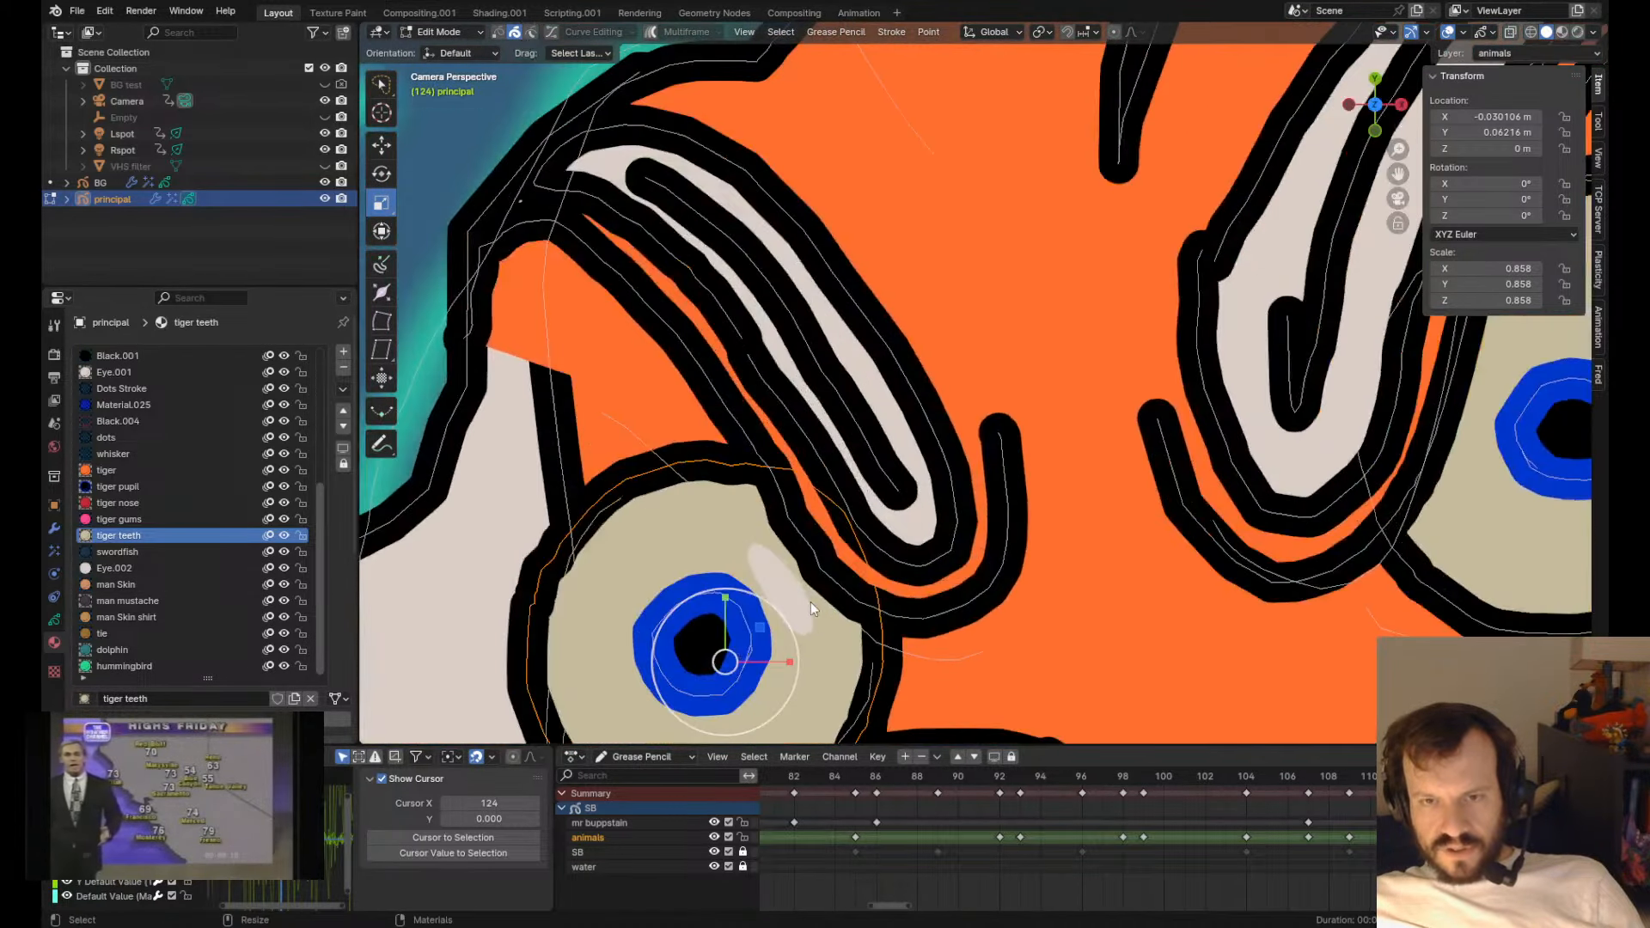
pyautogui.click(792, 630)
pyautogui.scroll(-6, 869, 642)
pyautogui.press('Tab')
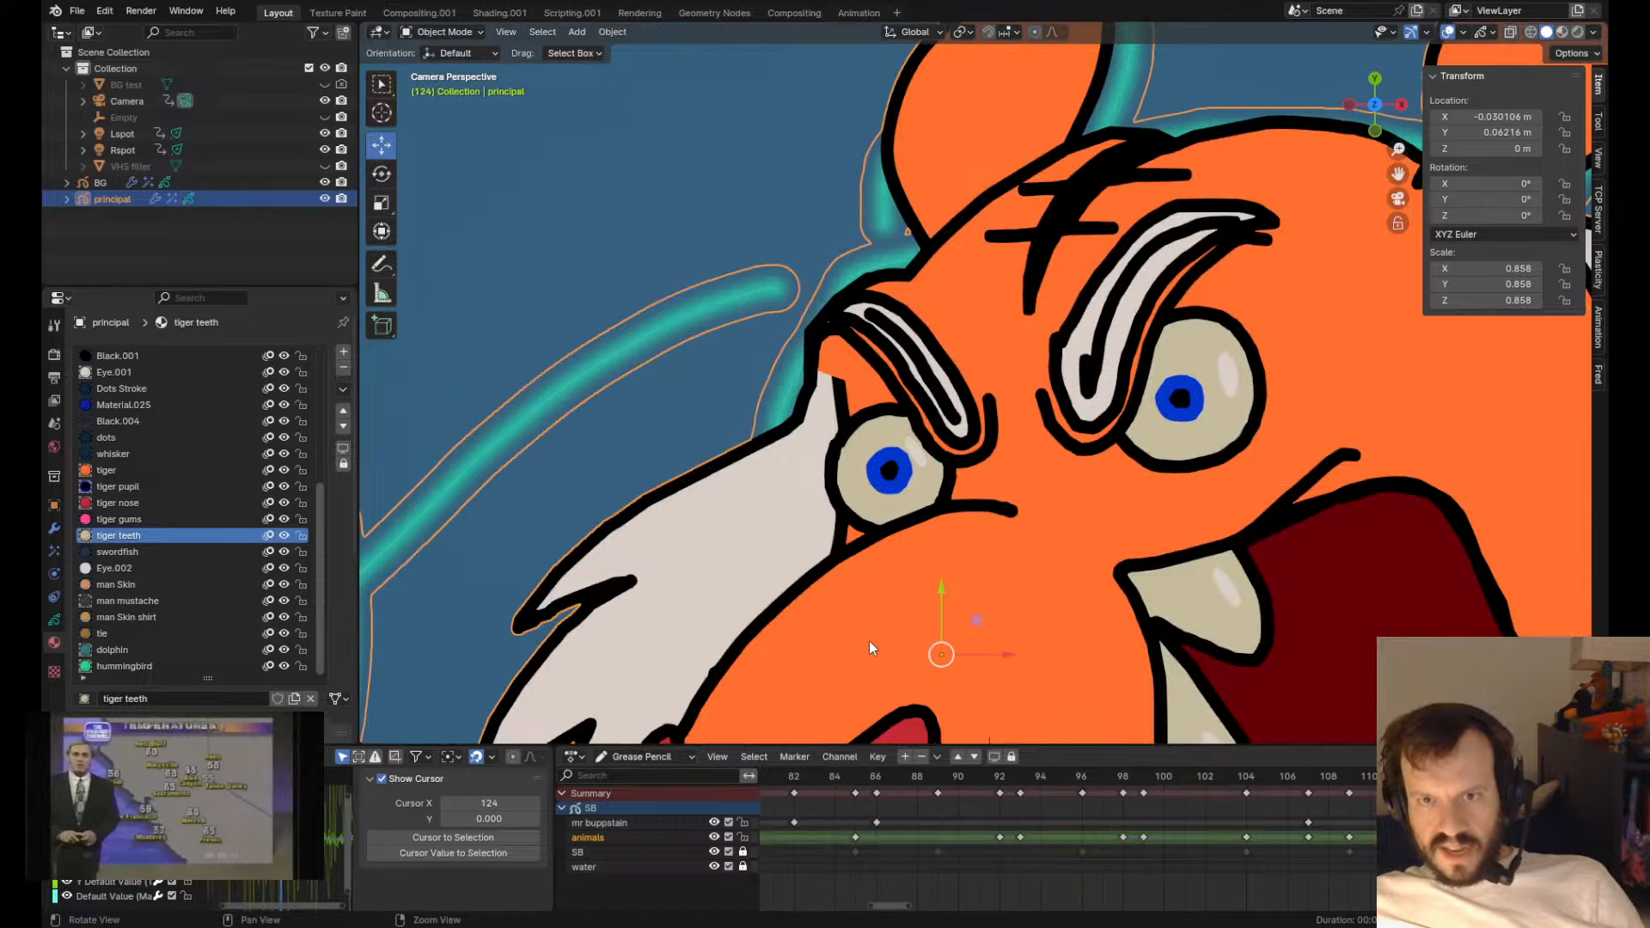
# - Sculpt the fills and outline beside the farther eye outward so orange covers the area up to the white cheek fur
pyautogui.press('Tab')
pyautogui.scroll(-5, 705, 464)
pyautogui.scroll(5, 791, 436)
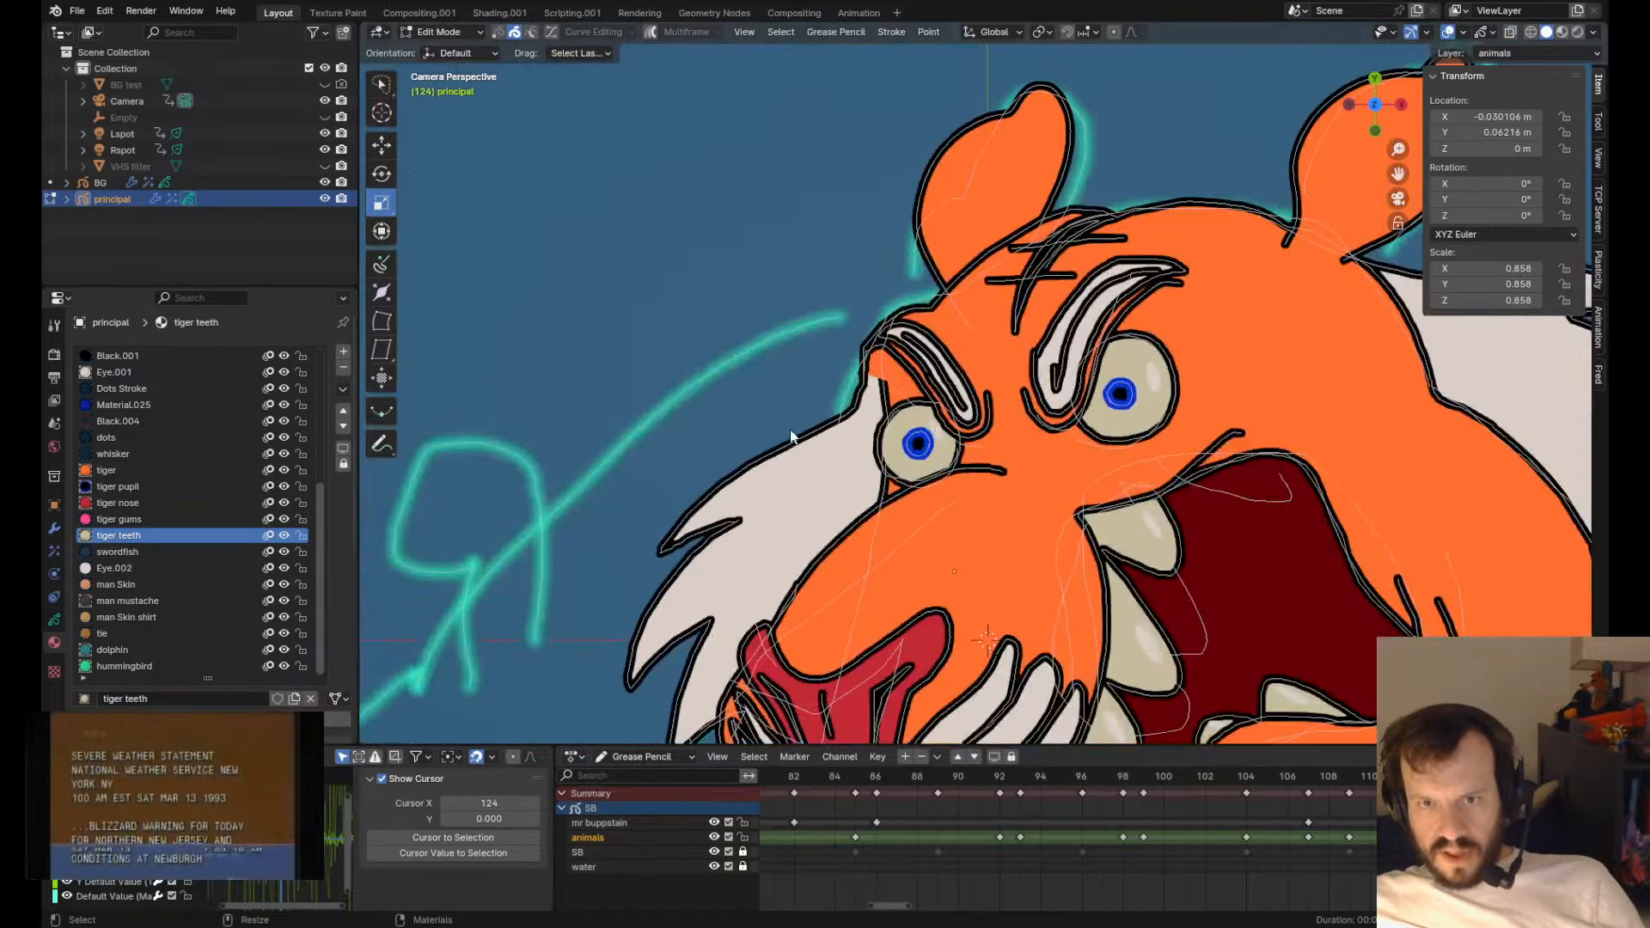
pyautogui.click(740, 496)
pyautogui.hotkey('ctrl', 'shift', 'Down')
pyautogui.hotkey('ctrl', 'Tab')
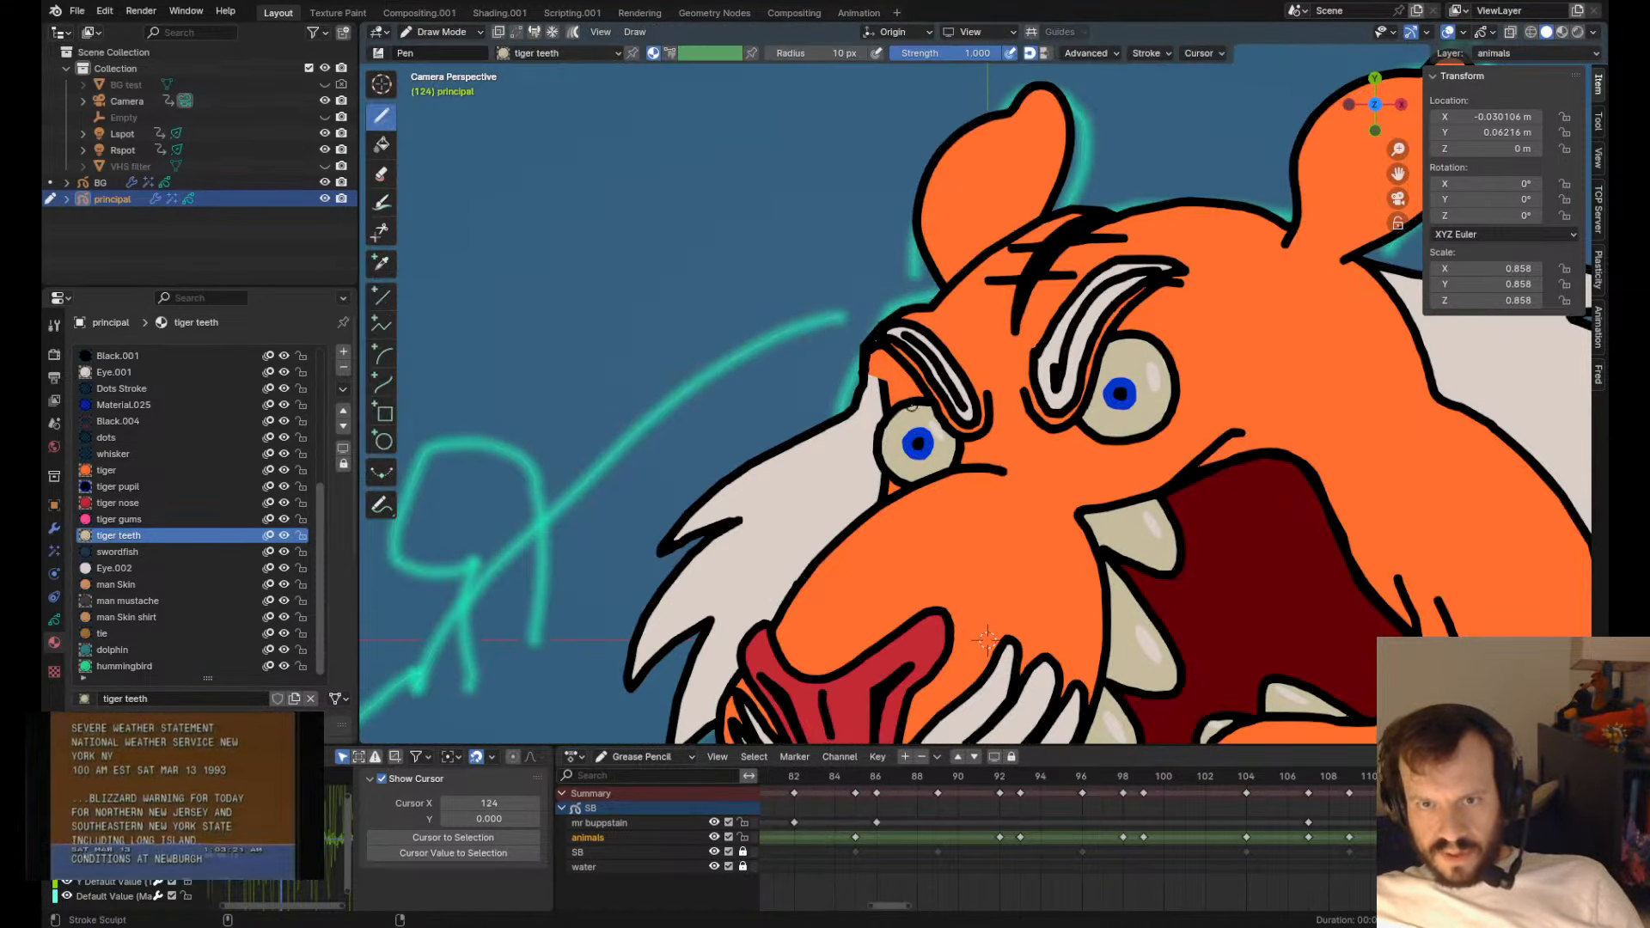
pyautogui.press('Tab')
pyautogui.click(885, 359)
pyautogui.press('Tab')
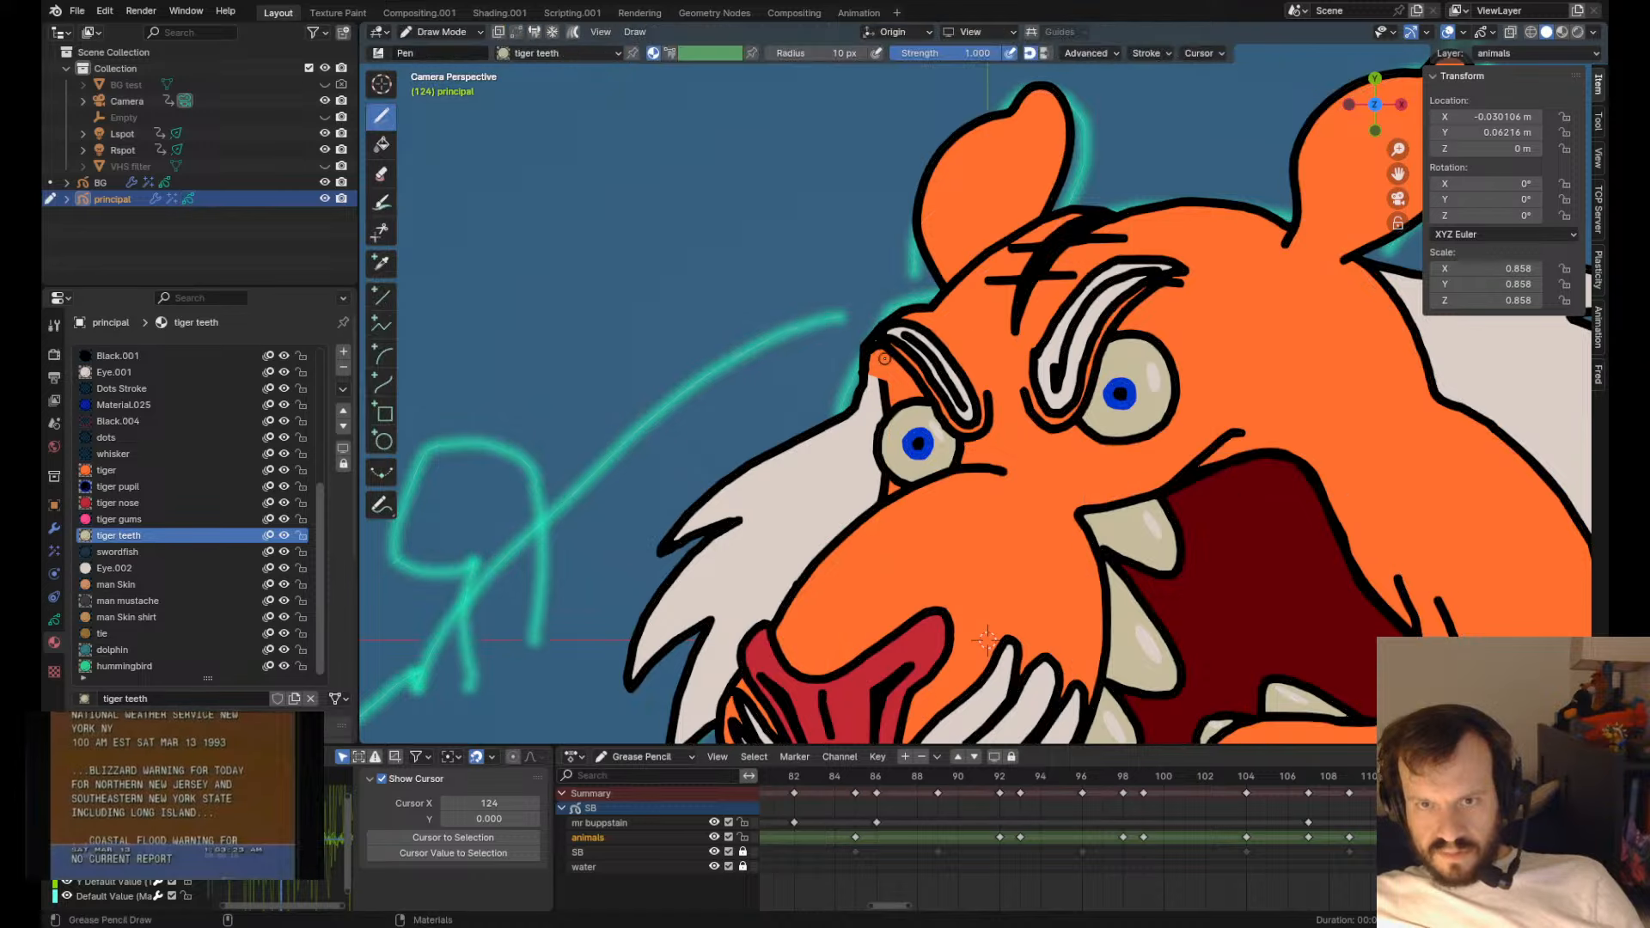
pyautogui.keyDown('ctrl'); pyautogui.keyDown('shift'); pyautogui.moveTo(884, 373); pyautogui.dragTo(866, 391); pyautogui.keyUp('shift'); pyautogui.keyUp('ctrl')
pyautogui.moveTo(898, 507)
pyautogui.keyDown('ctrl'); pyautogui.keyDown('shift'); pyautogui.mouseDown()
pyautogui.moveTo(881, 545)
pyautogui.moveTo(890, 521)
pyautogui.moveTo(873, 508)
pyautogui.moveTo(830, 530)
pyautogui.mouseUp(); pyautogui.keyUp('shift'); pyautogui.keyUp('ctrl')
pyautogui.moveTo(881, 491)
pyautogui.keyDown('ctrl'); pyautogui.keyDown('shift'); pyautogui.mouseDown()
pyautogui.moveTo(842, 474)
pyautogui.moveTo(791, 490)
pyautogui.moveTo(806, 493)
pyautogui.mouseUp(); pyautogui.keyUp('shift'); pyautogui.keyUp('ctrl')
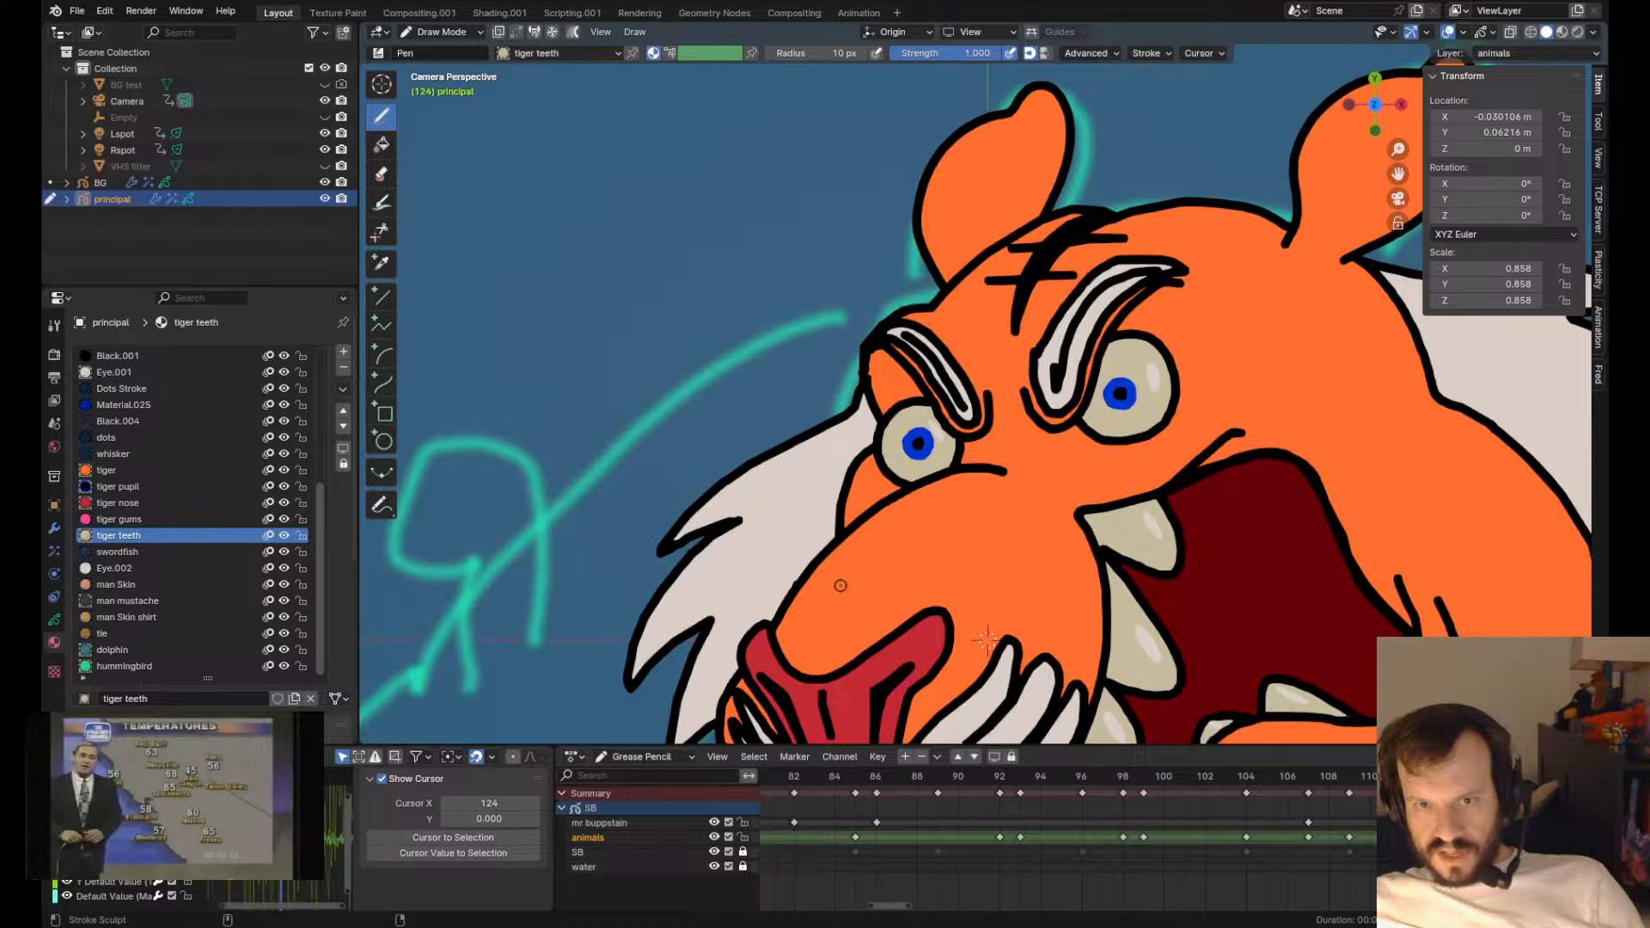
pyautogui.keyDown('ctrl'); pyautogui.keyDown('shift'); pyautogui.moveTo(840, 585); pyautogui.dragTo(856, 533); pyautogui.keyUp('shift'); pyautogui.keyUp('ctrl')
pyautogui.moveTo(875, 502)
pyautogui.keyDown('ctrl'); pyautogui.keyDown('shift'); pyautogui.mouseDown()
pyautogui.moveTo(845, 503)
pyautogui.moveTo(869, 559)
pyautogui.moveTo(834, 566)
pyautogui.moveTo(858, 534)
pyautogui.moveTo(858, 487)
pyautogui.mouseUp(); pyautogui.keyUp('shift'); pyautogui.keyUp('ctrl')
pyautogui.keyDown('ctrl'); pyautogui.keyDown('shift'); pyautogui.moveTo(866, 586); pyautogui.dragTo(899, 547); pyautogui.keyUp('shift'); pyautogui.keyUp('ctrl')
pyautogui.hotkey('ctrl', 'z')
pyautogui.hotkey('ctrl', 'z')
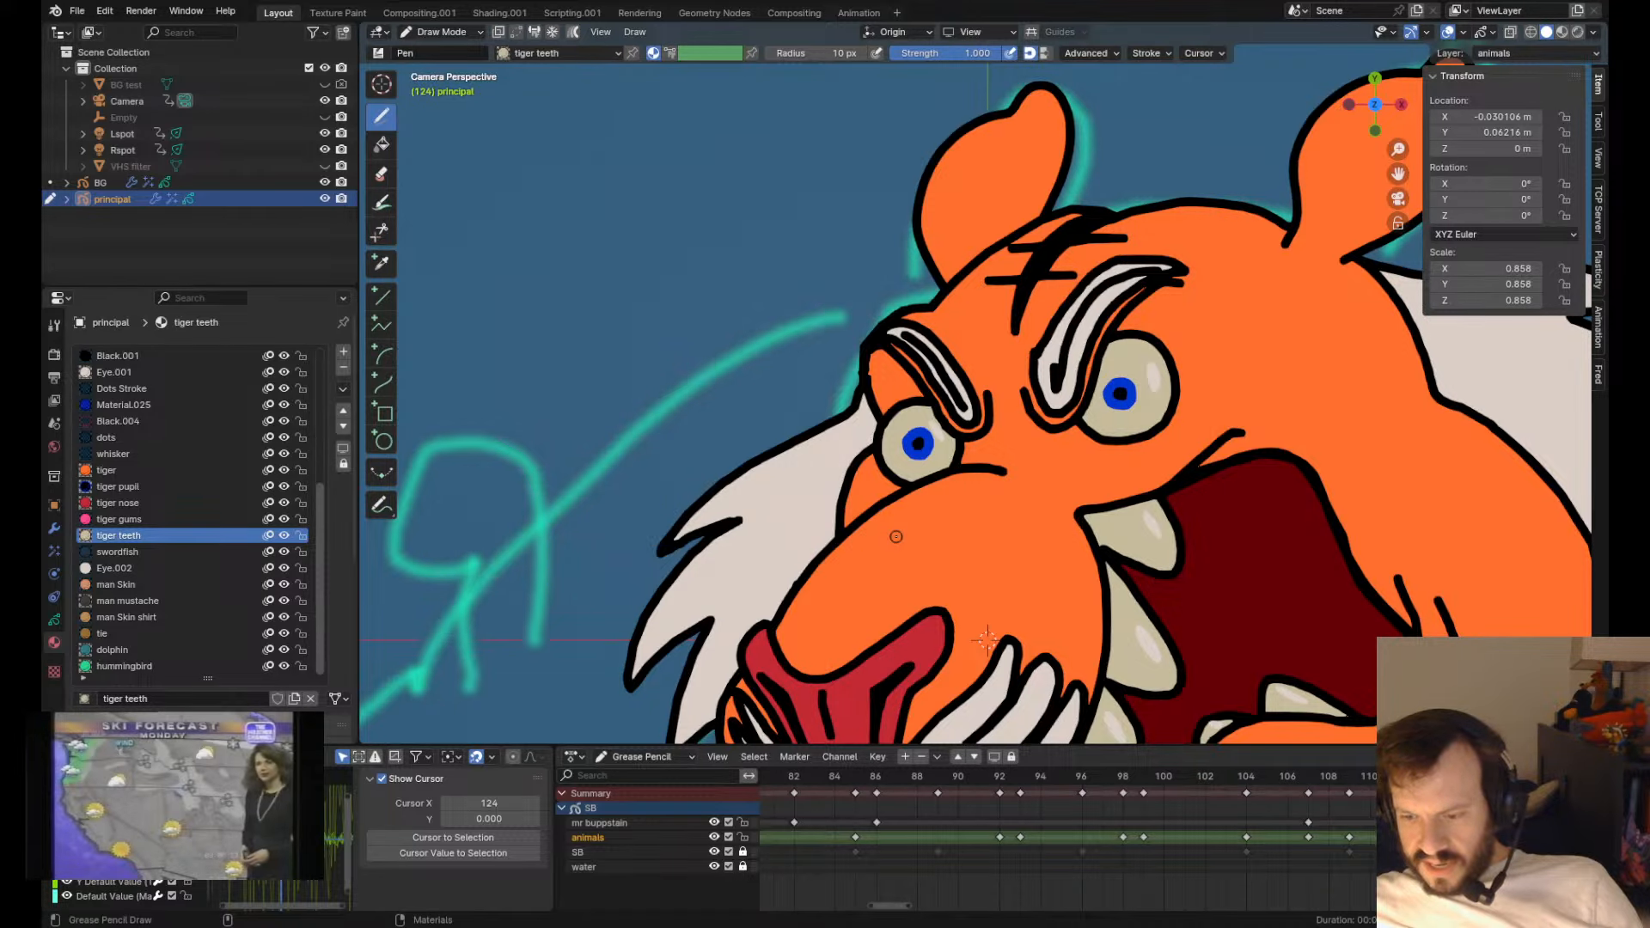
# - Sculpt the crease line above the tiger's open mouth so its free end curves upward beside the nearer eye
pyautogui.moveTo(895, 536)
pyautogui.keyDown('alt'); pyautogui.mouseDown(button='right')
pyautogui.moveTo(721, 550)
pyautogui.moveTo(1010, 626)
pyautogui.mouseUp(button='right'); pyautogui.keyUp('alt')
pyautogui.press('Tab')
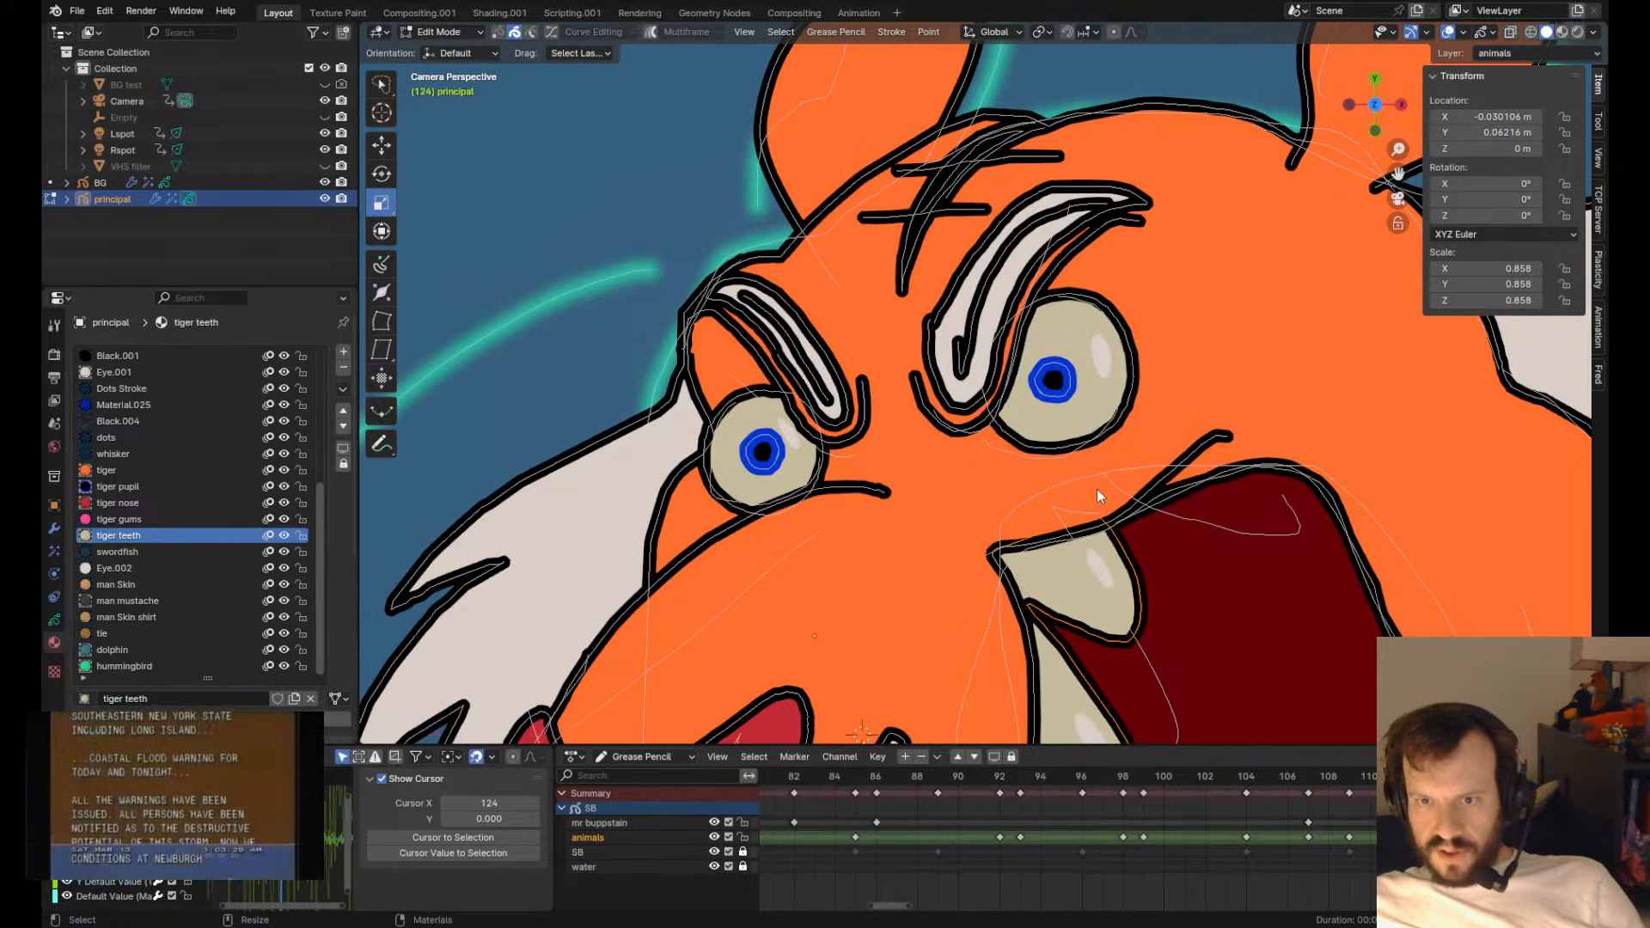
pyautogui.press('Tab')
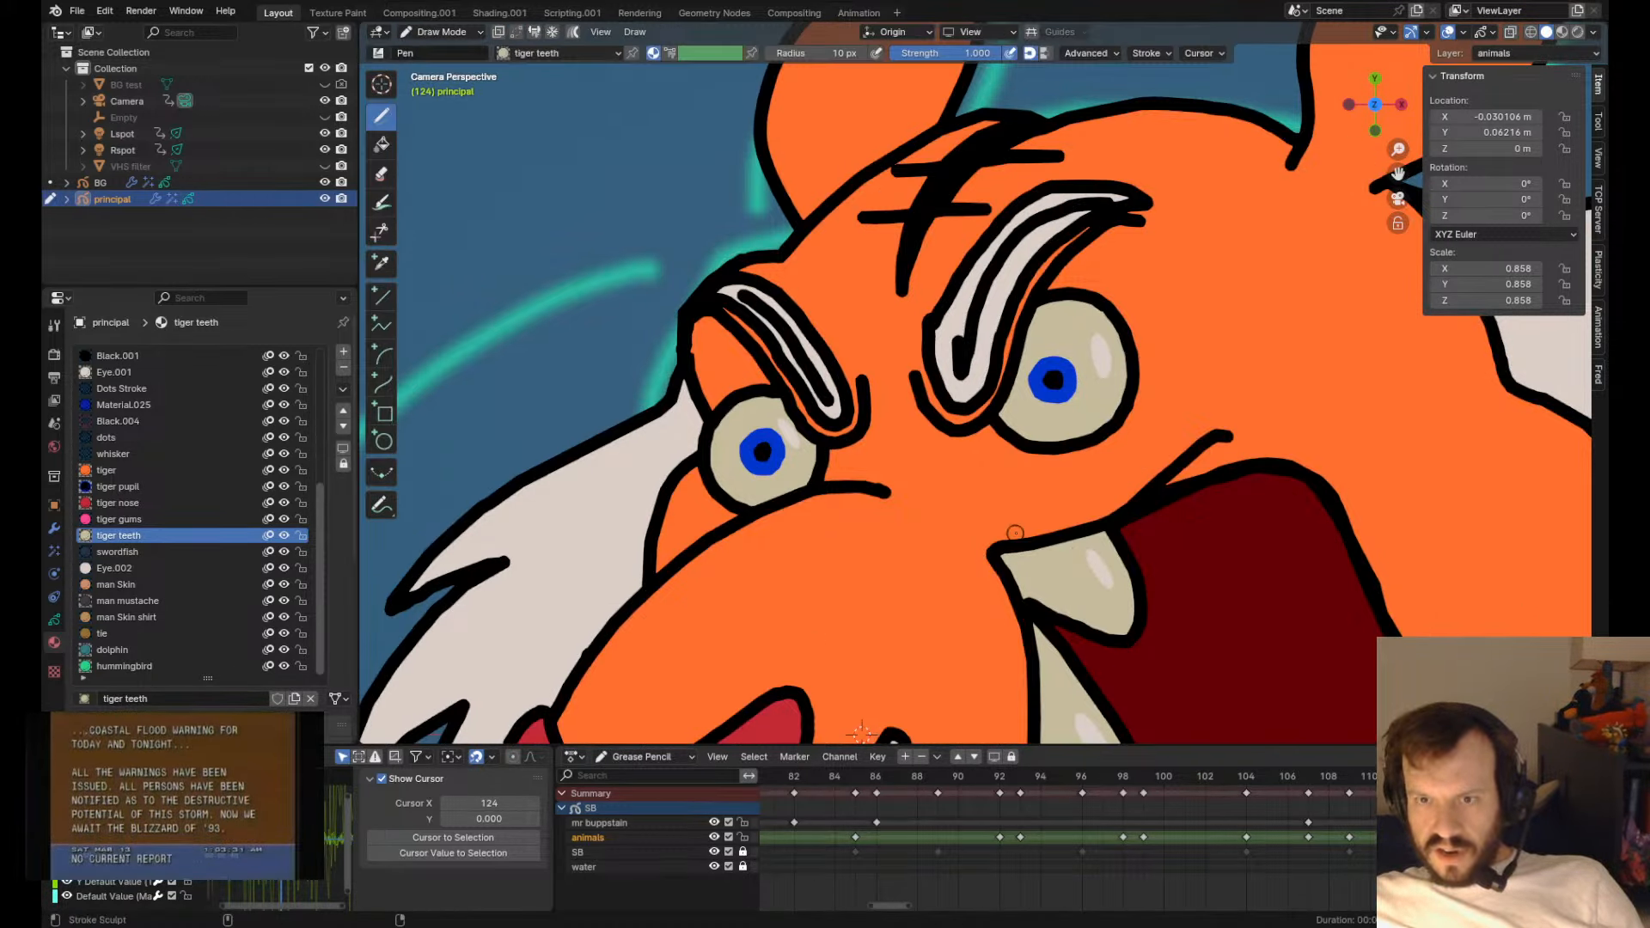
pyautogui.moveTo(1102, 526); pyautogui.dragTo(1108, 509)
pyautogui.press('Escape')
pyautogui.moveTo(1280, 516)
pyautogui.keyDown('alt'); pyautogui.mouseDown(button='right')
pyautogui.moveTo(1132, 534)
pyautogui.moveTo(1246, 537)
pyautogui.mouseUp(button='right'); pyautogui.keyUp('alt')
pyautogui.moveTo(887, 563)
pyautogui.keyDown('alt'); pyautogui.mouseDown(button='middle')
pyautogui.moveTo(883, 490)
pyautogui.moveTo(878, 574)
pyautogui.mouseUp(button='middle'); pyautogui.keyUp('alt')
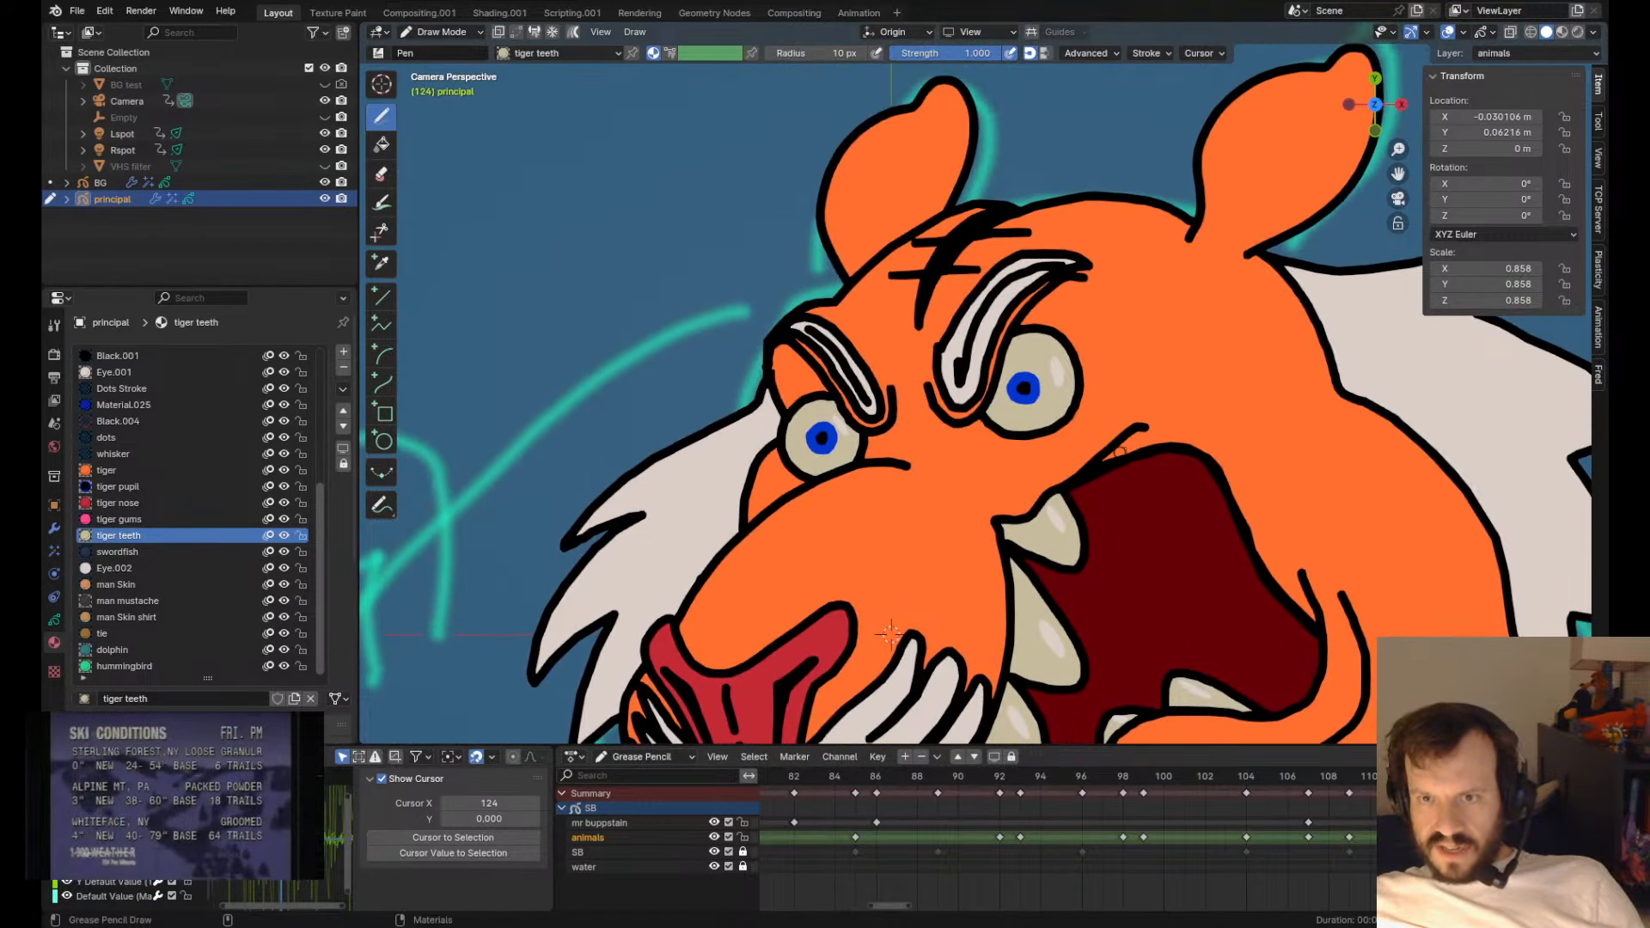
pyautogui.moveTo(1120, 450); pyautogui.dragTo(1122, 369)
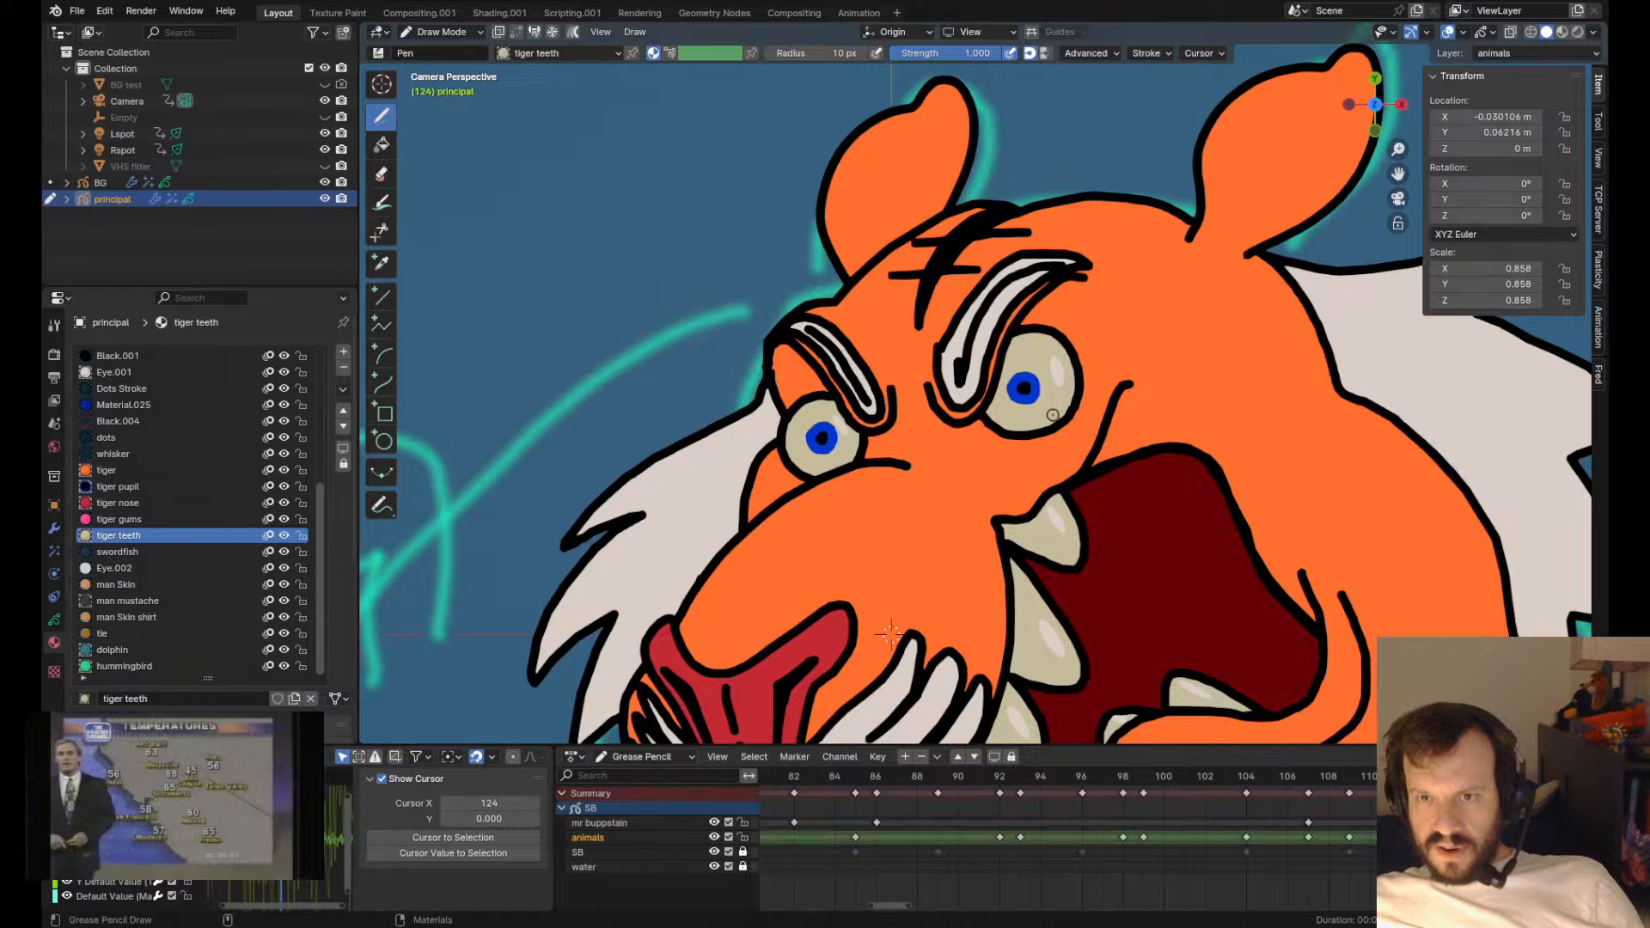
# - Sculpt the front end of the lower lip outline forward into a fuller, rounder curve near the chin
pyautogui.scroll(-5, 1053, 416)
pyautogui.scroll(2, 1060, 444)
pyautogui.keyDown('alt'); pyautogui.moveTo(1060, 444); pyautogui.dragTo(1021, 365, button='middle'); pyautogui.keyUp('alt')
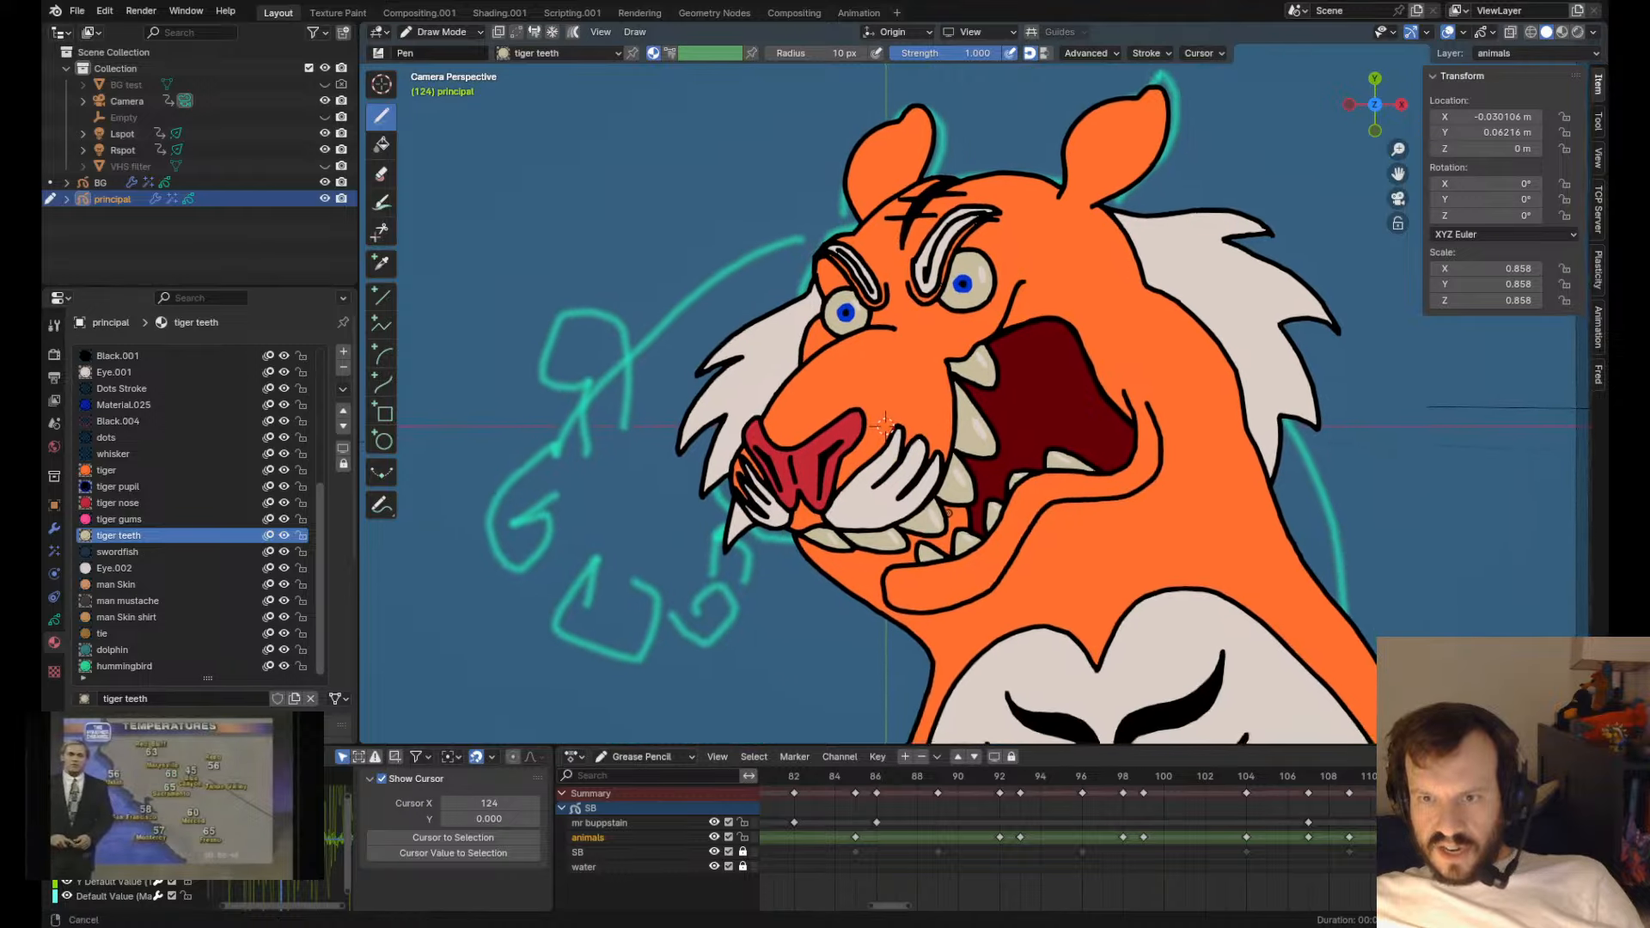
pyautogui.press('Tab')
pyautogui.click(882, 626)
pyautogui.press('Tab')
pyautogui.scroll(6, 882, 631)
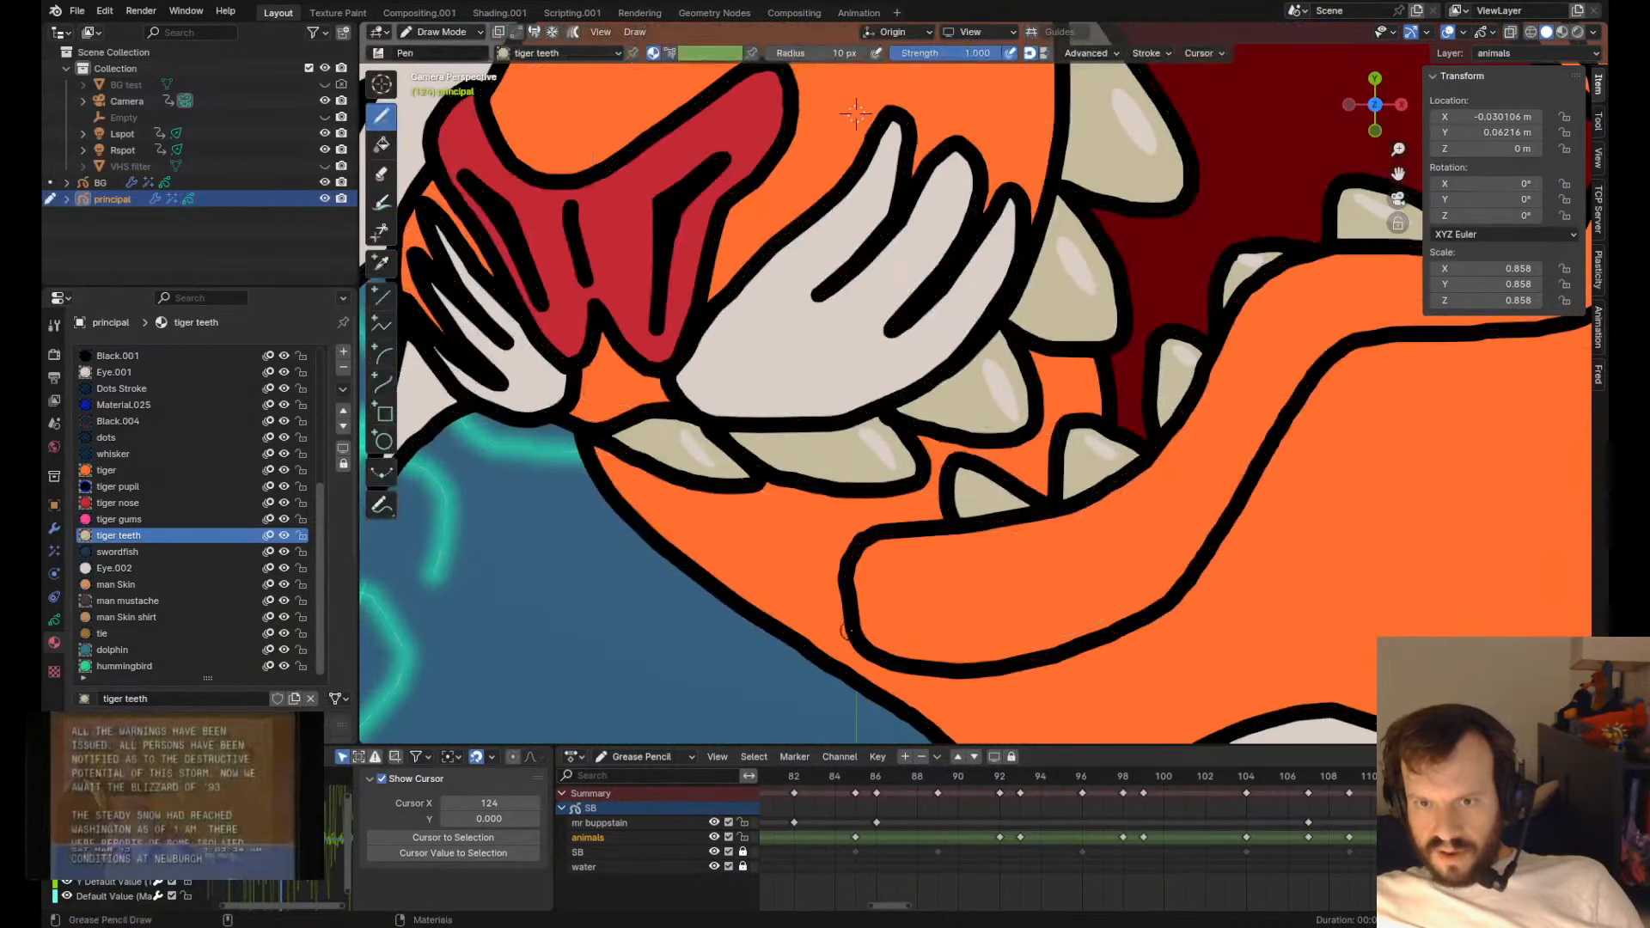
pyautogui.moveTo(848, 603)
pyautogui.keyDown('shift'); pyautogui.mouseDown()
pyautogui.moveTo(828, 597)
pyautogui.moveTo(841, 643)
pyautogui.mouseUp(); pyautogui.keyUp('shift')
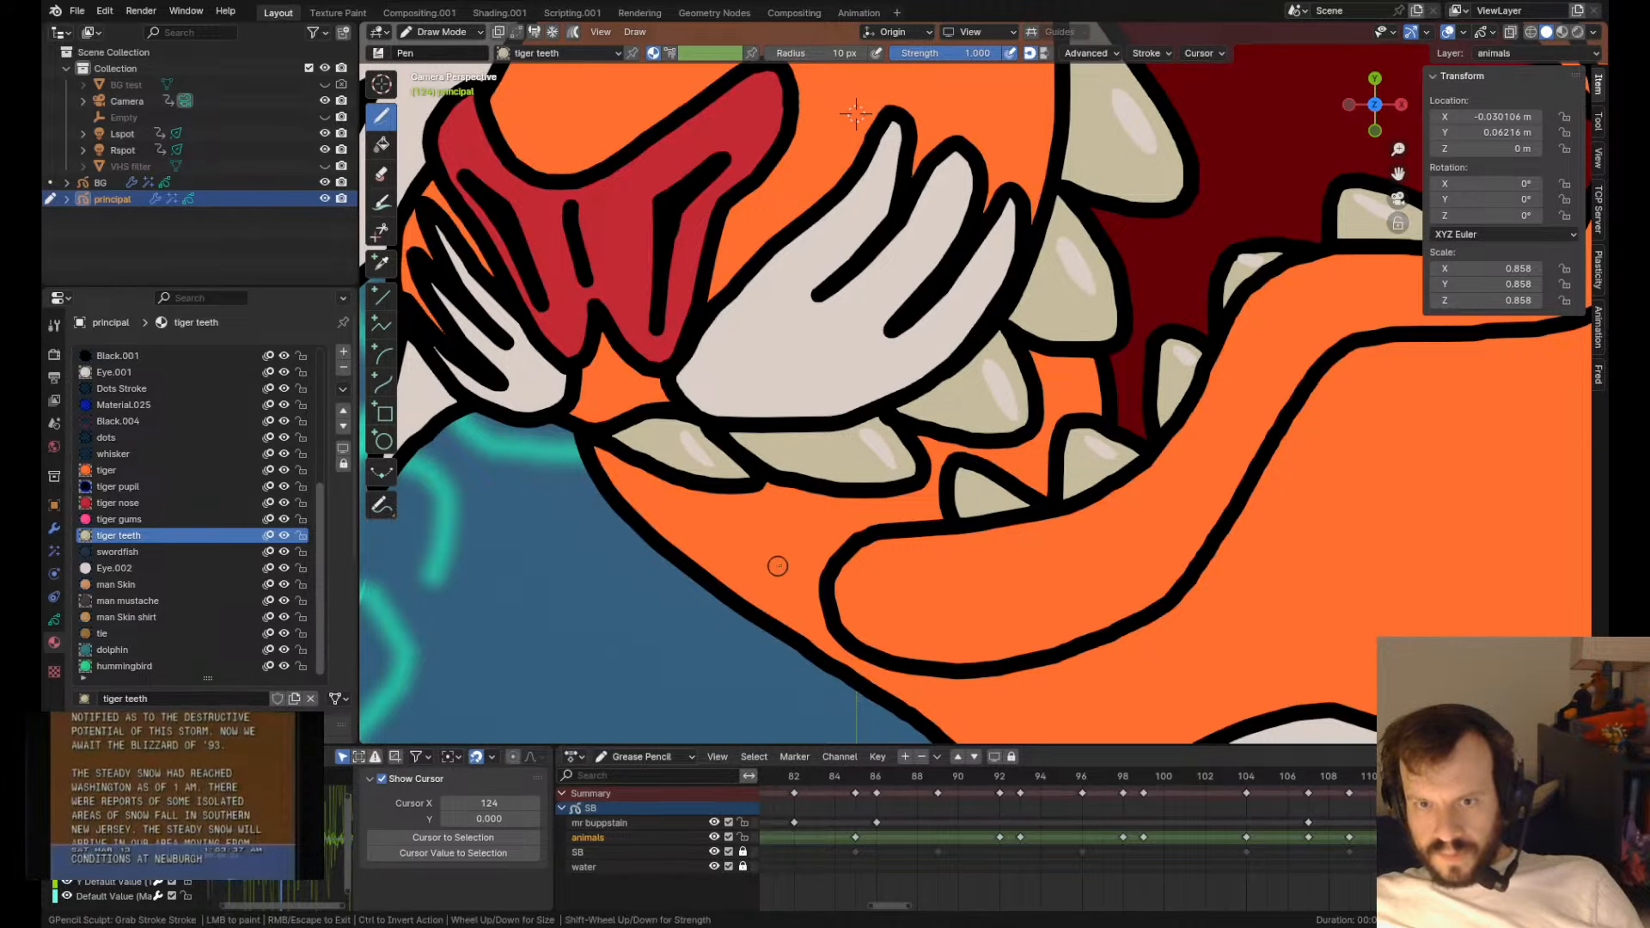
pyautogui.keyDown('shift'); pyautogui.moveTo(810, 581); pyautogui.dragTo(837, 593); pyautogui.keyUp('shift')
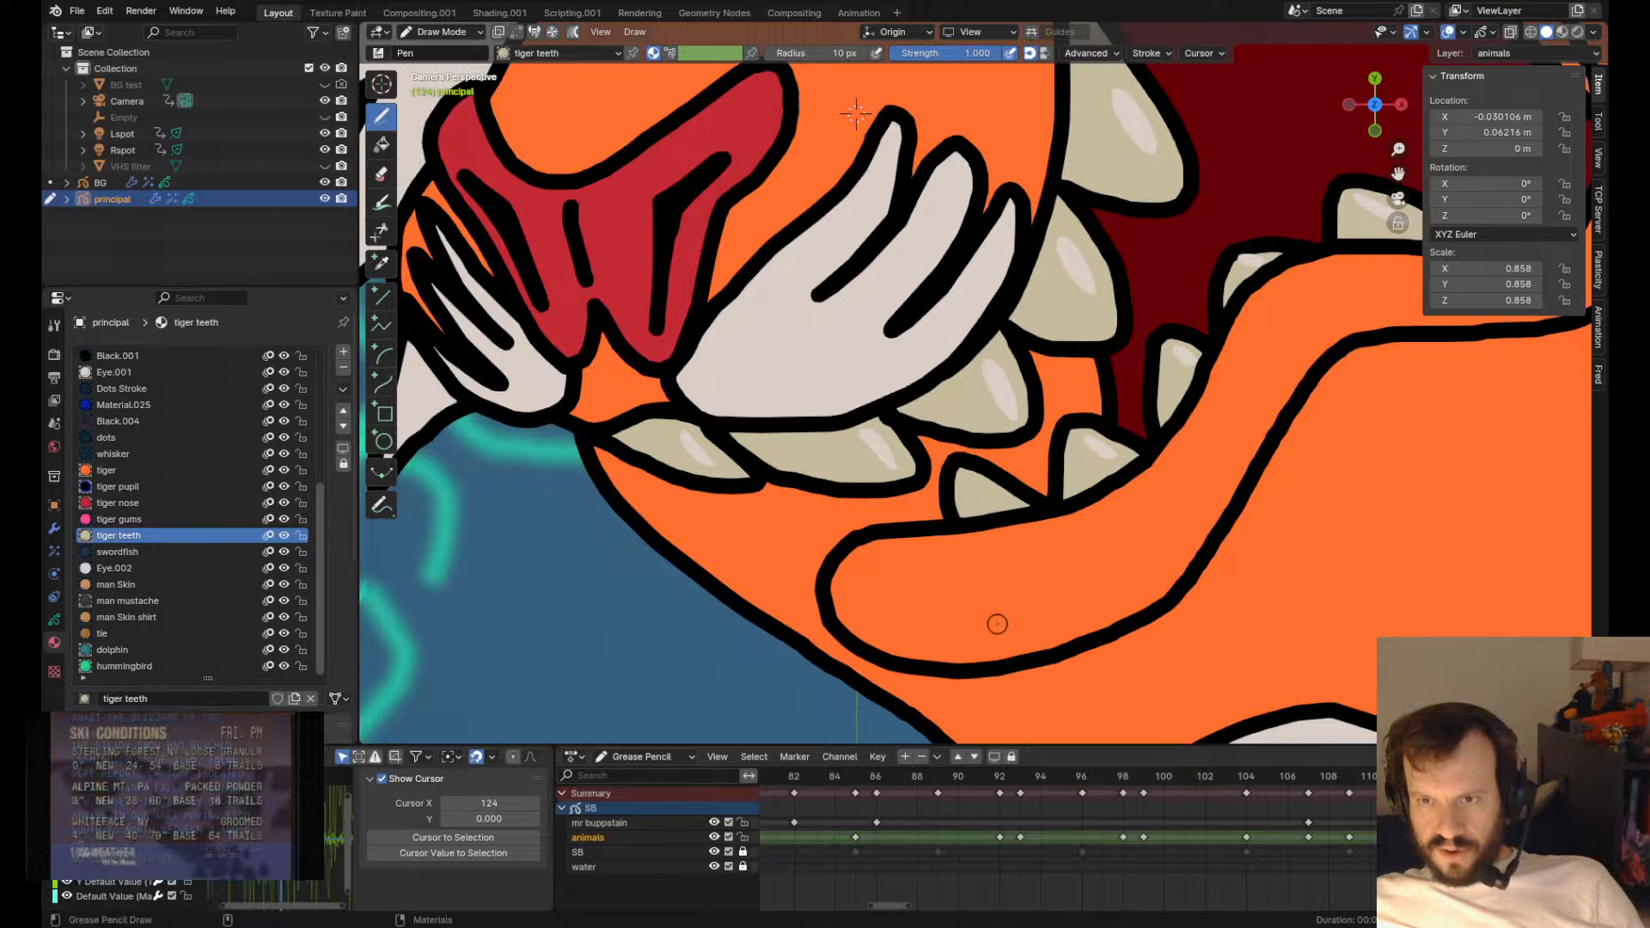
pyautogui.scroll(-5, 994, 626)
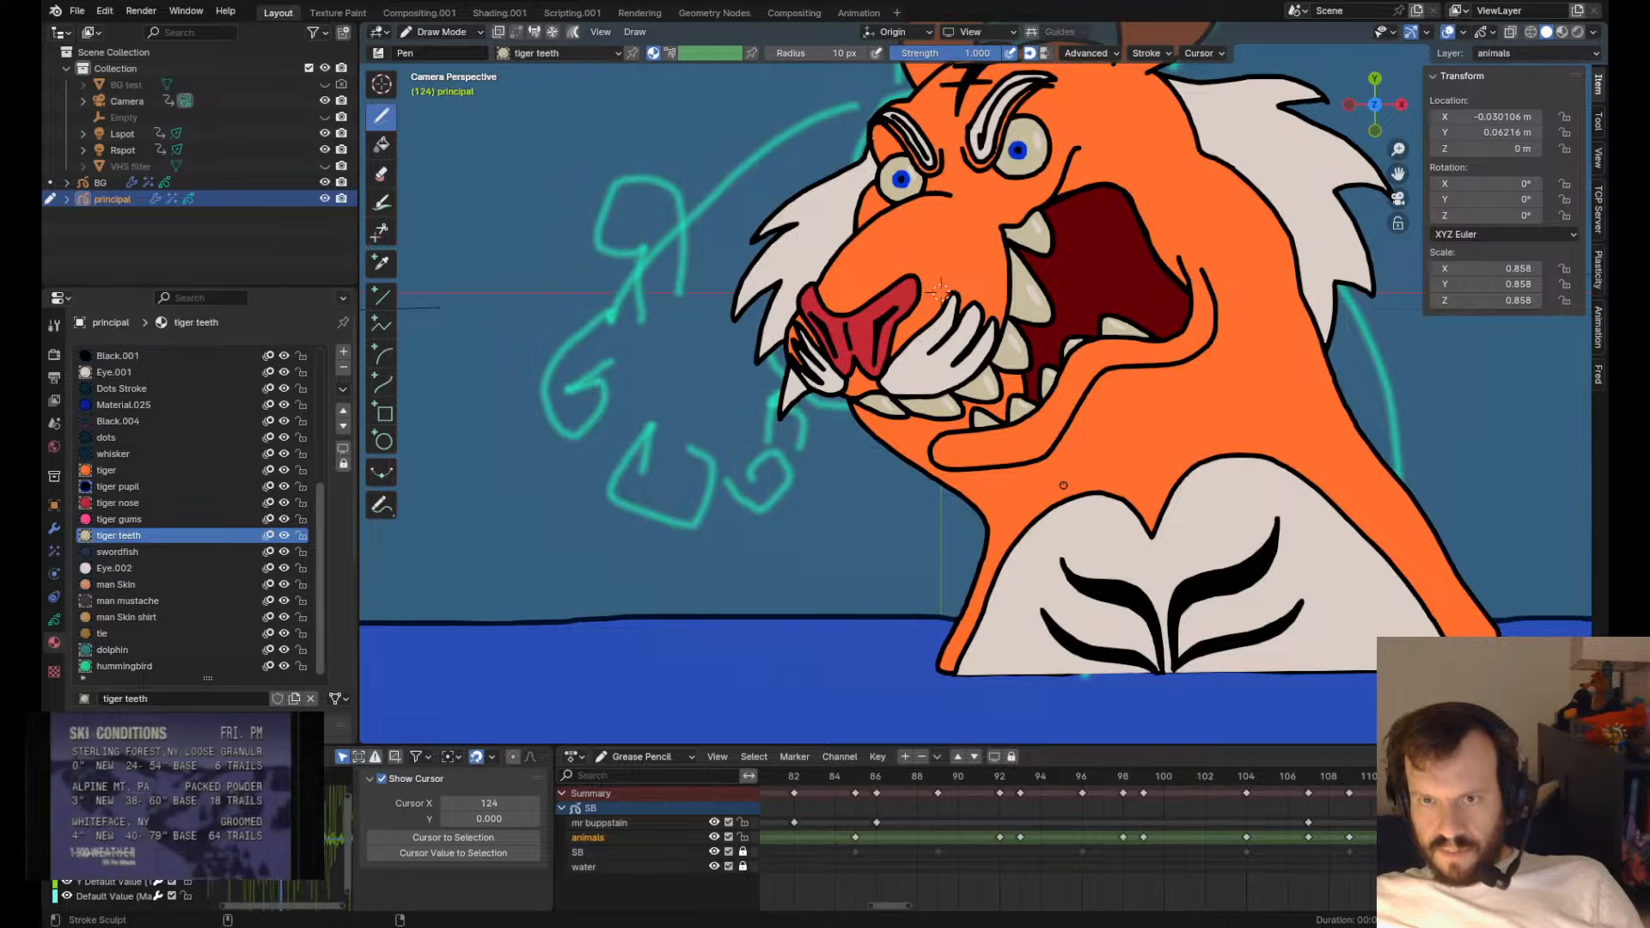
# - Try to add an inner gum line by placing a copy of the mouth's upper outline lower inside the mouth
pyautogui.scroll(3, 1053, 474)
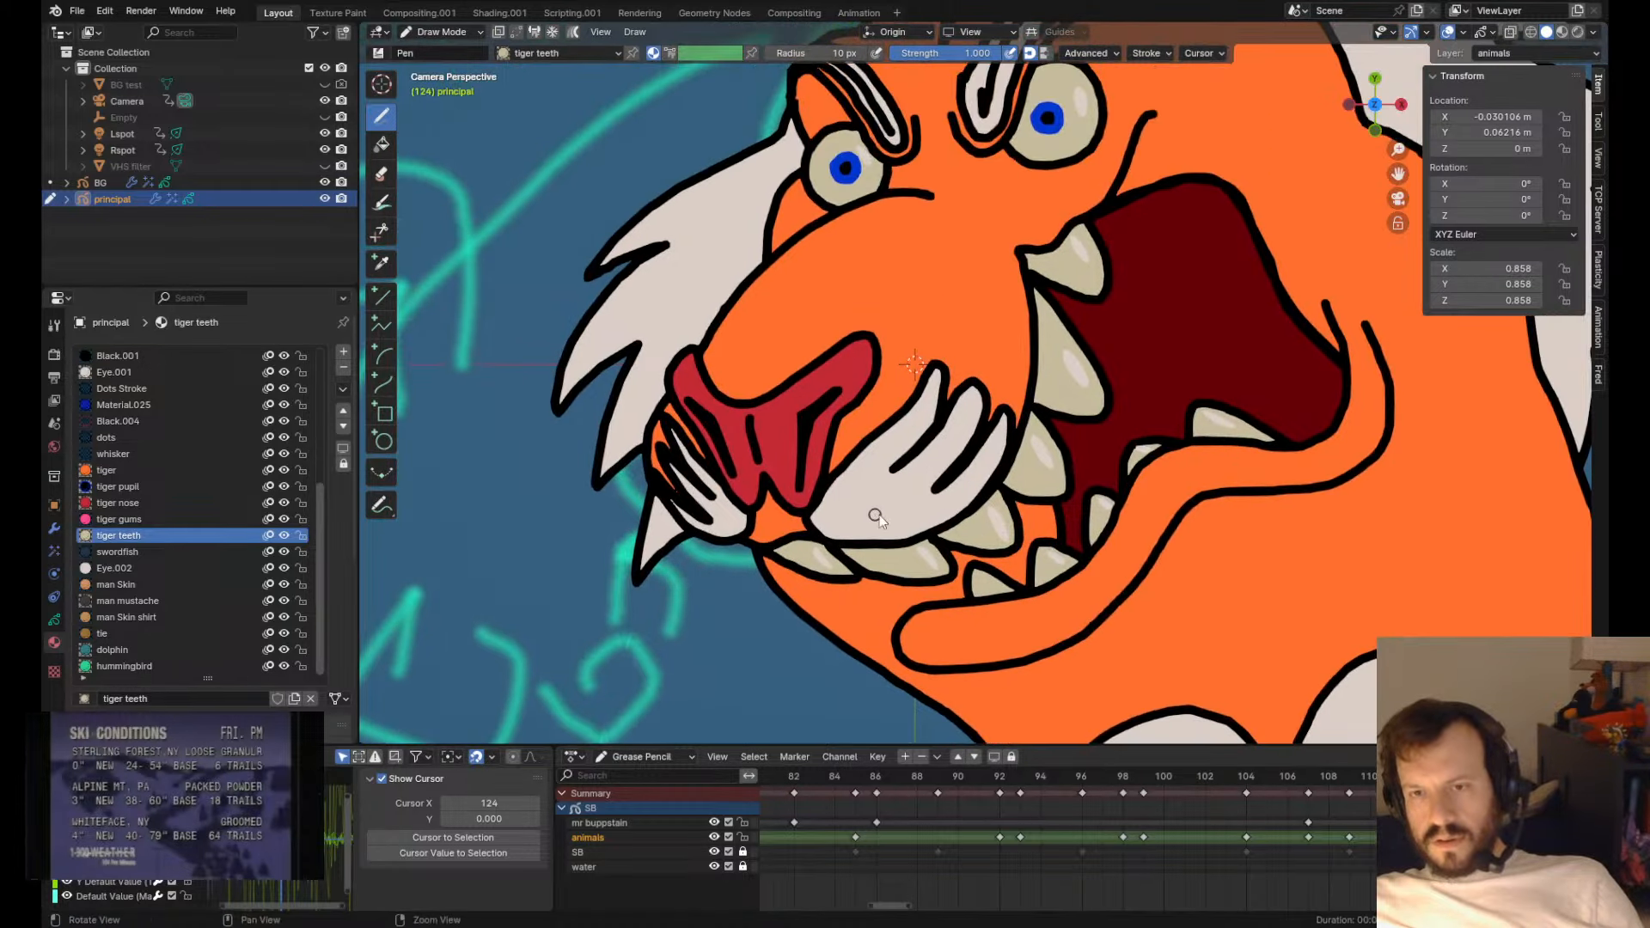
pyautogui.press('Tab')
pyautogui.scroll(-3, 1063, 533)
pyautogui.press('Tab')
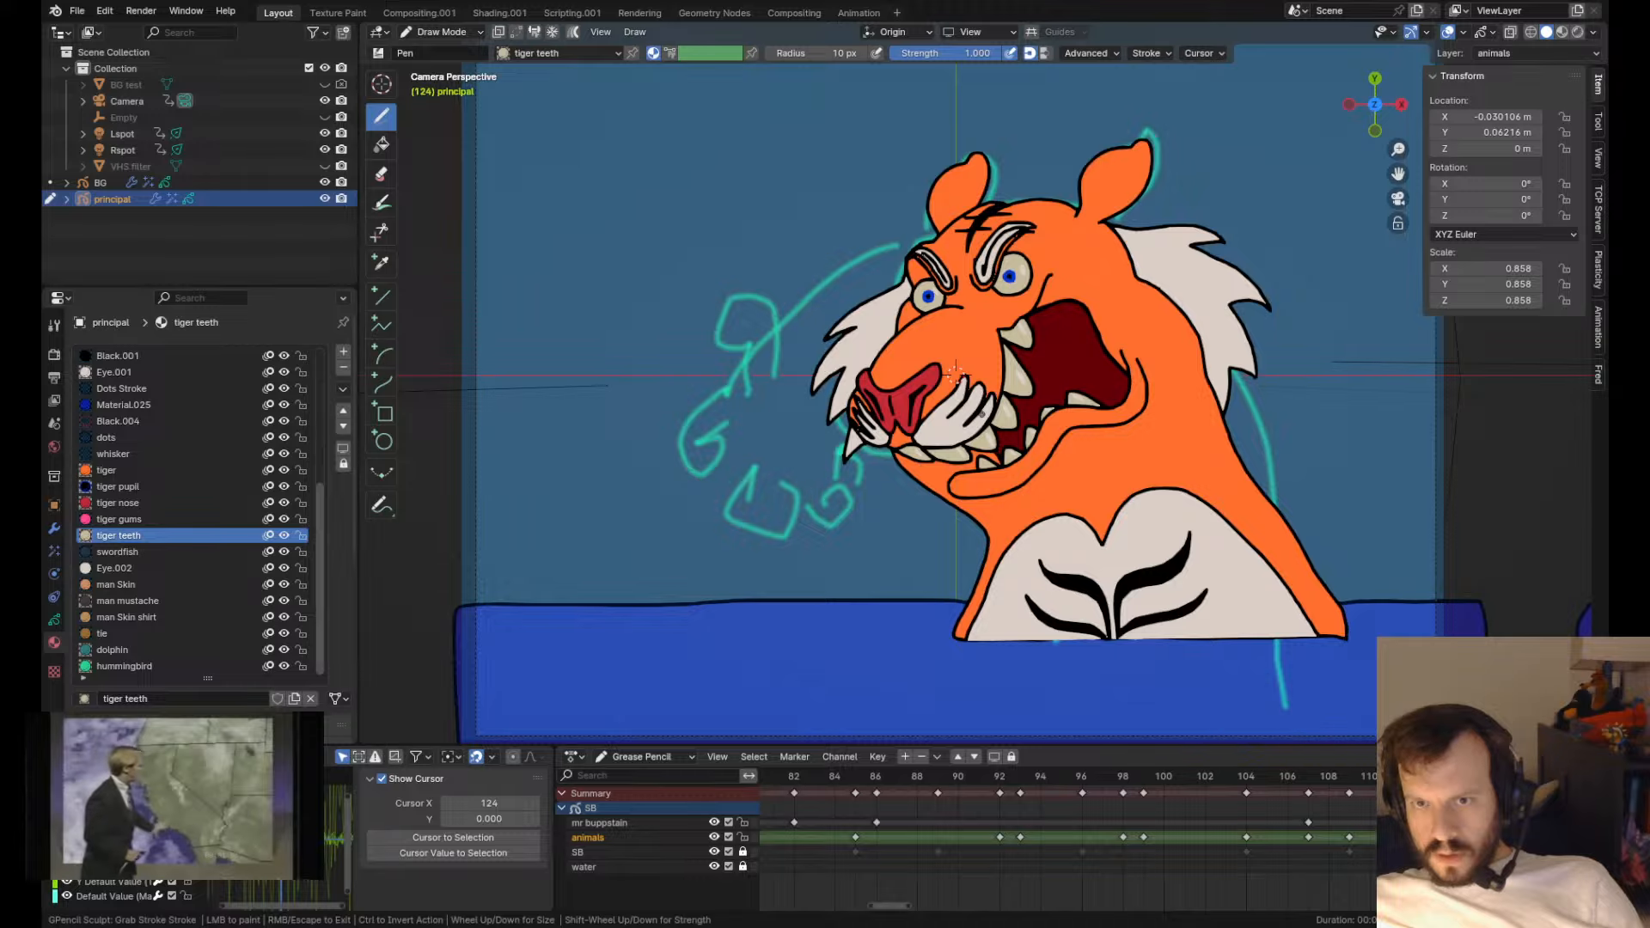
pyautogui.scroll(3, 946, 371)
pyautogui.keyDown('shift'); pyautogui.moveTo(1138, 266); pyautogui.dragTo(1079, 385, button='middle'); pyautogui.keyUp('shift')
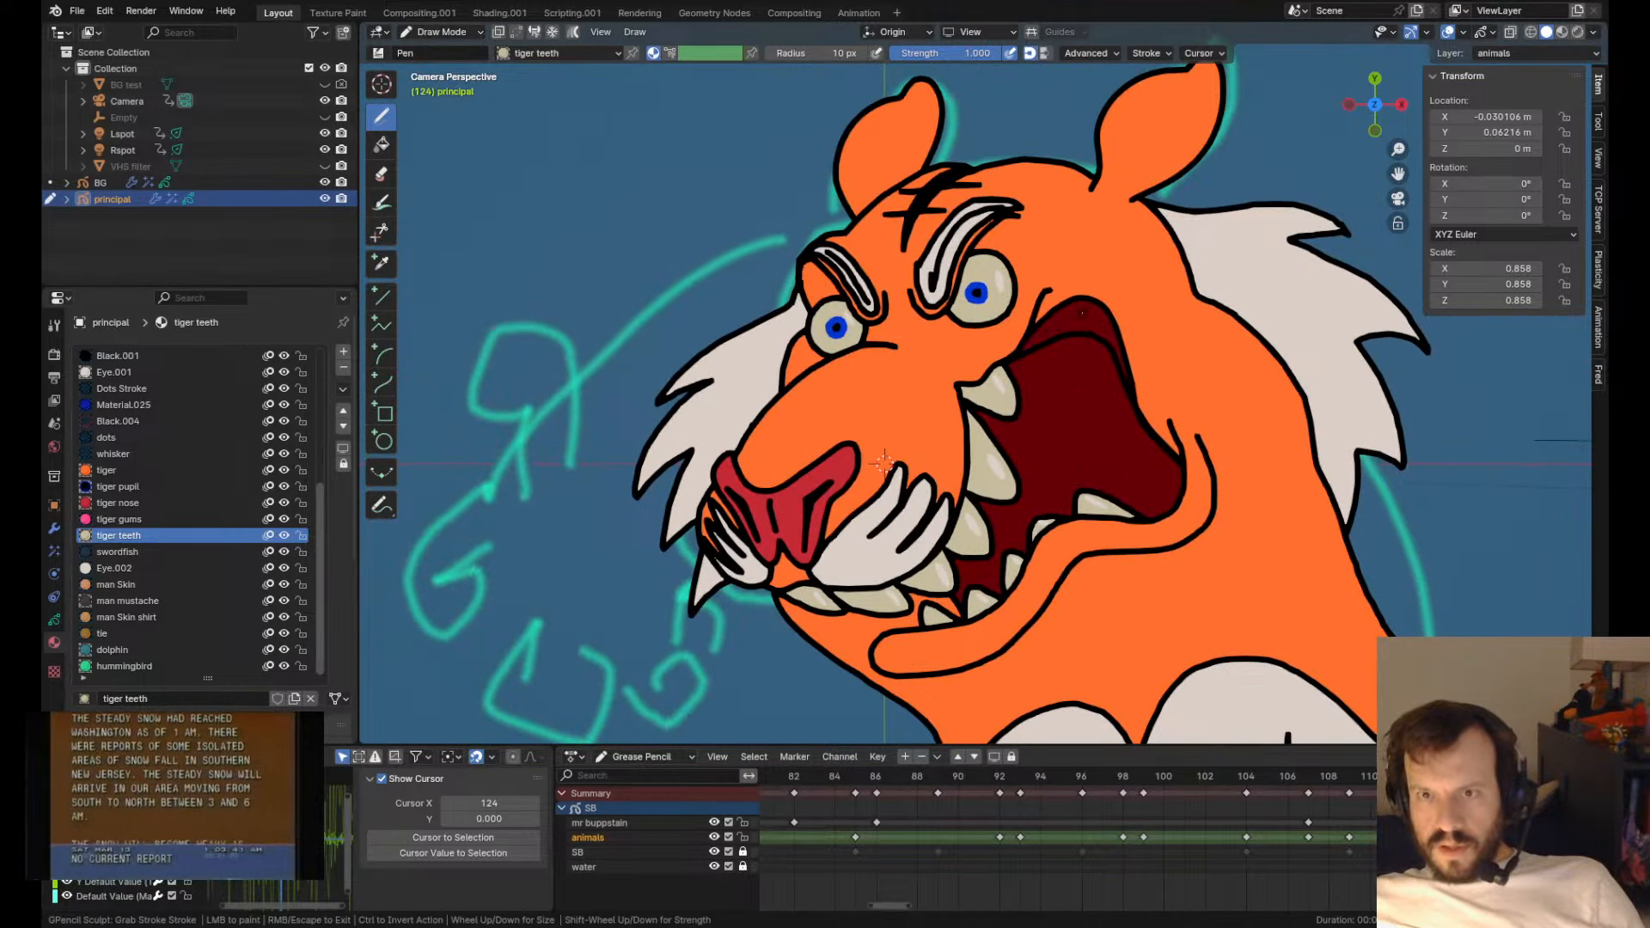
pyautogui.press('Tab')
pyautogui.scroll(3, 1119, 392)
pyautogui.keyDown('shift'); pyautogui.moveTo(1119, 391); pyautogui.dragTo(1046, 372, button='middle'); pyautogui.keyUp('shift')
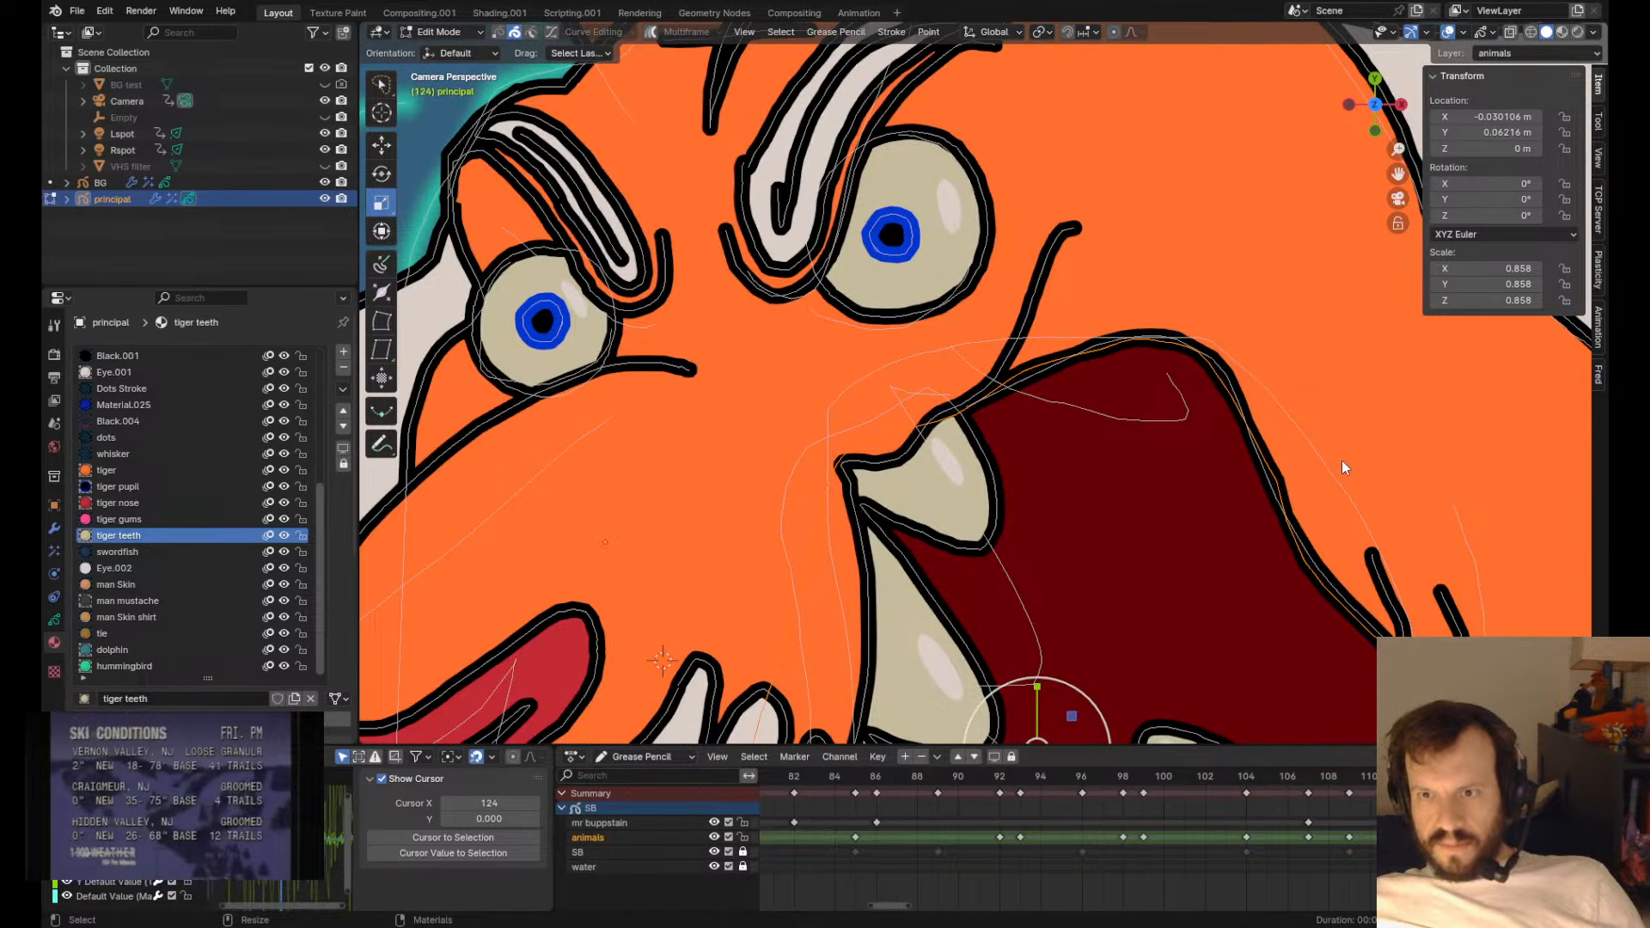
pyautogui.click(1257, 481)
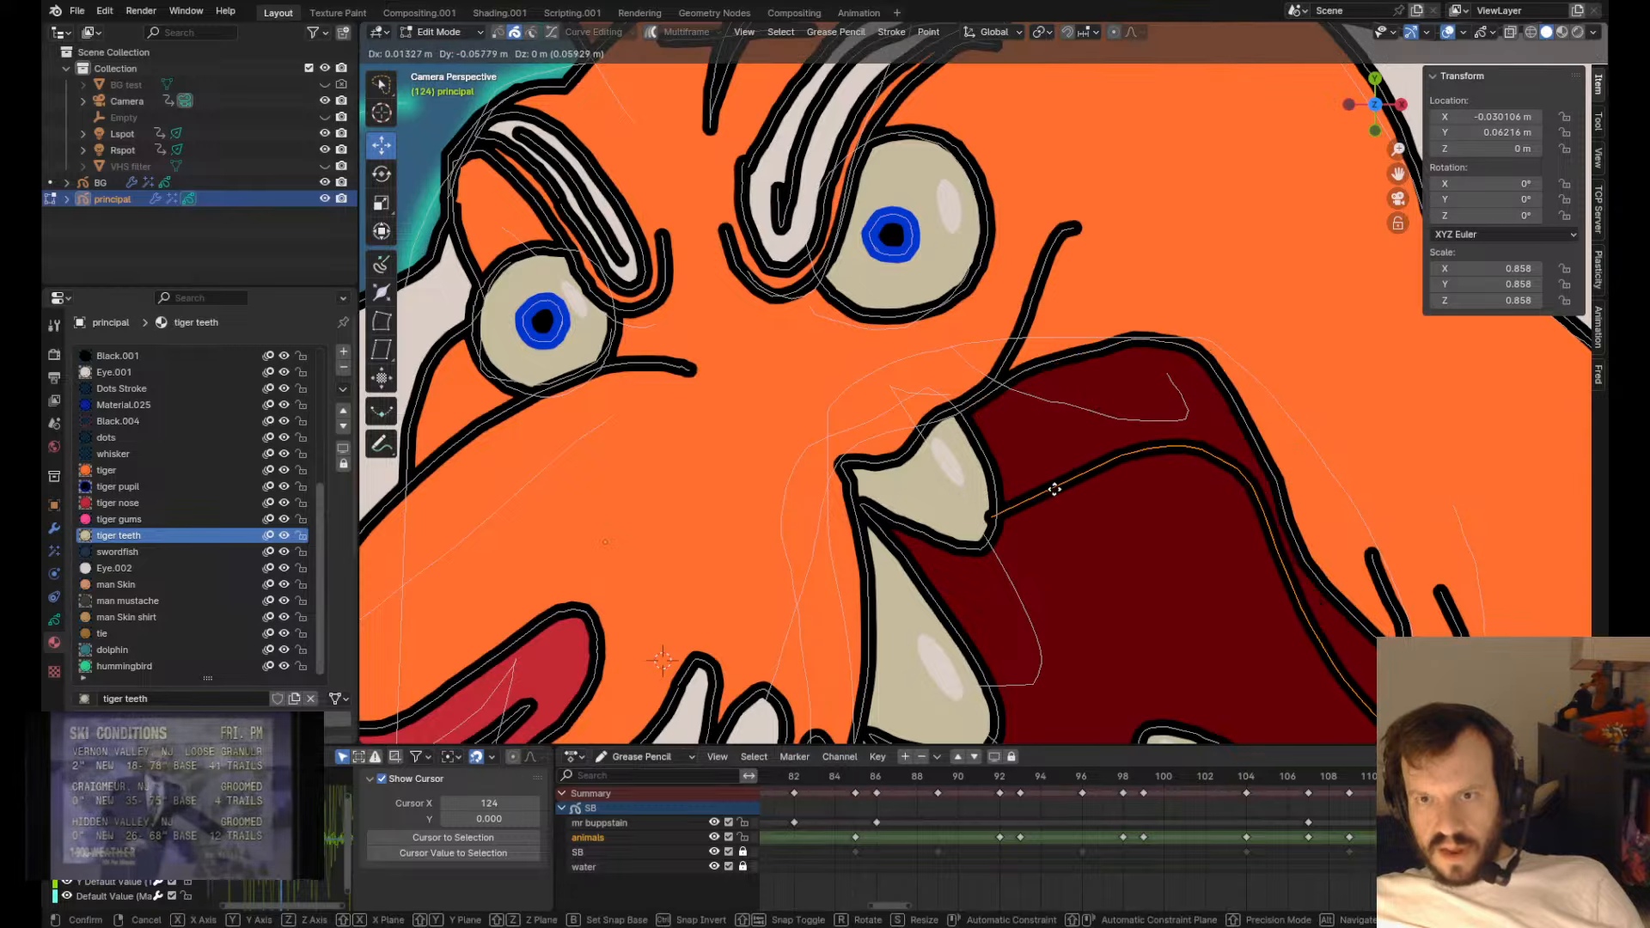
pyautogui.hotkey('shift', 'space')
pyautogui.press('g')
pyautogui.press('Tab')
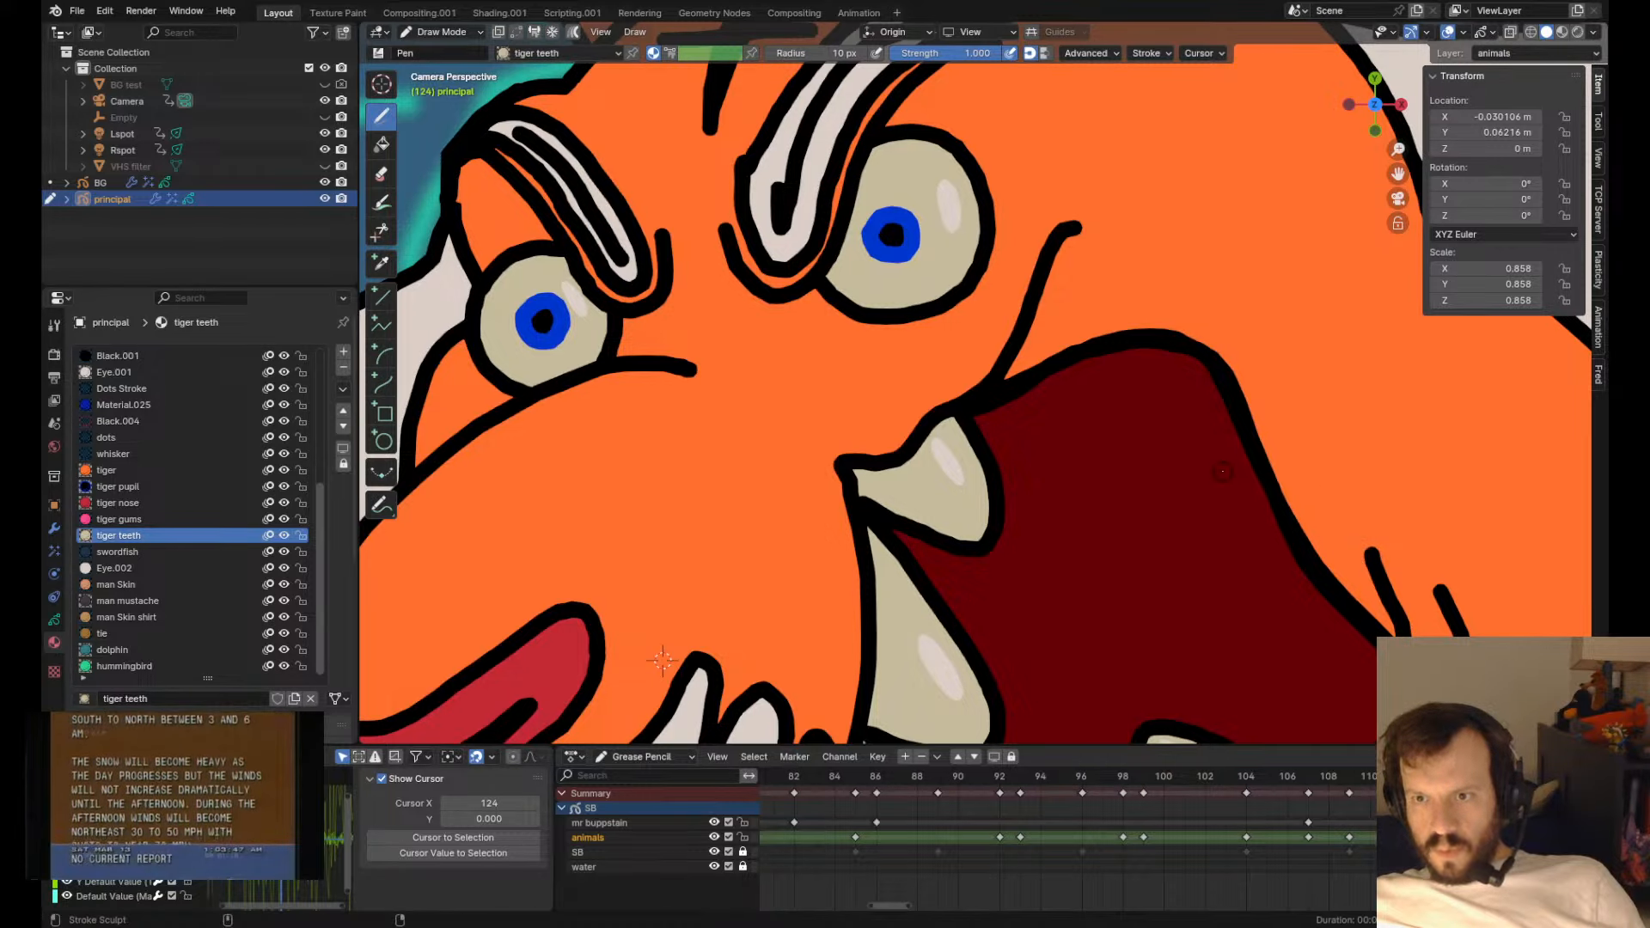
pyautogui.press('Home')
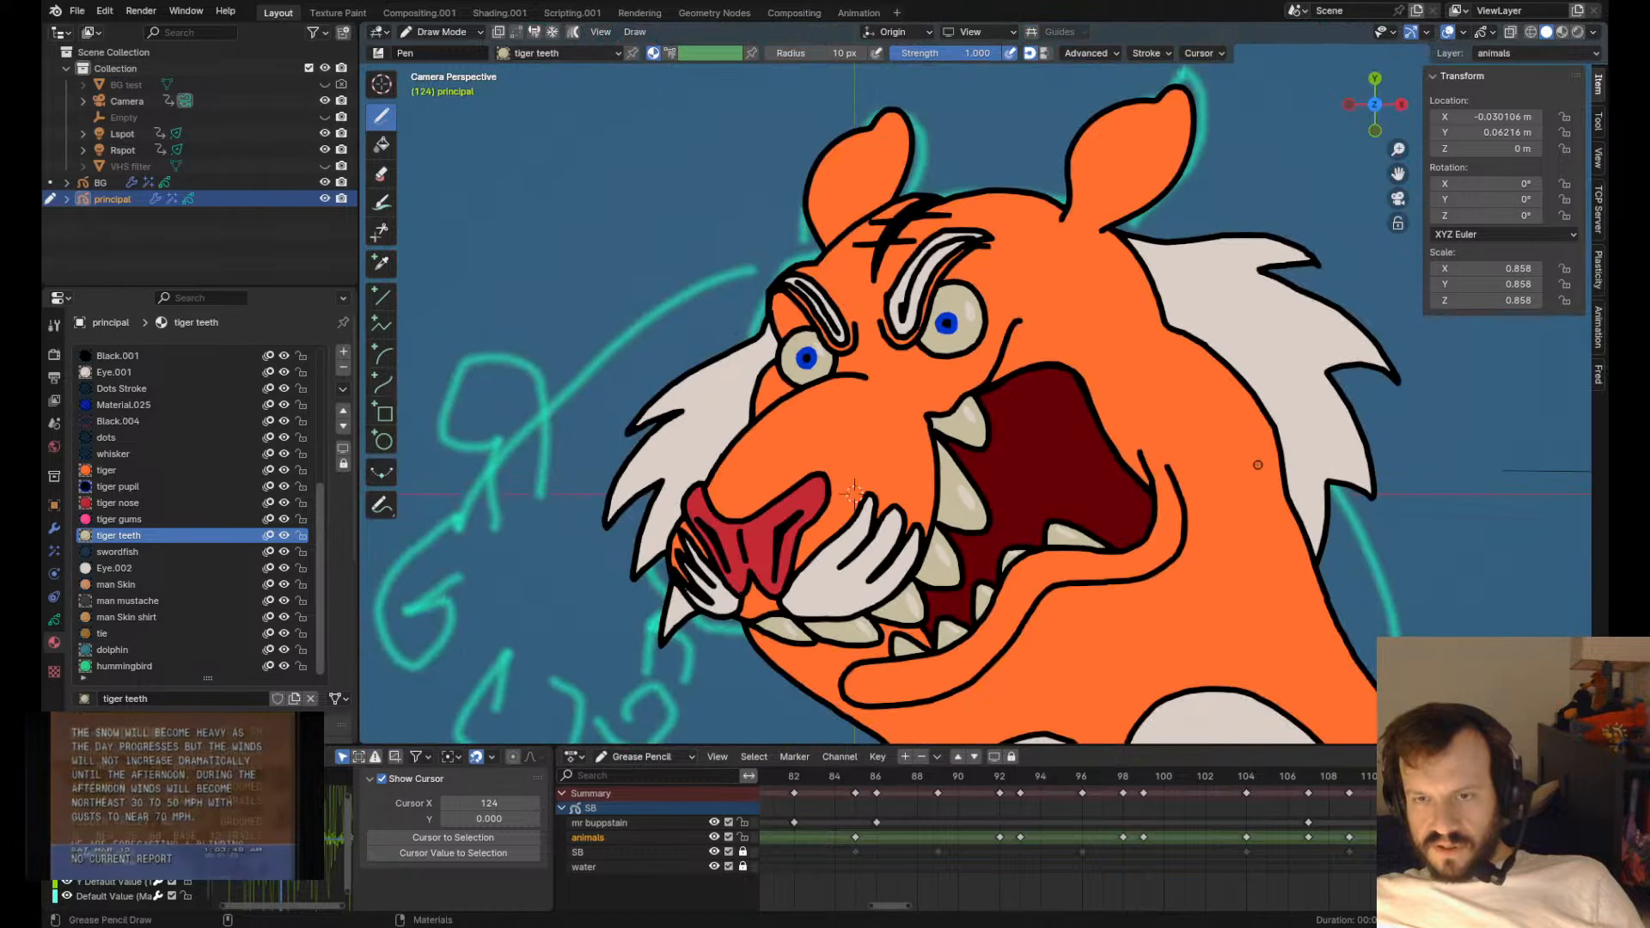
# - Try to draw pink gums around the upper teeth with the tiger gums material
pyautogui.scroll(3, 146, 541)
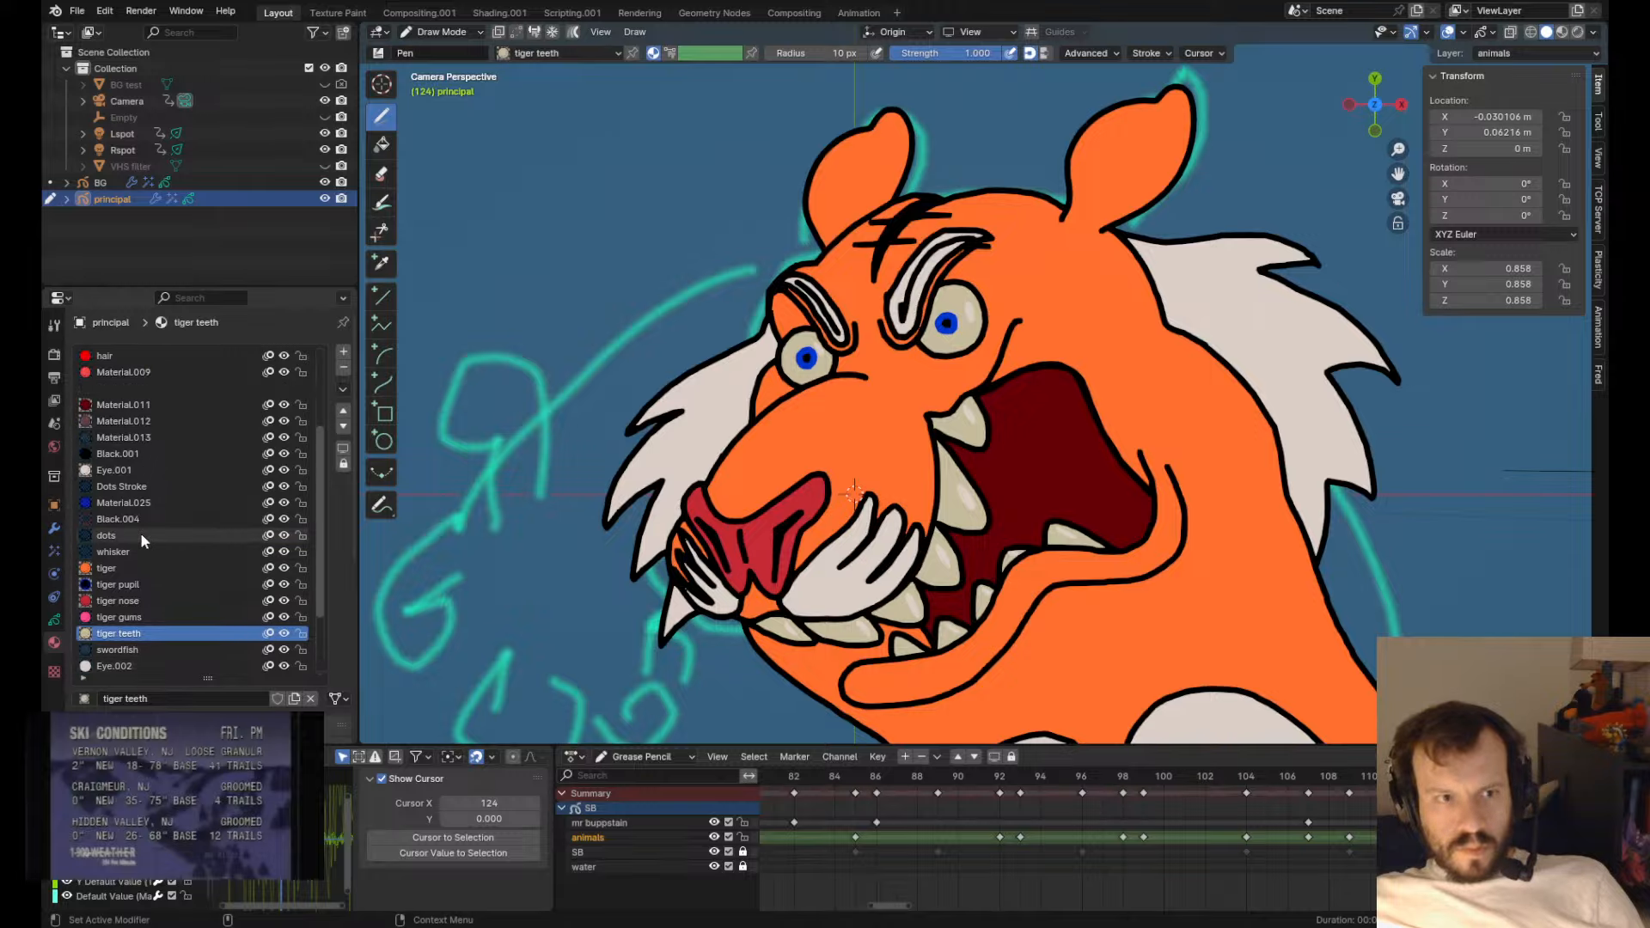
pyautogui.scroll(-2, 141, 534)
pyautogui.click(146, 553)
pyautogui.scroll(3, 919, 622)
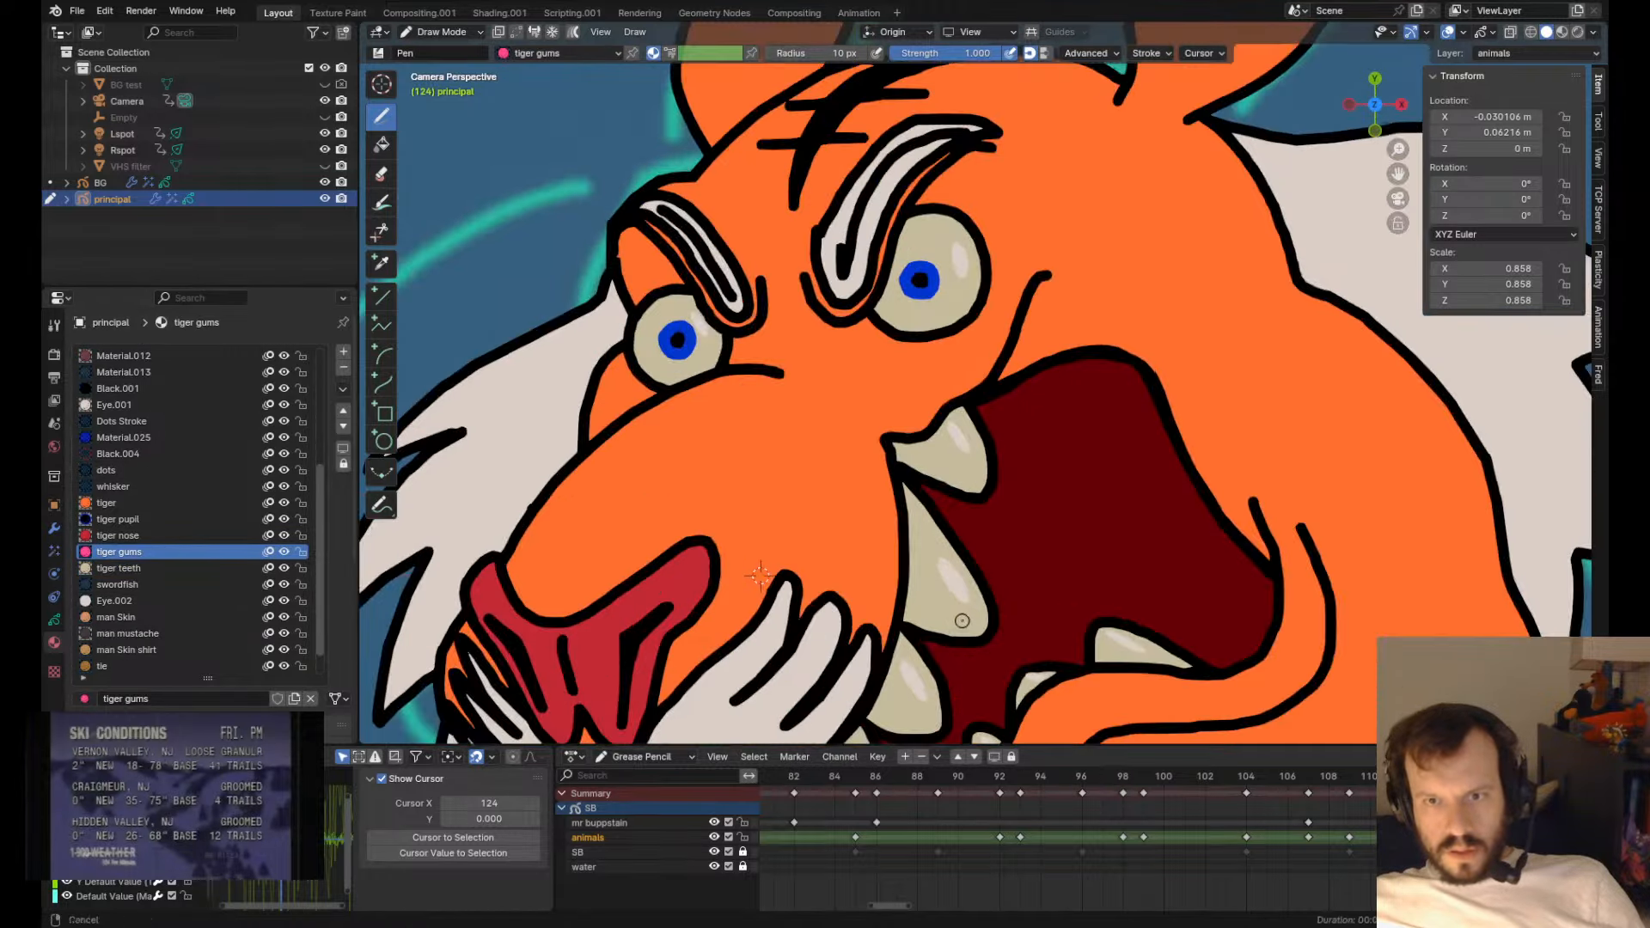
pyautogui.keyDown('shift'); pyautogui.moveTo(961, 622); pyautogui.dragTo(1037, 340, button='middle'); pyautogui.keyUp('shift')
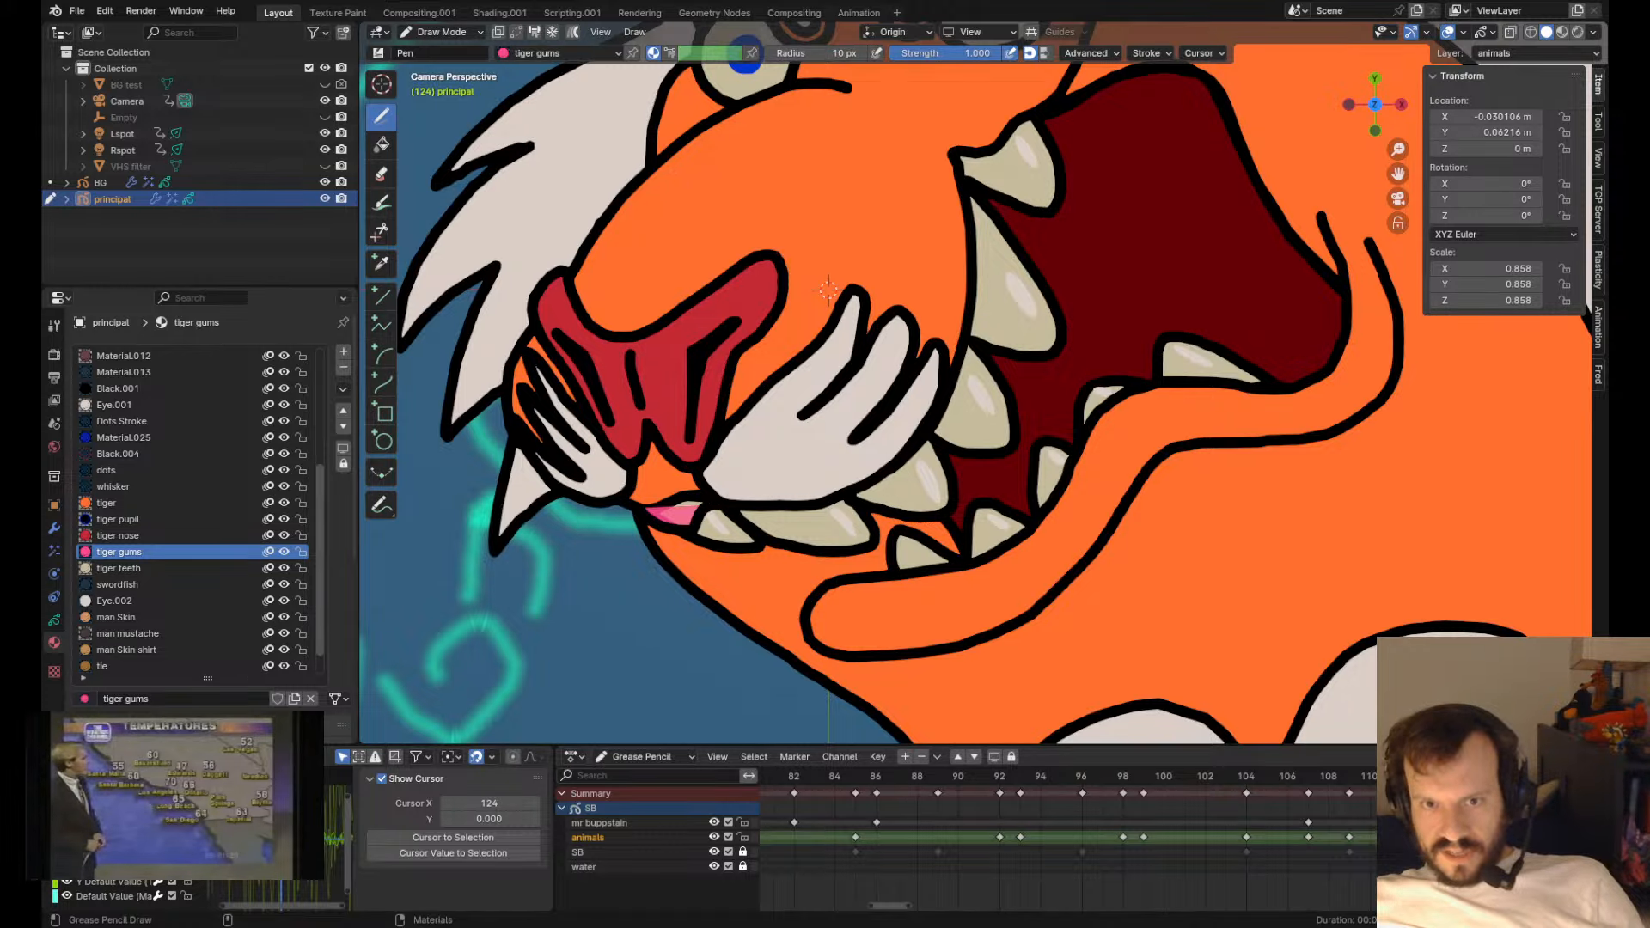
pyautogui.moveTo(720, 505)
pyautogui.mouseDown()
pyautogui.moveTo(742, 521)
pyautogui.moveTo(830, 513)
pyautogui.mouseUp()
pyautogui.hotkey('ctrl', 'z')
pyautogui.hotkey('ctrl', 'z')
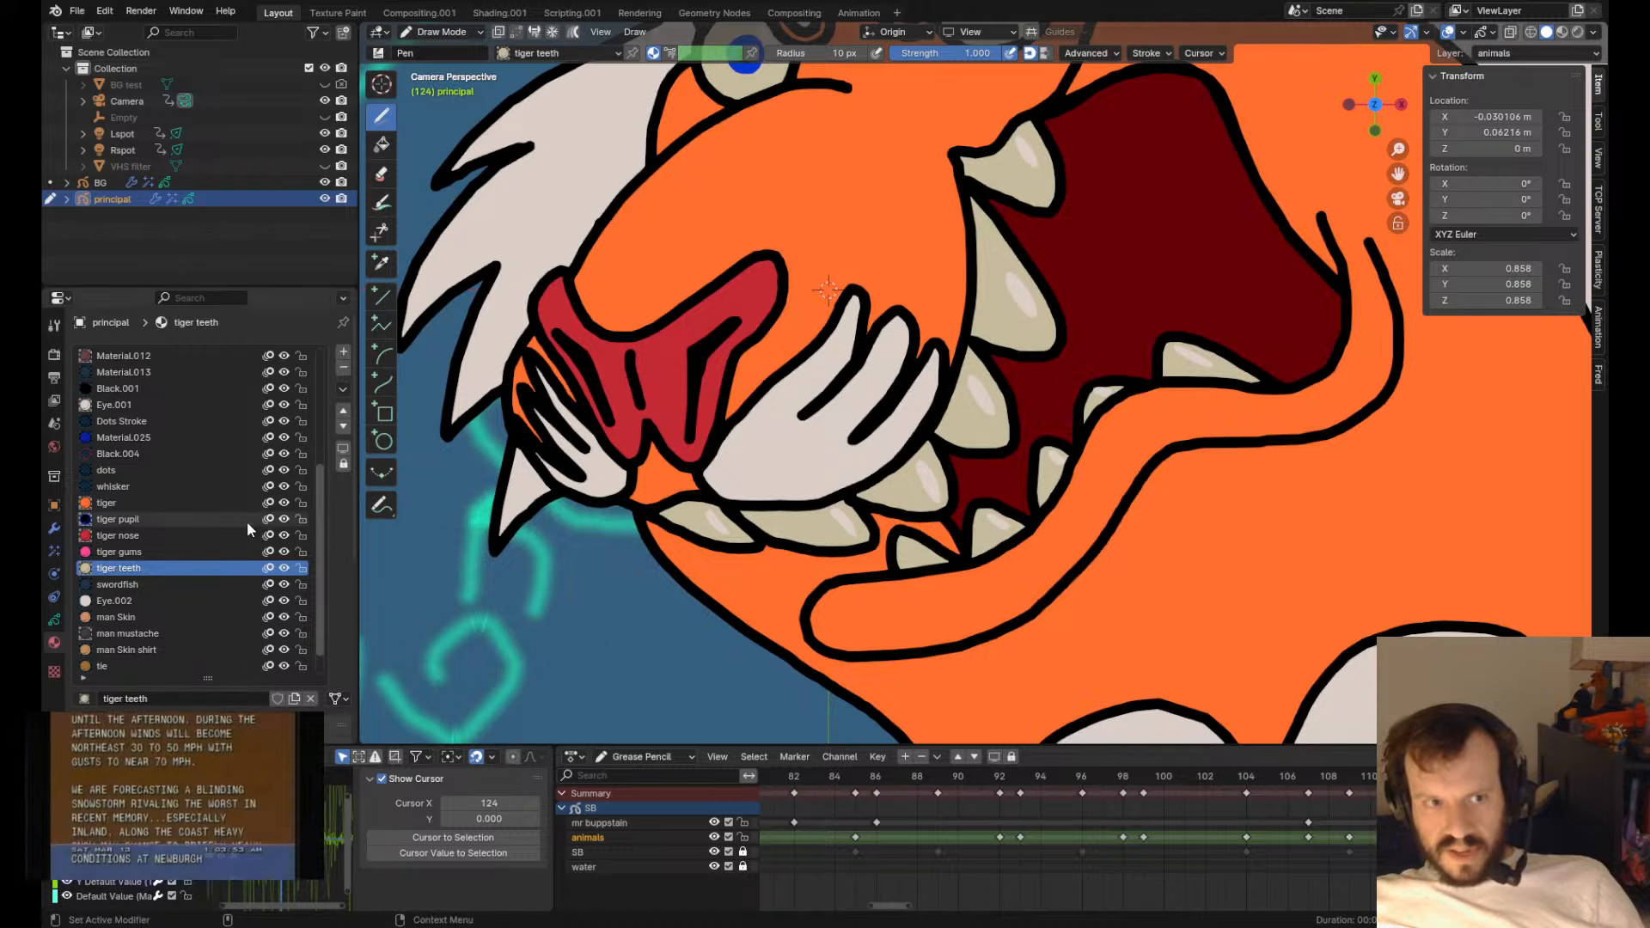
pyautogui.click(172, 552)
pyautogui.keyDown('shift'); pyautogui.moveTo(930, 447); pyautogui.dragTo(912, 485, button='middle'); pyautogui.keyUp('shift')
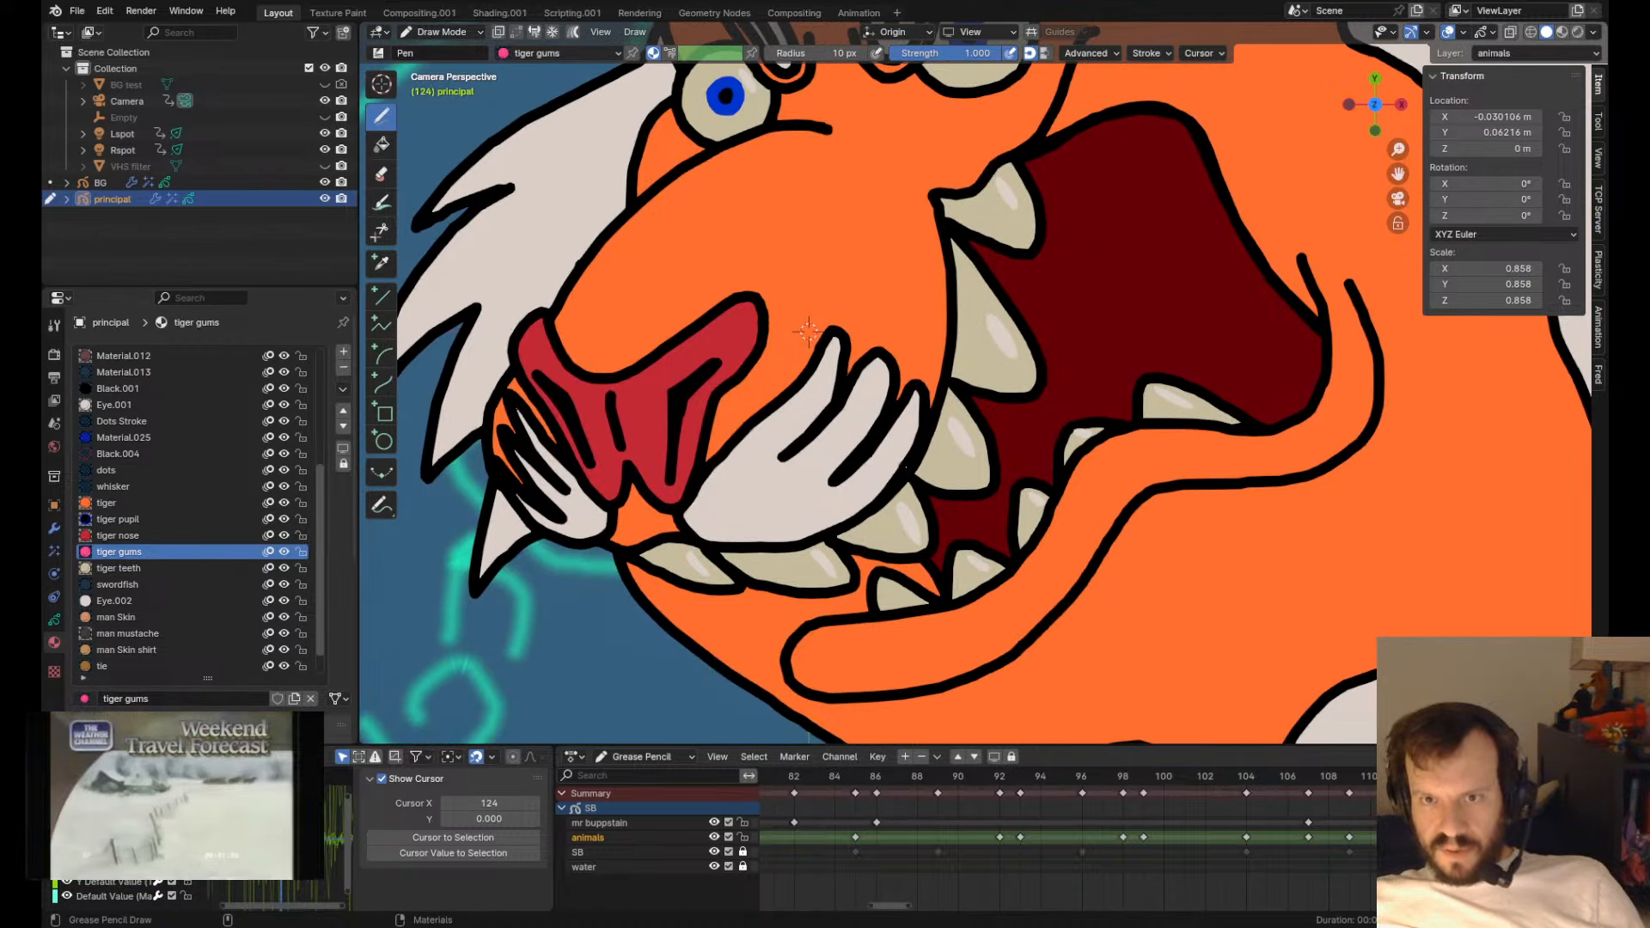
pyautogui.hotkey('ctrl', 'z')
pyautogui.hotkey('ctrl', 'z')
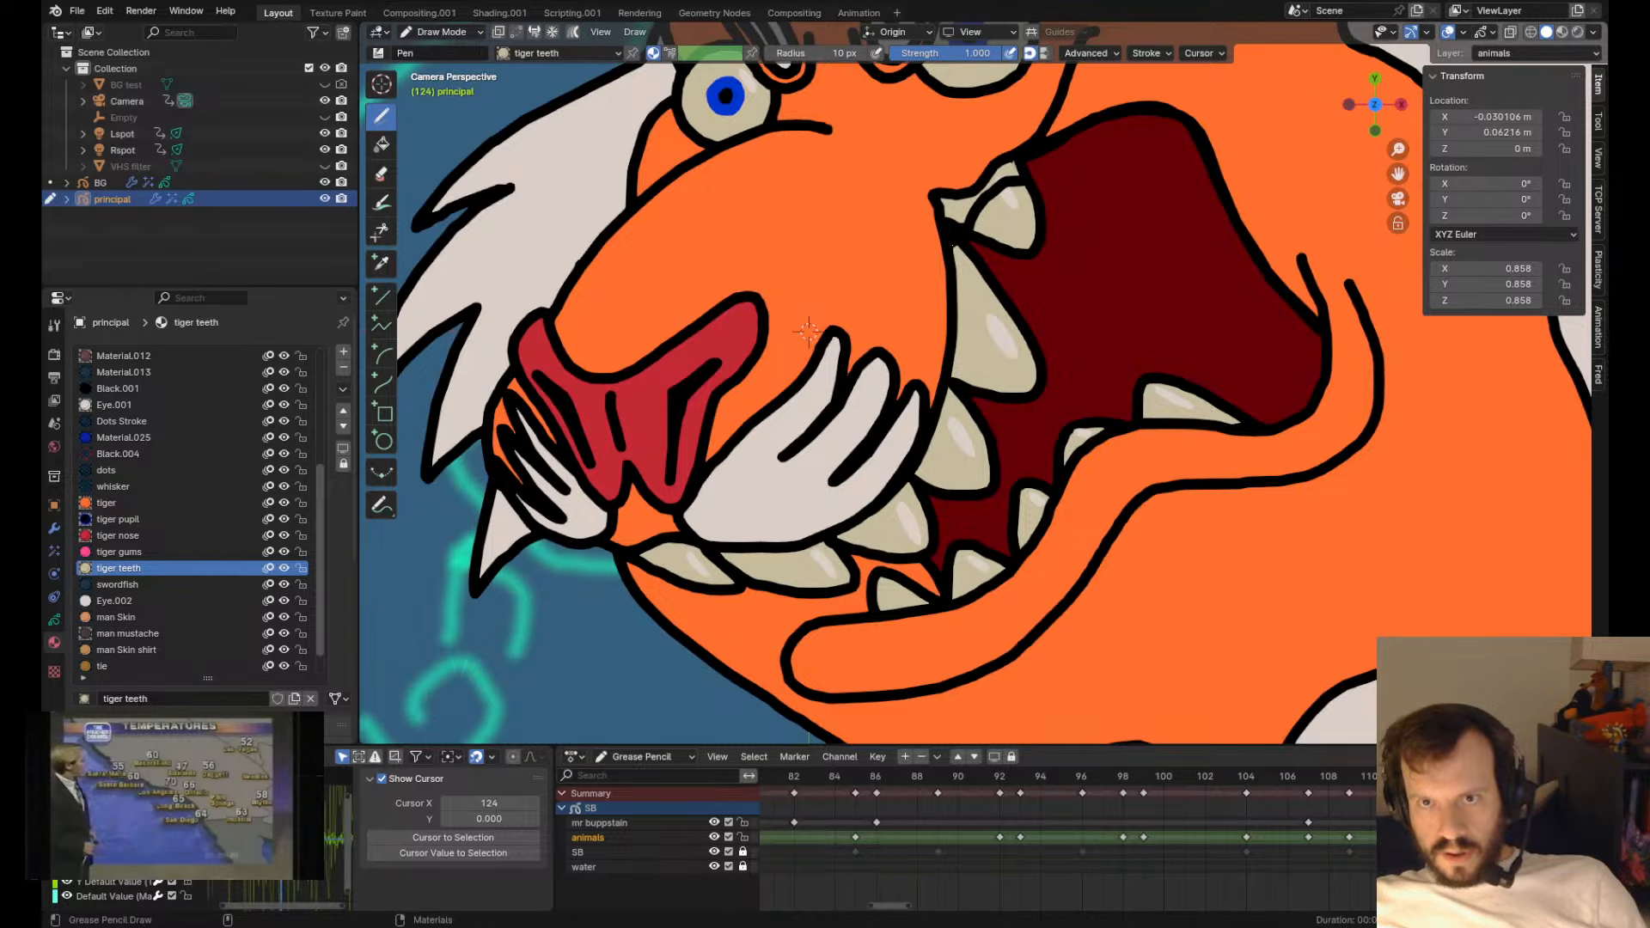
# - Try to draw pink gums over the bases of the upper teeth with the tiger gums material
pyautogui.click(129, 552)
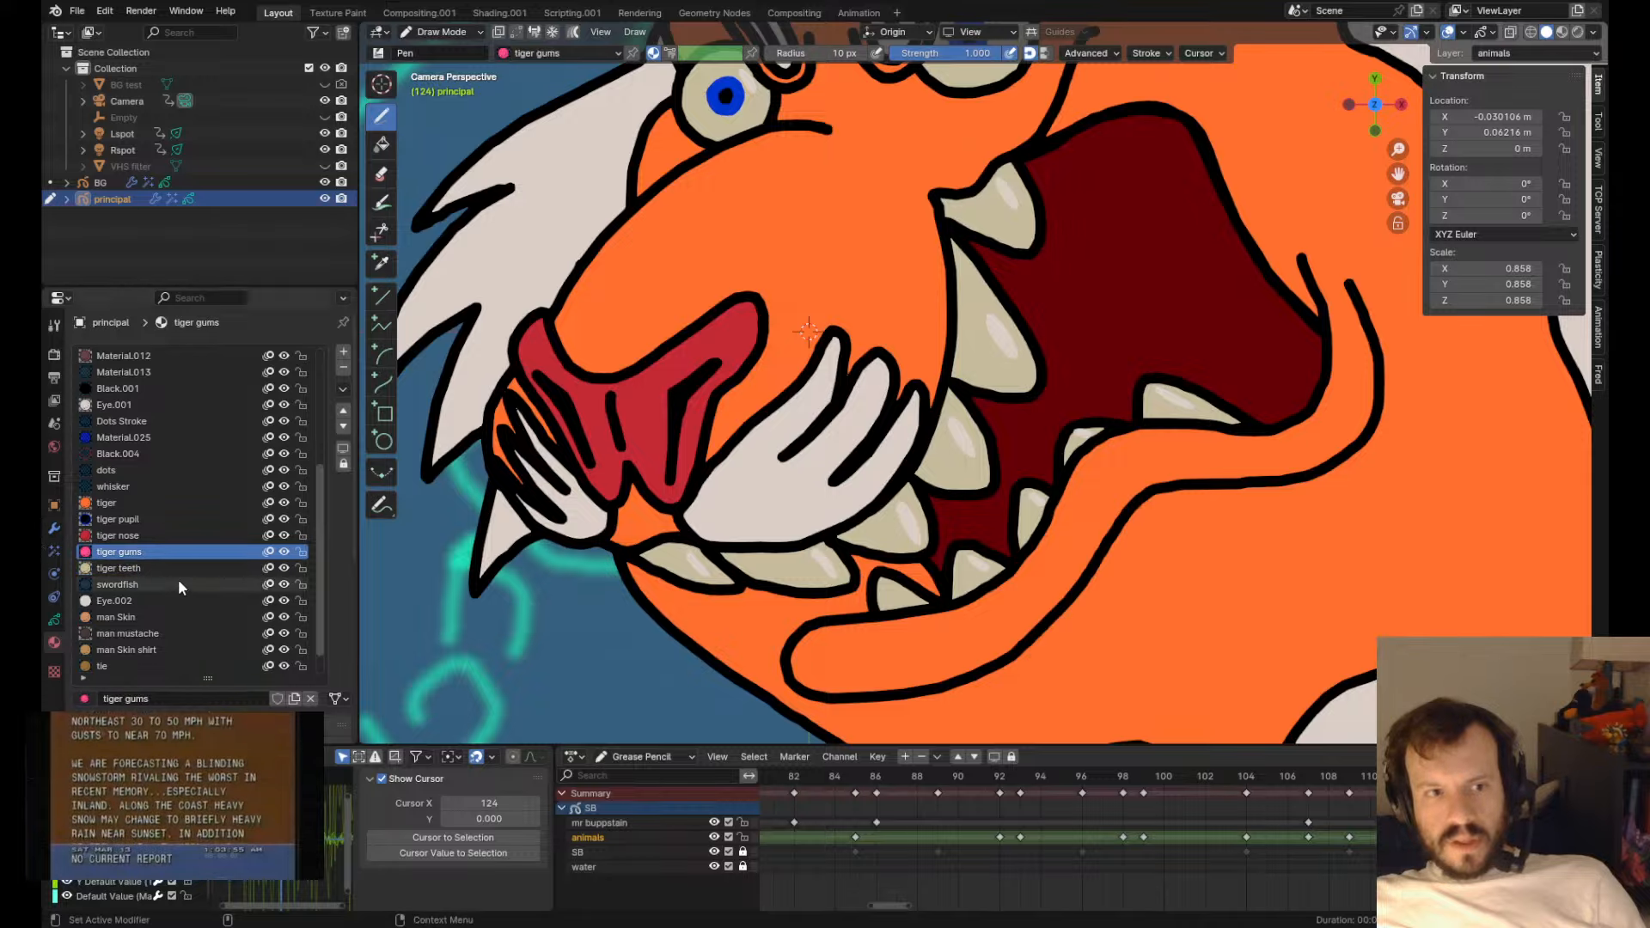
pyautogui.keyDown('shift'); pyautogui.moveTo(796, 579); pyautogui.dragTo(920, 465, button='middle'); pyautogui.keyUp('shift')
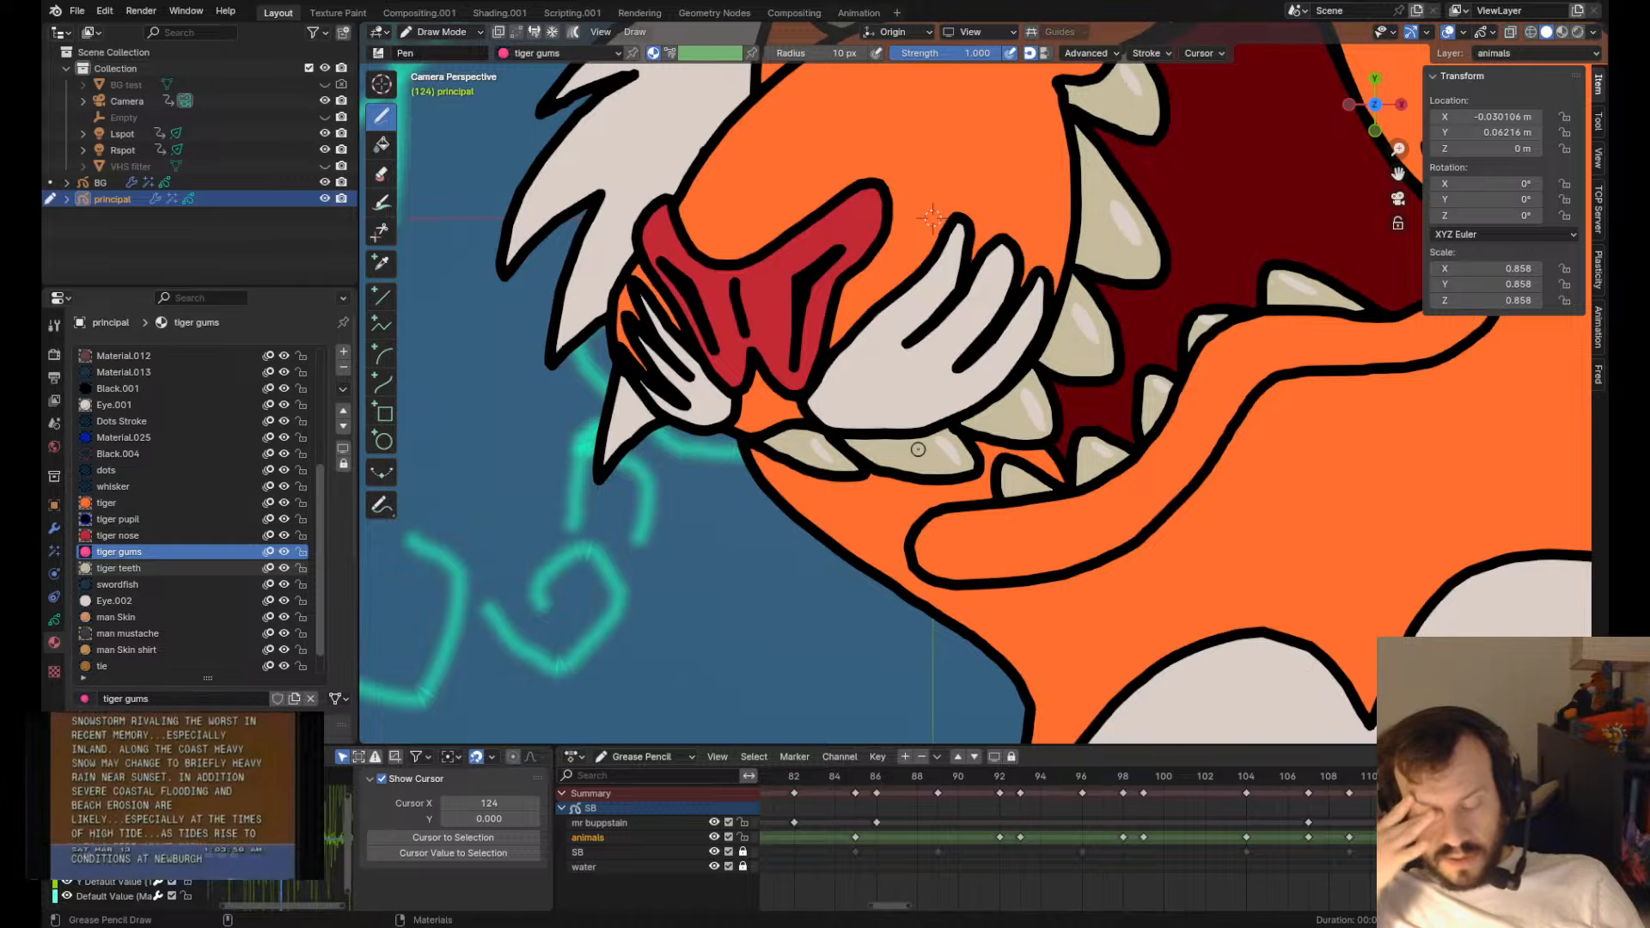
pyautogui.keyDown('shift'); pyautogui.moveTo(1156, 260); pyautogui.dragTo(1023, 446, button='middle'); pyautogui.keyUp('shift')
pyautogui.scroll(2, 1024, 445)
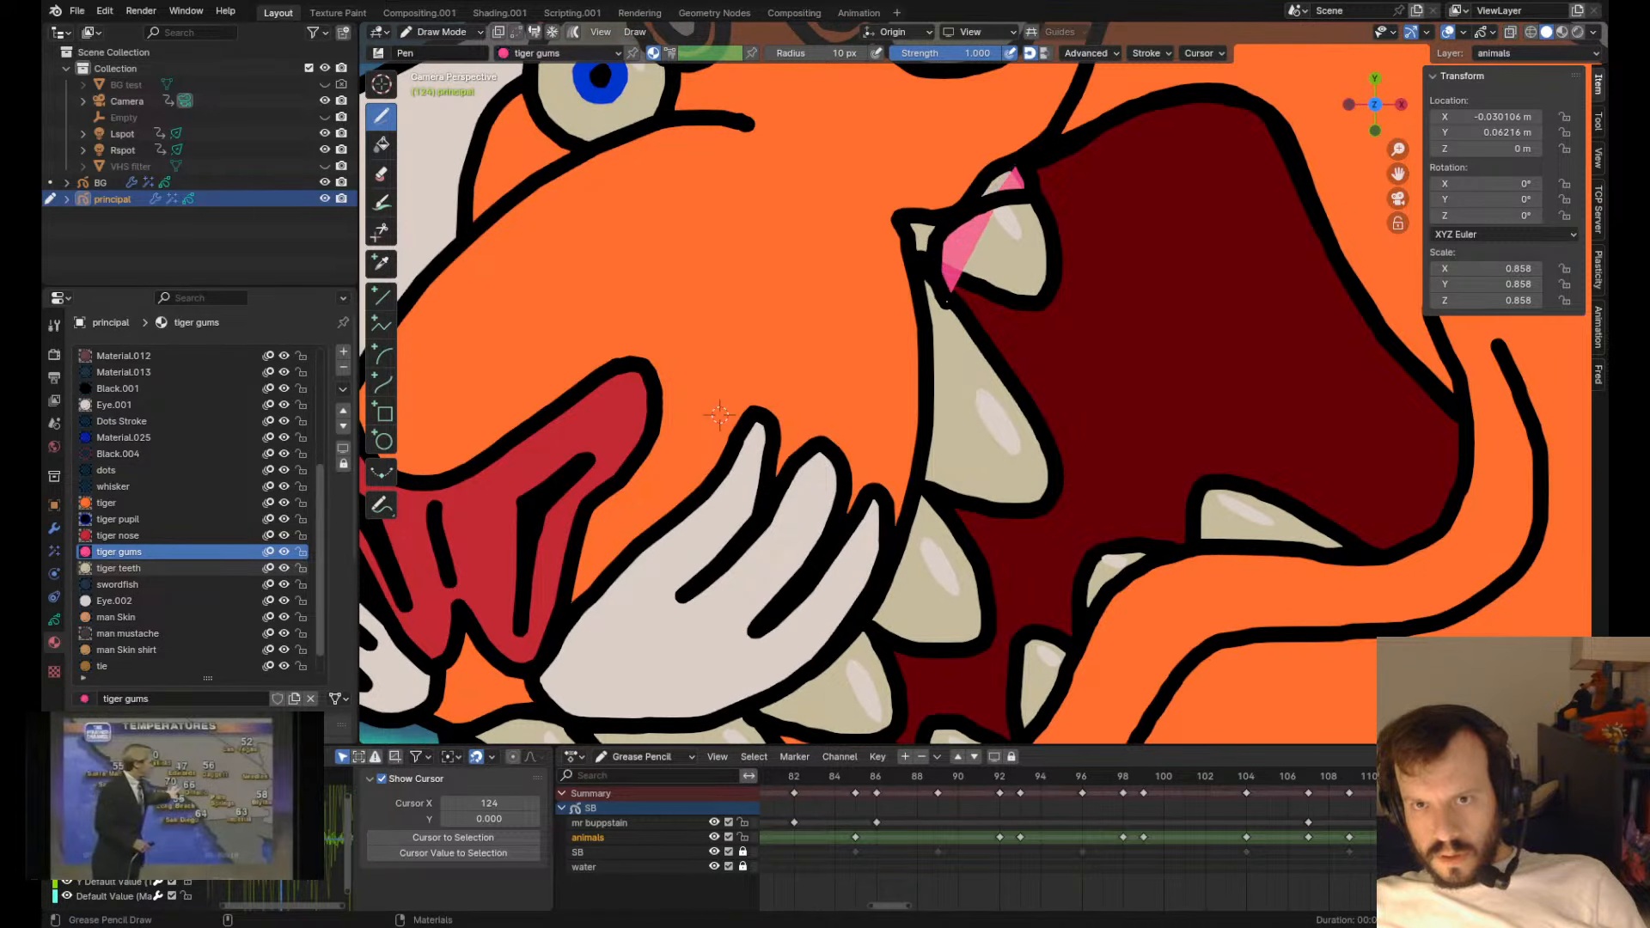
pyautogui.moveTo(943, 336)
pyautogui.mouseDown()
pyautogui.moveTo(946, 491)
pyautogui.moveTo(872, 586)
pyautogui.moveTo(892, 651)
pyautogui.moveTo(897, 617)
pyautogui.mouseUp()
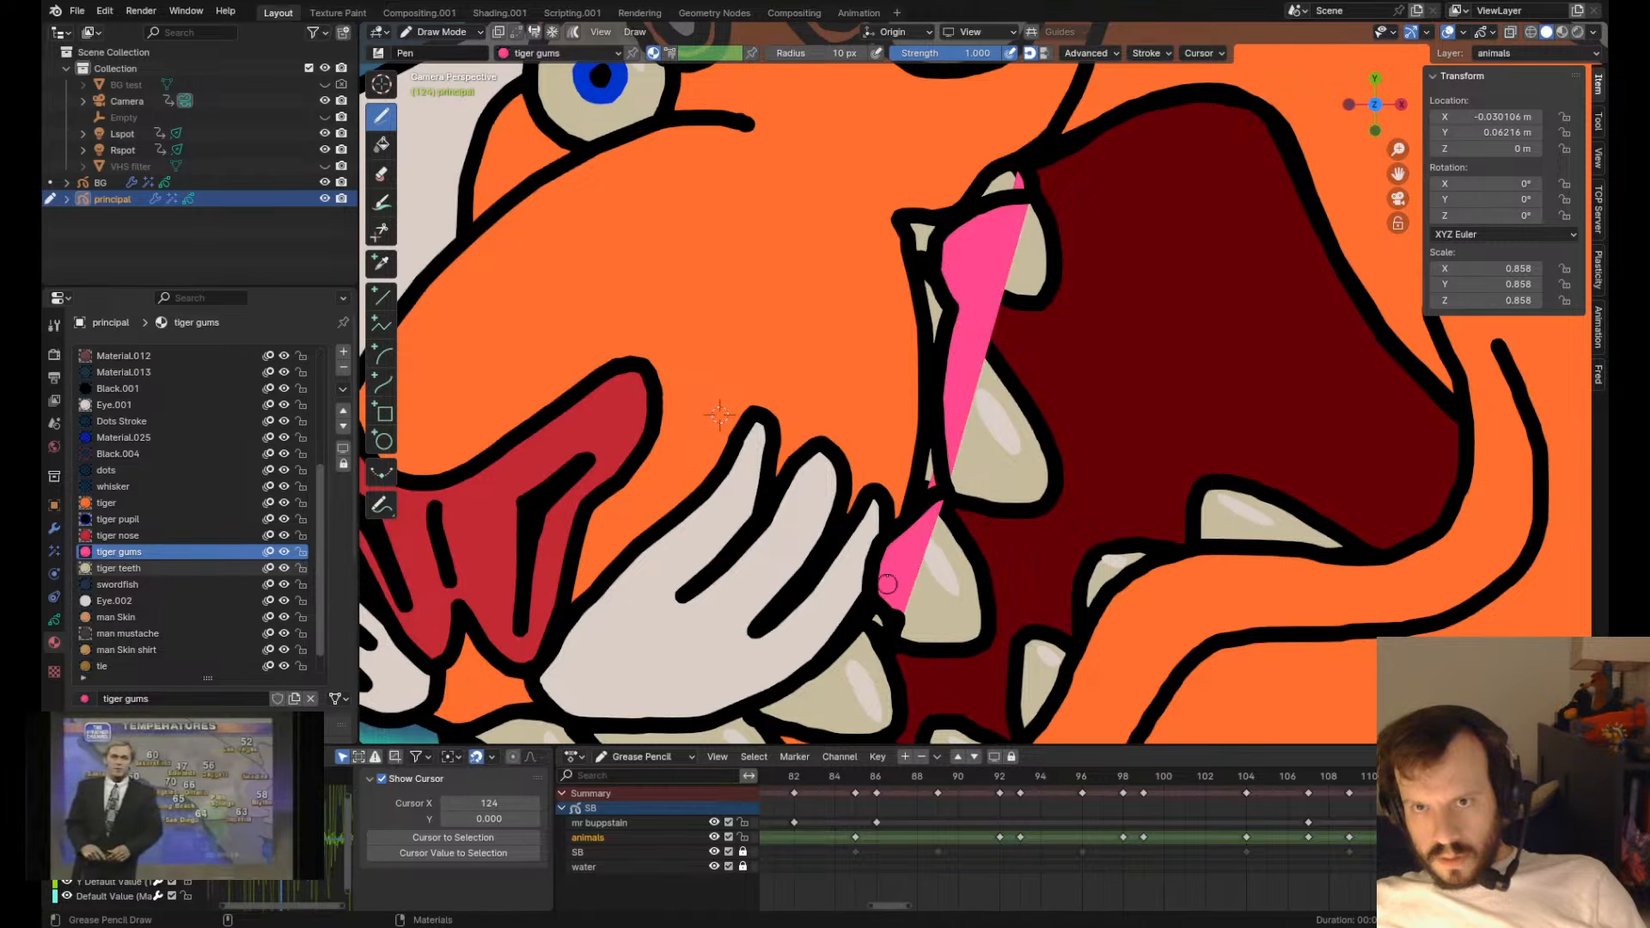
pyautogui.hotkey('ctrl', 'z')
pyautogui.scroll(-3, 773, 408)
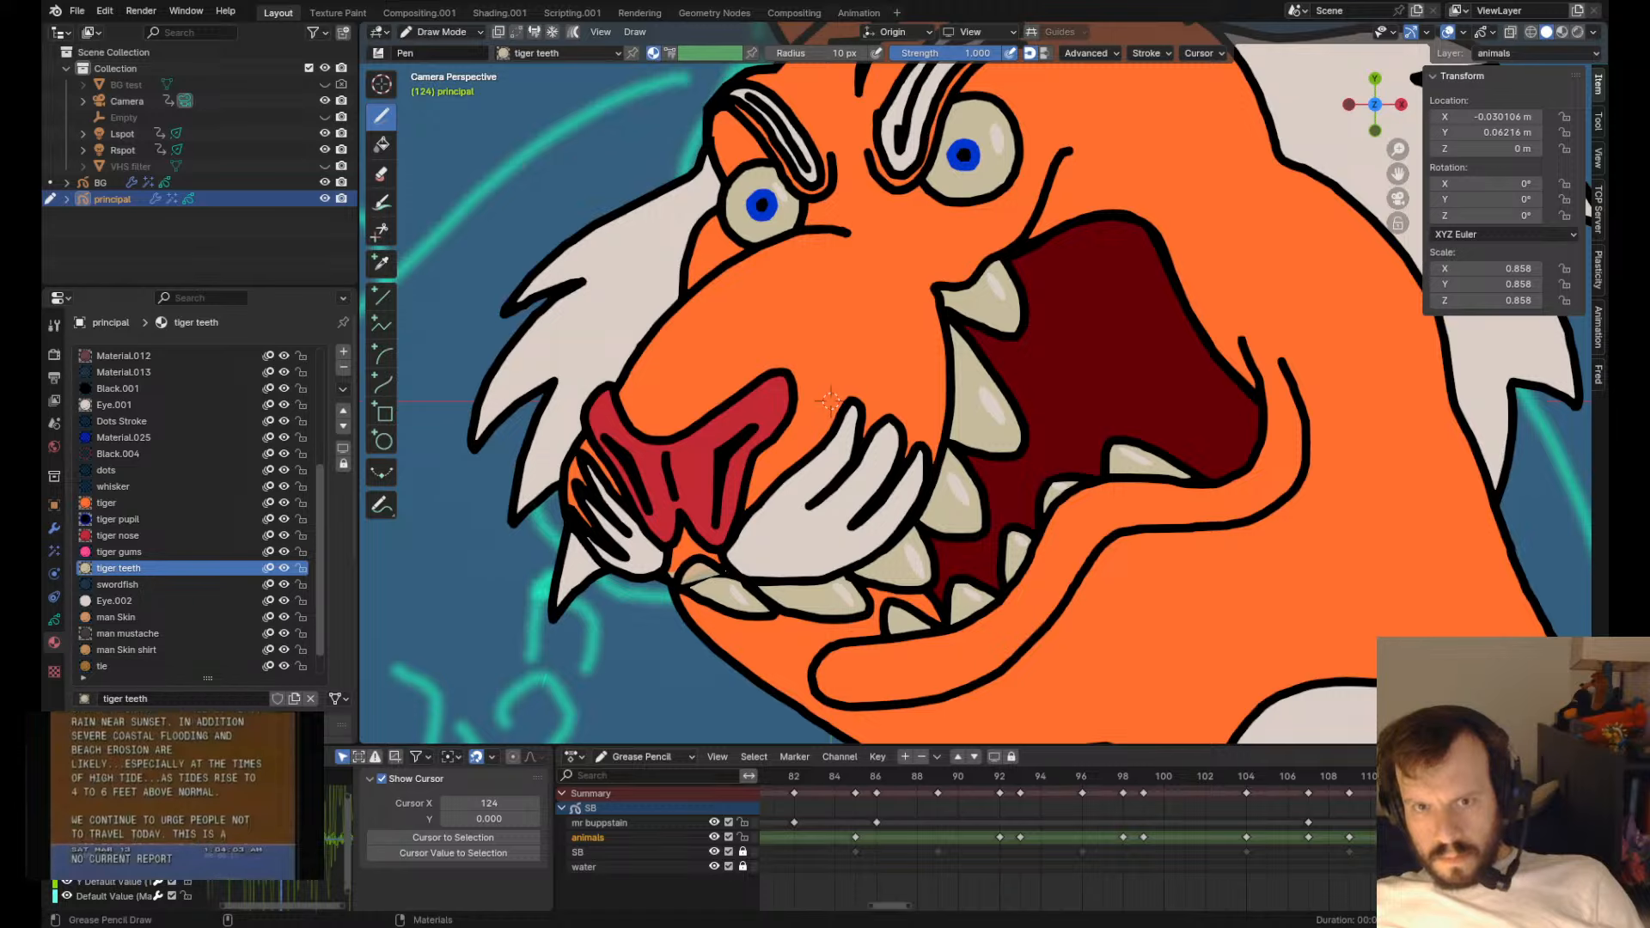
# - Draw a filled tiger teeth shape across the muzzle beside the upper teeth and arrange it behind the muzzle and whisker pad
pyautogui.moveTo(815, 541)
pyautogui.mouseDown()
pyautogui.moveTo(941, 434)
pyautogui.moveTo(966, 245)
pyautogui.mouseUp()
pyautogui.press('Tab')
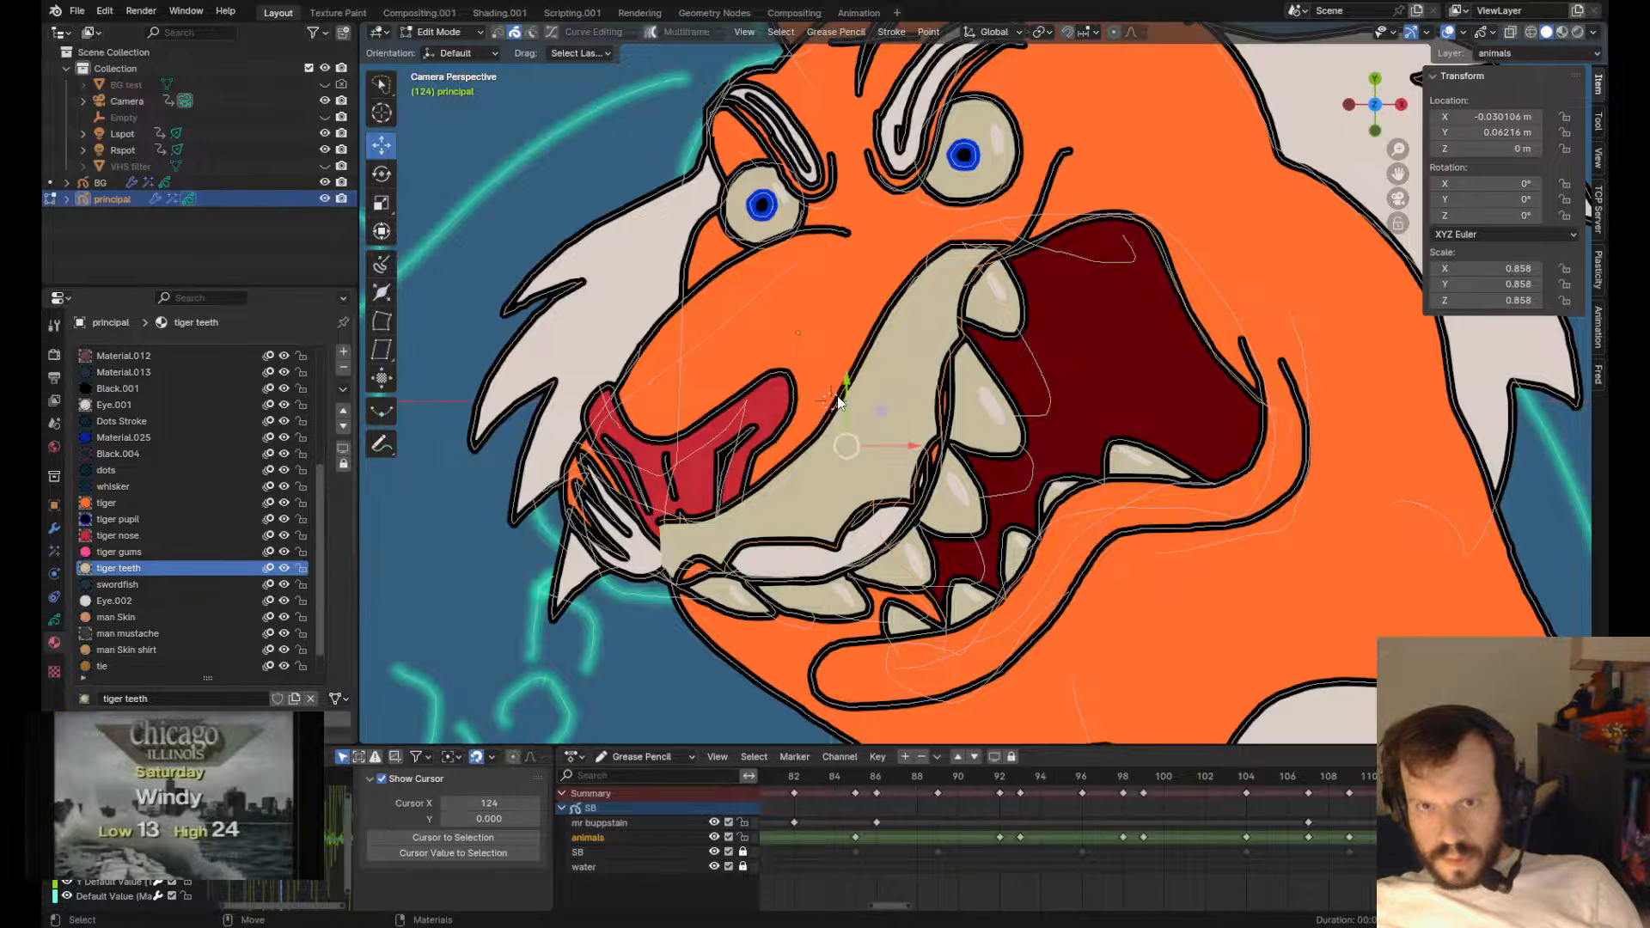
pyautogui.press('pageup')
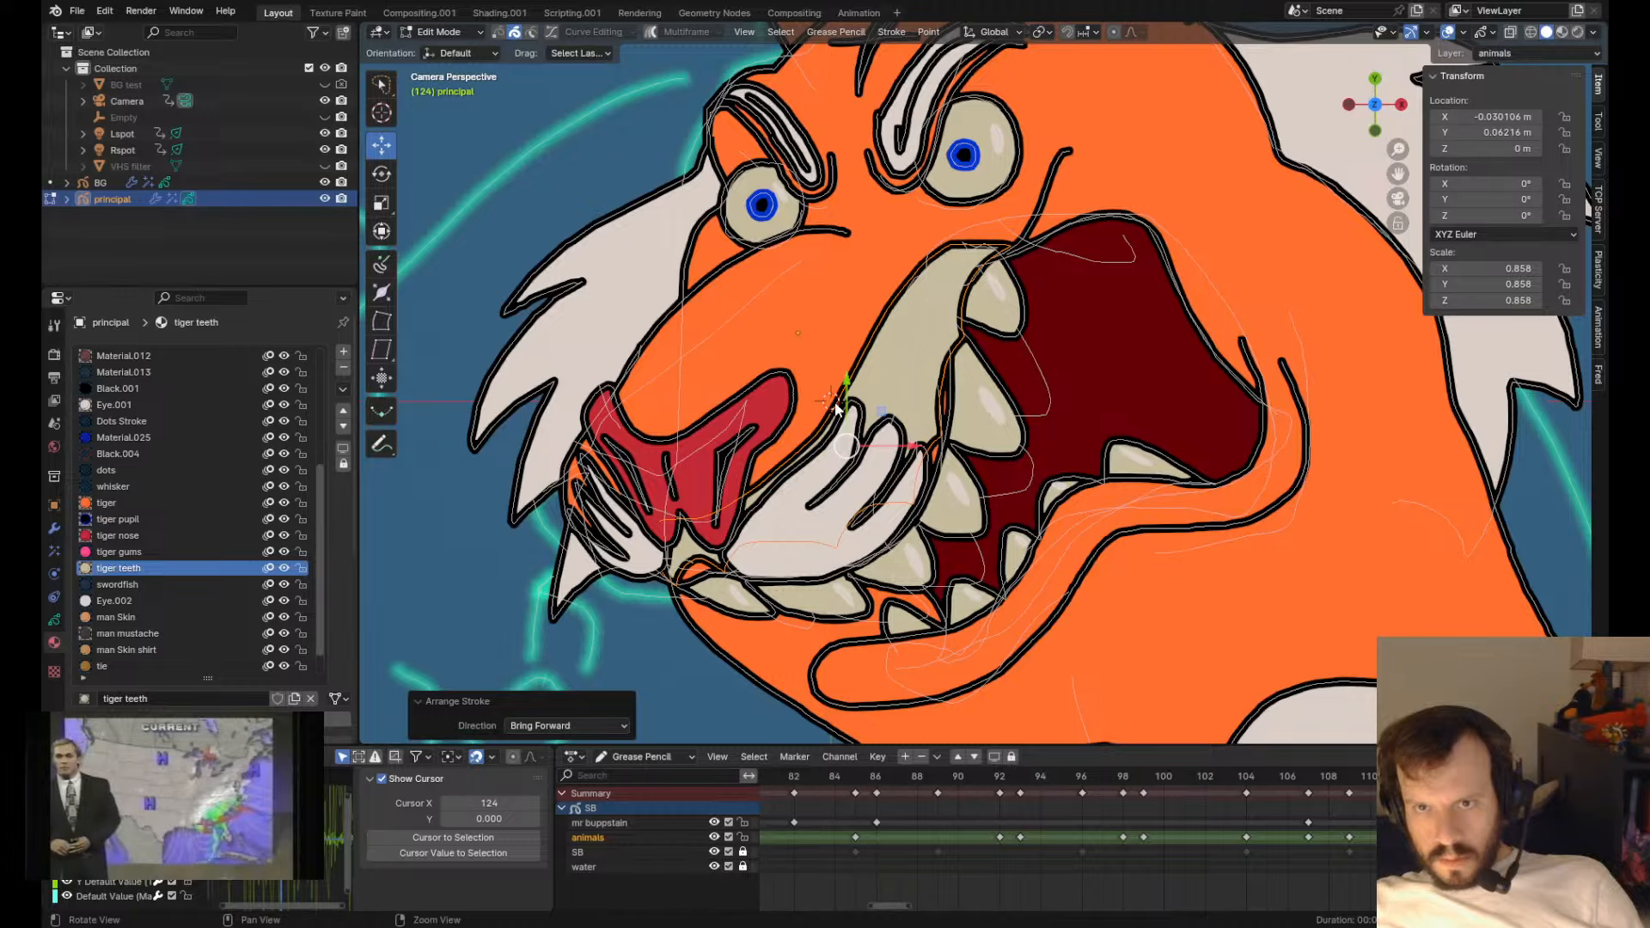
pyautogui.press('pagedown')
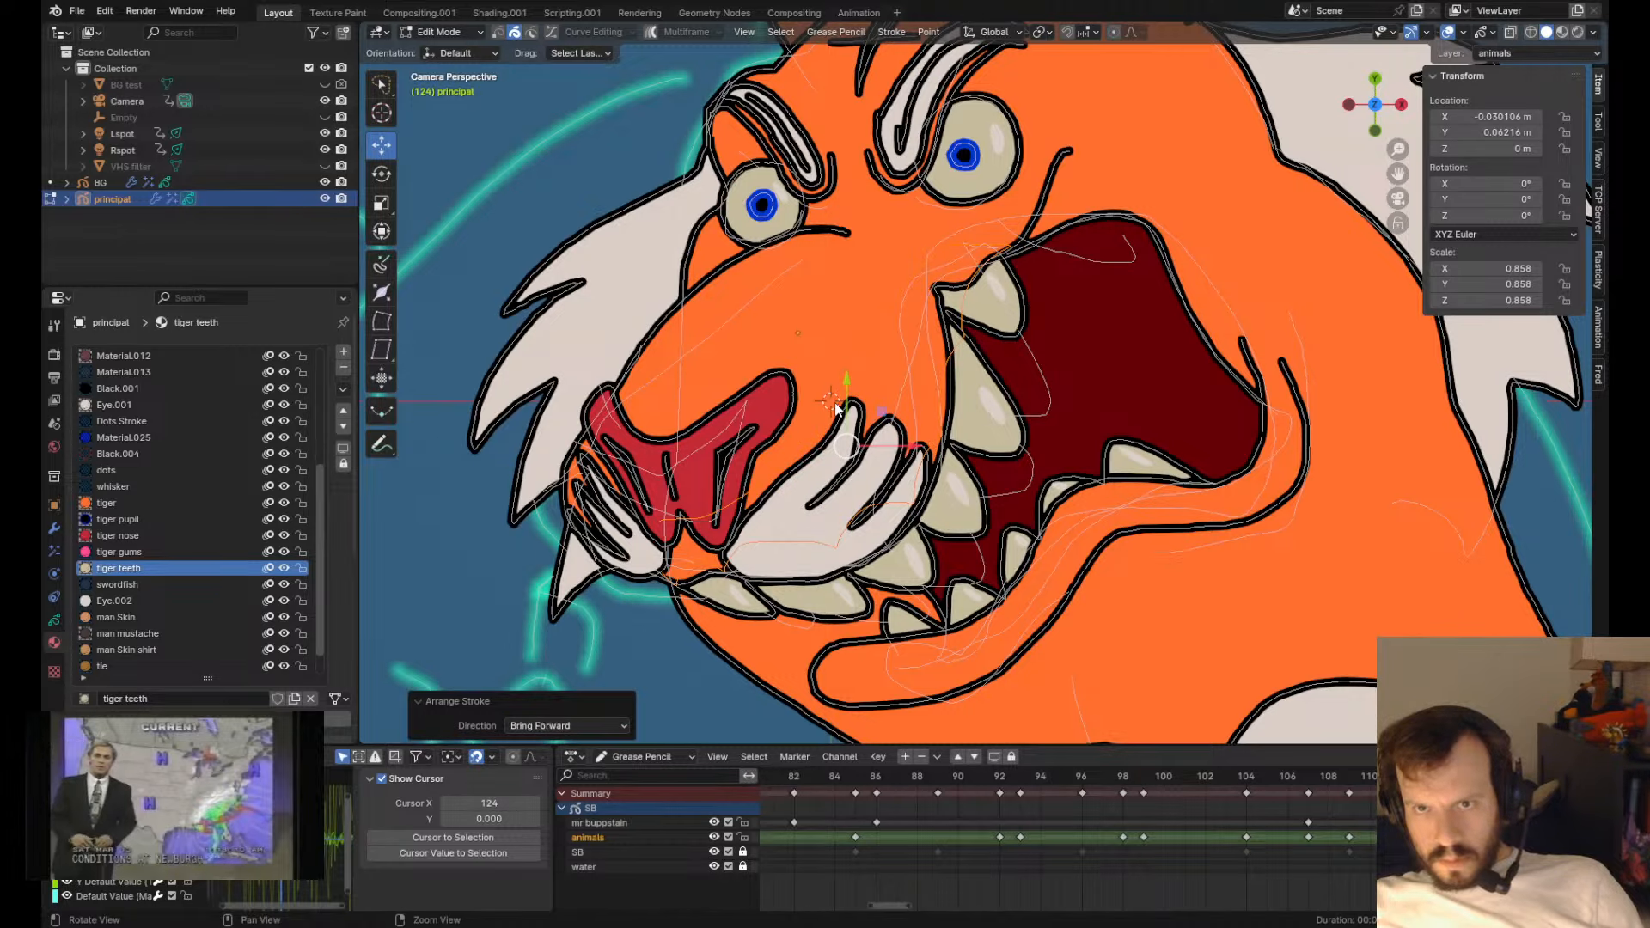
pyautogui.press('pagedown')
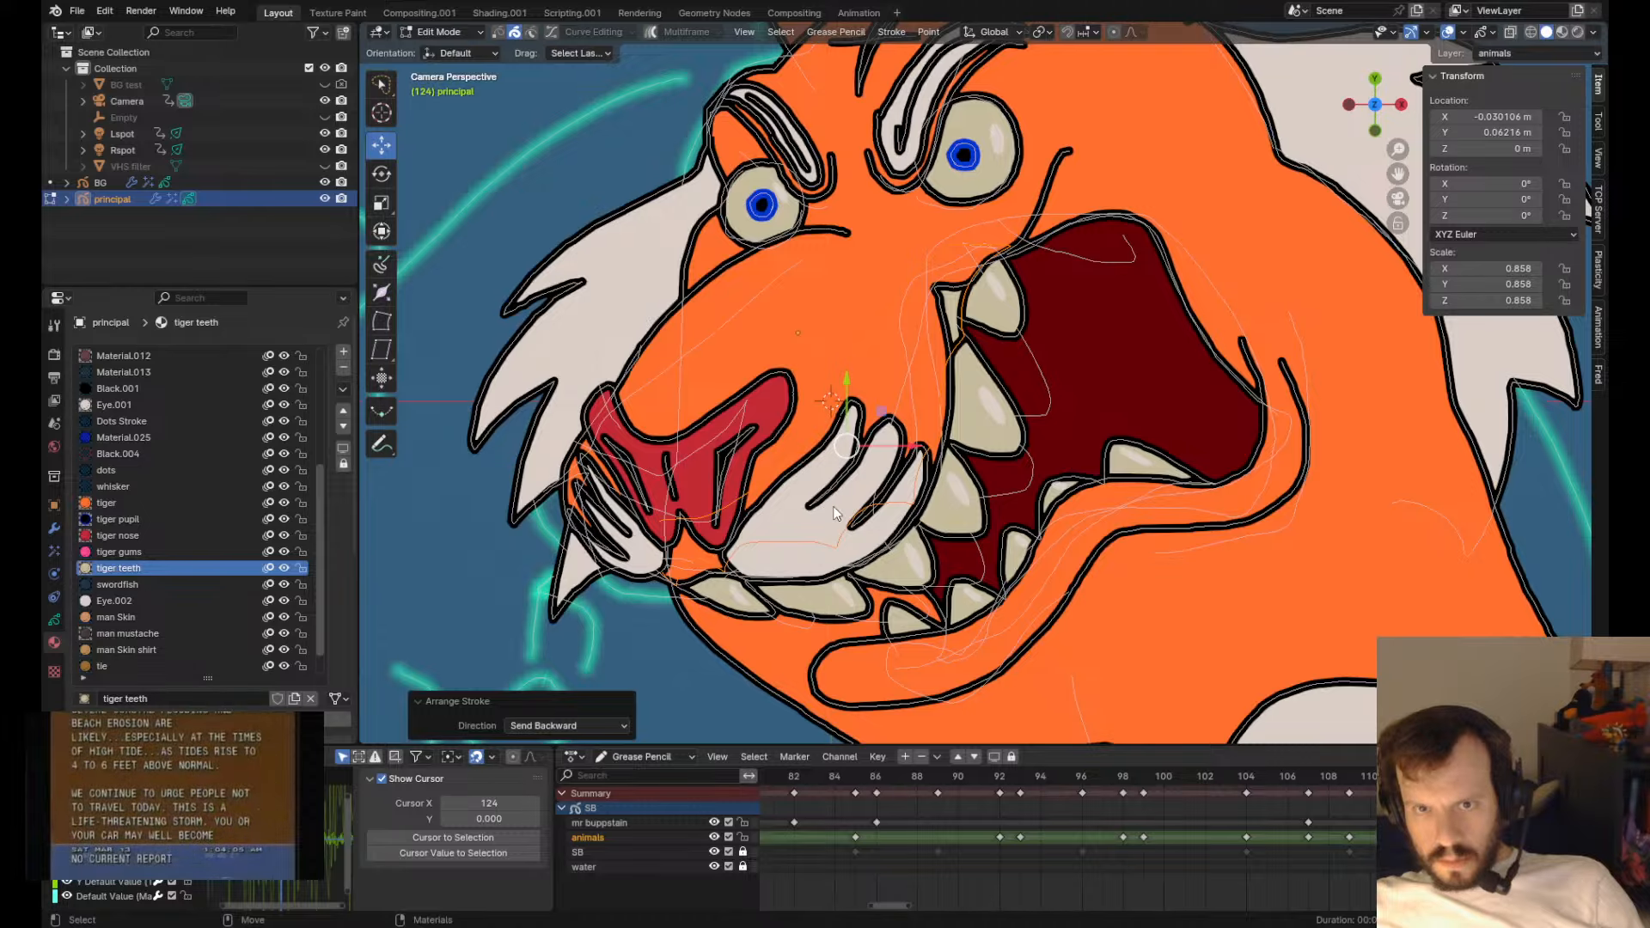
# - Change the new shape behind the upper teeth to the tiger gums material
pyautogui.click(172, 550)
pyautogui.scroll(-5, 1069, 430)
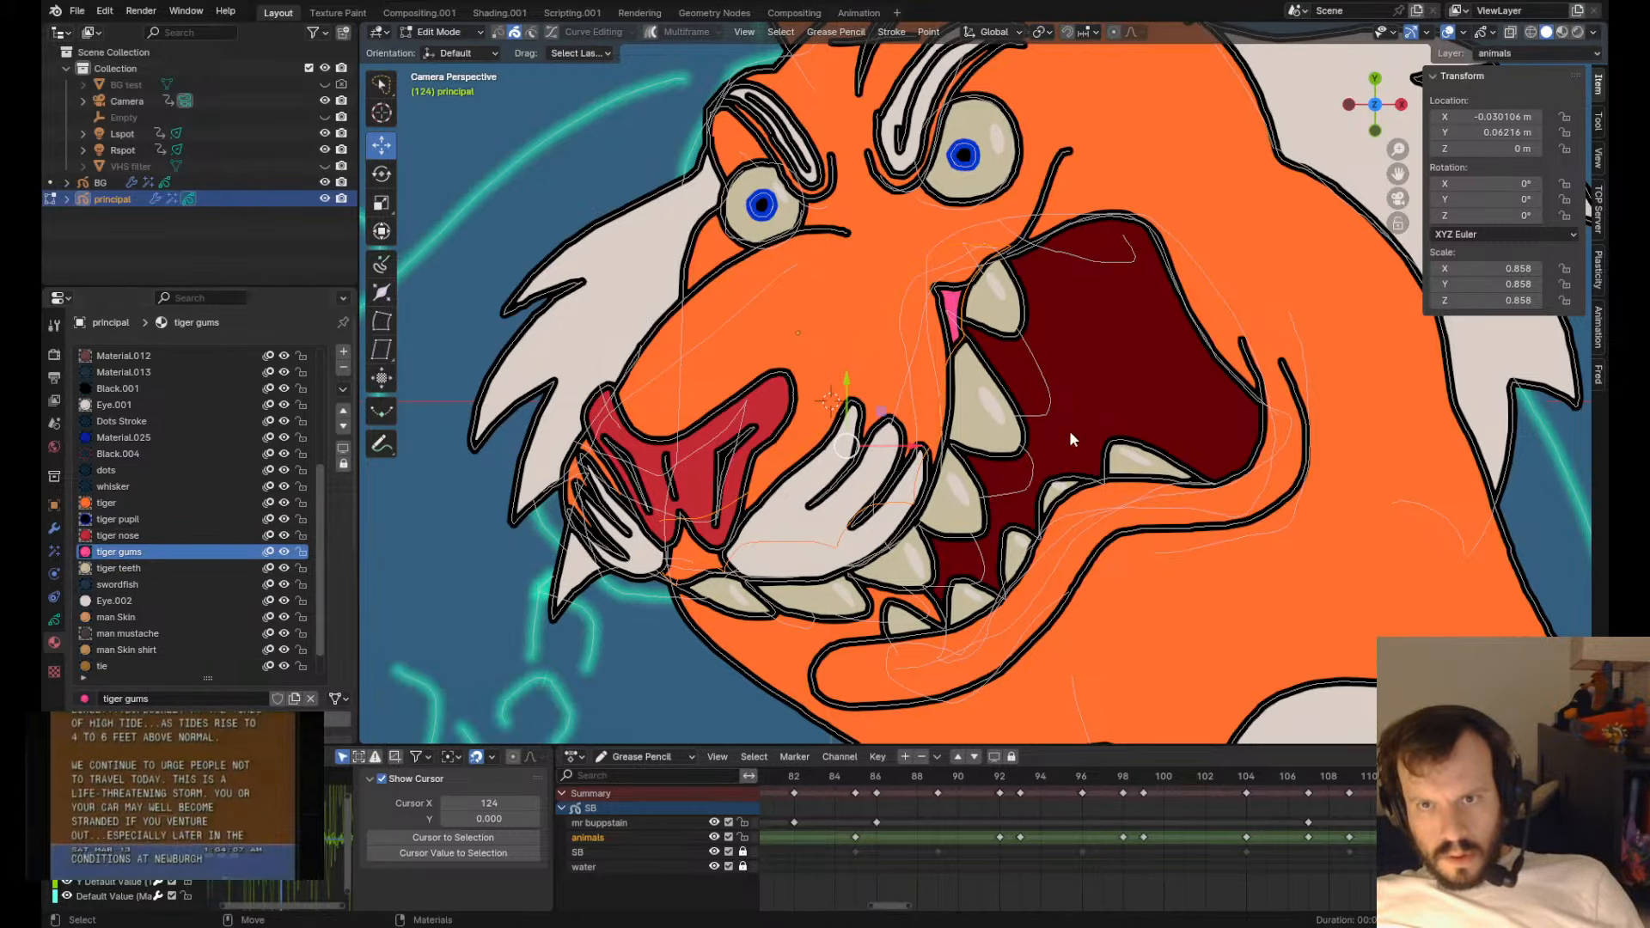
pyautogui.press('Tab')
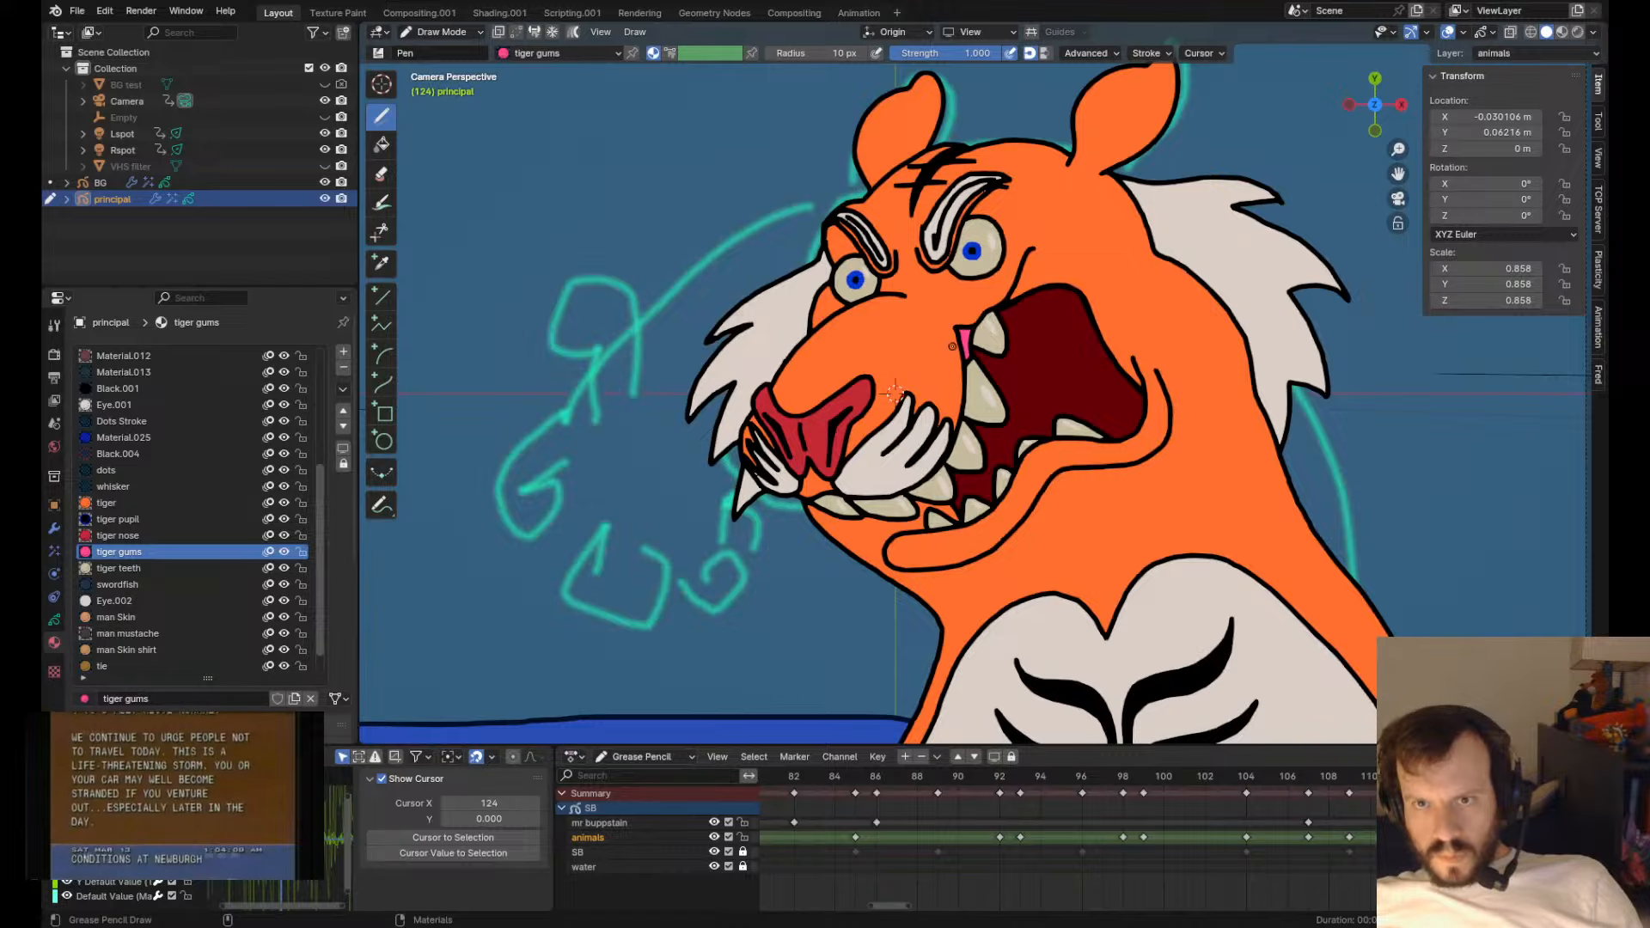
pyautogui.scroll(3, 894, 391)
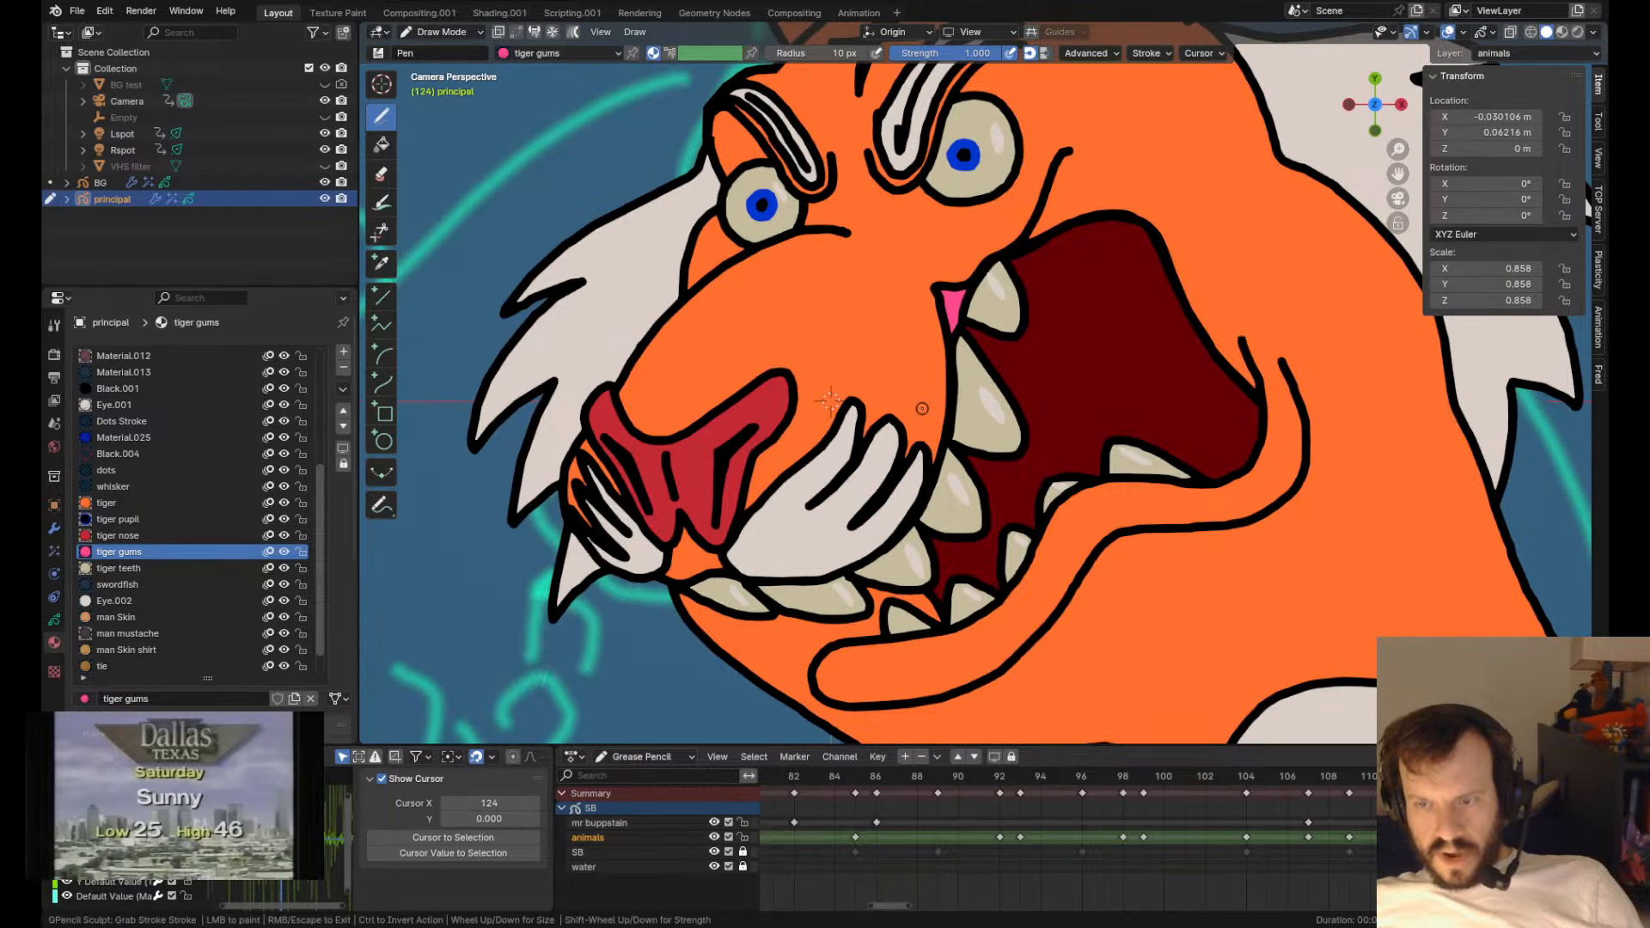
pyautogui.press('Escape')
pyautogui.scroll(4, 954, 319)
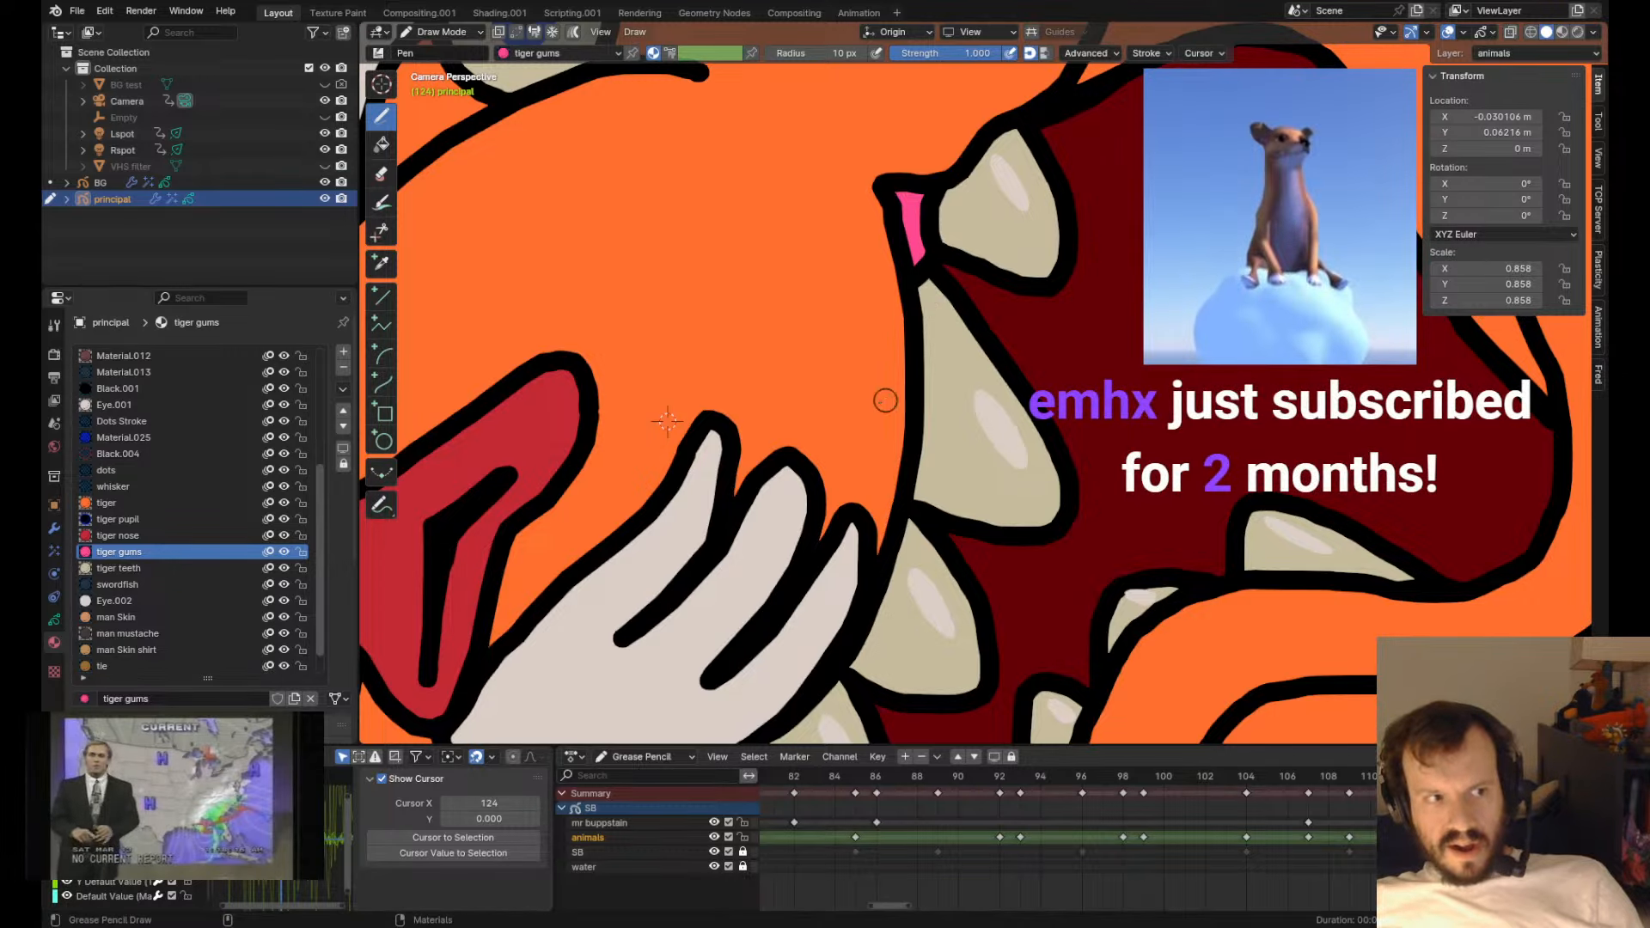
# - Add pink gums above the rearmost upper tooth, following the upper lip outline
pyautogui.moveTo(885, 400)
pyautogui.keyDown('shift'); pyautogui.mouseDown(button='middle')
pyautogui.moveTo(914, 456)
pyautogui.moveTo(894, 412)
pyautogui.mouseUp(button='middle'); pyautogui.keyUp('shift')
pyautogui.scroll(-5, 894, 413)
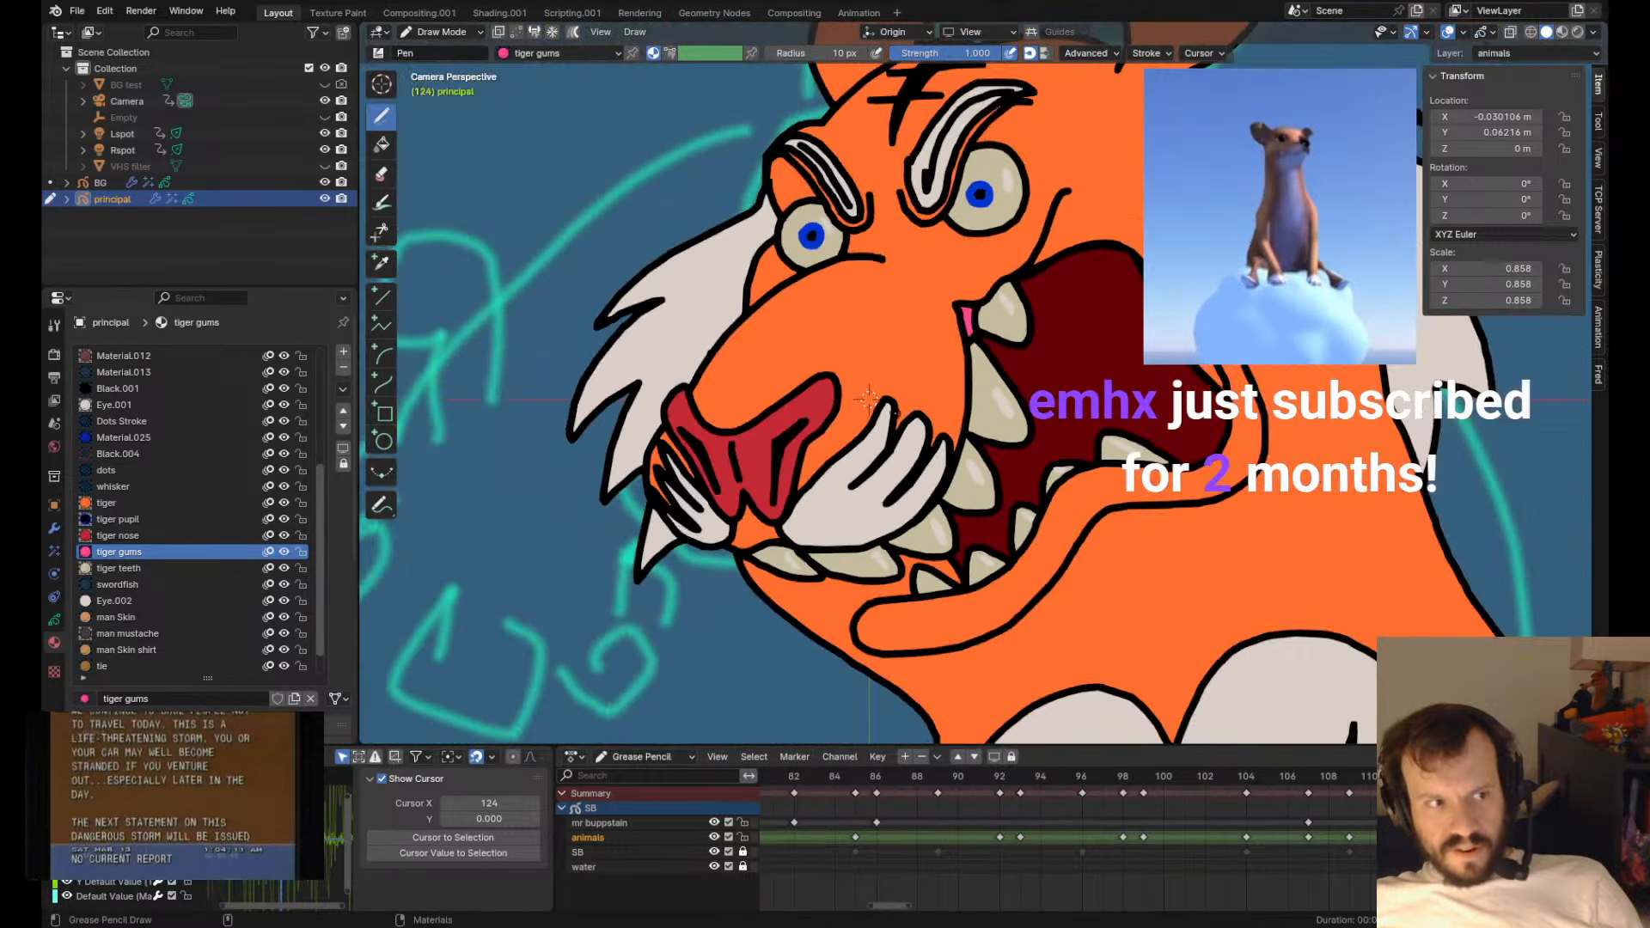
pyautogui.scroll(5, 895, 415)
pyautogui.scroll(-4, 894, 415)
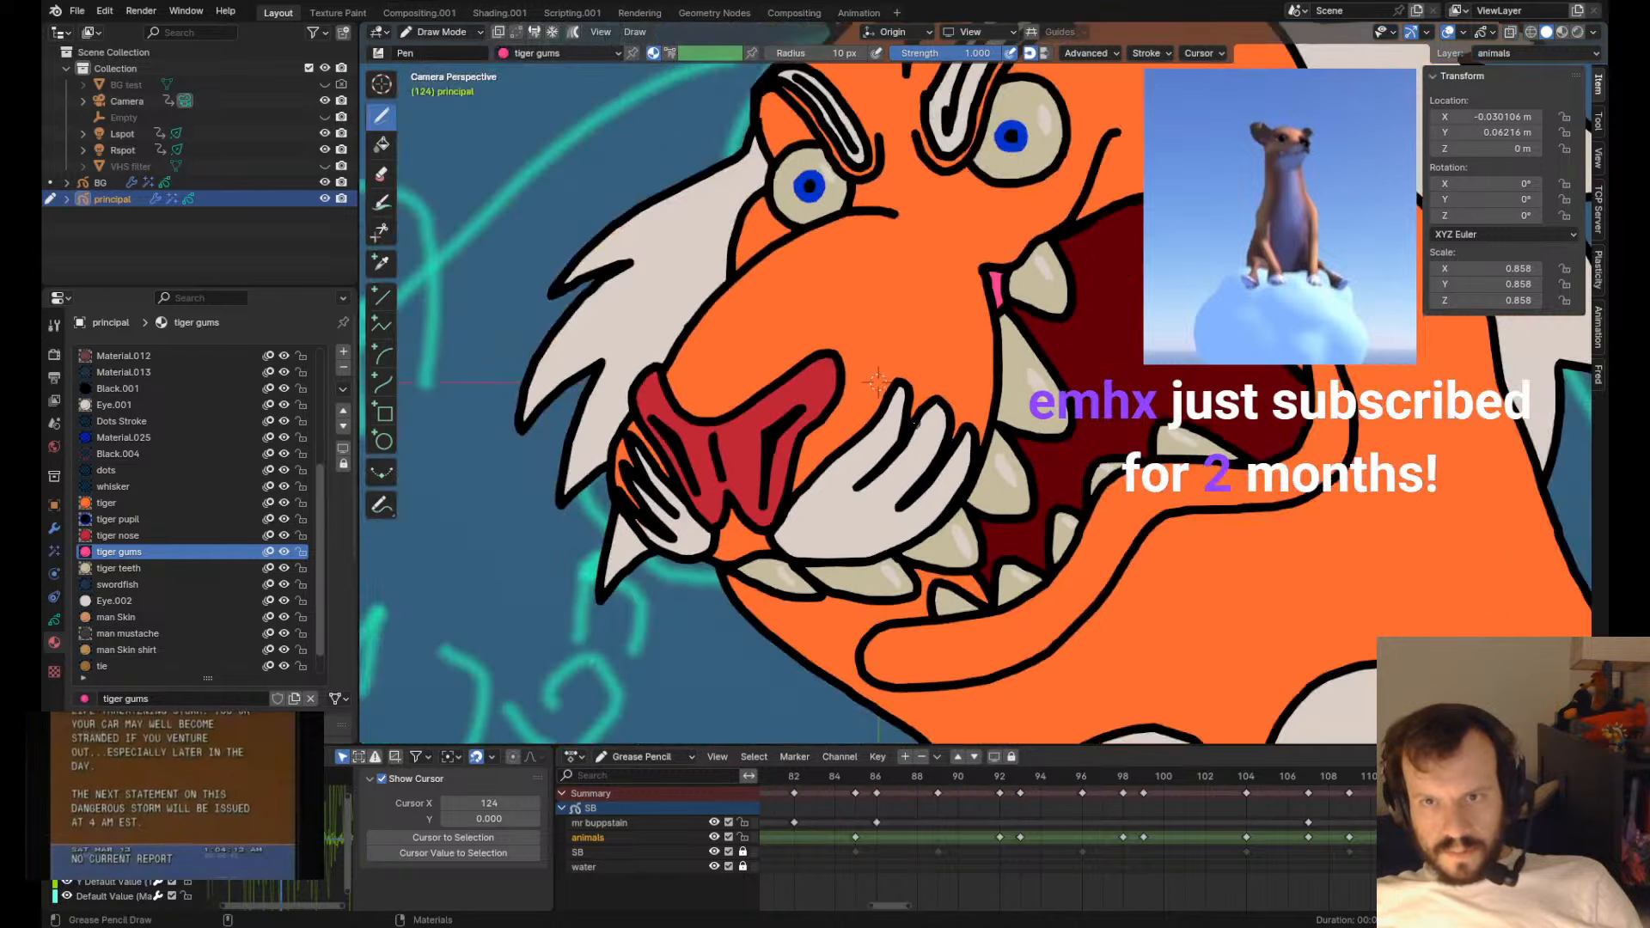
pyautogui.moveTo(1021, 263)
pyautogui.keyDown('shift'); pyautogui.mouseDown()
pyautogui.moveTo(1069, 251)
pyautogui.moveTo(1015, 285)
pyautogui.moveTo(1042, 261)
pyautogui.moveTo(1019, 283)
pyautogui.moveTo(1085, 292)
pyautogui.mouseUp(); pyautogui.keyUp('shift')
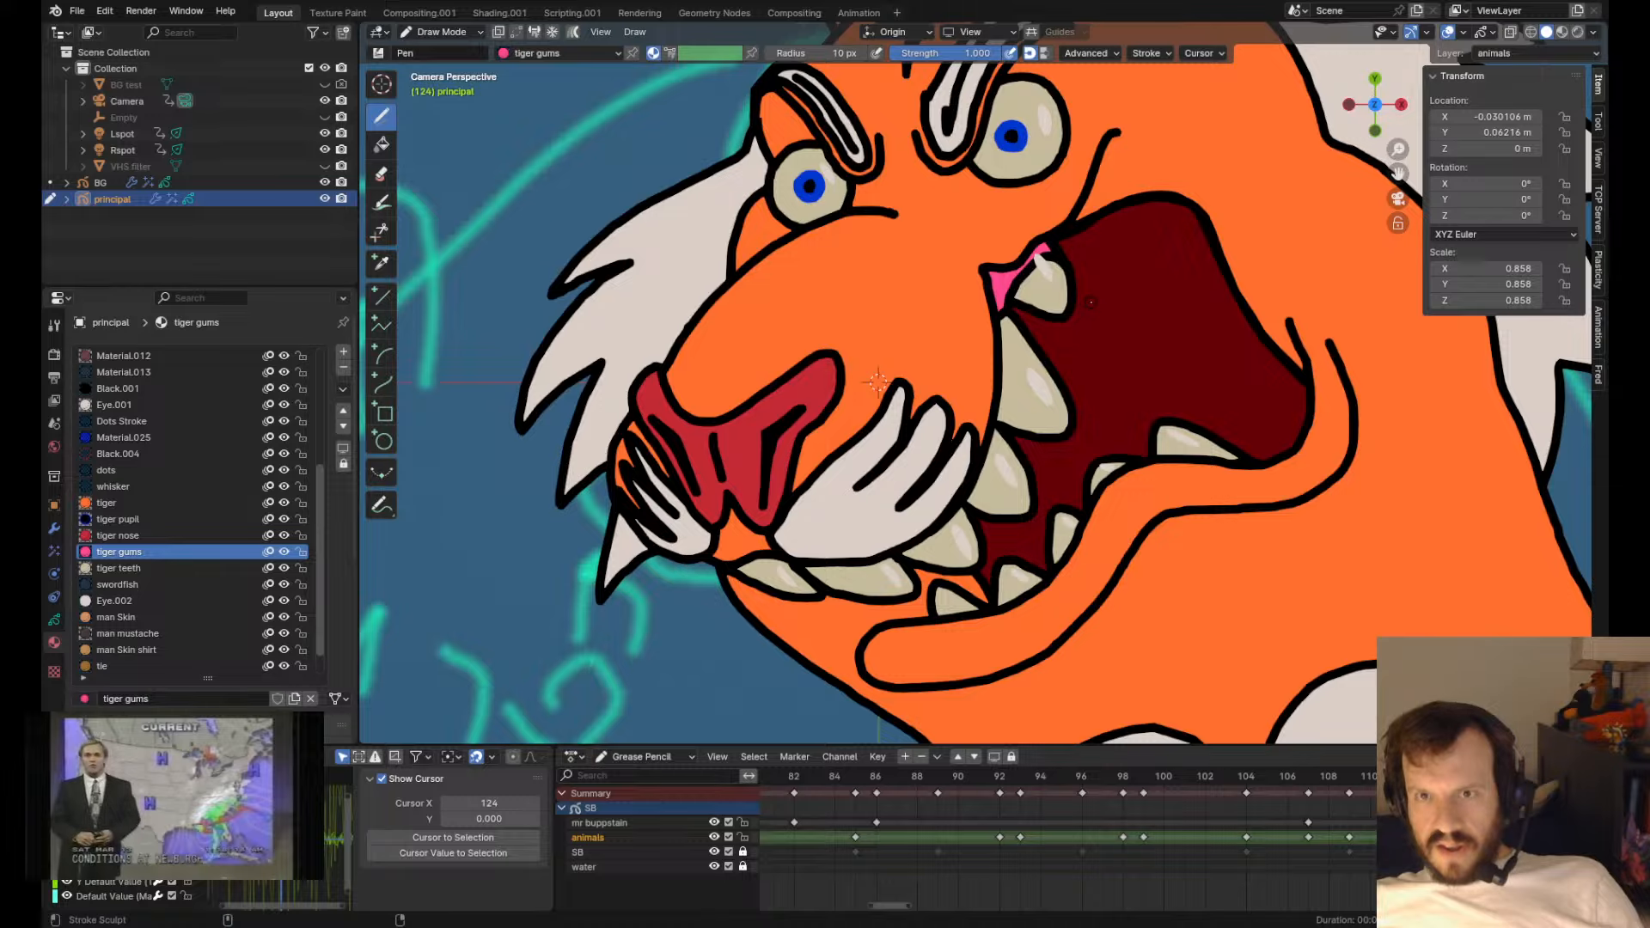
pyautogui.scroll(4, 1086, 301)
# - Try to extend the pink gums down along the base of the second upper tooth from the back
pyautogui.scroll(-5, 919, 384)
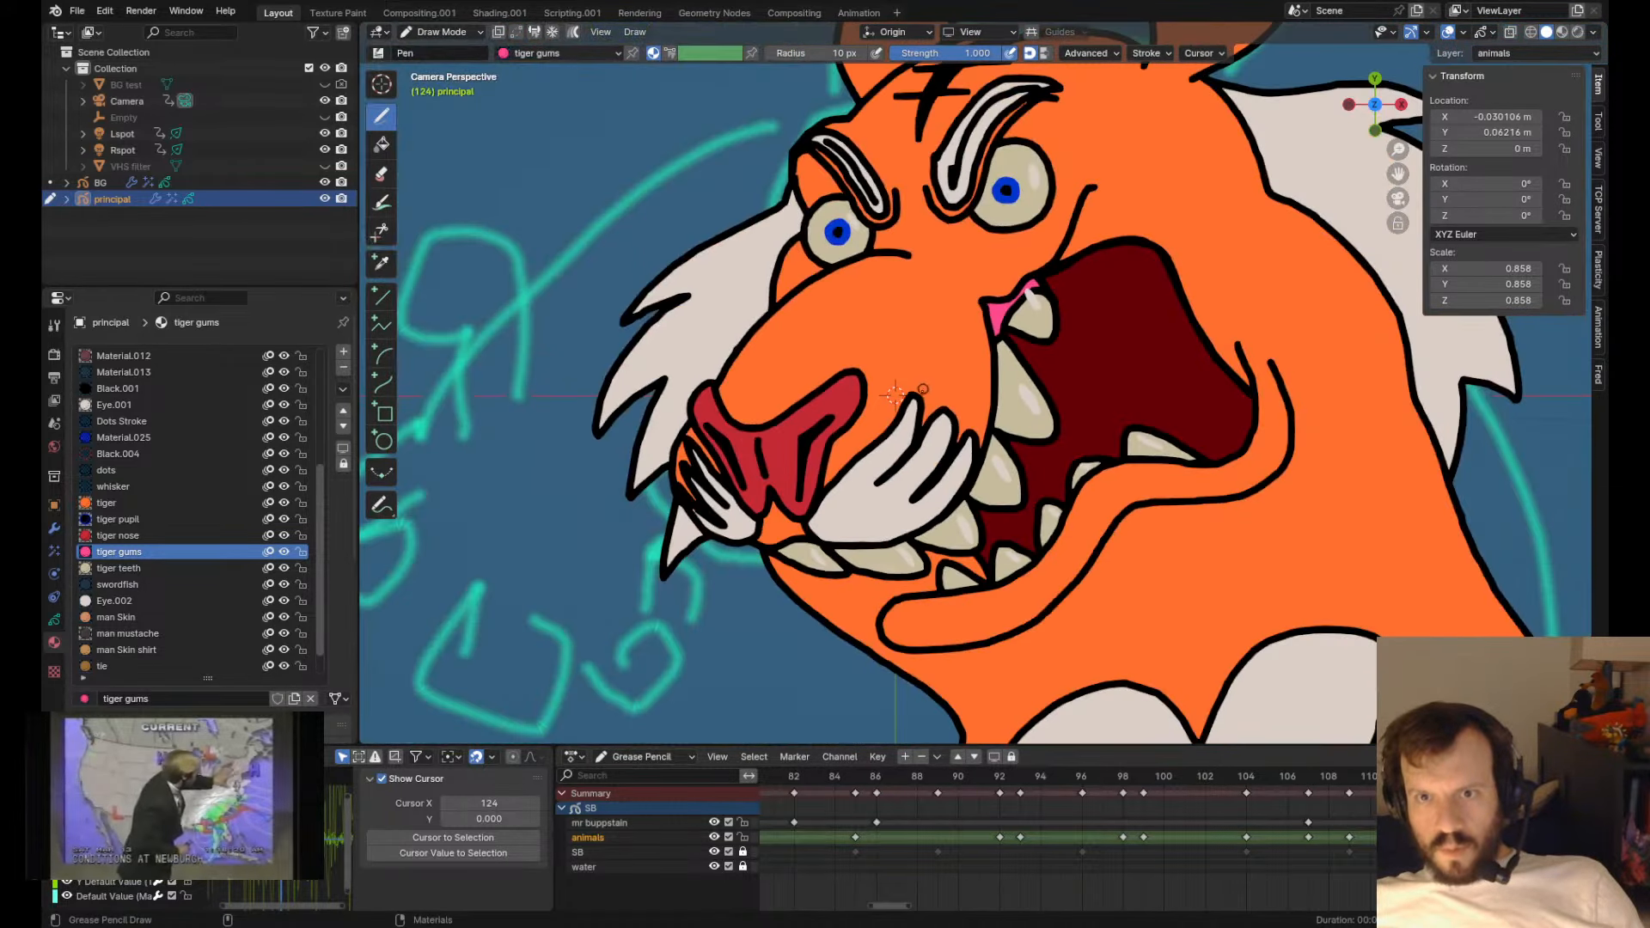
pyautogui.keyDown('shift'); pyautogui.moveTo(984, 372); pyautogui.dragTo(986, 373); pyautogui.keyUp('shift')
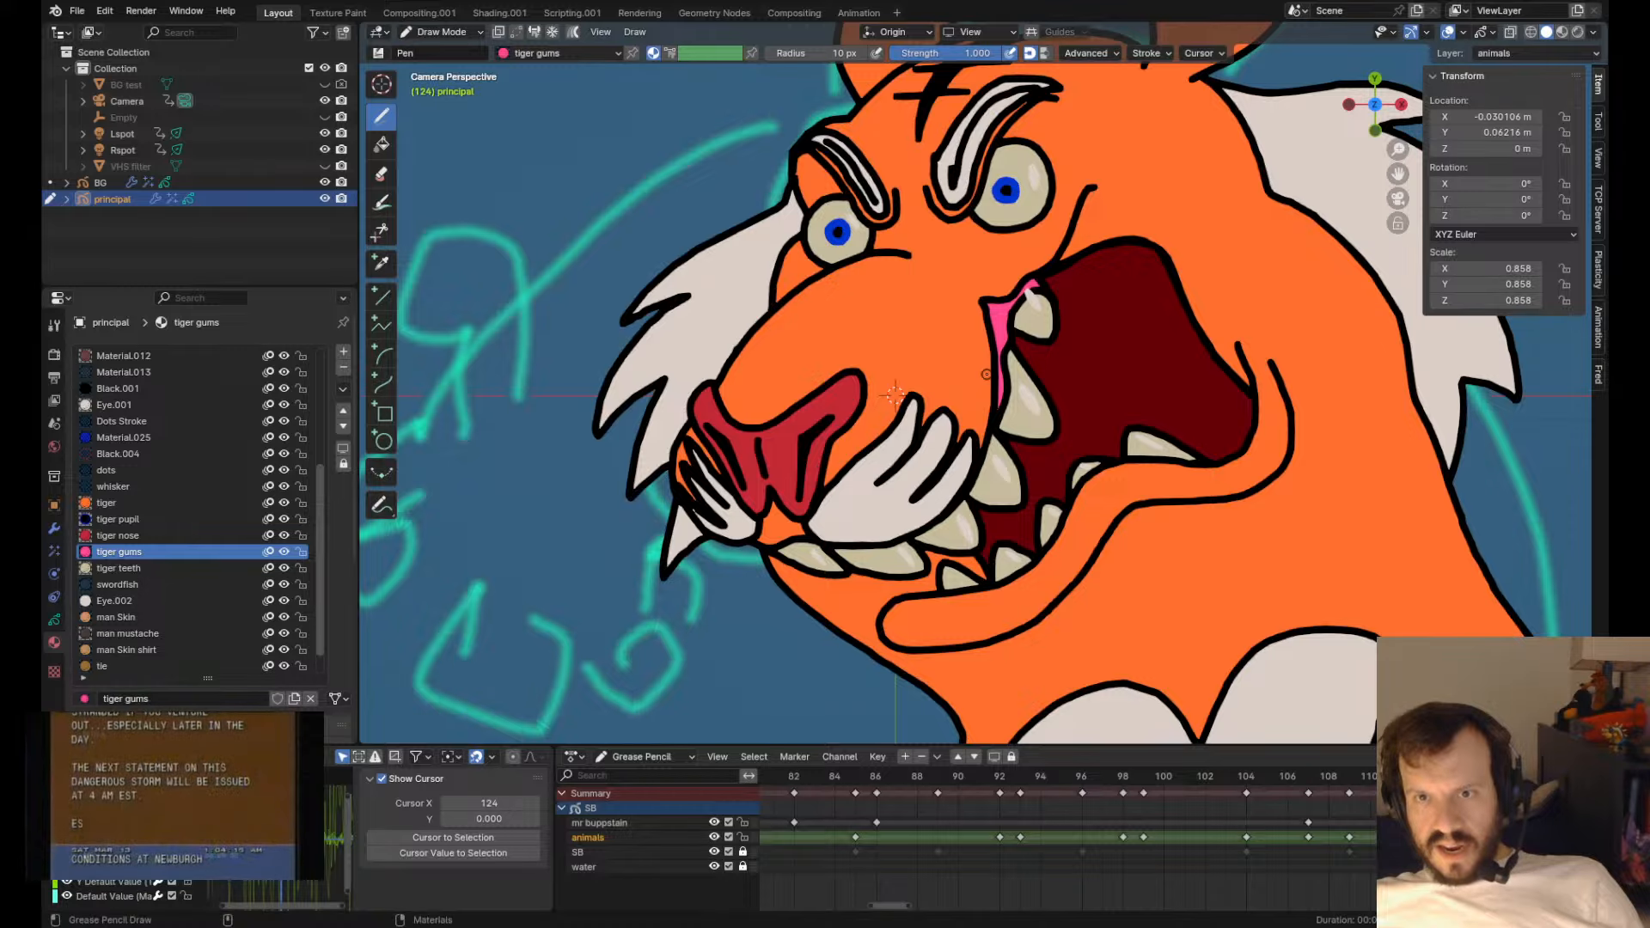
pyautogui.moveTo(979, 402); pyautogui.dragTo(969, 453, button='middle')
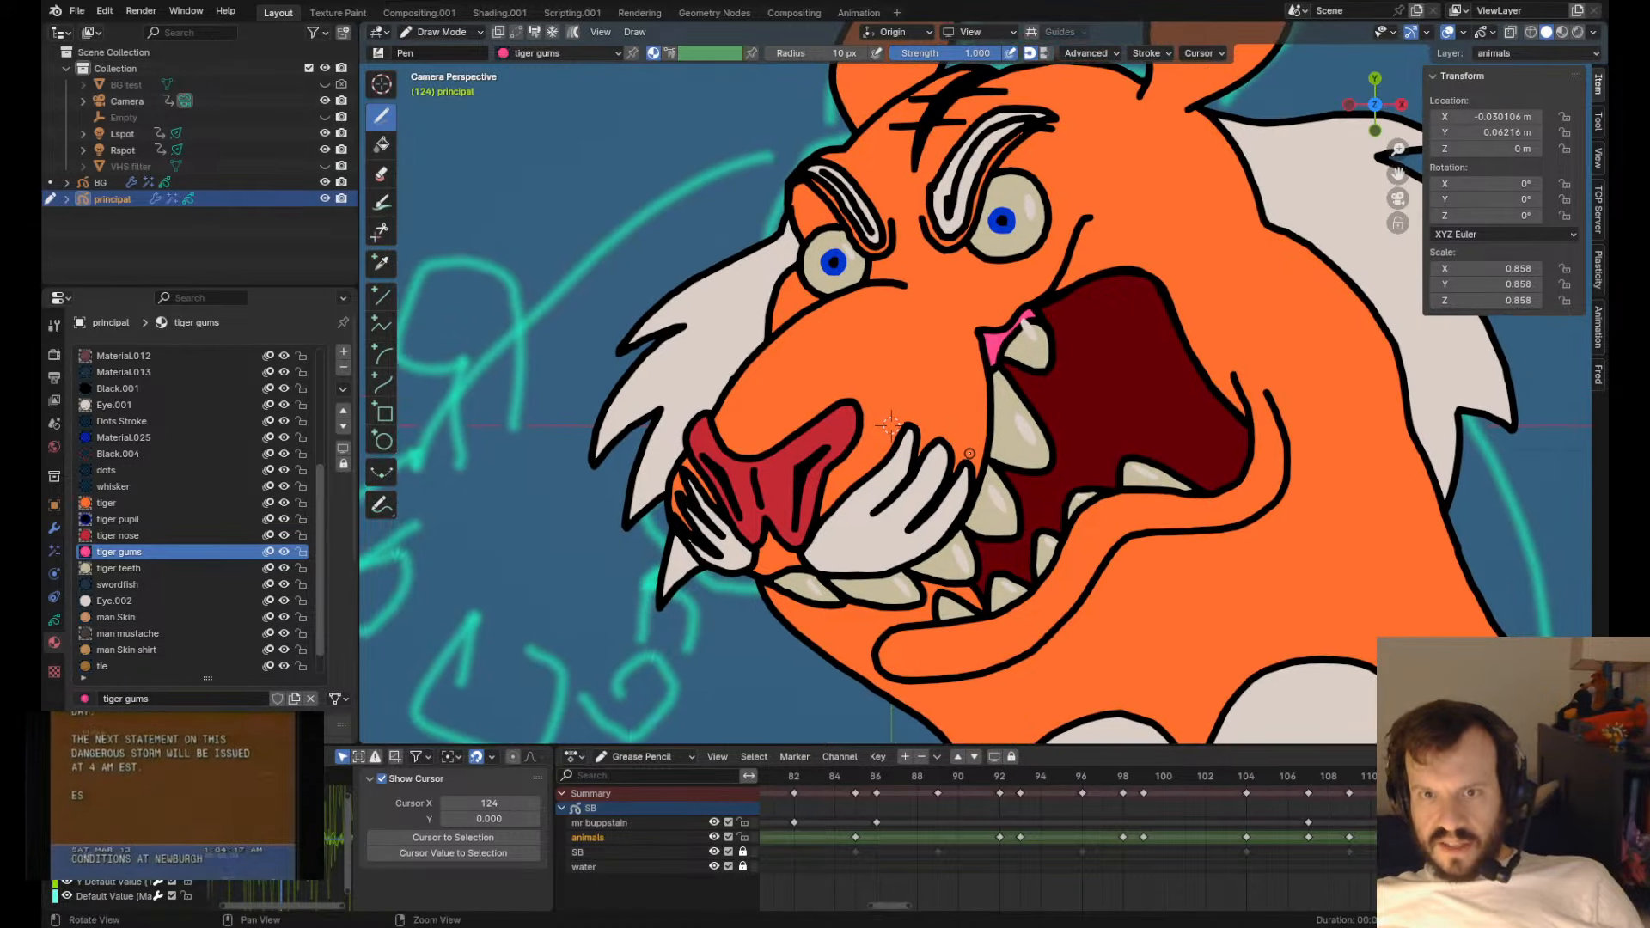
pyautogui.press('Tab')
pyautogui.press('g')
pyautogui.rightClick(833, 534)
pyautogui.press('Tab')
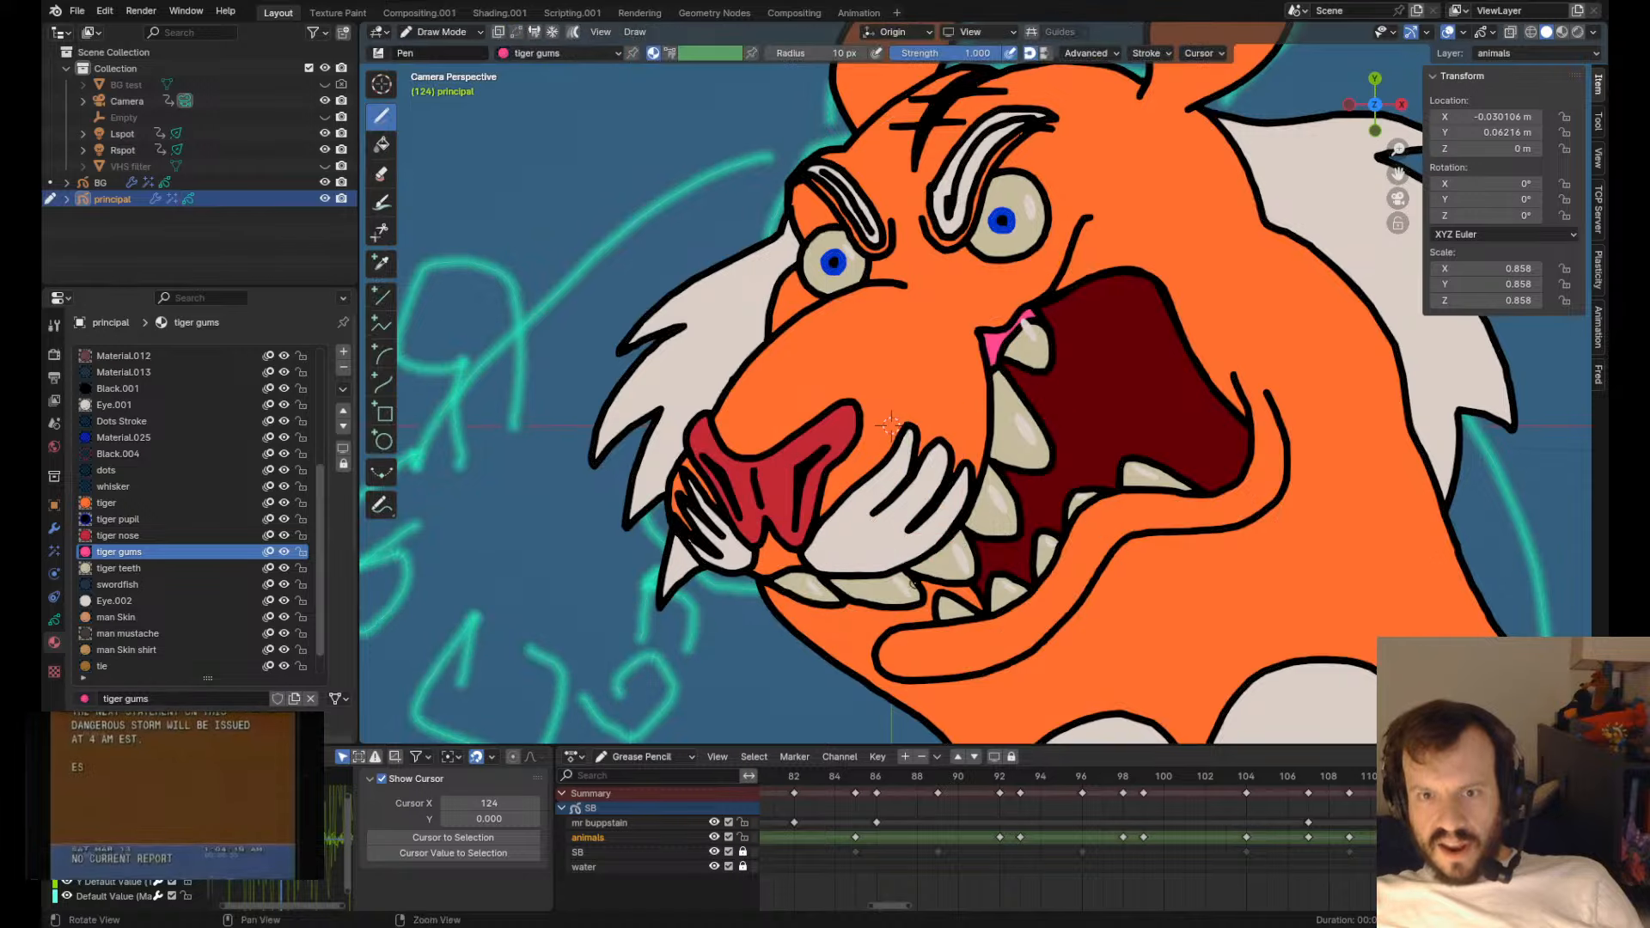
# - Add a thin pink gum line above the frontmost upper tooth and sculpt it into an arch below the muzzle
pyautogui.moveTo(832, 534)
pyautogui.keyDown('shift'); pyautogui.mouseDown()
pyautogui.moveTo(785, 584)
pyautogui.moveTo(808, 574)
pyautogui.moveTo(788, 560)
pyautogui.mouseUp(); pyautogui.keyUp('shift')
pyautogui.keyDown('shift'); pyautogui.moveTo(806, 569); pyautogui.dragTo(803, 565); pyautogui.keyUp('shift')
pyautogui.keyDown('alt'); pyautogui.moveTo(777, 629); pyautogui.dragTo(862, 413, button='middle'); pyautogui.keyUp('alt')
pyautogui.keyDown('alt'); pyautogui.moveTo(863, 413); pyautogui.dragTo(853, 424, button='right'); pyautogui.keyUp('alt')
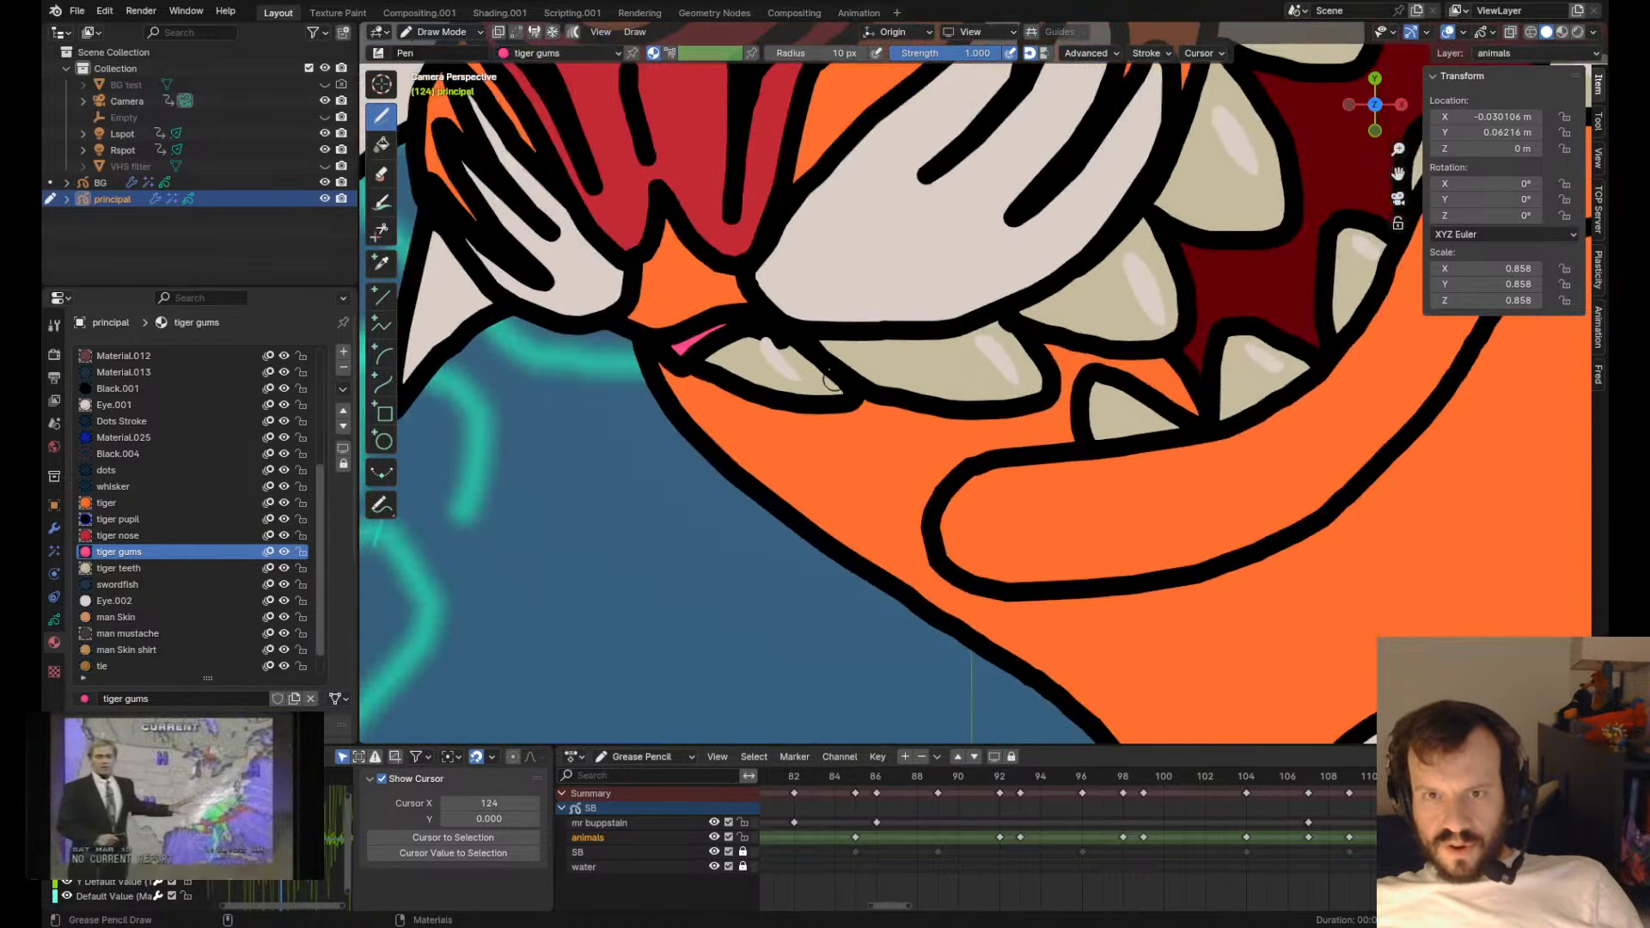
pyautogui.moveTo(686, 349); pyautogui.dragTo(788, 334)
pyautogui.moveTo(858, 286)
pyautogui.keyDown('ctrl'); pyautogui.keyDown('shift'); pyautogui.mouseDown()
pyautogui.moveTo(871, 310)
pyautogui.moveTo(804, 350)
pyautogui.mouseUp(); pyautogui.keyUp('shift'); pyautogui.keyUp('ctrl')
pyautogui.keyDown('ctrl'); pyautogui.keyDown('shift'); pyautogui.moveTo(814, 326); pyautogui.dragTo(823, 314); pyautogui.keyUp('shift'); pyautogui.keyUp('ctrl')
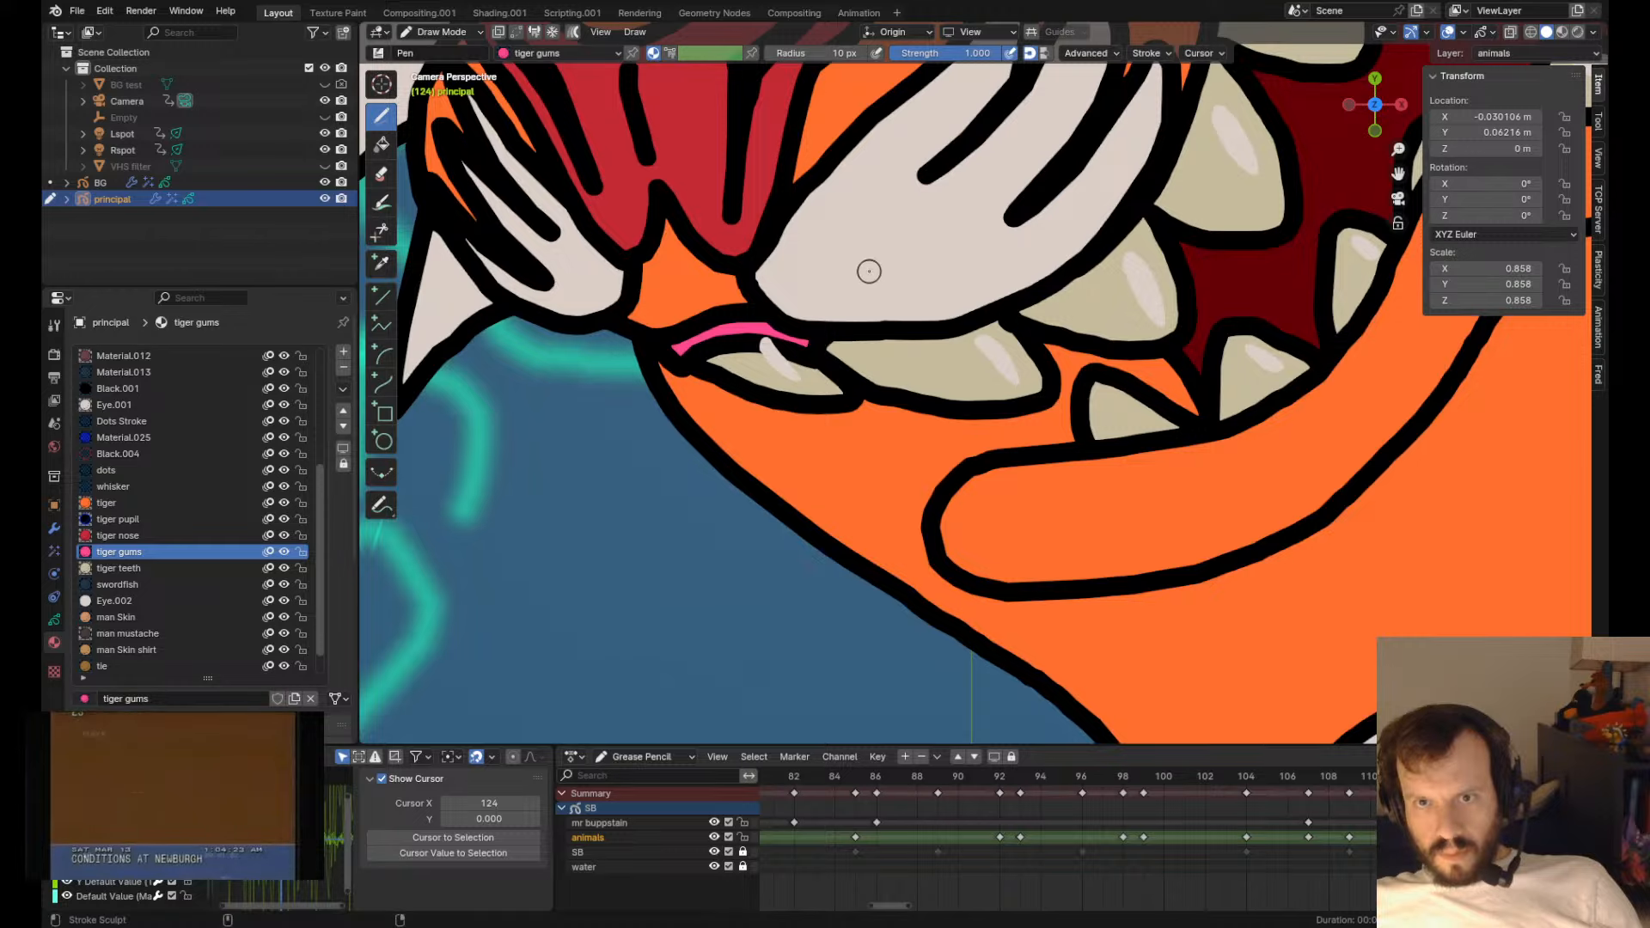
pyautogui.scroll(-5, 917, 269)
pyautogui.keyDown('ctrl'); pyautogui.keyDown('shift'); pyautogui.moveTo(977, 335); pyautogui.dragTo(971, 354); pyautogui.keyUp('shift'); pyautogui.keyUp('ctrl')
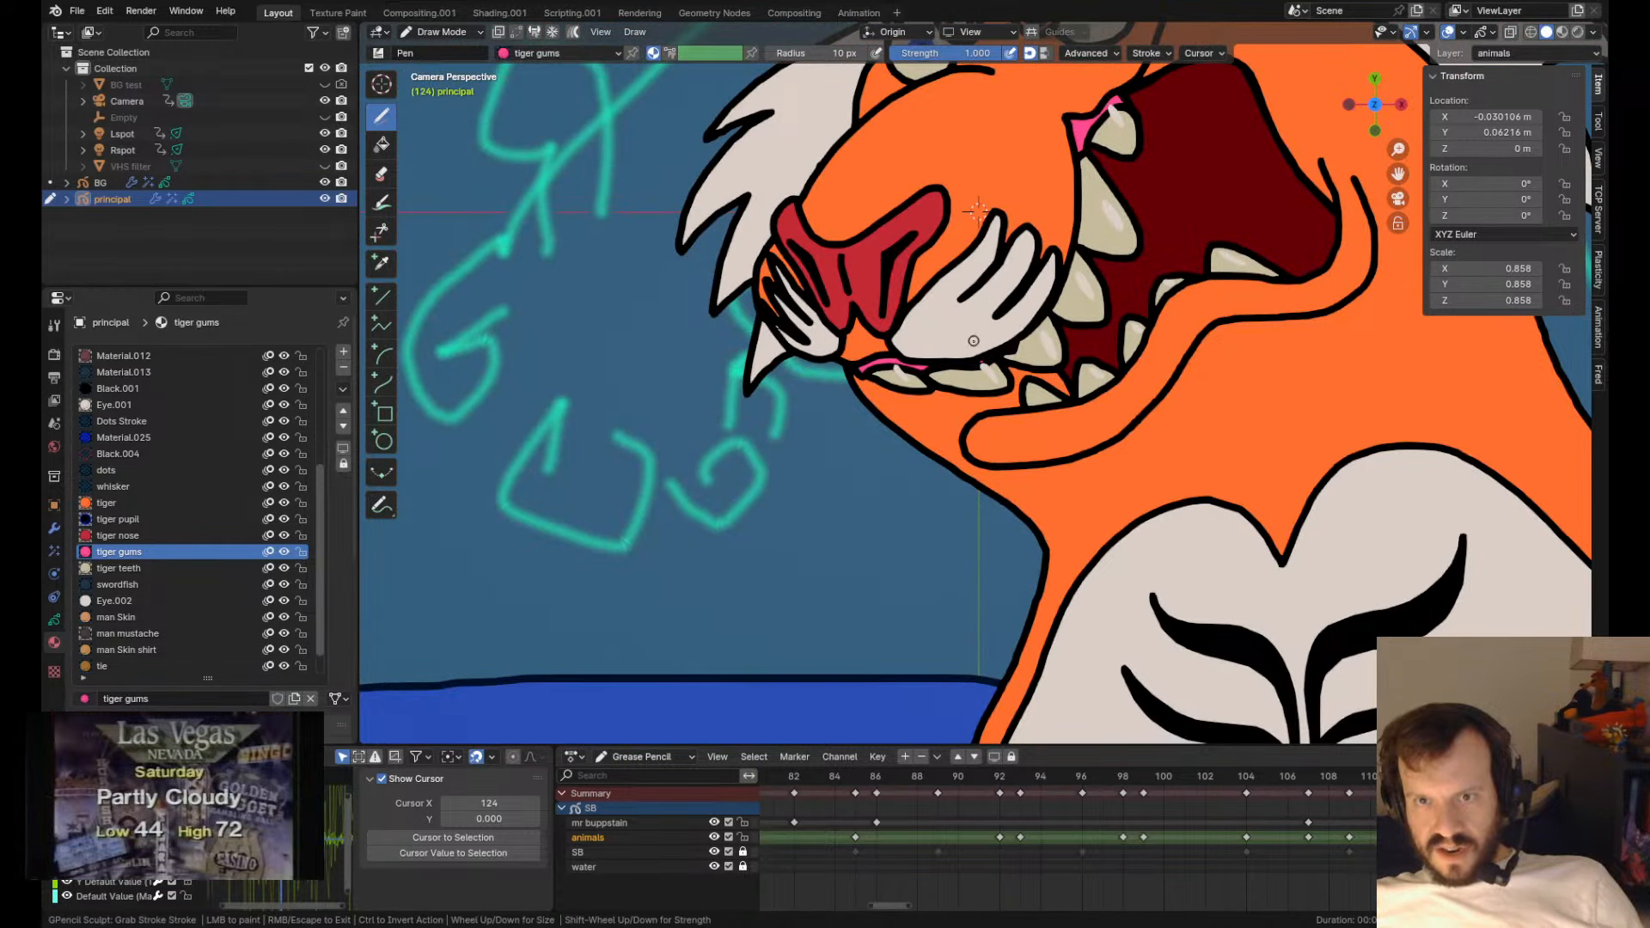
pyautogui.scroll(4, 946, 386)
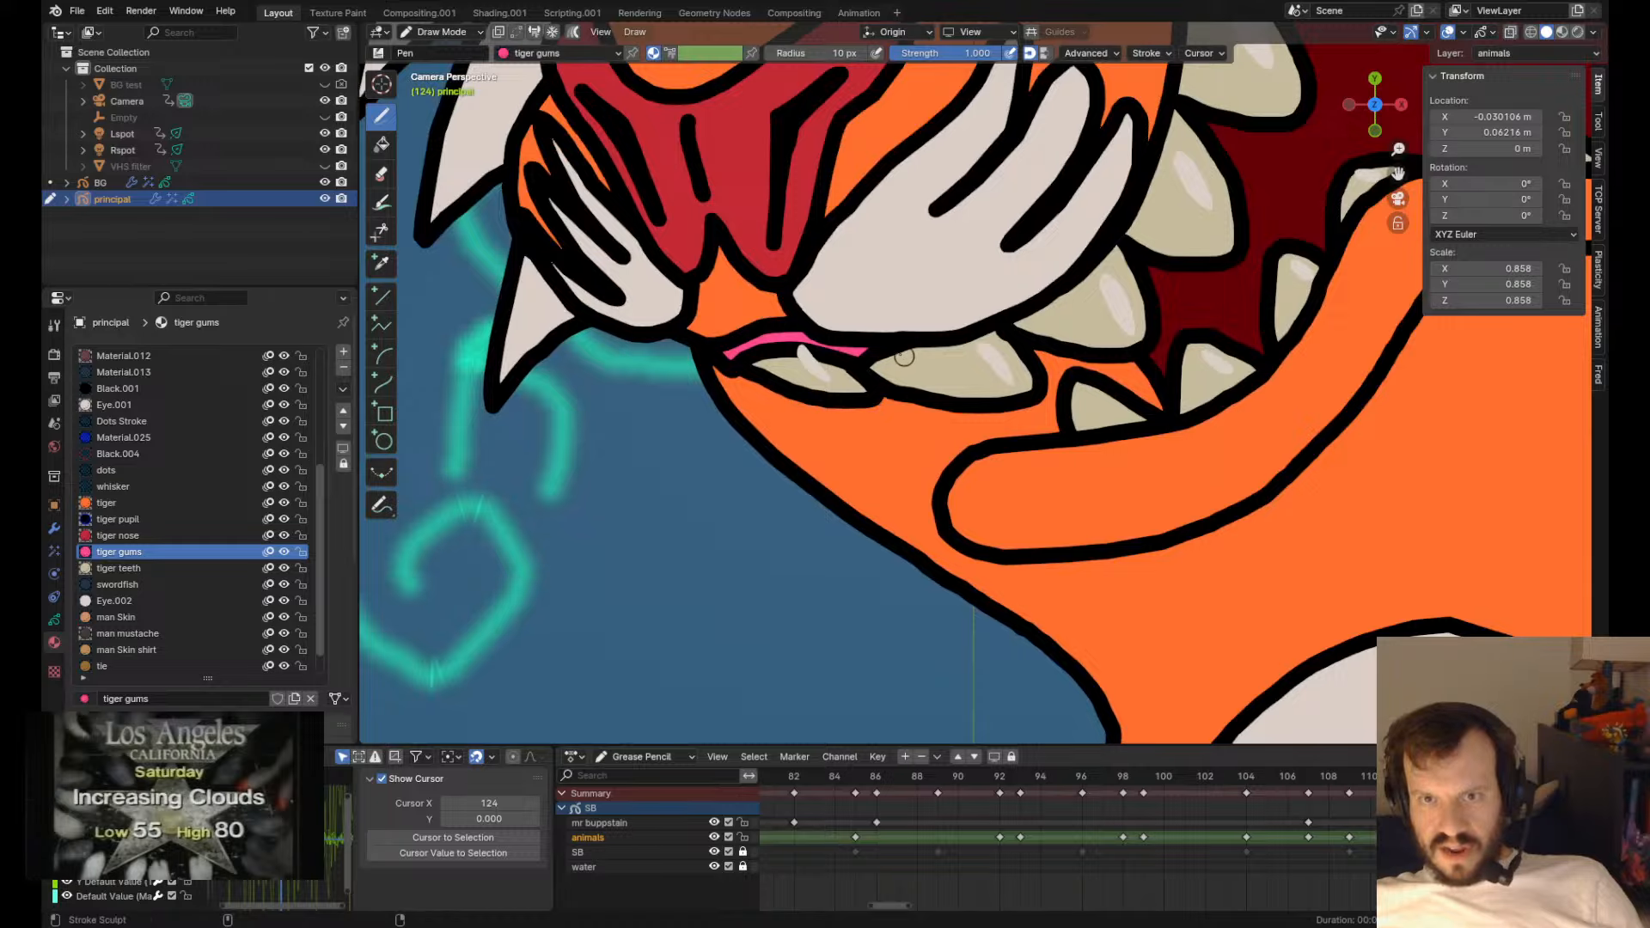
# - Arrange the highlight stroke of the frontmost upper tooth behind the tooth's outline
pyautogui.press('Tab')
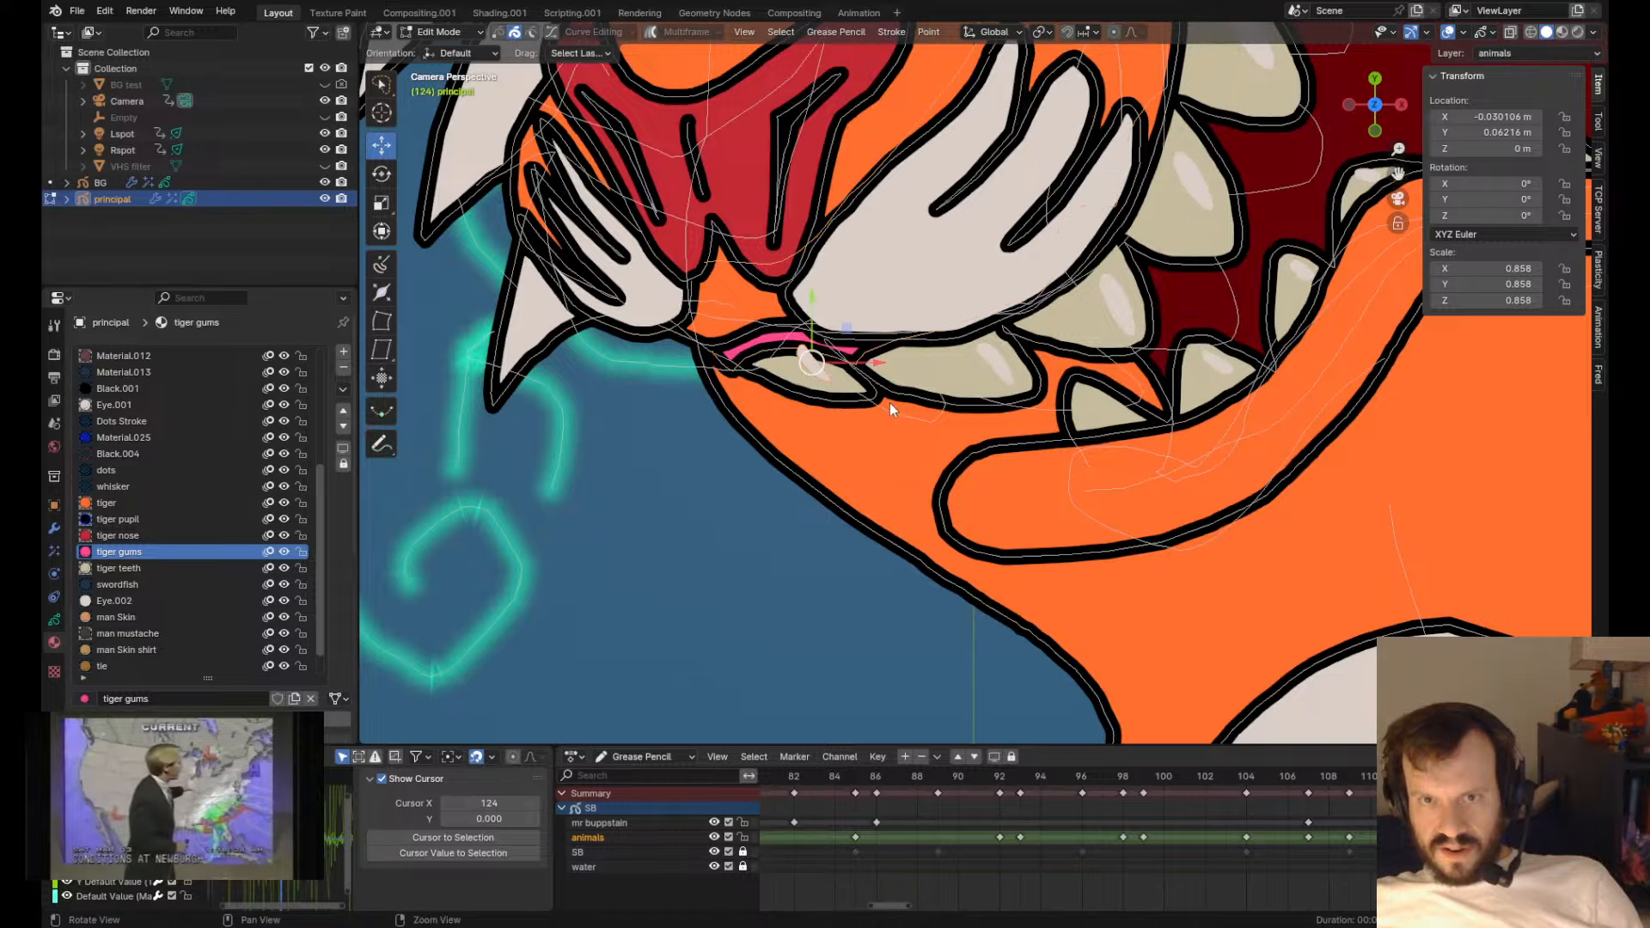
pyautogui.hotkey('ctrl', 'Down')
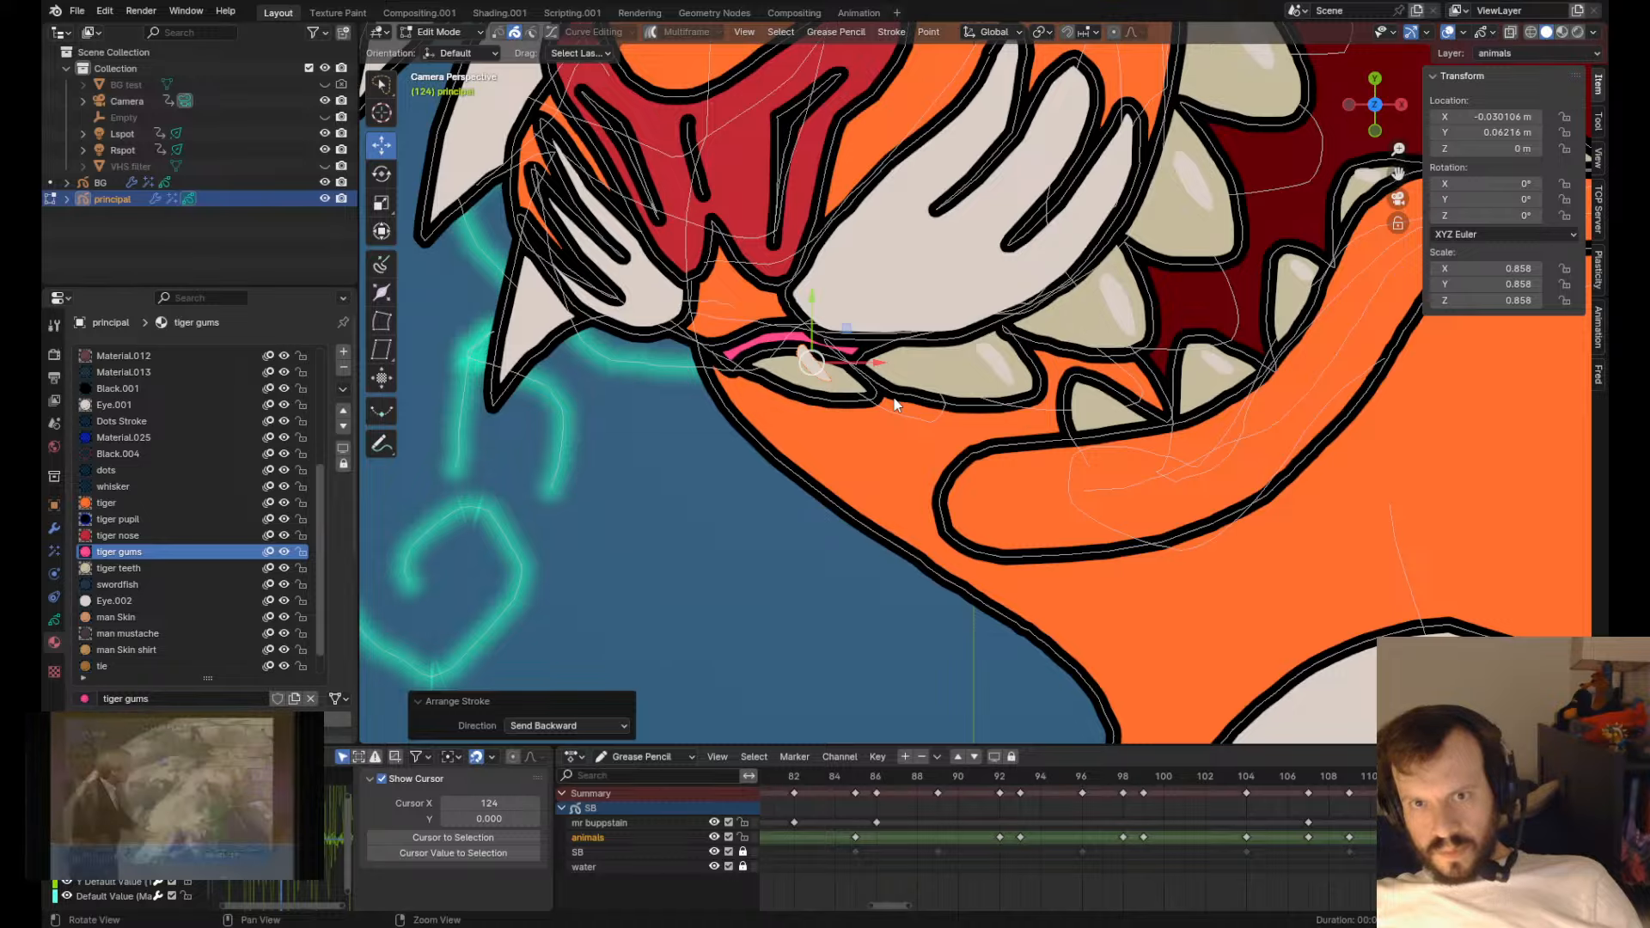
pyautogui.hotkey('ctrl', 'Up')
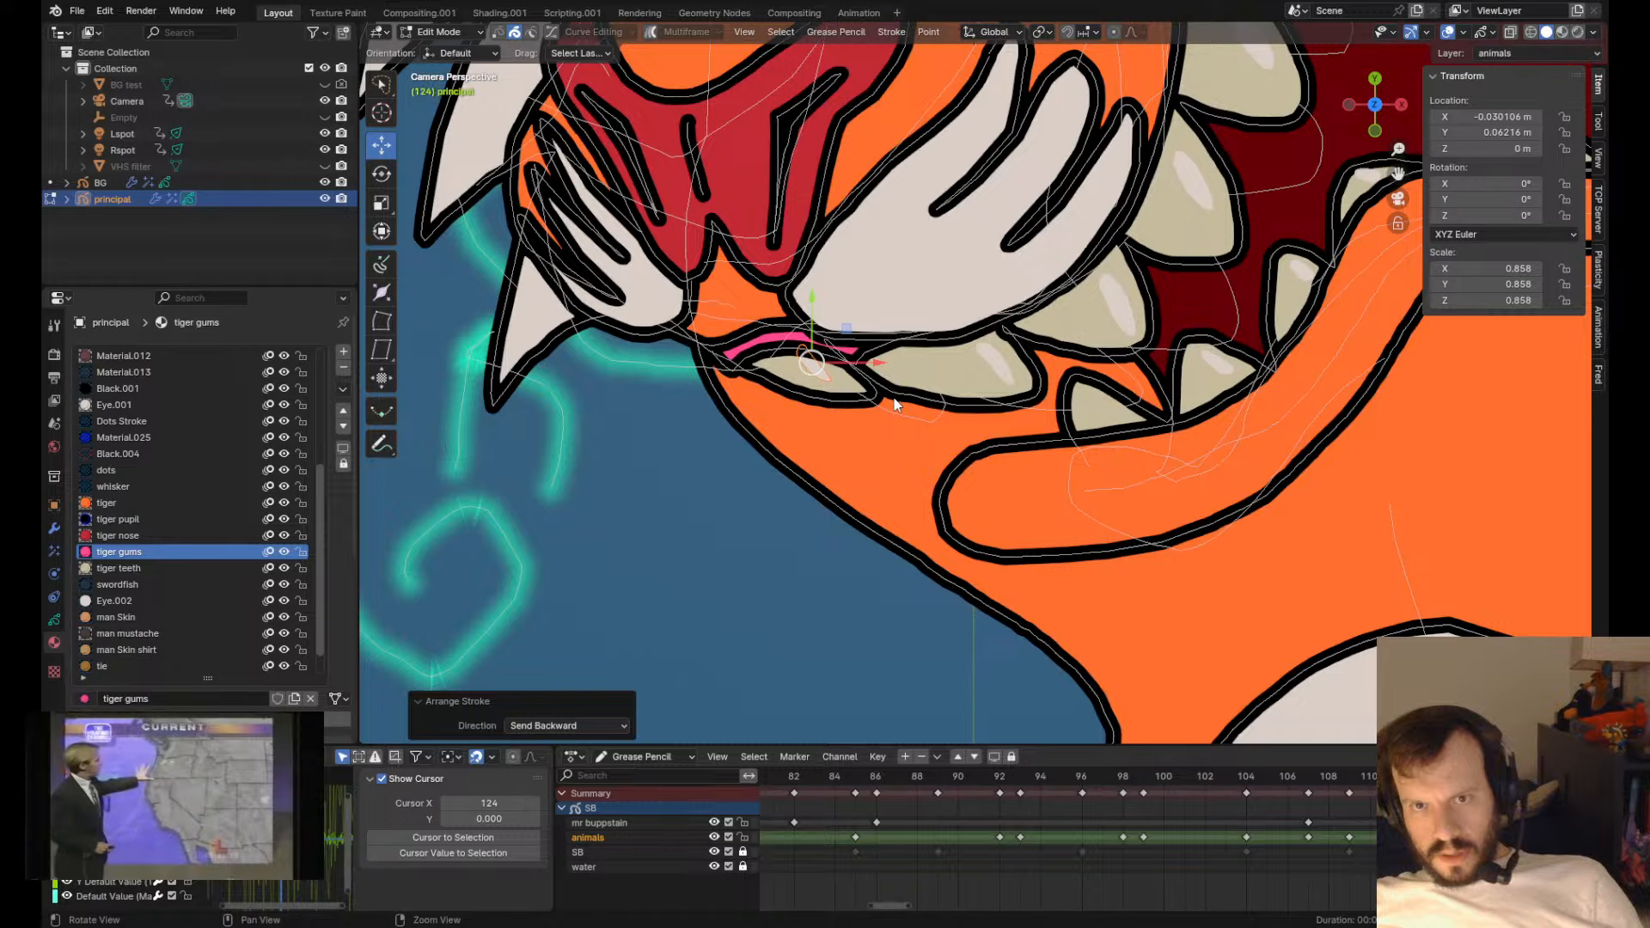
pyautogui.press('Tab')
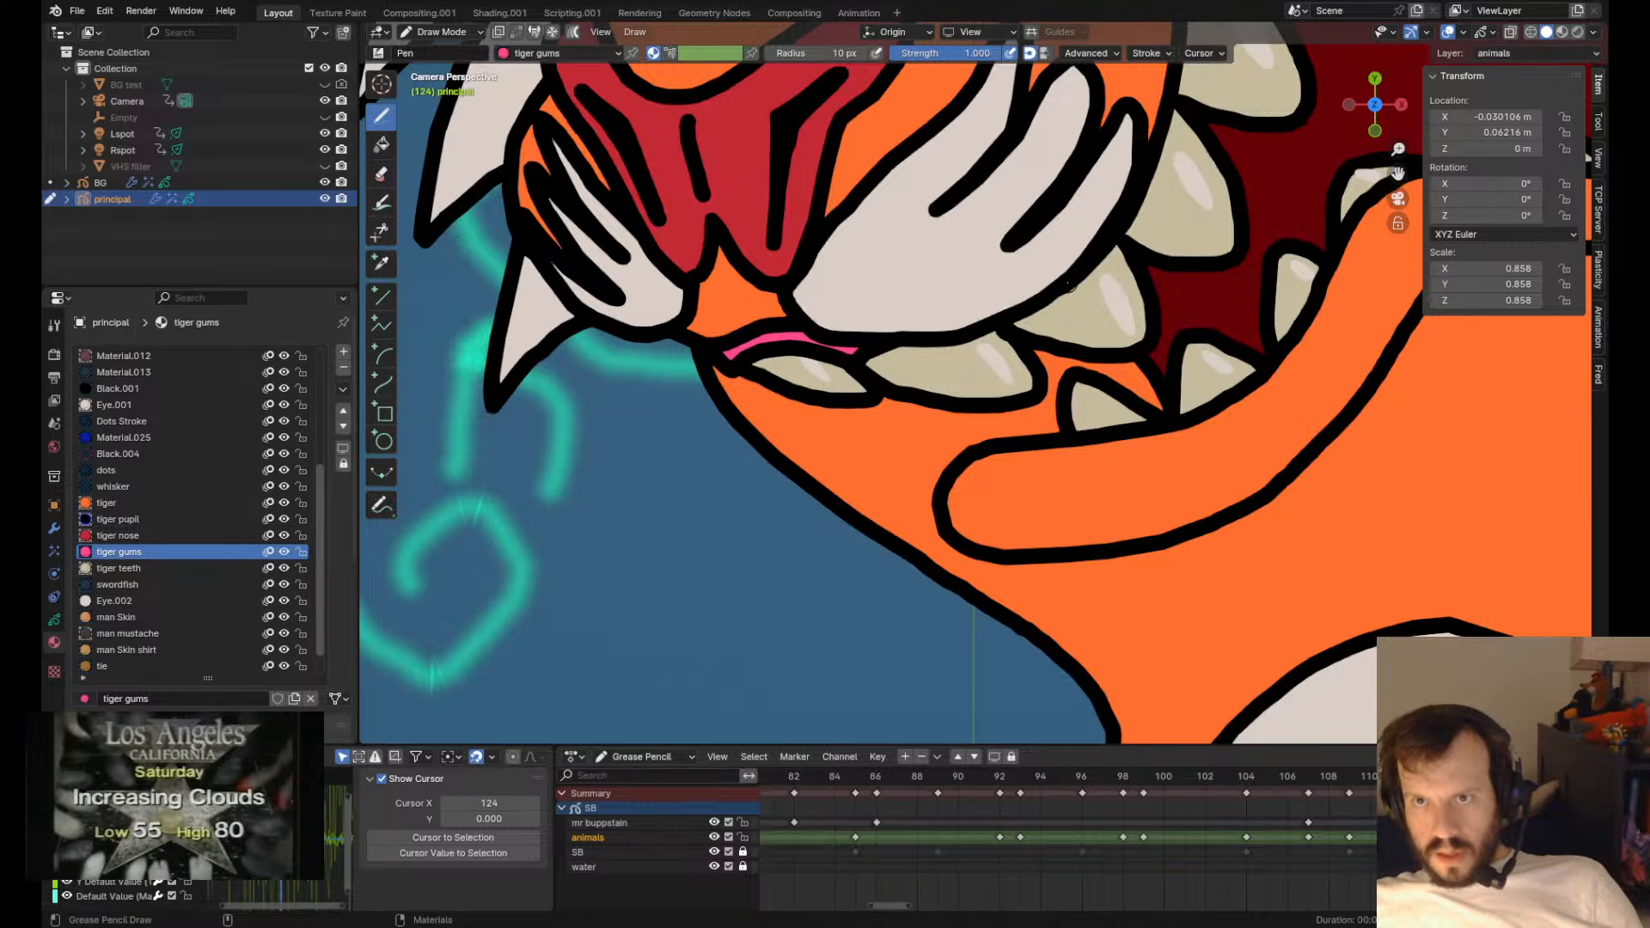
pyautogui.scroll(-2, 1070, 284)
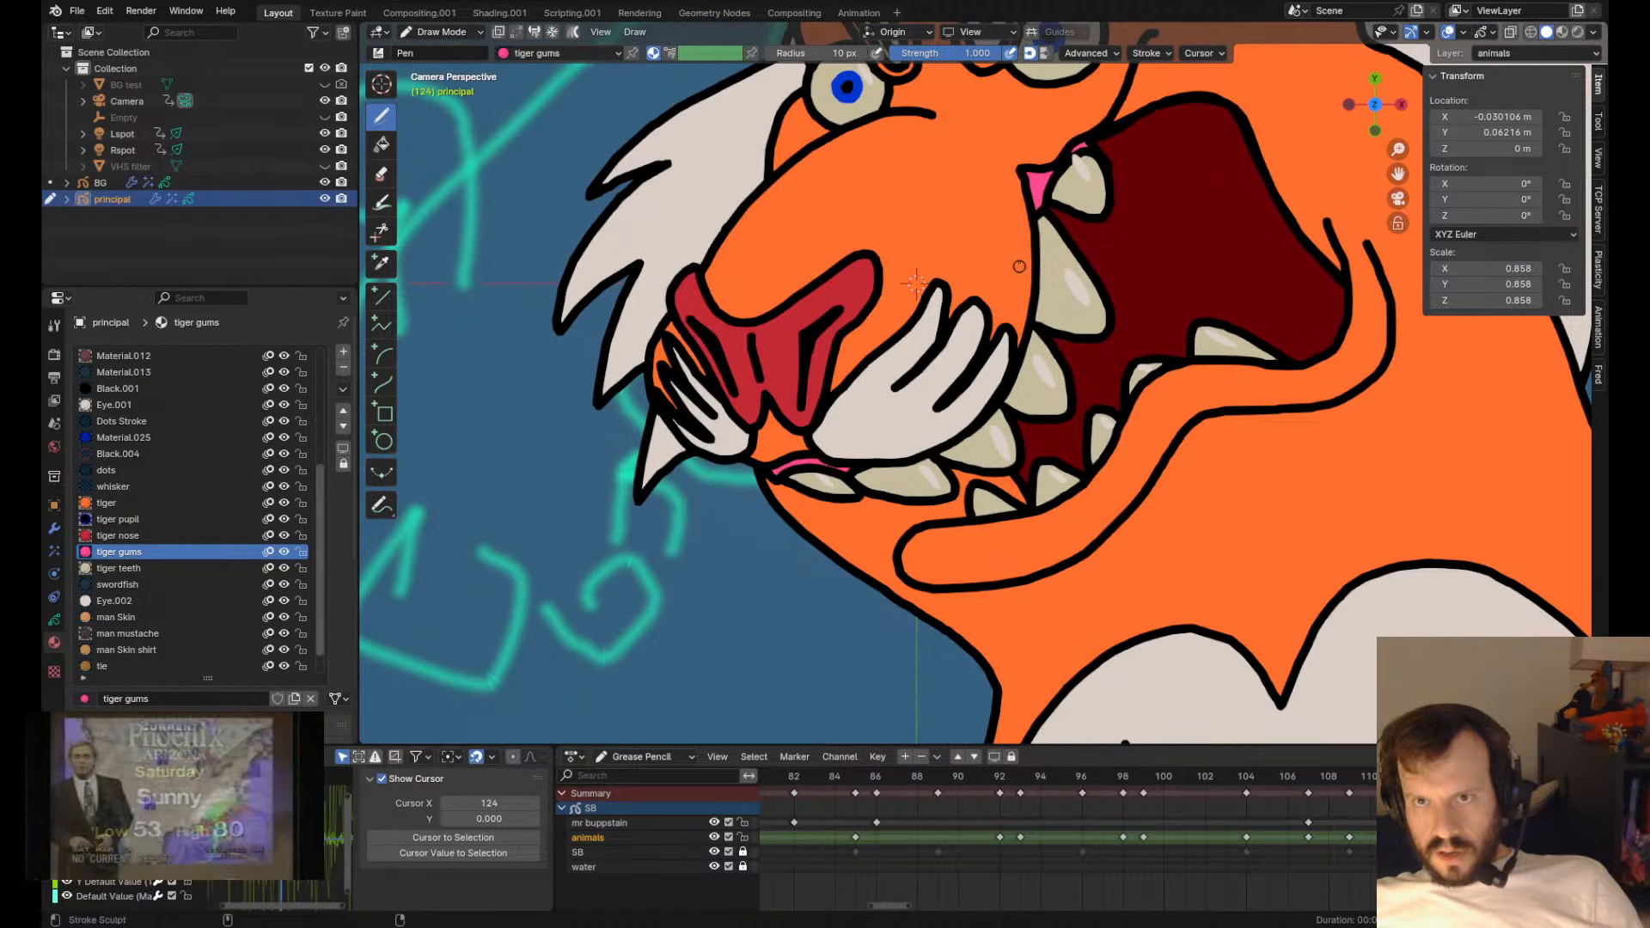
# - Arrange the highlight stroke of the rearmost upper tooth behind the tooth's outline and gums
pyautogui.press('Tab')
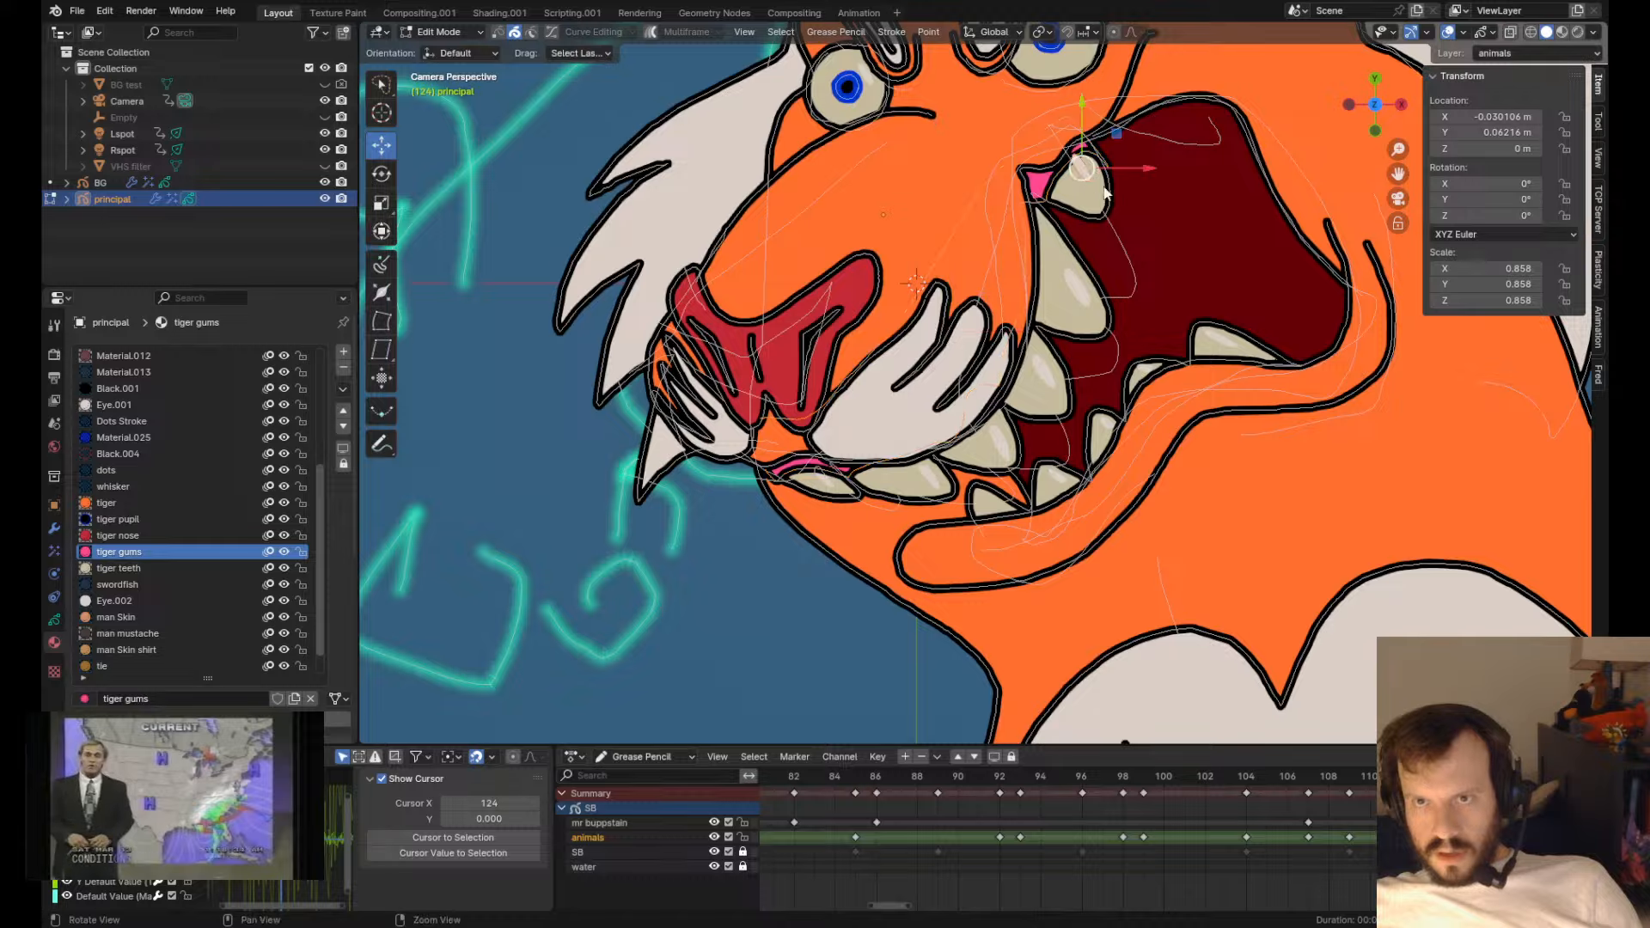
pyautogui.hotkey('ctrl', 'Down')
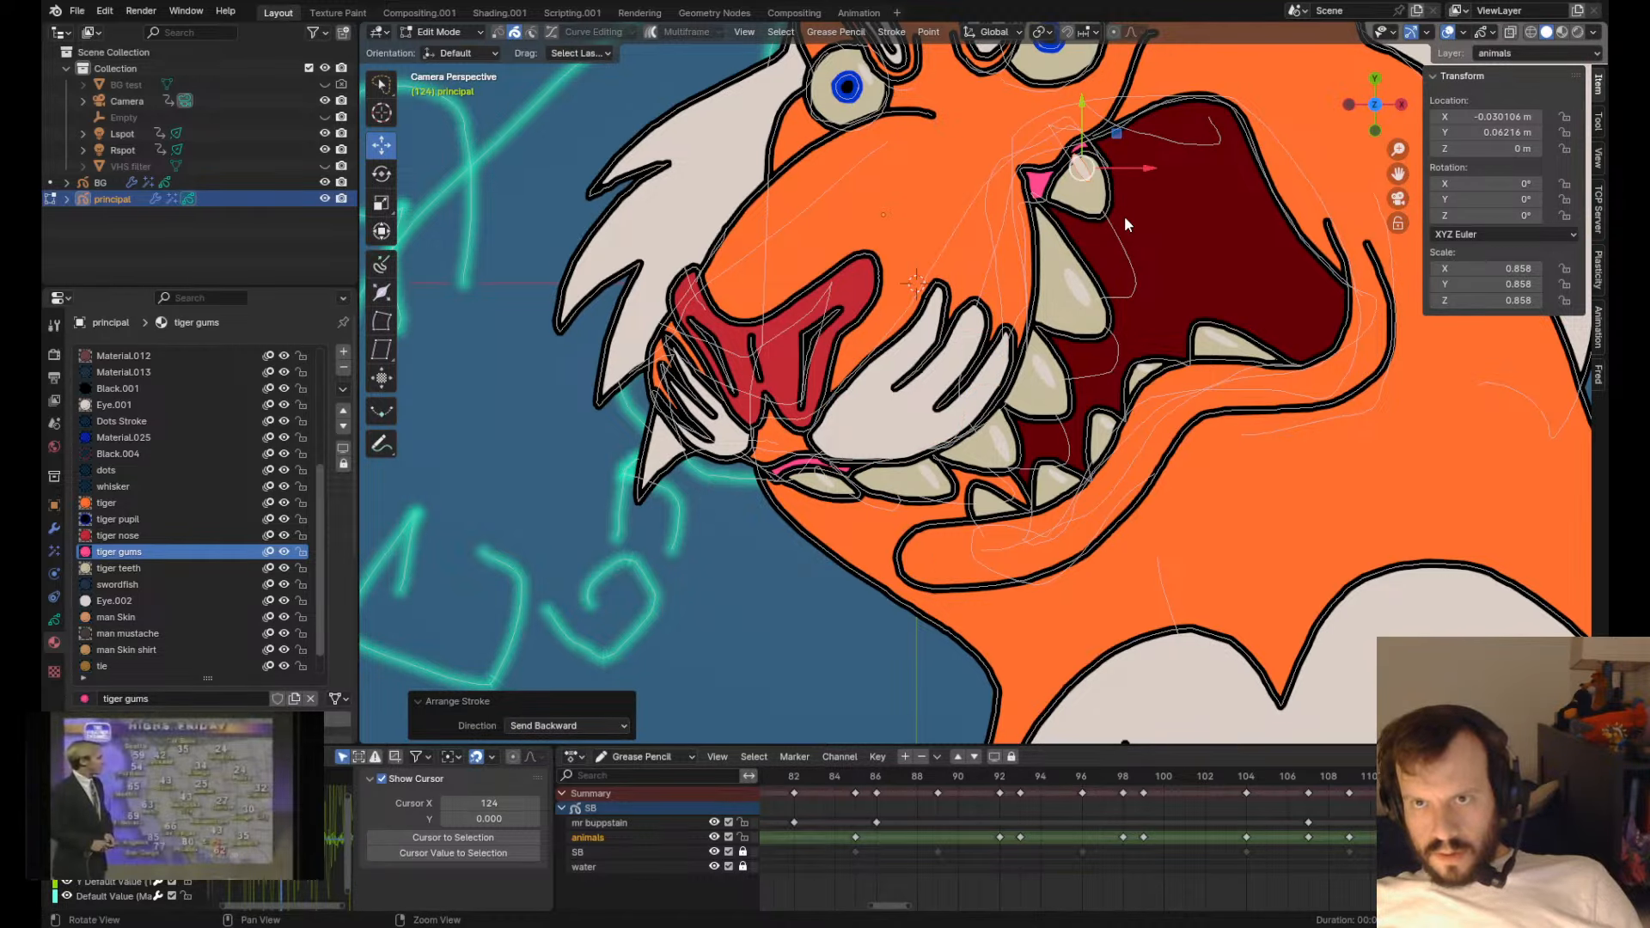
pyautogui.hotkey('ctrl', 'Up')
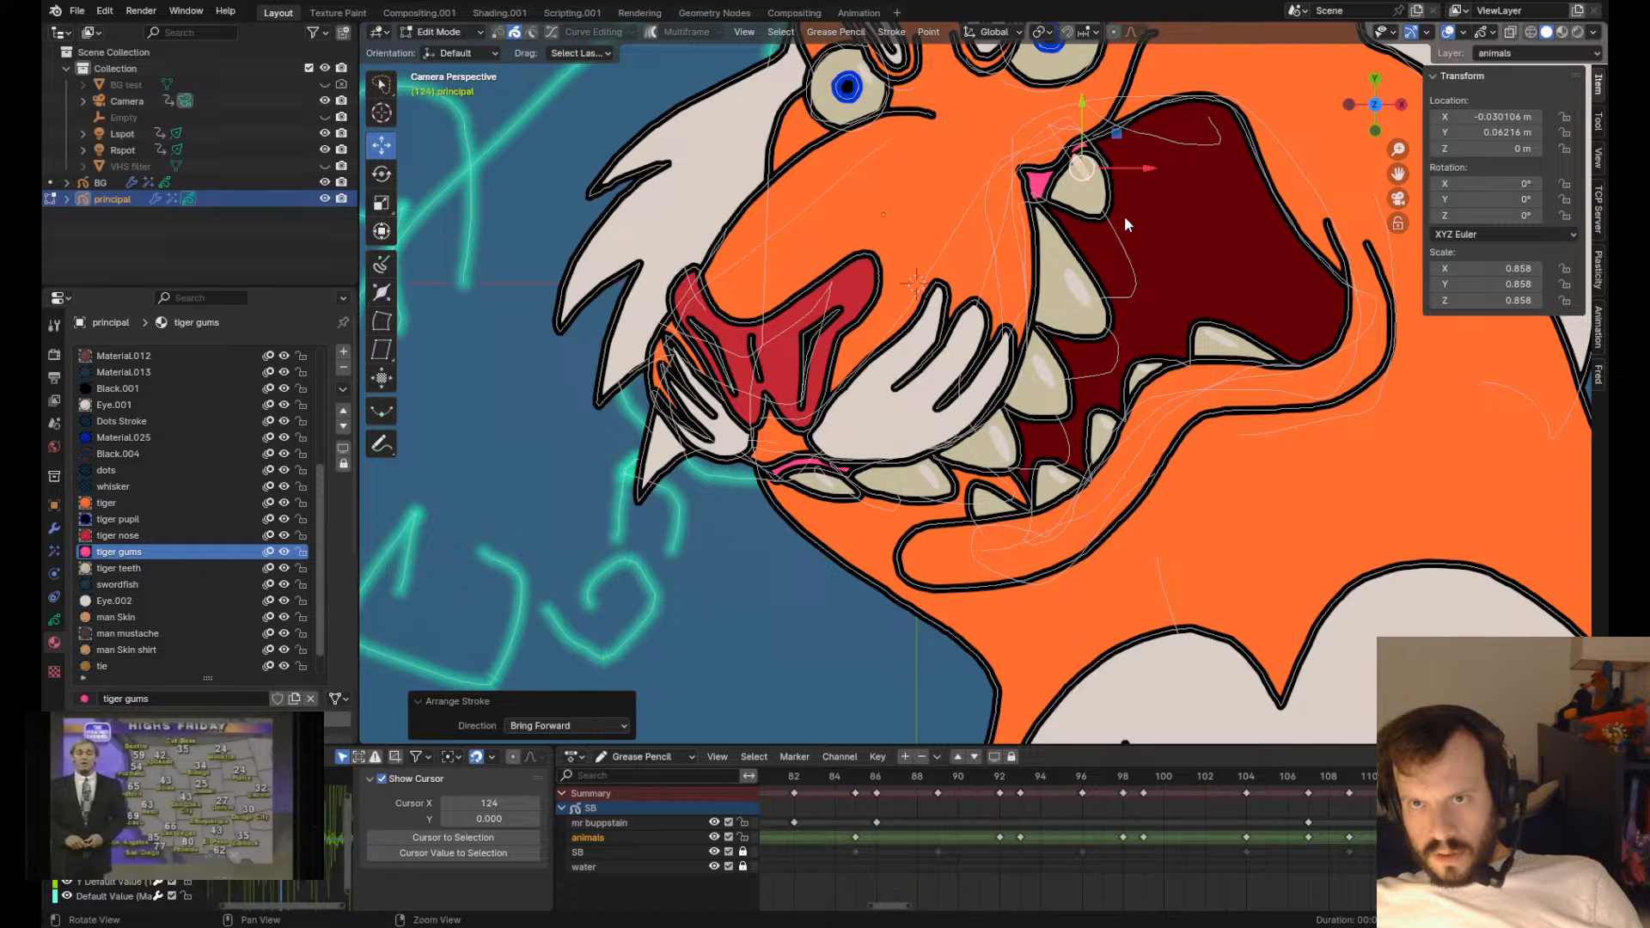
pyautogui.press('Tab')
# - Save the project with the whole tiger in view
pyautogui.keyDown('shift'); pyautogui.moveTo(1125, 220); pyautogui.dragTo(996, 439, button='middle'); pyautogui.keyUp('shift')
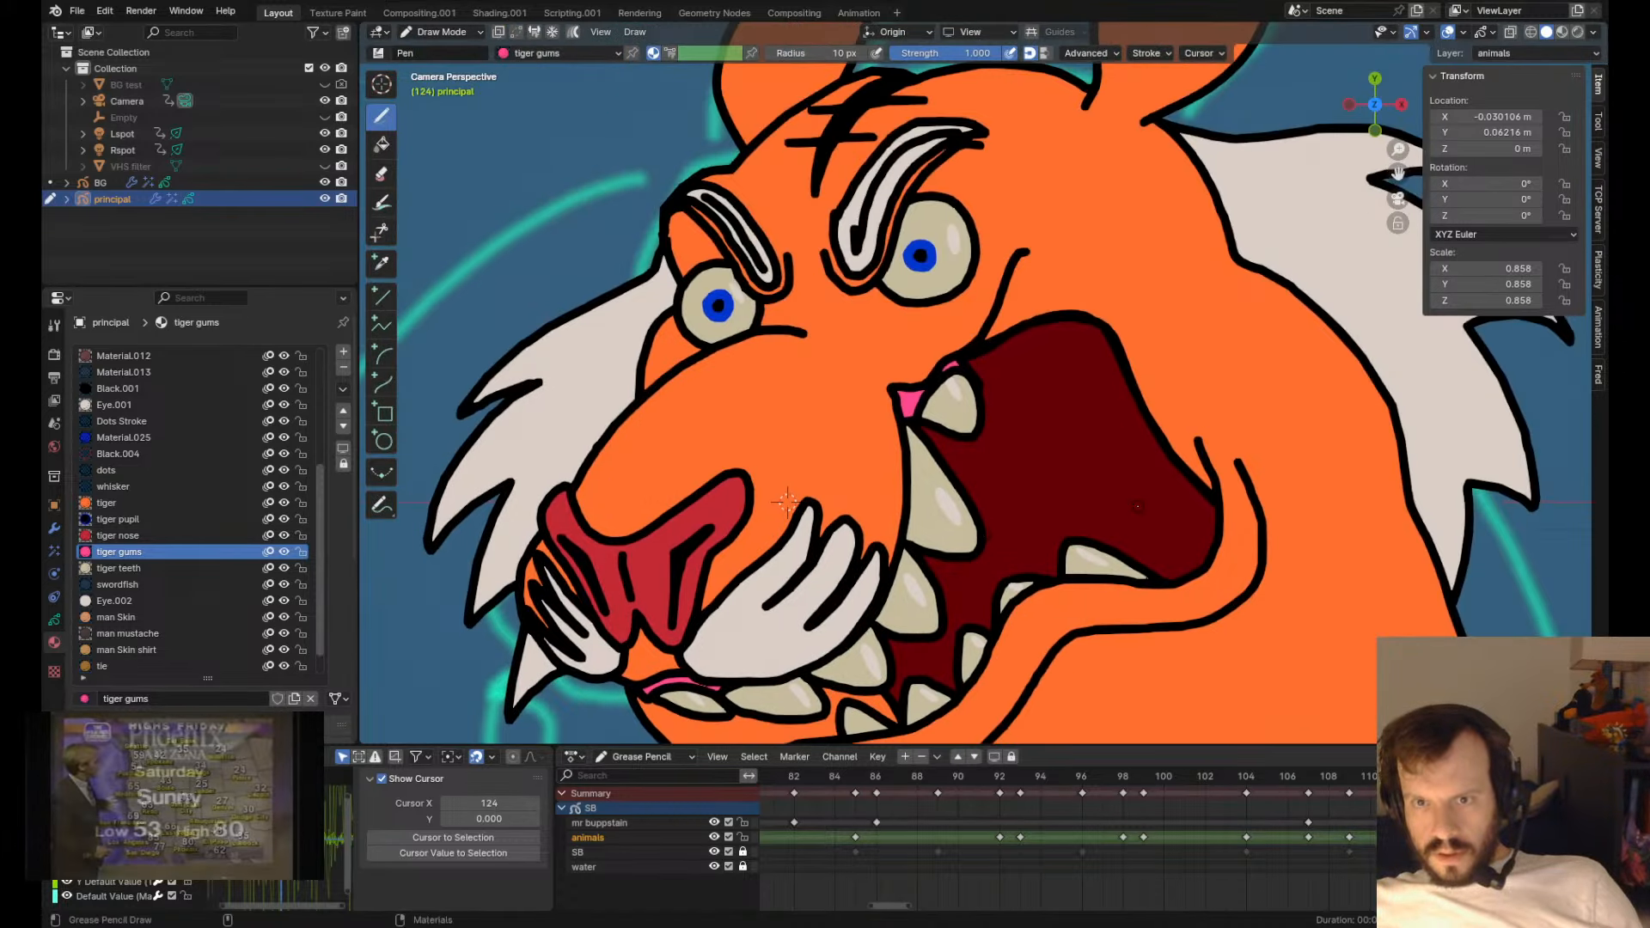
pyautogui.keyDown('shift'); pyautogui.moveTo(785, 503); pyautogui.dragTo(770, 384, button='middle'); pyautogui.keyUp('shift')
pyautogui.scroll(-4, 1118, 407)
pyautogui.hotkey('ctrl', 's')
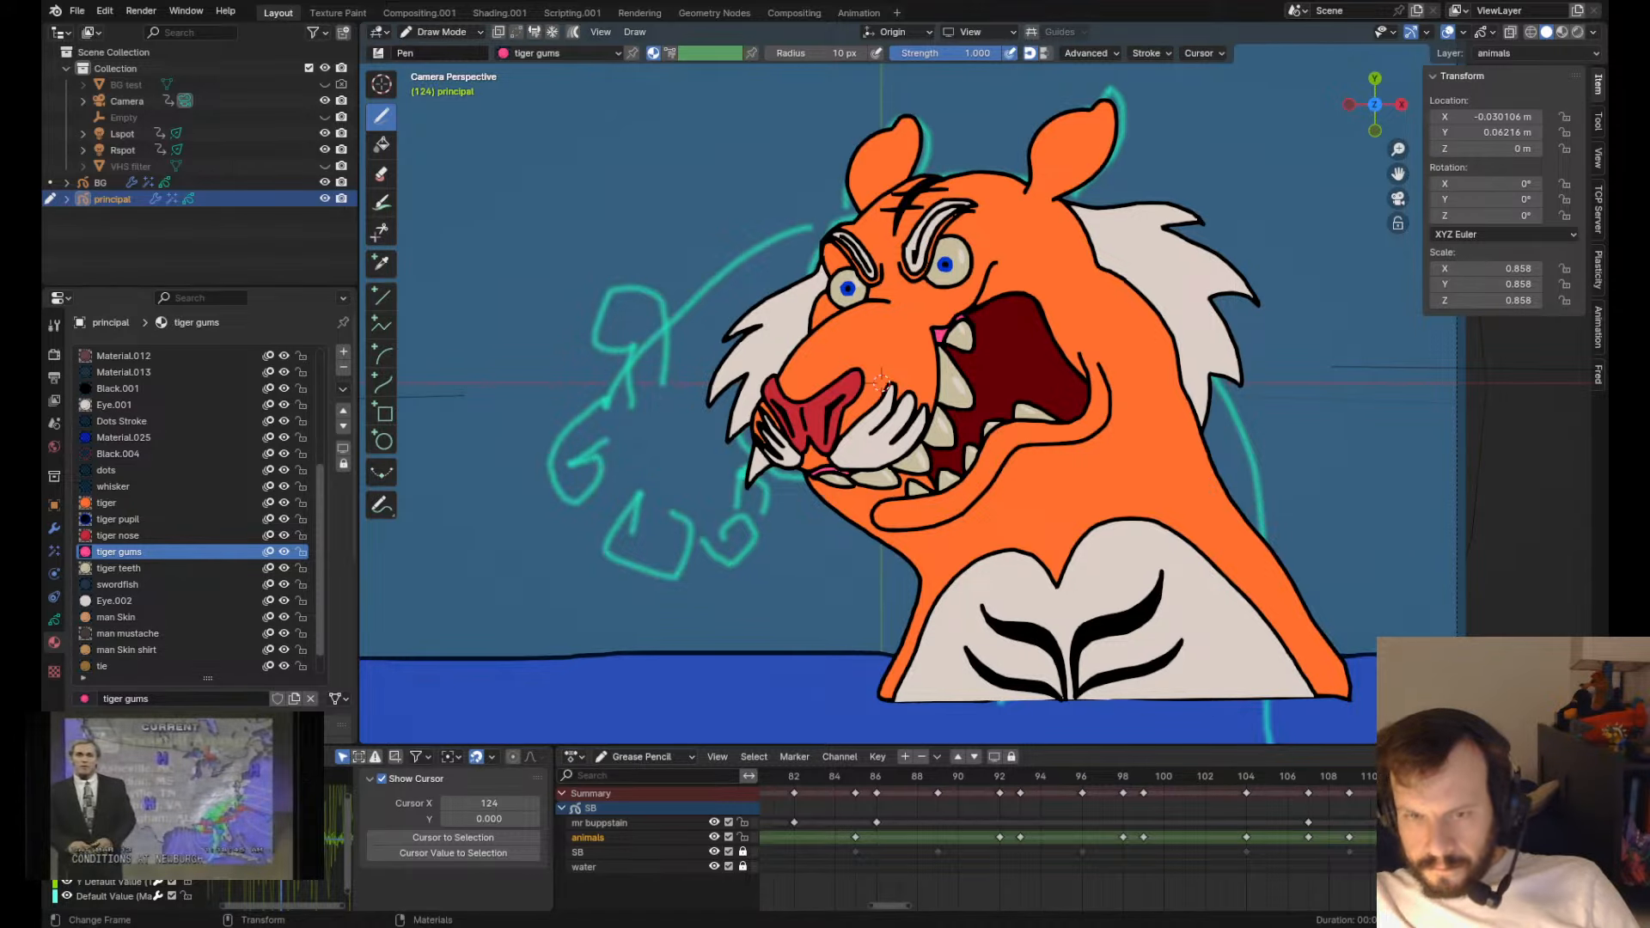
# - Flatten the gum arch above the frontmost upper tooth by sculpting its strokes closer to the muzzle's lower edge
pyautogui.scroll(2, 882, 381)
pyautogui.press('Tab')
pyautogui.scroll(2, 822, 354)
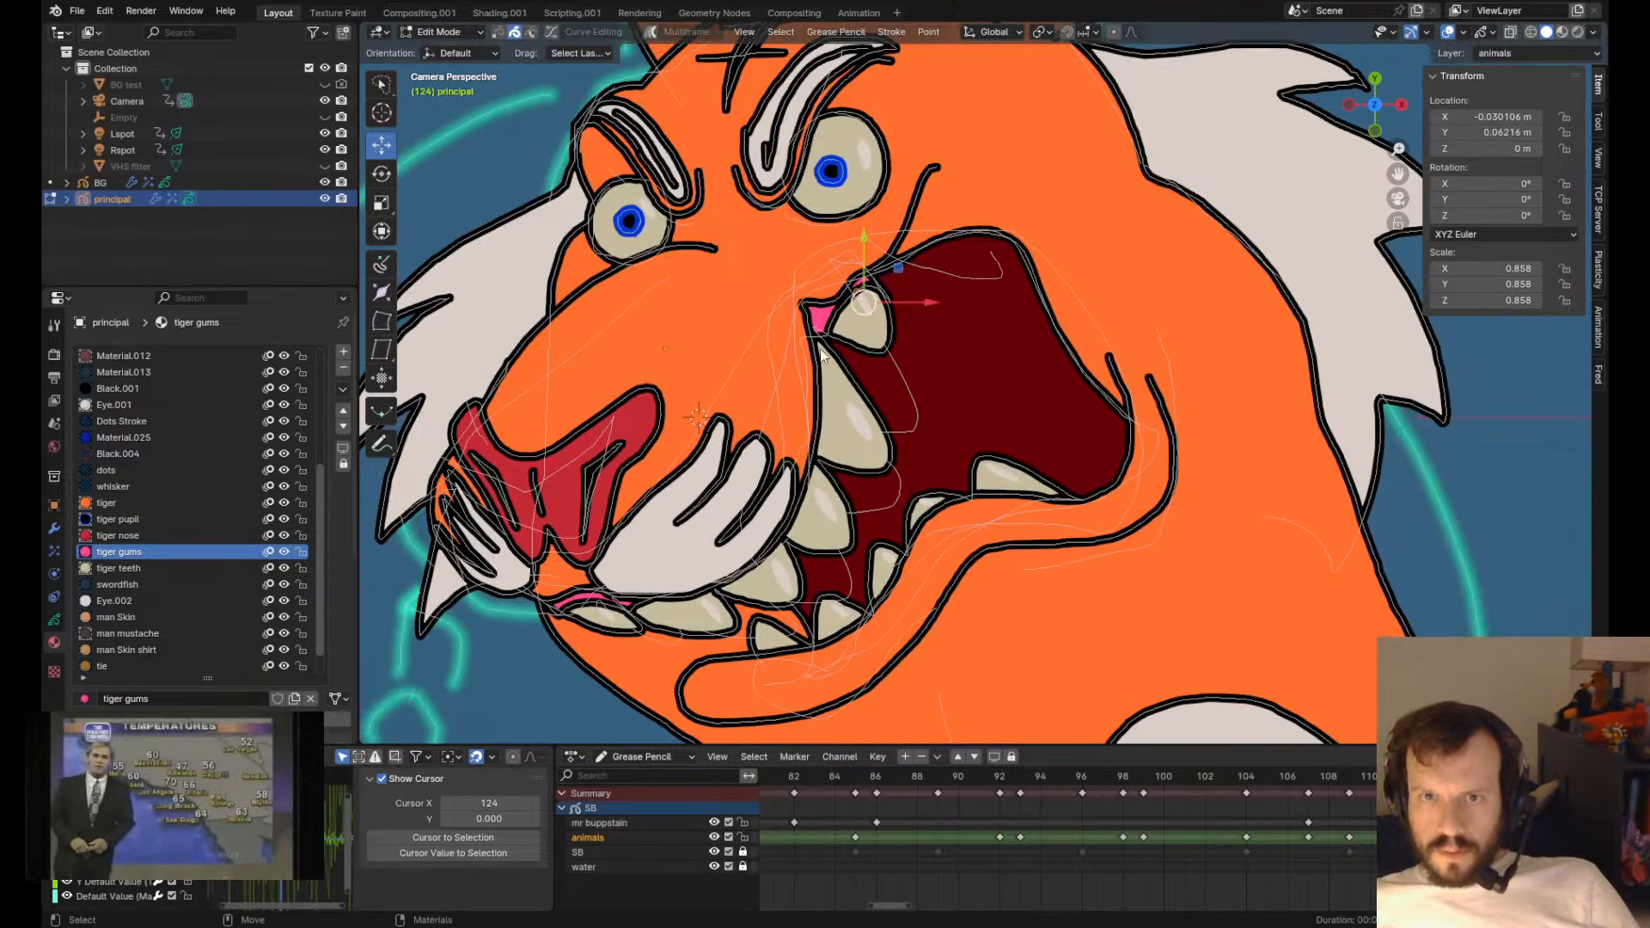
pyautogui.press('Tab')
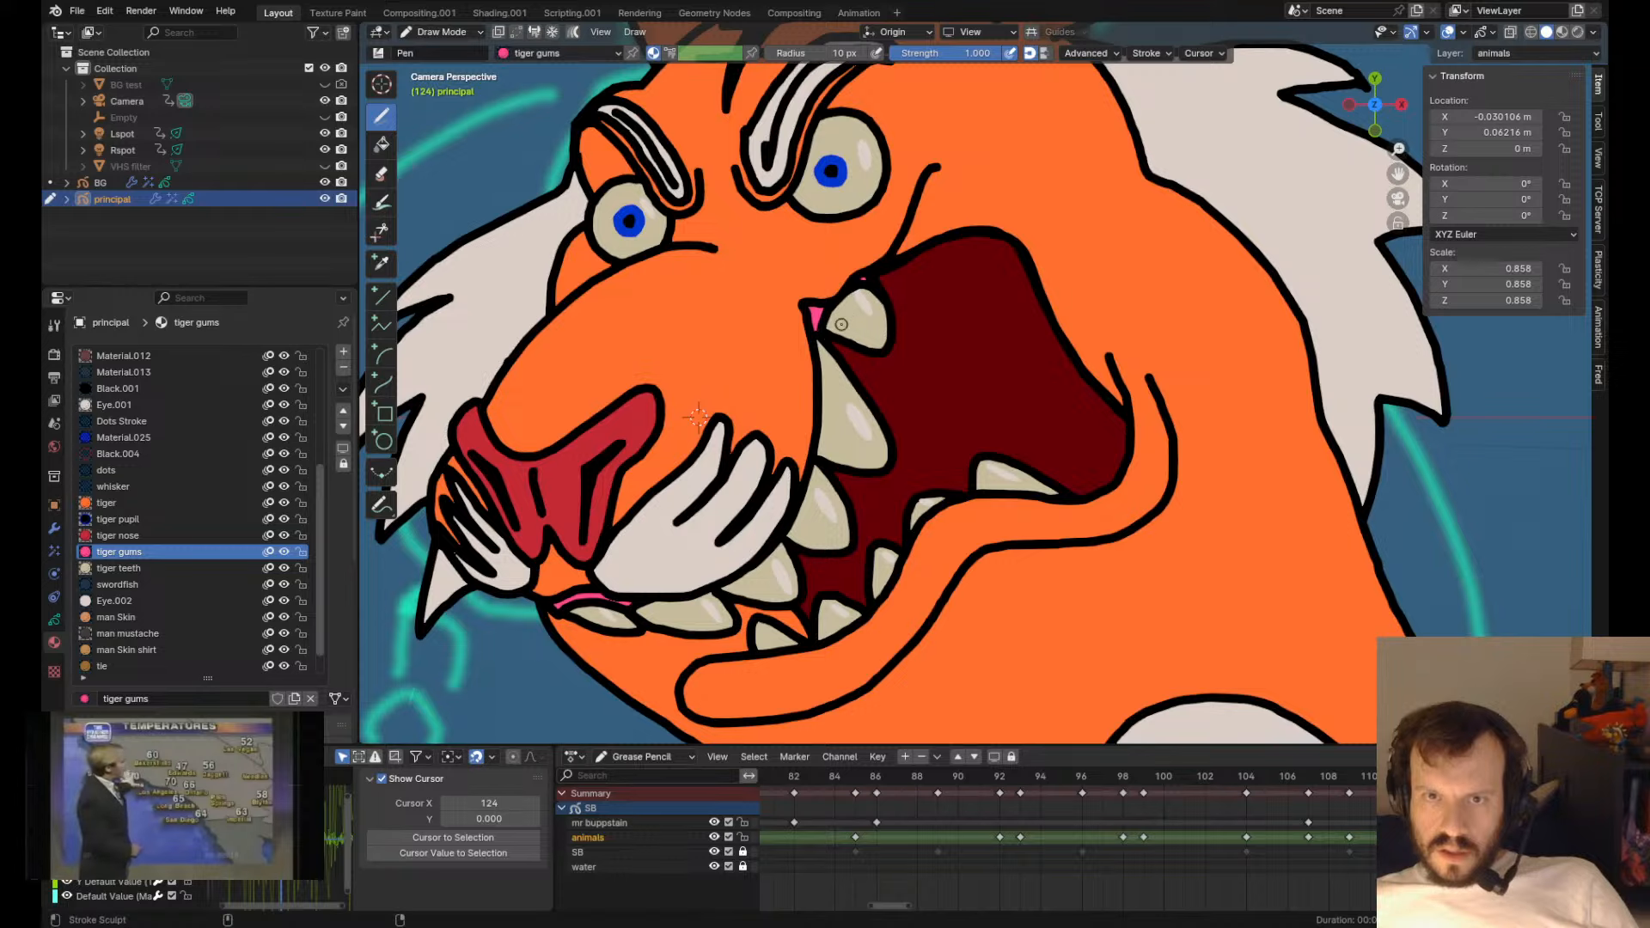
pyautogui.scroll(-4, 830, 471)
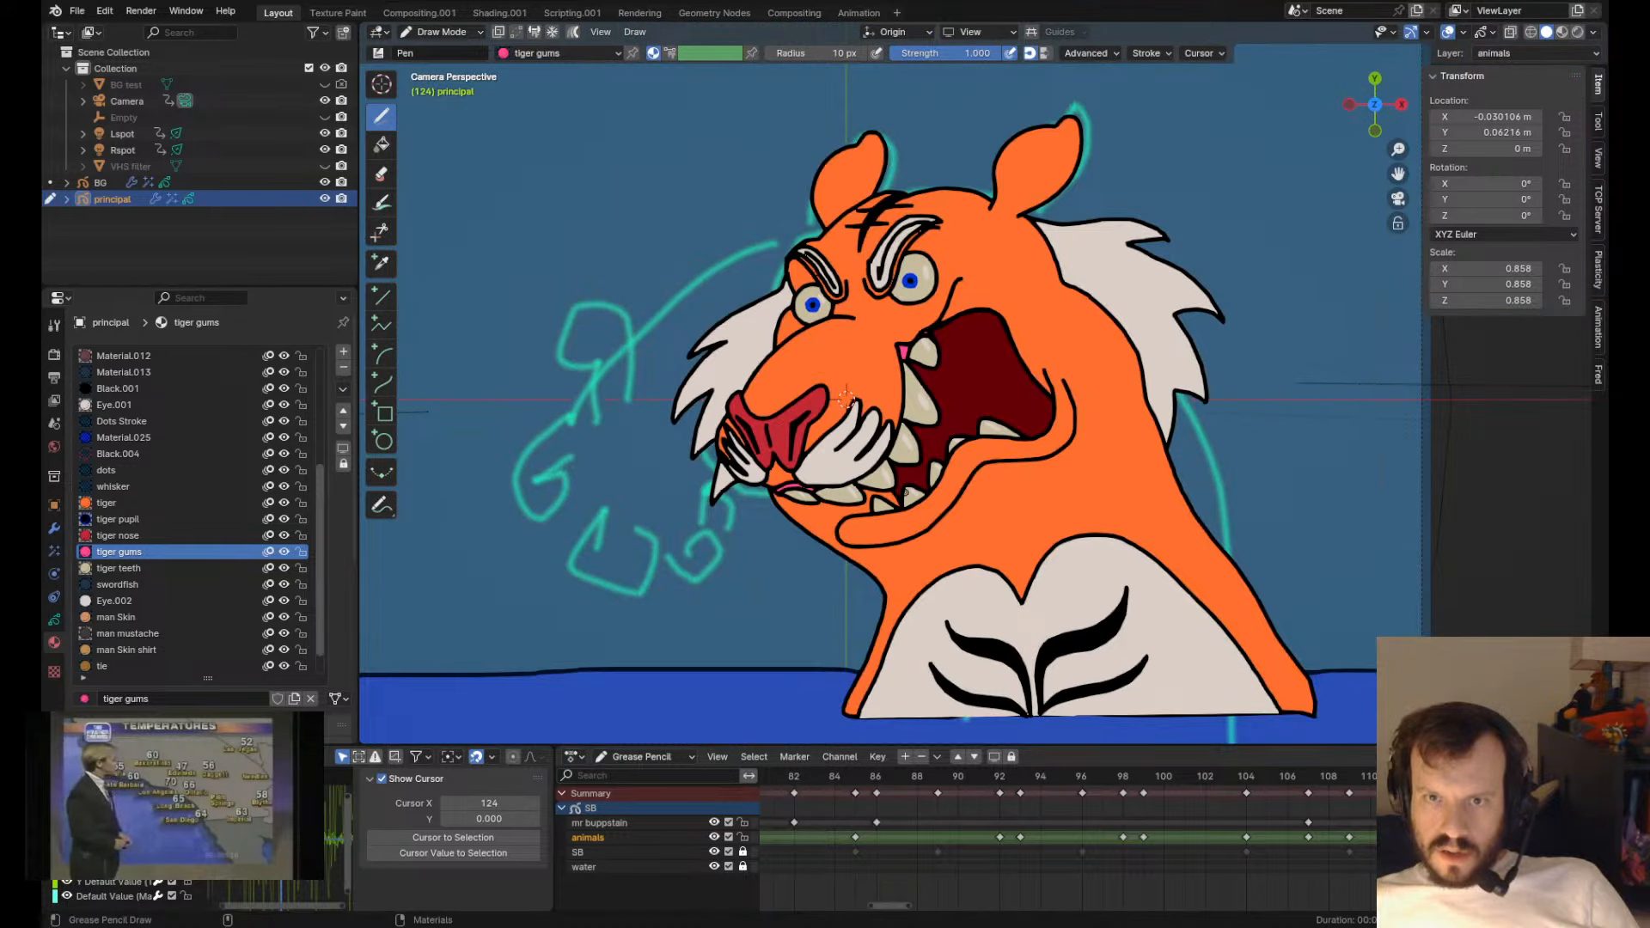
pyautogui.scroll(3, 904, 492)
pyautogui.moveTo(607, 597); pyautogui.dragTo(614, 592)
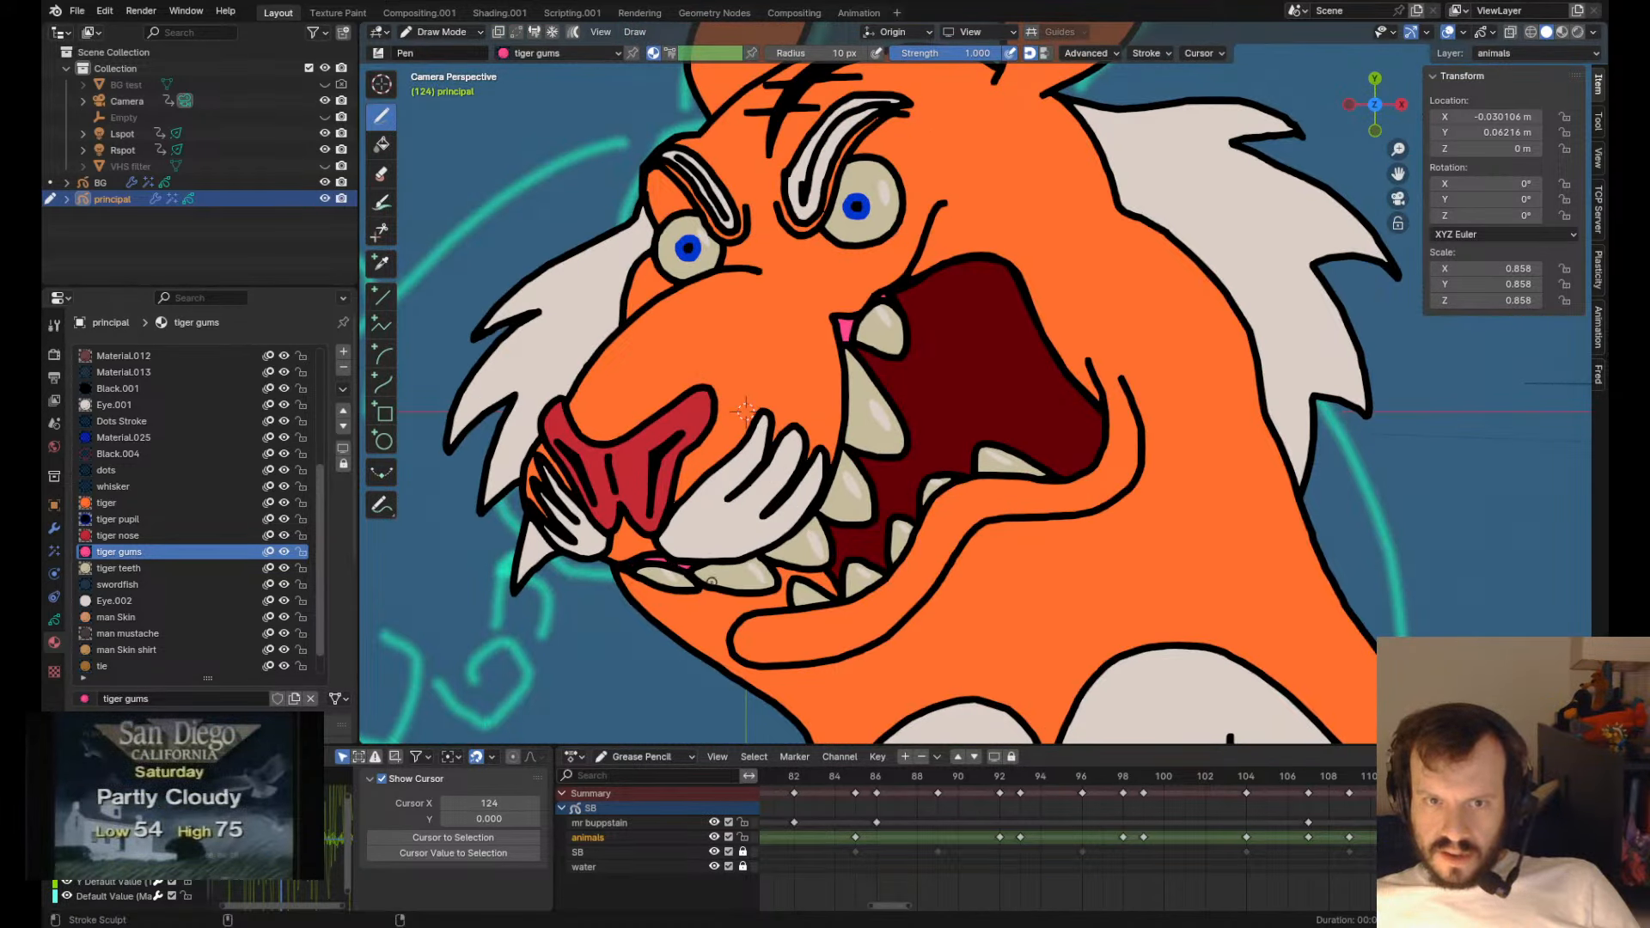
pyautogui.moveTo(711, 580); pyautogui.dragTo(698, 577)
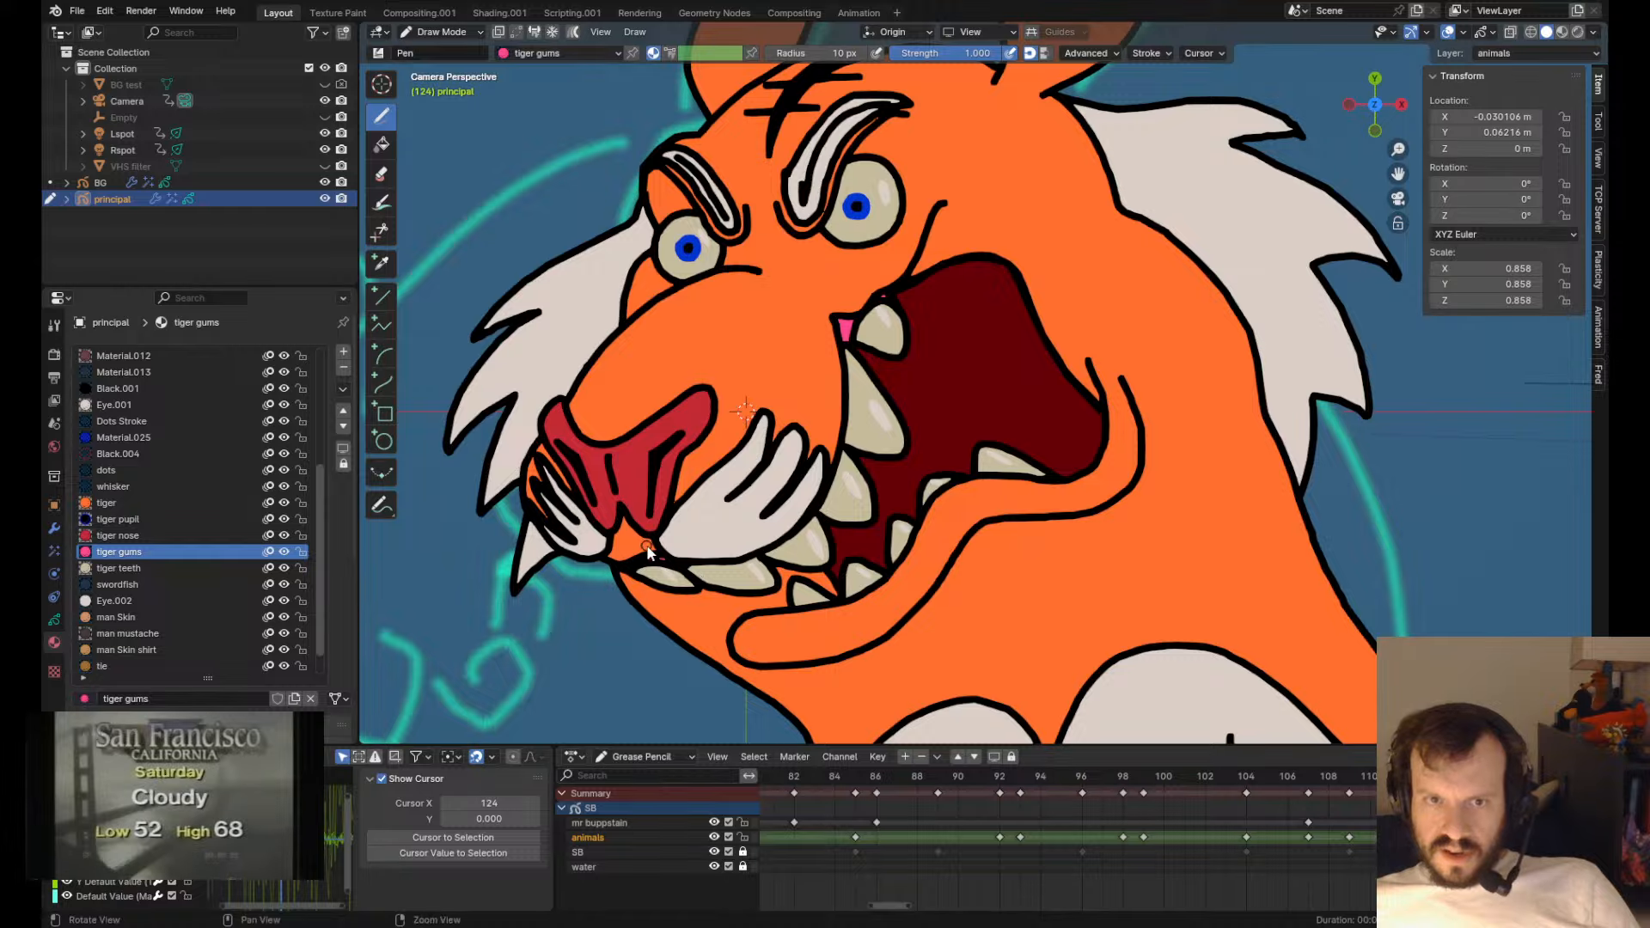
# - Sculpt the frontmost upper tooth and muzzle edge to expose a small pink gum between them
pyautogui.press('Tab')
pyautogui.press('Tab')
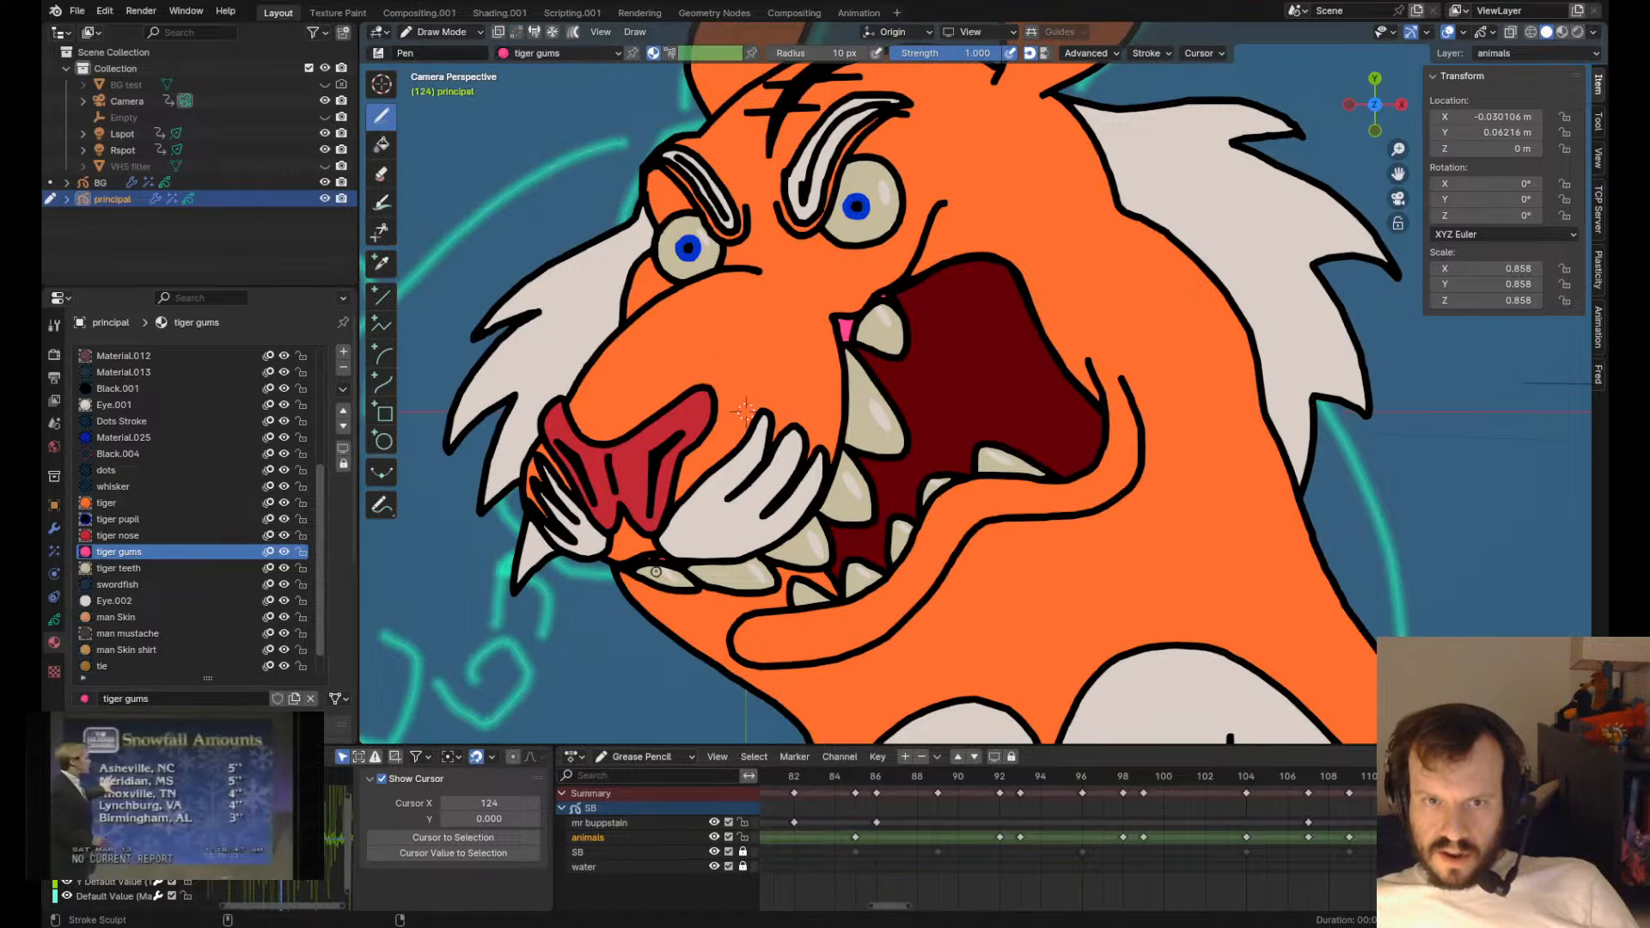
pyautogui.moveTo(656, 572)
pyautogui.keyDown('shift'); pyautogui.mouseDown()
pyautogui.moveTo(593, 603)
pyautogui.moveTo(602, 550)
pyautogui.mouseUp(); pyautogui.keyUp('shift')
pyautogui.keyDown('shift'); pyautogui.moveTo(842, 386); pyautogui.dragTo(839, 414); pyautogui.keyUp('shift')
pyautogui.press('Tab')
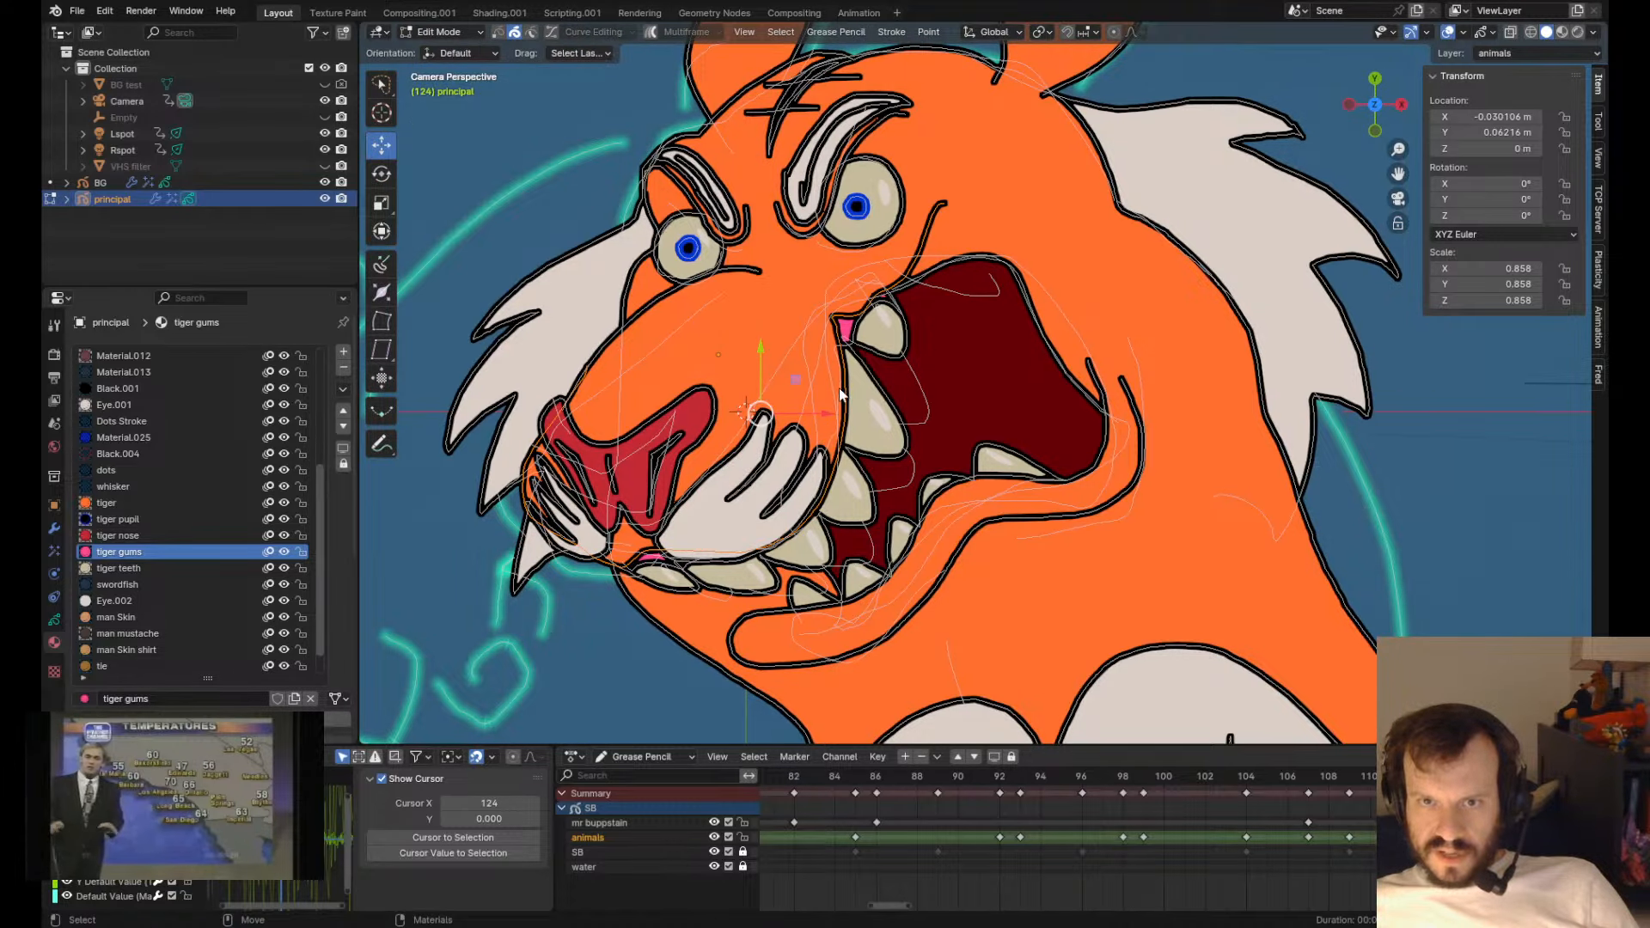
pyautogui.press('Tab')
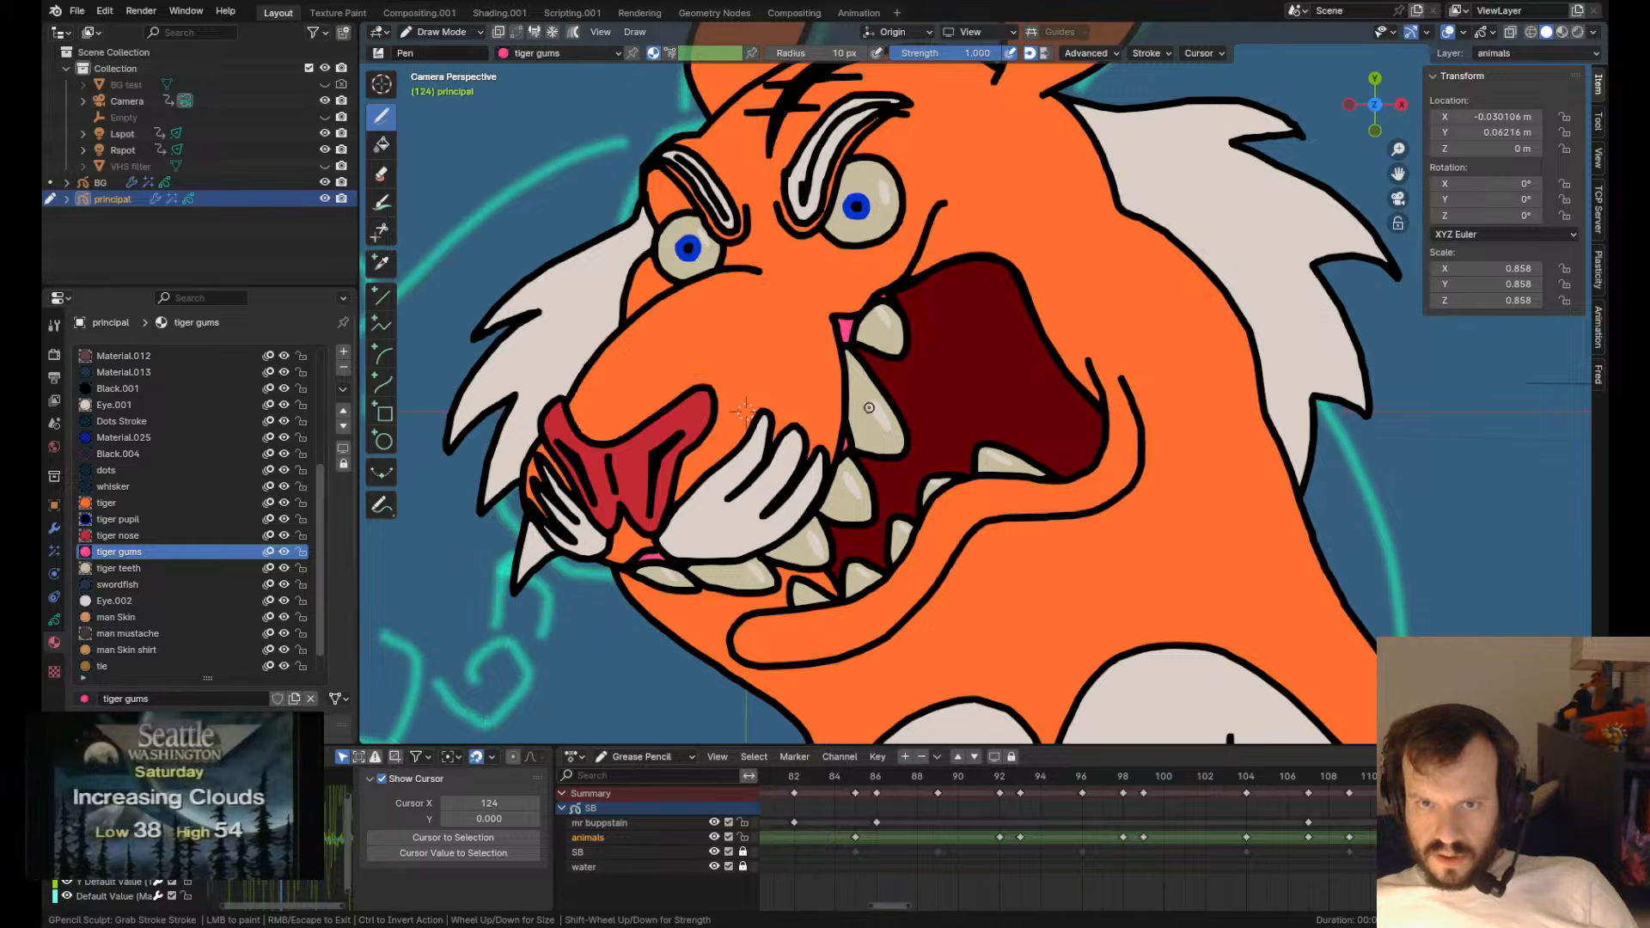
# - Sculpt the top of the large upper fang and the rearmost tooth apart to widen the pink gum between them
pyautogui.scroll(4, 856, 362)
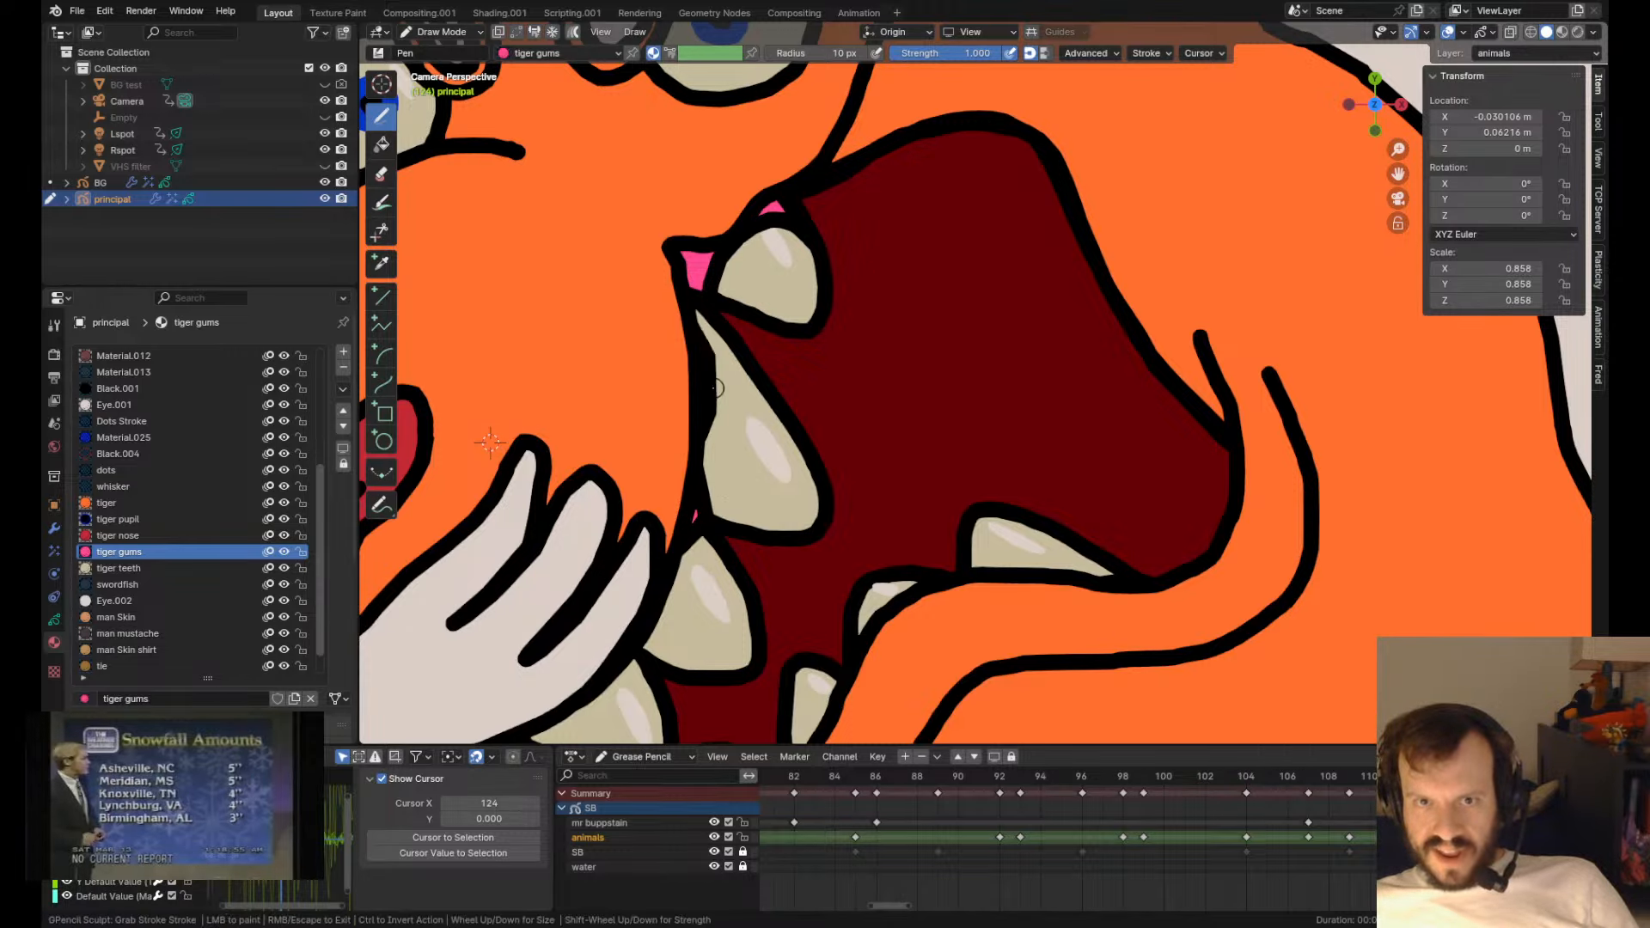
pyautogui.moveTo(705, 288); pyautogui.dragTo(707, 328)
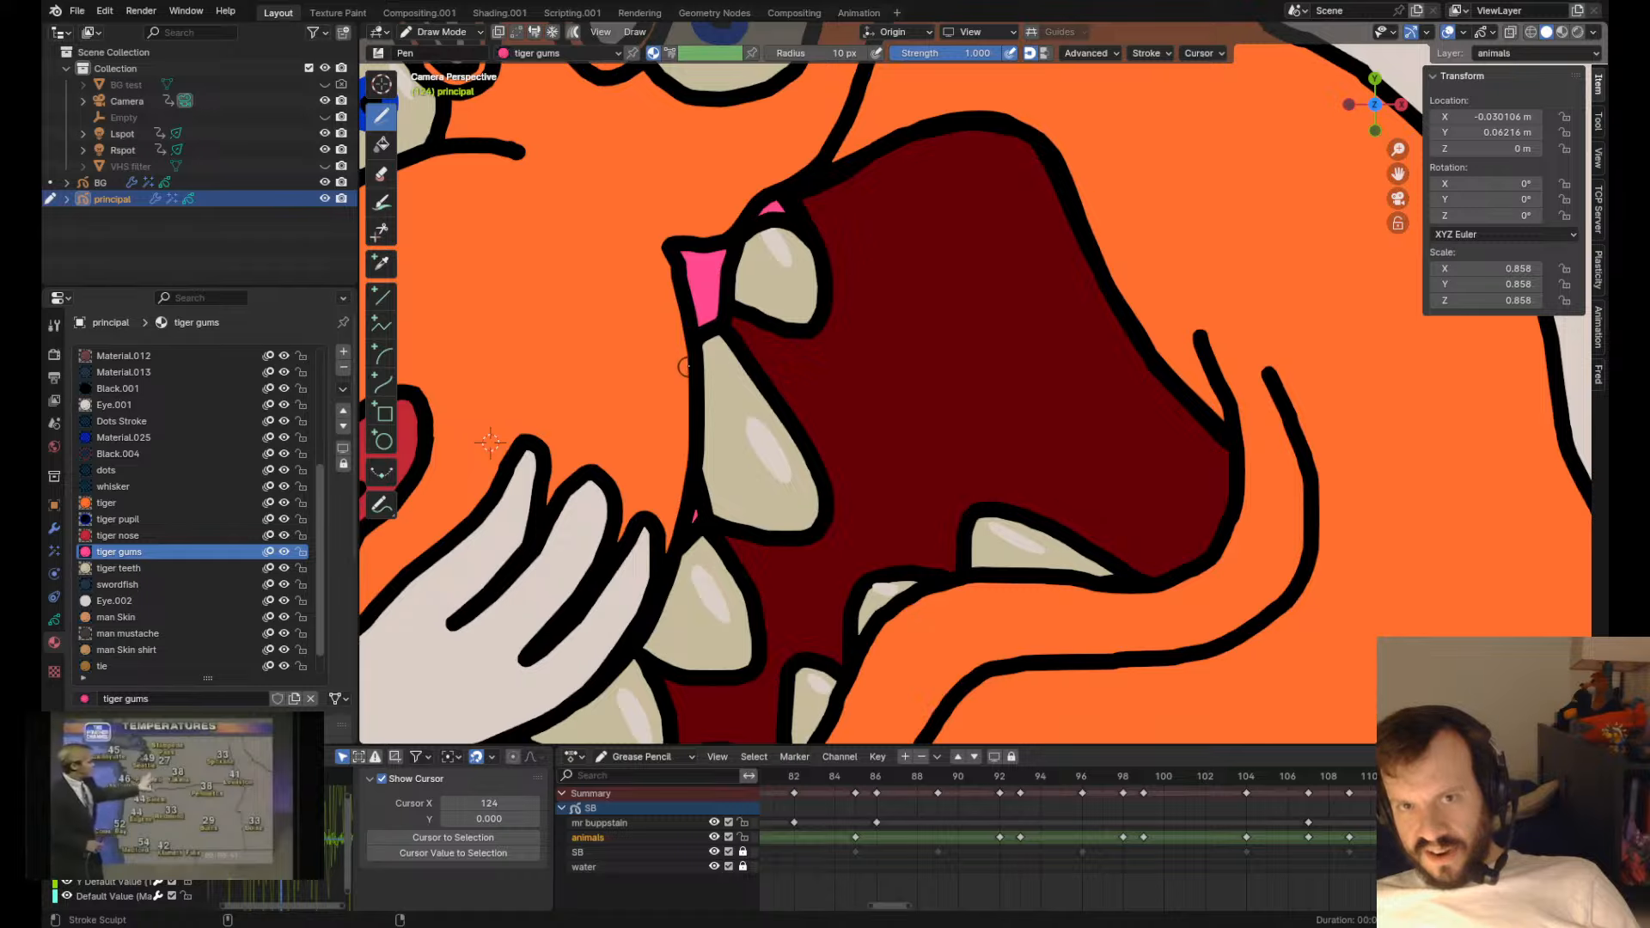
pyautogui.hotkey('ctrl', 'z')
pyautogui.scroll(-5, 730, 300)
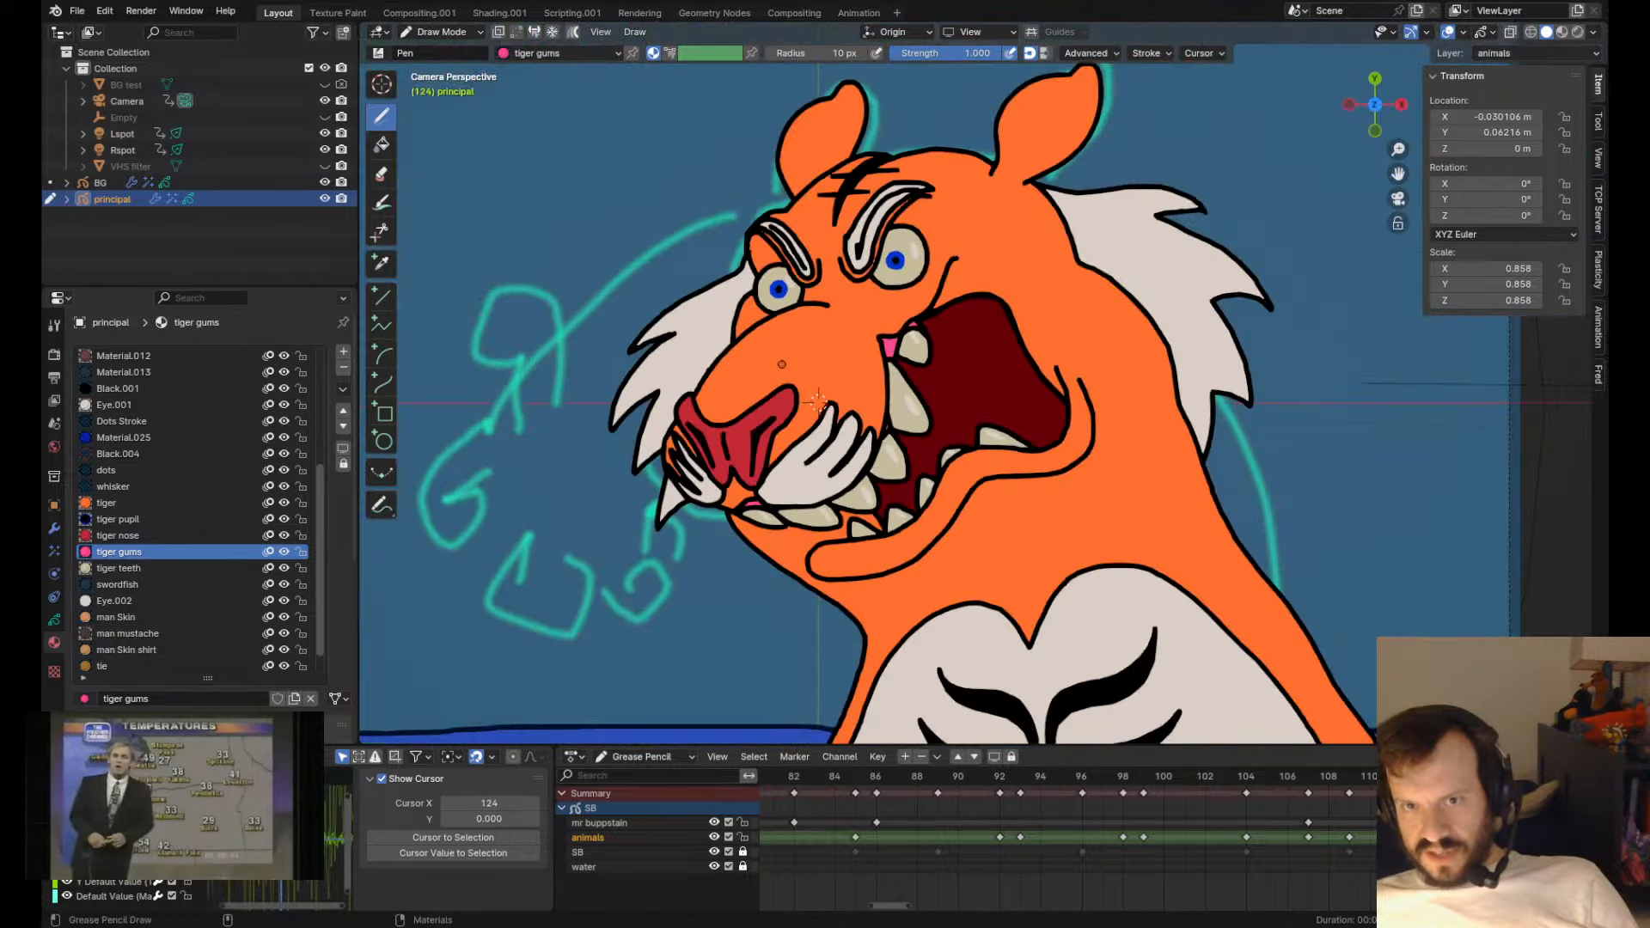
pyautogui.scroll(4, 715, 253)
pyautogui.press('Tab')
pyautogui.press('Tab')
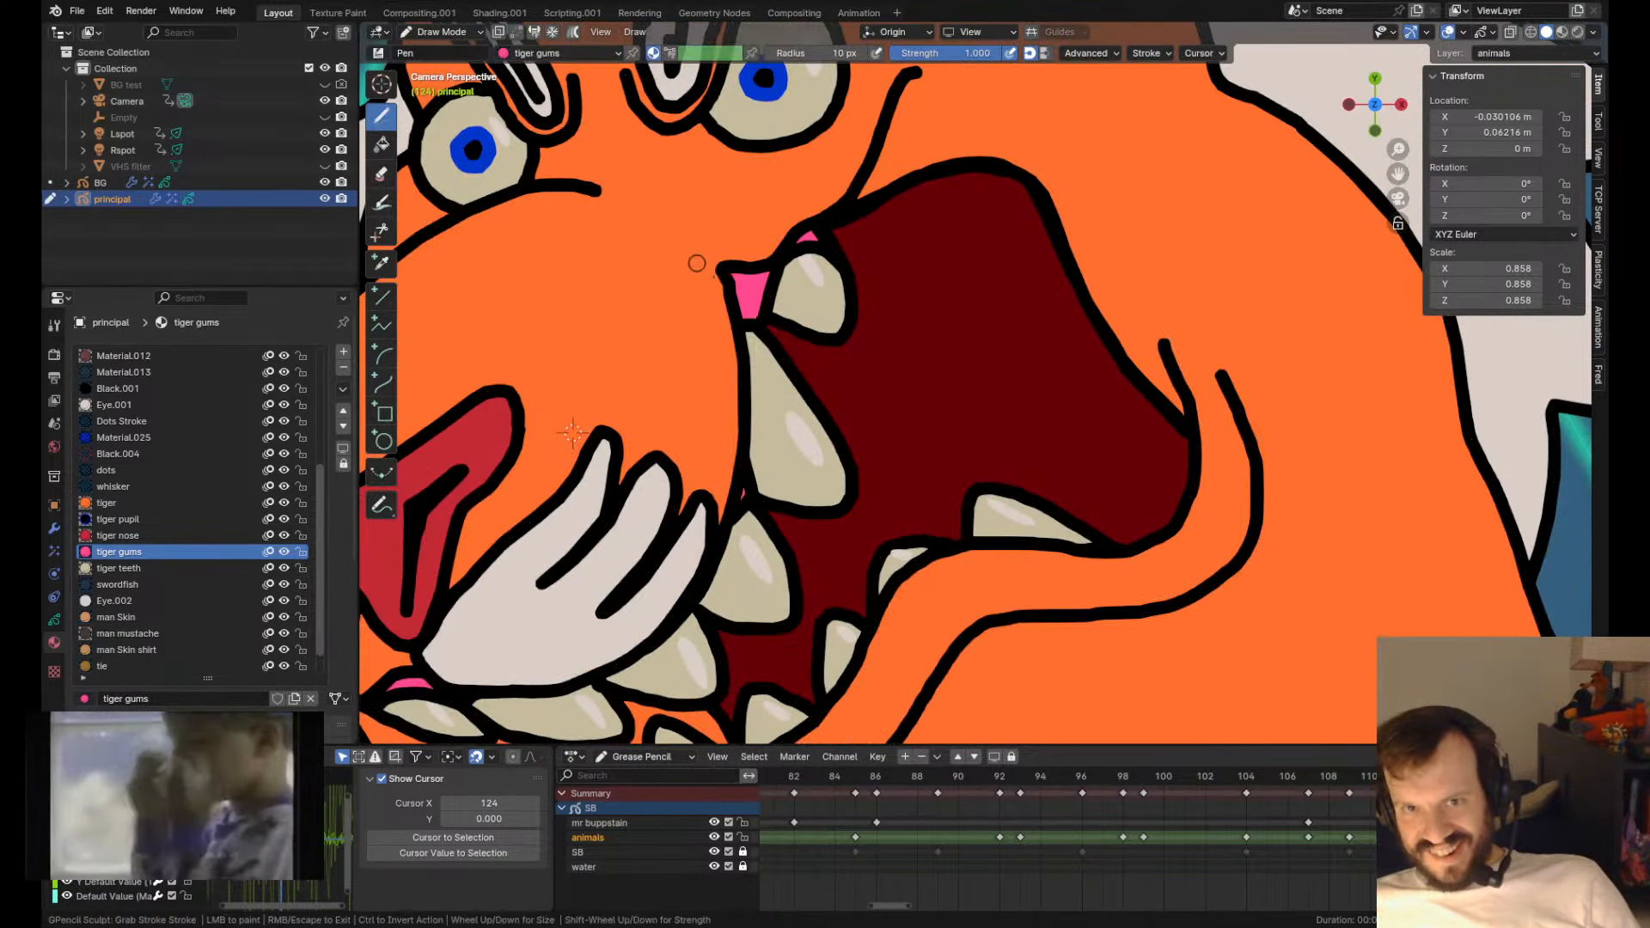
# - Sculpt the upper edge of the pink gum beside the rearmost upper tooth down into a smaller pointed corner
pyautogui.moveTo(696, 261)
pyautogui.mouseDown()
pyautogui.moveTo(703, 280)
pyautogui.moveTo(737, 253)
pyautogui.mouseUp()
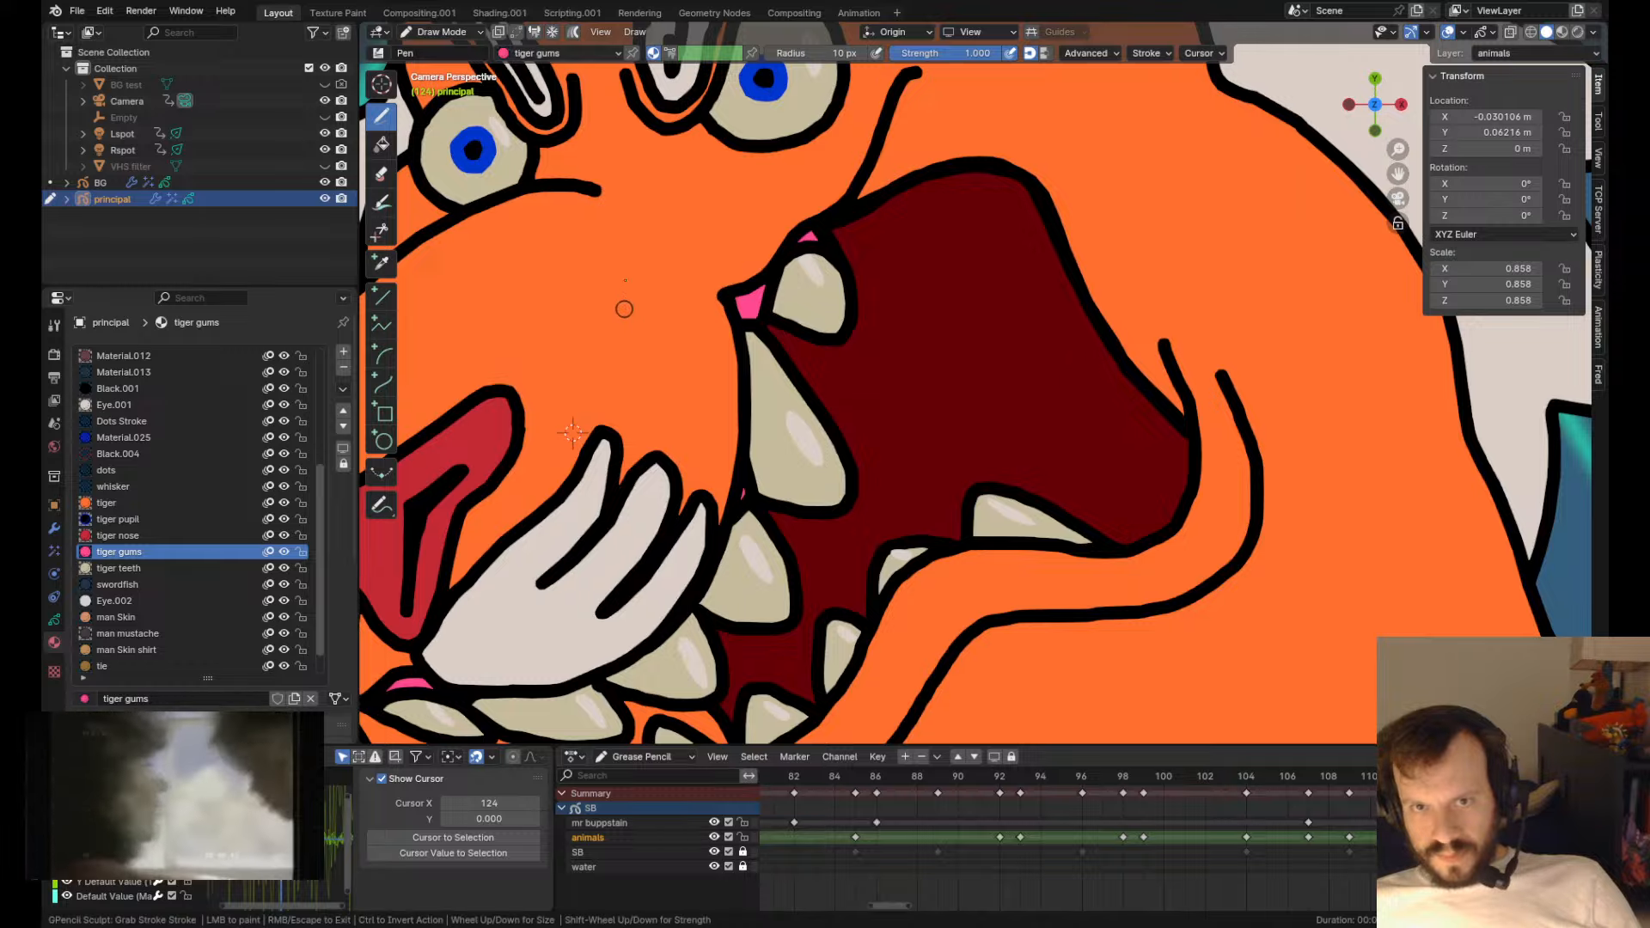
pyautogui.scroll(-4, 711, 302)
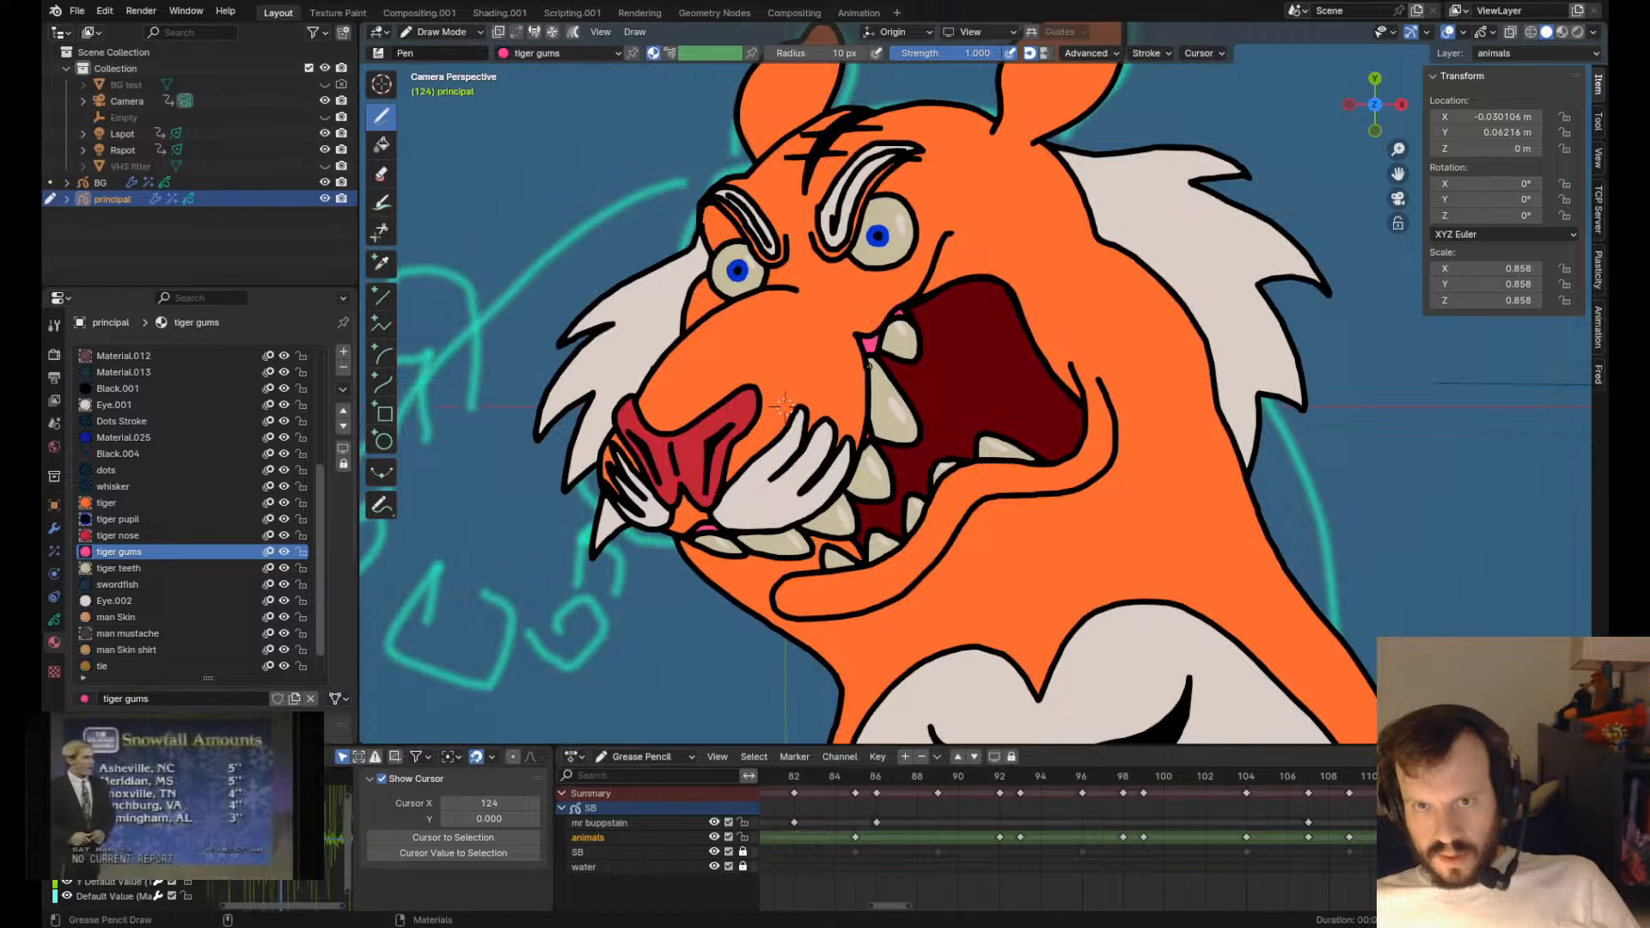
pyautogui.scroll(-6, 782, 406)
pyautogui.scroll(9, 662, 530)
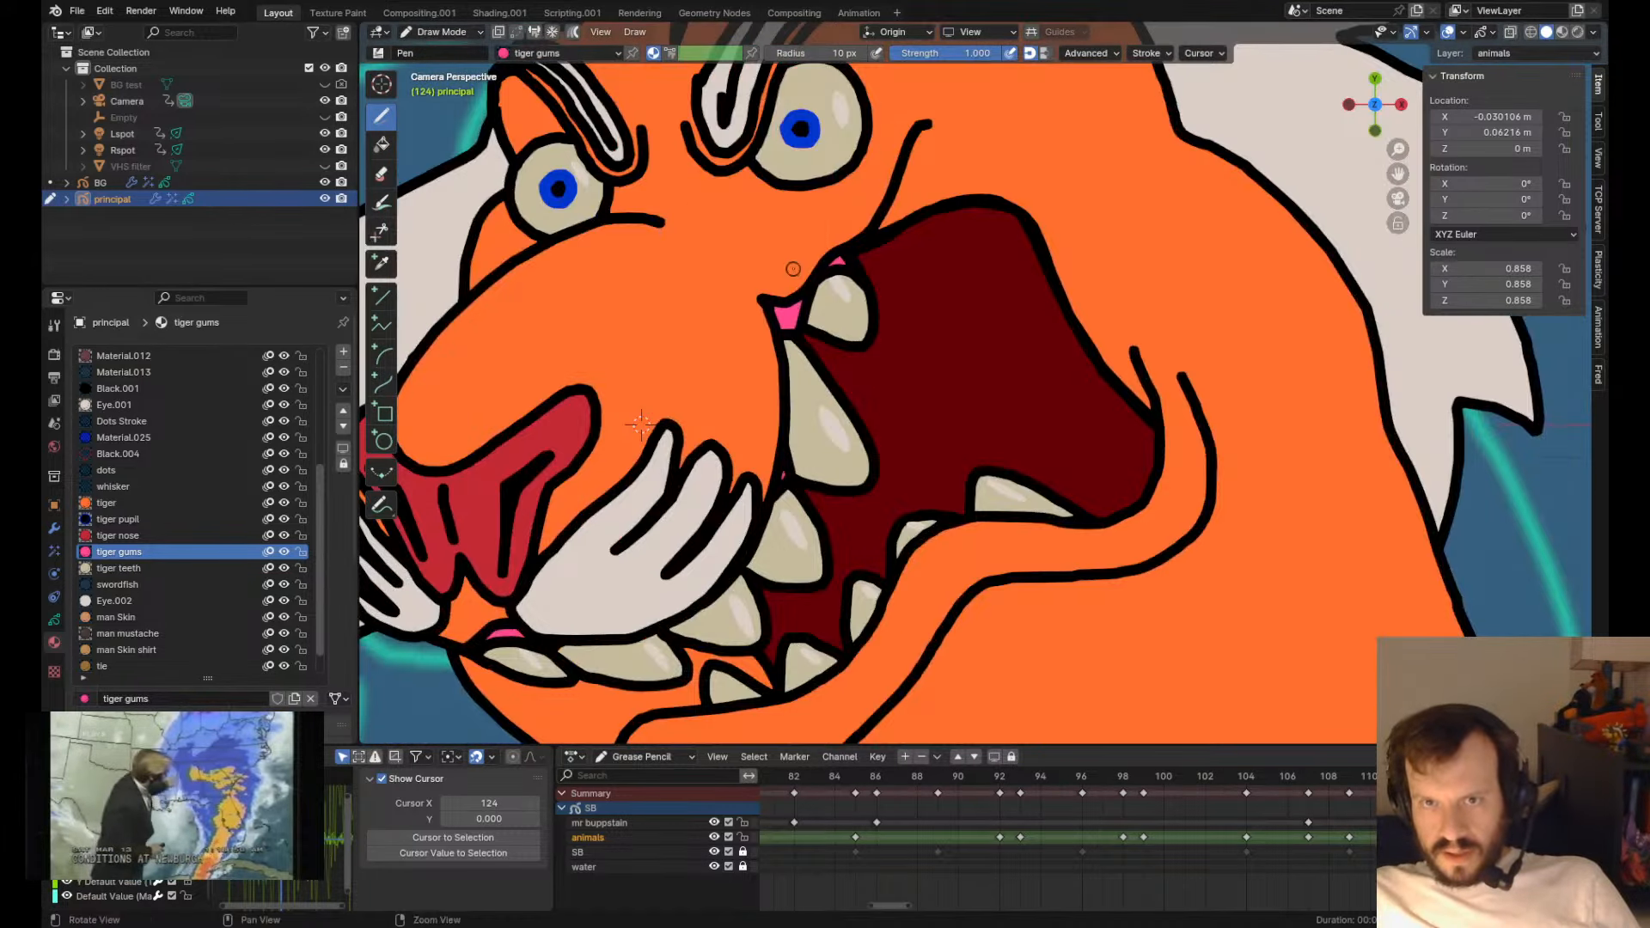
pyautogui.scroll(3, 907, 516)
# - Shift the rearmost upper tooth slightly down and away from the gum line
pyautogui.press('Tab')
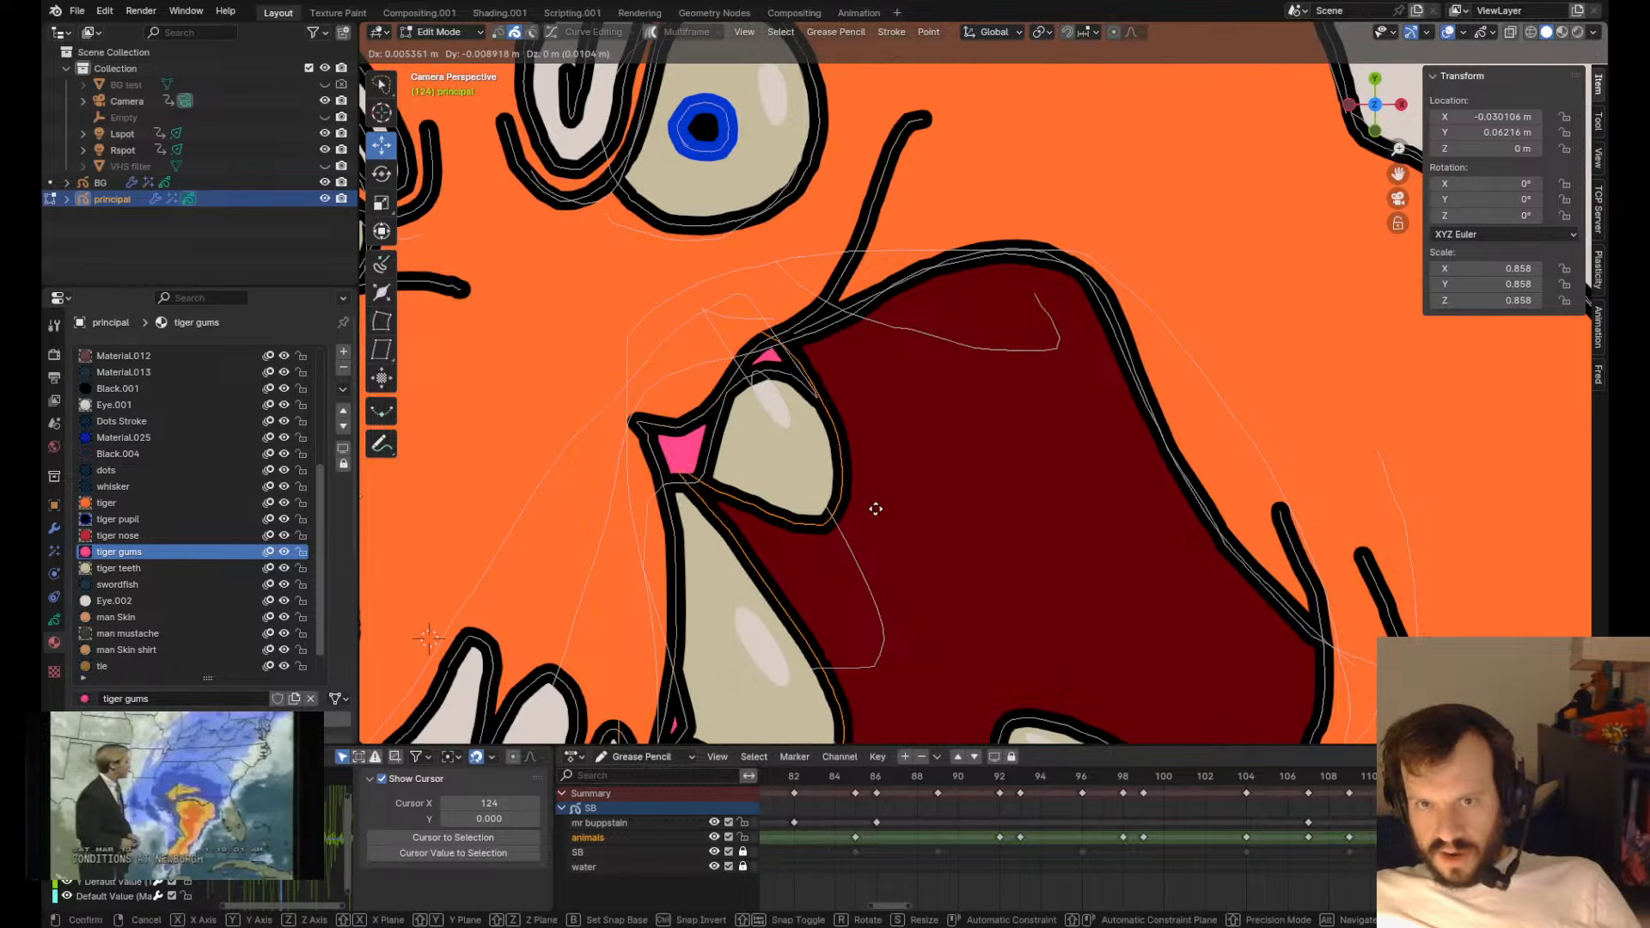
pyautogui.scroll(-5, 824, 427)
pyautogui.keyDown('shift'); pyautogui.moveTo(789, 545); pyautogui.dragTo(887, 461, button='middle'); pyautogui.keyUp('shift')
pyautogui.scroll(5, 1210, 421)
pyautogui.scroll(-5, 1209, 394)
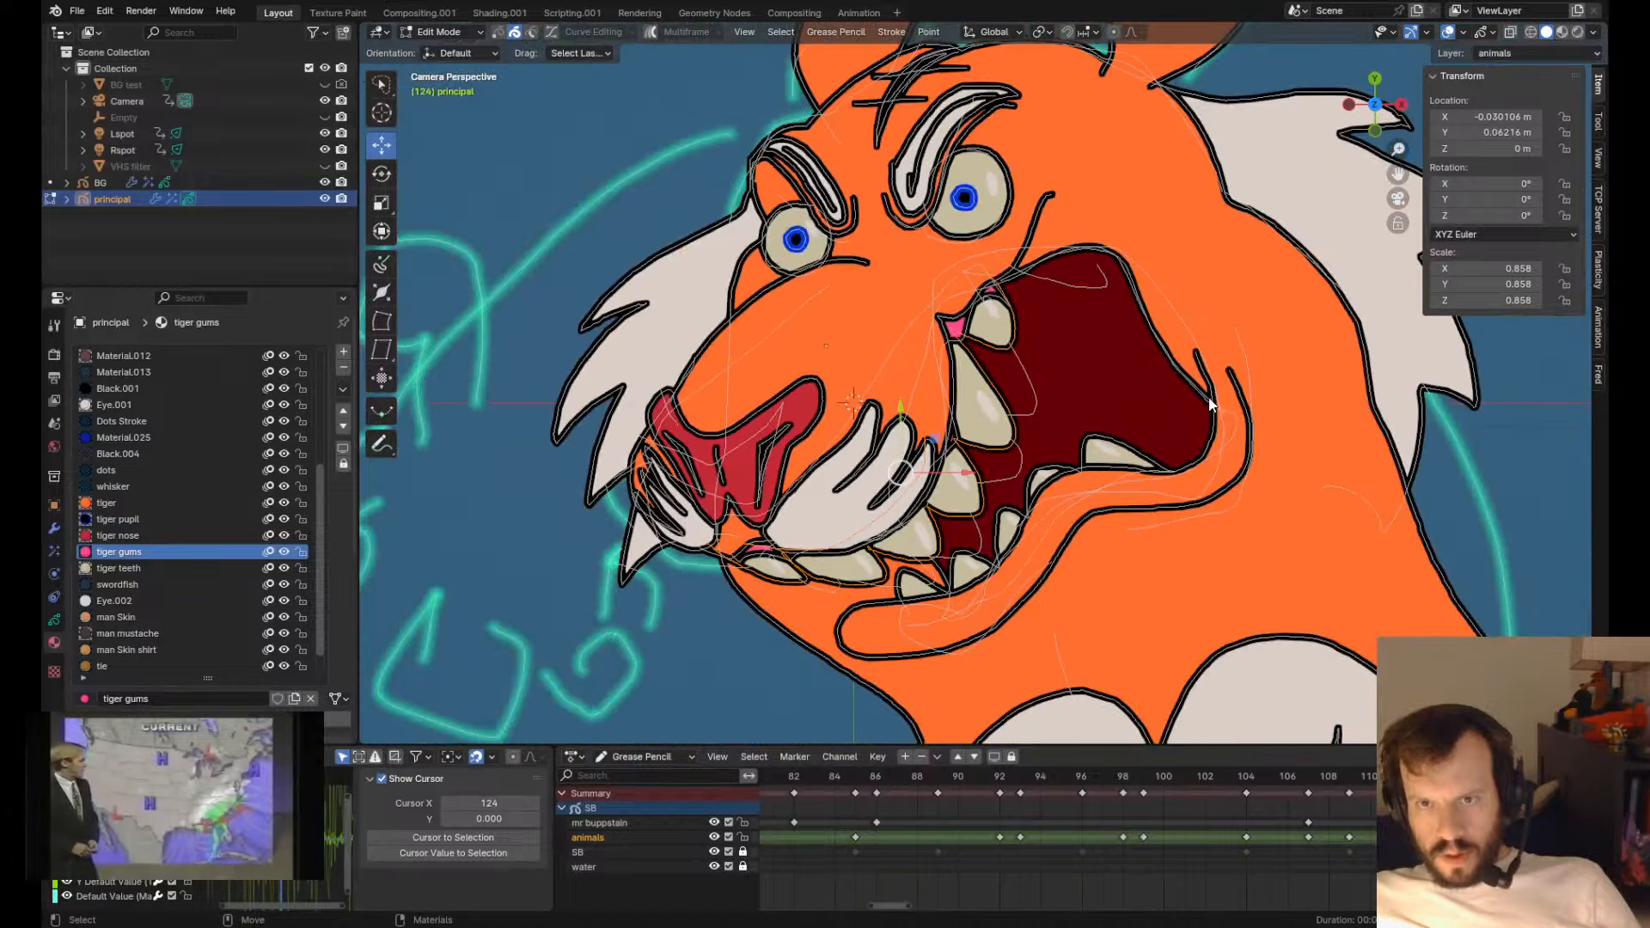
# - Compare the roaring tiger with the following drawing at frame 127 and save the project
pyautogui.keyDown('alt'); pyautogui.scroll(1, 1179, 426); pyautogui.keyUp('alt')
pyautogui.keyDown('alt'); pyautogui.scroll(-1, 1179, 426); pyautogui.keyUp('alt')
pyautogui.keyDown('alt'); pyautogui.scroll(-3, 1178, 426); pyautogui.keyUp('alt')
pyautogui.scroll(-5, 1179, 426)
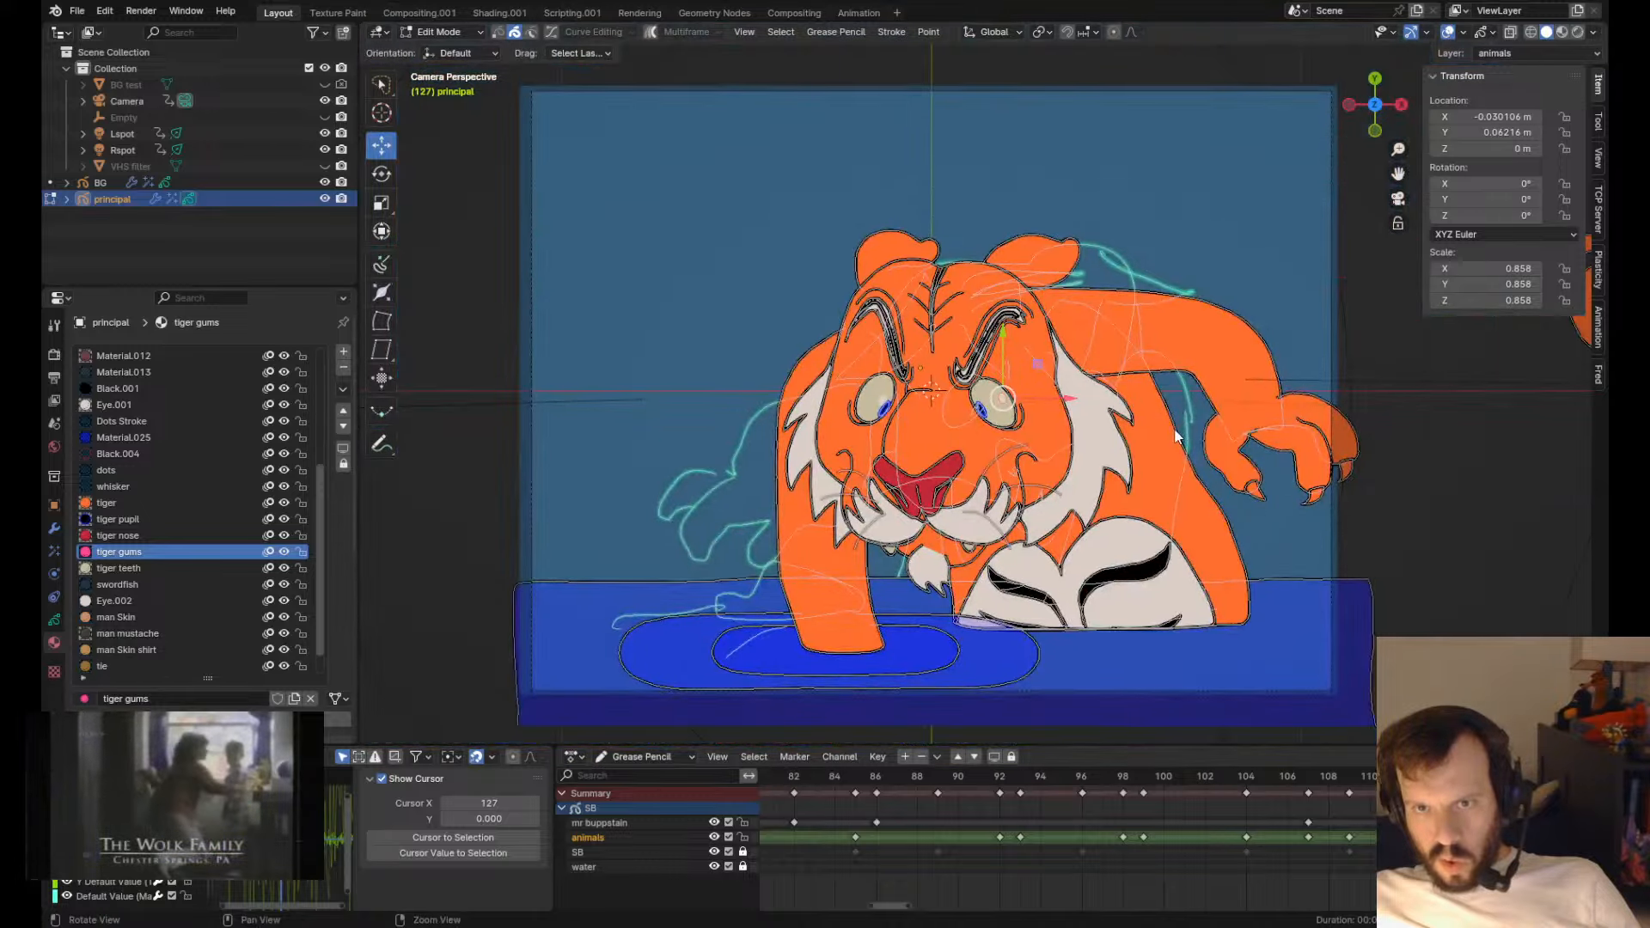
pyautogui.keyDown('alt'); pyautogui.scroll(3, 1179, 426); pyautogui.keyUp('alt')
pyautogui.keyDown('alt'); pyautogui.scroll(-3, 1179, 426); pyautogui.keyUp('alt')
pyautogui.hotkey('ctrl', 's')
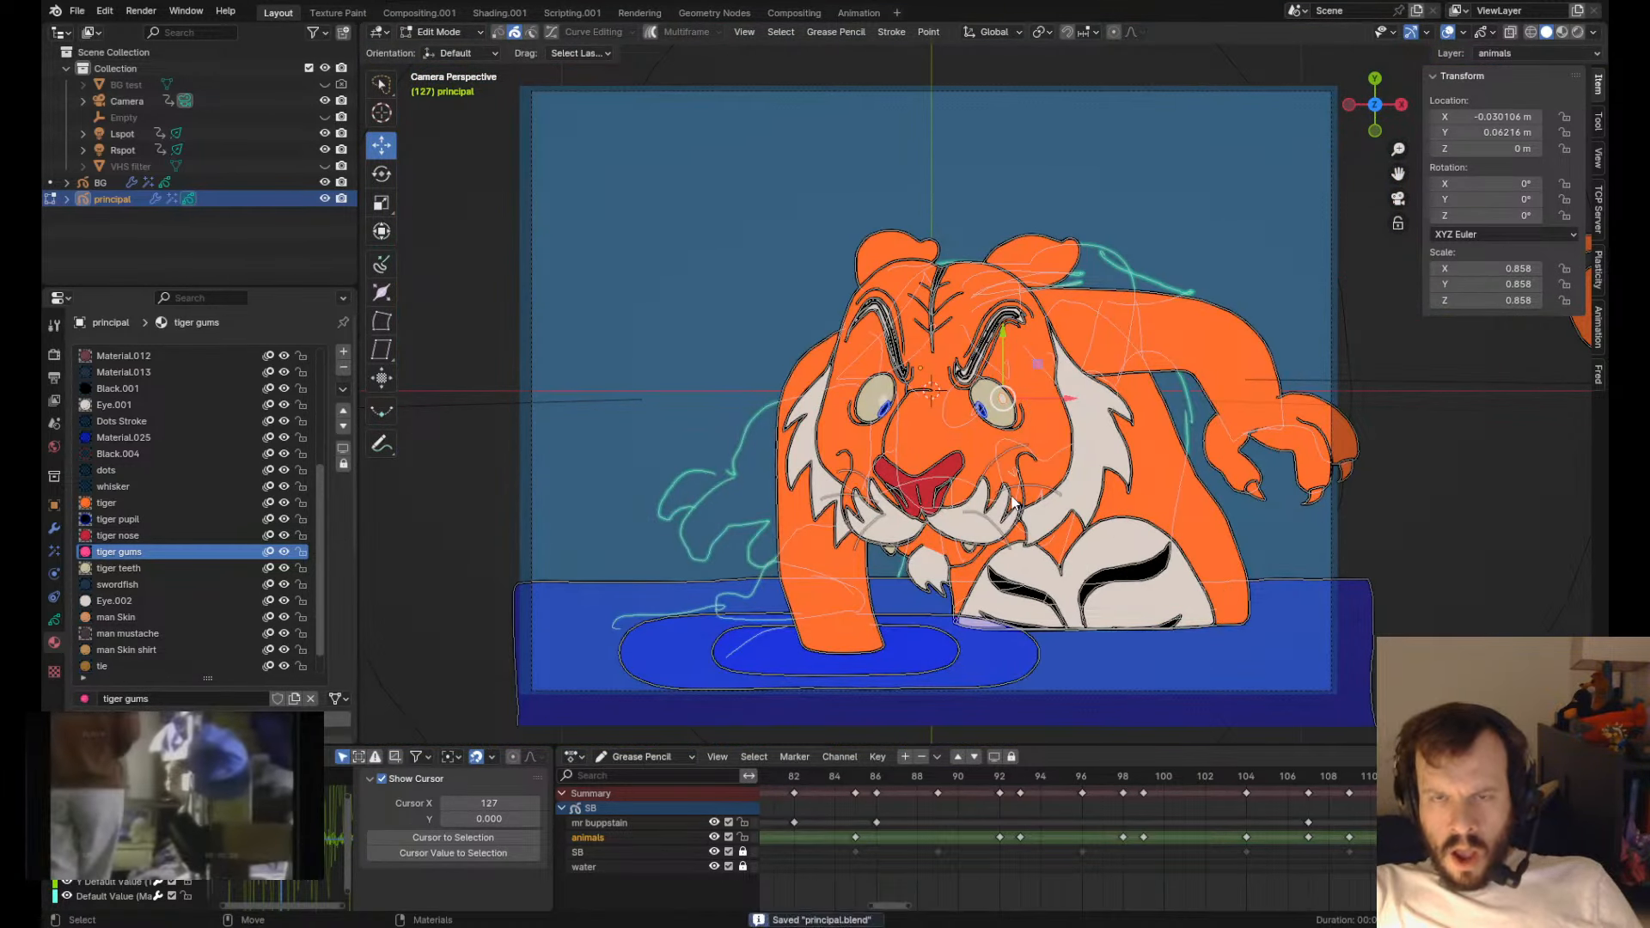
# - Move the whole tiger drawing at frame 124 about 0.146 m to the left
pyautogui.press('Tab')
pyautogui.hotkey('ctrl', 'Tab')
pyautogui.keyDown('alt'); pyautogui.moveTo(988, 225); pyautogui.dragTo(956, 203, button='middle'); pyautogui.keyUp('alt')
pyautogui.scroll(-5, 1165, 838)
pyautogui.scroll(-3, 1166, 837)
pyautogui.moveTo(1282, 776)
pyautogui.mouseDown()
pyautogui.moveTo(1344, 792)
pyautogui.moveTo(1283, 797)
pyautogui.moveTo(1370, 801)
pyautogui.moveTo(1324, 803)
pyautogui.moveTo(1337, 811)
pyautogui.mouseUp()
pyautogui.press('Tab')
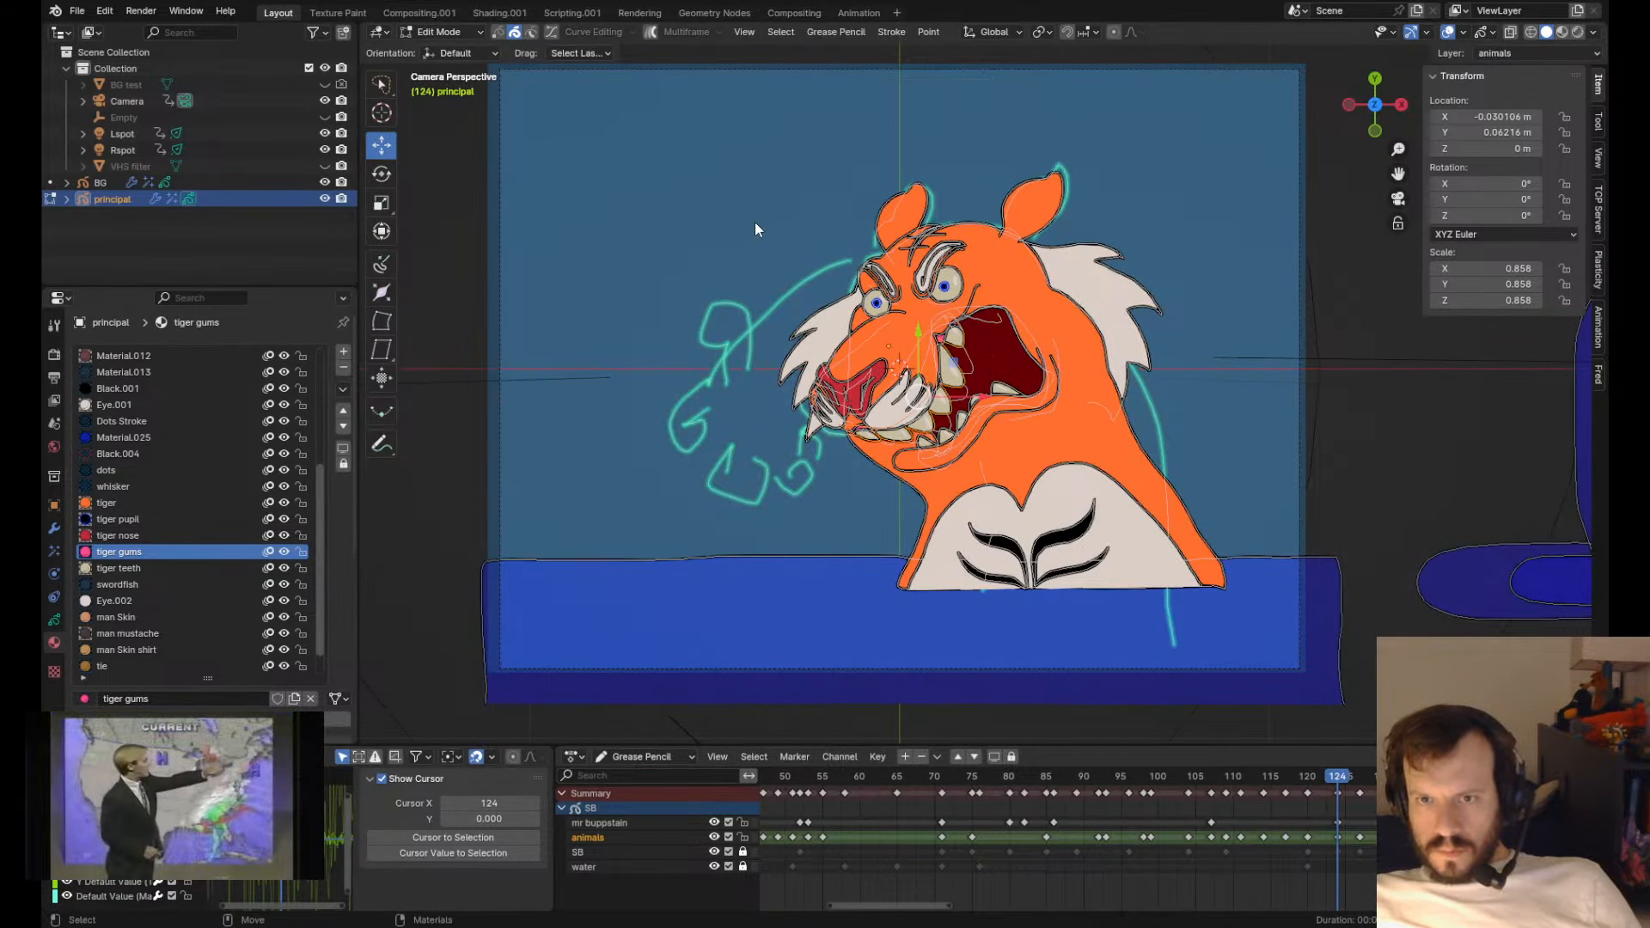
pyautogui.press('g')
pyautogui.click(695, 228)
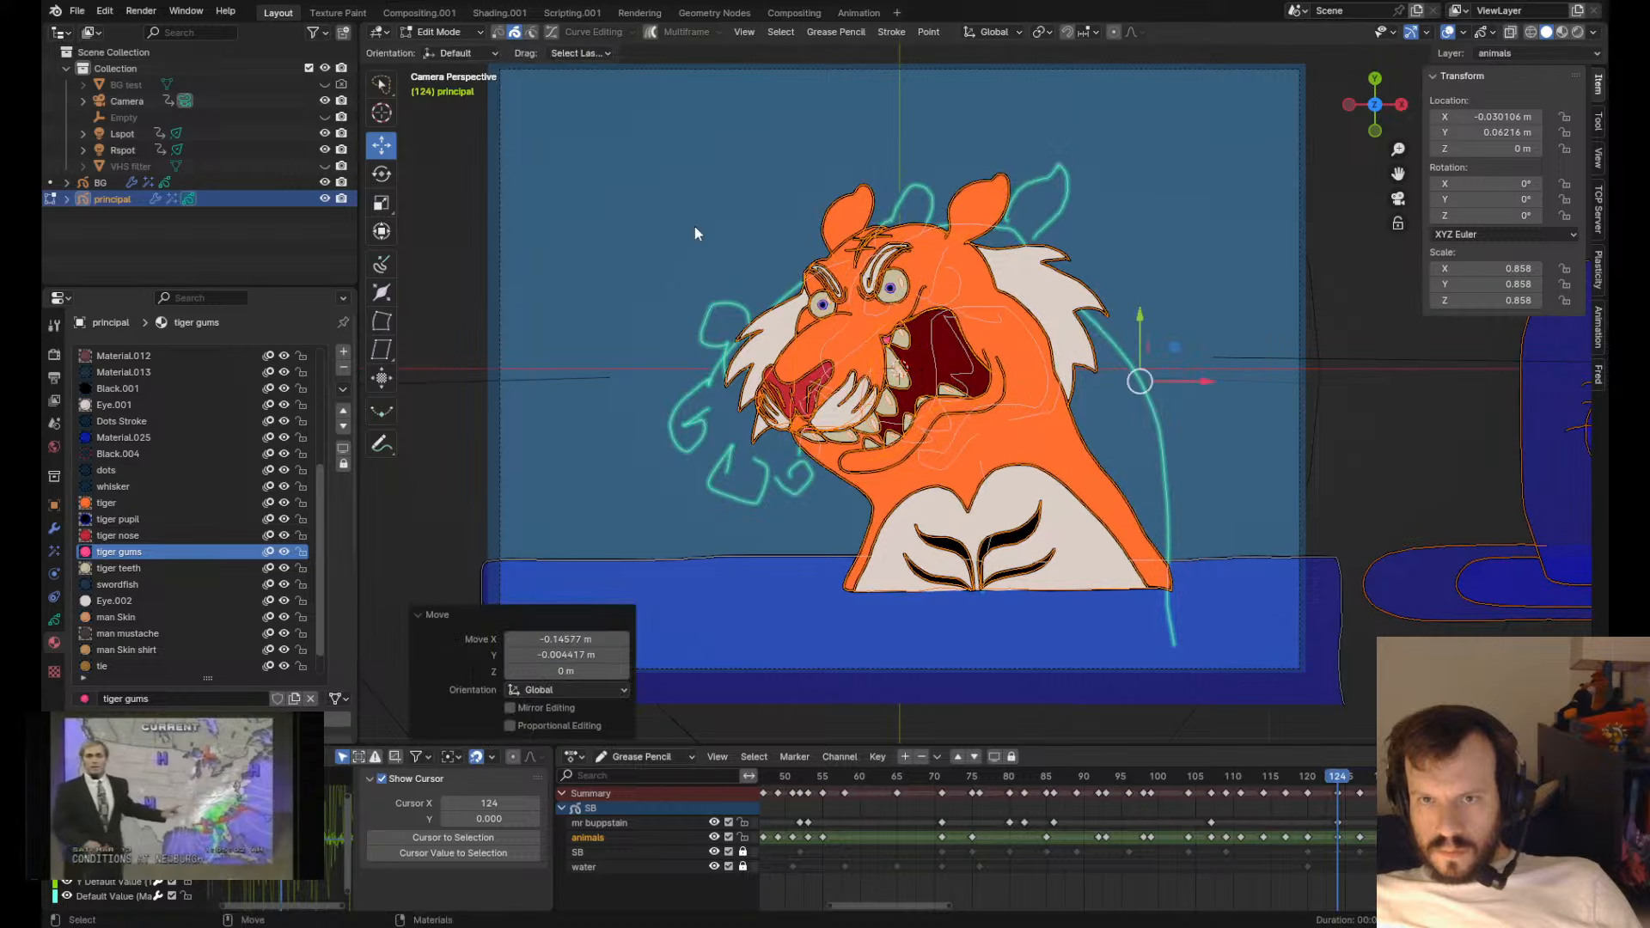
# - Play and scrub the animation around frame 124 to check the motion between the neighbouring tiger poses
pyautogui.press('Down')
pyautogui.press('Up')
pyautogui.press('Up')
pyautogui.press('Down')
pyautogui.press('Down')
pyautogui.press('space')
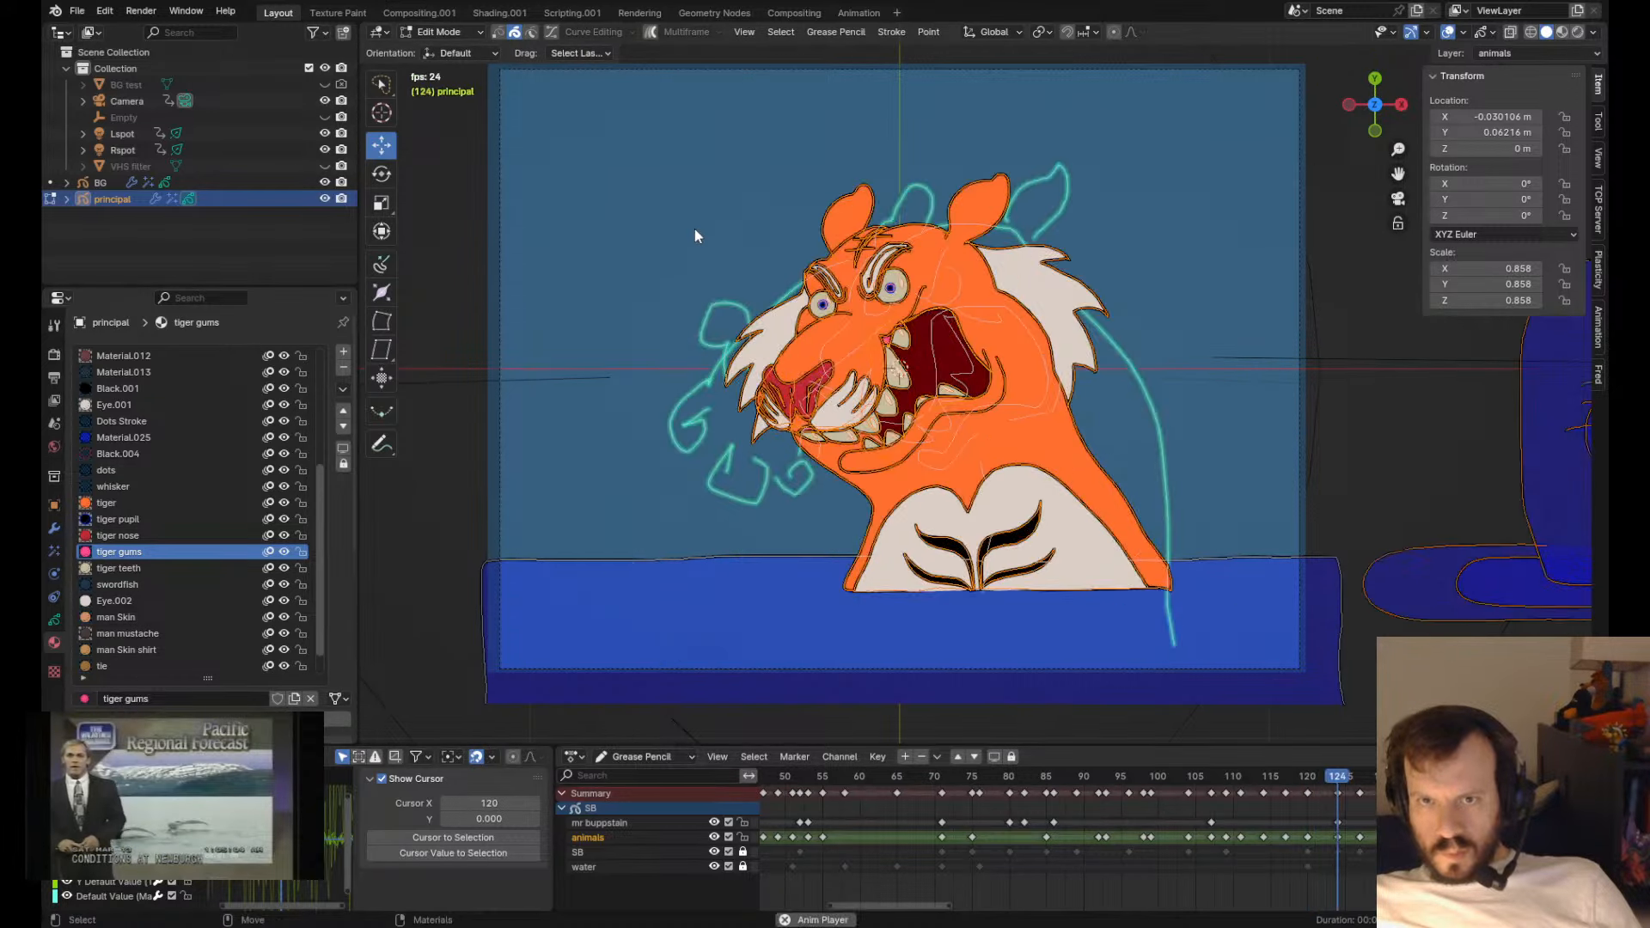
pyautogui.press('space')
pyautogui.click(1266, 781)
pyautogui.press('space')
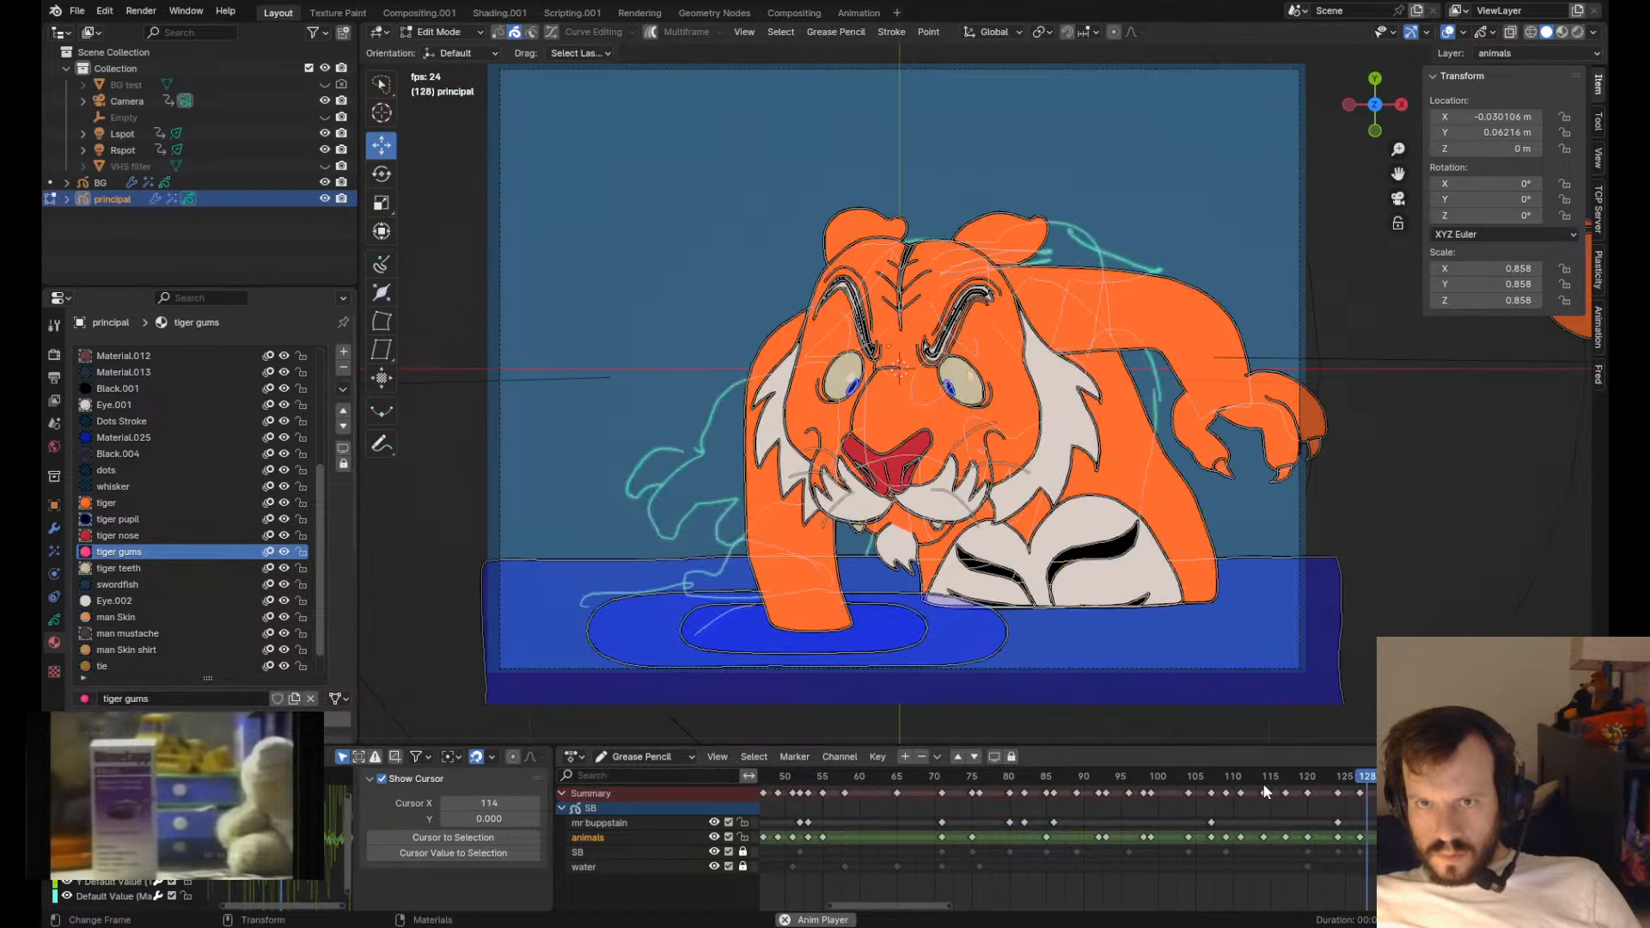
pyautogui.press('space')
pyautogui.moveTo(1223, 774); pyautogui.dragTo(1314, 784)
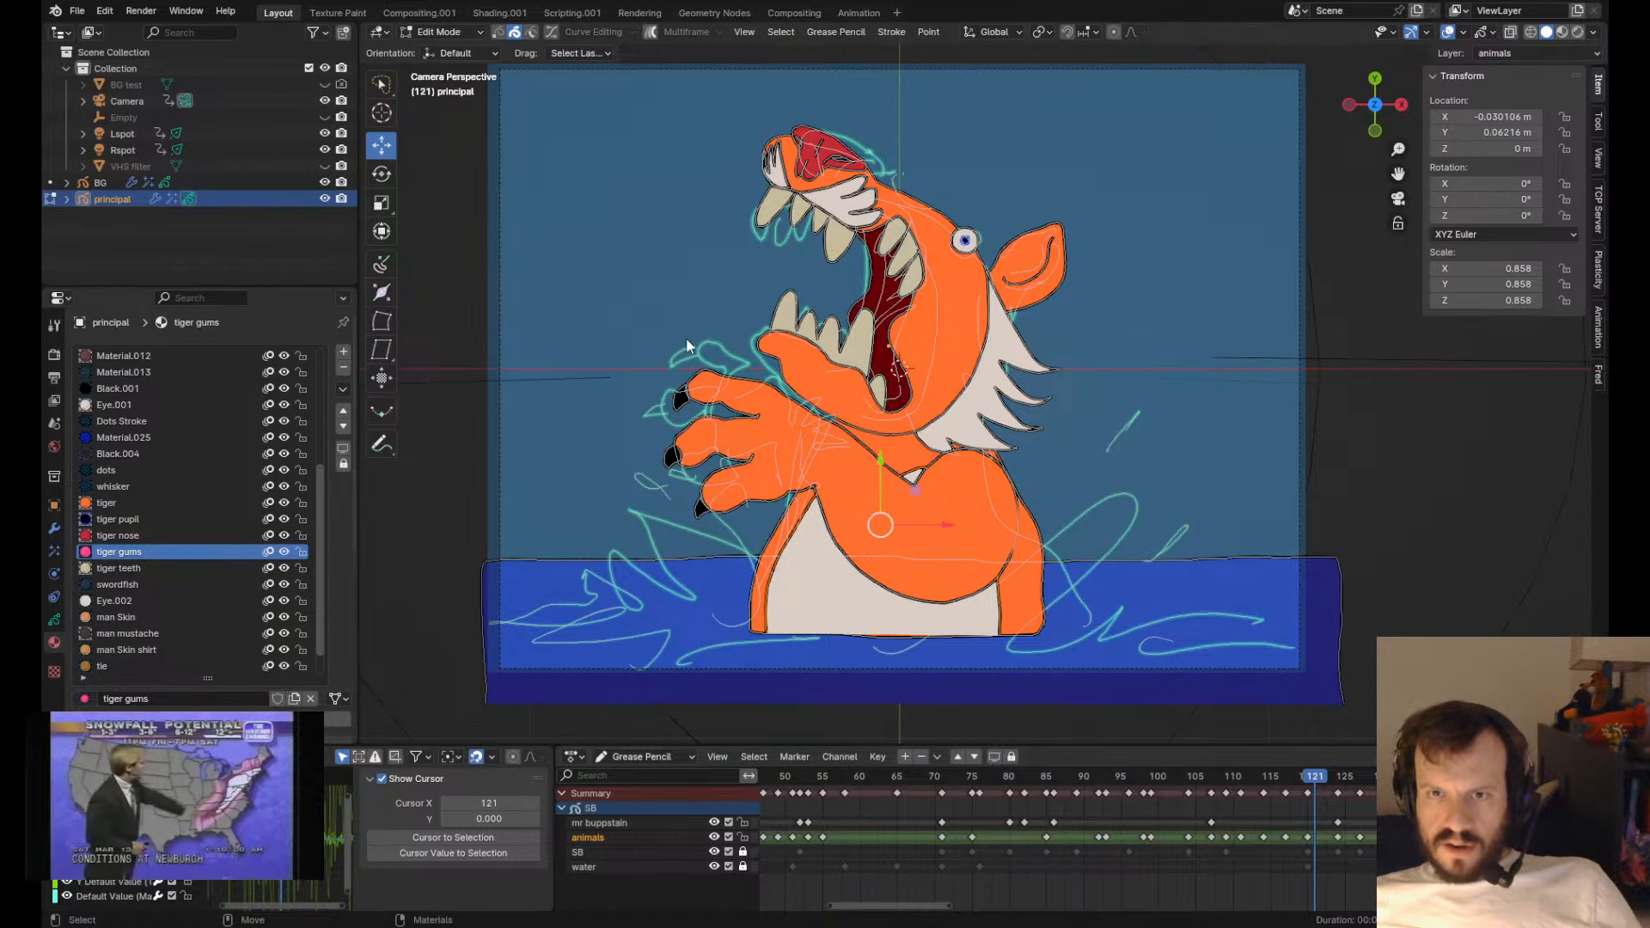
# - Step through the tiger keyframes from frame 121 to frame 149 to compare their facial details
pyautogui.press('Tab')
pyautogui.keyDown('alt'); pyautogui.moveTo(686, 347); pyautogui.dragTo(834, 343, button='right'); pyautogui.keyUp('alt')
pyautogui.press('Down')
pyautogui.press('Down')
pyautogui.press('Up')
pyautogui.press('Up')
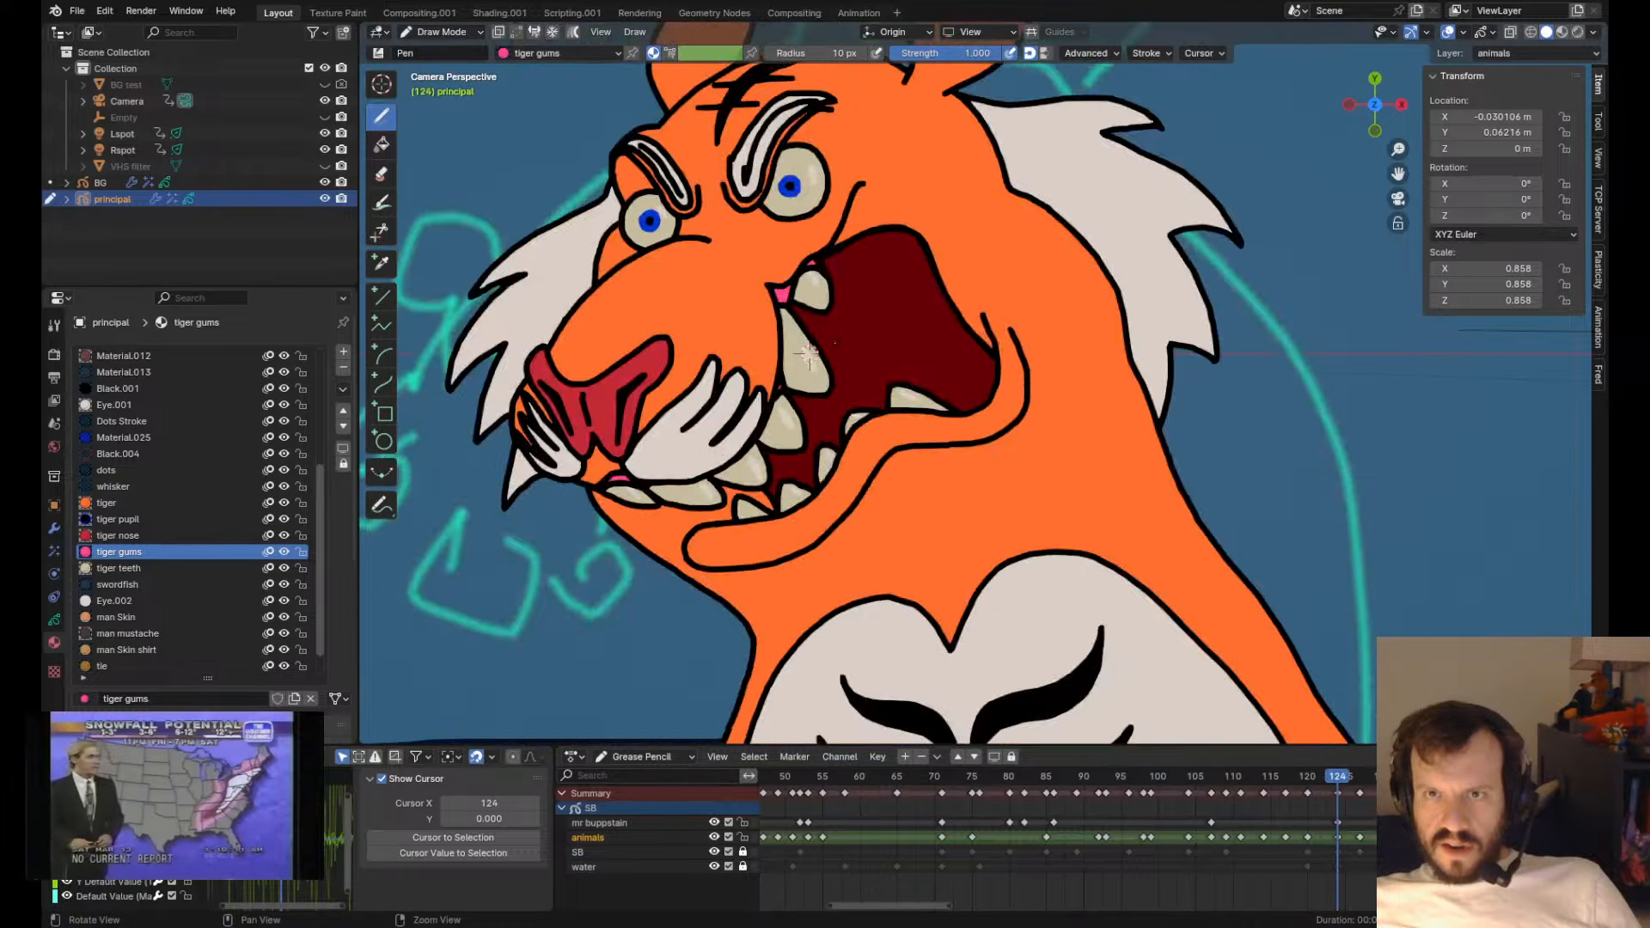
pyautogui.scroll(-5, 808, 353)
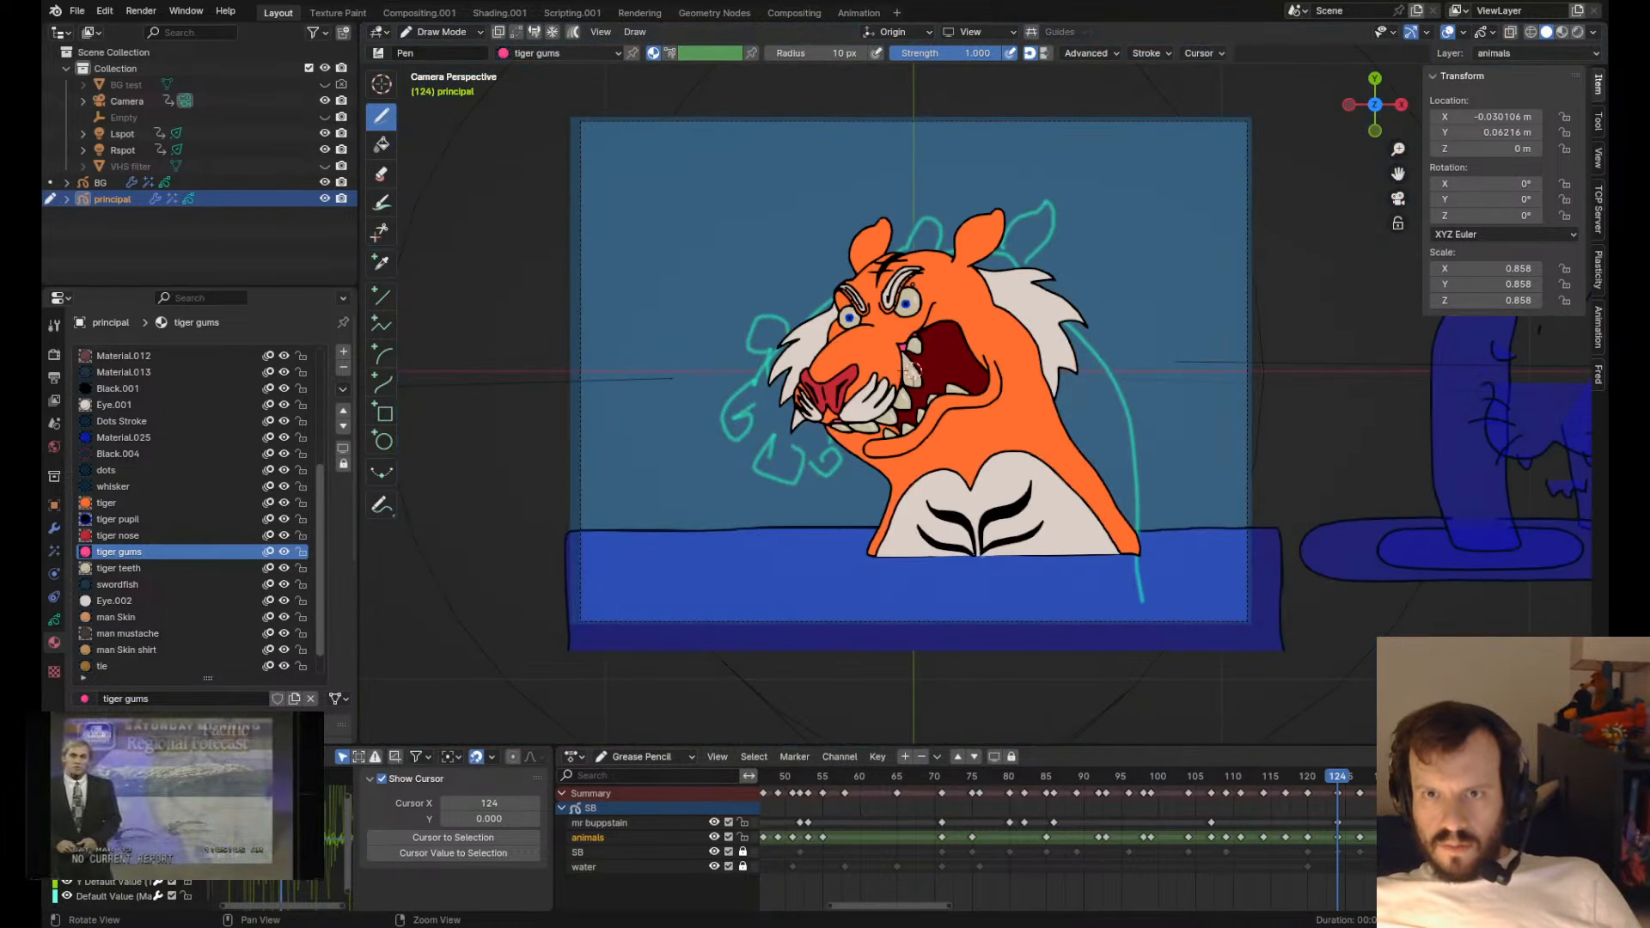
pyautogui.press('Up')
pyautogui.press('Up')
pyautogui.press('Up')
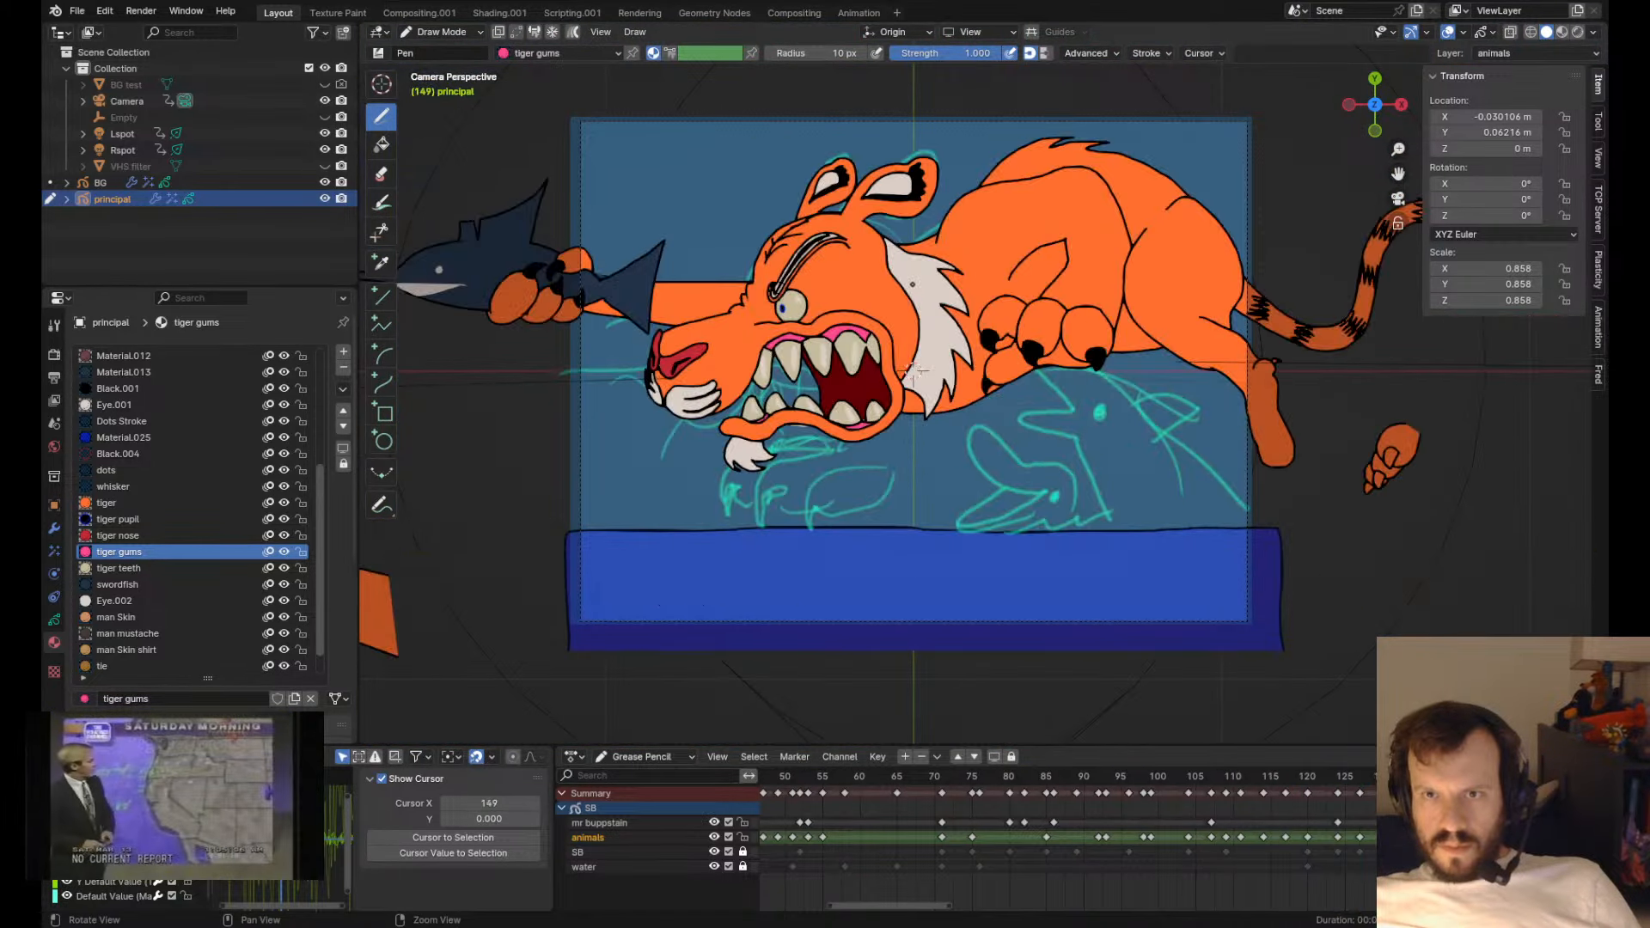
# - Copy the white inner ear and black tuft strokes from the tiger's ear at frame 137 and return to frame 120
pyautogui.keyDown('alt'); pyautogui.moveTo(1086, 219); pyautogui.dragTo(944, 360, button='middle'); pyautogui.keyUp('alt')
pyautogui.keyDown('alt'); pyautogui.moveTo(954, 352); pyautogui.dragTo(1169, 331, button='right'); pyautogui.keyUp('alt')
pyautogui.press('Tab')
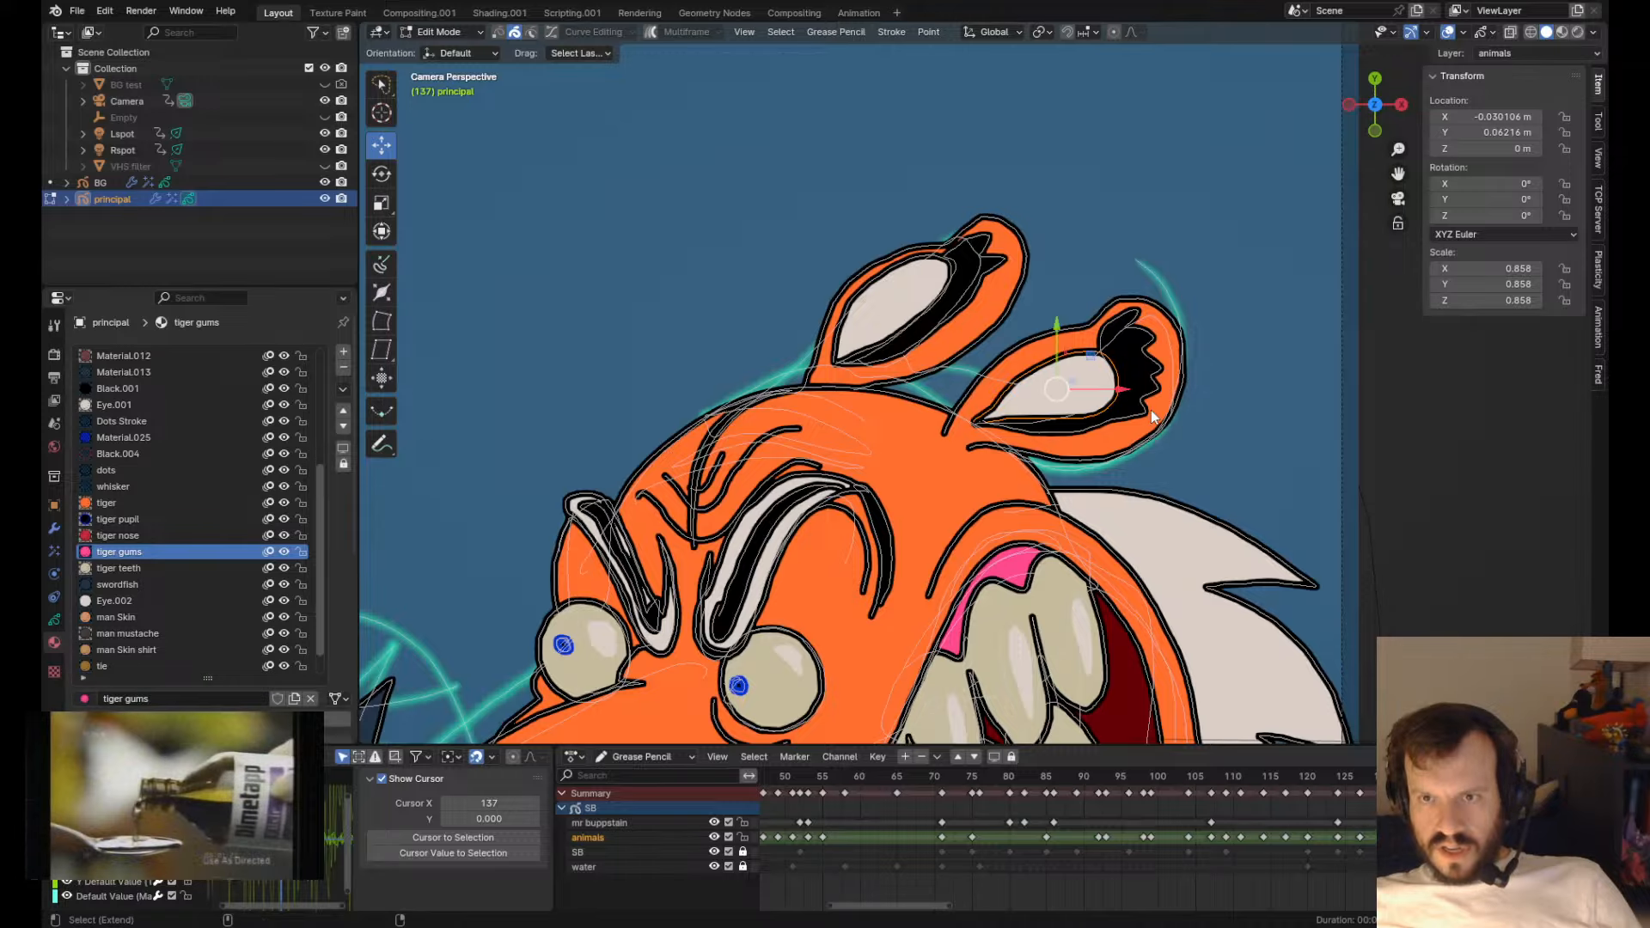
pyautogui.press('space')
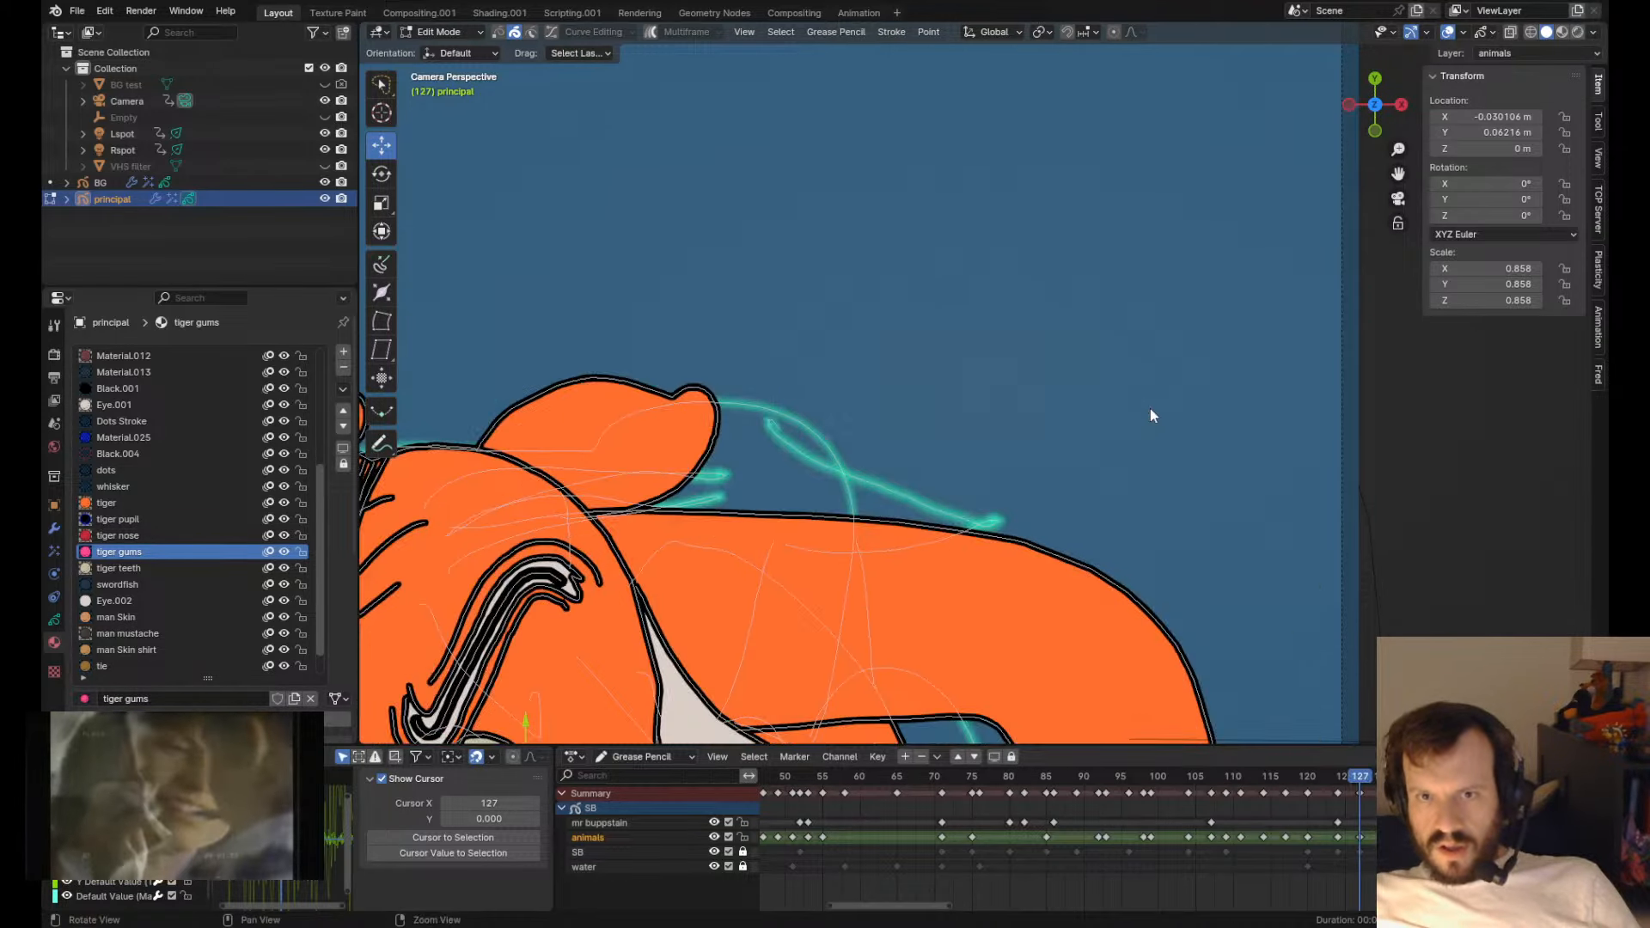
pyautogui.press('Escape')
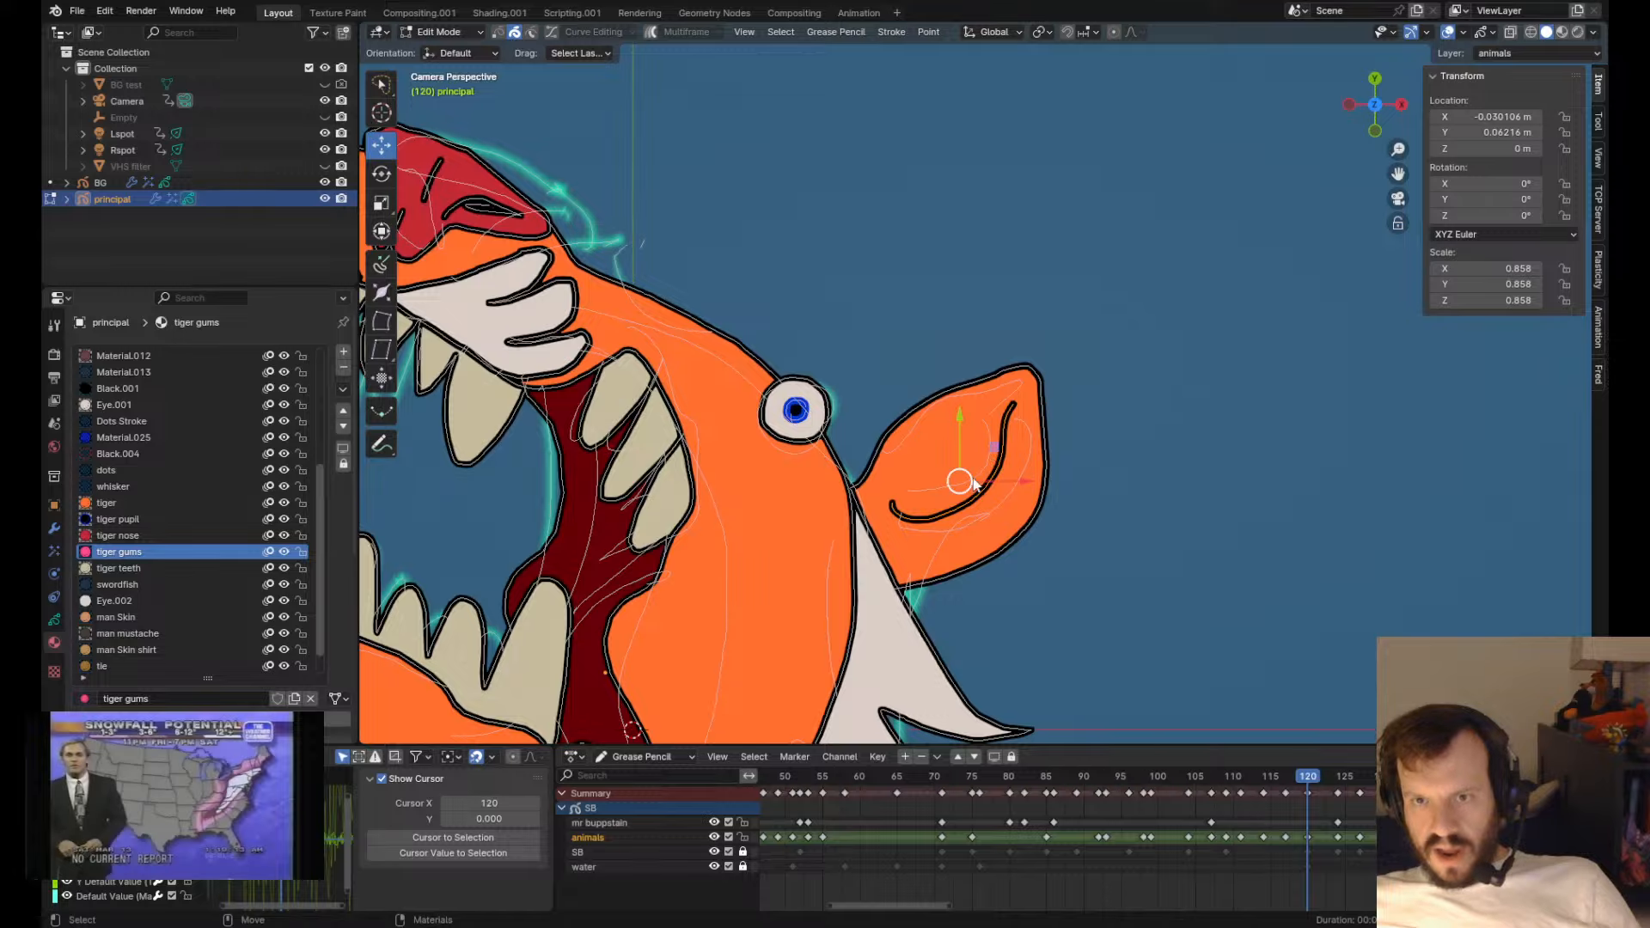
# - Move the old inner-ear line off the ear at frame 120, then paste the copied ear detail there, rotated -16.5°
pyautogui.moveTo(974, 485); pyautogui.dragTo(1459, 494)
pyautogui.hotkey('ctrl', 'v')
pyautogui.press('g')
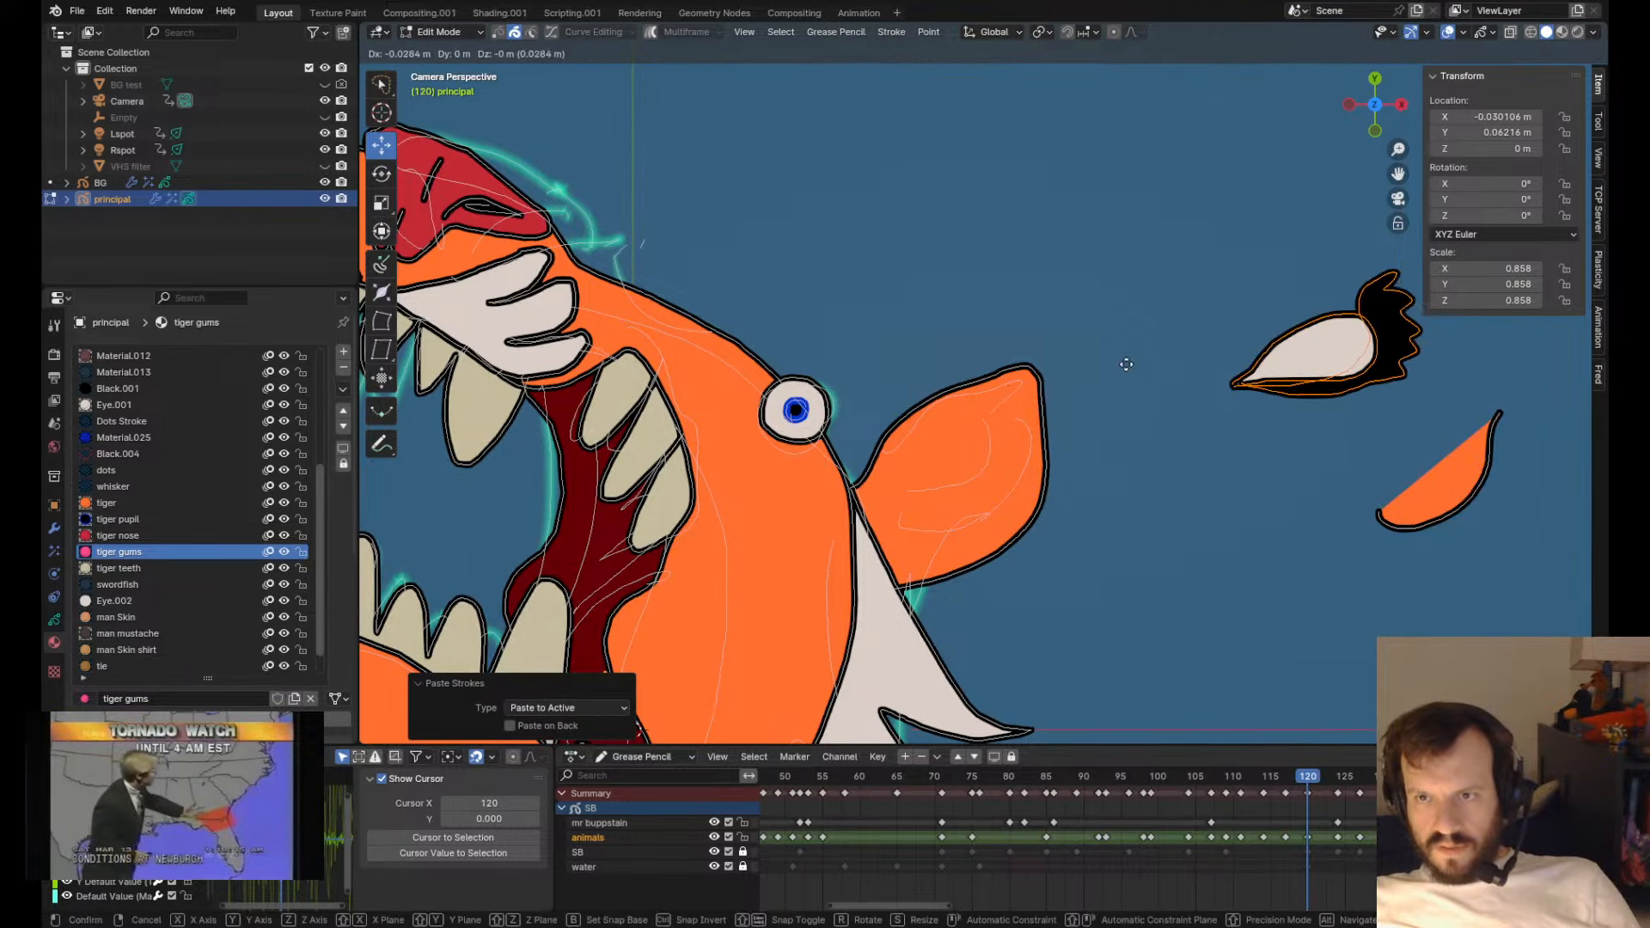
pyautogui.click(723, 464)
pyautogui.press('r')
pyautogui.click(881, 245)
pyautogui.press('g')
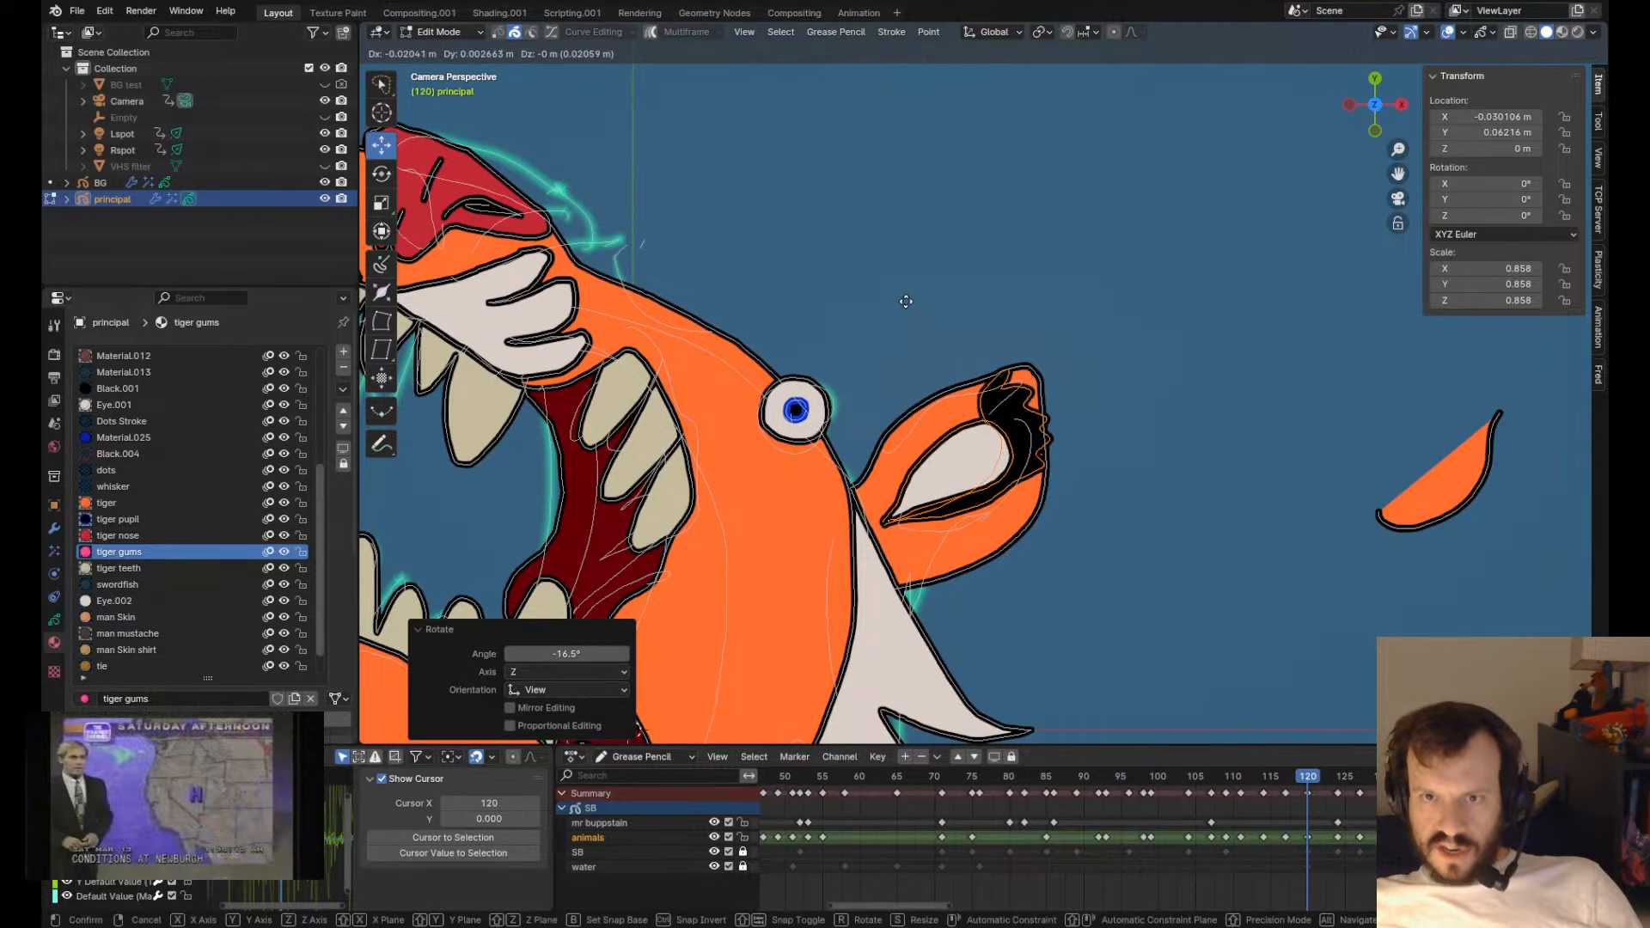
pyautogui.click(918, 310)
# - Sculpt the pasted white inner ear and black tuft to fit inside the ear outline at frame 120
pyautogui.press('Tab')
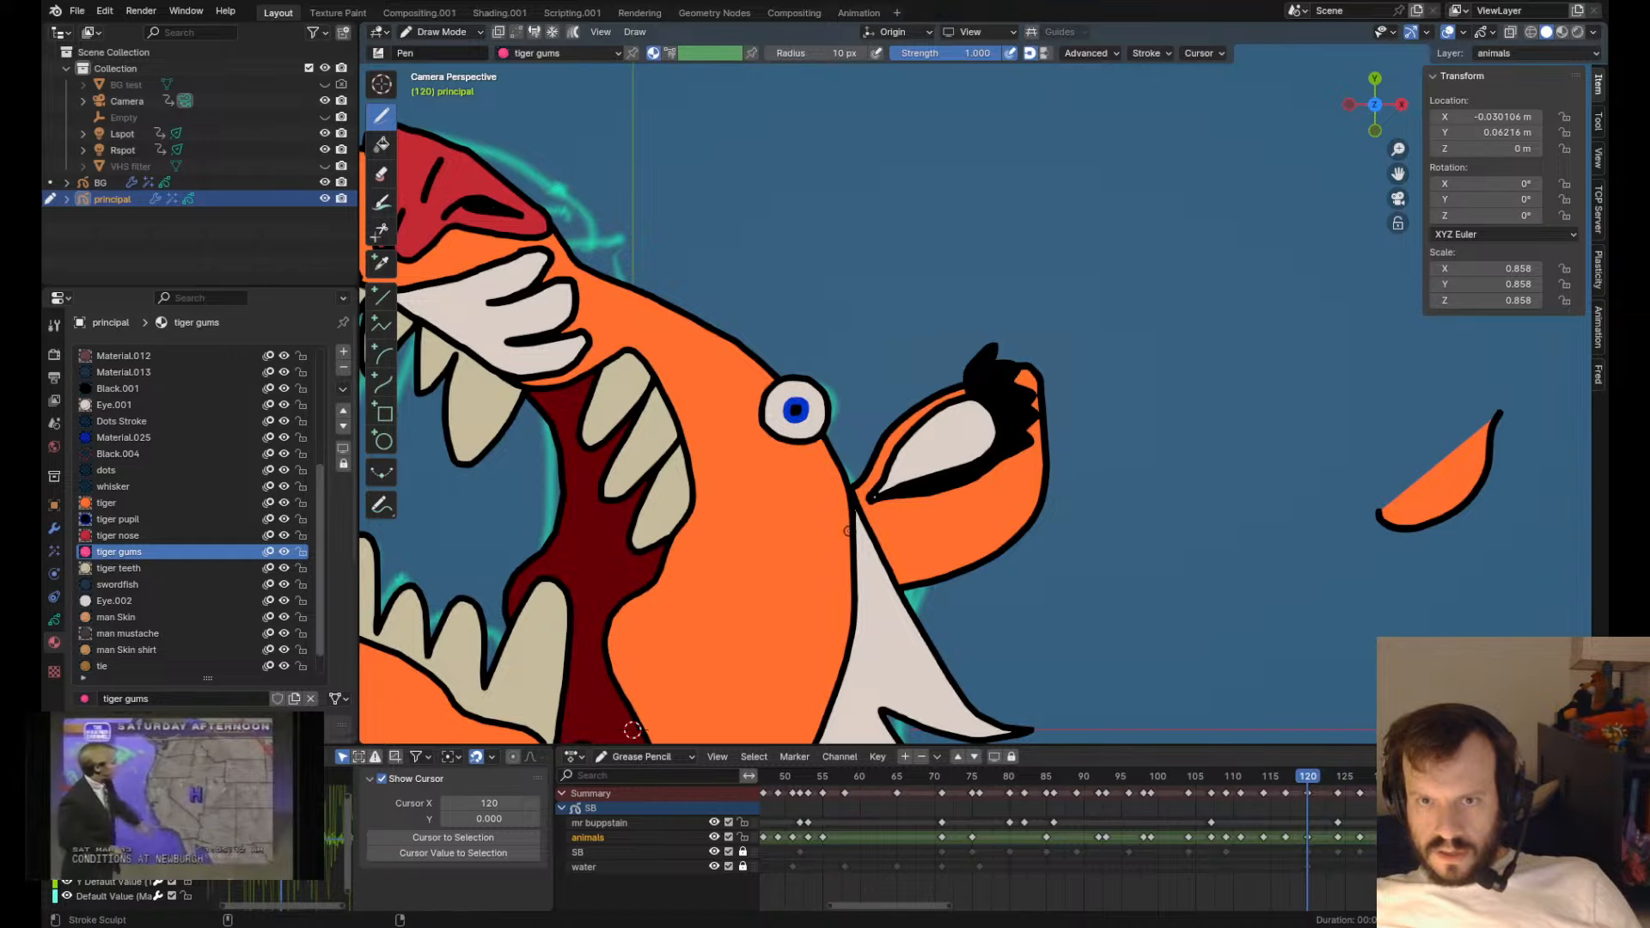
pyautogui.moveTo(847, 530)
pyautogui.mouseDown()
pyautogui.moveTo(848, 500)
pyautogui.moveTo(907, 517)
pyautogui.mouseUp()
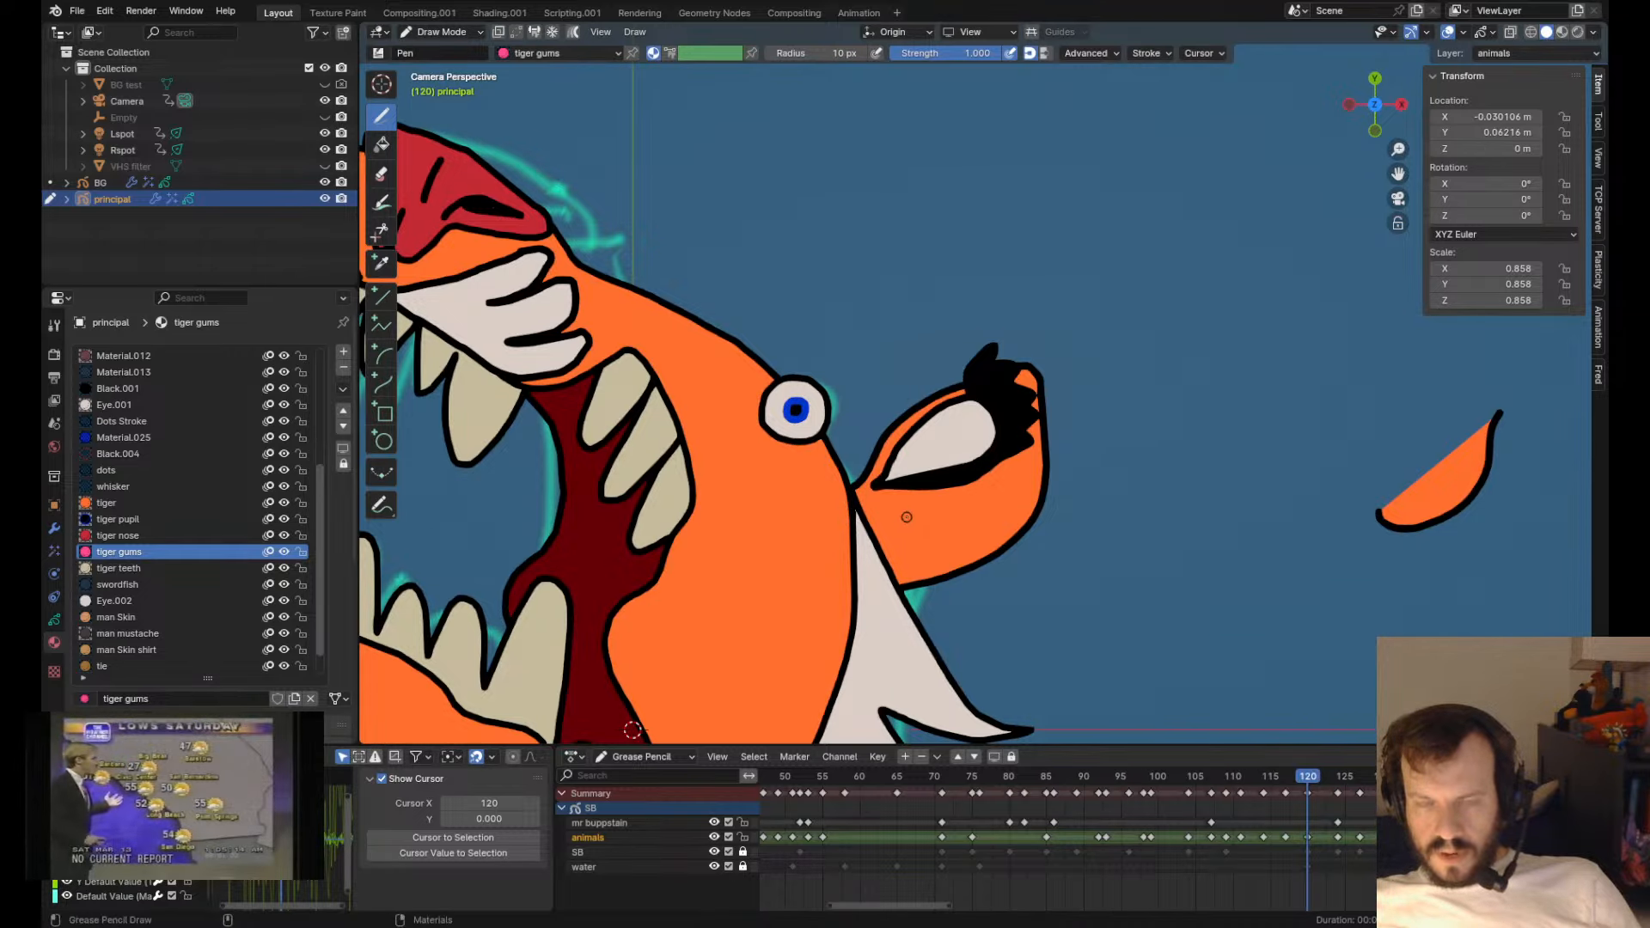
pyautogui.scroll(-4, 1005, 391)
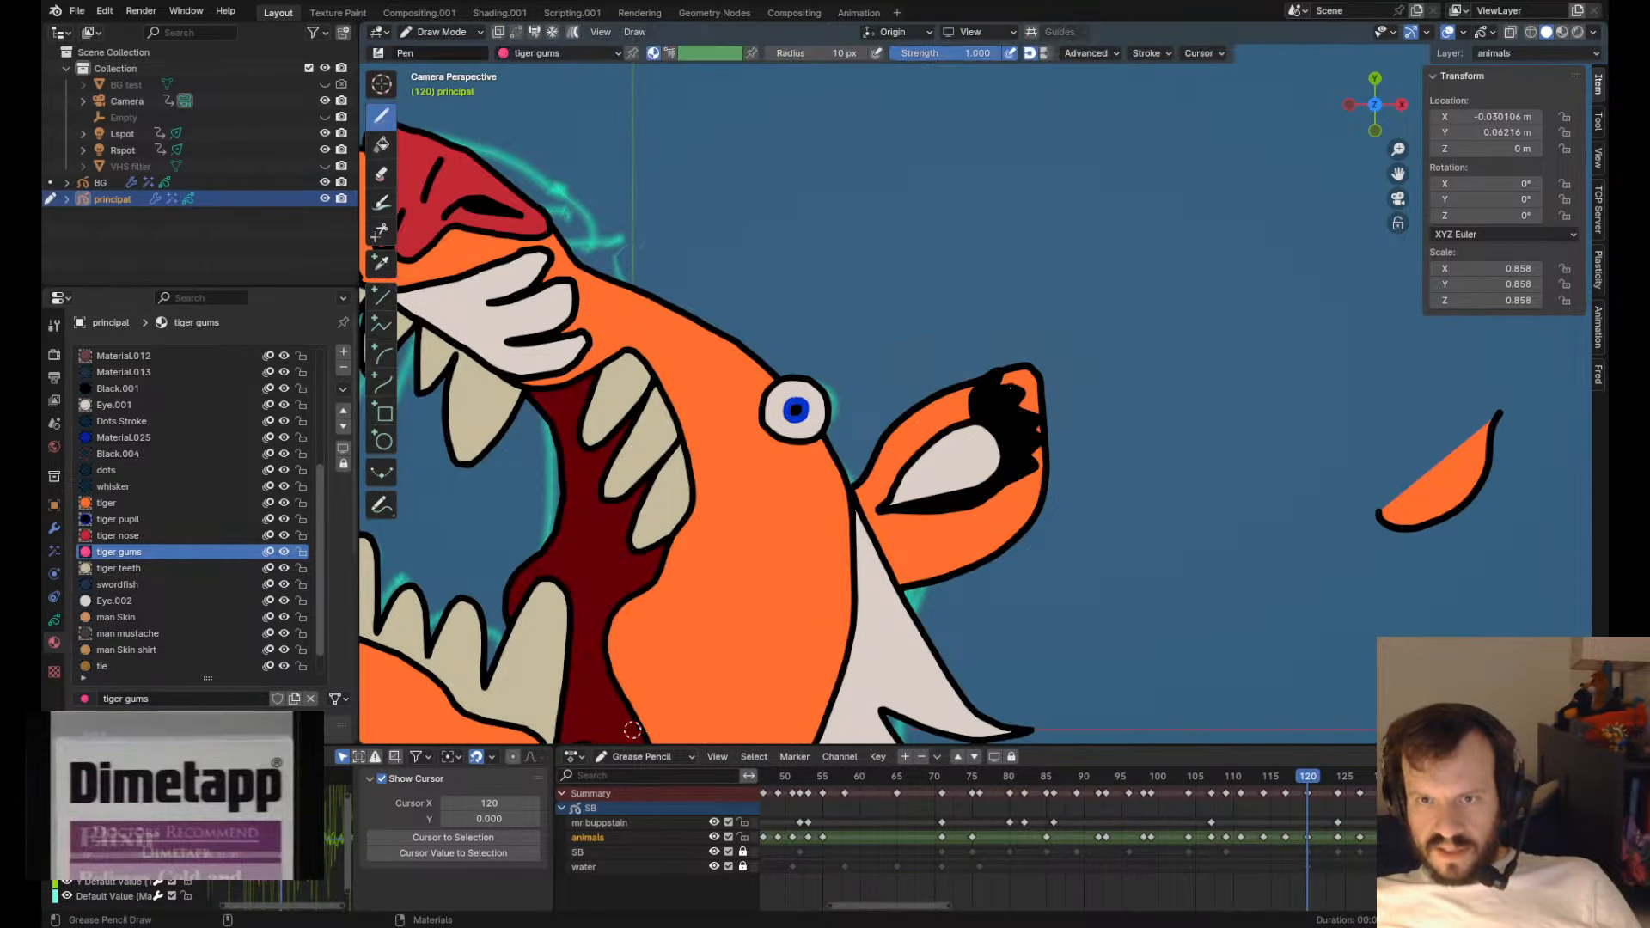
# - Reshape the tip of the ear outline and adjust the inner-ear detail to fit inside it at frame 120
pyautogui.moveTo(1010, 391); pyautogui.dragTo(990, 404)
pyautogui.moveTo(1005, 330)
pyautogui.mouseDown()
pyautogui.moveTo(941, 381)
pyautogui.moveTo(979, 356)
pyautogui.mouseUp()
pyautogui.scroll(4, 962, 370)
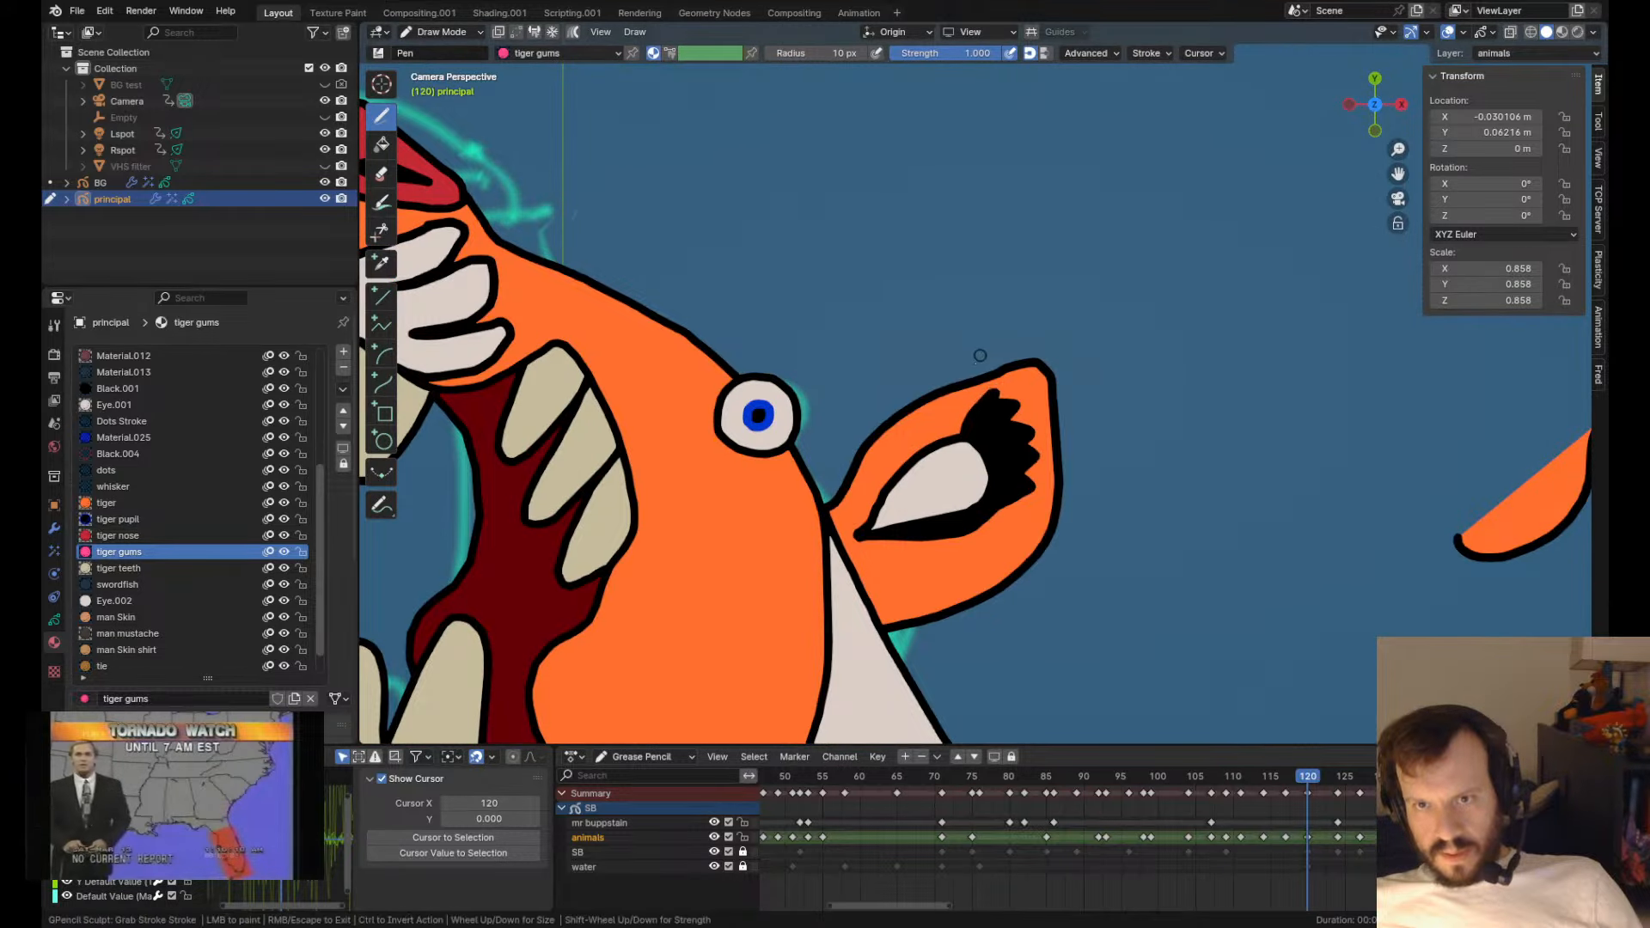
pyautogui.moveTo(891, 500); pyautogui.dragTo(884, 492)
pyautogui.moveTo(953, 447)
pyautogui.mouseDown()
pyautogui.moveTo(941, 440)
pyautogui.moveTo(966, 419)
pyautogui.moveTo(988, 459)
pyautogui.mouseUp()
pyautogui.keyDown('ctrl'); pyautogui.keyDown('shift'); pyautogui.moveTo(968, 567); pyautogui.dragTo(968, 559); pyautogui.keyUp('shift'); pyautogui.keyUp('ctrl')
pyautogui.scroll(-6, 966, 558)
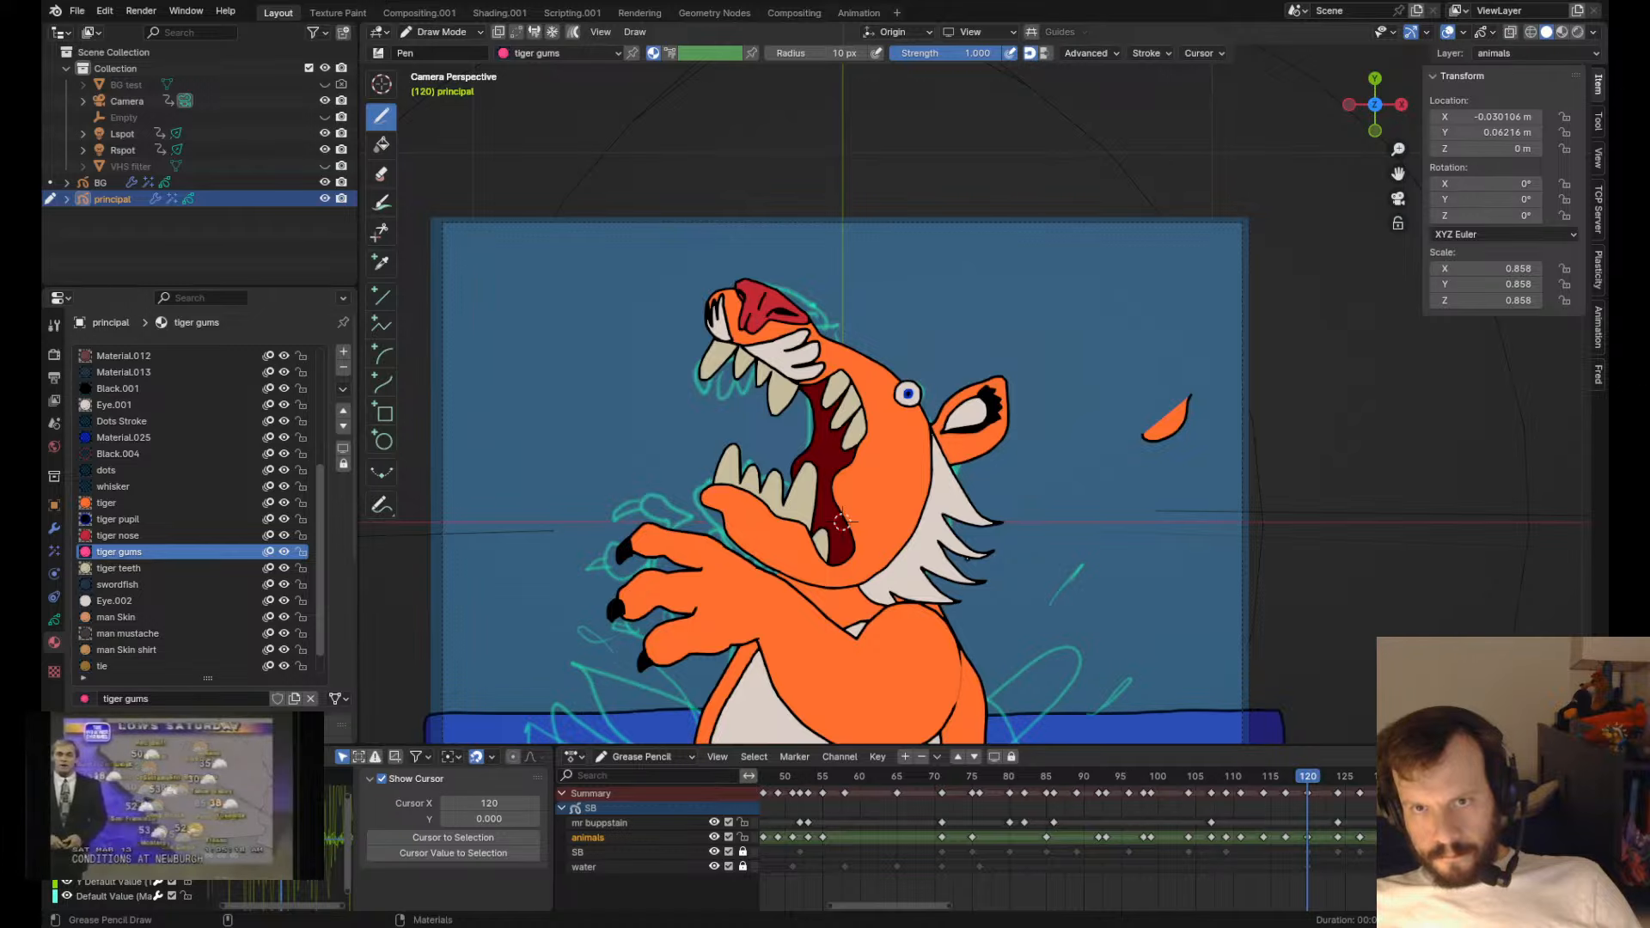
# - Delete the points of the old inner-ear line parked away from the tiger at frame 120
pyautogui.scroll(11, 945, 571)
pyautogui.keyDown('shift'); pyautogui.moveTo(918, 583); pyautogui.dragTo(955, 393, button='middle'); pyautogui.keyUp('shift')
pyautogui.press('Tab')
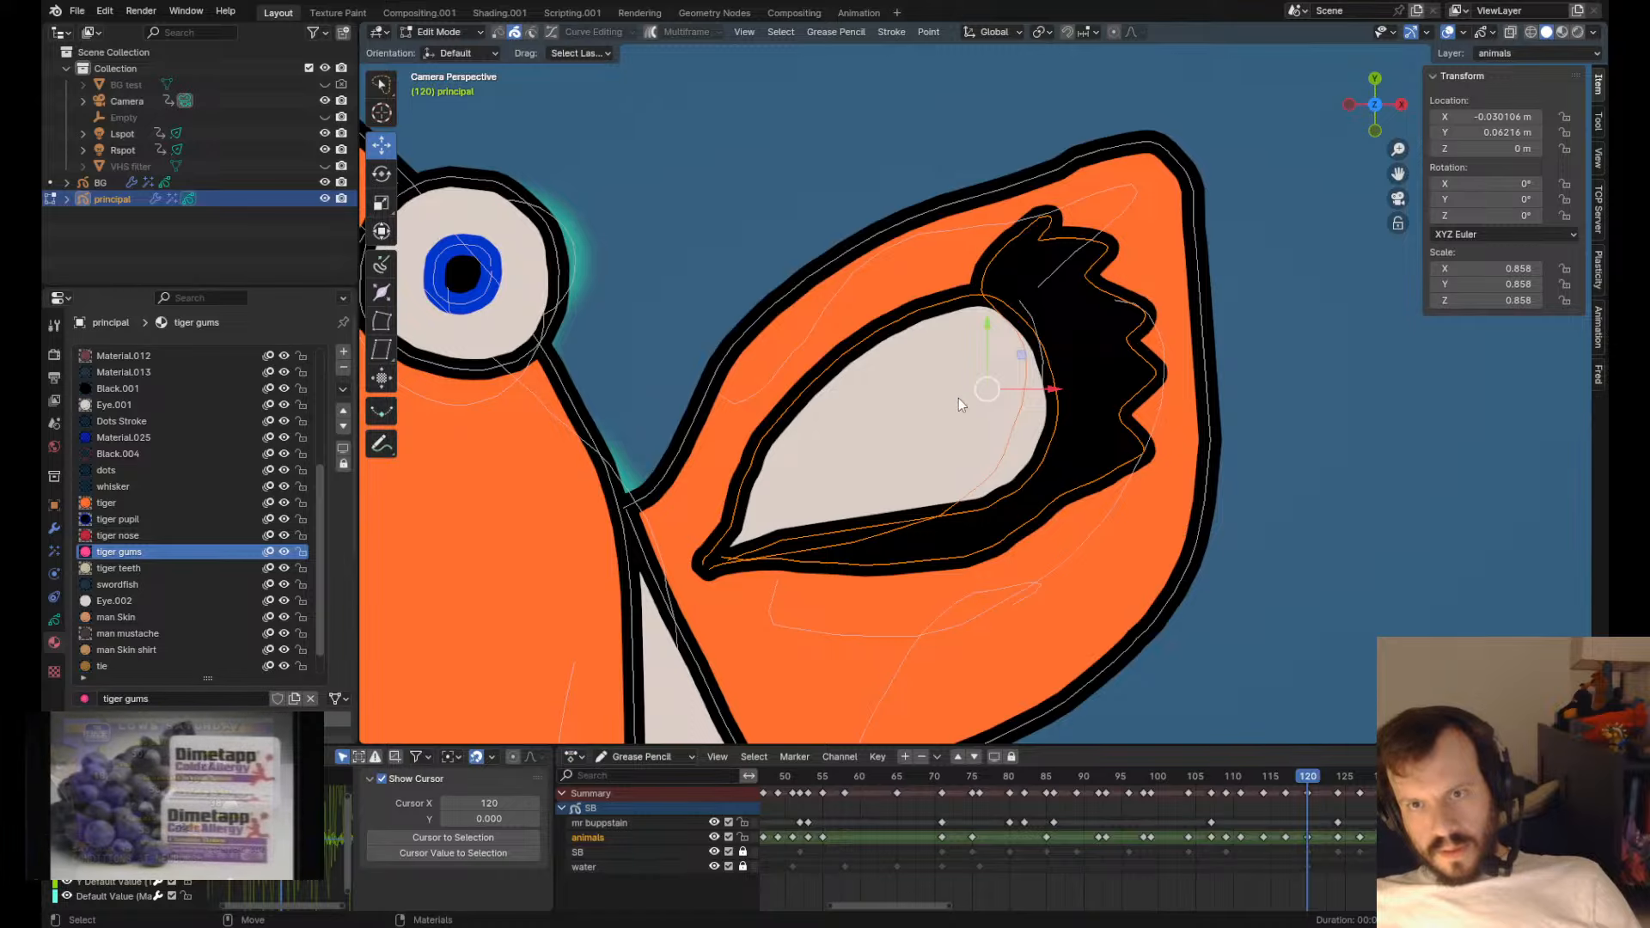
pyautogui.scroll(-6, 1146, 434)
pyautogui.moveTo(1449, 482); pyautogui.dragTo(1460, 365)
pyautogui.press('x')
pyautogui.click(1464, 366)
pyautogui.scroll(-6, 965, 442)
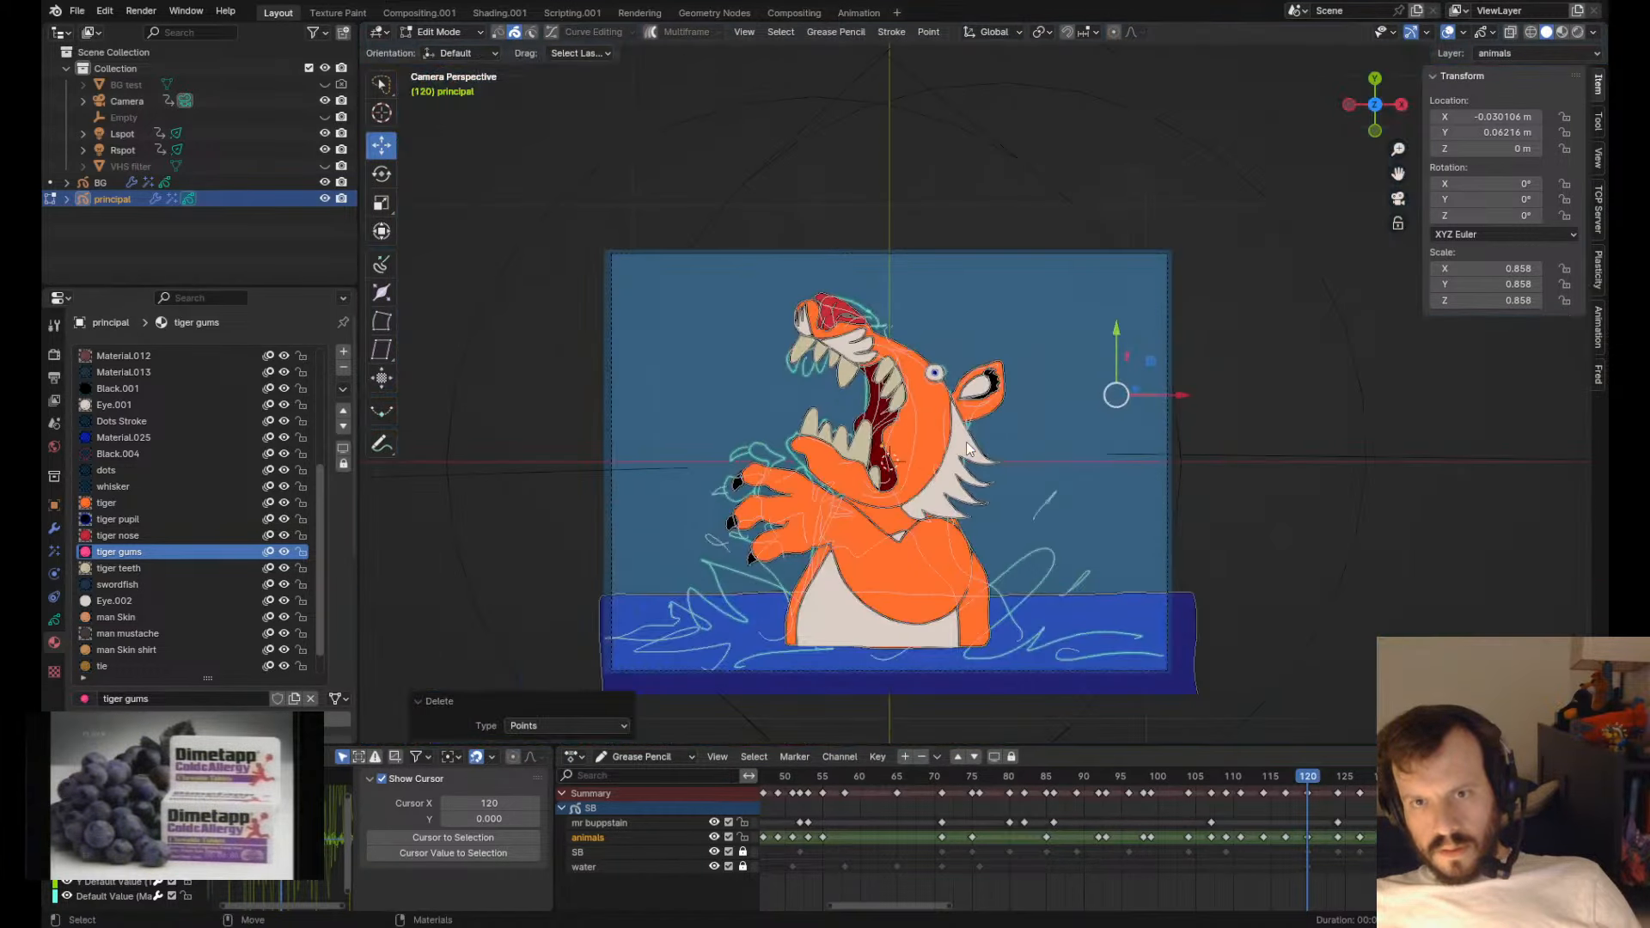
pyautogui.scroll(3, 968, 441)
pyautogui.press('Tab')
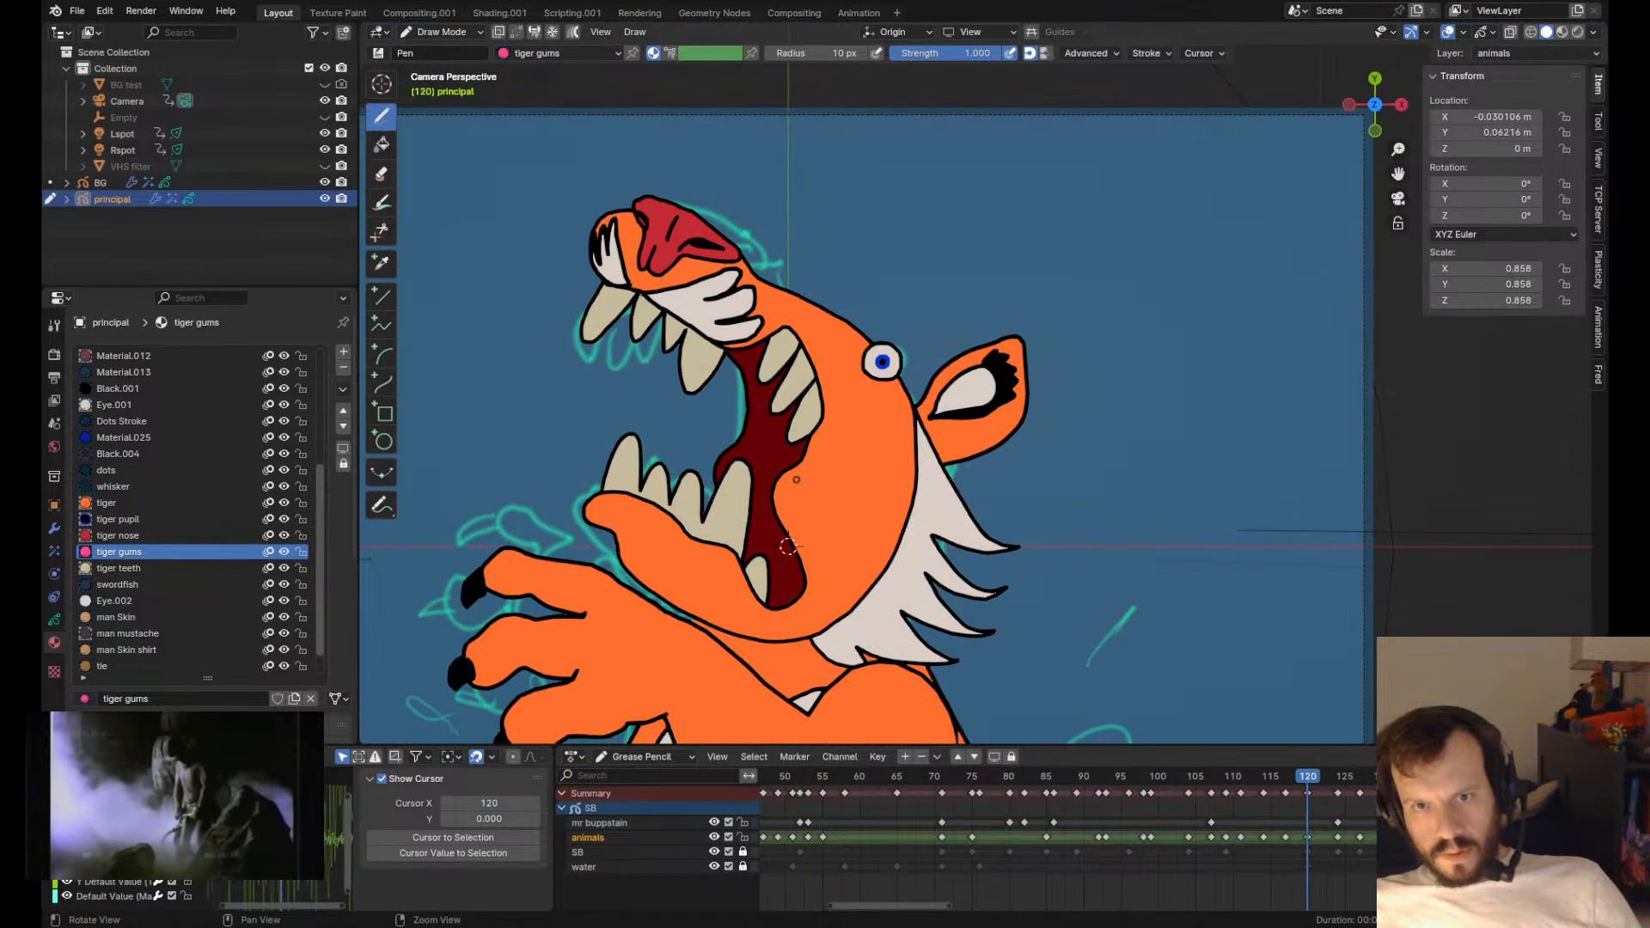
pyautogui.scroll(5, 699, 602)
pyautogui.keyDown('ctrl'); pyautogui.scroll(3, 231, 519); pyautogui.keyUp('ctrl')
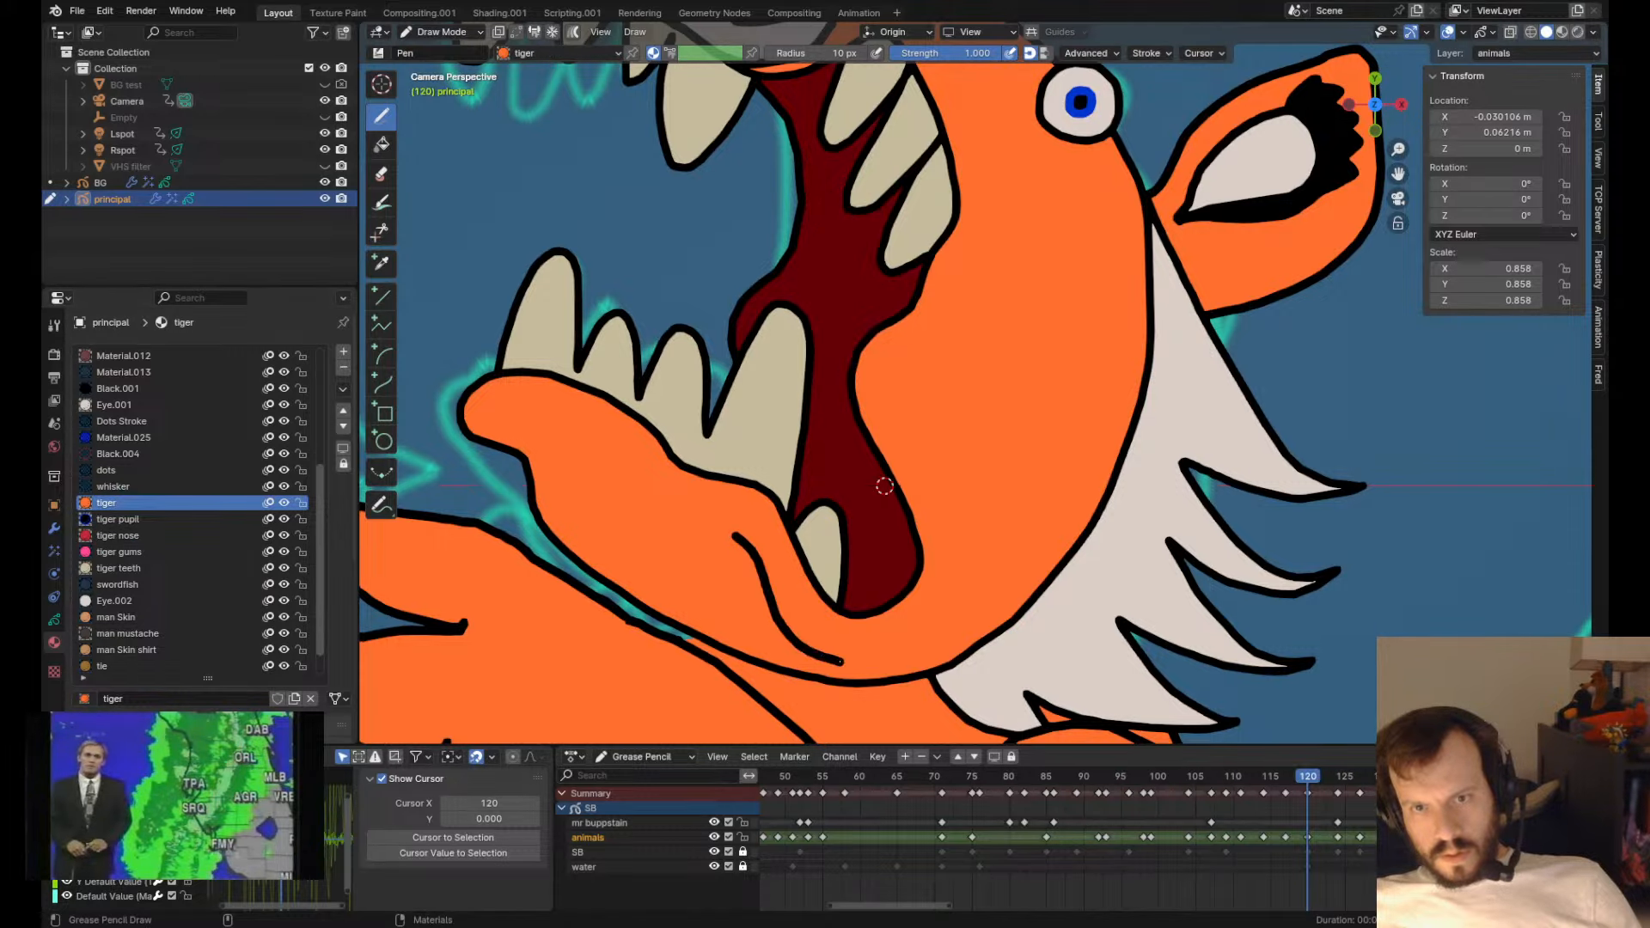
pyautogui.moveTo(839, 662)
pyautogui.mouseDown()
pyautogui.moveTo(982, 603)
pyautogui.moveTo(946, 450)
pyautogui.mouseUp()
pyautogui.hotkey('ctrl', 'z')
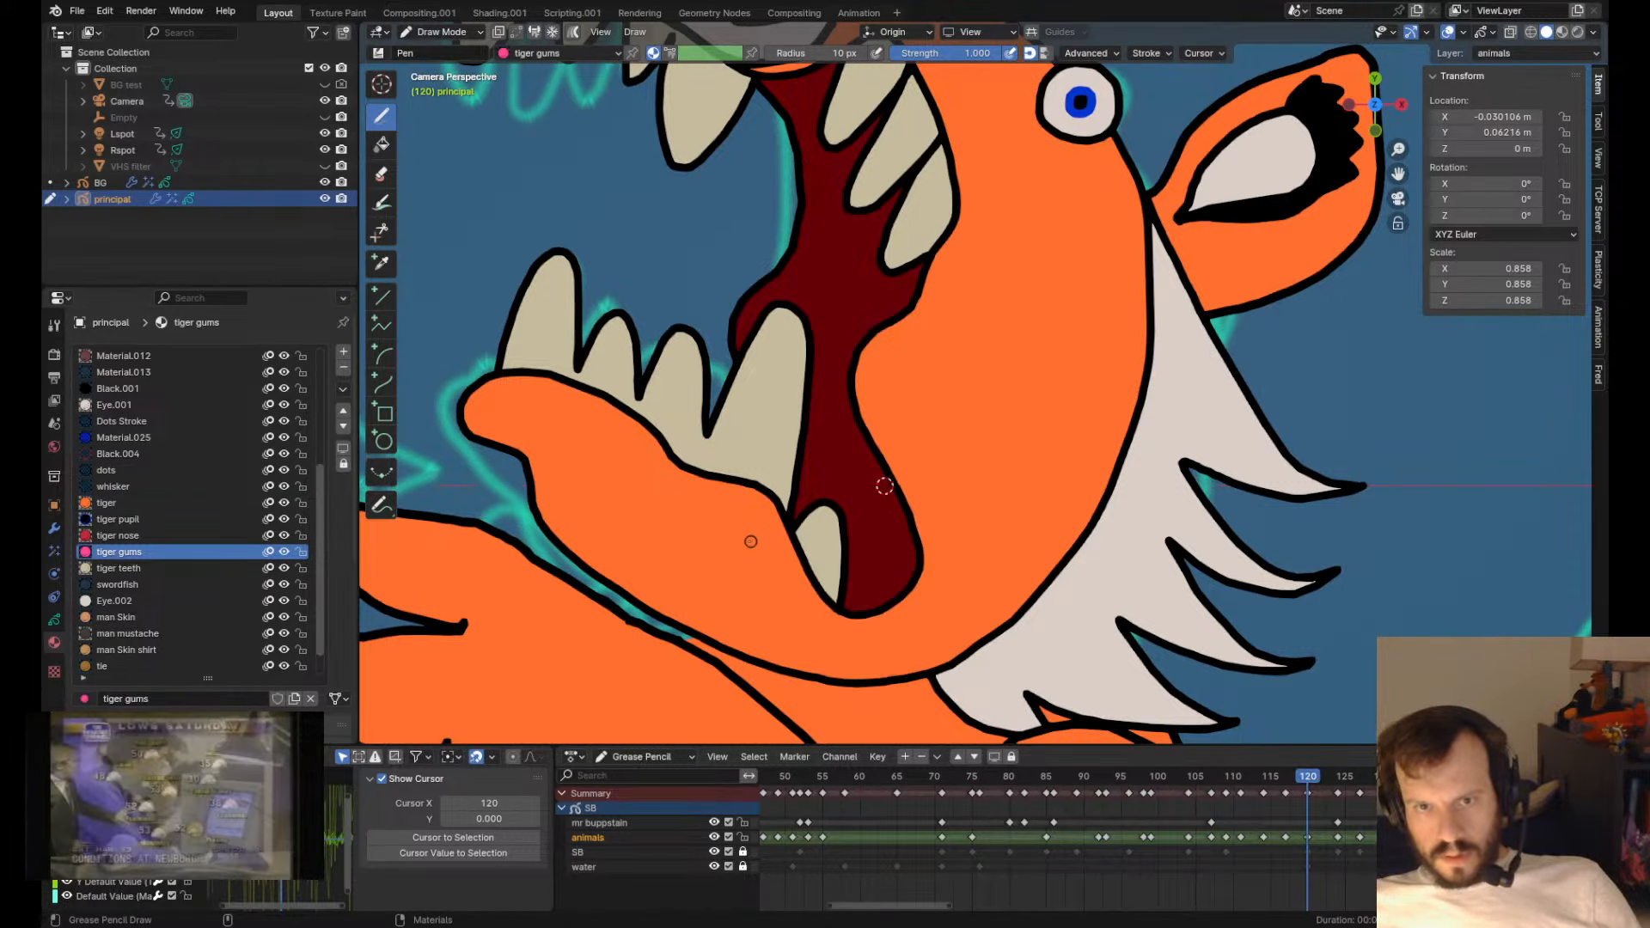
pyautogui.moveTo(846, 660)
pyautogui.mouseDown()
pyautogui.moveTo(931, 608)
pyautogui.moveTo(934, 472)
pyautogui.mouseUp()
pyautogui.hotkey('ctrl', 'z')
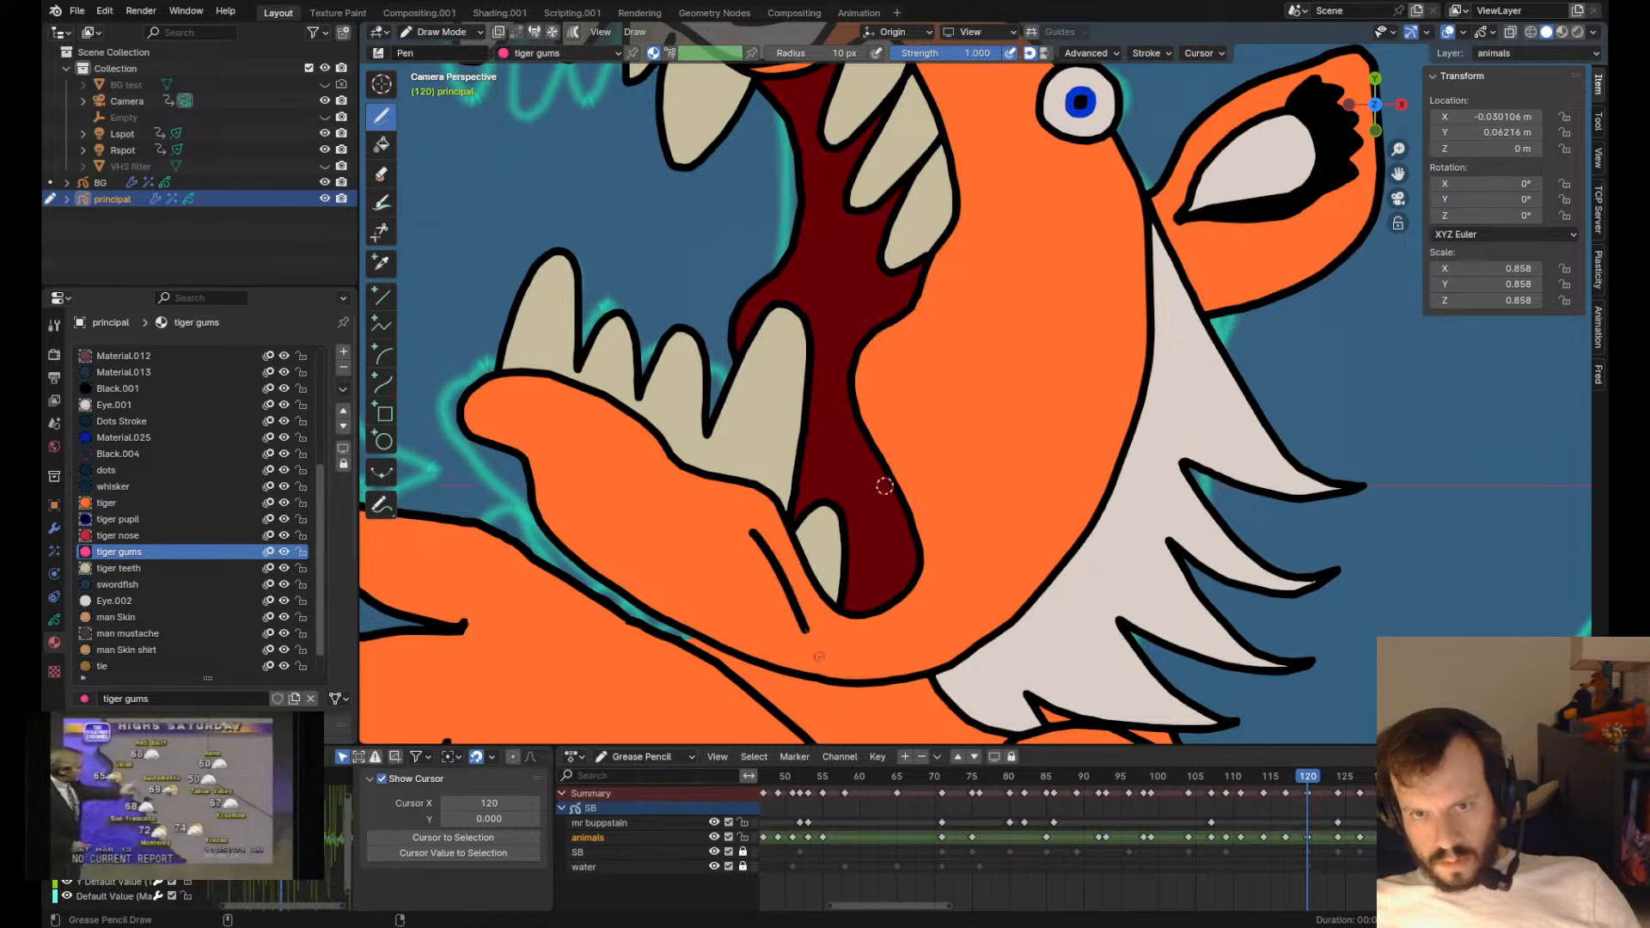
# - Draw a U-shaped lip crease around the lower corner of the mouth in tiger gums and bring it to the front
pyautogui.moveTo(941, 624)
pyautogui.mouseDown()
pyautogui.moveTo(945, 557)
pyautogui.moveTo(908, 470)
pyautogui.mouseUp()
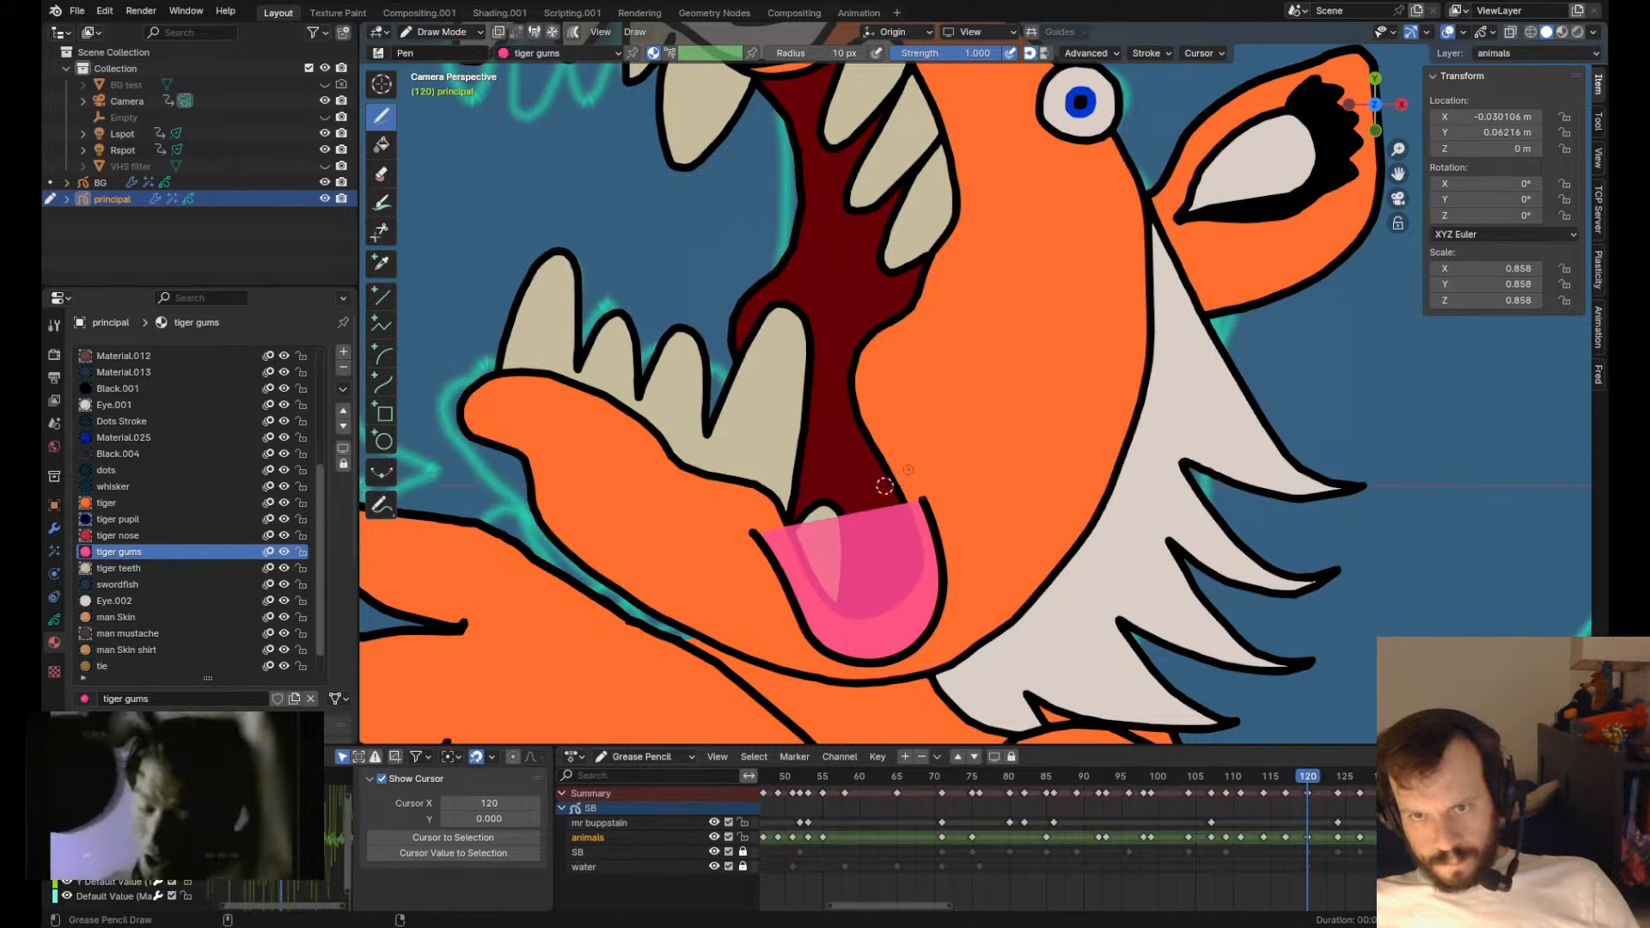
pyautogui.press('Tab')
pyautogui.press('pagedown')
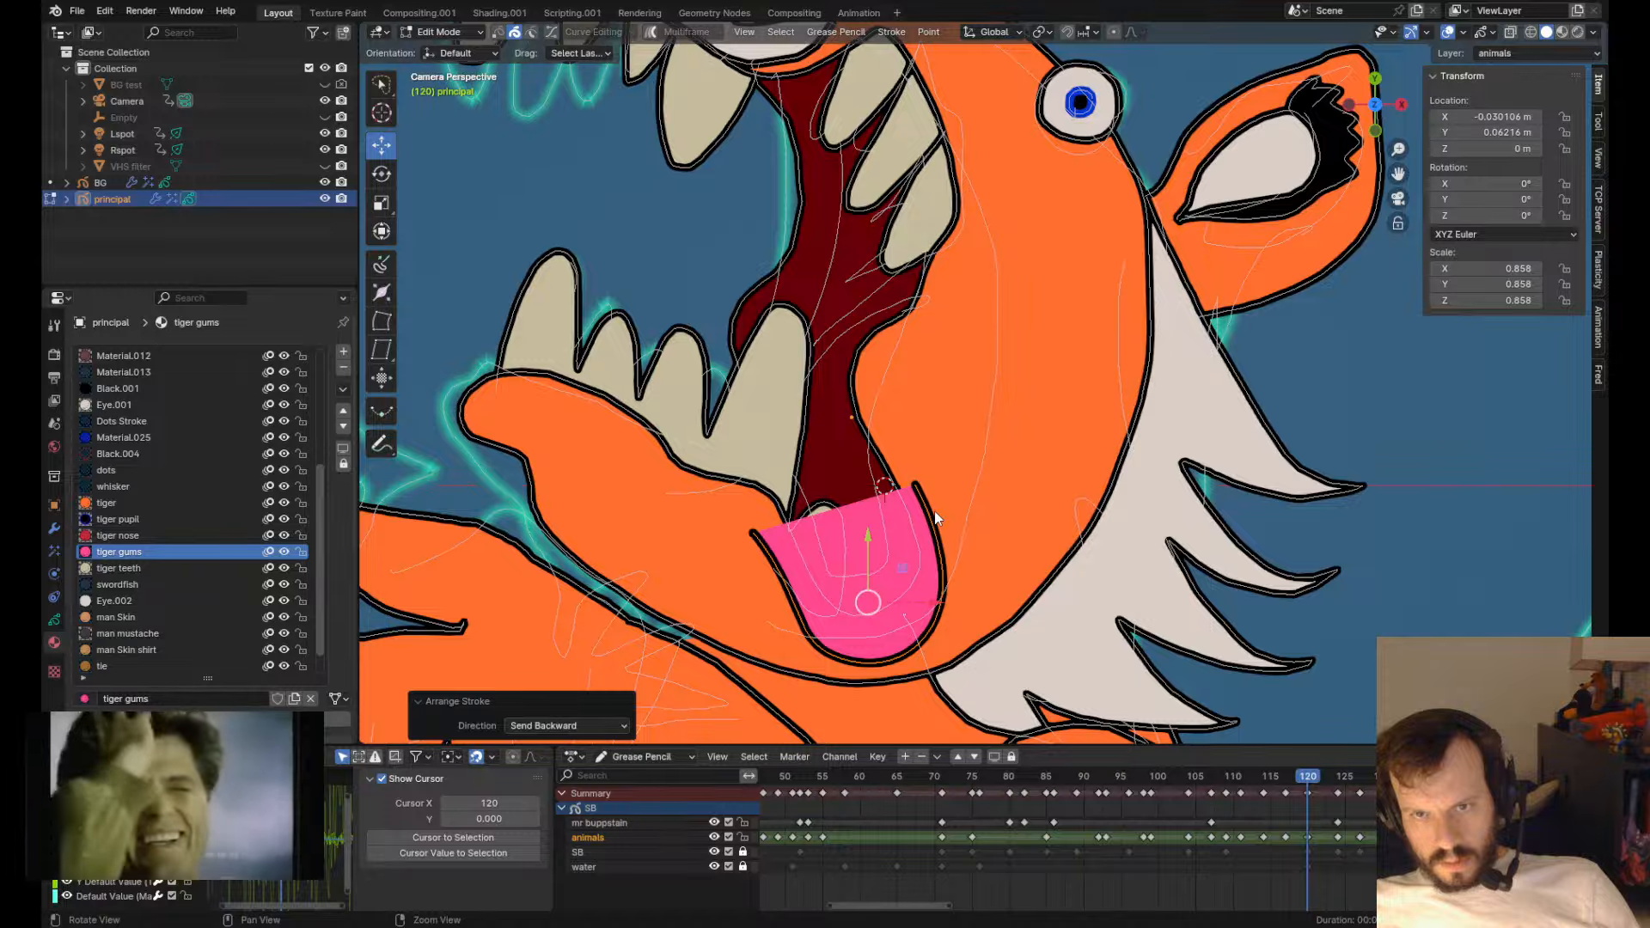
pyautogui.press('pagedown')
pyautogui.press('pagedown')
pyautogui.press('pageup')
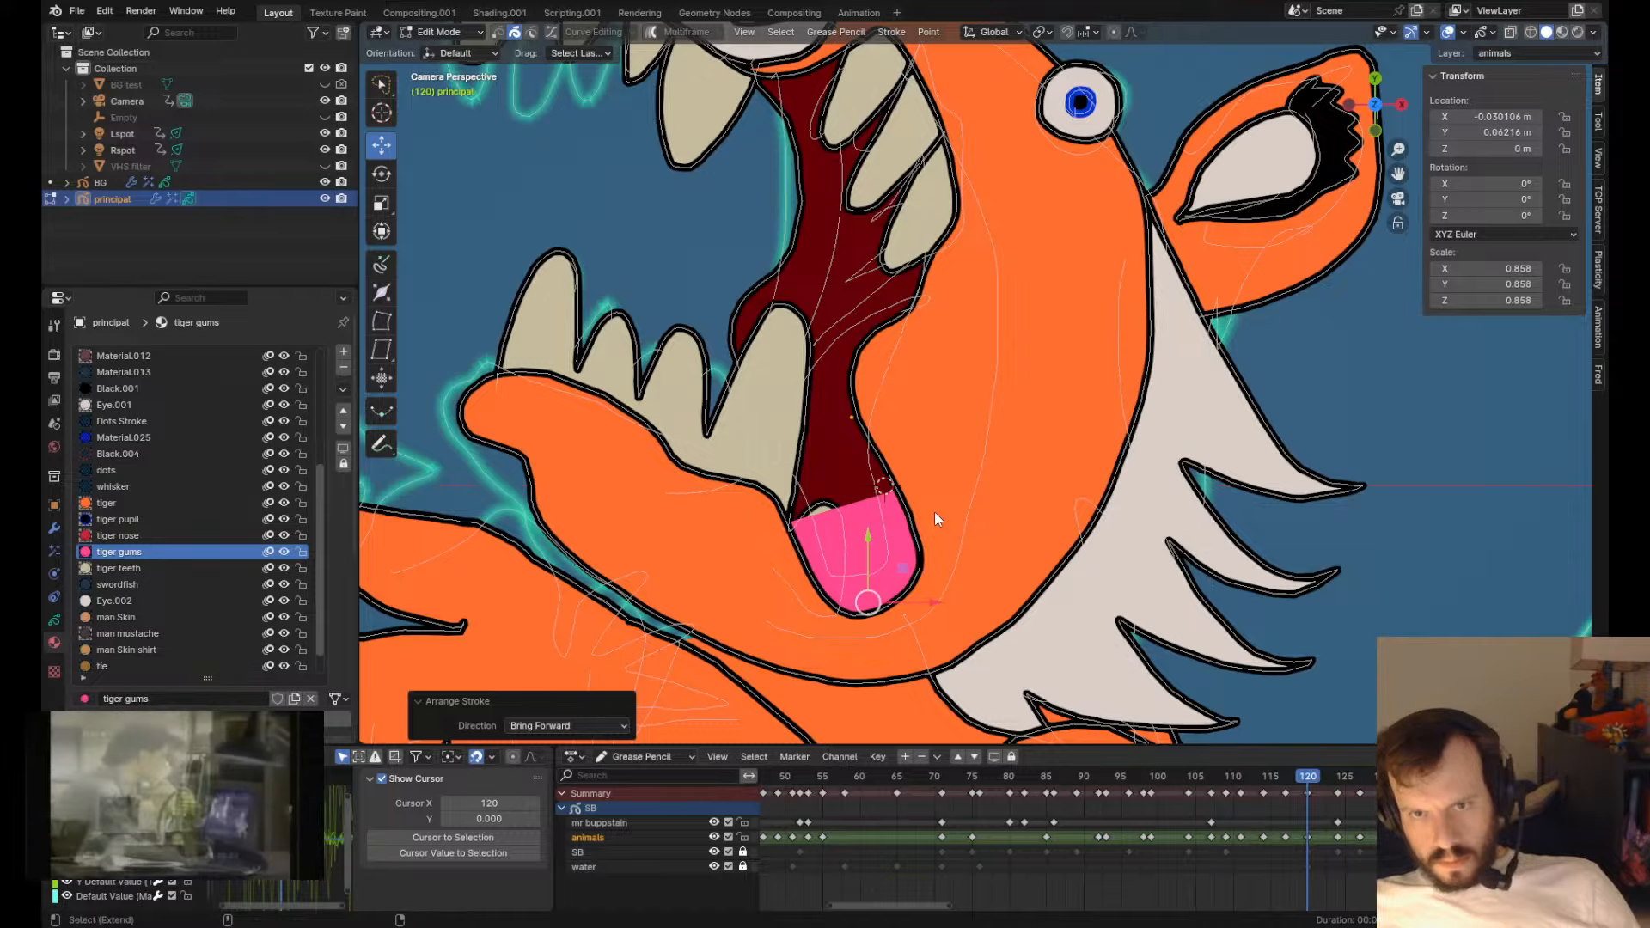
pyautogui.hotkey('shift', 'pageup')
# - Assign the Black.002 material to the lip crease and sculpt its ends around the mouth corner
pyautogui.scroll(6, 246, 574)
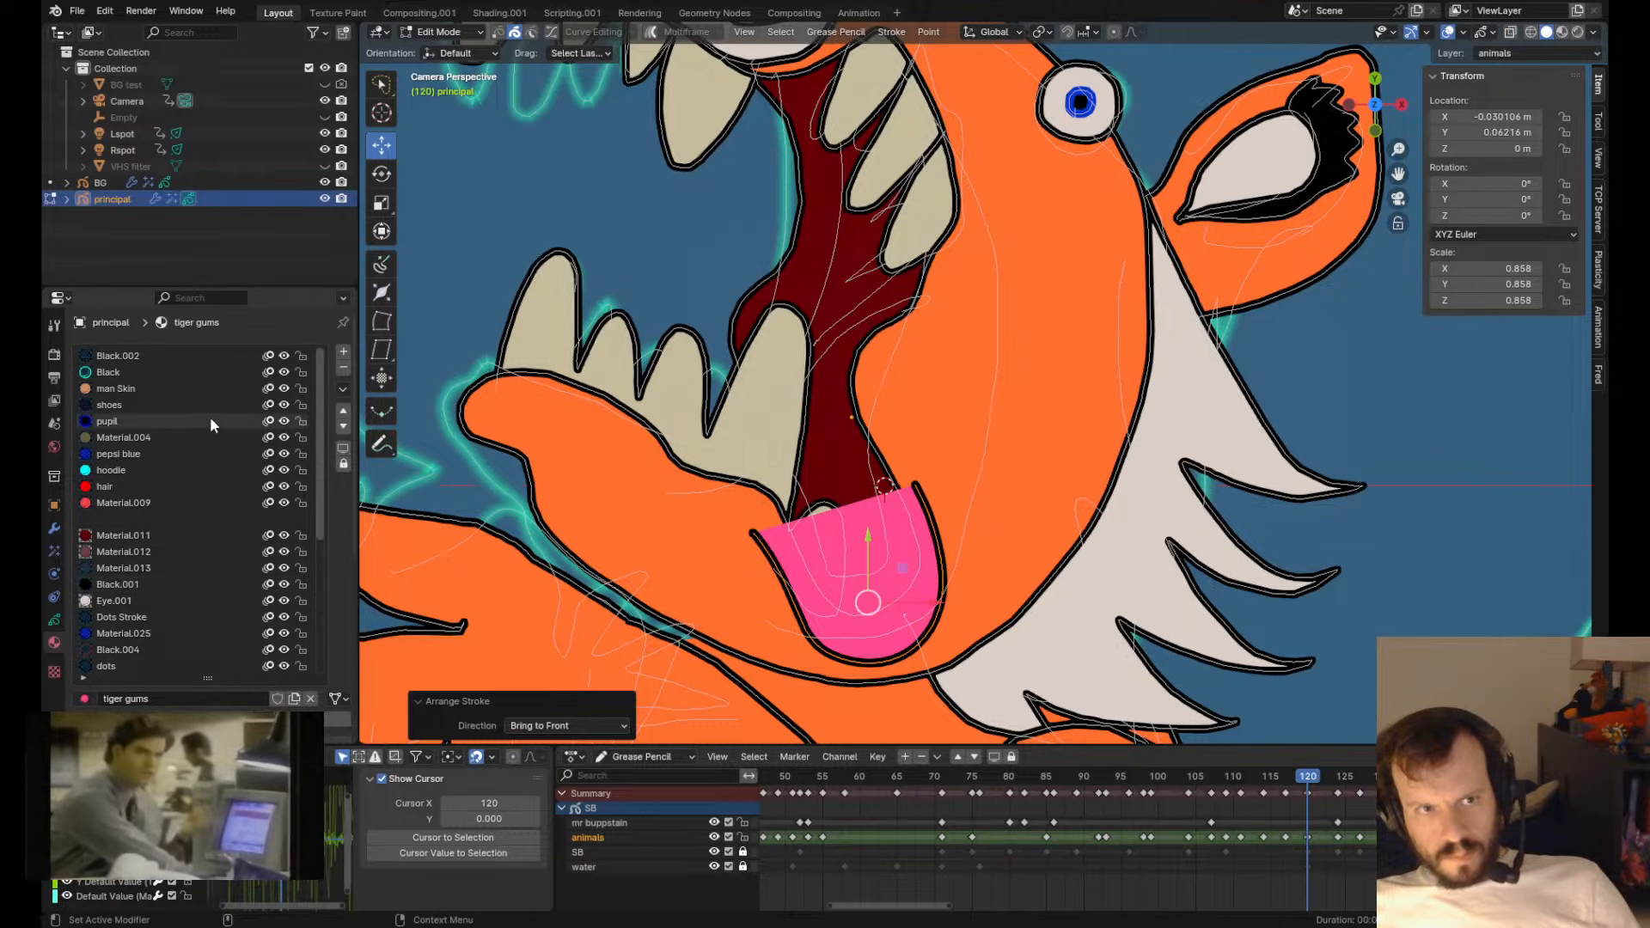
pyautogui.click(171, 355)
pyautogui.click(121, 719)
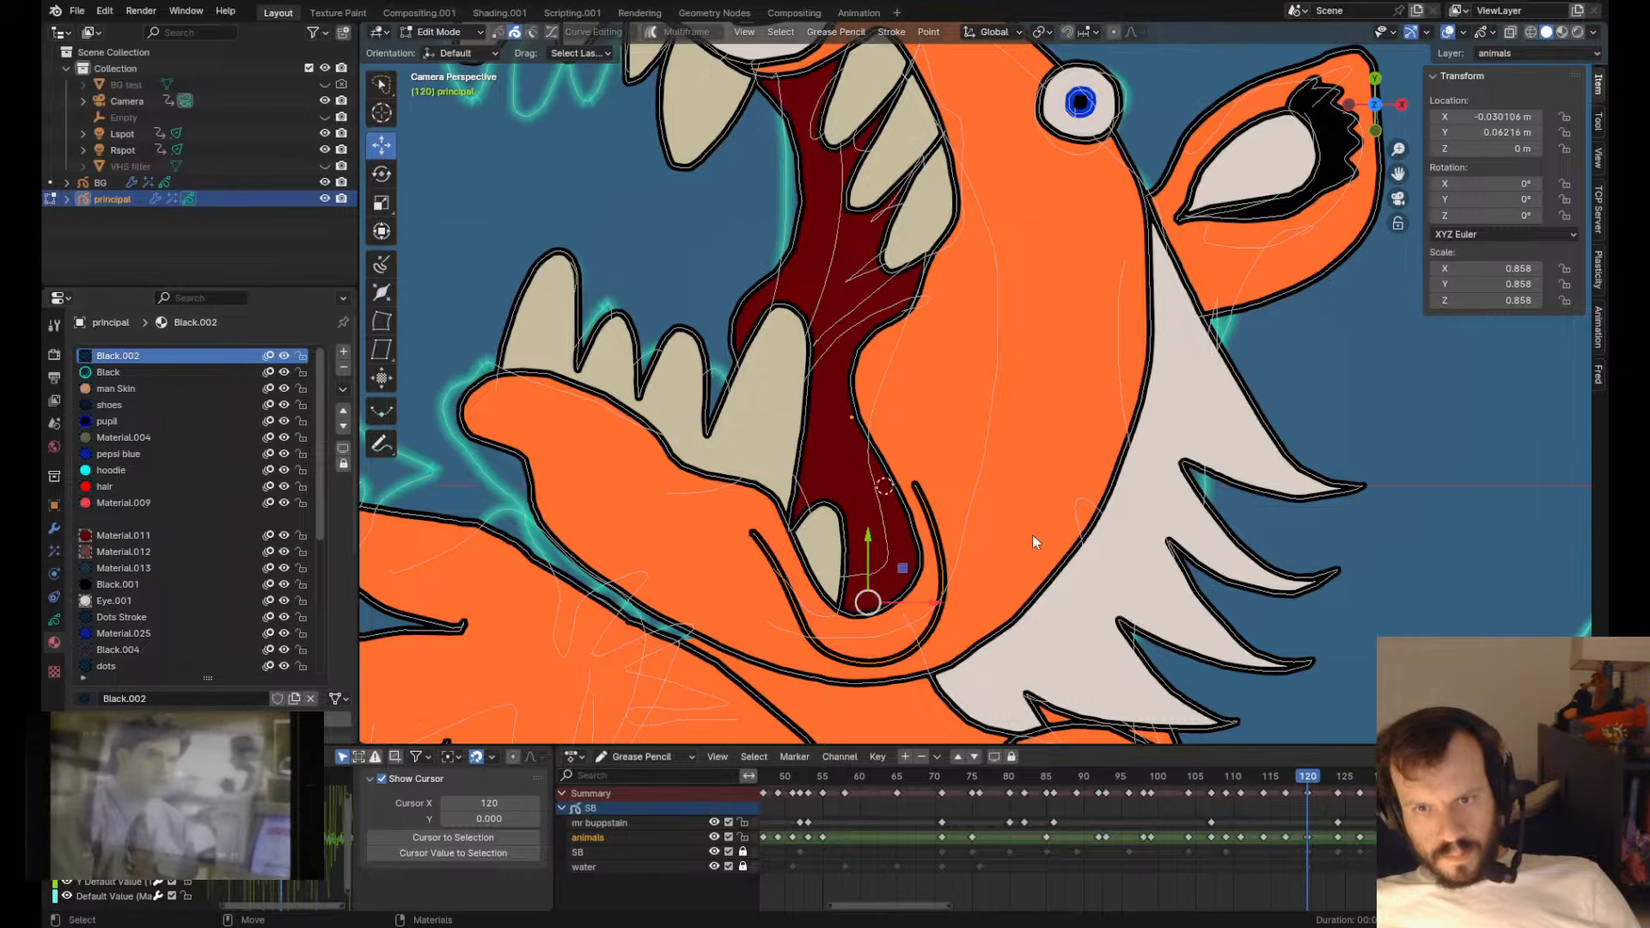
pyautogui.press('Tab')
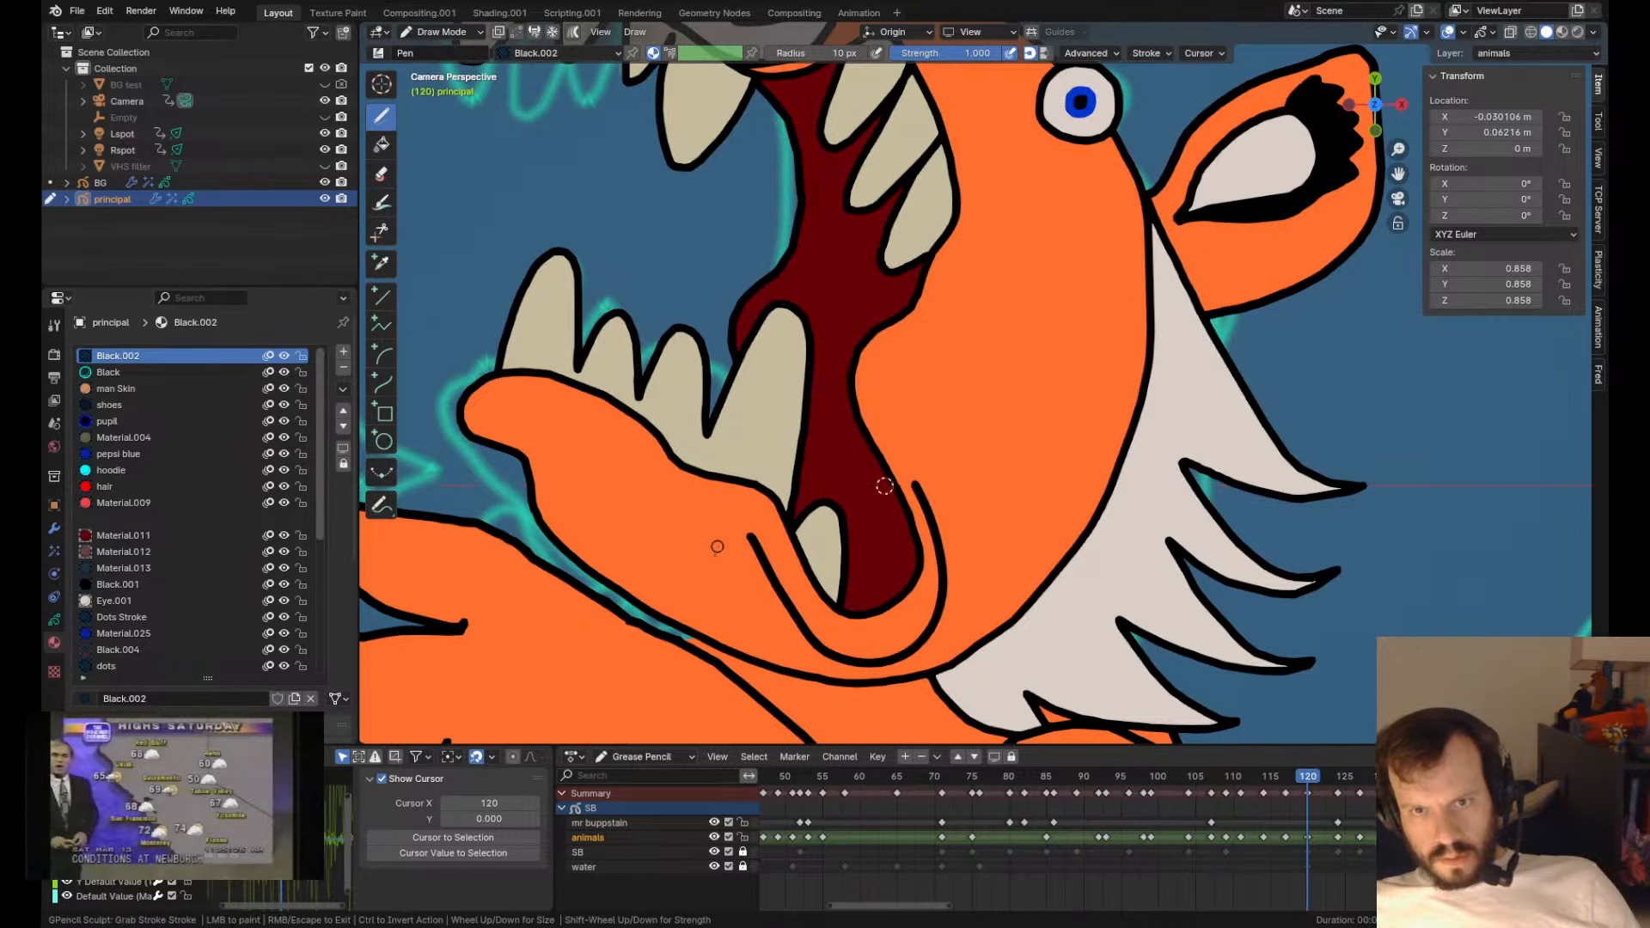
pyautogui.keyDown('shift'); pyautogui.moveTo(758, 604); pyautogui.dragTo(738, 561); pyautogui.keyUp('shift')
pyautogui.keyDown('shift'); pyautogui.moveTo(936, 550); pyautogui.dragTo(942, 554); pyautogui.keyUp('shift')
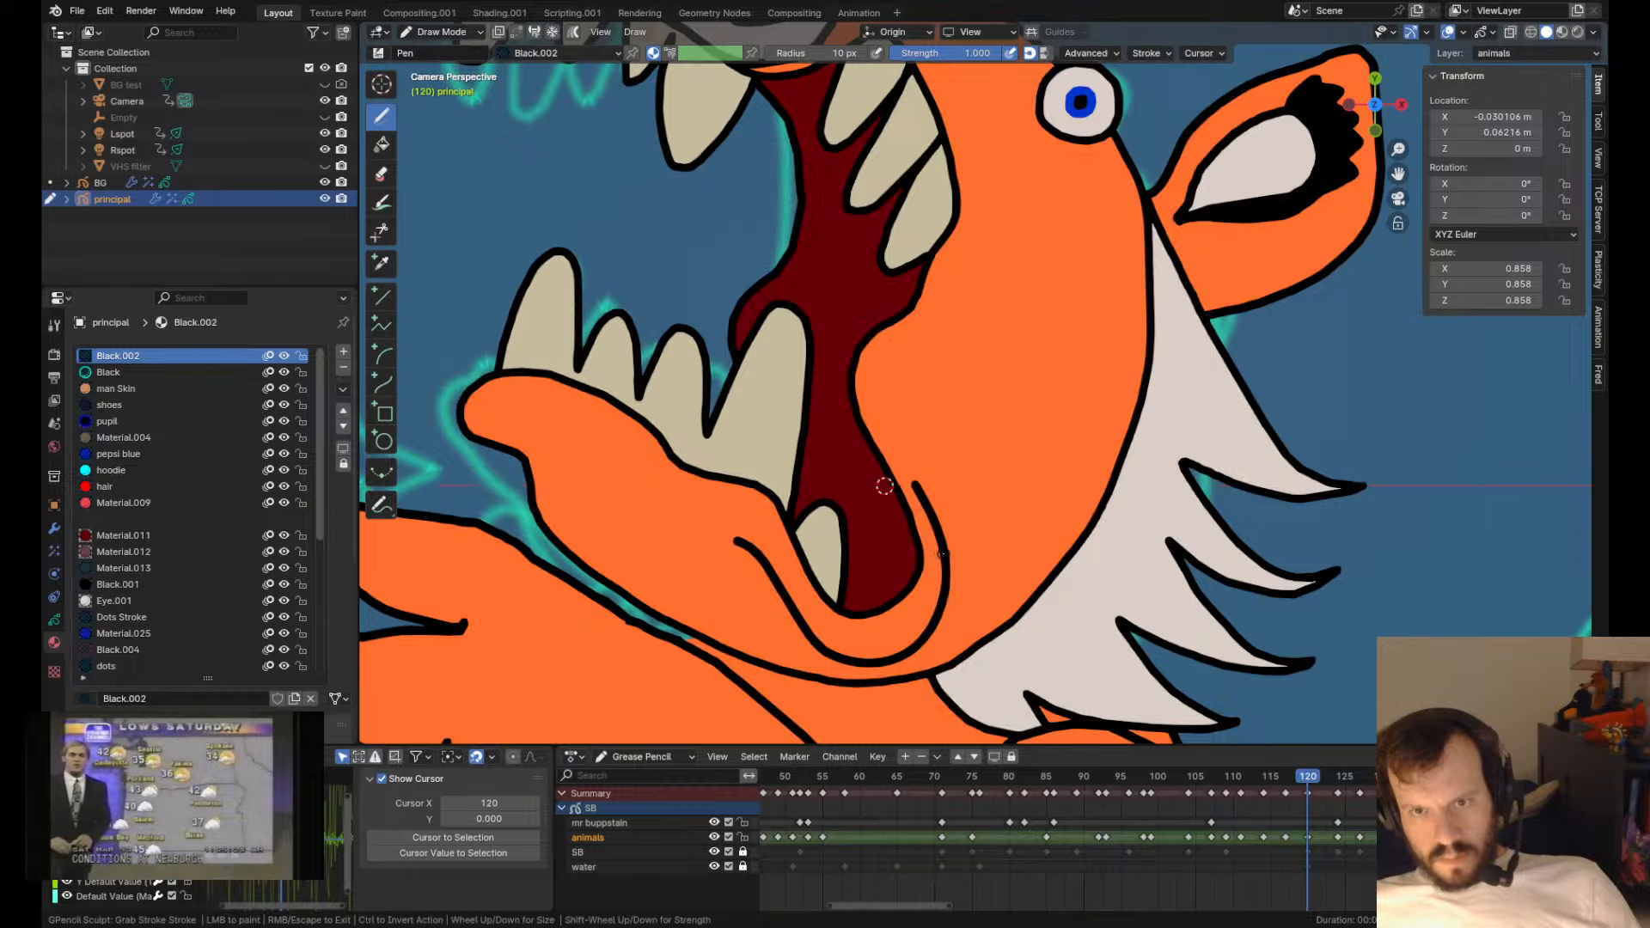
pyautogui.press('Home')
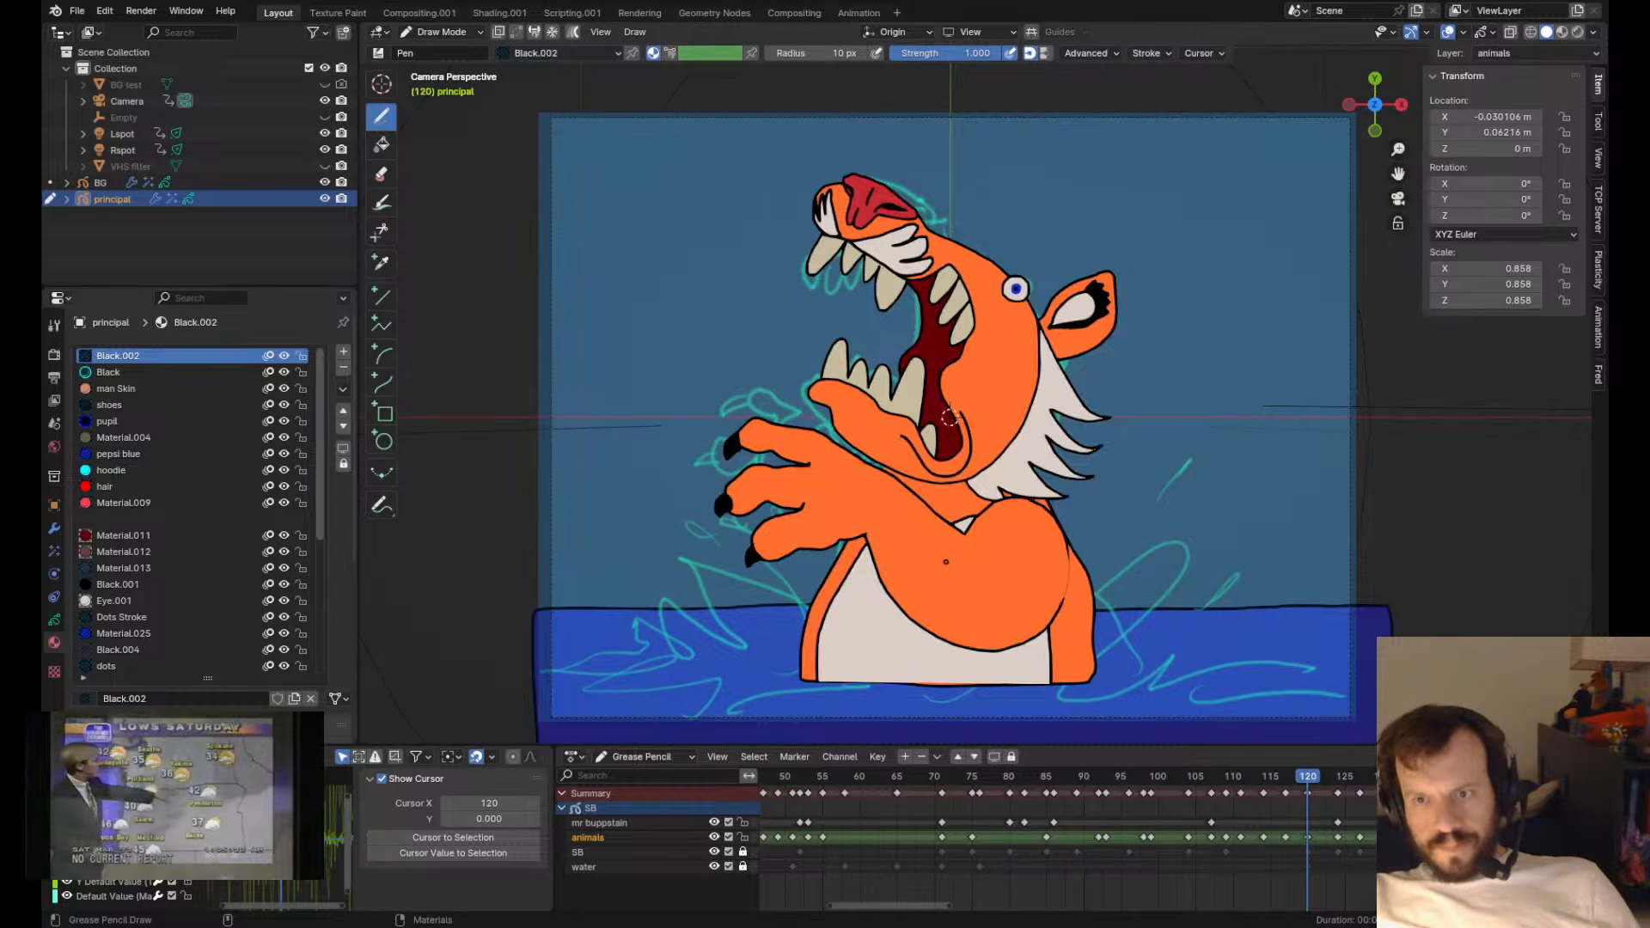
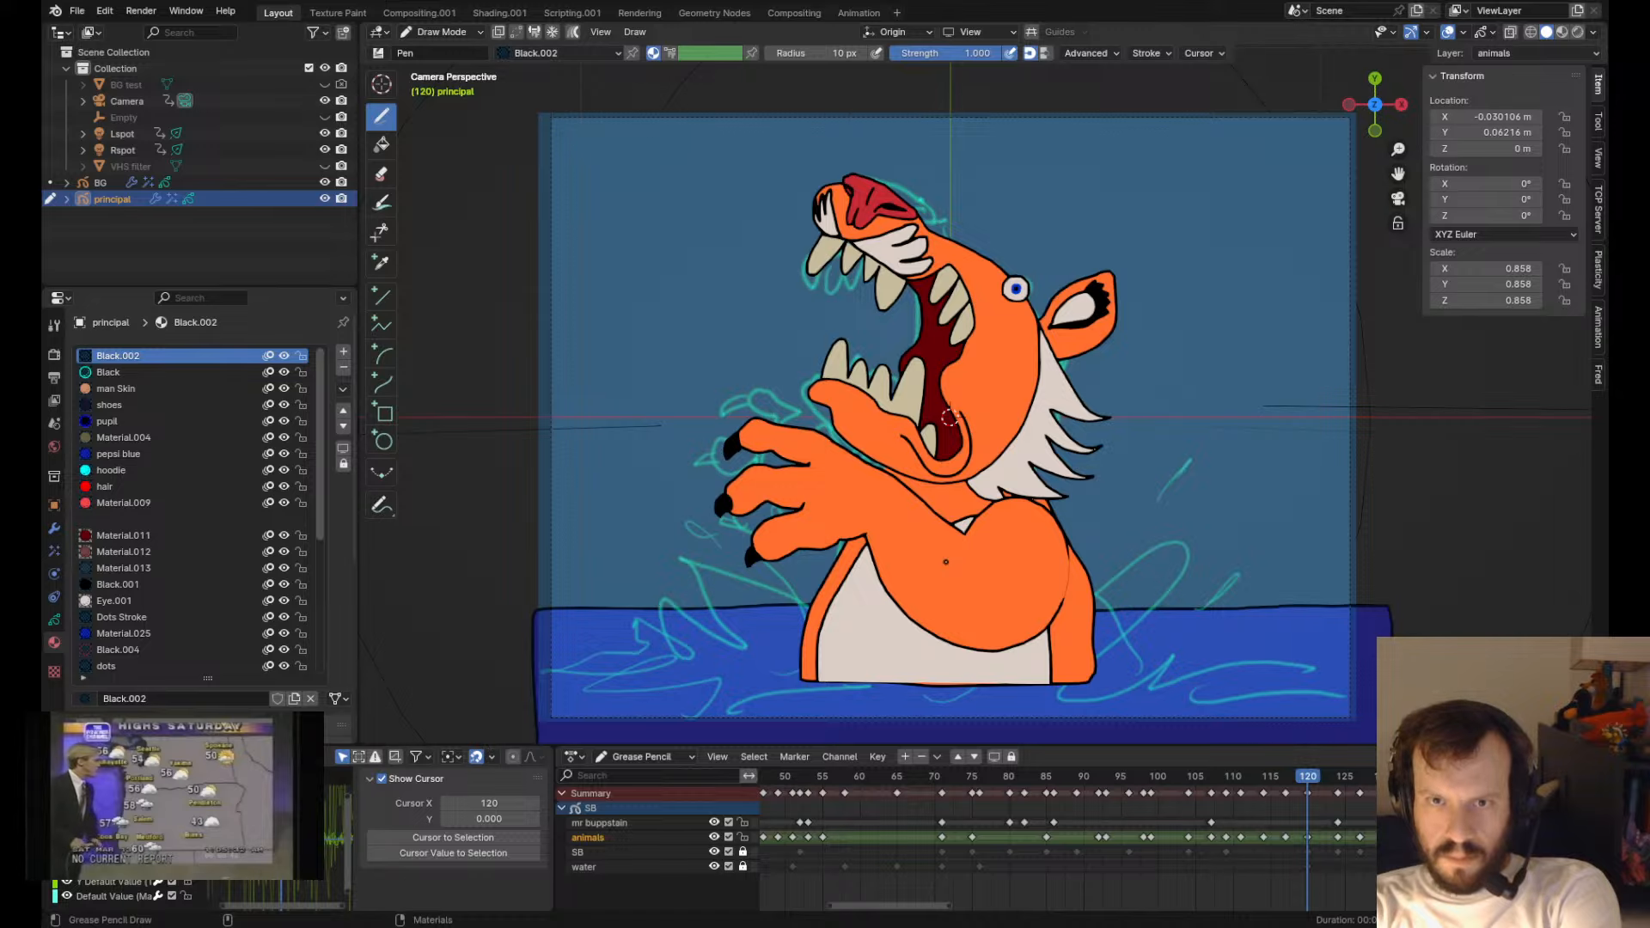
# - Copy a white tooth highlight from frame 124 onto the rear lower tooth at frame 120, rotated 42.2°
pyautogui.keyDown('alt'); pyautogui.scroll(-4, 946, 562); pyautogui.keyUp('alt')
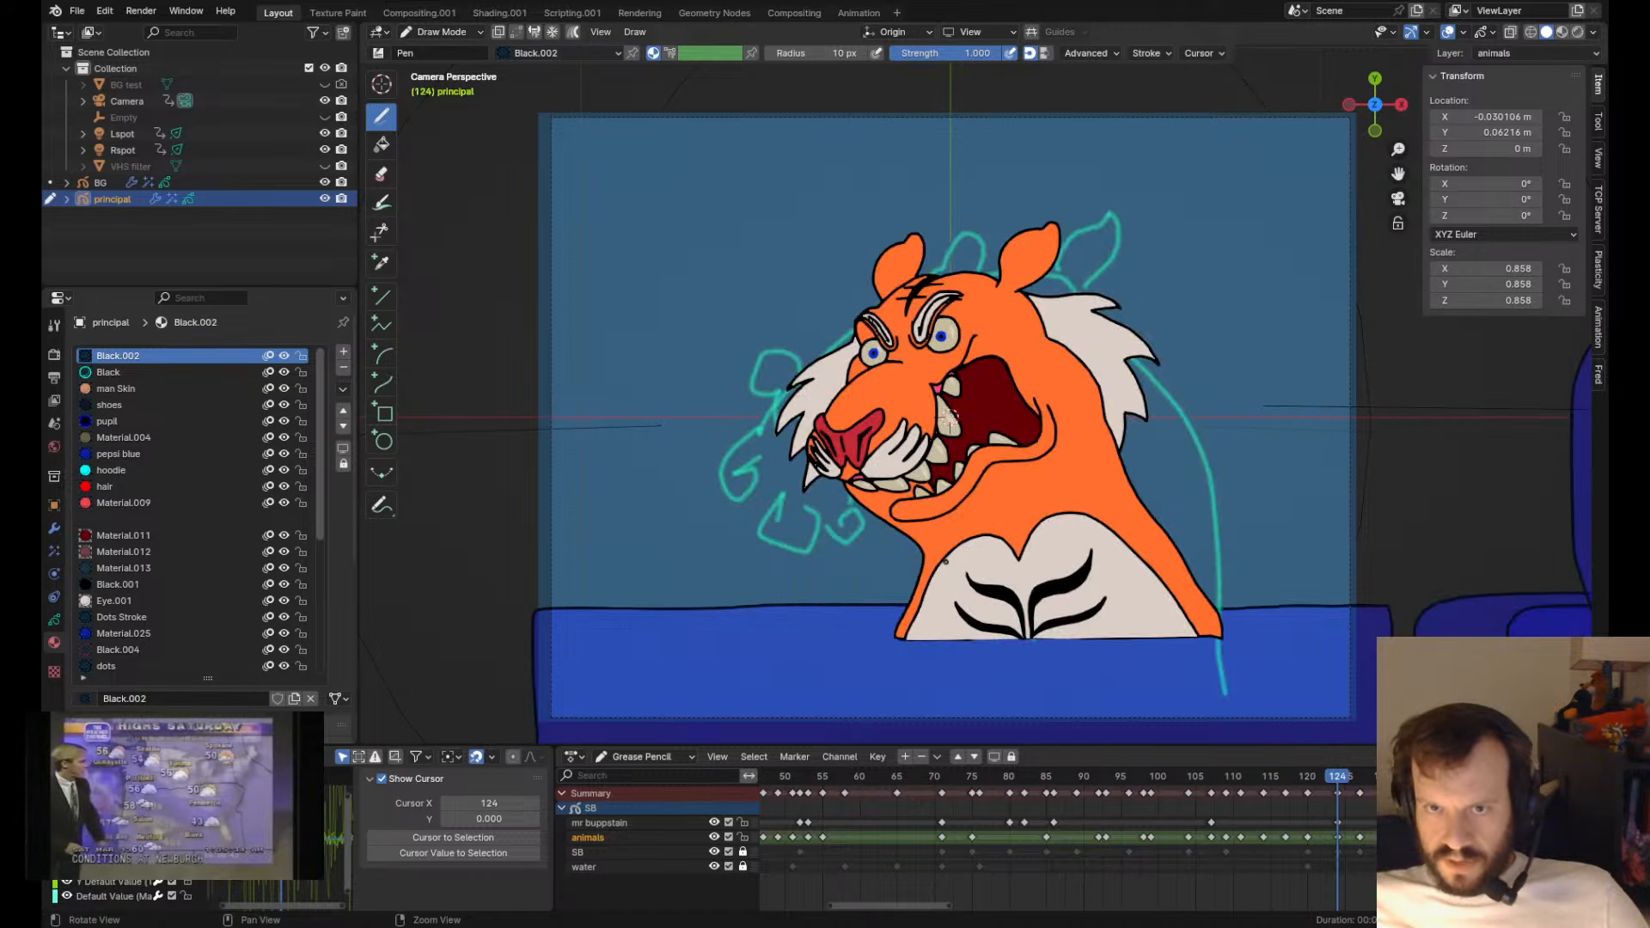
pyautogui.scroll(6, 946, 562)
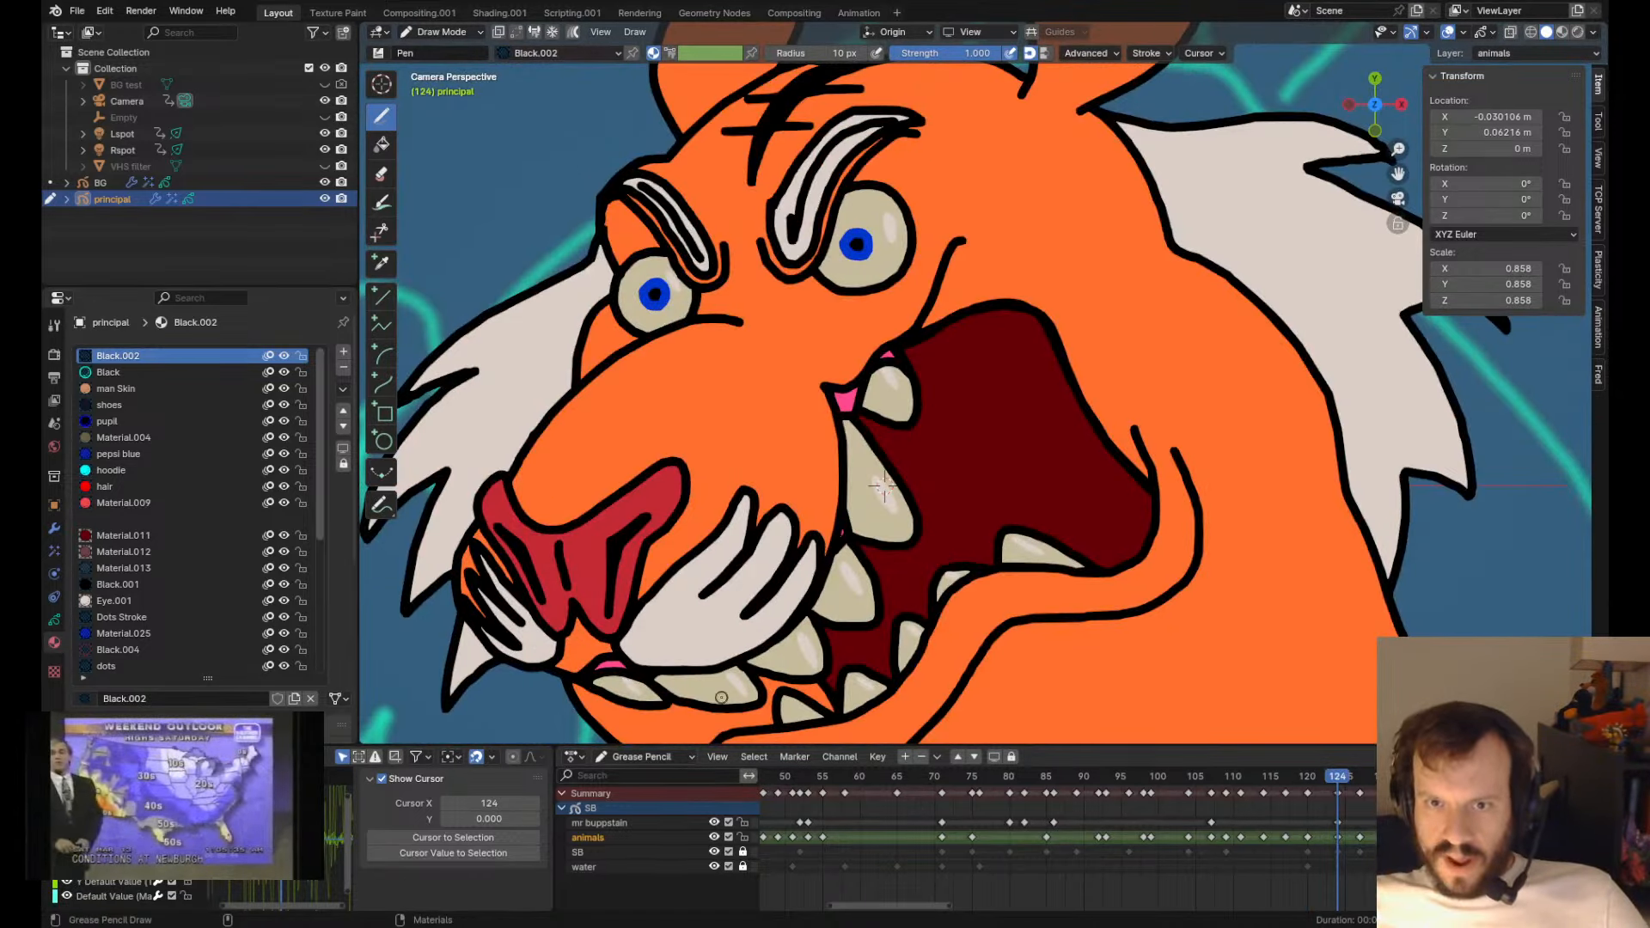
pyautogui.press('Tab')
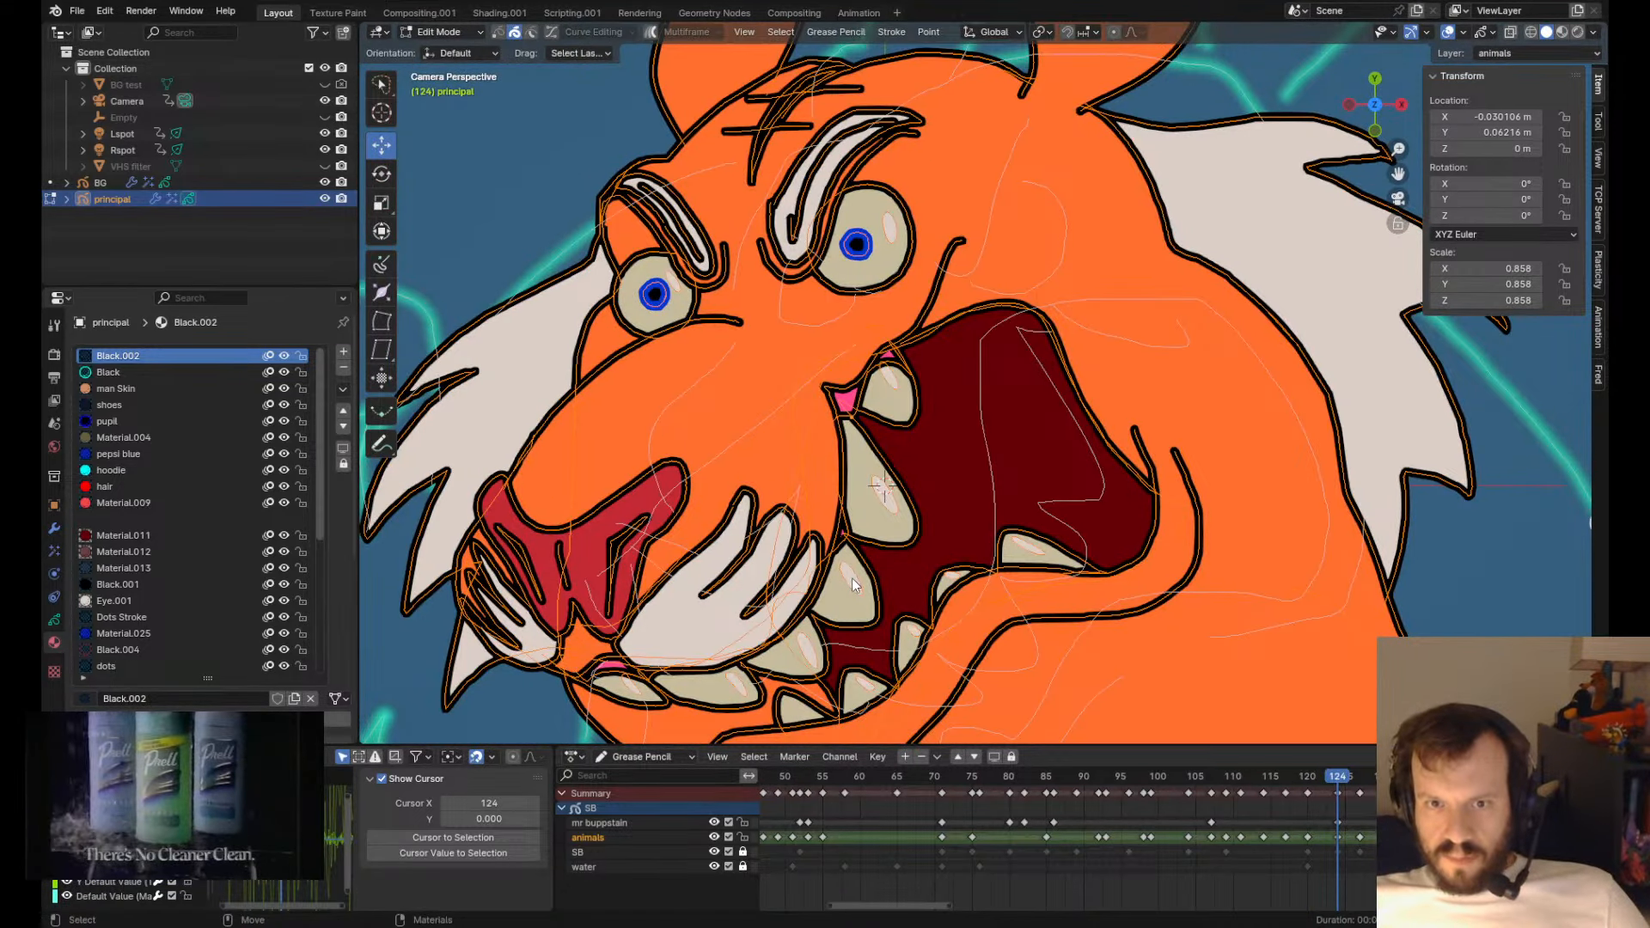
pyautogui.keyDown('alt'); pyautogui.scroll(4, 880, 527); pyautogui.keyUp('alt')
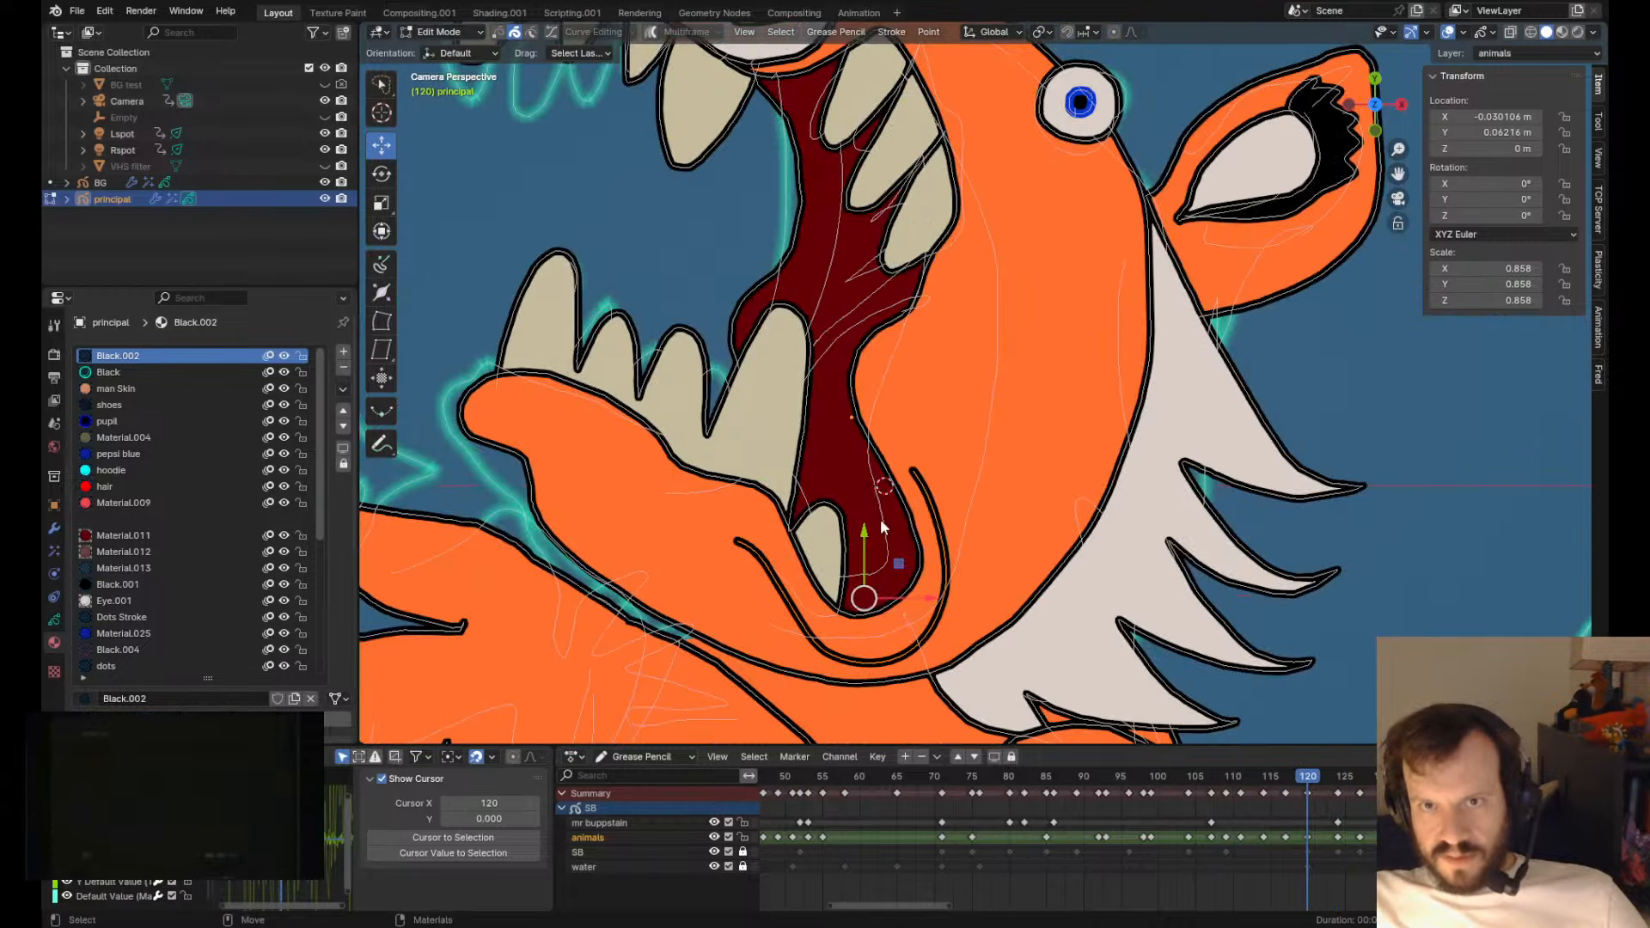
pyautogui.press('r')
pyautogui.click(997, 569)
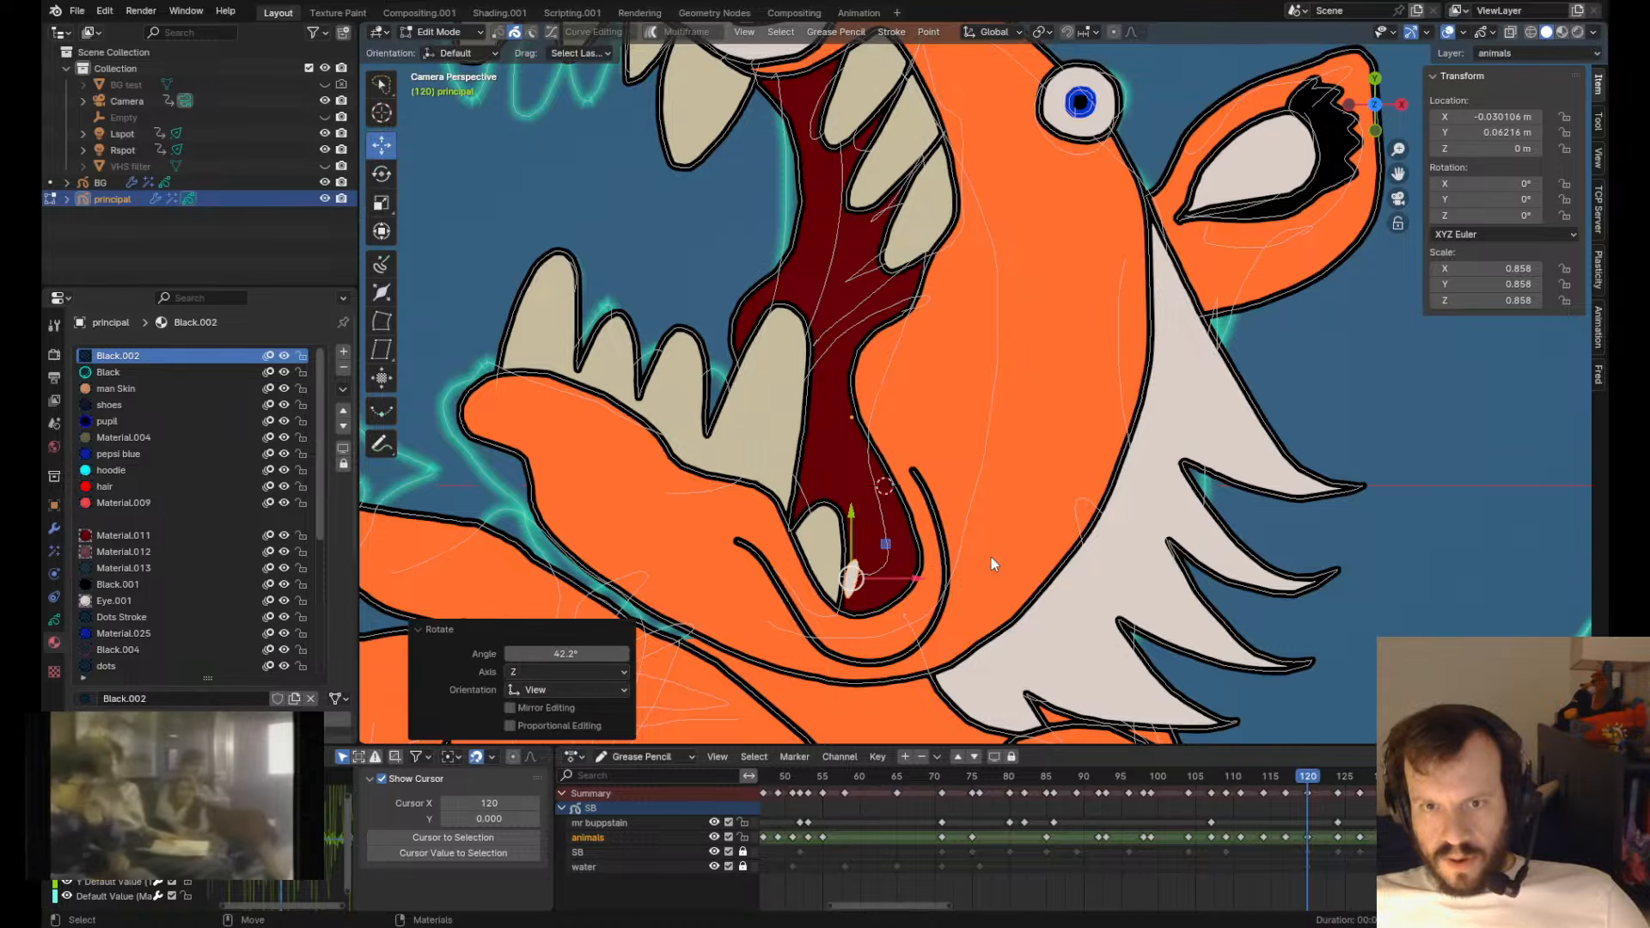
pyautogui.press('g')
pyautogui.click(943, 504)
# - Duplicate the highlight onto the large lower fang and scale it up to about 1.67
pyautogui.press('g')
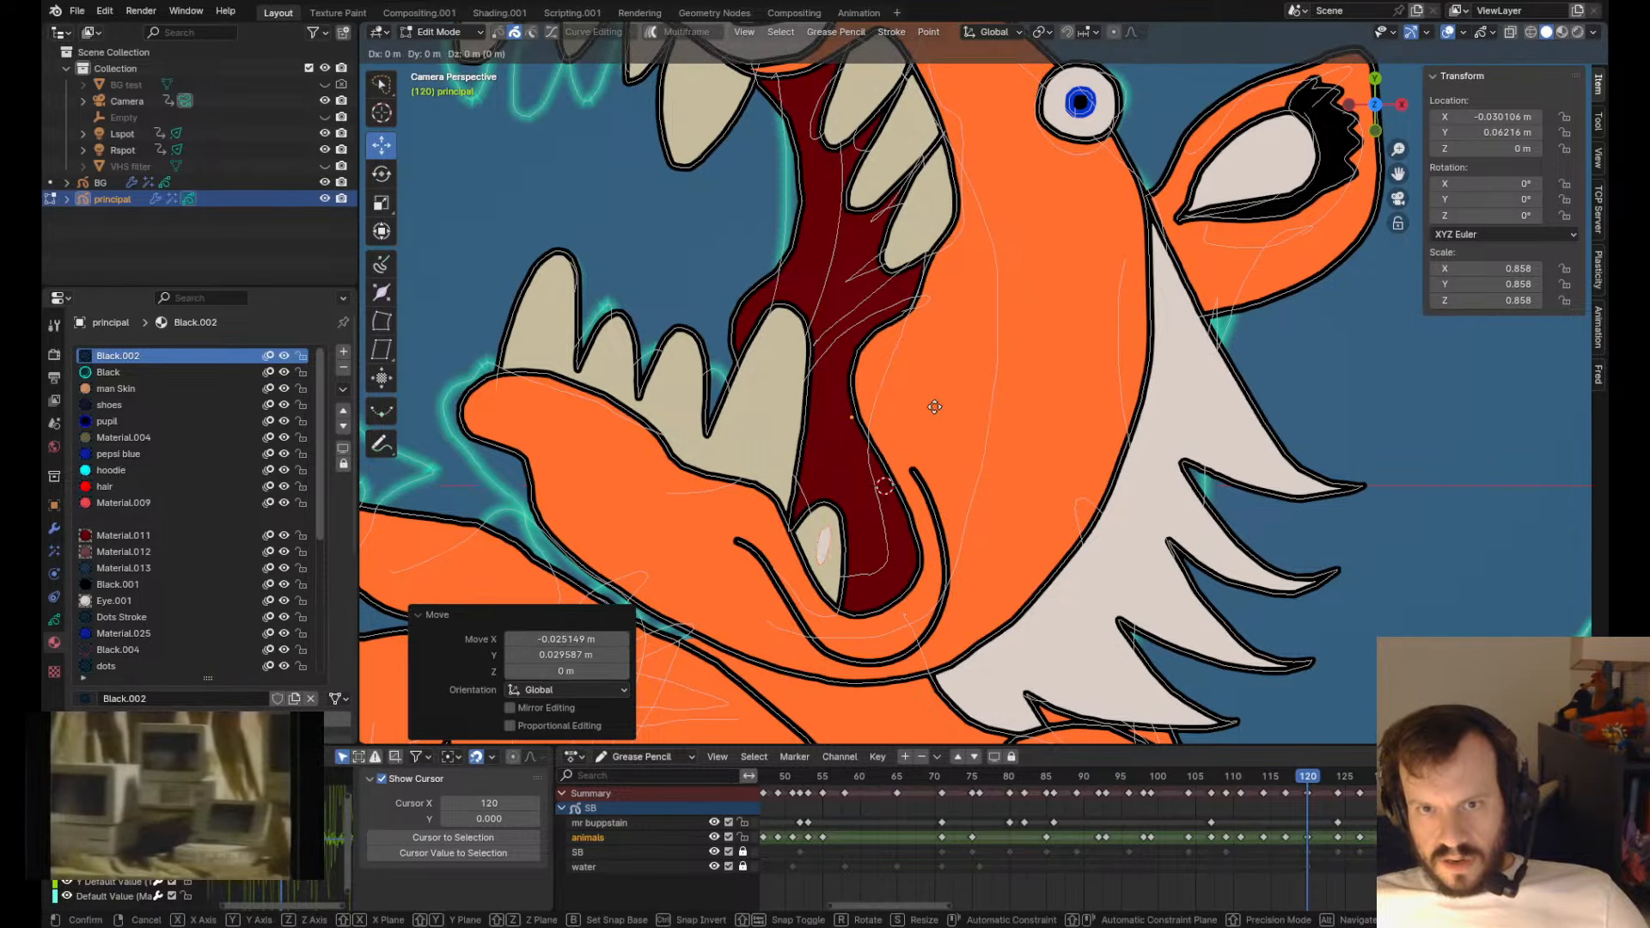
pyautogui.click(890, 354)
pyautogui.press('s')
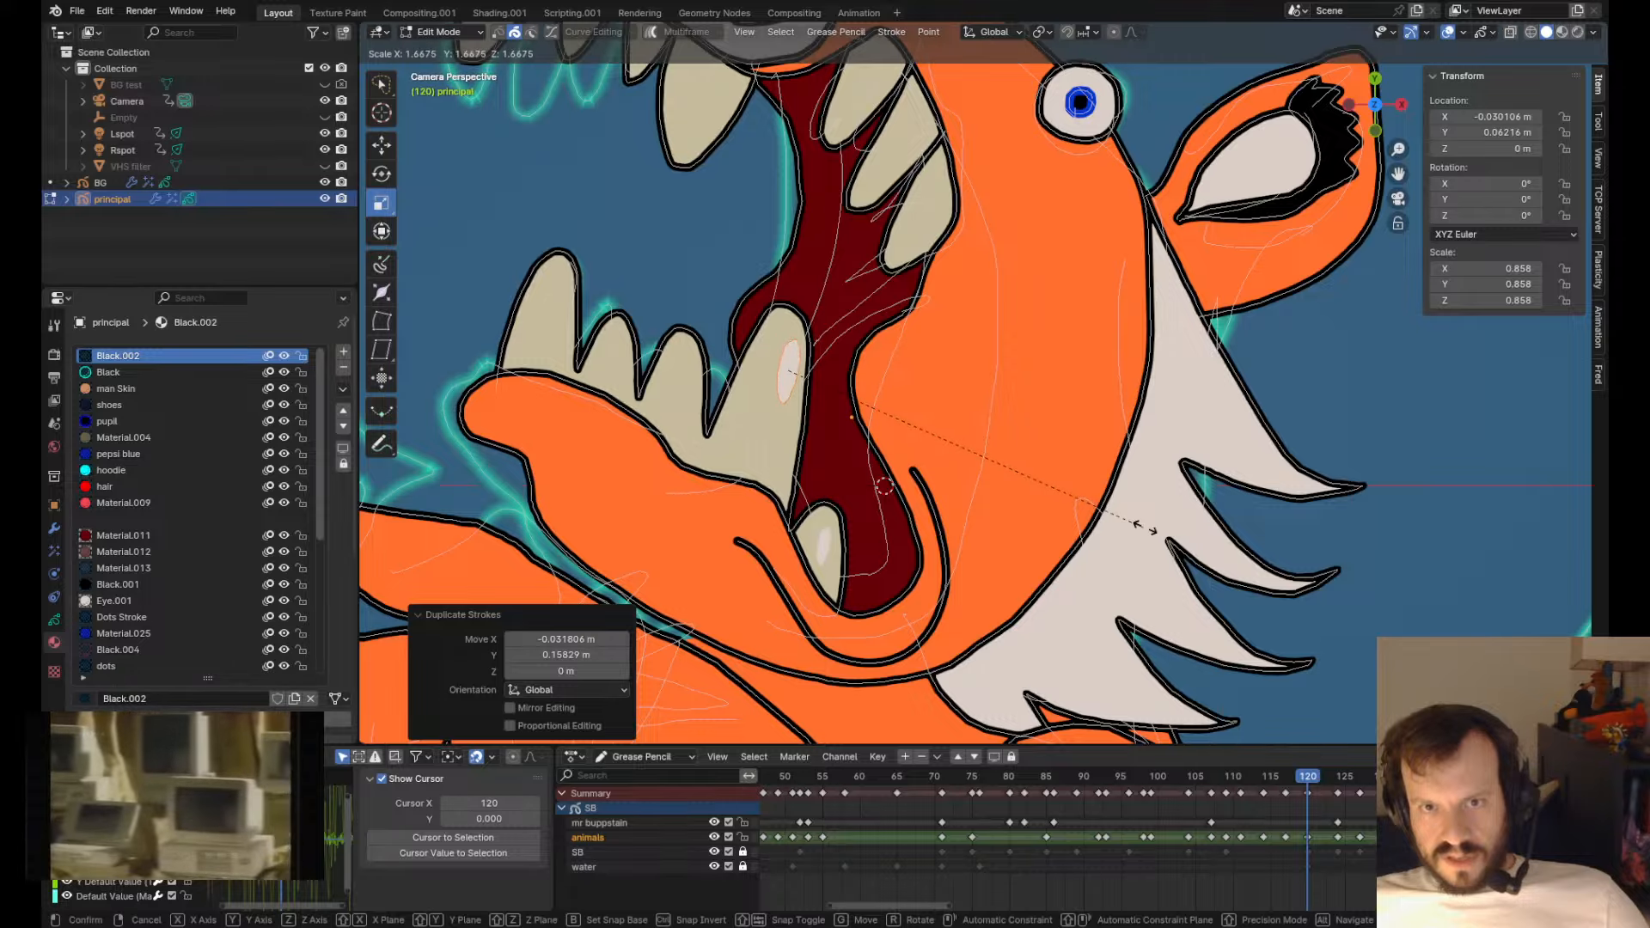
pyautogui.click(1145, 526)
# - Refine the large lower fang's highlight by sculpting and repositioning it, finishing with a scale of 0.869
pyautogui.press('Tab')
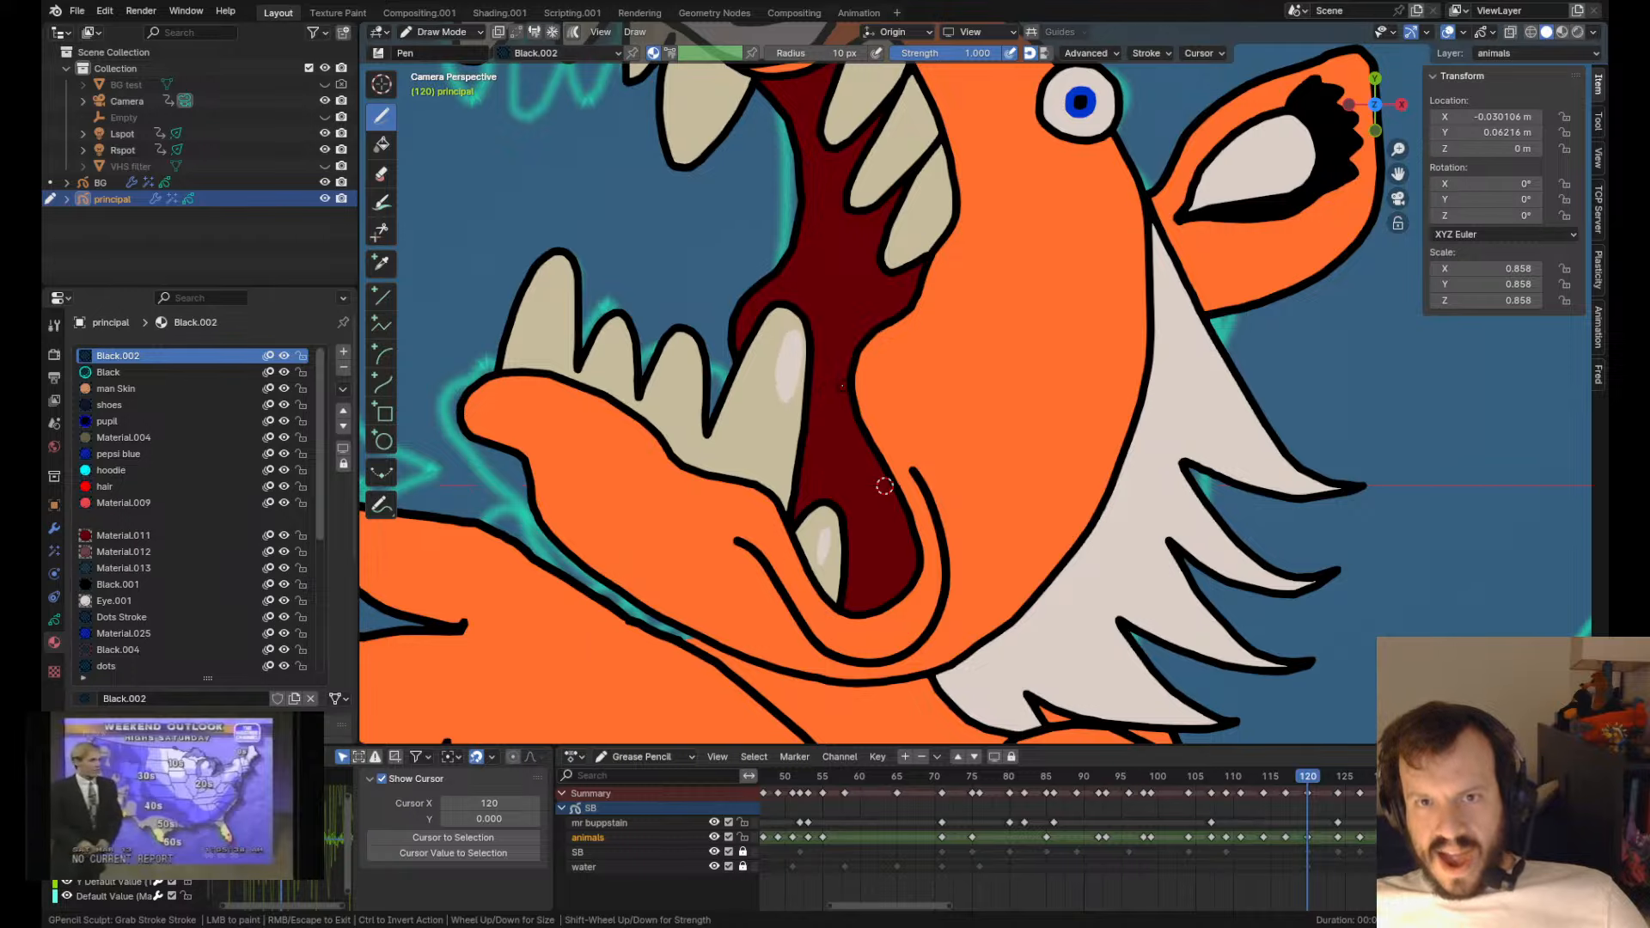
pyautogui.moveTo(790, 363); pyautogui.dragTo(792, 362)
pyautogui.press('Tab')
pyautogui.press('s')
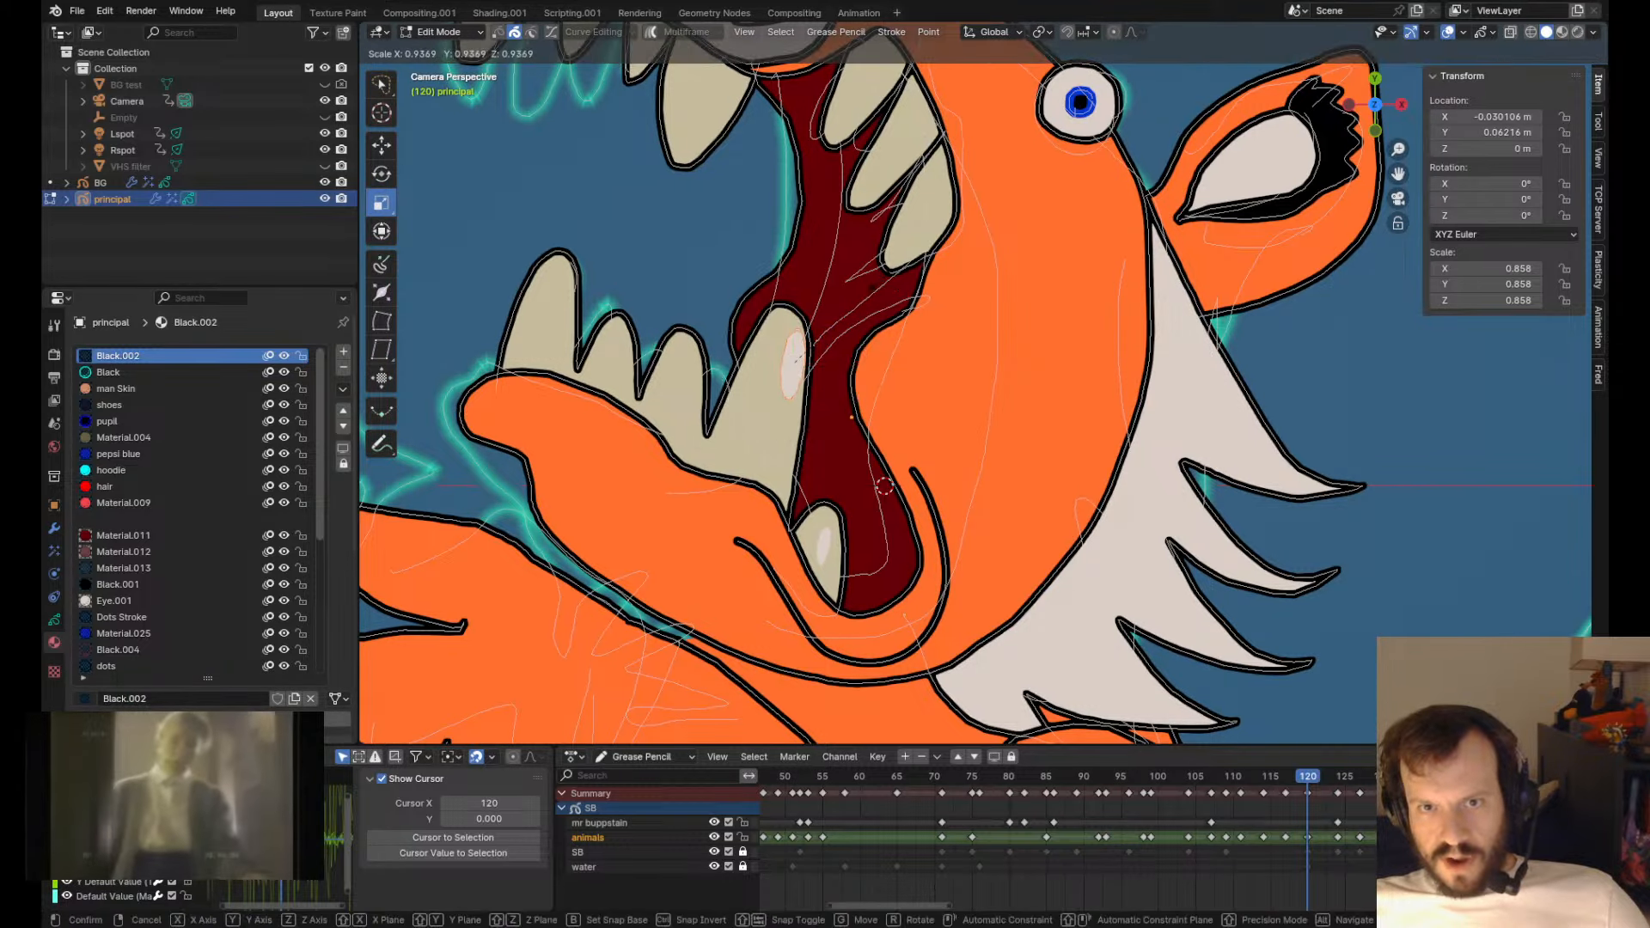
pyautogui.click(847, 304)
pyautogui.press('Tab')
pyautogui.moveTo(794, 363); pyautogui.dragTo(797, 318)
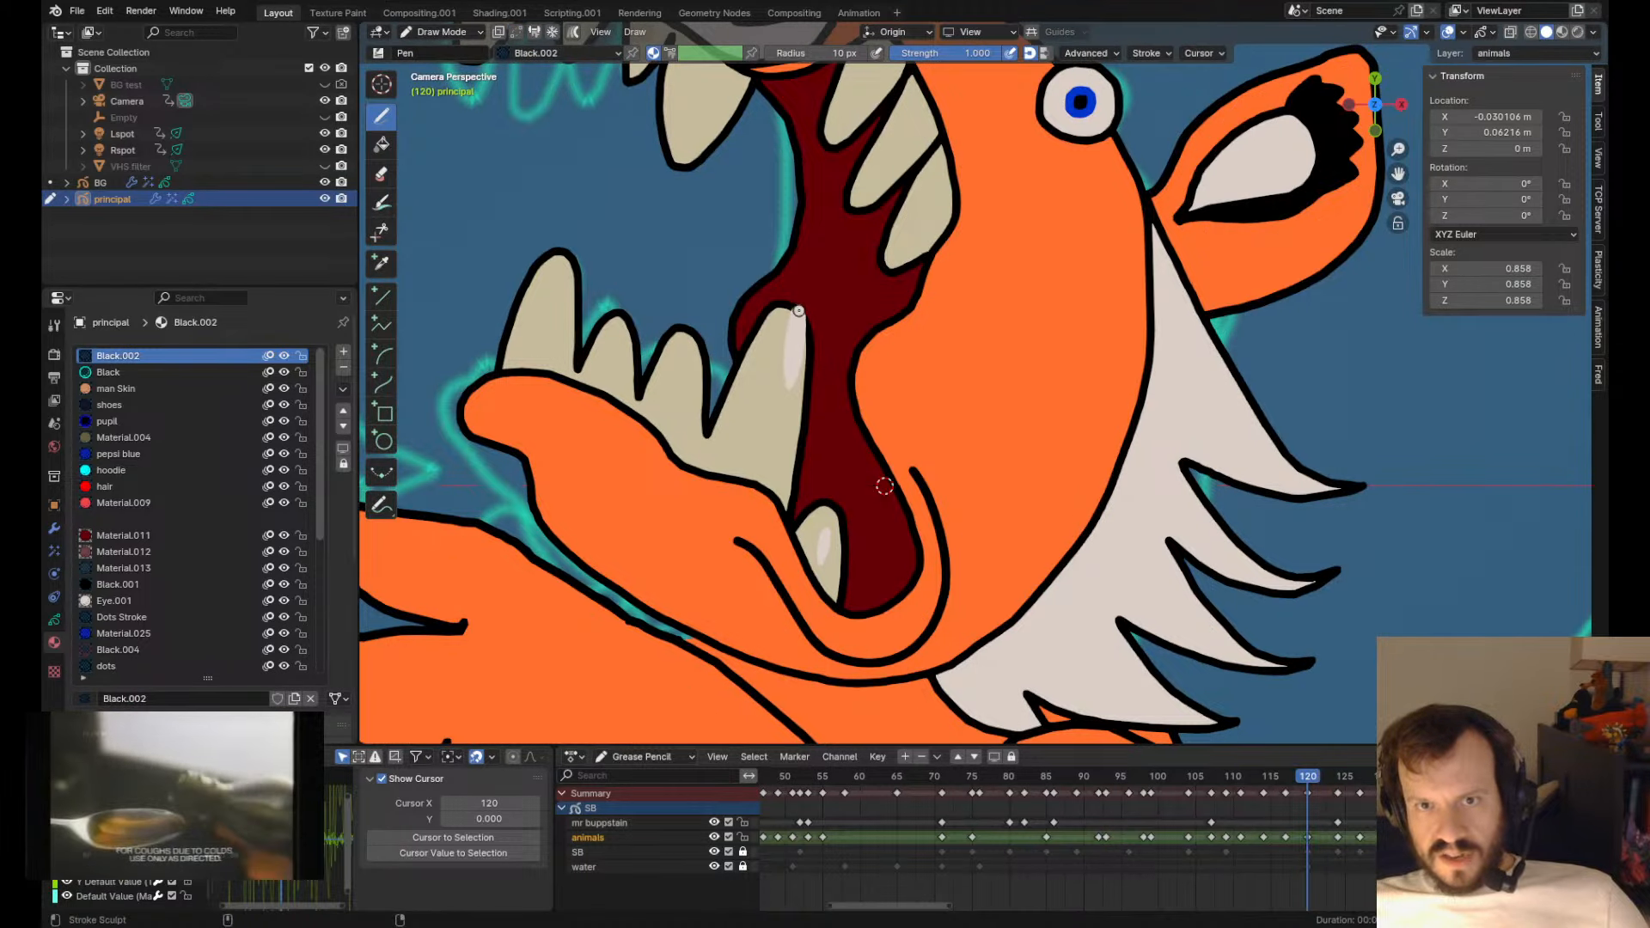
pyautogui.press('Tab')
pyautogui.press('g')
pyautogui.click(858, 328)
pyautogui.press('s')
pyautogui.click(885, 337)
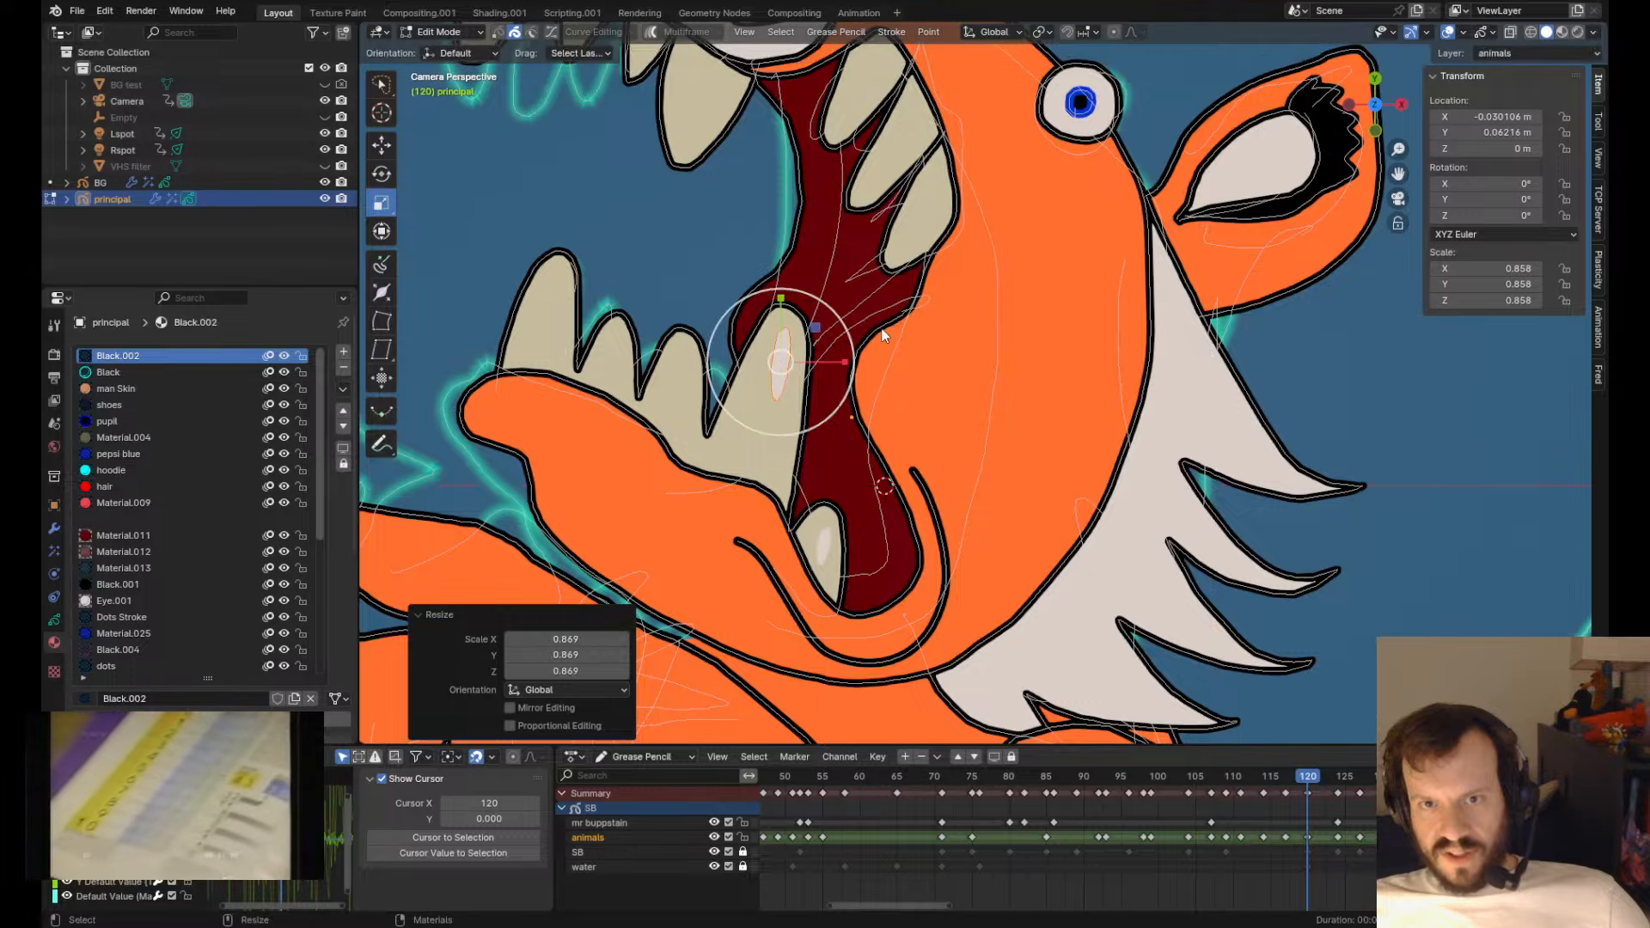
# - Duplicate the fang's highlight onto the small lower tooth directly in front of it, resizing and centring it there
pyautogui.press('g')
pyautogui.click(782, 342)
pyautogui.press('s')
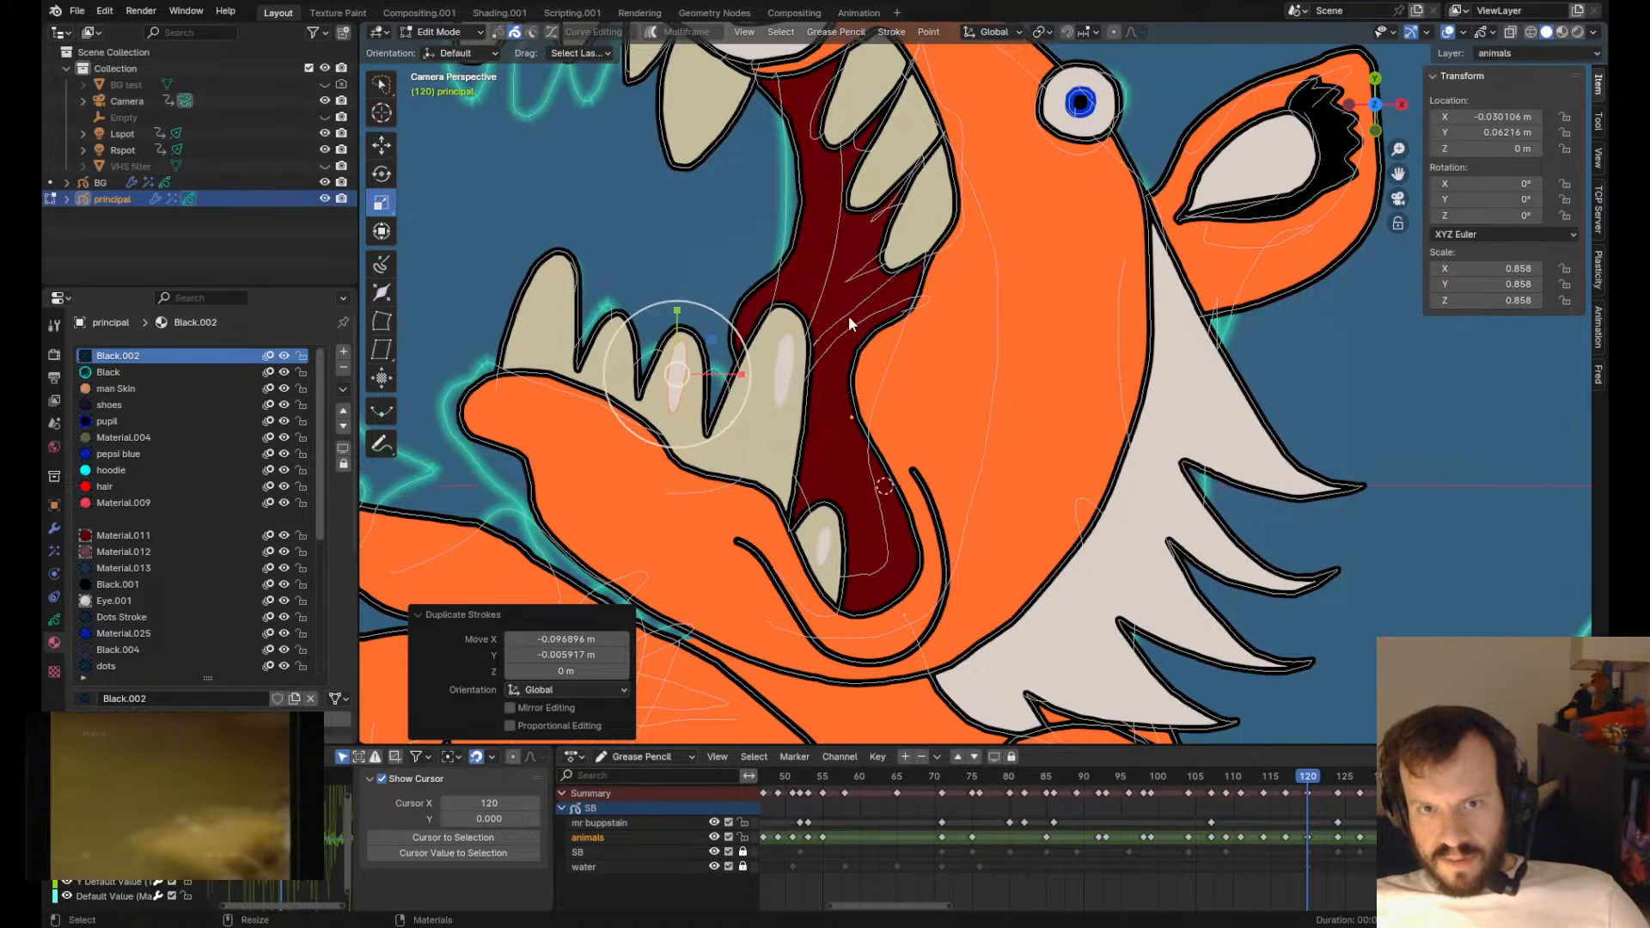
pyautogui.click(810, 345)
pyautogui.press('g')
pyautogui.click(820, 359)
# - Duplicate the highlight onto the next small lower tooth toward the chin, scaled to 0.914 and centred
pyautogui.hotkey('shift', 'd')
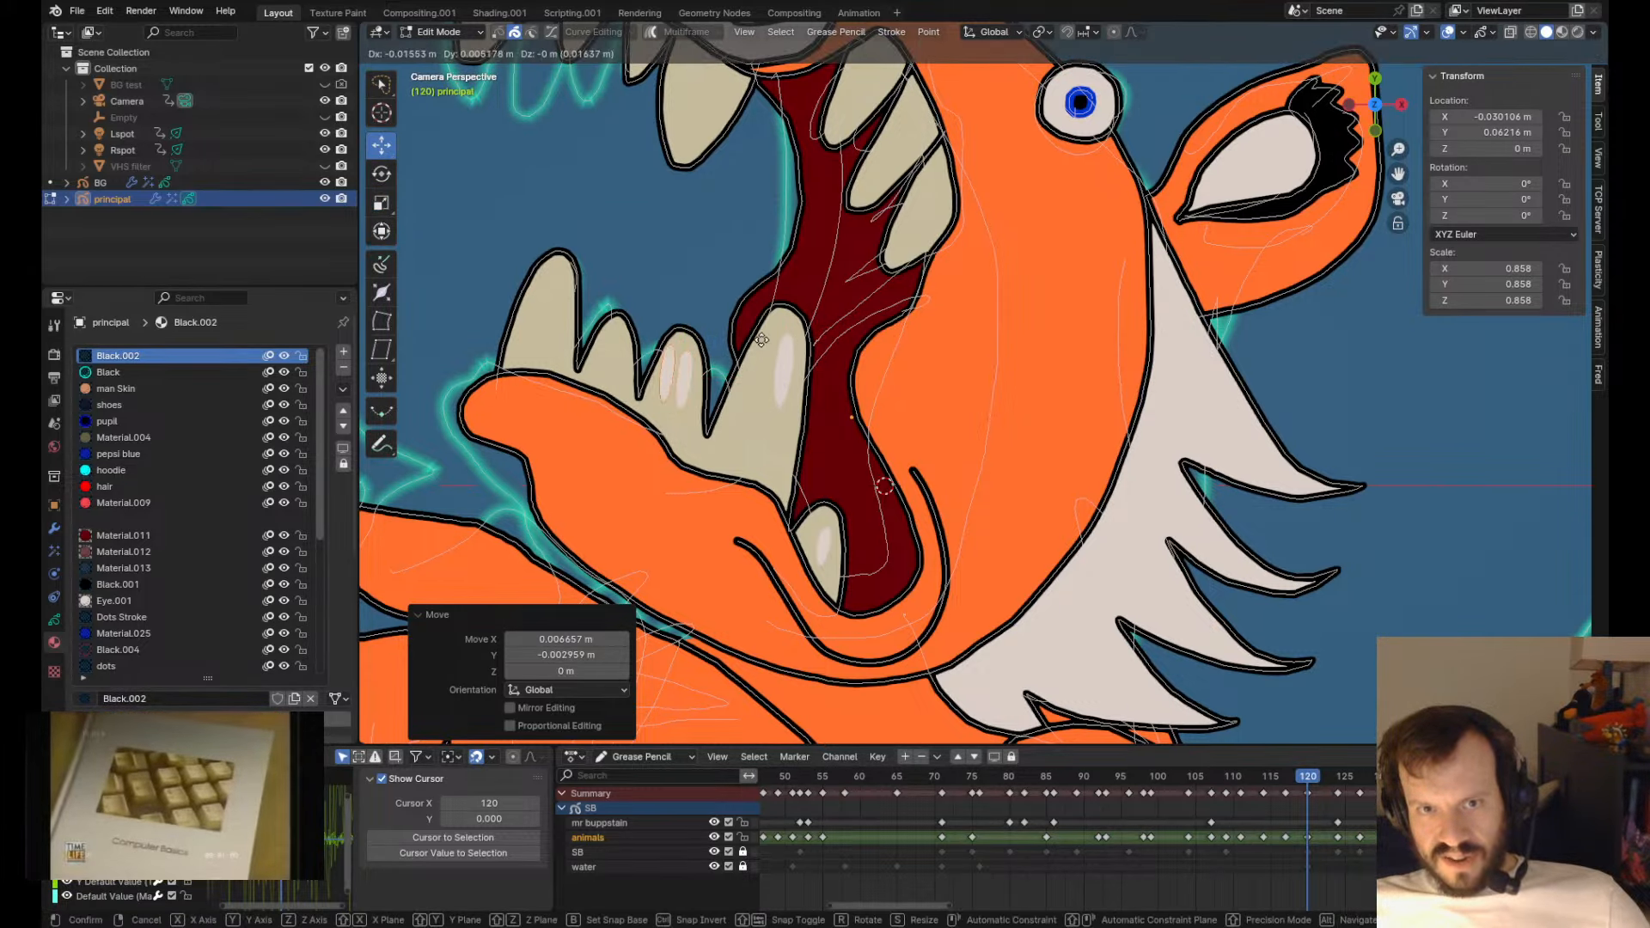
pyautogui.click(740, 341)
pyautogui.press('s')
pyautogui.click(730, 340)
pyautogui.press('g')
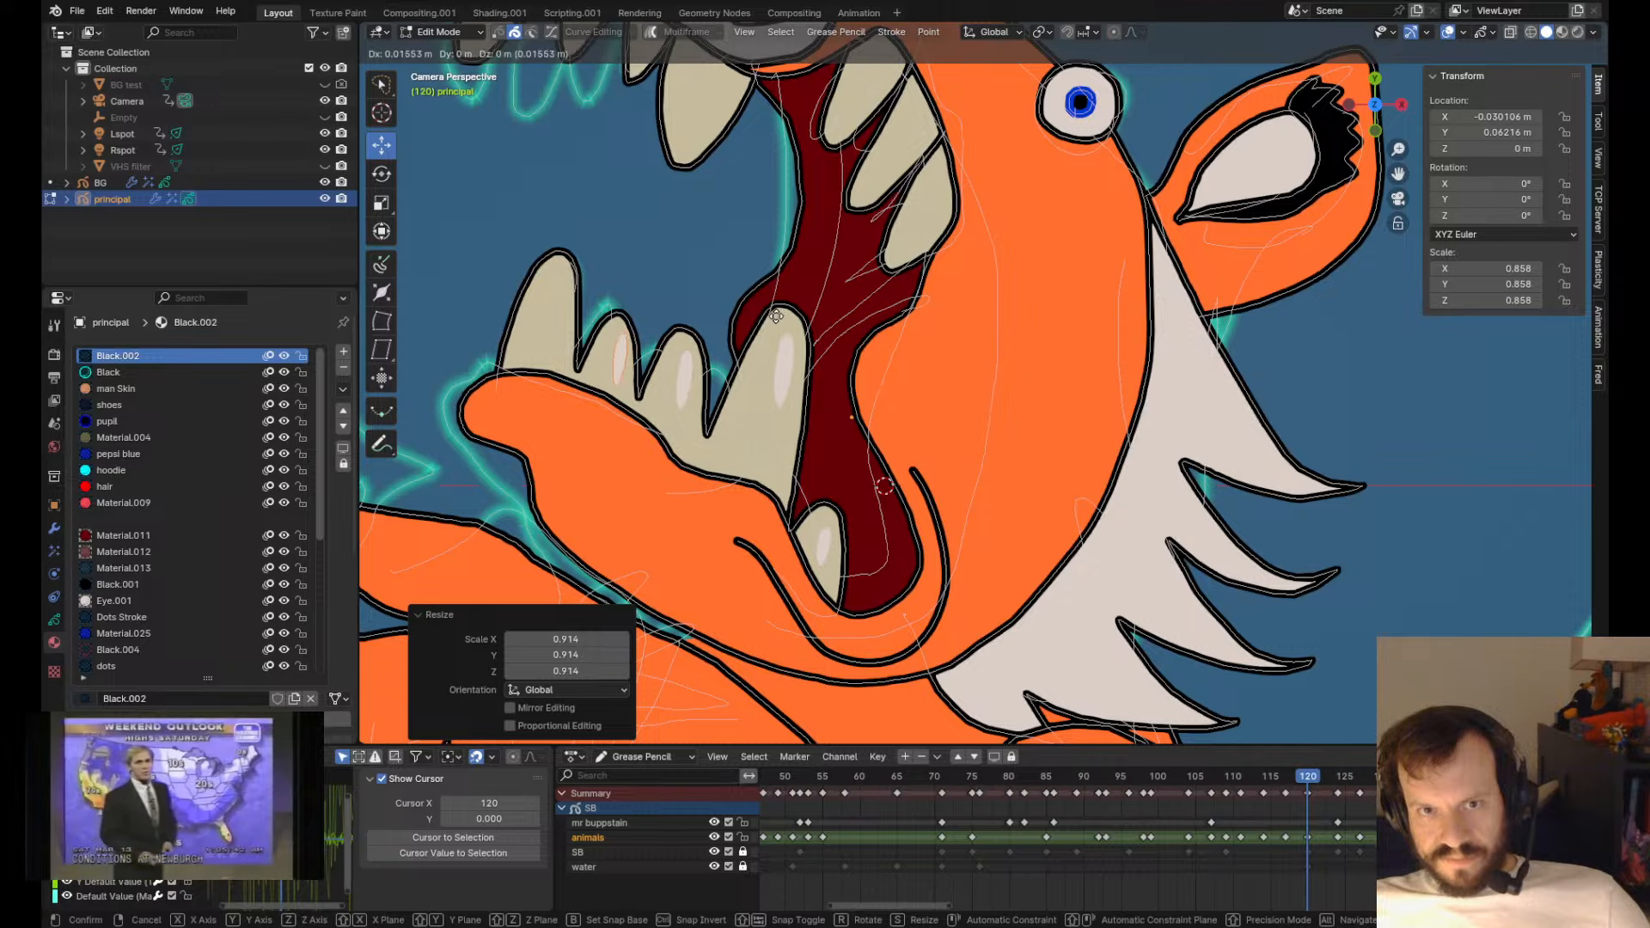
pyautogui.click(771, 315)
# - Duplicate the highlight onto the frontmost lower fang and scale it up to about 1.37
pyautogui.hotkey('shift', 'd')
pyautogui.click(717, 268)
pyautogui.press('s')
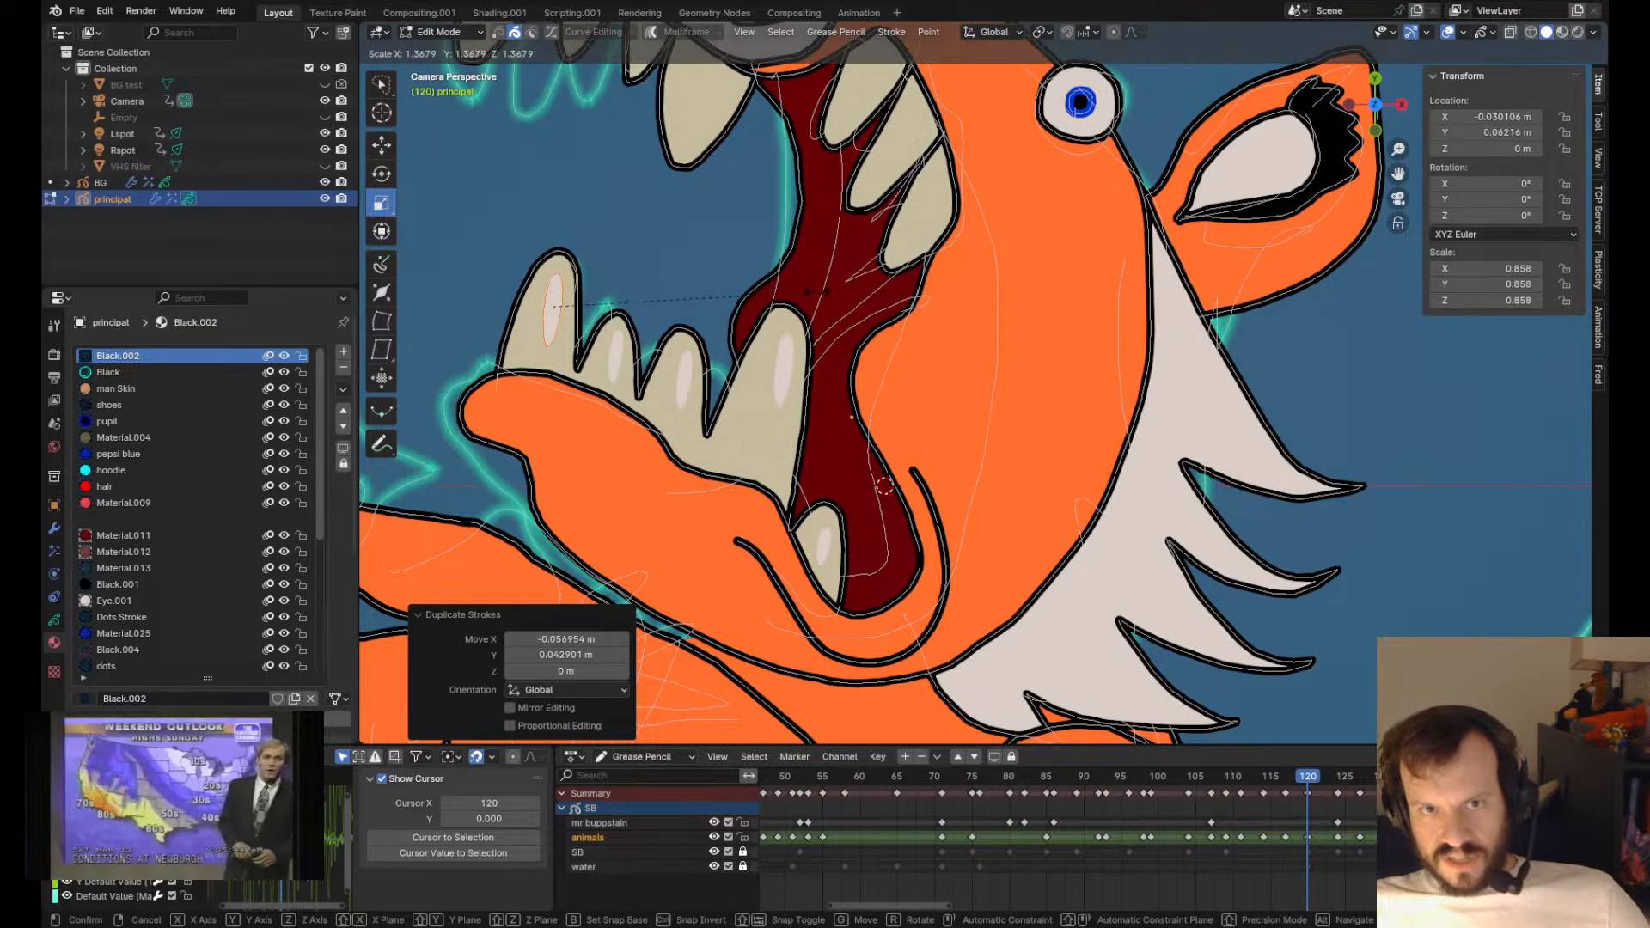
pyautogui.click(817, 292)
# - Duplicate the highlight onto the large upper fang below the white muzzle, rotate it 19.4° and centre it
pyautogui.keyDown('shift'); pyautogui.moveTo(862, 320); pyautogui.dragTo(882, 537, button='middle'); pyautogui.keyUp('shift')
pyautogui.hotkey('shift', 'd')
pyautogui.click(1034, 318)
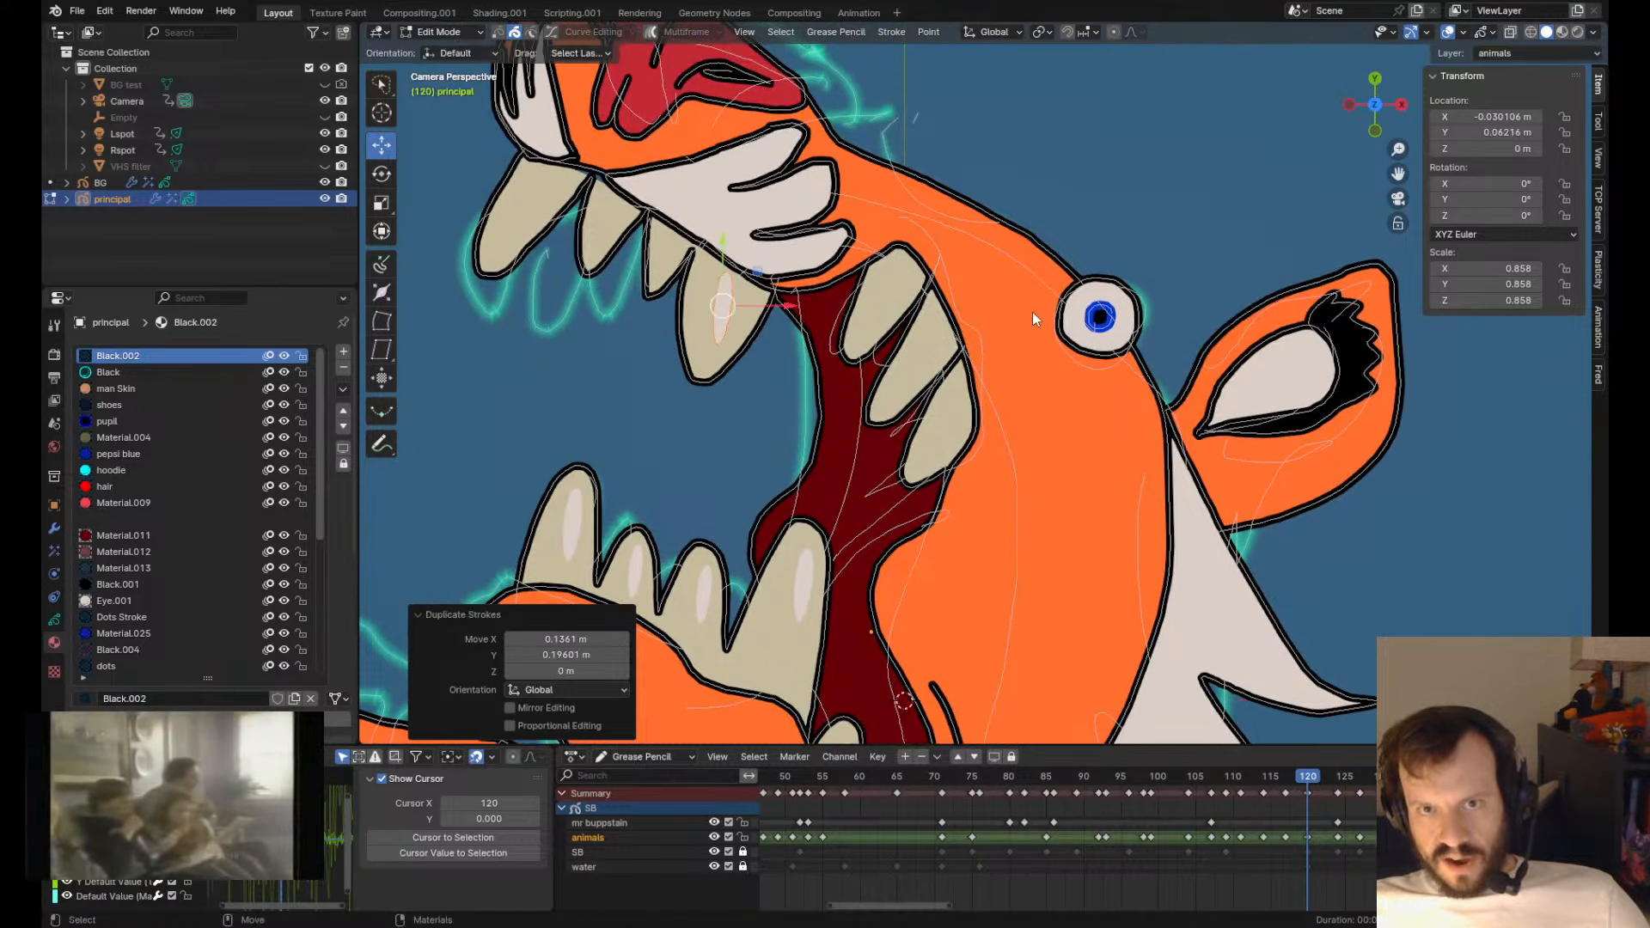
pyautogui.press('r')
pyautogui.click(1115, 470)
pyautogui.press('g')
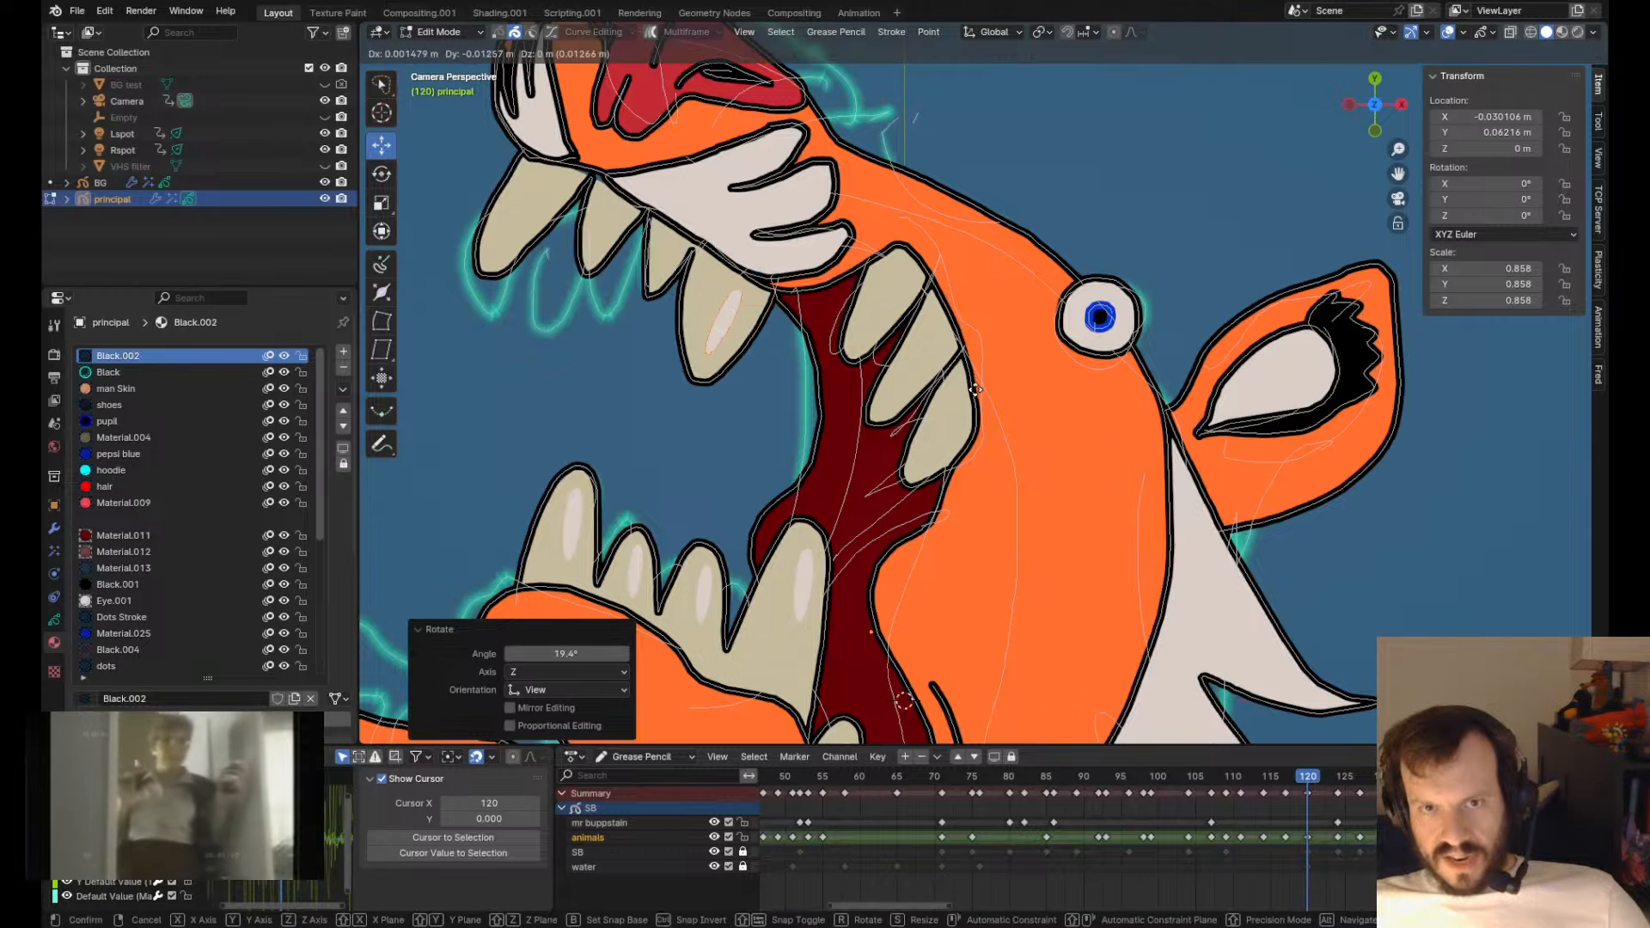
pyautogui.click(984, 389)
# - Duplicate the highlight onto the small upper tooth just in front of the large upper fang, centre it and scale it by 0.755
pyautogui.hotkey('shift', 'd')
pyautogui.click(918, 325)
pyautogui.press('s')
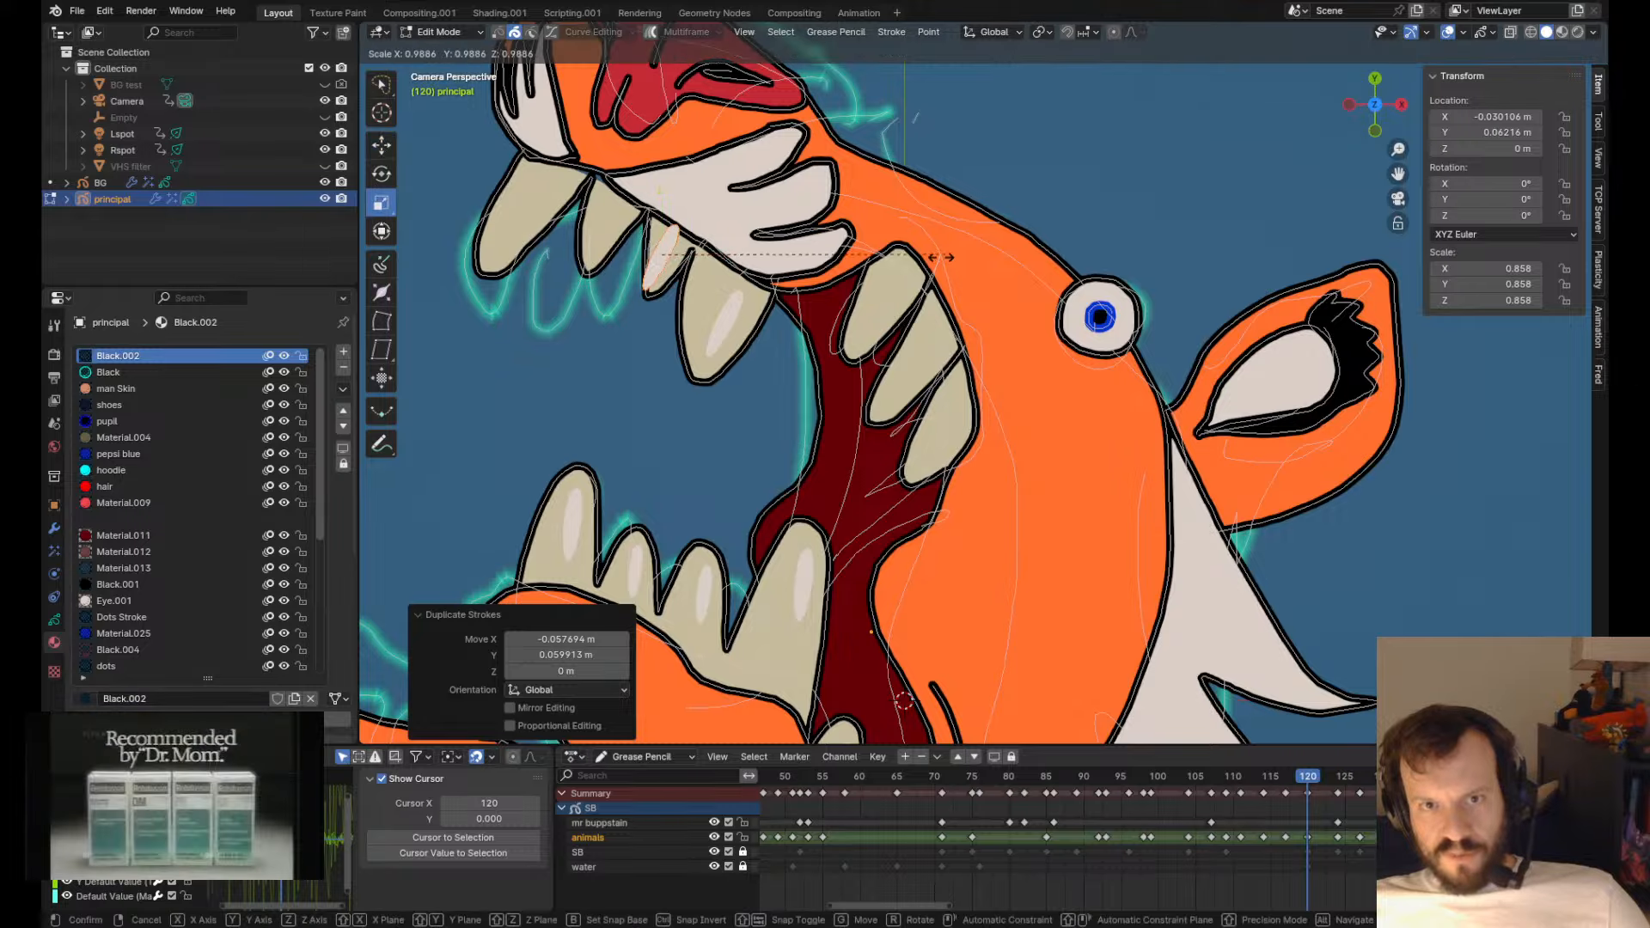
pyautogui.click(873, 307)
pyautogui.press('g')
pyautogui.click(883, 315)
pyautogui.press('s')
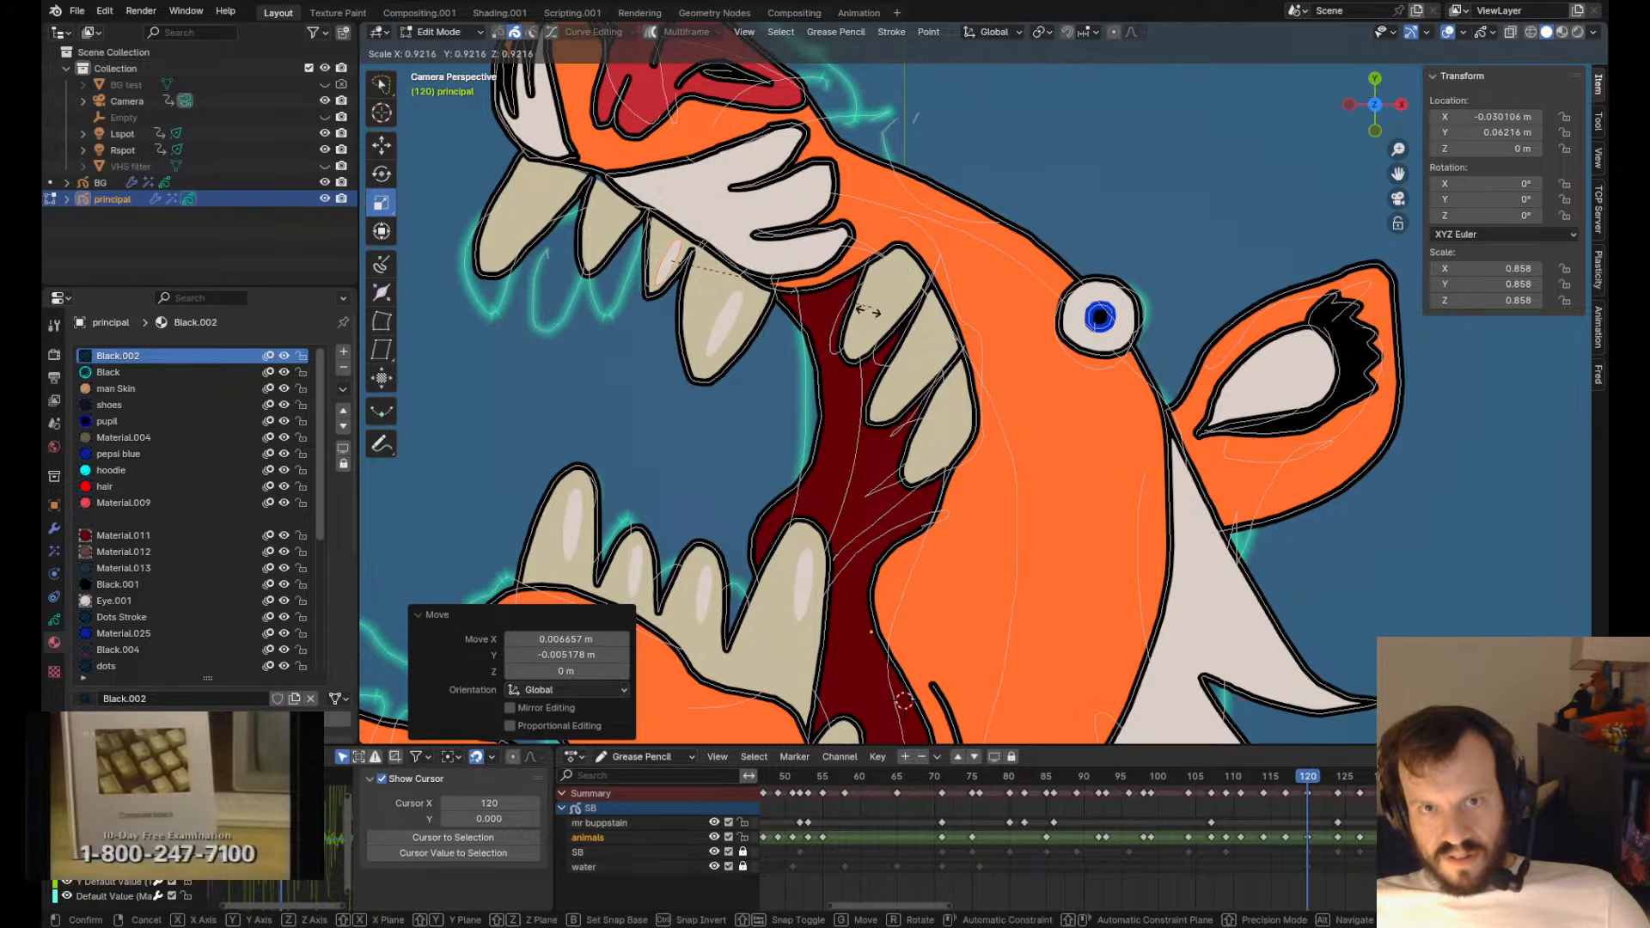
pyautogui.click(767, 405)
pyautogui.scroll(4, 895, 490)
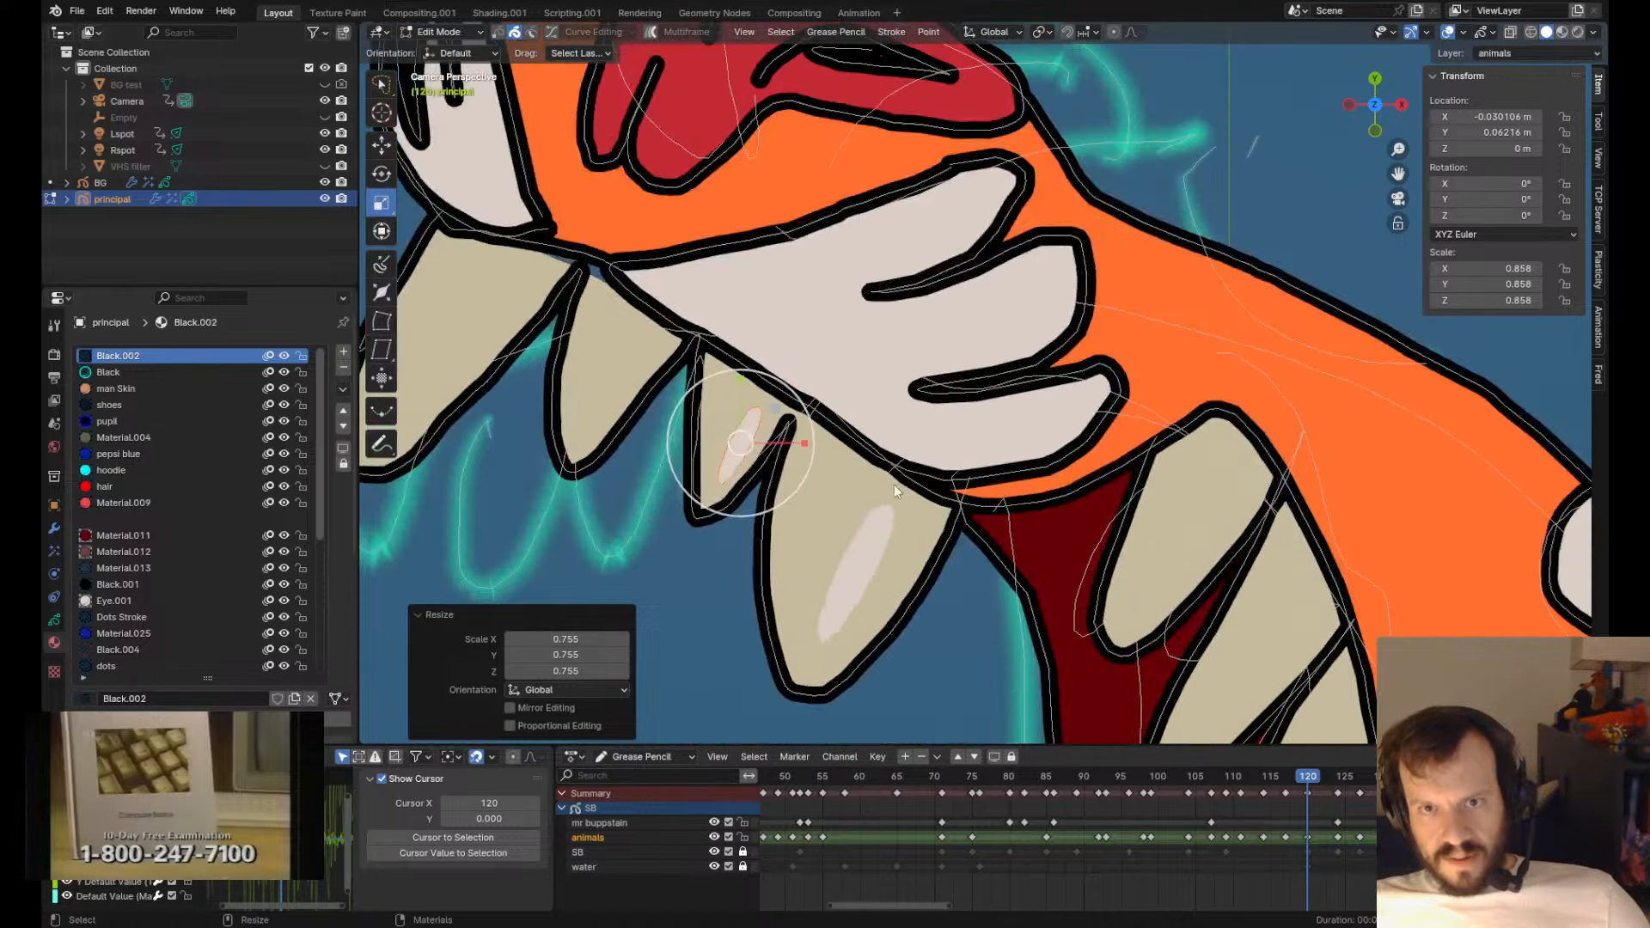
# - Sculpt the outline of that small upper tooth wider and rounder toward the muzzle tip so it frames its highlight
pyautogui.click(668, 449)
pyautogui.press('Tab')
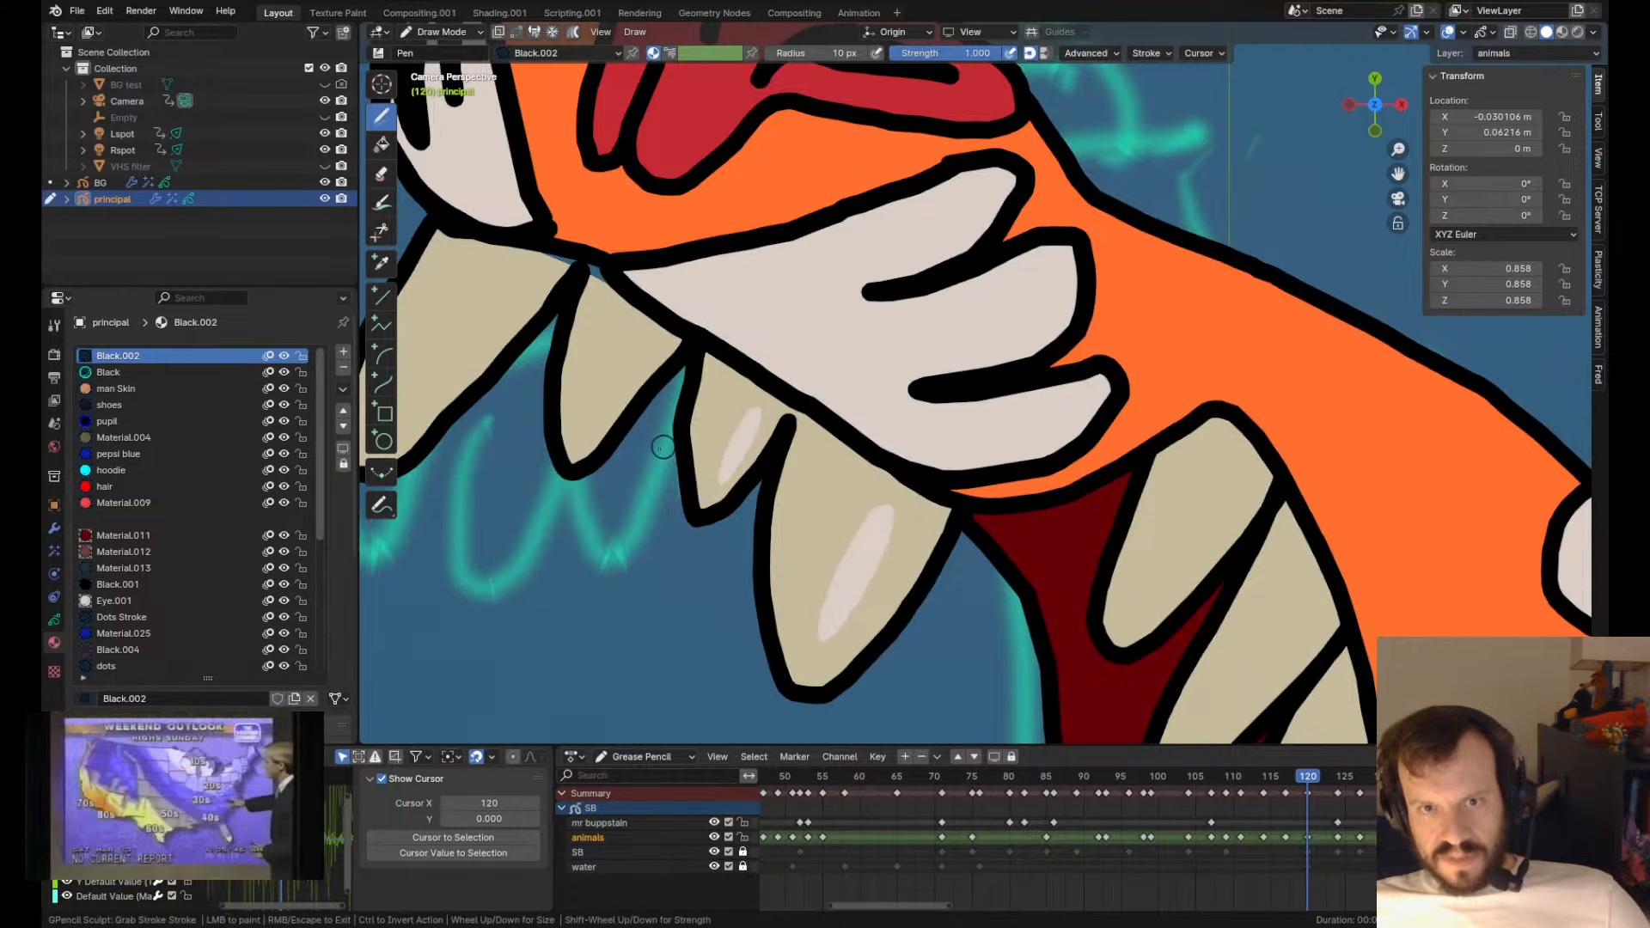
pyautogui.moveTo(684, 475)
pyautogui.mouseDown()
pyautogui.moveTo(661, 486)
pyautogui.moveTo(671, 530)
pyautogui.mouseUp()
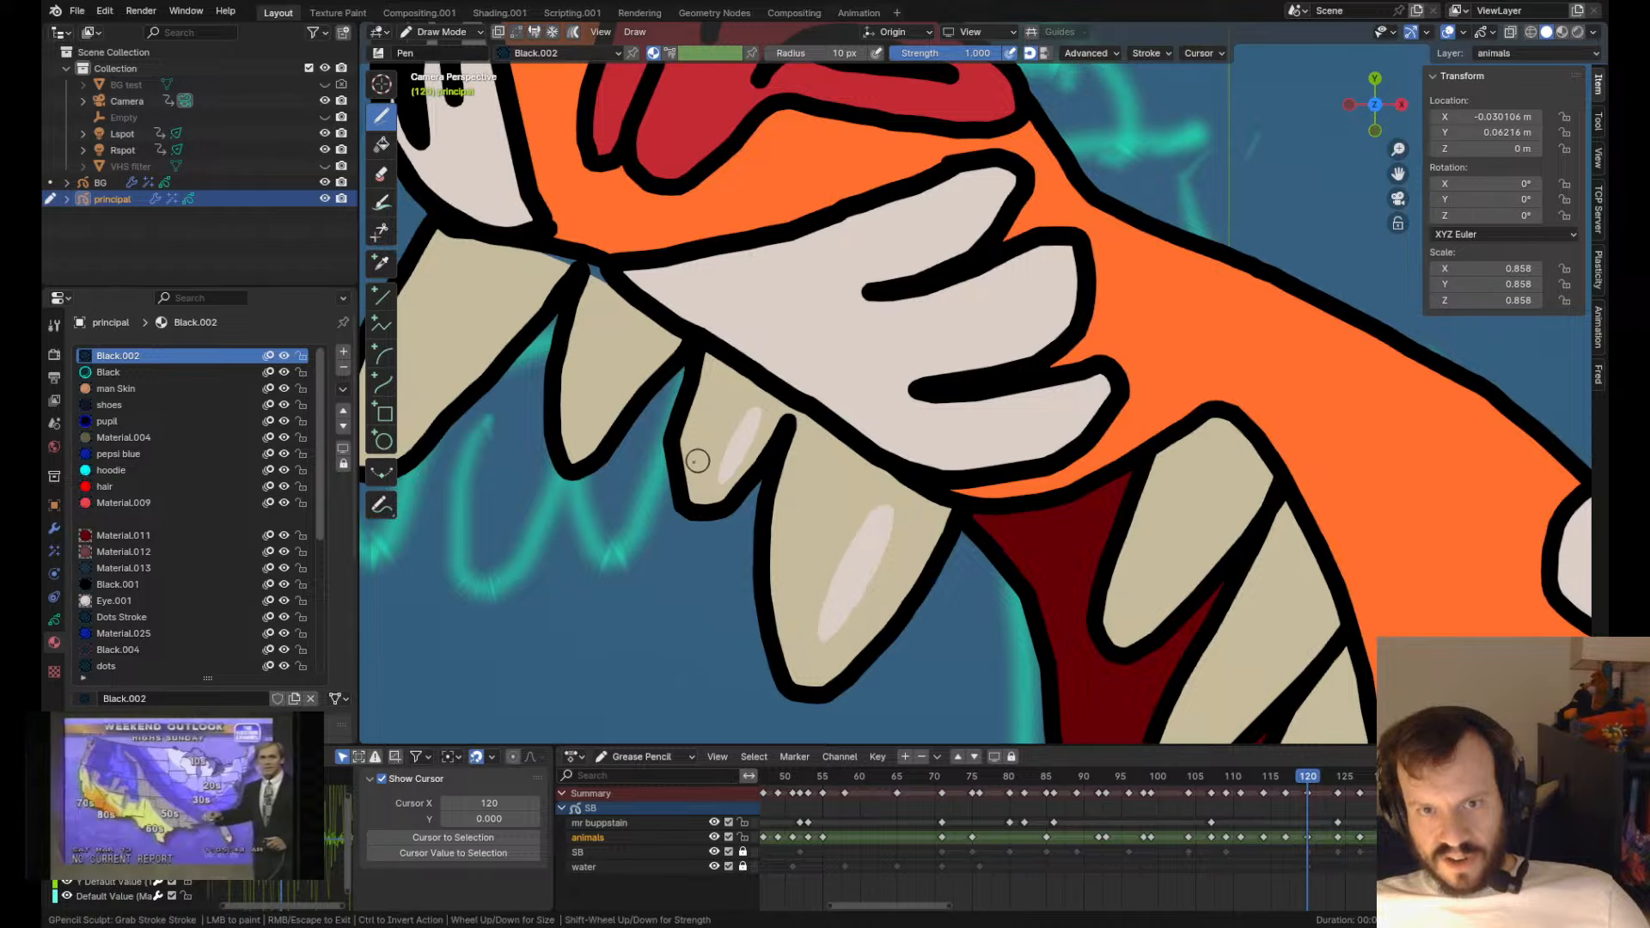
pyautogui.moveTo(696, 460)
pyautogui.mouseDown()
pyautogui.moveTo(677, 491)
pyautogui.moveTo(663, 461)
pyautogui.moveTo(706, 500)
pyautogui.moveTo(667, 502)
pyautogui.moveTo(700, 528)
pyautogui.moveTo(683, 481)
pyautogui.moveTo(659, 513)
pyautogui.mouseUp()
pyautogui.moveTo(698, 530)
pyautogui.keyDown('shift'); pyautogui.mouseDown()
pyautogui.moveTo(685, 553)
pyautogui.moveTo(637, 512)
pyautogui.moveTo(655, 498)
pyautogui.mouseUp(); pyautogui.keyUp('shift')
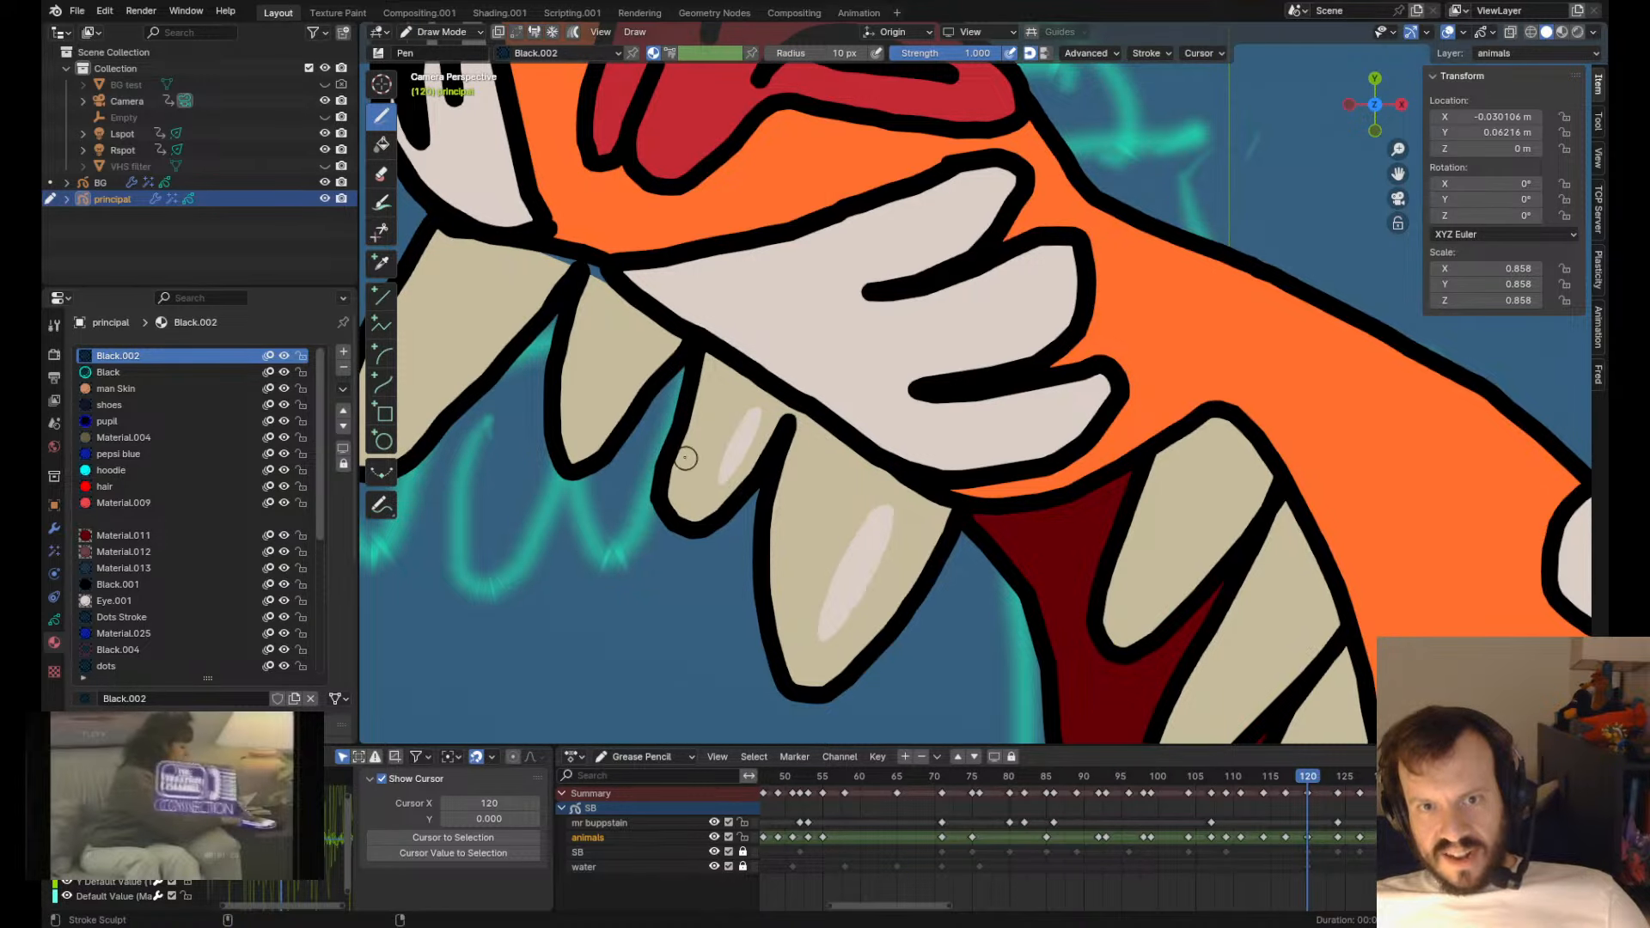
pyautogui.moveTo(705, 423)
pyautogui.keyDown('shift'); pyautogui.mouseDown()
pyautogui.moveTo(688, 402)
pyautogui.moveTo(673, 450)
pyautogui.mouseUp(); pyautogui.keyUp('shift')
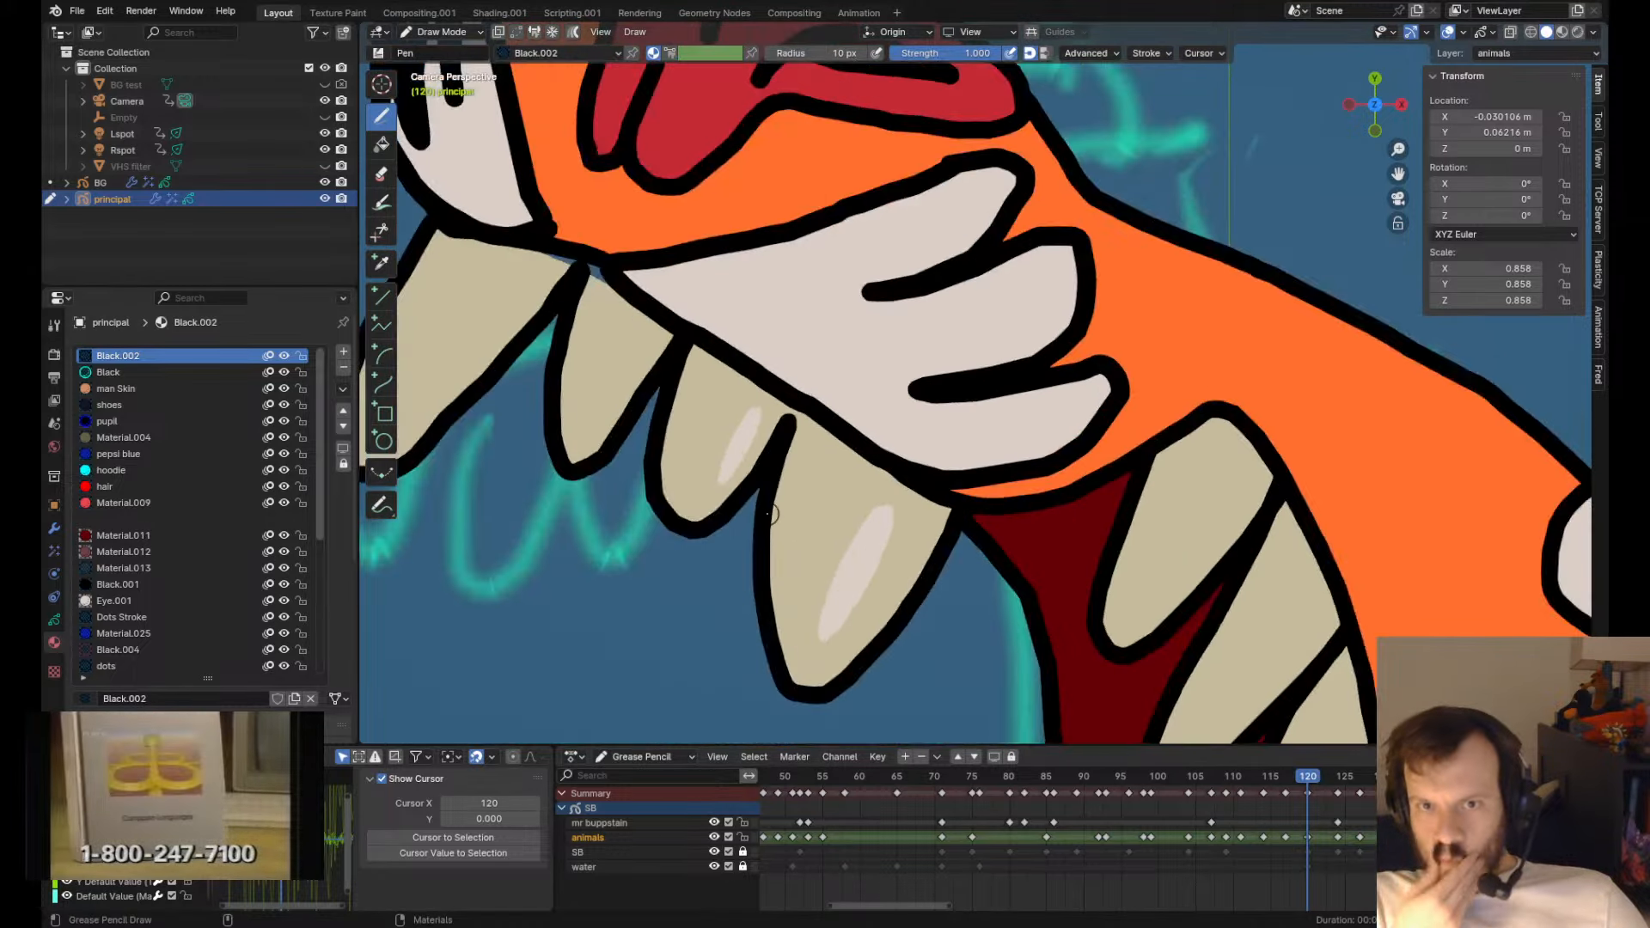
pyautogui.keyDown('shift'); pyautogui.moveTo(722, 548); pyautogui.dragTo(690, 548); pyautogui.keyUp('shift')
# - Sculpt the next small upper tooth wider toward the front fang and bring its root up to the gum line
pyautogui.scroll(-2, 702, 508)
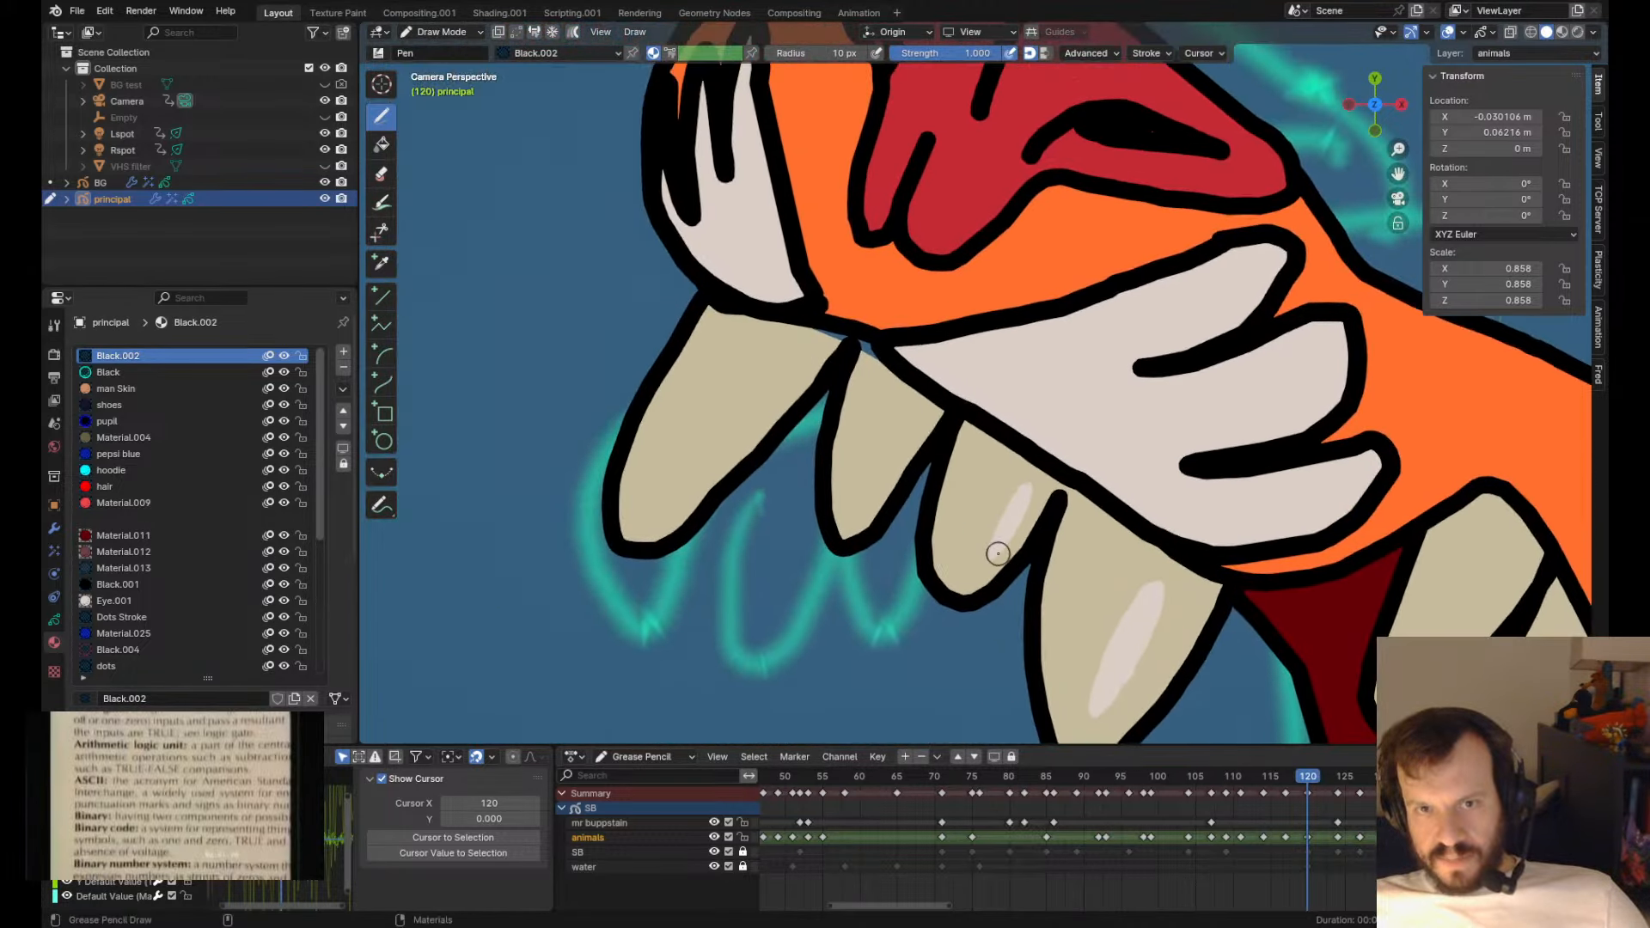
pyautogui.press('Tab')
pyautogui.press('Tab')
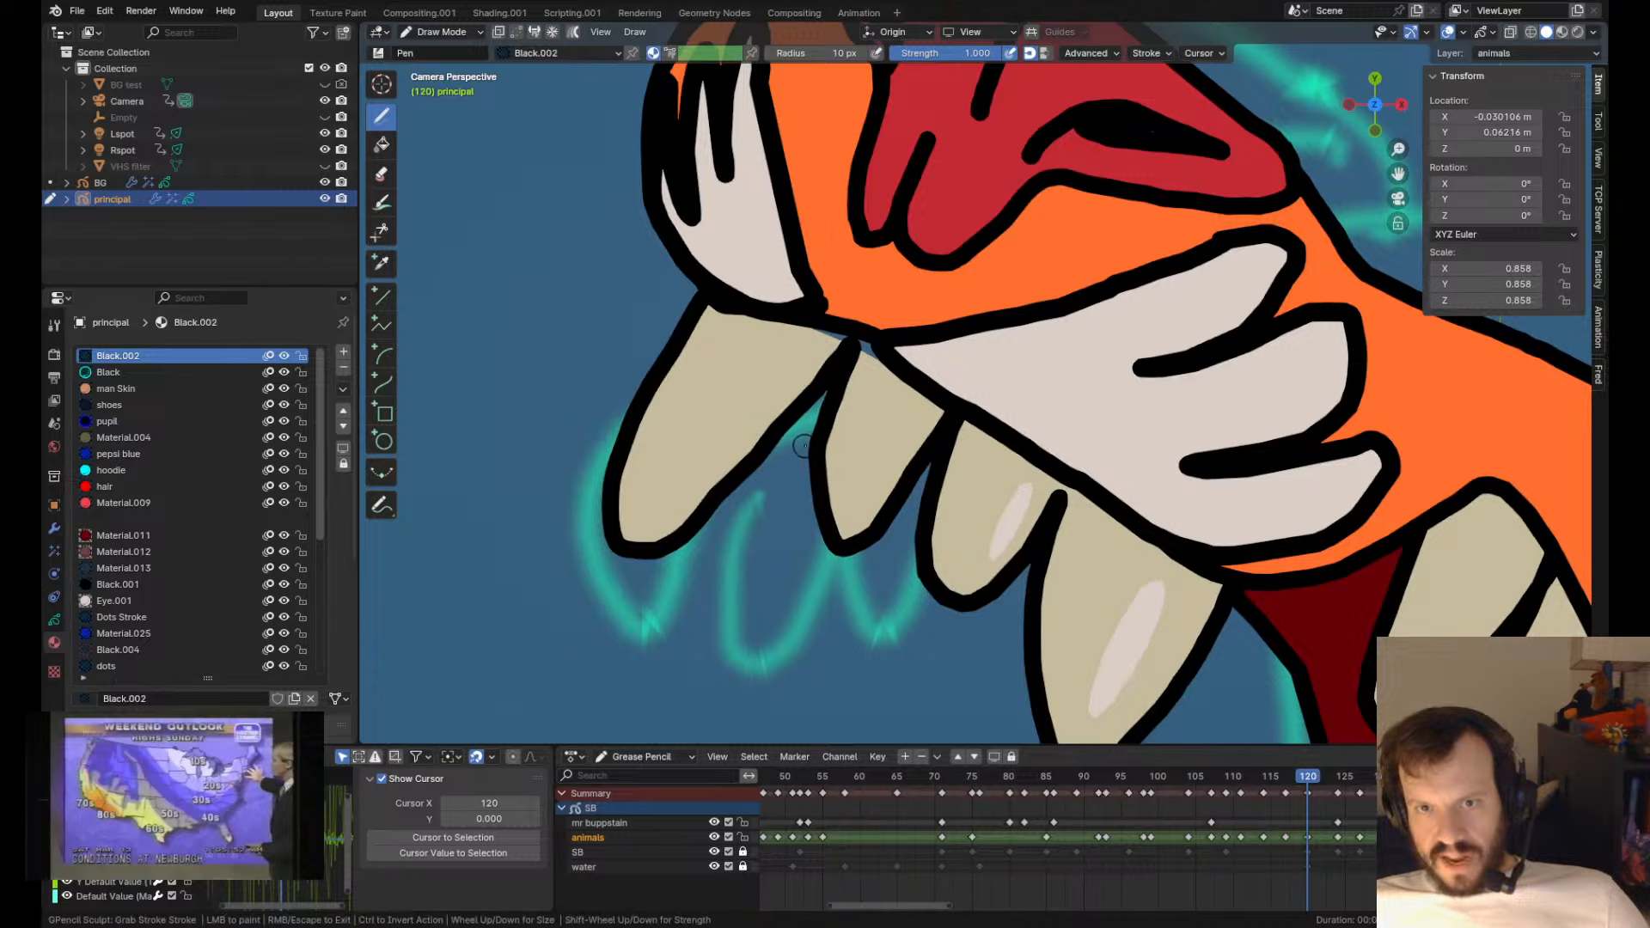
pyautogui.keyDown('shift'); pyautogui.moveTo(803, 445); pyautogui.dragTo(809, 516); pyautogui.keyUp('shift')
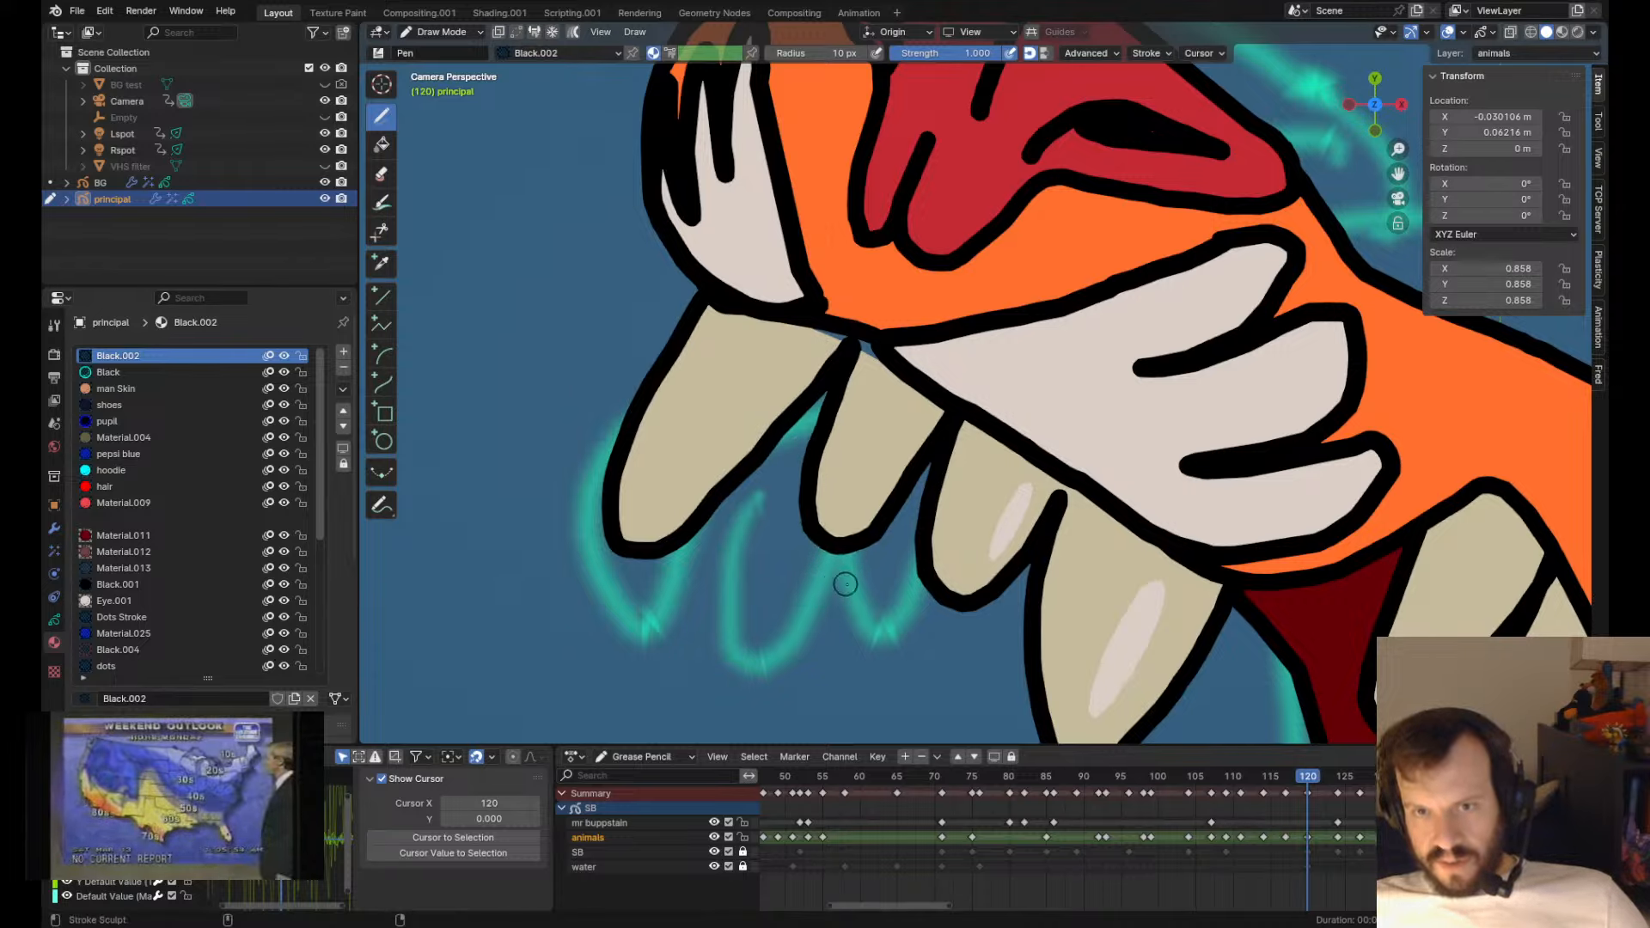
pyautogui.moveTo(836, 443)
pyautogui.keyDown('shift'); pyautogui.mouseDown()
pyautogui.moveTo(836, 403)
pyautogui.moveTo(885, 326)
pyautogui.mouseUp(); pyautogui.keyUp('shift')
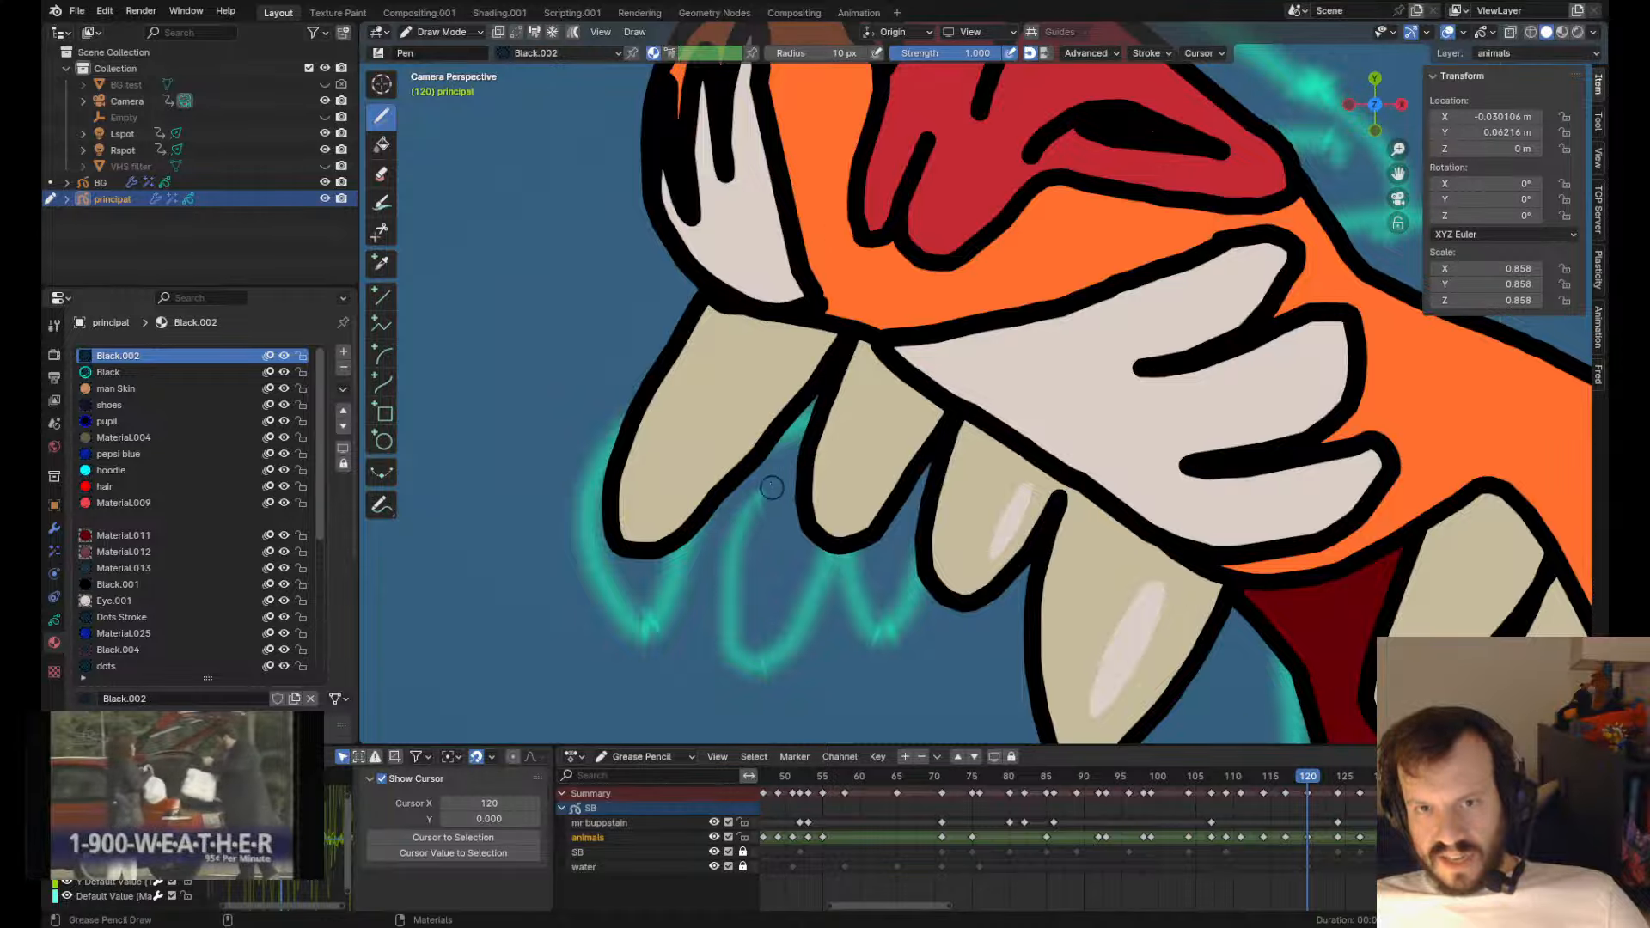
pyautogui.keyDown('shift'); pyautogui.moveTo(694, 472); pyautogui.dragTo(700, 479); pyautogui.keyUp('shift')
pyautogui.keyDown('shift'); pyautogui.moveTo(762, 408); pyautogui.dragTo(772, 414); pyautogui.keyUp('shift')
pyautogui.keyDown('shift'); pyautogui.moveTo(806, 359); pyautogui.dragTo(814, 359); pyautogui.keyUp('shift')
pyautogui.keyDown('shift'); pyautogui.moveTo(862, 310); pyautogui.dragTo(873, 310); pyautogui.keyUp('shift')
# - Duplicate the small tooth's highlight onto the reshaped upper tooth in front of it and rotate it 2.63°
pyautogui.press('Tab')
pyautogui.click(1009, 518)
pyautogui.hotkey('shift', 'd')
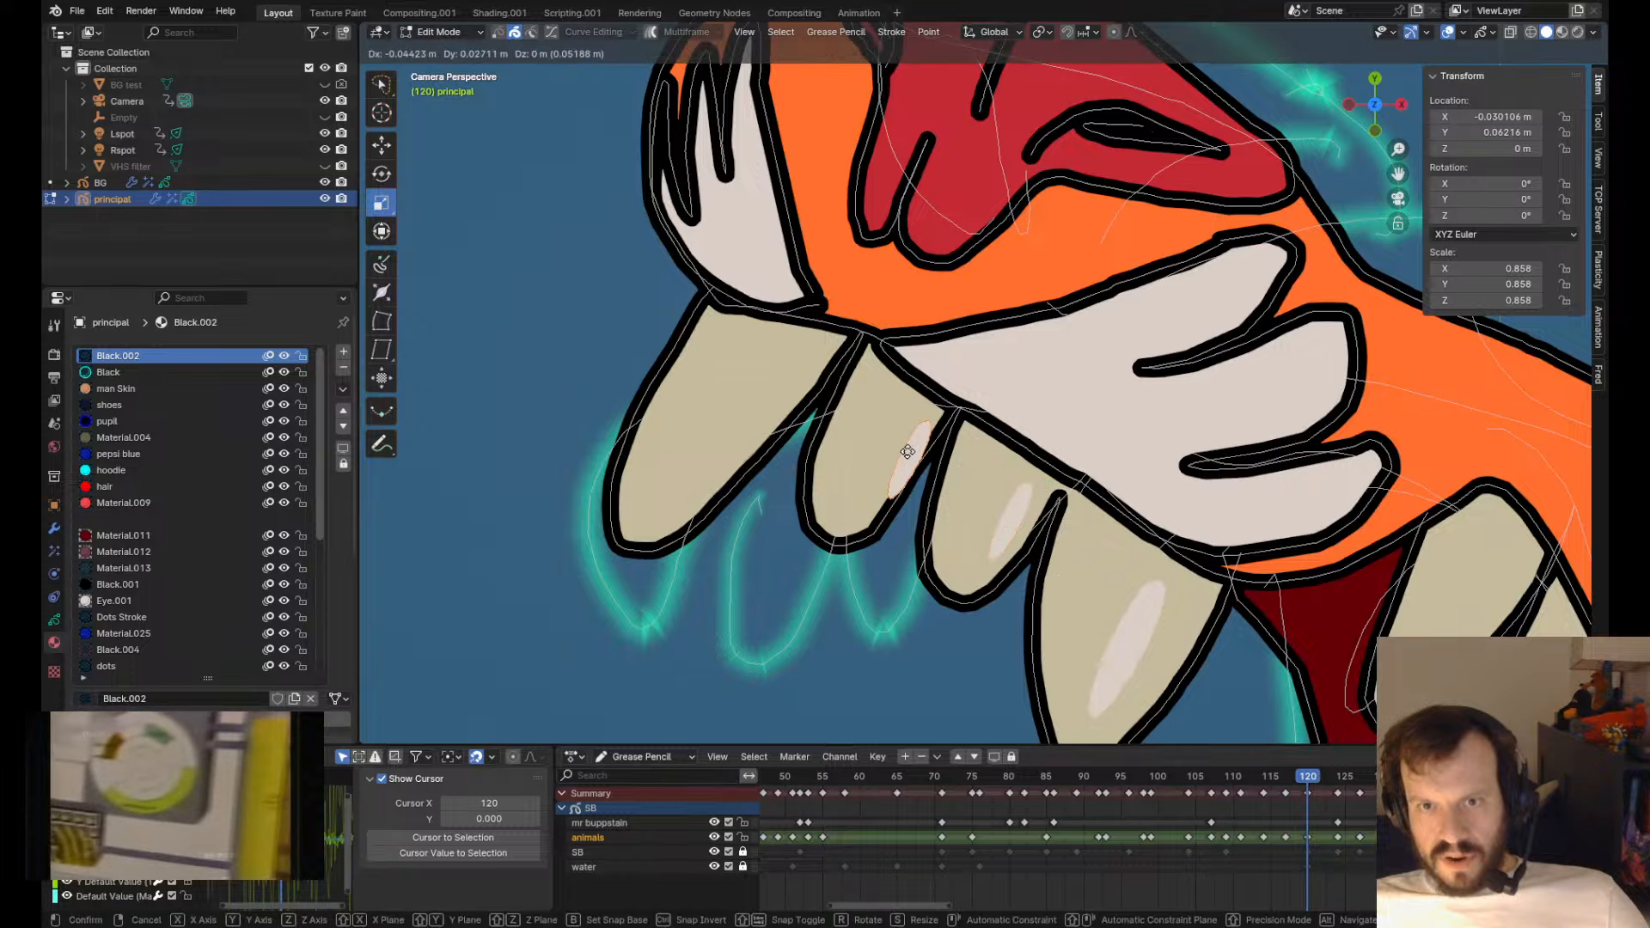
pyautogui.click(883, 453)
pyautogui.press('r')
pyautogui.click(885, 450)
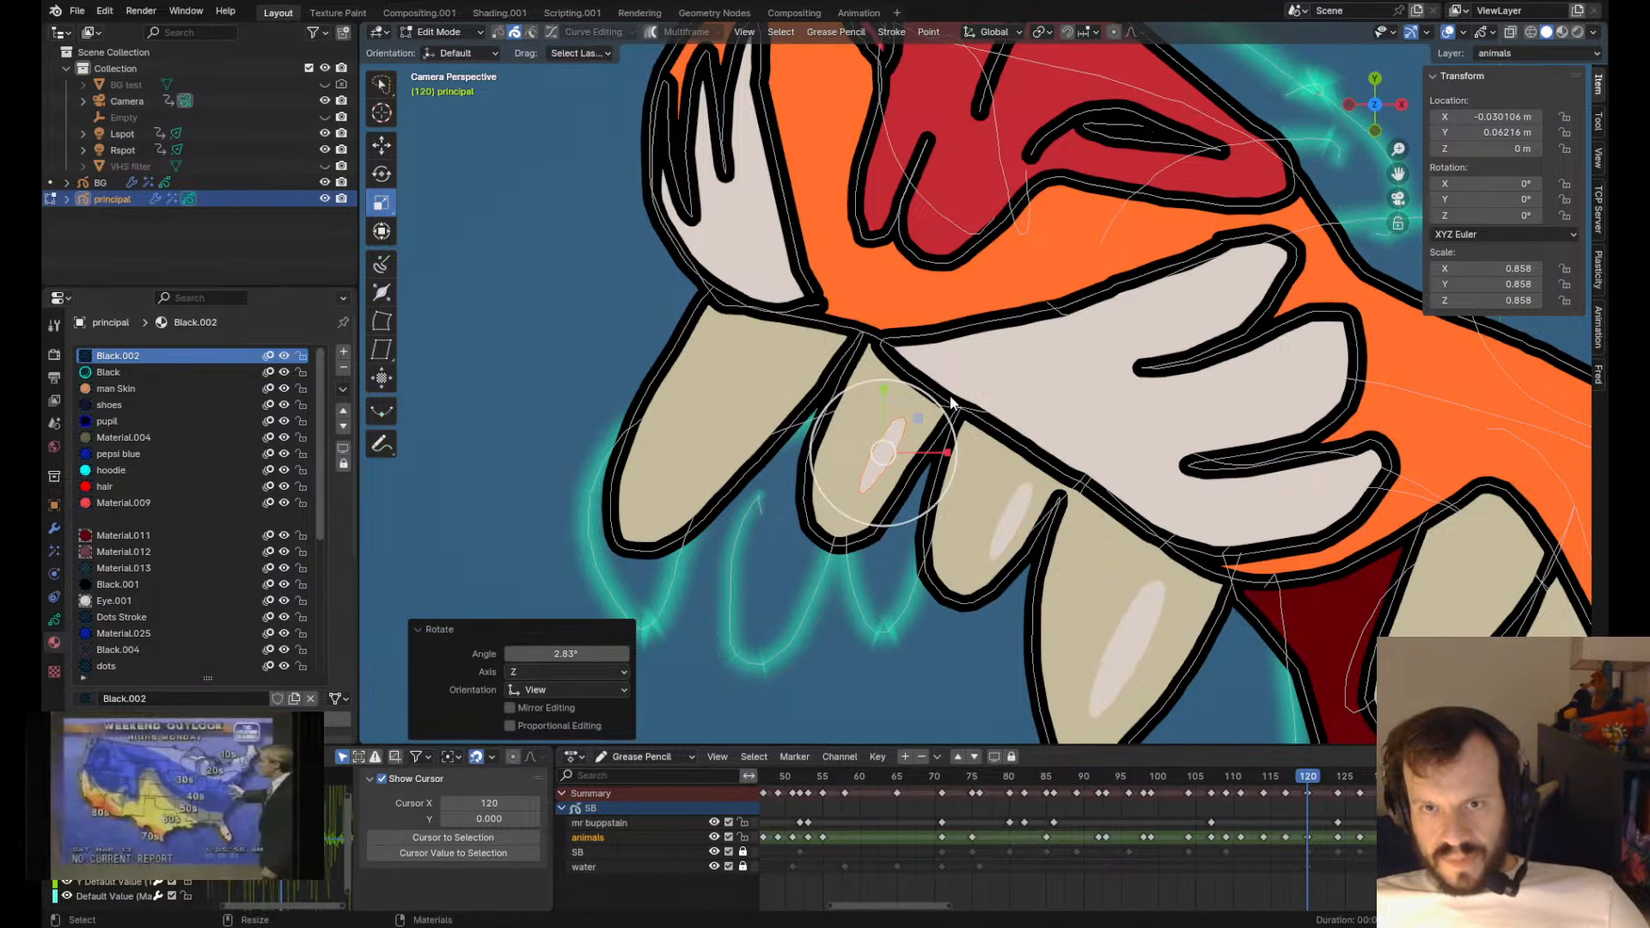
# - Duplicate the highlight onto the frontmost upper fang, rotate it along the fang and enlarge it
pyautogui.press('g')
pyautogui.click(754, 377)
pyautogui.press('r')
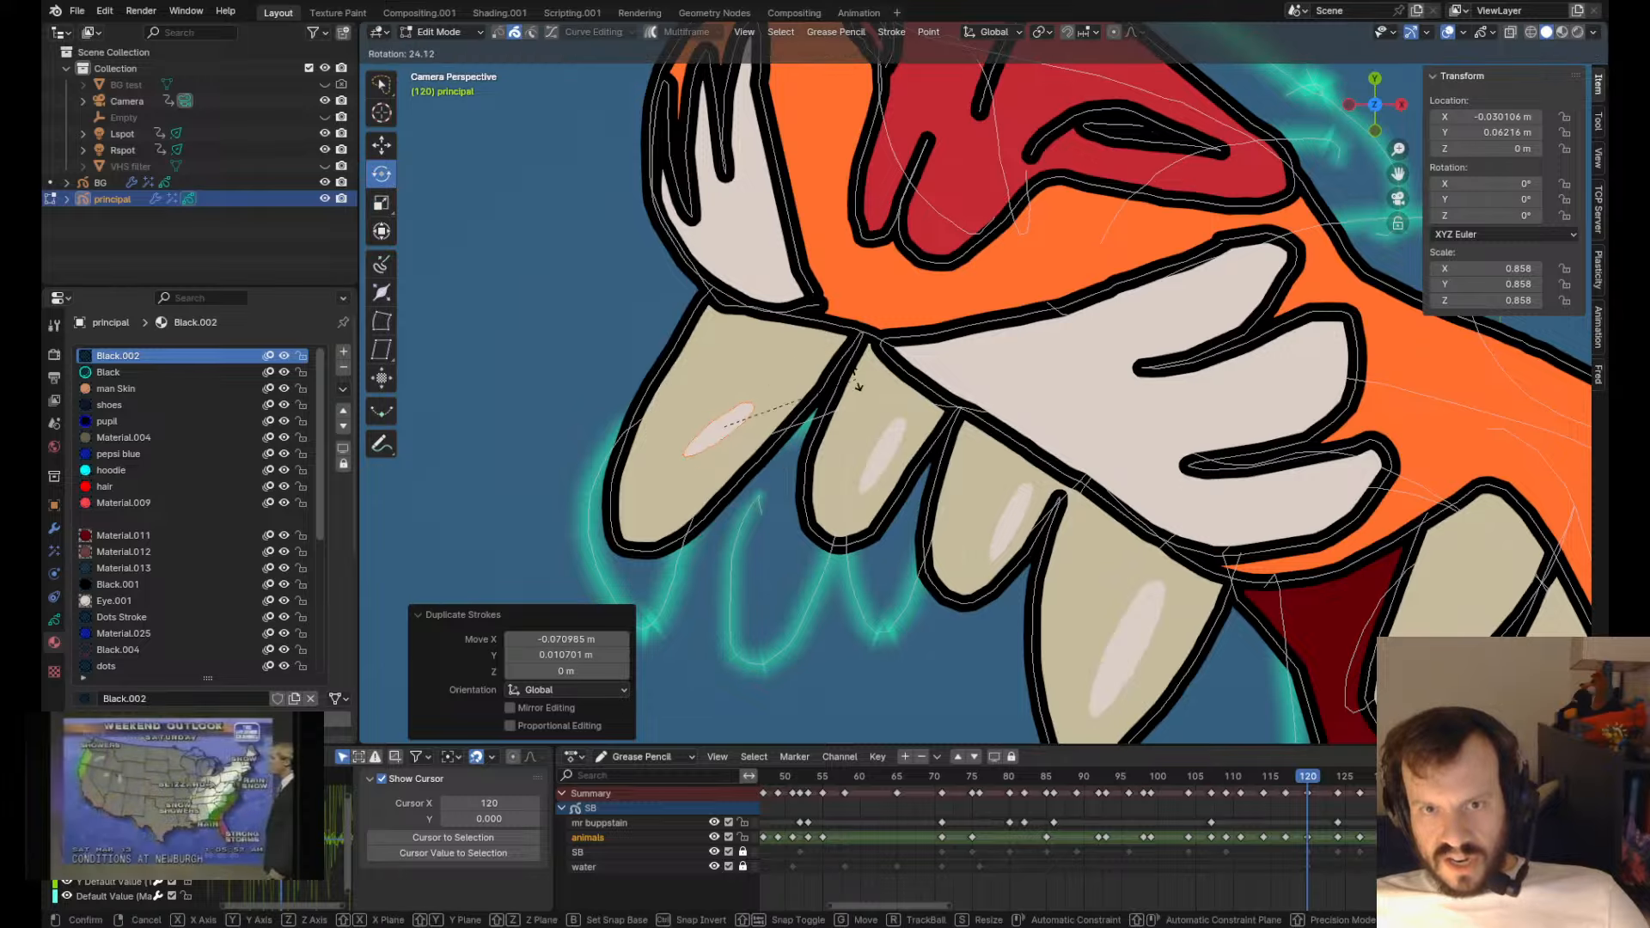
pyautogui.click(799, 365)
pyautogui.press('s')
pyautogui.click(896, 404)
pyautogui.press('Tab')
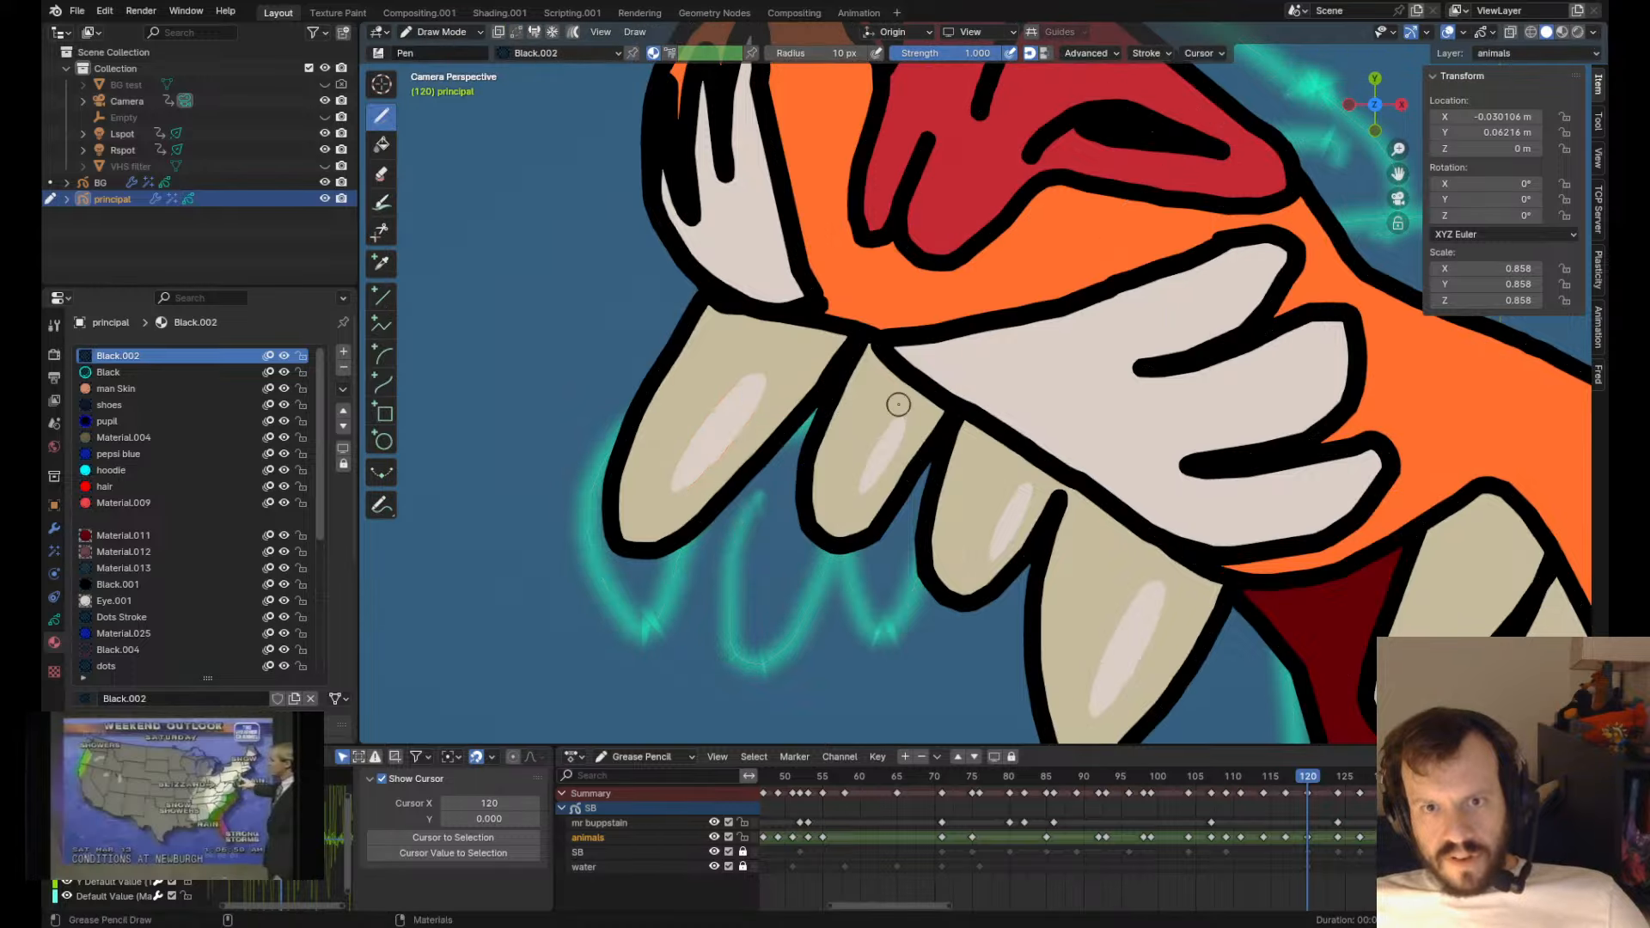
# - Duplicate the front fang's highlight onto the first back upper tooth, rotate it -1.35° and touch up the tooth's outline around it
pyautogui.scroll(-2, 896, 405)
pyautogui.moveTo(1178, 500)
pyautogui.keyDown('shift'); pyautogui.mouseDown(button='middle')
pyautogui.moveTo(1072, 445)
pyautogui.moveTo(934, 418)
pyautogui.mouseUp(button='middle'); pyautogui.keyUp('shift')
pyautogui.press('Tab')
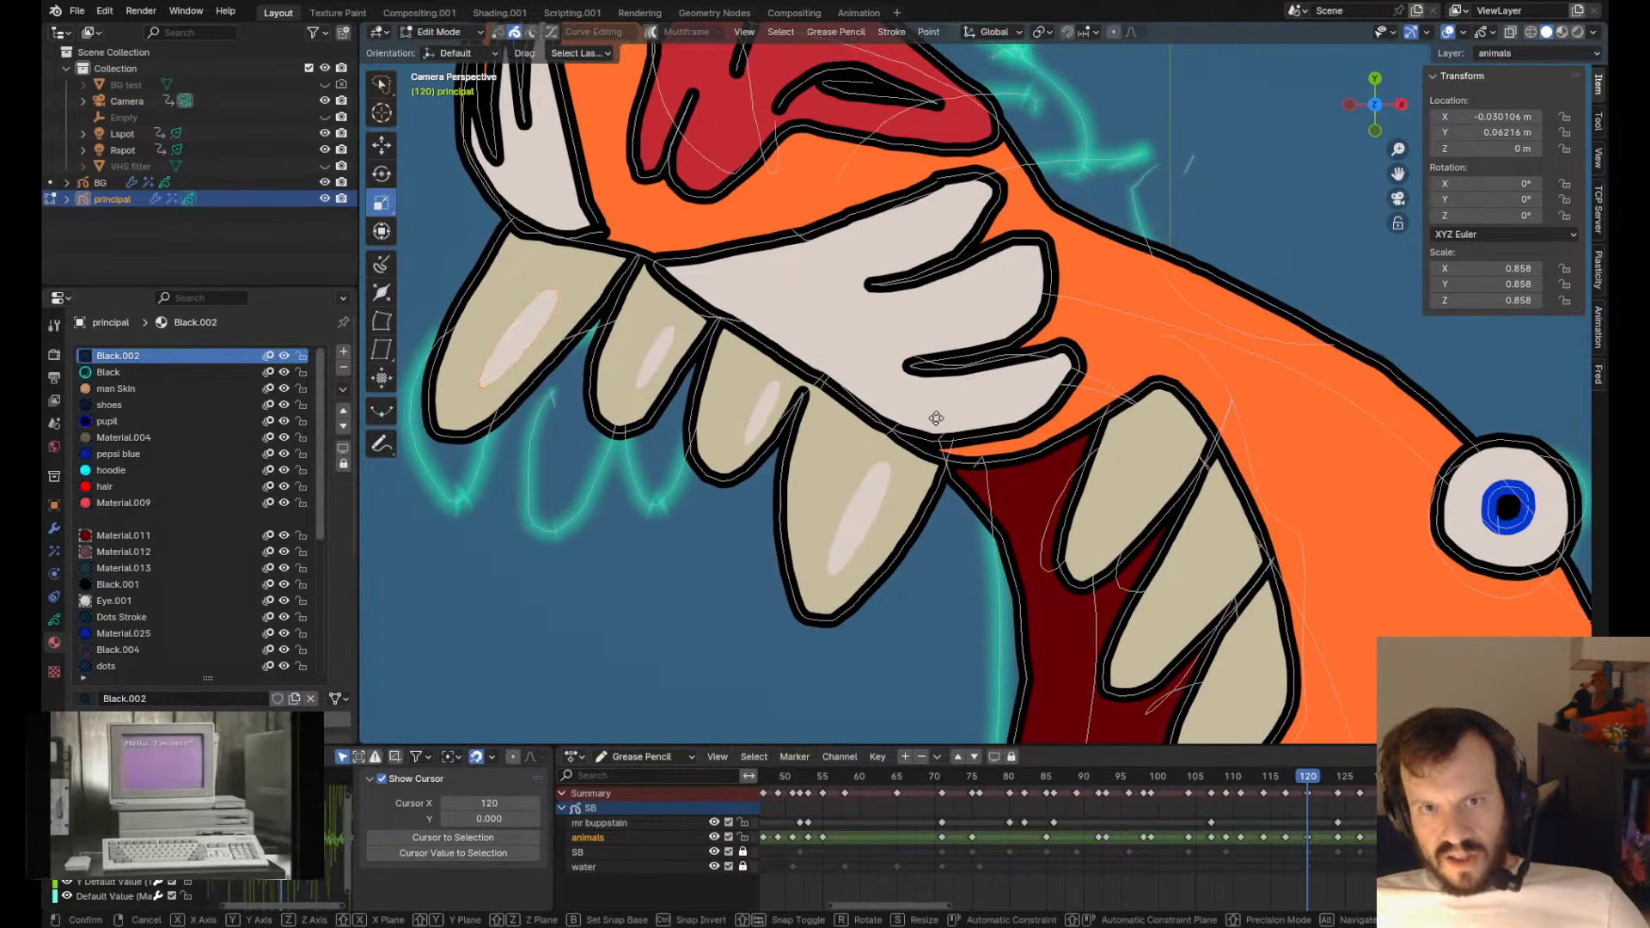
pyautogui.hotkey('shift', 'd')
pyautogui.click(1203, 404)
pyautogui.press('r')
pyautogui.click(1448, 446)
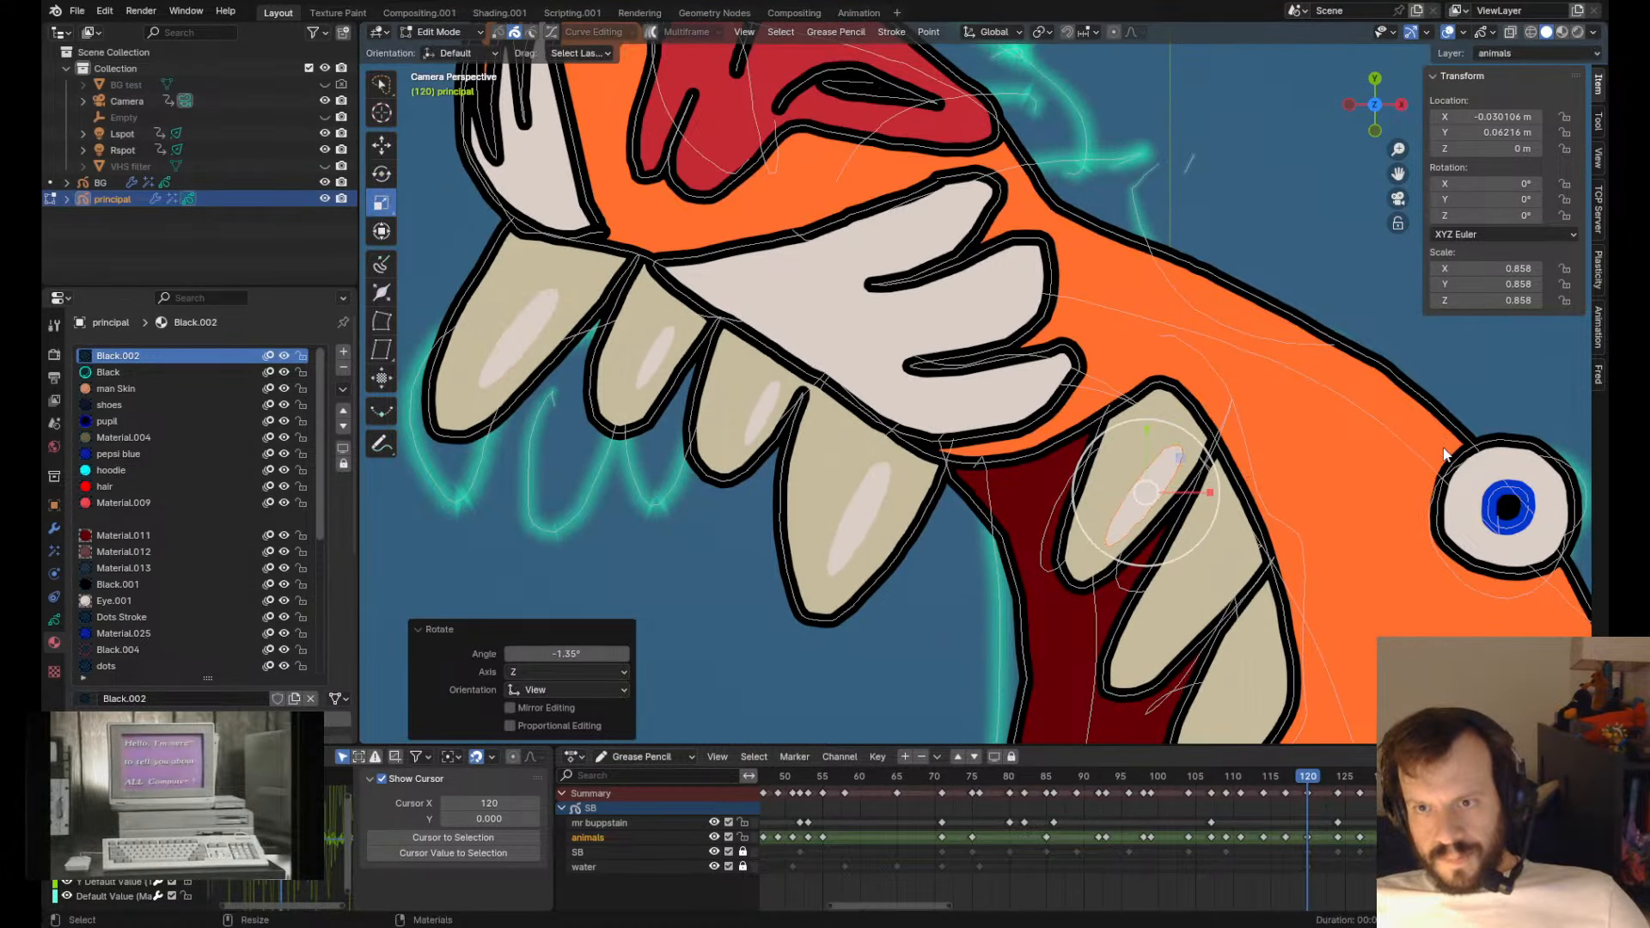
pyautogui.press('Tab')
pyautogui.keyDown('shift'); pyautogui.moveTo(1118, 464); pyautogui.dragTo(1125, 478); pyautogui.keyUp('shift')
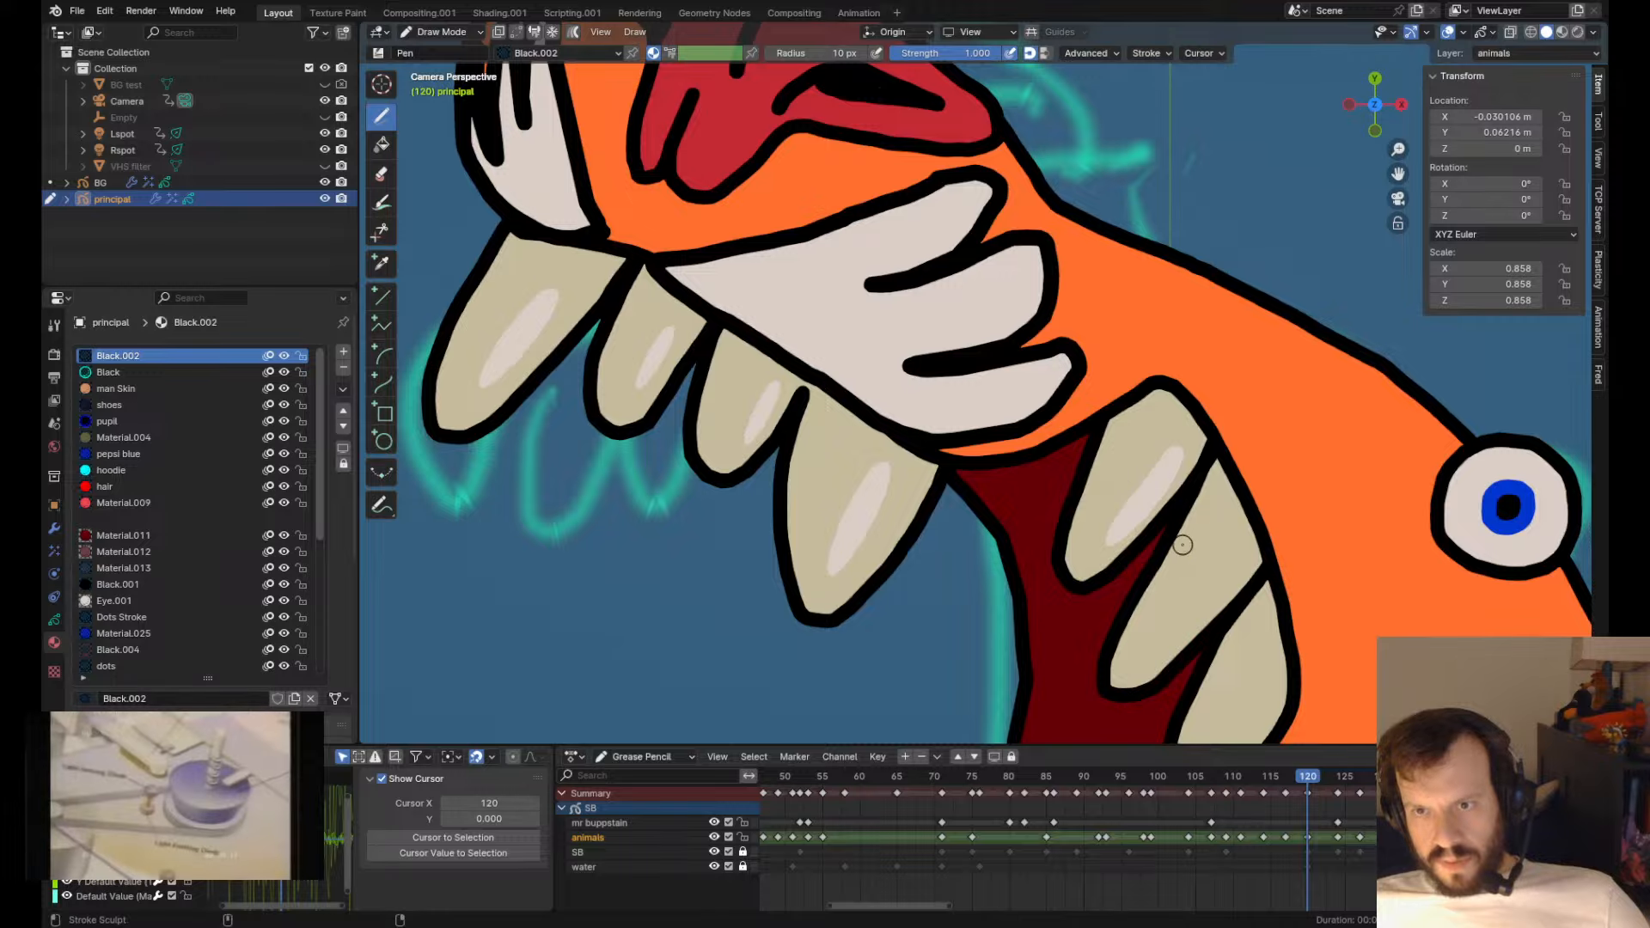
pyautogui.keyDown('shift'); pyautogui.moveTo(1182, 544); pyautogui.dragTo(1198, 499); pyautogui.keyUp('shift')
# - Duplicate the highlight onto the middle back upper tooth
pyautogui.keyDown('shift'); pyautogui.moveTo(1196, 499); pyautogui.dragTo(1035, 394, button='middle'); pyautogui.keyUp('shift')
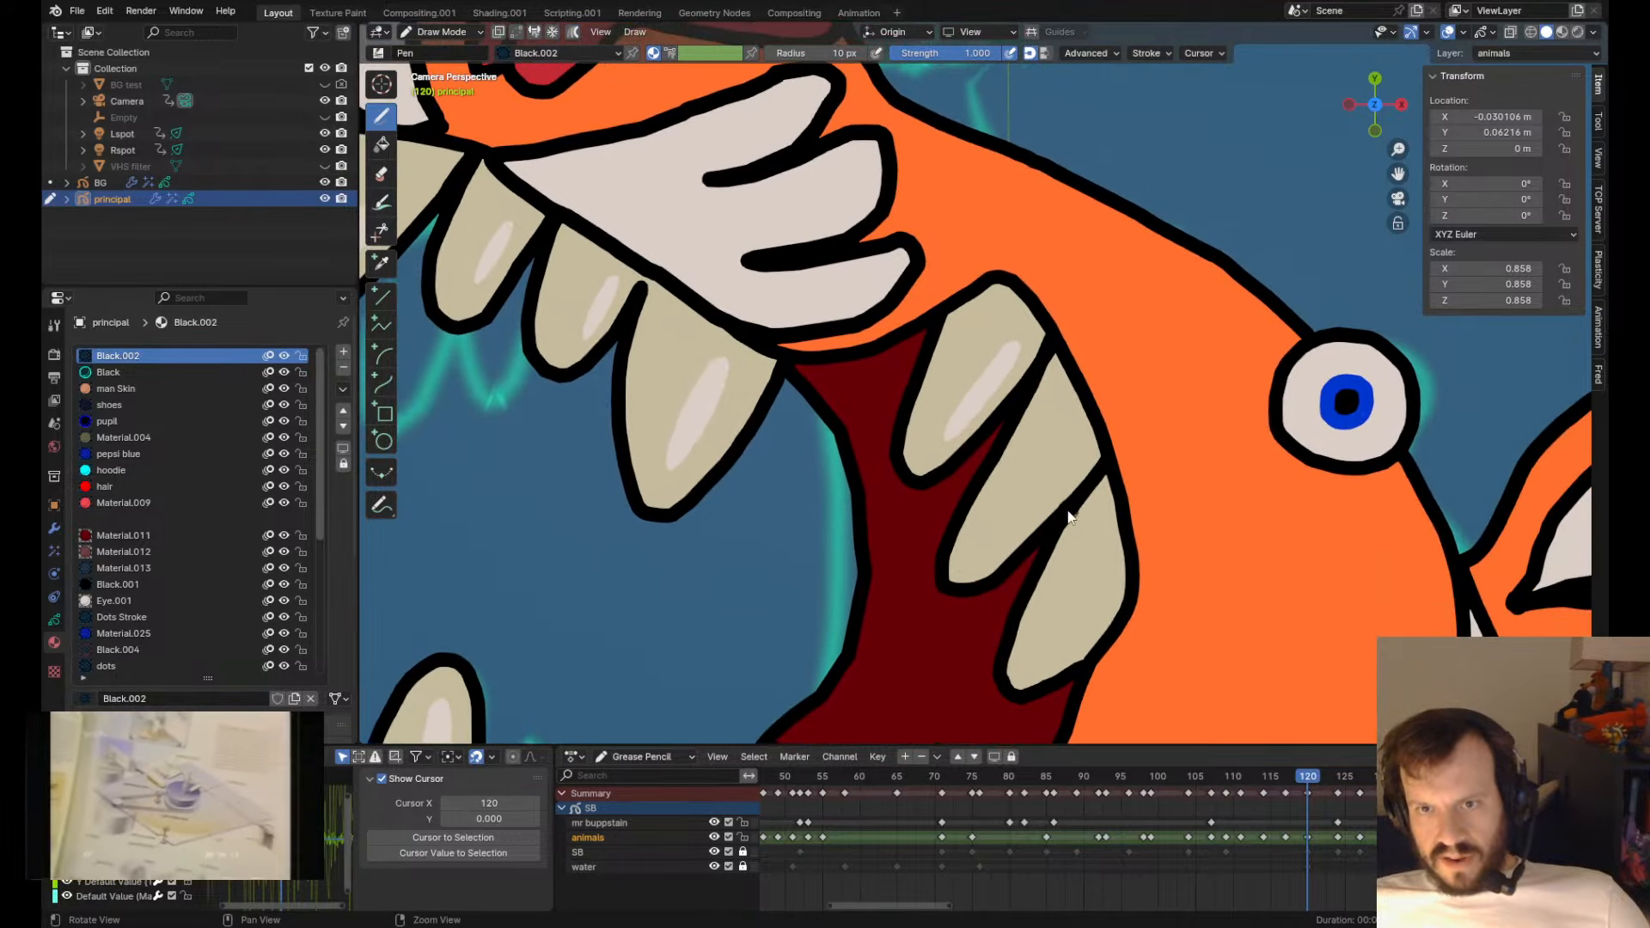
pyautogui.press('Tab')
pyautogui.press('g')
pyautogui.click(1117, 636)
# - Duplicate the highlight onto the rearmost upper tooth, then rotate, shift and shrink it to fit inside
pyautogui.hotkey('shift', 'd')
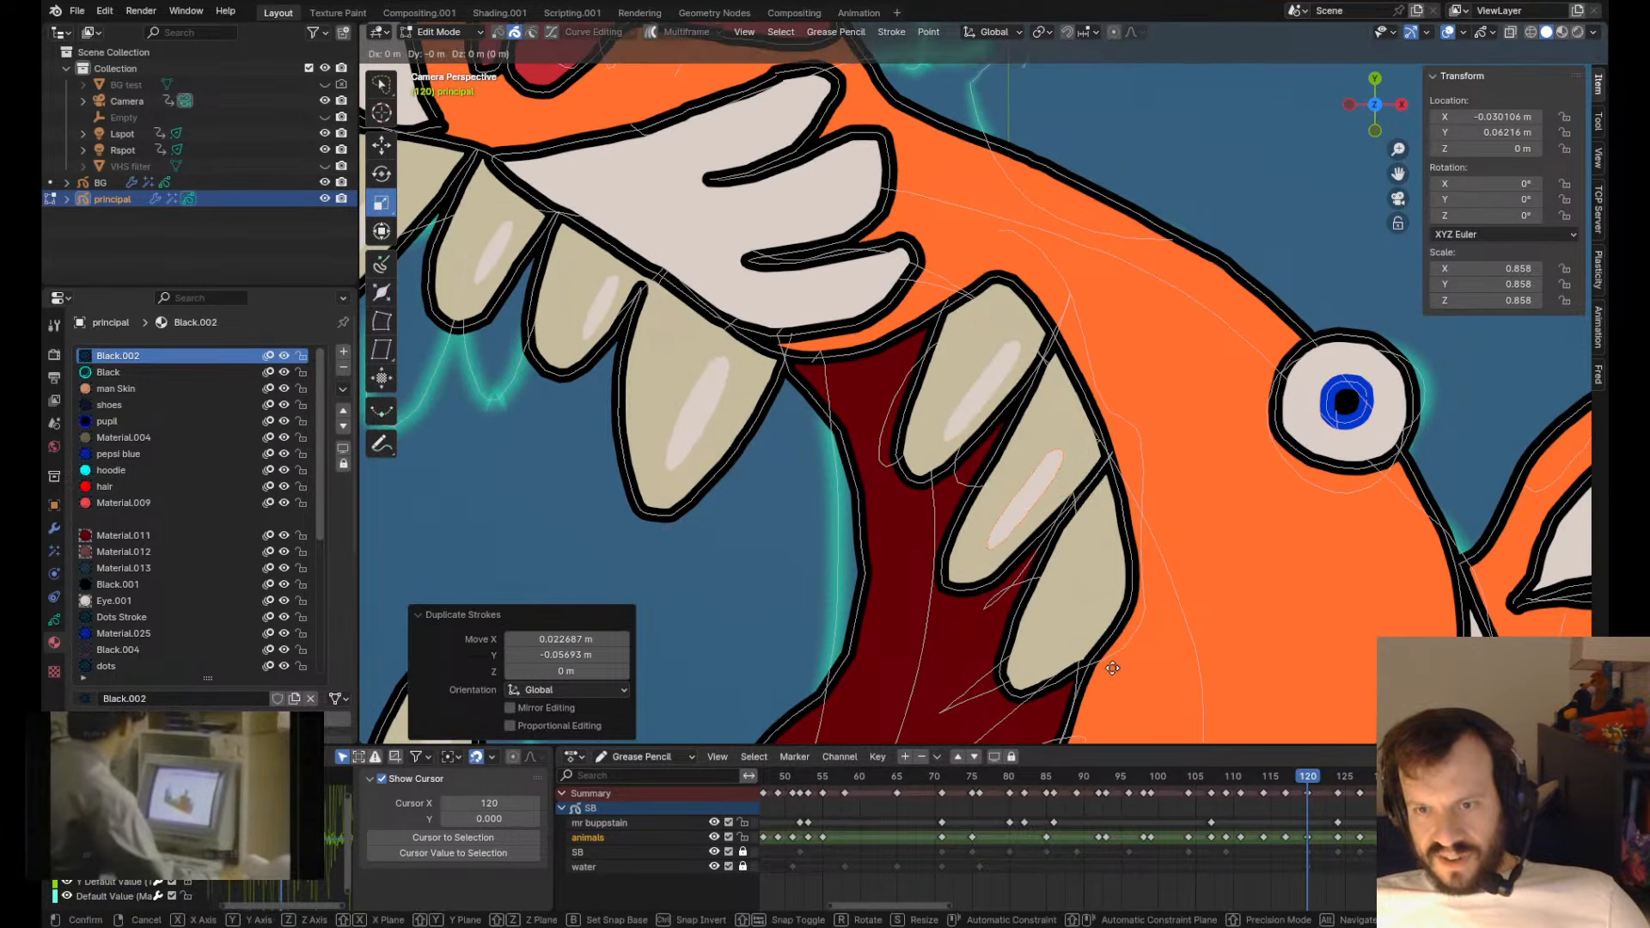
pyautogui.click(1035, 648)
pyautogui.press('r')
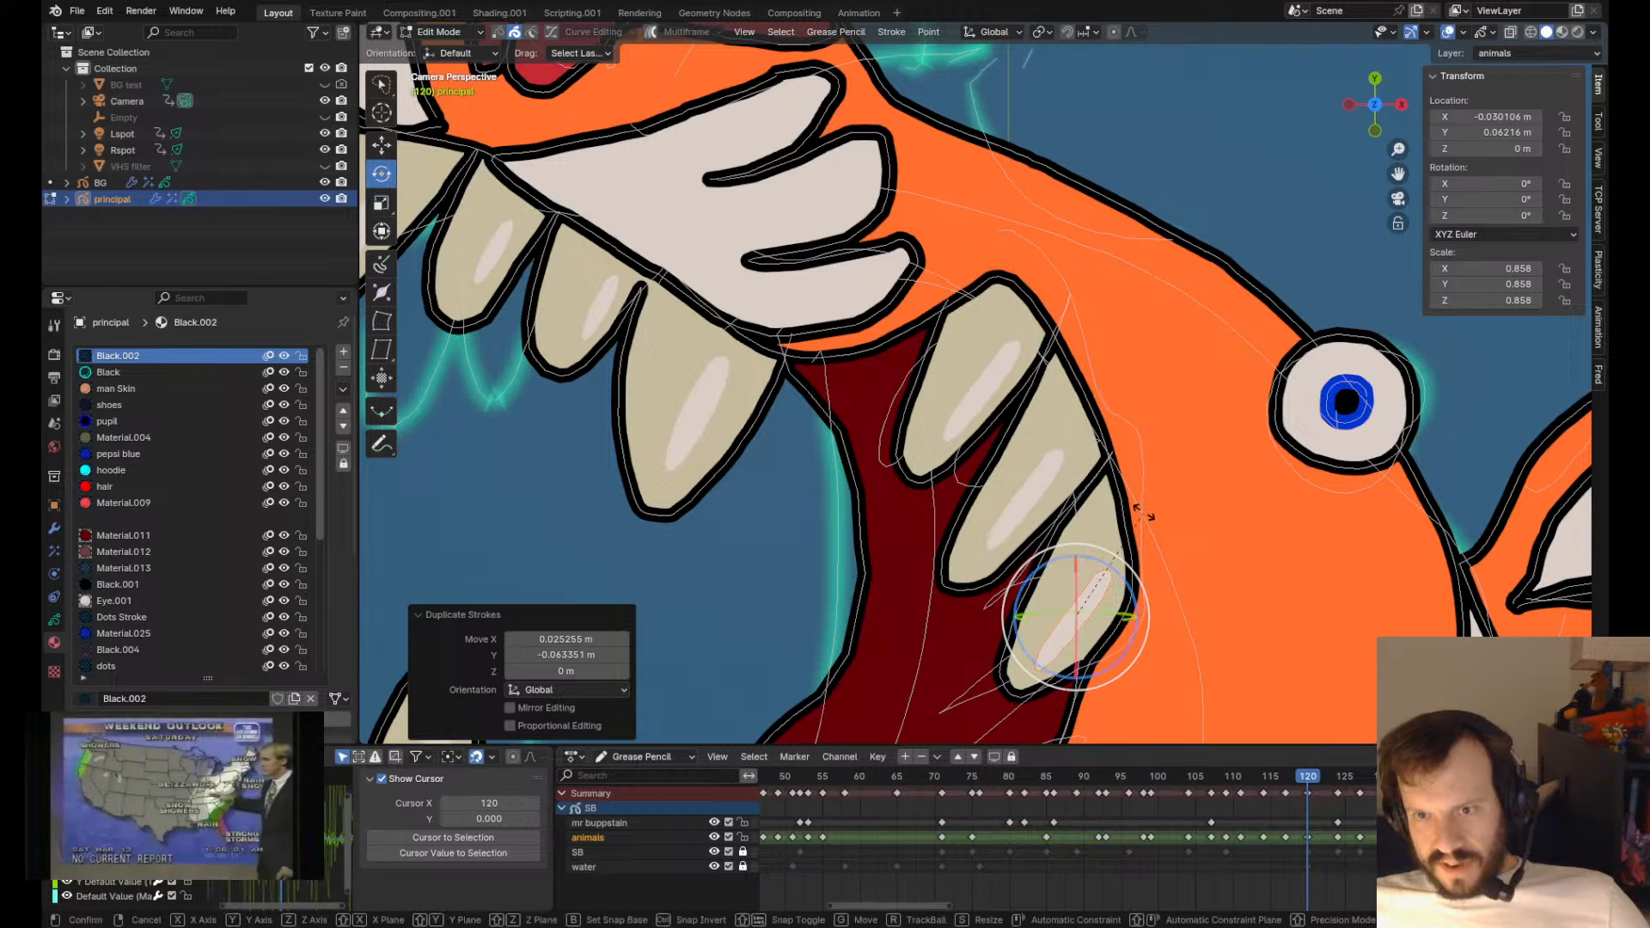
pyautogui.click(1153, 527)
pyautogui.press('g')
pyautogui.click(1157, 534)
pyautogui.press('s')
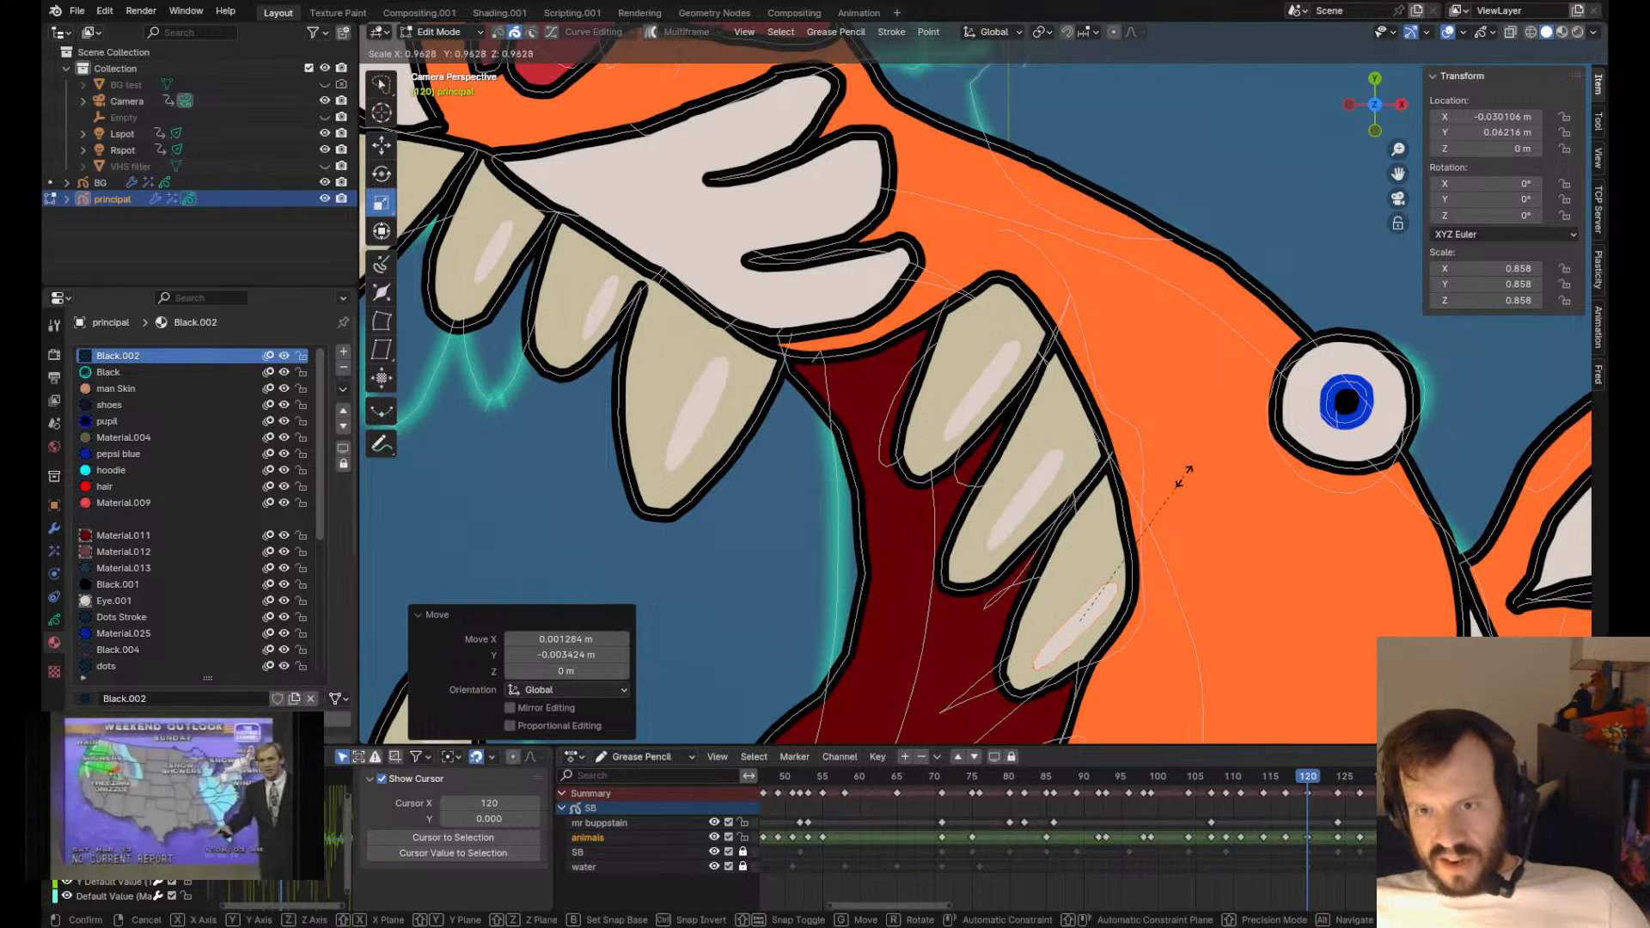
pyautogui.click(1170, 495)
# - Adjust the middle back tooth's highlight by rotating it -3.87°, resizing it and moving it about 0.006 m down
pyautogui.click(1045, 475)
pyautogui.press('r')
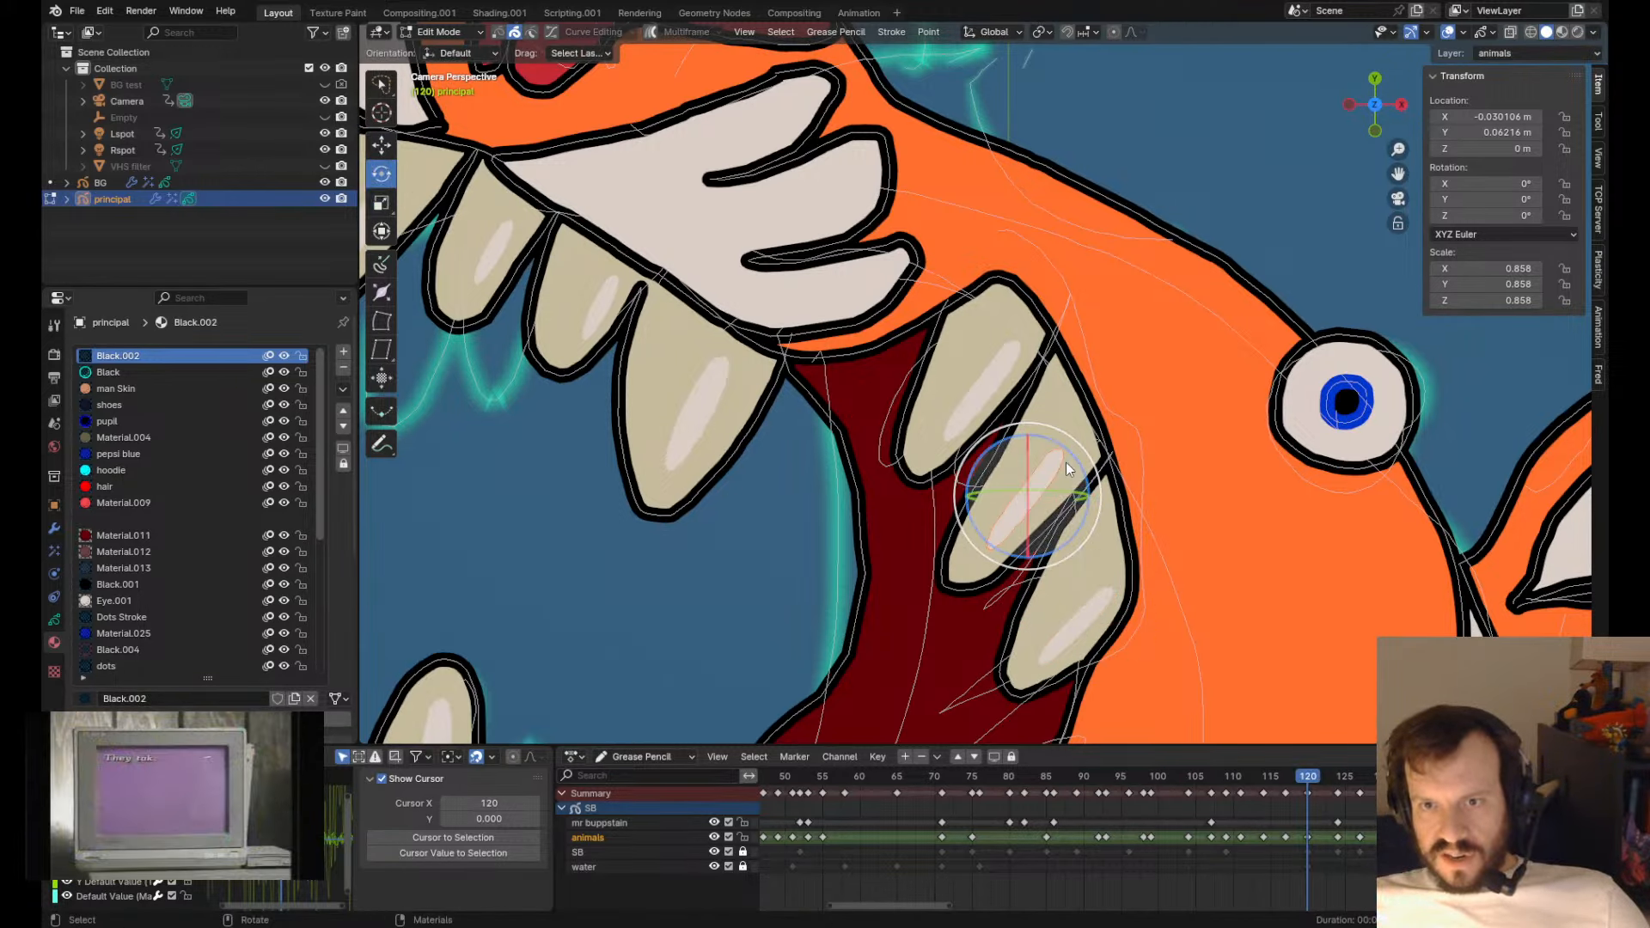
pyautogui.press('r')
pyautogui.click(1080, 462)
pyautogui.press('r')
pyautogui.click(1074, 459)
pyautogui.press('s')
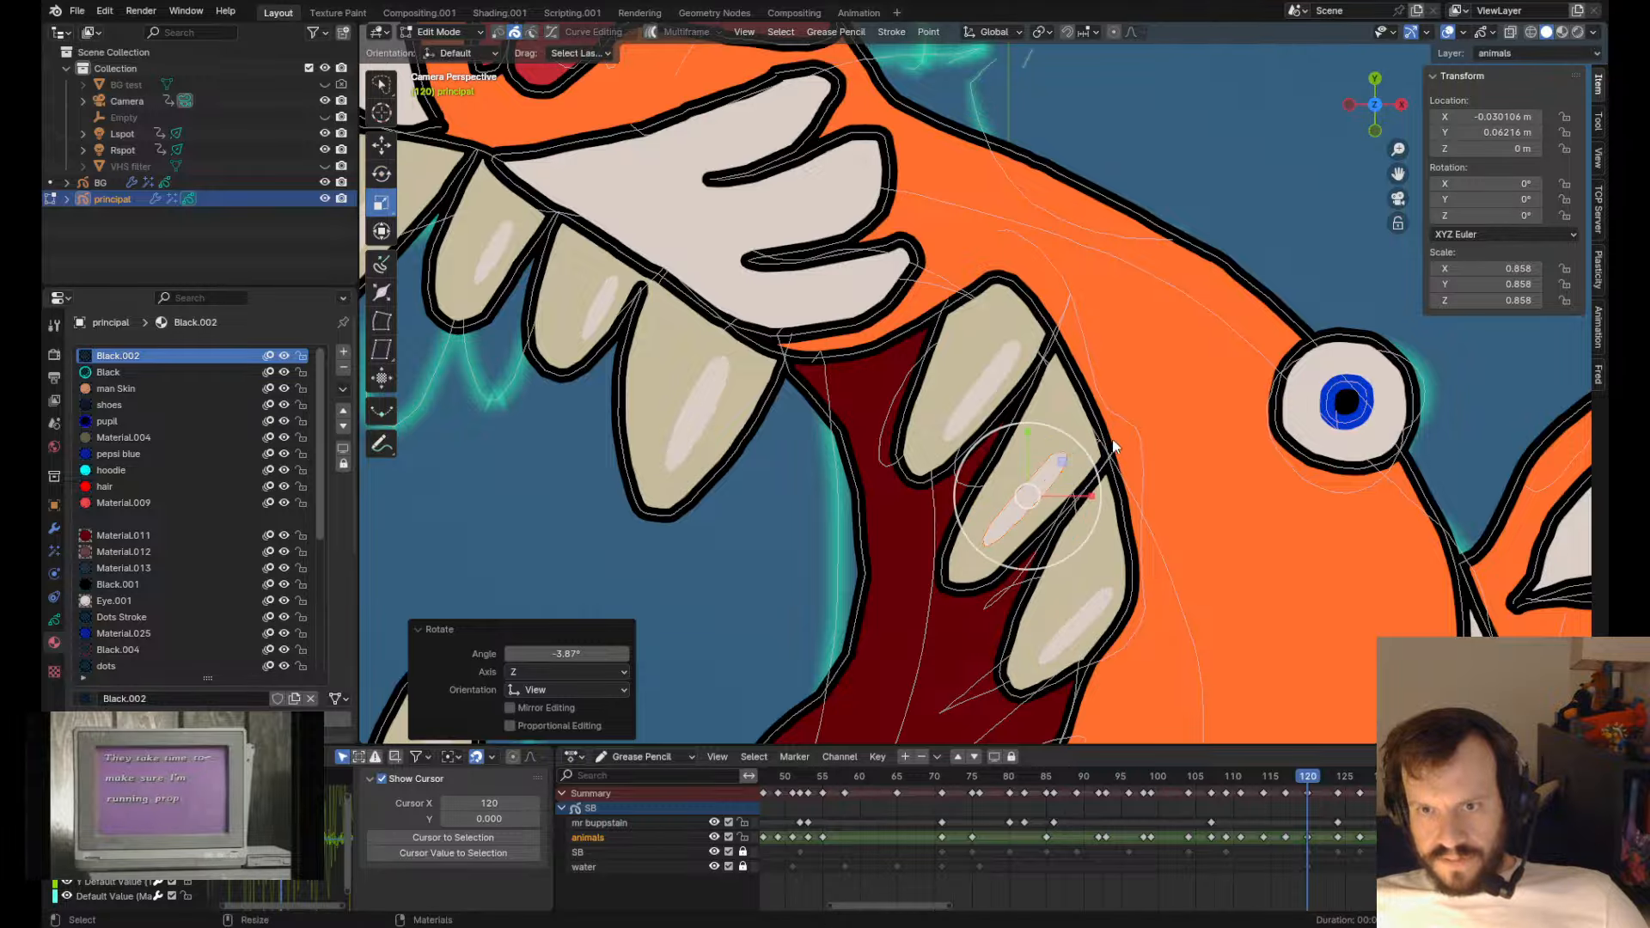
pyautogui.press('s')
pyautogui.click(1094, 447)
pyautogui.press('g')
pyautogui.press('g')
pyautogui.click(1095, 457)
# - Deselect the highlight, return to drawing mode and save principal.blend
pyautogui.scroll(-6, 1097, 460)
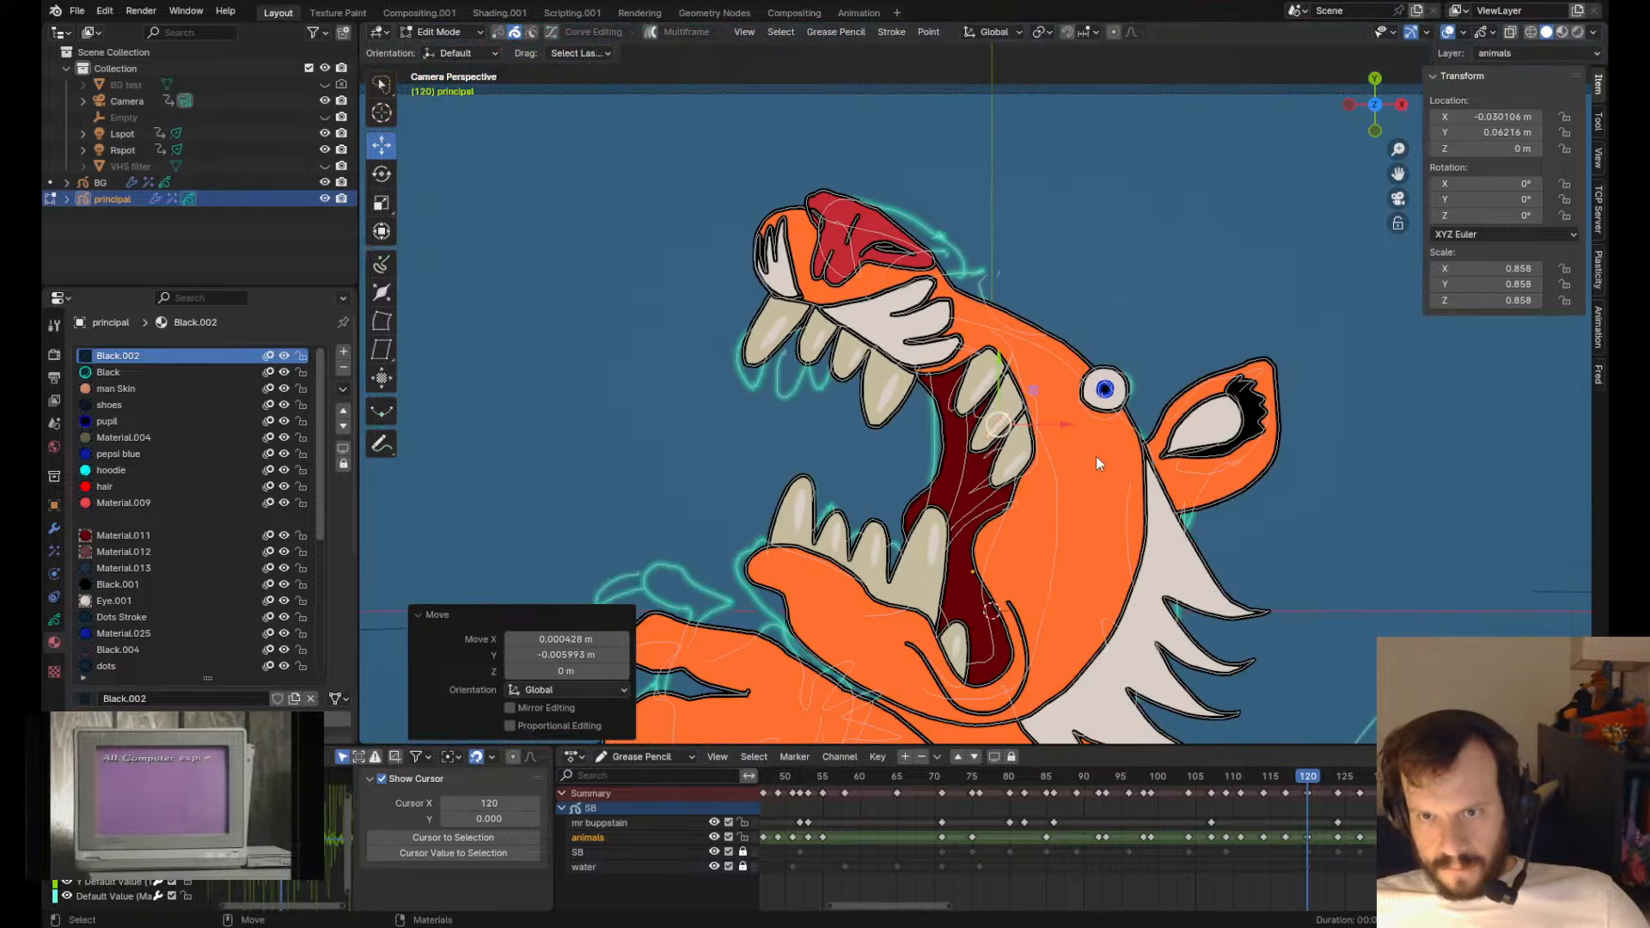
pyautogui.scroll(4, 1096, 469)
pyautogui.keyDown('alt'); pyautogui.moveTo(1076, 550); pyautogui.dragTo(1069, 511, button='middle'); pyautogui.keyUp('alt')
pyautogui.click(1064, 512)
pyautogui.press('Tab')
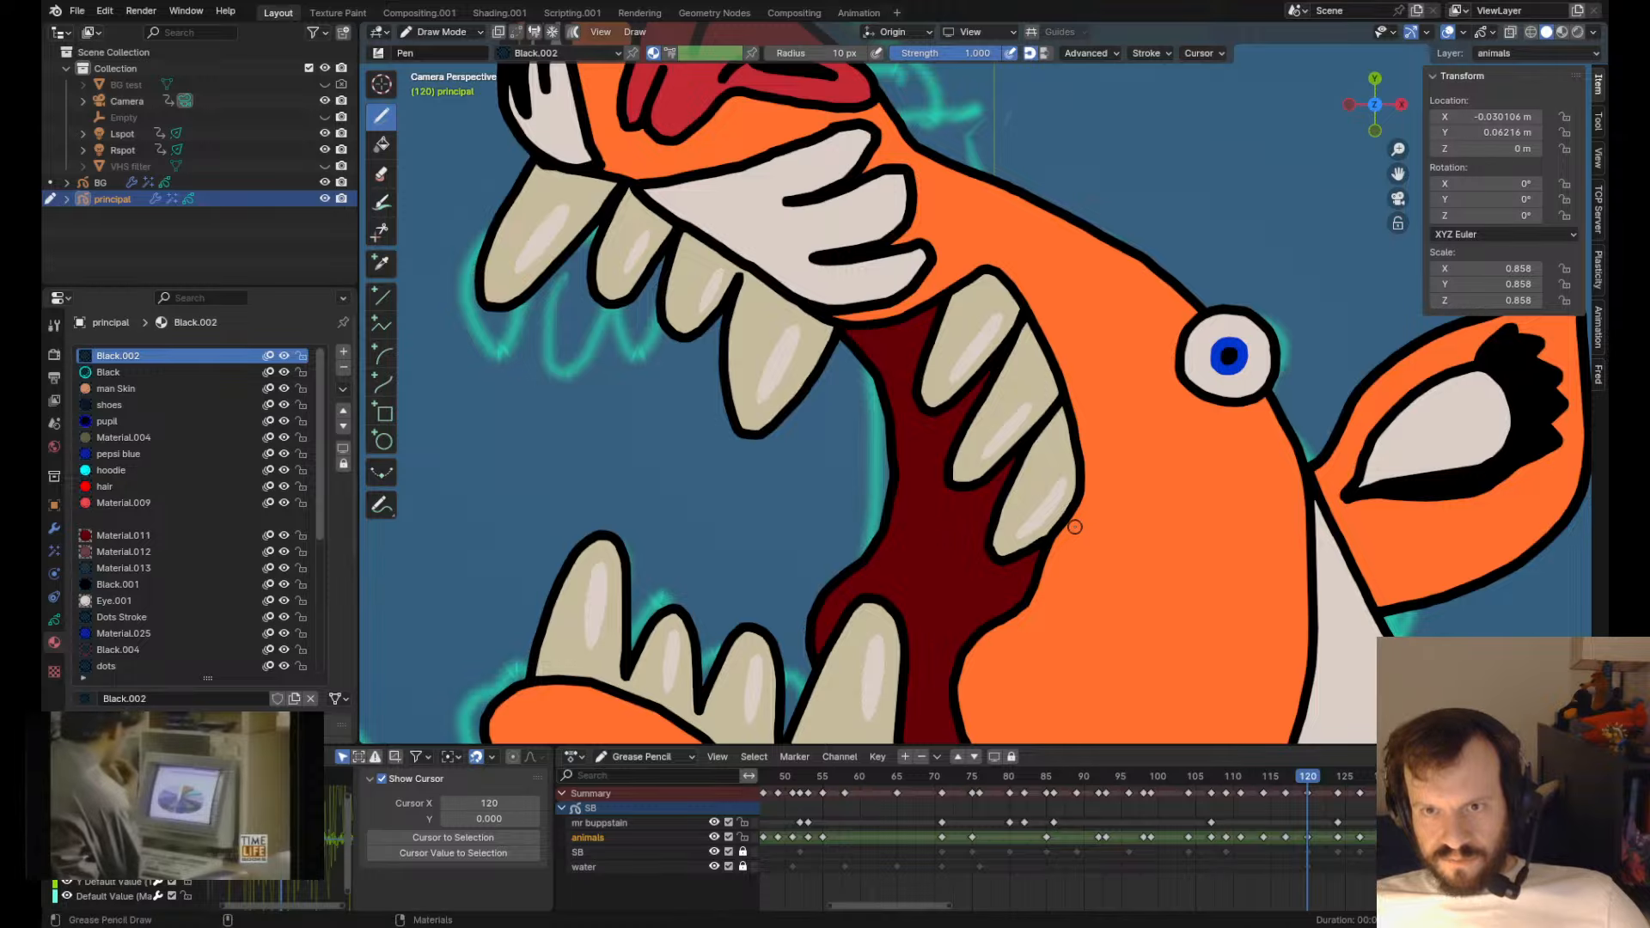
pyautogui.scroll(-1, 1075, 527)
pyautogui.scroll(-3, 860, 379)
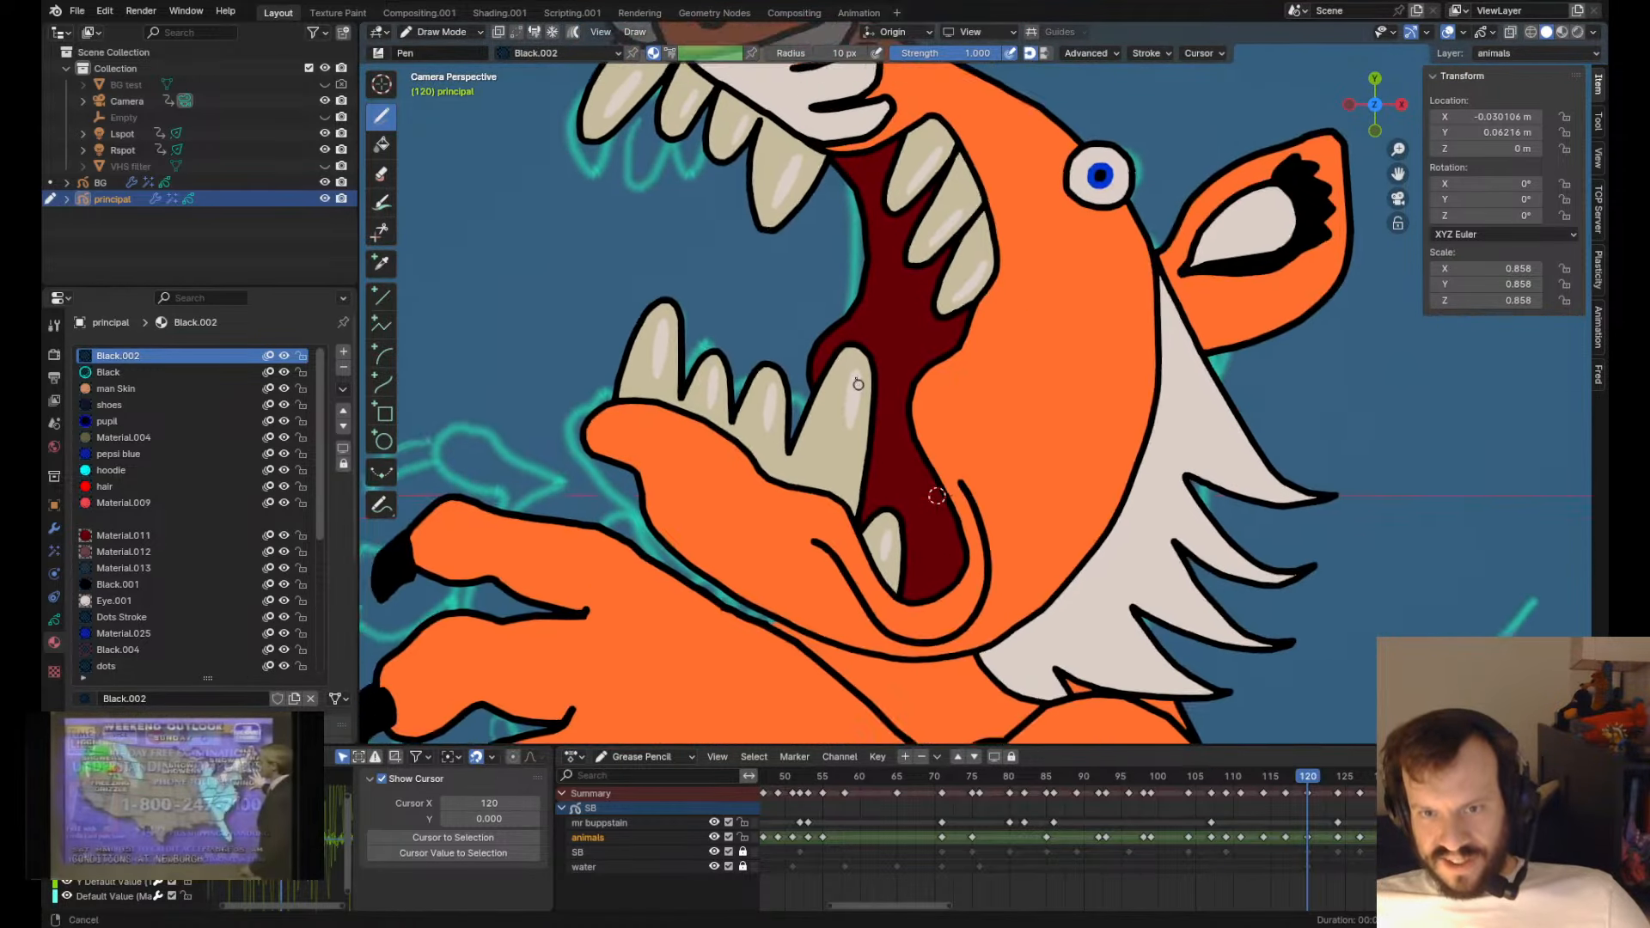
pyautogui.scroll(3, 887, 545)
pyautogui.scroll(-5, 952, 439)
pyautogui.hotkey('ctrl', 's')
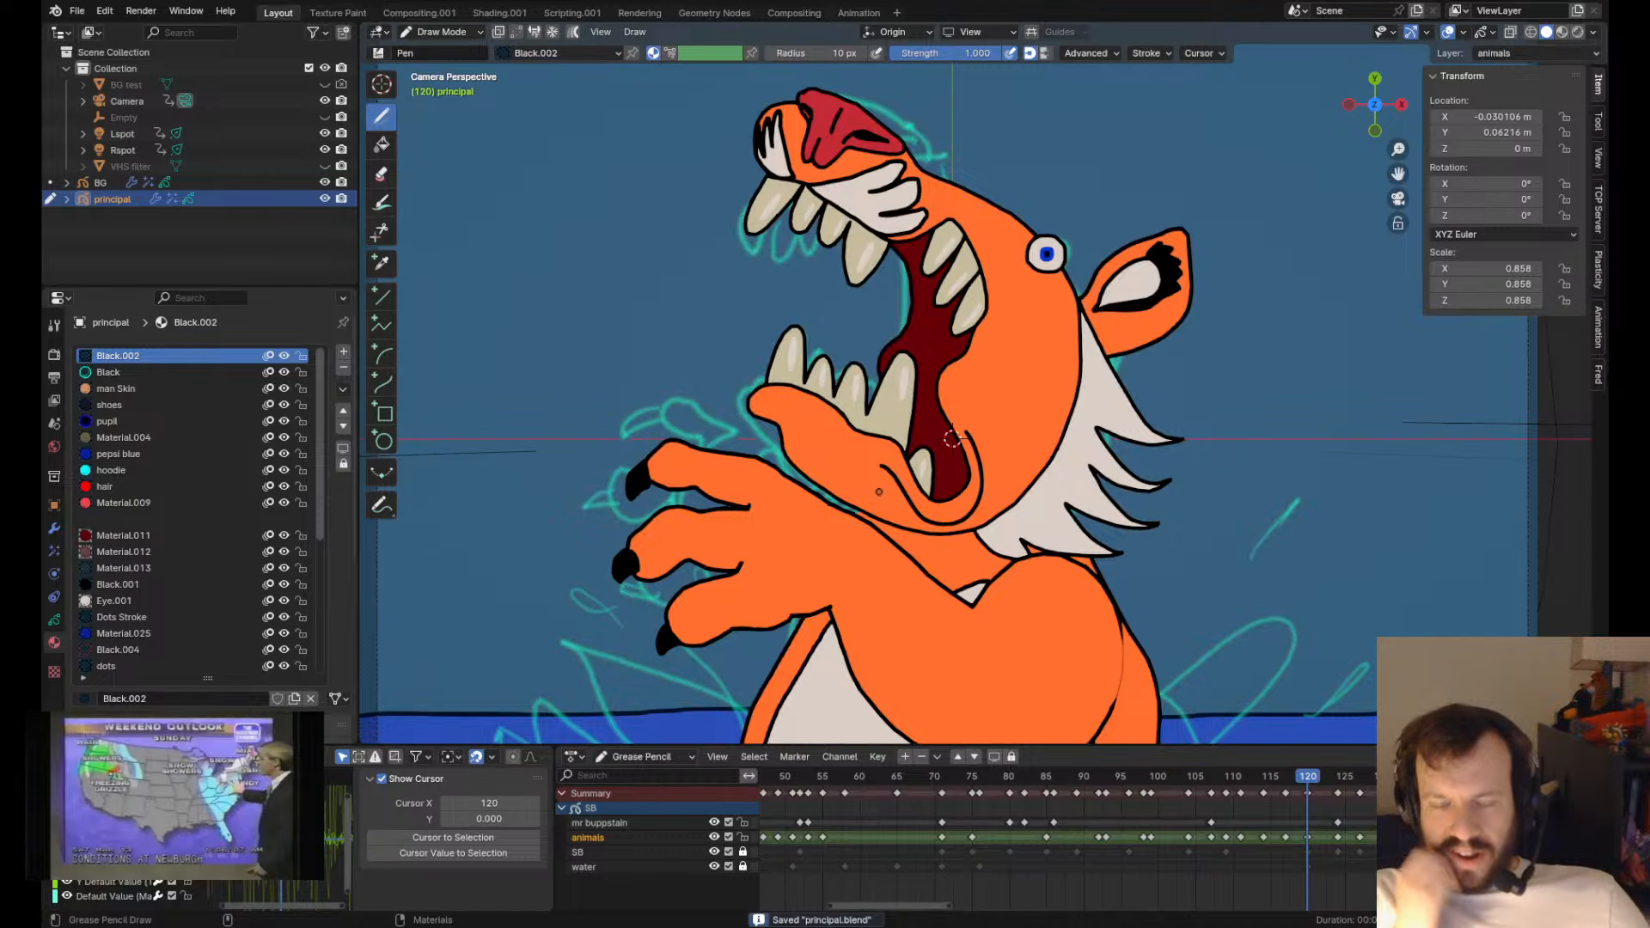
# - Make Material.012 the active drawing material for the tiger's mouth interior
pyautogui.scroll(3, 919, 498)
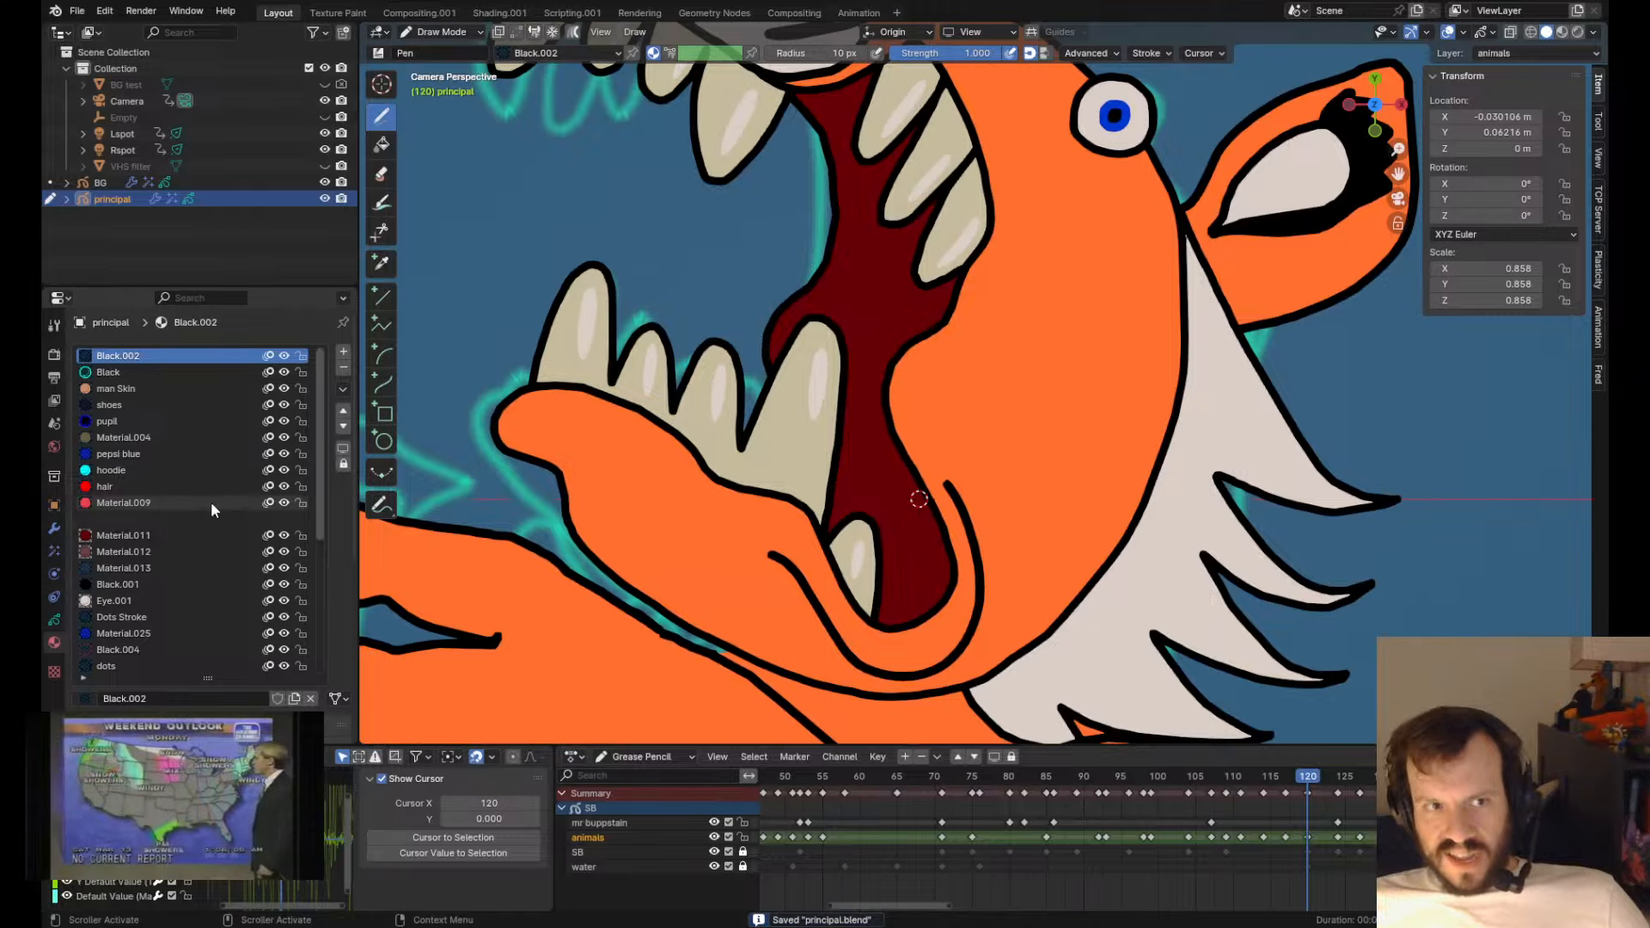
pyautogui.scroll(-13, 210, 502)
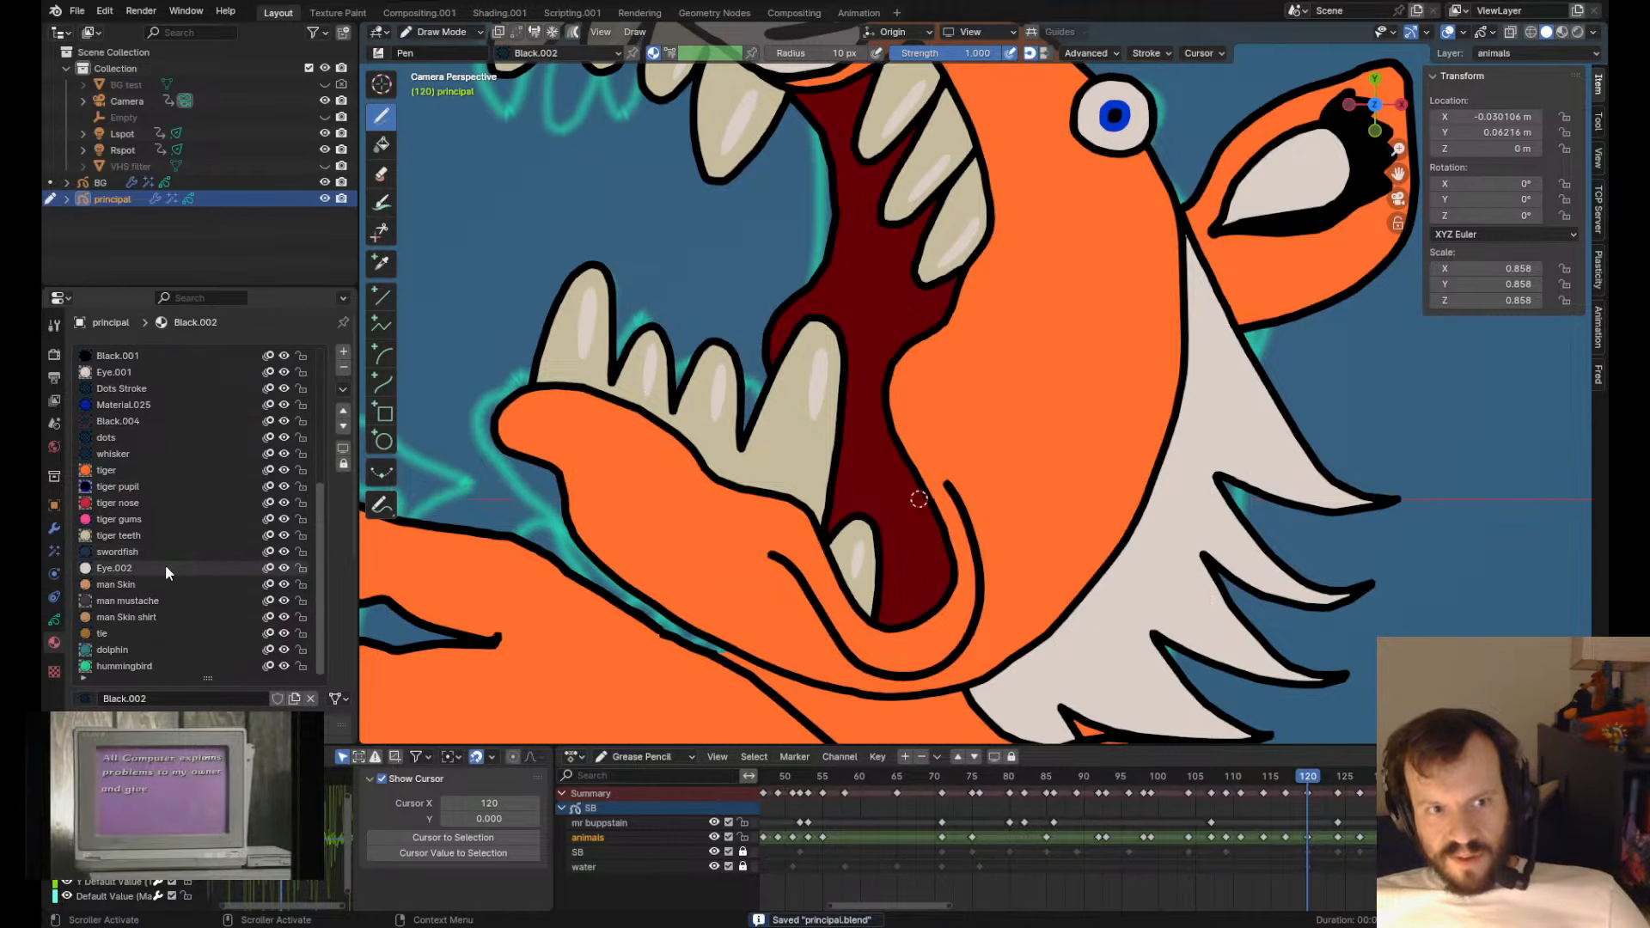
pyautogui.scroll(11, 165, 564)
pyautogui.click(162, 521)
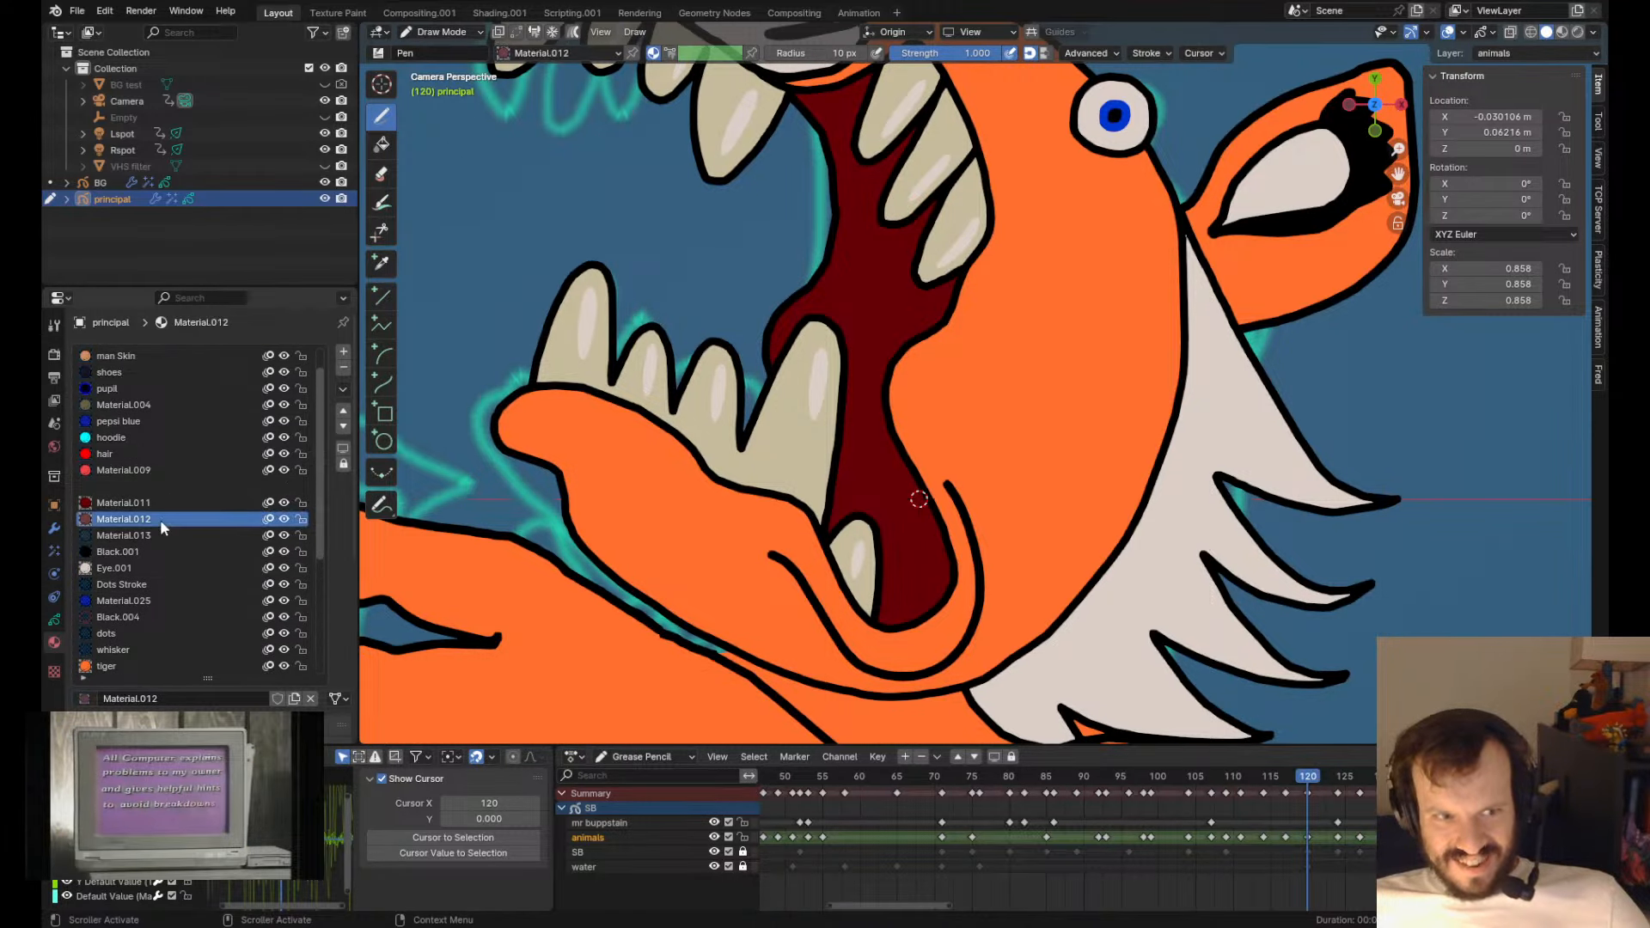
# - Try a freehand Material.012 stroke inside the dark red mouth behind the large lower fang, and undo it
pyautogui.moveTo(830, 297)
pyautogui.mouseDown()
pyautogui.moveTo(775, 284)
pyautogui.moveTo(723, 421)
pyautogui.moveTo(813, 338)
pyautogui.moveTo(794, 329)
pyautogui.moveTo(827, 534)
pyautogui.moveTo(892, 550)
pyautogui.moveTo(893, 418)
pyautogui.mouseUp()
pyautogui.hotkey('ctrl', 'z')
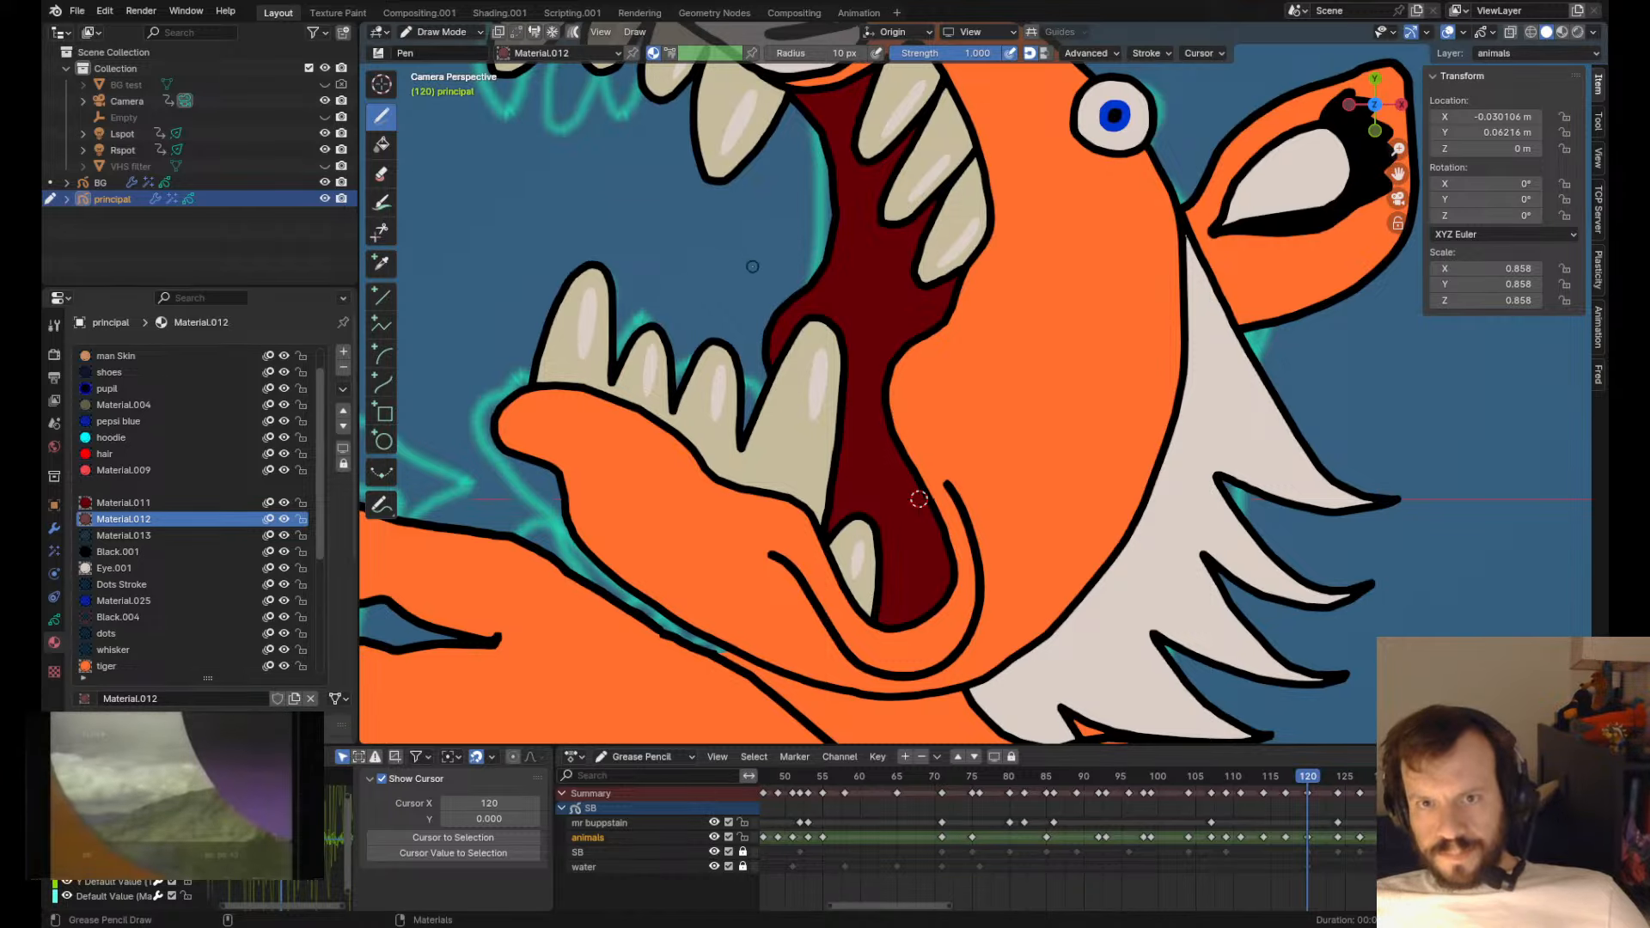
pyautogui.scroll(-6, 753, 267)
pyautogui.scroll(6, 856, 486)
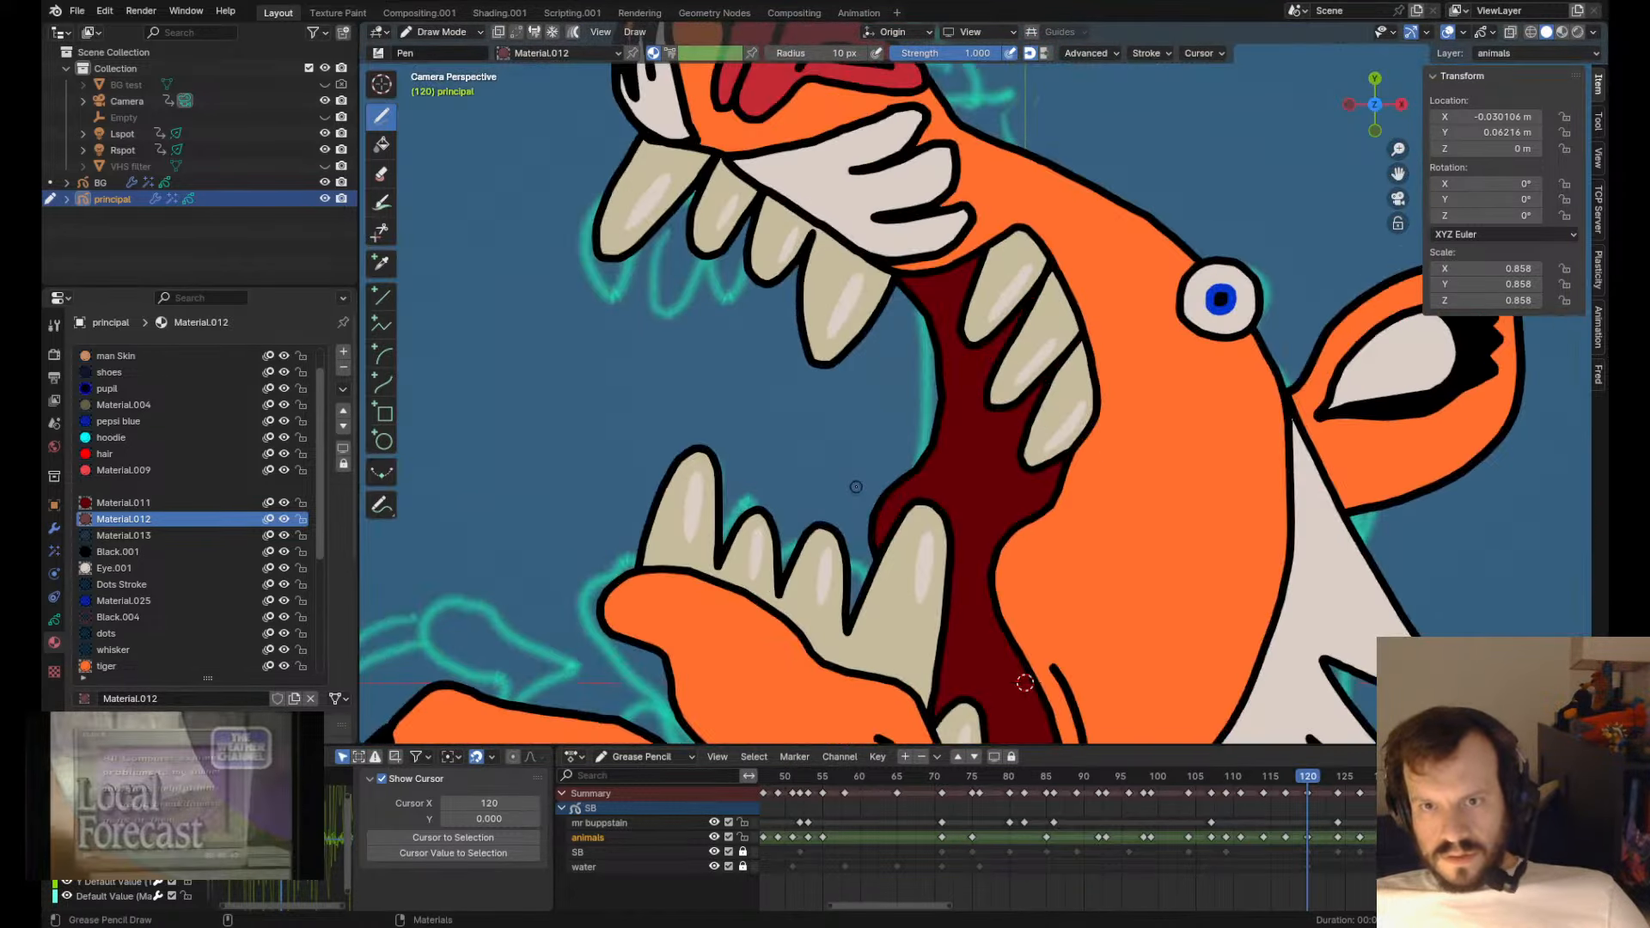
pyautogui.scroll(-5, 941, 551)
pyautogui.scroll(5, 941, 550)
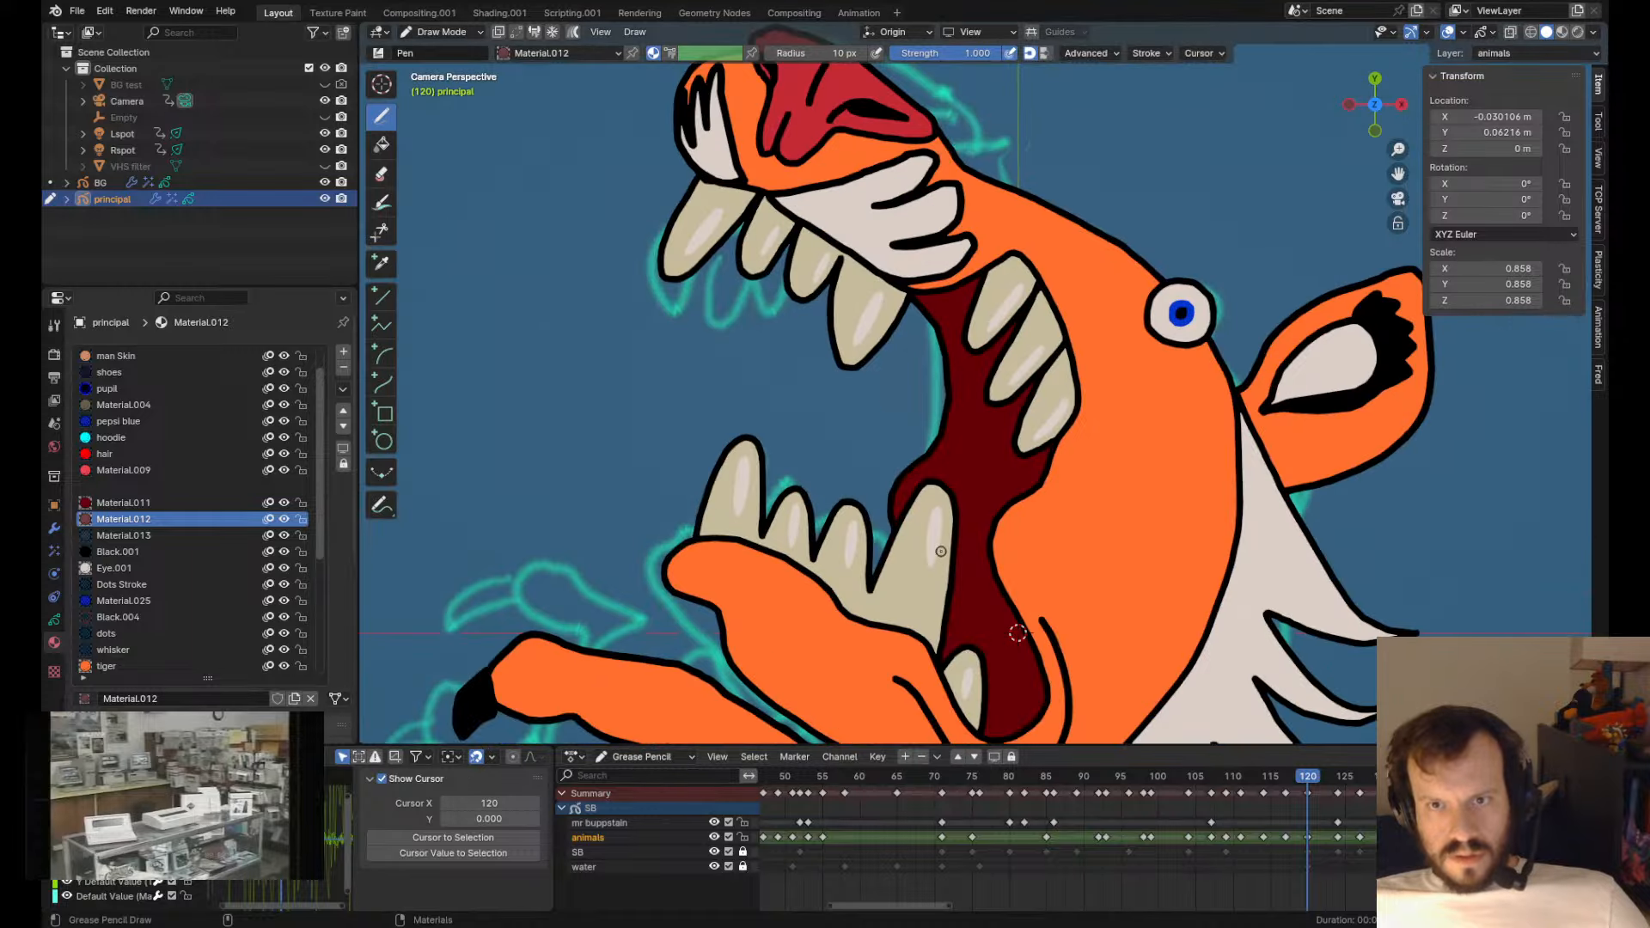
pyautogui.scroll(-5, 942, 558)
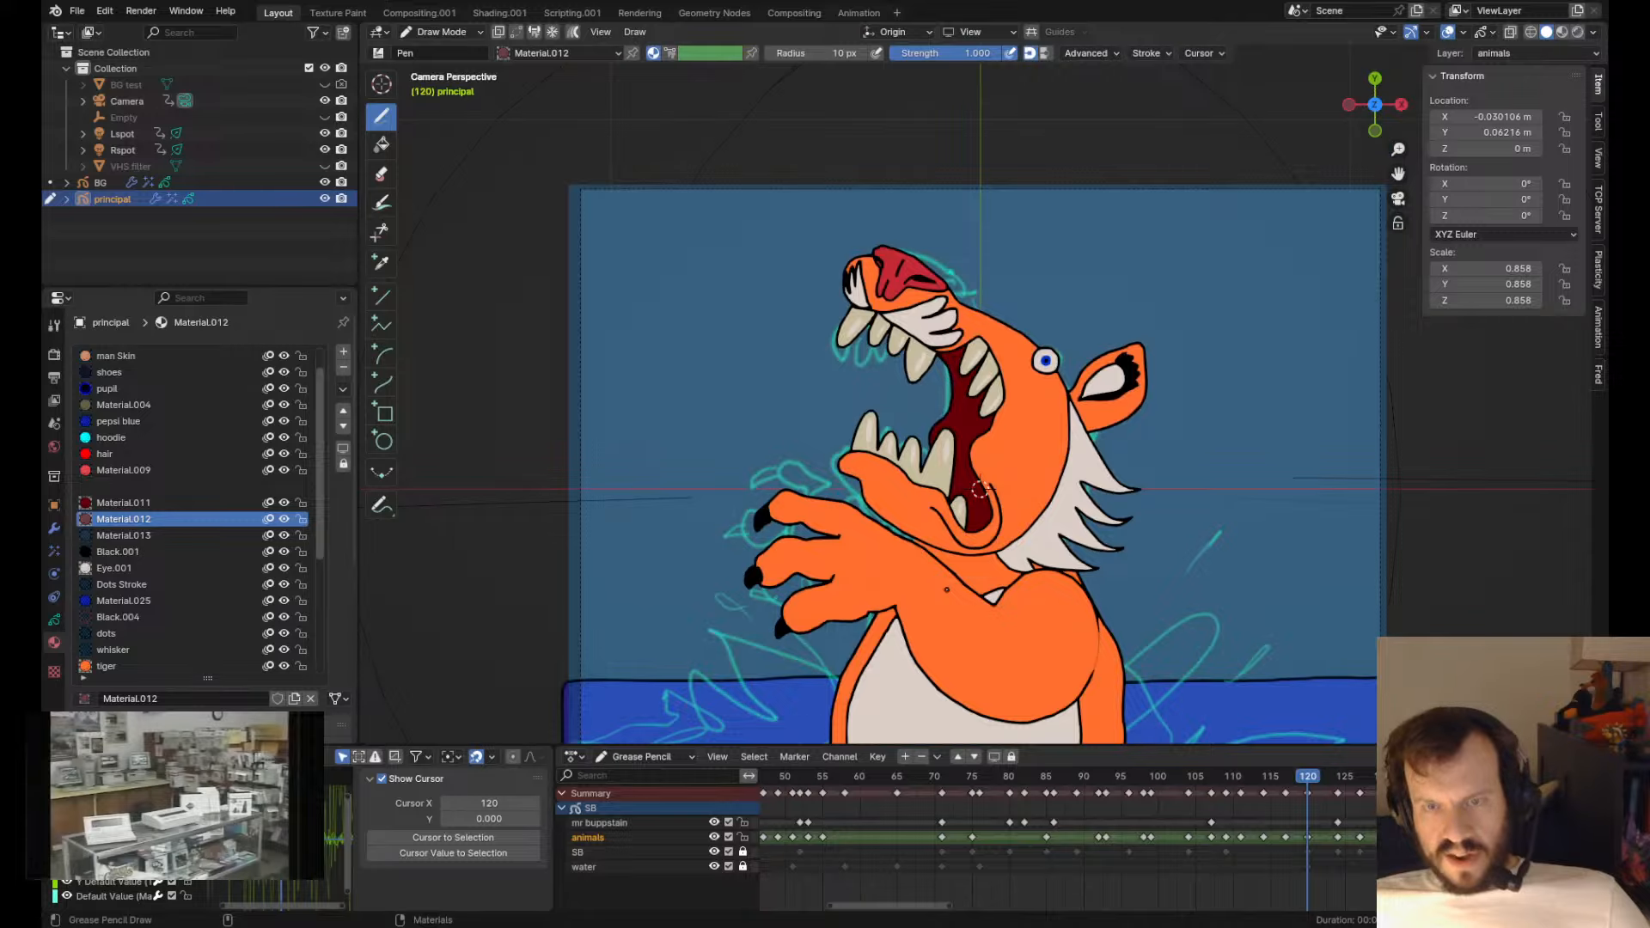
# - Step through the animation from frame 120 to frame 127 to examine the tiger's successive drawings
pyautogui.scroll(1, 979, 489)
pyautogui.press('Right')
pyautogui.press('Right')
pyautogui.press('Right')
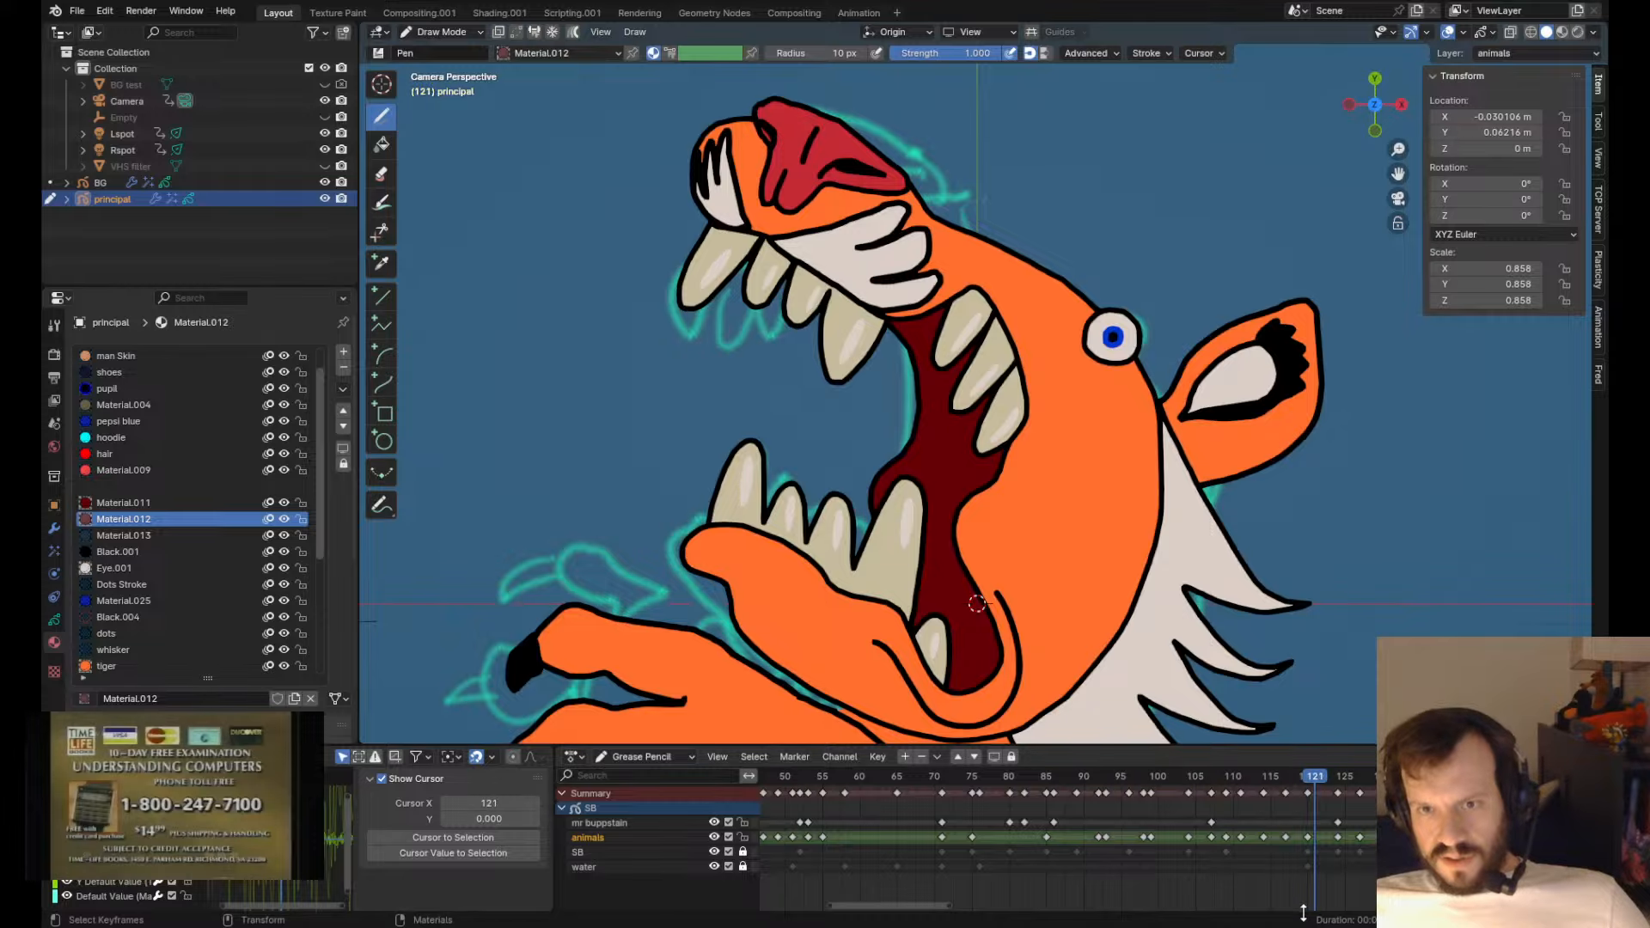
pyautogui.press('Right')
pyautogui.press('Right')
pyautogui.press('Left')
pyautogui.scroll(-4, 1328, 835)
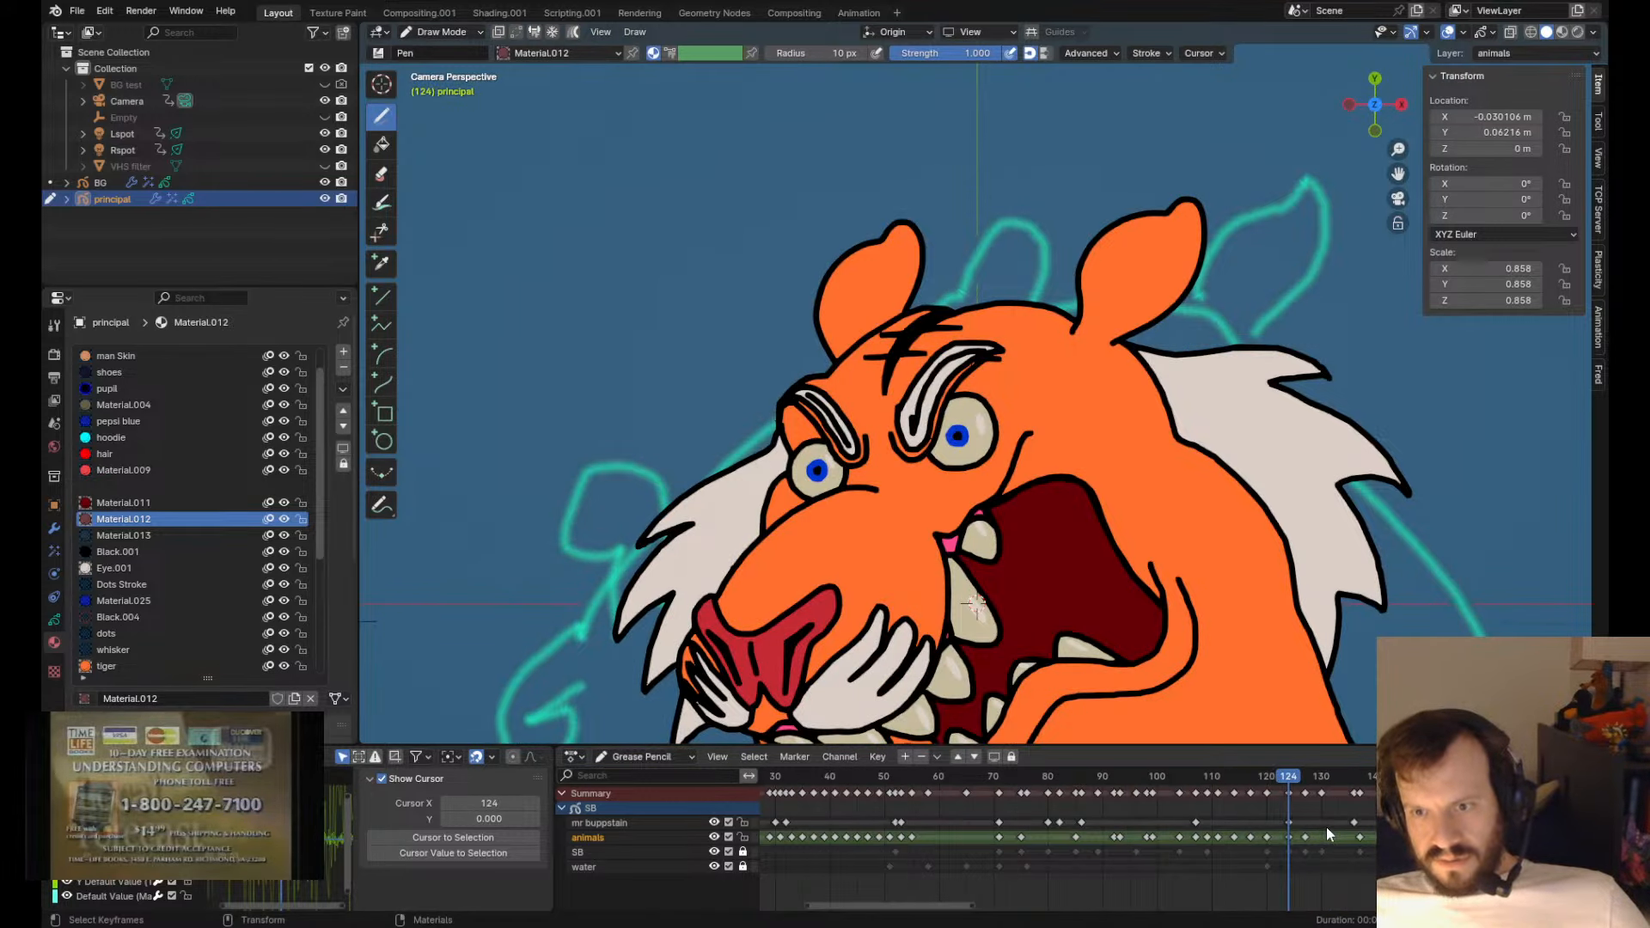
pyautogui.keyDown('shift'); pyautogui.moveTo(1200, 608); pyautogui.dragTo(1140, 425, button='middle'); pyautogui.keyUp('shift')
pyautogui.scroll(-1, 1140, 424)
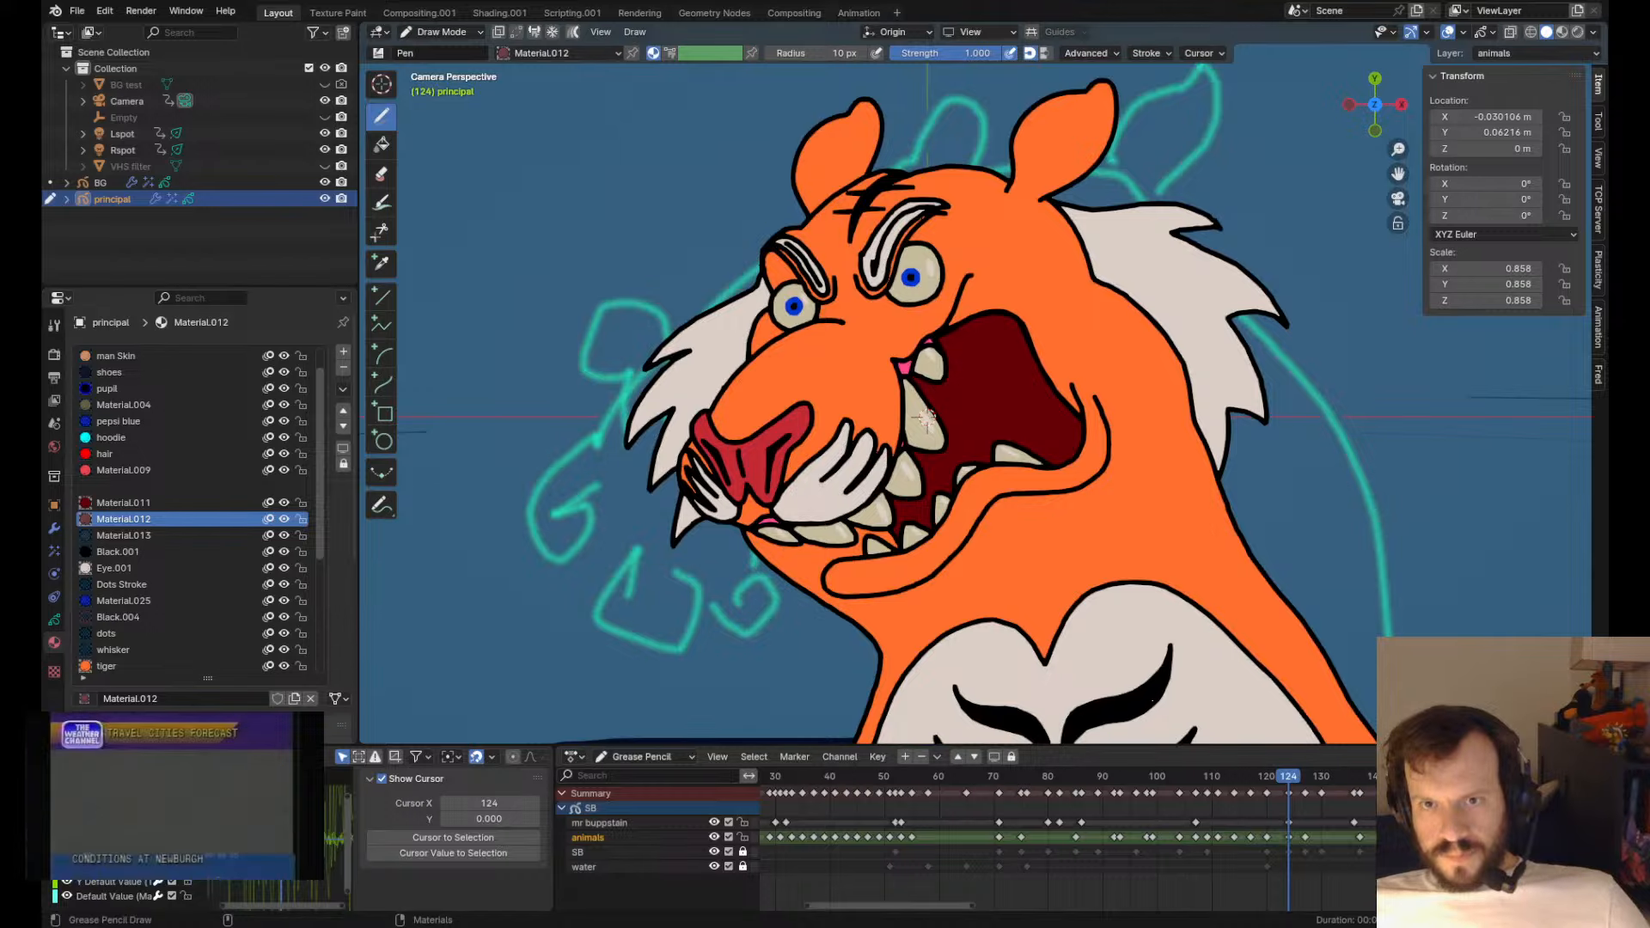
pyautogui.press('Right')
pyautogui.press('Right')
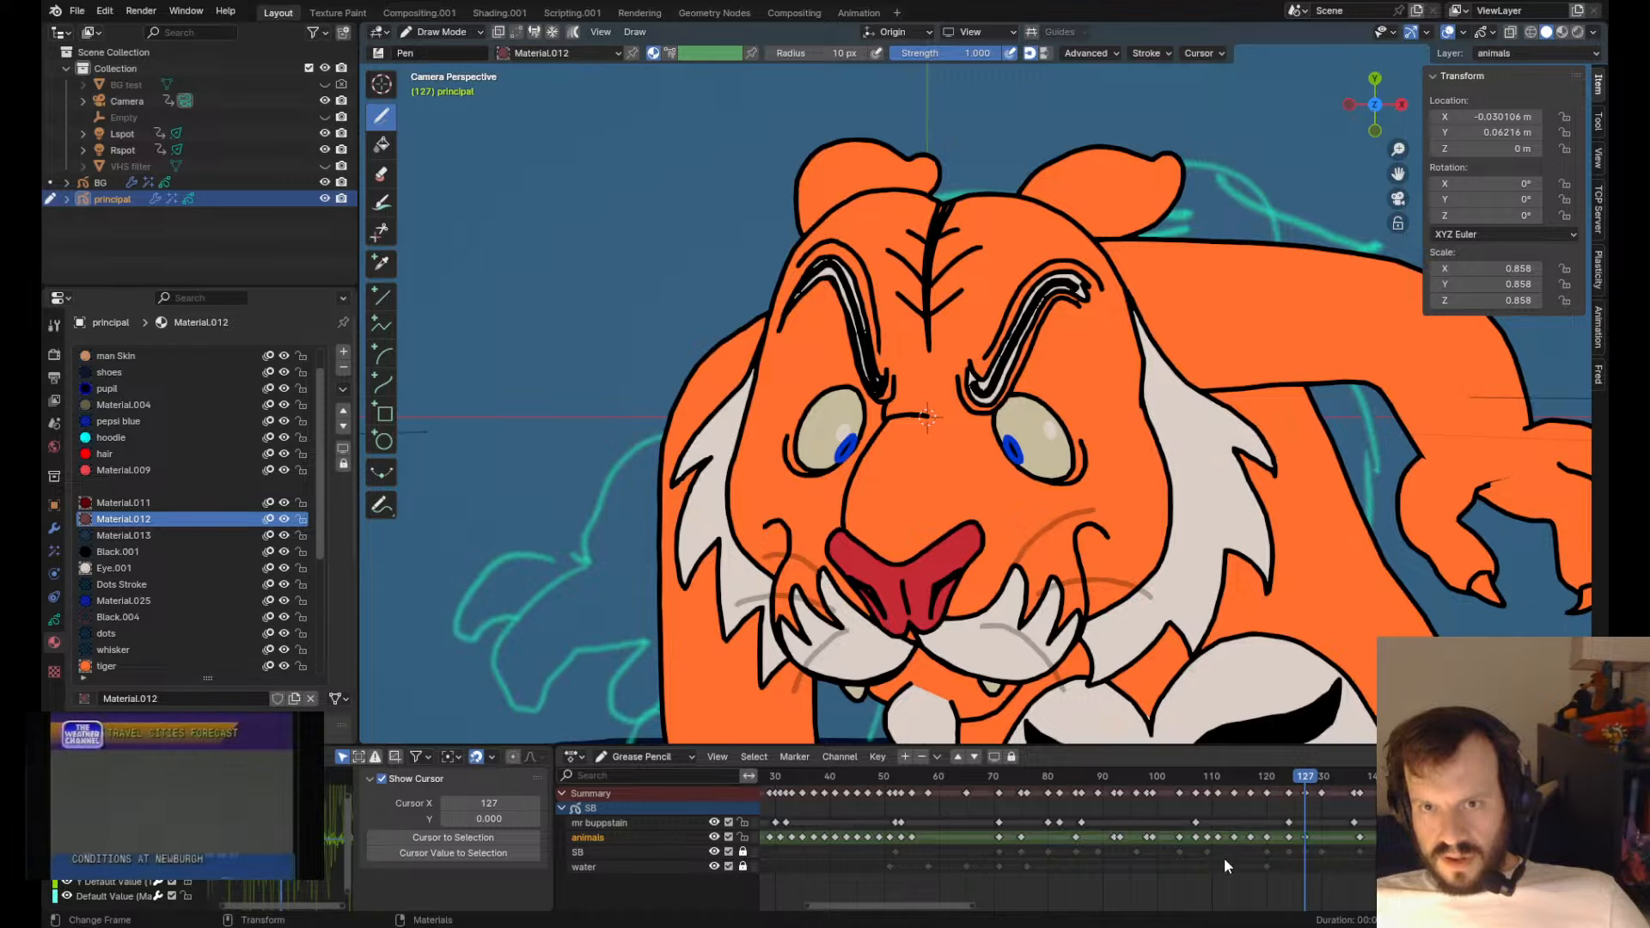
# - On frame 127, sculpt the inner muzzle outline with Grab Stroke to close the gap directly beneath the tiger's nose
pyautogui.scroll(-2, 1157, 501)
pyautogui.scroll(2, 1156, 501)
pyautogui.keyDown('shift'); pyautogui.moveTo(1157, 501); pyautogui.dragTo(1182, 310, button='middle'); pyautogui.keyUp('shift')
pyautogui.scroll(2, 980, 509)
pyautogui.press('Tab')
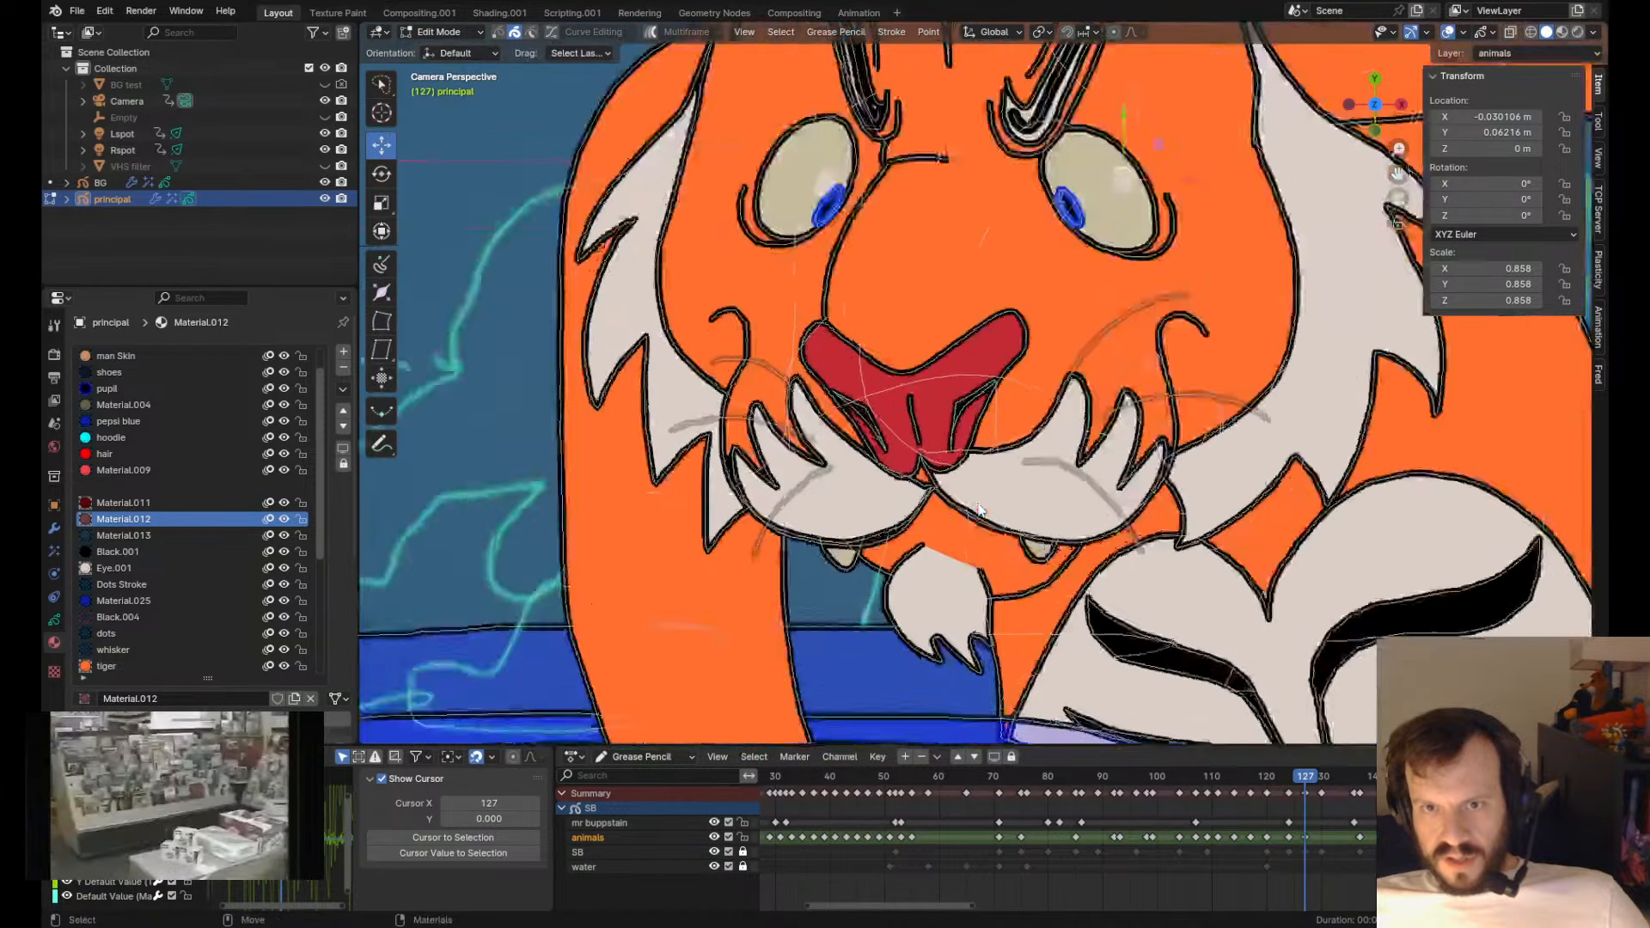
pyautogui.press('Tab')
pyautogui.scroll(2, 979, 509)
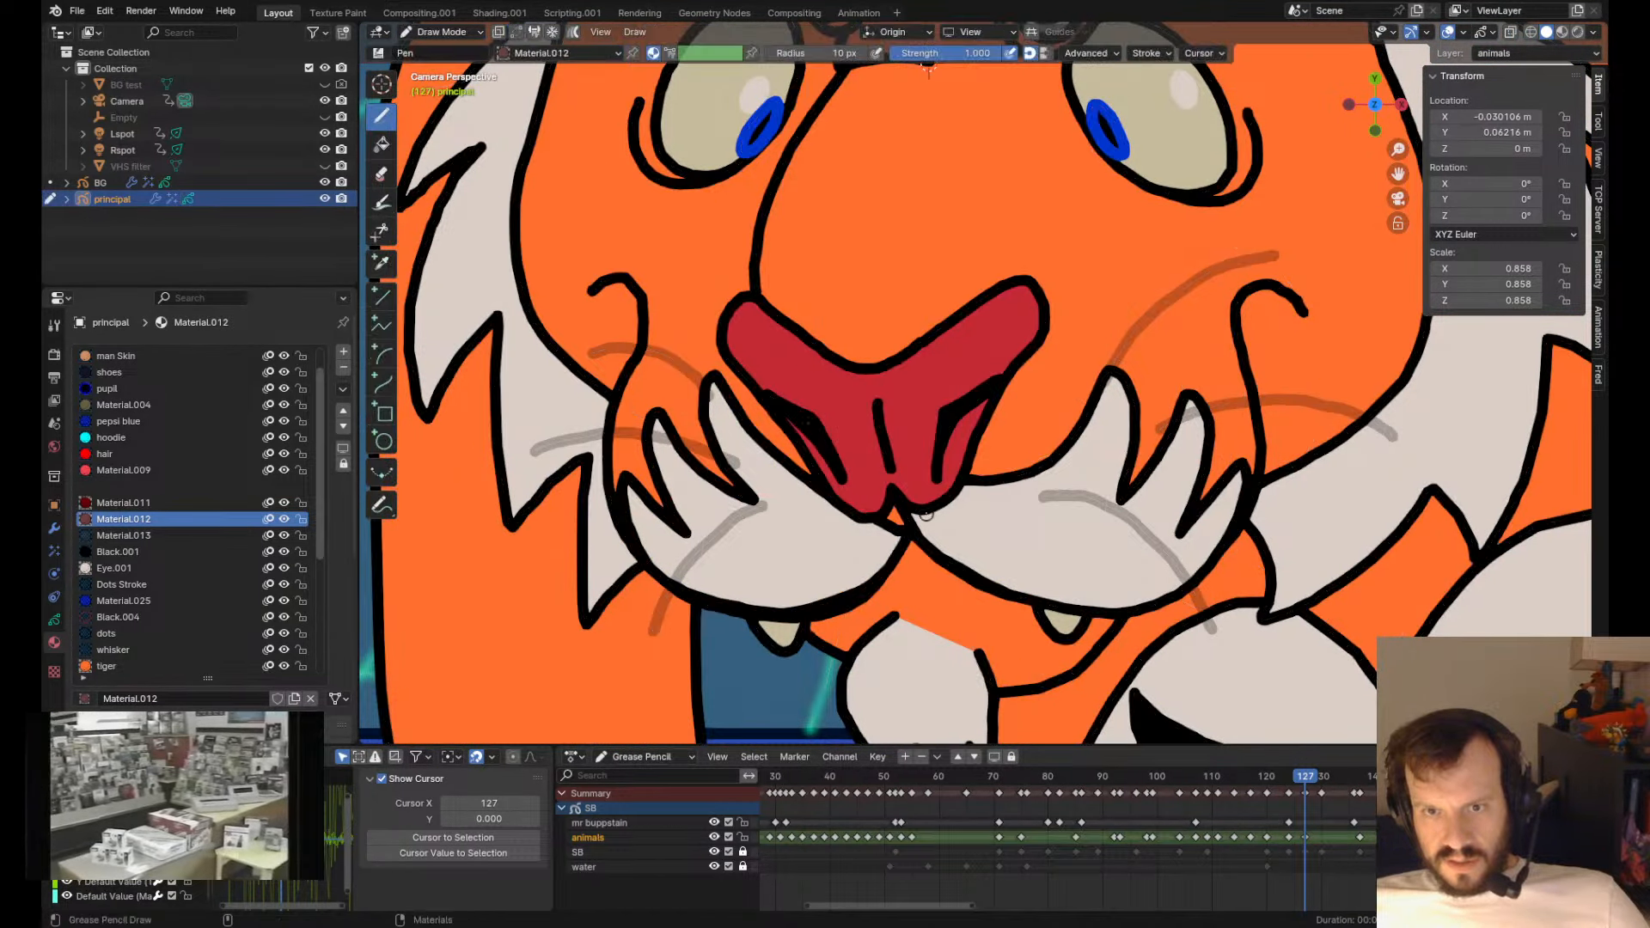
pyautogui.moveTo(908, 537)
pyautogui.keyDown('shift'); pyautogui.mouseDown()
pyautogui.moveTo(896, 514)
pyautogui.moveTo(882, 551)
pyautogui.moveTo(905, 525)
pyautogui.mouseUp(); pyautogui.keyUp('shift')
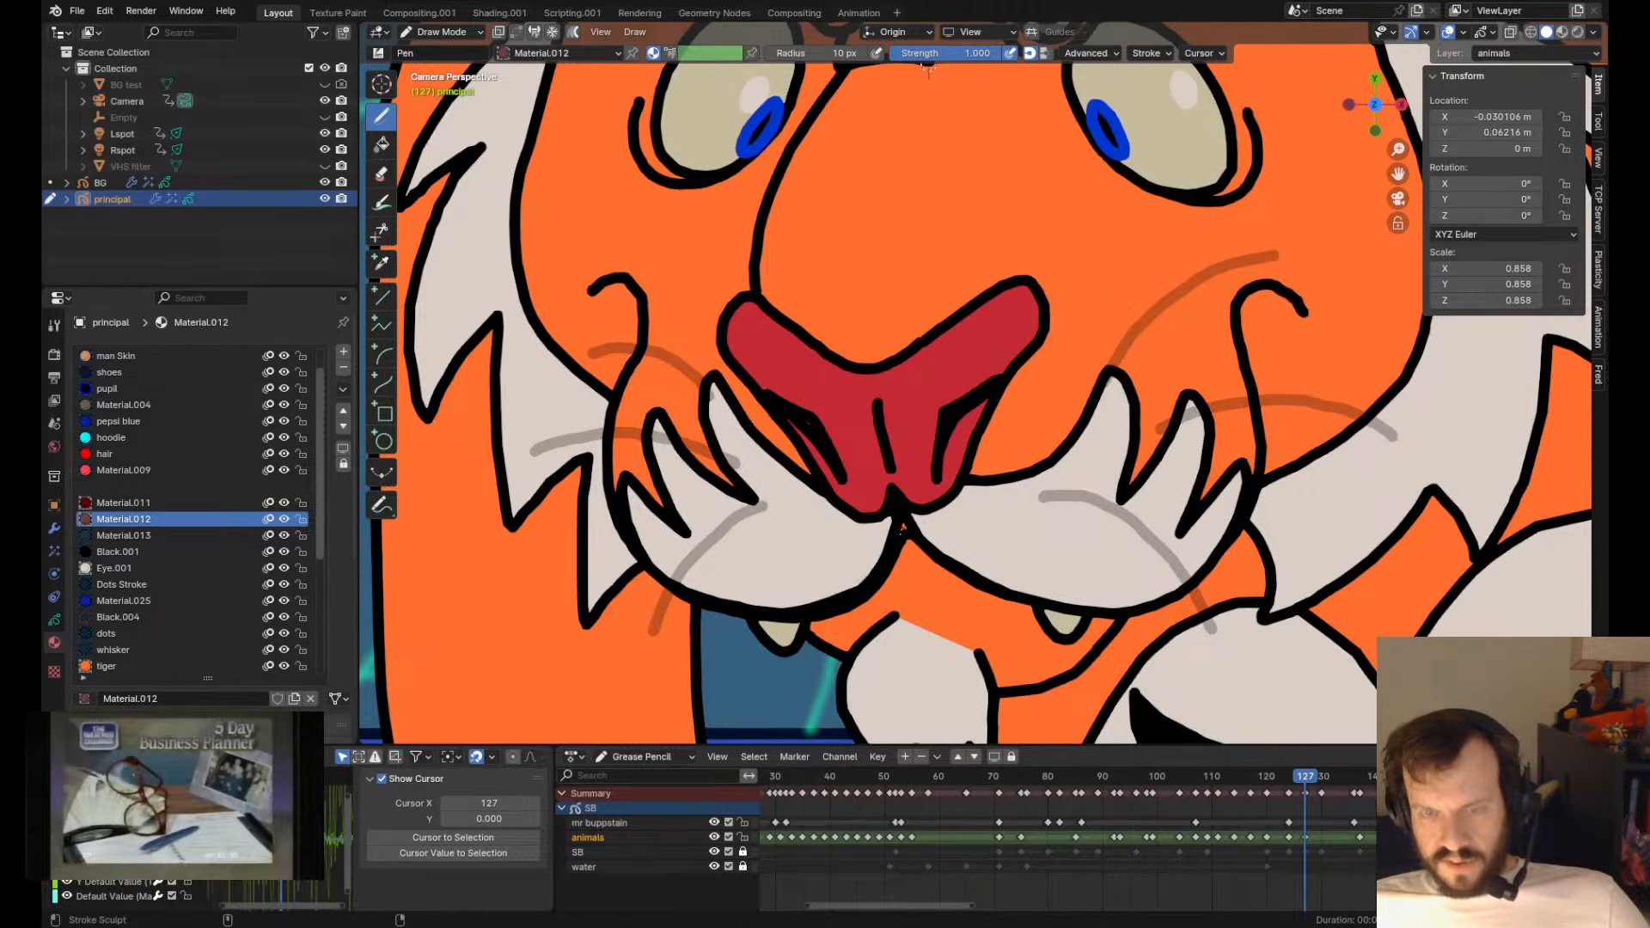
pyautogui.scroll(-10, 985, 514)
pyautogui.scroll(8, 980, 510)
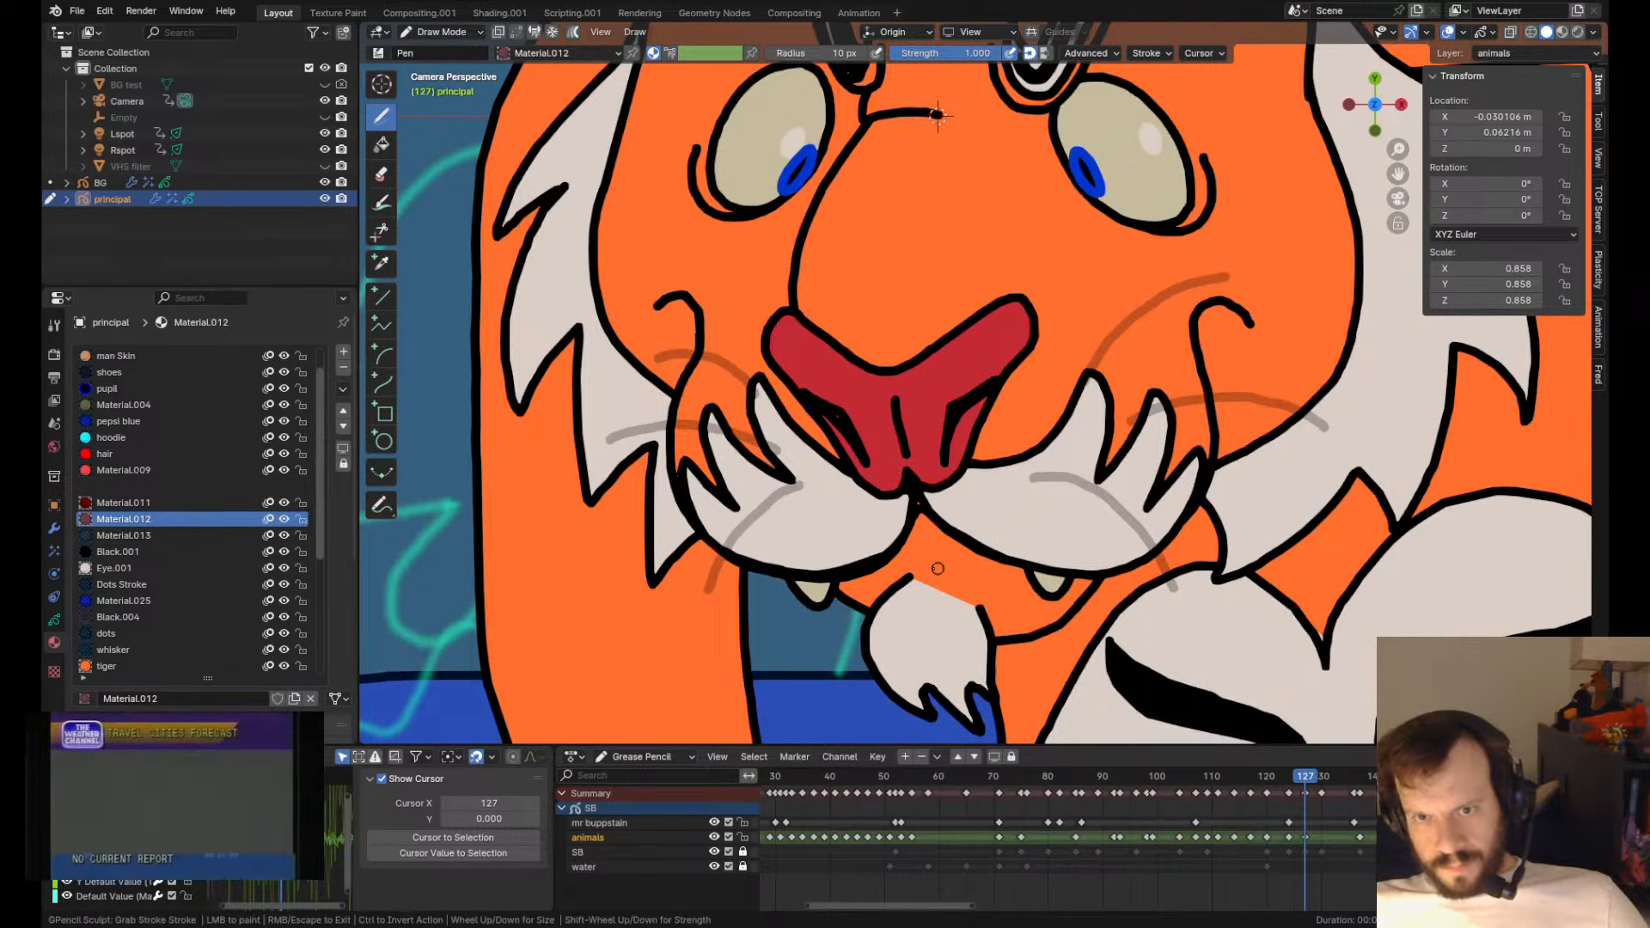
# - Refine the muzzle outline below the nose and above the small fang with Grab Stroke, and save principal.blend
pyautogui.press('Tab')
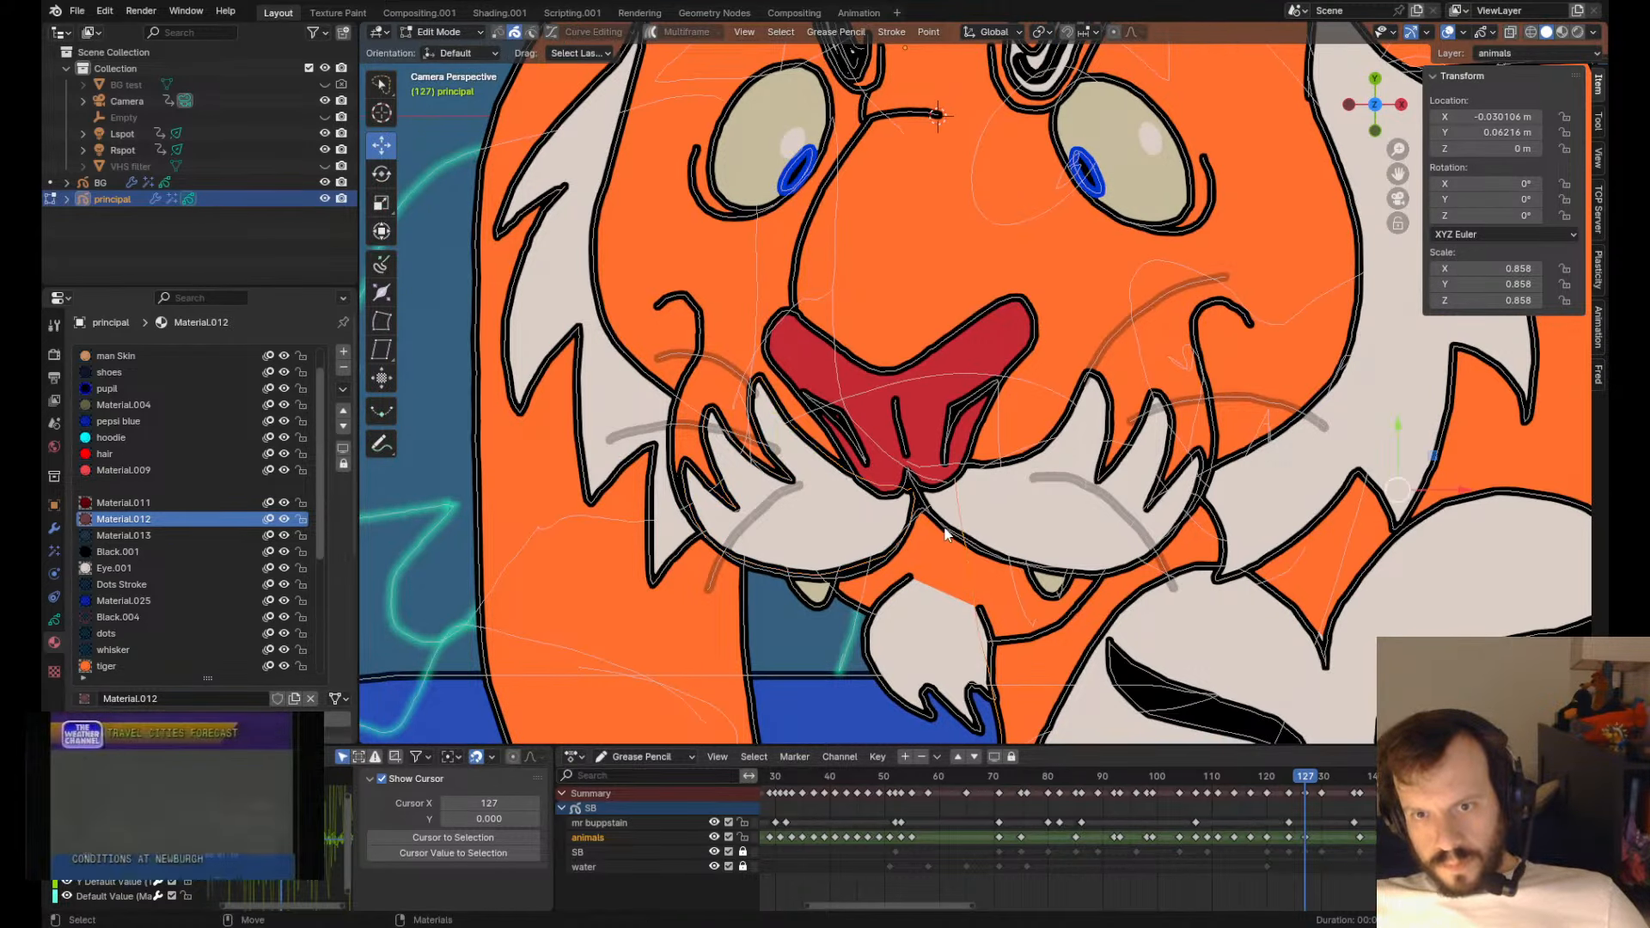
pyautogui.click(930, 510)
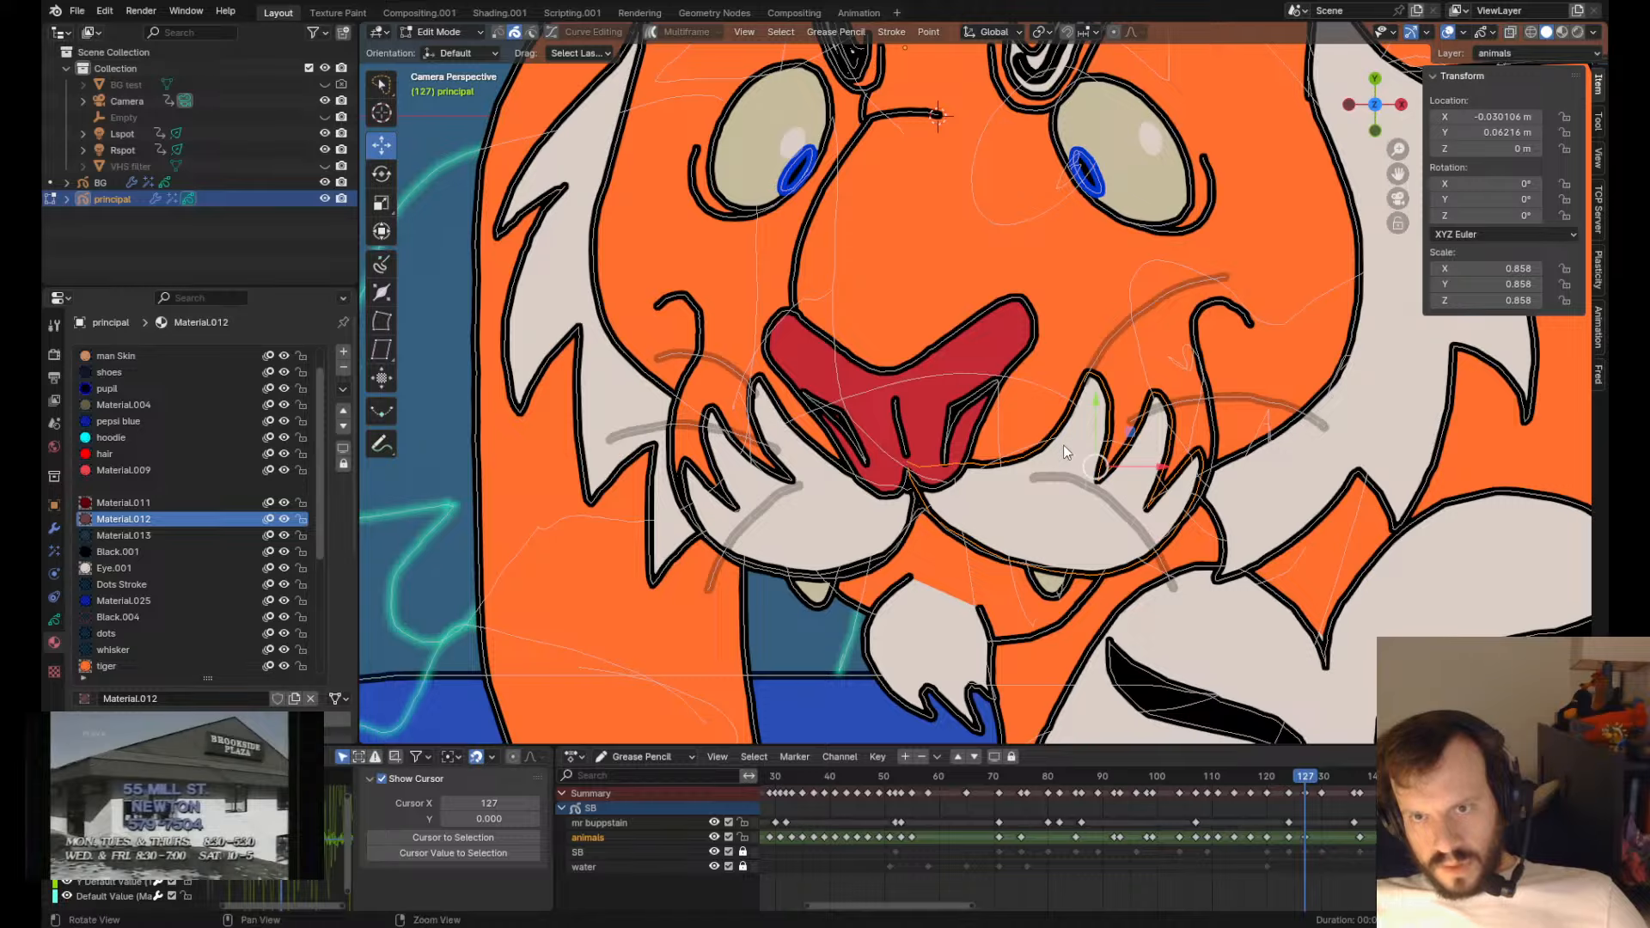
pyautogui.press('Tab')
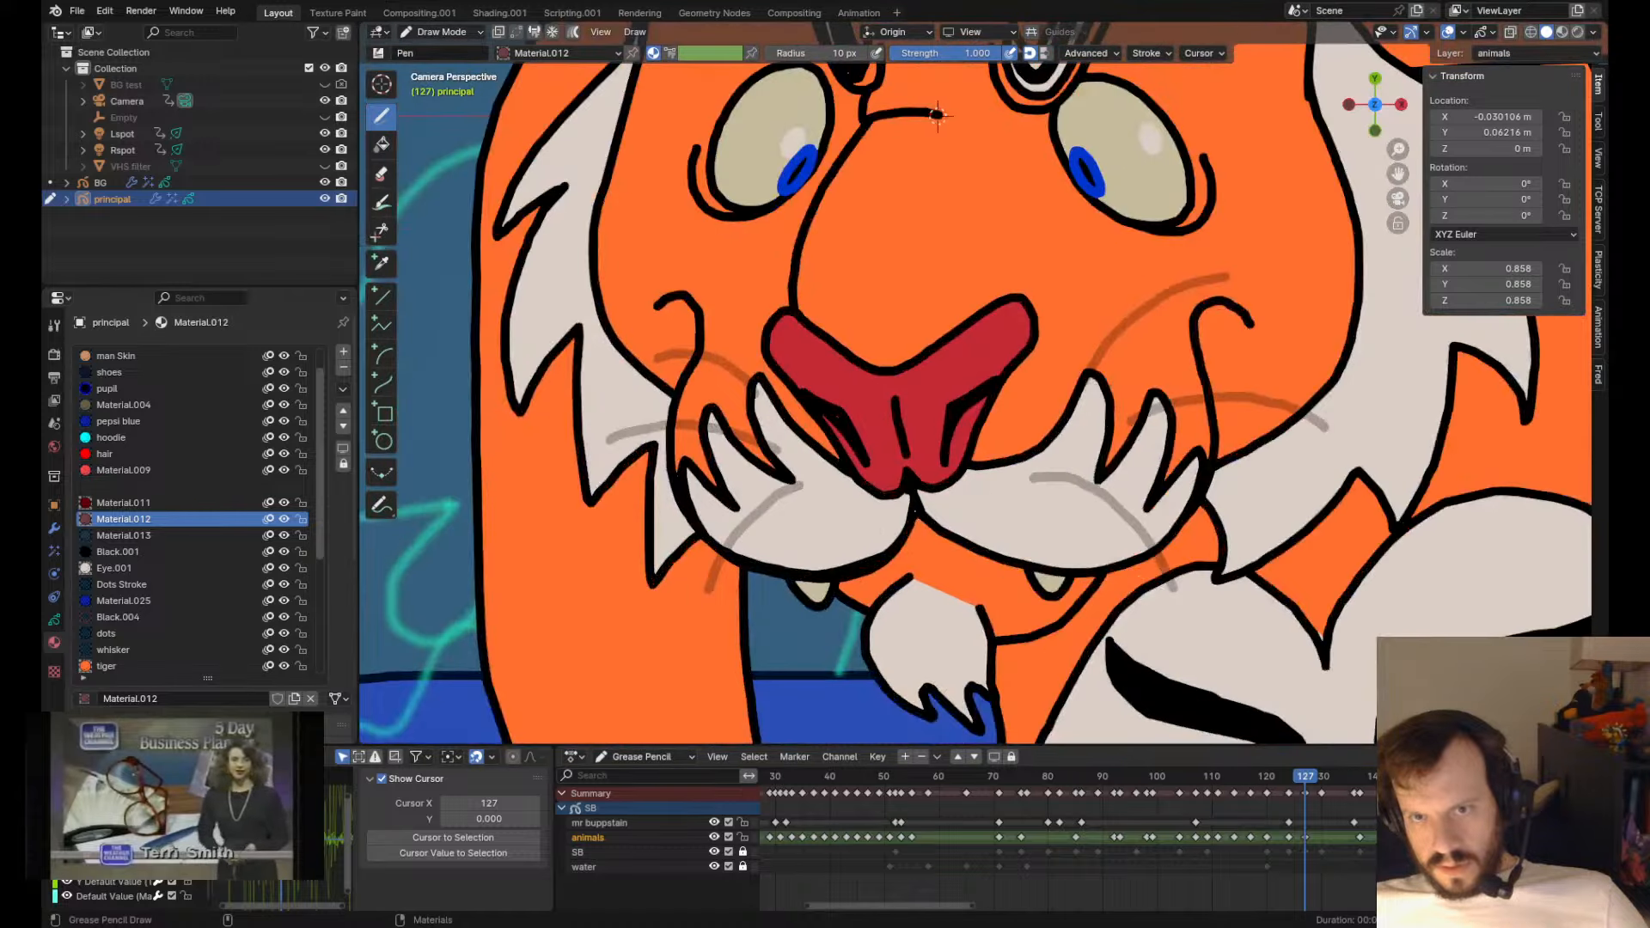
pyautogui.press('Tab')
pyautogui.press('Tab')
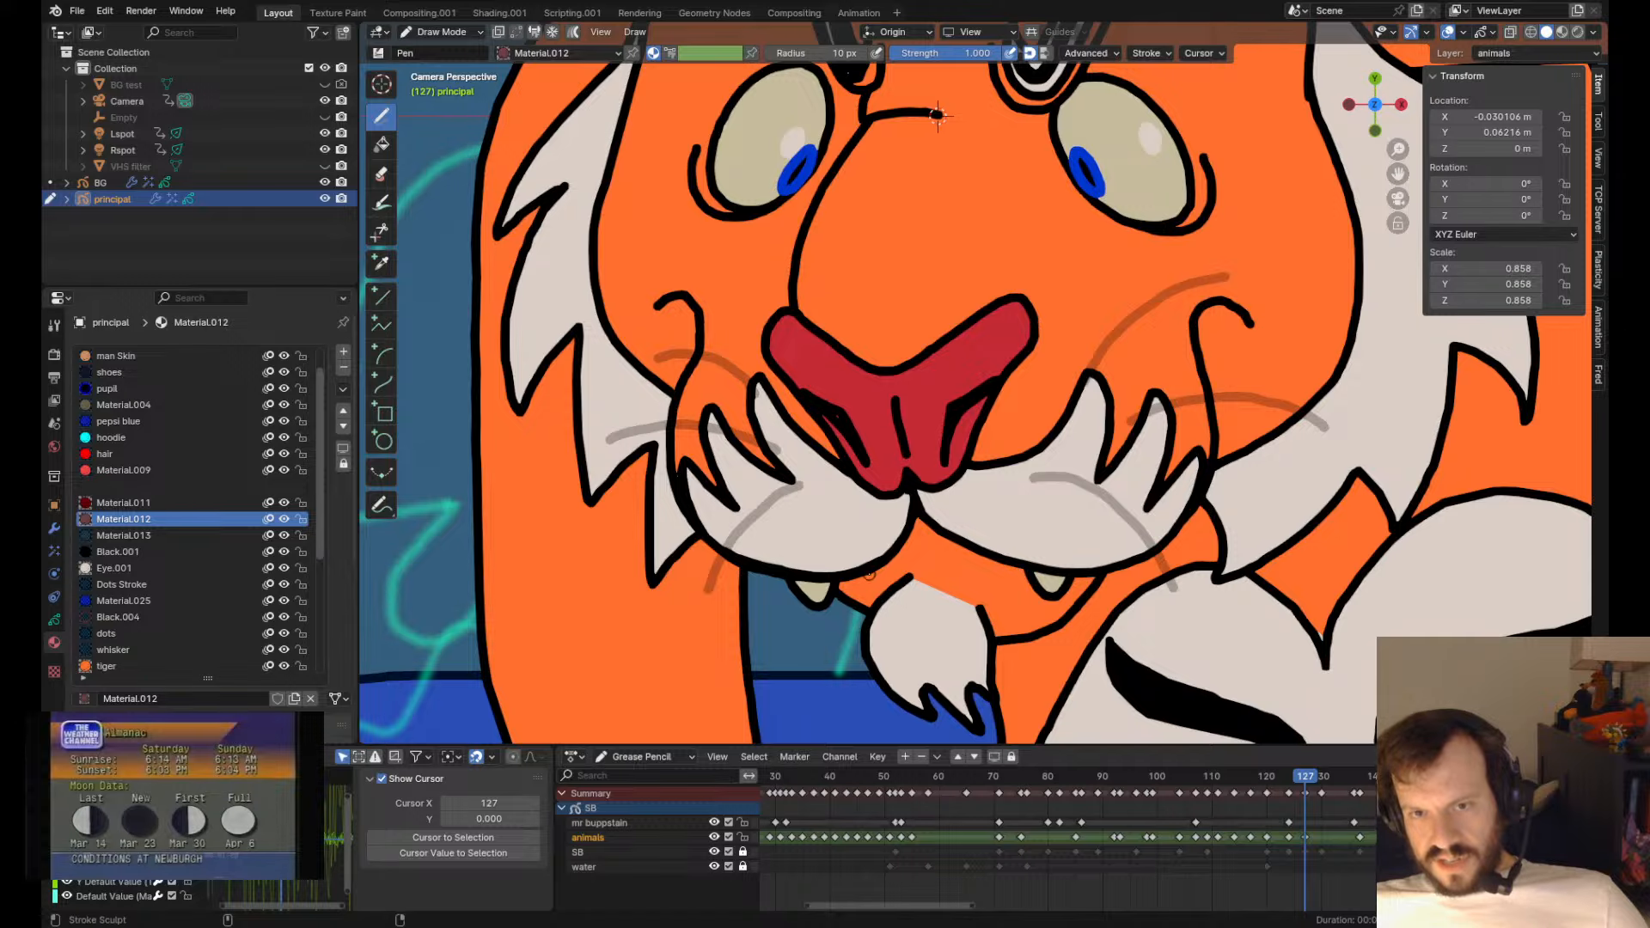
pyautogui.press('Tab')
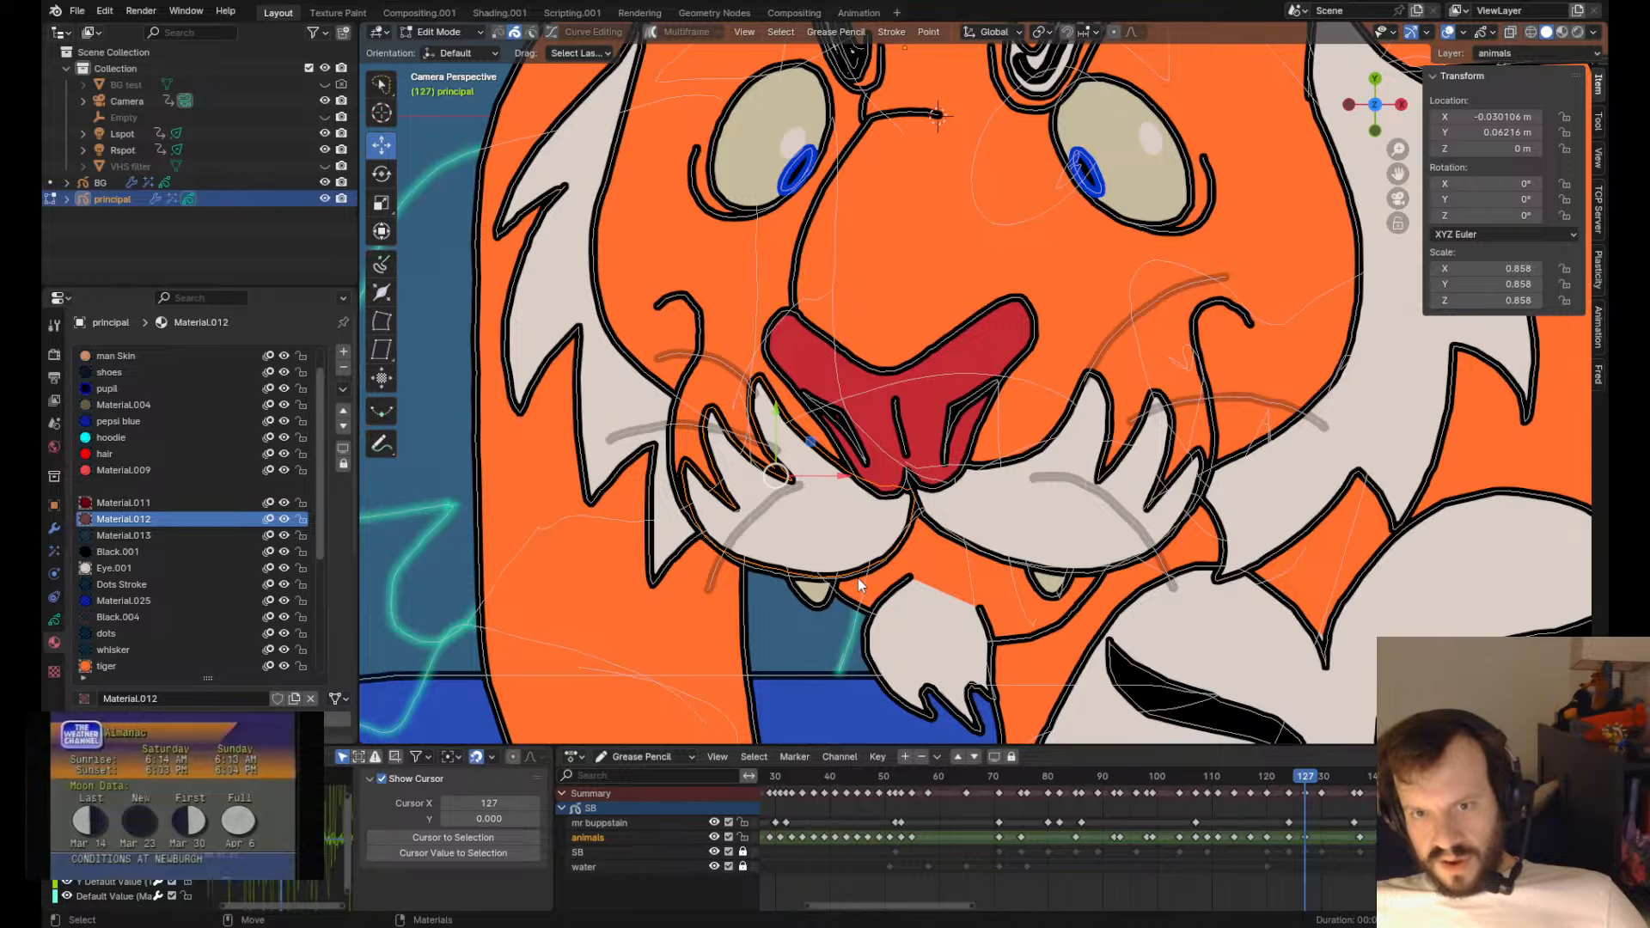
pyautogui.press('Tab')
pyautogui.moveTo(863, 589); pyautogui.dragTo(863, 571)
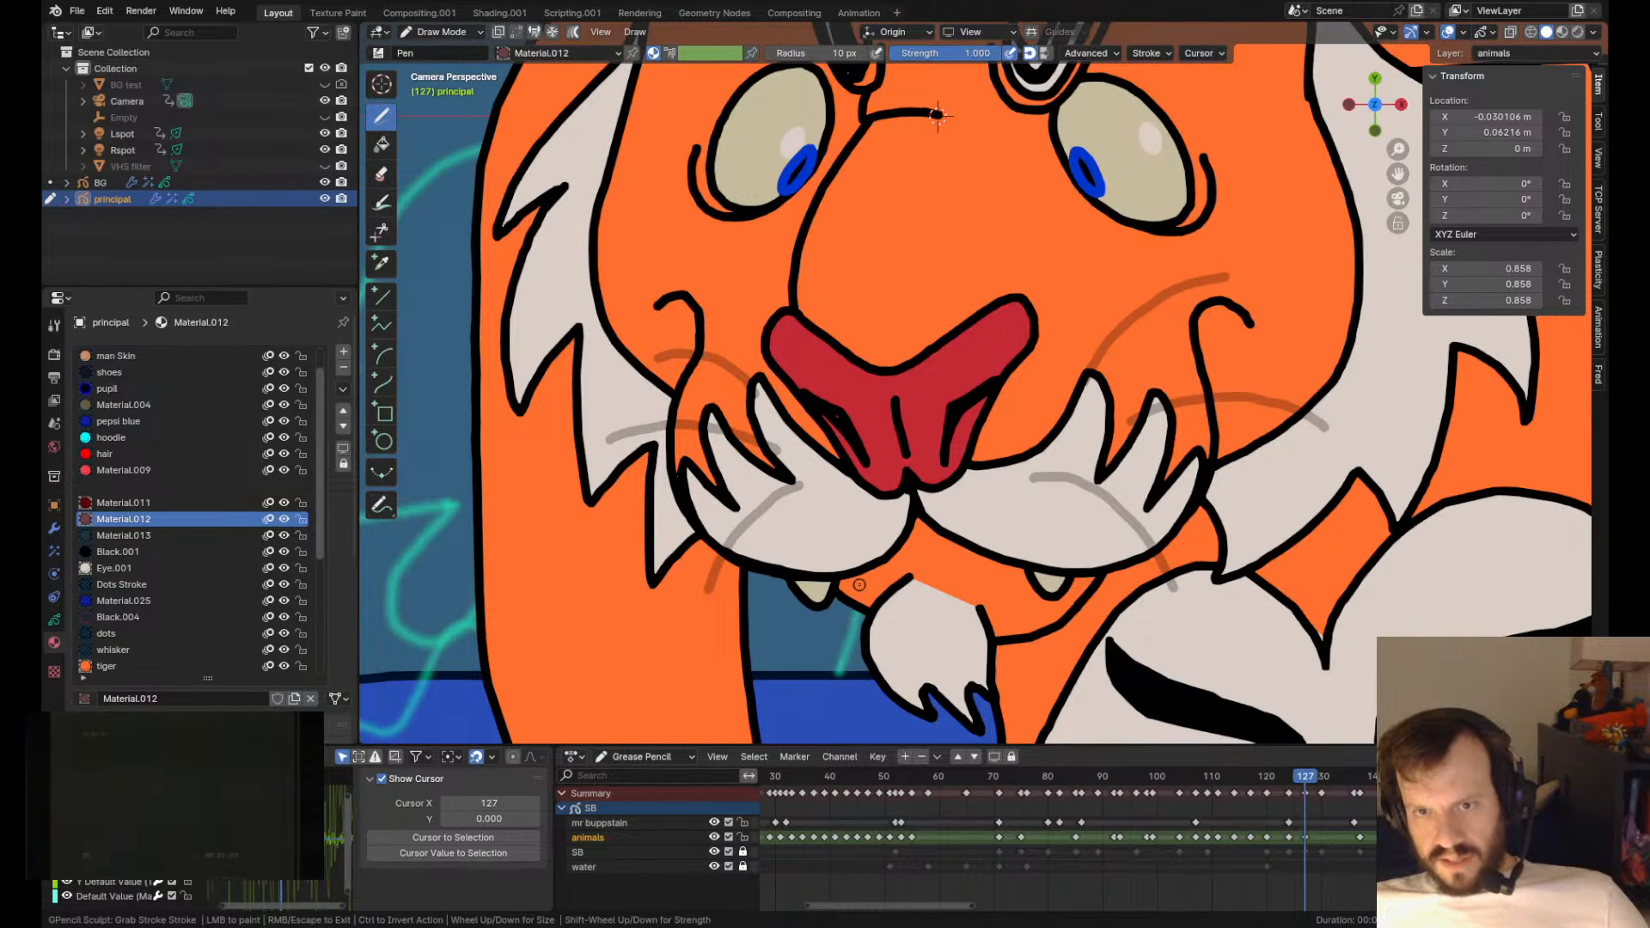
pyautogui.moveTo(768, 591)
pyautogui.mouseDown()
pyautogui.moveTo(767, 574)
pyautogui.moveTo(714, 562)
pyautogui.mouseUp()
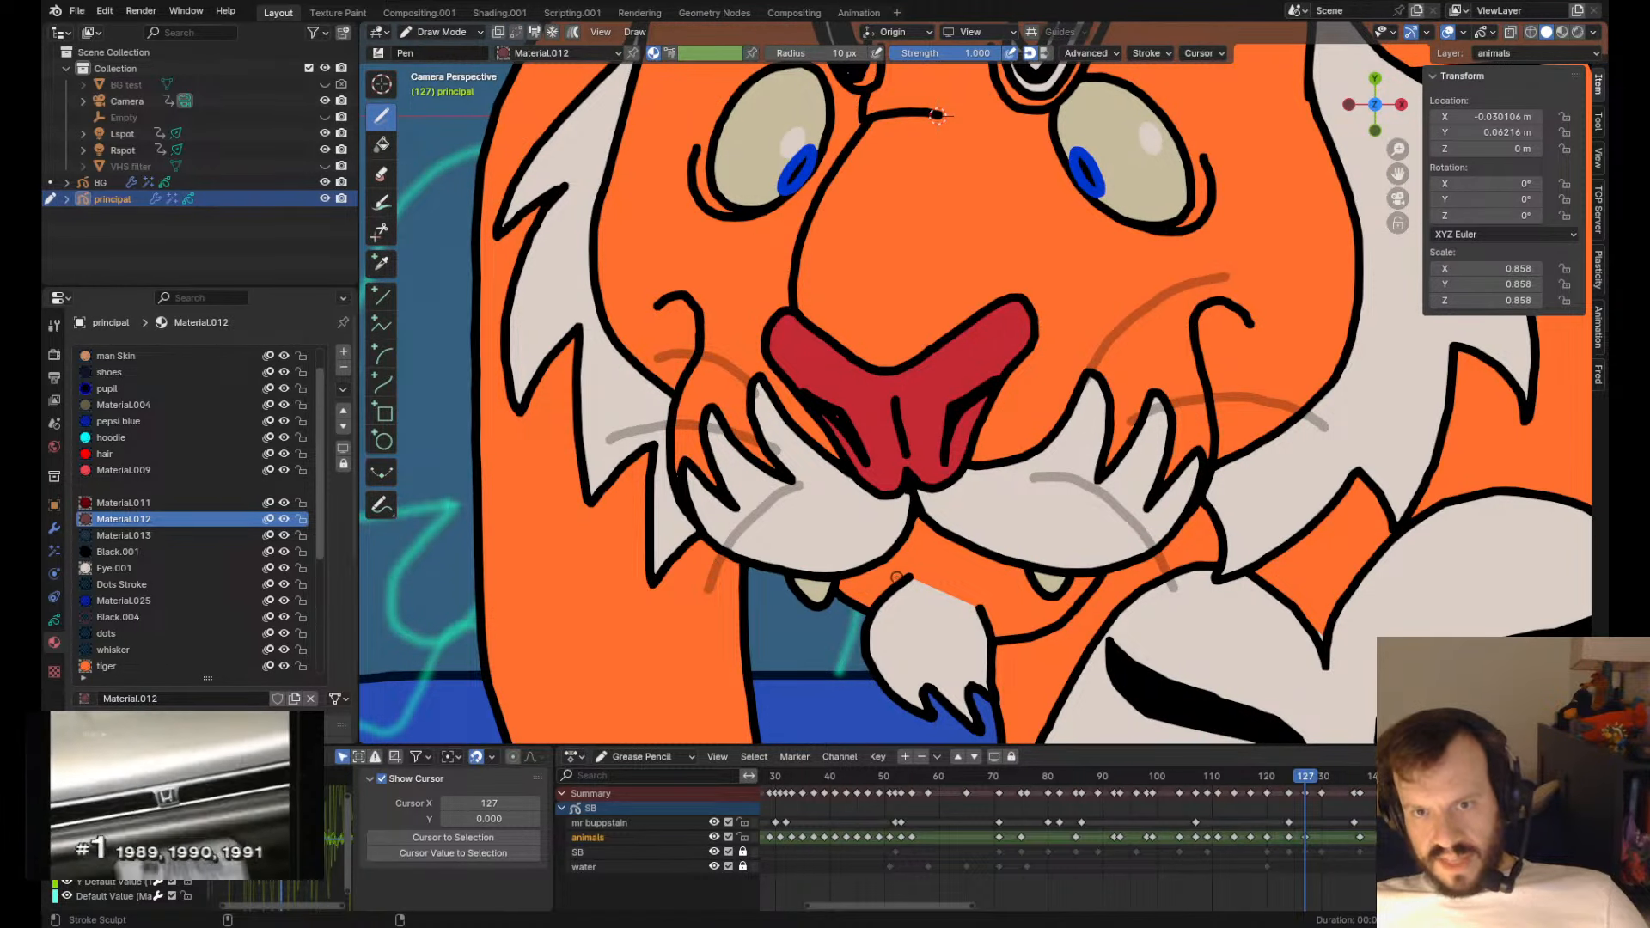
pyautogui.moveTo(828, 563); pyautogui.dragTo(828, 569)
pyautogui.scroll(-6, 893, 579)
pyautogui.scroll(9, 894, 578)
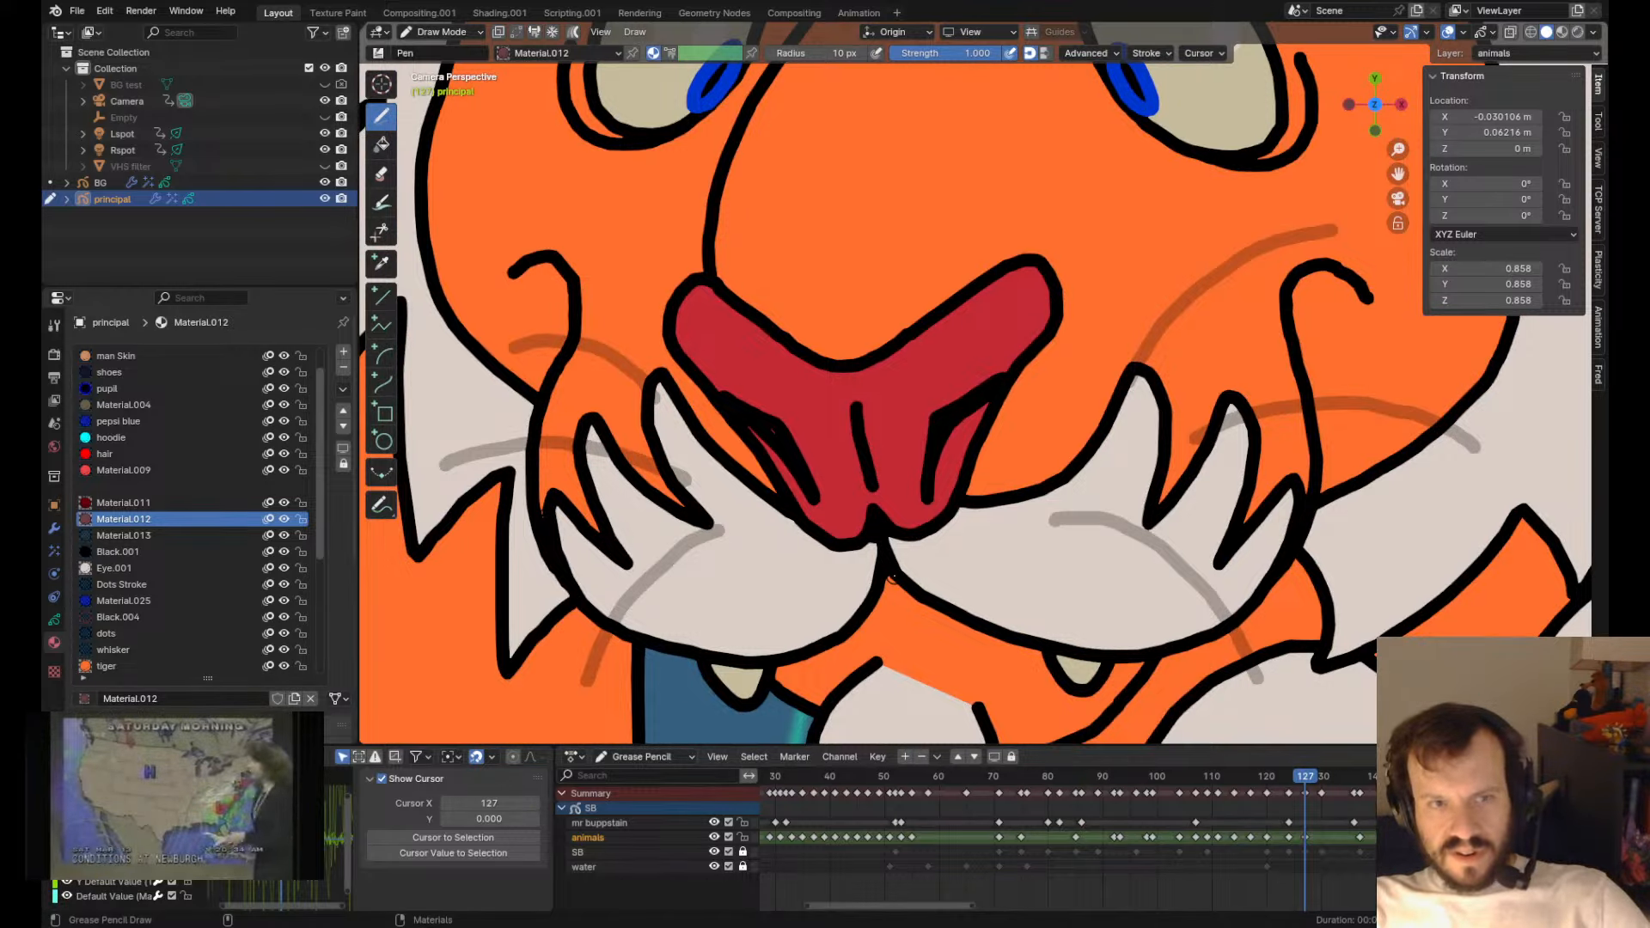
pyautogui.scroll(-5, 892, 387)
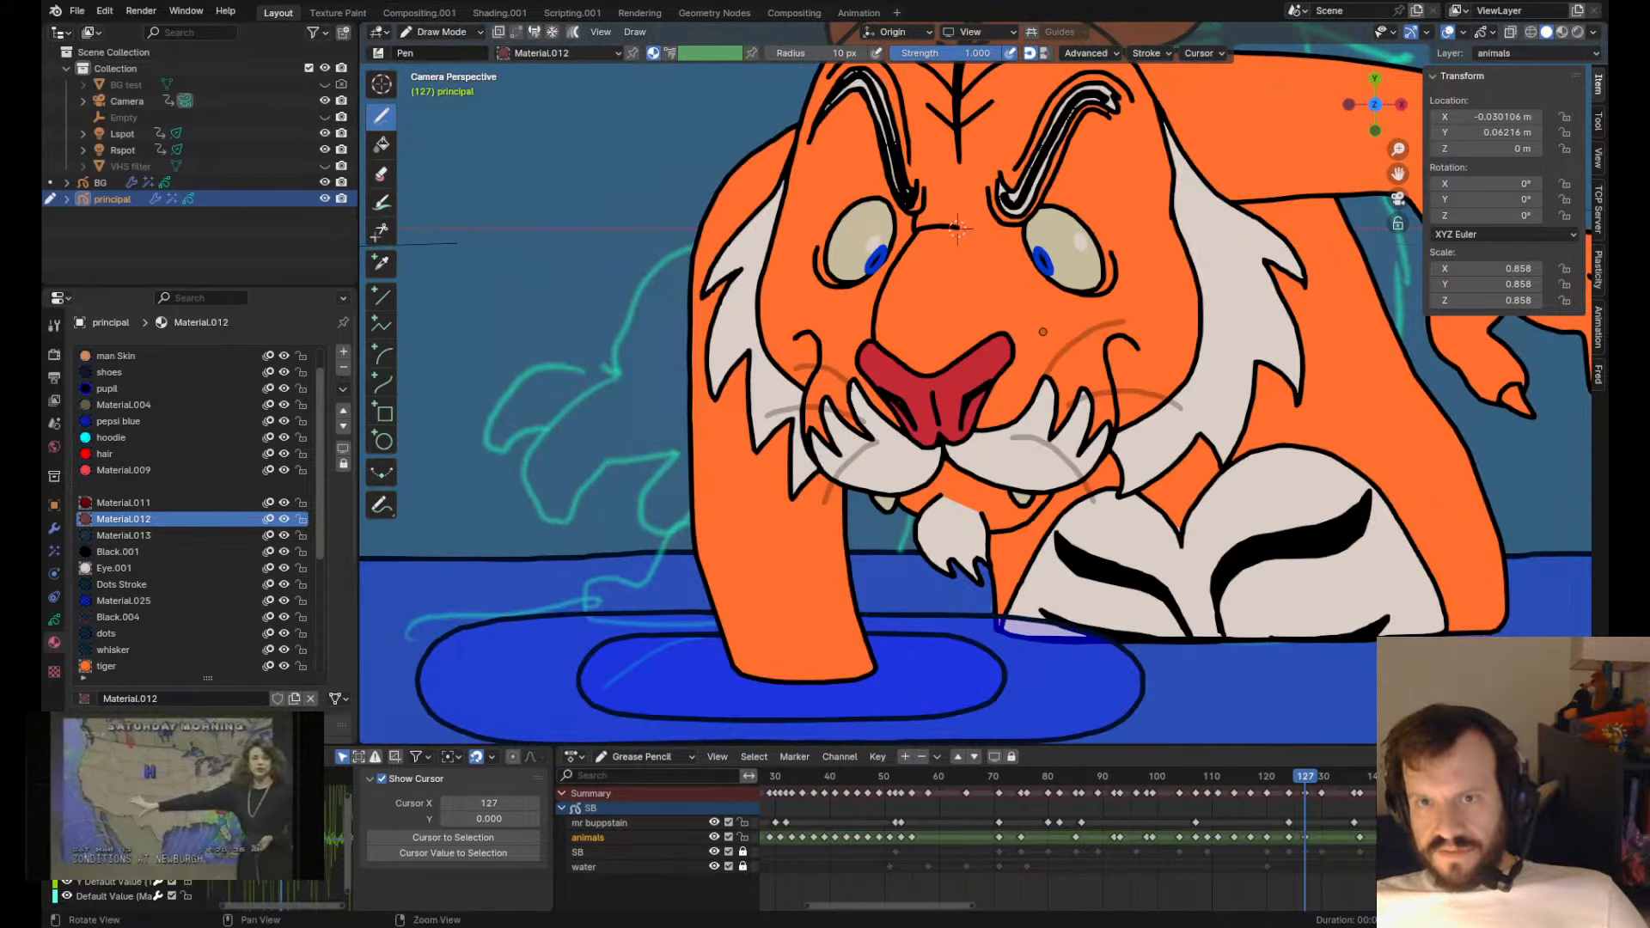
pyautogui.scroll(-4, 1042, 332)
pyautogui.hotkey('ctrl', 's')
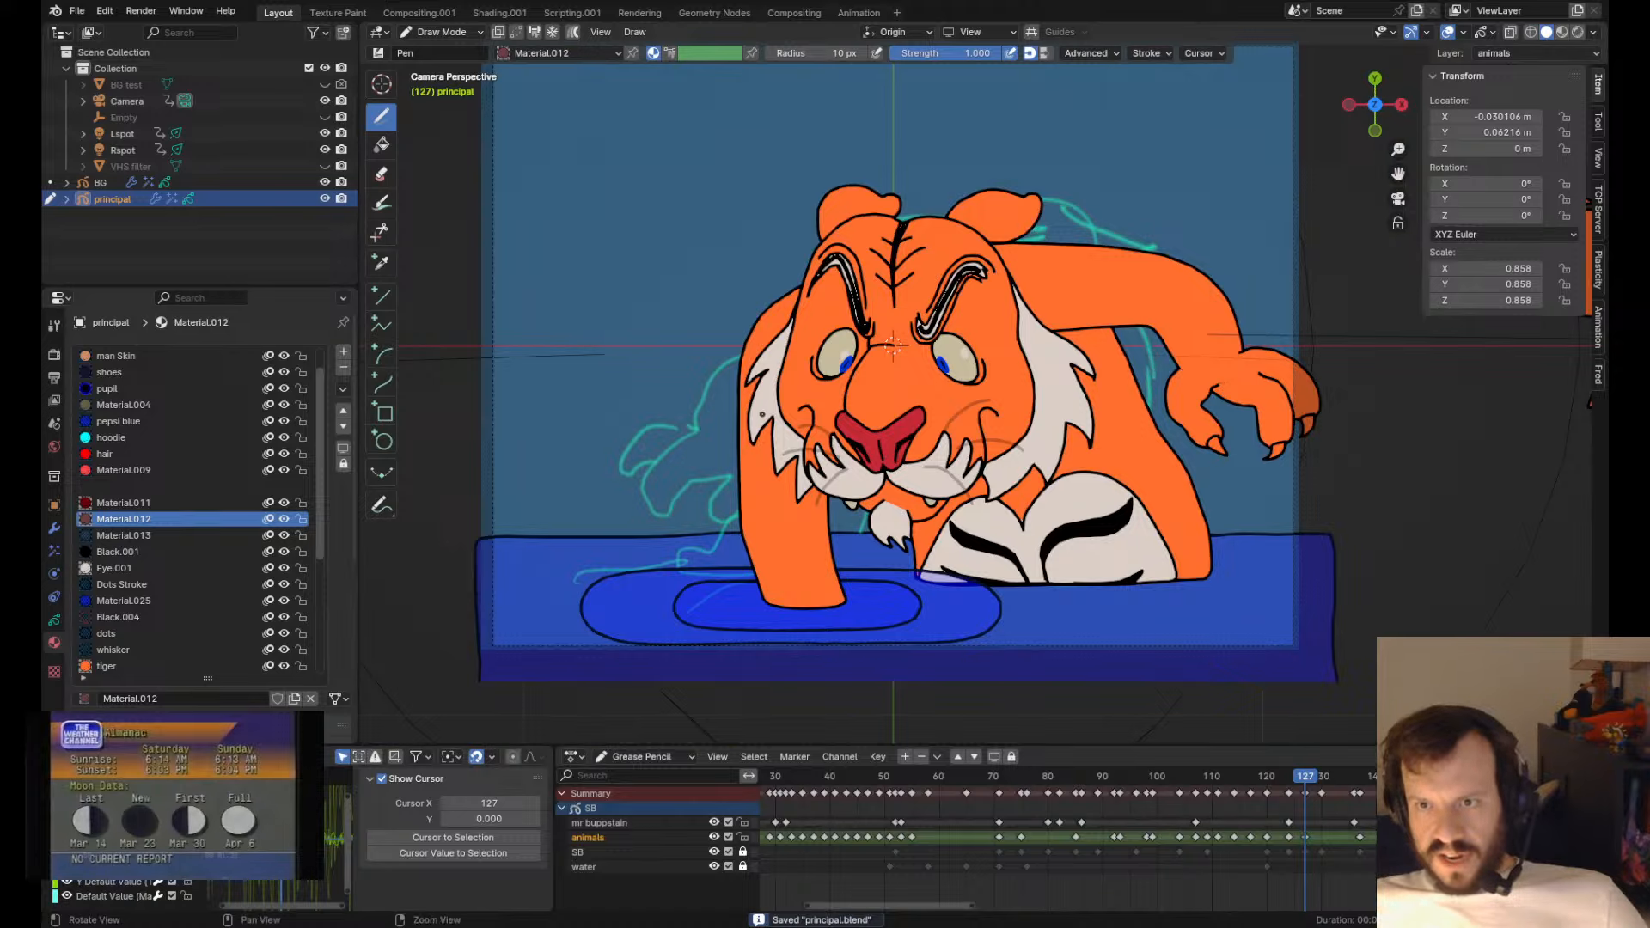
# - Assign the Black.001 material to the three claws of the tiger's outstretched paw on frame 127, and save principal.blend
pyautogui.press('Tab')
pyautogui.keyDown('alt'); pyautogui.moveTo(1237, 463); pyautogui.dragTo(939, 431, button='middle'); pyautogui.keyUp('alt')
pyautogui.scroll(5, 892, 468)
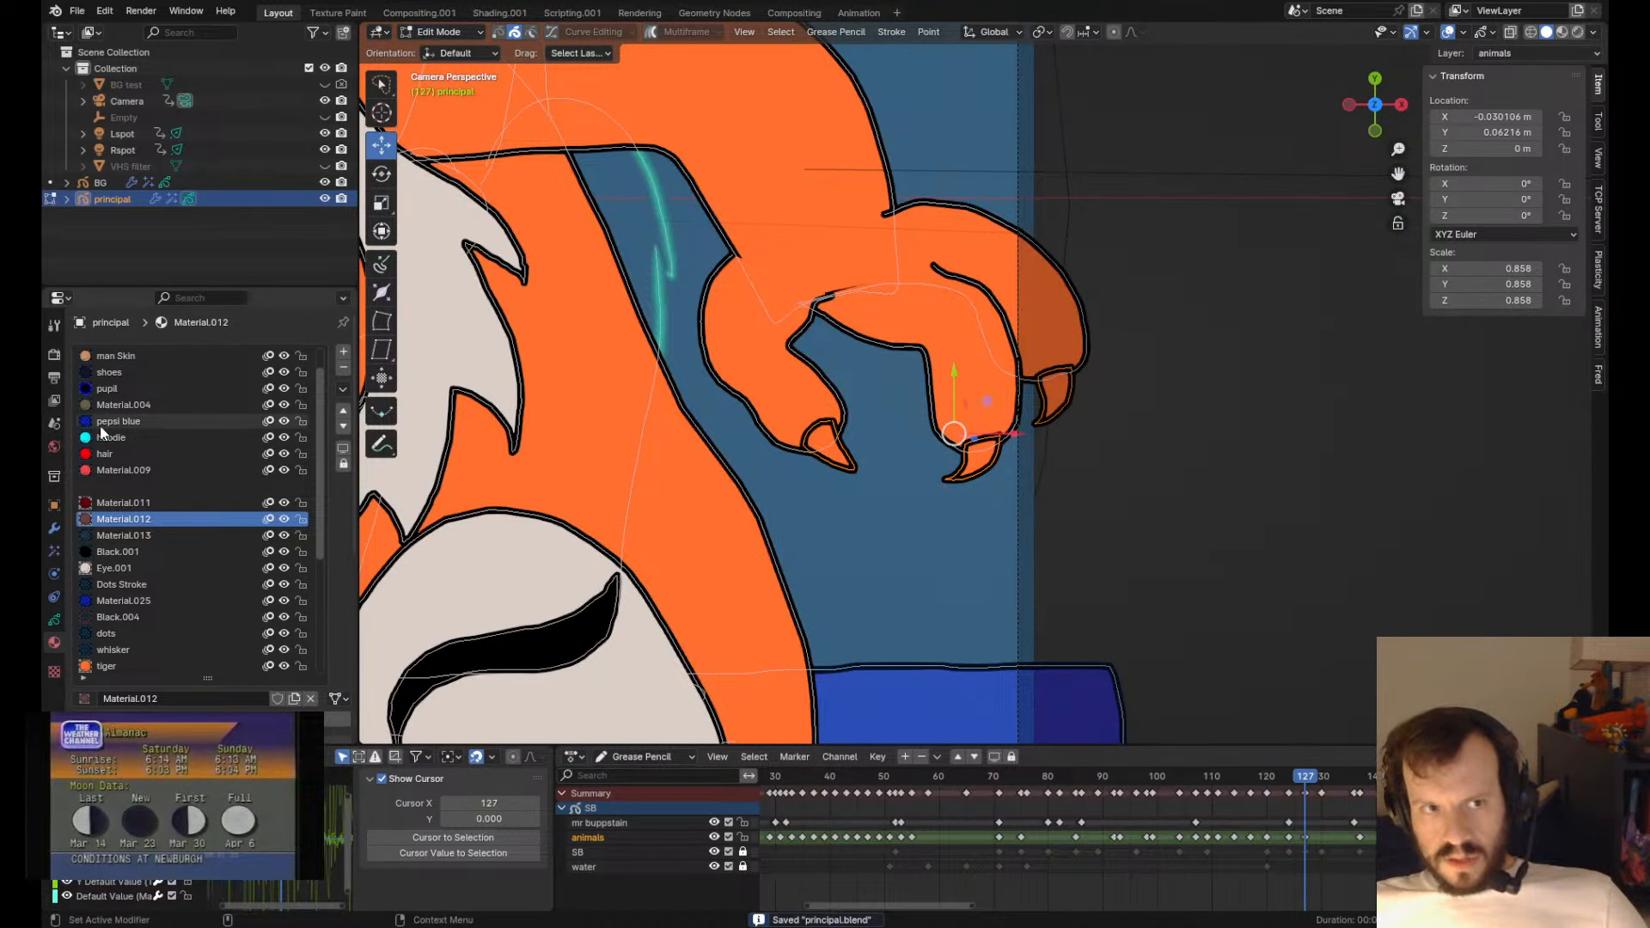
pyautogui.scroll(2, 100, 433)
pyautogui.click(107, 355)
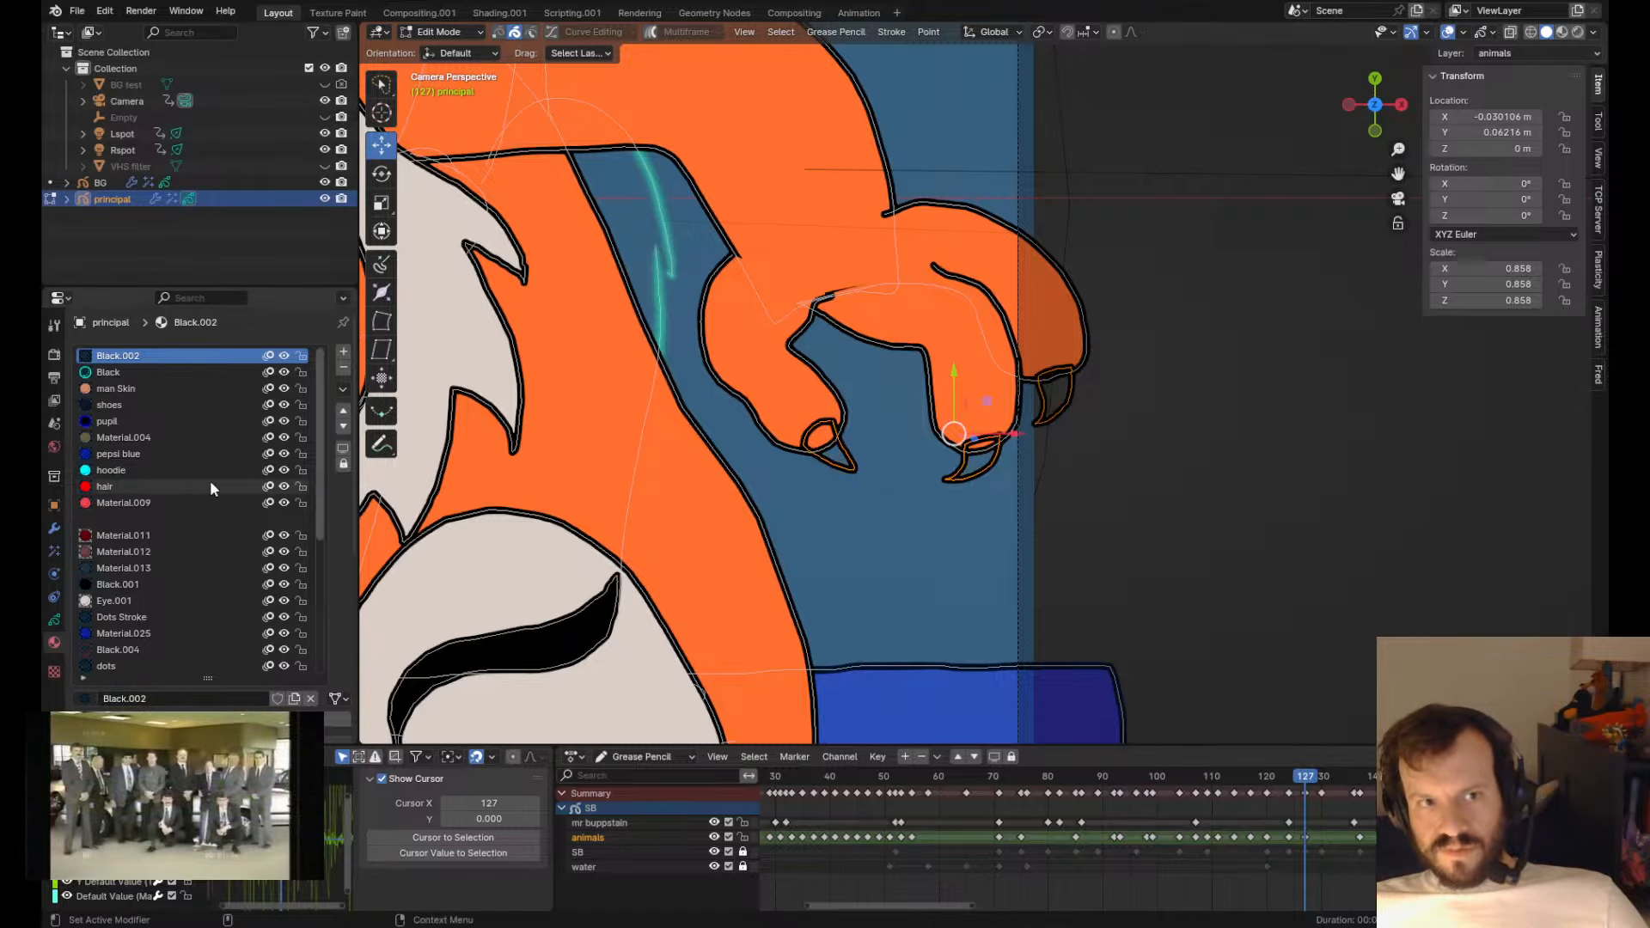
pyautogui.scroll(-3, 144, 501)
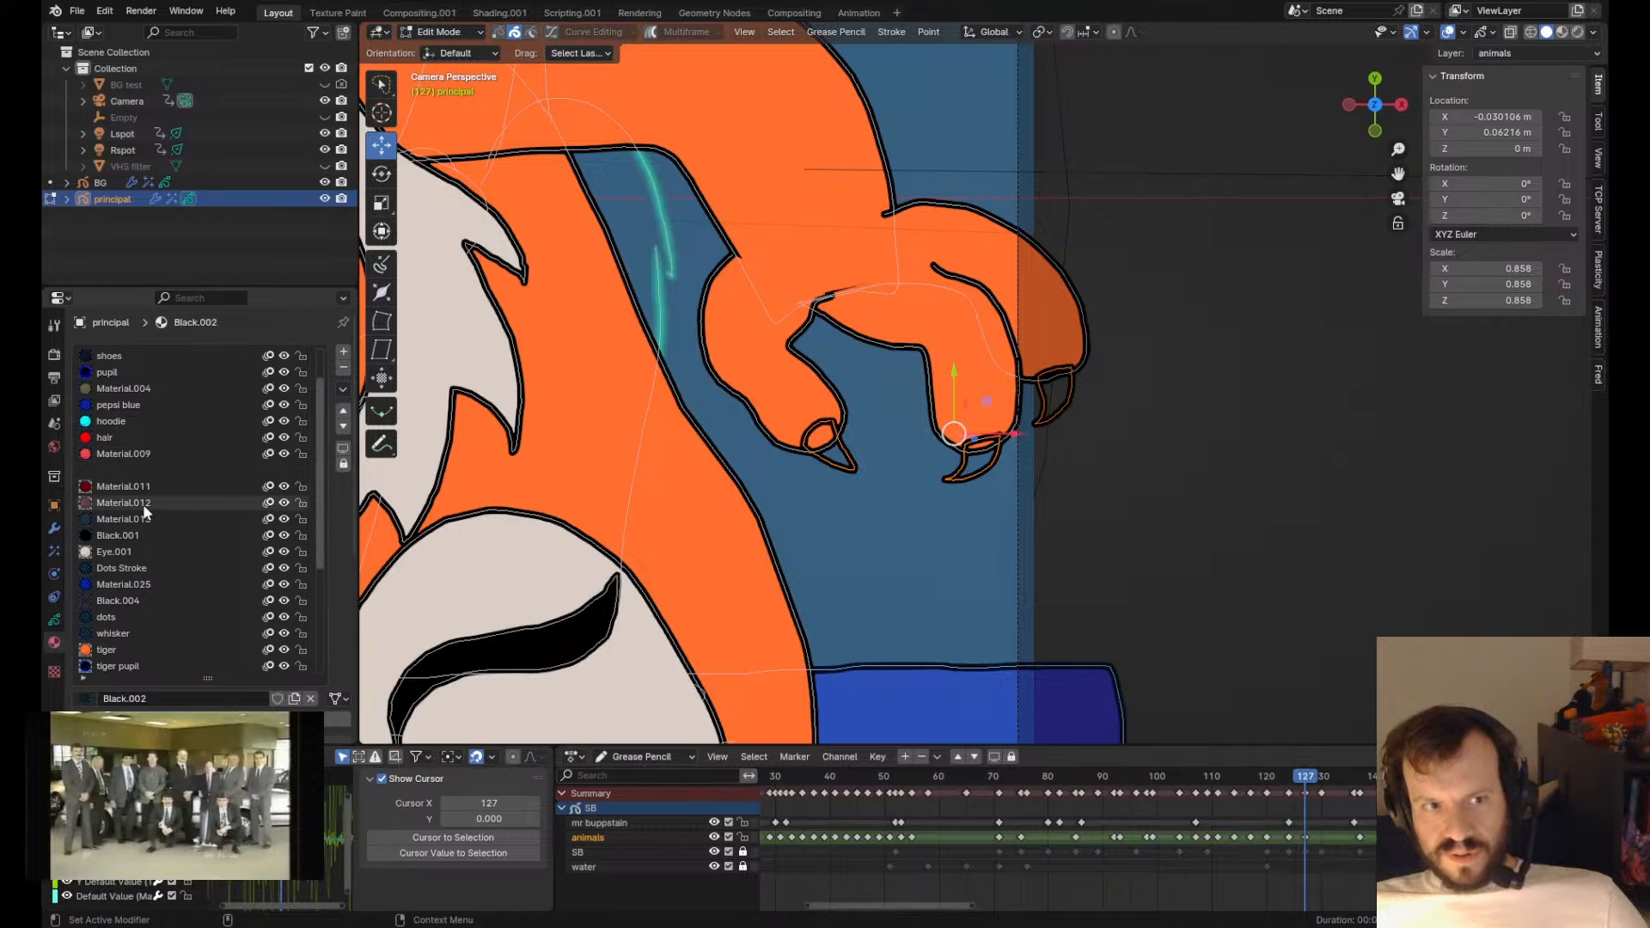
pyautogui.click(137, 534)
pyautogui.scroll(-8, 516, 670)
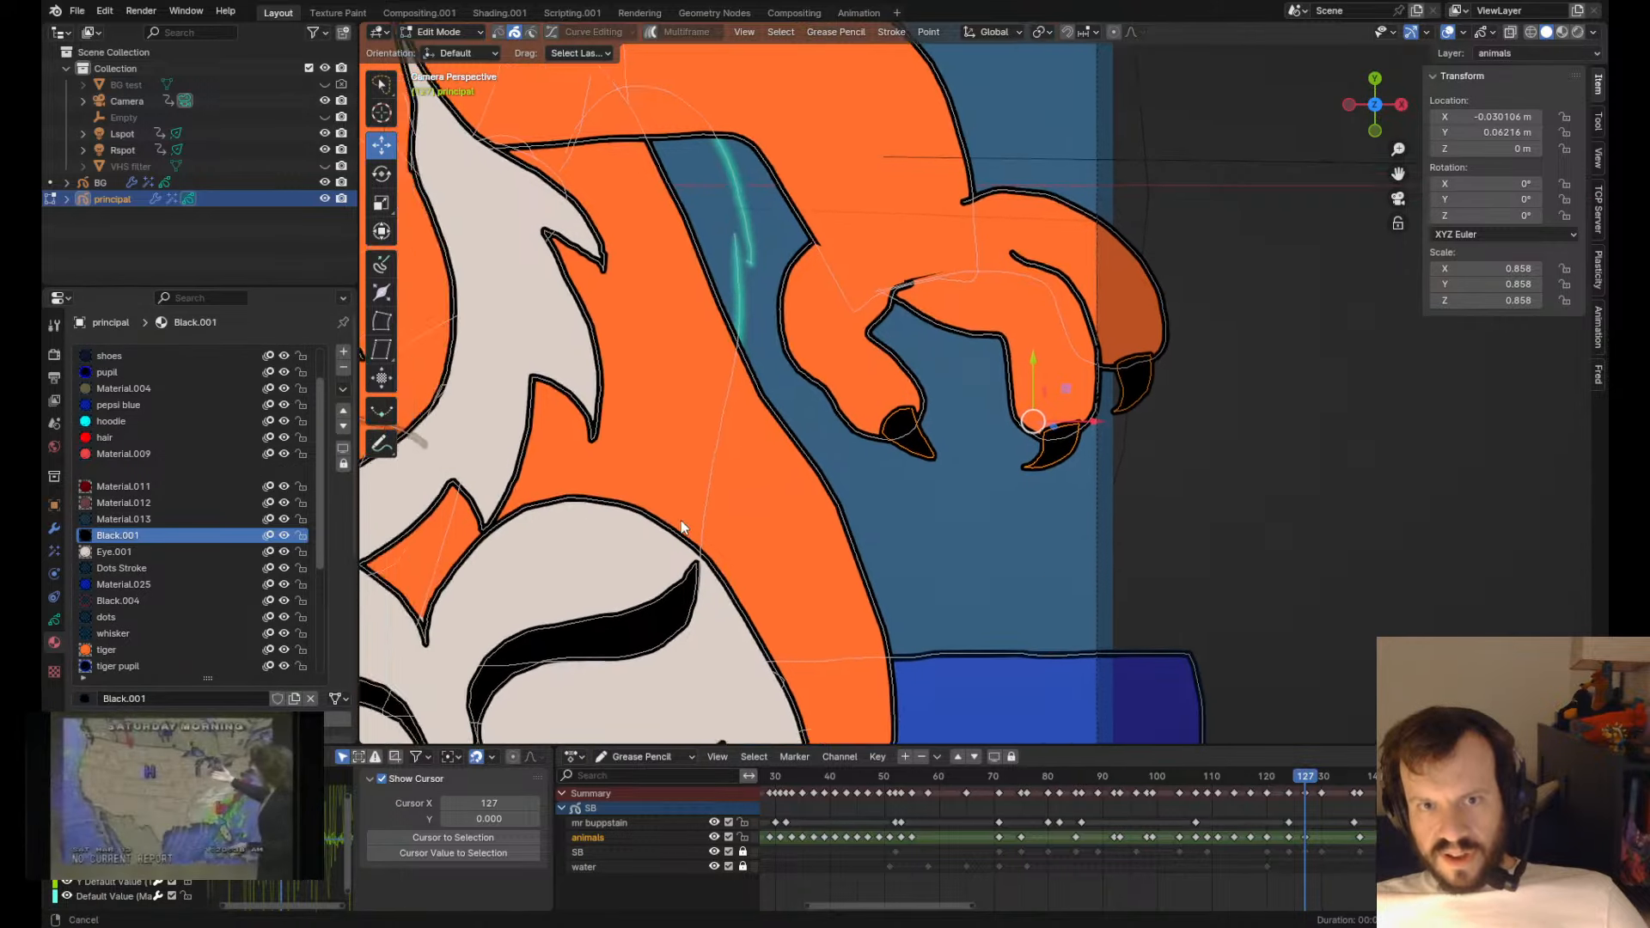
pyautogui.press('Tab')
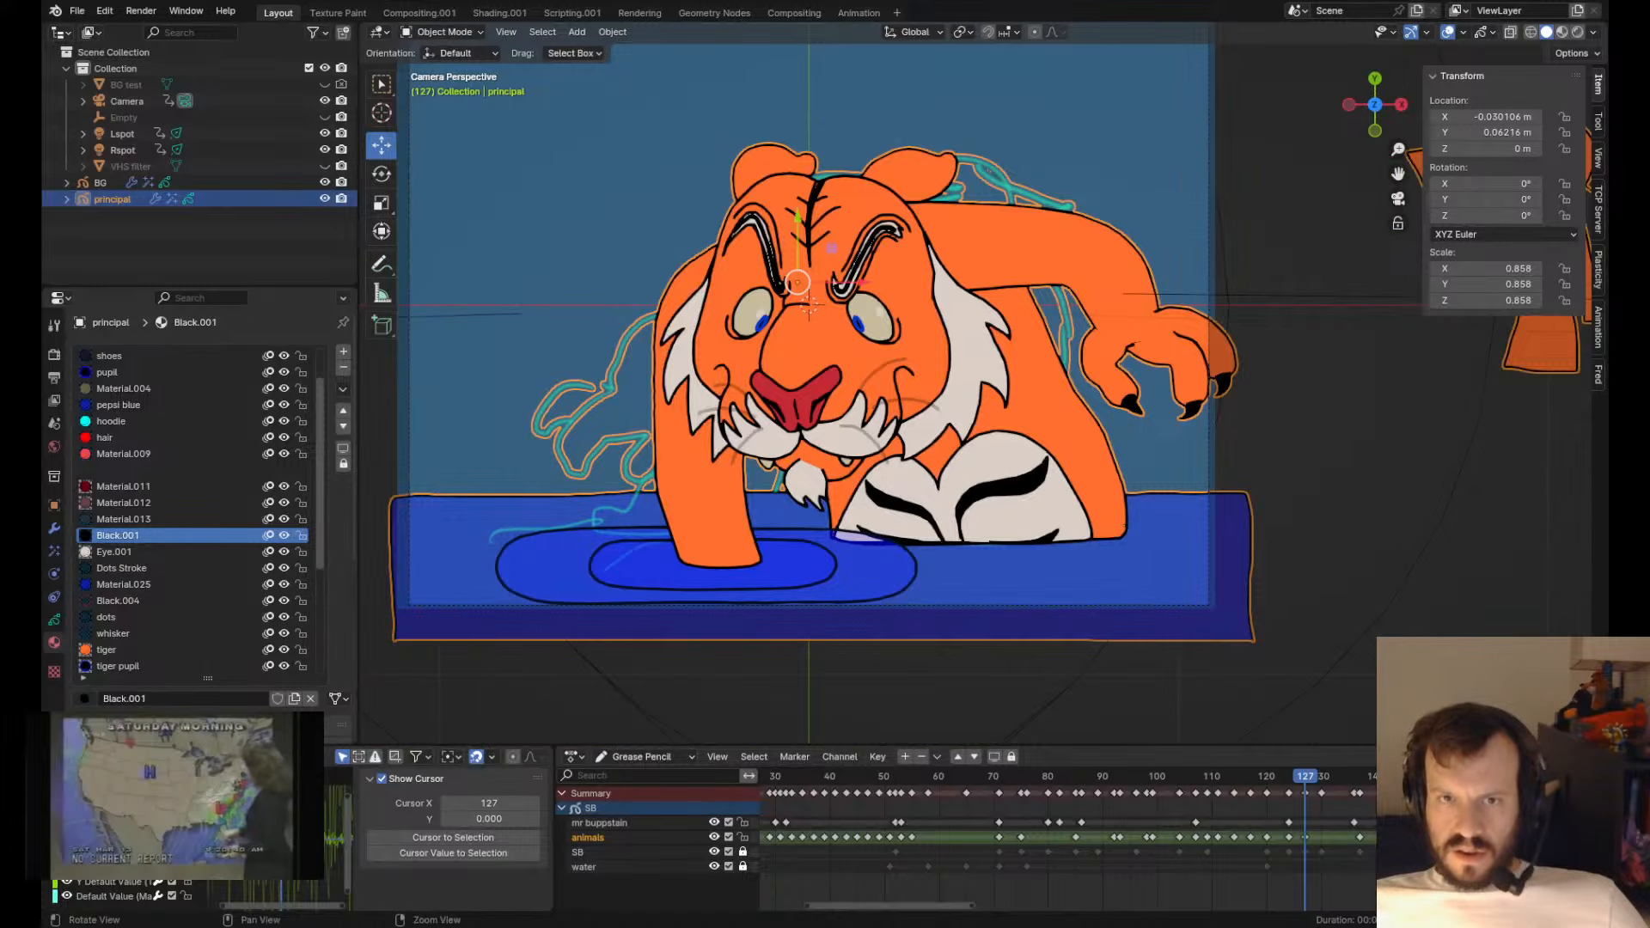
pyautogui.keyDown('shift'); pyautogui.moveTo(1125, 533); pyautogui.dragTo(1178, 578, button='middle'); pyautogui.keyUp('shift')
pyautogui.hotkey('ctrl', 's')
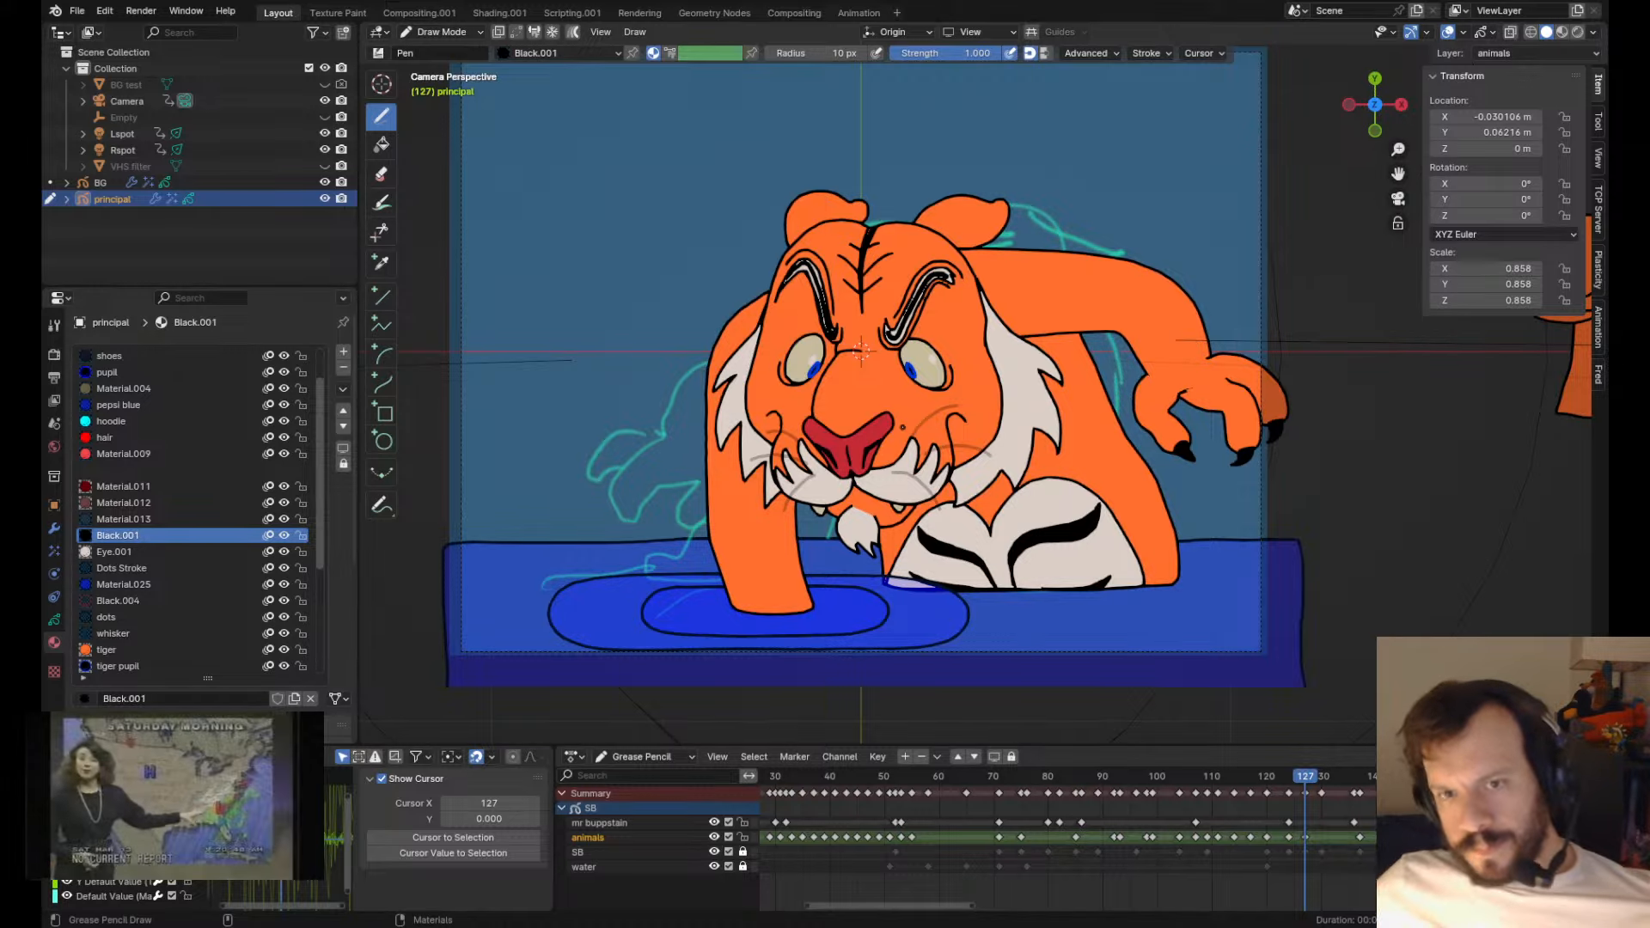
# - Return to the frame 124 keyframe and make tiger the active drawing material
pyautogui.press('Down')
pyautogui.press('Down')
pyautogui.press('Up')
pyautogui.press('Up')
pyautogui.press('Down')
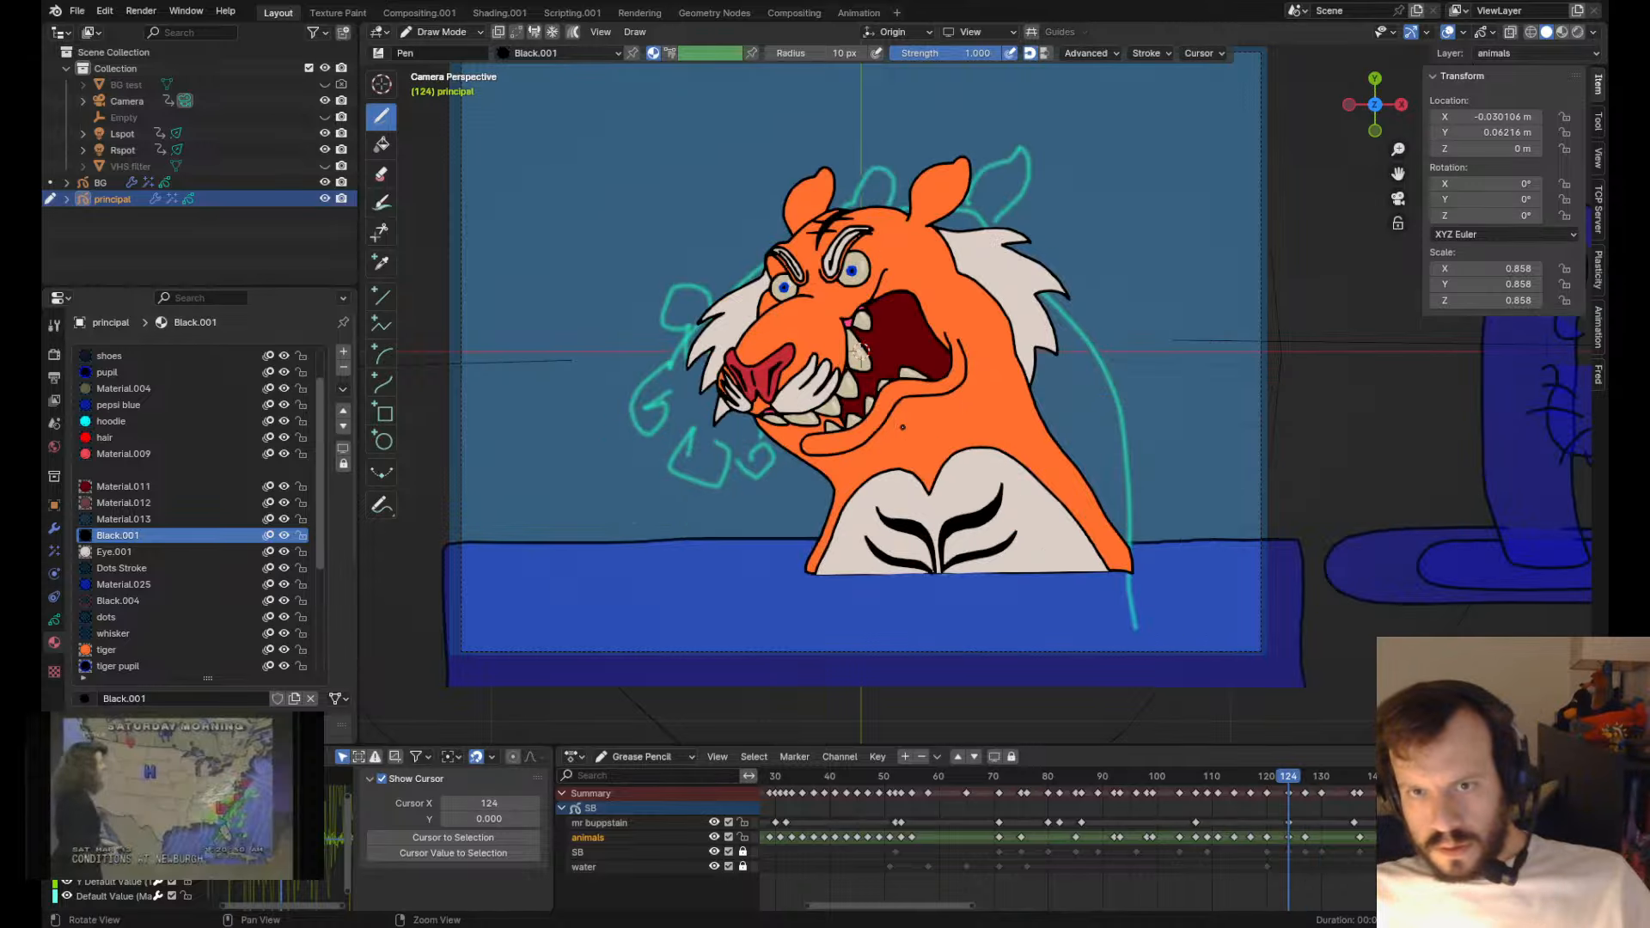
pyautogui.press('Down')
pyautogui.press('Up')
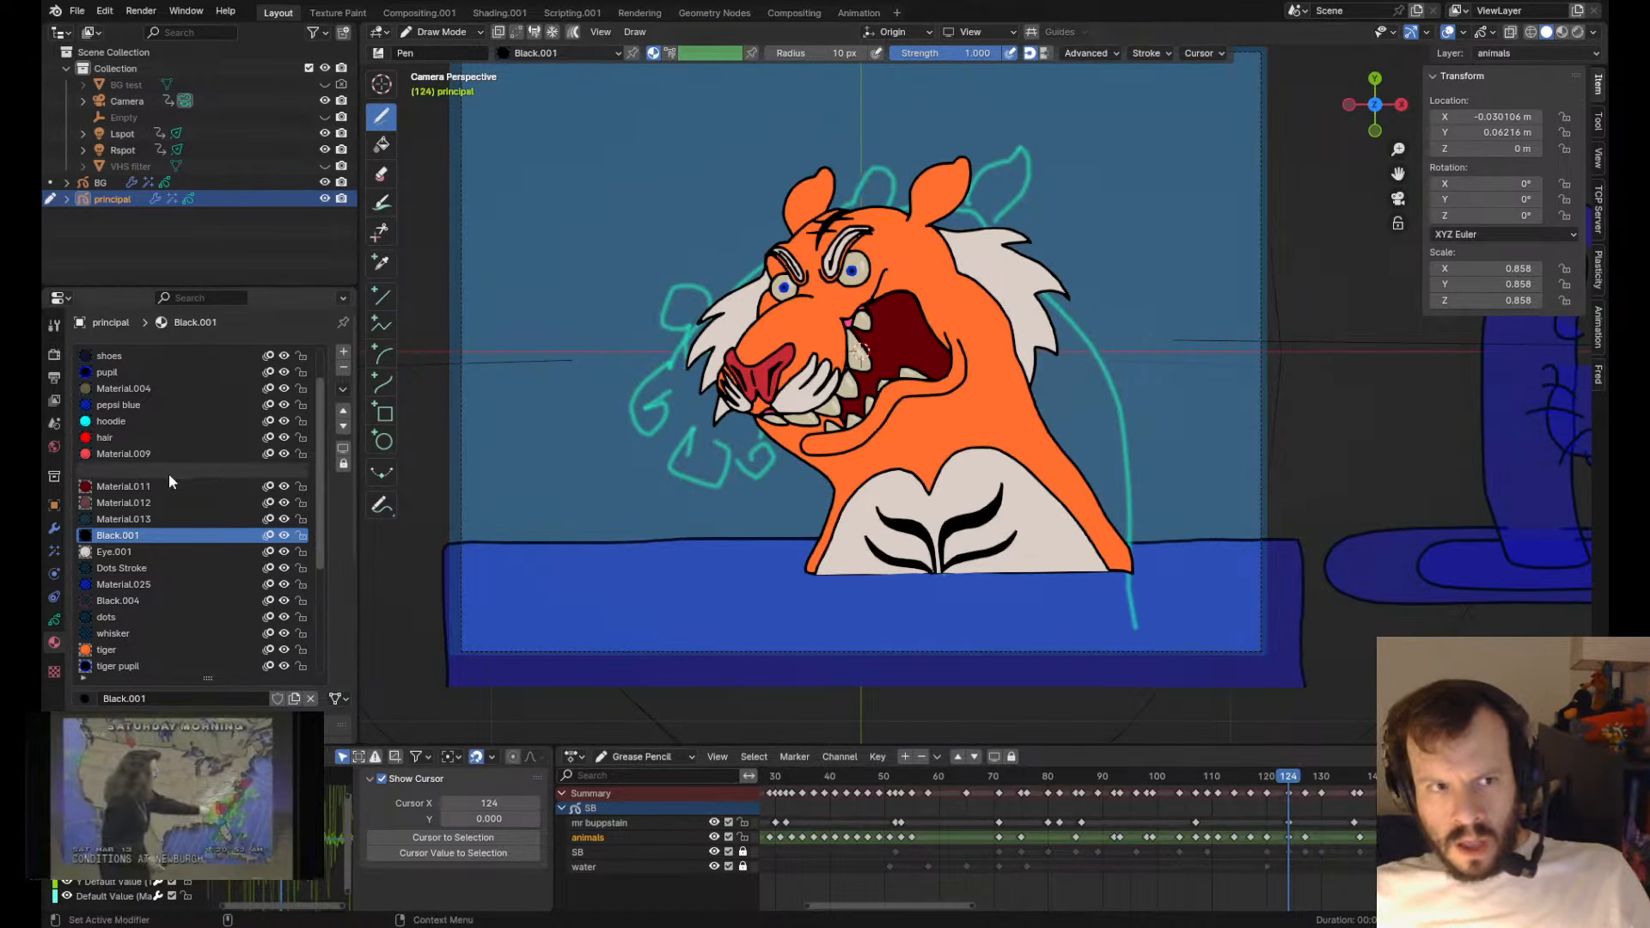
pyautogui.scroll(3, 159, 471)
pyautogui.click(146, 502)
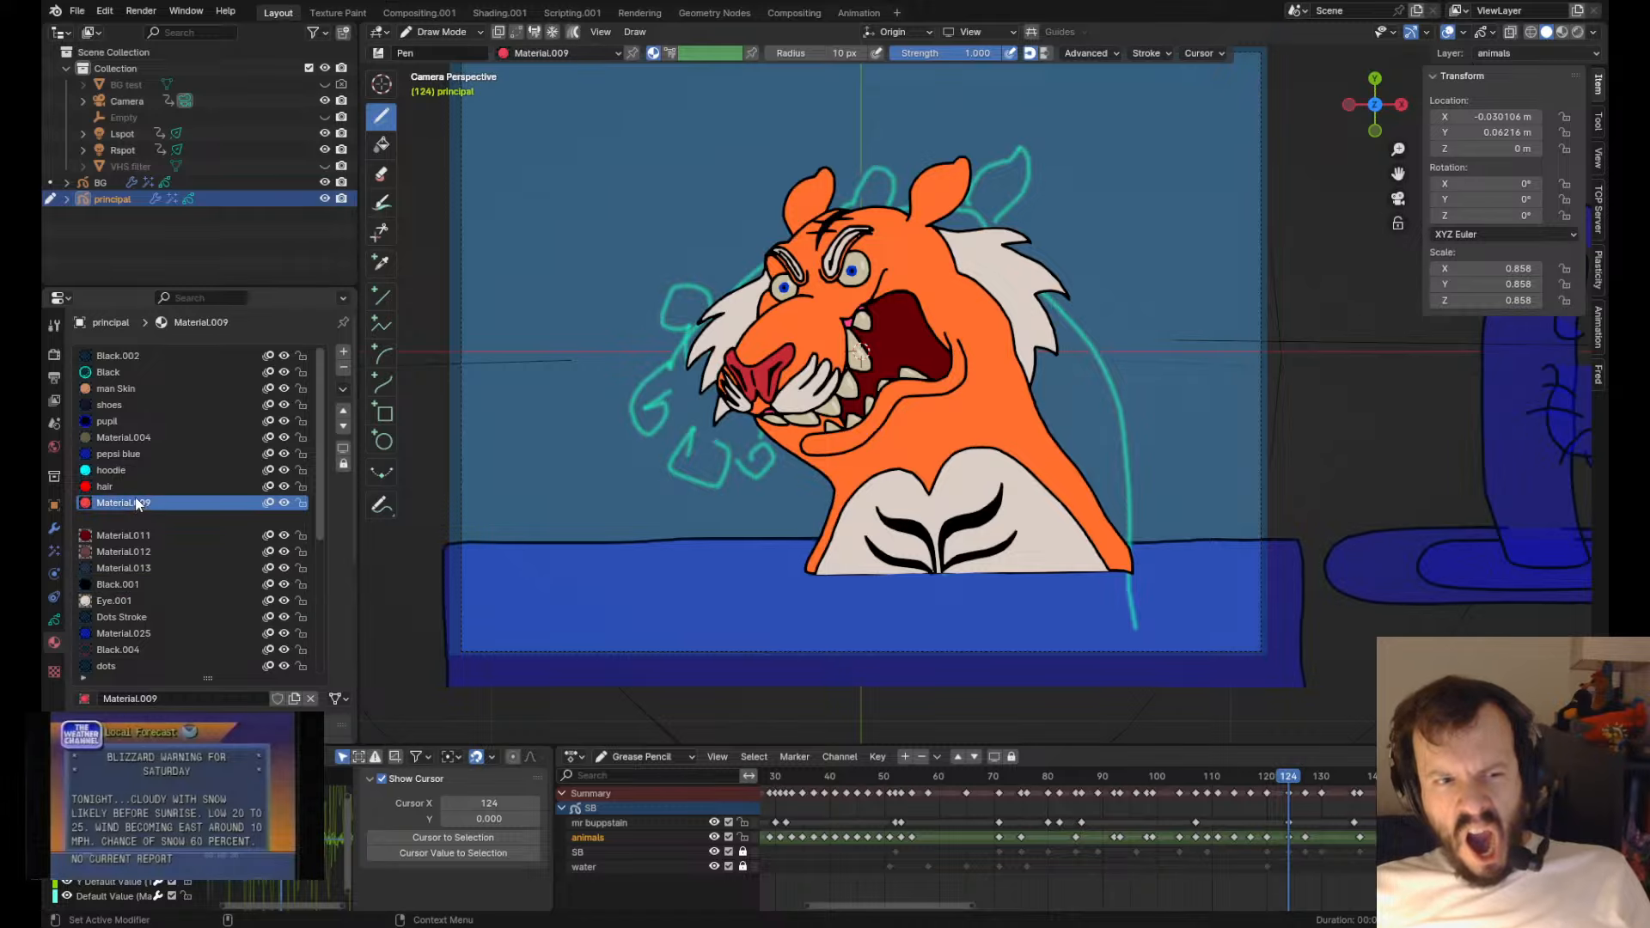
pyautogui.scroll(-6, 163, 550)
pyautogui.click(105, 502)
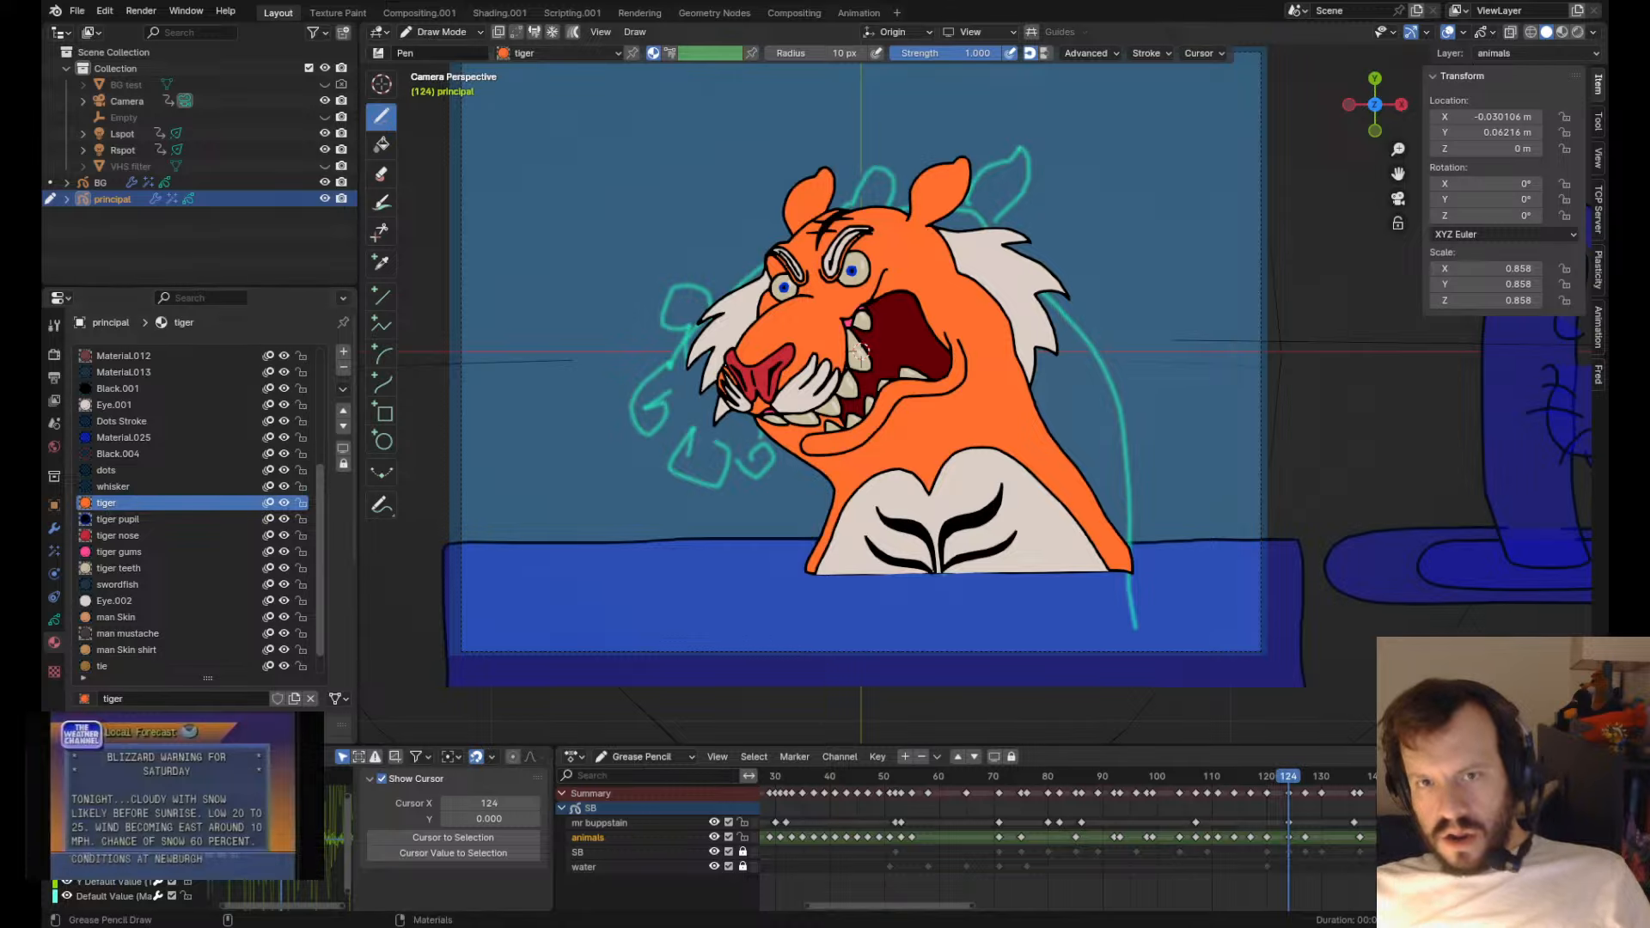
# - Draw a filled orange forearm rising outward from the tiger's chest below the jaw on frame 124, and send its stroke to the back
pyautogui.scroll(3, 949, 388)
pyautogui.scroll(-2, 949, 388)
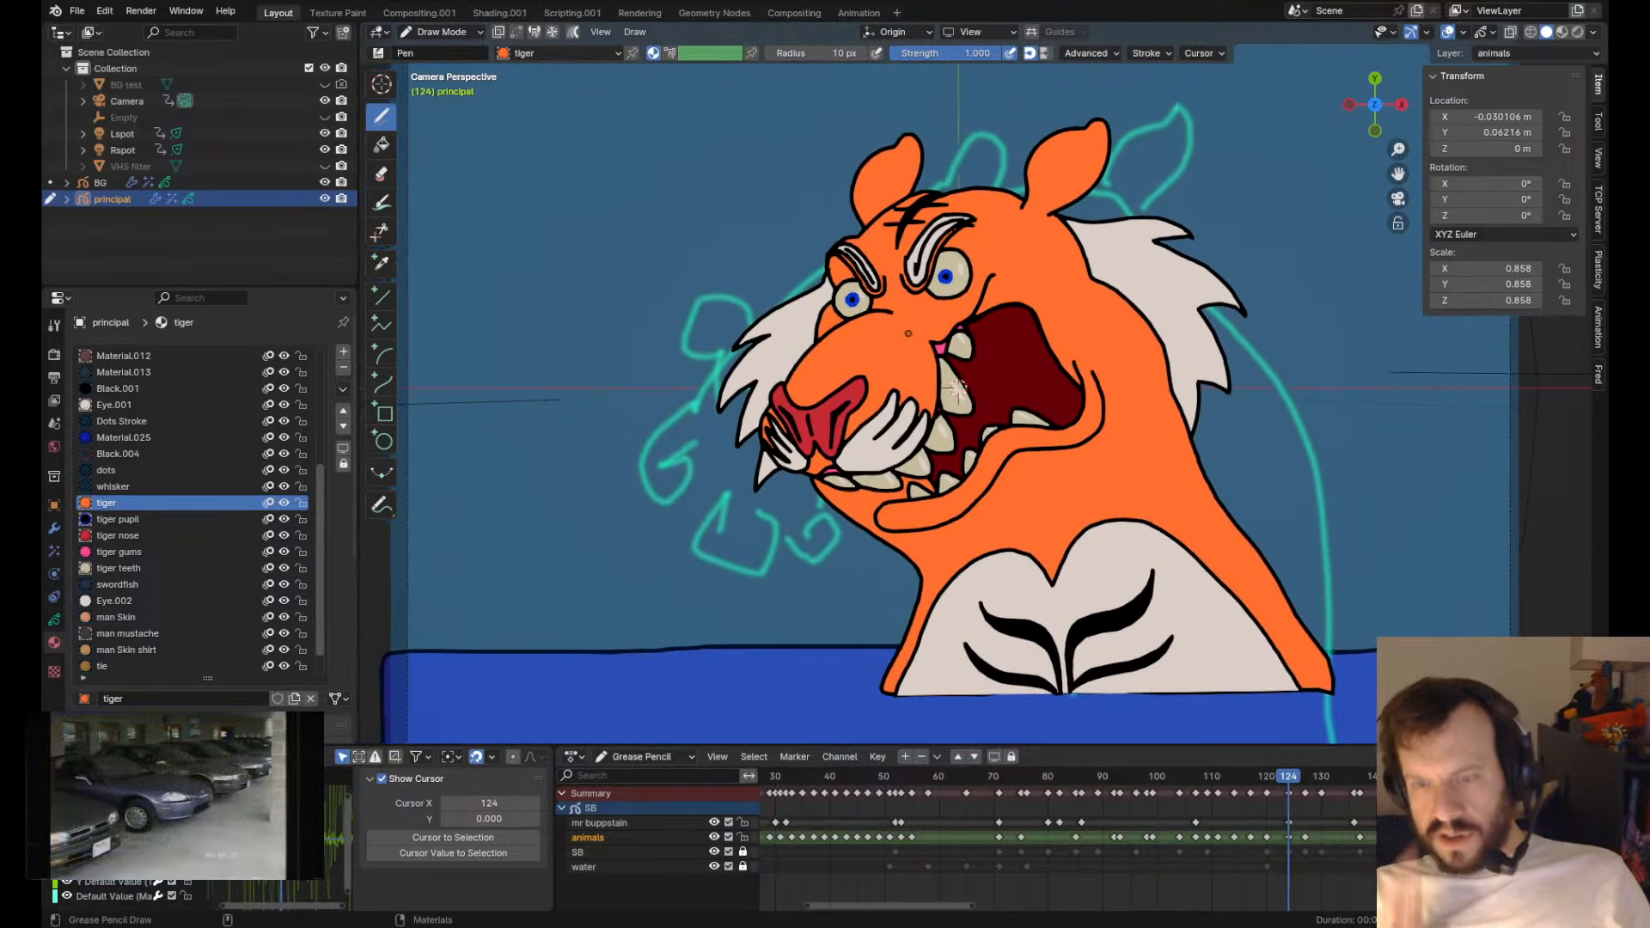
pyautogui.moveTo(911, 468)
pyautogui.mouseDown()
pyautogui.moveTo(640, 411)
pyautogui.moveTo(606, 498)
pyautogui.moveTo(889, 677)
pyautogui.mouseUp()
pyautogui.hotkey('ctrl', 'z')
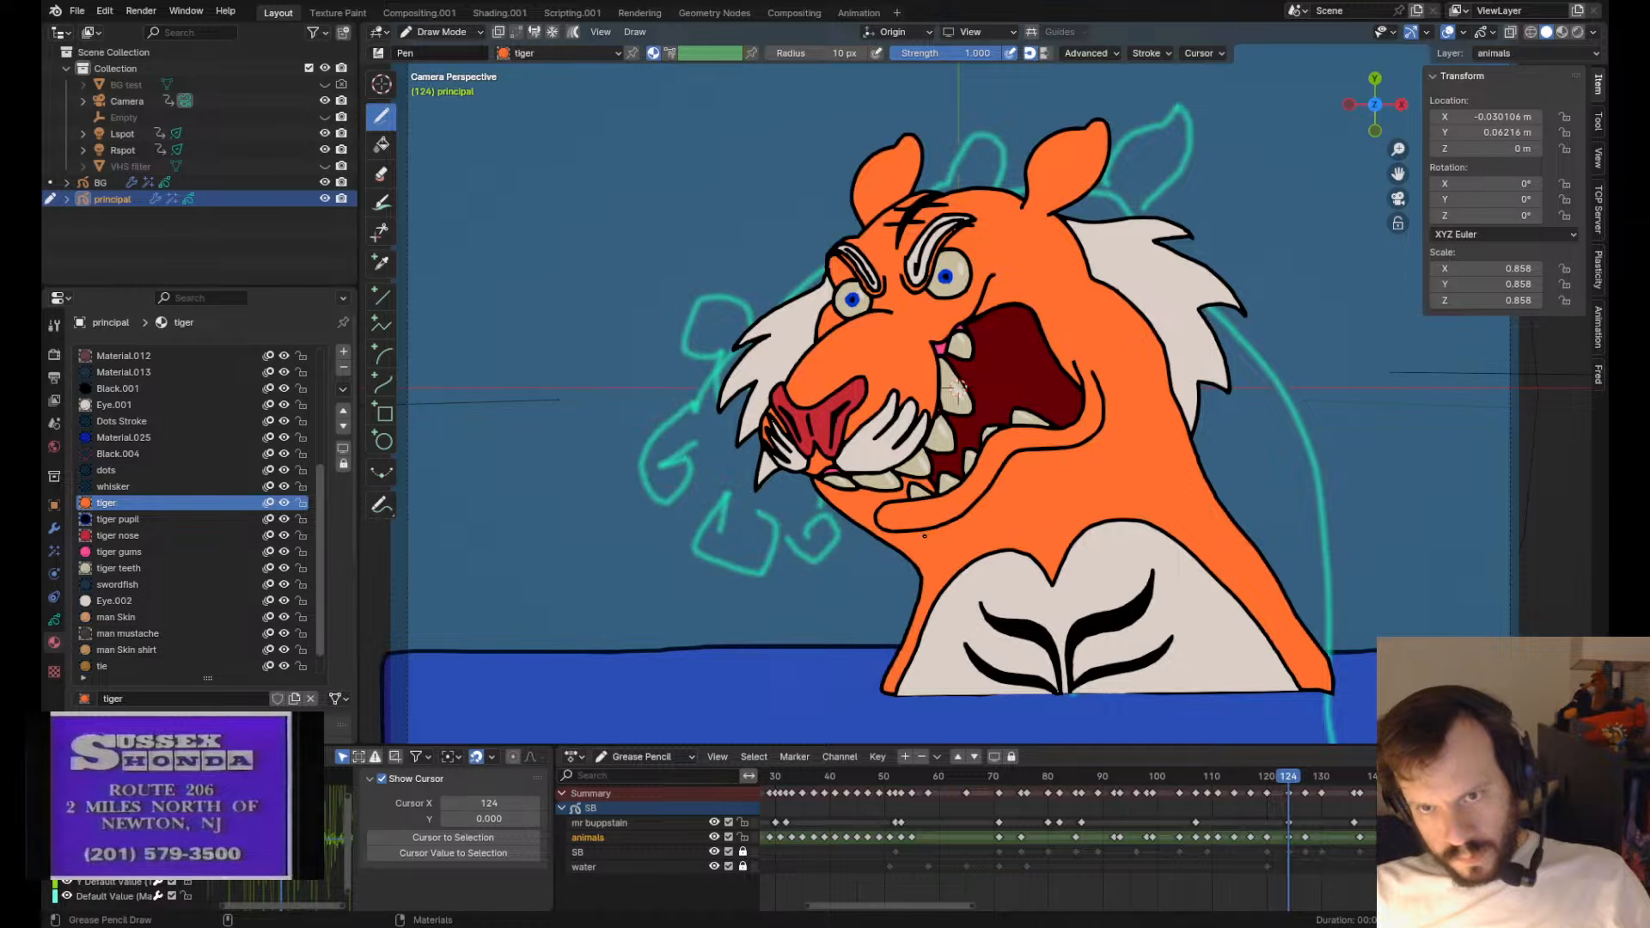
pyautogui.moveTo(890, 541)
pyautogui.mouseDown()
pyautogui.moveTo(620, 478)
pyautogui.moveTo(814, 649)
pyautogui.moveTo(894, 663)
pyautogui.mouseUp()
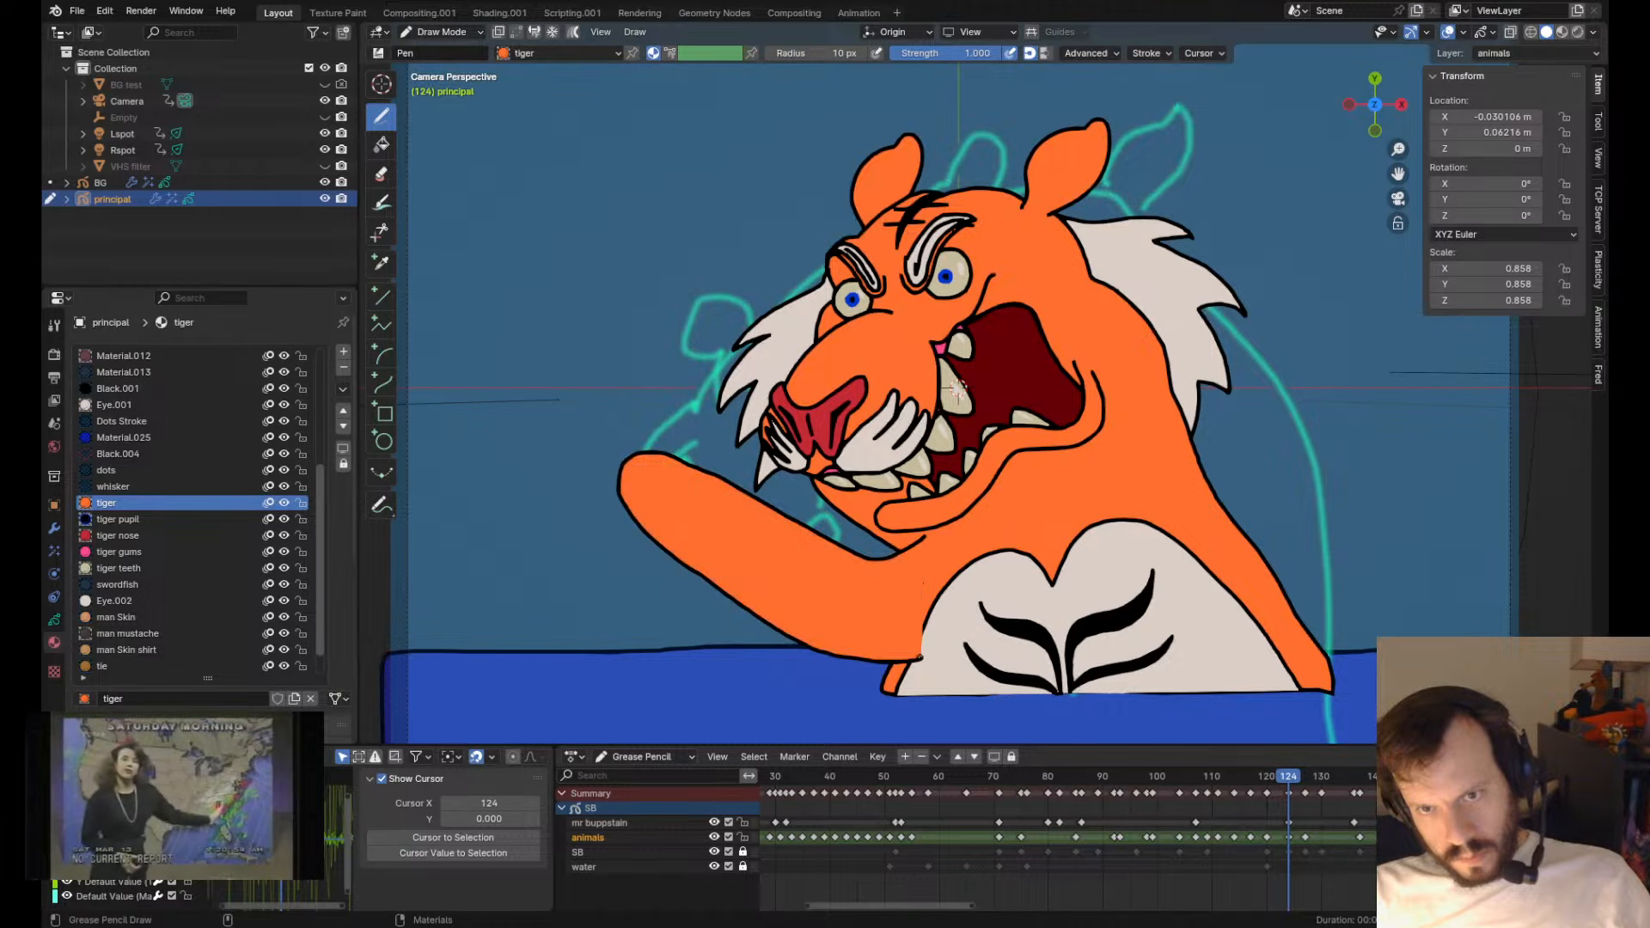
pyautogui.press('Tab')
pyautogui.click(651, 534)
pyautogui.hotkey('ctrl', 'shift', '[')
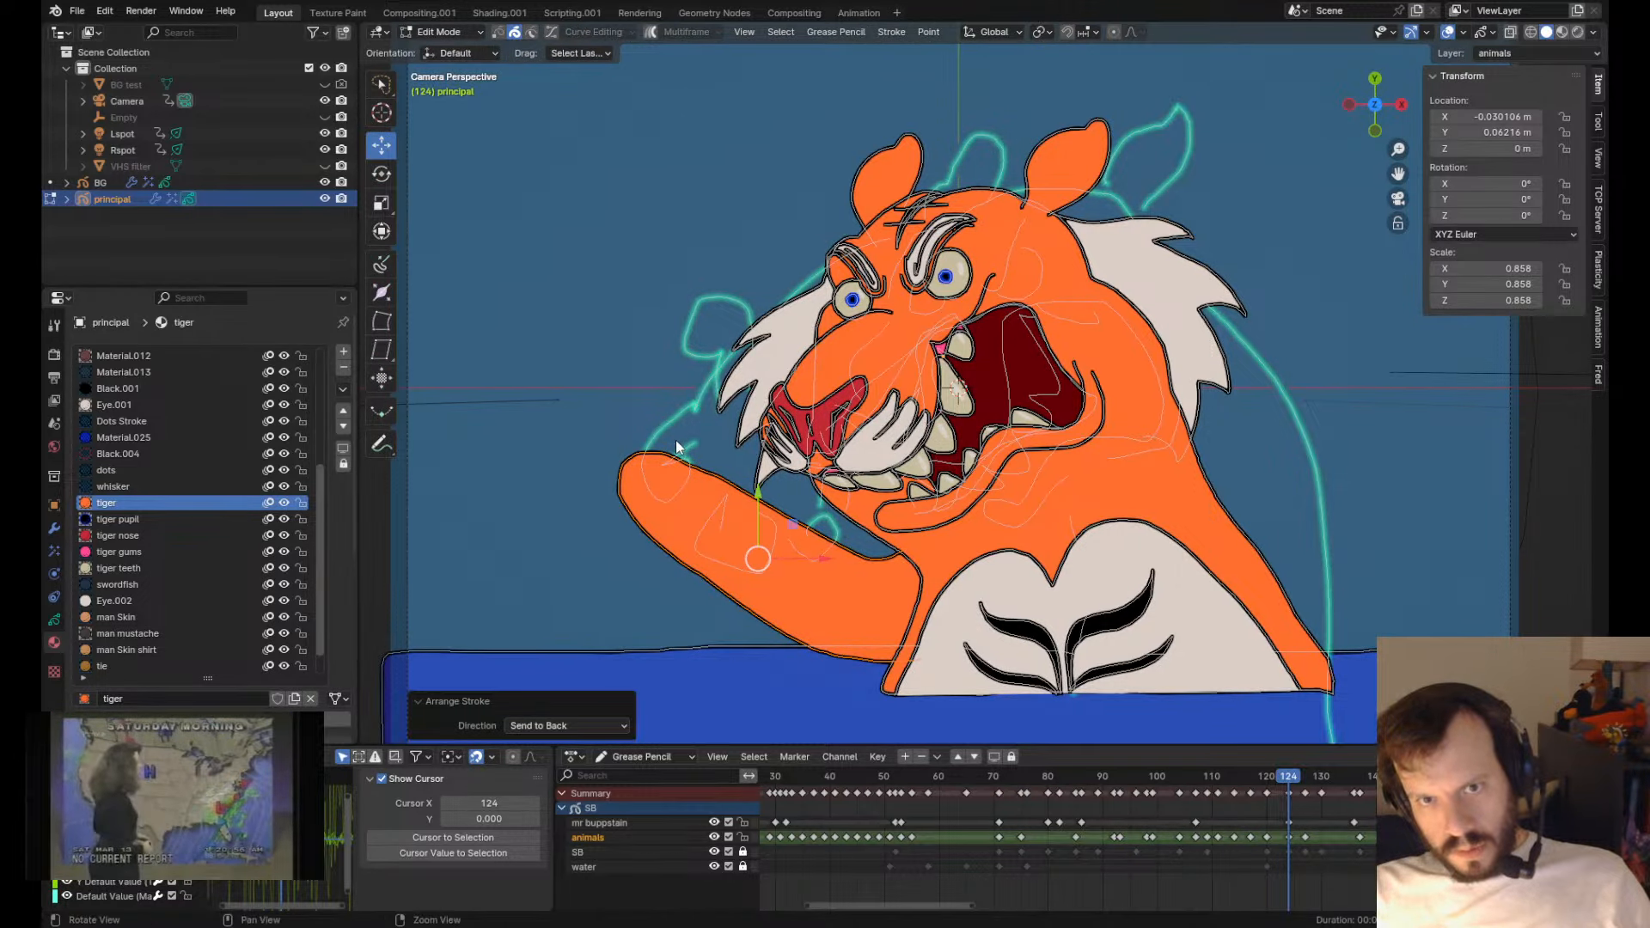
pyautogui.press('Tab')
# - Rotate the new forearm by -22.4° and reposition it toward the green sketch, returning to drawing mode
pyautogui.press('Tab')
pyautogui.scroll(-4, 706, 478)
pyautogui.press('r')
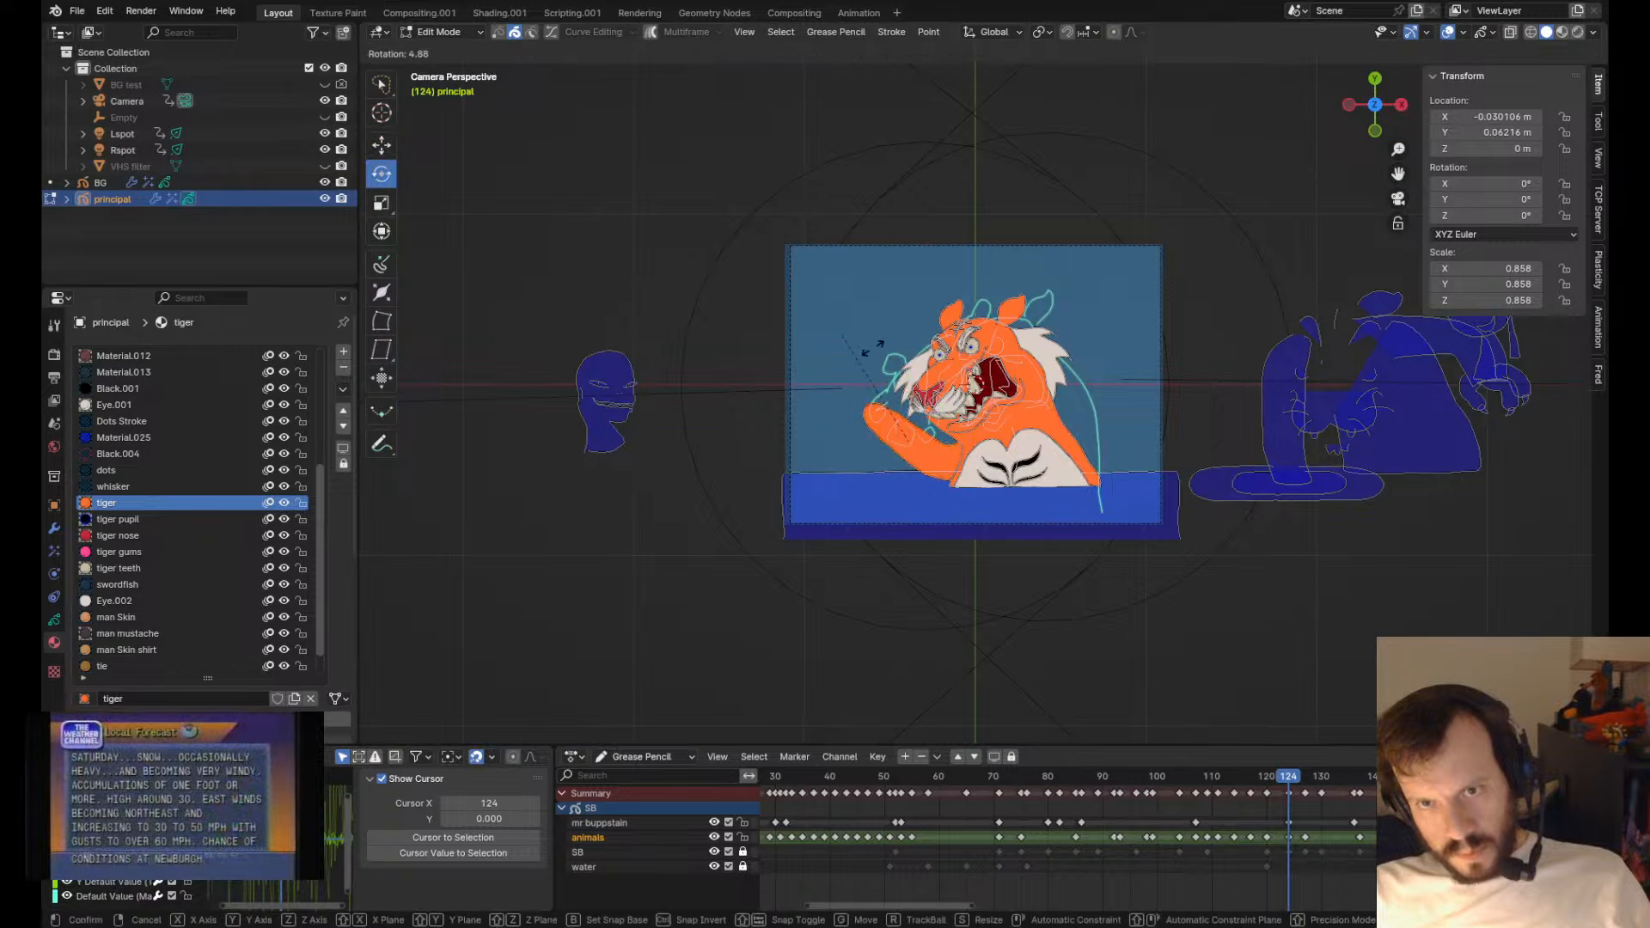
pyautogui.click(877, 401)
pyautogui.press('g')
pyautogui.click(890, 400)
pyautogui.press('r')
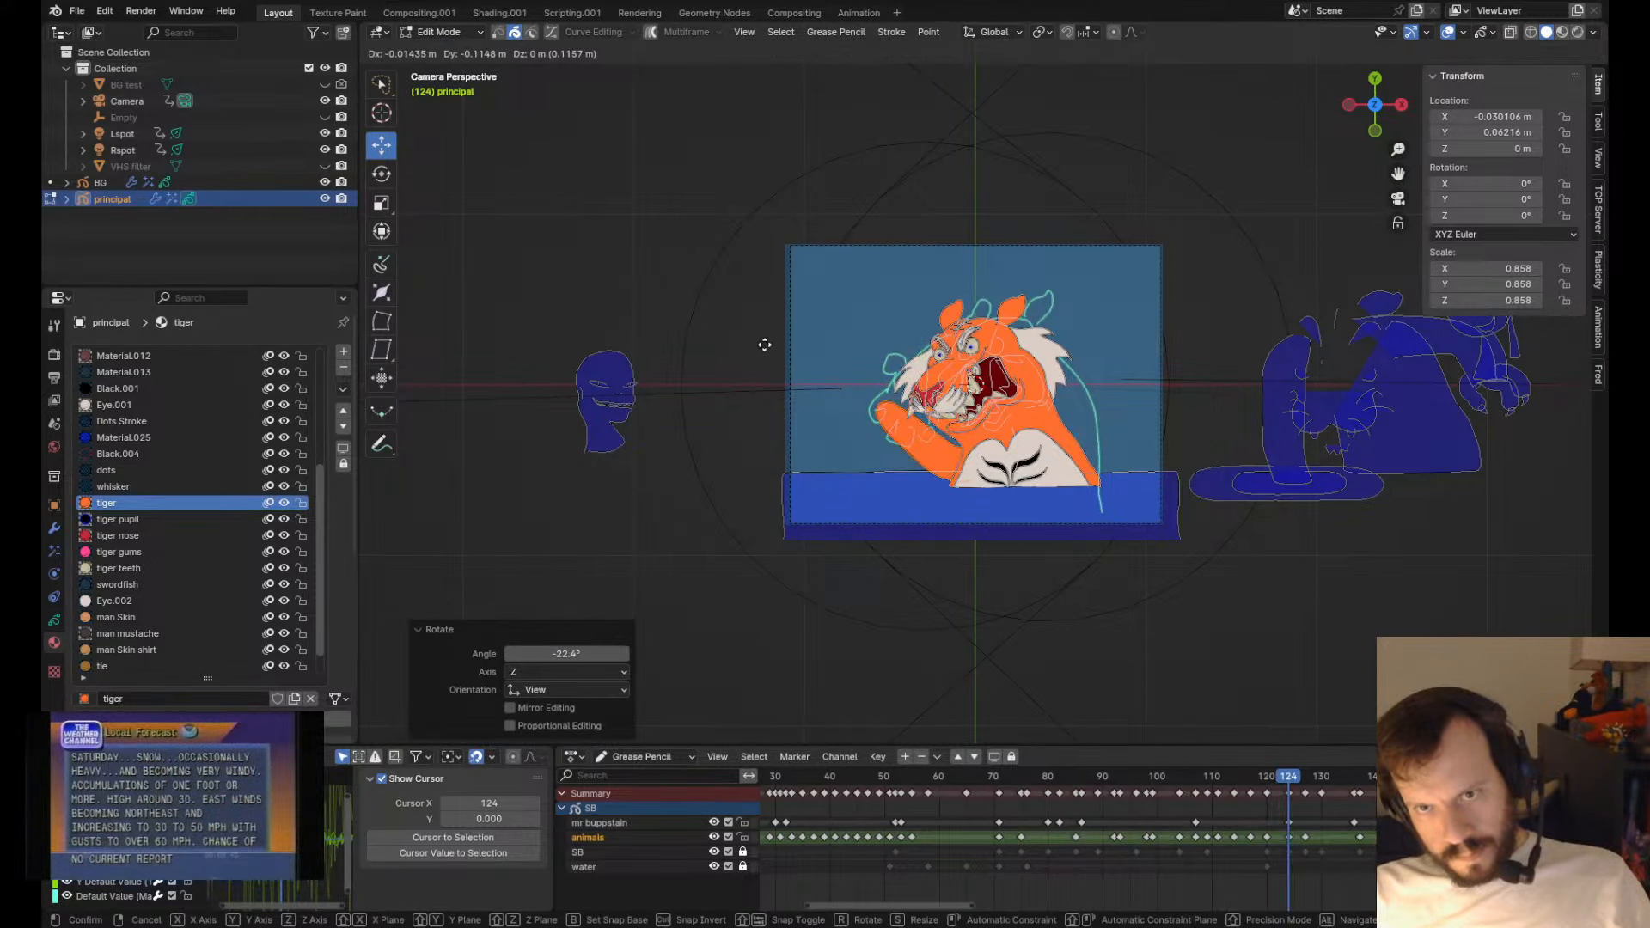
pyautogui.click(773, 354)
pyautogui.press('Tab')
pyautogui.scroll(4, 765, 427)
pyautogui.scroll(3, 765, 427)
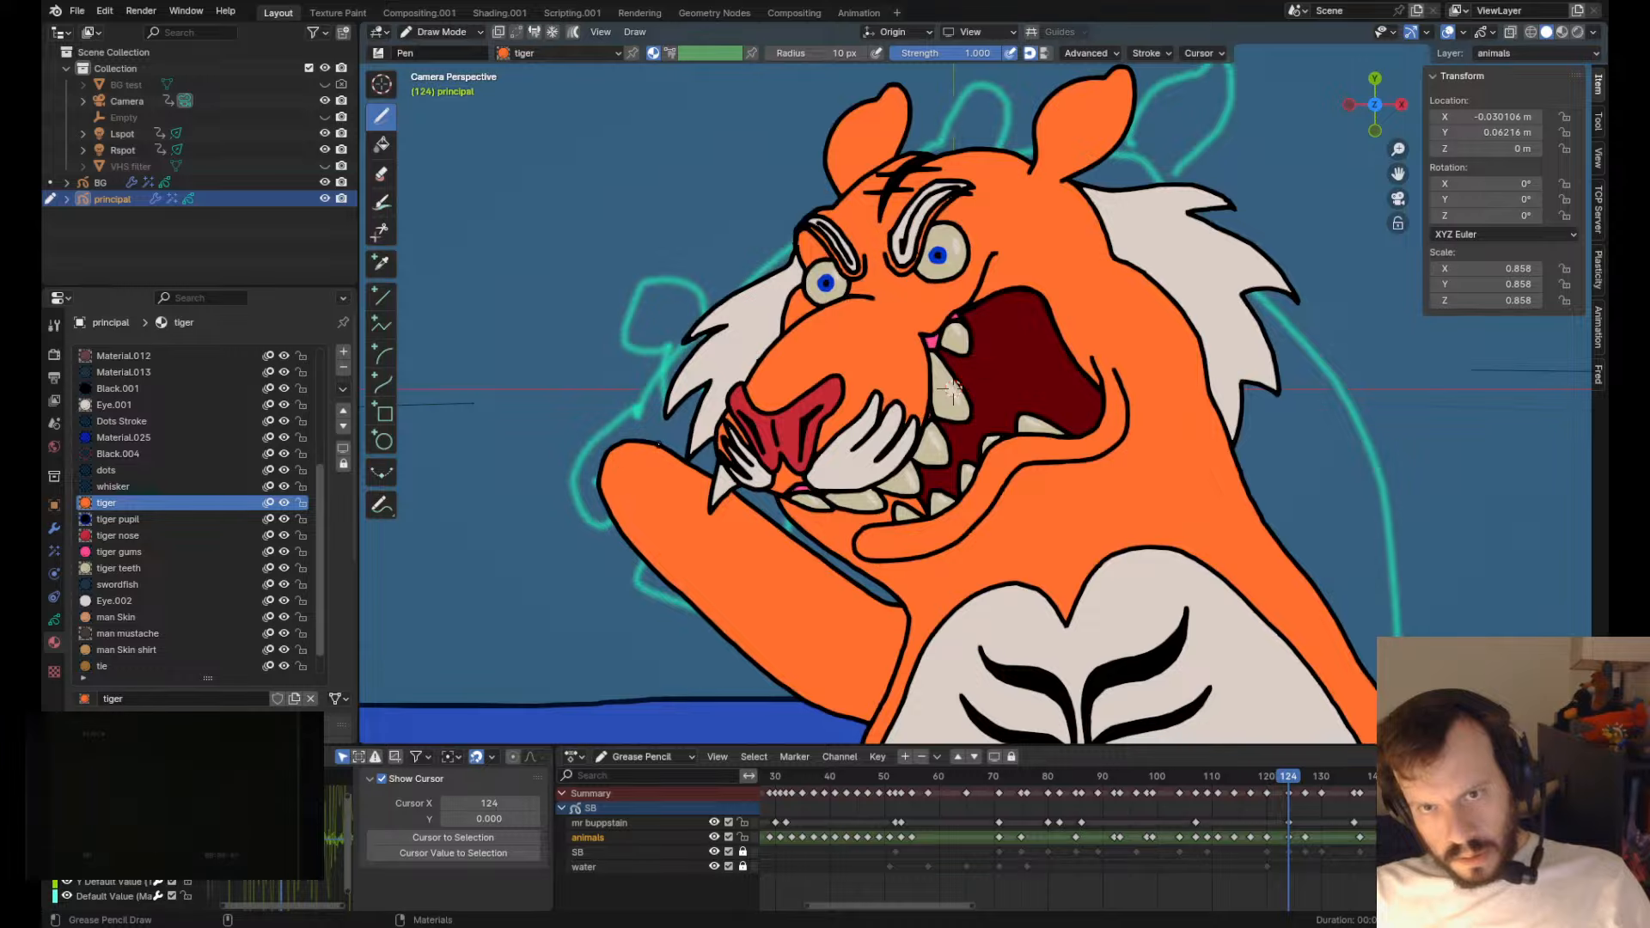
# - Rotate the forearm by -32° below the tiger's muzzle and position the paw's two finger strokes at its outer end
pyautogui.press('Tab')
pyautogui.press('r')
pyautogui.click(675, 384)
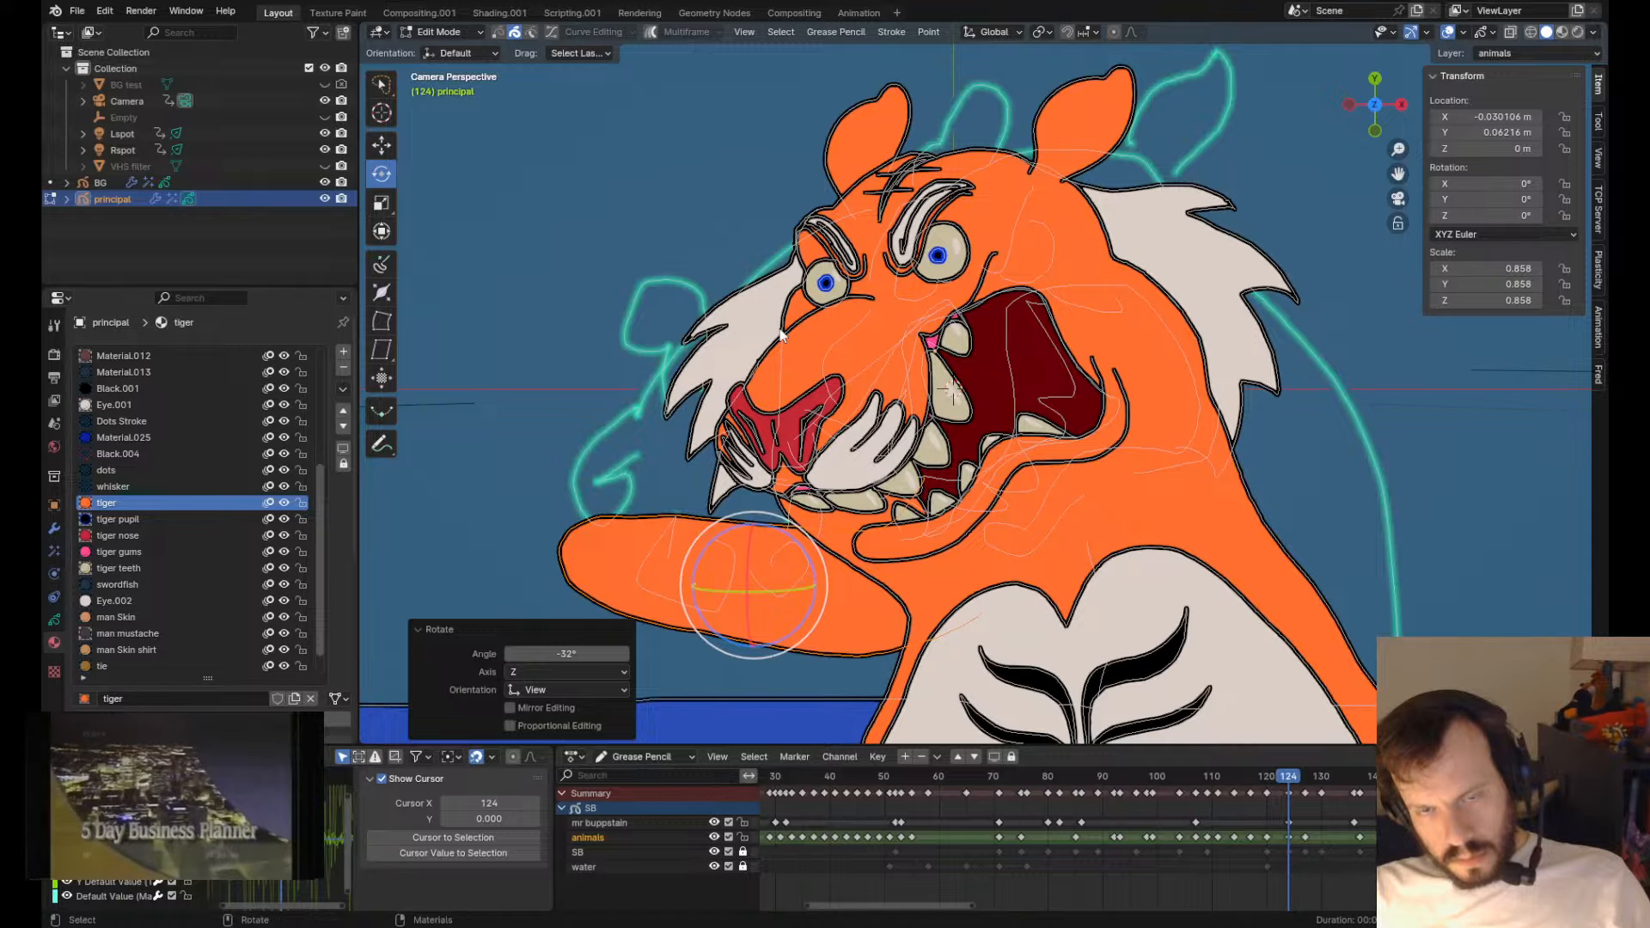
pyautogui.press('r')
pyautogui.click(643, 432)
pyautogui.press('g')
pyautogui.click(753, 379)
pyautogui.press('Tab')
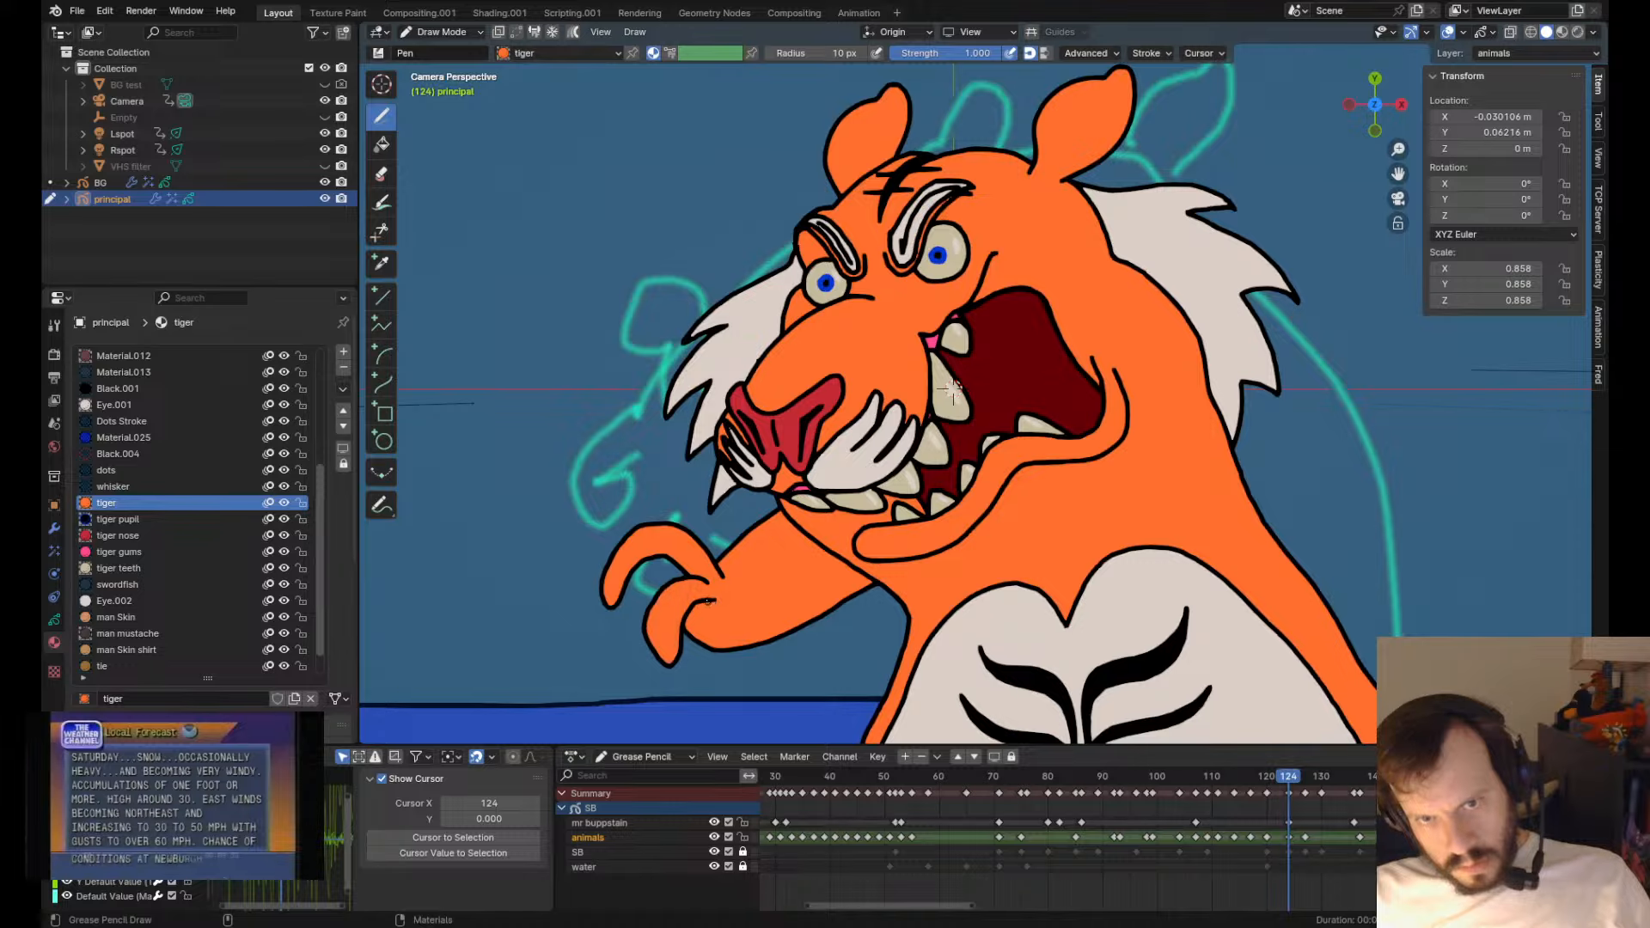
# - Sculpt the two pointed fingers on frame 124 into thicker shapes with rounded tips
pyautogui.press('Tab')
pyautogui.click(610, 606)
pyautogui.press('Tab')
pyautogui.moveTo(597, 555)
pyautogui.mouseDown()
pyautogui.moveTo(539, 552)
pyautogui.moveTo(550, 562)
pyautogui.mouseUp()
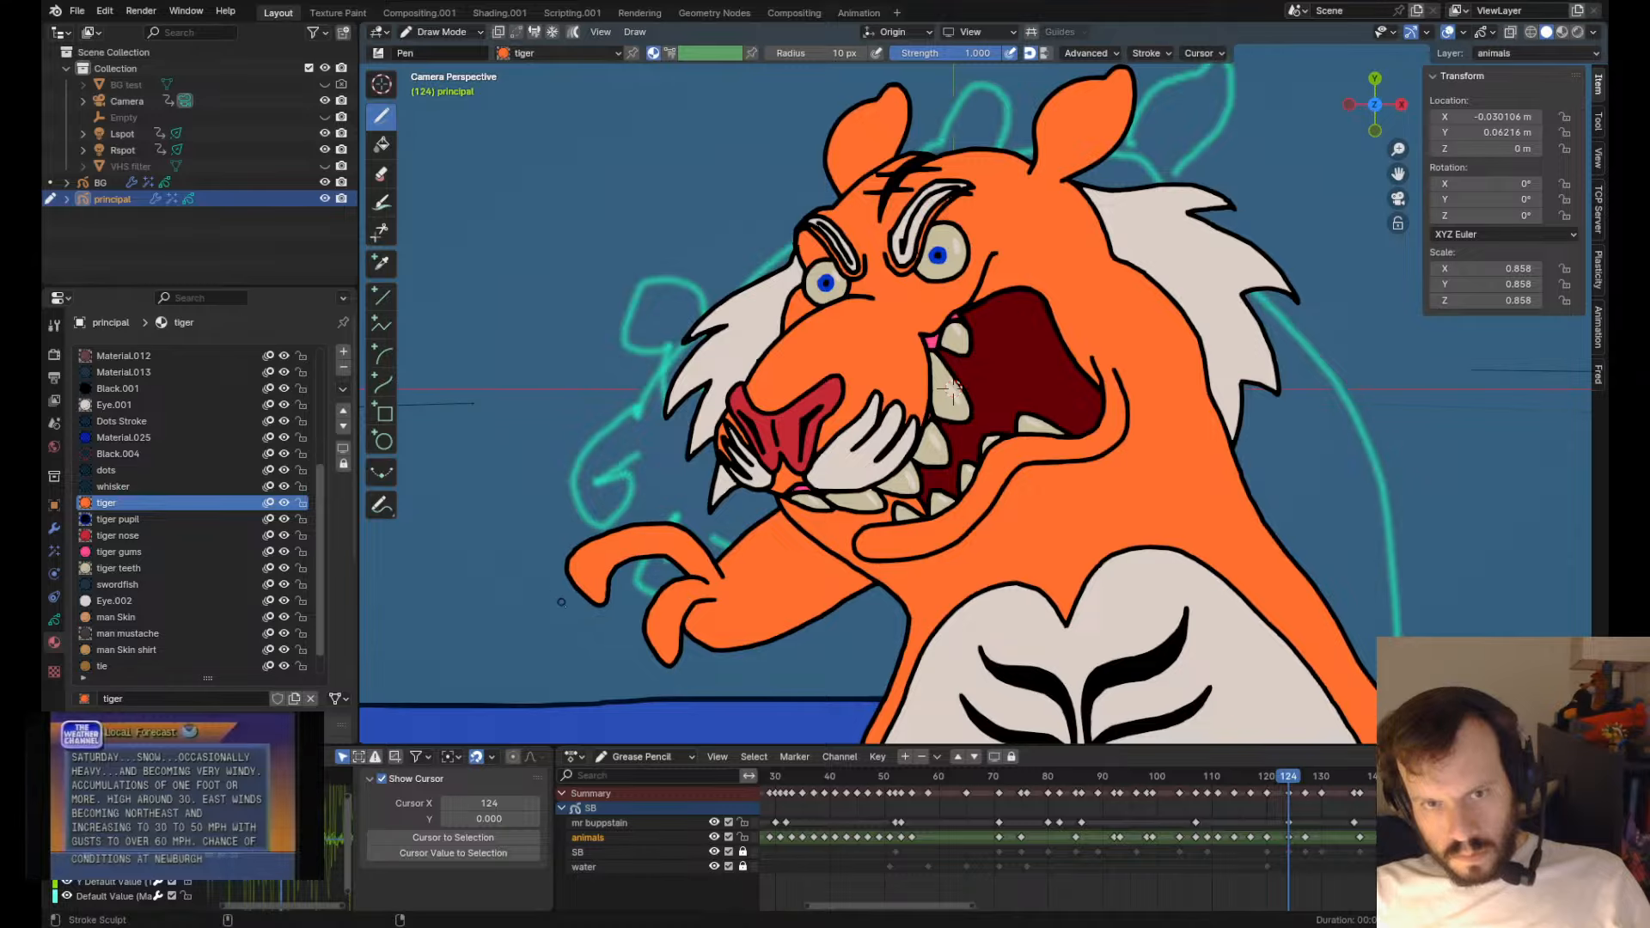
pyautogui.moveTo(584, 660); pyautogui.dragTo(601, 662)
pyautogui.moveTo(588, 607); pyautogui.dragTo(633, 588)
pyautogui.moveTo(595, 525); pyautogui.dragTo(598, 501)
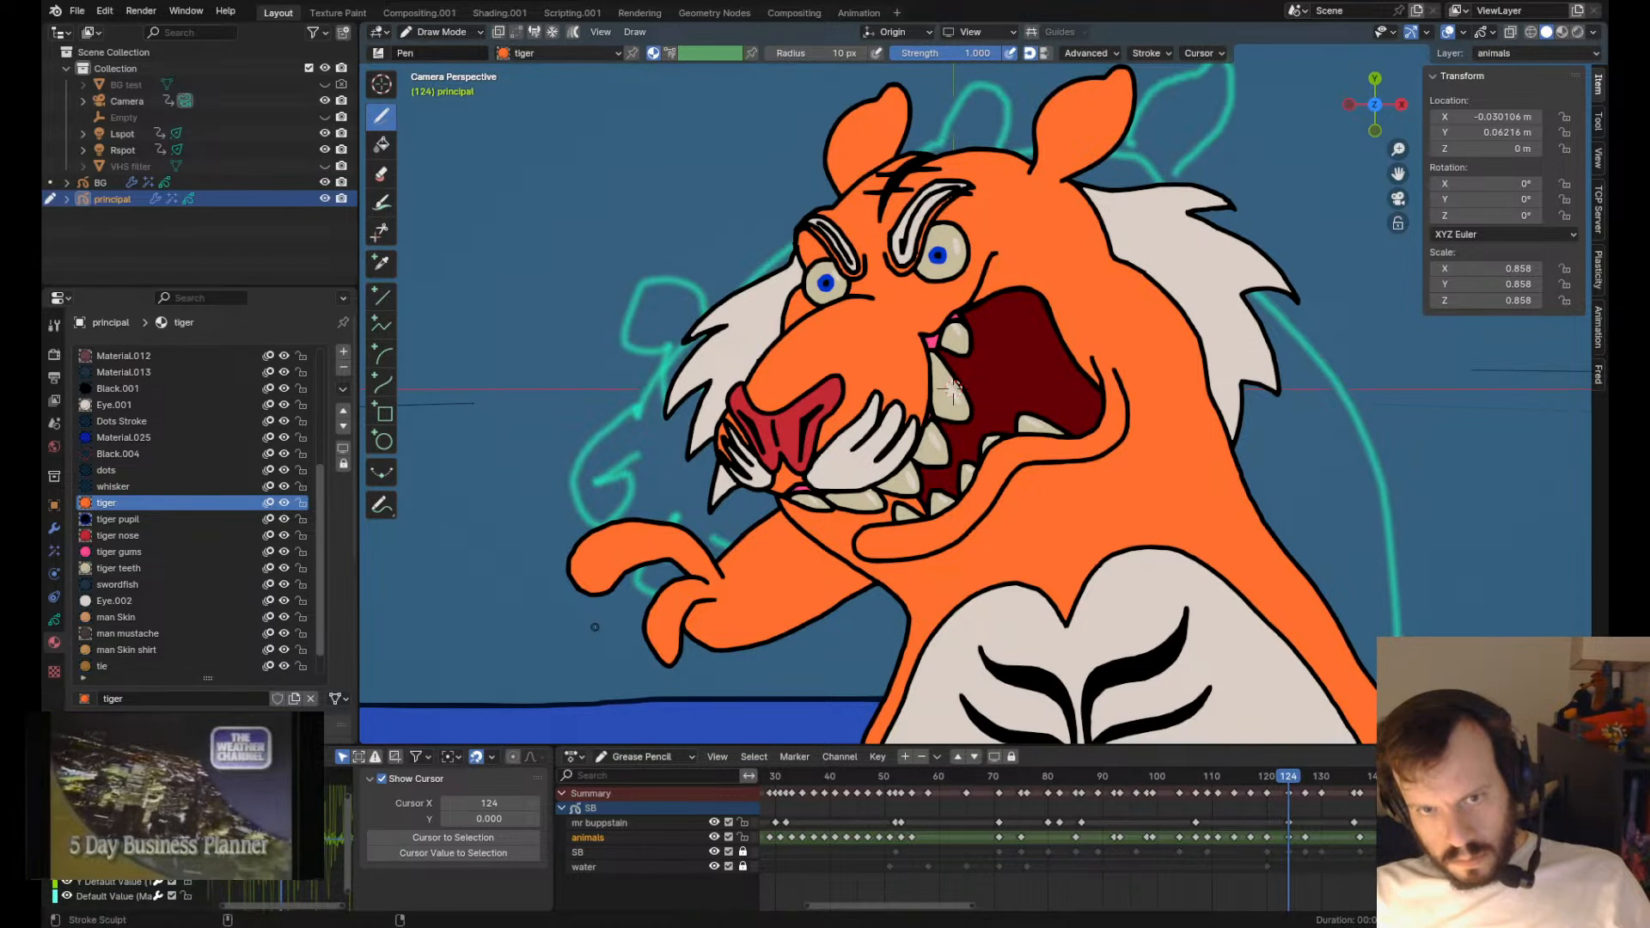
pyautogui.moveTo(643, 629)
pyautogui.mouseDown()
pyautogui.moveTo(623, 633)
pyautogui.moveTo(669, 664)
pyautogui.moveTo(622, 691)
pyautogui.moveTo(627, 585)
pyautogui.mouseUp()
pyautogui.scroll(5, 625, 583)
pyautogui.keyDown('shift'); pyautogui.moveTo(626, 583); pyautogui.dragTo(997, 349, button='middle'); pyautogui.keyUp('shift')
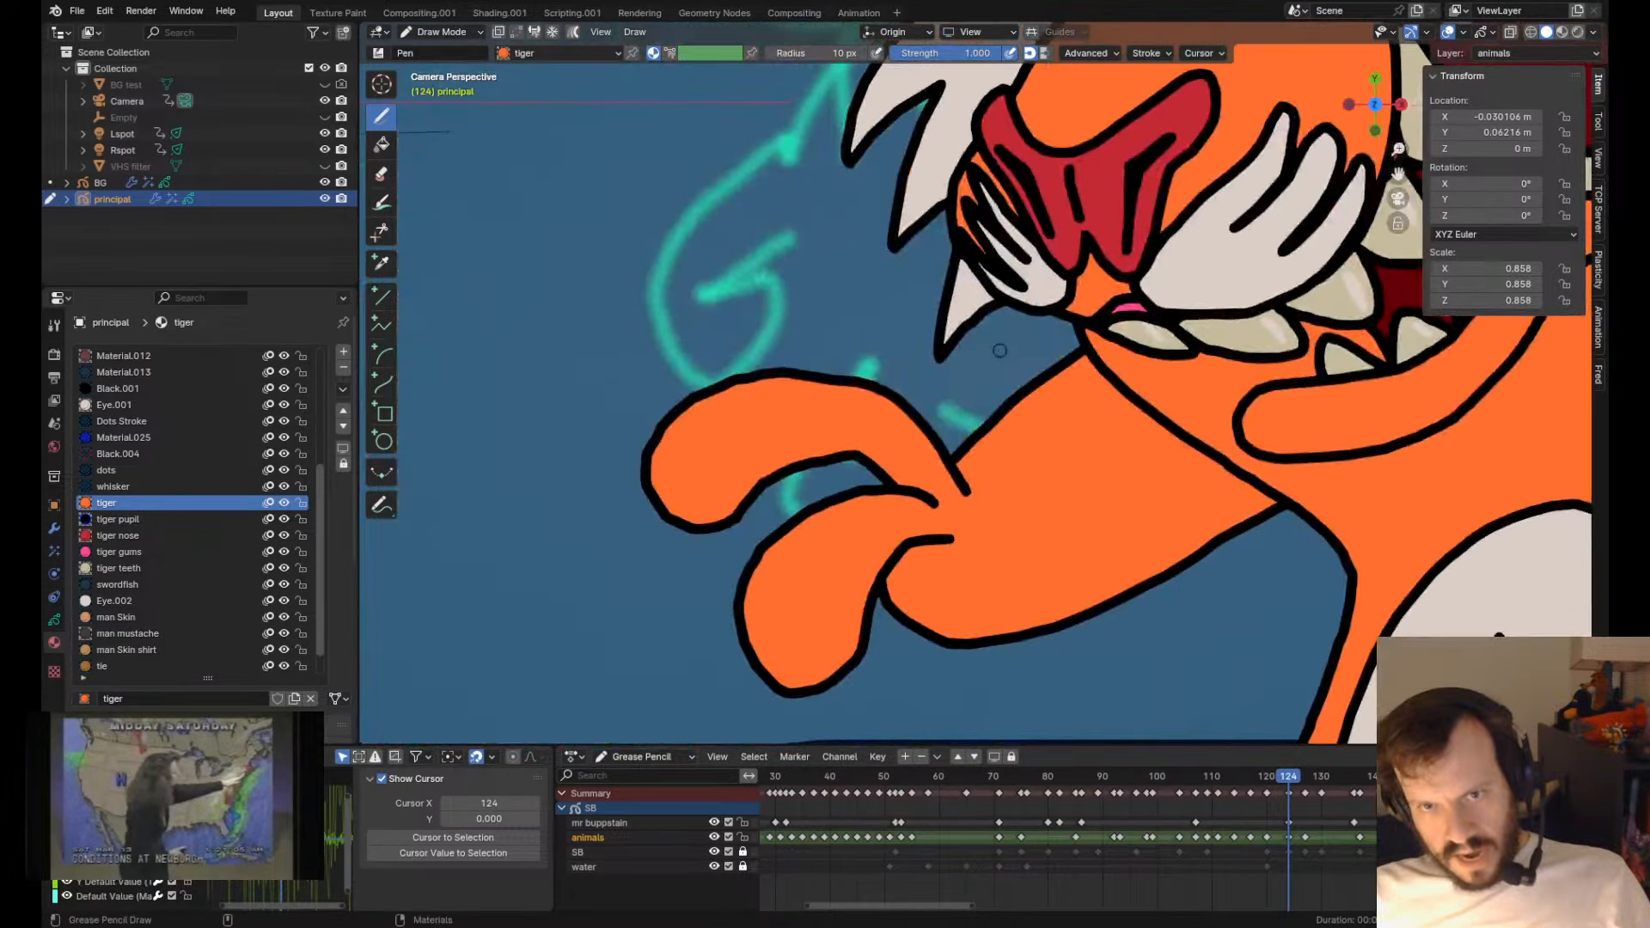
# - Adjust the lower finger's inner outlines where they run into the palm of the forearm
pyautogui.press('Tab')
pyautogui.scroll(5, 867, 463)
pyautogui.press('Tab')
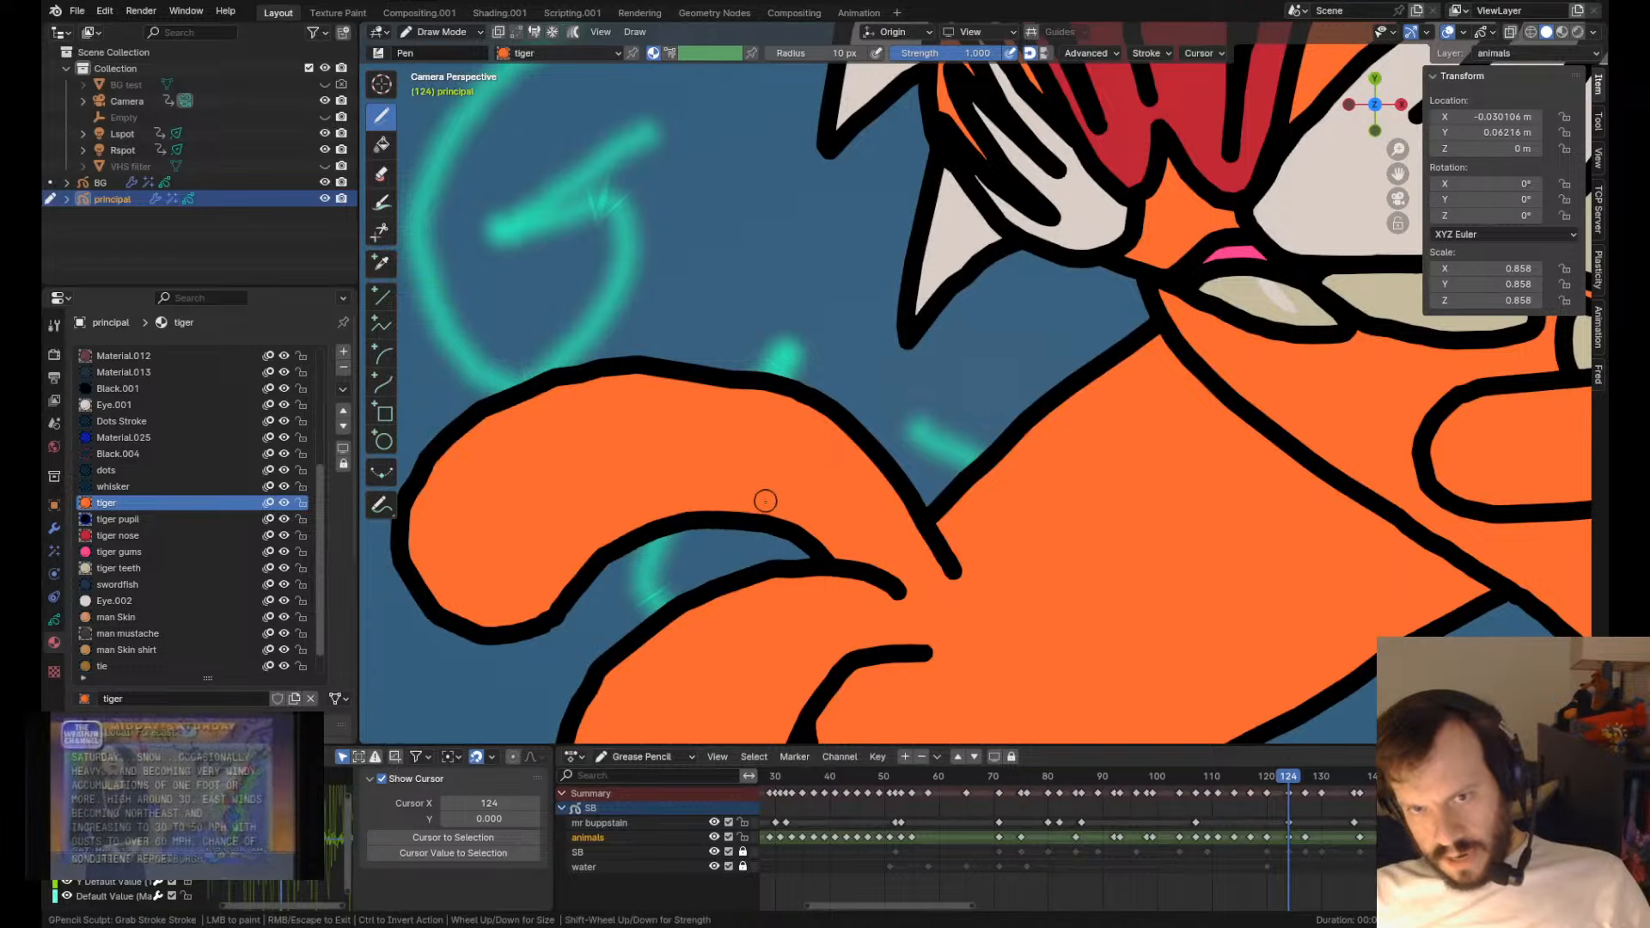
pyautogui.scroll(-5, 757, 498)
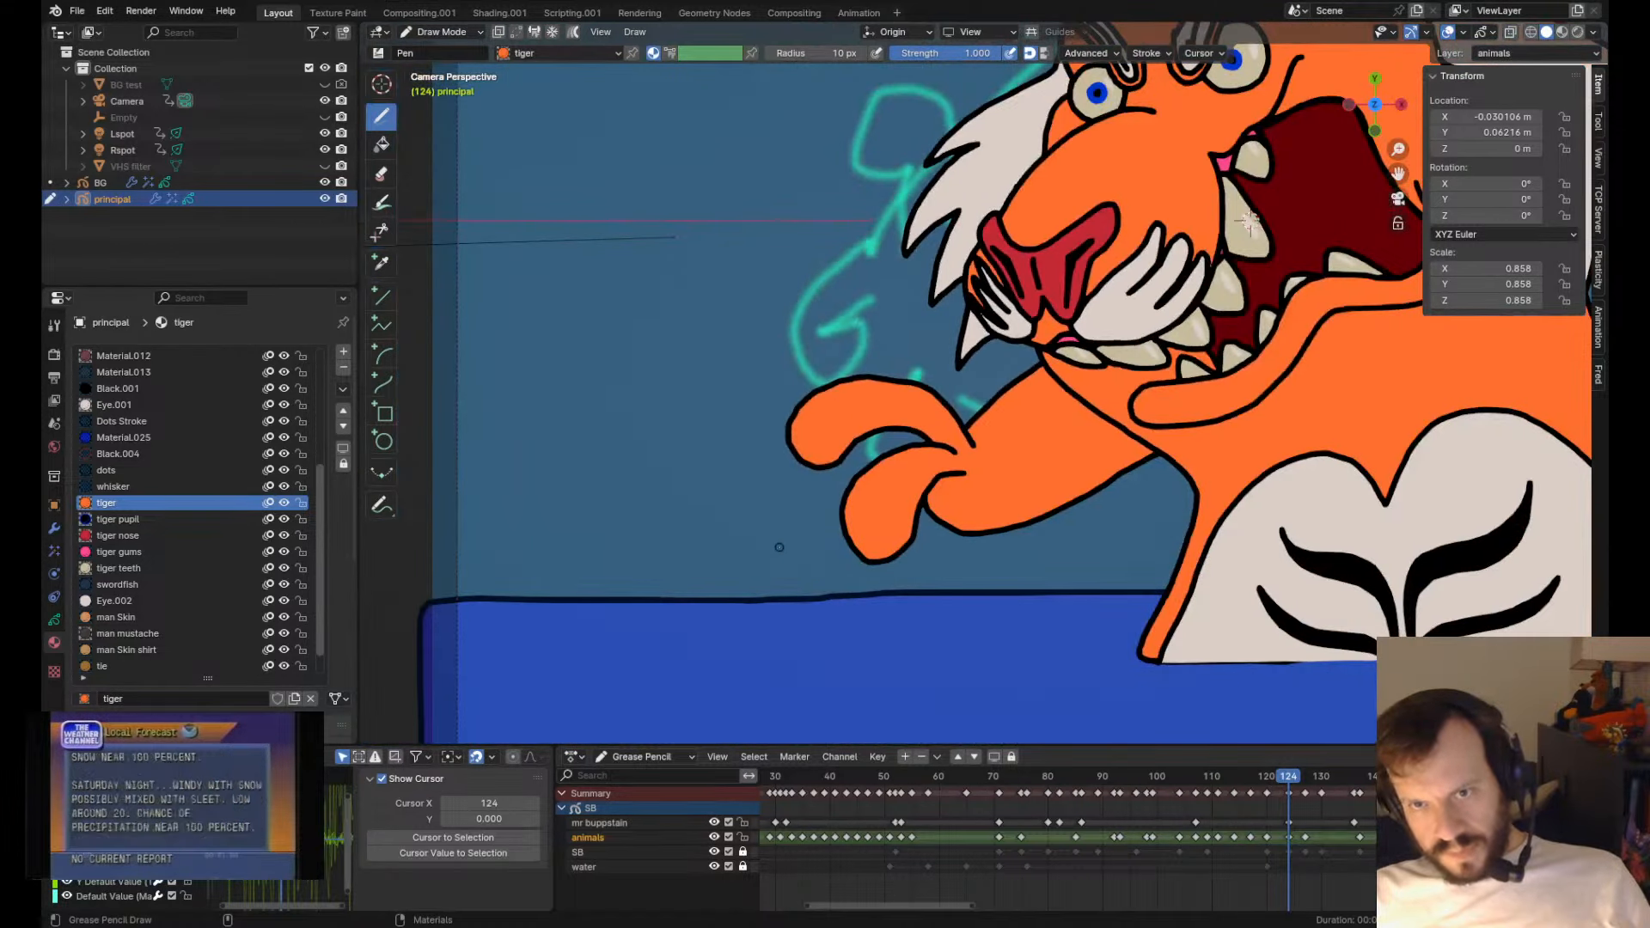
pyautogui.press('Tab')
pyautogui.press('Tab')
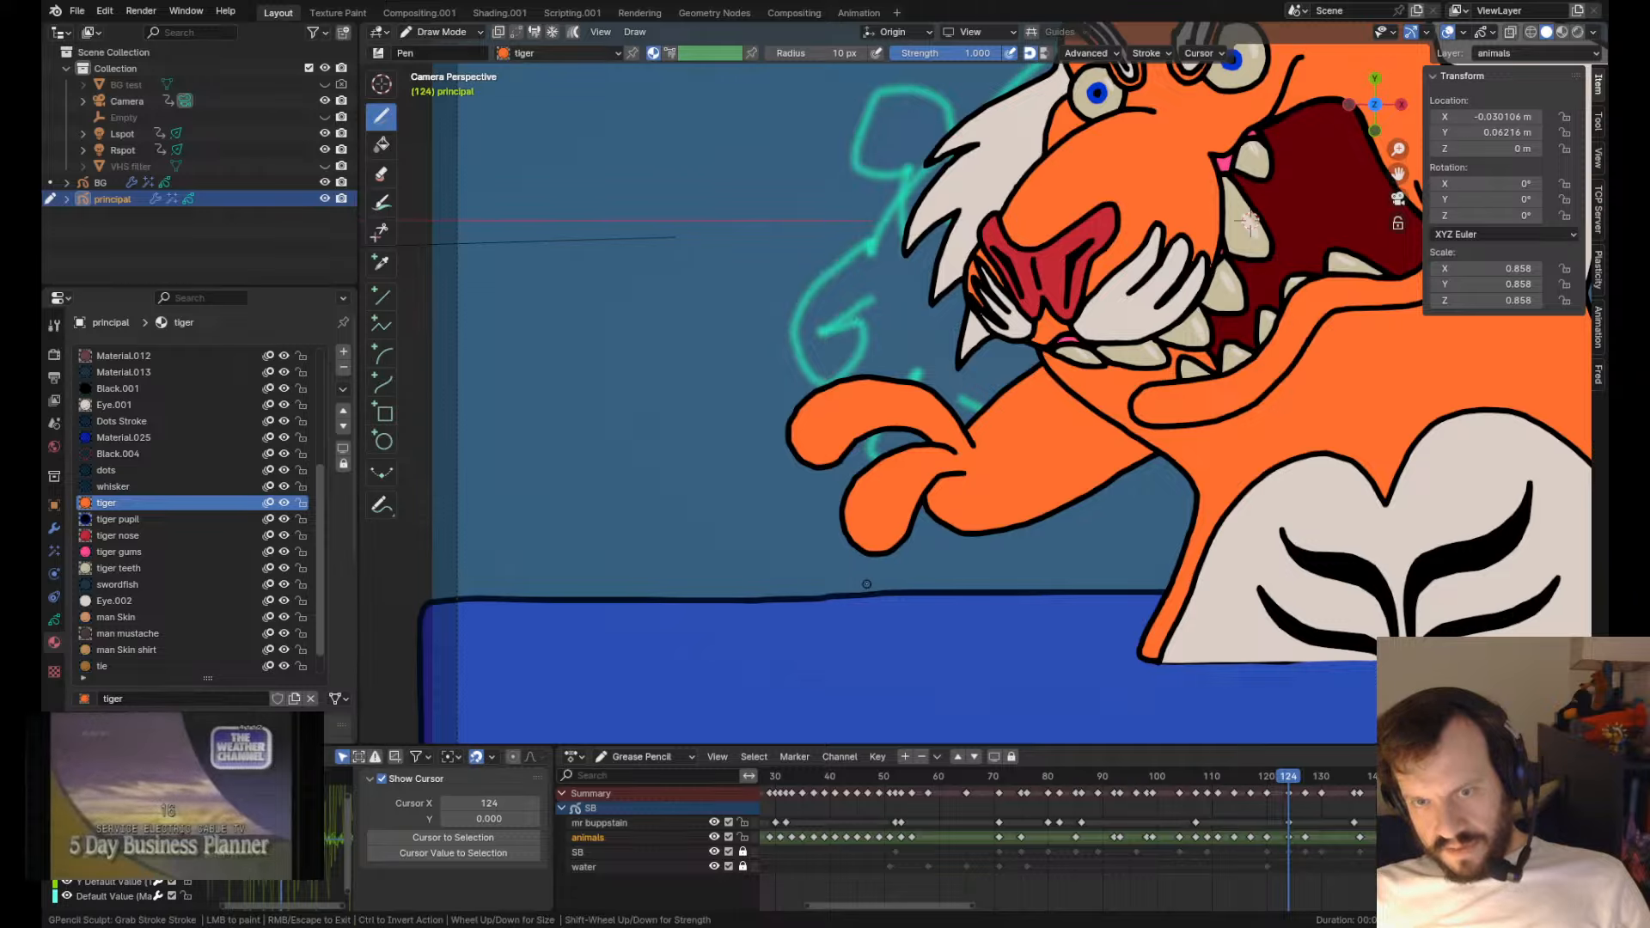
pyautogui.moveTo(988, 462)
pyautogui.keyDown('shift'); pyautogui.mouseDown()
pyautogui.moveTo(983, 482)
pyautogui.moveTo(1002, 449)
pyautogui.moveTo(994, 464)
pyautogui.mouseUp(); pyautogui.keyUp('shift')
pyautogui.keyDown('shift'); pyautogui.moveTo(987, 534); pyautogui.dragTo(1003, 553); pyautogui.keyUp('shift')
pyautogui.scroll(3, 985, 548)
pyautogui.keyDown('shift'); pyautogui.moveTo(912, 514); pyautogui.dragTo(896, 523); pyautogui.keyUp('shift')
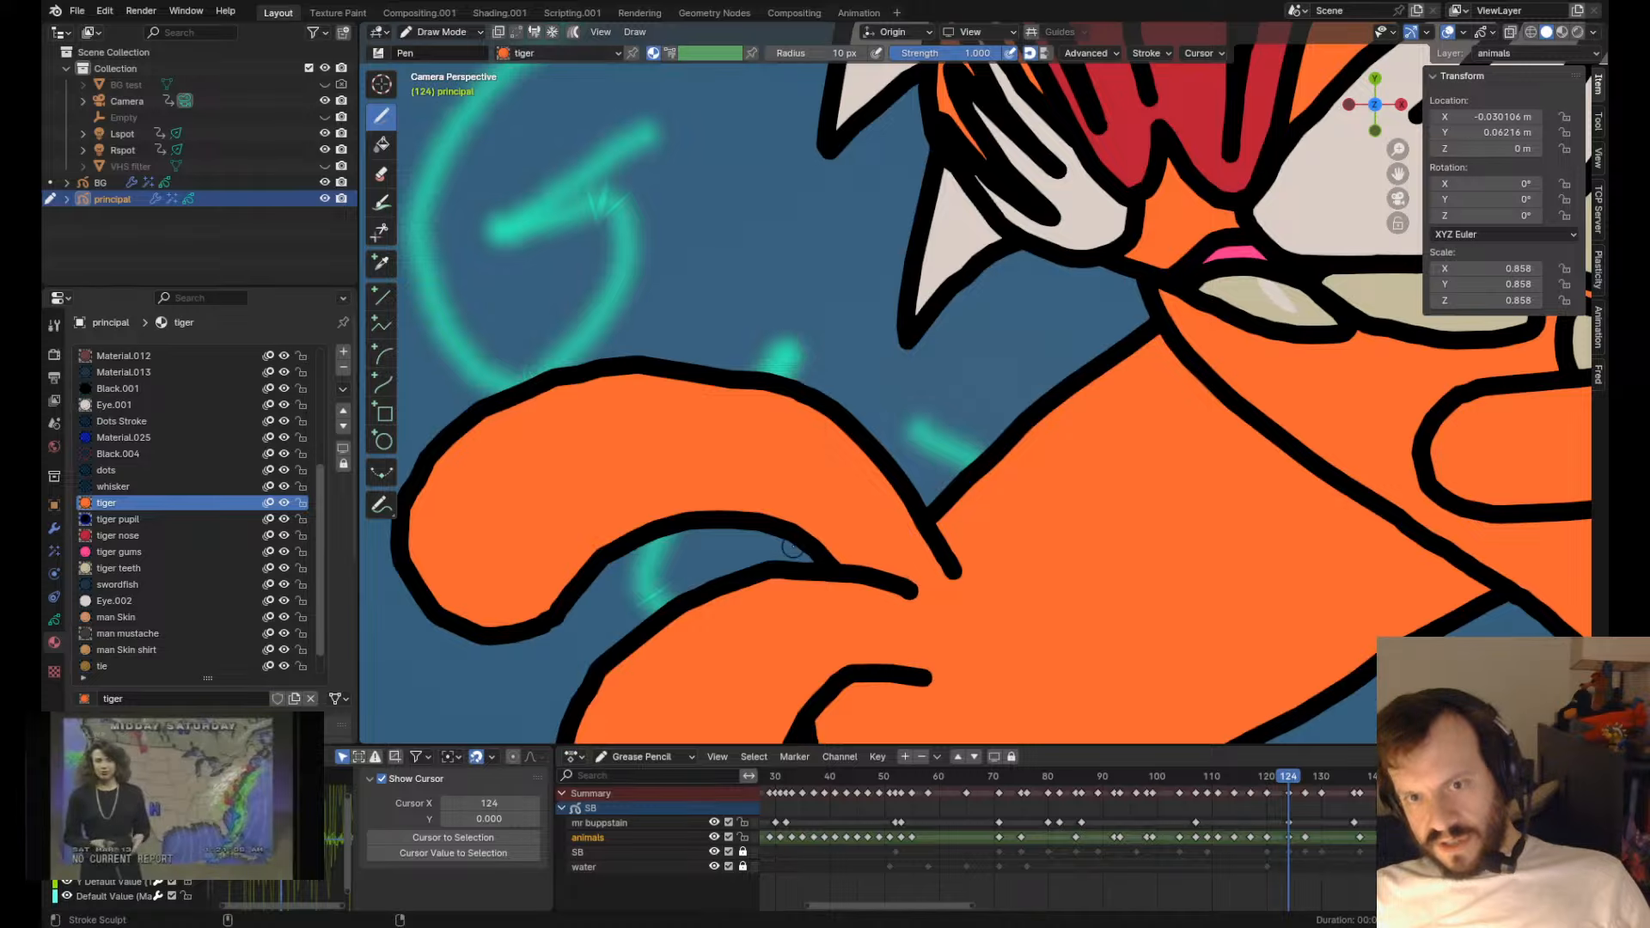
pyautogui.keyDown('shift'); pyautogui.moveTo(784, 574); pyautogui.dragTo(801, 587); pyautogui.keyUp('shift')
pyautogui.scroll(-4, 803, 587)
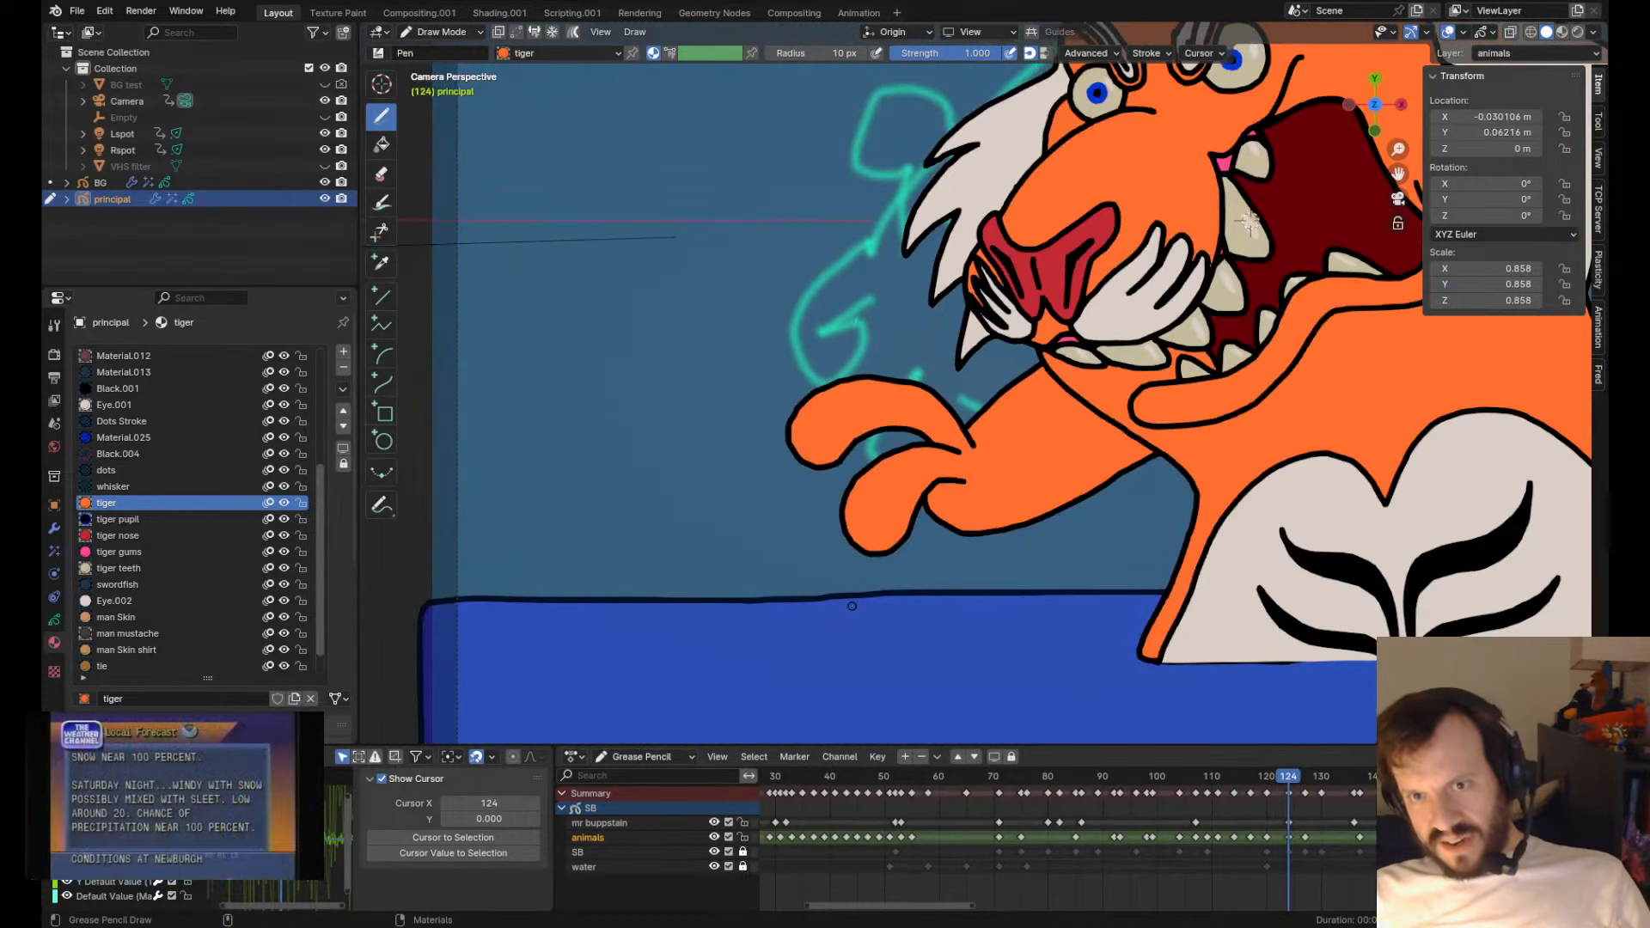
# - Duplicate the lower finger, rotate the copy by 54.6°, place it above the other fingers and send it to the back
pyautogui.press('Tab')
pyautogui.click(910, 525)
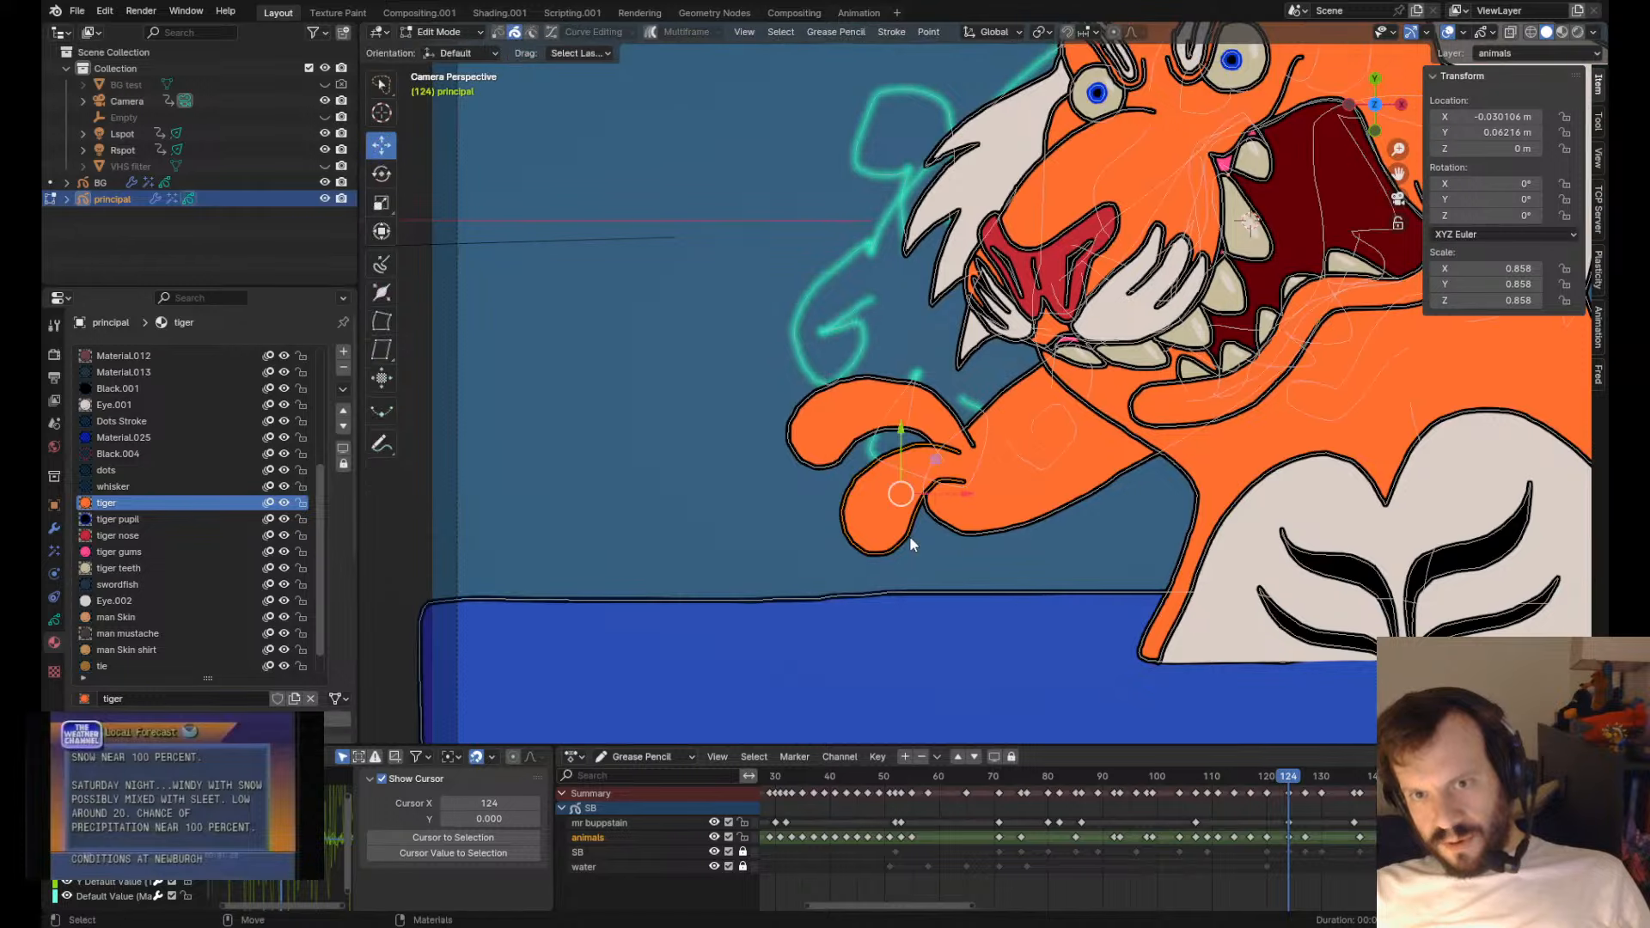
pyautogui.hotkey('shift', 'd')
pyautogui.click(863, 408)
pyautogui.press('r')
pyautogui.press('r')
pyautogui.click(1018, 523)
pyautogui.press('g')
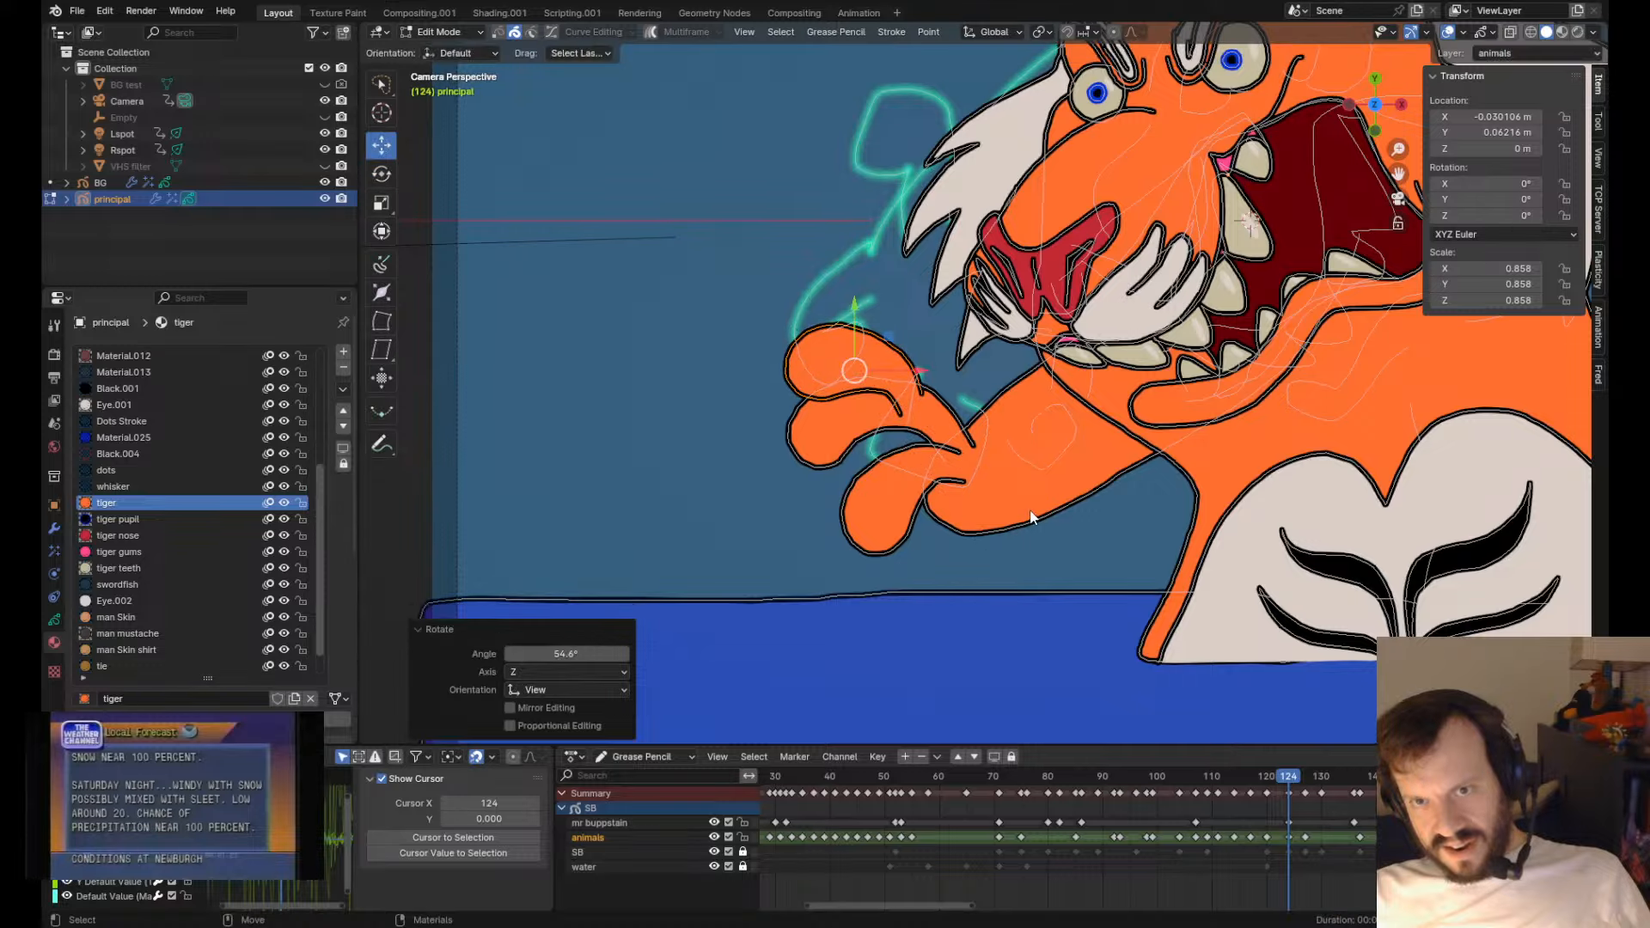
pyautogui.press('g')
pyautogui.click(889, 389)
pyautogui.hotkey('ctrl', 'shift', 'Down')
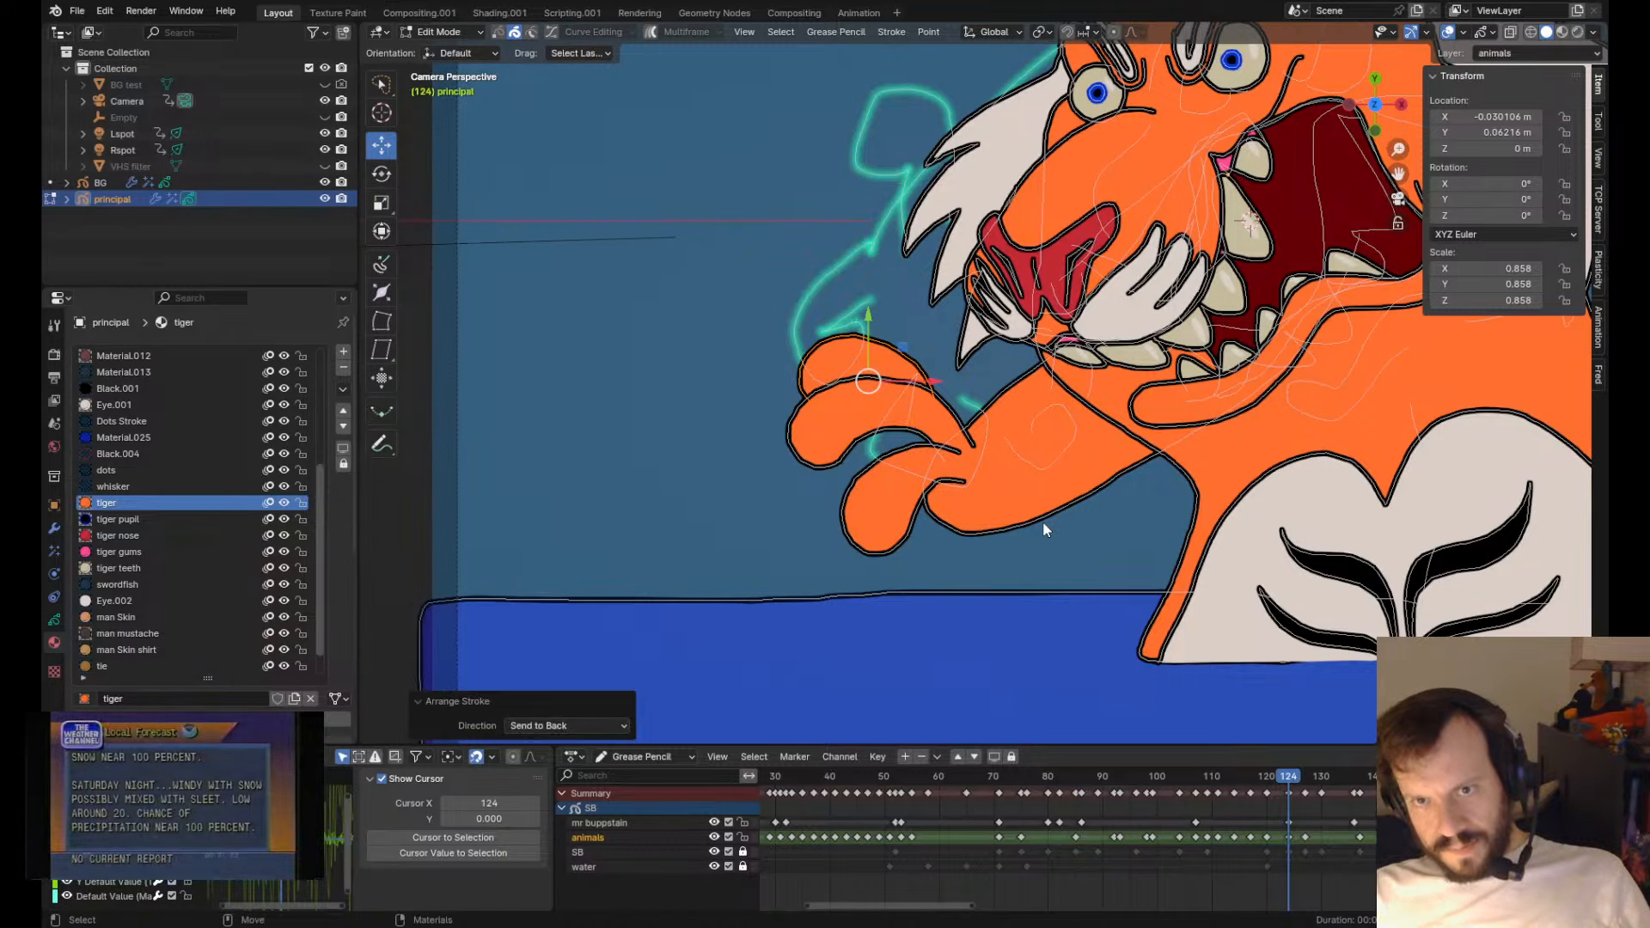
pyautogui.press('Tab')
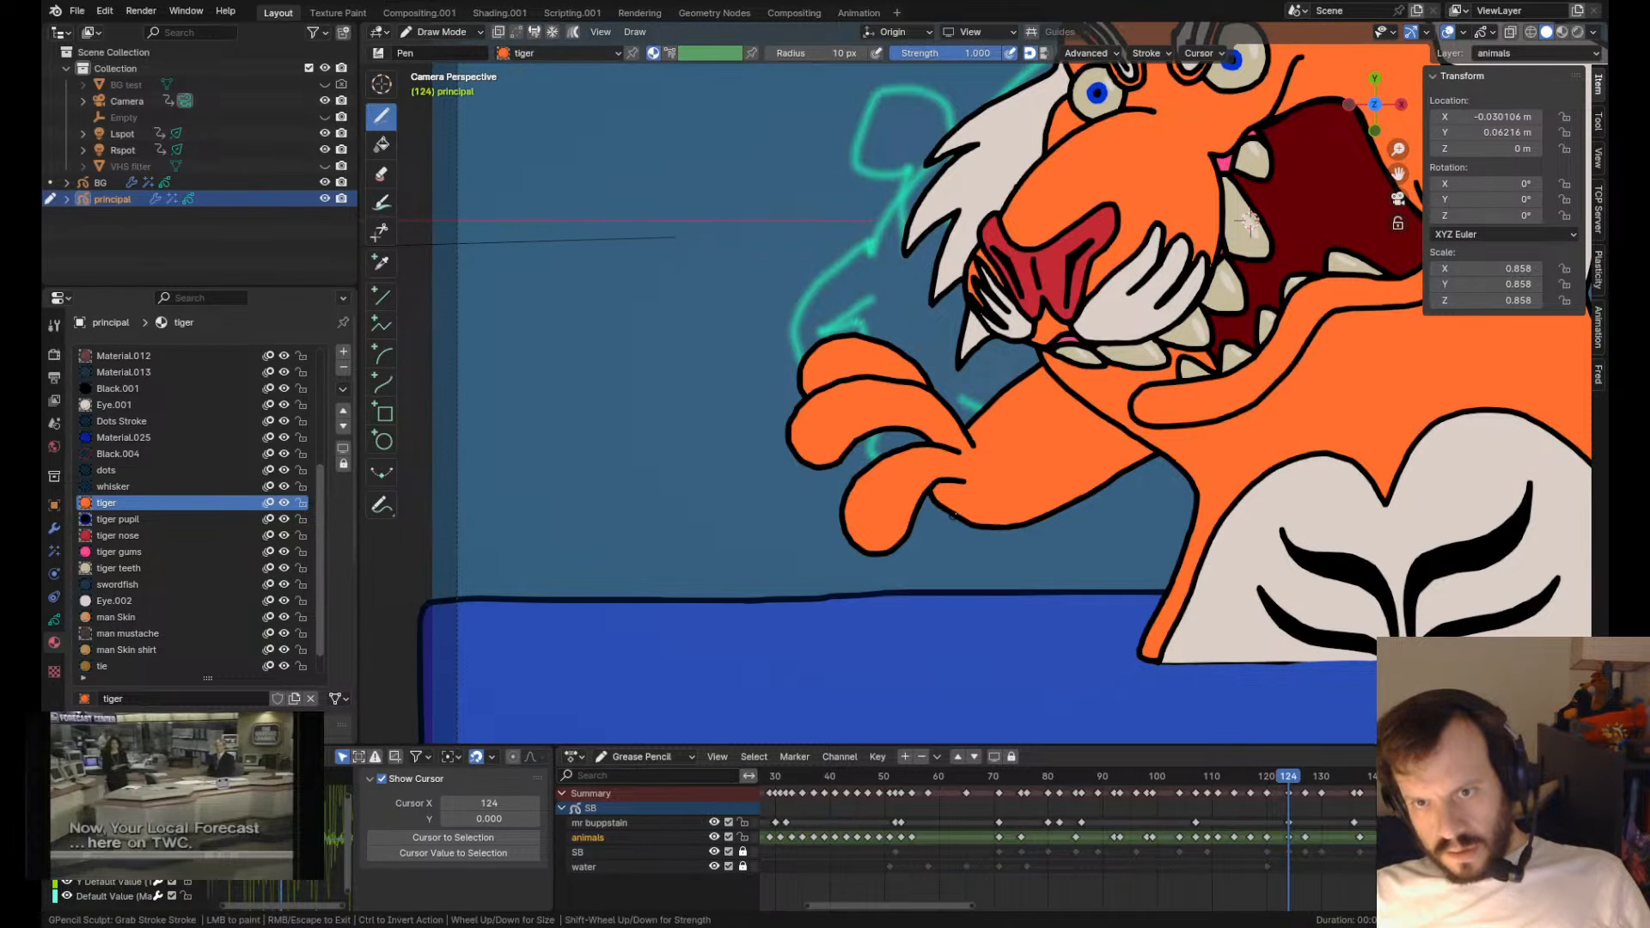
# - Pull in the forearm's lower edge and the base of the lower finger so the paw's outlines meet
pyautogui.moveTo(911, 501); pyautogui.dragTo(922, 488)
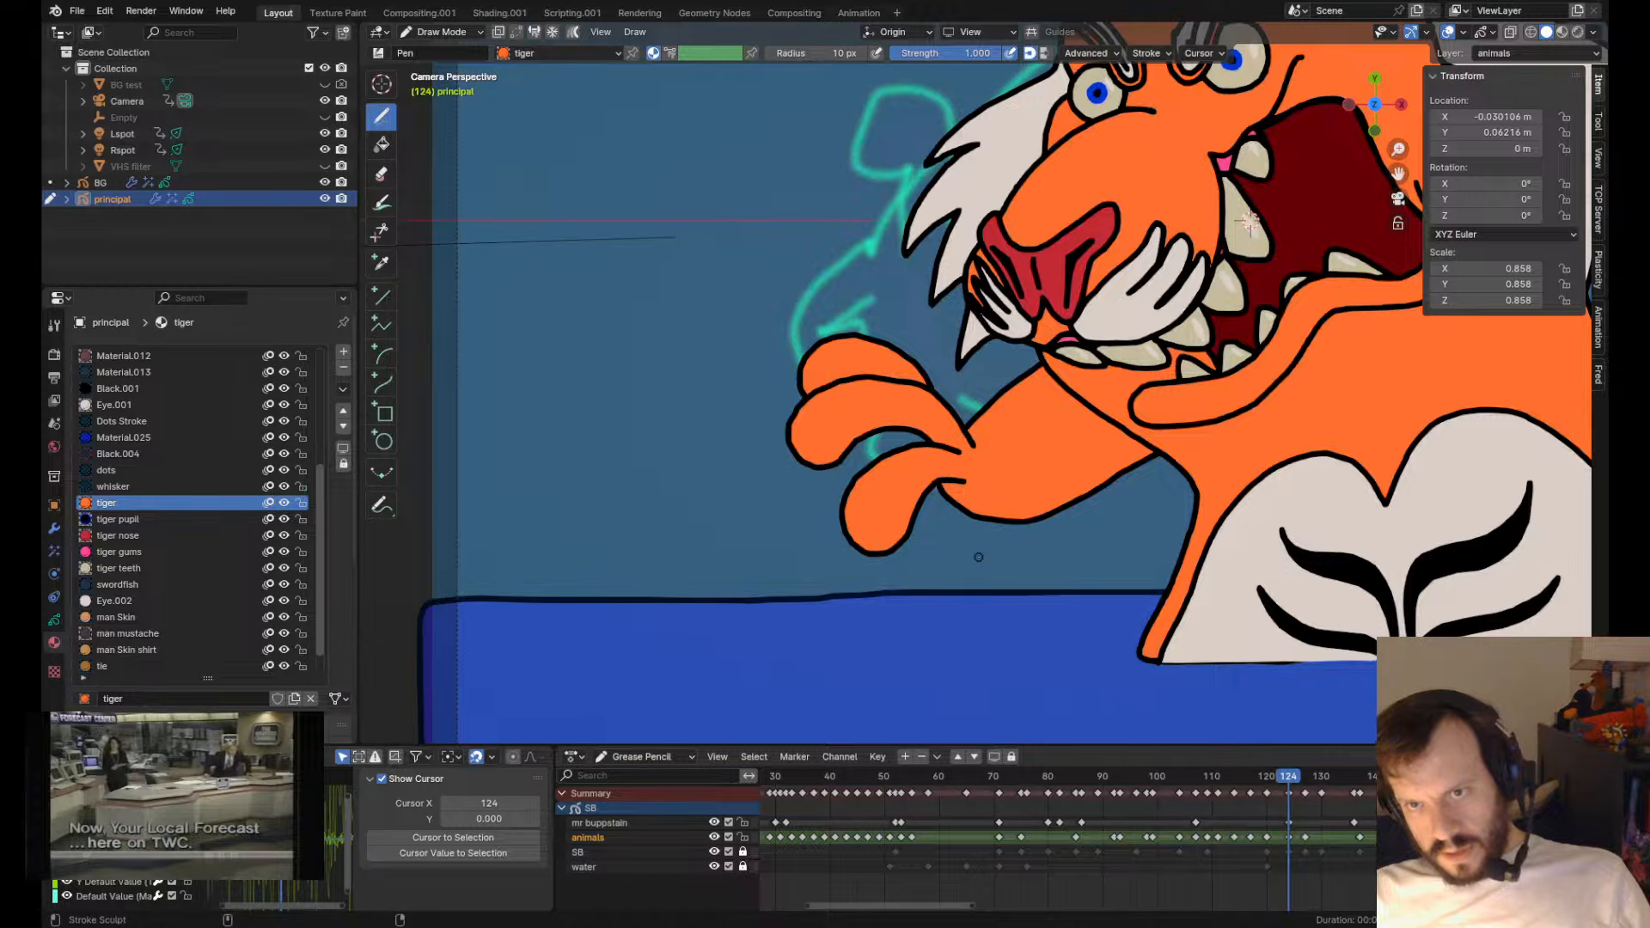
pyautogui.scroll(-5, 916, 506)
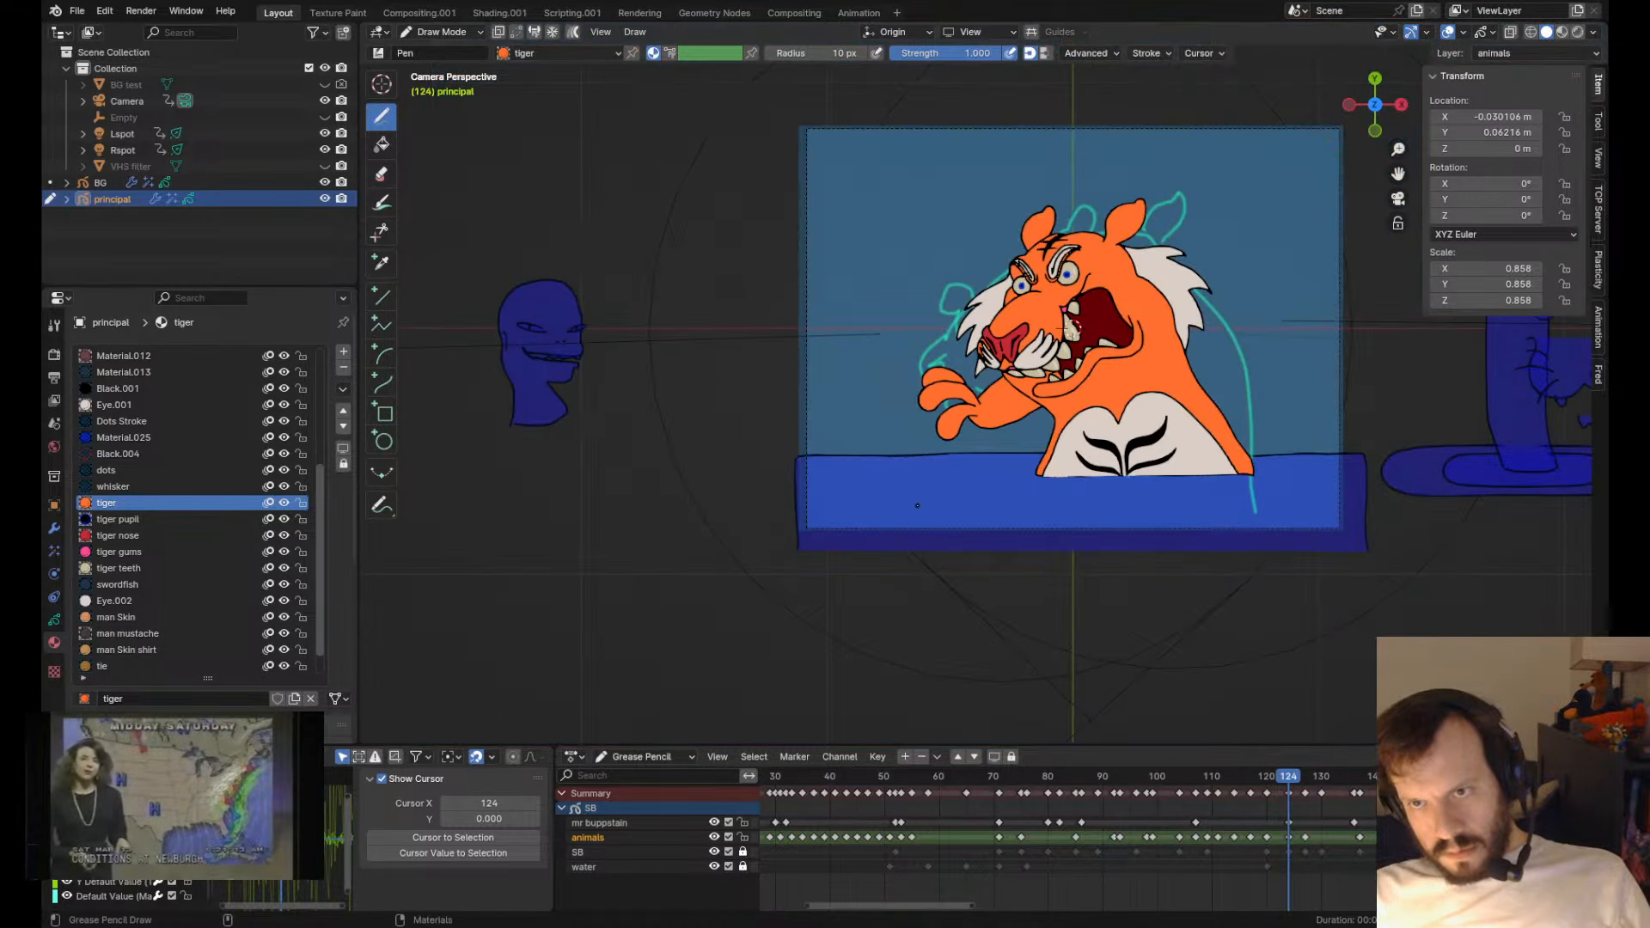
pyautogui.scroll(4, 917, 505)
pyautogui.press('Down')
pyautogui.press('Up')
pyautogui.press('Tab')
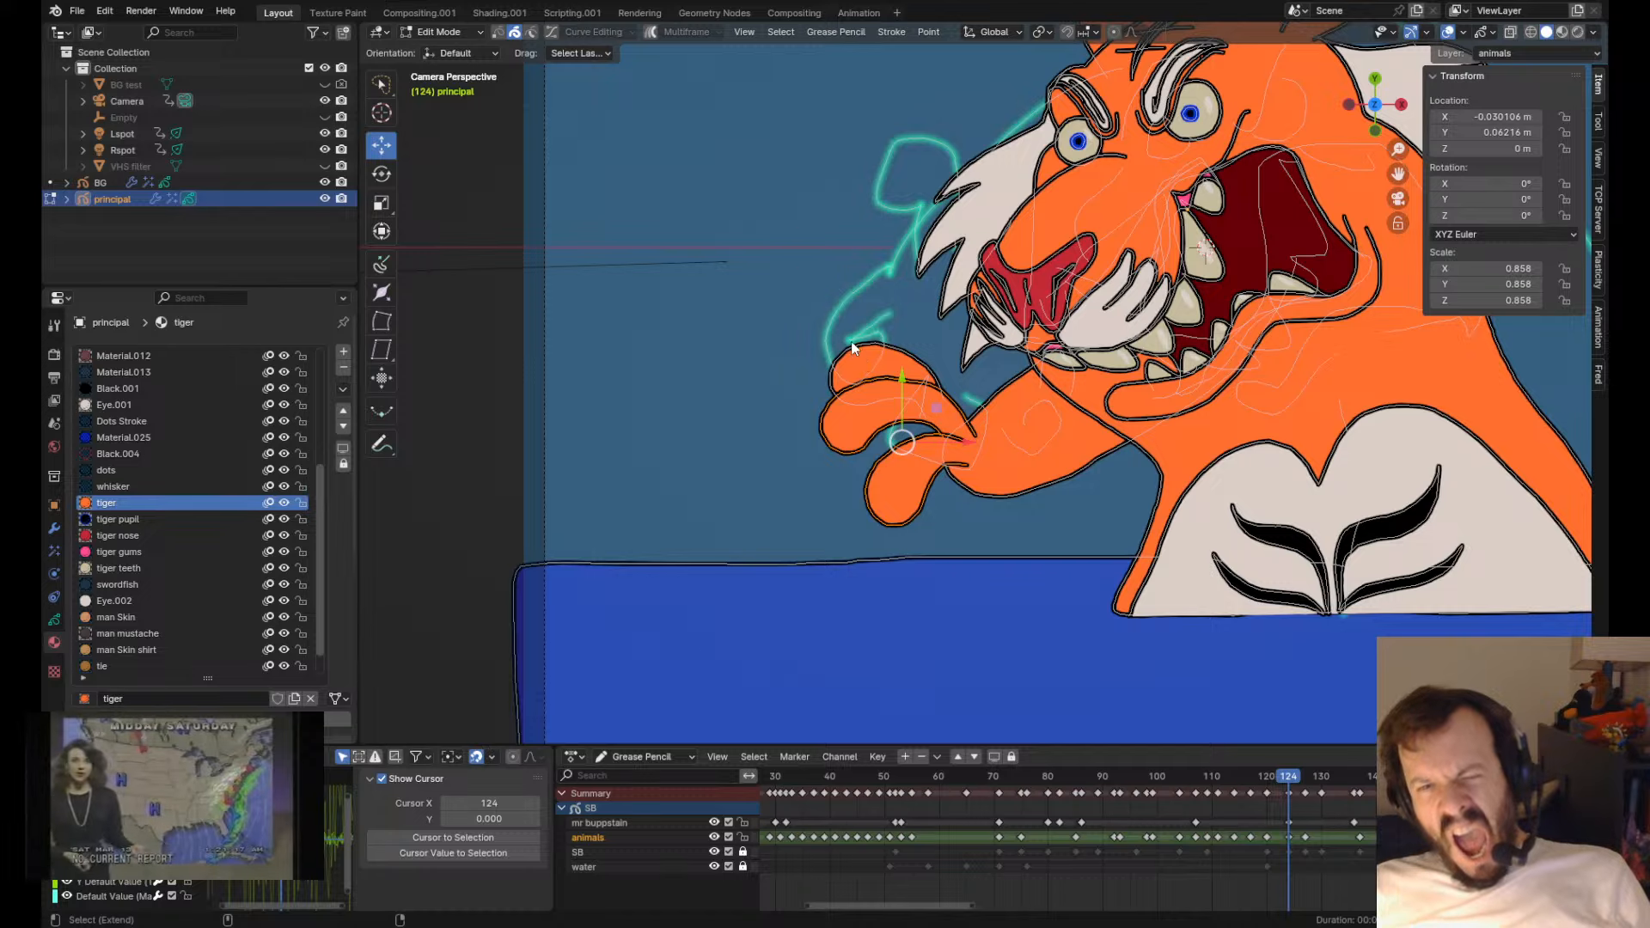
pyautogui.press('Tab')
pyautogui.moveTo(921, 432); pyautogui.dragTo(951, 455)
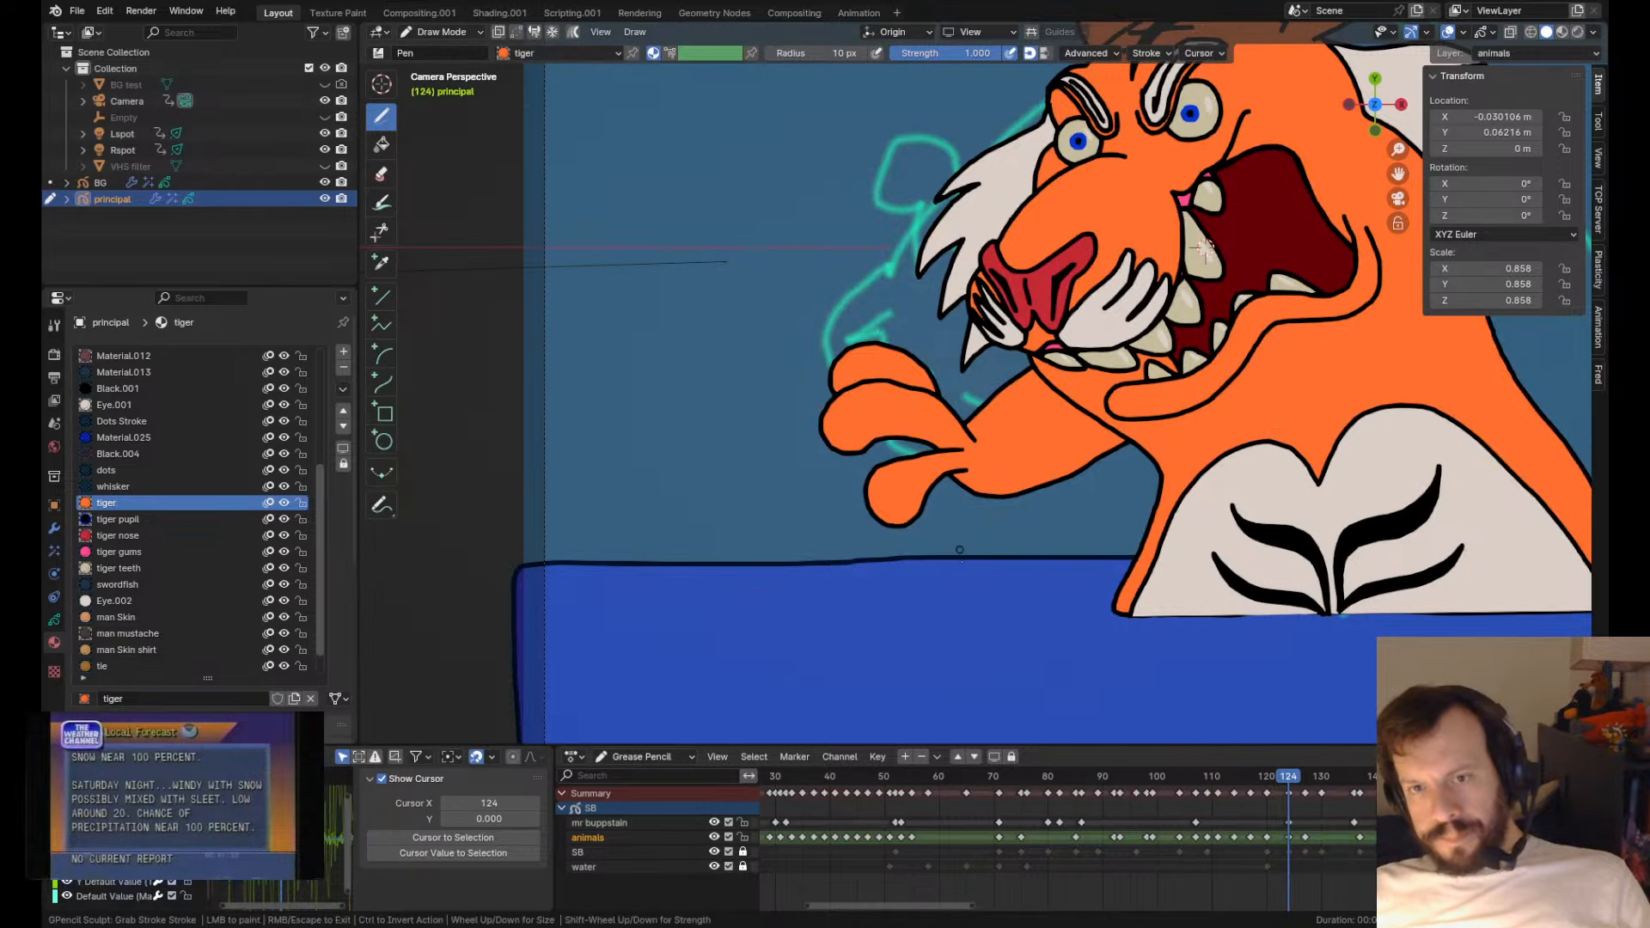
pyautogui.moveTo(960, 550); pyautogui.dragTo(952, 537)
# - Smooth the lower finger into the palm and raise the middle finger's upper line where it joins the forearm
pyautogui.scroll(5, 894, 541)
pyautogui.moveTo(830, 554)
pyautogui.mouseDown()
pyautogui.moveTo(811, 513)
pyautogui.moveTo(809, 538)
pyautogui.moveTo(887, 512)
pyautogui.moveTo(782, 537)
pyautogui.mouseUp()
pyautogui.moveTo(910, 563); pyautogui.dragTo(993, 629)
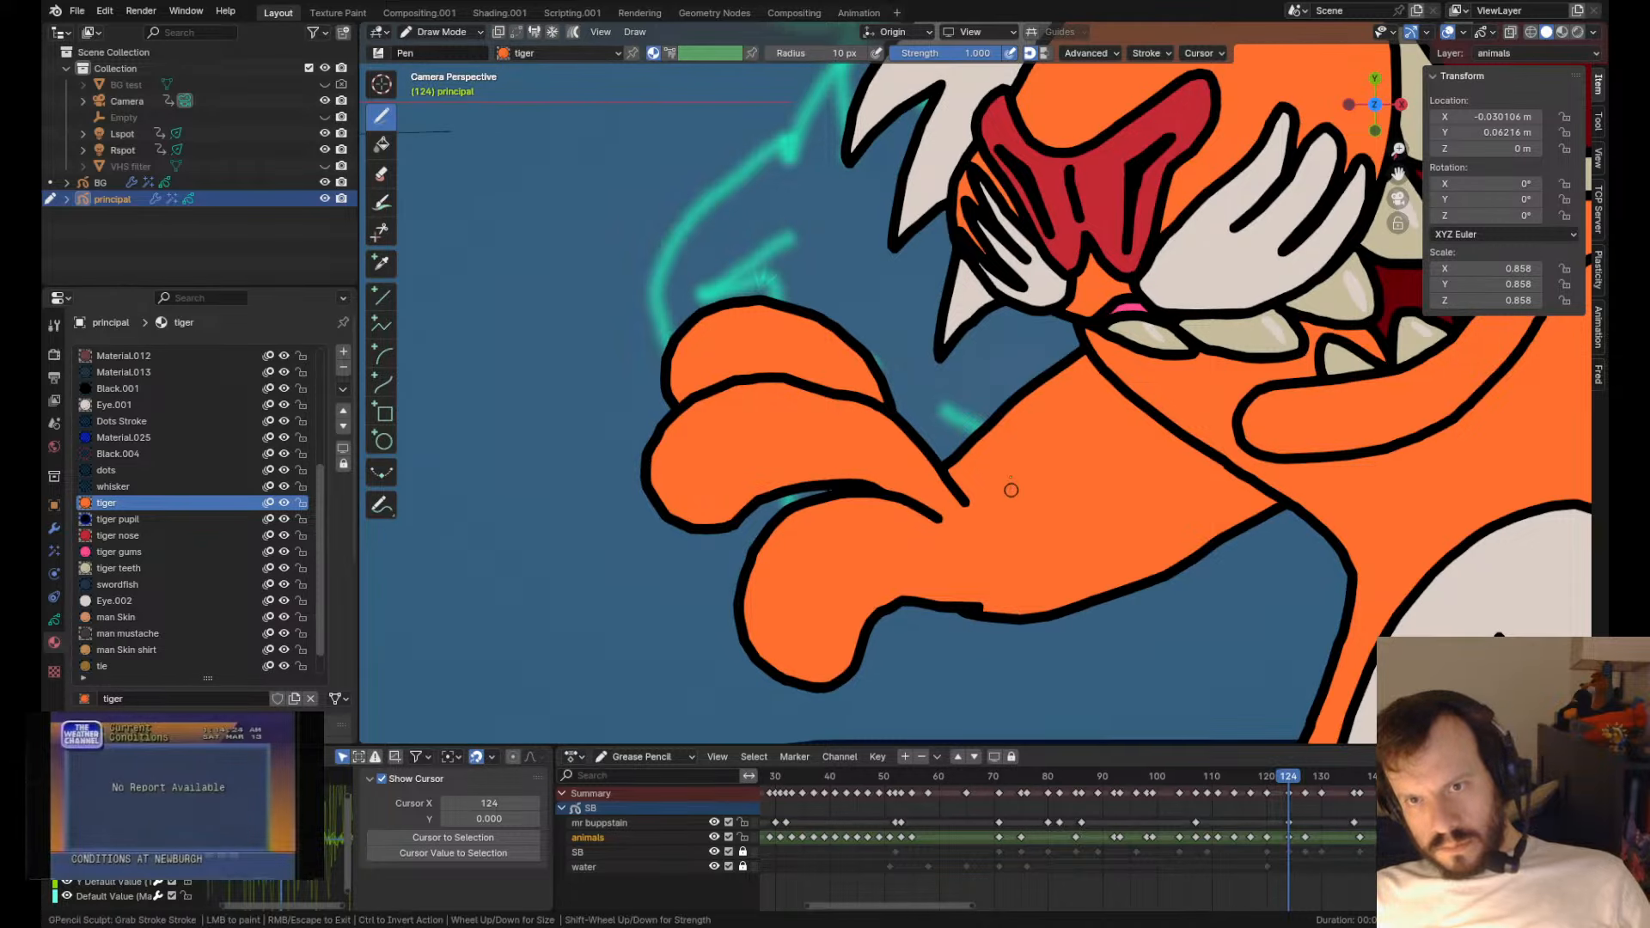
pyautogui.moveTo(1011, 490); pyautogui.dragTo(948, 364)
pyautogui.moveTo(843, 396); pyautogui.dragTo(835, 384)
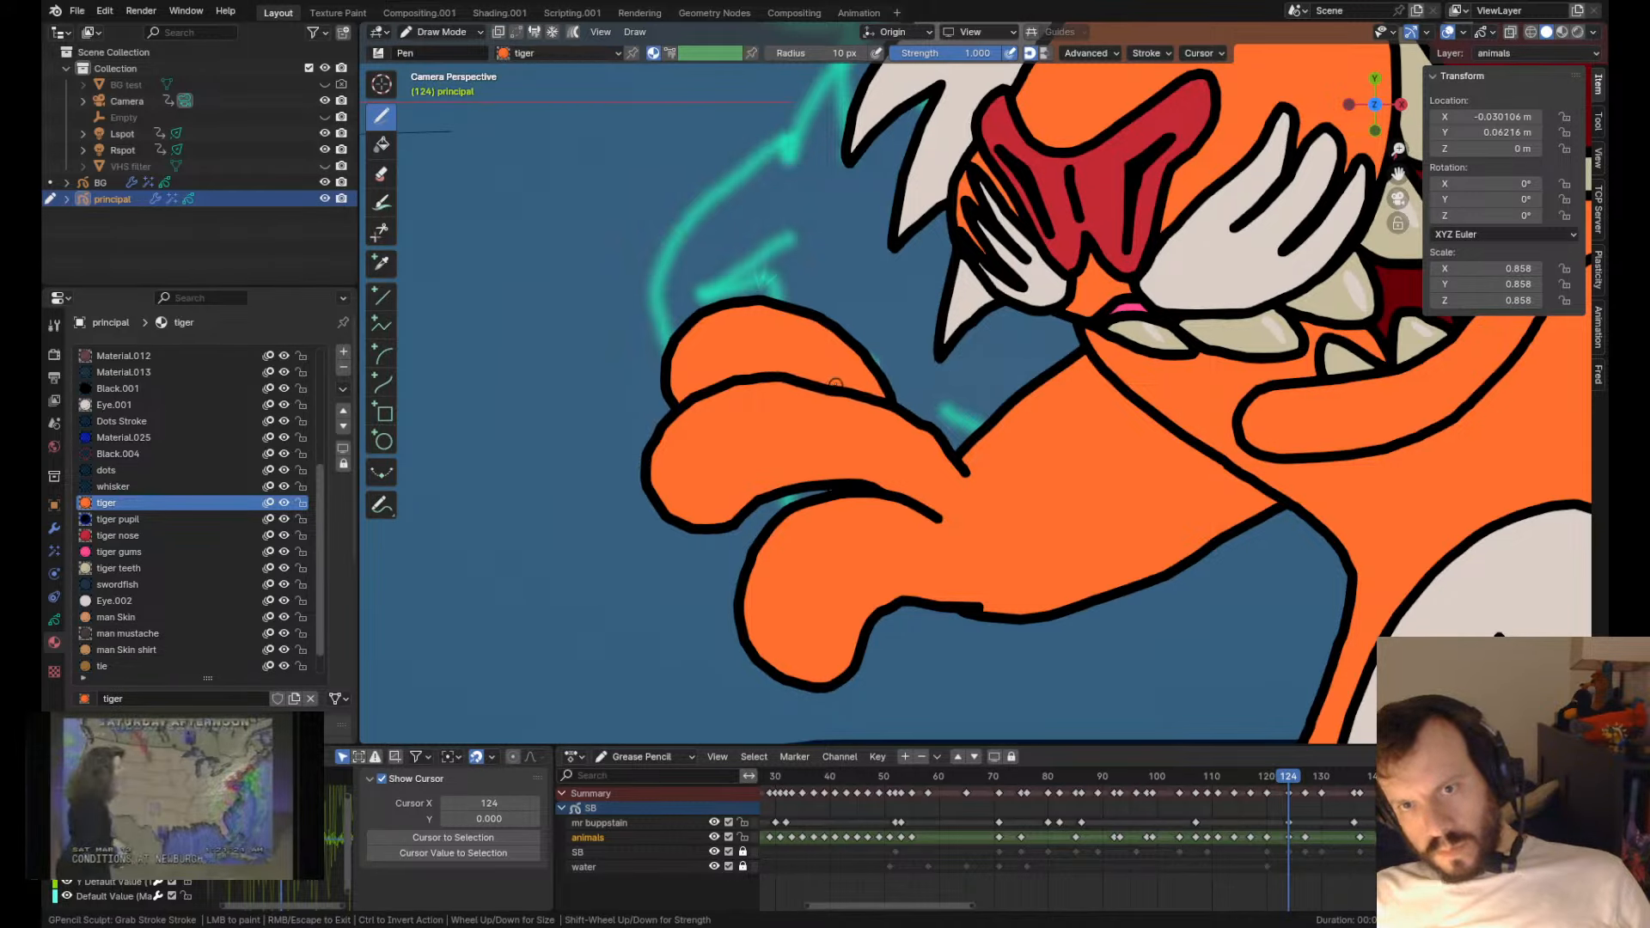
pyautogui.moveTo(976, 479); pyautogui.dragTo(994, 456)
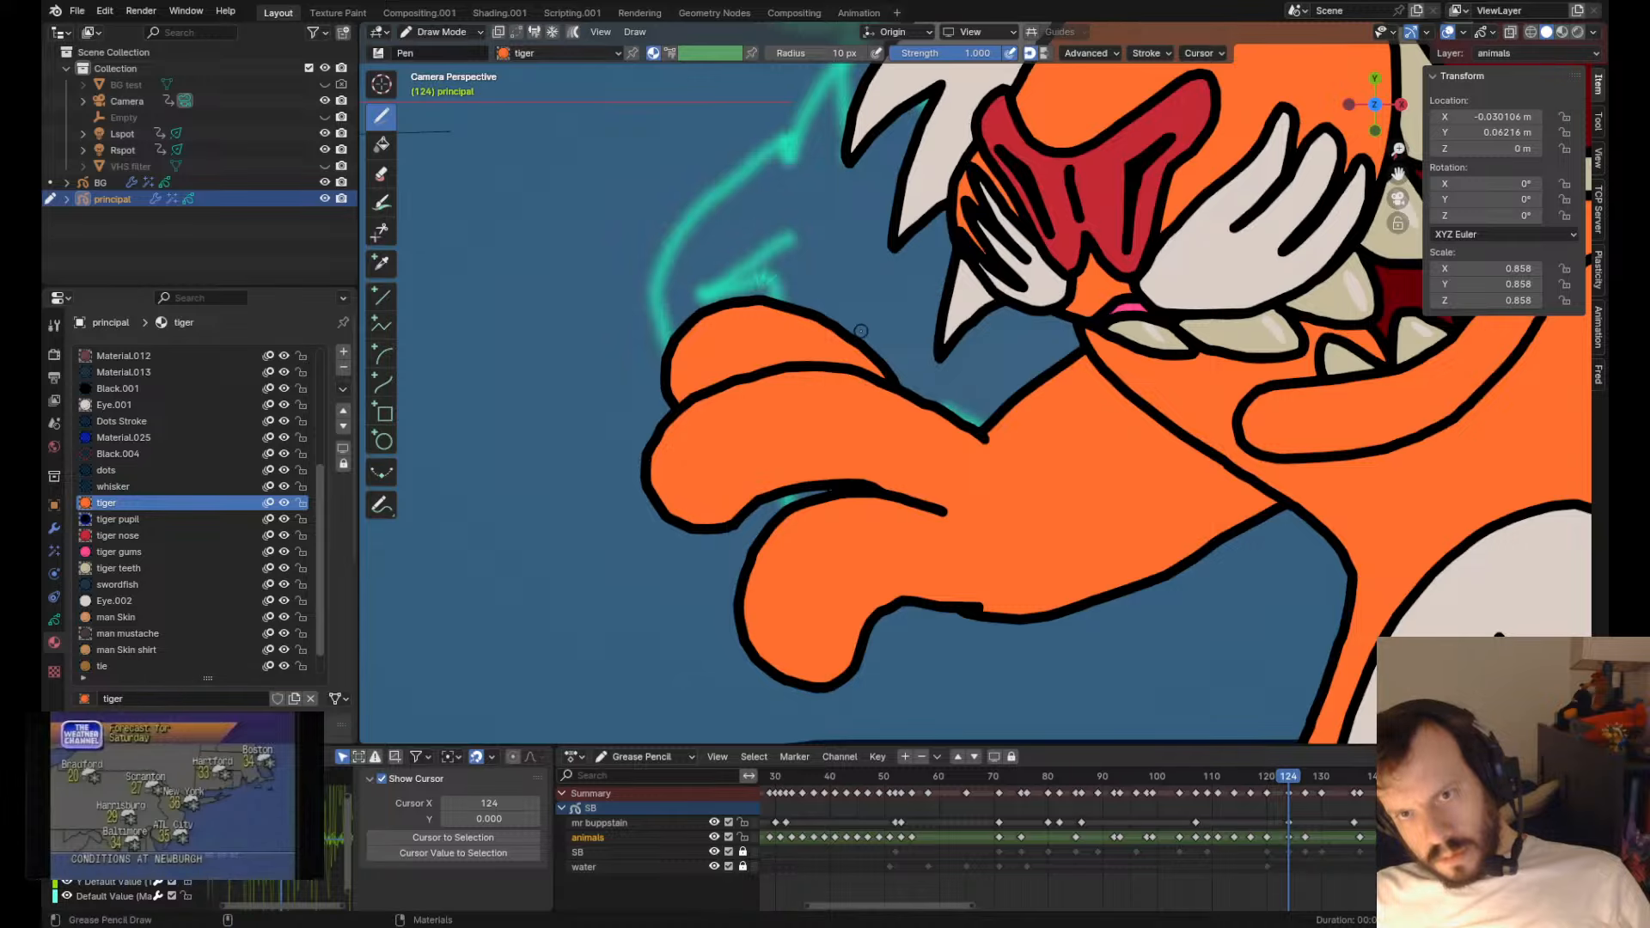
# - Raise and bend the forearm's outline beneath the muzzle, comparing the pose with the neighbouring keyframes
pyautogui.scroll(-6, 913, 439)
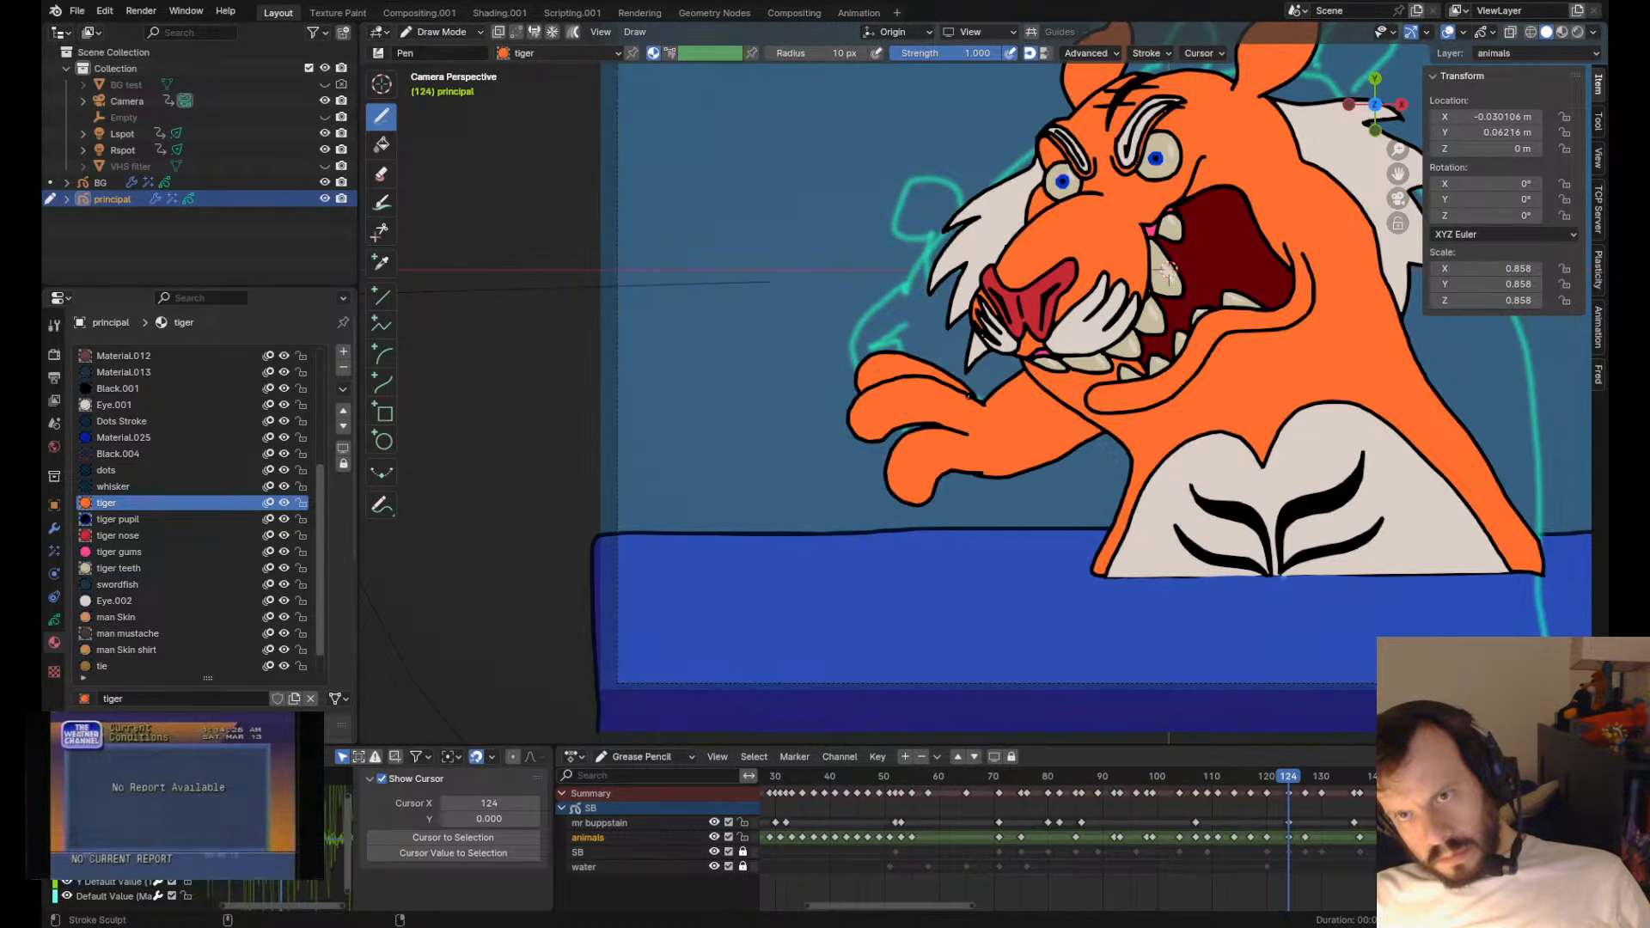
pyautogui.scroll(2, 988, 389)
pyautogui.press('Tab')
pyautogui.press('Tab')
pyautogui.scroll(-4, 1020, 375)
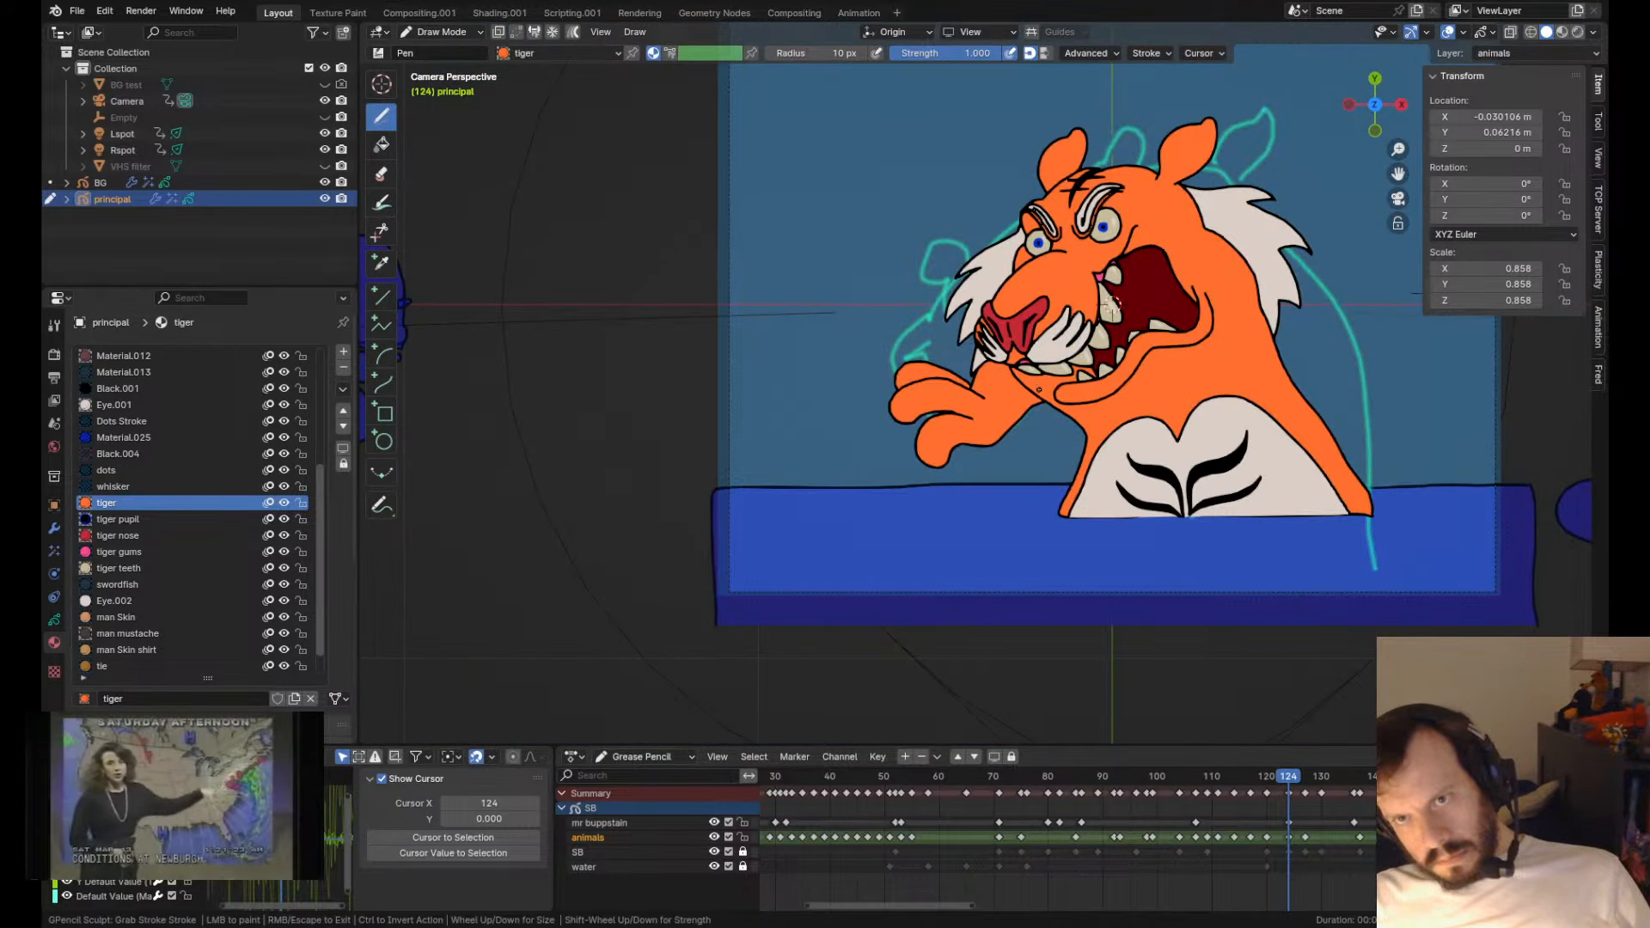
pyautogui.press('Up')
pyautogui.press('Down')
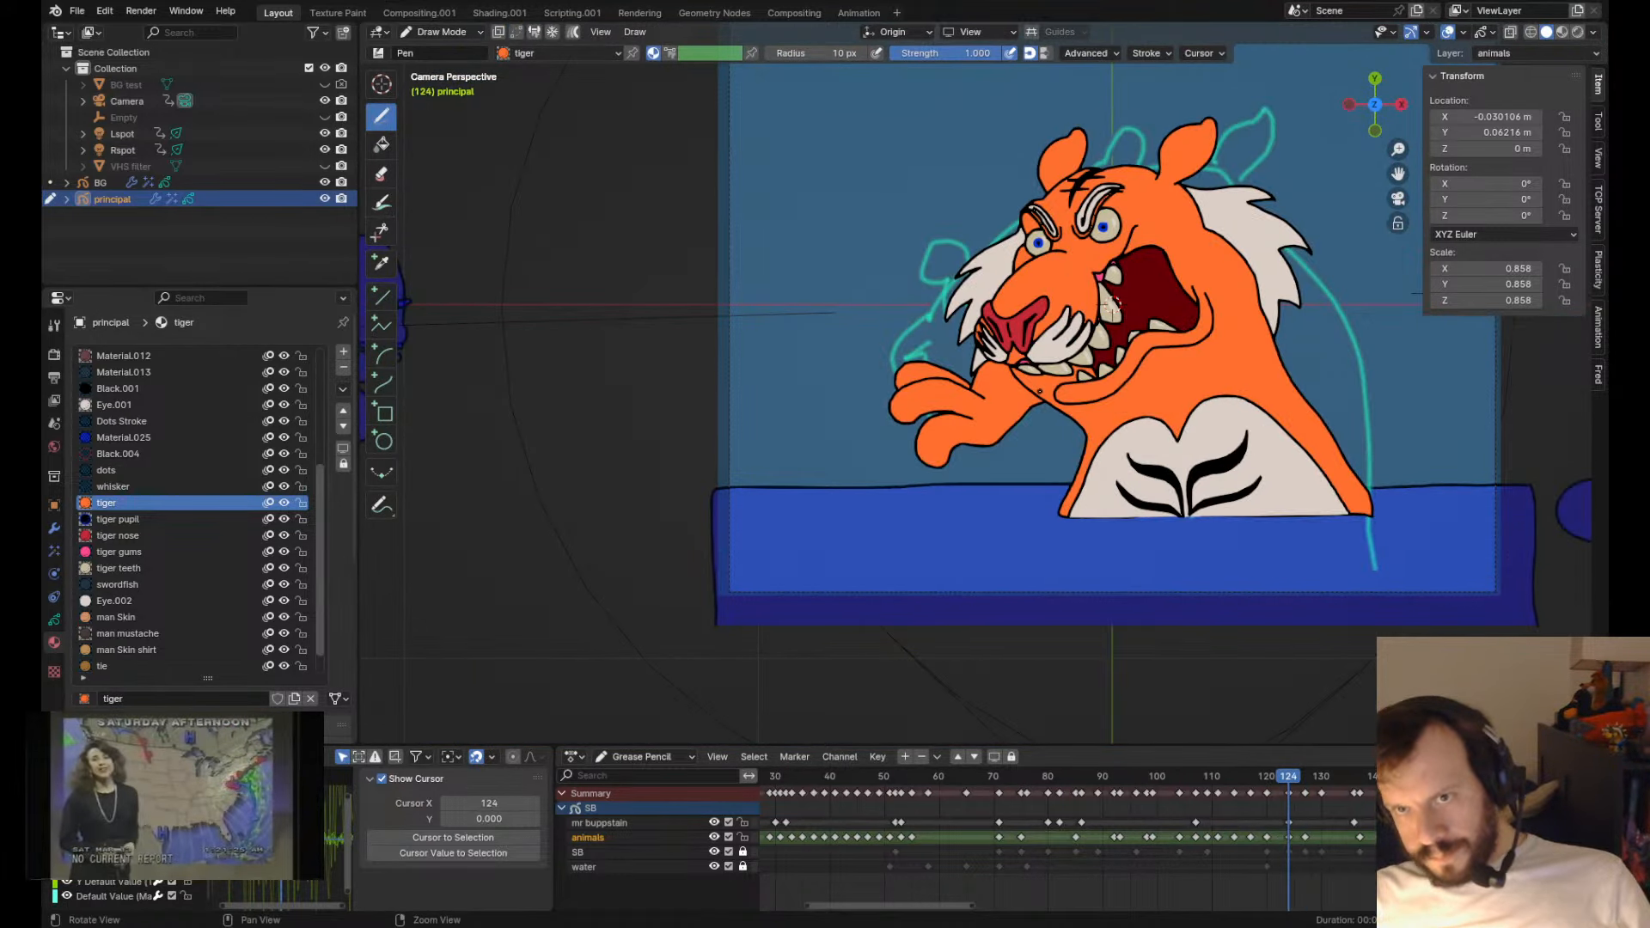
pyautogui.scroll(4, 1040, 390)
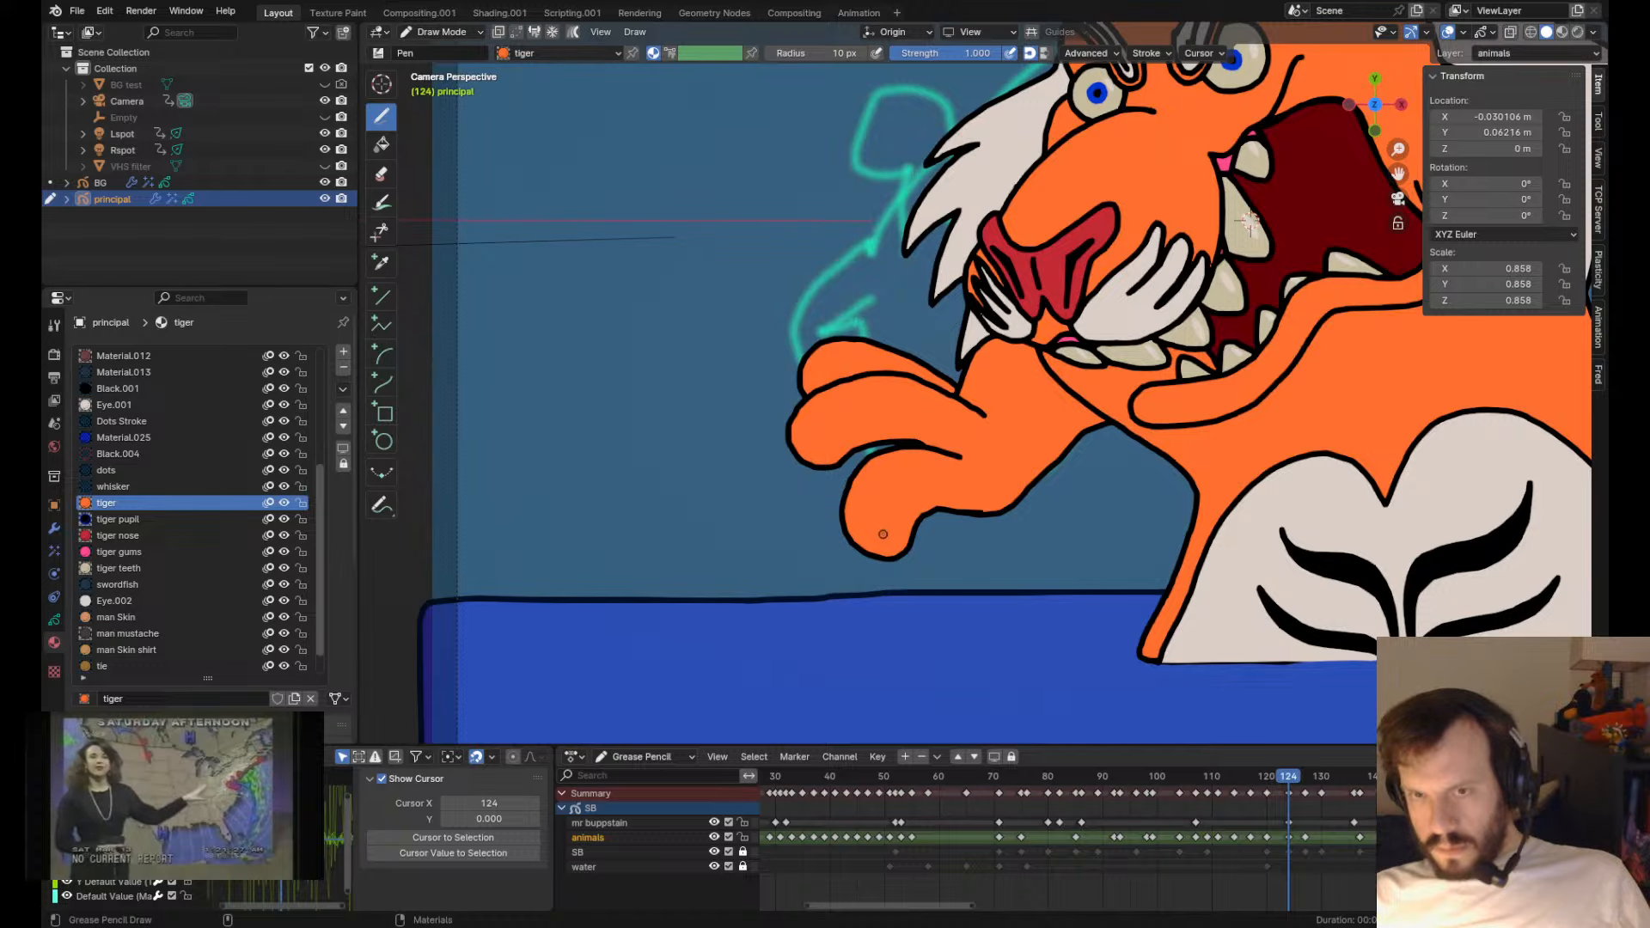
pyautogui.press('Down')
pyautogui.press('Up')
pyautogui.press('Up')
pyautogui.press('Down')
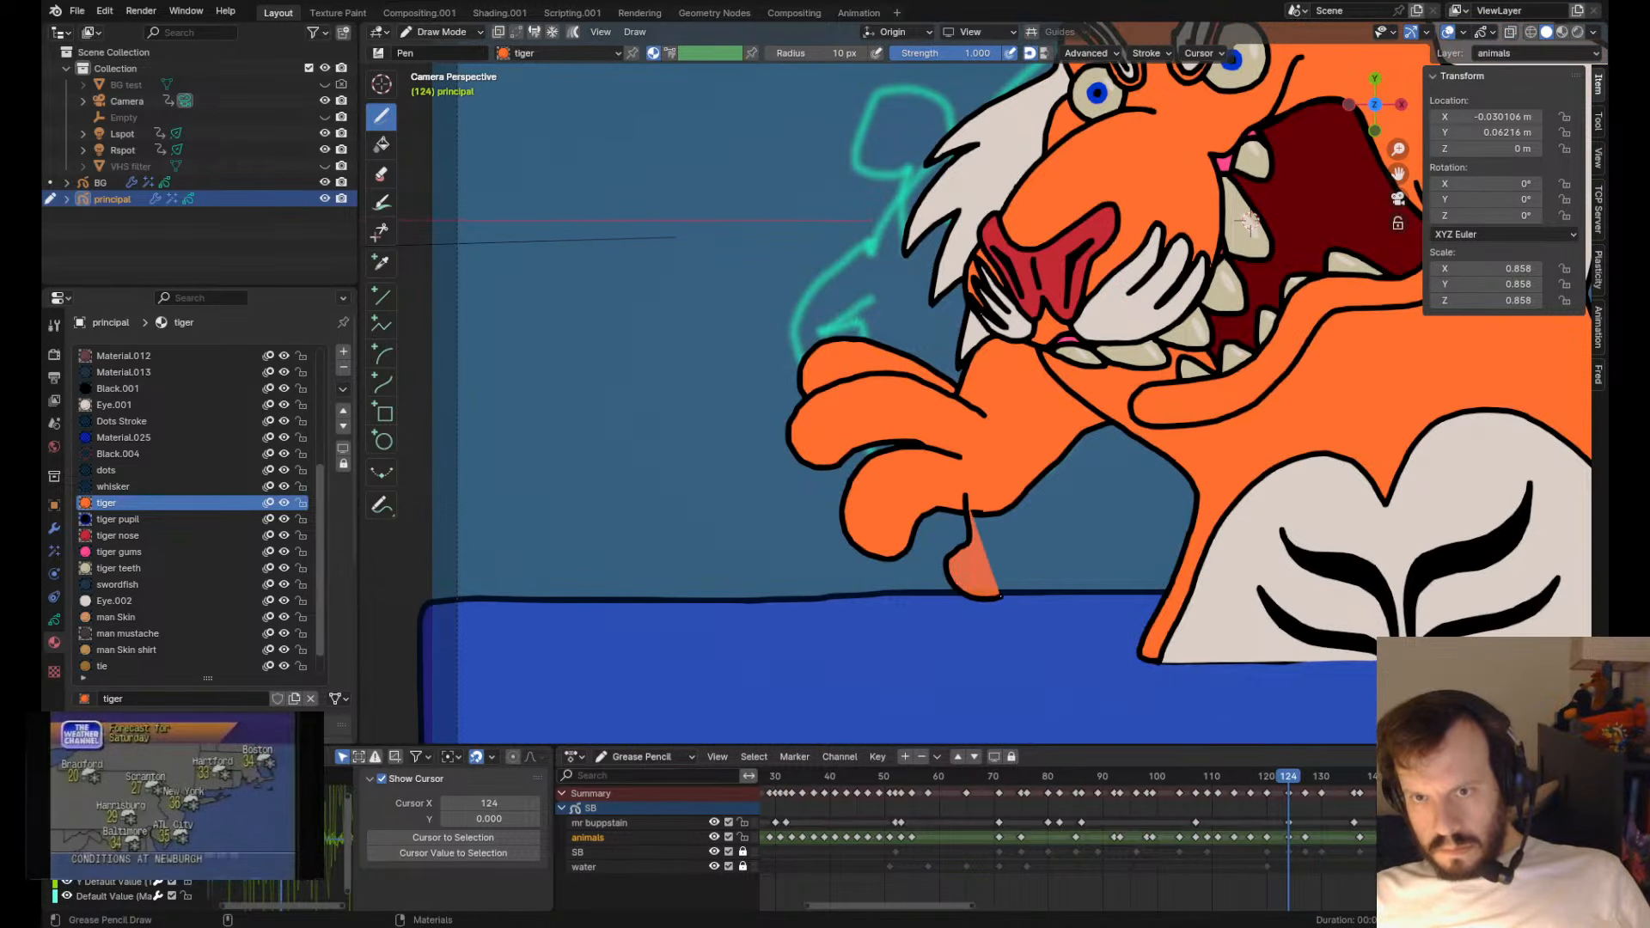
# - Draw a filled orange thumb hanging below the palm, scale it down slightly and fit it against the forearm
pyautogui.moveTo(999, 595); pyautogui.dragTo(1042, 501)
pyautogui.hotkey('ctrl', 'z')
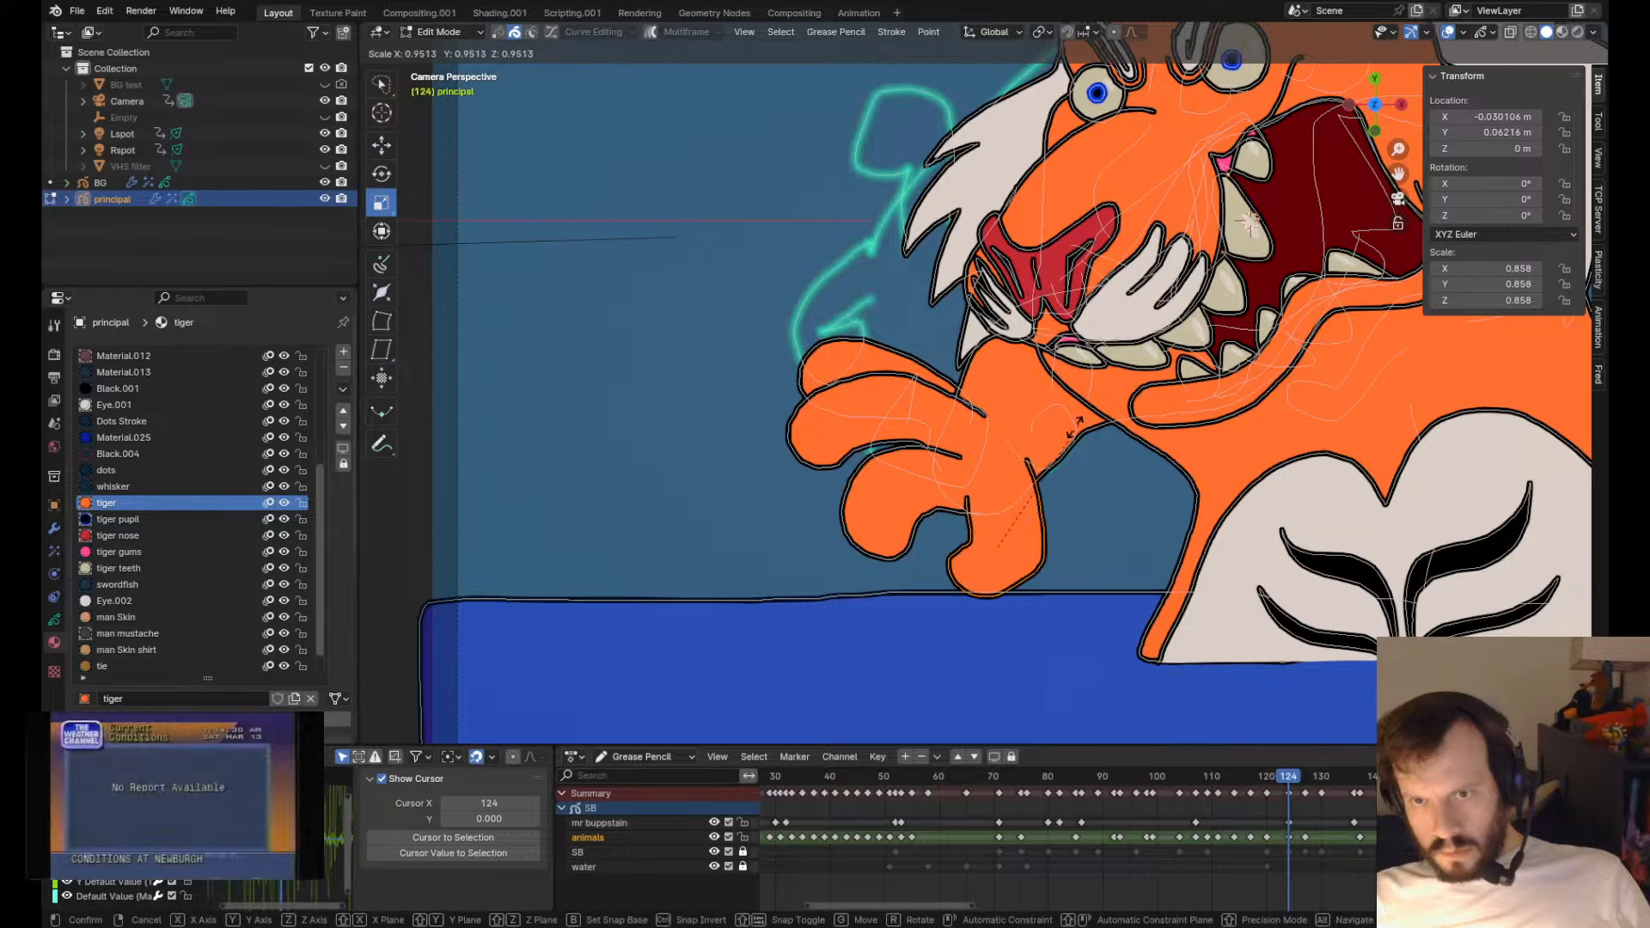
pyautogui.moveTo(1048, 489); pyautogui.dragTo(966, 464)
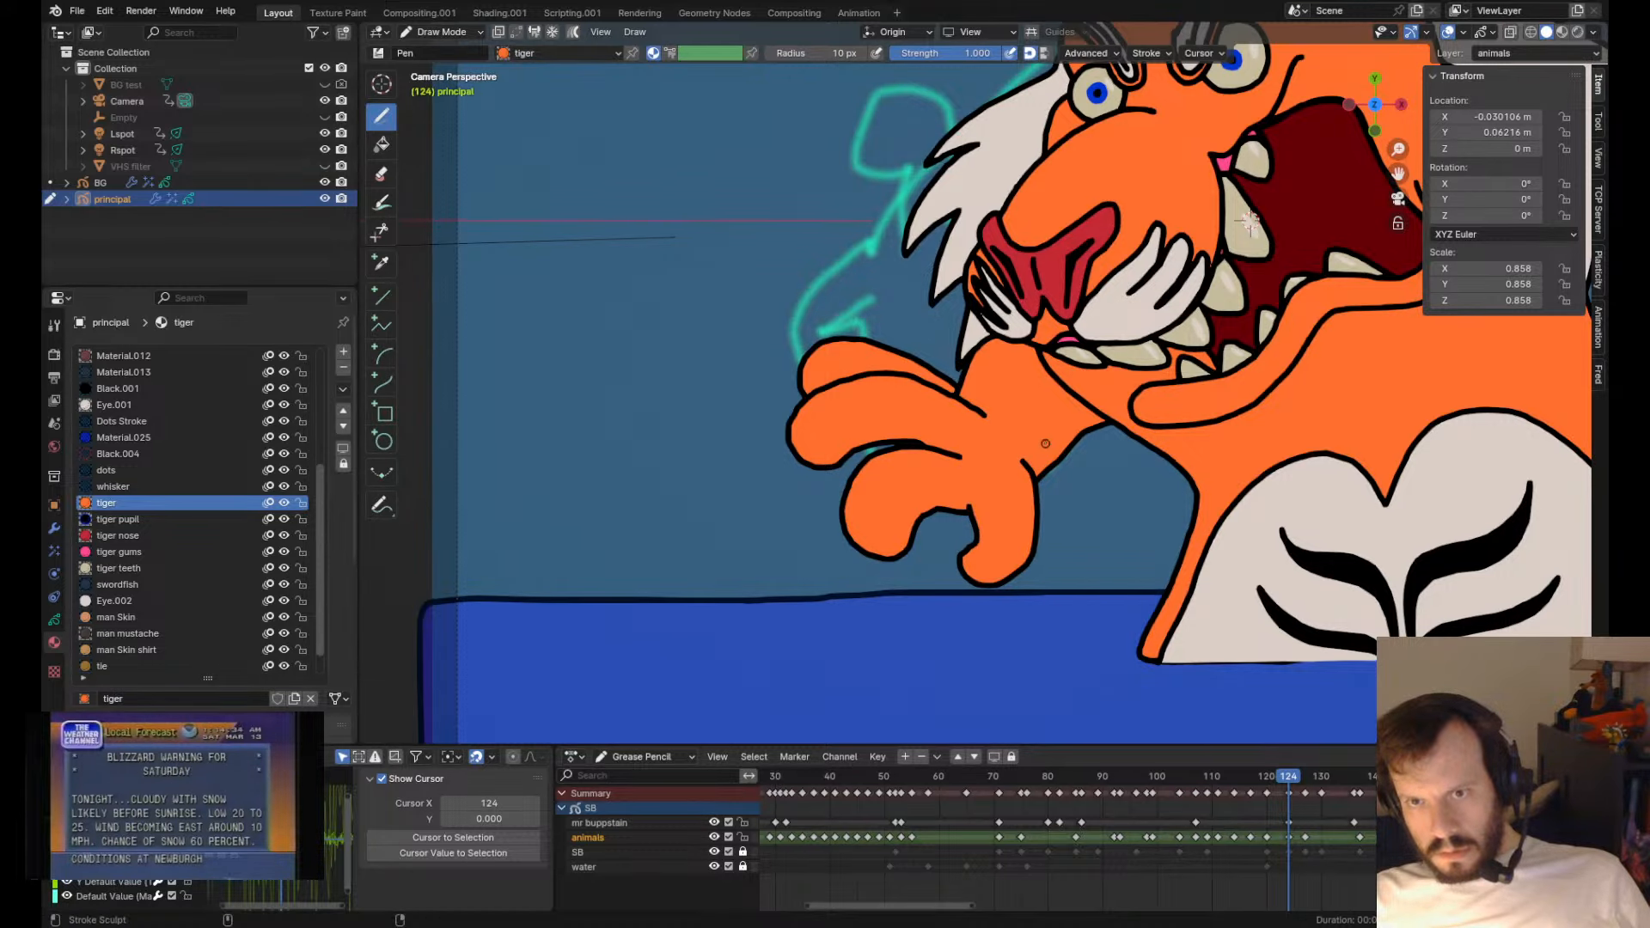
# - Copy the middle black claw from the paw on frame 120, paste it into frame 124 and adjust its stroke order
pyautogui.scroll(1, 825, 421)
pyautogui.press('Up')
pyautogui.press('Down')
pyautogui.press('Down')
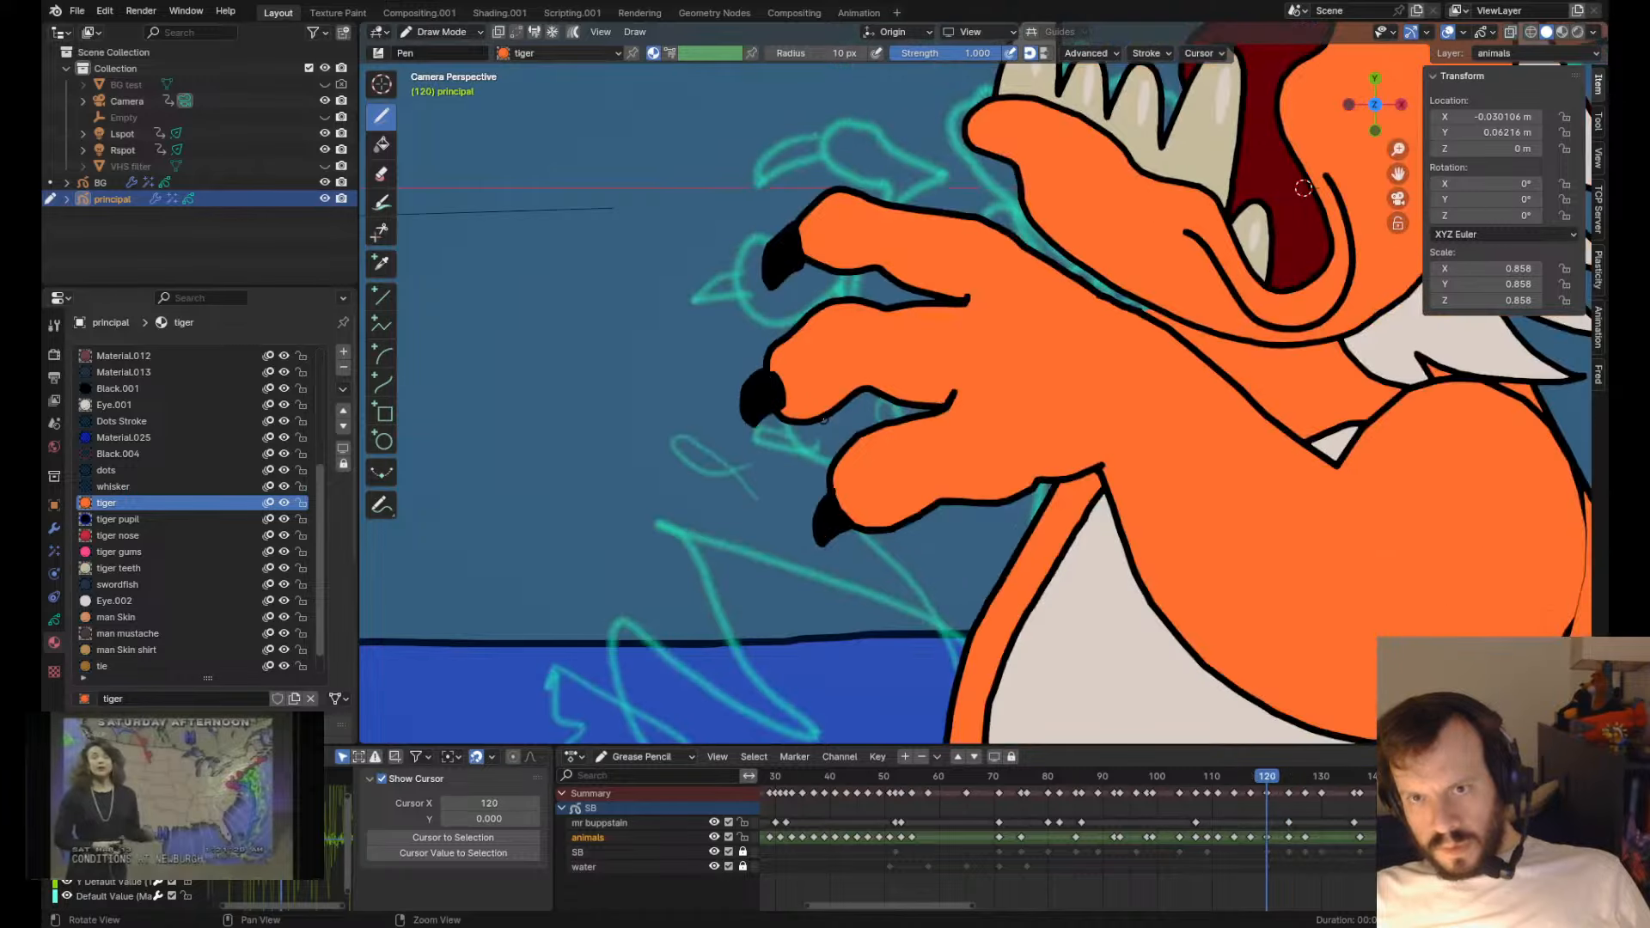
pyautogui.press('Tab')
pyautogui.click(749, 427)
pyautogui.hotkey('ctrl', 'c')
pyautogui.press('Up')
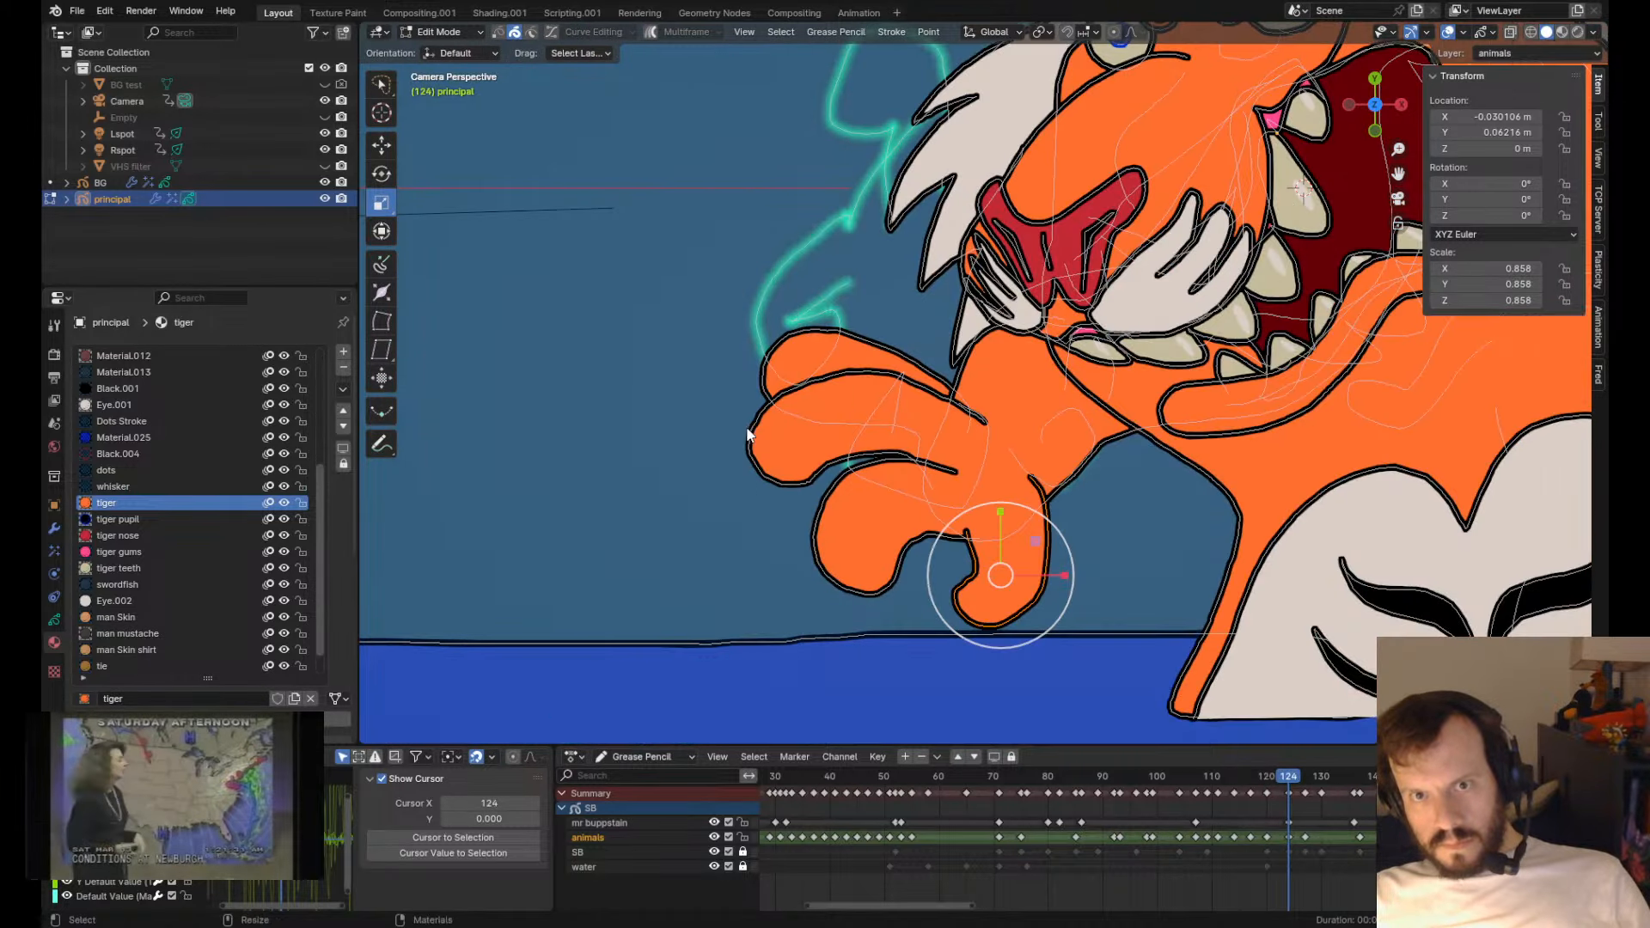
pyautogui.hotkey('ctrl', 'v')
pyautogui.click(745, 354)
pyautogui.press('pageup')
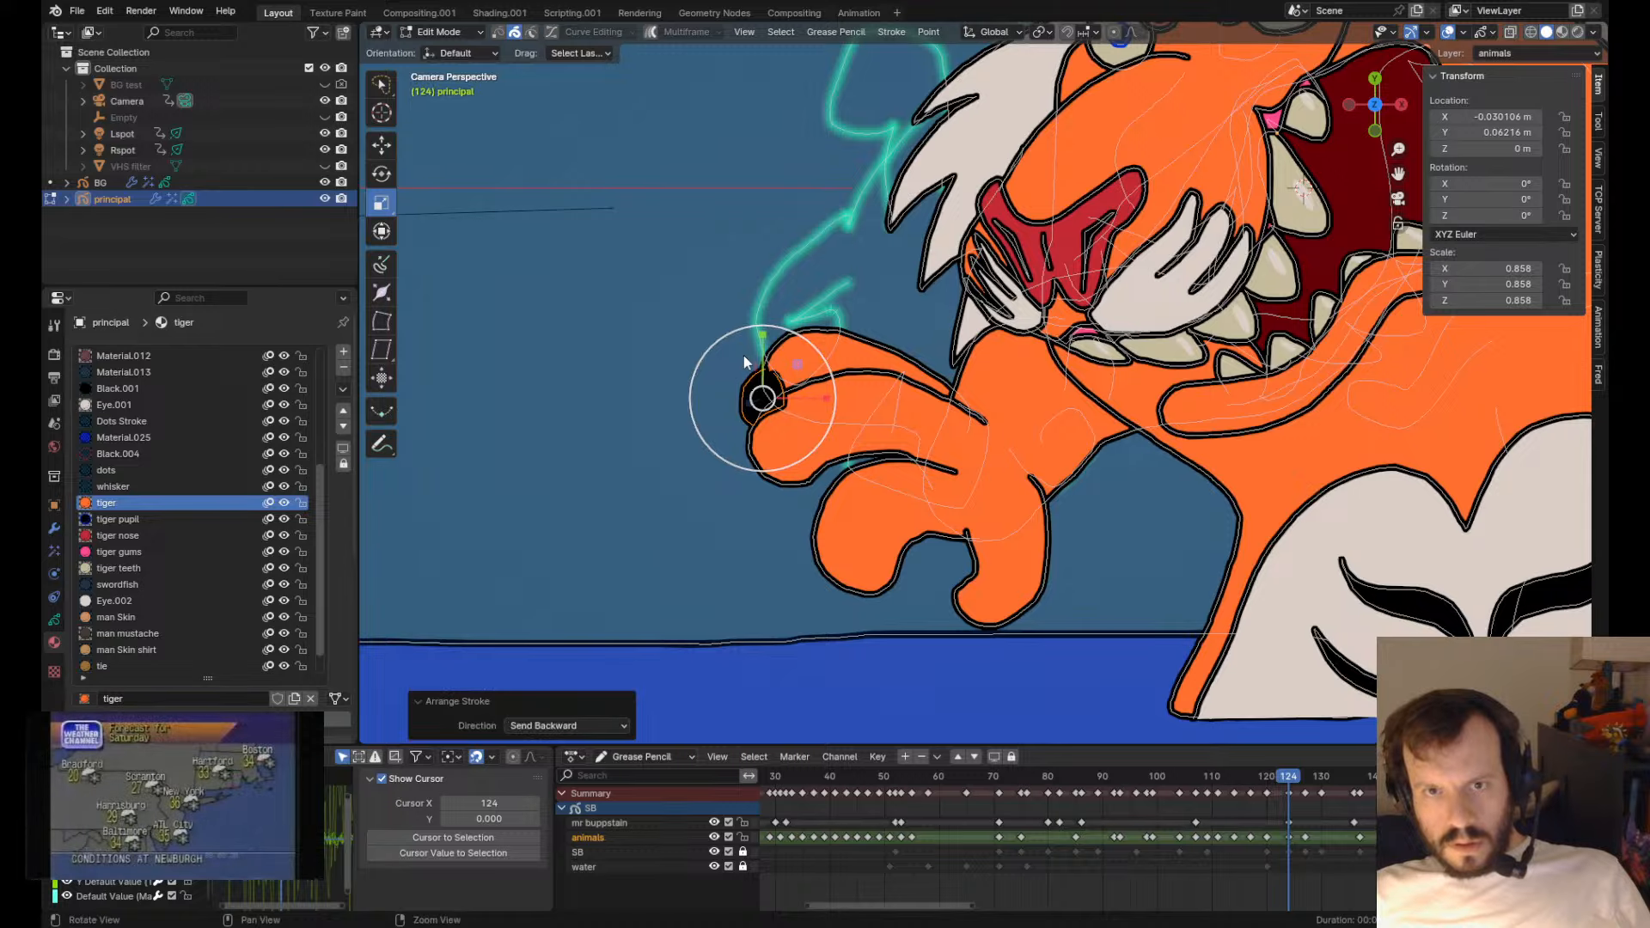
# - Duplicate the pasted claw onto the middle fingertip, offset by -0.007414 m in X and -0.07785 m in Y
pyautogui.hotkey('shift', 'd')
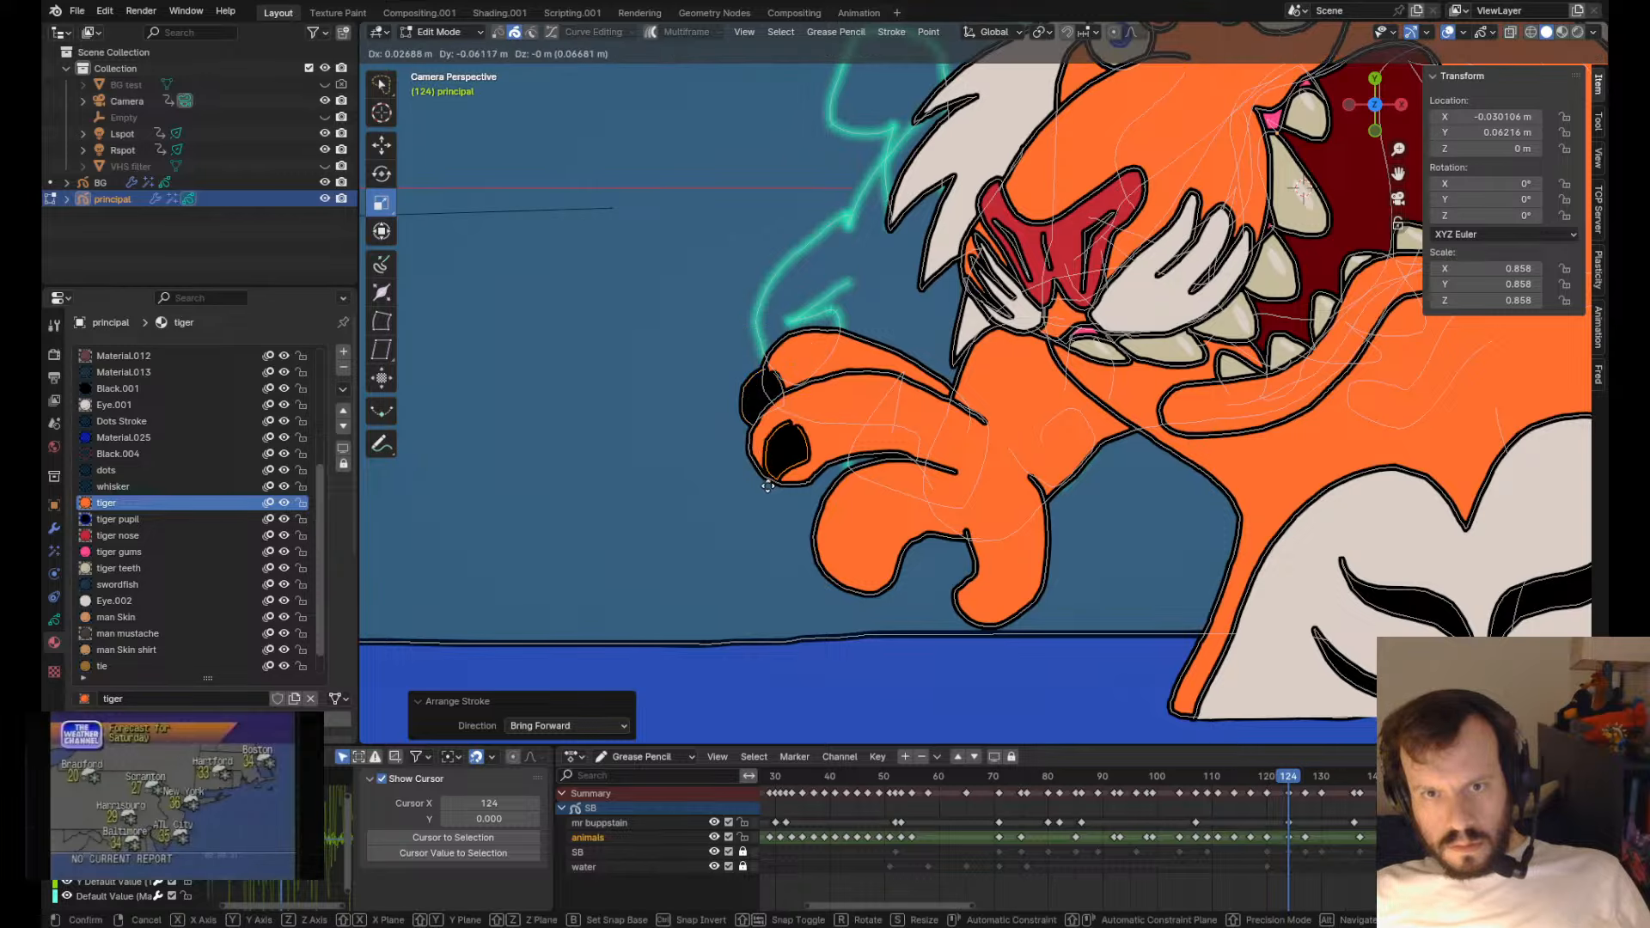
pyautogui.click(739, 493)
pyautogui.press('Tab')
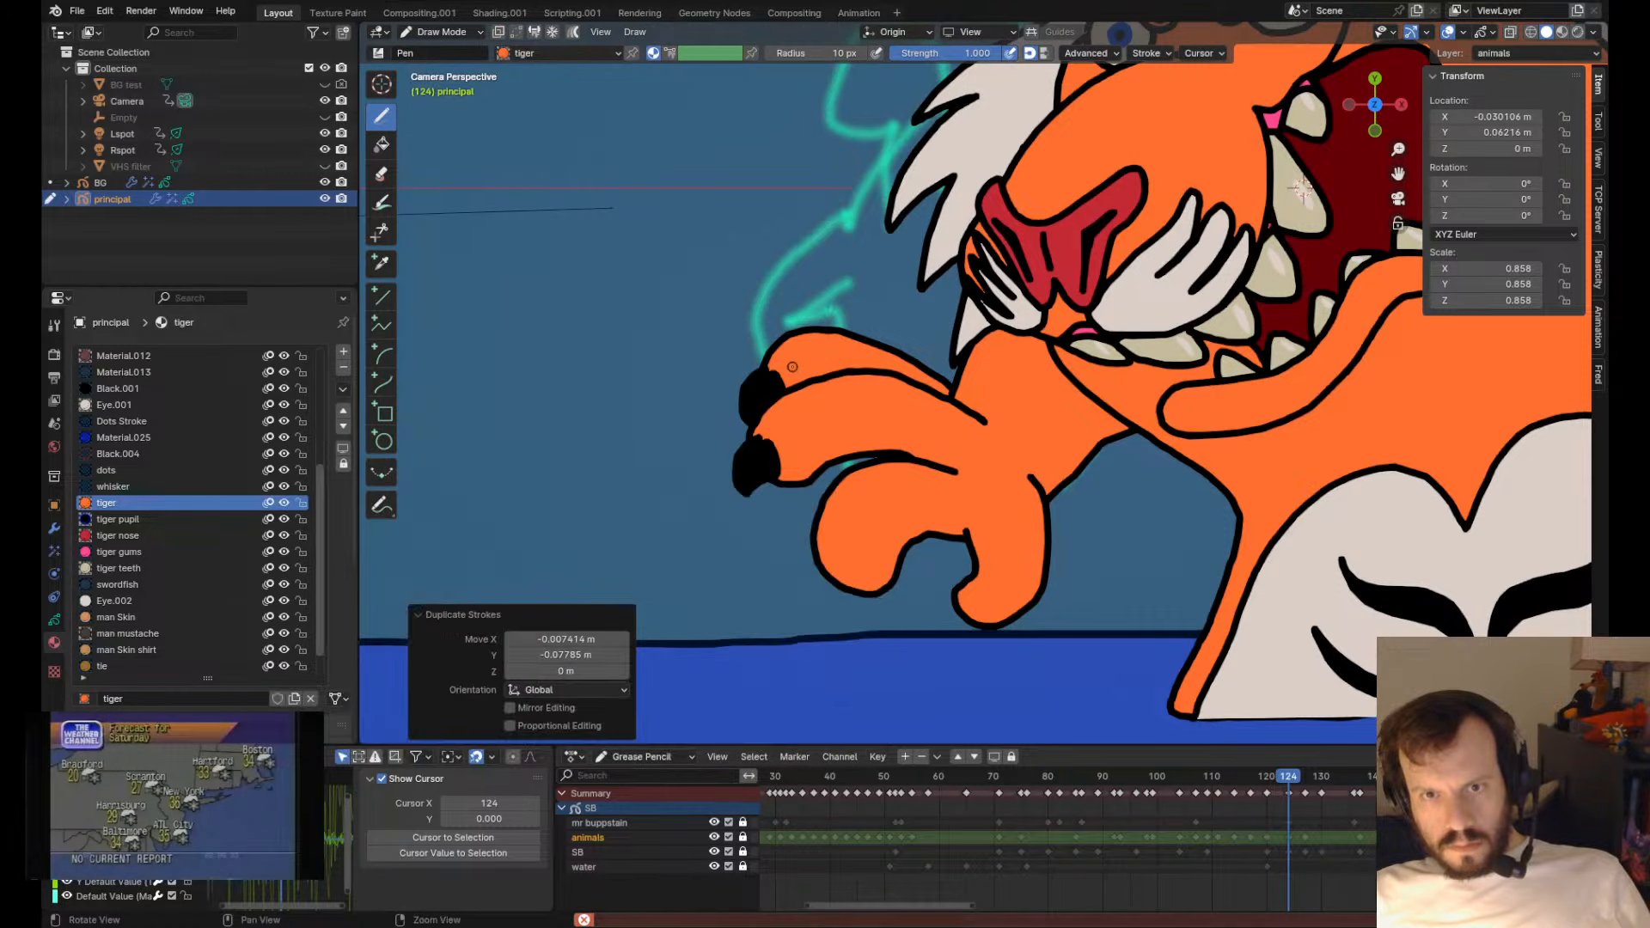
pyautogui.press('Tab')
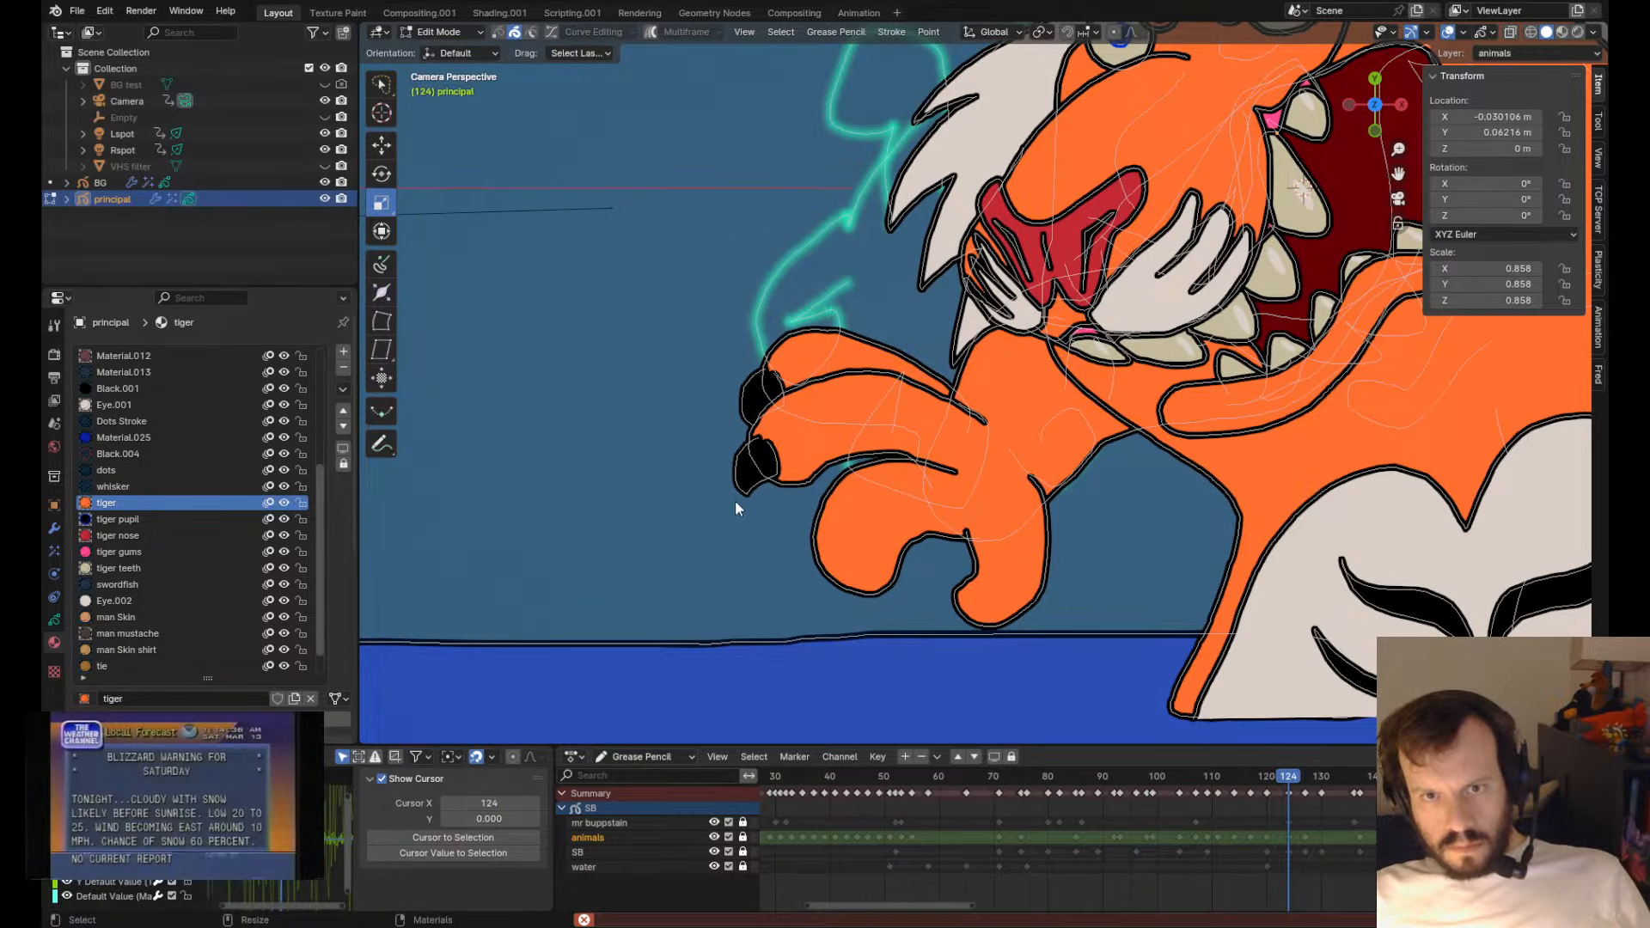
pyautogui.press('Tab')
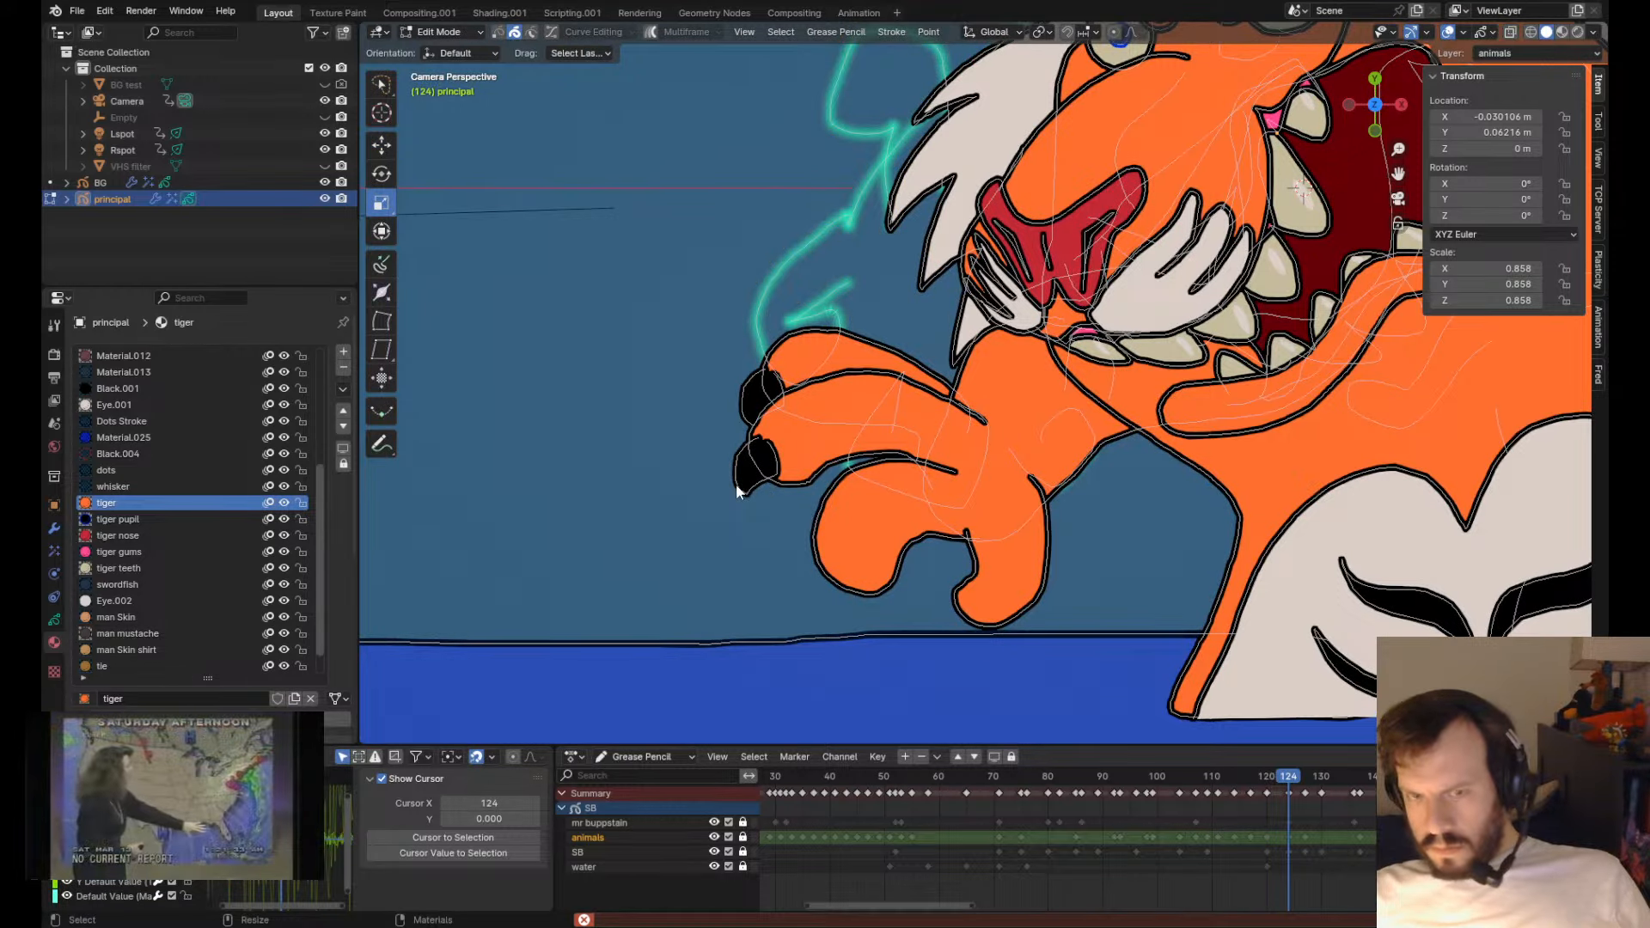
# - Undo the layer lock change to make the animals layer editable again, keeping the claw duplicated onto the middle fingertip
pyautogui.press('Tab')
pyautogui.press('Tab')
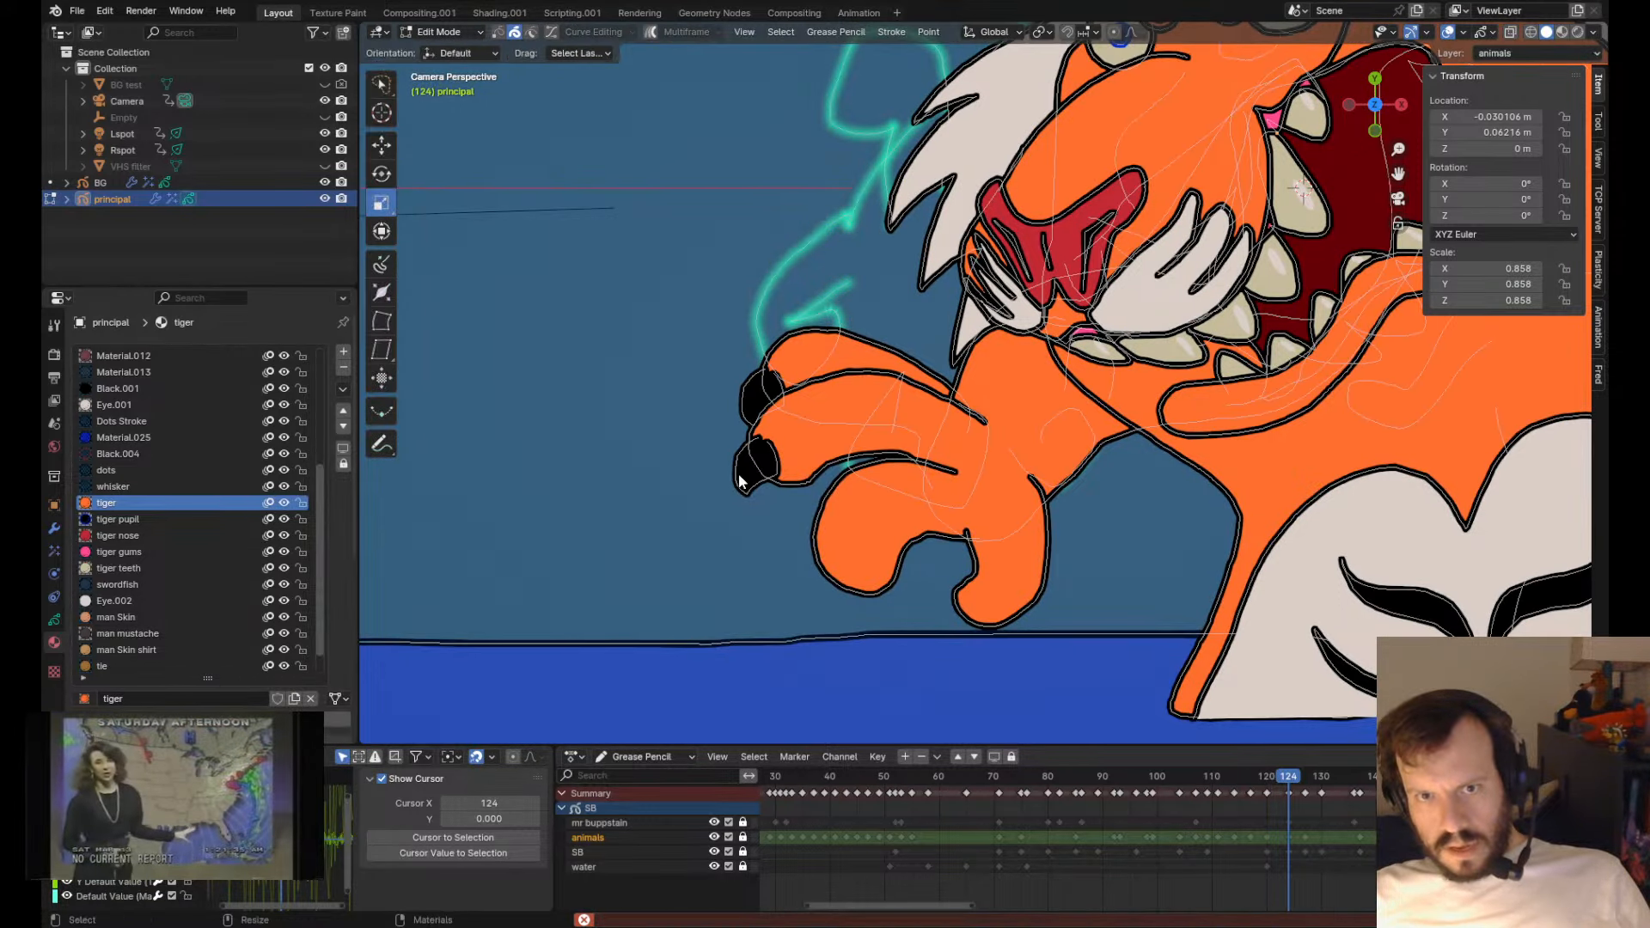
pyautogui.press('Tab')
pyautogui.press('1')
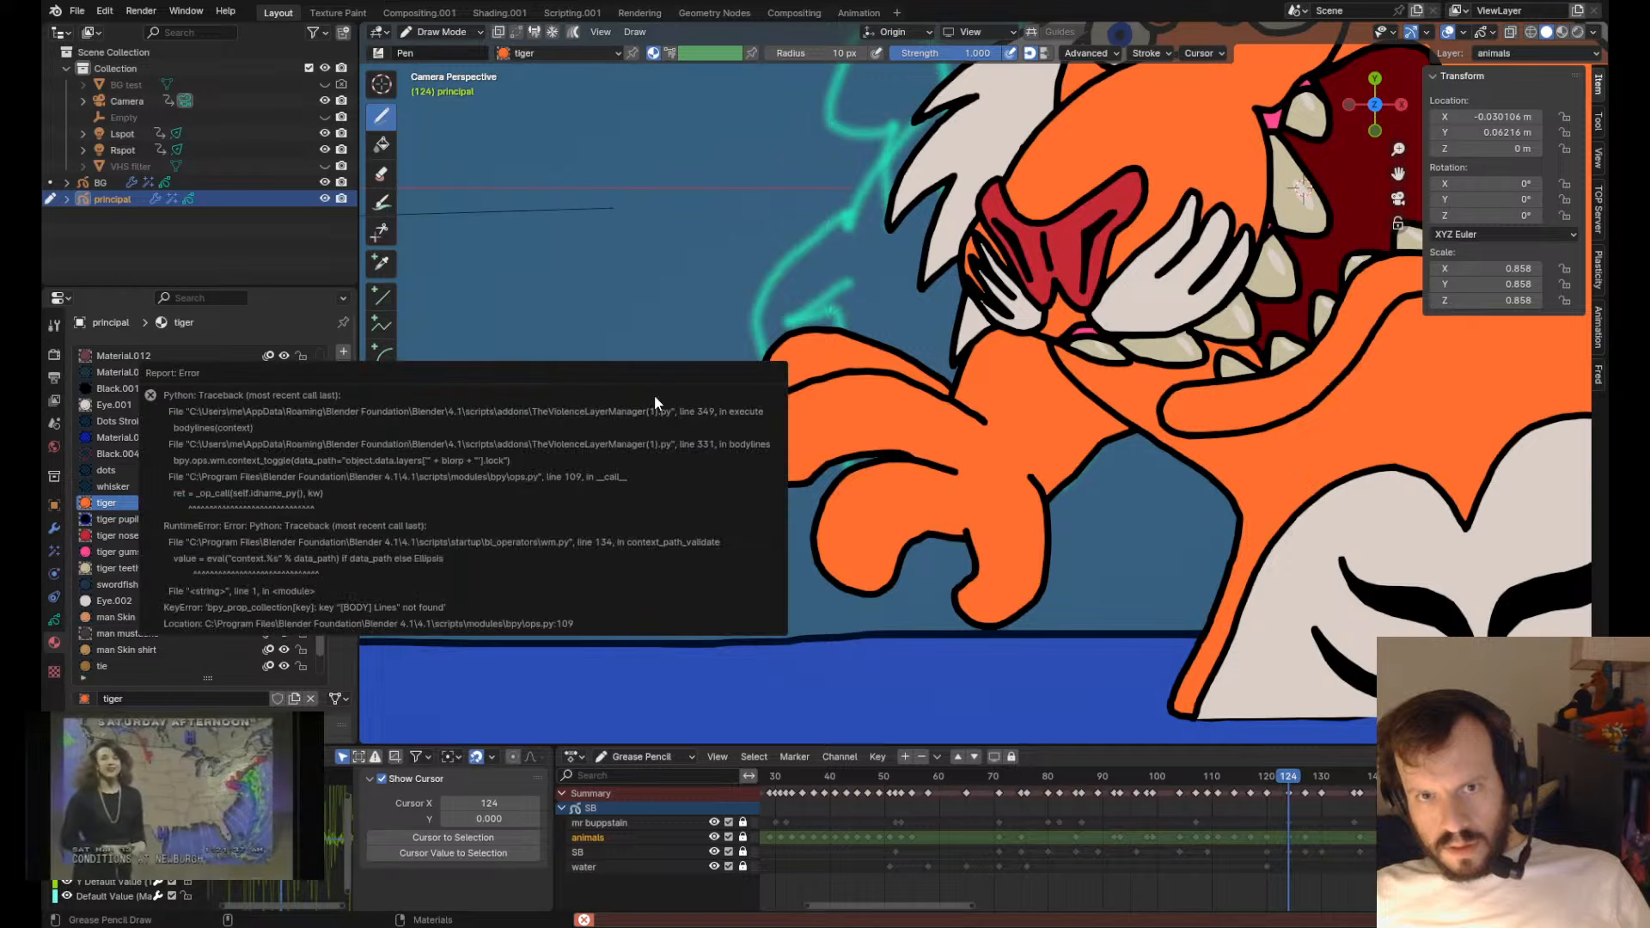
pyautogui.press('KP_Multiply')
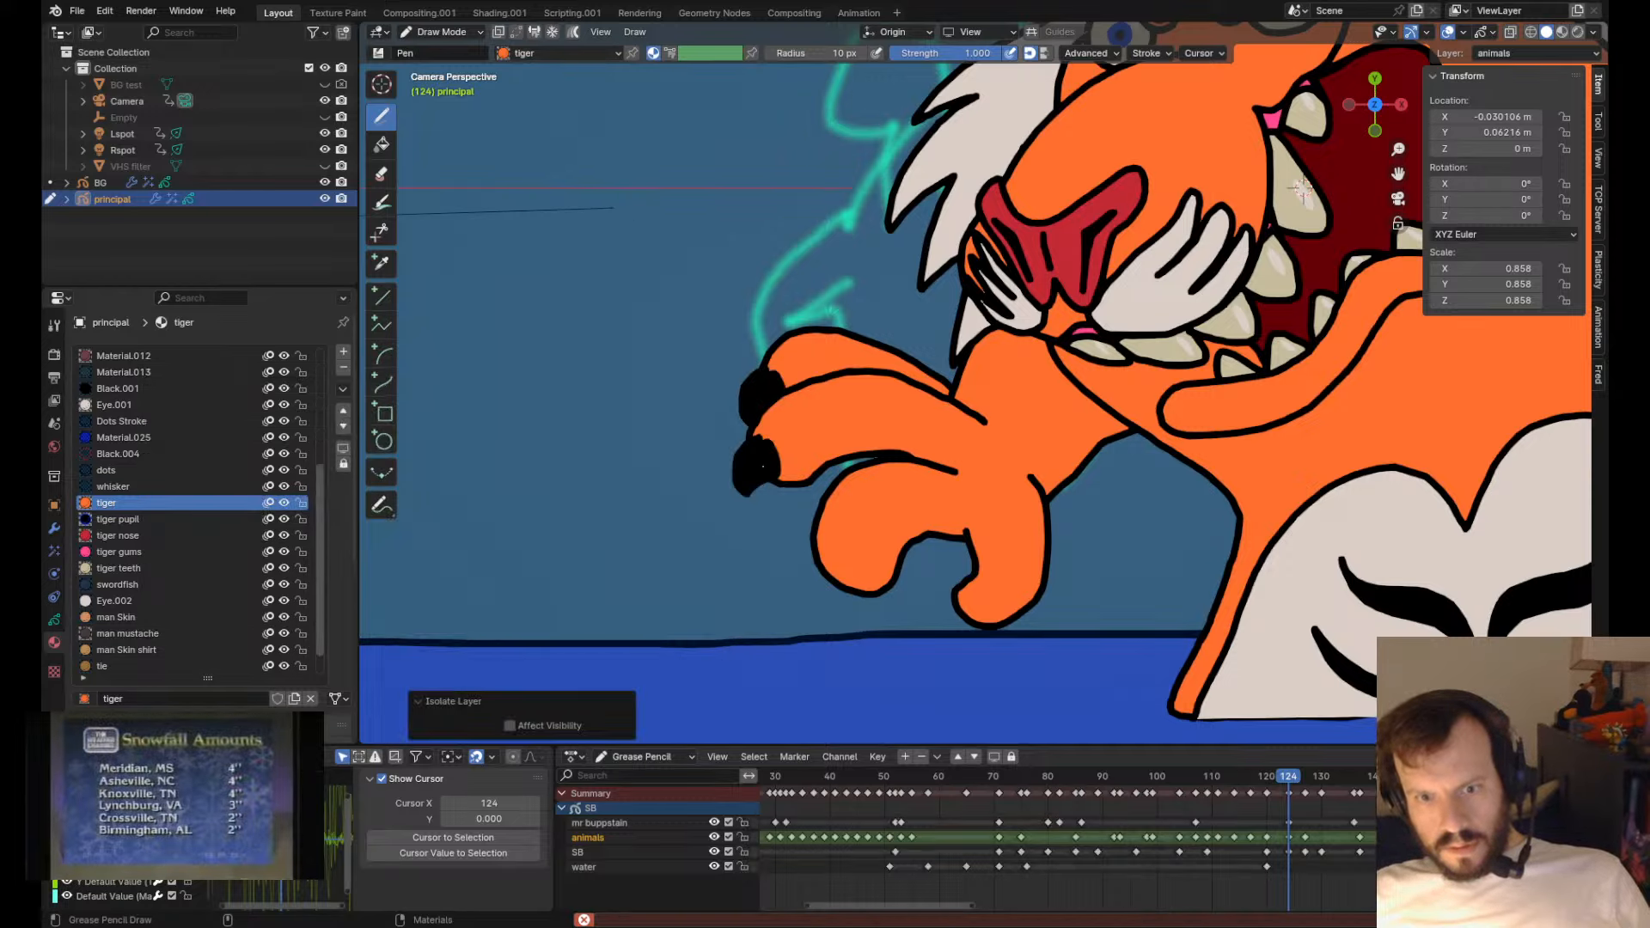
pyautogui.press('Tab')
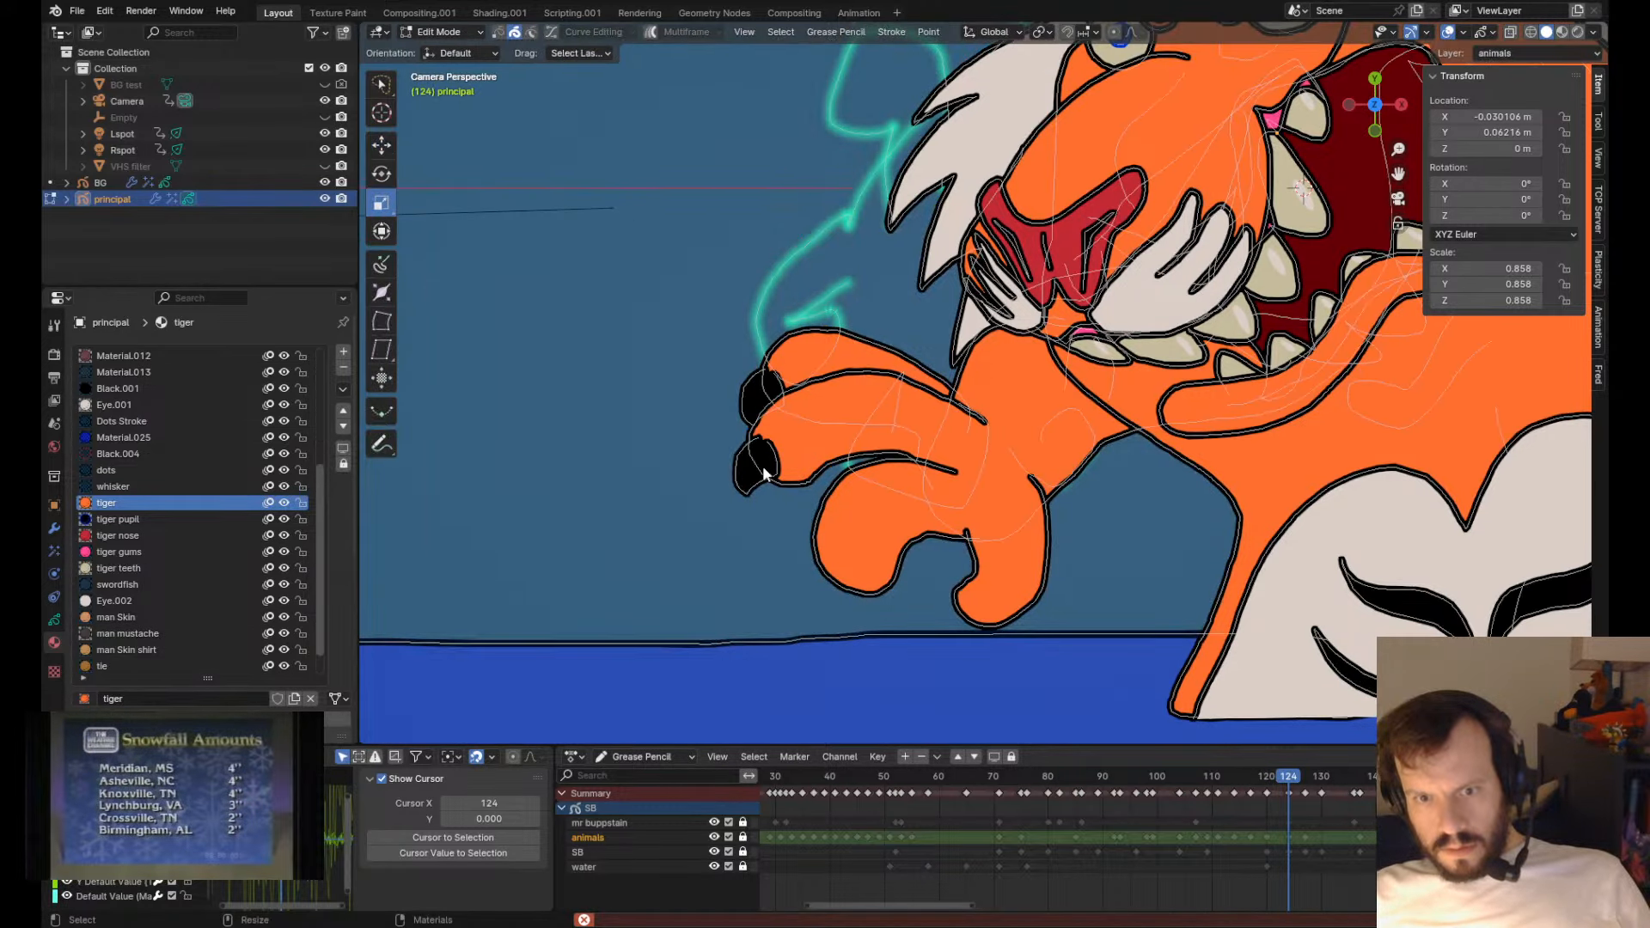
pyautogui.hotkey('ctrl', 'z')
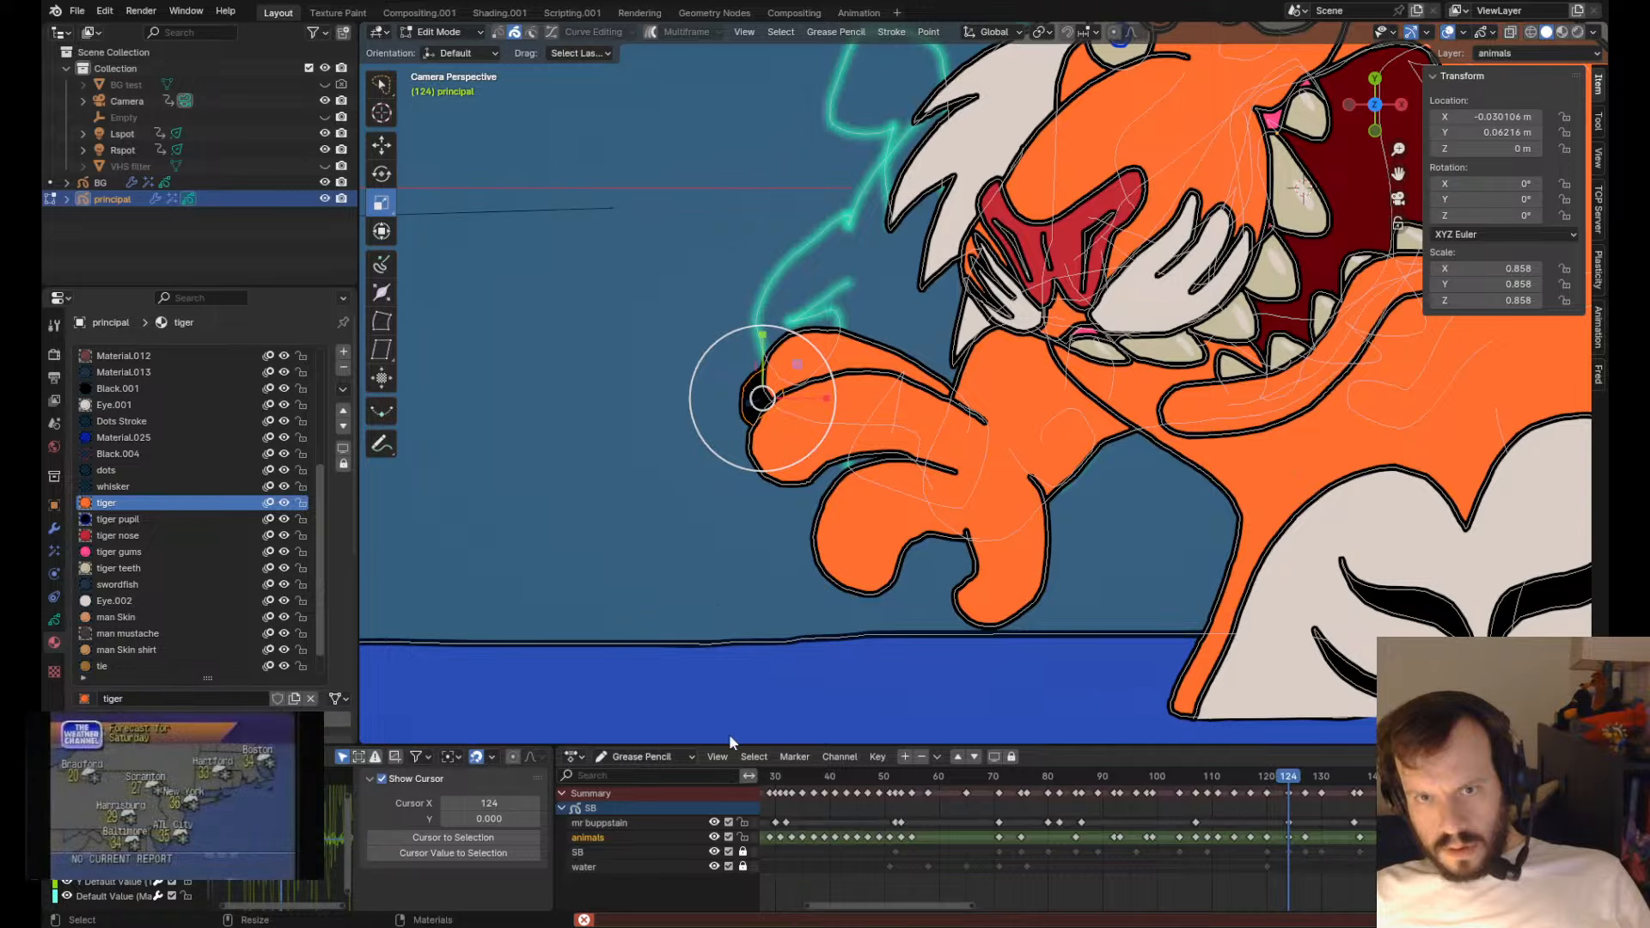
pyautogui.hotkey('ctrl', 'shift', 'z')
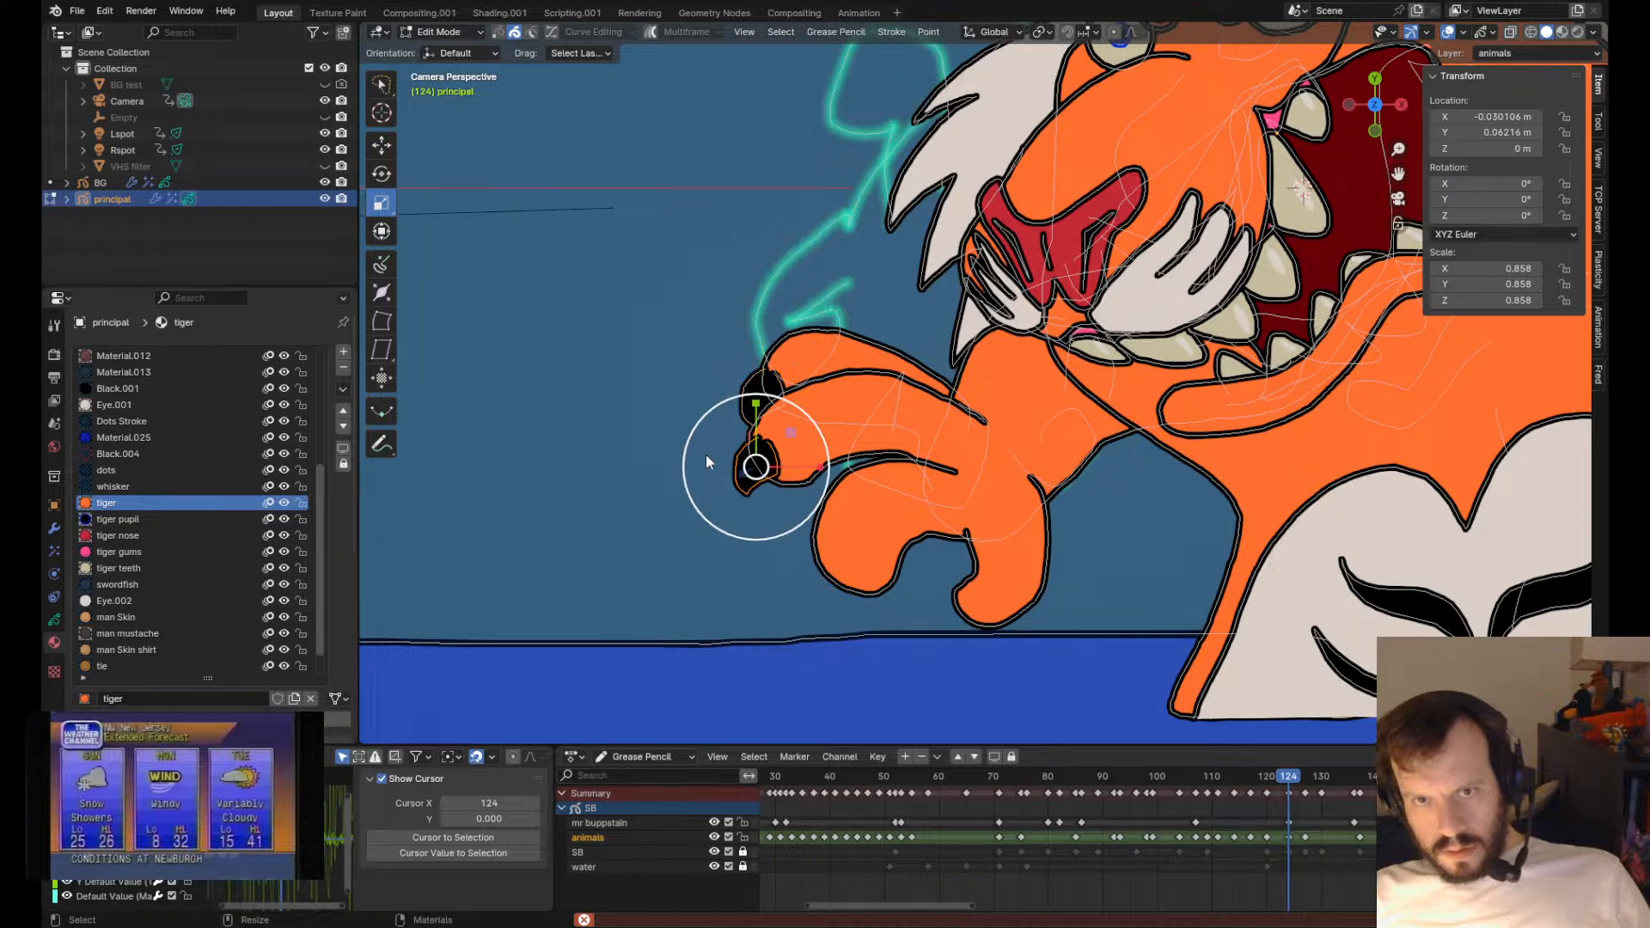
# - Duplicate the middle fingertip's claw onto the lowest finger, rotate it slightly and nudge it 0.014829 m in X and -0.016682 m in Y
pyautogui.hotkey('shift', 'd')
pyautogui.click(784, 603)
pyautogui.press('r')
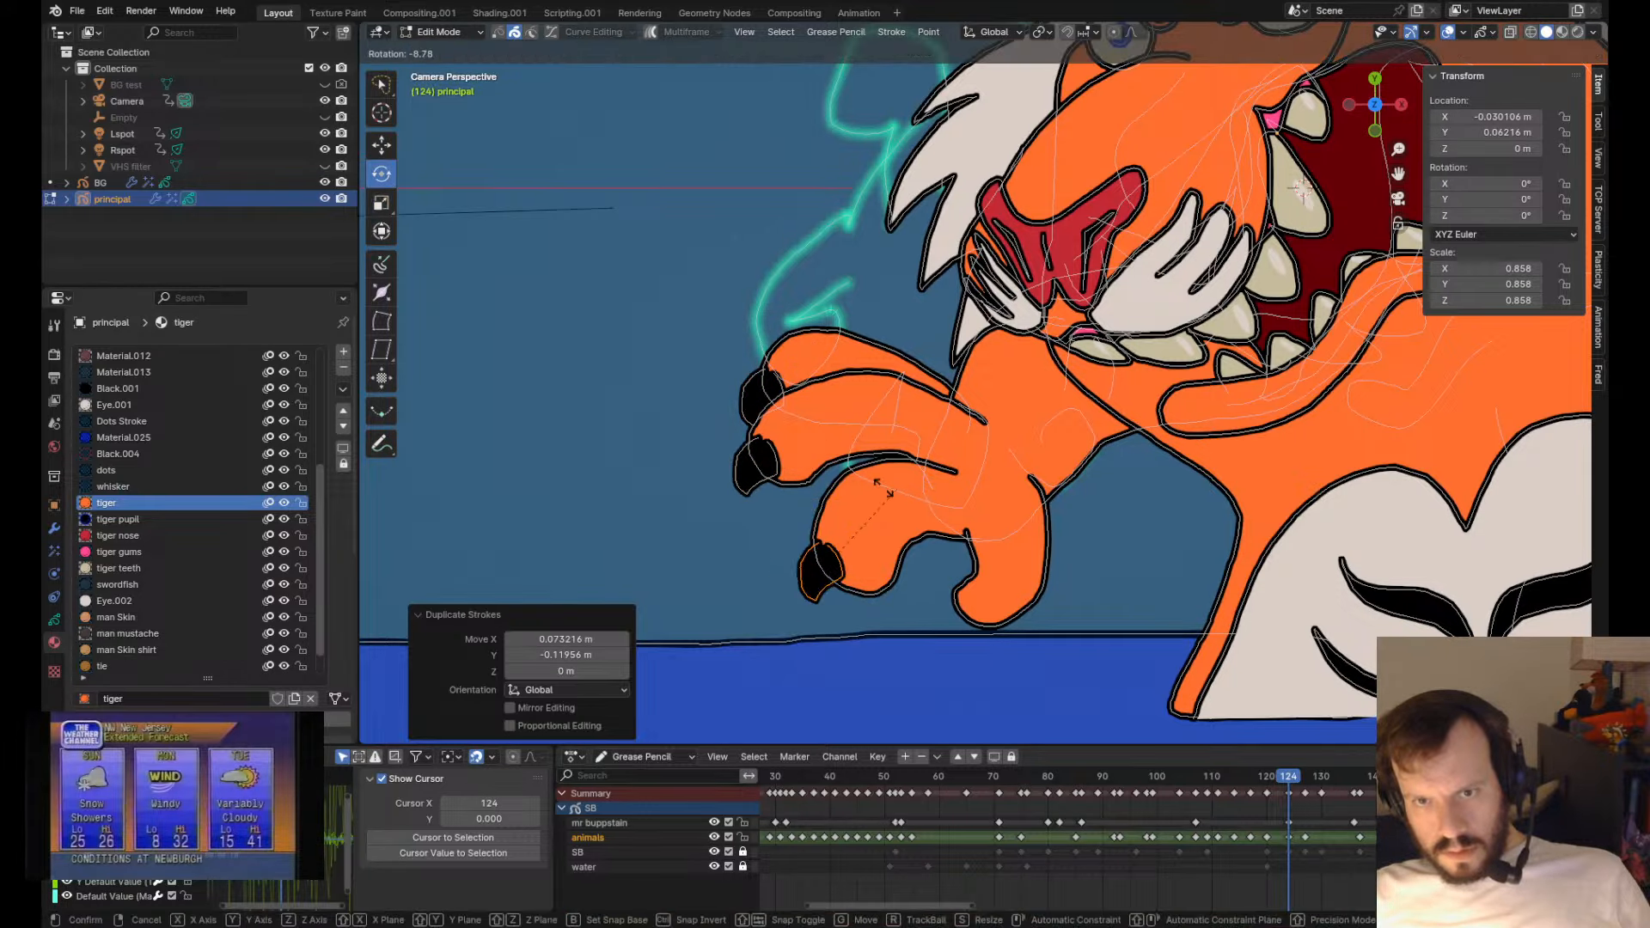
pyautogui.click(853, 494)
pyautogui.press('w')
pyautogui.moveTo(857, 503); pyautogui.dragTo(871, 517, button='middle')
# - Duplicate the lowest finger's claw onto the thumb tip, mirror it along X with scale -1 and rotate it 43.1°
pyautogui.hotkey('ctrl', 'd')
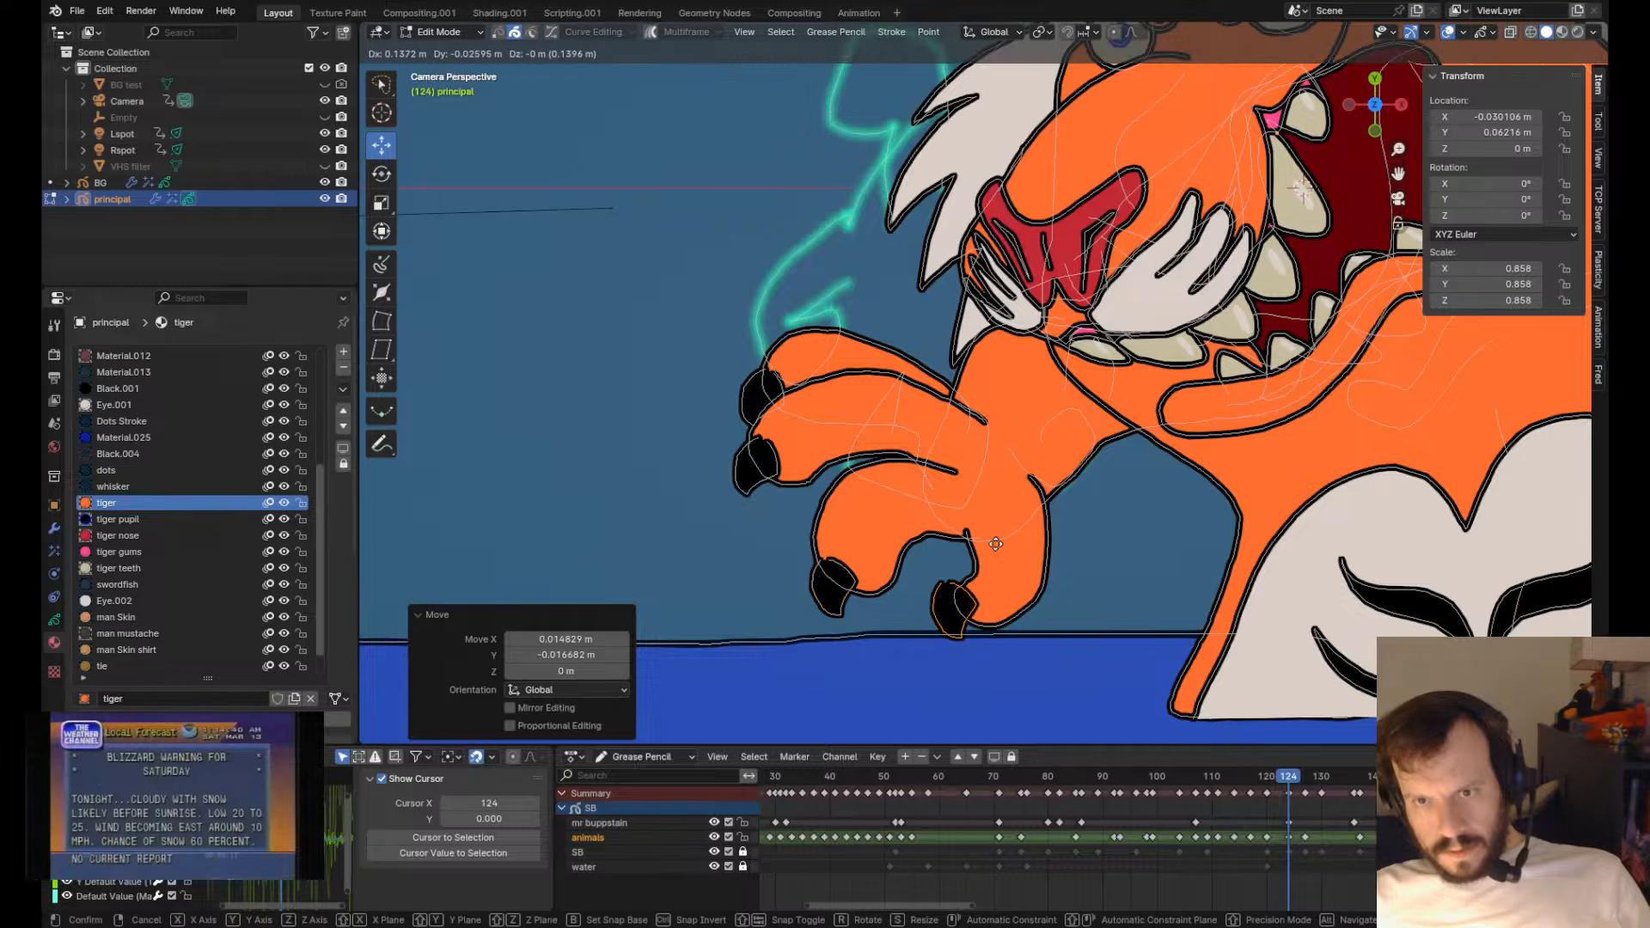
pyautogui.click(997, 548)
pyautogui.press('r')
pyautogui.moveTo(1016, 616); pyautogui.dragTo(925, 609)
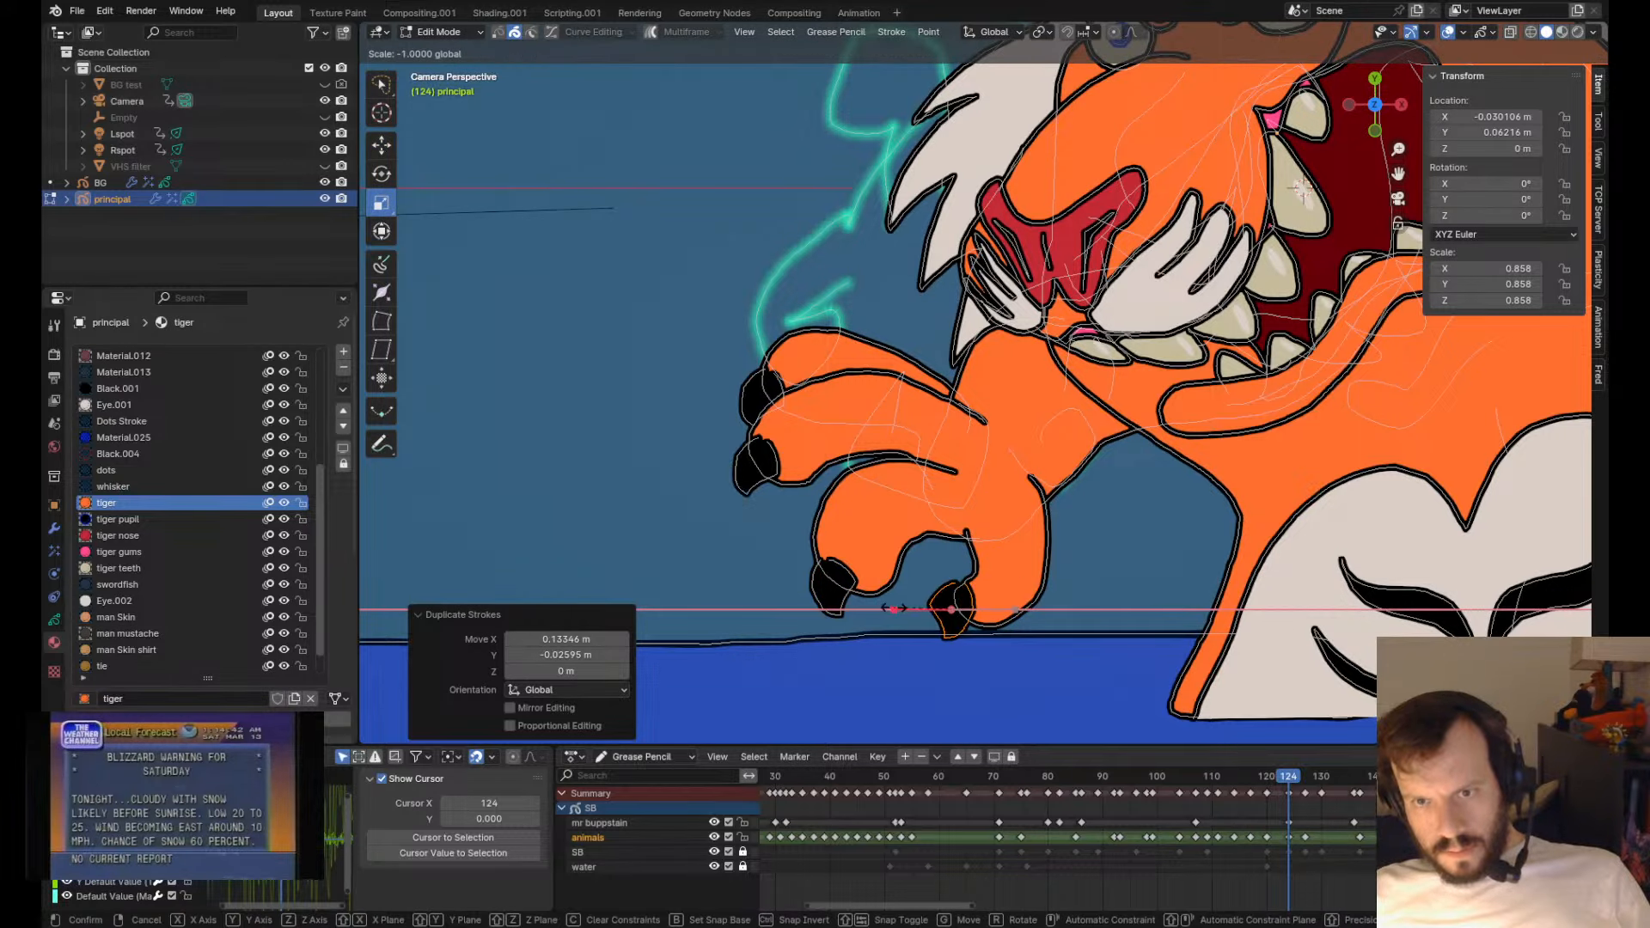
pyautogui.press('e')
pyautogui.moveTo(1084, 469); pyautogui.dragTo(1027, 507)
pyautogui.press('r')
pyautogui.press('e')
pyautogui.moveTo(1074, 481); pyautogui.dragTo(1104, 549)
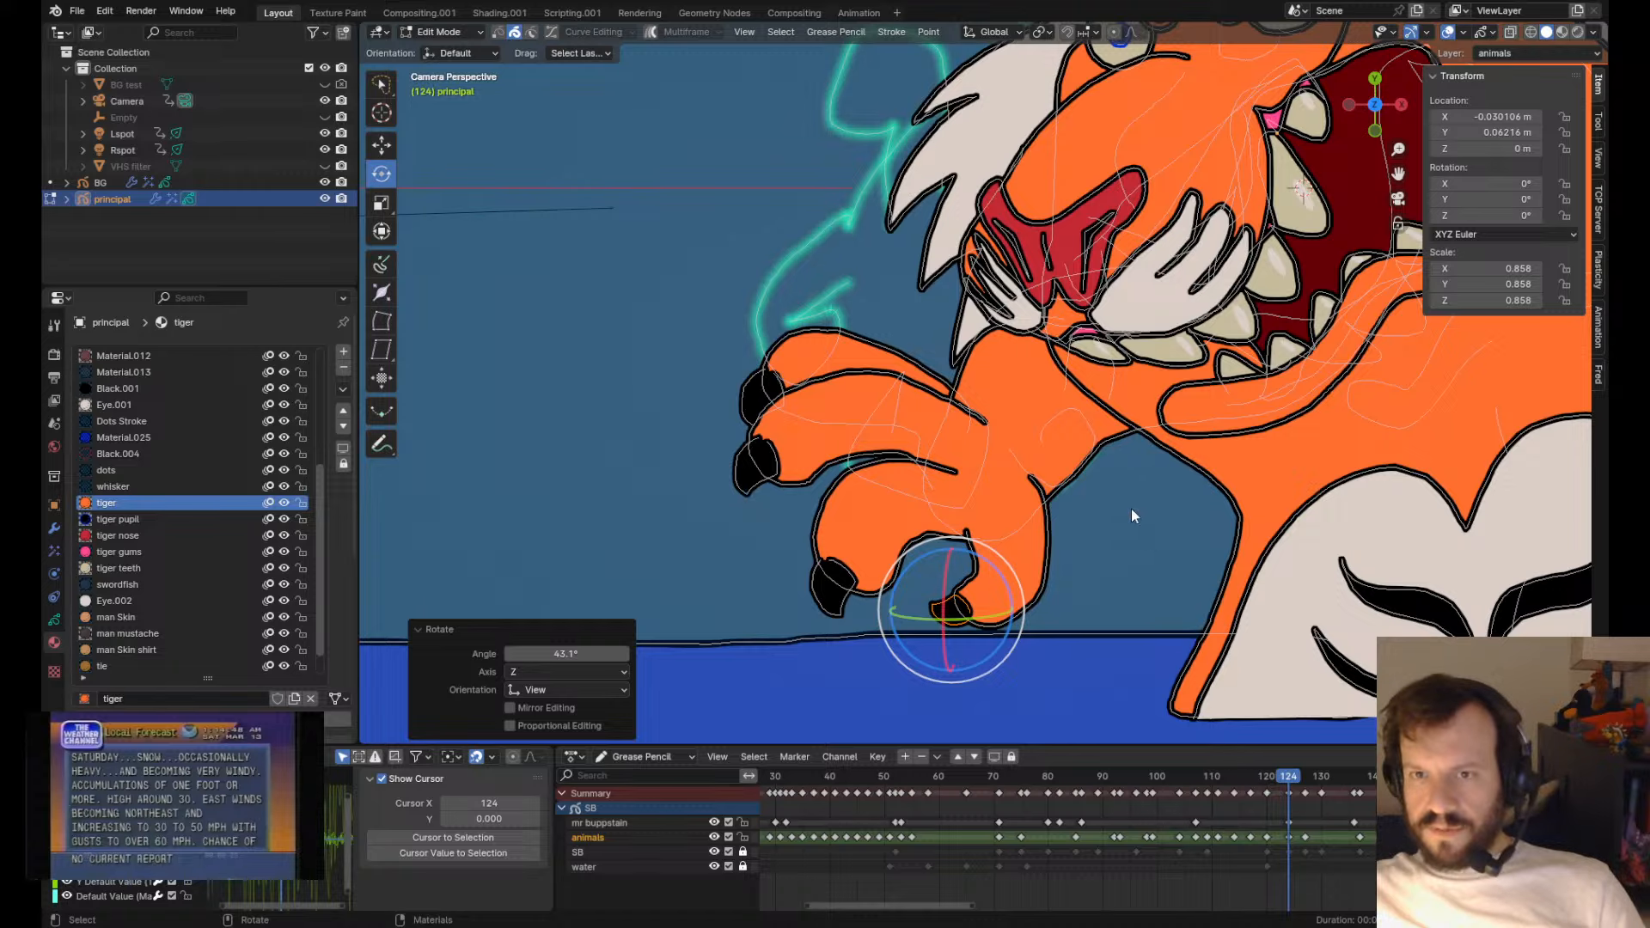
# - Sculpt the top finger's outline, lowering its upper edge slightly and refining where it meets the forearm
pyautogui.scroll(1, 1131, 508)
pyautogui.press('Tab')
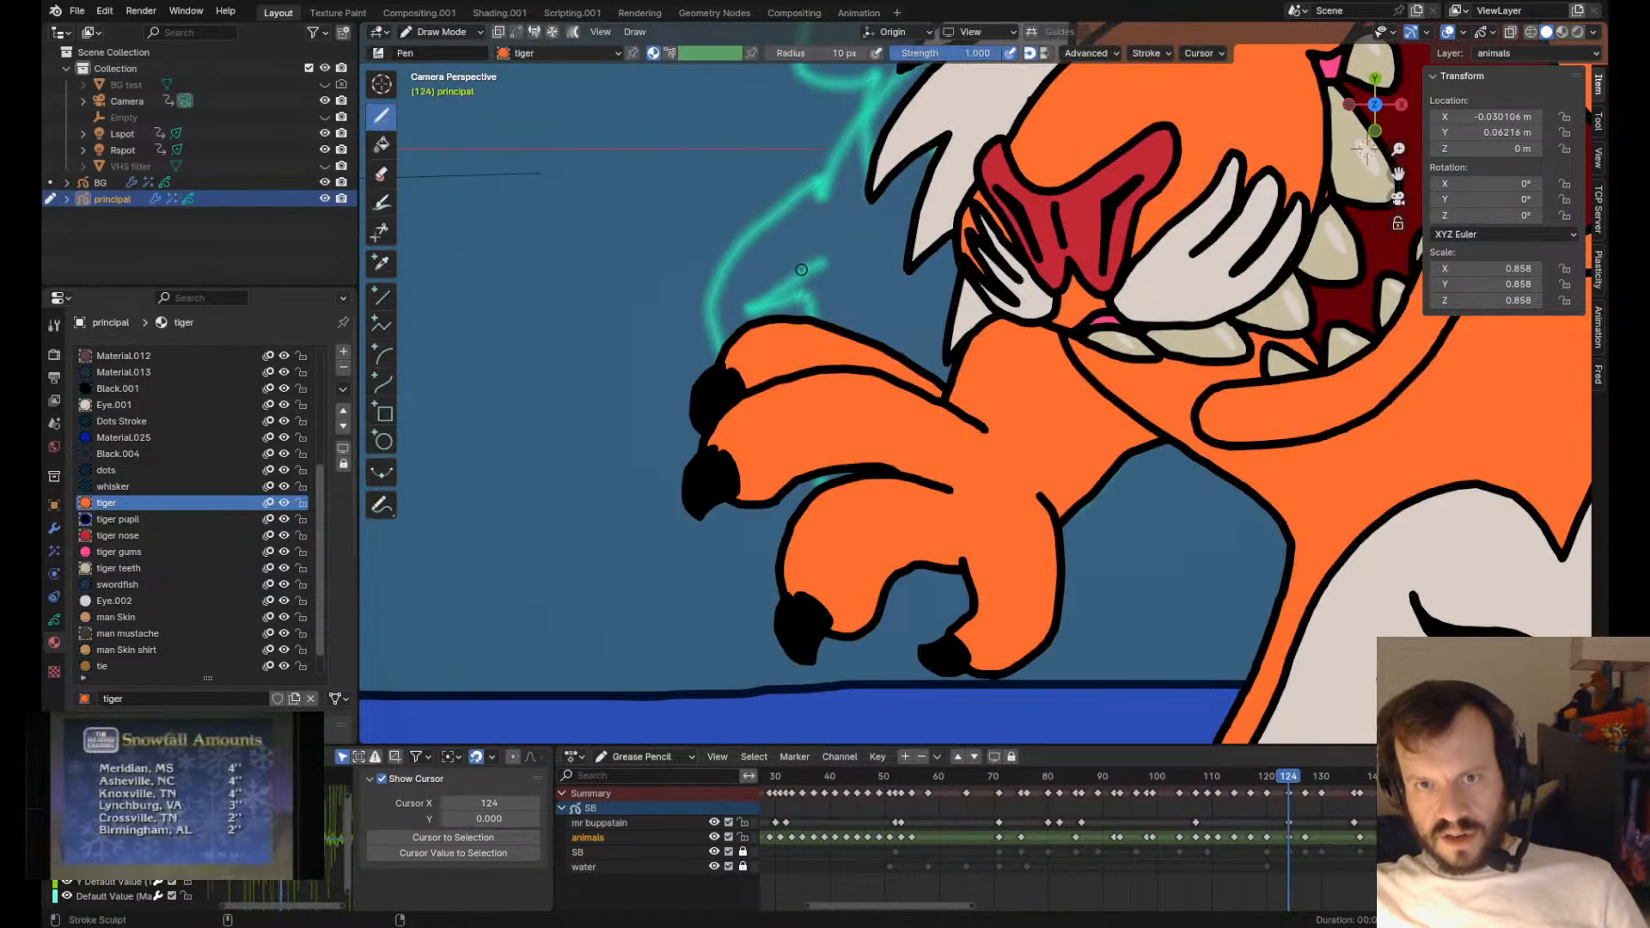
pyautogui.keyDown('ctrl'); pyautogui.keyDown('shift'); pyautogui.moveTo(752, 304); pyautogui.dragTo(760, 319); pyautogui.keyUp('shift'); pyautogui.keyUp('ctrl')
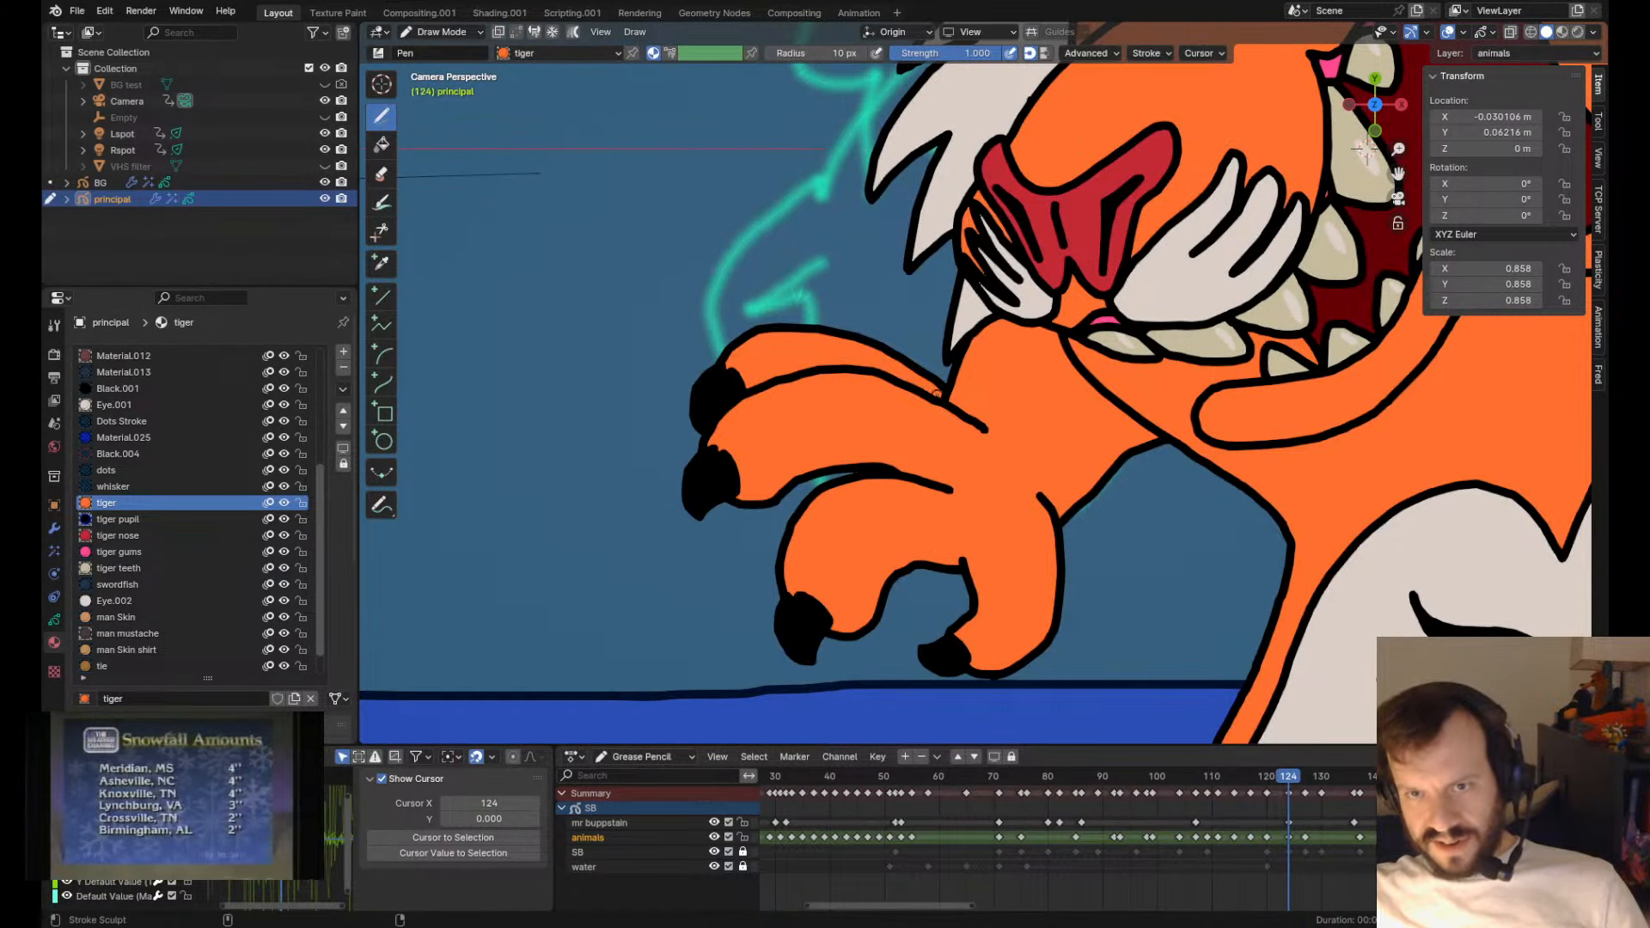
pyautogui.keyDown('ctrl'); pyautogui.keyDown('shift'); pyautogui.moveTo(936, 394); pyautogui.dragTo(958, 416); pyautogui.keyUp('shift'); pyautogui.keyUp('ctrl')
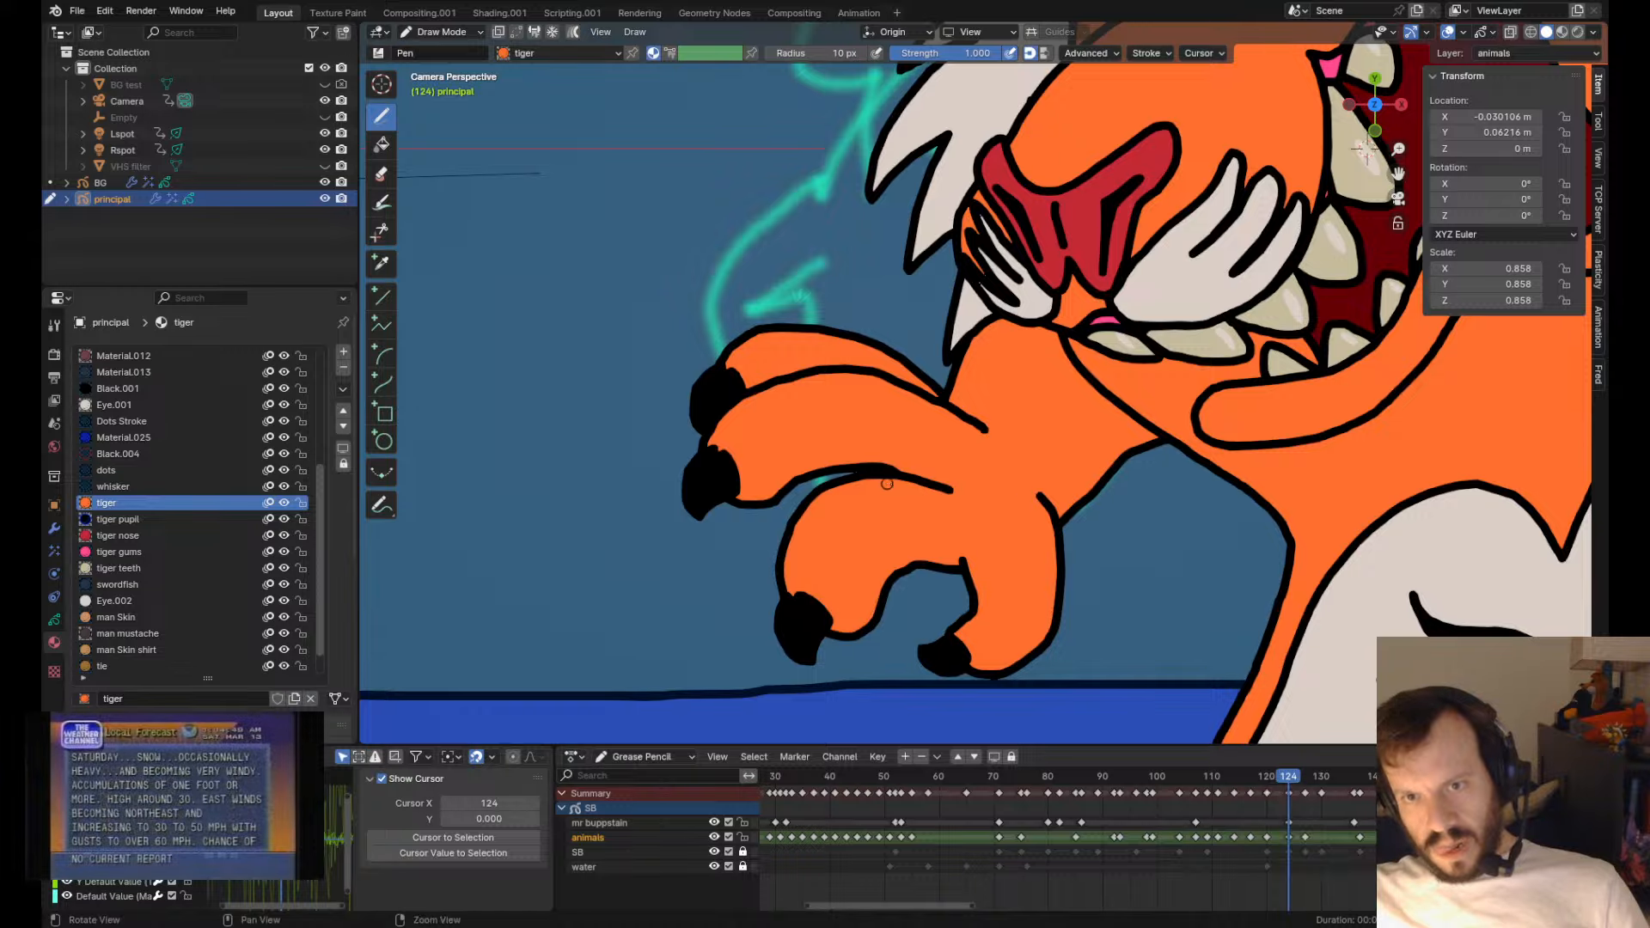
# - Sculpt the crease above the lowest finger into a clean curve and refine the outline between that finger and the thumb
pyautogui.press('Tab')
pyautogui.click(936, 488)
pyautogui.press('Tab')
pyautogui.keyDown('ctrl'); pyautogui.keyDown('shift'); pyautogui.moveTo(938, 490); pyautogui.dragTo(862, 476); pyautogui.keyUp('shift'); pyautogui.keyUp('ctrl')
pyautogui.keyDown('ctrl'); pyautogui.keyDown('shift'); pyautogui.moveTo(935, 564); pyautogui.dragTo(1010, 572); pyautogui.keyUp('shift'); pyautogui.keyUp('ctrl')
pyautogui.keyDown('ctrl'); pyautogui.keyDown('shift'); pyautogui.moveTo(969, 567); pyautogui.dragTo(981, 566); pyautogui.keyUp('shift'); pyautogui.keyUp('ctrl')
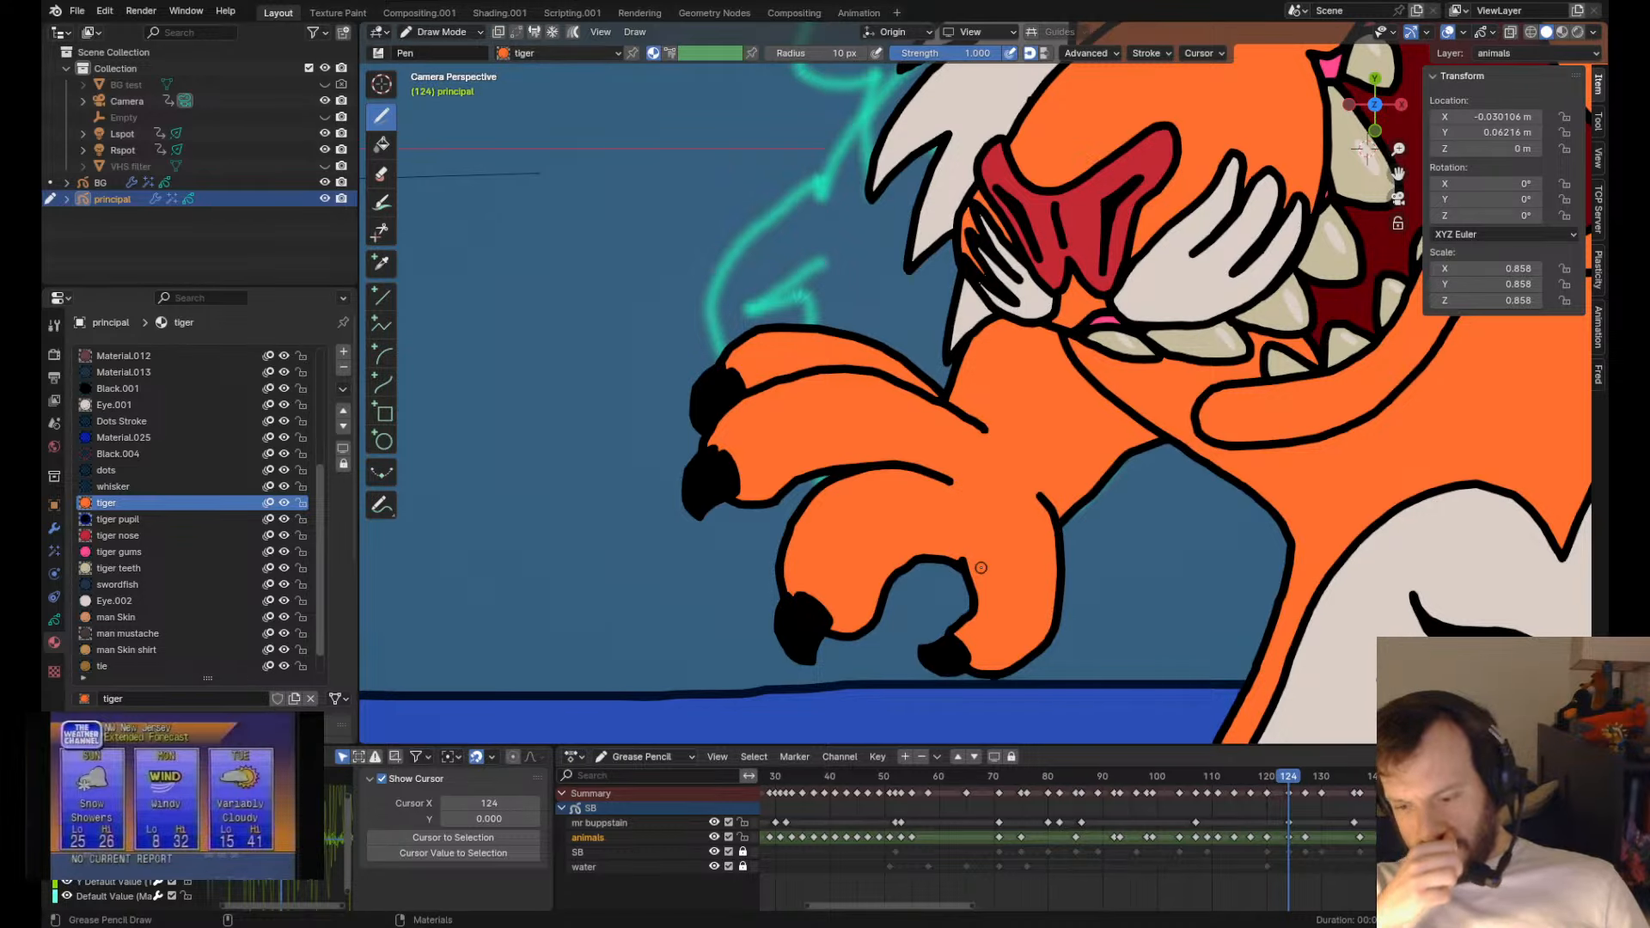
pyautogui.scroll(8, 754, 397)
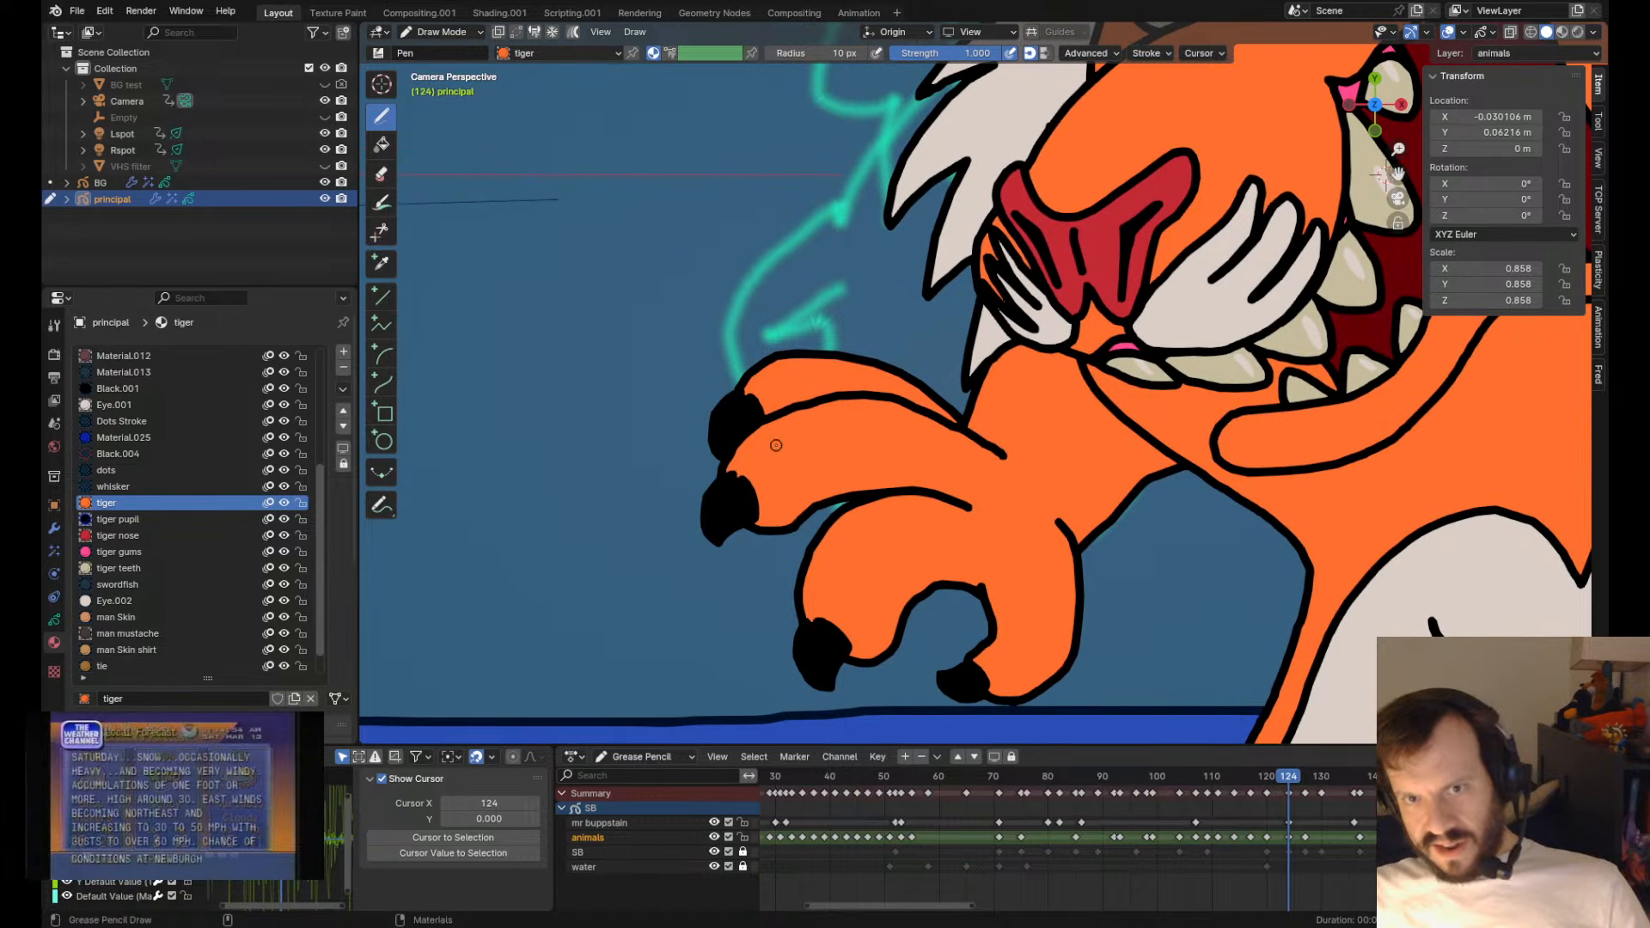
# - Reshape the bases of the tiger's two upper claws on the paw at frame 124 with the Grab stroke sculpt
pyautogui.press('Tab')
pyautogui.press('Tab')
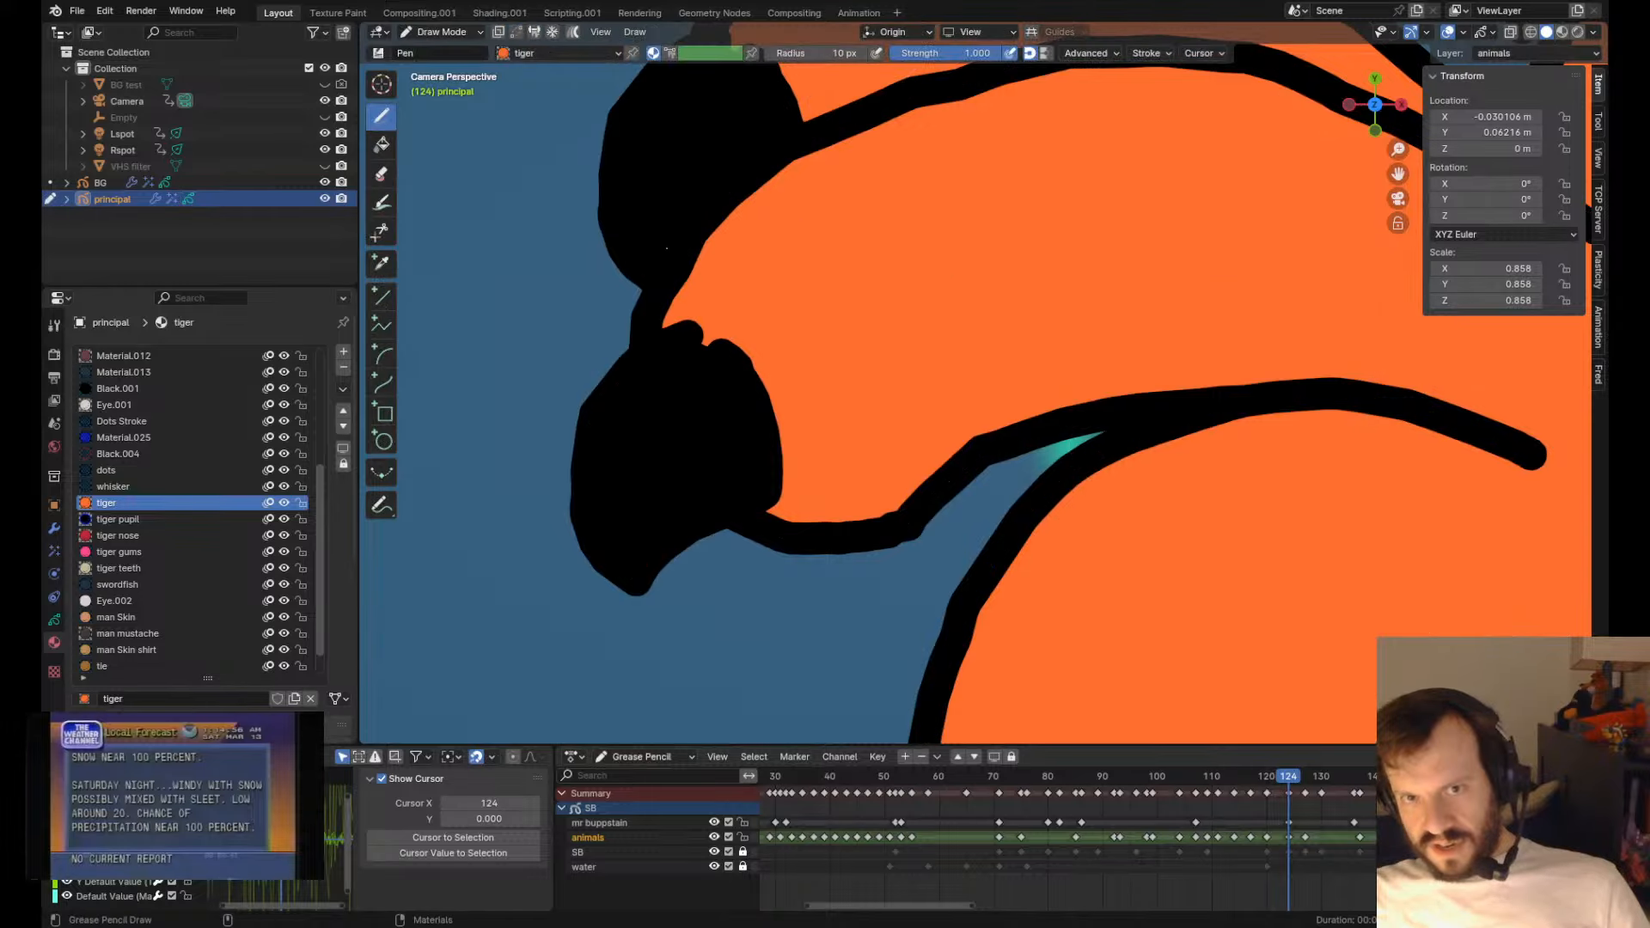
pyautogui.keyDown('ctrl'); pyautogui.keyDown('shift'); pyautogui.moveTo(729, 331); pyautogui.dragTo(704, 333); pyautogui.keyUp('shift'); pyautogui.keyUp('ctrl')
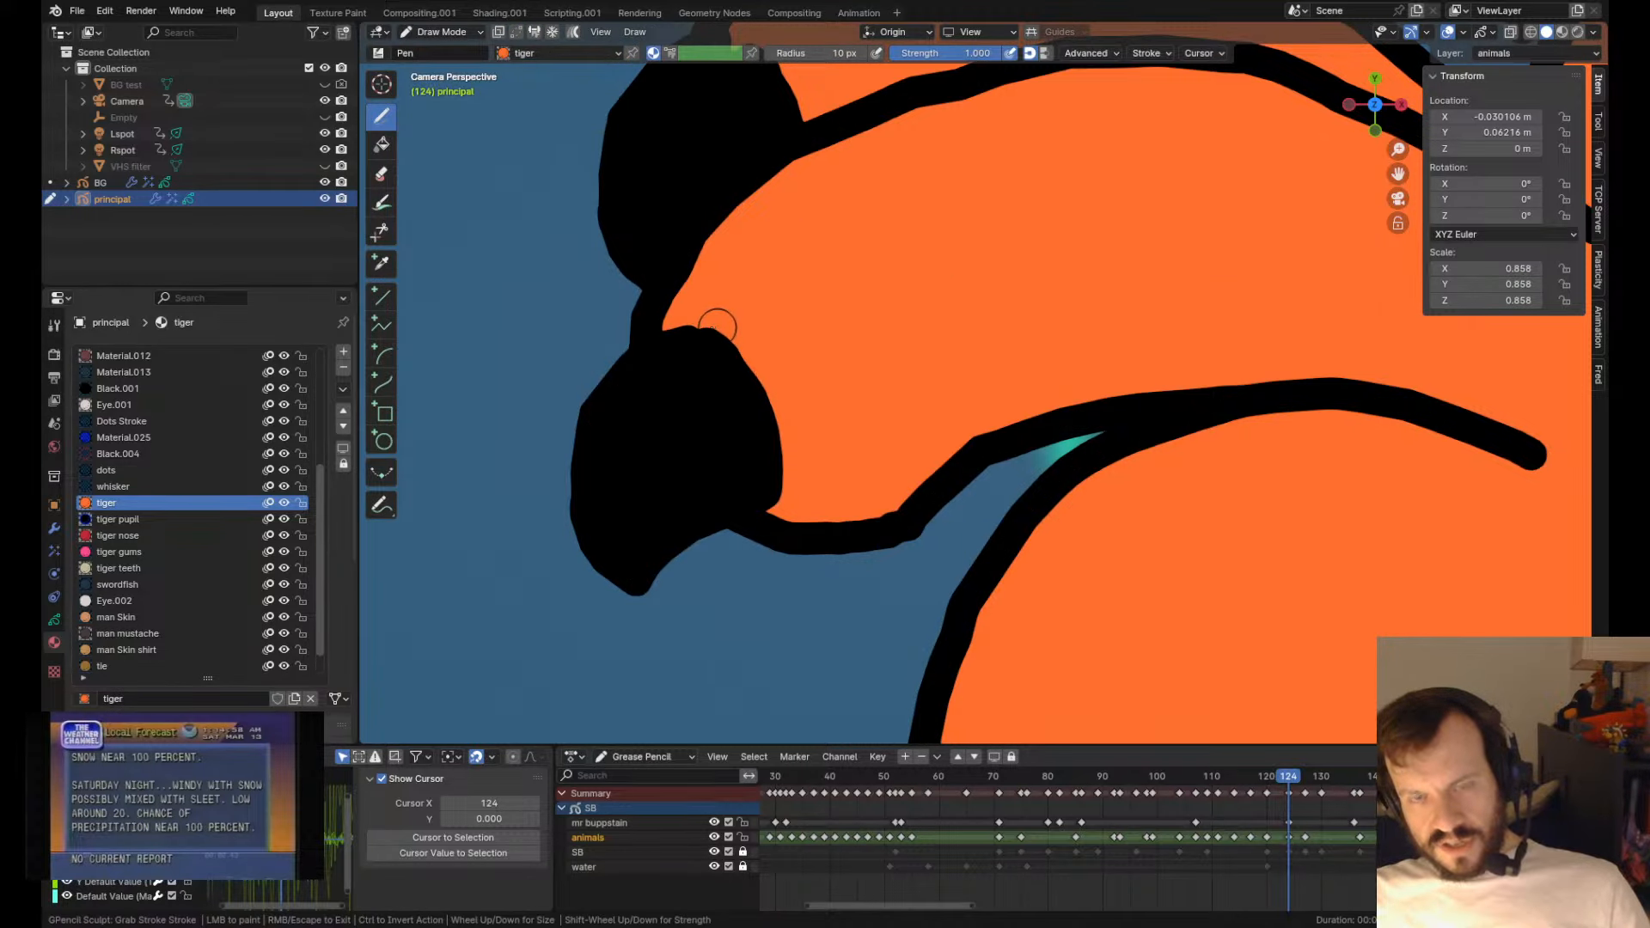
pyautogui.scroll(-6, 717, 327)
pyautogui.press('Tab')
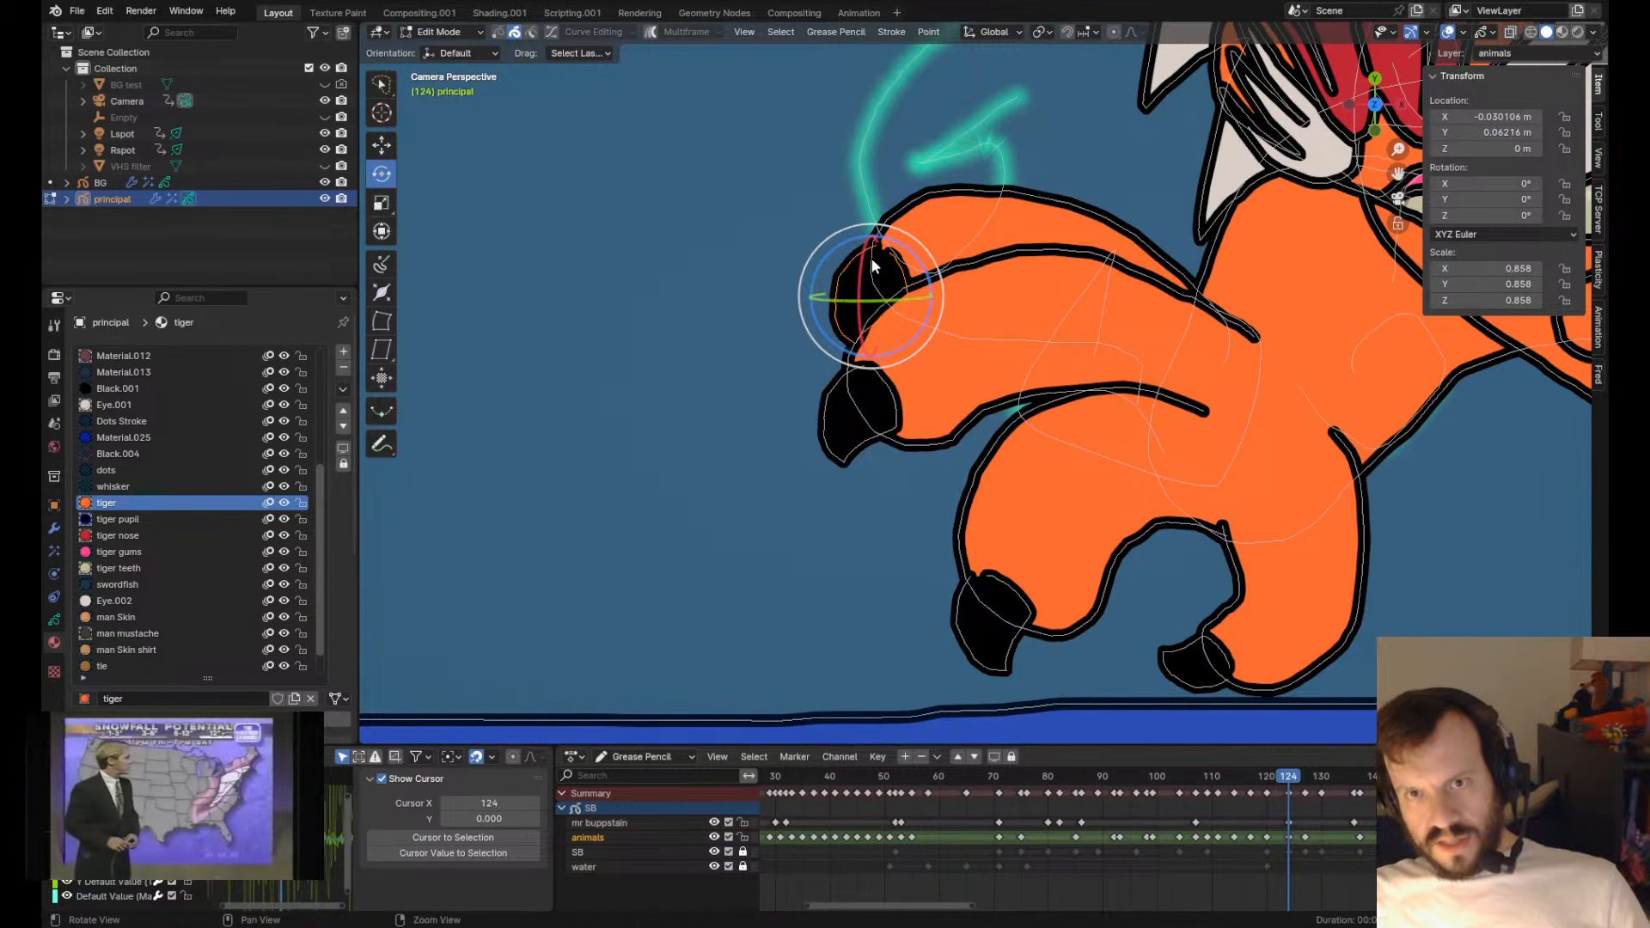
pyautogui.press('Tab')
pyautogui.scroll(6, 954, 526)
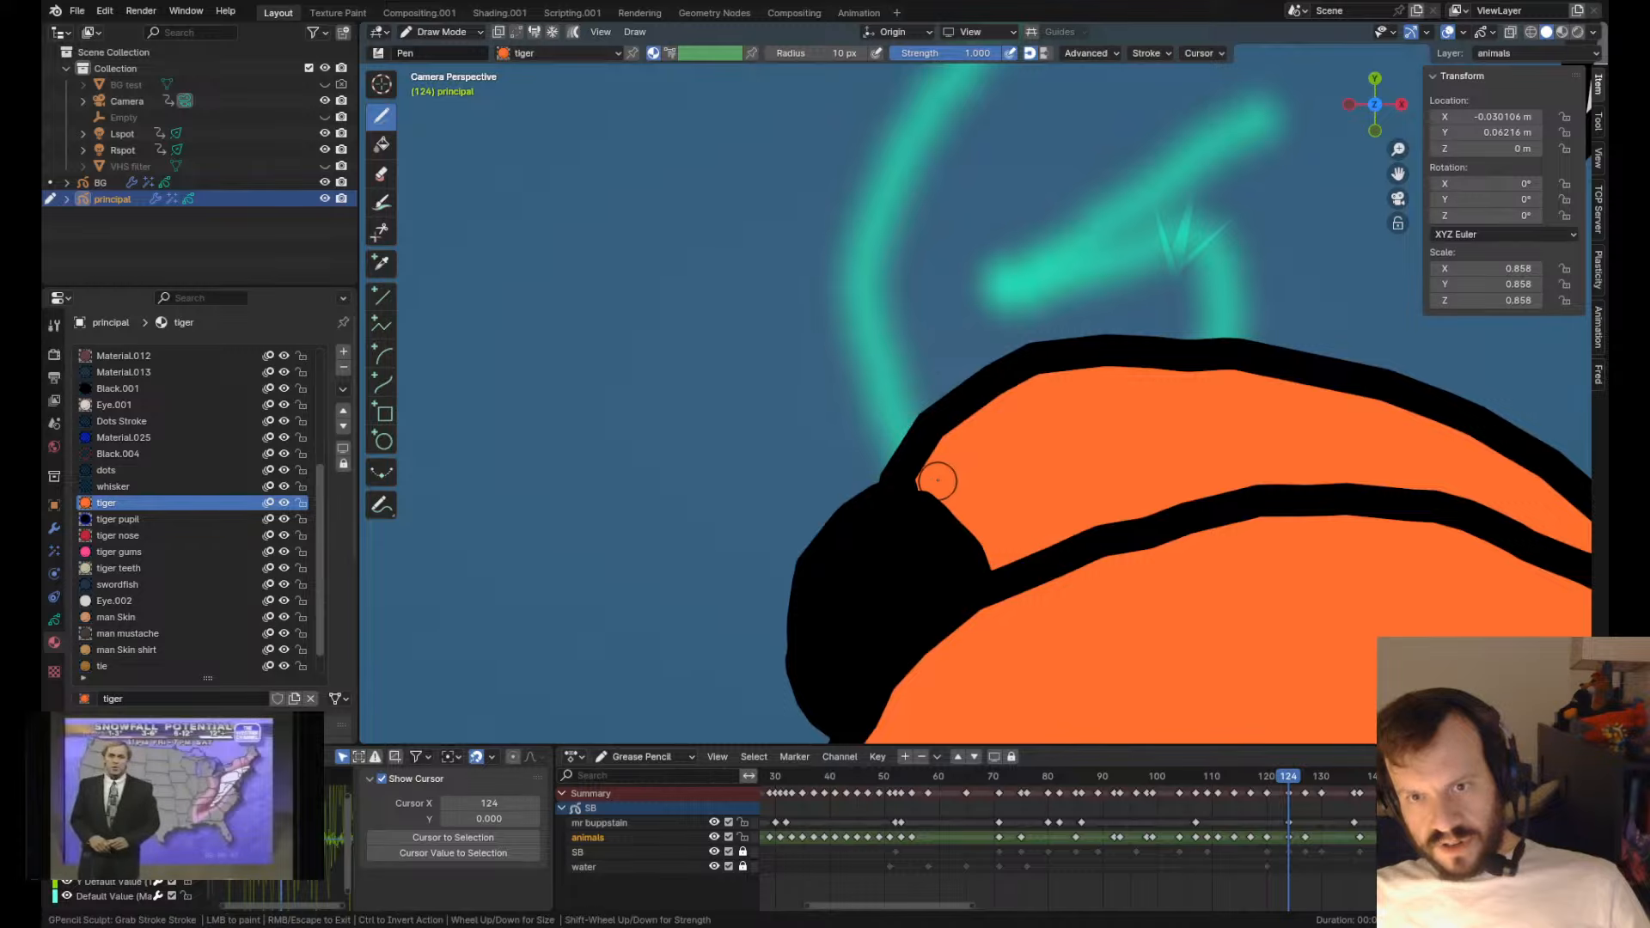
pyautogui.scroll(-5, 1006, 540)
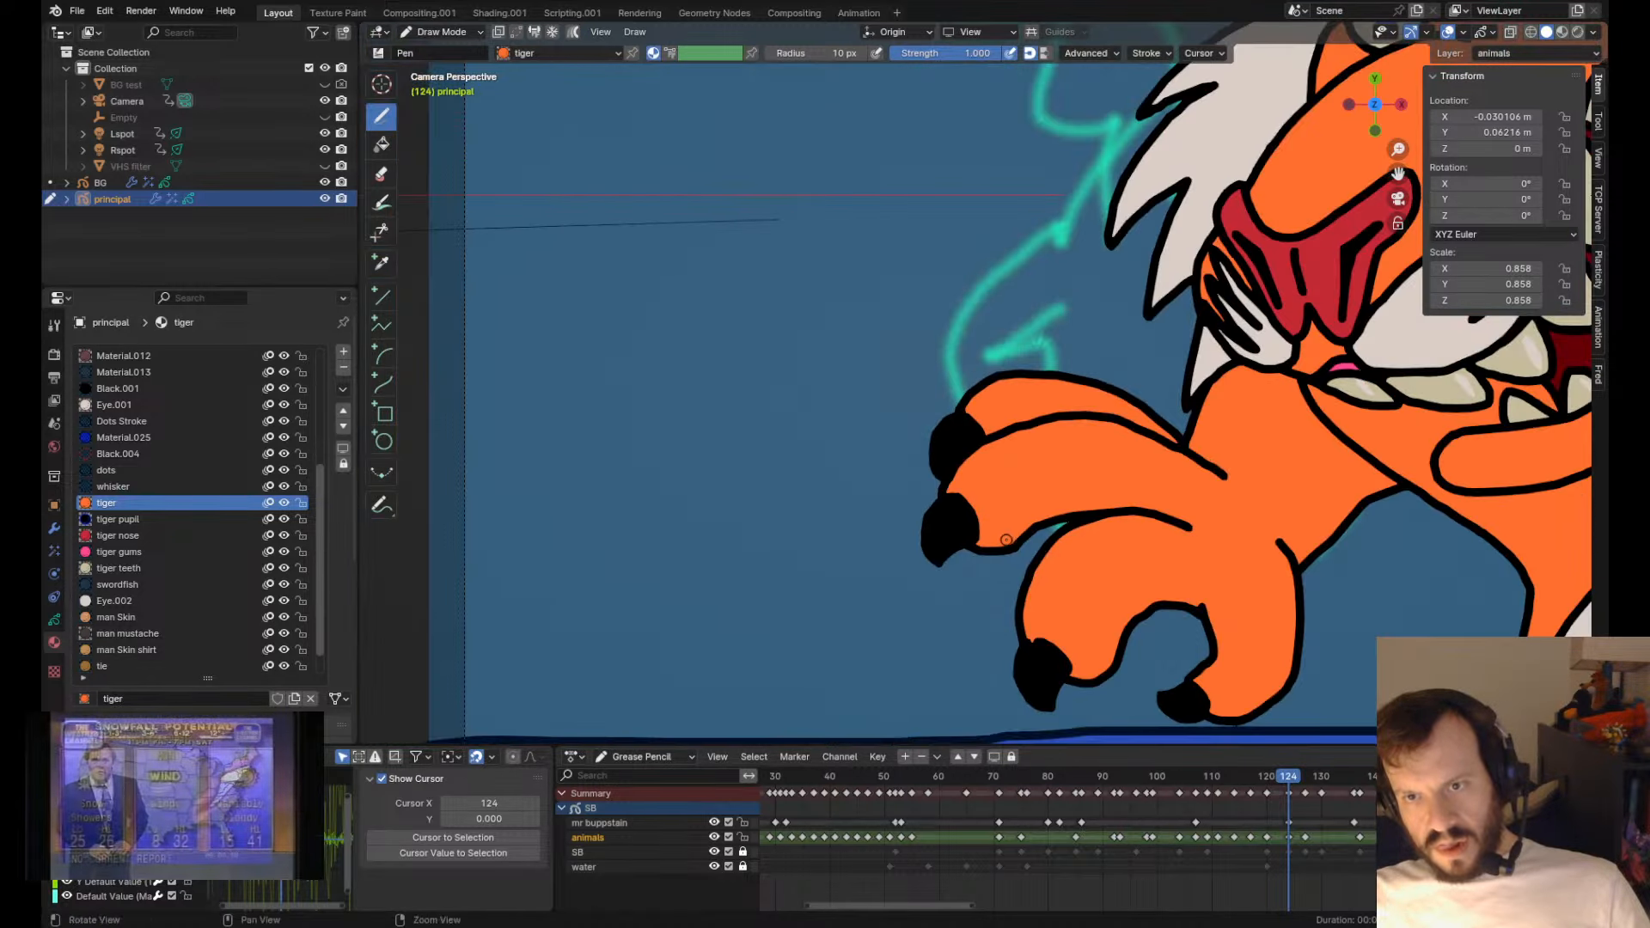
# - Select the third finger's claw and grab-sculpt it into a narrower, curved point
pyautogui.keyDown('alt'); pyautogui.moveTo(1007, 539); pyautogui.dragTo(846, 288, button='middle'); pyautogui.keyUp('alt')
pyautogui.keyDown('alt'); pyautogui.moveTo(846, 288); pyautogui.dragTo(788, 391, button='right'); pyautogui.keyUp('alt')
pyautogui.press('Tab')
pyautogui.click(811, 392)
pyautogui.press('Tab')
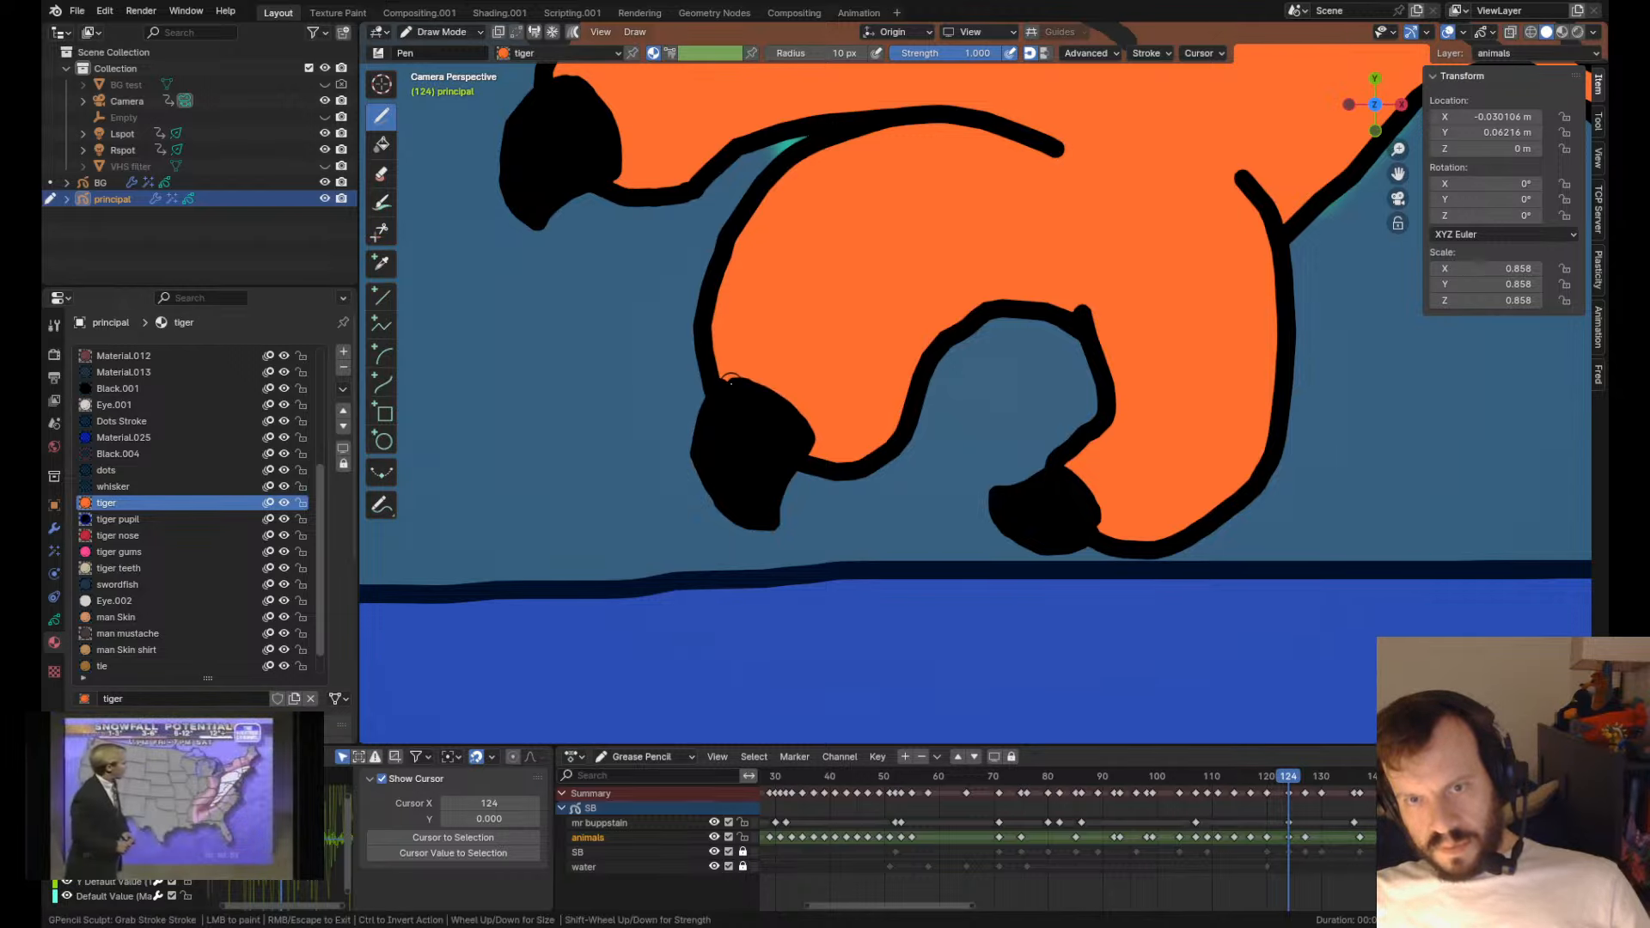
pyautogui.scroll(-4, 825, 502)
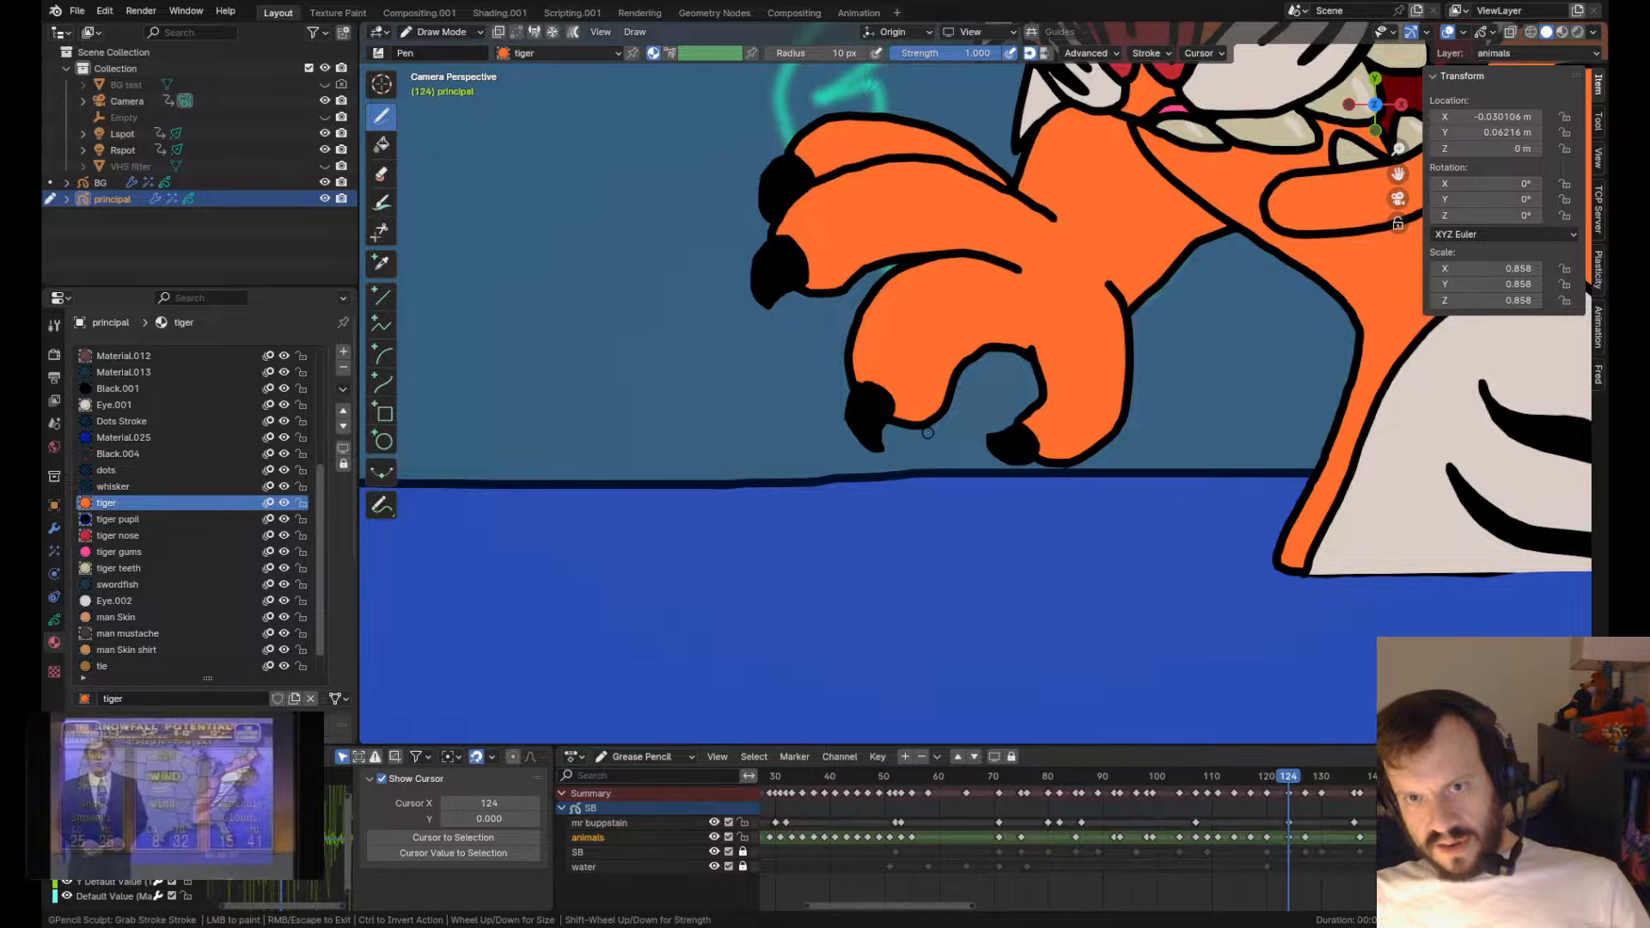
# - Pull the second finger's claw into a slimmer, hooked tip
pyautogui.scroll(5, 925, 432)
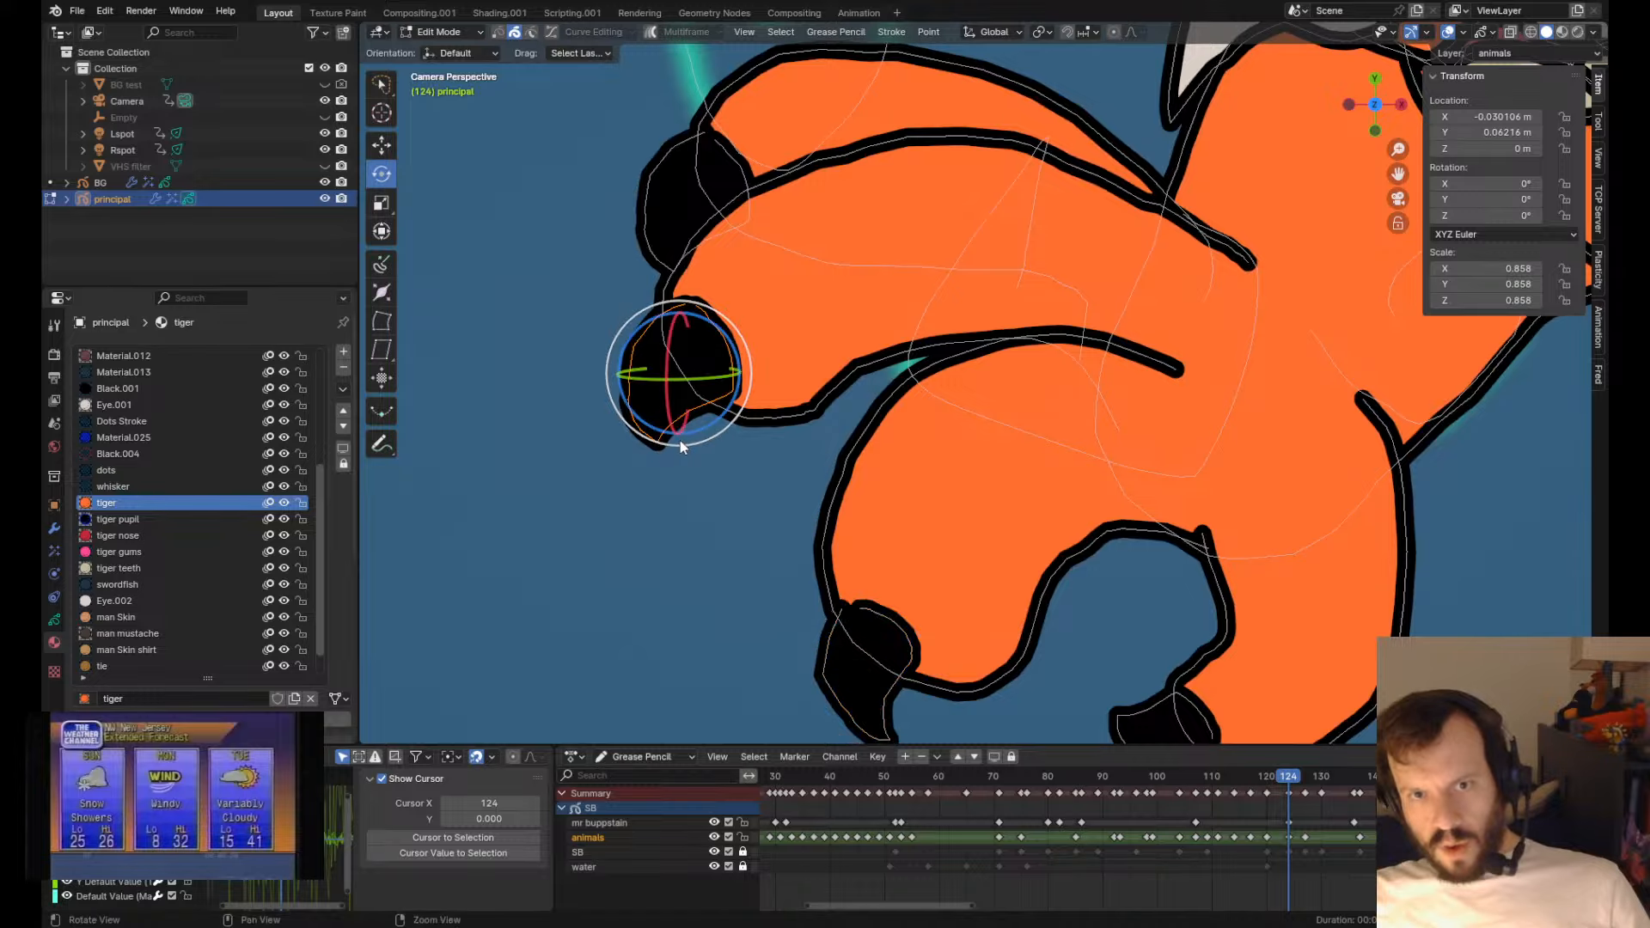
pyautogui.moveTo(625, 446)
pyautogui.keyDown('shift'); pyautogui.mouseDown()
pyautogui.moveTo(665, 467)
pyautogui.moveTo(707, 427)
pyautogui.moveTo(692, 416)
pyautogui.moveTo(746, 411)
pyautogui.mouseUp(); pyautogui.keyUp('shift')
pyautogui.scroll(-5, 739, 408)
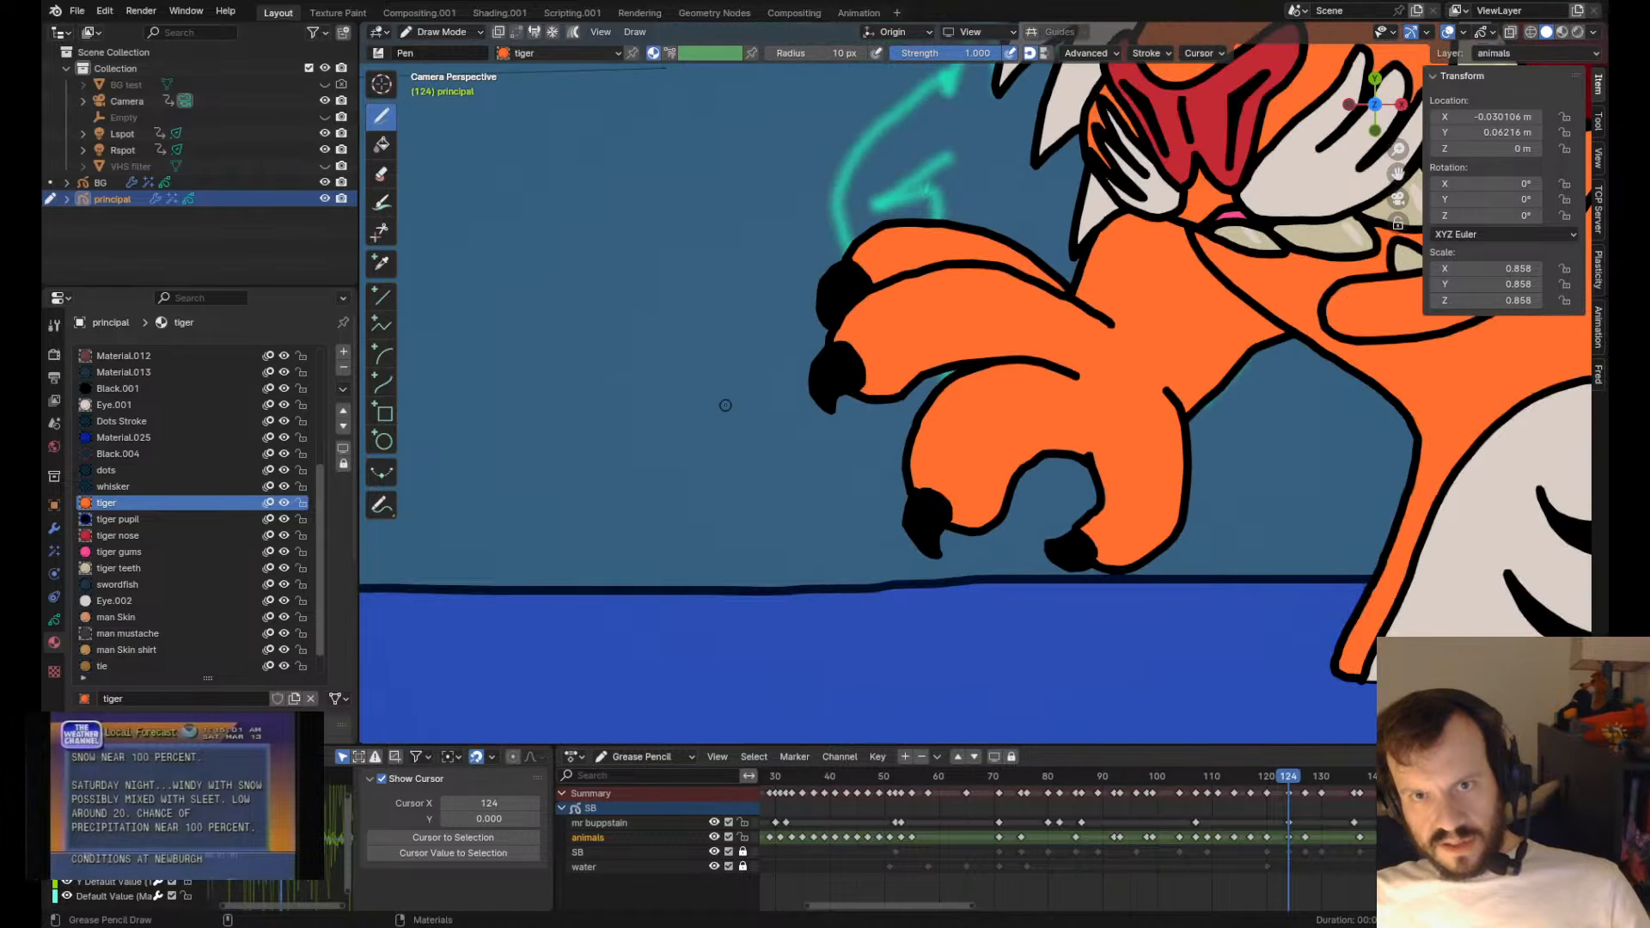
# - Select the uppermost claw and sculpt it smaller and more pointed, undoing the last stroke
pyautogui.press('Tab')
pyautogui.click(828, 298)
pyautogui.press('Tab')
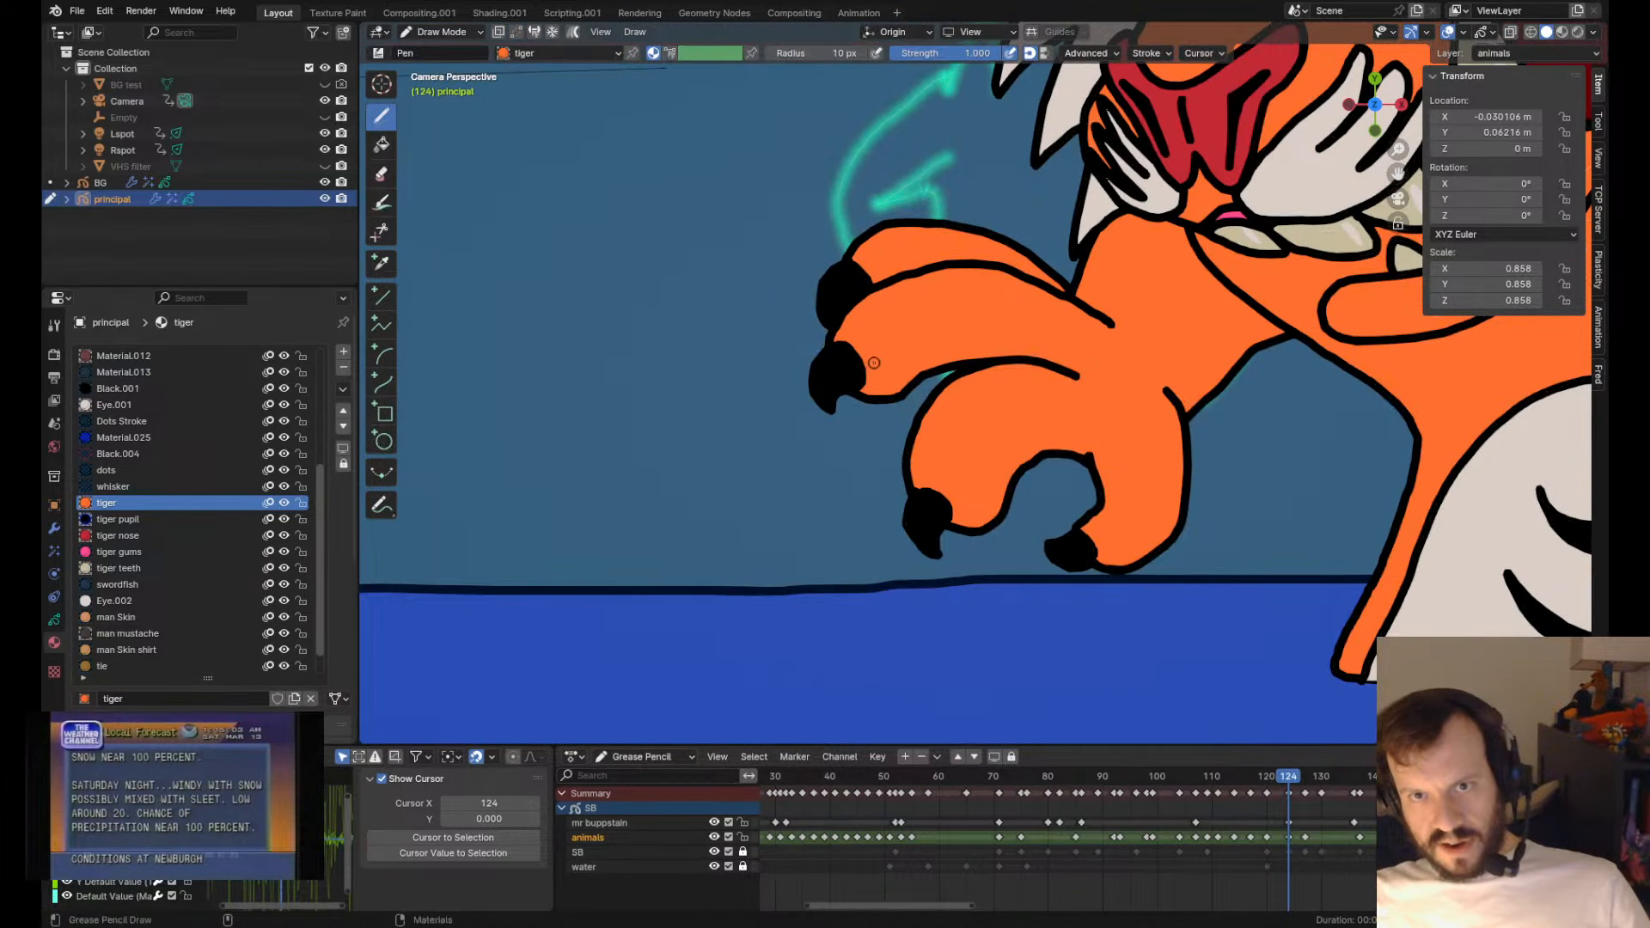
pyautogui.moveTo(842, 333)
pyautogui.keyDown('shift'); pyautogui.mouseDown()
pyautogui.moveTo(826, 323)
pyautogui.moveTo(864, 317)
pyautogui.mouseUp(); pyautogui.keyUp('shift')
pyautogui.keyDown('shift'); pyautogui.moveTo(877, 376); pyautogui.dragTo(831, 323); pyautogui.keyUp('shift')
pyautogui.moveTo(826, 256)
pyautogui.keyDown('shift'); pyautogui.mouseDown()
pyautogui.moveTo(816, 243)
pyautogui.moveTo(782, 277)
pyautogui.mouseUp(); pyautogui.keyUp('shift')
pyautogui.hotkey('ctrl', 'z')
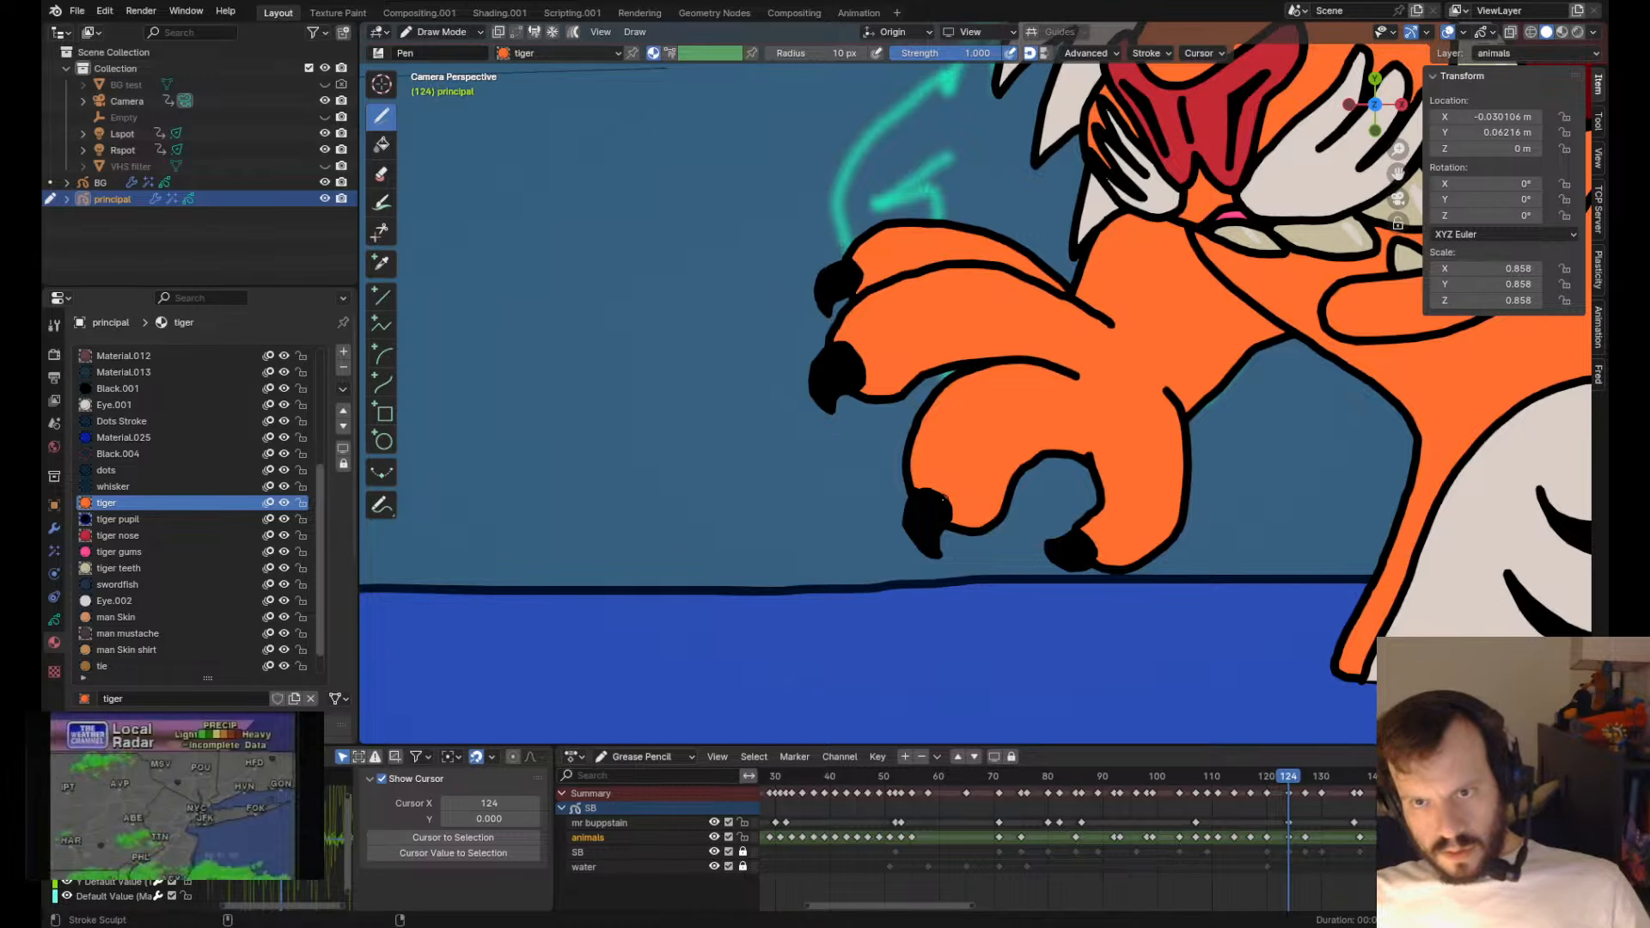
# - Select the thumb's claw and sculpt it into a thinner hook curving down toward the water line
pyautogui.press('Tab')
pyautogui.click(1044, 554)
pyautogui.press('Tab')
pyautogui.keyDown('shift'); pyautogui.moveTo(1053, 526); pyautogui.dragTo(1068, 554); pyautogui.keyUp('shift')
pyautogui.keyDown('shift'); pyautogui.moveTo(1103, 592); pyautogui.dragTo(1141, 621); pyautogui.keyUp('shift')
pyautogui.moveTo(1115, 534)
pyautogui.keyDown('shift'); pyautogui.mouseDown()
pyautogui.moveTo(1109, 518)
pyautogui.moveTo(1111, 584)
pyautogui.moveTo(1103, 549)
pyautogui.moveTo(1015, 596)
pyautogui.mouseUp(); pyautogui.keyUp('shift')
pyautogui.moveTo(1029, 533)
pyautogui.keyDown('shift'); pyautogui.mouseDown()
pyautogui.moveTo(1038, 557)
pyautogui.moveTo(1010, 576)
pyautogui.moveTo(1081, 550)
pyautogui.mouseUp(); pyautogui.keyUp('shift')
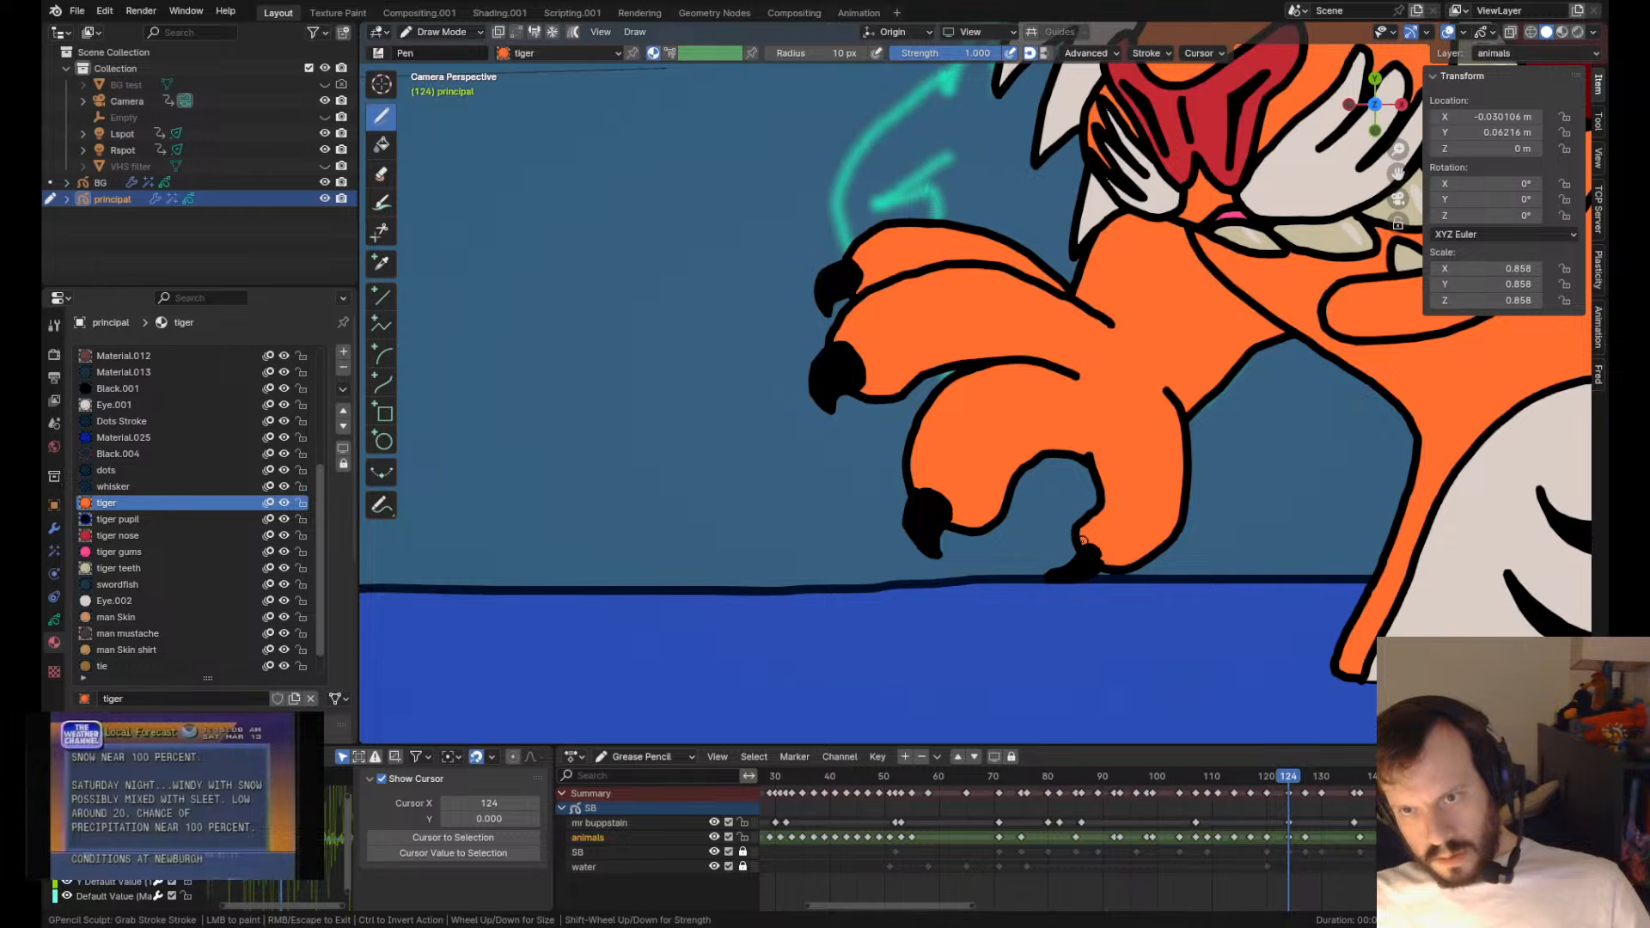
# - Step forward a few frames and back to frame 124 to check the whole tiger's pose
pyautogui.scroll(-6, 1025, 538)
pyautogui.press('Right')
pyautogui.press('Right')
pyautogui.press('Right')
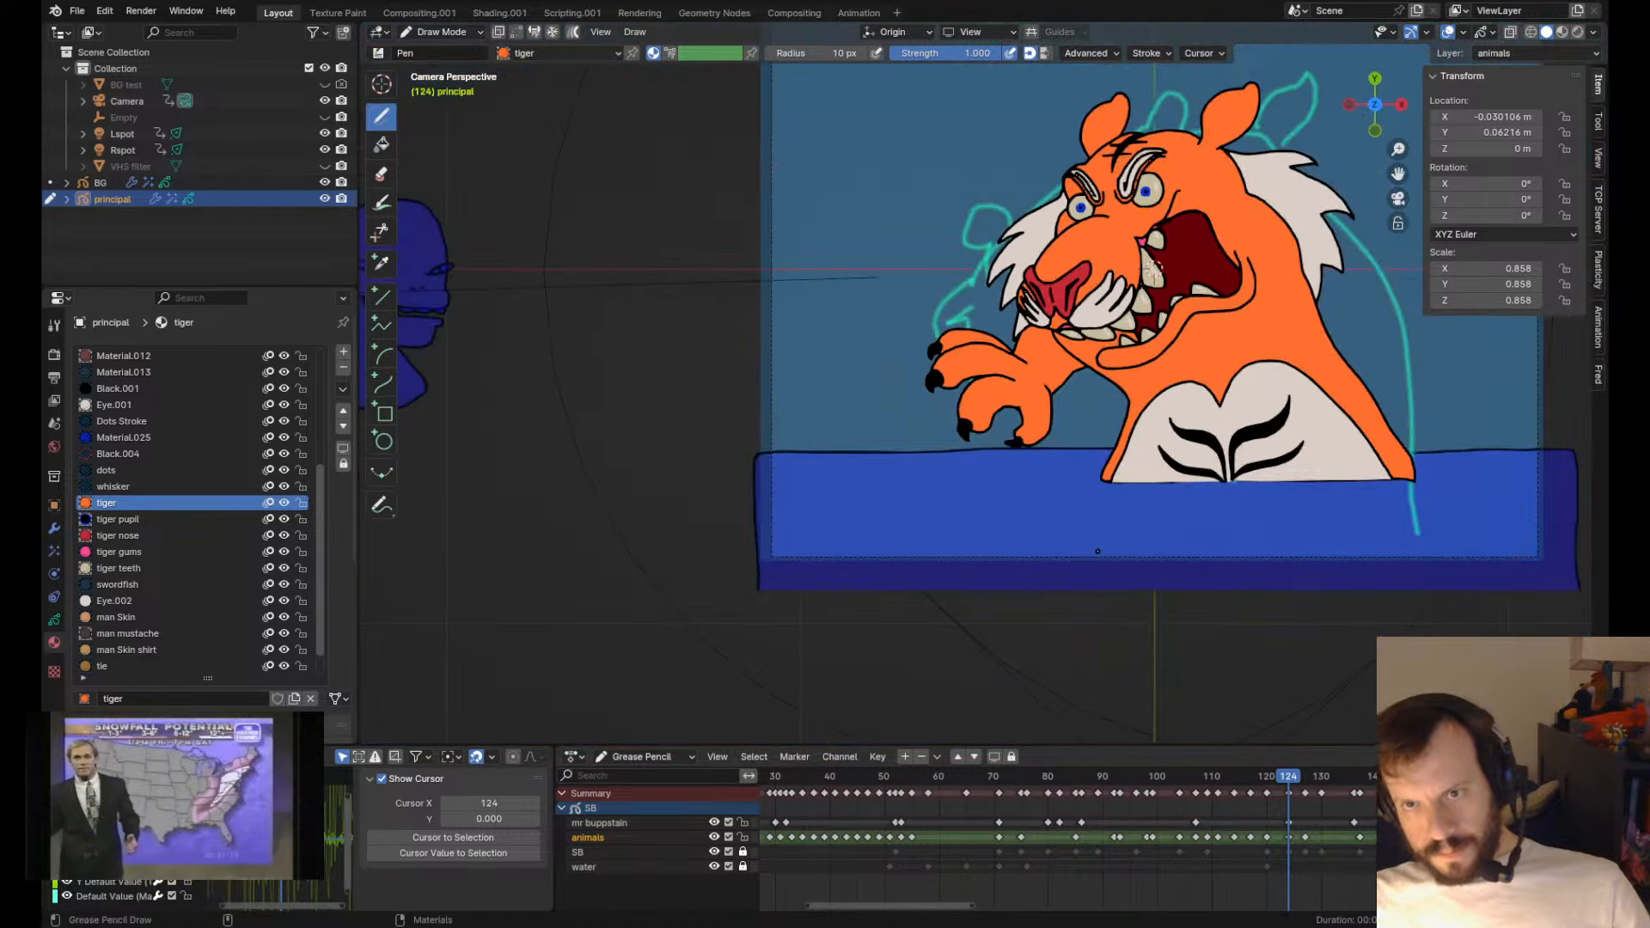
pyautogui.press('Left')
pyautogui.press('Left')
pyautogui.press('Left')
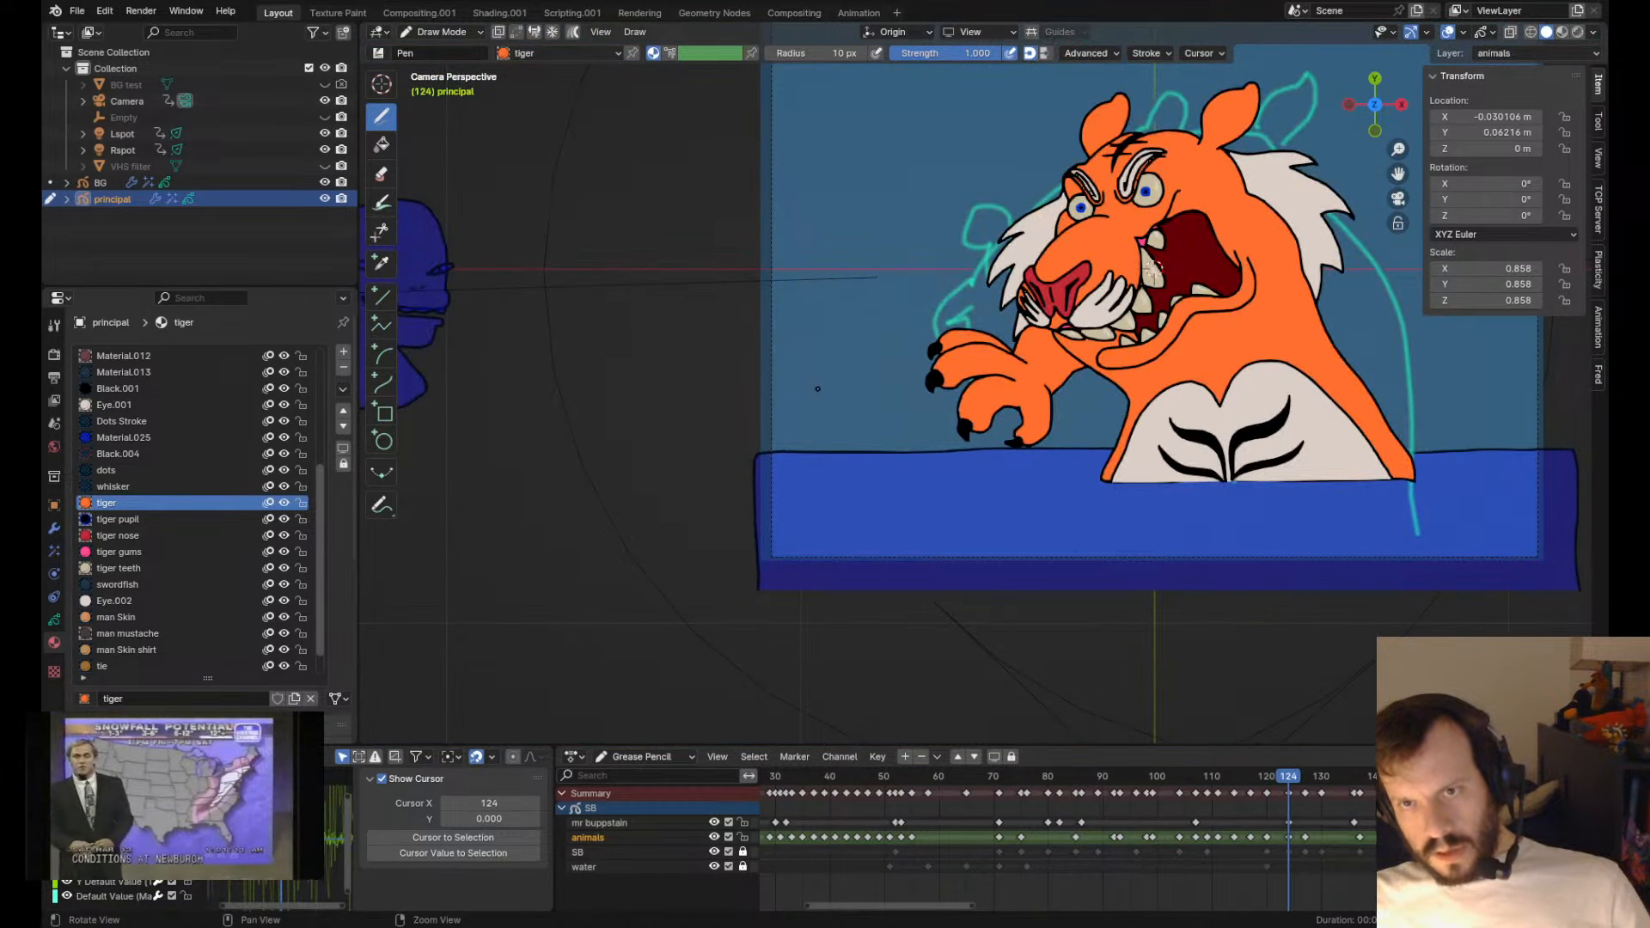
# - Try raising the selected paw in front of the tiger's muzzle and compare it against the neighbouring frames
pyautogui.press('Tab')
pyautogui.moveTo(925, 324)
pyautogui.keyDown('ctrl'); pyautogui.mouseDown(button='right')
pyautogui.moveTo(998, 449)
pyautogui.moveTo(980, 336)
pyautogui.mouseUp(button='right'); pyautogui.keyUp('ctrl')
pyautogui.press('r')
pyautogui.moveTo(1020, 462); pyautogui.dragTo(1016, 471)
pyautogui.hotkey('ctrl', 'z')
pyautogui.moveTo(893, 468); pyautogui.dragTo(883, 431)
pyautogui.press('g')
pyautogui.moveTo(883, 432); pyautogui.dragTo(884, 398)
pyautogui.click(847, 385)
pyautogui.press('Right')
pyautogui.press('Right')
pyautogui.press('Right')
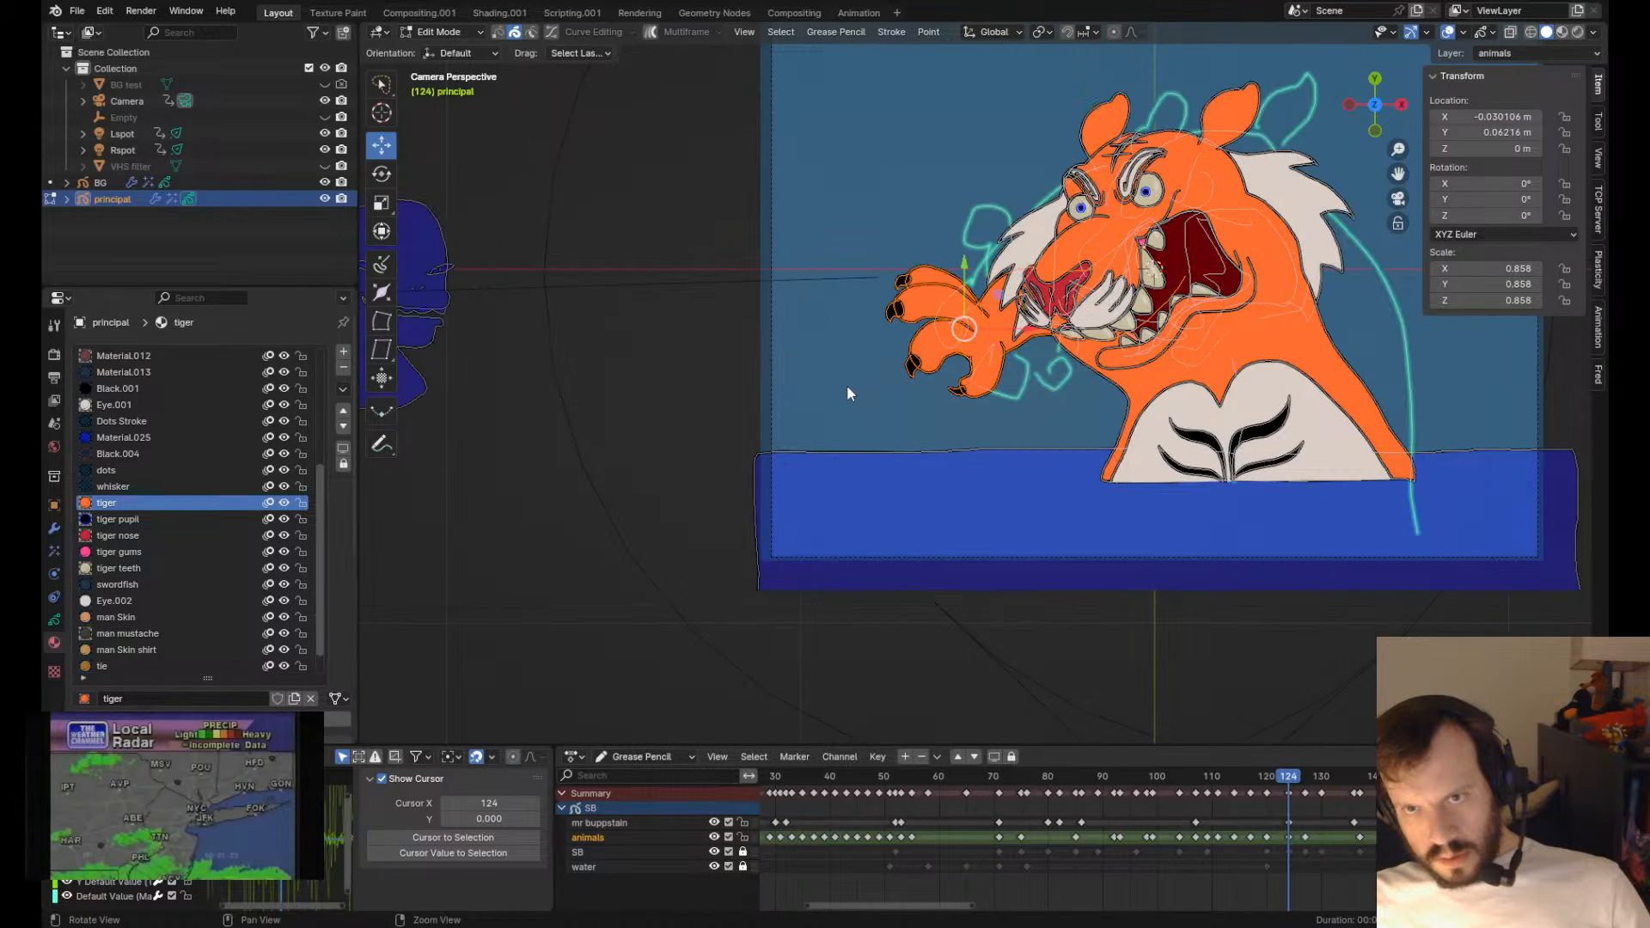
pyautogui.press('Left')
pyautogui.press('Left')
pyautogui.press('Left')
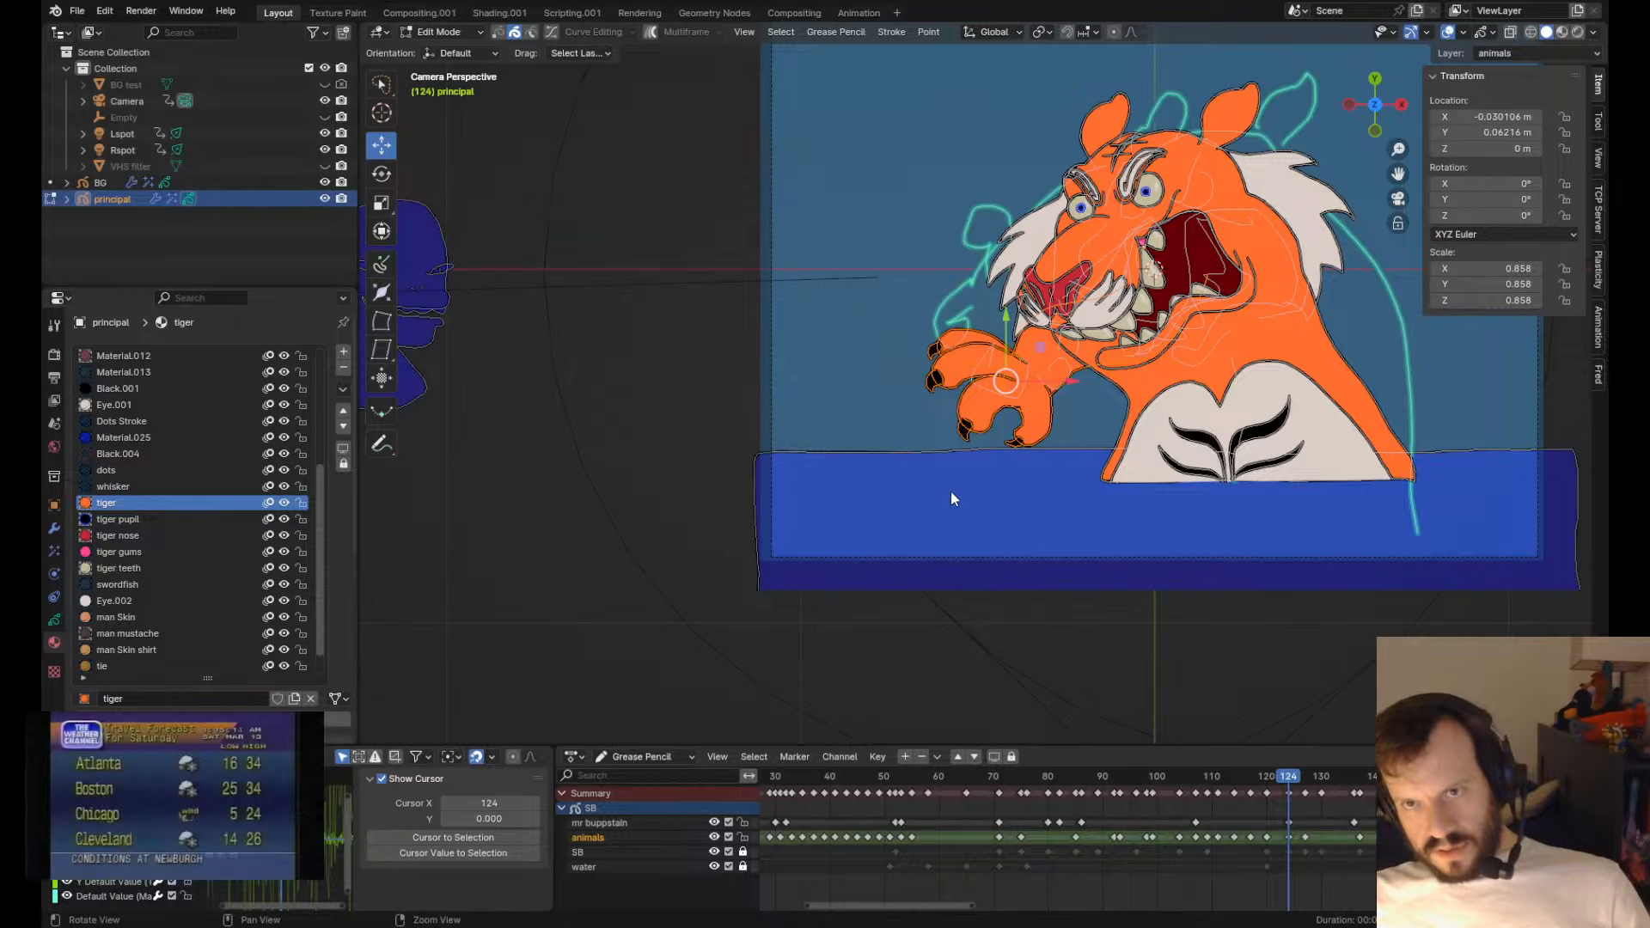
# - Play back and scrub the animation around frame 124, ending on the tiger drawing at frame 120
pyautogui.press('space')
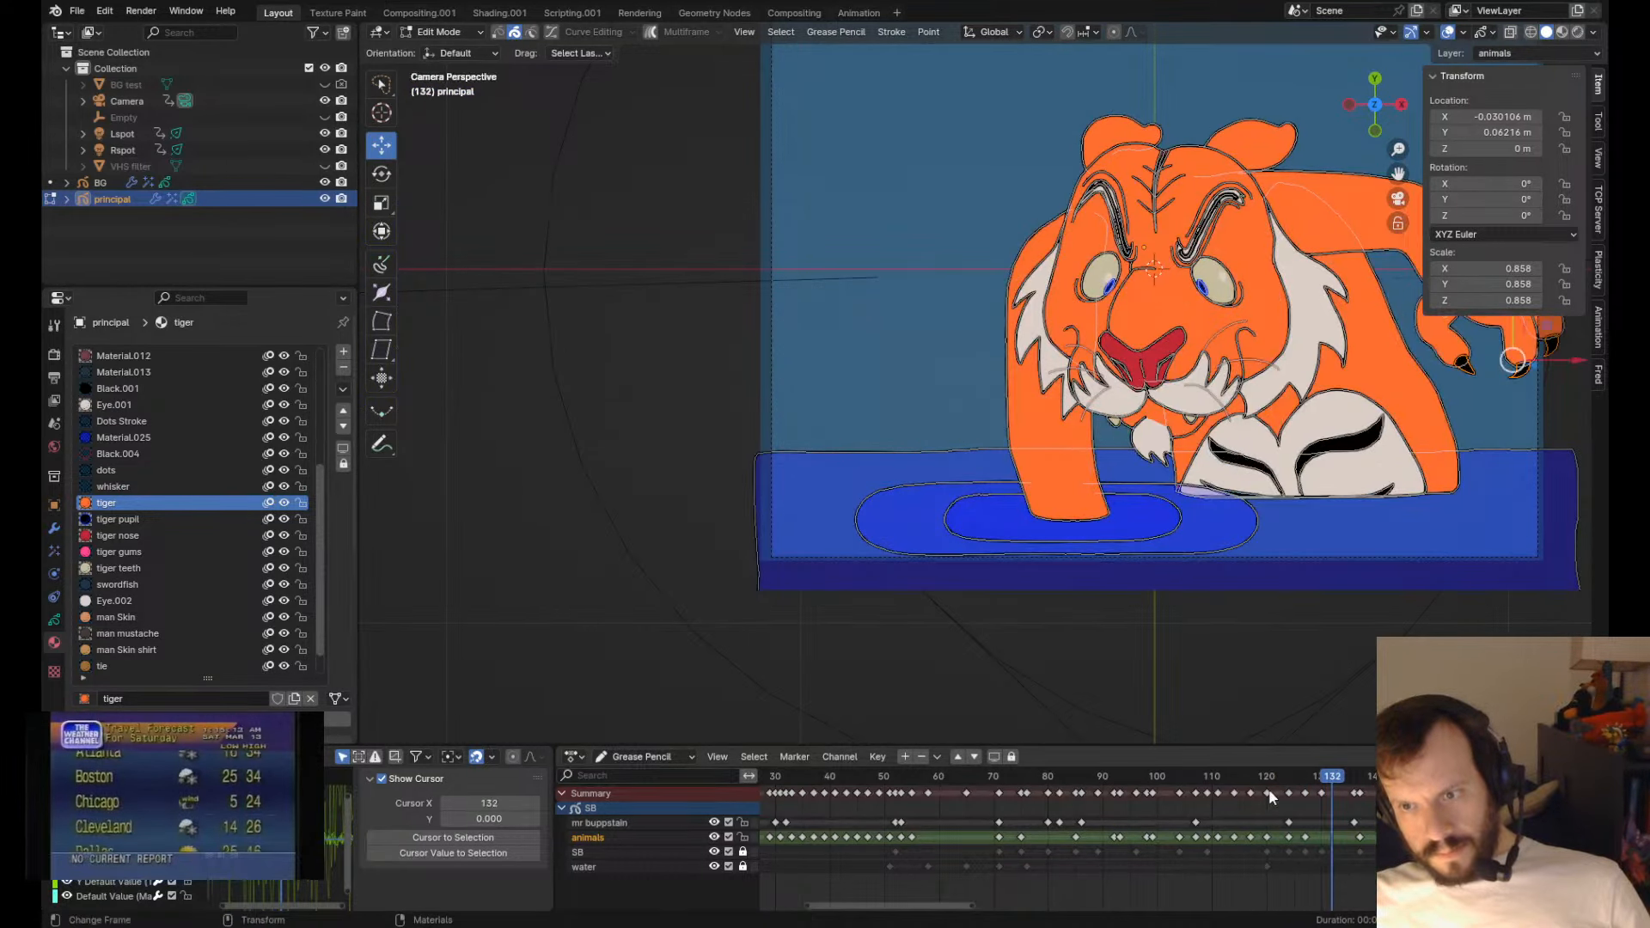
pyautogui.click(1250, 786)
pyautogui.press('space')
pyautogui.moveTo(1252, 787); pyautogui.dragTo(1290, 786)
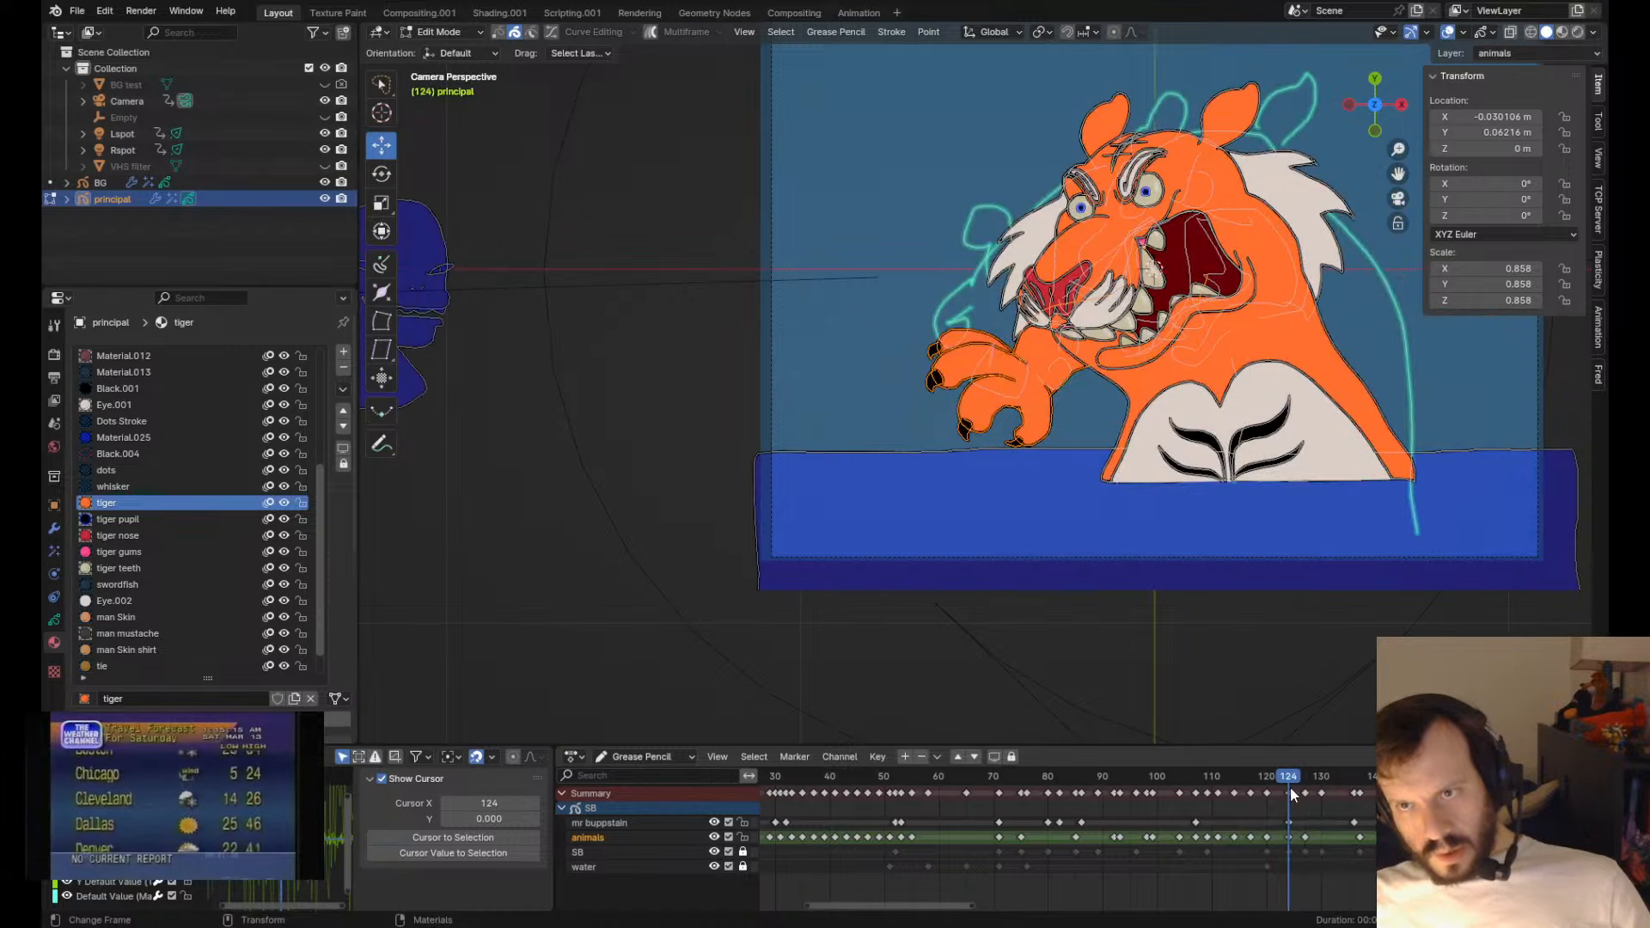
pyautogui.press('Down')
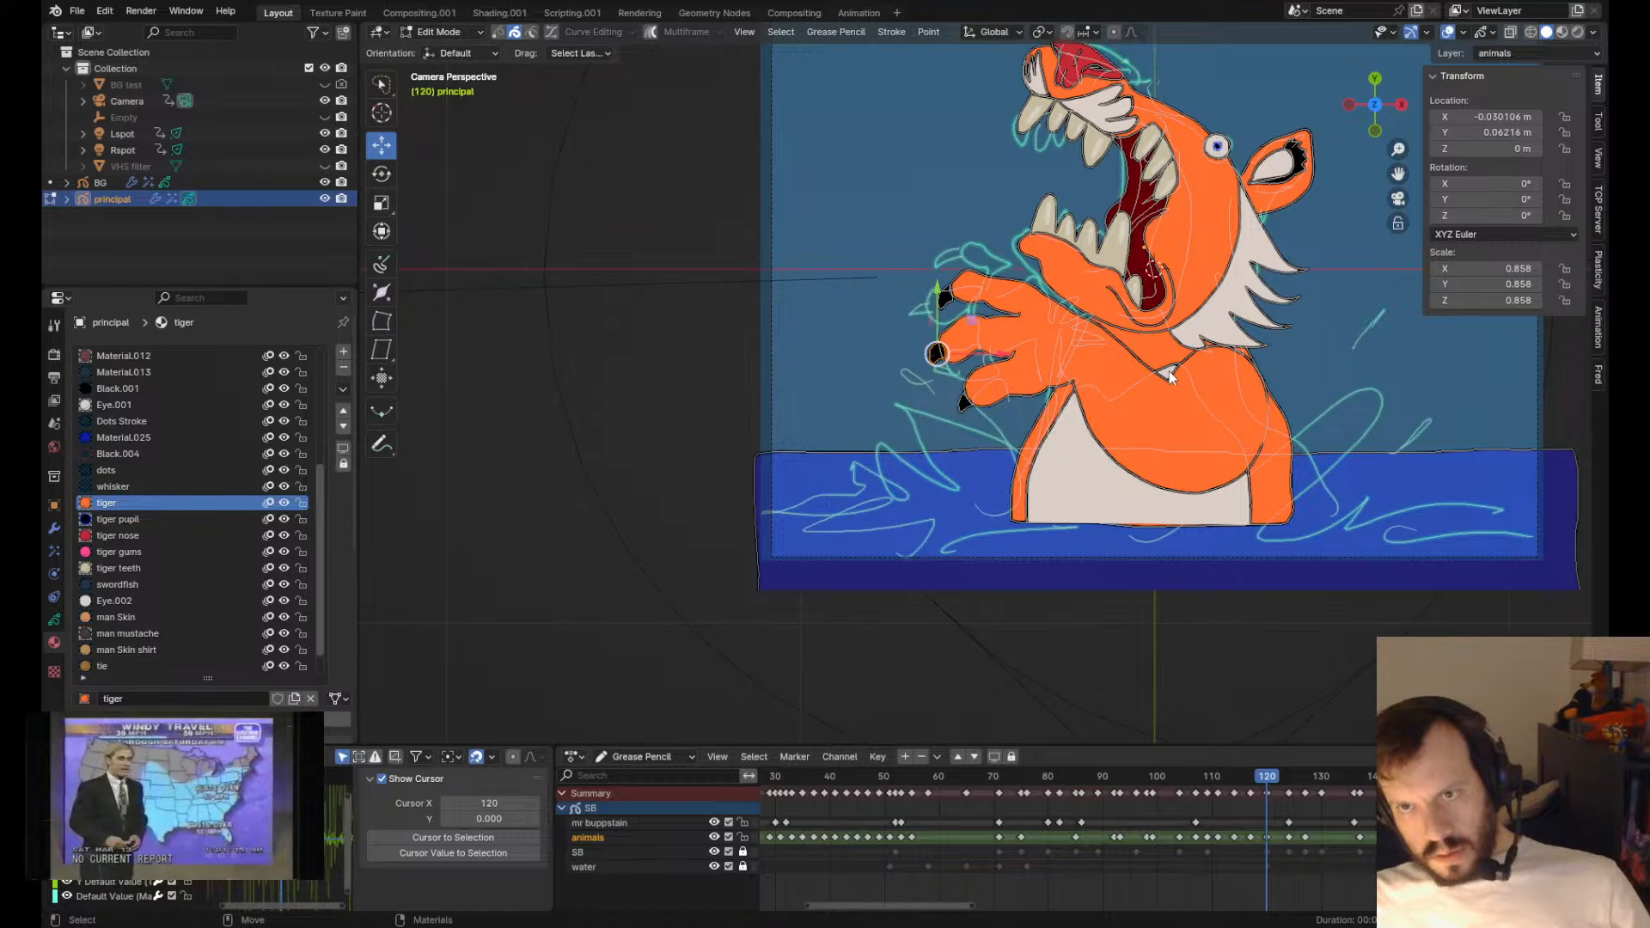
pyautogui.click(1164, 493)
pyautogui.press('g')
pyautogui.click(1139, 567)
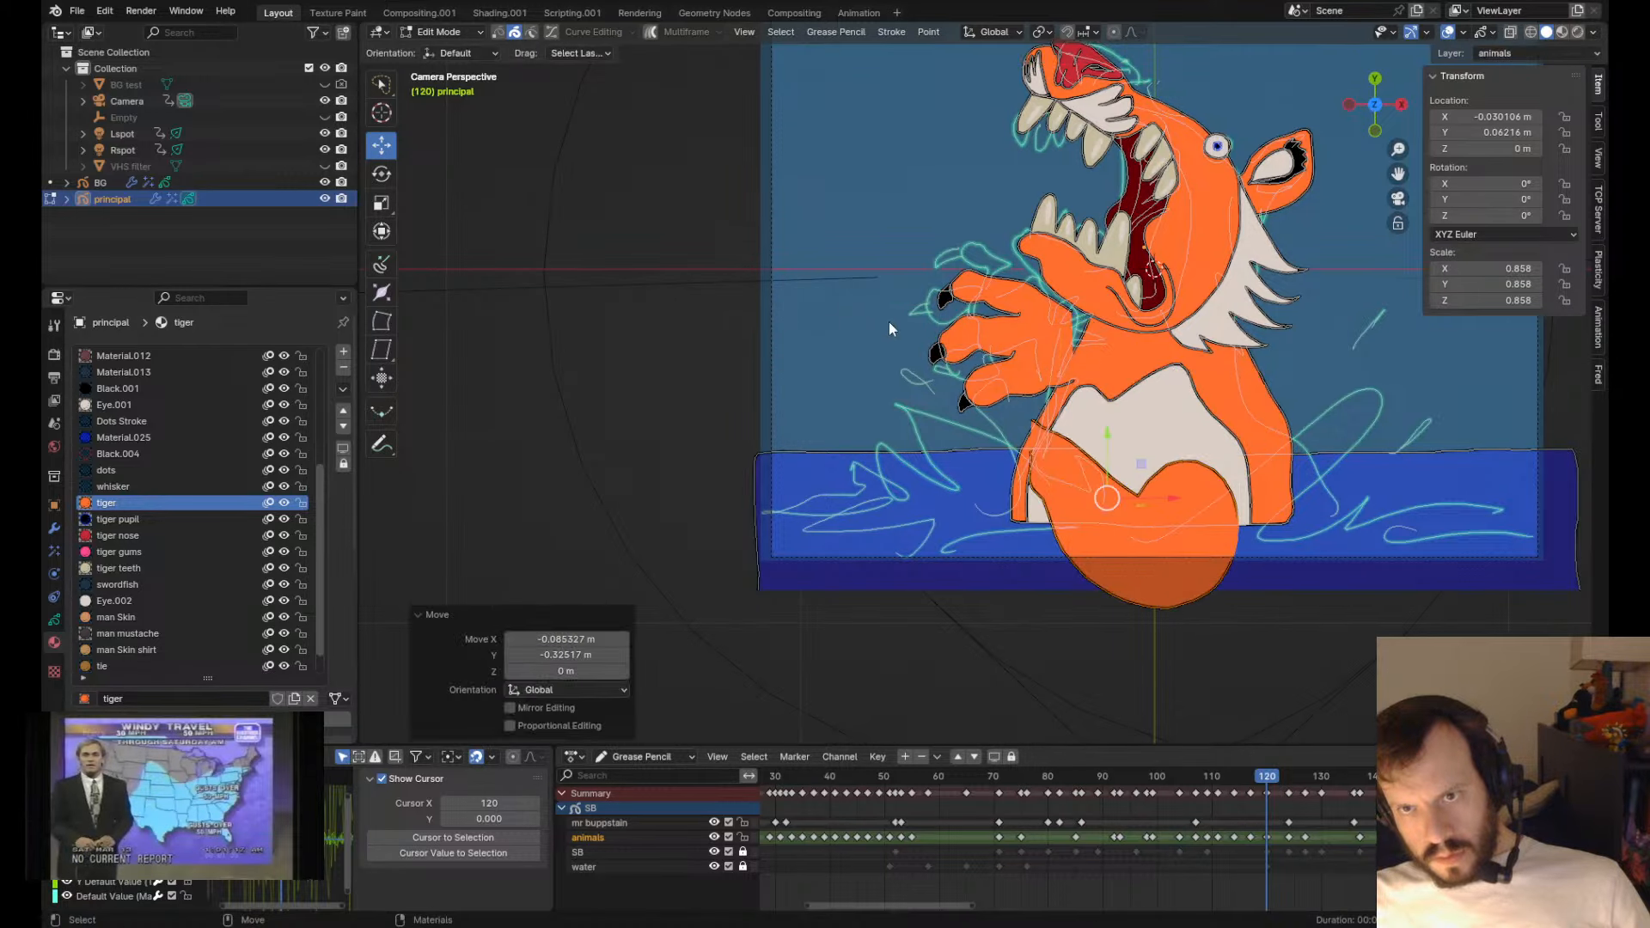
pyautogui.hotkey('ctrl', 'z')
# - Select the complete arm and clawed paw at frame 120 and paste a copy into frame 124
pyautogui.moveTo(870, 404)
pyautogui.mouseDown()
pyautogui.moveTo(913, 425)
pyautogui.moveTo(837, 187)
pyautogui.mouseUp()
pyautogui.press('g')
pyautogui.click(1054, 611)
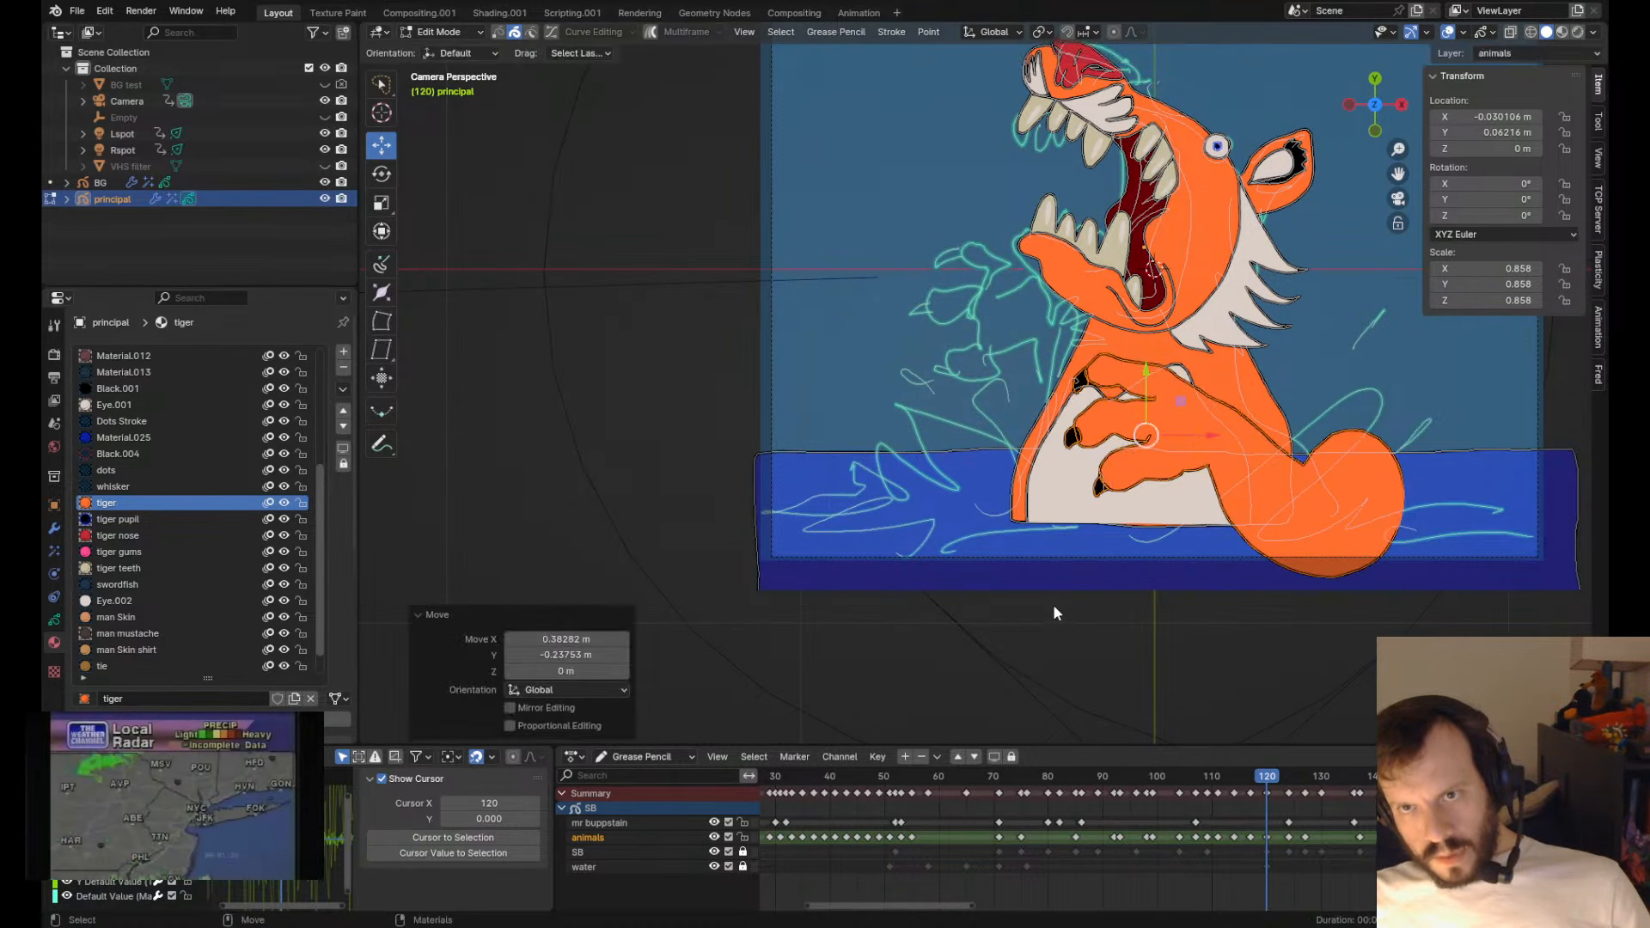
pyautogui.hotkey('ctrl', 'z')
pyautogui.press('Up')
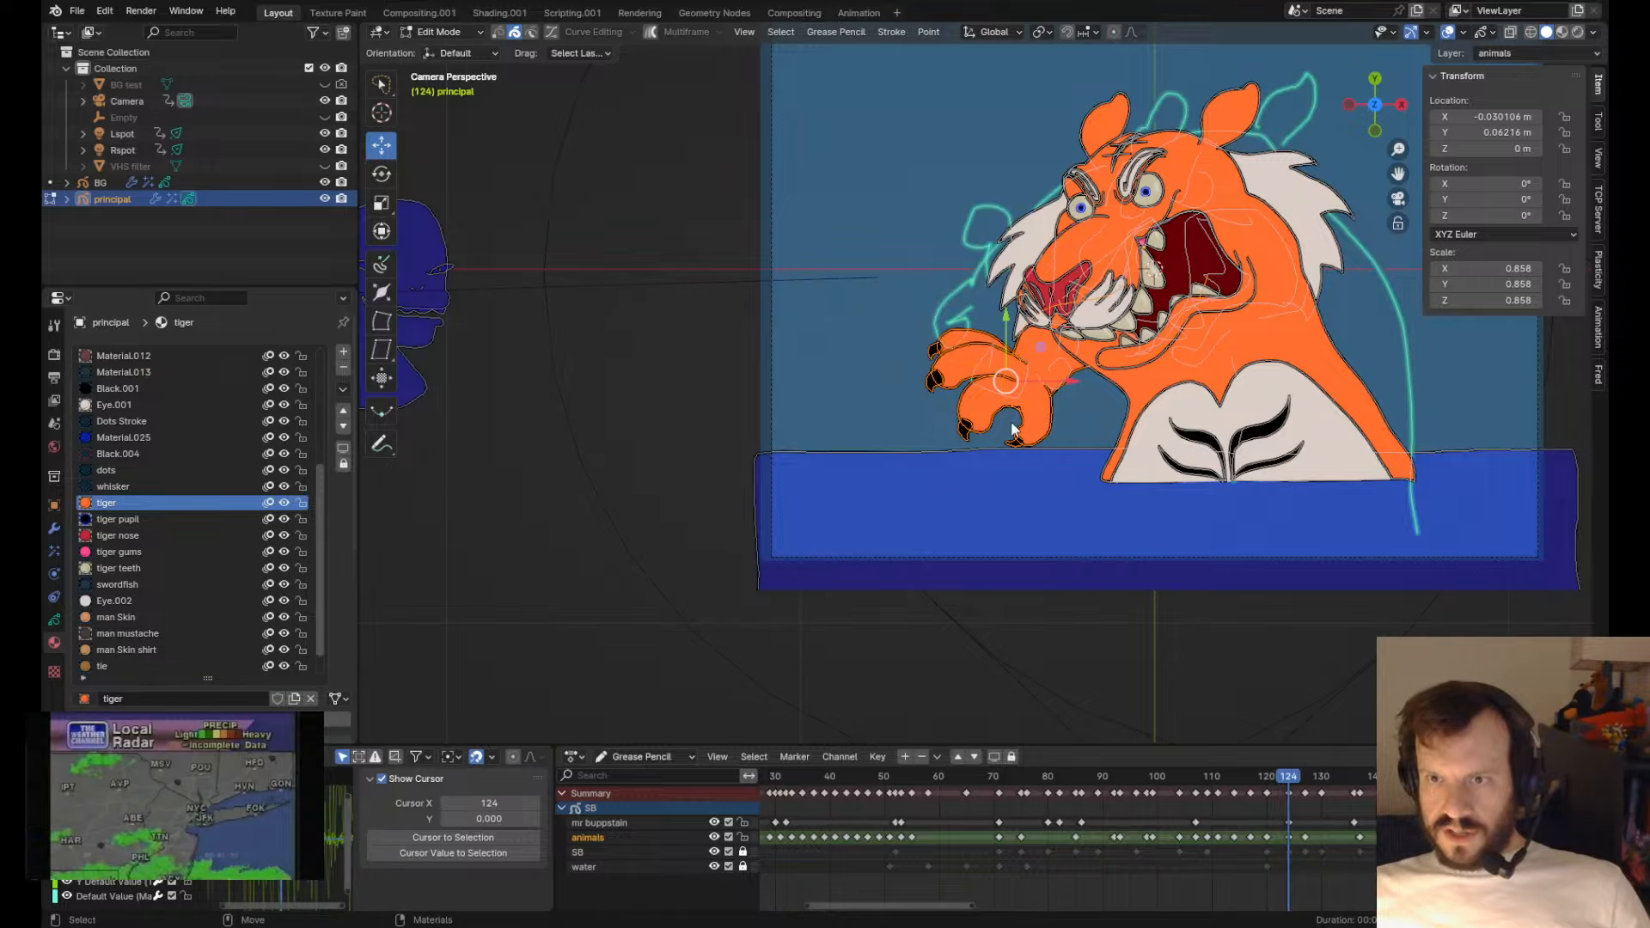
pyautogui.hotkey('ctrl', 'v')
# - Rotate the pasted arm counterclockwise by about 45° and move it across the tiger's chest with the paw reaching forward
pyautogui.keyDown('shift'); pyautogui.moveTo(822, 395); pyautogui.dragTo(578, 472, button='middle'); pyautogui.keyUp('shift')
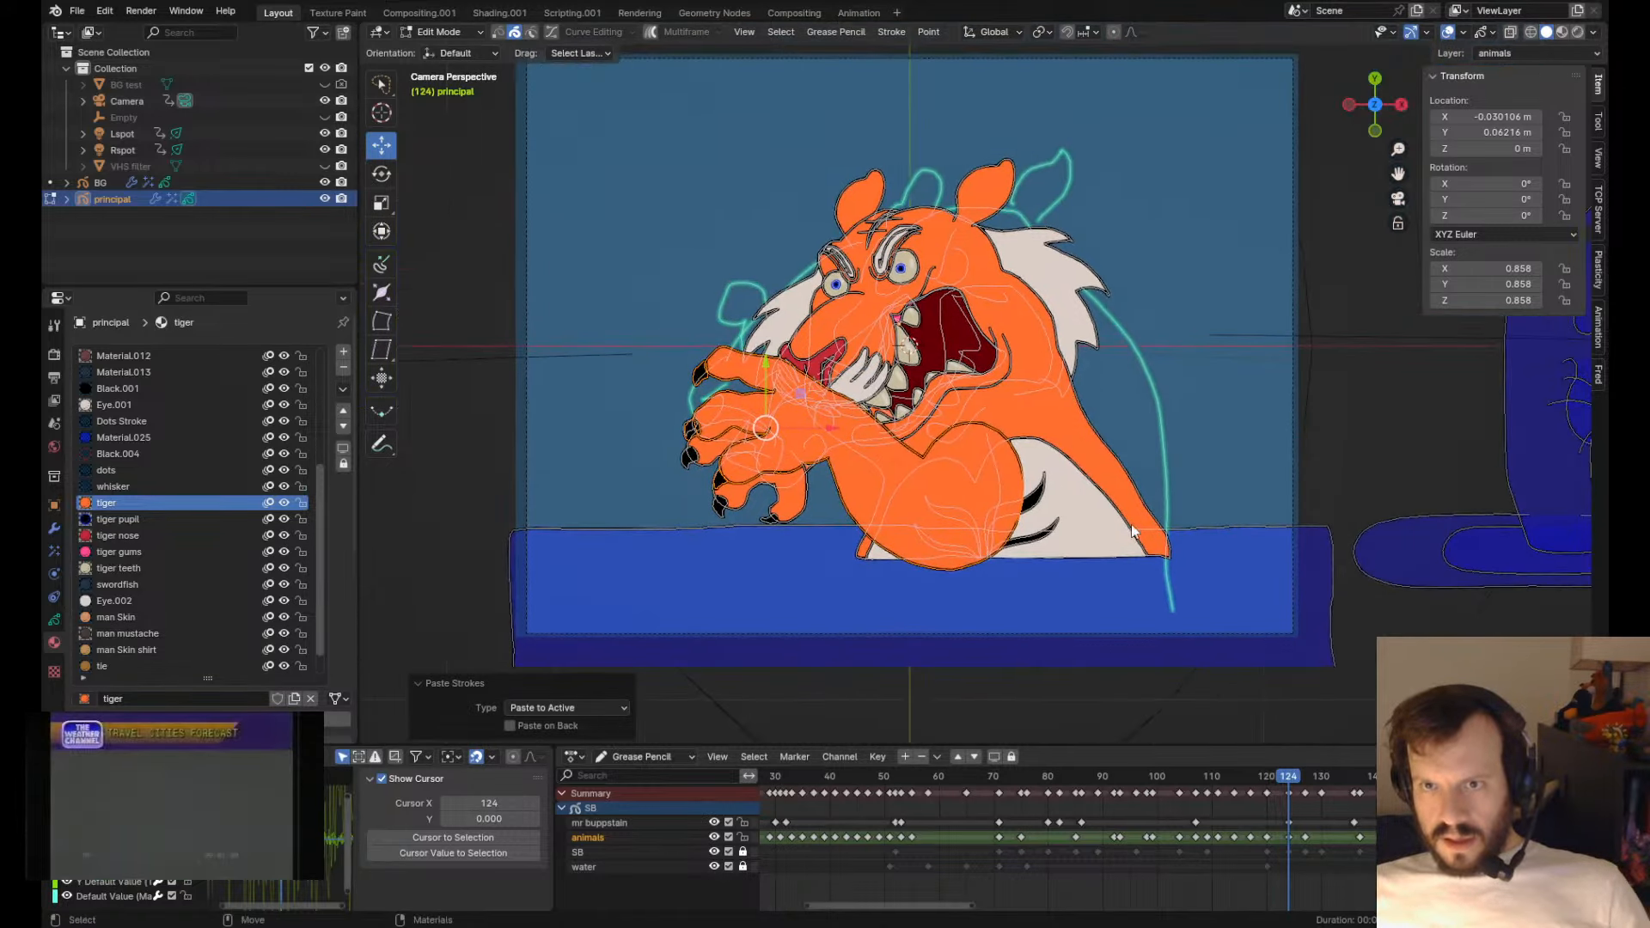
pyautogui.press('r')
pyautogui.click(954, 348)
pyautogui.press('g')
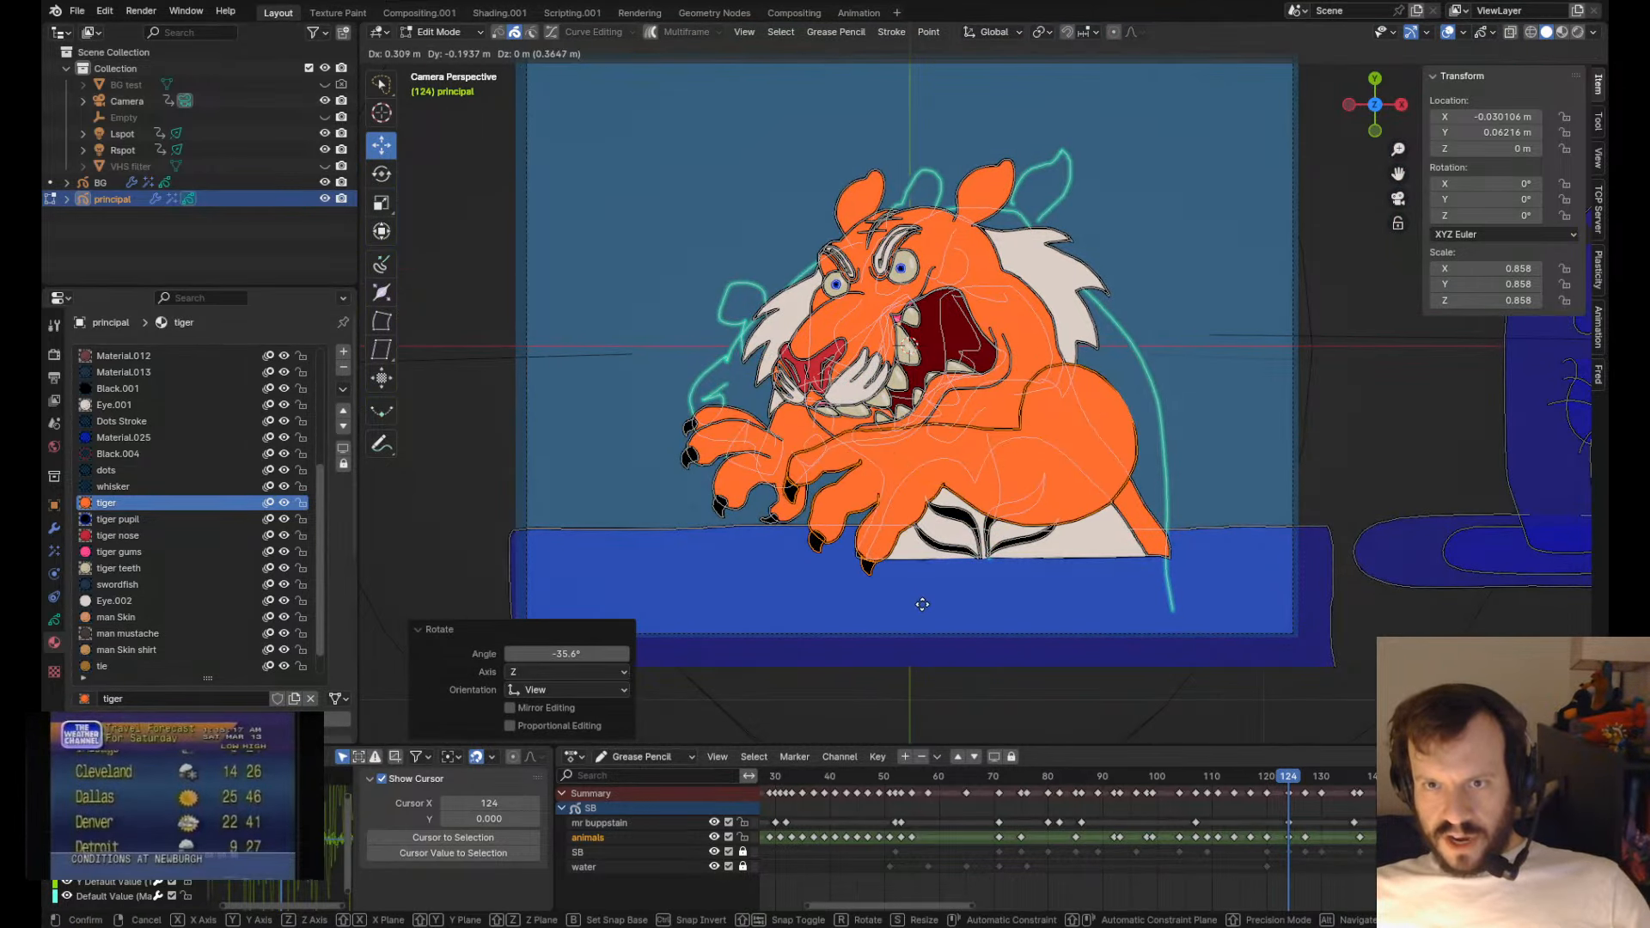
pyautogui.click(1100, 455)
pyautogui.press('r')
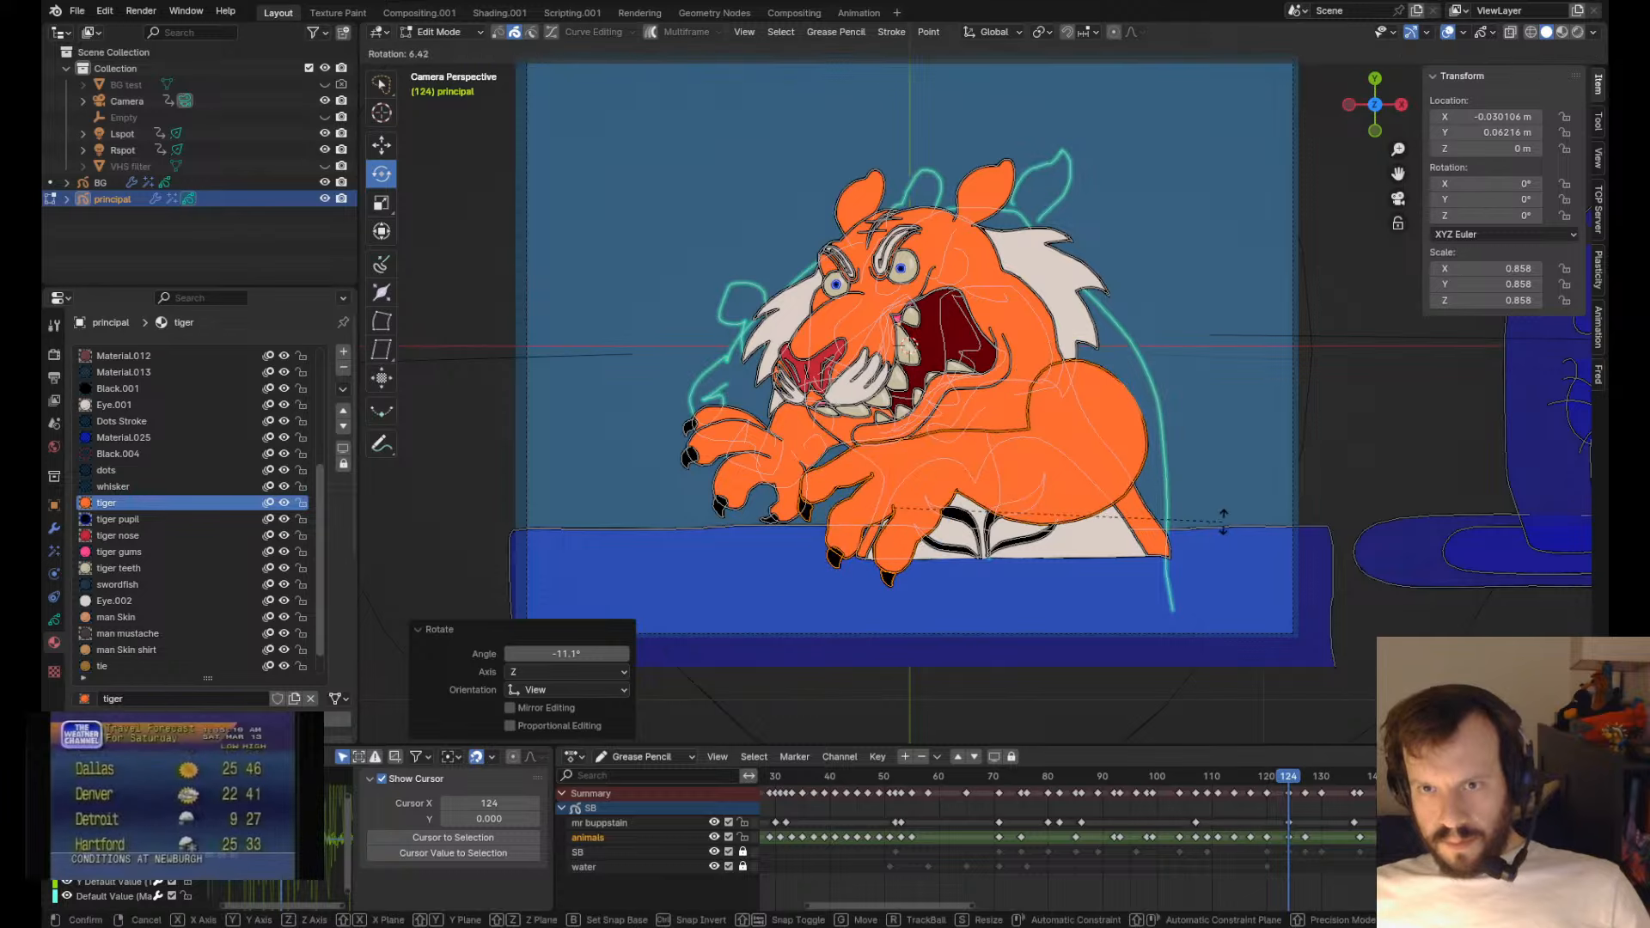
pyautogui.click(1142, 473)
pyautogui.press('g')
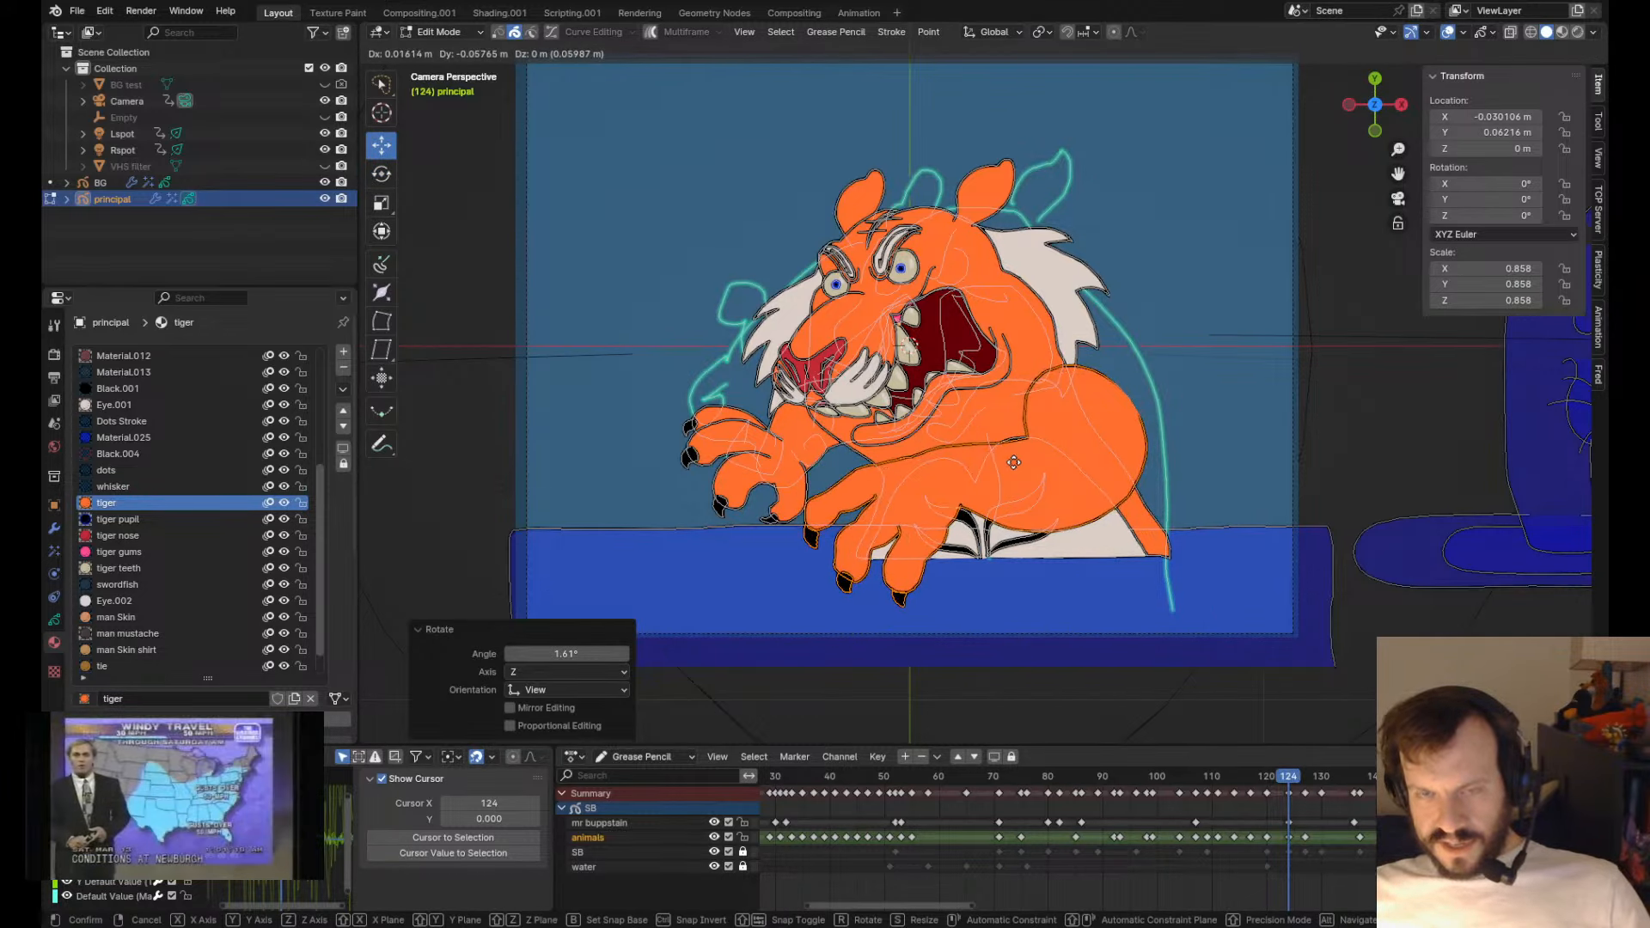
pyautogui.click(1010, 469)
# - Grab-sculpt the pasted arm's rounded shoulder so its outline slopes from the neck down the tiger's back
pyautogui.press('Tab')
pyautogui.scroll(4, 1080, 375)
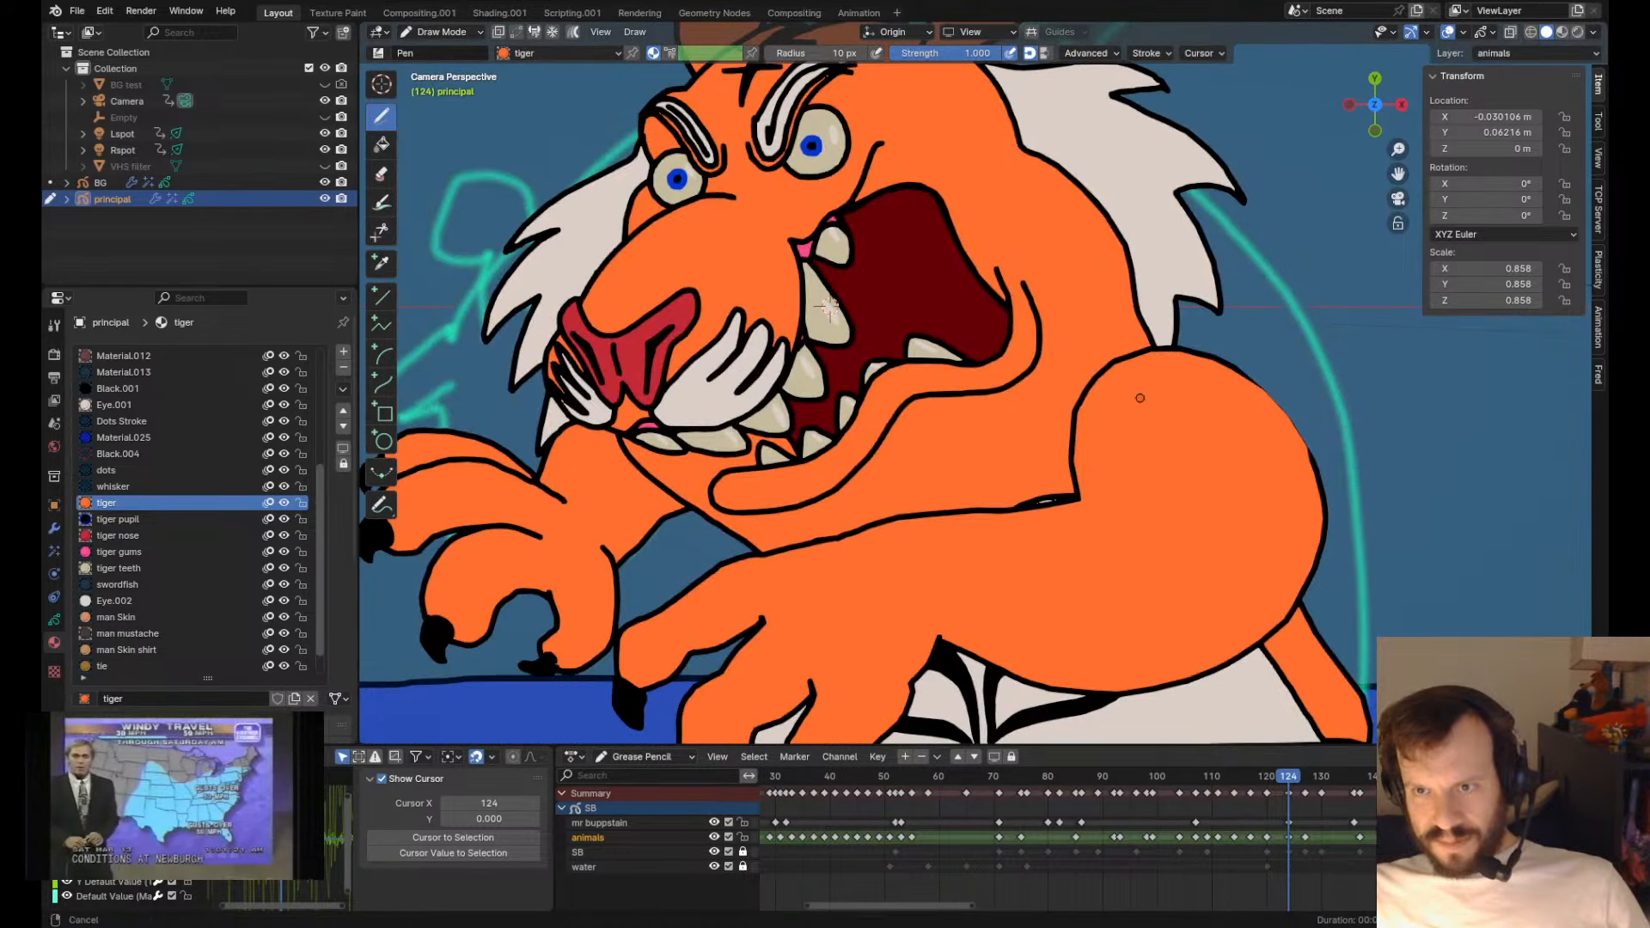
pyautogui.scroll(-4, 1139, 398)
pyautogui.moveTo(967, 391)
pyautogui.mouseDown()
pyautogui.moveTo(997, 414)
pyautogui.moveTo(1021, 366)
pyautogui.moveTo(971, 361)
pyautogui.moveTo(1047, 369)
pyautogui.mouseUp()
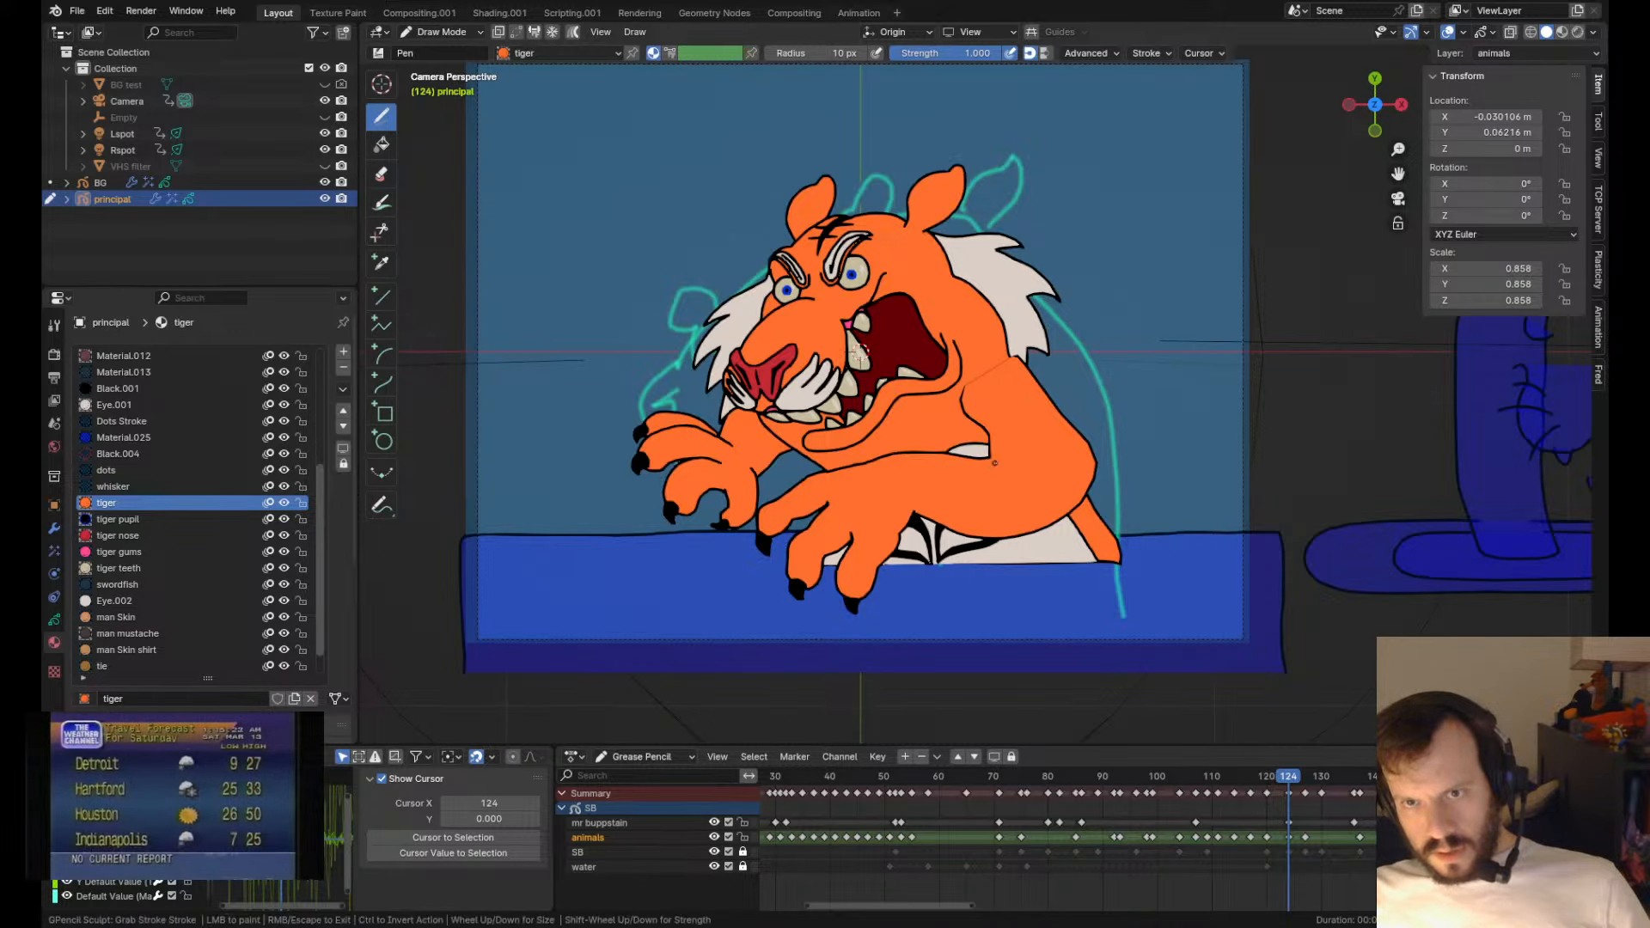
# - Refine the shoulder's upper corner and back edge so the arm joins the neck beneath the white fur
pyautogui.scroll(5, 995, 481)
pyautogui.moveTo(1007, 524); pyautogui.dragTo(974, 499)
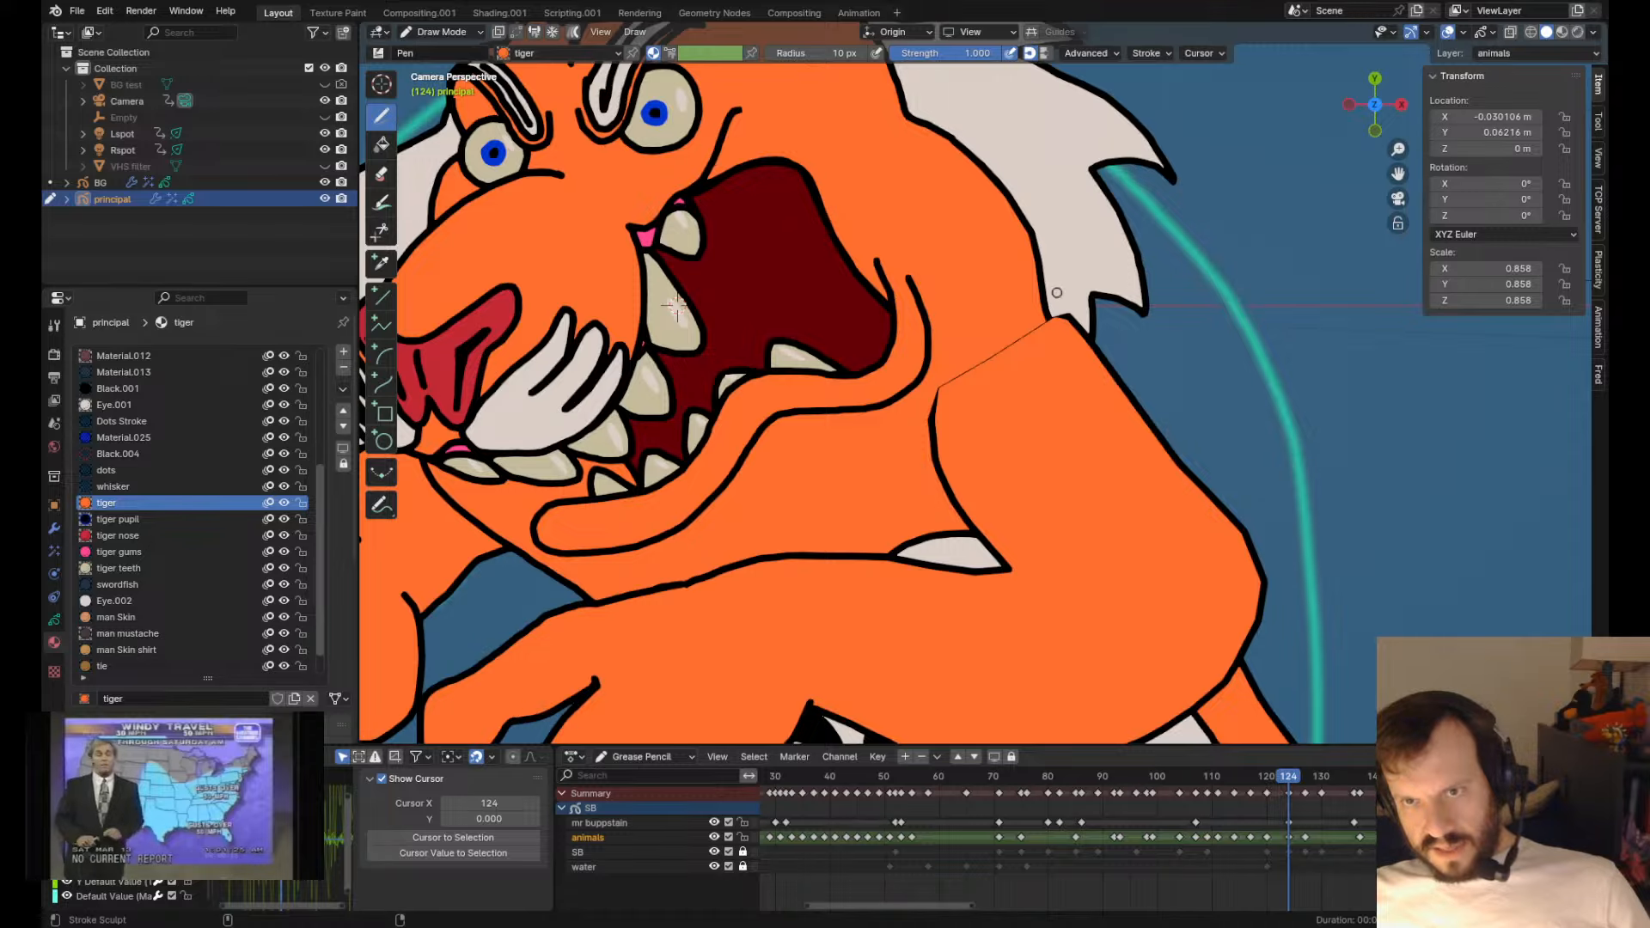
pyautogui.moveTo(1057, 293); pyautogui.dragTo(1037, 321)
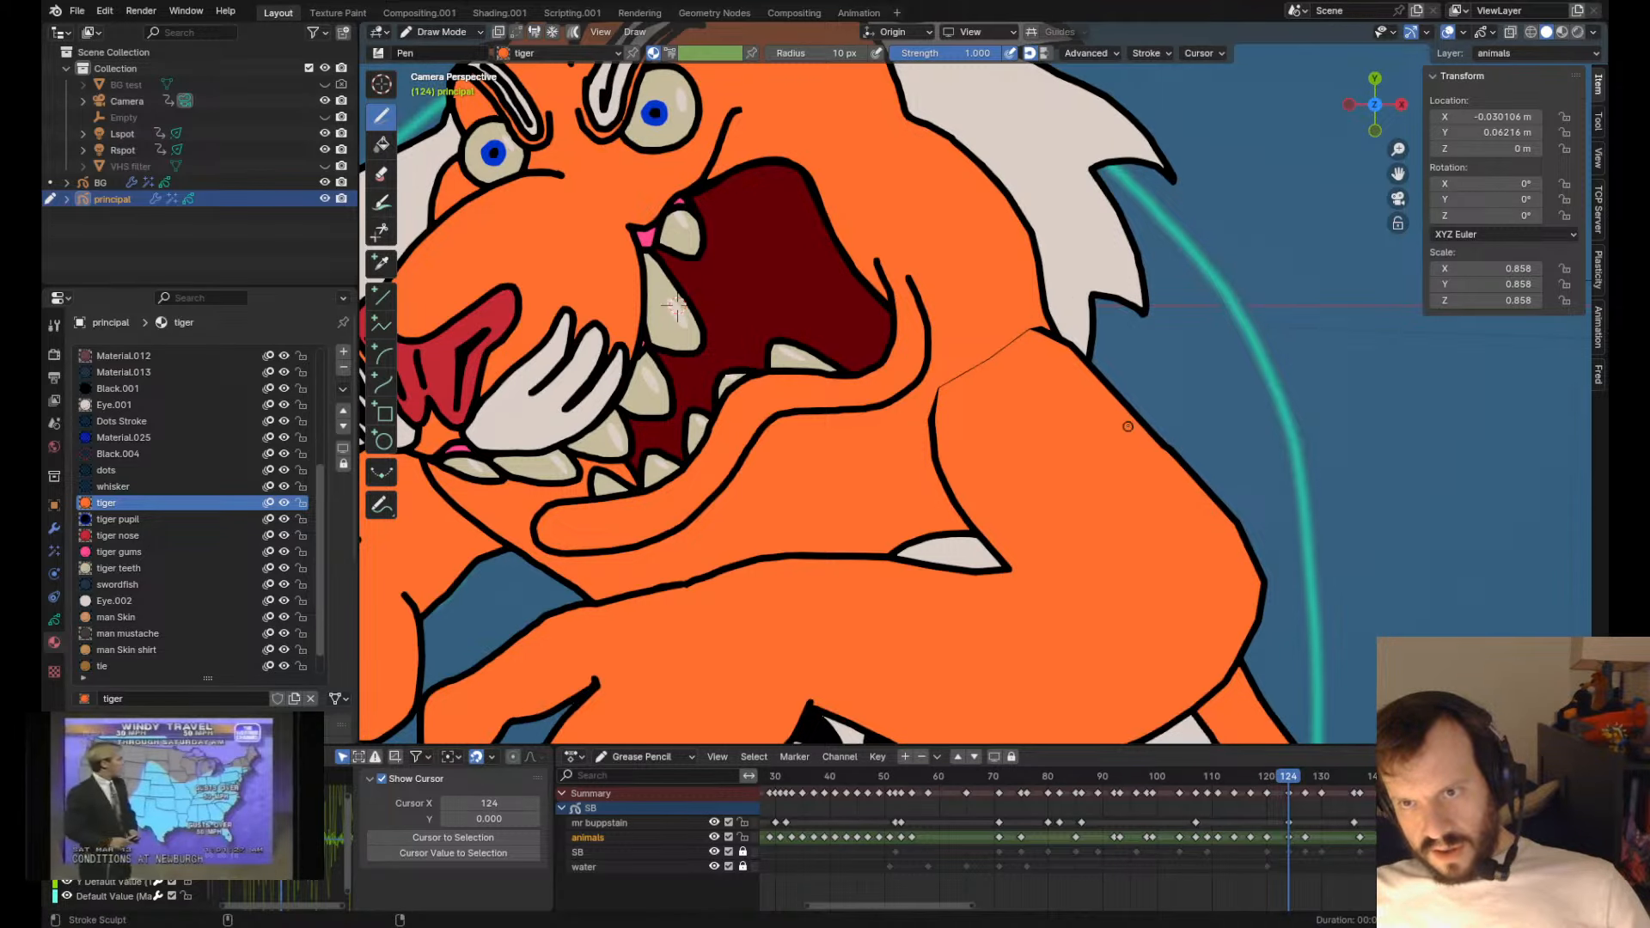
pyautogui.moveTo(1128, 426); pyautogui.dragTo(1115, 392)
pyautogui.scroll(-4, 1116, 392)
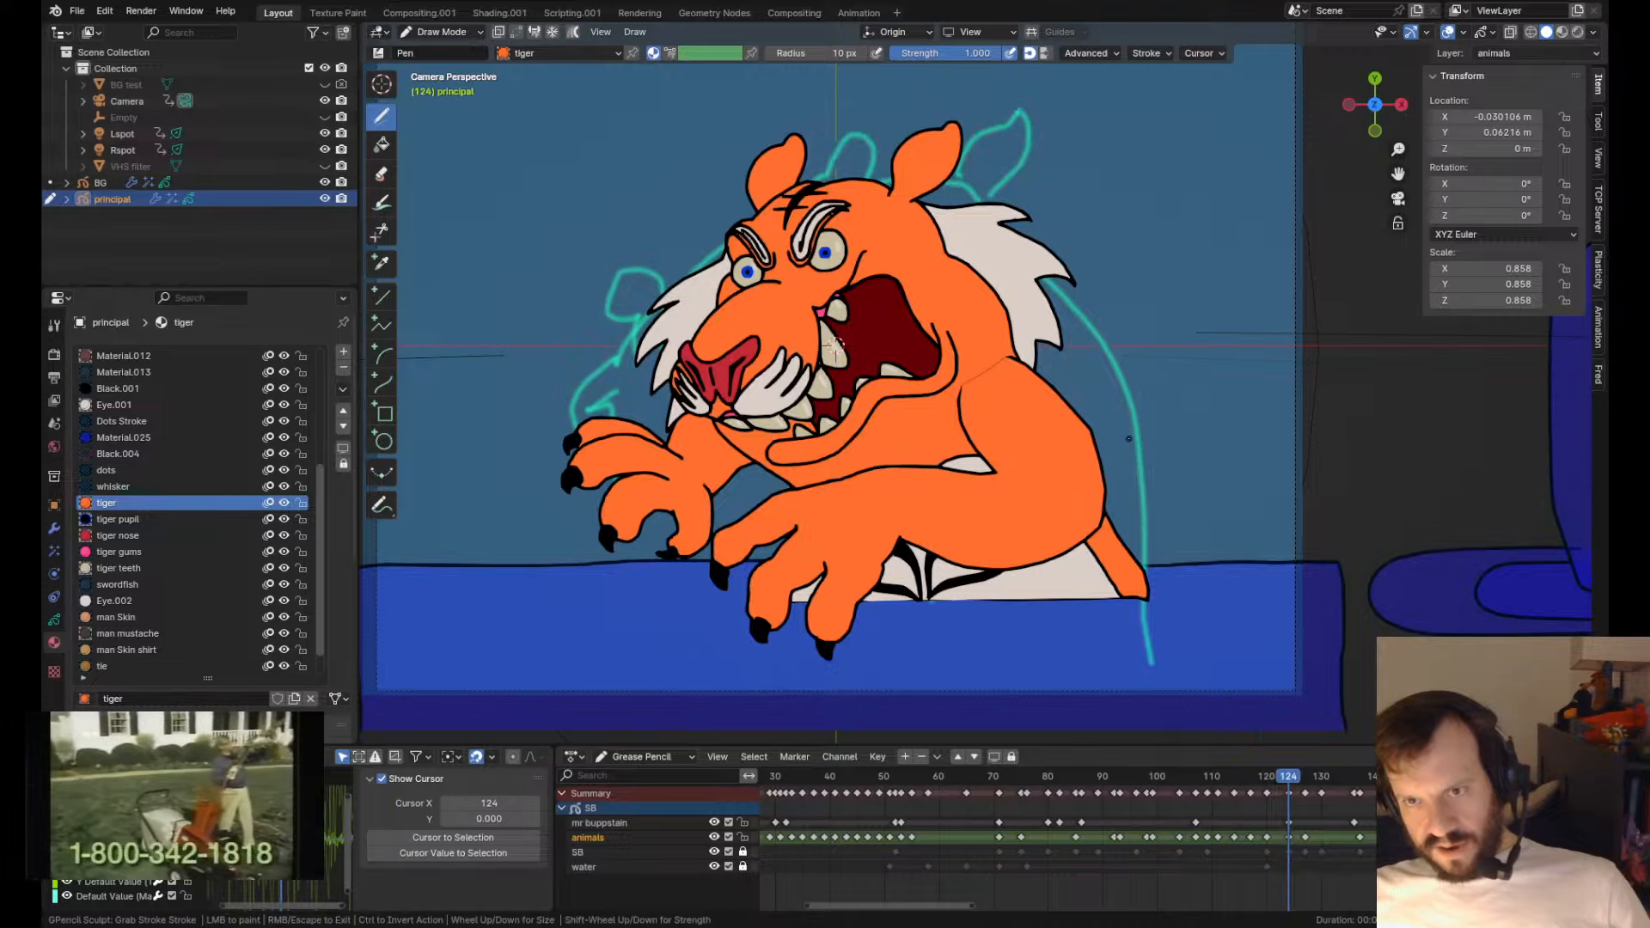
# - Tuck the upper arm's outer edge inward toward the elbow and round the shoulder contour under the white fur
pyautogui.moveTo(1071, 414); pyautogui.dragTo(1070, 418)
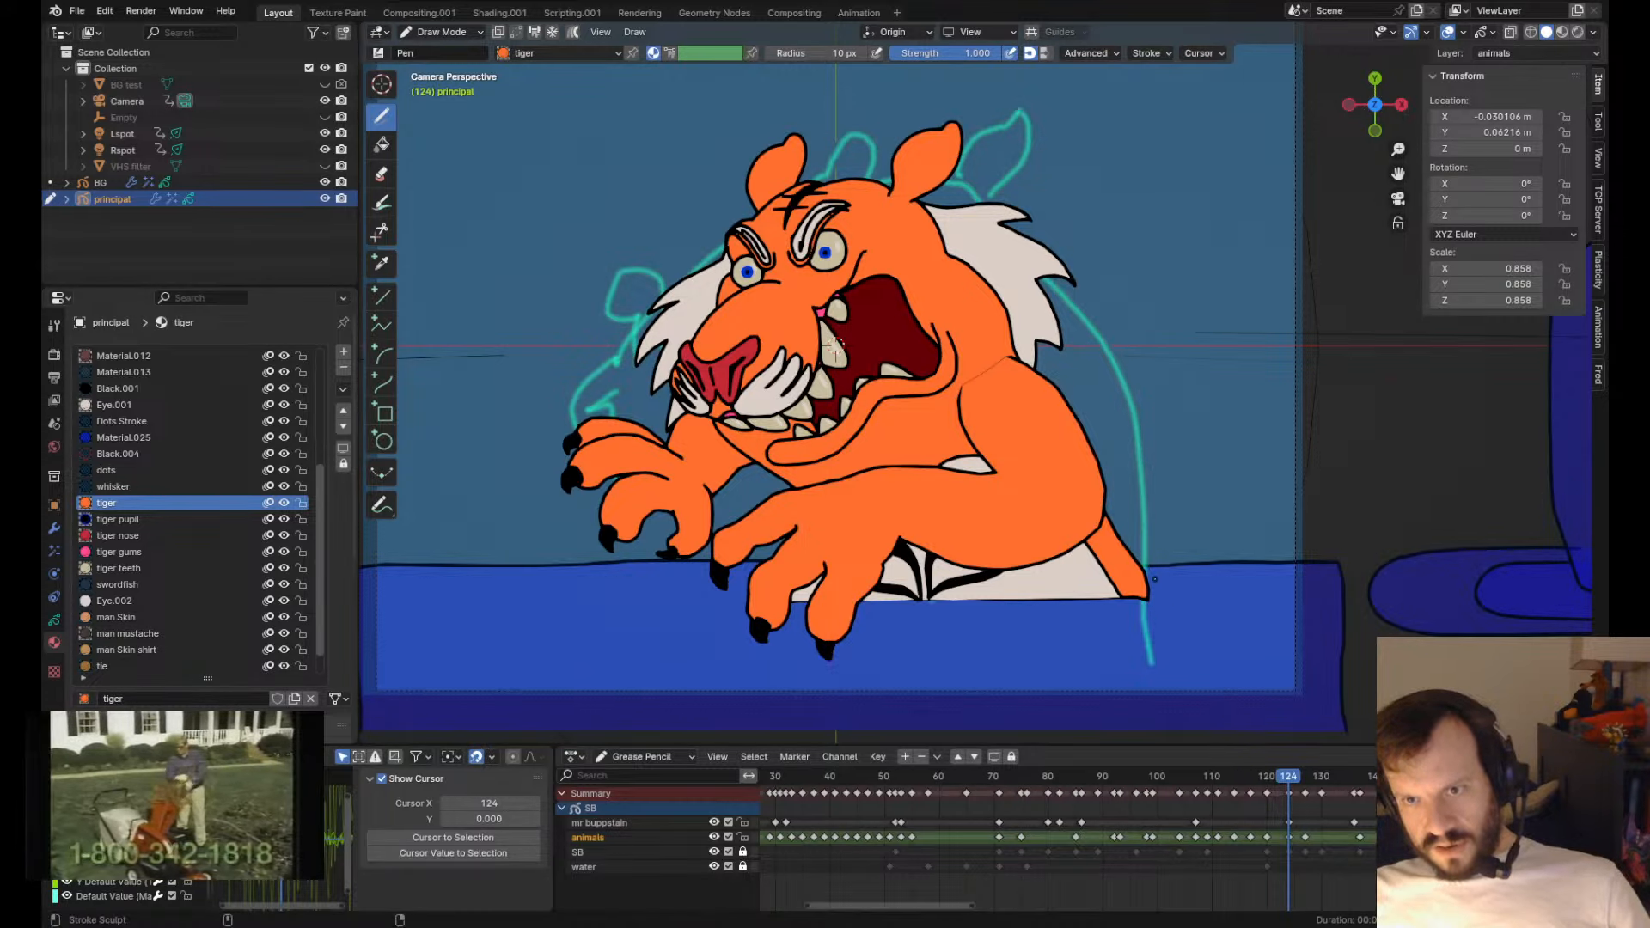
pyautogui.moveTo(1103, 490)
pyautogui.mouseDown()
pyautogui.moveTo(1108, 541)
pyautogui.moveTo(1121, 534)
pyautogui.mouseUp()
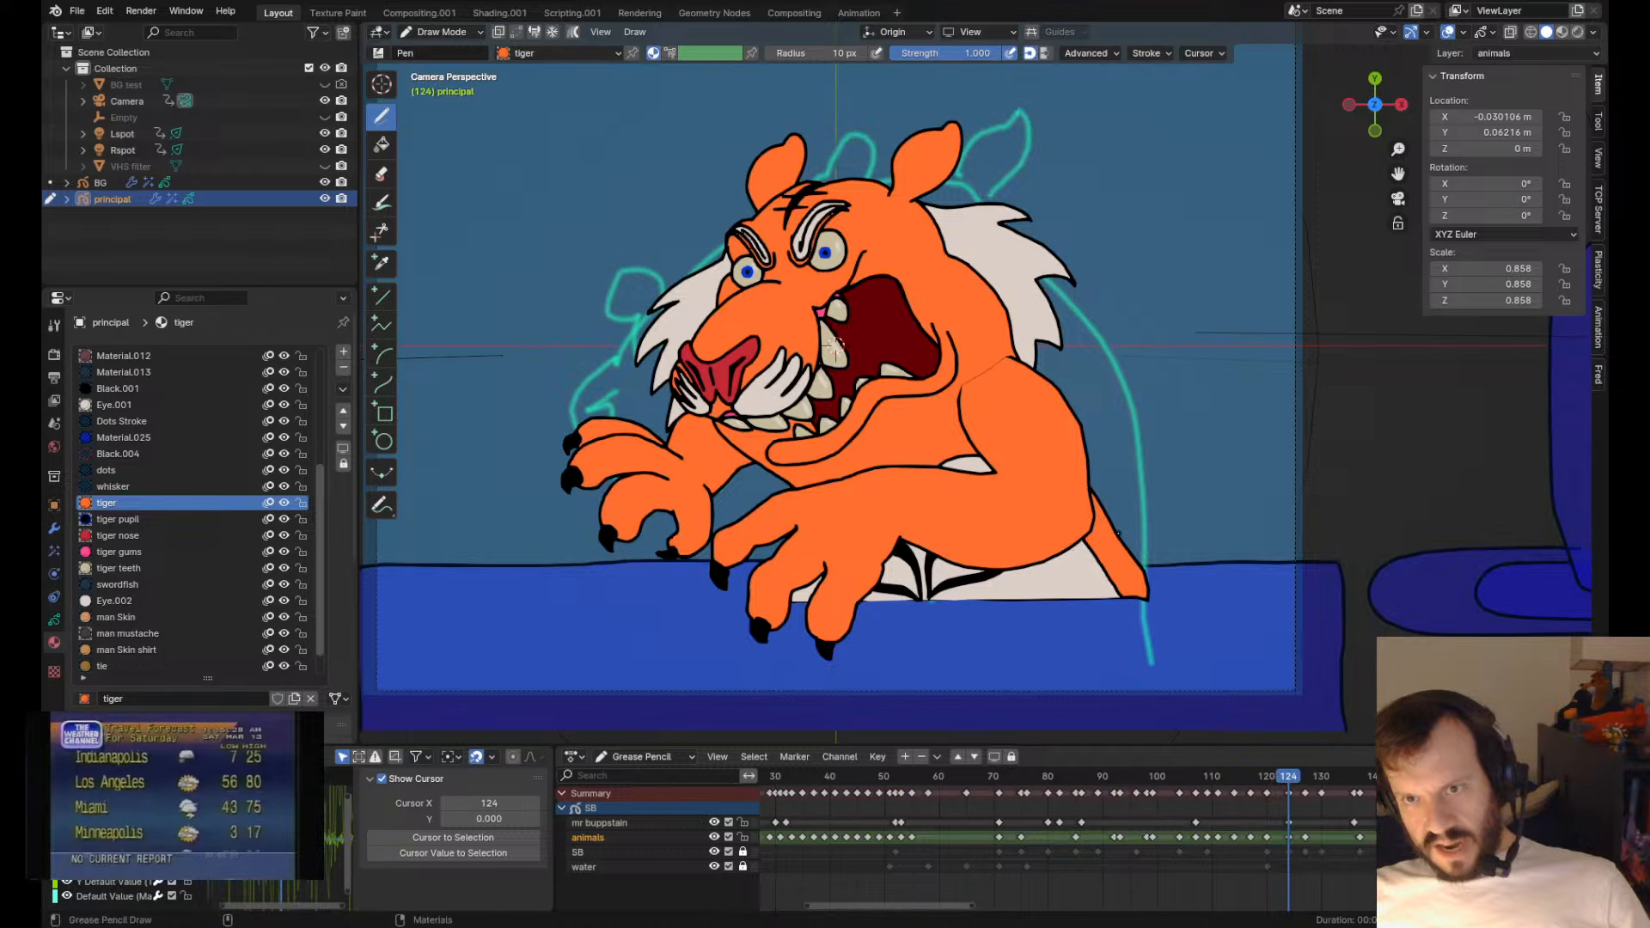
pyautogui.scroll(3, 1118, 535)
pyautogui.moveTo(1192, 619); pyautogui.dragTo(1186, 621)
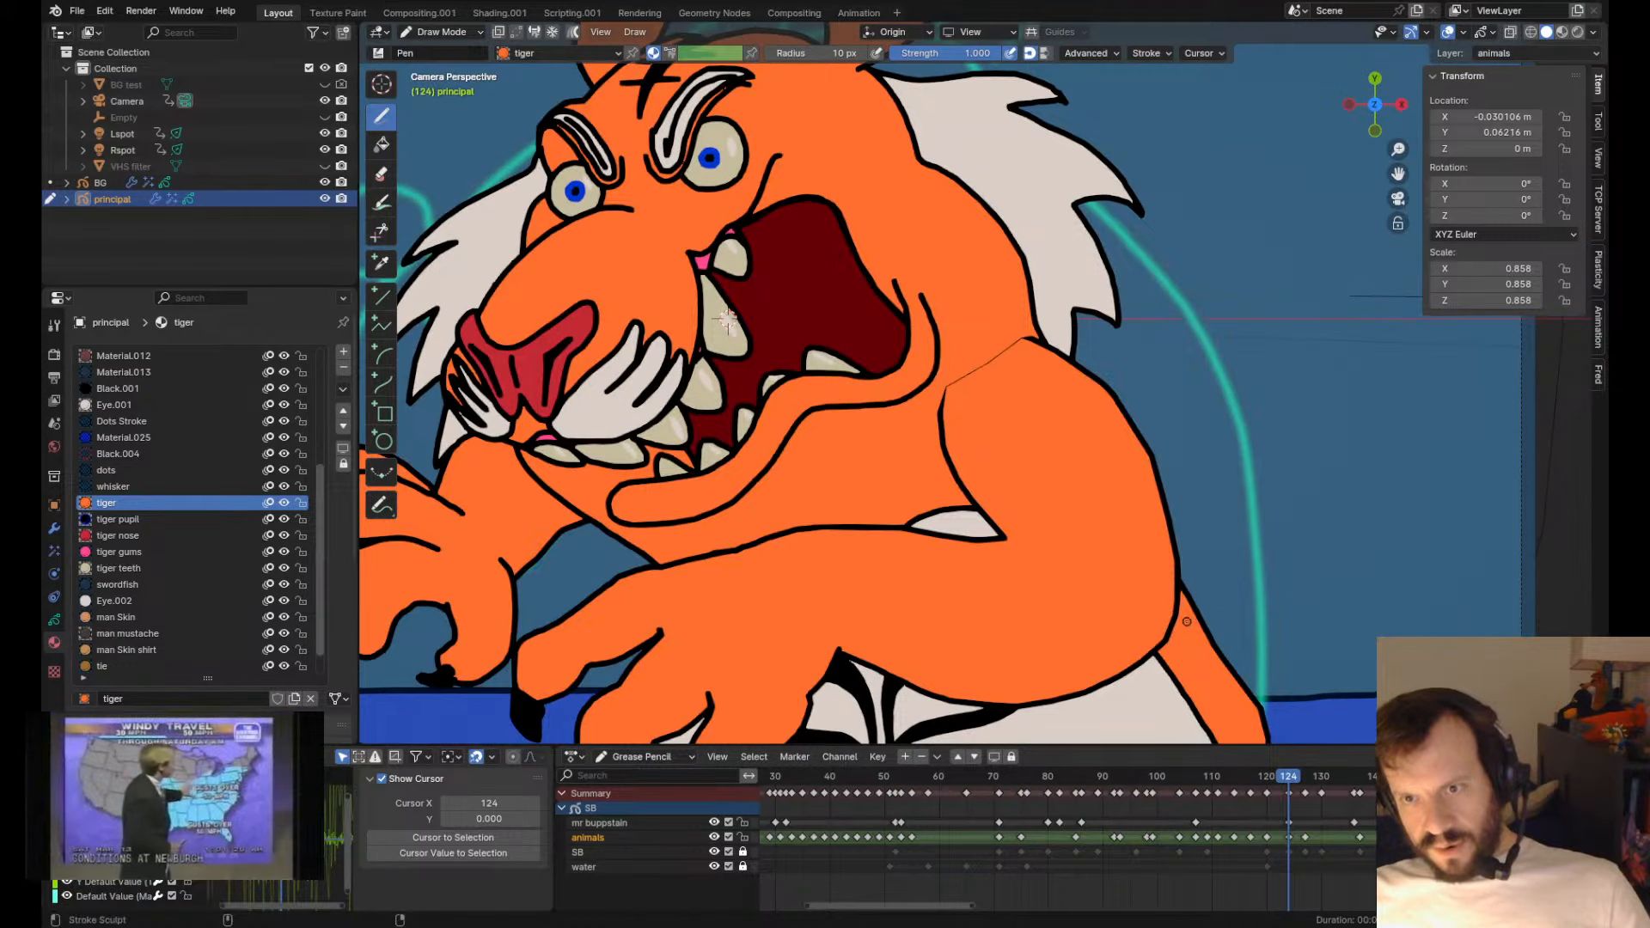
pyautogui.moveTo(1173, 470); pyautogui.dragTo(1166, 471)
pyautogui.moveTo(1124, 397); pyautogui.dragTo(1089, 389)
pyautogui.moveTo(1014, 323); pyautogui.dragTo(1078, 367)
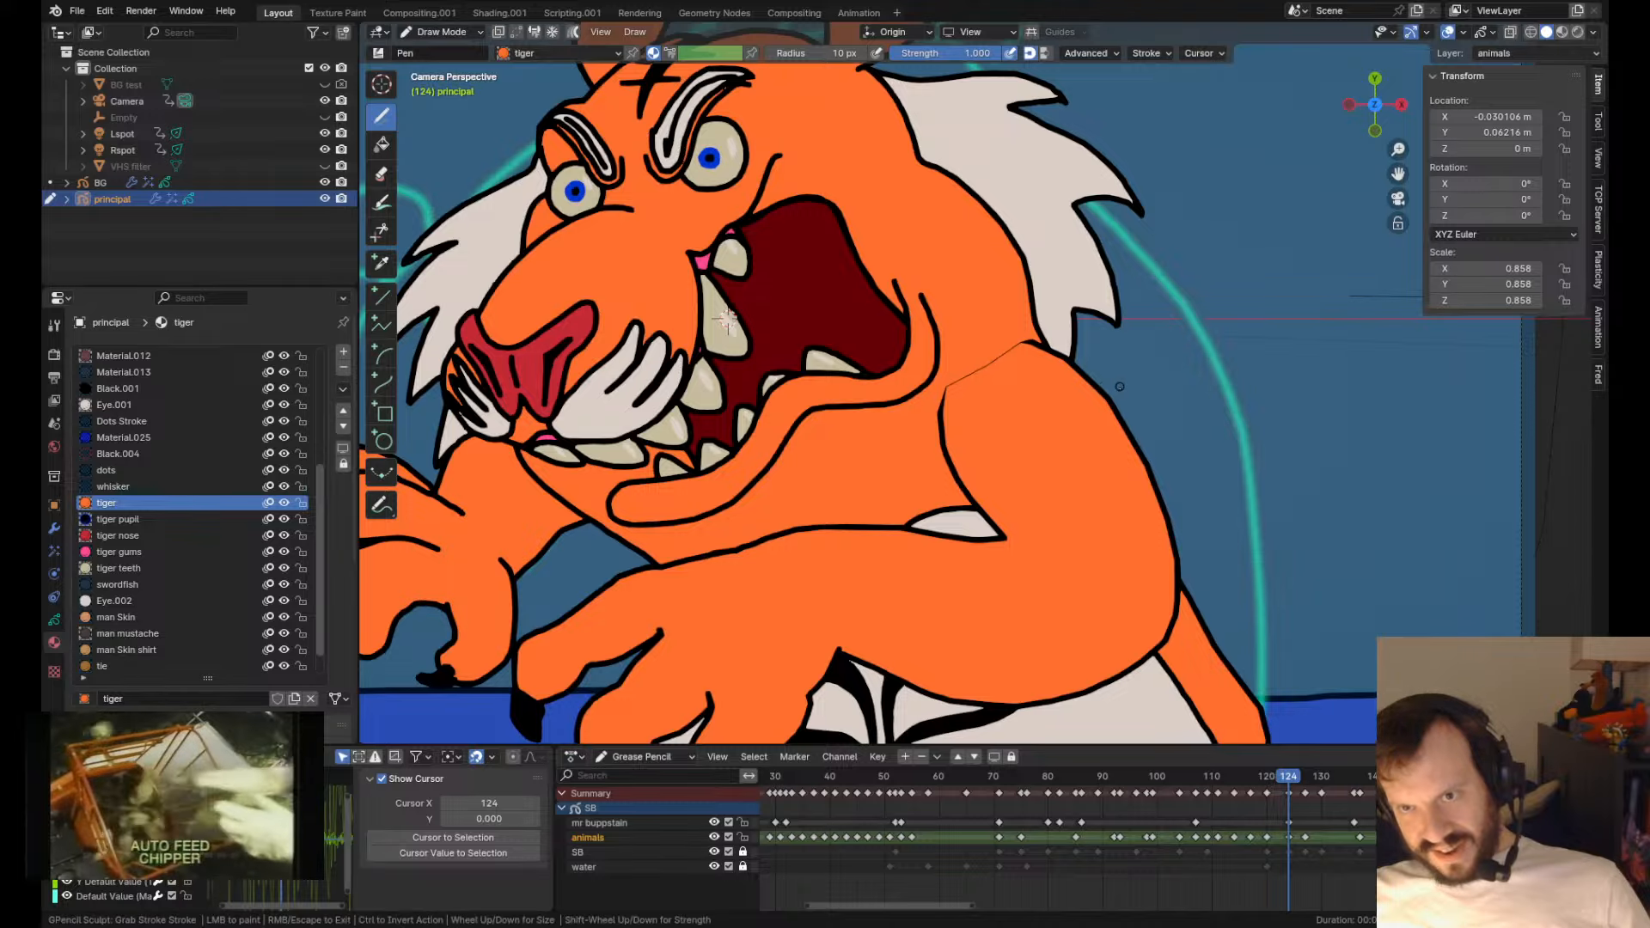
# - Grab-sculpt the cheek crease above the tiger's open mouth so it sits farther from the nearer eye
pyautogui.press('Home')
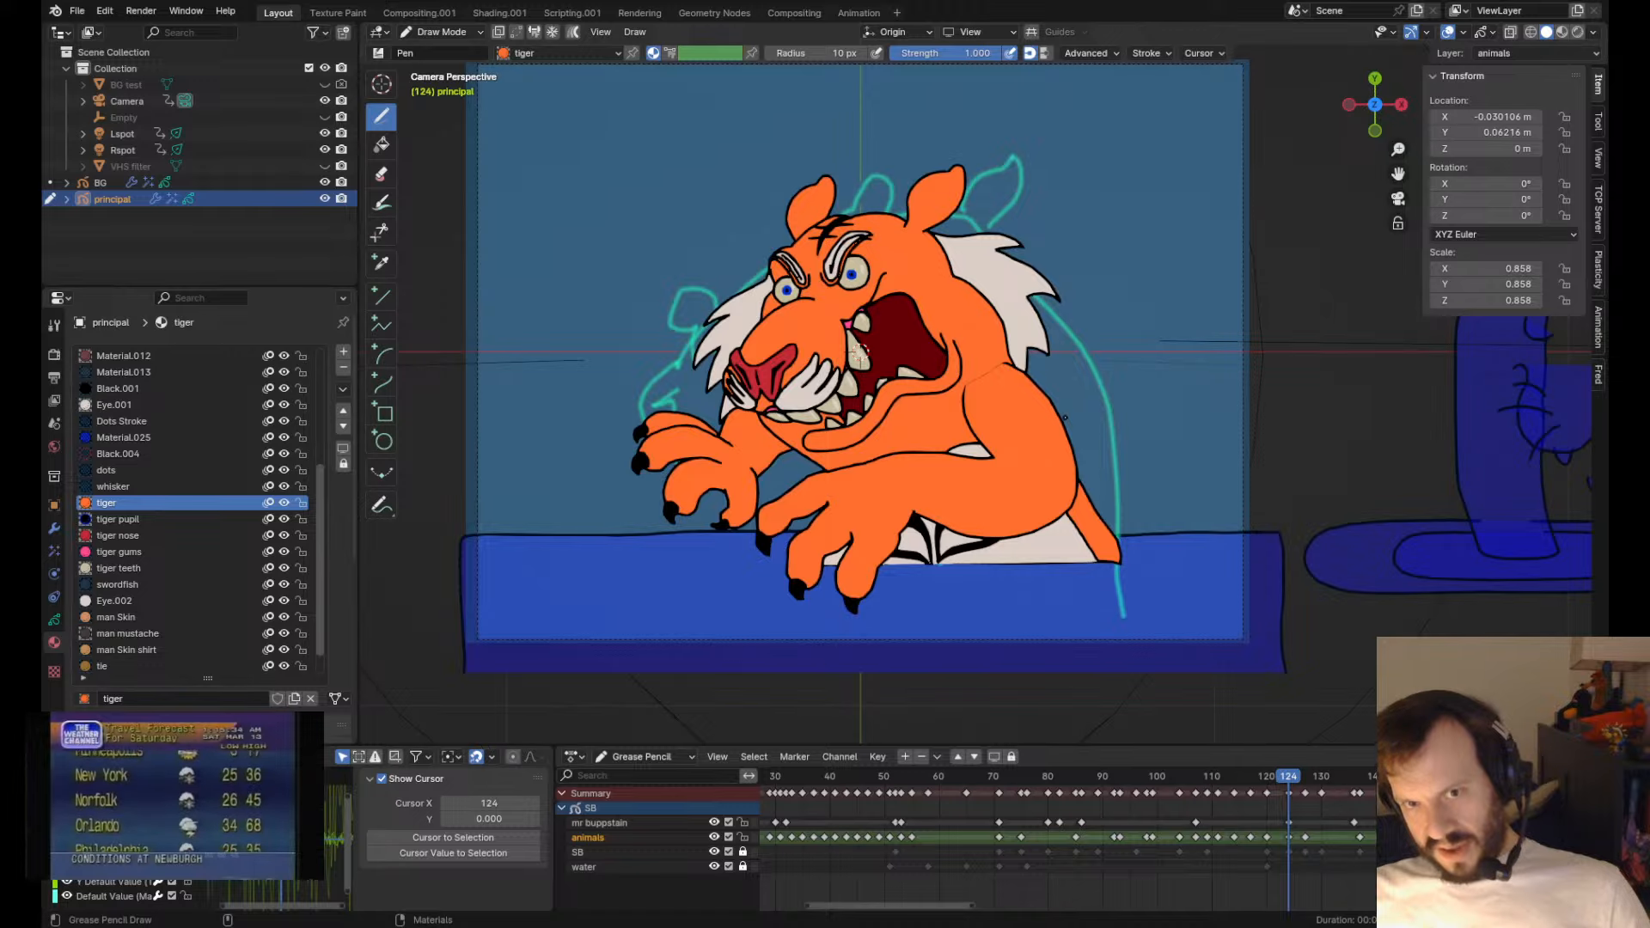
pyautogui.scroll(5, 859, 353)
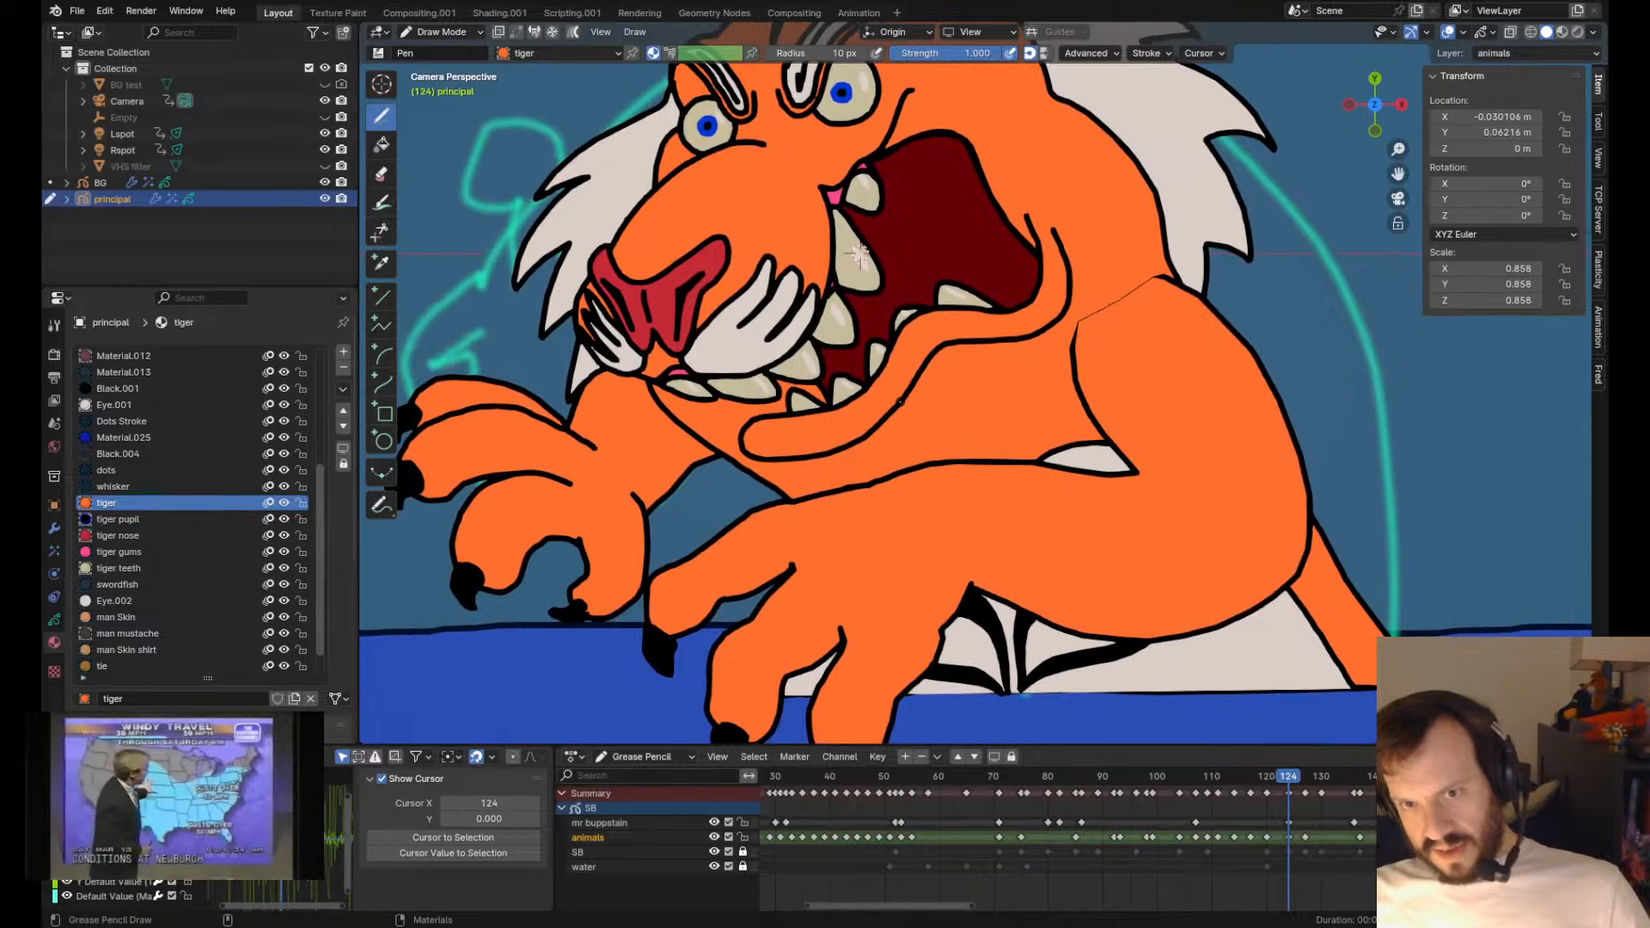
pyautogui.scroll(-2, 911, 390)
pyautogui.keyDown('shift'); pyautogui.moveTo(919, 380); pyautogui.dragTo(941, 446, button='middle'); pyautogui.keyUp('shift')
pyautogui.scroll(4, 898, 364)
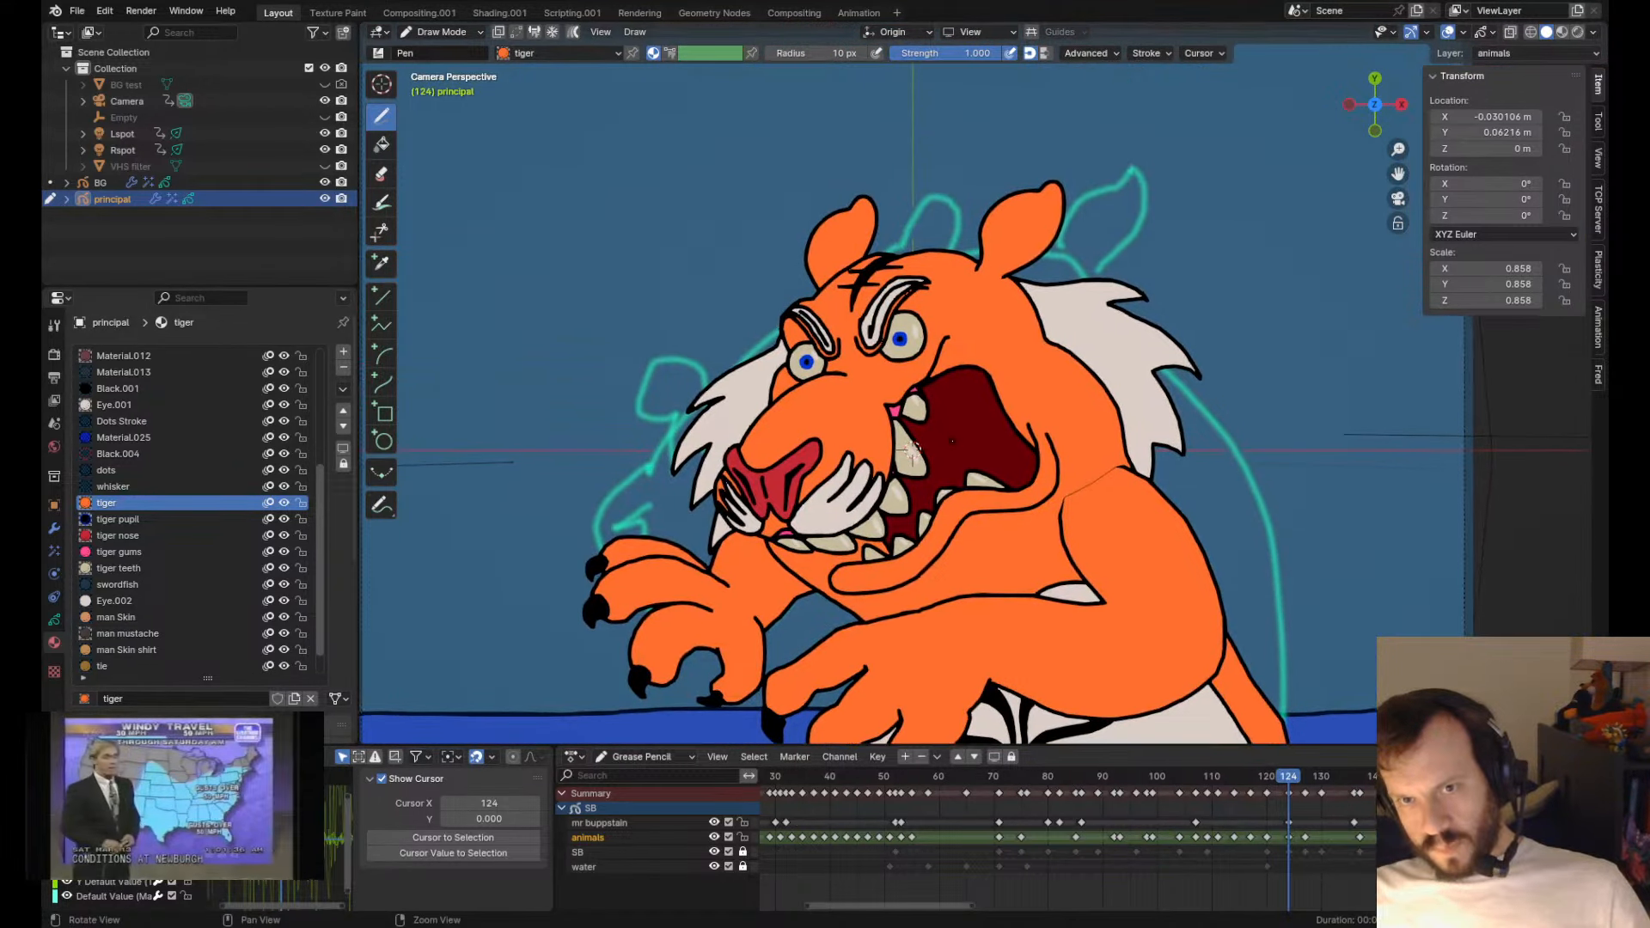
pyautogui.moveTo(867, 361); pyautogui.dragTo(901, 350)
pyautogui.moveTo(891, 273)
pyautogui.mouseDown()
pyautogui.moveTo(971, 314)
pyautogui.moveTo(916, 308)
pyautogui.mouseUp()
pyautogui.press('Tab')
pyautogui.click(873, 383)
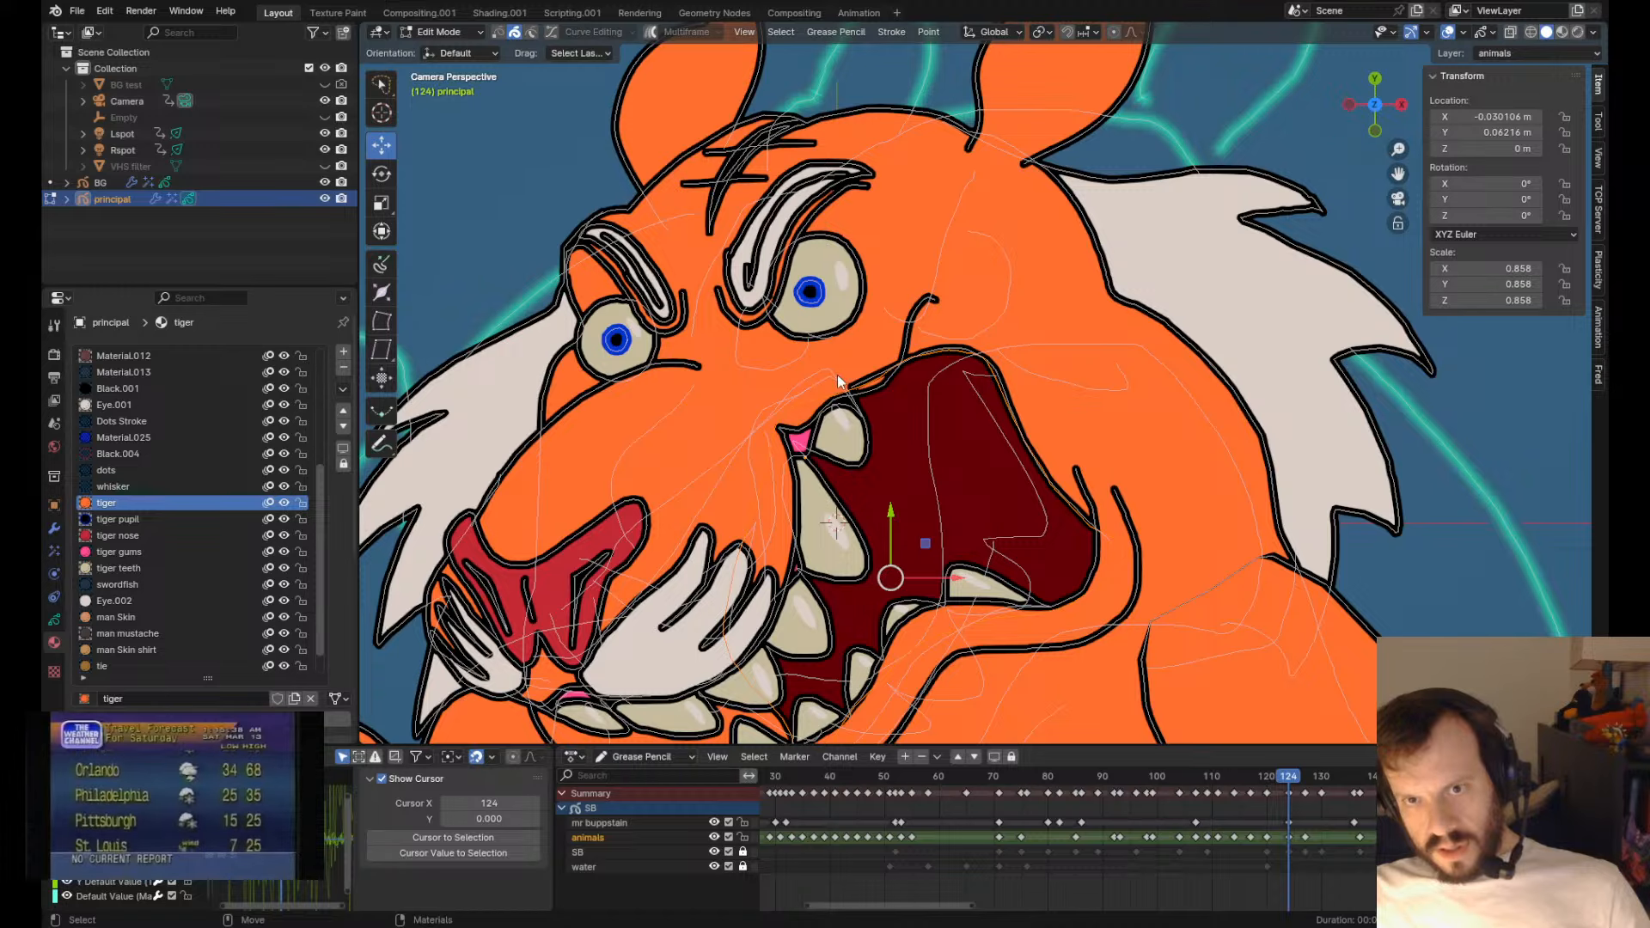
pyautogui.scroll(5, 980, 378)
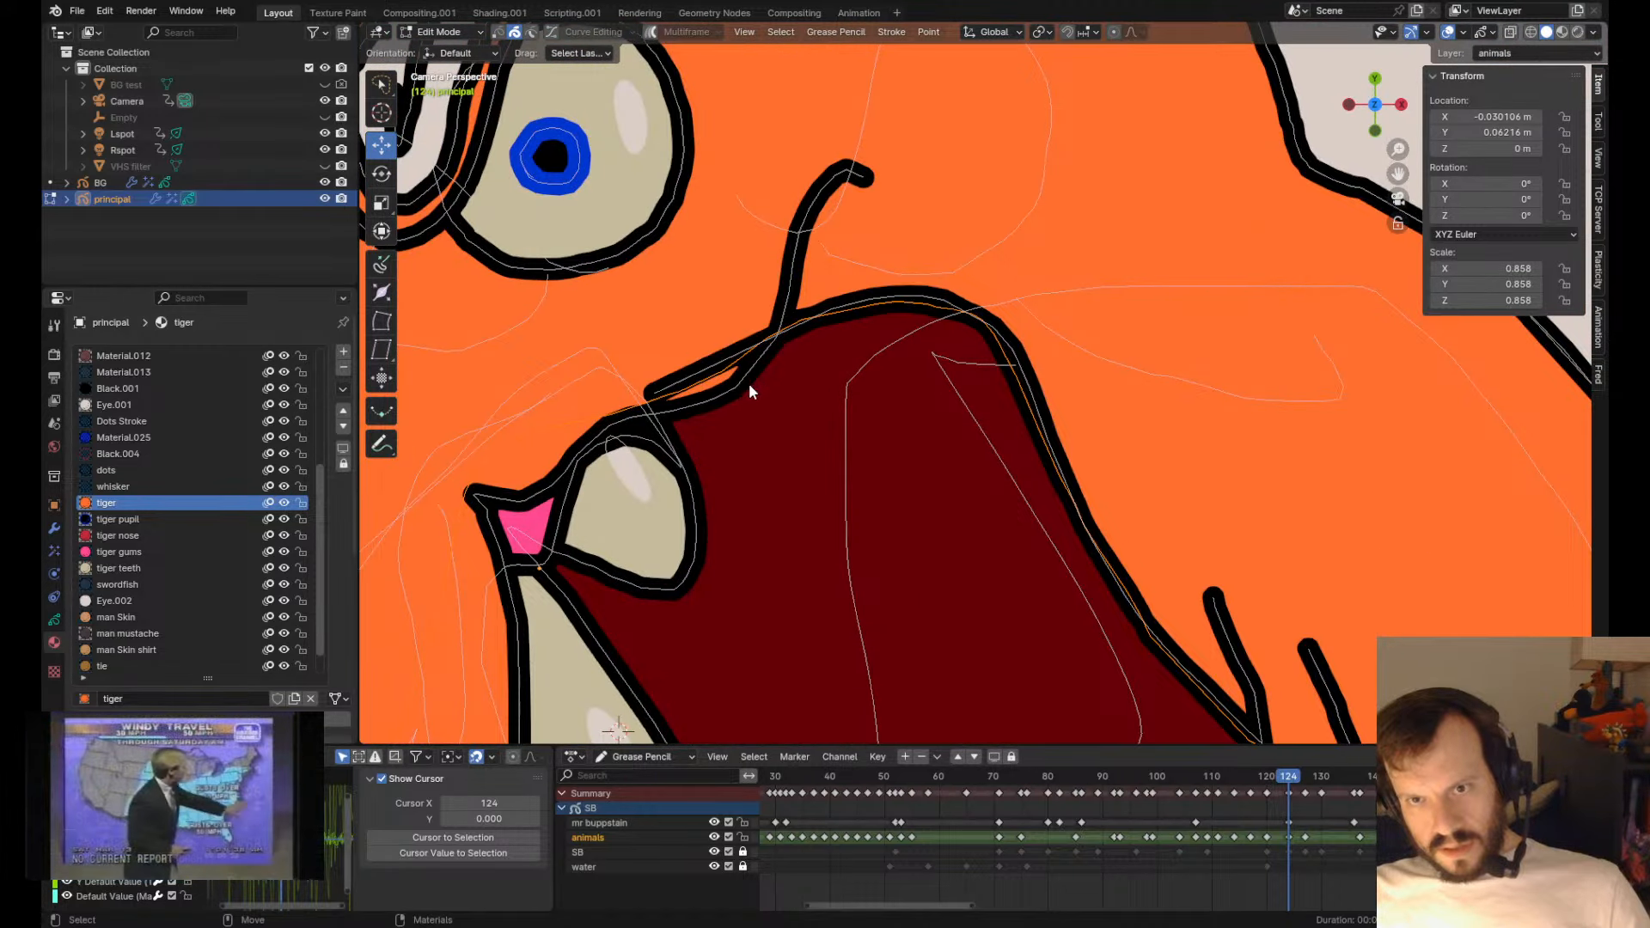
pyautogui.press('g')
pyautogui.rightClick(679, 351)
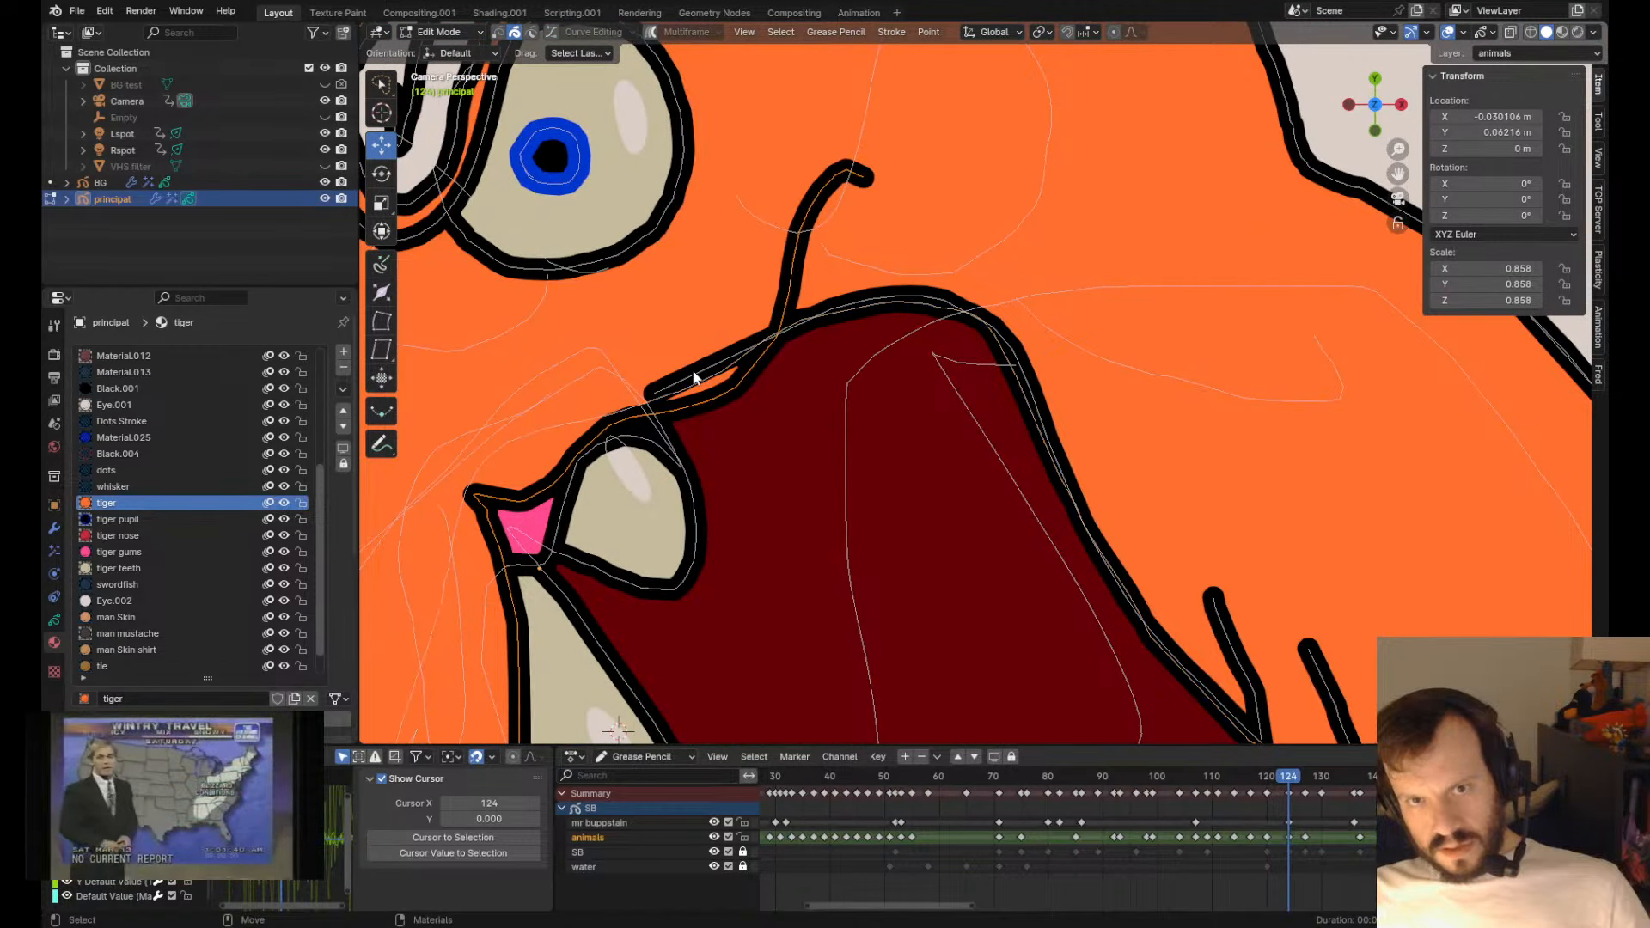
pyautogui.click(1057, 481)
pyautogui.scroll(-4, 1090, 482)
pyautogui.scroll(3, 1089, 482)
pyautogui.press('Tab')
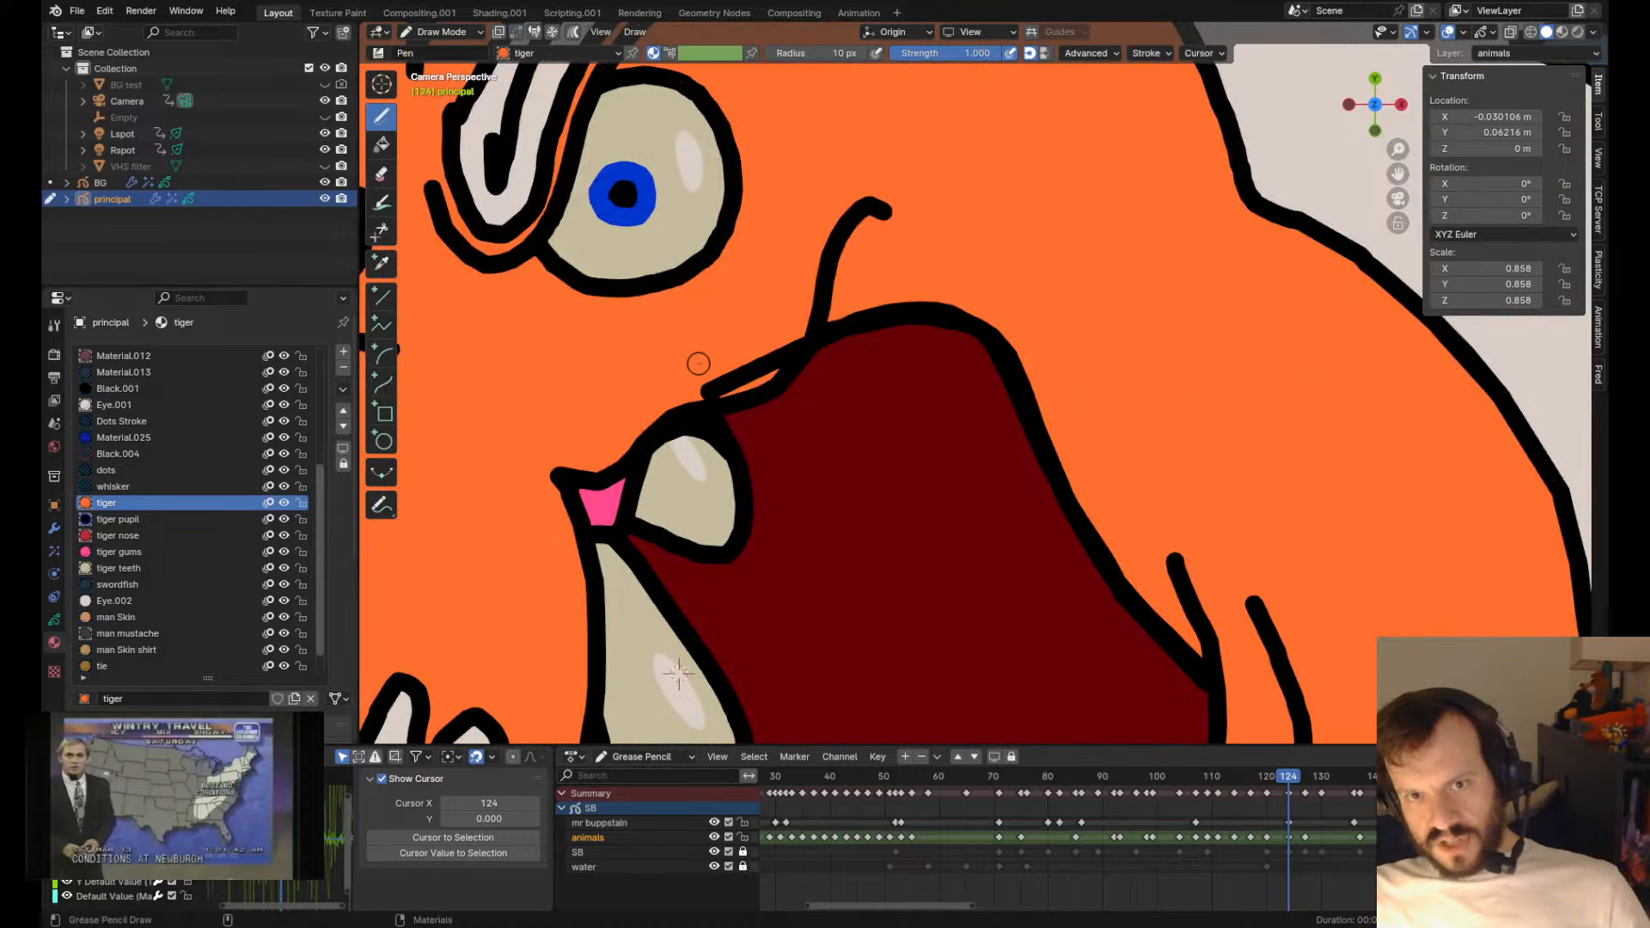
# - Grab-sculpt the cheek crease's loose lower end onto the mouth outline, closing the gap above the upper tooth, and save the file
pyautogui.moveTo(702, 365); pyautogui.dragTo(777, 394)
pyautogui.moveTo(729, 422); pyautogui.dragTo(751, 397)
pyautogui.moveTo(779, 356)
pyautogui.mouseDown()
pyautogui.moveTo(771, 345)
pyautogui.moveTo(748, 384)
pyautogui.mouseUp()
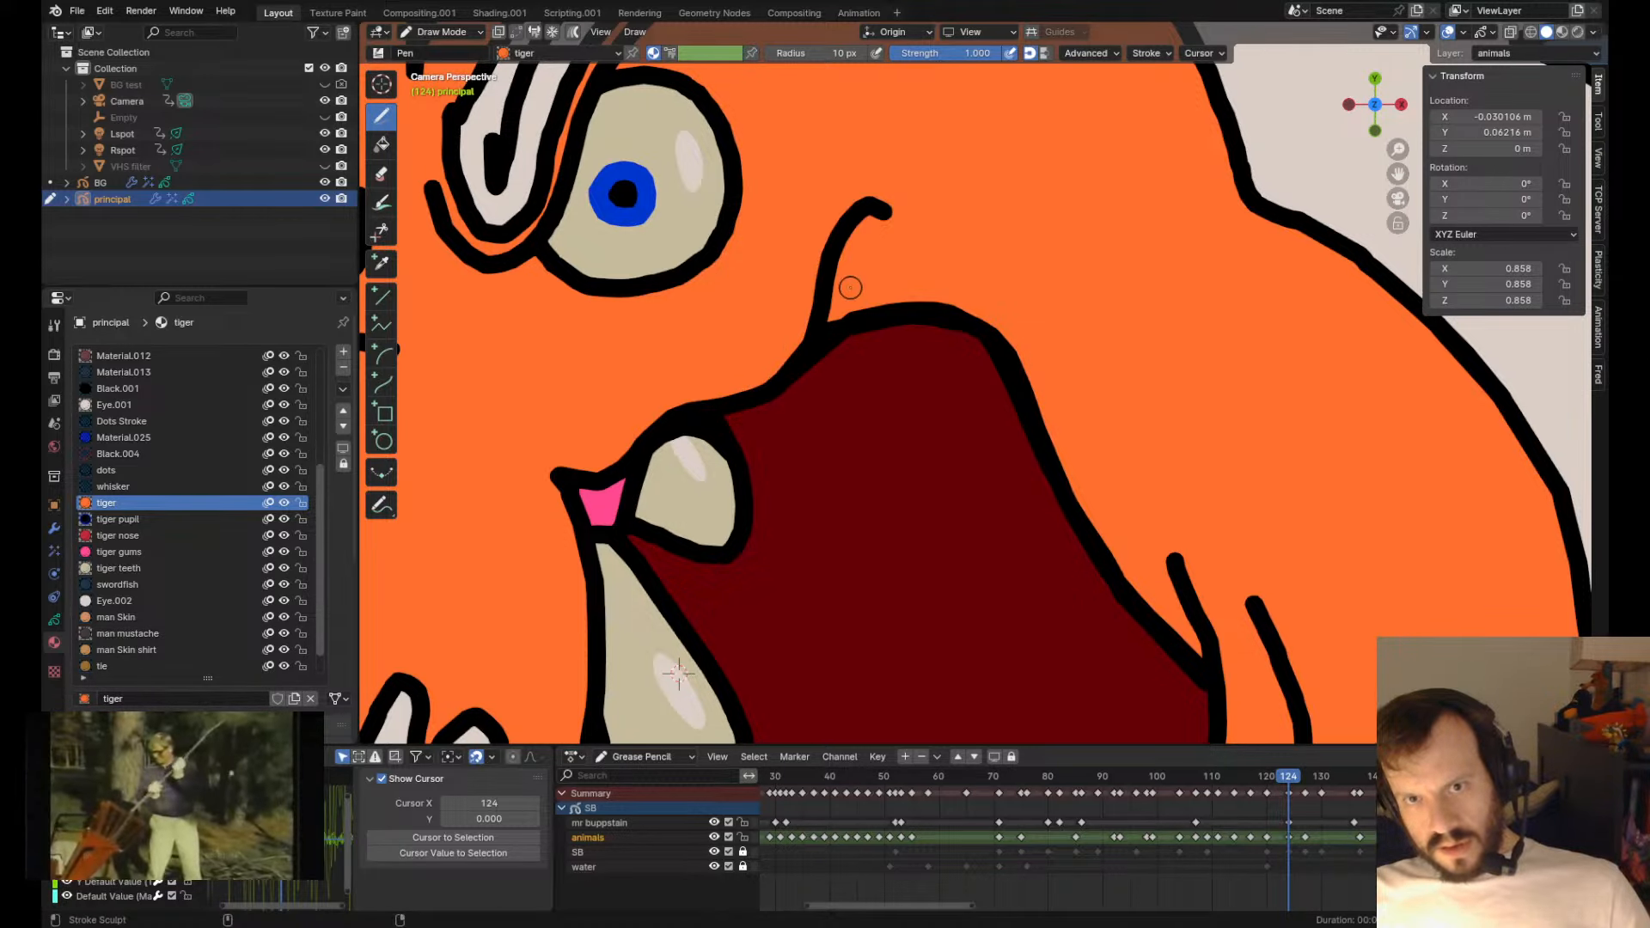
pyautogui.moveTo(849, 290); pyautogui.dragTo(799, 315)
pyautogui.scroll(-5, 806, 305)
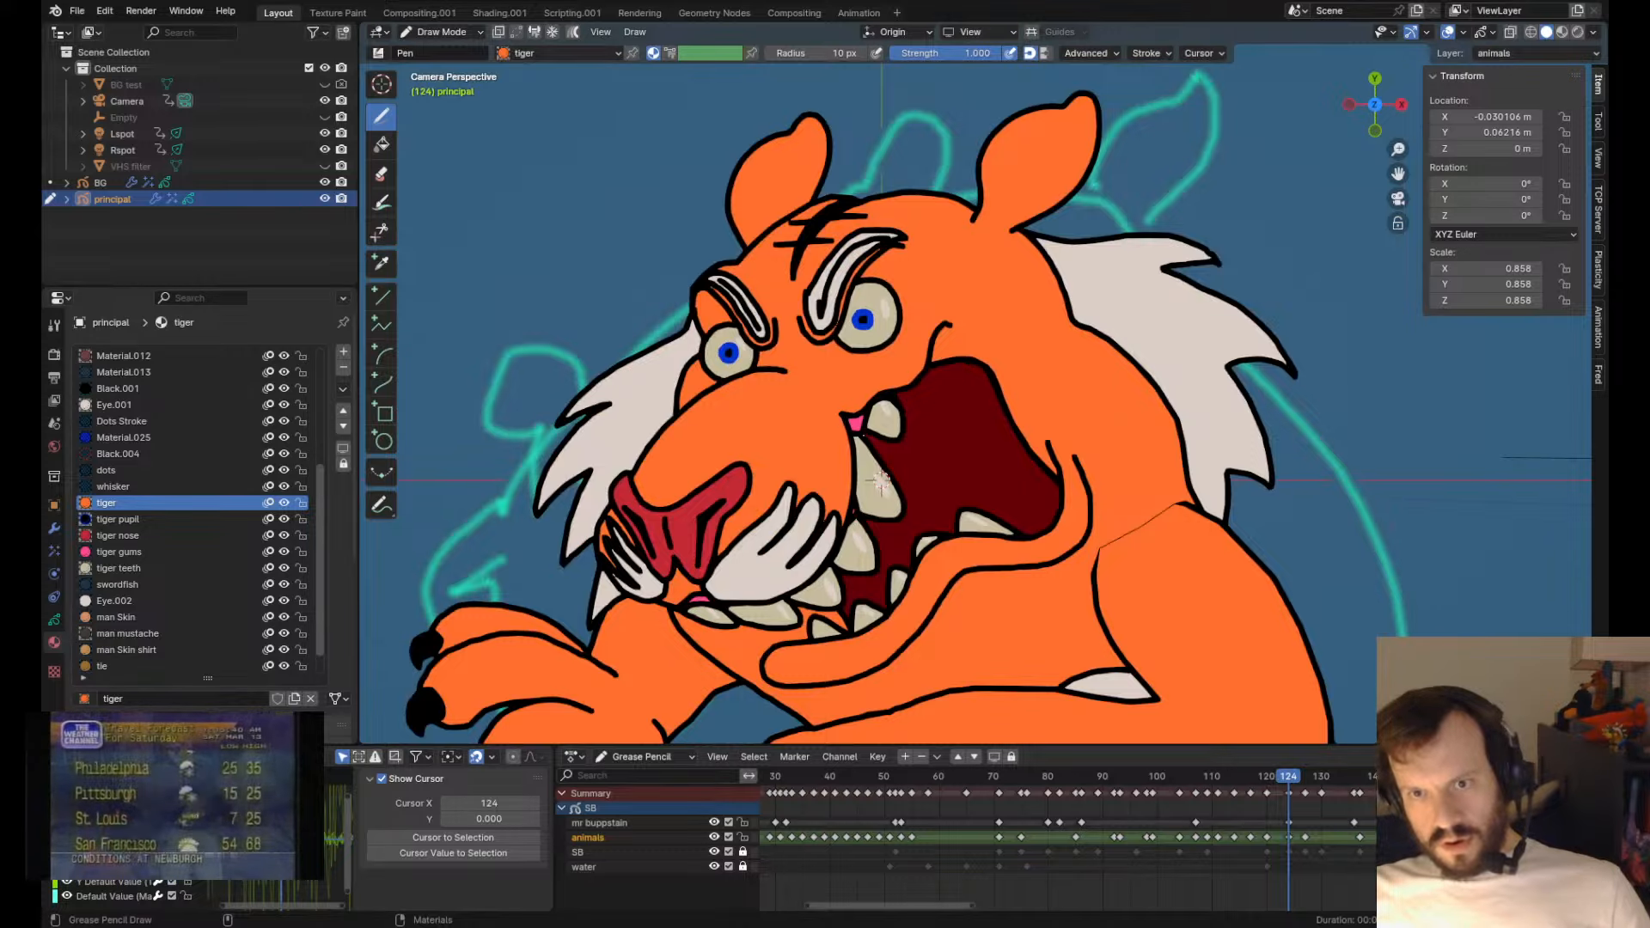
pyautogui.scroll(-4, 881, 483)
pyautogui.hotkey('ctrl', 's')
# - Copy the white chin tuft from frame 127, paste it into frame 124 and place it under the lower jaw
pyautogui.scroll(5, 933, 429)
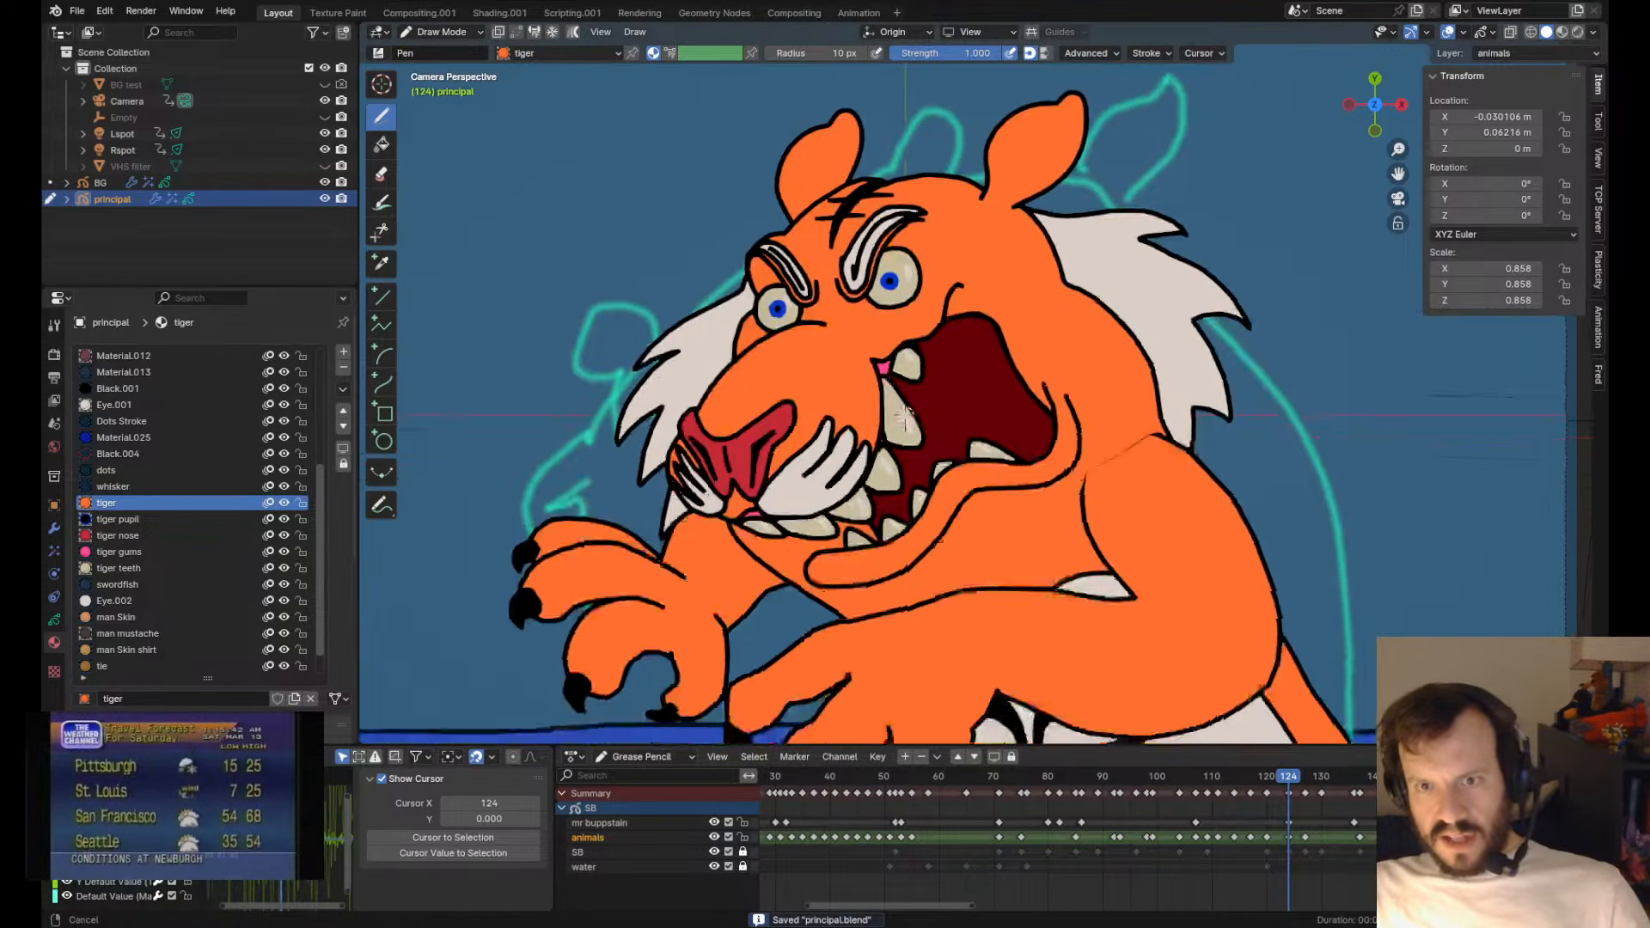
pyautogui.press('Down')
pyautogui.press('Up')
pyautogui.press('Up')
pyautogui.press('Tab')
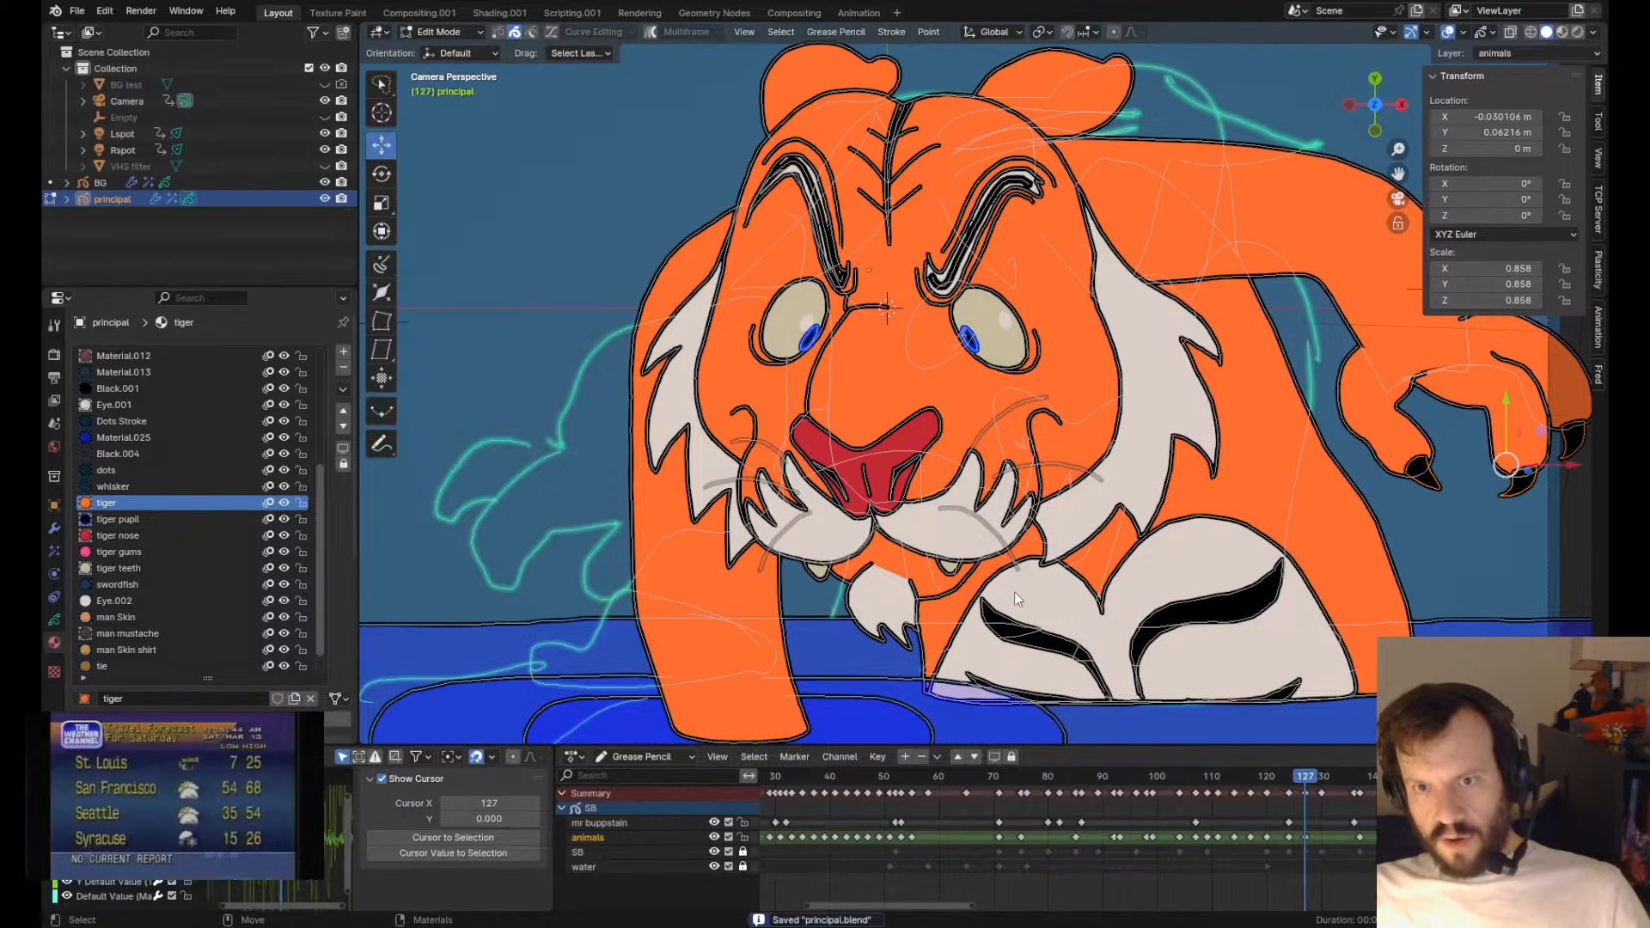
pyautogui.press('Down')
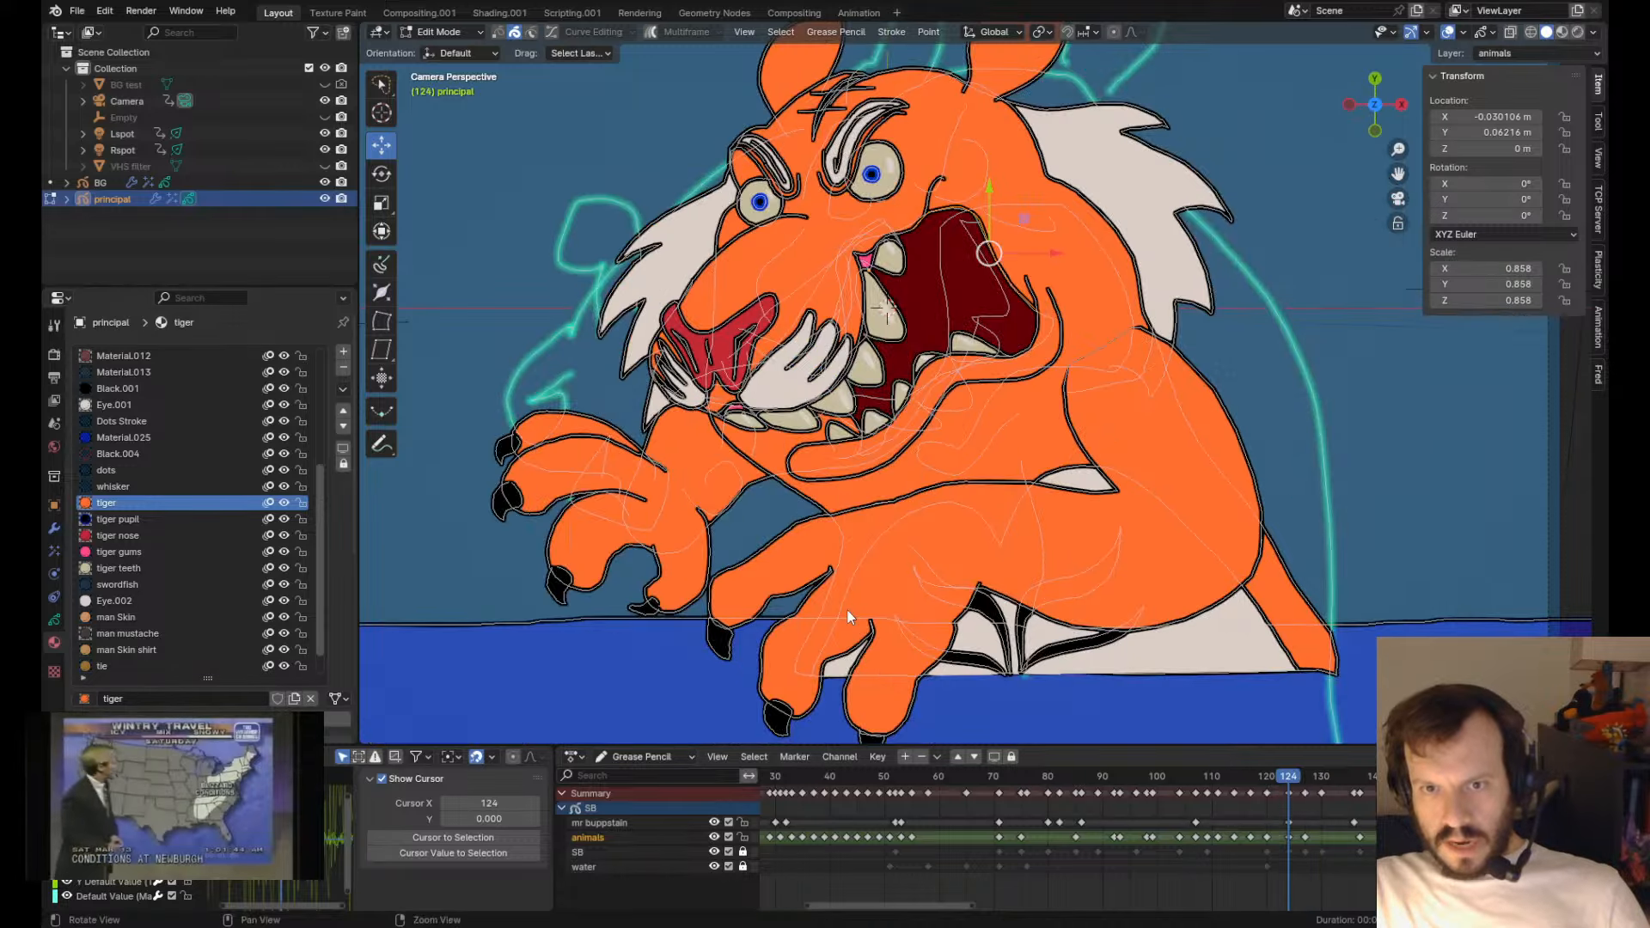
pyautogui.hotkey('ctrl', 'v')
pyautogui.press('g')
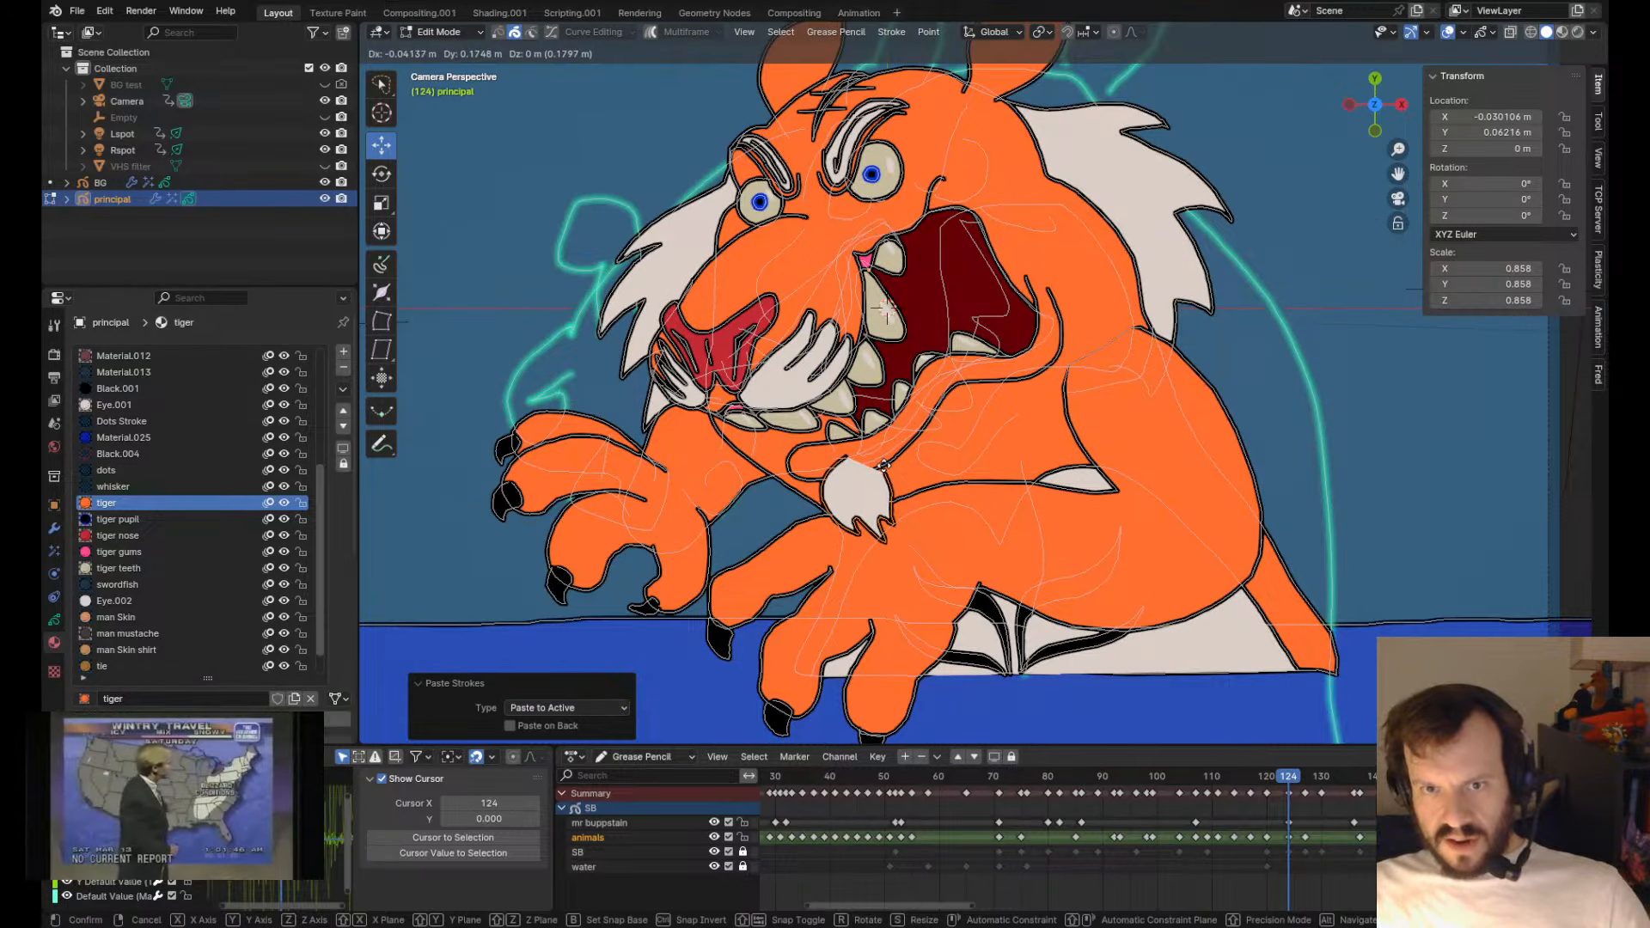
pyautogui.click(885, 473)
# - Send the chin tuft backward behind the arm and jaw, and shift it slightly toward the chest
pyautogui.hotkey('ctrl', 'Down')
pyautogui.hotkey('ctrl', 'Down')
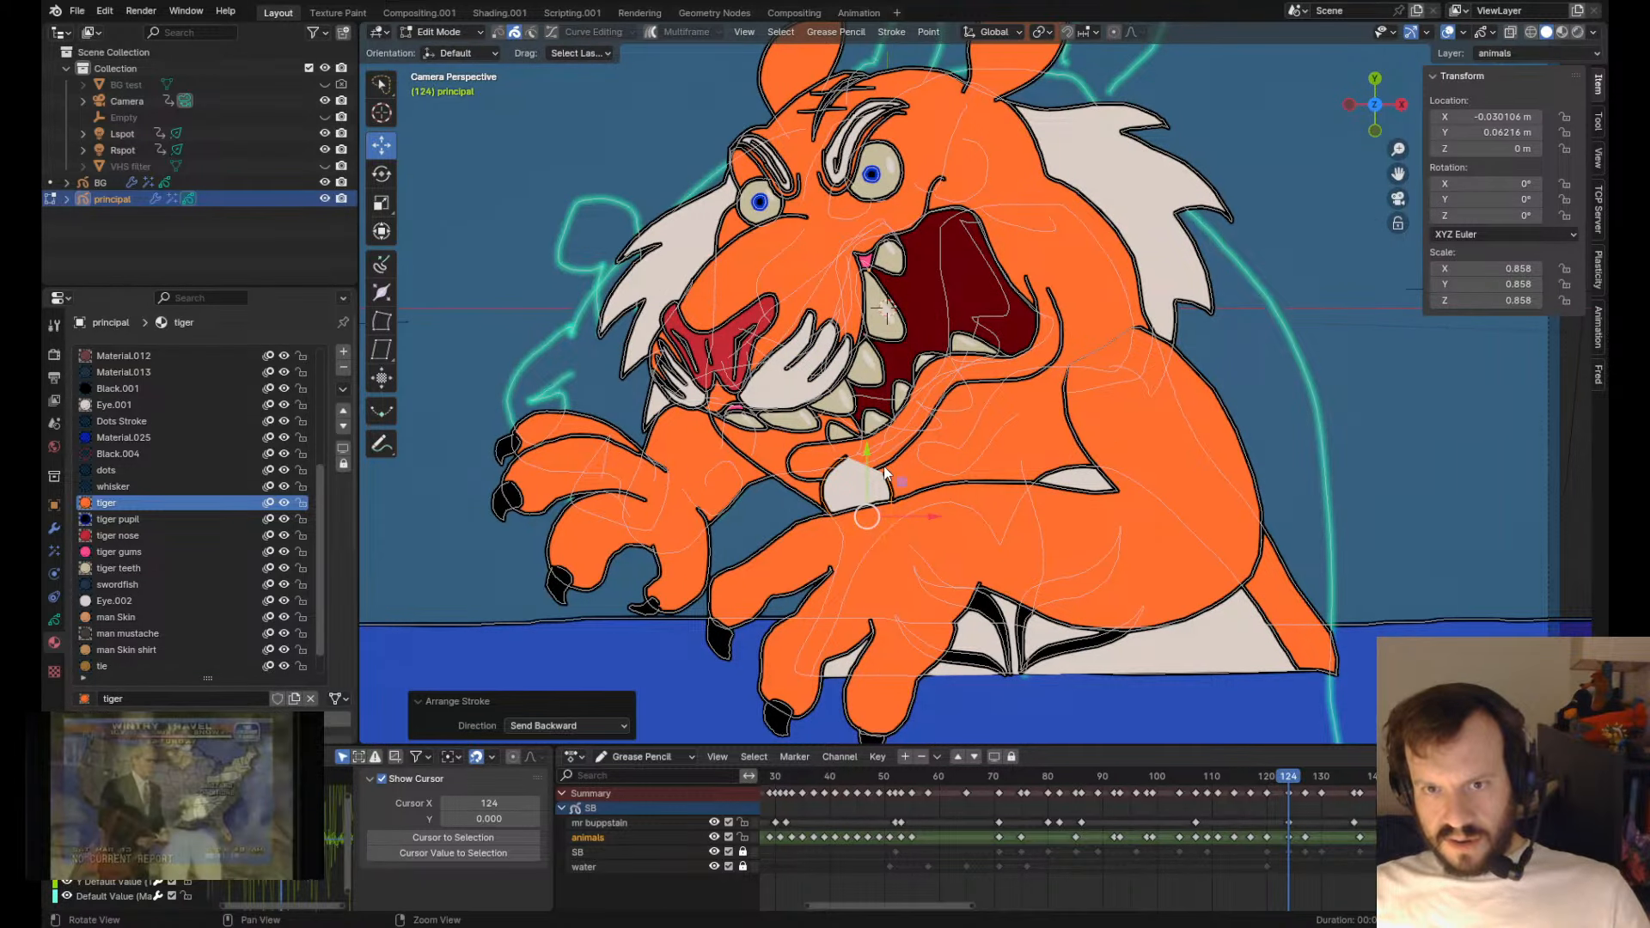
pyautogui.hotkey('ctrl', 'Down')
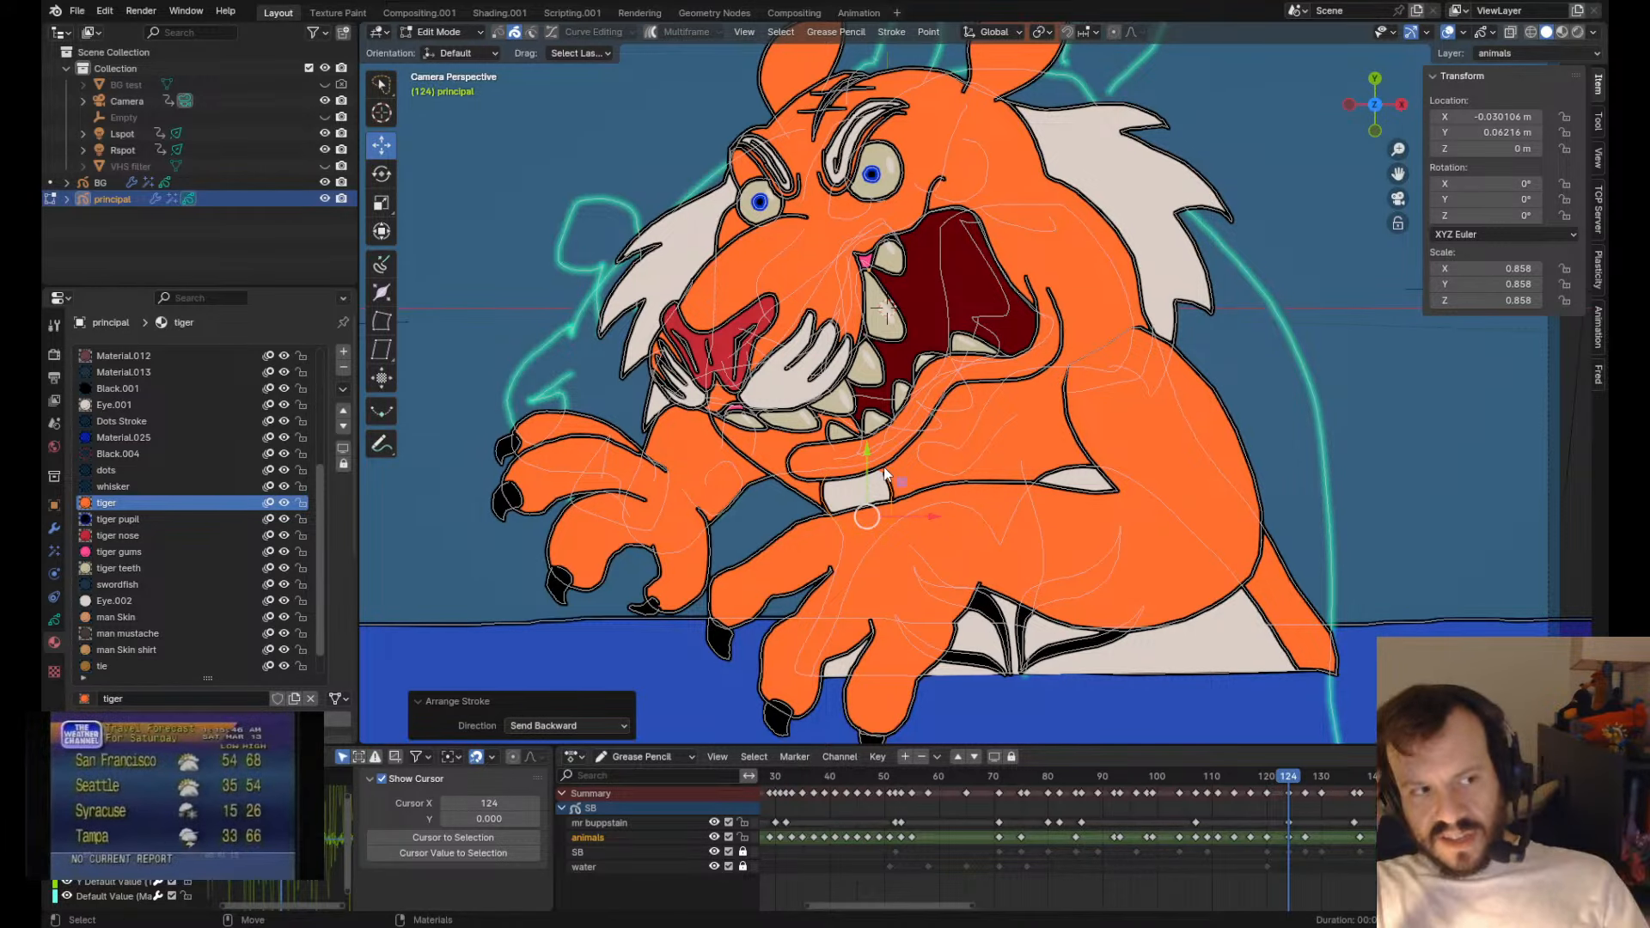
pyautogui.press('g')
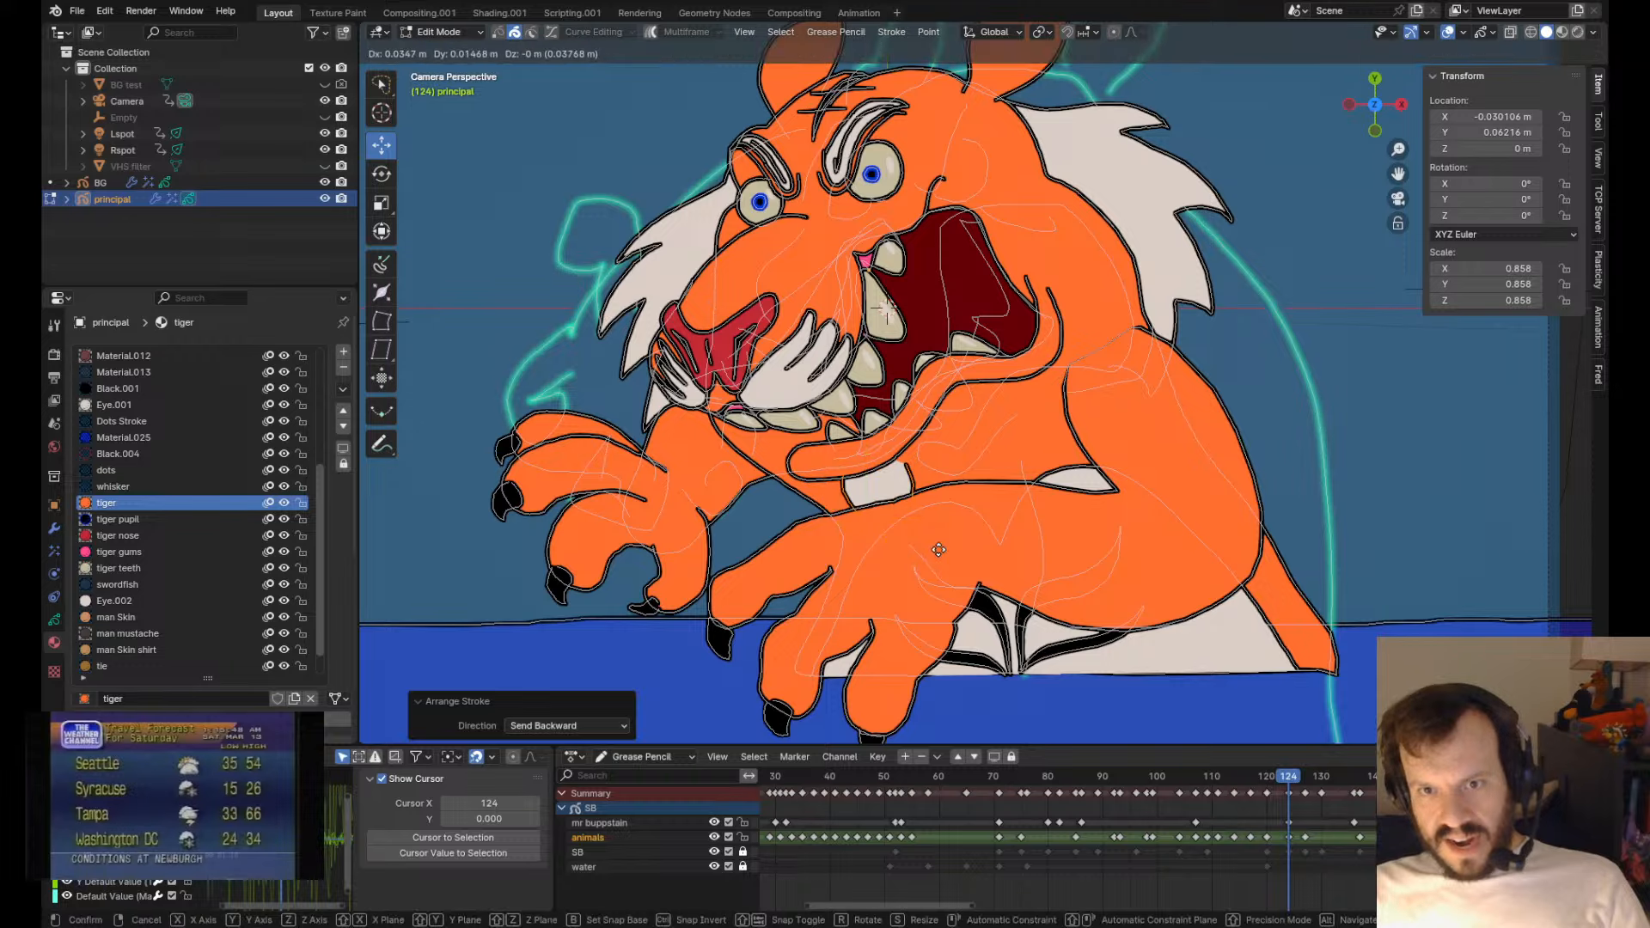
pyautogui.click(934, 551)
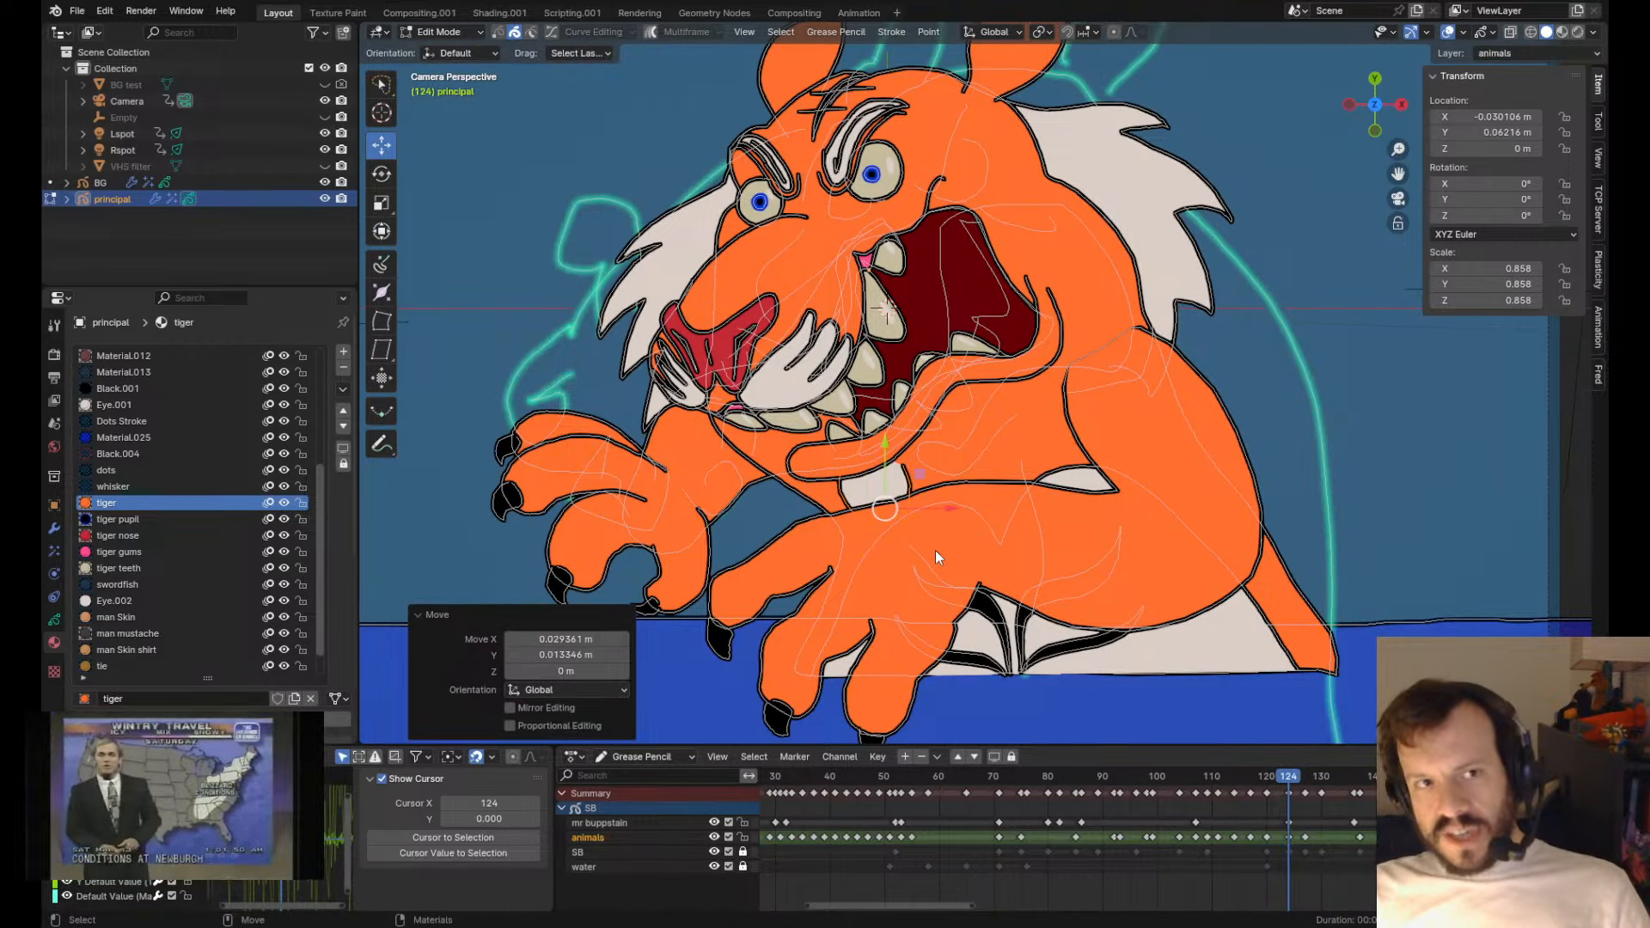
# - Rotate the white chin tuft slightly counterclockwise and fine-tune its stacking order between the jaw and the arm
pyautogui.keyDown('shift'); pyautogui.moveTo(914, 537); pyautogui.dragTo(935, 574, button='middle'); pyautogui.keyUp('shift')
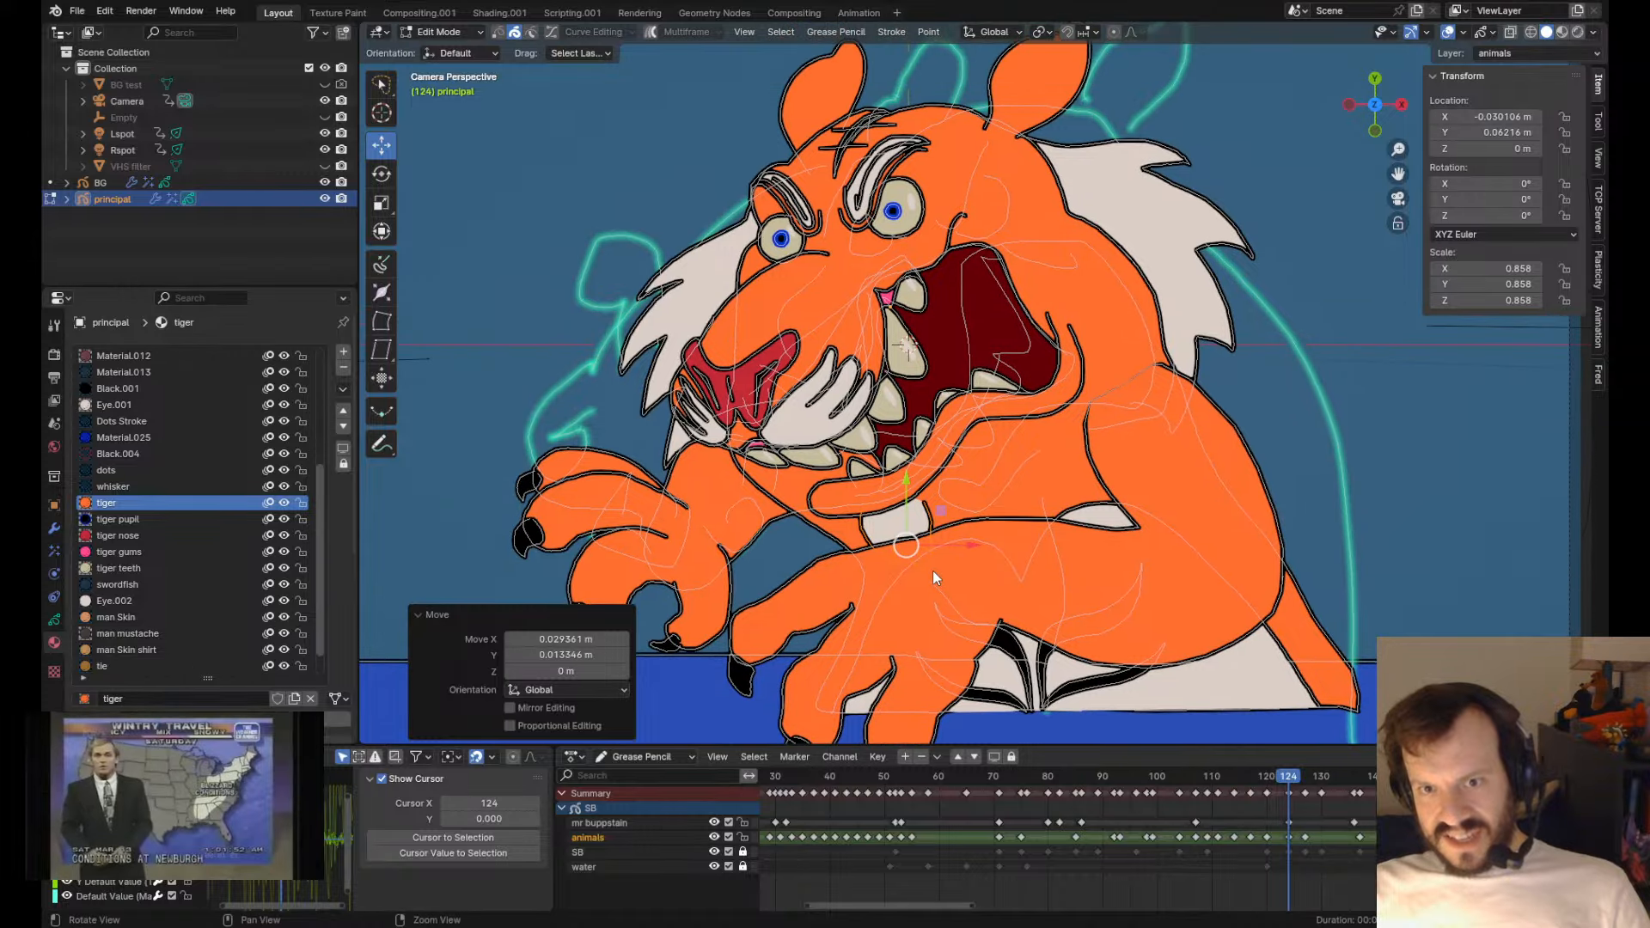
pyautogui.press('q')
pyautogui.press('e')
pyautogui.moveTo(958, 362); pyautogui.dragTo(907, 346, button='middle')
pyautogui.hotkey('alt', 'Up')
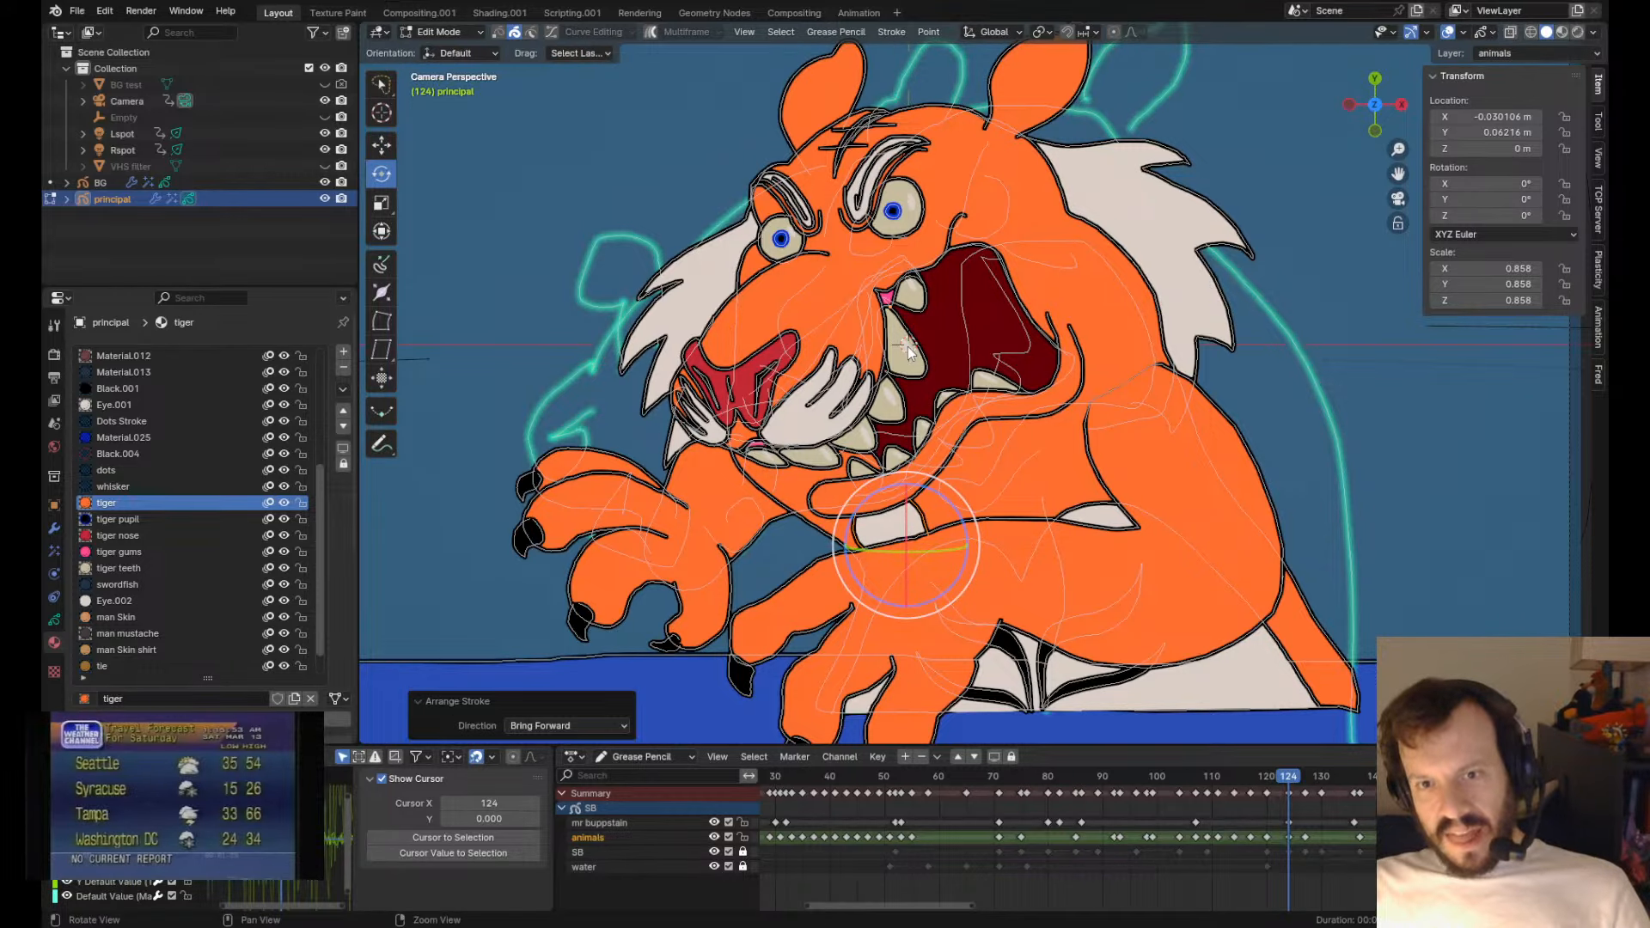
pyautogui.hotkey('alt', 'Up')
pyautogui.hotkey('alt', 'Down')
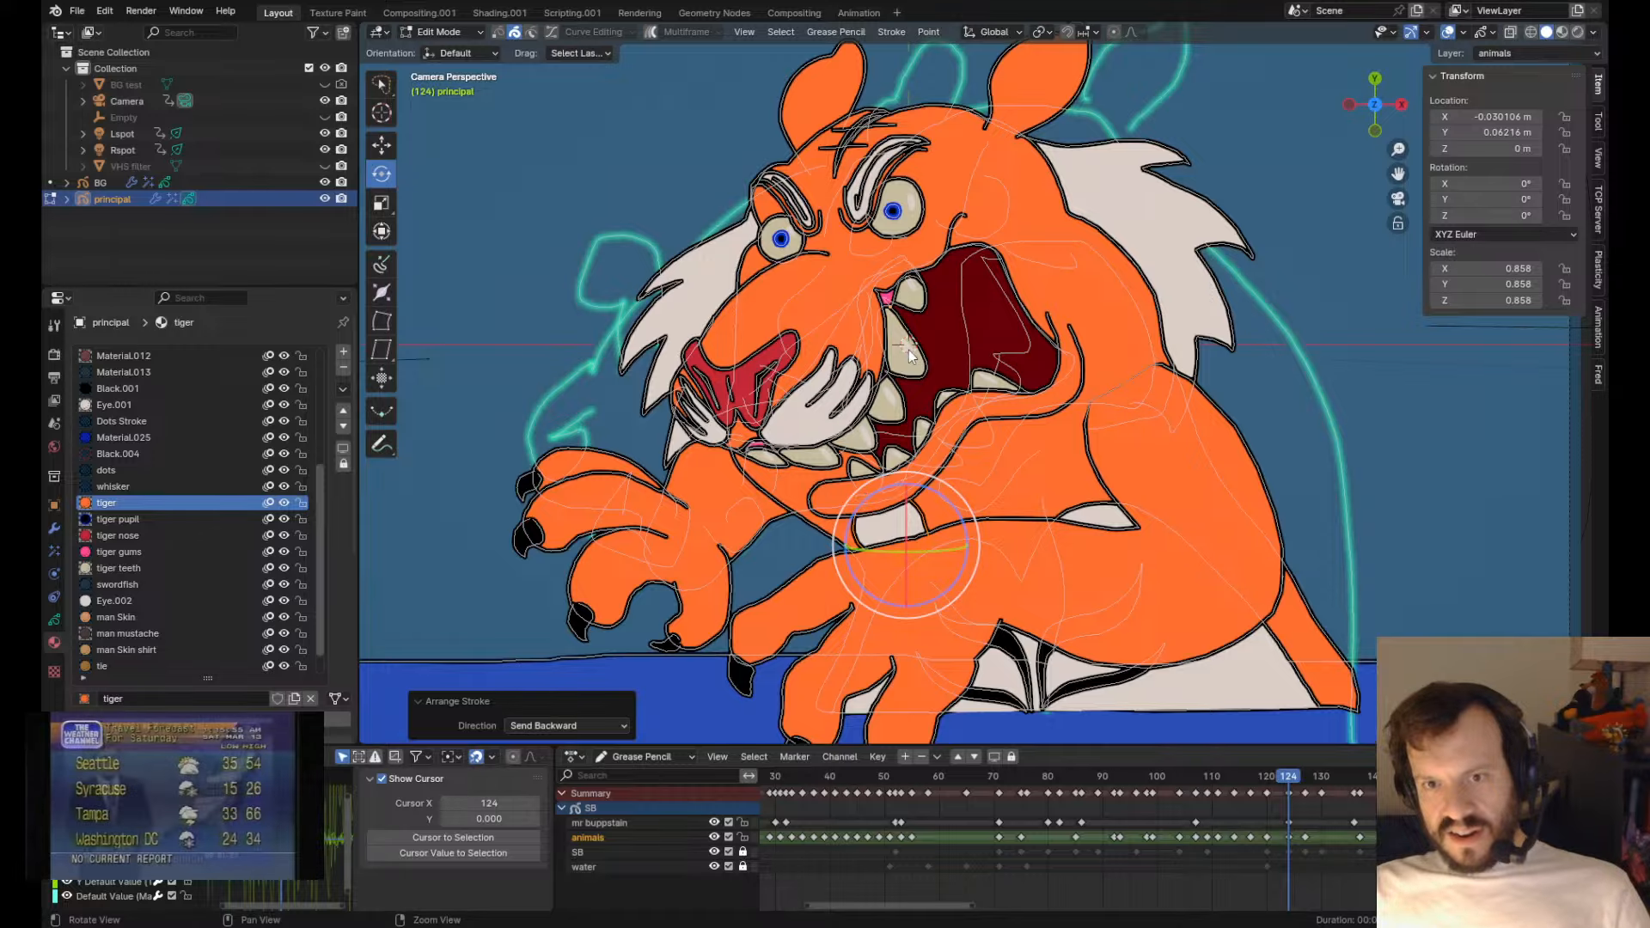
pyautogui.press('Tab')
pyautogui.scroll(-1, 916, 580)
pyautogui.scroll(1, 918, 351)
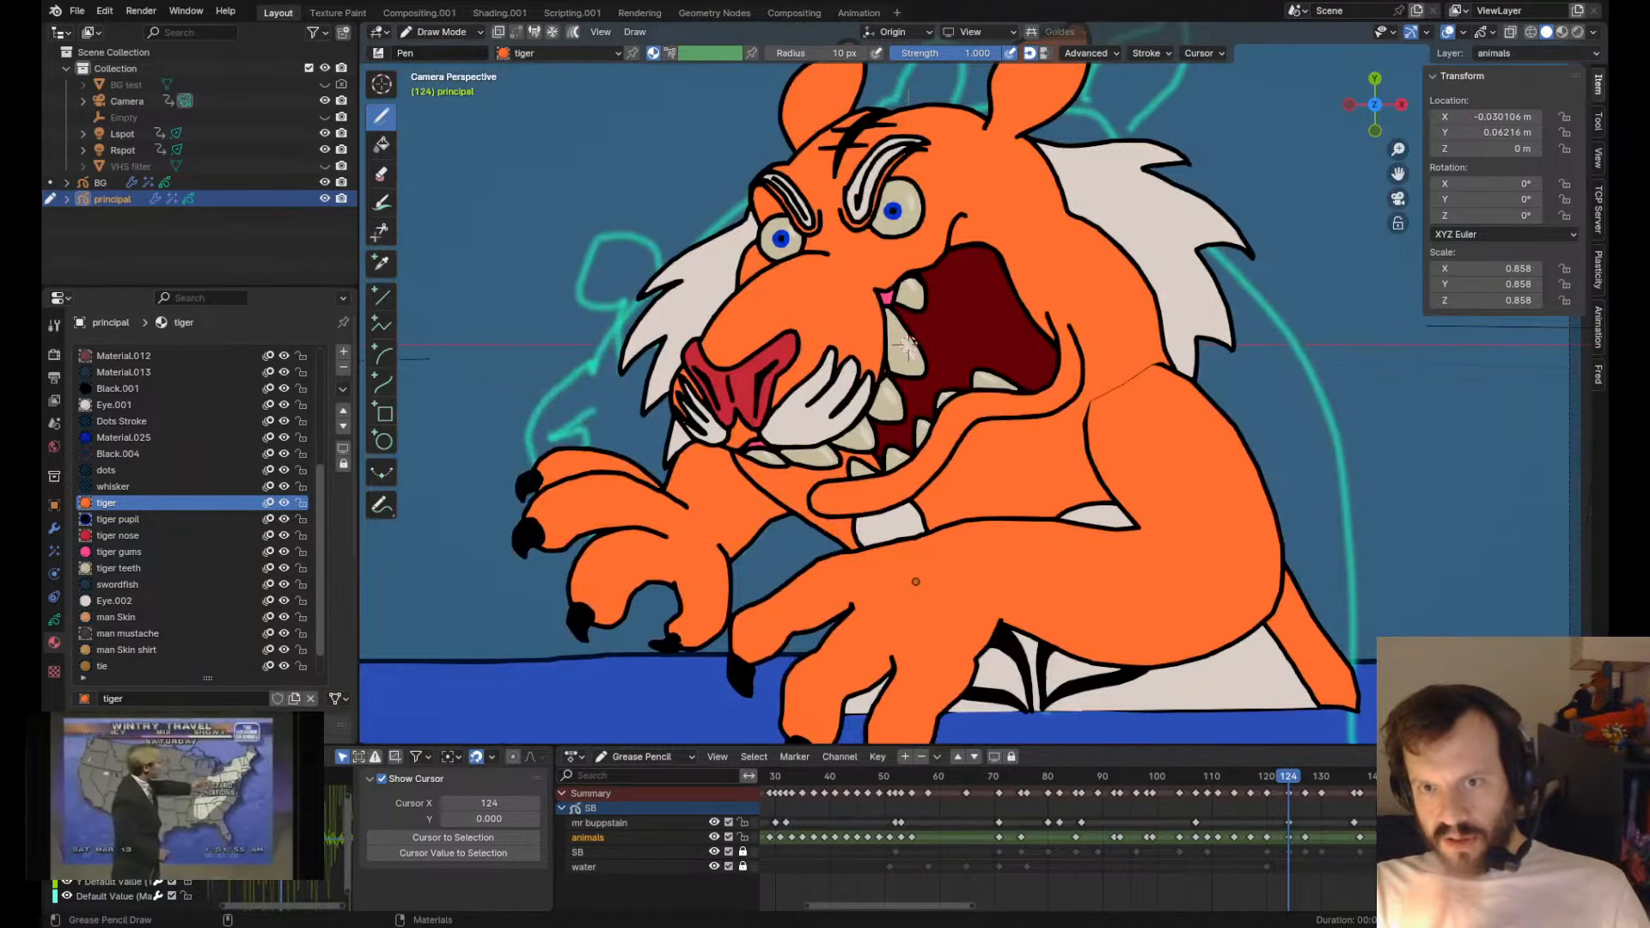
# - Grab-sculpt the crease under the nearer eyebrow closer to the brow's outer tip, and save the file
pyautogui.scroll(2, 907, 344)
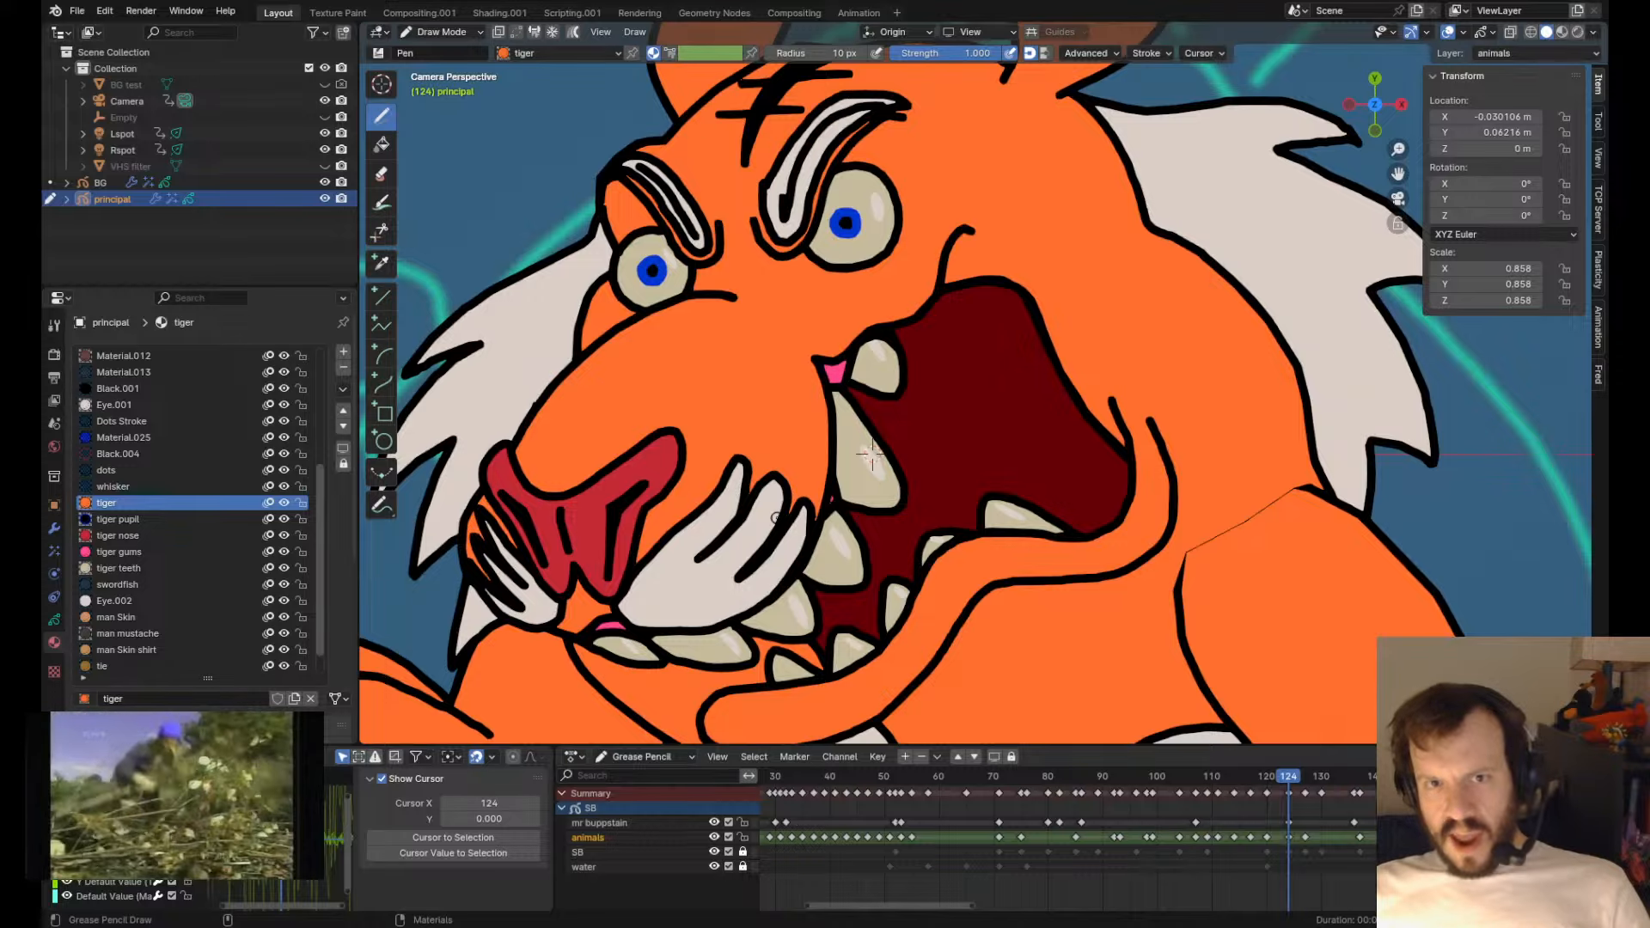
pyautogui.keyDown('shift'); pyautogui.moveTo(748, 372); pyautogui.dragTo(812, 505, button='middle'); pyautogui.keyUp('shift')
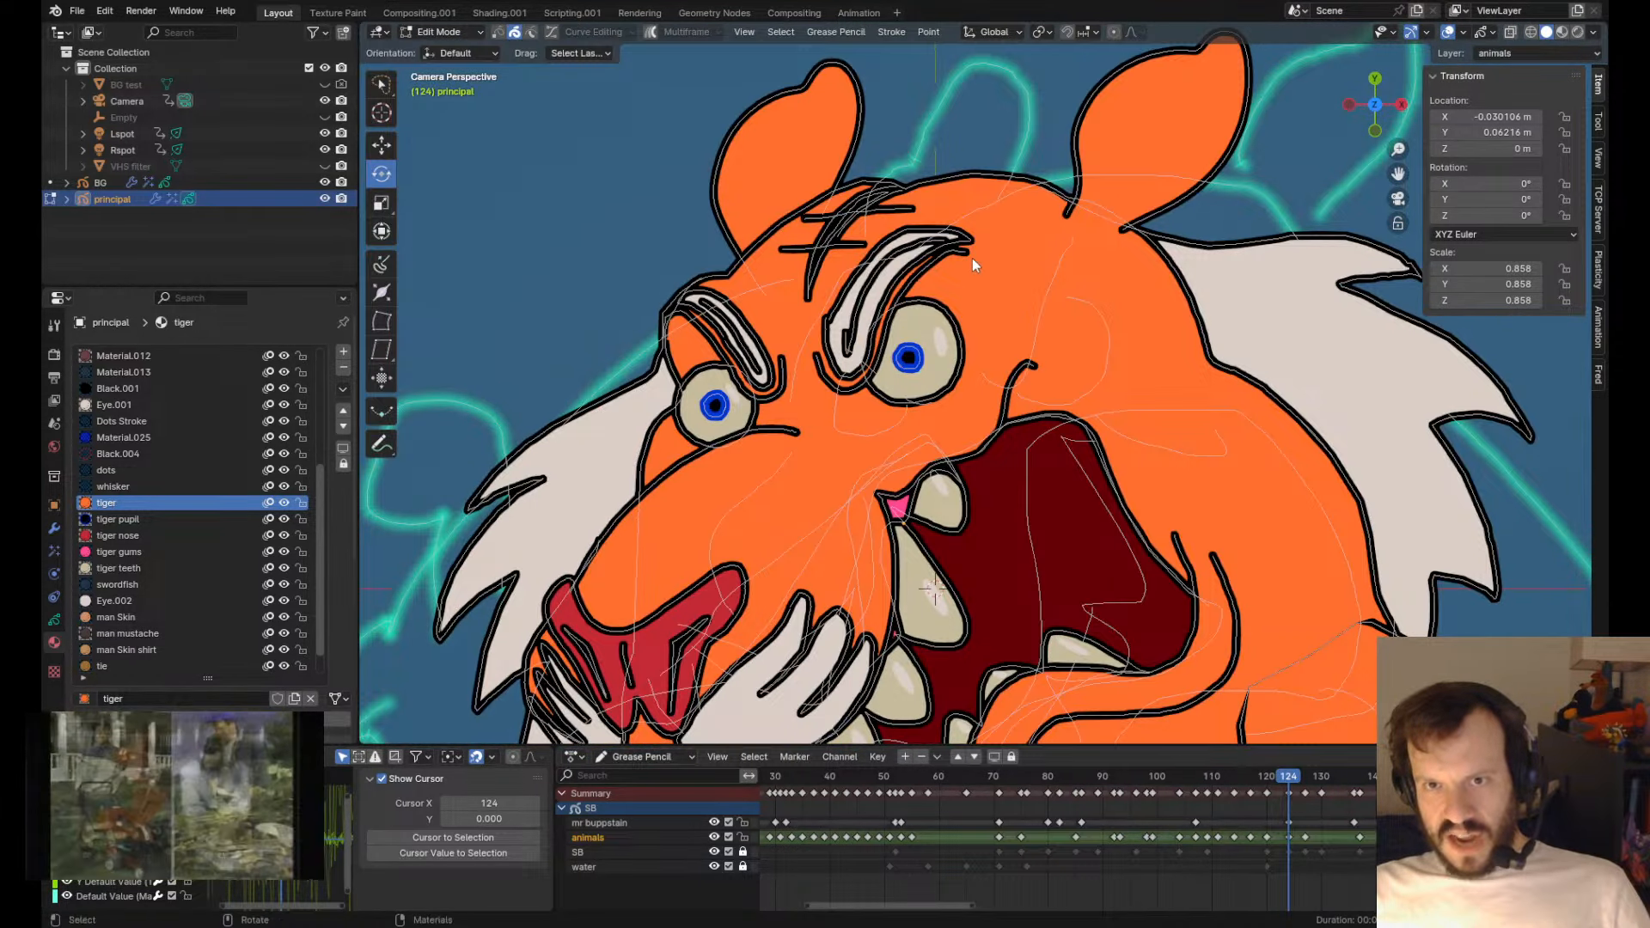
pyautogui.scroll(2, 930, 172)
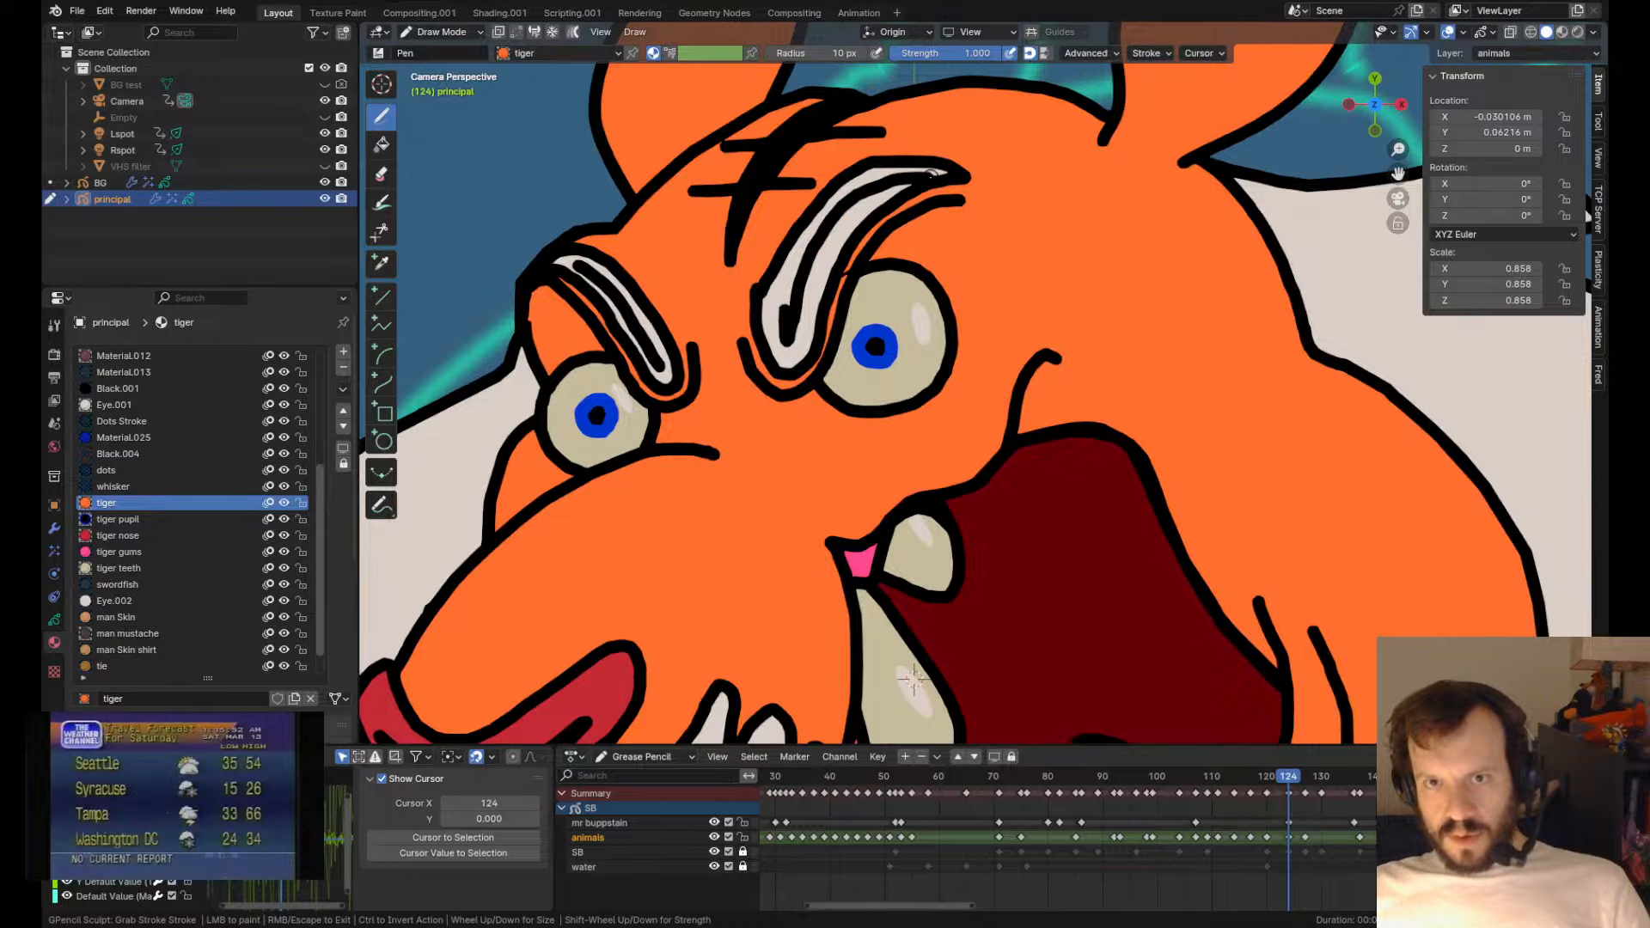
pyautogui.moveTo(894, 229)
pyautogui.mouseDown()
pyautogui.moveTo(924, 187)
pyautogui.moveTo(941, 195)
pyautogui.mouseUp()
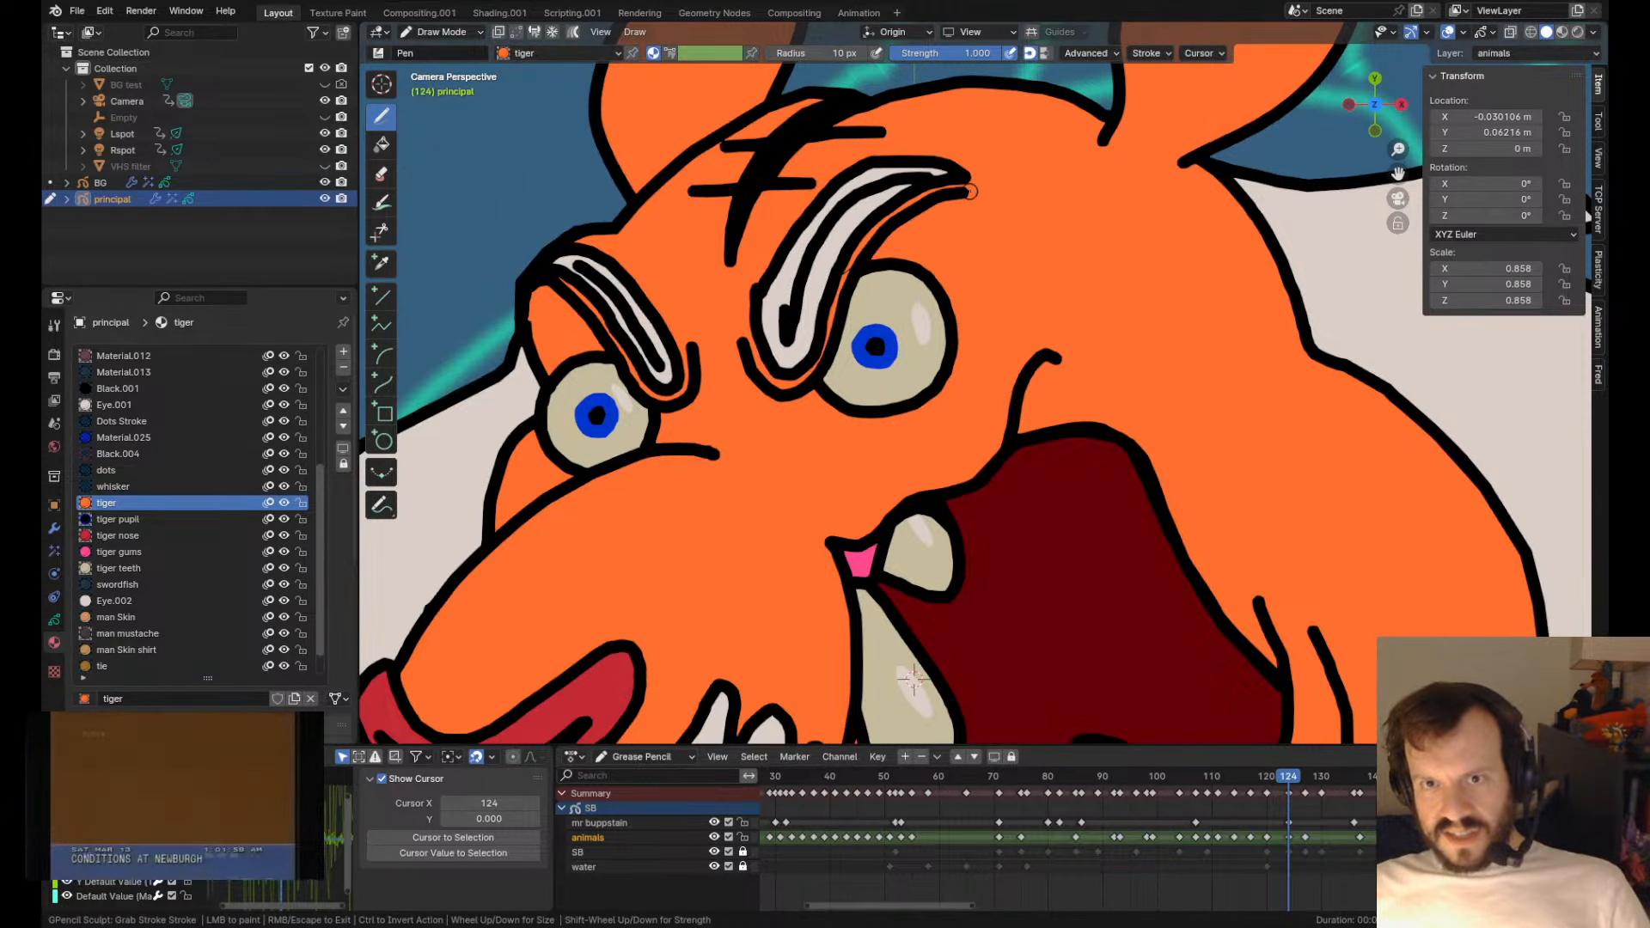
pyautogui.moveTo(861, 267); pyautogui.dragTo(849, 256)
pyautogui.scroll(-4, 1034, 361)
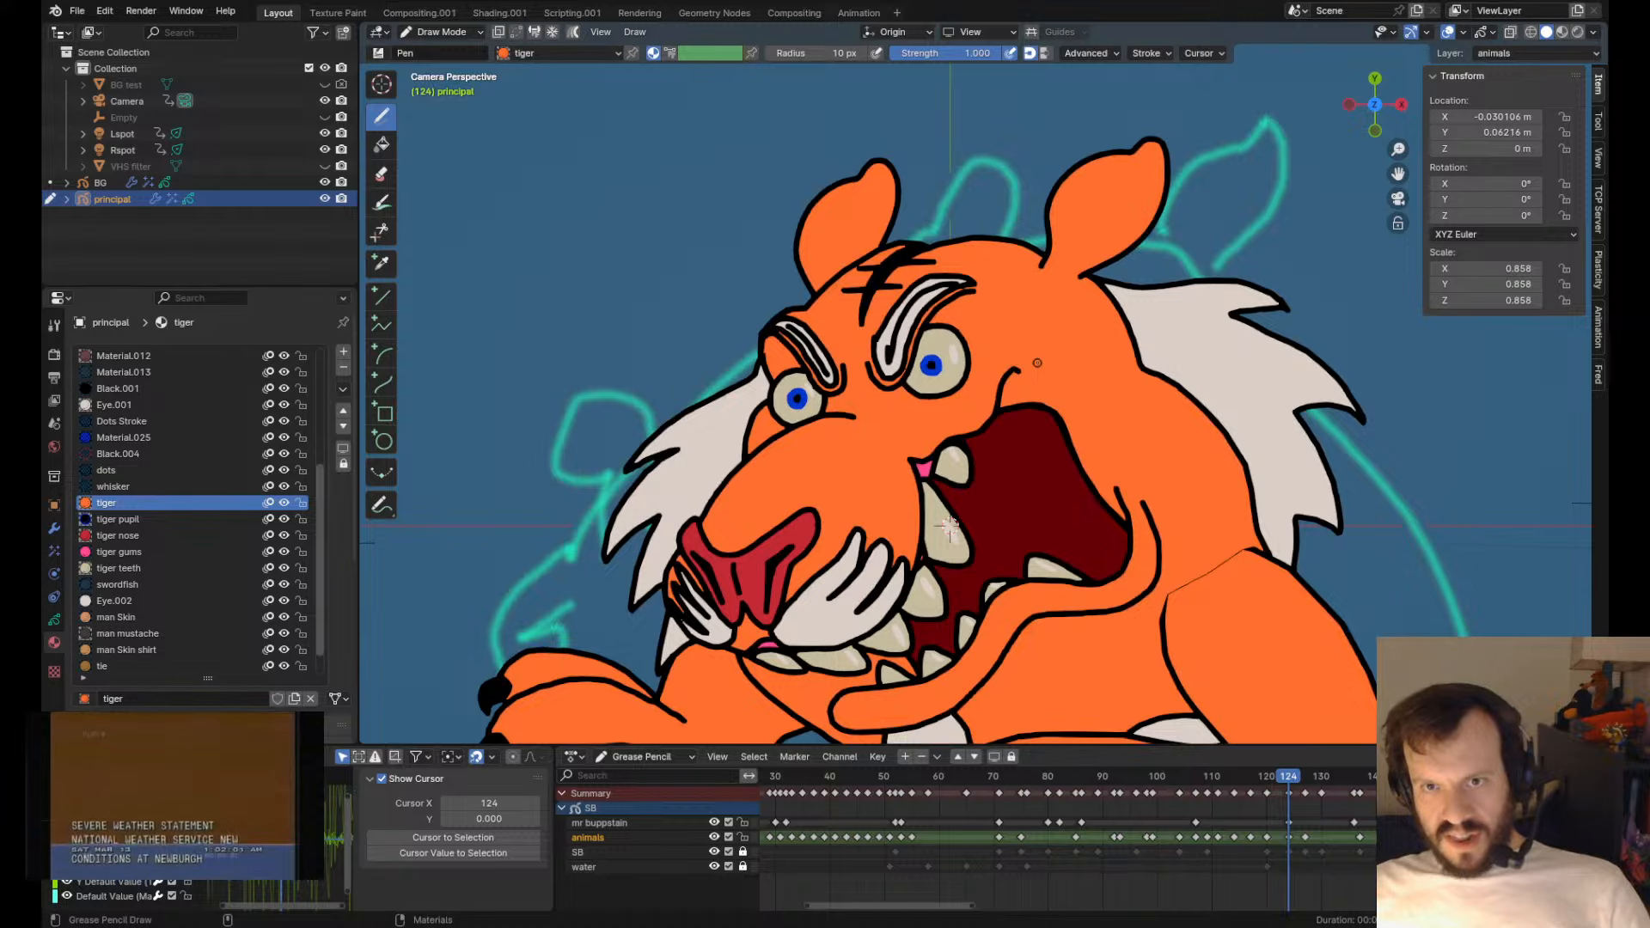
pyautogui.press('Home')
pyautogui.hotkey('ctrl', 's')
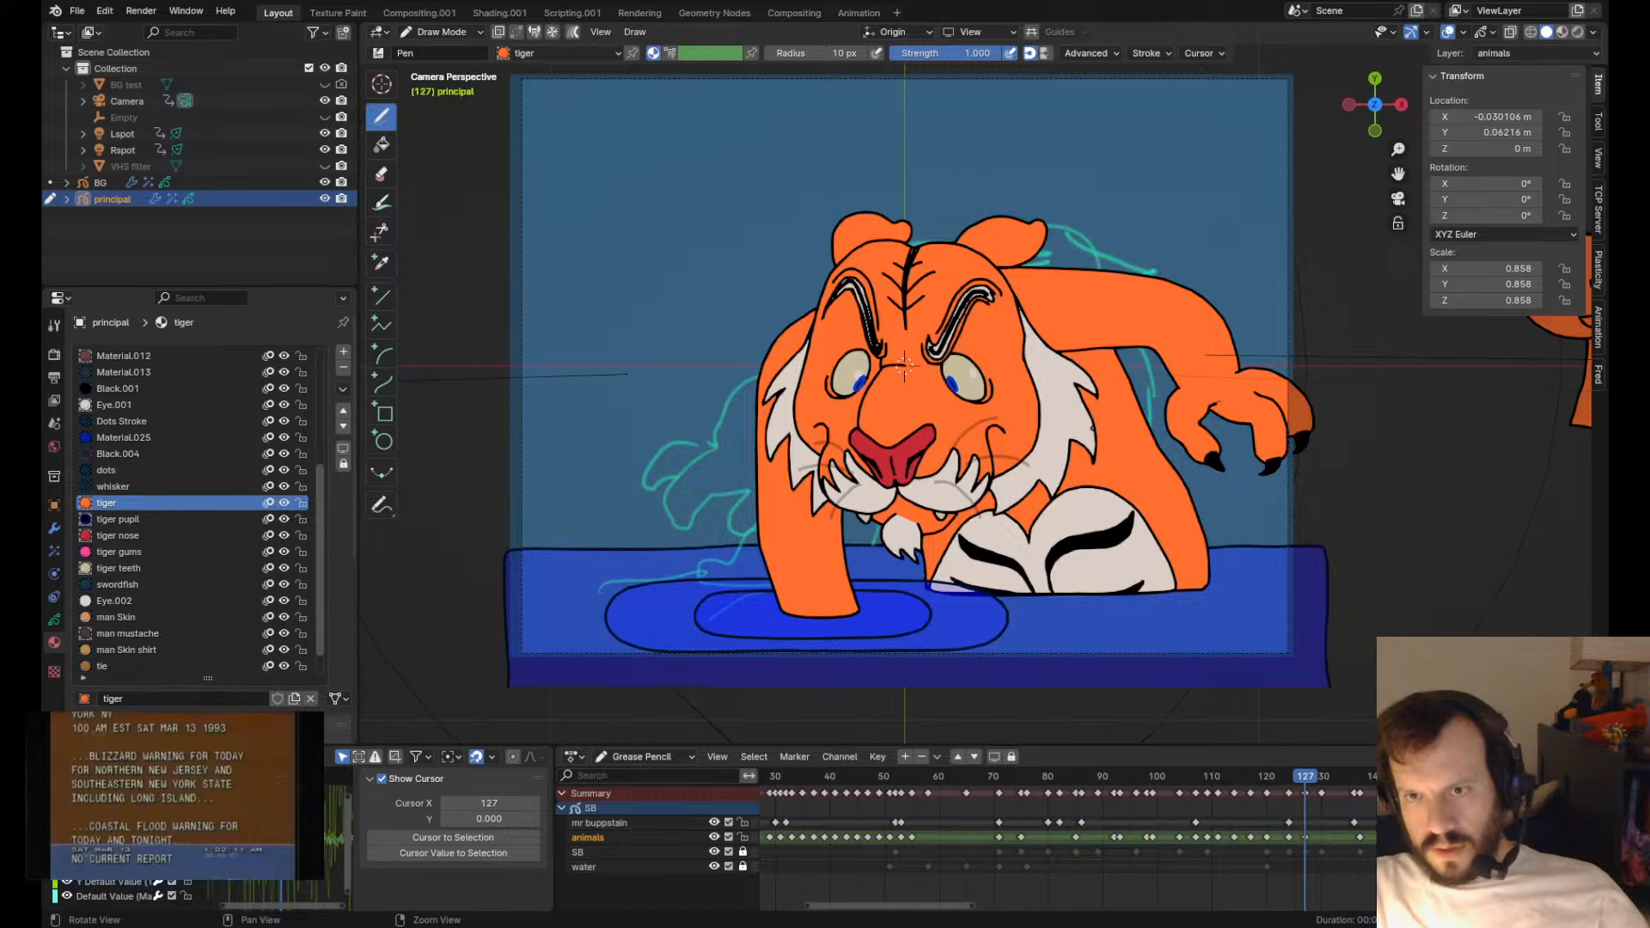
# - Return to frame 124 and shorten the forward paw's fingers by grab-sculpting their tips back from the claws
pyautogui.press('Down')
pyautogui.press('Tab')
pyautogui.click(835, 495)
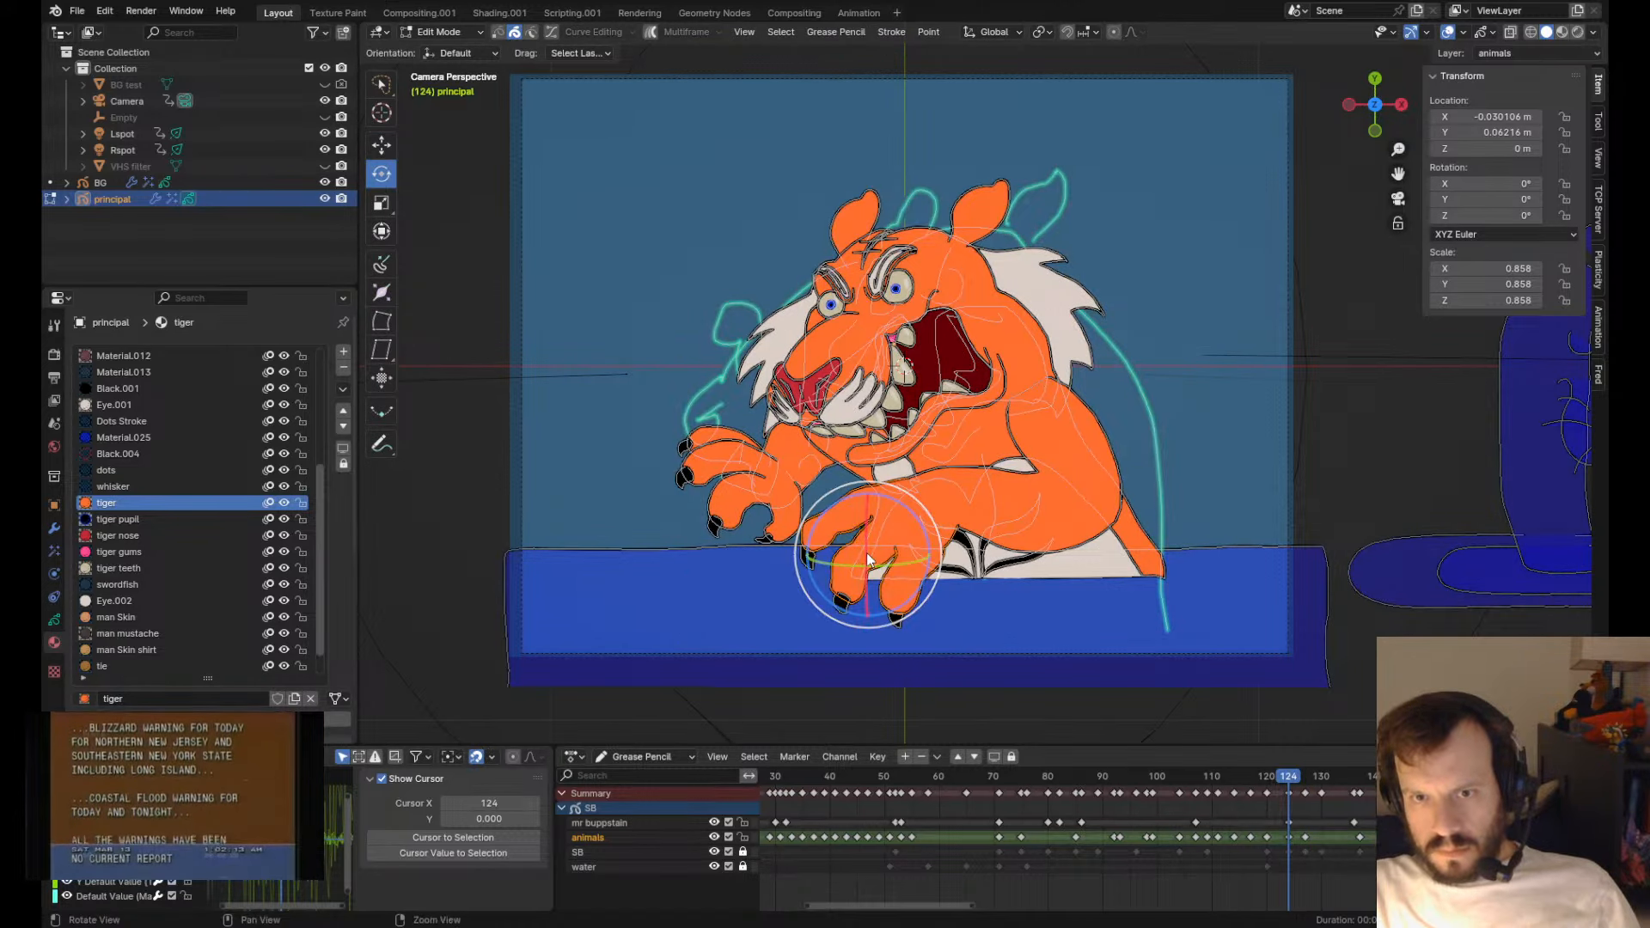
pyautogui.press('Tab')
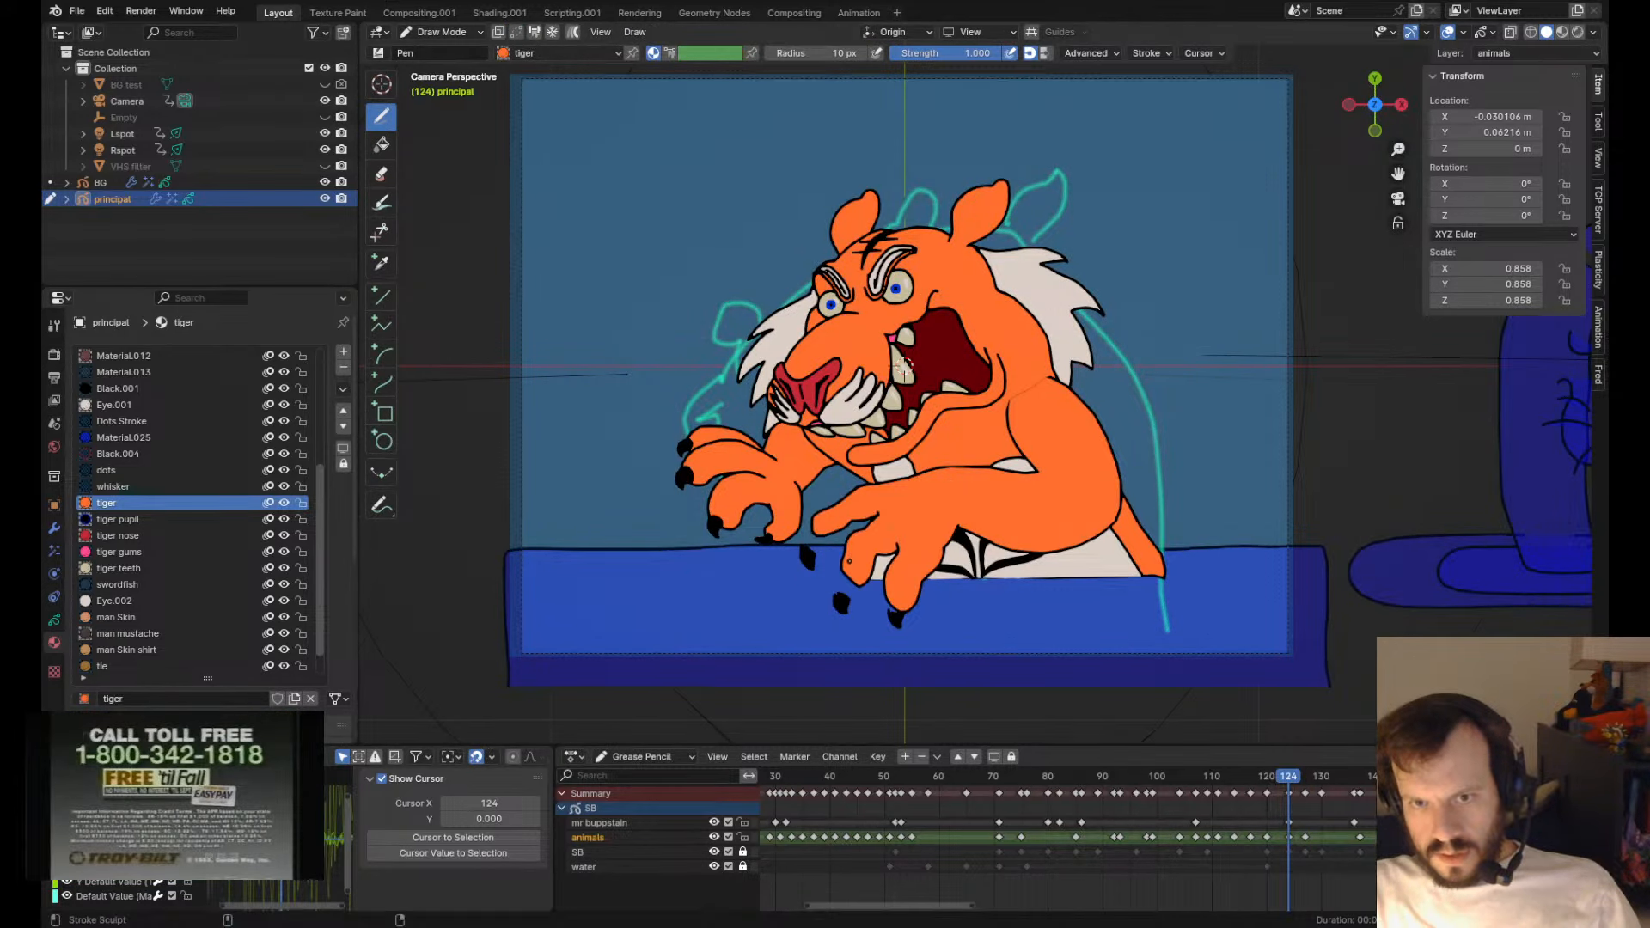
pyautogui.hotkey('ctrl', 'z')
pyautogui.hotkey('ctrl', 'z')
pyautogui.keyDown('shift'); pyautogui.moveTo(898, 595); pyautogui.dragTo(910, 588); pyautogui.keyUp('shift')
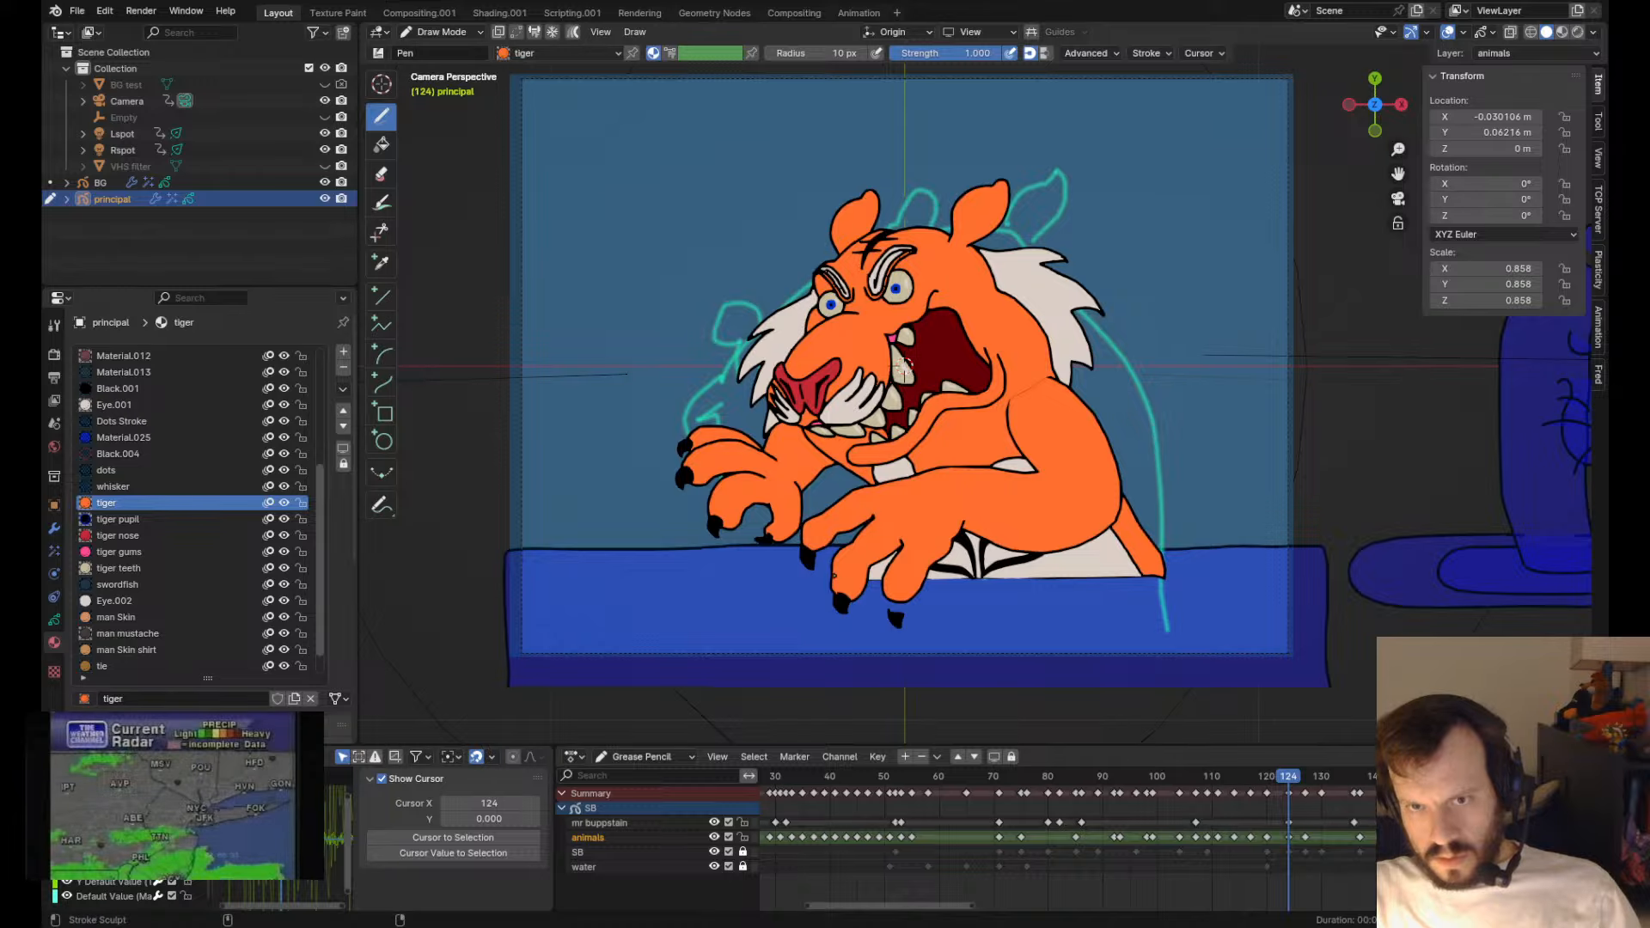
# - Grab-sculpt the tip of the forward paw's middle finger downward into a rounded end
pyautogui.scroll(1, 846, 580)
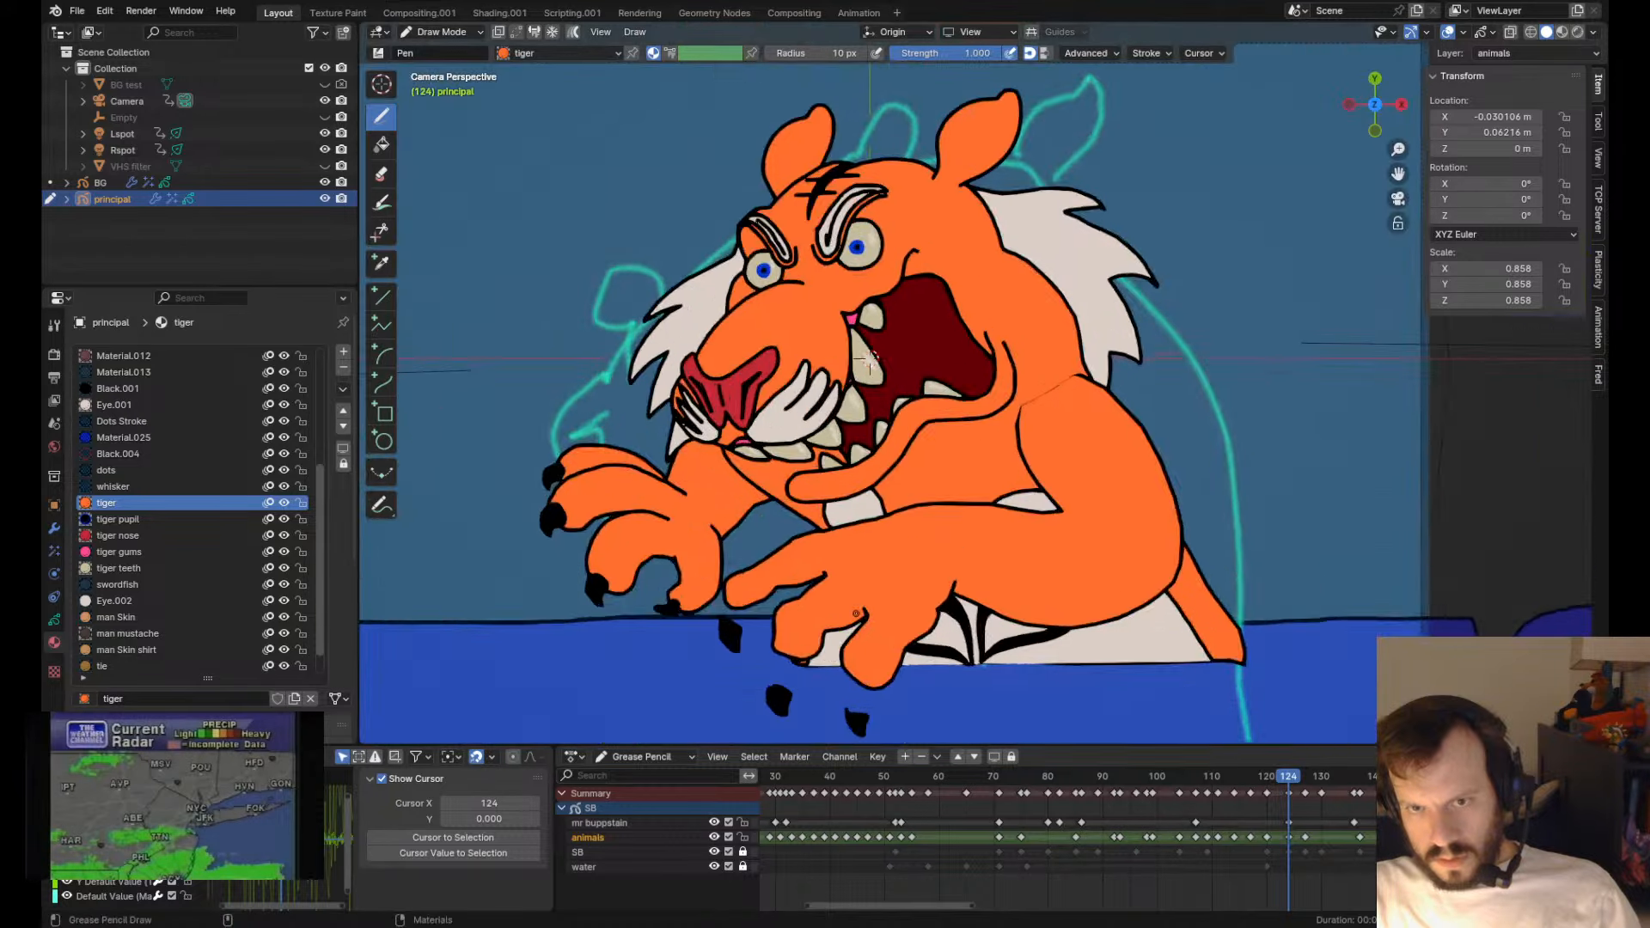
pyautogui.scroll(2, 856, 613)
pyautogui.keyDown('shift'); pyautogui.moveTo(856, 613); pyautogui.dragTo(940, 451, button='middle'); pyautogui.keyUp('shift')
pyautogui.keyDown('shift'); pyautogui.moveTo(822, 492); pyautogui.dragTo(846, 528); pyautogui.keyUp('shift')
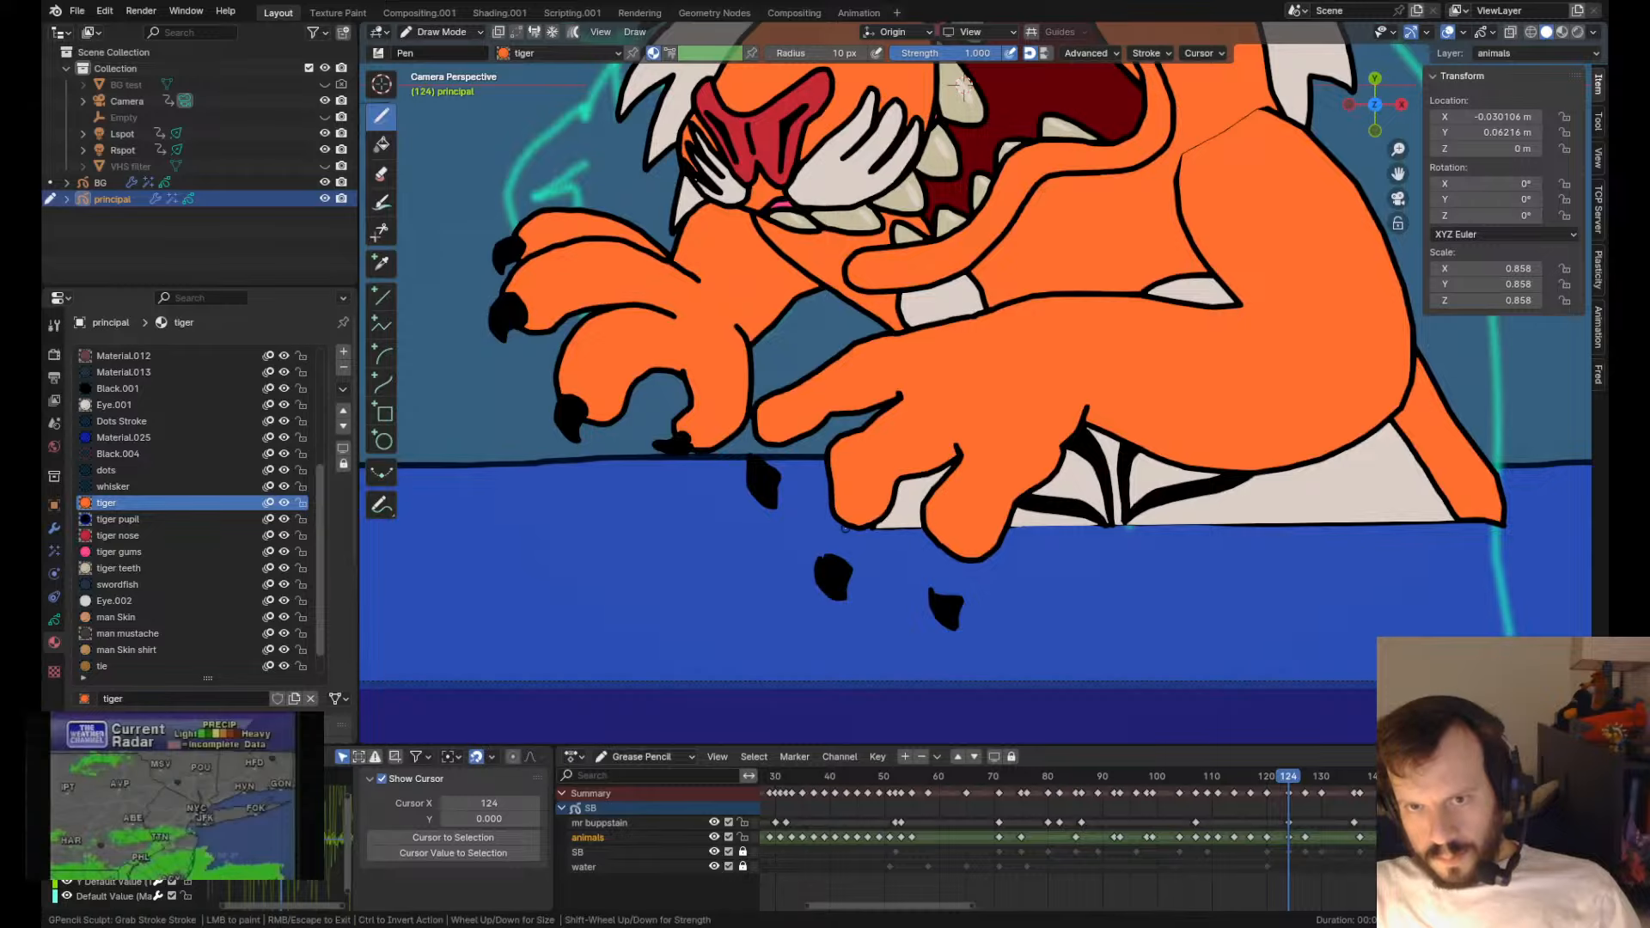
# - Bend the forward paw's foremost finger downward toward its claw and smooth the knuckle's outer curve
pyautogui.scroll(4, 566, 487)
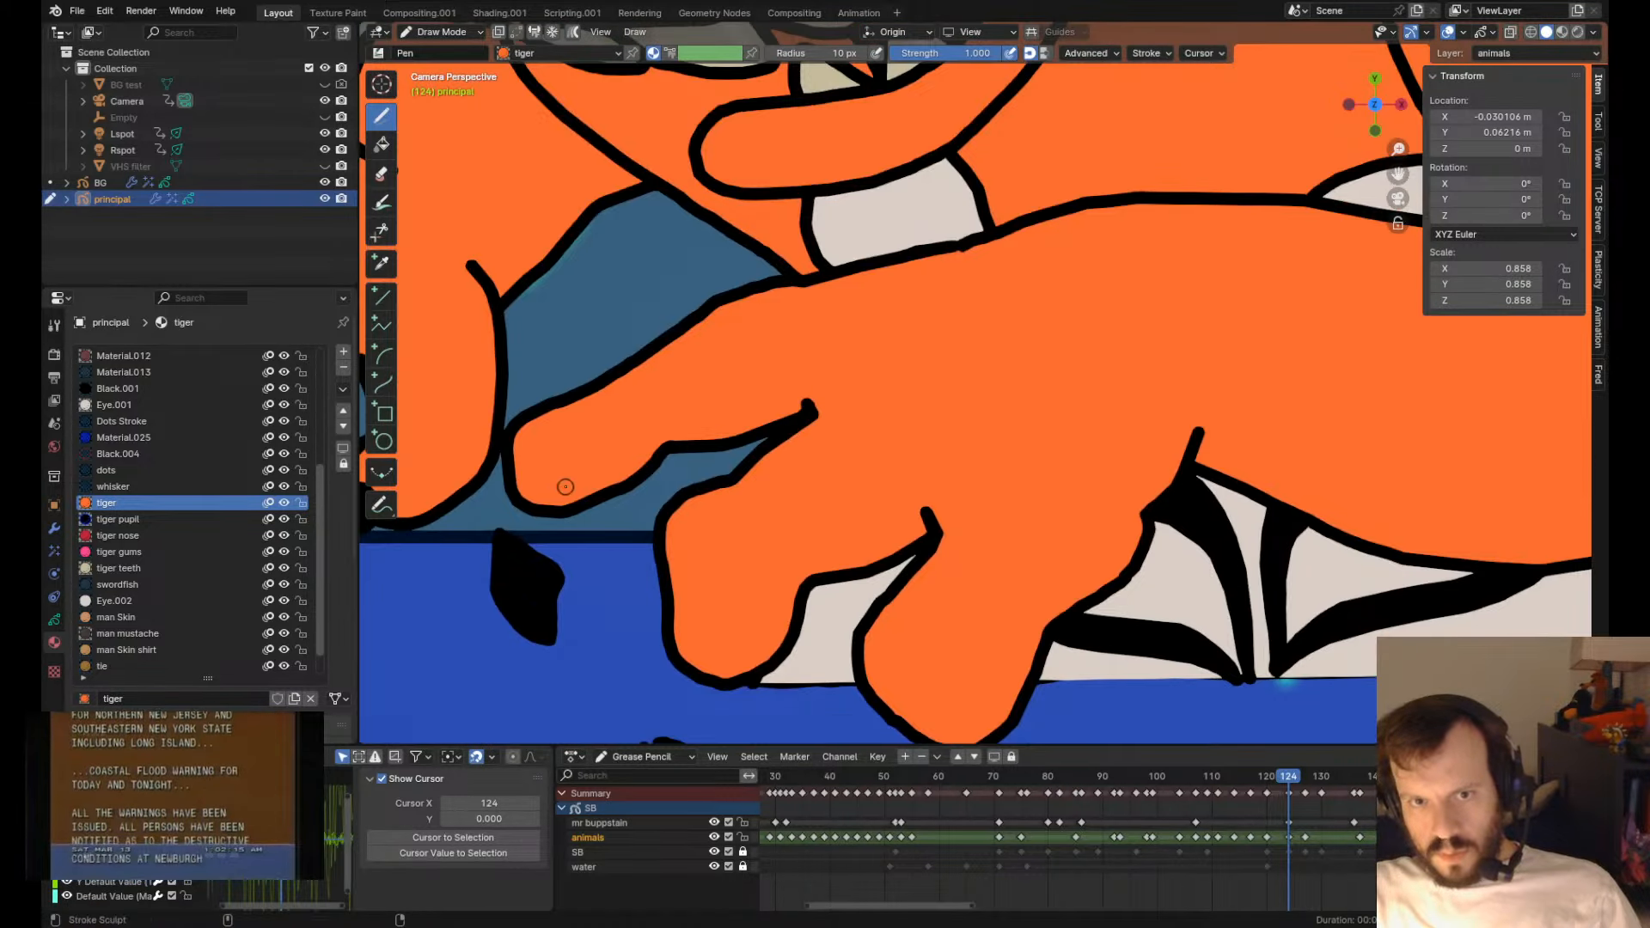
pyautogui.keyDown('shift'); pyautogui.moveTo(565, 488); pyautogui.dragTo(513, 515); pyautogui.keyUp('shift')
pyautogui.keyDown('shift'); pyautogui.moveTo(526, 413); pyautogui.dragTo(538, 416); pyautogui.keyUp('shift')
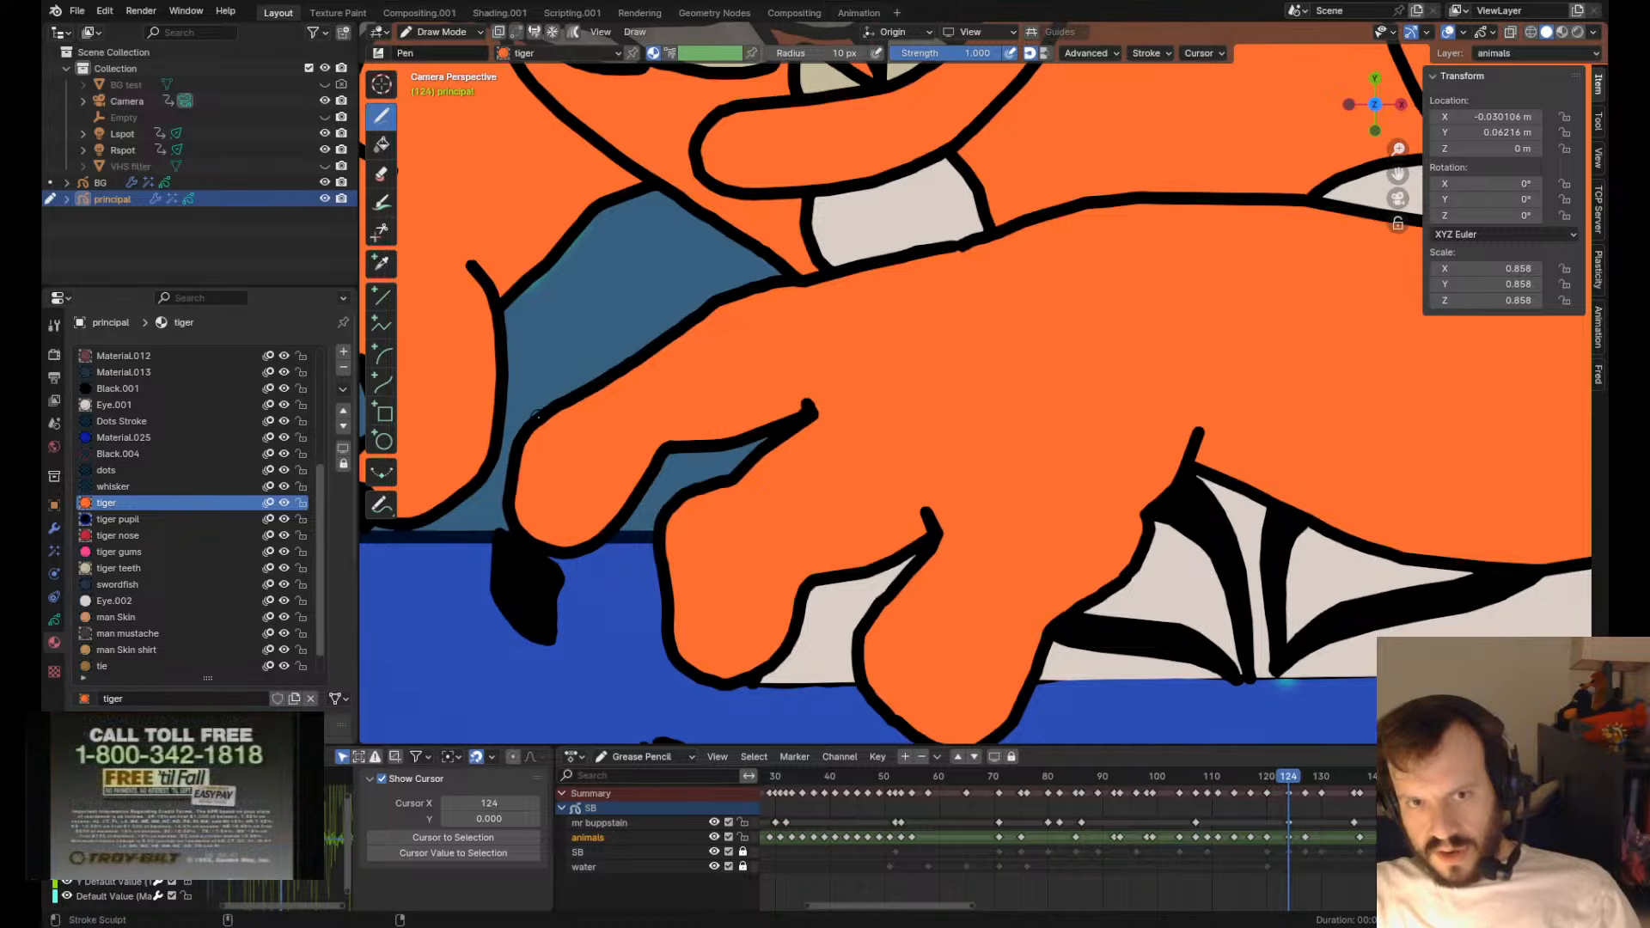
pyautogui.scroll(-3, 827, 292)
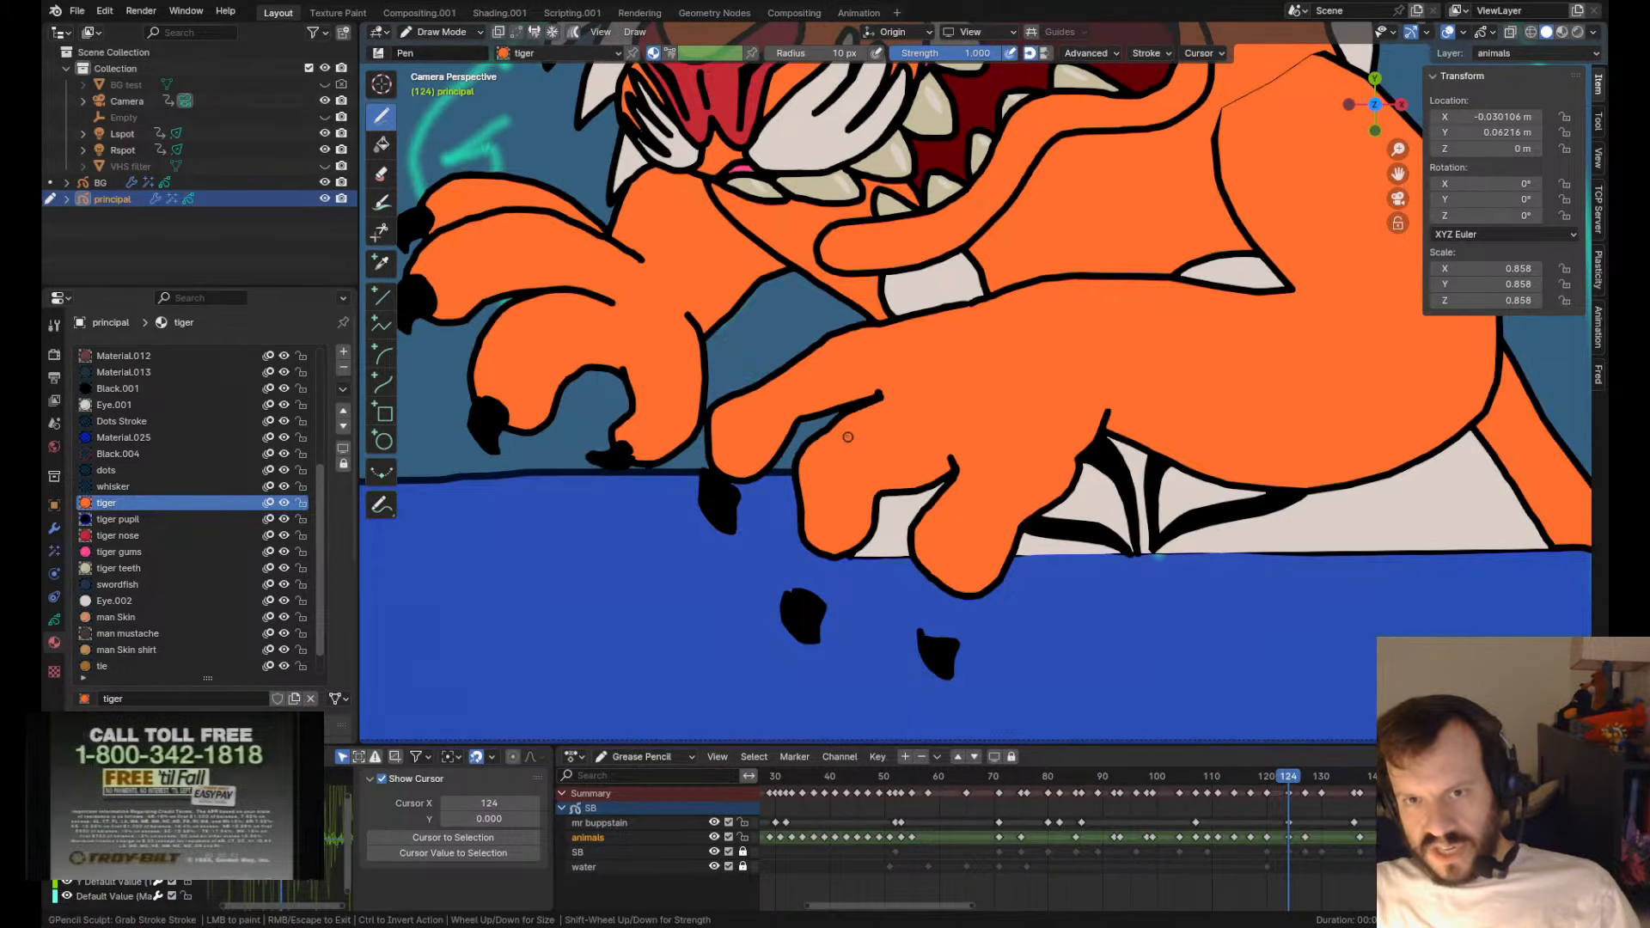
# - Smooth the creases between the forward paw's fingers with stroke sculpting
pyautogui.scroll(2, 819, 453)
pyautogui.moveTo(767, 460)
pyautogui.keyDown('shift'); pyautogui.mouseDown()
pyautogui.moveTo(754, 472)
pyautogui.moveTo(857, 394)
pyautogui.moveTo(865, 421)
pyautogui.mouseUp(); pyautogui.keyUp('shift')
pyautogui.moveTo(915, 511)
pyautogui.keyDown('shift'); pyautogui.mouseDown()
pyautogui.moveTo(911, 484)
pyautogui.moveTo(980, 428)
pyautogui.moveTo(968, 518)
pyautogui.mouseUp(); pyautogui.keyUp('shift')
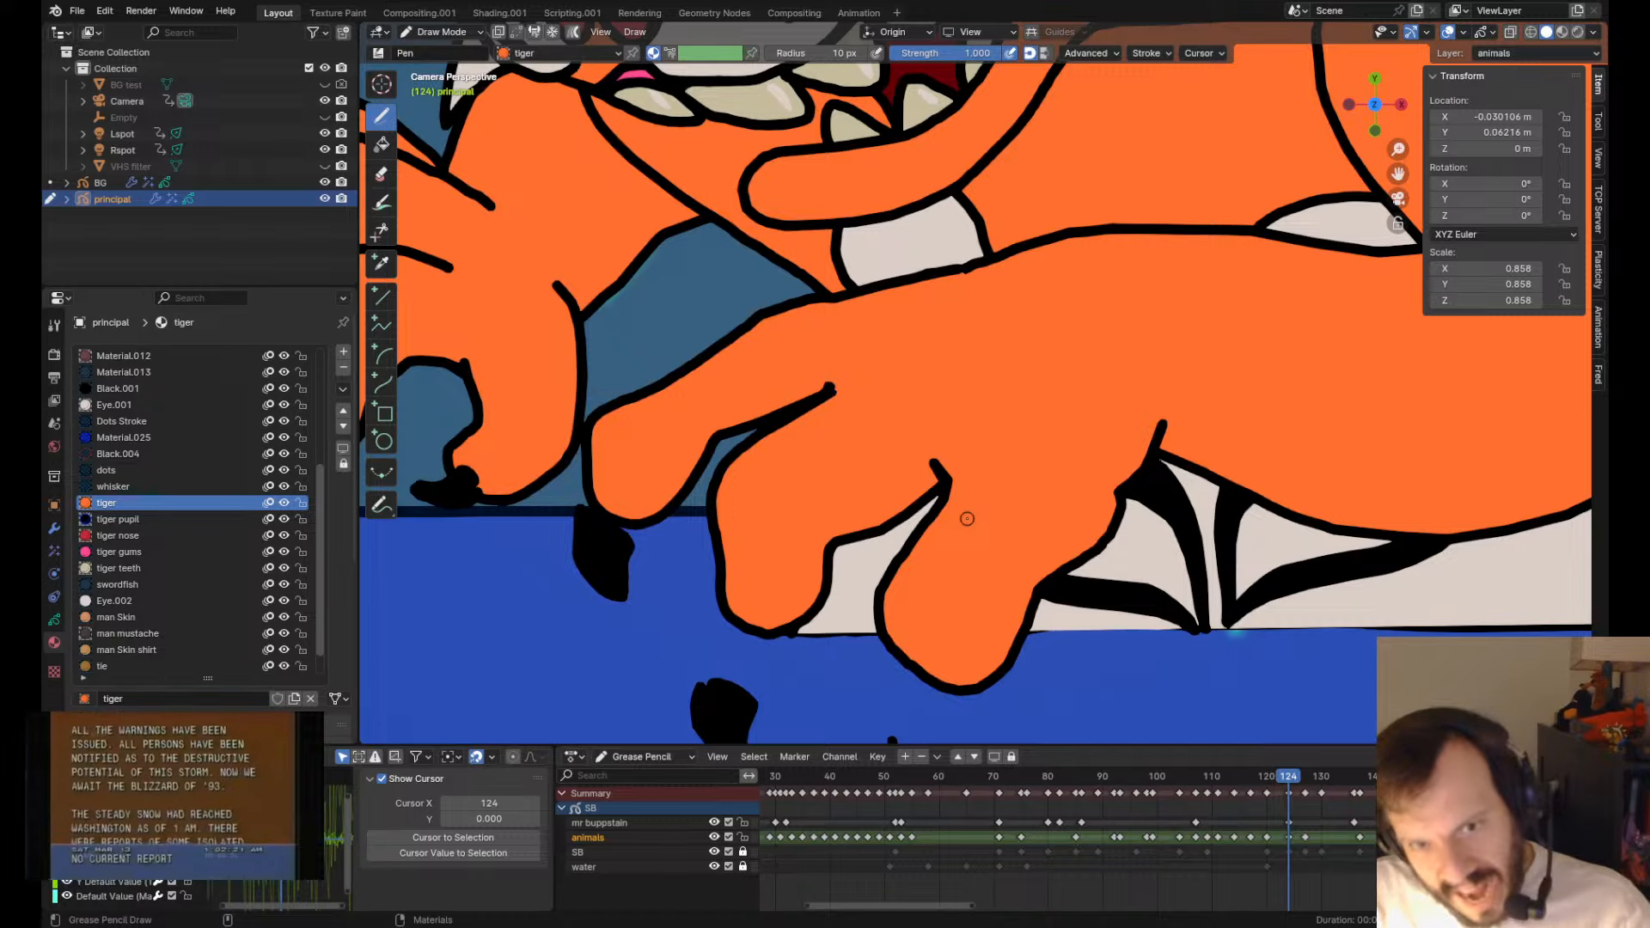
# - Rotate and shrink the claw of the forward paw's foremost finger, and move it up onto the fingertip
pyautogui.keyDown('shift'); pyautogui.moveTo(645, 557); pyautogui.dragTo(770, 431, button='middle'); pyautogui.keyUp('shift')
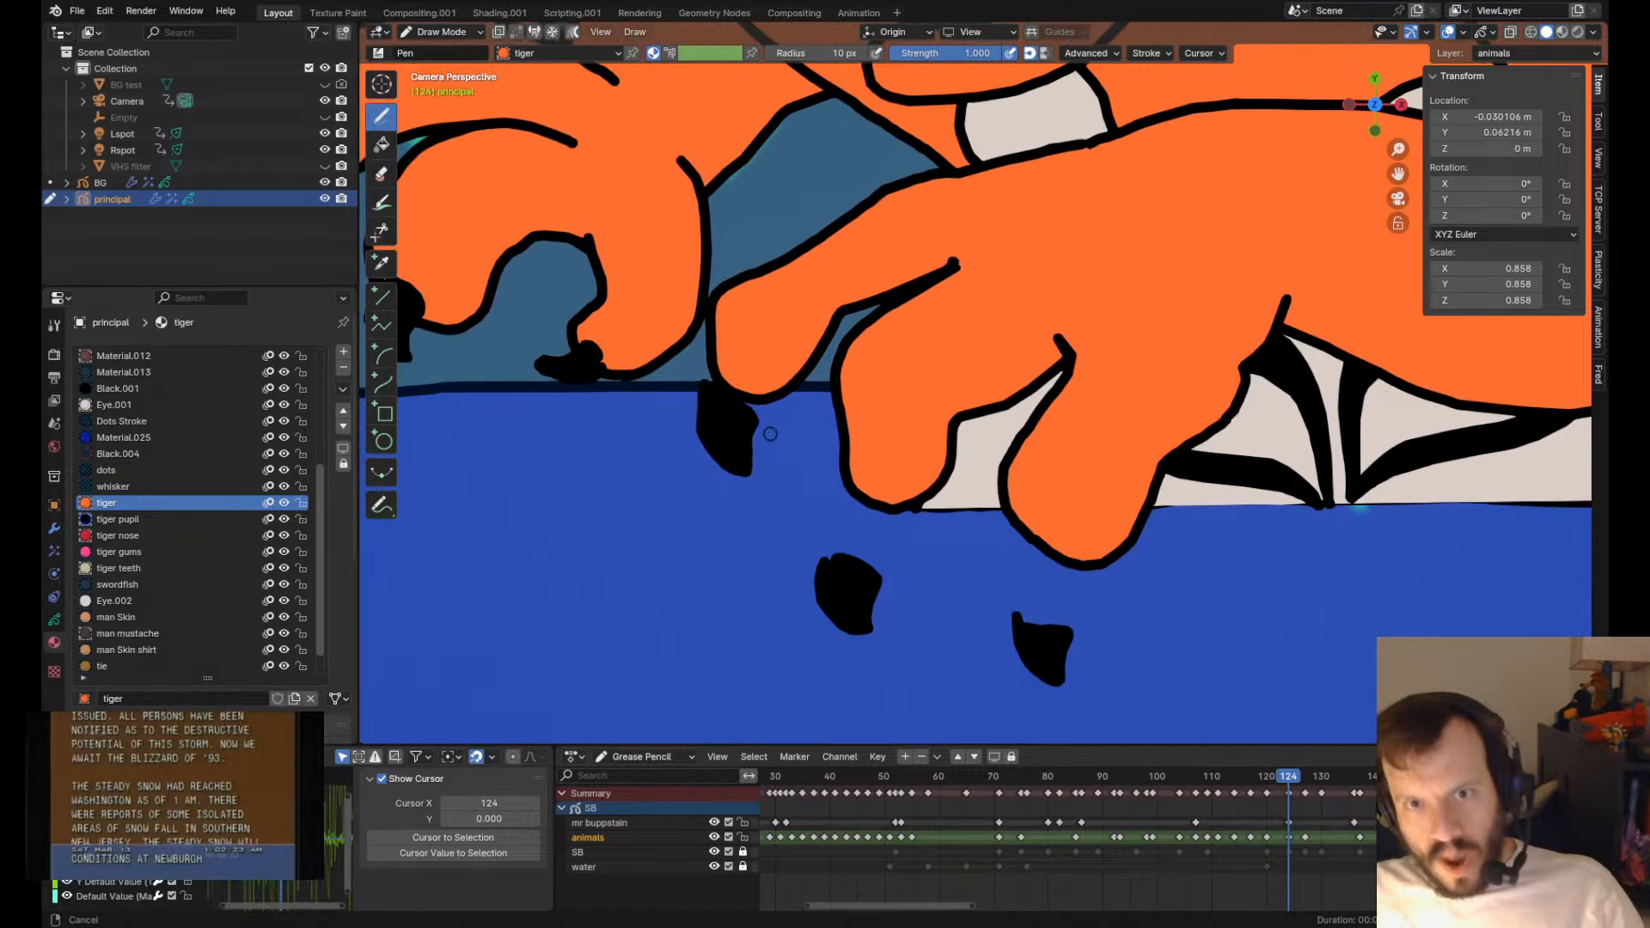
pyautogui.press('Tab')
pyautogui.click(736, 469)
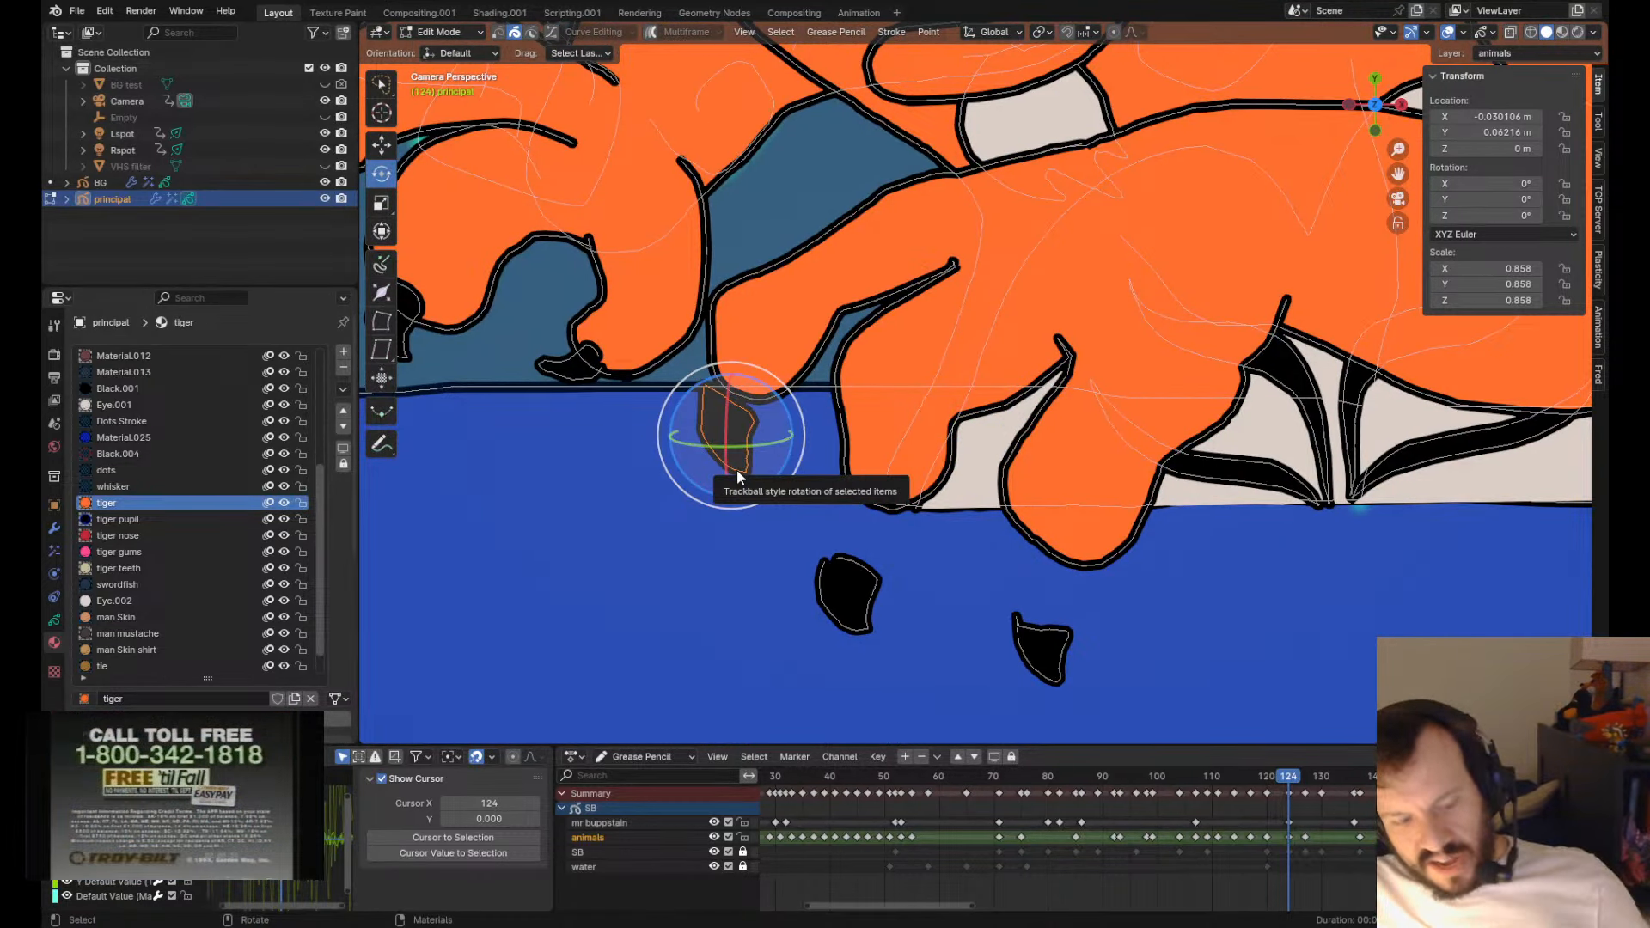
pyautogui.press('r')
pyautogui.moveTo(921, 329); pyautogui.dragTo(862, 341, button='middle')
pyautogui.press('w')
pyautogui.press('Tab')
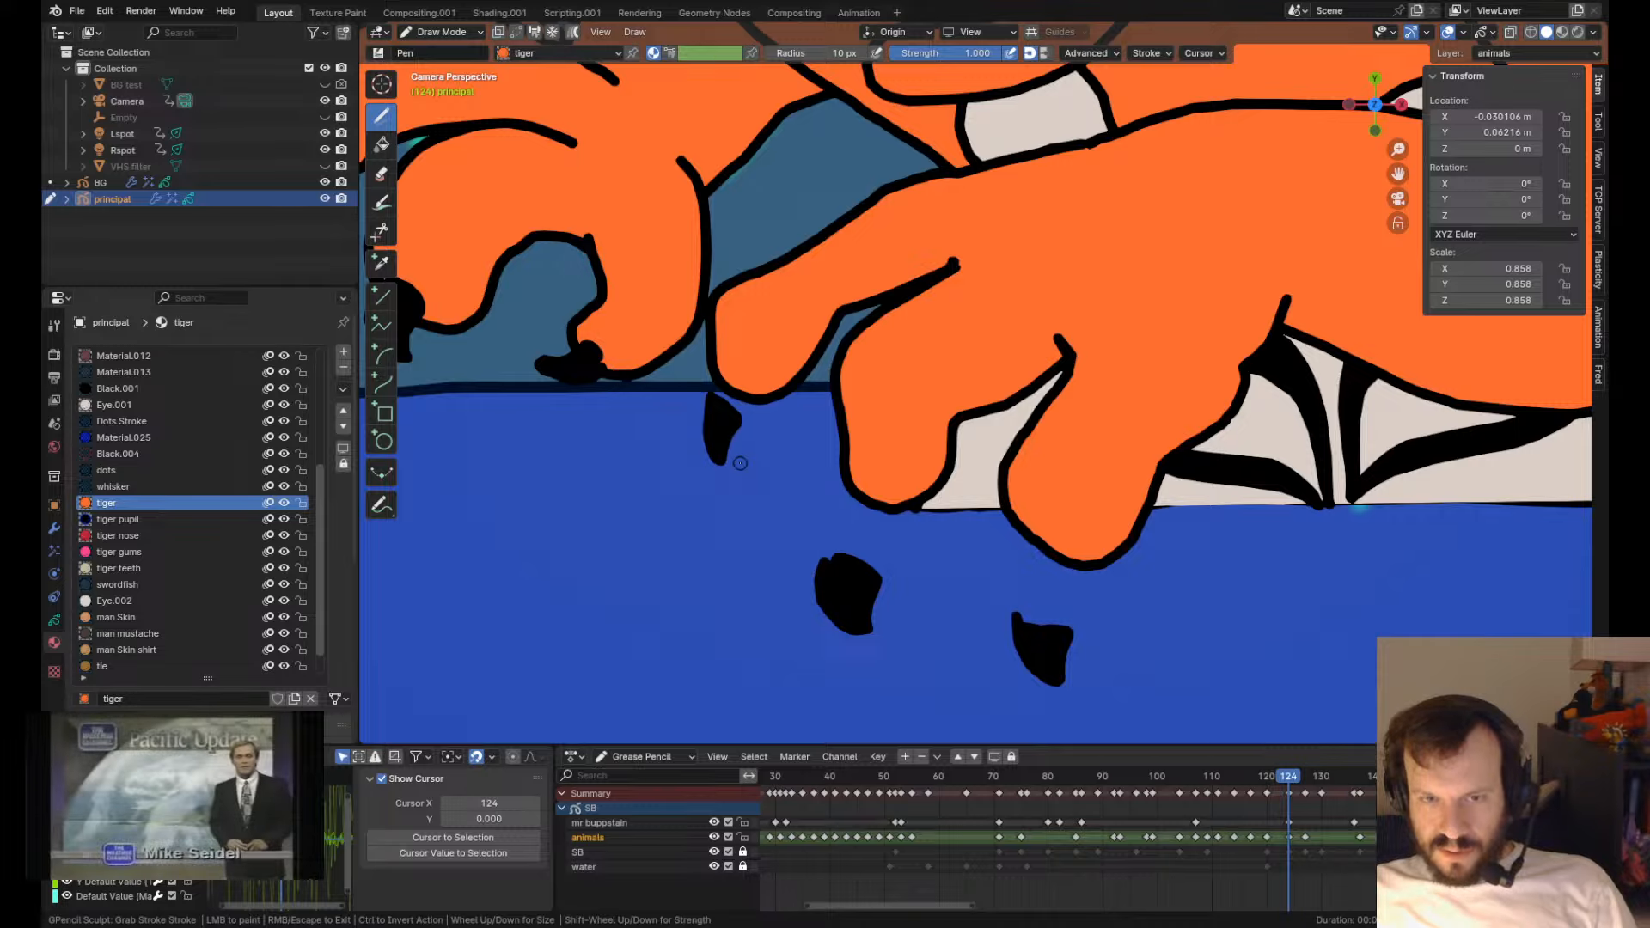
pyautogui.press('Tab')
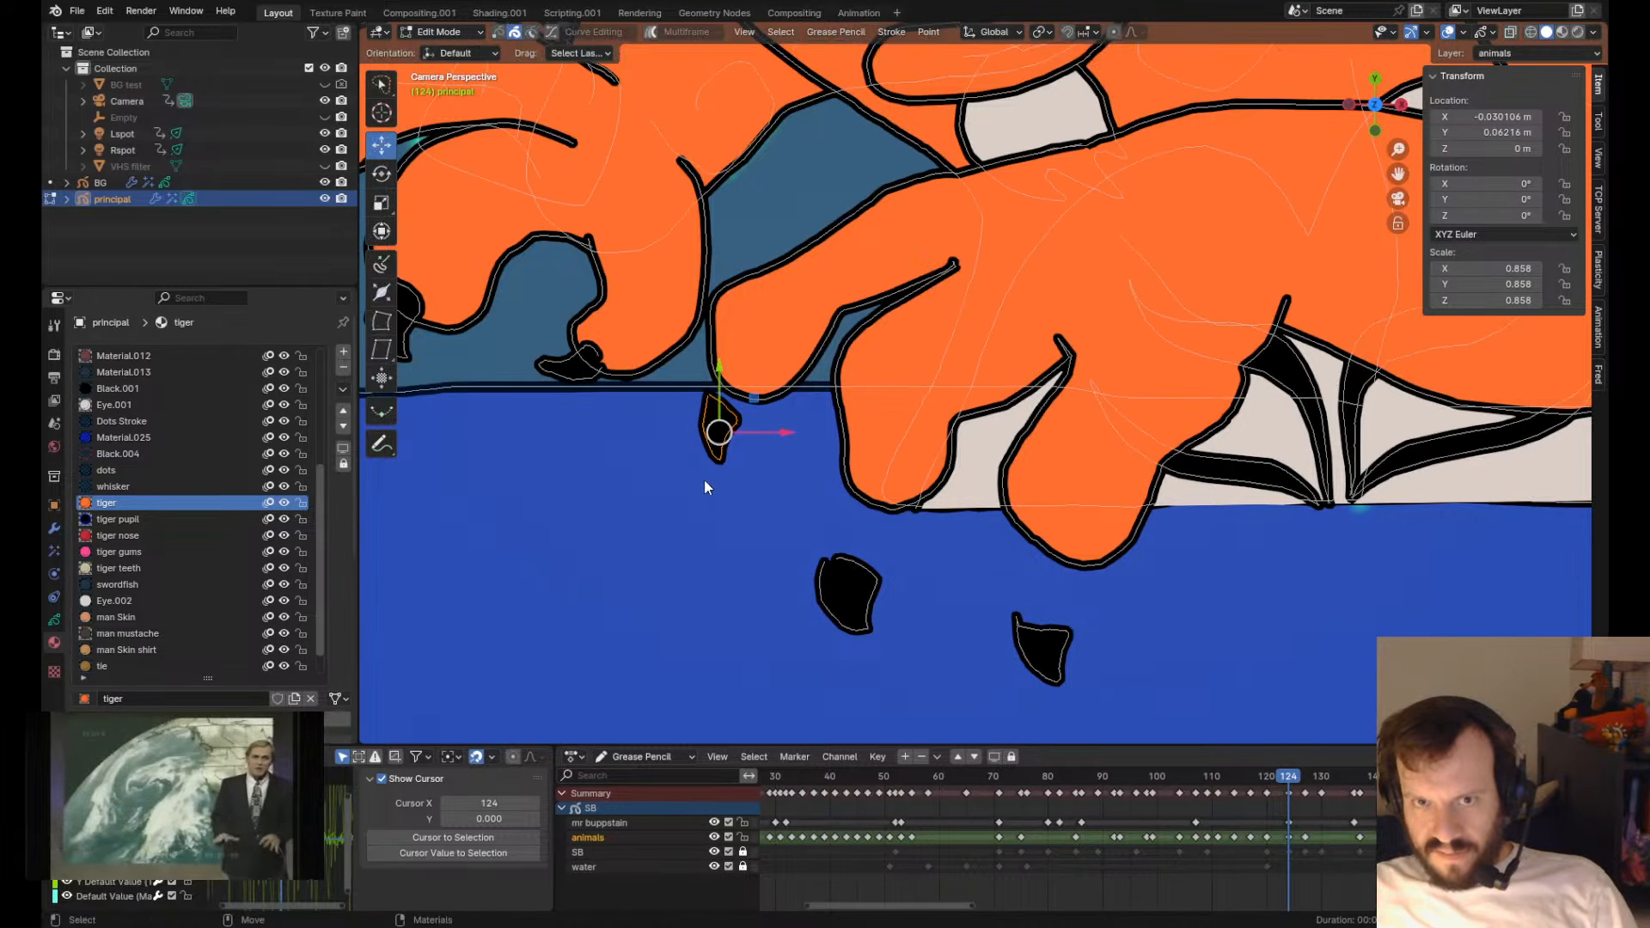
pyautogui.press('g')
pyautogui.click(713, 455)
# - Sculpt the loose claw below the forward paw's middle finger into a narrower, more hooked shape
pyautogui.click(847, 590)
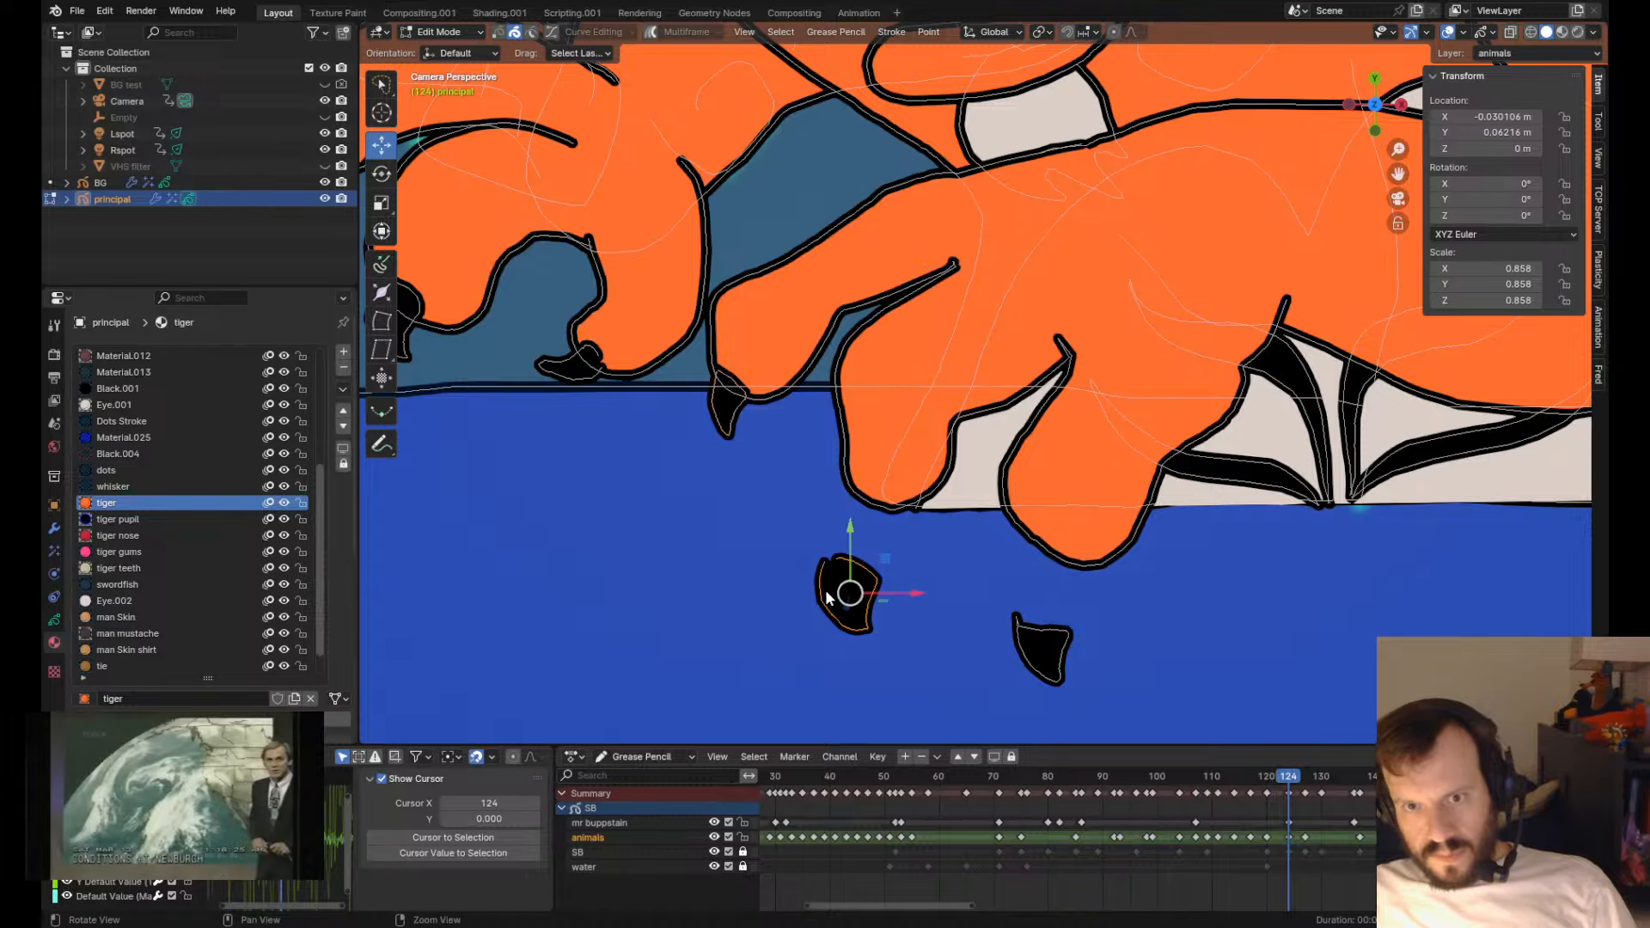
pyautogui.press('Tab')
pyautogui.moveTo(872, 636)
pyautogui.keyDown('ctrl'); pyautogui.mouseDown()
pyautogui.moveTo(846, 612)
pyautogui.moveTo(868, 584)
pyautogui.moveTo(877, 600)
pyautogui.mouseUp(); pyautogui.keyUp('ctrl')
pyautogui.scroll(6, 778, 567)
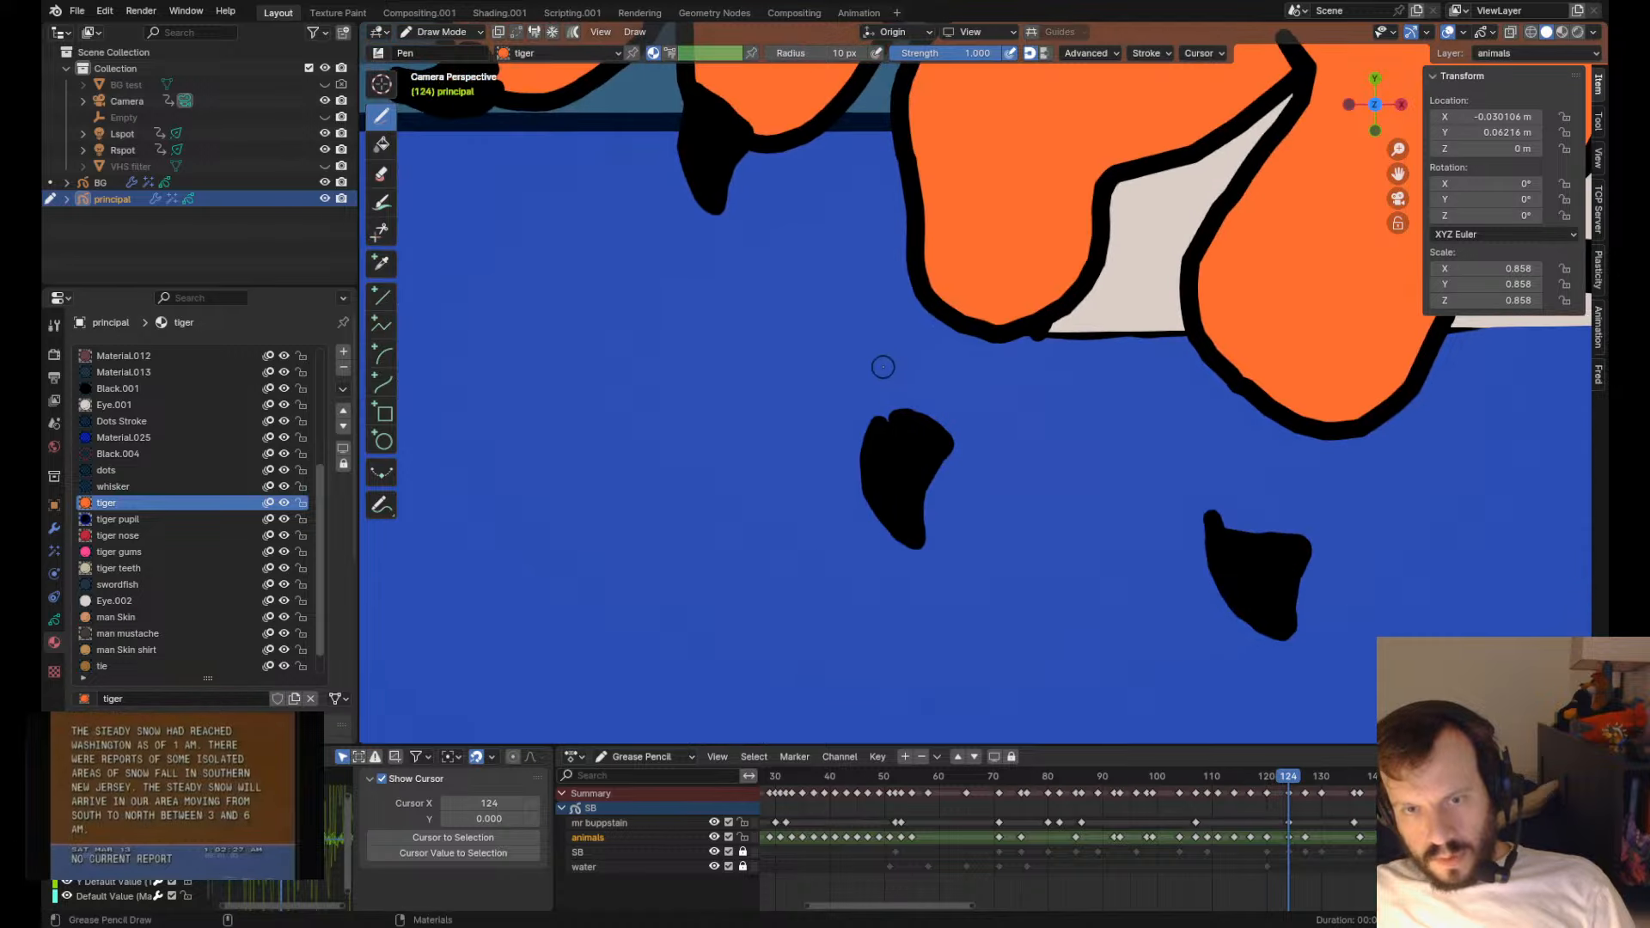
pyautogui.moveTo(781, 448)
pyautogui.mouseDown()
pyautogui.moveTo(788, 415)
pyautogui.moveTo(763, 424)
pyautogui.mouseUp()
pyautogui.scroll(-6, 763, 424)
# - Move the middle finger's claw up onto its fingertip and rotate it so the point aims down and inward
pyautogui.press('Tab')
pyautogui.press('g')
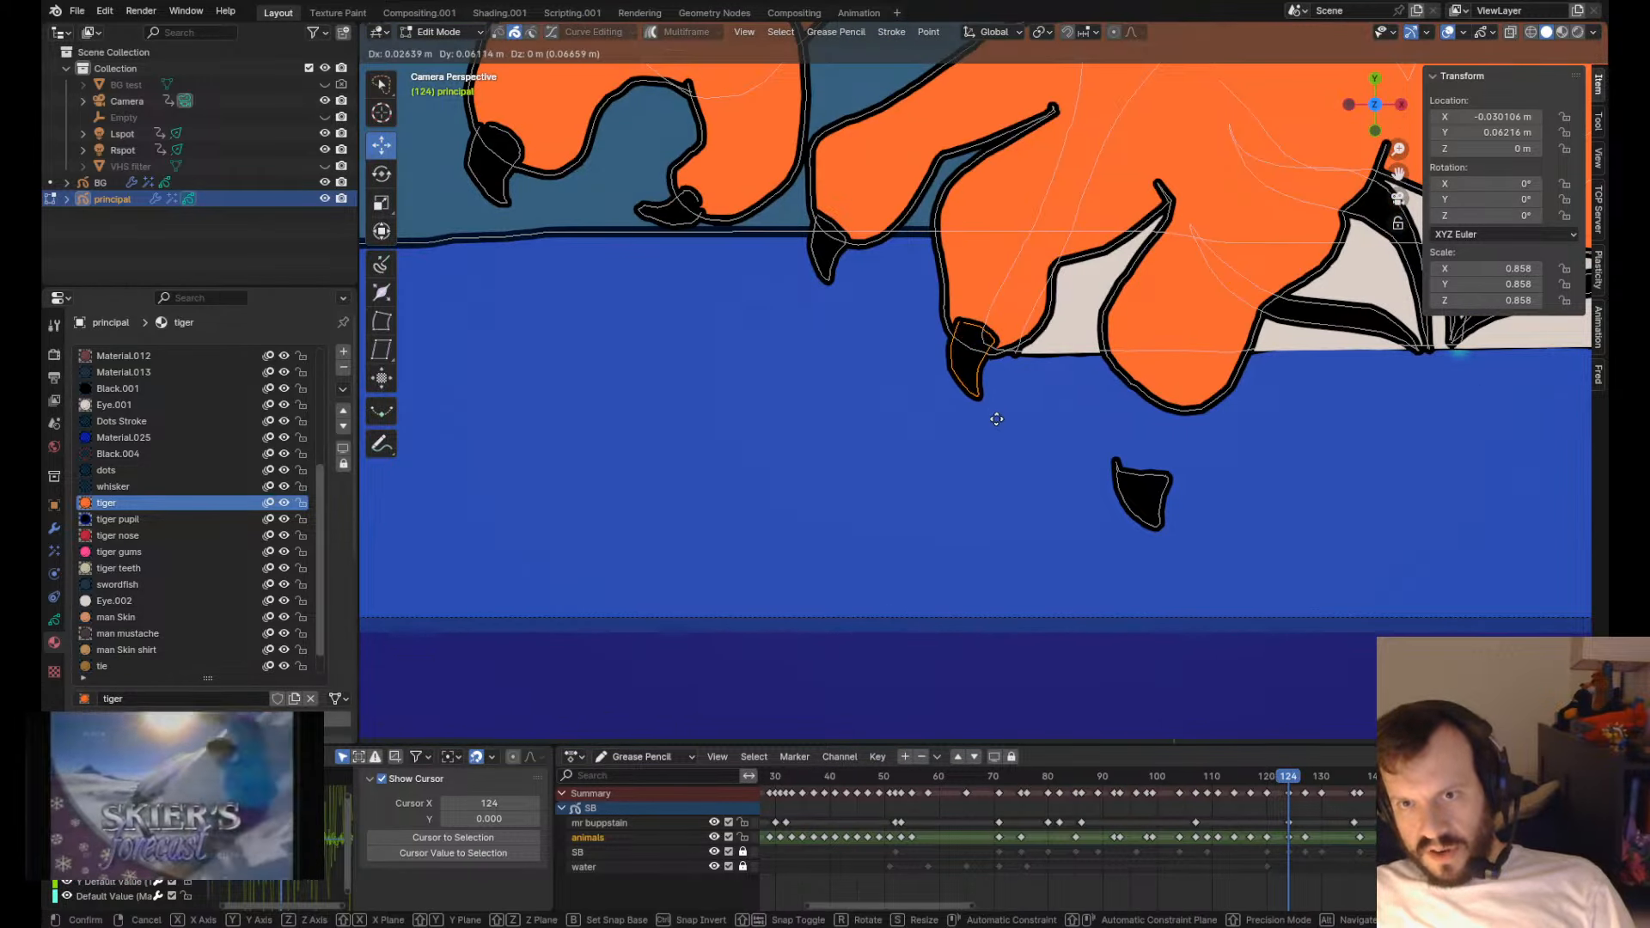
pyautogui.click(1002, 421)
pyautogui.press('r')
pyautogui.click(1055, 346)
pyautogui.press('g')
pyautogui.click(1032, 375)
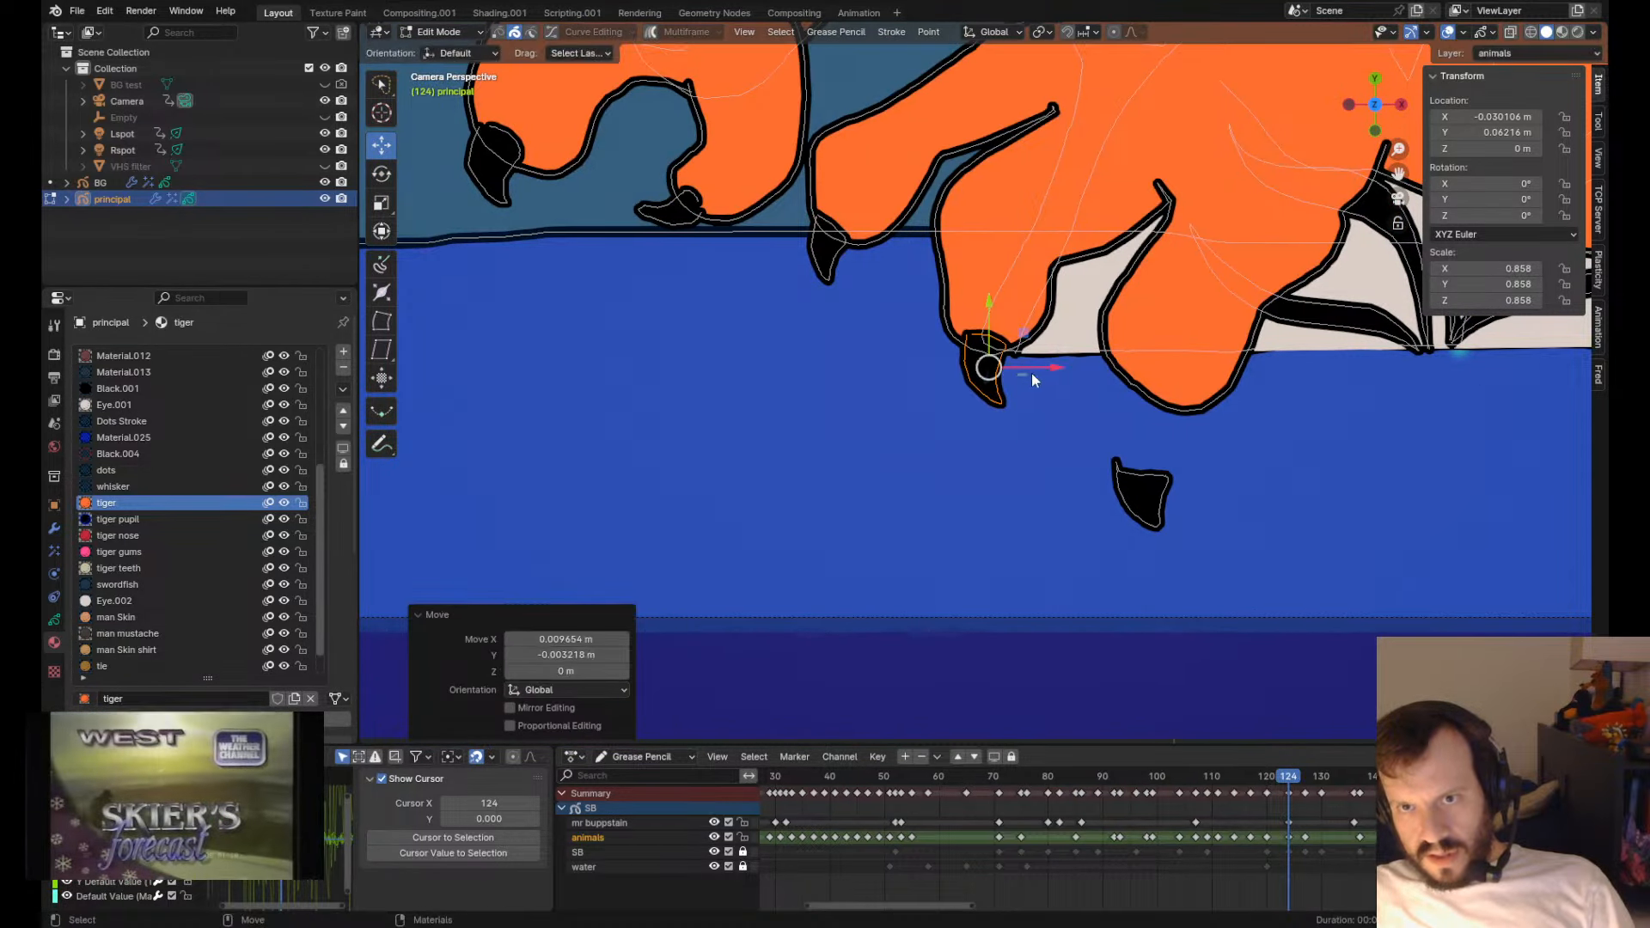
pyautogui.click(1024, 367)
pyautogui.press('g')
pyautogui.click(1089, 474)
pyautogui.hotkey('ctrl', 'z')
# - Narrow the remaining loose claw below the forward paw's rear finger by sculpting its side inward
pyautogui.press('Tab')
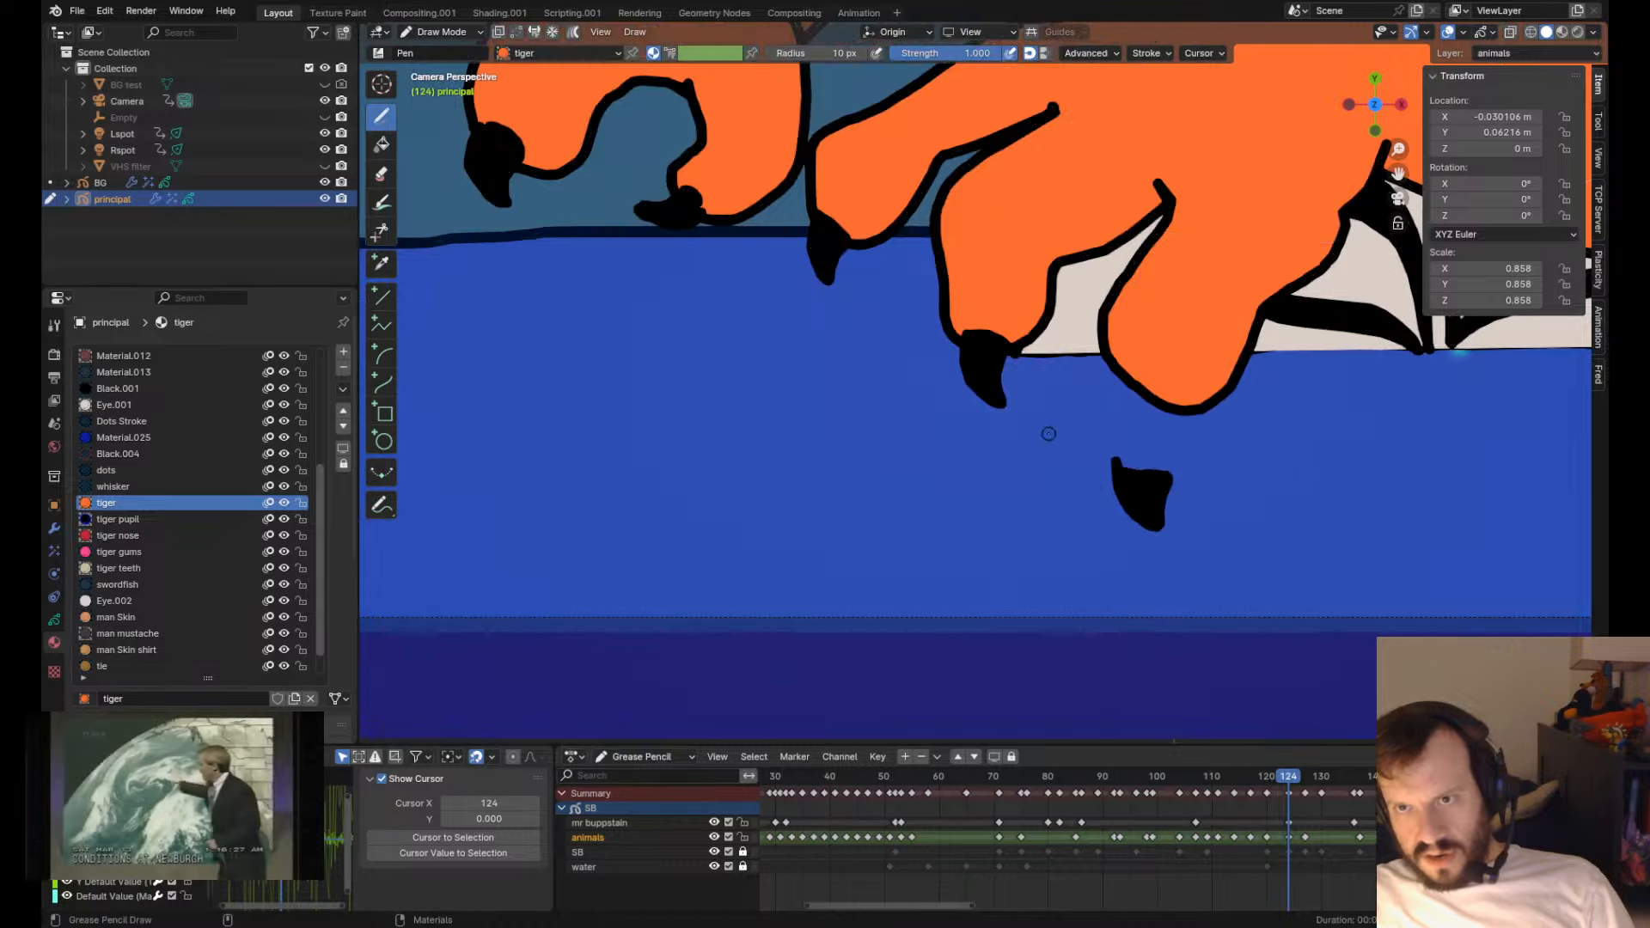
pyautogui.scroll(-6, 1046, 430)
pyautogui.keyDown('shift'); pyautogui.moveTo(1128, 378); pyautogui.dragTo(1078, 394, button='middle'); pyautogui.keyUp('shift')
pyautogui.scroll(5, 1078, 394)
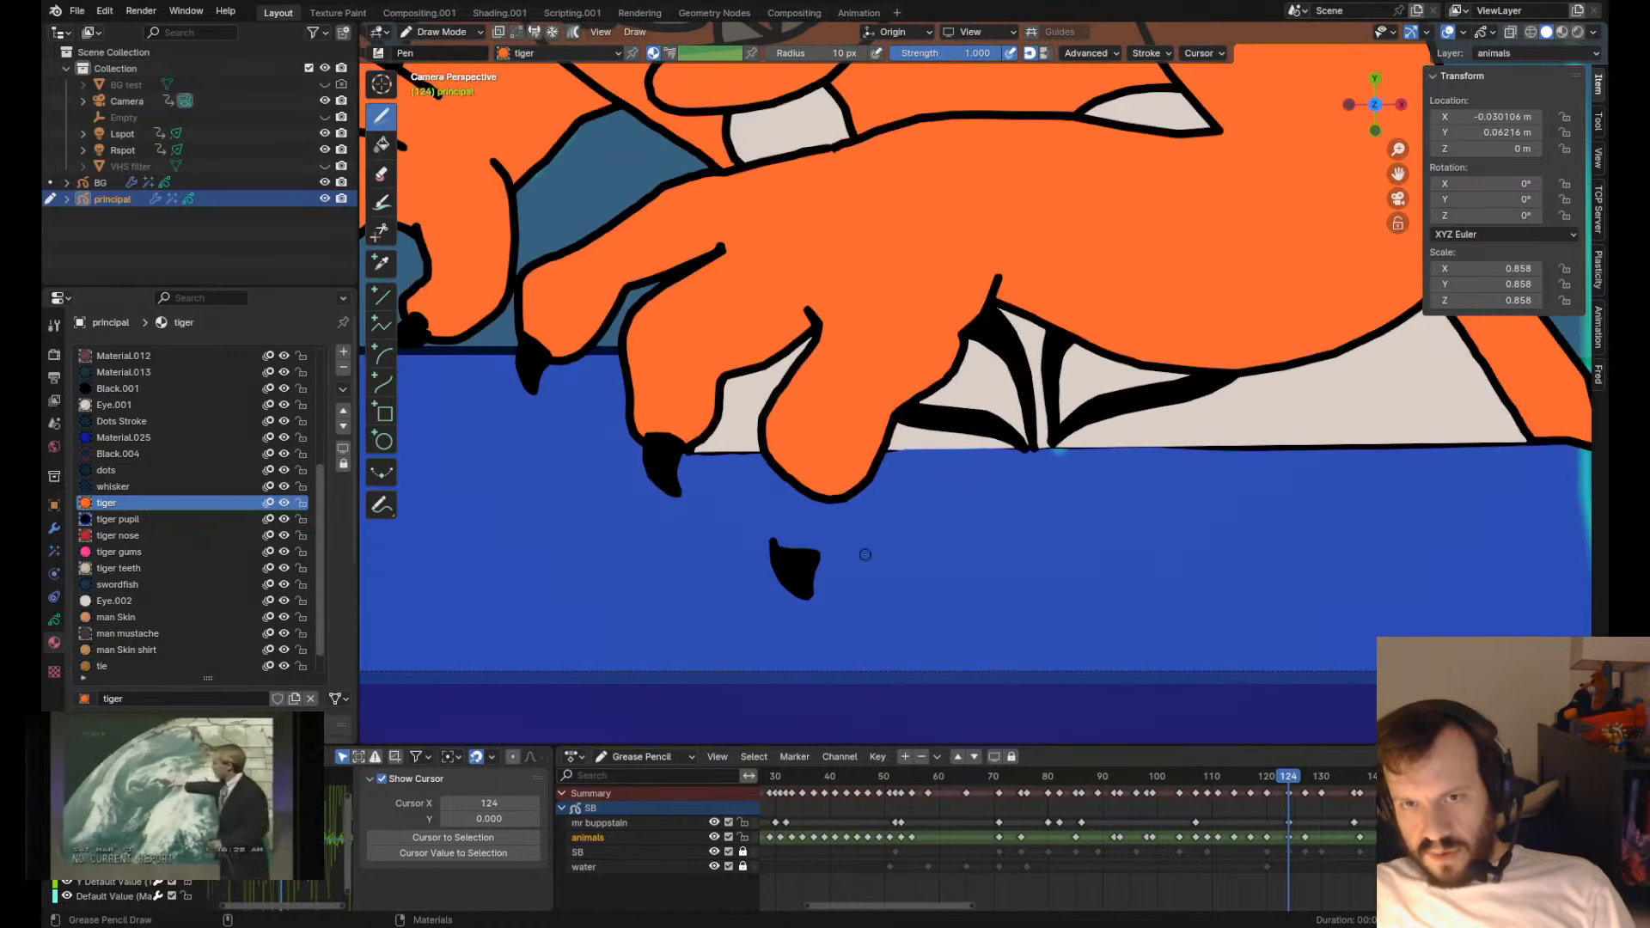
pyautogui.press('Tab')
pyautogui.click(780, 577)
pyautogui.press('Tab')
pyautogui.keyDown('ctrl'); pyautogui.moveTo(838, 588); pyautogui.dragTo(809, 586); pyautogui.keyUp('ctrl')
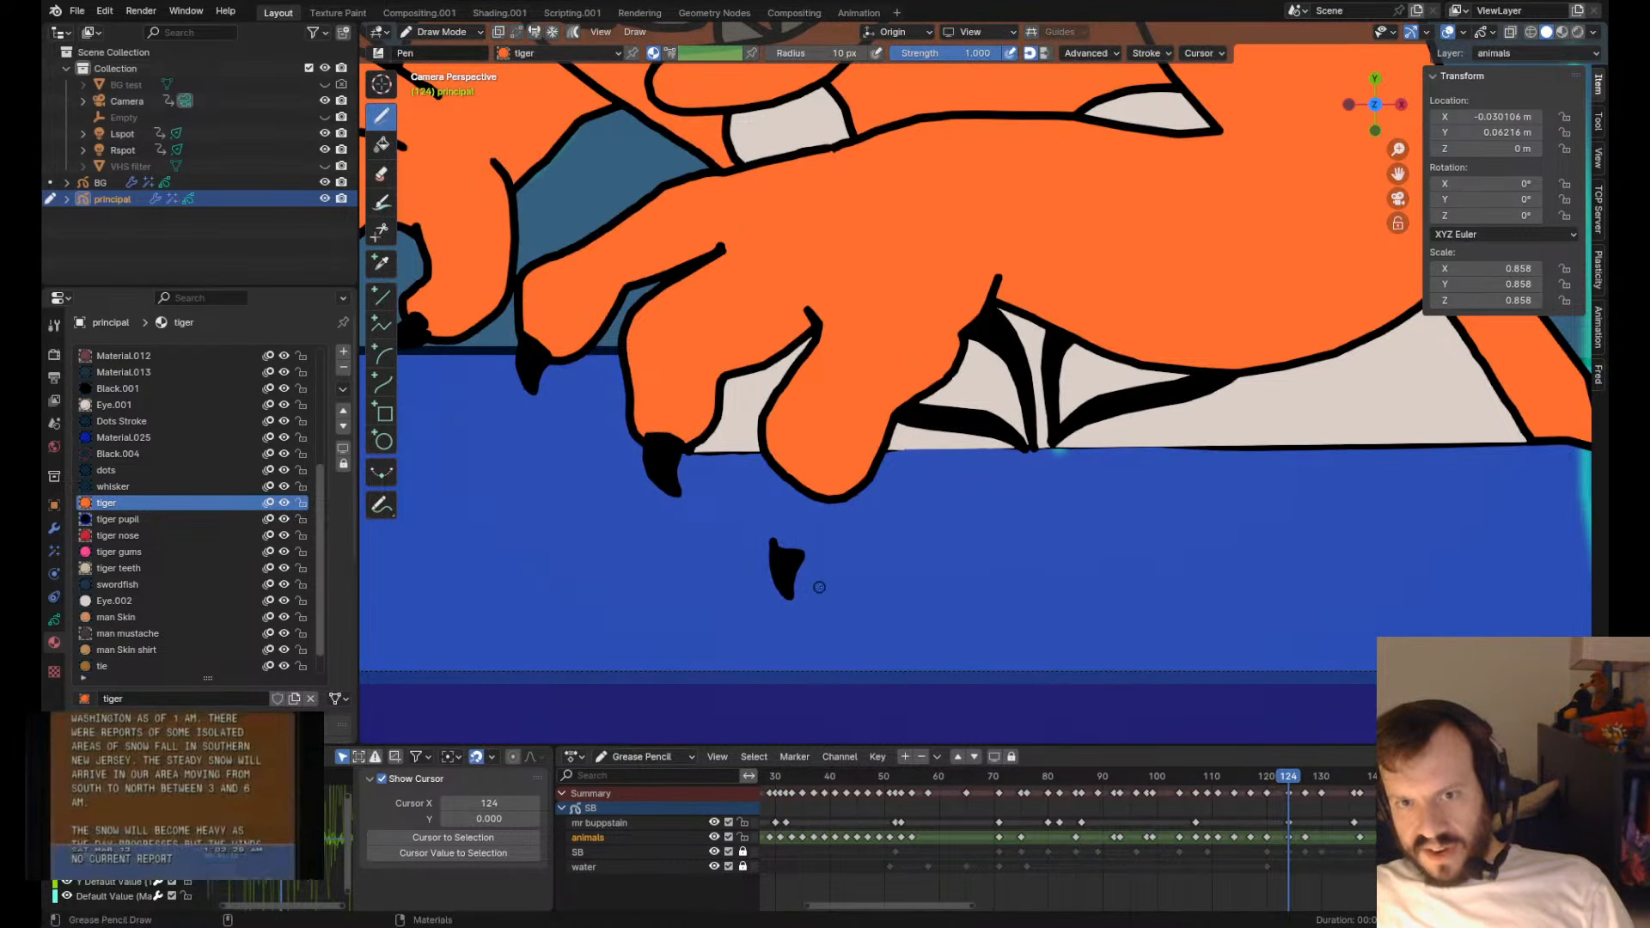
# - Grab-sculpt the rear finger's claw base, flattening its protruding corner into an even, smooth top edge
pyautogui.press('Tab')
pyautogui.scroll(5, 775, 518)
pyautogui.keyDown('shift'); pyautogui.moveTo(598, 631); pyautogui.dragTo(970, 356, button='middle'); pyautogui.keyUp('shift')
pyautogui.scroll(5, 945, 378)
pyautogui.press('Tab')
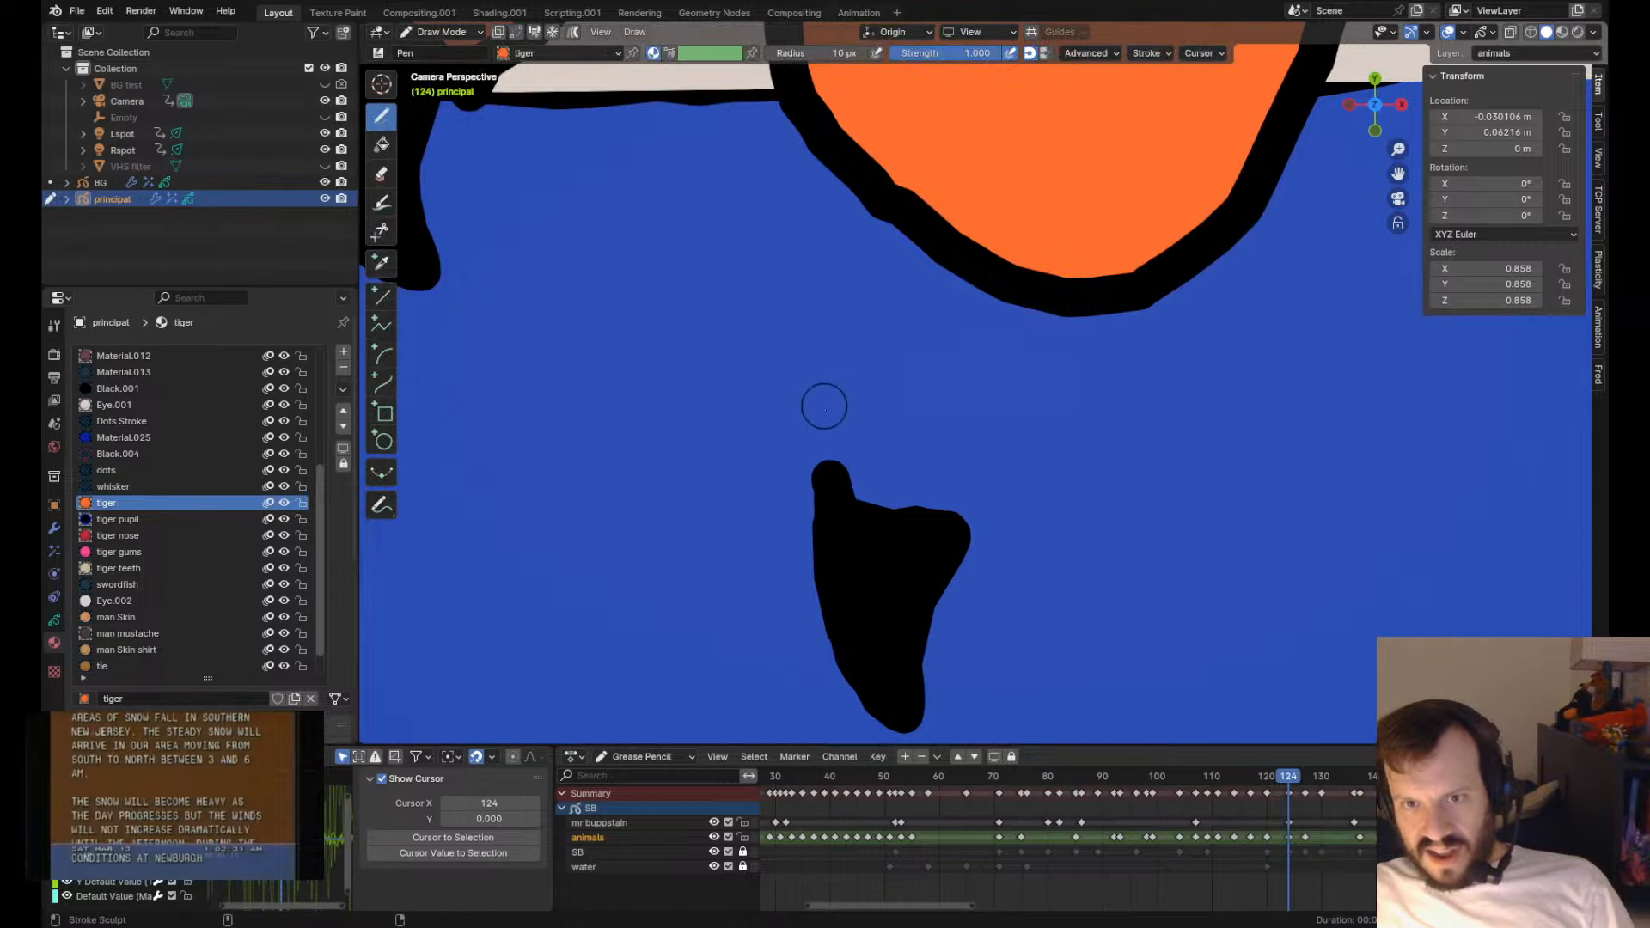
pyautogui.moveTo(827, 468); pyautogui.dragTo(840, 488)
pyautogui.moveTo(886, 509); pyautogui.dragTo(890, 469)
pyautogui.moveTo(789, 401)
pyautogui.mouseDown()
pyautogui.moveTo(801, 482)
pyautogui.moveTo(811, 457)
pyautogui.moveTo(818, 474)
pyautogui.mouseUp()
pyautogui.keyDown('shift'); pyautogui.moveTo(922, 469); pyautogui.dragTo(912, 478); pyautogui.keyUp('shift')
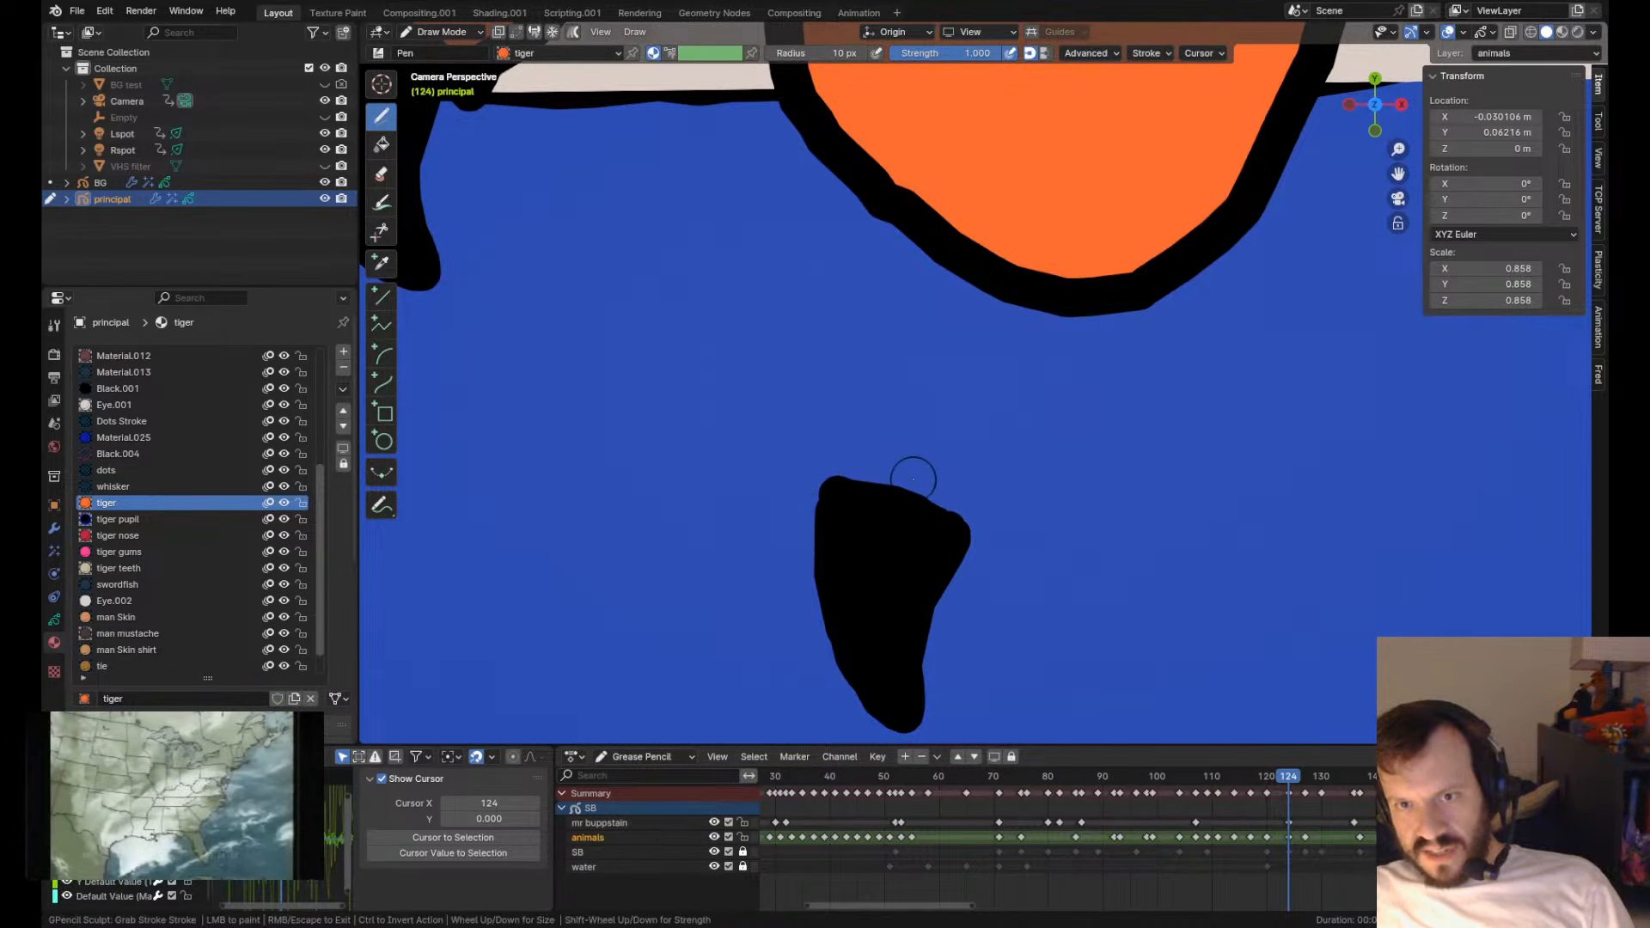
# - Move and rotate the claw onto the forward paw's rear fingertip, and scale it by 1.381
pyautogui.scroll(-6, 913, 478)
pyautogui.press('Tab')
pyautogui.press('g')
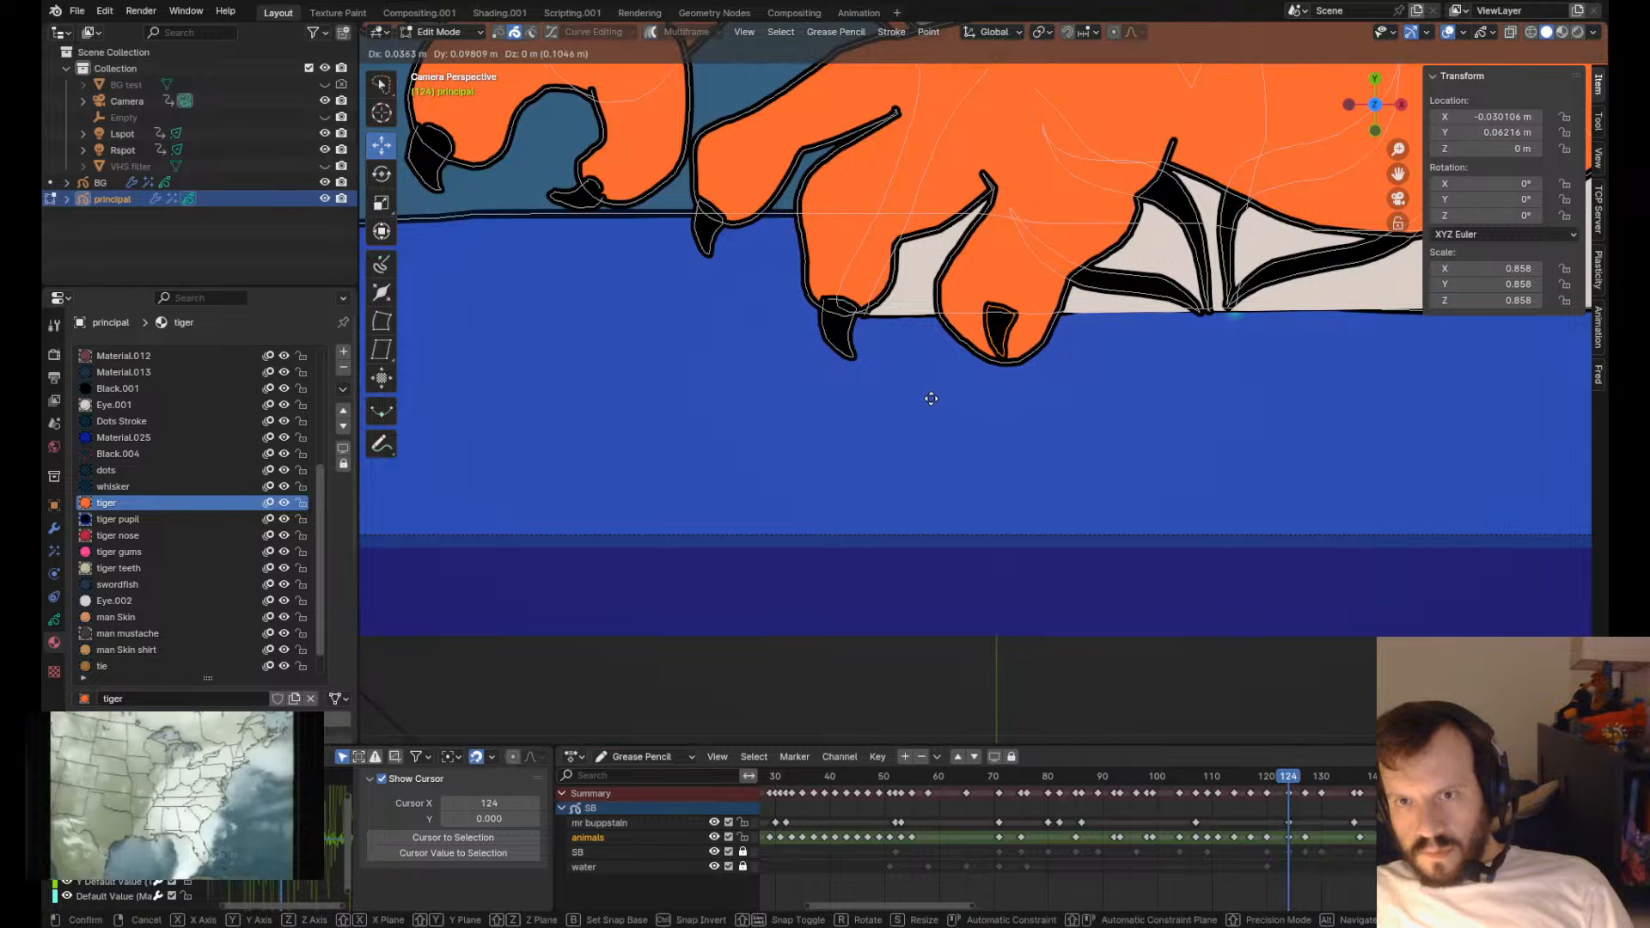
pyautogui.moveTo(932, 399); pyautogui.dragTo(921, 427, button='middle')
pyautogui.press('r')
pyautogui.moveTo(1024, 448); pyautogui.dragTo(1050, 472, button='middle')
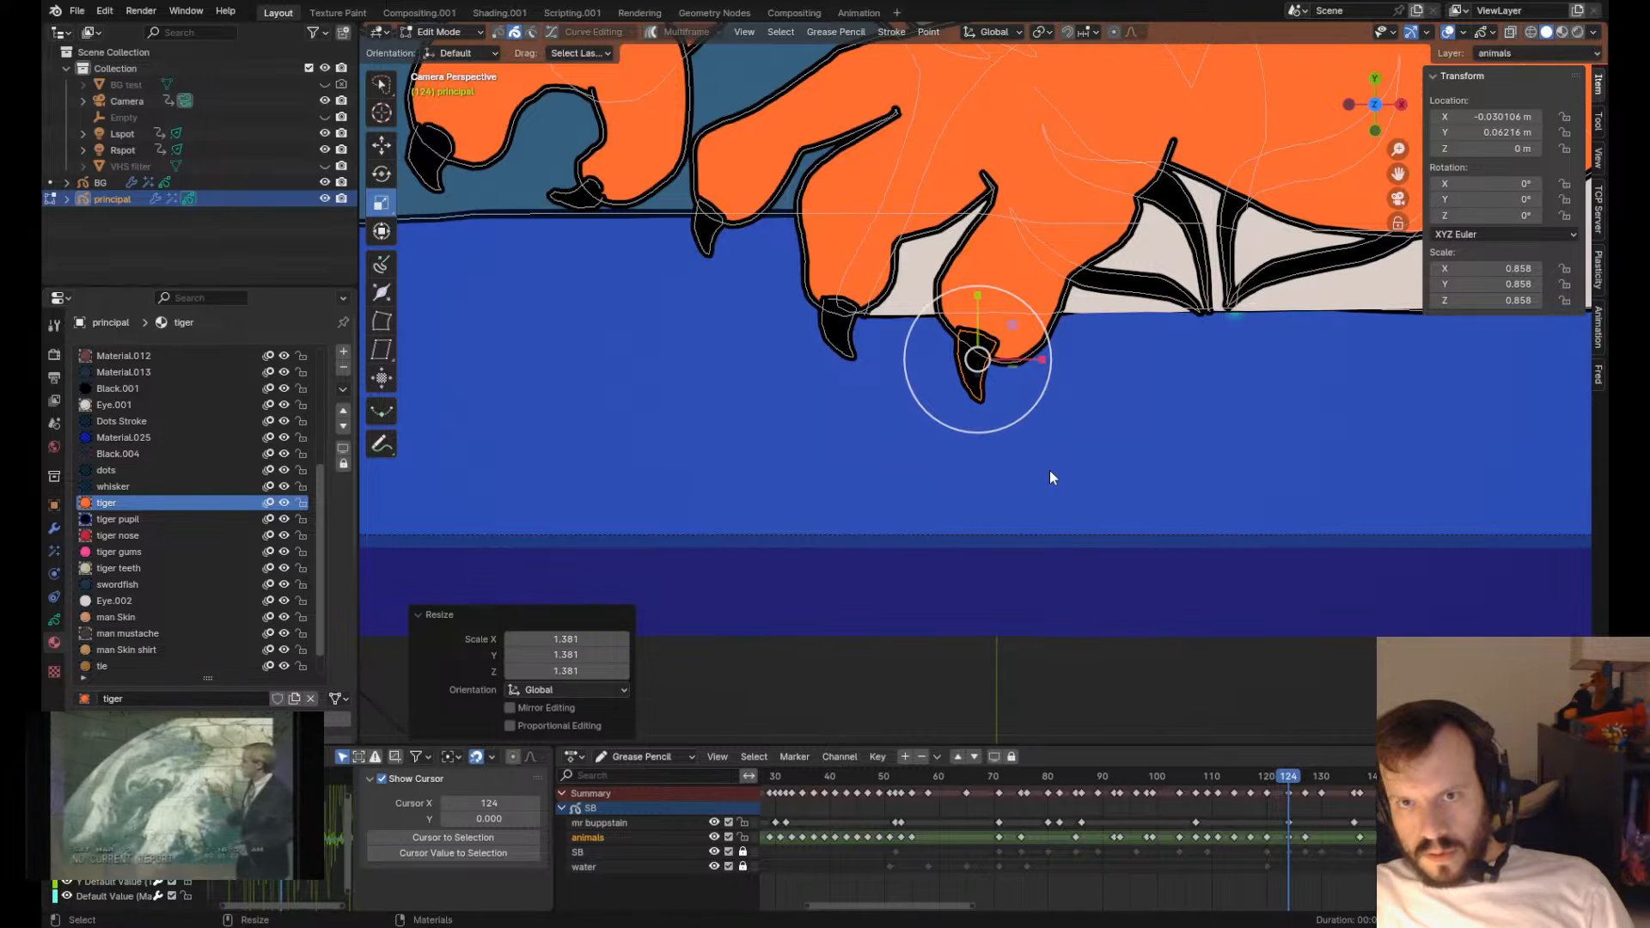
# - Flip between frame 124 and the neighbouring frames to compare the tiger poses, return to frame 124 and save the file
pyautogui.press(',')
pyautogui.press('.')
pyautogui.keyDown('alt'); pyautogui.moveTo(1043, 460); pyautogui.dragTo(988, 369, button='right'); pyautogui.keyUp('alt')
pyautogui.press(',')
pyautogui.press('.')
pyautogui.press('.')
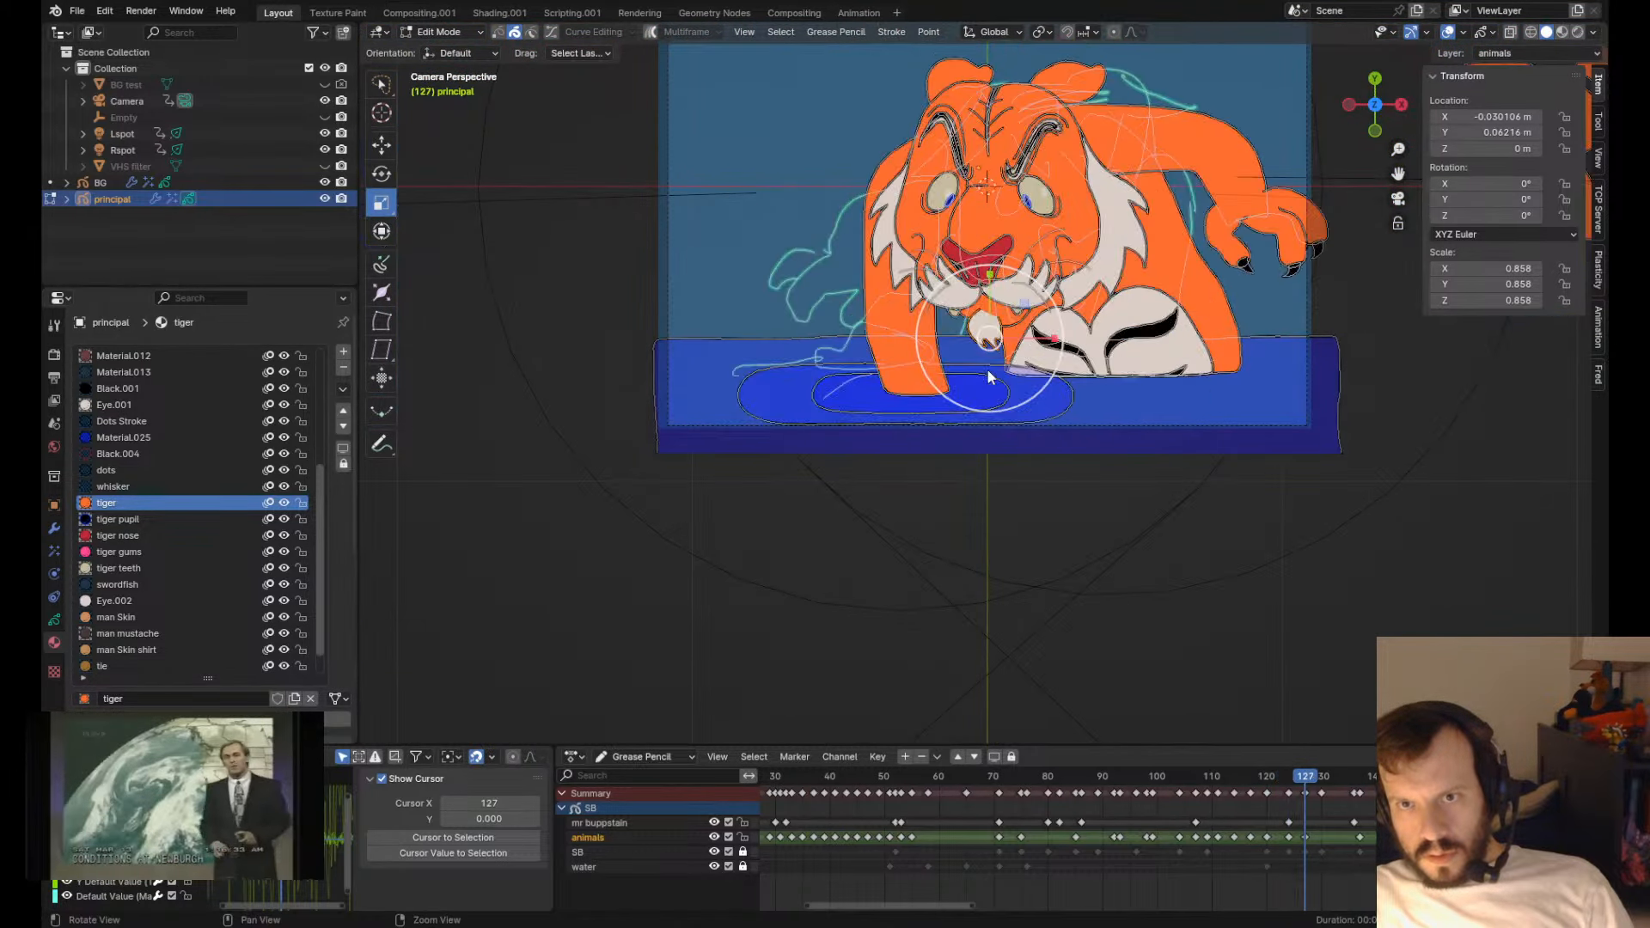
pyautogui.keyDown('shift'); pyautogui.moveTo(986, 368); pyautogui.dragTo(795, 528, button='middle'); pyautogui.keyUp('shift')
pyautogui.press('.')
pyautogui.press('.')
pyautogui.press(',')
pyautogui.press(',')
pyautogui.press(',')
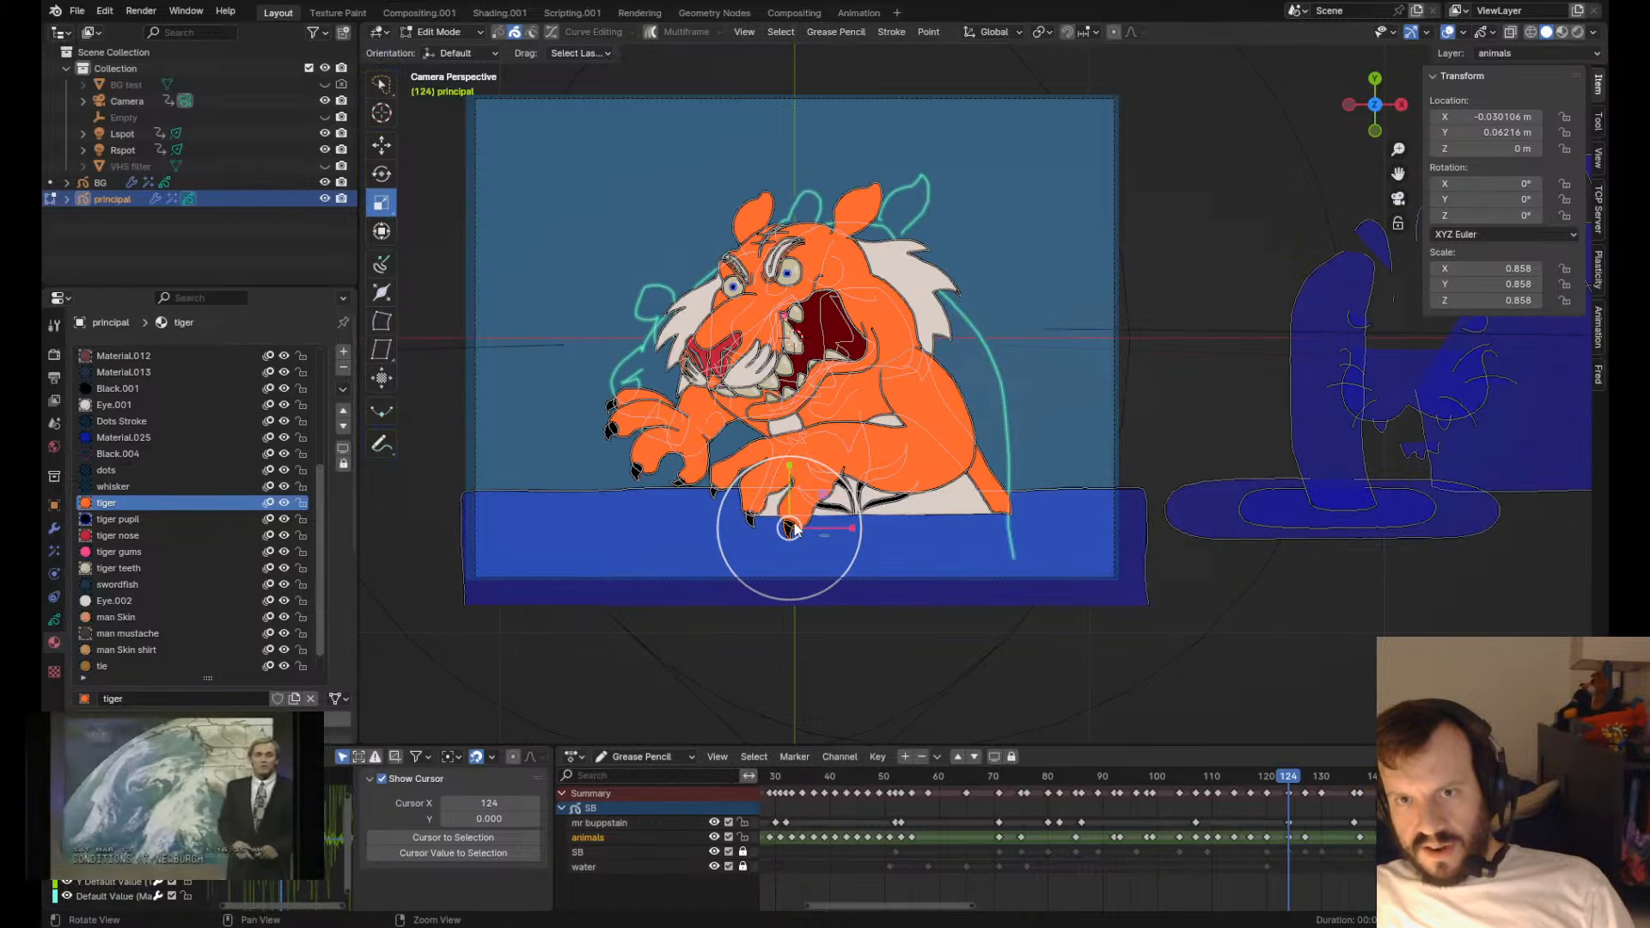
pyautogui.hotkey('ctrl', 's')
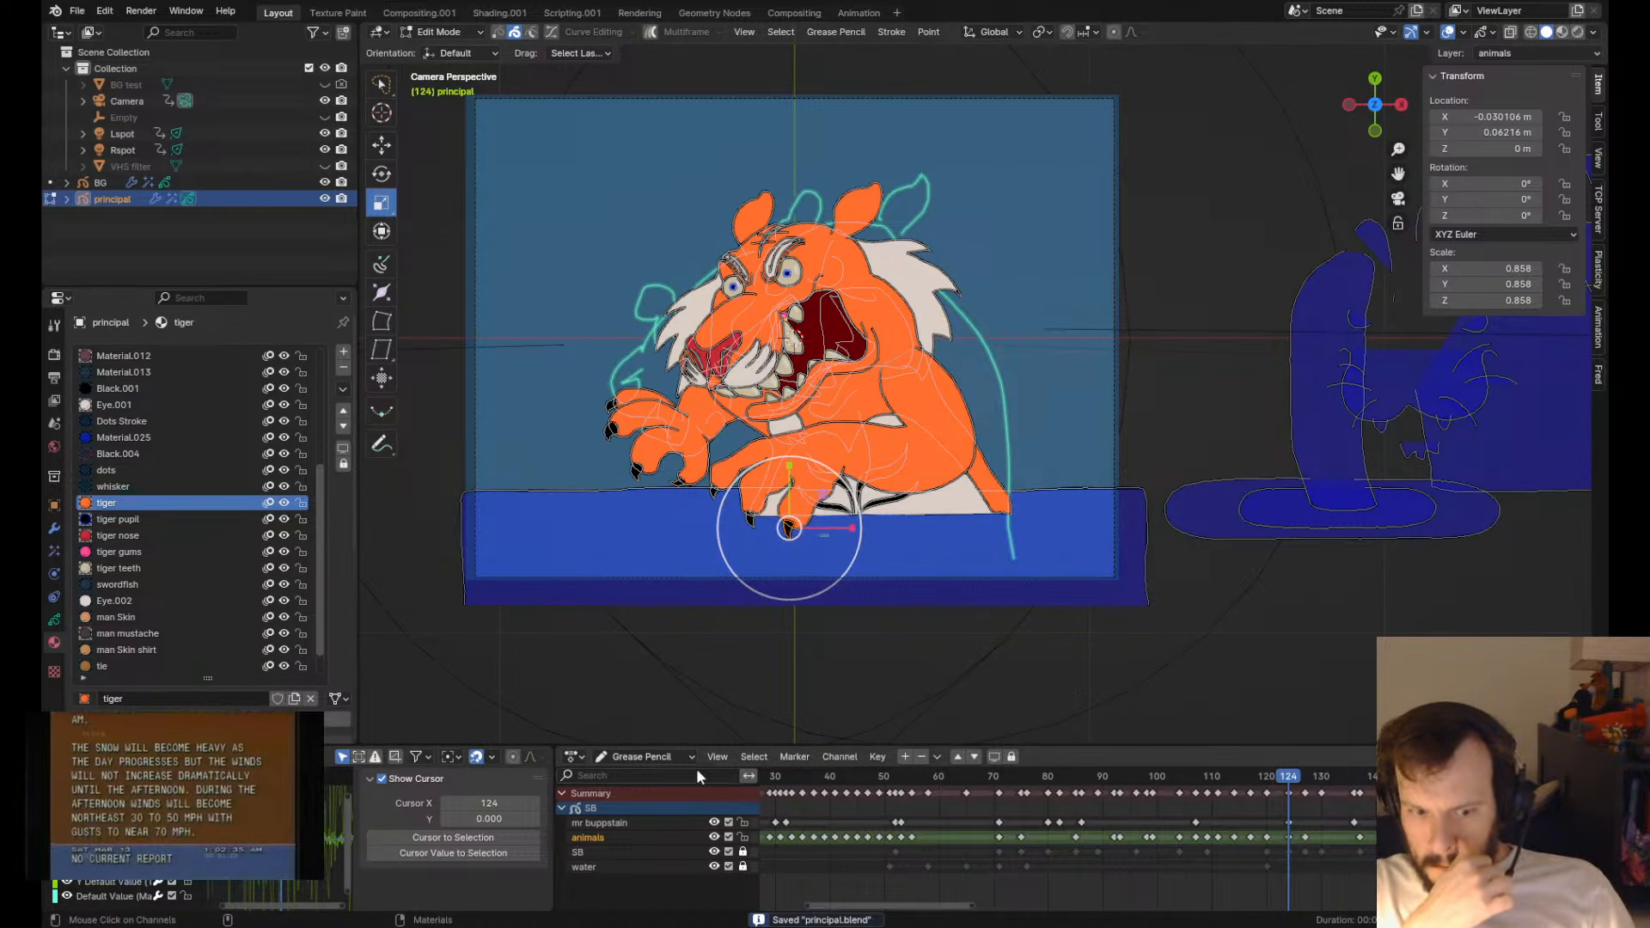
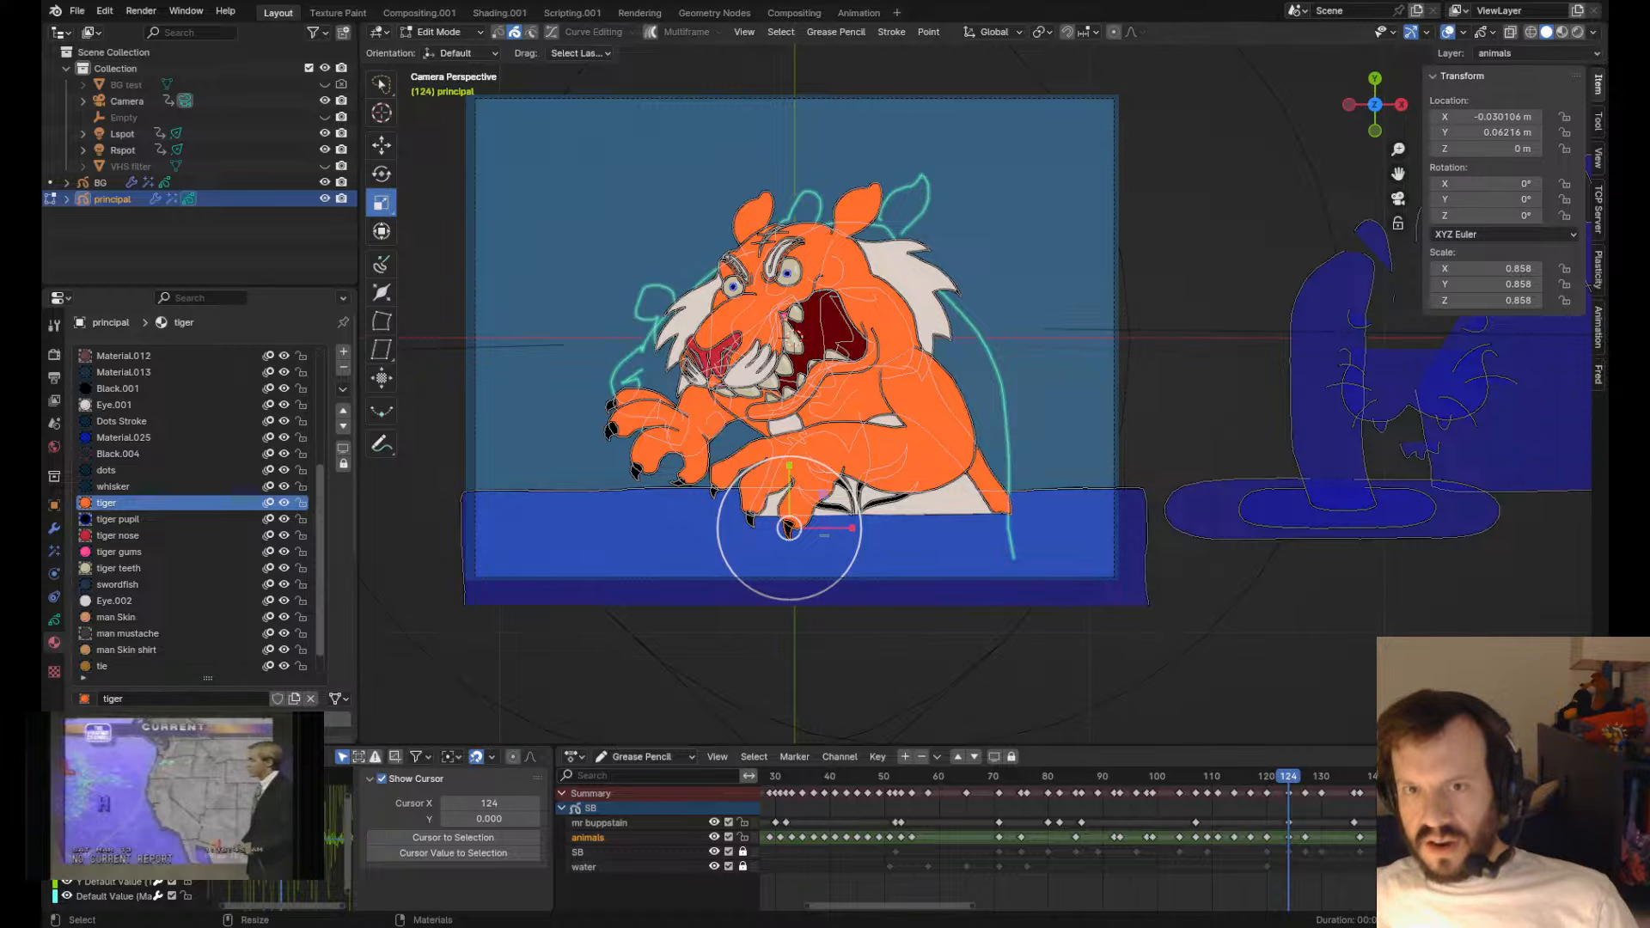
# - Grab-sculpt the forward paw's foremost finger into a rounder knuckle and slimmer bend, and nudge the crease behind the rear finger
pyautogui.scroll(8, 970, 489)
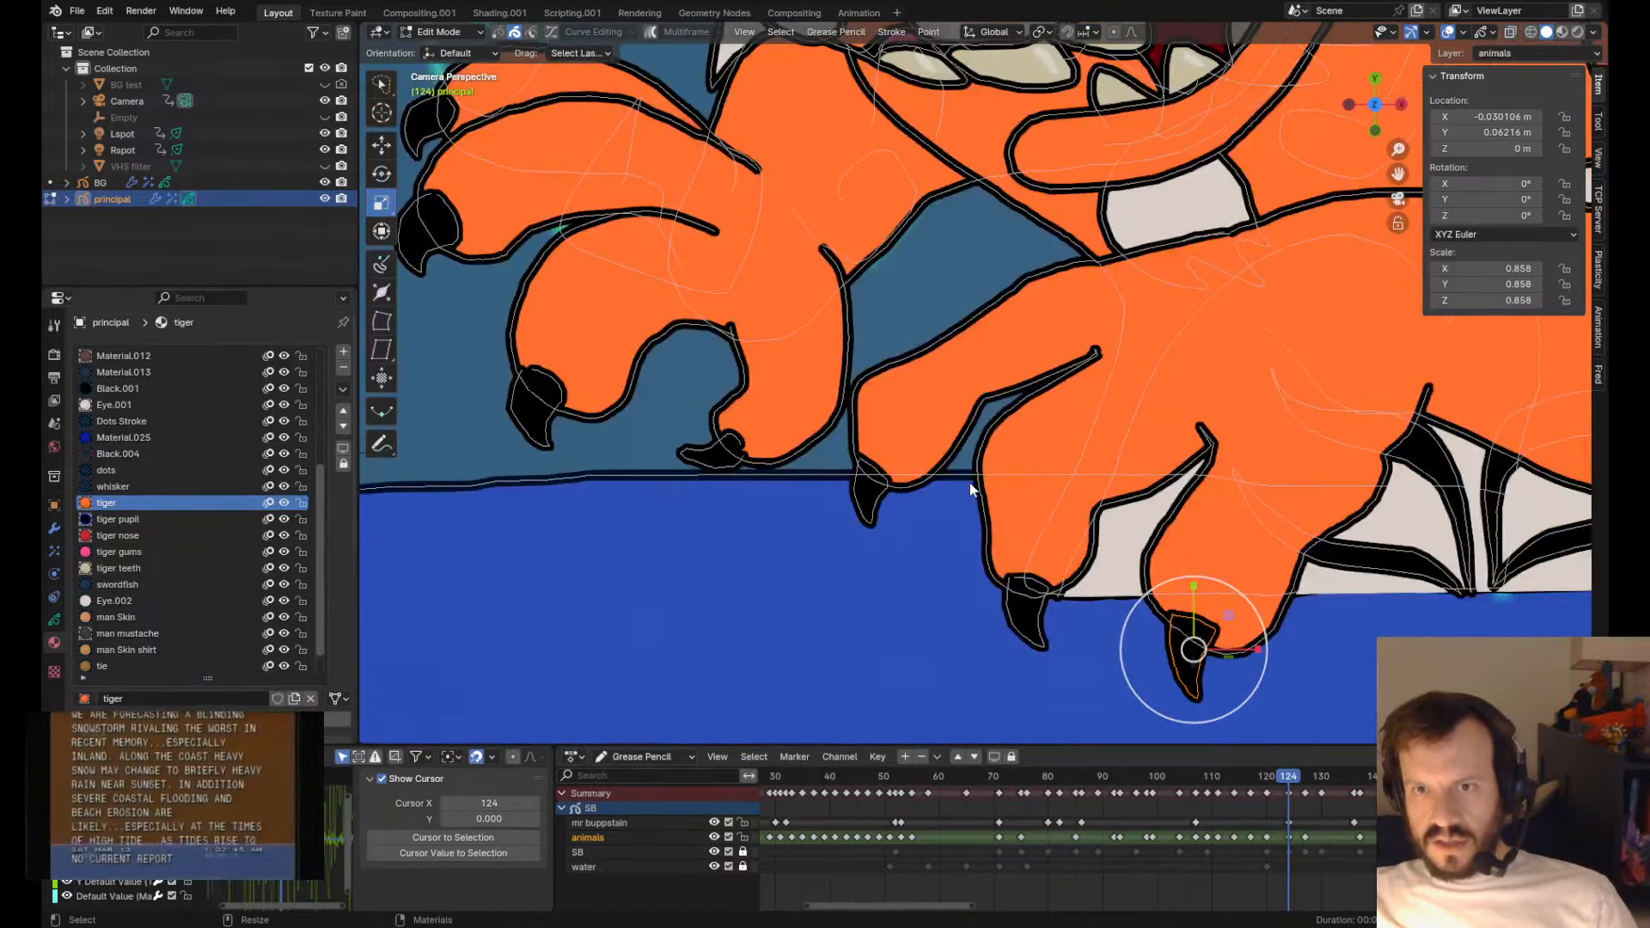
pyautogui.click(950, 487)
pyautogui.press('Tab')
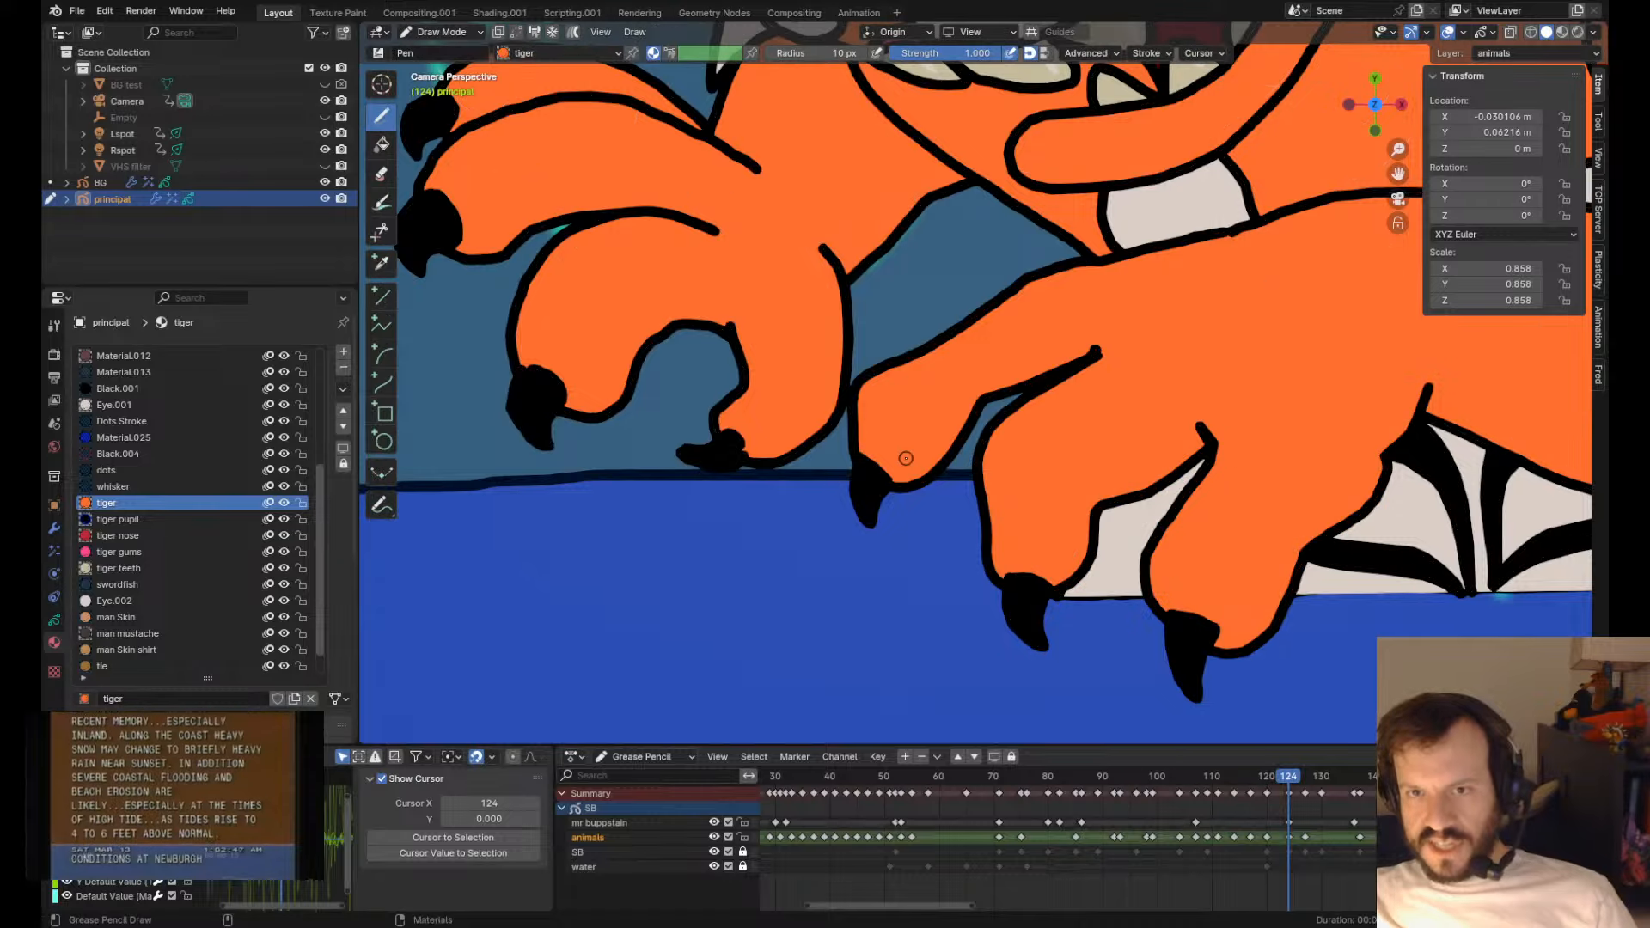
pyautogui.moveTo(854, 369); pyautogui.dragTo(892, 402)
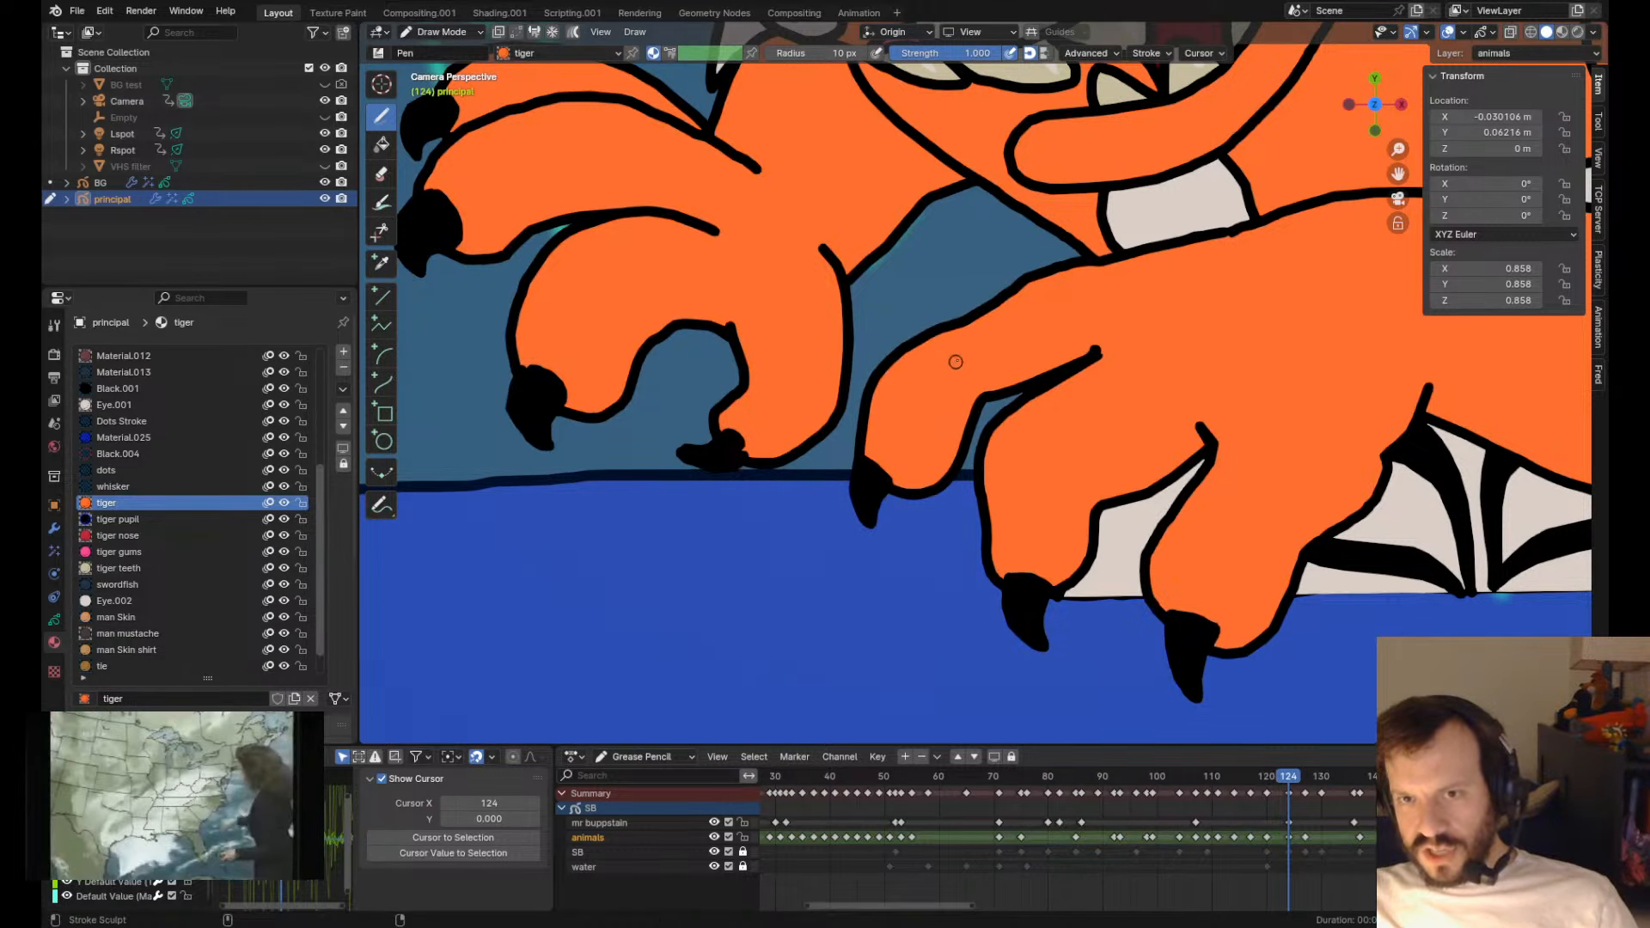
pyautogui.moveTo(954, 376); pyautogui.dragTo(961, 389)
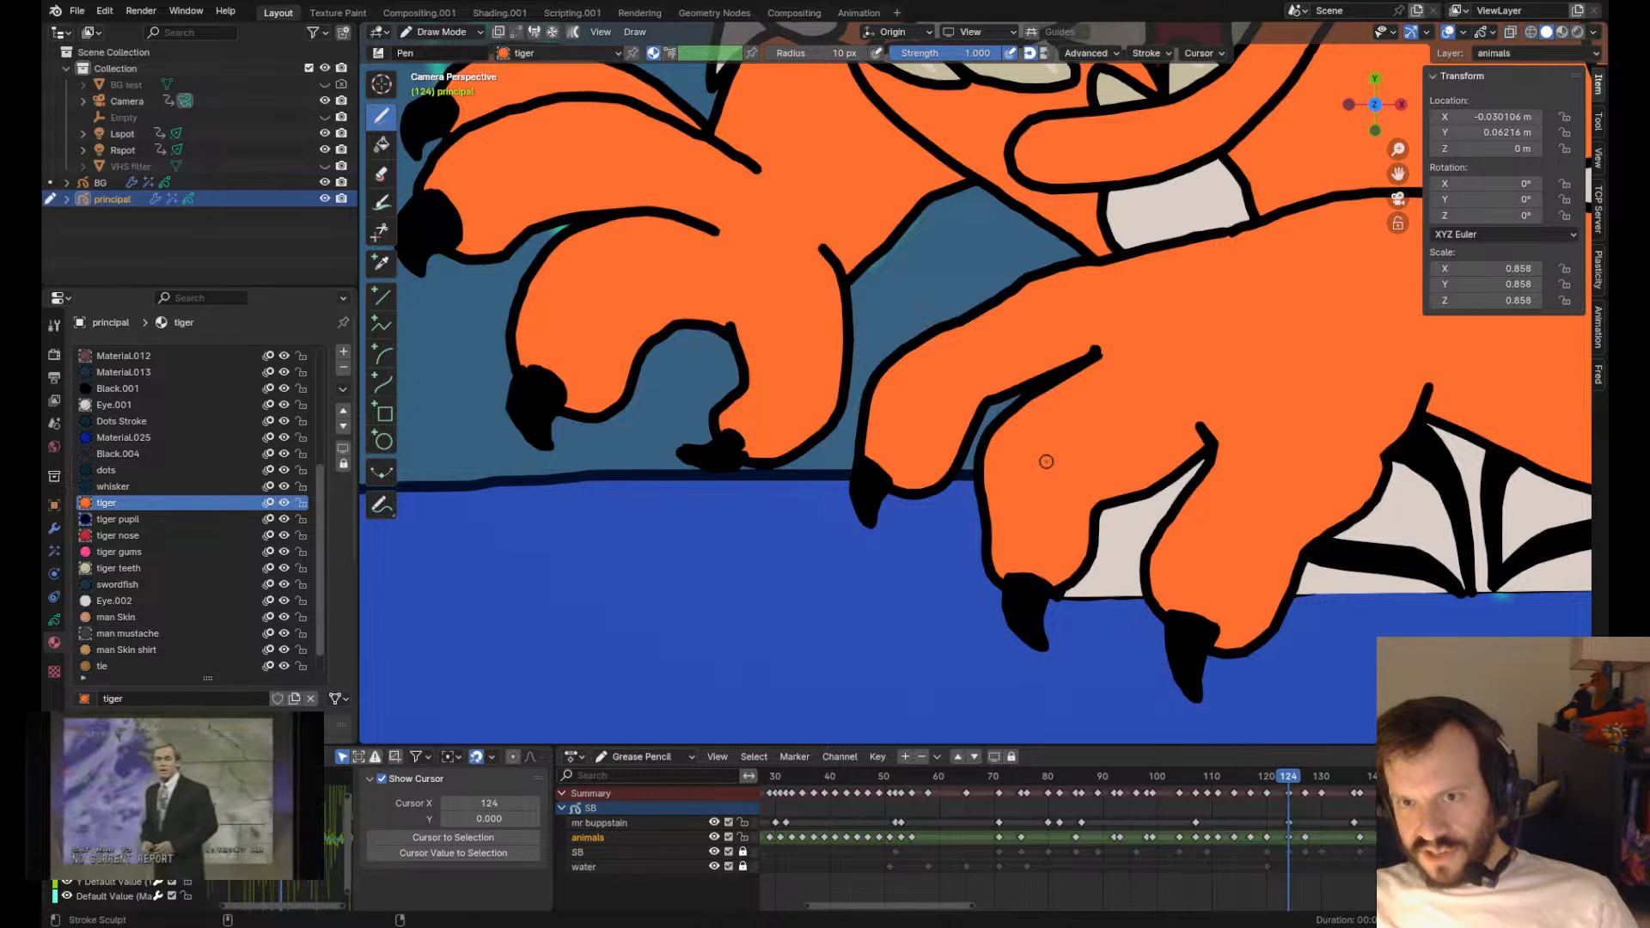
pyautogui.scroll(-6, 1008, 474)
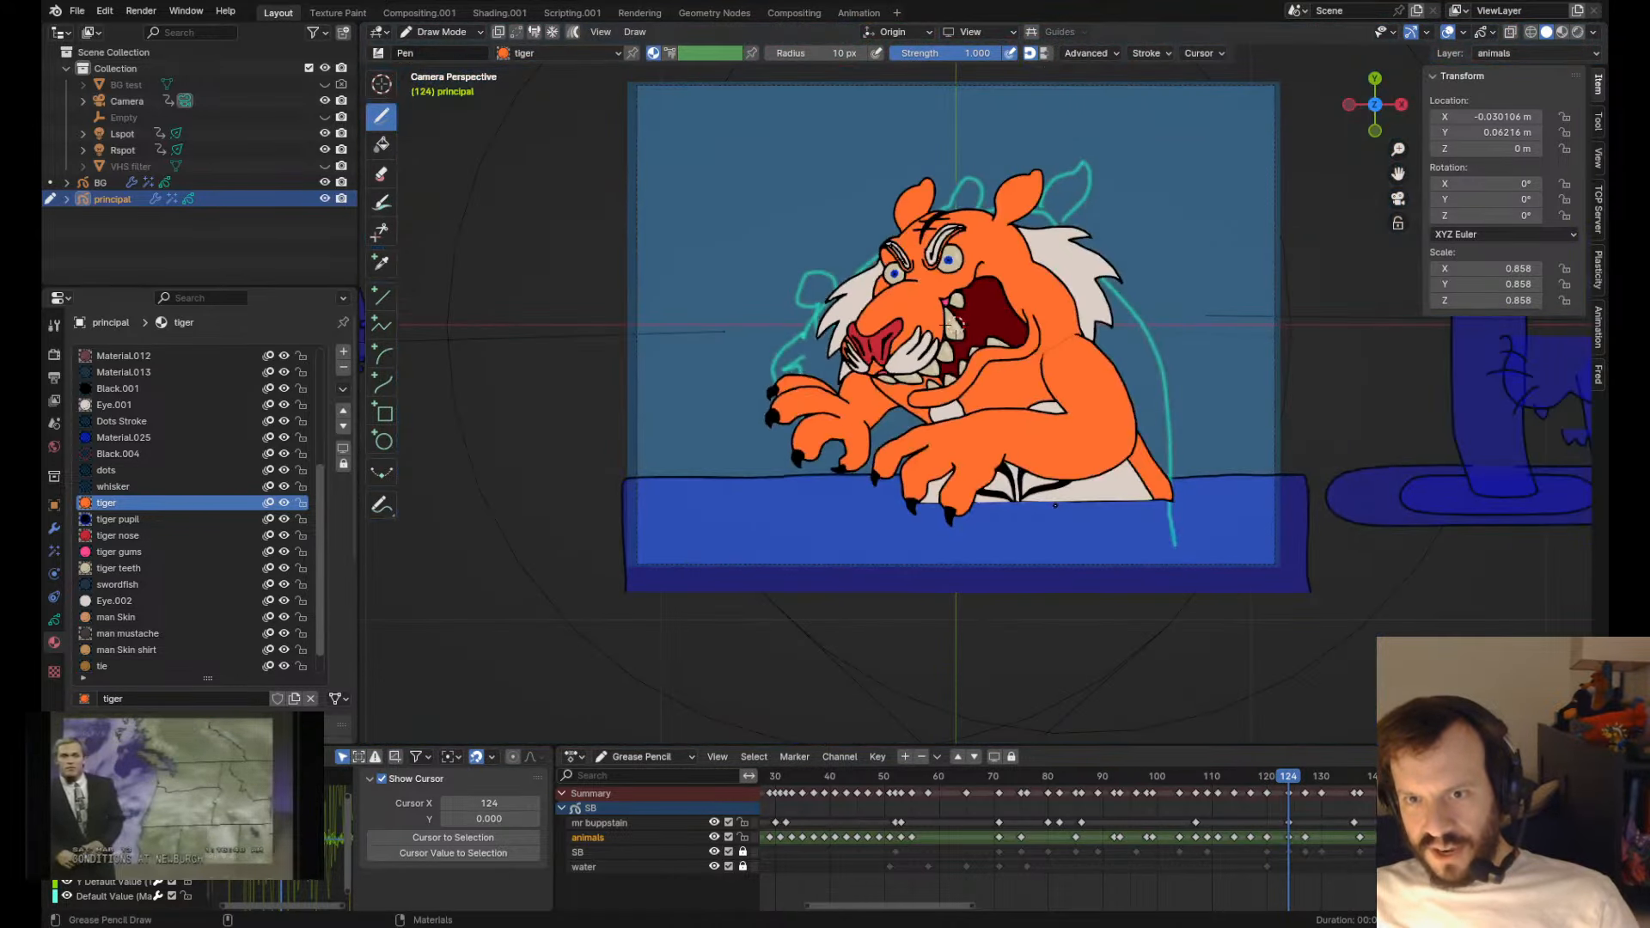
pyautogui.scroll(4, 1018, 569)
pyautogui.moveTo(1018, 569); pyautogui.dragTo(1021, 557)
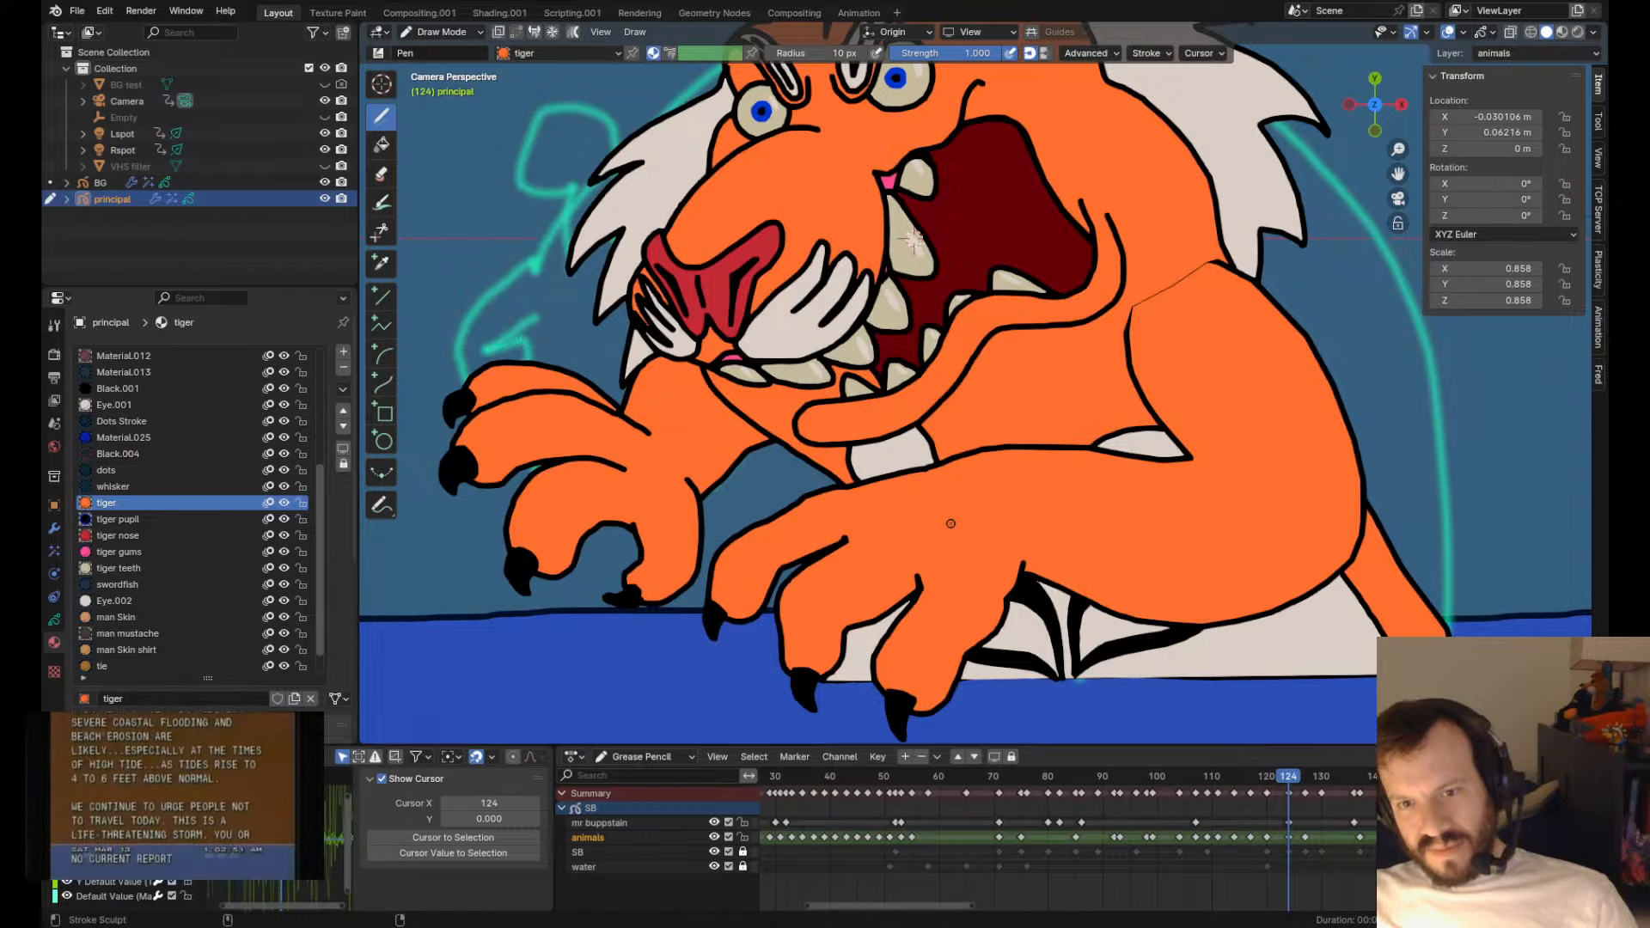
# - Step back and forth through the tiger keyframes around frame 124 to check how the poses flow together
pyautogui.scroll(2, 918, 600)
pyautogui.keyDown('alt'); pyautogui.moveTo(918, 601); pyautogui.dragTo(1054, 269, button='right'); pyautogui.keyUp('alt')
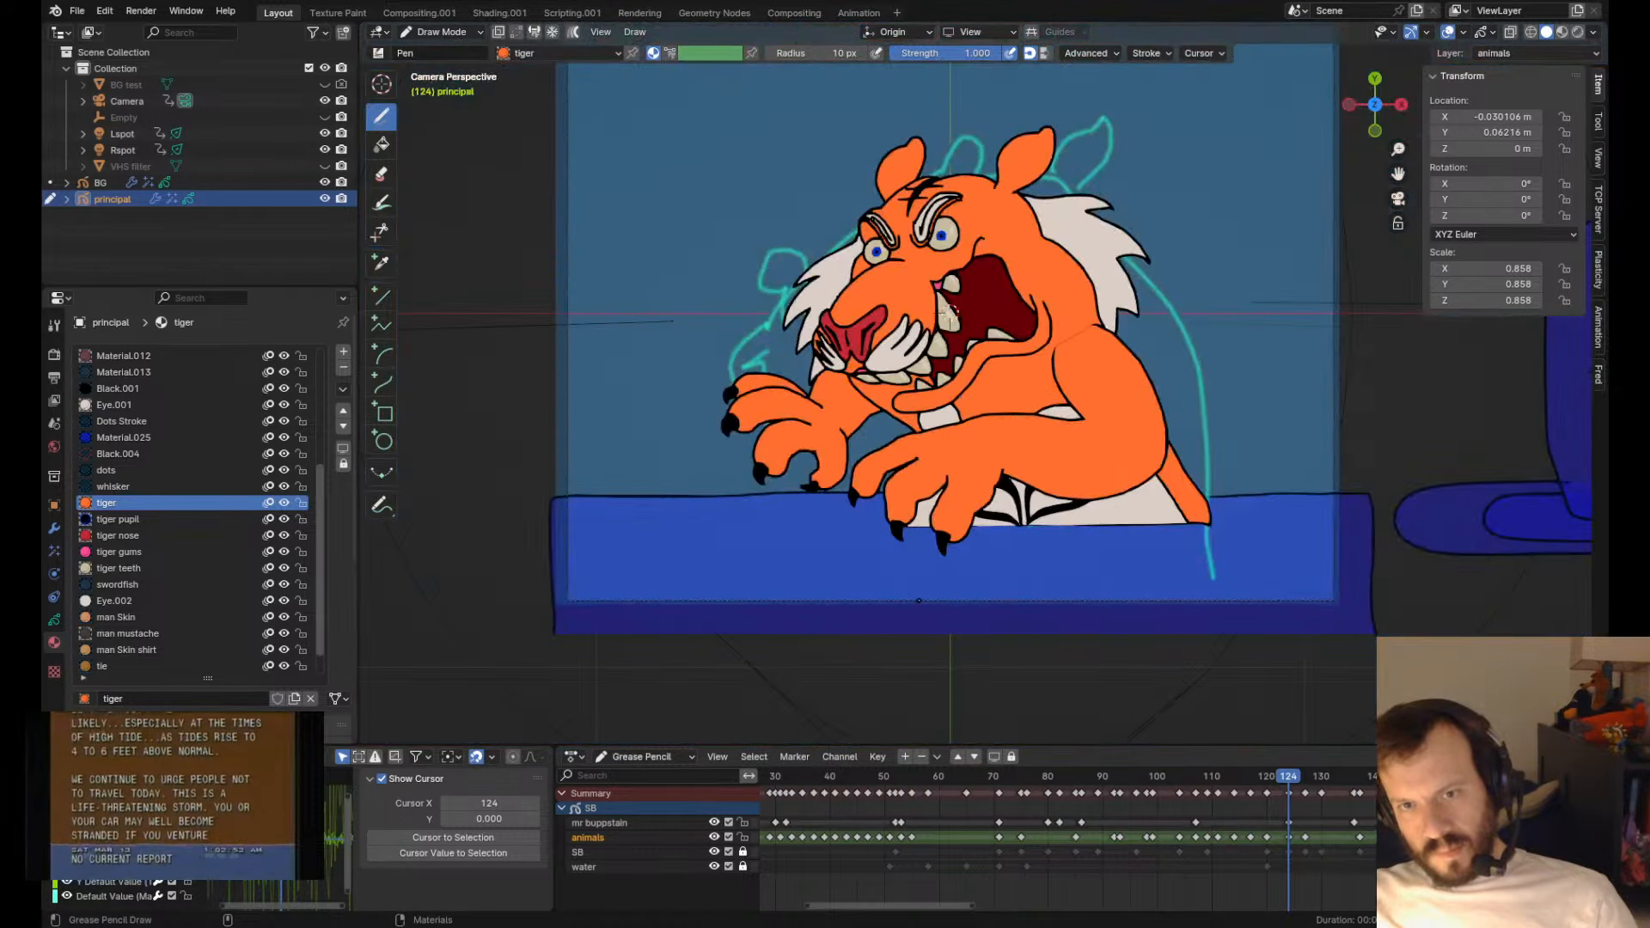
pyautogui.press('Down')
pyautogui.press('Up')
pyautogui.press('Up')
pyautogui.press('Down')
pyautogui.press('Up')
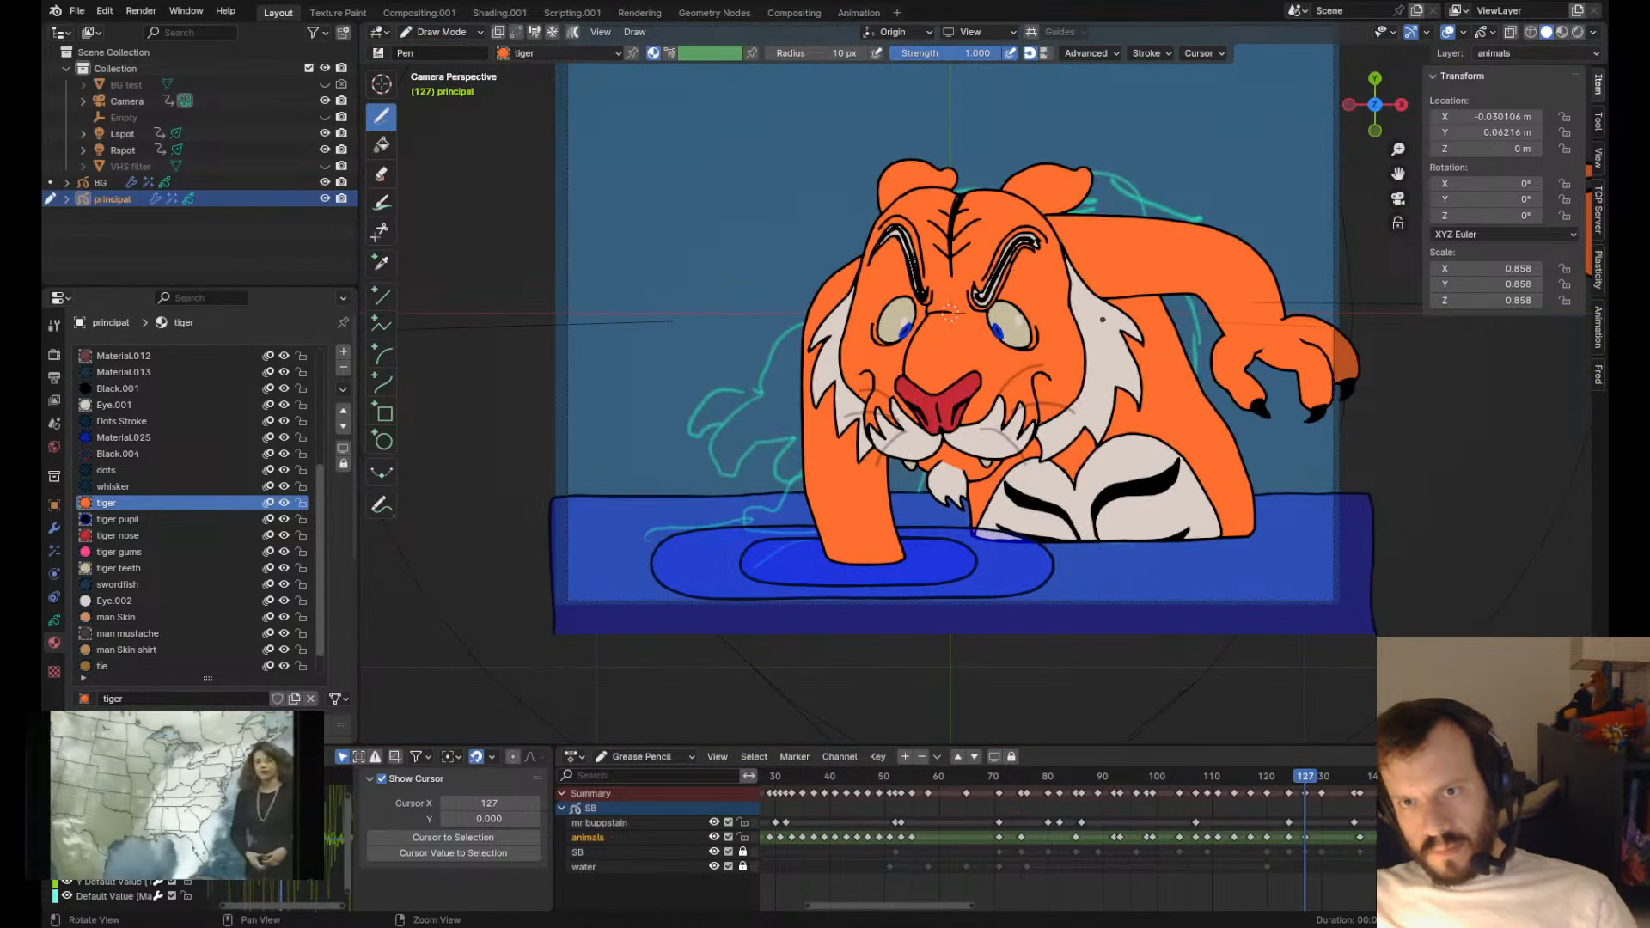
pyautogui.keyDown('alt'); pyautogui.moveTo(1102, 321); pyautogui.dragTo(1047, 379, button='middle'); pyautogui.keyUp('alt')
# - Go to frame 120 and assign the tiger teeth material to the white of the tiger's eye
pyautogui.press('Down')
pyautogui.press('Down')
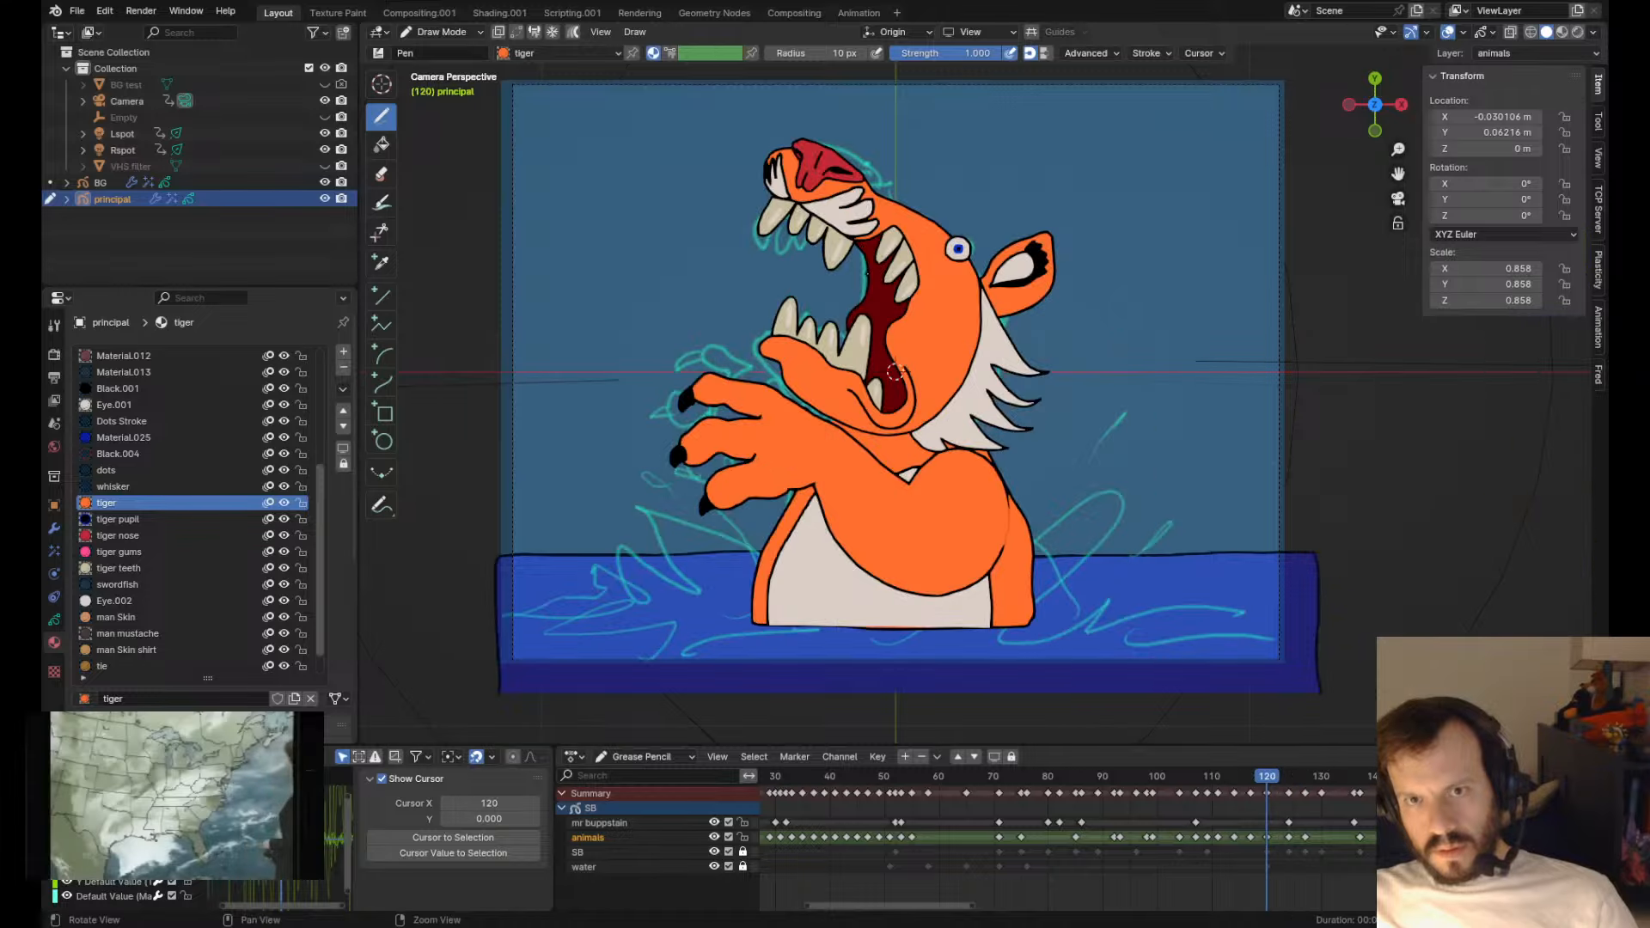
pyautogui.scroll(6, 952, 258)
pyautogui.keyDown('alt'); pyautogui.moveTo(954, 264); pyautogui.dragTo(1009, 384, button='middle'); pyautogui.keyUp('alt')
pyautogui.press('Tab')
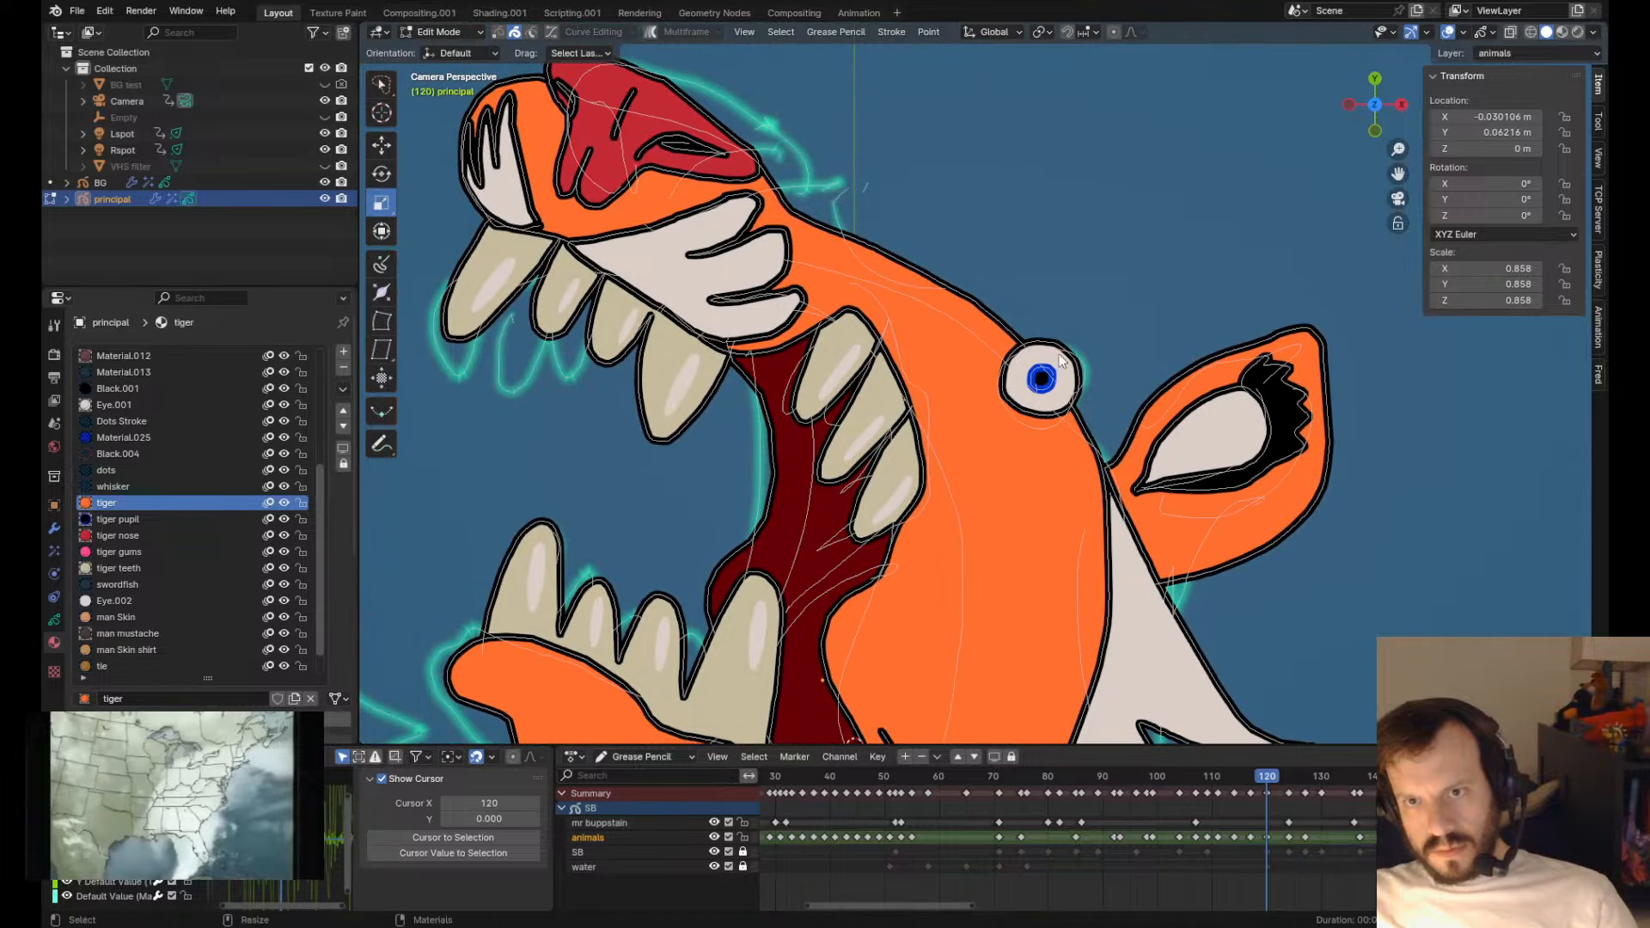
pyautogui.click(1068, 347)
pyautogui.click(127, 569)
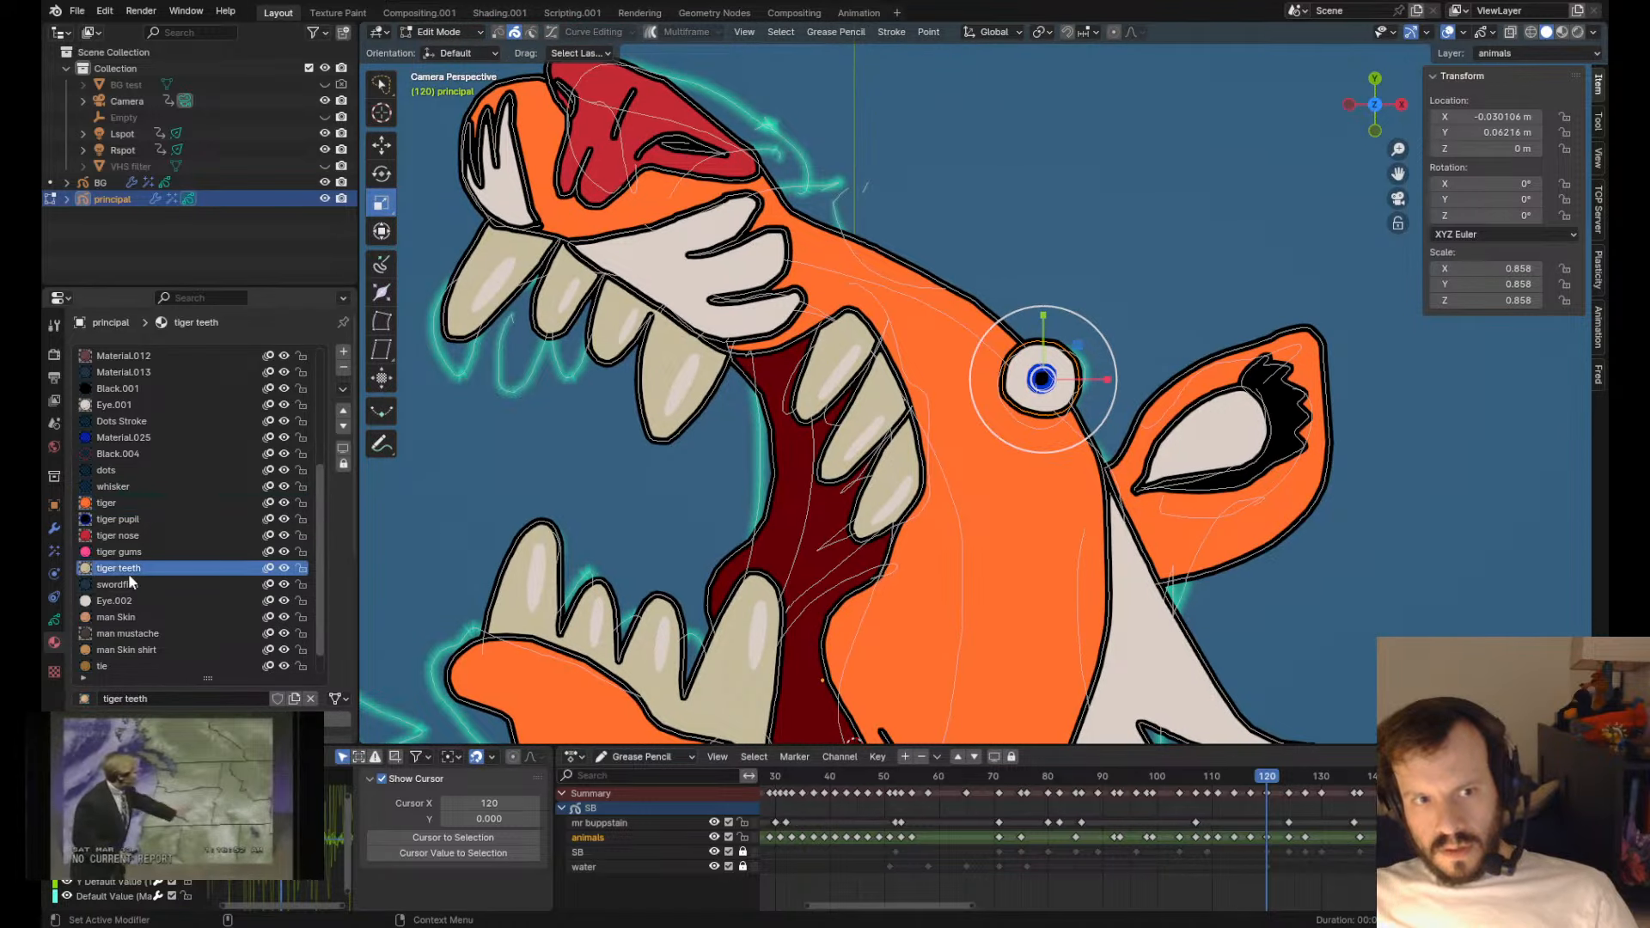
pyautogui.scroll(4, 957, 406)
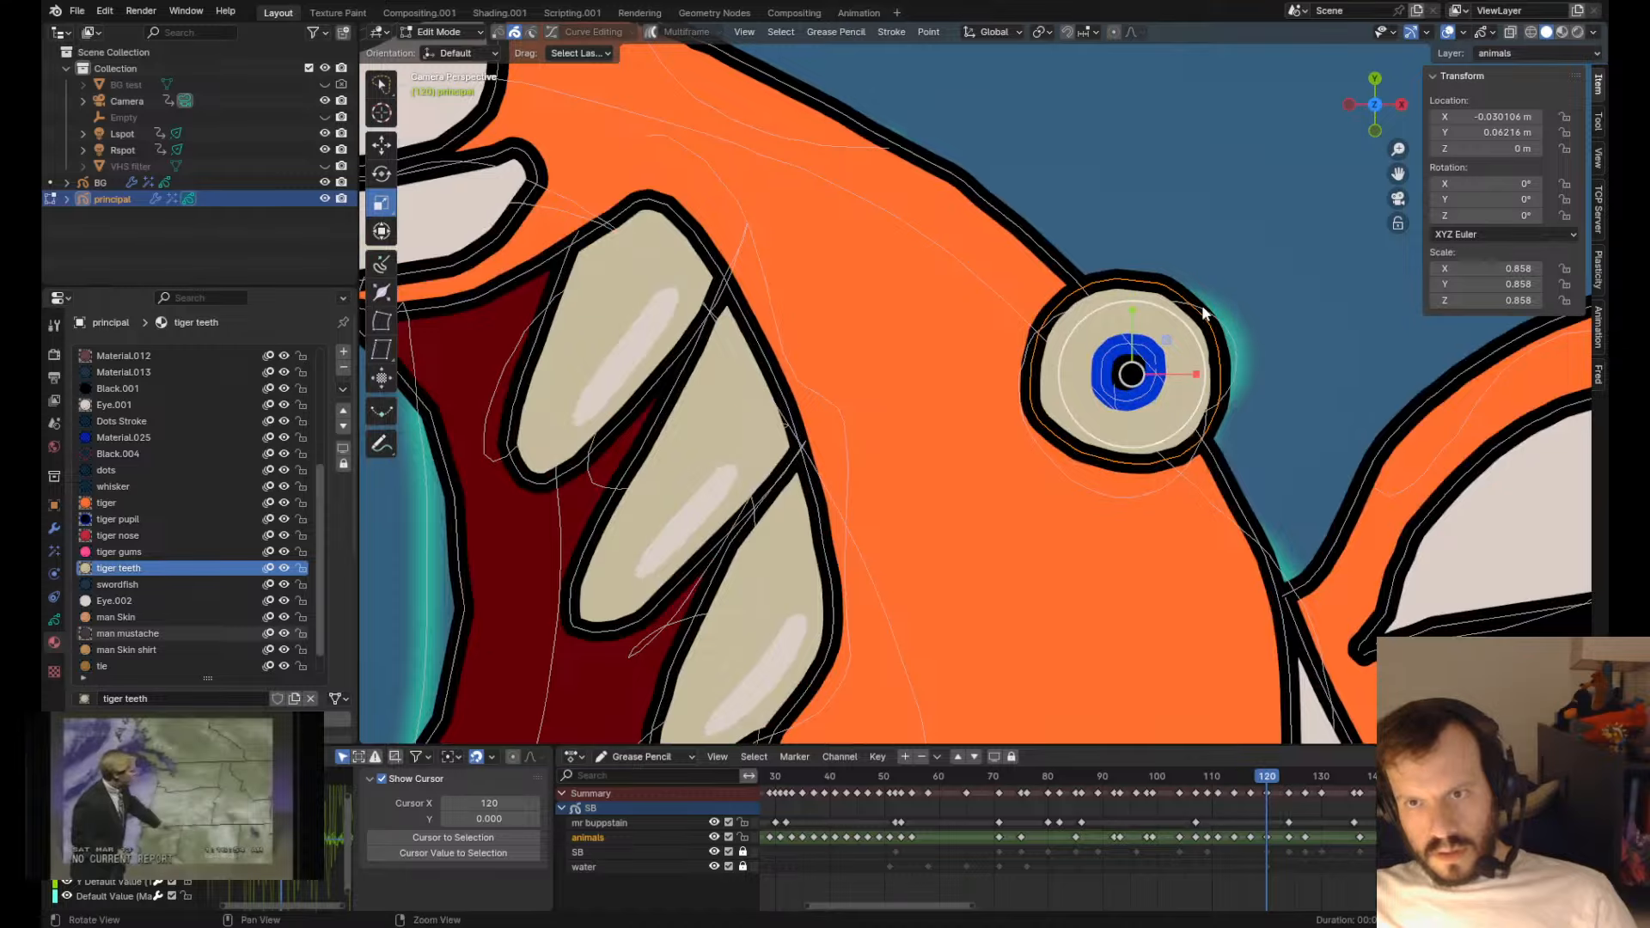
# - Duplicate the eye's tan fill, assign it the Eye.002 material, scale it to about 0.107 and place it as a highlight beyond the iris
pyautogui.hotkey('shift', 'd')
pyautogui.rightClick(1123, 337)
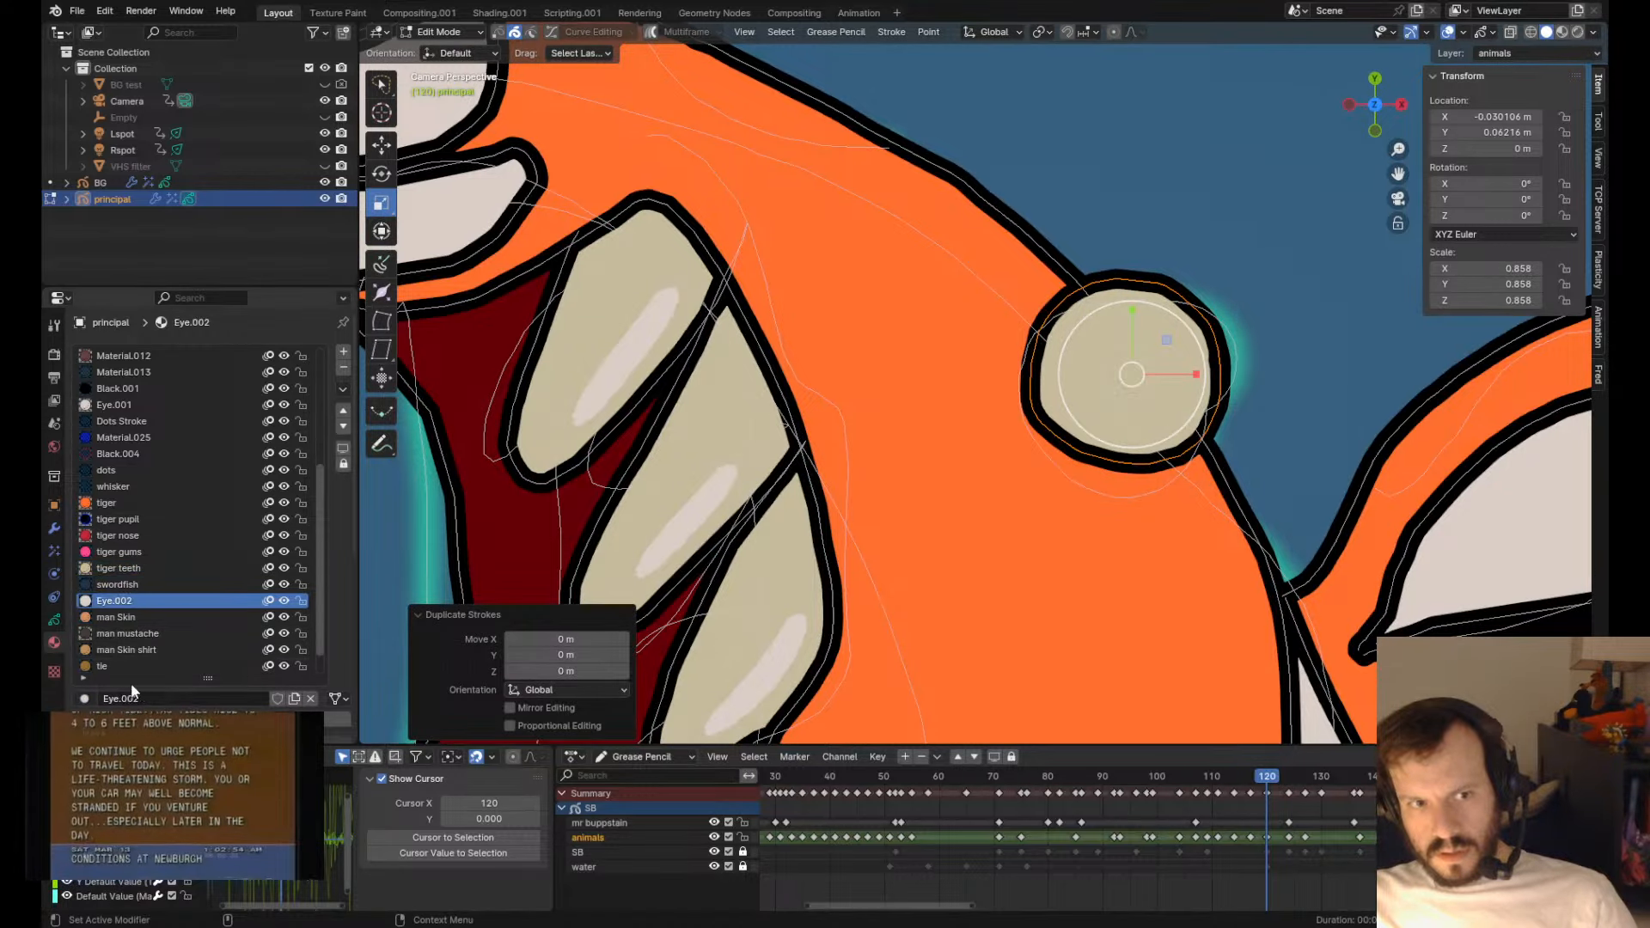
pyautogui.press('s')
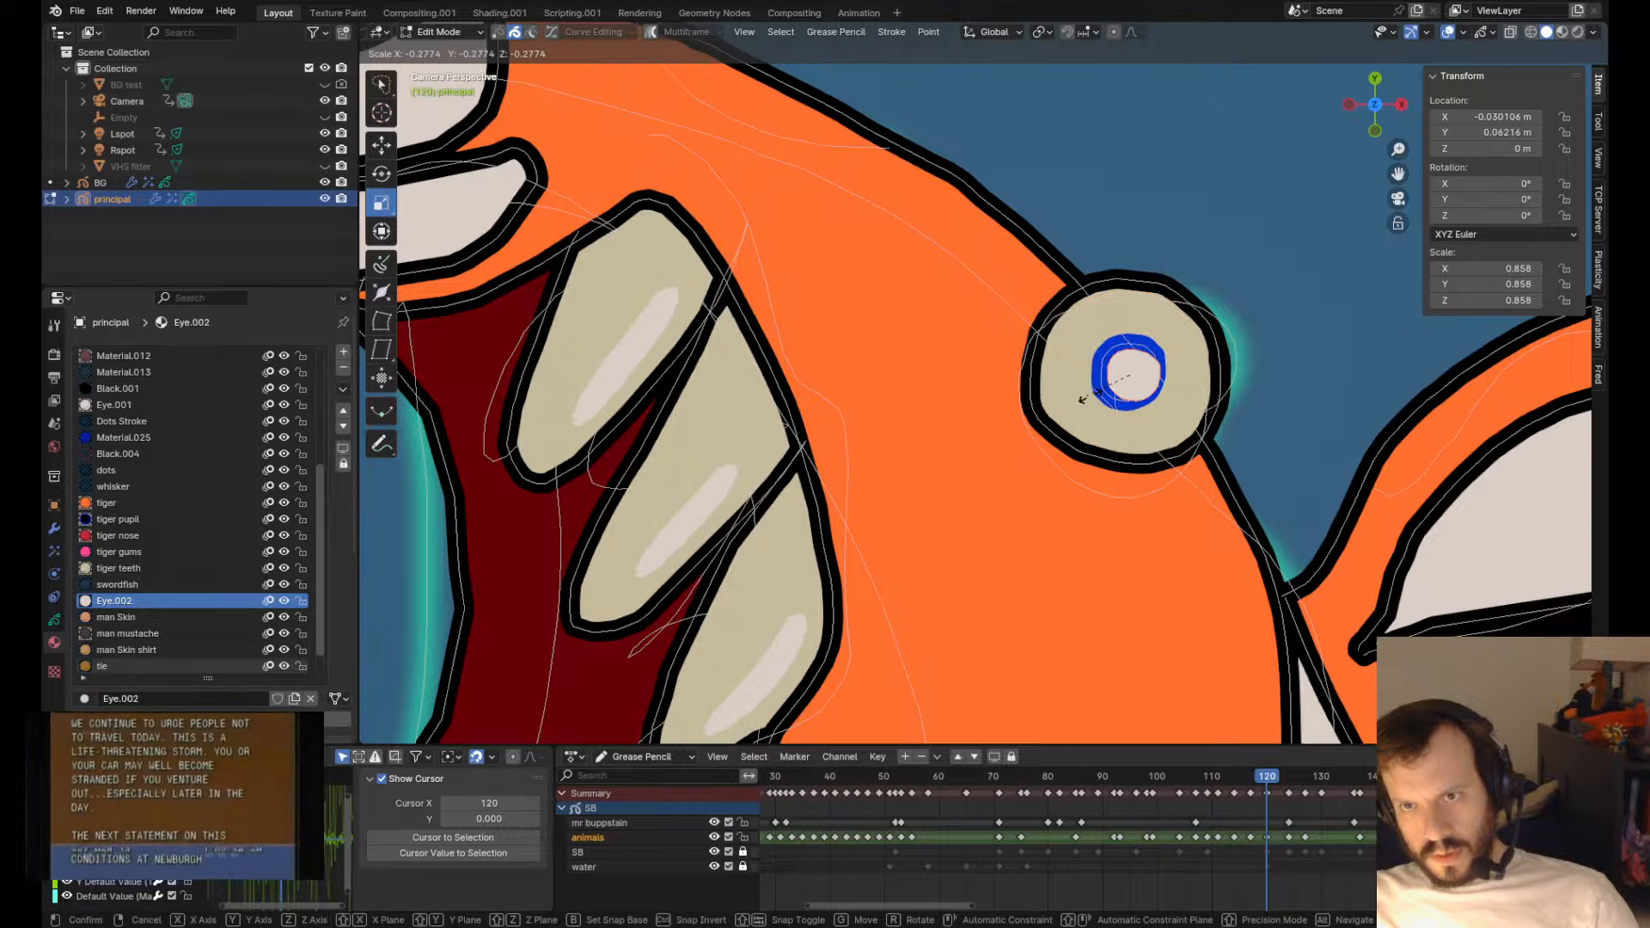
pyautogui.click(1120, 395)
pyautogui.press('g')
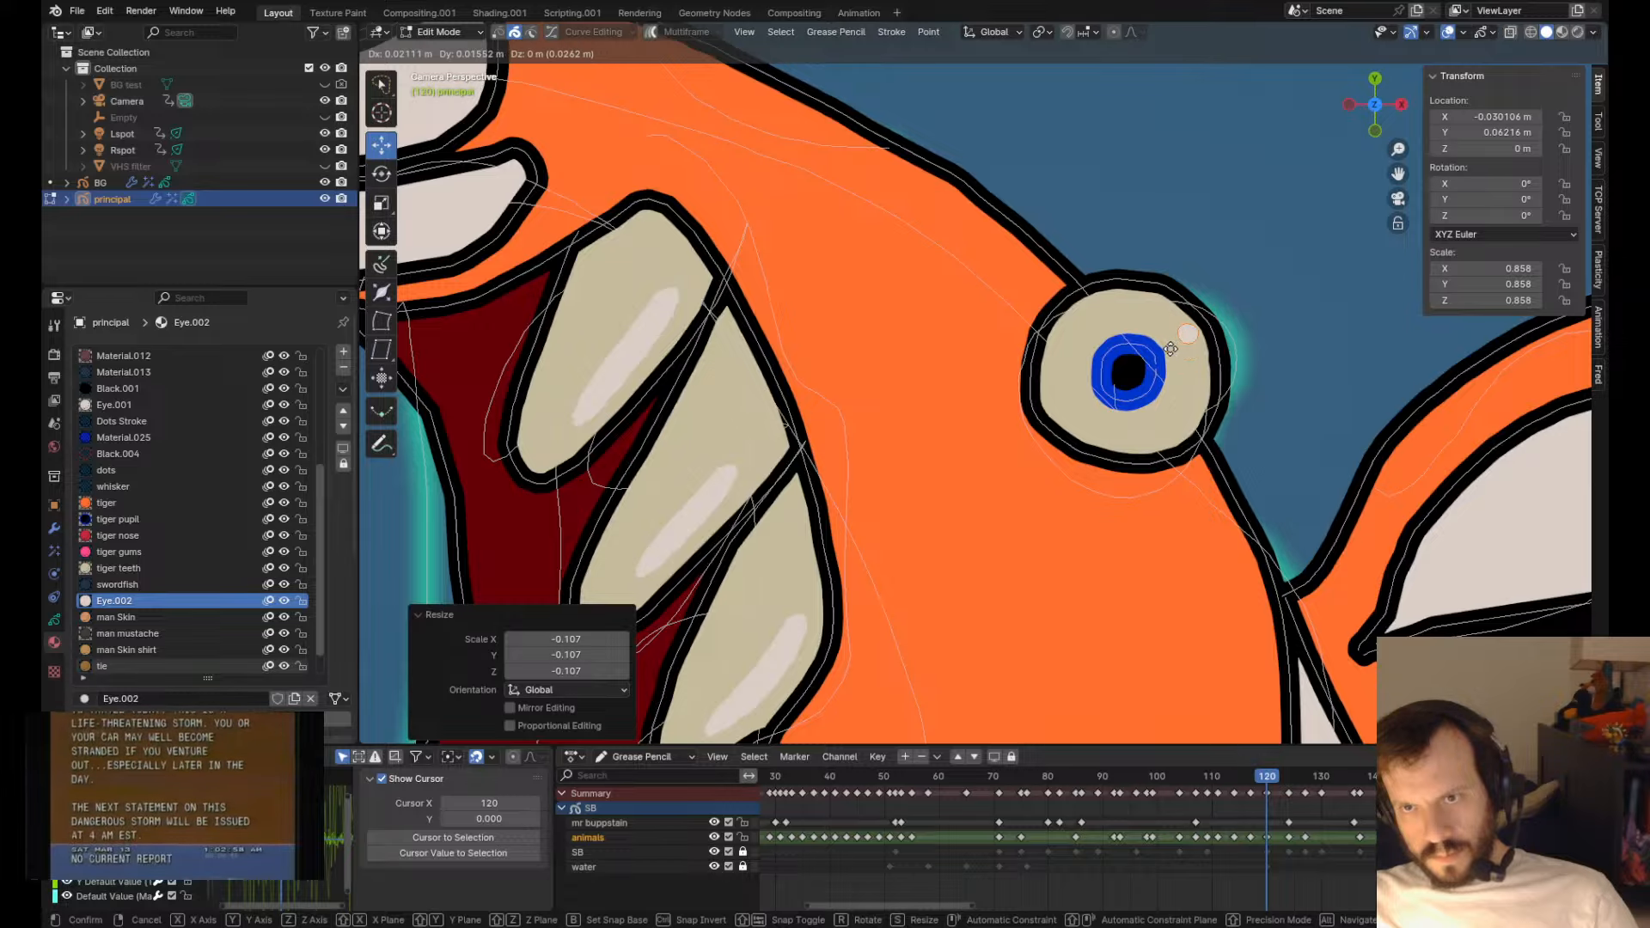
pyautogui.click(1160, 354)
pyautogui.press('Down')
pyautogui.press('Up')
pyautogui.scroll(-4, 1251, 346)
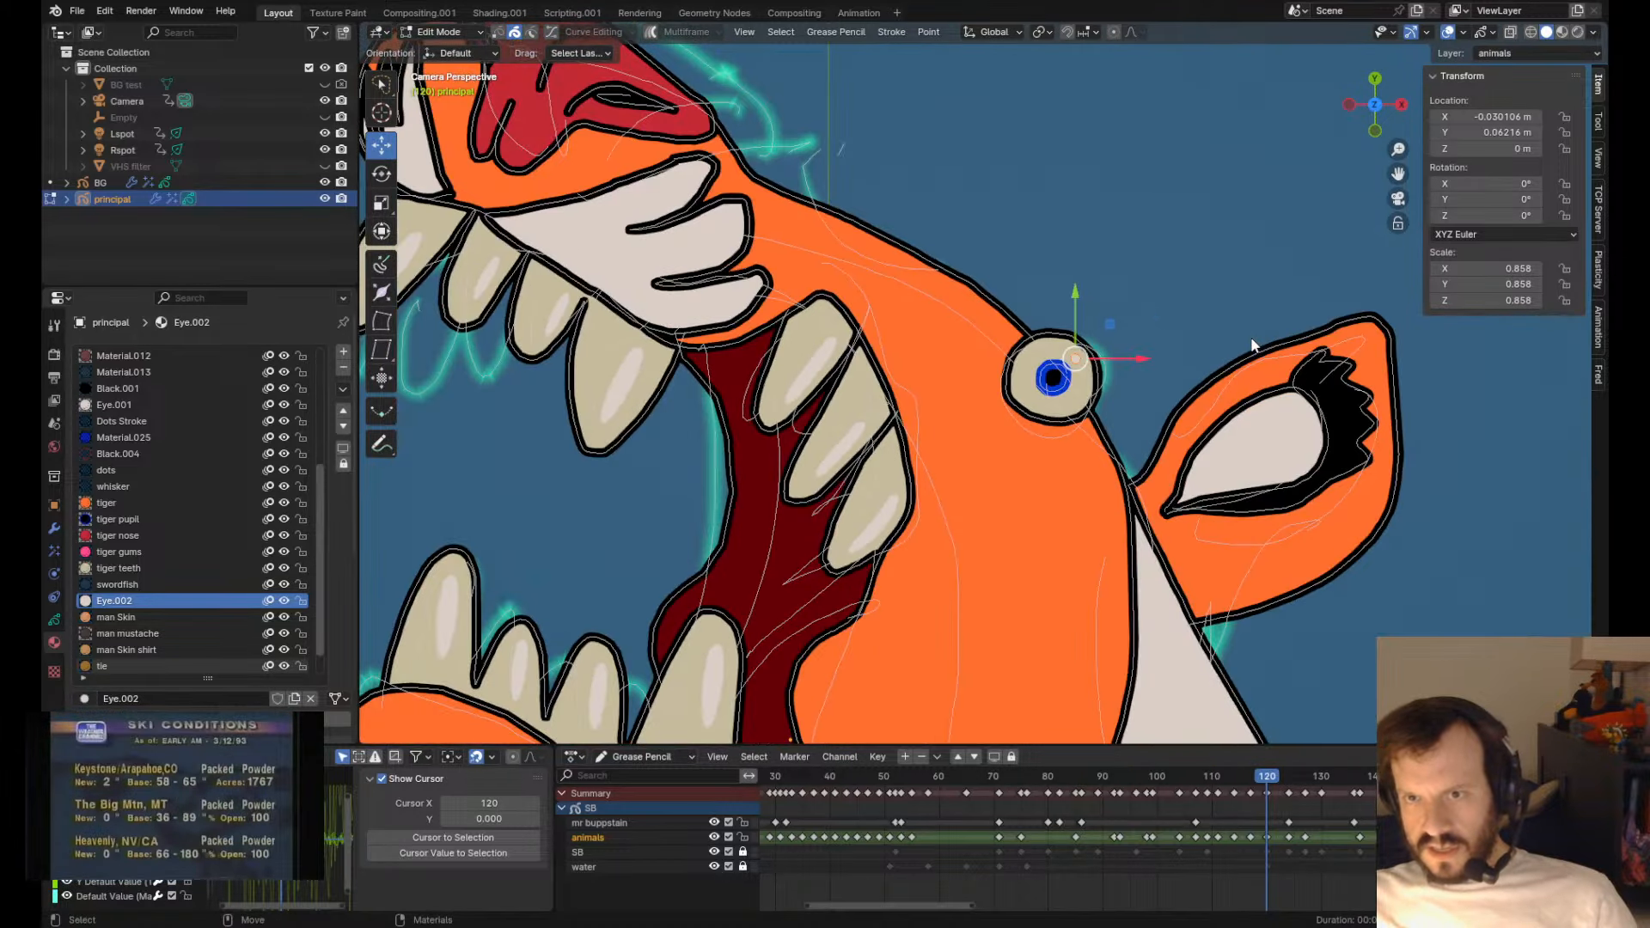
# - Leave stroke editing, return to Draw Mode, save the file and review the whole tiger at frame 120
pyautogui.press('Tab')
pyautogui.hotkey('ctrl', 'Tab')
pyautogui.keyDown('shift'); pyautogui.moveTo(1176, 162); pyautogui.dragTo(1056, 239, button='middle'); pyautogui.keyUp('shift')
pyautogui.hotkey('ctrl', 's')
pyautogui.scroll(-5, 1056, 239)
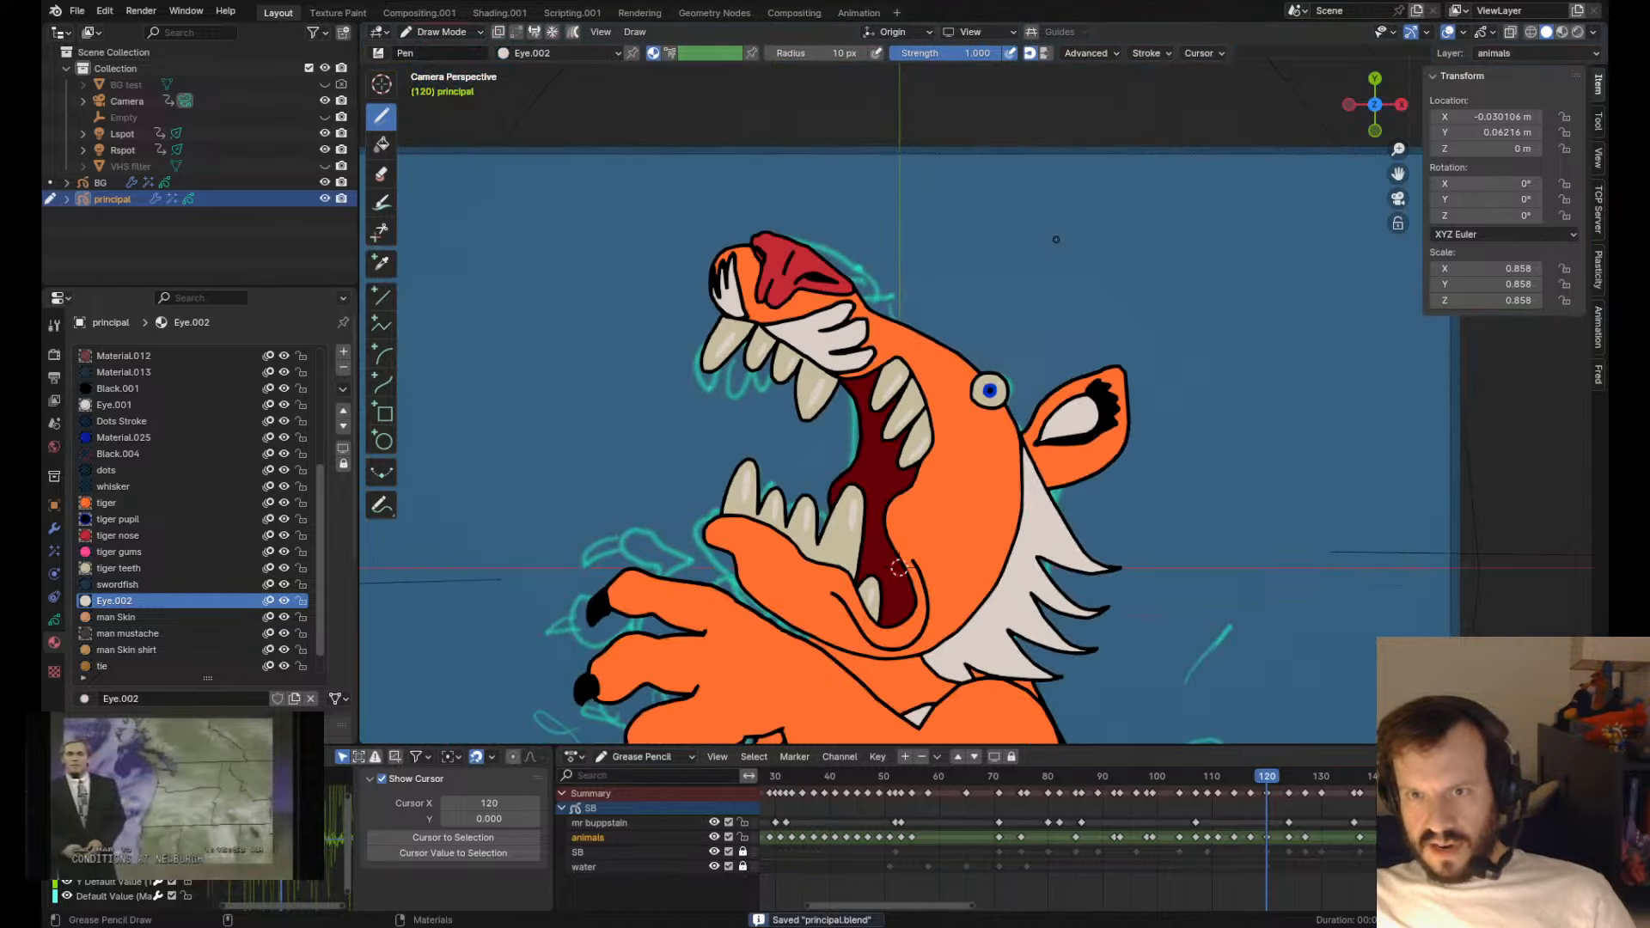
pyautogui.keyDown('shift'); pyautogui.moveTo(974, 397); pyautogui.dragTo(968, 317, button='middle'); pyautogui.keyUp('shift')
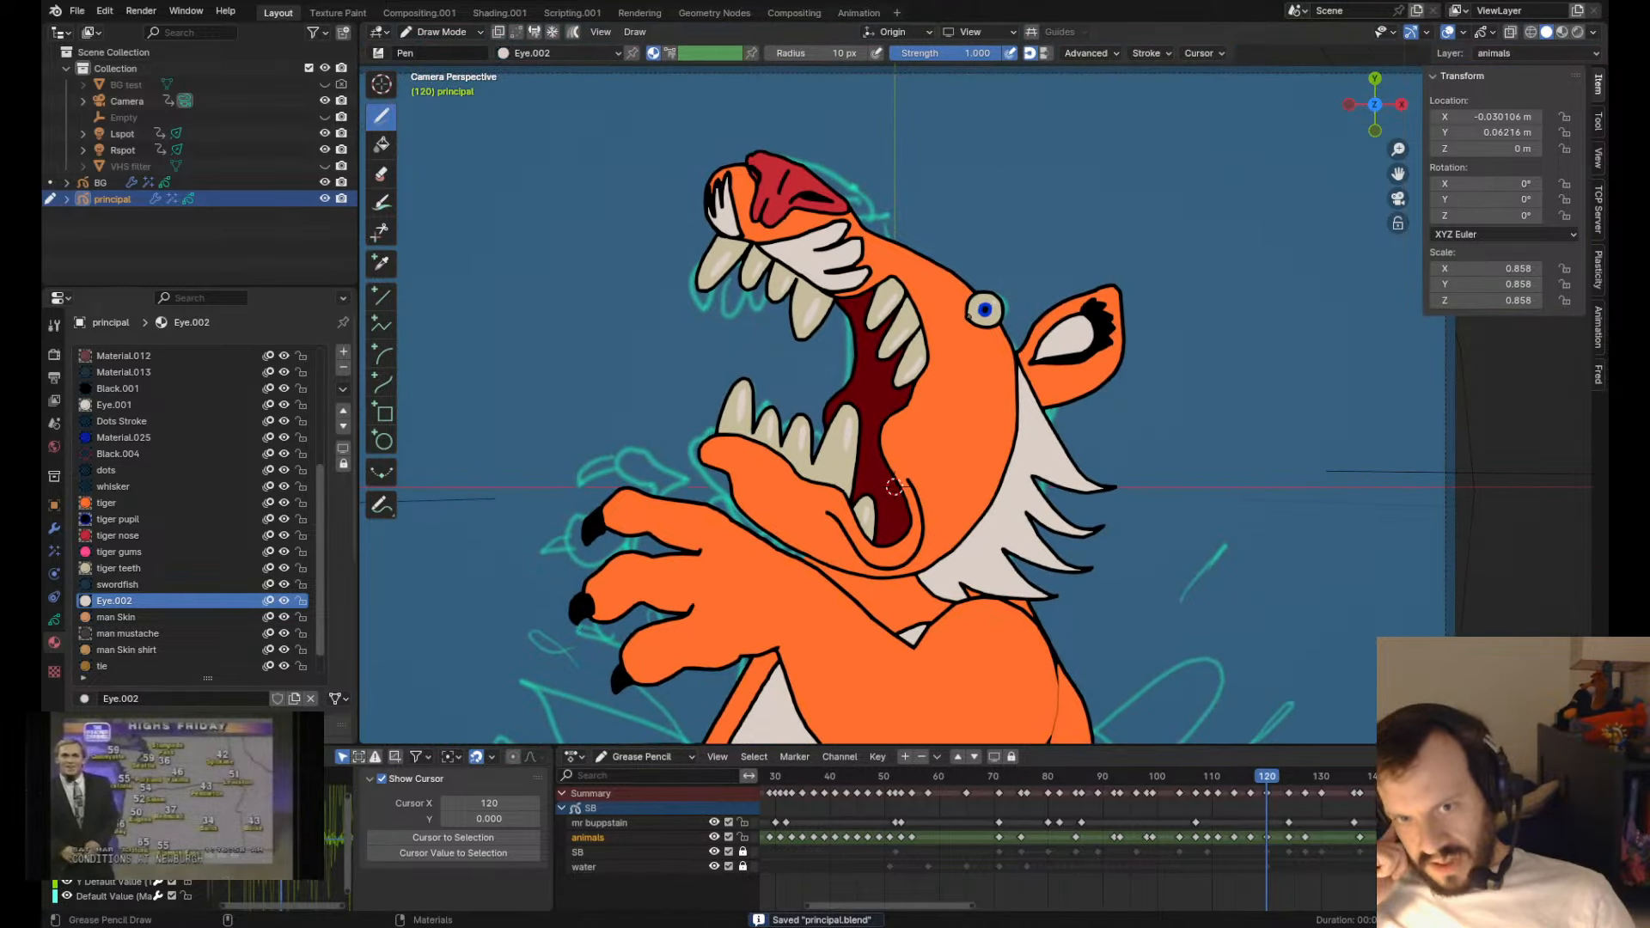
pyautogui.keyDown('shift'); pyautogui.moveTo(919, 392); pyautogui.dragTo(941, 334, button='middle'); pyautogui.keyUp('shift')
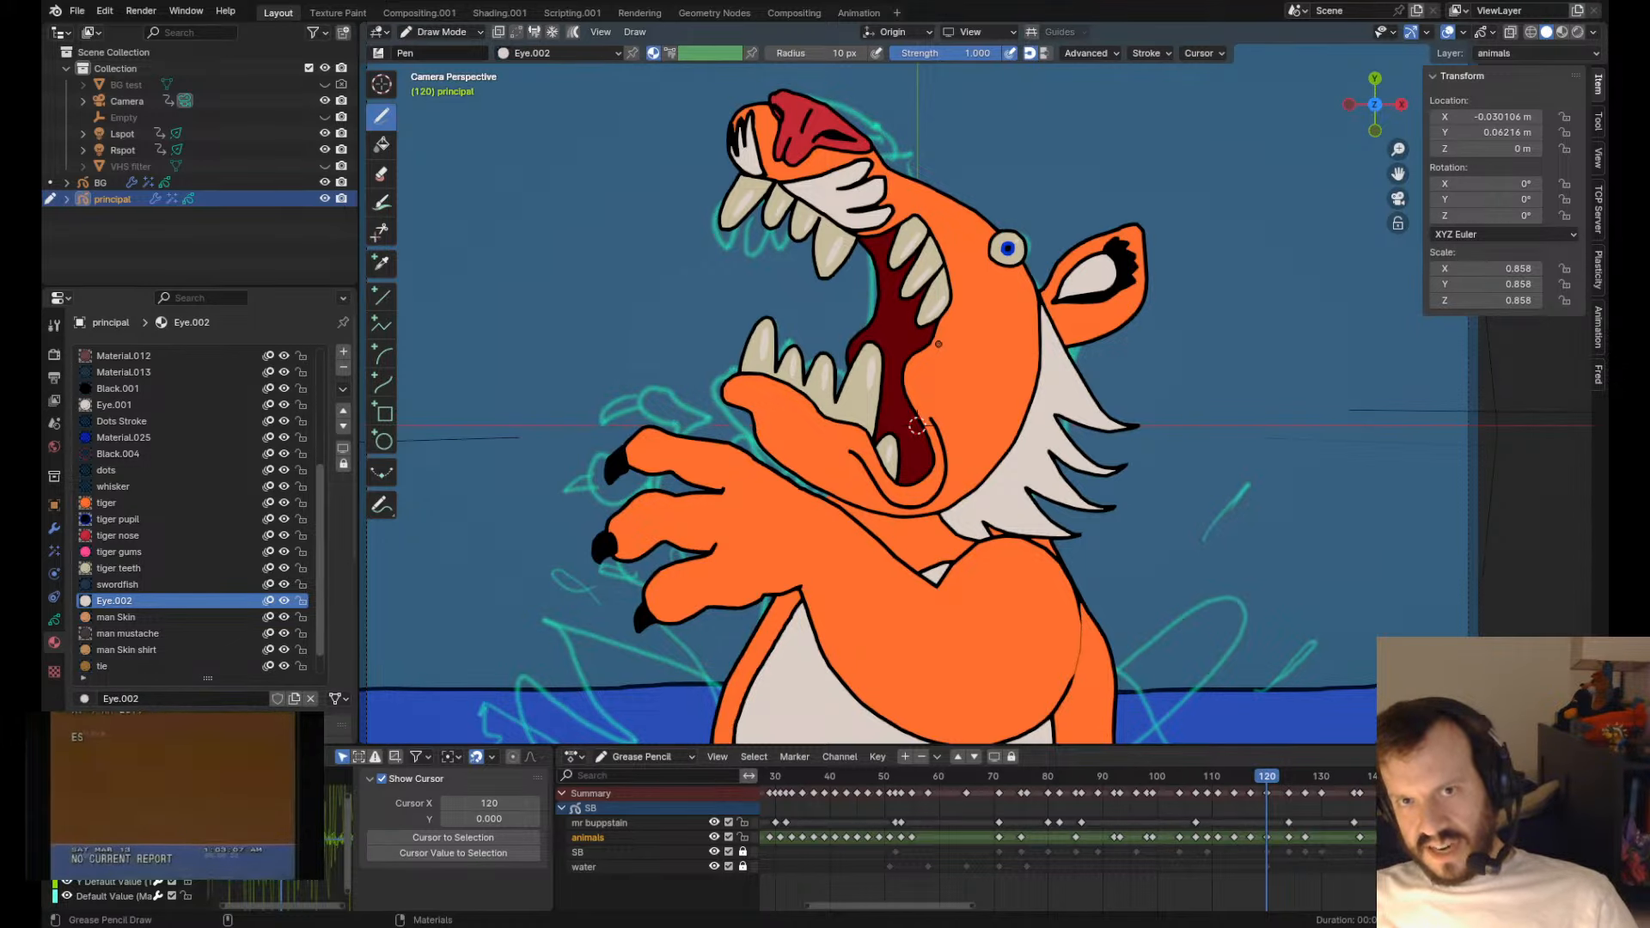
# - Grab-sculpt the tiger's front nostril and move the nose's upper centre crease about 0.014 m toward the snout tip
pyautogui.keyDown('shift'); pyautogui.moveTo(719, 161); pyautogui.dragTo(838, 395, button='middle'); pyautogui.keyUp('shift')
pyautogui.scroll(7, 837, 394)
pyautogui.press('Tab')
pyautogui.click(732, 277)
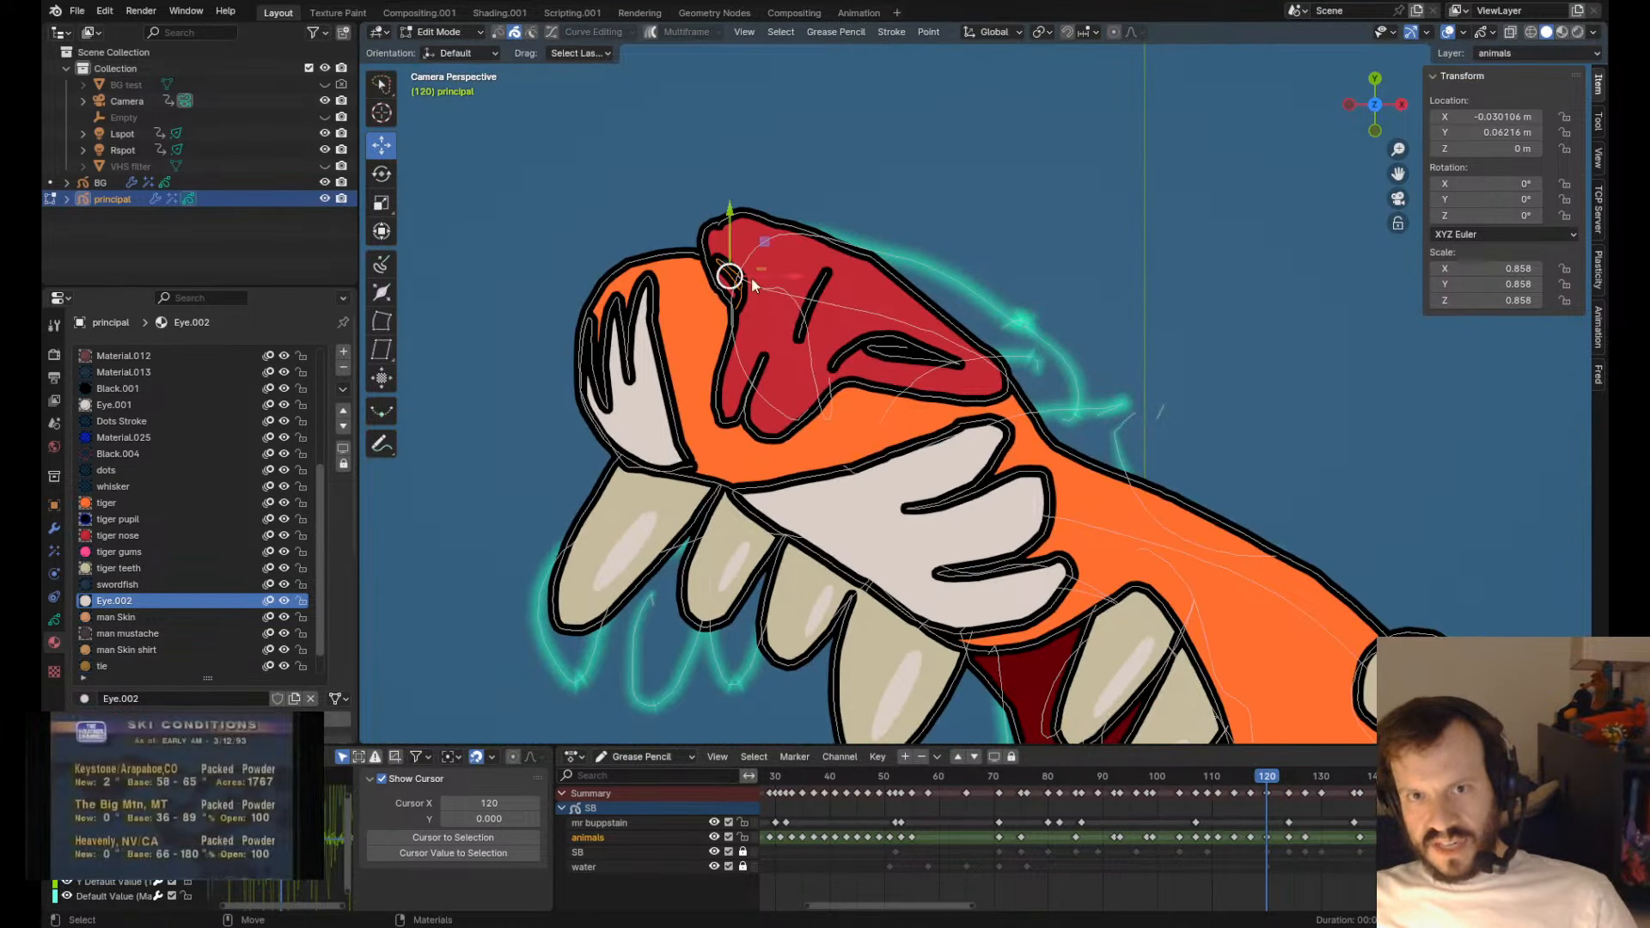
pyautogui.press('Tab')
pyautogui.moveTo(739, 284)
pyautogui.keyDown('shift'); pyautogui.mouseDown()
pyautogui.moveTo(727, 252)
pyautogui.moveTo(712, 318)
pyautogui.moveTo(757, 264)
pyautogui.moveTo(720, 247)
pyautogui.moveTo(750, 334)
pyautogui.mouseUp(); pyautogui.keyUp('shift')
pyautogui.moveTo(741, 297)
pyautogui.keyDown('shift'); pyautogui.mouseDown()
pyautogui.moveTo(728, 256)
pyautogui.moveTo(719, 273)
pyautogui.mouseUp(); pyautogui.keyUp('shift')
pyautogui.press('Tab')
pyautogui.moveTo(815, 354); pyautogui.dragTo(793, 351)
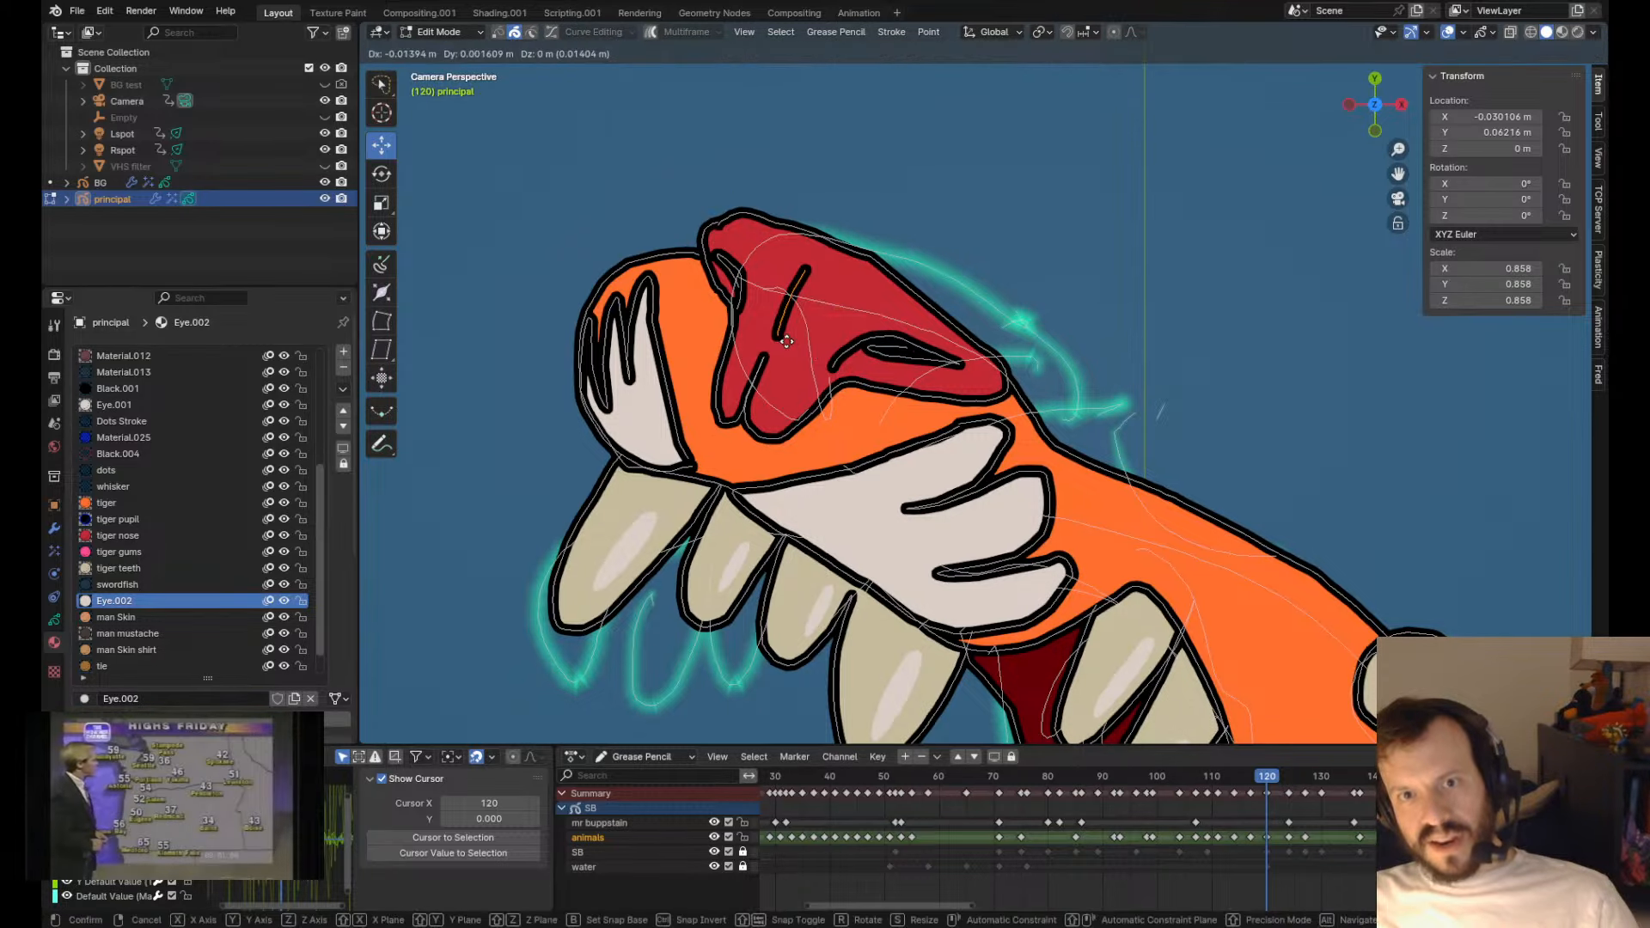
pyautogui.press('Tab')
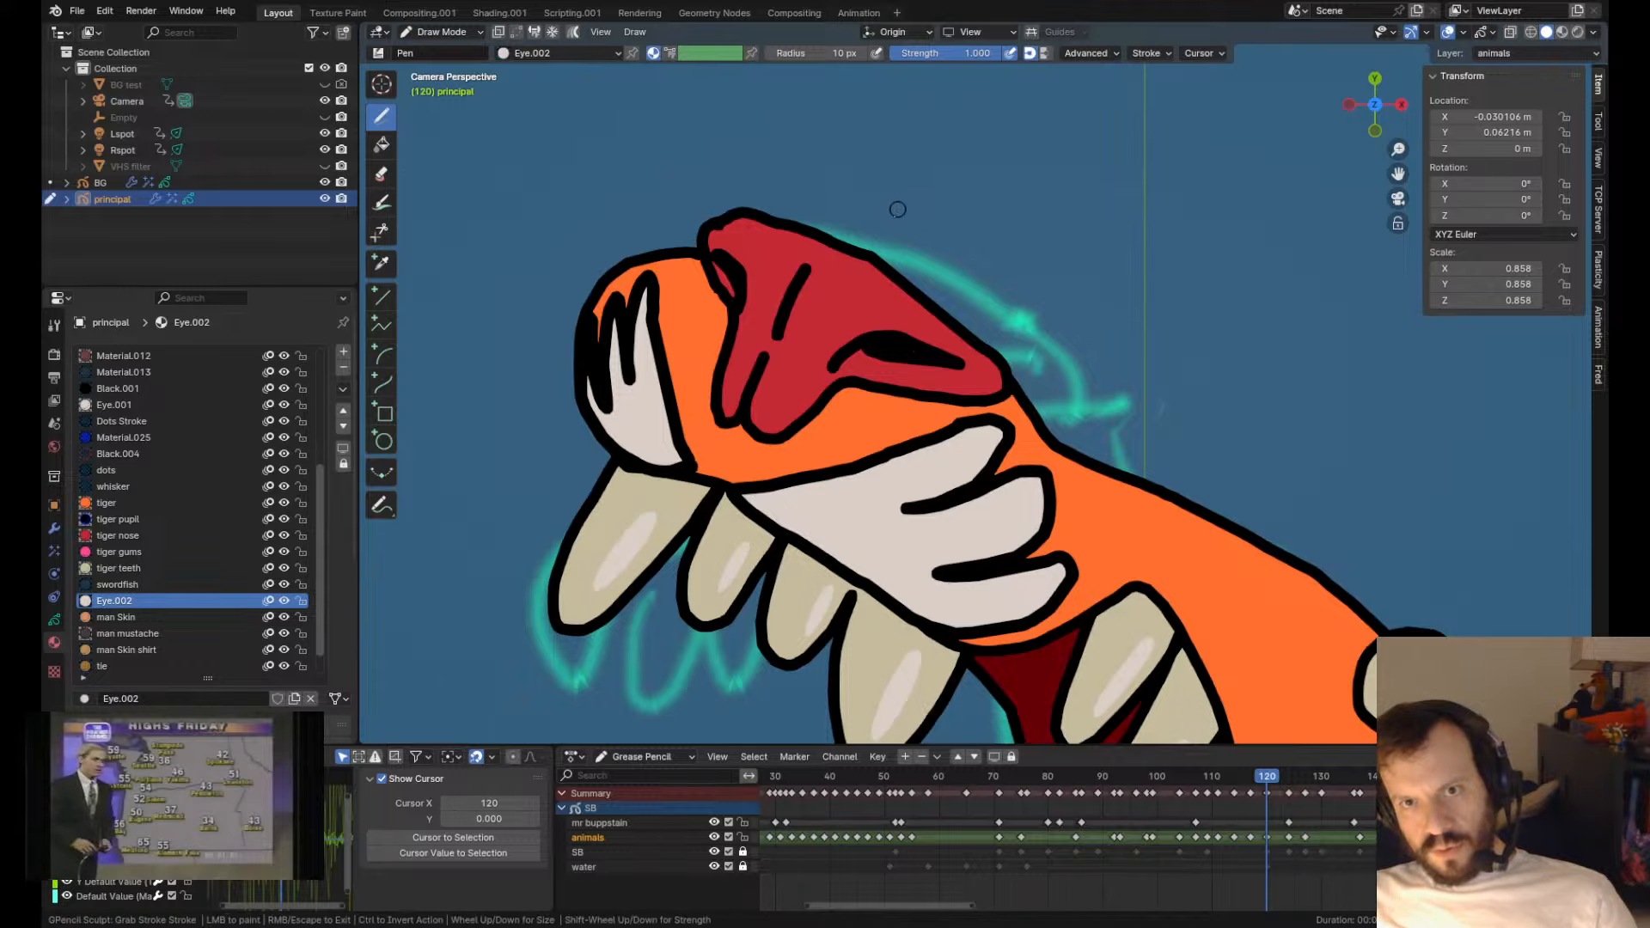
# - Grab-sculpt the nose outline so the front tip extends further forward and the upper edge bulges into a fuller curve
pyautogui.moveTo(923, 298); pyautogui.dragTo(922, 301)
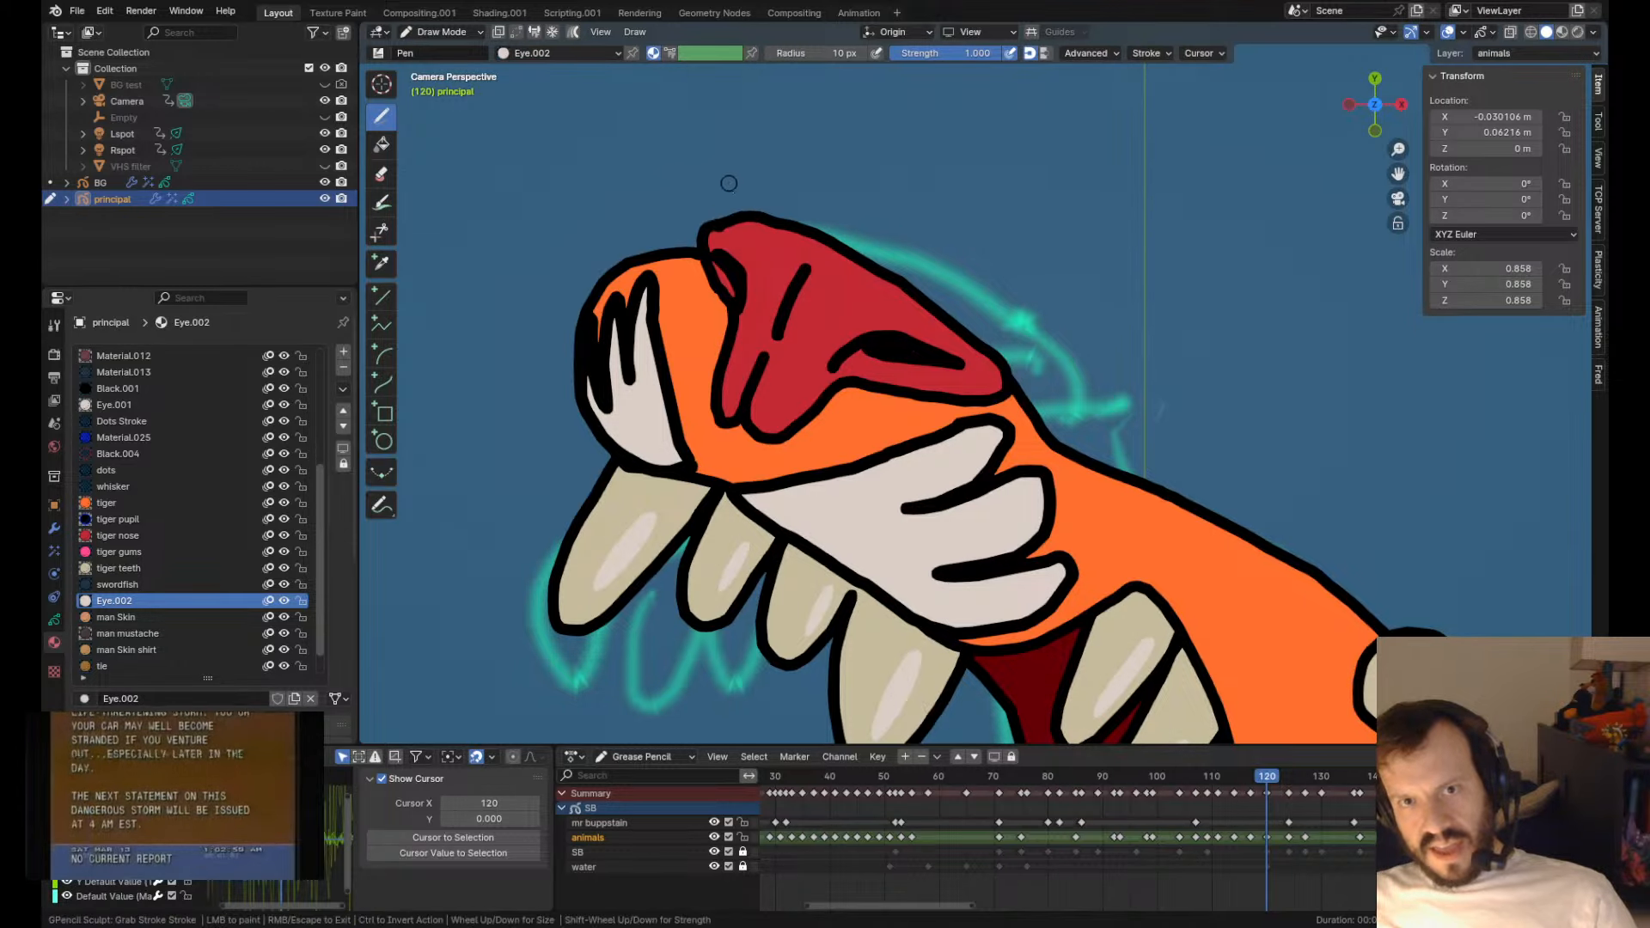
pyautogui.moveTo(703, 226)
pyautogui.mouseDown()
pyautogui.moveTo(682, 230)
pyautogui.moveTo(717, 191)
pyautogui.moveTo(661, 234)
pyautogui.moveTo(696, 276)
pyautogui.mouseUp()
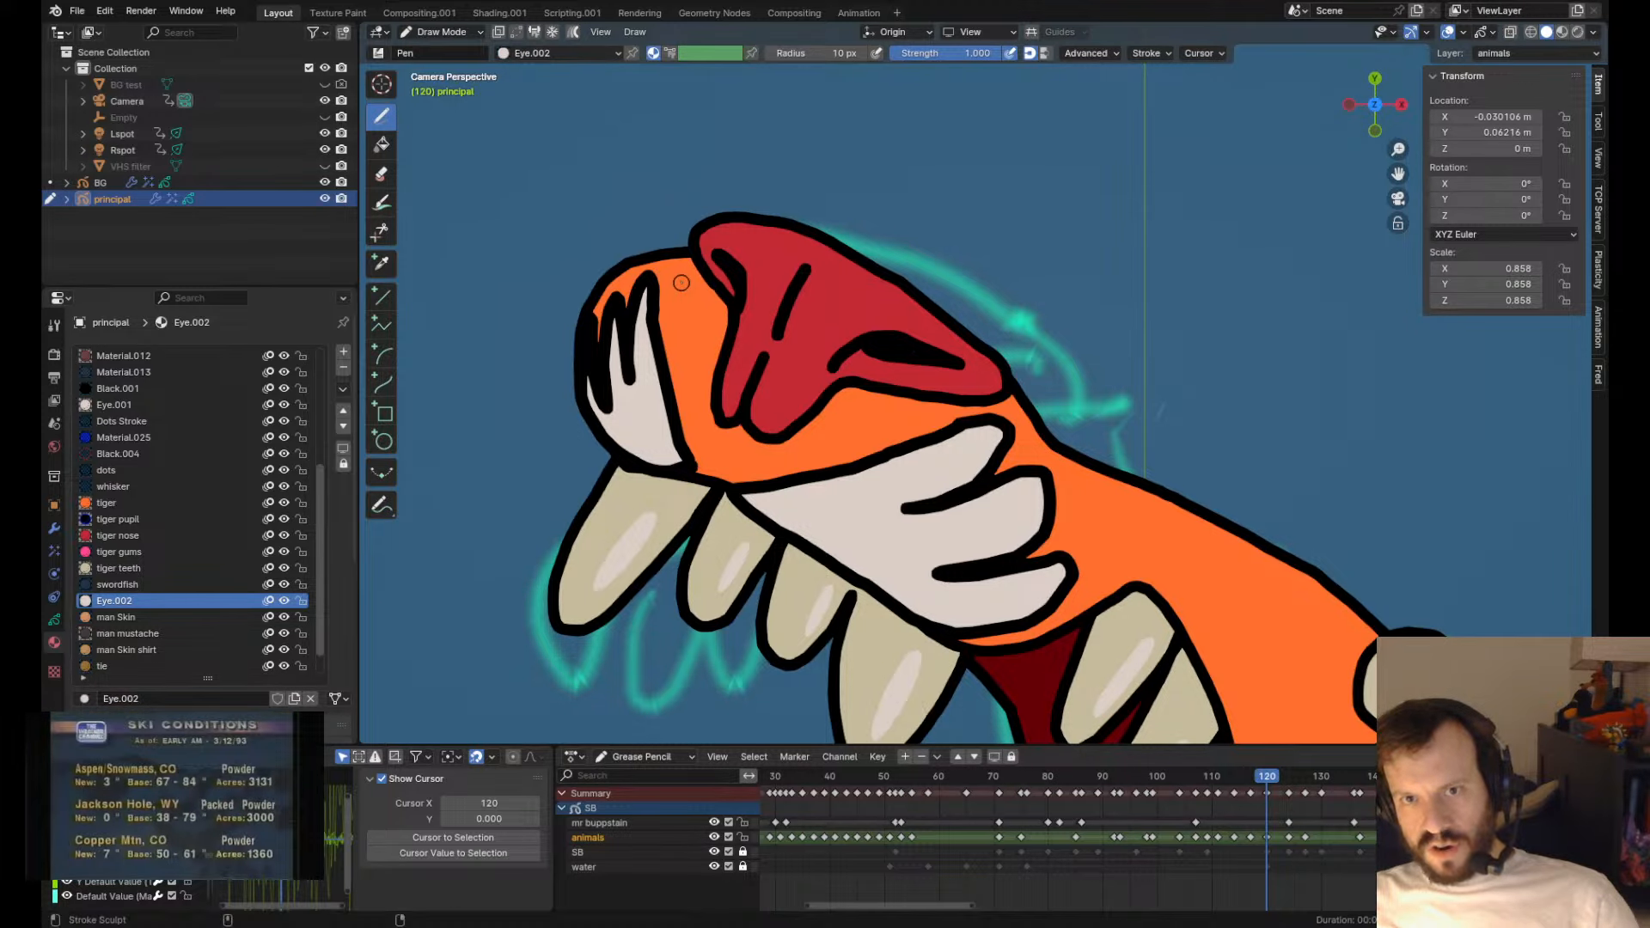
pyautogui.moveTo(847, 398); pyautogui.dragTo(965, 428)
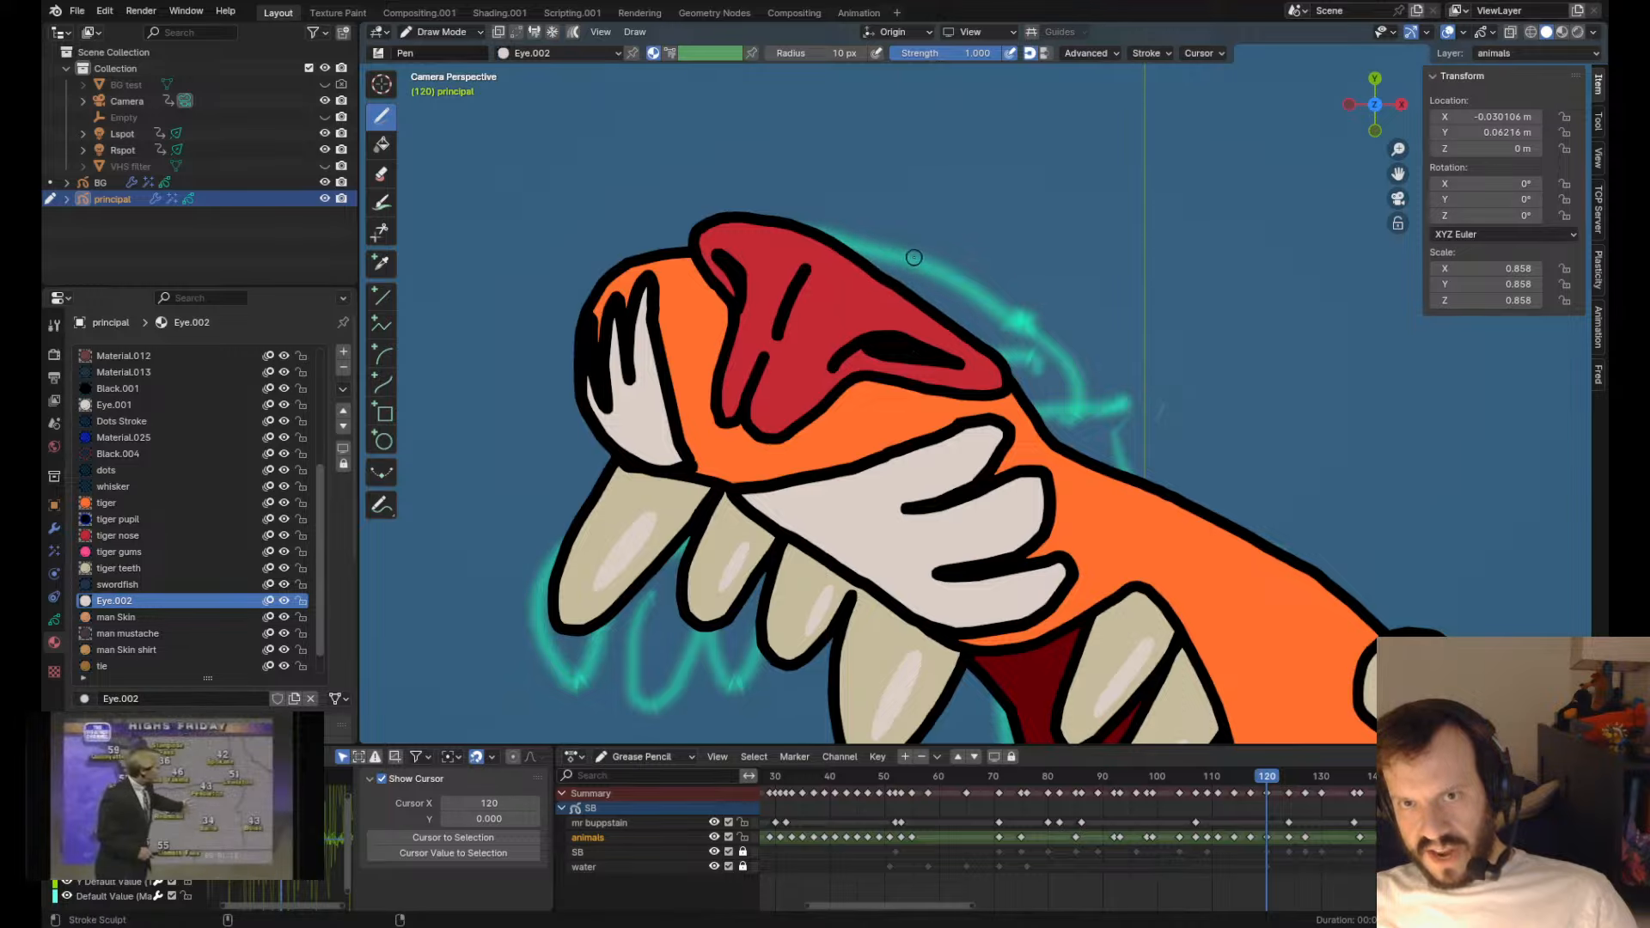
pyautogui.moveTo(895, 261); pyautogui.dragTo(901, 255)
pyautogui.moveTo(946, 311); pyautogui.dragTo(941, 314)
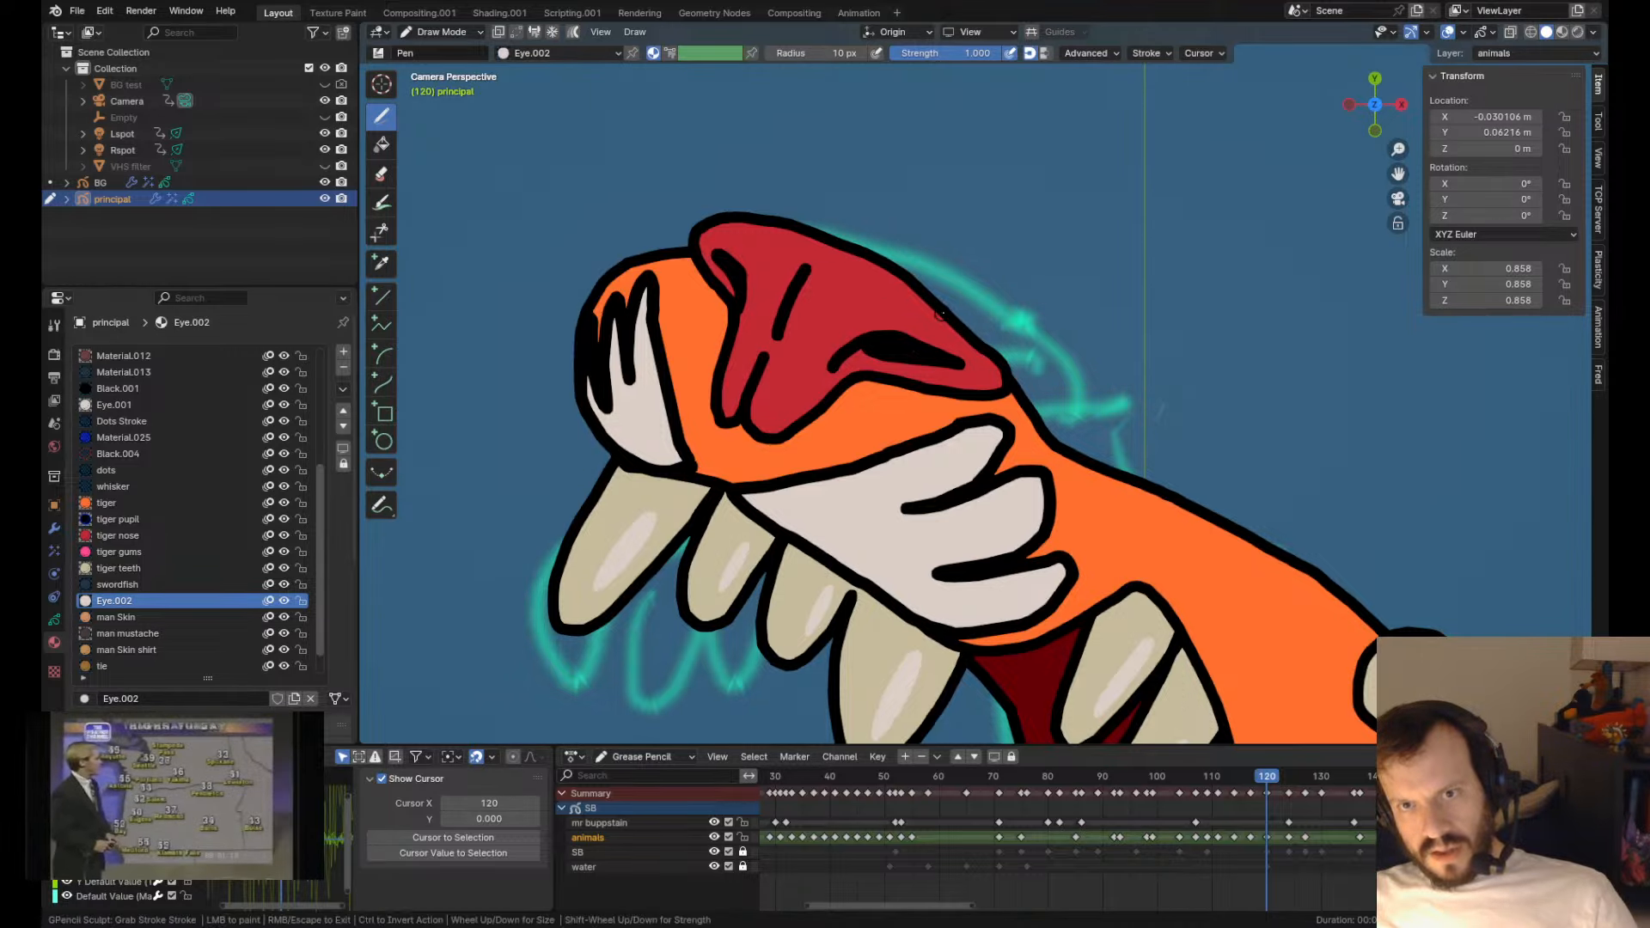
# - Grab-sculpt a small dip into the nose's upper edge behind the tip and tuck in the rounded rear corner
pyautogui.scroll(6, 866, 234)
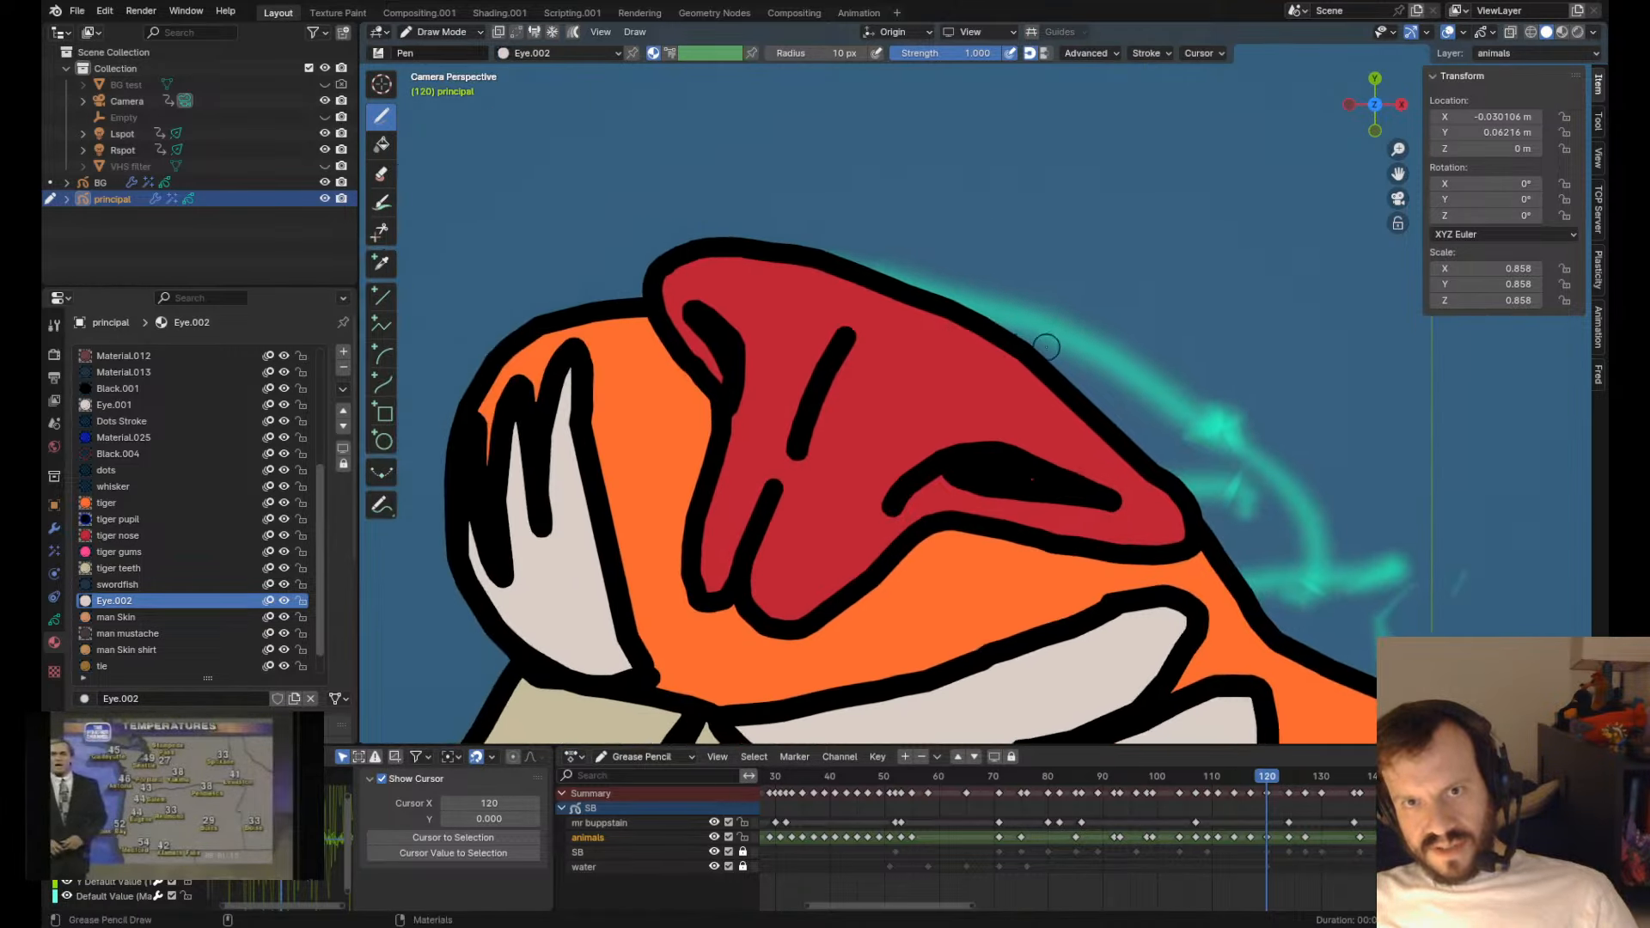
pyautogui.moveTo(780, 208)
pyautogui.mouseDown()
pyautogui.moveTo(770, 255)
pyautogui.moveTo(740, 240)
pyautogui.moveTo(821, 261)
pyautogui.moveTo(787, 250)
pyautogui.mouseUp()
pyautogui.moveTo(741, 231); pyautogui.dragTo(828, 234)
pyautogui.scroll(-8, 851, 235)
pyautogui.scroll(4, 953, 343)
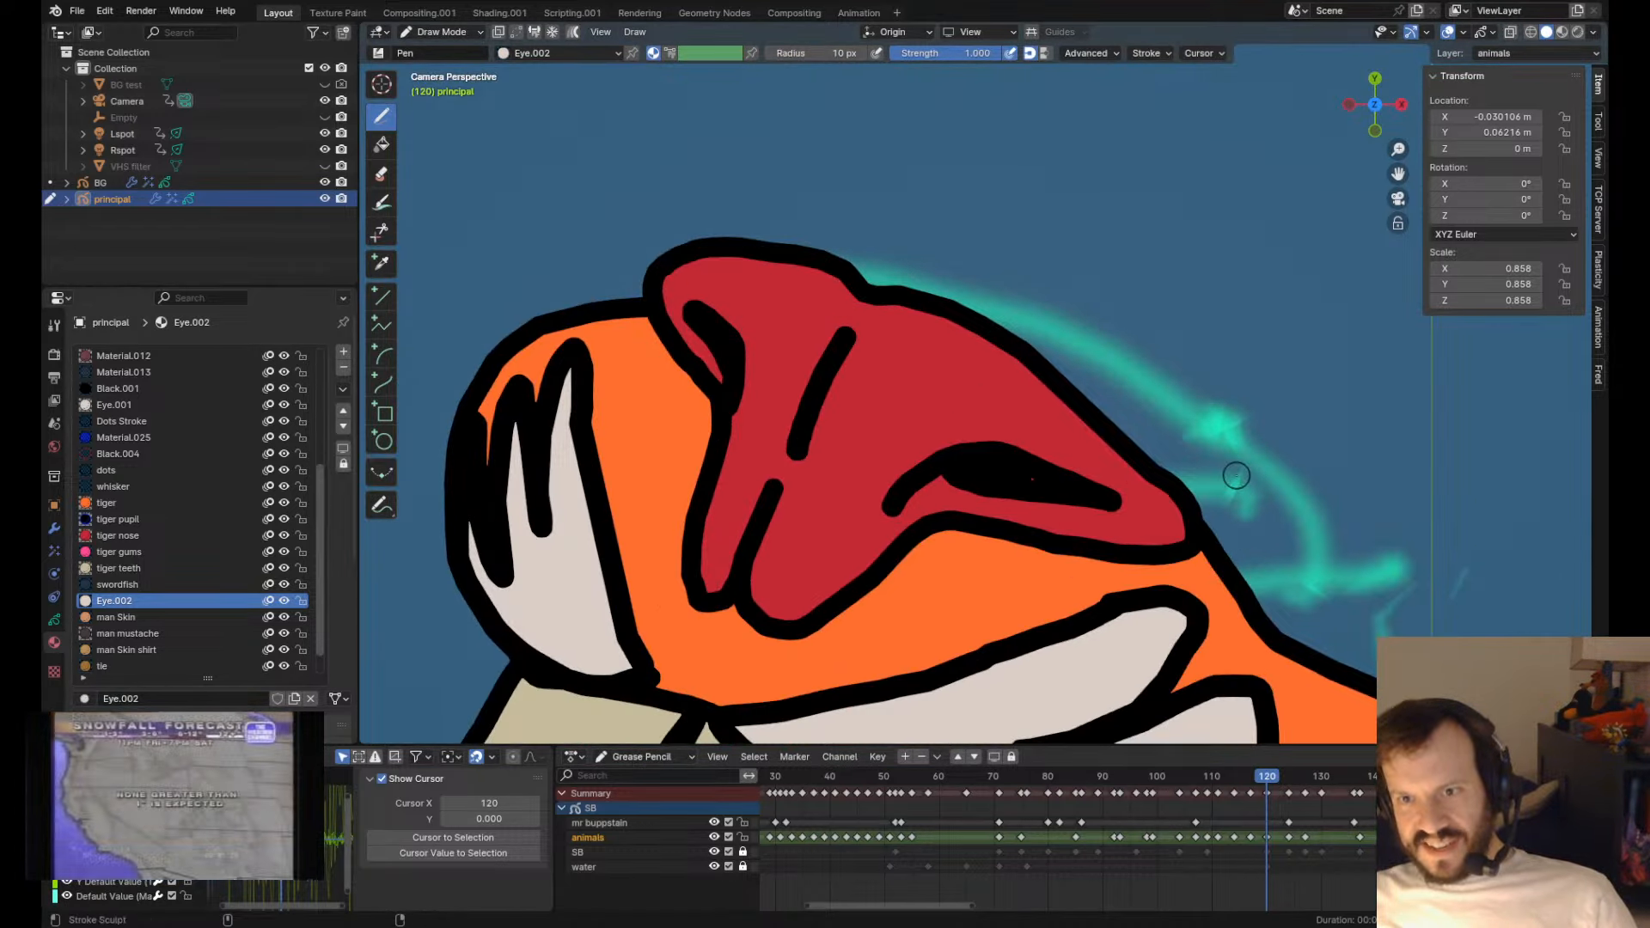
pyautogui.moveTo(1215, 490); pyautogui.dragTo(1191, 505)
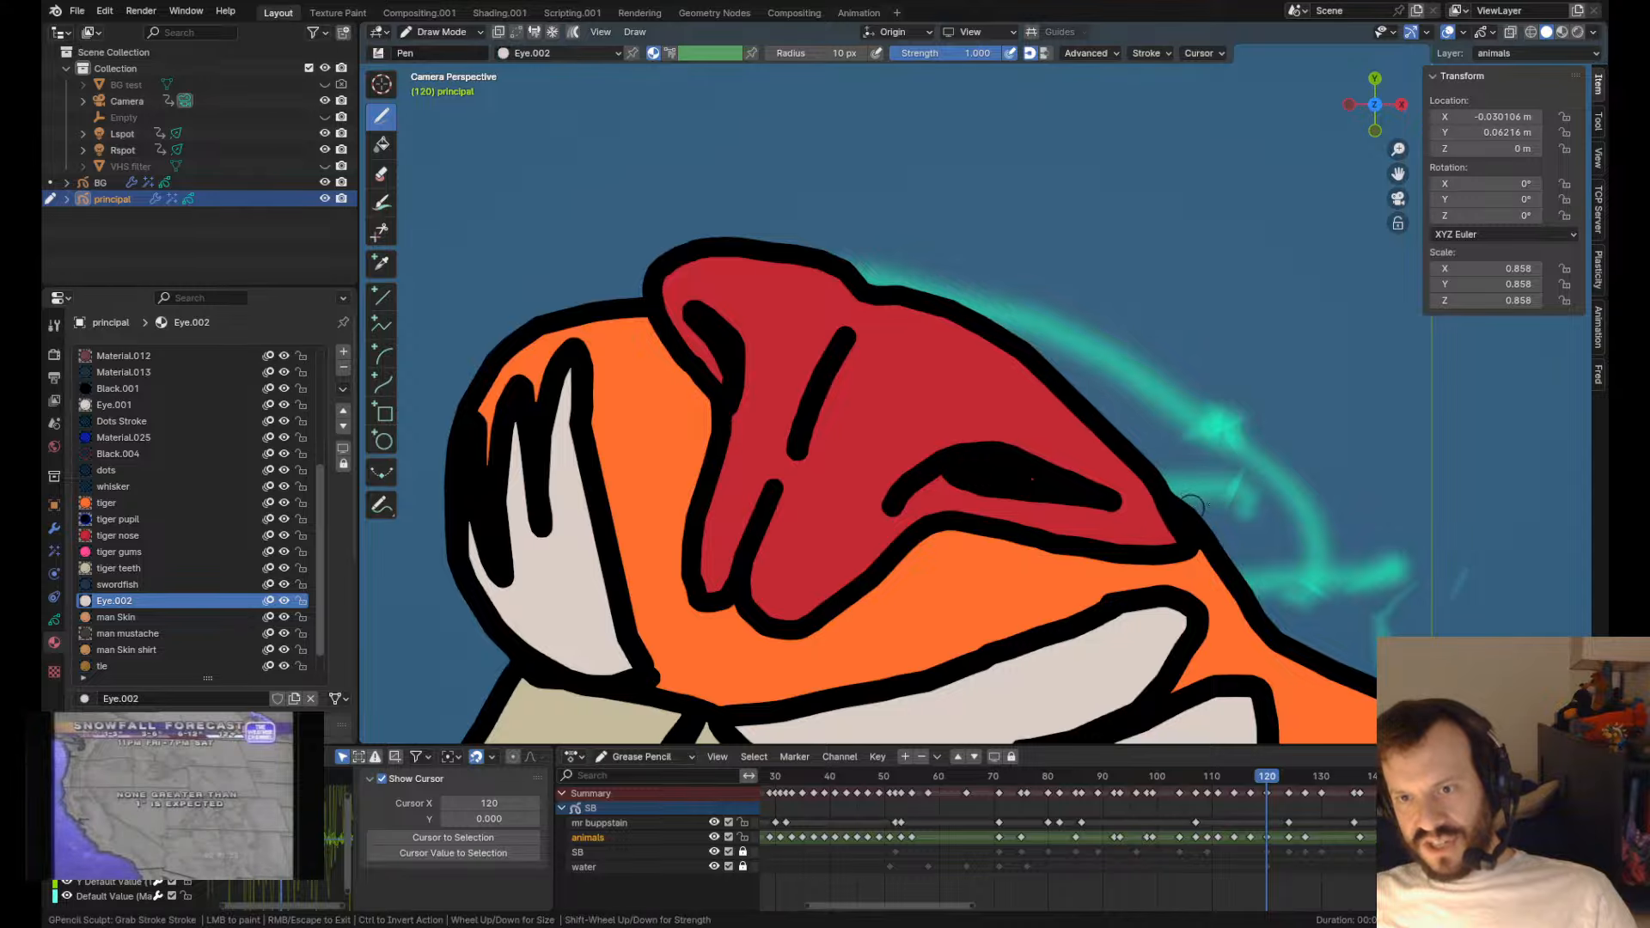
# - Delete the stray stroke inside the rear nostril and grab-sculpt the nostril into a sharper, more angular shape
pyautogui.press('Tab')
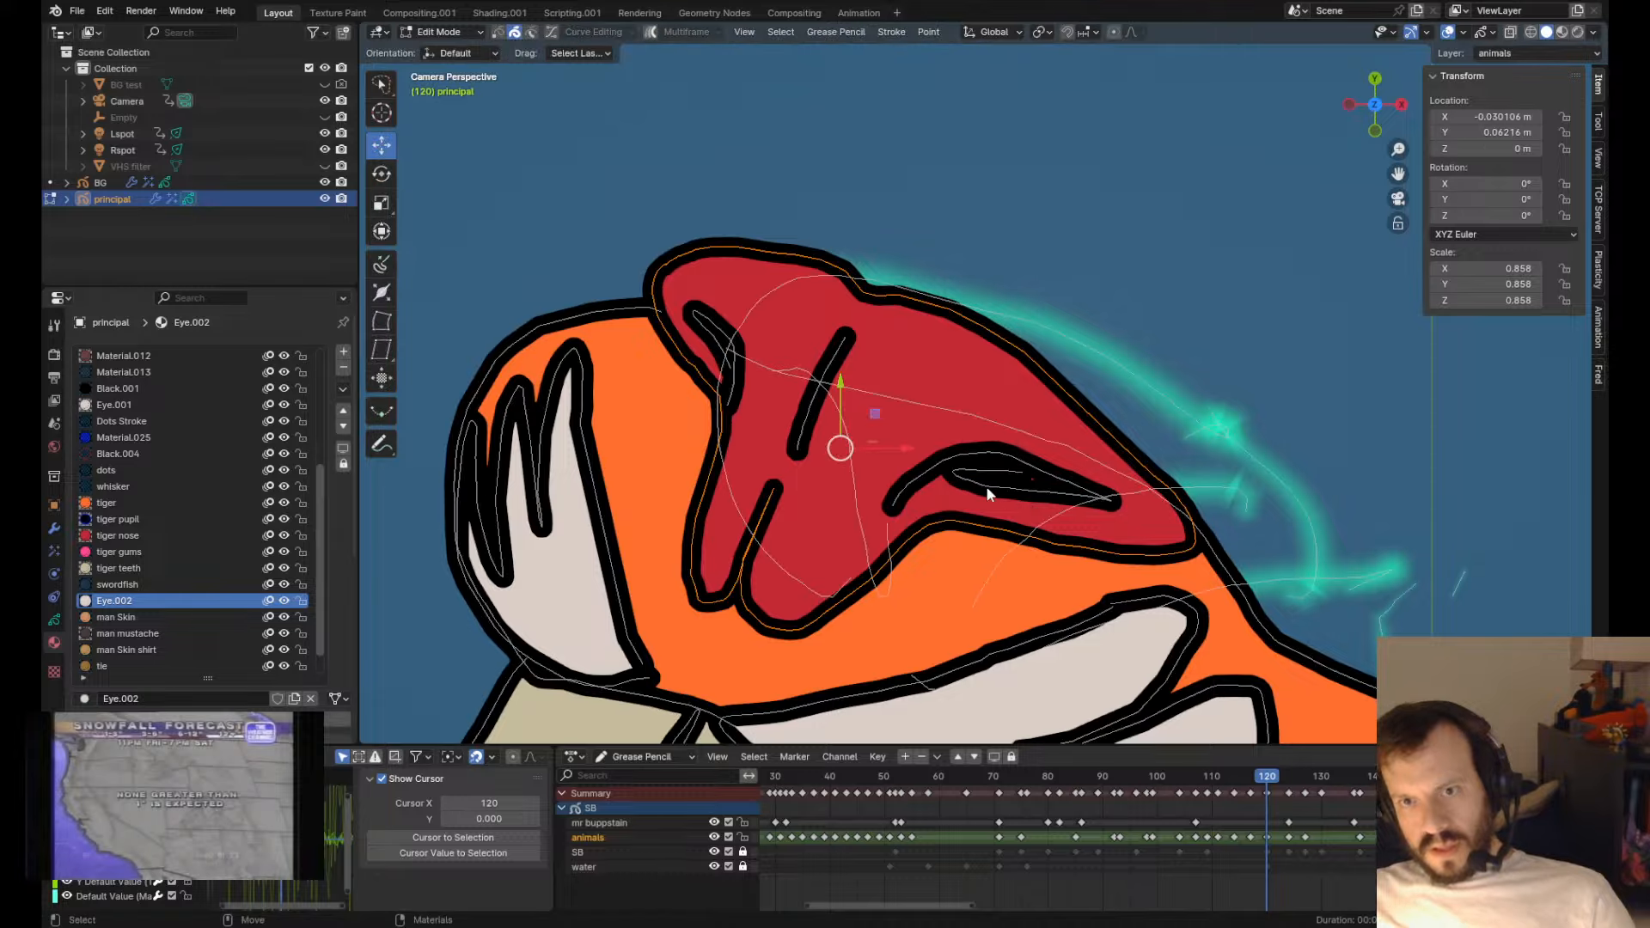
pyautogui.click(1031, 480)
pyautogui.press('x')
pyautogui.press('Tab')
pyautogui.moveTo(1008, 507); pyautogui.dragTo(1007, 498)
pyautogui.moveTo(1005, 402); pyautogui.dragTo(1001, 426)
pyautogui.moveTo(960, 526)
pyautogui.mouseDown()
pyautogui.moveTo(962, 507)
pyautogui.moveTo(874, 539)
pyautogui.mouseUp()
# - Flip between frames 117 and 120 to check the nose, return to frame 120 and save the file
pyautogui.press('Down')
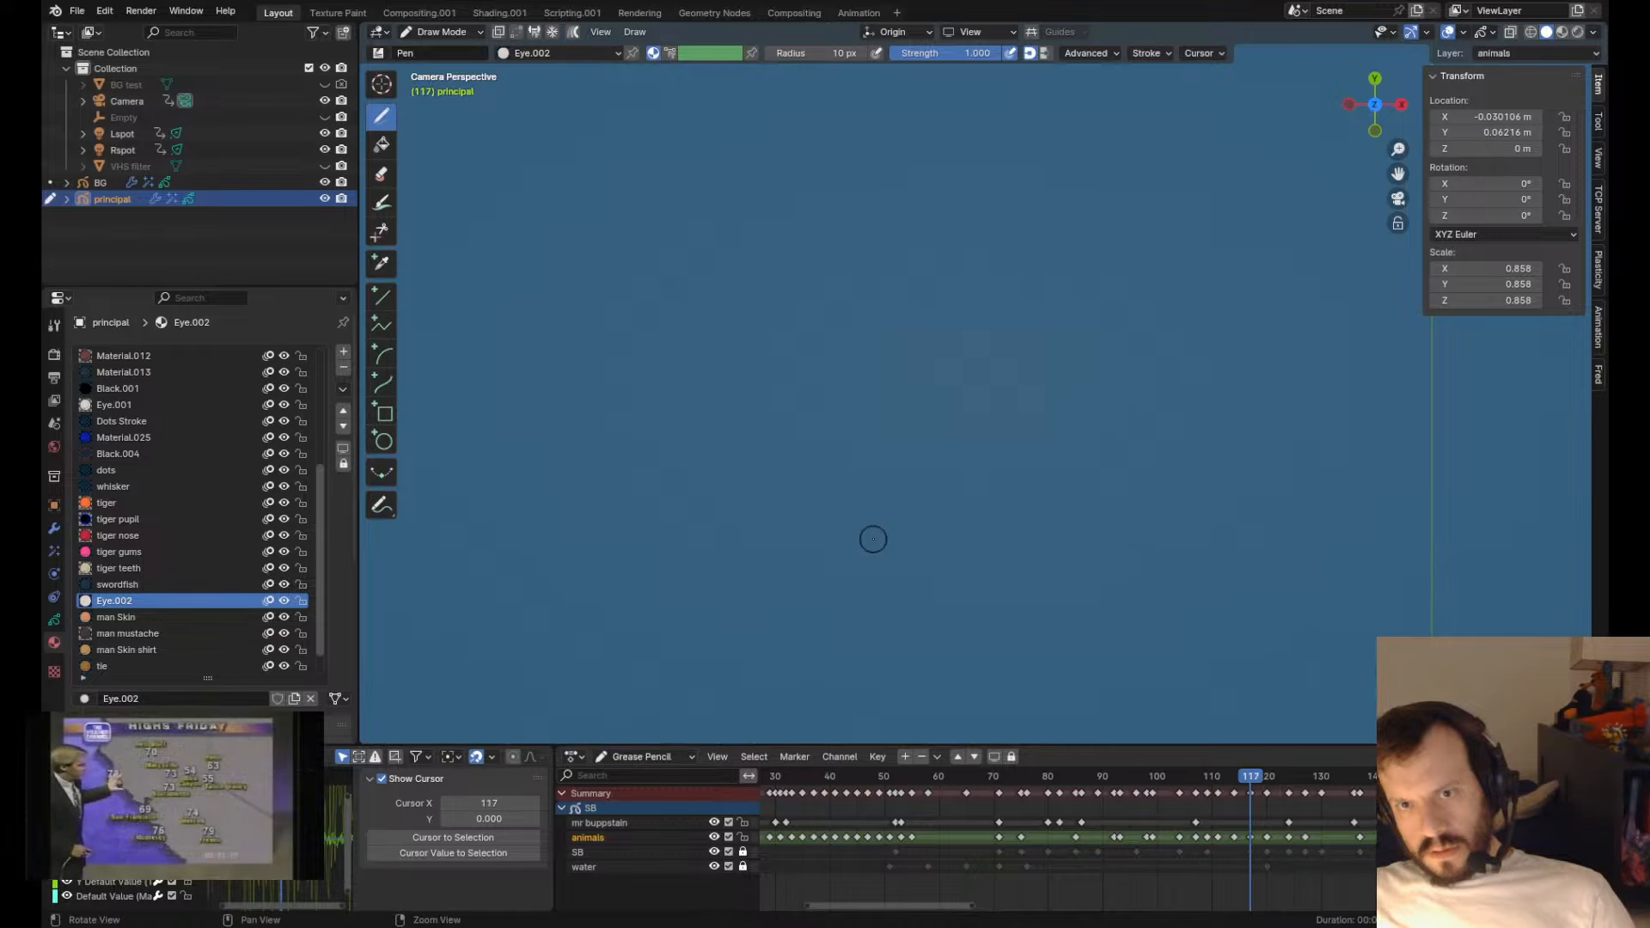
pyautogui.press('Up')
pyautogui.press('Down')
pyautogui.press('Up')
pyautogui.scroll(-5, 874, 538)
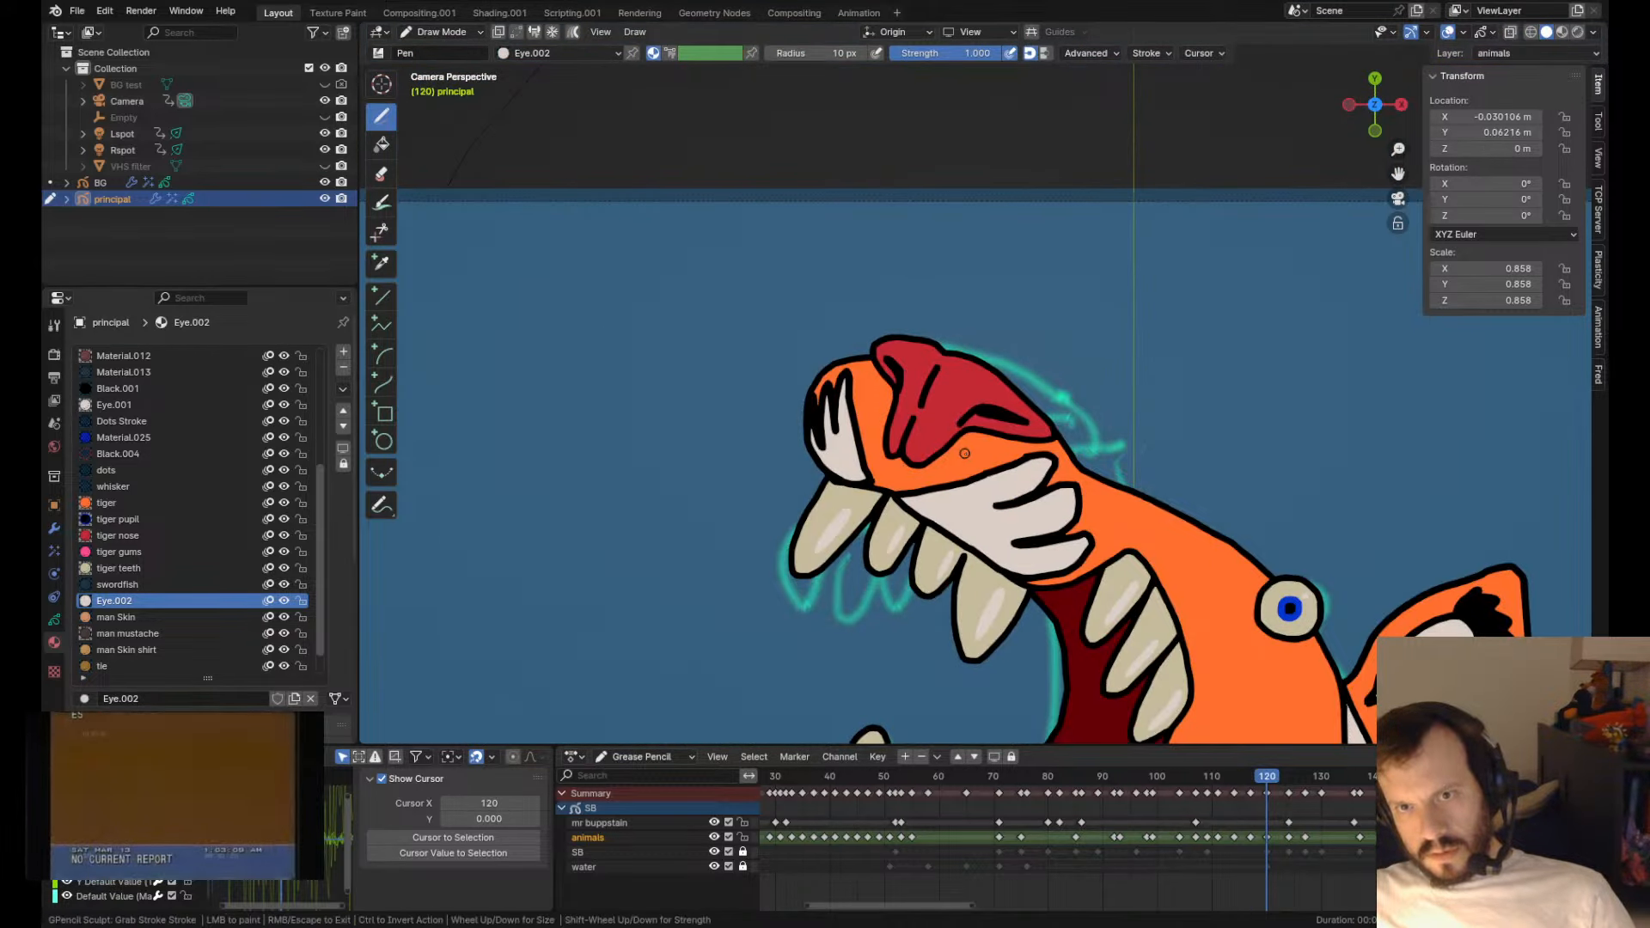
pyautogui.scroll(-5, 909, 378)
pyautogui.scroll(3, 955, 481)
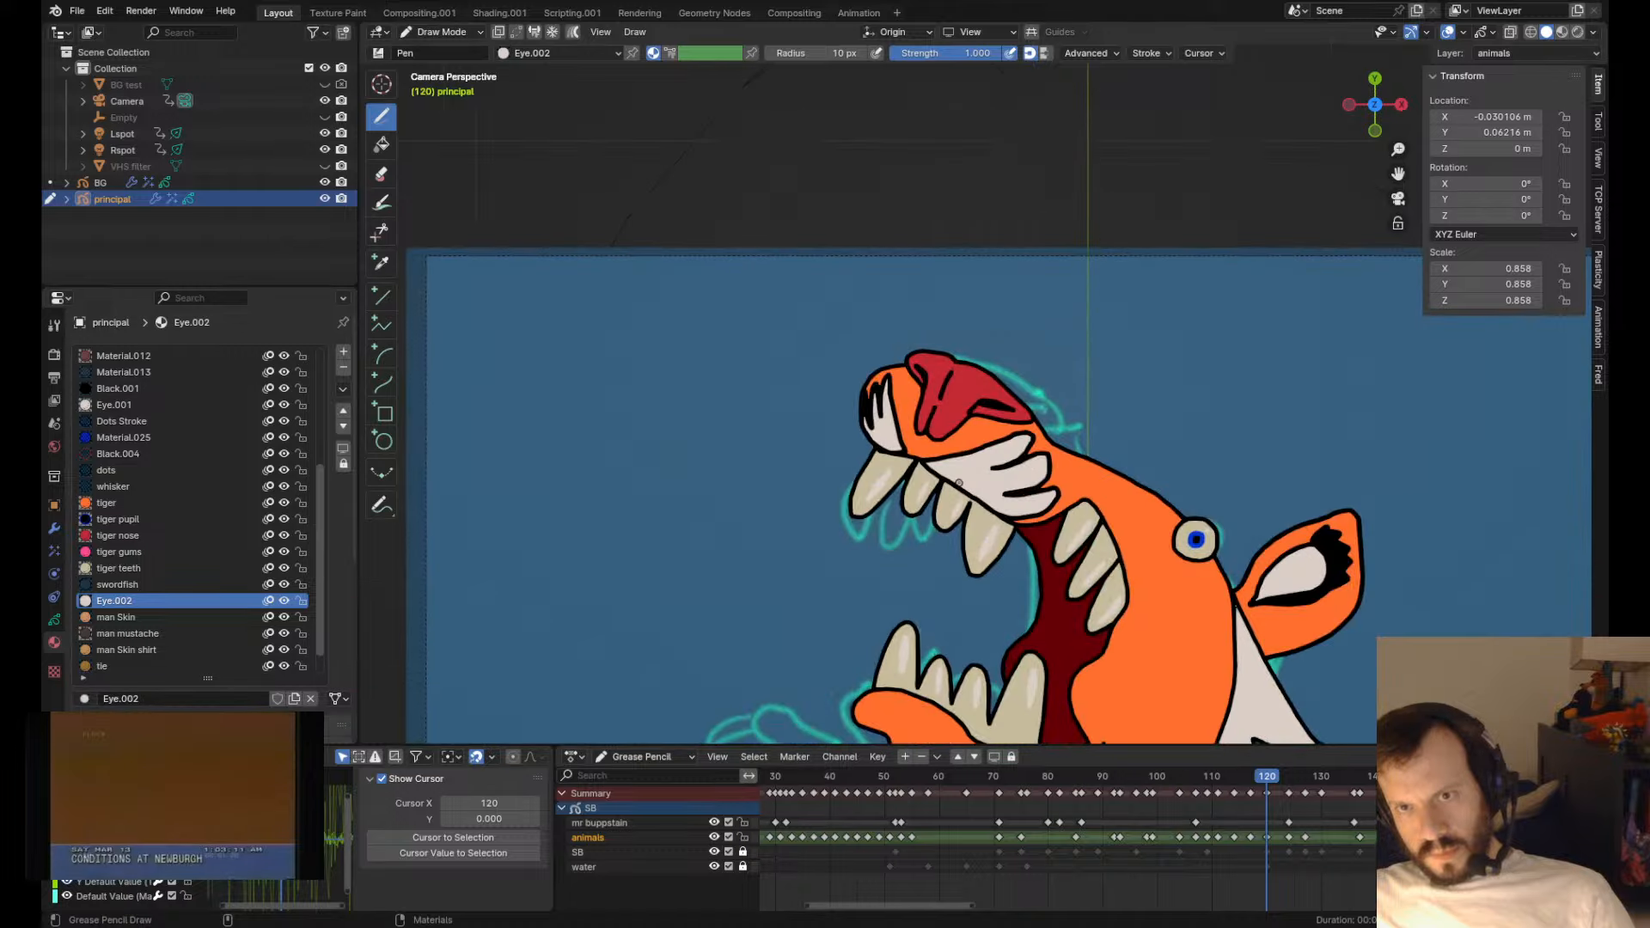
pyautogui.keyDown('shift'); pyautogui.moveTo(957, 484); pyautogui.dragTo(887, 451, button='middle'); pyautogui.keyUp('shift')
pyautogui.hotkey('ctrl', 's')
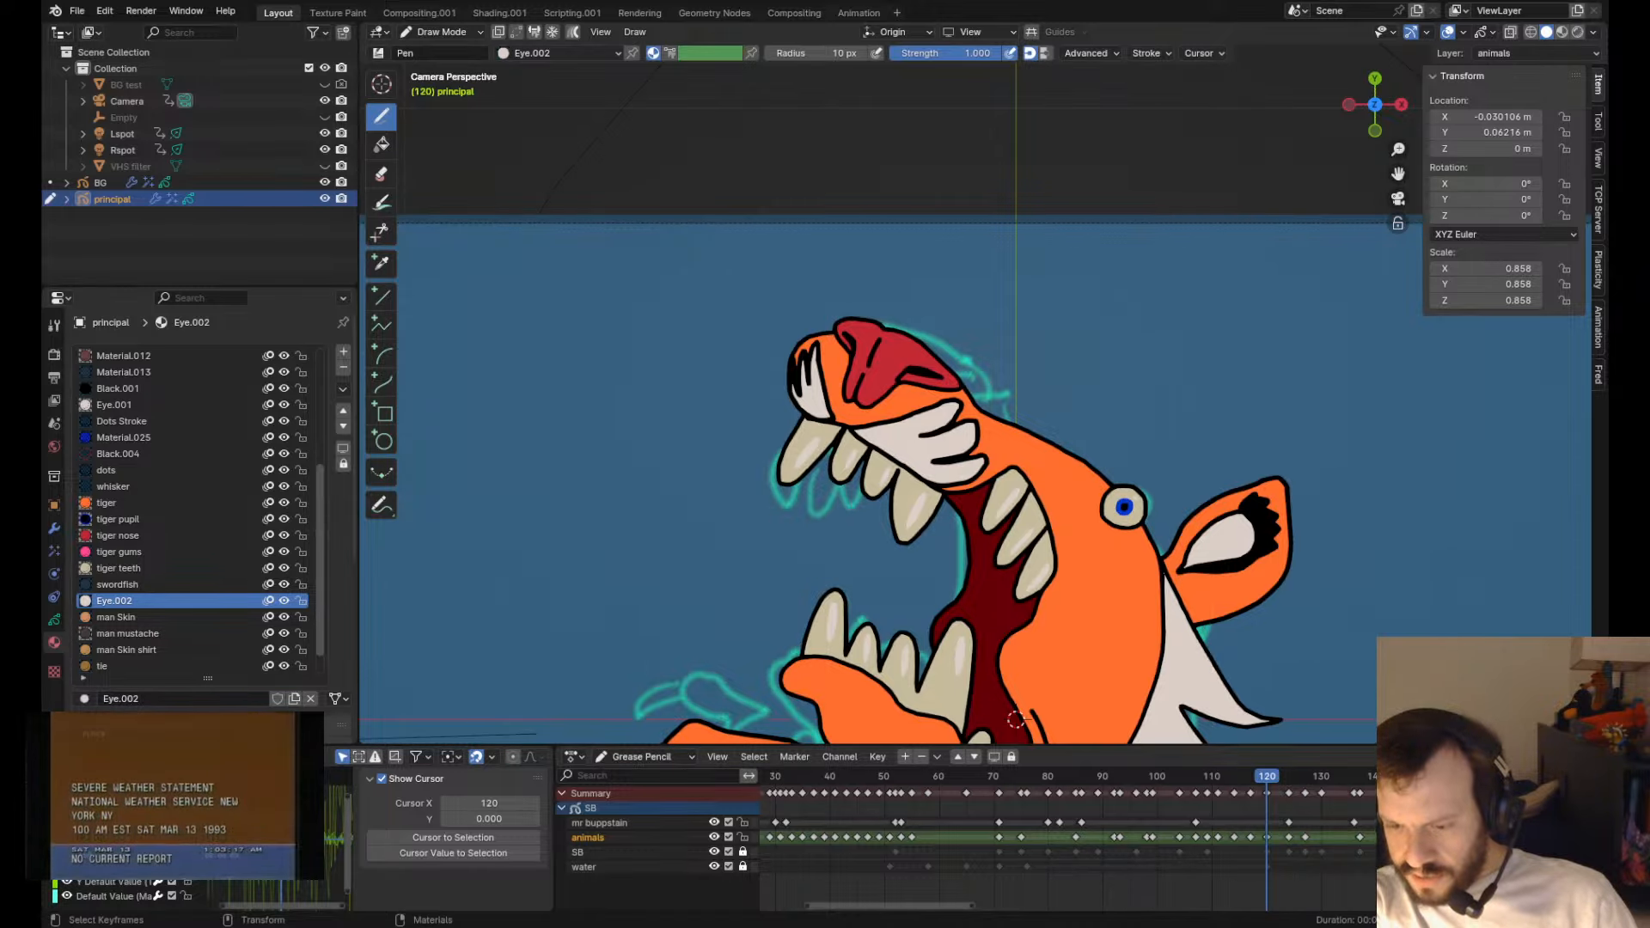
# - Grab-sculpt the white cheek patch's three fur tufts into slimmer tips that curve upward
pyautogui.moveTo(876, 396)
pyautogui.keyDown('shift'); pyautogui.mouseDown(button='middle')
pyautogui.moveTo(890, 307)
pyautogui.moveTo(851, 444)
pyautogui.mouseUp(button='middle'); pyautogui.keyUp('shift')
pyautogui.press('Tab')
pyautogui.scroll(4, 890, 307)
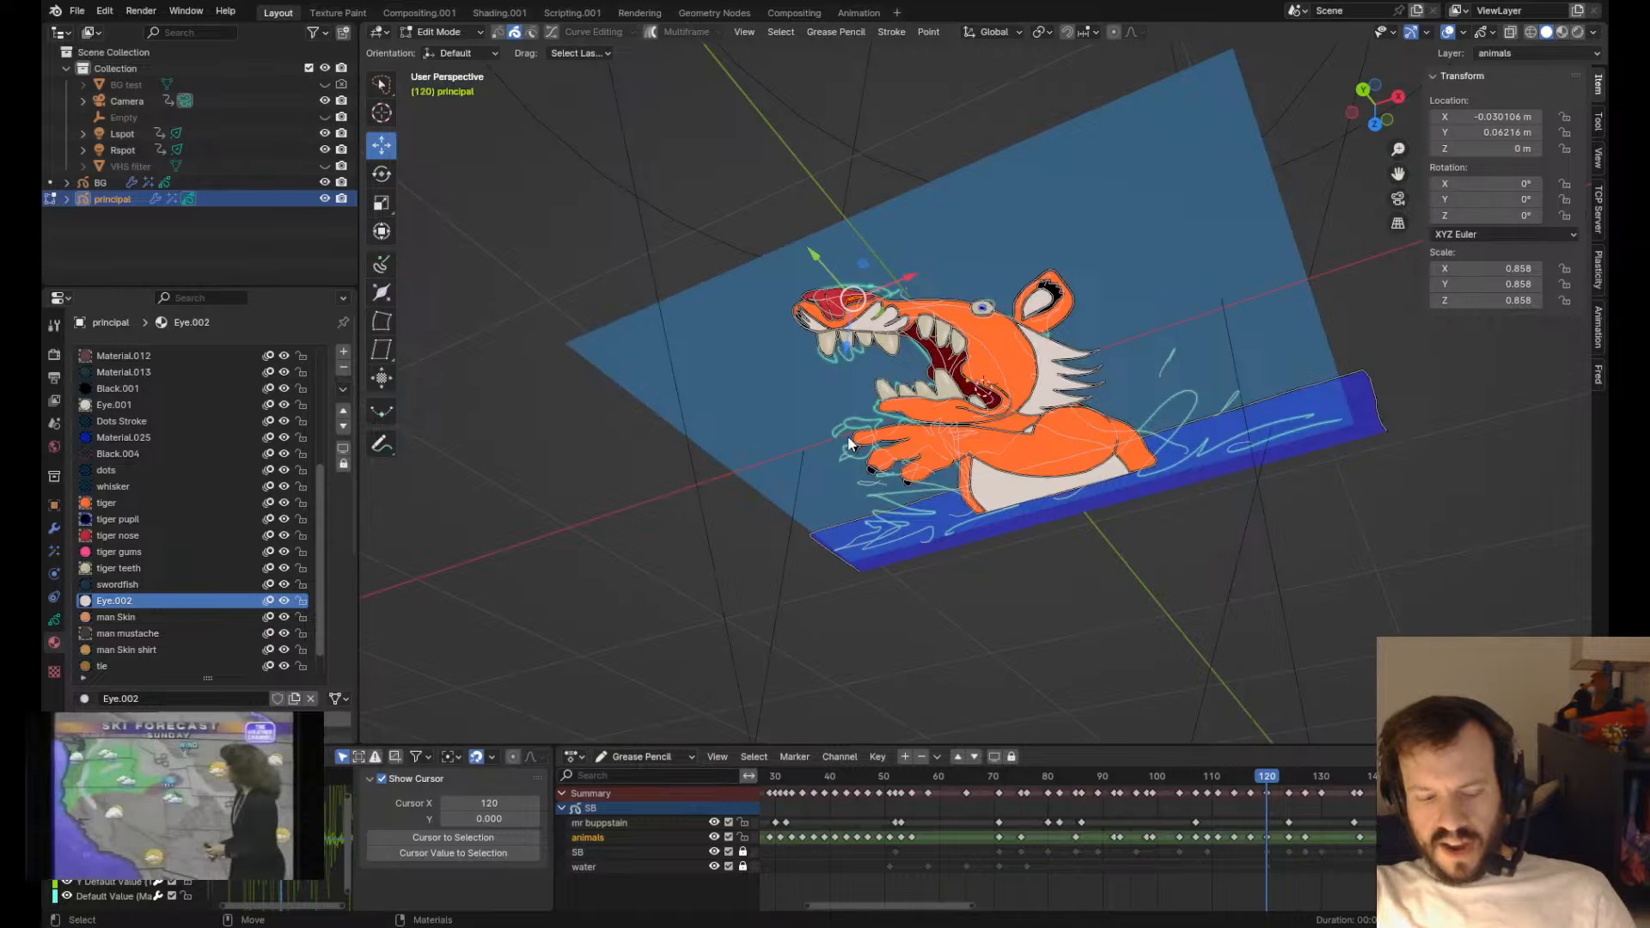
pyautogui.press('KP_0')
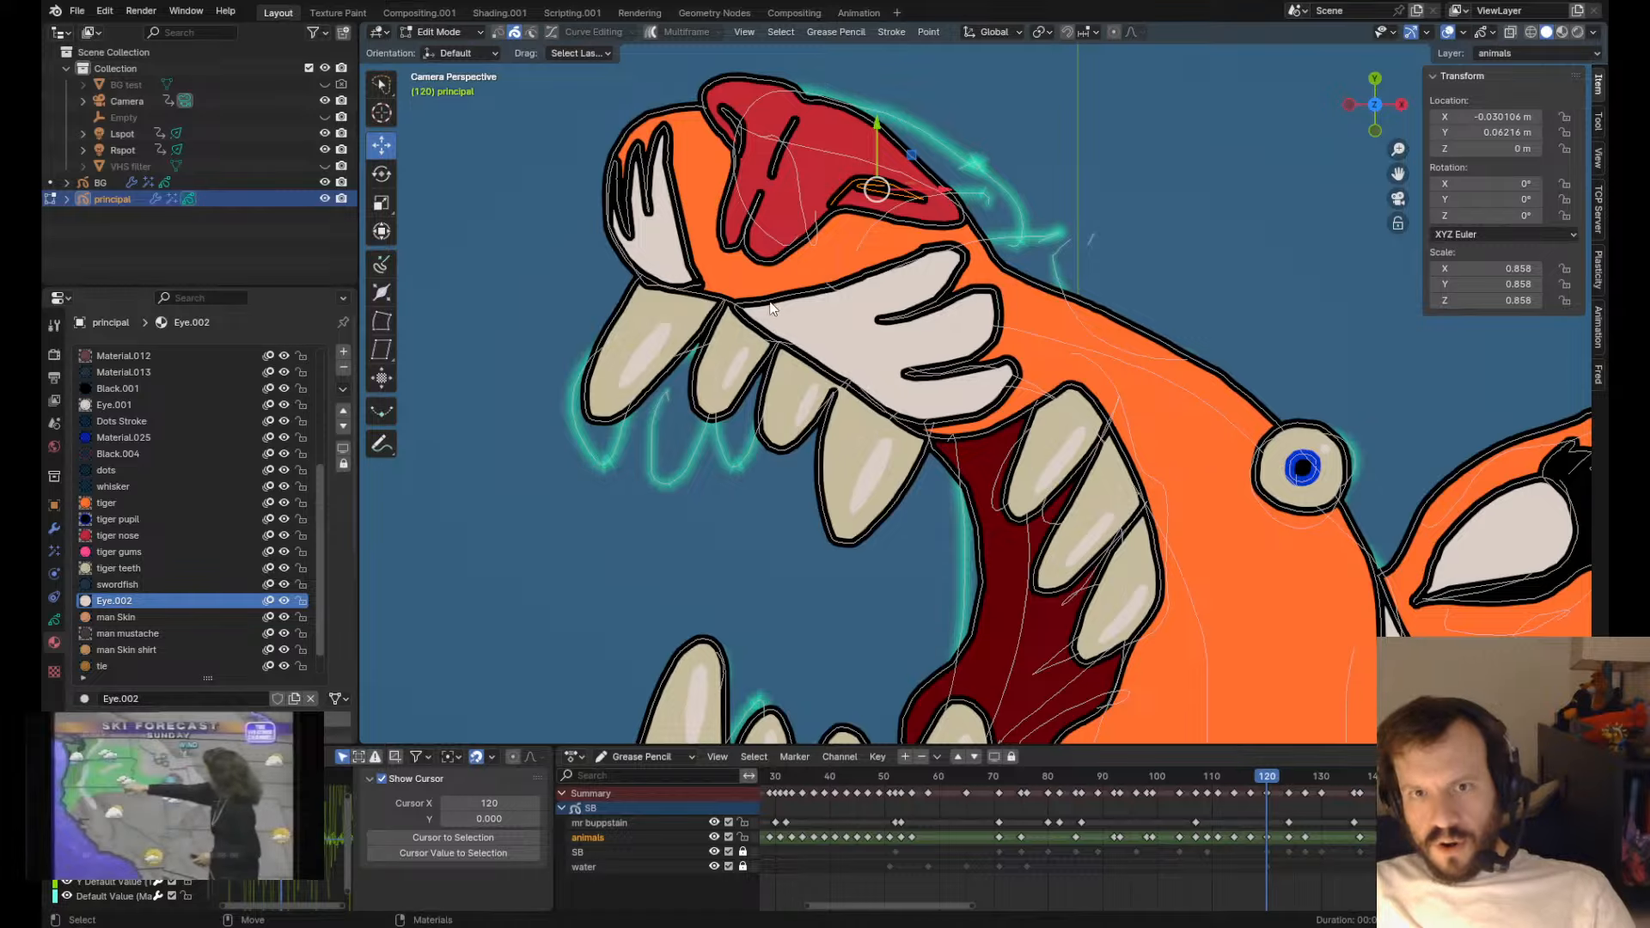
pyautogui.press('Tab')
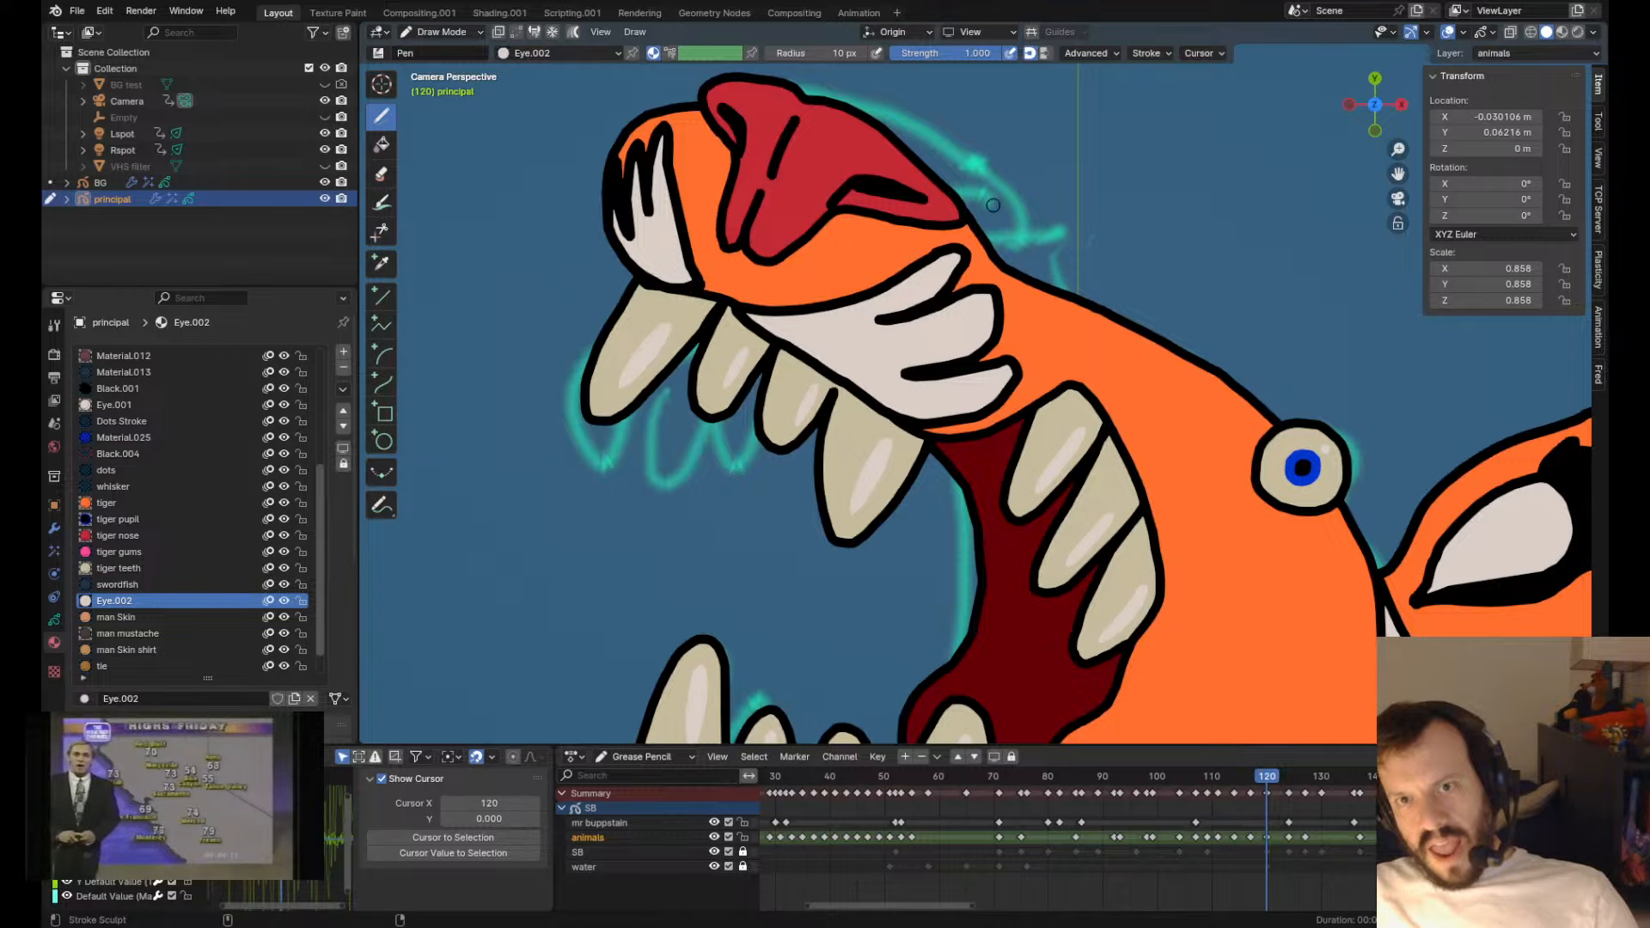
pyautogui.moveTo(968, 255); pyautogui.dragTo(955, 263)
pyautogui.moveTo(928, 364)
pyautogui.mouseDown()
pyautogui.moveTo(918, 327)
pyautogui.moveTo(966, 318)
pyautogui.mouseUp()
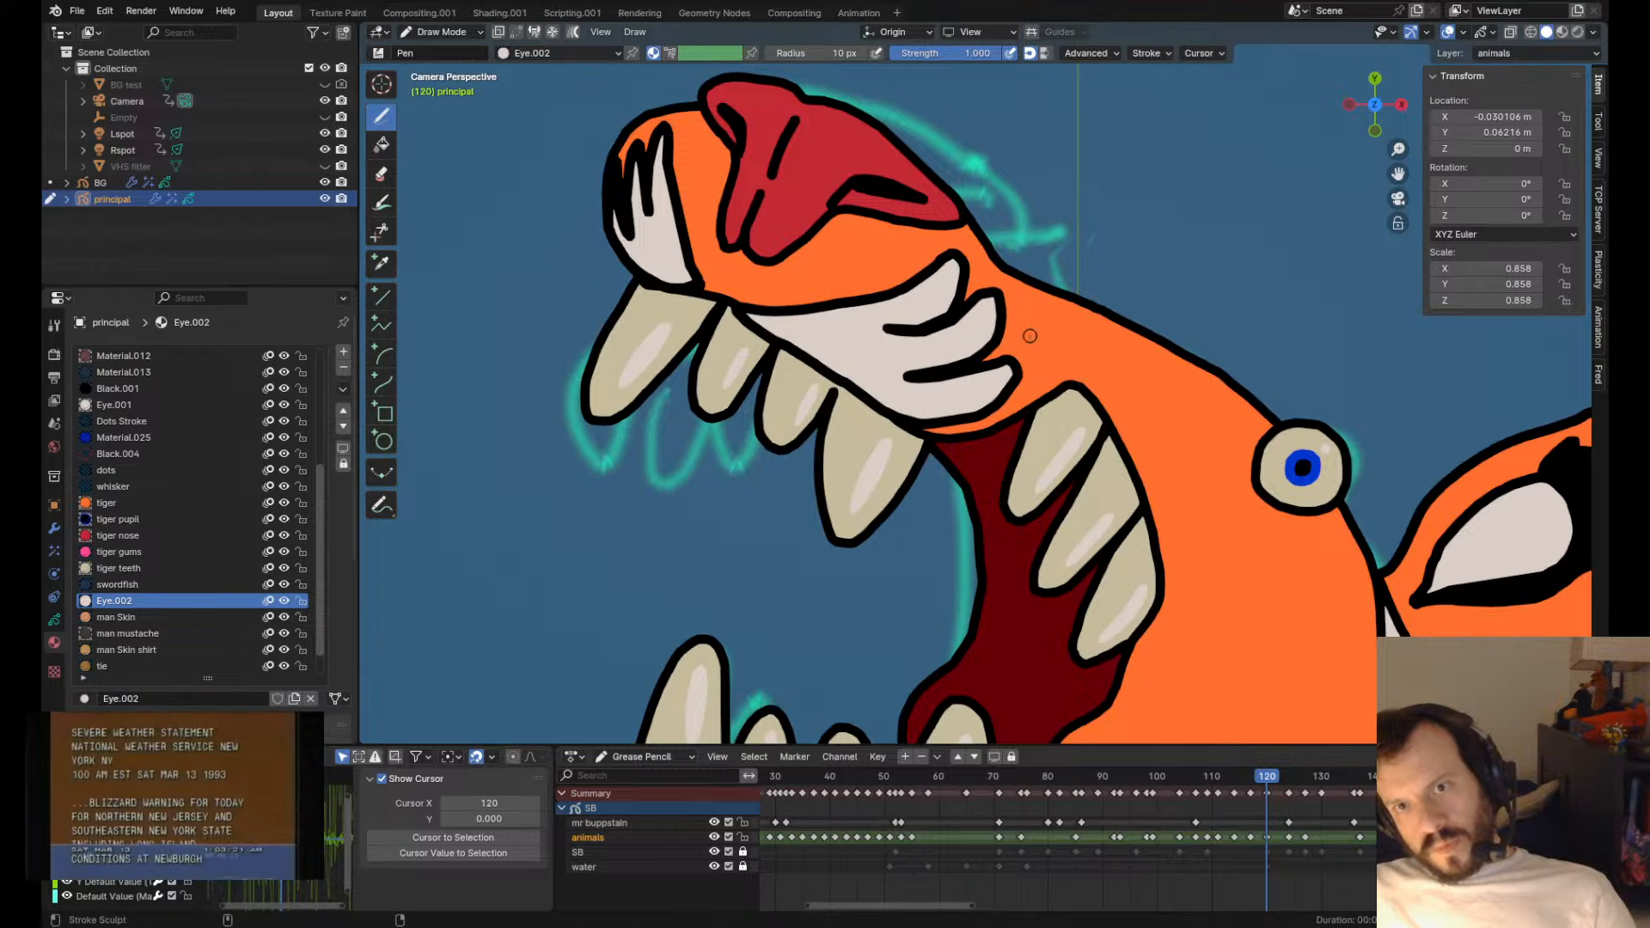
pyautogui.moveTo(1006, 375); pyautogui.dragTo(1003, 368)
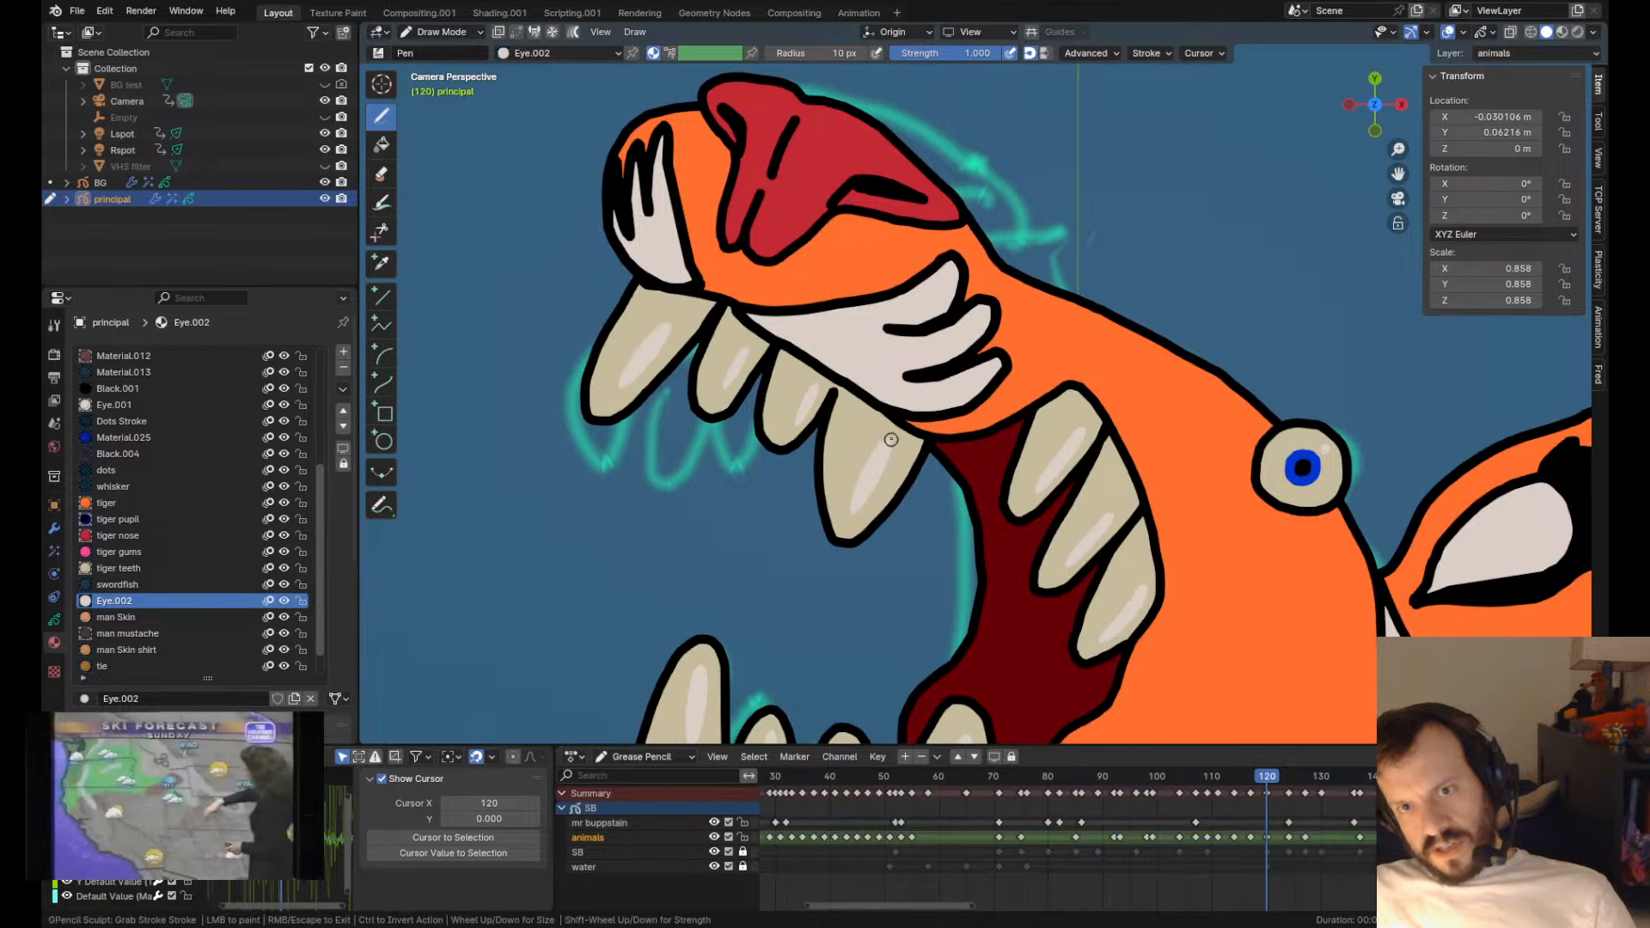
# - Grab-sculpt the cheek patch's lower edge so it sags in a rounder curve over the bases of the upper teeth
pyautogui.moveTo(719, 330)
pyautogui.mouseDown()
pyautogui.moveTo(727, 313)
pyautogui.moveTo(704, 313)
pyautogui.mouseUp()
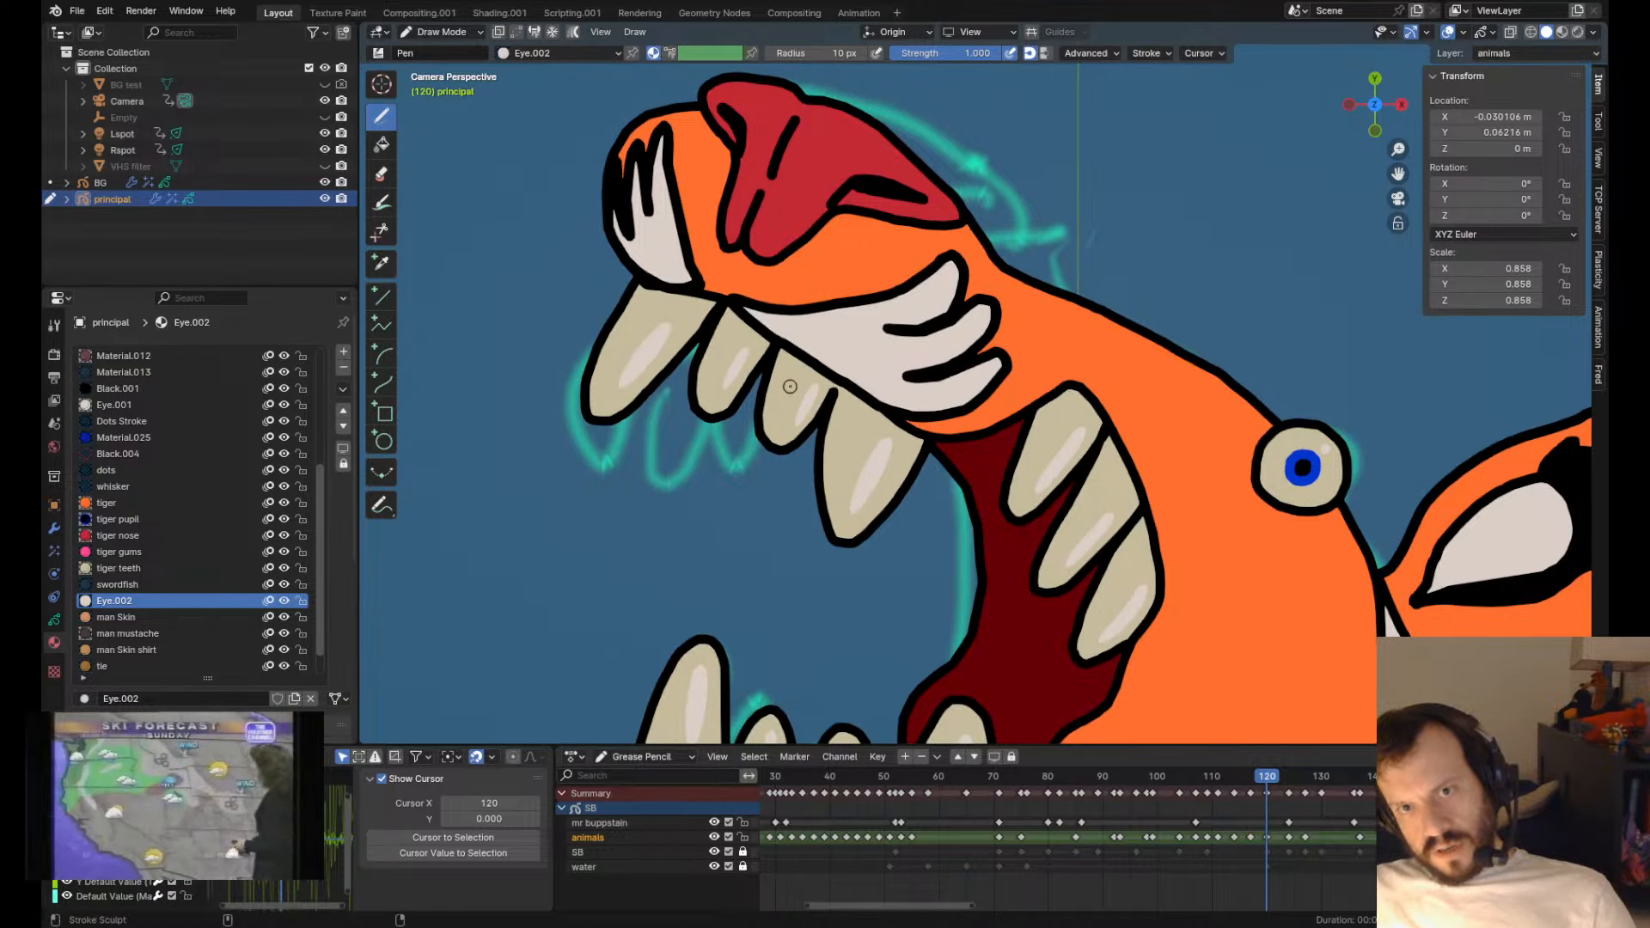
pyautogui.moveTo(804, 364)
pyautogui.mouseDown()
pyautogui.moveTo(782, 382)
pyautogui.moveTo(836, 404)
pyautogui.moveTo(777, 376)
pyautogui.mouseUp()
pyautogui.moveTo(750, 317); pyautogui.dragTo(751, 310)
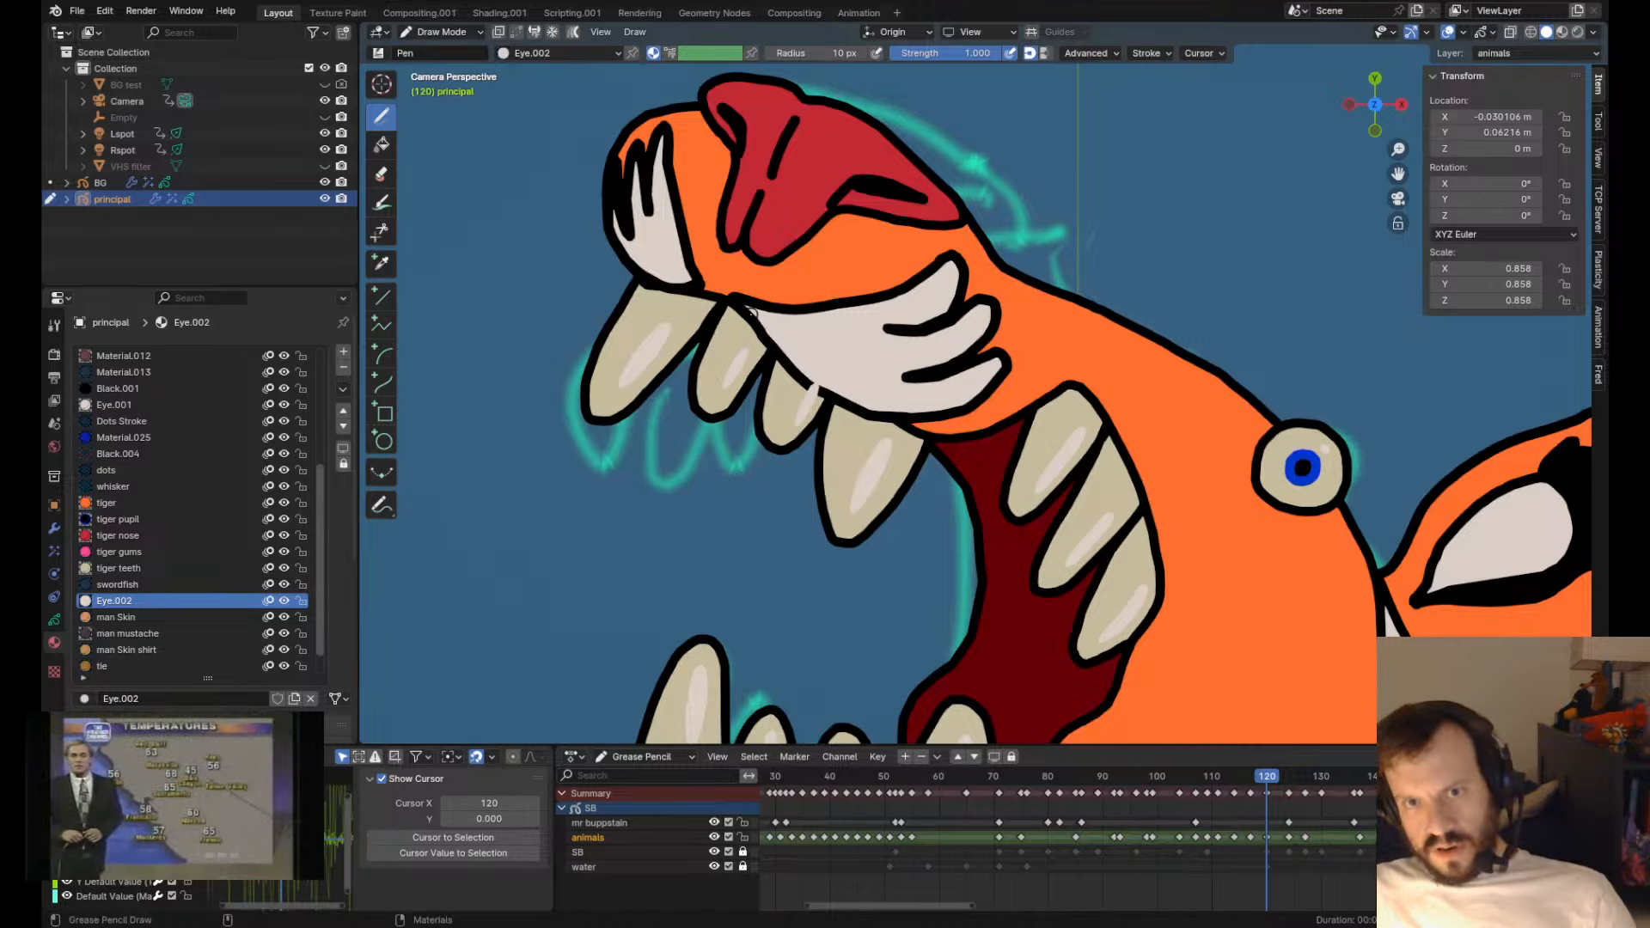
pyautogui.hotkey('shift', 'pageup')
# - Grab-sculpt the white patch at the snout's front, lowering its bottom edge over the front tooth and shifting its fur tips forward
pyautogui.press('Tab')
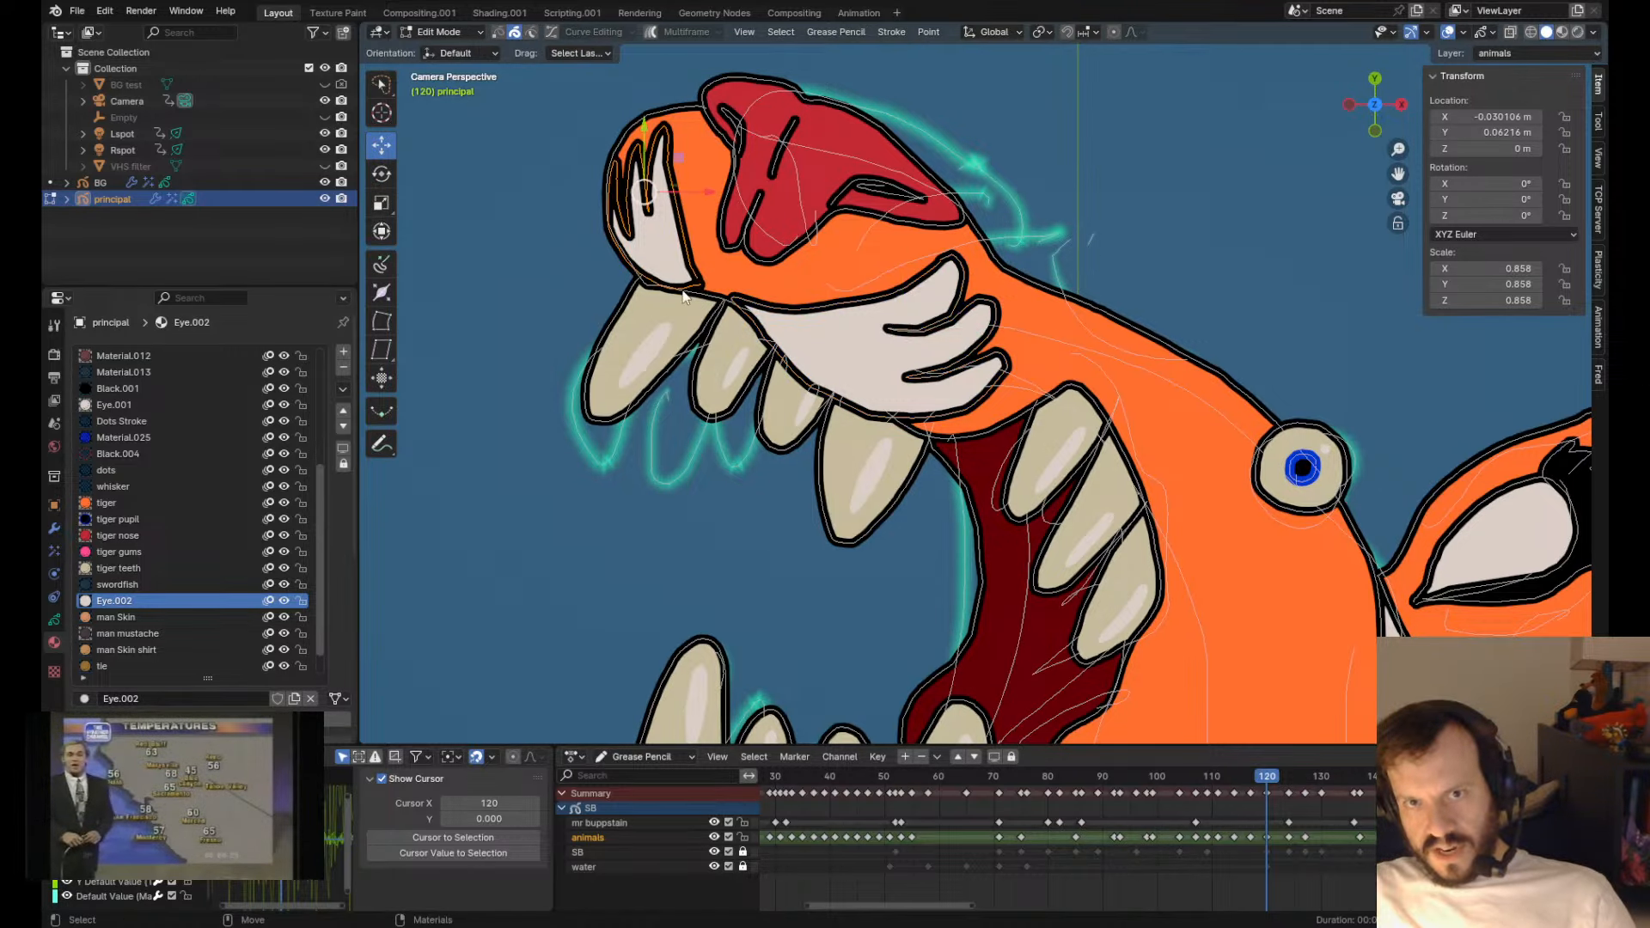
pyautogui.press('Tab')
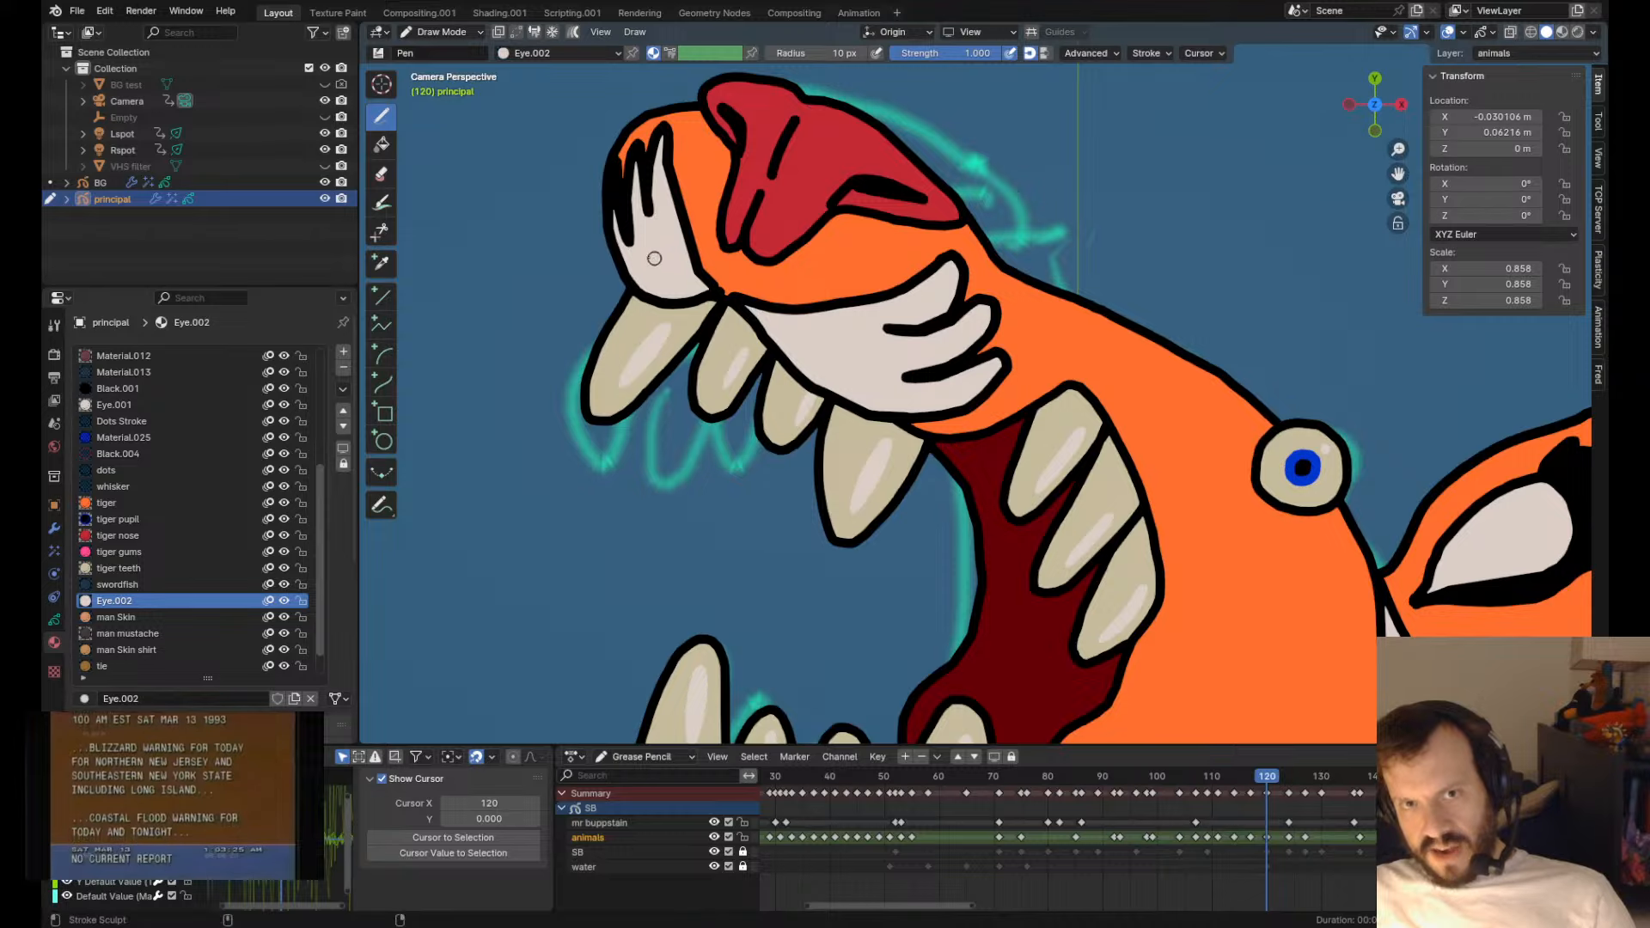
pyautogui.moveTo(654, 257); pyautogui.dragTo(585, 258)
pyautogui.moveTo(698, 153); pyautogui.dragTo(674, 159)
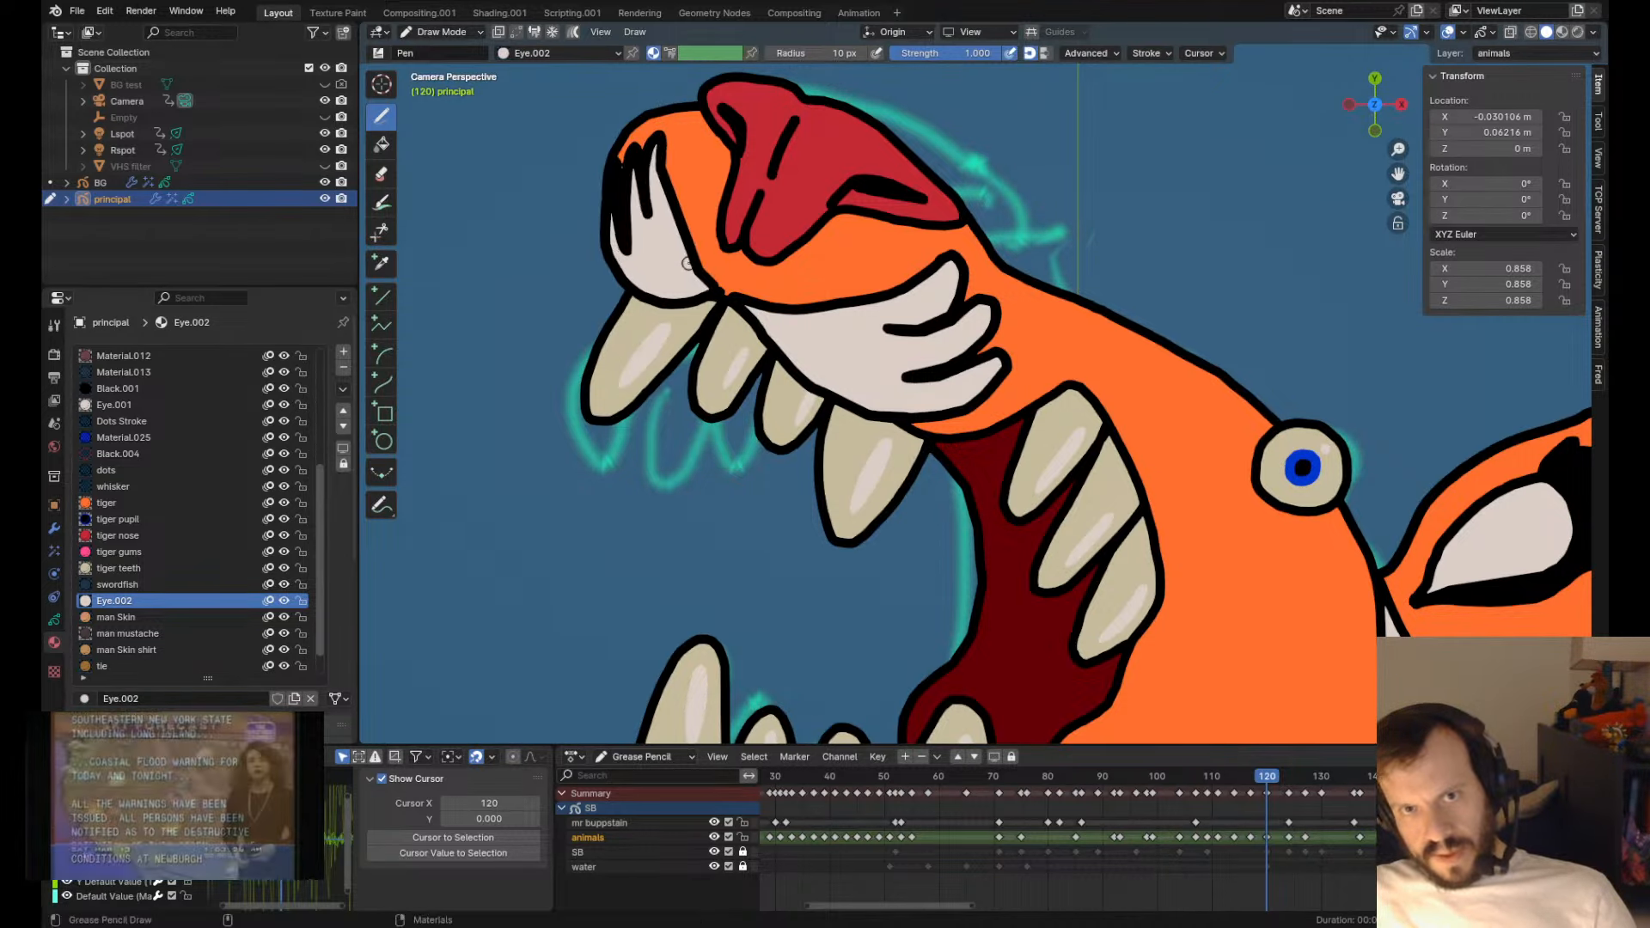
# - Grab-sculpt the front snout patch's rear edge into a clean slope and close its lower corner against the mouth line
pyautogui.scroll(4, 787, 456)
pyautogui.moveTo(787, 455); pyautogui.dragTo(726, 405)
pyautogui.moveTo(712, 314); pyautogui.dragTo(728, 323)
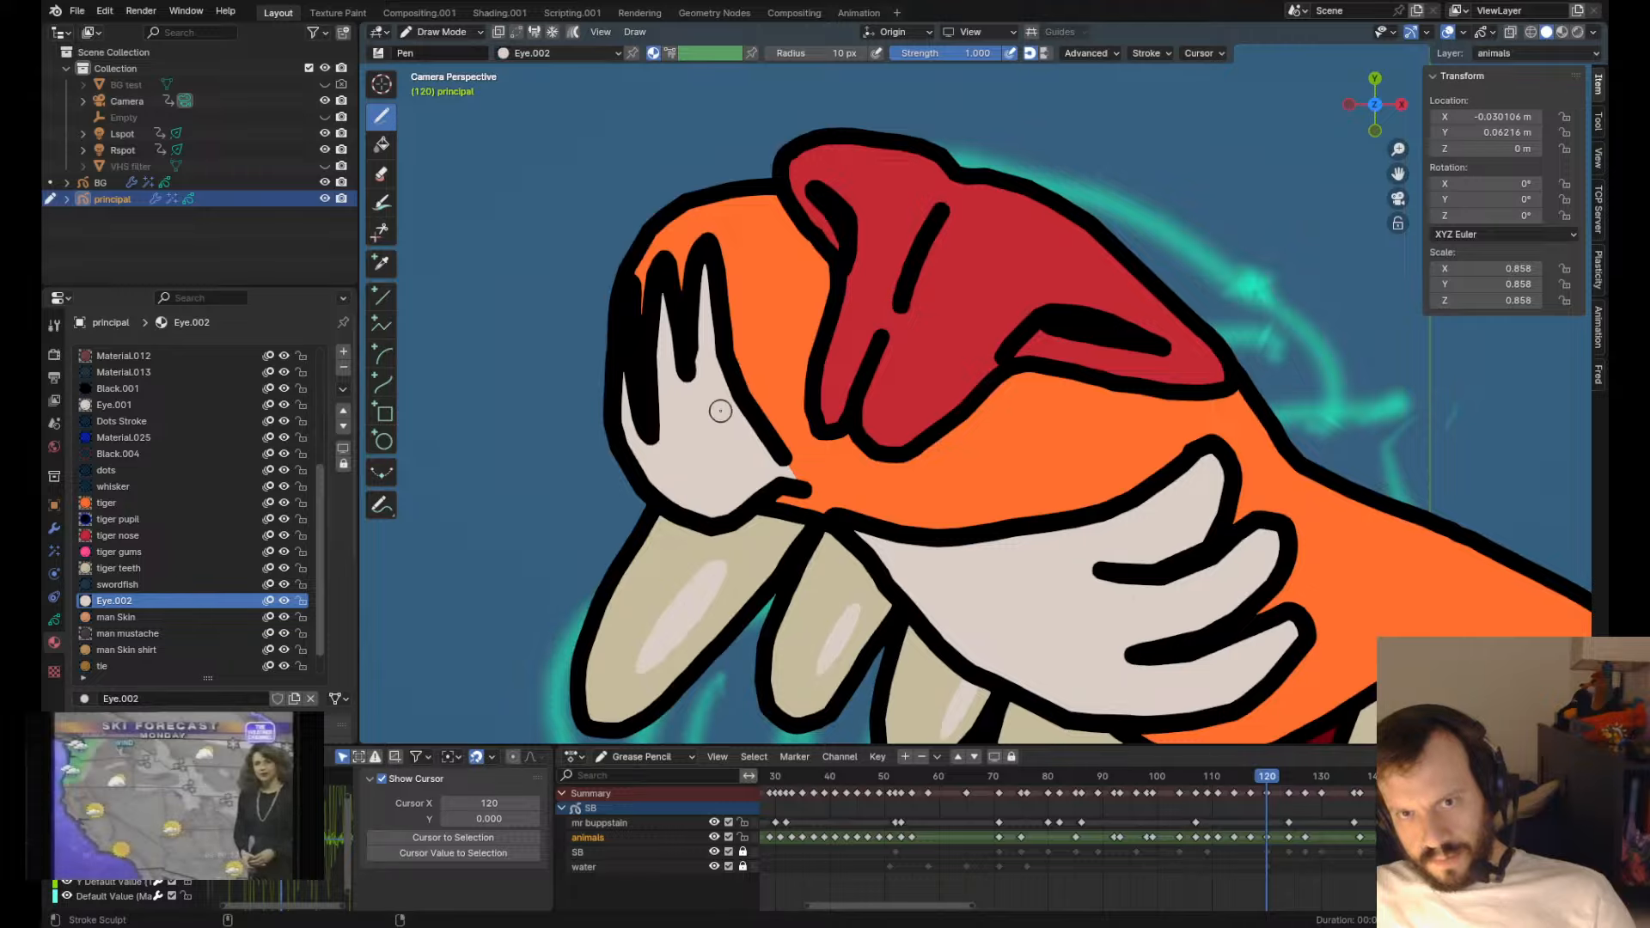
pyautogui.moveTo(765, 434)
pyautogui.mouseDown()
pyautogui.moveTo(773, 500)
pyautogui.moveTo(805, 488)
pyautogui.moveTo(768, 483)
pyautogui.moveTo(759, 450)
pyautogui.moveTo(764, 504)
pyautogui.mouseUp()
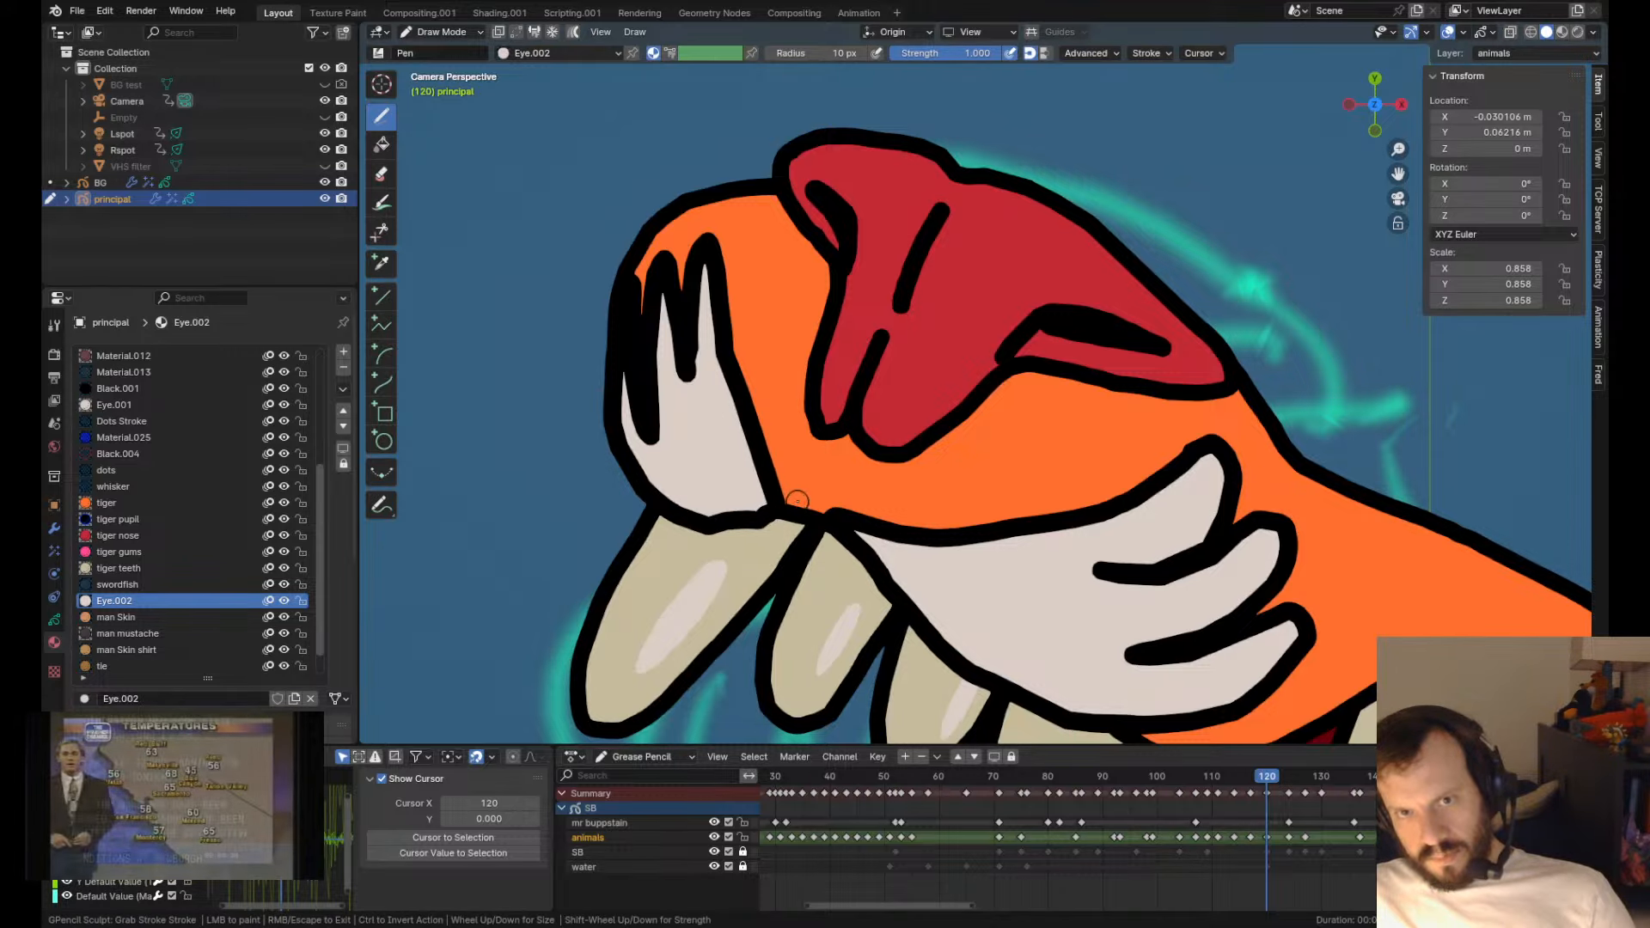
pyautogui.moveTo(760, 438); pyautogui.dragTo(734, 469)
pyautogui.moveTo(739, 346); pyautogui.dragTo(720, 348)
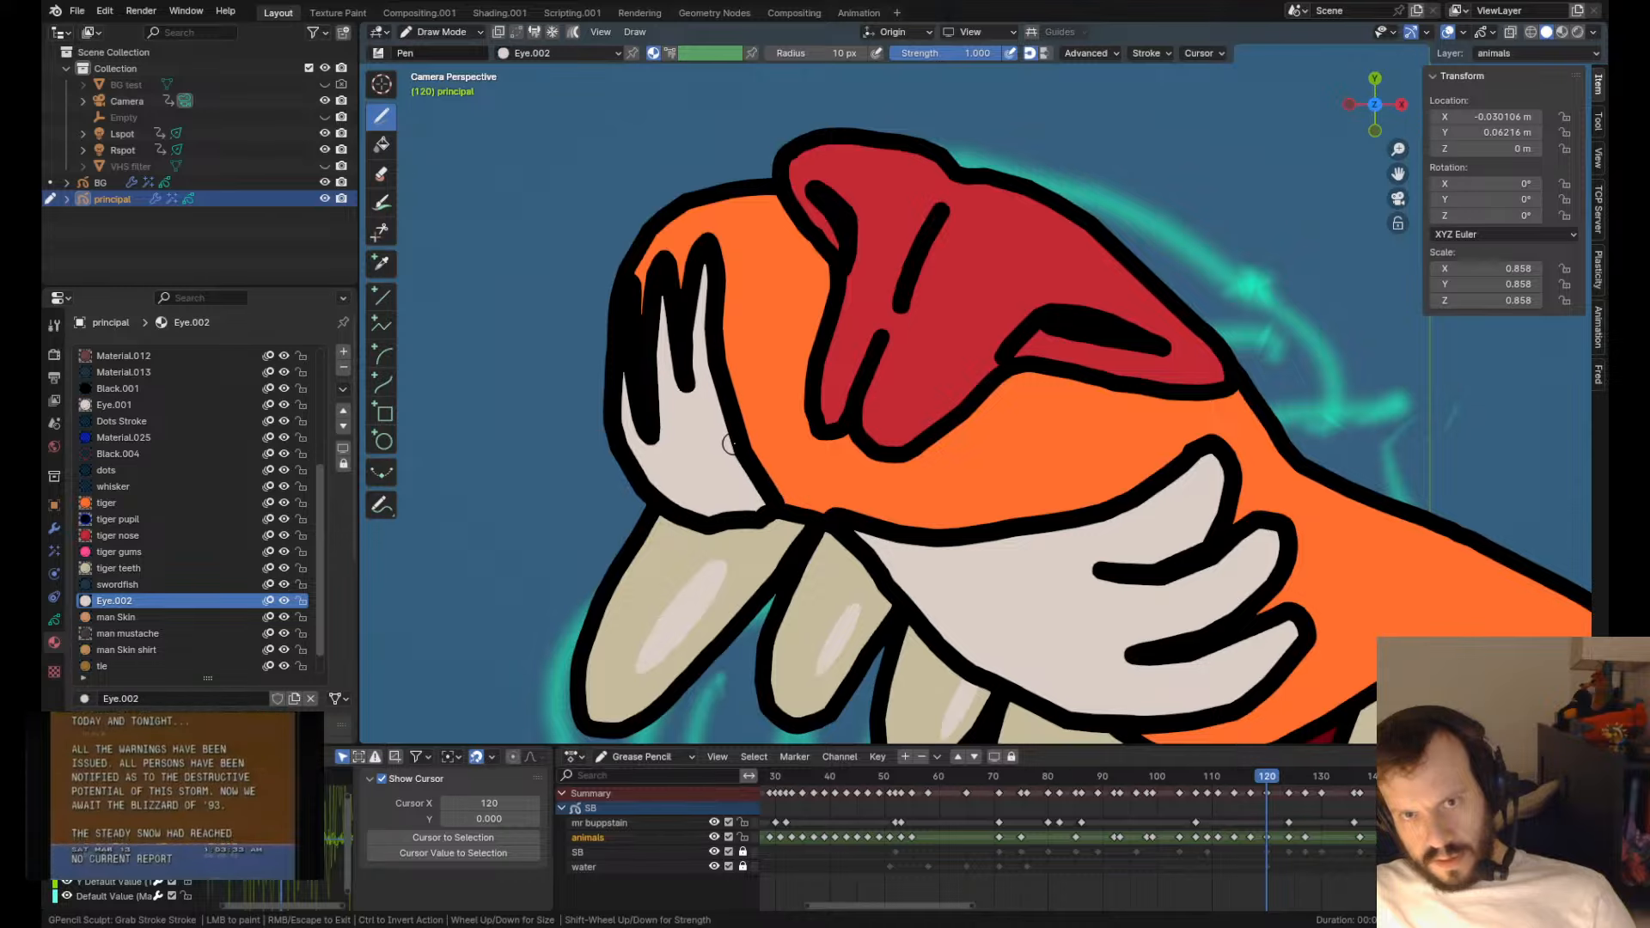
# - Grab-sculpt the front snout patch's fur tips, shortening the black gap between the two foremost tufts
pyautogui.moveTo(729, 443); pyautogui.dragTo(646, 434)
pyautogui.scroll(3, 645, 434)
pyautogui.keyDown('shift'); pyautogui.moveTo(648, 435); pyautogui.dragTo(756, 470, button='middle'); pyautogui.keyUp('shift')
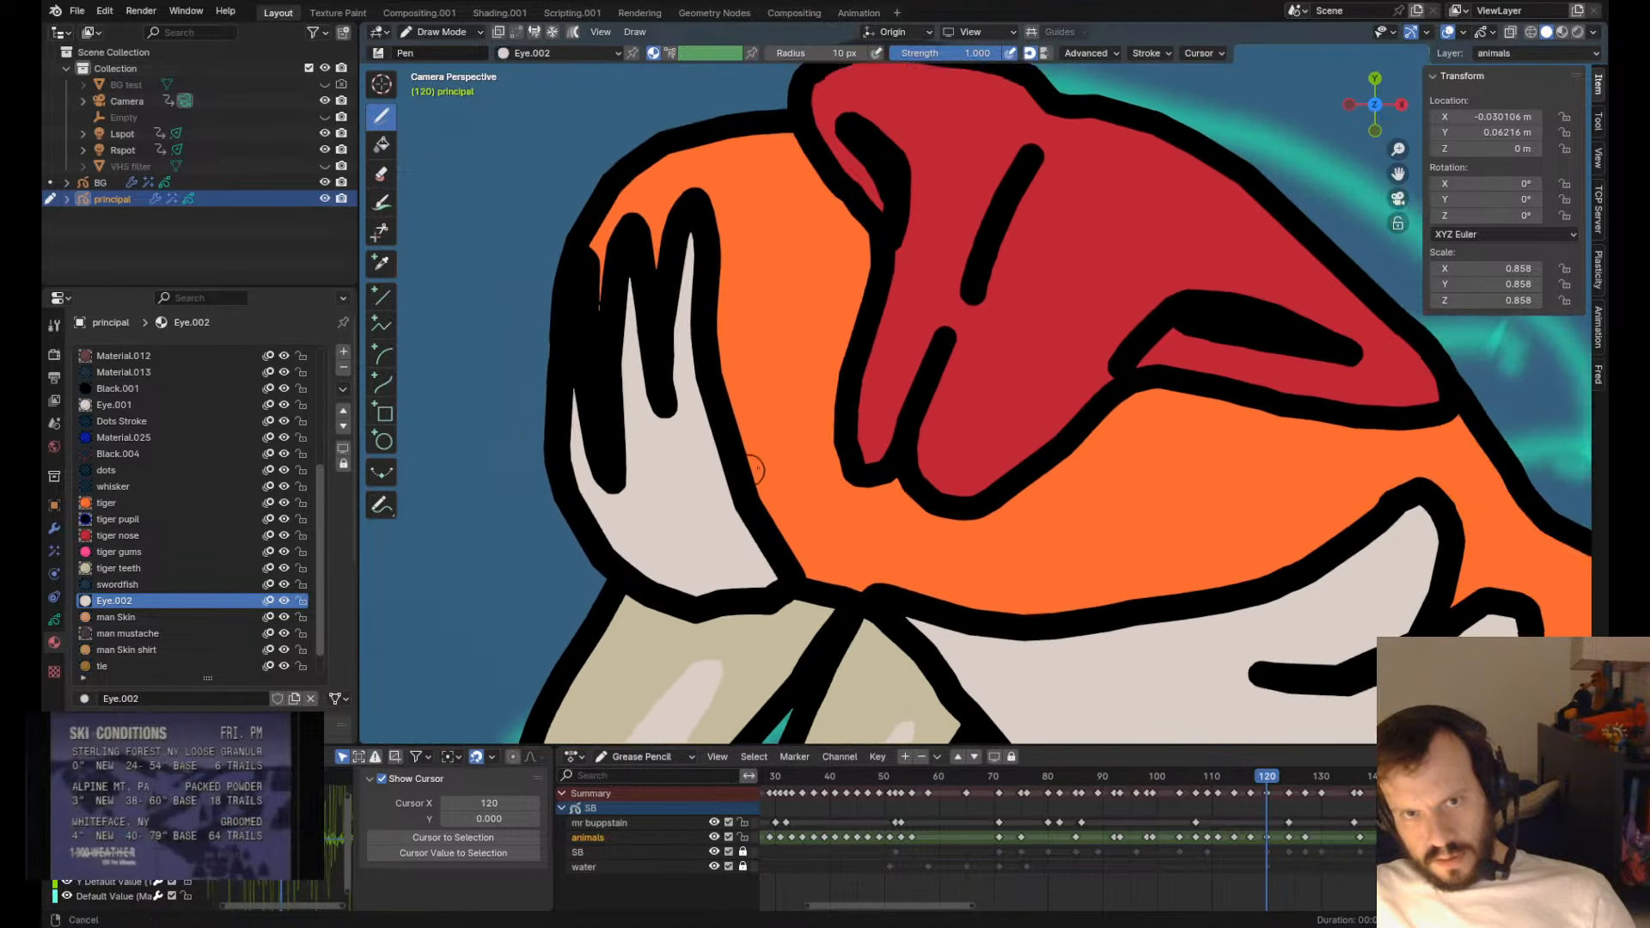
pyautogui.scroll(2, 623, 501)
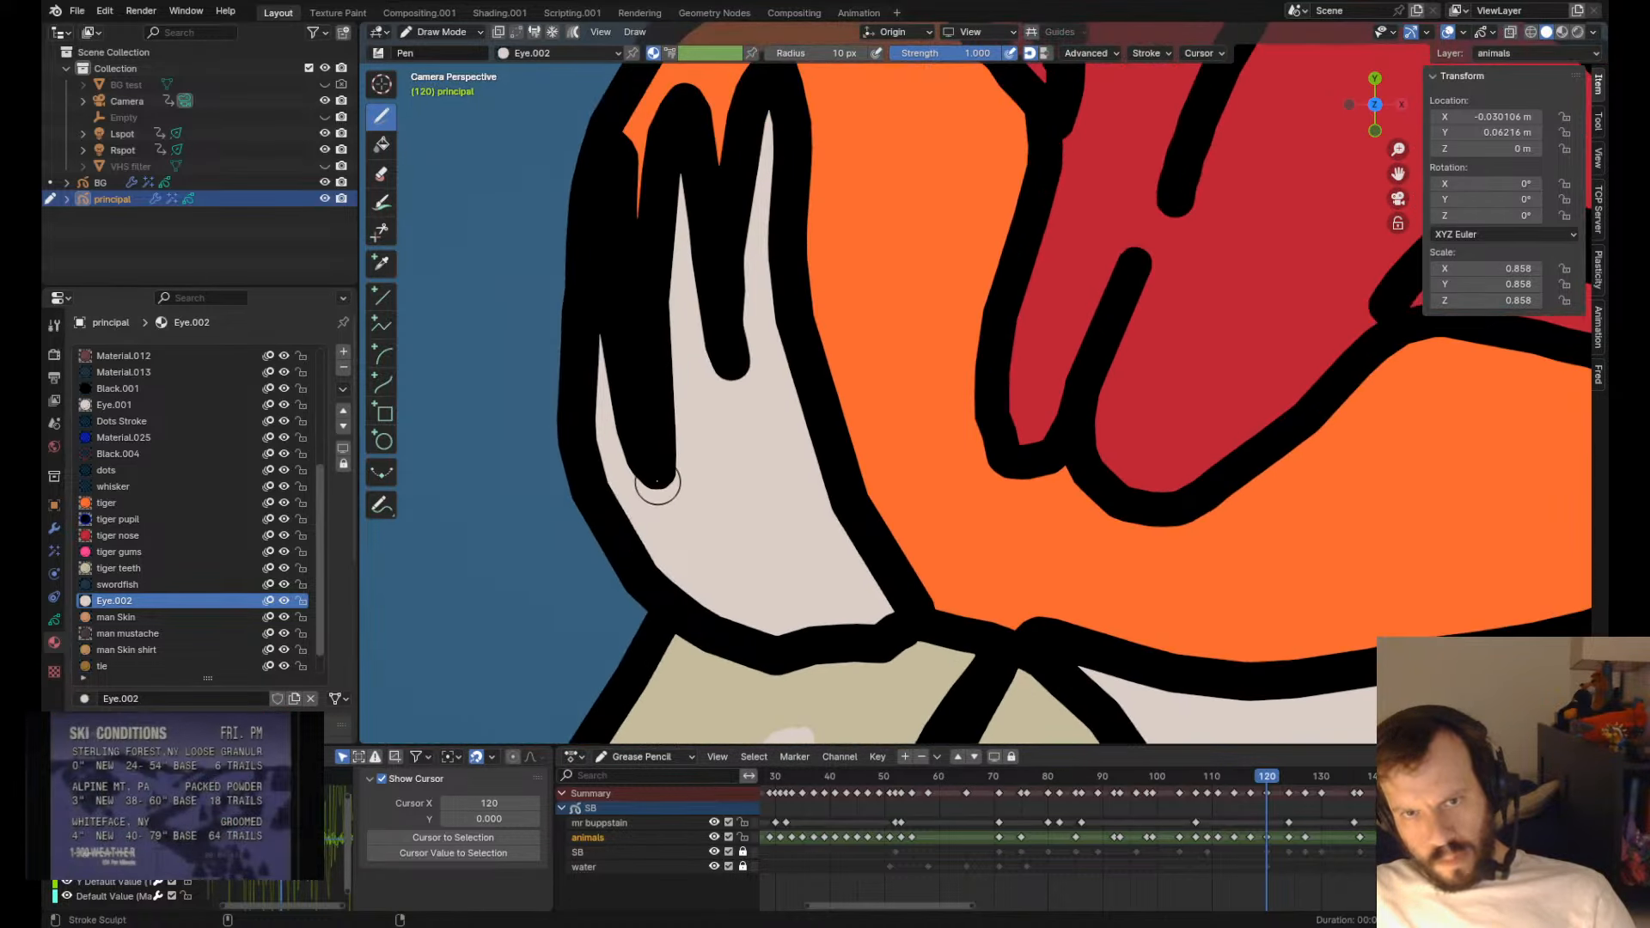
pyautogui.moveTo(657, 484); pyautogui.dragTo(649, 356)
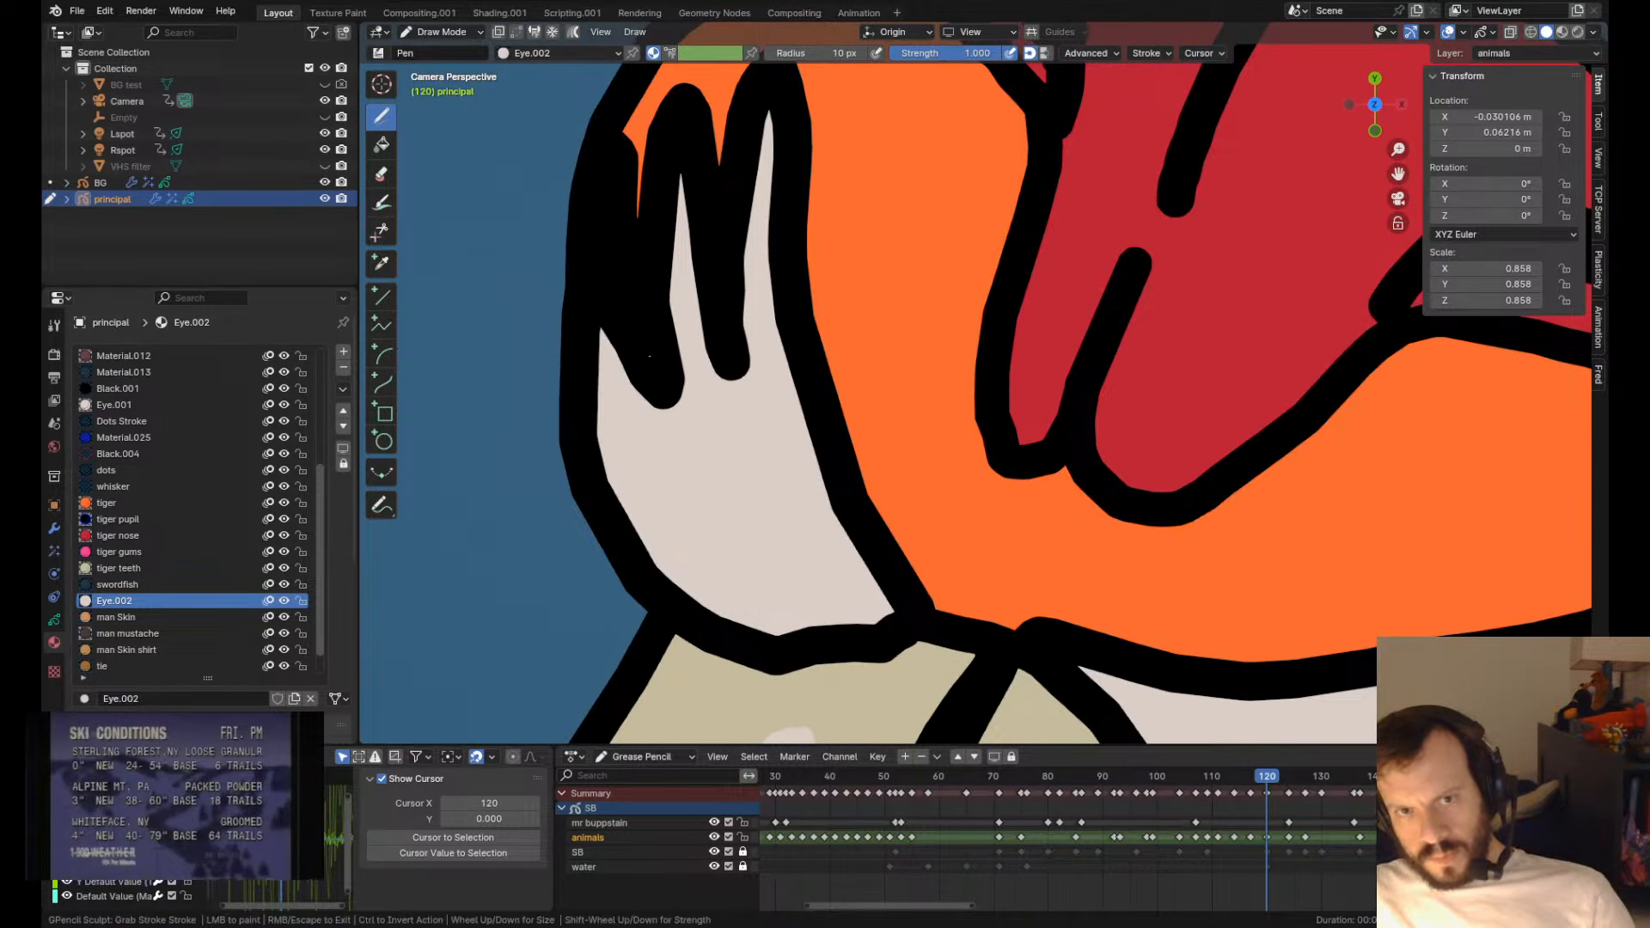
pyautogui.scroll(-6, 639, 365)
pyautogui.scroll(3, 795, 288)
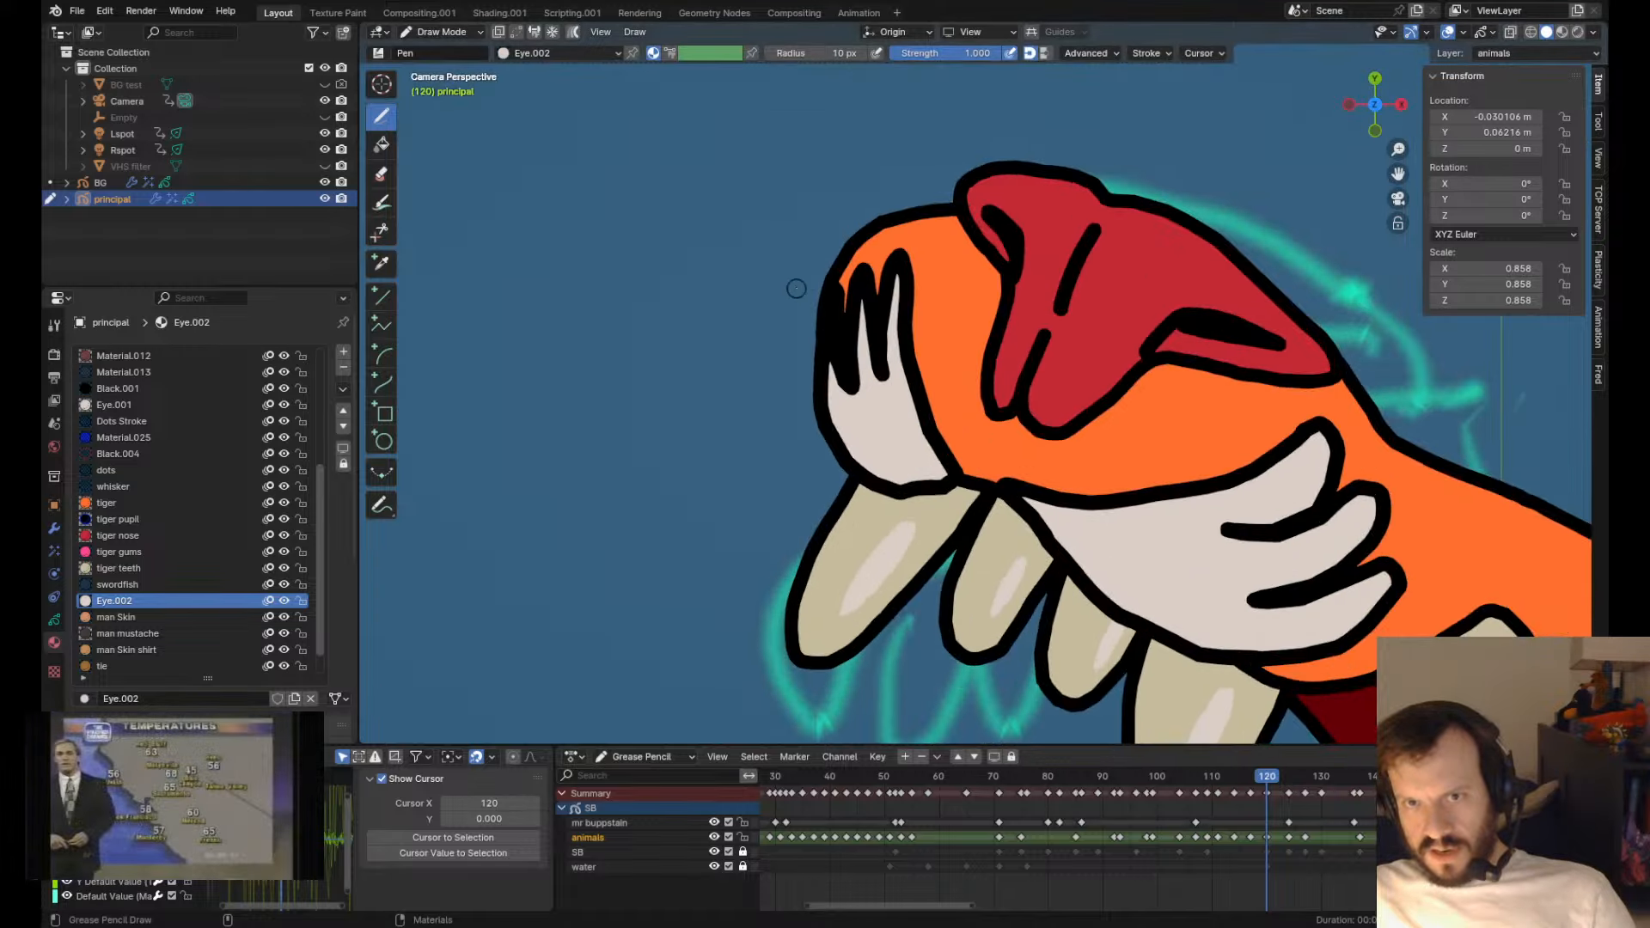
# - Grab-sculpt and smooth the front snout patch's outer and lower edges into a flatter curve above the front tooth
pyautogui.moveTo(796, 288); pyautogui.dragTo(783, 326)
pyautogui.moveTo(762, 434); pyautogui.dragTo(813, 427)
pyautogui.moveTo(910, 502)
pyautogui.keyDown('shift'); pyautogui.mouseDown()
pyautogui.moveTo(875, 488)
pyautogui.moveTo(863, 507)
pyautogui.moveTo(885, 536)
pyautogui.mouseUp(); pyautogui.keyUp('shift')
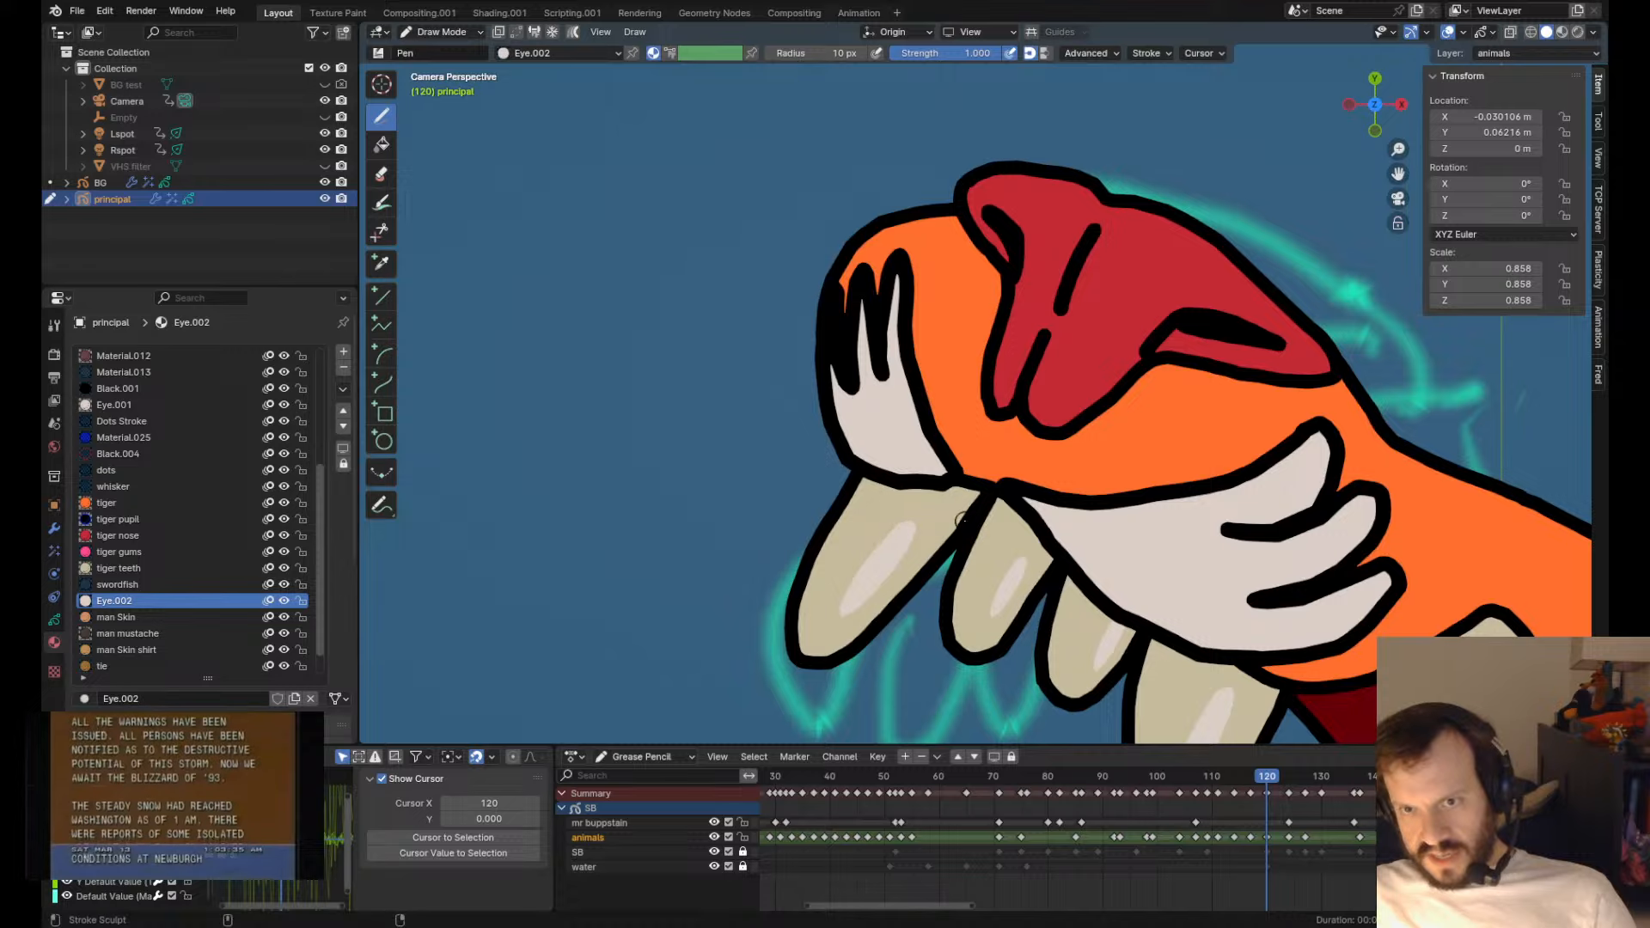
# - Grab-sculpt and smooth the white cheek patch's front corner where it meets the mouth line above the second upper tooth
pyautogui.press('Tab')
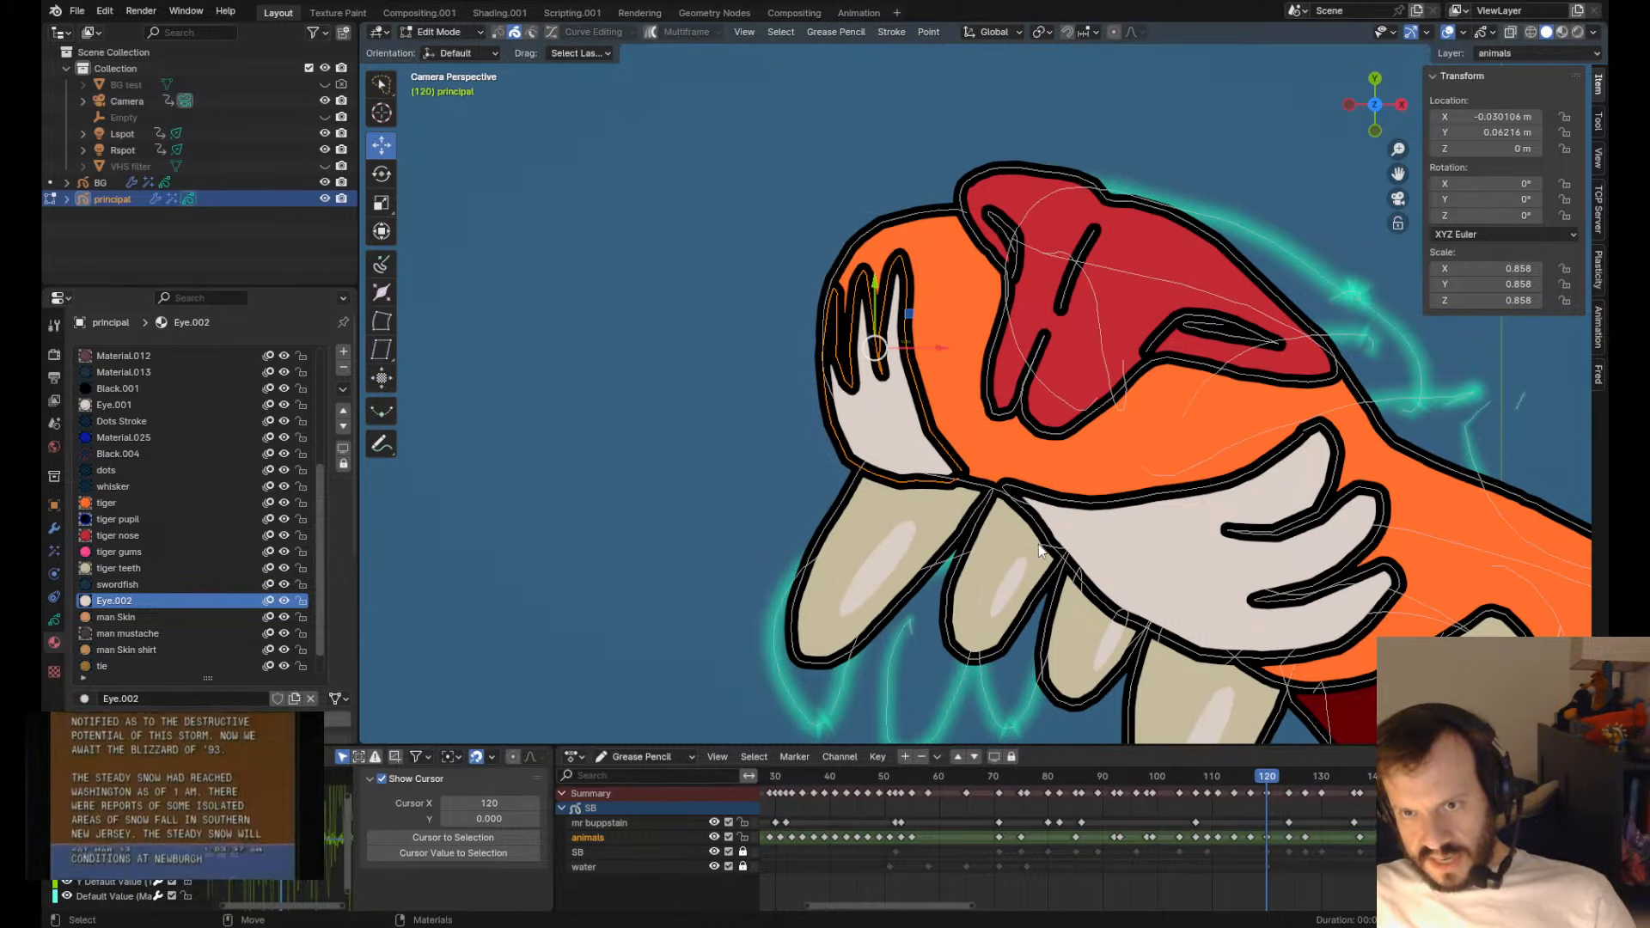
pyautogui.press('Tab')
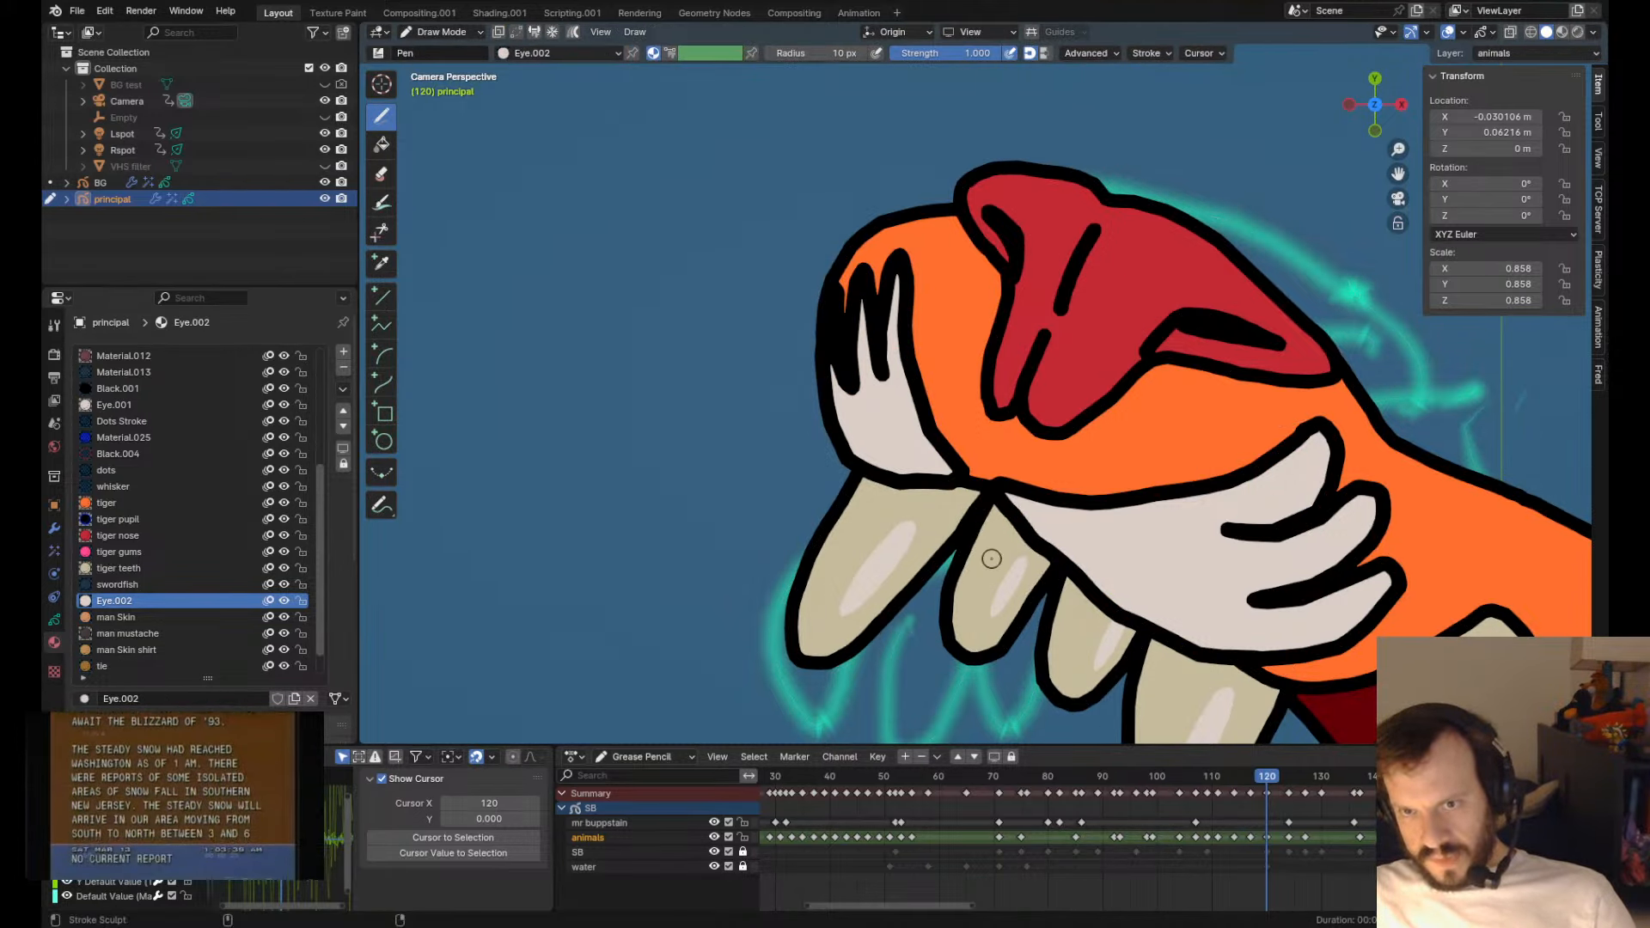
pyautogui.keyDown('shift'); pyautogui.moveTo(1032, 604); pyautogui.dragTo(987, 564); pyautogui.keyUp('shift')
pyautogui.scroll(-5, 987, 563)
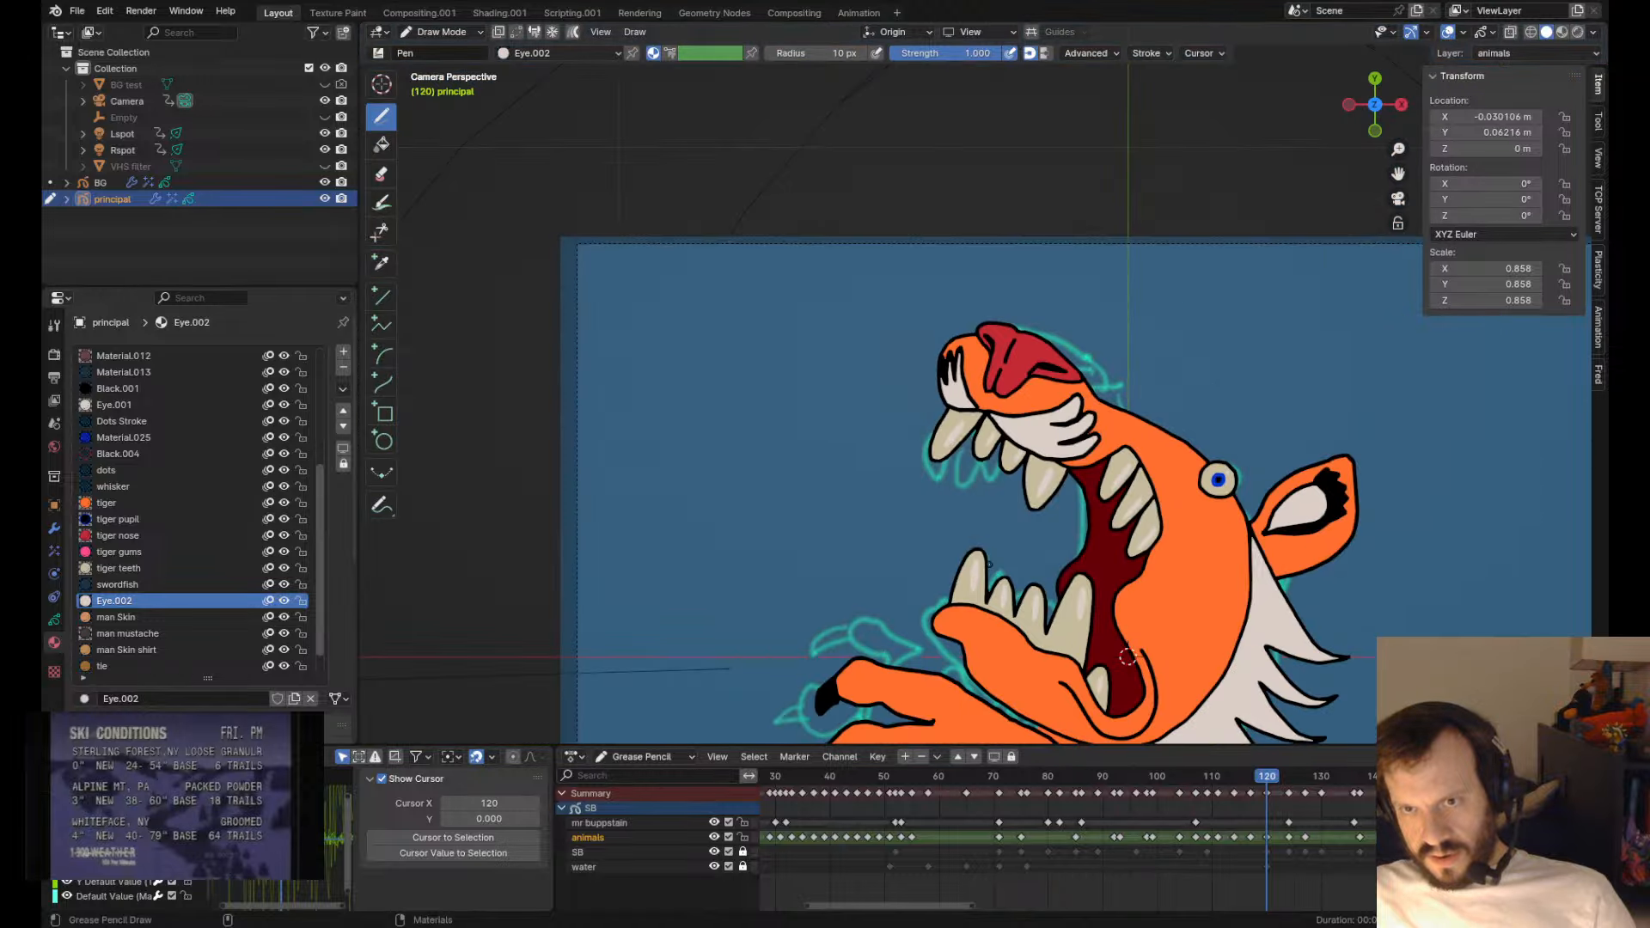
pyautogui.scroll(3, 1031, 533)
pyautogui.moveTo(1176, 412)
pyautogui.keyDown('shift'); pyautogui.mouseDown()
pyautogui.moveTo(1188, 424)
pyautogui.moveTo(1123, 435)
pyautogui.mouseUp(); pyautogui.keyUp('shift')
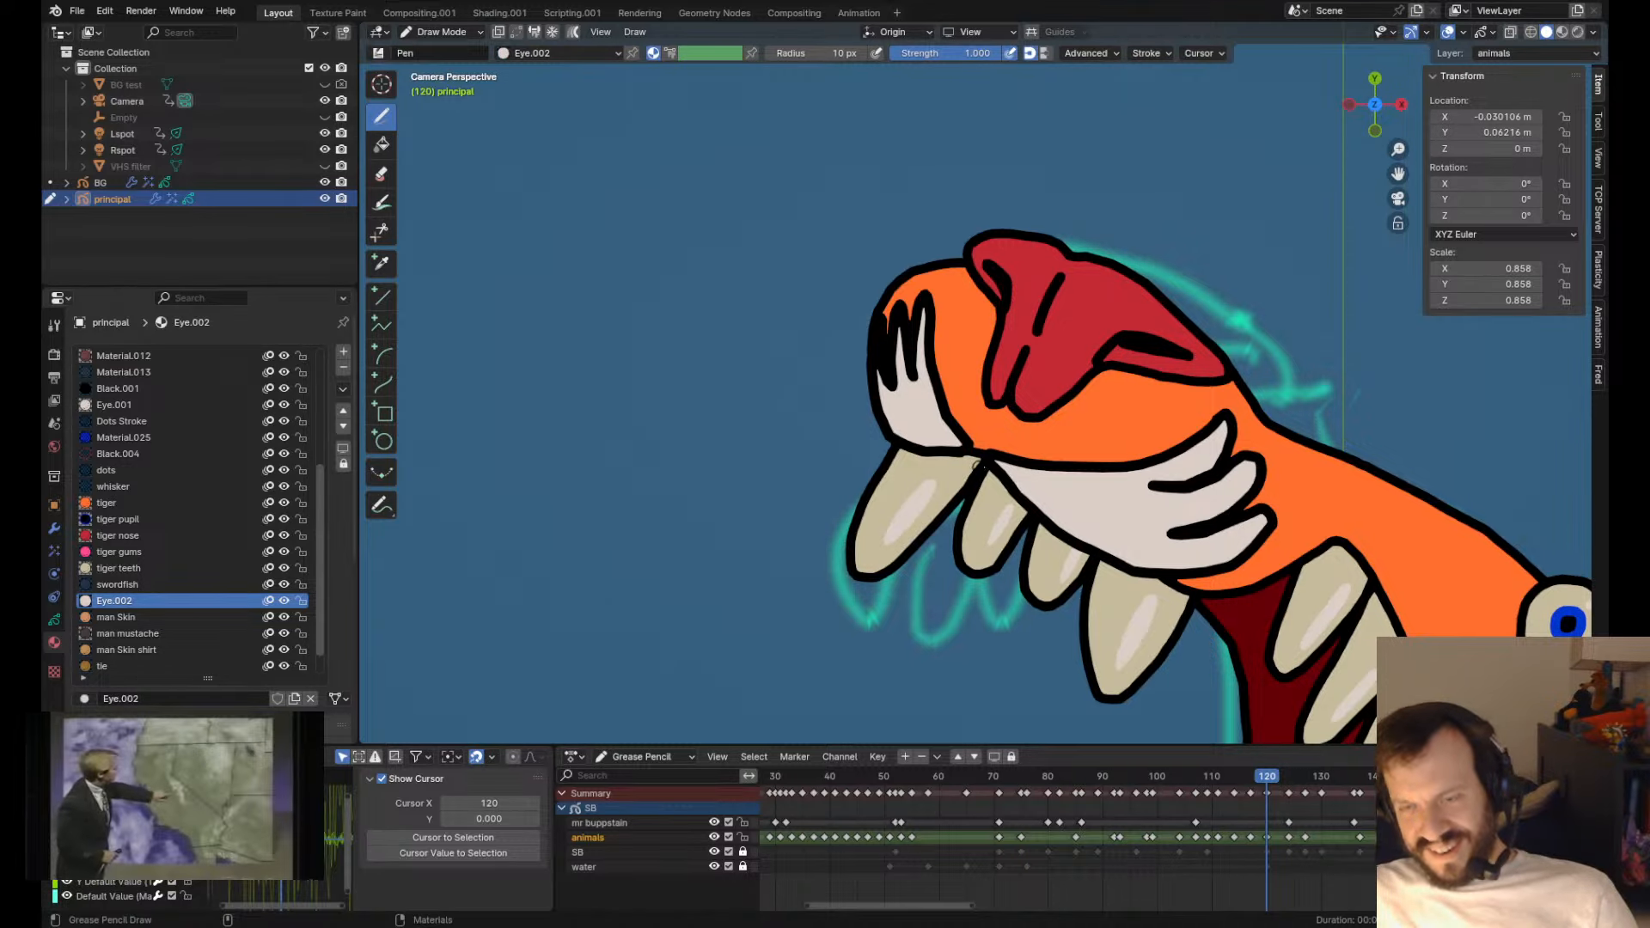
pyautogui.keyDown('shift'); pyautogui.moveTo(978, 466); pyautogui.dragTo(857, 465, button='middle'); pyautogui.keyUp('shift')
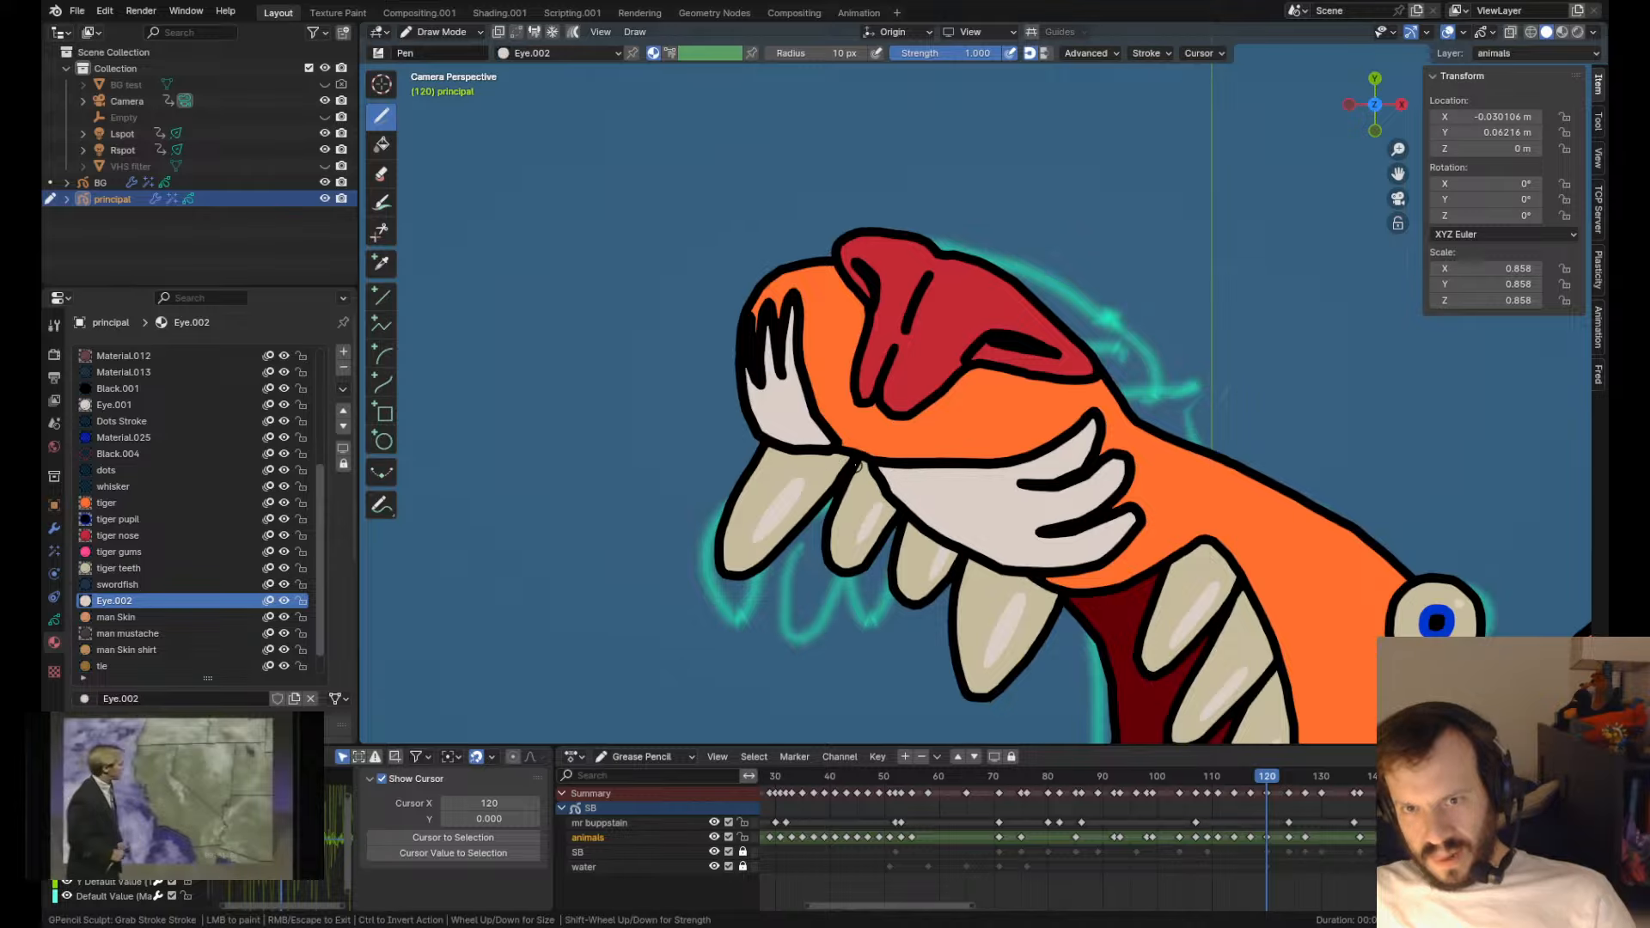
pyautogui.scroll(-5, 899, 518)
pyautogui.scroll(5, 899, 518)
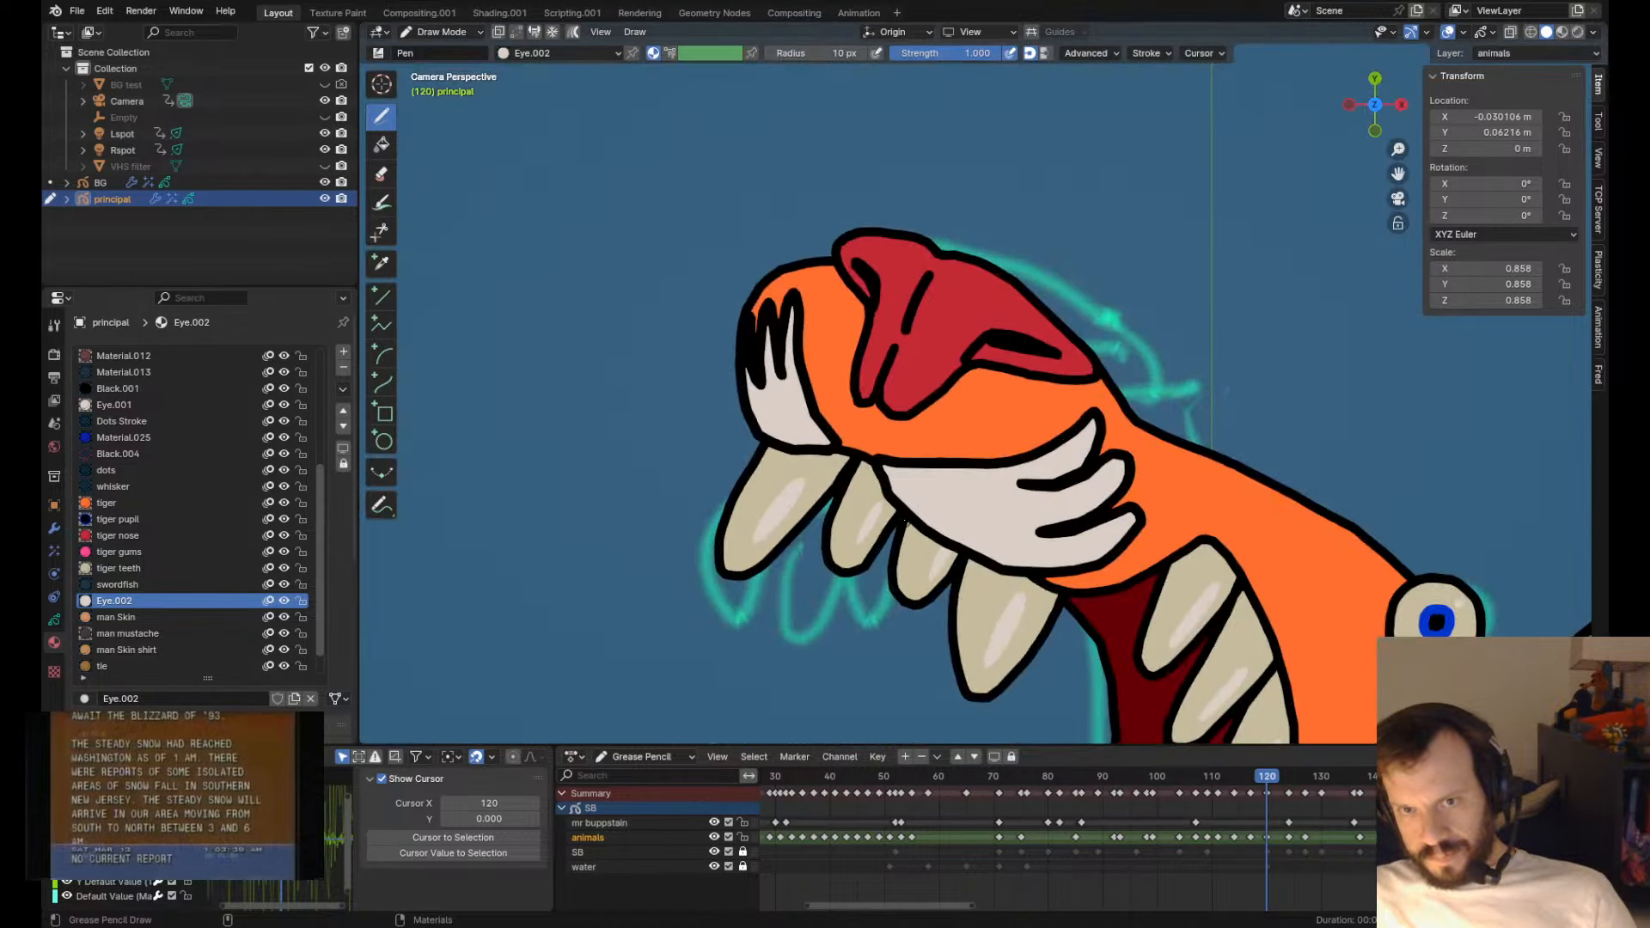
# - Grab-sculpt the two foremost upper teeth so they hang more upright below the snout
pyautogui.press('Tab')
pyautogui.moveTo(662, 533)
pyautogui.mouseDown()
pyautogui.moveTo(945, 730)
pyautogui.moveTo(1018, 675)
pyautogui.moveTo(773, 508)
pyautogui.mouseUp()
pyautogui.scroll(-3, 914, 545)
pyautogui.press('Tab')
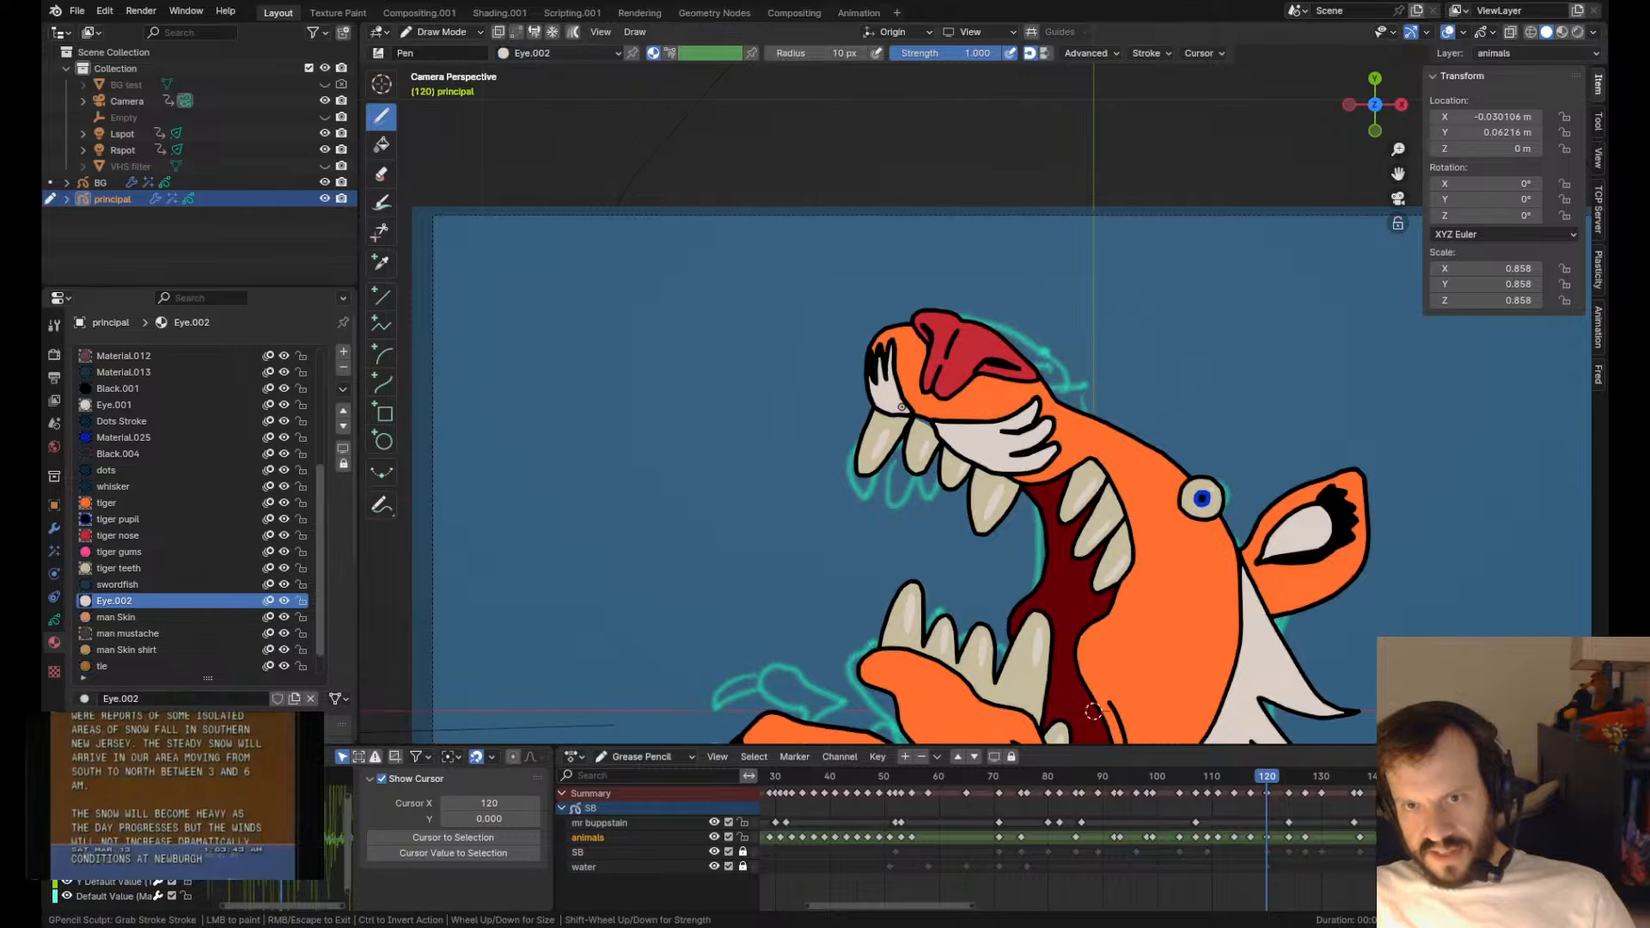
pyautogui.scroll(3, 900, 407)
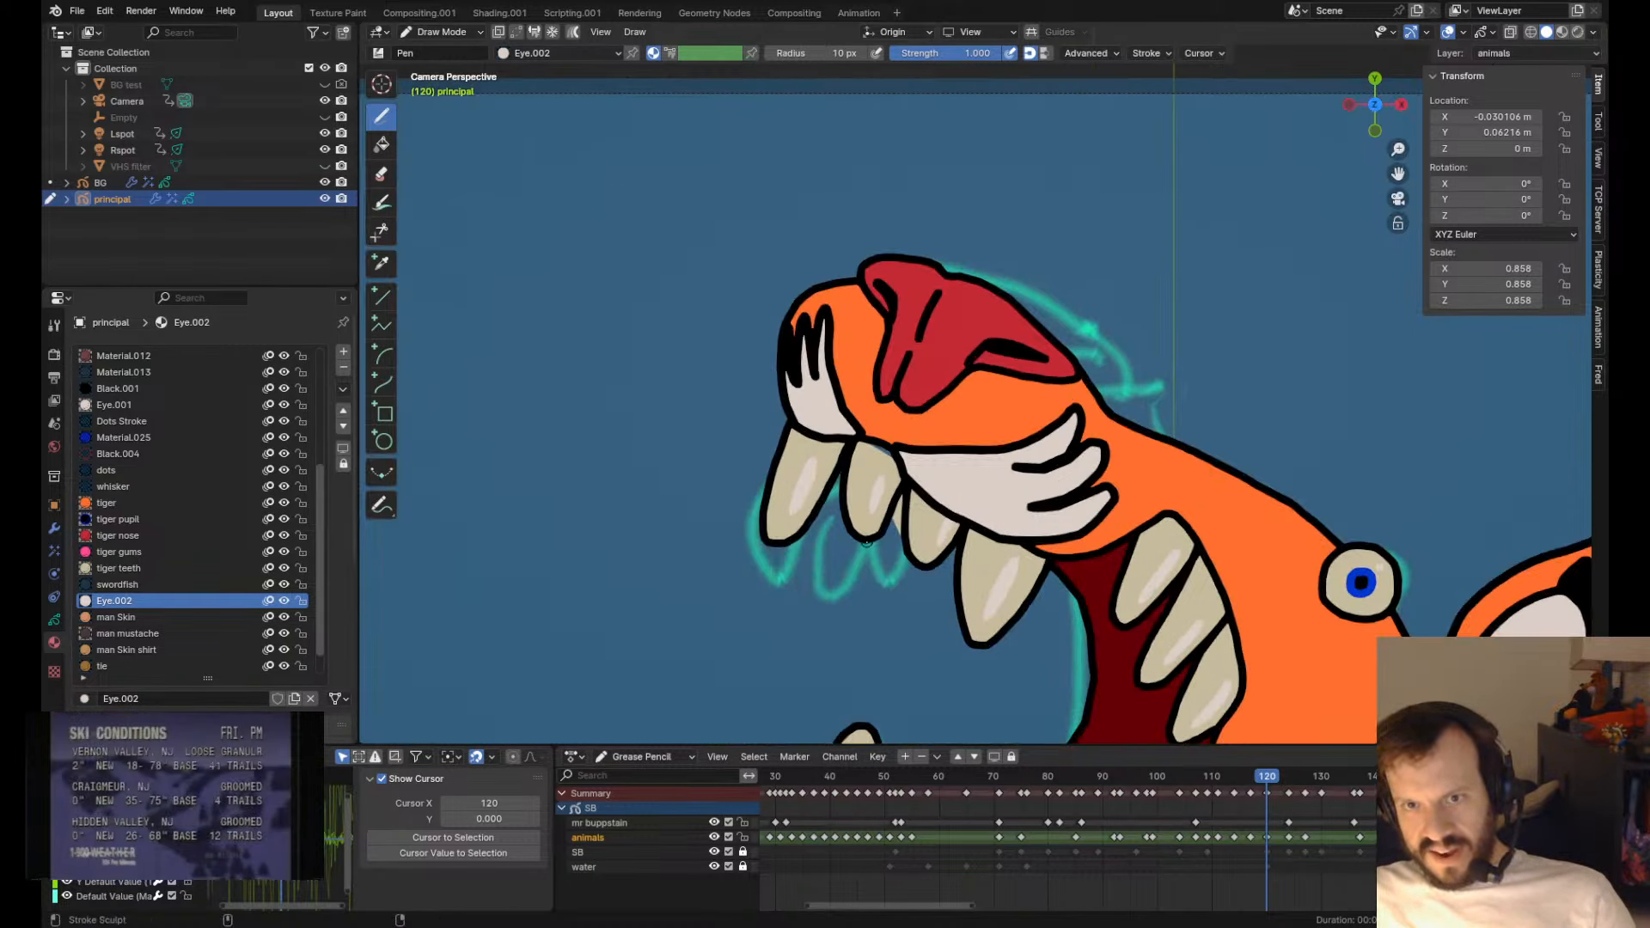
pyautogui.moveTo(866, 543); pyautogui.dragTo(852, 587)
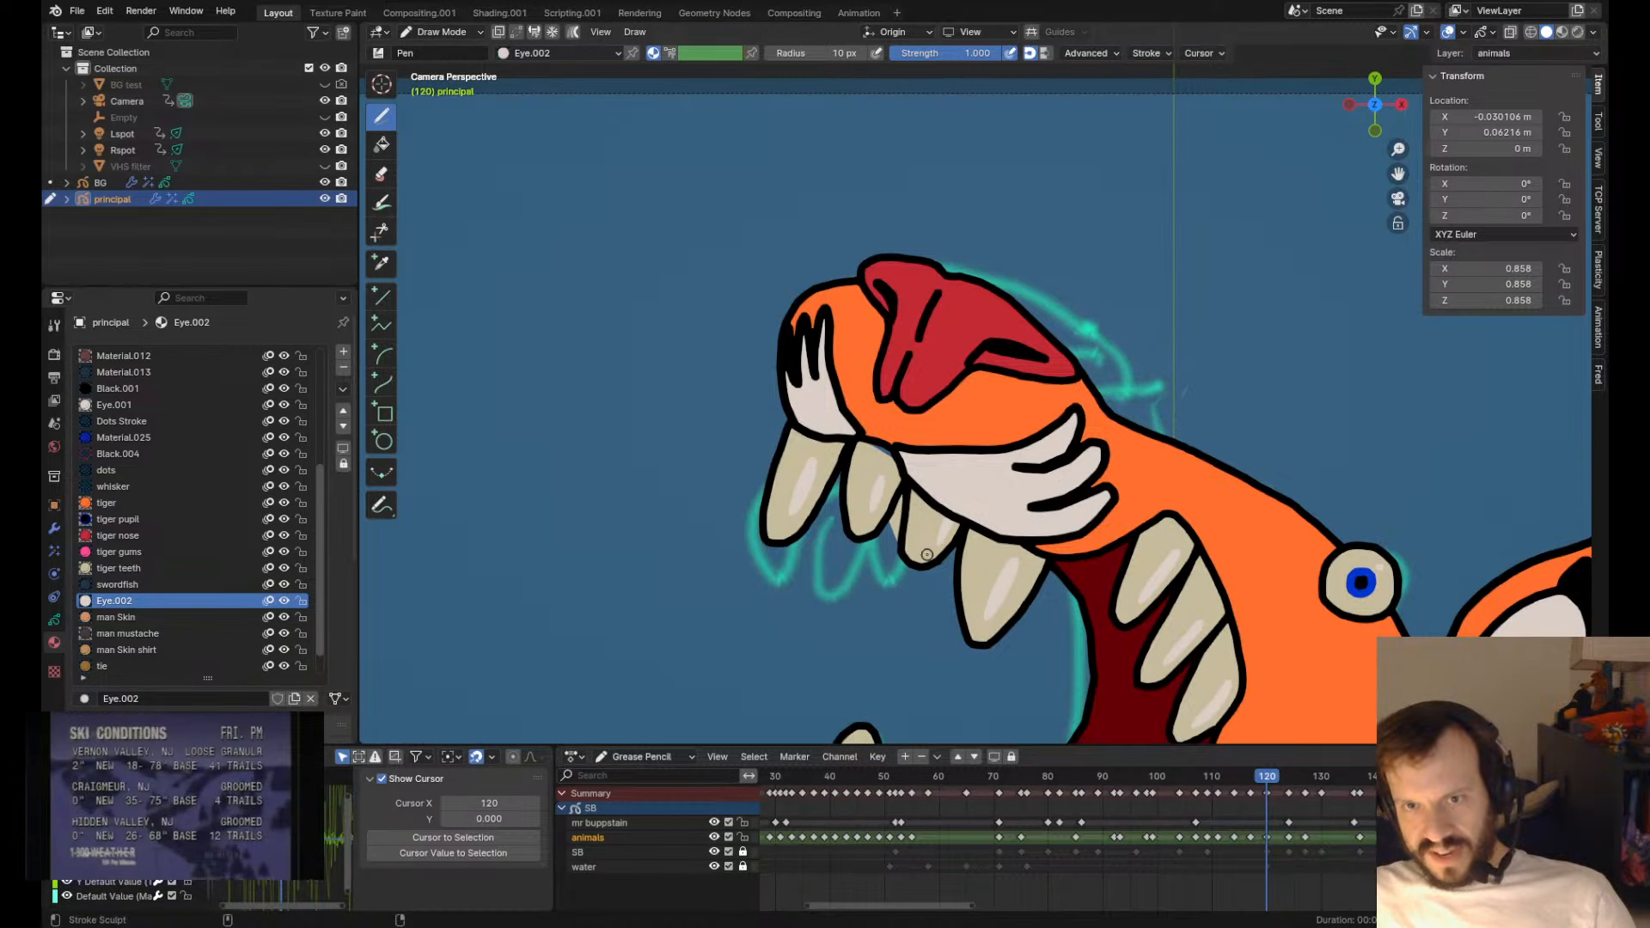
# - Grab-sculpt the adjoining edges of the second and third upper teeth to tuck under the cheek patch's front corner
pyautogui.scroll(3, 893, 567)
pyautogui.moveTo(879, 649); pyautogui.dragTo(870, 648)
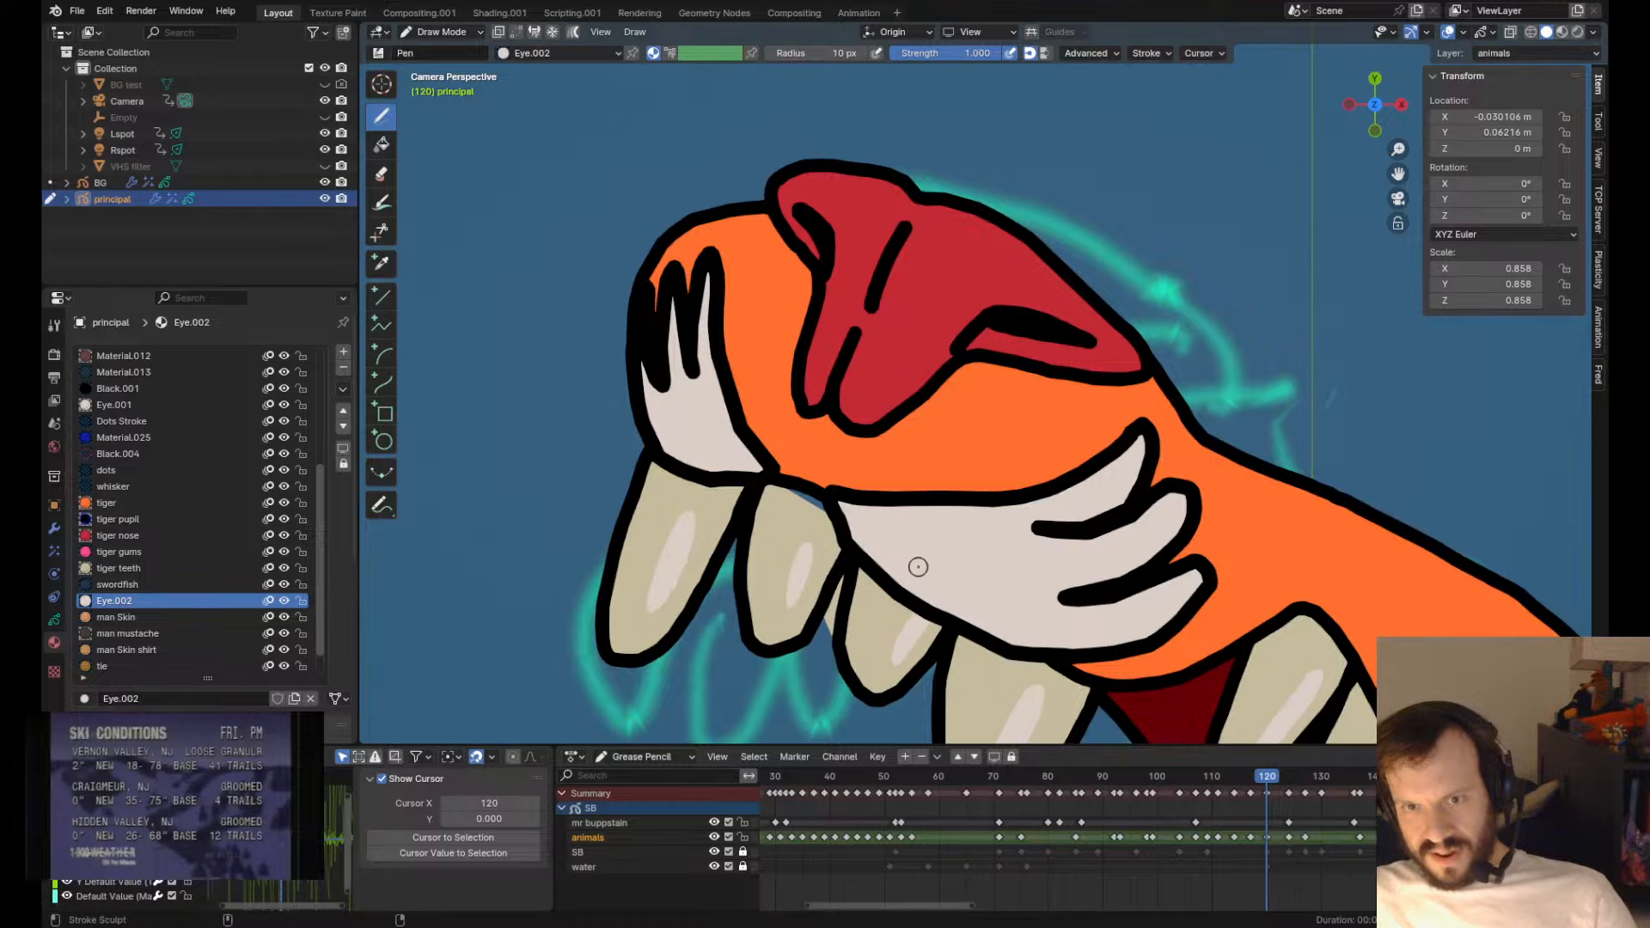
pyautogui.moveTo(895, 553); pyautogui.dragTo(873, 508)
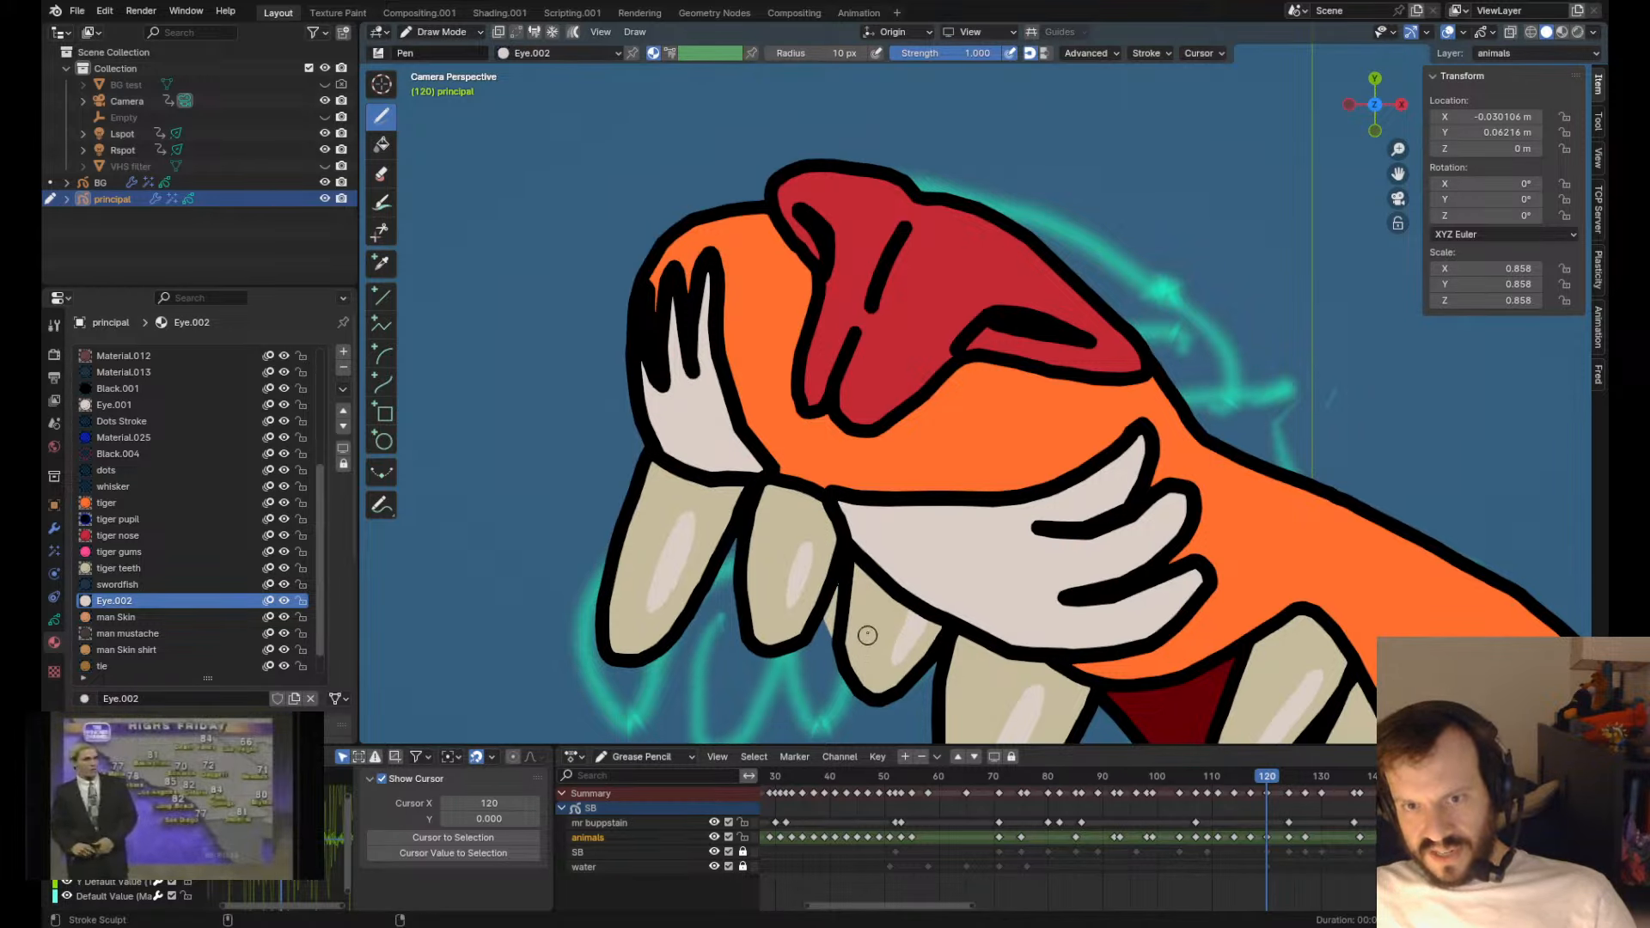
pyautogui.moveTo(866, 631)
pyautogui.mouseDown()
pyautogui.moveTo(853, 620)
pyautogui.moveTo(867, 618)
pyautogui.mouseUp()
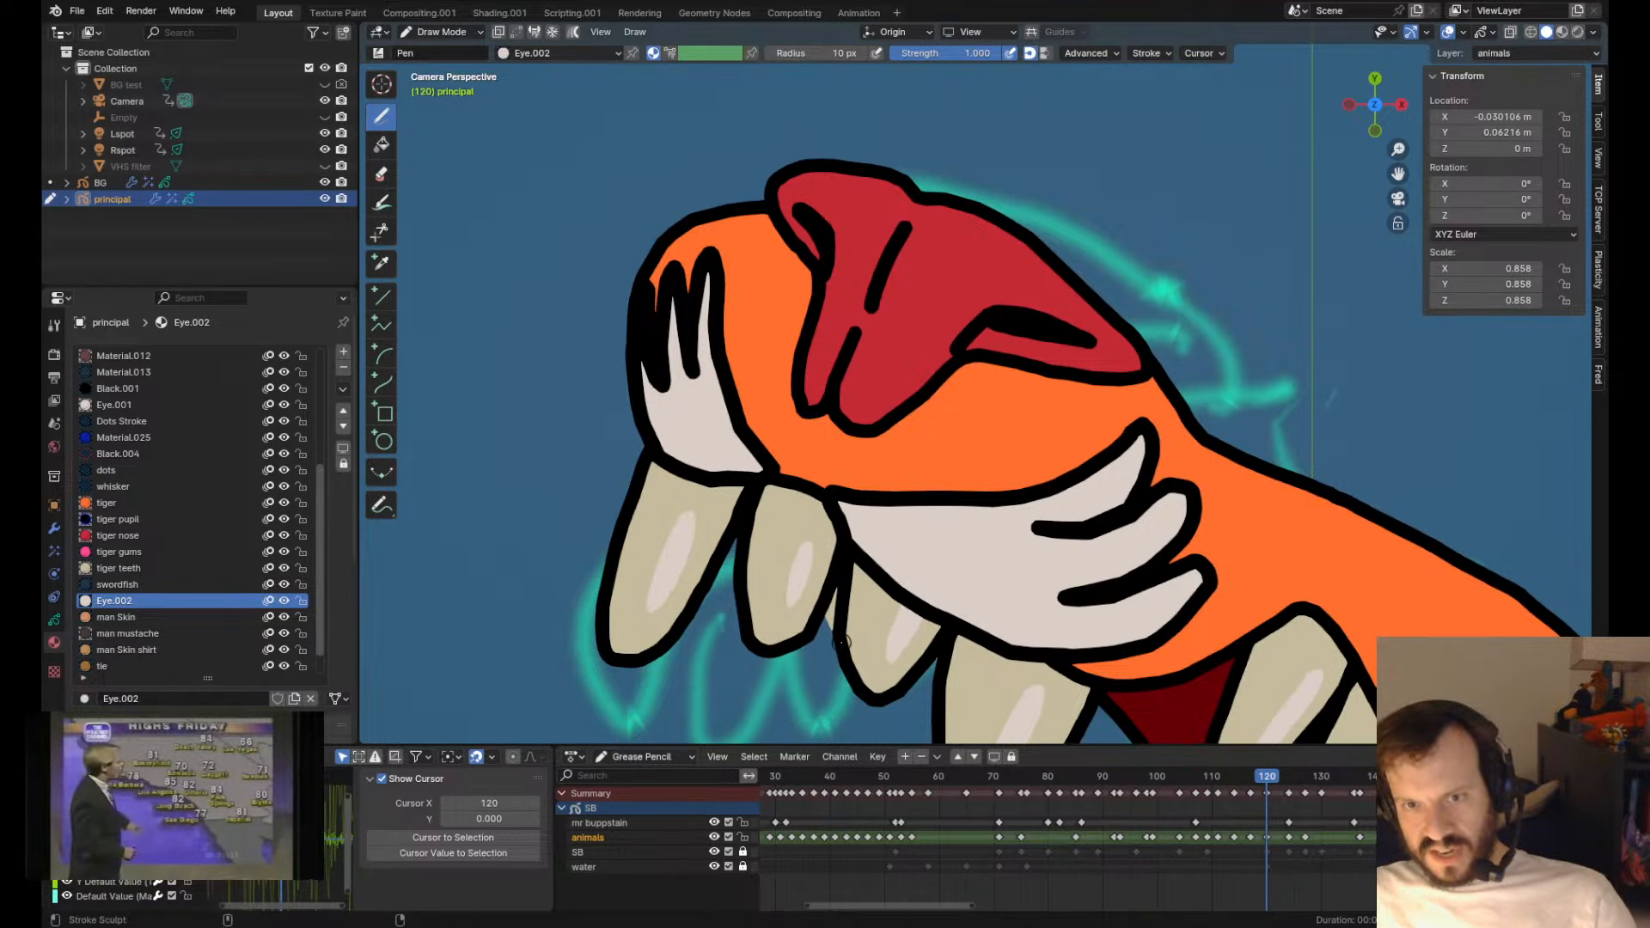
pyautogui.scroll(4, 866, 618)
pyautogui.moveTo(974, 539)
pyautogui.mouseDown()
pyautogui.moveTo(910, 538)
pyautogui.moveTo(1001, 527)
pyautogui.moveTo(1001, 548)
pyautogui.moveTo(1023, 515)
pyautogui.moveTo(1049, 538)
pyautogui.moveTo(1003, 507)
pyautogui.mouseUp()
pyautogui.press('Tab')
pyautogui.press('Tab')
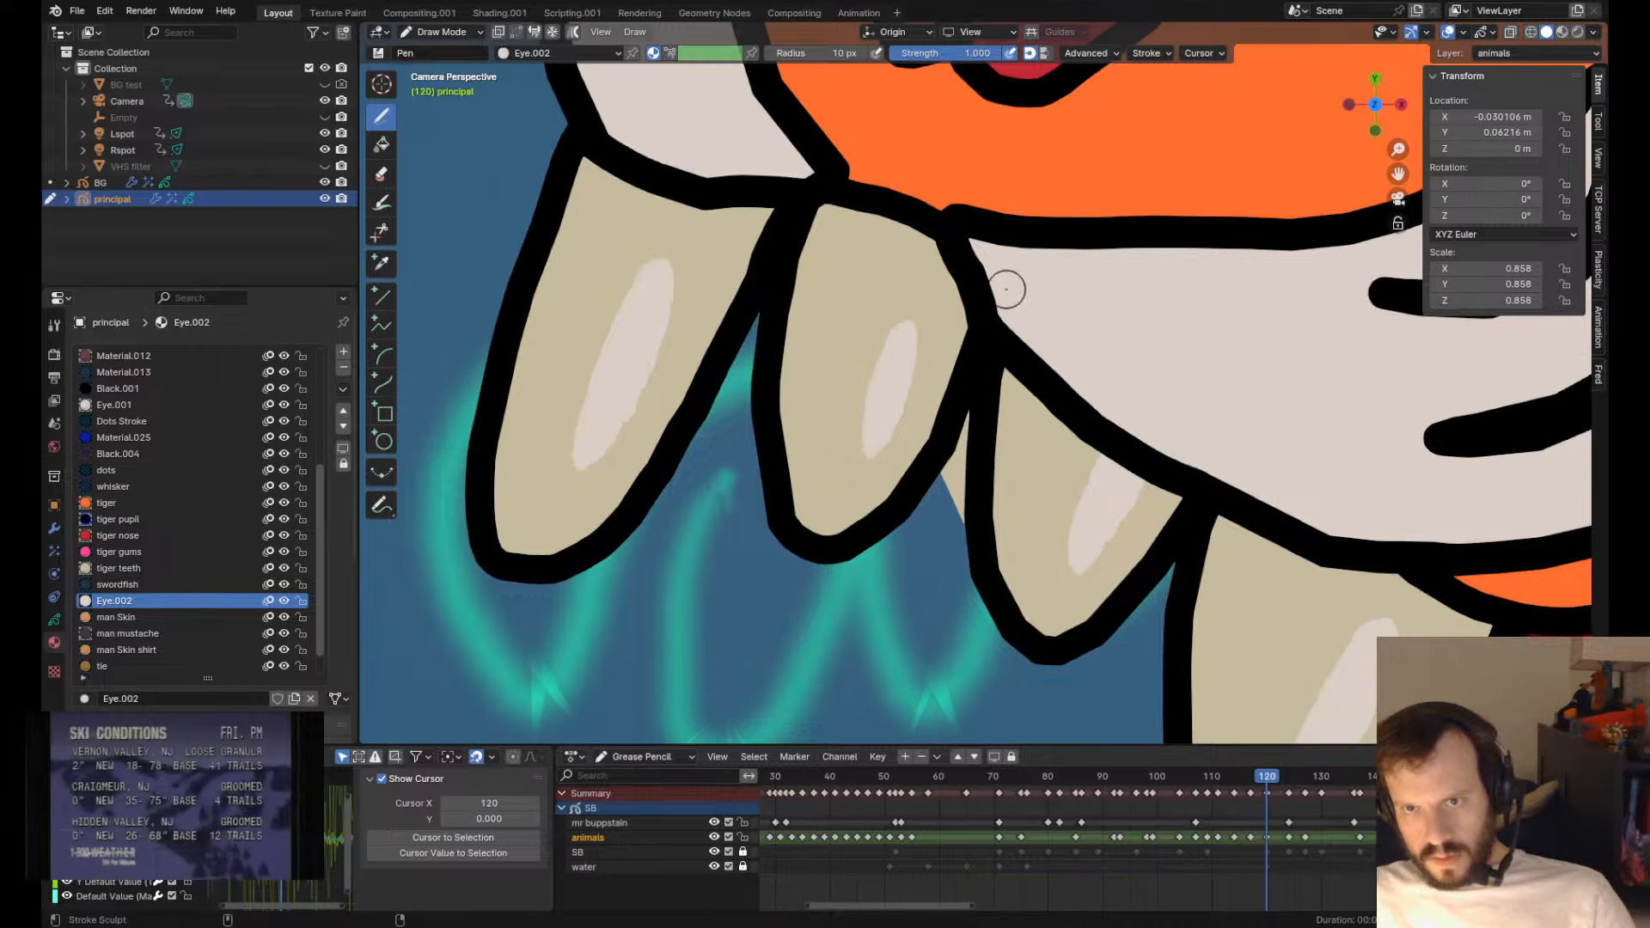
# - Tidy the cheek patch's front edge between the second and third upper teeth with Grab, and save the file
pyautogui.scroll(-2, 1009, 669)
pyautogui.scroll(-2, 1010, 670)
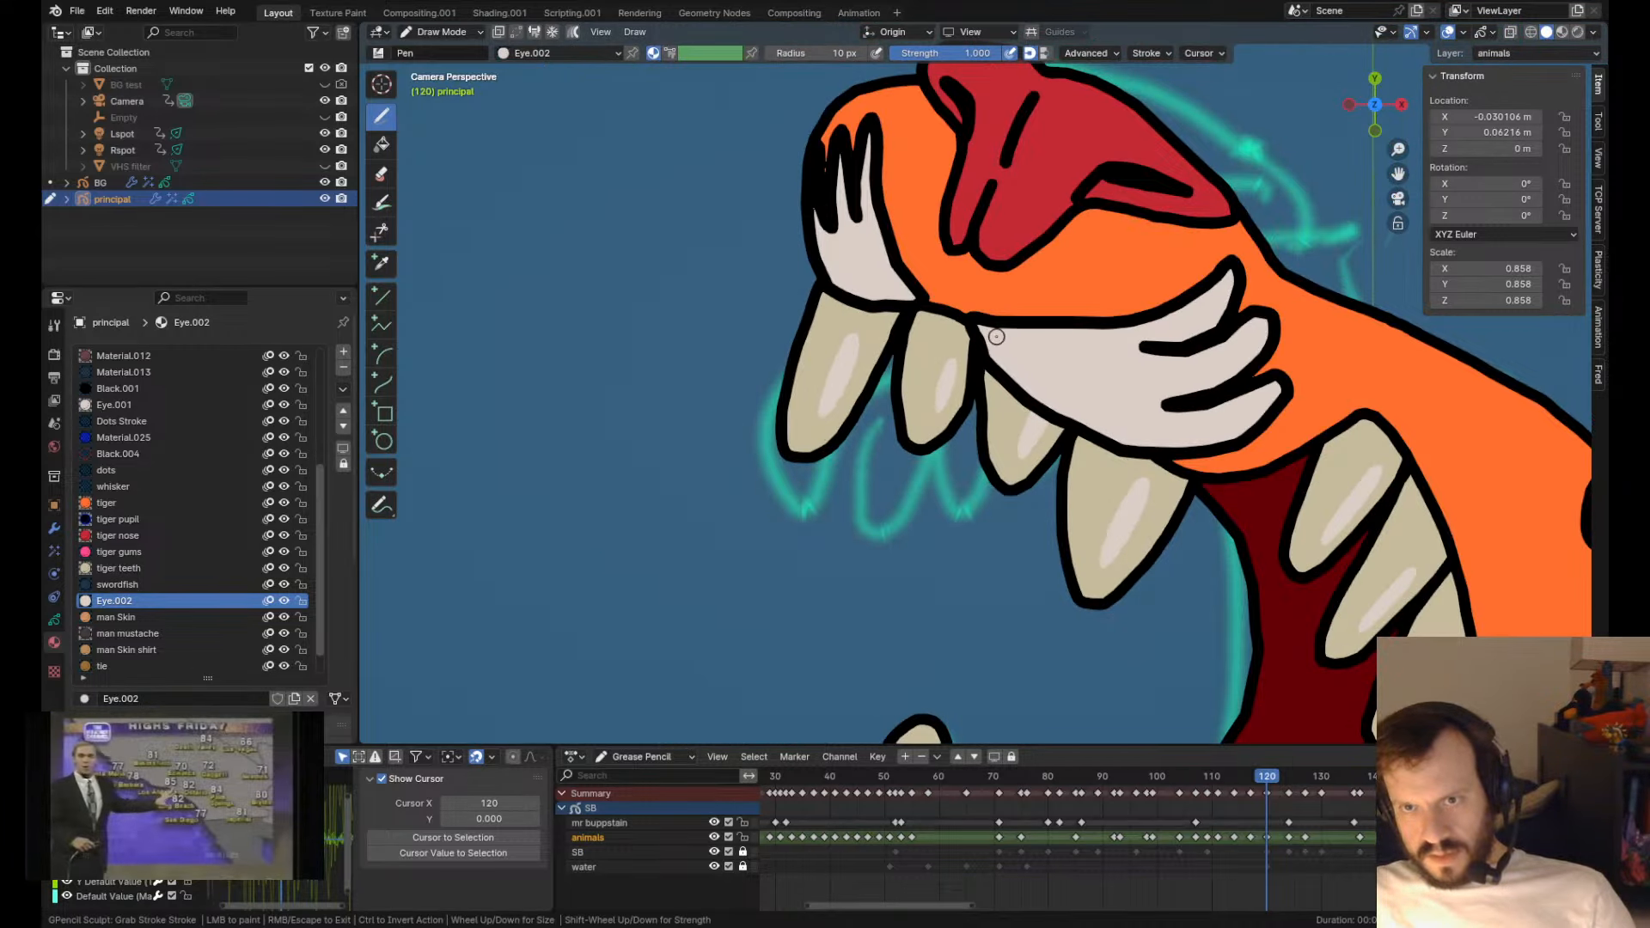
pyautogui.keyDown('ctrl'); pyautogui.keyDown('shift'); pyautogui.moveTo(995, 365); pyautogui.dragTo(1006, 341); pyautogui.keyUp('shift'); pyautogui.keyUp('ctrl')
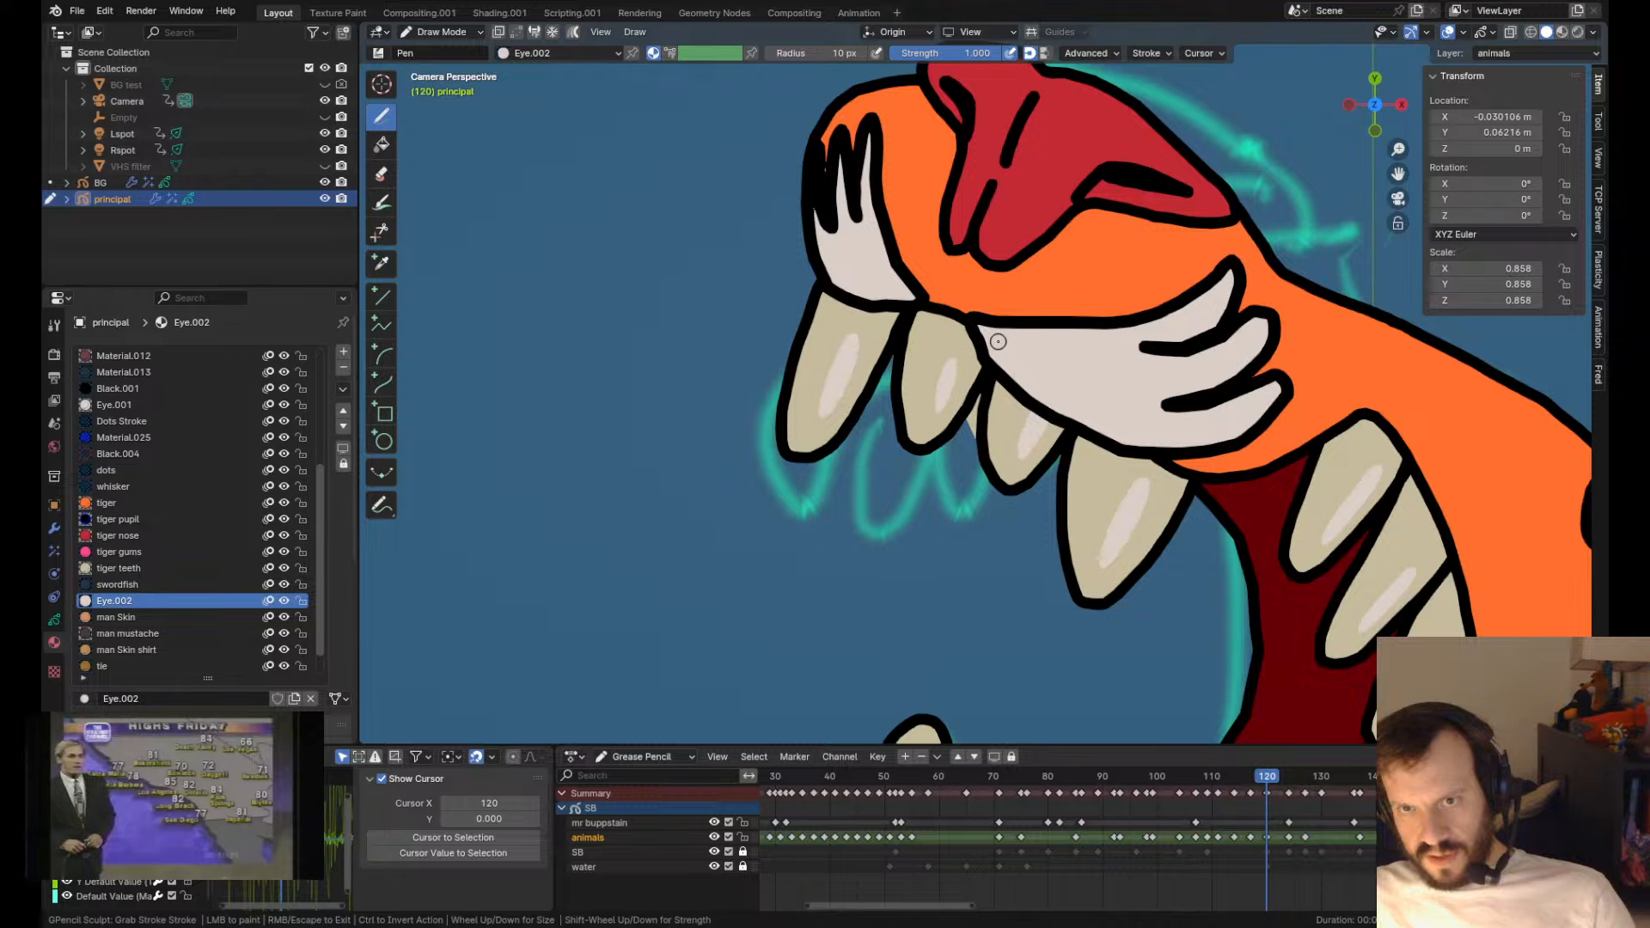
pyautogui.scroll(-4, 1139, 648)
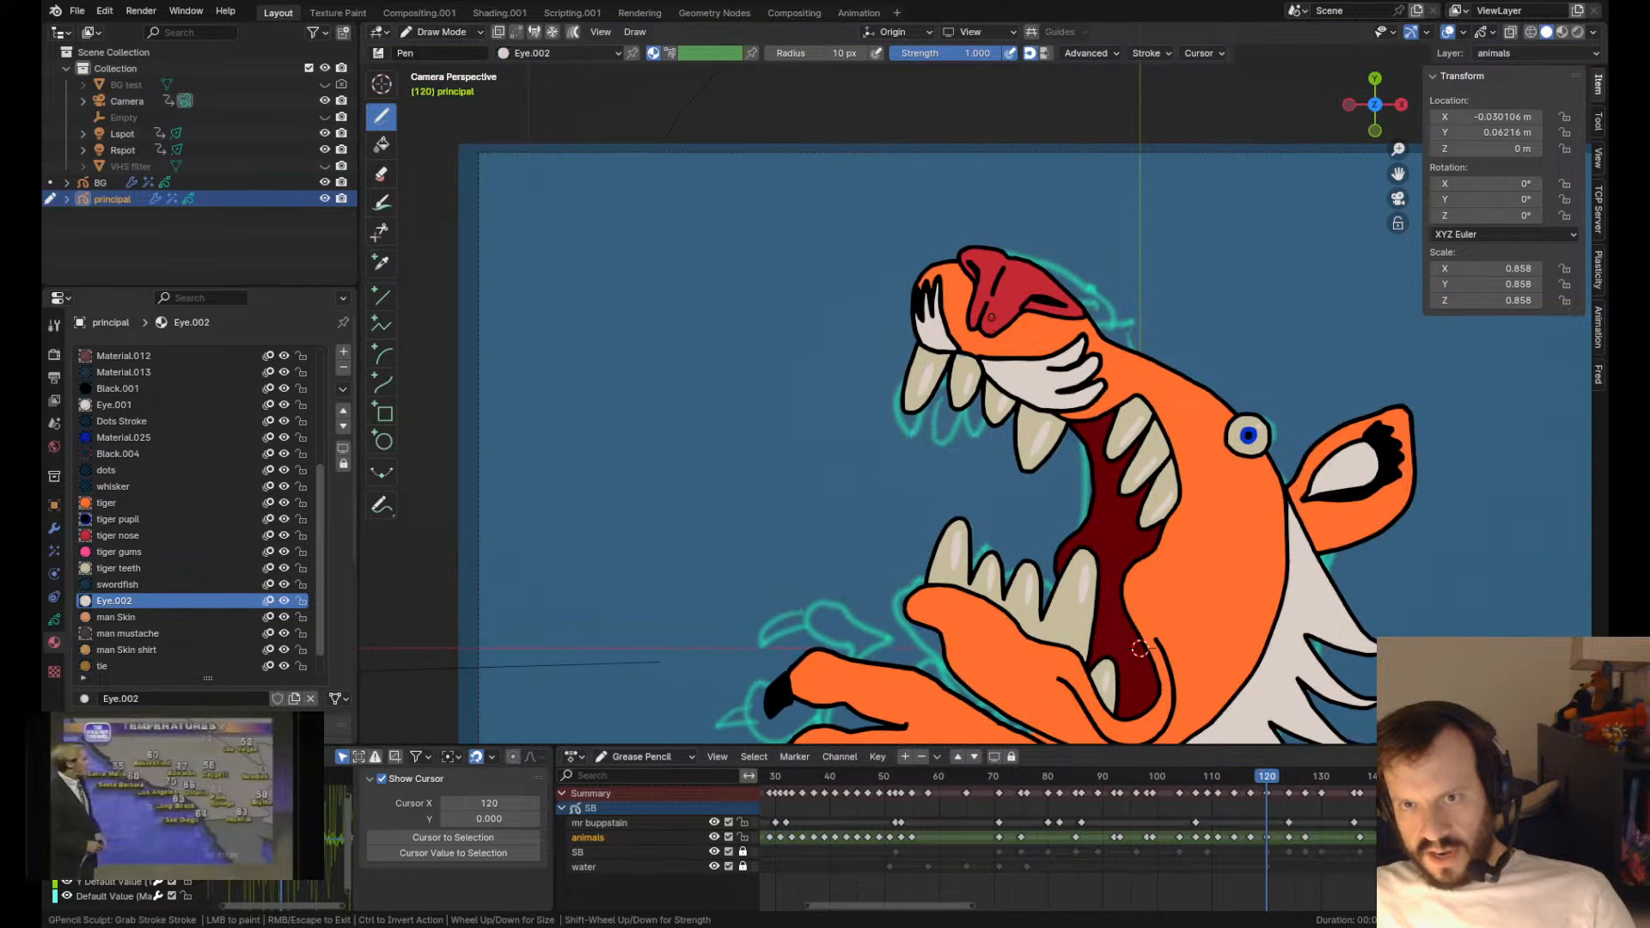
pyautogui.scroll(4, 812, 453)
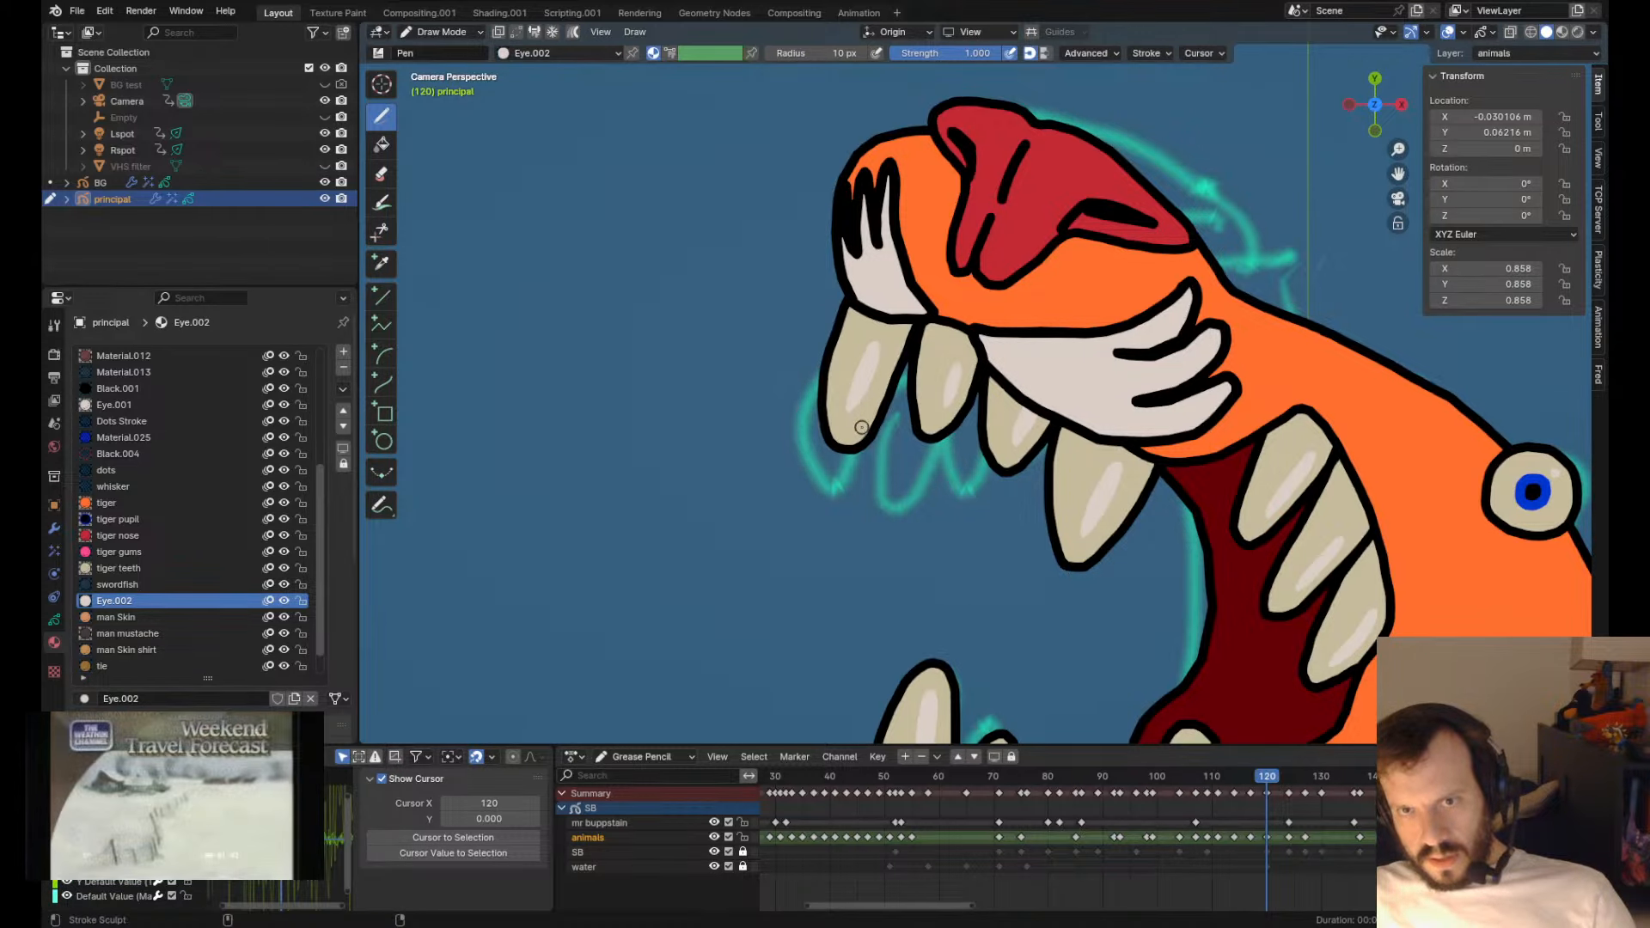
pyautogui.scroll(-6, 1078, 461)
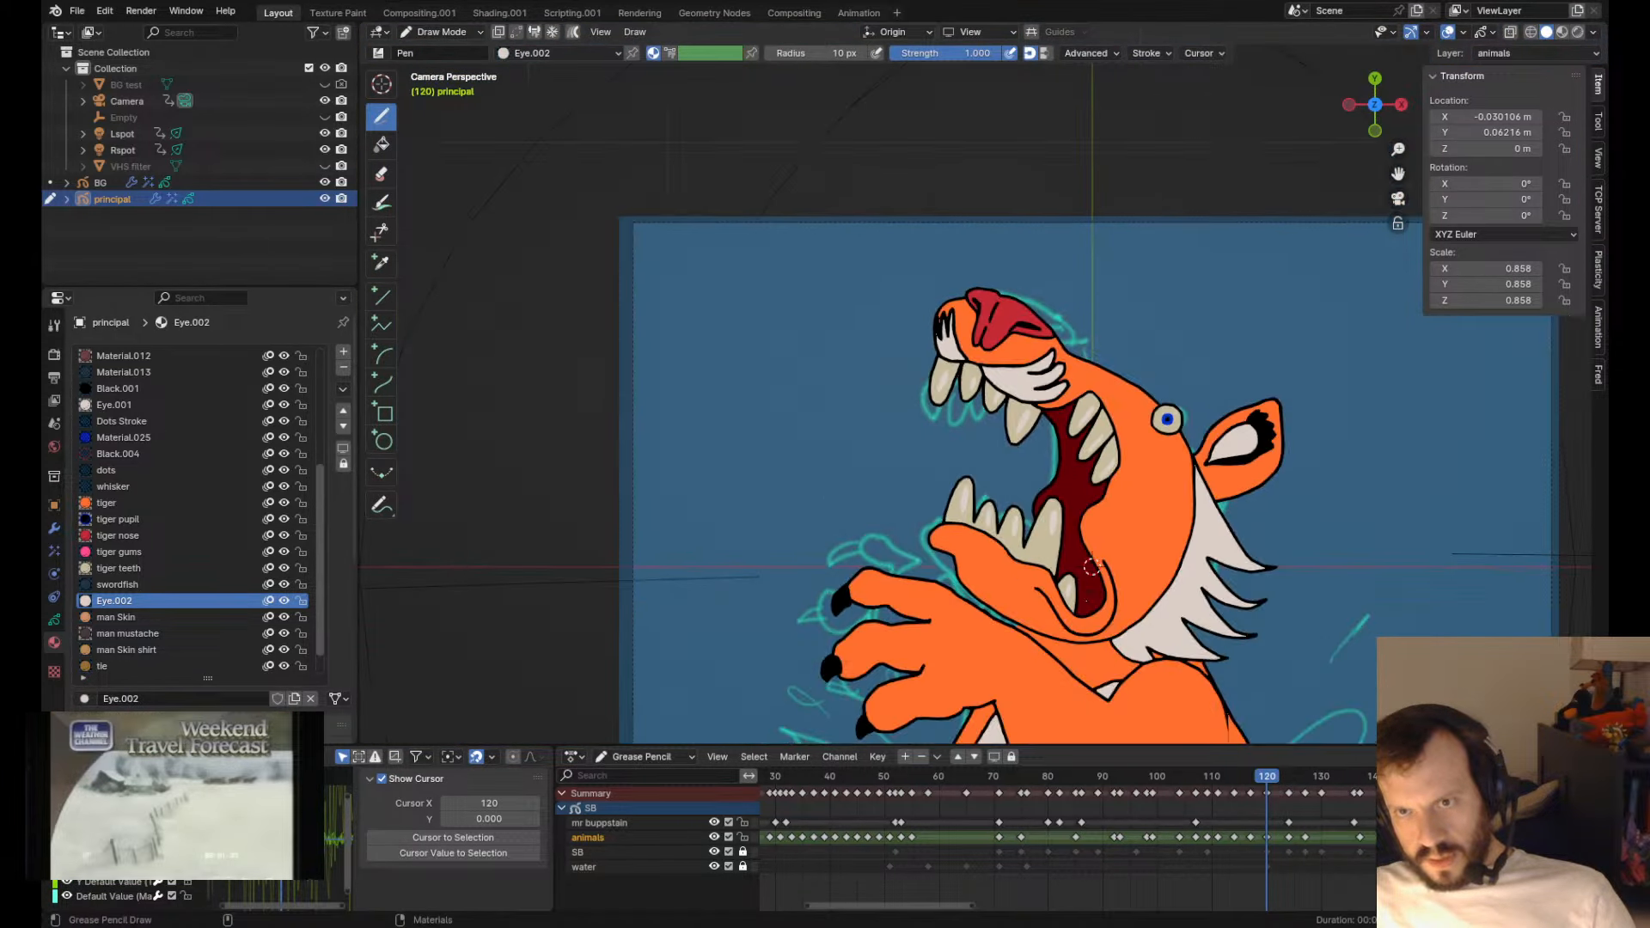
pyautogui.scroll(4, 1104, 573)
pyautogui.hotkey('ctrl', 's')
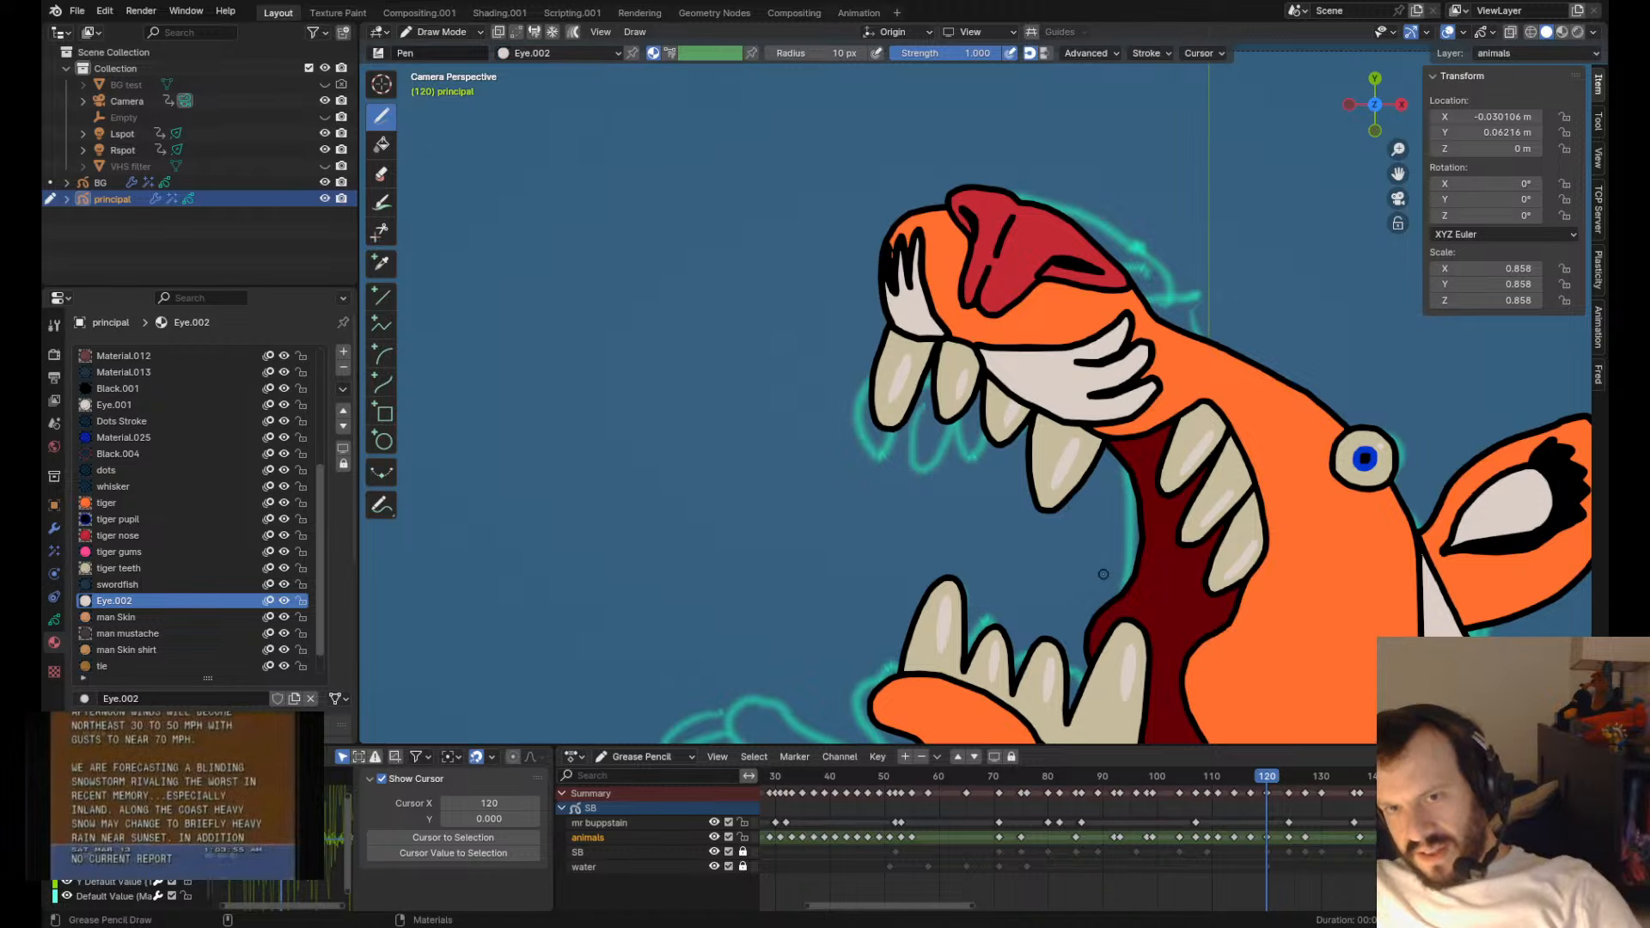
# - Grab-sculpt the mouth line between the front snout patch and the cheek patch into one clean line above the second tooth
pyautogui.press('Tab')
pyautogui.scroll(4, 971, 370)
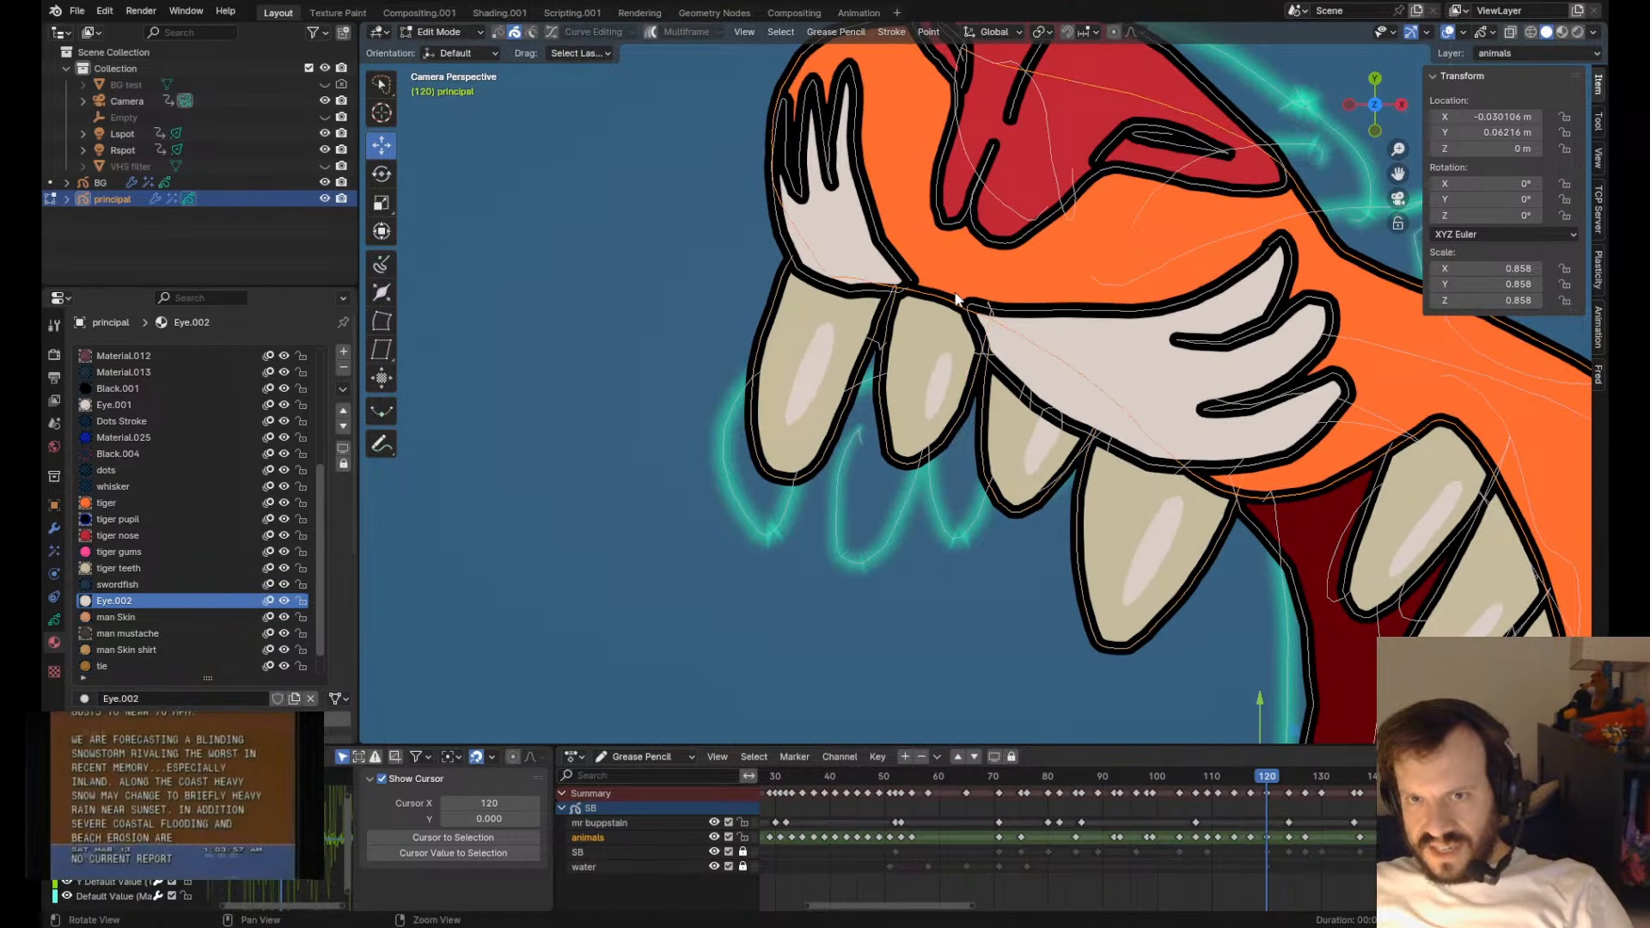
pyautogui.press('Tab')
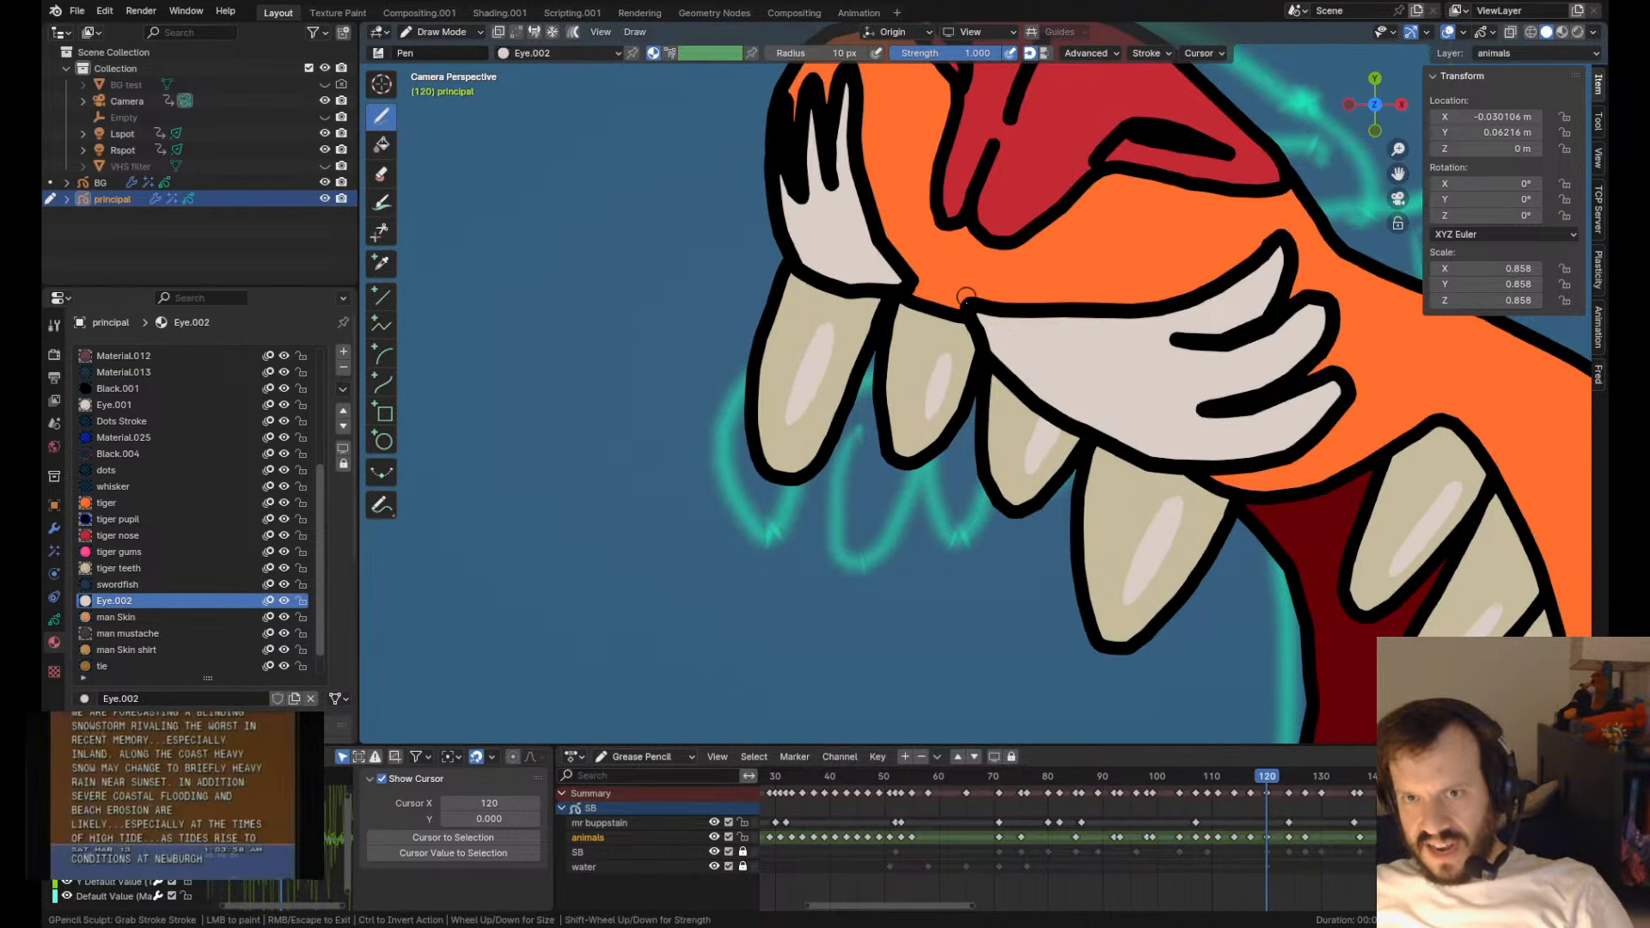
pyautogui.moveTo(928, 318); pyautogui.dragTo(925, 311)
pyautogui.moveTo(915, 297); pyautogui.dragTo(911, 302)
pyautogui.moveTo(905, 285); pyautogui.dragTo(949, 298)
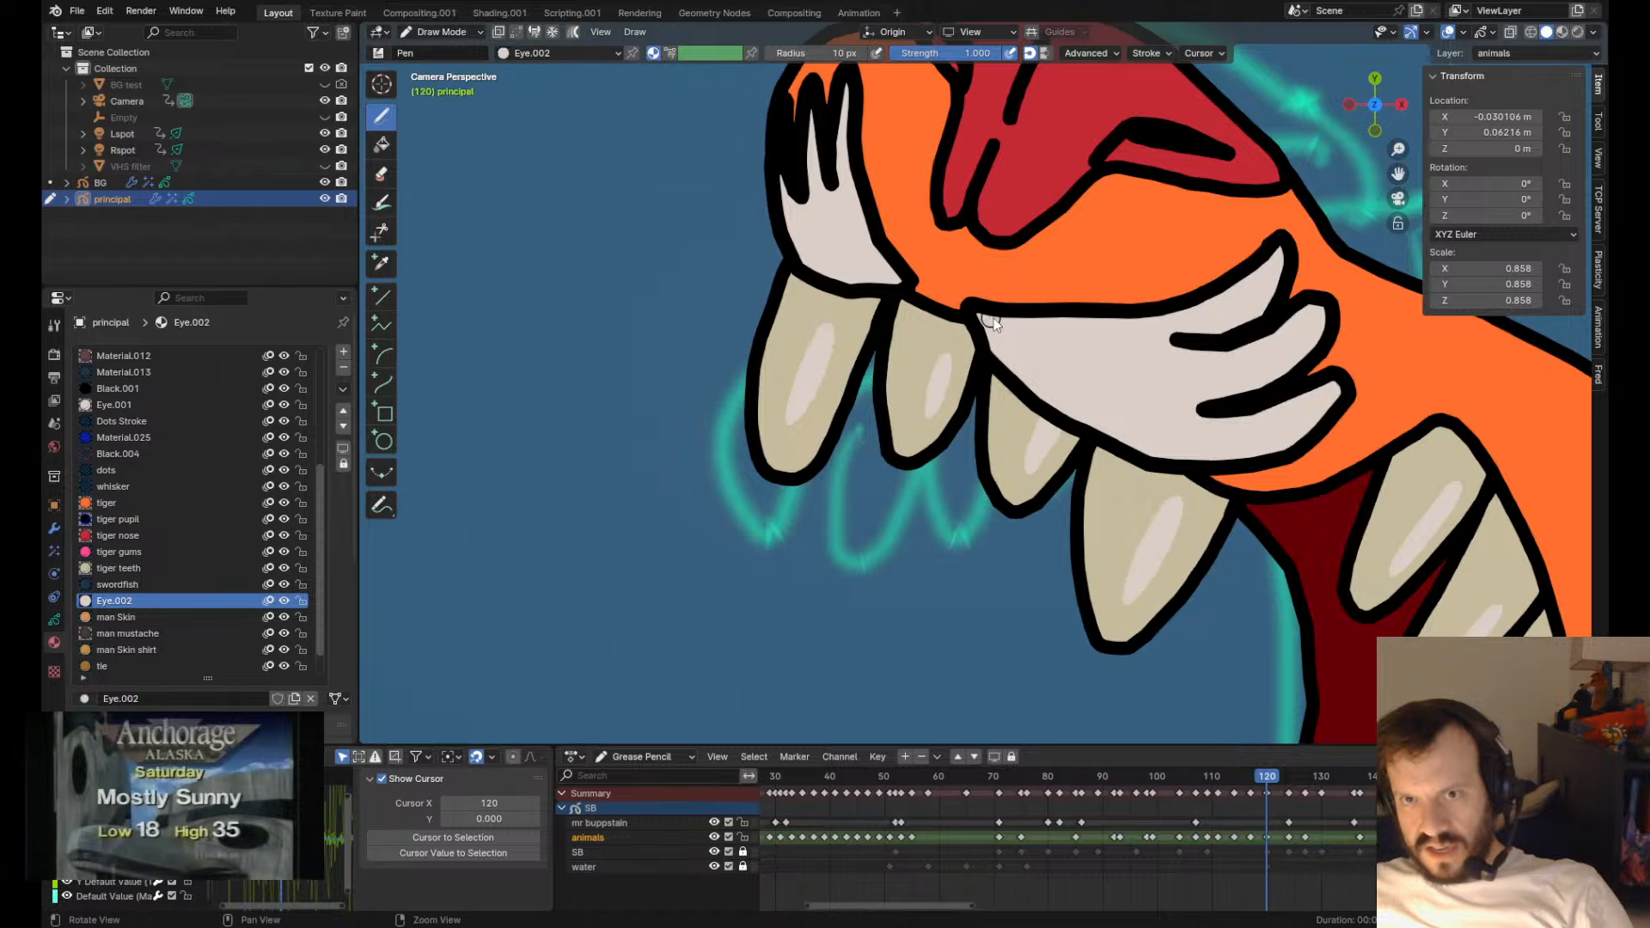
pyautogui.press('Tab')
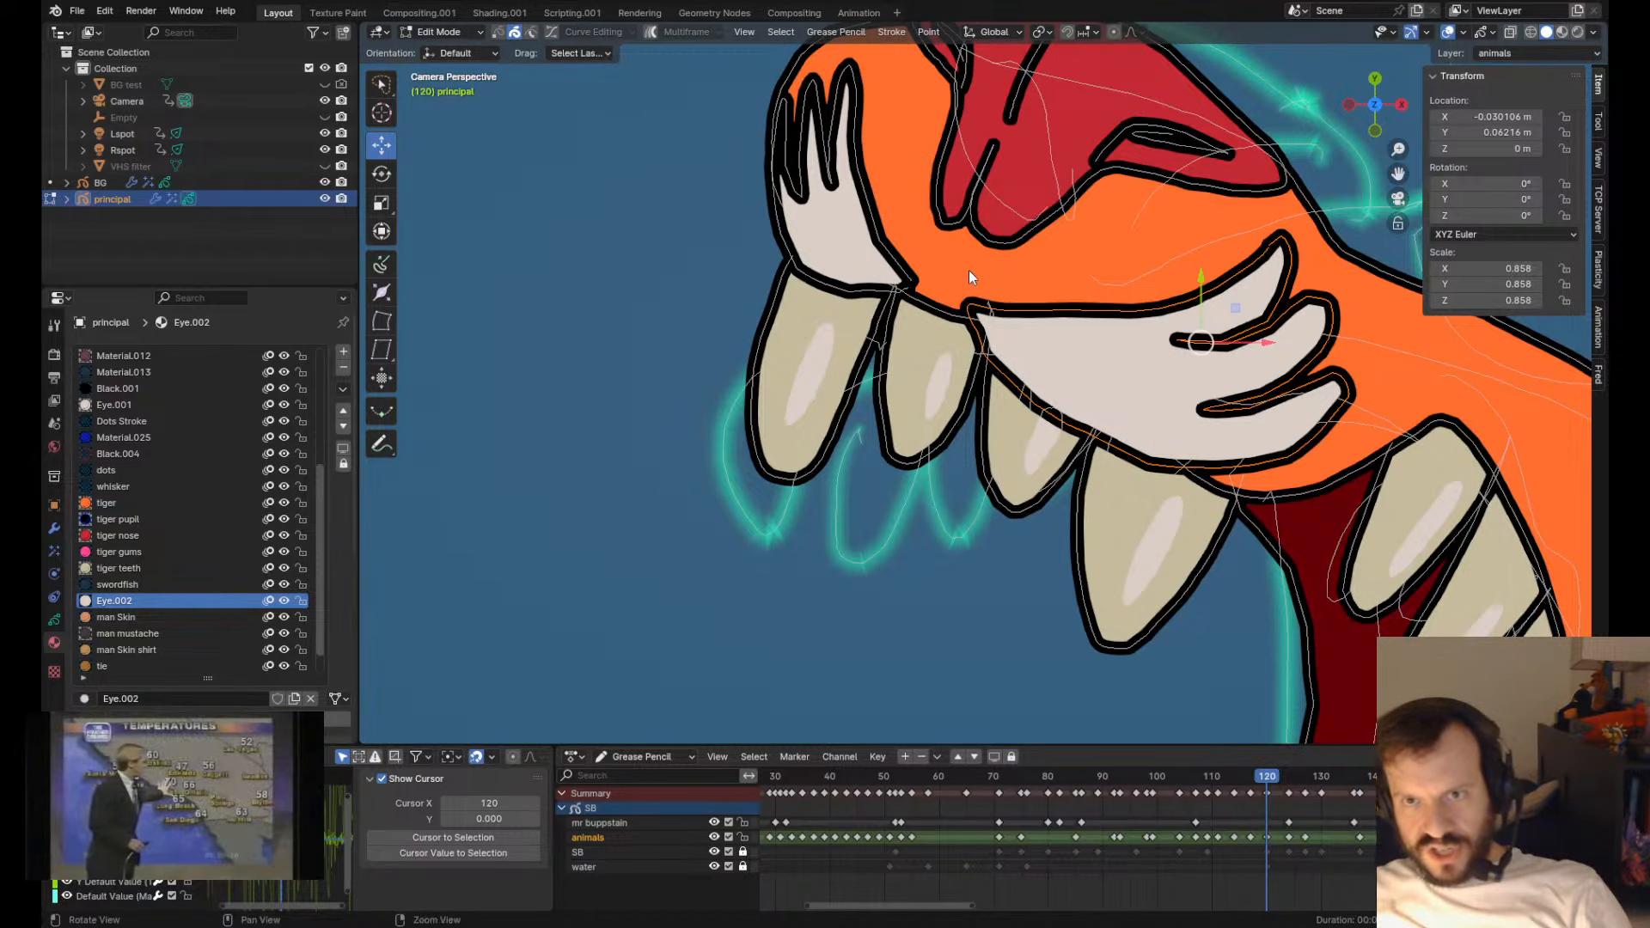
pyautogui.press('Tab')
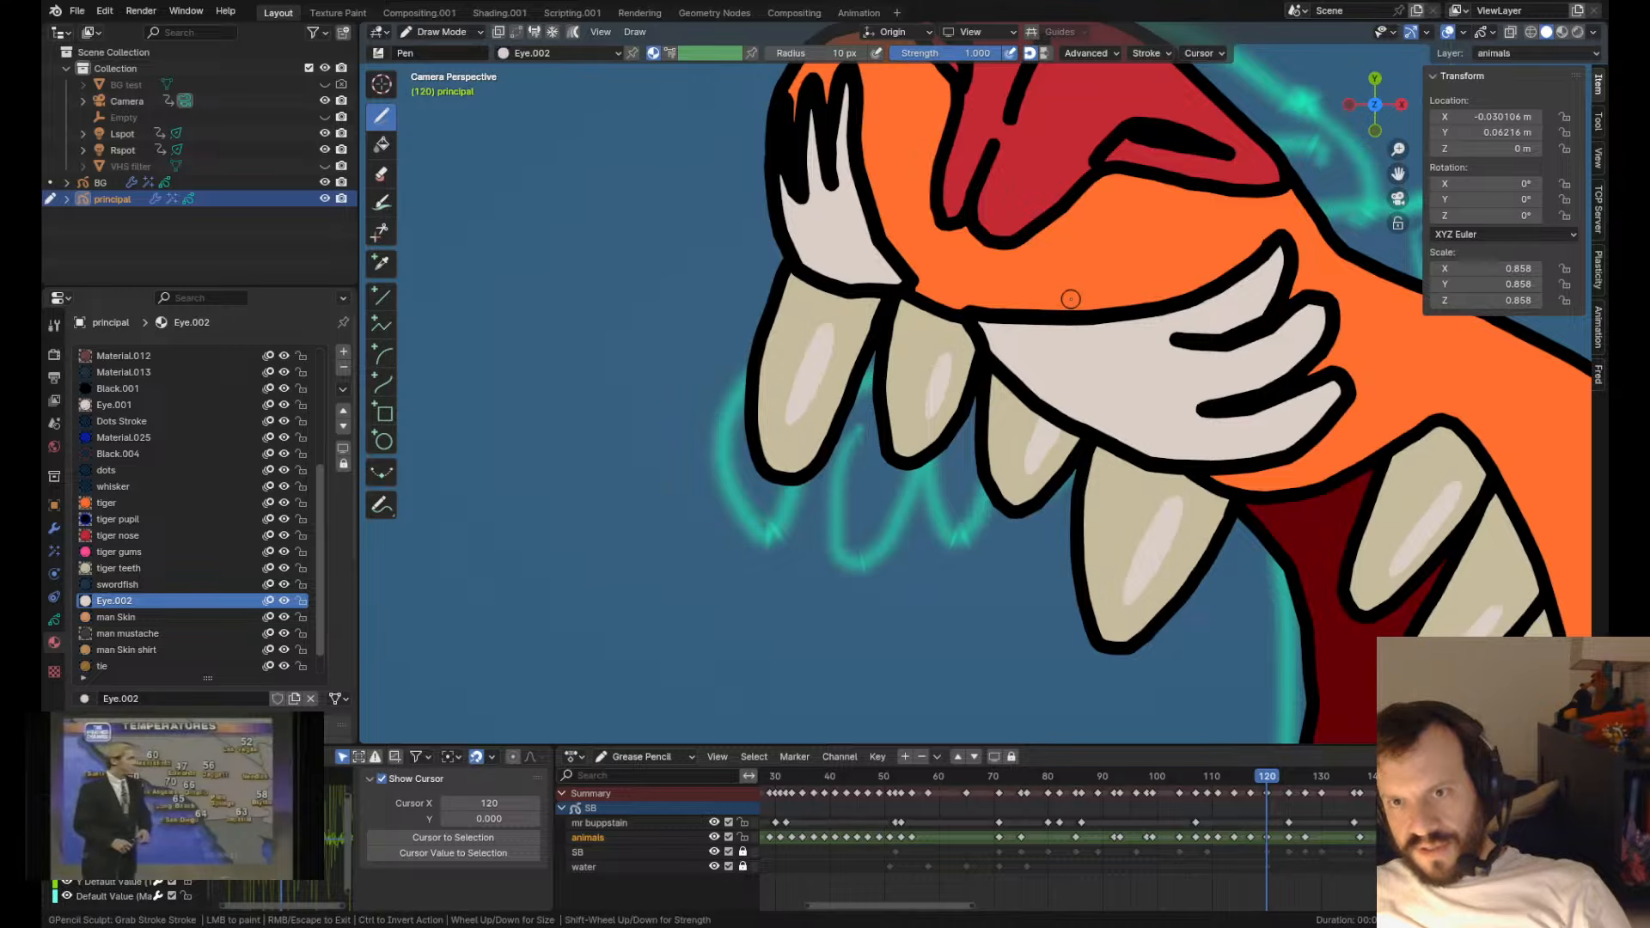
# - Grab-sculpt the front snout patch's rear edge forward, undoing one stroke and refining its lower corner at the mouth line
pyautogui.press('Tab')
pyautogui.press('Tab')
pyautogui.moveTo(917, 265); pyautogui.dragTo(885, 221)
pyautogui.moveTo(900, 147); pyautogui.dragTo(875, 151)
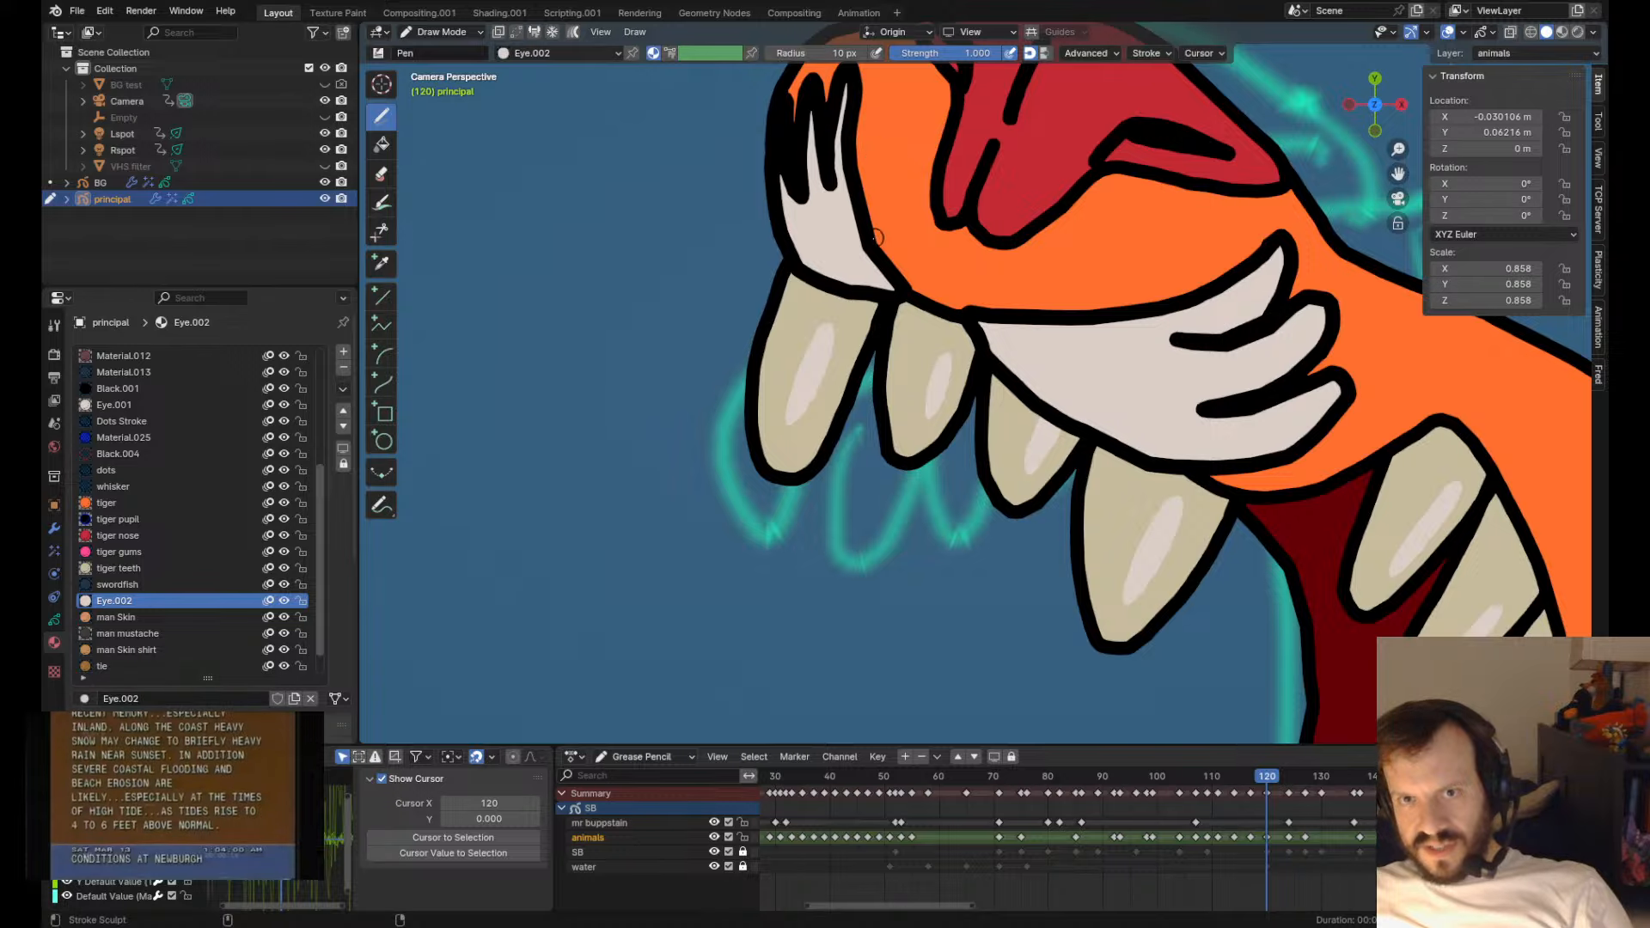
pyautogui.hotkey('ctrl', 'z')
pyautogui.moveTo(868, 247); pyautogui.dragTo(886, 248)
pyautogui.moveTo(920, 308); pyautogui.dragTo(851, 289)
pyautogui.moveTo(949, 350)
pyautogui.mouseDown()
pyautogui.moveTo(822, 313)
pyautogui.moveTo(911, 308)
pyautogui.mouseUp()
# - Grab-sculpt the second upper tooth's outline into a slimmer shape fitted beneath the mouth line and cheek patch corner
pyautogui.scroll(-8, 911, 307)
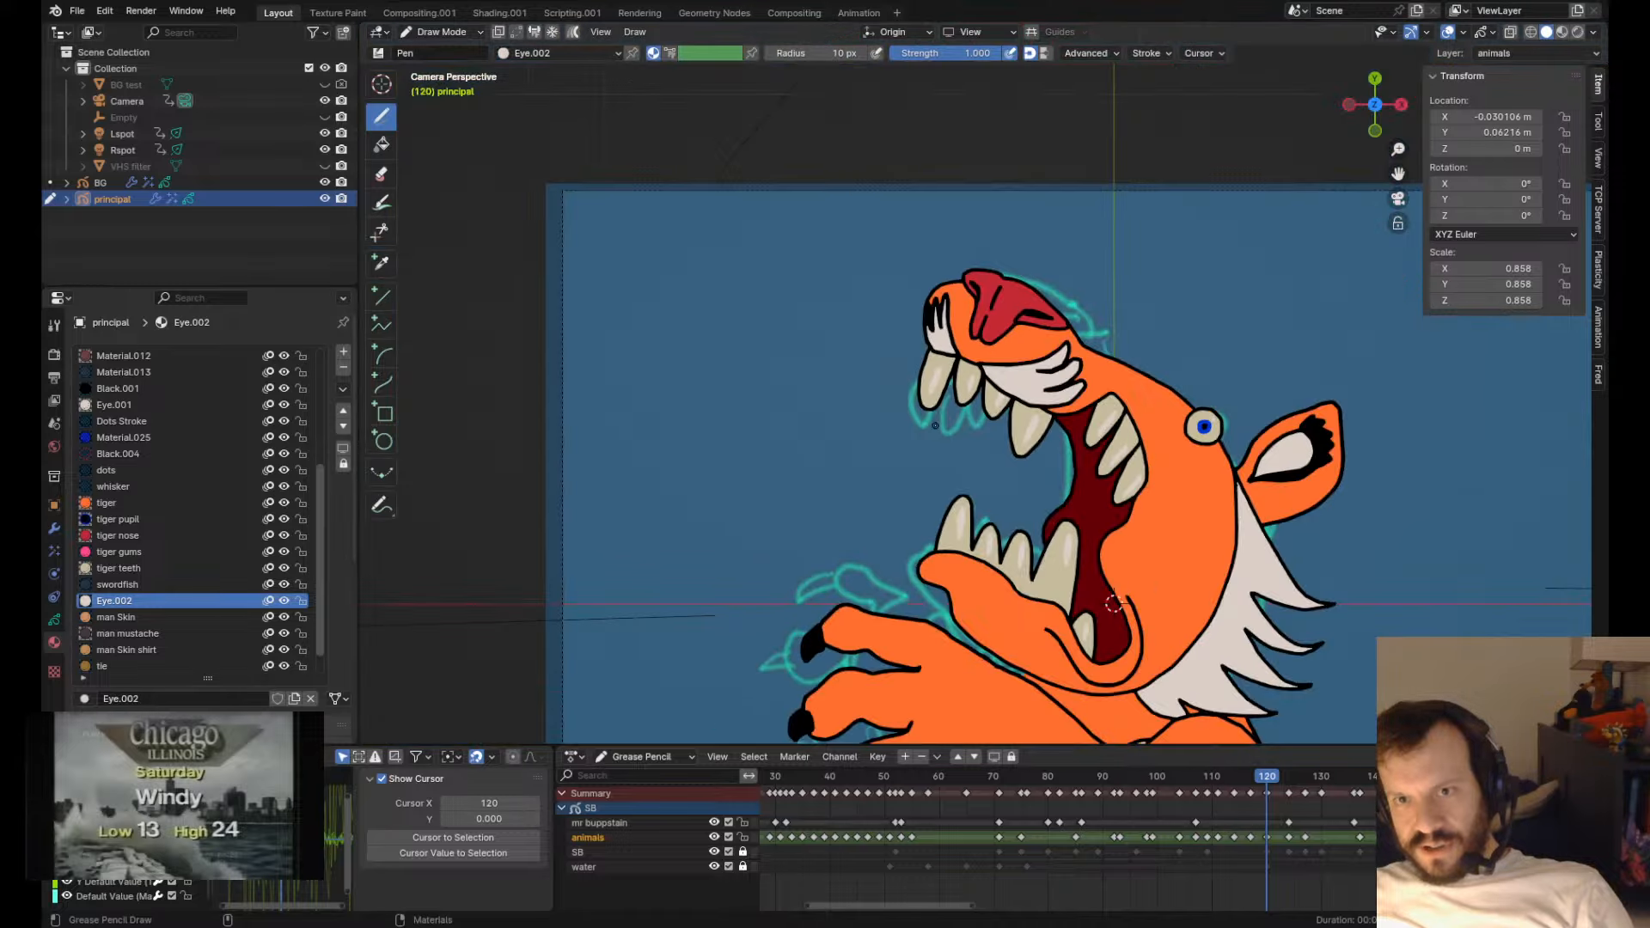
pyautogui.scroll(5, 827, 445)
pyautogui.scroll(-3, 827, 445)
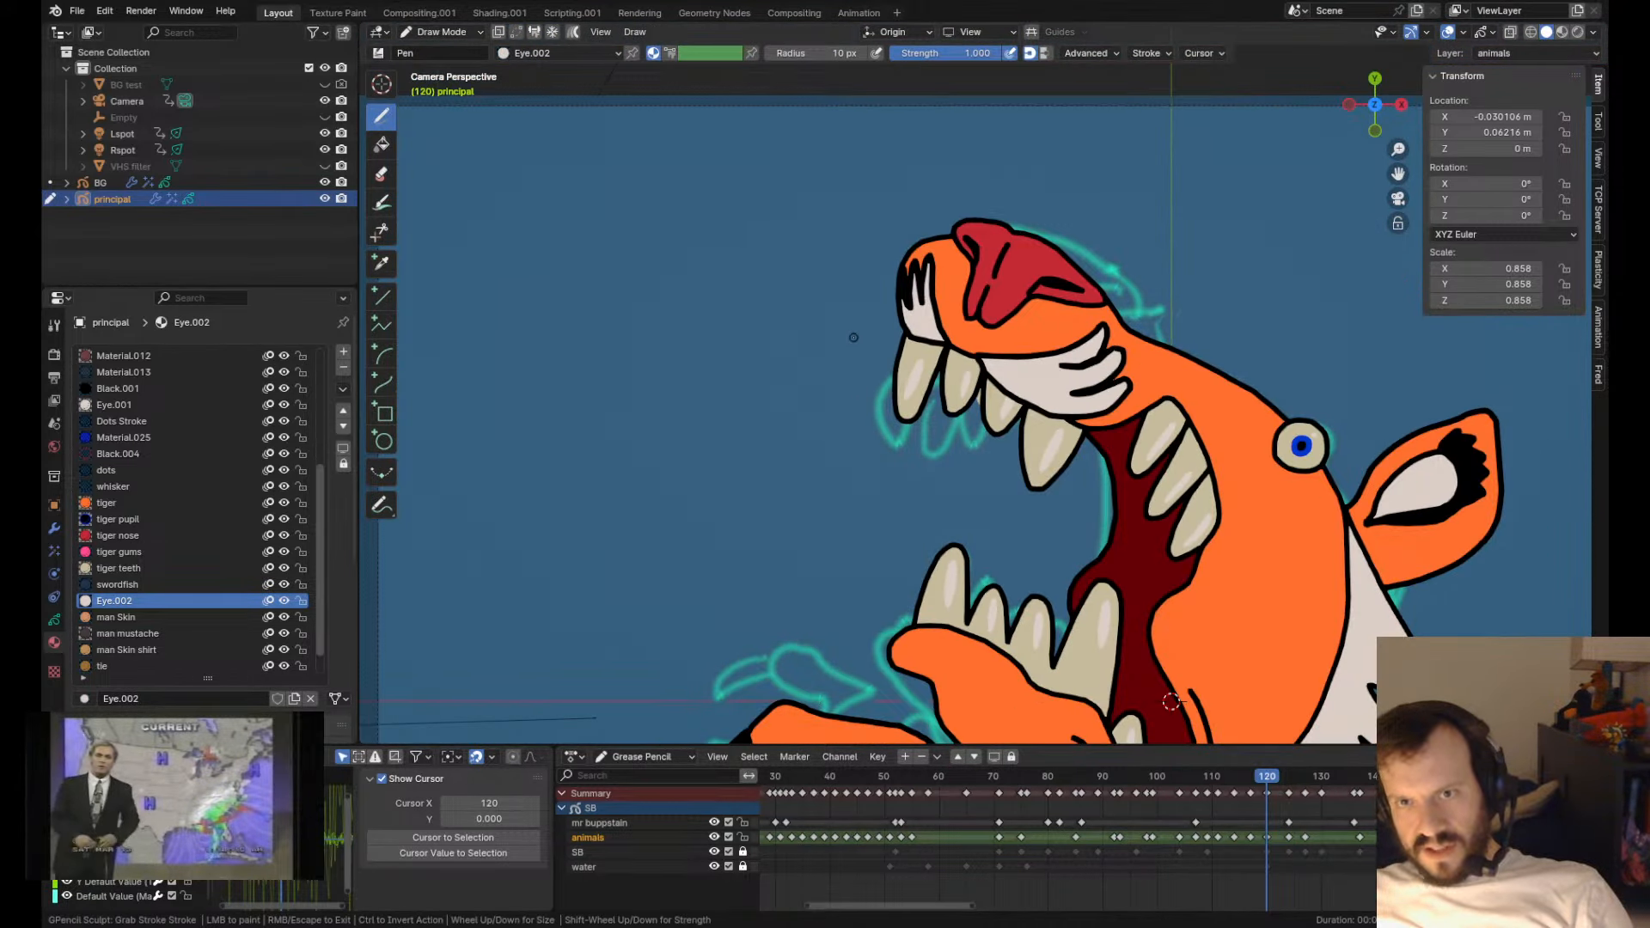
pyautogui.scroll(3, 853, 336)
pyautogui.scroll(-4, 876, 449)
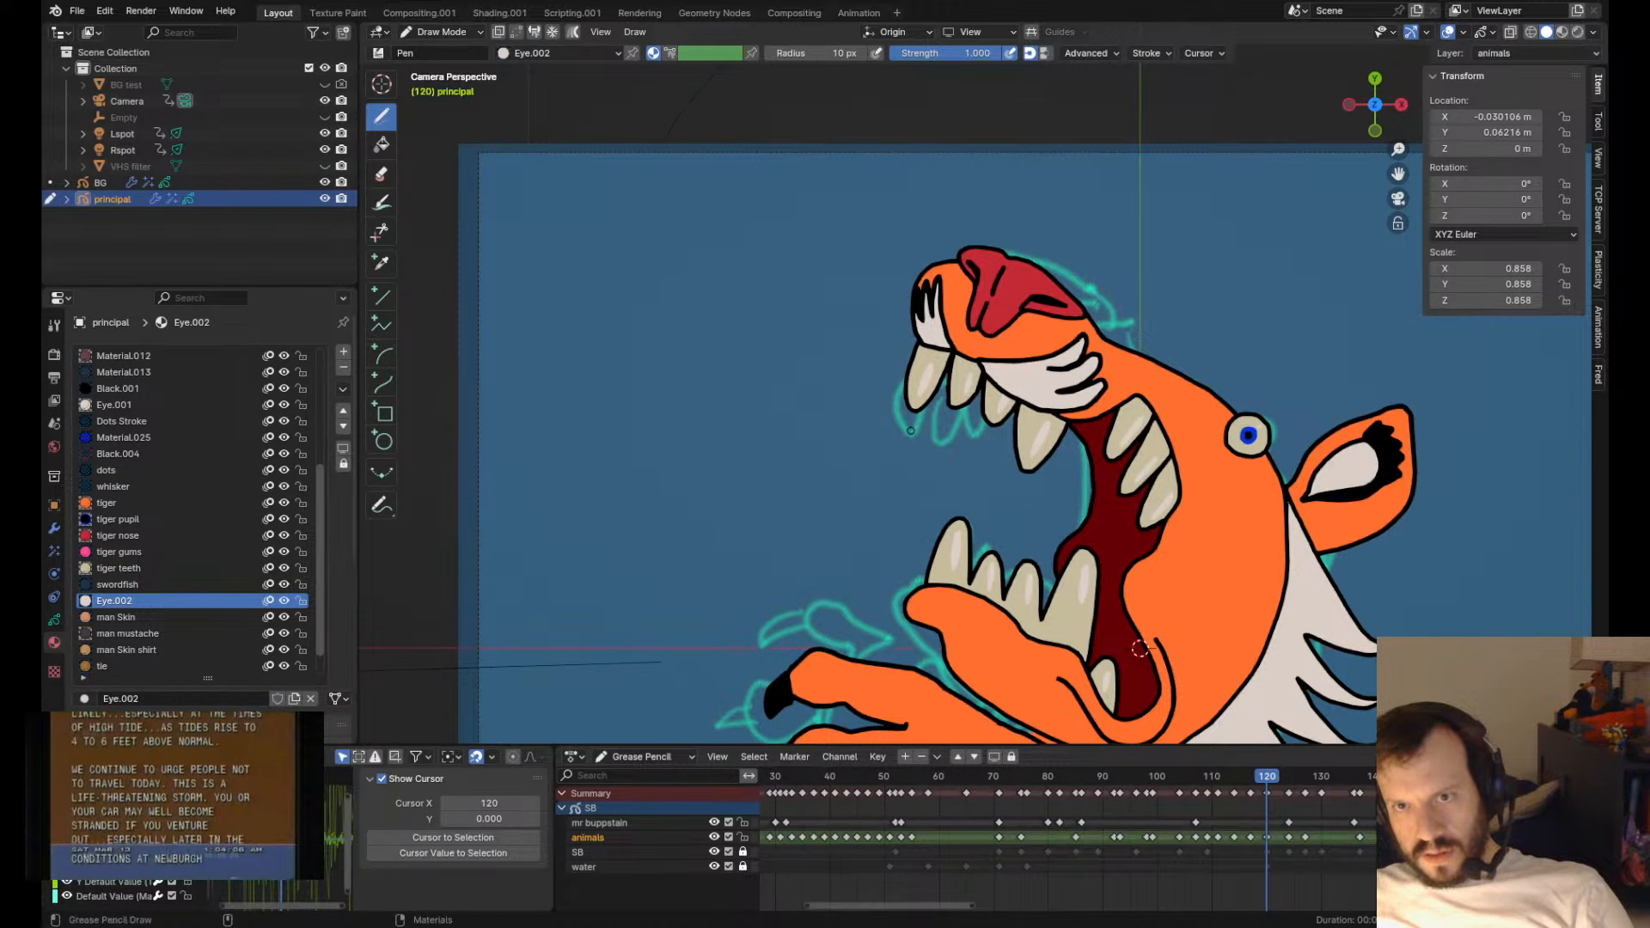
pyautogui.scroll(8, 882, 434)
pyautogui.moveTo(841, 451); pyautogui.dragTo(829, 456)
pyautogui.moveTo(933, 468)
pyautogui.mouseDown()
pyautogui.moveTo(918, 459)
pyautogui.moveTo(940, 414)
pyautogui.moveTo(914, 368)
pyautogui.moveTo(938, 379)
pyautogui.mouseUp()
pyautogui.moveTo(918, 367); pyautogui.dragTo(934, 377)
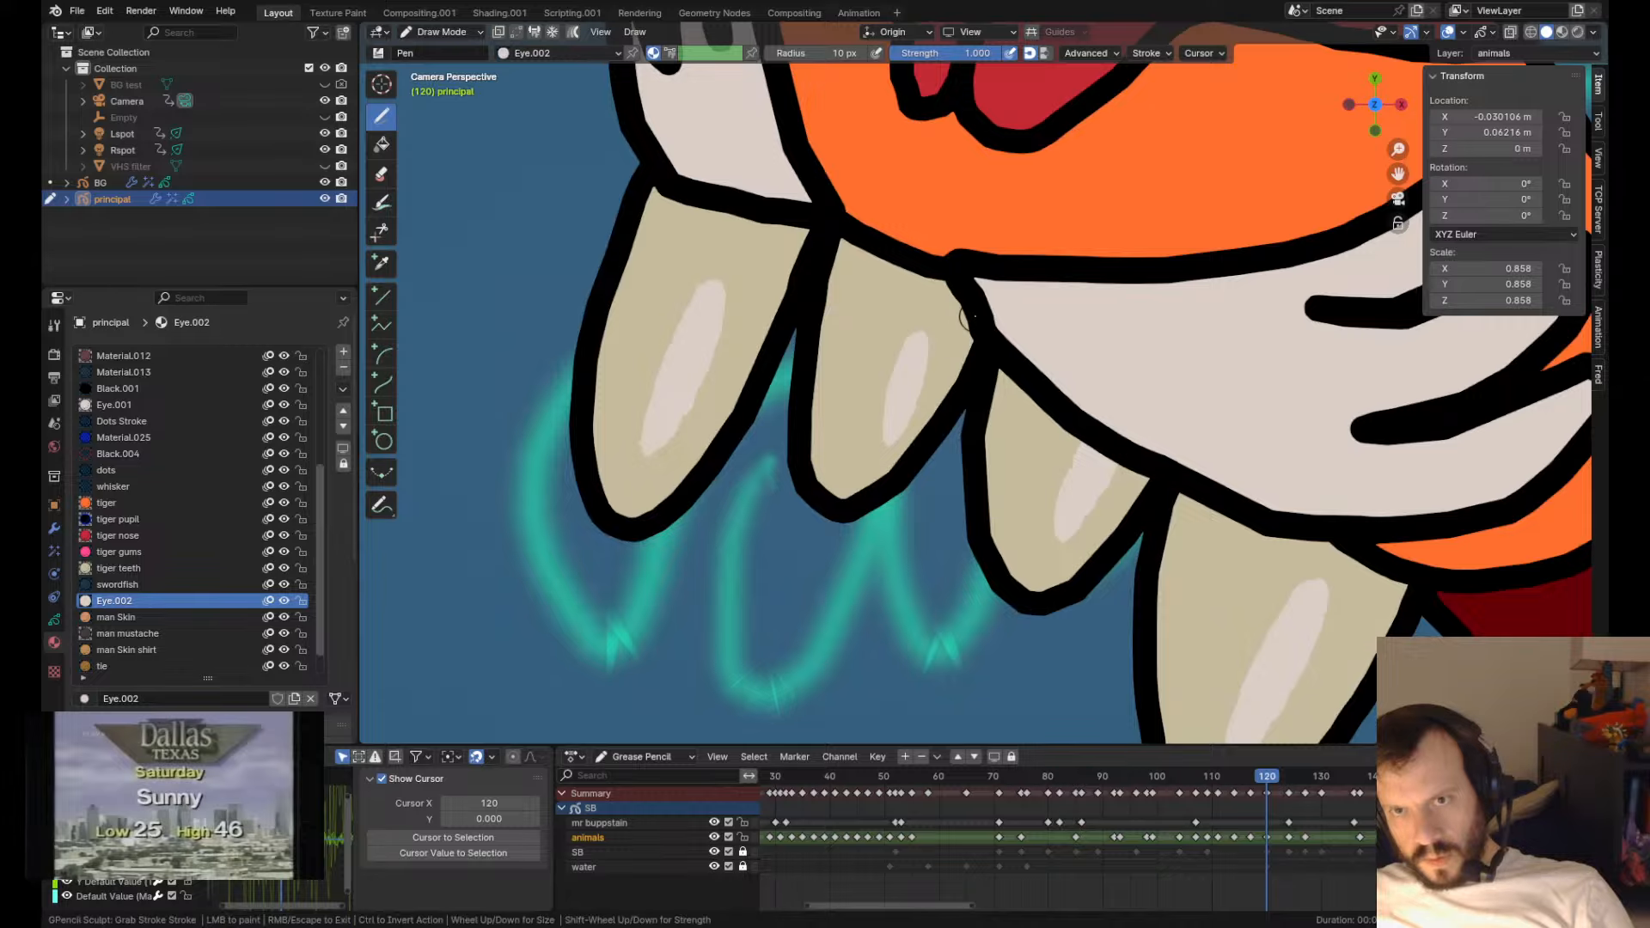
pyautogui.scroll(-7, 1117, 533)
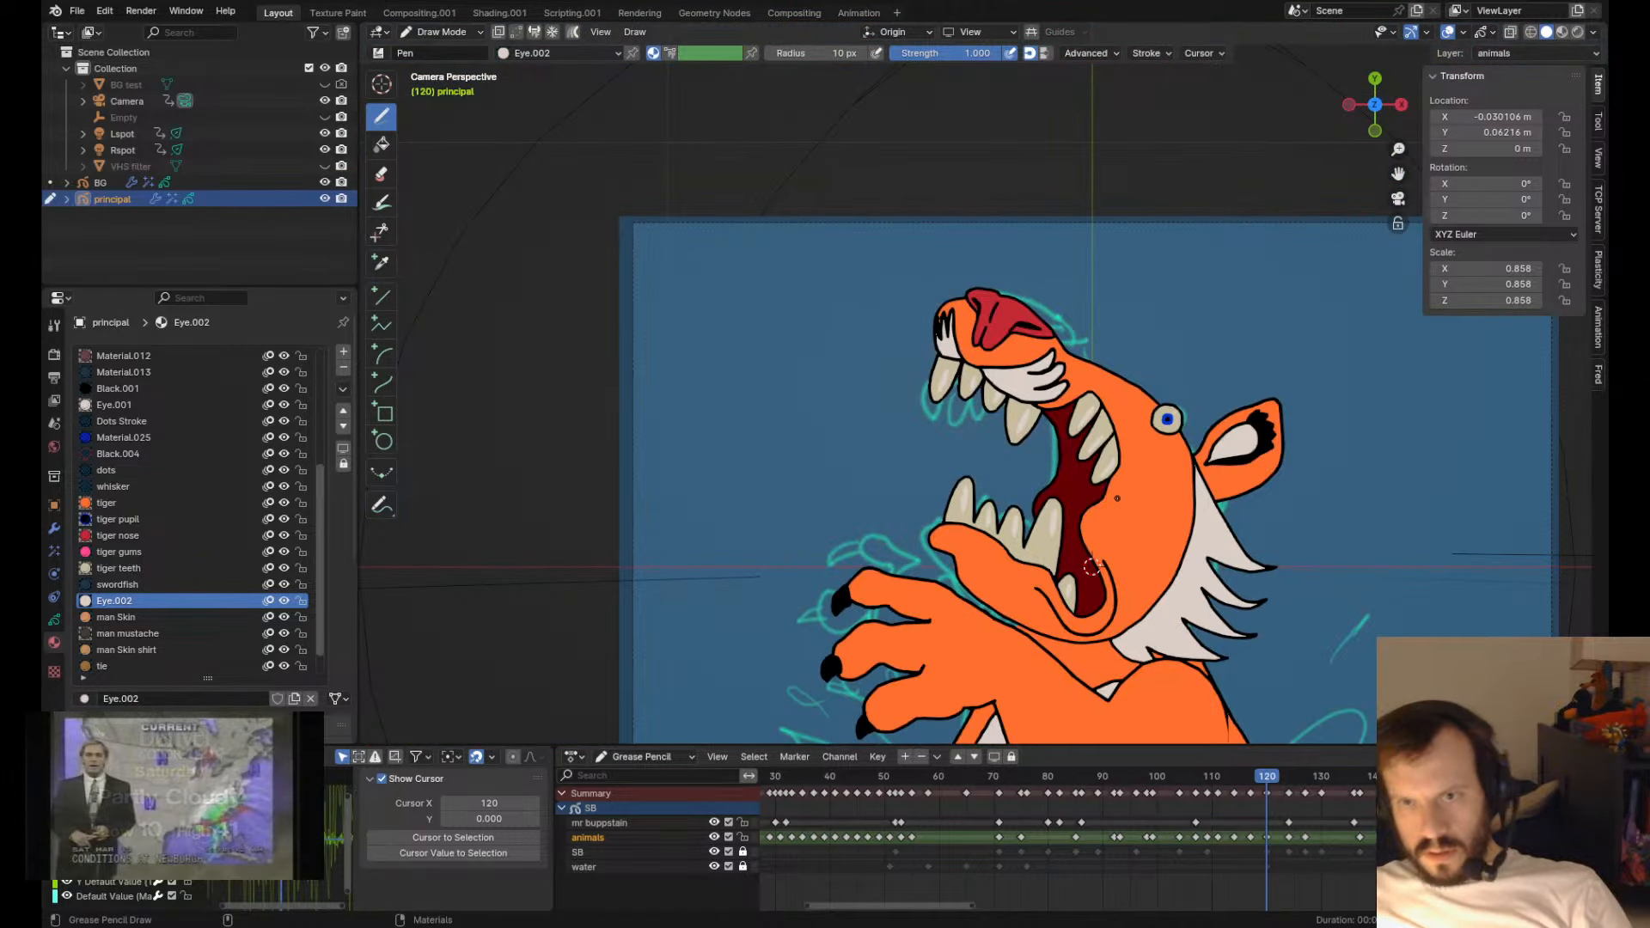
# - Save the file and reshape the lower edge of the ear with Grab where it joins the white neck fur
pyautogui.hotkey('ctrl', 's')
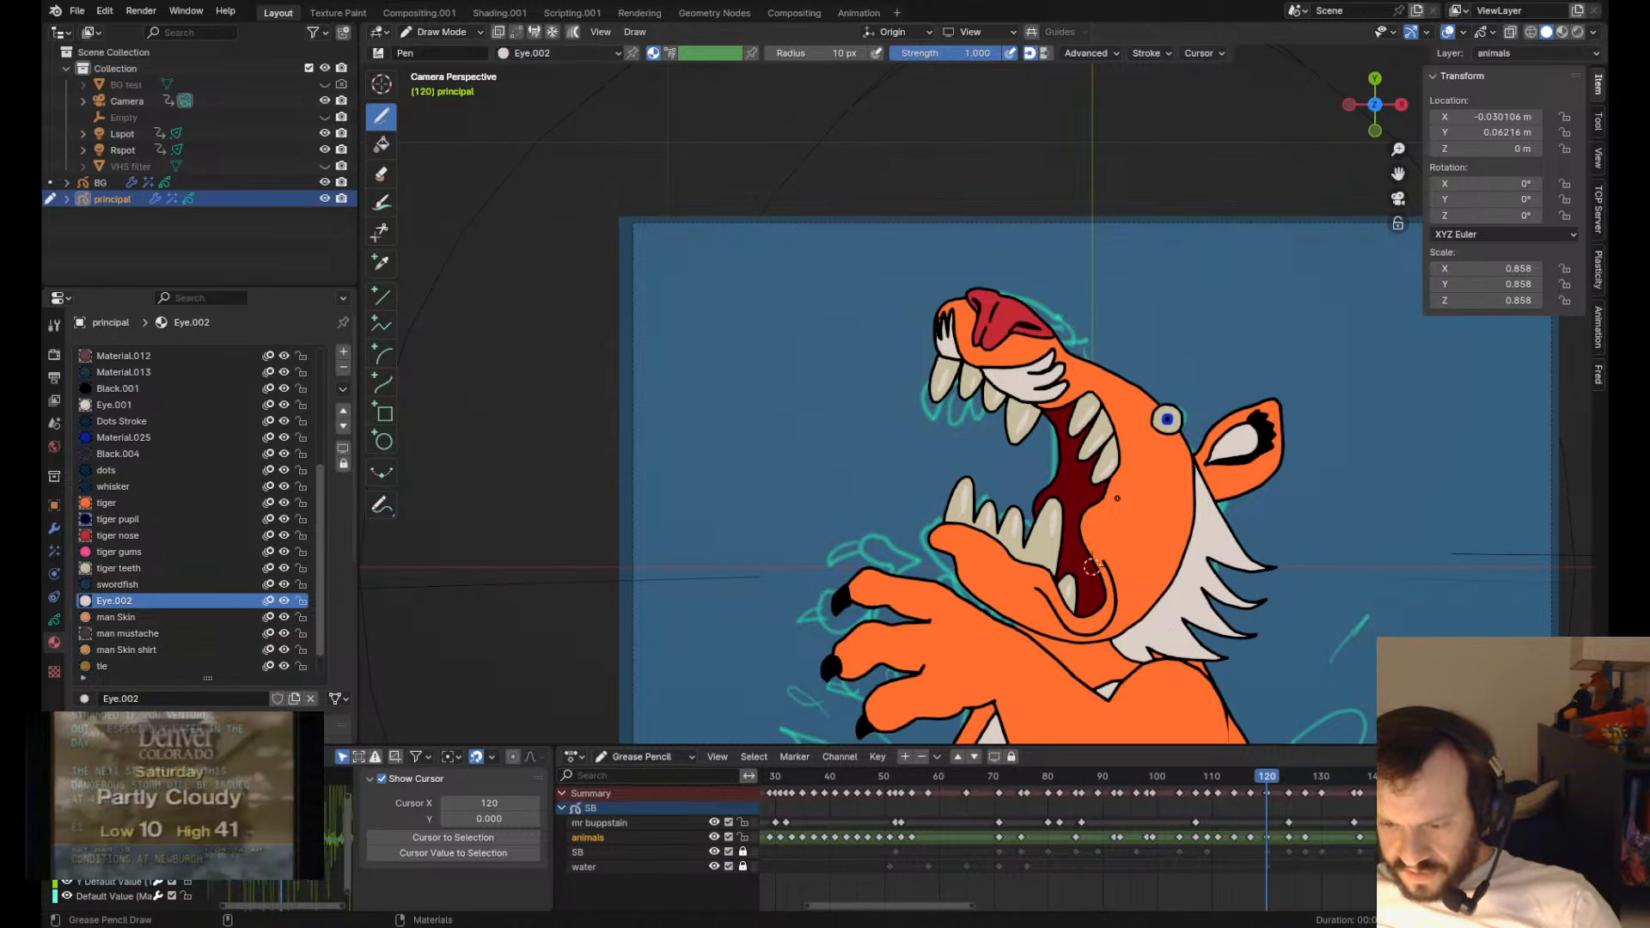
pyautogui.scroll(-5, 979, 246)
pyautogui.scroll(4, 971, 387)
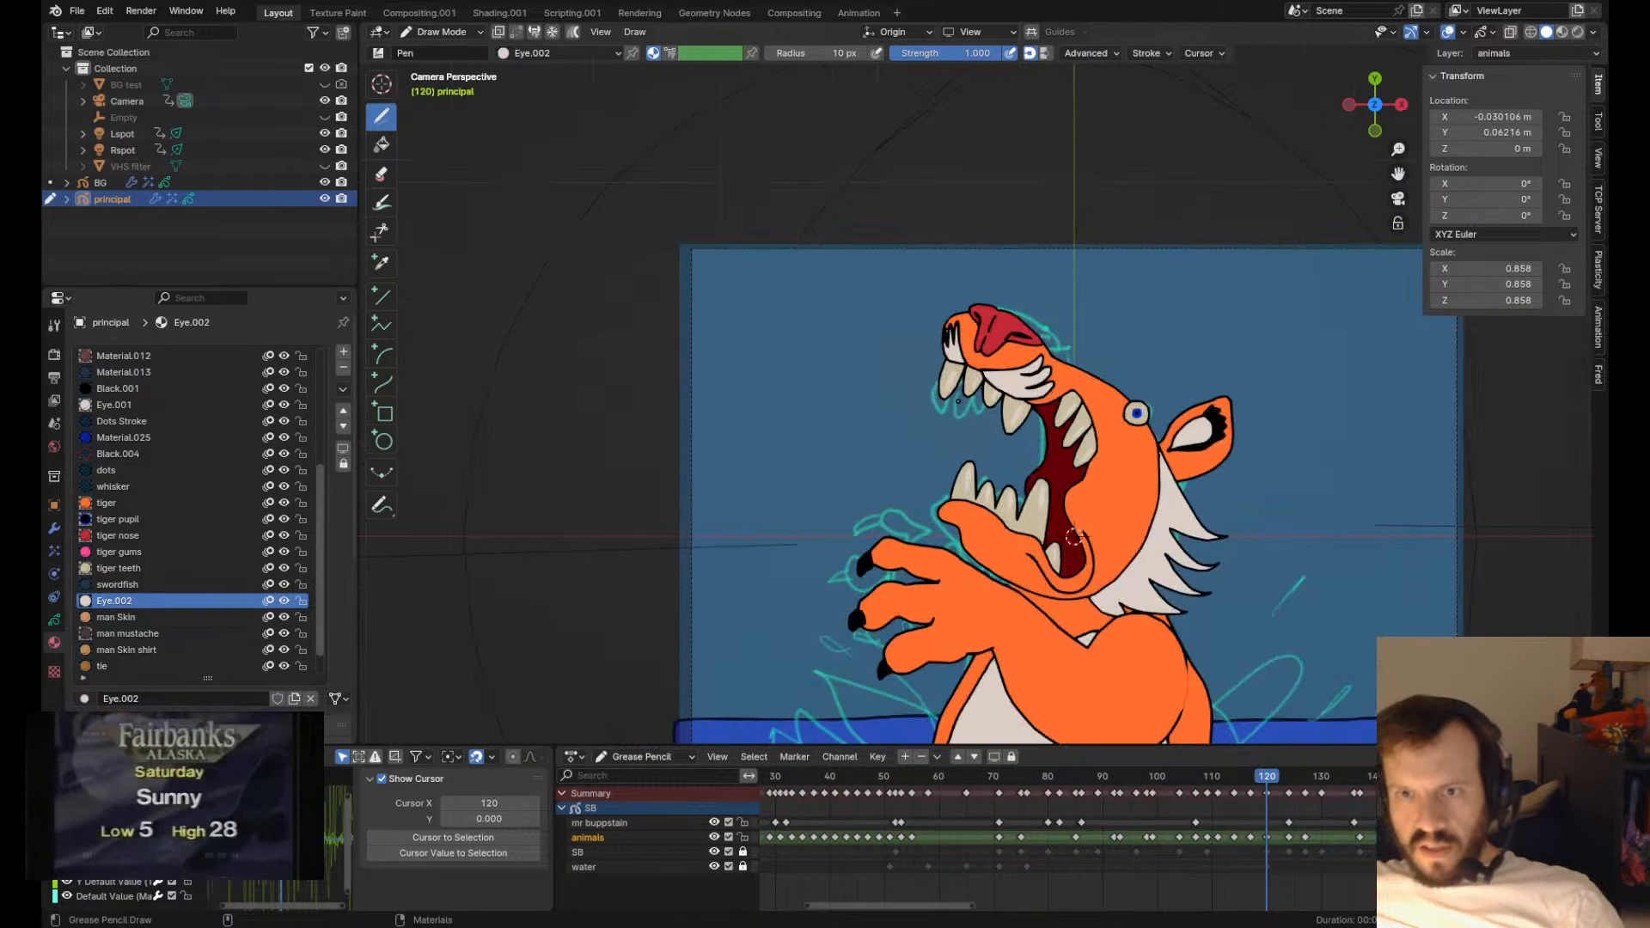
pyautogui.scroll(3, 1074, 537)
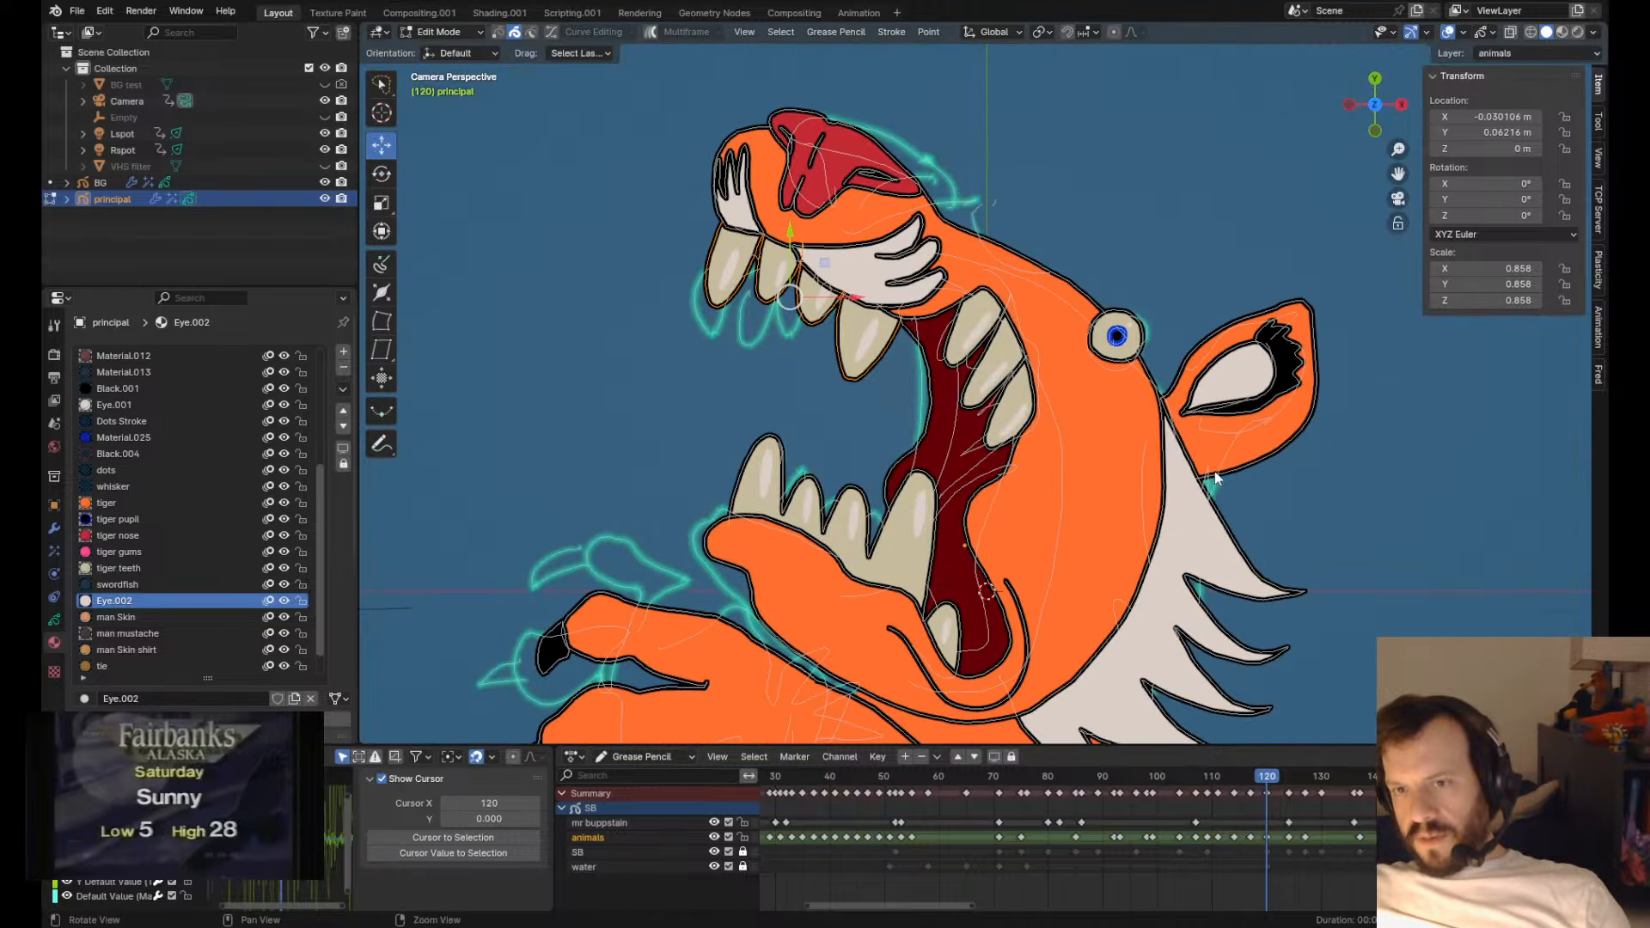
pyautogui.moveTo(1202, 491)
pyautogui.mouseDown()
pyautogui.moveTo(1186, 477)
pyautogui.moveTo(1231, 494)
pyautogui.mouseUp()
pyautogui.moveTo(1174, 492)
pyautogui.mouseDown()
pyautogui.moveTo(1161, 526)
pyautogui.moveTo(1211, 529)
pyautogui.moveTo(1195, 495)
pyautogui.moveTo(1236, 448)
pyautogui.moveTo(1207, 460)
pyautogui.moveTo(1252, 438)
pyautogui.moveTo(1208, 444)
pyautogui.moveTo(1222, 498)
pyautogui.mouseUp()
pyautogui.moveTo(1309, 433); pyautogui.dragTo(1300, 424)
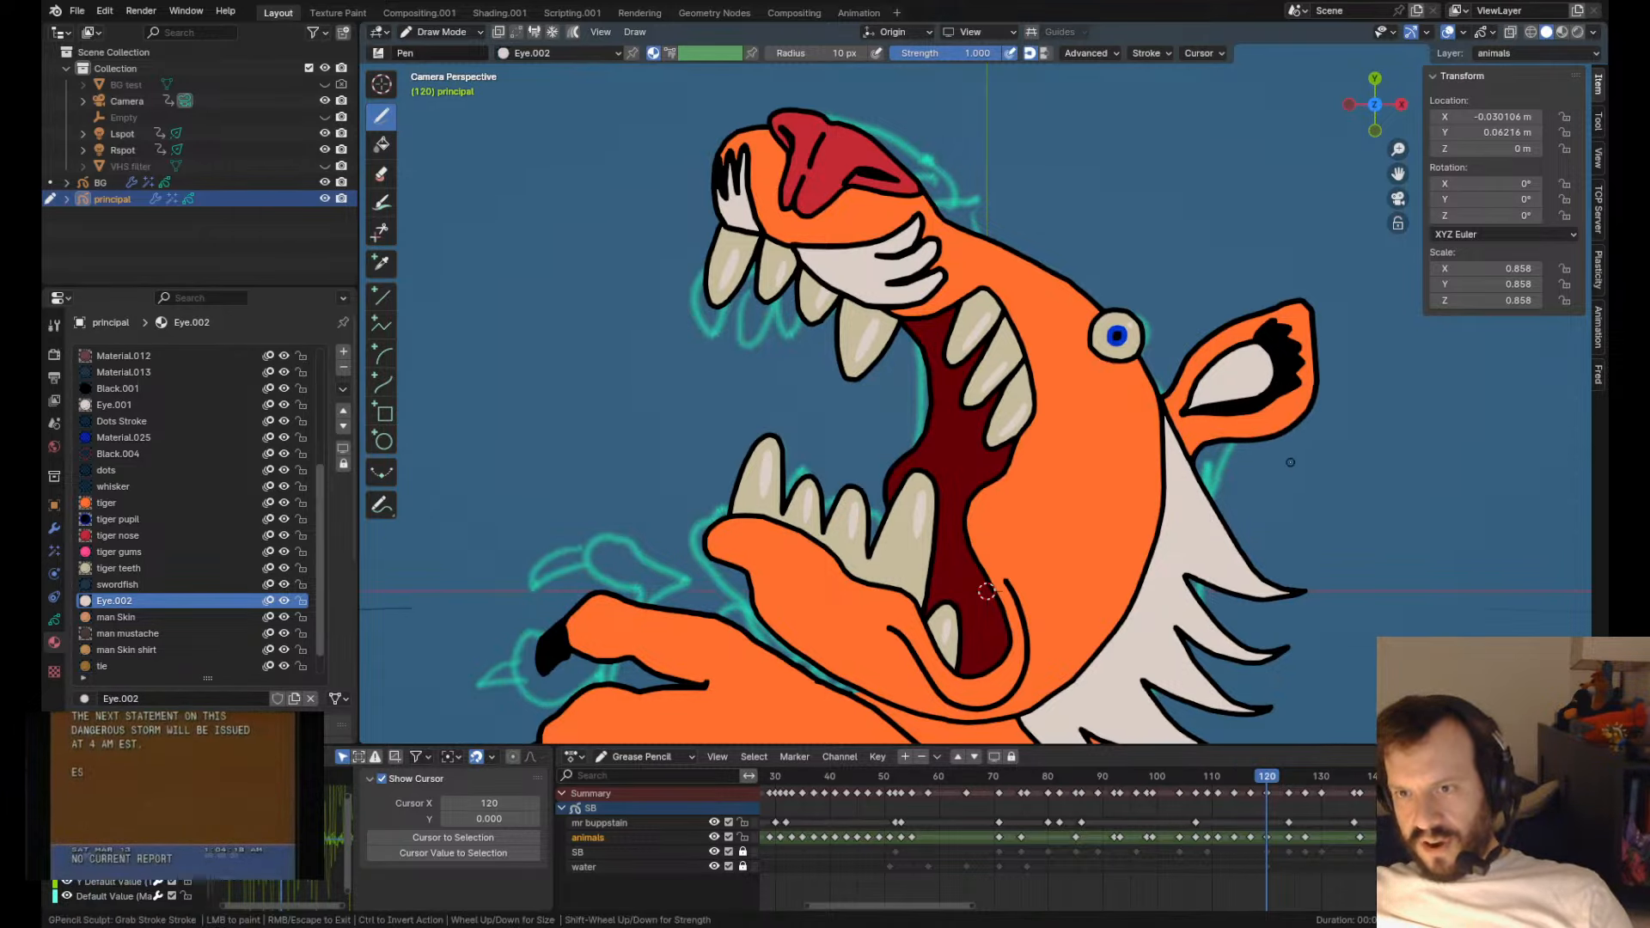
# - Move the white inner-ear patch and its black fur shape together up toward the ear's upper outline
pyautogui.keyDown('alt'); pyautogui.moveTo(1290, 462); pyautogui.dragTo(1366, 376, button='right'); pyautogui.keyUp('alt')
pyautogui.press('Tab')
pyautogui.keyDown('alt'); pyautogui.moveTo(1357, 380); pyautogui.dragTo(846, 434, button='middle'); pyautogui.keyUp('alt')
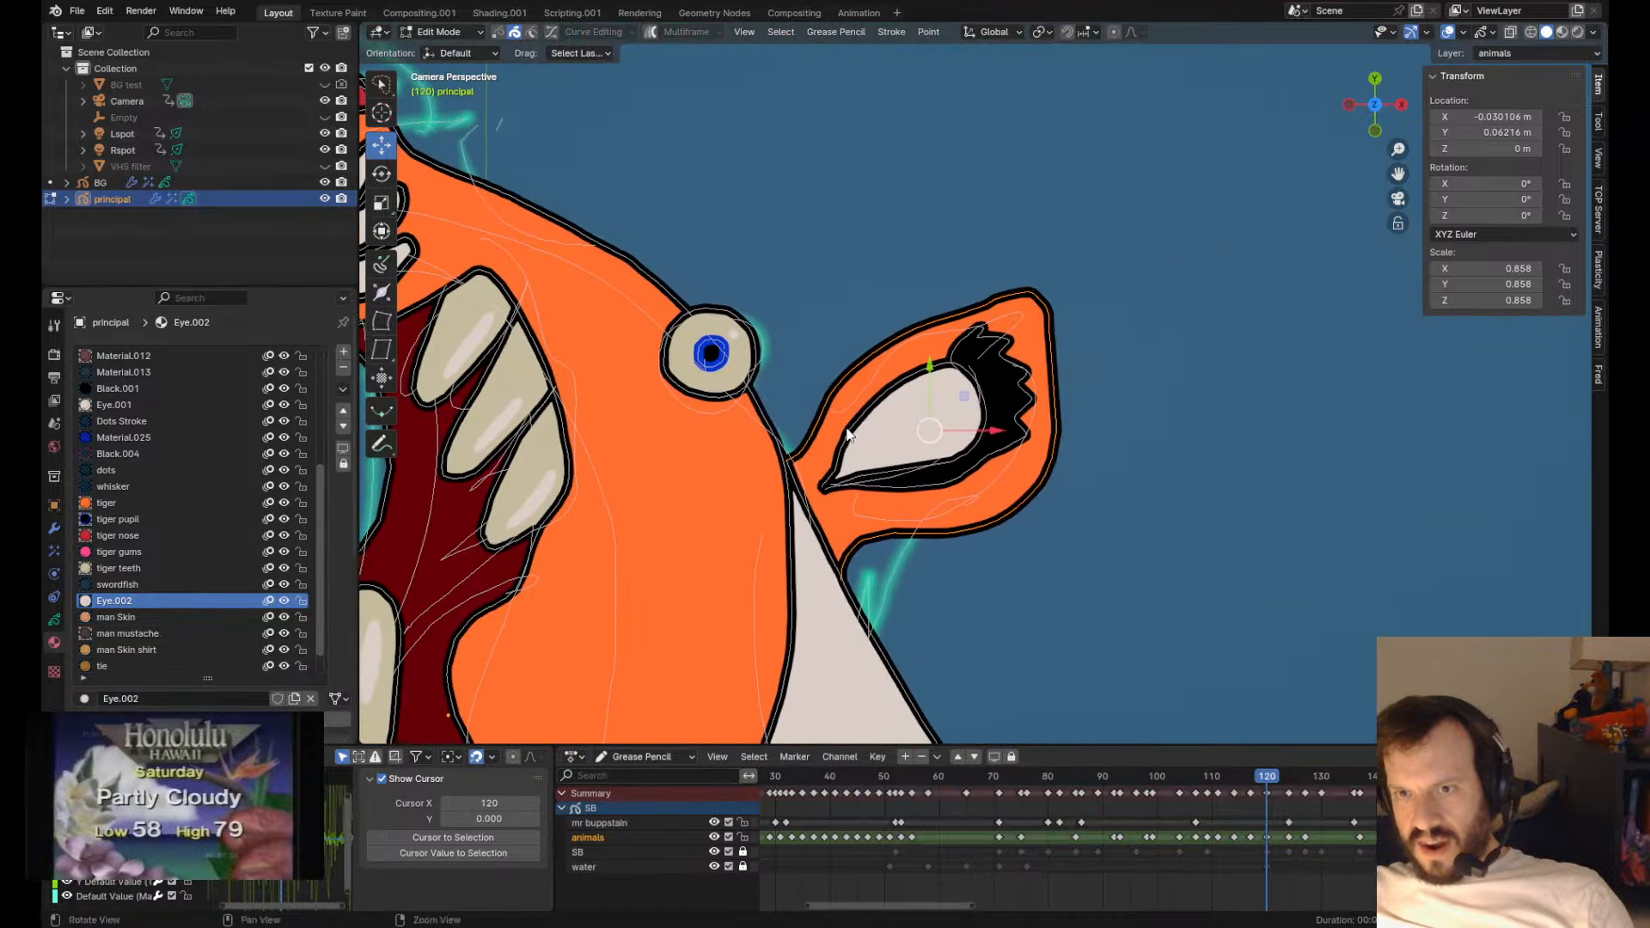
pyautogui.keyDown('shift'); pyautogui.click(1005, 364); pyautogui.keyUp('shift')
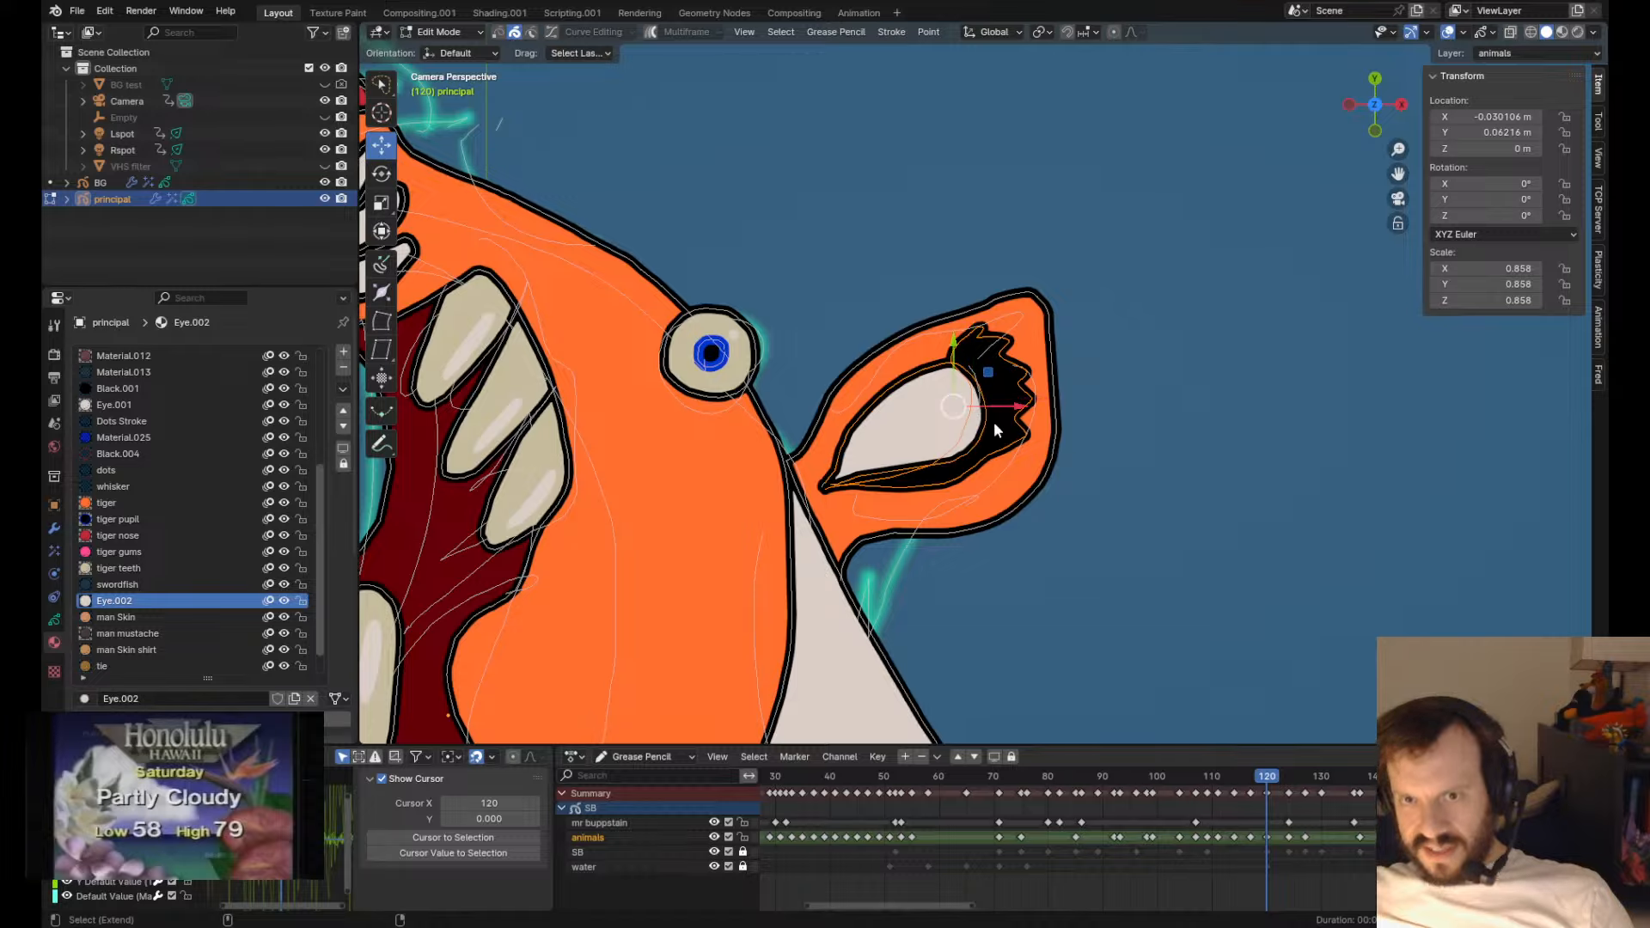
pyautogui.press('g')
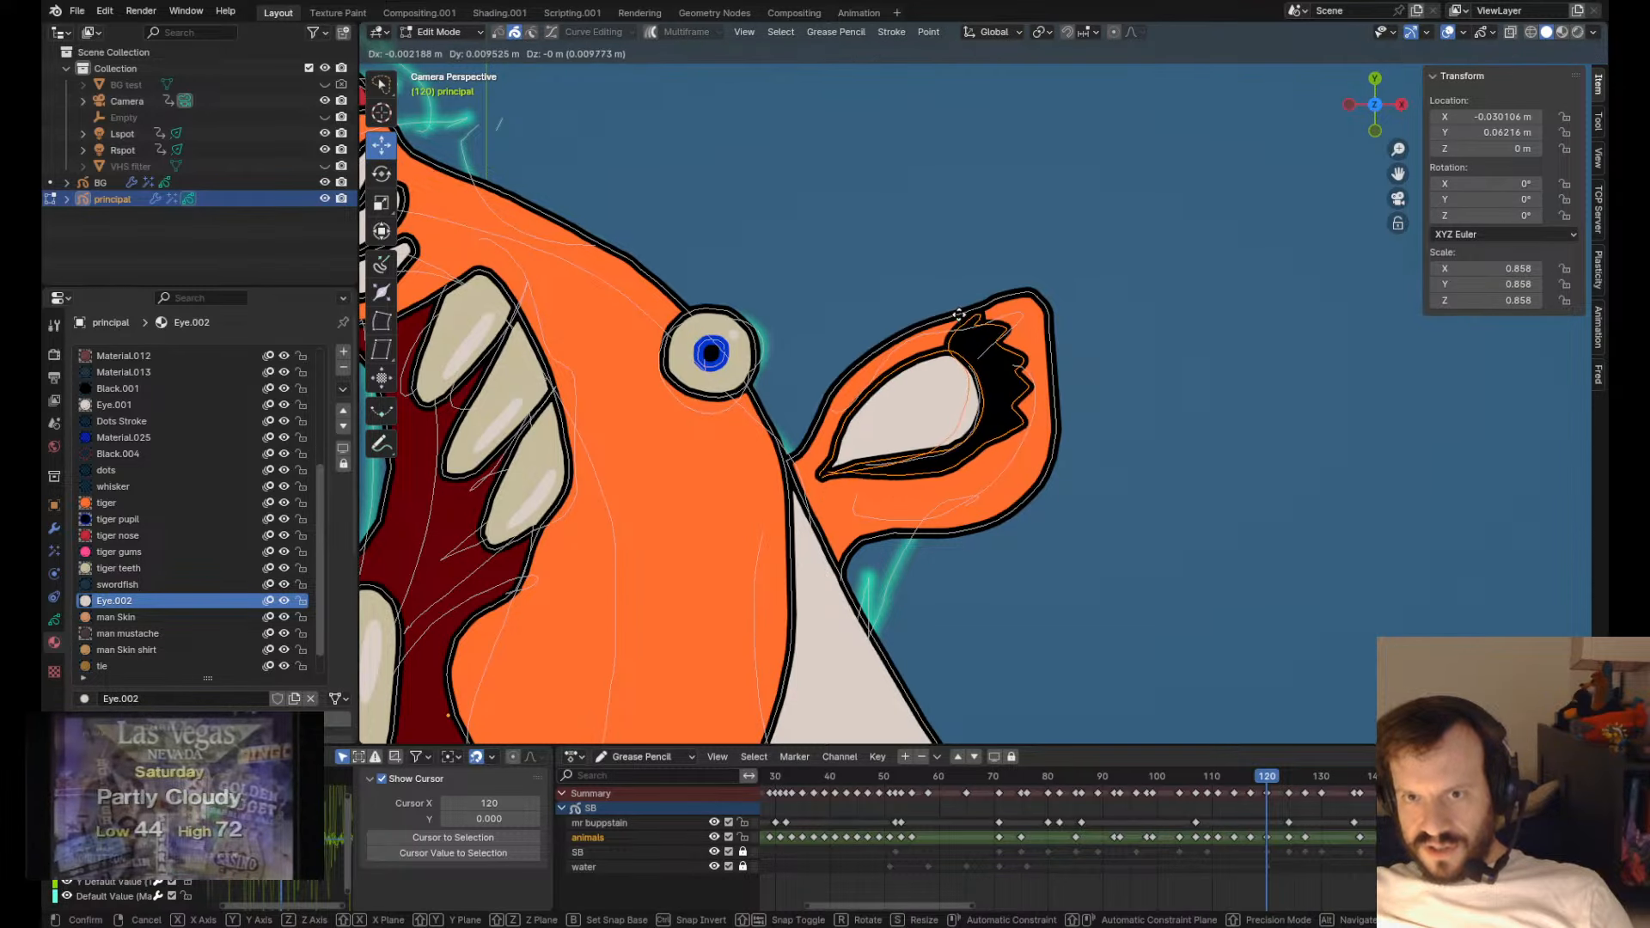
pyautogui.click(959, 311)
pyautogui.press('Tab')
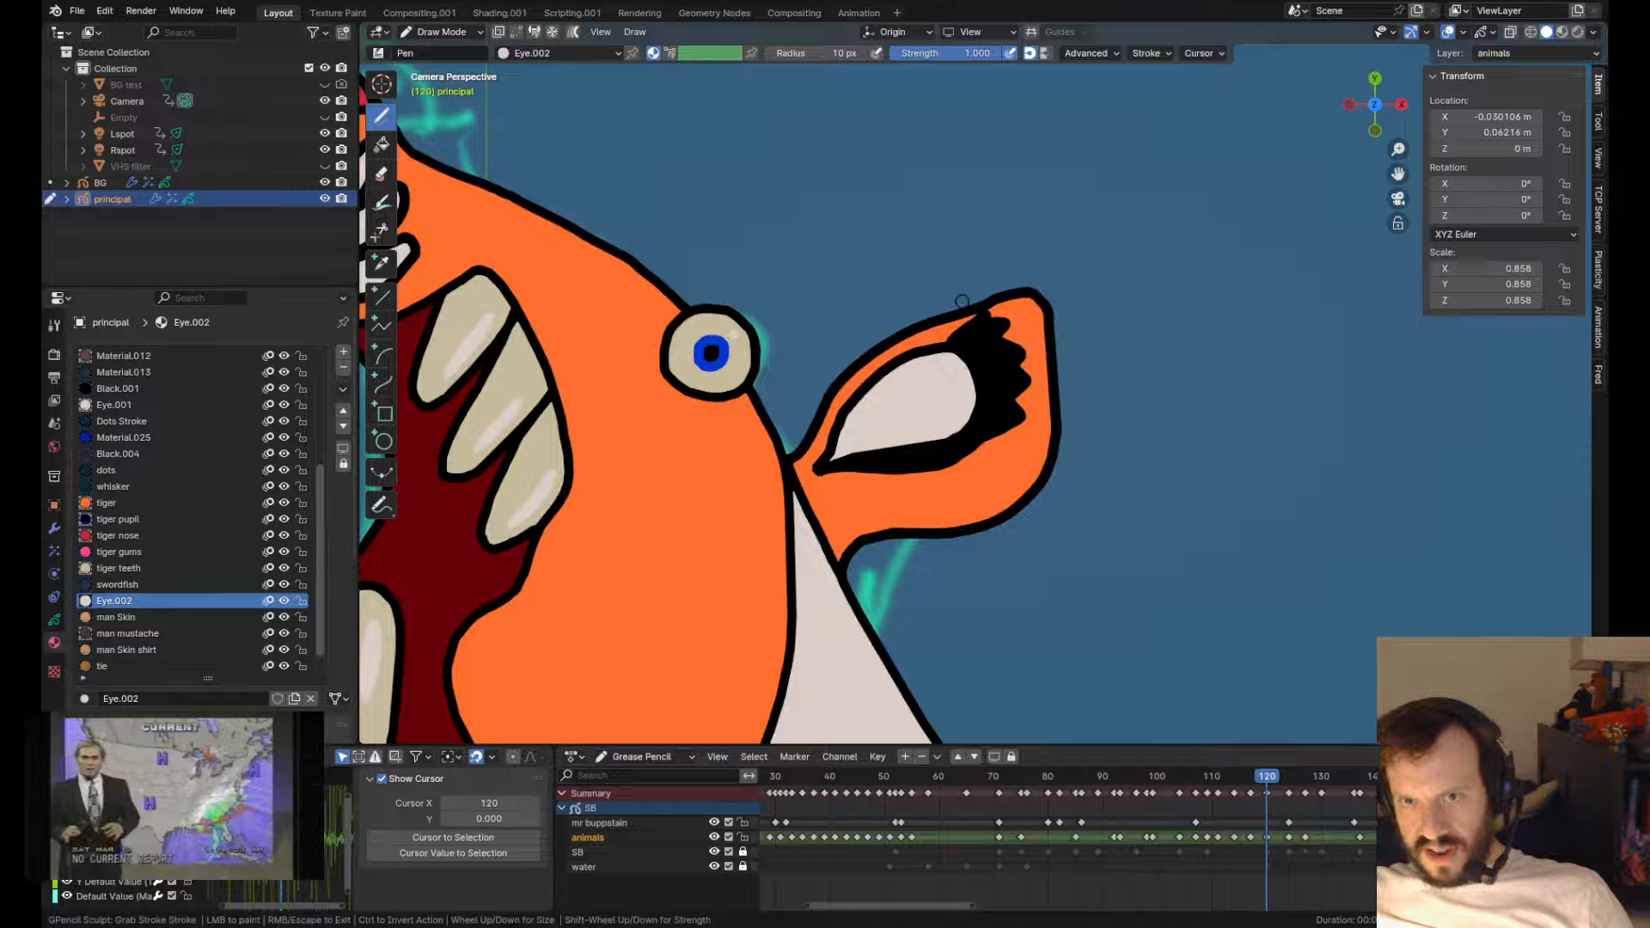
# - Grab-sculpt the inner-ear shapes, fitting the black fur under the ear's upper outline and shifting the patch's front edge inward
pyautogui.keyDown('ctrl'); pyautogui.keyDown('shift'); pyautogui.moveTo(962, 301); pyautogui.dragTo(969, 290); pyautogui.keyUp('shift'); pyautogui.keyUp('ctrl')
pyautogui.keyDown('ctrl'); pyautogui.keyDown('shift'); pyautogui.moveTo(976, 301); pyautogui.dragTo(979, 279); pyautogui.keyUp('shift'); pyautogui.keyUp('ctrl')
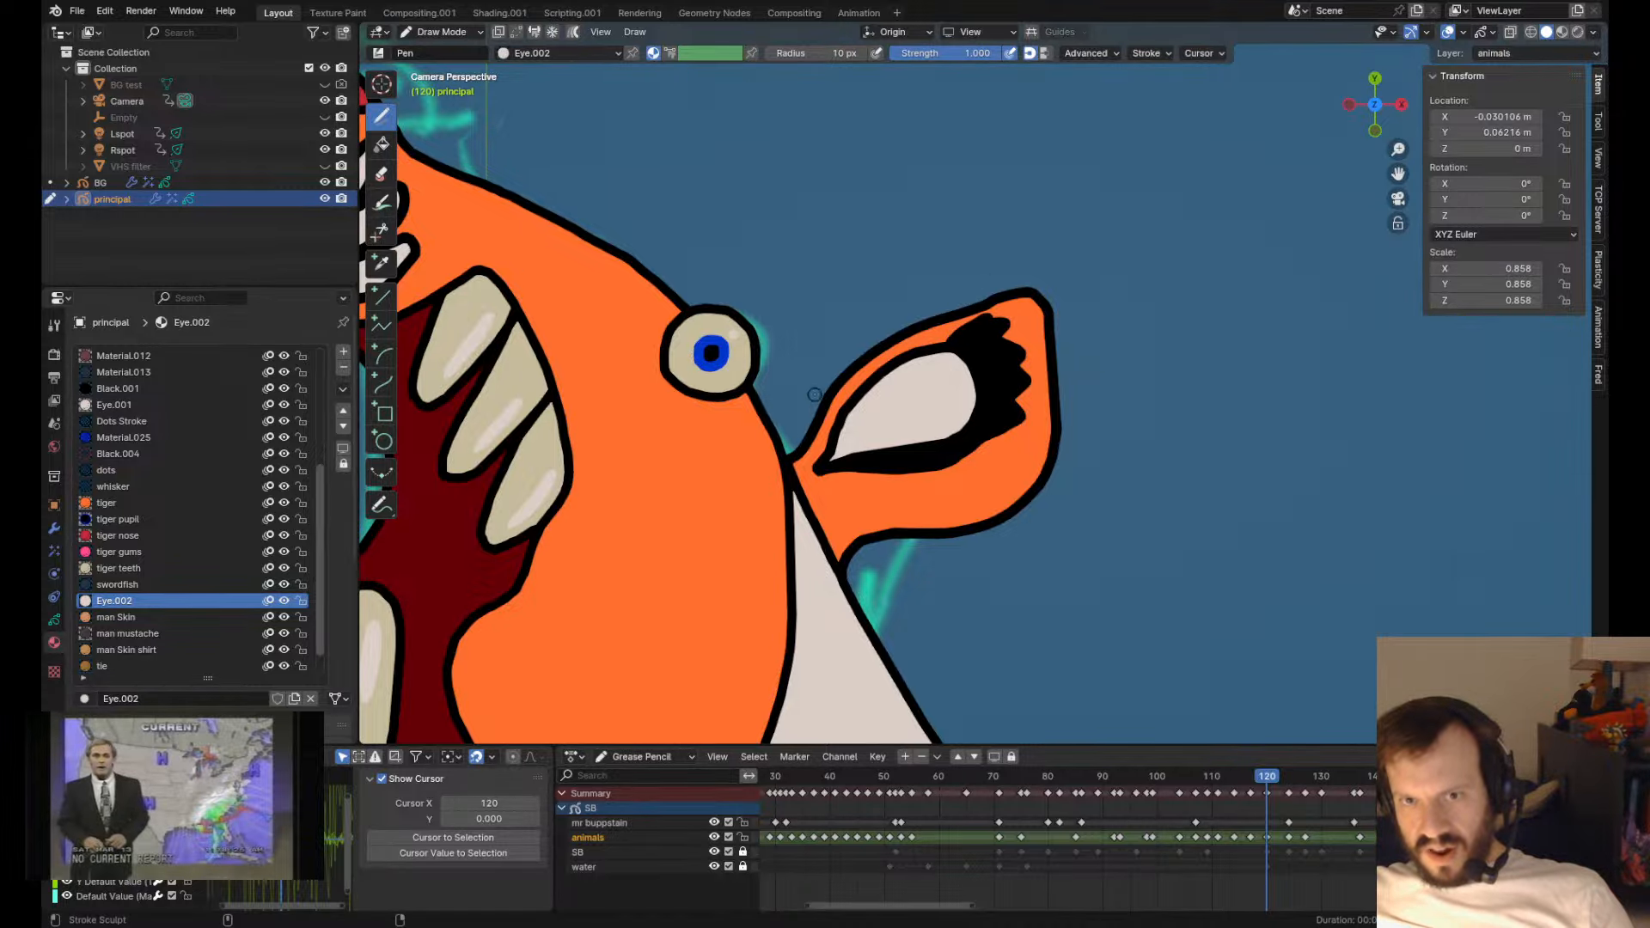
pyautogui.moveTo(840, 397)
pyautogui.keyDown('ctrl'); pyautogui.keyDown('shift'); pyautogui.mouseDown()
pyautogui.moveTo(835, 435)
pyautogui.moveTo(846, 396)
pyautogui.mouseUp(); pyautogui.keyUp('shift'); pyautogui.keyUp('ctrl')
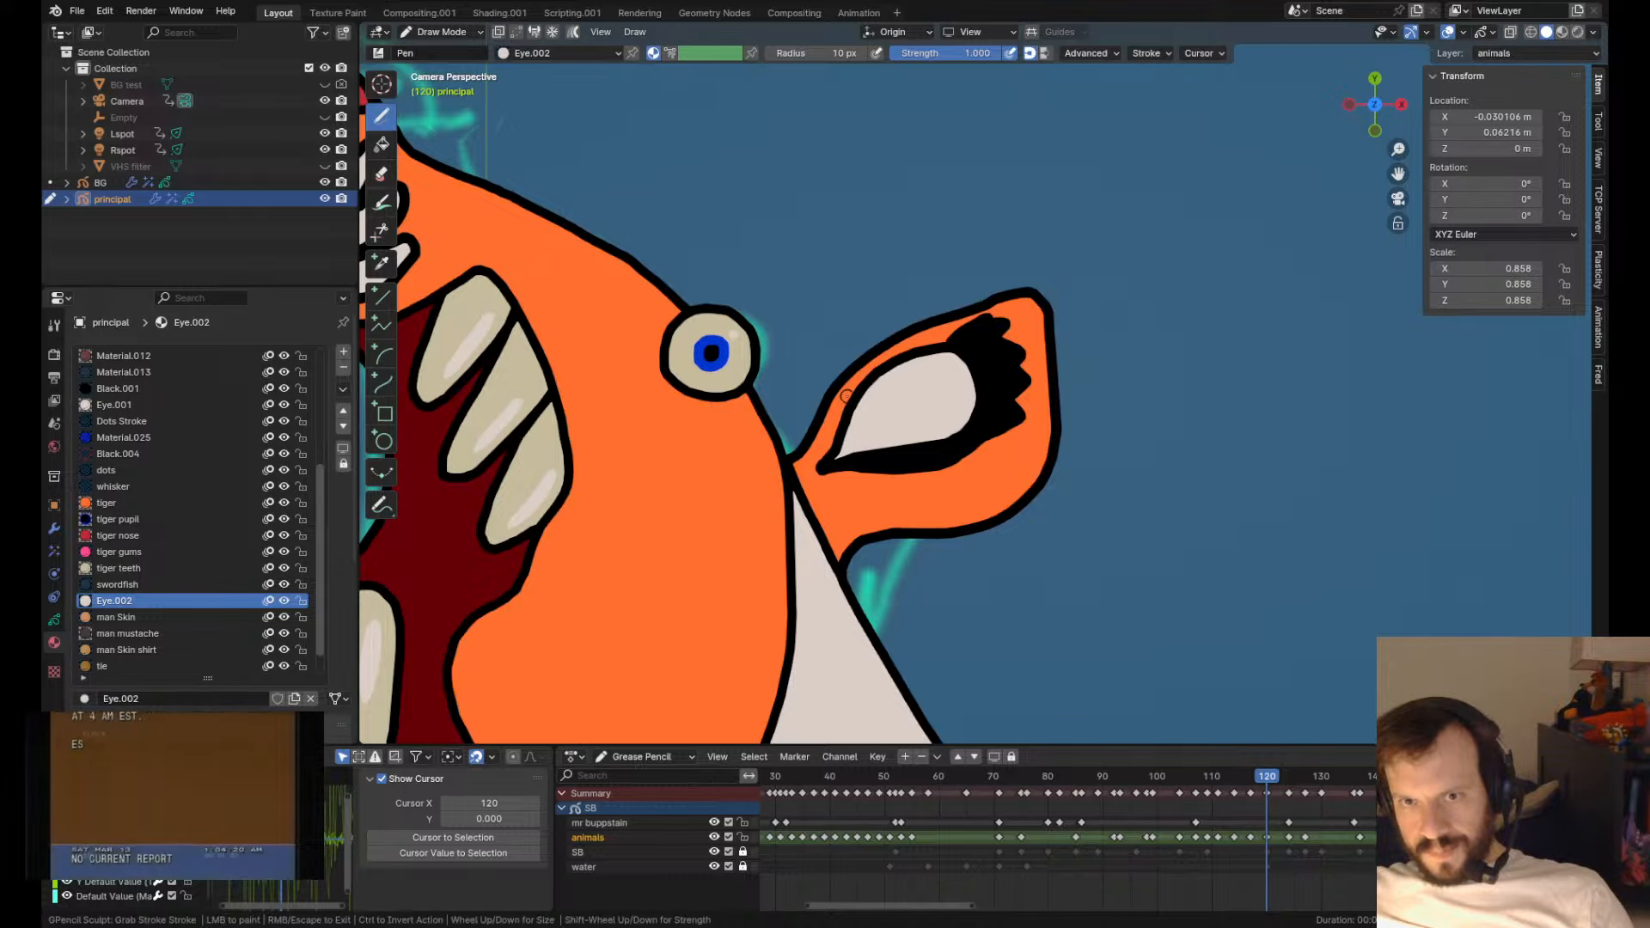
# - Grab-sculpt the ear outline into a rounded, protruding tip with a smooth dip along its rear edge
pyautogui.press('Tab')
pyautogui.click(1046, 292)
pyautogui.press('Tab')
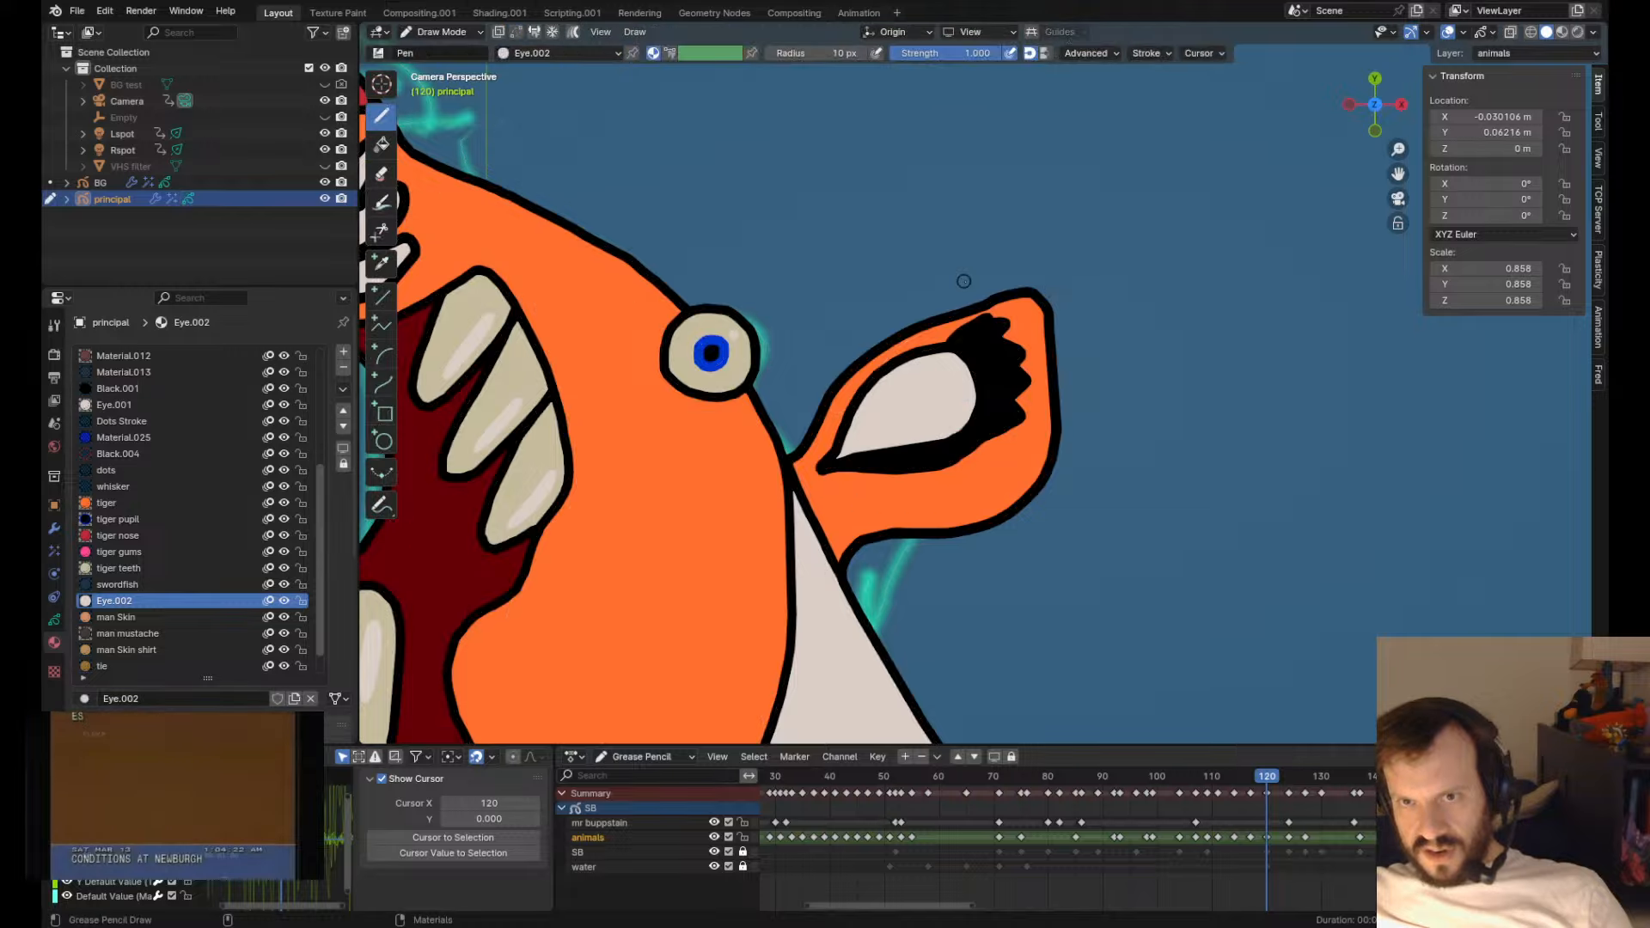
pyautogui.moveTo(997, 284)
pyautogui.keyDown('ctrl'); pyautogui.keyDown('shift'); pyautogui.mouseDown()
pyautogui.moveTo(1012, 300)
pyautogui.moveTo(960, 304)
pyautogui.mouseUp(); pyautogui.keyUp('shift'); pyautogui.keyUp('ctrl')
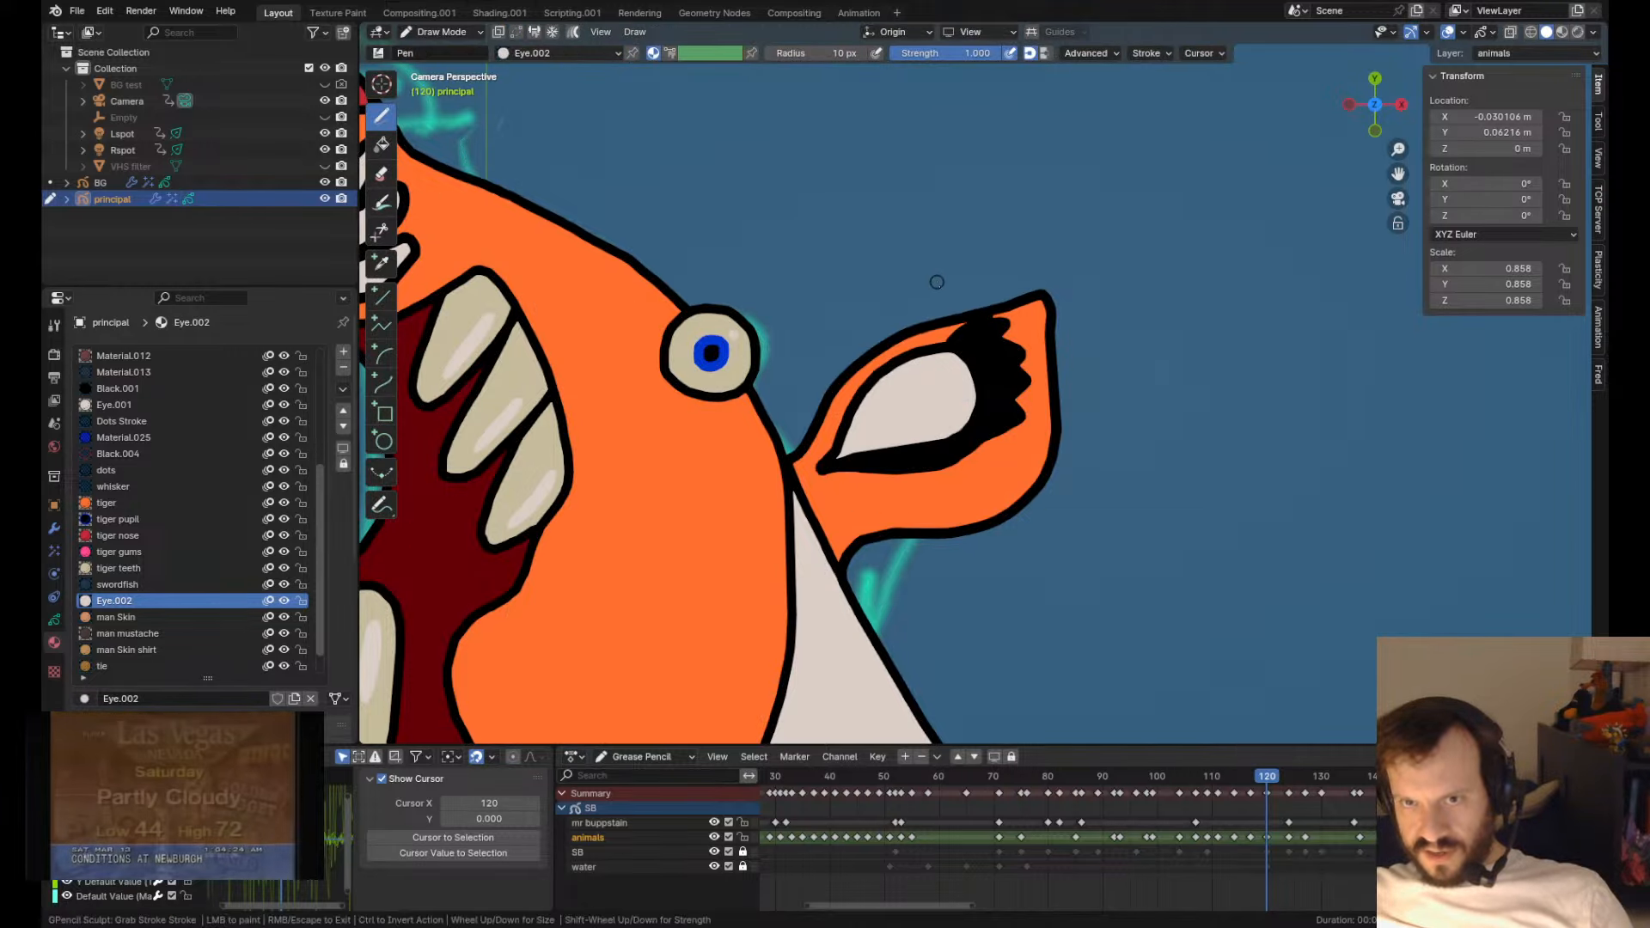
pyautogui.moveTo(1090, 246)
pyautogui.keyDown('ctrl'); pyautogui.keyDown('shift'); pyautogui.mouseDown()
pyautogui.moveTo(1043, 276)
pyautogui.moveTo(1064, 324)
pyautogui.mouseUp(); pyautogui.keyUp('shift'); pyautogui.keyUp('ctrl')
pyautogui.keyDown('ctrl'); pyautogui.keyDown('shift'); pyautogui.moveTo(1073, 407); pyautogui.dragTo(1059, 403); pyautogui.keyUp('shift'); pyautogui.keyUp('ctrl')
pyautogui.keyDown('ctrl'); pyautogui.keyDown('shift'); pyautogui.moveTo(1061, 397); pyautogui.dragTo(1063, 351); pyautogui.keyUp('shift'); pyautogui.keyUp('ctrl')
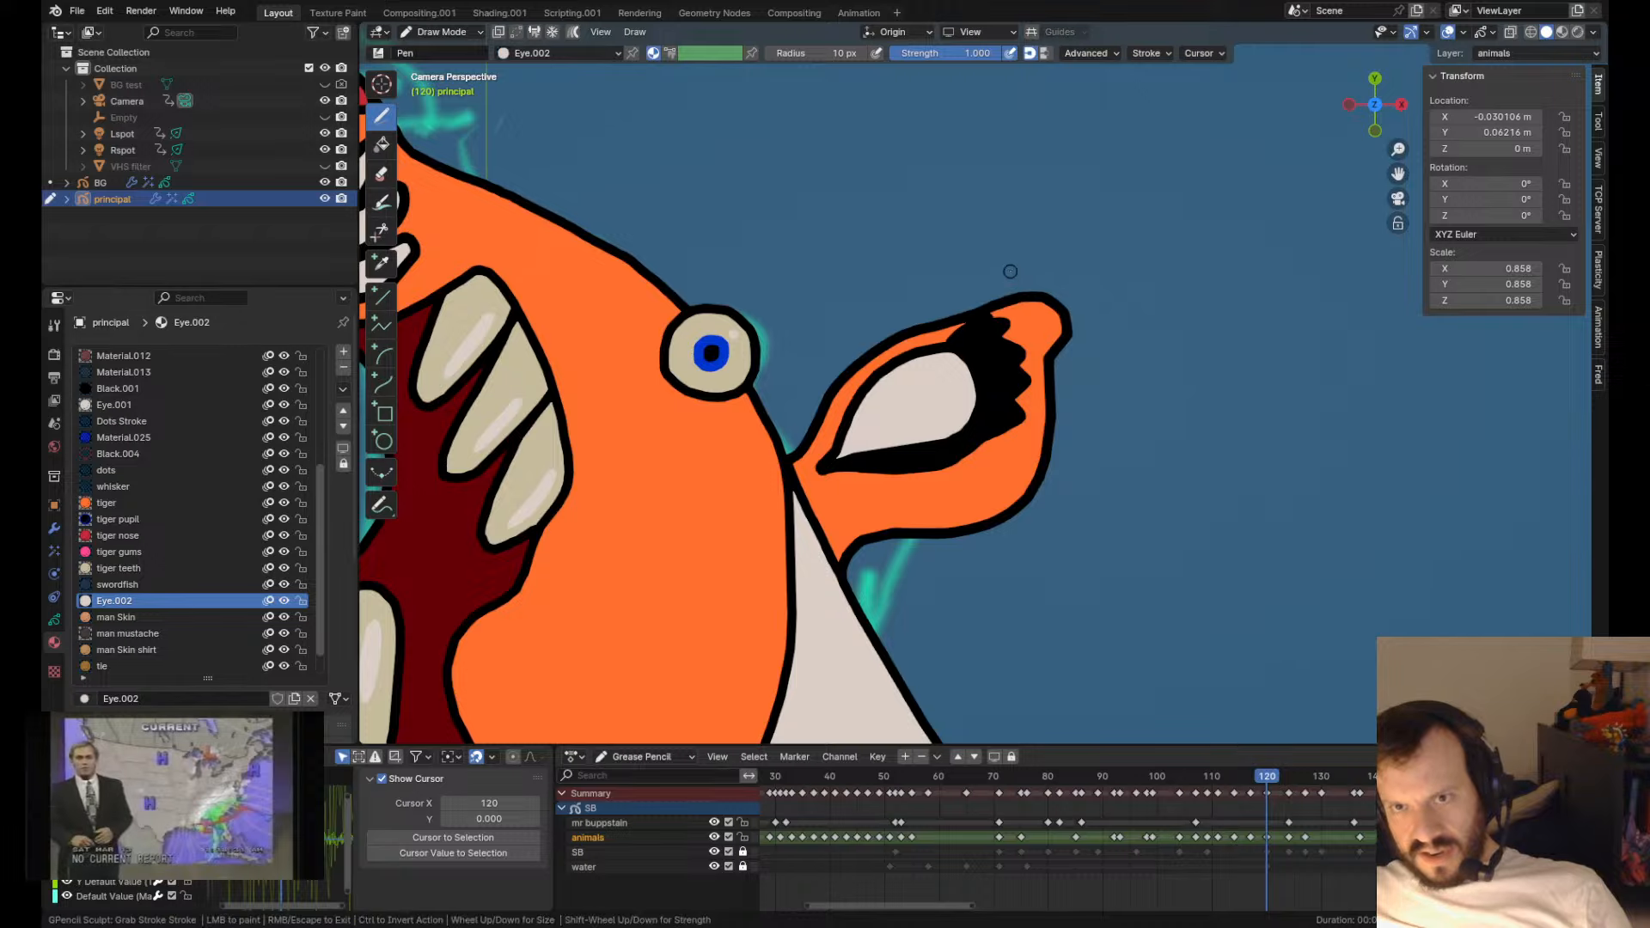
pyautogui.scroll(-2, 1036, 421)
pyautogui.scroll(4, 1036, 421)
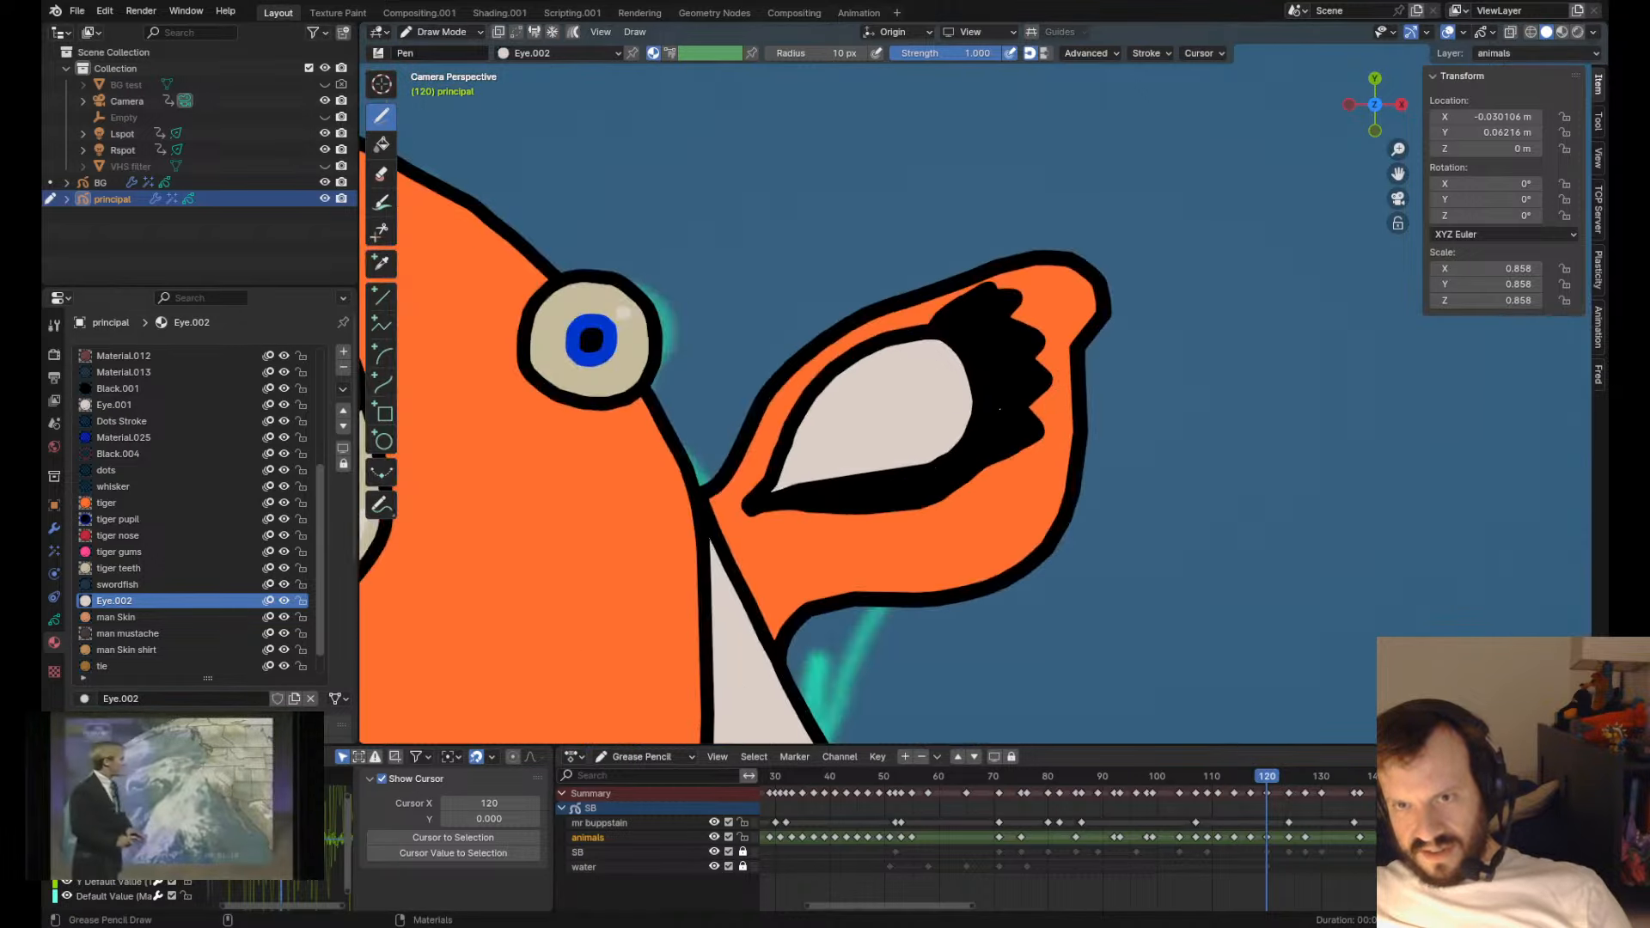
pyautogui.moveTo(1062, 354)
pyautogui.keyDown('ctrl'); pyautogui.keyDown('shift'); pyautogui.mouseDown()
pyautogui.moveTo(1108, 323)
pyautogui.moveTo(1103, 352)
pyautogui.moveTo(1086, 350)
pyautogui.moveTo(1105, 311)
pyautogui.mouseUp(); pyautogui.keyUp('shift'); pyautogui.keyUp('ctrl')
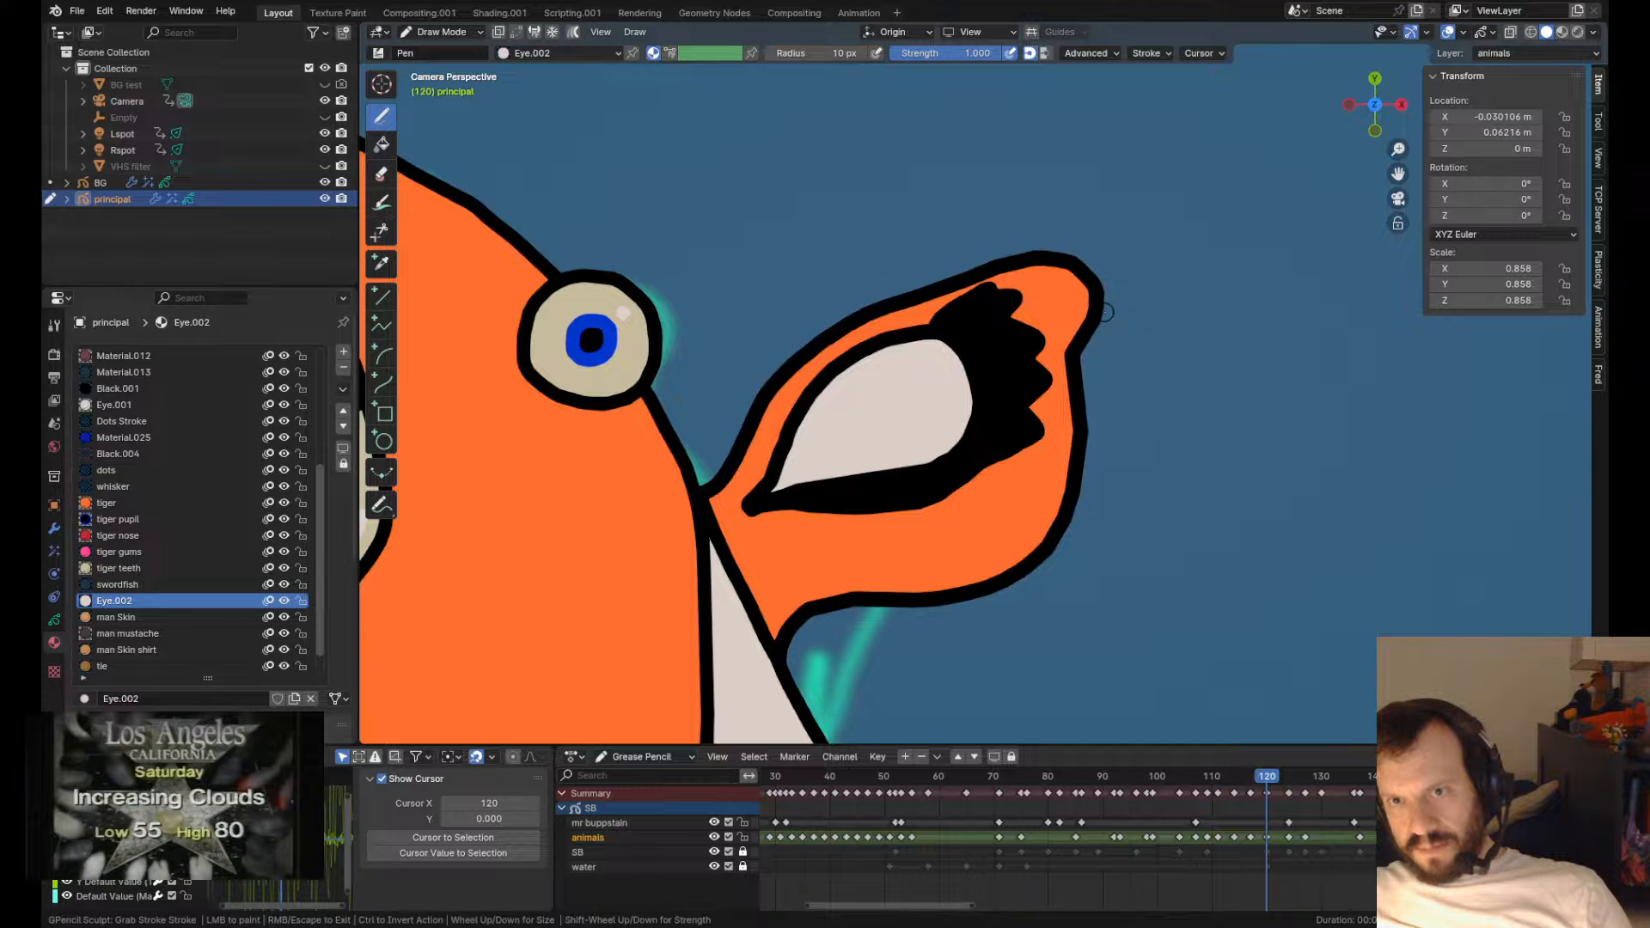
pyautogui.scroll(-5, 1049, 606)
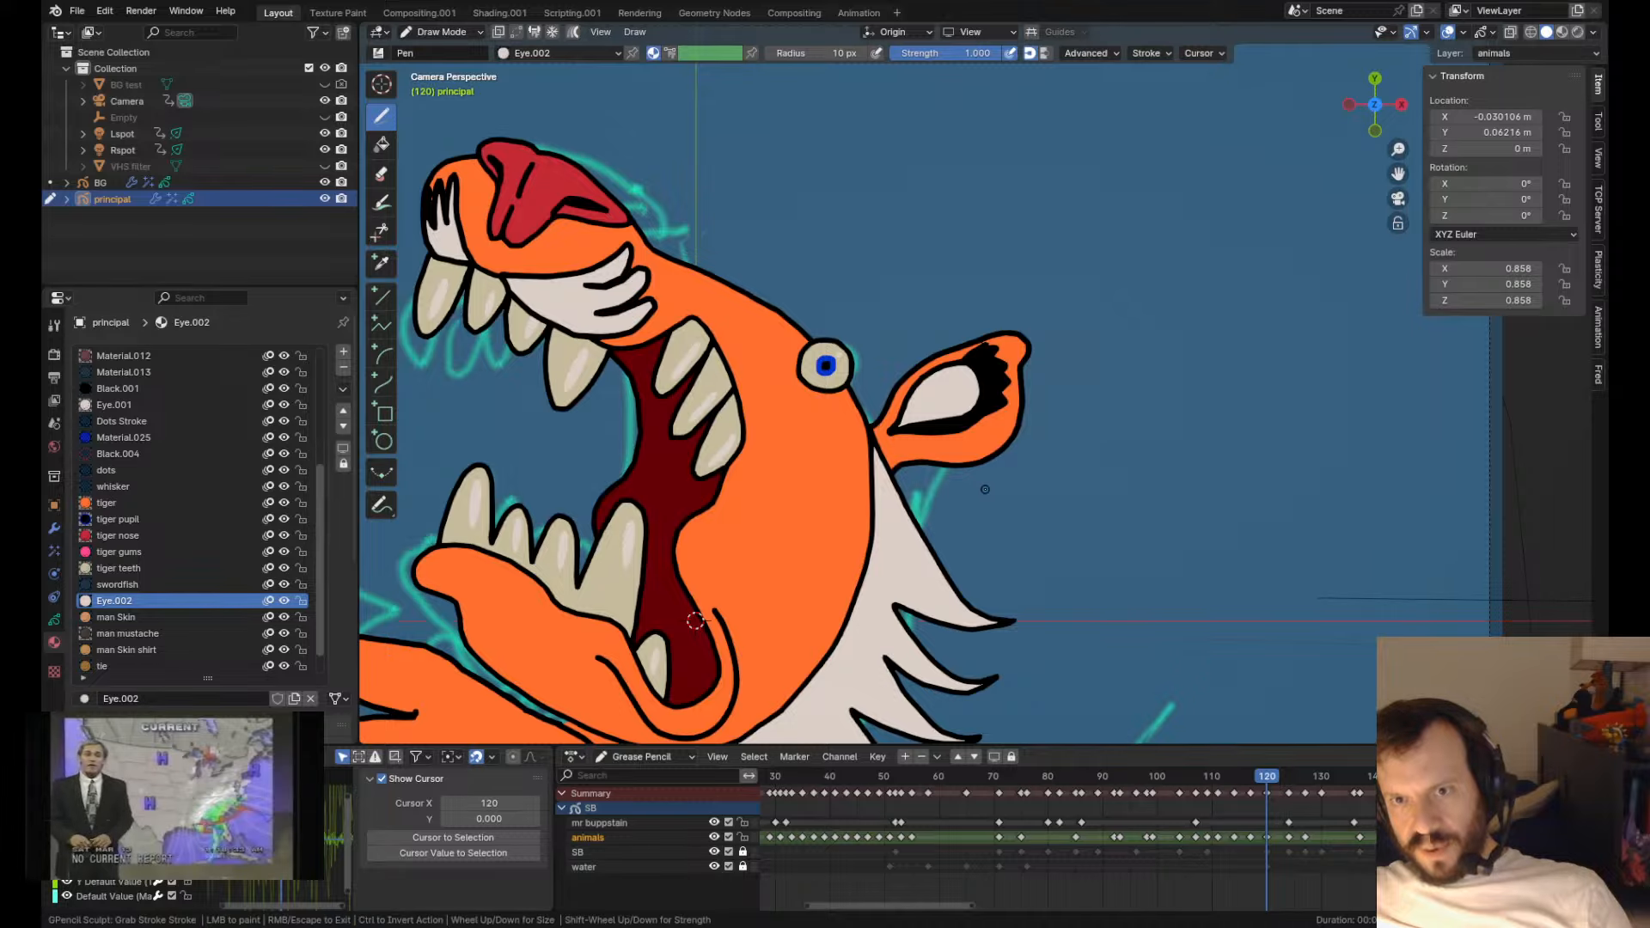
# - Draw a strip along the front edge of the open mouth, send it to the back and assign it the tiger material
pyautogui.moveTo(722, 455)
pyautogui.keyDown('shift'); pyautogui.mouseDown(button='middle')
pyautogui.moveTo(1063, 540)
pyautogui.moveTo(1068, 310)
pyautogui.mouseUp(button='middle'); pyautogui.keyUp('shift')
pyautogui.scroll(3, 1075, 544)
pyautogui.press('Tab')
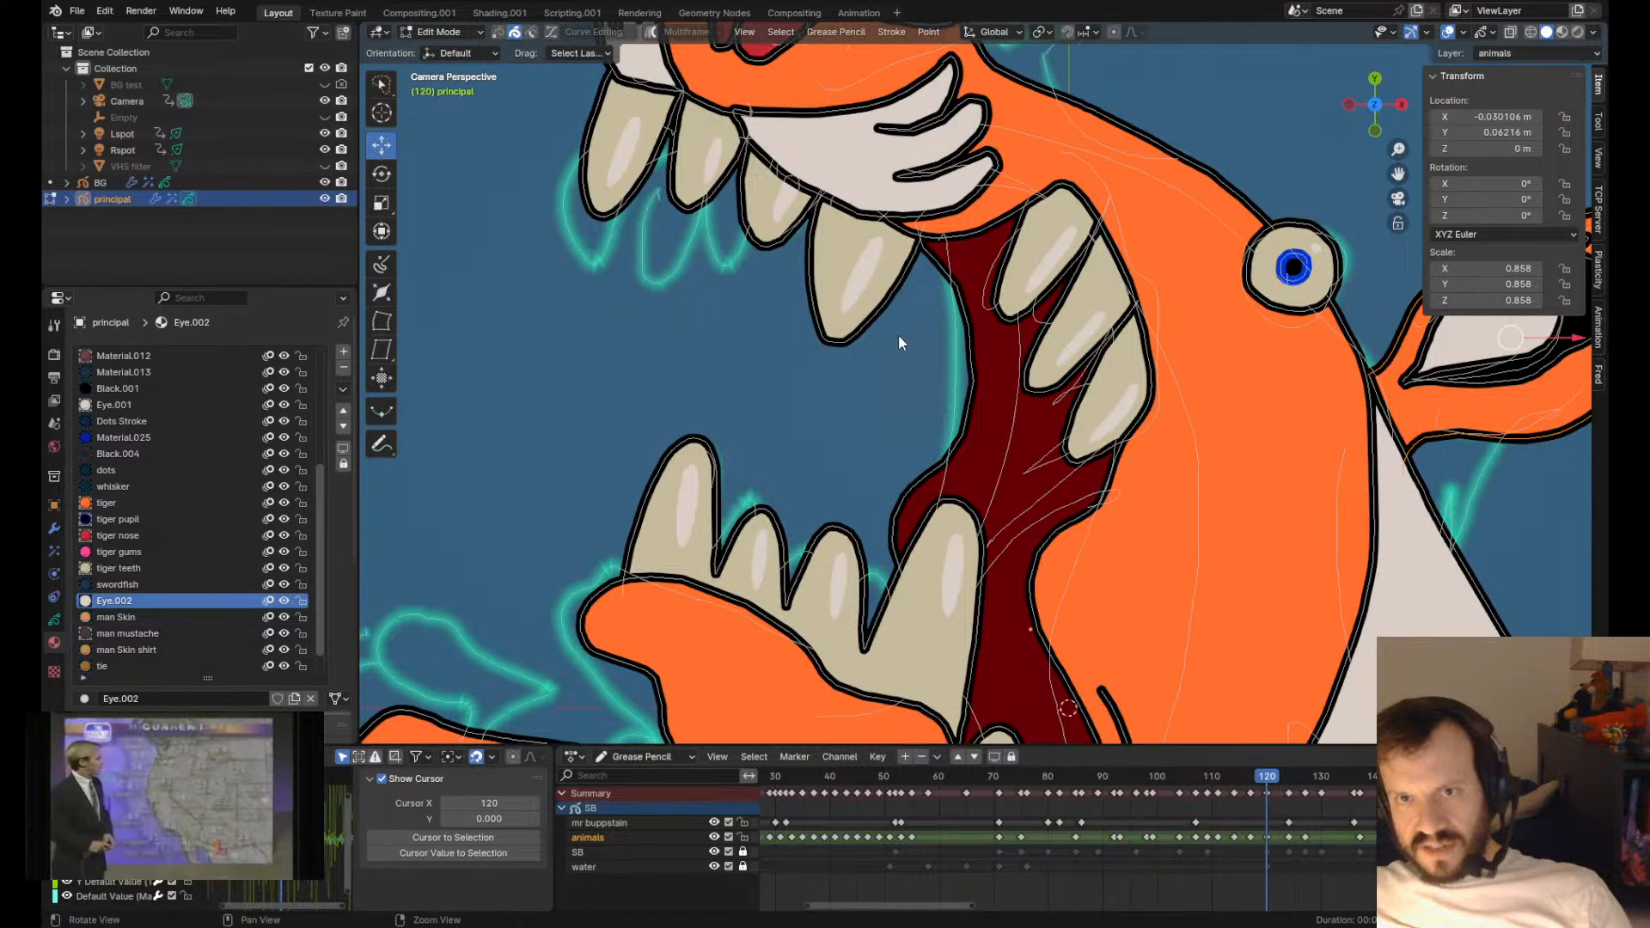
pyautogui.press('Tab')
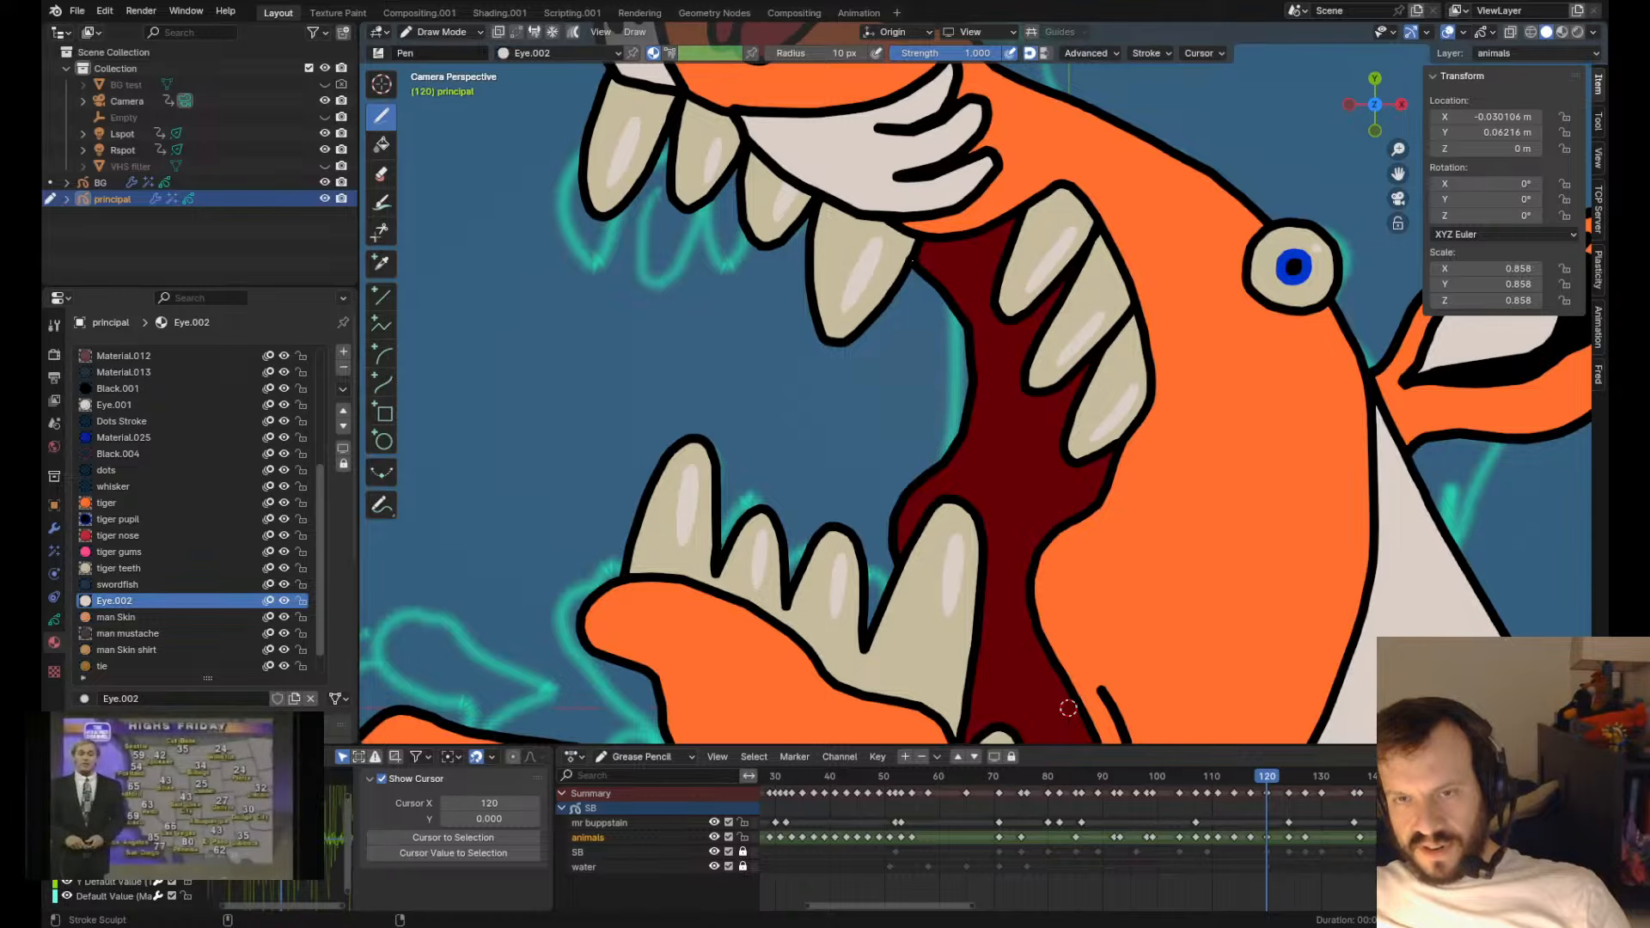
pyautogui.scroll(-1, 1054, 654)
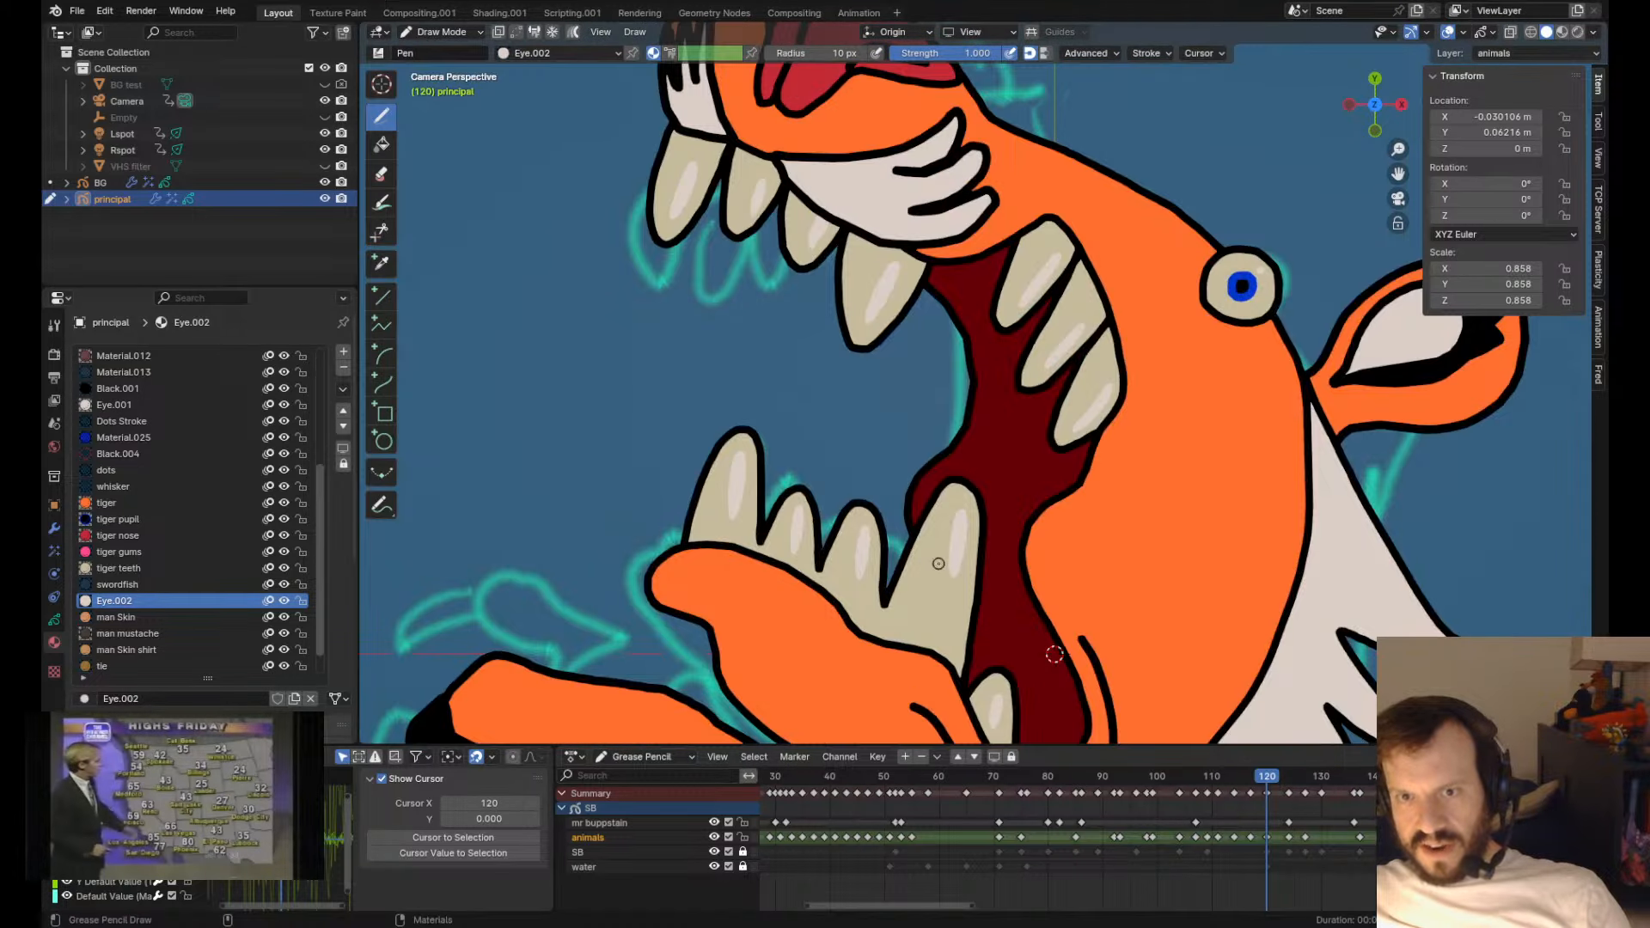
pyautogui.scroll(-3, 1023, 540)
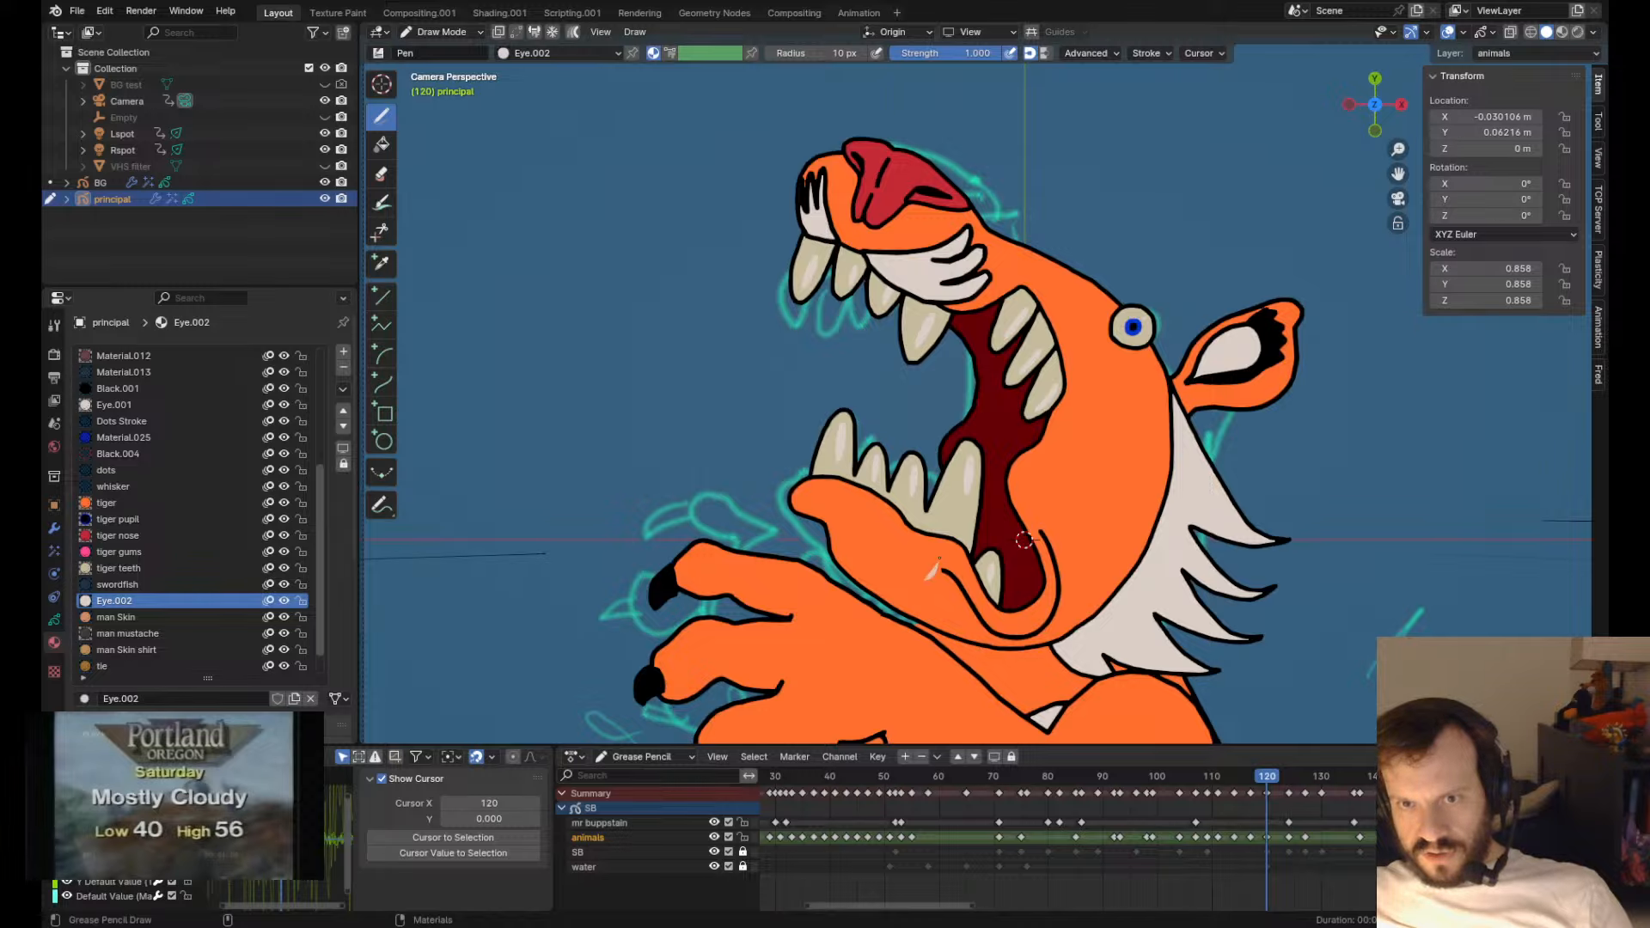
pyautogui.moveTo(920, 442)
pyautogui.mouseDown()
pyautogui.moveTo(971, 301)
pyautogui.moveTo(1009, 370)
pyautogui.mouseUp()
pyautogui.press('Tab')
pyautogui.hotkey('ctrl', 'shift', 'Down')
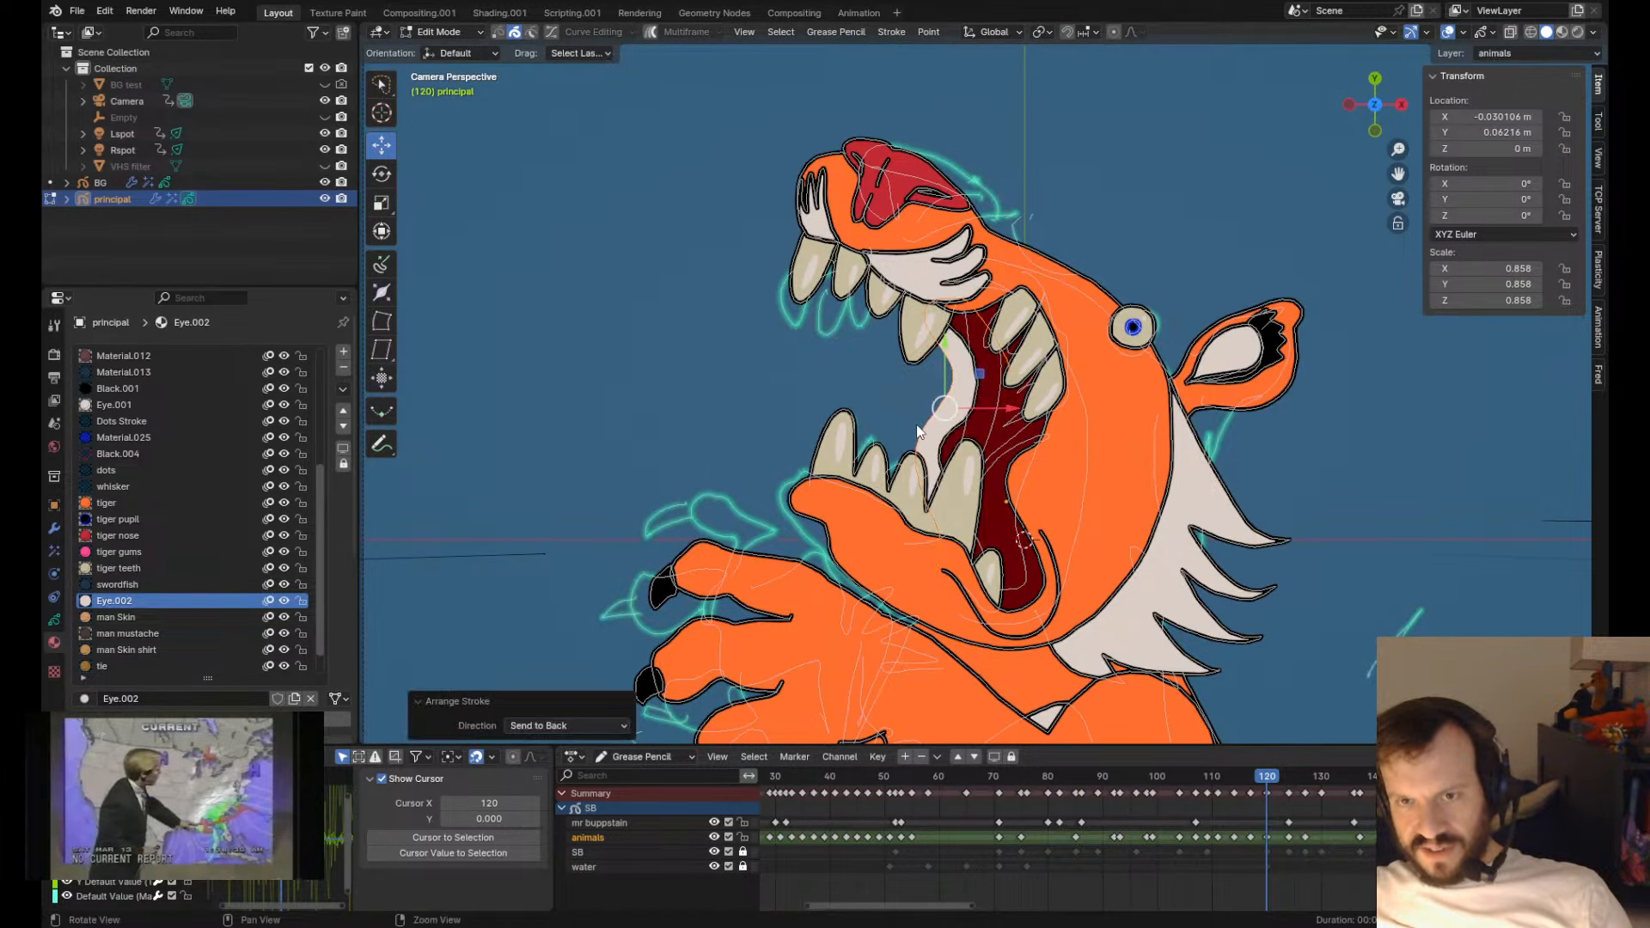
pyautogui.click(103, 505)
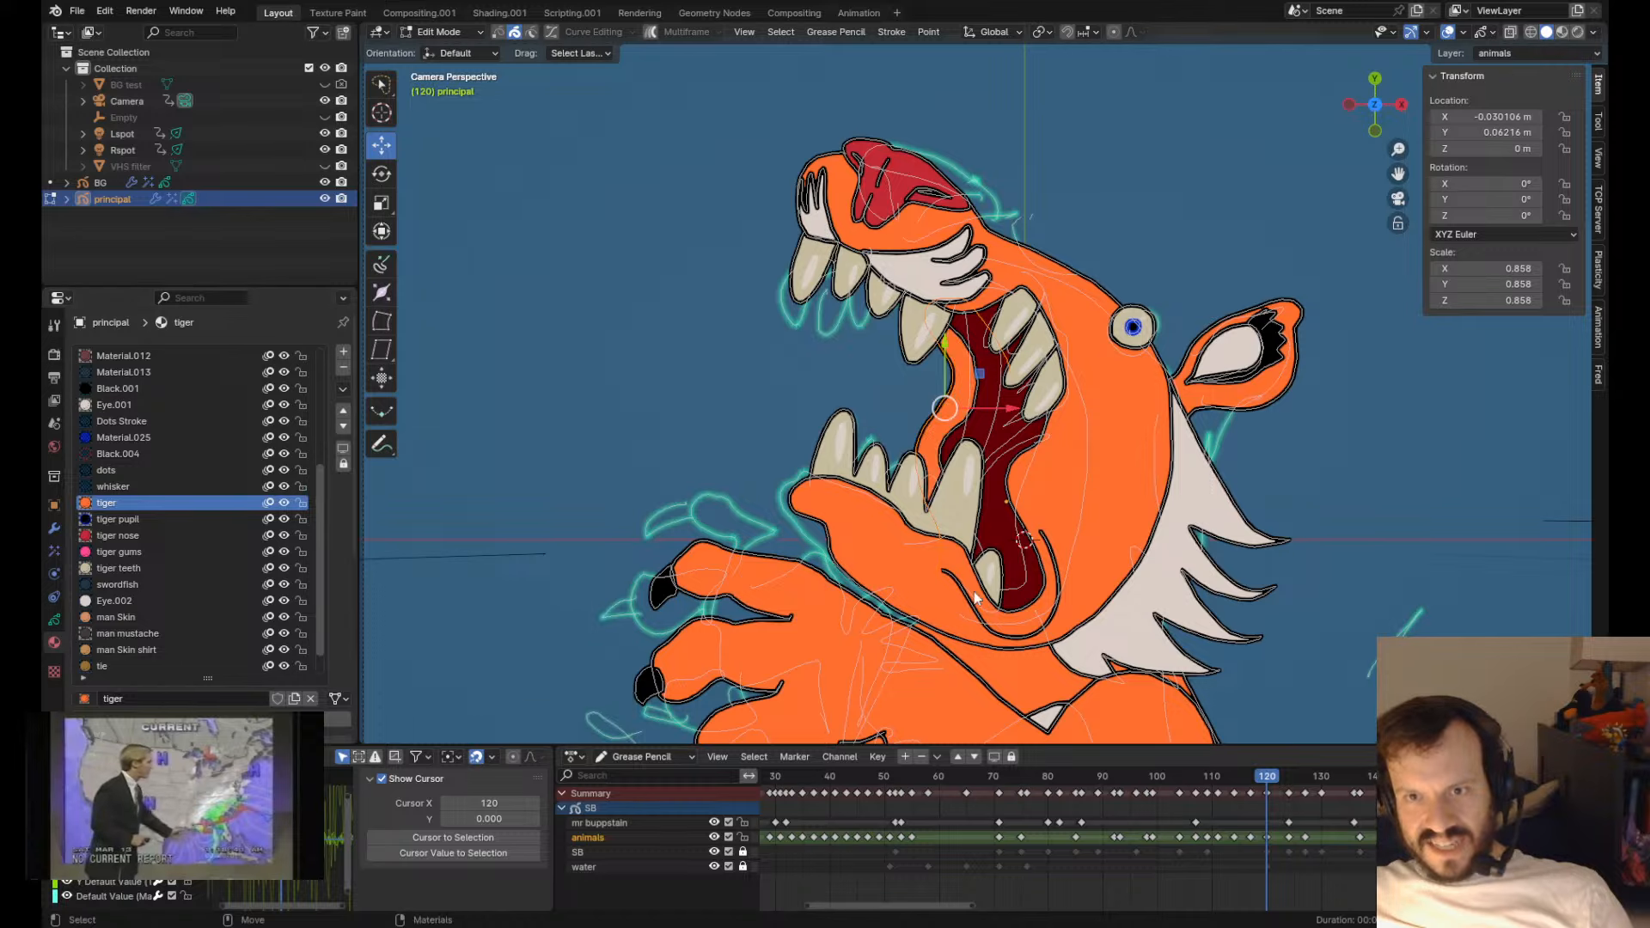
# - Grab-sculpt the orange strip in front of the mouth into a slimmer band following the dark red interior
pyautogui.press('Tab')
pyautogui.moveTo(927, 362)
pyautogui.mouseDown()
pyautogui.moveTo(951, 401)
pyautogui.moveTo(929, 441)
pyautogui.mouseUp()
pyautogui.moveTo(904, 510); pyautogui.dragTo(925, 441)
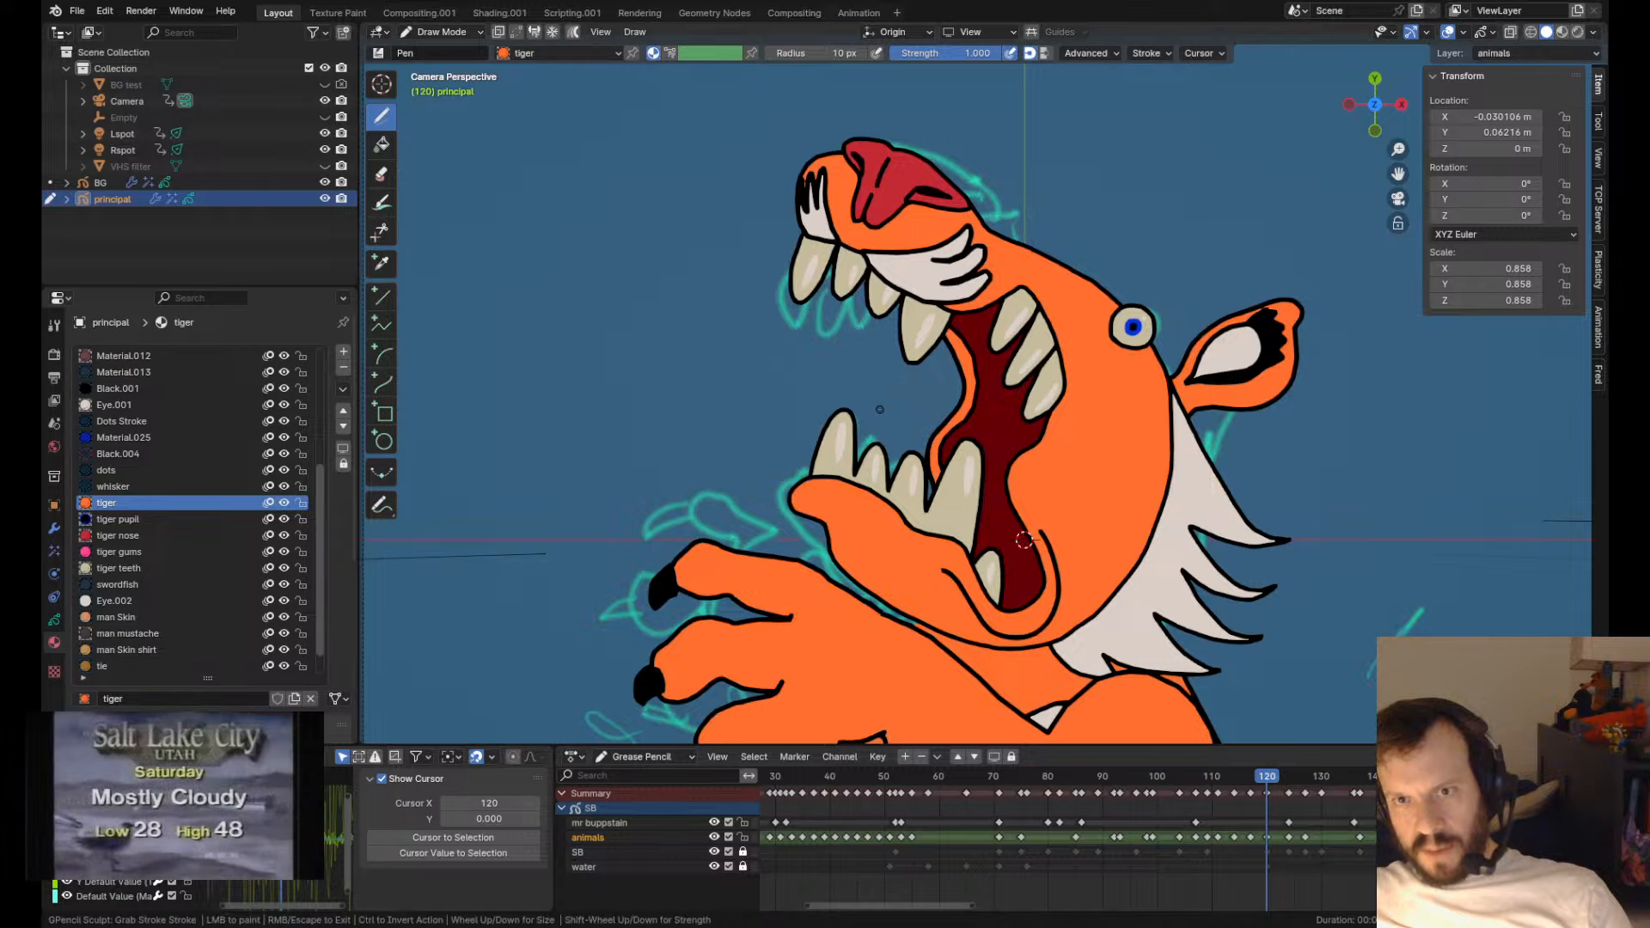
# - Select the dark red mouth interior and refine its front edge beside the orange strip with Grab
pyautogui.scroll(4, 922, 418)
pyautogui.press('Tab')
pyautogui.click(995, 445)
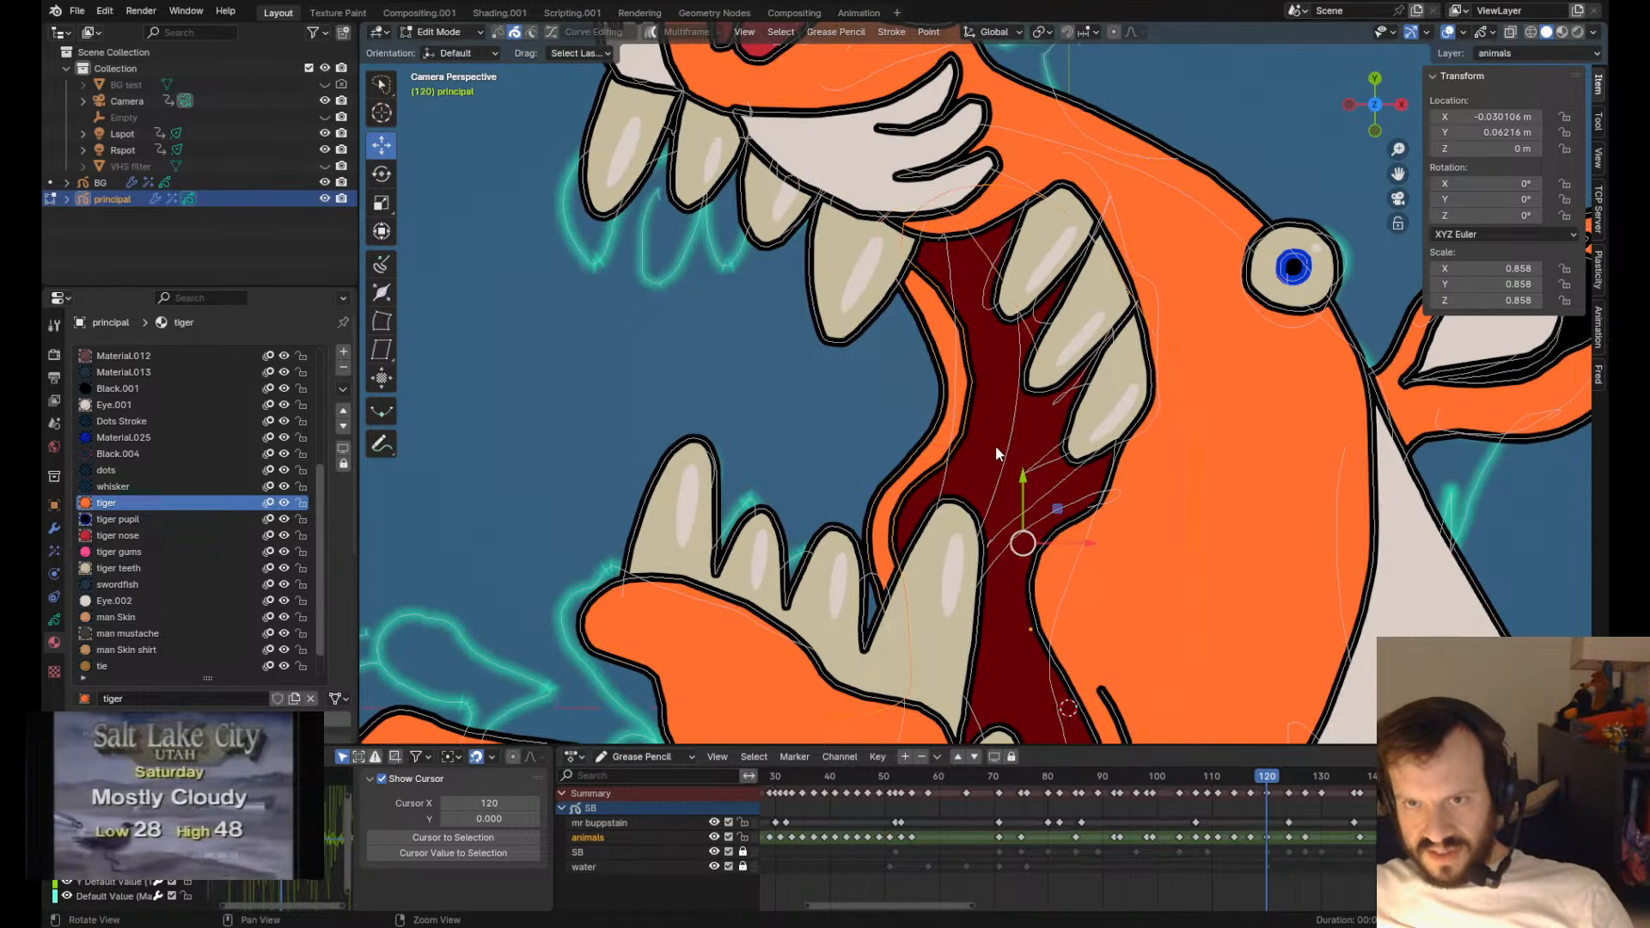
pyautogui.press('Tab')
pyautogui.moveTo(979, 315); pyautogui.dragTo(994, 326)
pyautogui.moveTo(885, 201); pyautogui.dragTo(899, 187)
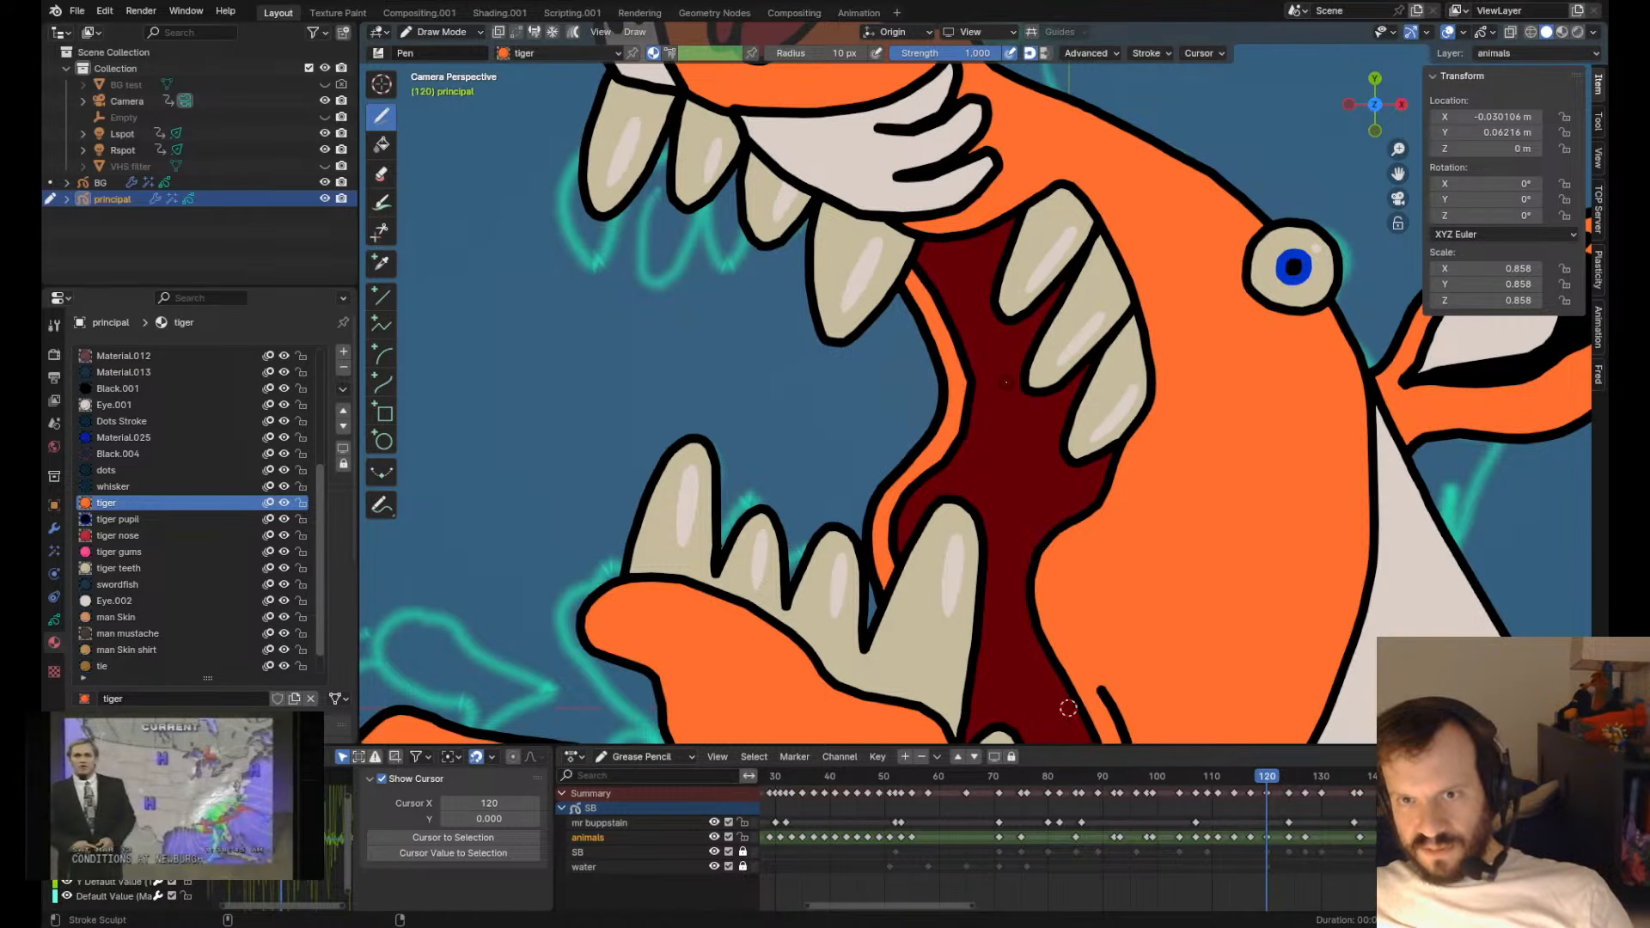
pyautogui.moveTo(1007, 382); pyautogui.dragTo(992, 439)
# - Compare the whole frame 120 pose with the frame 124 tiger drawing, checking the mouth and teeth
pyautogui.scroll(-5, 991, 439)
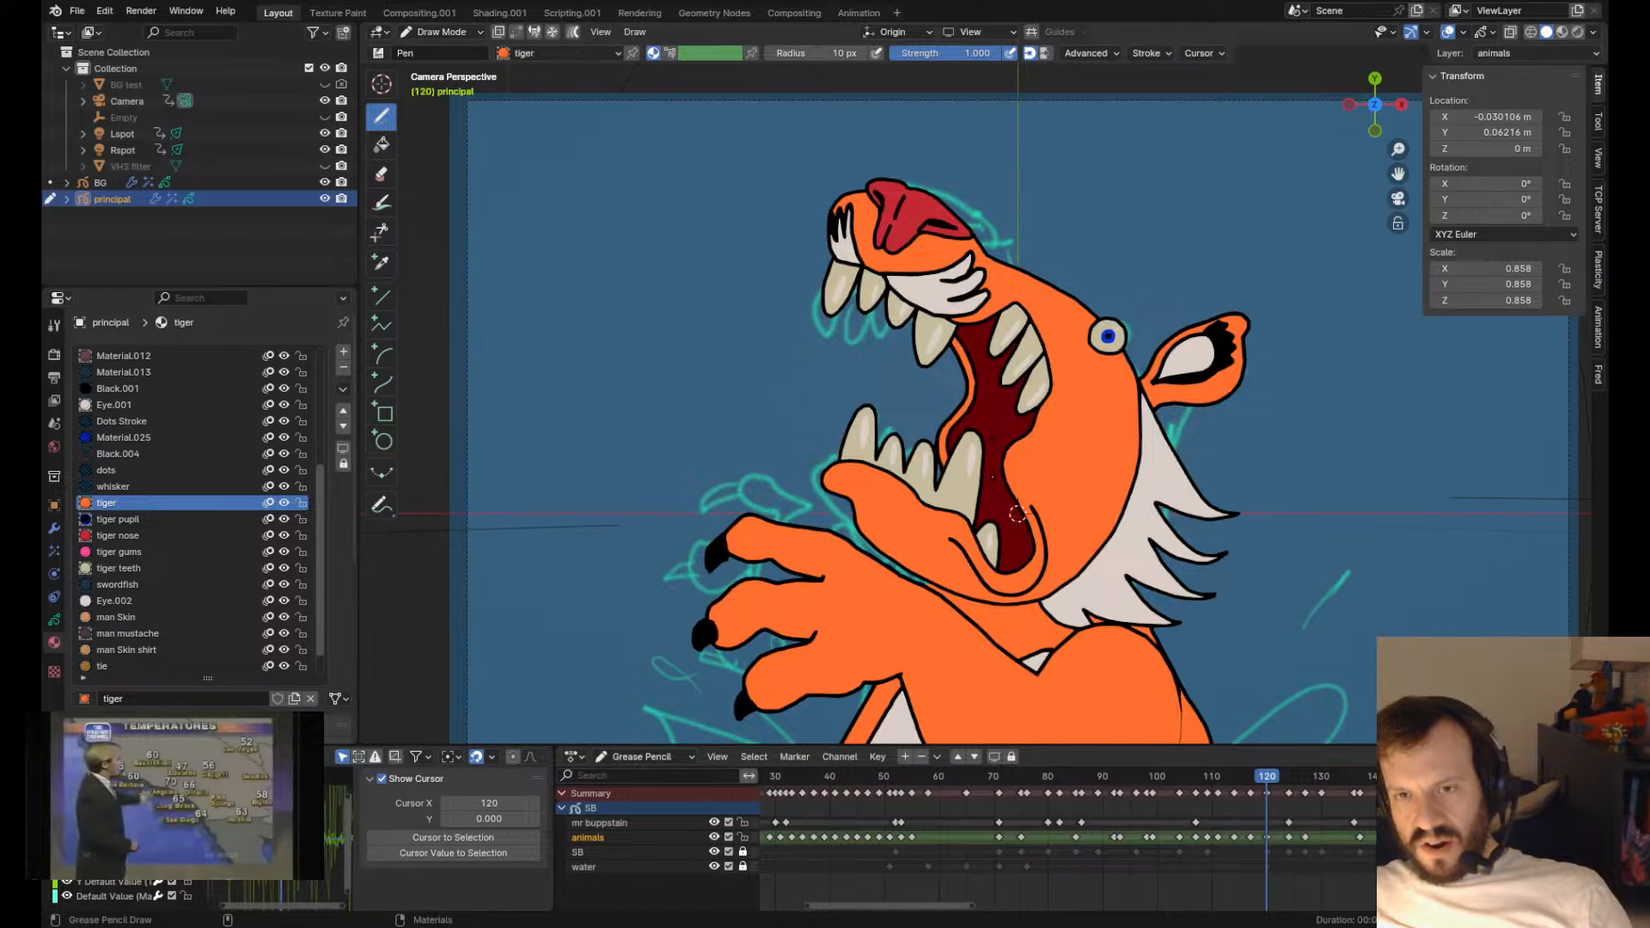
pyautogui.scroll(3, 1017, 514)
pyautogui.scroll(-6, 1007, 474)
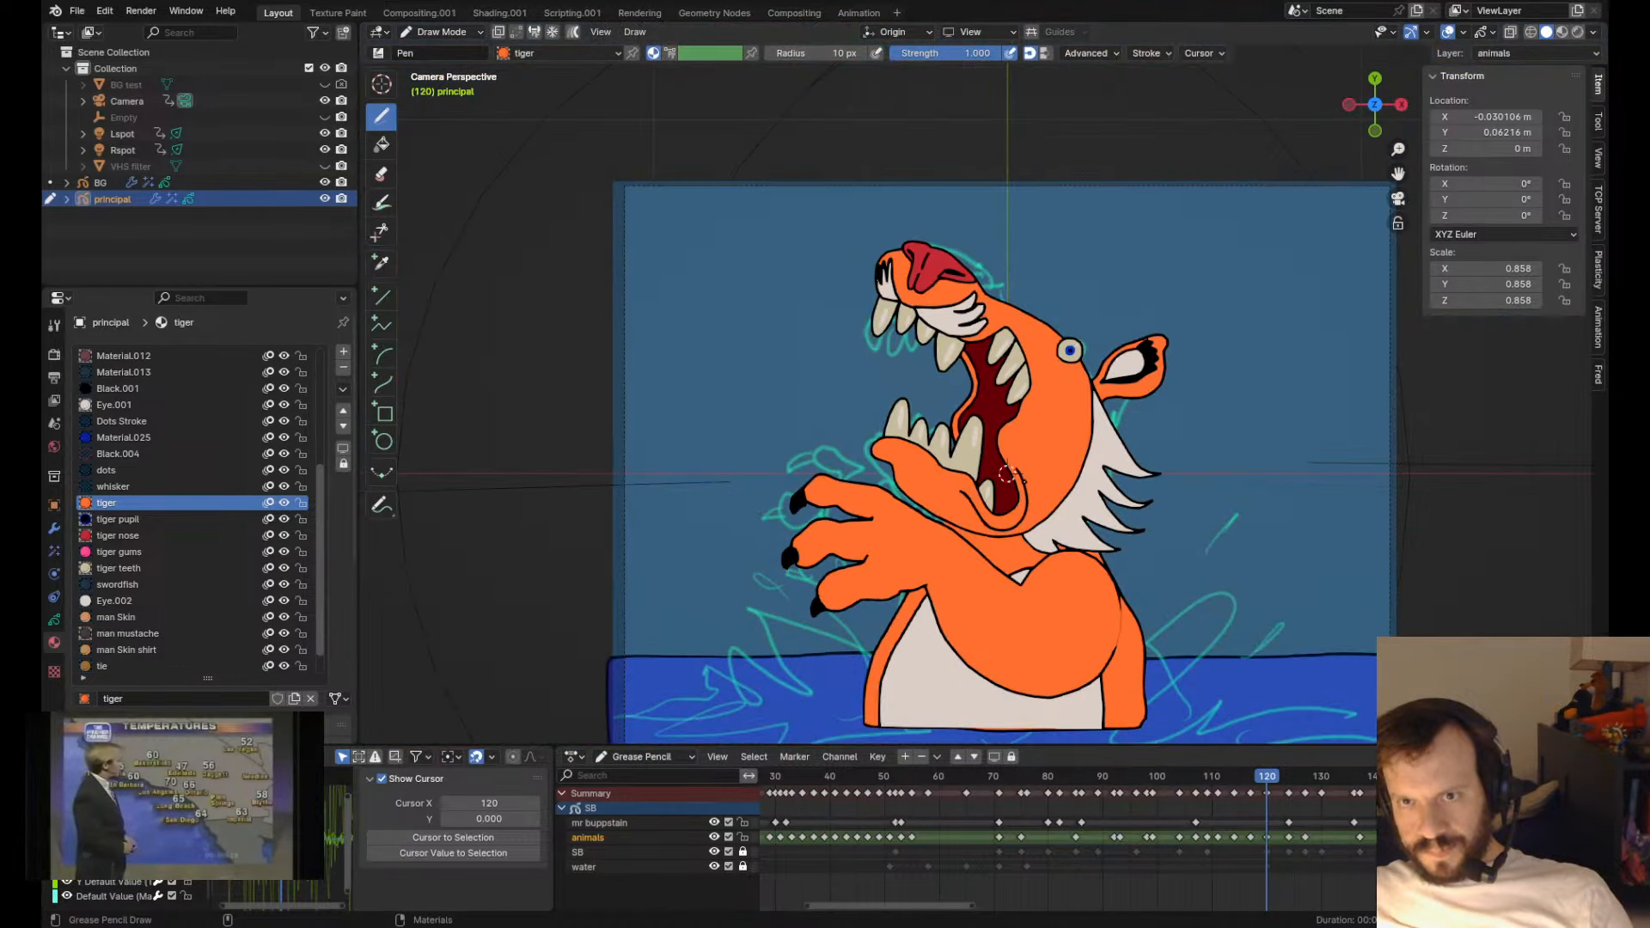
pyautogui.scroll(-5, 1008, 475)
pyautogui.scroll(6, 1010, 481)
pyautogui.press('Right')
pyautogui.press('Right')
pyautogui.press('Right')
pyautogui.press('Right')
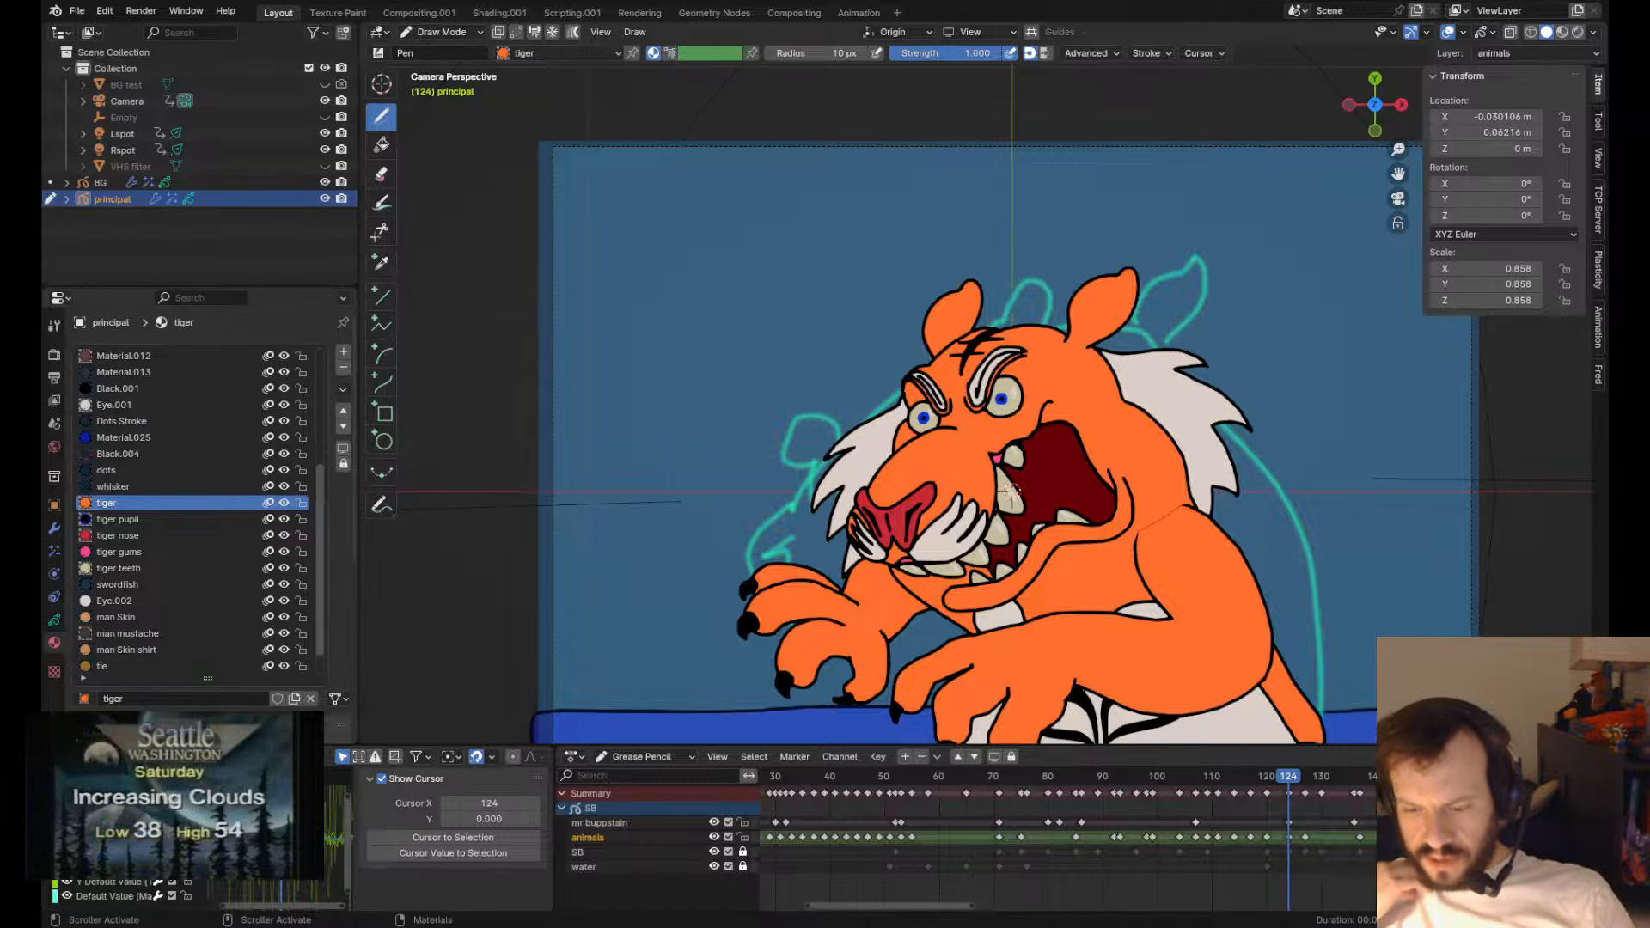
pyautogui.moveTo(1182, 527)
pyautogui.keyDown('alt'); pyautogui.mouseDown(button='middle')
pyautogui.moveTo(1177, 422)
pyautogui.moveTo(1132, 463)
pyautogui.mouseUp(button='middle'); pyautogui.keyUp('alt')
pyautogui.press(',')
pyautogui.press('.')
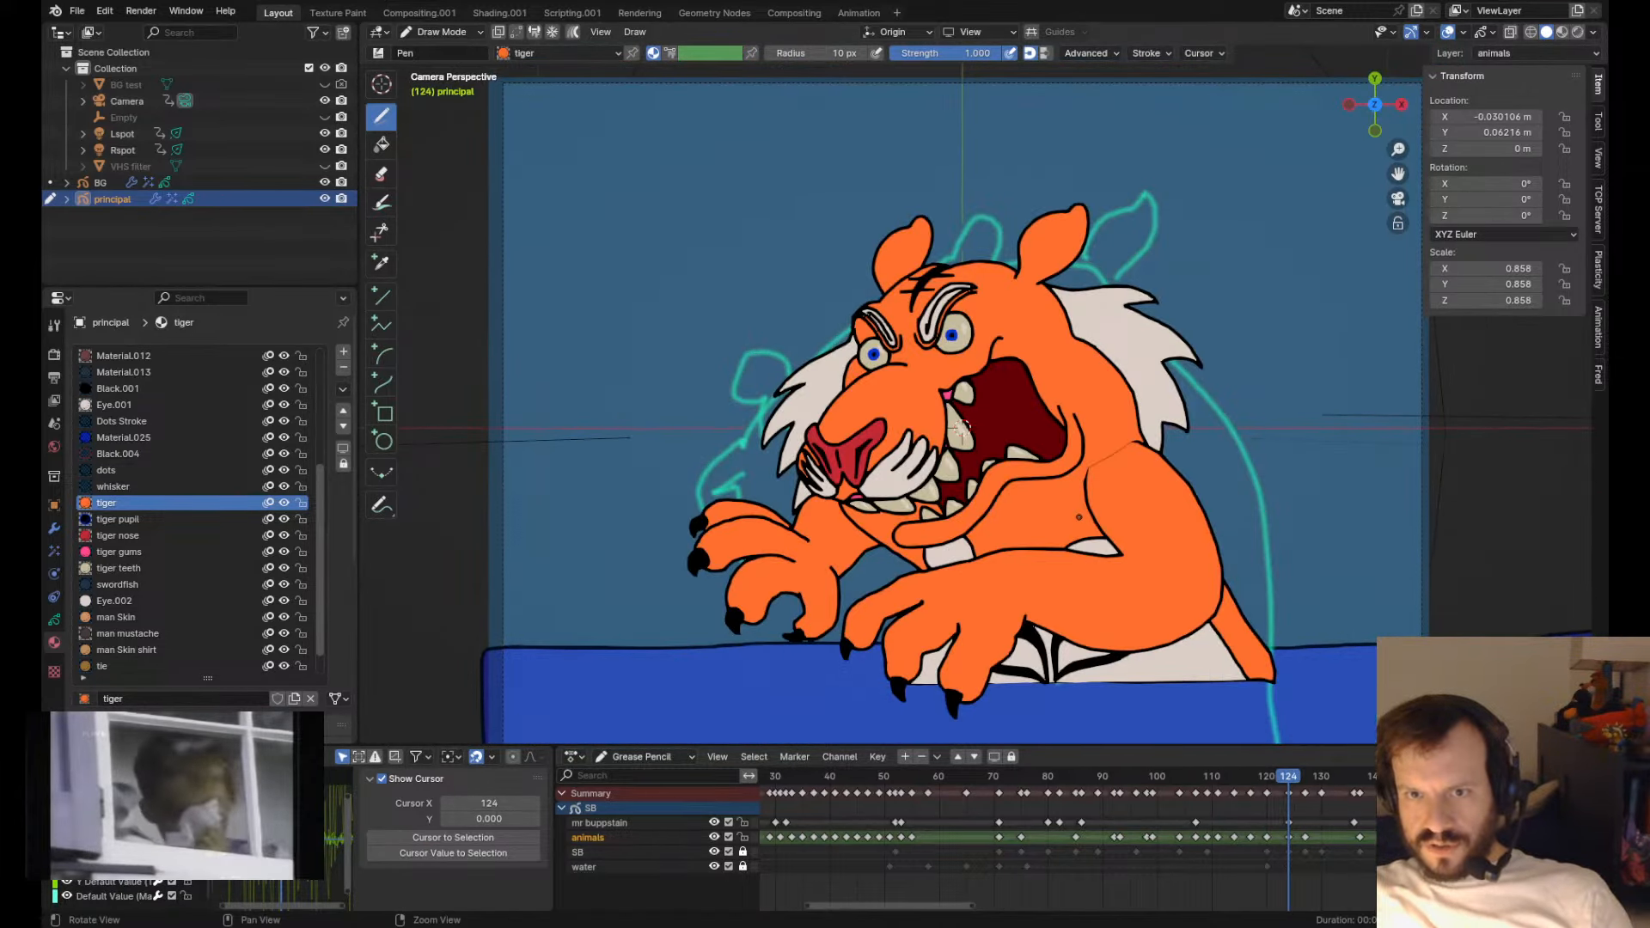
pyautogui.press(',')
# - Draw pink gums with the tiger gums material along the base of the lower teeth on the frame 120 tiger
pyautogui.scroll(6, 961, 428)
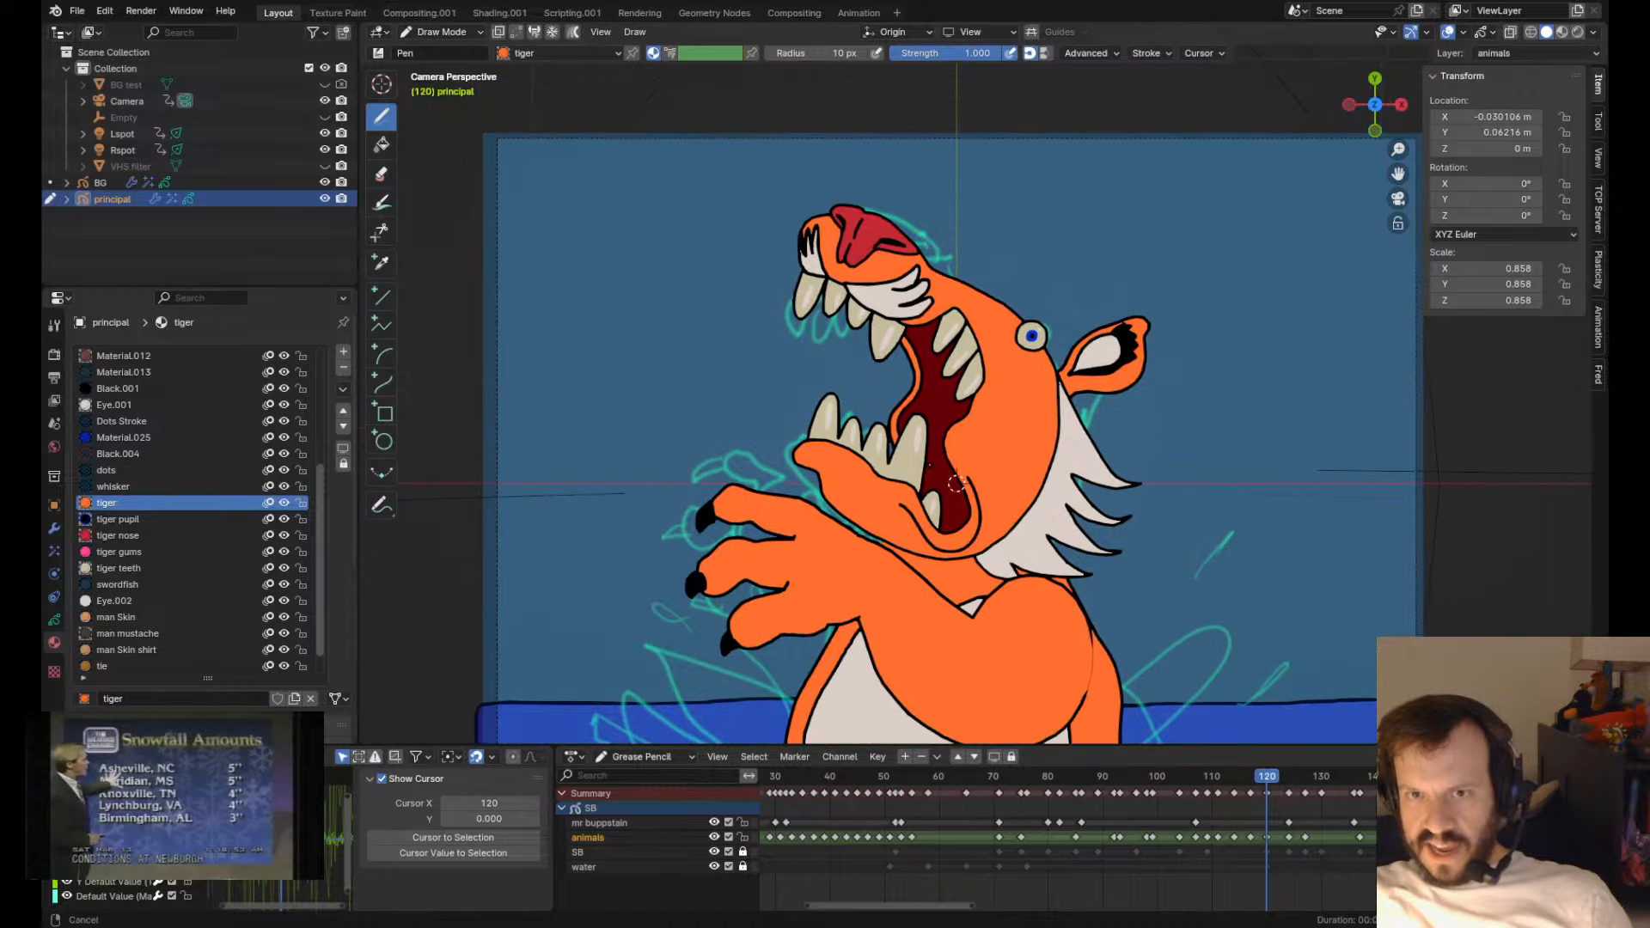
pyautogui.scroll(1, 952, 430)
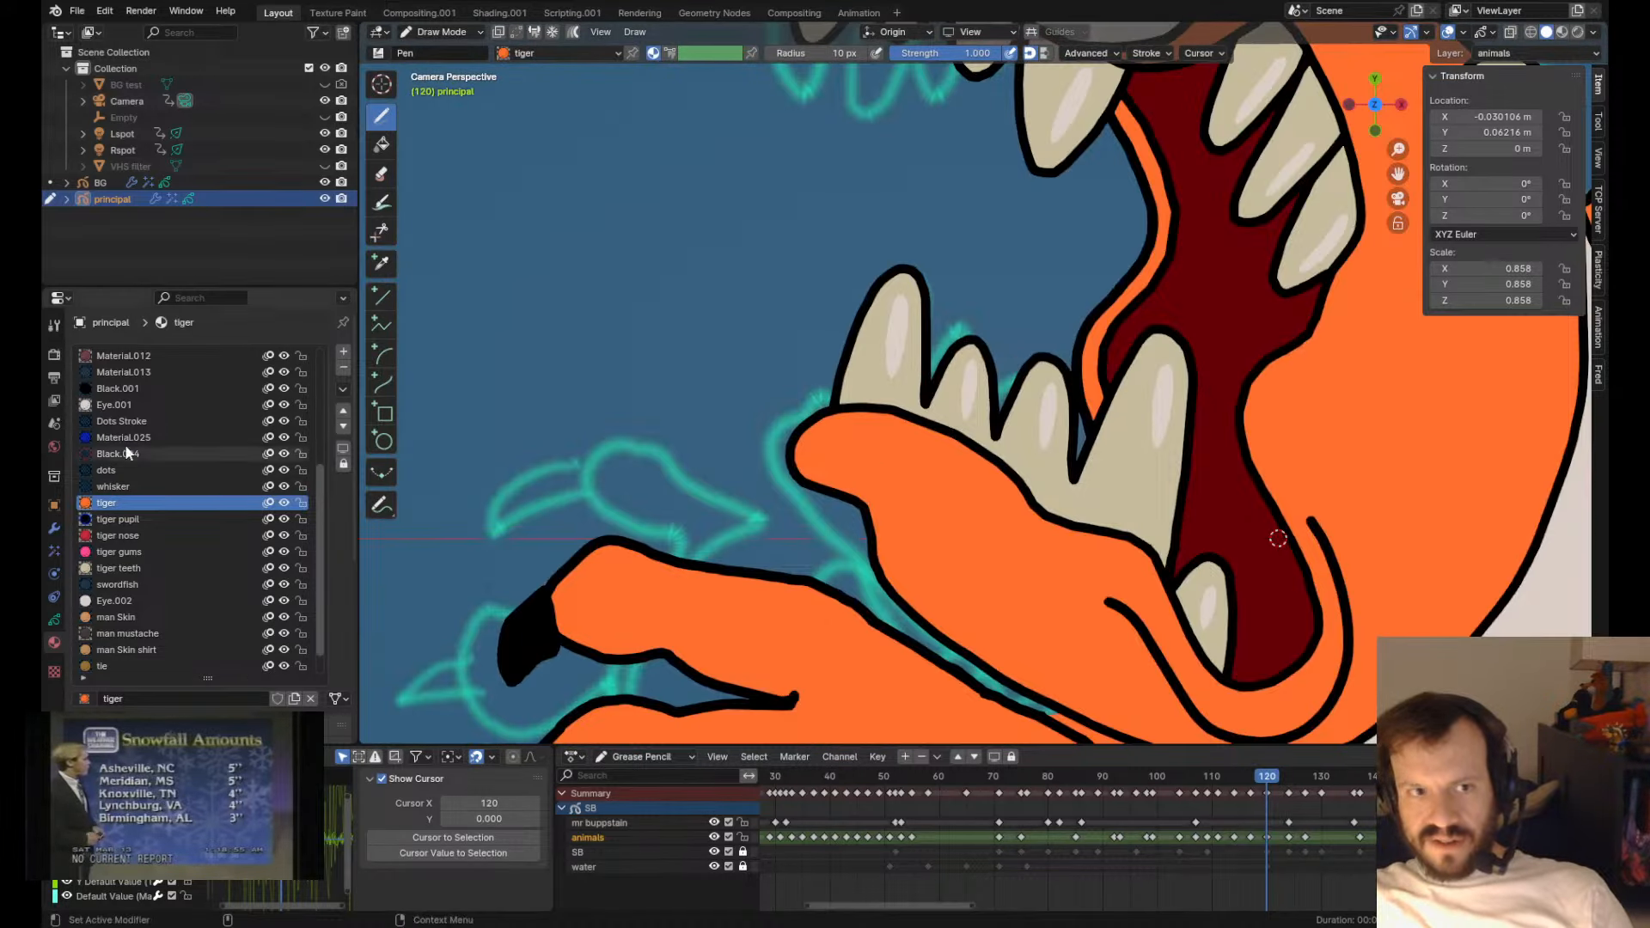
pyautogui.keyDown('ctrl'); pyautogui.scroll(-3, 180, 564); pyautogui.keyUp('ctrl')
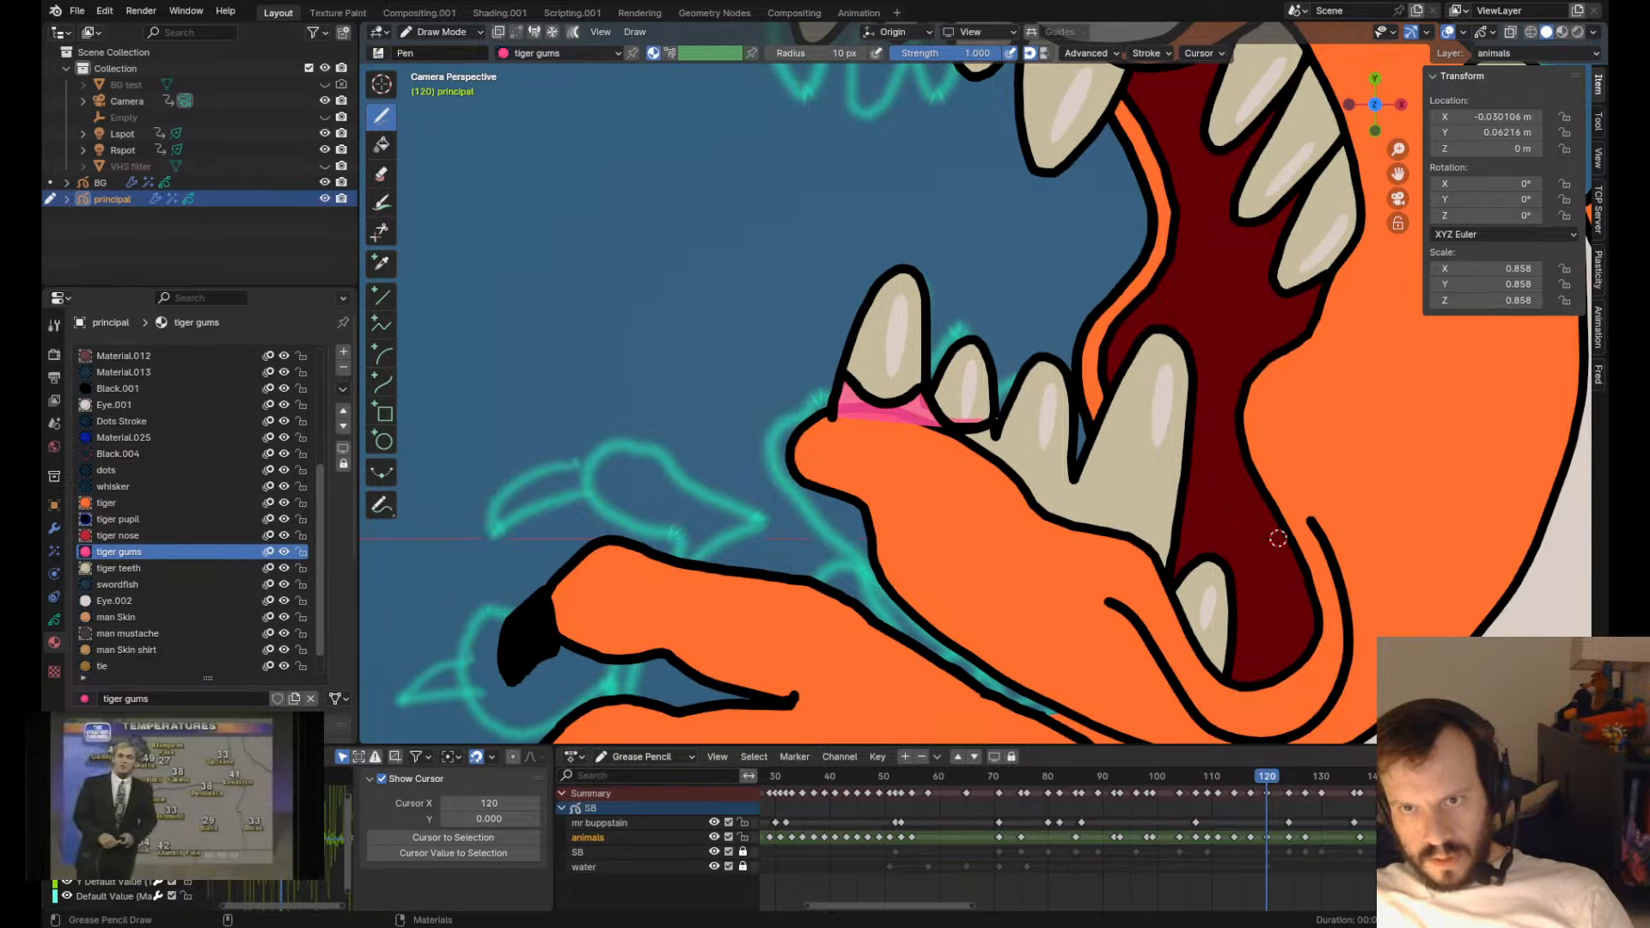
pyautogui.moveTo(987, 420)
pyautogui.mouseDown()
pyautogui.moveTo(1014, 457)
pyautogui.moveTo(1074, 466)
pyautogui.moveTo(1139, 526)
pyautogui.moveTo(1167, 561)
pyautogui.moveTo(1162, 587)
pyautogui.mouseUp()
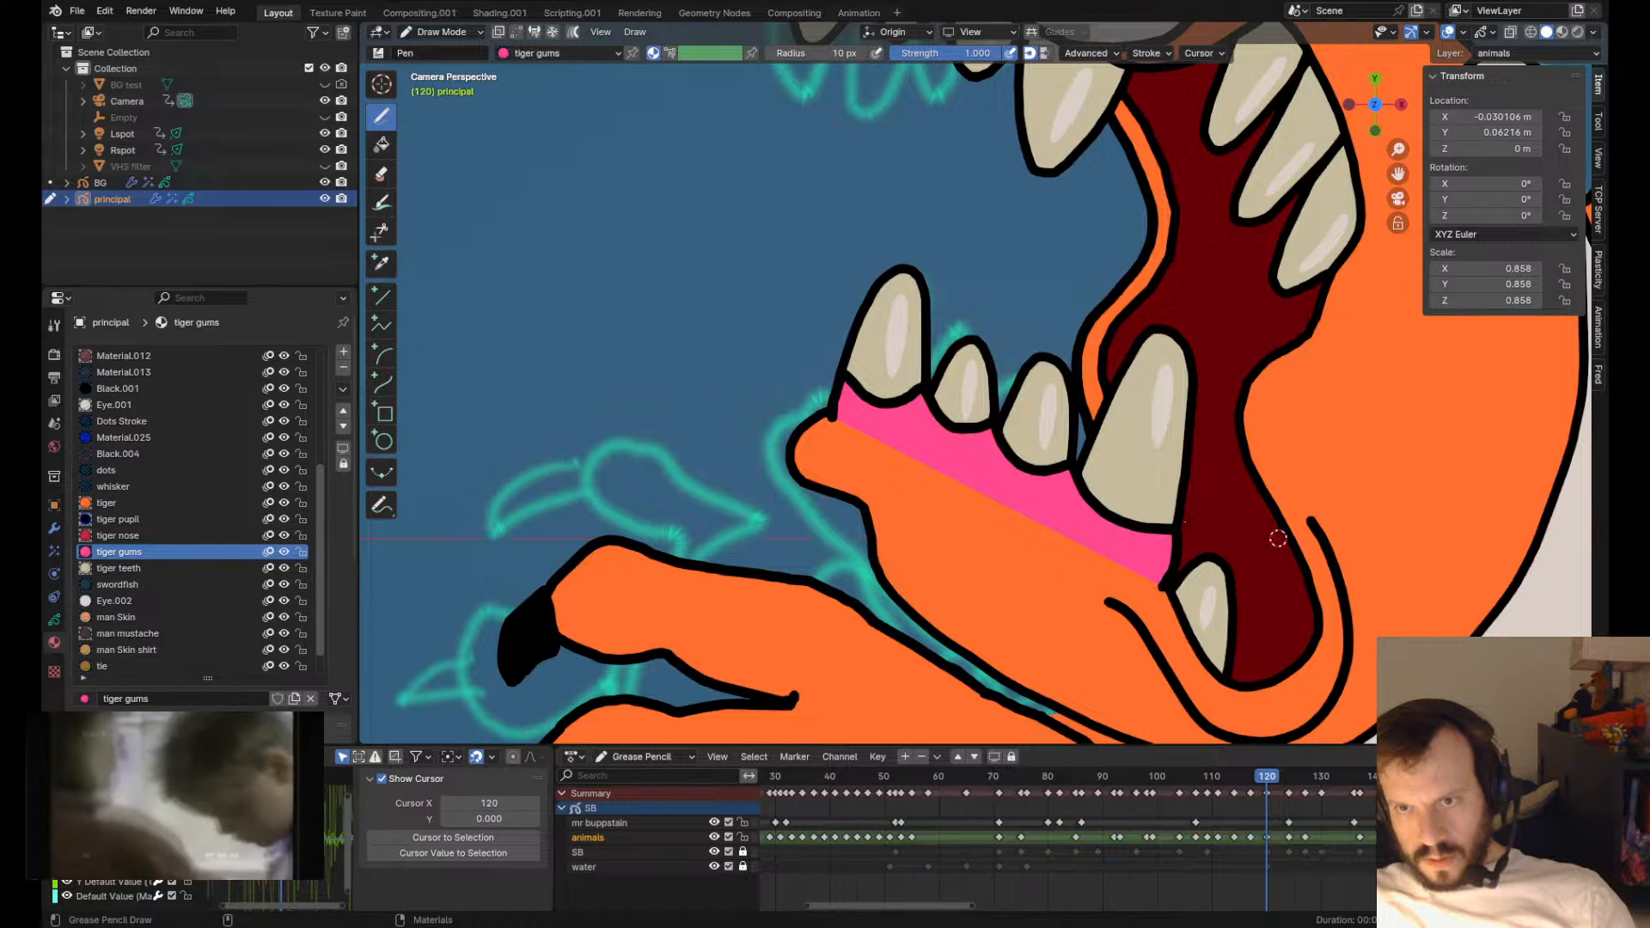
# - Arrange the pink gums behind the orange lower jaw but visible between the lower teeth, and save the file
pyautogui.press('Tab')
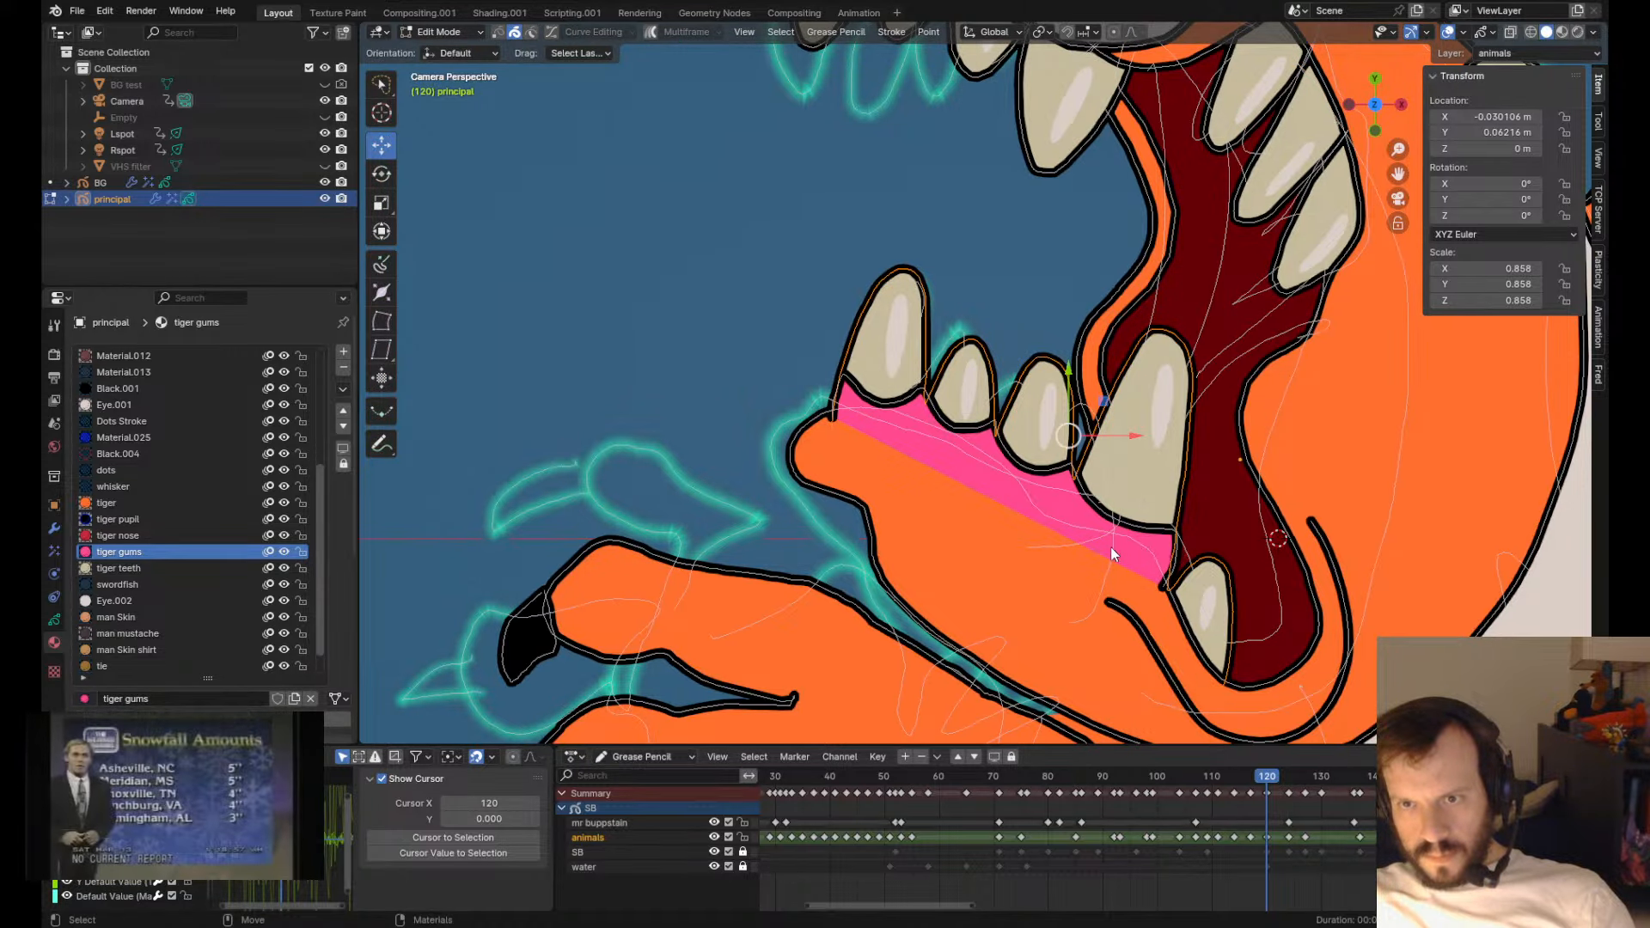
pyautogui.press('pagedown')
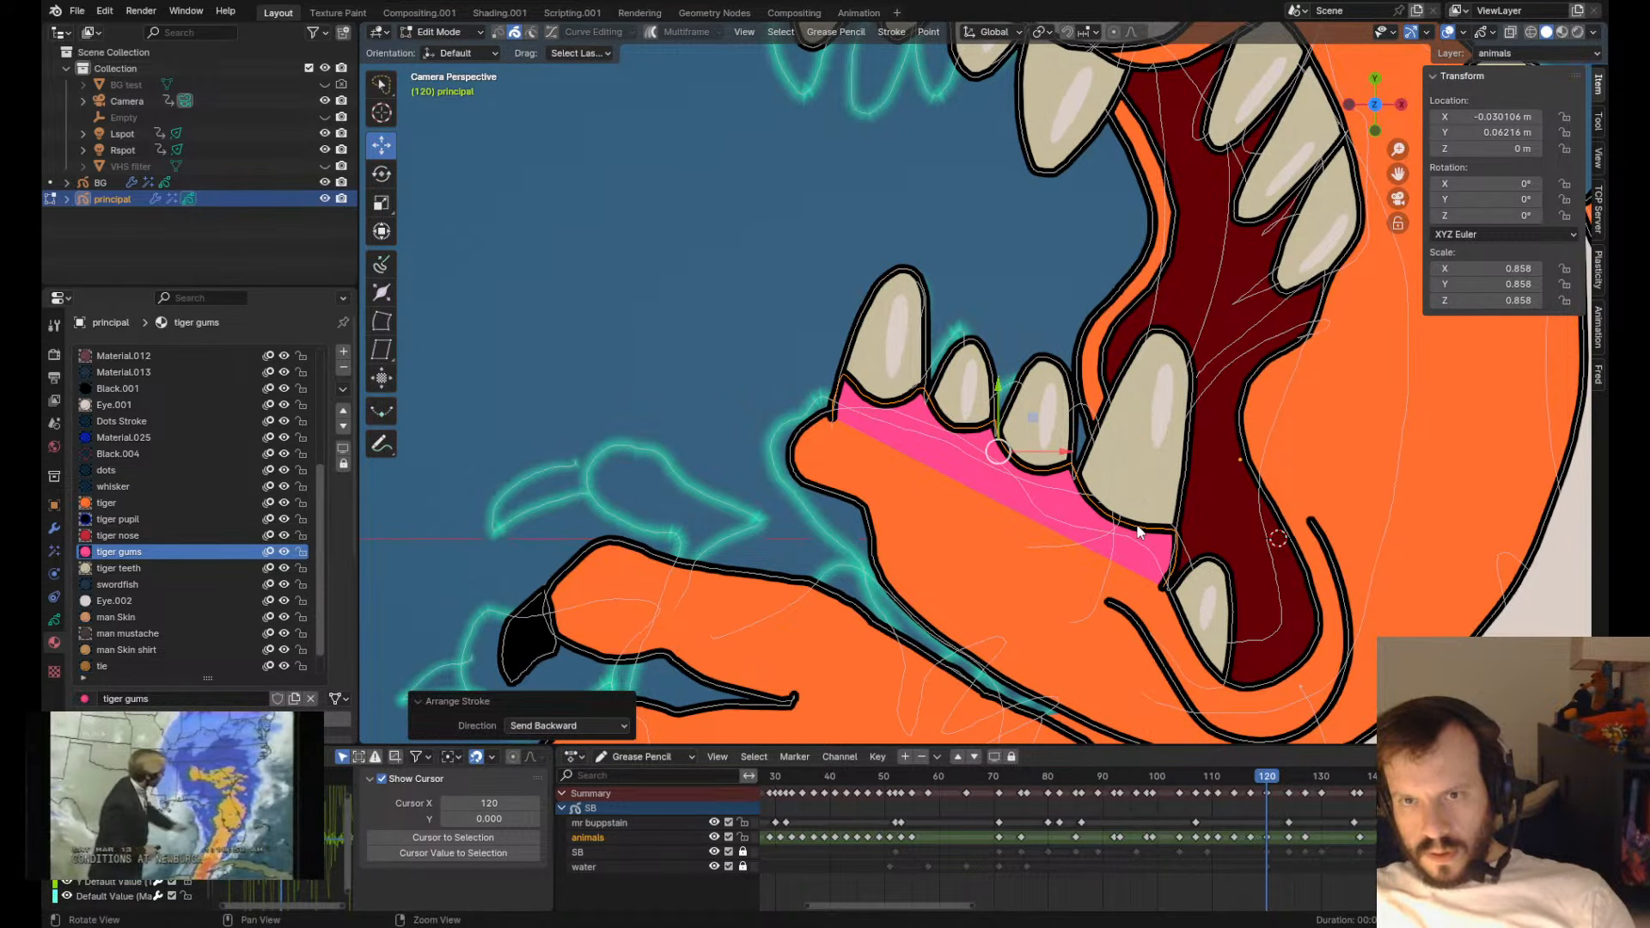
pyautogui.press('pagedown')
pyautogui.press('pagedown')
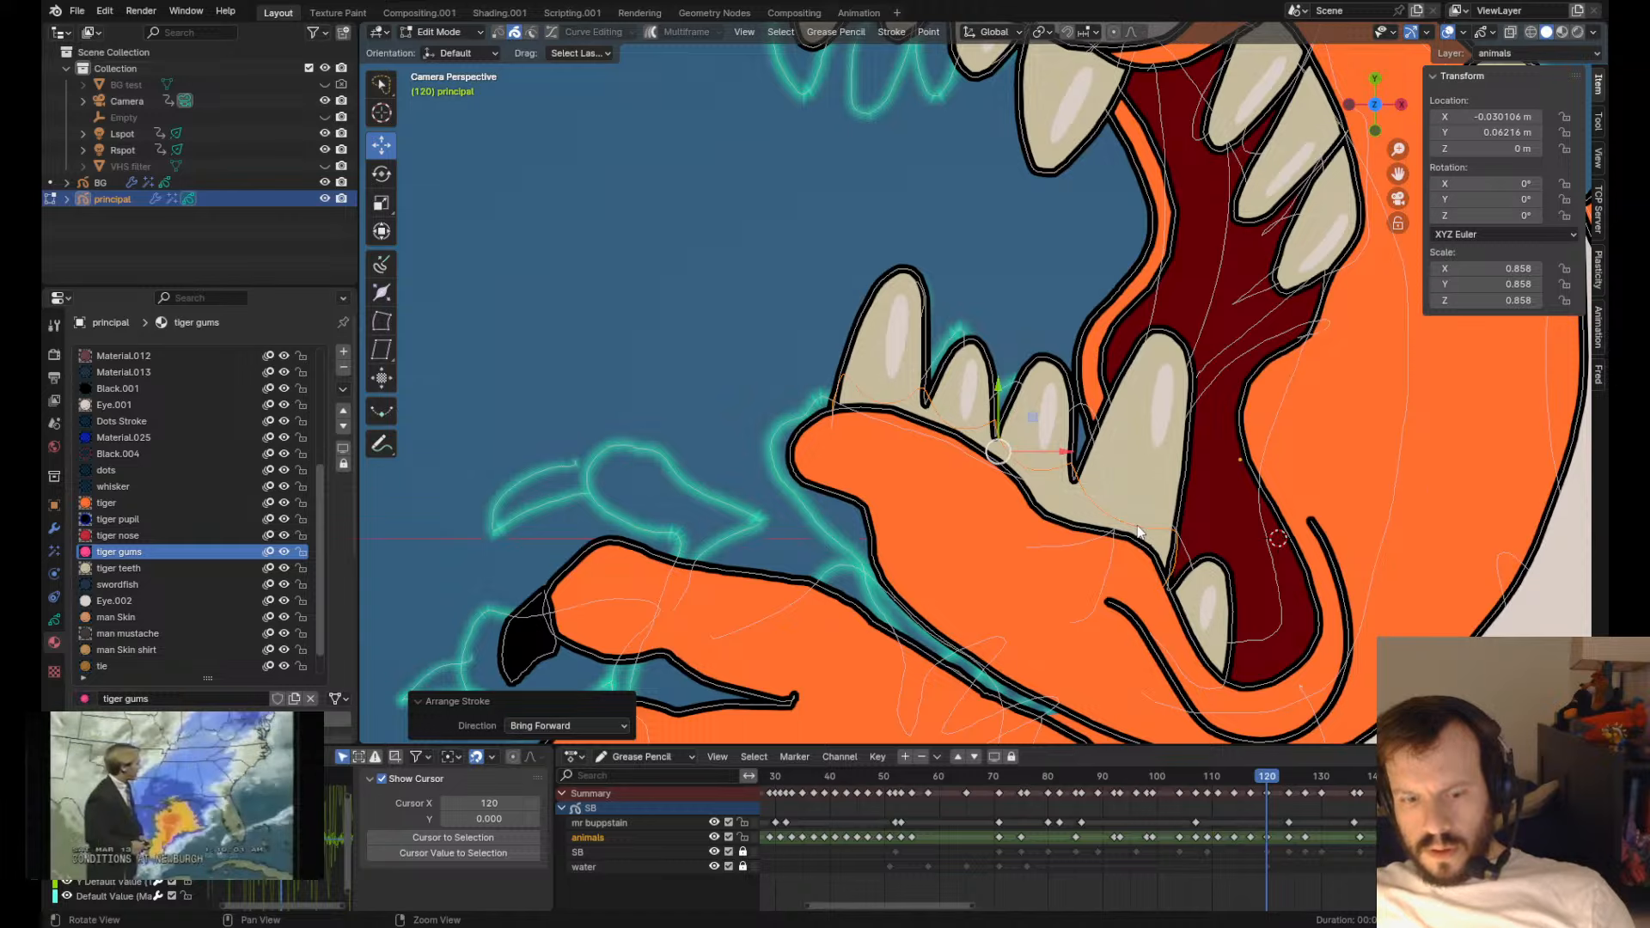
pyautogui.press('pageup')
pyautogui.press('pagedown')
pyautogui.scroll(-6, 1212, 559)
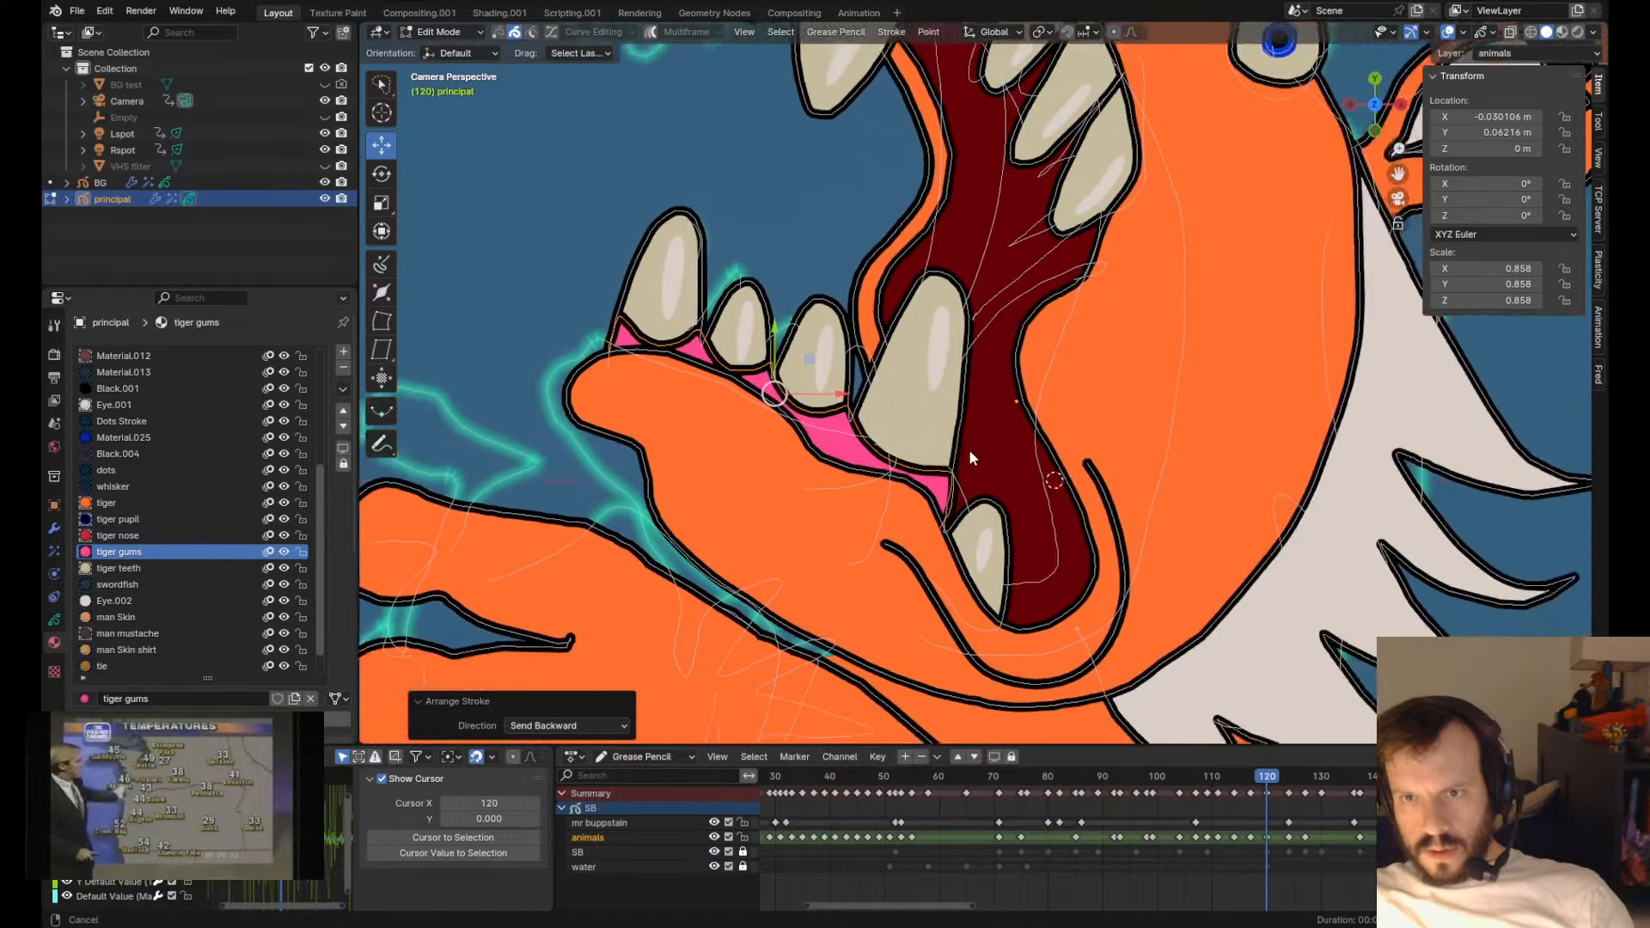
pyautogui.press('Tab')
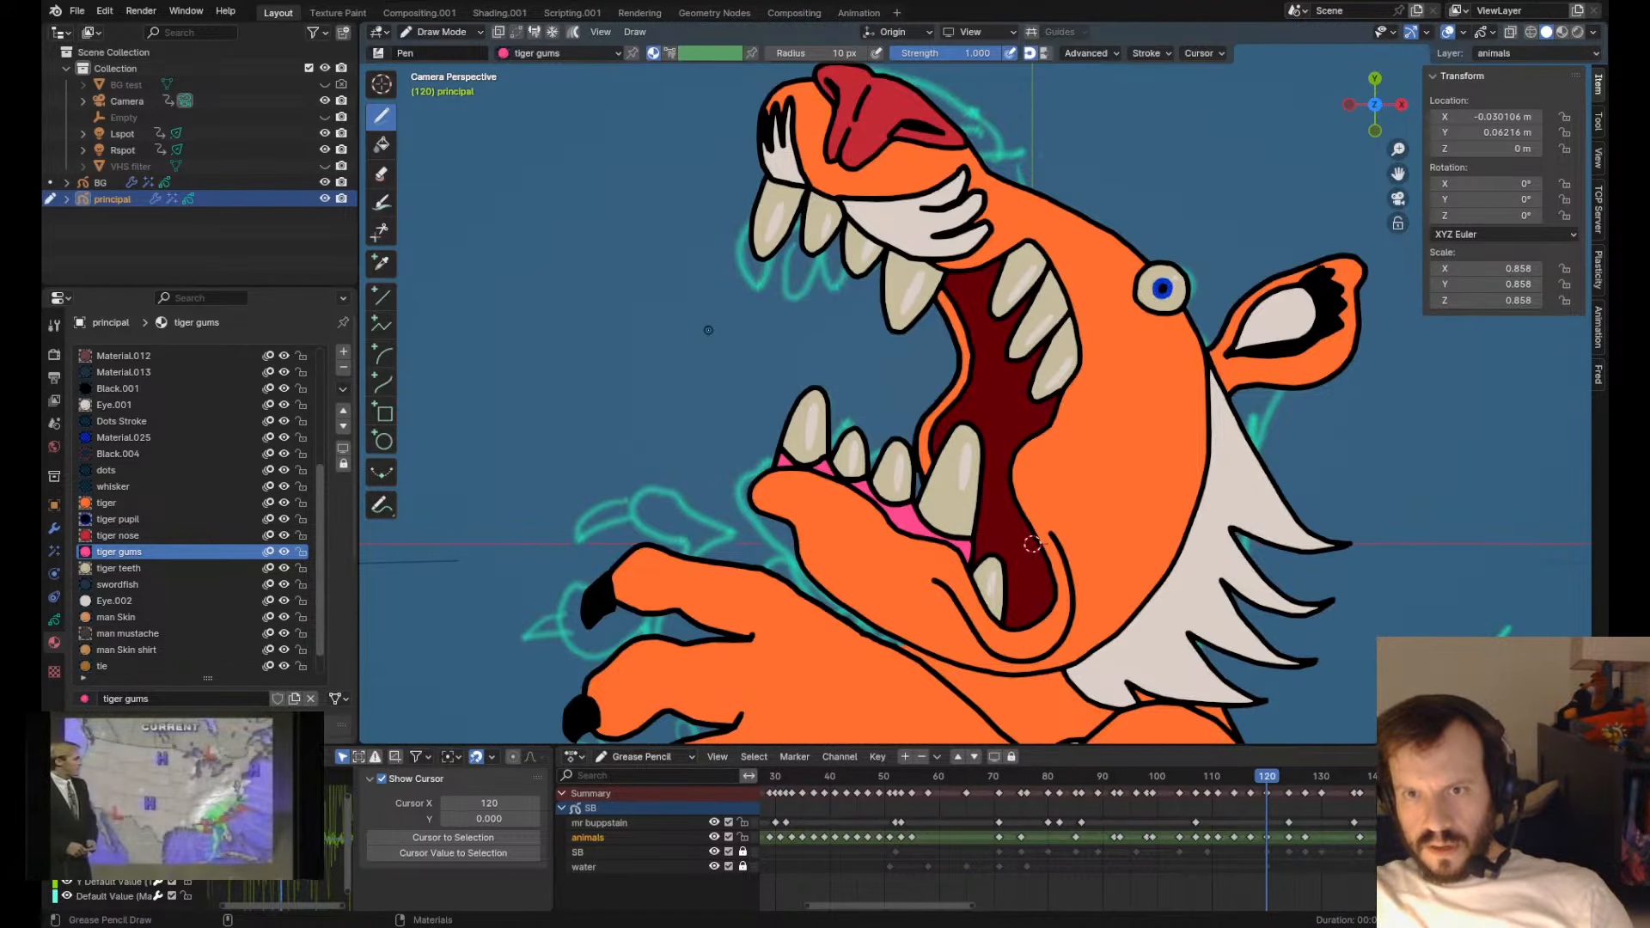
pyautogui.hotkey('ctrl', 's')
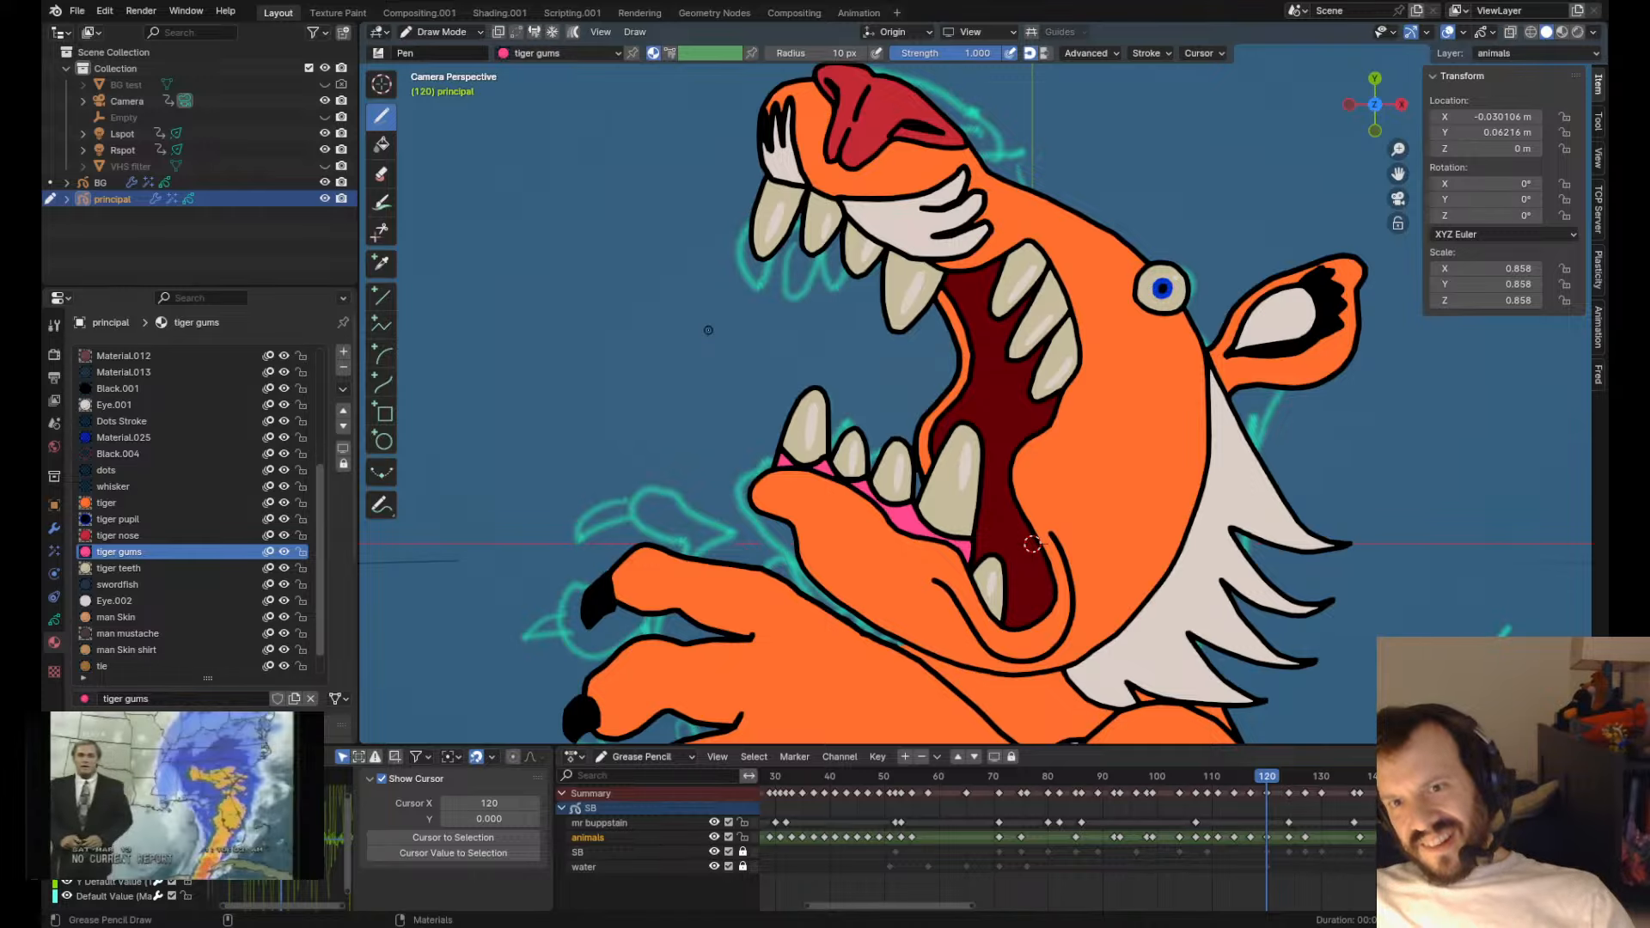
# - Copy the black belly stripes from the frame 127 tiger and paste them into the frame 120 drawing
pyautogui.press('Home')
pyautogui.scroll(1, 999, 437)
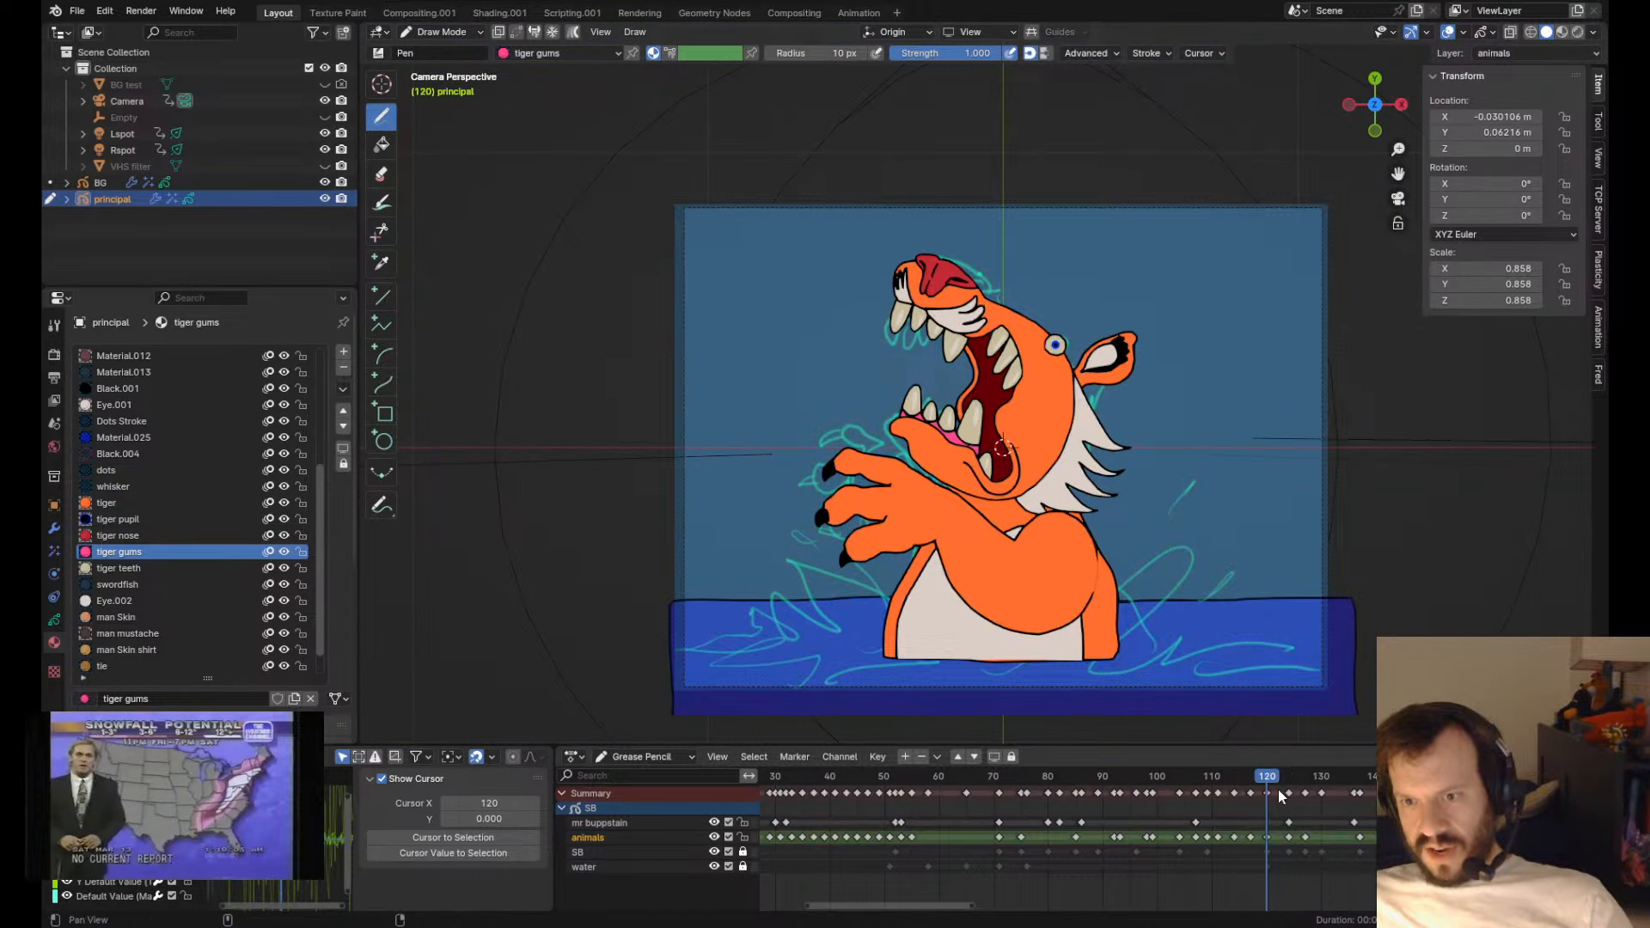
pyautogui.press('Up')
pyautogui.press('Up')
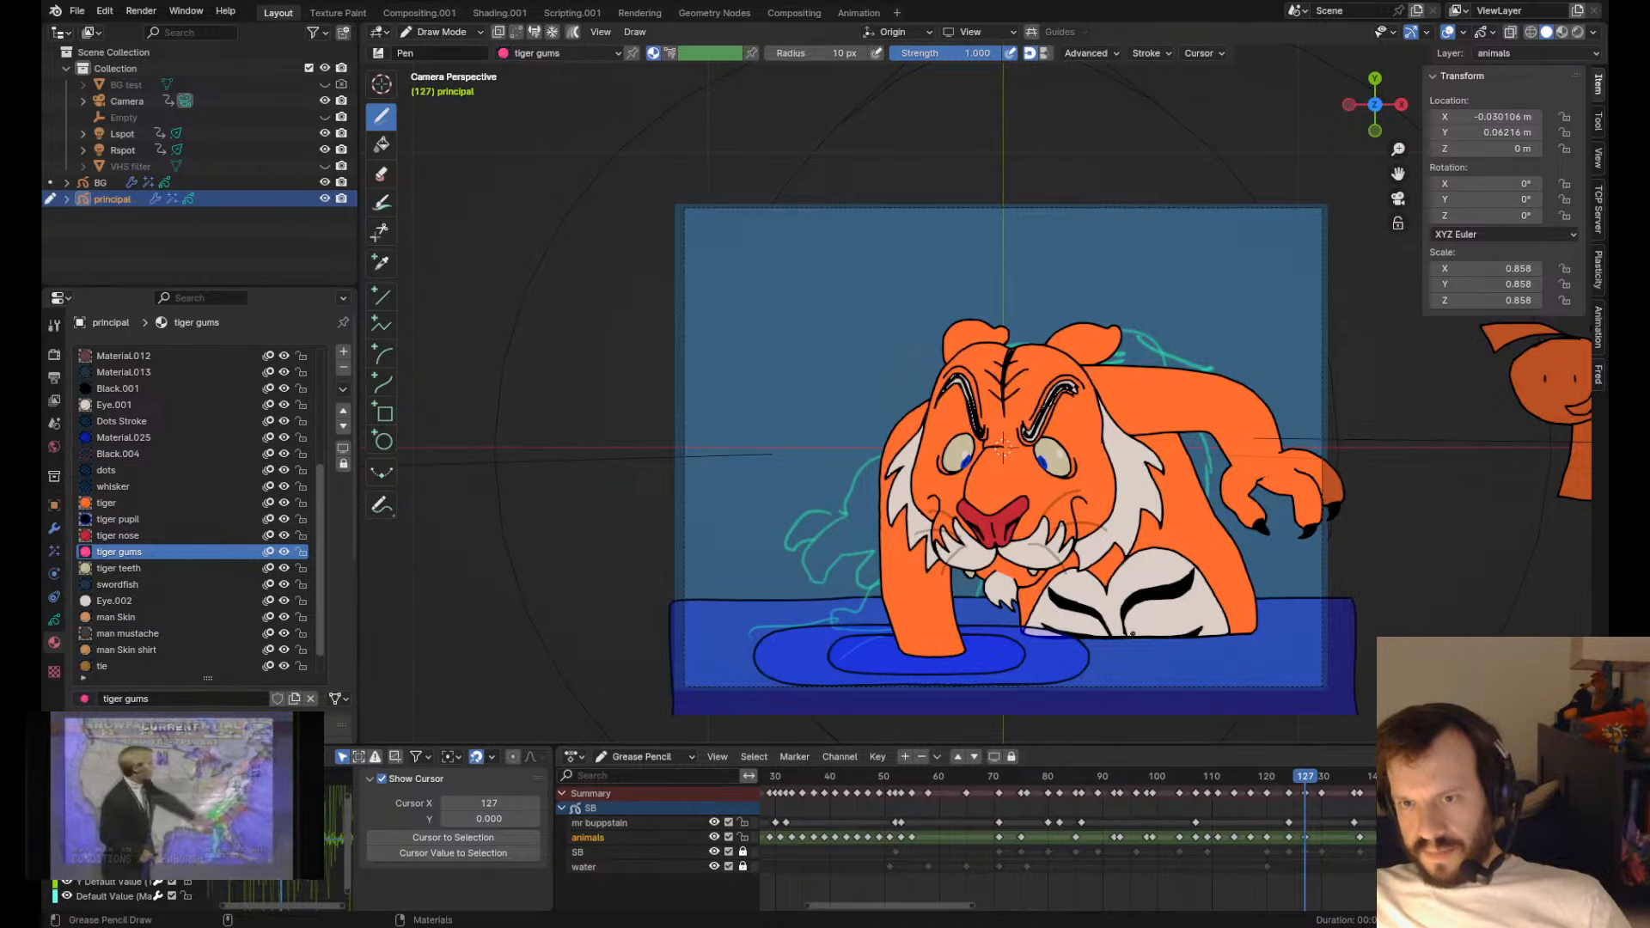
pyautogui.press('Tab')
pyautogui.keyDown('shift'); pyautogui.click(1108, 634); pyautogui.keyUp('shift')
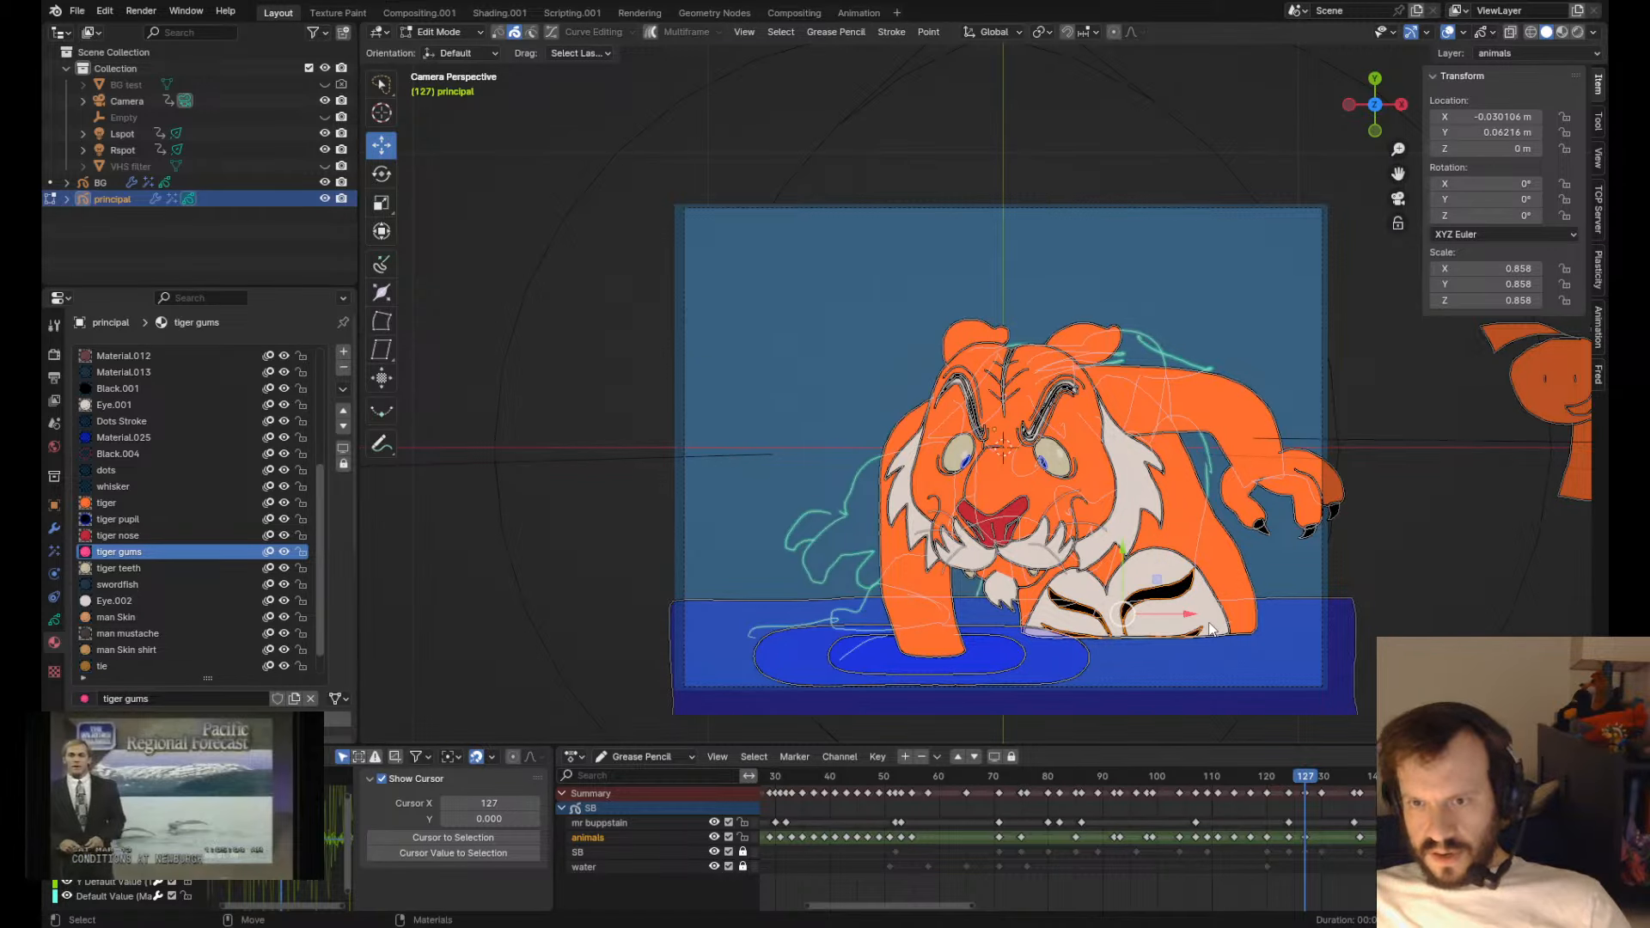
pyautogui.press('Down')
pyautogui.press('Down')
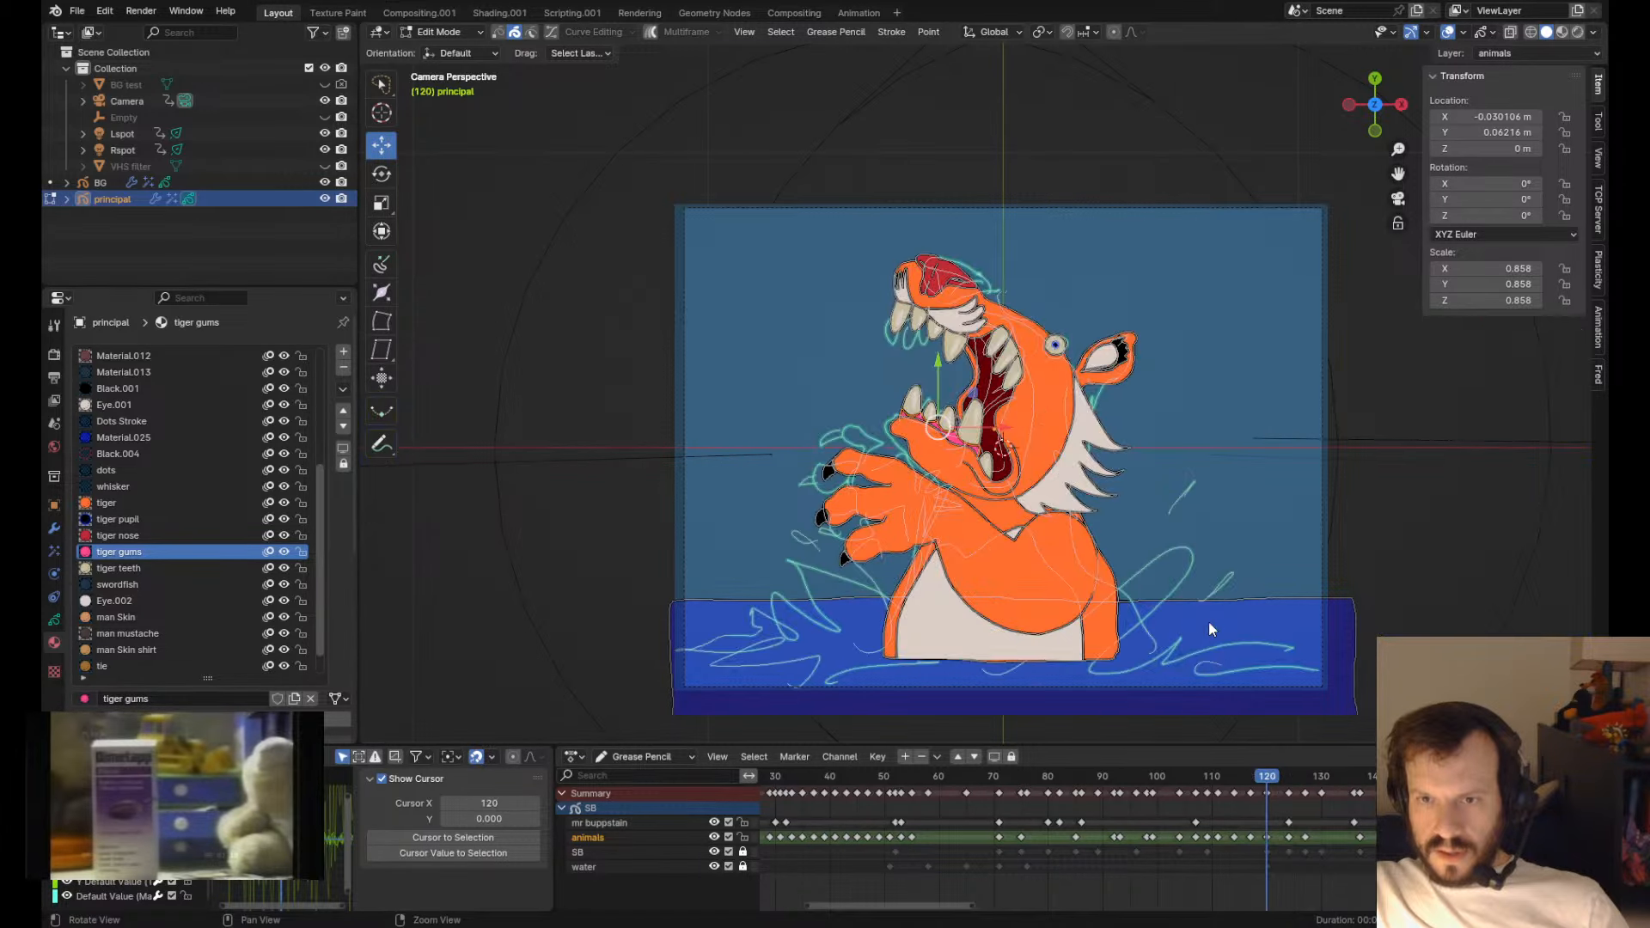
pyautogui.press('g')
pyautogui.click(1144, 501)
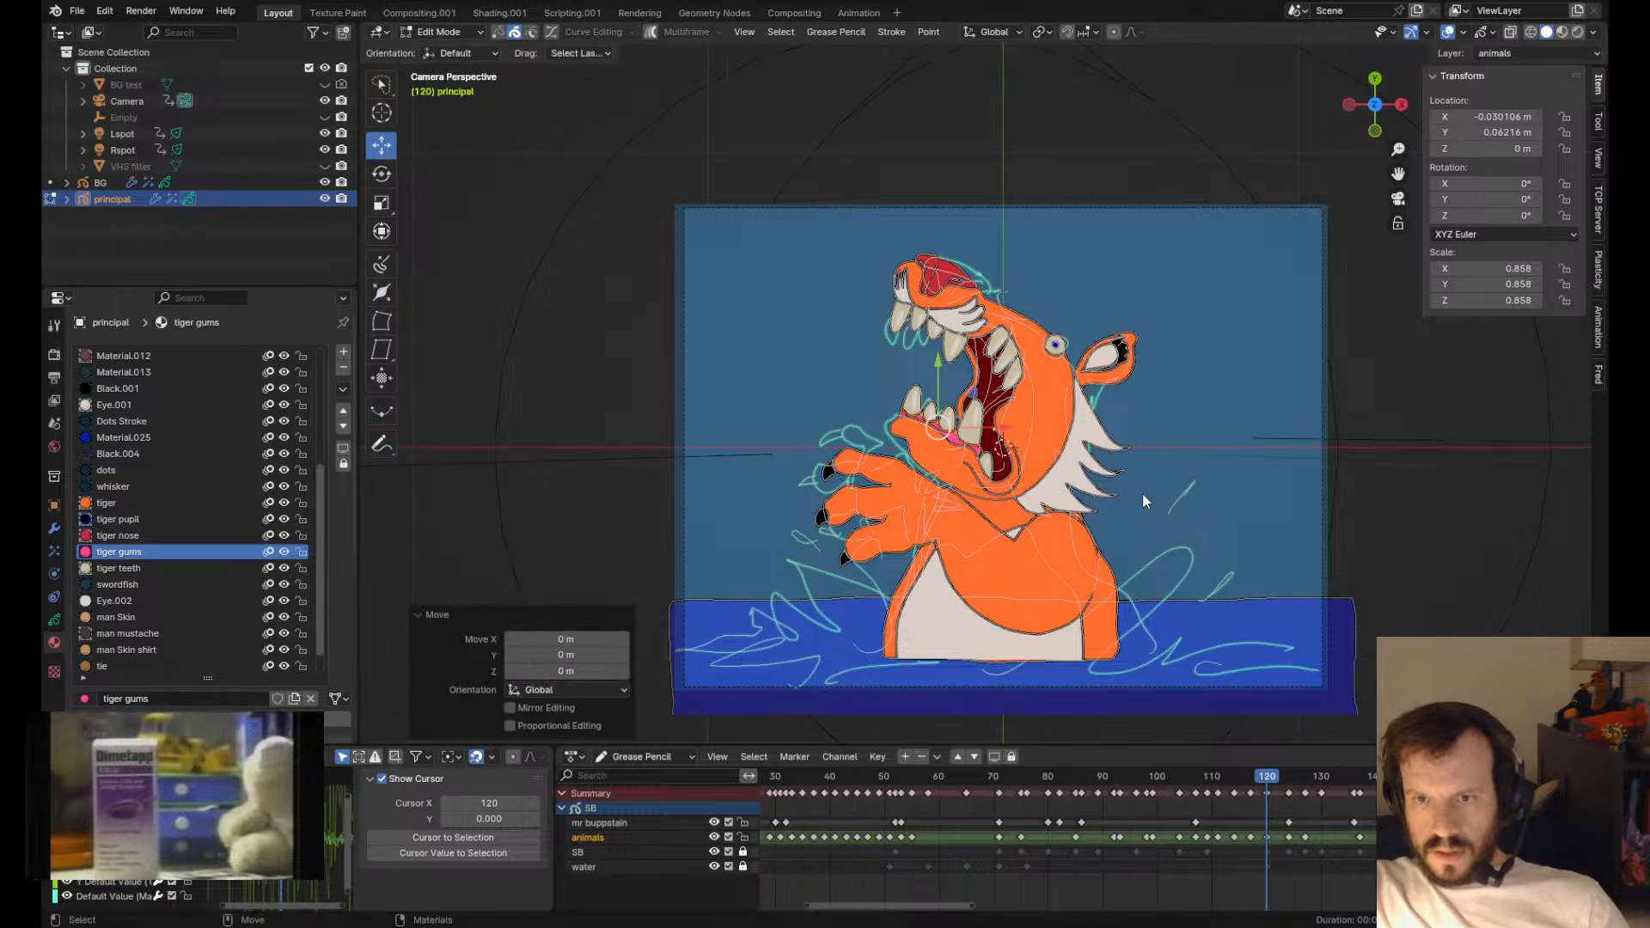
pyautogui.hotkey('ctrl', 'c')
pyautogui.hotkey('ctrl', 'v')
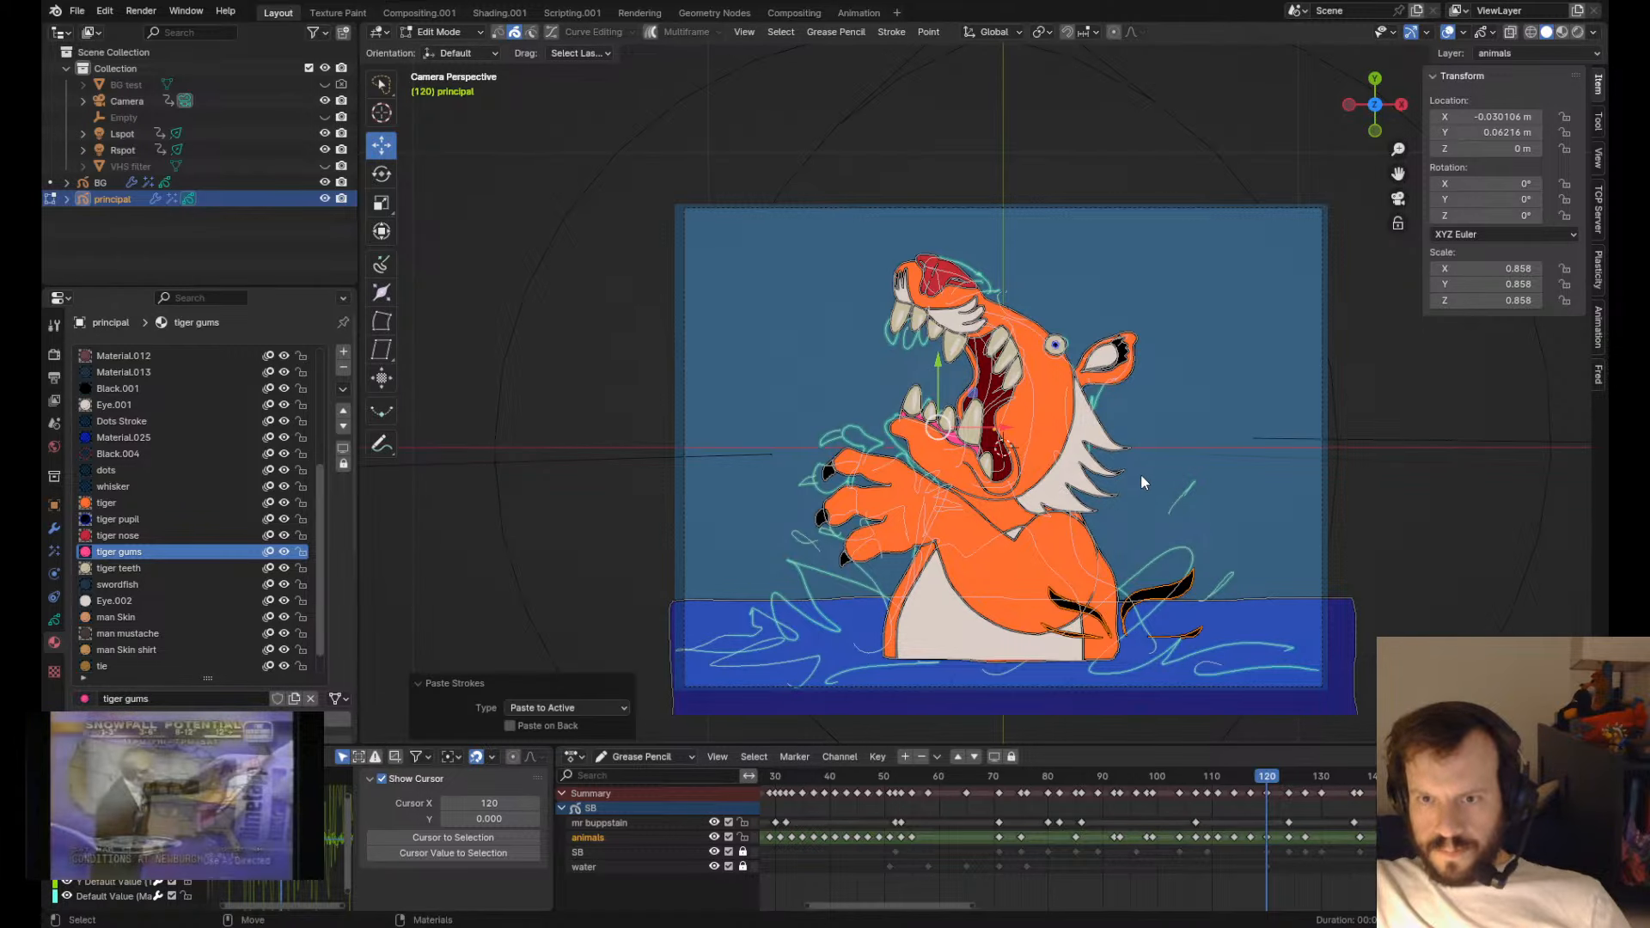
# - Move the pasted black stripes onto the white belly of the frame 120 tiger
pyautogui.press('g')
pyautogui.click(1001, 445)
pyautogui.press('Tab')
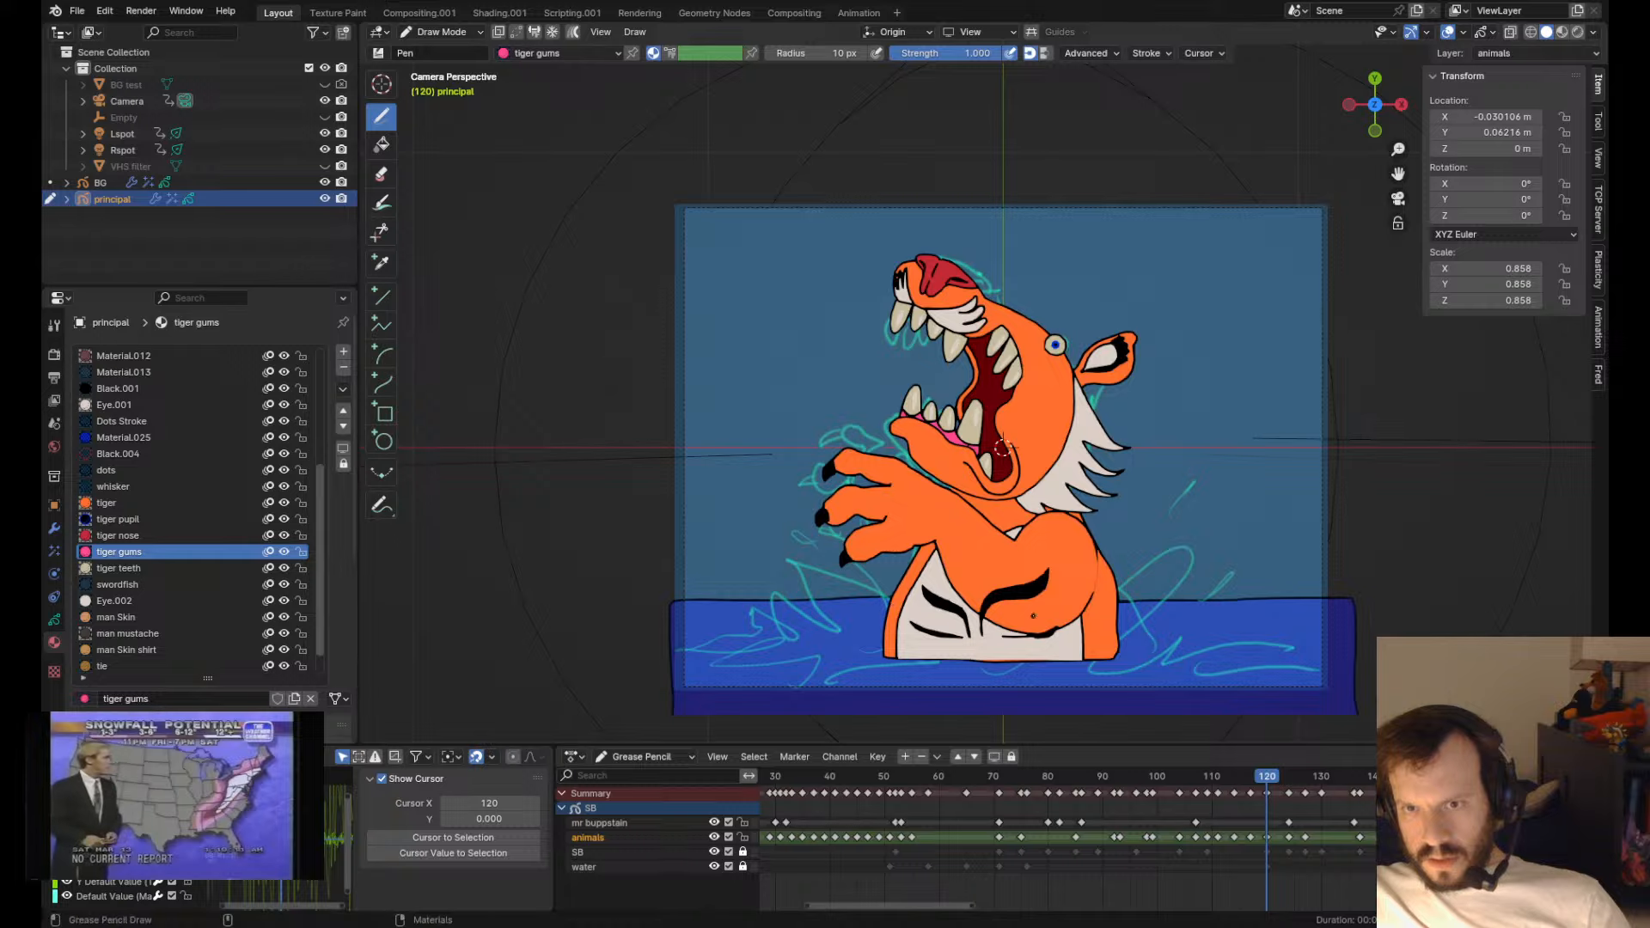
# - Use Grab to stretch the two left belly stripes and the upper right one down toward the belly's bottom edge
pyautogui.keyDown('shift'); pyautogui.moveTo(989, 592); pyautogui.dragTo(993, 601); pyautogui.keyUp('shift')
pyautogui.keyDown('shift'); pyautogui.moveTo(1029, 591); pyautogui.dragTo(1080, 594); pyautogui.keyUp('shift')
pyautogui.scroll(8, 1001, 445)
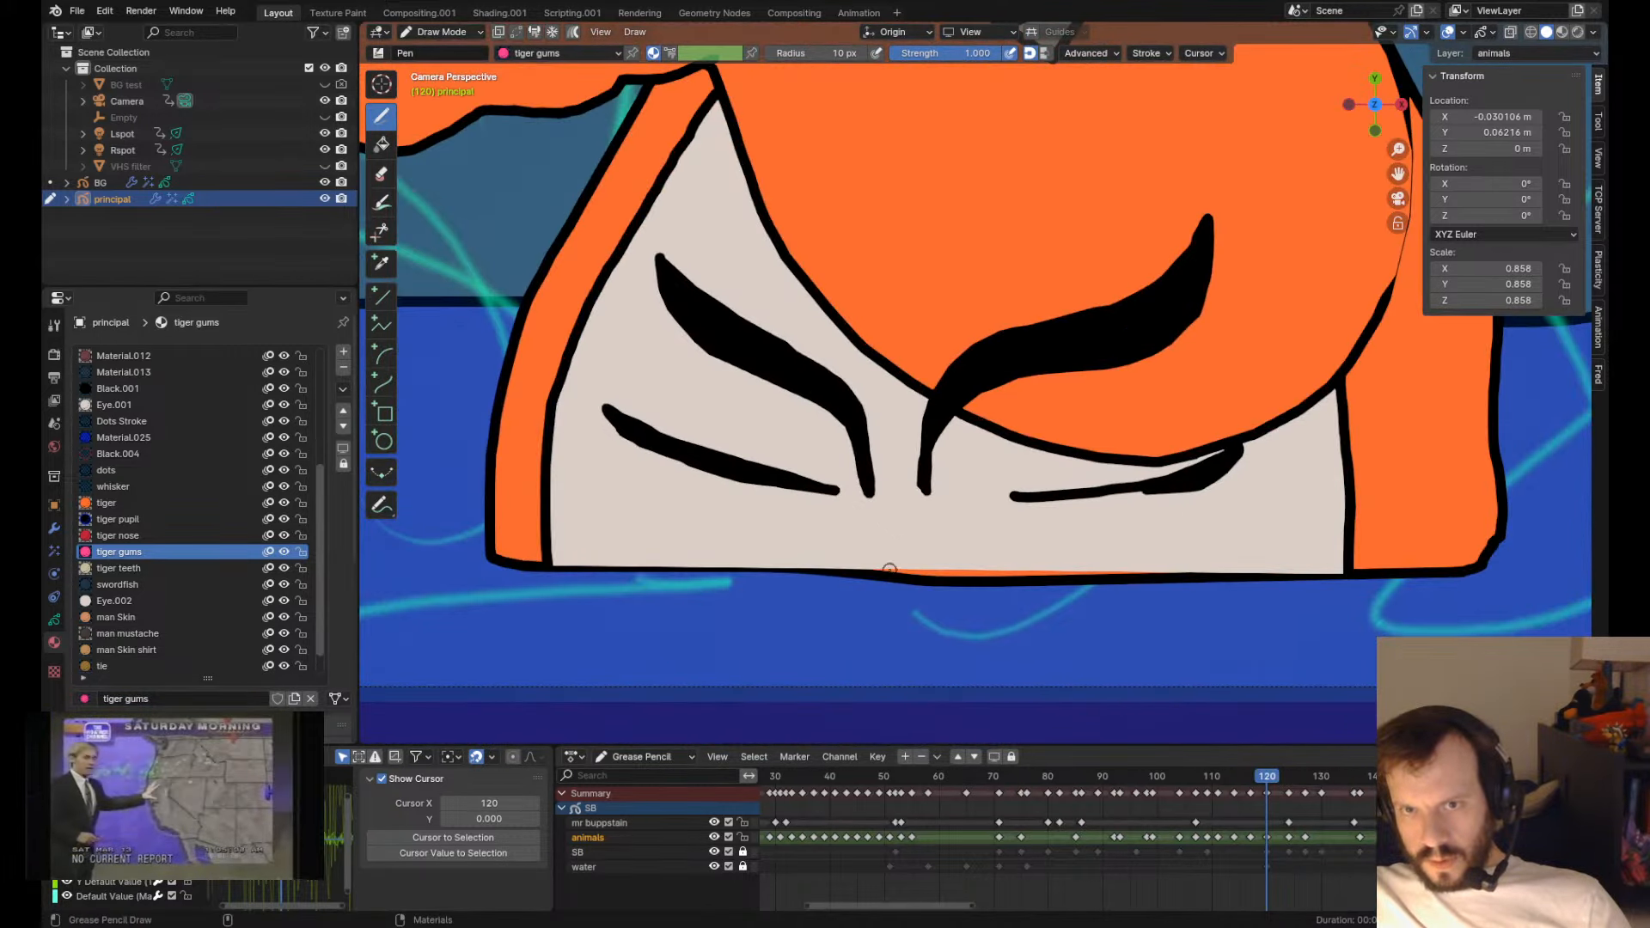
pyautogui.moveTo(852, 562)
pyautogui.keyDown('shift'); pyautogui.mouseDown()
pyautogui.moveTo(859, 589)
pyautogui.moveTo(879, 583)
pyautogui.moveTo(858, 599)
pyautogui.moveTo(854, 584)
pyautogui.mouseUp(); pyautogui.keyUp('shift')
pyautogui.keyDown('shift'); pyautogui.moveTo(875, 560); pyautogui.dragTo(873, 565); pyautogui.keyUp('shift')
pyautogui.keyDown('shift'); pyautogui.moveTo(925, 492); pyautogui.dragTo(915, 571); pyautogui.keyUp('shift')
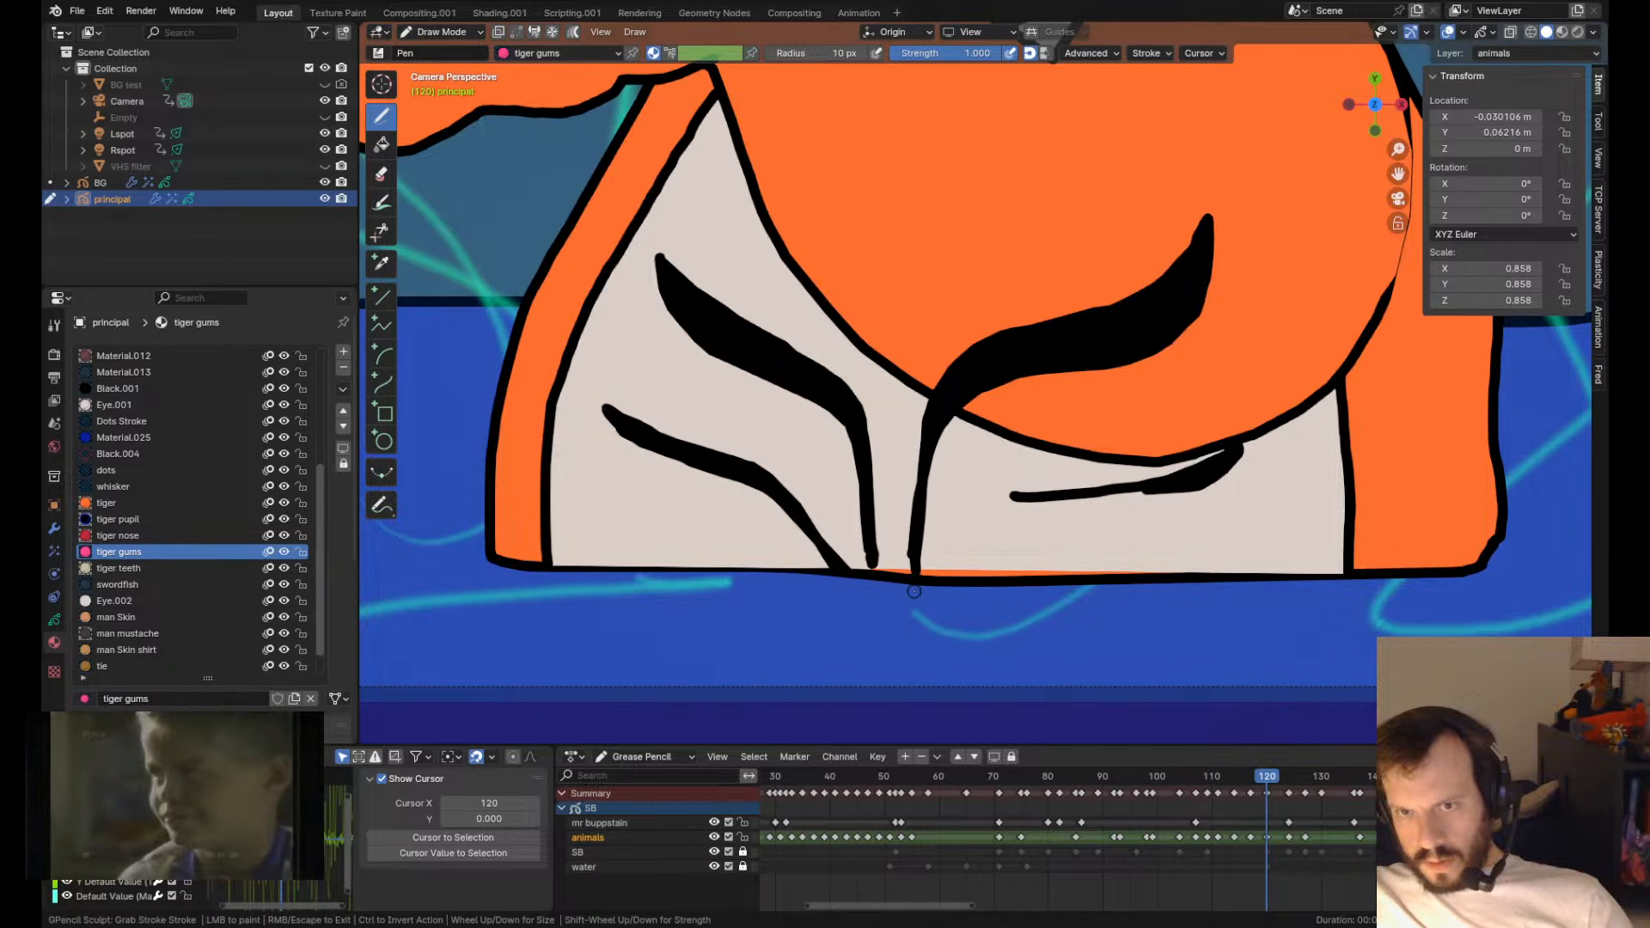
pyautogui.keyDown('shift'); pyautogui.moveTo(1014, 498); pyautogui.dragTo(962, 571); pyautogui.keyUp('shift')
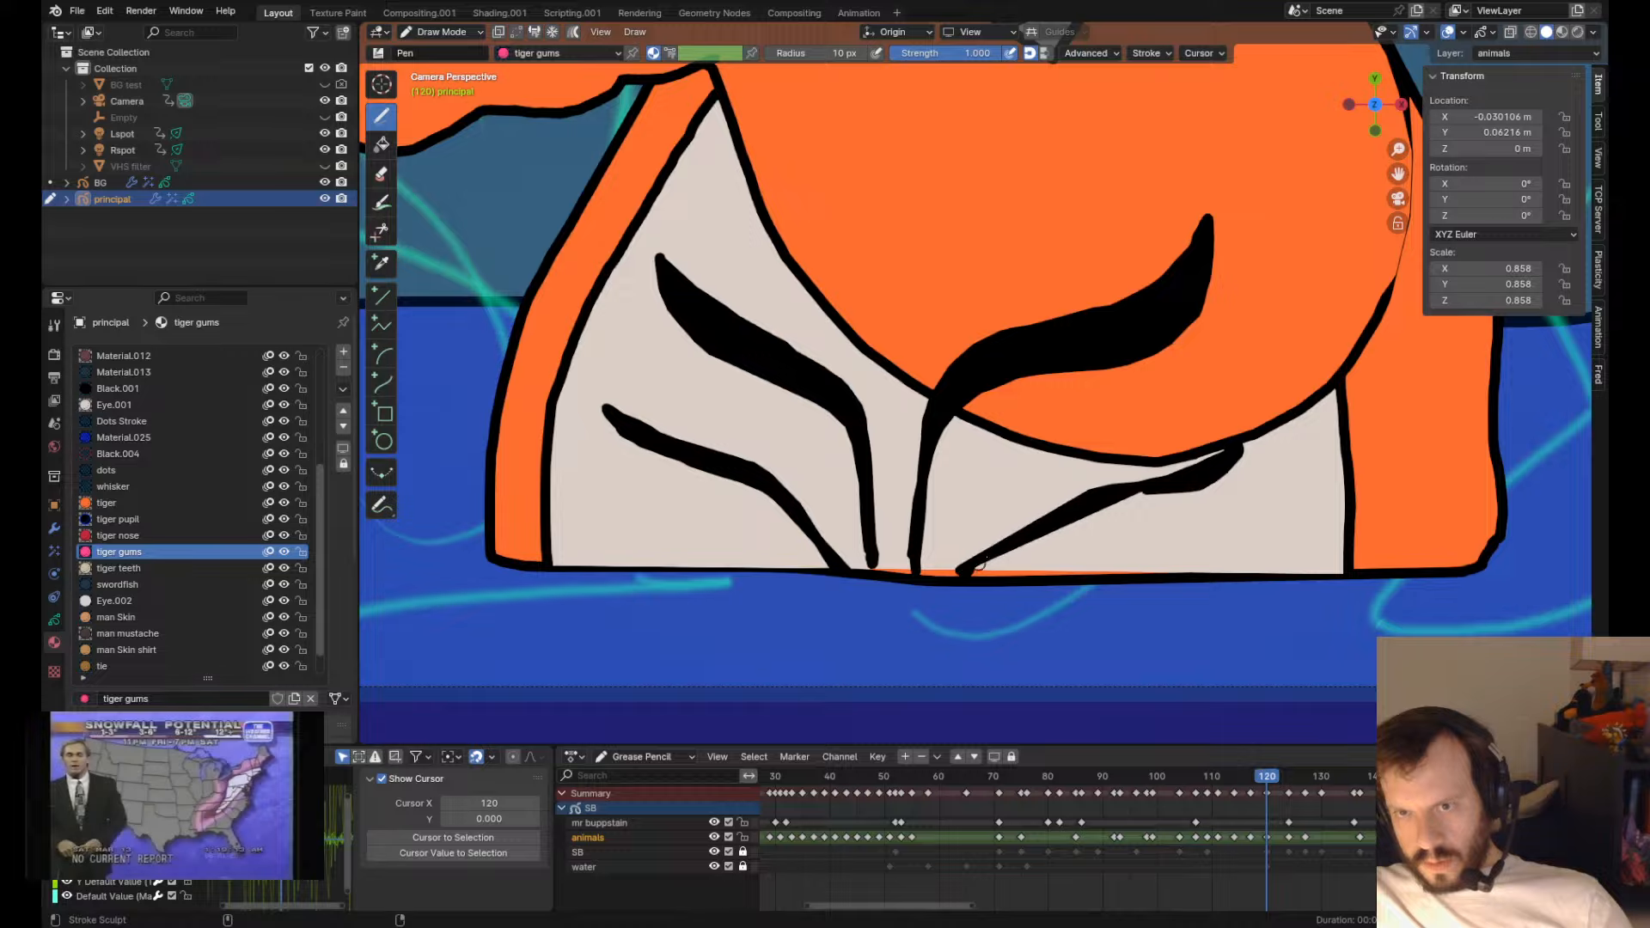
pyautogui.keyDown('shift'); pyautogui.moveTo(1070, 496); pyautogui.dragTo(1046, 495); pyautogui.keyUp('shift')
pyautogui.keyDown('shift'); pyautogui.moveTo(1133, 487); pyautogui.dragTo(1081, 465); pyautogui.keyUp('shift')
pyautogui.hotkey('ctrl', 'z')
pyautogui.hotkey('ctrl', 'z')
pyautogui.hotkey('ctrl', 'z')
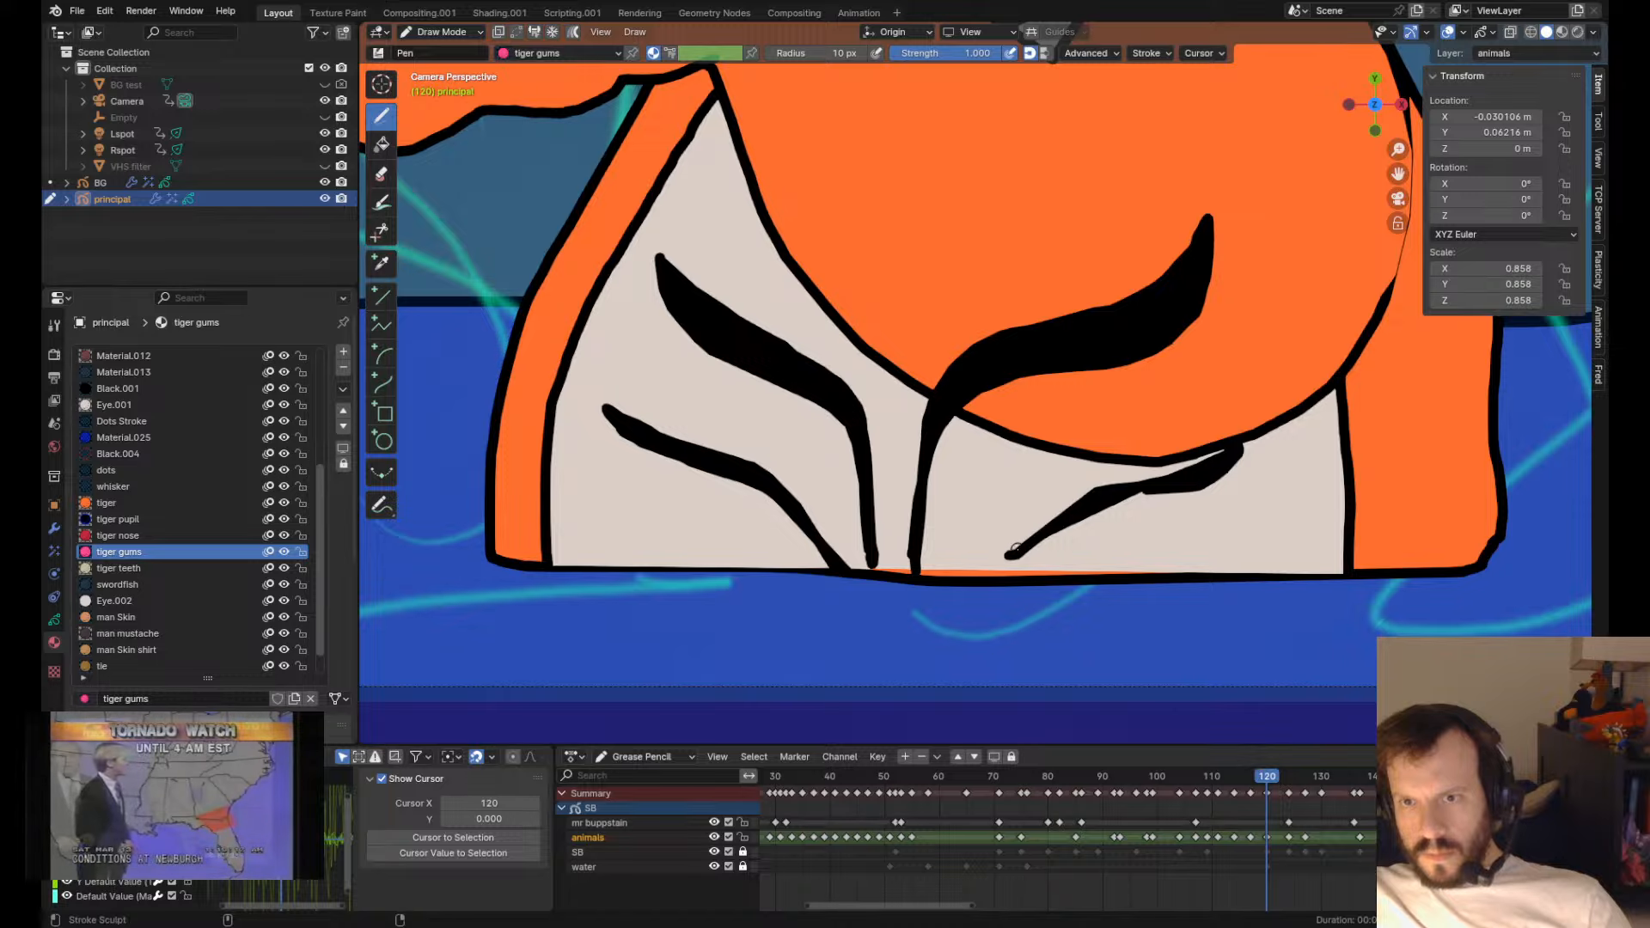
pyautogui.hotkey('ctrl', 'z')
pyautogui.hotkey('ctrl', 'z')
pyautogui.hotkey('ctrl', 'shift', 'z')
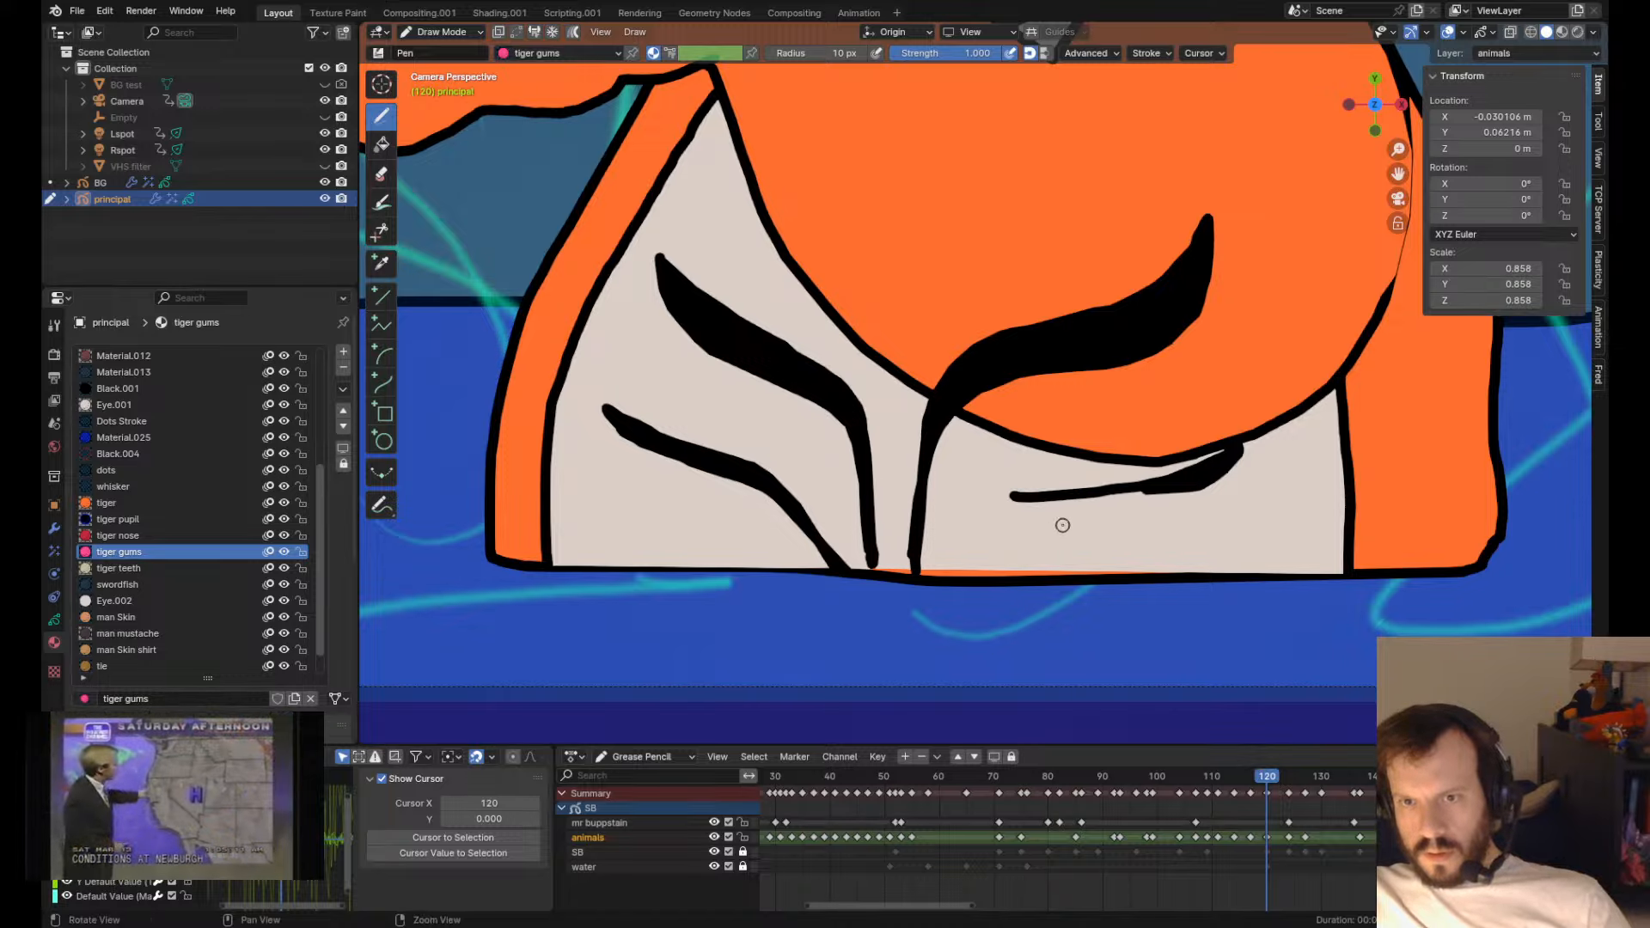
# - Select the lower right belly stripe and Grab-sculpt it so its inner end bends down to the belly's bottom edge
pyautogui.press('Tab')
pyautogui.click(1163, 494)
pyautogui.press('Tab')
pyautogui.keyDown('shift'); pyautogui.moveTo(1158, 513); pyautogui.dragTo(1058, 538); pyautogui.keyUp('shift')
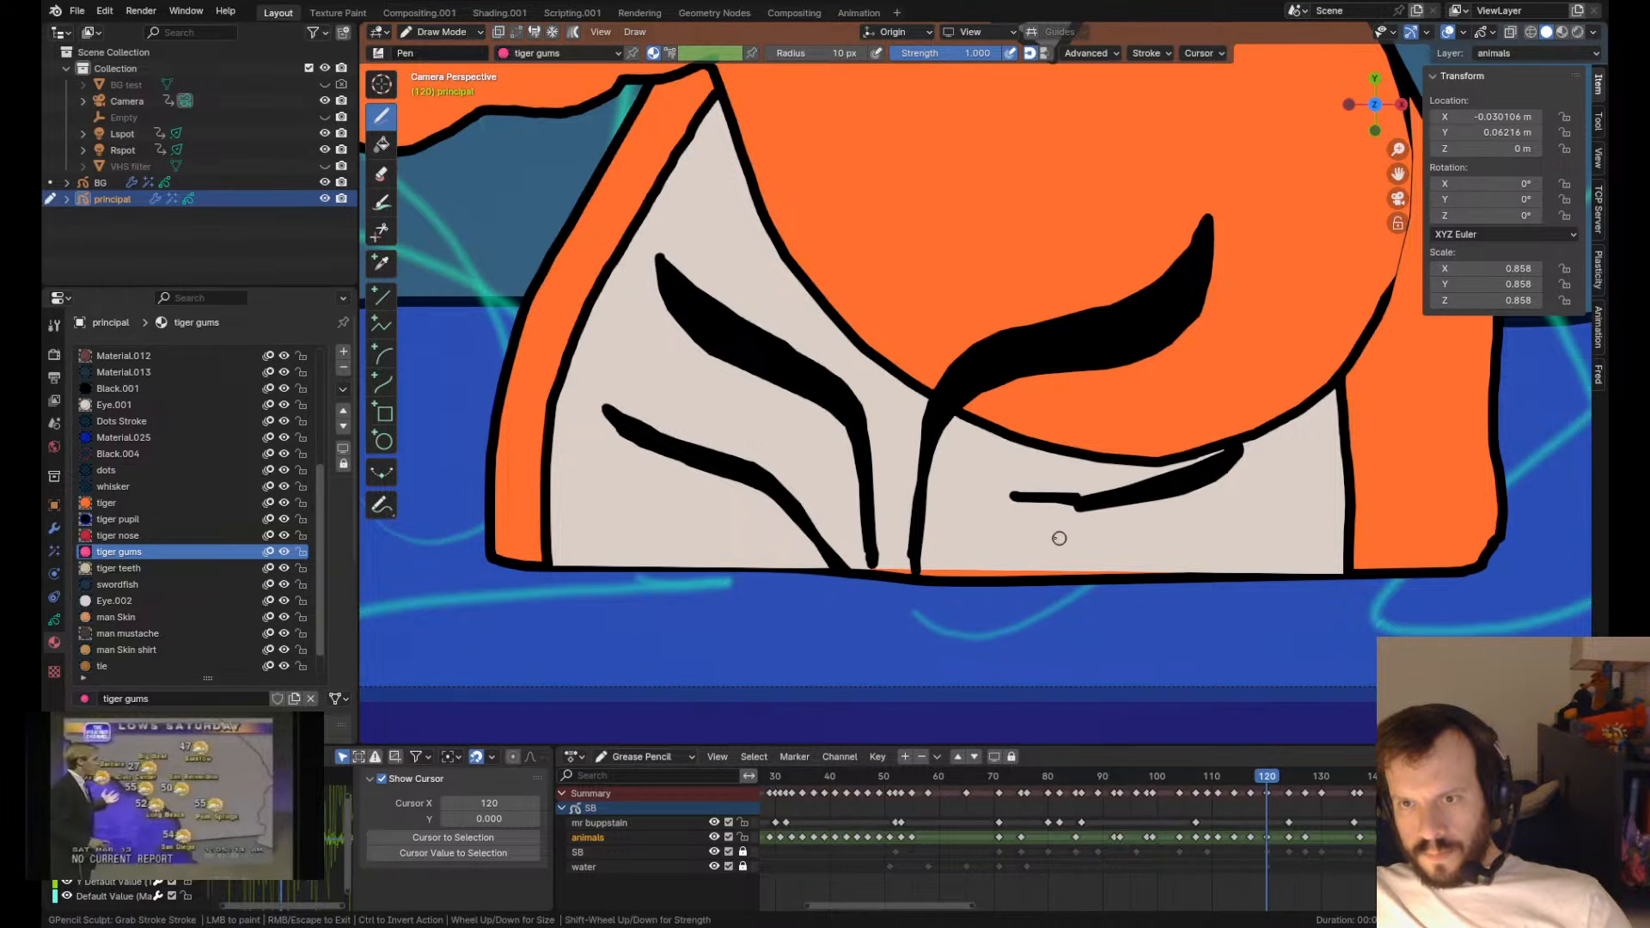
pyautogui.moveTo(1001, 486)
pyautogui.keyDown('shift'); pyautogui.mouseDown()
pyautogui.moveTo(1044, 593)
pyautogui.moveTo(1026, 622)
pyautogui.mouseUp(); pyautogui.keyUp('shift')
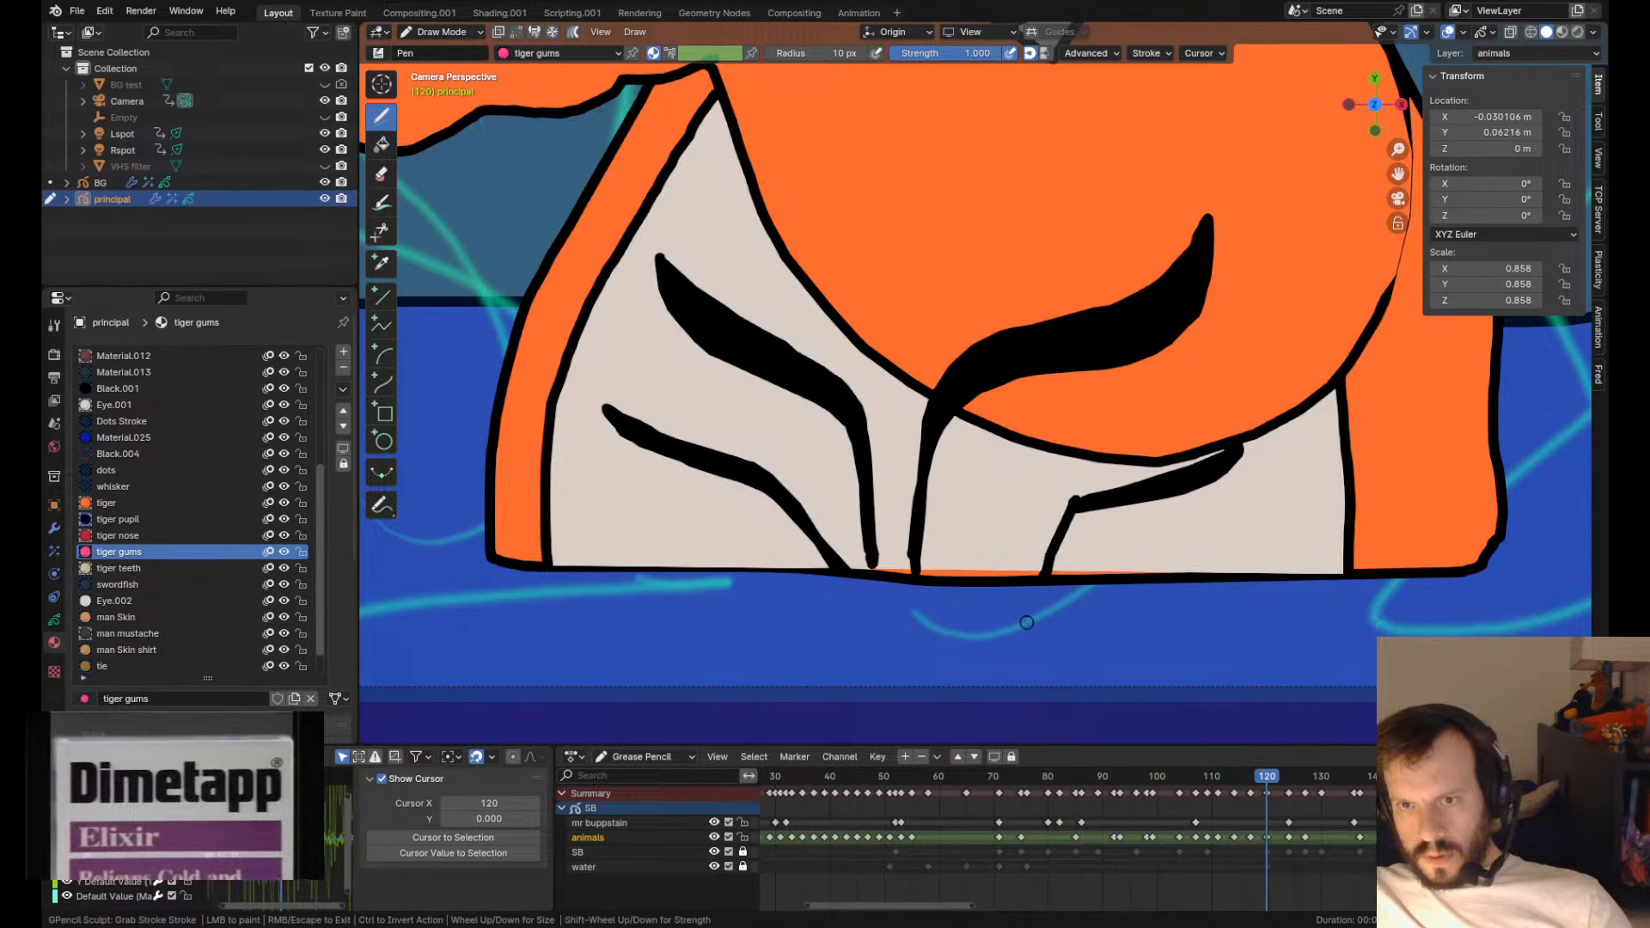
pyautogui.moveTo(1068, 475)
pyautogui.keyDown('shift'); pyautogui.mouseDown()
pyautogui.moveTo(1080, 521)
pyautogui.moveTo(1093, 464)
pyautogui.mouseUp(); pyautogui.keyUp('shift')
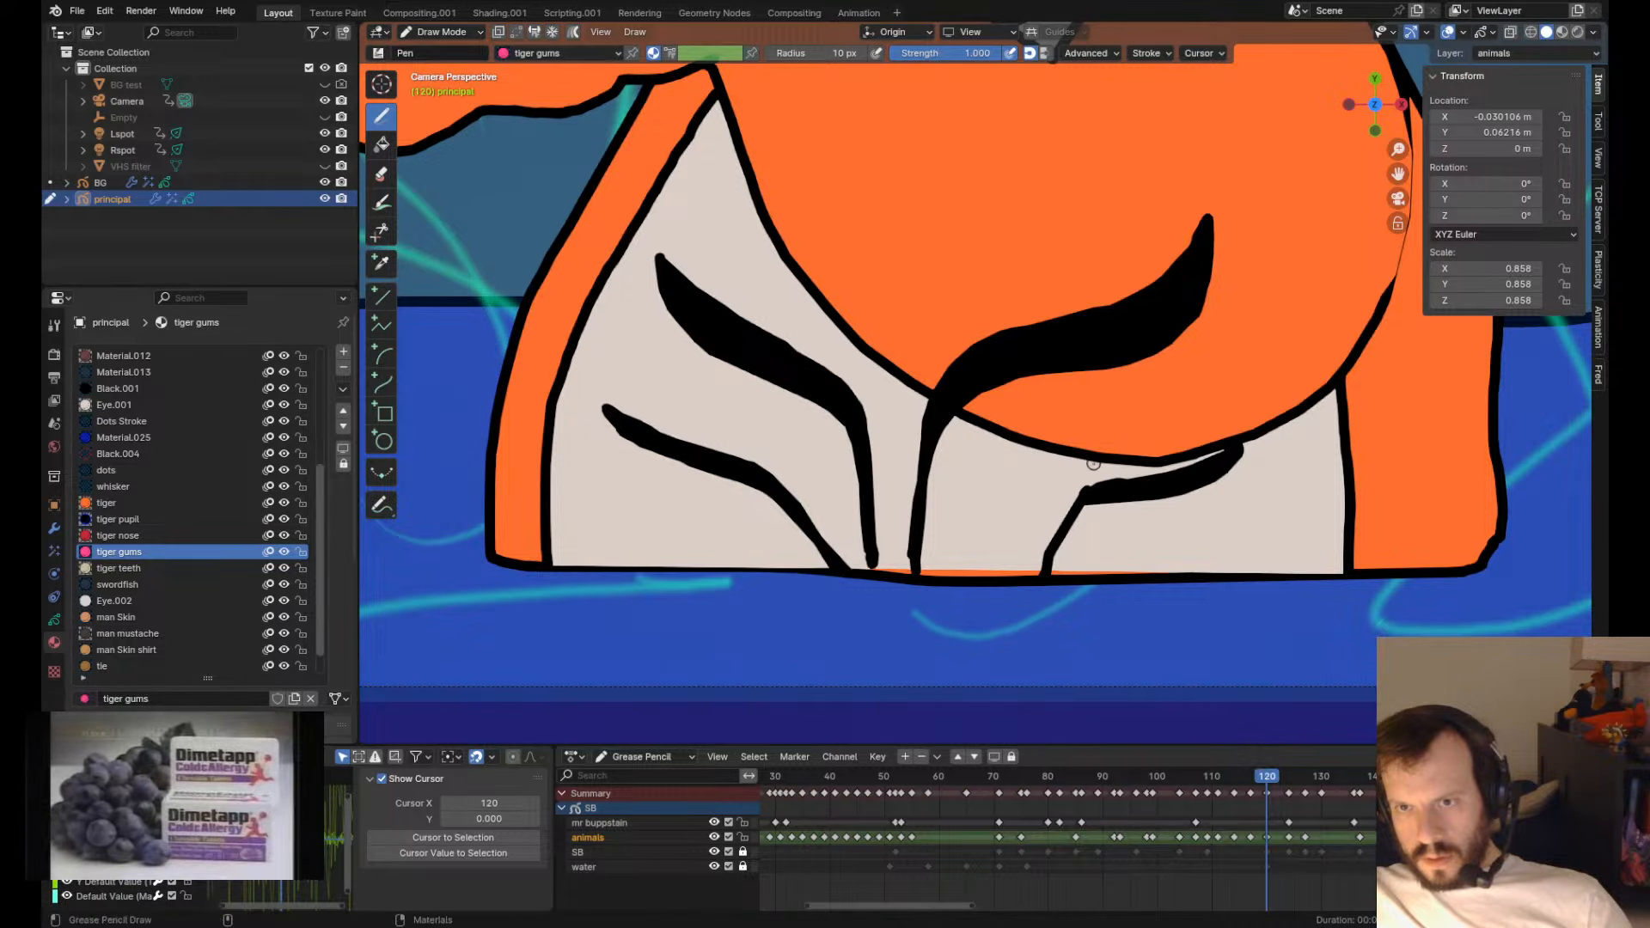
# - Move the lower right belly stripe along the X axis, closer to the middle of the belly
pyautogui.press('Tab')
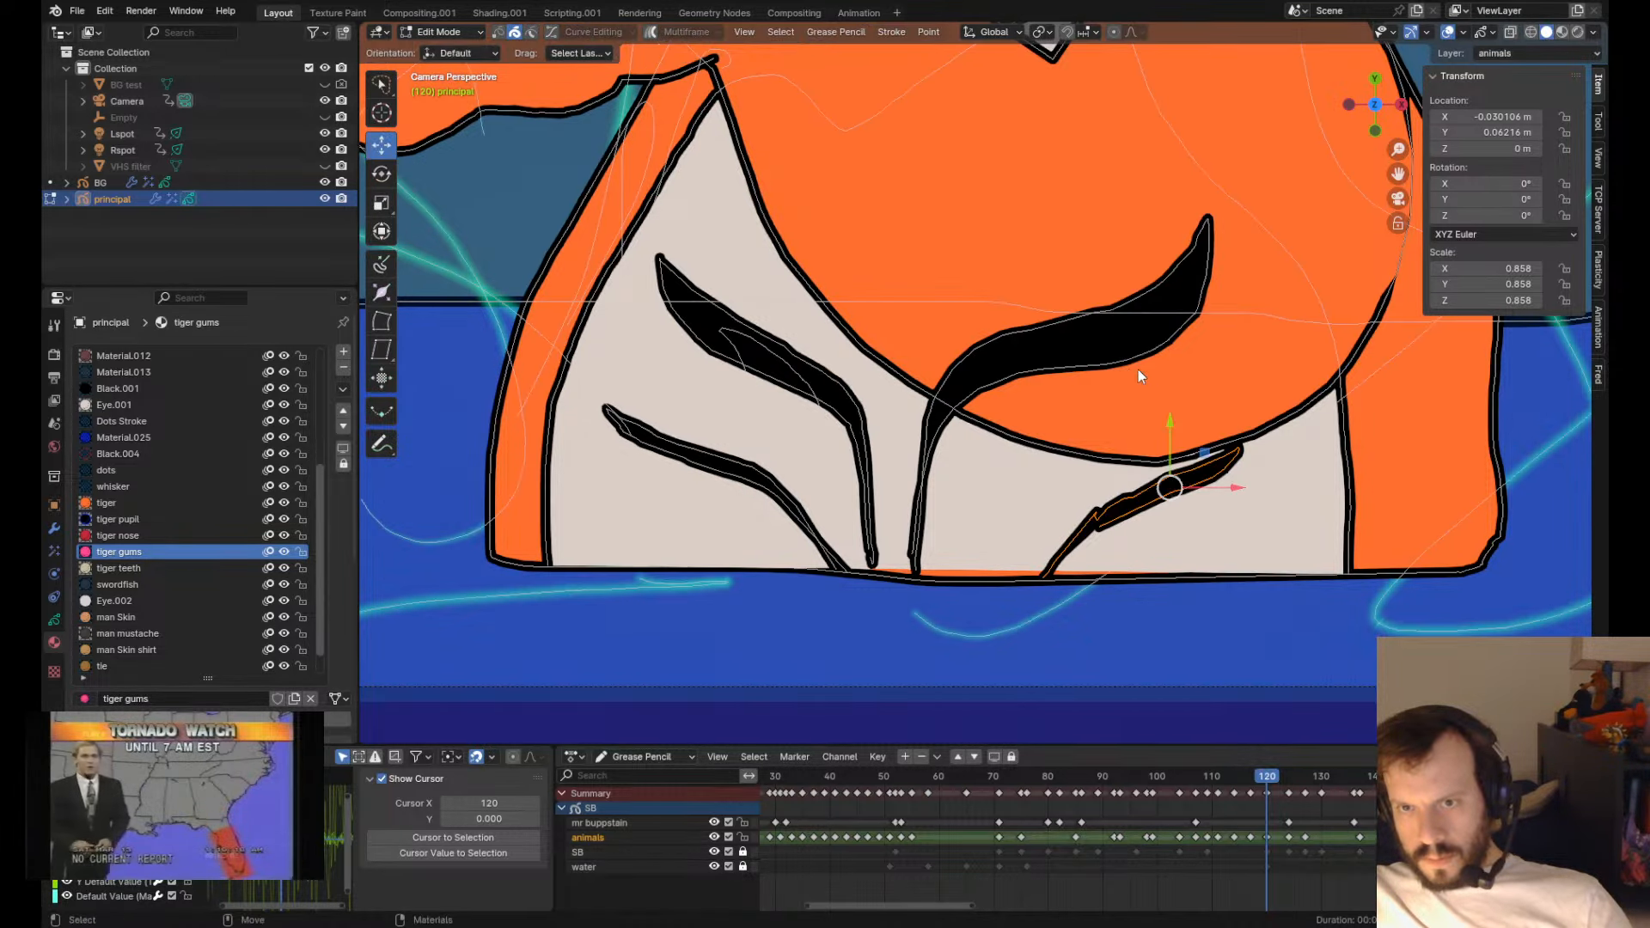
pyautogui.press('g')
pyautogui.press('x')
pyautogui.click(1007, 371)
# - Select all four belly stripes and arrange them behind the orange arm but in front of the white belly
pyautogui.keyDown('shift'); pyautogui.click(1095, 371); pyautogui.keyUp('shift')
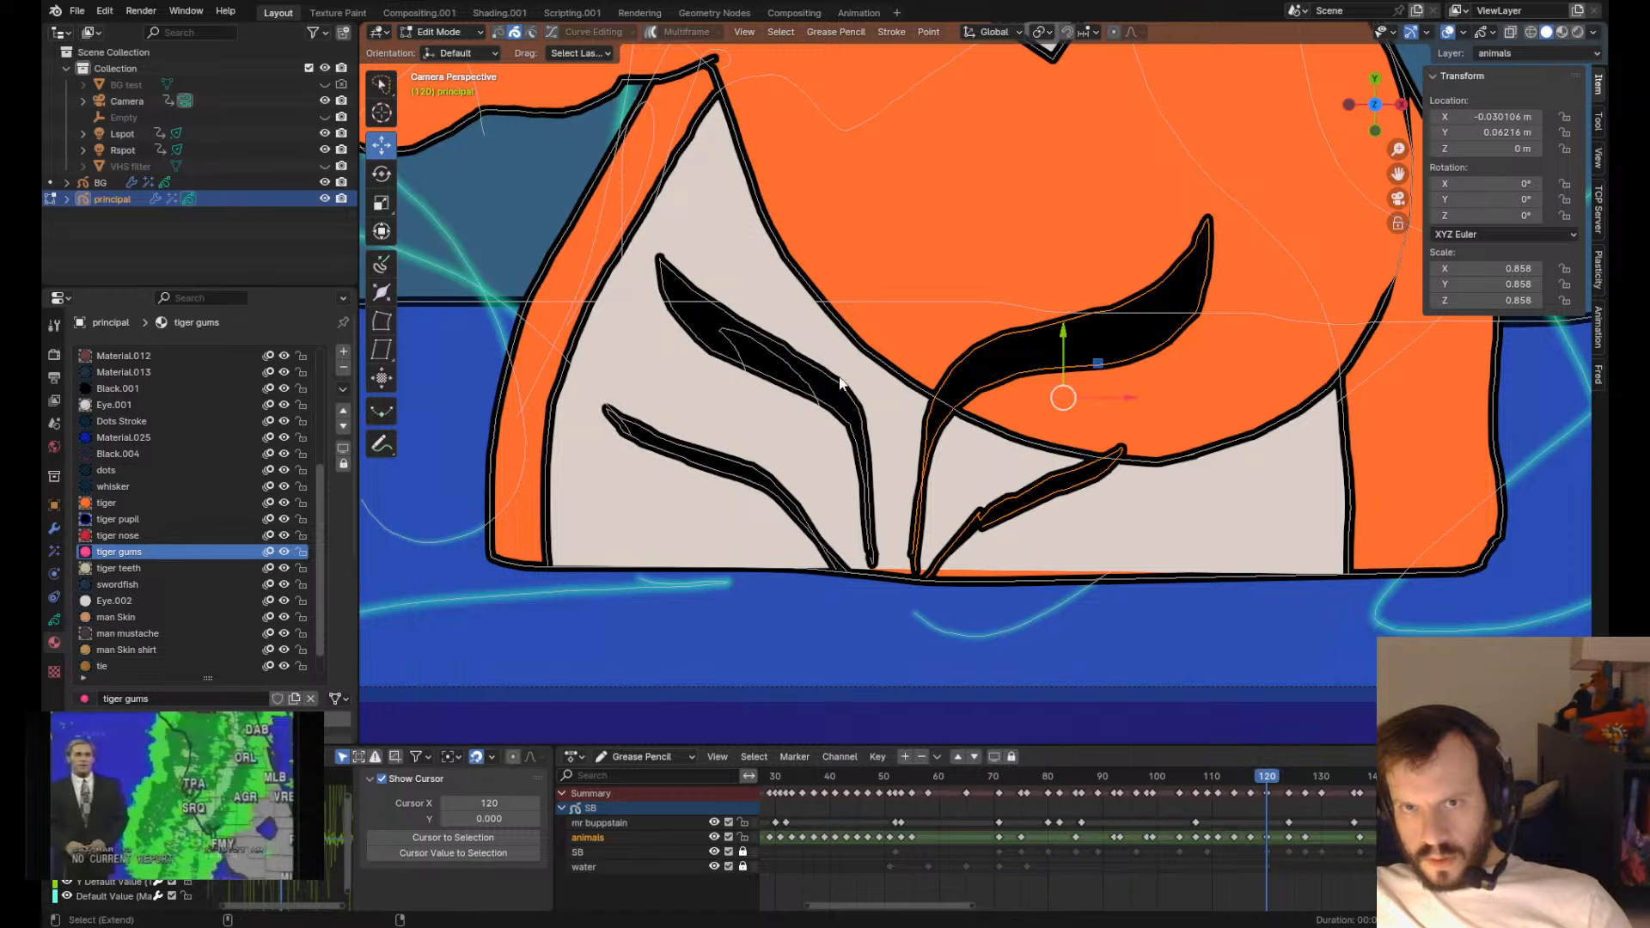
pyautogui.keyDown('shift'); pyautogui.click(841, 384); pyautogui.keyUp('shift')
pyautogui.keyDown('shift'); pyautogui.click(750, 483); pyautogui.keyUp('shift')
pyautogui.hotkey('ctrl', 'Down')
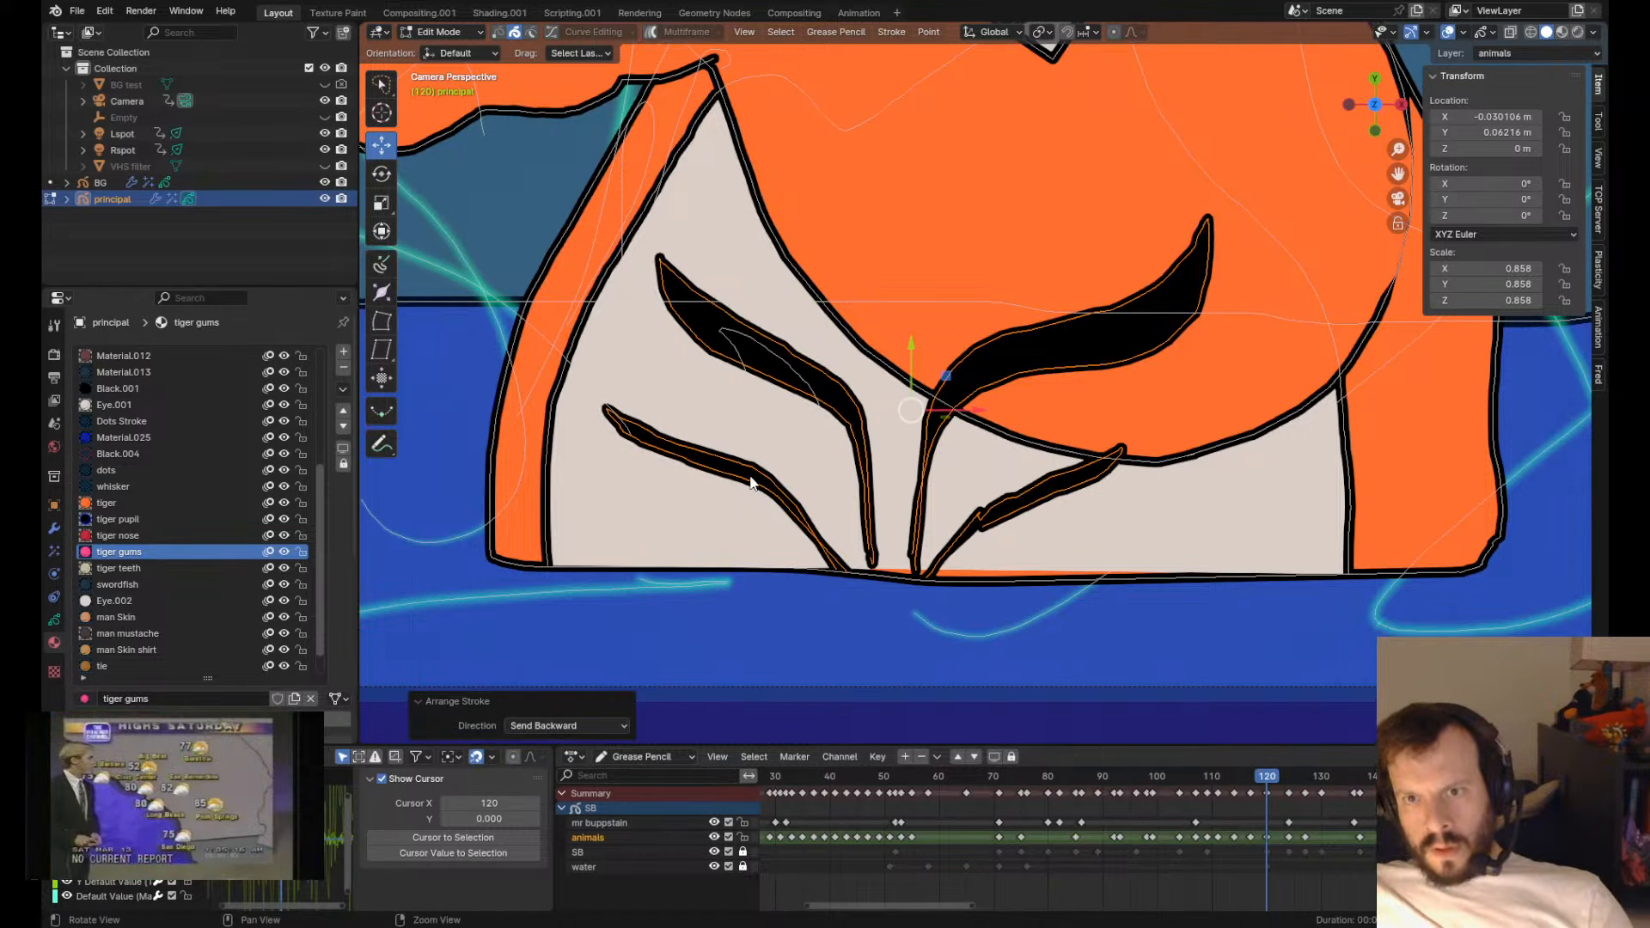
pyautogui.hotkey('ctrl', 'Down')
pyautogui.hotkey('ctrl', 'Down')
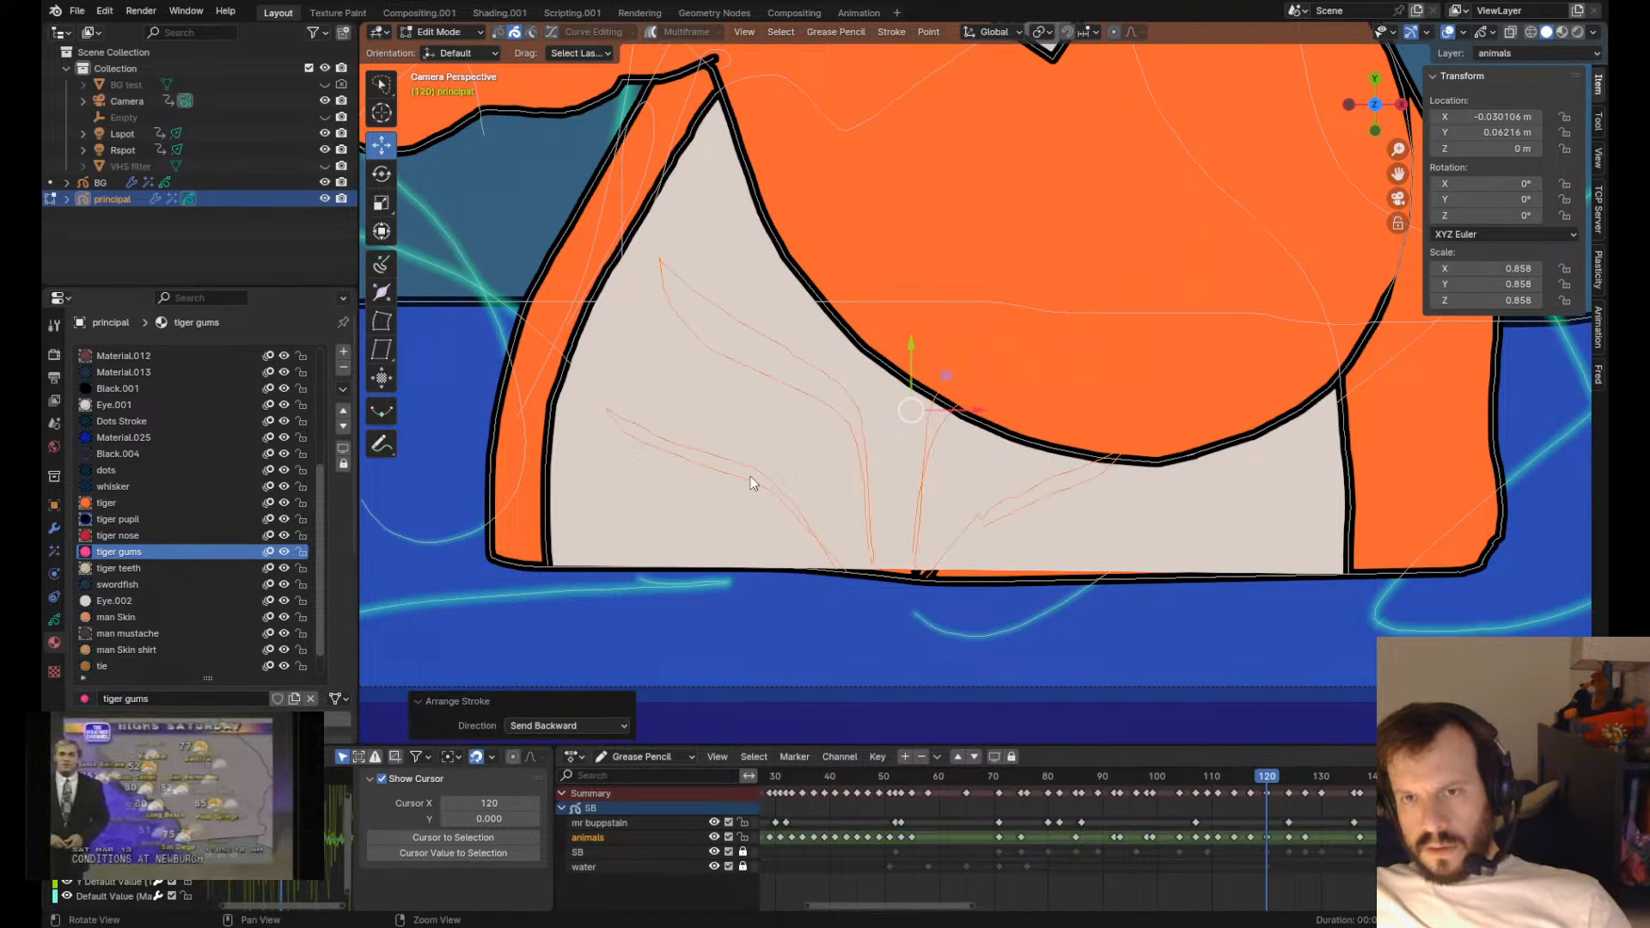
pyautogui.hotkey('ctrl', 'Up')
pyautogui.hotkey('ctrl', 'Up')
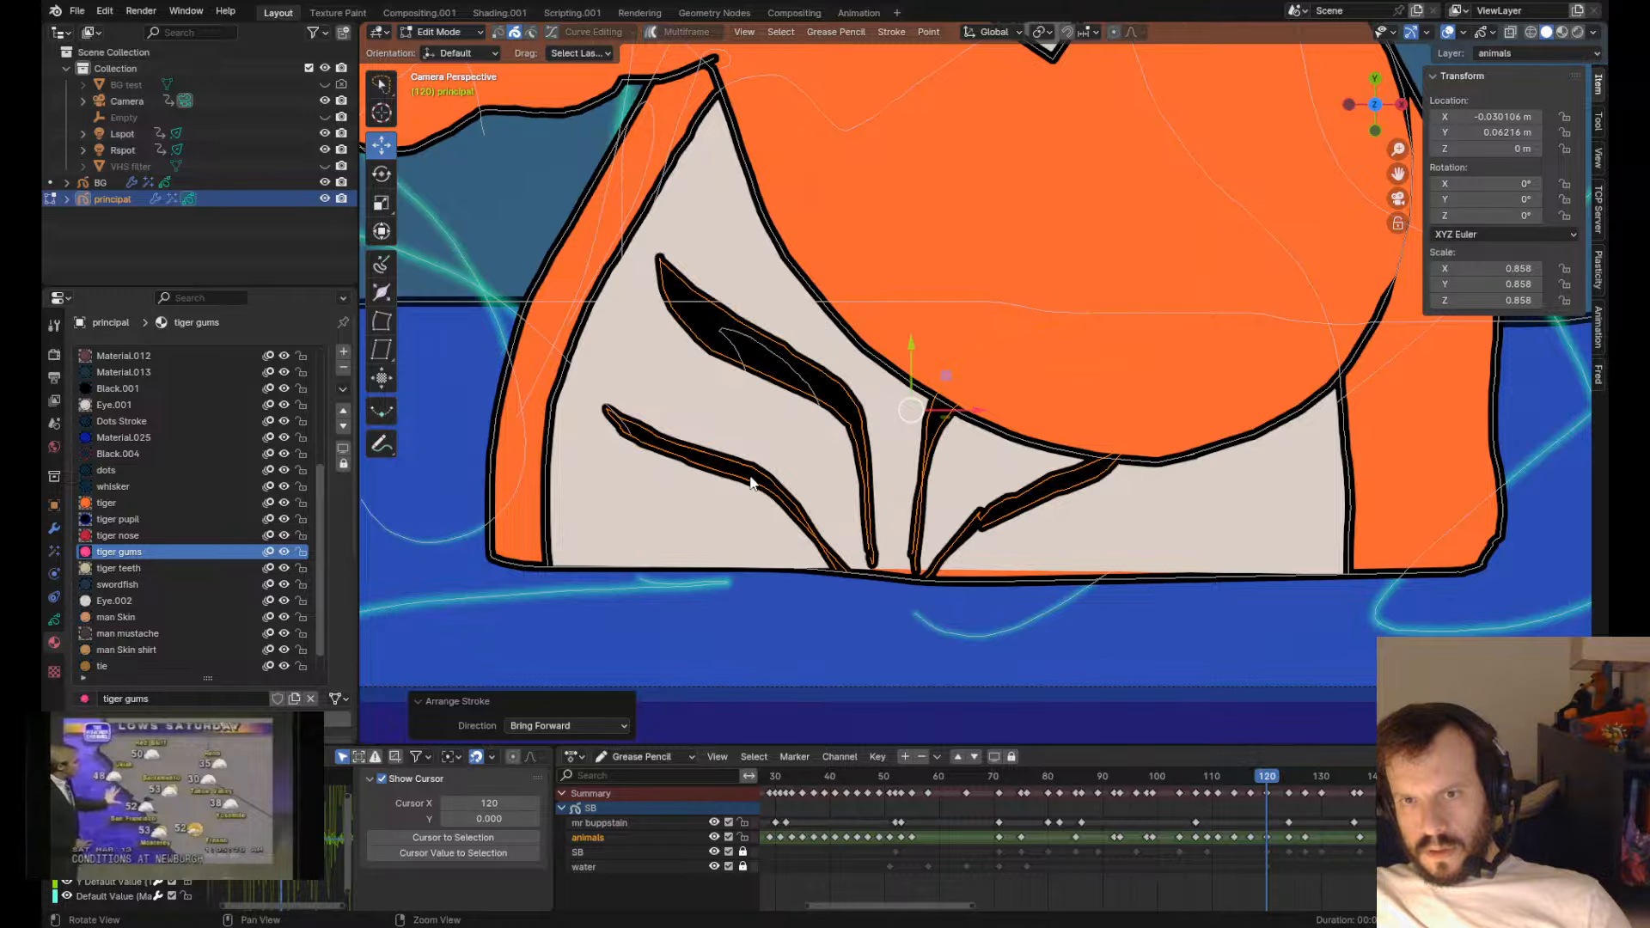
# - Compare the frame 120 tiger's placement and belly stripes with the neighbouring drawings, including frame 124
pyautogui.scroll(-7, 750, 483)
pyautogui.press('Down')
pyautogui.press('Up')
pyautogui.press('Up')
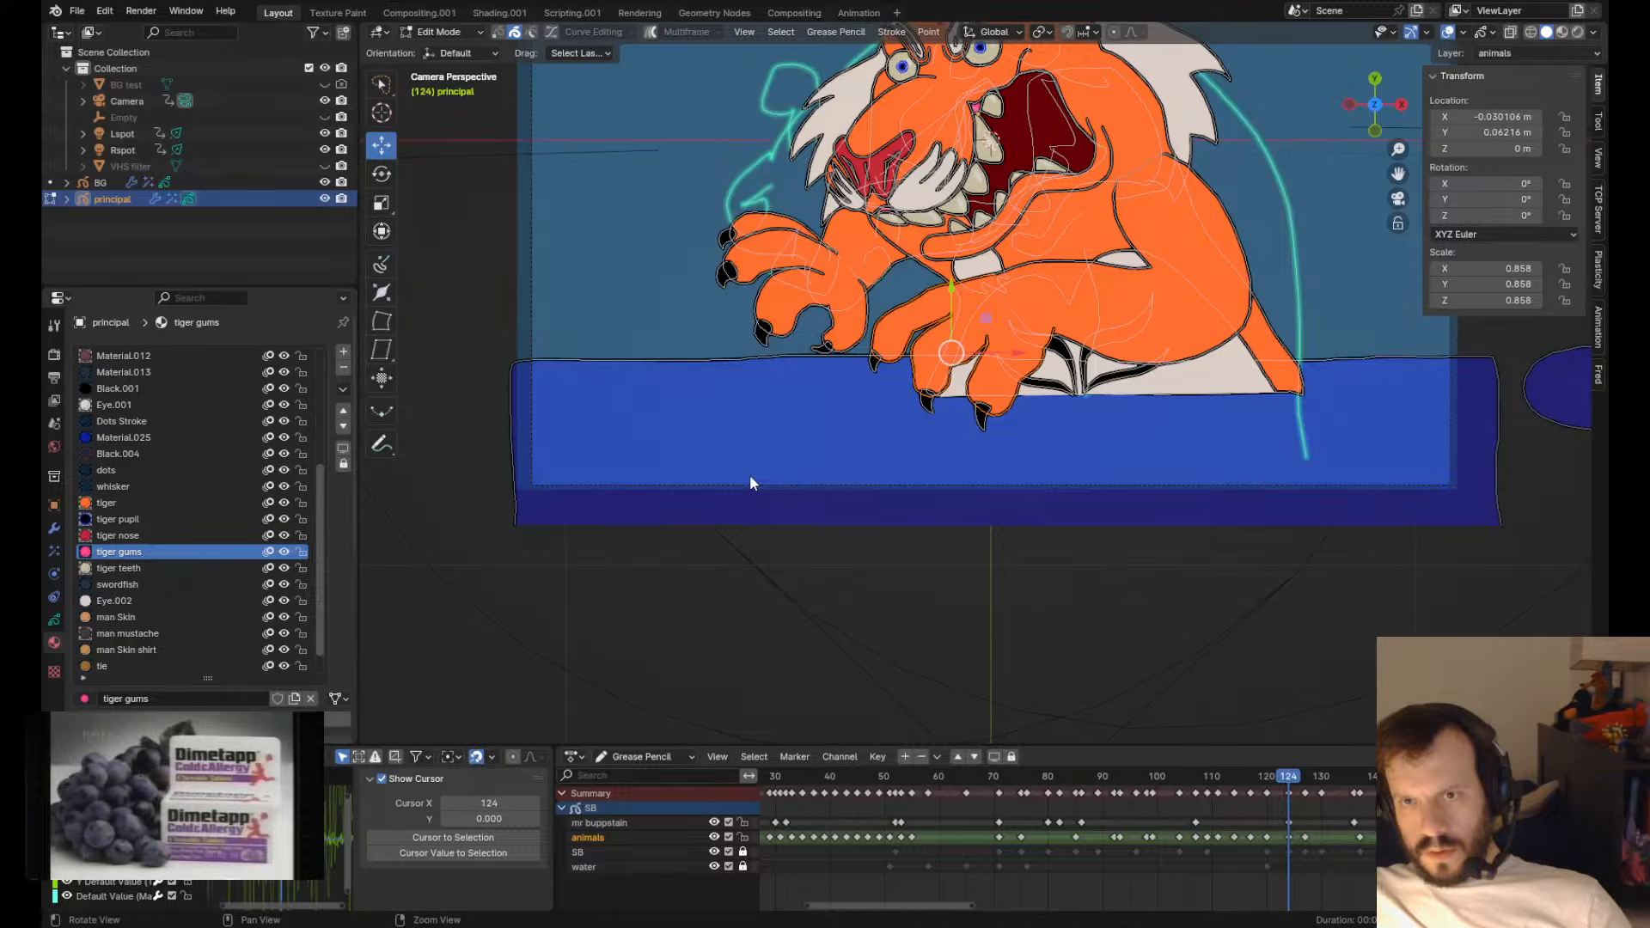
pyautogui.press('Down')
pyautogui.keyDown('alt'); pyautogui.moveTo(844, 343); pyautogui.dragTo(854, 489, button='middle'); pyautogui.keyUp('alt')
pyautogui.press('Down')
pyautogui.press('Up')
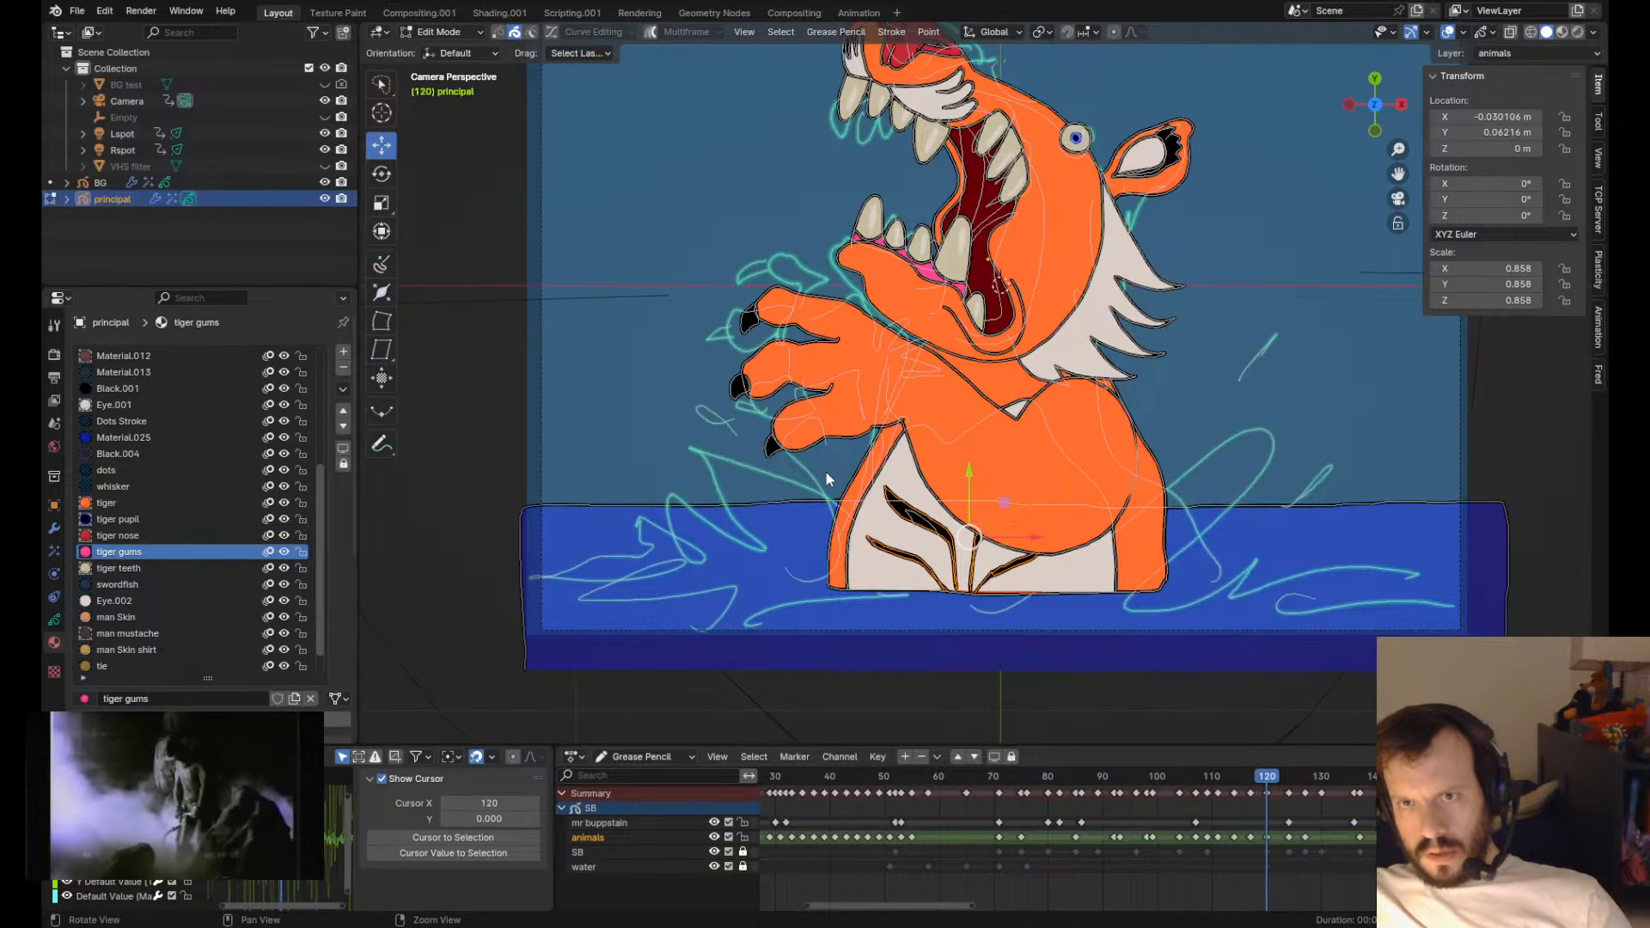
# - Move the whole frame 120 tiger about 0.16 m to the right, checking its position against the neighbouring keyframes
pyautogui.press('g')
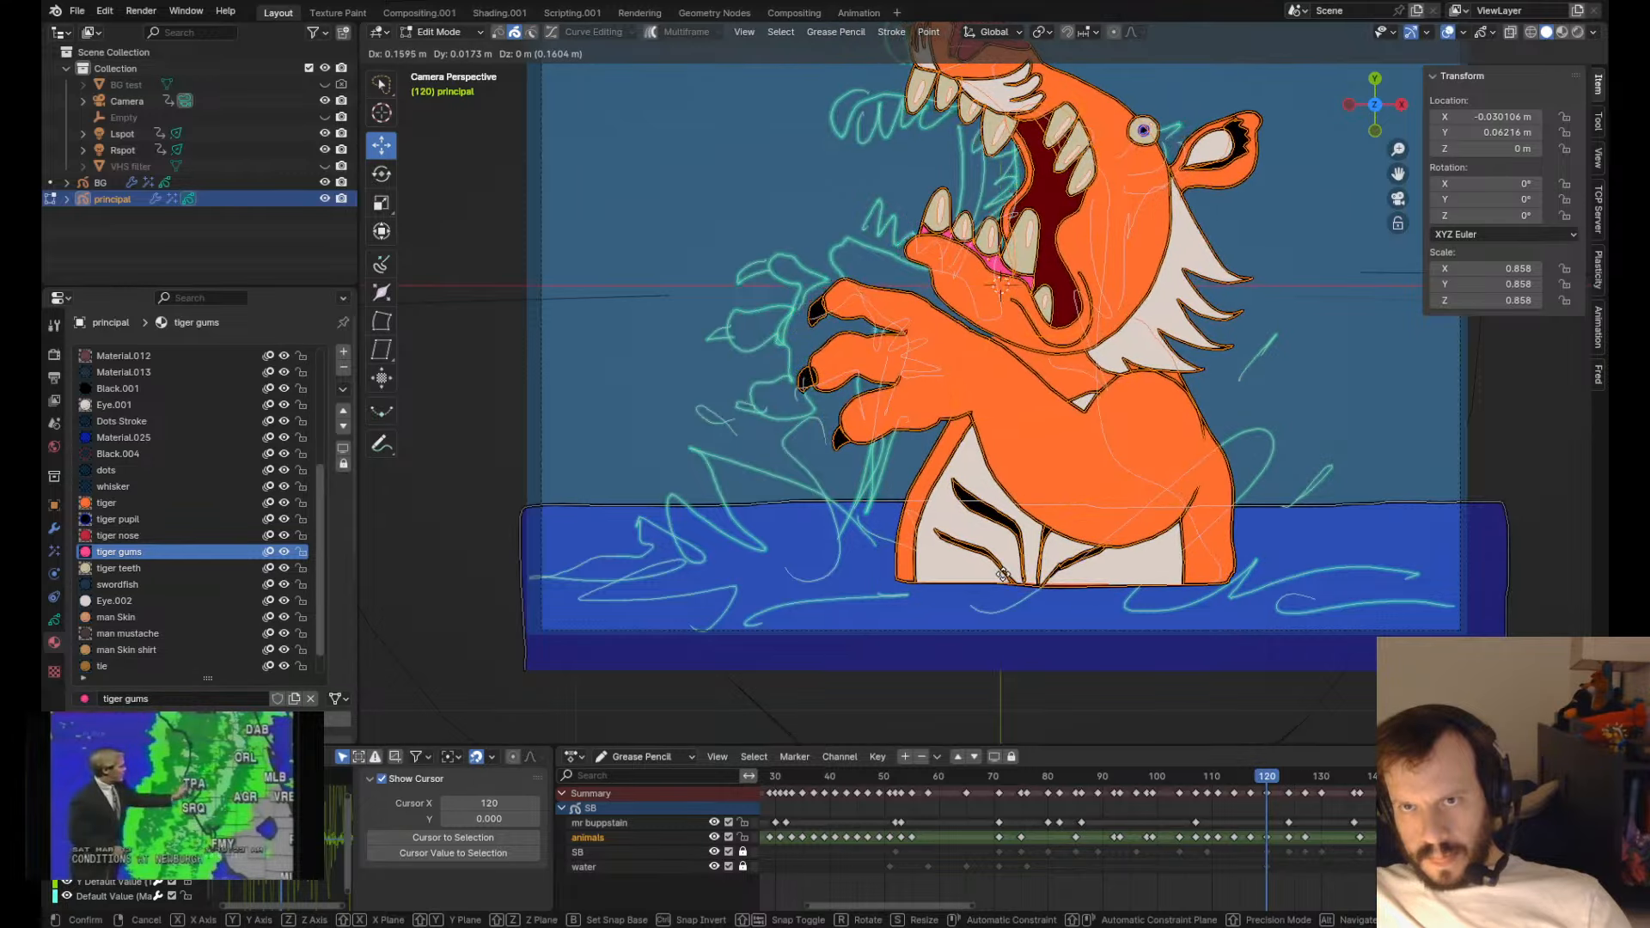
pyautogui.click(1006, 569)
pyautogui.press('Up')
pyautogui.press('Down')
pyautogui.press('g')
pyautogui.click(1017, 546)
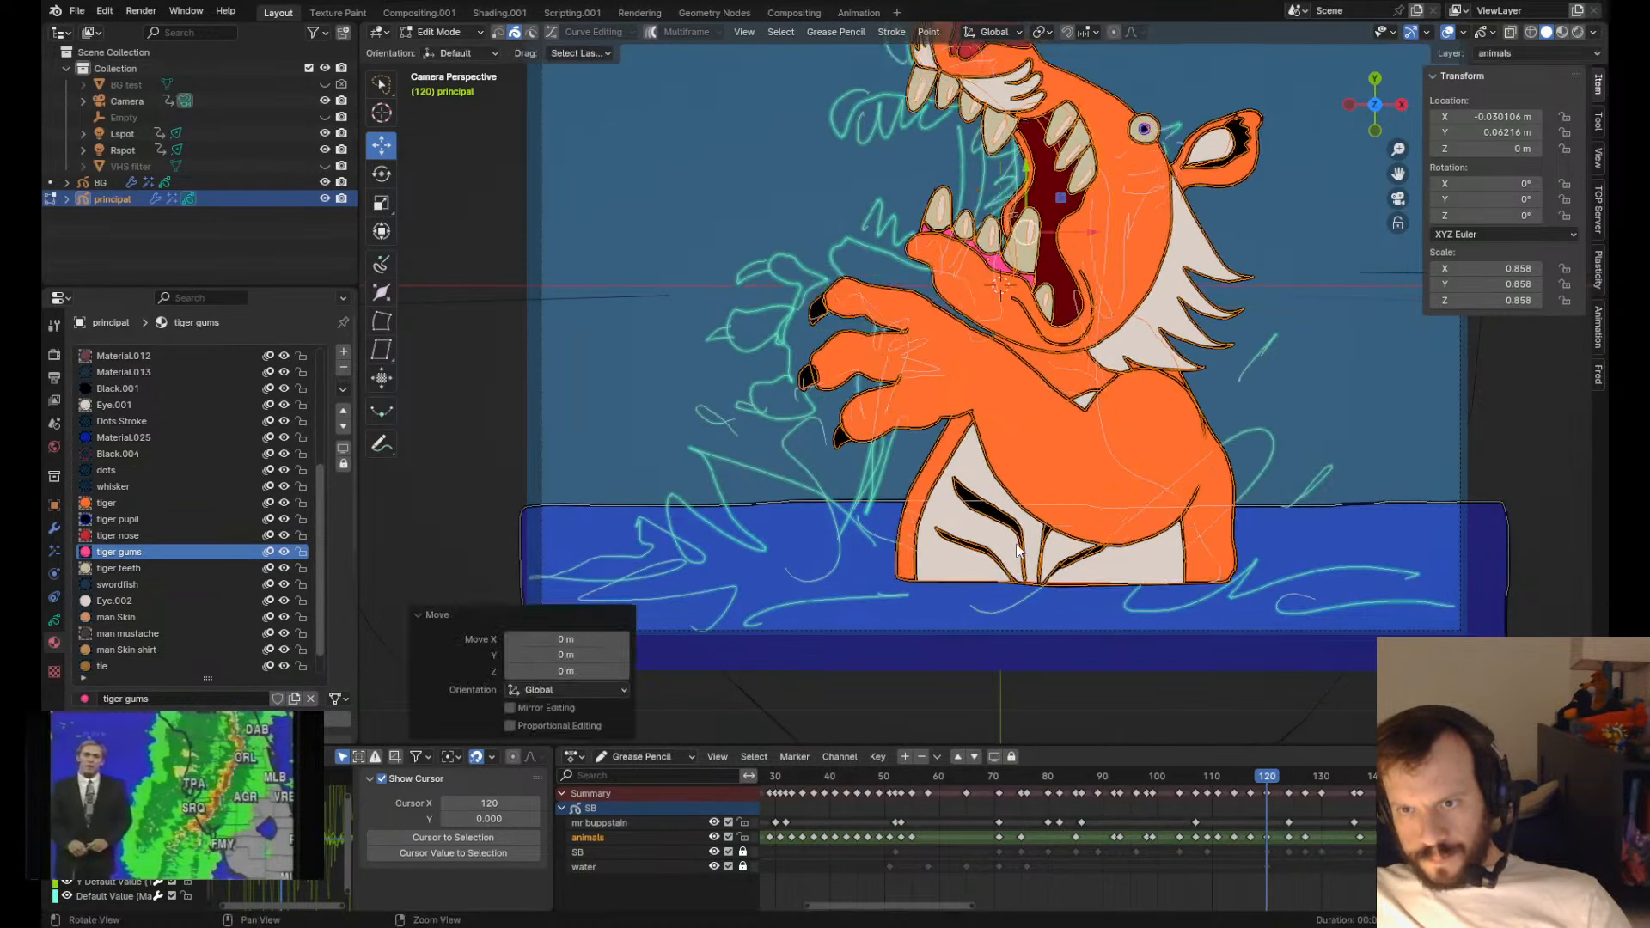
pyautogui.press('Up')
pyautogui.press('Down')
pyautogui.press('Down')
pyautogui.press('Up')
pyautogui.press('Up')
pyautogui.press('Up')
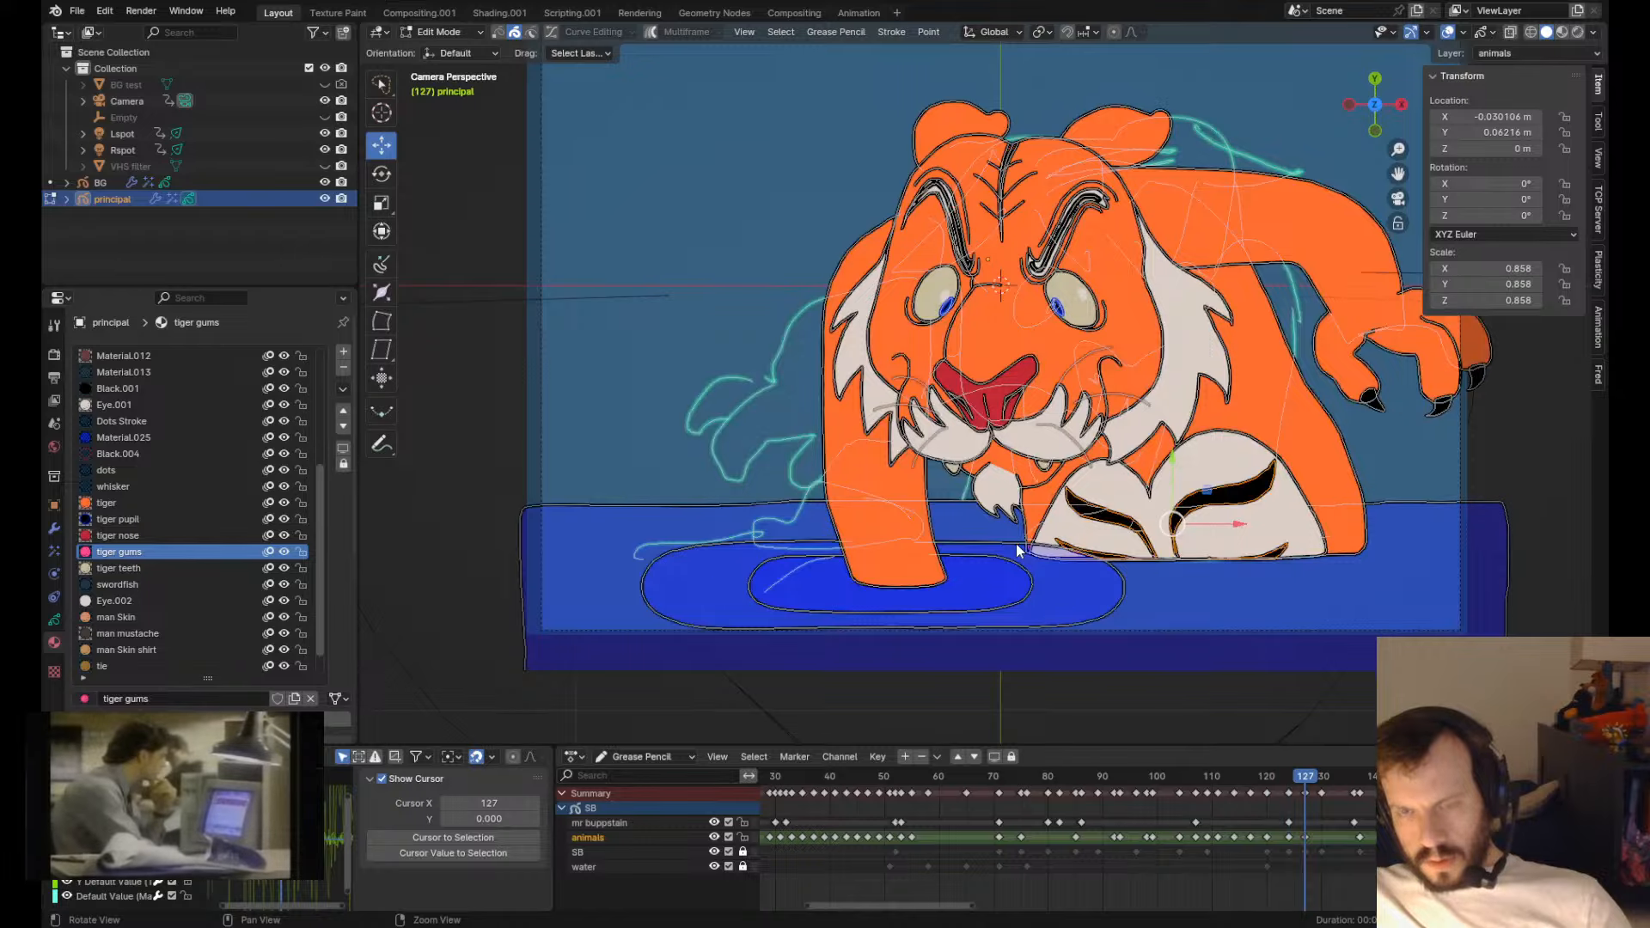
# - Move the whole frame 124 tiger slightly to the right and down, checking it against the next keyframe
pyautogui.press('Down')
pyautogui.press('a')
pyautogui.press('g')
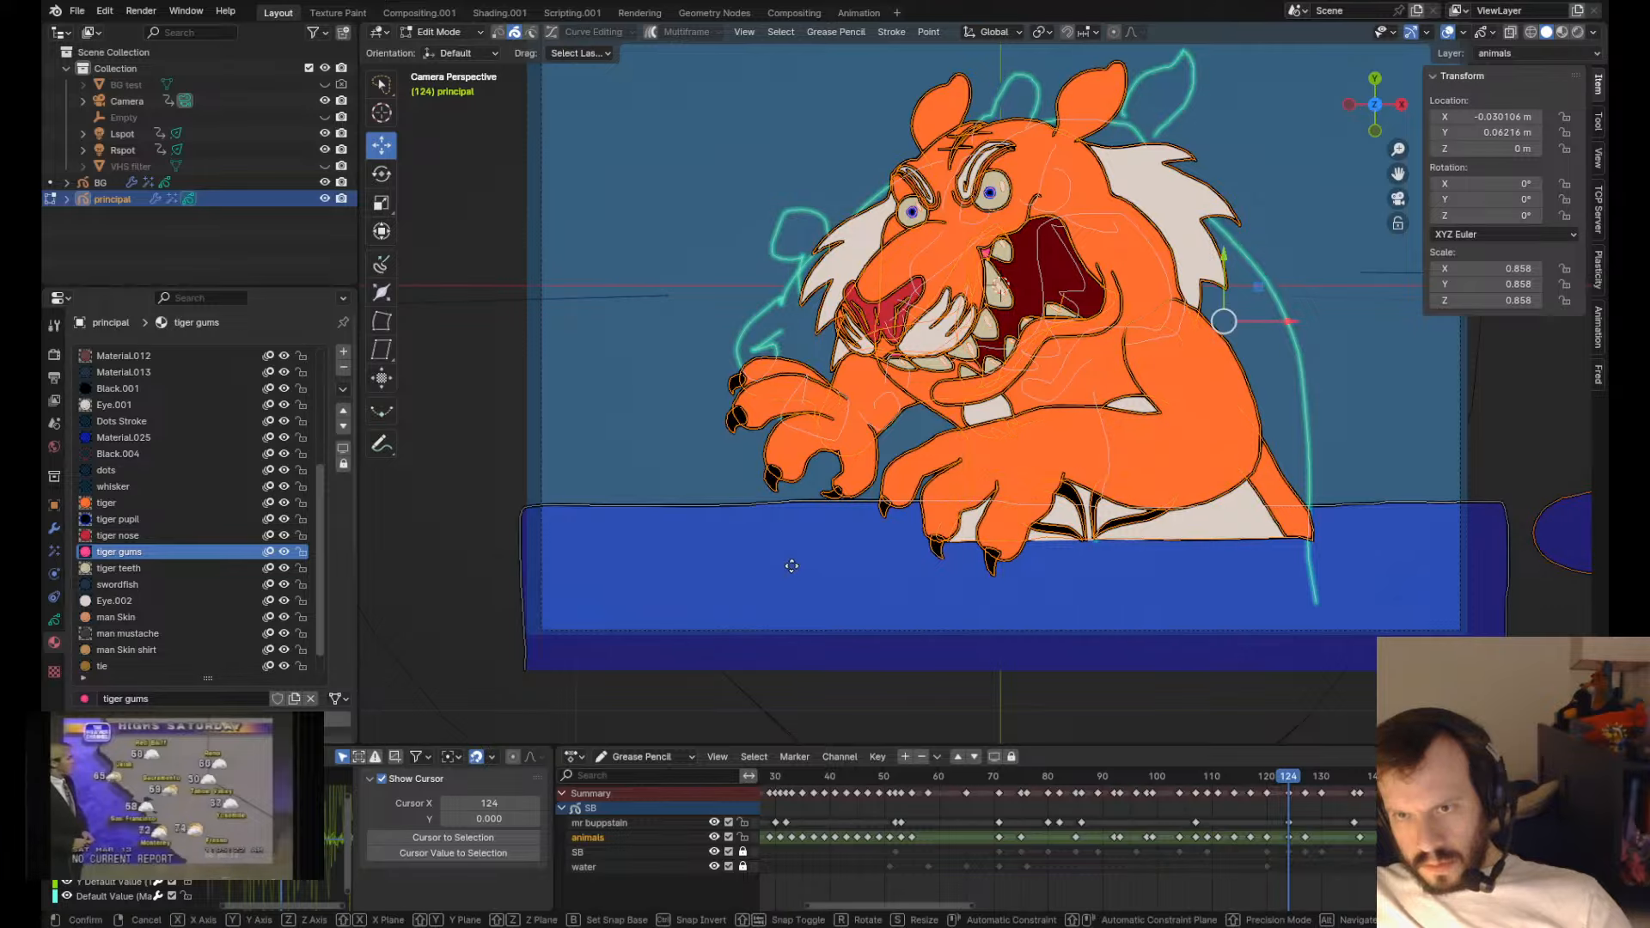
pyautogui.click(804, 576)
pyautogui.press('Up')
pyautogui.press('Down')
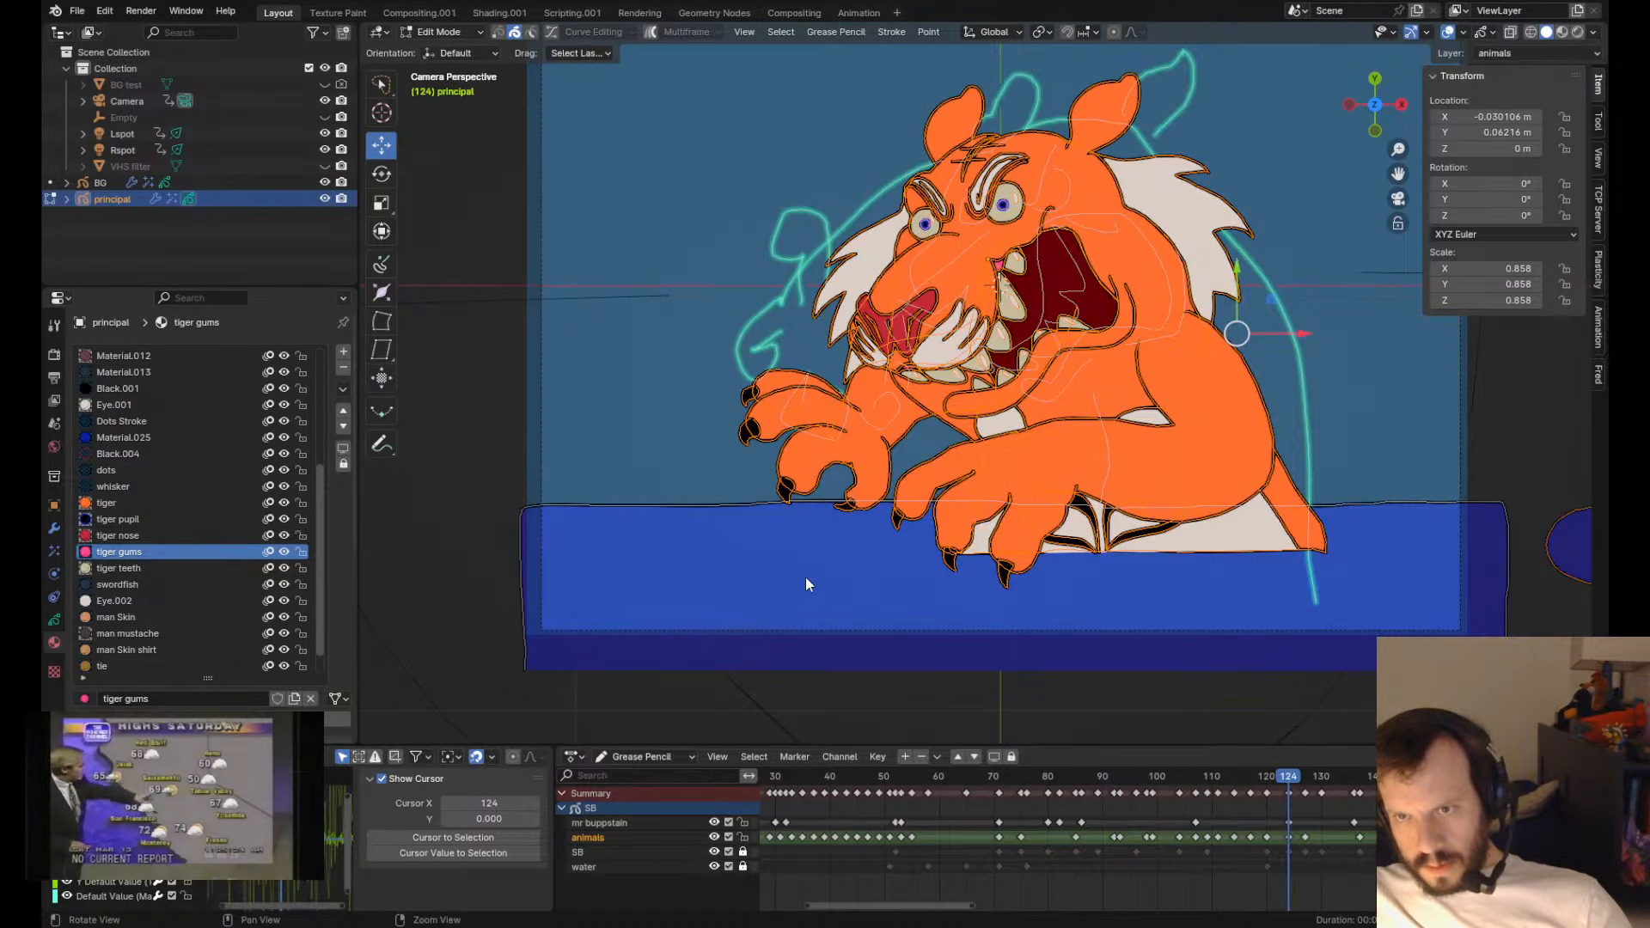
# - Move the whole frame 120 tiger about 0.08 m right and 0.05 m up, checking it against frame 124
pyautogui.press('Down')
pyautogui.press('a')
pyautogui.press('g')
pyautogui.click(825, 575)
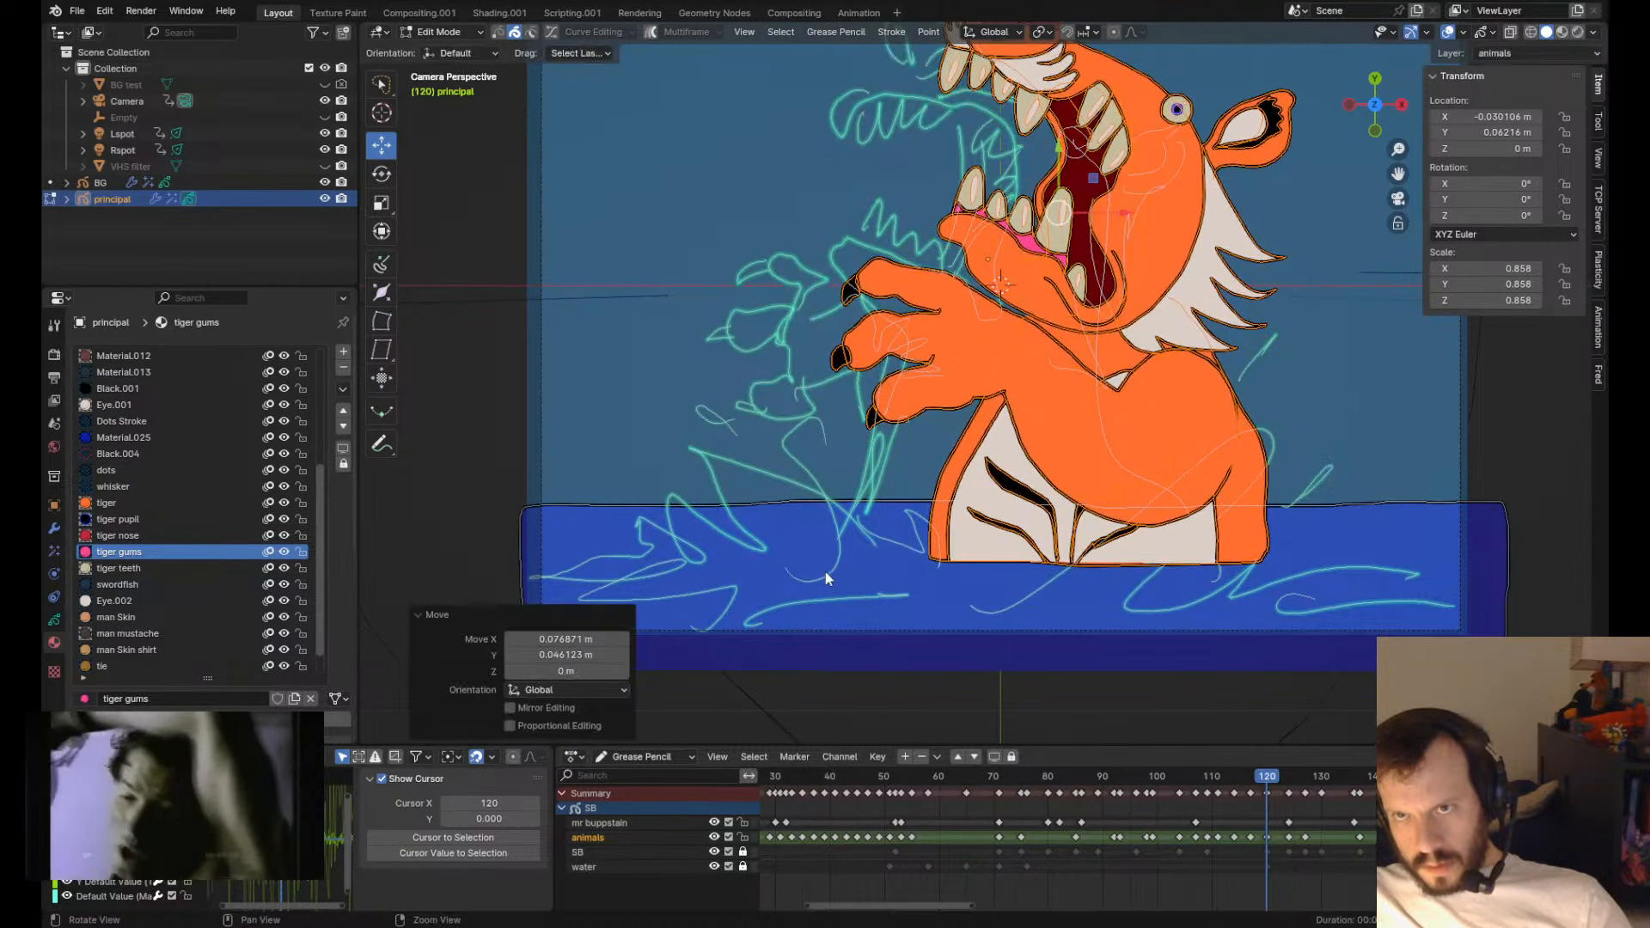
pyautogui.press('Up')
pyautogui.press('Down')
# - Select and copy the strokes of the far paw and forearm in the frame 124 drawing
pyautogui.scroll(-3, 890, 332)
pyautogui.keyDown('shift'); pyautogui.moveTo(890, 333); pyautogui.dragTo(825, 345, button='middle'); pyautogui.keyUp('shift')
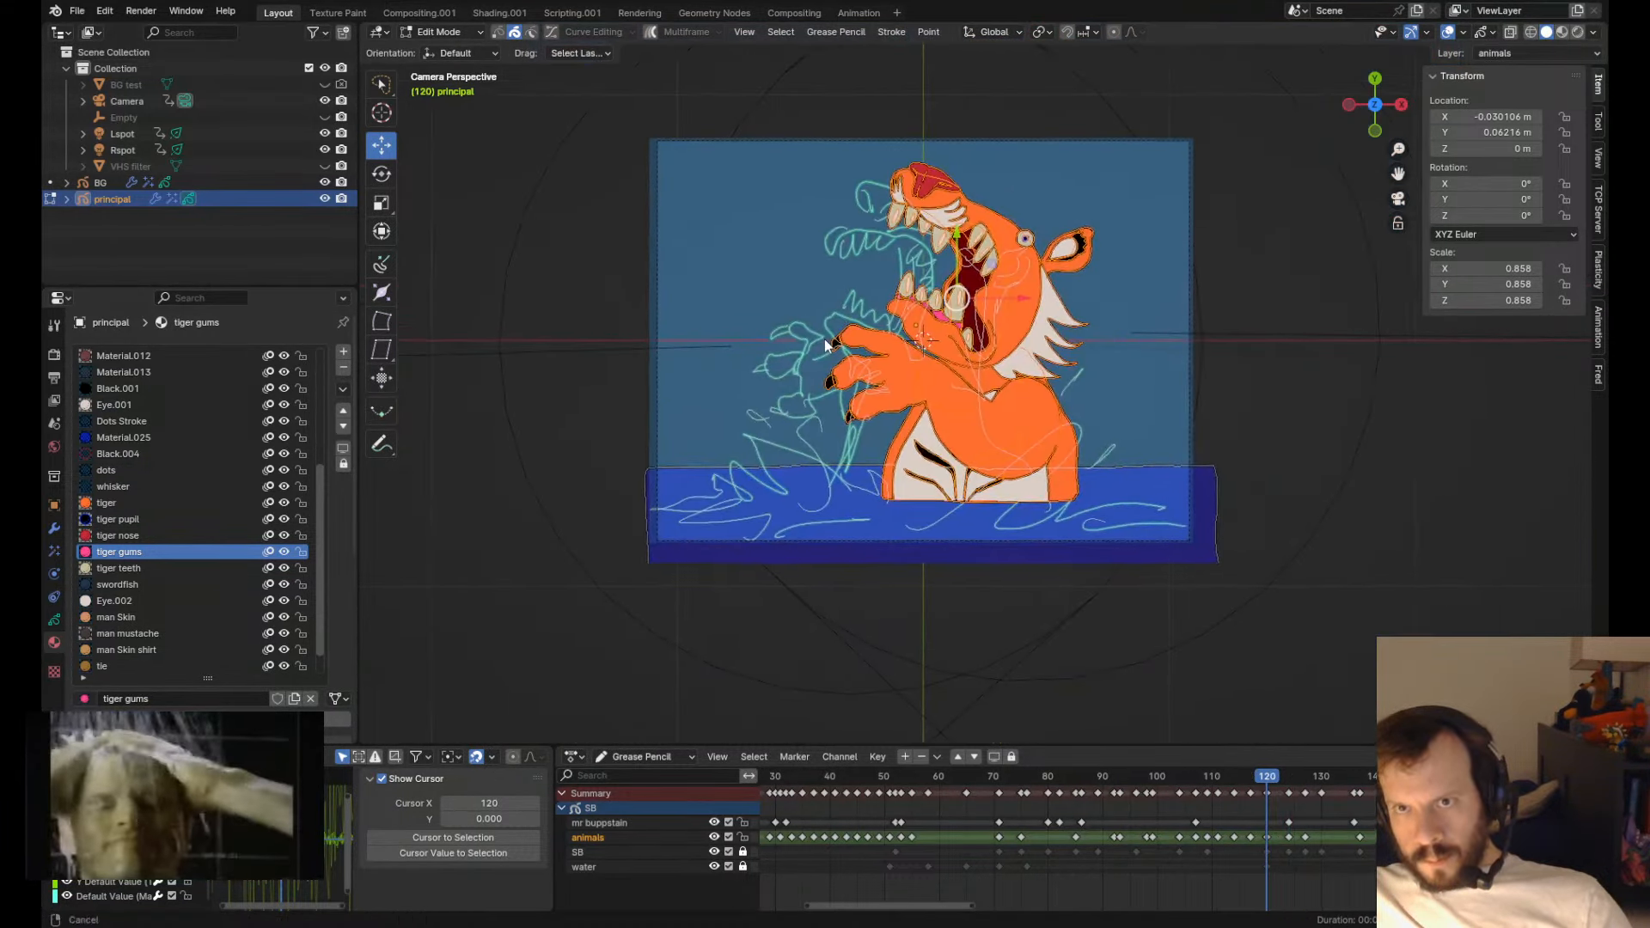
pyautogui.scroll(3, 816, 369)
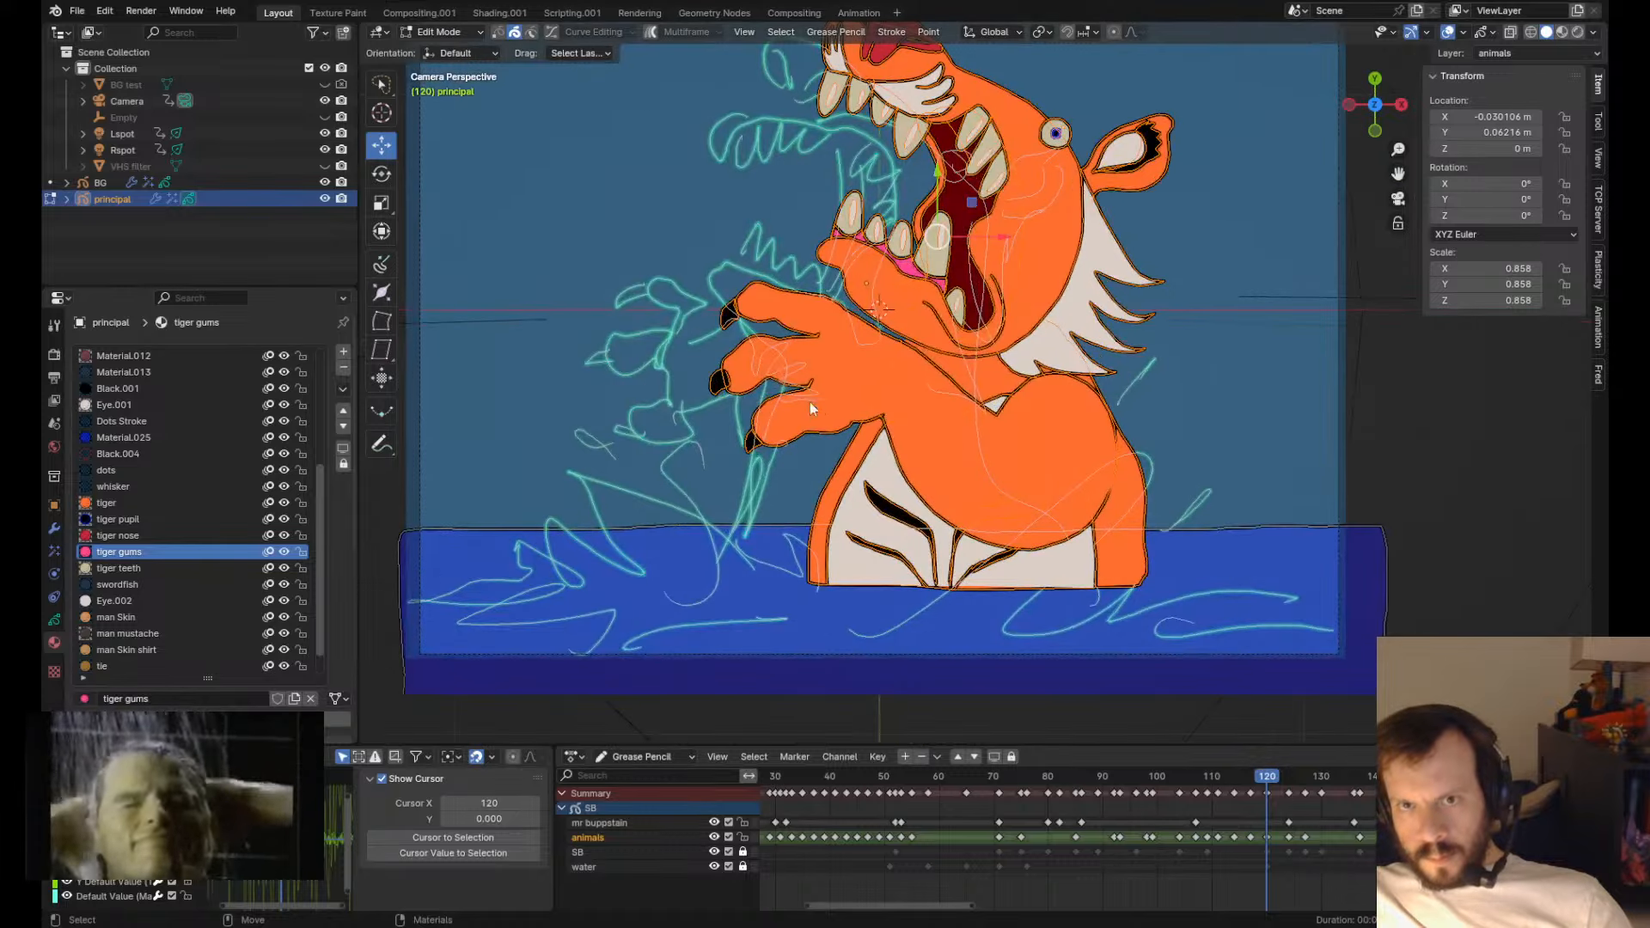
pyautogui.press('Tab')
pyautogui.press('Up')
pyautogui.press('Tab')
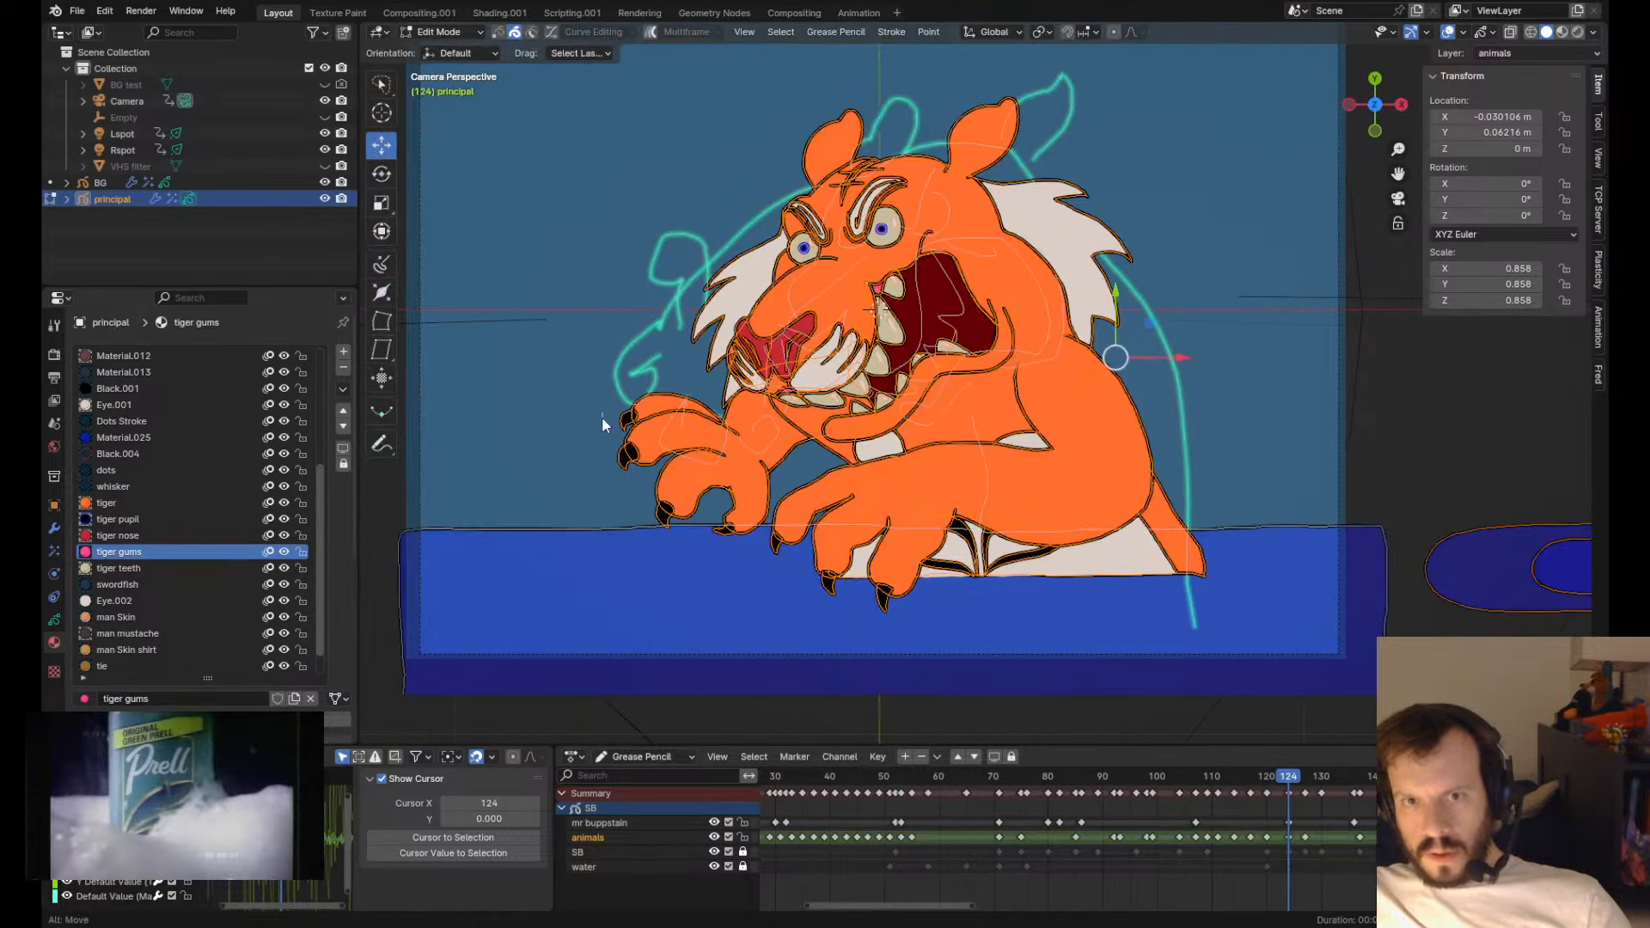
pyautogui.moveTo(602, 416)
pyautogui.mouseDown()
pyautogui.moveTo(750, 432)
pyautogui.moveTo(700, 406)
pyautogui.mouseUp()
pyautogui.press('g')
pyautogui.rightClick(670, 494)
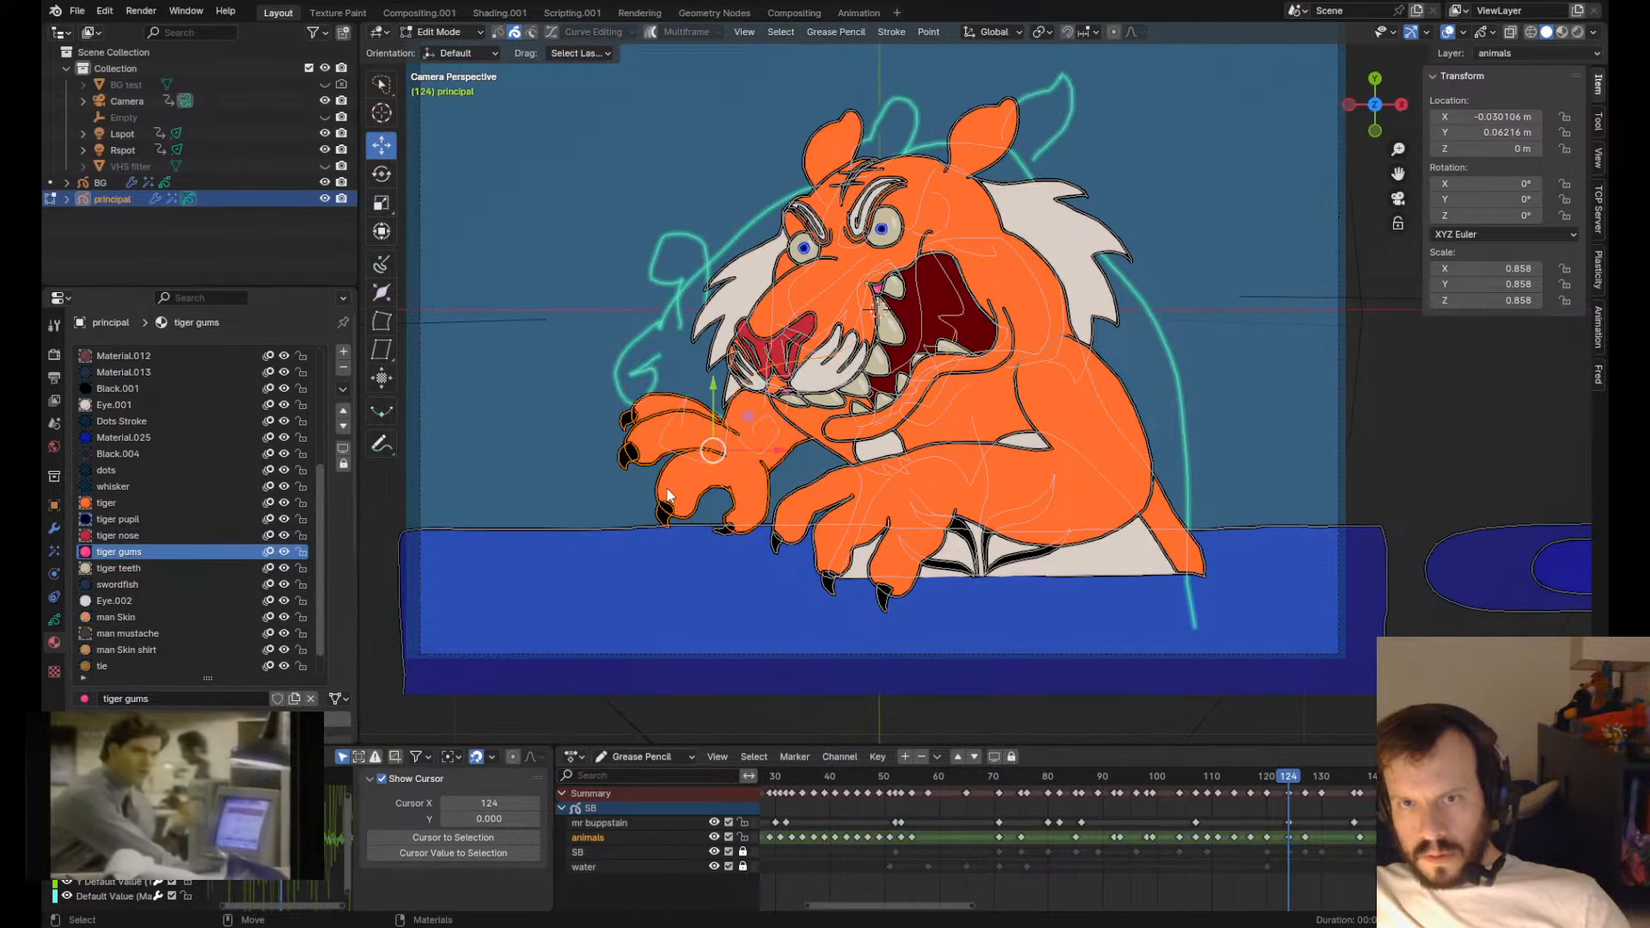
# - Paste the copied paw into frame 120 and rotate it about 30 degrees
pyautogui.press('Down')
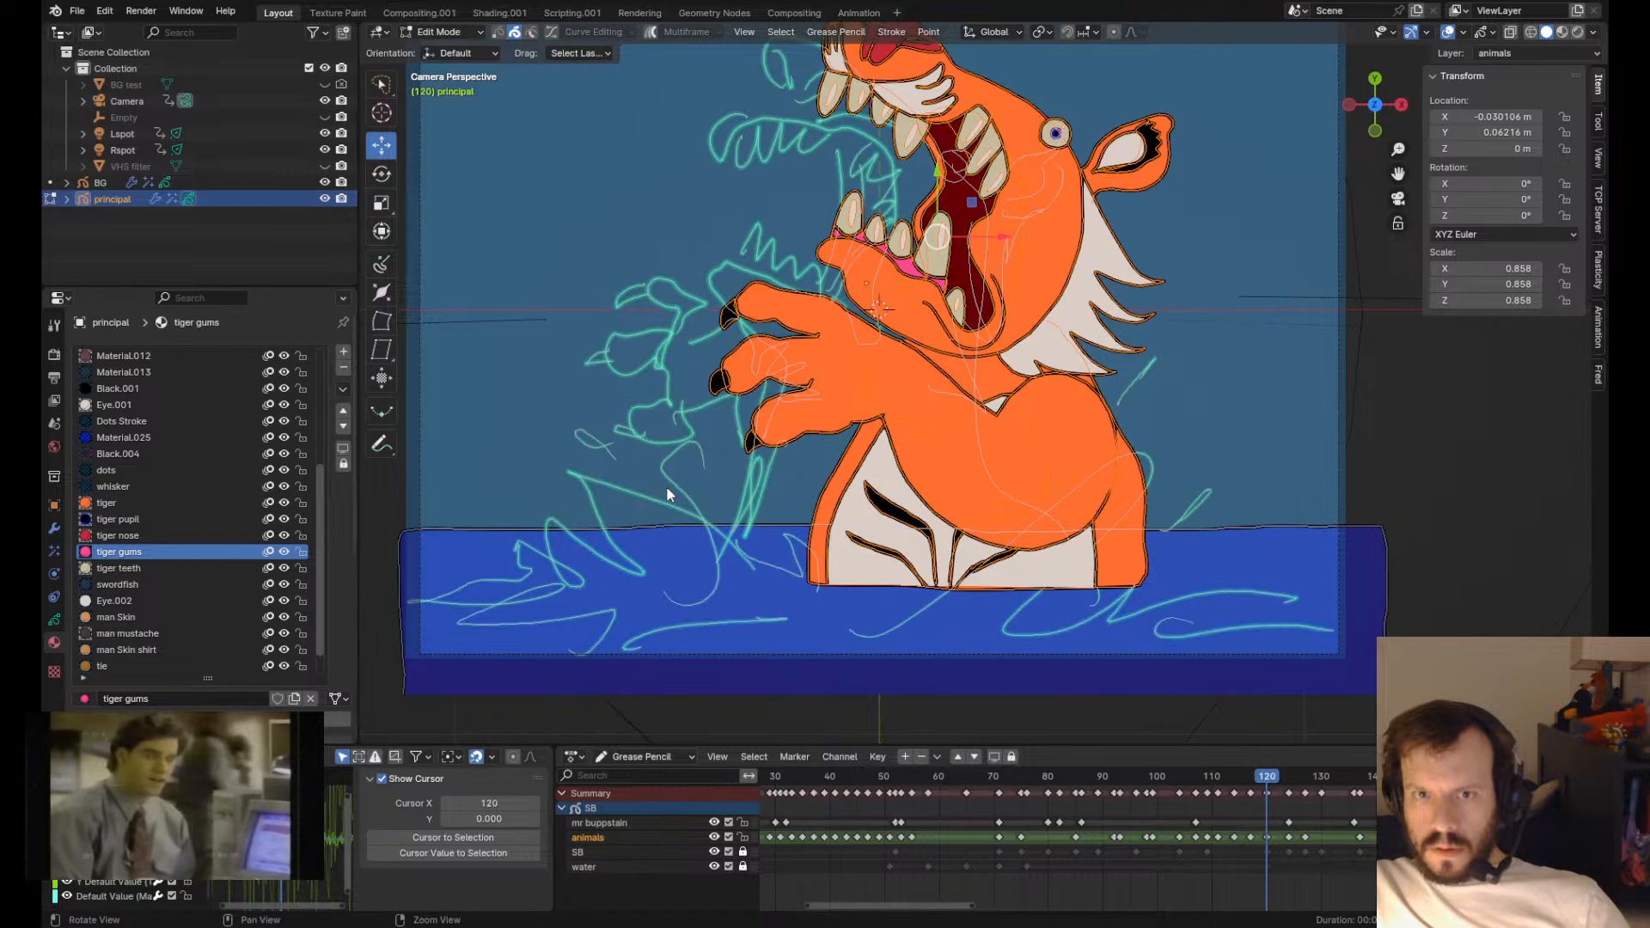
pyautogui.hotkey('ctrl', 'v')
pyautogui.press('r')
pyautogui.press('r')
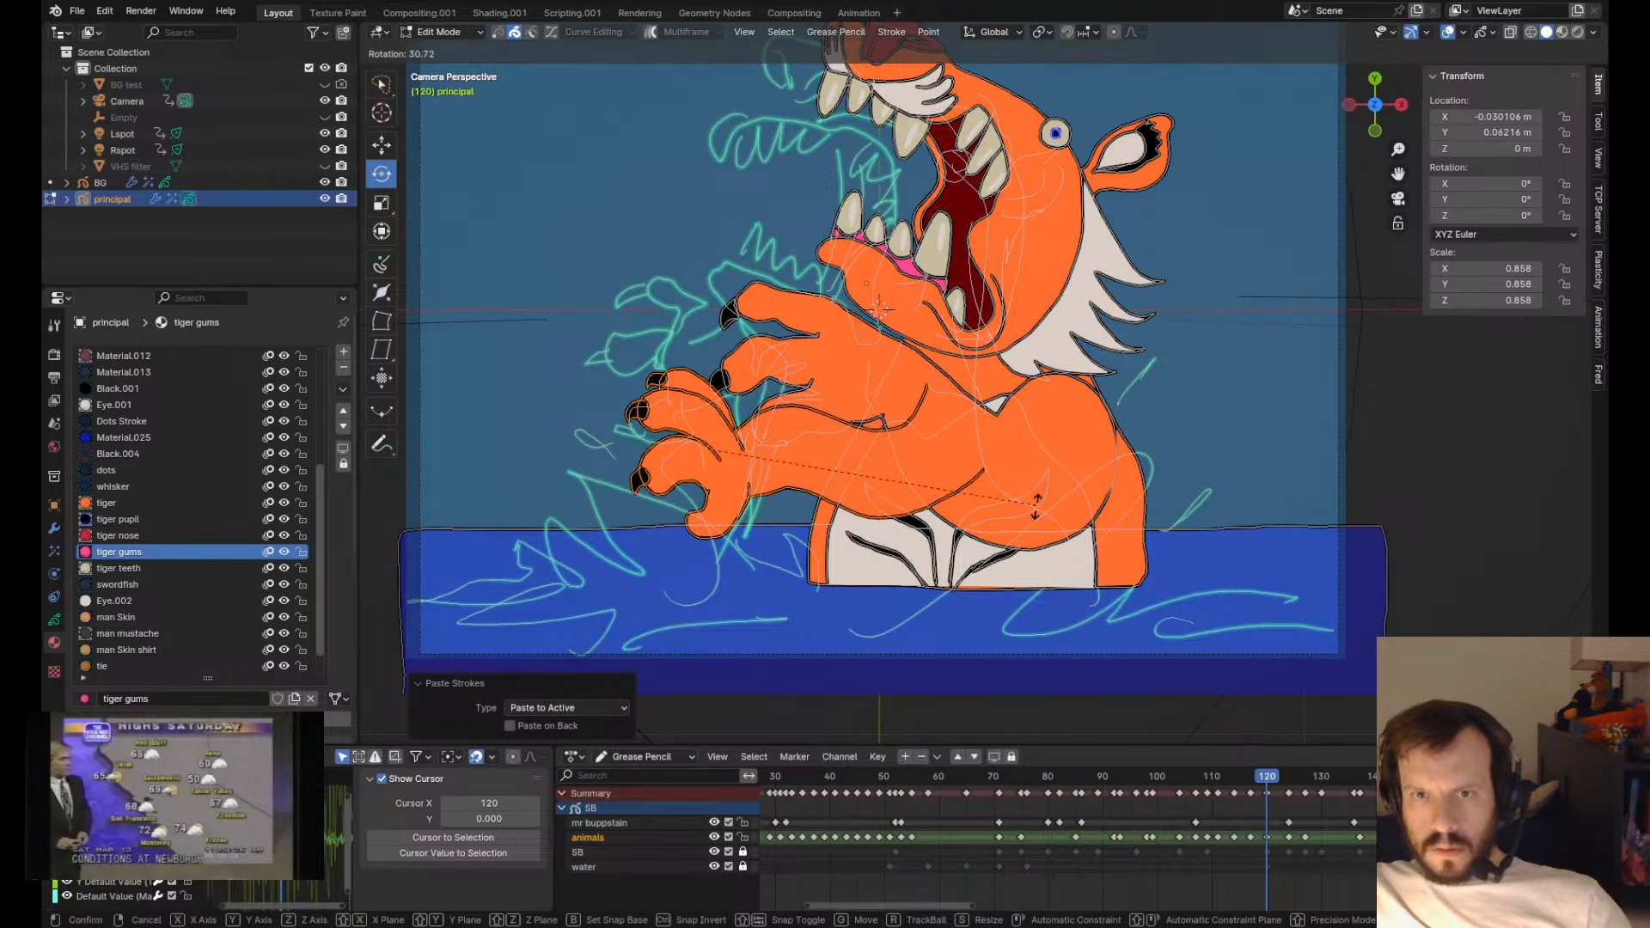
pyautogui.click(1036, 506)
# - Send the pasted frame 120 paw behind the body and move it about 0.03 m right and 0.07 m down
pyautogui.hotkey('ctrl', 'shift', 'Down')
pyautogui.press('g')
pyautogui.press('g')
pyautogui.click(828, 378)
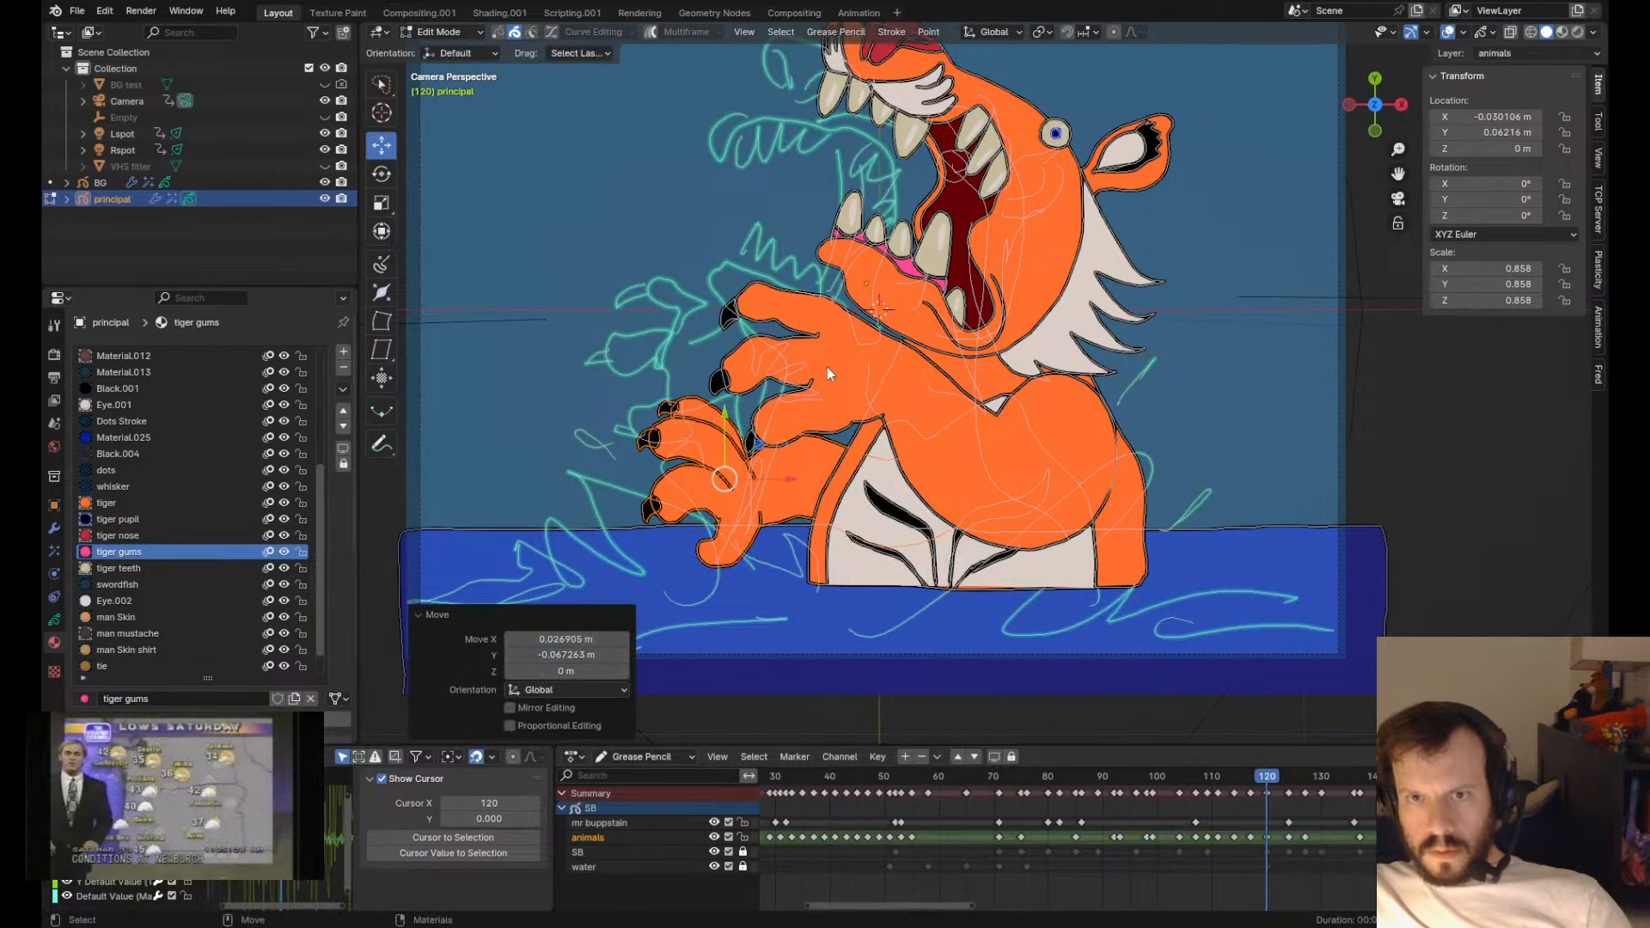
# - Compare frame 120 with frames 124 and 127, and rotate its lower paw by about -25 degrees
pyautogui.press('Up')
pyautogui.press('Up')
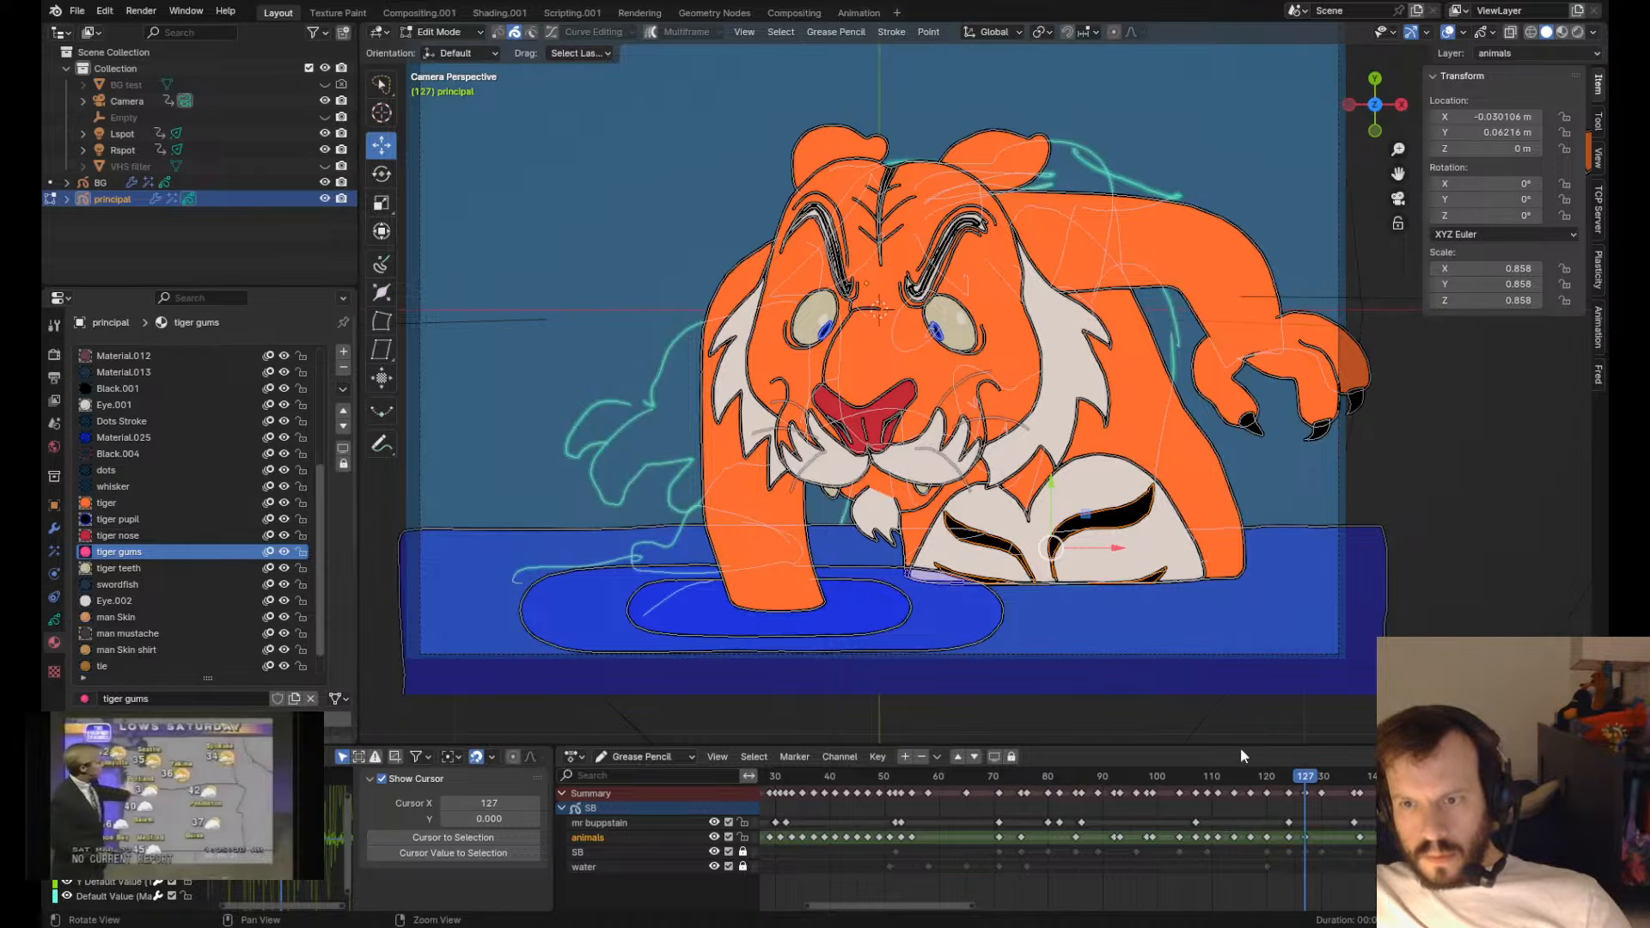
pyautogui.press('Down')
pyautogui.press('Down')
pyautogui.press('Up')
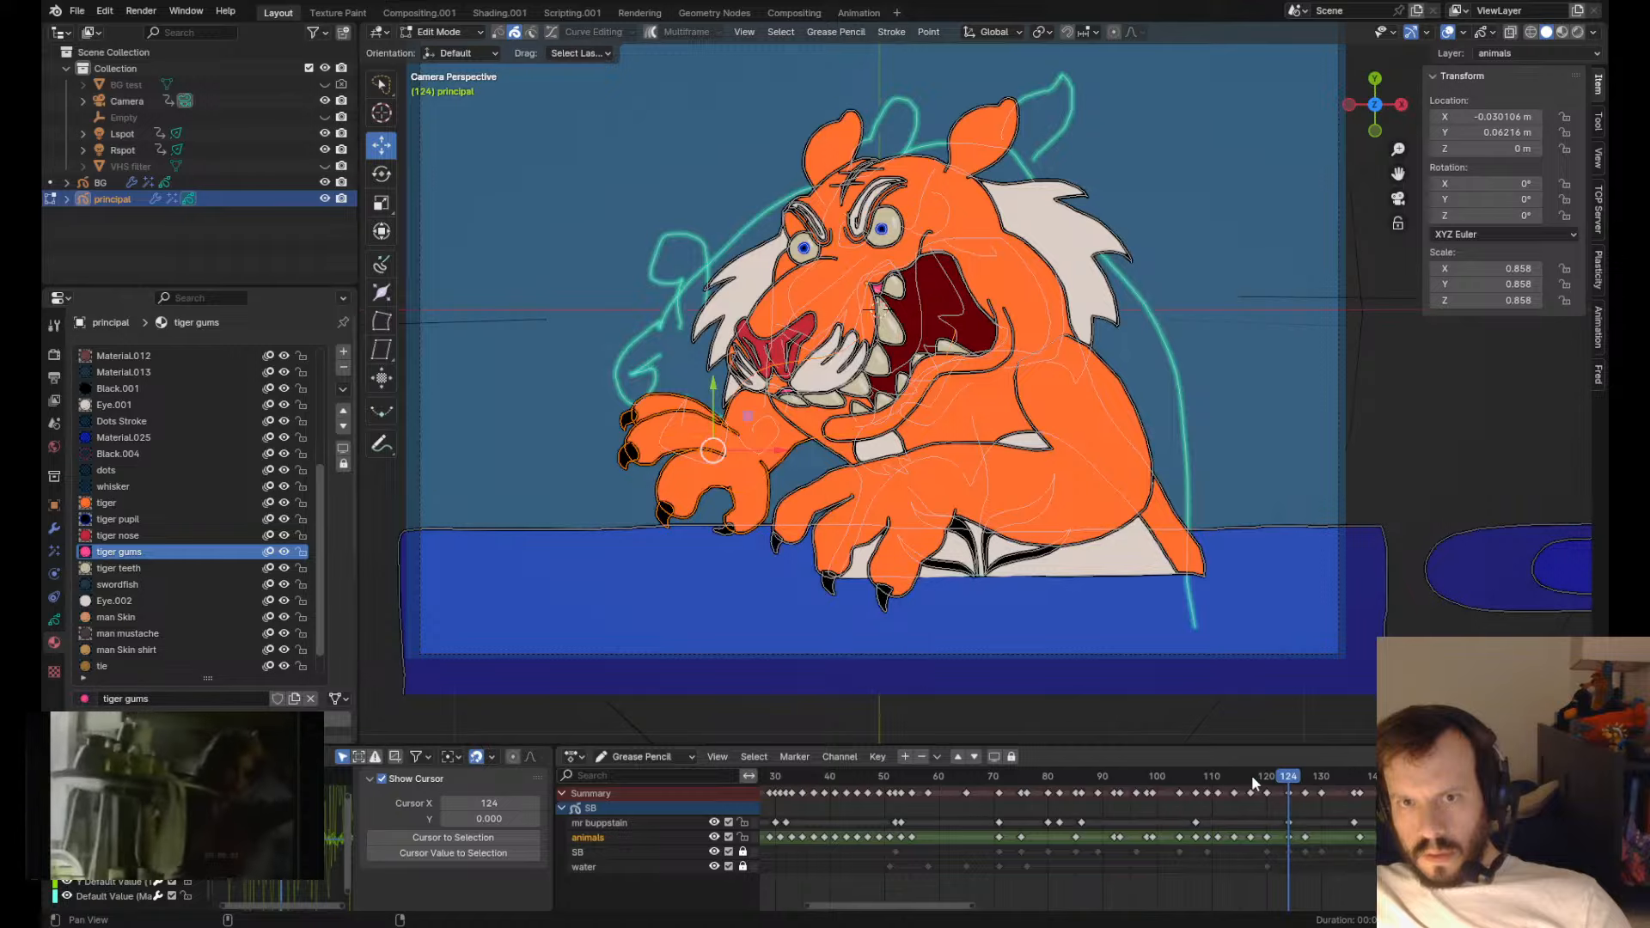
pyautogui.press('Down')
pyautogui.press('e')
pyautogui.moveTo(965, 379); pyautogui.dragTo(867, 330, button='middle')
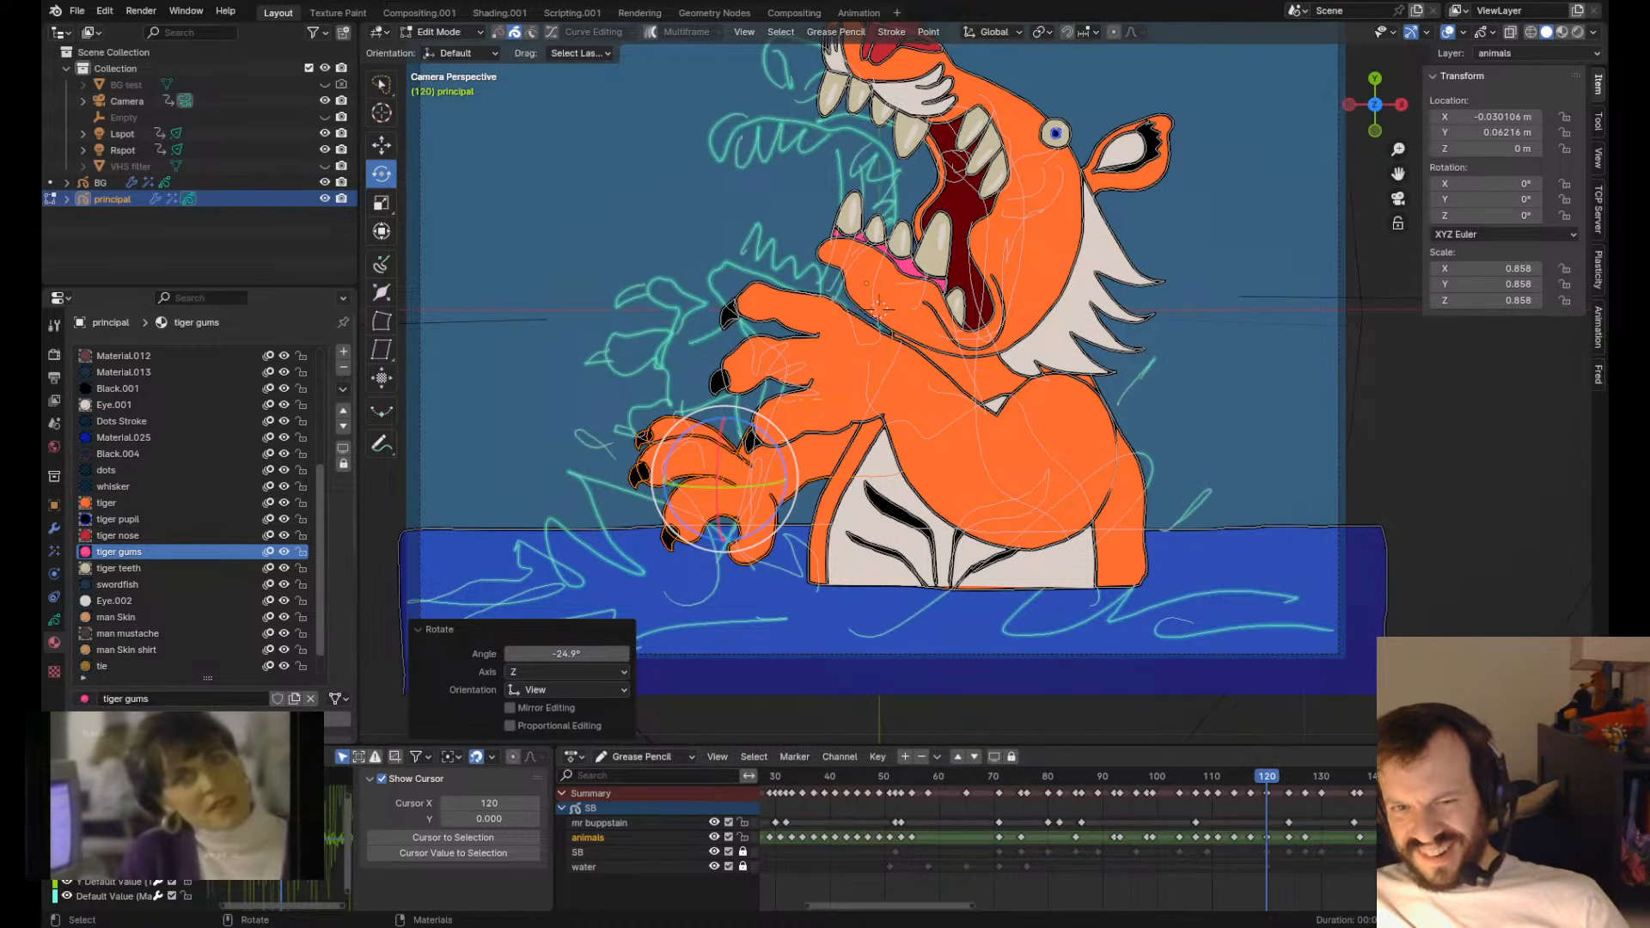
# - Reshape the uppermost finger of frame 120's lower paw with the Grab sculpt brush
pyautogui.moveTo(757, 464)
pyautogui.keyDown('shift'); pyautogui.mouseDown(button='middle')
pyautogui.moveTo(837, 535)
pyautogui.moveTo(850, 524)
pyautogui.mouseUp(button='middle'); pyautogui.keyUp('shift')
pyautogui.press('Tab')
pyautogui.scroll(3, 770, 522)
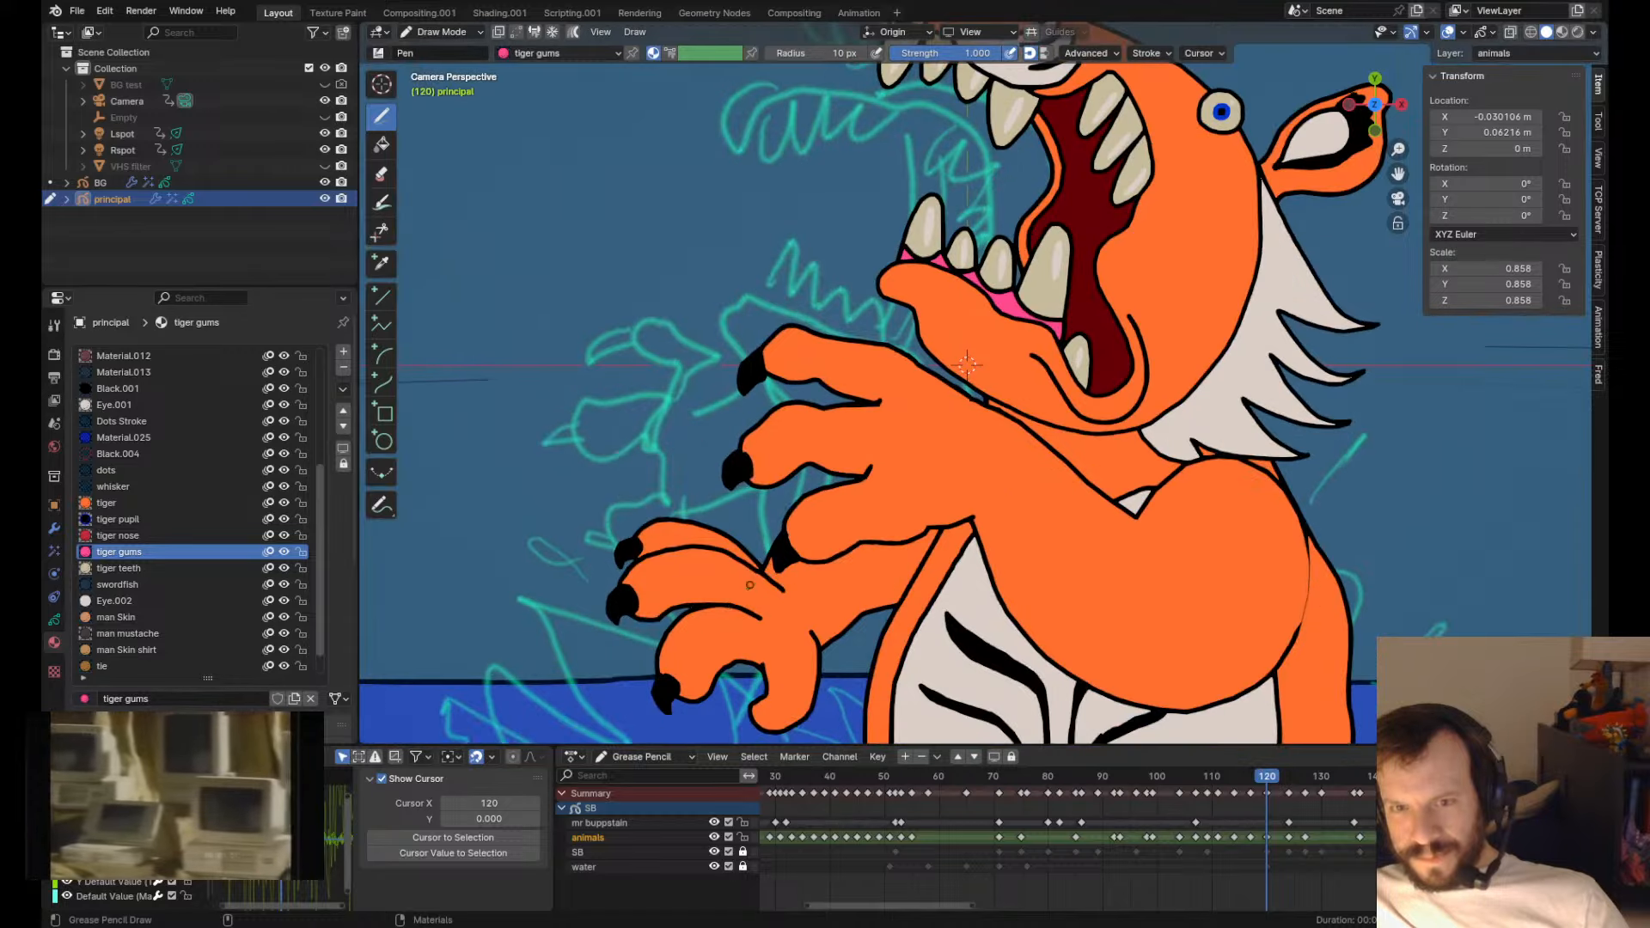
pyautogui.press('Tab')
pyautogui.scroll(2, 770, 523)
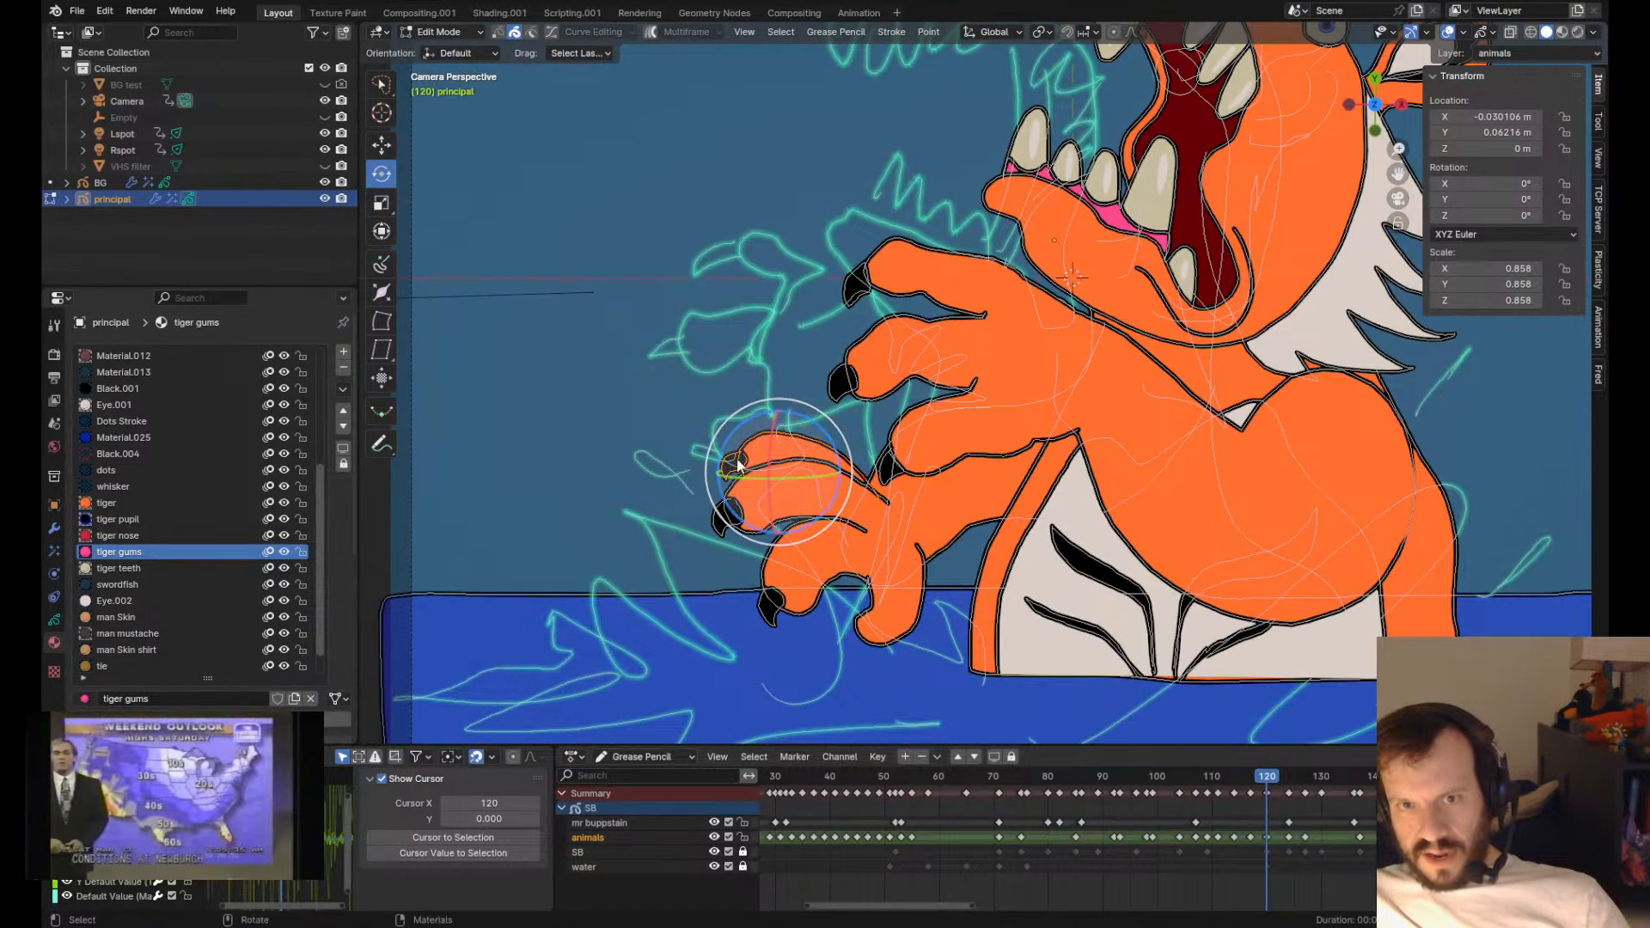
pyautogui.press('Tab')
pyautogui.moveTo(778, 421); pyautogui.dragTo(861, 487)
pyautogui.press('Tab')
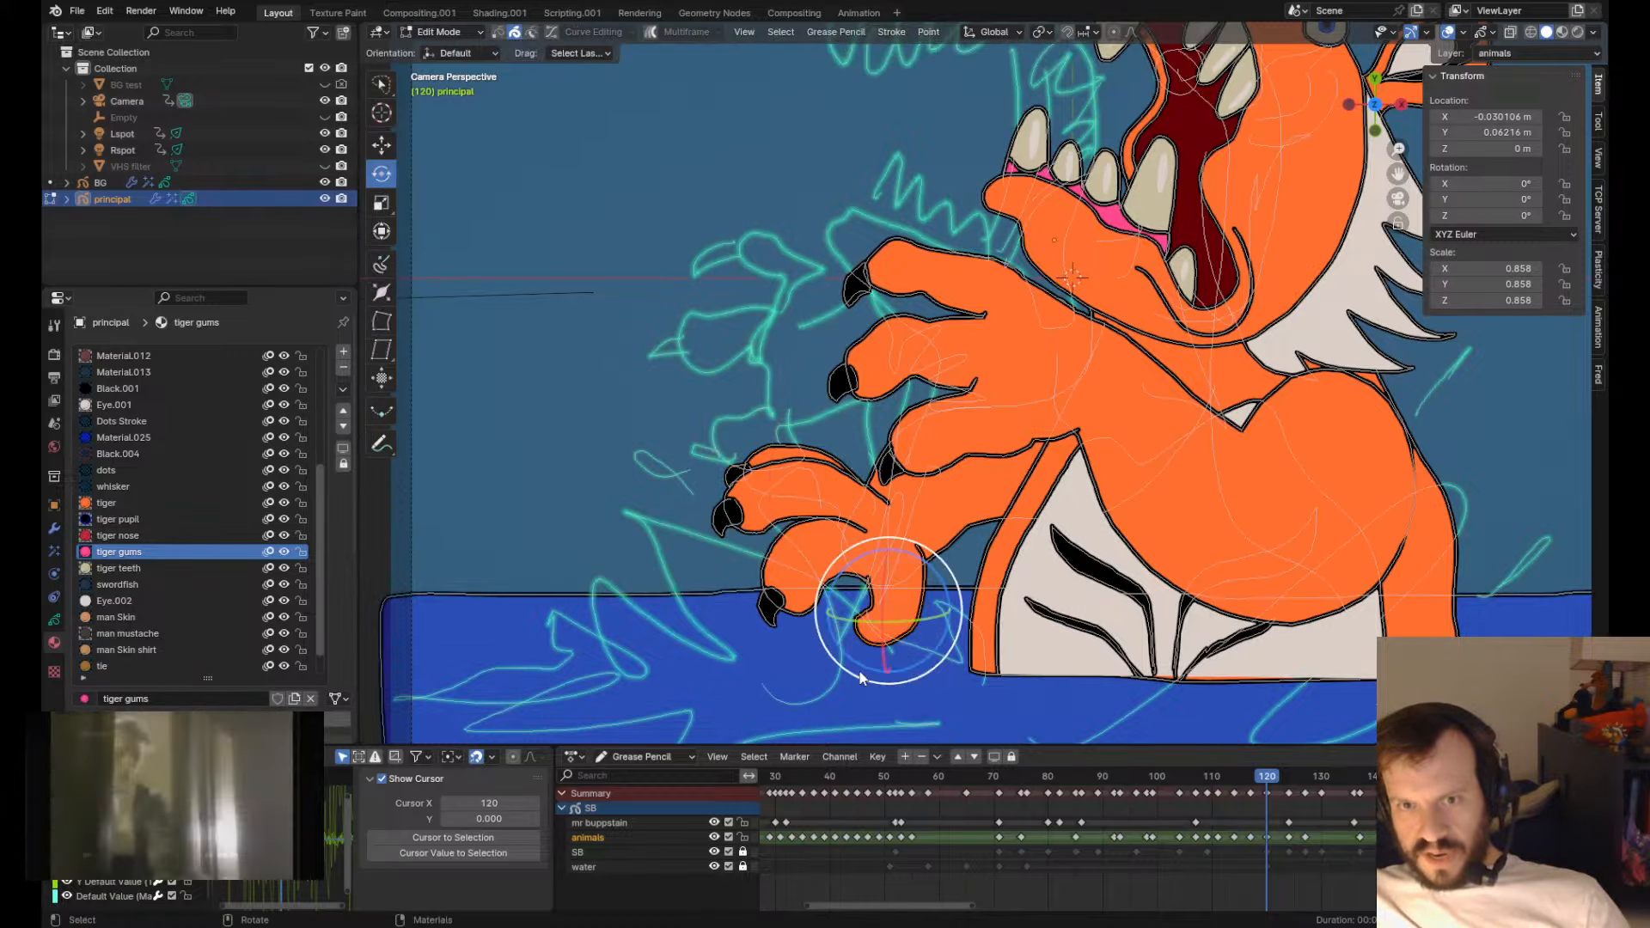
# - Duplicate the lower finger's claw in frame 120 and flip the copy horizontally with an X scale of -0.9
pyautogui.click(775, 619)
pyautogui.hotkey('shift', 'd')
pyautogui.click(806, 514)
pyautogui.press('s')
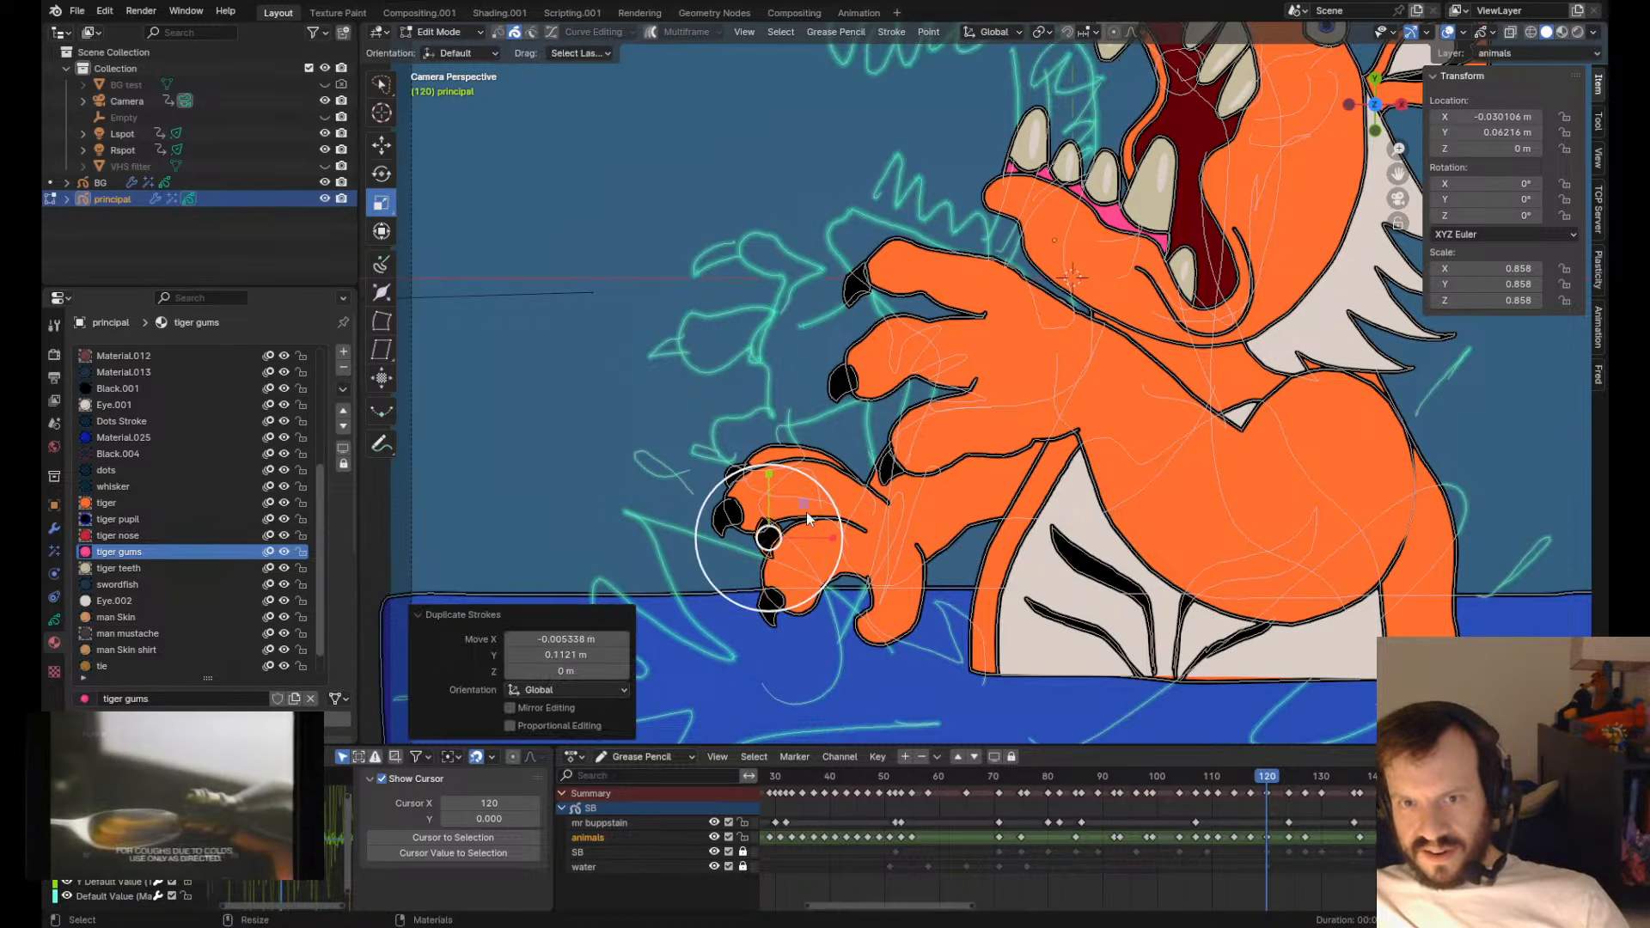
pyautogui.moveTo(833, 539); pyautogui.dragTo(705, 538)
# - Rotate the flipped claw and place it on the thumb tip of frame 120's lower paw
pyautogui.press('r')
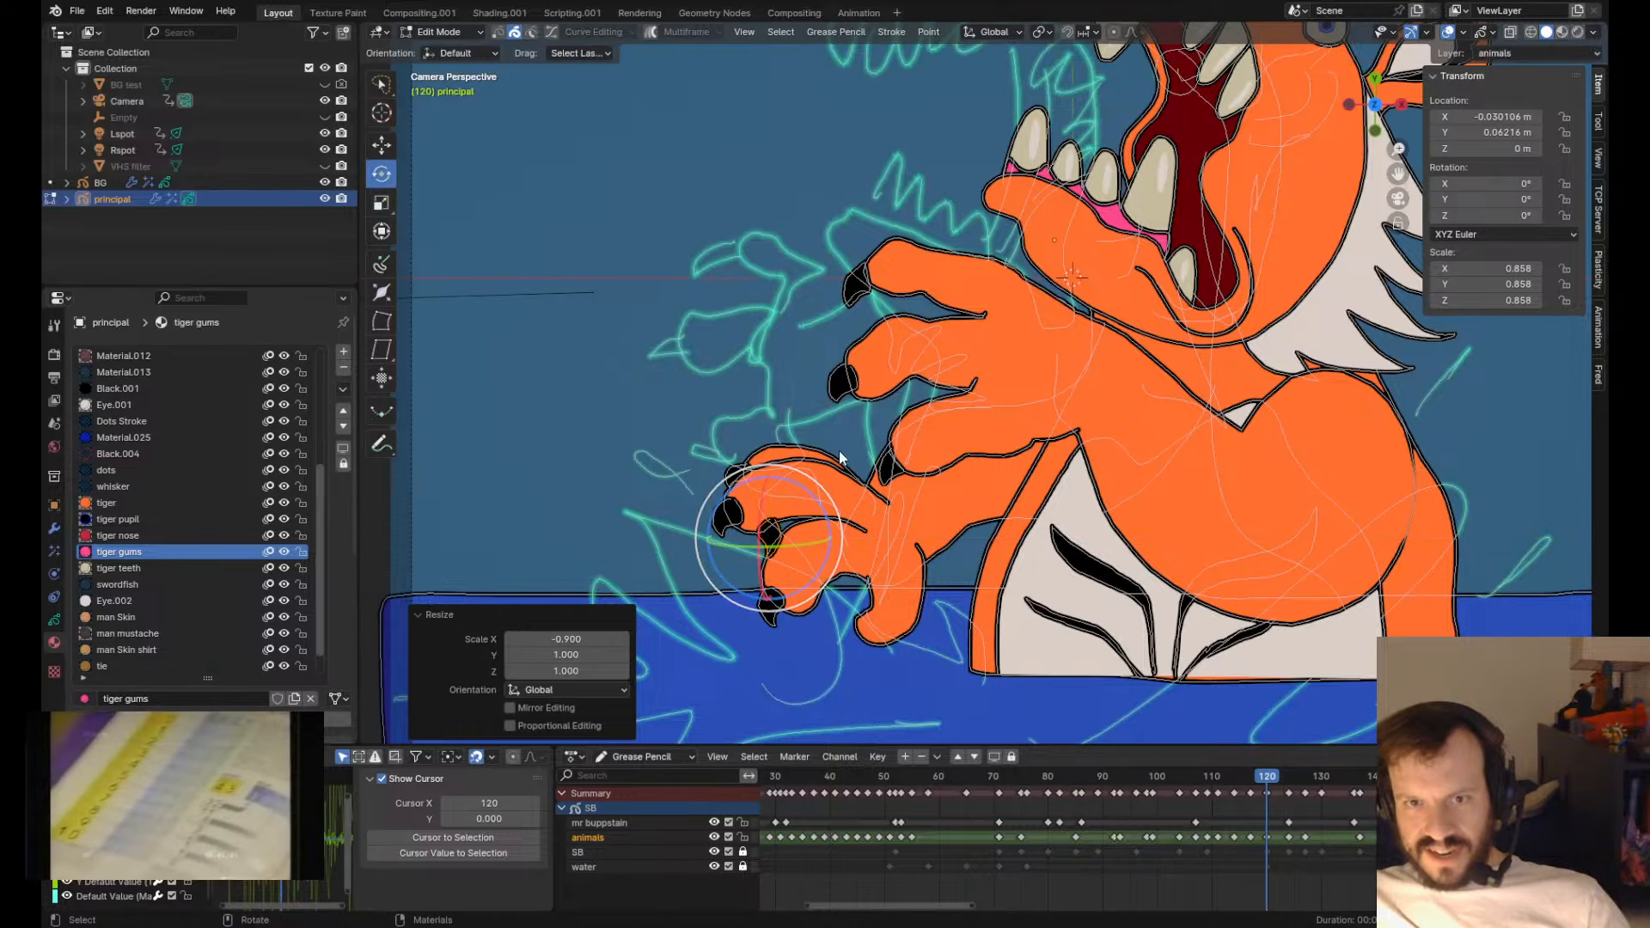
pyautogui.moveTo(840, 456); pyautogui.dragTo(859, 588)
pyautogui.press('g')
pyautogui.moveTo(855, 480); pyautogui.dragTo(948, 586)
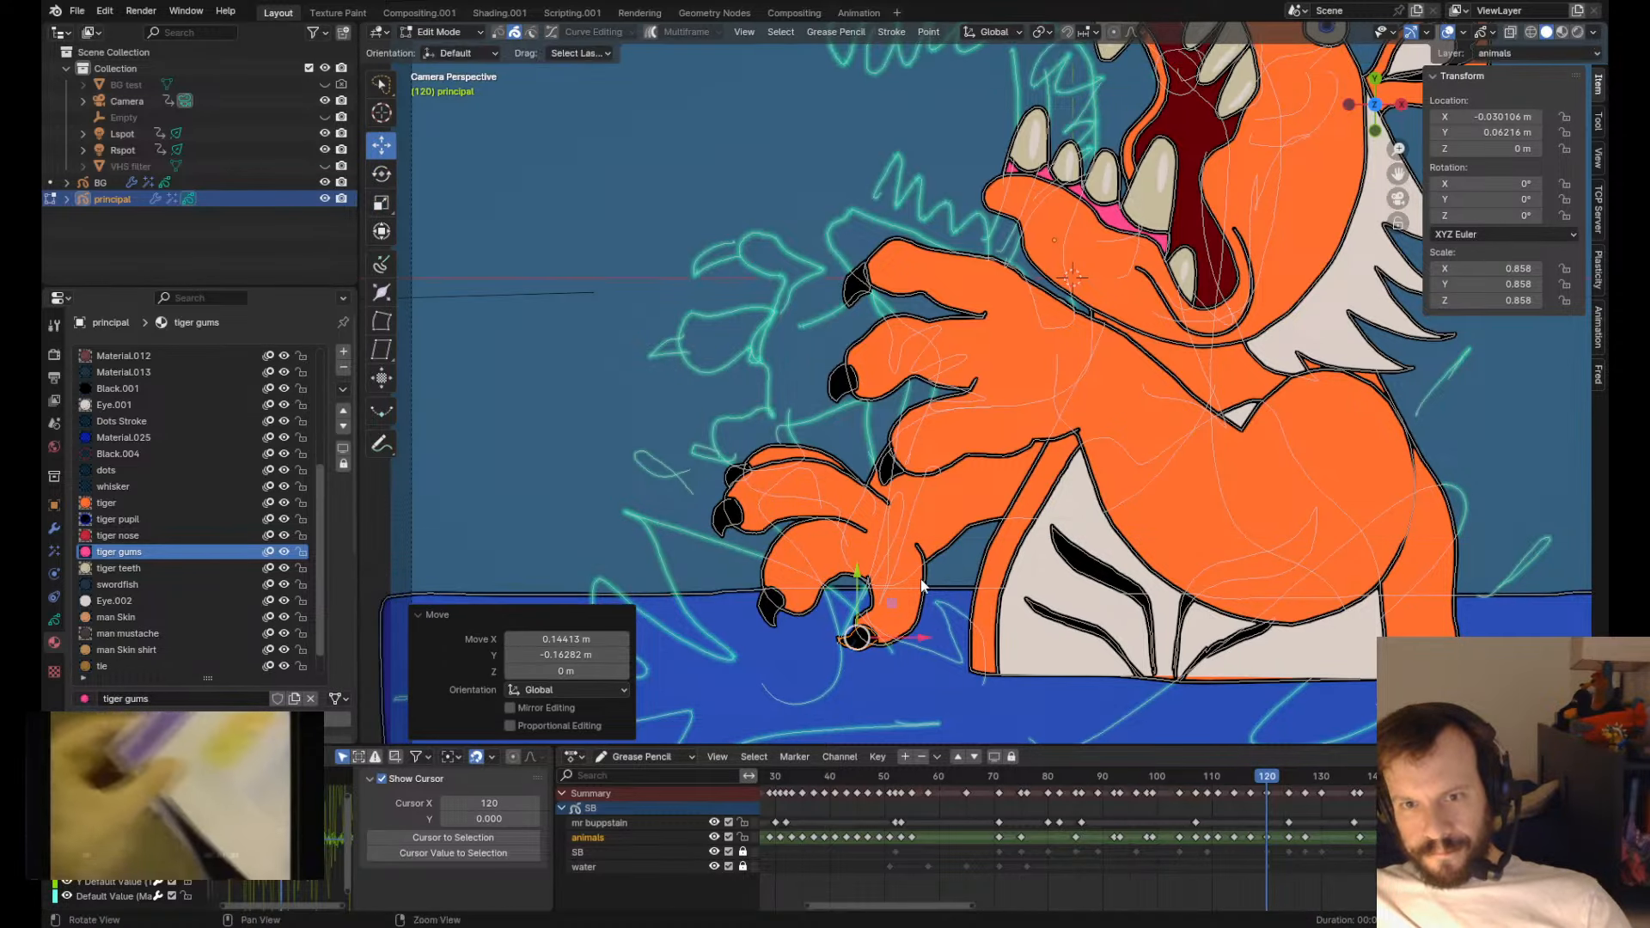
# - Bend the tip of the far paw's thumb claw outward in frame 124 with the Grab sculpt brush
pyautogui.press('Tab')
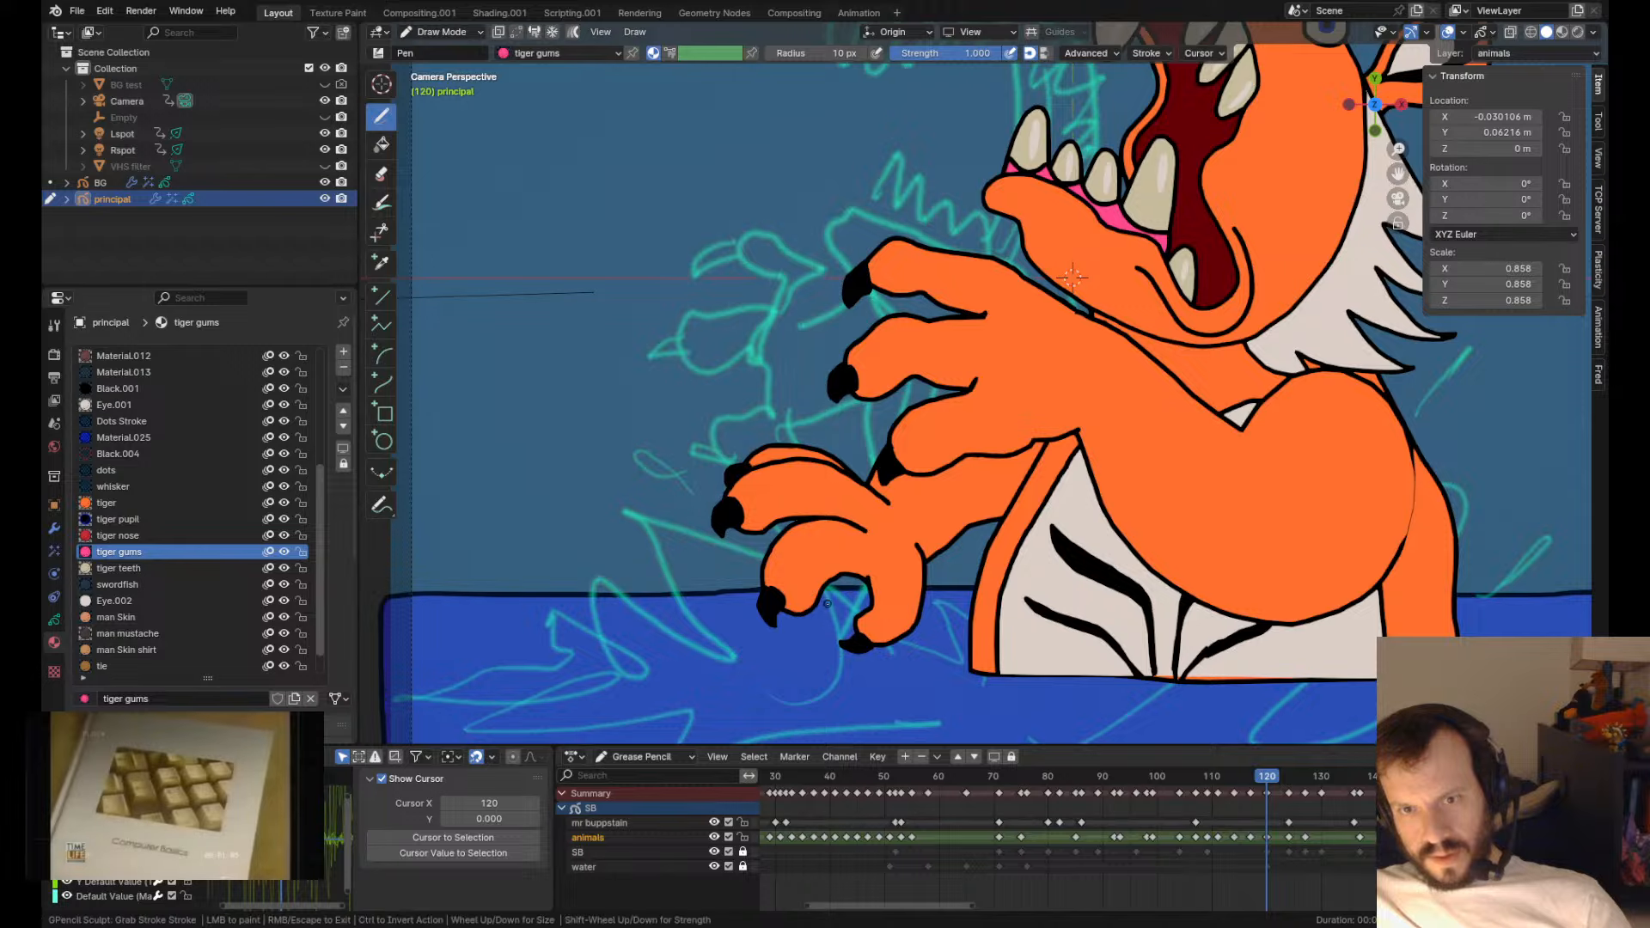
pyautogui.press('Up')
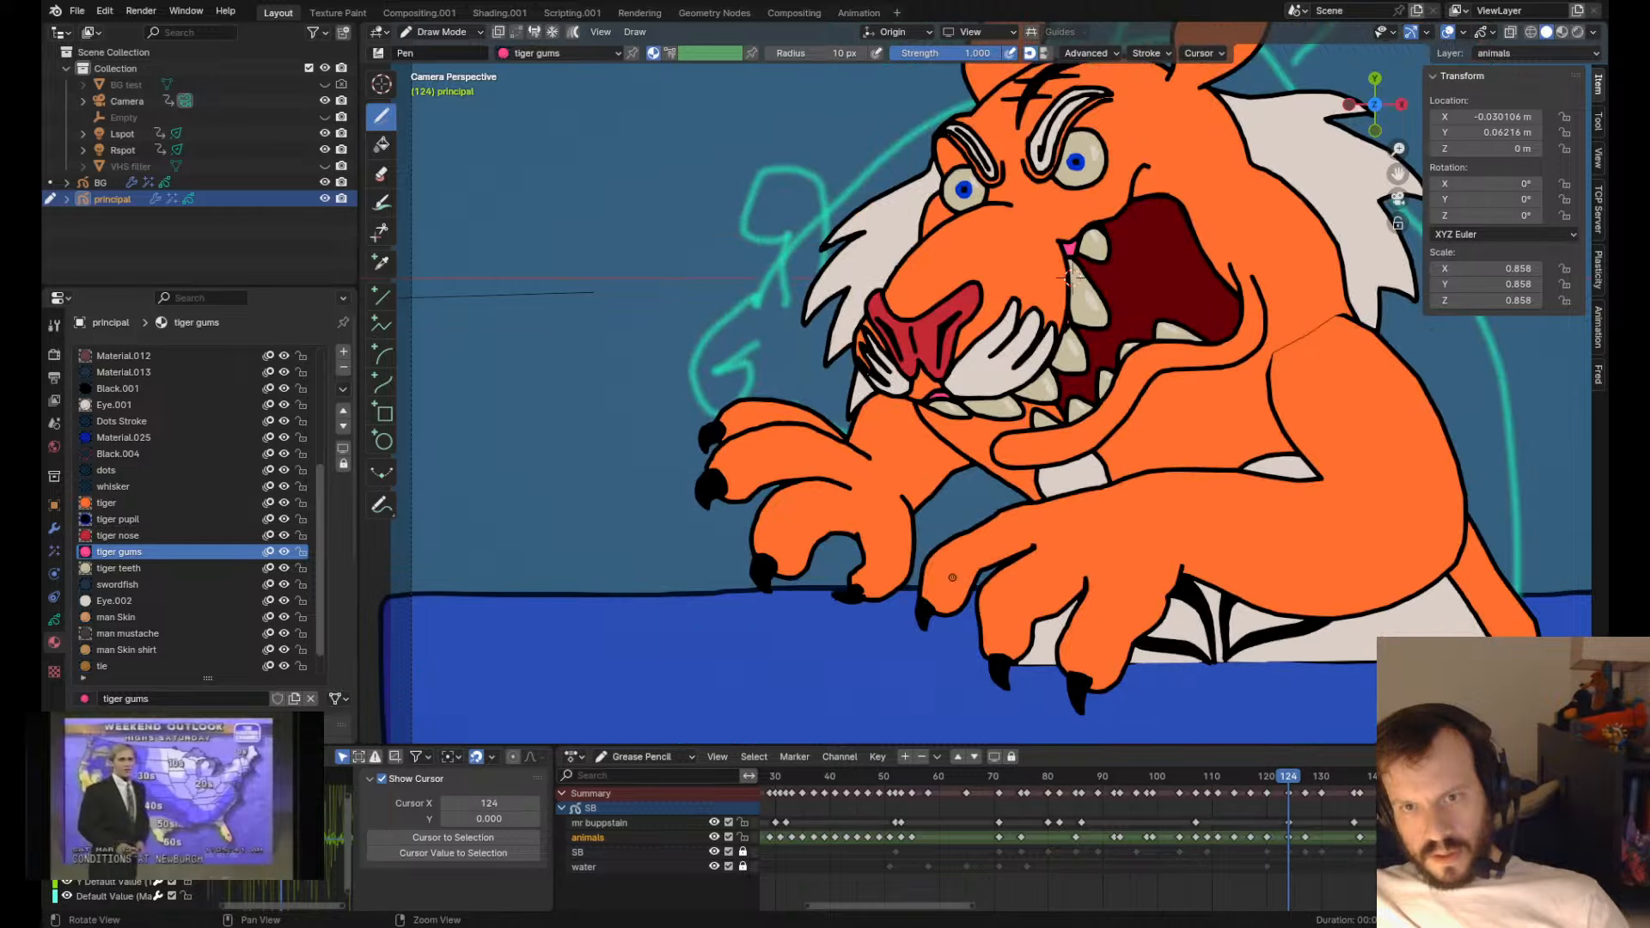
pyautogui.press('Tab')
pyautogui.moveTo(848, 593); pyautogui.dragTo(834, 644)
pyautogui.scroll(4, 833, 644)
pyautogui.keyDown('alt'); pyautogui.moveTo(833, 645); pyautogui.dragTo(893, 292, button='middle'); pyautogui.keyUp('alt')
pyautogui.moveTo(844, 409)
pyautogui.mouseDown(button='middle')
pyautogui.moveTo(857, 451)
pyautogui.moveTo(829, 412)
pyautogui.mouseUp(button='middle')
pyautogui.press('w')
pyautogui.click(830, 411)
pyautogui.press('Tab')
pyautogui.scroll(4, 830, 411)
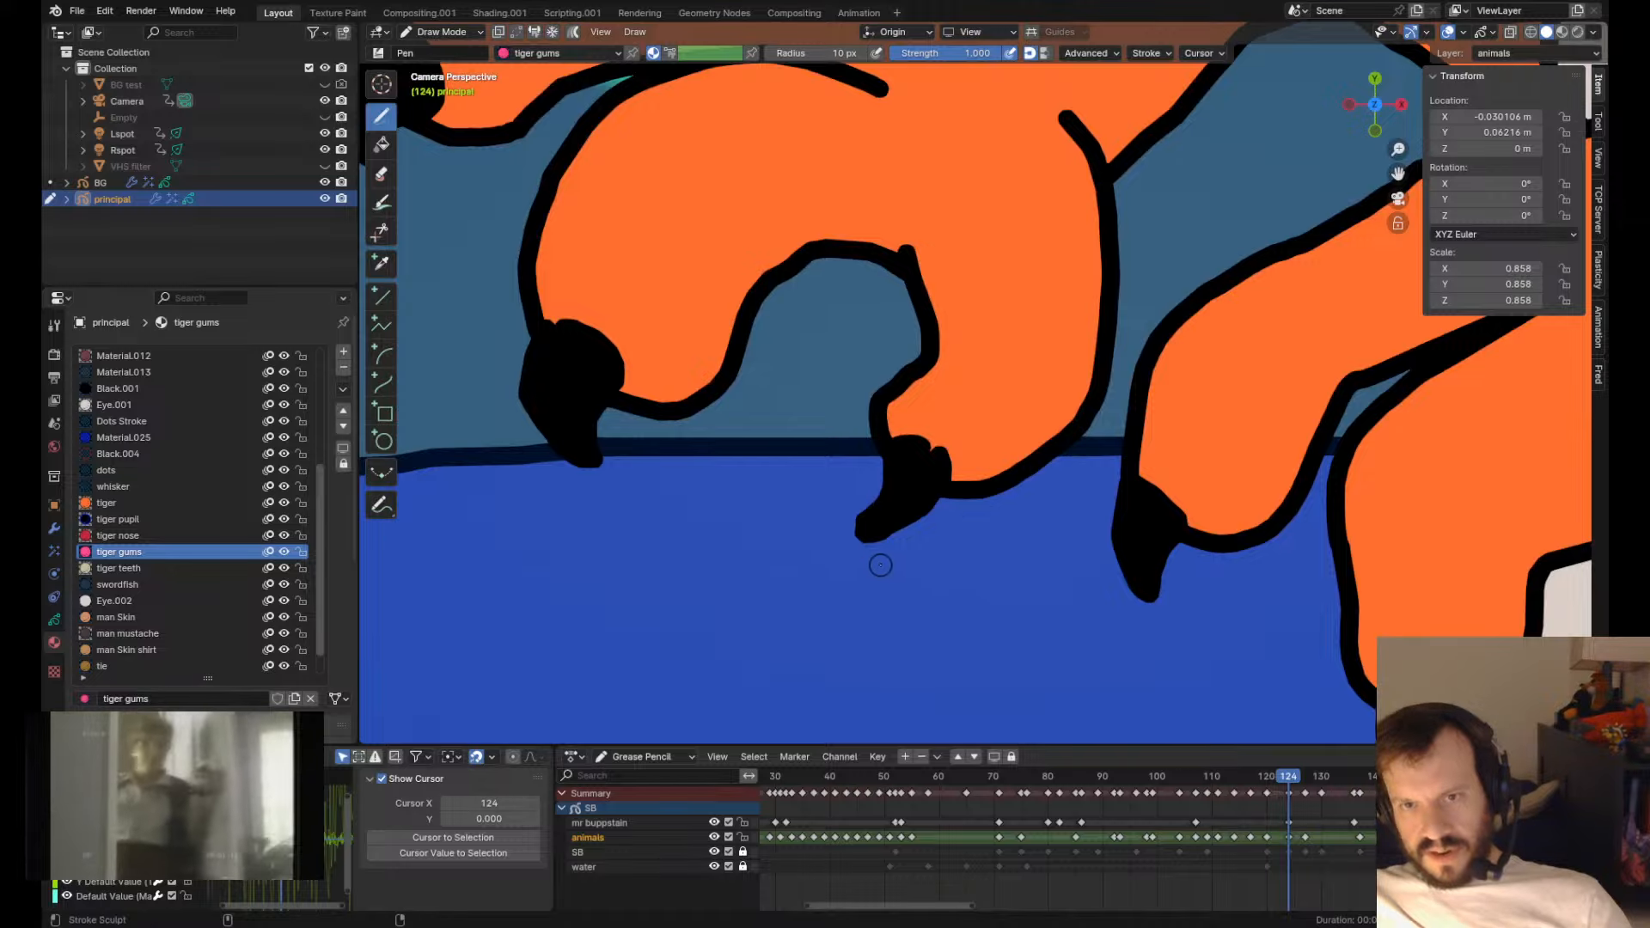
pyautogui.moveTo(845, 542)
pyautogui.mouseDown()
pyautogui.moveTo(825, 508)
pyautogui.moveTo(840, 571)
pyautogui.moveTo(817, 527)
pyautogui.mouseUp()
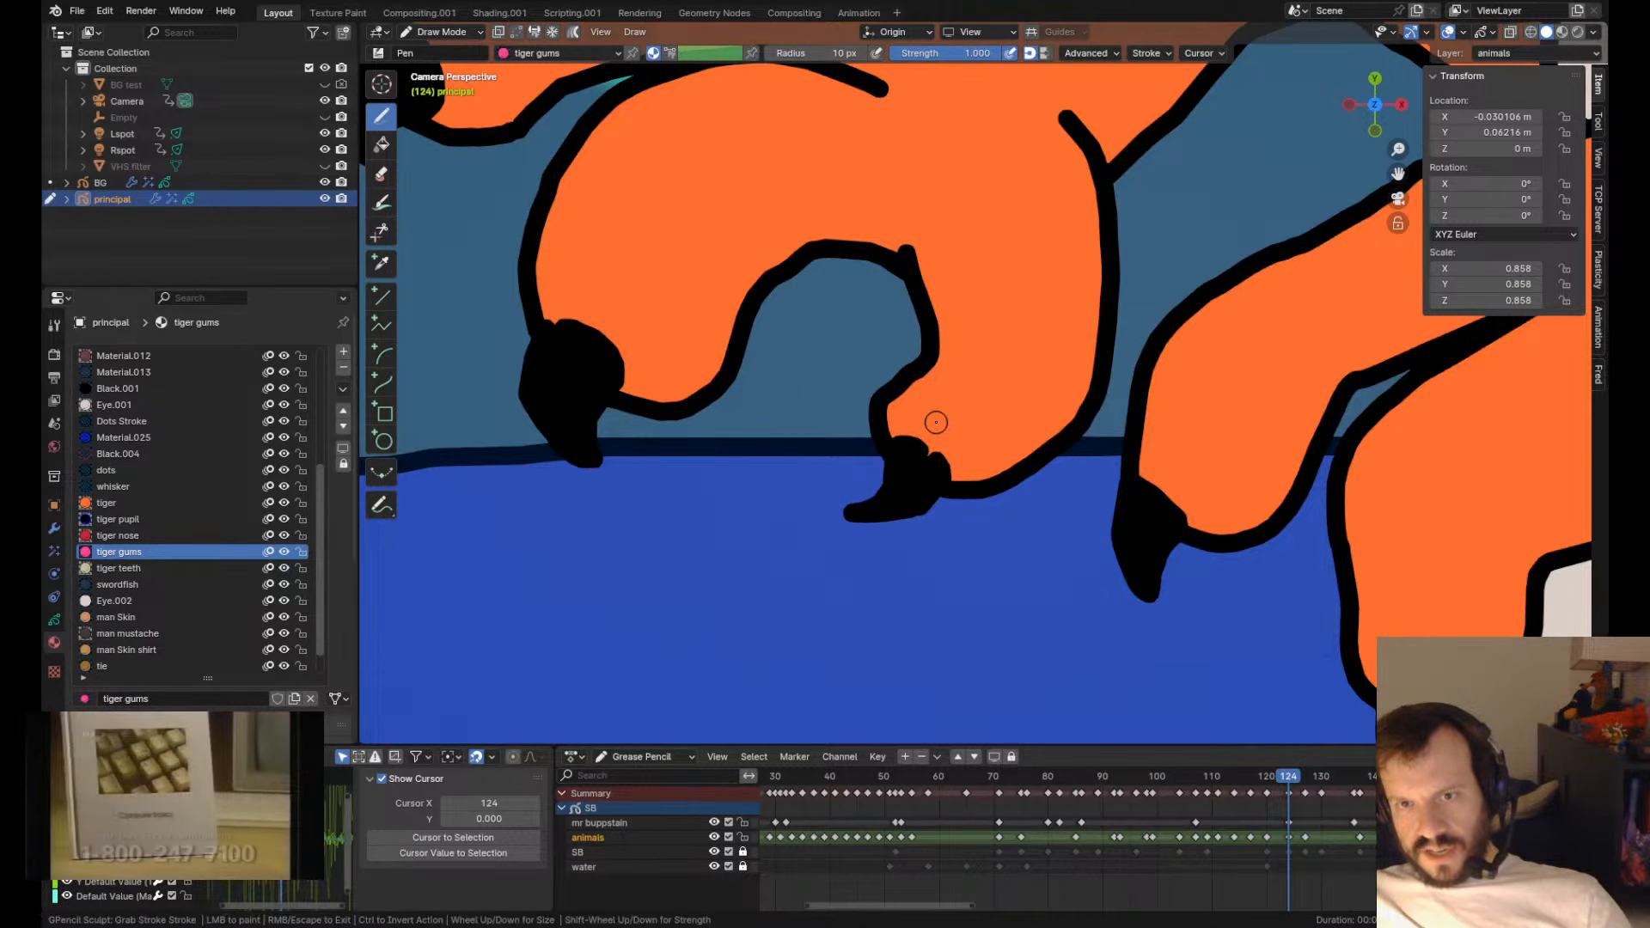
# - Refine the outline of frame 124's thumb claw by smoothing and adjusting its strokes
pyautogui.scroll(5, 917, 508)
pyautogui.moveTo(869, 551)
pyautogui.keyDown('shift'); pyautogui.mouseDown()
pyautogui.moveTo(848, 548)
pyautogui.moveTo(881, 586)
pyautogui.mouseUp(); pyautogui.keyUp('shift')
pyautogui.scroll(-9, 960, 499)
pyautogui.scroll(-3, 961, 499)
pyautogui.scroll(6, 797, 567)
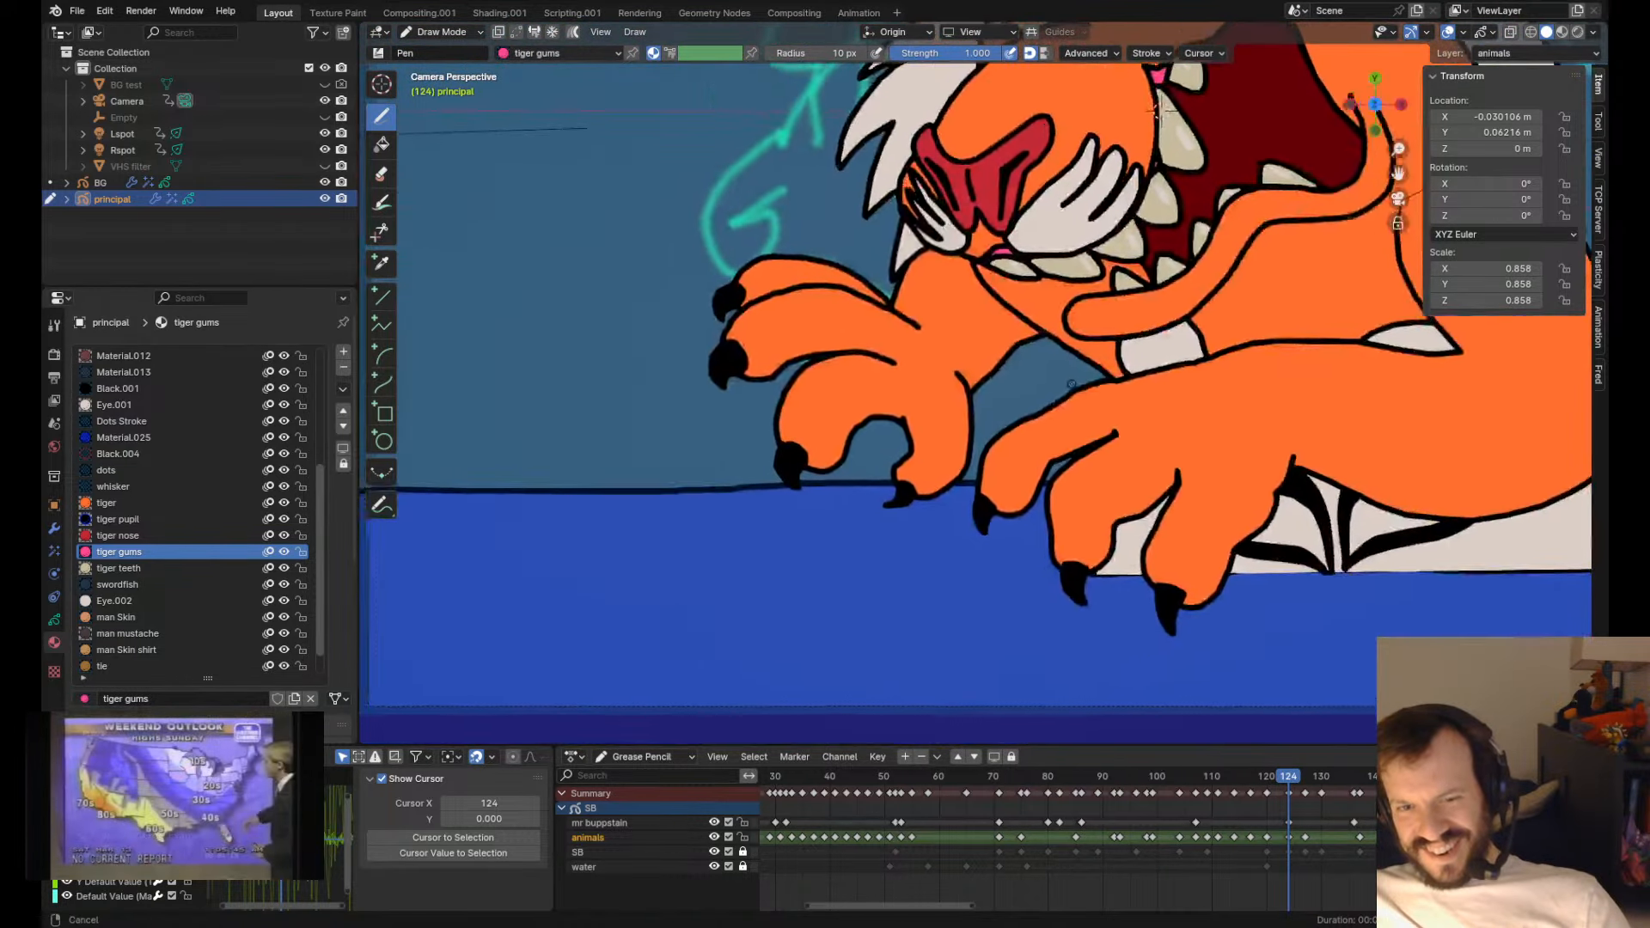
pyautogui.keyDown('shift'); pyautogui.moveTo(822, 606); pyautogui.dragTo(781, 641); pyautogui.keyUp('shift')
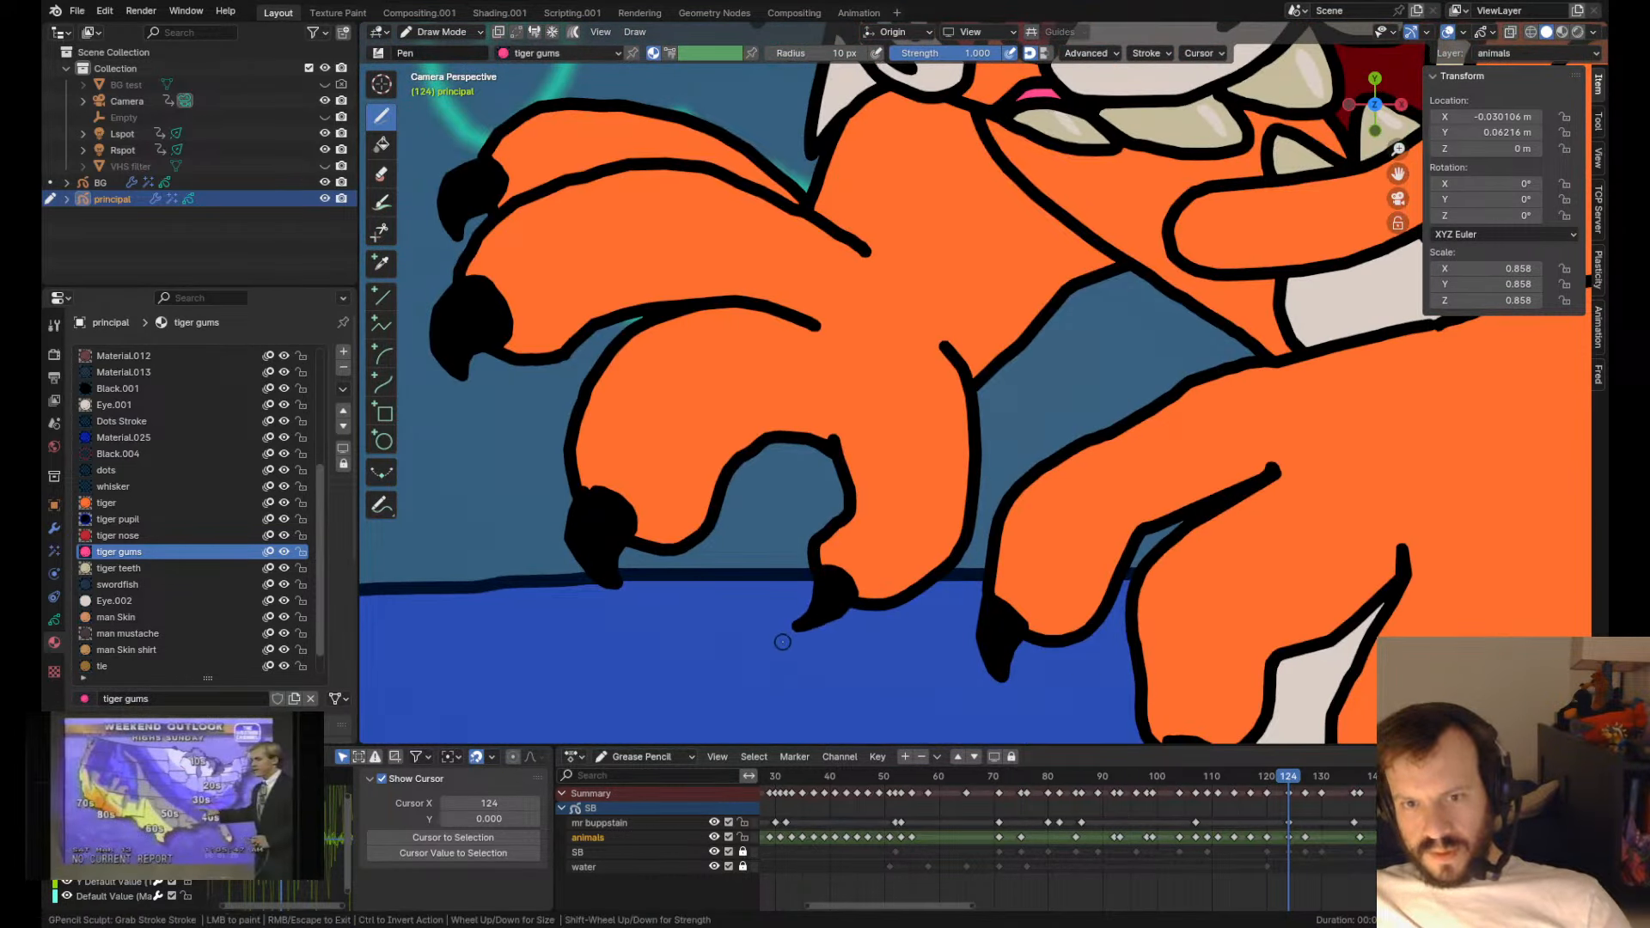
pyautogui.keyDown('shift'); pyautogui.moveTo(884, 605); pyautogui.dragTo(895, 613); pyautogui.keyUp('shift')
pyautogui.scroll(-9, 890, 610)
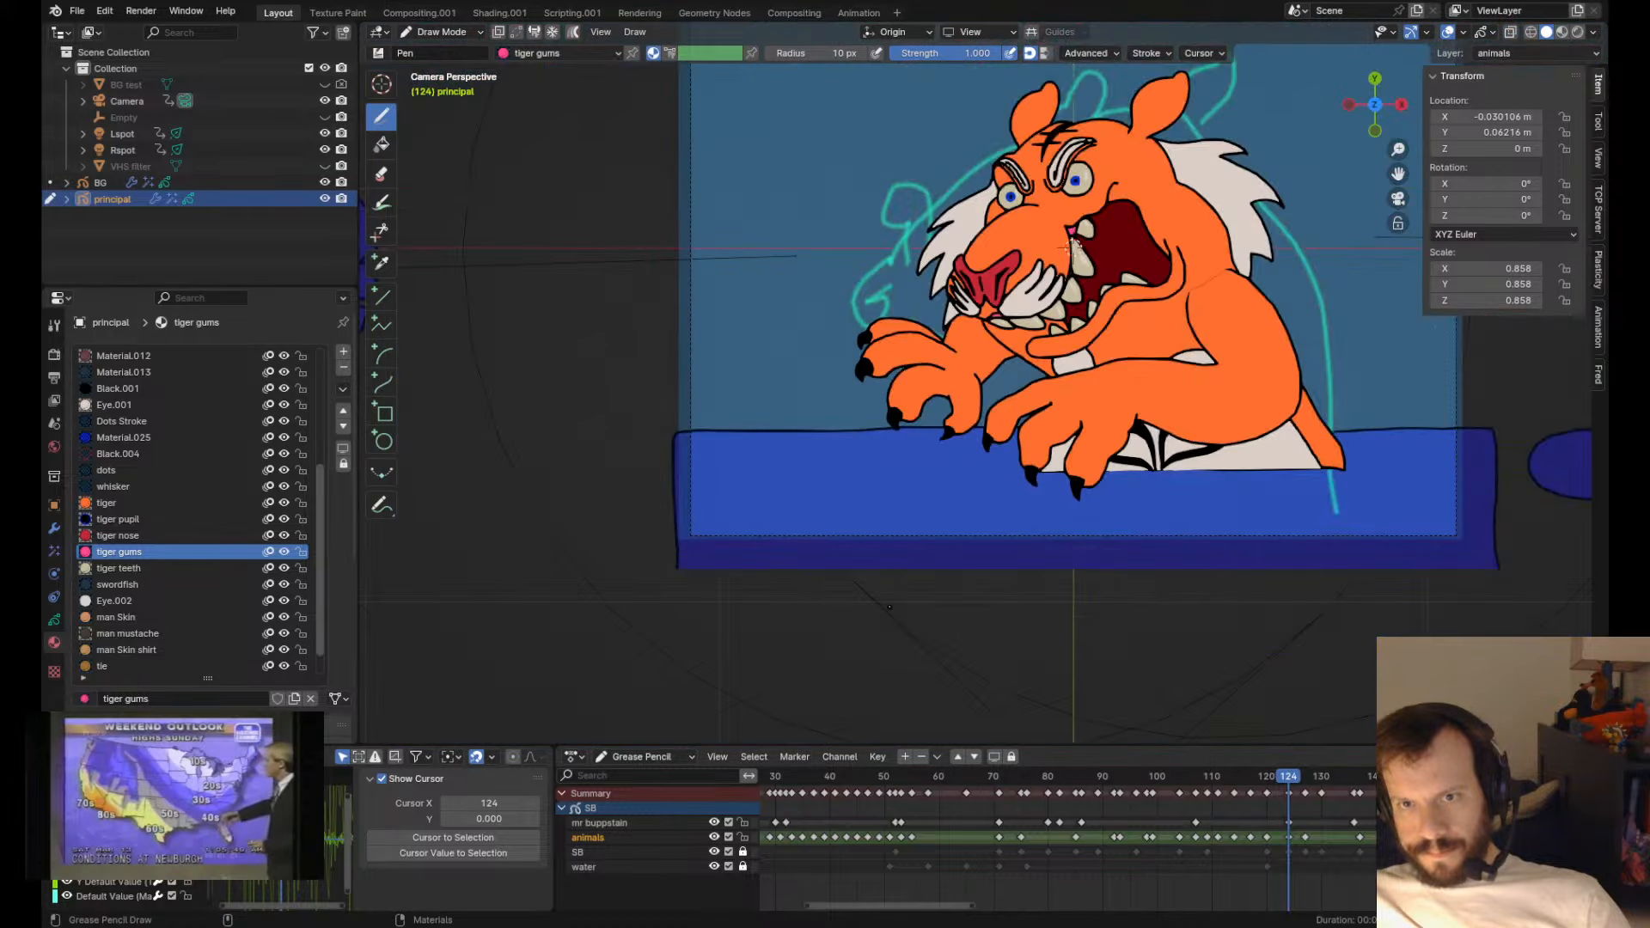
# - Compare the far paw's position and claws in frame 124 with the neighbouring keyframes
pyautogui.press('Up')
pyautogui.press('Down')
pyautogui.press('Down')
pyautogui.press('Up')
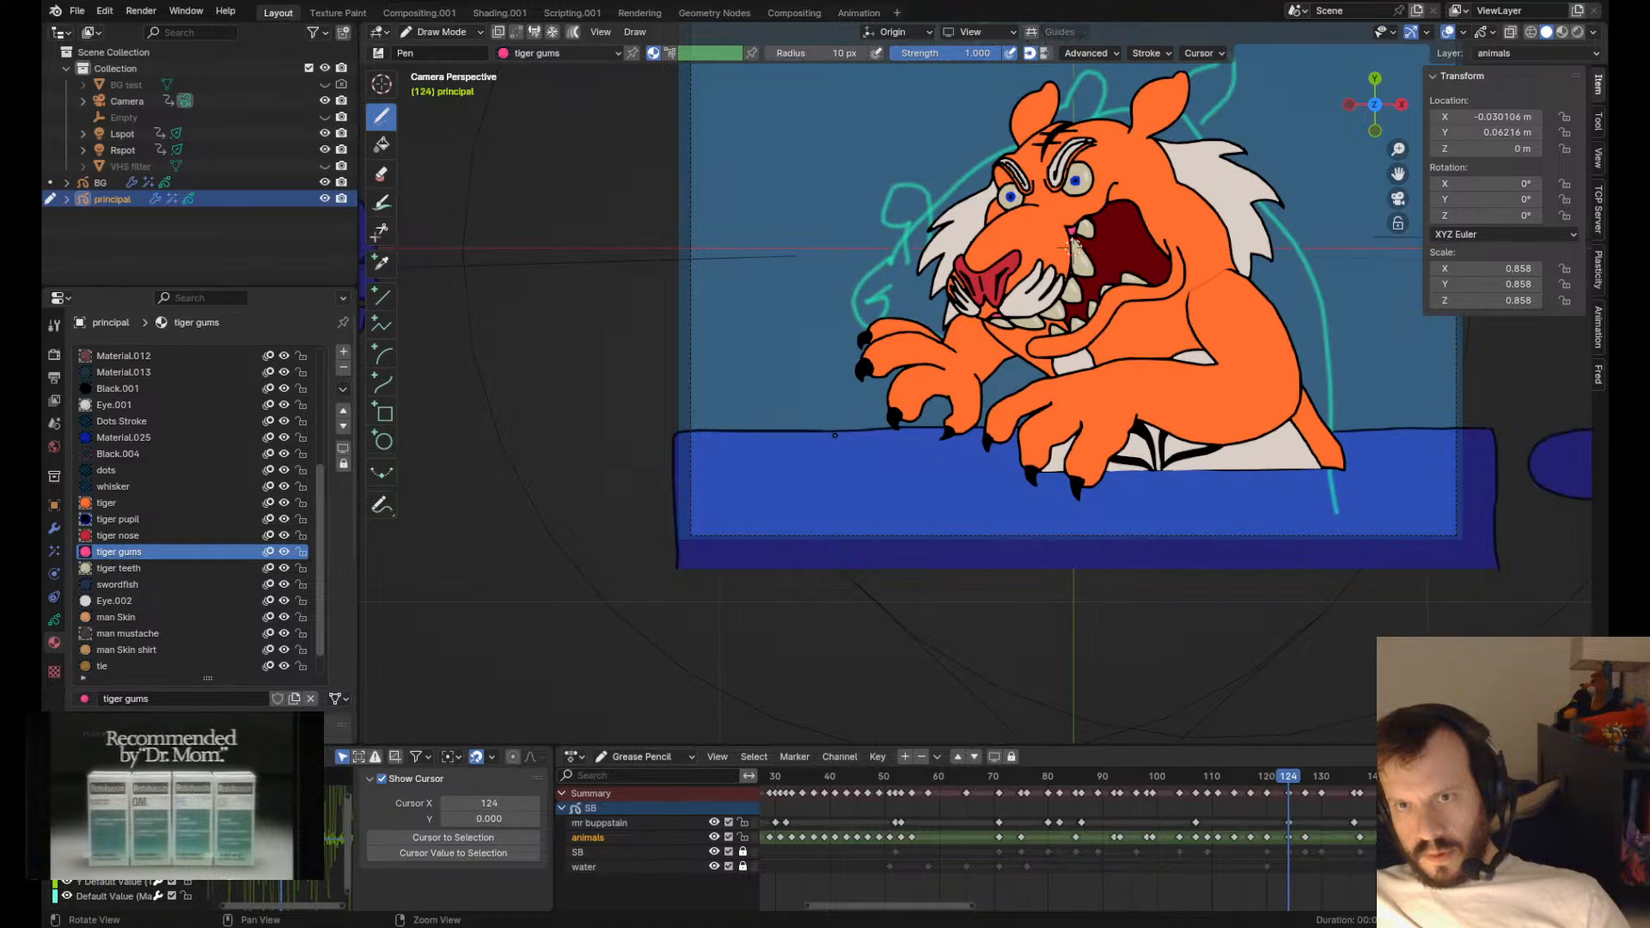
pyautogui.press('Down')
pyautogui.press('Down')
pyautogui.press('Up')
# - Rotate the selected upper finger strokes of frame 120's lower paw by about -24 degrees and move them down
pyautogui.press('Tab')
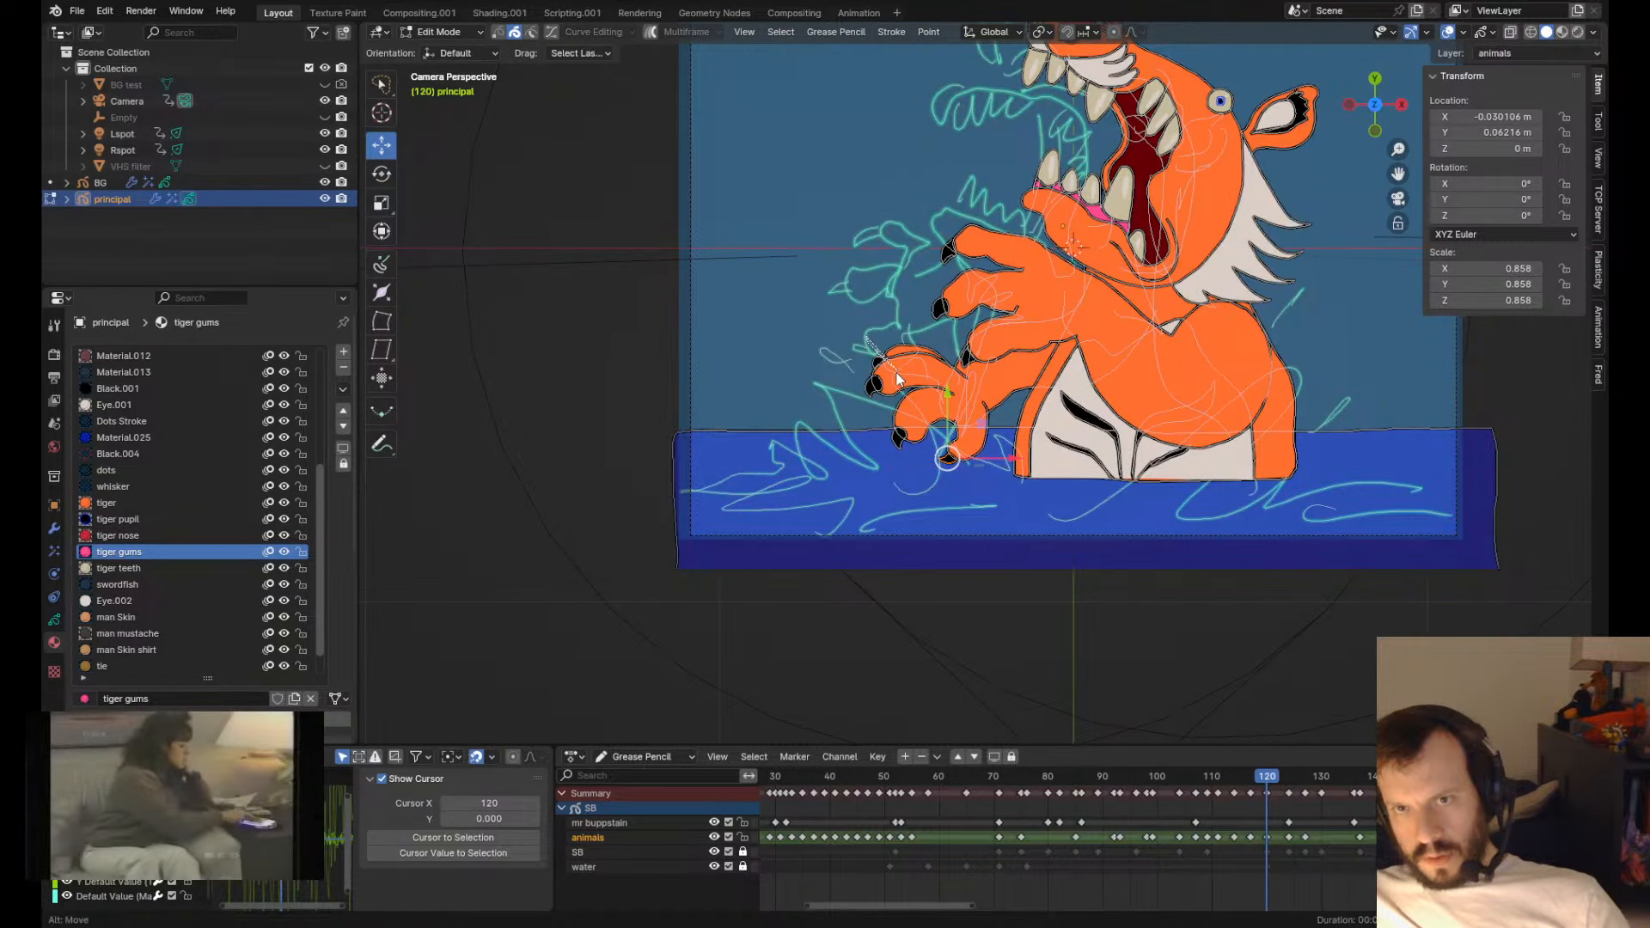
pyautogui.press('r')
pyautogui.click(898, 306)
pyautogui.press('g')
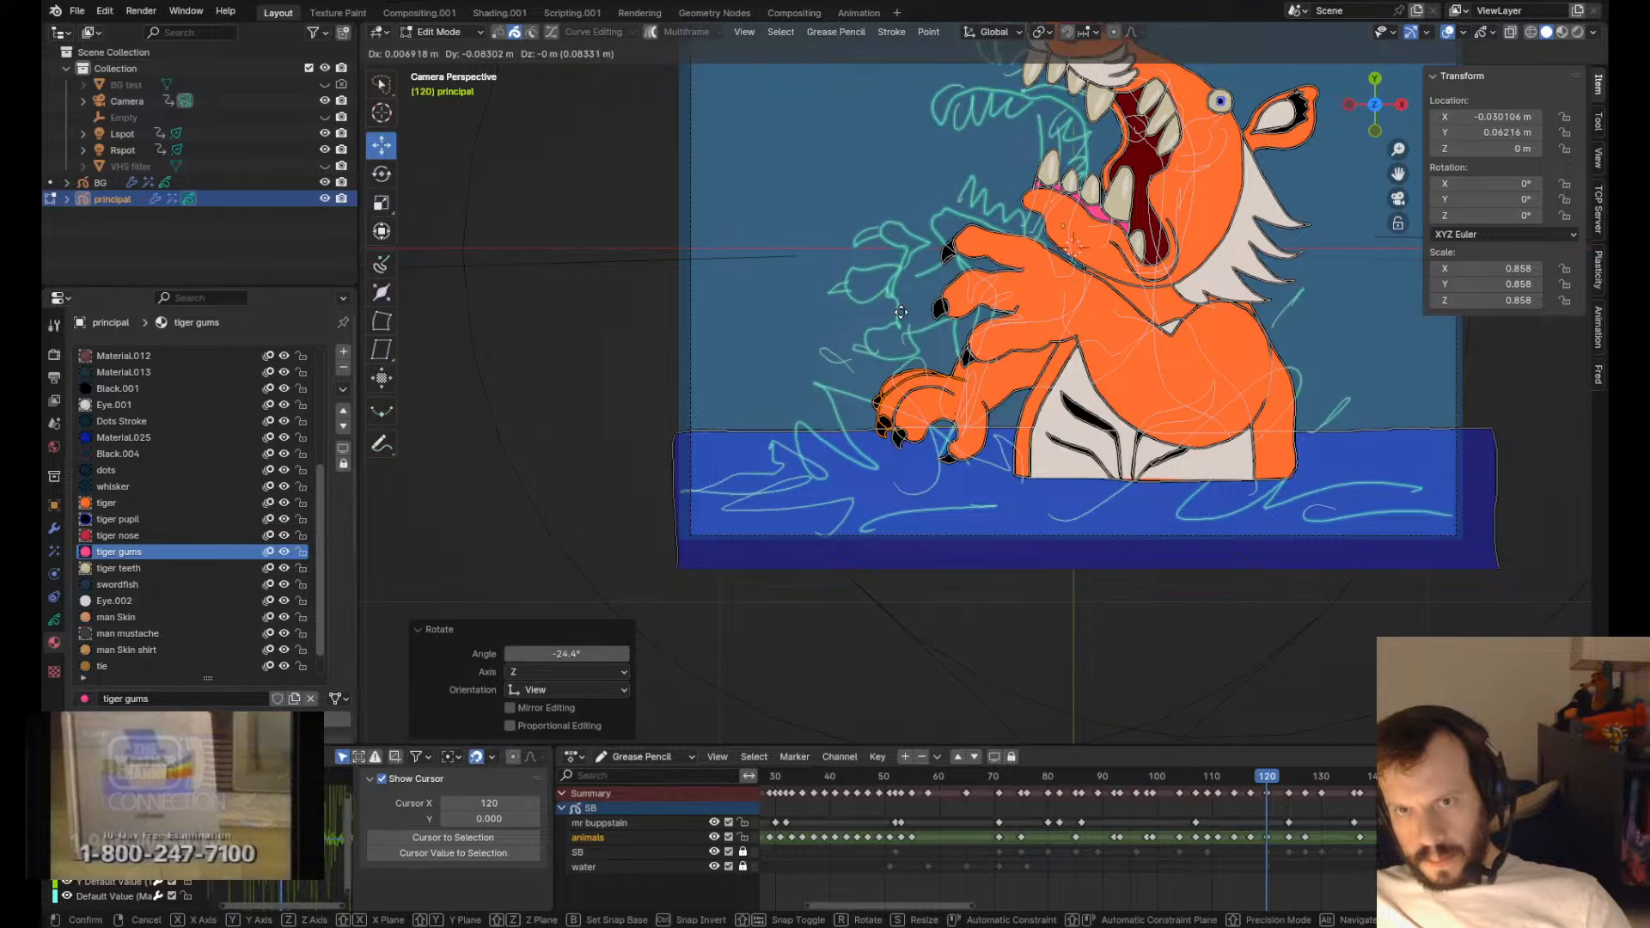
pyautogui.click(903, 326)
# - Select the thumb and its claw on frame 120's lower paw and reshape them closer to the palm
pyautogui.click(911, 439)
pyautogui.press('Tab')
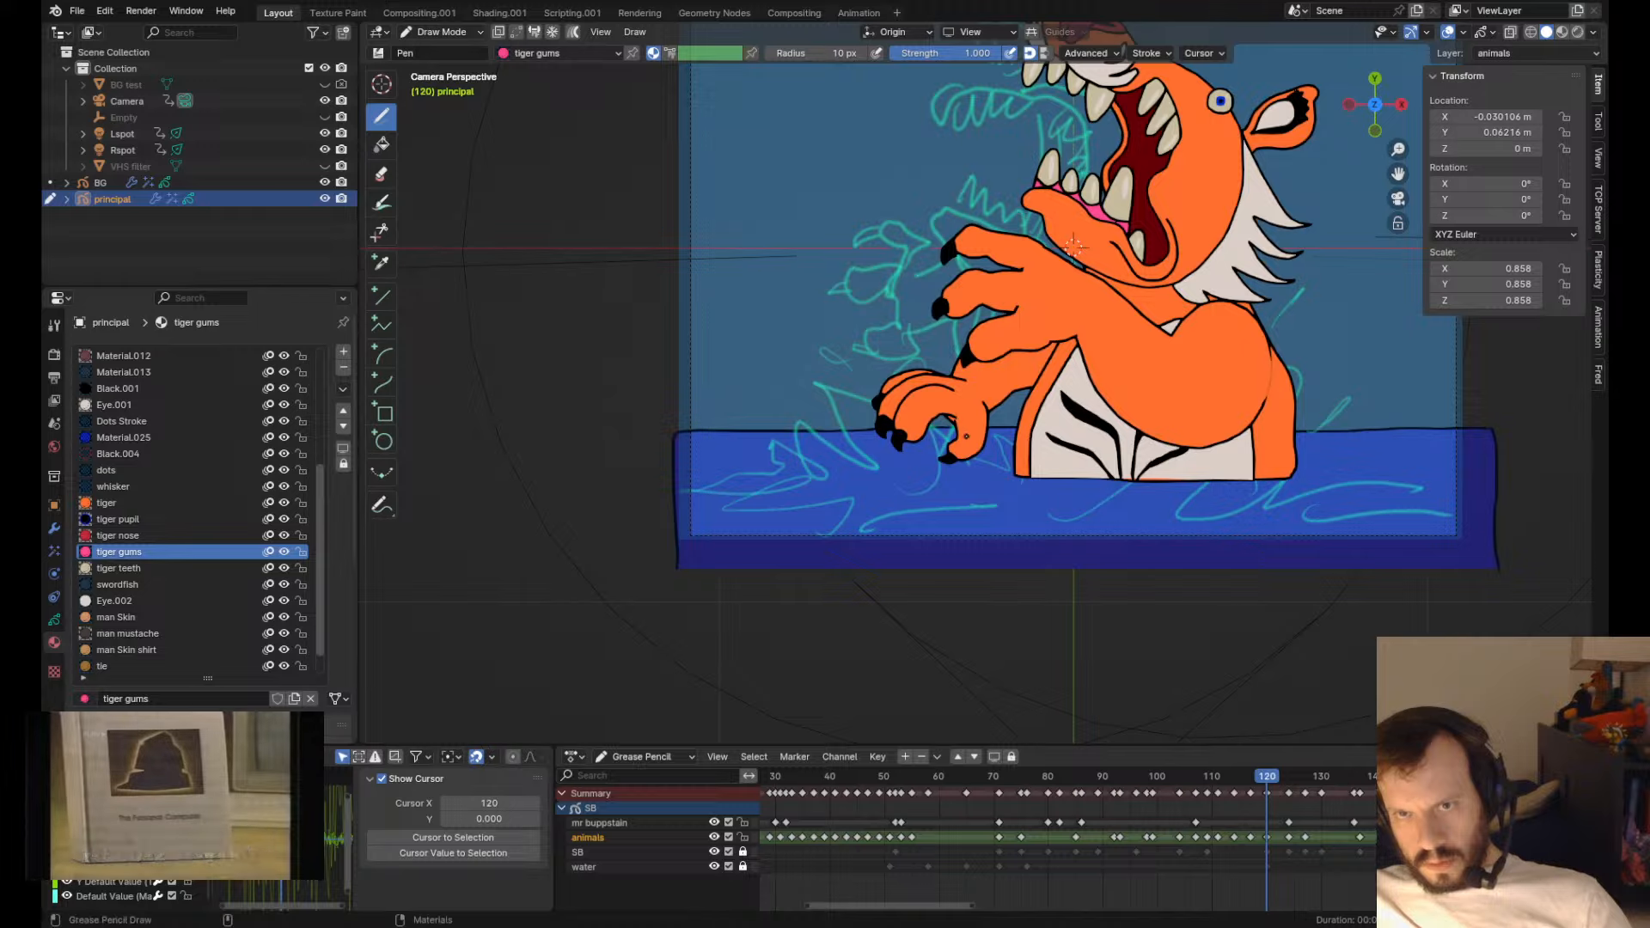
pyautogui.press('Tab')
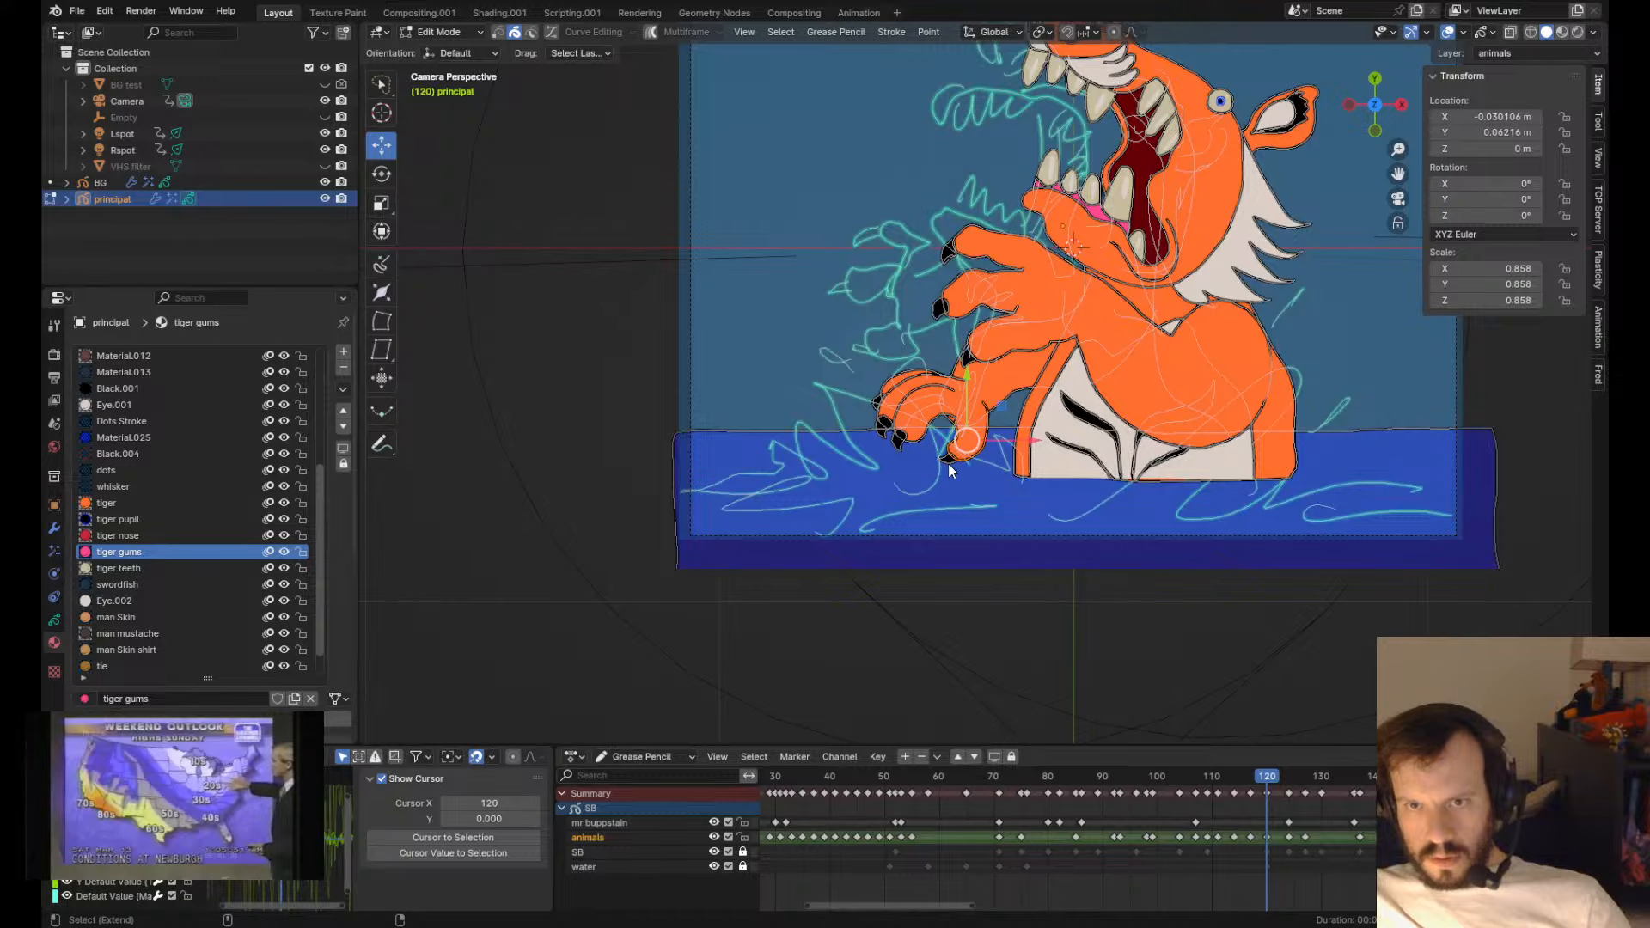
pyautogui.click(946, 463)
pyautogui.press('Tab')
pyautogui.keyDown('shift'); pyautogui.moveTo(948, 459); pyautogui.dragTo(984, 399); pyautogui.keyUp('shift')
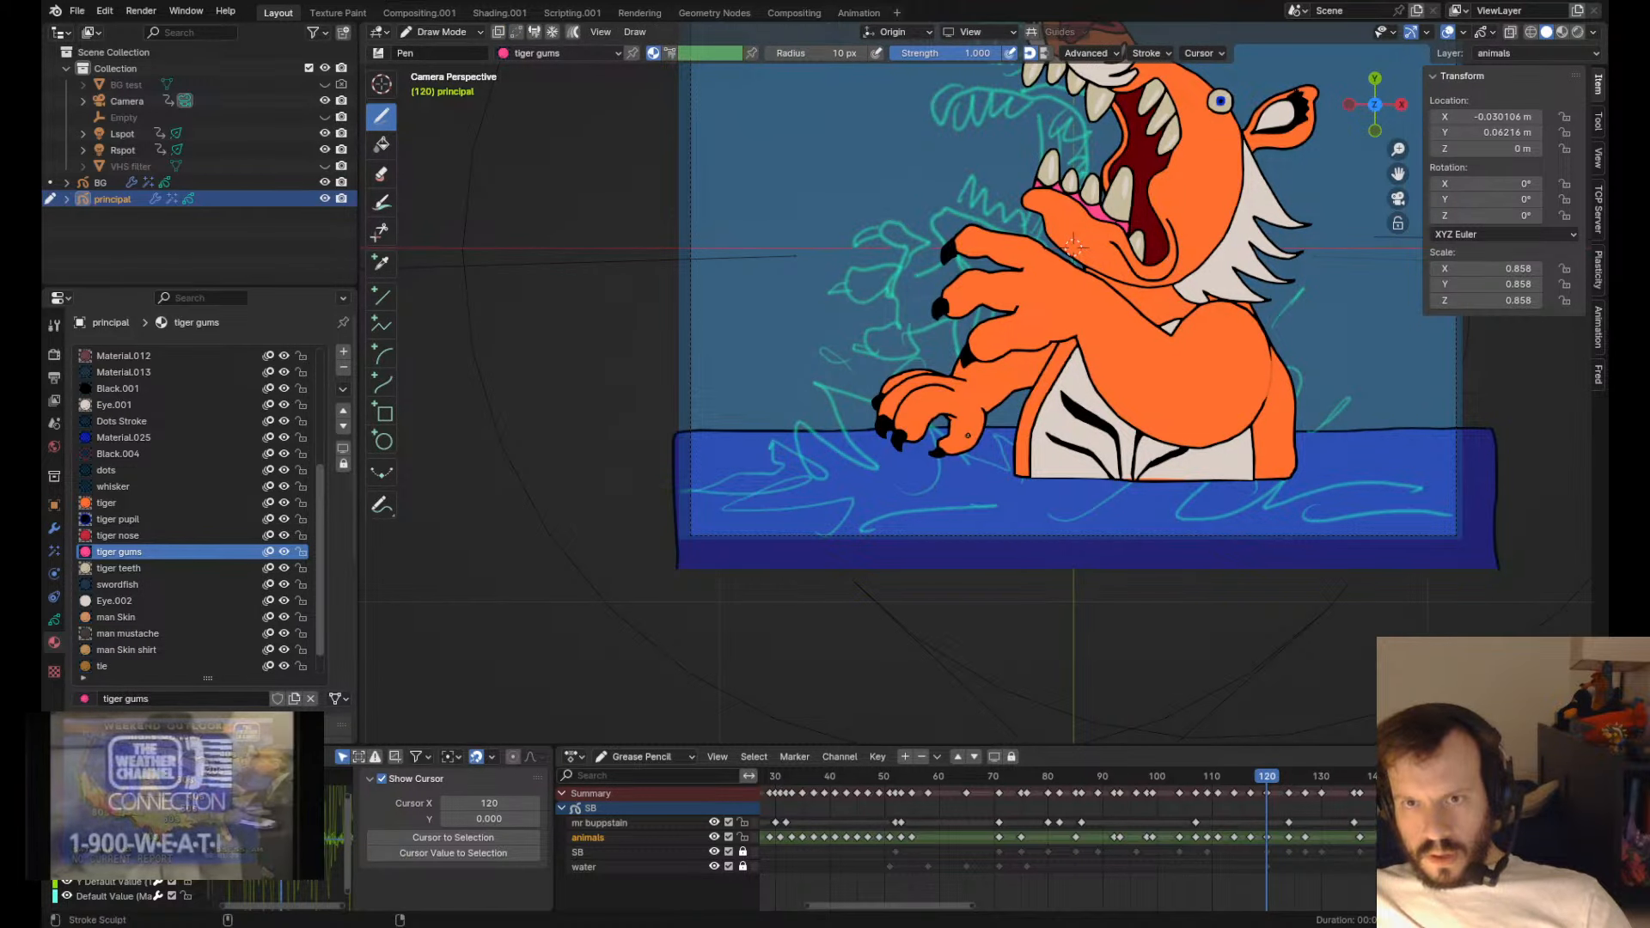
# - Check the tiger's motion across frame 120, frame 124 and their neighbouring keyframes, and save the file
pyautogui.press('Left')
pyautogui.press('Left')
pyautogui.press('Left')
pyautogui.press('Up')
pyautogui.press('Up')
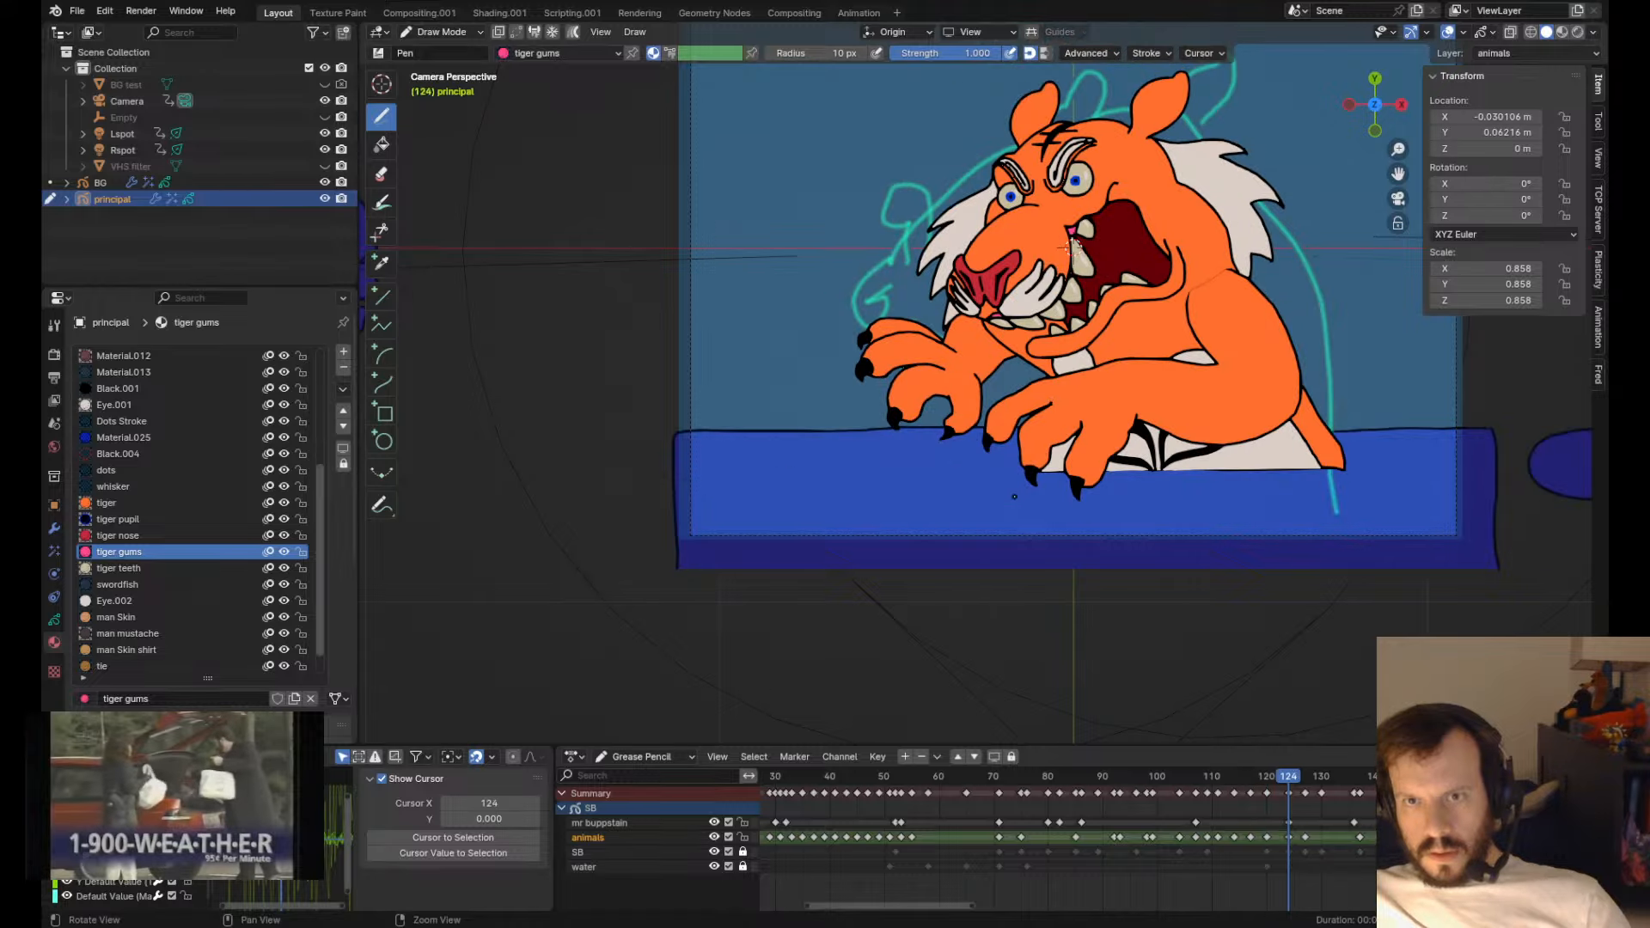
pyautogui.press('Down')
pyautogui.press('Down')
pyautogui.press('Up')
pyautogui.press('Up')
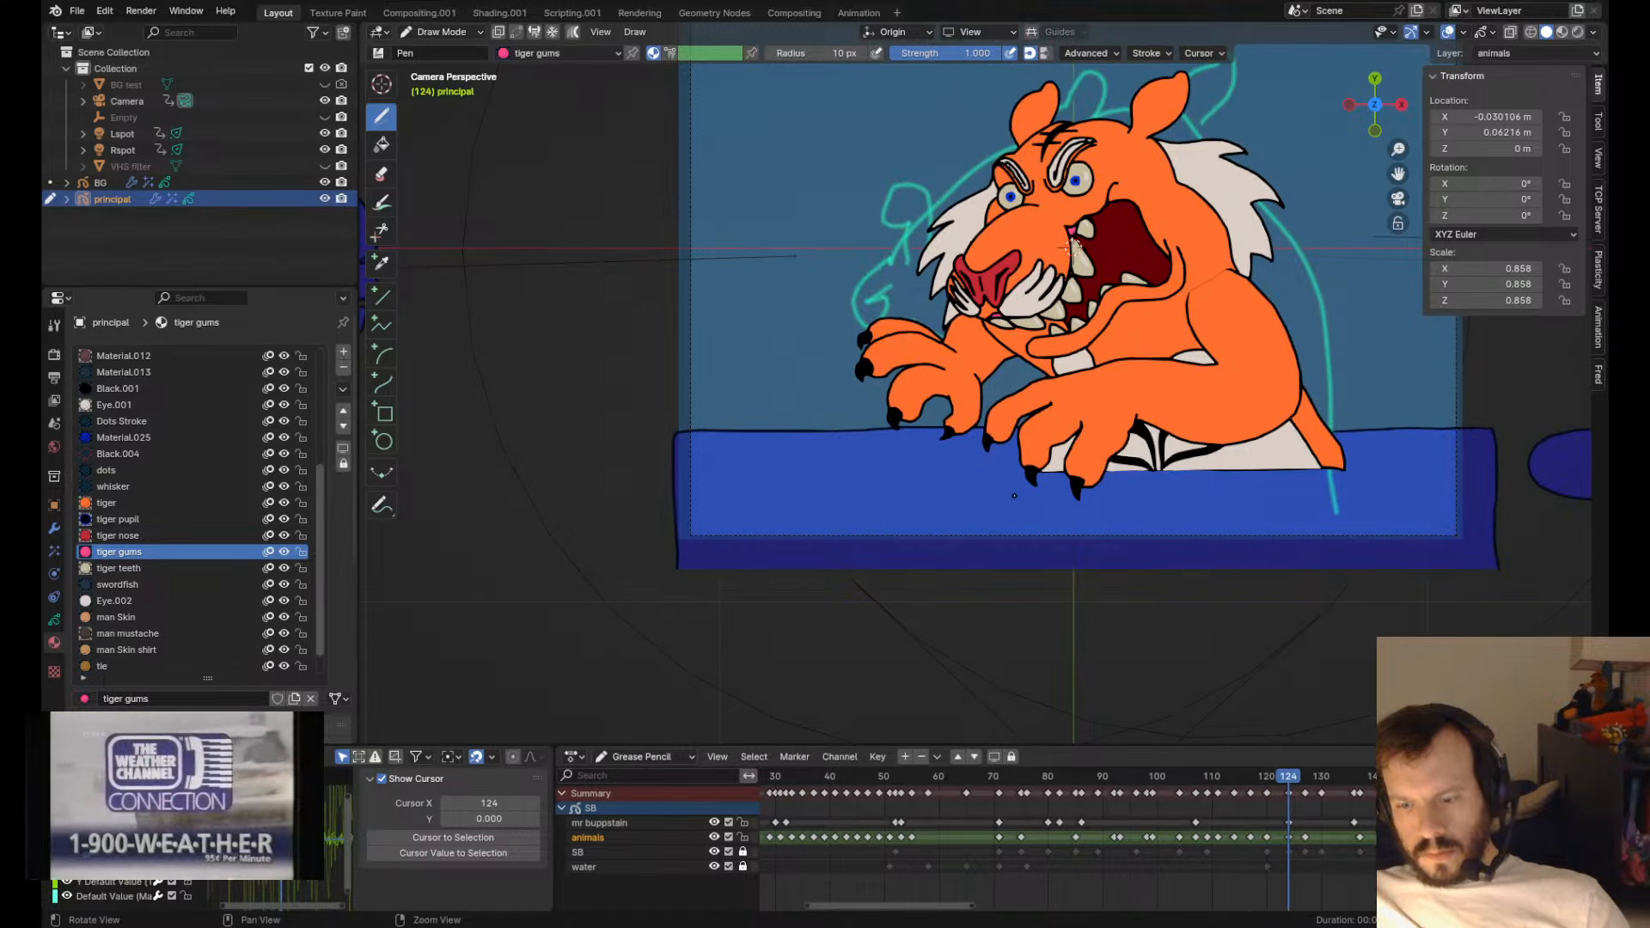
pyautogui.hotkey('ctrl', 's')
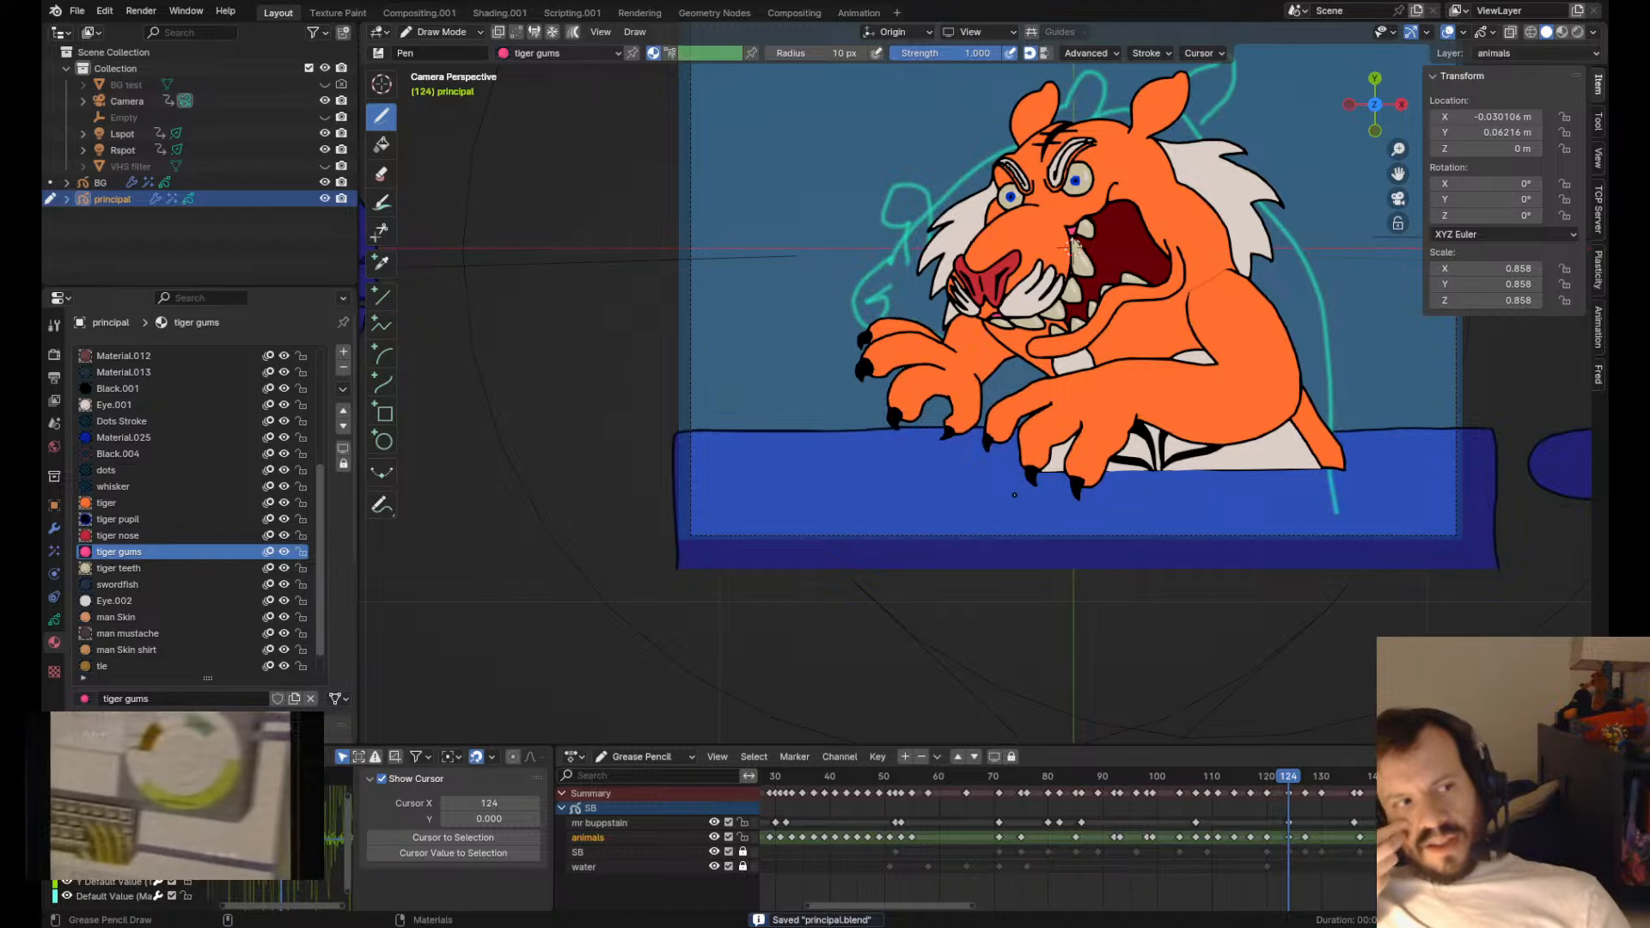
# - Compare the tiger's far paw in frame 124 with the pose in frame 127 and the other neighbouring keyframes
pyautogui.keyDown('alt'); pyautogui.moveTo(981, 489); pyautogui.dragTo(1027, 389, button='right'); pyautogui.keyUp('alt')
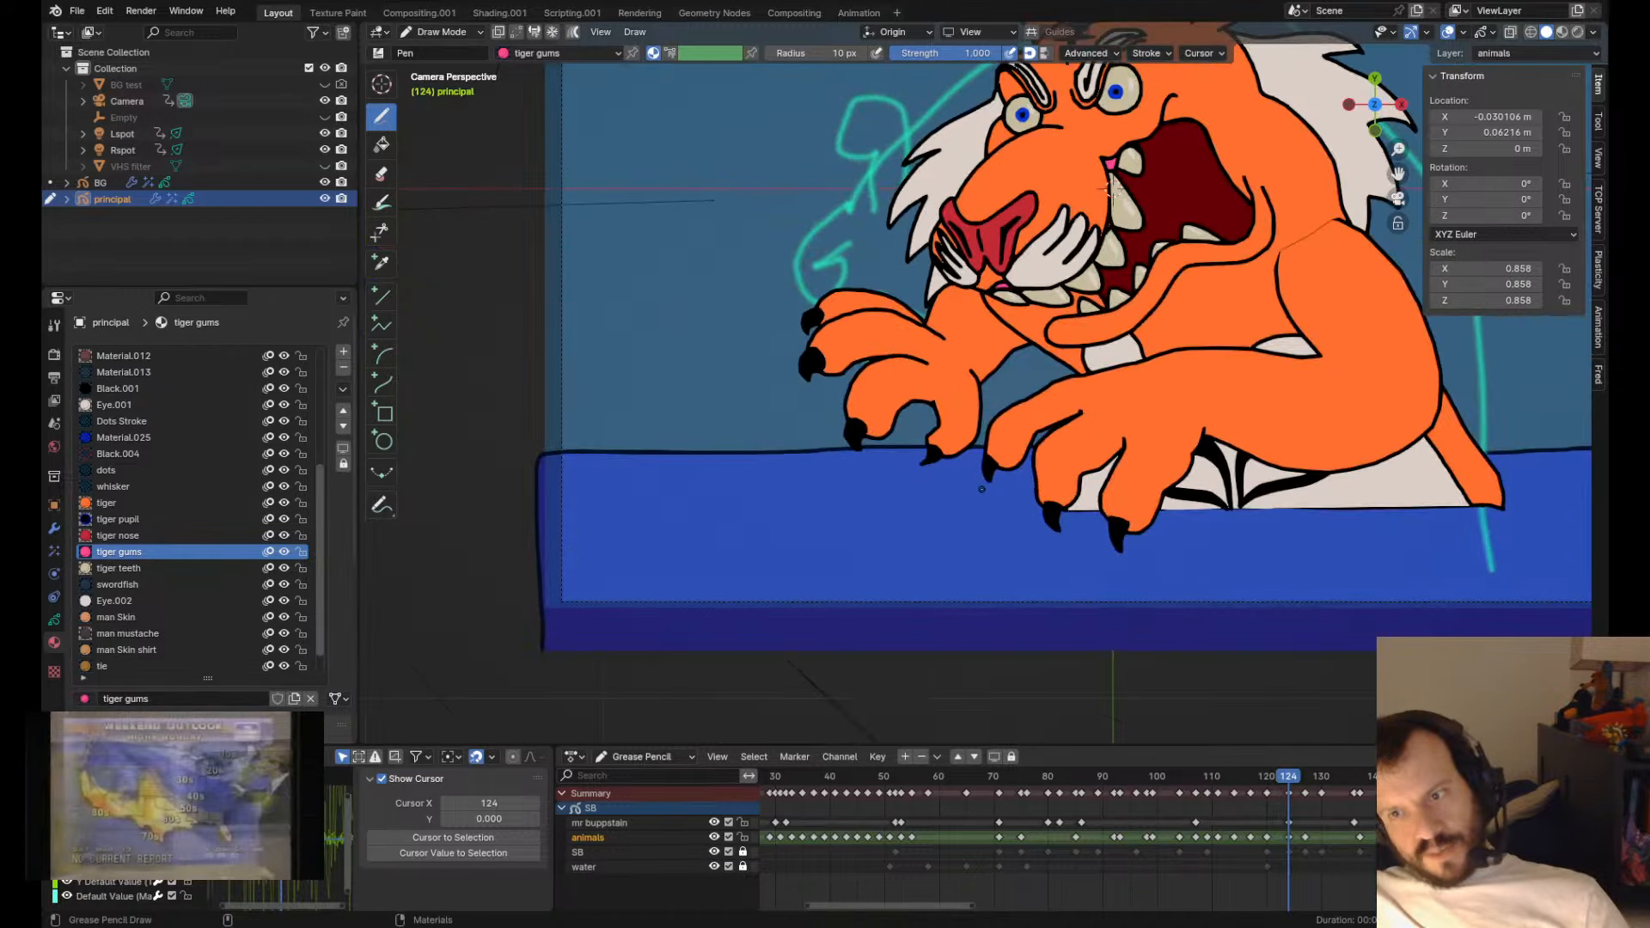
pyautogui.press('Down')
pyautogui.press('Up')
pyautogui.press('Up')
pyautogui.press('Down')
pyautogui.press('Up')
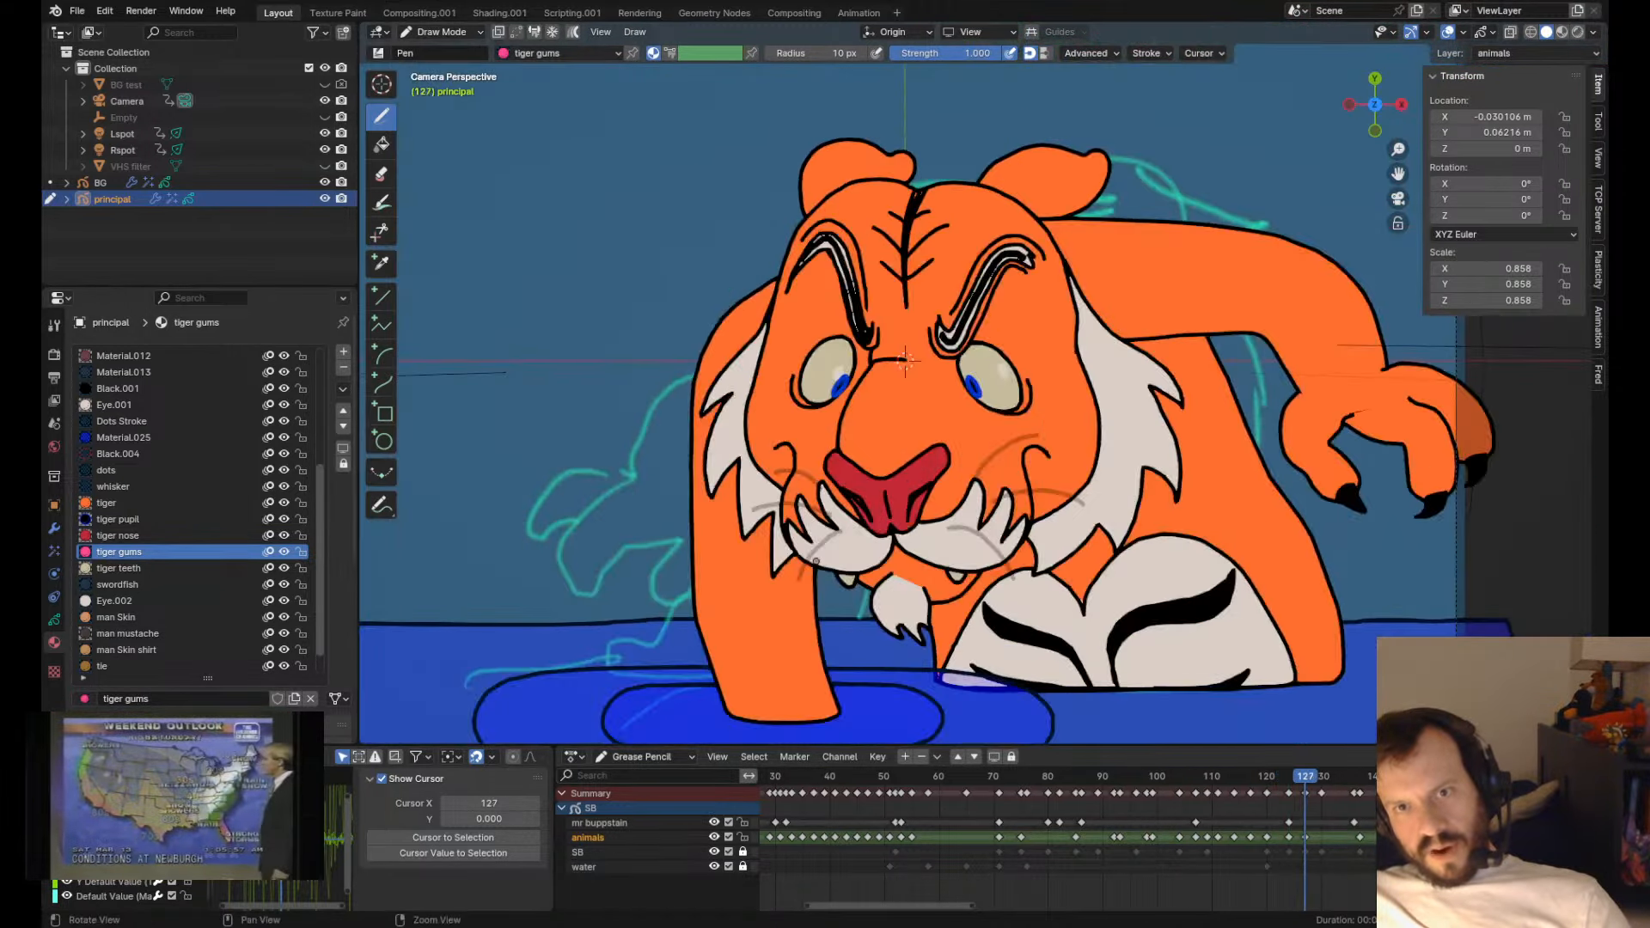
pyautogui.press('Down')
pyautogui.press('Down')
pyautogui.press('Up')
pyautogui.press('Up')
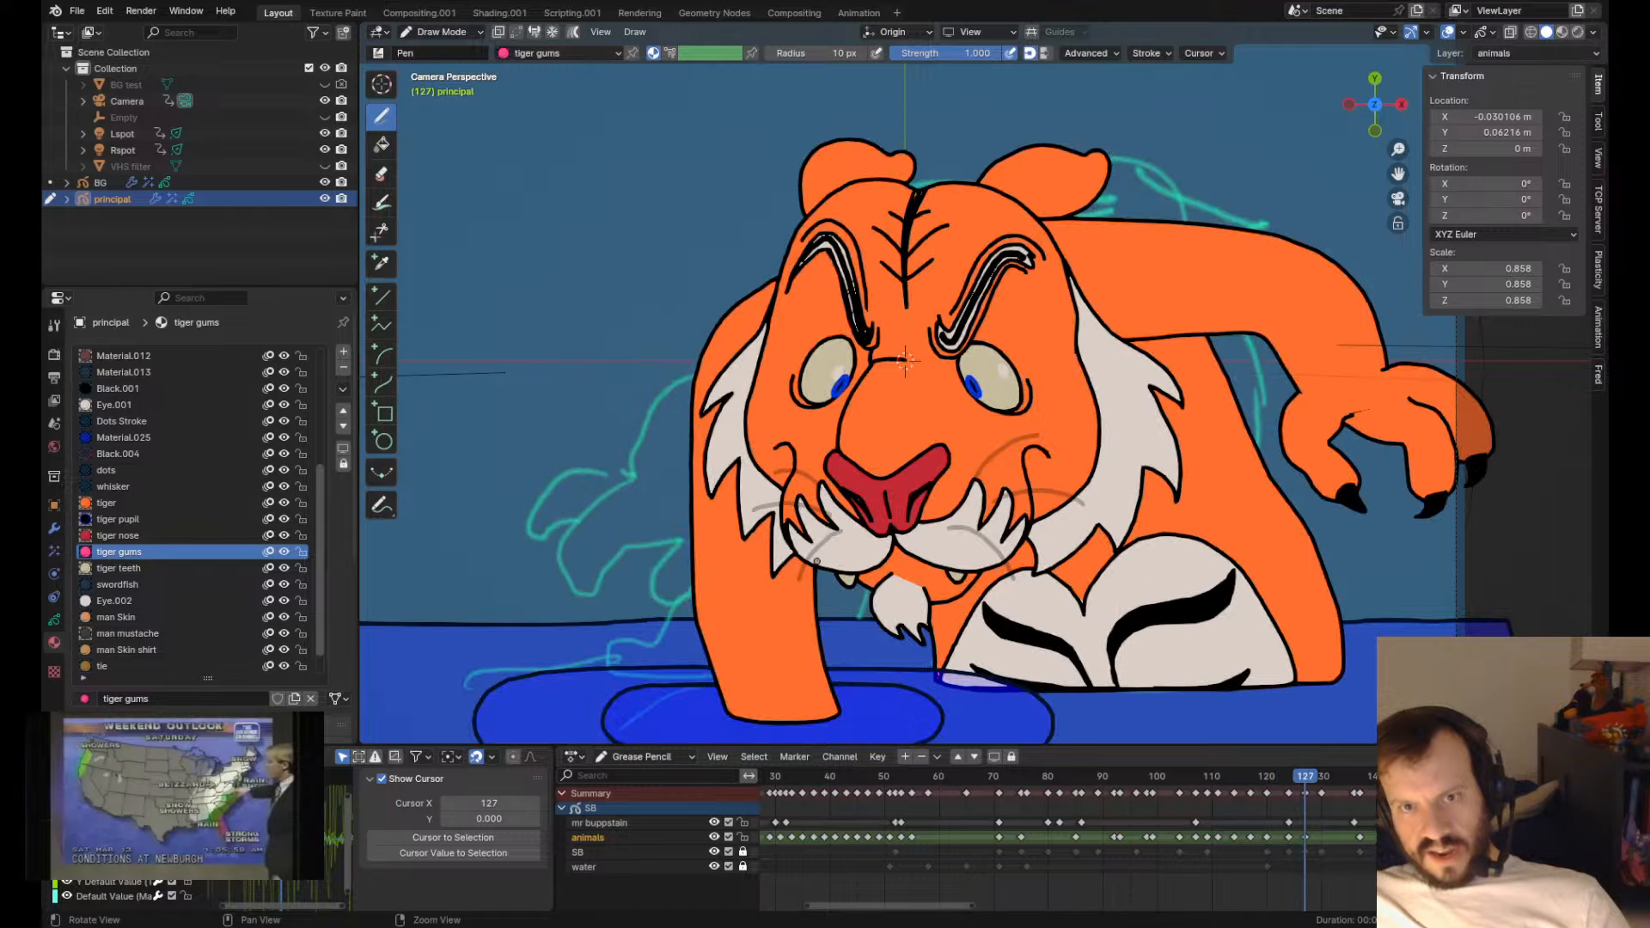
pyautogui.press('Down')
# - Select the tiger's far paw with its claws in frame 124, move it up and outward from the body, and play back the motion
pyautogui.press('Tab')
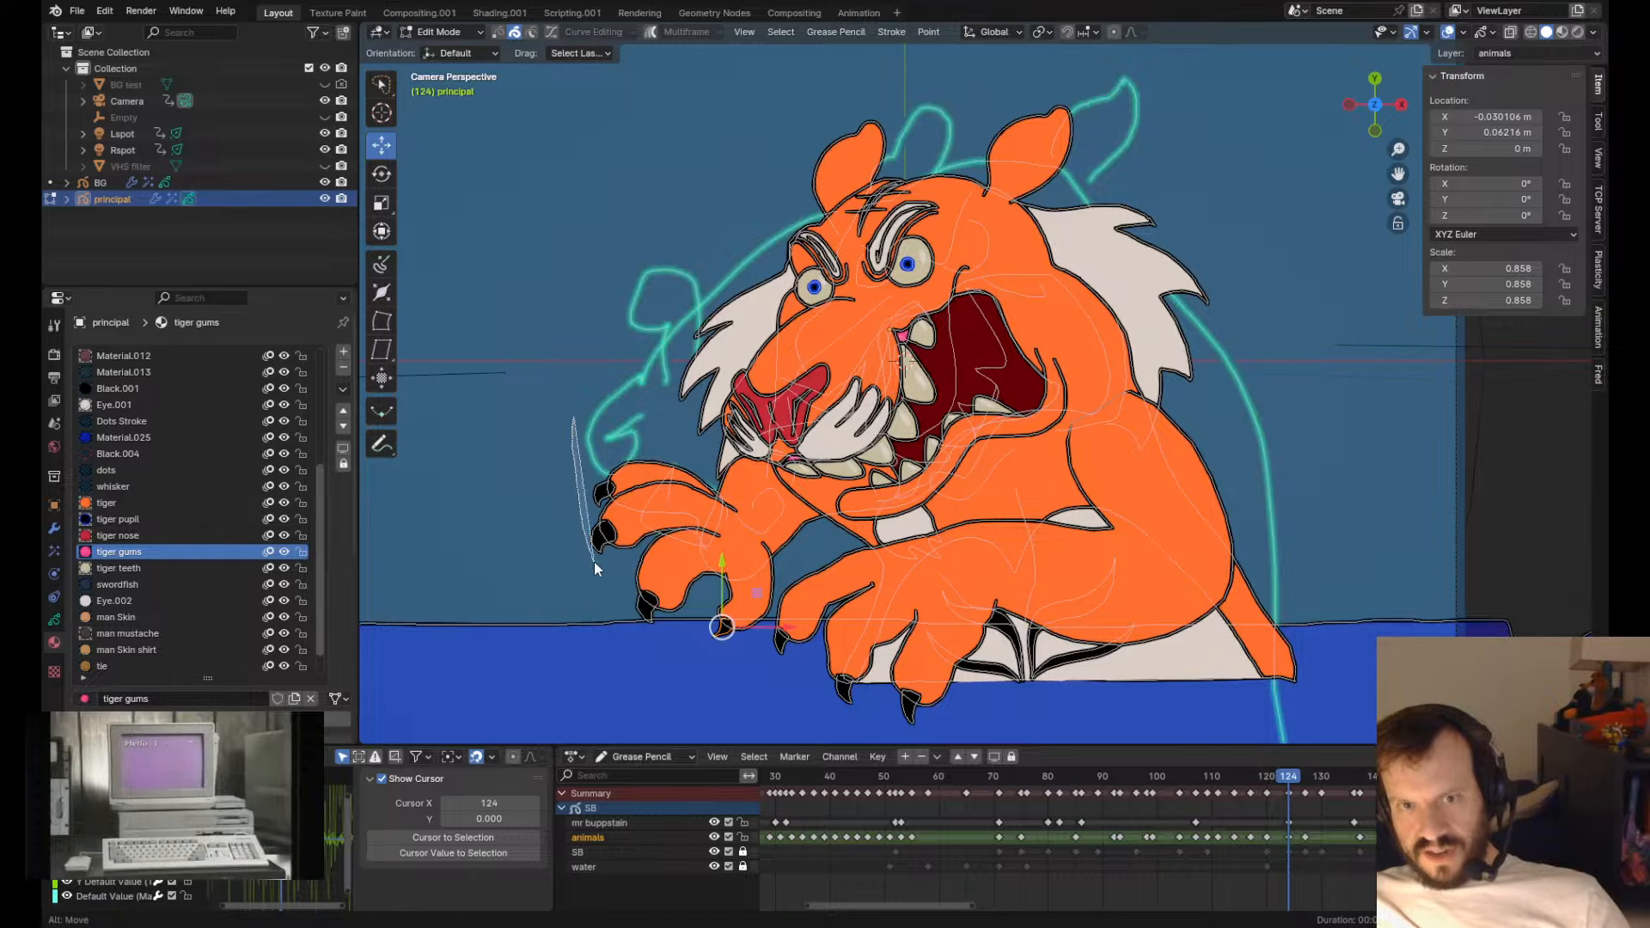
pyautogui.moveTo(595, 560)
pyautogui.mouseDown()
pyautogui.moveTo(708, 639)
pyautogui.moveTo(691, 492)
pyautogui.mouseUp()
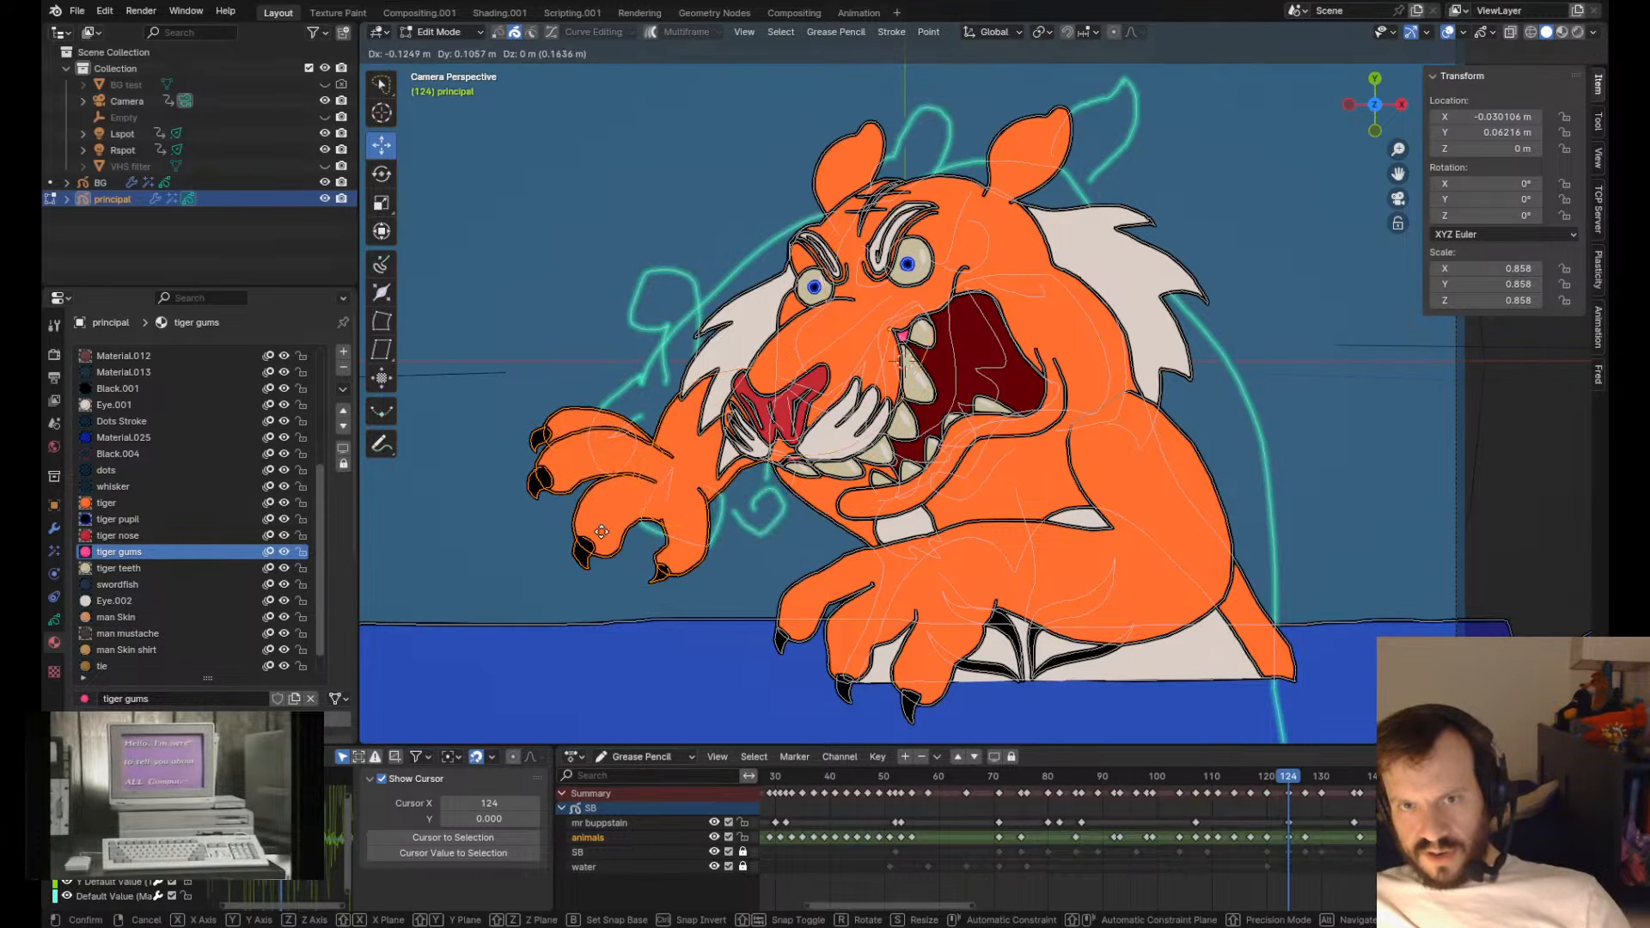
pyautogui.click(604, 519)
pyautogui.press('Up')
pyautogui.press('space')
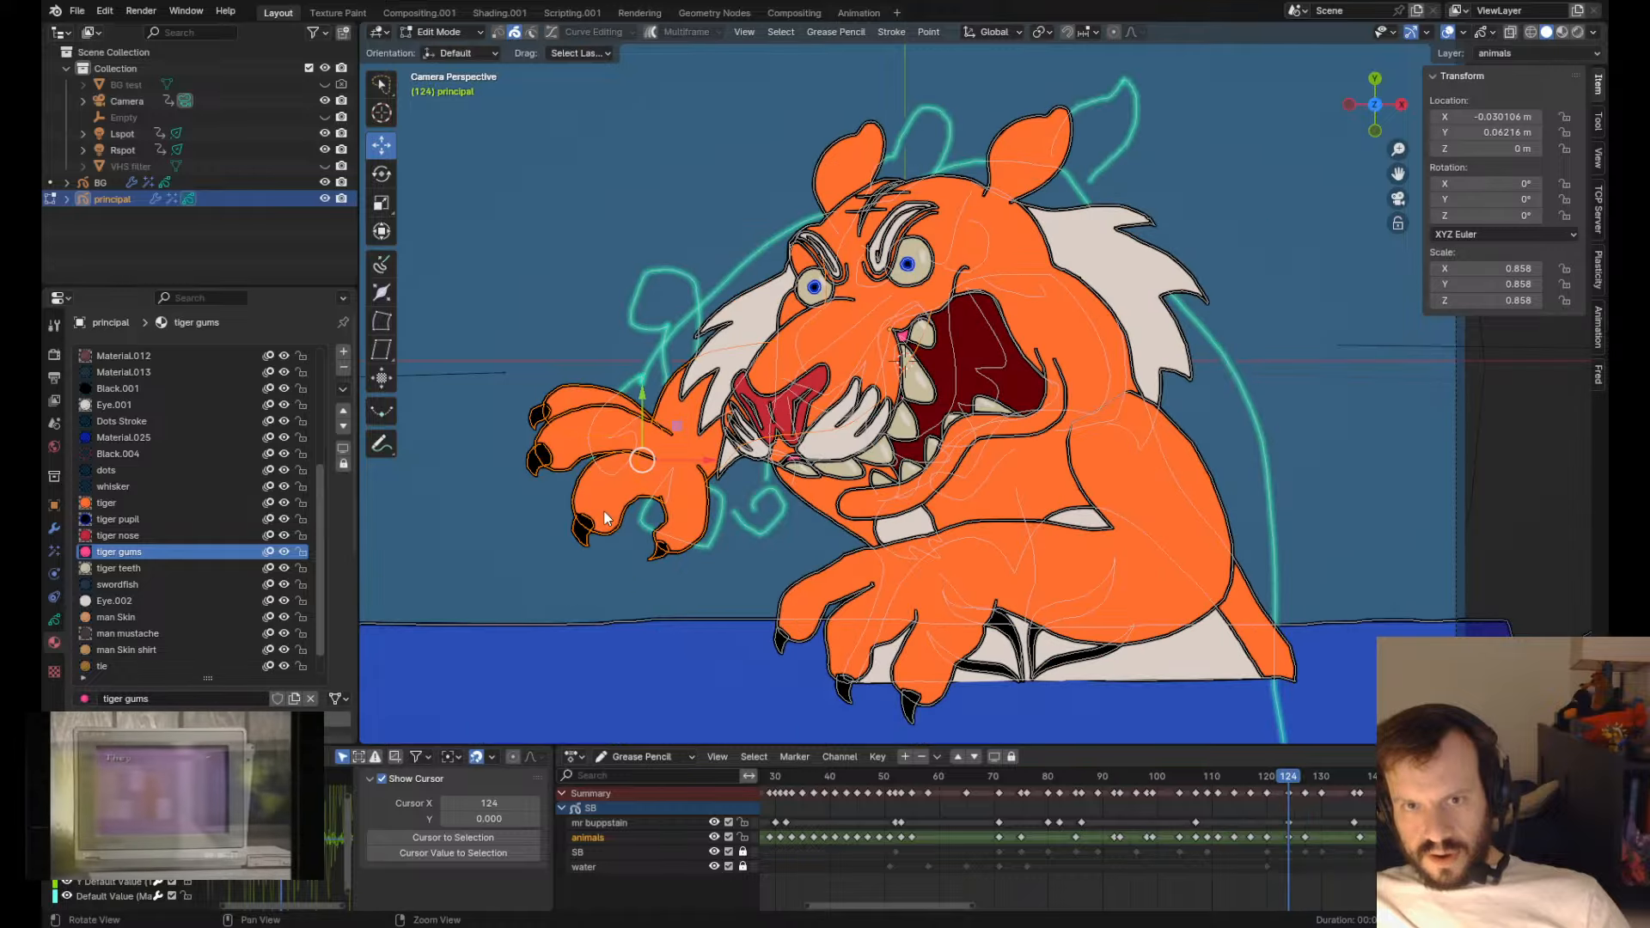
pyautogui.press('Escape')
pyautogui.press('space')
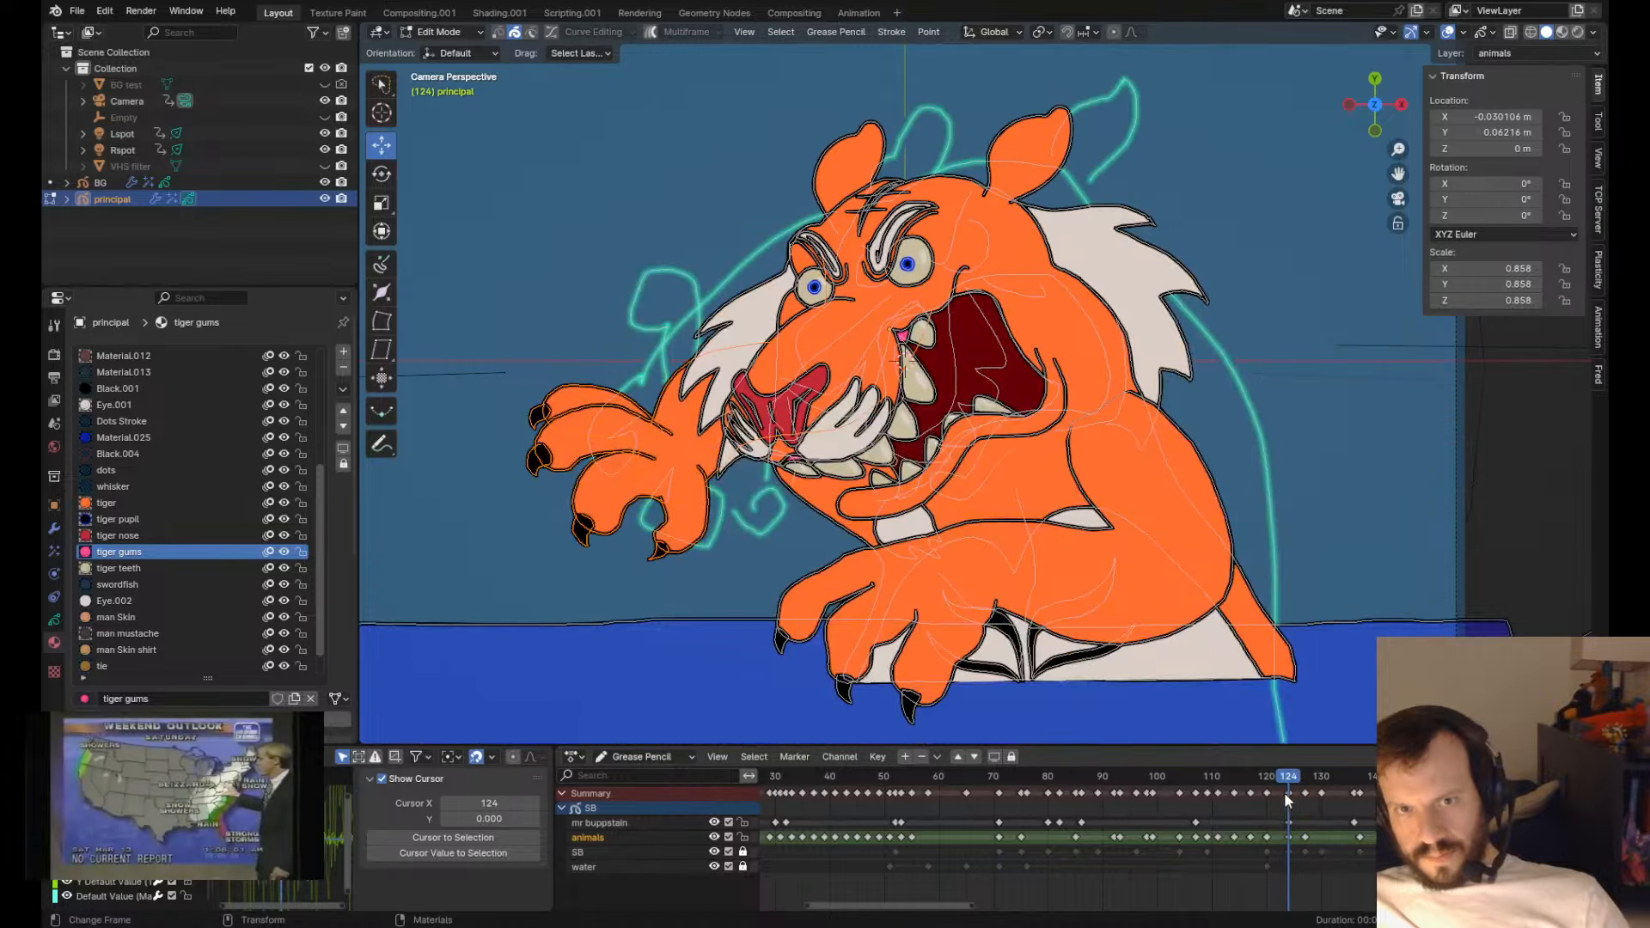
# - Draw a curved black stripe across the tiger's upper rump below the tail in frame 107, using the Black.002 material
pyautogui.moveTo(1286, 803); pyautogui.dragTo(1204, 804)
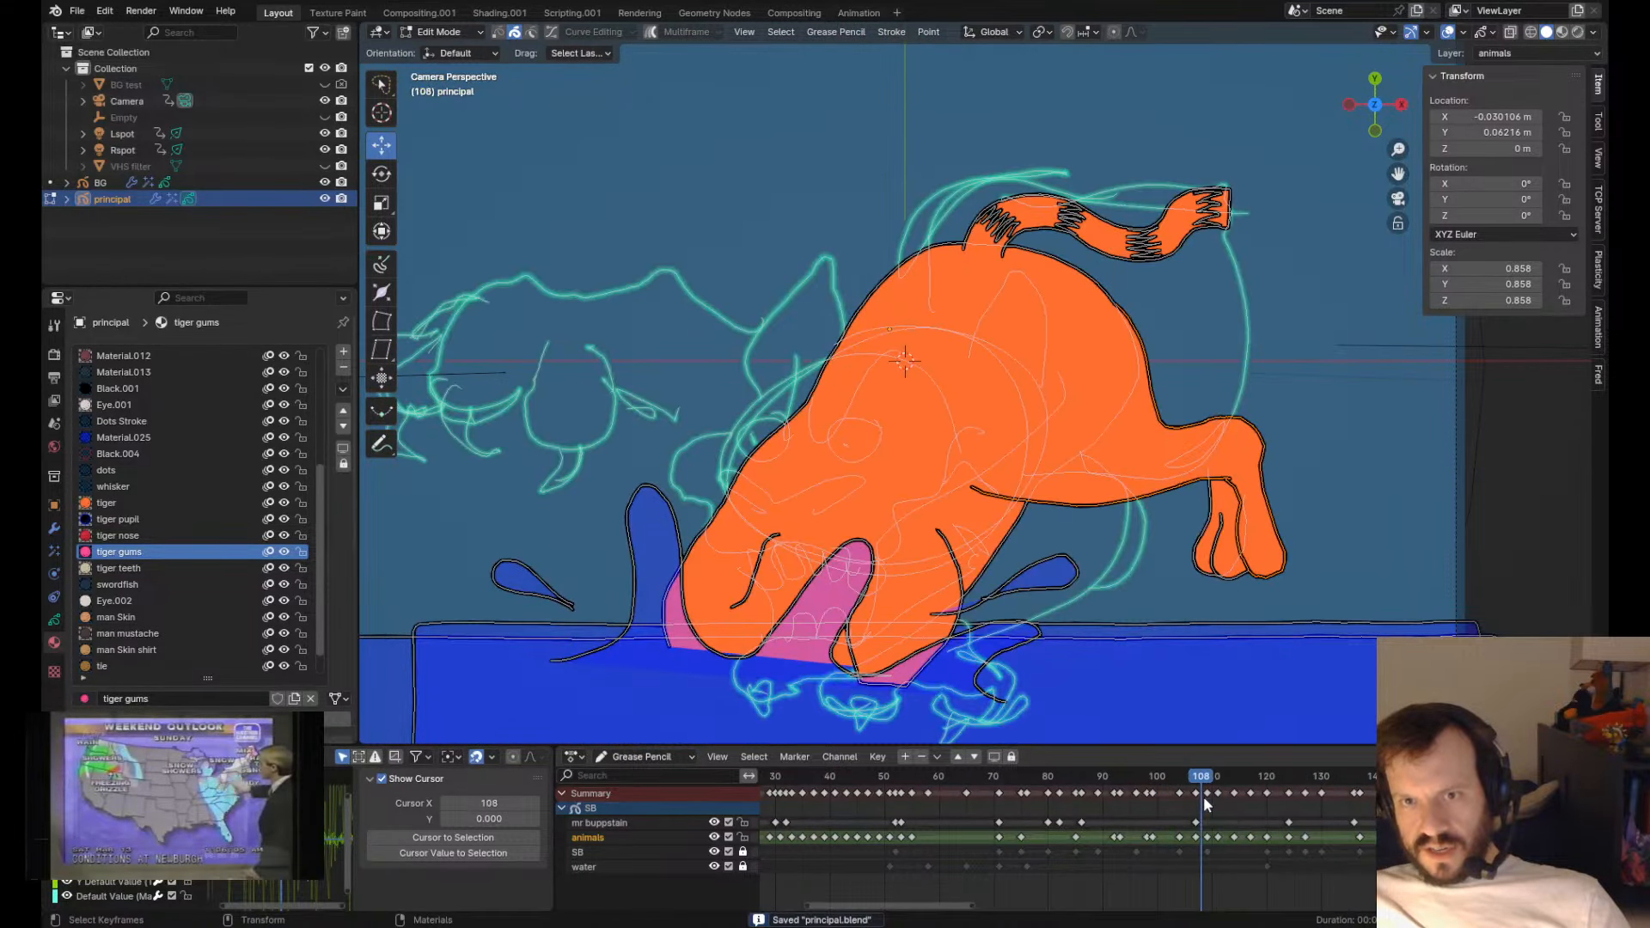
pyautogui.press('Tab')
pyautogui.press('Up')
pyautogui.press('Down')
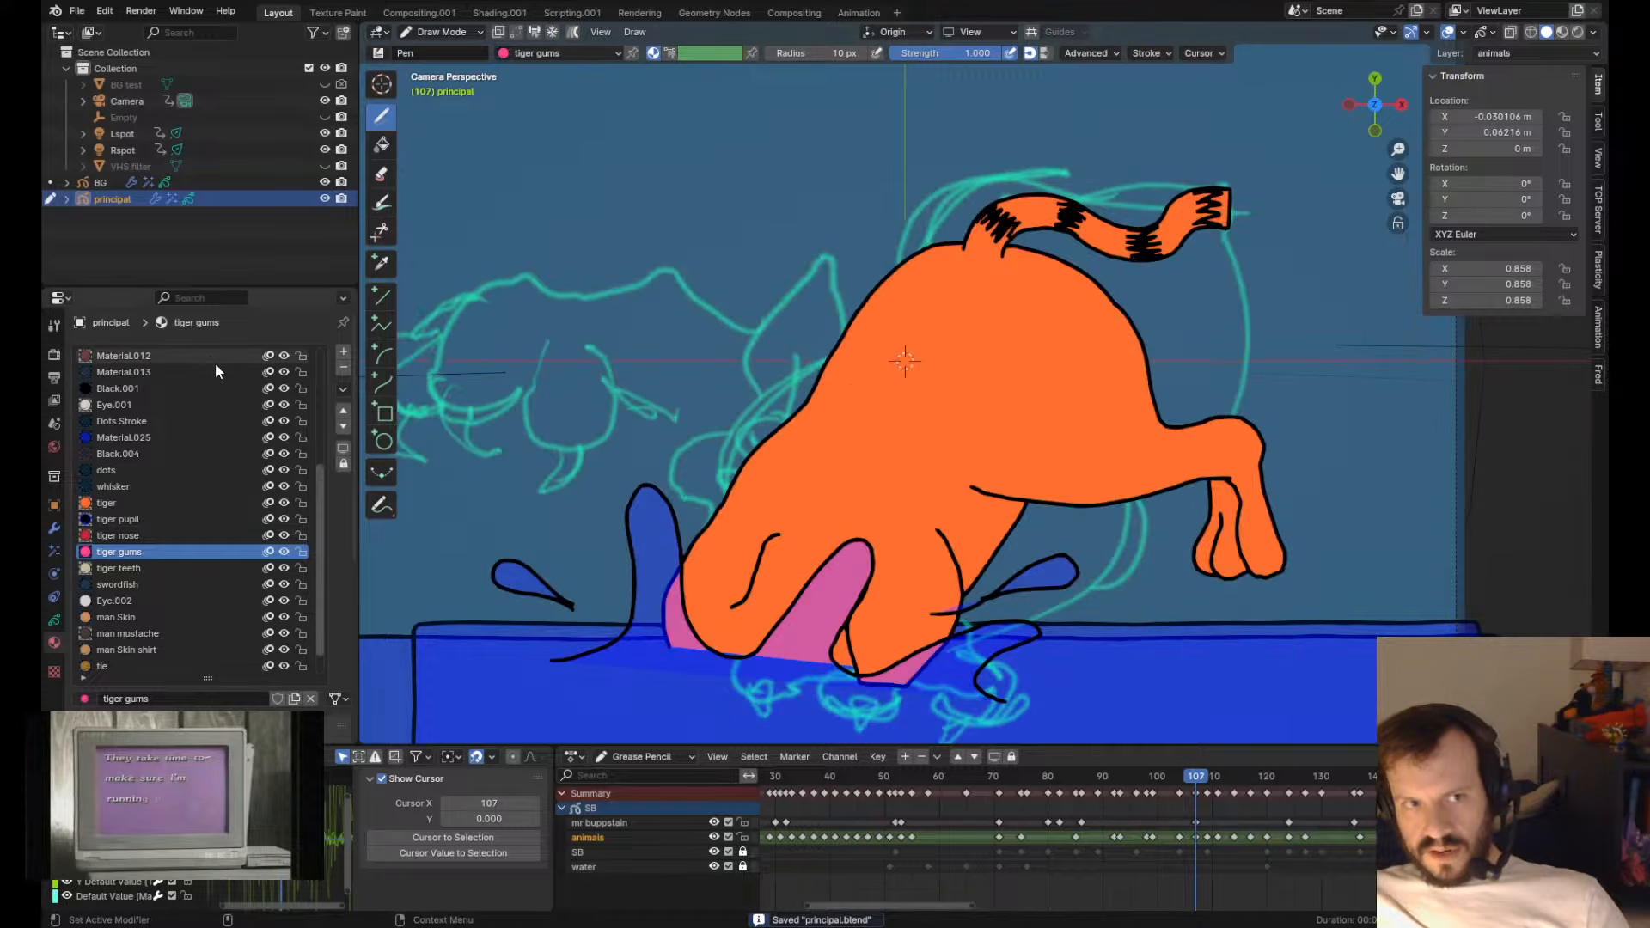
pyautogui.scroll(12, 307, 450)
pyautogui.click(232, 356)
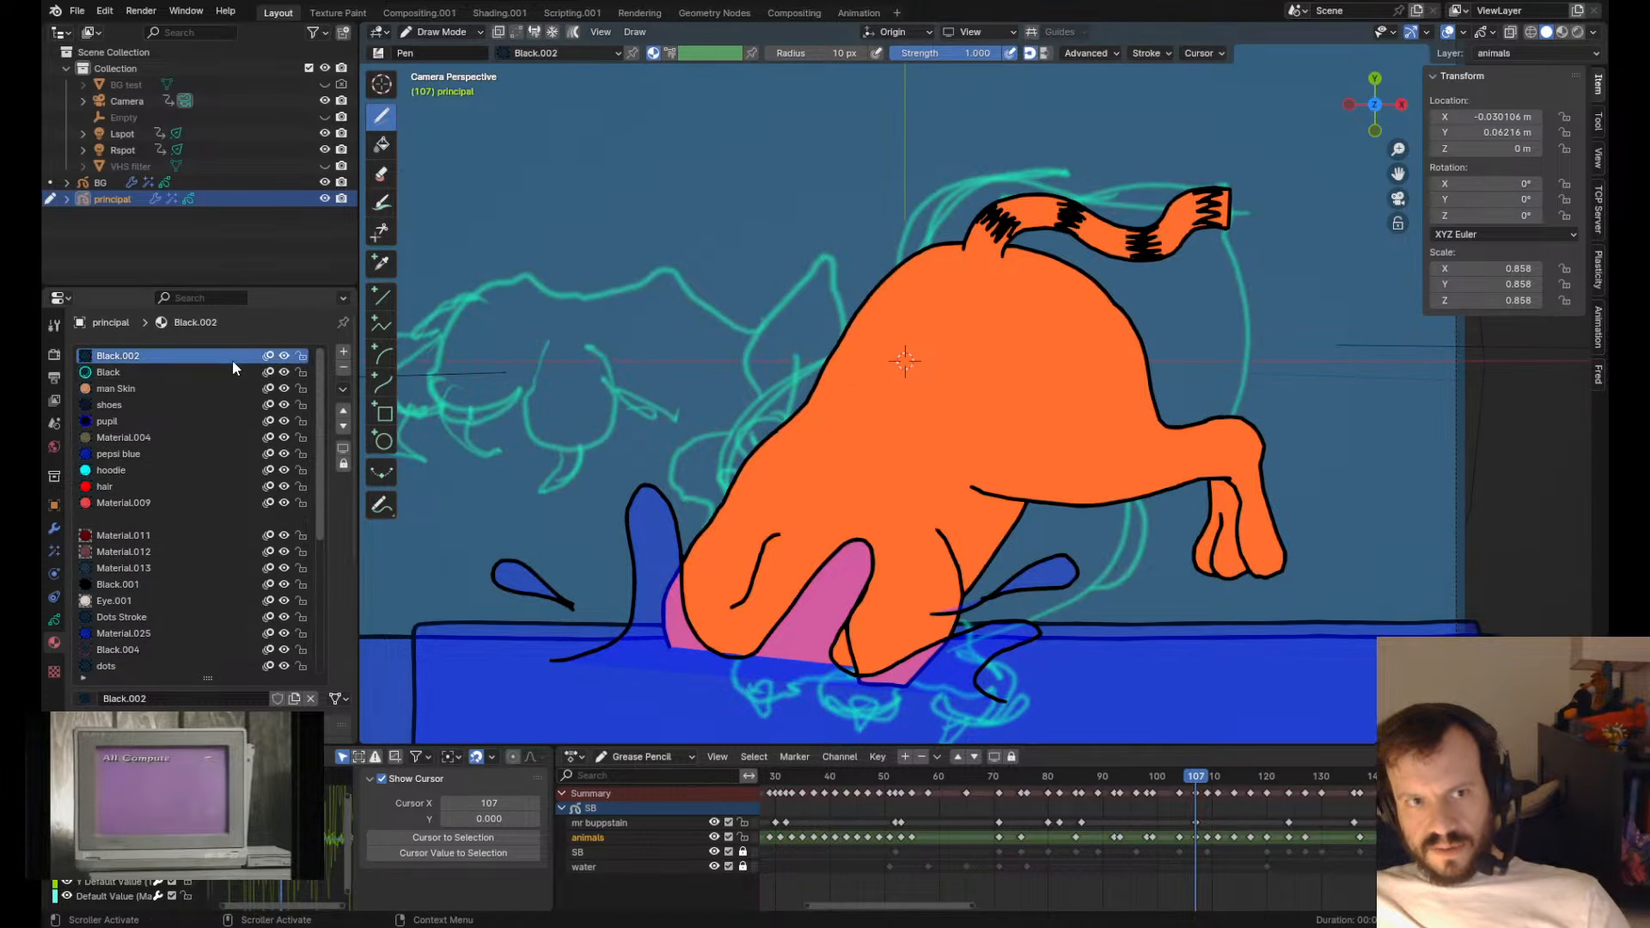
pyautogui.press('Up')
pyautogui.press('Down')
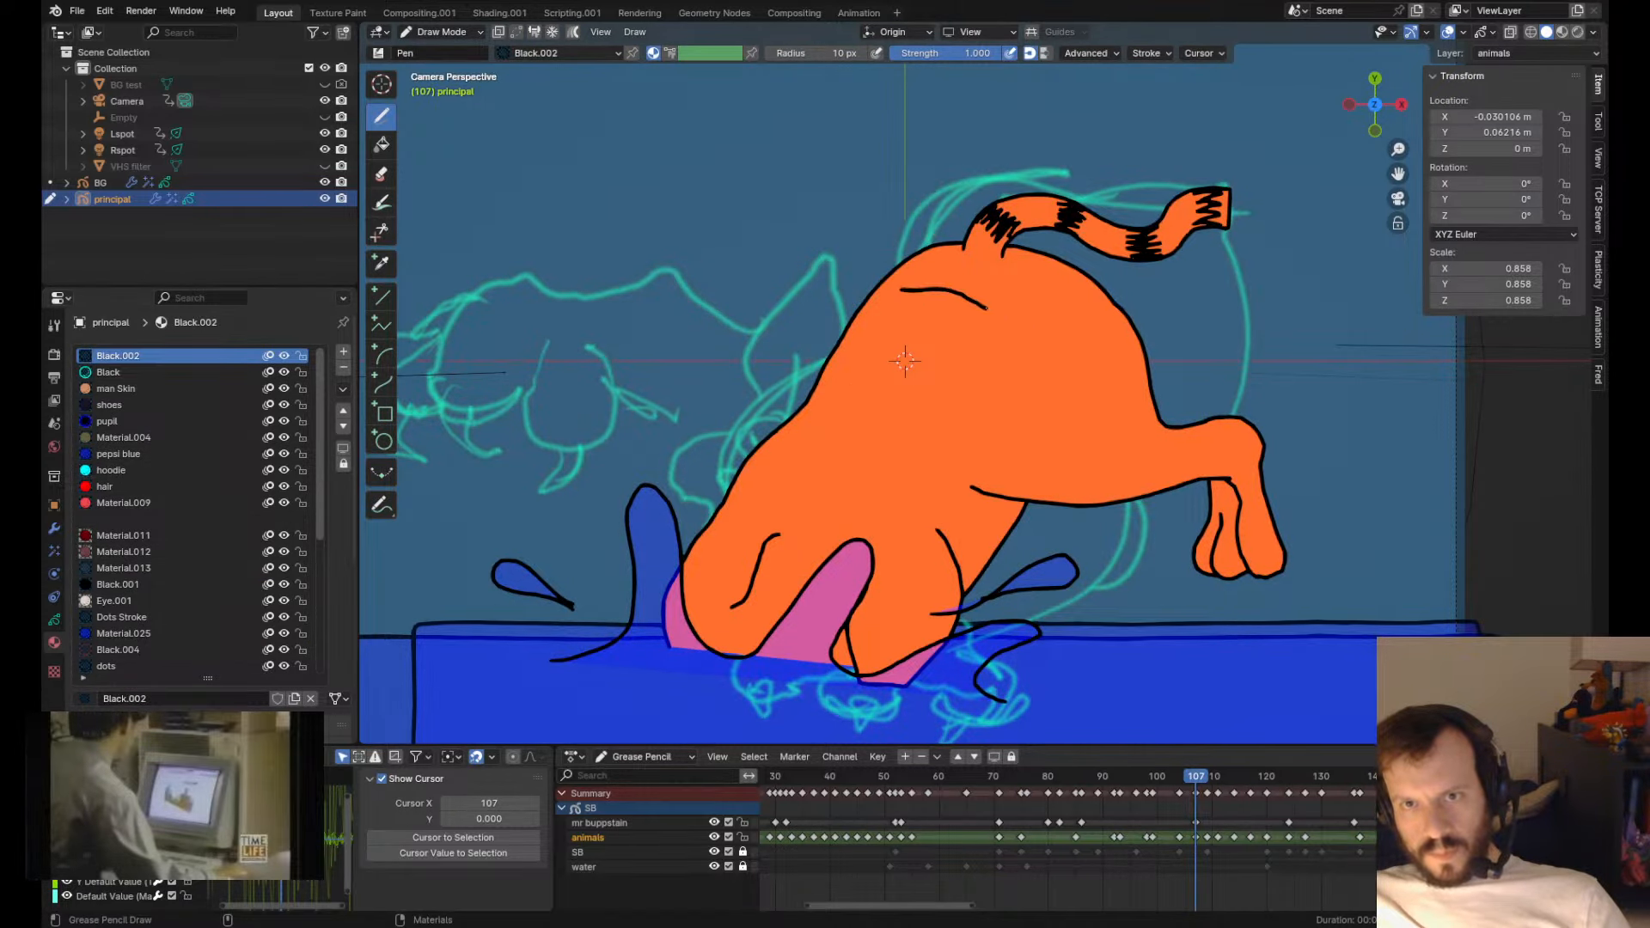
pyautogui.moveTo(943, 291)
pyautogui.mouseDown()
pyautogui.moveTo(907, 295)
pyautogui.moveTo(1004, 322)
pyautogui.mouseUp()
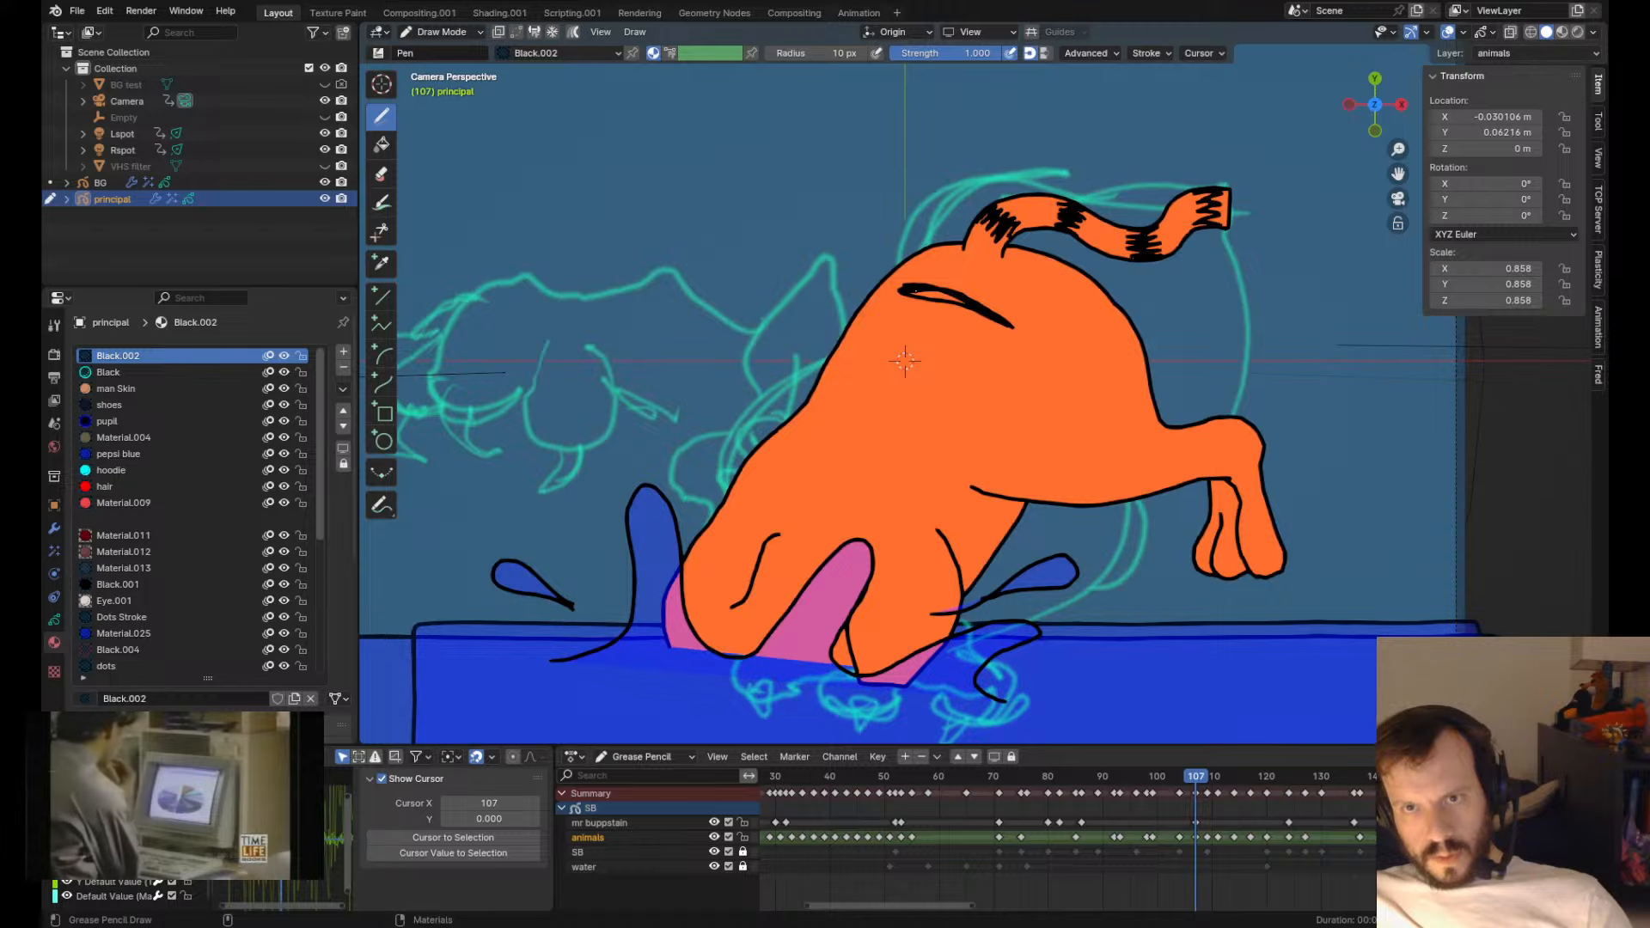
# - Add strokes to the upper rump stripe in frame 107, pull them closer together, and compare with the adjacent keyframe
pyautogui.press('Tab')
pyautogui.press('l')
pyautogui.press('Tab')
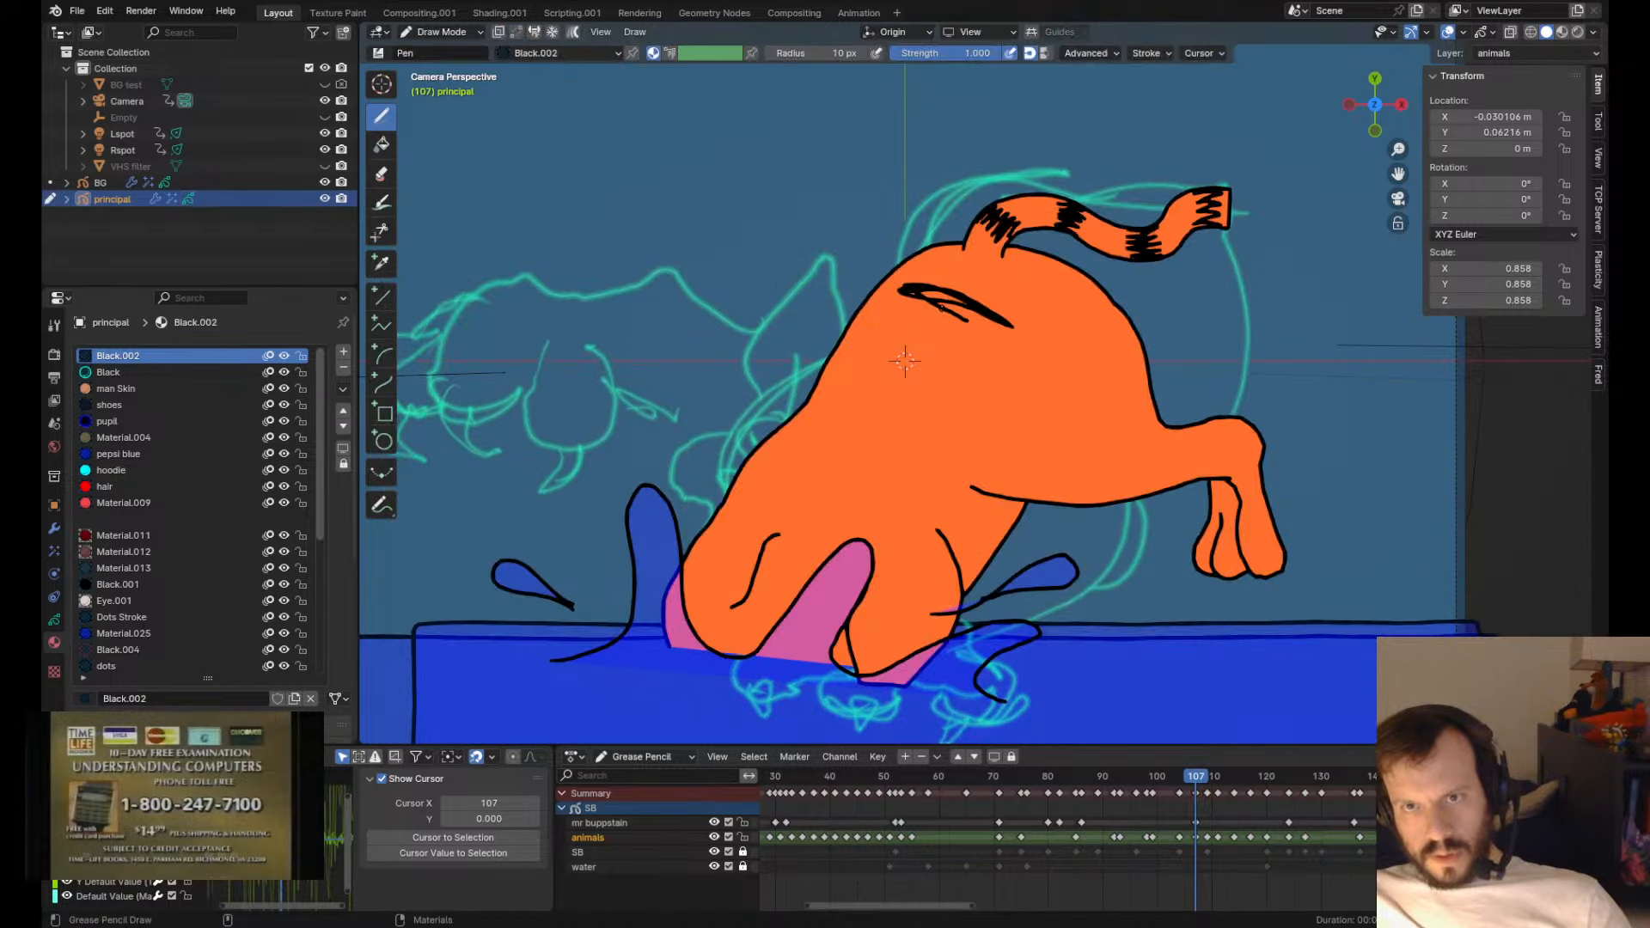
pyautogui.moveTo(956, 297)
pyautogui.mouseDown()
pyautogui.moveTo(954, 269)
pyautogui.moveTo(939, 353)
pyautogui.moveTo(942, 331)
pyautogui.mouseUp()
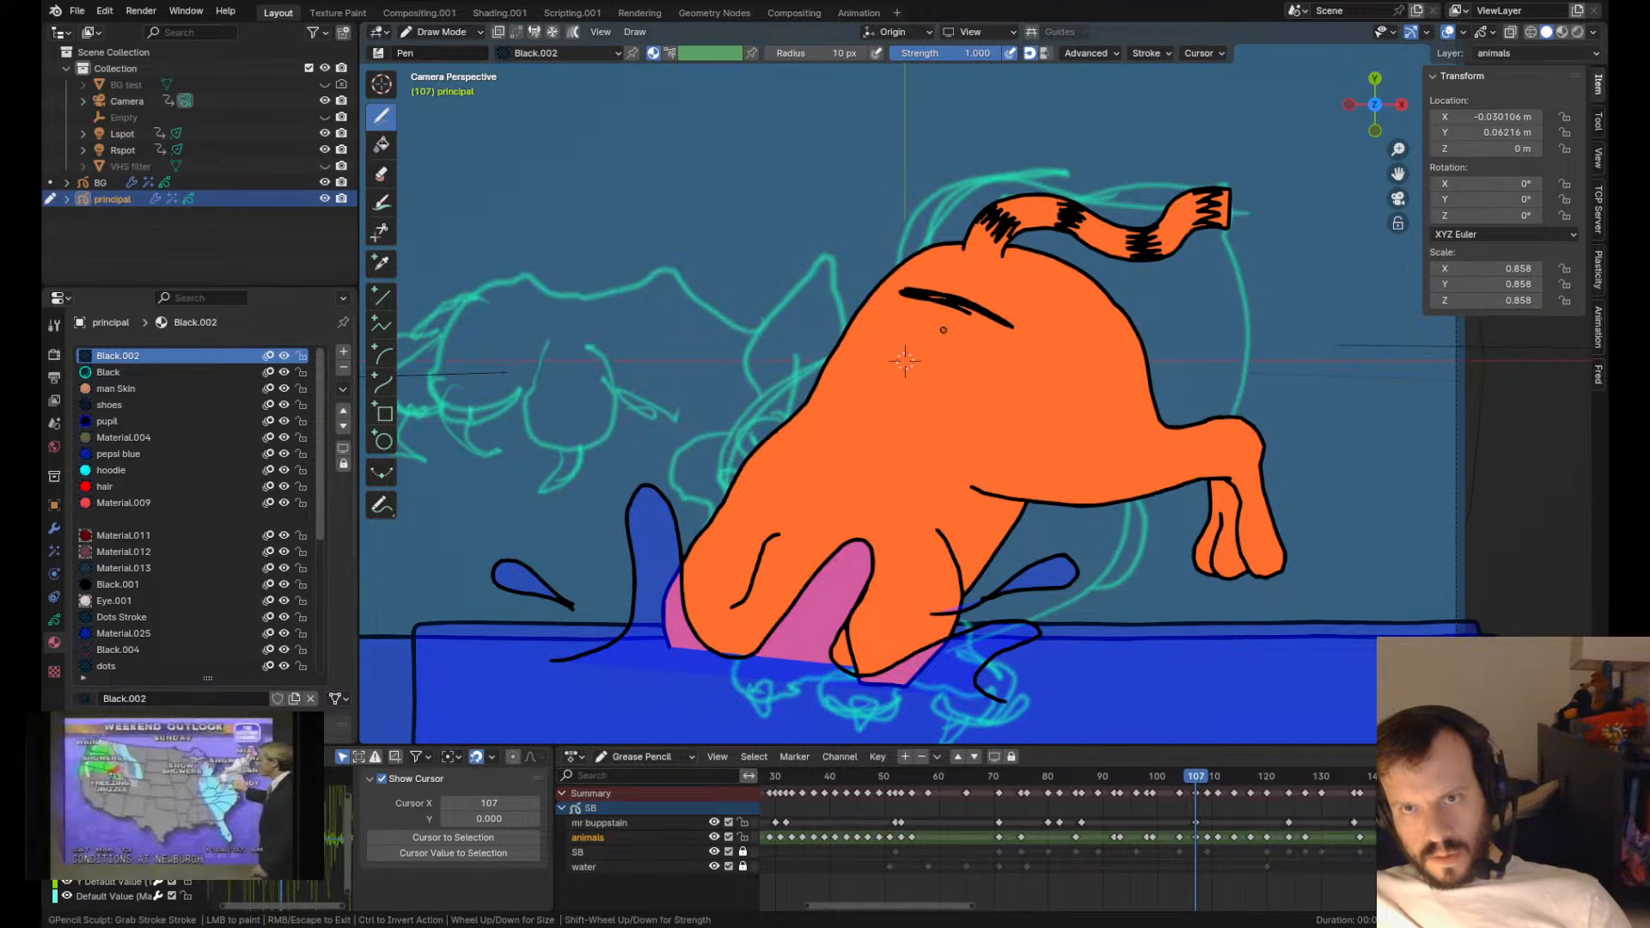
pyautogui.press('Down')
pyautogui.press('Up')
# - Scale the upper rump stripe's strokes in frame 107 and reshape them to follow the curve of the rump
pyautogui.press('Tab')
pyautogui.press('l')
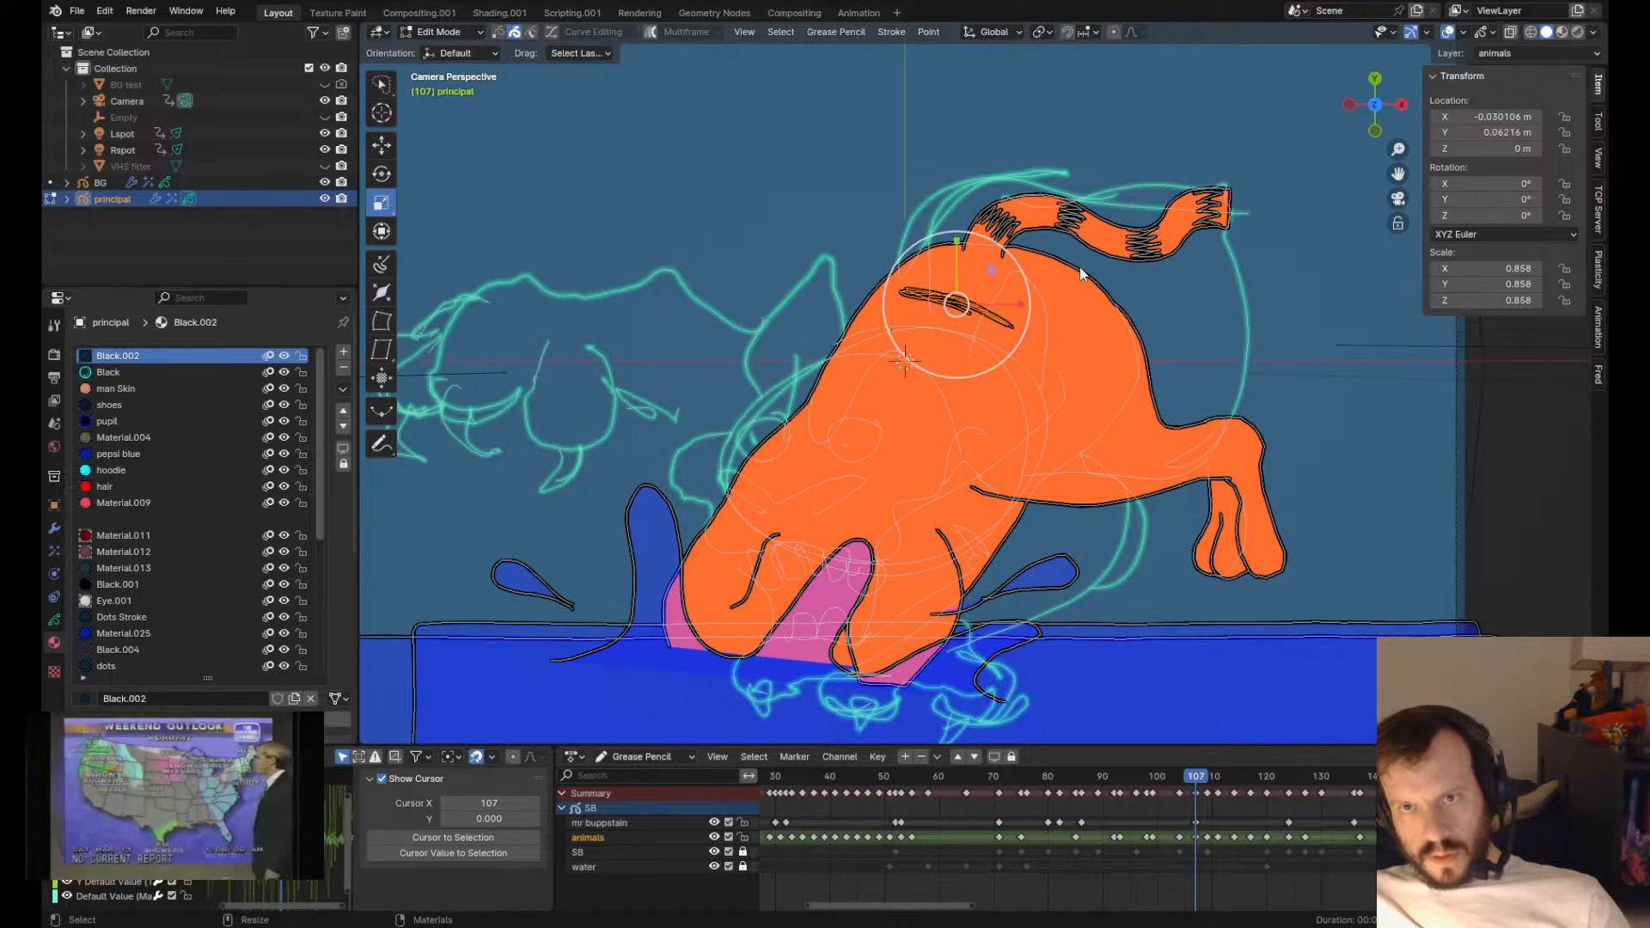
pyautogui.press('s')
pyautogui.click(1125, 292)
pyautogui.press('Tab')
pyautogui.moveTo(1036, 334); pyautogui.dragTo(1015, 328)
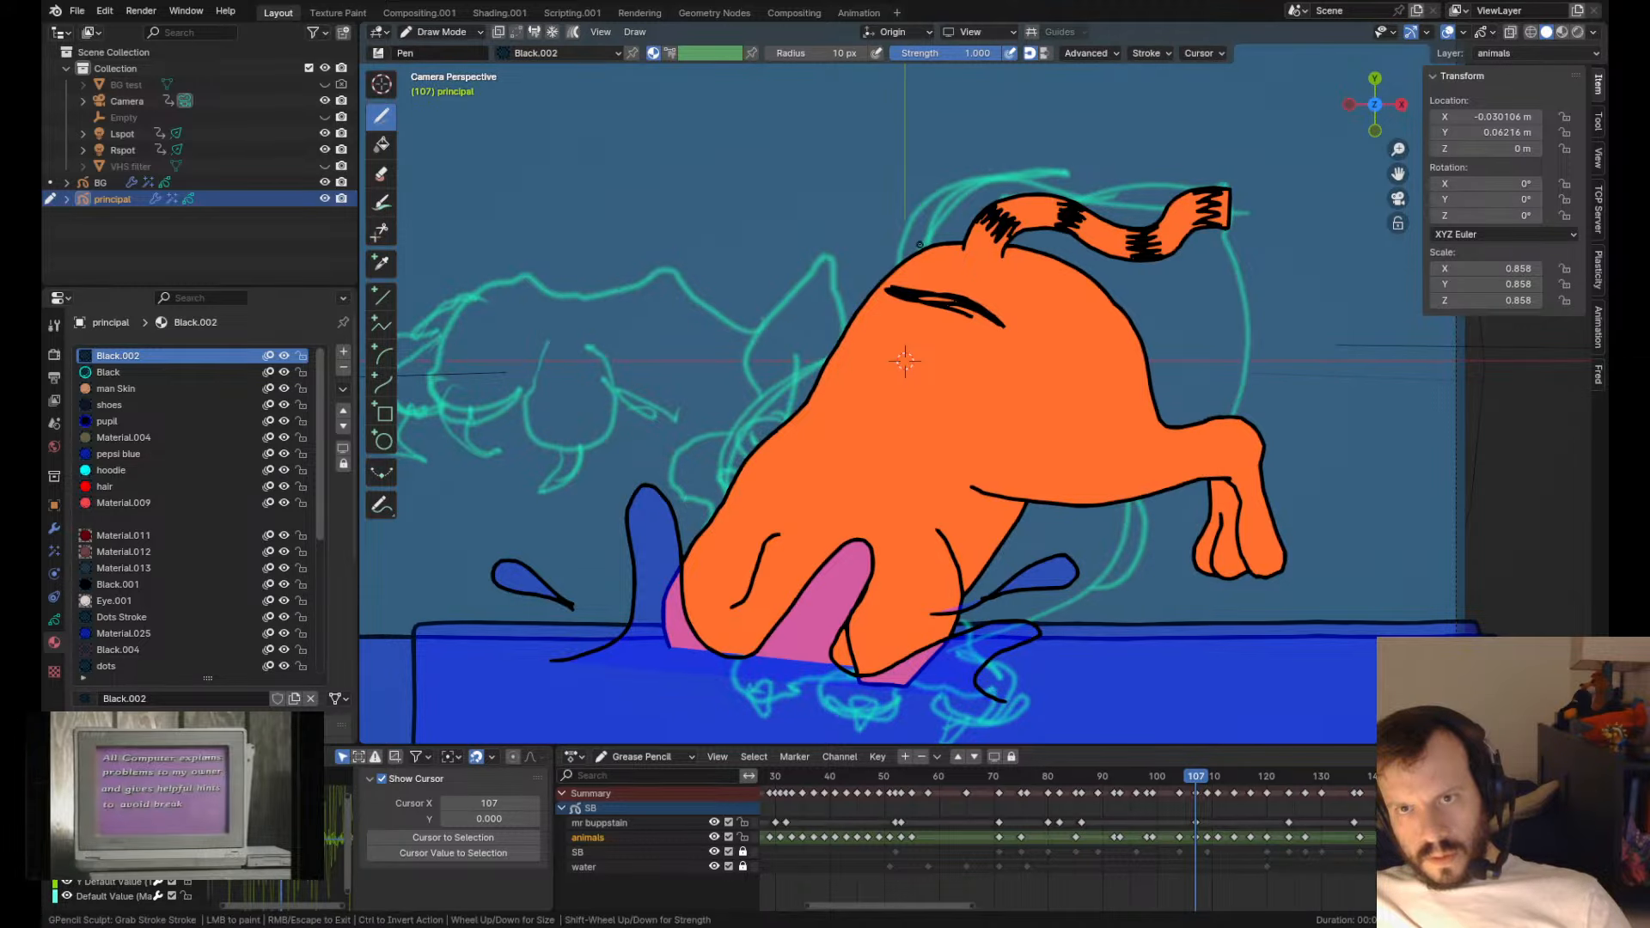
pyautogui.scroll(8, 911, 266)
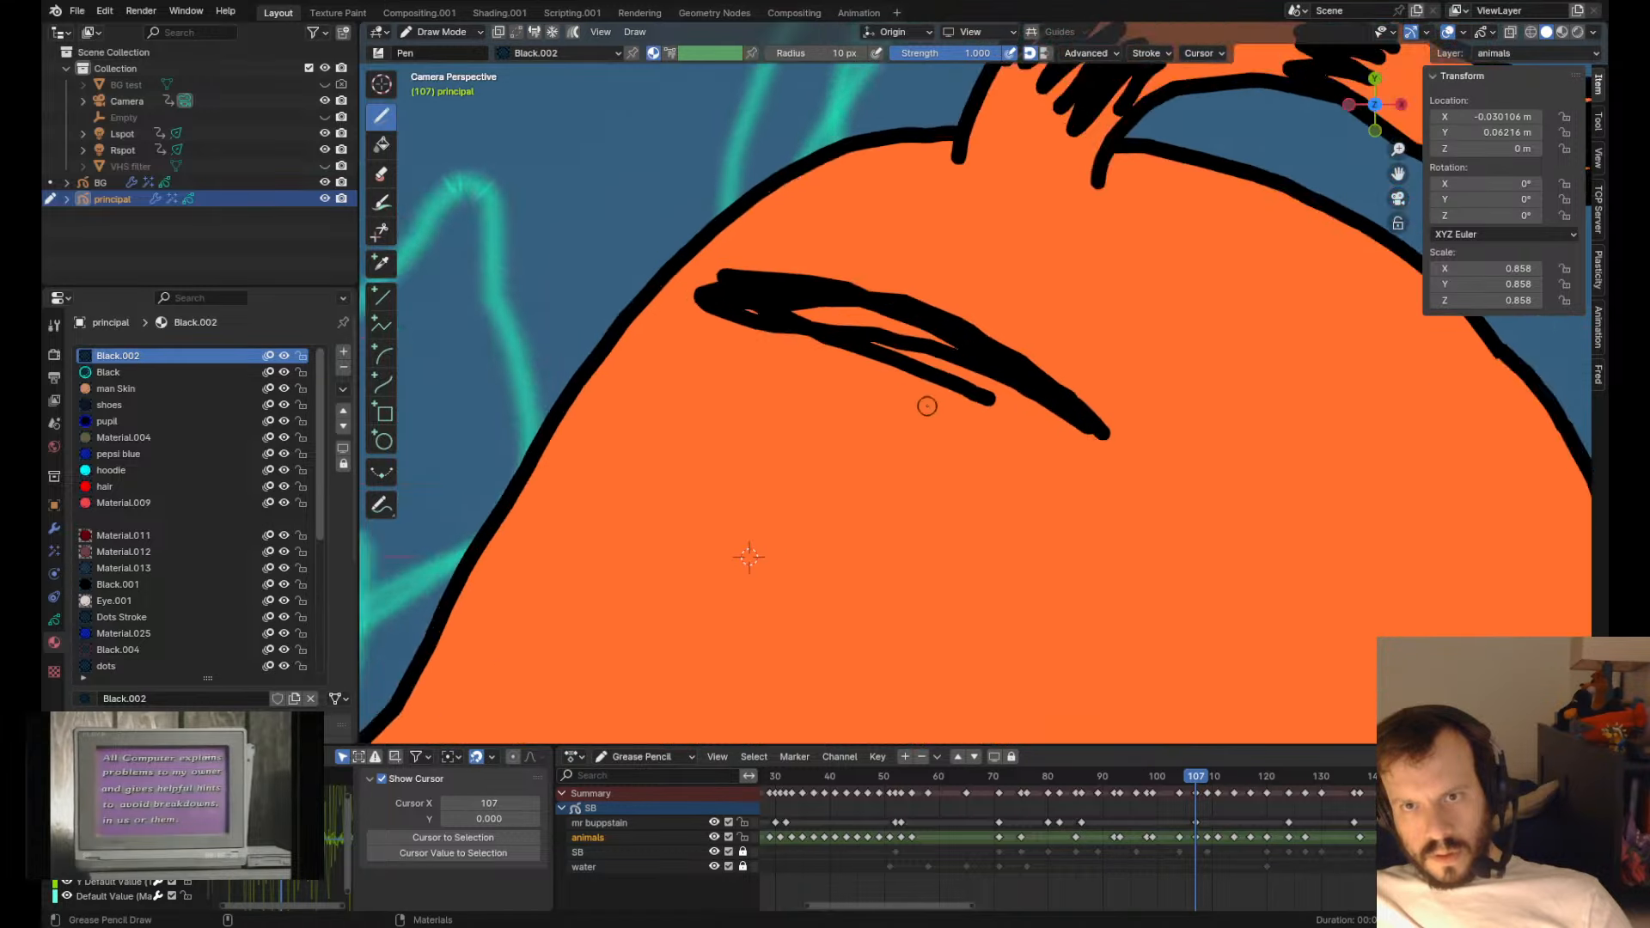
pyautogui.moveTo(871, 300); pyautogui.dragTo(835, 306)
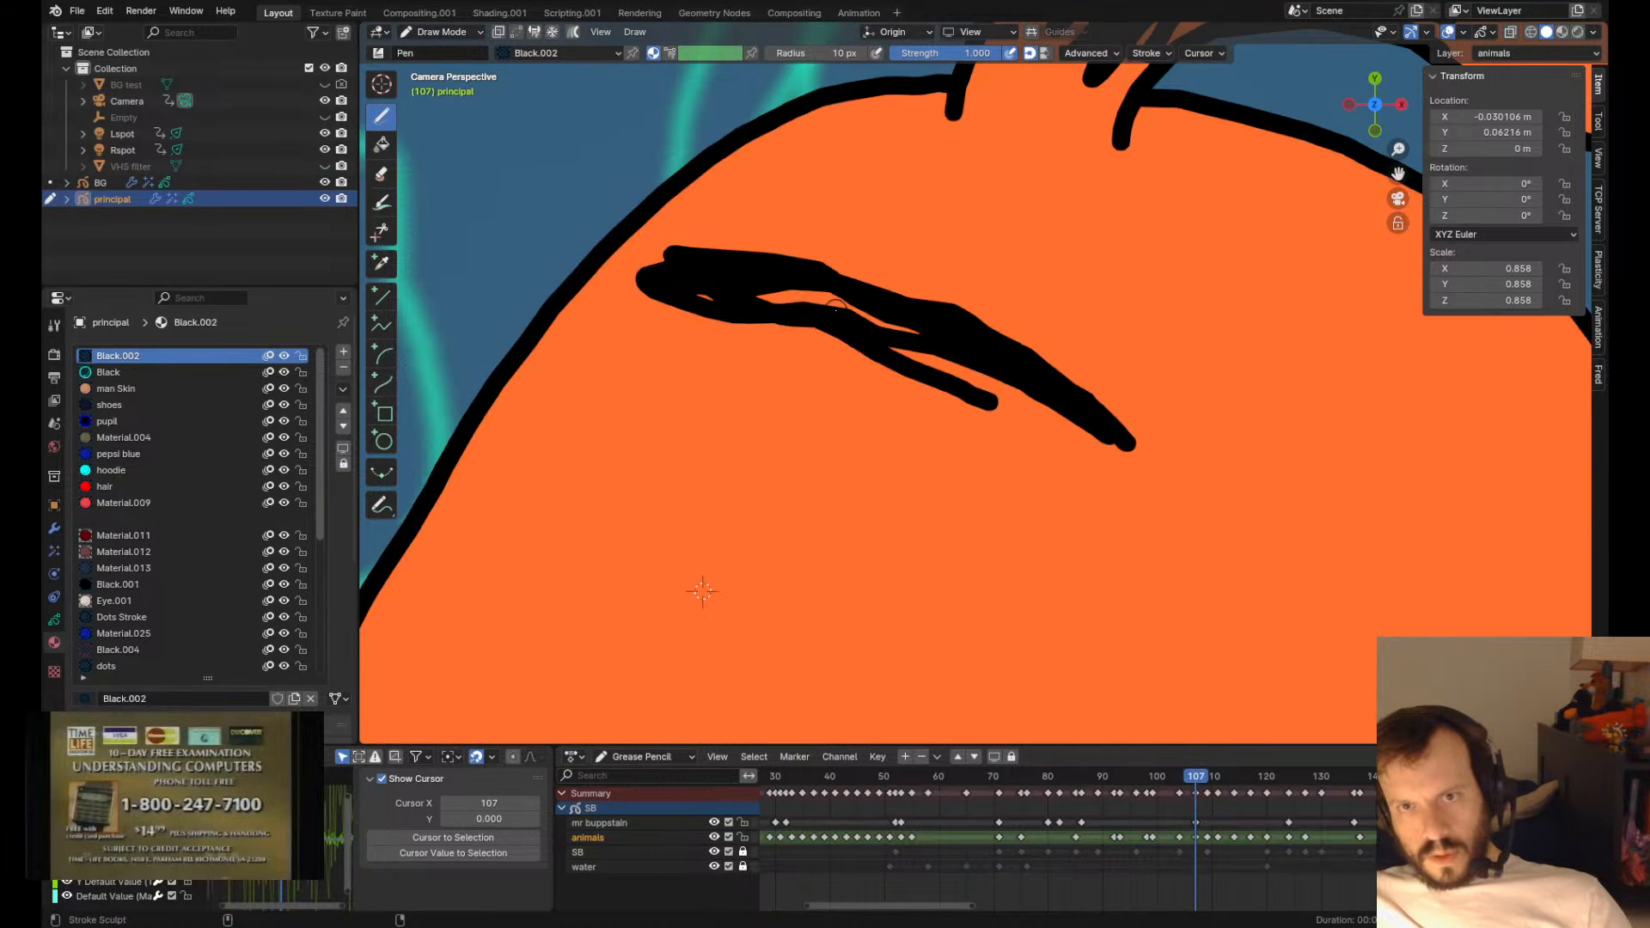
pyautogui.moveTo(889, 394); pyautogui.dragTo(894, 379)
pyautogui.scroll(-10, 946, 321)
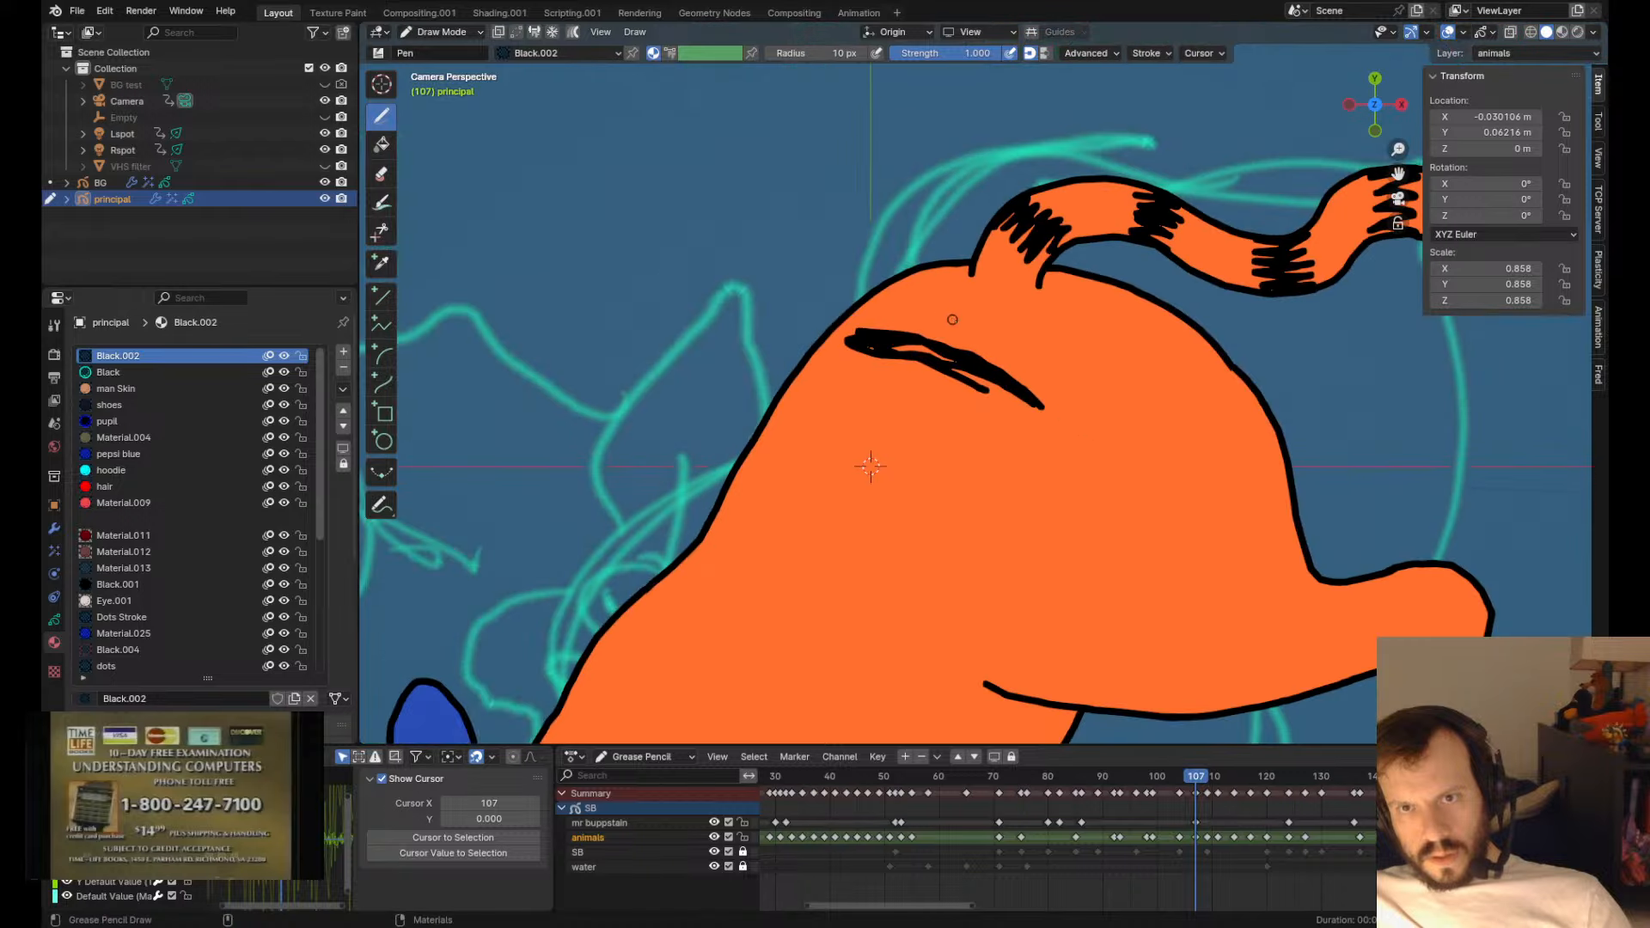
# - Draw a second thick black stripe below the first on frame 107's rump and bend its strokes into a curve
pyautogui.scroll(5, 963, 329)
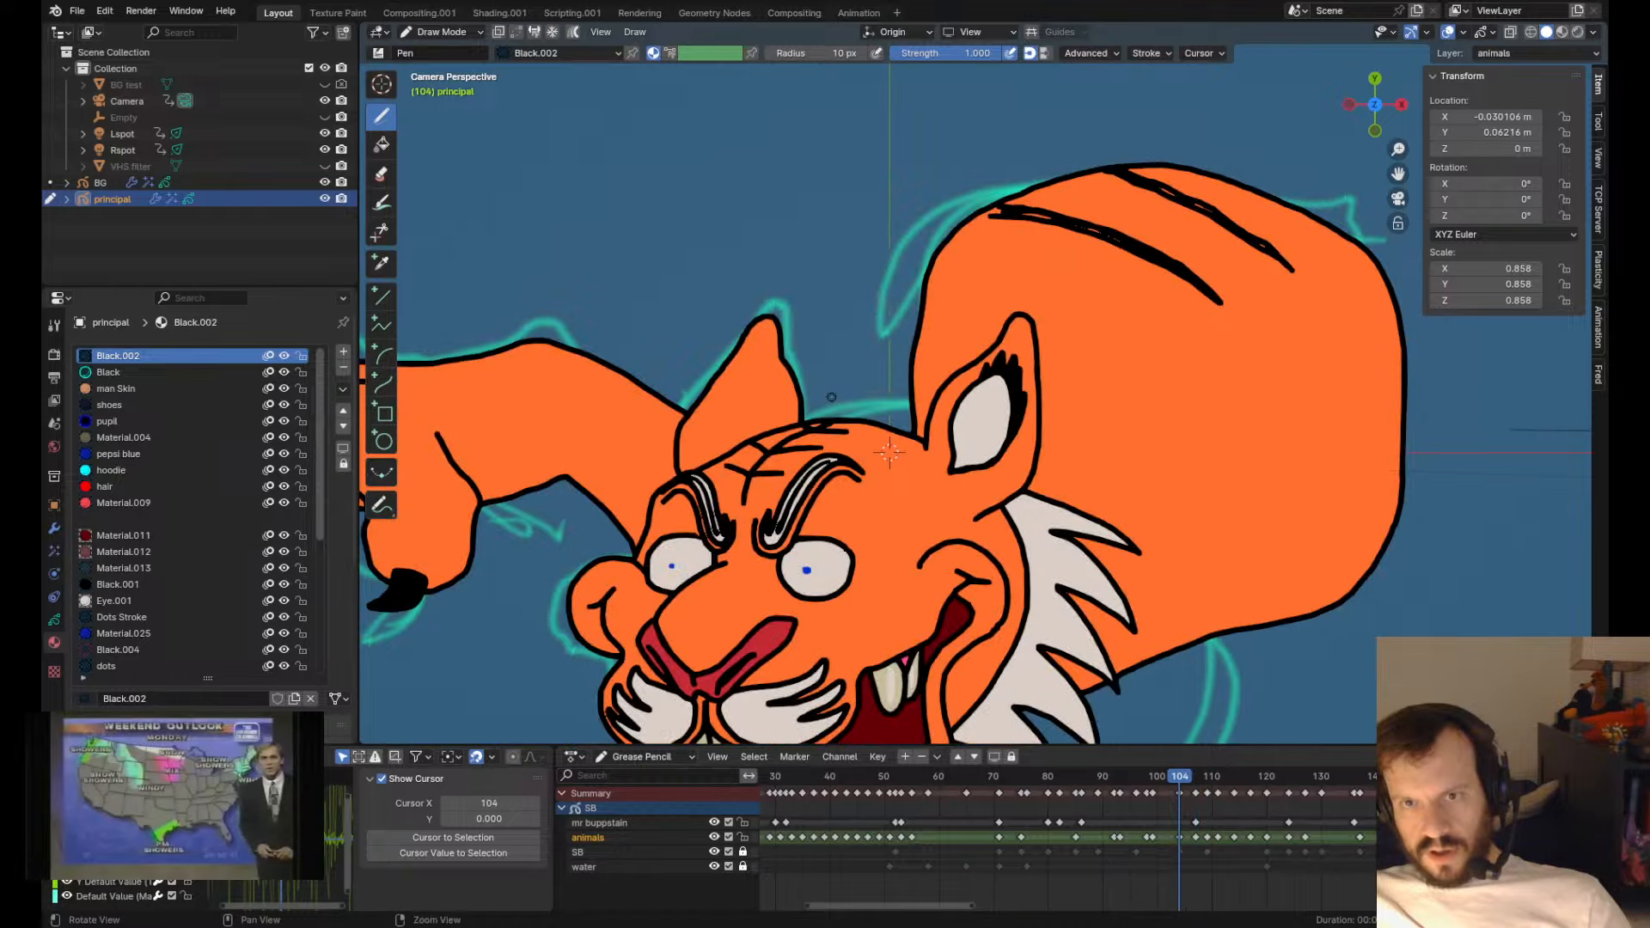
pyautogui.moveTo(837, 401); pyautogui.dragTo(1003, 467)
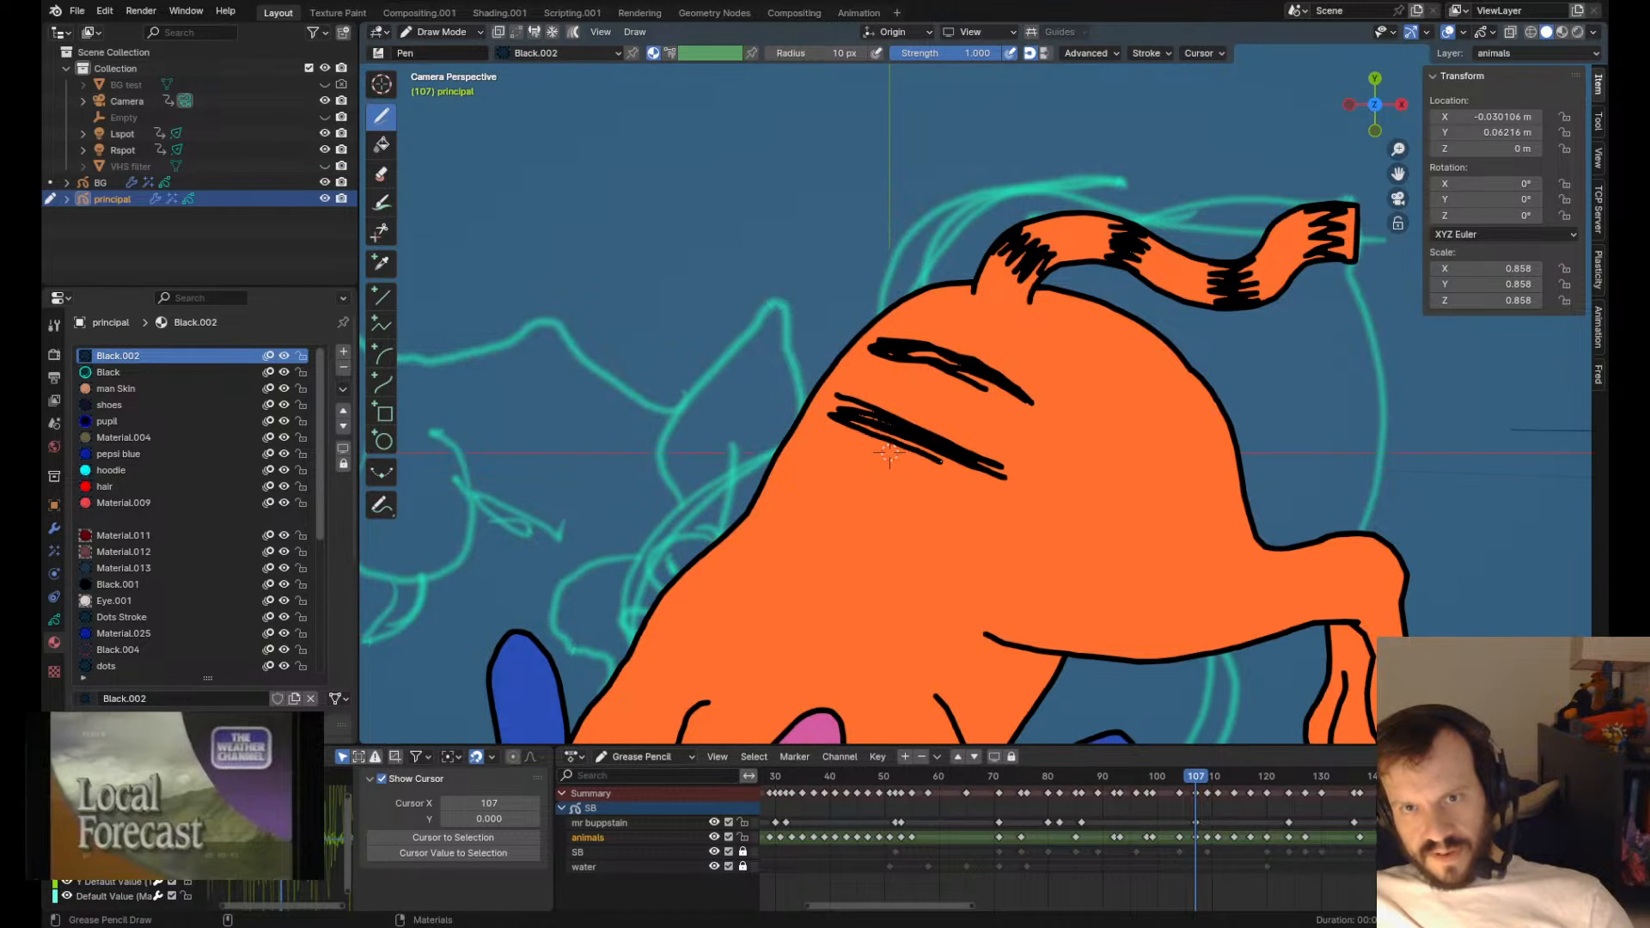
pyautogui.press('Tab')
pyautogui.press('Tab')
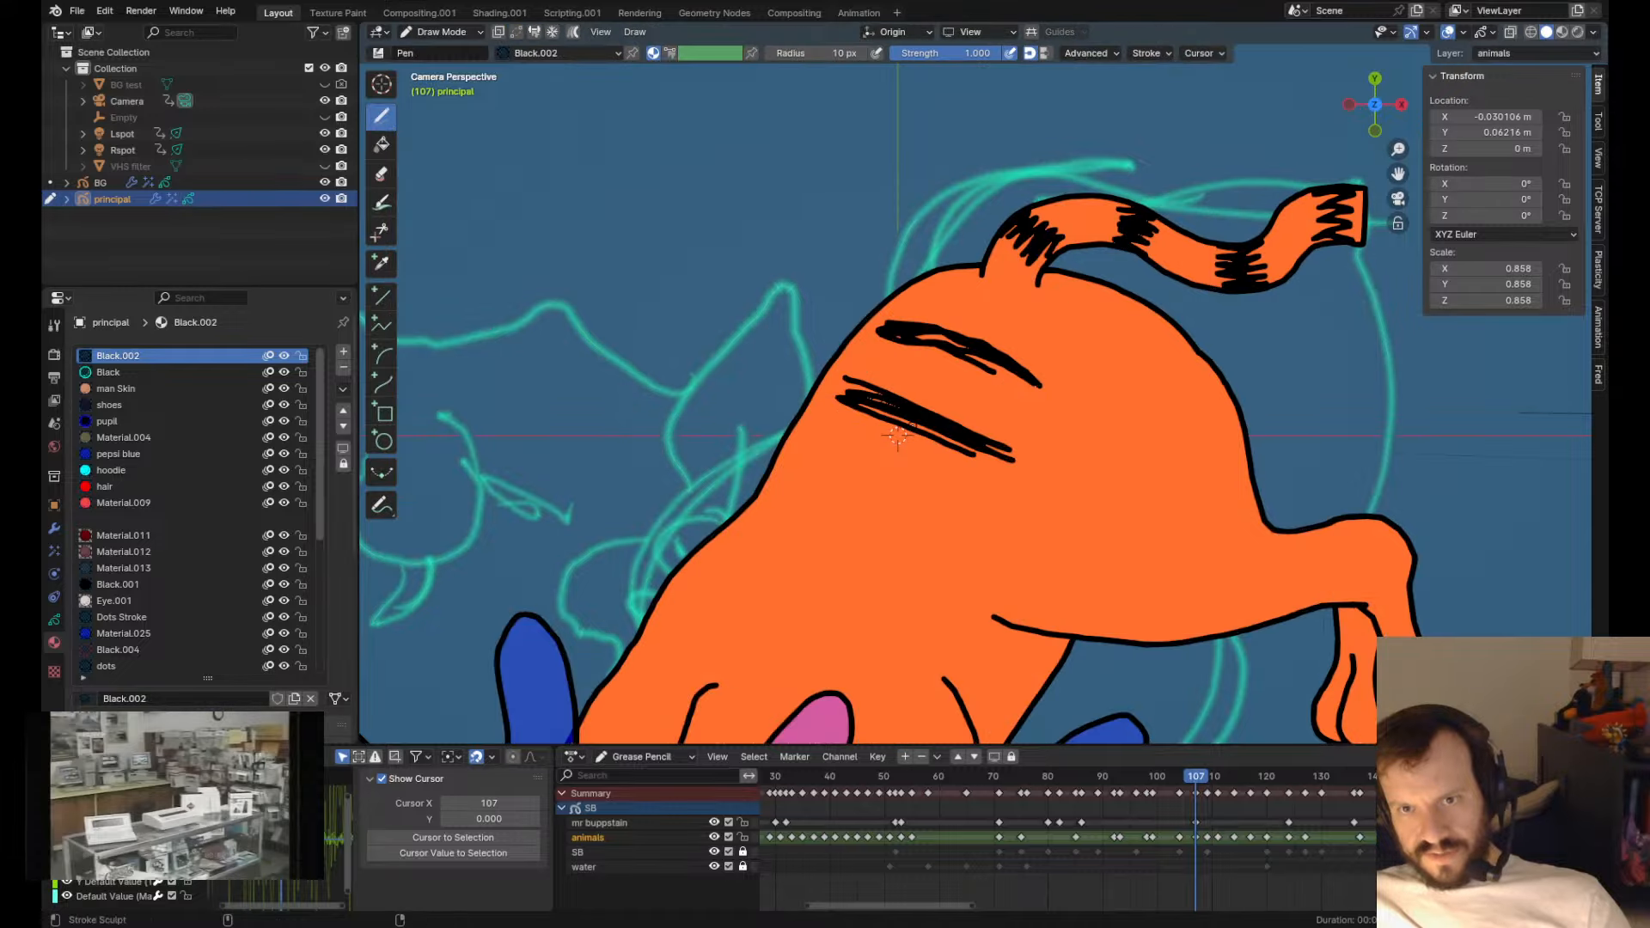
pyautogui.moveTo(1023, 484); pyautogui.dragTo(1013, 490)
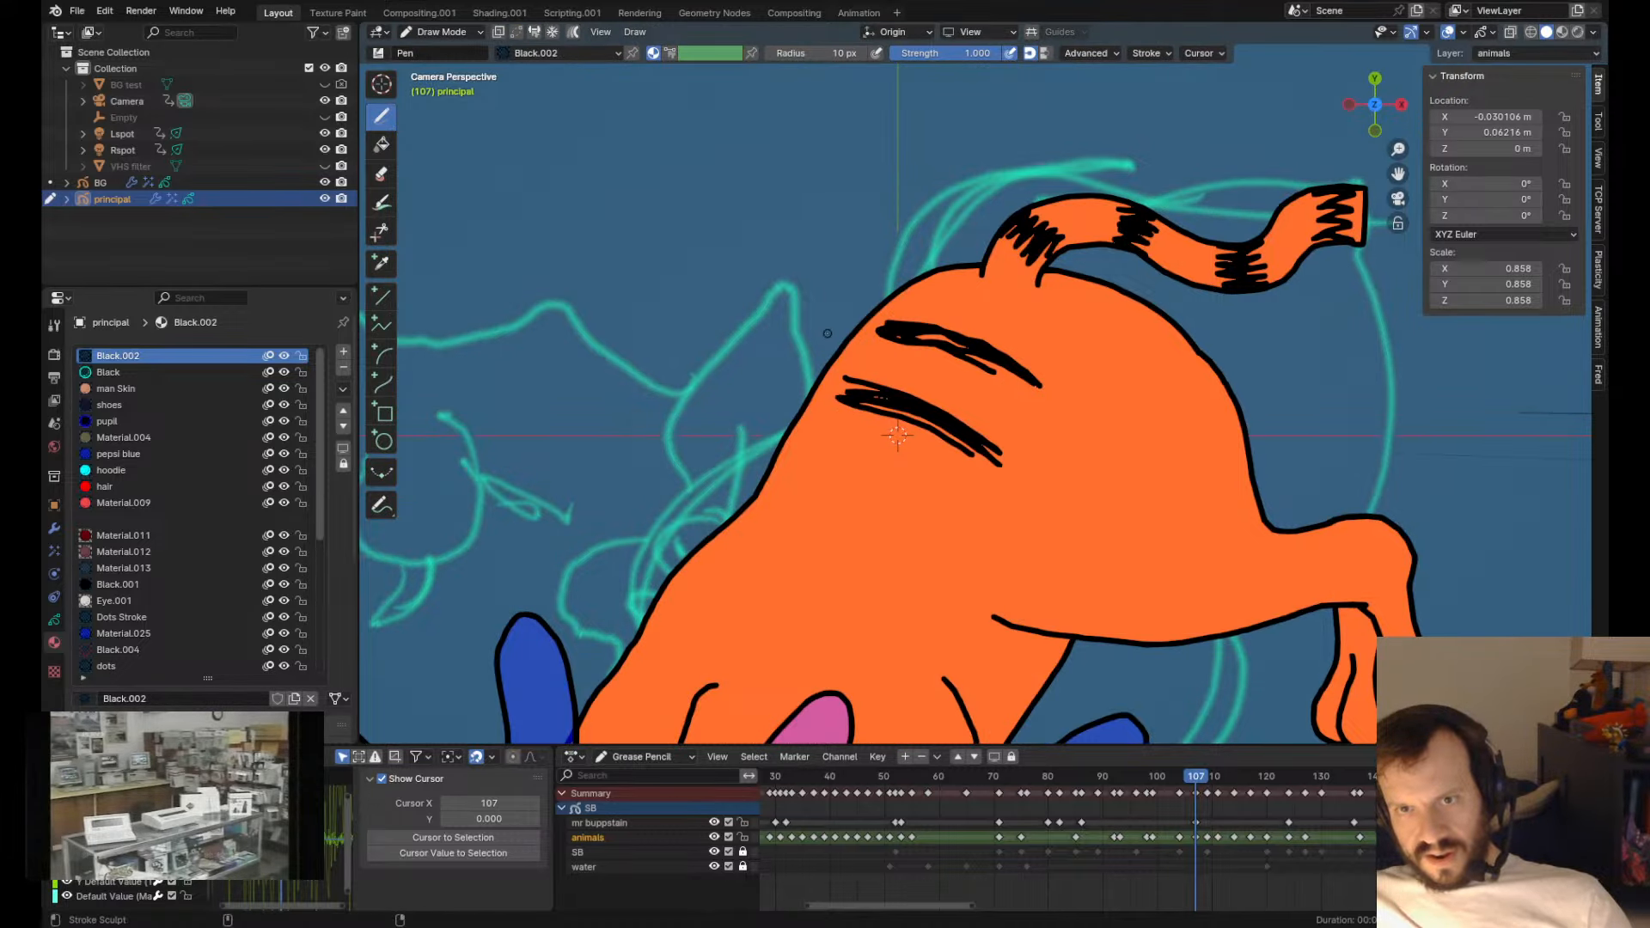
# - Draw a third black stripe below the second on frame 107's body and reshape its ends to sit inside the outline
pyautogui.keyDown('shift'); pyautogui.moveTo(956, 484); pyautogui.dragTo(976, 408, button='middle'); pyautogui.keyUp('shift')
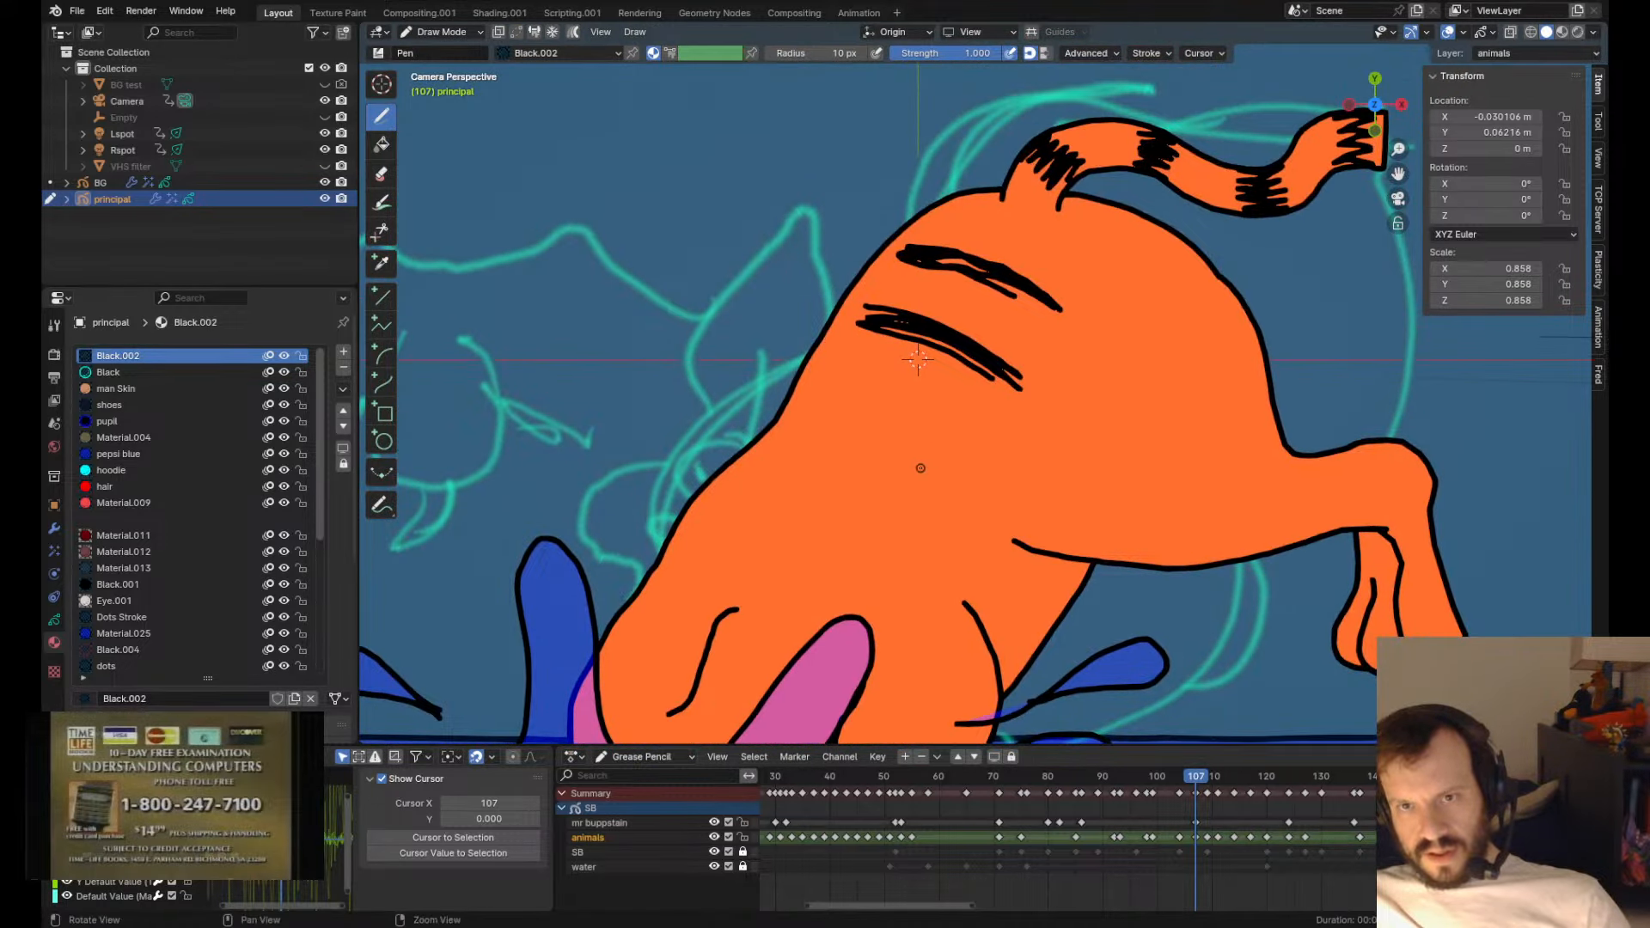
pyautogui.press('Up')
pyautogui.keyDown('shift'); pyautogui.moveTo(955, 555); pyautogui.dragTo(980, 484, button='middle'); pyautogui.keyUp('shift')
pyautogui.press('Down')
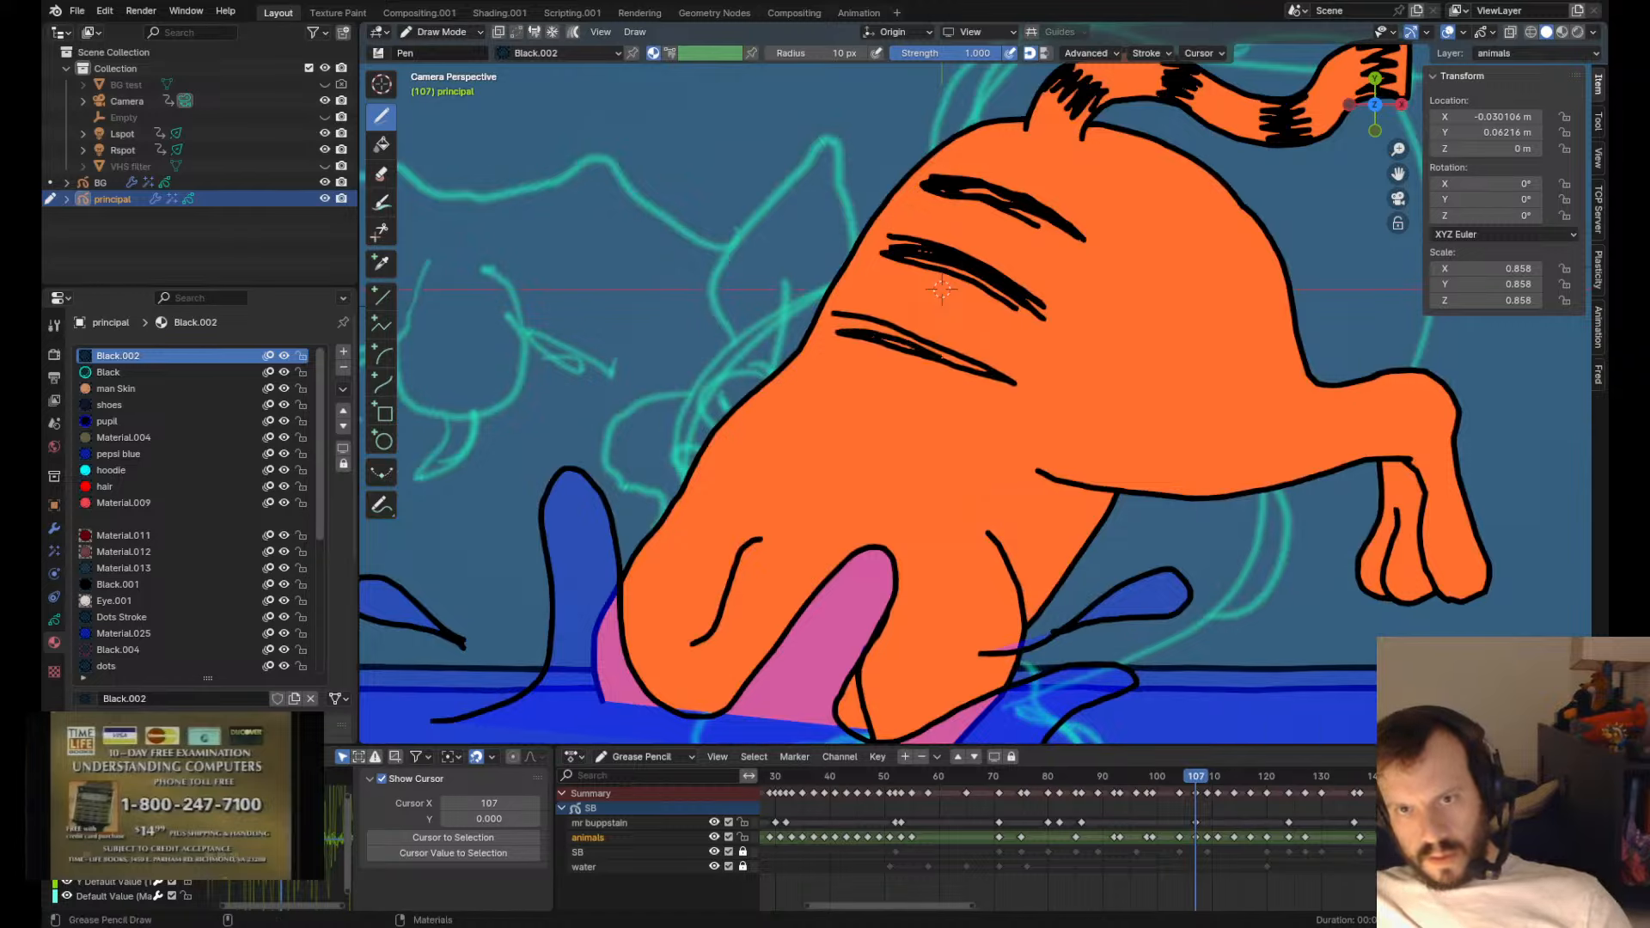
pyautogui.hotkey('ctrl', 'Tab')
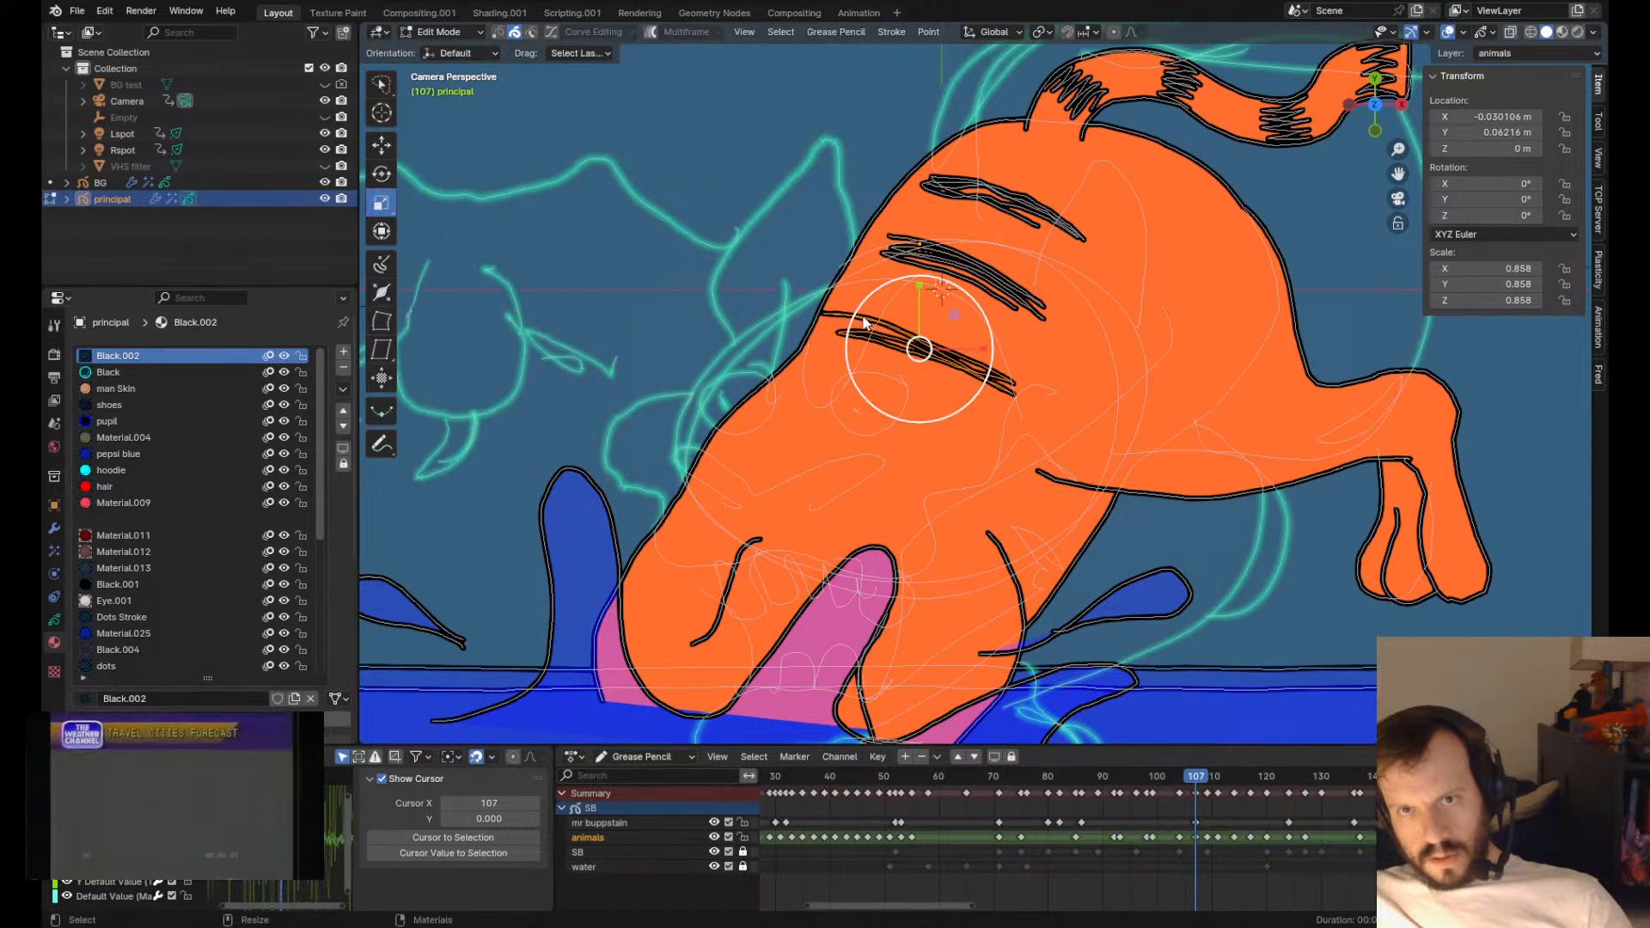
pyautogui.hotkey('ctrl', 'Tab')
pyautogui.moveTo(823, 314); pyautogui.dragTo(875, 326)
pyautogui.keyDown('shift'); pyautogui.moveTo(902, 330); pyautogui.dragTo(901, 314); pyautogui.keyUp('shift')
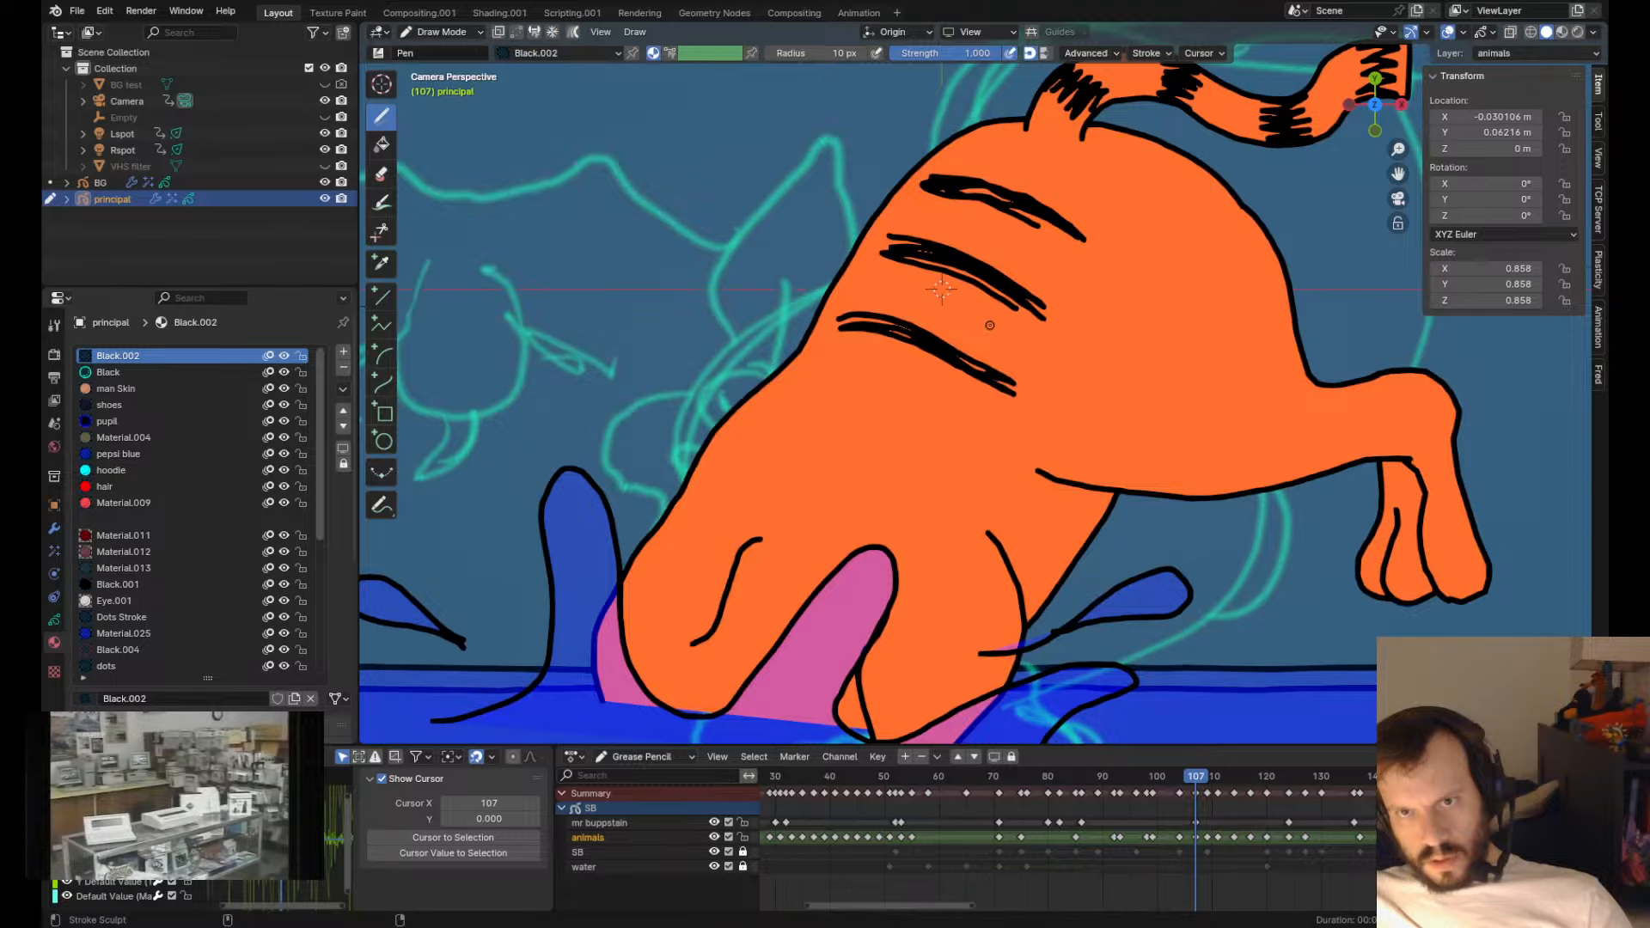
pyautogui.scroll(-4, 1021, 405)
pyautogui.scroll(4, 1021, 409)
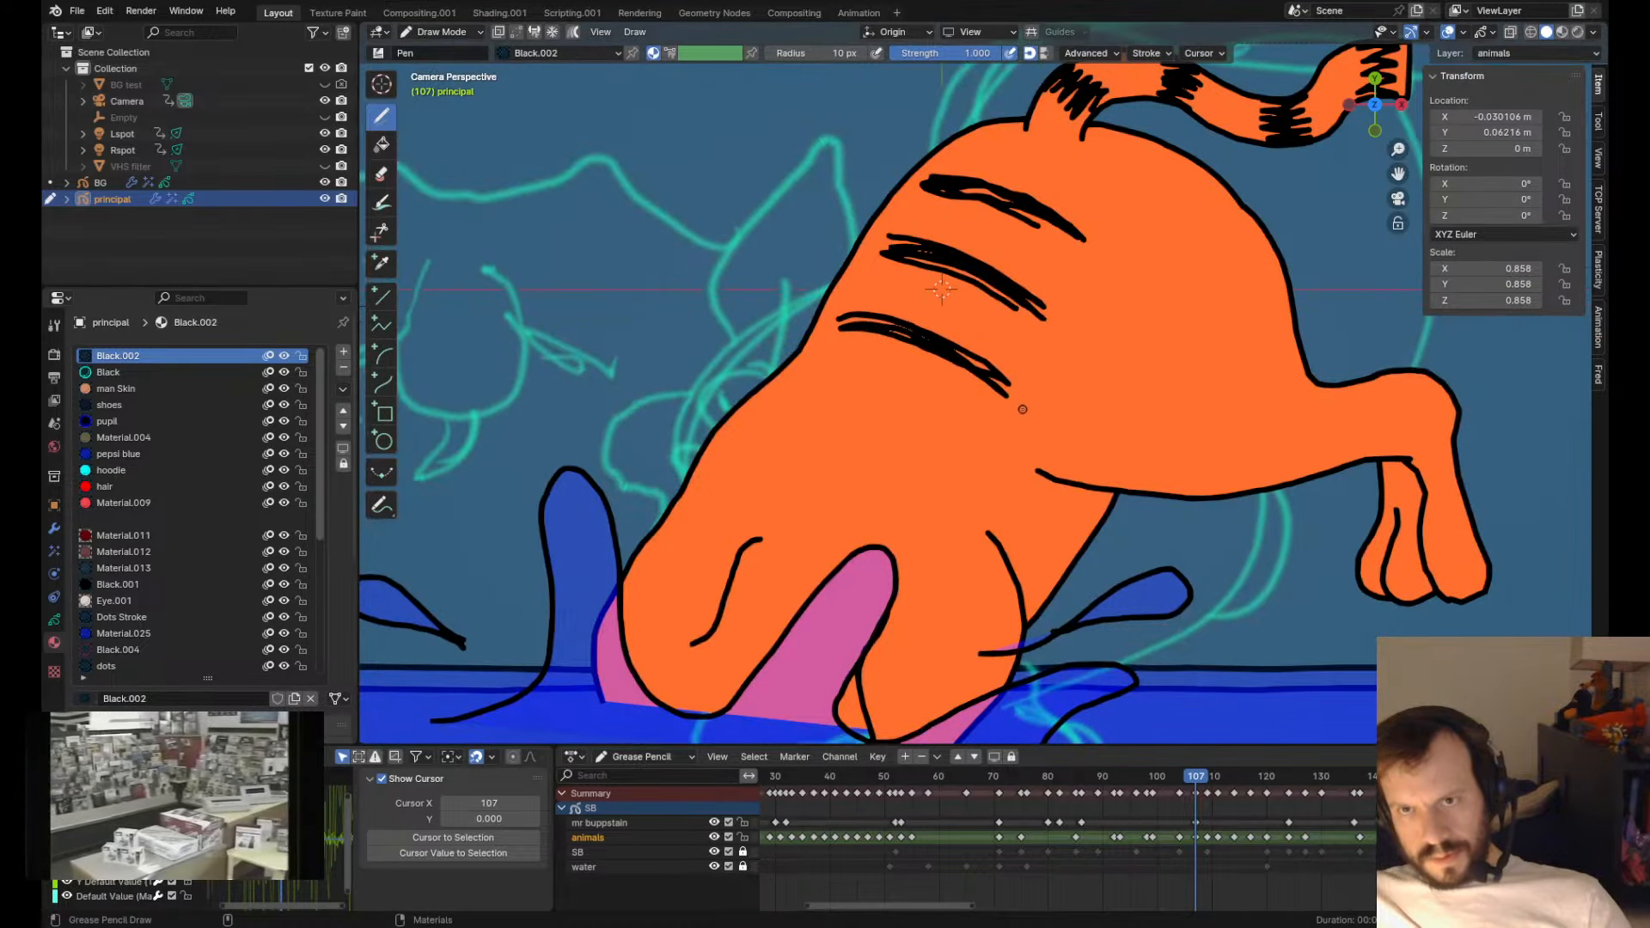
# - Check the new stripes of frame 107 against the following keyframes up to frame 111 and play back the dive
pyautogui.press('Down')
pyautogui.press('Up')
pyautogui.keyDown('alt'); pyautogui.moveTo(1022, 409); pyautogui.dragTo(936, 433, button='middle'); pyautogui.keyUp('alt')
pyautogui.press('Up')
pyautogui.press('Up')
pyautogui.scroll(-4, 936, 433)
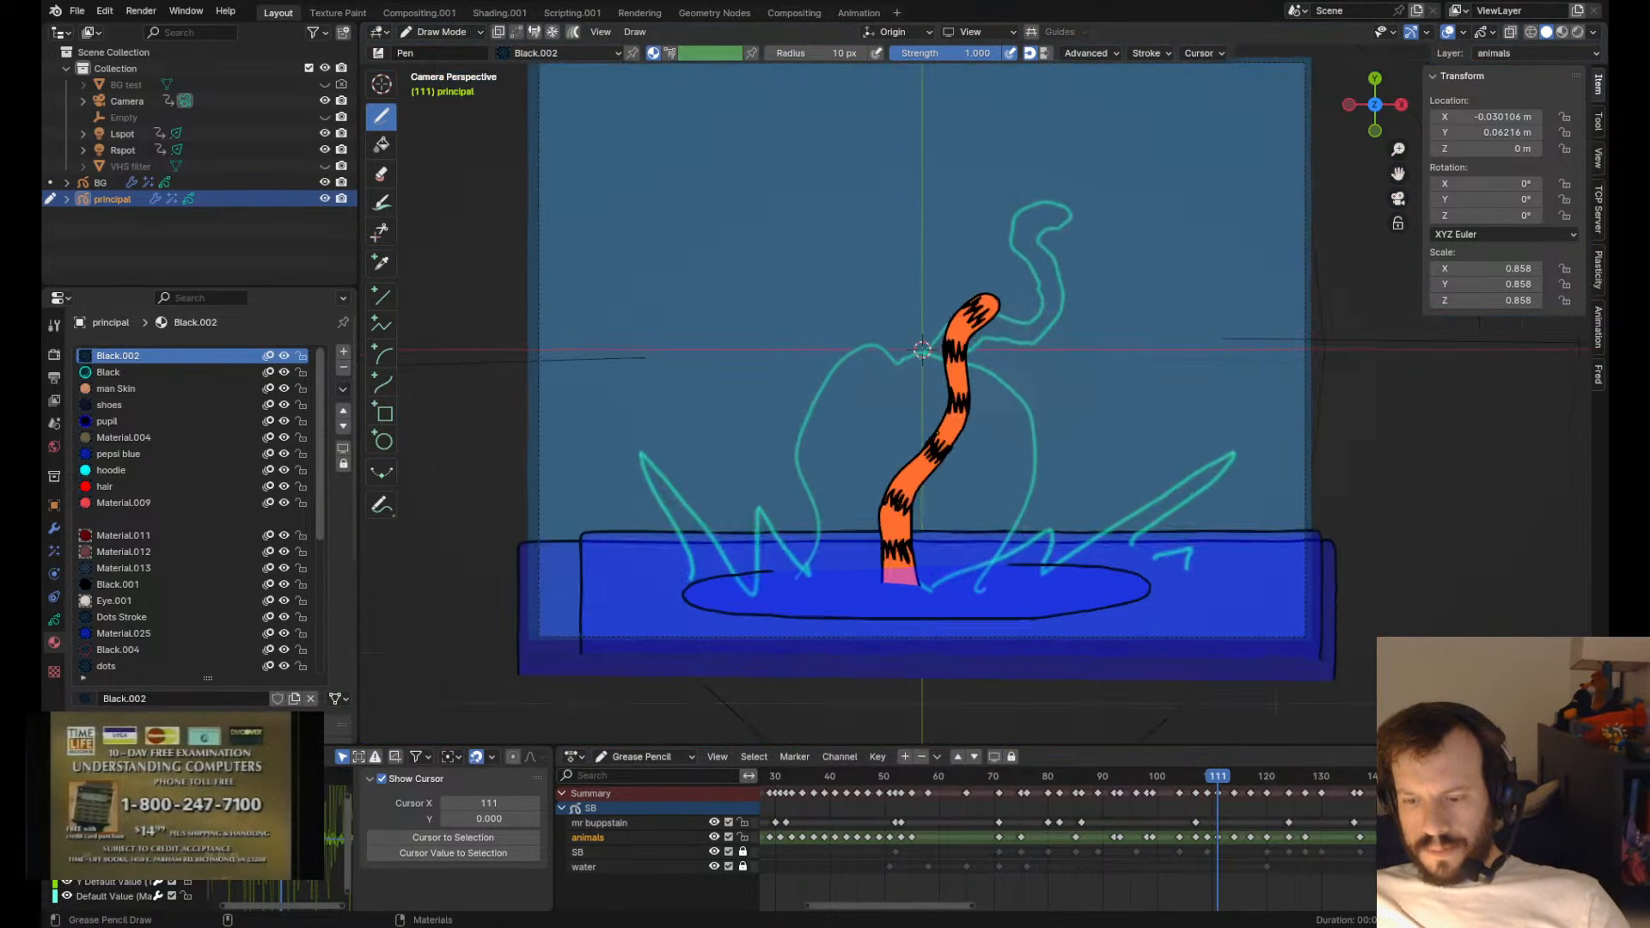
pyautogui.scroll(2, 936, 433)
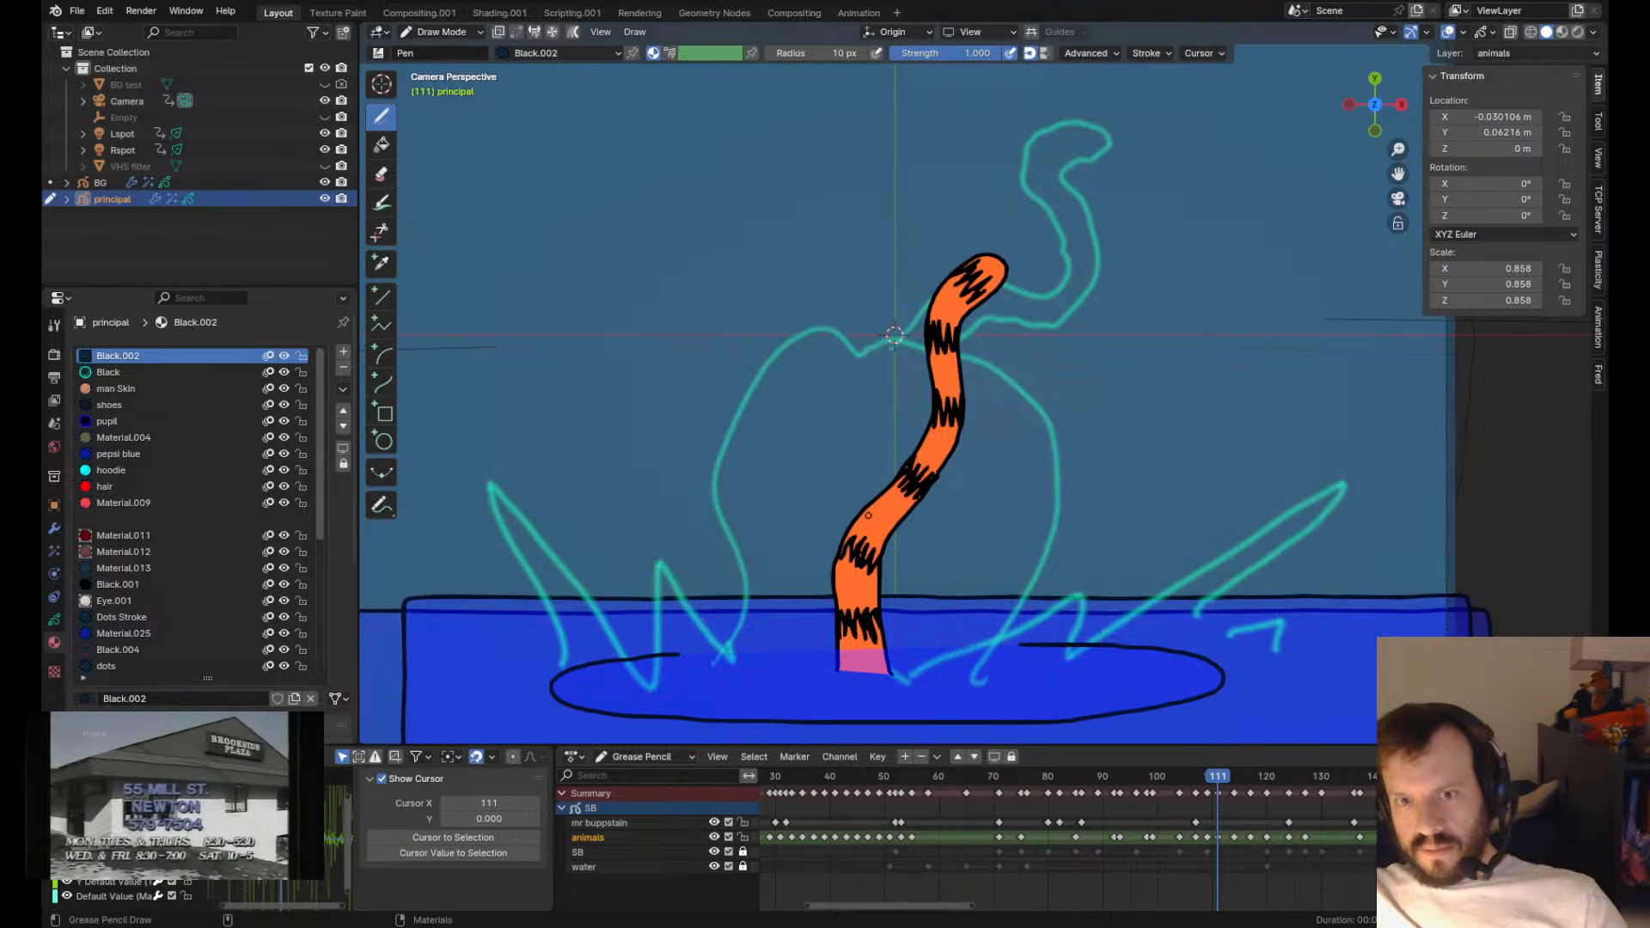
pyautogui.moveTo(1217, 776); pyautogui.dragTo(1125, 777)
pyautogui.press('space')
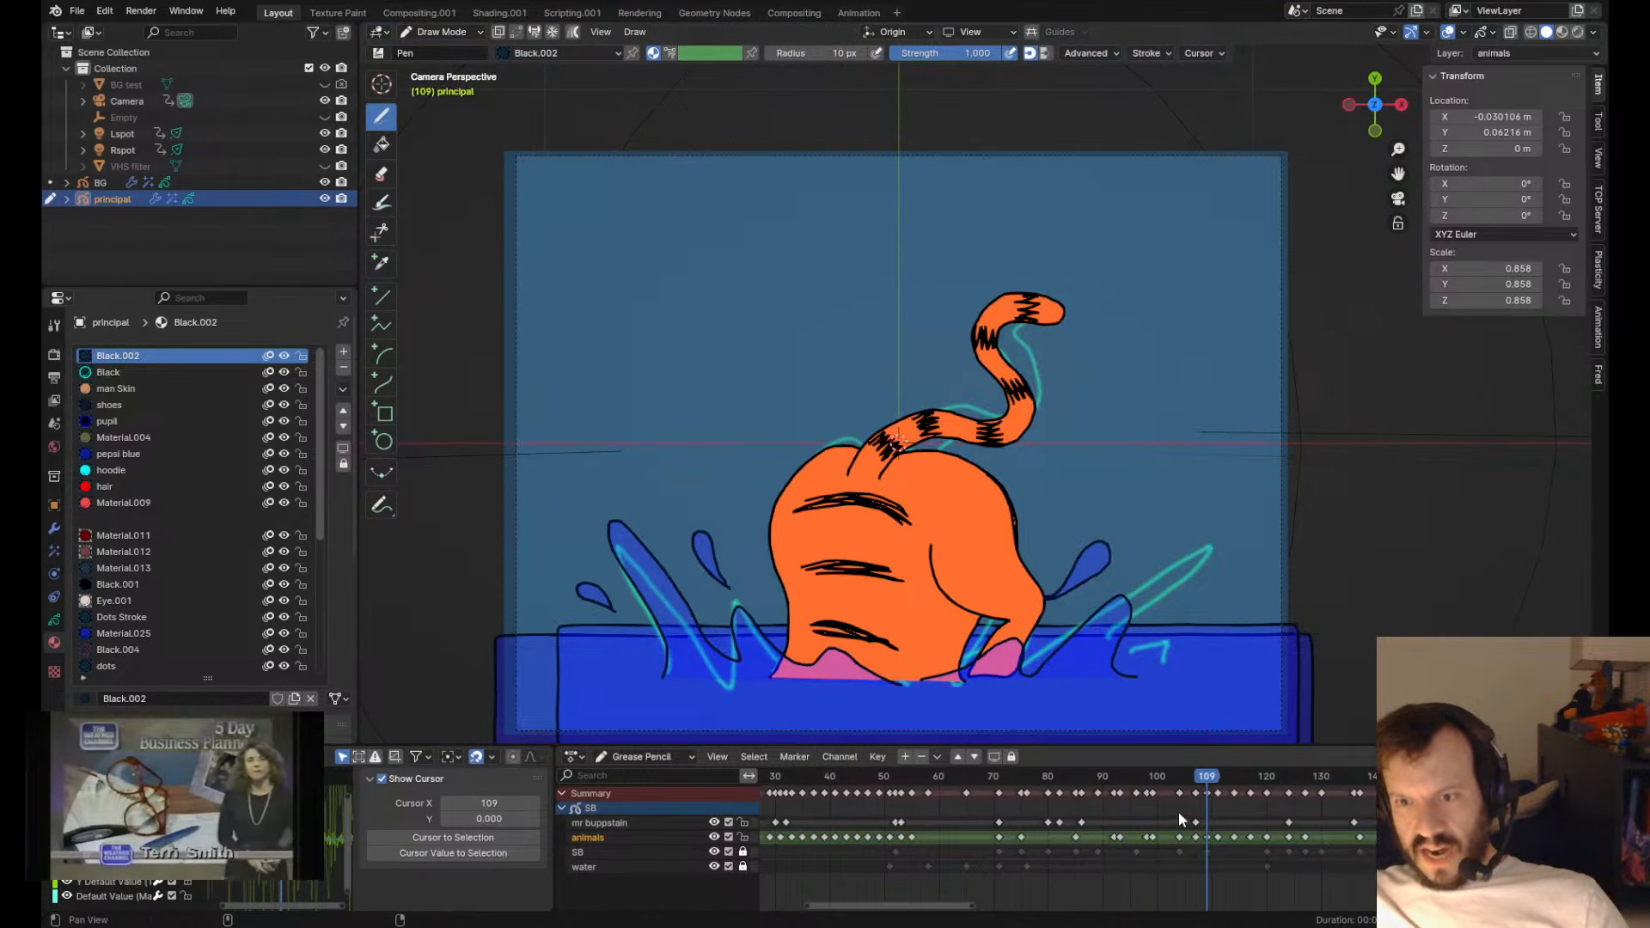
# - Lower and reshape the upper back outline behind the tiger's ear in frame 104, together with its stripes
pyautogui.press('Down')
pyautogui.press('Down')
pyautogui.press('Down')
pyautogui.press('Down')
pyautogui.press('Up')
pyautogui.press('Tab')
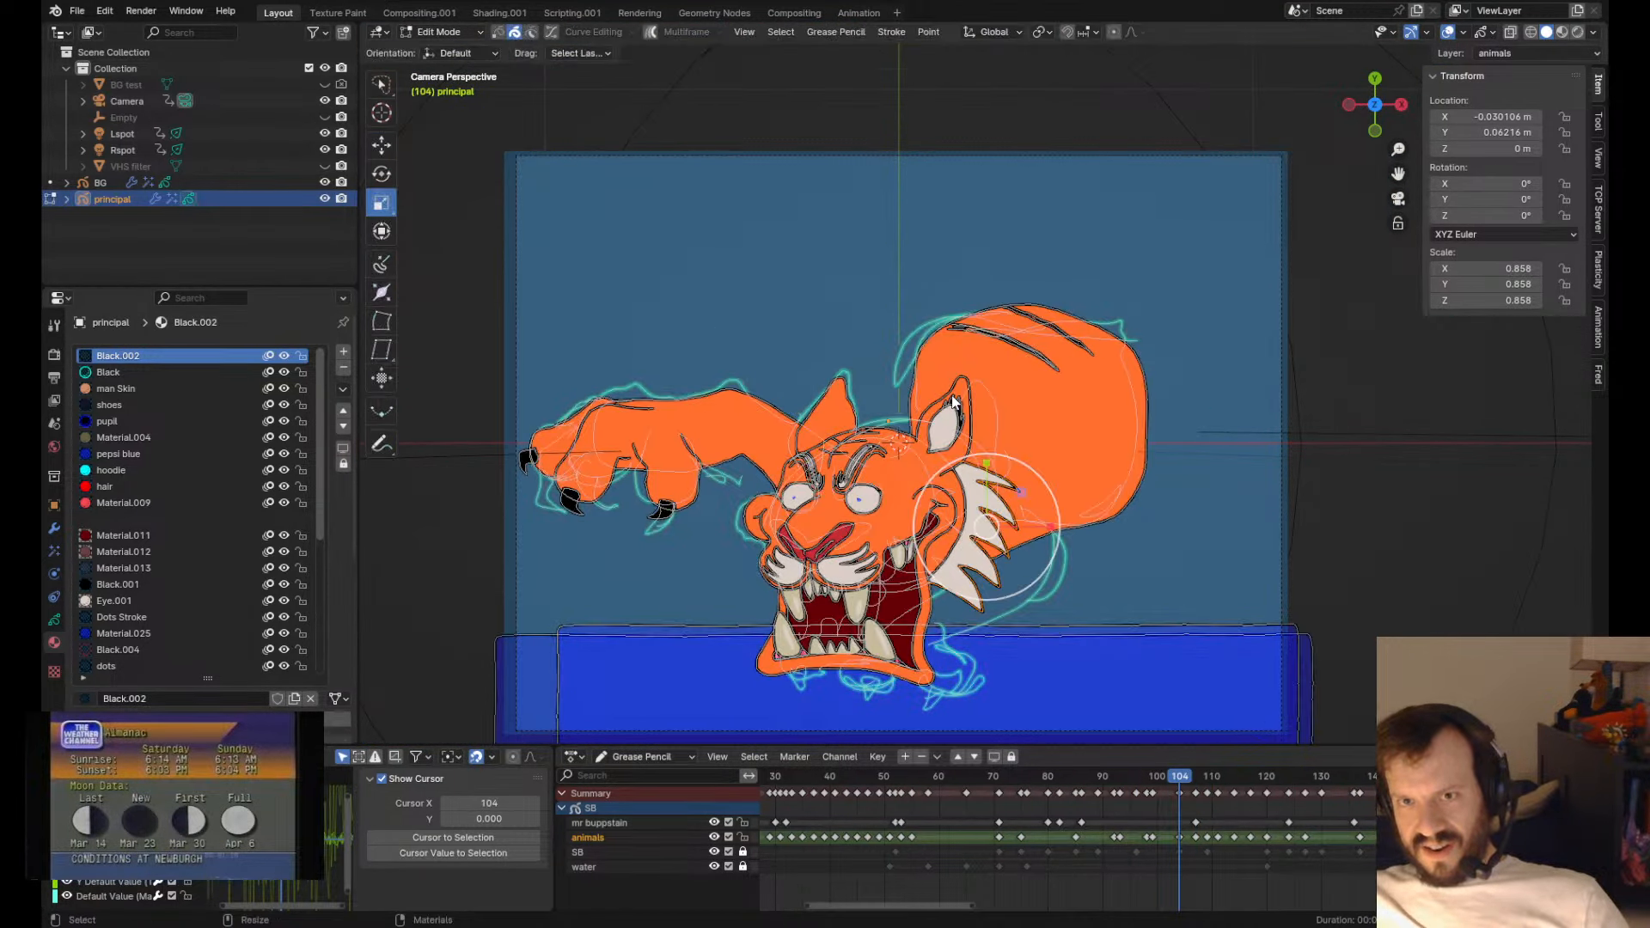
pyautogui.press('Tab')
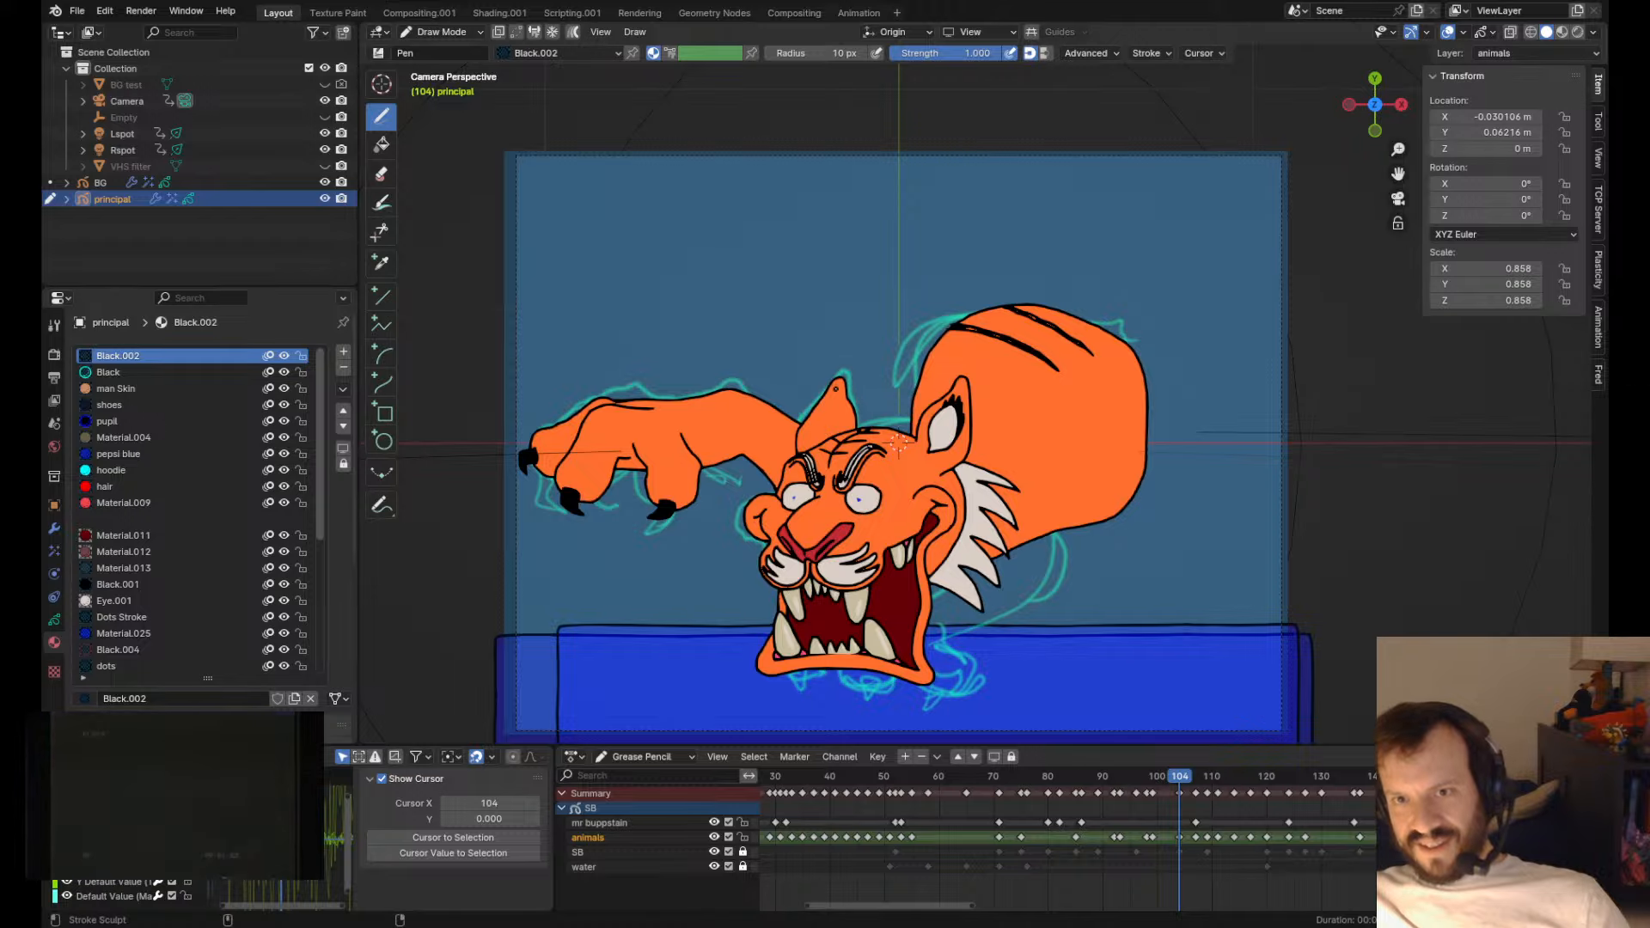
pyautogui.press('Tab')
pyautogui.moveTo(921, 283); pyautogui.dragTo(1160, 307)
pyautogui.press('Tab')
pyautogui.moveTo(931, 331)
pyautogui.keyDown('shift'); pyautogui.mouseDown()
pyautogui.moveTo(952, 330)
pyautogui.moveTo(928, 362)
pyautogui.moveTo(954, 334)
pyautogui.moveTo(864, 371)
pyautogui.mouseUp(); pyautogui.keyUp('shift')
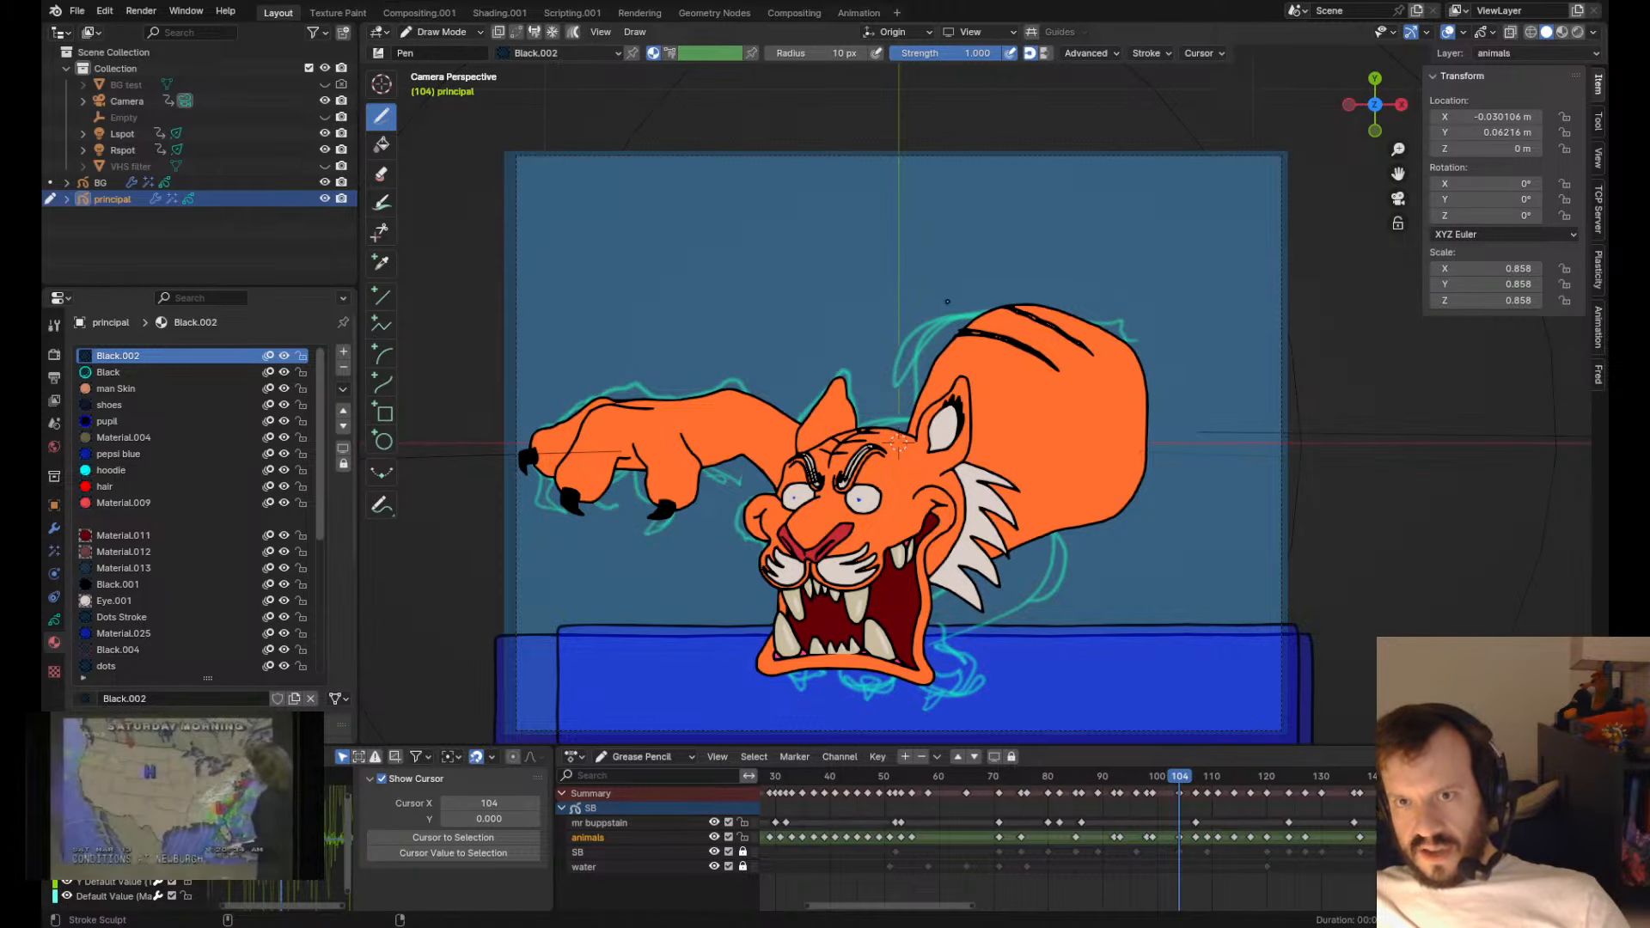
pyautogui.moveTo(917, 311)
pyautogui.keyDown('shift'); pyautogui.mouseDown()
pyautogui.moveTo(1023, 283)
pyautogui.moveTo(1135, 334)
pyautogui.mouseUp(); pyautogui.keyUp('shift')
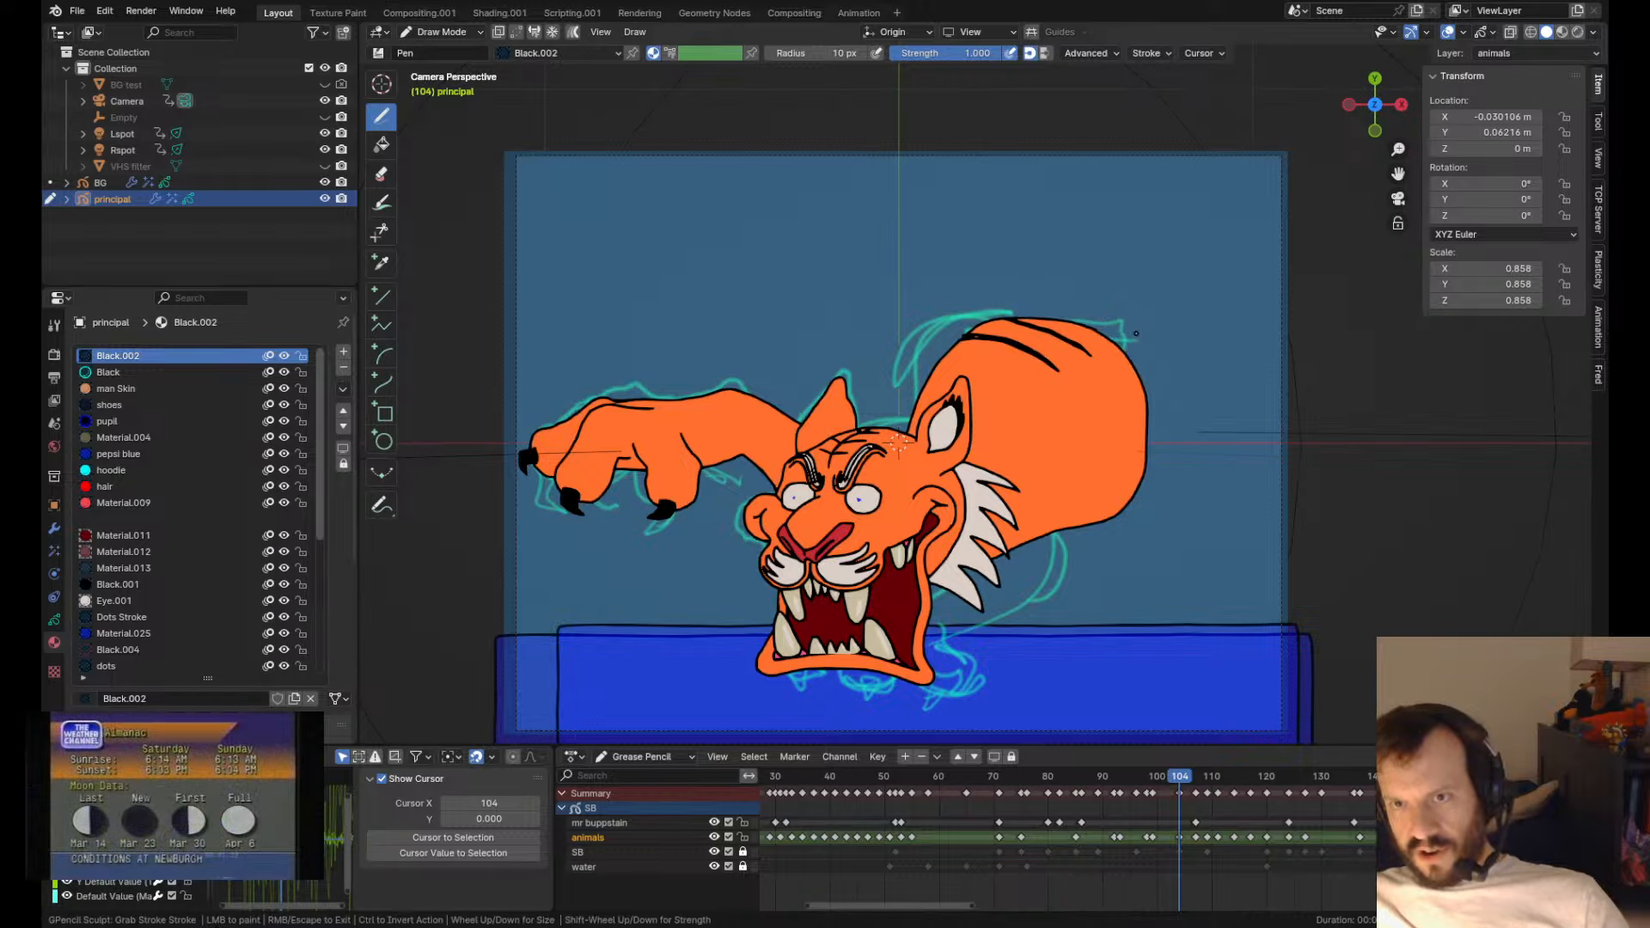
# - Reshape the lower back outline of the tiger's body in frame 104 and play back the dive
pyautogui.keyDown('shift'); pyautogui.moveTo(1136, 589); pyautogui.dragTo(1110, 544); pyautogui.keyUp('shift')
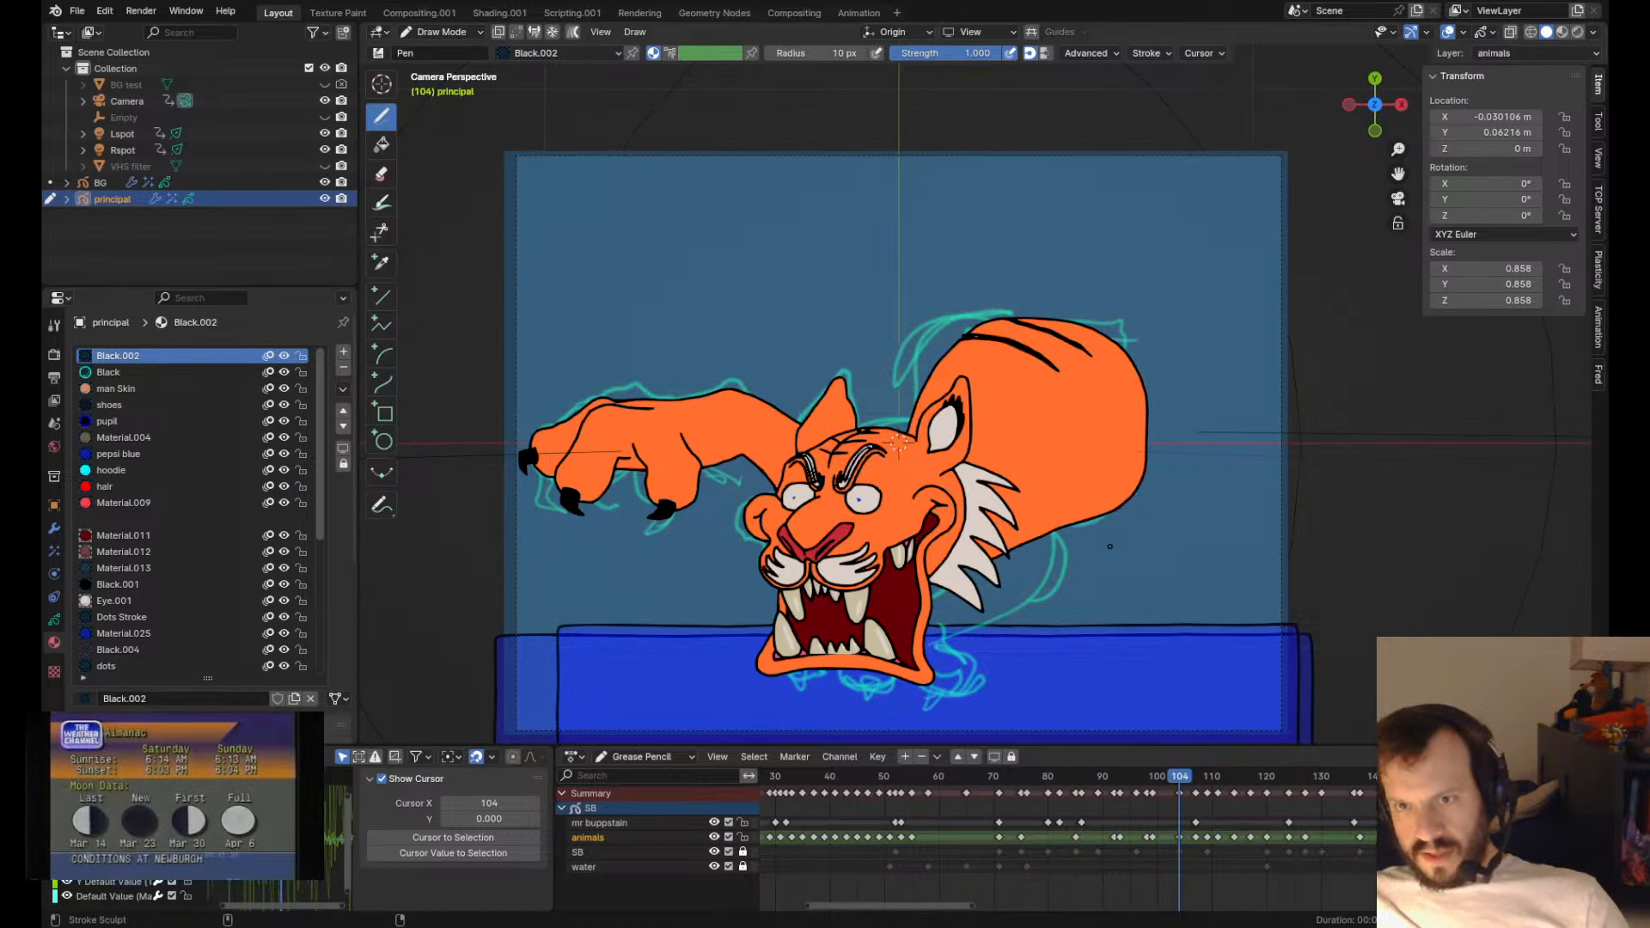
pyautogui.press('space')
pyautogui.press('Escape')
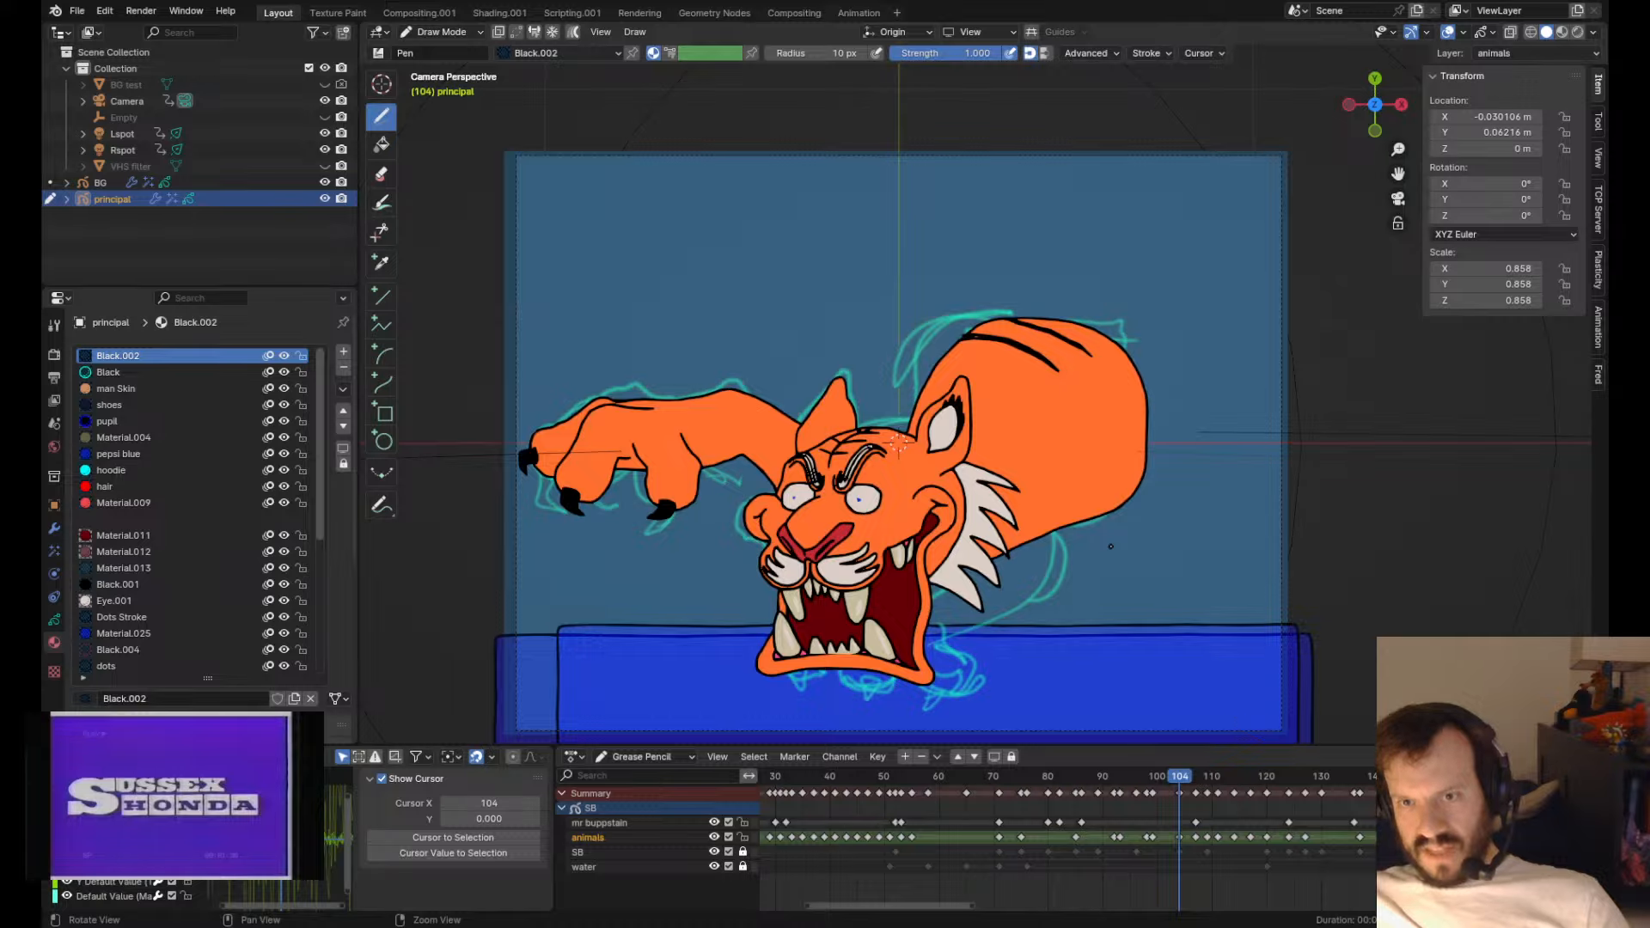
pyautogui.press('Escape')
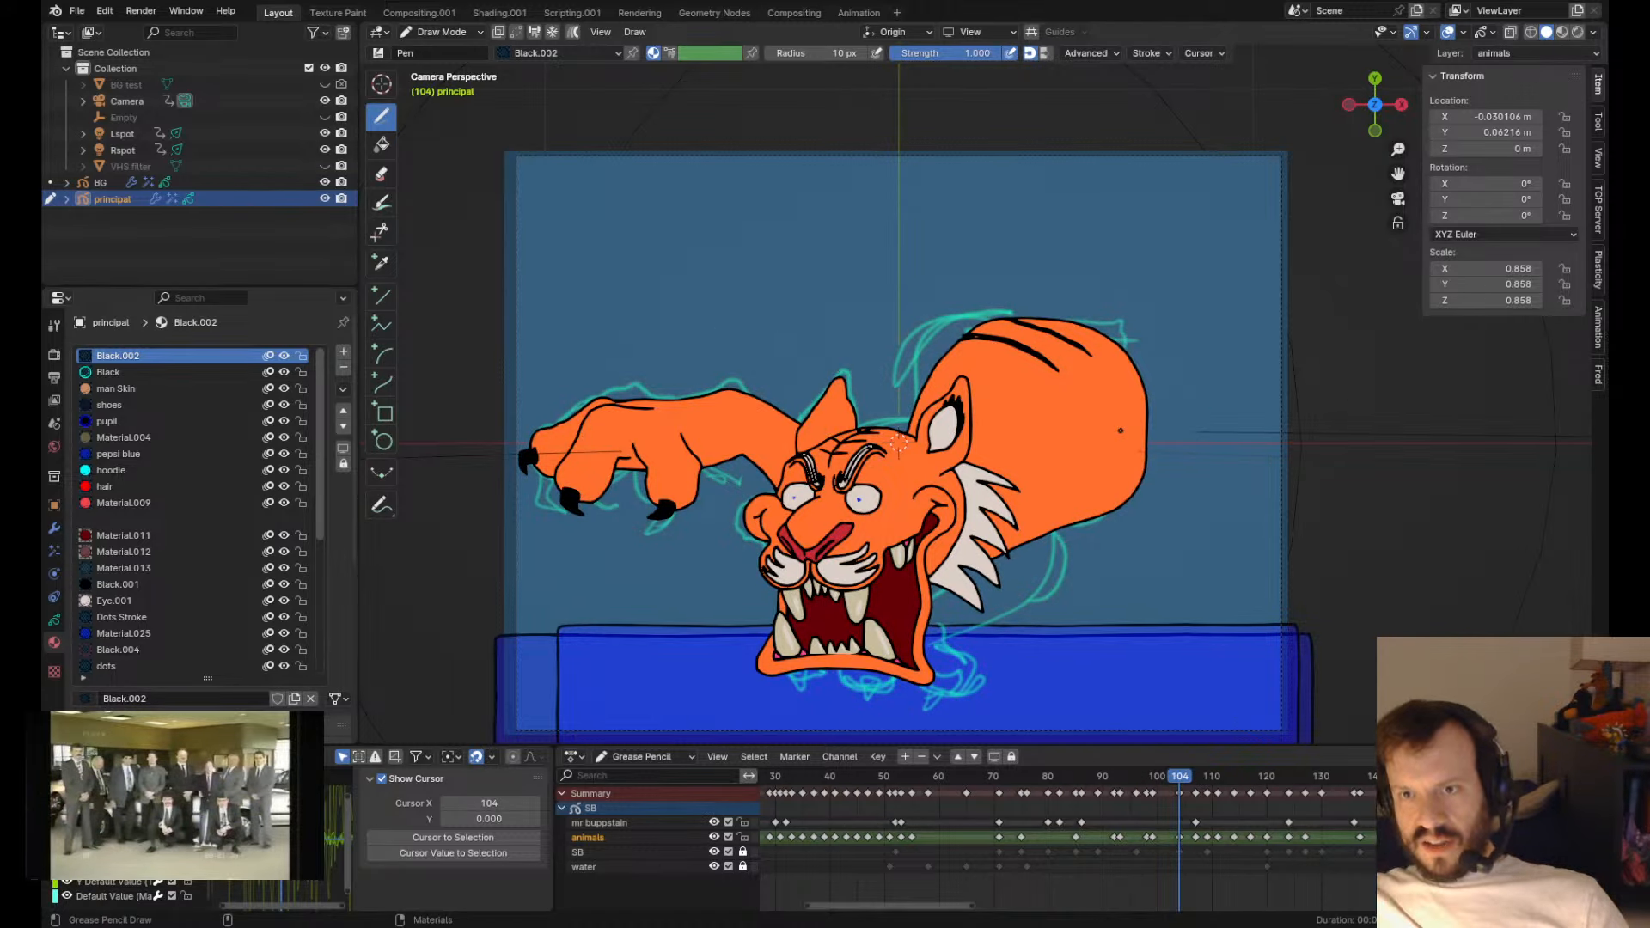
pyautogui.press('space')
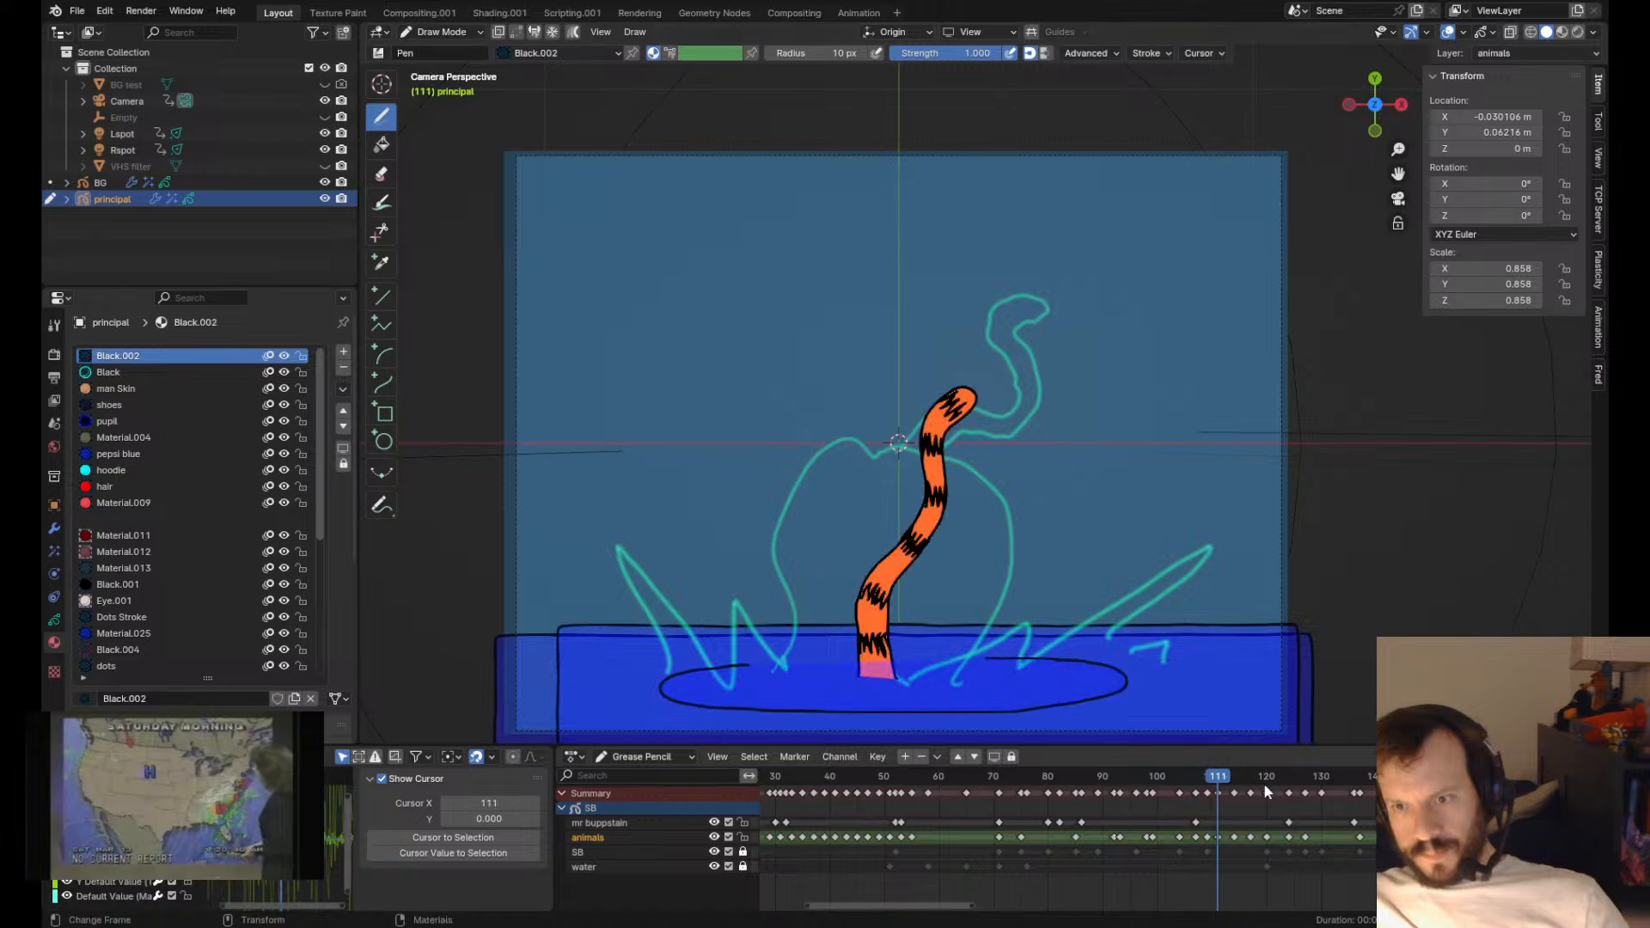
# - Duplicate the animals layer's tail keyframe from frame 111 to frame 112
pyautogui.press('Right')
pyautogui.press('Right')
pyautogui.press('Left')
pyautogui.click(1219, 842)
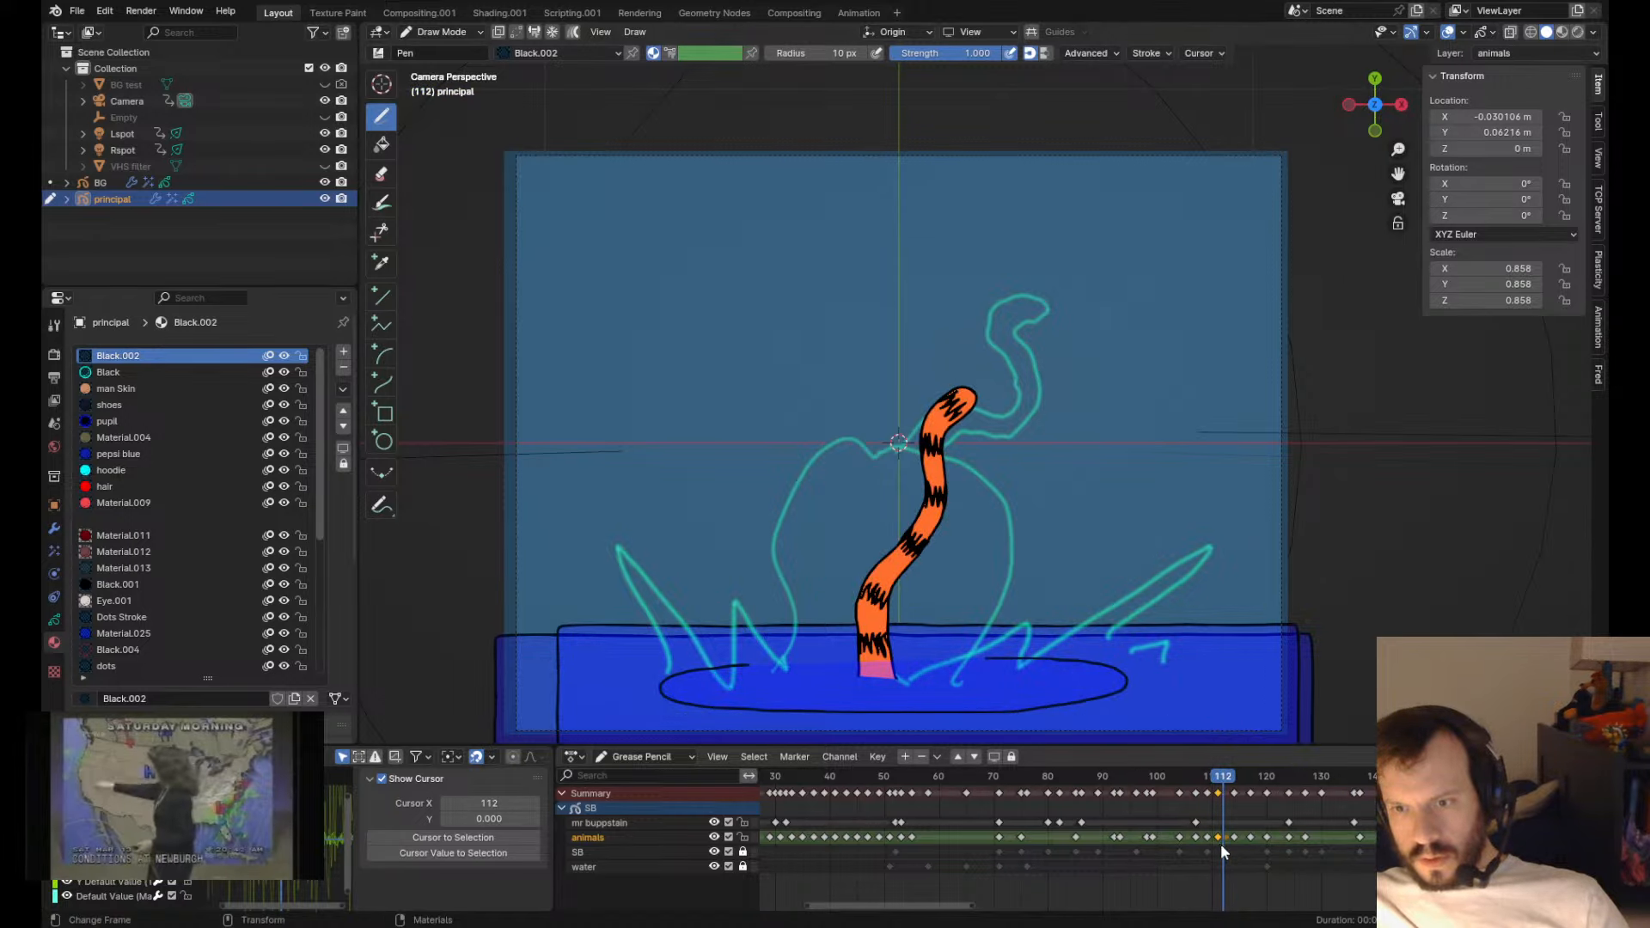
pyautogui.hotkey('shift', 'd')
pyautogui.click(1231, 852)
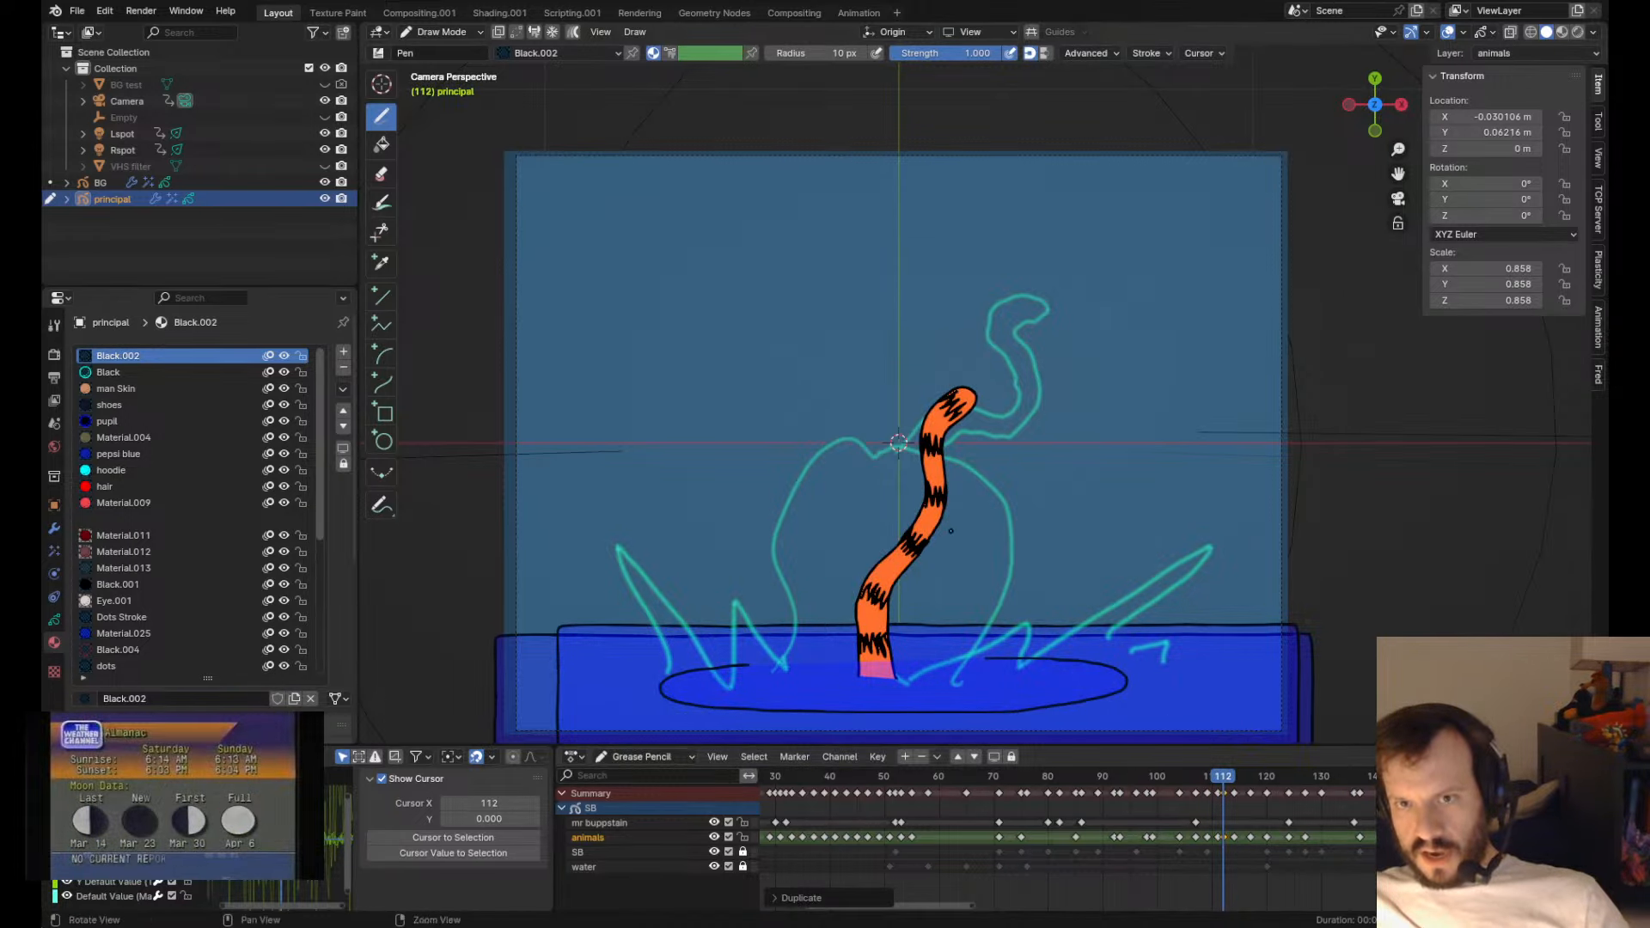
# - Move the striped tail and its water ripple in frame 112 up and aside, clear of the centre
pyautogui.press('Tab')
pyautogui.keyDown('shift'); pyautogui.moveTo(795, 553); pyautogui.dragTo(798, 475, button='middle'); pyautogui.keyUp('shift')
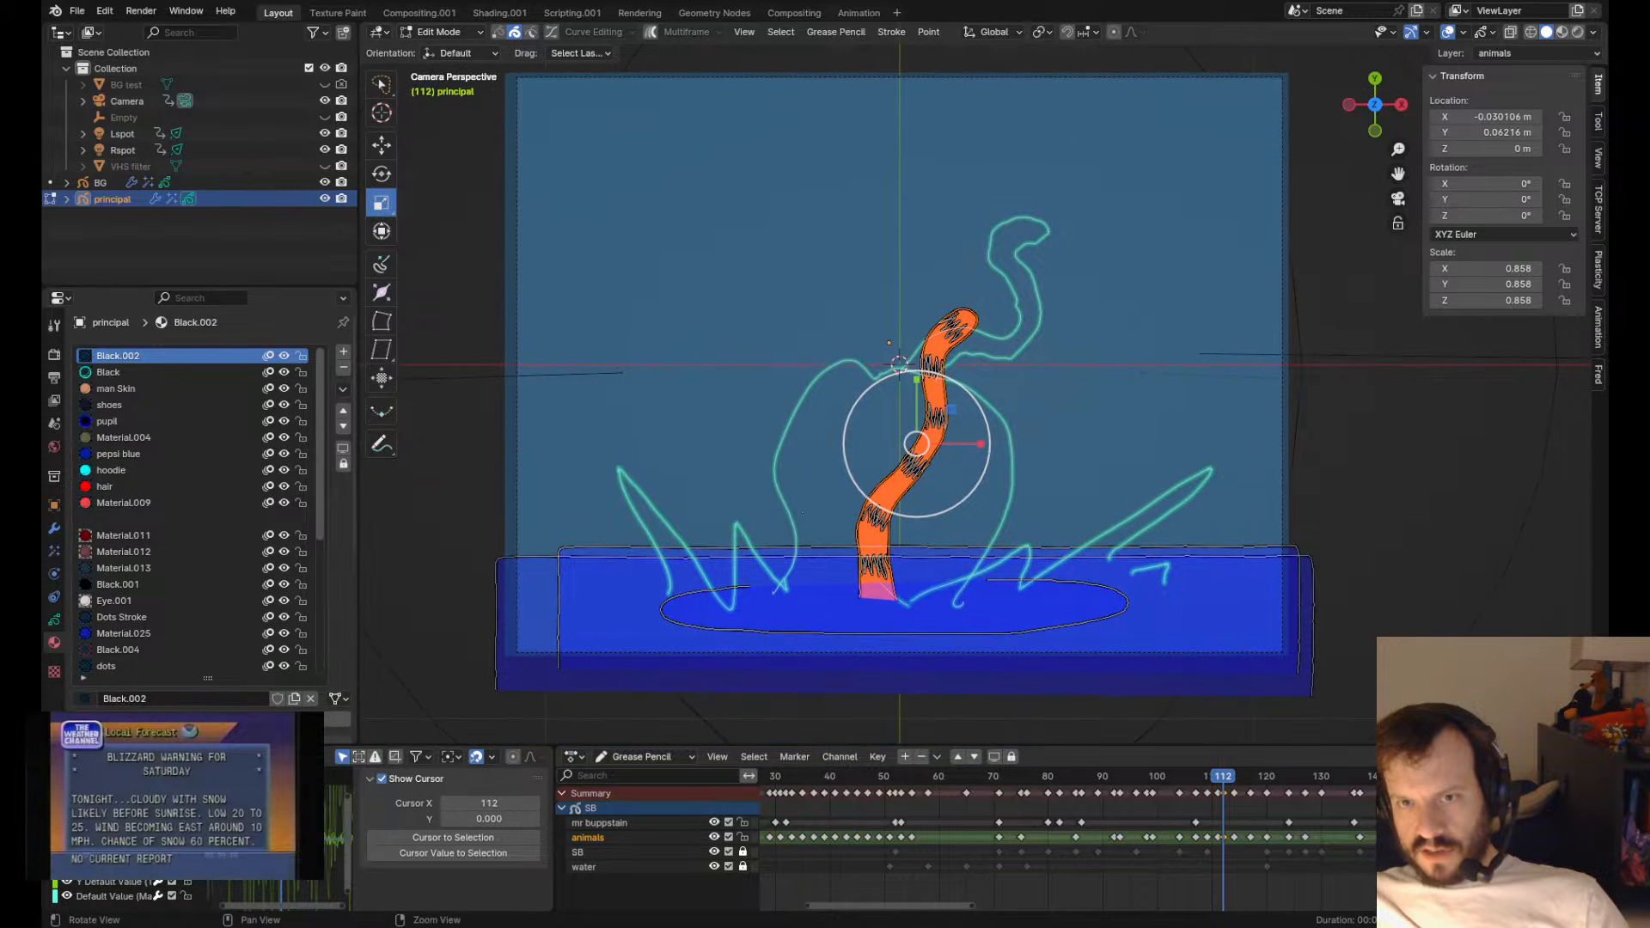
pyautogui.press('Tab')
pyautogui.press('Tab')
pyautogui.press('w')
pyautogui.moveTo(1021, 337); pyautogui.dragTo(844, 270, button='middle')
pyautogui.hotkey('ctrl', 'z')
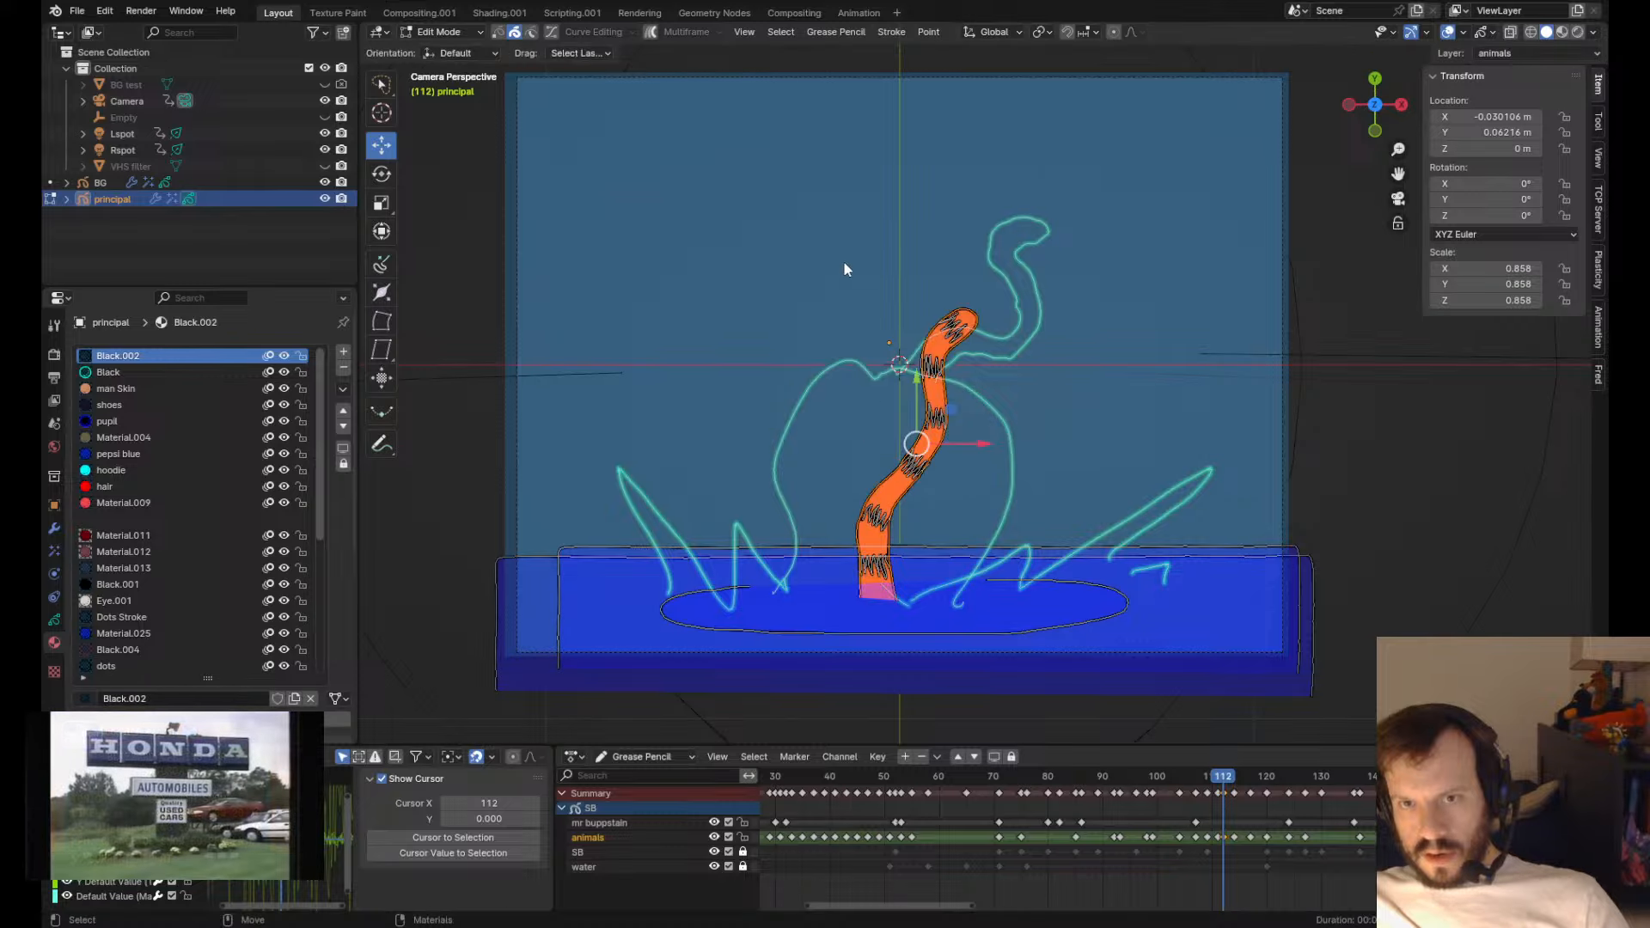
pyautogui.moveTo(818, 276)
pyautogui.mouseDown()
pyautogui.moveTo(949, 554)
pyautogui.moveTo(902, 141)
pyautogui.mouseUp()
pyautogui.moveTo(806, 478); pyautogui.dragTo(682, 465, button='middle')
pyautogui.hotkey('ctrl', 'z')
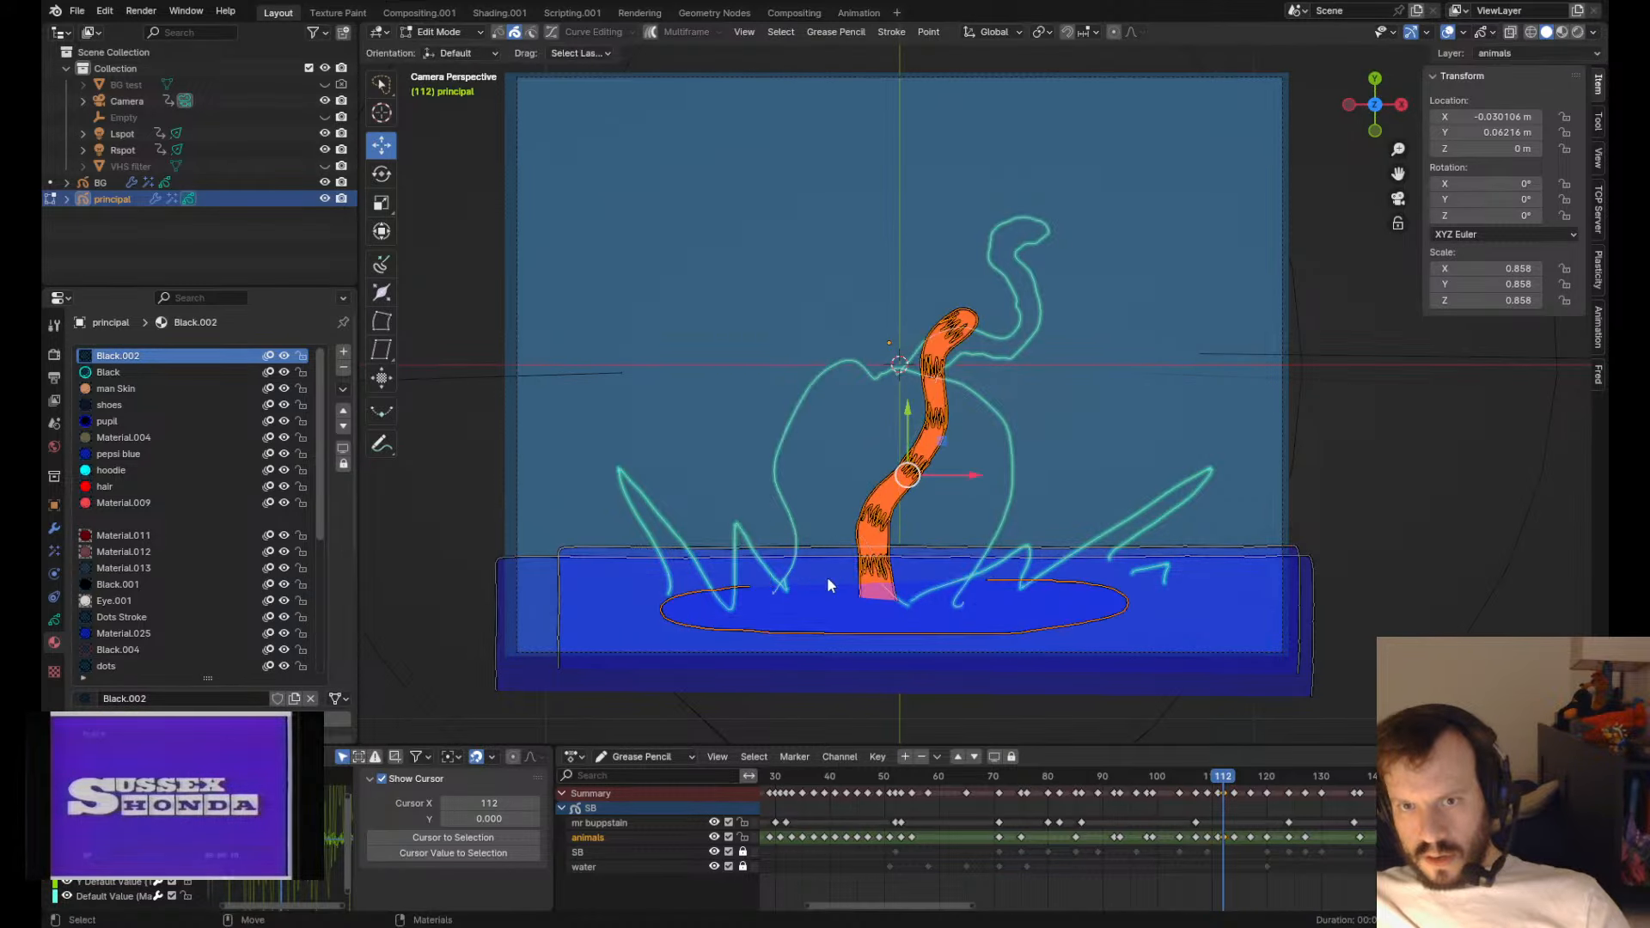
pyautogui.press('g')
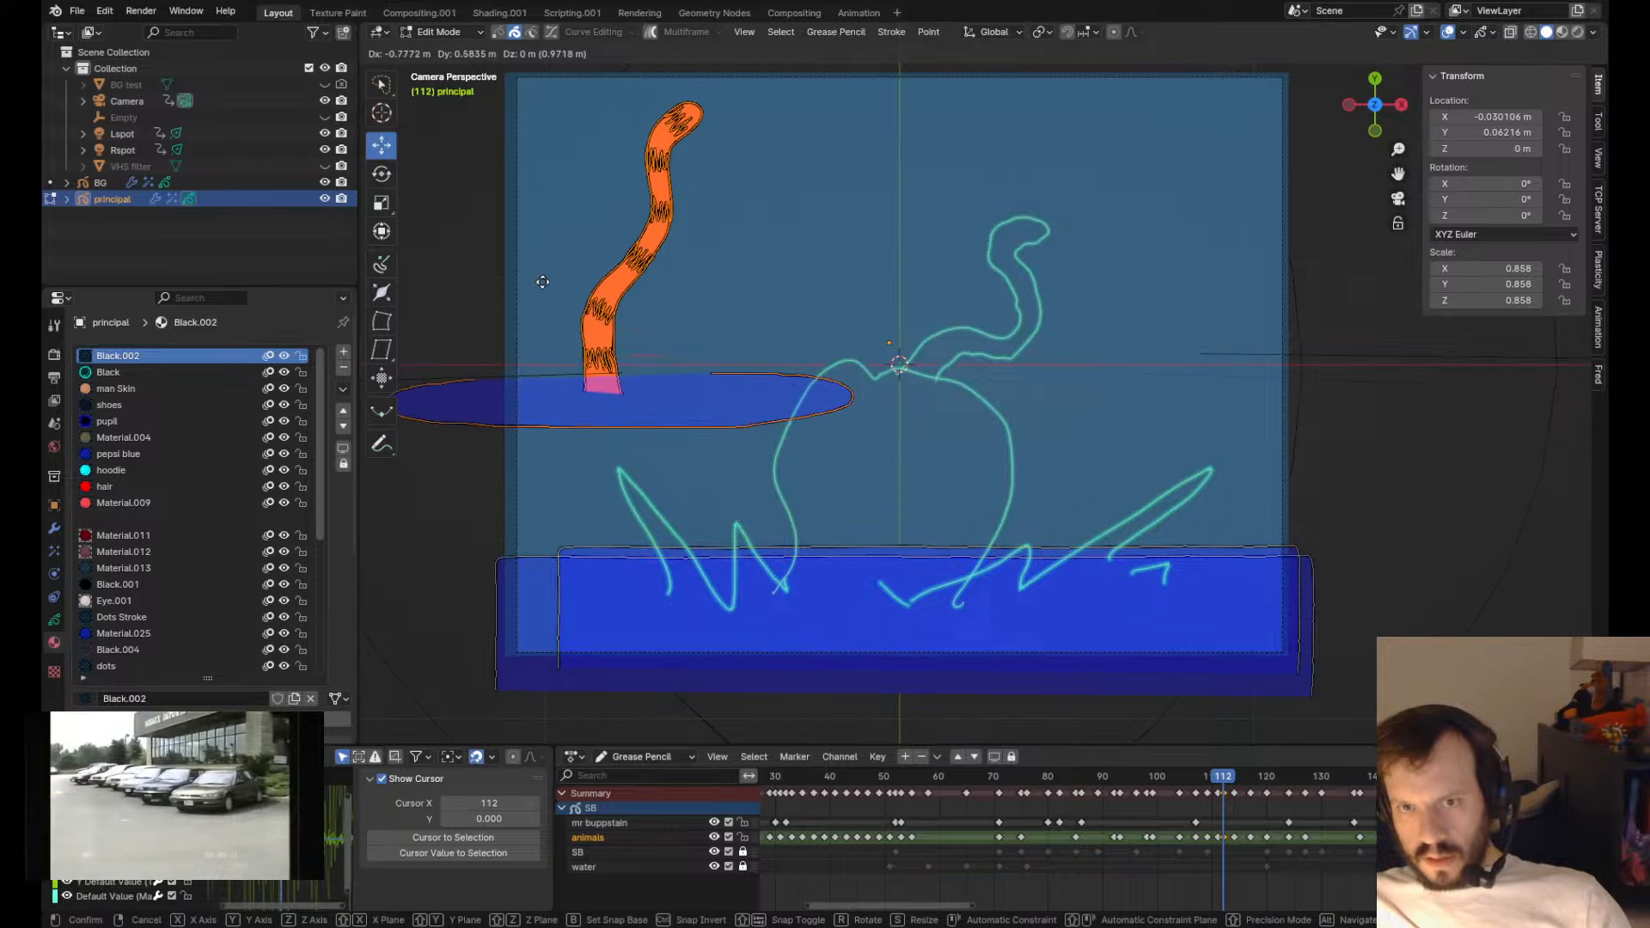
pyautogui.click(542, 281)
pyautogui.press('Tab')
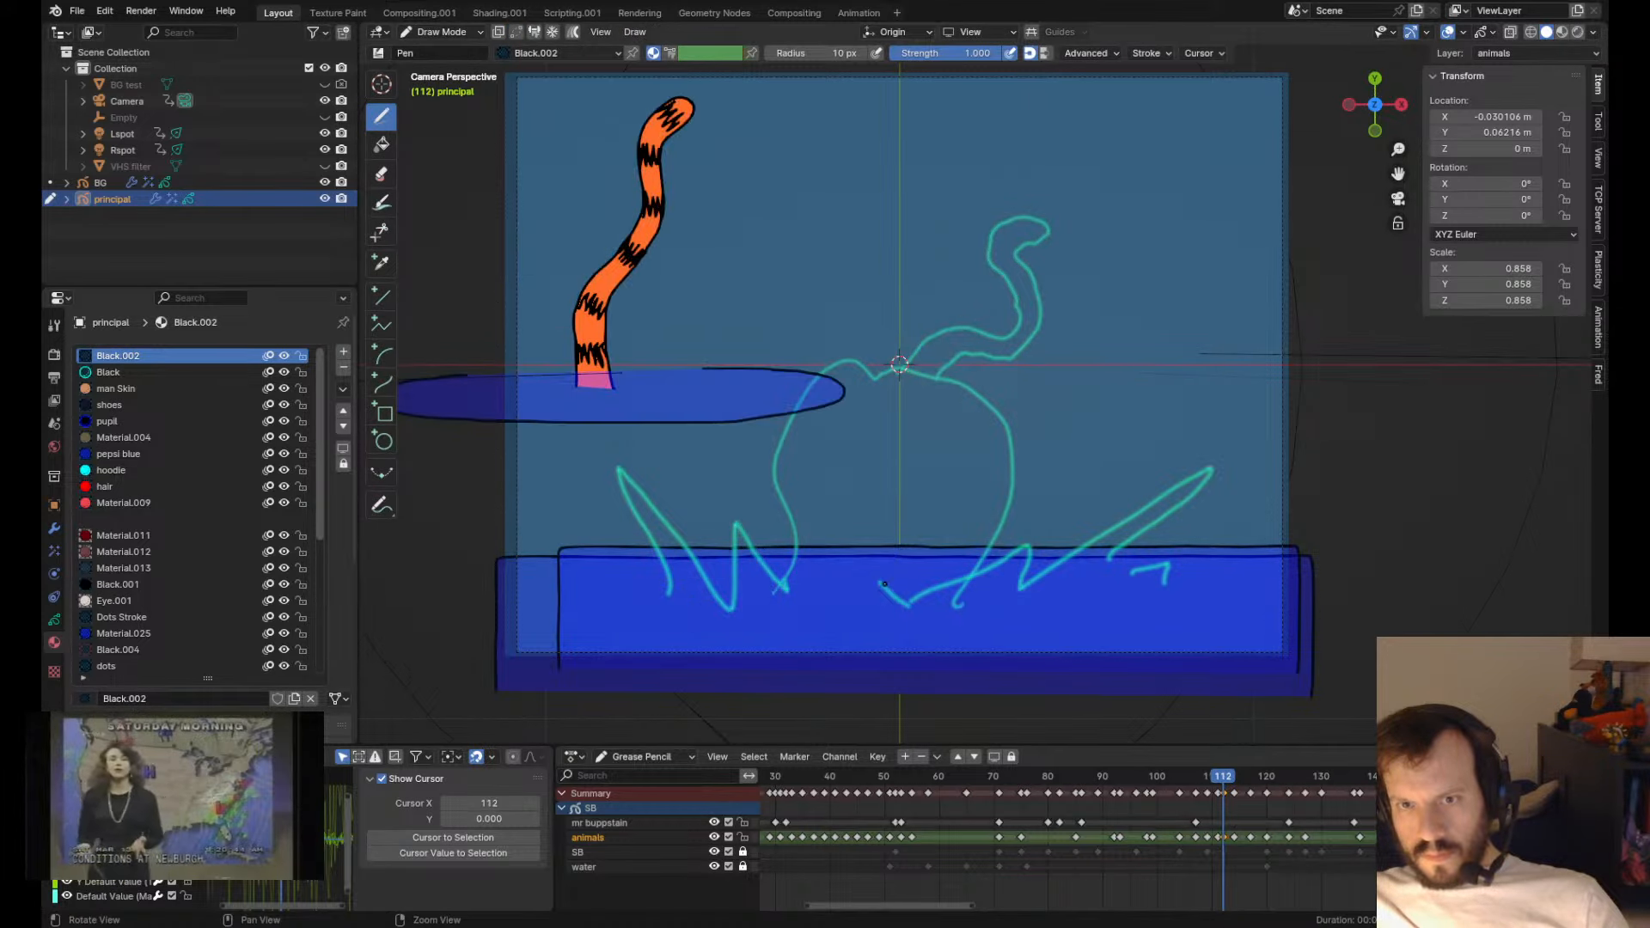
# - Draw a new wavy tail outline rising from the water in frame 112 and fill it with the tiger material
pyautogui.moveTo(864, 602); pyautogui.dragTo(871, 517)
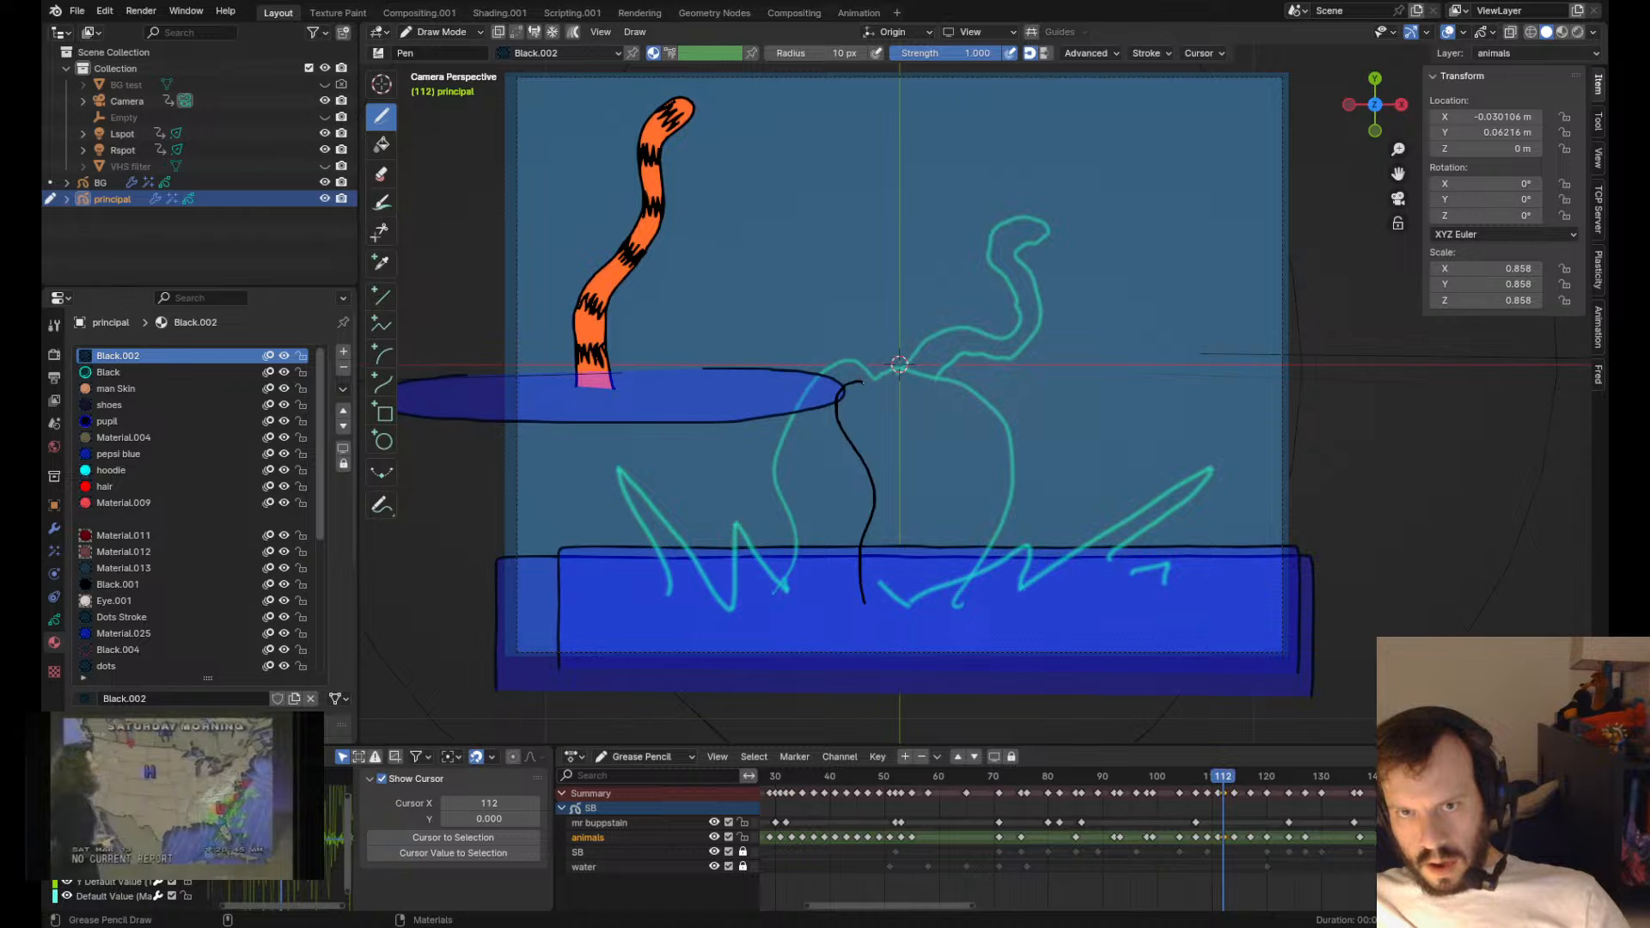
pyautogui.moveTo(888, 492); pyautogui.dragTo(876, 599)
pyautogui.press('Tab')
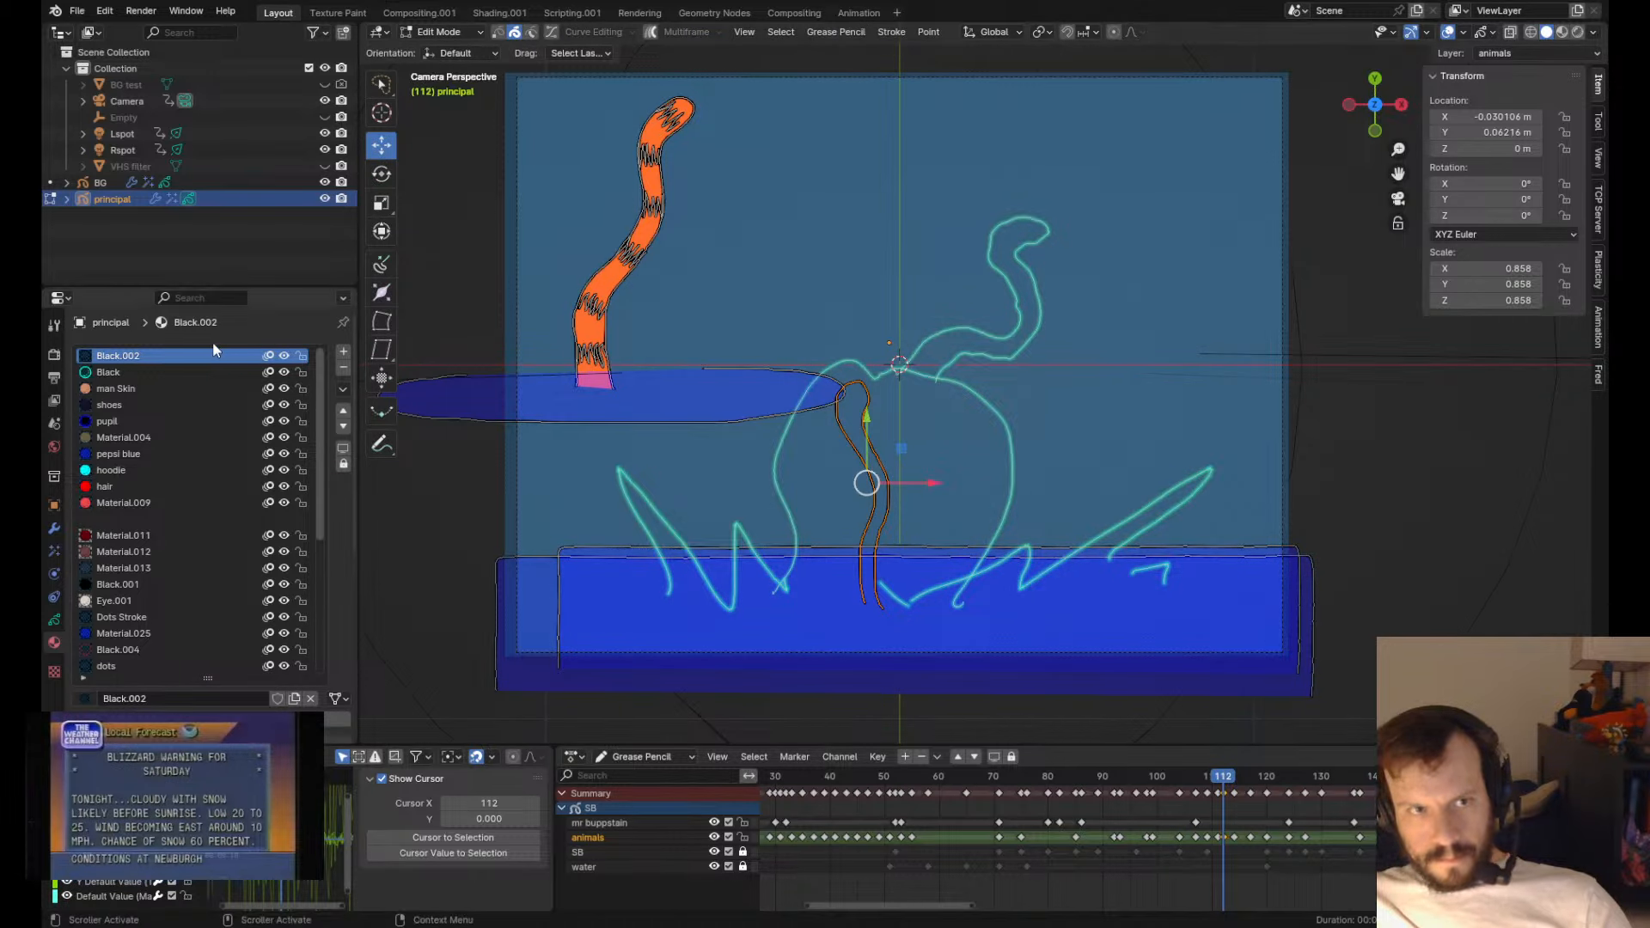
pyautogui.scroll(-5, 107, 515)
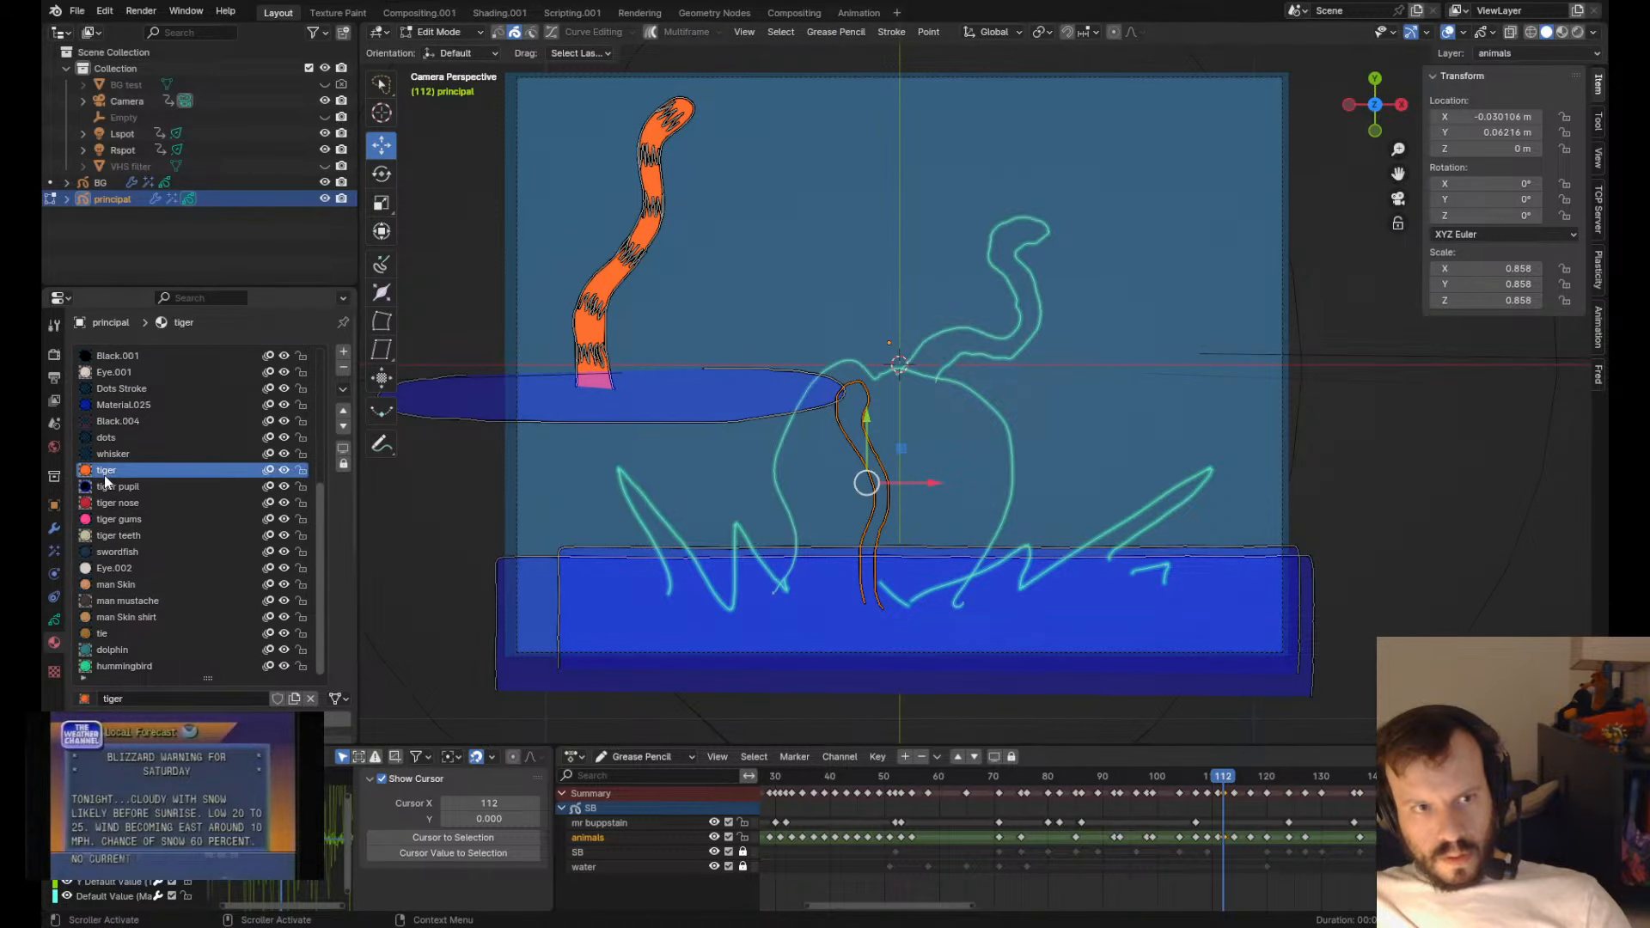
pyautogui.click(121, 719)
pyautogui.press('Tab')
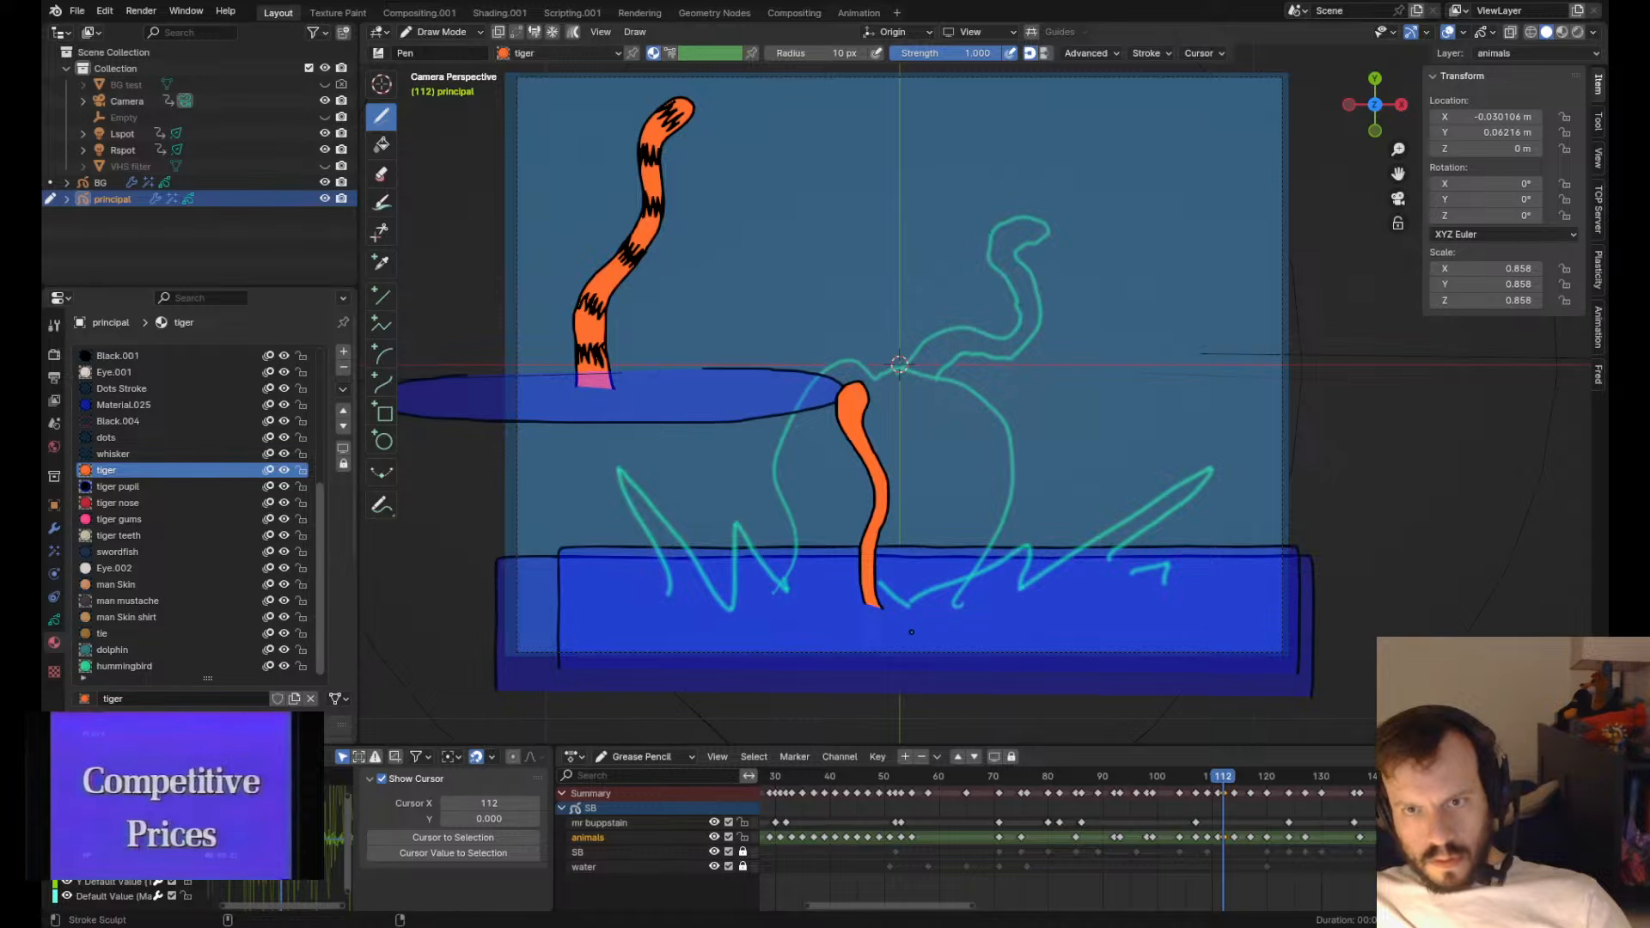
# - Sculpt the new tail wider at its base and straighten its tip, comparing it with frame 111
pyautogui.moveTo(913, 632); pyautogui.dragTo(925, 593)
pyautogui.moveTo(912, 525); pyautogui.dragTo(920, 522)
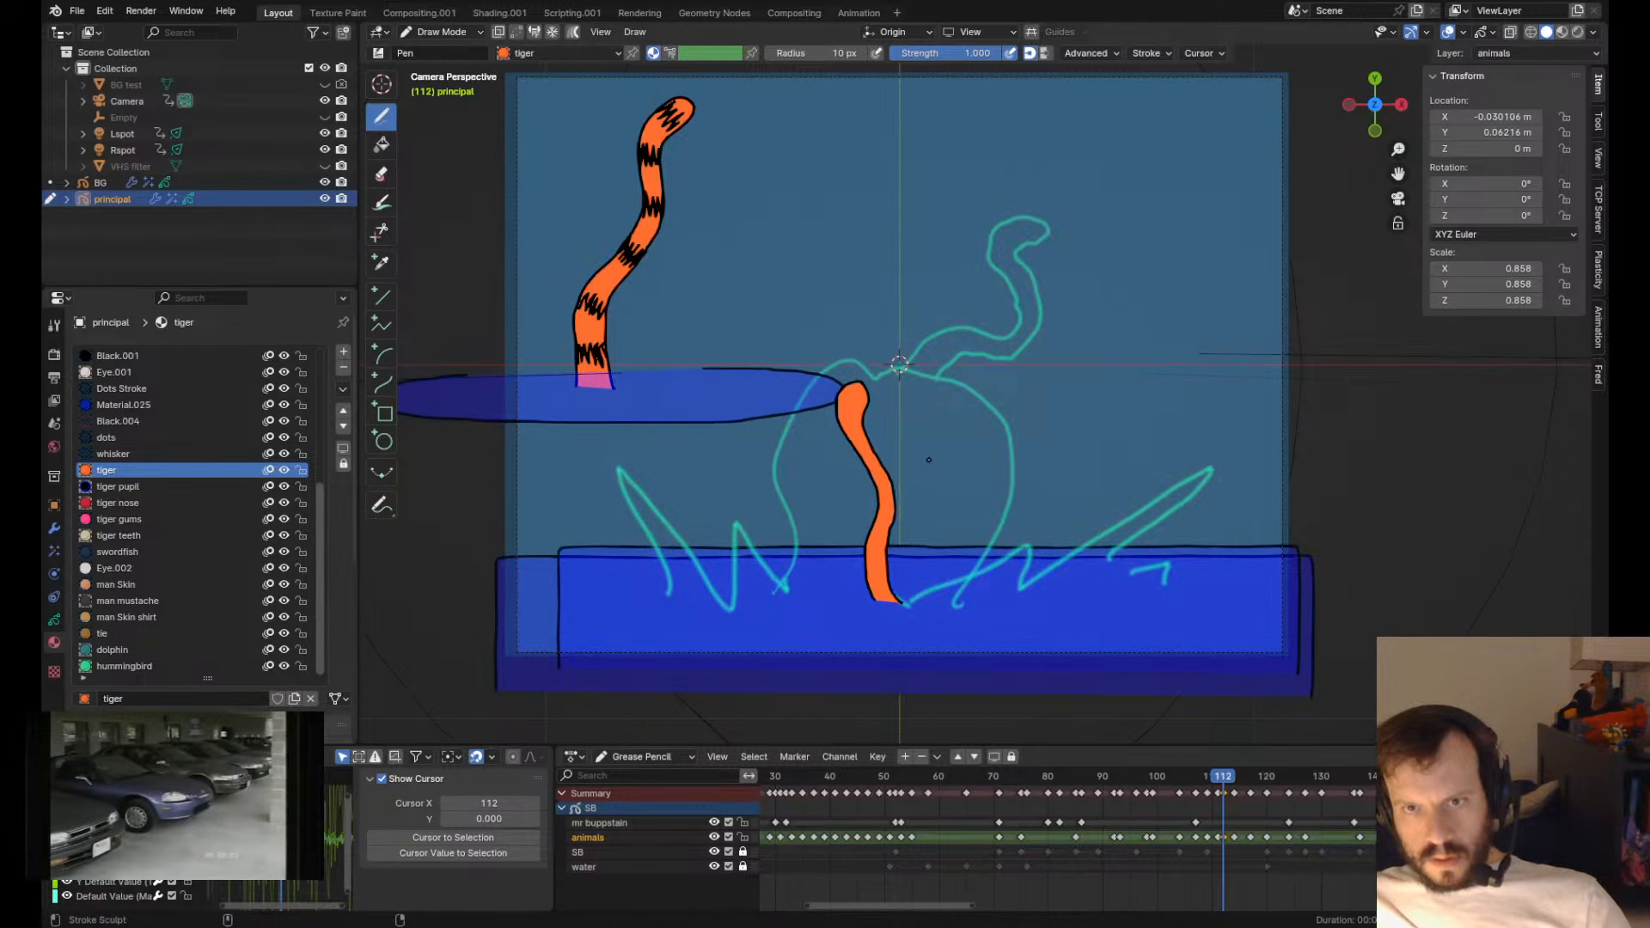
pyautogui.moveTo(928, 460); pyautogui.dragTo(934, 457)
pyautogui.moveTo(906, 398); pyautogui.dragTo(854, 393)
pyautogui.moveTo(847, 401); pyautogui.dragTo(856, 393)
pyautogui.press('Left')
pyautogui.press('Right')
# - Mirror the new tail horizontally in frame 112 and reposition it against the tail in frame 111
pyautogui.press('Tab')
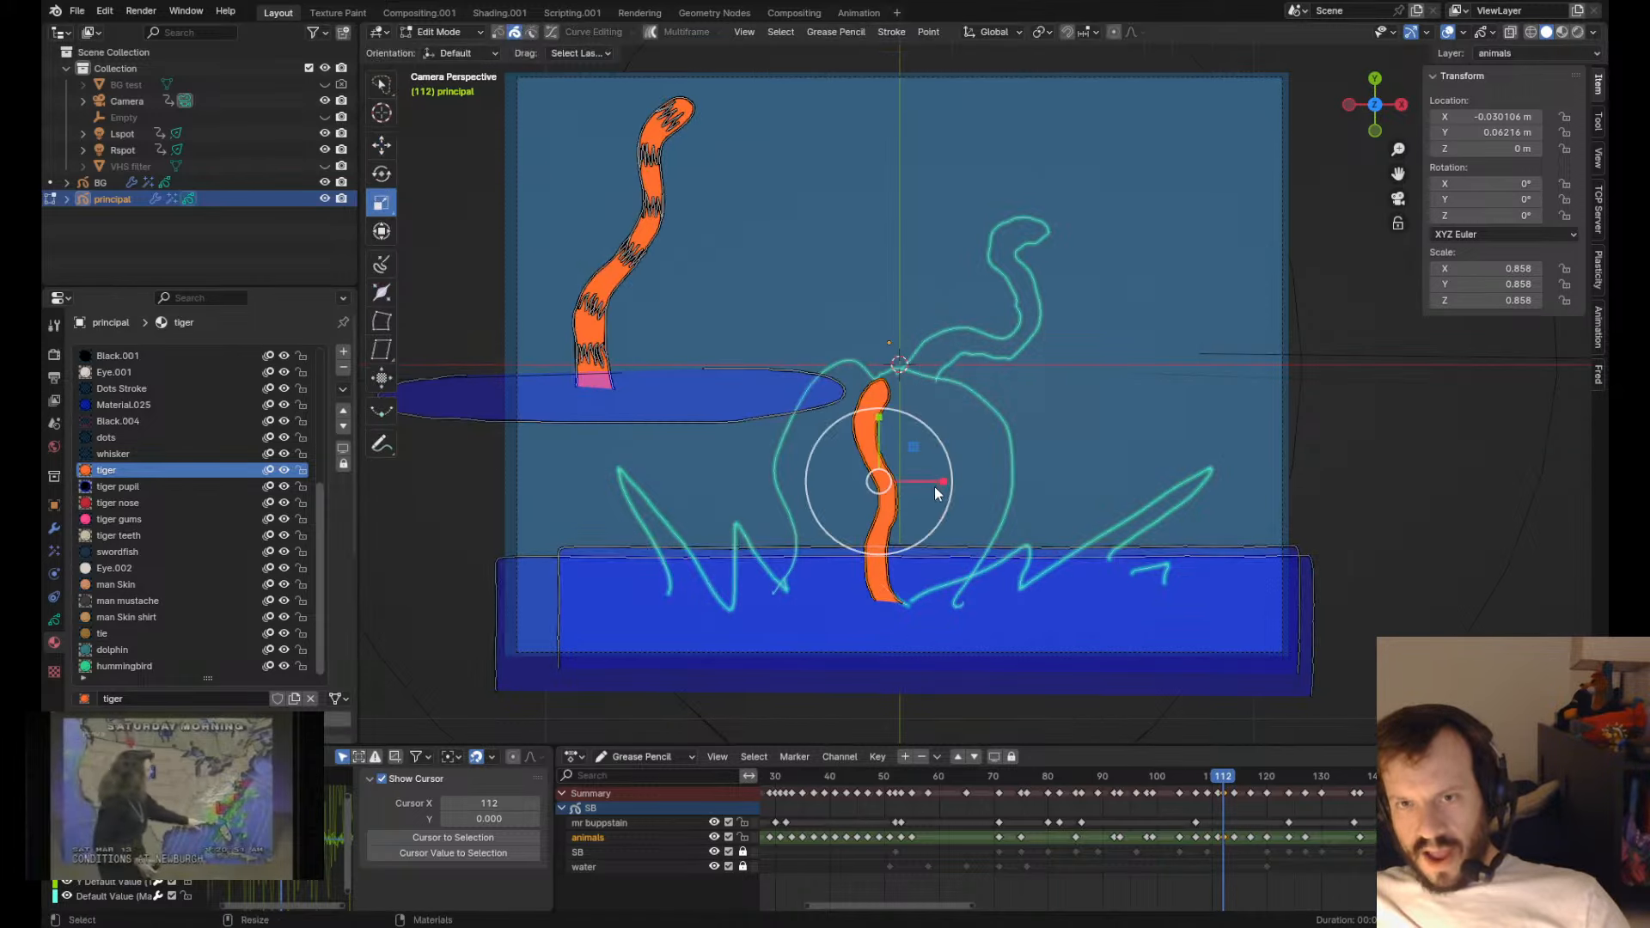
pyautogui.moveTo(941, 482); pyautogui.dragTo(819, 483)
pyautogui.press('w')
pyautogui.moveTo(857, 493); pyautogui.dragTo(864, 501, button='middle')
pyautogui.press('Left')
pyautogui.press('Right')
pyautogui.press('Tab')
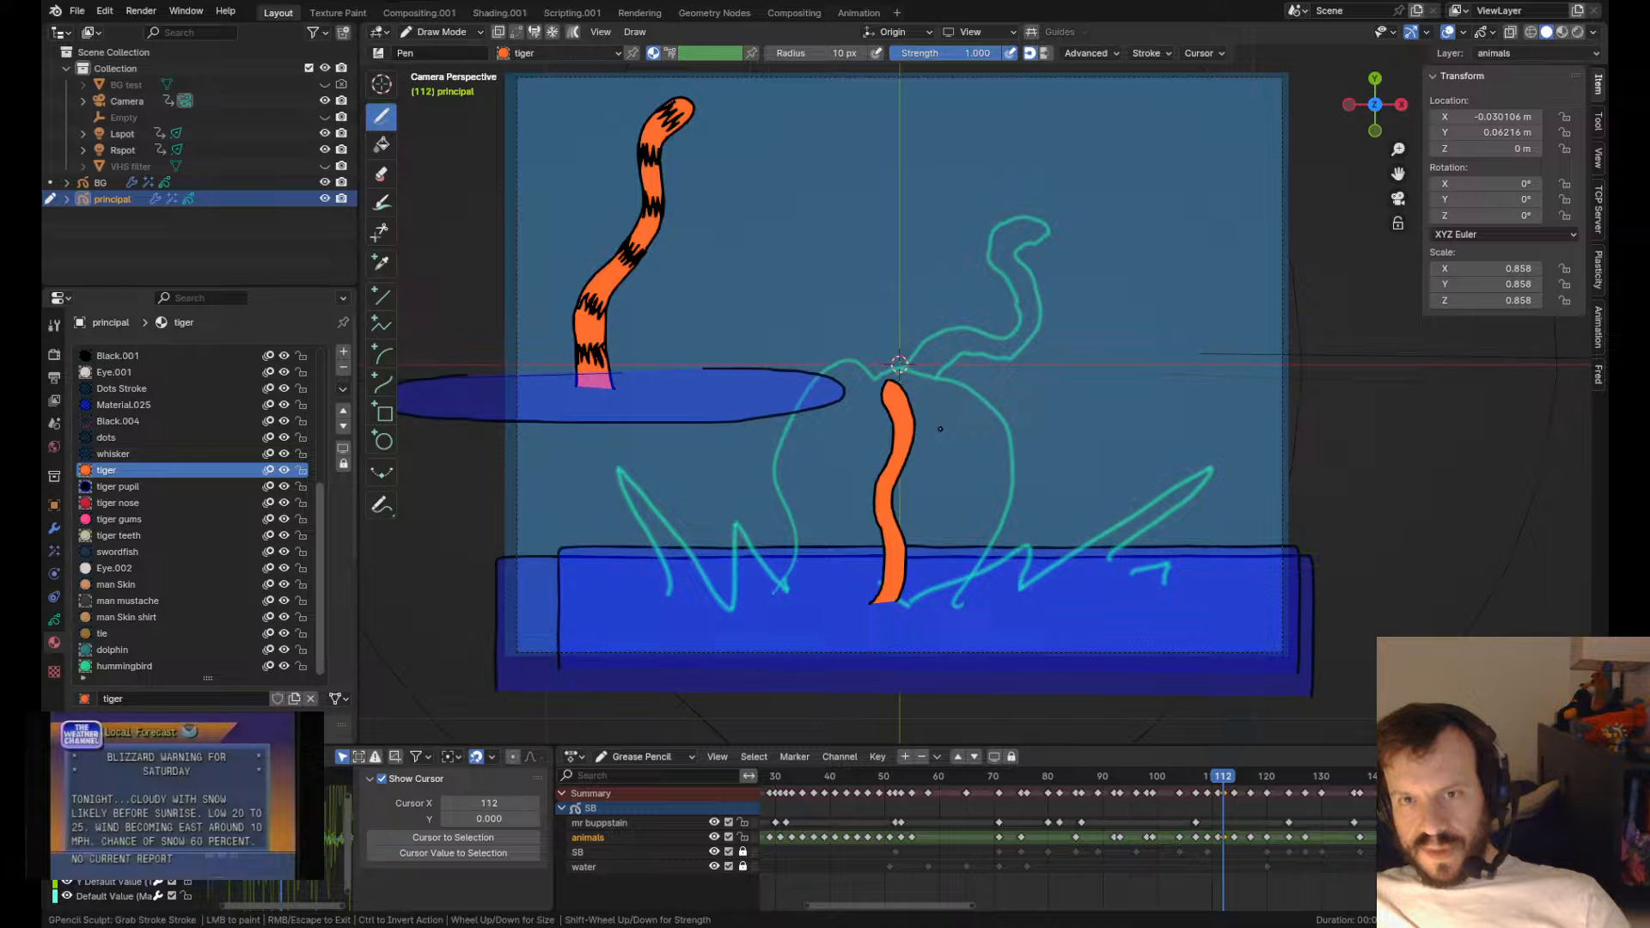
# - Refine the mirrored tail's shape near its tip and flip between frames 111 and 112 to check the motion
pyautogui.moveTo(868, 323); pyautogui.dragTo(877, 350)
pyautogui.press('Left')
pyautogui.press('Right')
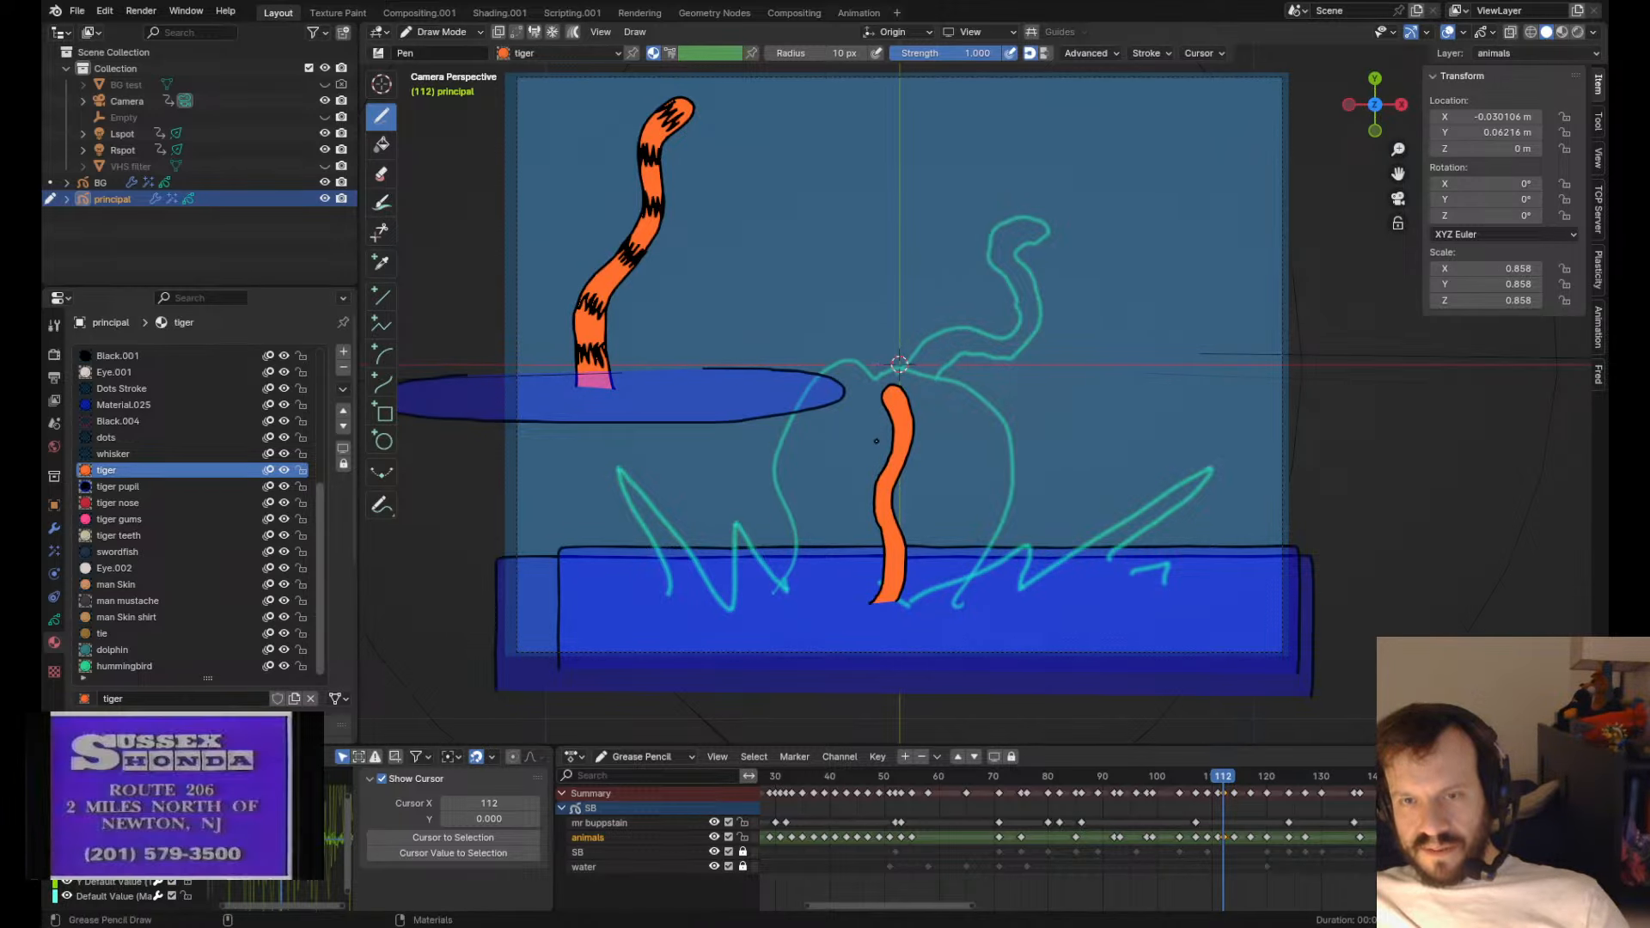
pyautogui.press('Left')
pyautogui.press('Right')
# - Move the black stripes from the old tail onto the new tail in frame 112, rotating them by -13.9°
pyautogui.press('Tab')
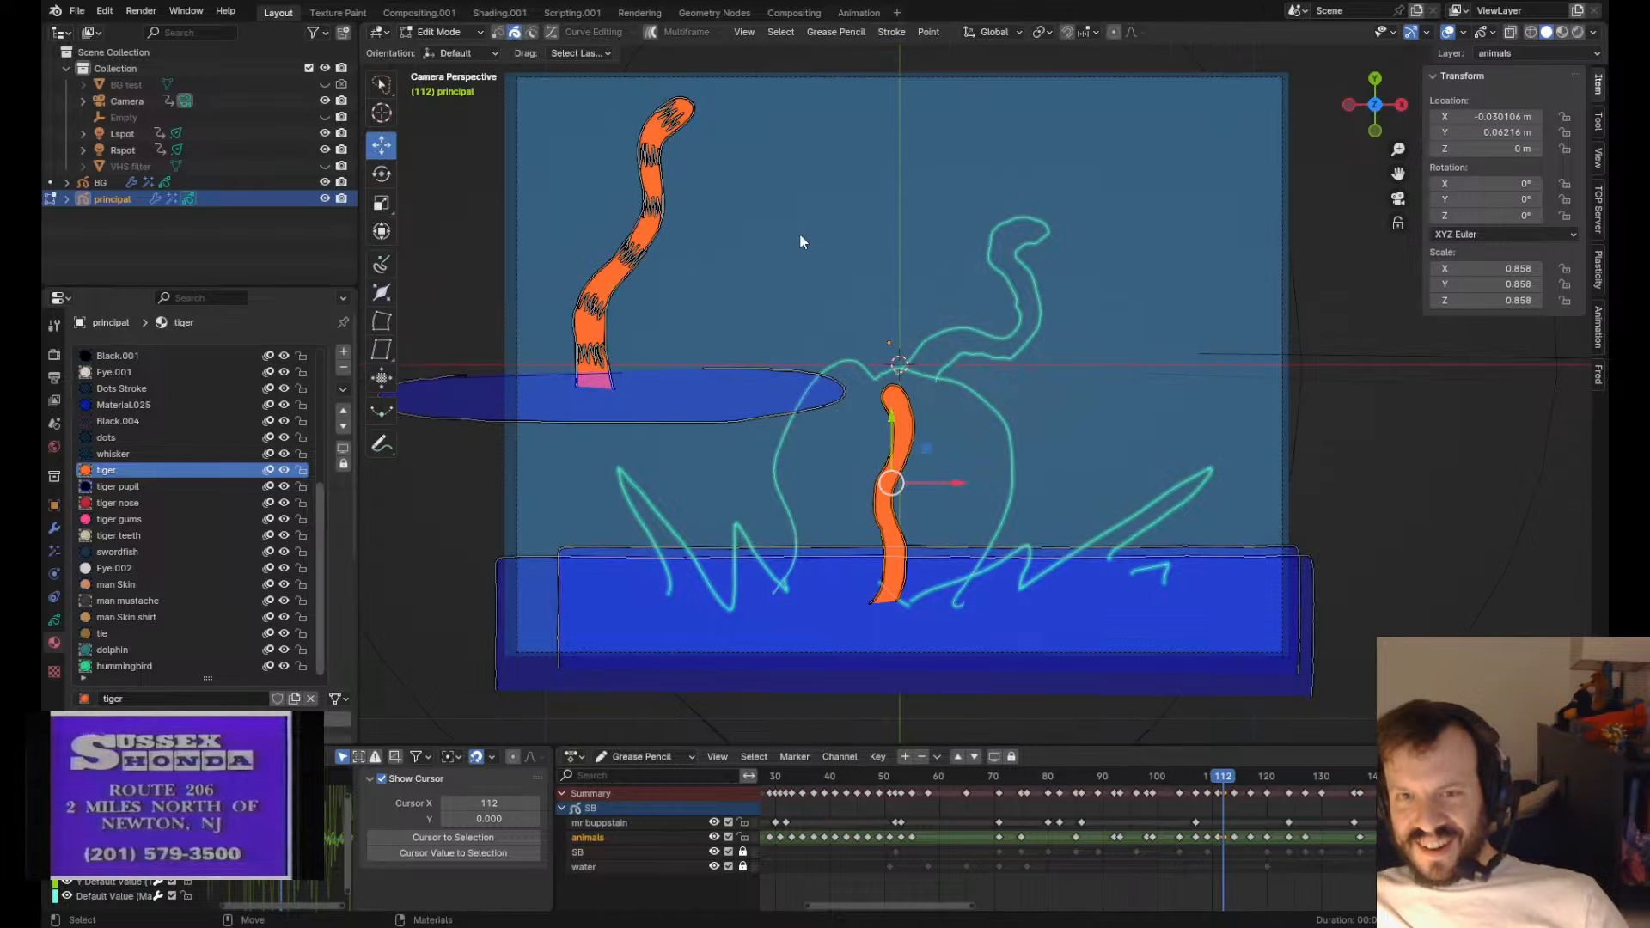
pyautogui.moveTo(721, 118)
pyautogui.mouseDown()
pyautogui.moveTo(564, 111)
pyautogui.moveTo(764, 314)
pyautogui.moveTo(626, 364)
pyautogui.mouseUp()
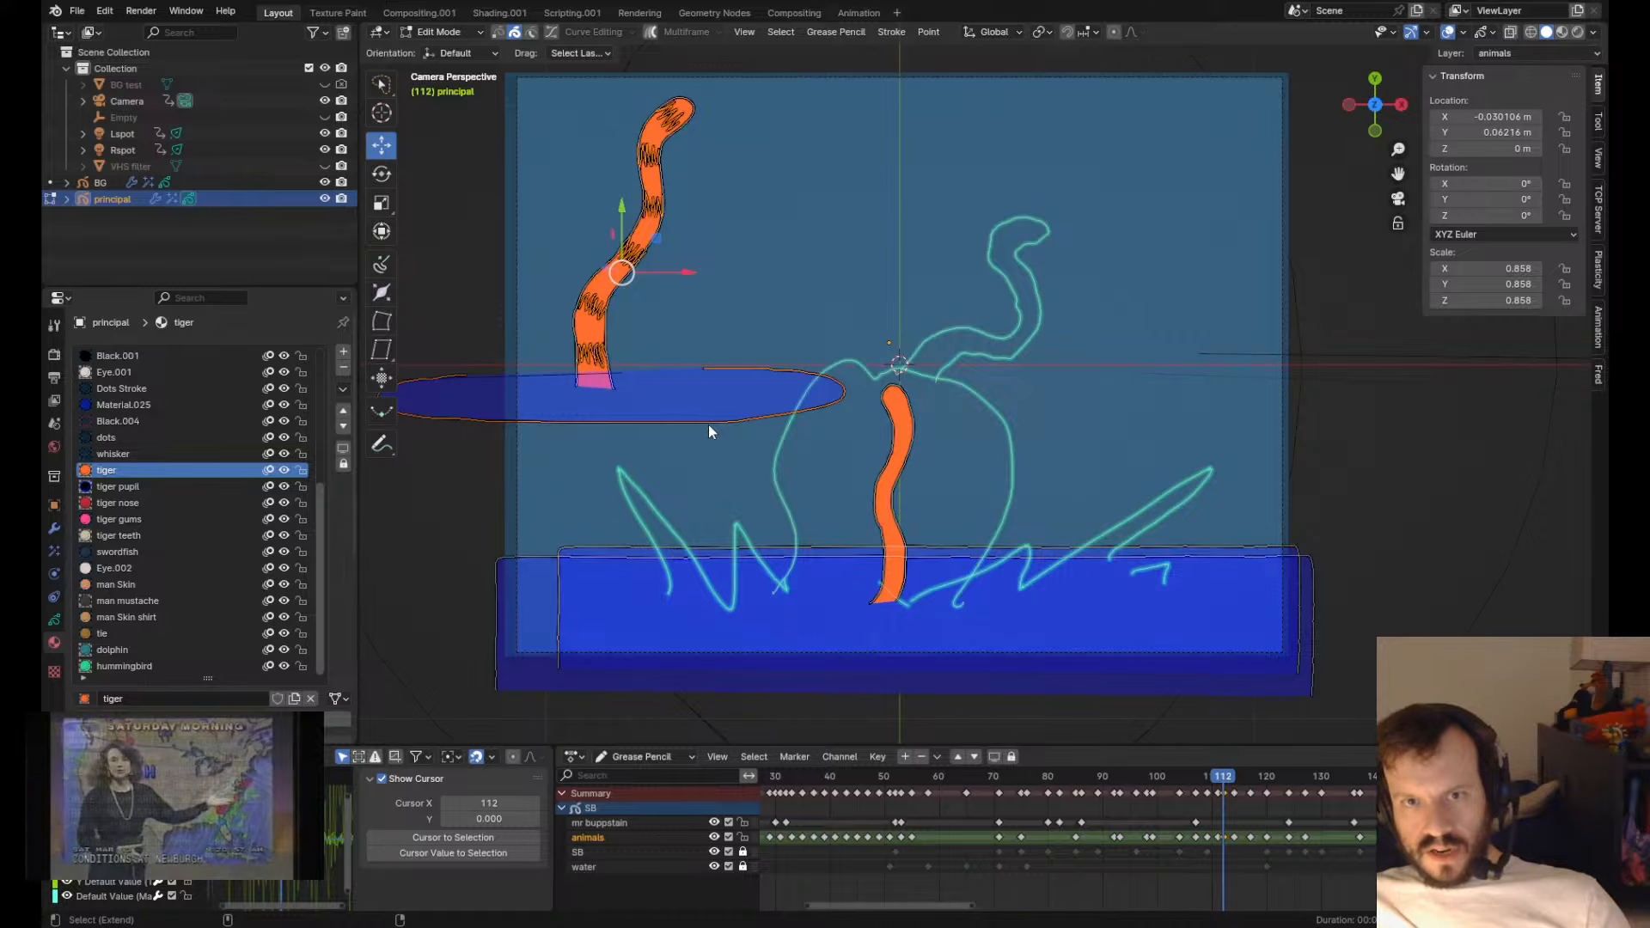
pyautogui.press('g')
pyautogui.click(843, 602)
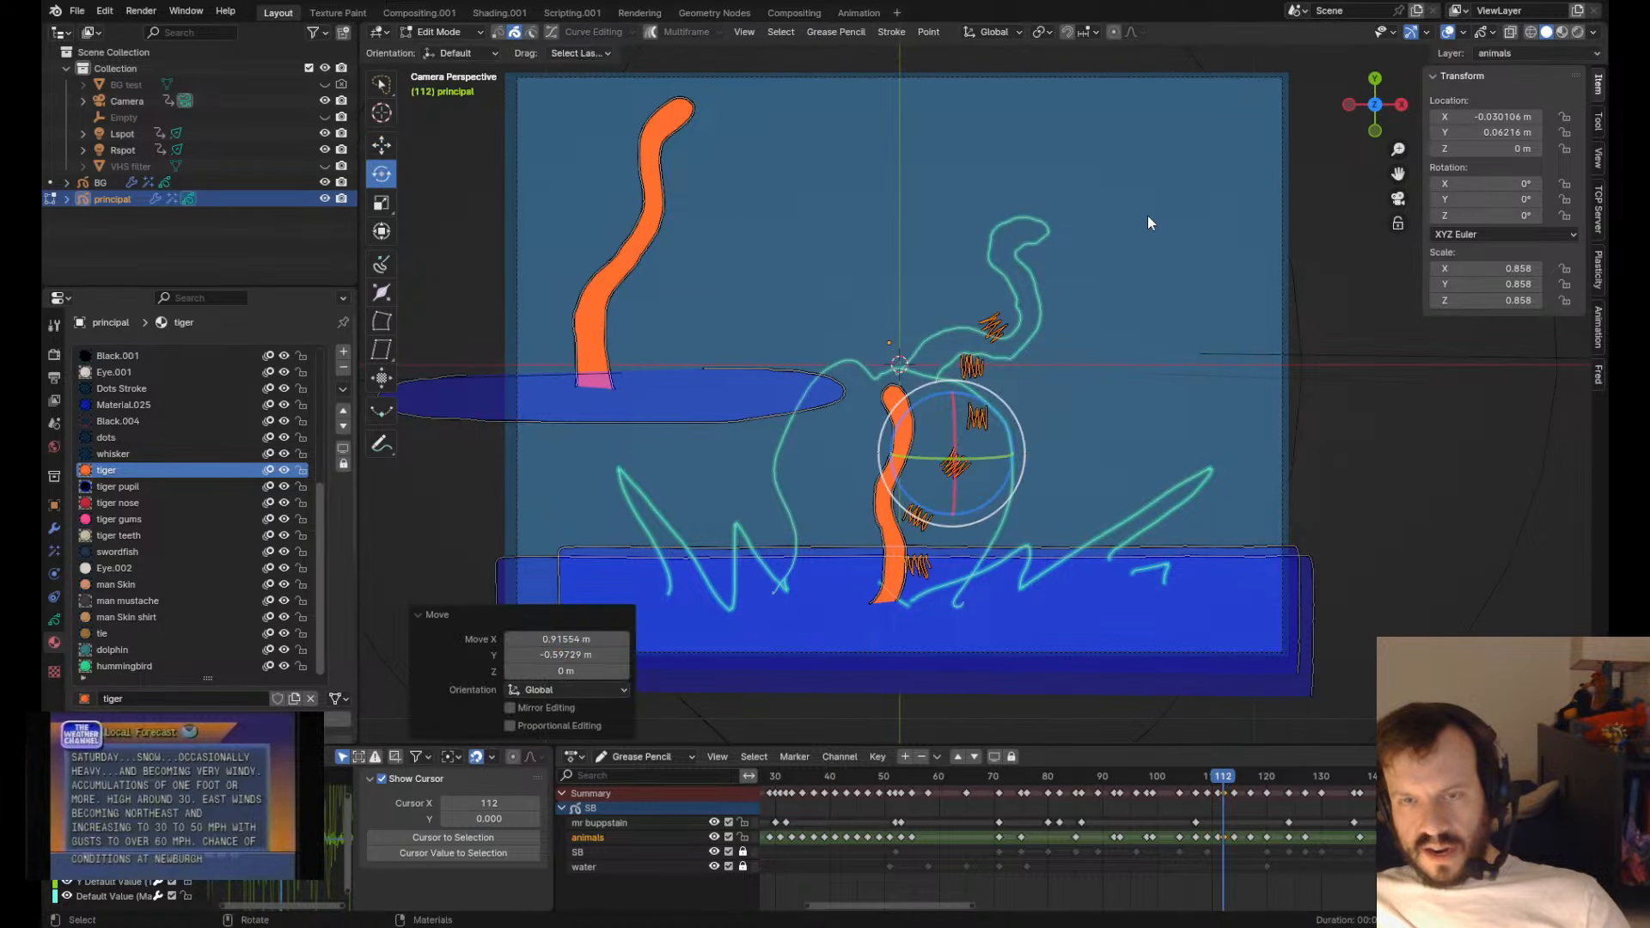
pyautogui.press('r')
pyautogui.click(1071, 206)
pyautogui.press('g')
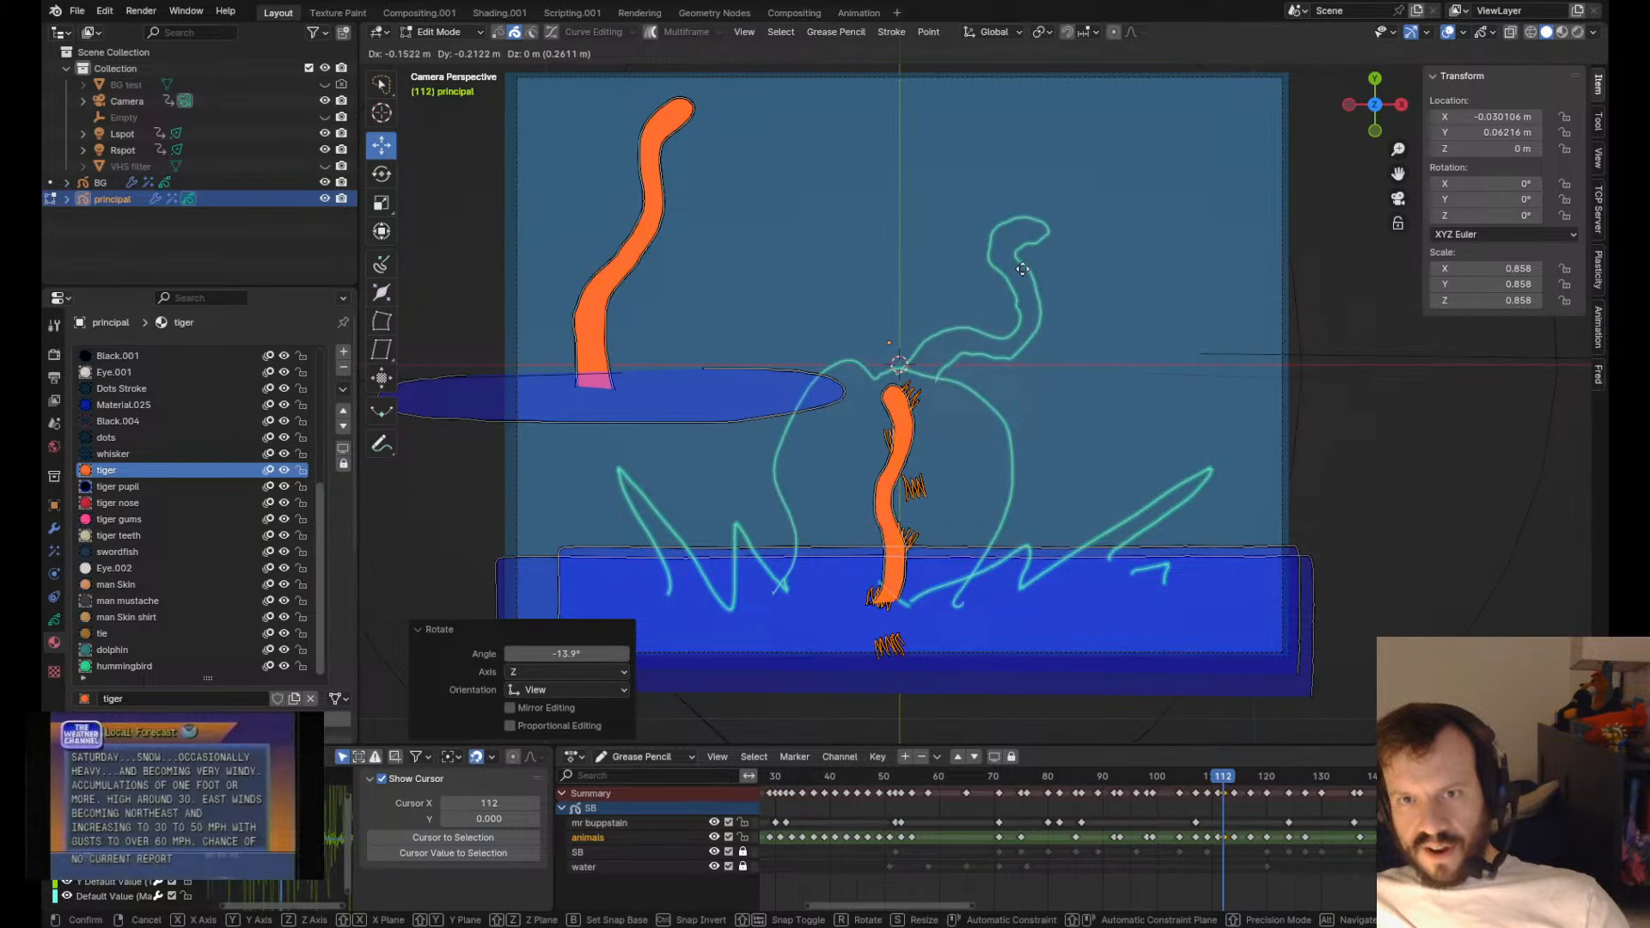
pyautogui.click(1021, 285)
pyautogui.hotkey('ctrl', 'shift', 'Up')
pyautogui.keyDown('shift'); pyautogui.moveTo(817, 431); pyautogui.dragTo(823, 372, button='middle'); pyautogui.keyUp('shift')
pyautogui.press('g')
pyautogui.click(819, 376)
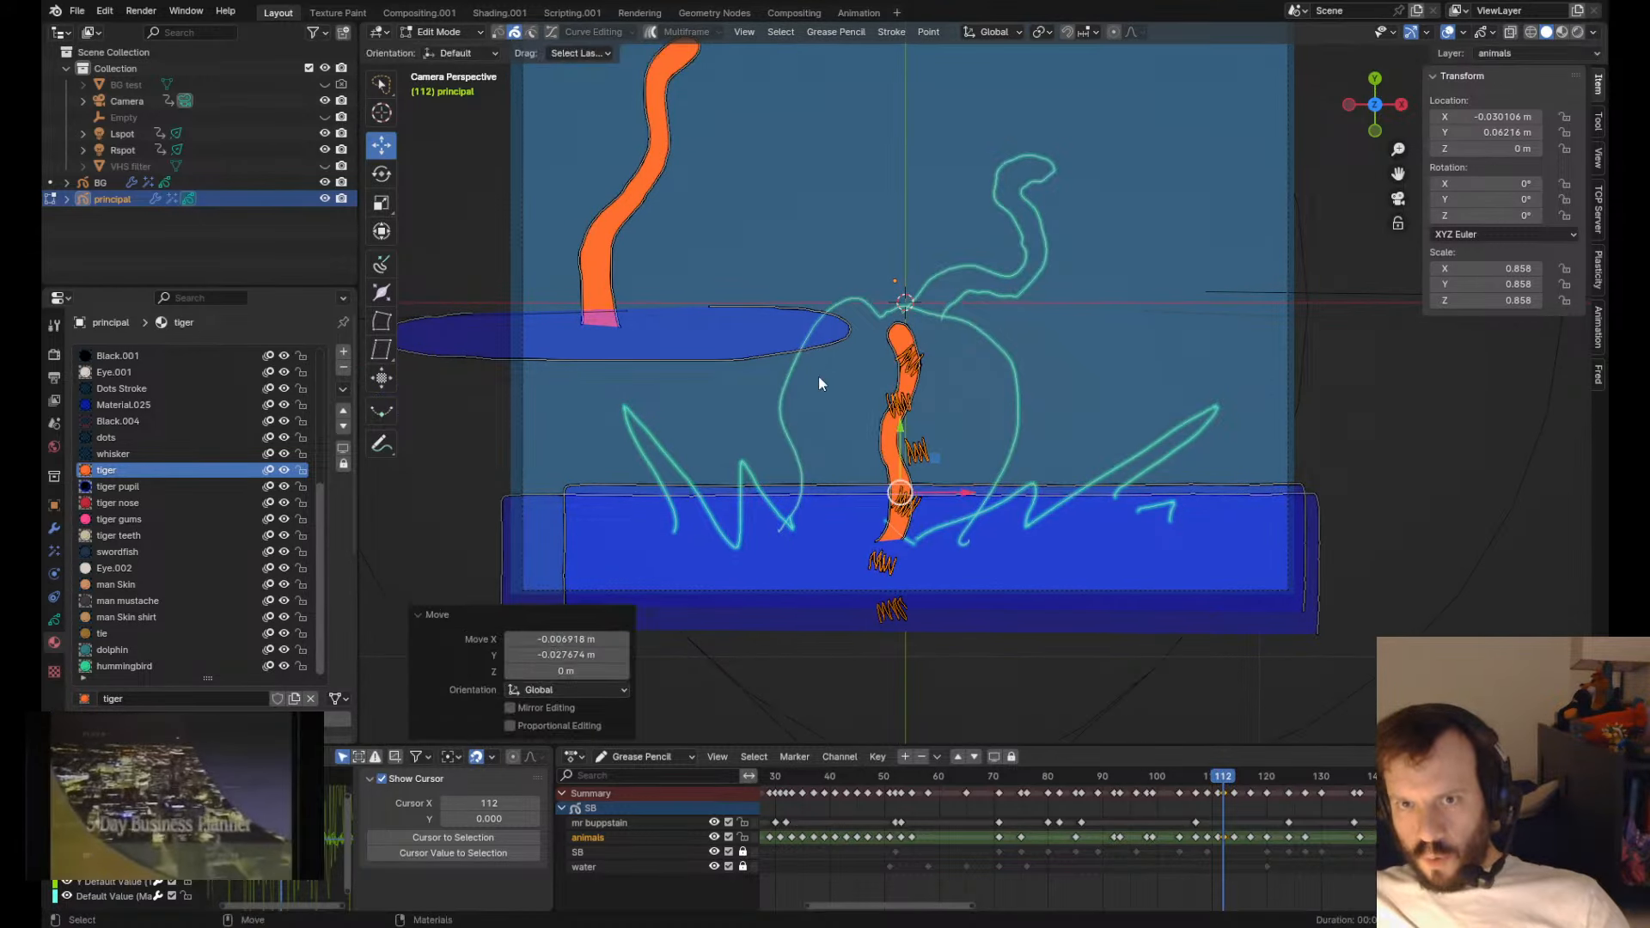
# - Rotate the topmost stripe by -66.9° and place it just below the new tail's tip
pyautogui.press('Left')
pyautogui.press('Right')
pyautogui.scroll(3, 822, 377)
pyautogui.scroll(2, 821, 383)
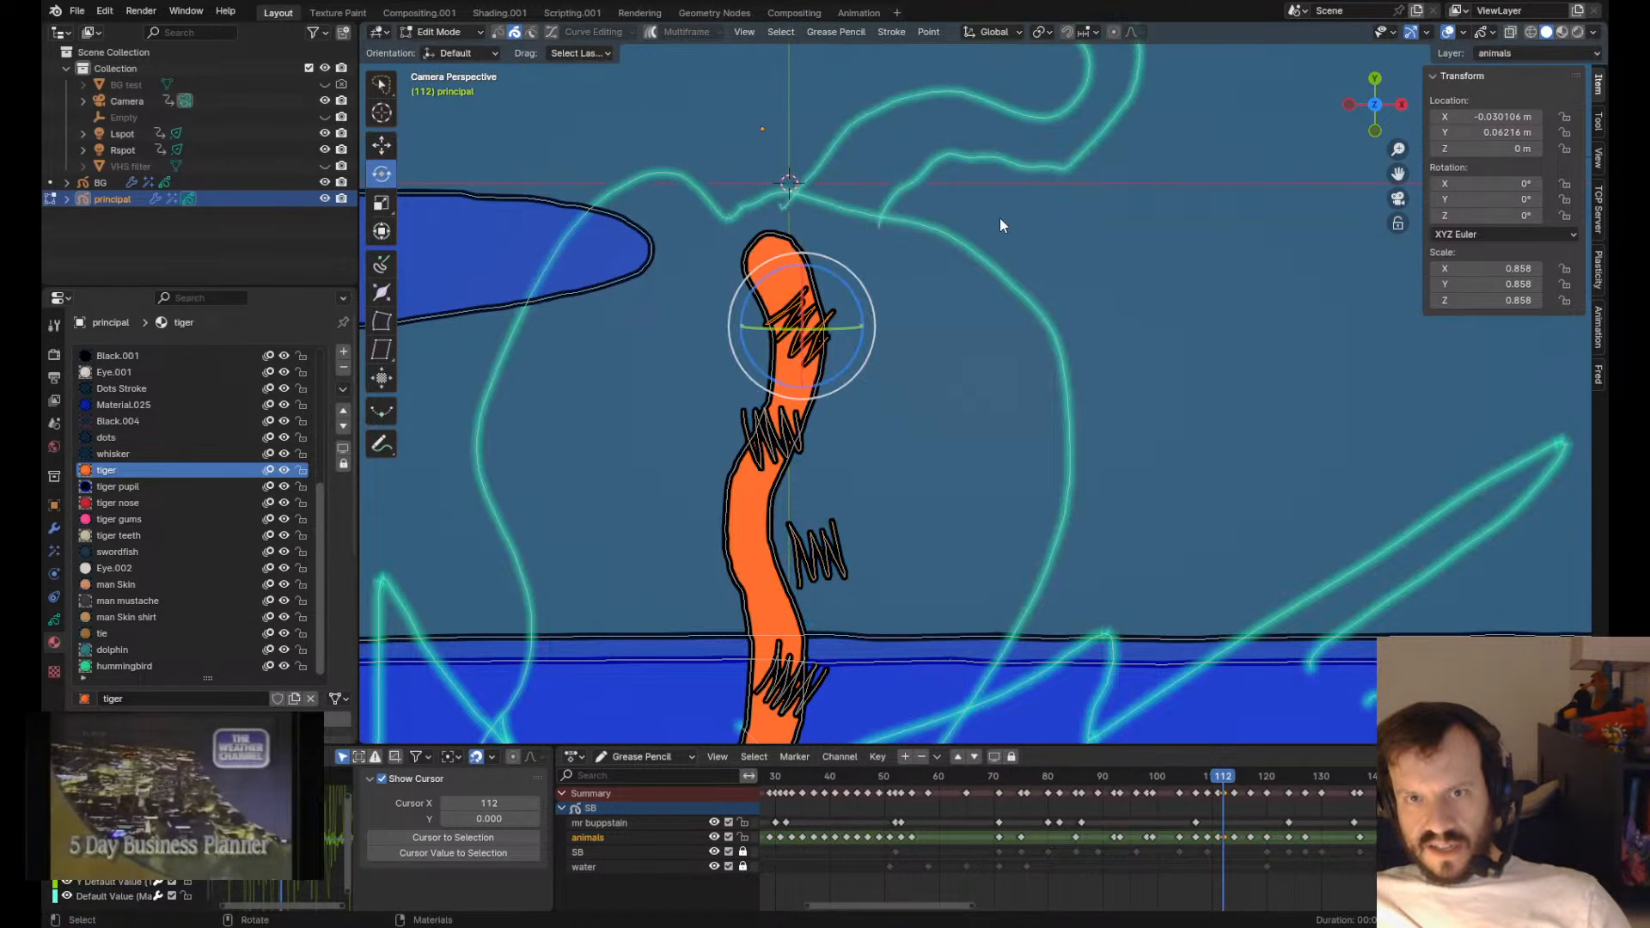
pyautogui.press('r')
pyautogui.click(791, 176)
pyautogui.press('g')
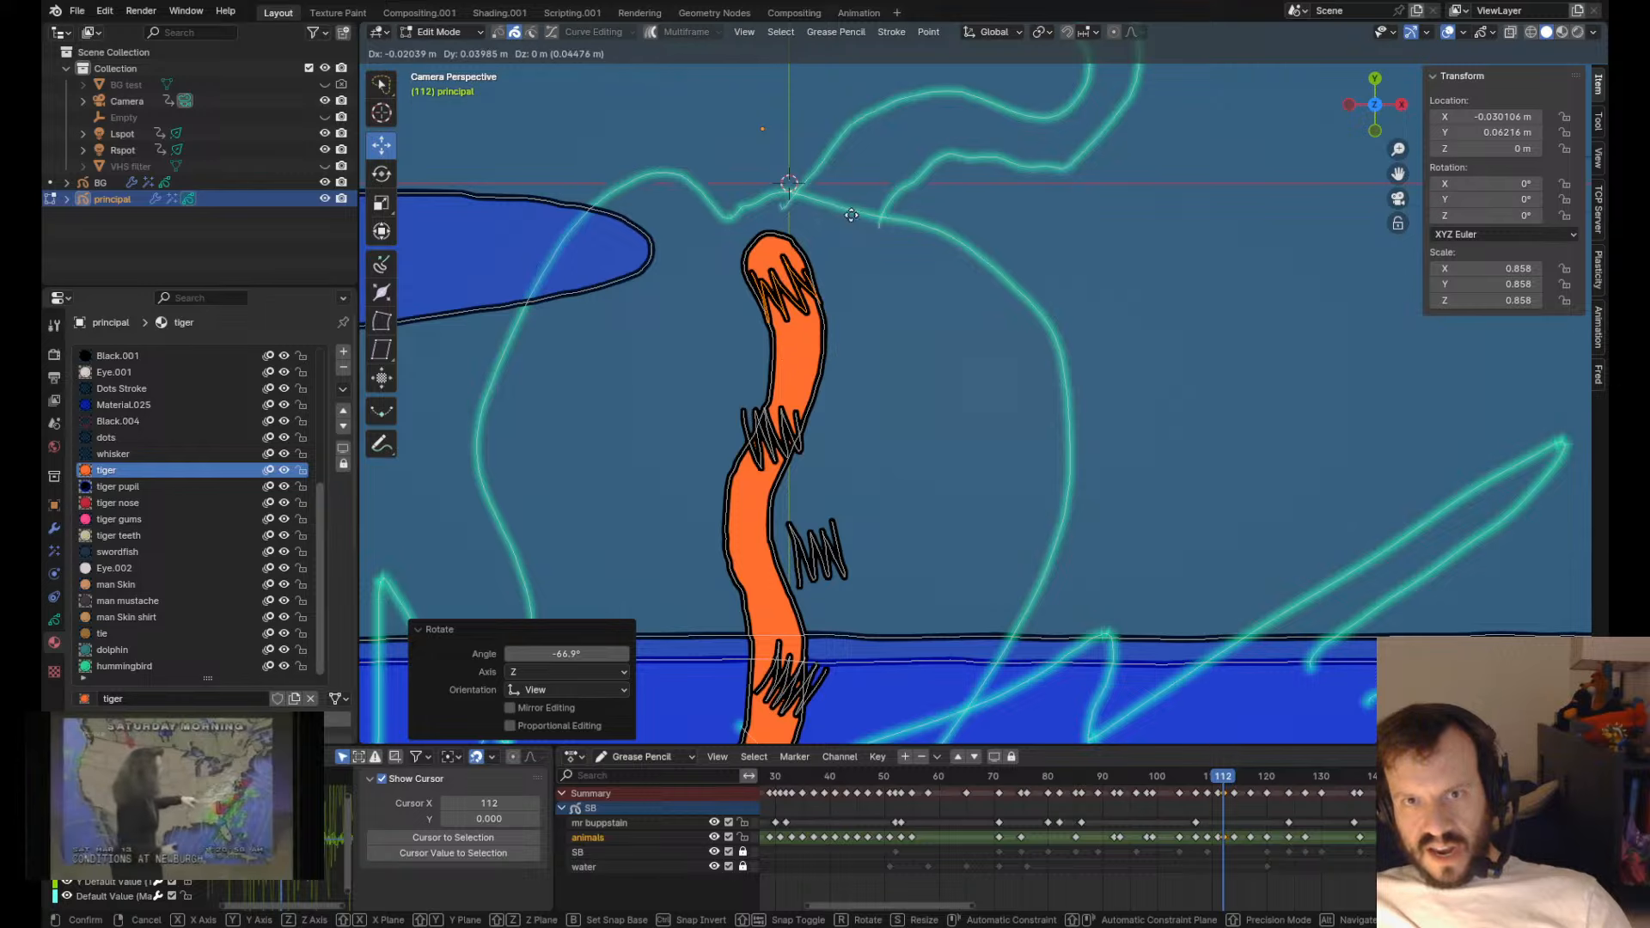
pyautogui.click(854, 221)
pyautogui.press('Tab')
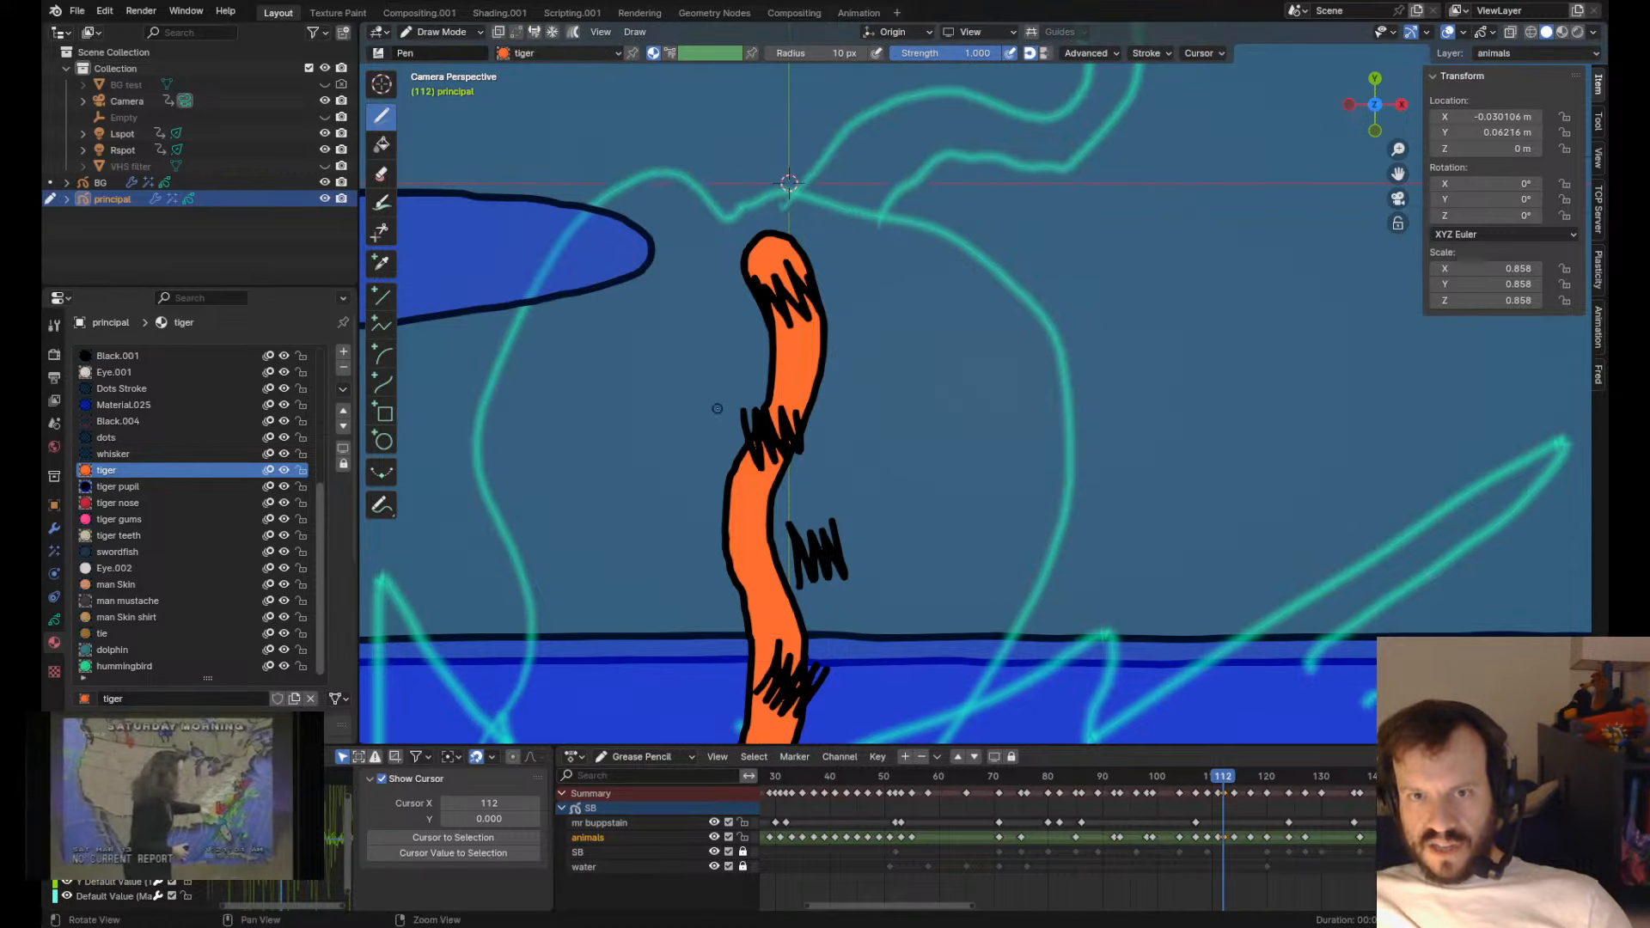
# - Rotate the second stripe to follow the tail's bend and sculpt its ends to sit inside the outline
pyautogui.press('Tab')
pyautogui.click(783, 460)
pyautogui.press('r')
pyautogui.click(976, 385)
pyautogui.press('Tab')
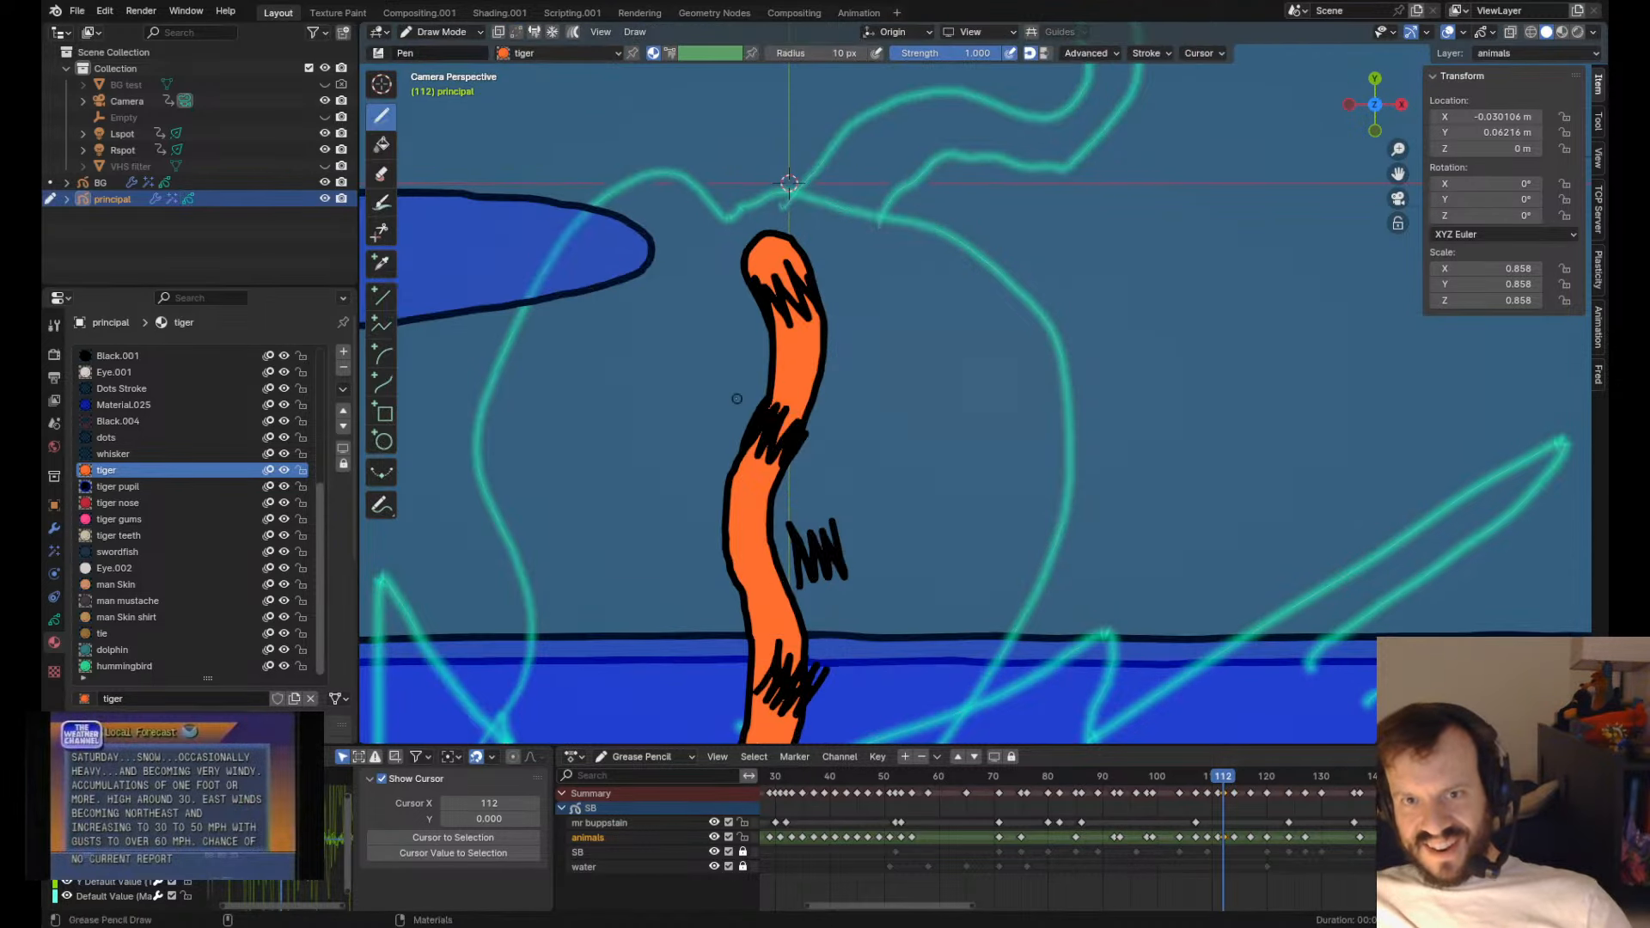
pyautogui.keyDown('shift'); pyautogui.moveTo(736, 399); pyautogui.dragTo(733, 403); pyautogui.keyUp('shift')
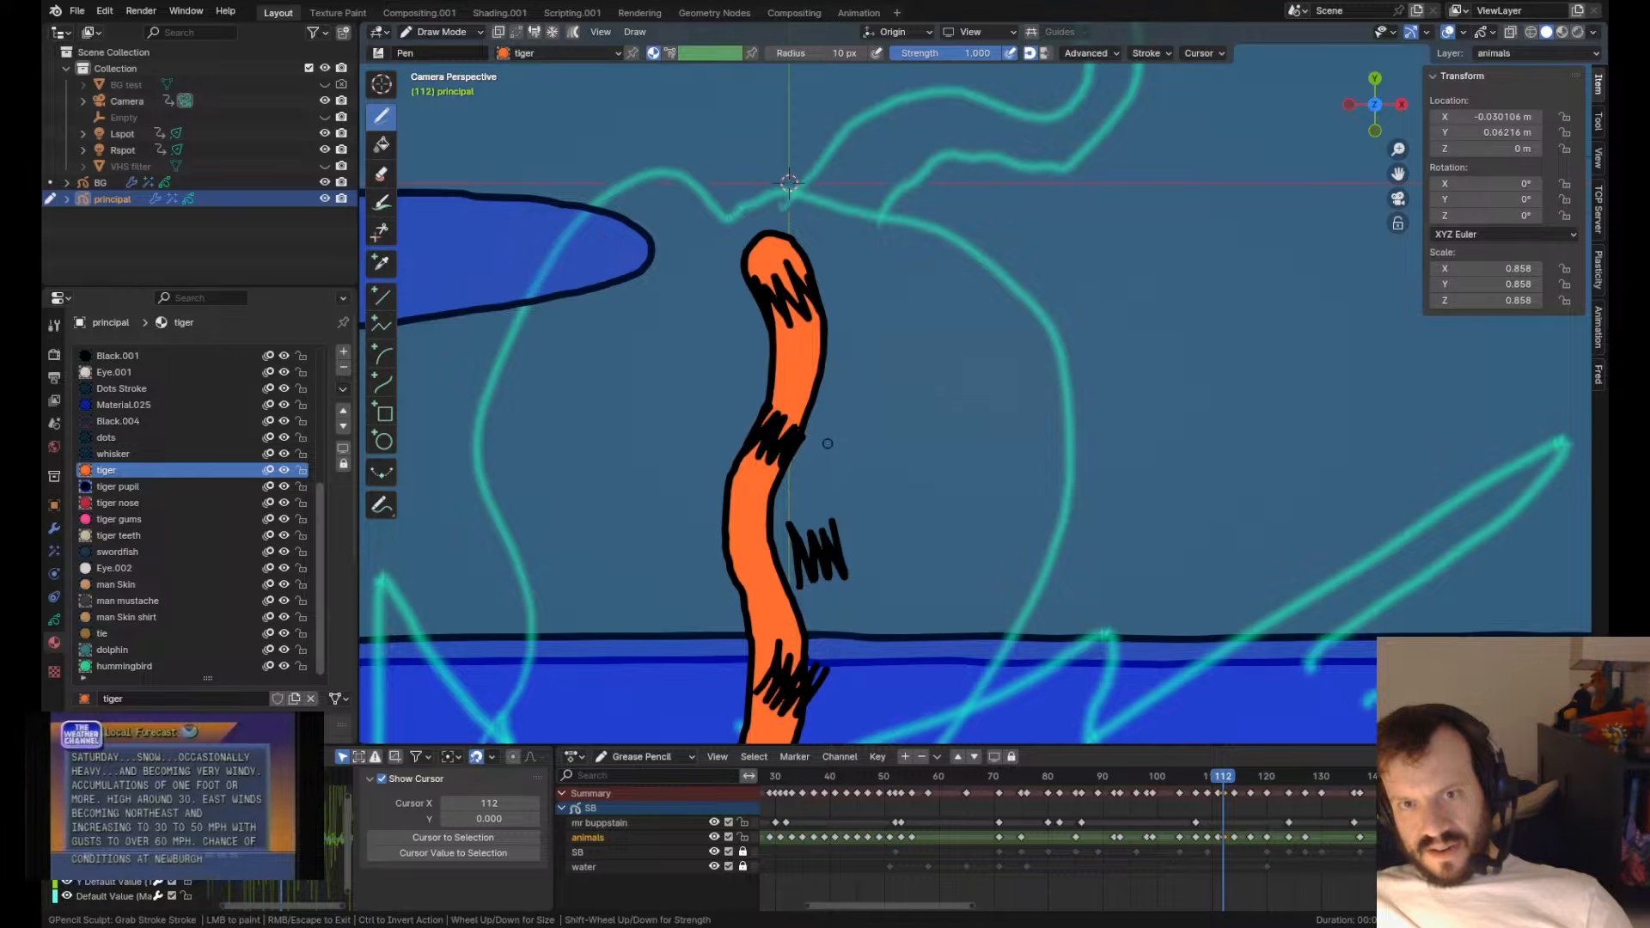
# - Place the third stripe on the tail's lower bend, rotate it and scale it to 0.810
pyautogui.keyDown('shift'); pyautogui.moveTo(730, 368); pyautogui.dragTo(804, 226, button='middle'); pyautogui.keyUp('shift')
pyautogui.press('Tab')
pyautogui.click(915, 407)
pyautogui.press('g')
pyautogui.click(960, 330)
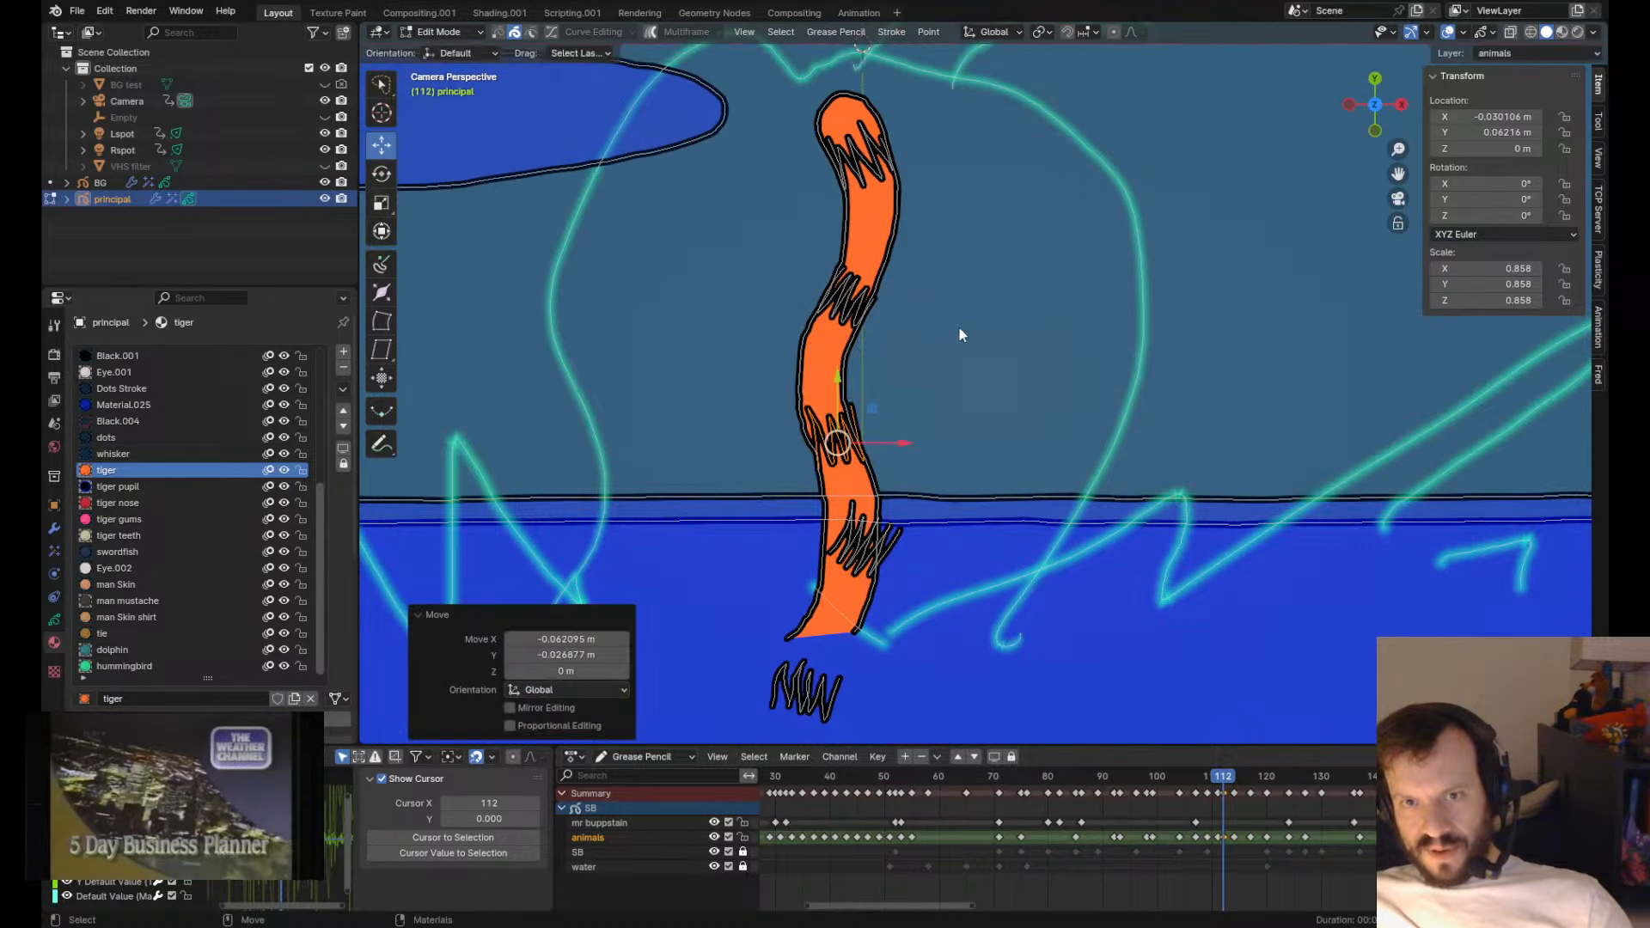
pyautogui.press('r')
pyautogui.click(938, 326)
pyautogui.press('s')
pyautogui.click(935, 354)
pyautogui.press('g')
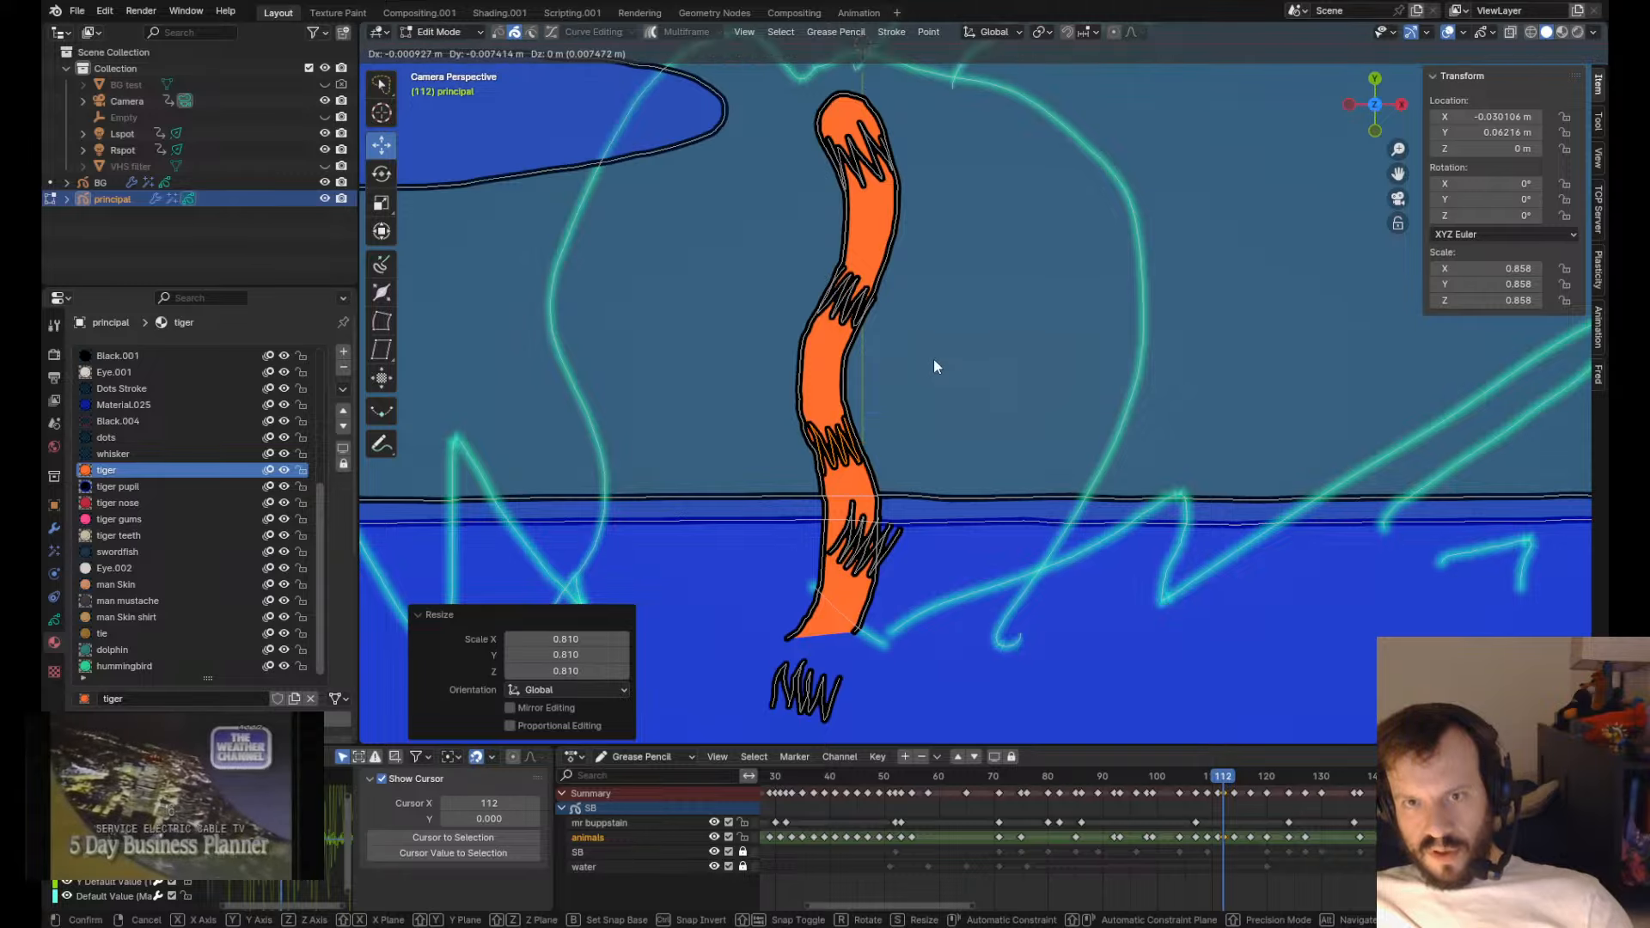
pyautogui.click(934, 363)
# - Rotate the fourth stripe by -16.3°, fit it inside the tail near its base and compare with frame 111
pyautogui.click(902, 549)
pyautogui.press('r')
pyautogui.press('r')
pyautogui.click(945, 394)
pyautogui.press('g')
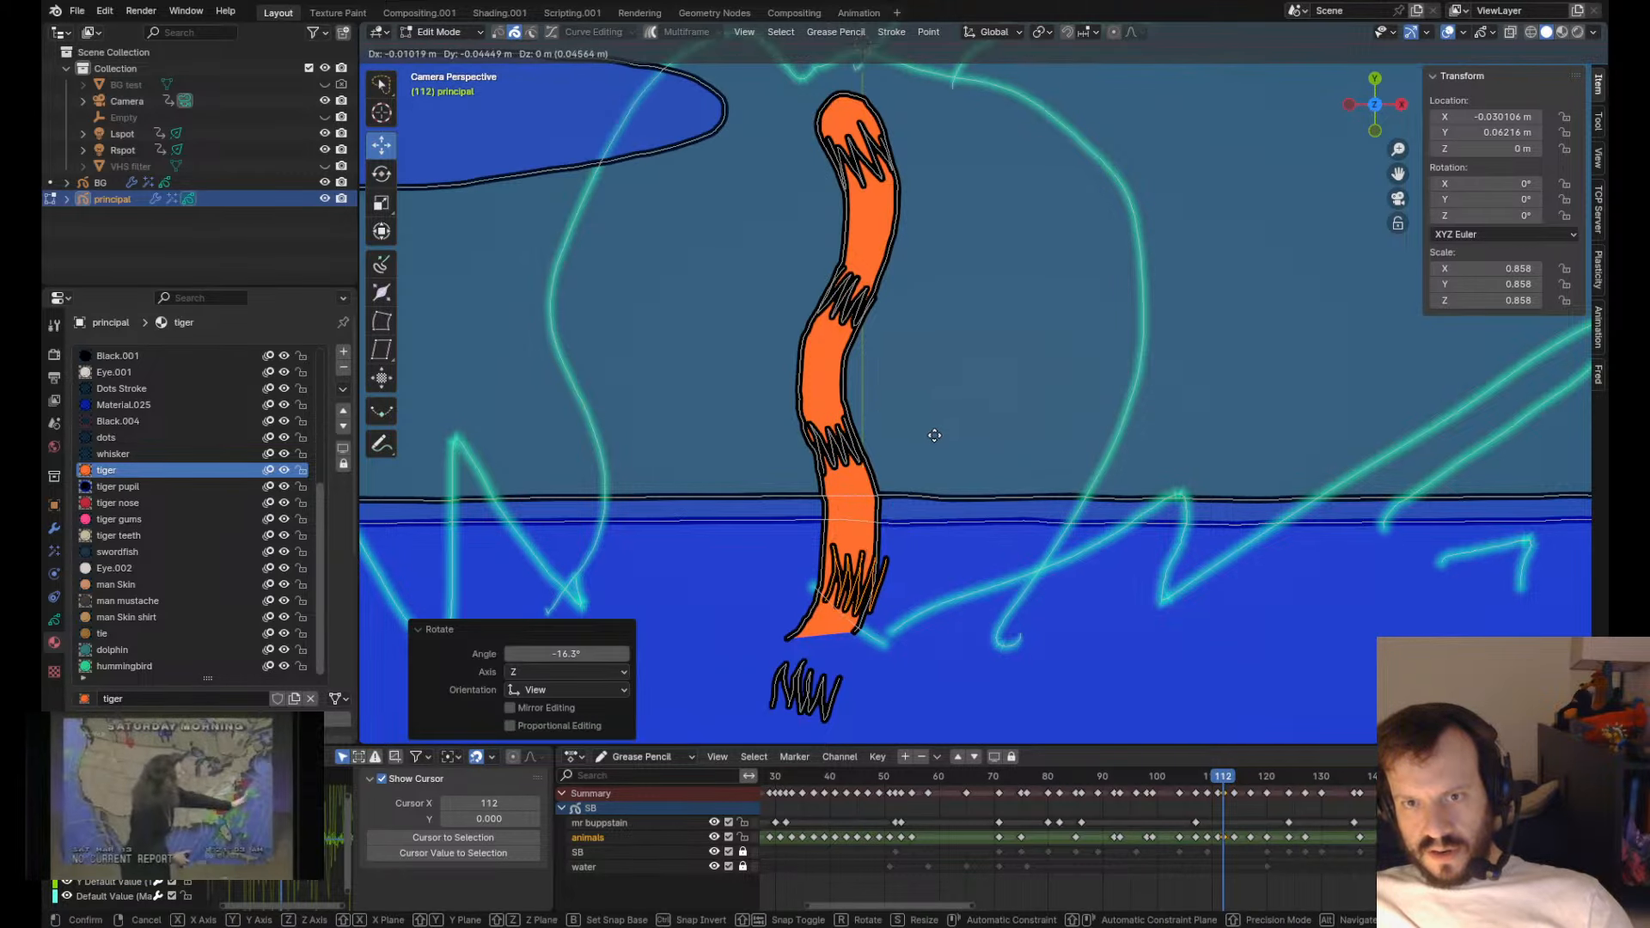
pyautogui.click(933, 435)
pyautogui.press('s')
pyautogui.click(940, 444)
pyautogui.press('Left')
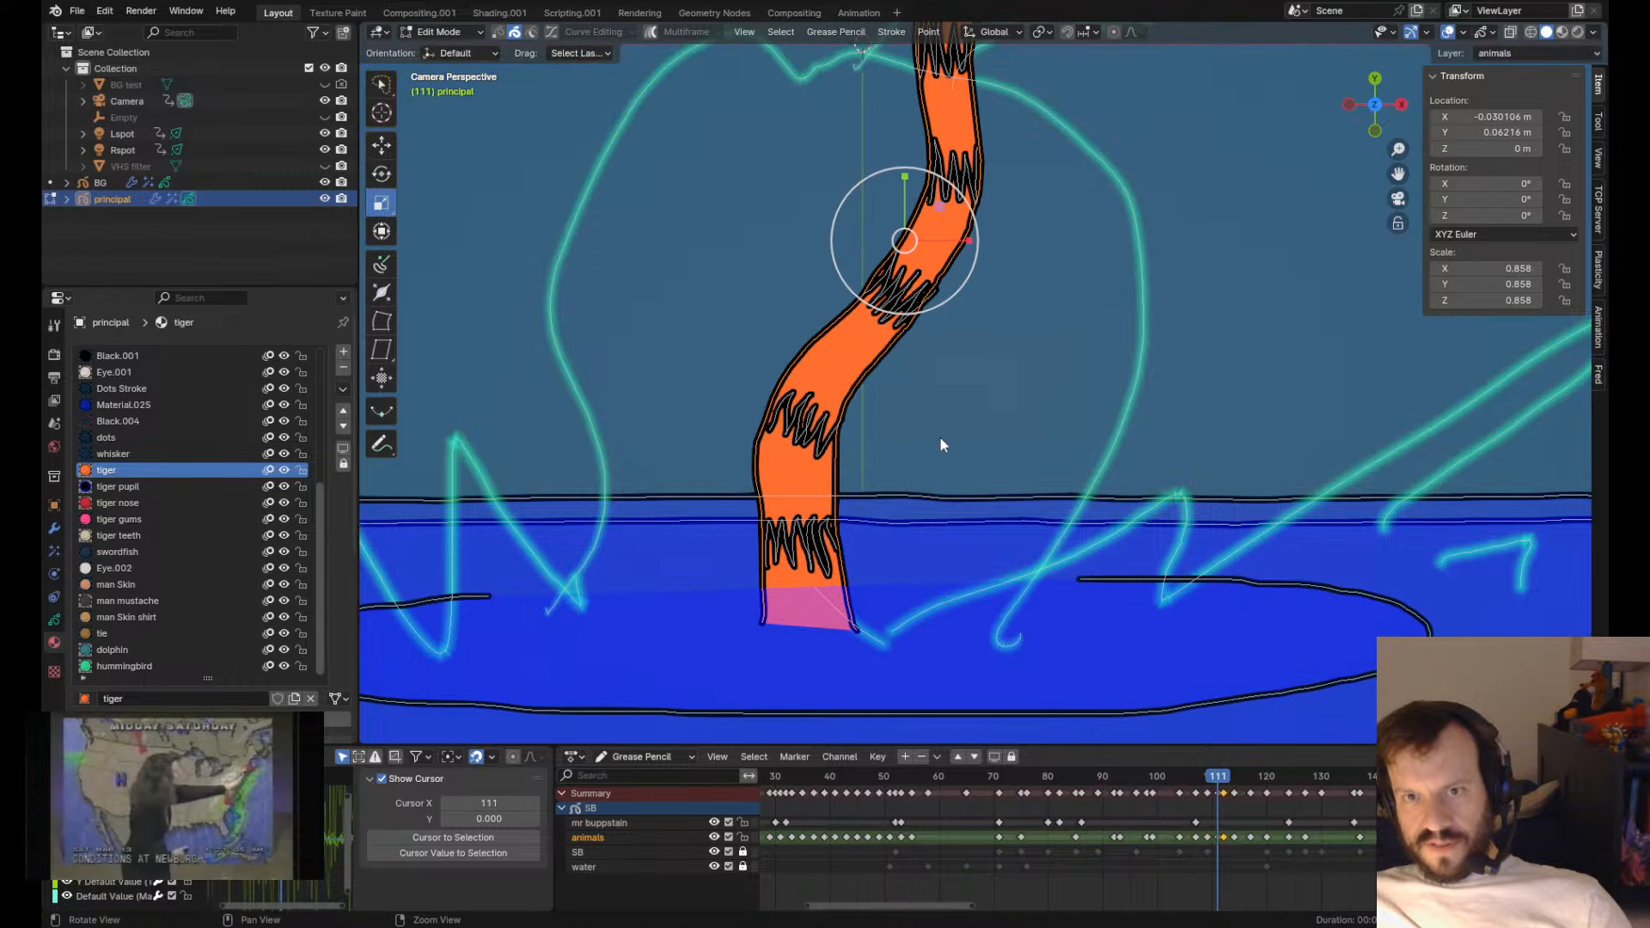
pyautogui.press('Right')
# - Delete the two leftover stripes below the new tail's base in frame 112
pyautogui.scroll(-3, 842, 552)
pyautogui.click(880, 577)
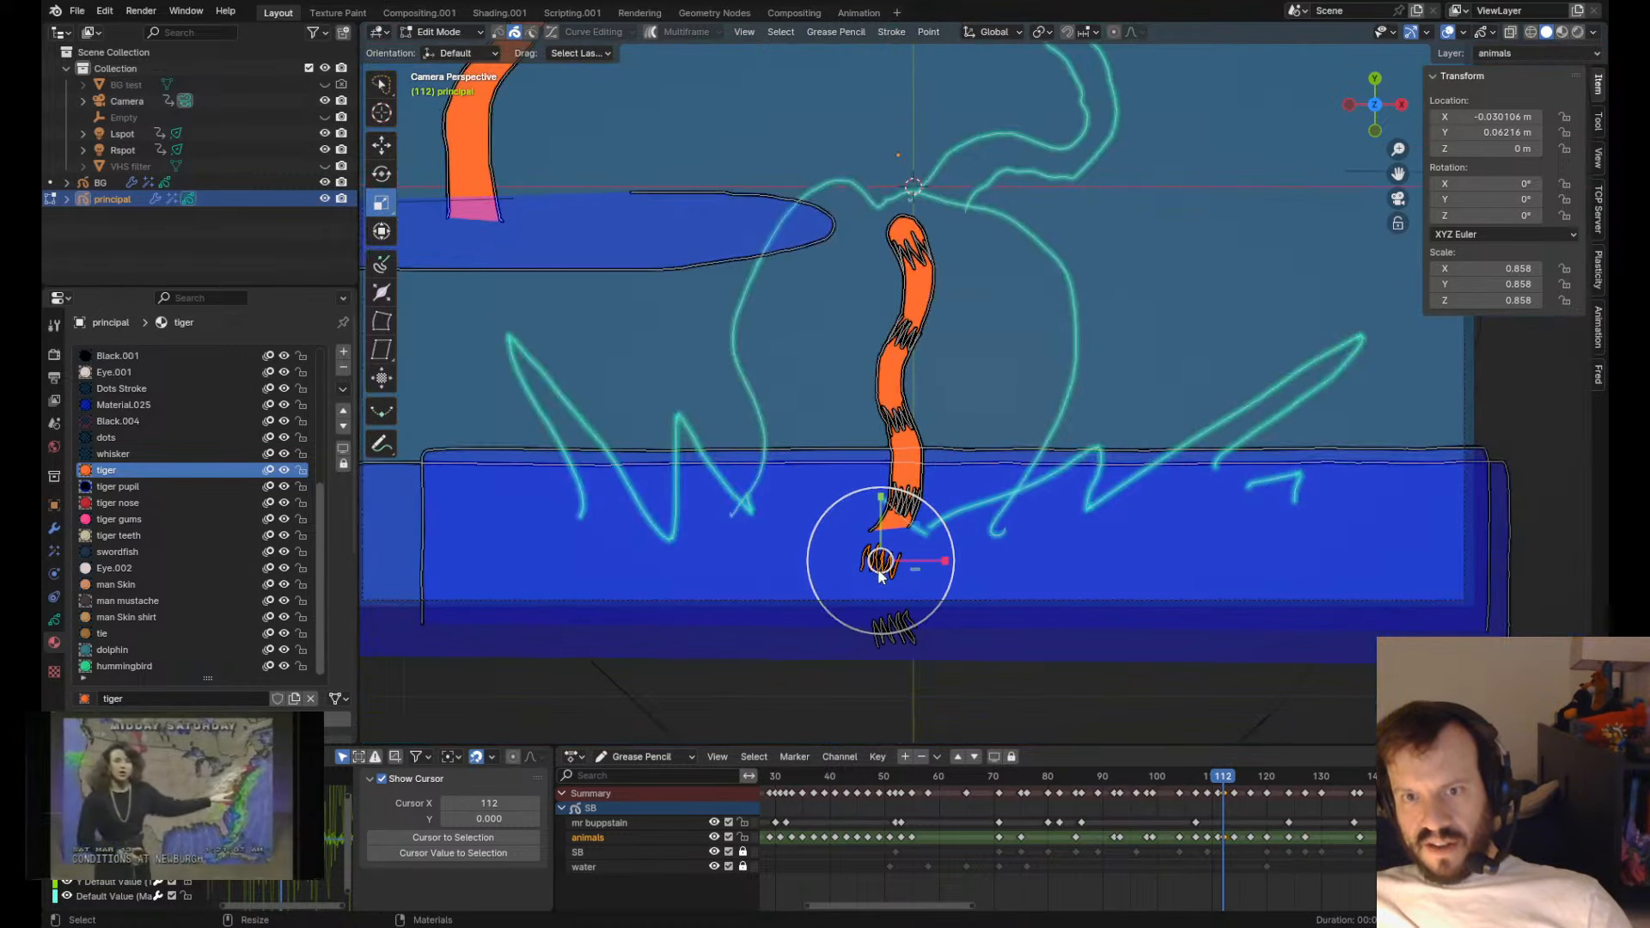
pyautogui.press('x')
pyautogui.click(920, 628)
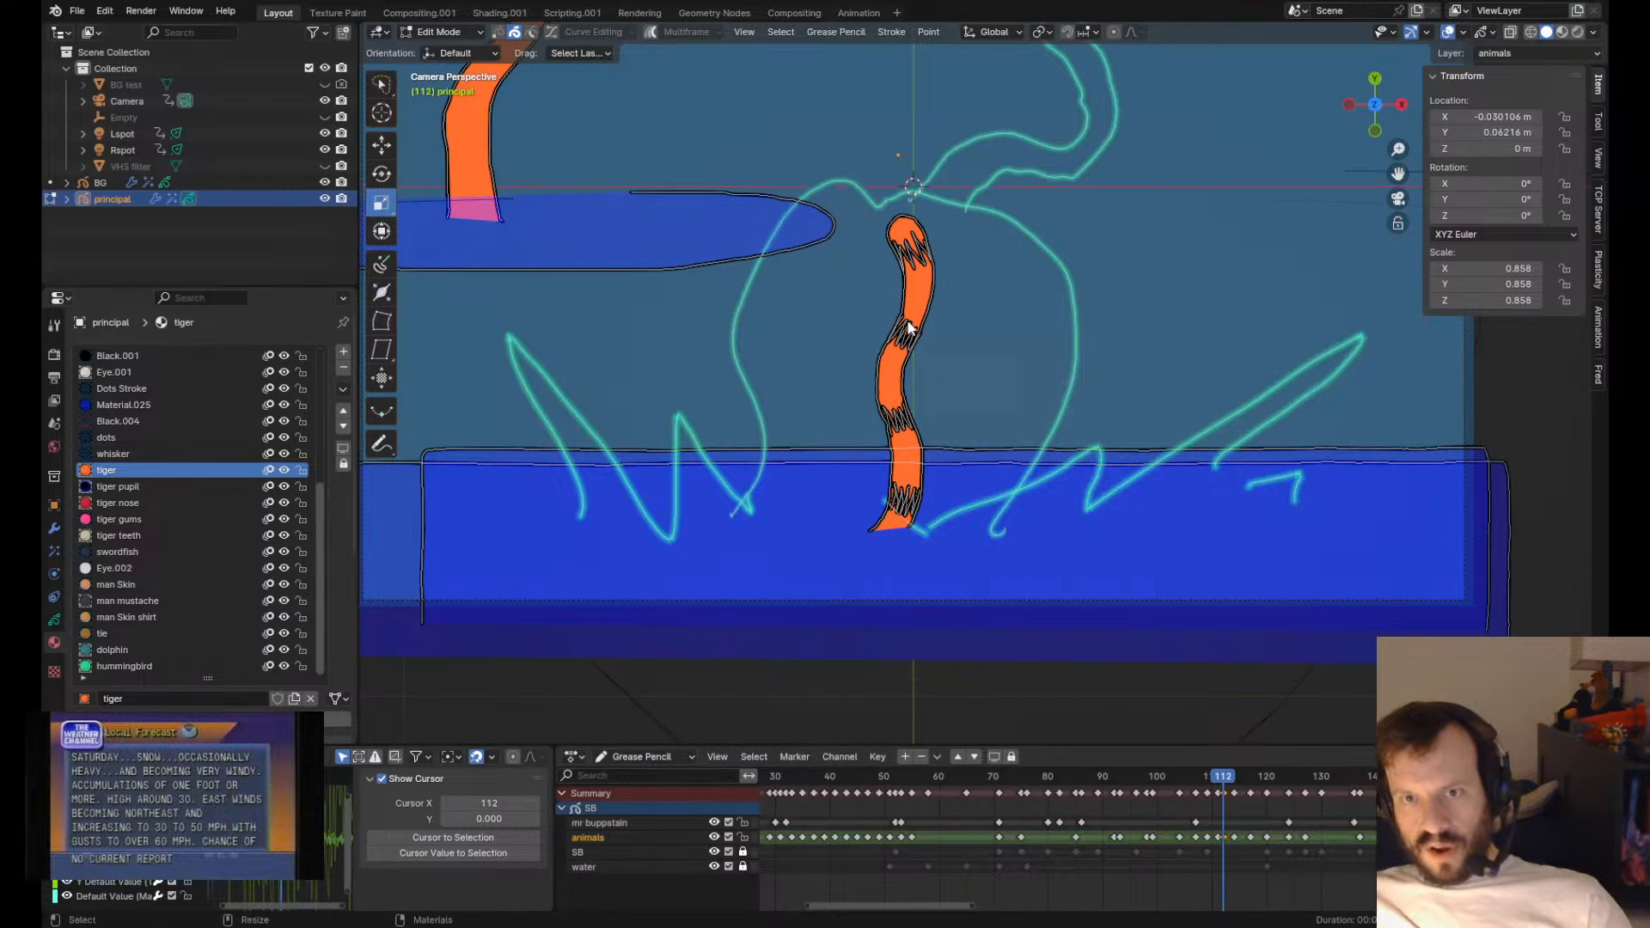
# - Shift the top stripe in frame 112 slightly down the tail, keeping it inside the outline below the tip
pyautogui.press('s')
pyautogui.hotkey('ctrl', 'z')
pyautogui.moveTo(916, 355); pyautogui.dragTo(961, 338, button='middle')
pyautogui.press('w')
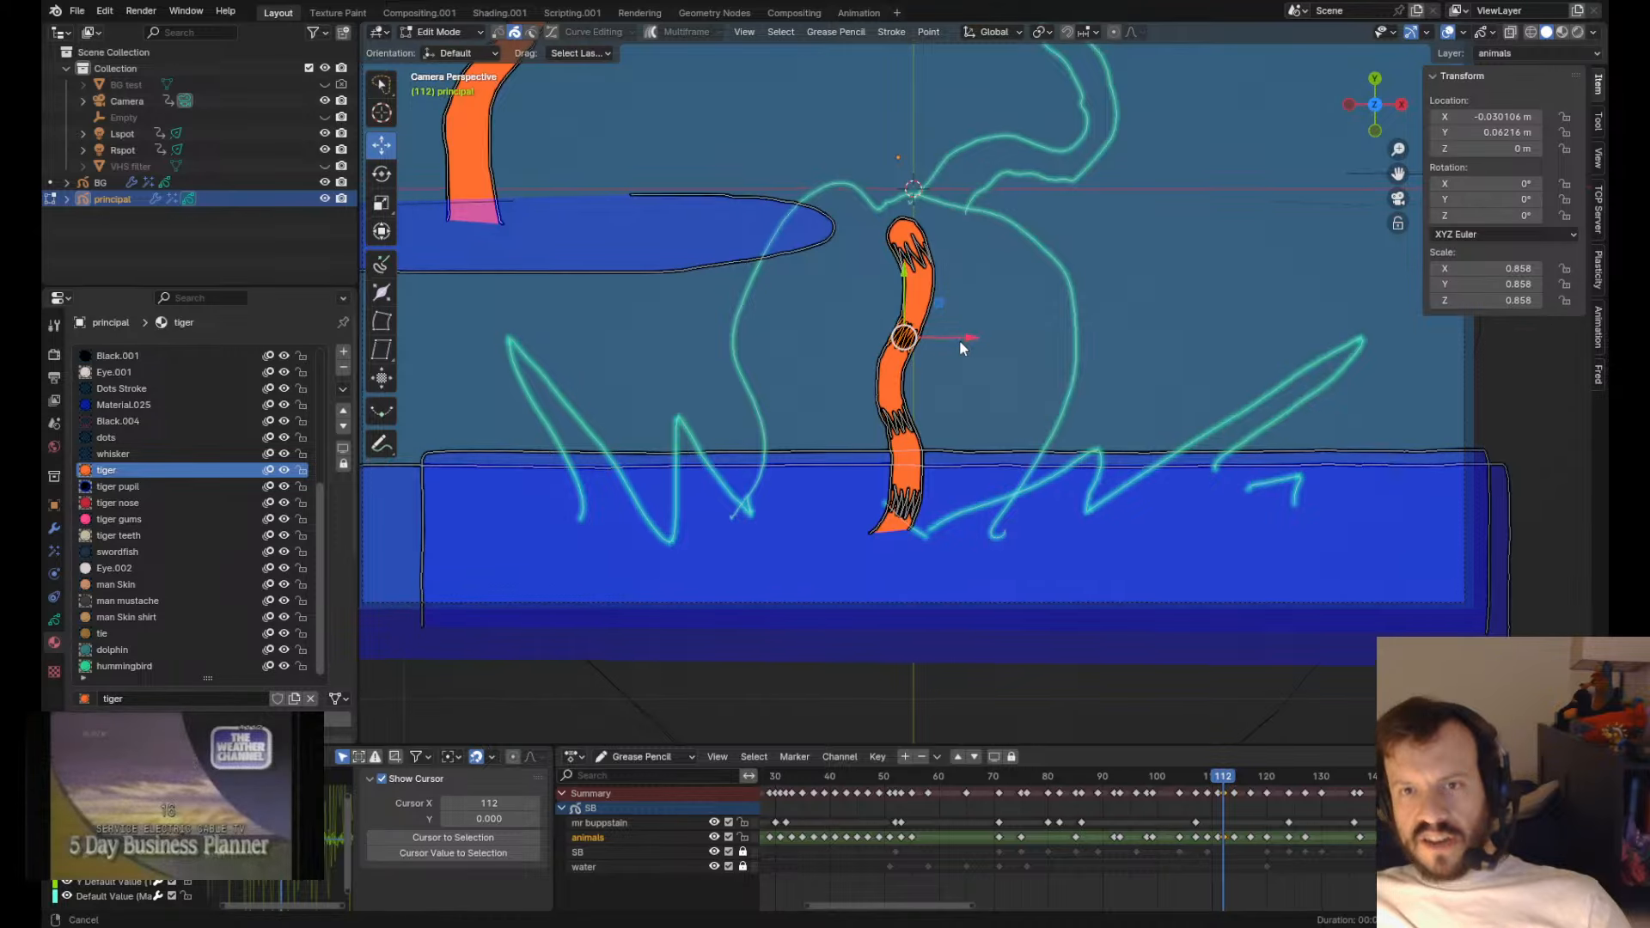
pyautogui.scroll(3, 910, 470)
pyautogui.click(805, 424)
pyautogui.moveTo(849, 397); pyautogui.dragTo(861, 429, button='middle')
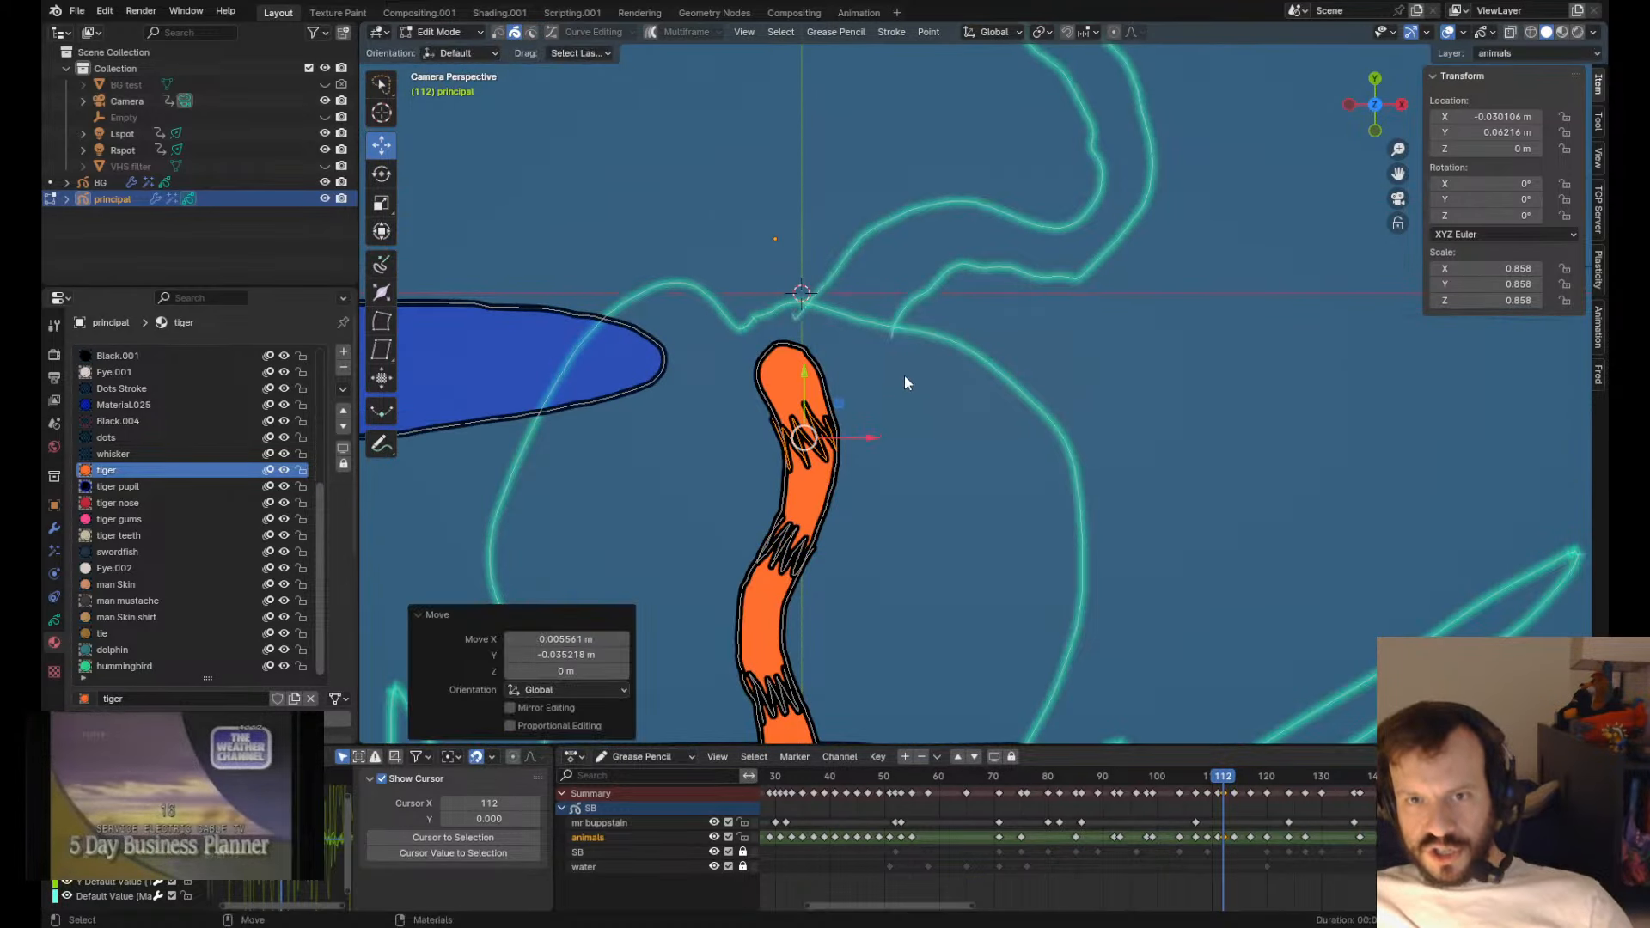
pyautogui.press('e')
pyautogui.moveTo(907, 379); pyautogui.dragTo(918, 395, button='middle')
pyautogui.press('w')
pyautogui.scroll(-3, 919, 395)
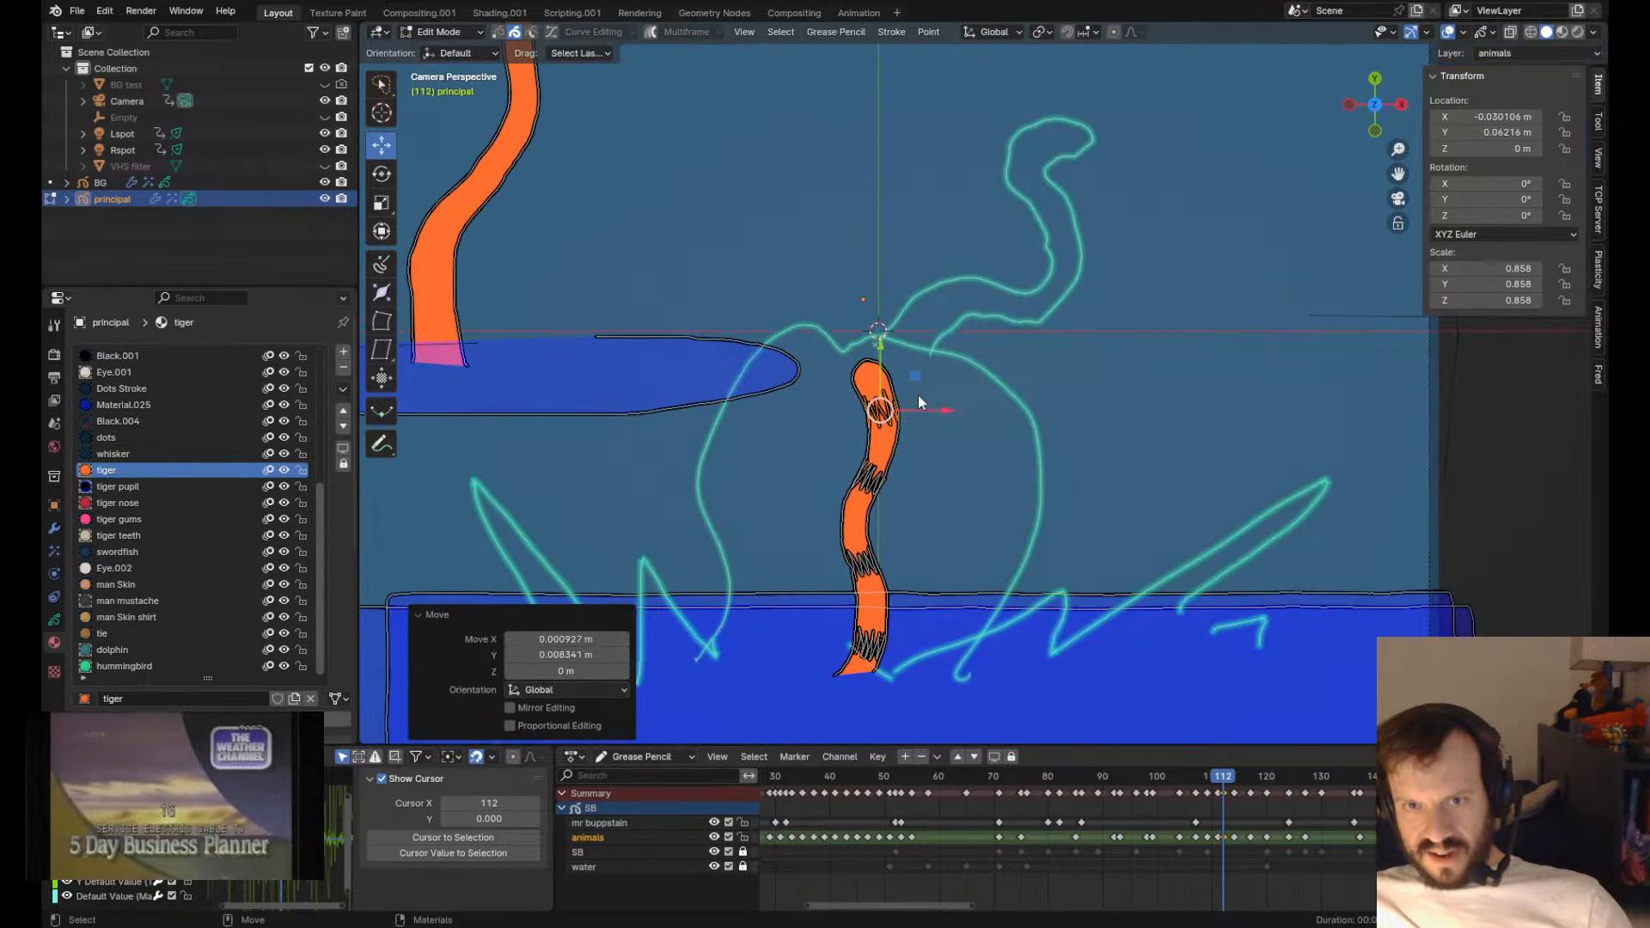
# - Refine the upper tail outline with the sculpt brush and move the second stripe slightly lower along the tail
pyautogui.click(845, 504)
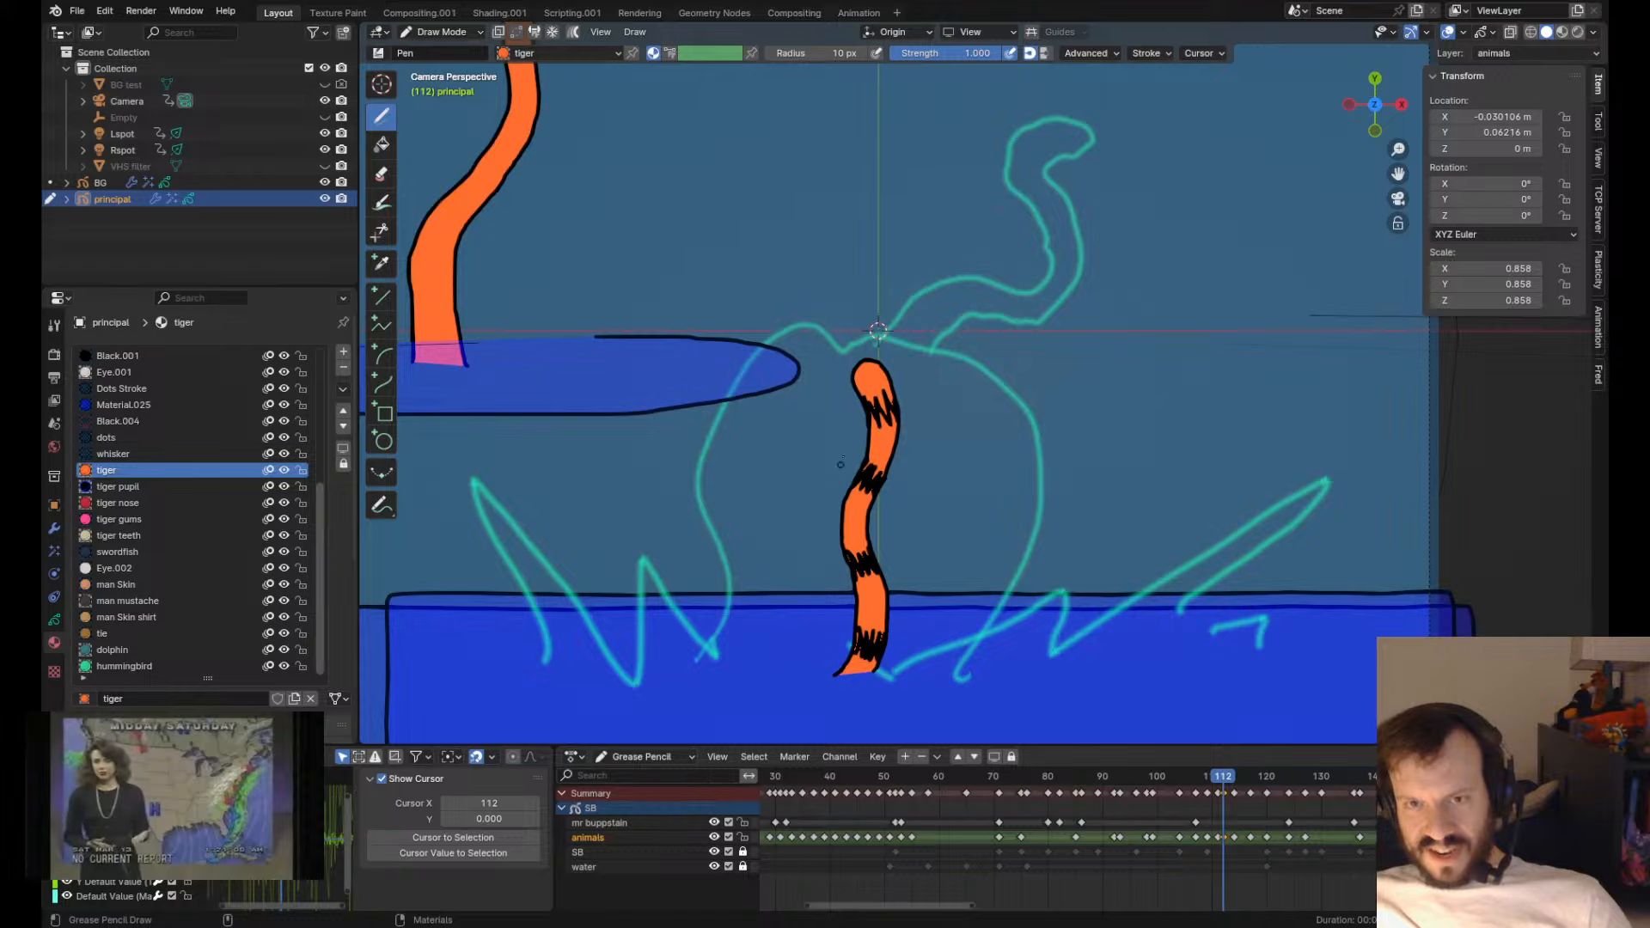
pyautogui.keyDown('shift'); pyautogui.moveTo(872, 384); pyautogui.dragTo(873, 395); pyautogui.keyUp('shift')
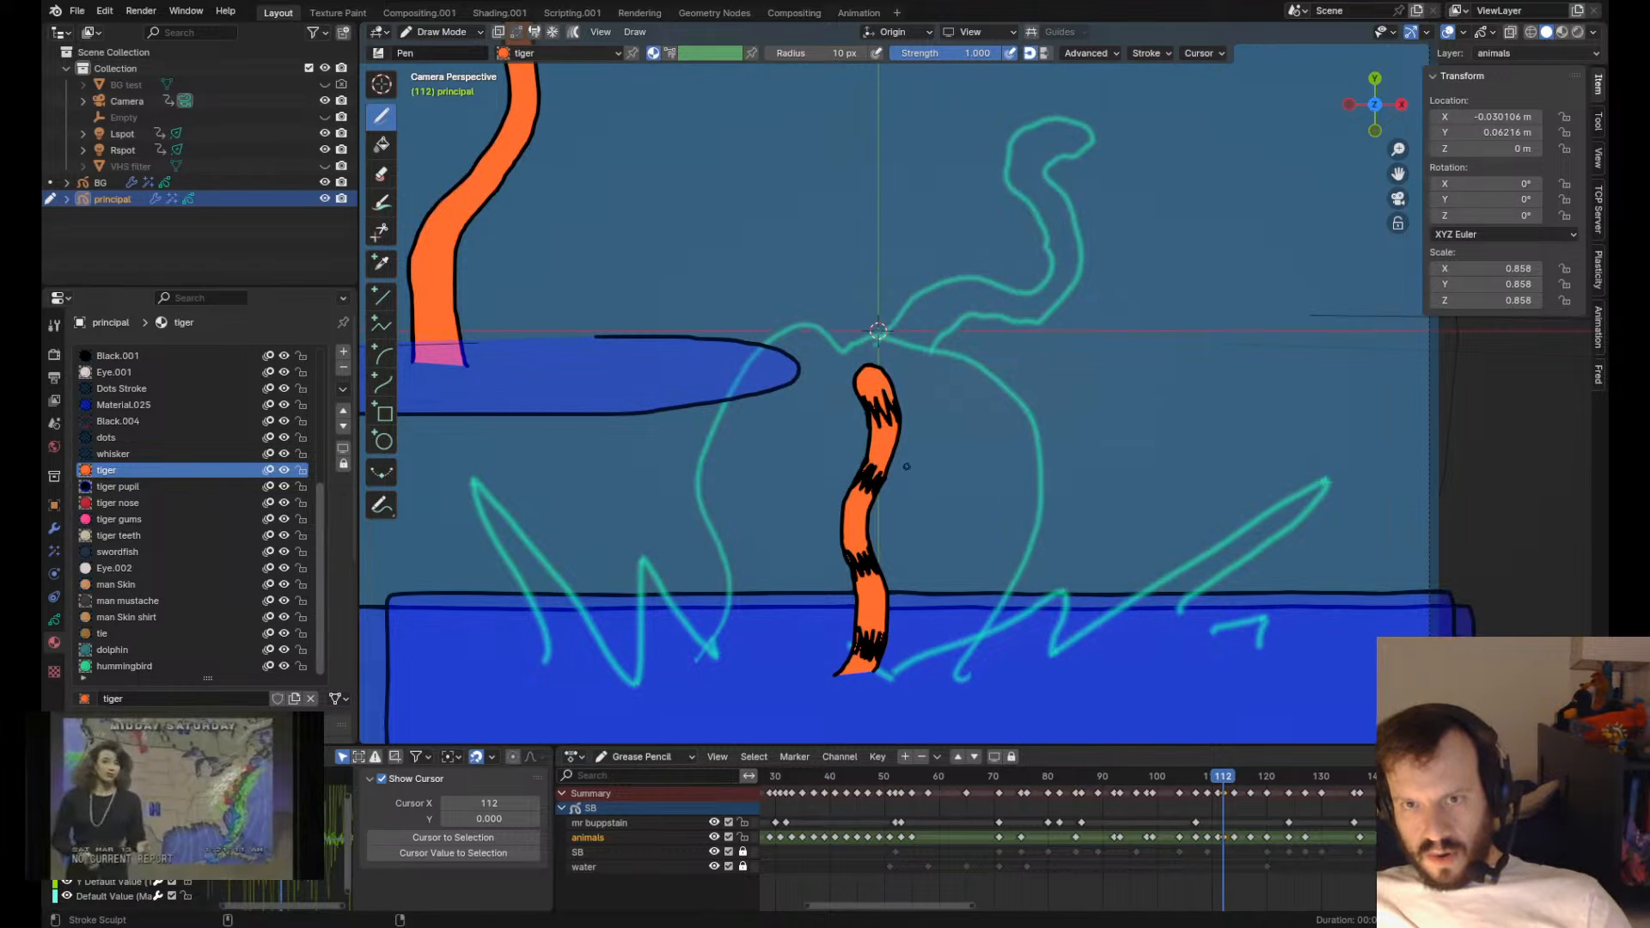
pyautogui.keyDown('shift'); pyautogui.moveTo(914, 478); pyautogui.dragTo(921, 486); pyautogui.keyUp('shift')
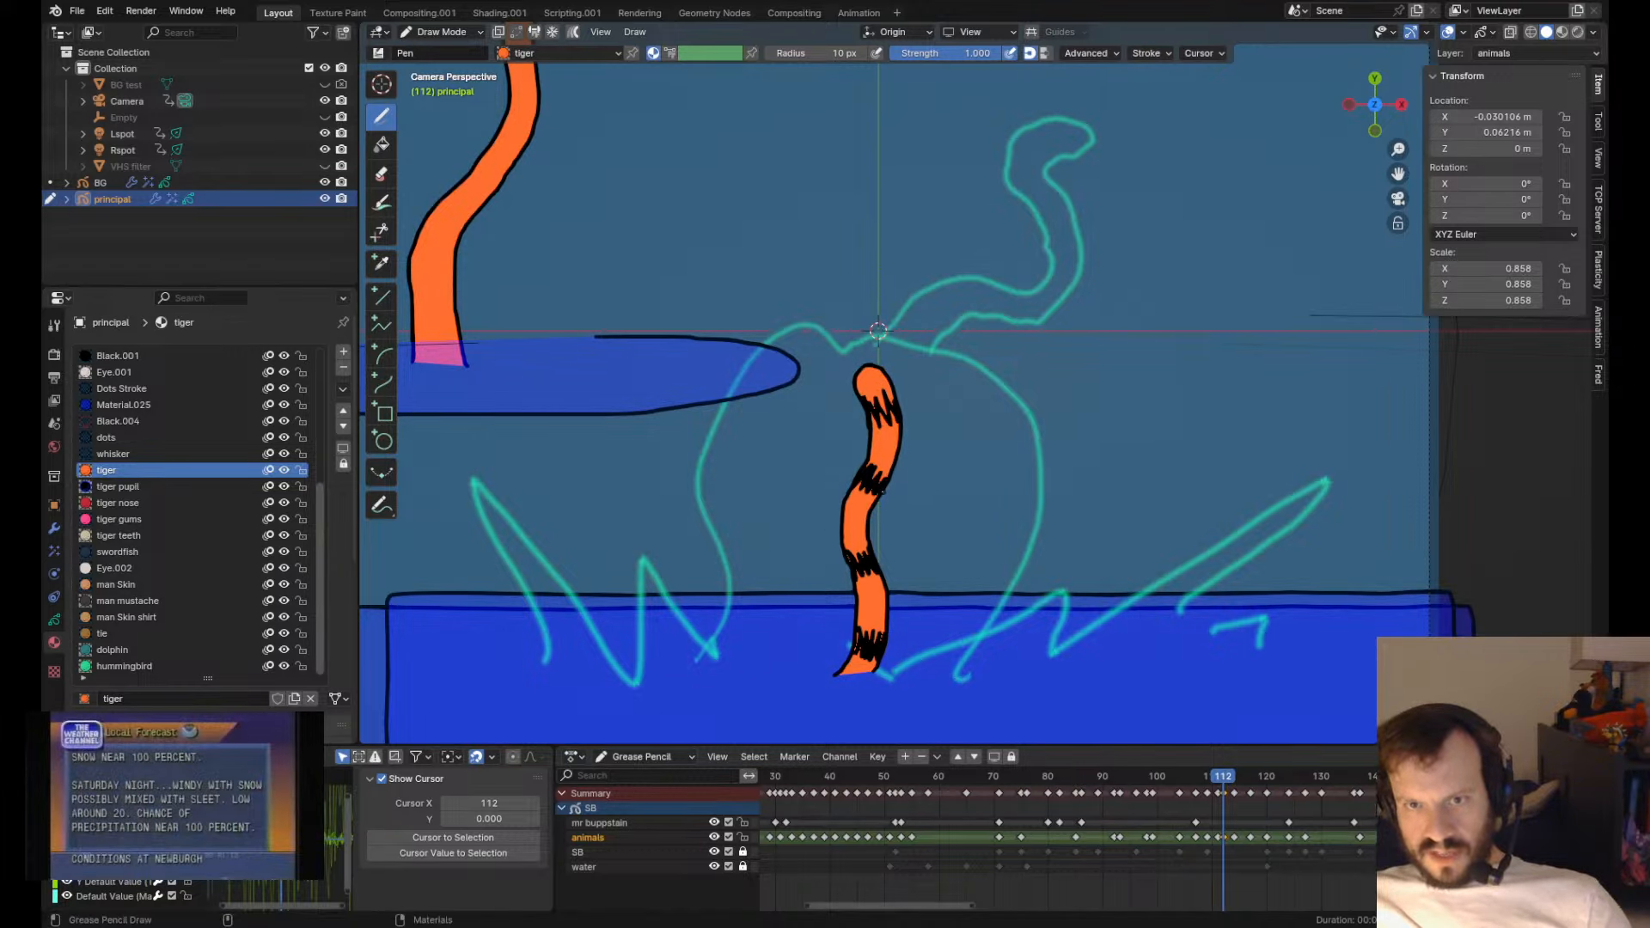
pyautogui.press('Tab')
pyautogui.press('g')
pyautogui.click(861, 505)
pyautogui.click(897, 407)
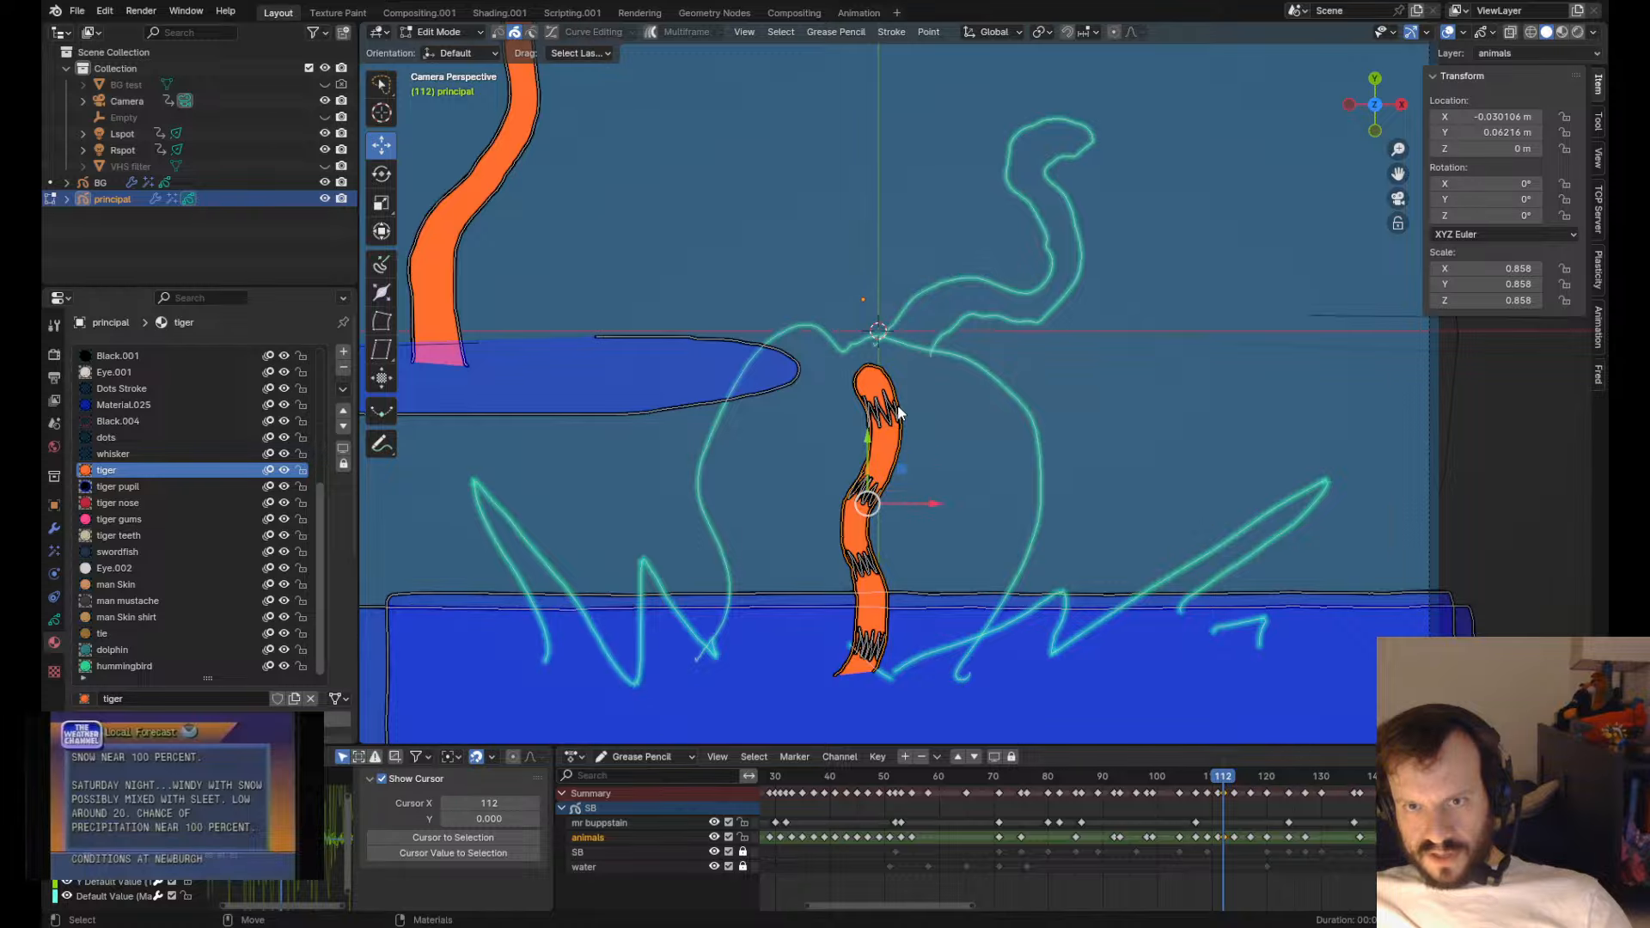
# - Move the top stripe further down from the tail's tip and rotate it by 4.01°
pyautogui.press('g')
pyautogui.click(920, 438)
pyautogui.press('r')
pyautogui.click(924, 439)
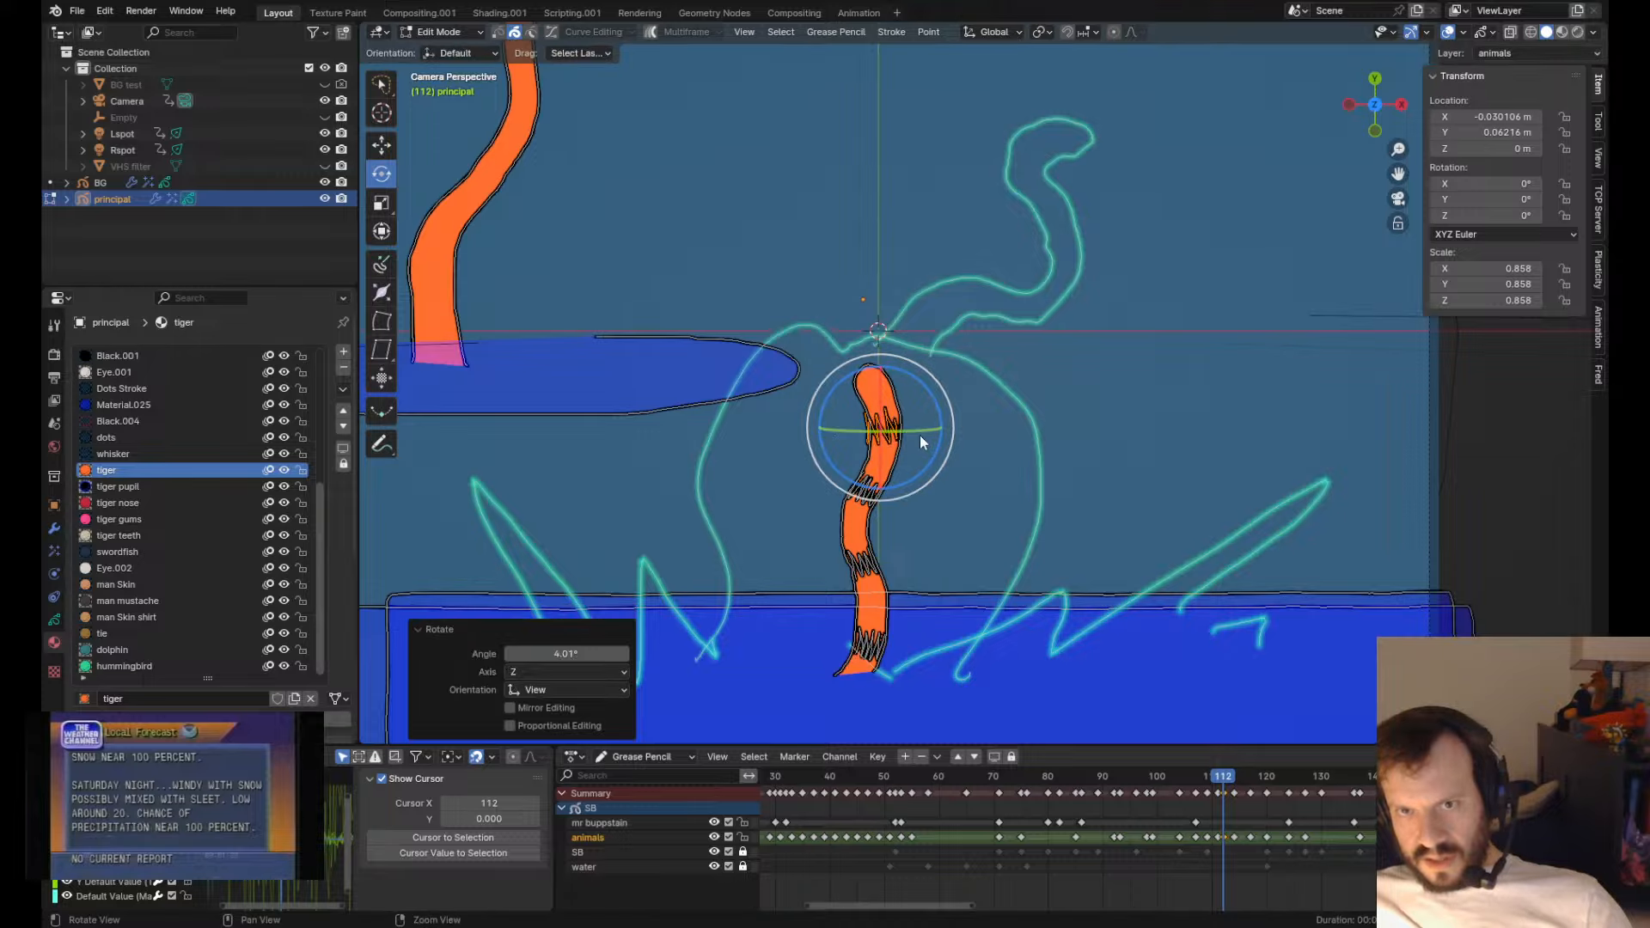
pyautogui.press('Tab')
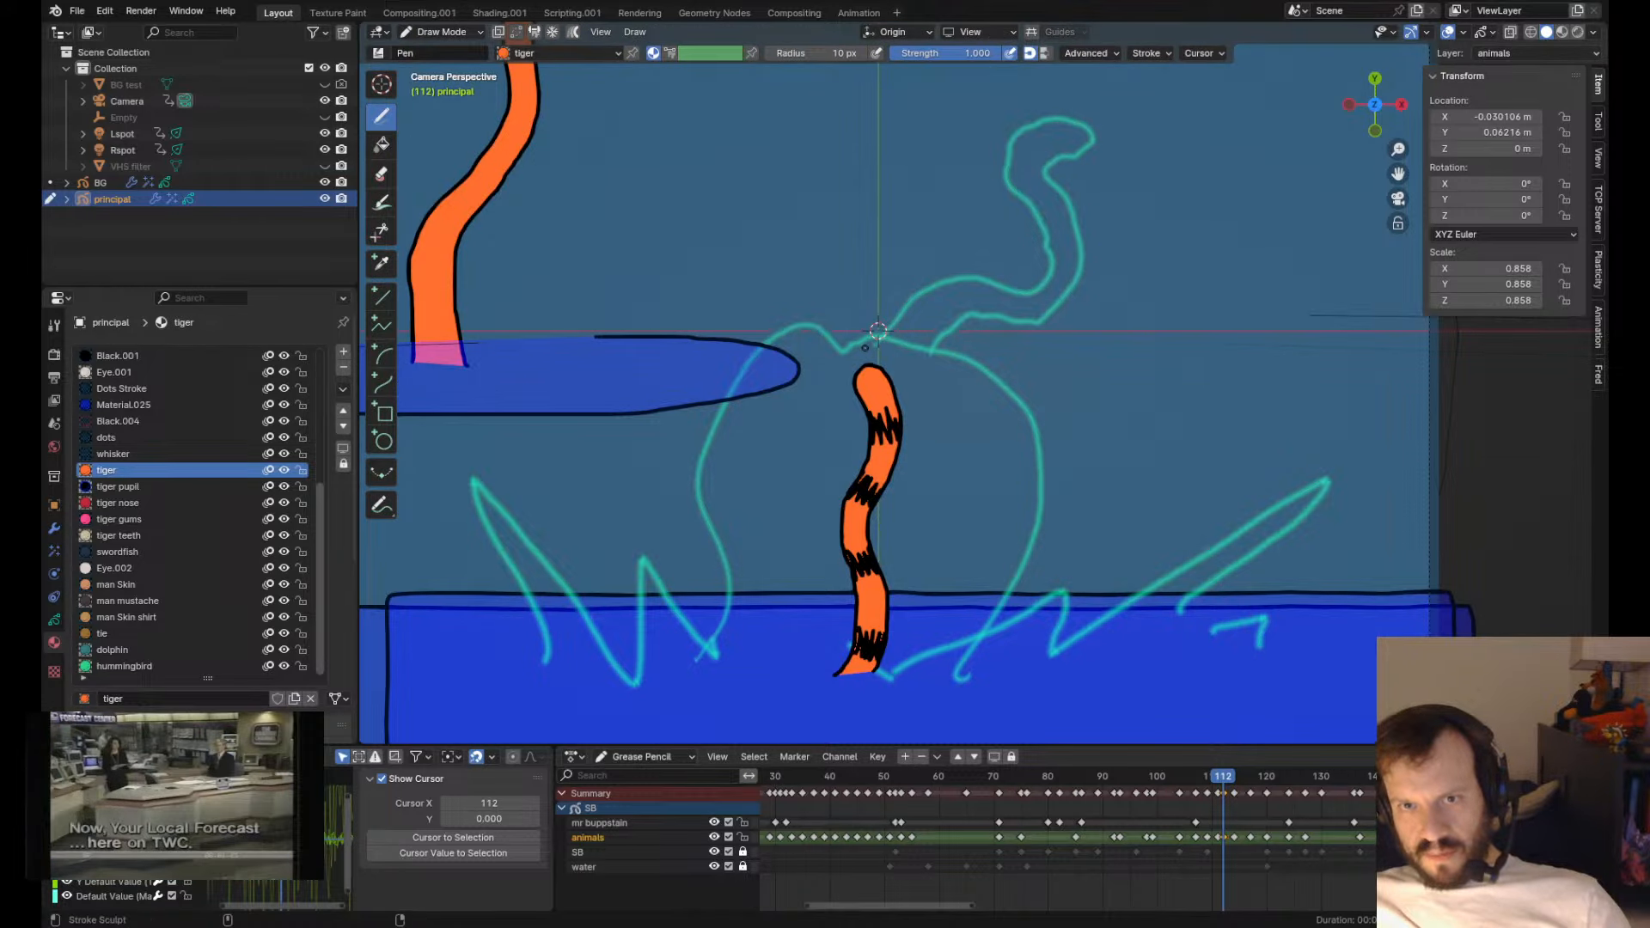
# - Compare the tail with frame 111 and sculpt the outer corner of its base slightly inward and up in frame 112
pyautogui.press('Left')
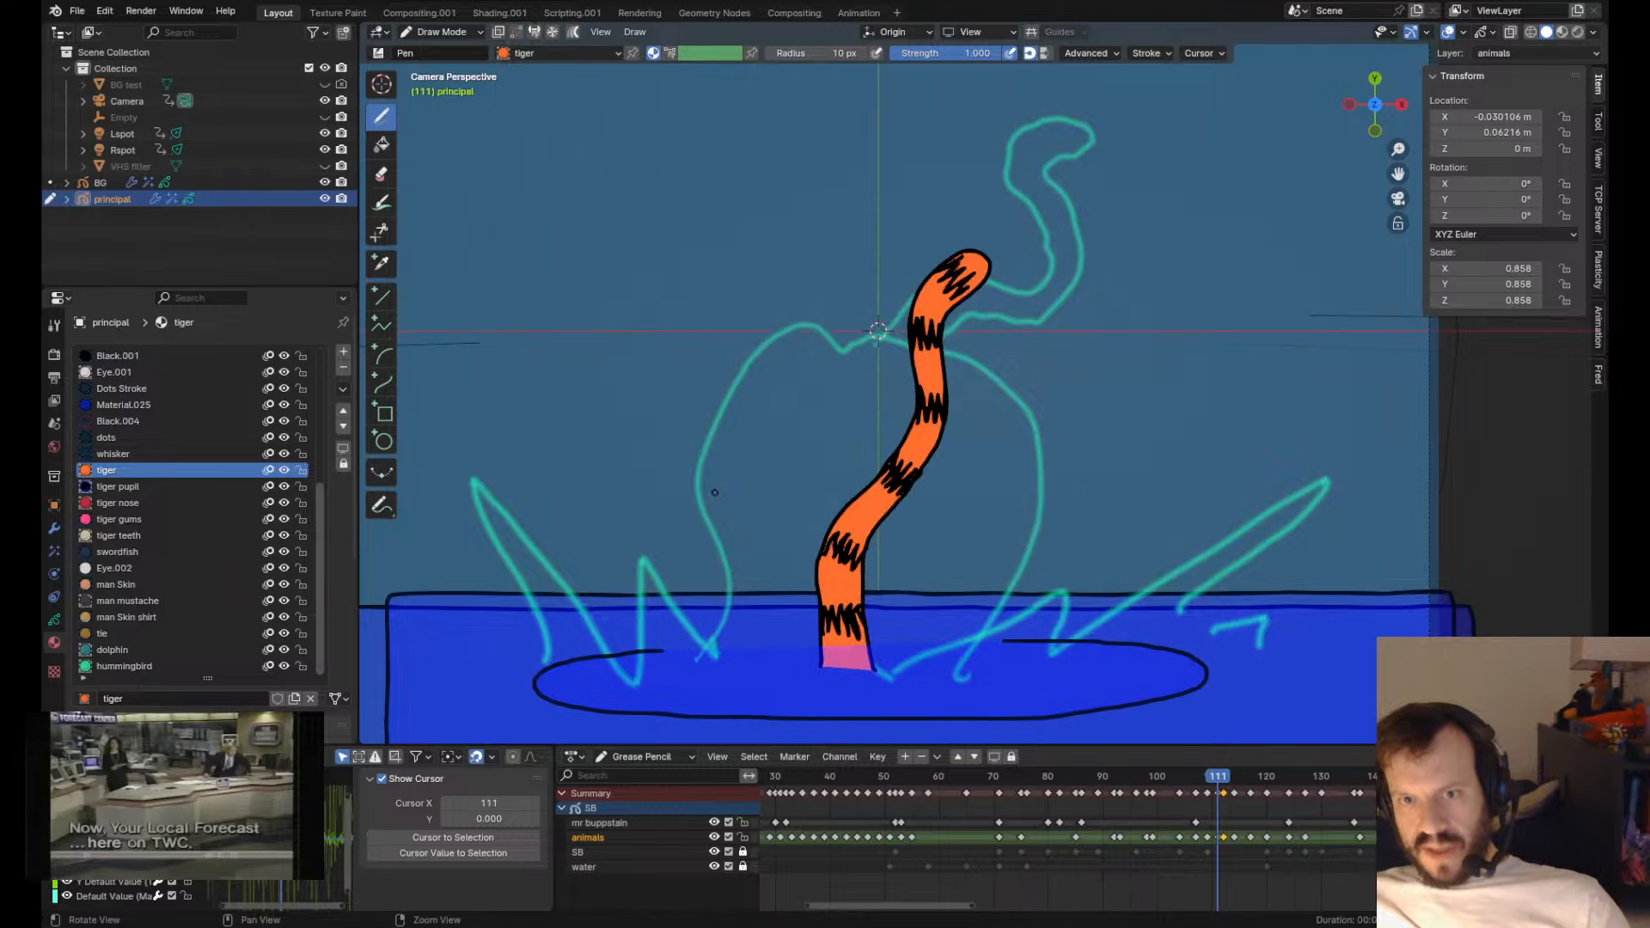
pyautogui.press('Right')
pyautogui.press('Tab')
pyautogui.press('a')
pyautogui.press('Tab')
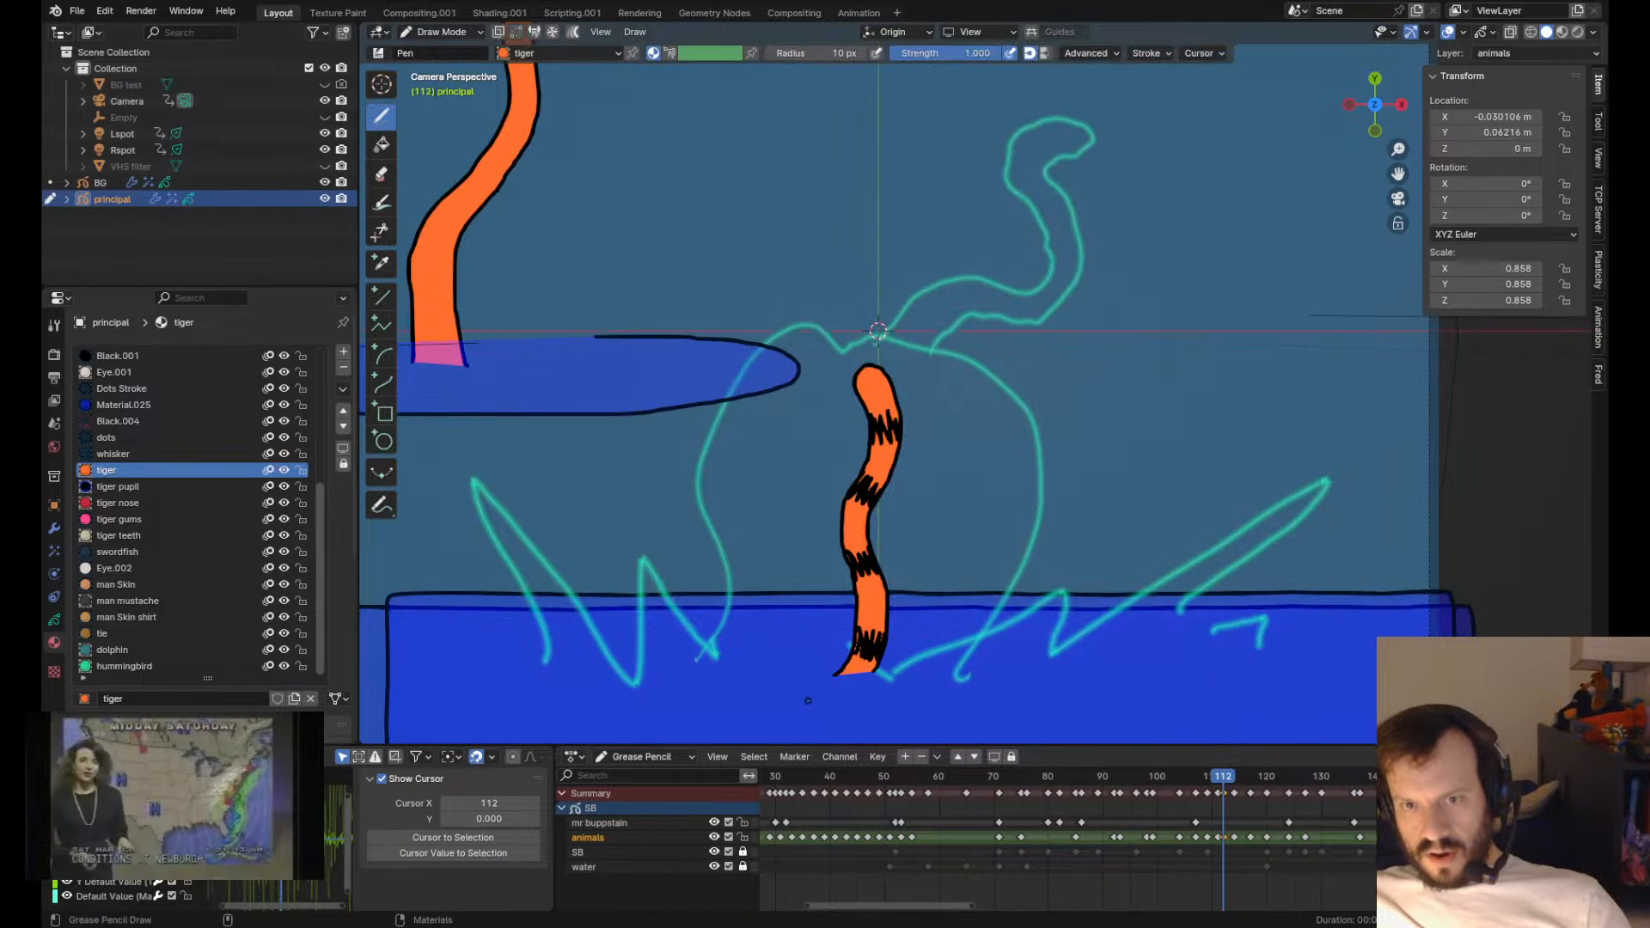
pyautogui.moveTo(808, 694); pyautogui.dragTo(820, 678)
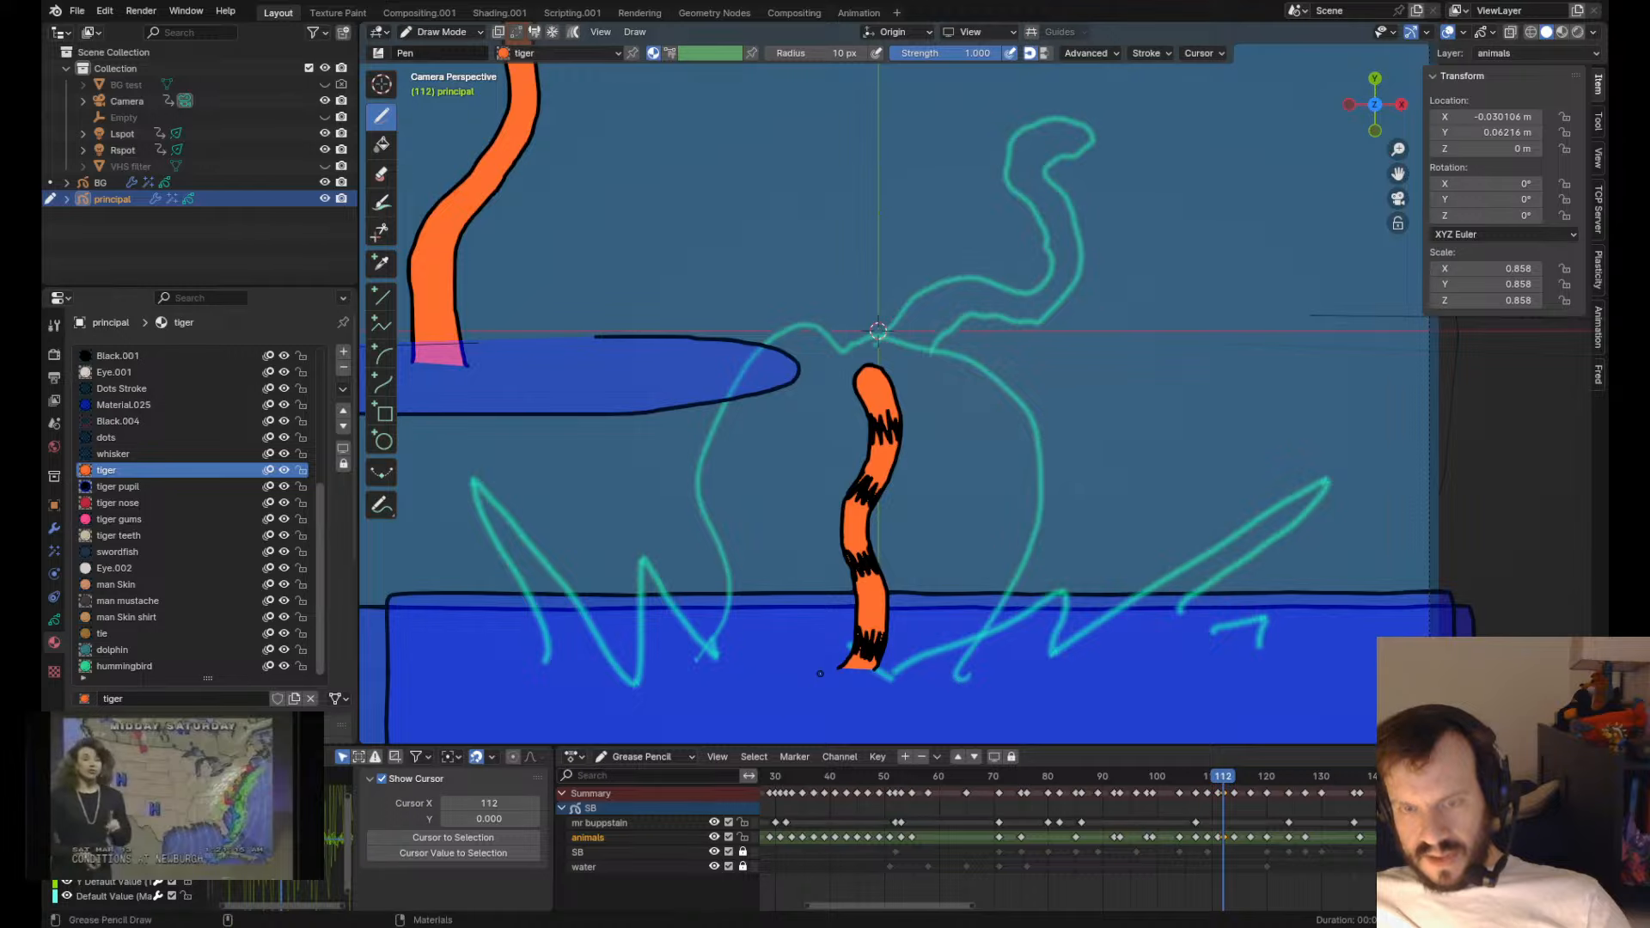
# - Flip between frames 111 and 112 to check the tail's motion and save the file
pyautogui.press('Left')
pyautogui.press('Right')
pyautogui.press('Left')
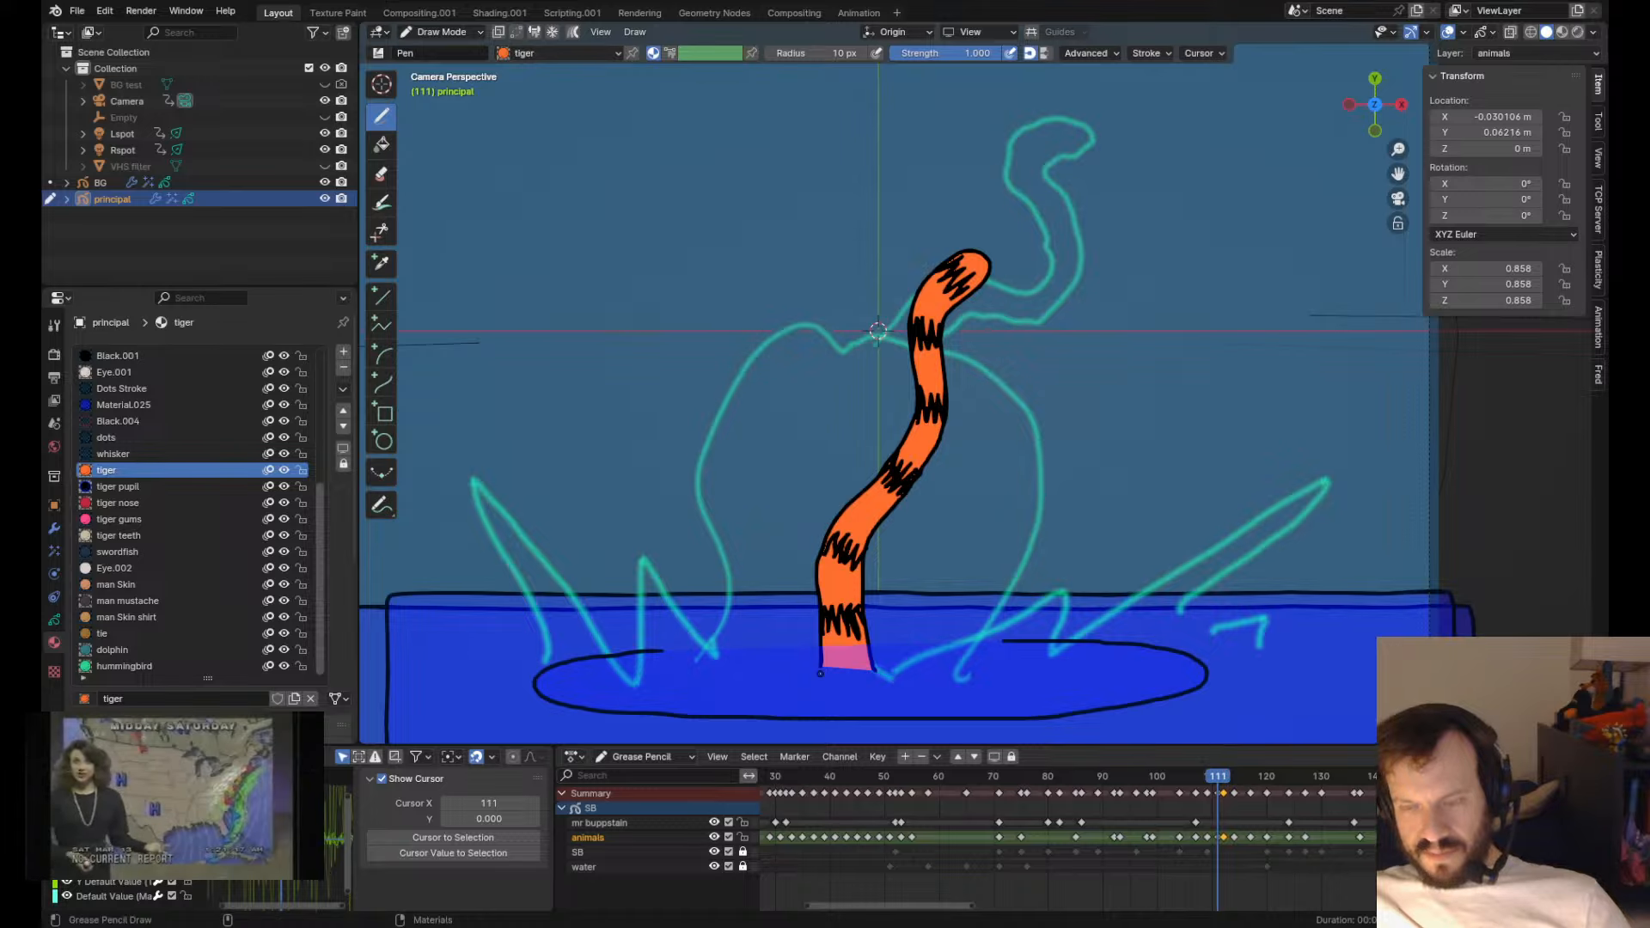
pyautogui.hotkey('ctrl', 's')
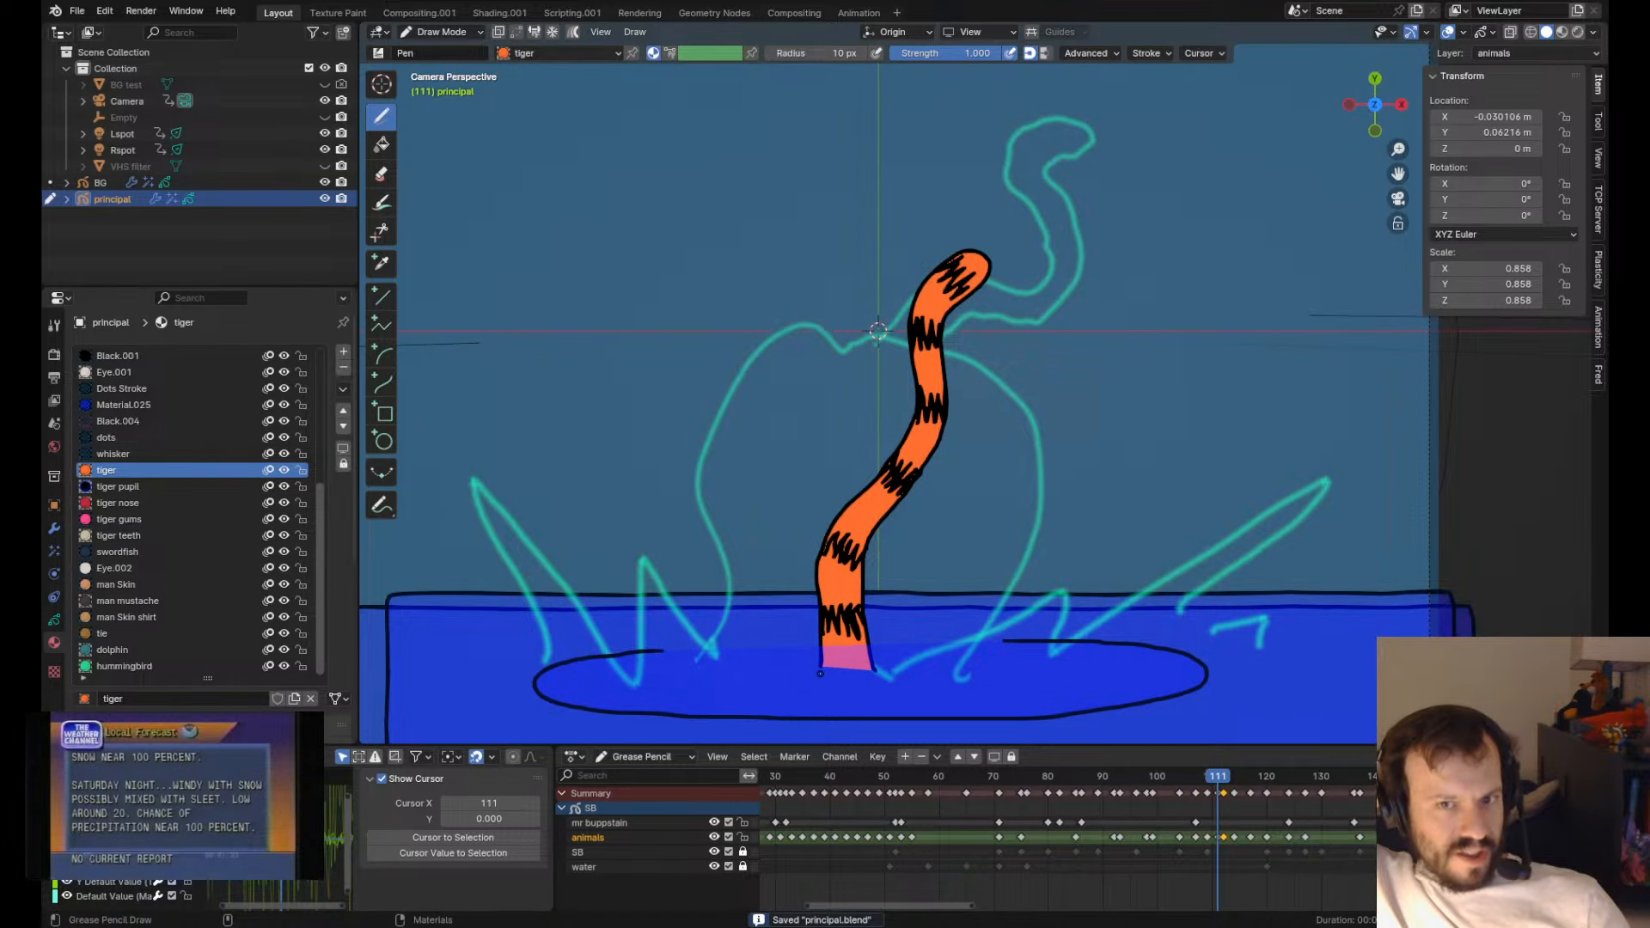
# - Send the water ripple ellipse to the back on frame 111 and paste a copy sent to the back on frame 112
pyautogui.press('Tab')
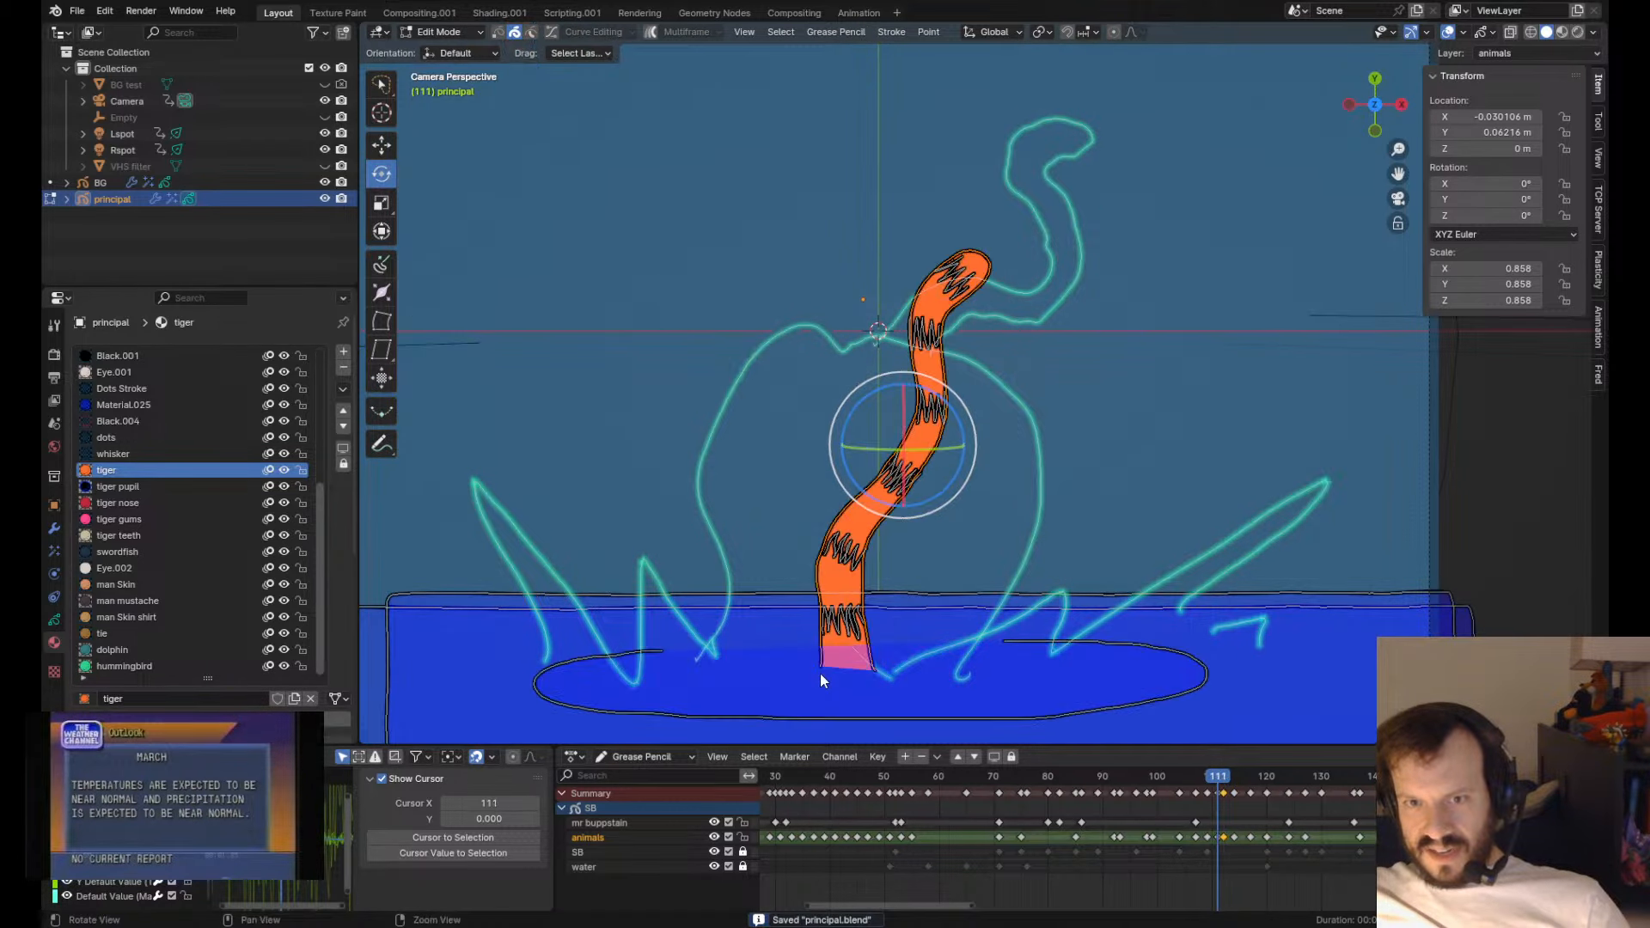
pyautogui.hotkey('ctrl', 'shift', 'Down')
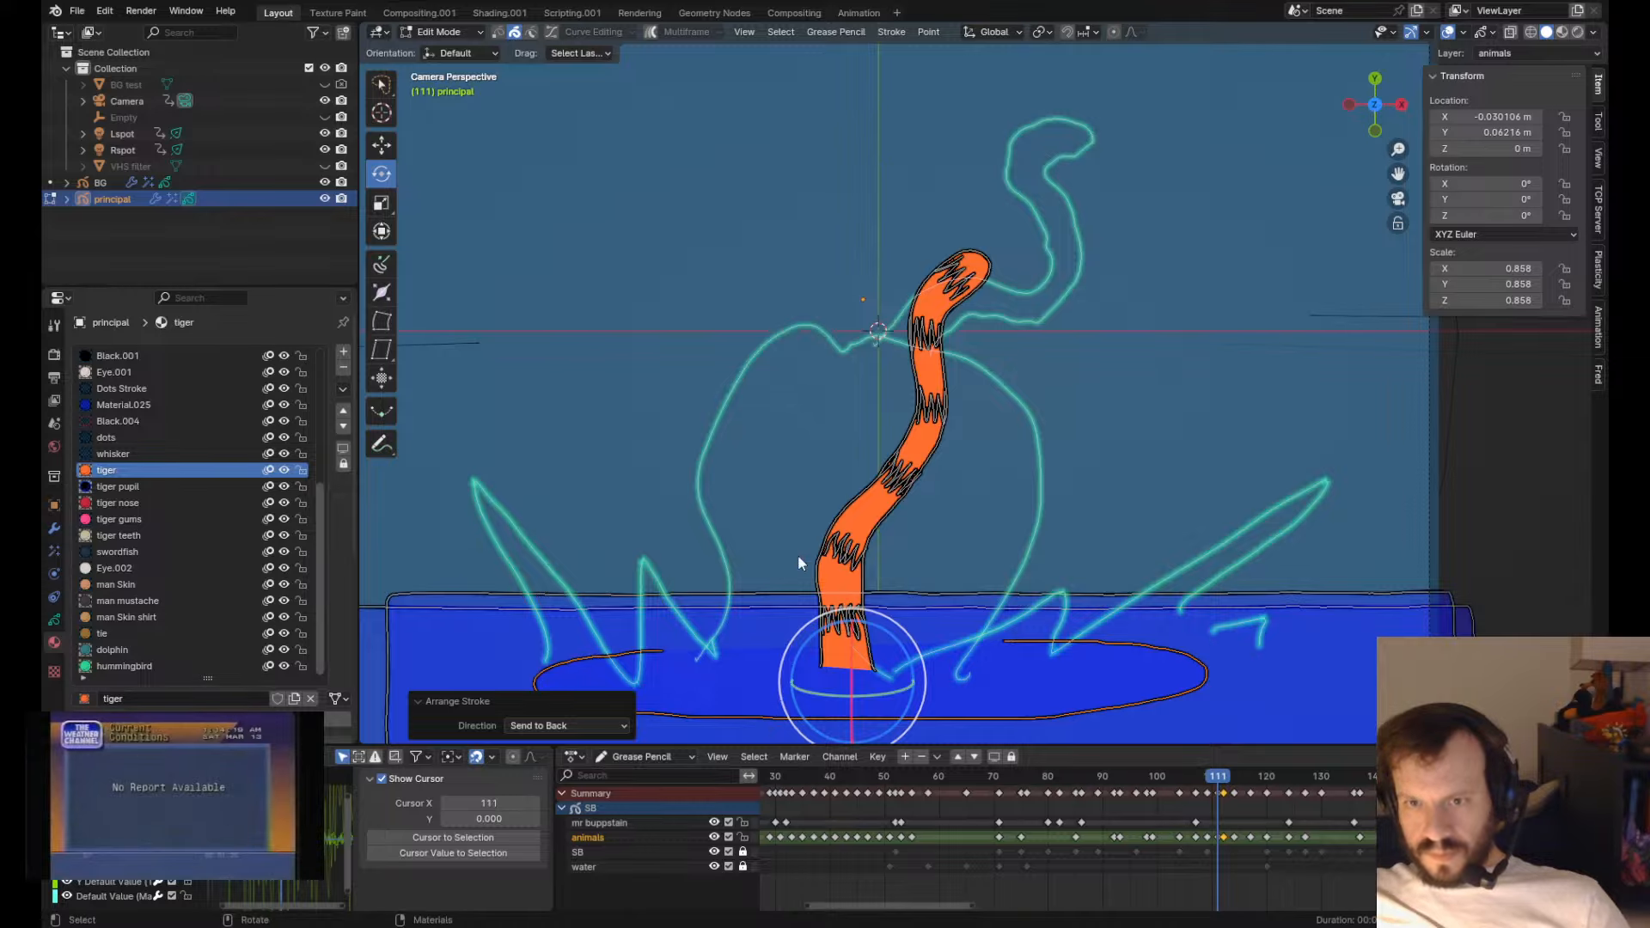
pyautogui.press('Right')
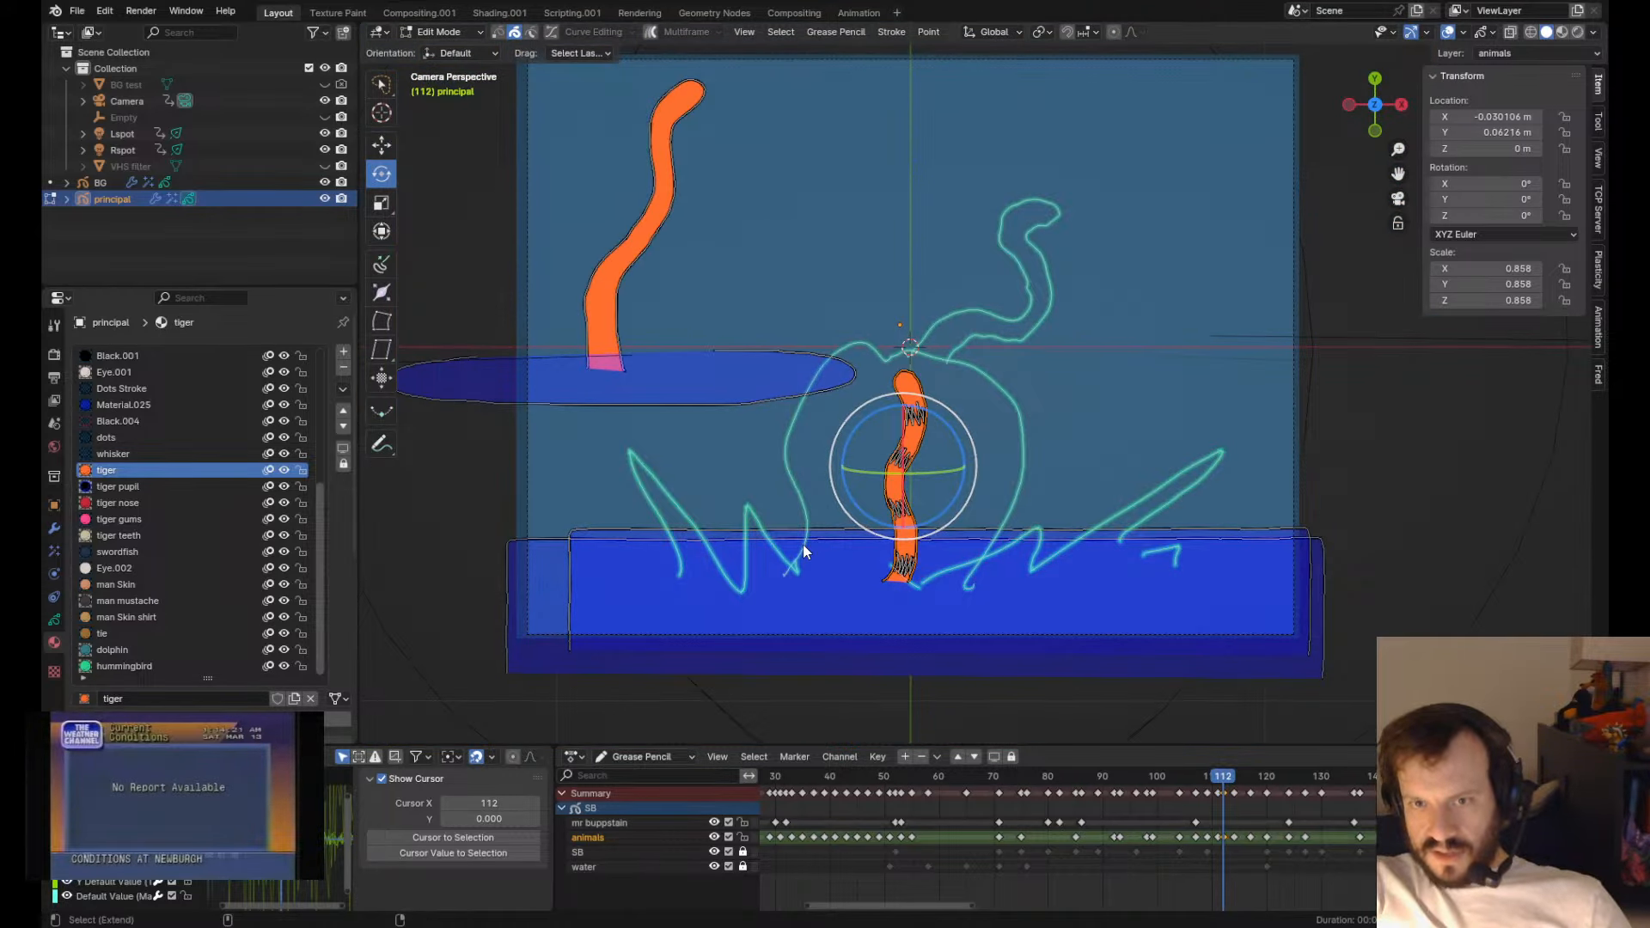
pyautogui.hotkey('ctrl', 'v')
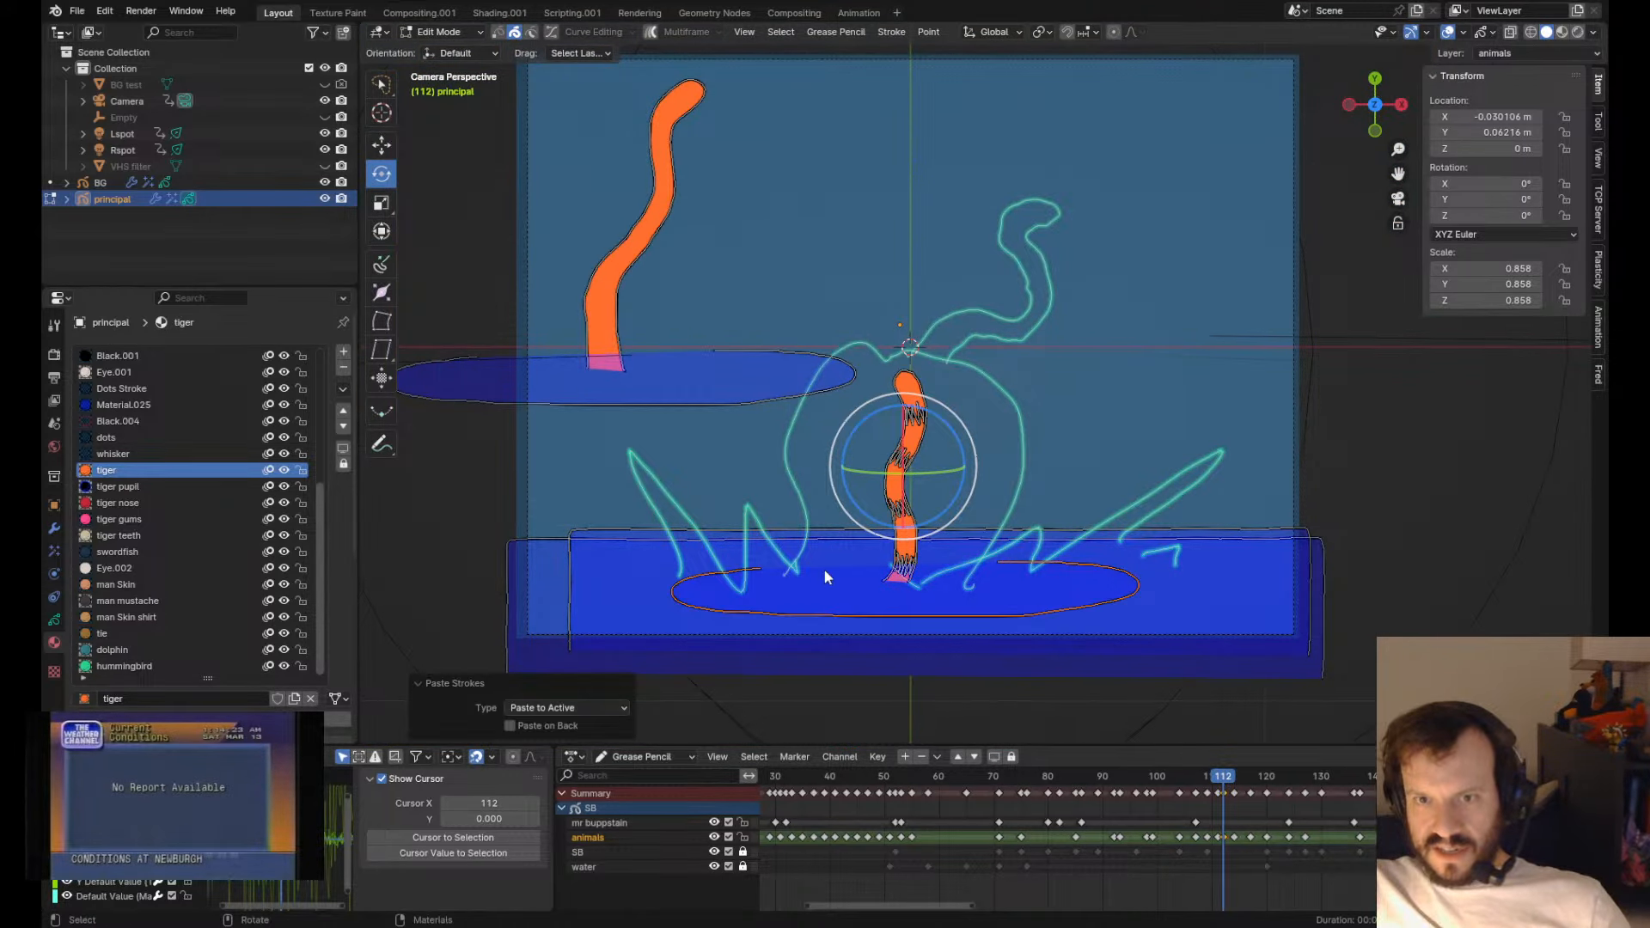
pyautogui.hotkey('ctrl', 'shift', 'Down')
# - Scale the ripple ellipse around the tail base down to a little over half its size on frame 111
pyautogui.press('r')
pyautogui.press('Left')
pyautogui.press('Left')
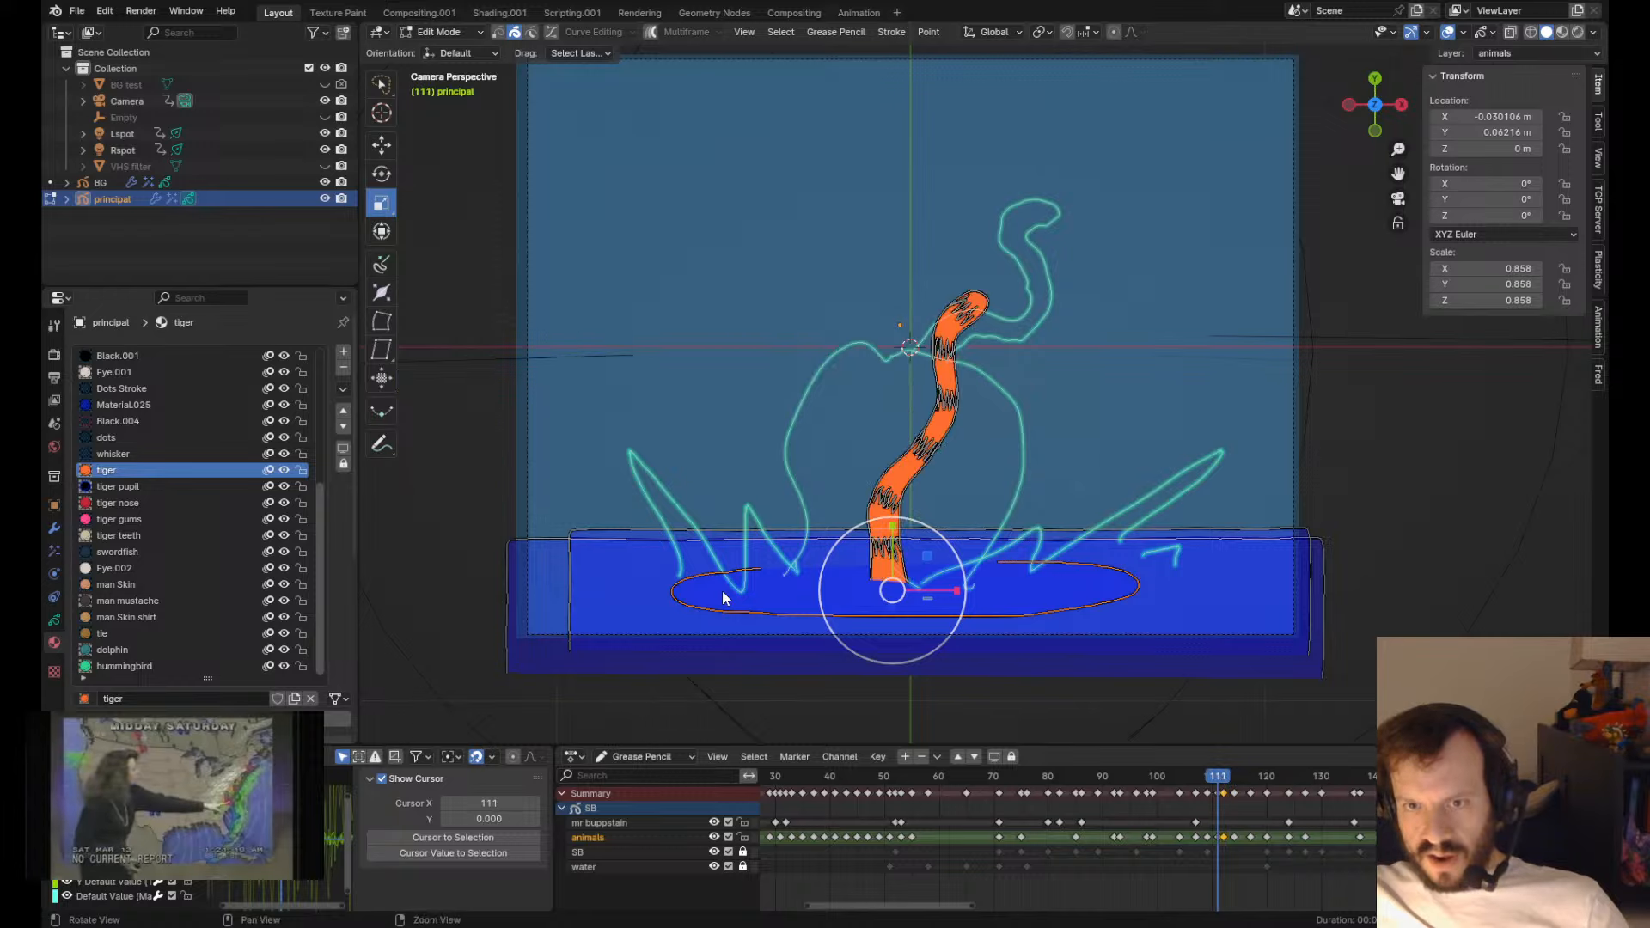
pyautogui.press('Right')
pyautogui.press('s')
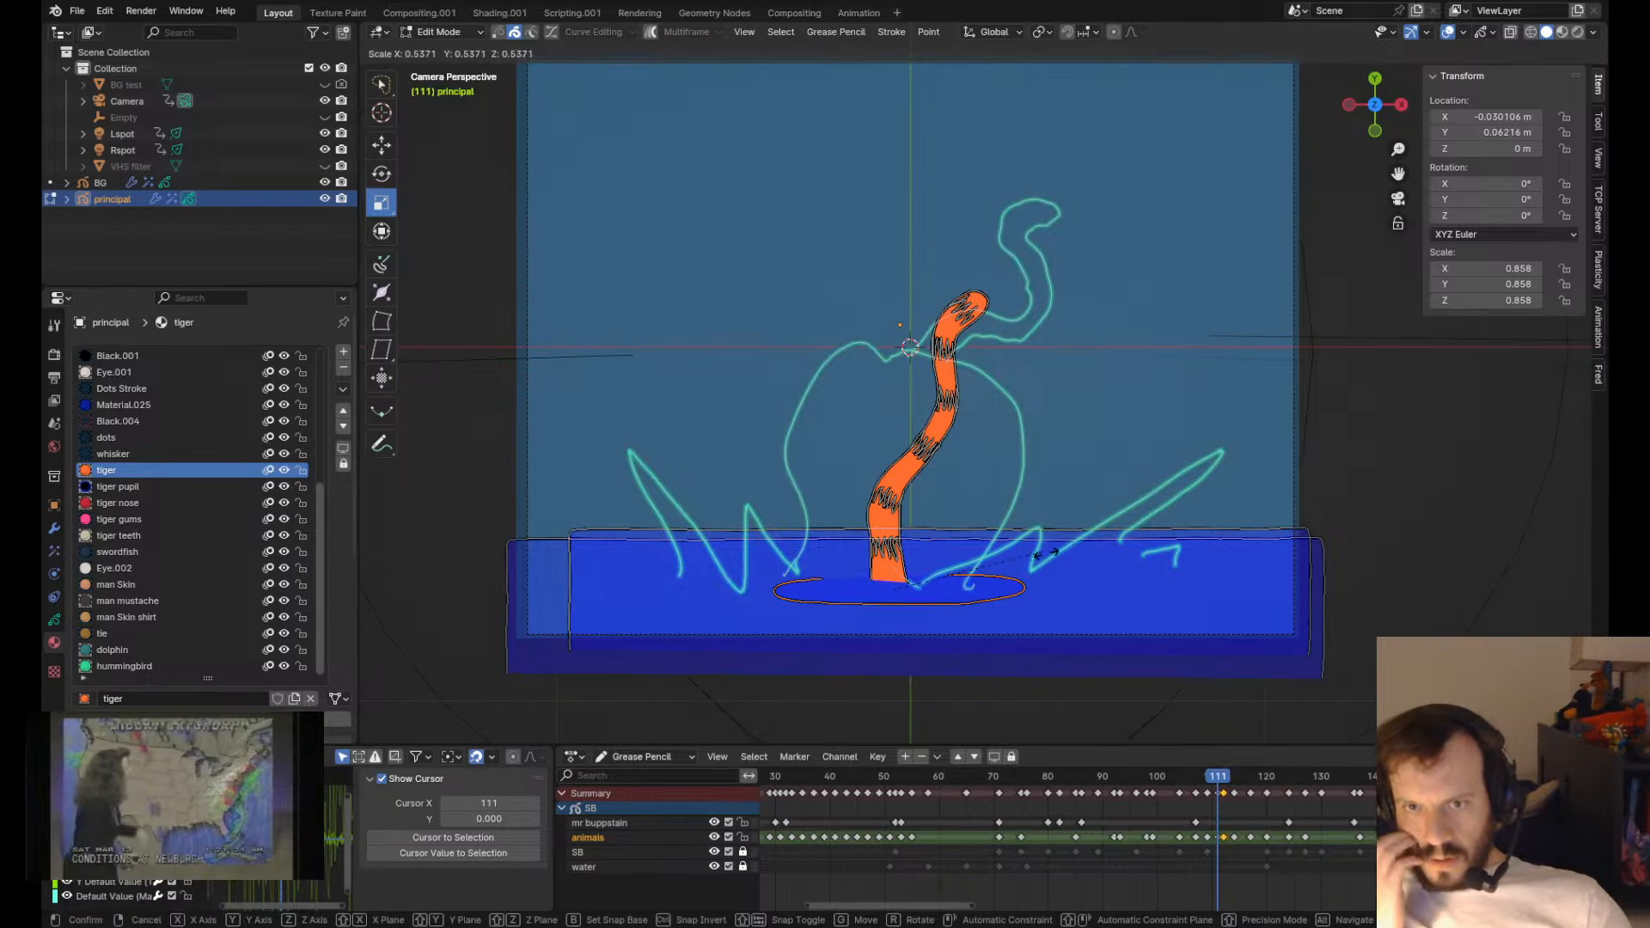
pyautogui.click(1044, 574)
# - Scale the pasted ripple ellipse down to about three quarters of its size on frame 112
pyautogui.press('Right')
pyautogui.press('s')
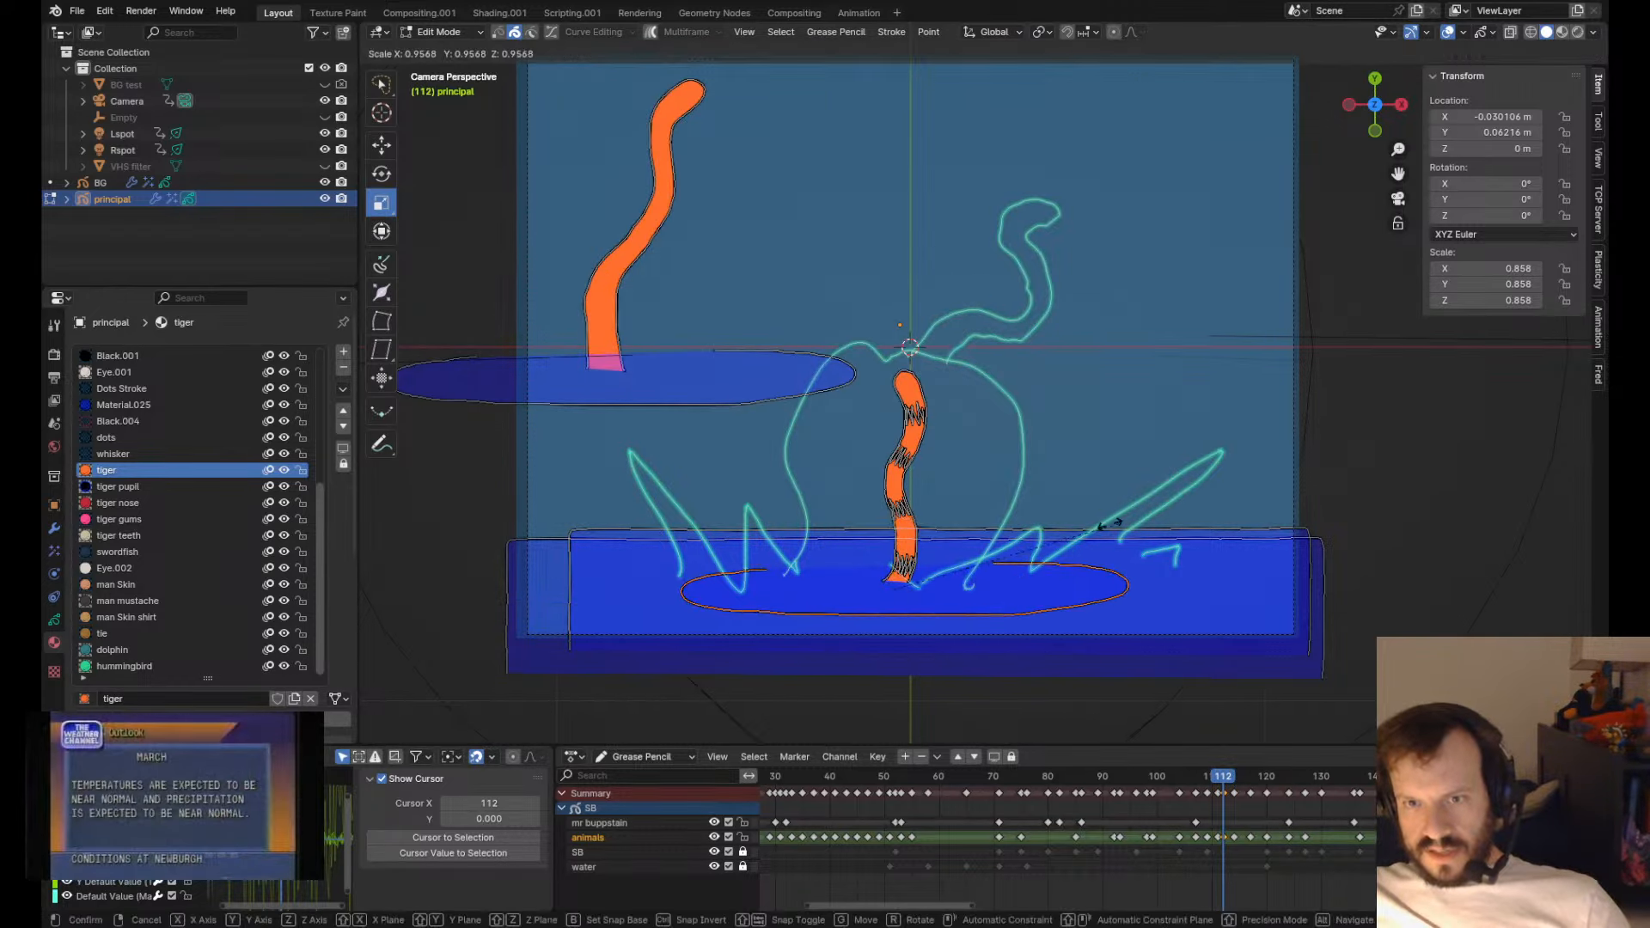
pyautogui.click(1074, 539)
# - Play and scrub through the frames around 111 to 115 to review how the tail and ripple animate
pyautogui.press('Up')
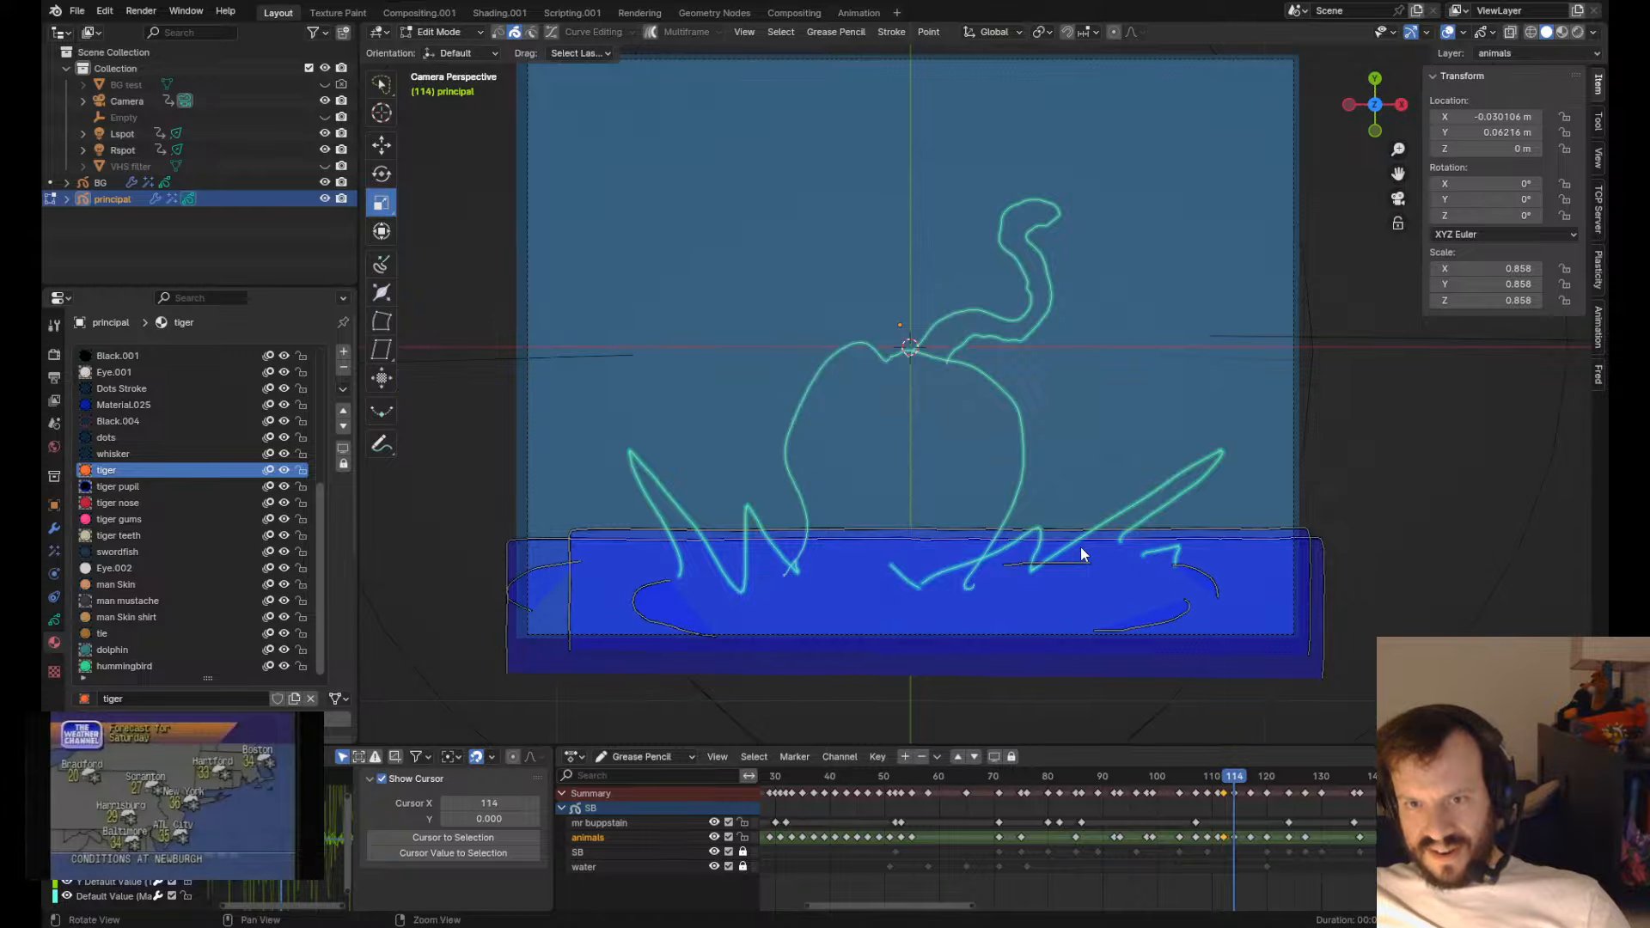
pyautogui.press('Down')
pyautogui.press('Up')
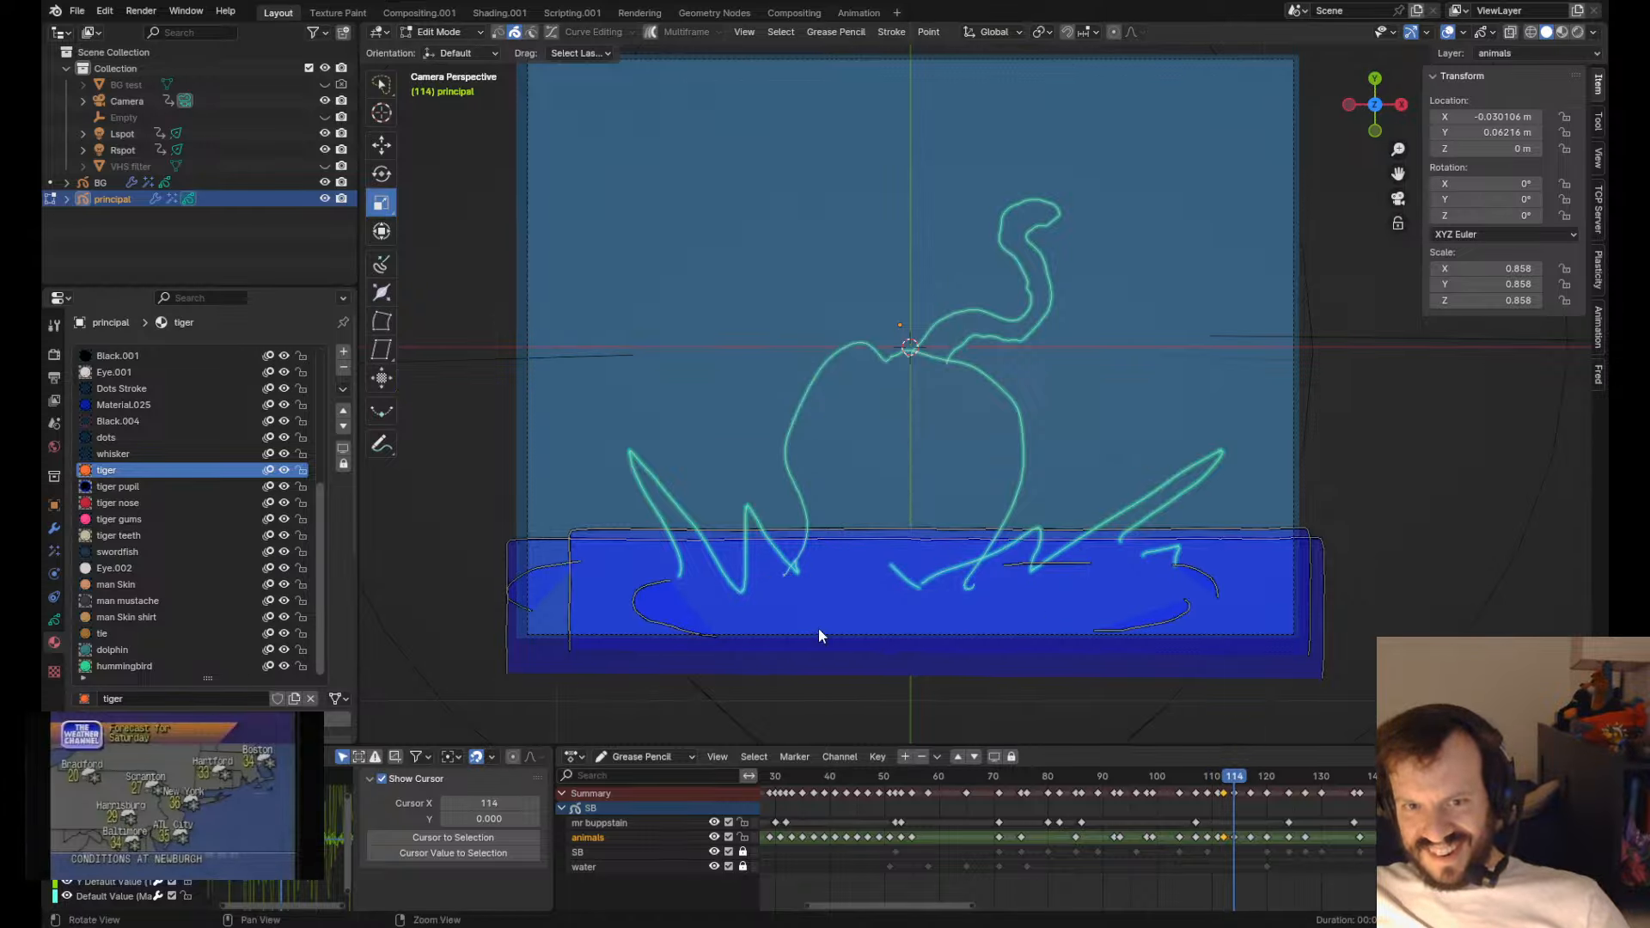
pyautogui.click(1193, 781)
pyautogui.press('space')
pyautogui.click(1196, 781)
pyautogui.press('space')
pyautogui.press('Tab')
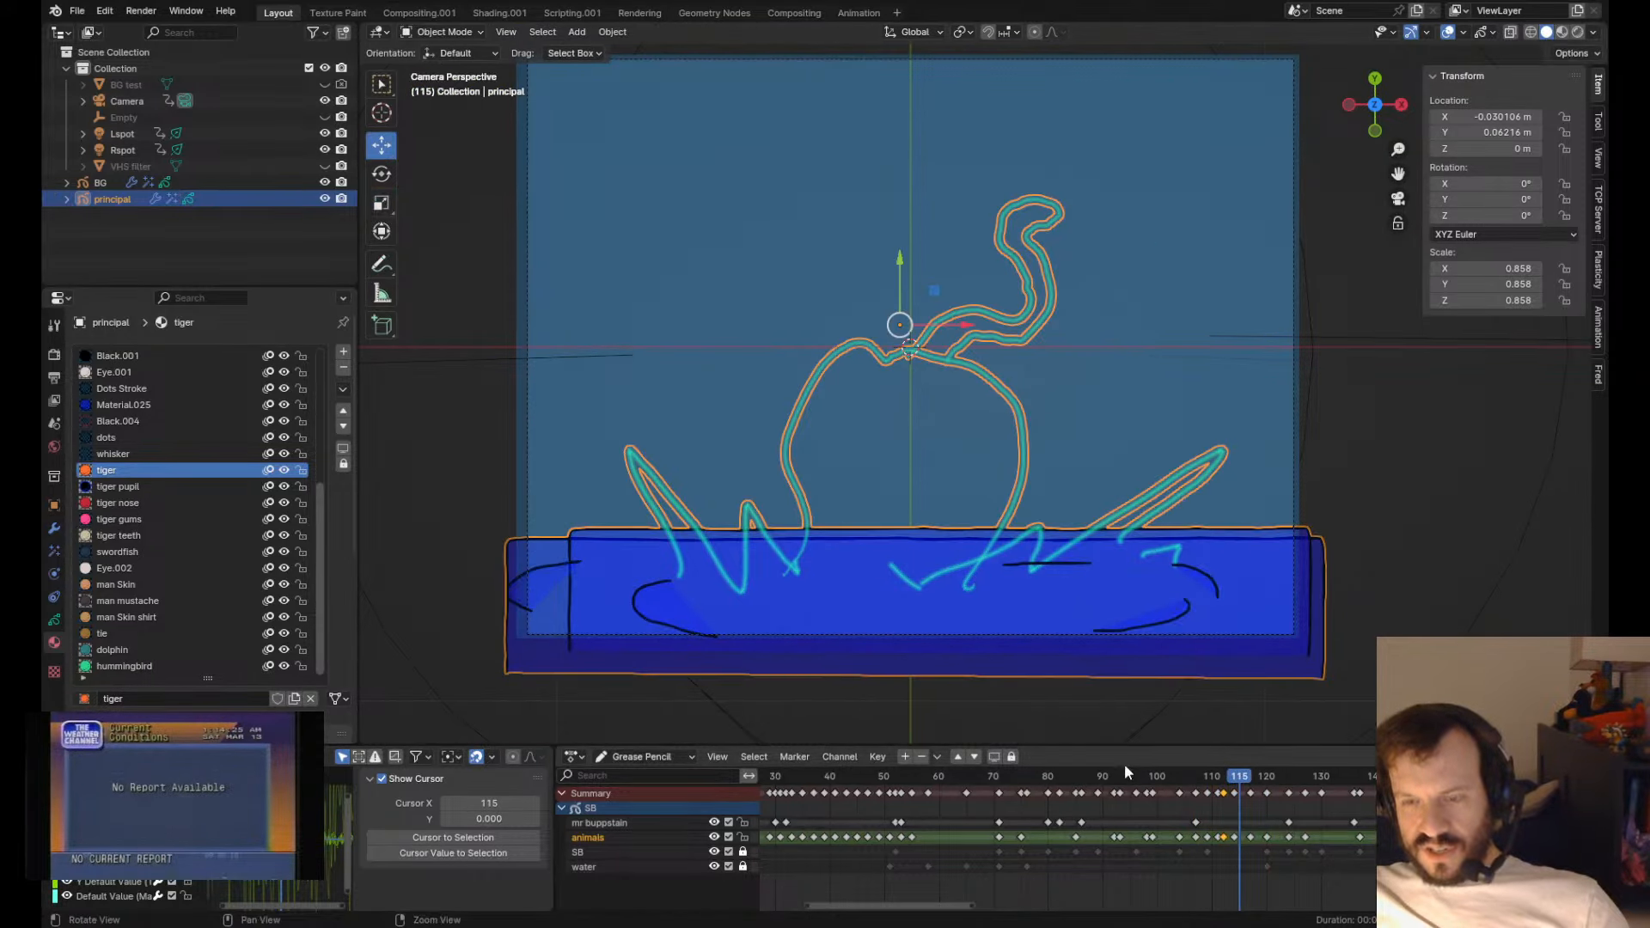
pyautogui.click(1155, 778)
pyautogui.press('space')
pyautogui.press('space')
pyautogui.moveTo(1201, 779); pyautogui.dragTo(1222, 780)
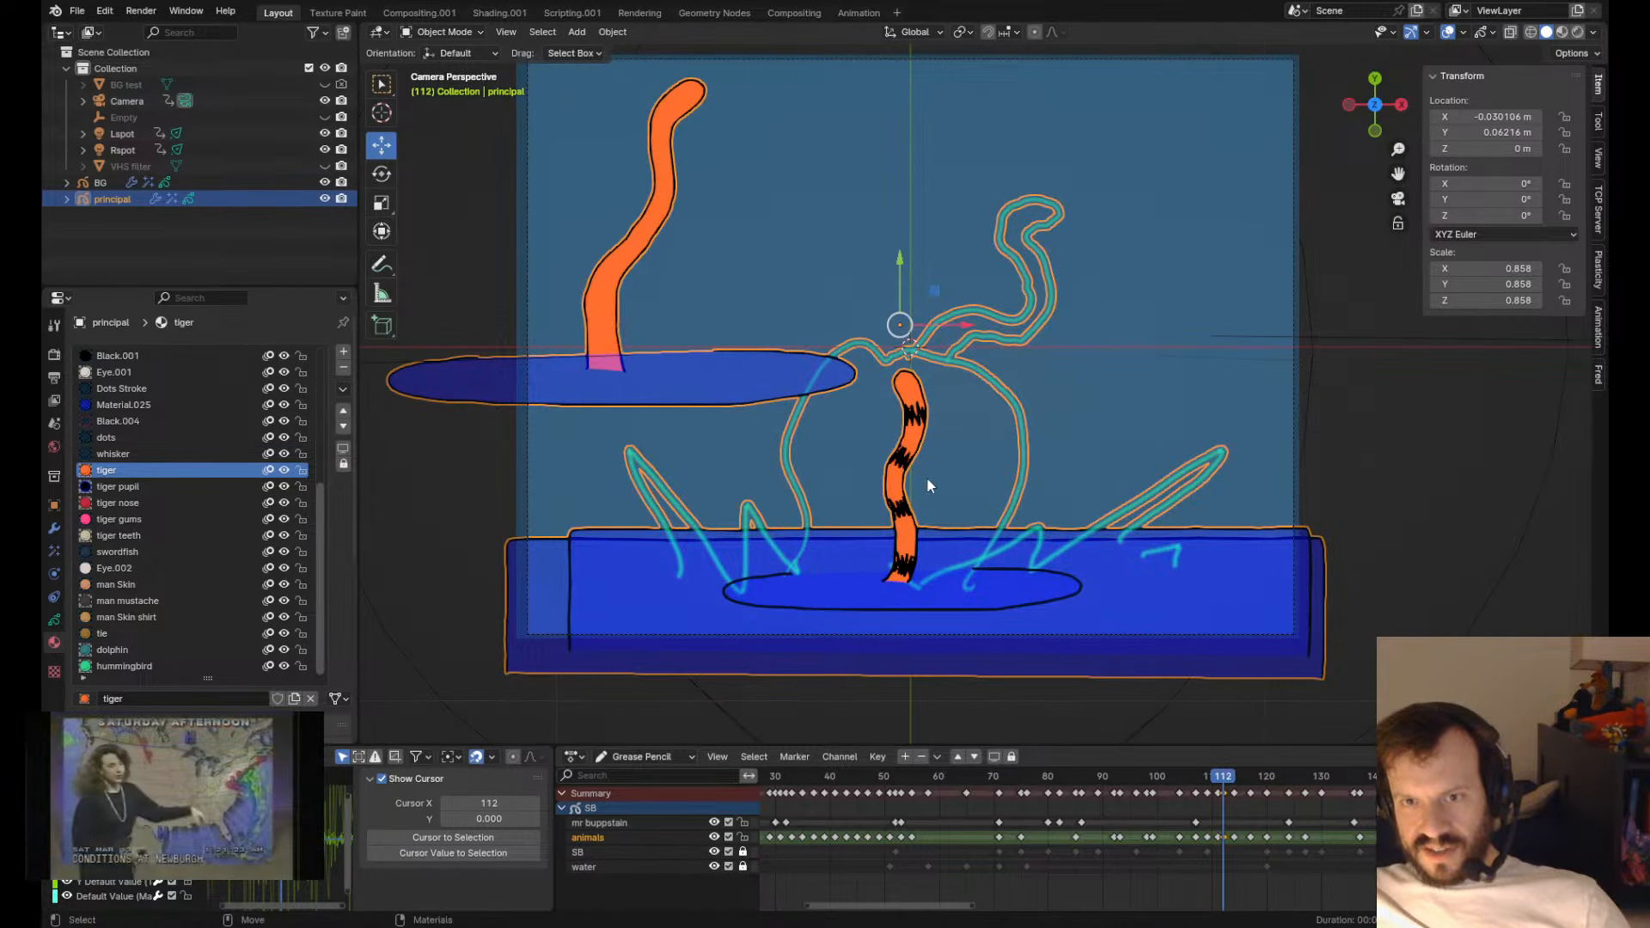
# - Reshape the lower outline of the striped tiger tail near the ripple on frame 112 with grab sculpting
pyautogui.scroll(3, 927, 485)
pyautogui.press('Tab')
pyautogui.click(842, 564)
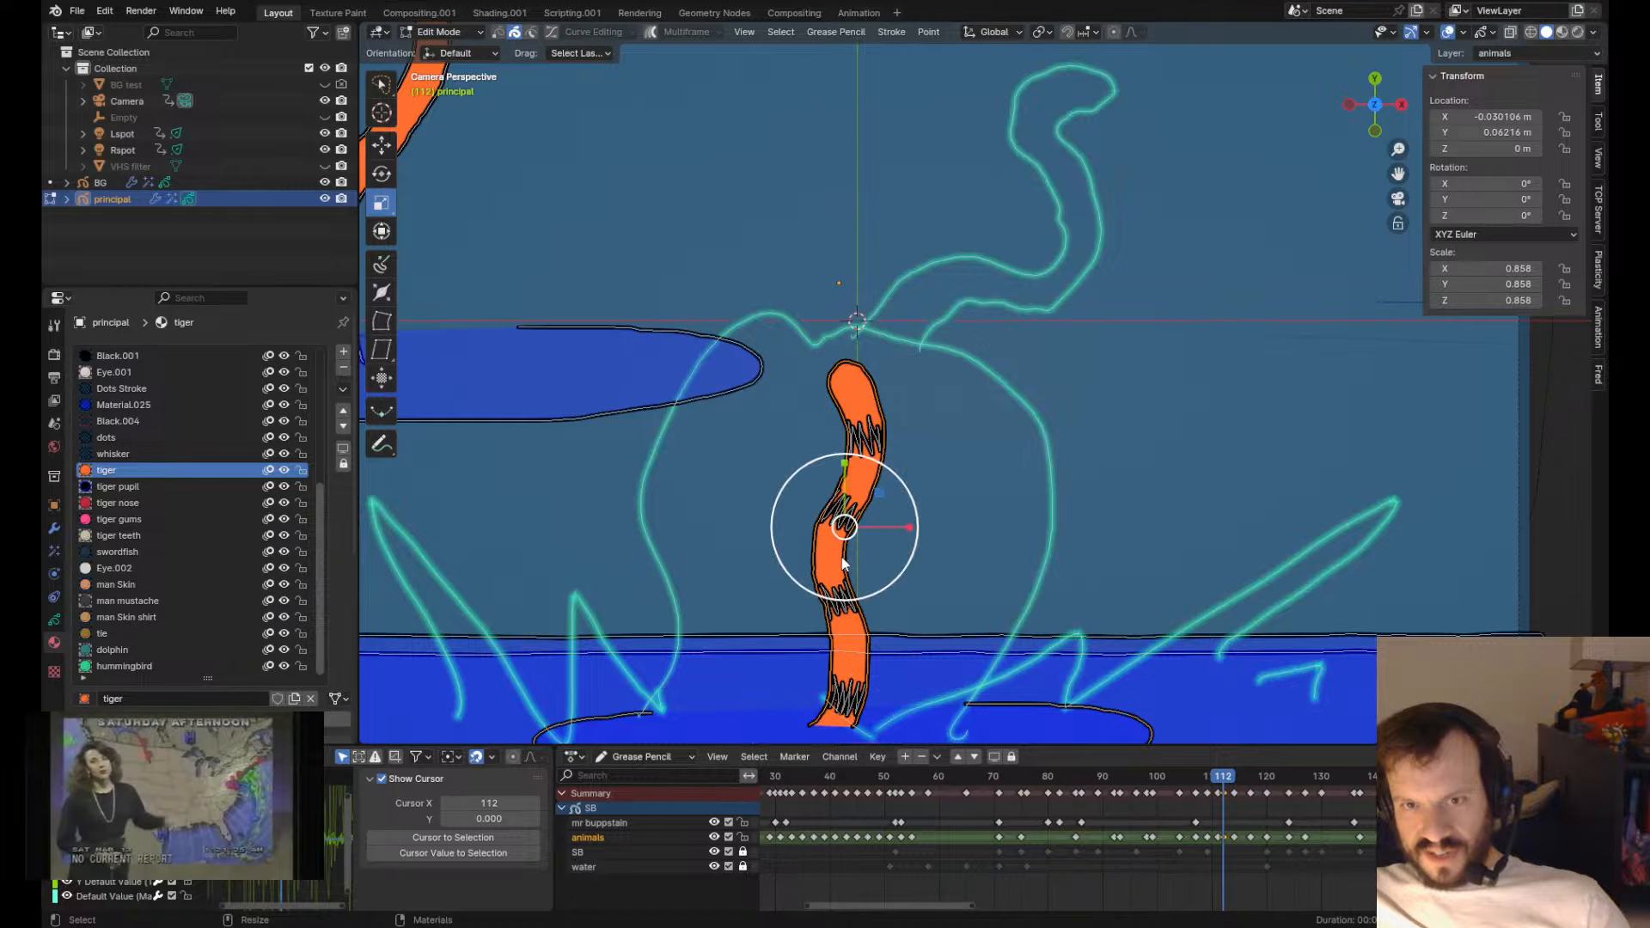
pyautogui.keyDown('shift'); pyautogui.moveTo(908, 640); pyautogui.dragTo(940, 471, button='middle'); pyautogui.keyUp('shift')
pyautogui.hotkey('ctrl', 'Tab')
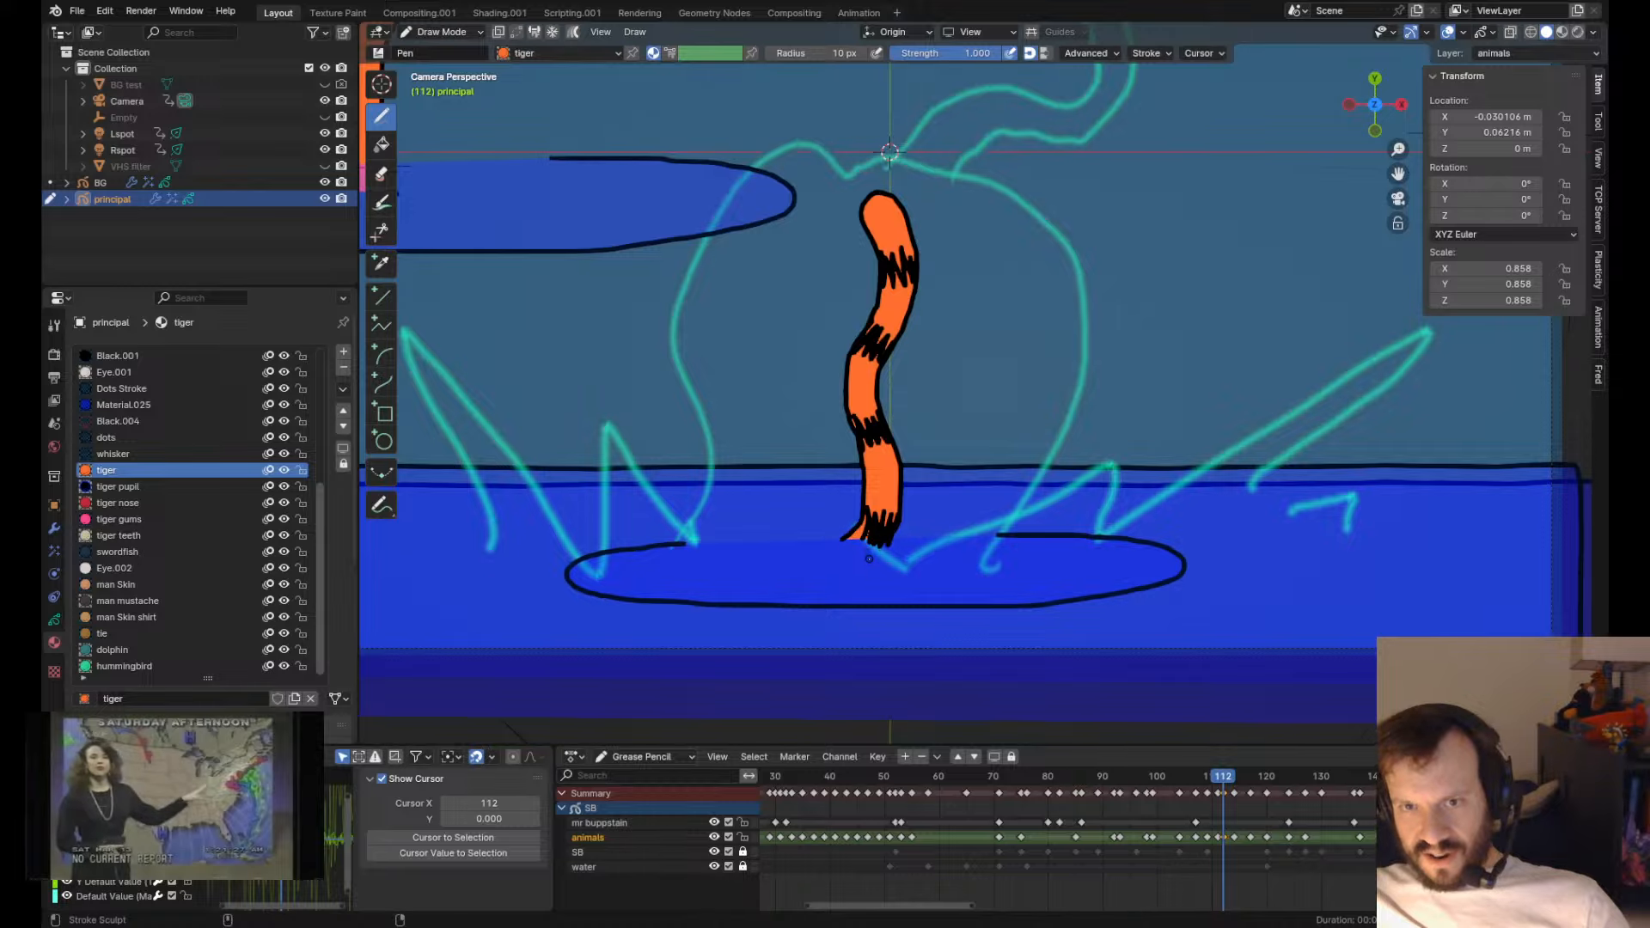
pyautogui.moveTo(868, 559); pyautogui.dragTo(868, 550)
pyautogui.moveTo(923, 509)
pyautogui.mouseDown()
pyautogui.moveTo(963, 474)
pyautogui.moveTo(925, 449)
pyautogui.moveTo(907, 484)
pyautogui.moveTo(863, 467)
pyautogui.moveTo(905, 409)
pyautogui.moveTo(815, 410)
pyautogui.mouseUp()
pyautogui.moveTo(801, 335); pyautogui.dragTo(790, 348)
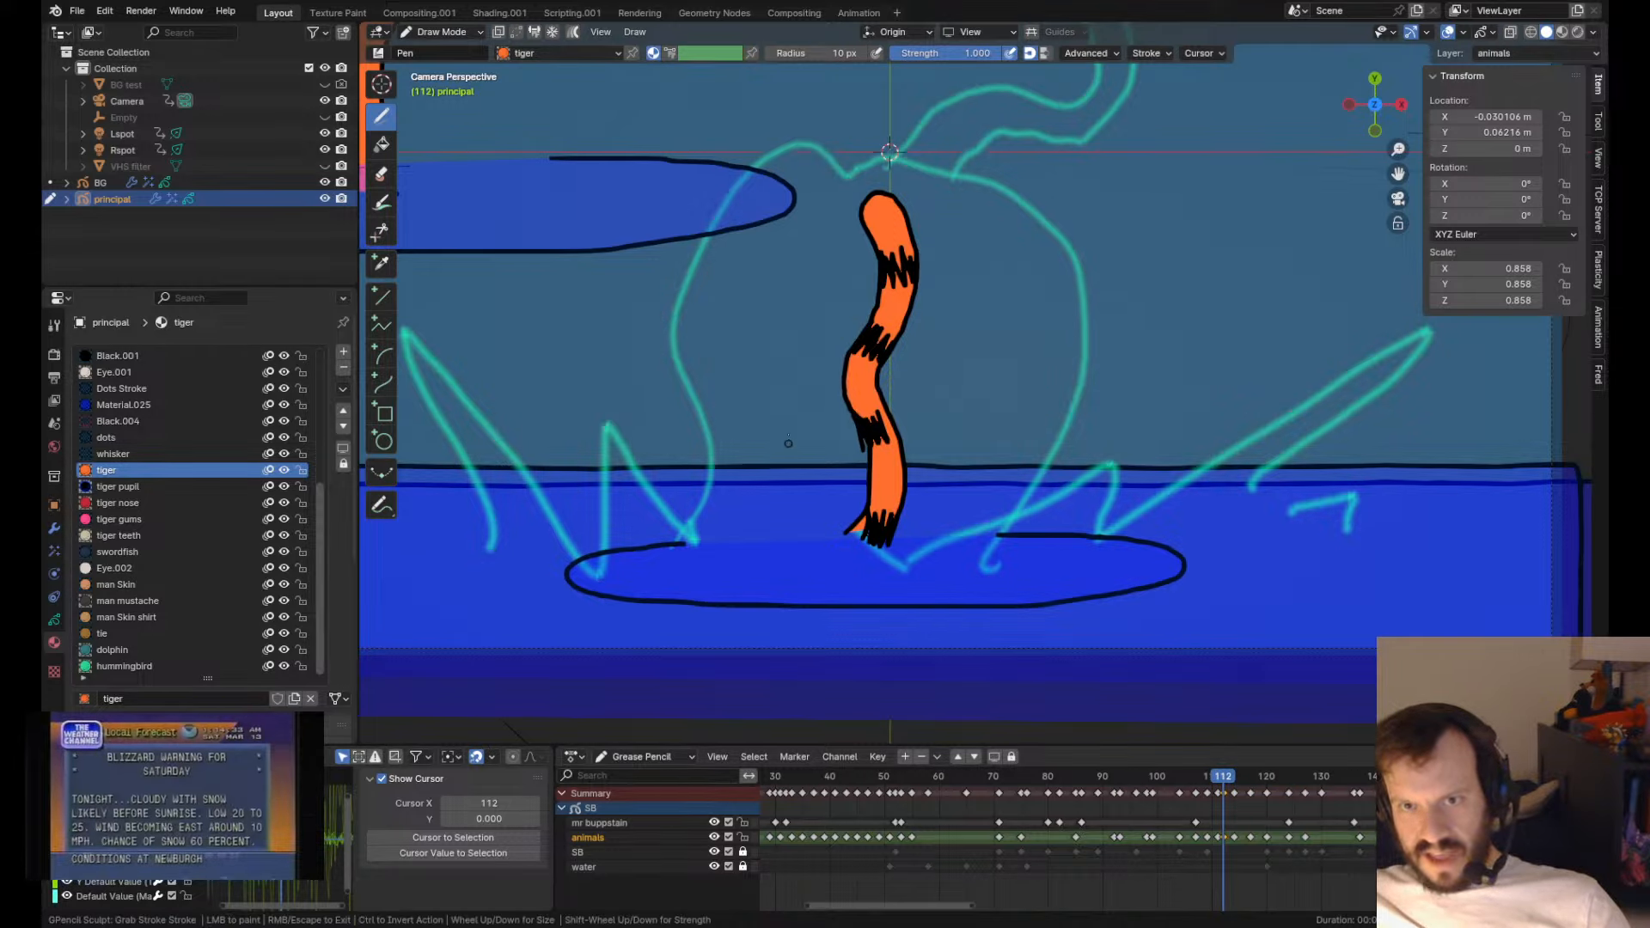
# - Move and rotate the tail's second-lowest black stripe to follow the reshaped outline on frame 112
pyautogui.press('Tab')
pyautogui.press('g')
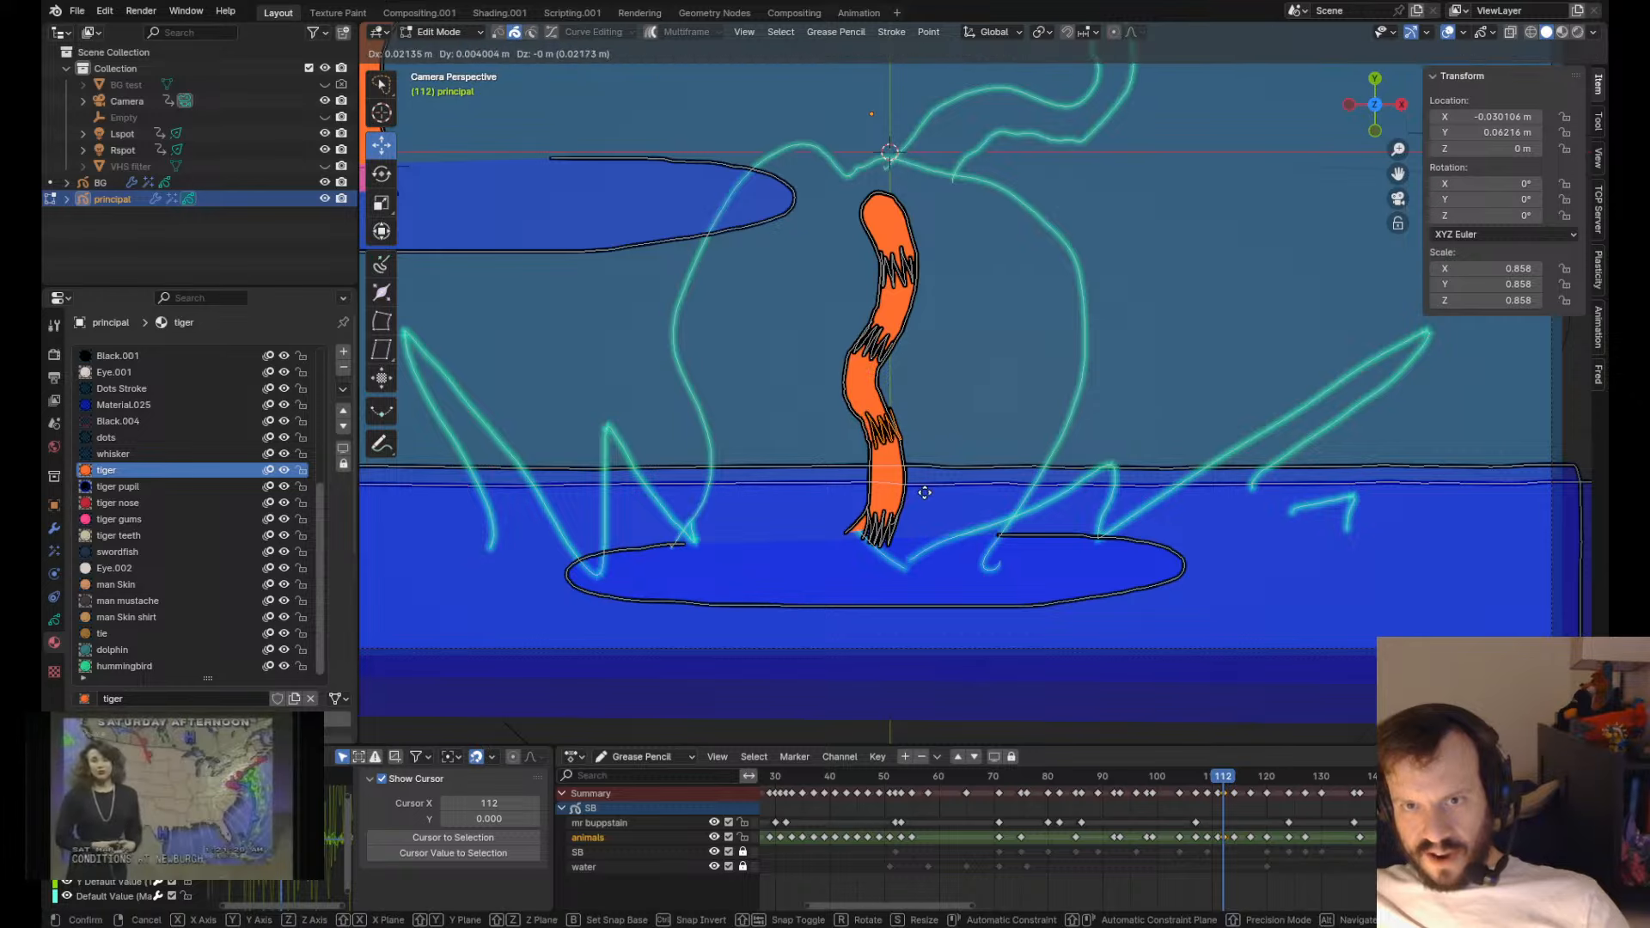
pyautogui.click(979, 434)
pyautogui.press('r')
pyautogui.click(998, 374)
# - Rotate the tail's lowest black stripe and move it up about 0.037 m from the tail base
pyautogui.click(892, 539)
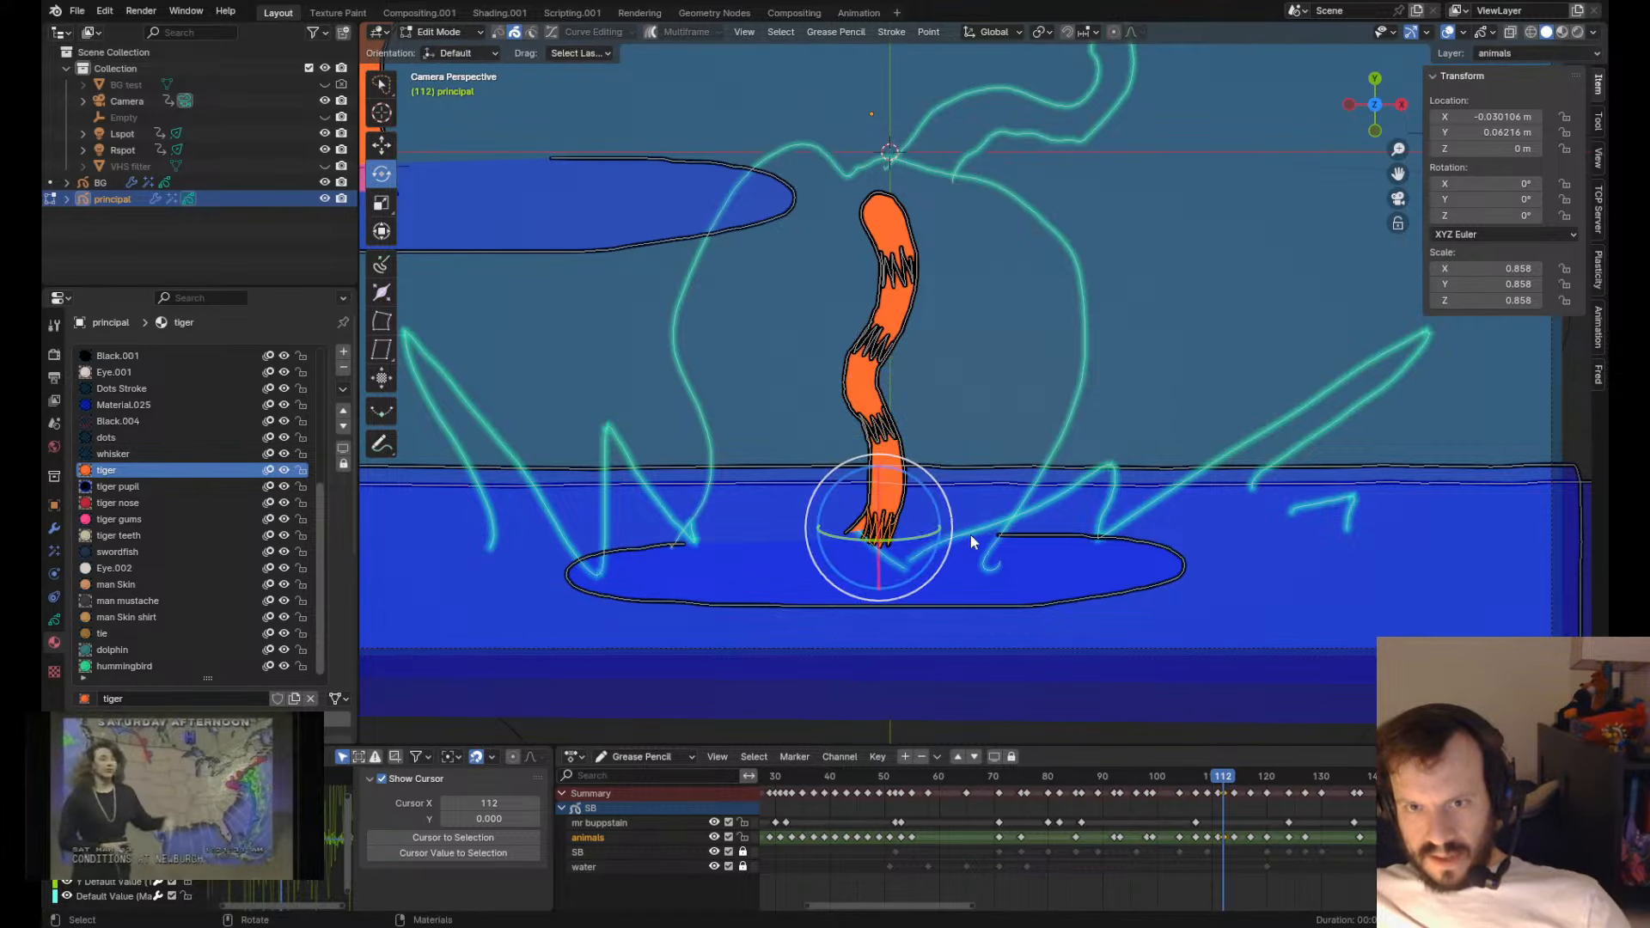
pyautogui.press('r')
pyautogui.click(1015, 556)
pyautogui.press('g')
pyautogui.click(992, 524)
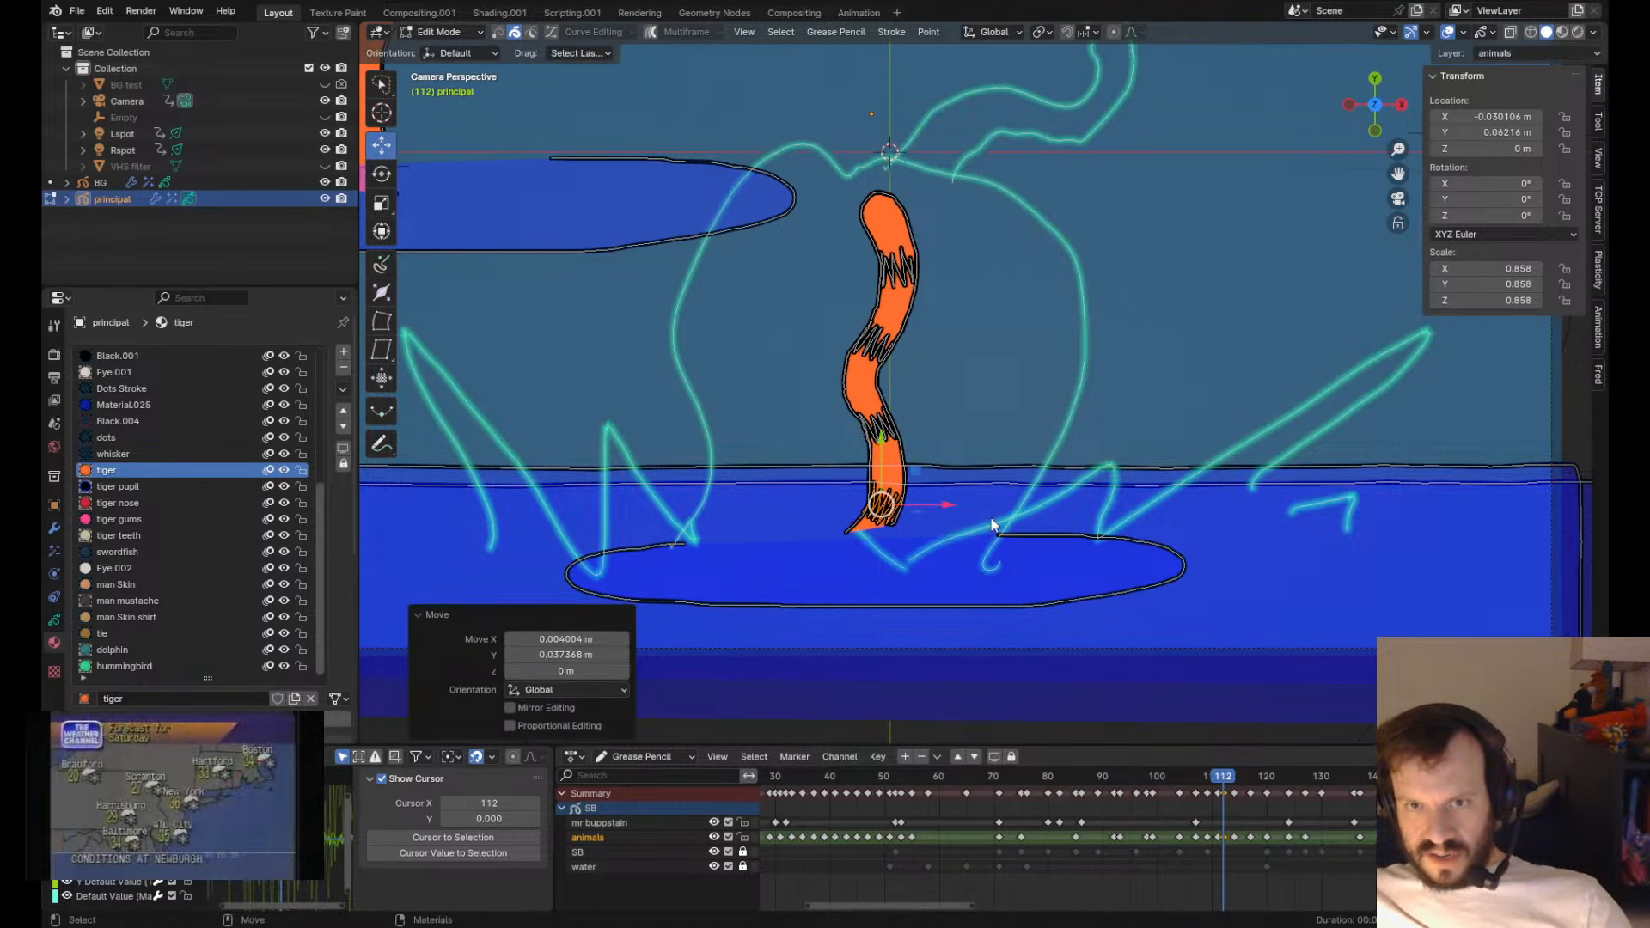
# - Refine the tail's outline and stripes from base to tip on frame 112 with the Grab sculpt brush
pyautogui.press('Tab')
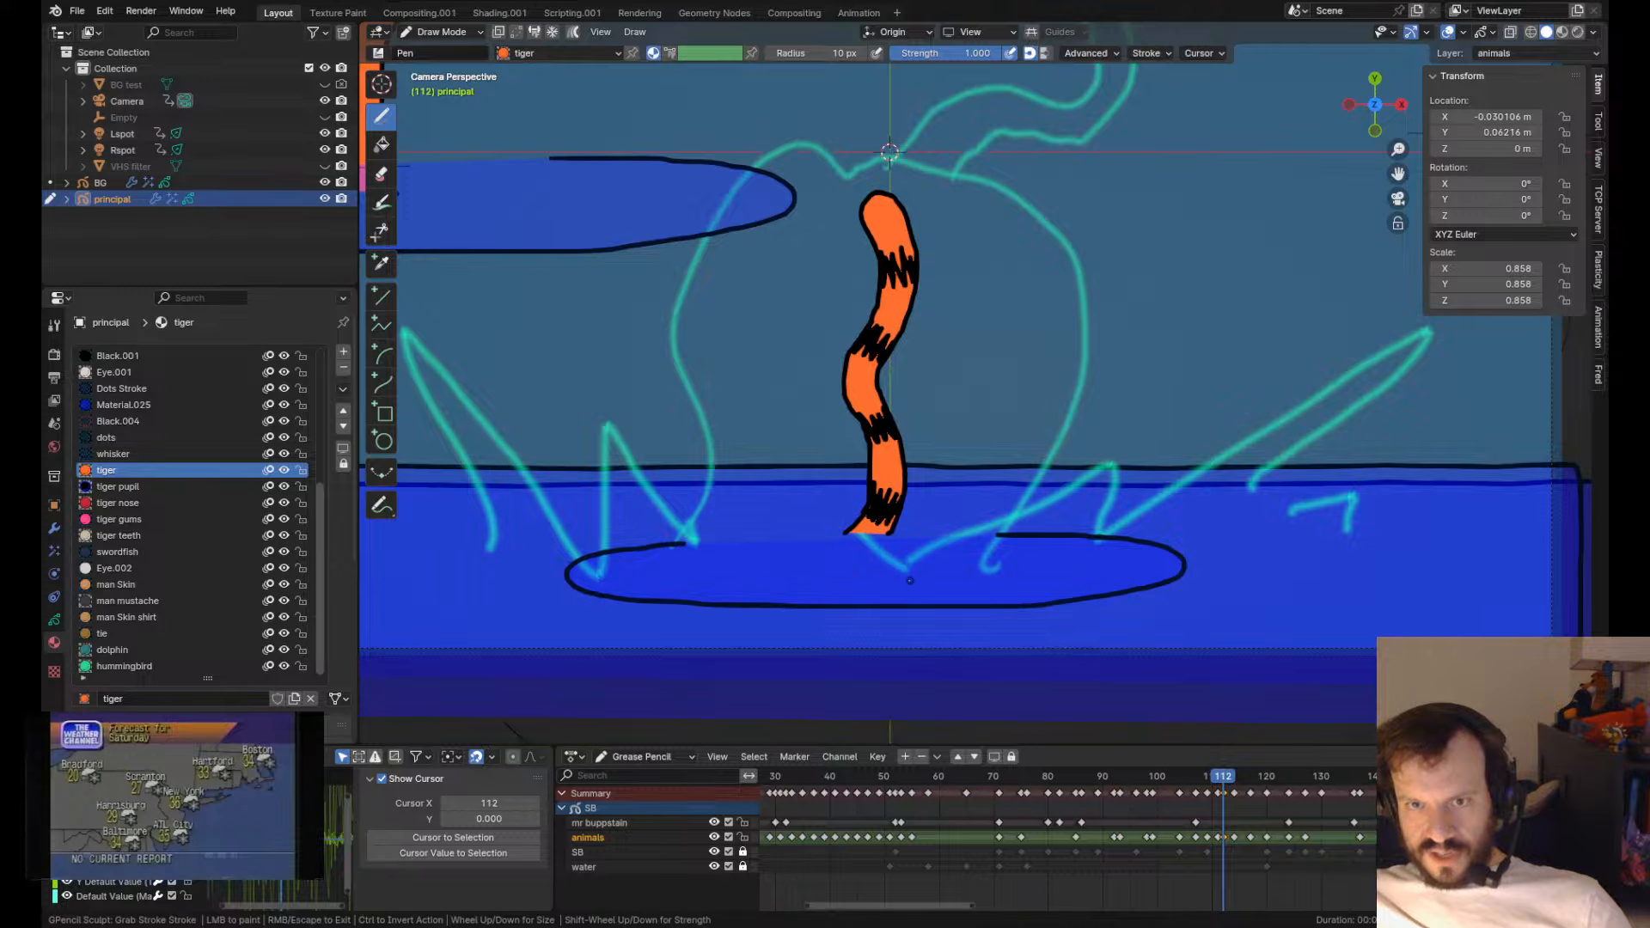
pyautogui.scroll(4, 909, 581)
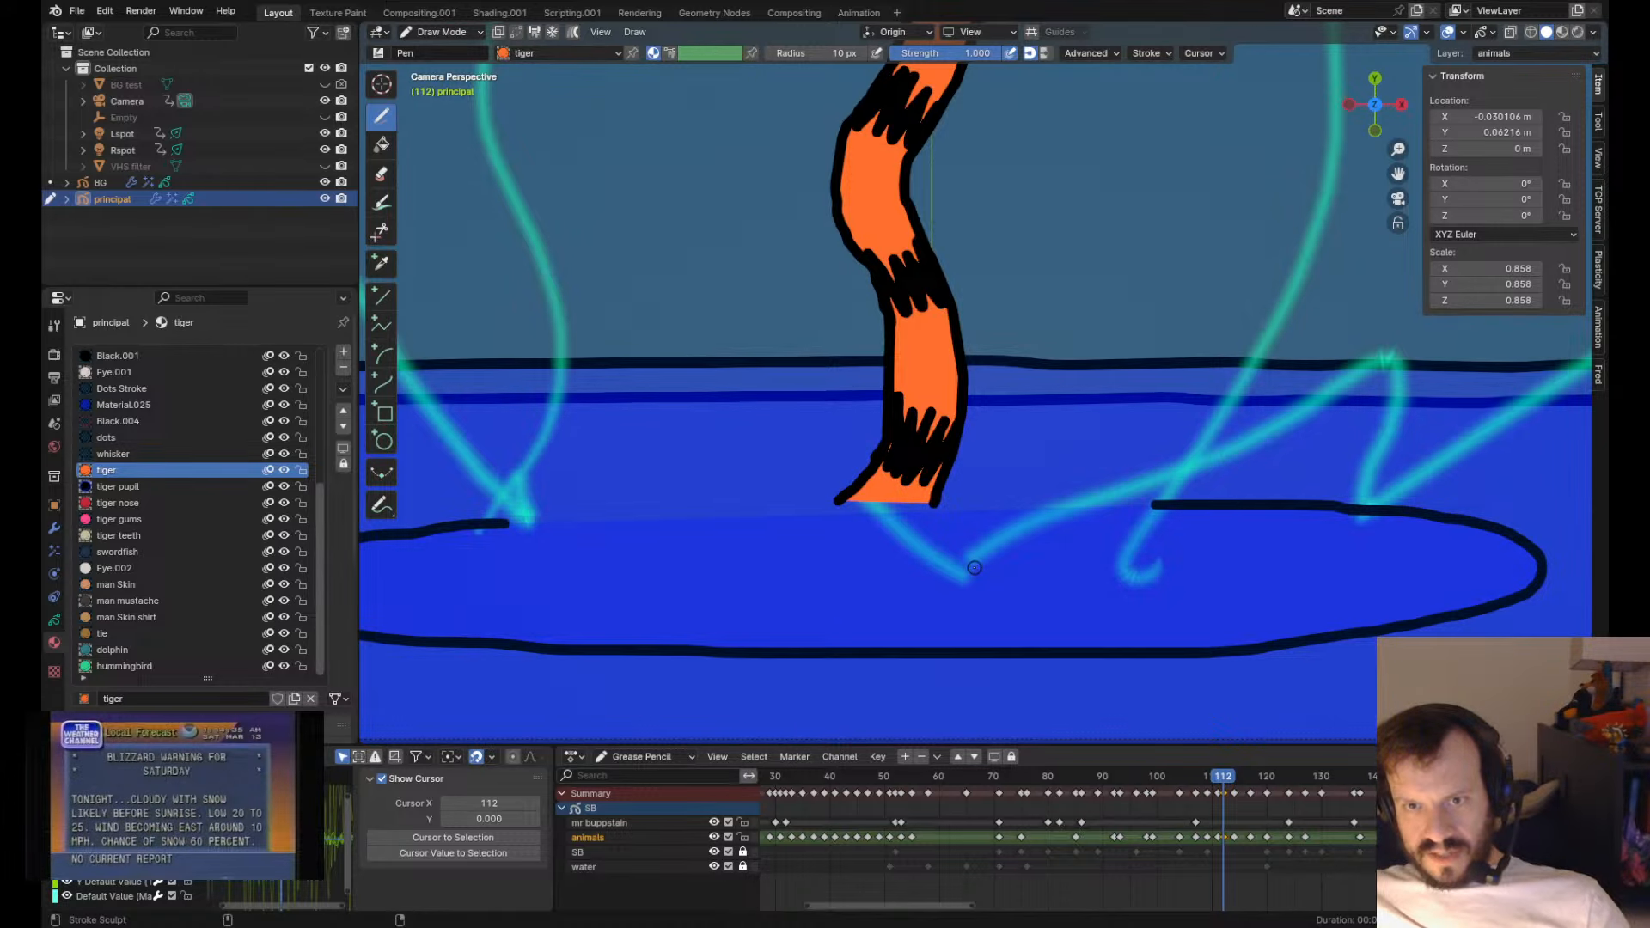
pyautogui.scroll(-3, 849, 552)
pyautogui.scroll(3, 849, 552)
pyautogui.press('Tab')
pyautogui.press('Tab')
pyautogui.scroll(1, 913, 401)
pyautogui.keyDown('shift'); pyautogui.moveTo(933, 120); pyautogui.dragTo(913, 401, button='middle'); pyautogui.keyUp('shift')
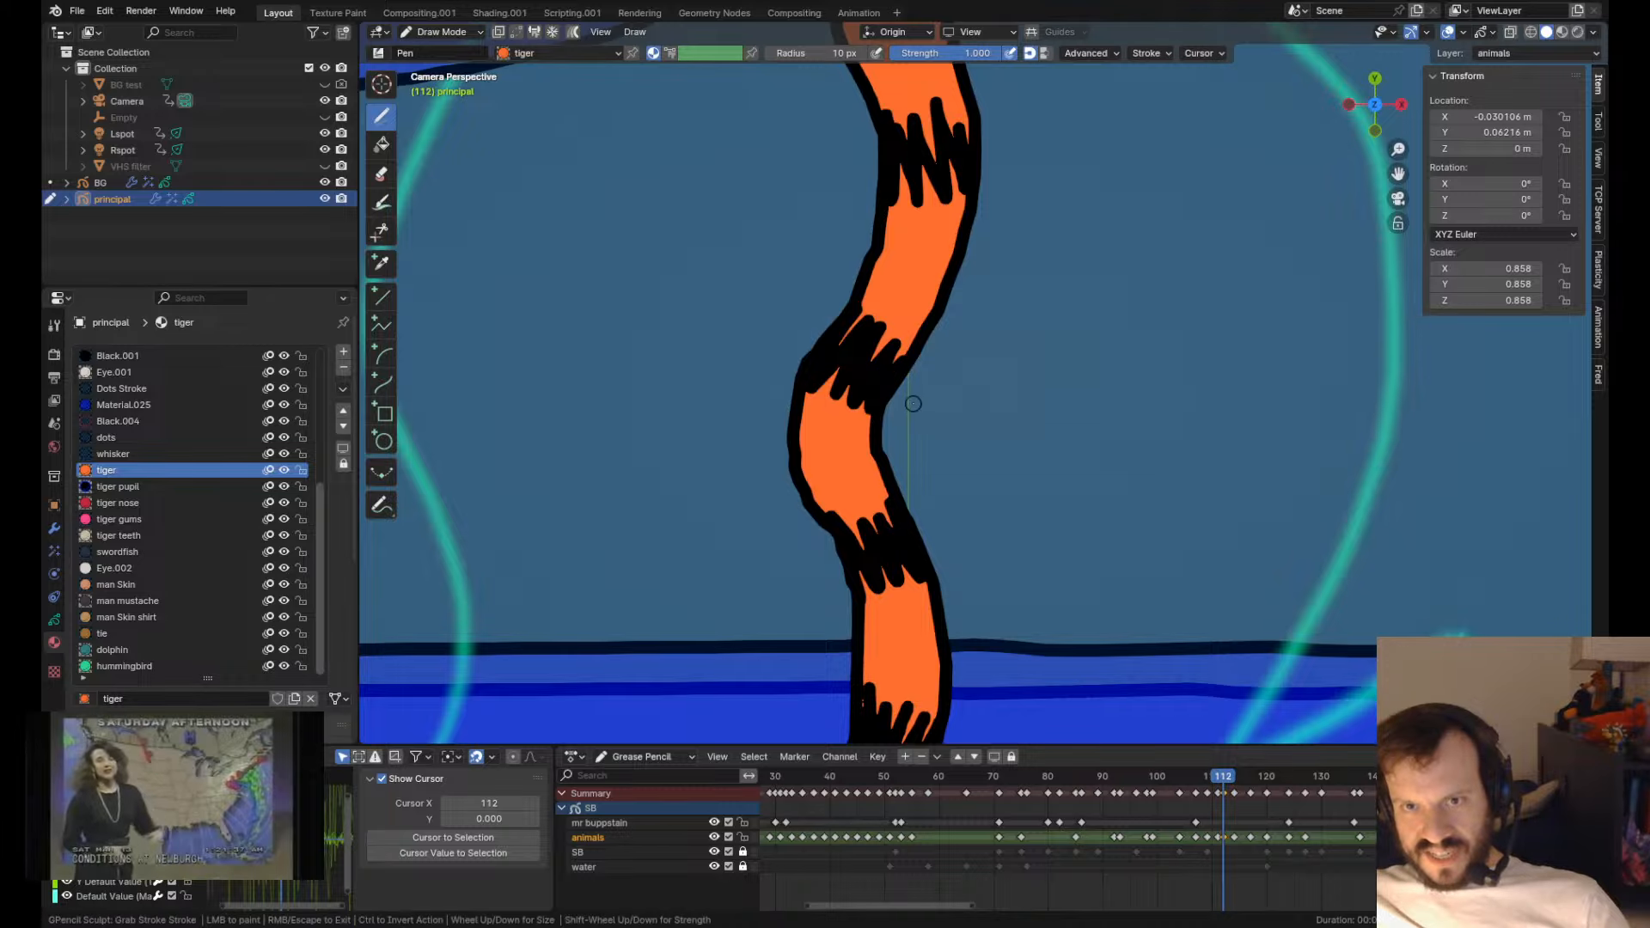
pyautogui.scroll(-4, 913, 401)
pyautogui.scroll(-3, 913, 401)
pyautogui.scroll(3, 913, 401)
pyautogui.scroll(1, 964, 314)
pyautogui.keyDown('shift'); pyautogui.moveTo(964, 314); pyautogui.dragTo(952, 464, button='middle'); pyautogui.keyUp('shift')
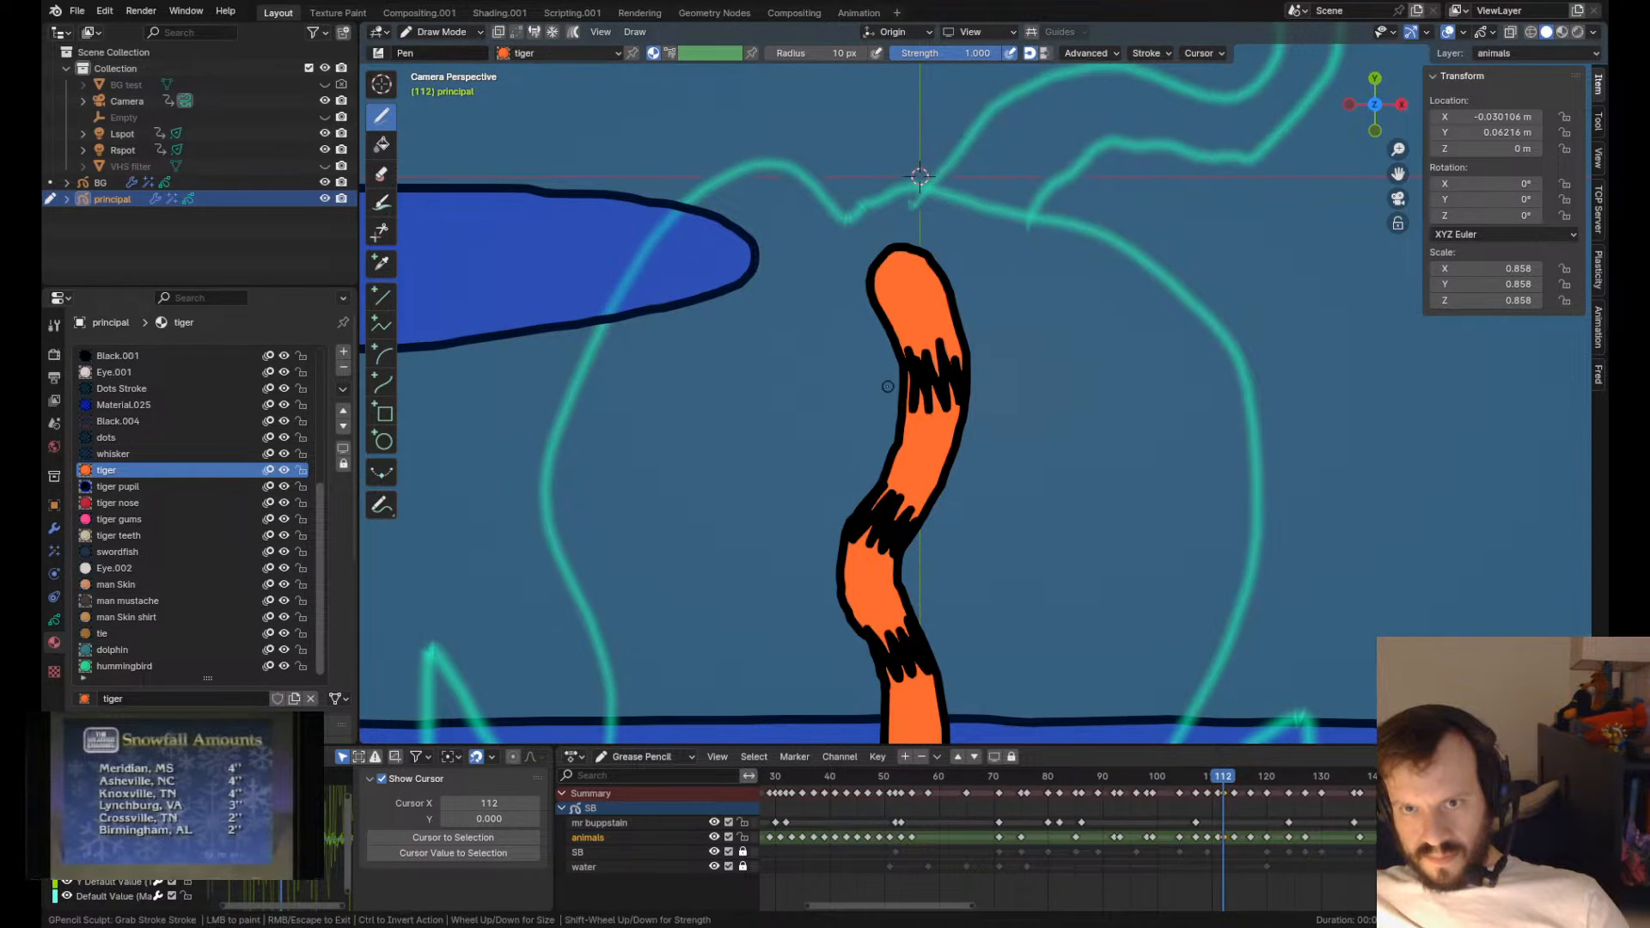
pyautogui.scroll(-3, 888, 388)
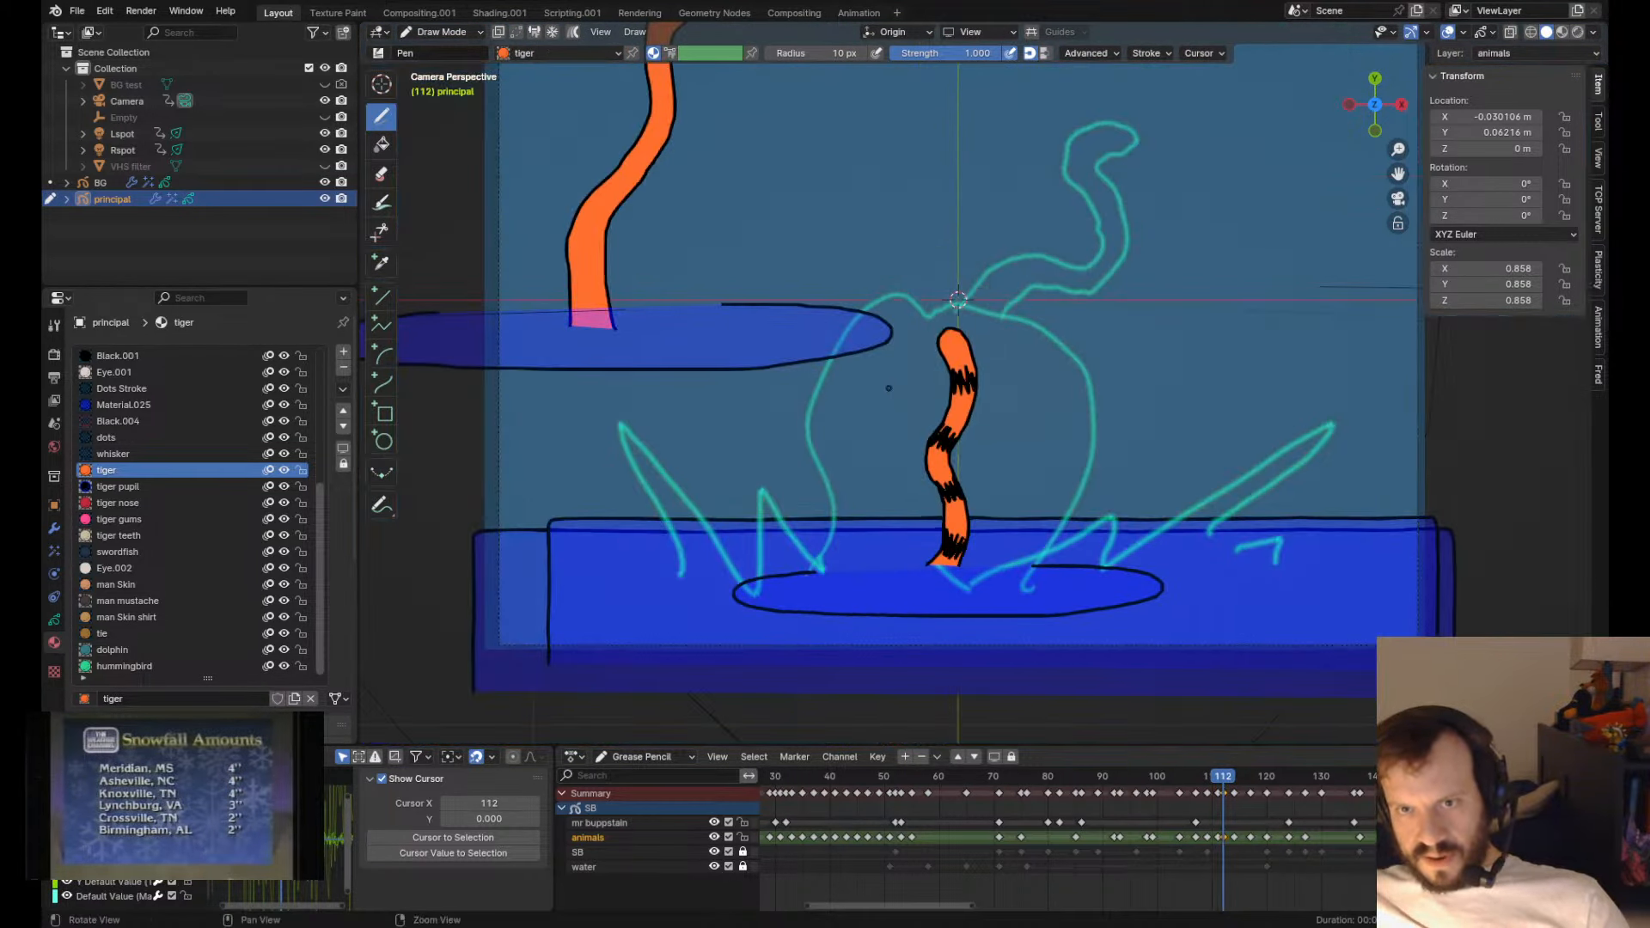
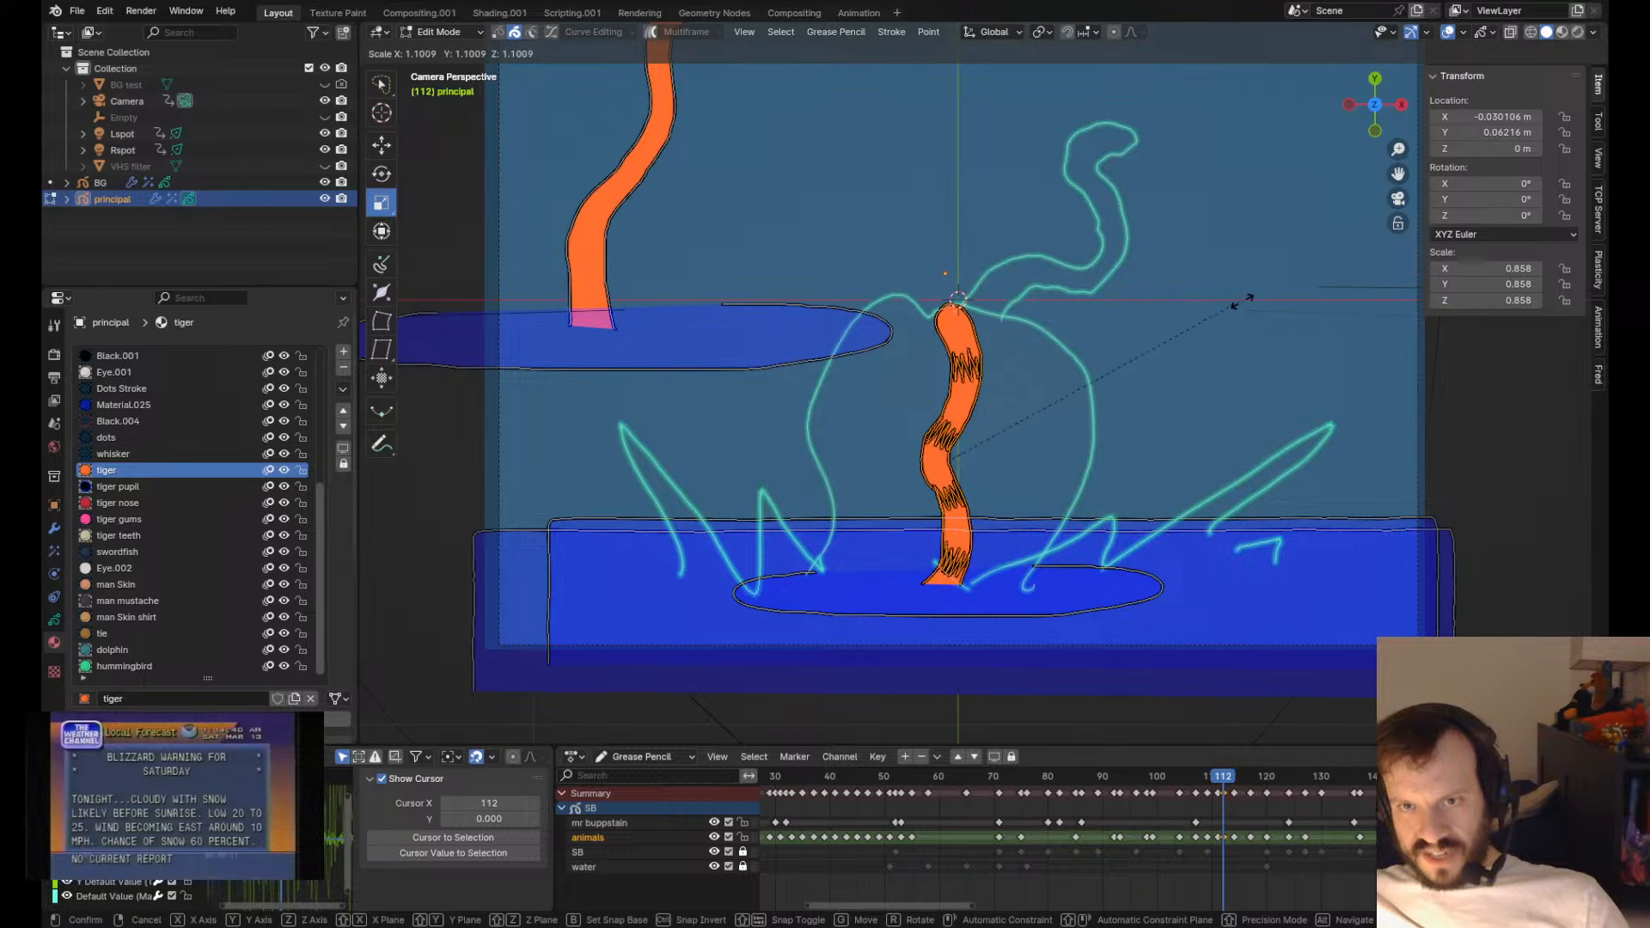
# - Scale up the whole striped tail on frame 112, comparing it with the tail on frame 111
pyautogui.press('Tab')
pyautogui.press('Left')
pyautogui.press('Tab')
pyautogui.press('Right')
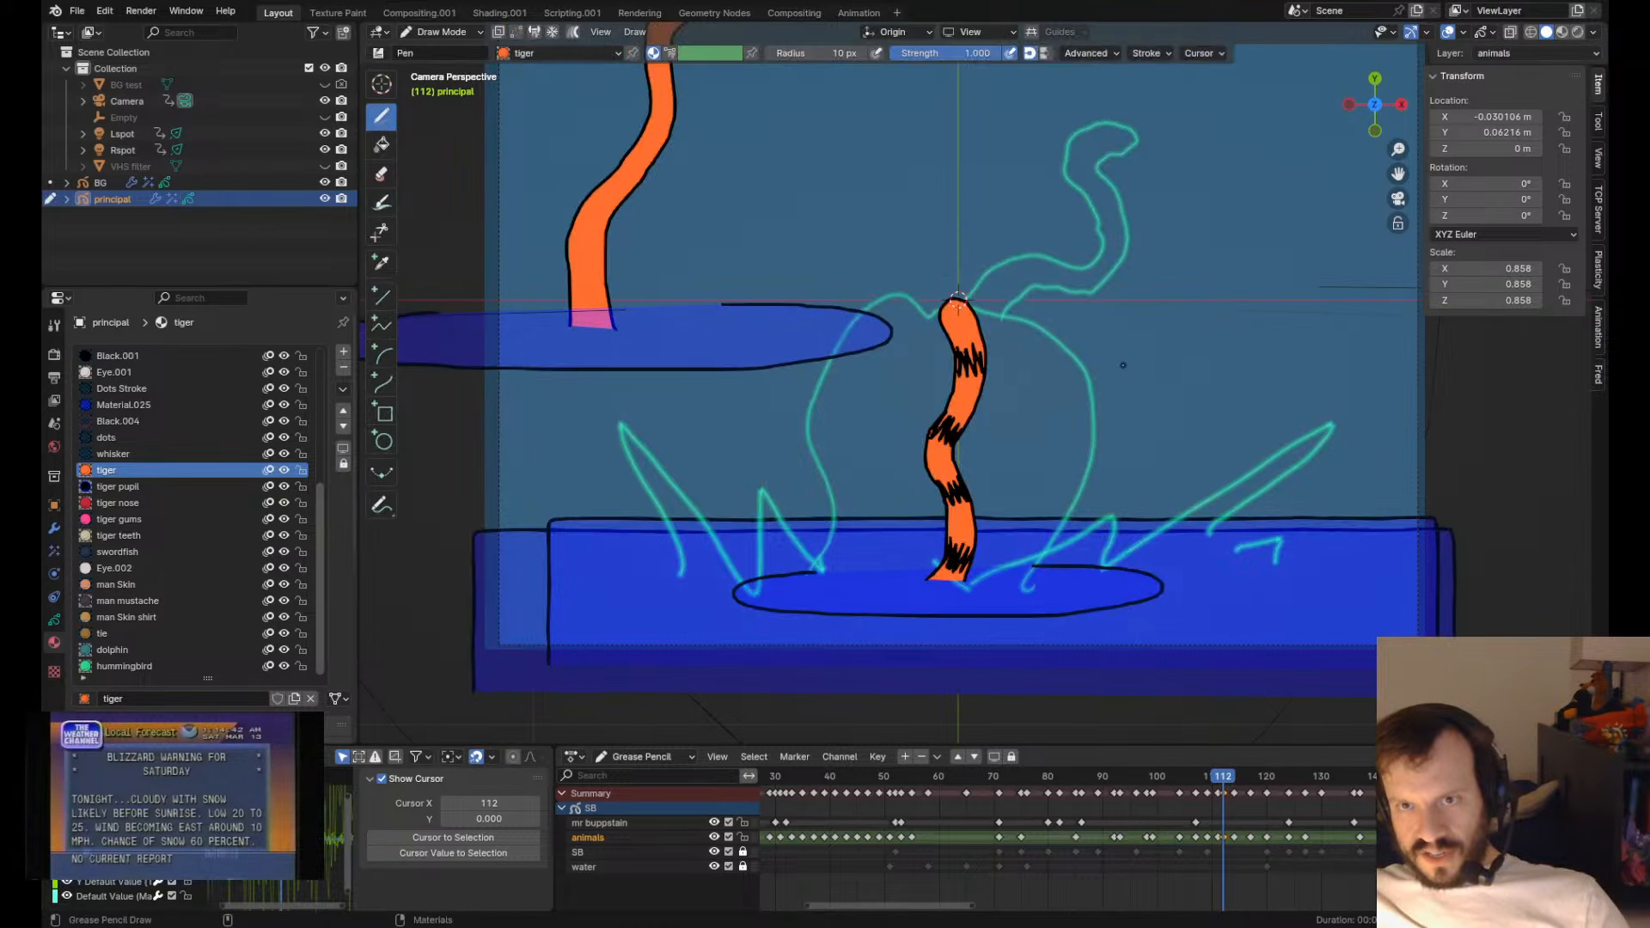
pyautogui.scroll(-4, 1157, 368)
pyautogui.hotkey('ctrl', 'z')
pyautogui.hotkey('ctrl', 'z')
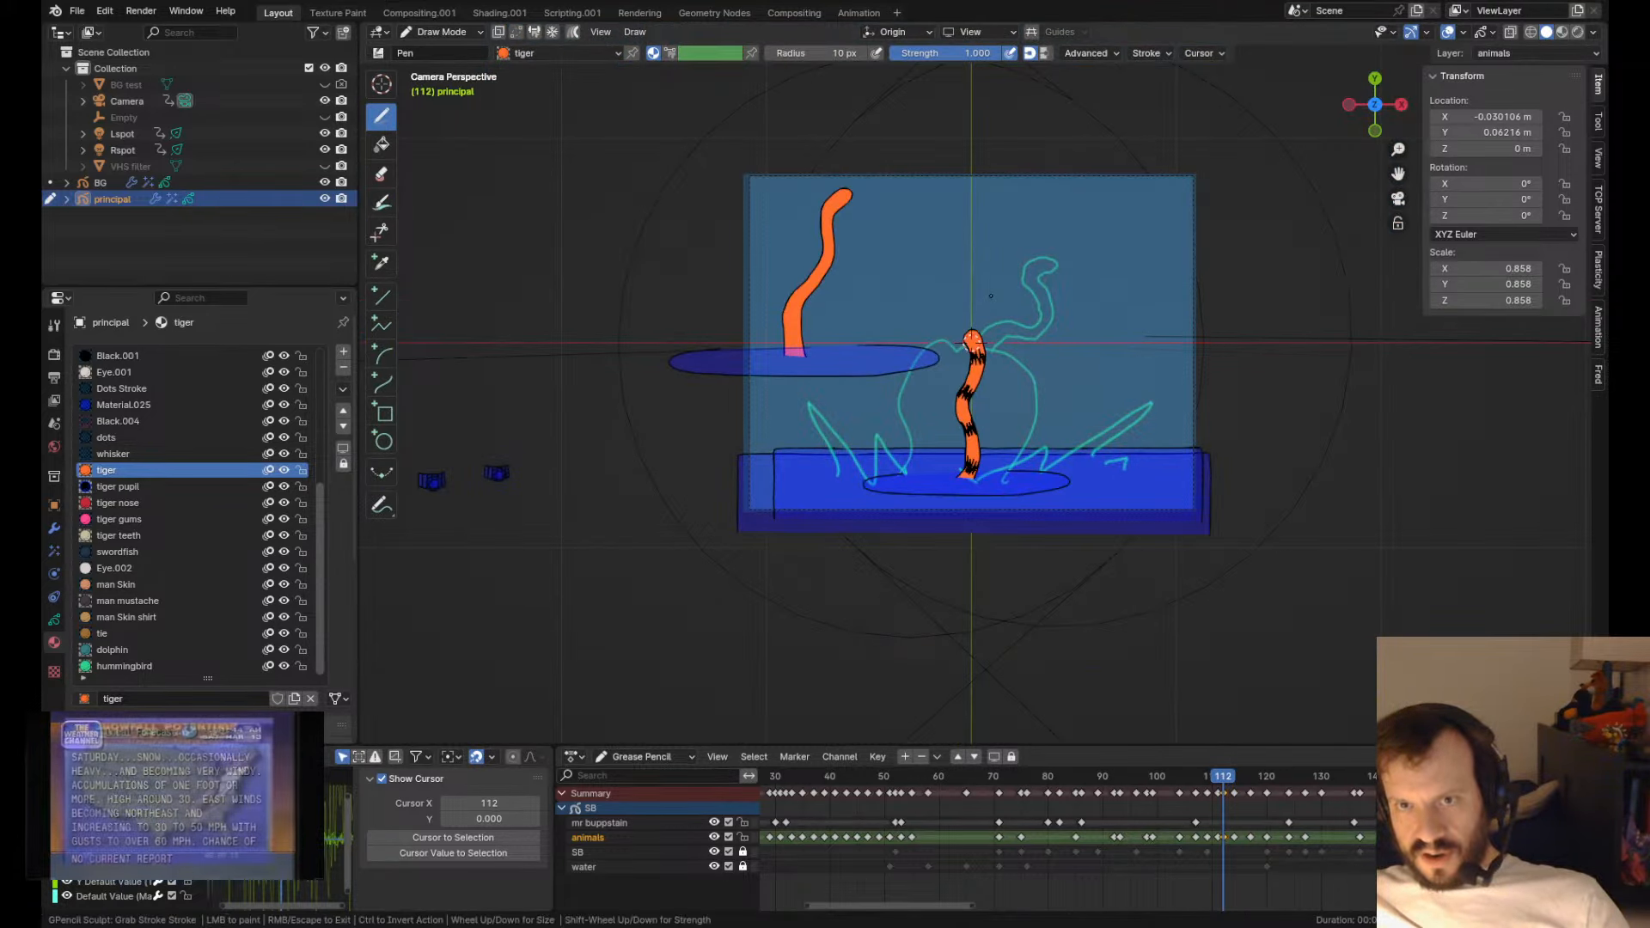
# - Move the whole striped tail down on frame 112 so its lower part extends below the ripple, checking against frame 111
pyautogui.press('Down')
pyautogui.press('Up')
pyautogui.press('Up')
pyautogui.press('Down')
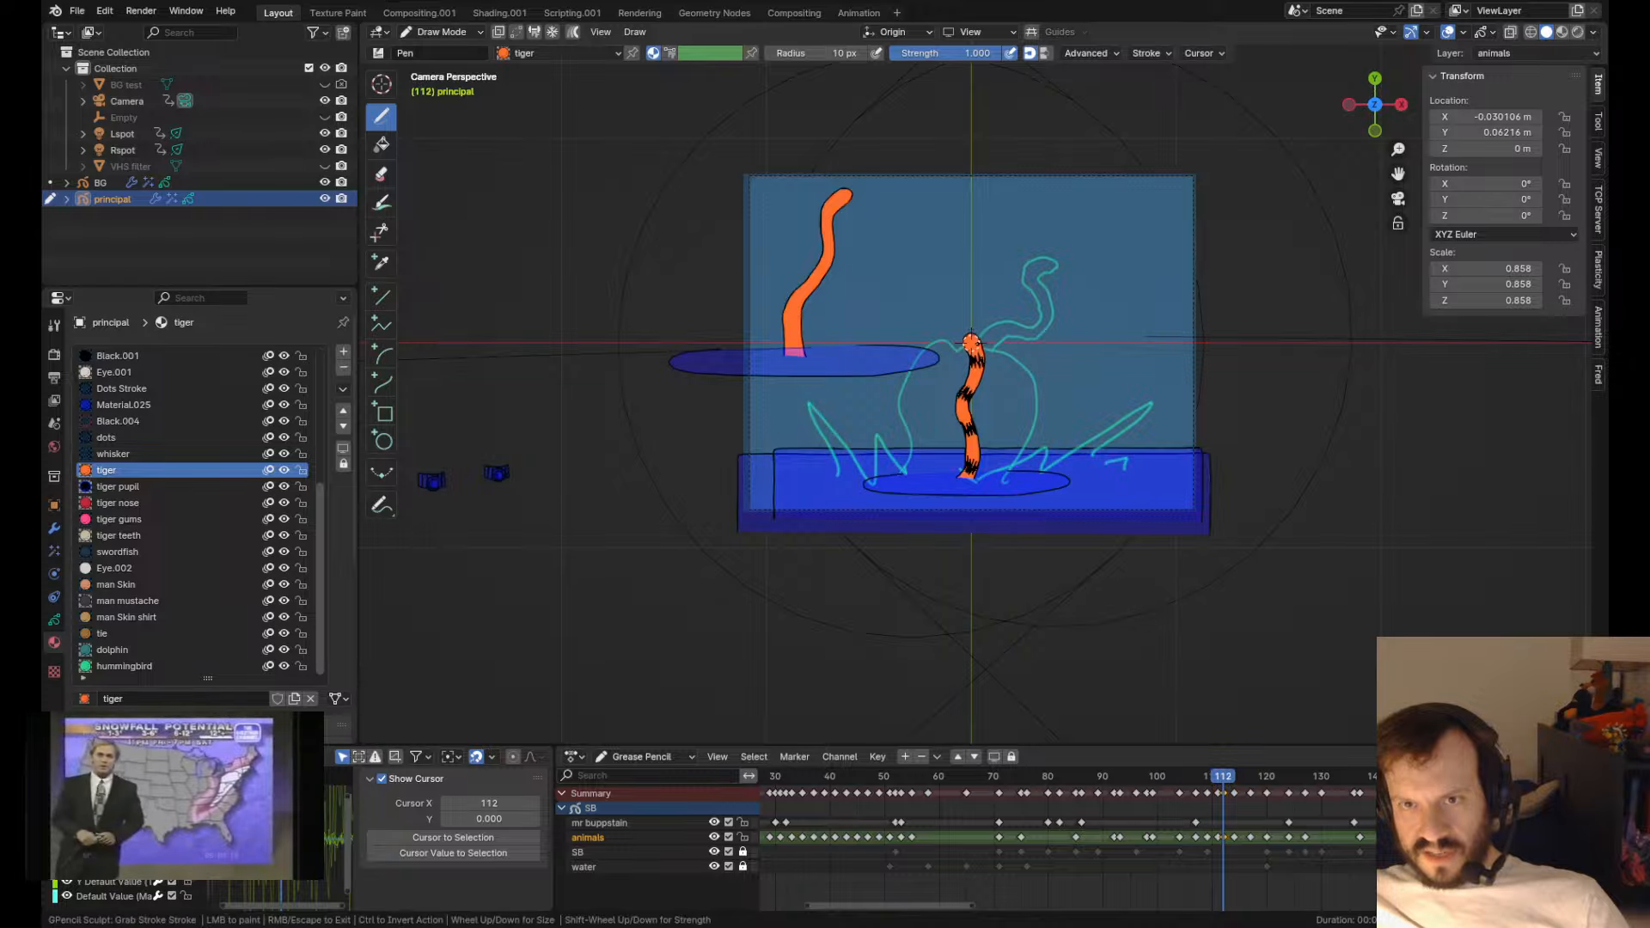
pyautogui.scroll(4, 995, 309)
pyautogui.press('Tab')
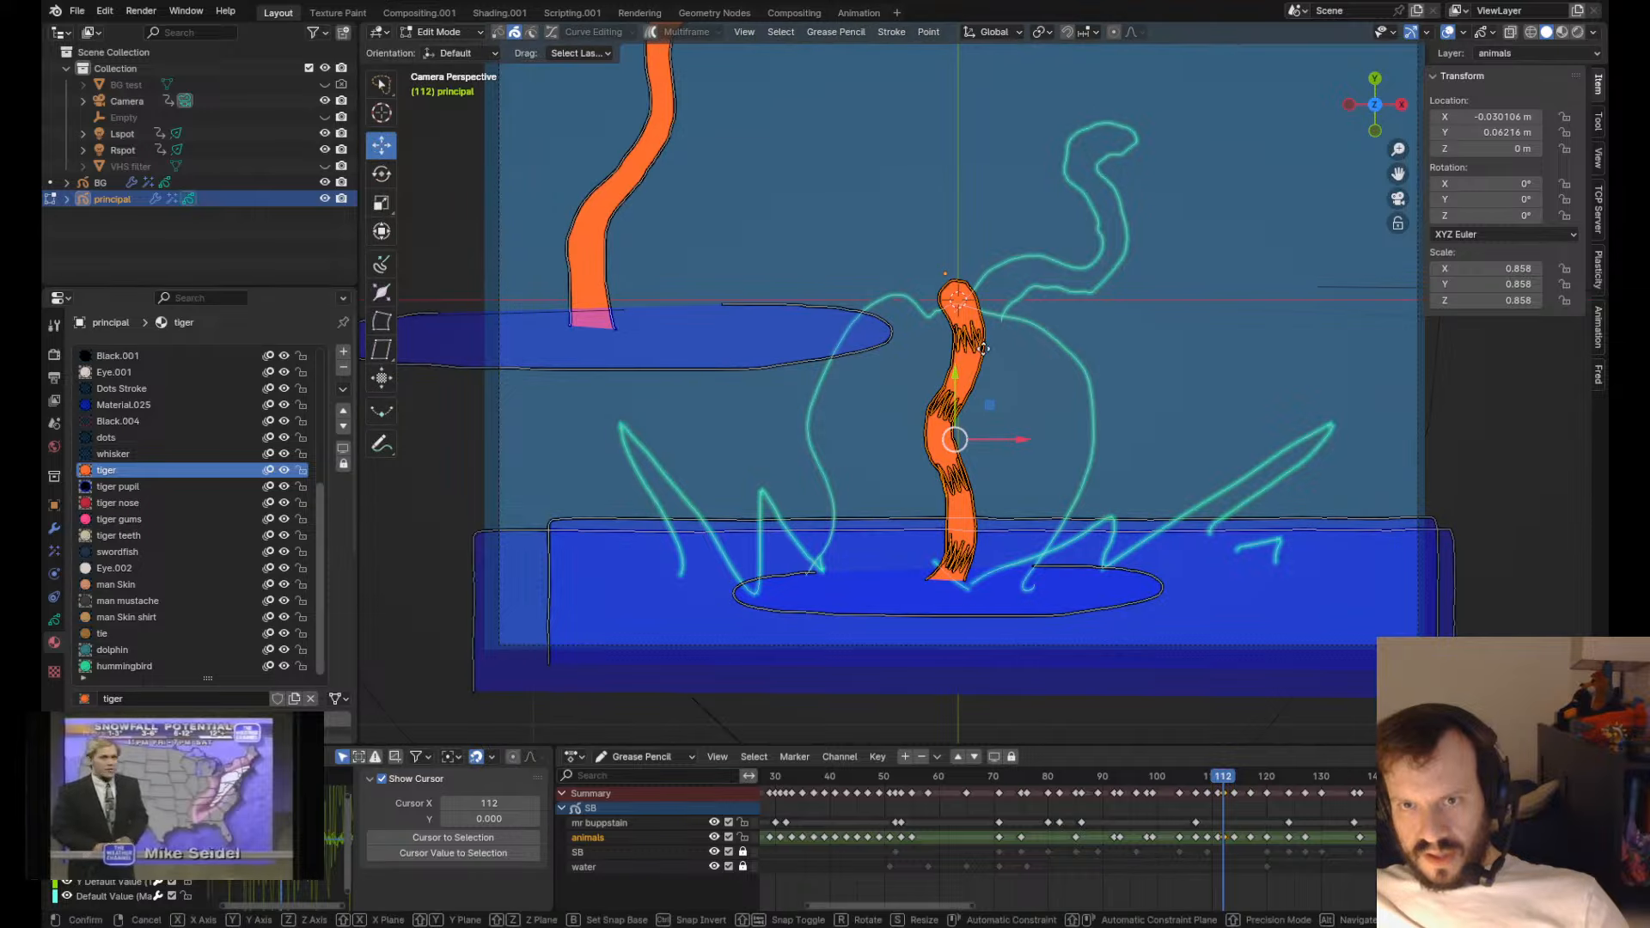
pyautogui.press('g')
pyautogui.click(990, 464)
pyautogui.press('Down')
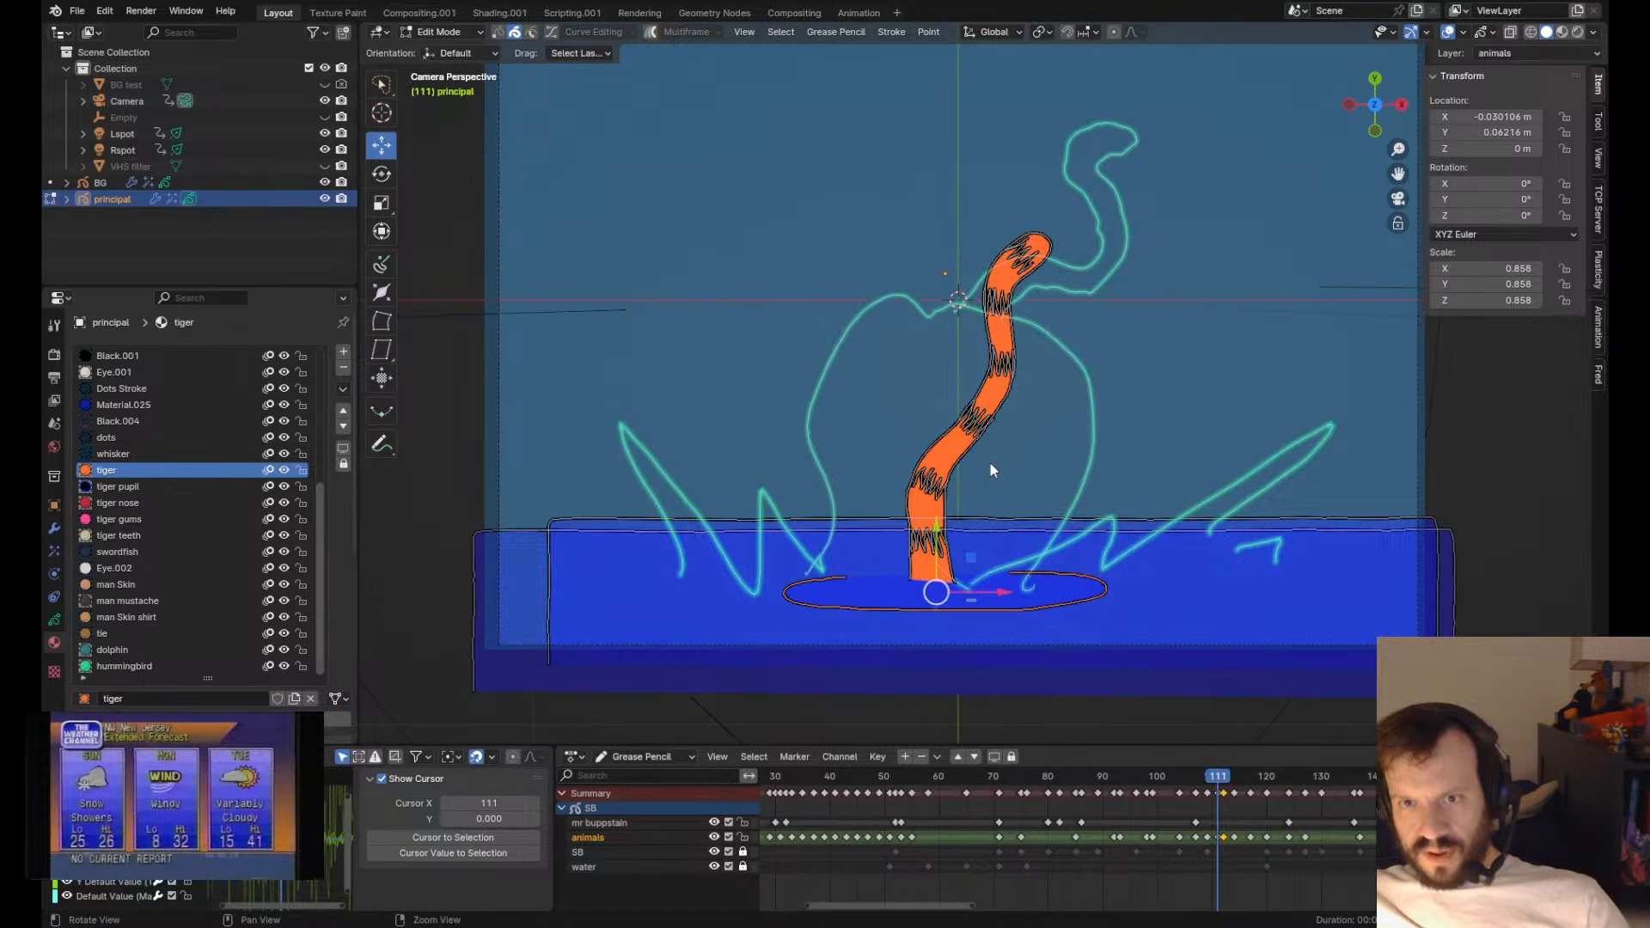
pyautogui.press('Up')
pyautogui.press('g')
pyautogui.click(975, 473)
# - Select the points at both bottom corners of the tail outline on frame 112 in point selection mode
pyautogui.keyDown('shift'); pyautogui.moveTo(969, 567); pyautogui.dragTo(984, 449, button='middle'); pyautogui.keyUp('shift')
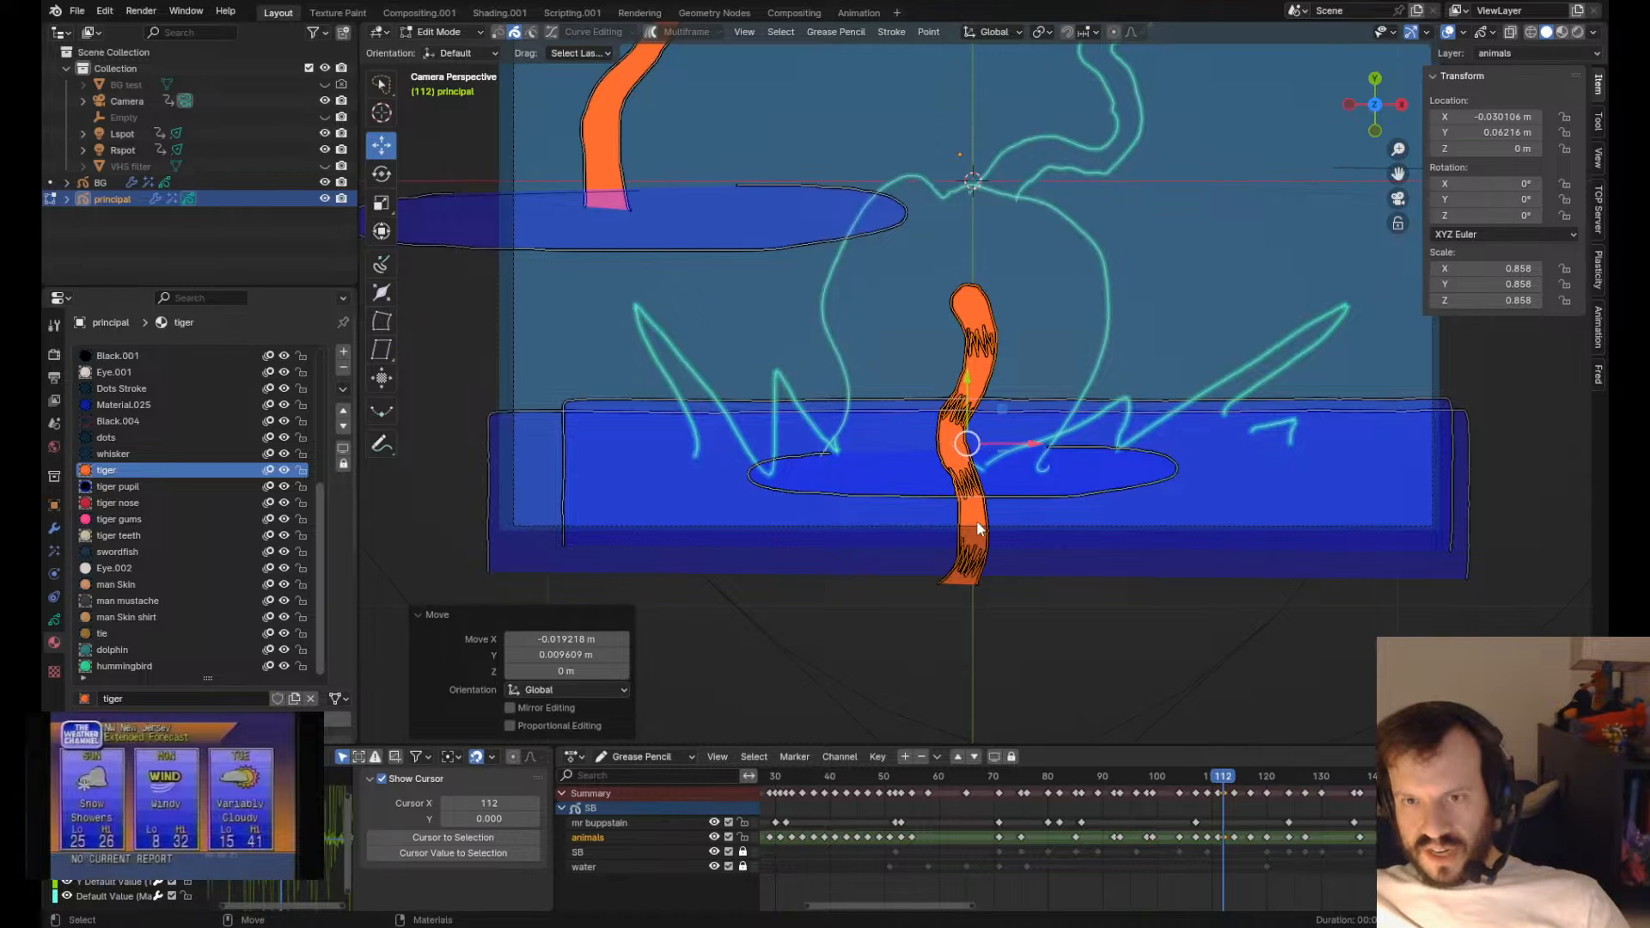
pyautogui.click(977, 520)
pyautogui.click(965, 486)
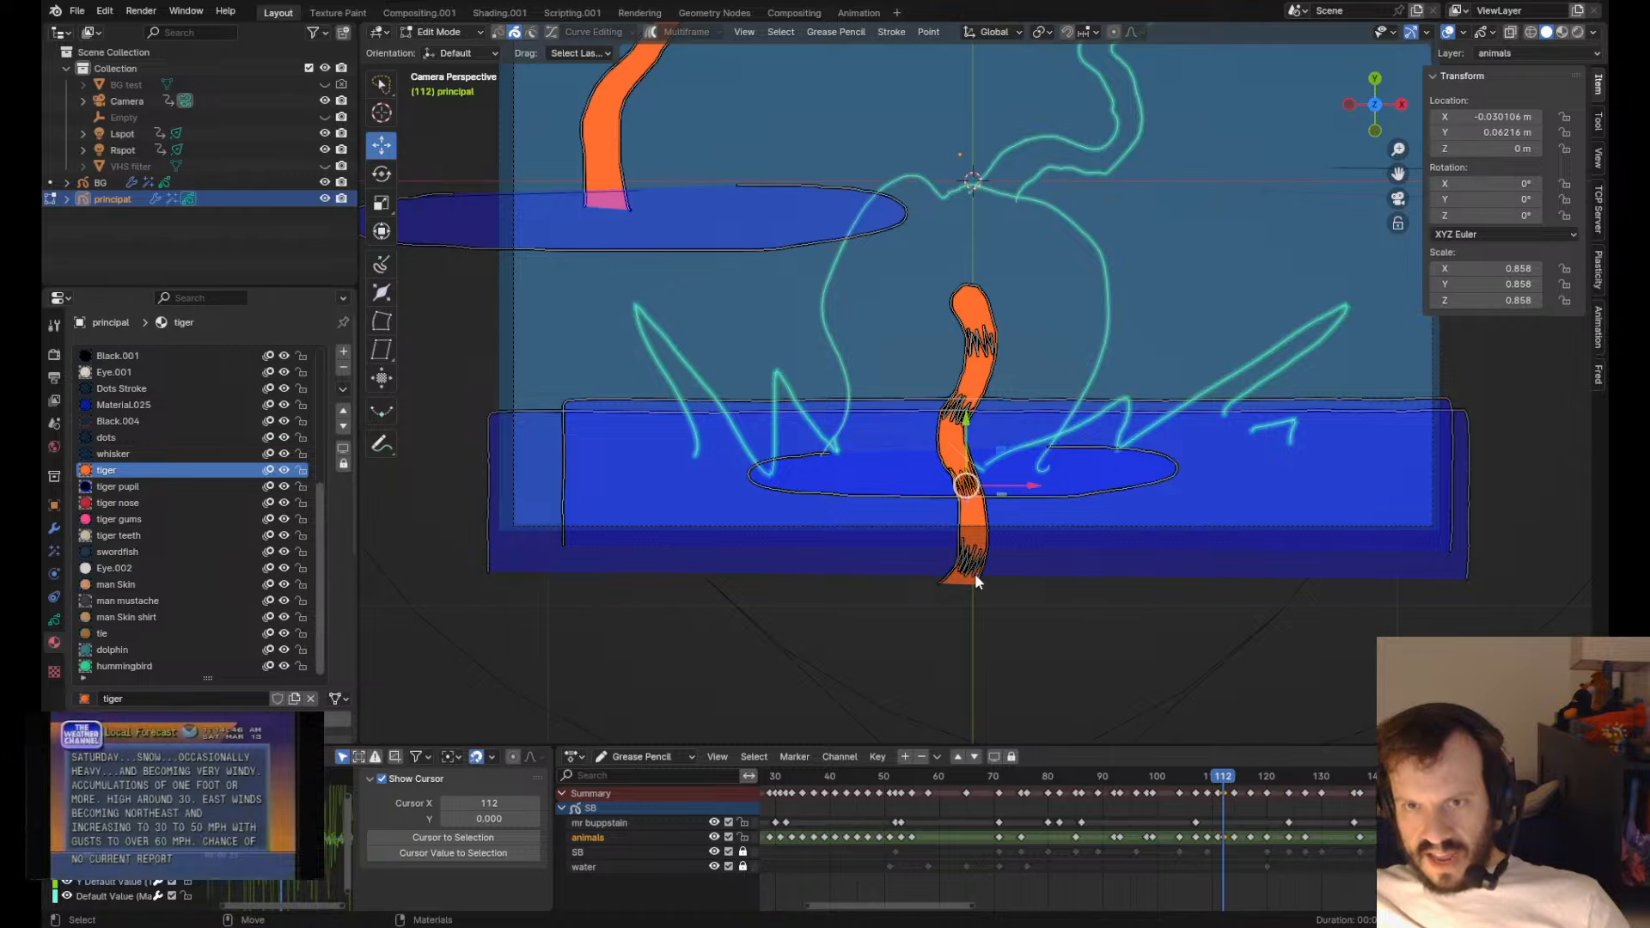
pyautogui.scroll(2, 976, 582)
pyautogui.press('Tab')
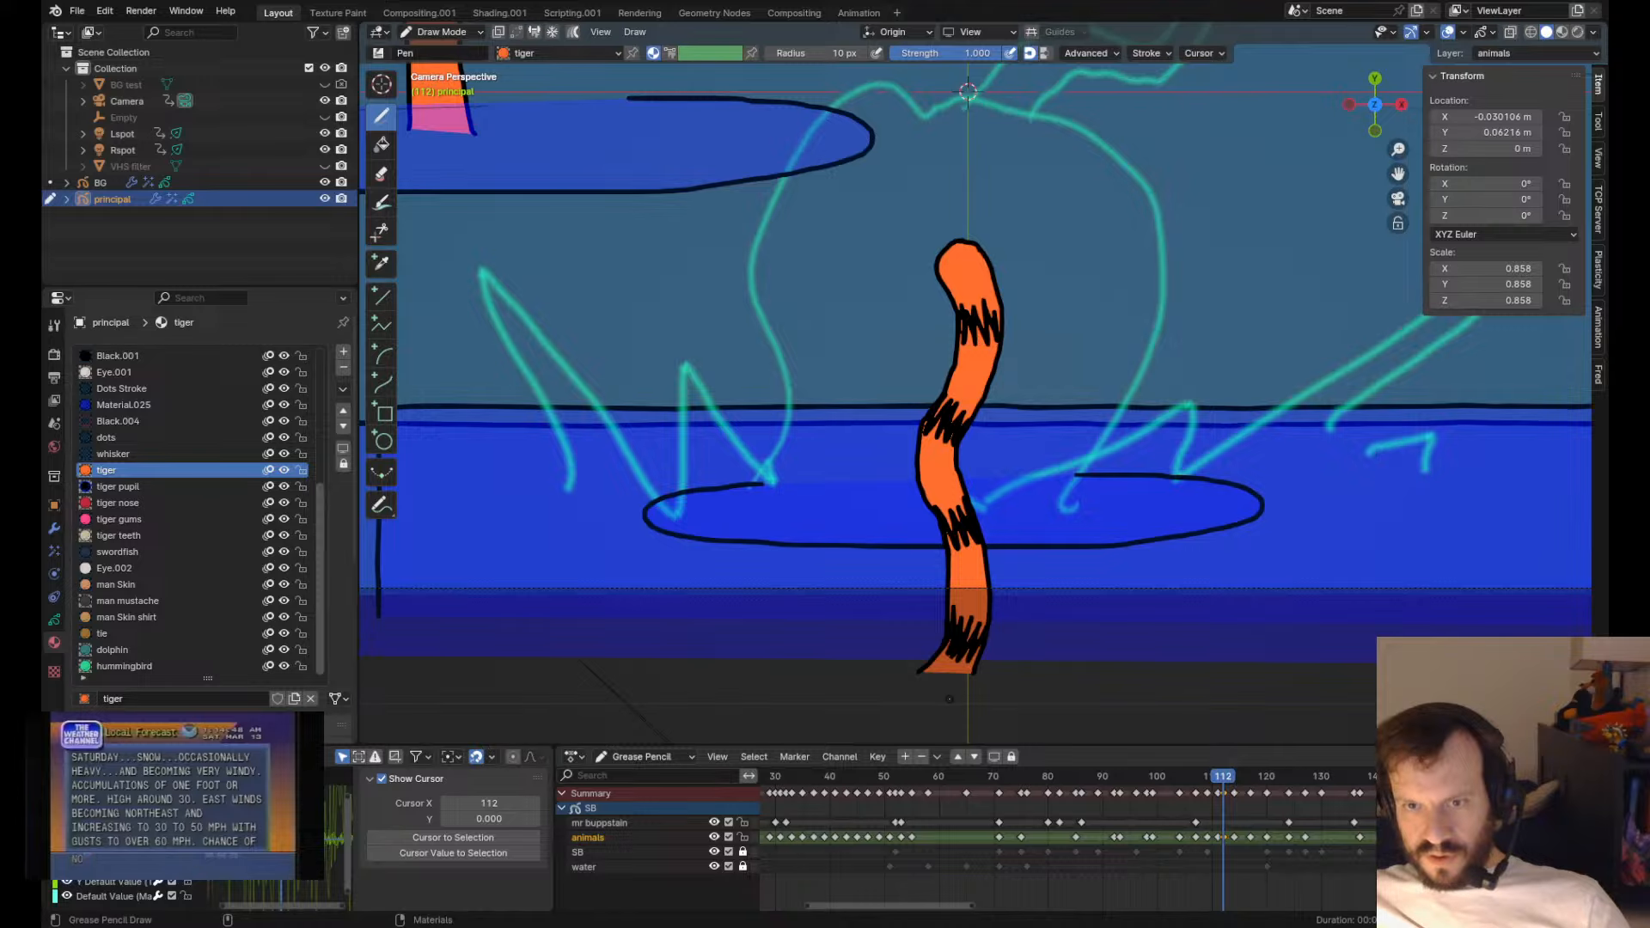
pyautogui.press('Tab')
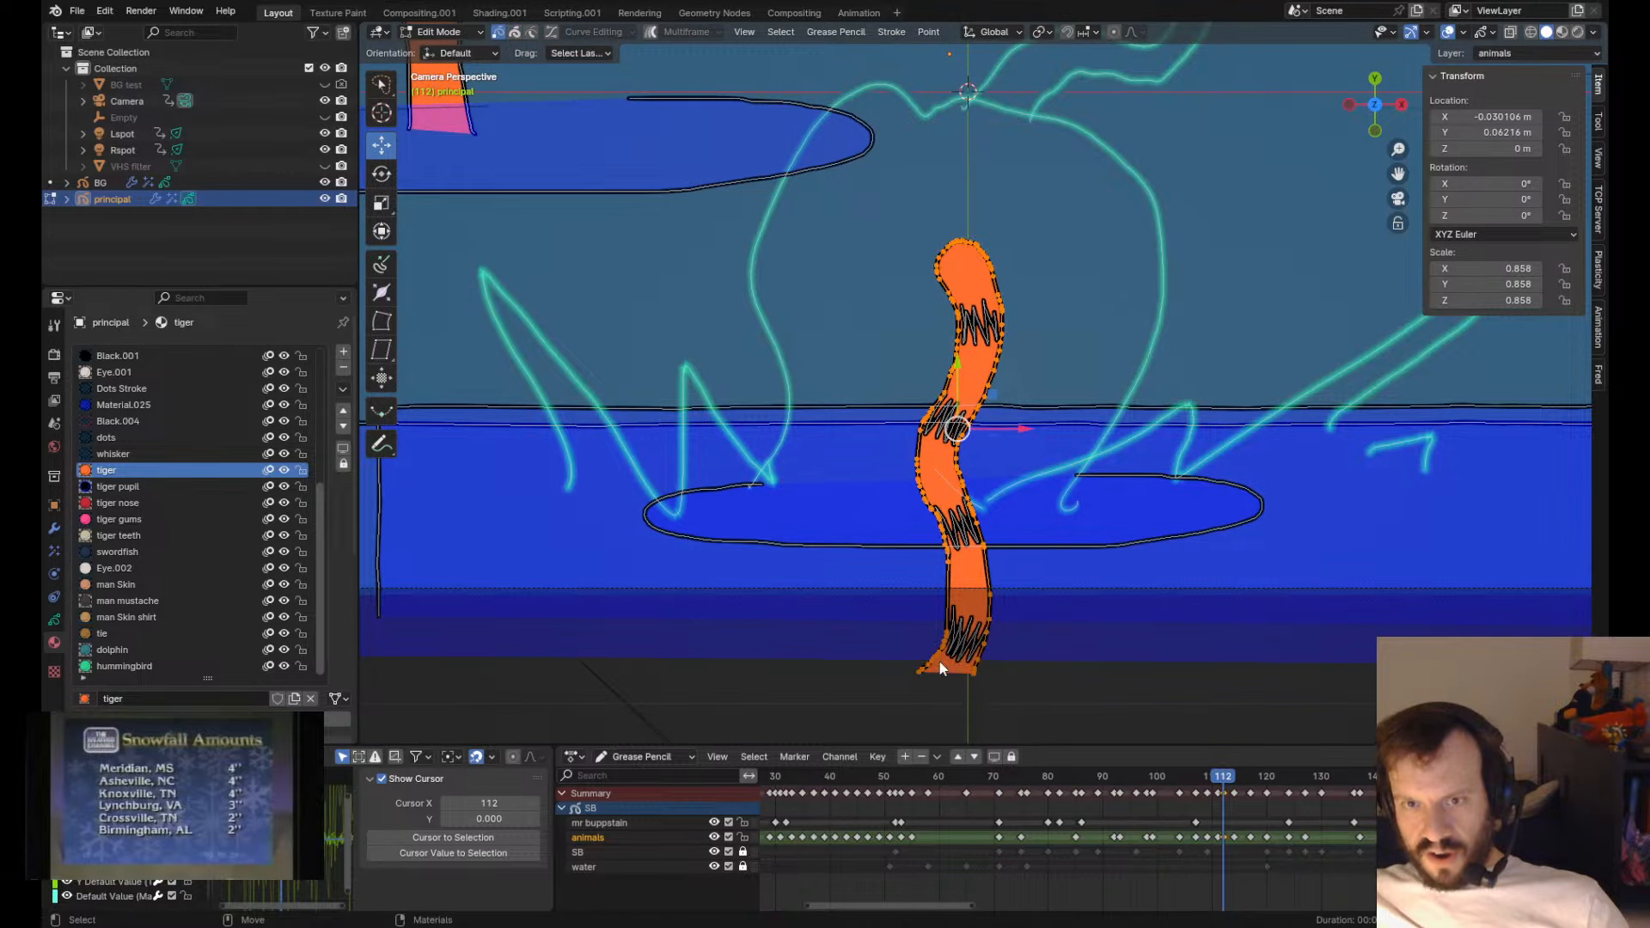
pyautogui.click(911, 685)
pyautogui.keyDown('shift'); pyautogui.click(985, 686); pyautogui.keyUp('shift')
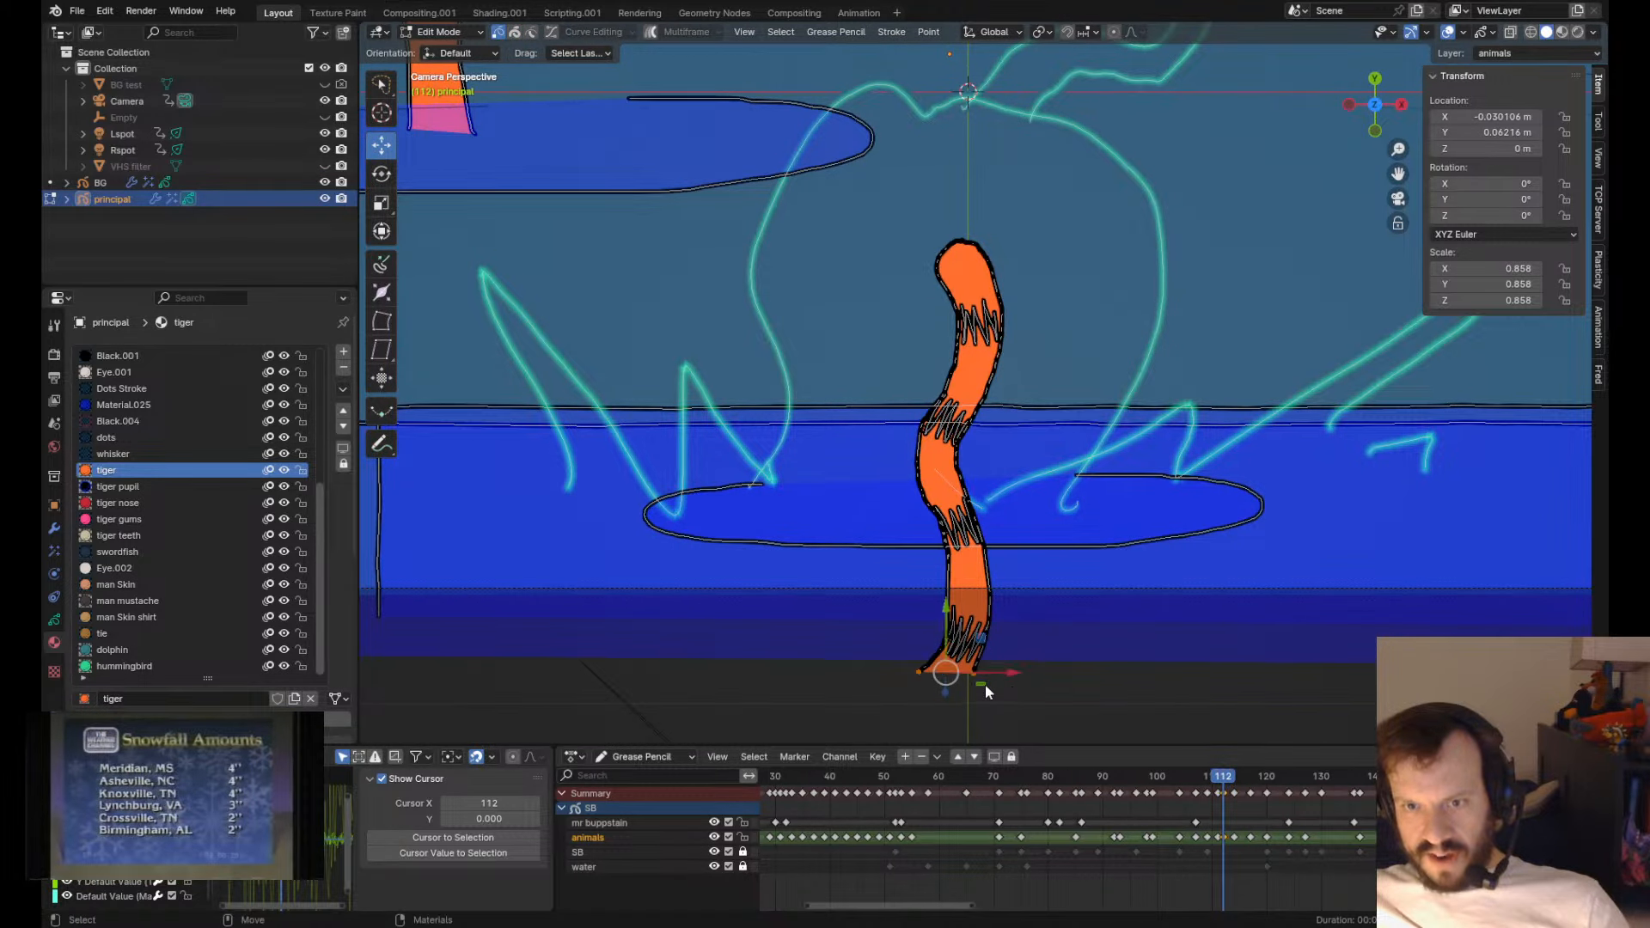
# - Grow the selection from the tail's bottom corners up past the ripple and delete those points on frame 112
pyautogui.press('ctrl+KP_Add')
pyautogui.press('ctrl+KP_Add')
pyautogui.press('ctrl+KP_Add')
pyautogui.press('ctrl+KP_Add')
pyautogui.press('ctrl+KP_Add')
pyautogui.press('ctrl+KP_Add')
pyautogui.press('ctrl+KP_Add')
pyautogui.press('ctrl+KP_Add')
pyautogui.press('ctrl+KP_Add')
pyautogui.press('ctrl+KP_Add')
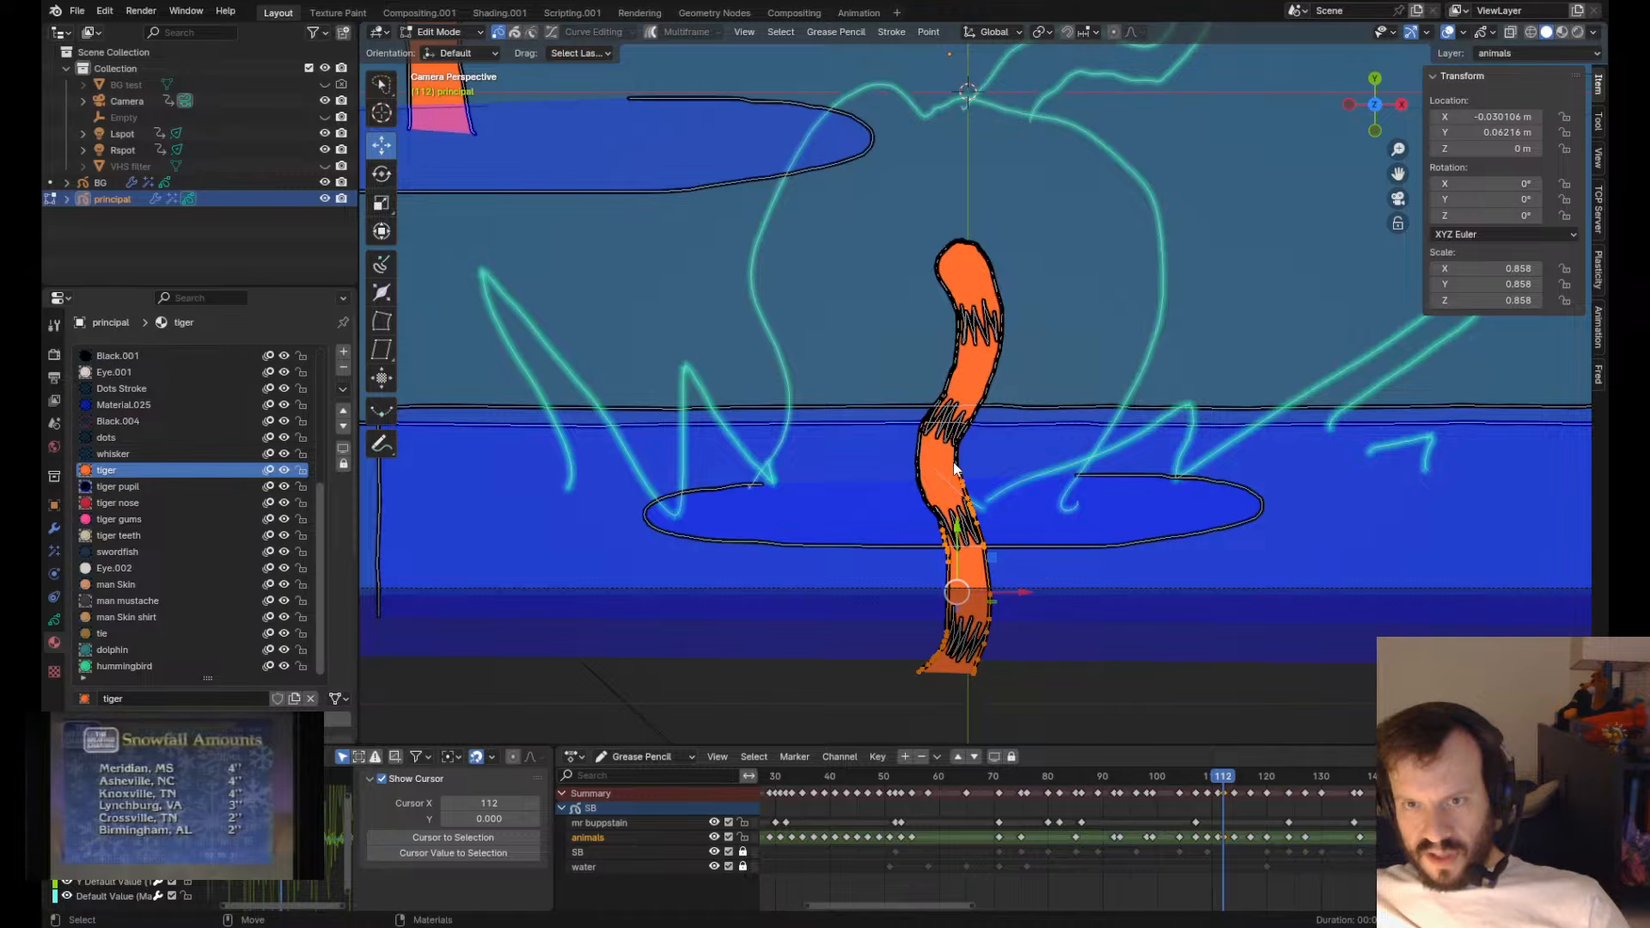
pyautogui.moveTo(964, 453)
pyautogui.keyDown('shift'); pyautogui.mouseDown()
pyautogui.moveTo(1010, 491)
pyautogui.moveTo(921, 553)
pyautogui.mouseUp(); pyautogui.keyUp('shift')
pyautogui.scroll(6, 915, 550)
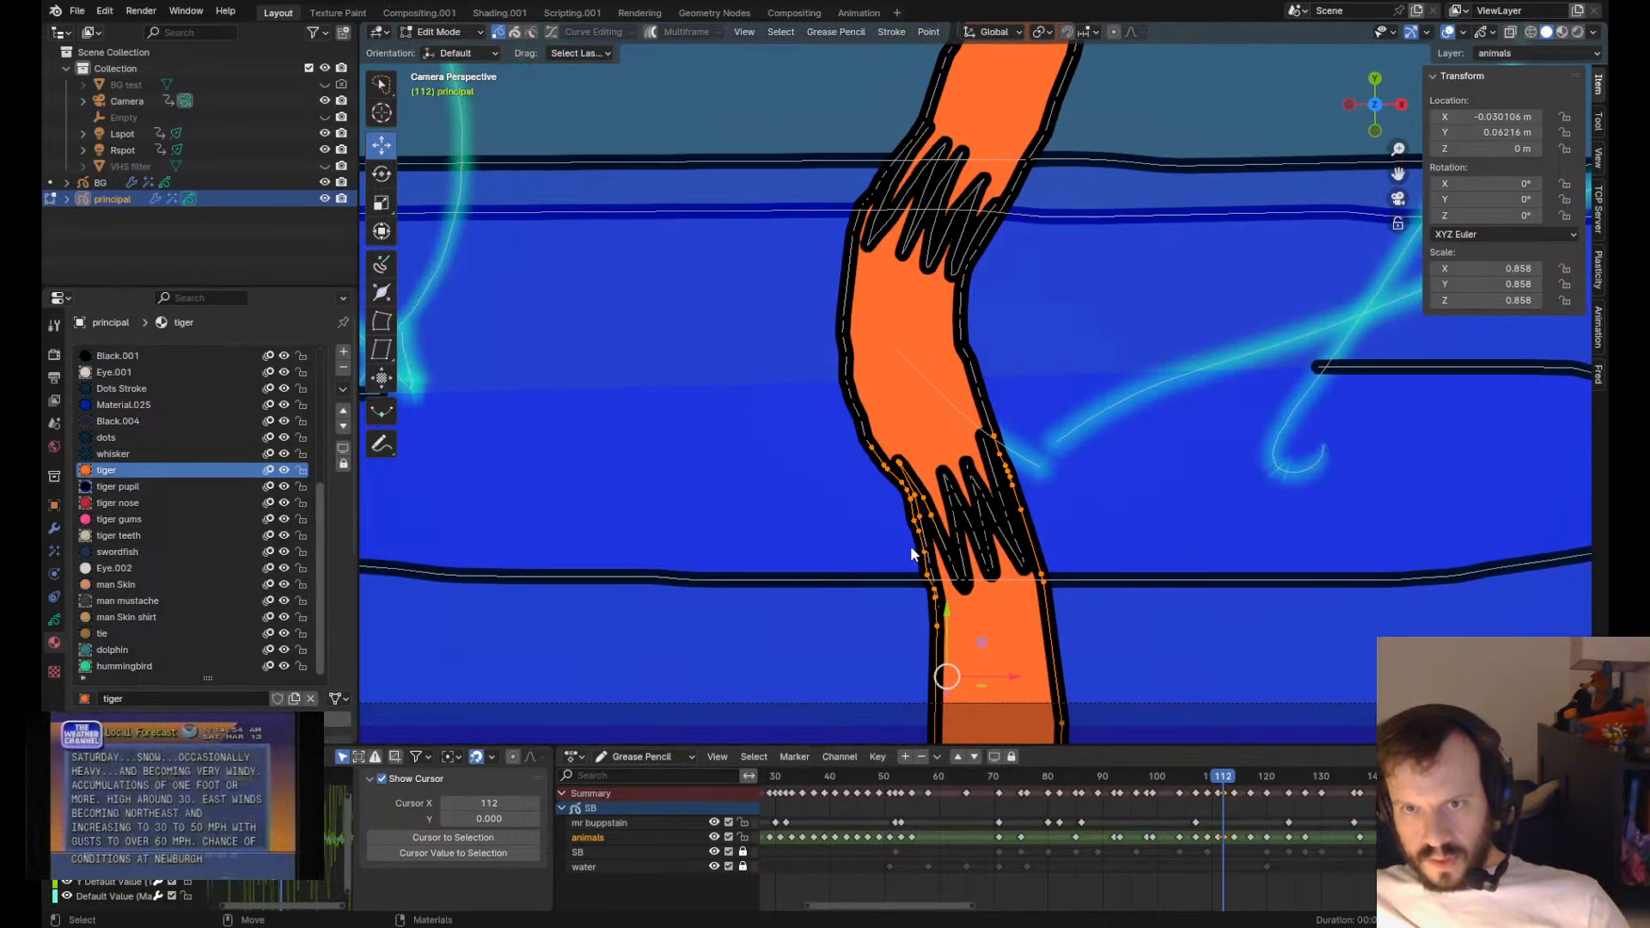
pyautogui.press('x')
pyautogui.click(912, 551)
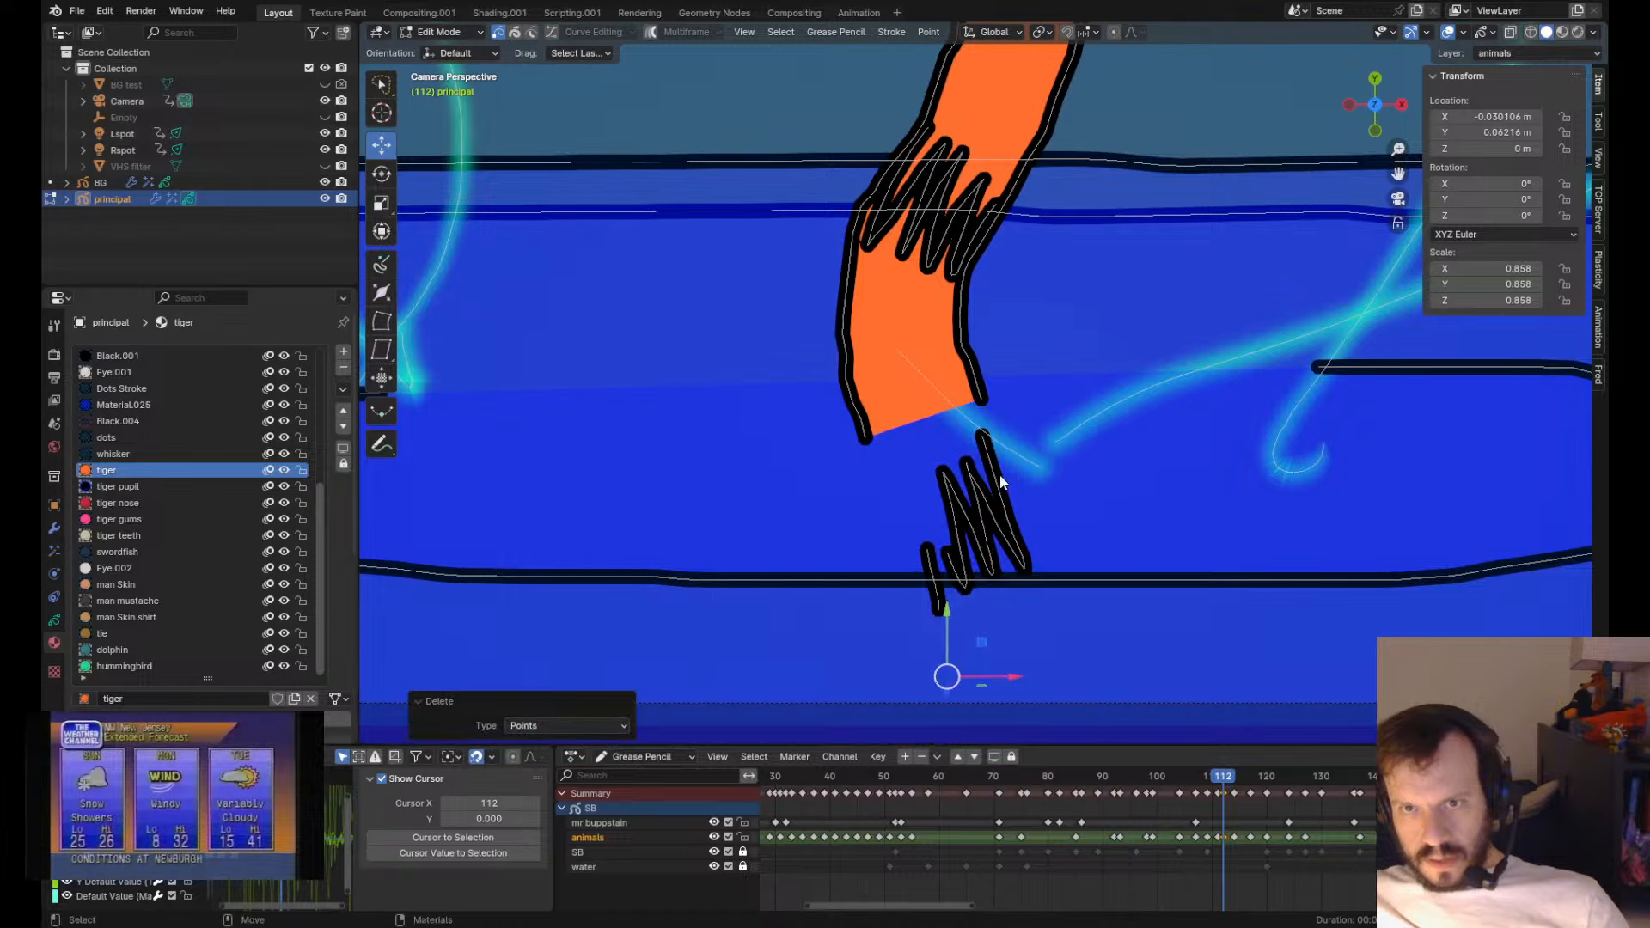
pyautogui.keyDown('alt'); pyautogui.click(994, 460); pyautogui.keyUp('alt')
pyautogui.click(994, 460)
pyautogui.click(985, 468)
pyautogui.press('x')
pyautogui.click(985, 470)
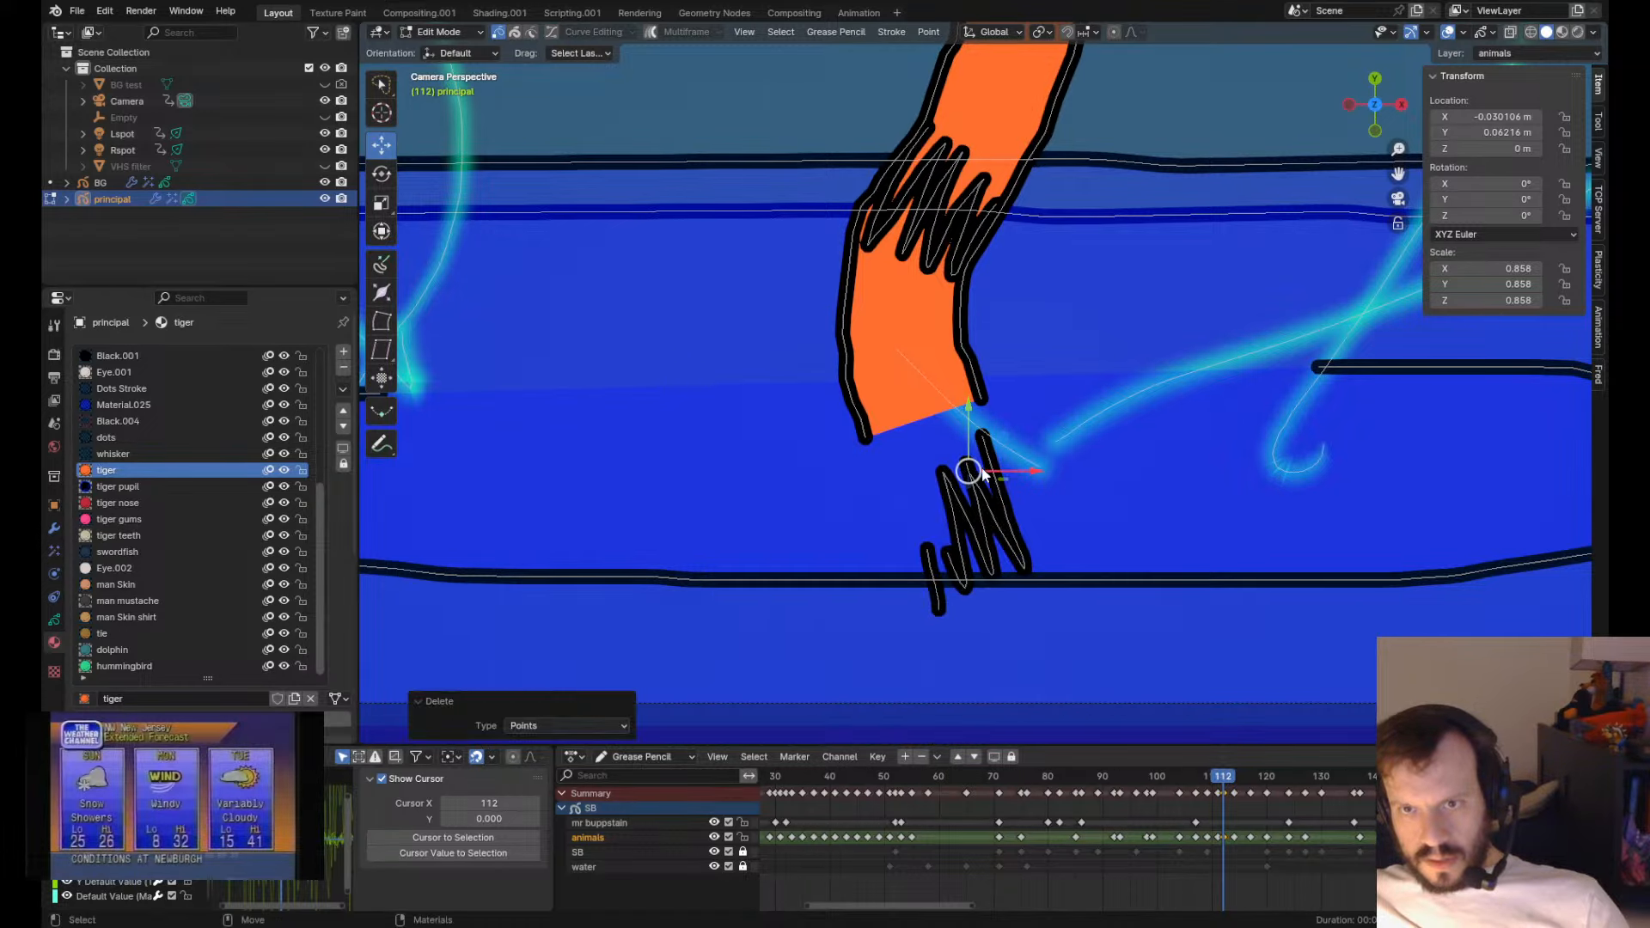
pyautogui.hotkey('ctrl', 'z')
pyautogui.hotkey('ctrl', 'z')
# - Switch to stroke selection and delete the leftover stripe strokes just below the tail's cut edge on frame 112
pyautogui.hotkey('ctrl', 'Tab')
pyautogui.click(963, 490)
pyautogui.click(1013, 492)
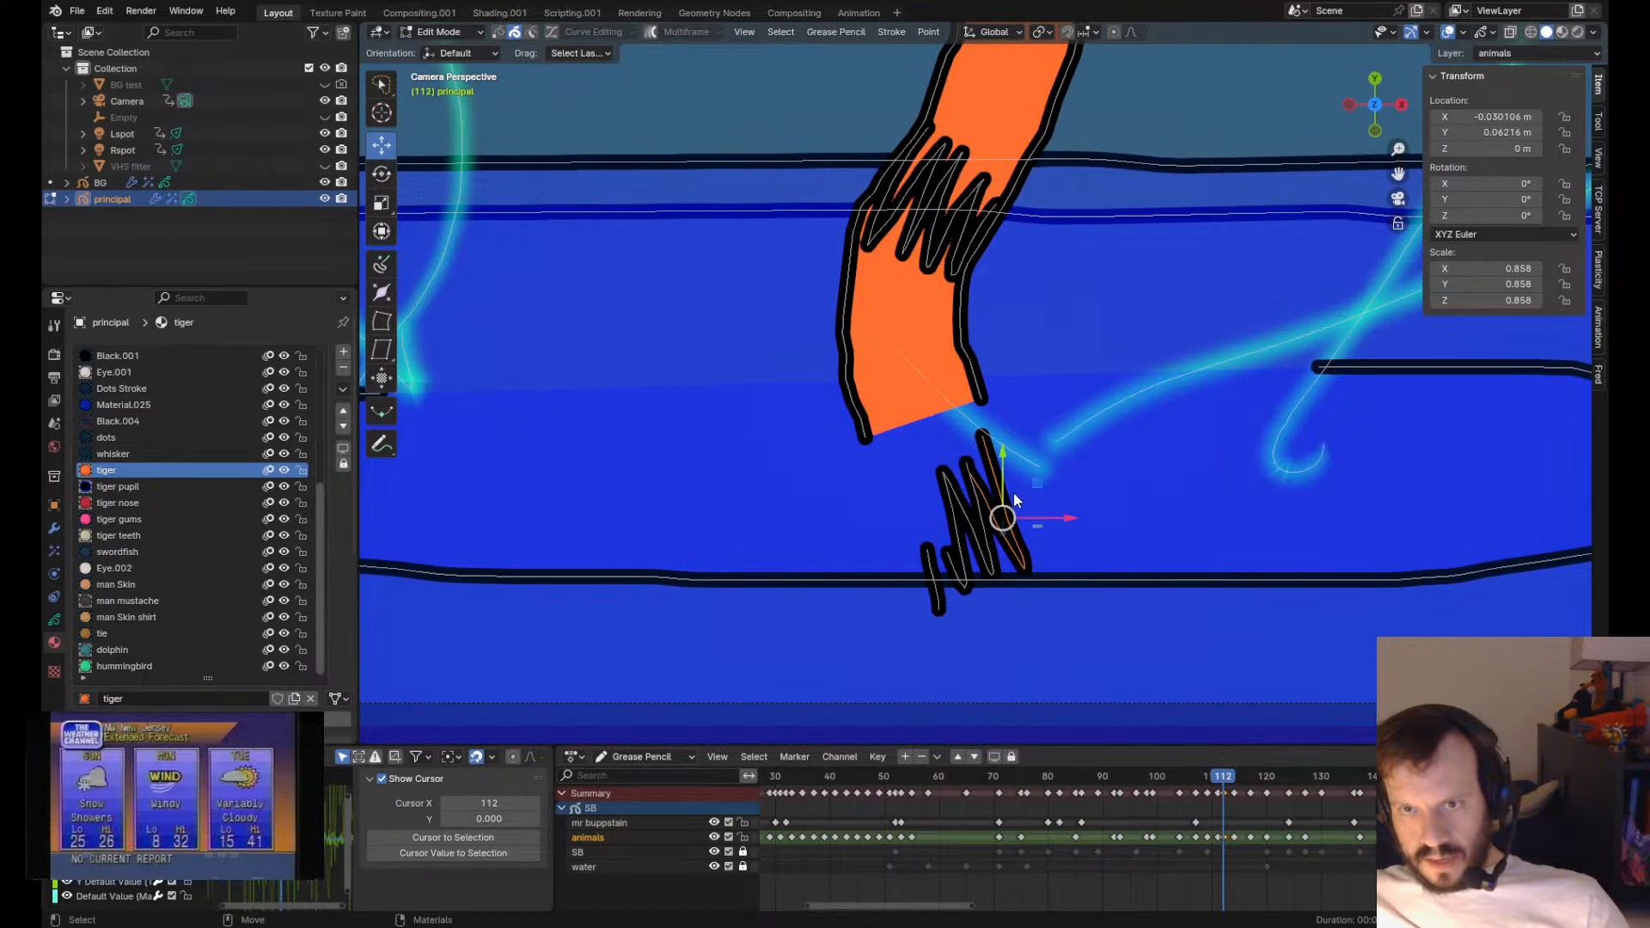
pyautogui.press('x')
pyautogui.click(1013, 491)
pyautogui.click(988, 494)
pyautogui.press('x')
pyautogui.click(988, 493)
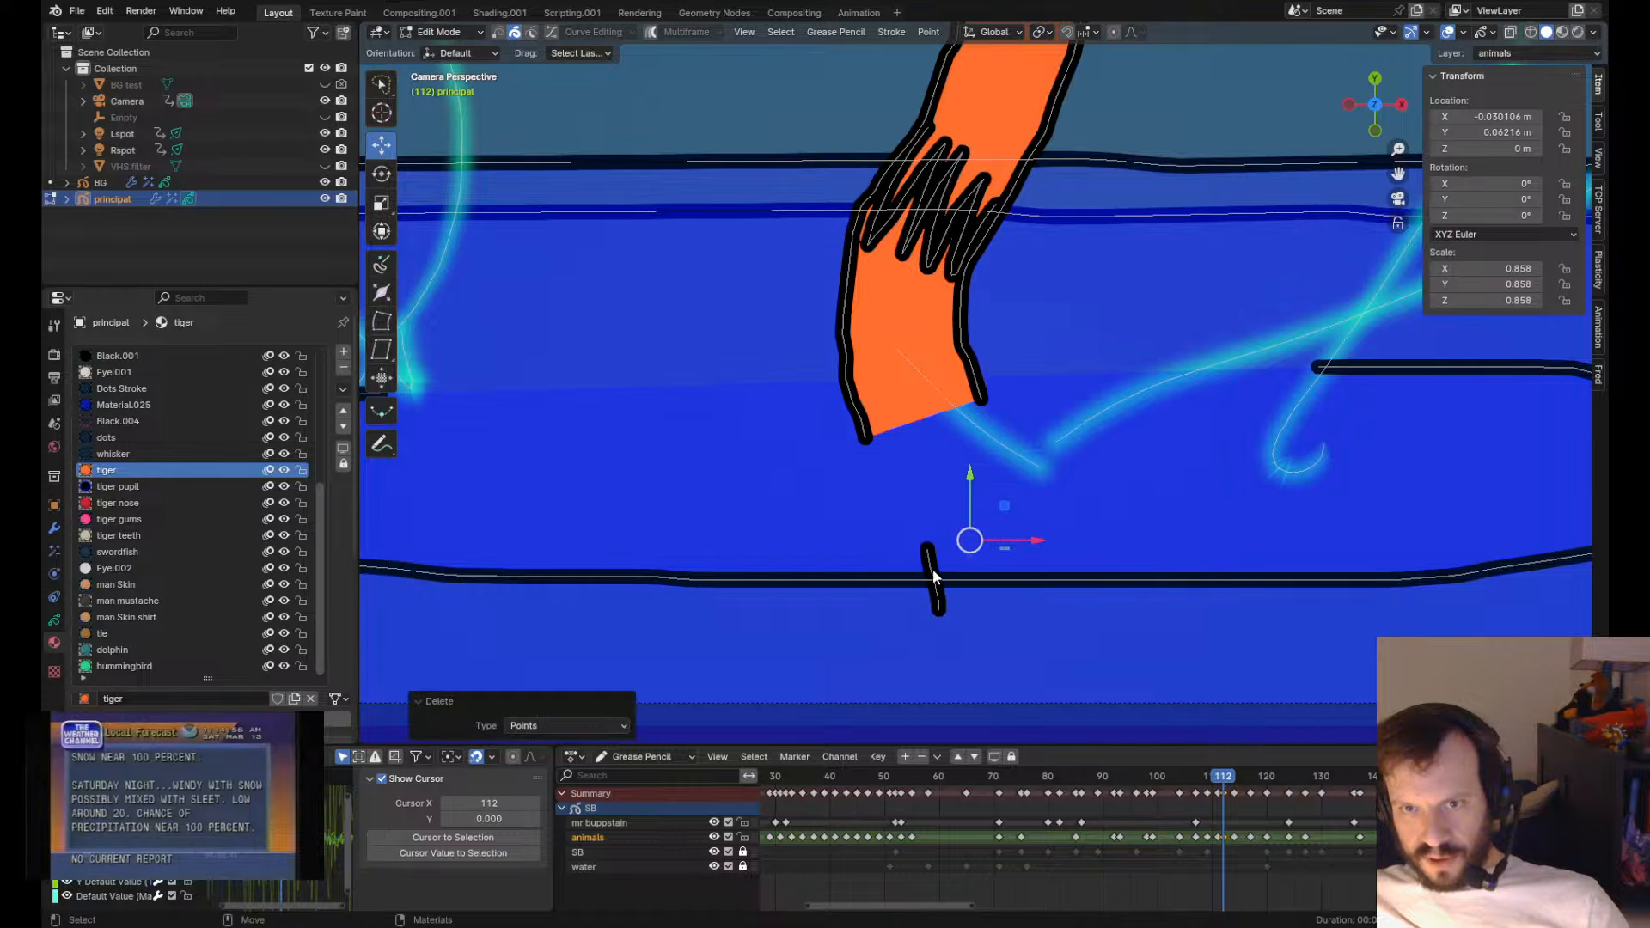
pyautogui.click(919, 560)
pyautogui.press('x')
pyautogui.click(918, 560)
# - Delete the remaining lowest stripe stroke beneath the ripple on frame 112
pyautogui.keyDown('shift'); pyautogui.moveTo(950, 628); pyautogui.dragTo(956, 392, button='middle'); pyautogui.keyUp('shift')
pyautogui.scroll(-4, 953, 429)
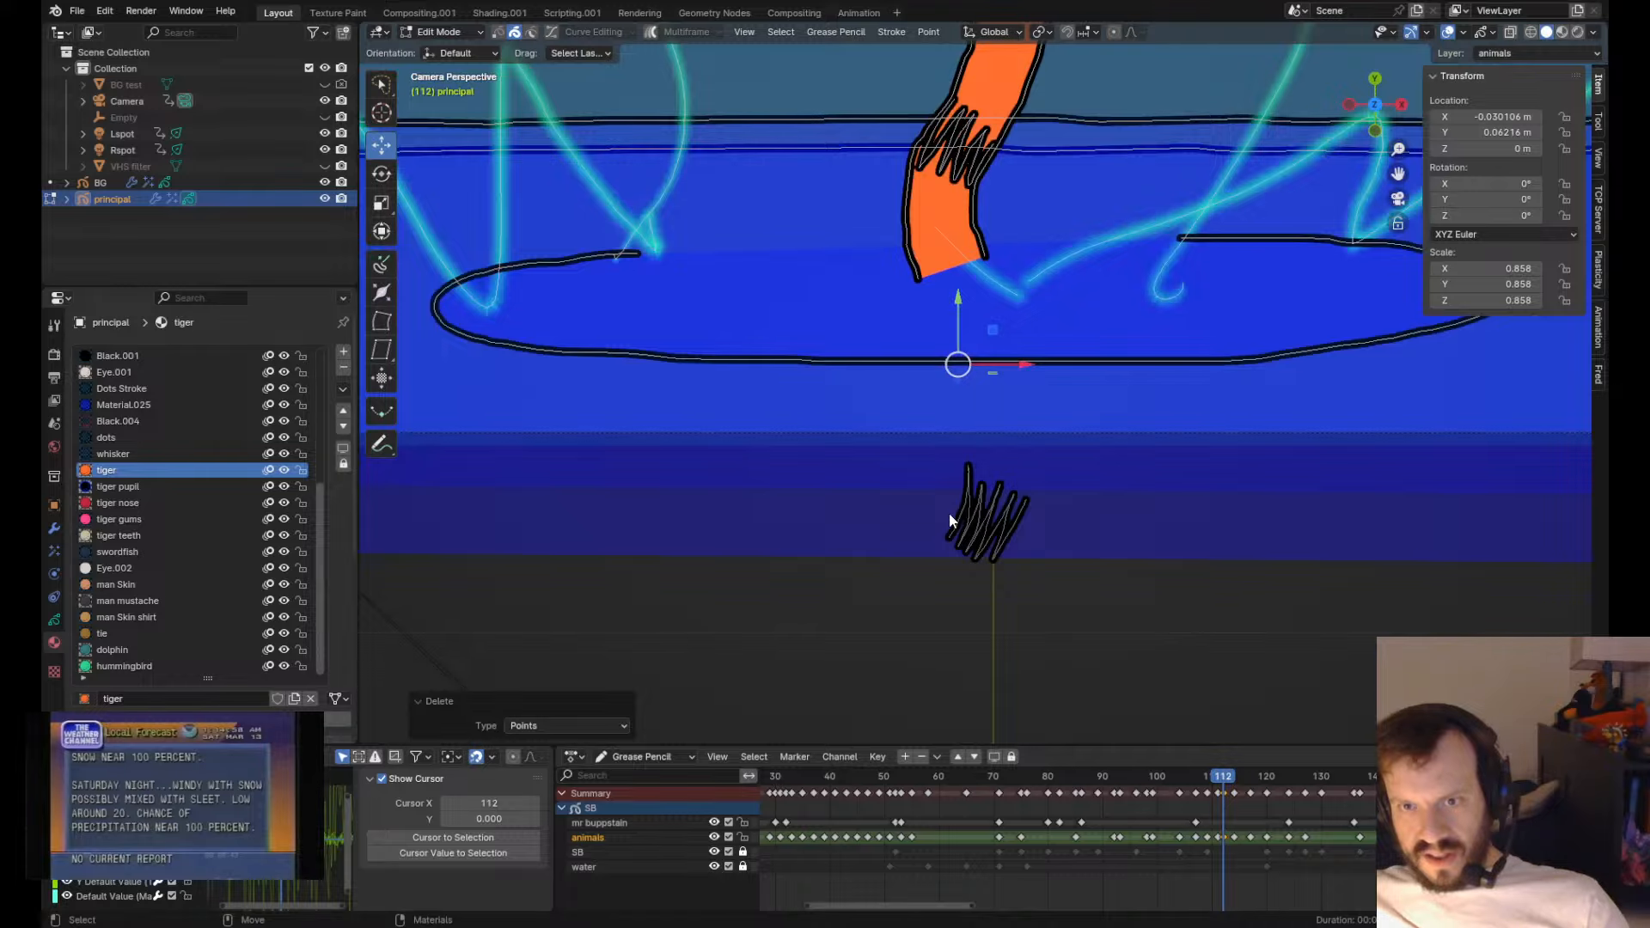
pyautogui.click(950, 516)
pyautogui.press('x')
pyautogui.click(948, 513)
pyautogui.keyDown('shift'); pyautogui.moveTo(943, 313); pyautogui.dragTo(887, 533, button='middle'); pyautogui.keyUp('shift')
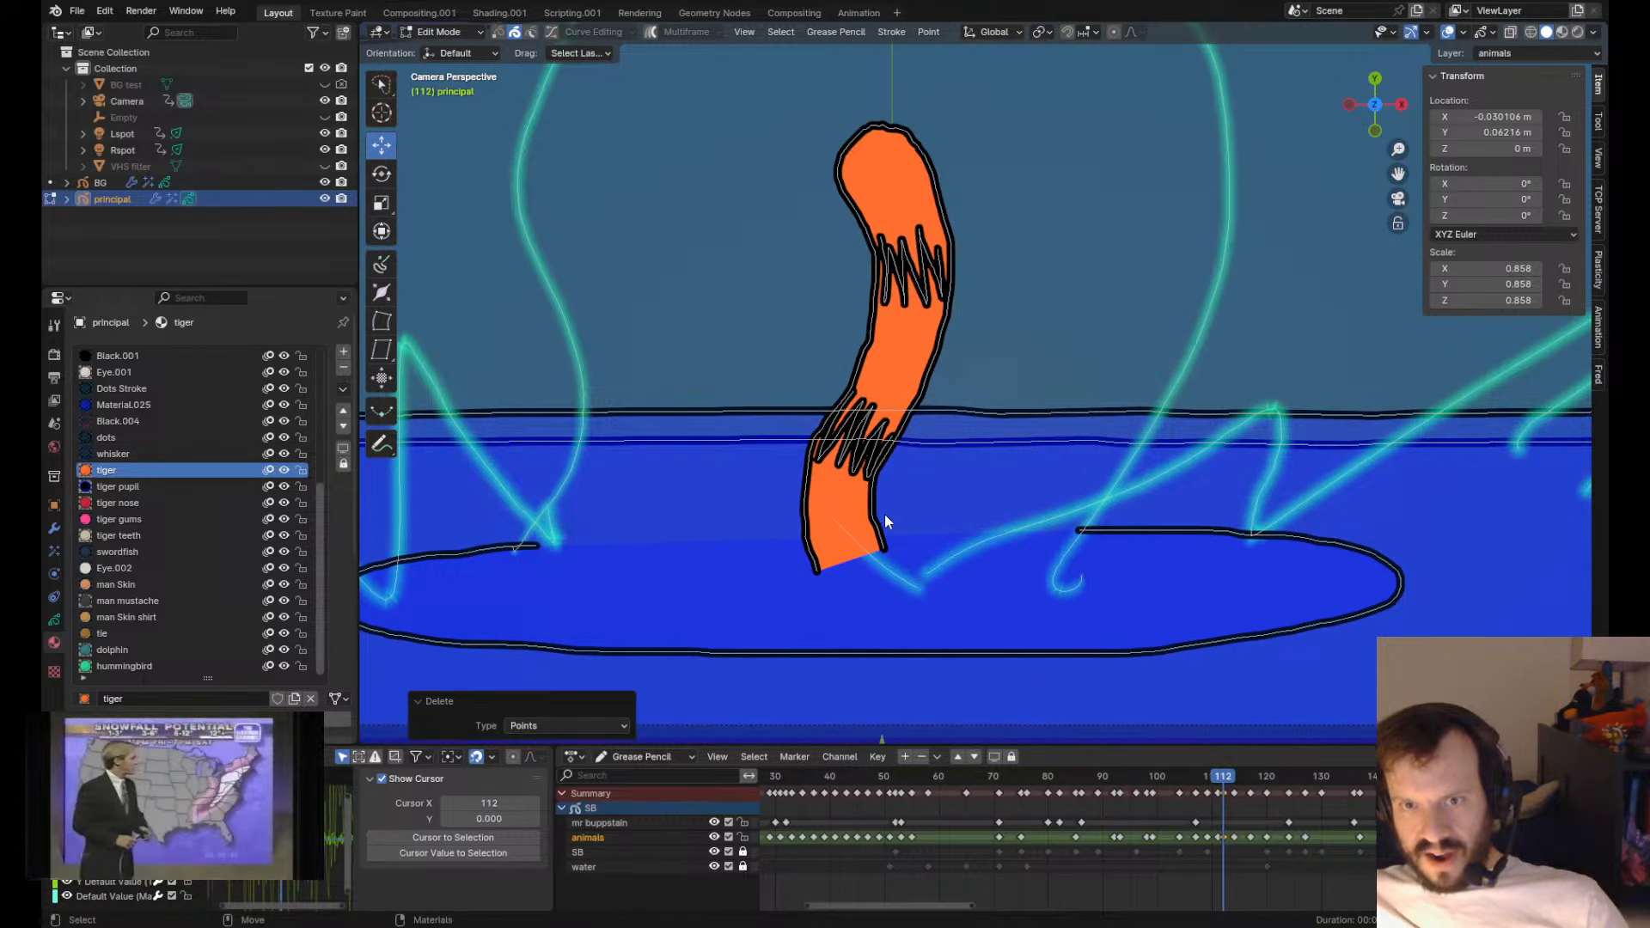
# - Pull the corner of the tail's cut edge down to make its base level on frame 112, comparing with neighbouring frames
pyautogui.press('Tab')
pyautogui.moveTo(917, 612); pyautogui.dragTo(934, 605)
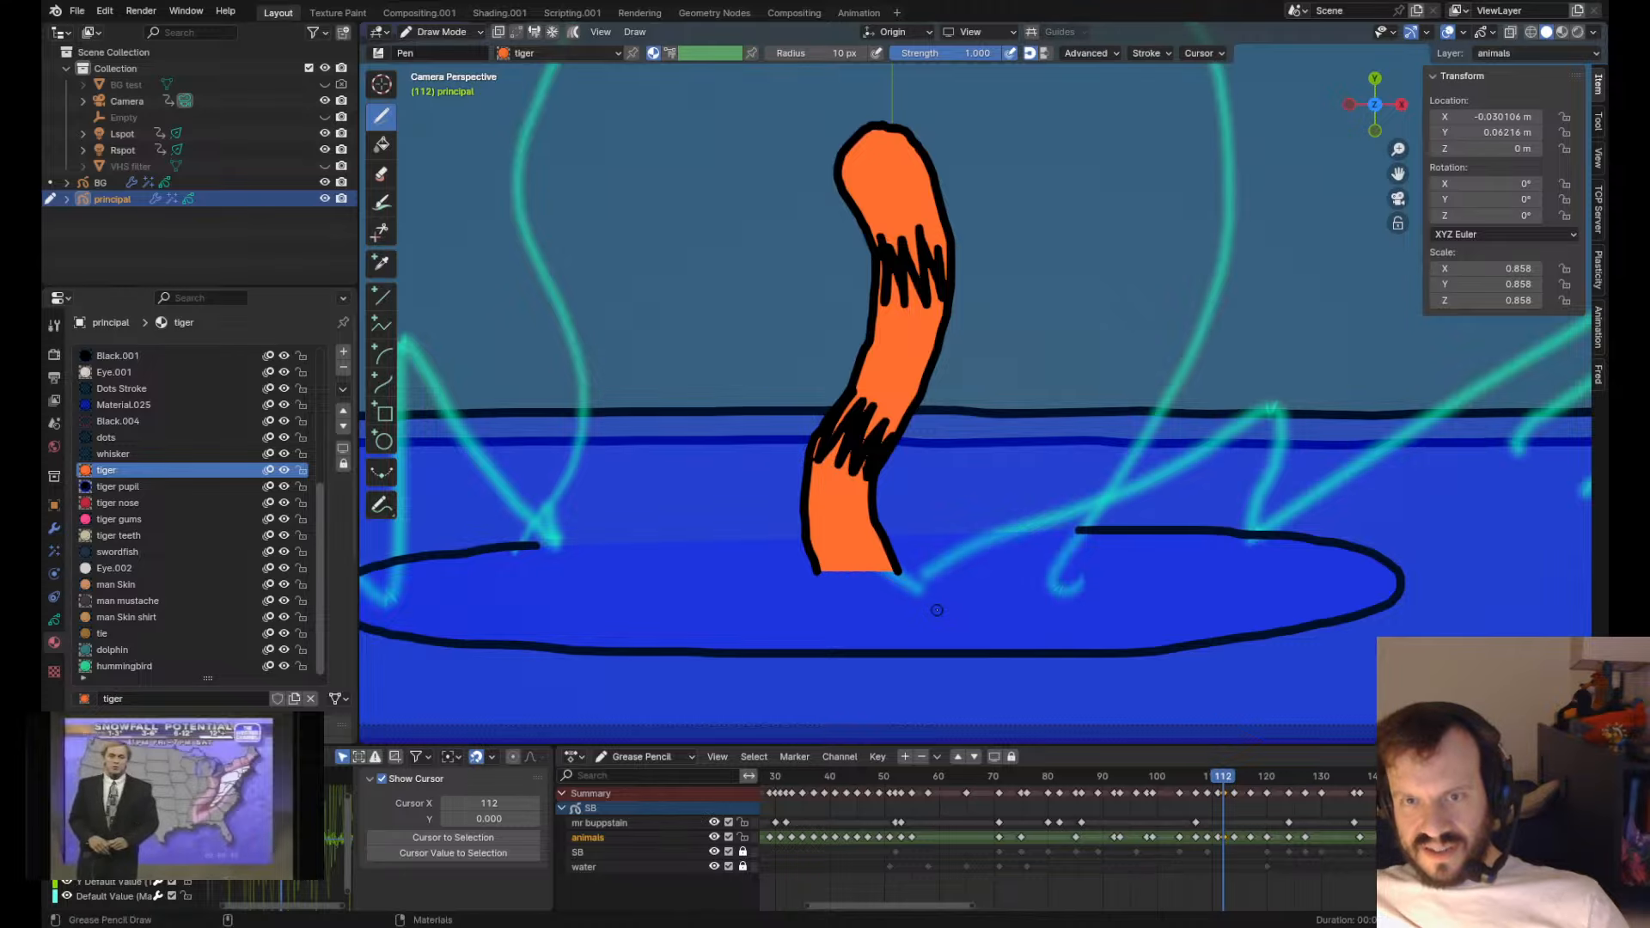
pyautogui.press('Left')
pyautogui.press('Right')
pyautogui.press('Left')
# - Play back the sinking tail from frame 109 and save the file
pyautogui.scroll(-4, 906, 508)
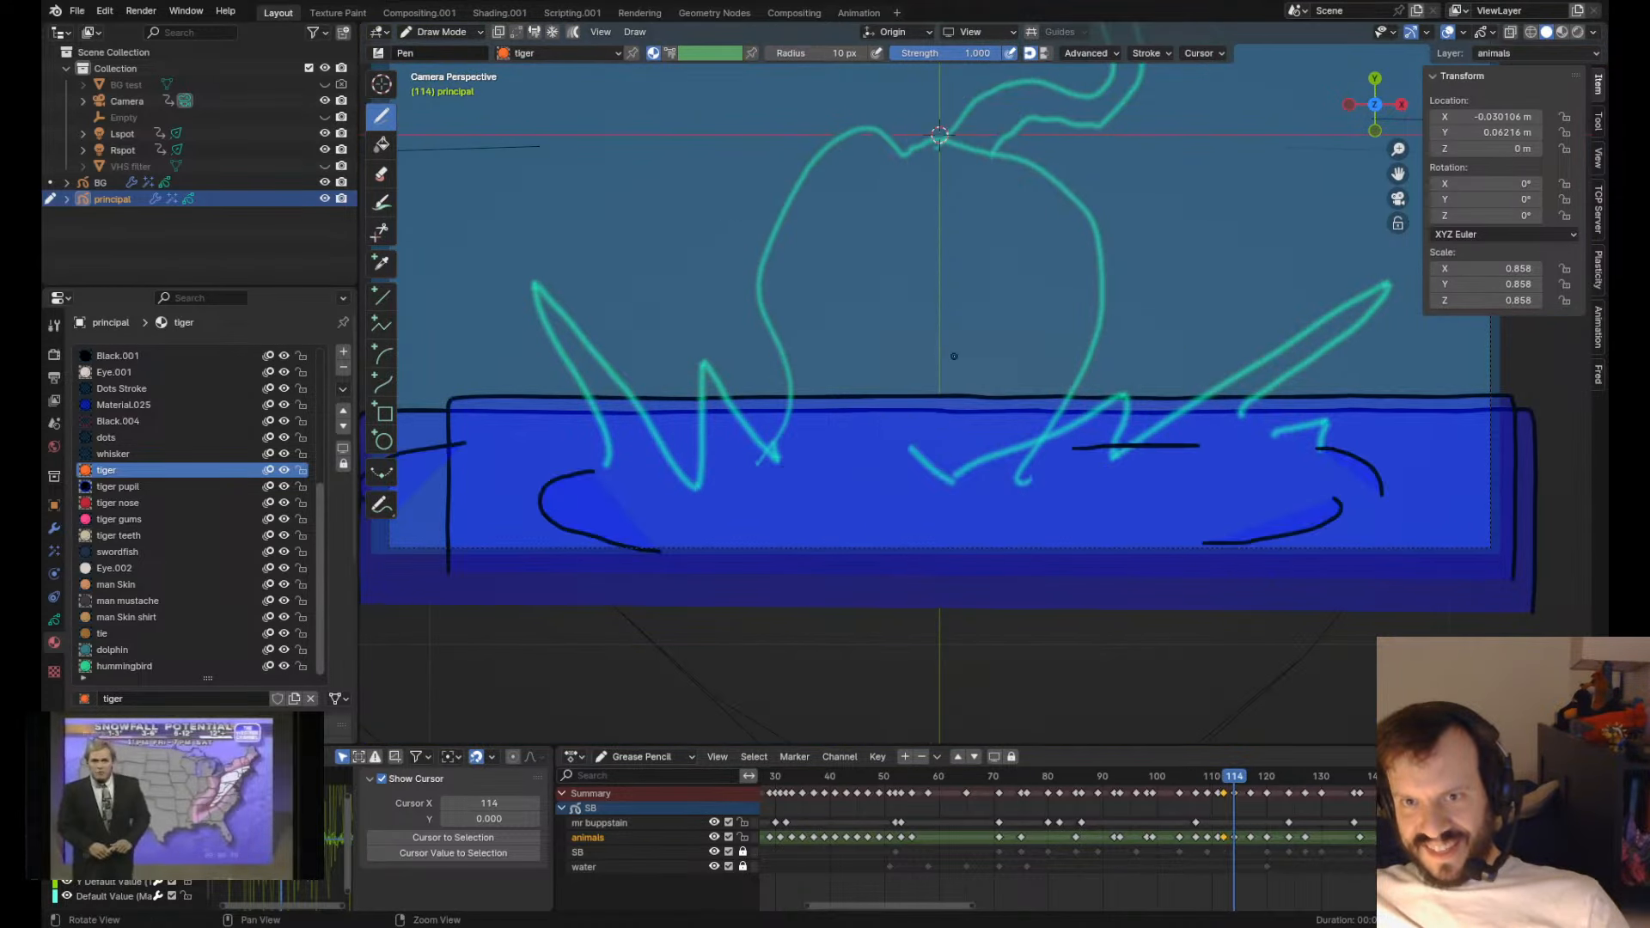
pyautogui.keyDown('shift'); pyautogui.moveTo(950, 358); pyautogui.dragTo(942, 446, button='middle'); pyautogui.keyUp('shift')
pyautogui.press('Left')
pyautogui.press('Left')
pyautogui.press('space')
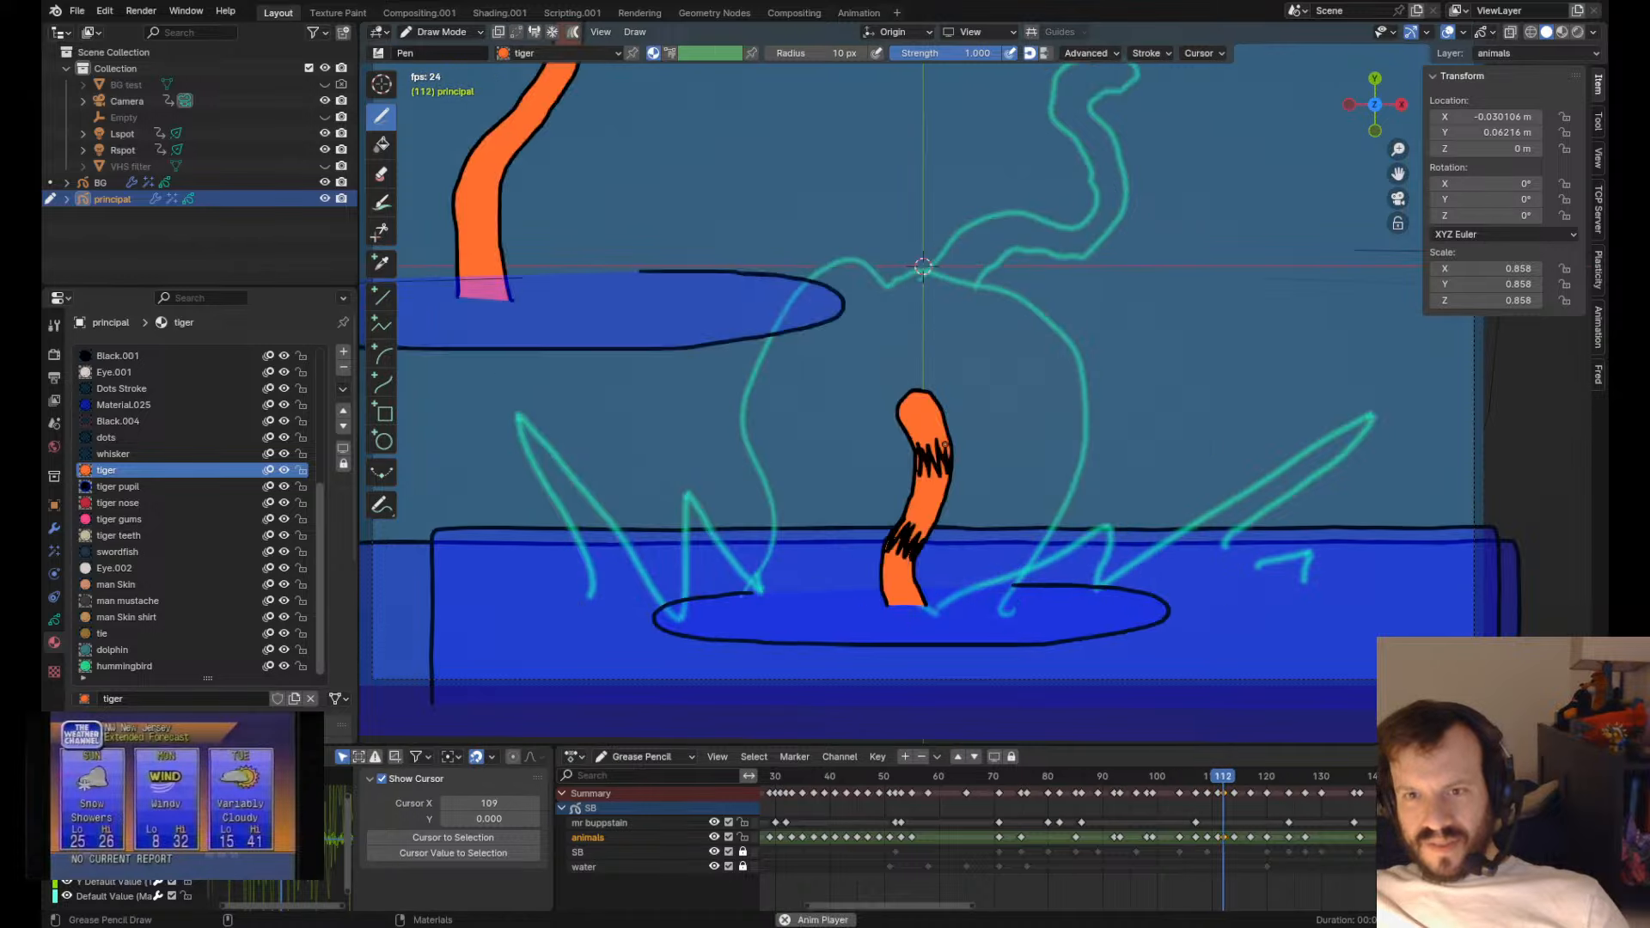
pyautogui.press('space')
pyautogui.hotkey('ctrl', 's')
pyautogui.scroll(-3, 1053, 602)
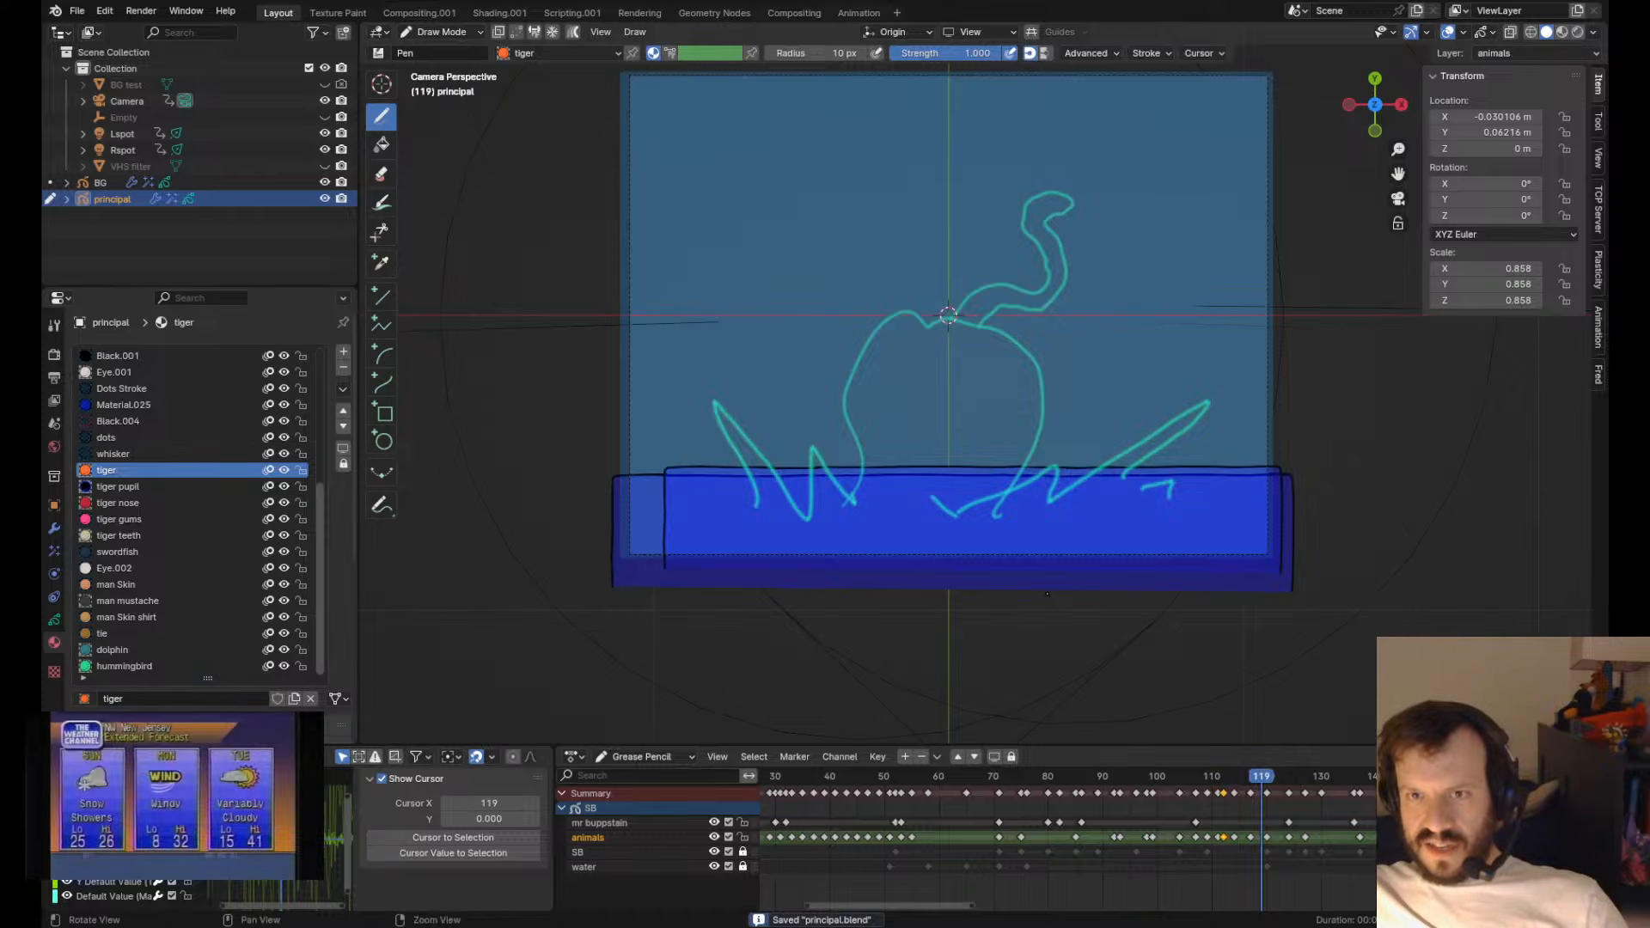
# - Delete the spare tail and ripple strokes beyond the camera frame's upper-left corner on frame 112
pyautogui.press('Left')
pyautogui.press('Left')
pyautogui.press('Left')
pyautogui.press('Left')
pyautogui.press('Left')
pyautogui.press('Left')
pyautogui.press('Left')
pyautogui.press('Left')
pyautogui.press('Right')
pyautogui.press('Tab')
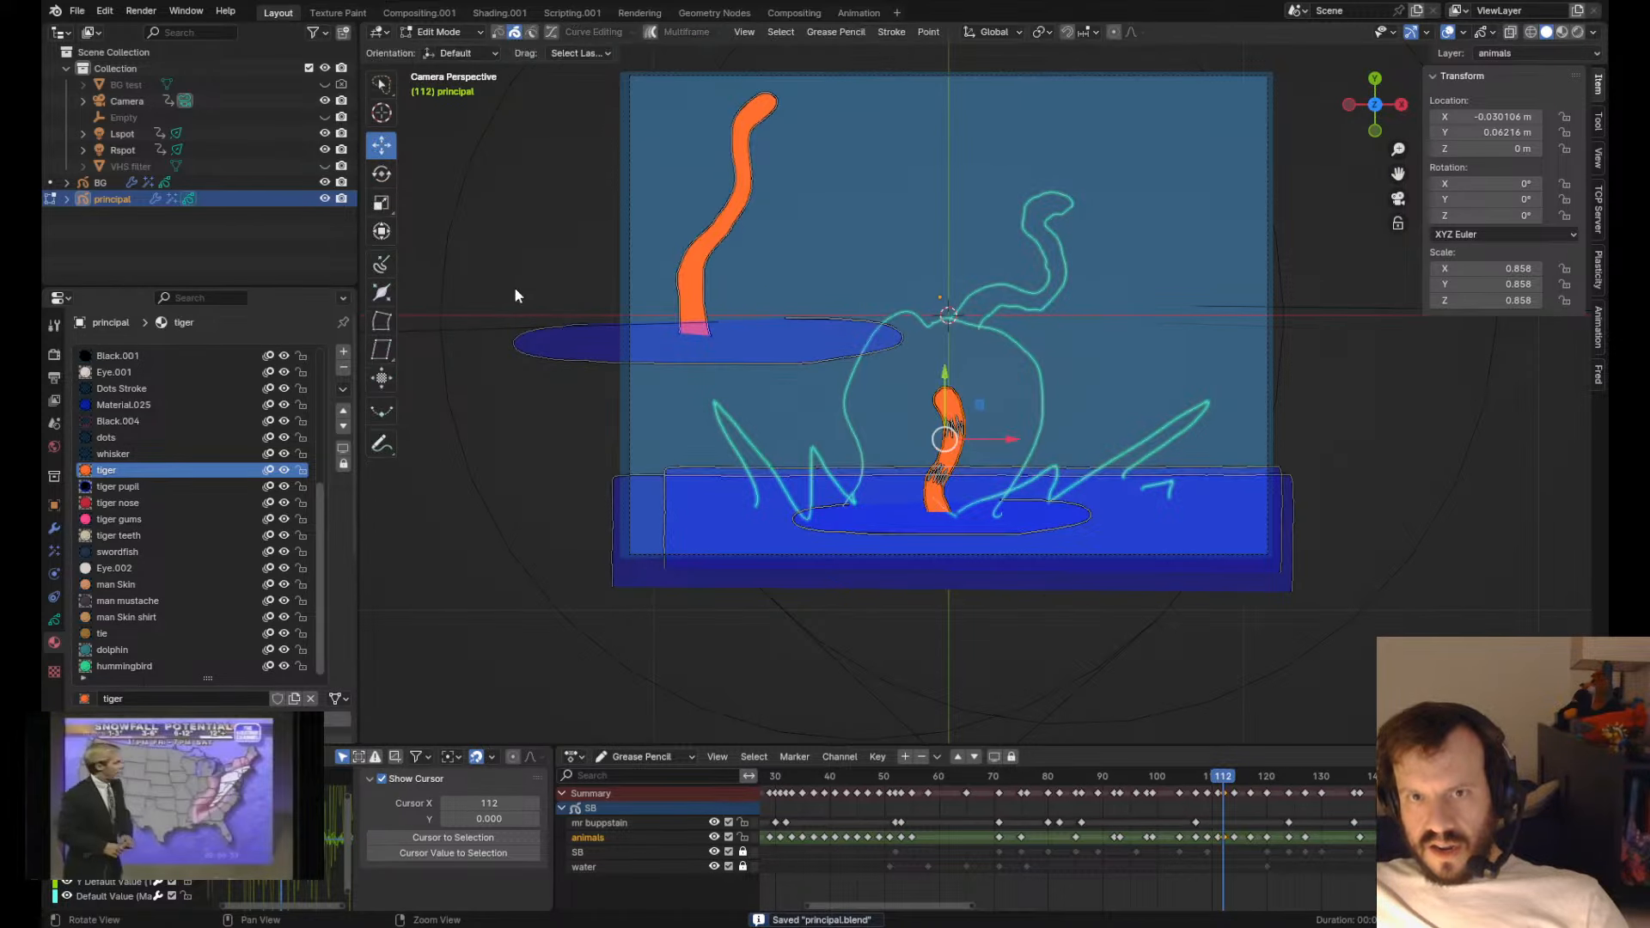
pyautogui.moveTo(506, 288)
pyautogui.mouseDown()
pyautogui.moveTo(723, 366)
pyautogui.moveTo(673, 120)
pyautogui.mouseUp()
pyautogui.press('x')
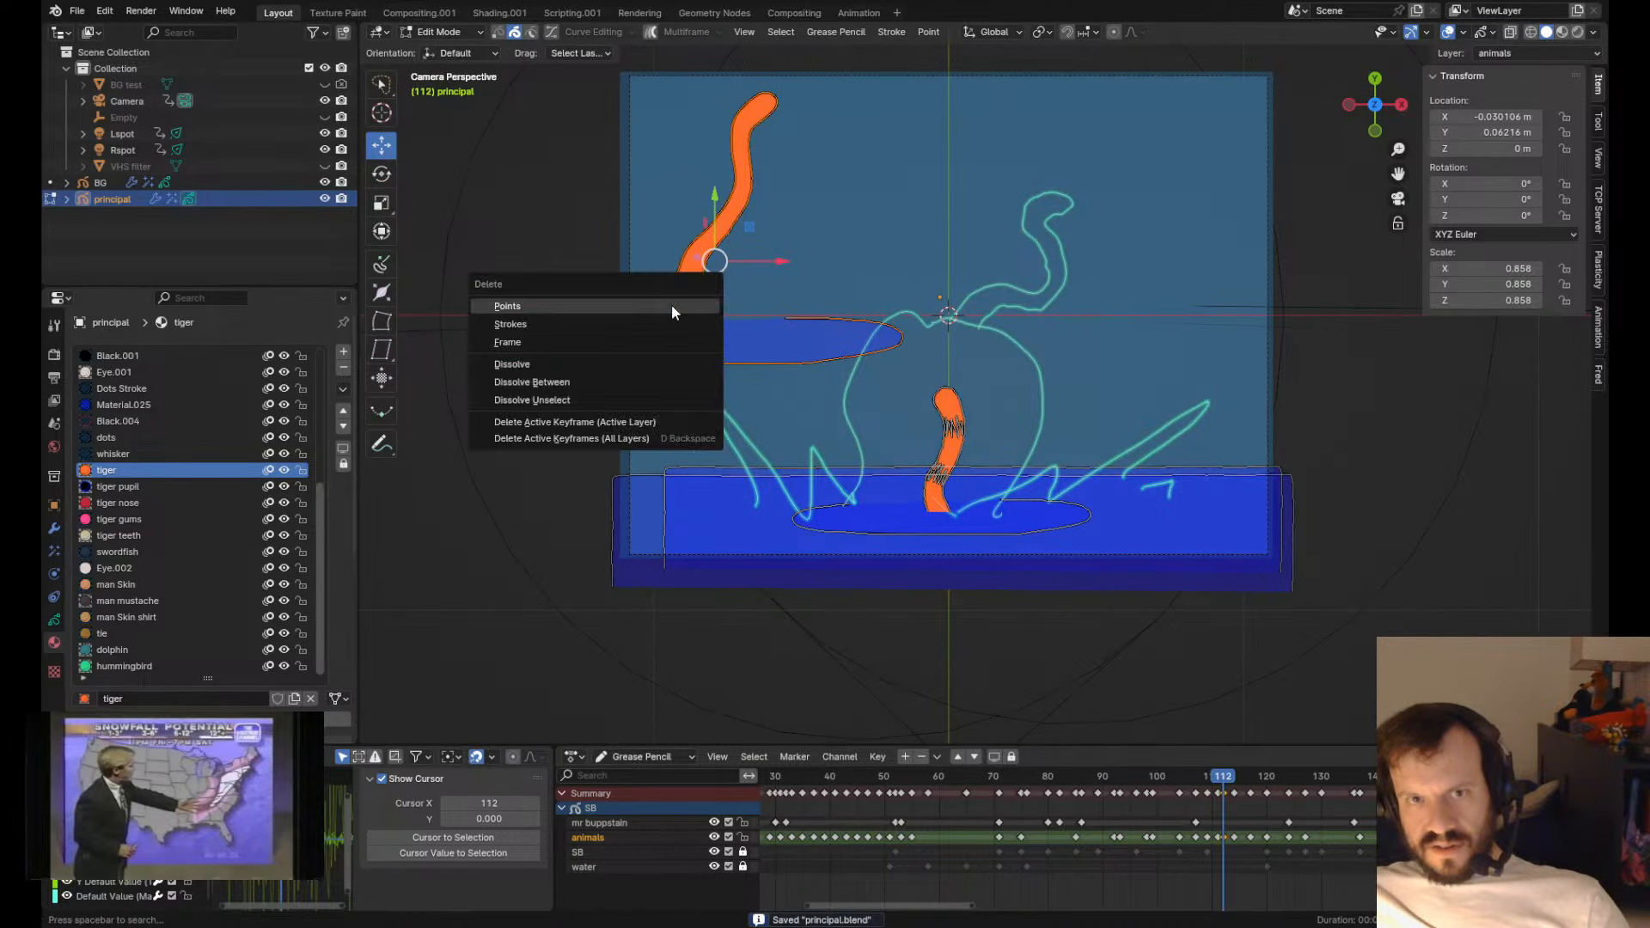
pyautogui.click(672, 304)
# - Step through the drawings between frames 107 and 118 to check how the tiger's dive leads into the sinking tail
pyautogui.press('Left')
pyautogui.keyDown('shift'); pyautogui.moveTo(722, 379); pyautogui.dragTo(700, 459, button='middle'); pyautogui.keyUp('shift')
pyautogui.press('Down')
pyautogui.press('Up')
pyautogui.press('Up')
pyautogui.press('Up')
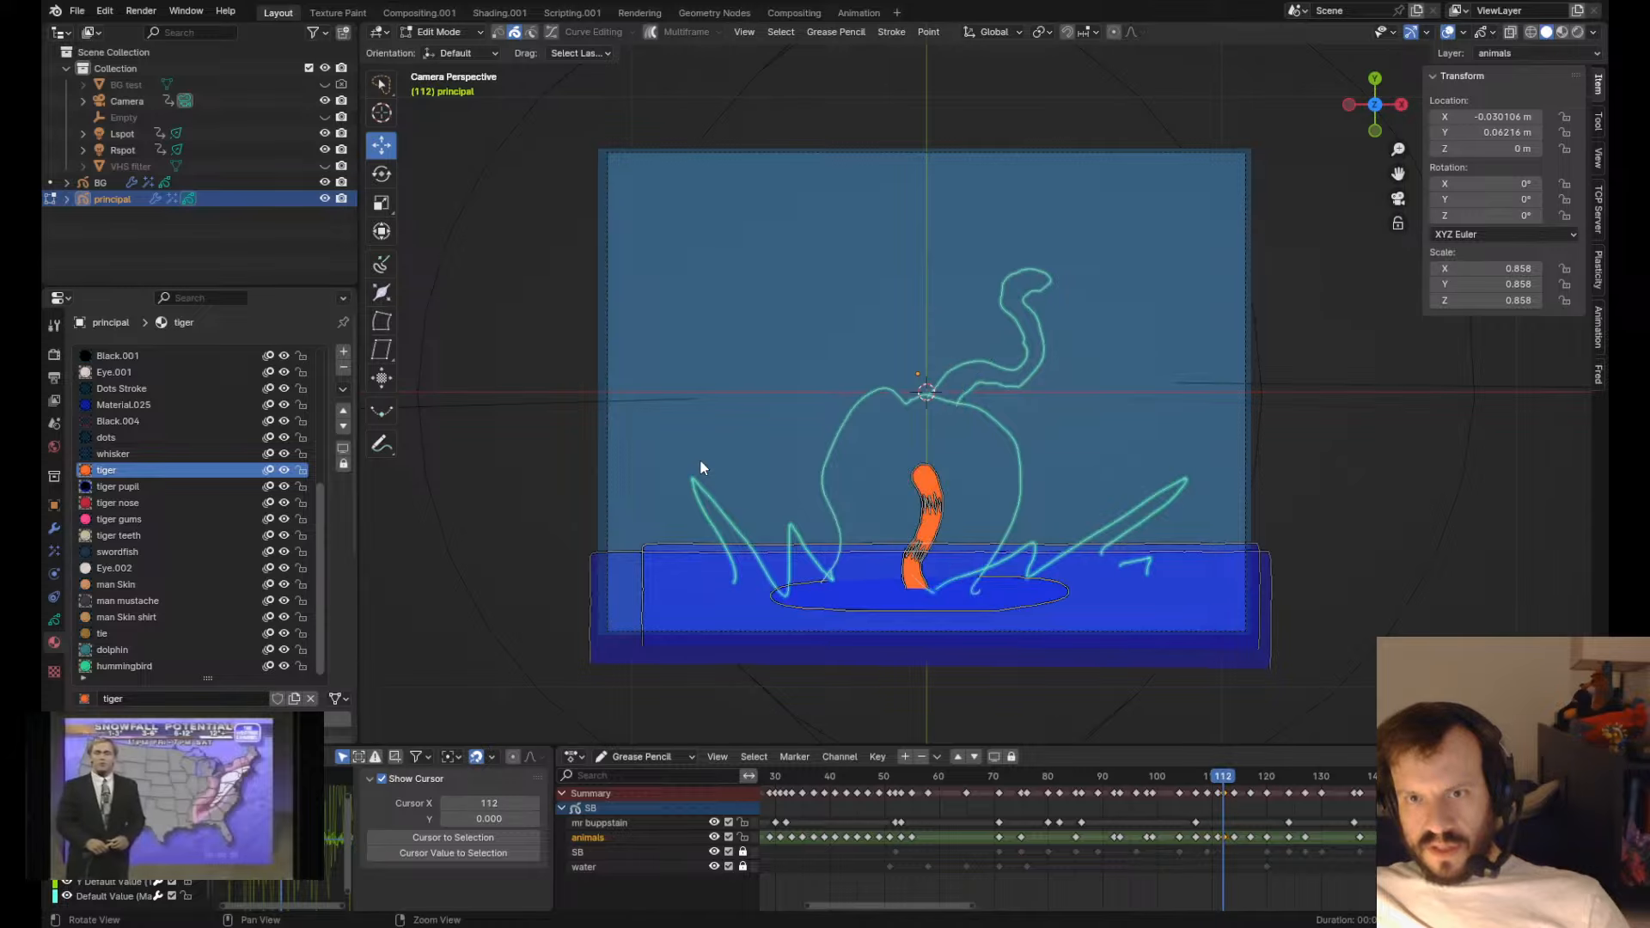
pyautogui.press('Down')
pyautogui.press('Down')
pyautogui.press('Down')
pyautogui.press('Down')
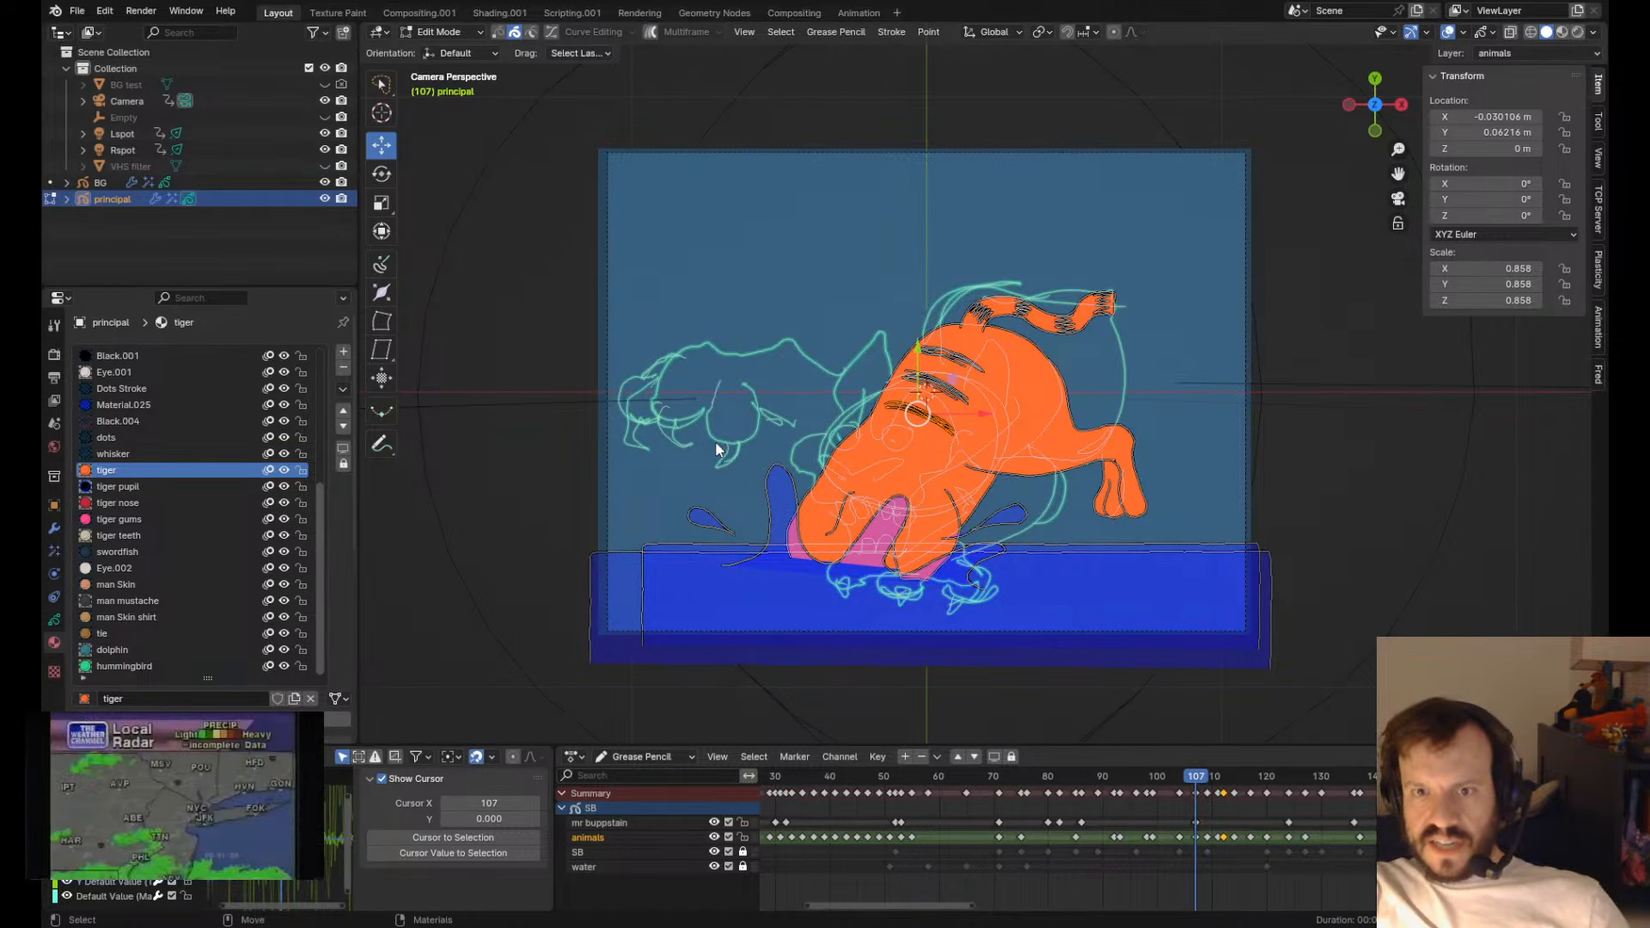
pyautogui.press('Up')
pyautogui.press('Up')
pyautogui.press('Up')
pyautogui.press('Up')
pyautogui.press('Up')
# - Switch to Draw Mode and play back the tiger shot from frame 93 and from an earlier frame to judge the timing
pyautogui.press('Tab')
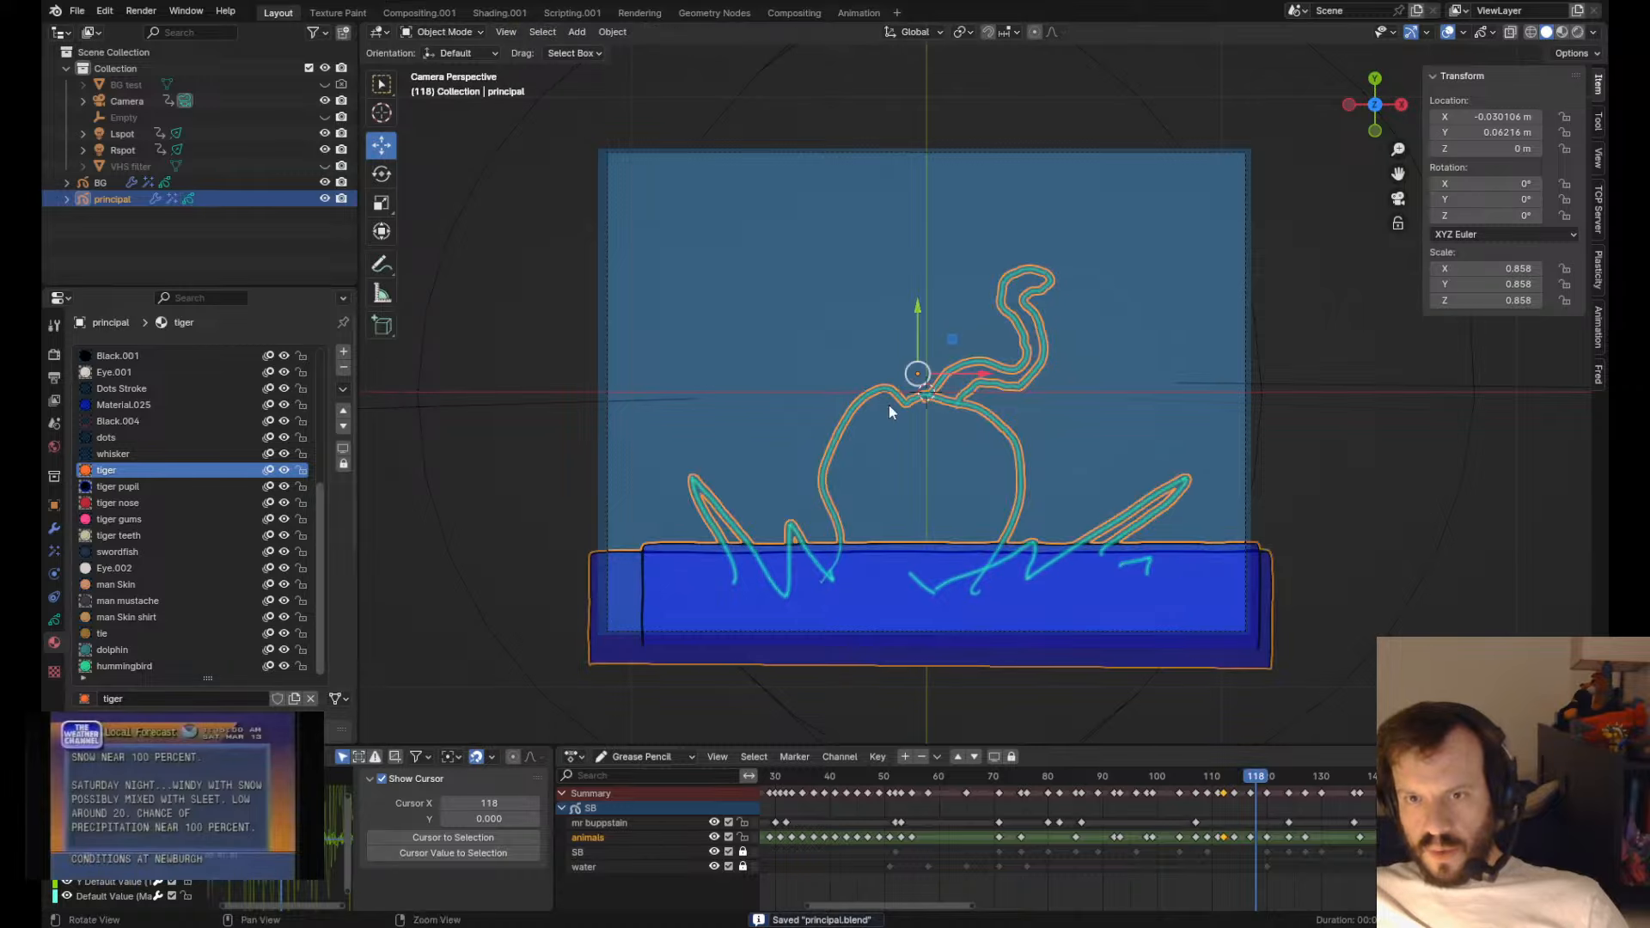
pyautogui.hotkey('ctrl', 'Tab')
pyautogui.click(1120, 776)
pyautogui.press('space')
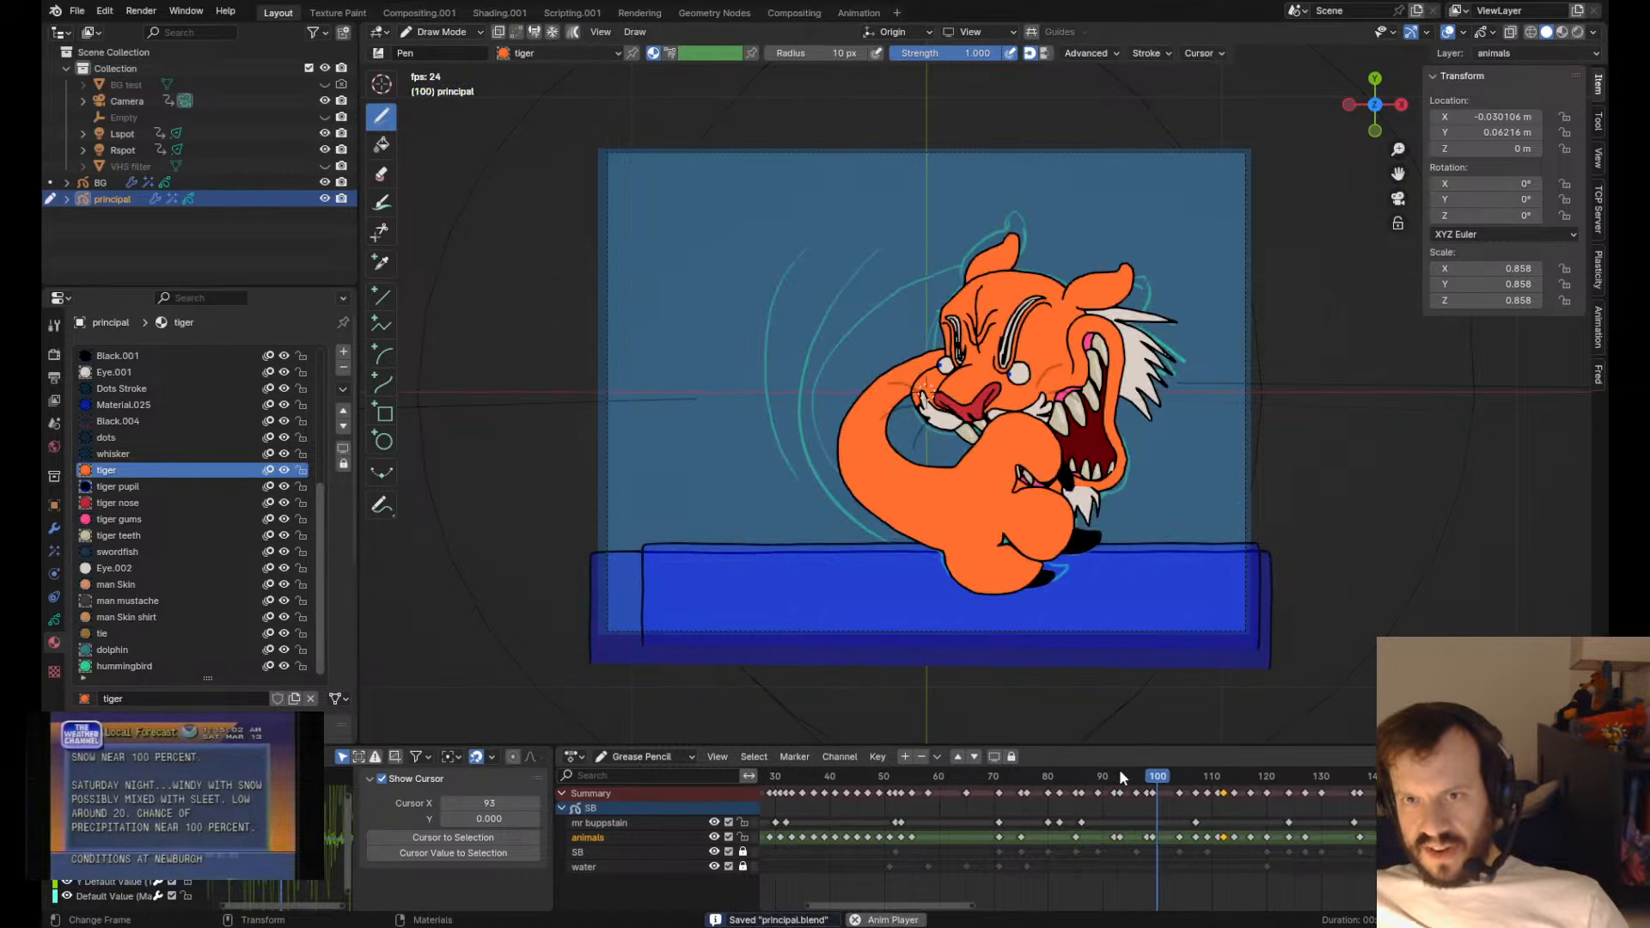
pyautogui.press('space')
pyautogui.moveTo(1121, 776); pyautogui.dragTo(1066, 776)
pyautogui.press('space')
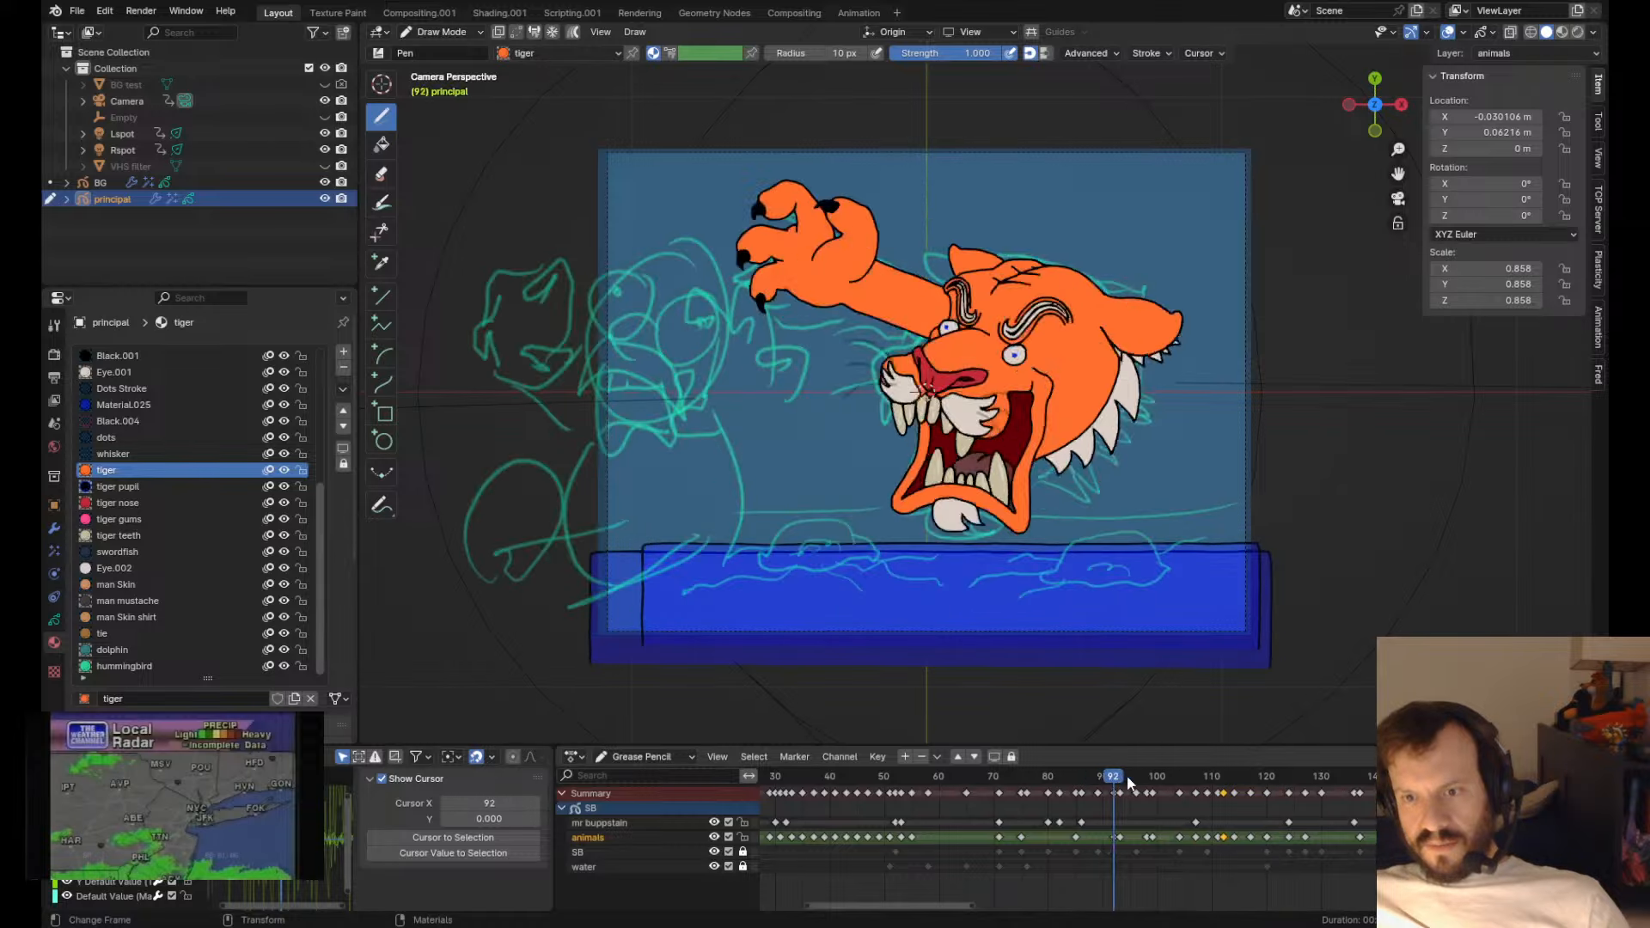
pyautogui.press('space')
# - Scrub through the following shots up to frame 165 to examine the swordfish and dolphin drawings
pyautogui.click(1143, 778)
pyautogui.moveTo(1142, 782)
pyautogui.mouseDown()
pyautogui.moveTo(1107, 780)
pyautogui.moveTo(1160, 788)
pyautogui.moveTo(1104, 786)
pyautogui.moveTo(1219, 781)
pyautogui.moveTo(966, 785)
pyautogui.moveTo(1354, 786)
pyautogui.mouseUp()
pyautogui.press('space')
pyautogui.scroll(8, 1202, 799)
pyautogui.scroll(-5, 945, 392)
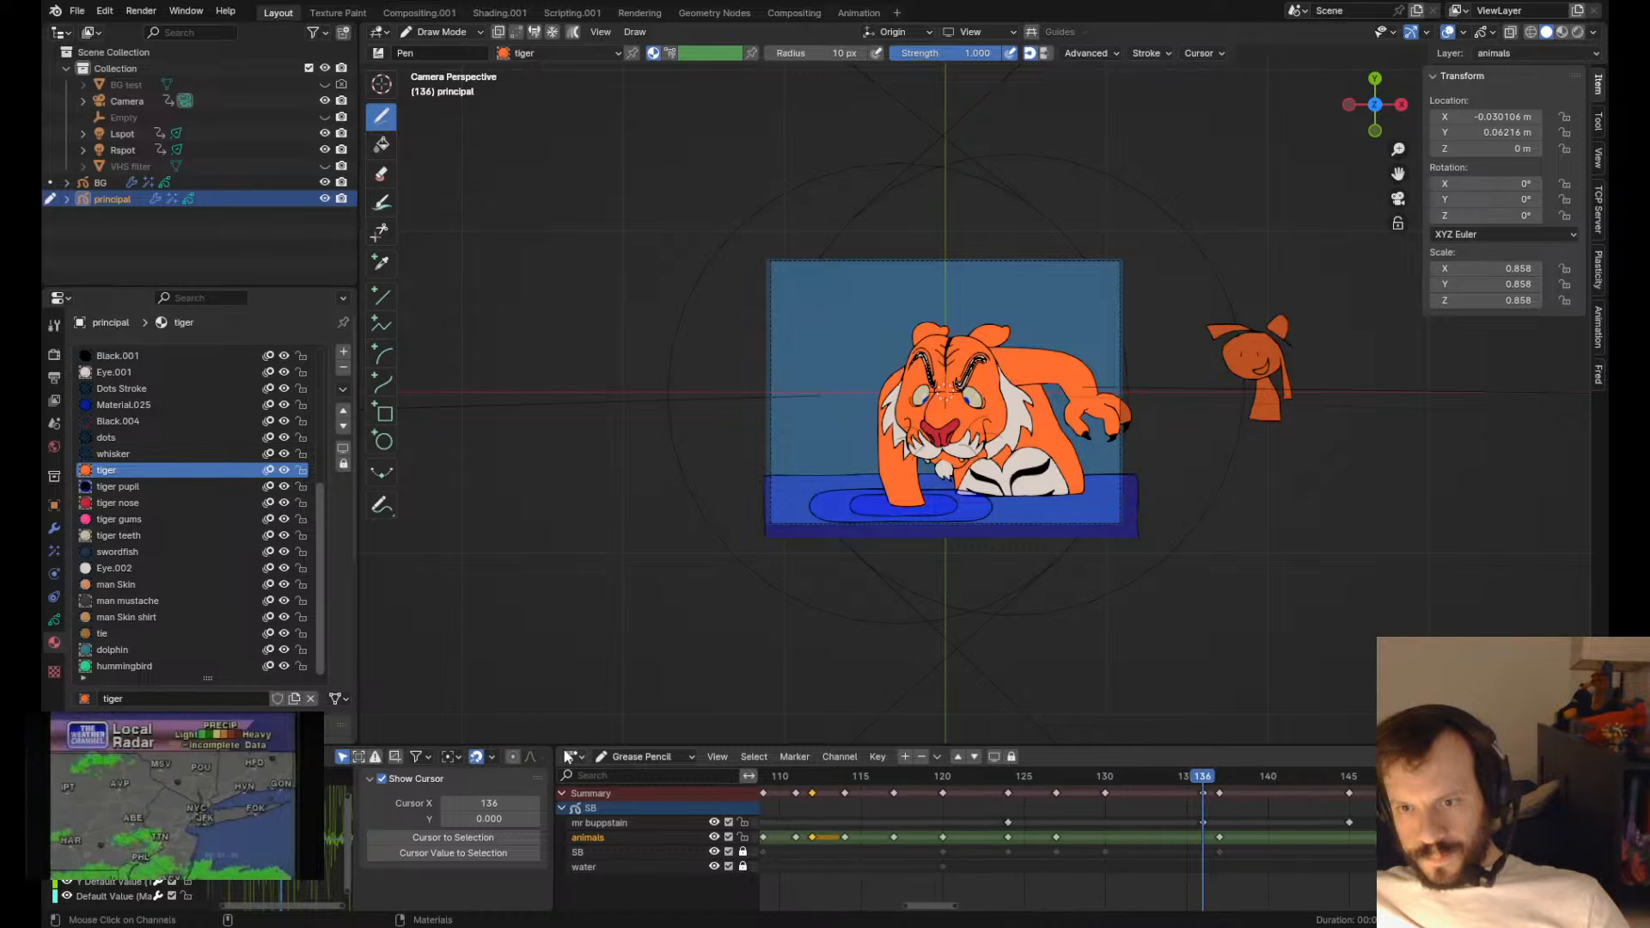
pyautogui.moveTo(1072, 776)
pyautogui.mouseDown()
pyautogui.moveTo(1021, 778)
pyautogui.moveTo(1126, 837)
pyautogui.moveTo(1246, 844)
pyautogui.moveTo(1369, 883)
pyautogui.mouseUp()
pyautogui.moveTo(1369, 883); pyautogui.dragTo(1049, 885, button='middle')
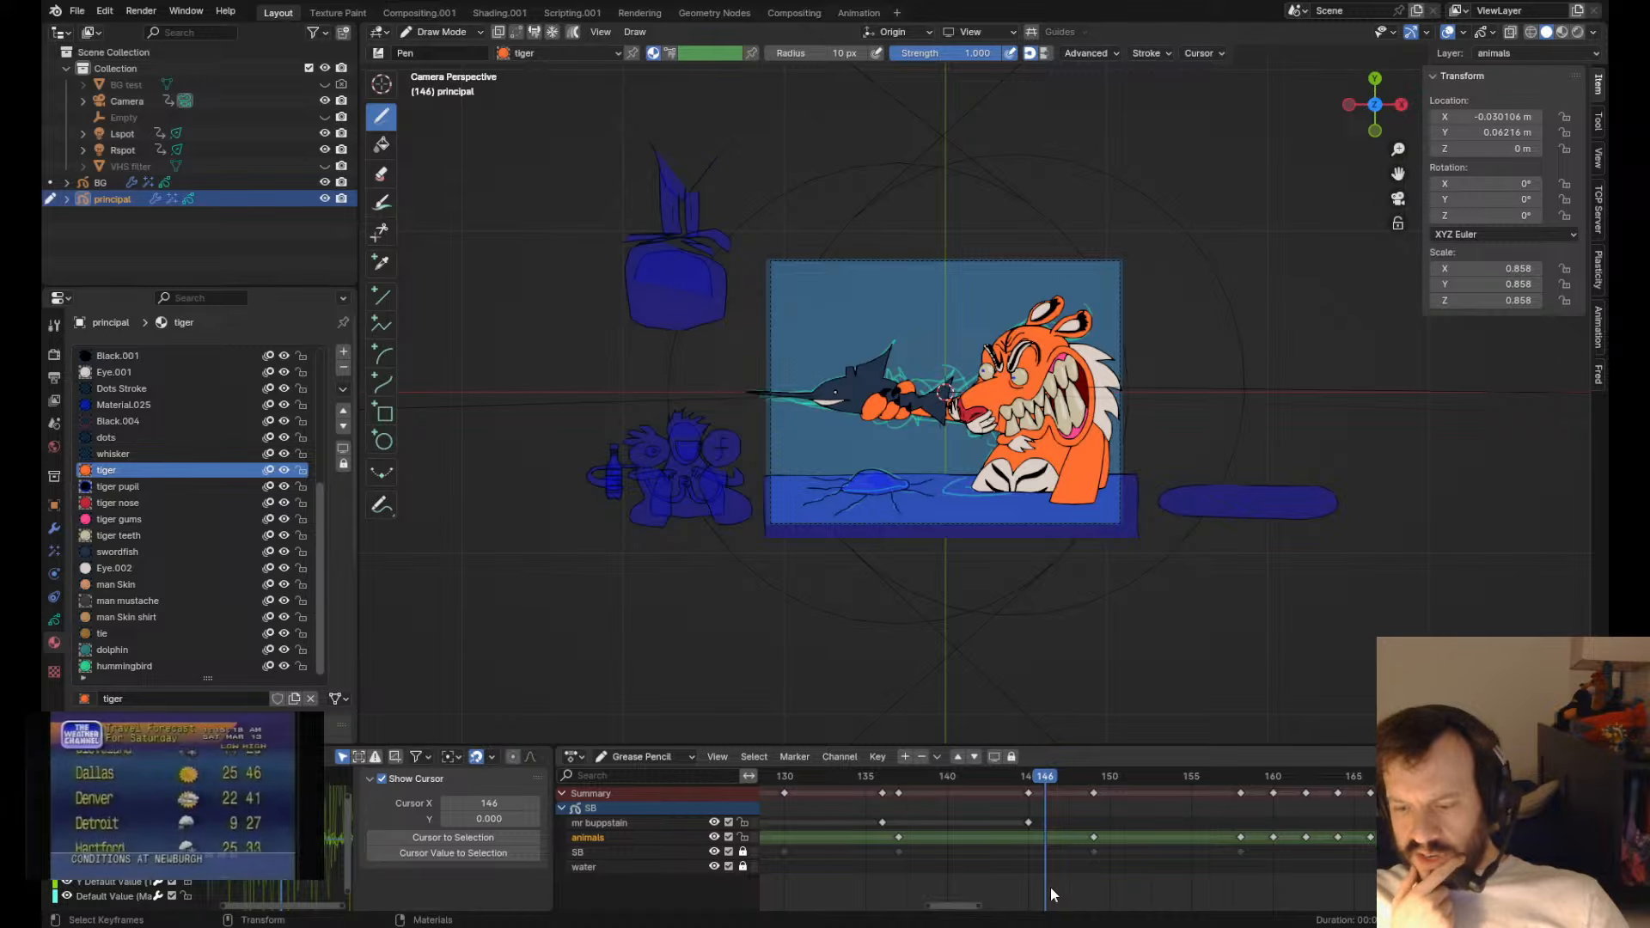
pyautogui.scroll(-3, 1120, 809)
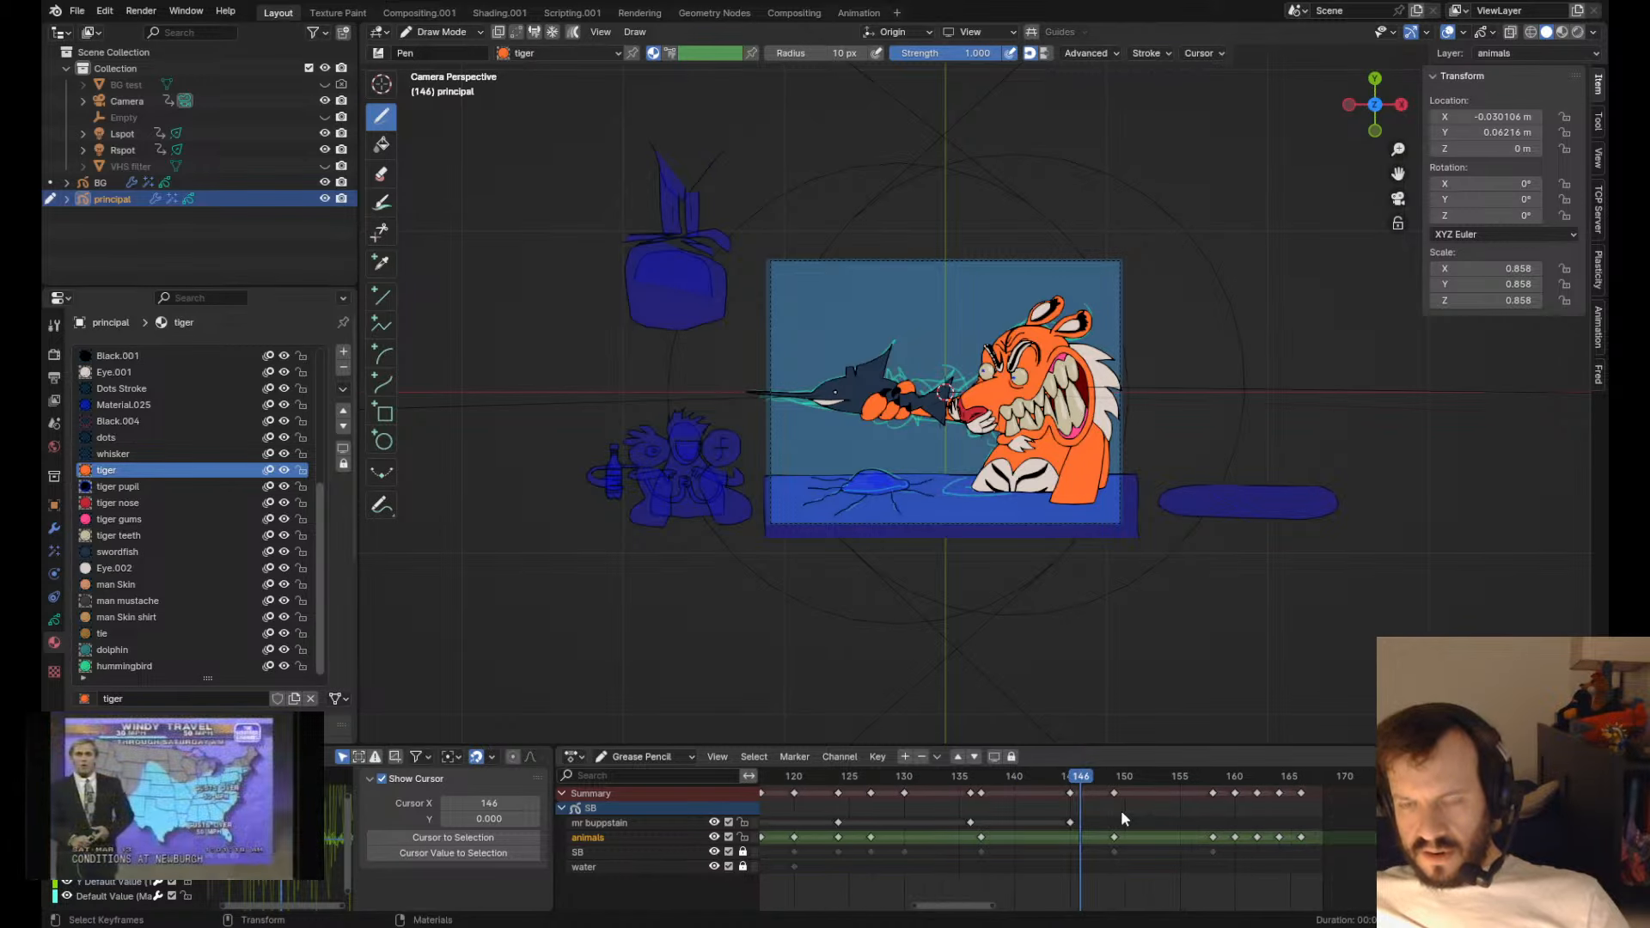
pyautogui.moveTo(1125, 777); pyautogui.dragTo(1239, 823)
pyautogui.scroll(4, 854, 361)
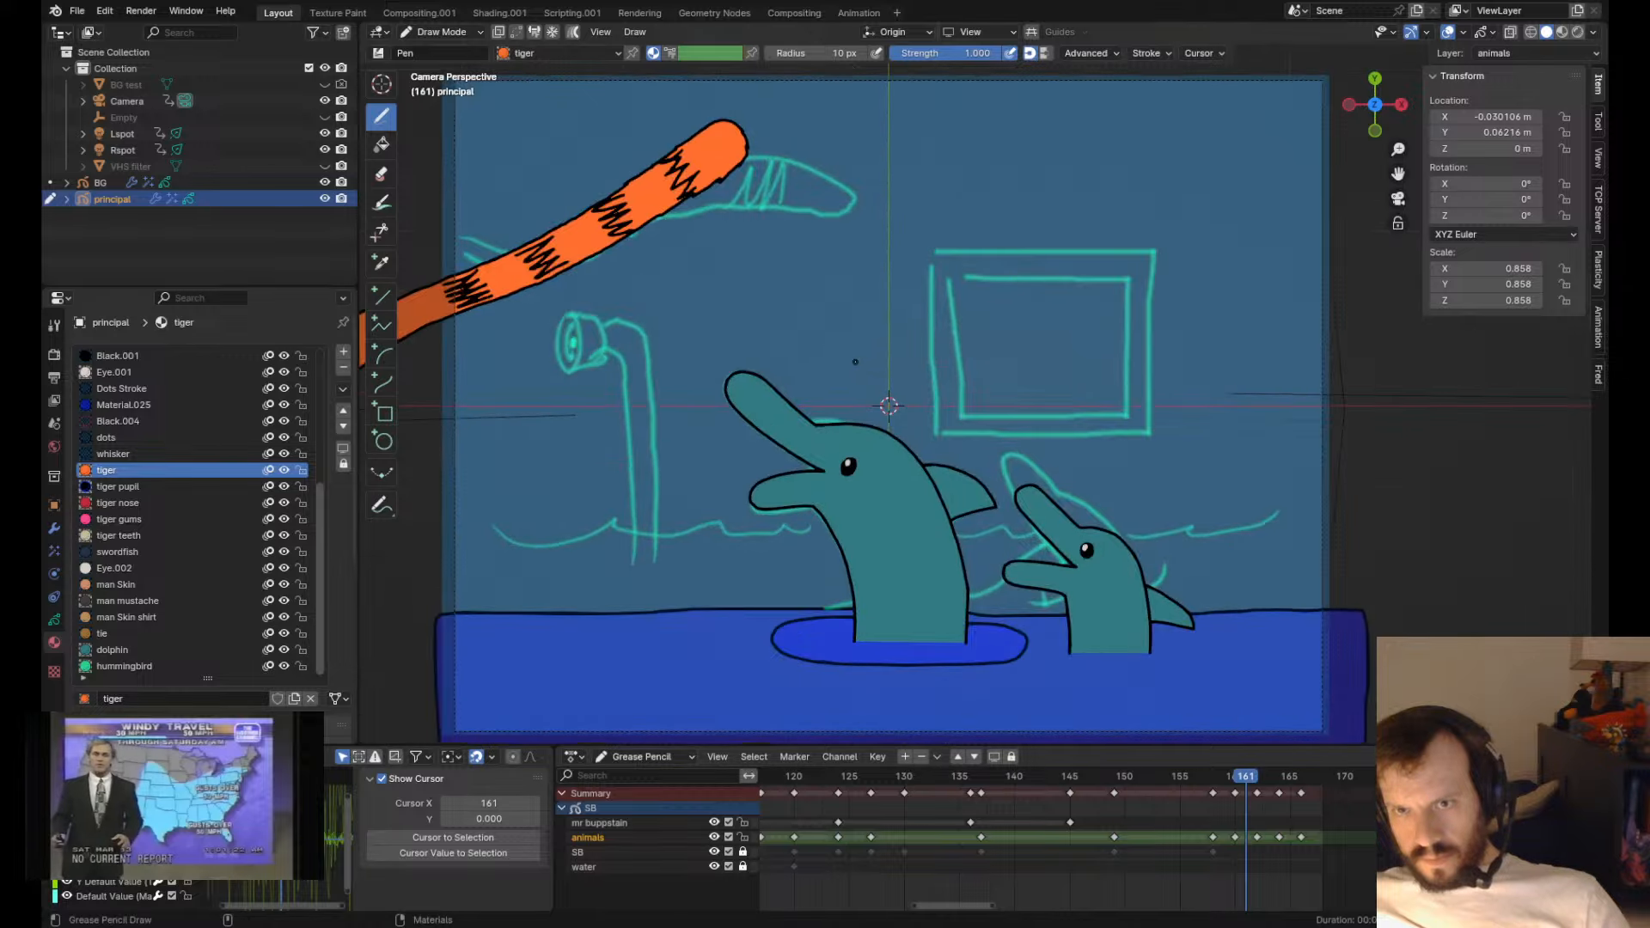
pyautogui.keyDown('shift'); pyautogui.moveTo(855, 360); pyautogui.dragTo(841, 291, button='middle'); pyautogui.keyUp('shift')
pyautogui.click(1256, 776)
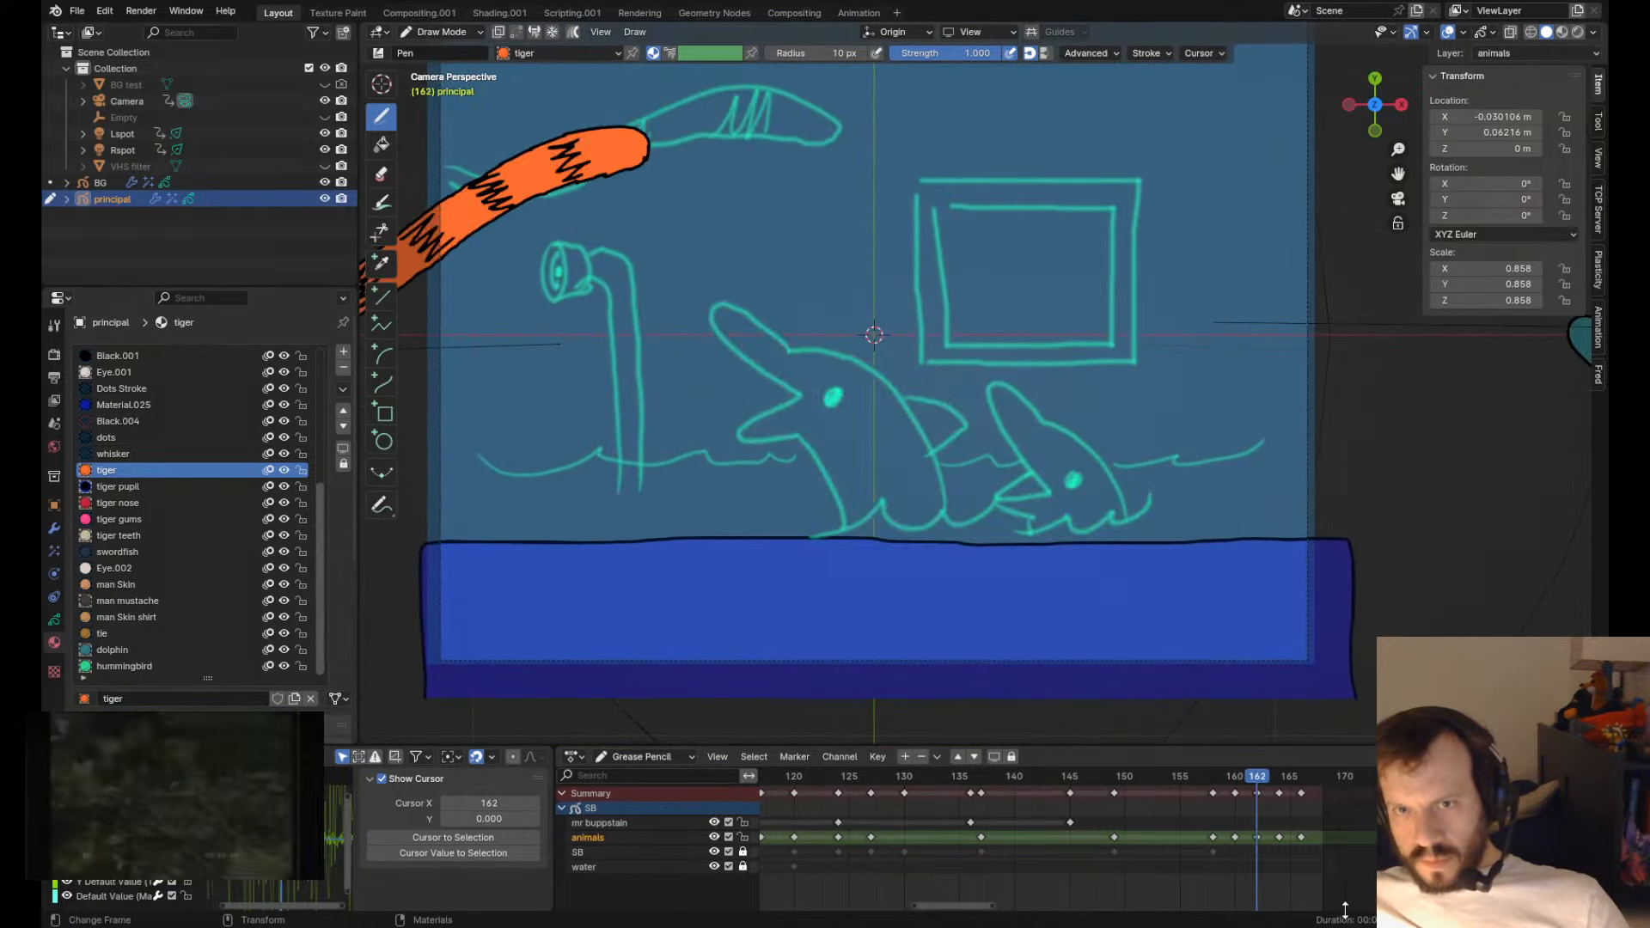
pyautogui.press('Right')
pyautogui.press('Right')
pyautogui.press('Right')
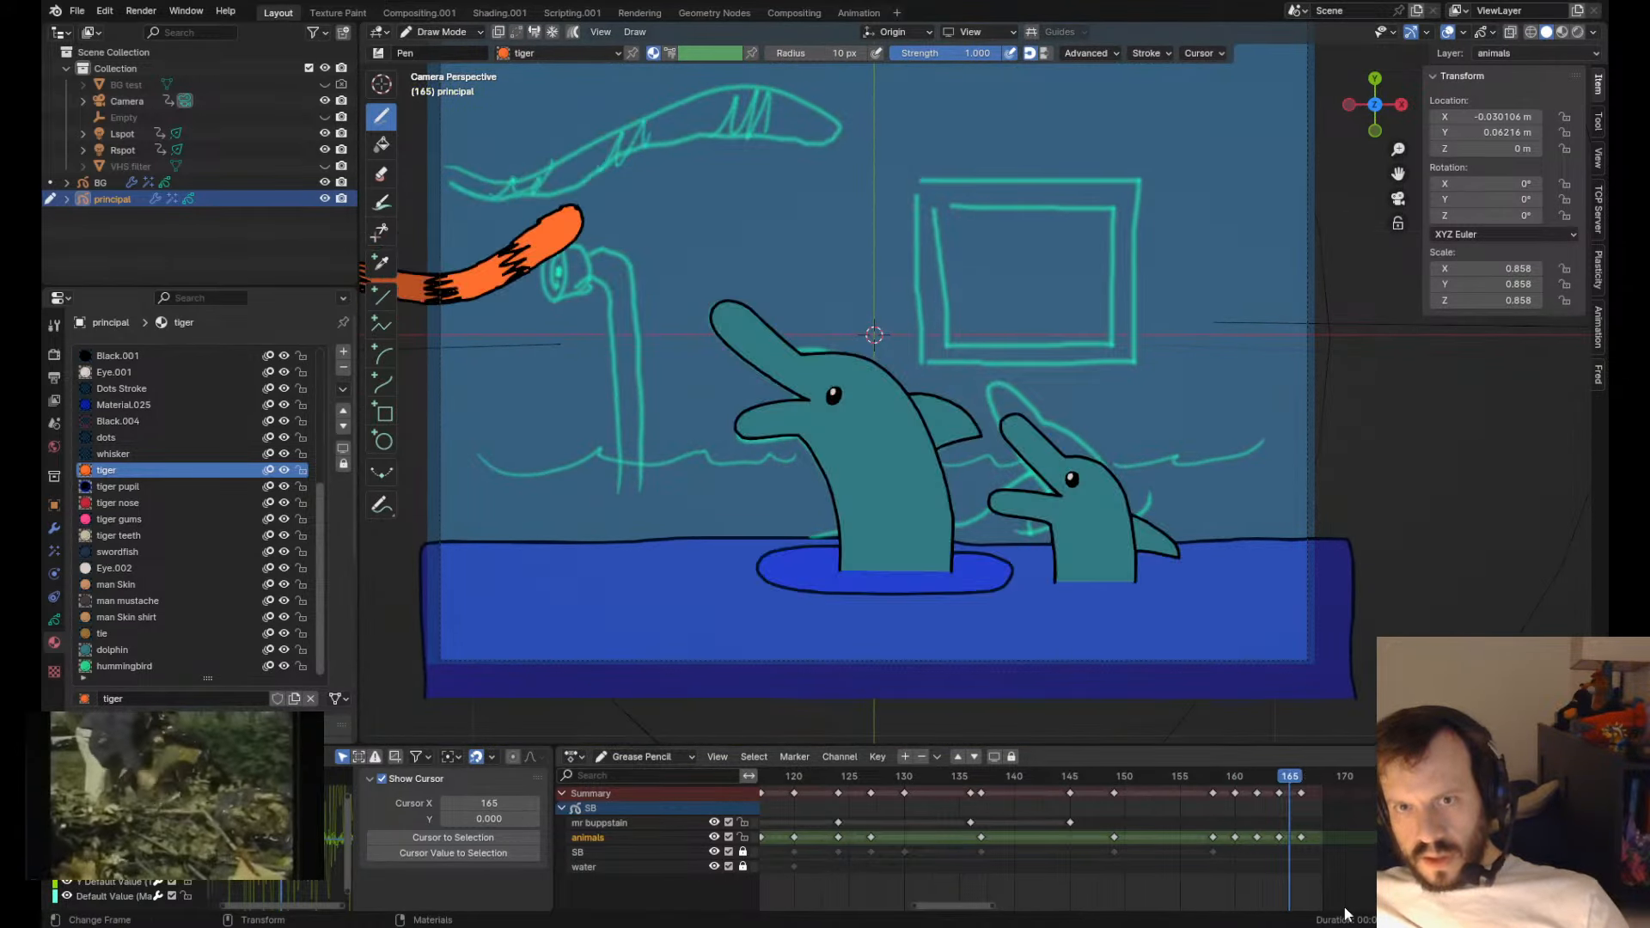
# - Duplicate the dolphin keyframe from frame 160 onto frame 158
pyautogui.moveTo(1196, 776)
pyautogui.mouseDown()
pyautogui.moveTo(1229, 787)
pyautogui.moveTo(1216, 790)
pyautogui.mouseUp()
pyautogui.click(1235, 793)
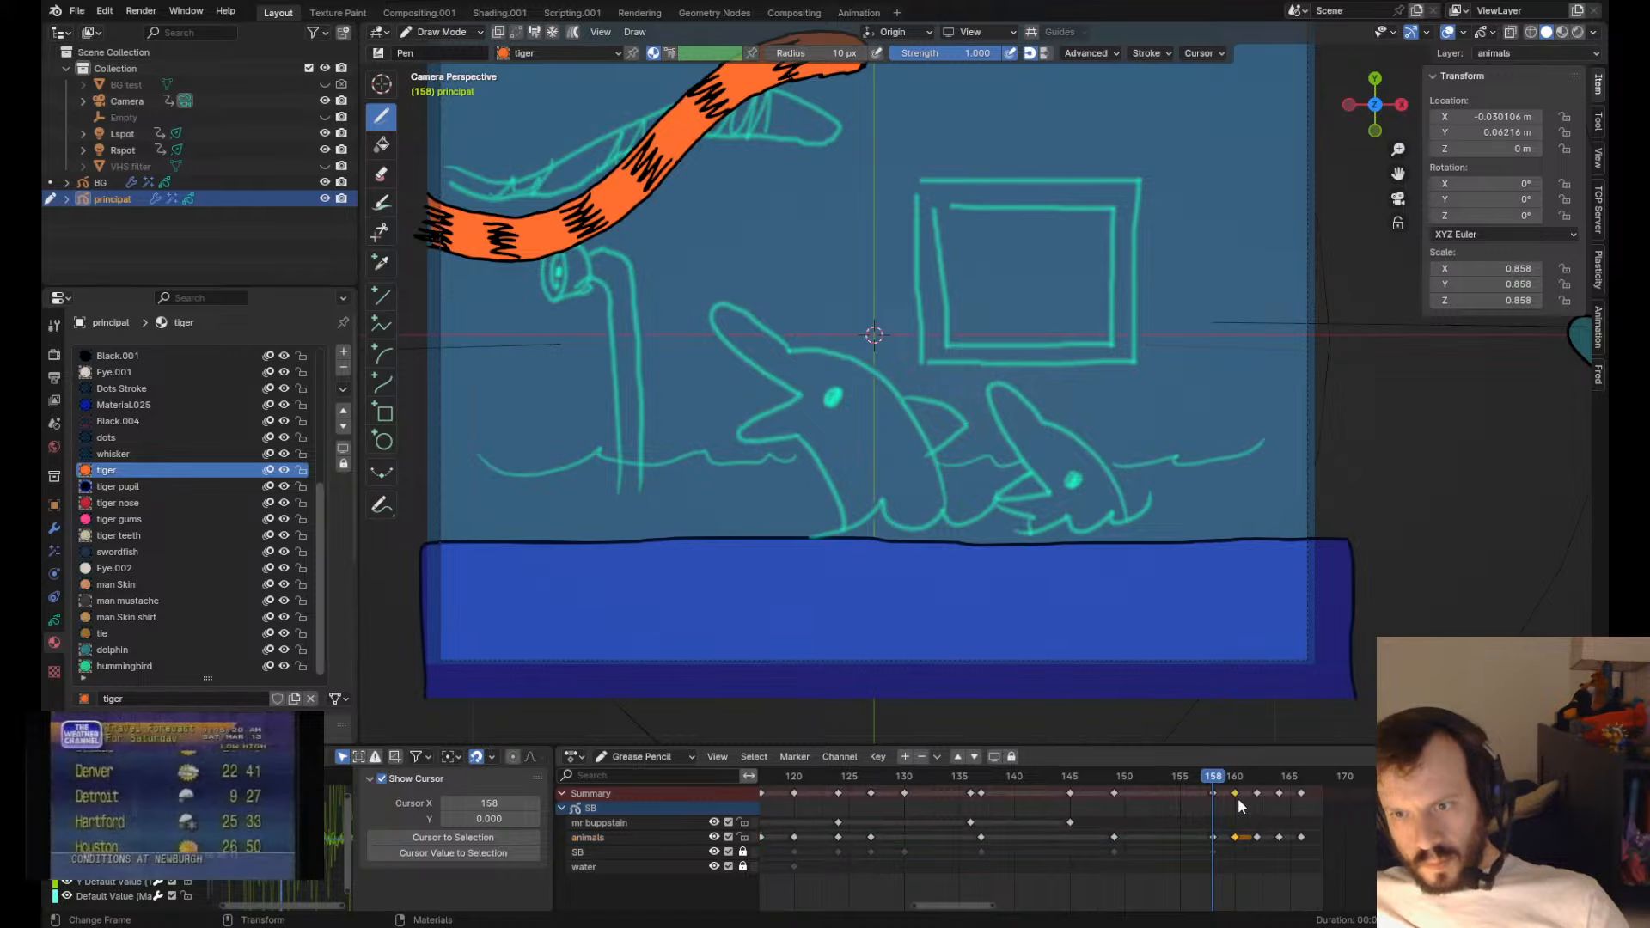
pyautogui.hotkey('shift', 'd')
pyautogui.click(1210, 812)
# - Select the large dolphin's outline on frame 158 and reshape its lower jaw and upper beak with the Grab sculpt brush
pyautogui.press('Tab')
pyautogui.click(803, 401)
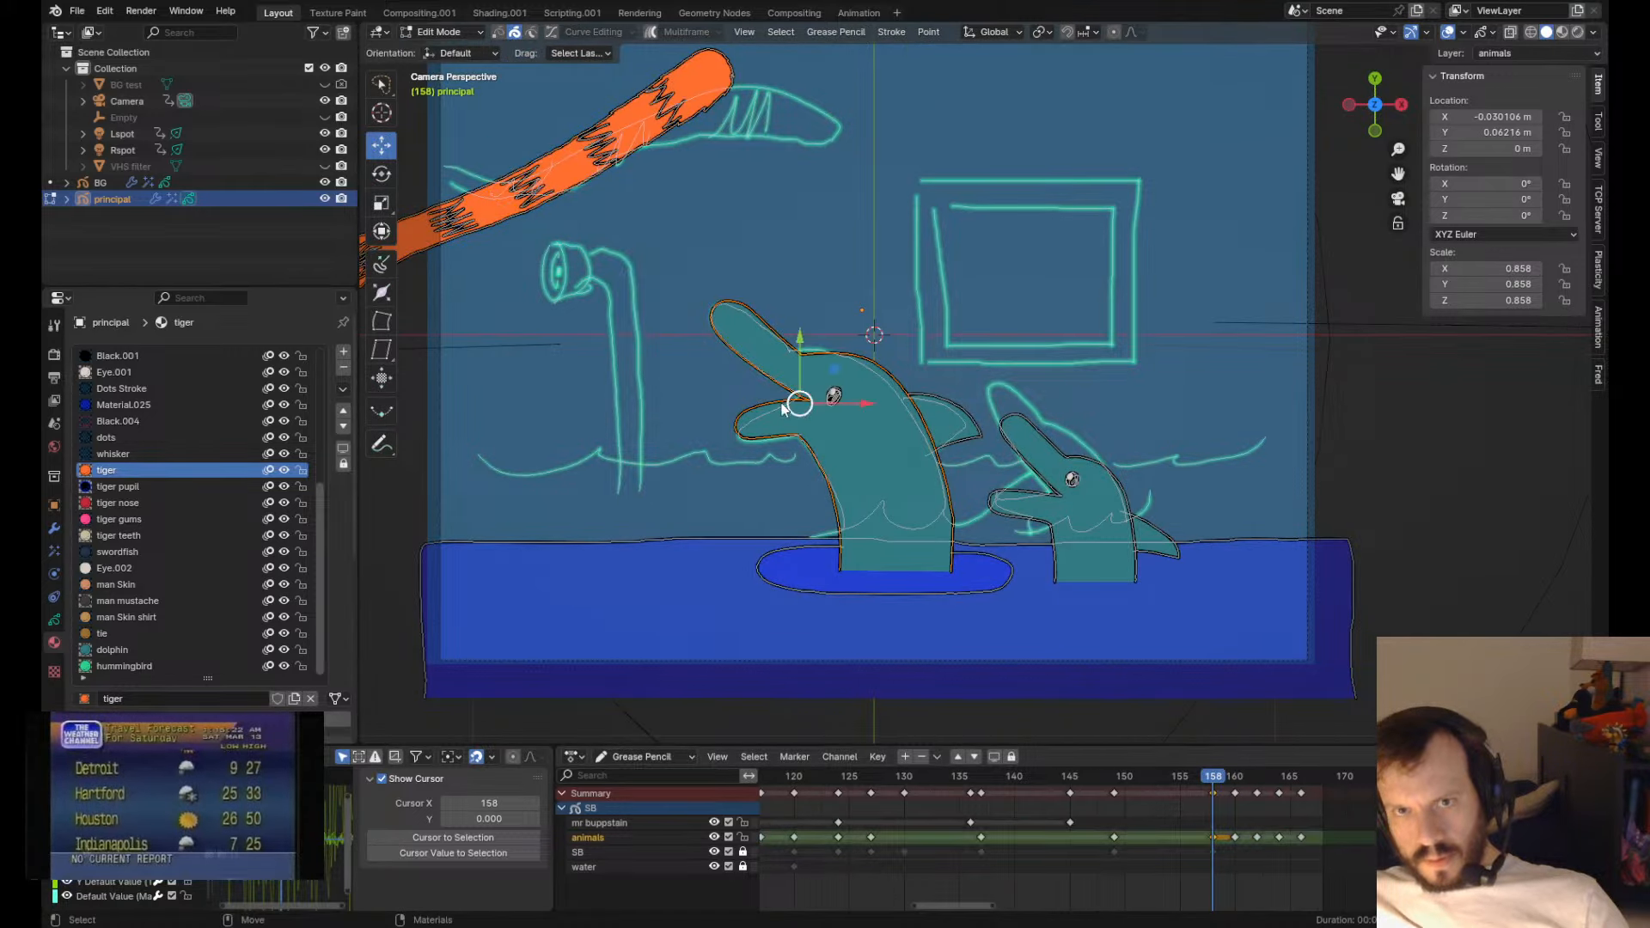
pyautogui.press('Tab')
pyautogui.moveTo(763, 401); pyautogui.dragTo(769, 418)
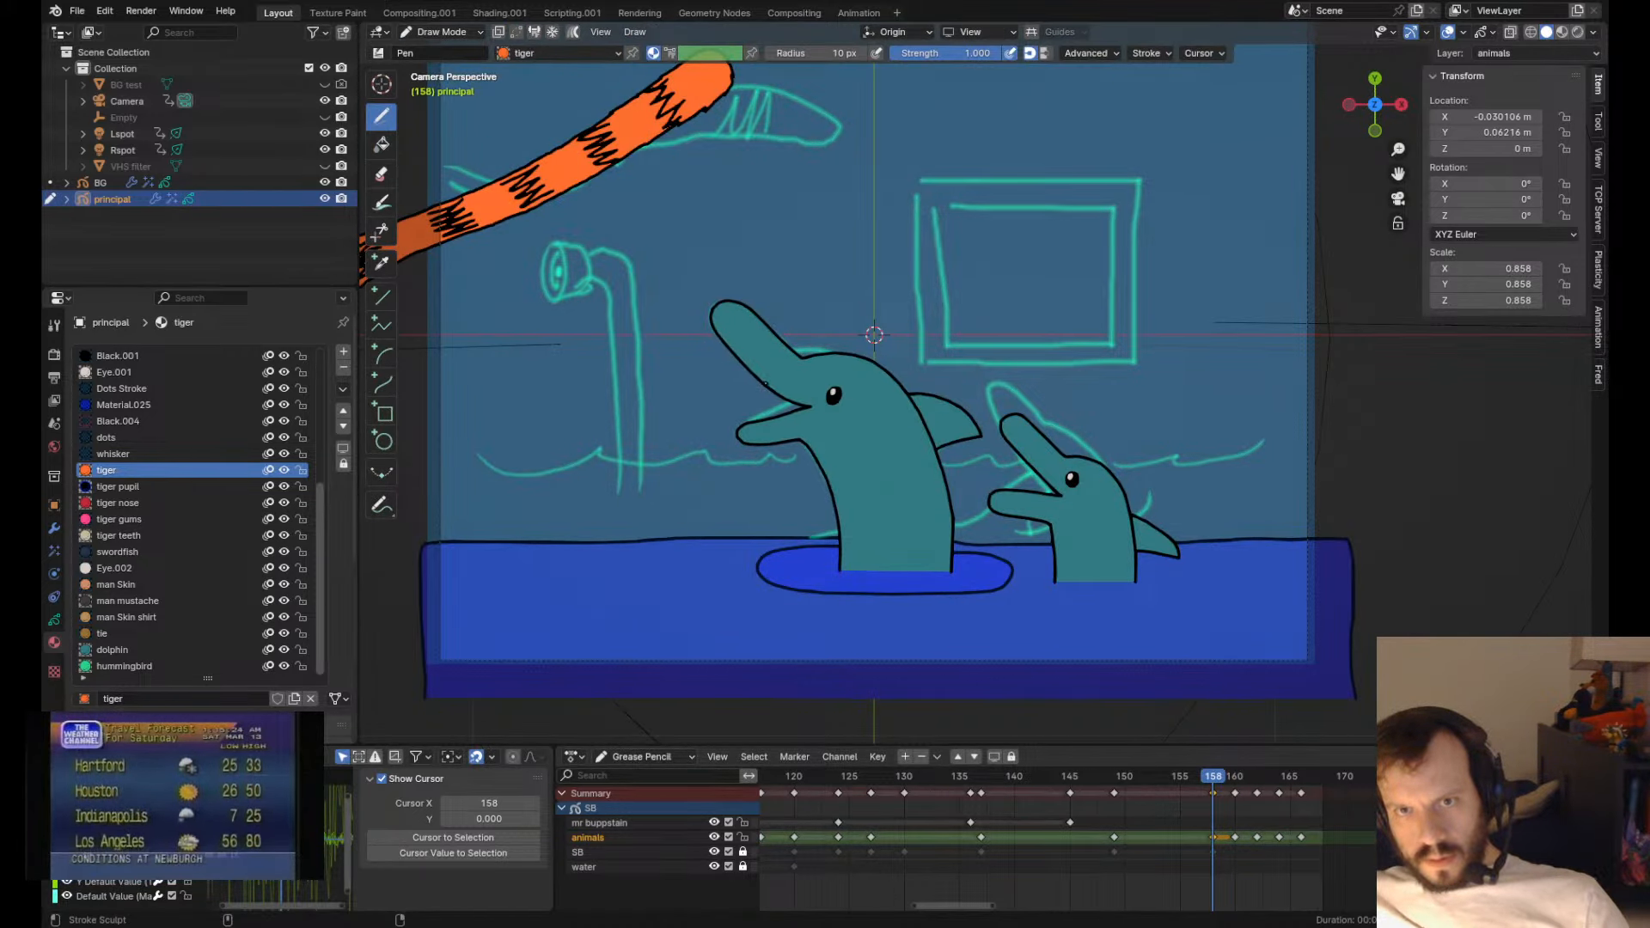
pyautogui.moveTo(759, 295); pyautogui.dragTo(752, 309)
pyautogui.moveTo(705, 291); pyautogui.dragTo(679, 316)
# - Refine the large dolphin's mouth corner and lower jaw outline on frame 158 with the Grab sculpt brush
pyautogui.scroll(4, 756, 296)
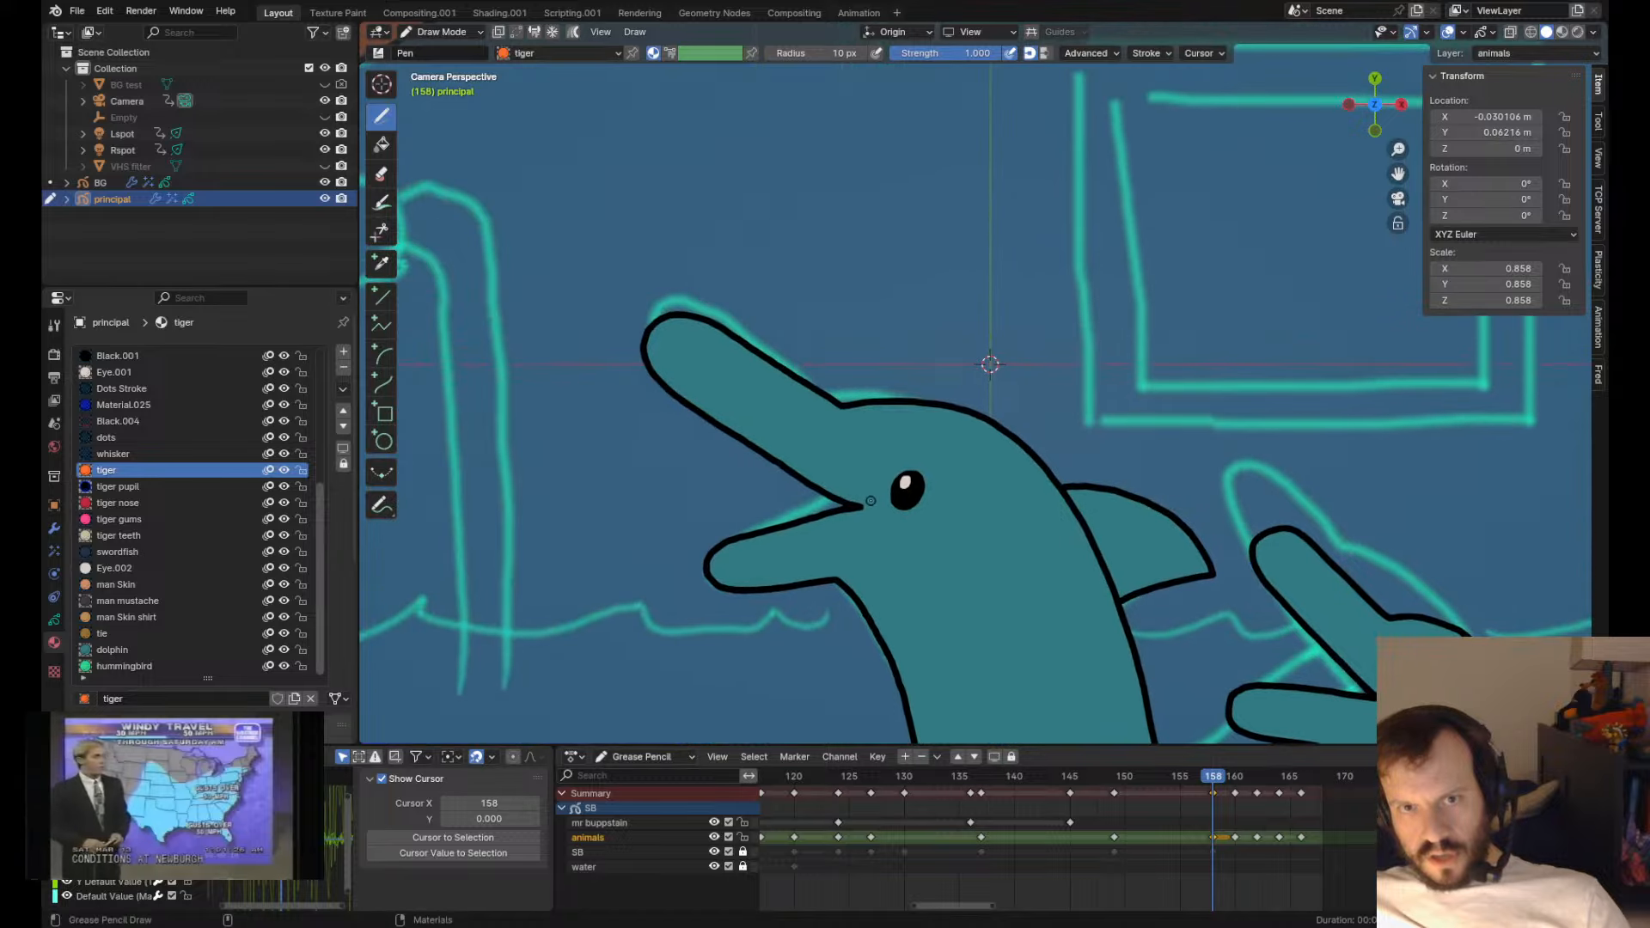
pyautogui.moveTo(867, 507)
pyautogui.mouseDown()
pyautogui.moveTo(864, 521)
pyautogui.moveTo(920, 491)
pyautogui.moveTo(894, 468)
pyautogui.mouseUp()
pyautogui.scroll(4, 800, 571)
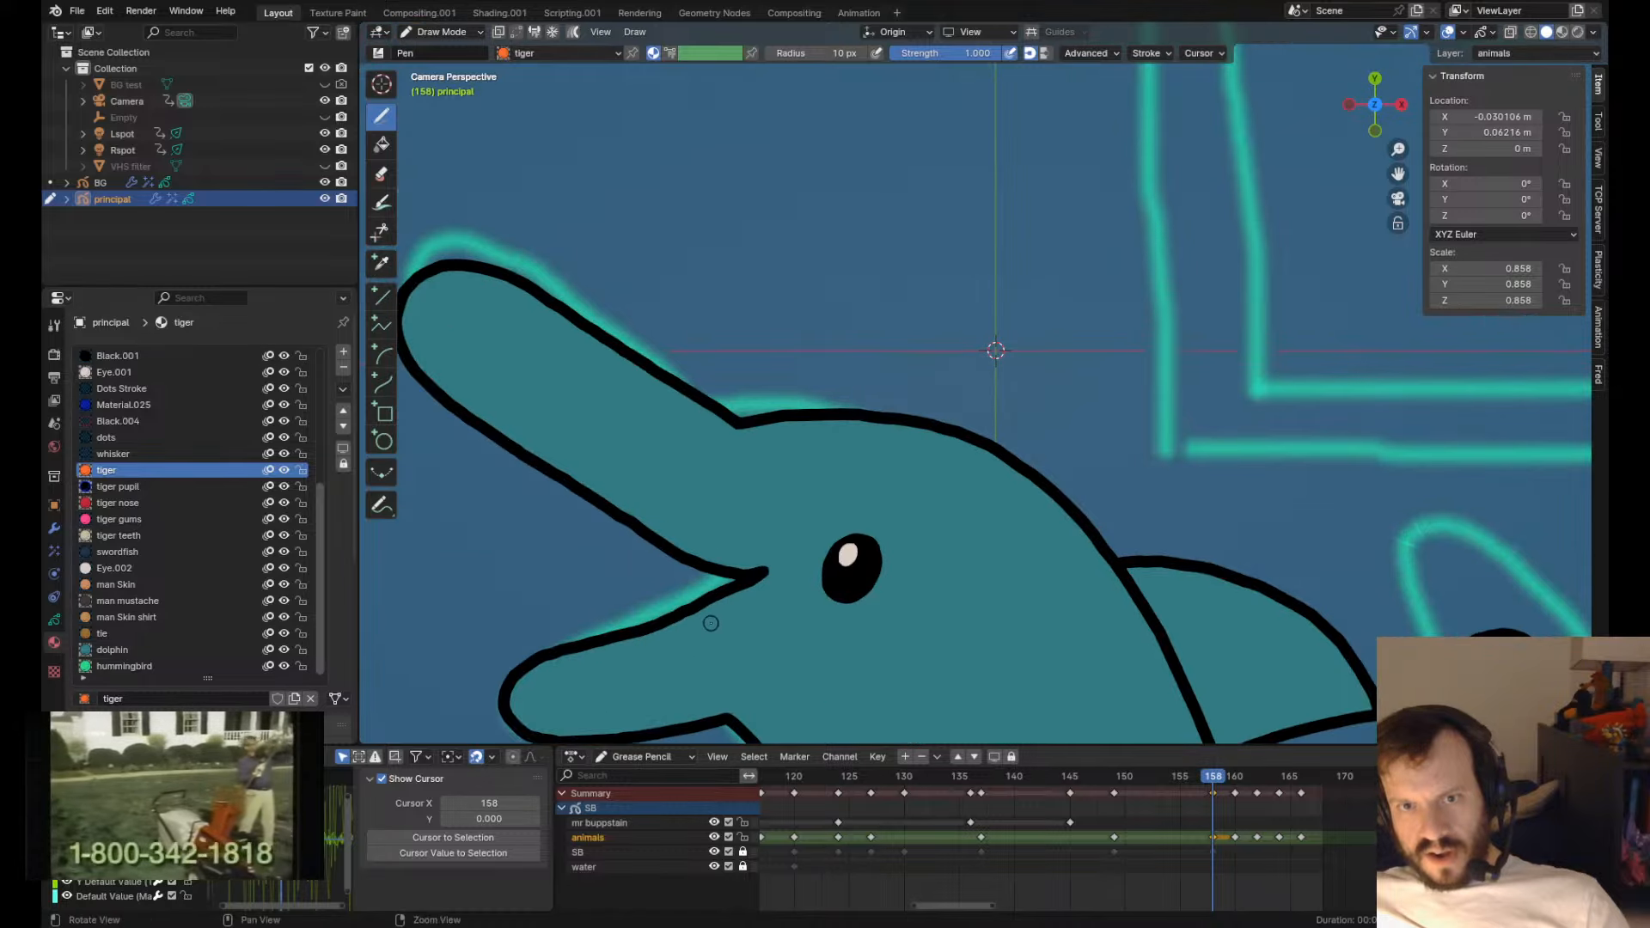
pyautogui.keyDown('shift'); pyautogui.moveTo(706, 622); pyautogui.dragTo(830, 552, button='middle'); pyautogui.keyUp('shift')
pyautogui.moveTo(806, 558)
pyautogui.mouseDown()
pyautogui.moveTo(786, 566)
pyautogui.moveTo(823, 555)
pyautogui.moveTo(791, 561)
pyautogui.mouseUp()
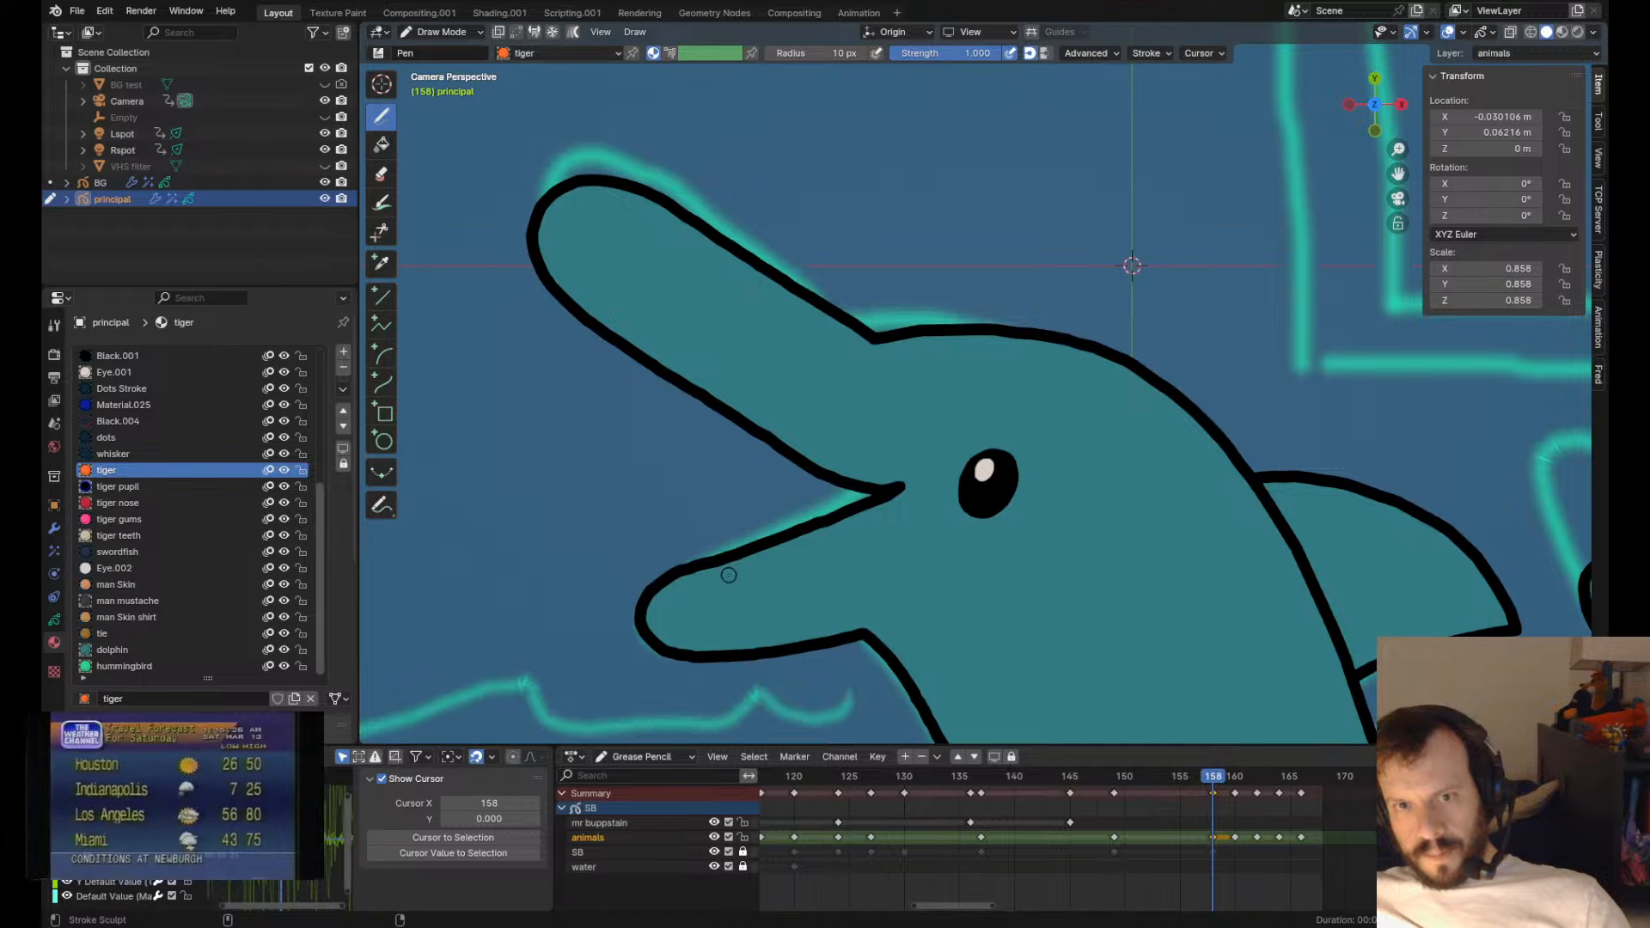
pyautogui.keyDown('ctrl'); pyautogui.keyDown('shift'); pyautogui.moveTo(636, 617); pyautogui.dragTo(653, 611); pyautogui.keyUp('shift'); pyautogui.keyUp('ctrl')
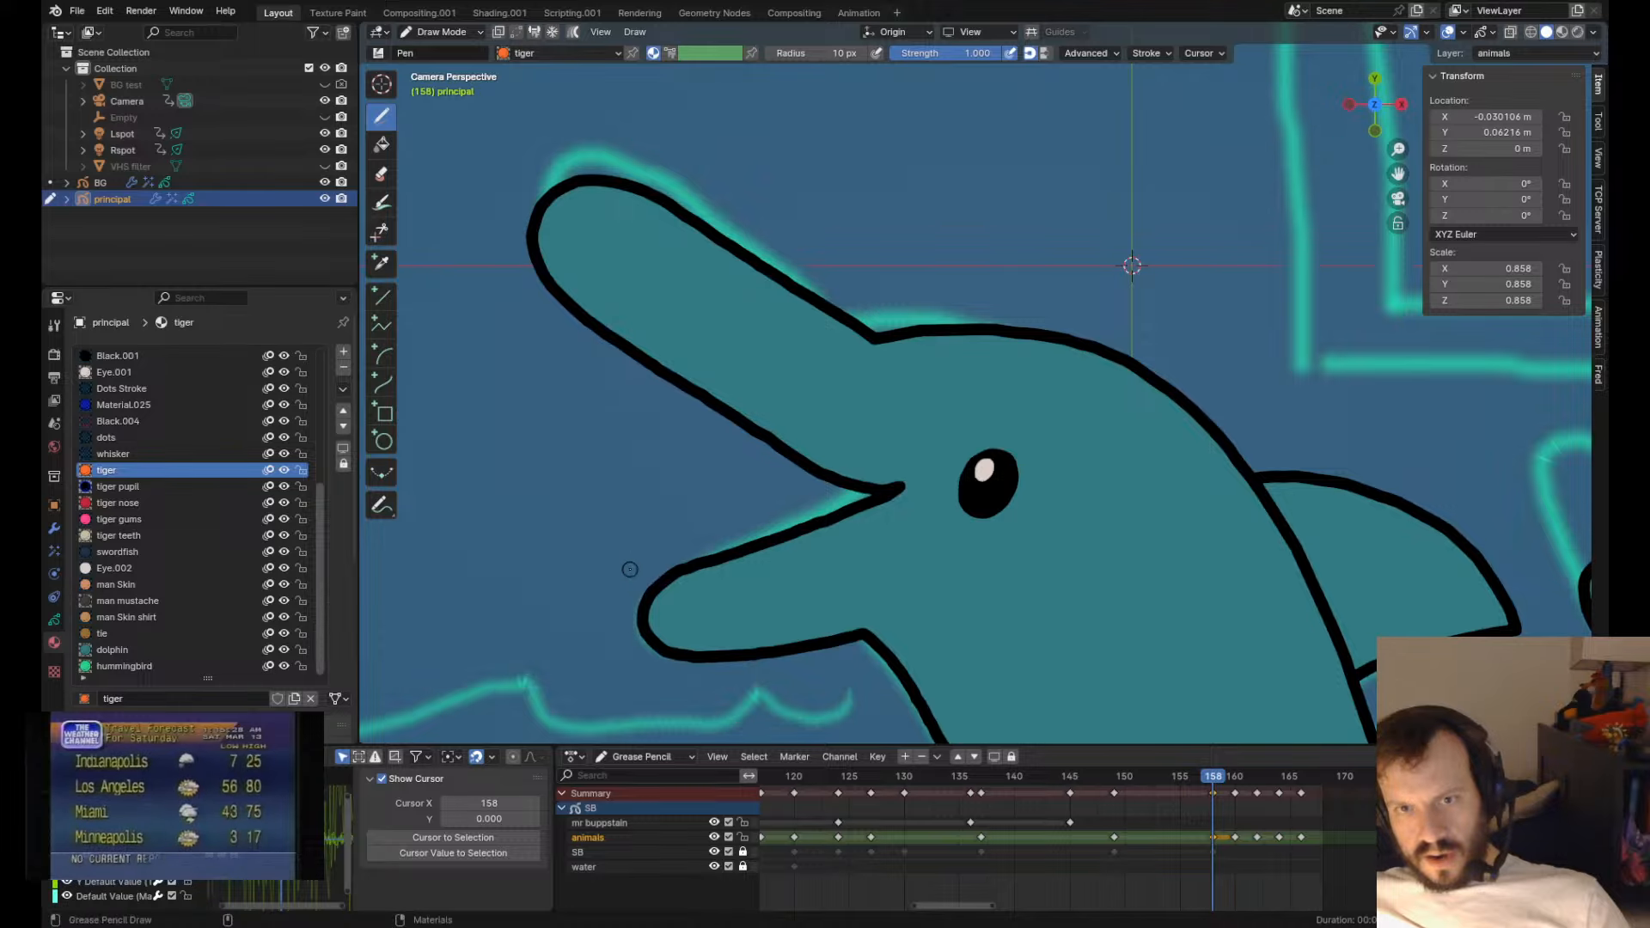
# - Pull the tip of the large dolphin's lower jaw slightly downward and inward on frame 158 with the Grab sculpt brush
pyautogui.scroll(-4, 657, 560)
pyautogui.moveTo(836, 482)
pyautogui.keyDown('ctrl'); pyautogui.keyDown('shift'); pyautogui.mouseDown()
pyautogui.moveTo(842, 496)
pyautogui.moveTo(801, 502)
pyautogui.mouseUp(); pyautogui.keyUp('shift'); pyautogui.keyUp('ctrl')
pyautogui.keyDown('ctrl'); pyautogui.keyDown('shift'); pyautogui.moveTo(794, 538); pyautogui.dragTo(834, 543); pyautogui.keyUp('shift'); pyautogui.keyUp('ctrl')
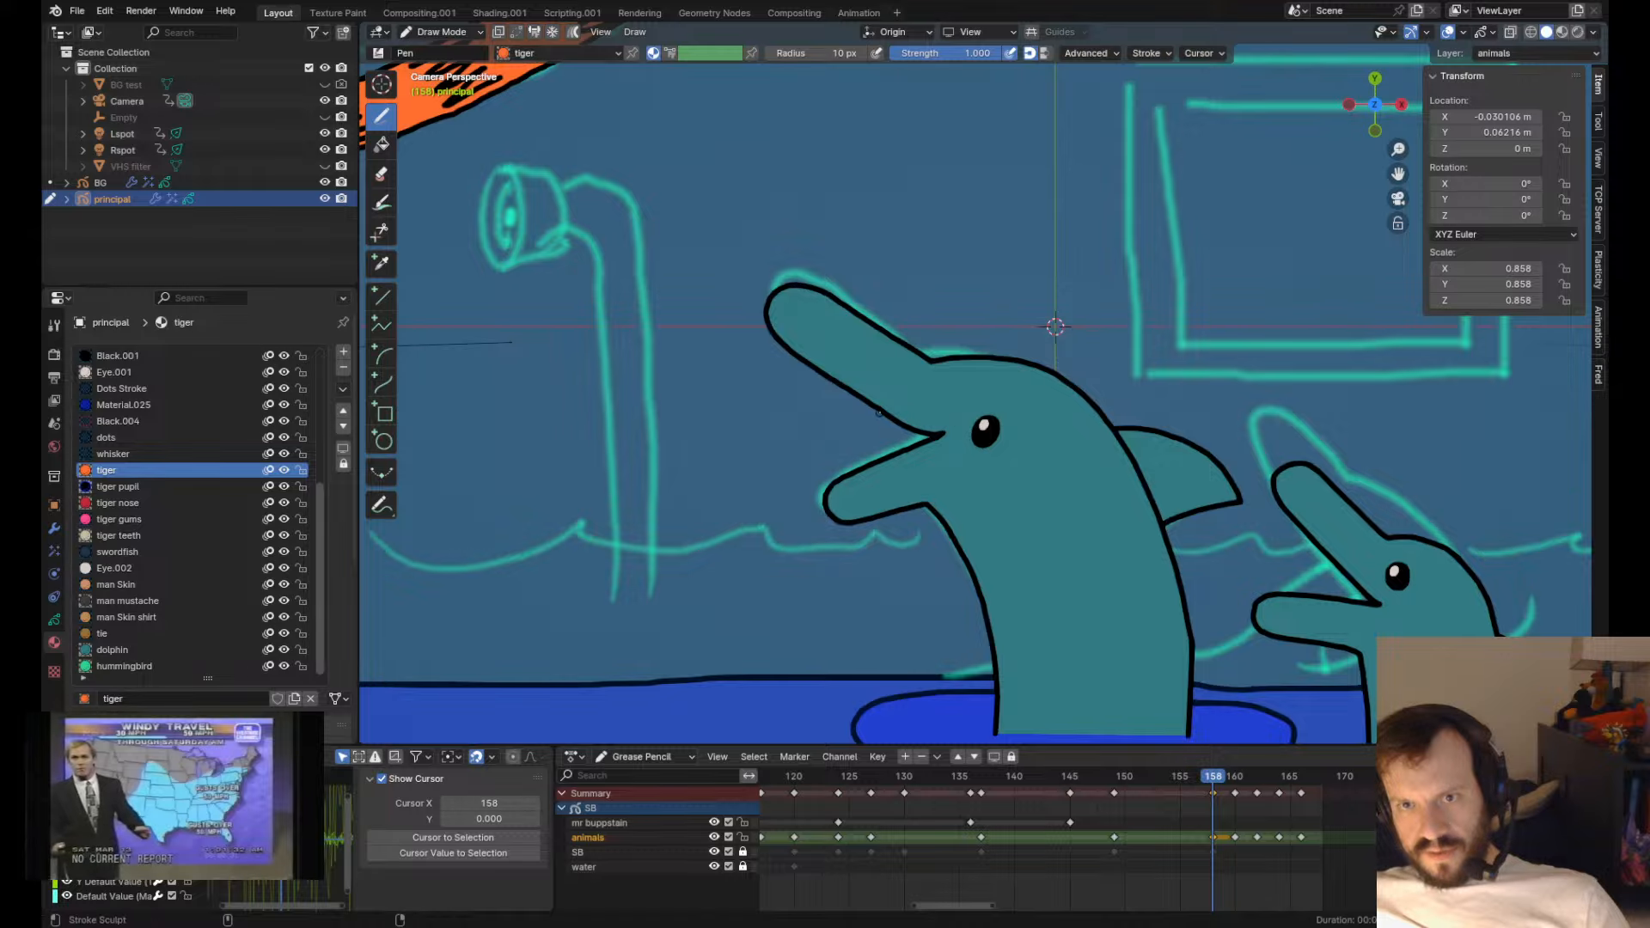
pyautogui.scroll(4, 879, 413)
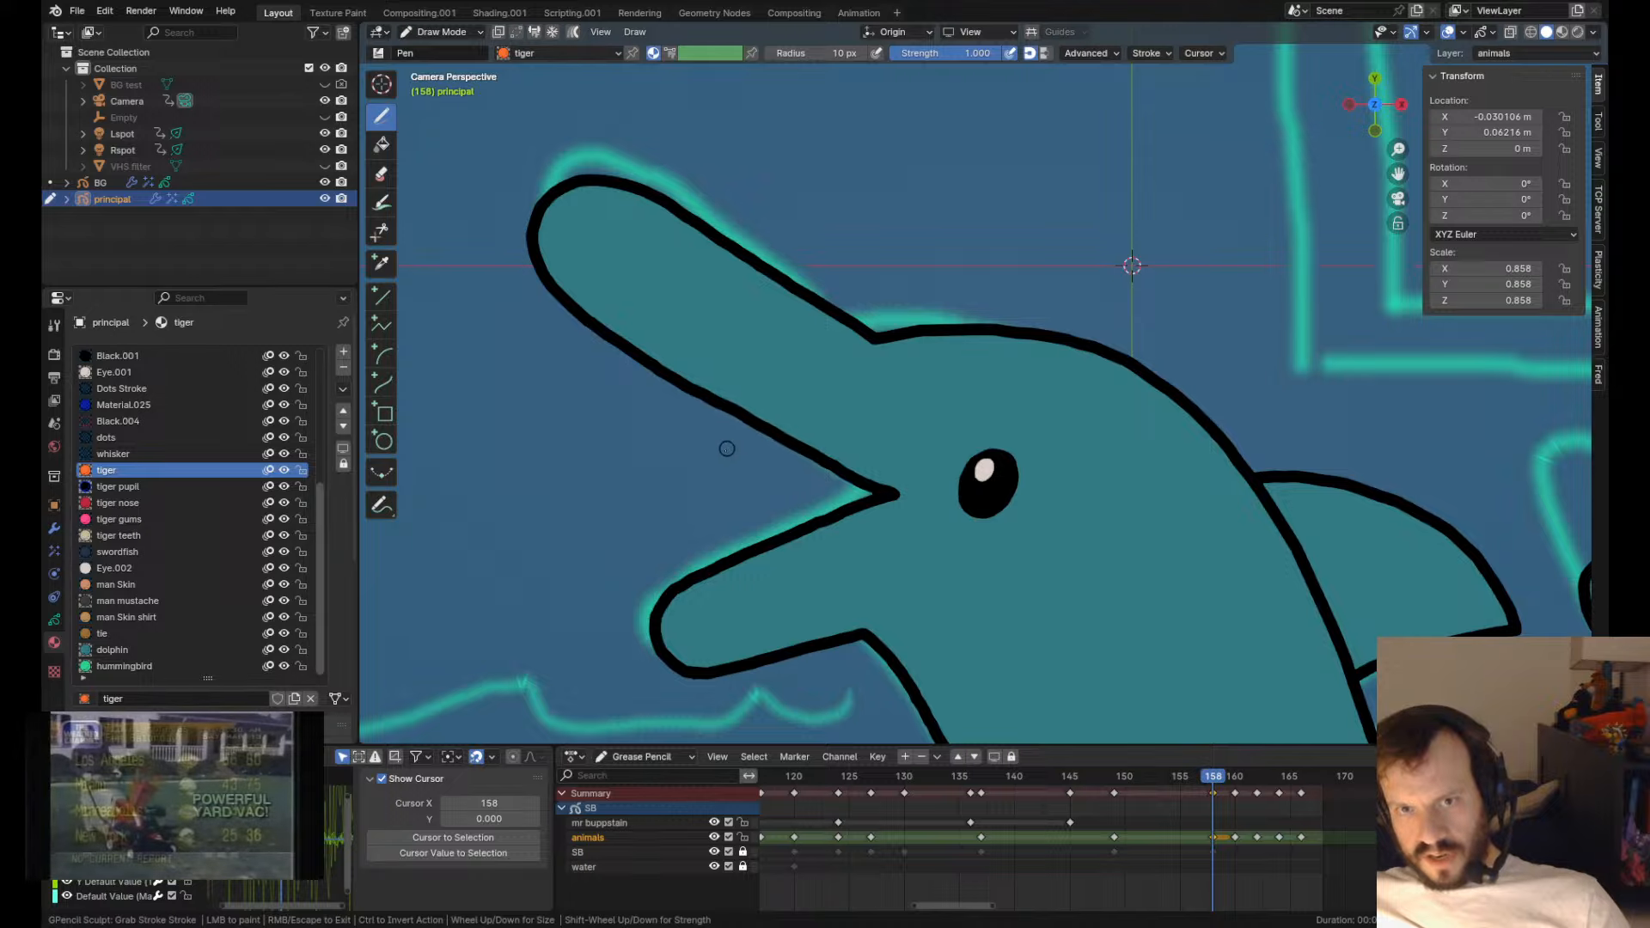
pyautogui.scroll(-6, 725, 449)
pyautogui.scroll(6, 790, 464)
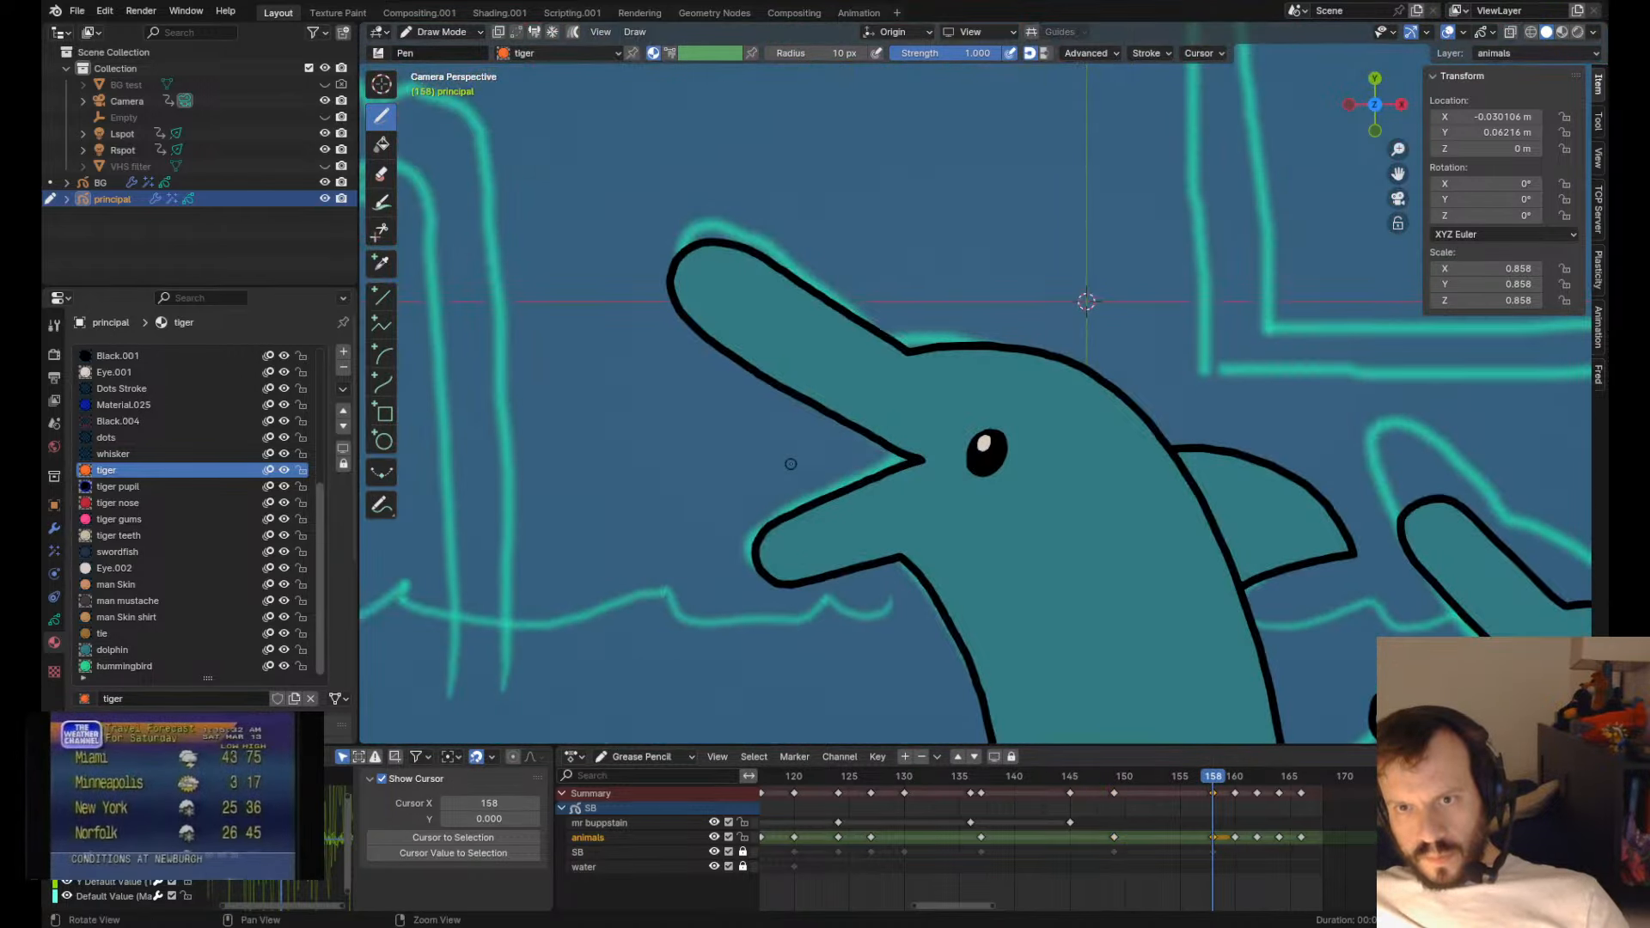
# - Nudge the corner of the large dolphin's mouth toward the eye on frame 158 with the Grab sculpt brush
pyautogui.scroll(-1, 796, 410)
pyautogui.scroll(-1, 796, 410)
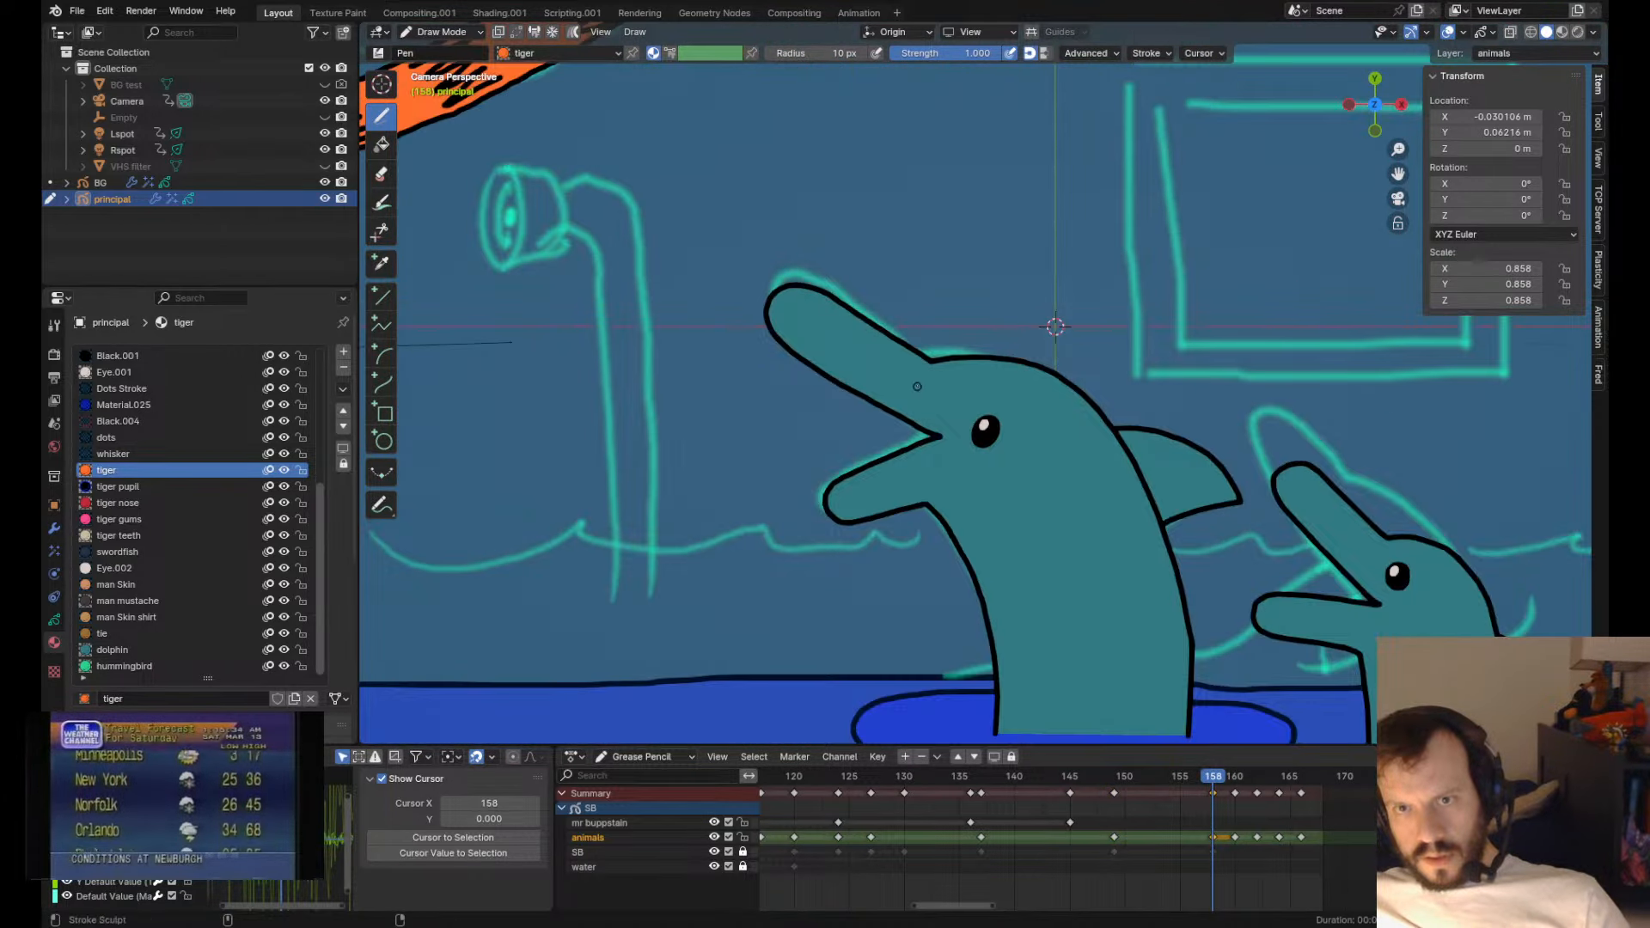
pyautogui.scroll(4, 994, 441)
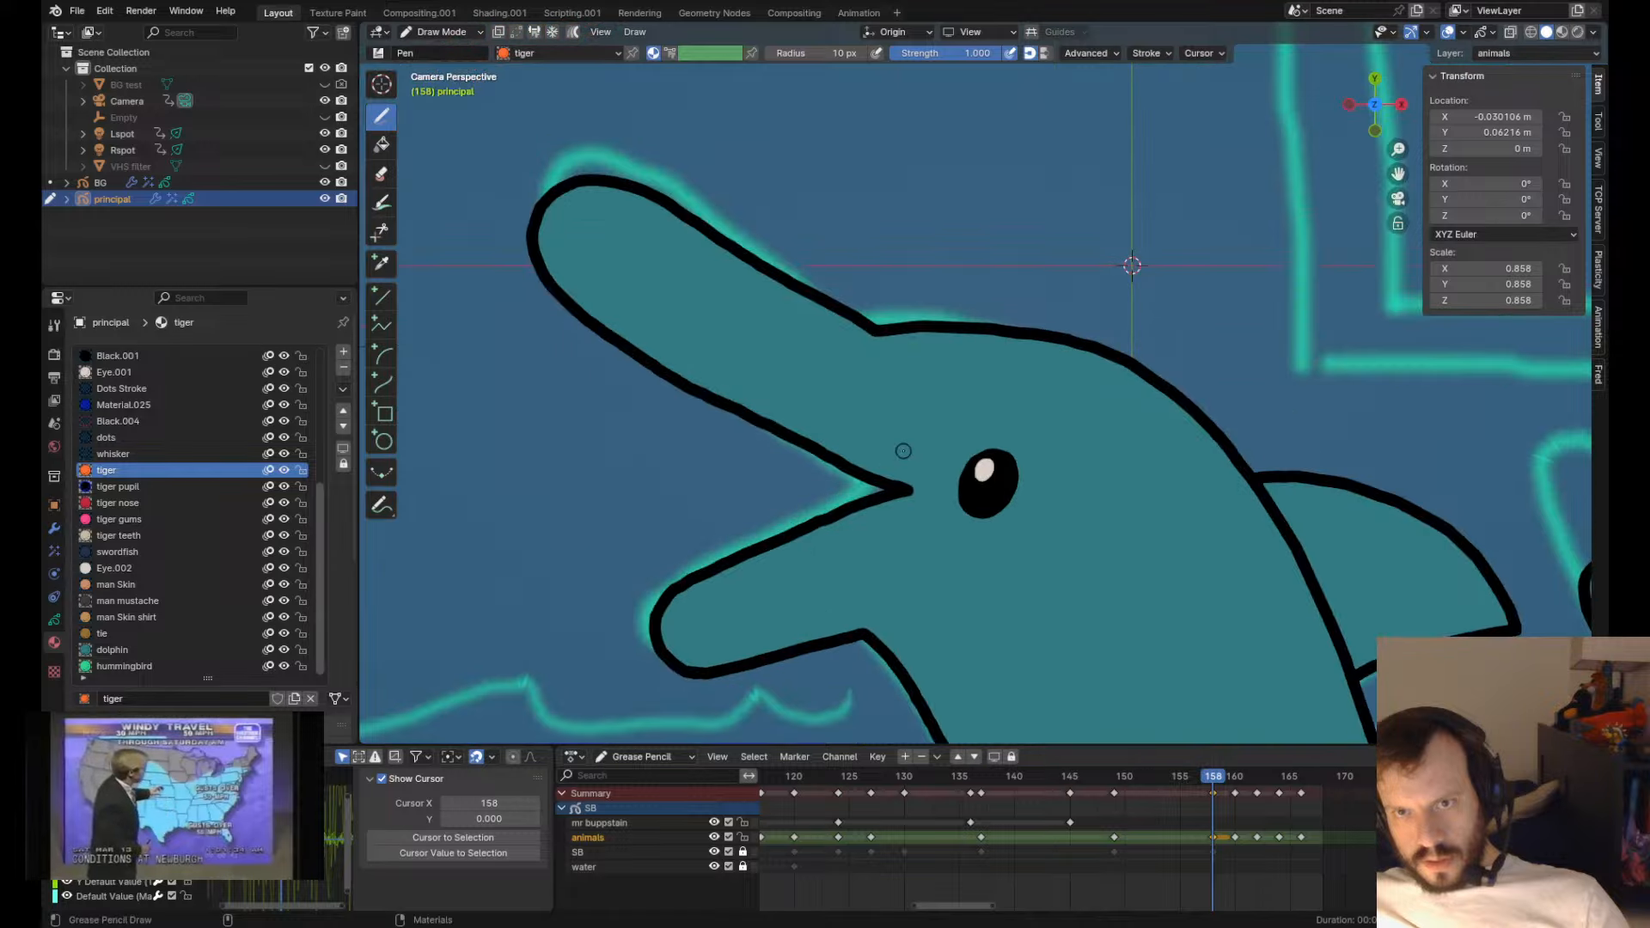
pyautogui.scroll(-4, 636, 393)
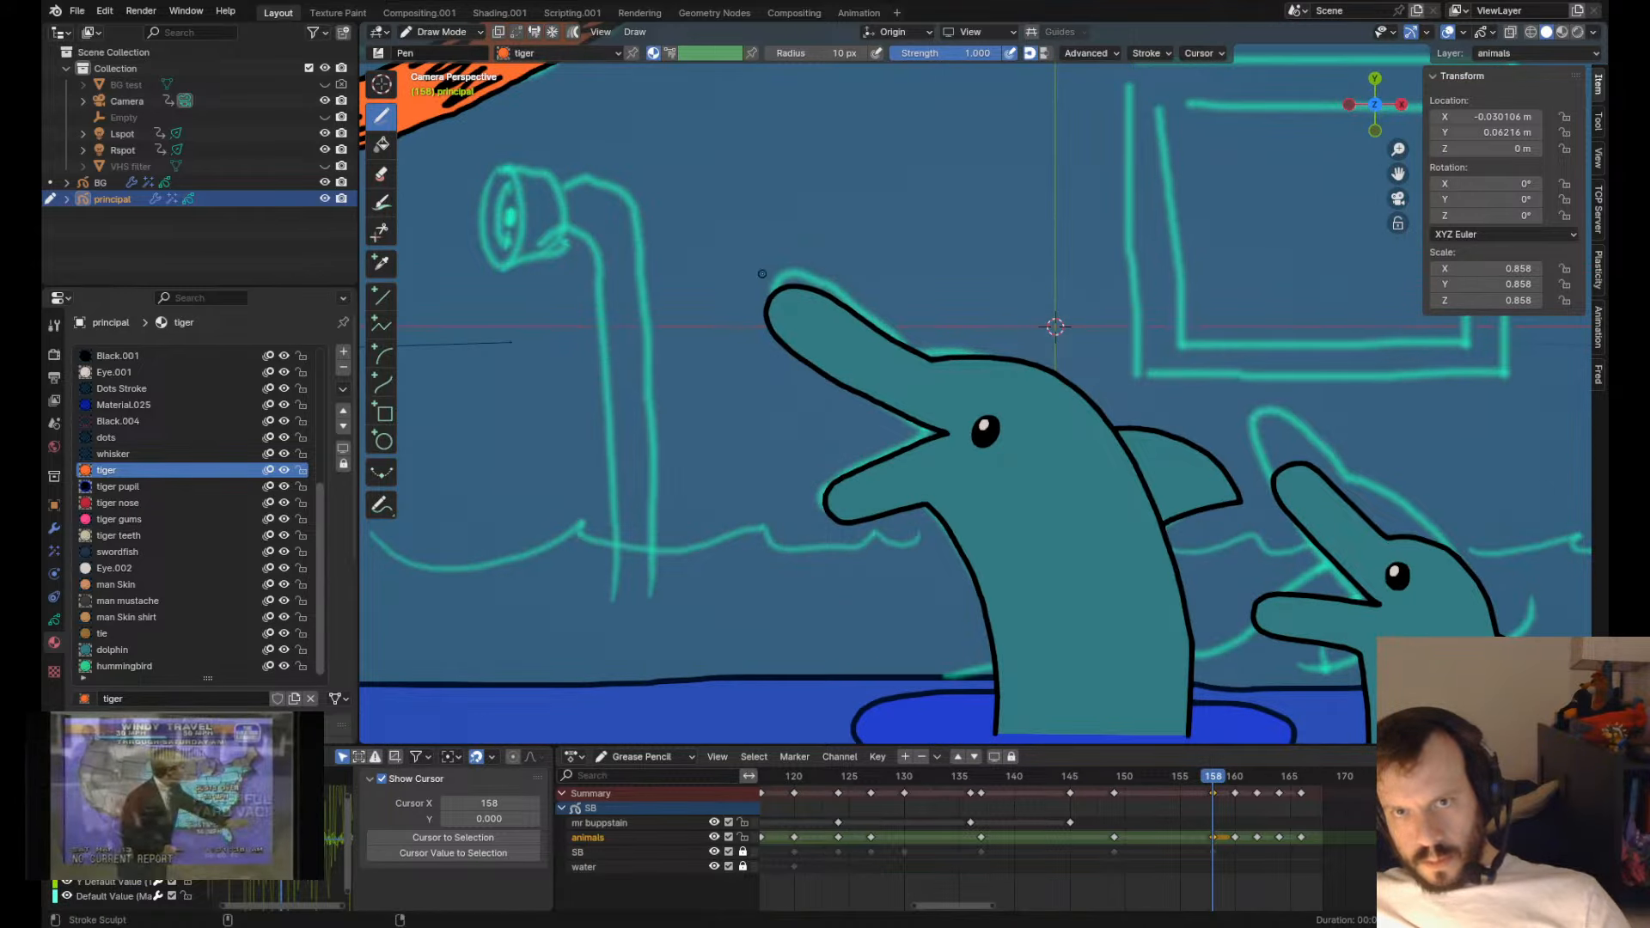
# - Rotate the large dolphin's outline slightly on frame 158 so its beak dips, and shift it to suit the new tilt
pyautogui.scroll(-4, 918, 419)
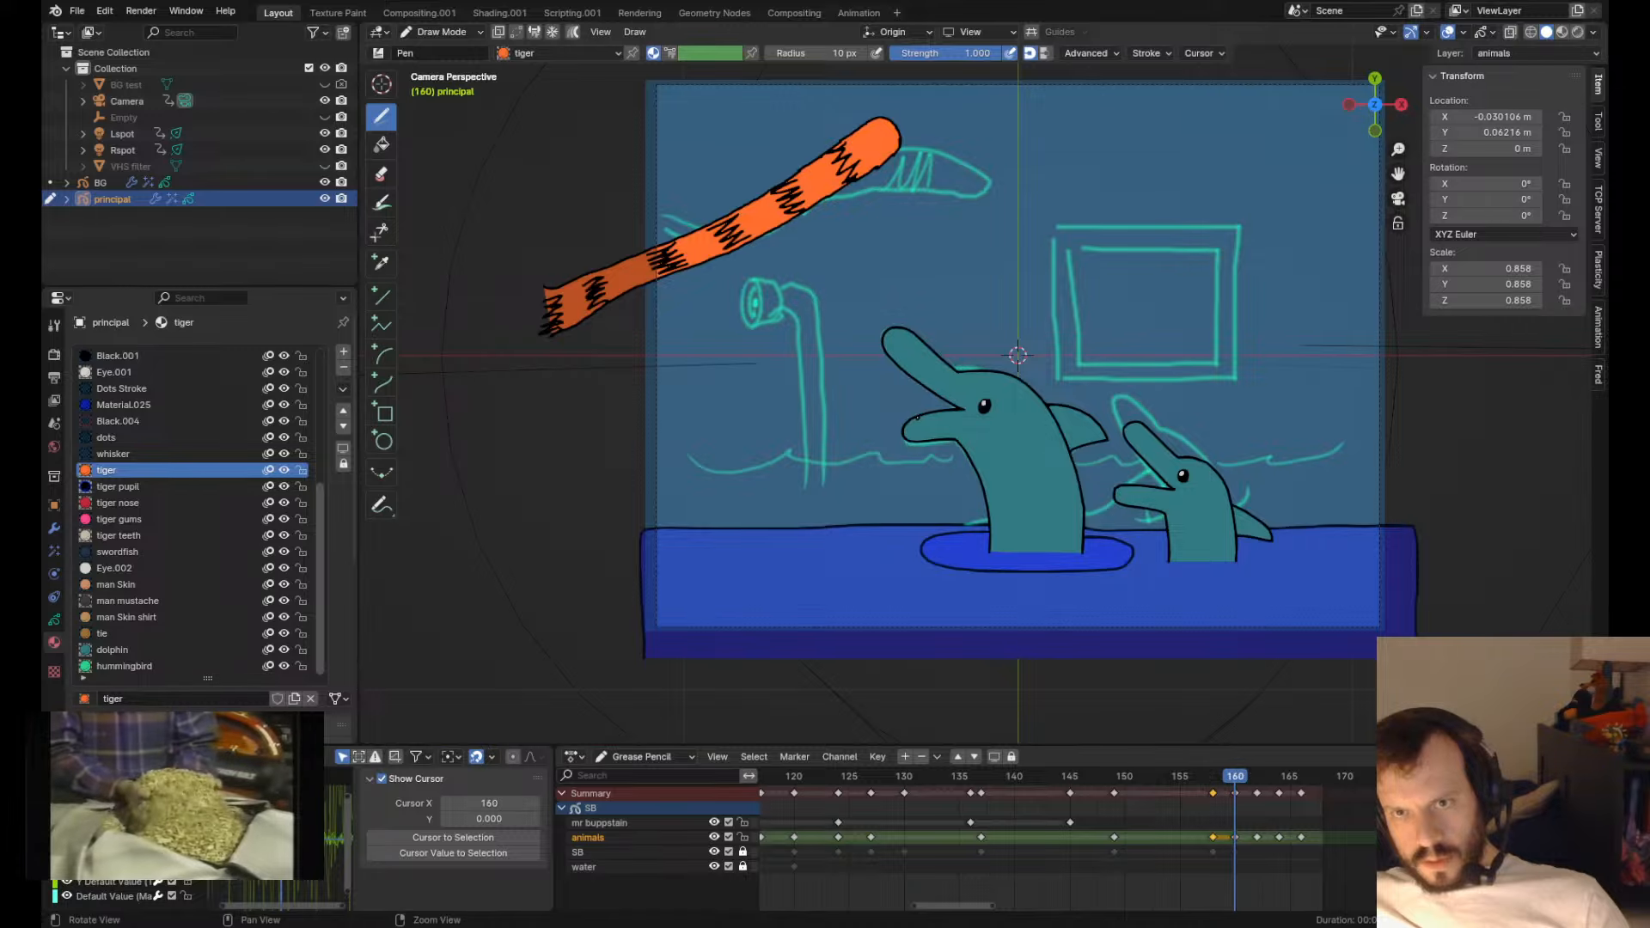
pyautogui.scroll(3, 994, 341)
pyautogui.press('Tab')
pyautogui.press('r')
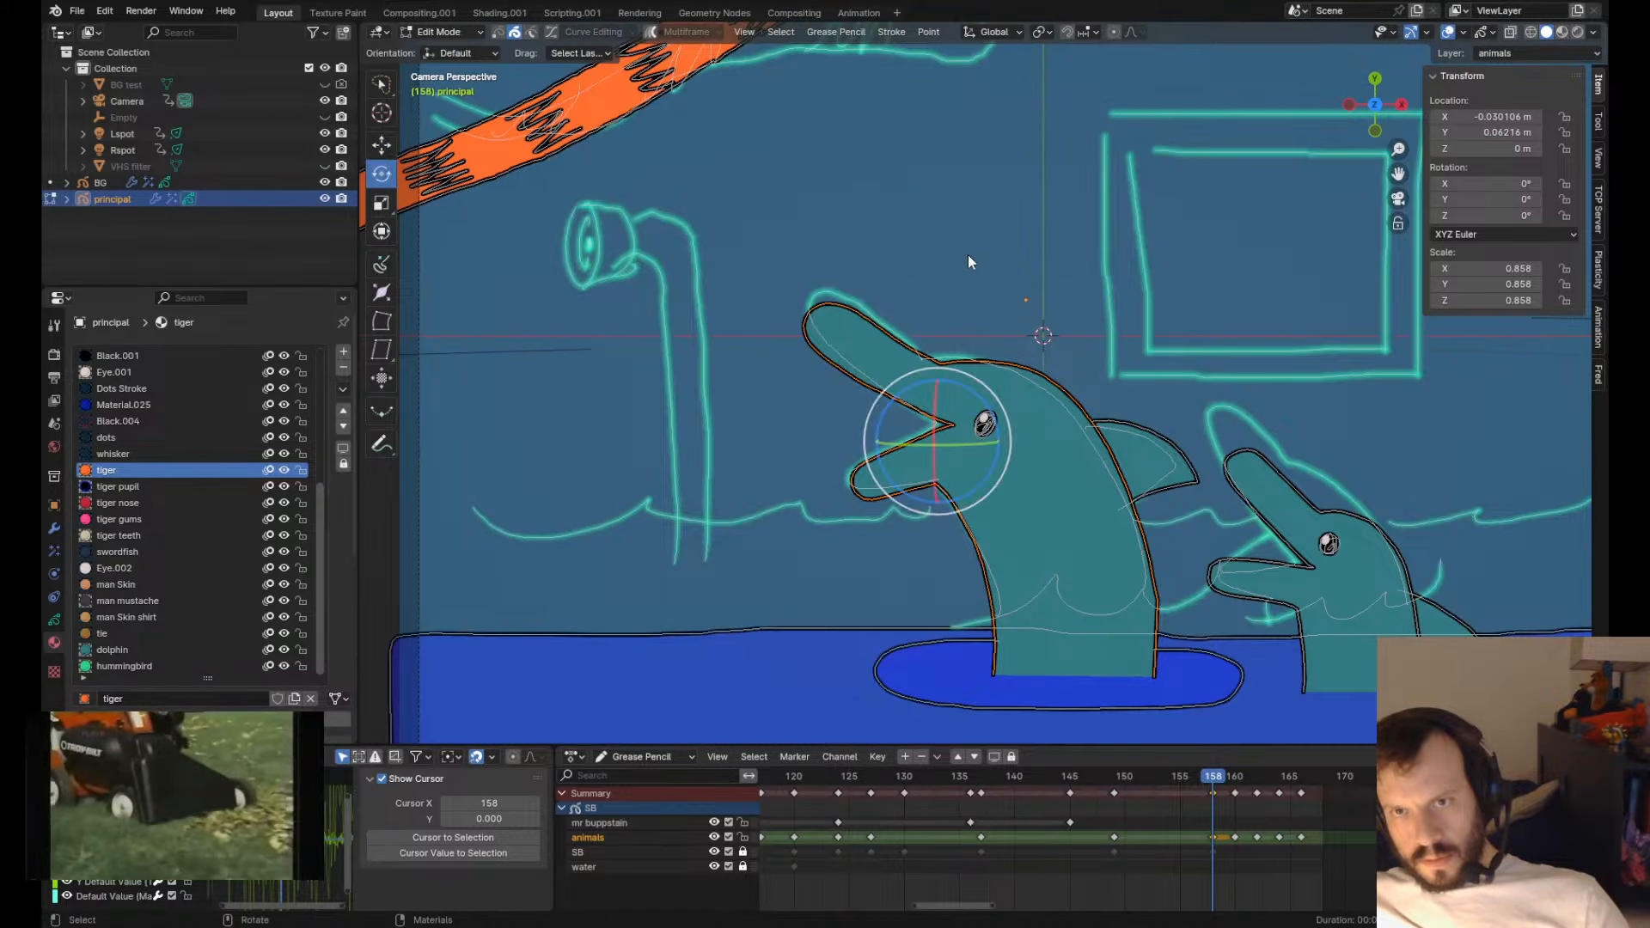
pyautogui.scroll(1, 968, 254)
pyautogui.moveTo(960, 255); pyautogui.dragTo(946, 256)
pyautogui.press('g')
pyautogui.moveTo(946, 255); pyautogui.dragTo(938, 259)
pyautogui.click(938, 260)
pyautogui.press('Tab')
pyautogui.scroll(-2, 938, 260)
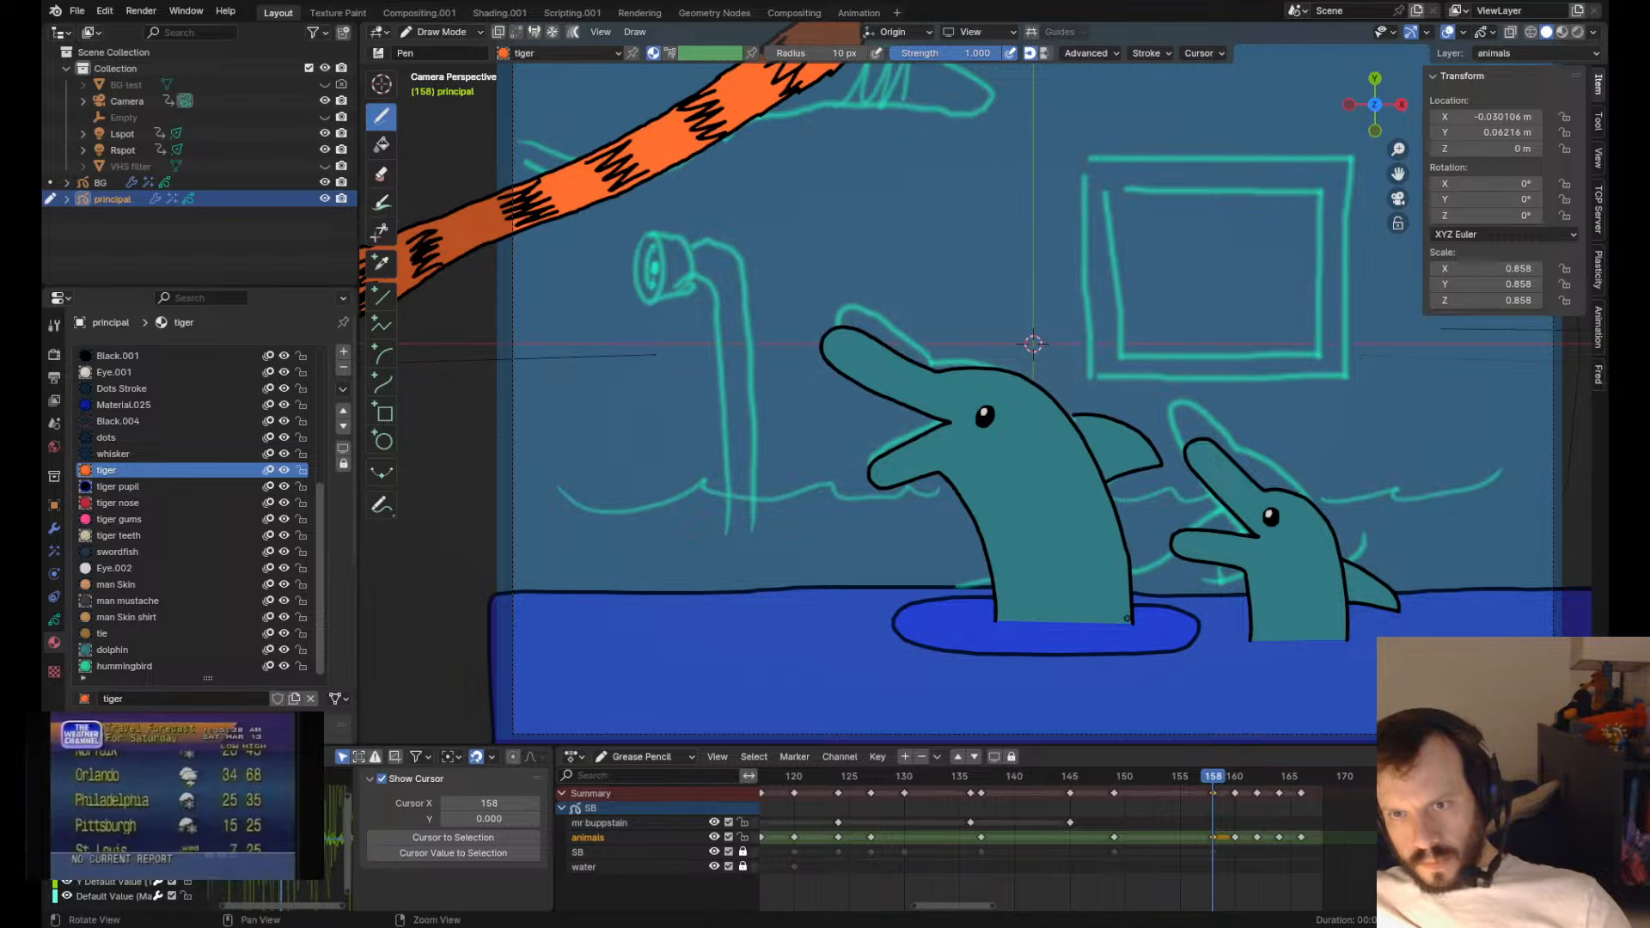
# - Compare the dolphins on frames 158 and 160, and pull the large dolphin's base slightly down on frame 158 with the Grab brush
pyautogui.press('Up')
pyautogui.press('Down')
pyautogui.press('Up')
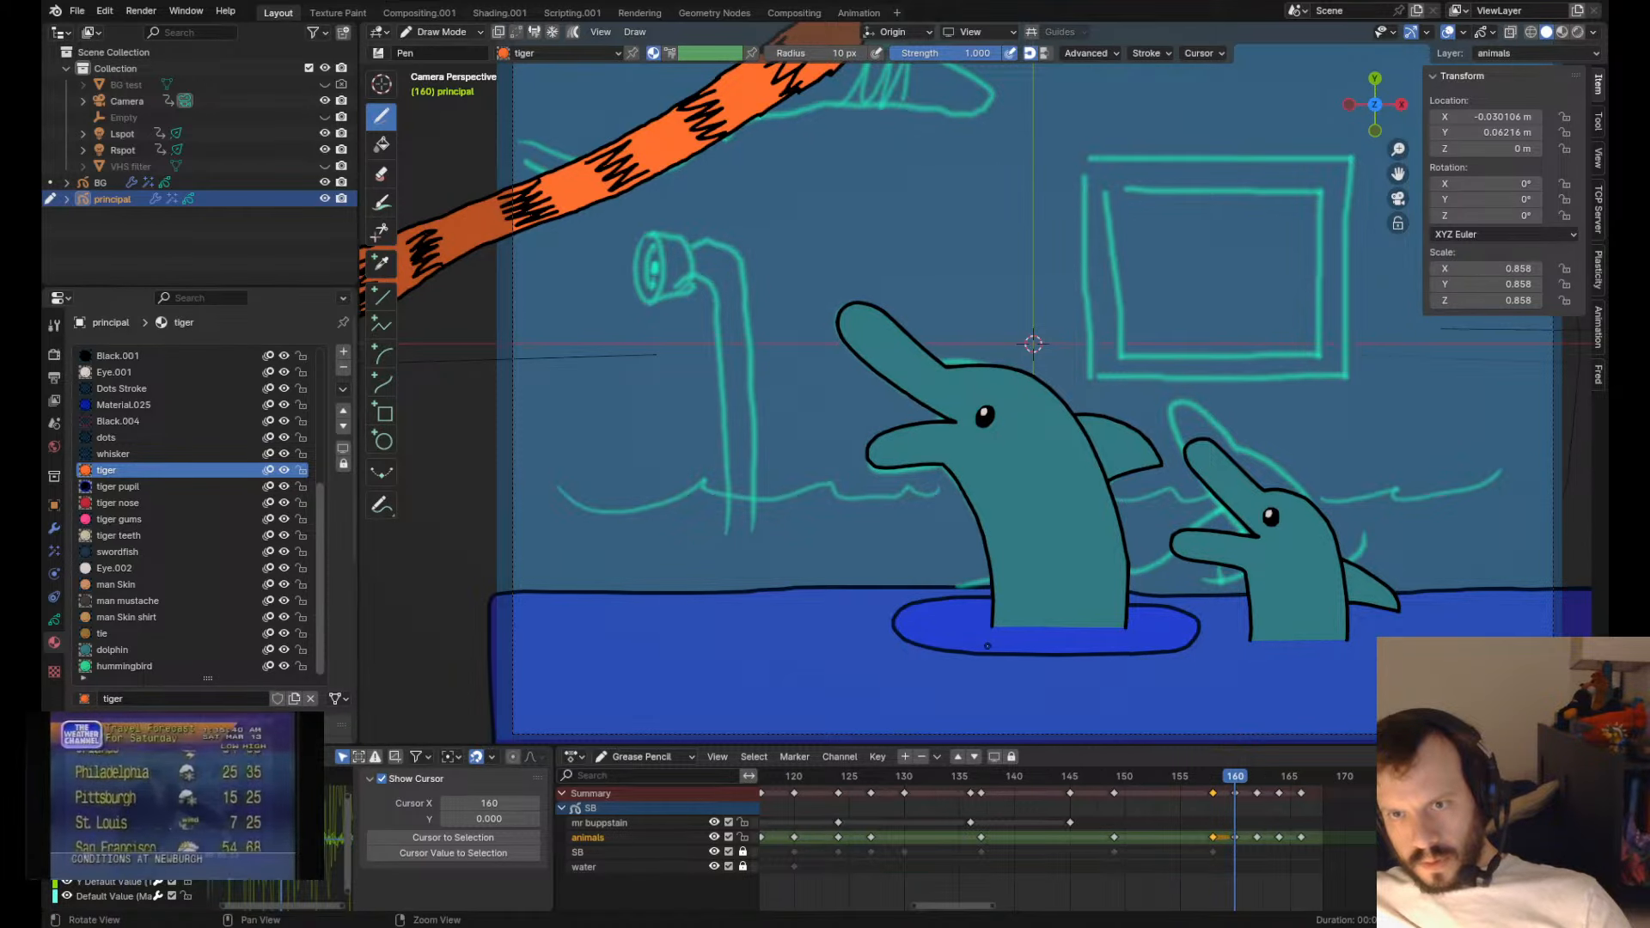
pyautogui.press('Down')
pyautogui.press('Up')
pyautogui.press('Down')
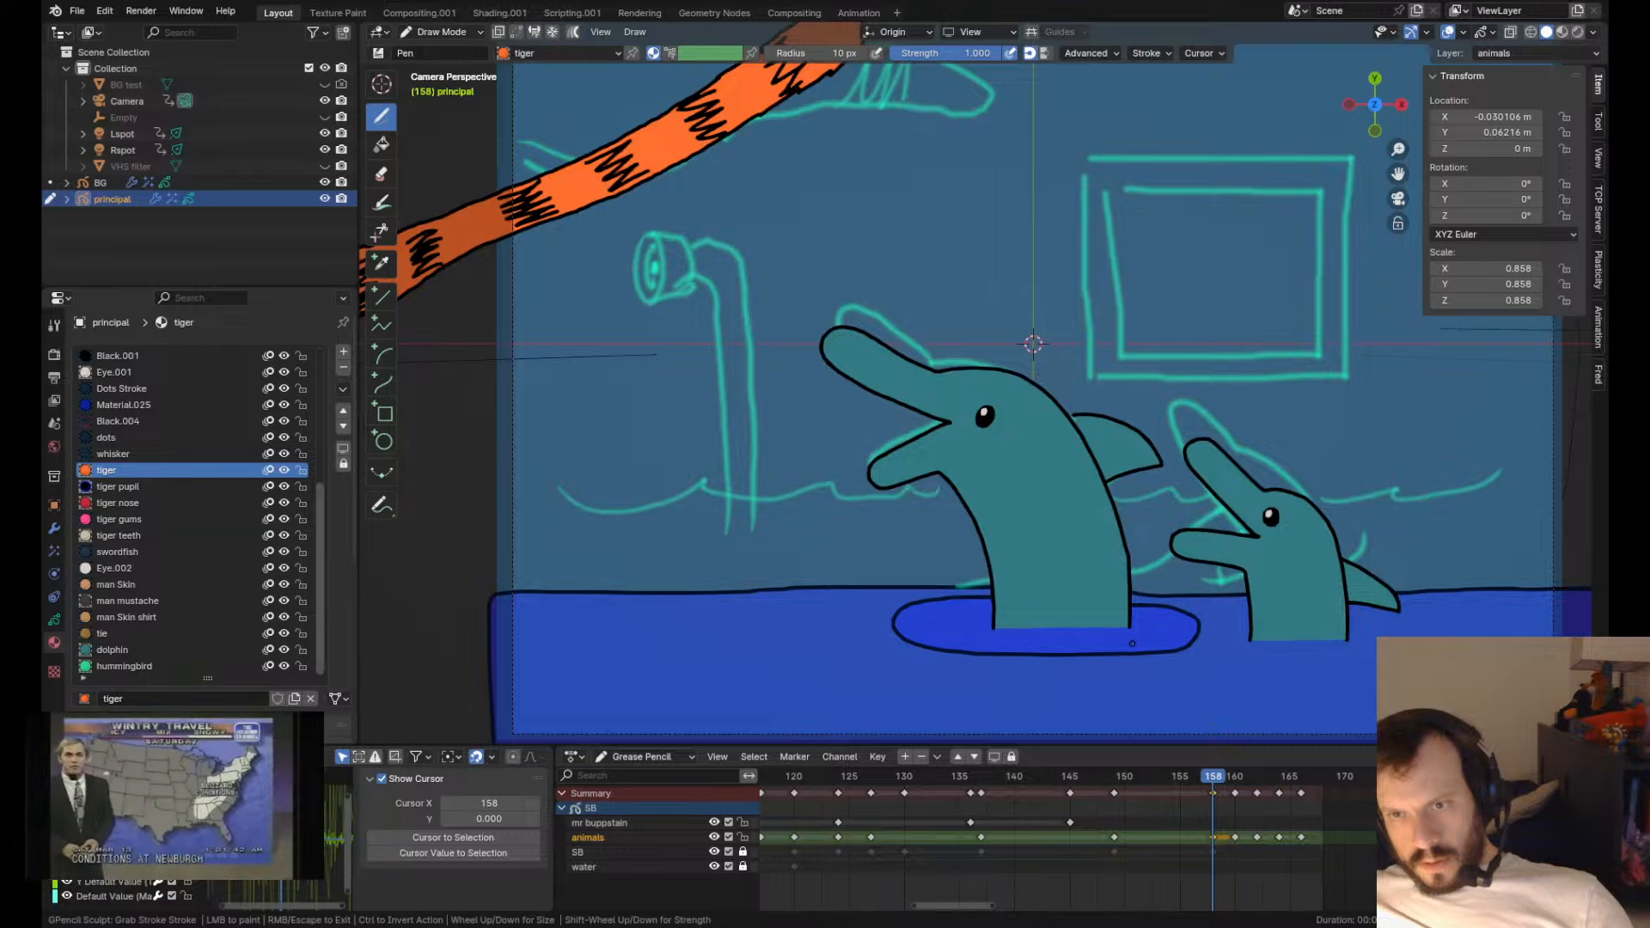
pyautogui.press('Up')
pyautogui.press('Down')
pyautogui.press('Up')
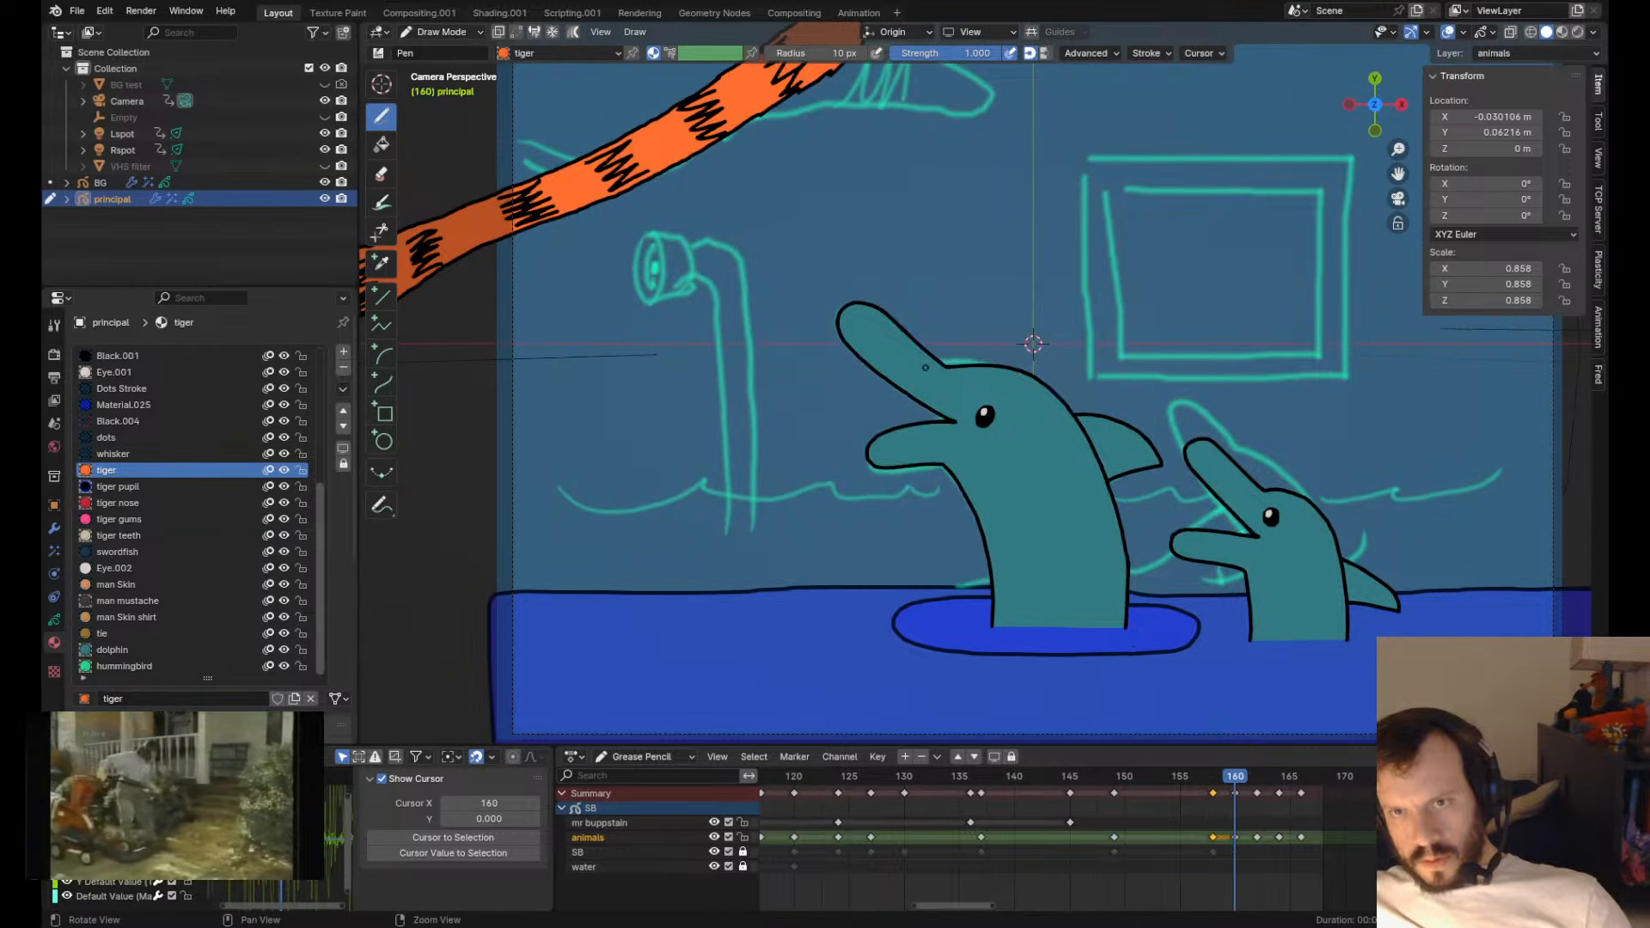
pyautogui.press('Down')
# - Select the large dolphin's eye on frame 158, move it down about 0.007 m and rotate it slightly
pyautogui.press('Tab')
pyautogui.click(1004, 415)
pyautogui.scroll(9, 1005, 421)
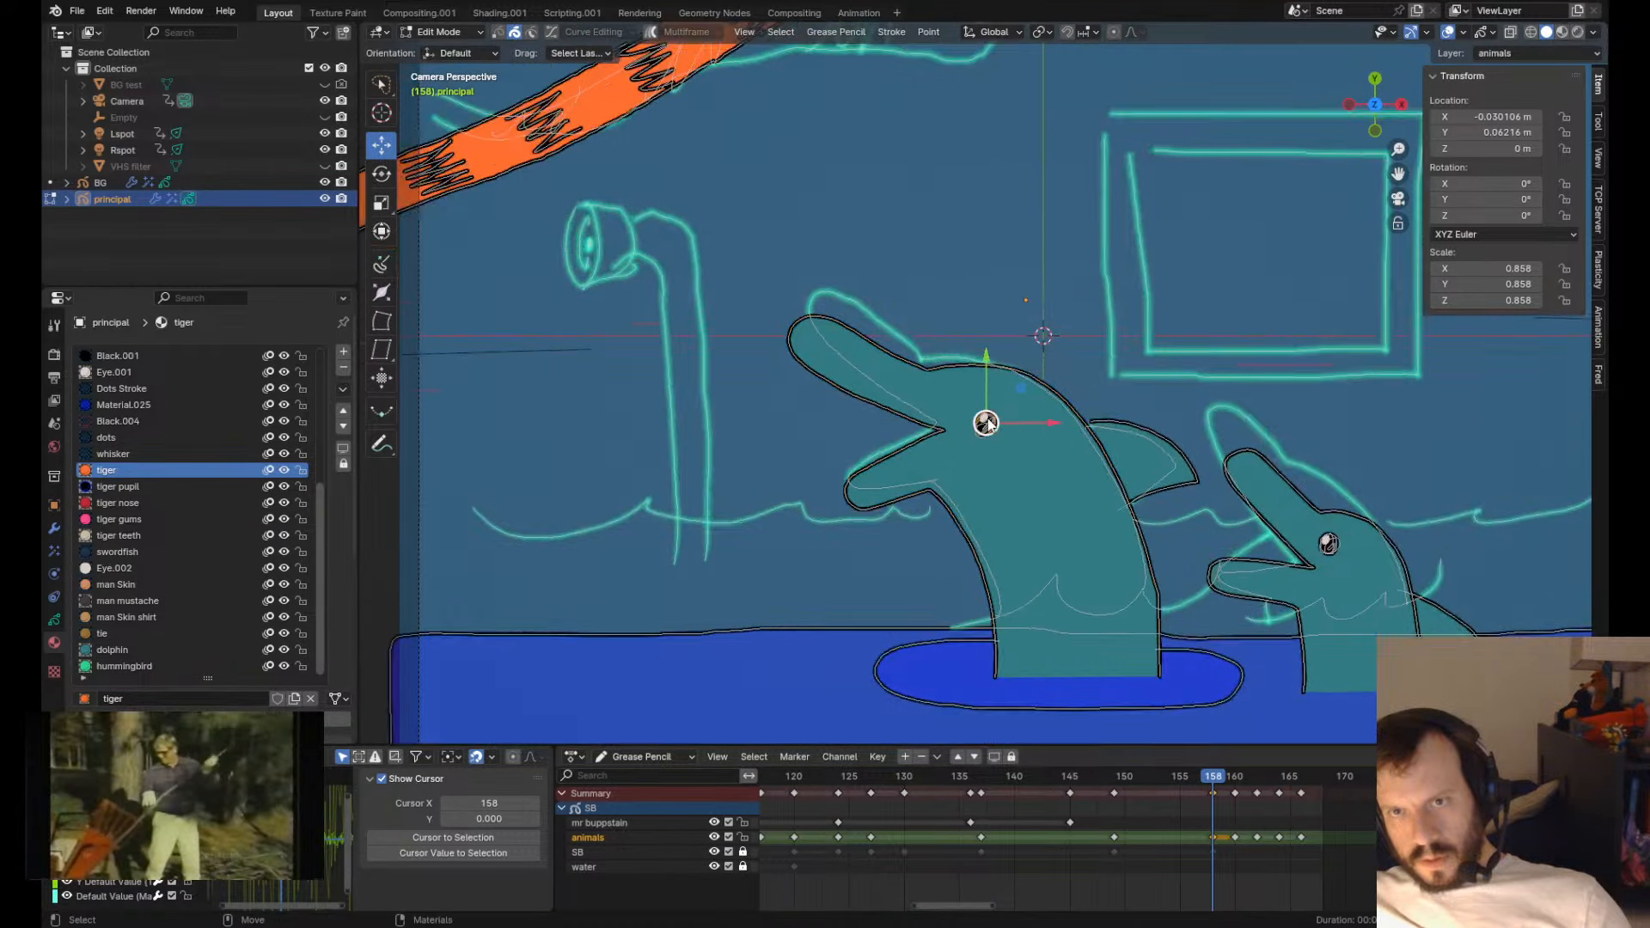
pyautogui.keyDown('shift'); pyautogui.click(1006, 564); pyautogui.keyUp('shift')
pyautogui.press('g')
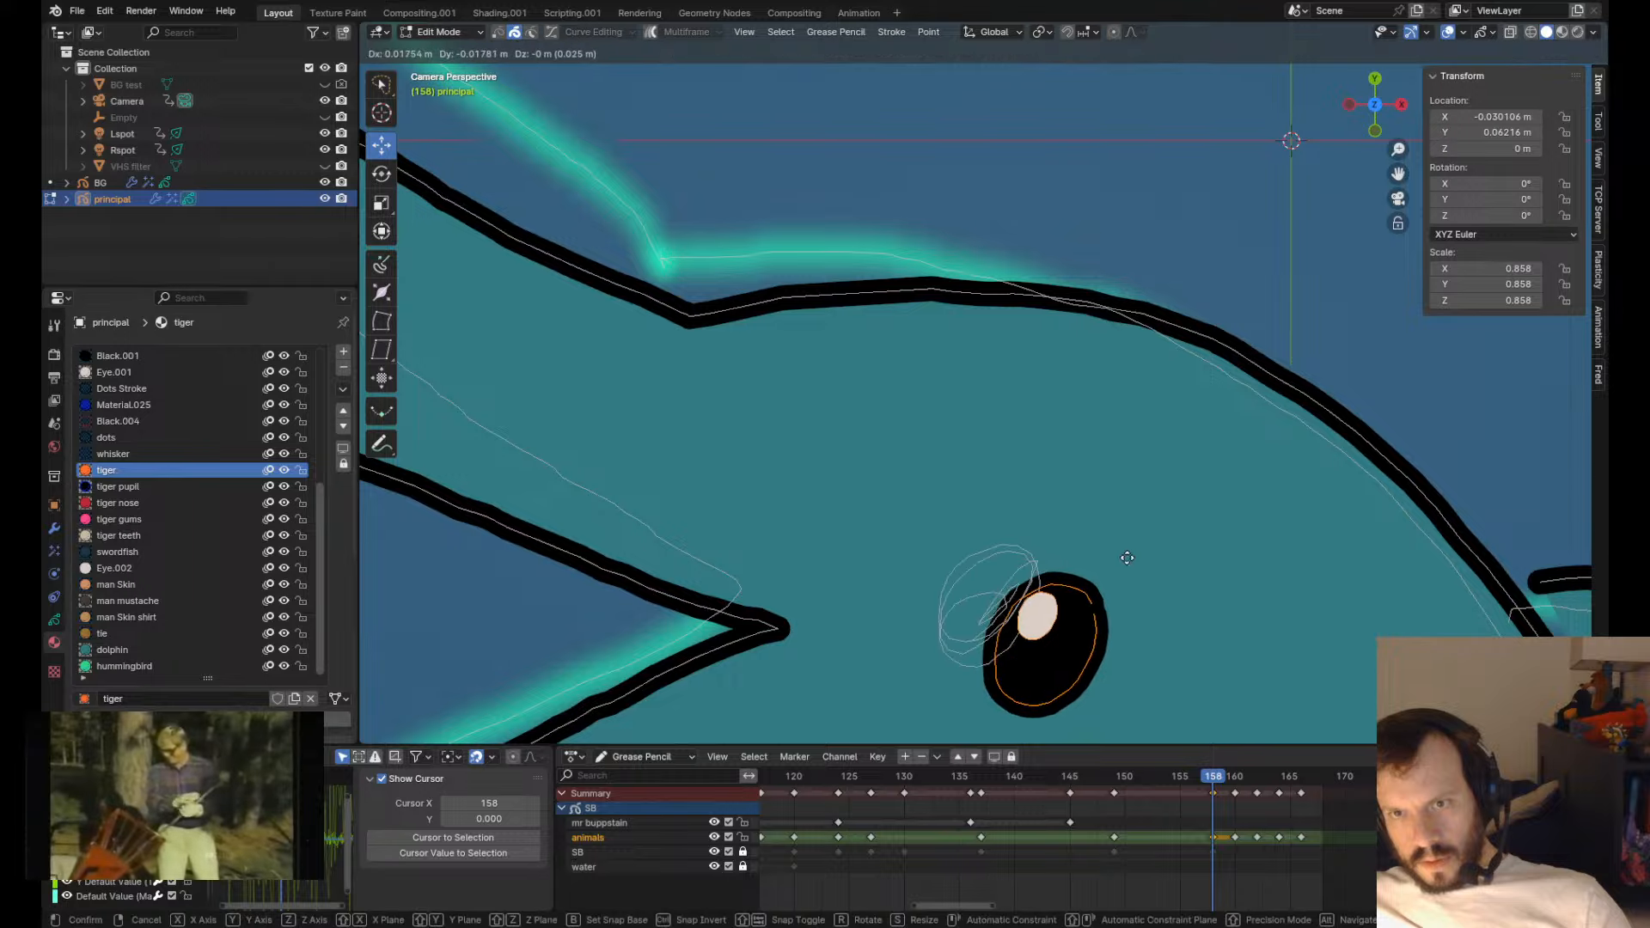
pyautogui.click(1134, 591)
pyautogui.hotkey('ctrl', 'z')
pyautogui.moveTo(1023, 647); pyautogui.dragTo(1026, 668, button='middle')
pyautogui.press('e')
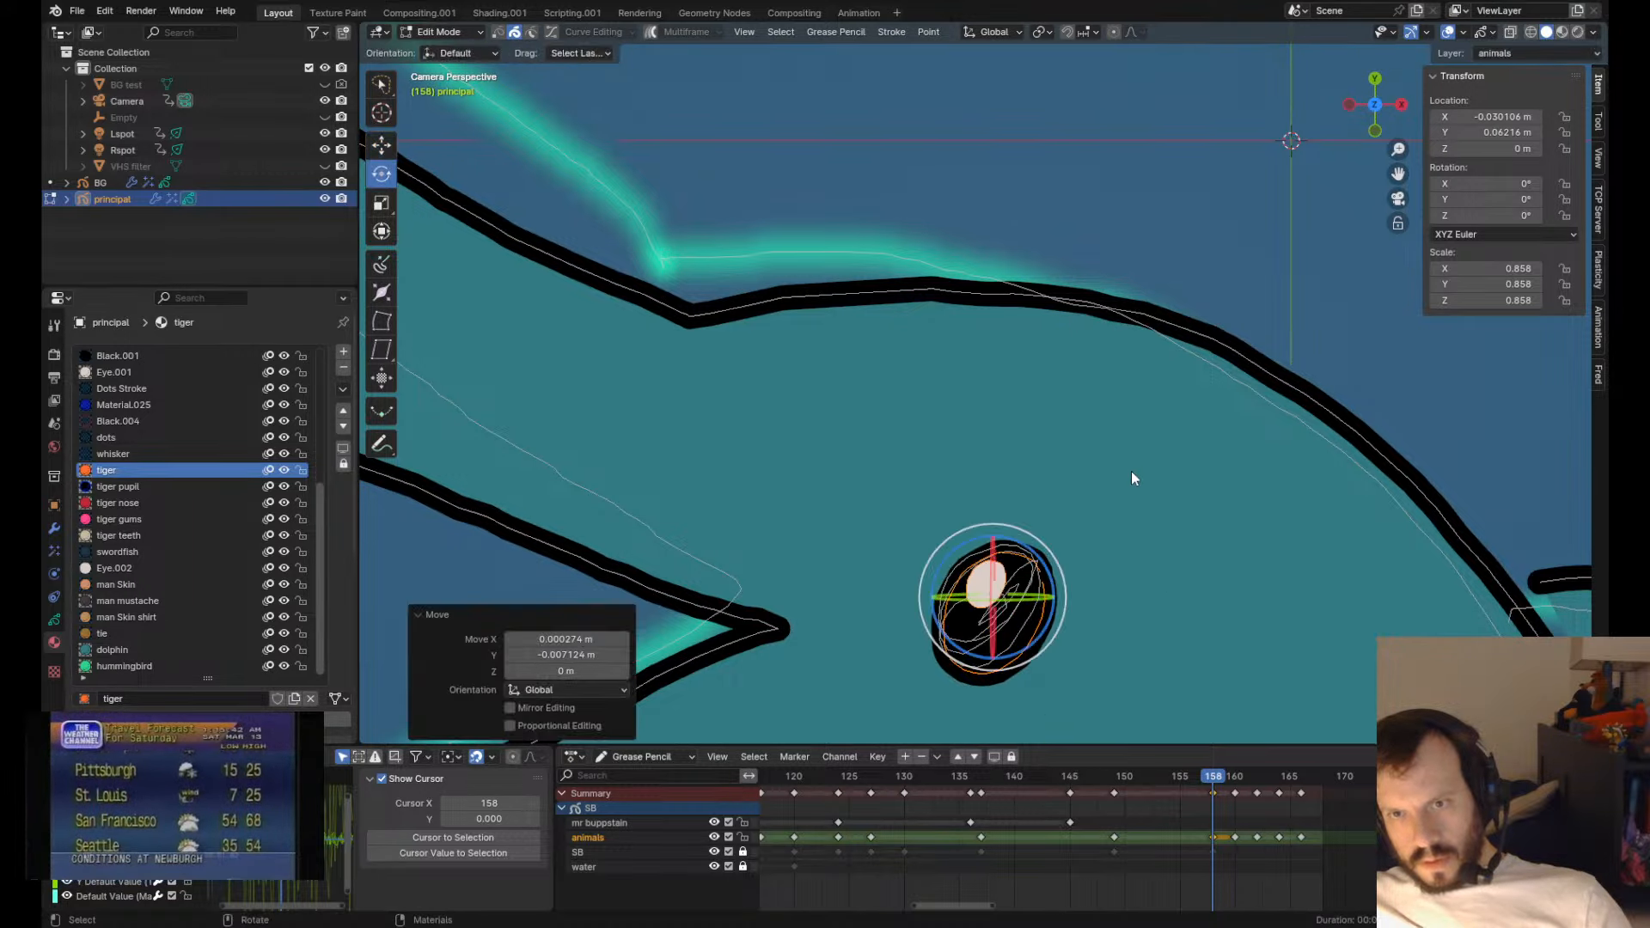
pyautogui.moveTo(1130, 470); pyautogui.dragTo(1099, 467, button='middle')
pyautogui.scroll(-9, 1100, 468)
# - Rotate and reposition the large dolphin's dorsal fin slightly on frame 158, checking it against frame 160
pyautogui.click(1226, 476)
pyautogui.moveTo(1407, 462); pyautogui.dragTo(1428, 471, button='middle')
pyautogui.press('w')
pyautogui.moveTo(1428, 471); pyautogui.dragTo(1416, 492, button='middle')
pyautogui.press('.')
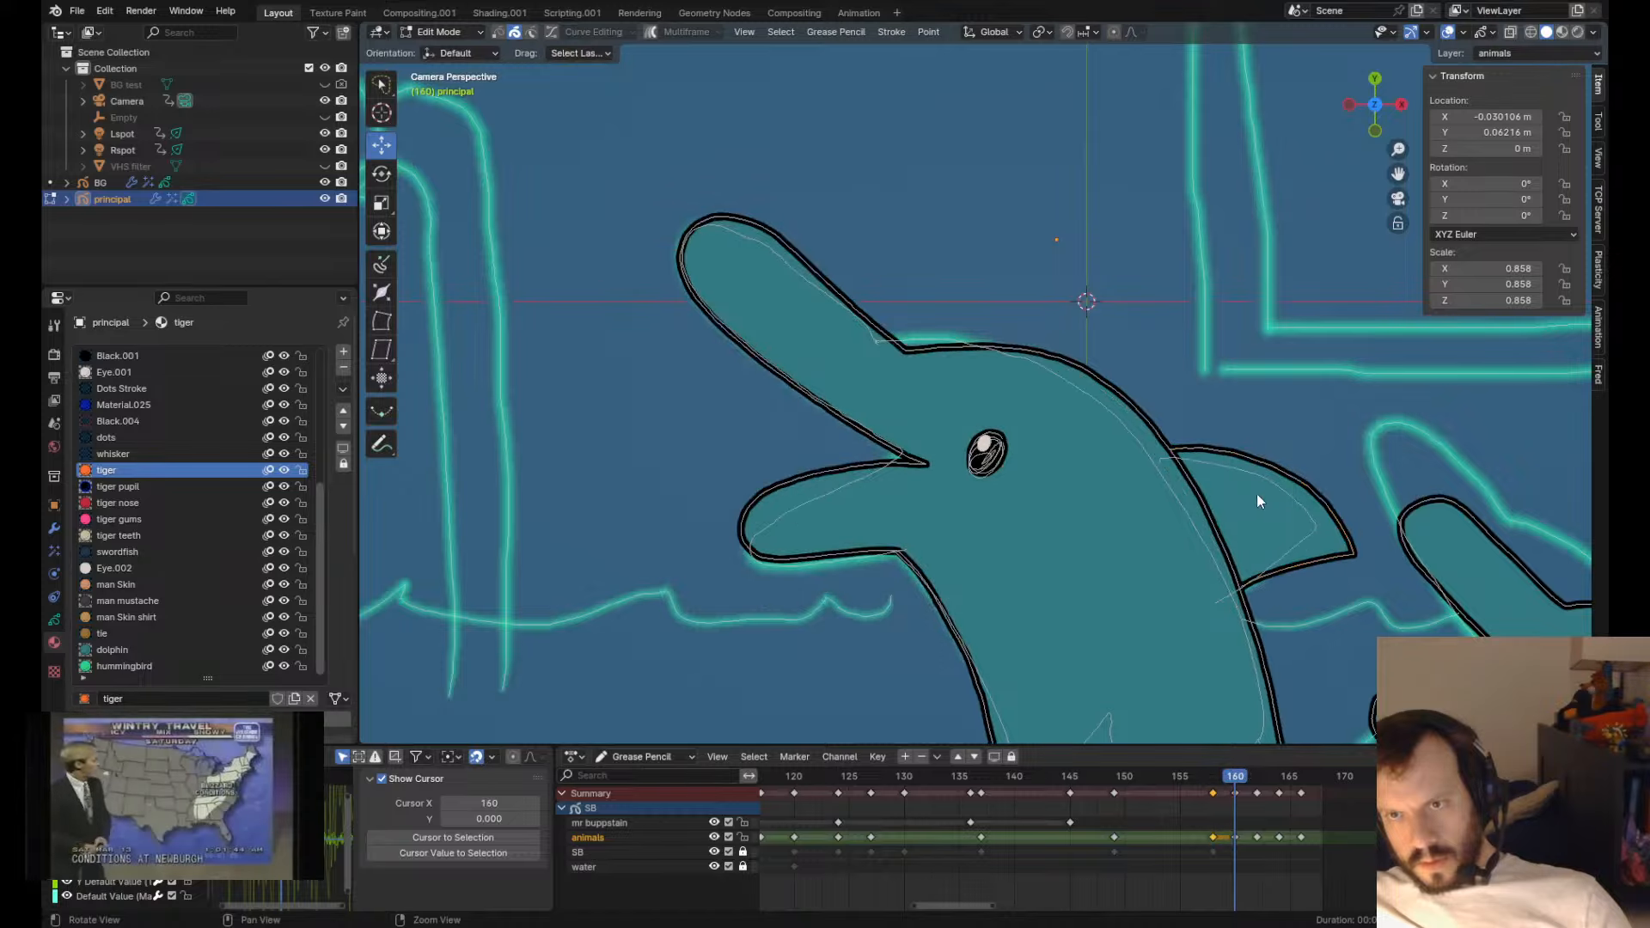
pyautogui.press(',')
pyautogui.press('.')
# - Compare the poses of both dolphins between frames 158 and 160
pyautogui.scroll(-6, 1251, 486)
pyautogui.scroll(4, 1012, 420)
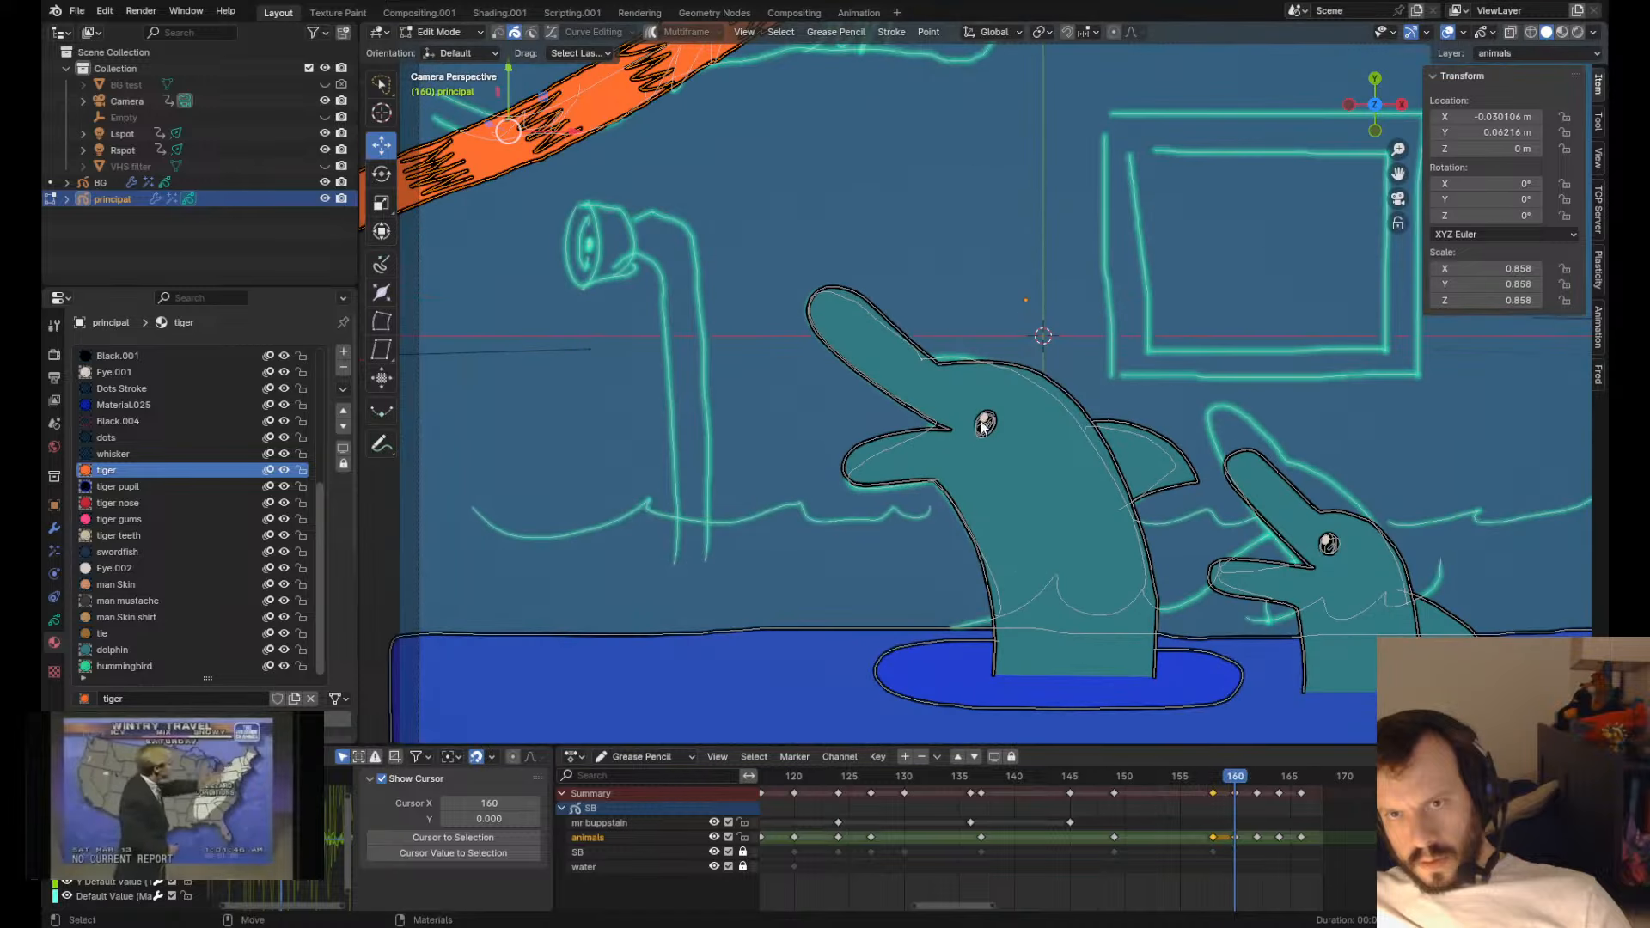
pyautogui.scroll(2, 1021, 502)
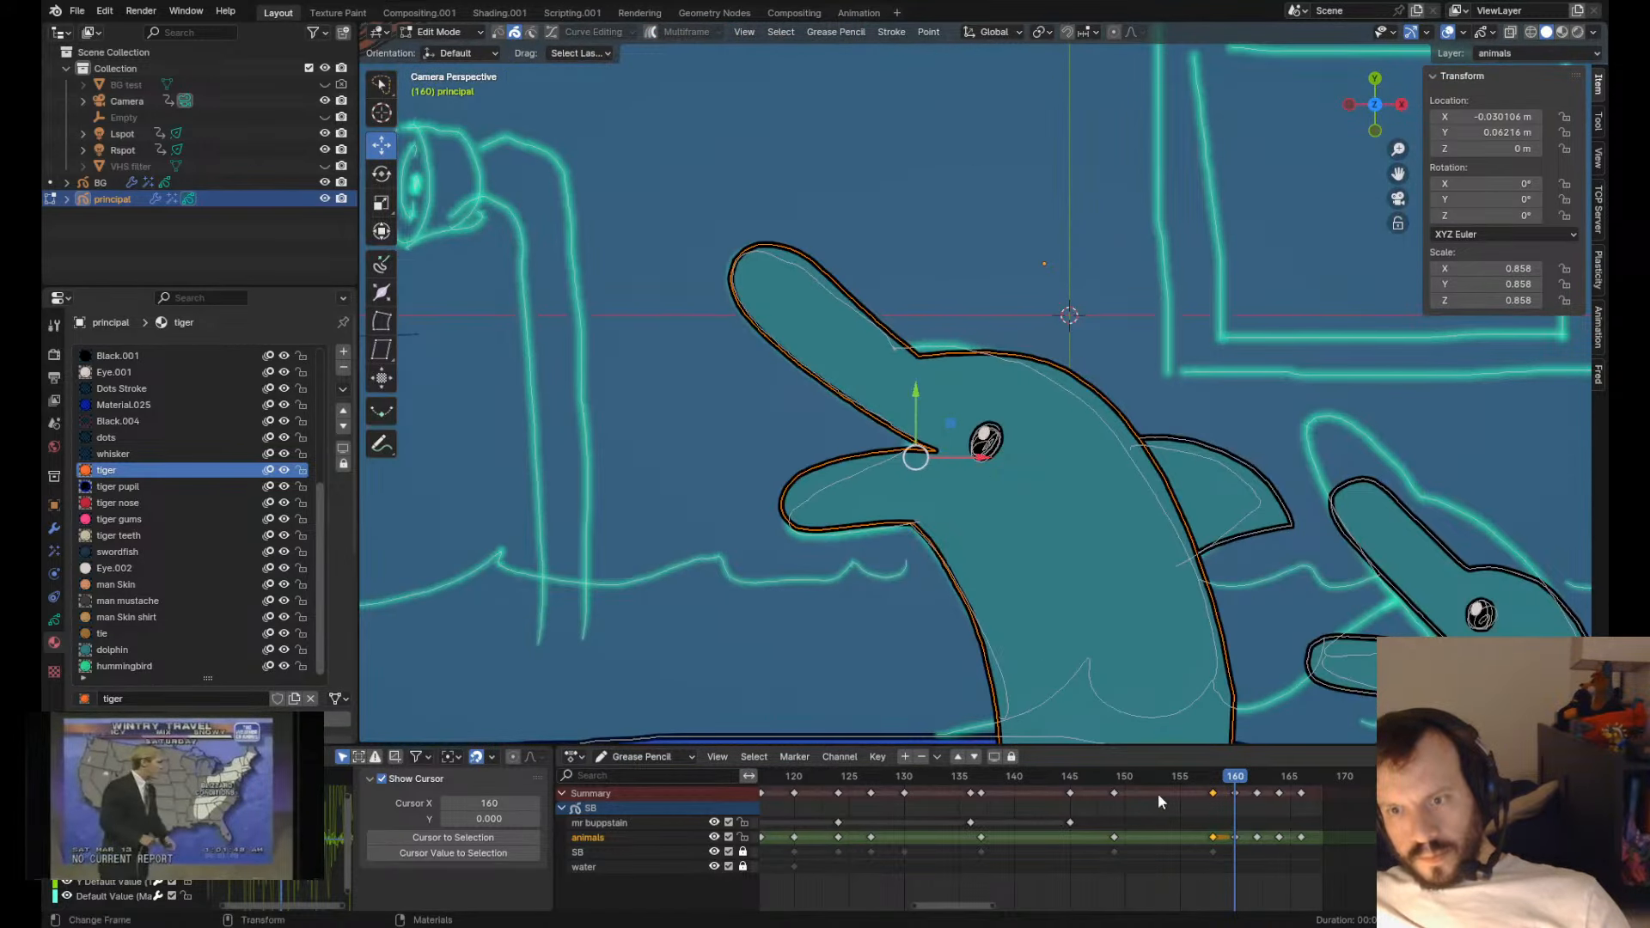
pyautogui.press(',')
pyautogui.press('.')
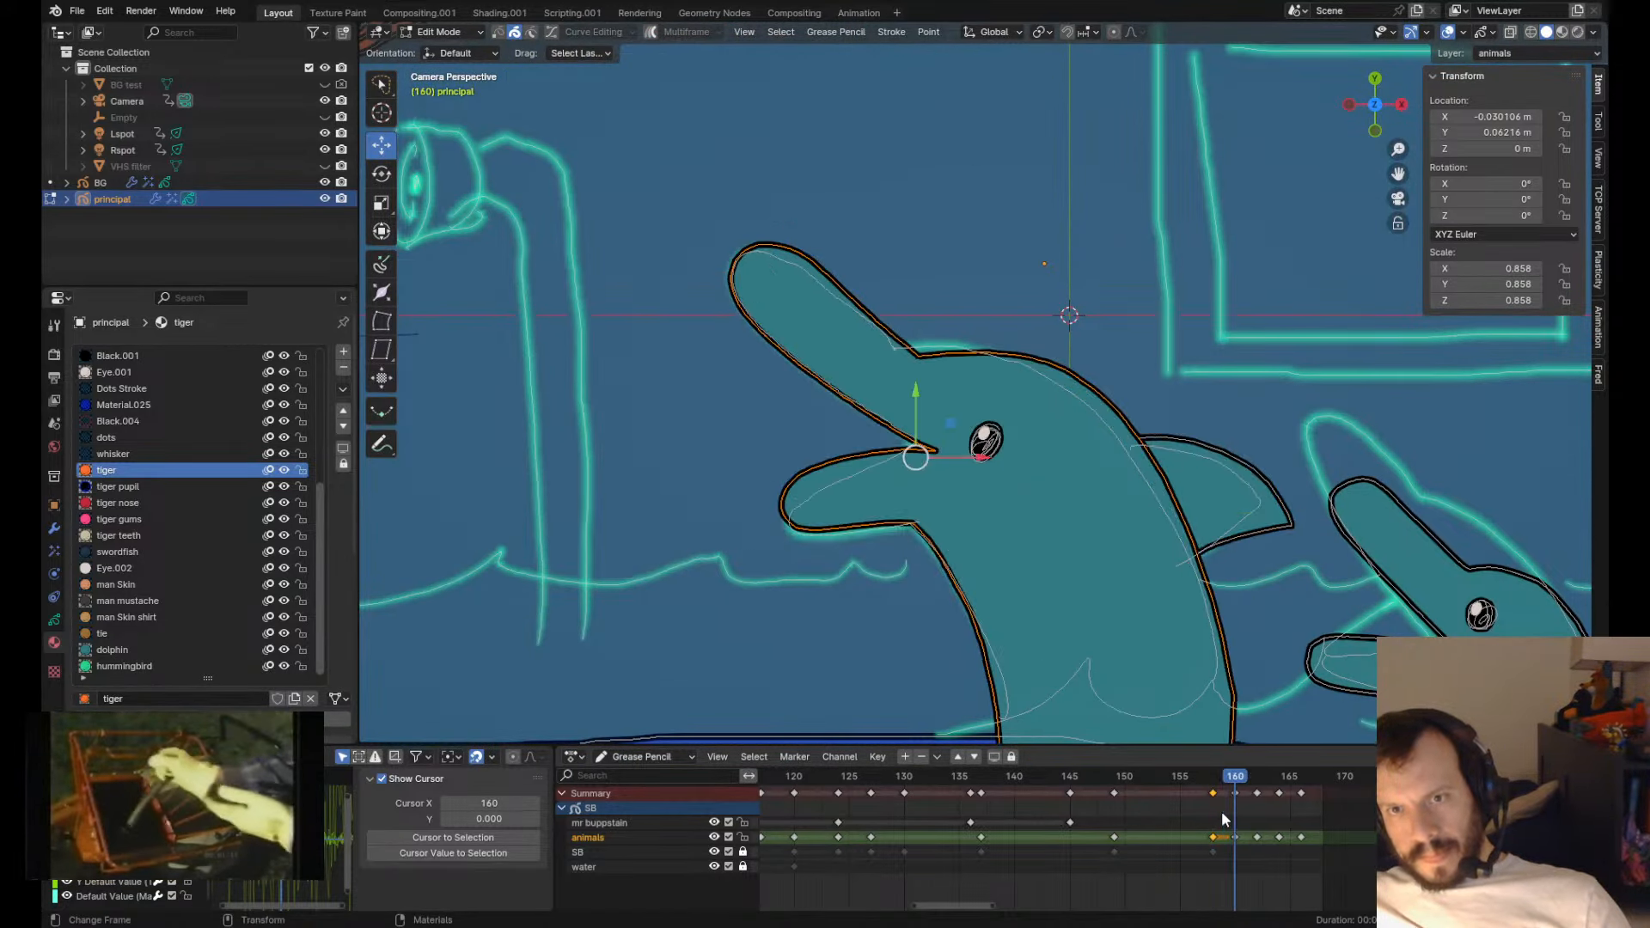
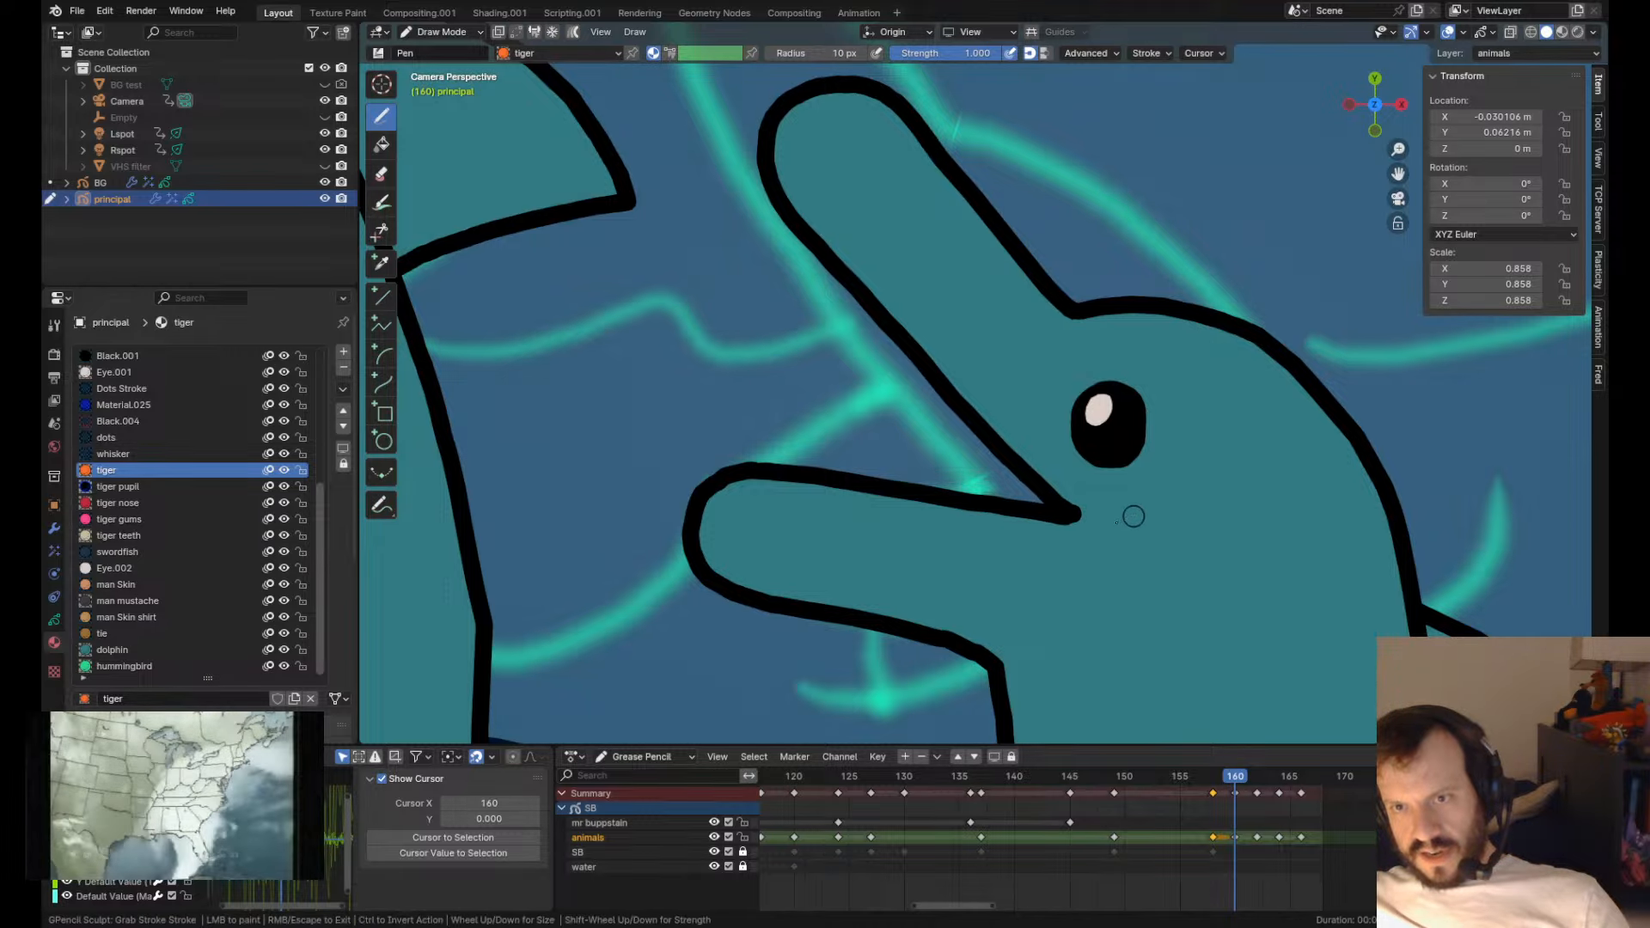
pyautogui.press('Home')
pyautogui.press('Down')
pyautogui.press('Up')
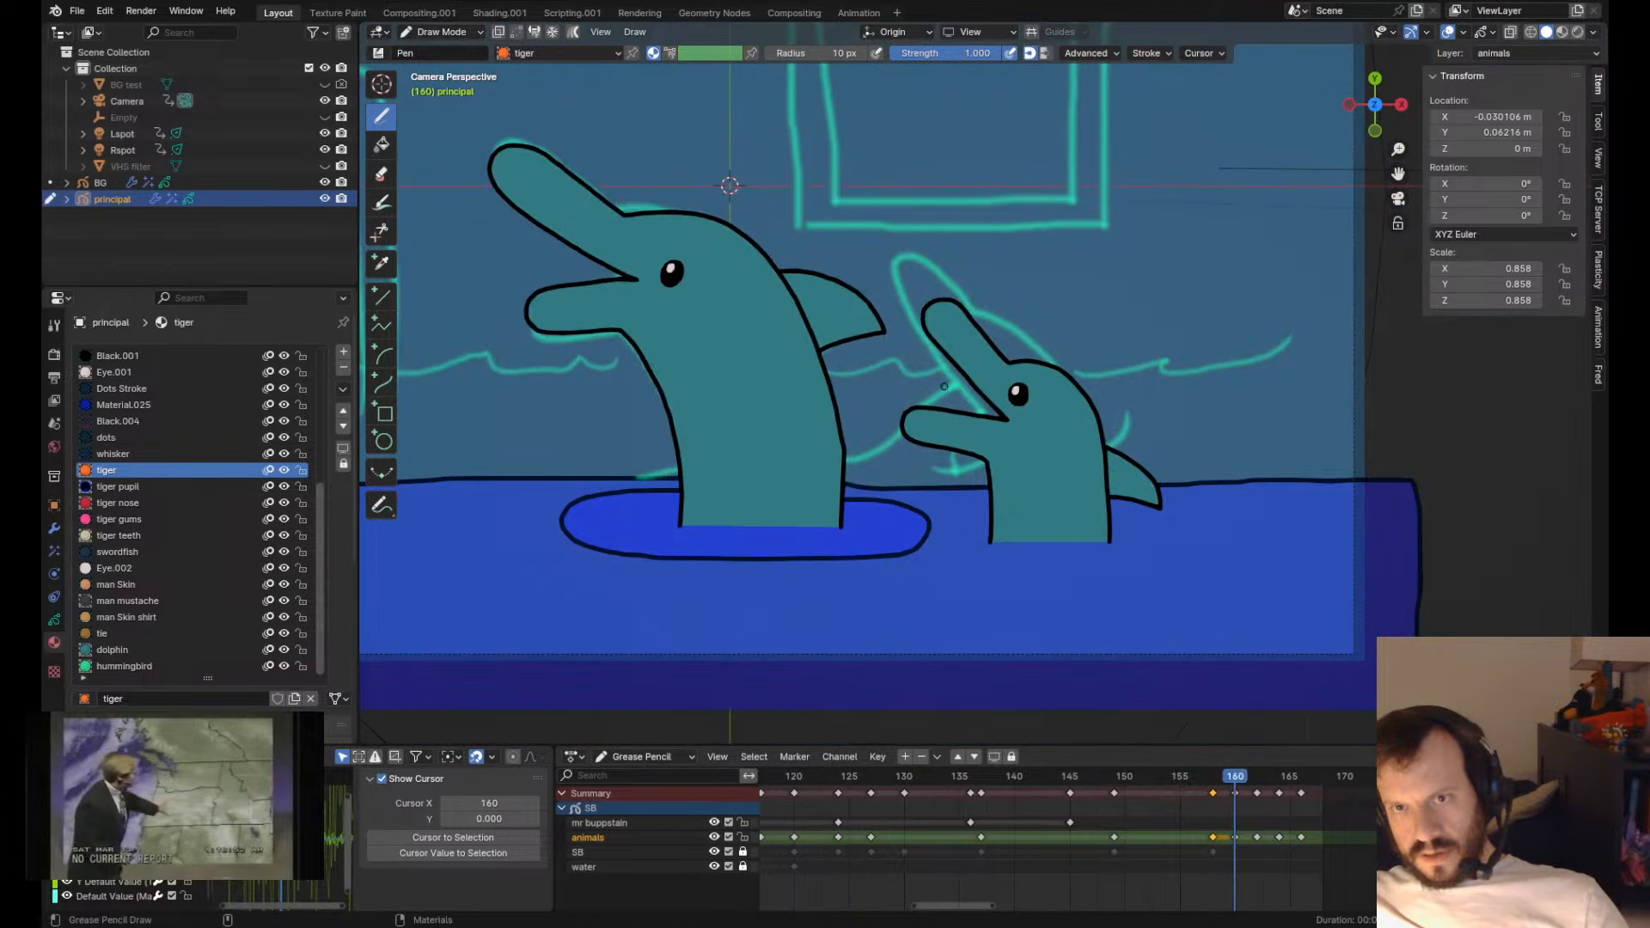
pyautogui.press('Down')
pyautogui.press('Up')
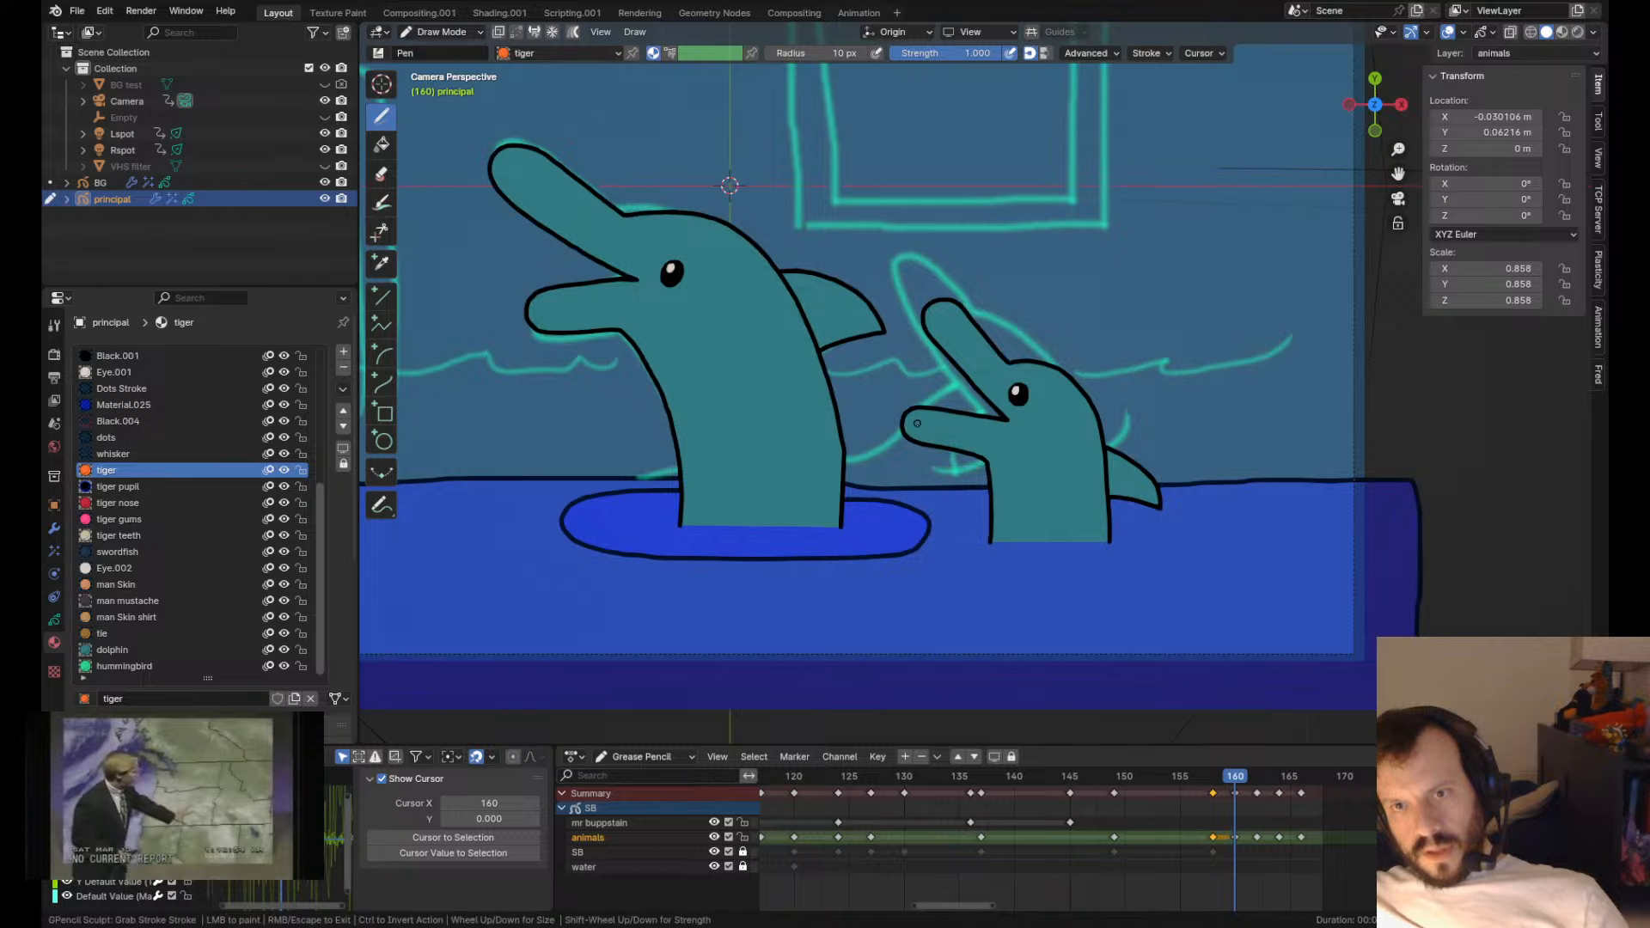
# - Pull the small dolphin's lower jaw downward and inward on frame 160 with the Grab brush to open its mouth wider
pyautogui.keyDown('ctrl'); pyautogui.keyDown('shift'); pyautogui.moveTo(930, 426); pyautogui.dragTo(964, 432); pyautogui.keyUp('shift'); pyautogui.keyUp('ctrl')
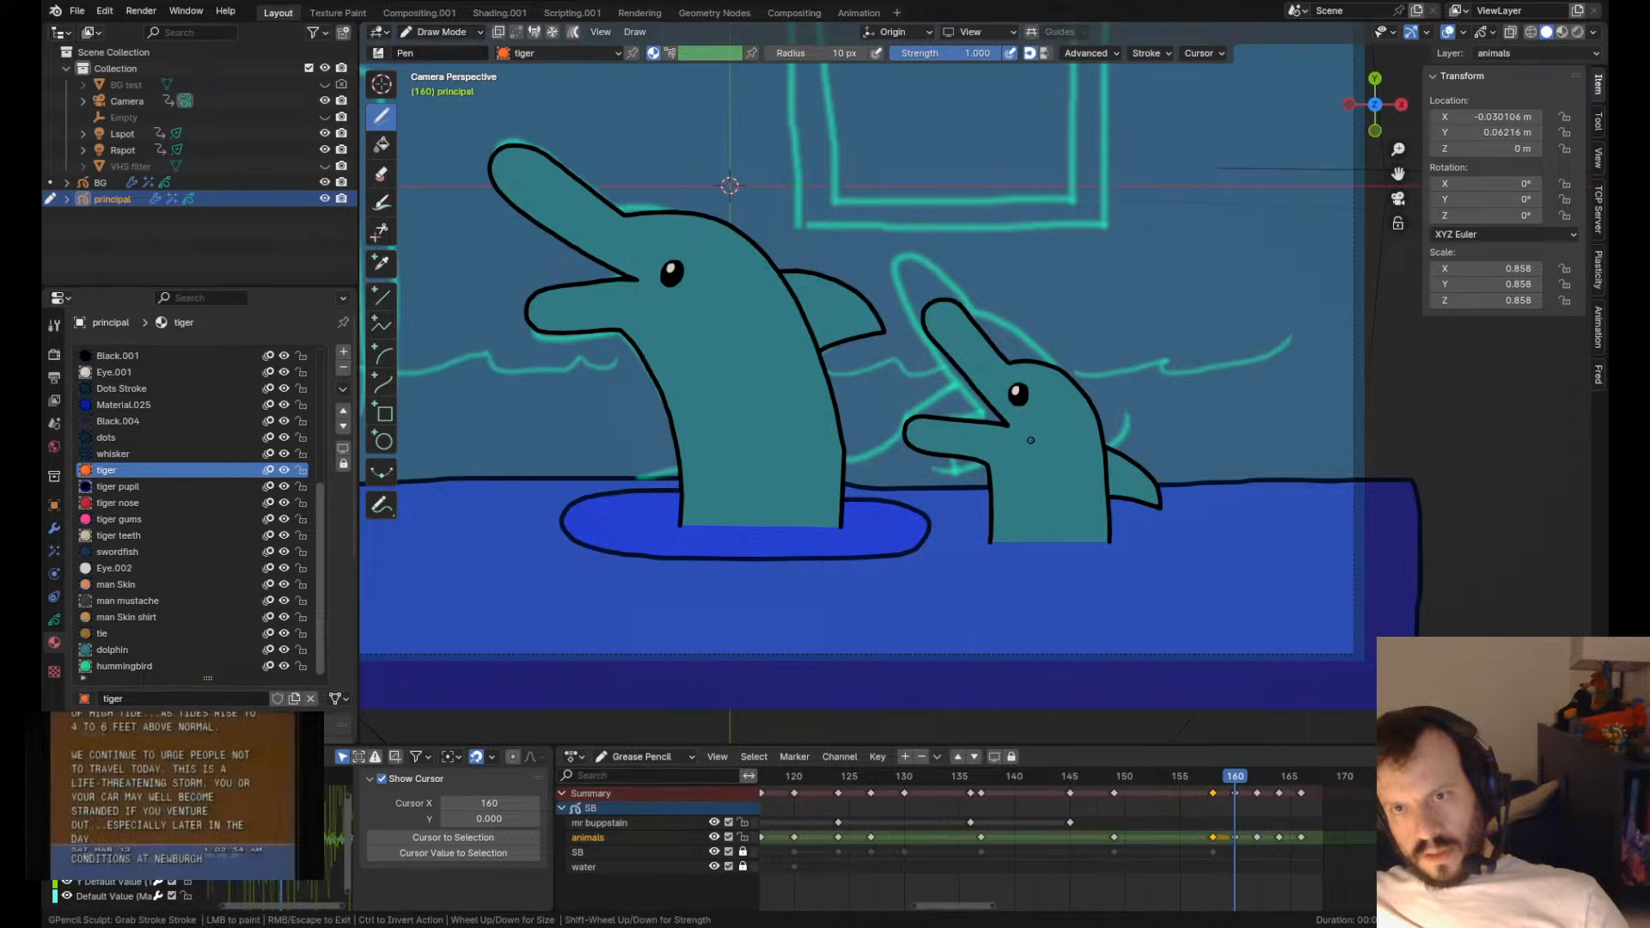
pyautogui.scroll(3, 1023, 437)
pyautogui.keyDown('ctrl'); pyautogui.keyDown('shift'); pyautogui.moveTo(1074, 440); pyautogui.dragTo(1078, 464); pyautogui.keyUp('shift'); pyautogui.keyUp('ctrl')
pyautogui.keyDown('ctrl'); pyautogui.keyDown('shift'); pyautogui.moveTo(939, 368); pyautogui.dragTo(935, 373); pyautogui.keyUp('shift'); pyautogui.keyUp('ctrl')
pyautogui.keyDown('ctrl'); pyautogui.keyDown('shift'); pyautogui.moveTo(912, 446); pyautogui.dragTo(915, 463); pyautogui.keyUp('shift'); pyautogui.keyUp('ctrl')
pyautogui.keyDown('ctrl'); pyautogui.keyDown('shift'); pyautogui.moveTo(849, 469); pyautogui.dragTo(870, 492); pyautogui.keyUp('shift'); pyautogui.keyUp('ctrl')
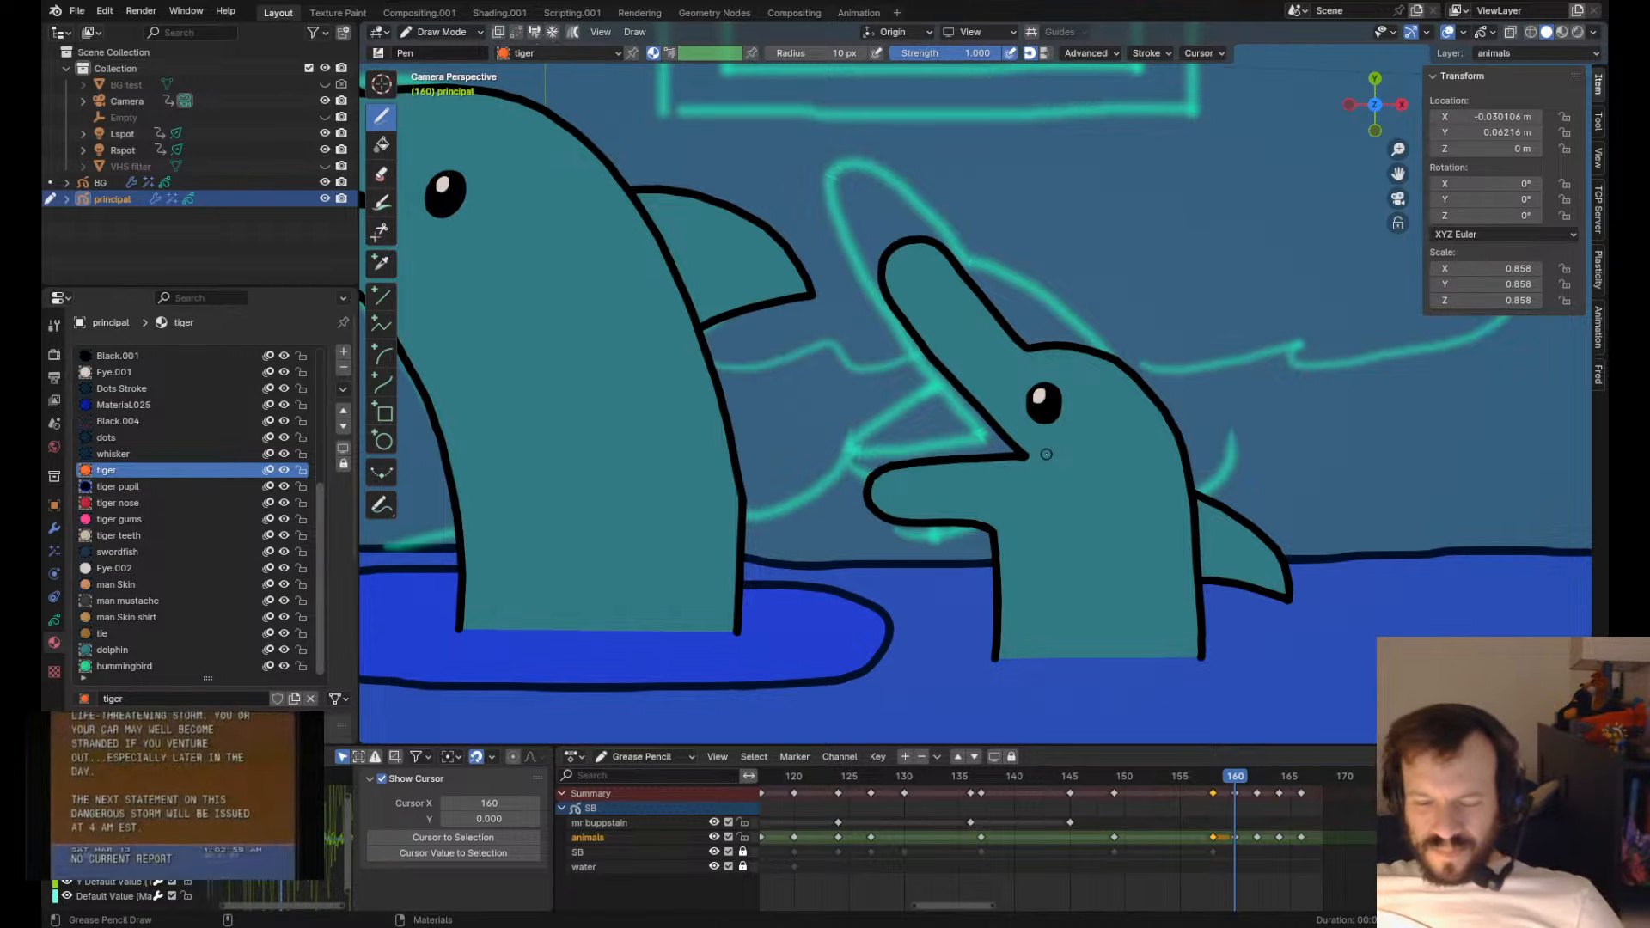
pyautogui.scroll(-4, 1046, 454)
pyautogui.scroll(2, 1009, 488)
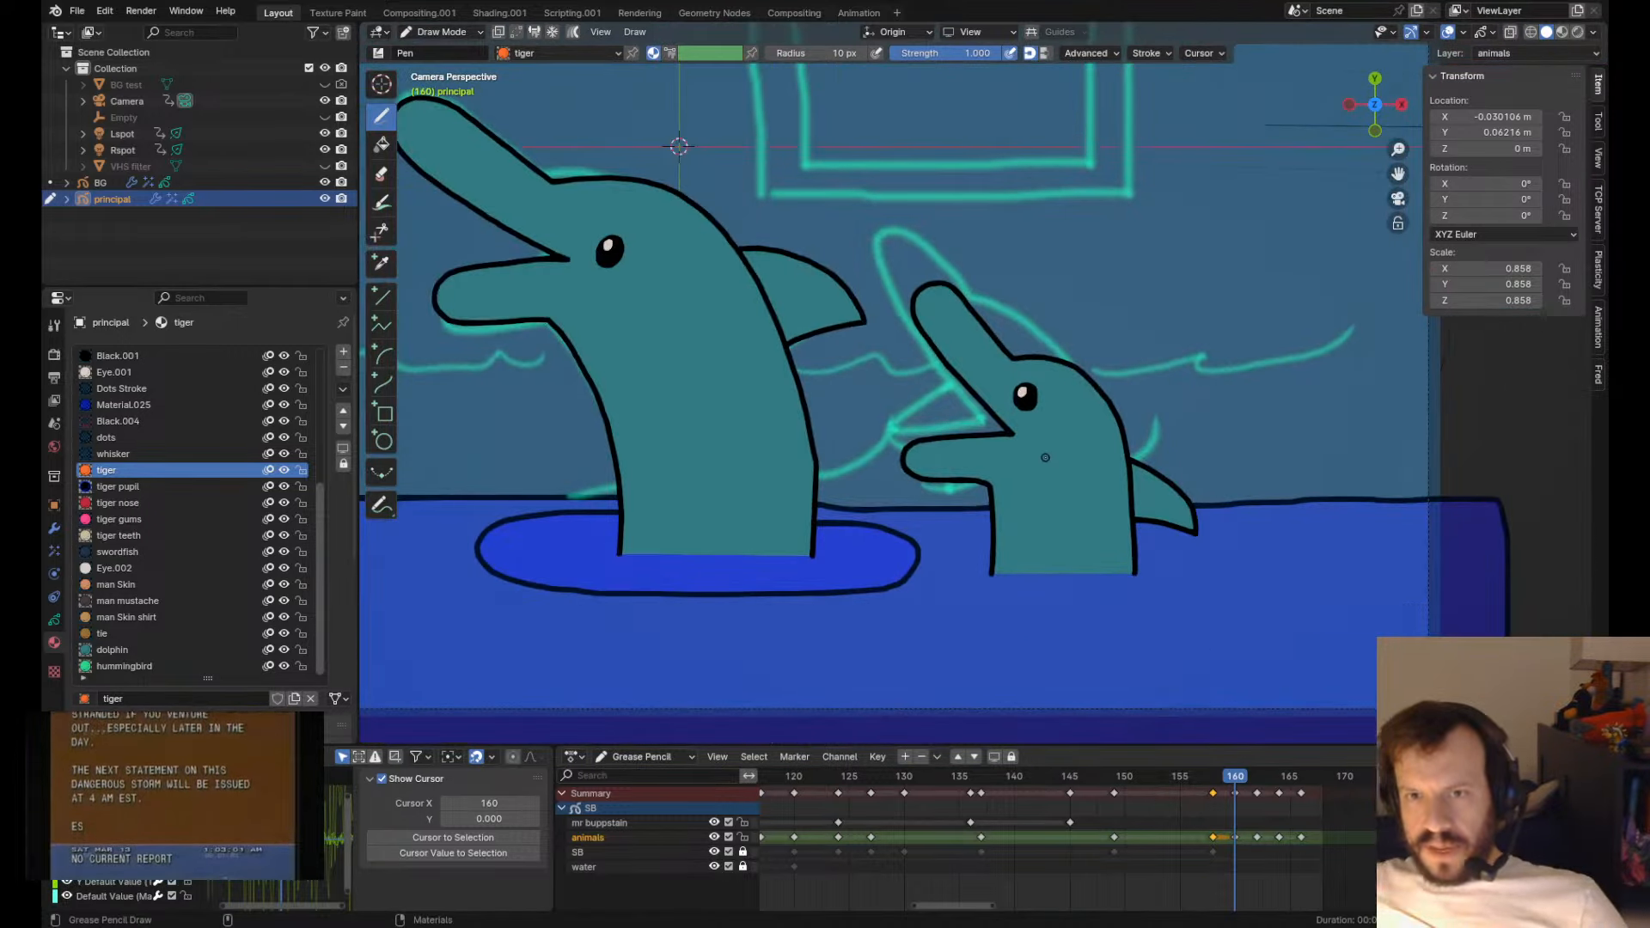
# - Shorten and smooth the small dolphin's lower jaw on frame 158 with the Grab brush, using frame 160 as reference
pyautogui.press('Down')
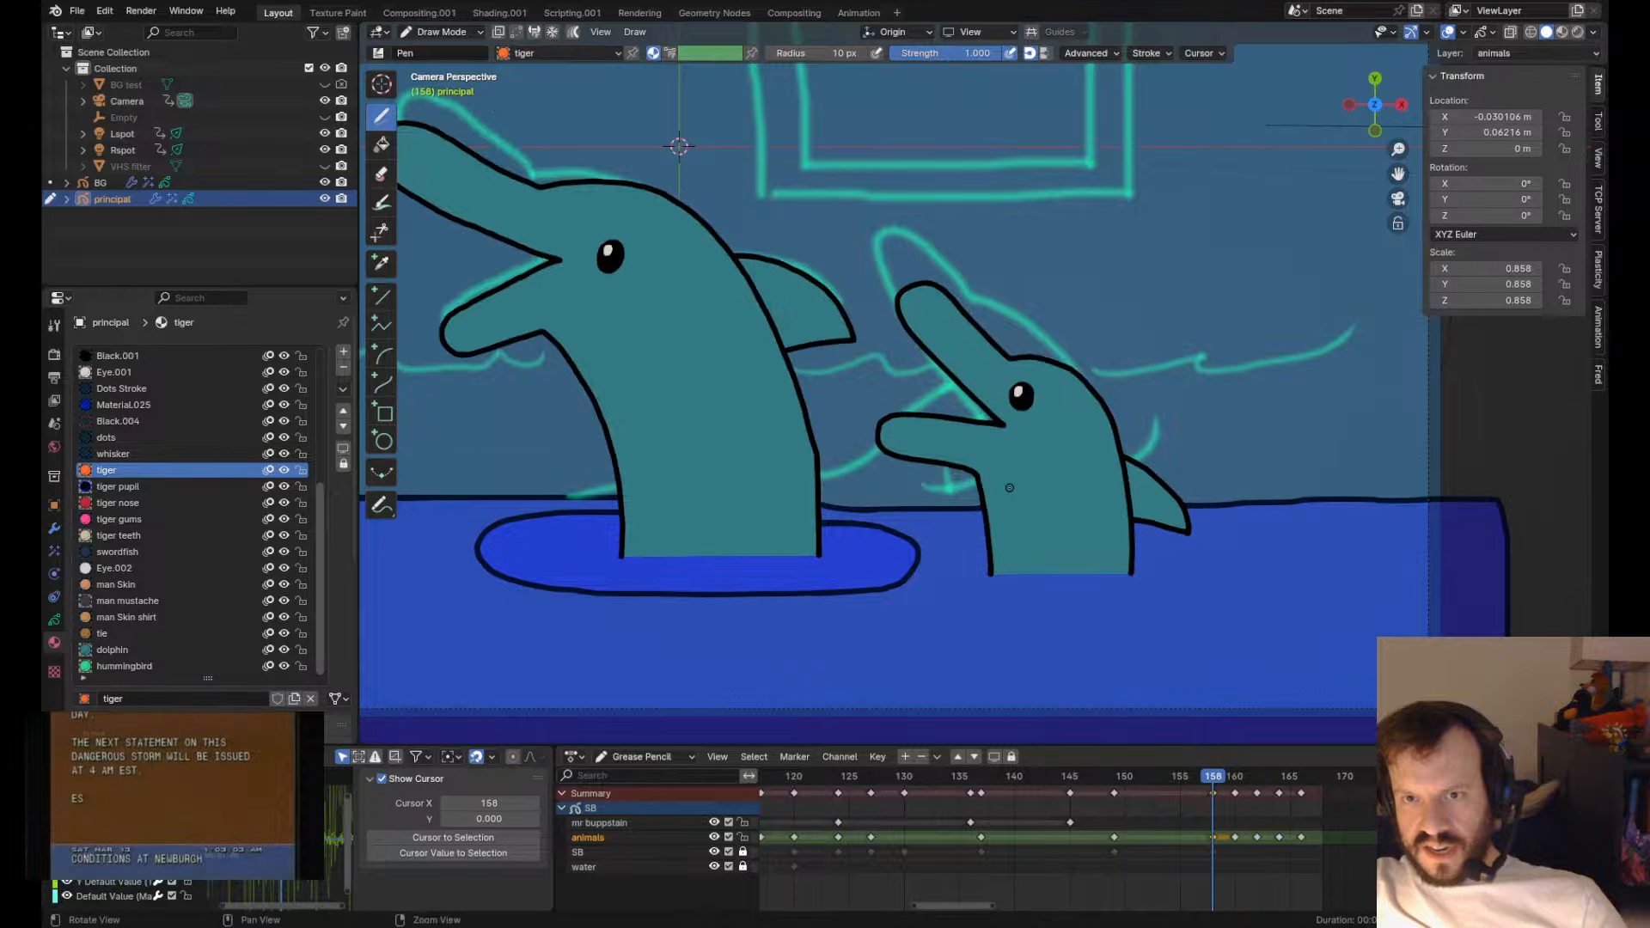
pyautogui.press('Up')
pyautogui.press('Down')
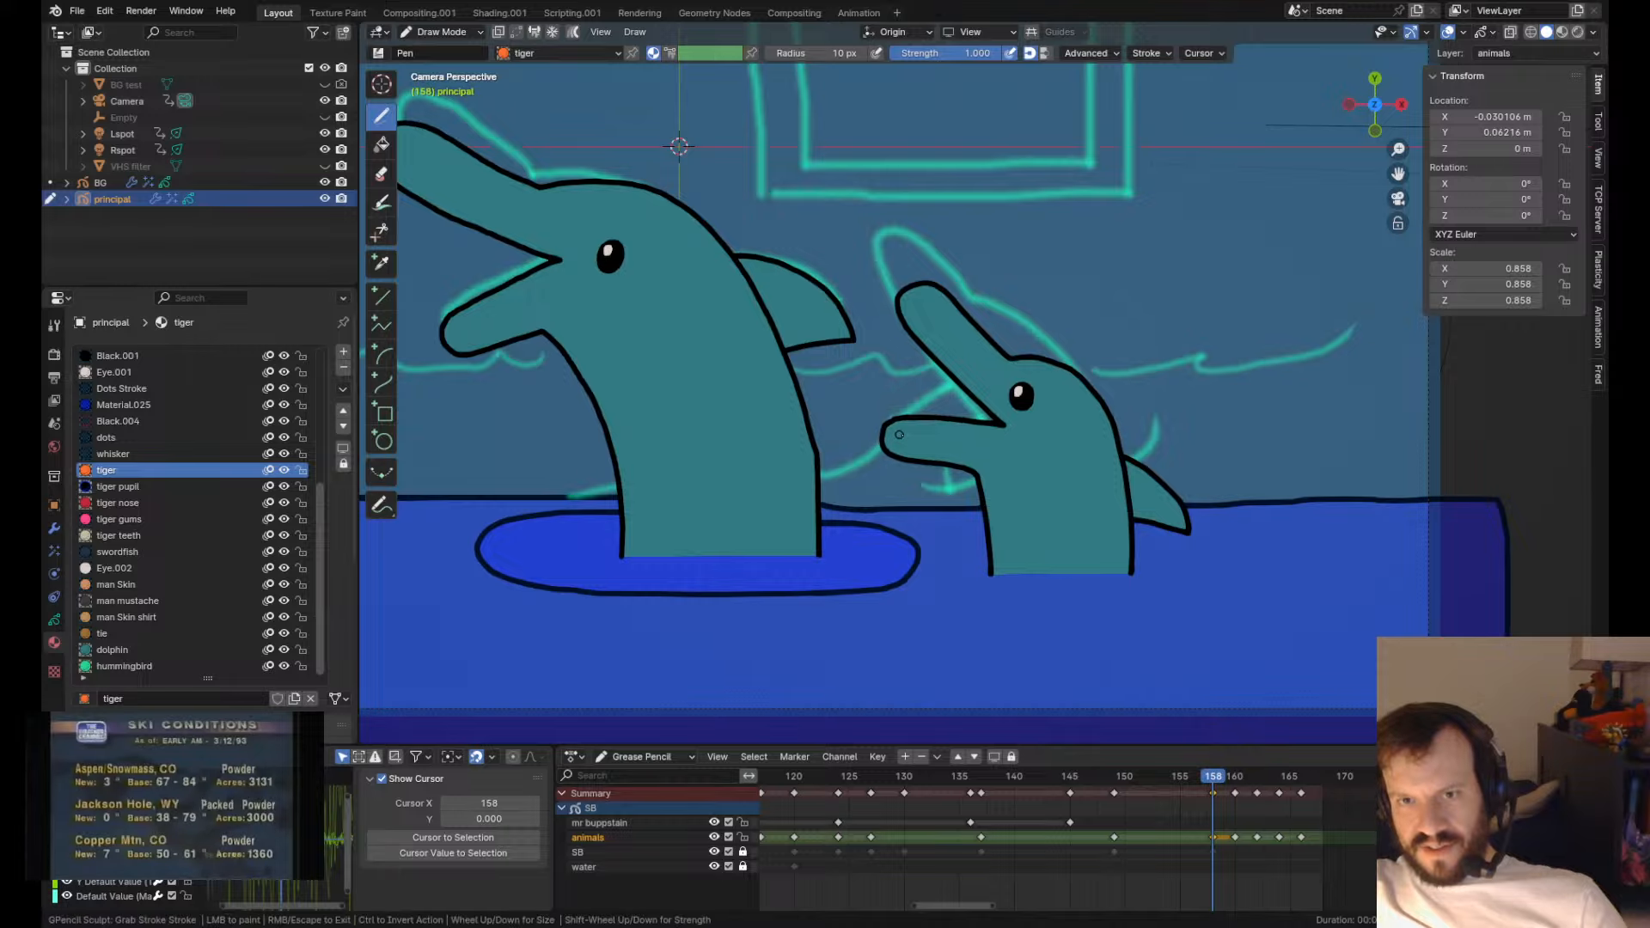
pyautogui.scroll(1, 941, 451)
pyautogui.scroll(2, 940, 450)
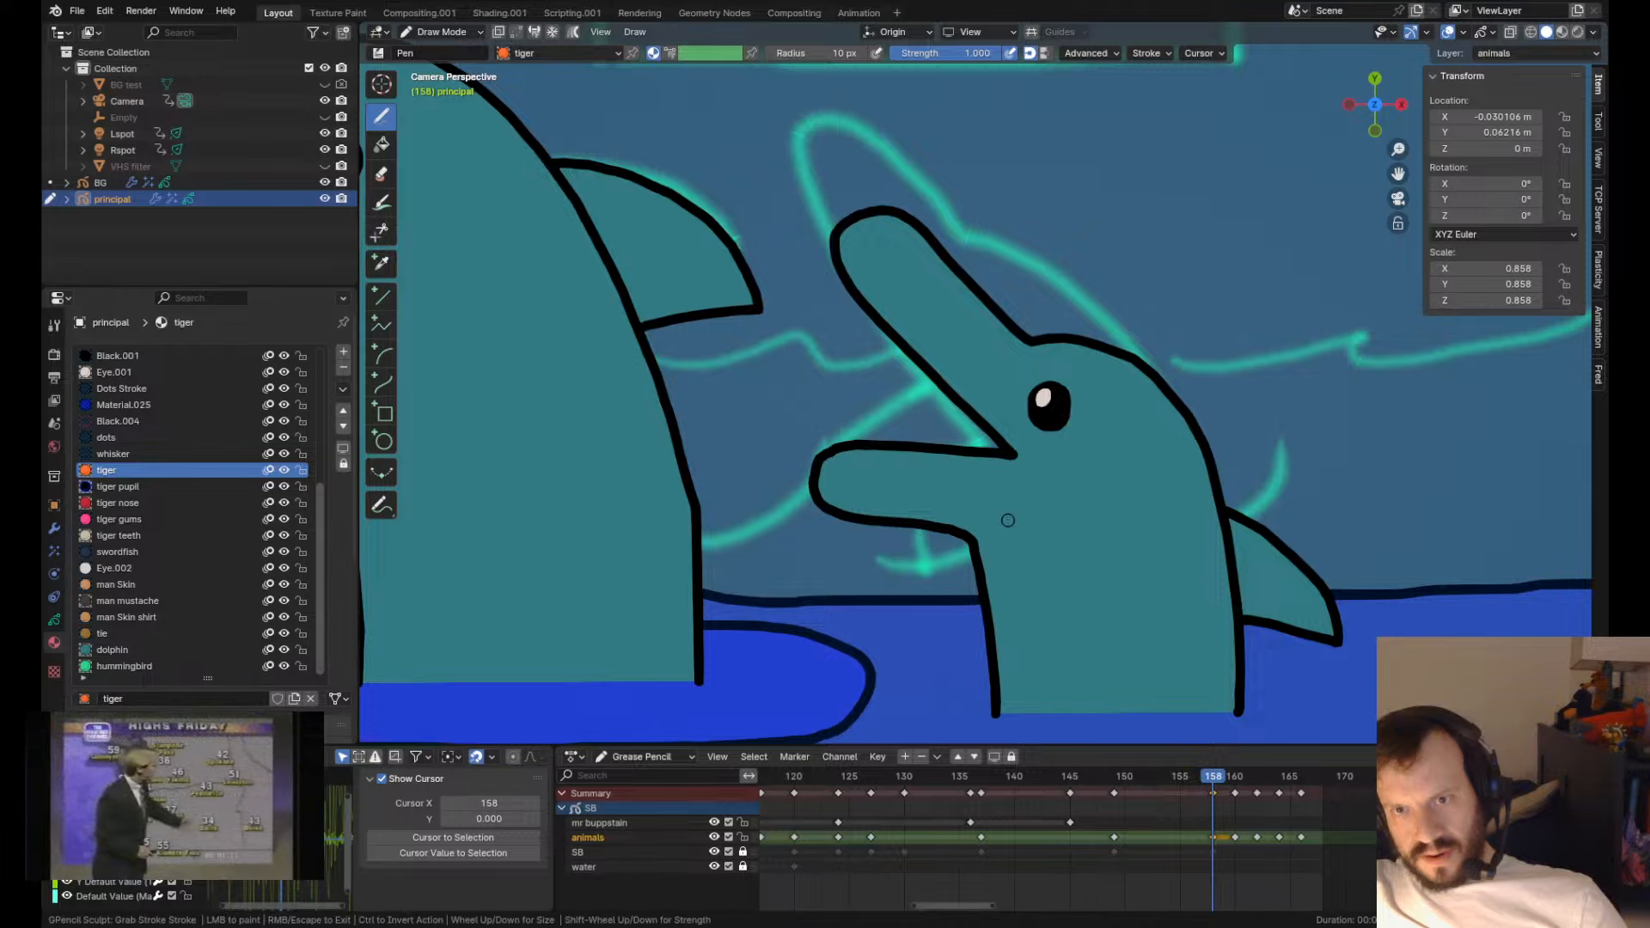
pyautogui.press('Down')
pyautogui.press('Up')
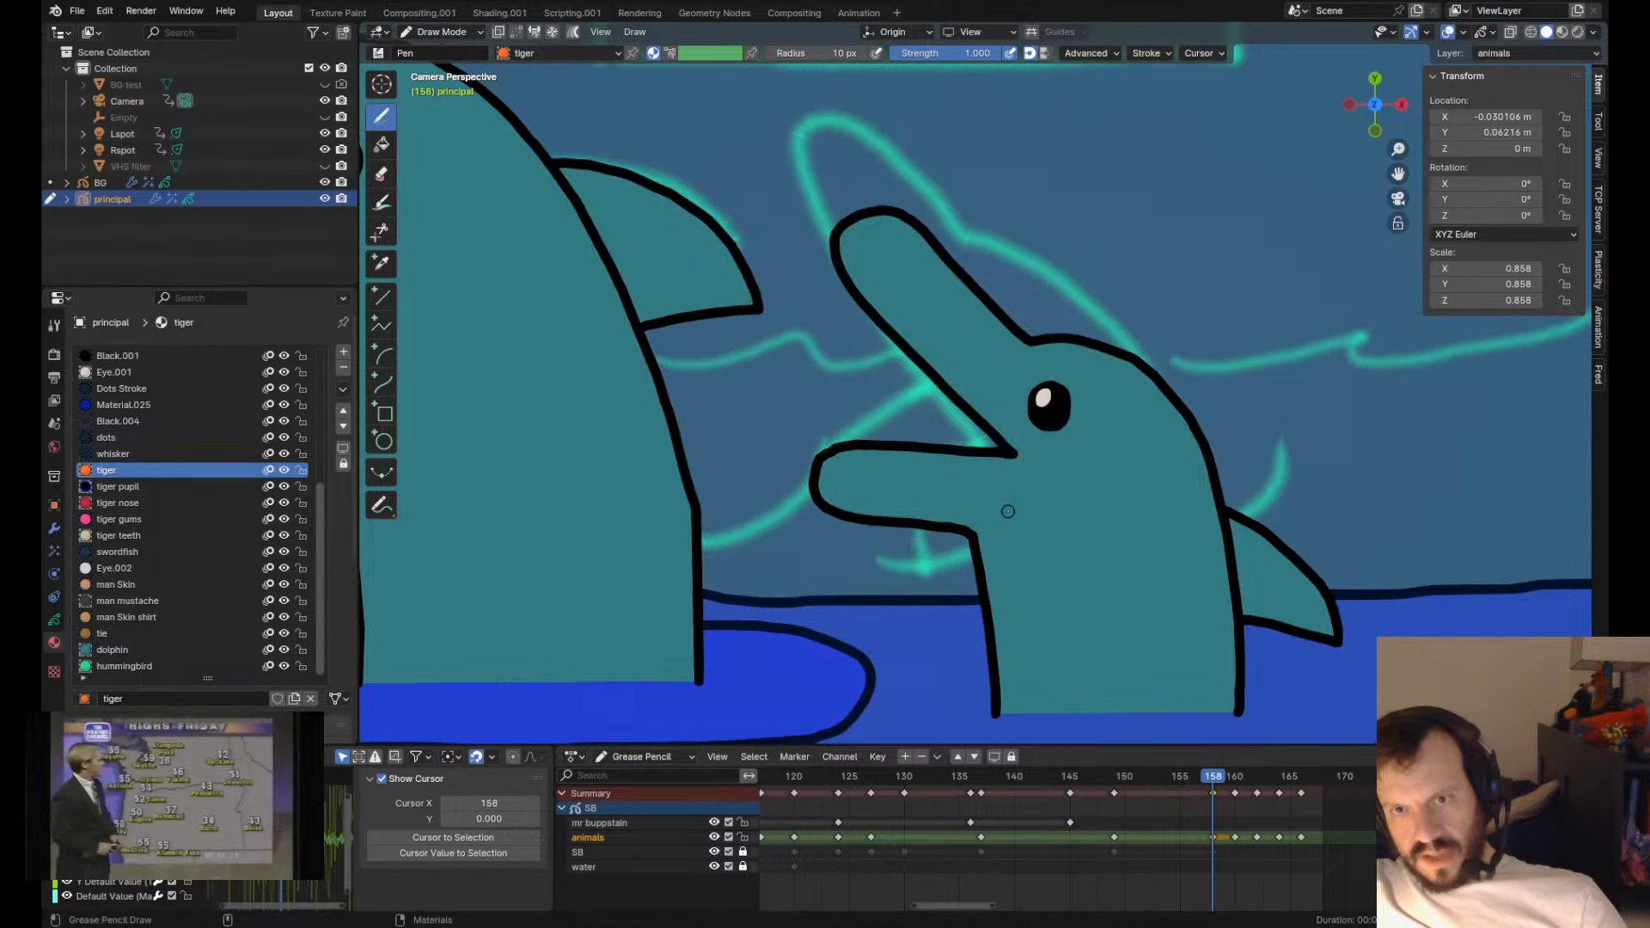
pyautogui.scroll(-3, 908, 409)
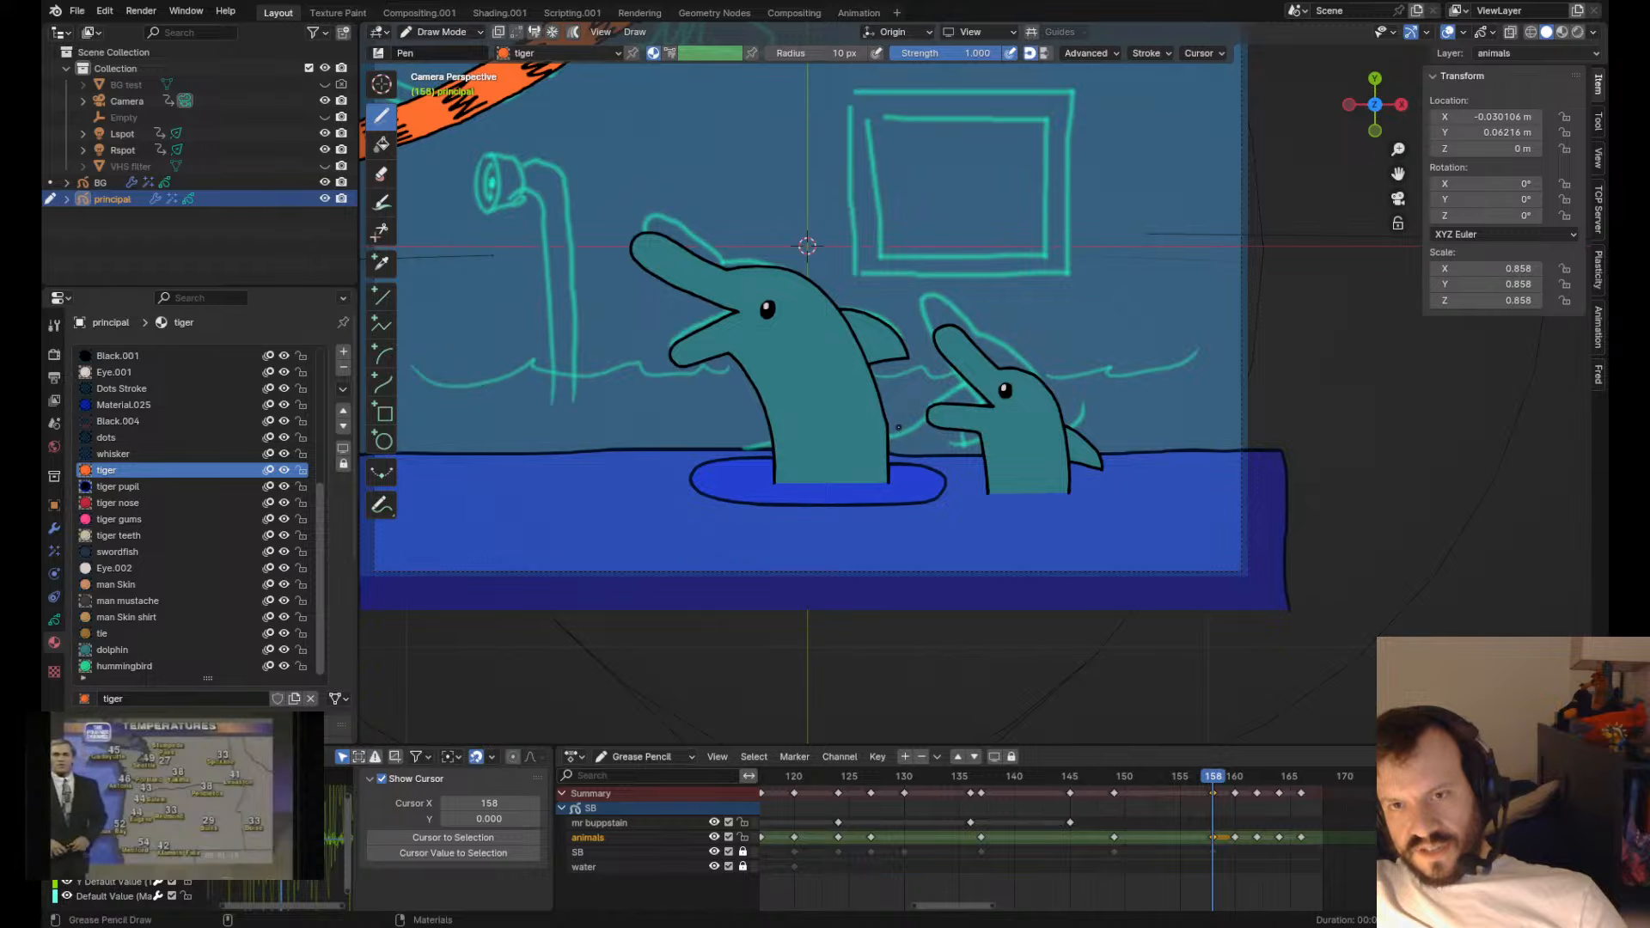
pyautogui.scroll(2, 908, 409)
pyautogui.scroll(1, 893, 417)
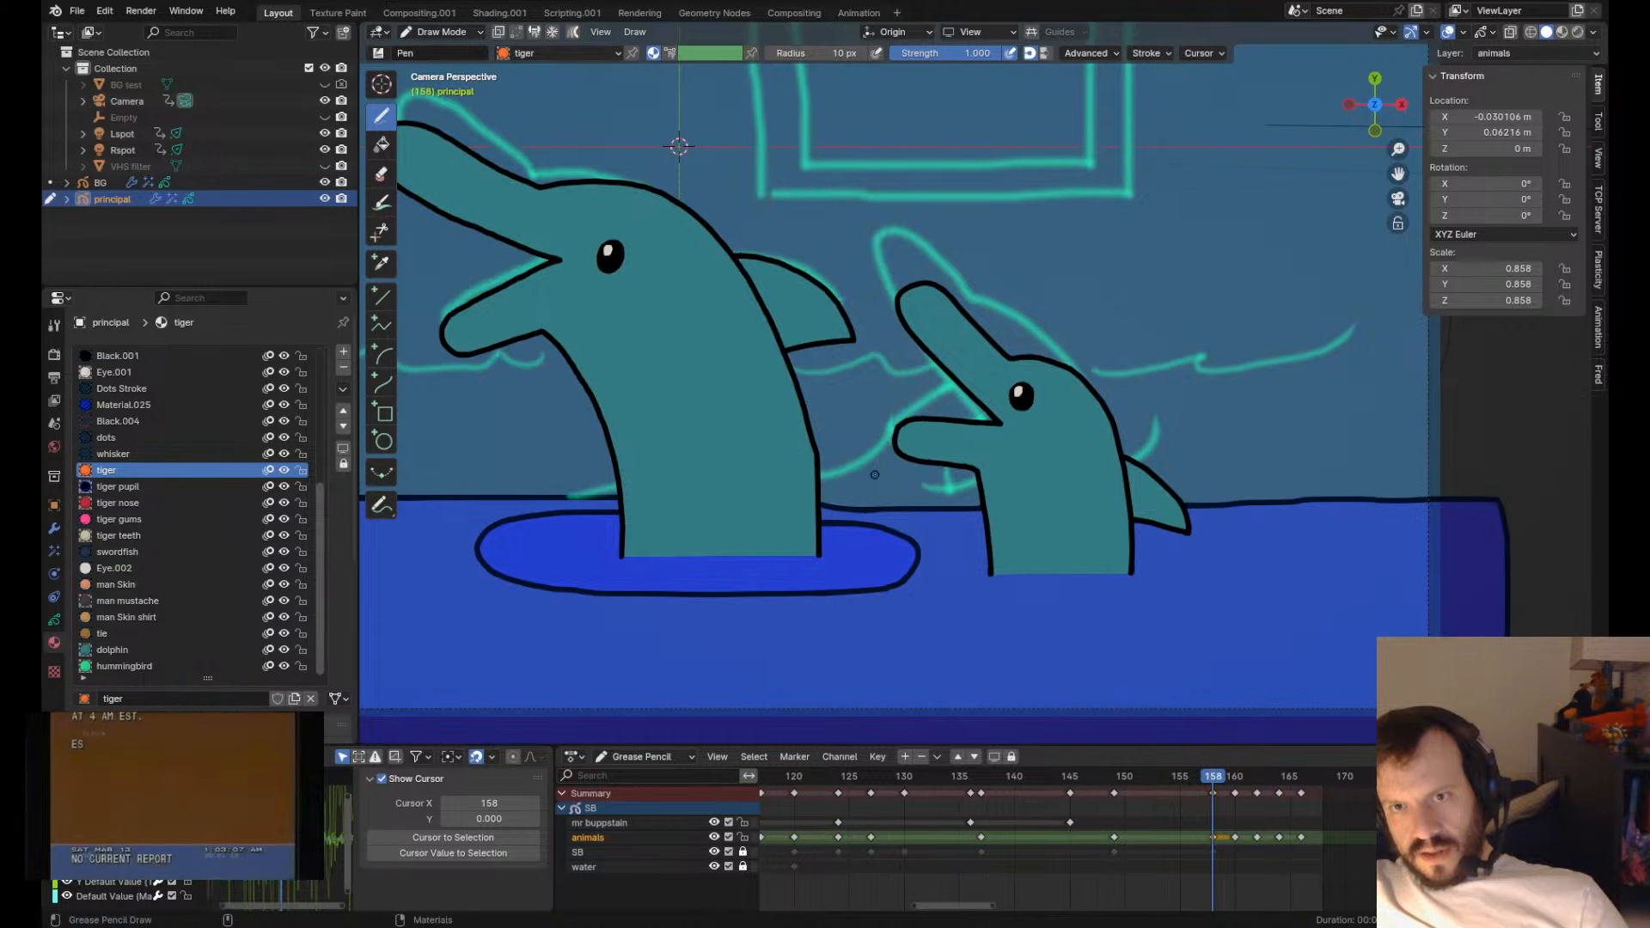
# - Flip between frames 158 and 160 to examine the small dolphin's jaw movement up close and in the whole scene
pyautogui.press(',')
pyautogui.press('.')
pyautogui.press('.')
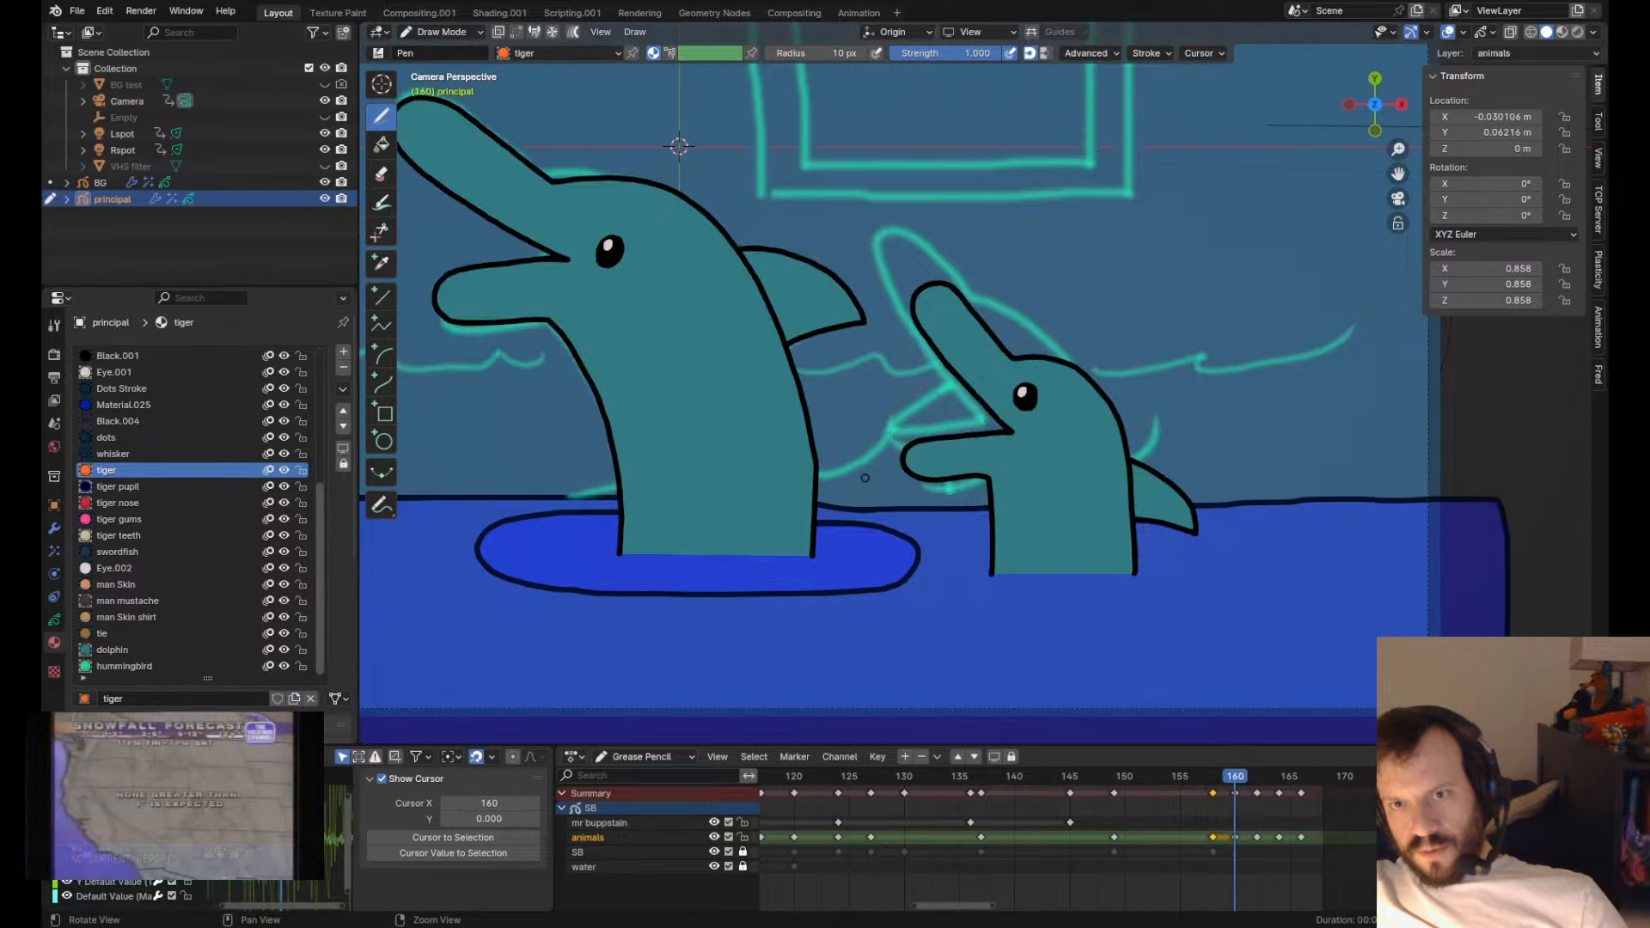
pyautogui.press(',')
pyautogui.press('.')
pyautogui.press(',')
pyautogui.scroll(-3, 998, 385)
pyautogui.press('.')
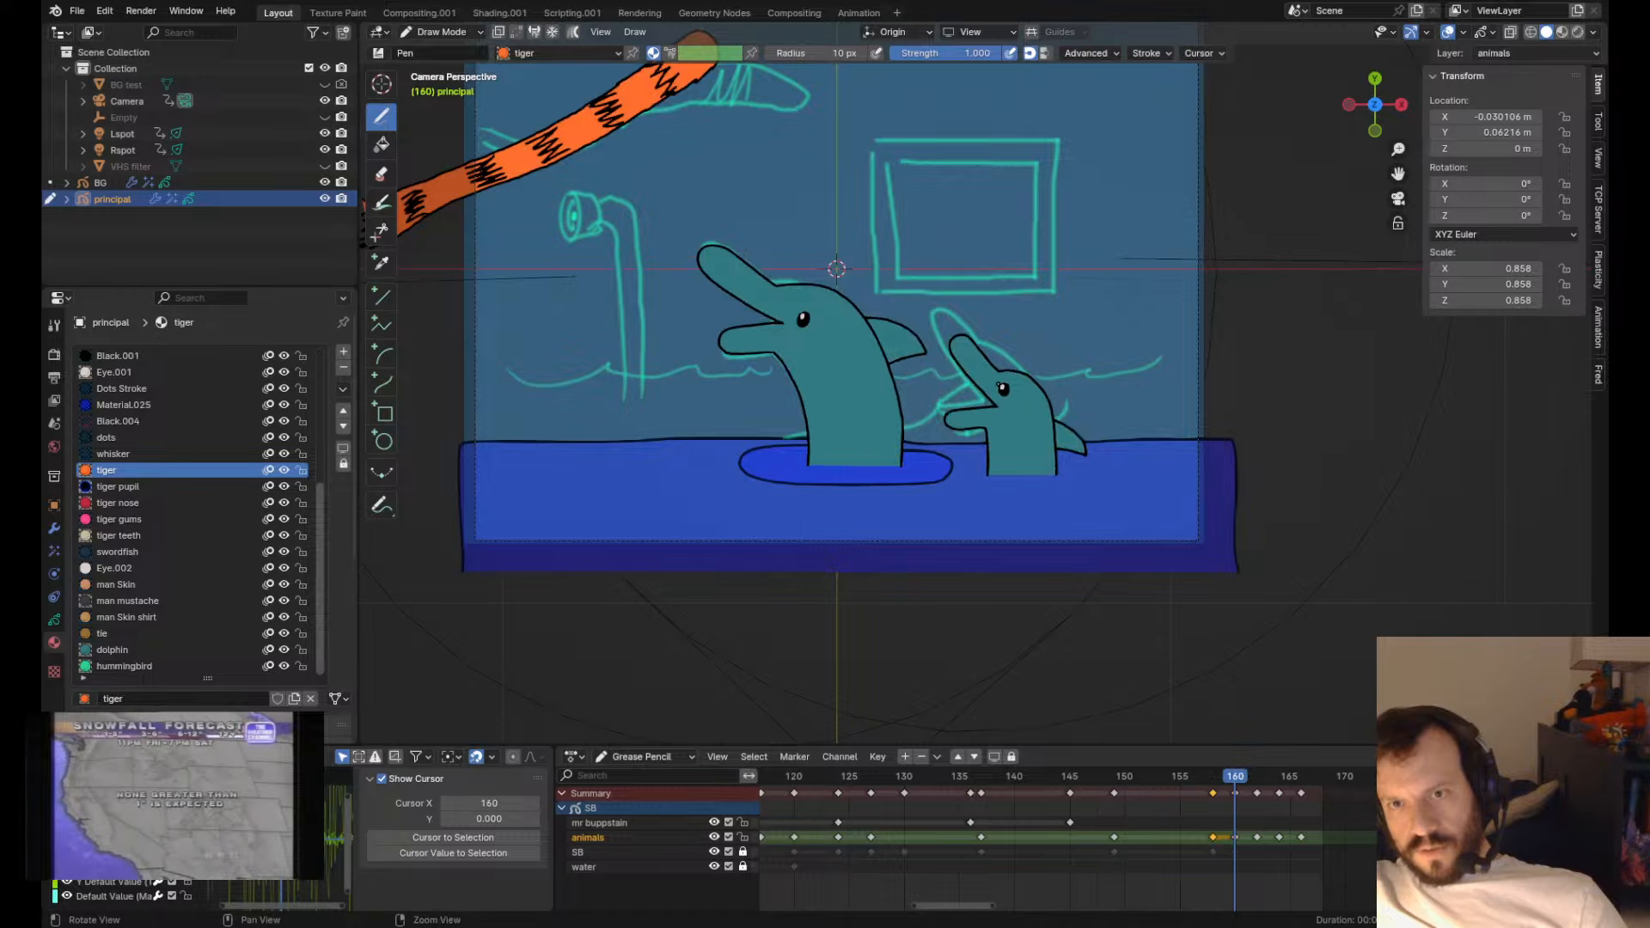
pyautogui.press(',')
pyautogui.scroll(2, 998, 385)
pyautogui.press('.')
pyautogui.press(',')
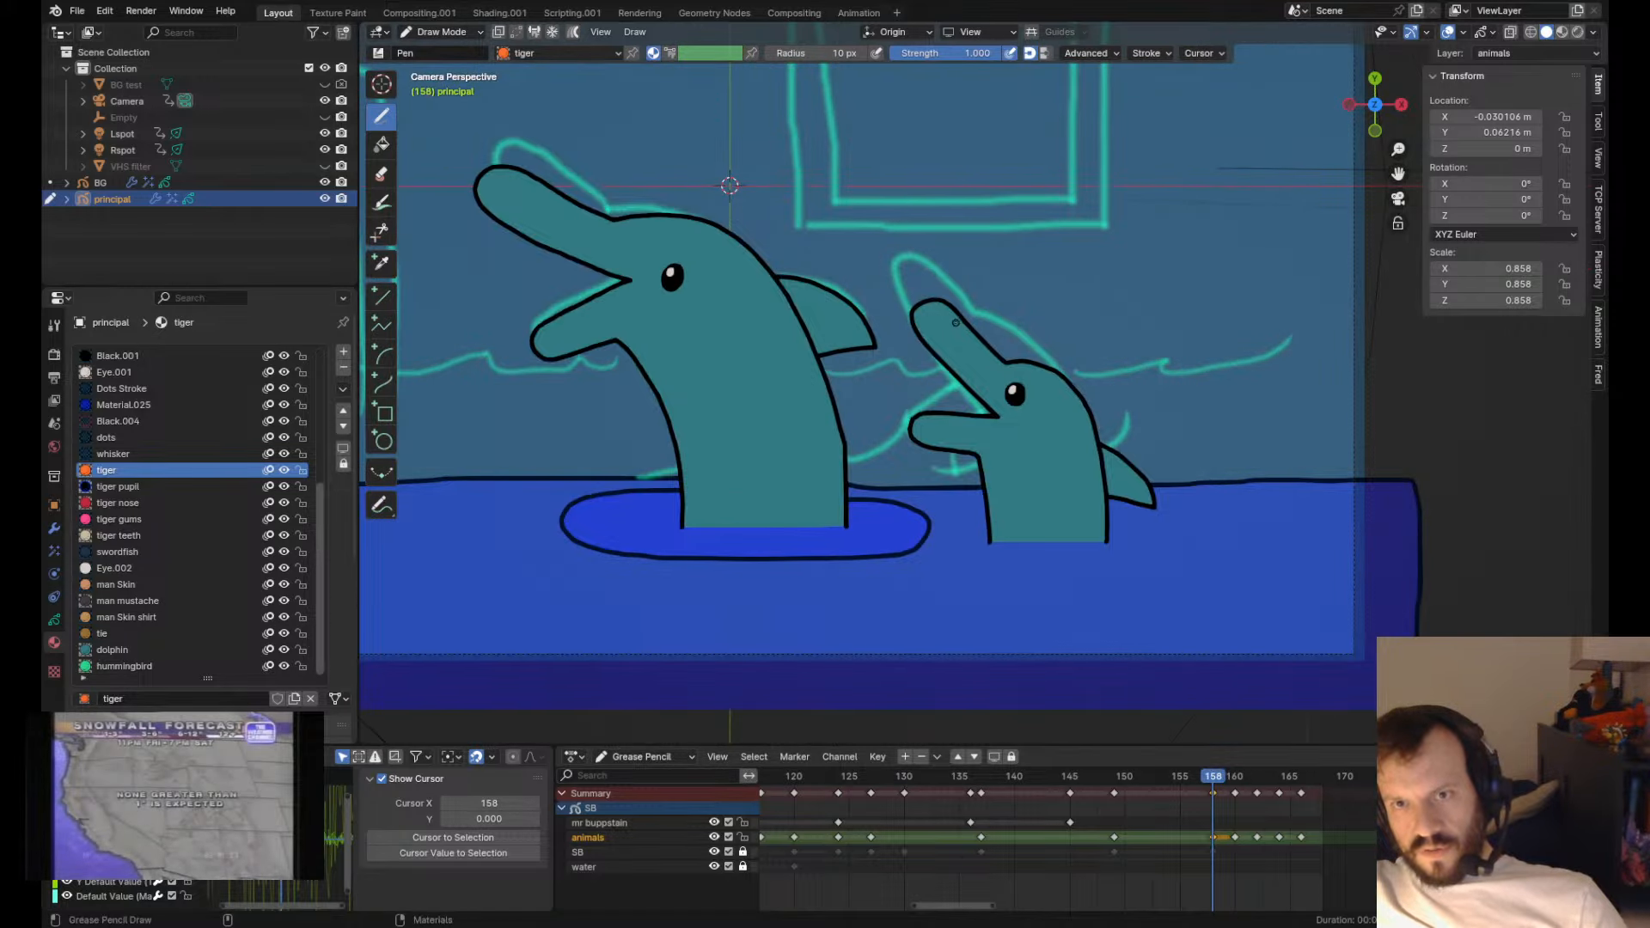
pyautogui.press('.')
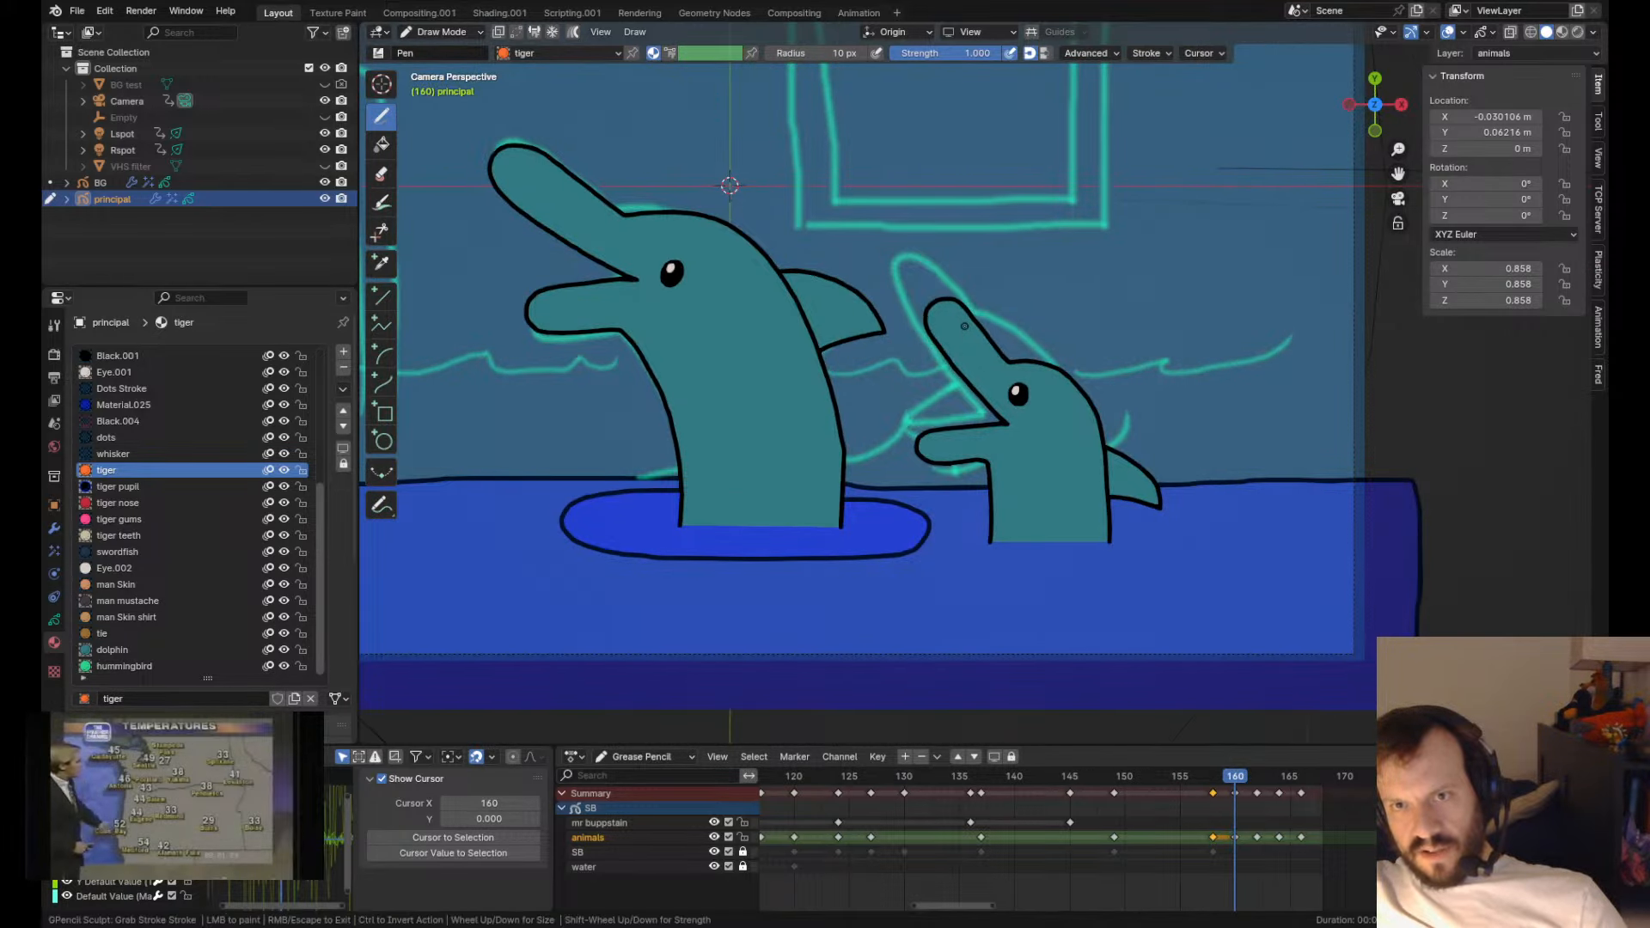
# - Nudge the base of the small dolphin's upper beak on frame 160 with the Grab brush and compare it with frame 158
pyautogui.keyDown('ctrl'); pyautogui.keyDown('shift'); pyautogui.moveTo(994, 375); pyautogui.dragTo(1008, 387); pyautogui.keyUp('shift'); pyautogui.keyUp('ctrl')
pyautogui.keyDown('alt'); pyautogui.moveTo(687, 382); pyautogui.dragTo(928, 487, button='middle'); pyautogui.keyUp('alt')
pyautogui.press(',')
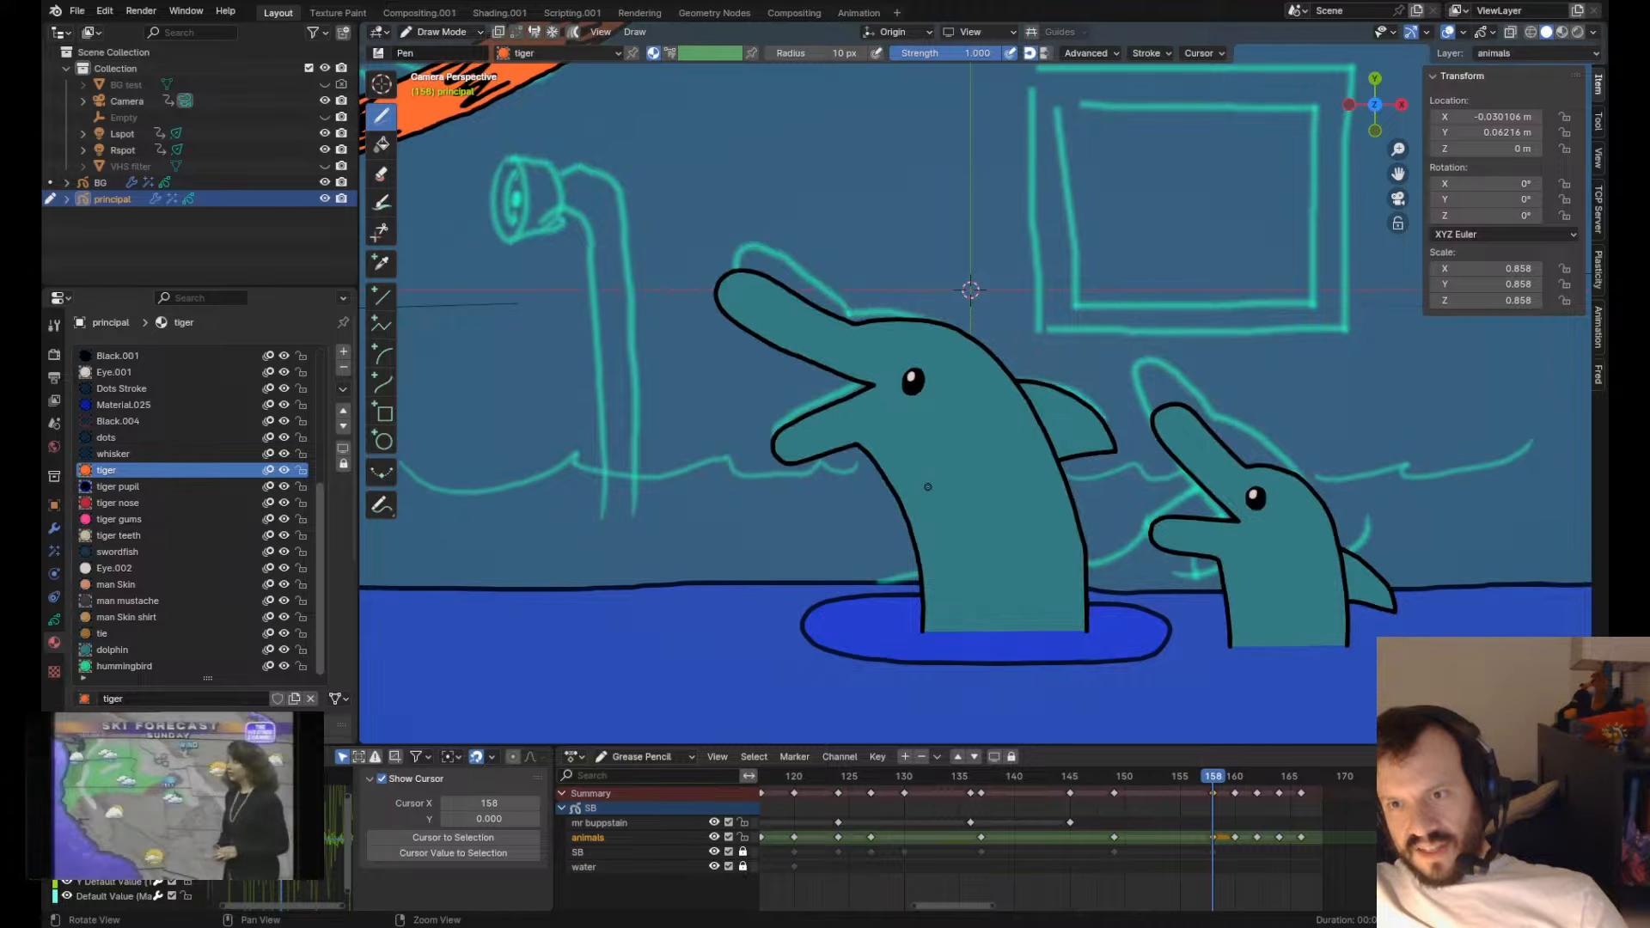
pyautogui.press('.')
pyautogui.press(',')
pyautogui.press('.')
# - Check the rough dolphin sketch on frame 162 and return to the dolphin drawing on frame 160
pyautogui.keyDown('alt'); pyautogui.moveTo(1404, 548); pyautogui.dragTo(1243, 524, button='middle'); pyautogui.keyUp('alt')
pyautogui.press('.')
pyautogui.press('.')
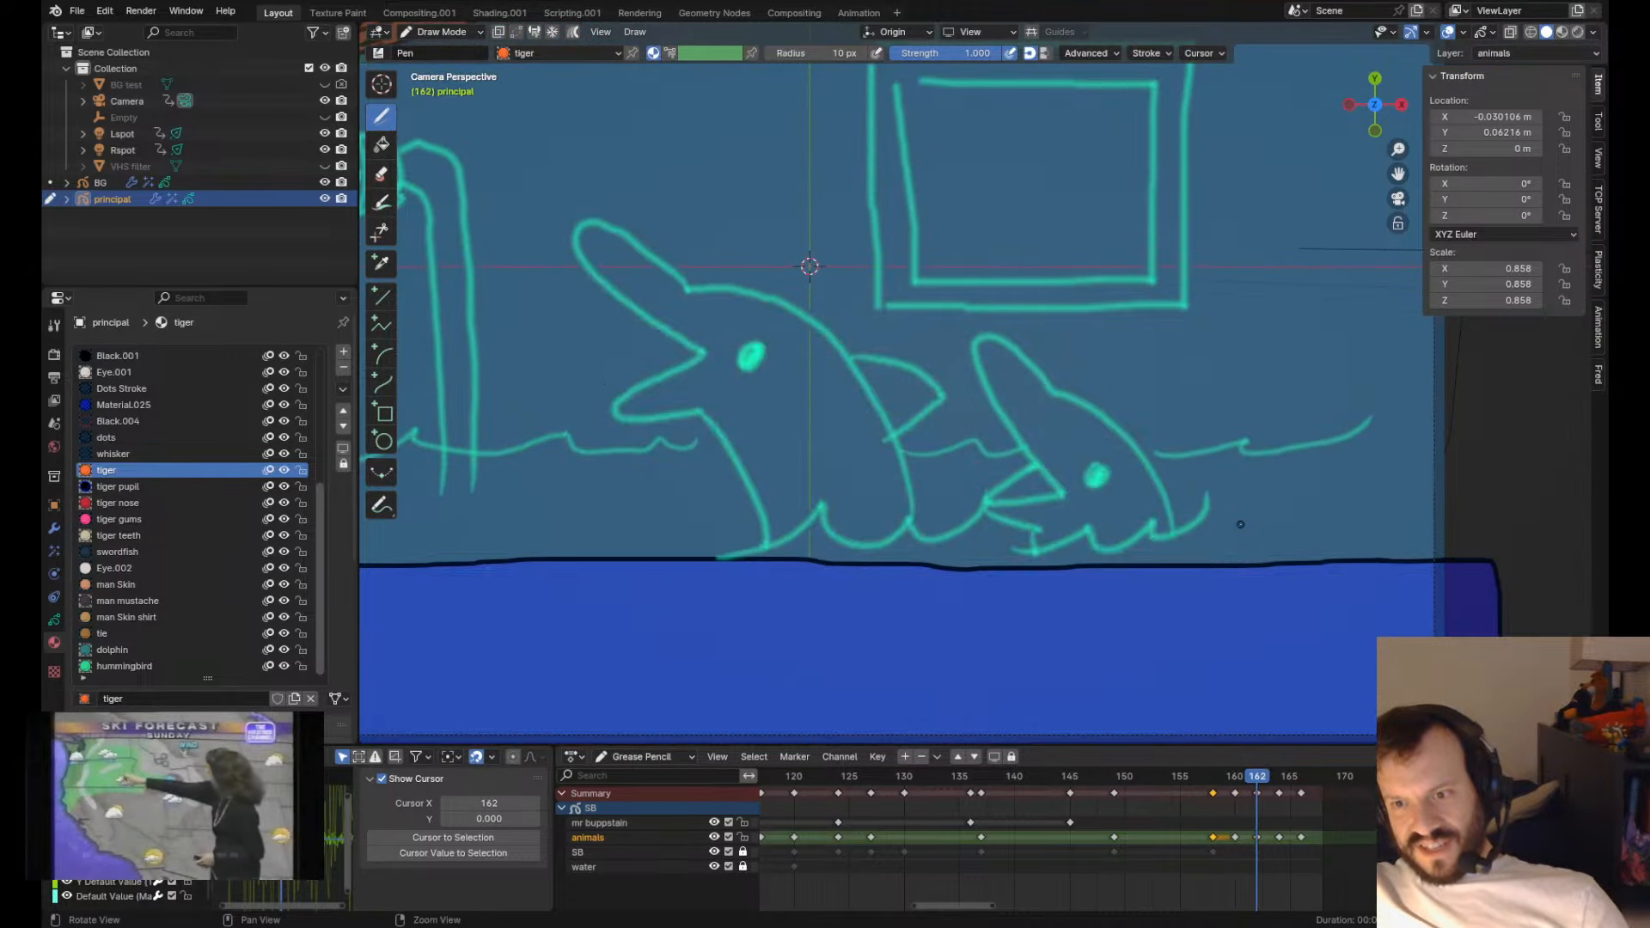
pyautogui.moveTo(1279, 778)
pyautogui.mouseDown()
pyautogui.moveTo(1203, 782)
pyautogui.moveTo(1248, 812)
pyautogui.moveTo(1189, 806)
pyautogui.moveTo(1234, 826)
pyautogui.mouseUp()
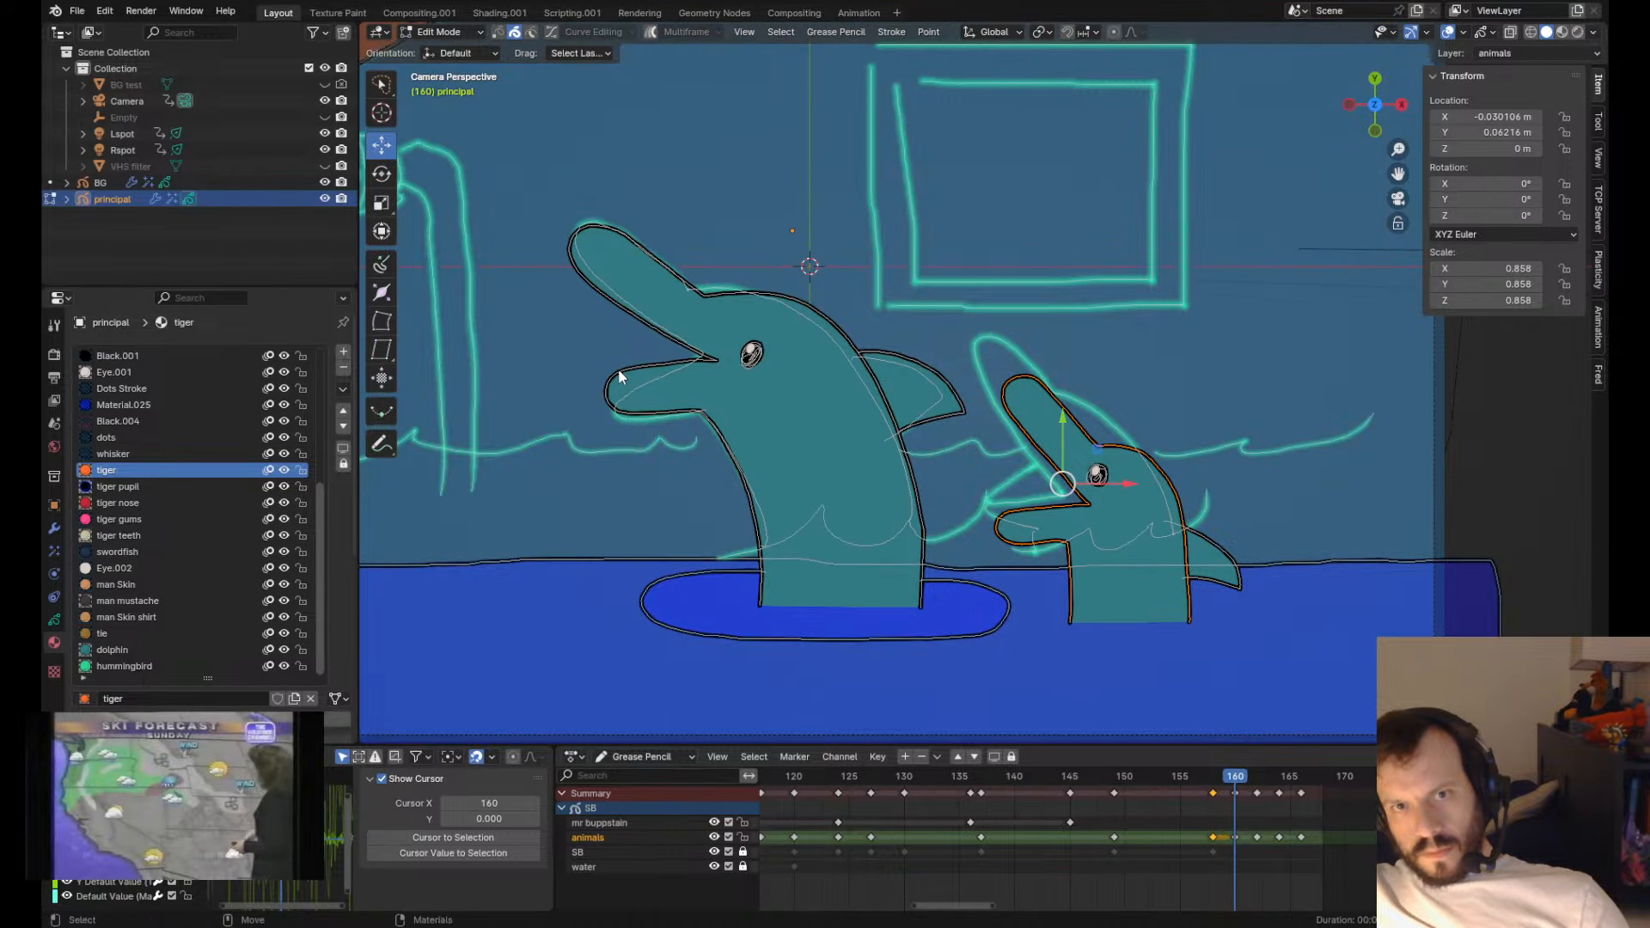
# - Straighten the upper edge of the large dolphin's lower jaw and tidy its mouth corner on frame 160 with the Grab brush
pyautogui.hotkey('ctrl', 'e')
pyautogui.click(627, 393)
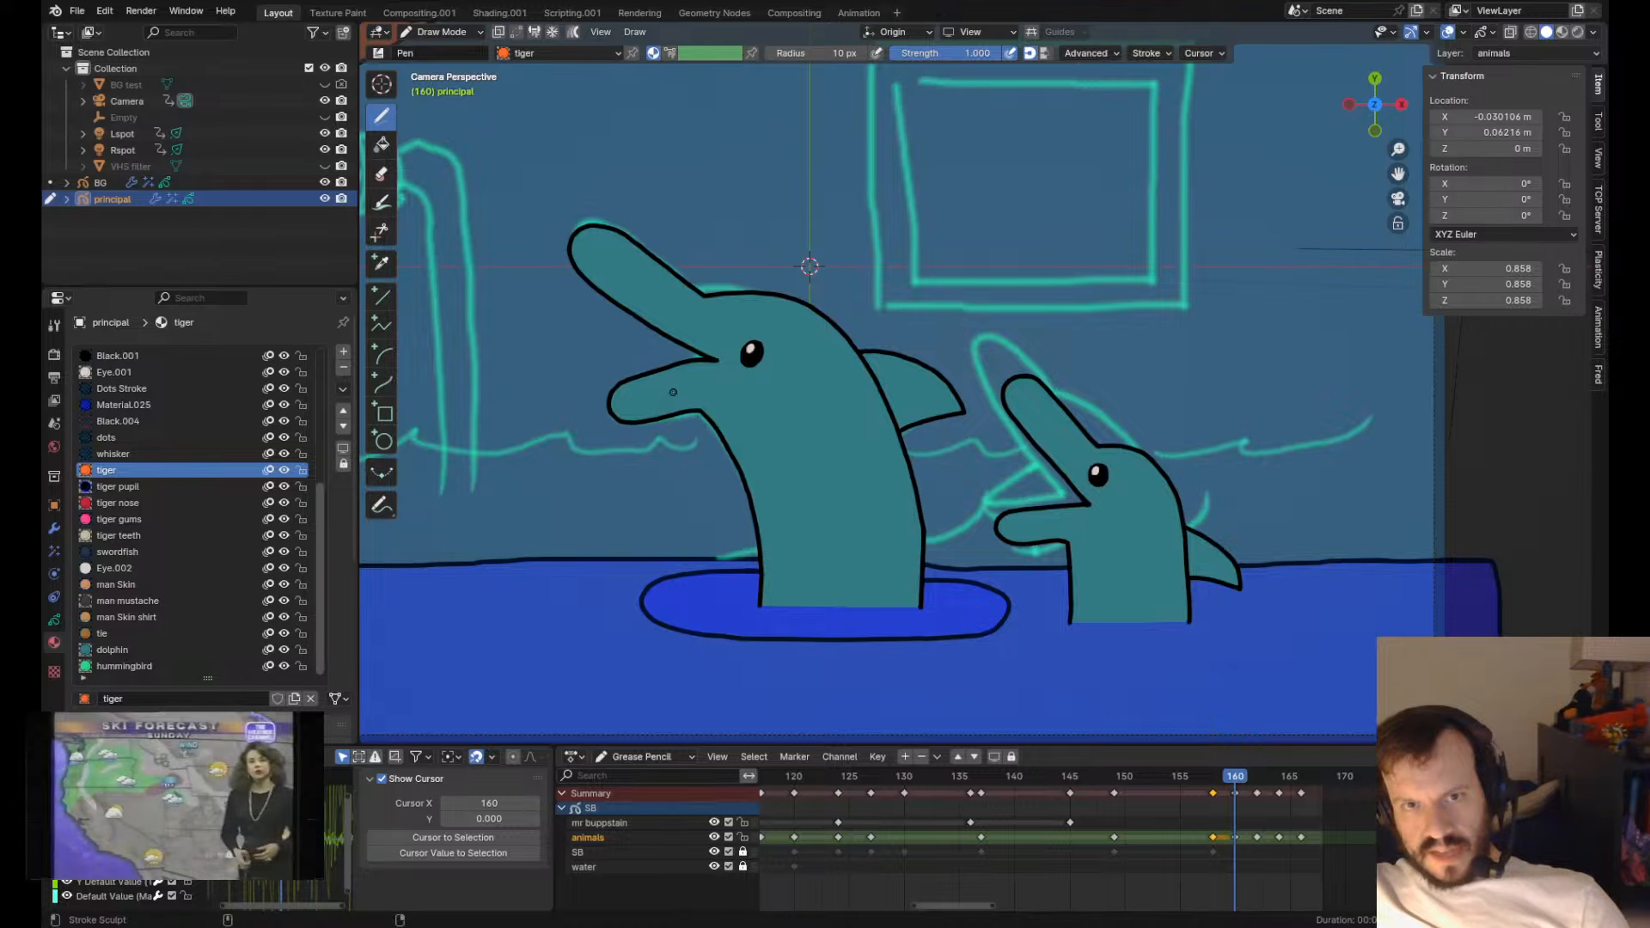
pyautogui.keyDown('alt'); pyautogui.moveTo(623, 396); pyautogui.dragTo(654, 404, button='right'); pyautogui.keyUp('alt')
pyautogui.scroll(3, 653, 405)
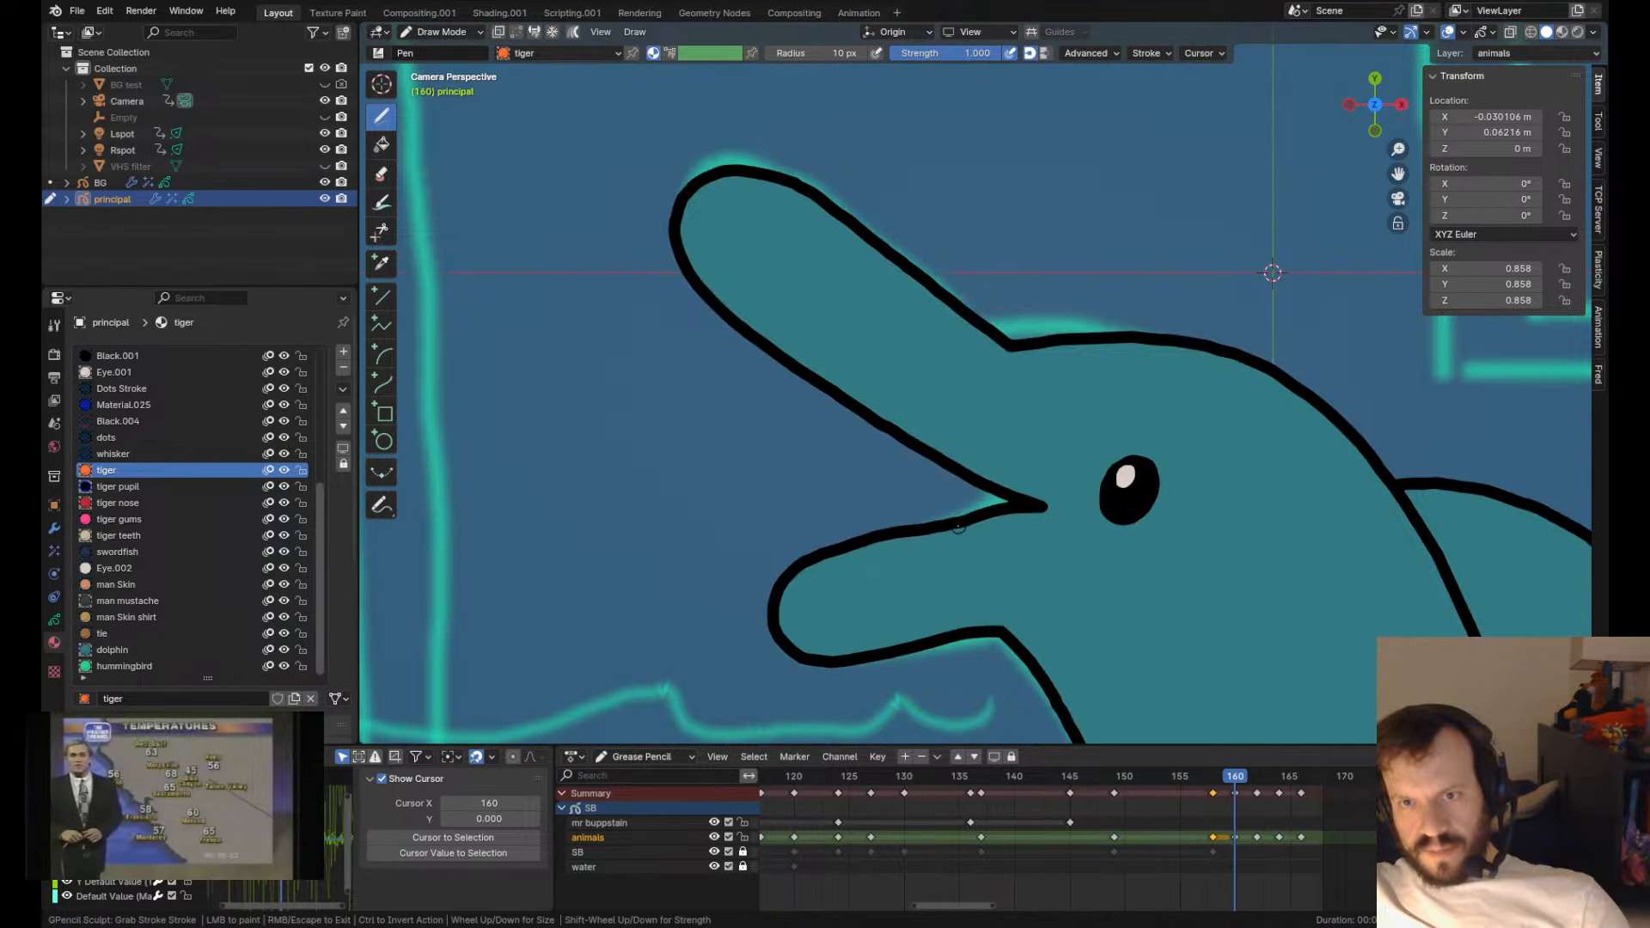
pyautogui.keyDown('shift'); pyautogui.moveTo(886, 514); pyautogui.dragTo(888, 524); pyautogui.keyUp('shift')
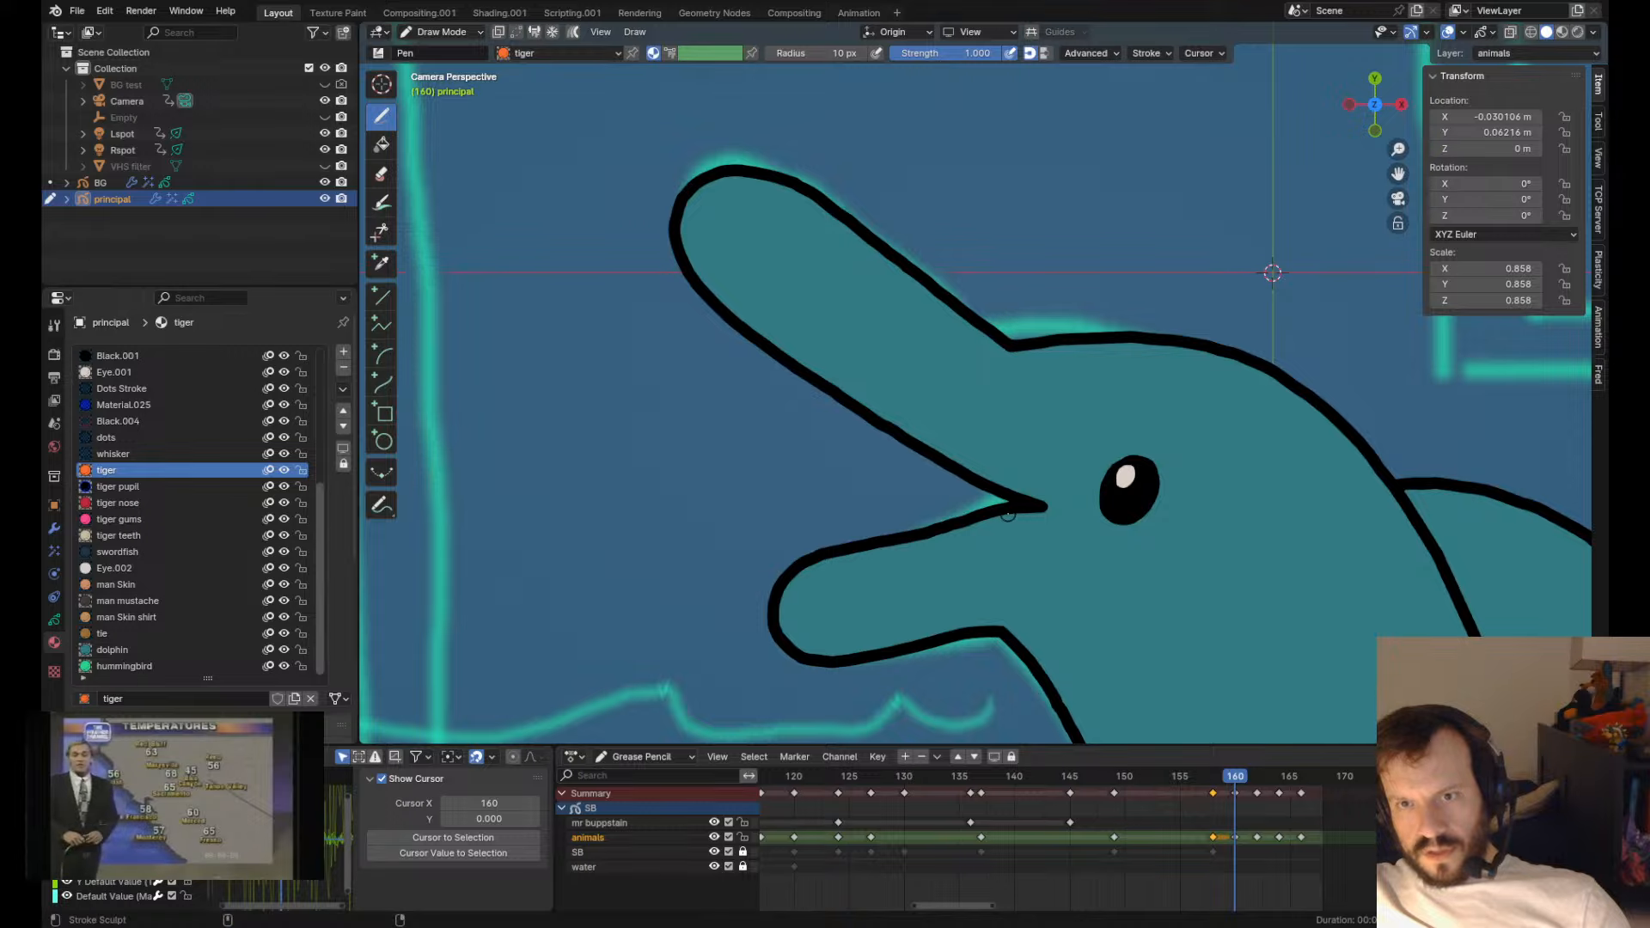
pyautogui.keyDown('shift'); pyautogui.moveTo(1007, 512); pyautogui.dragTo(1059, 520); pyautogui.keyUp('shift')
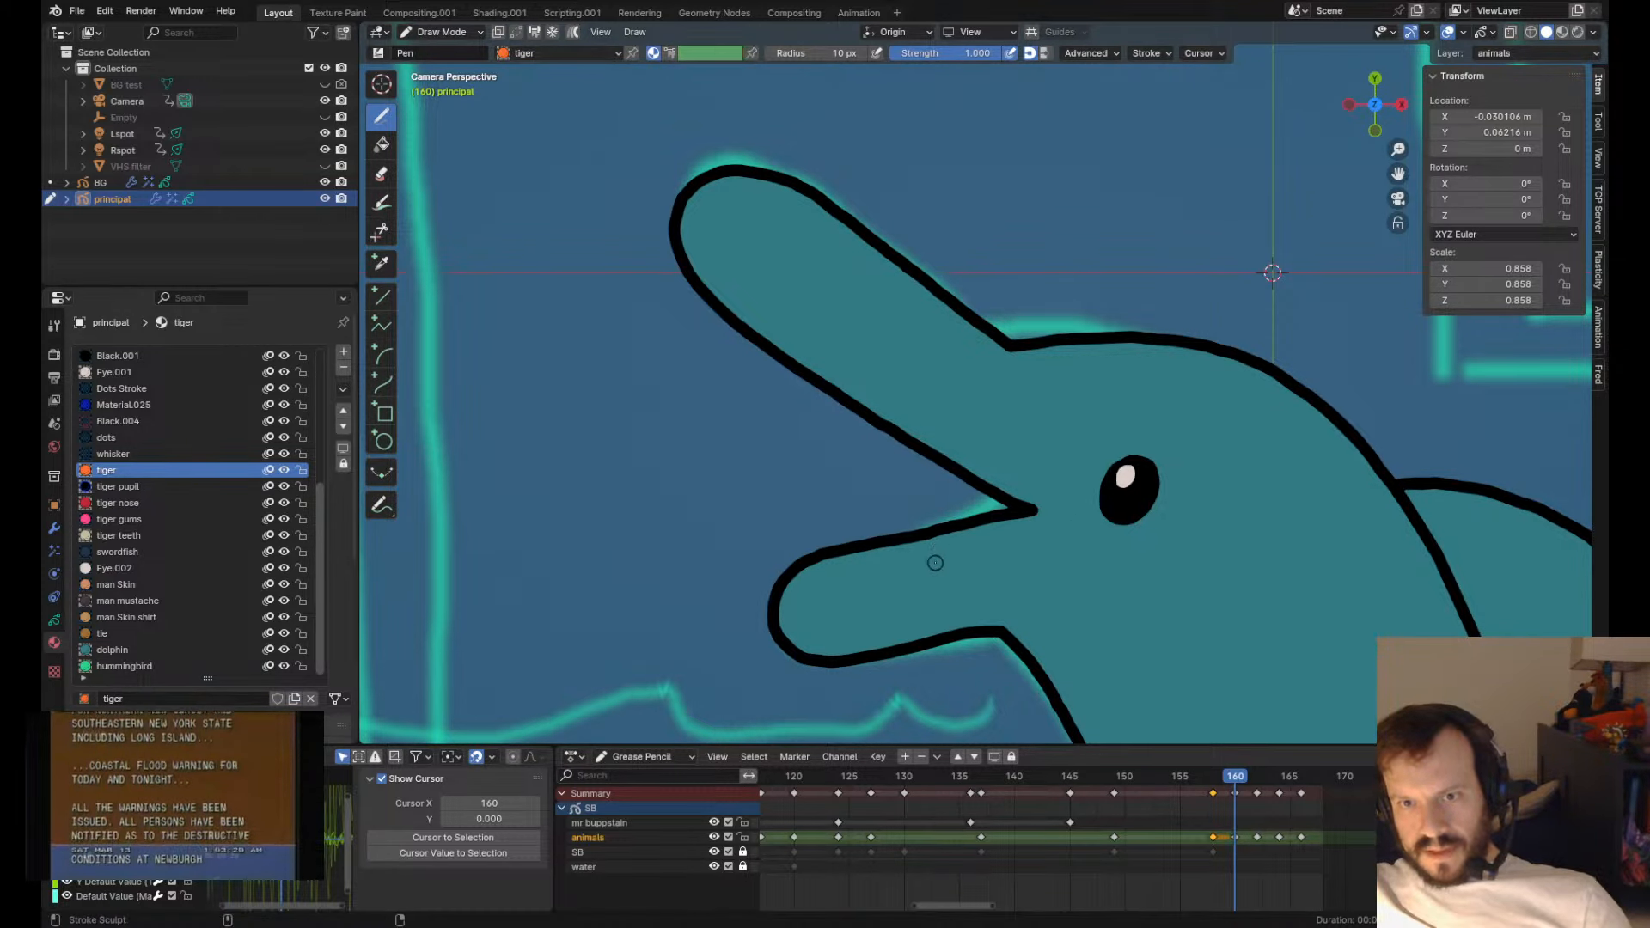
pyautogui.keyDown('shift'); pyautogui.moveTo(918, 573); pyautogui.dragTo(917, 574); pyautogui.keyUp('shift')
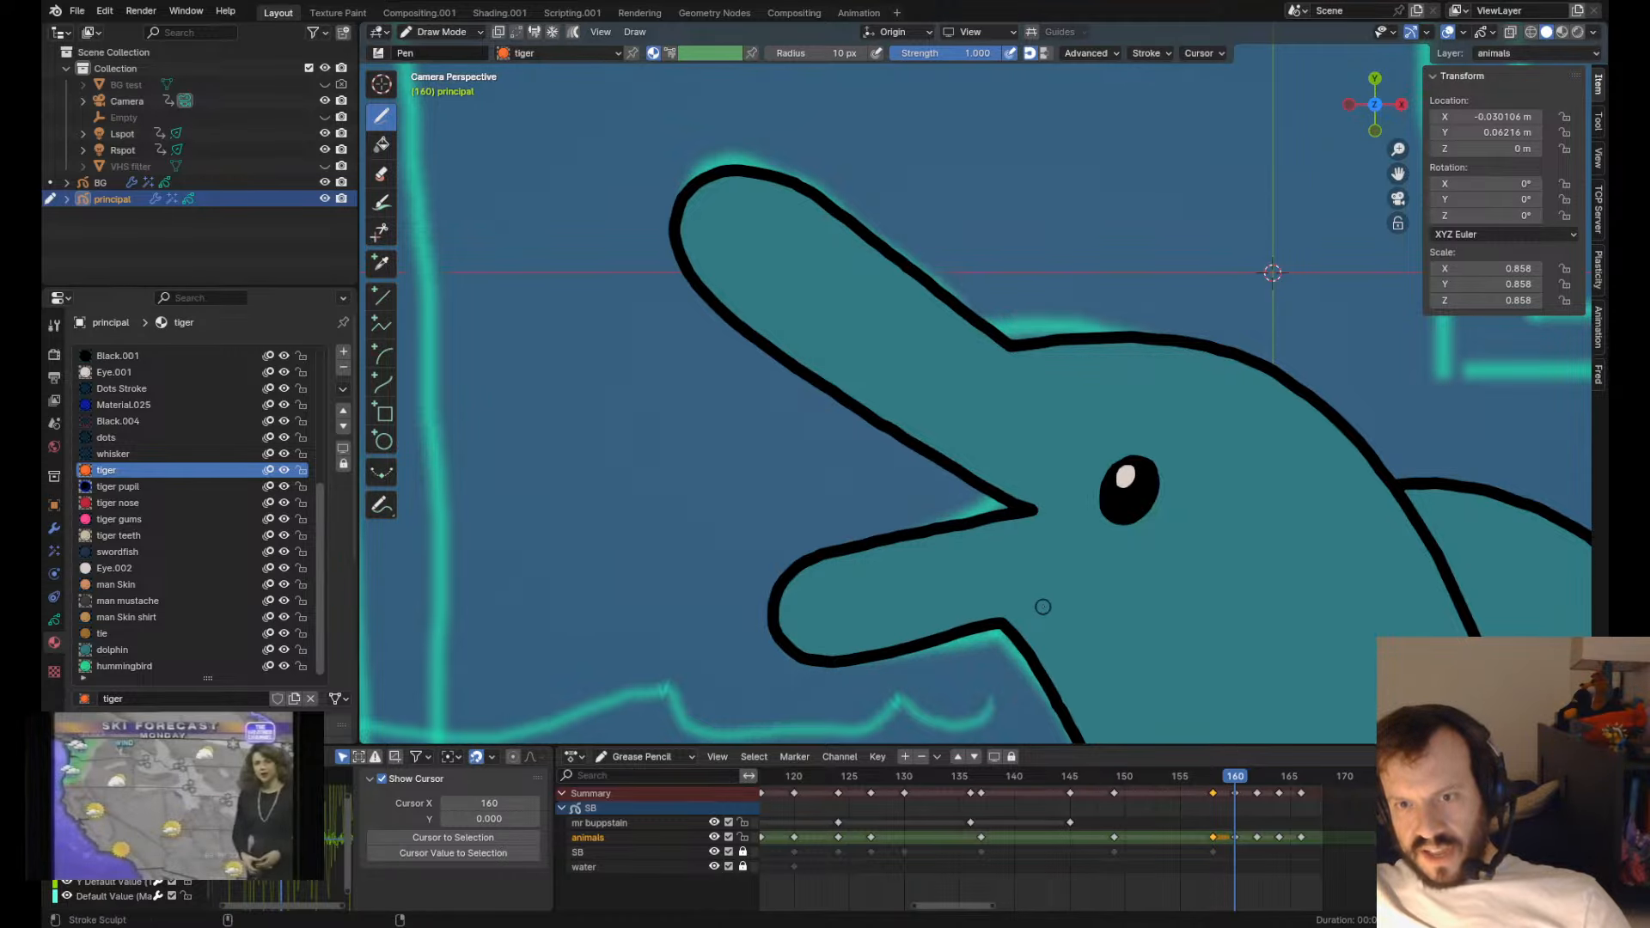
pyautogui.scroll(-6, 1057, 627)
pyautogui.scroll(6, 1079, 516)
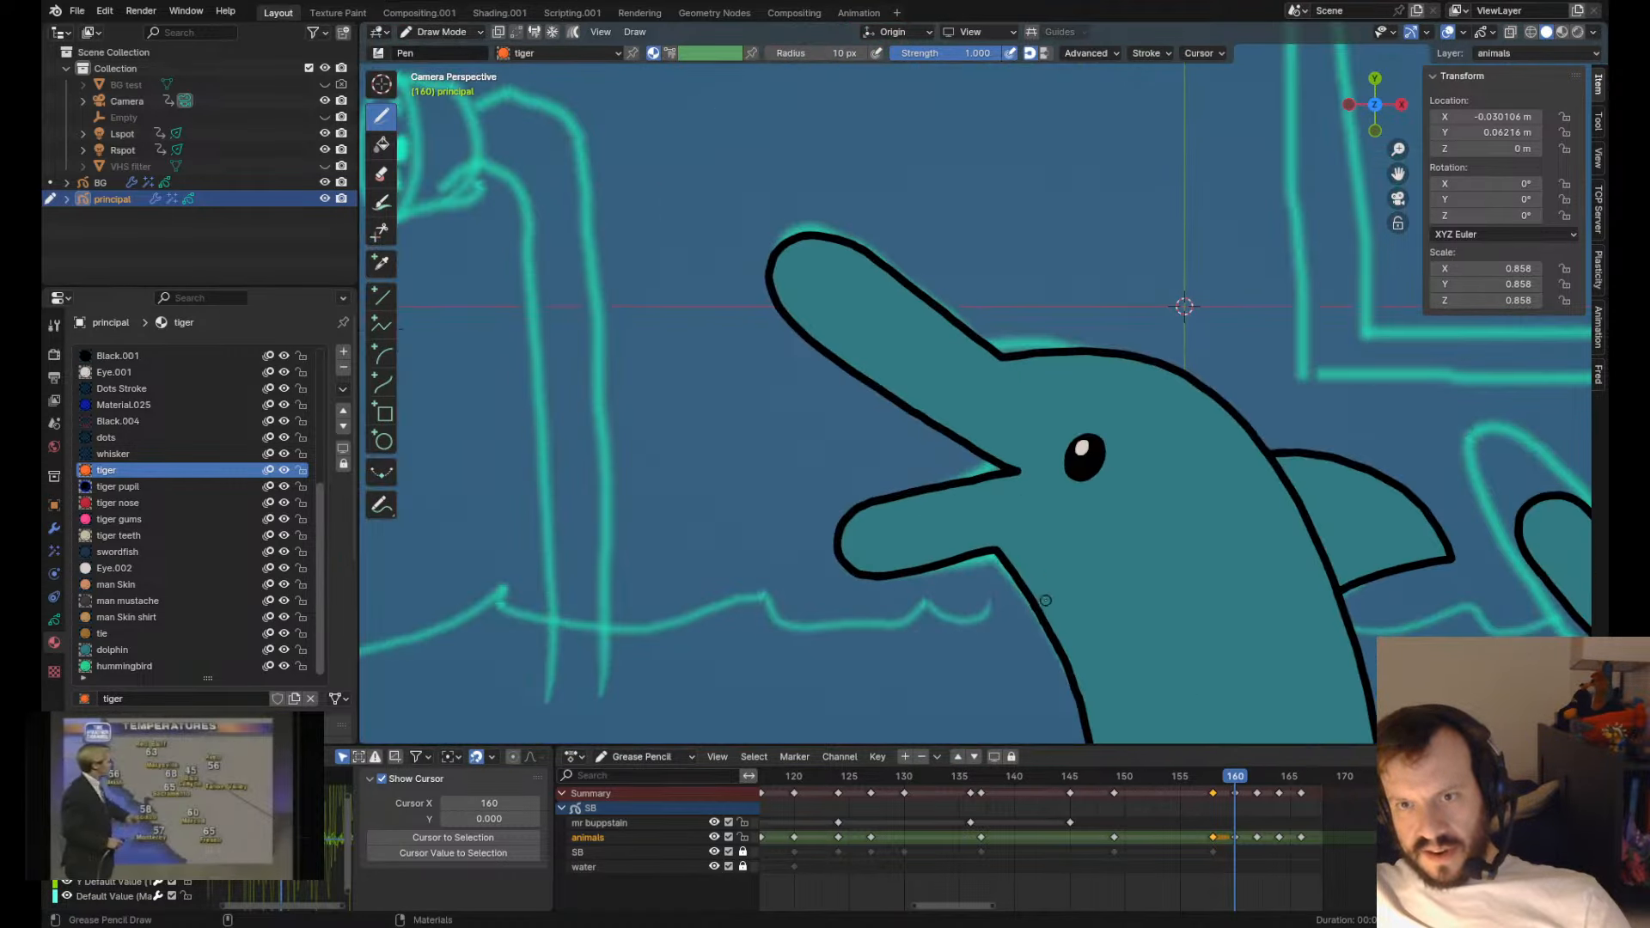
pyautogui.keyDown('shift'); pyautogui.moveTo(1049, 486); pyautogui.dragTo(1037, 478); pyautogui.keyUp('shift')
# - On frame 158, straighten the underside of the large dolphin's lower jaw and smooth where it meets the throat
pyautogui.press('Down')
pyautogui.scroll(-1, 976, 404)
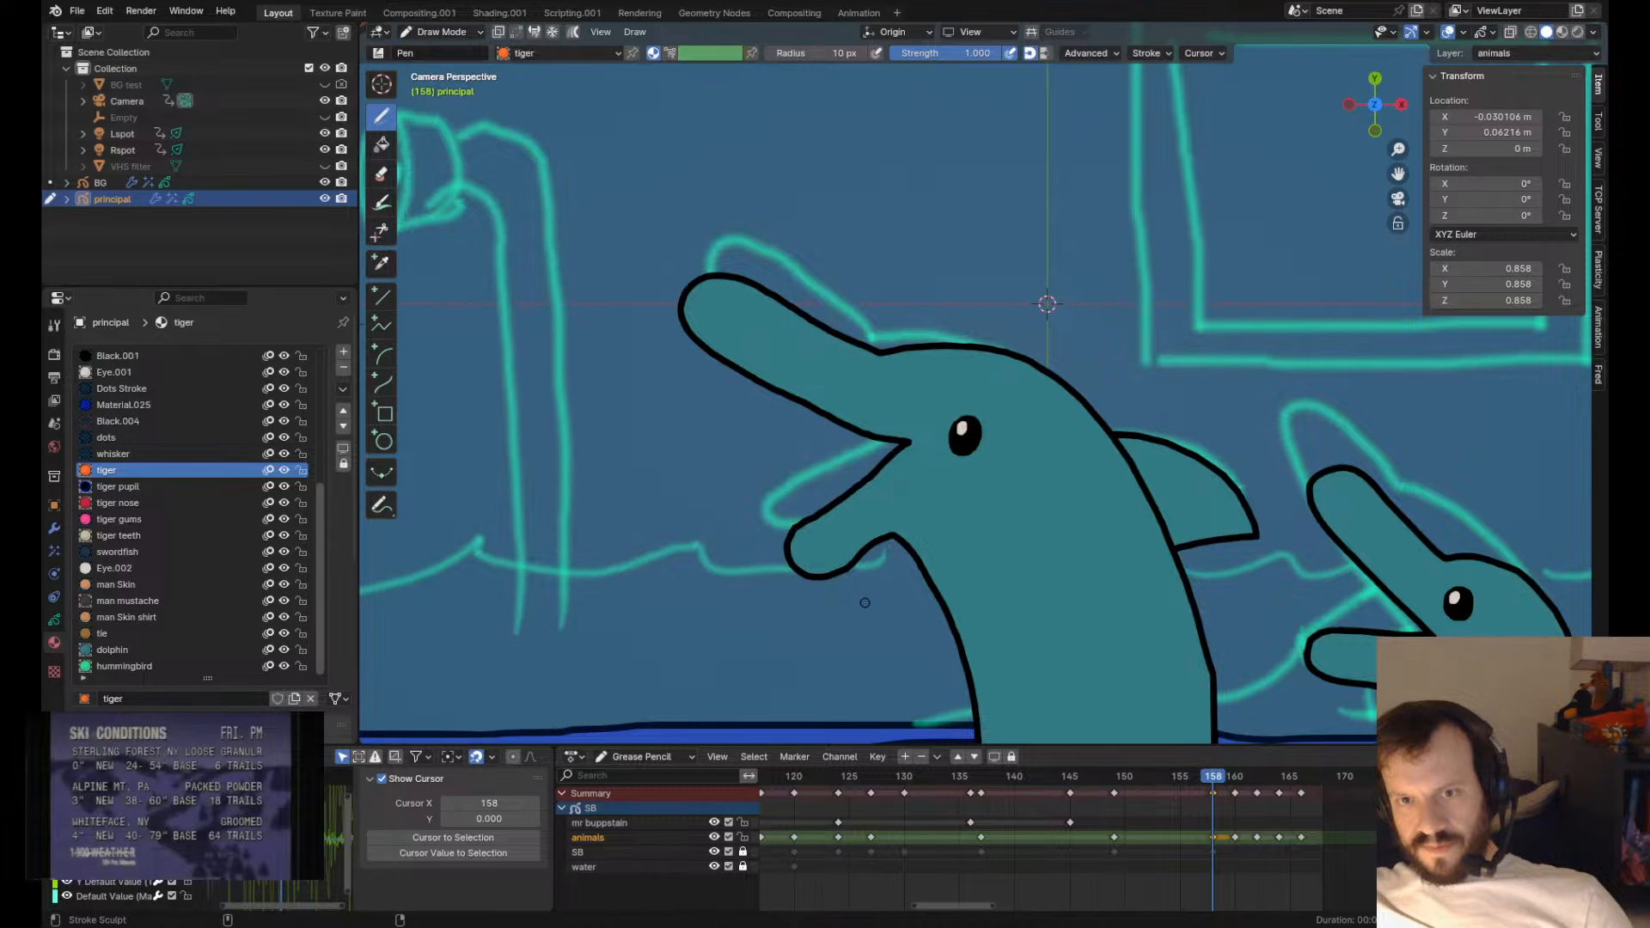
pyautogui.keyDown('shift'); pyautogui.moveTo(863, 598); pyautogui.dragTo(914, 571); pyautogui.keyUp('shift')
pyautogui.scroll(3, 894, 481)
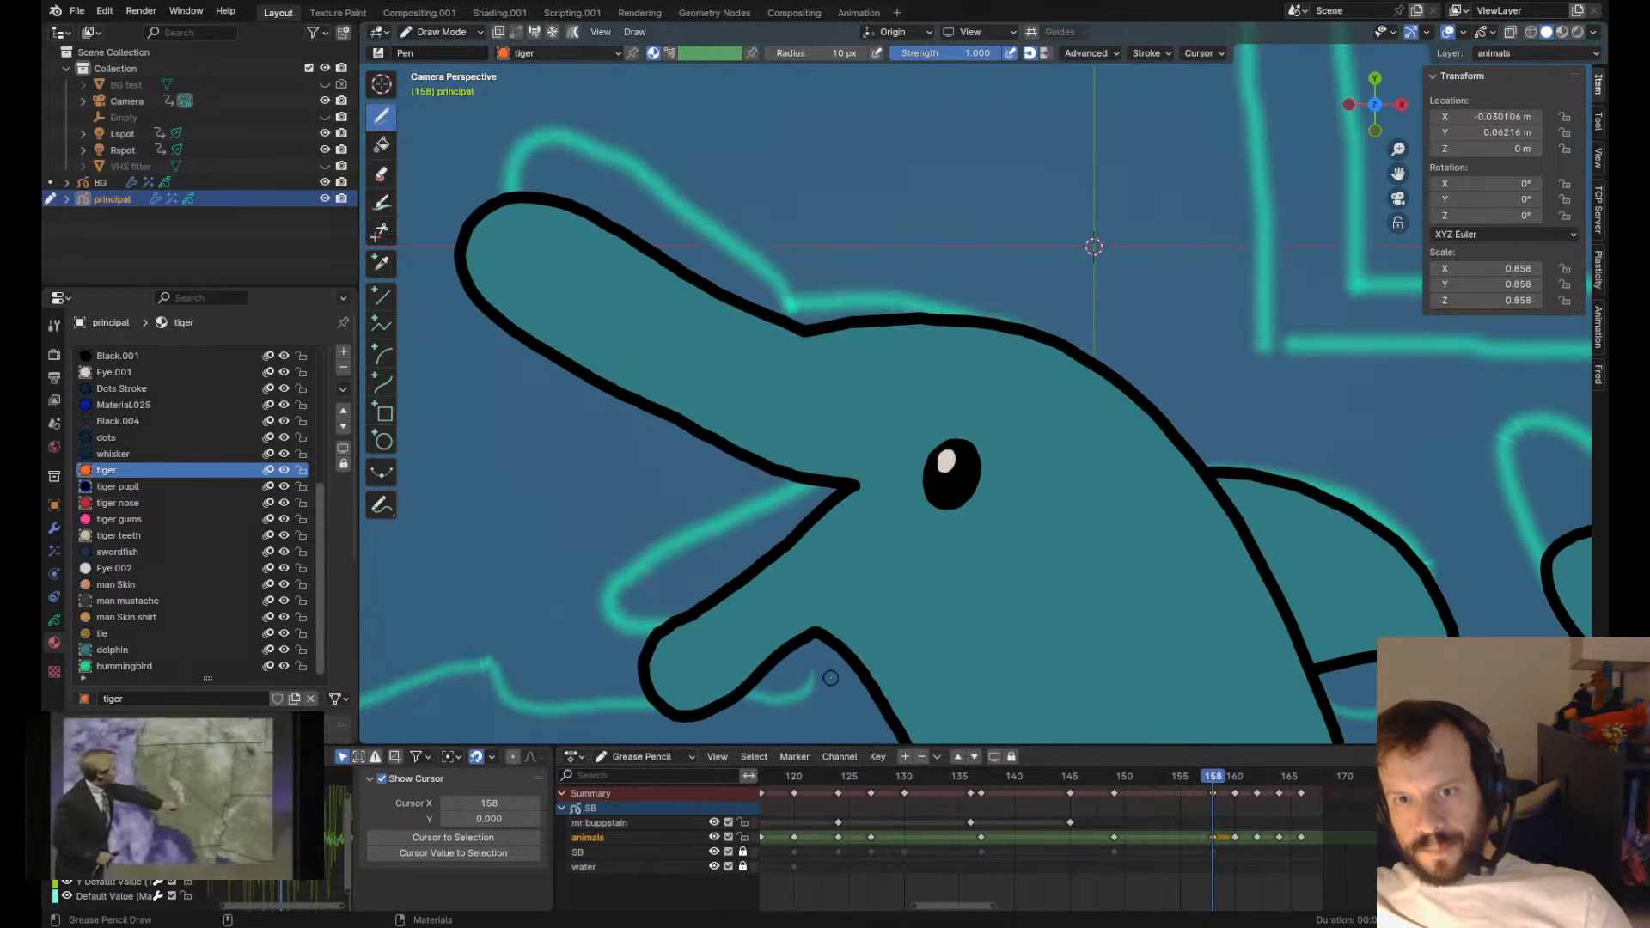
pyautogui.keyDown('shift'); pyautogui.moveTo(870, 390); pyautogui.dragTo(876, 396); pyautogui.keyUp('shift')
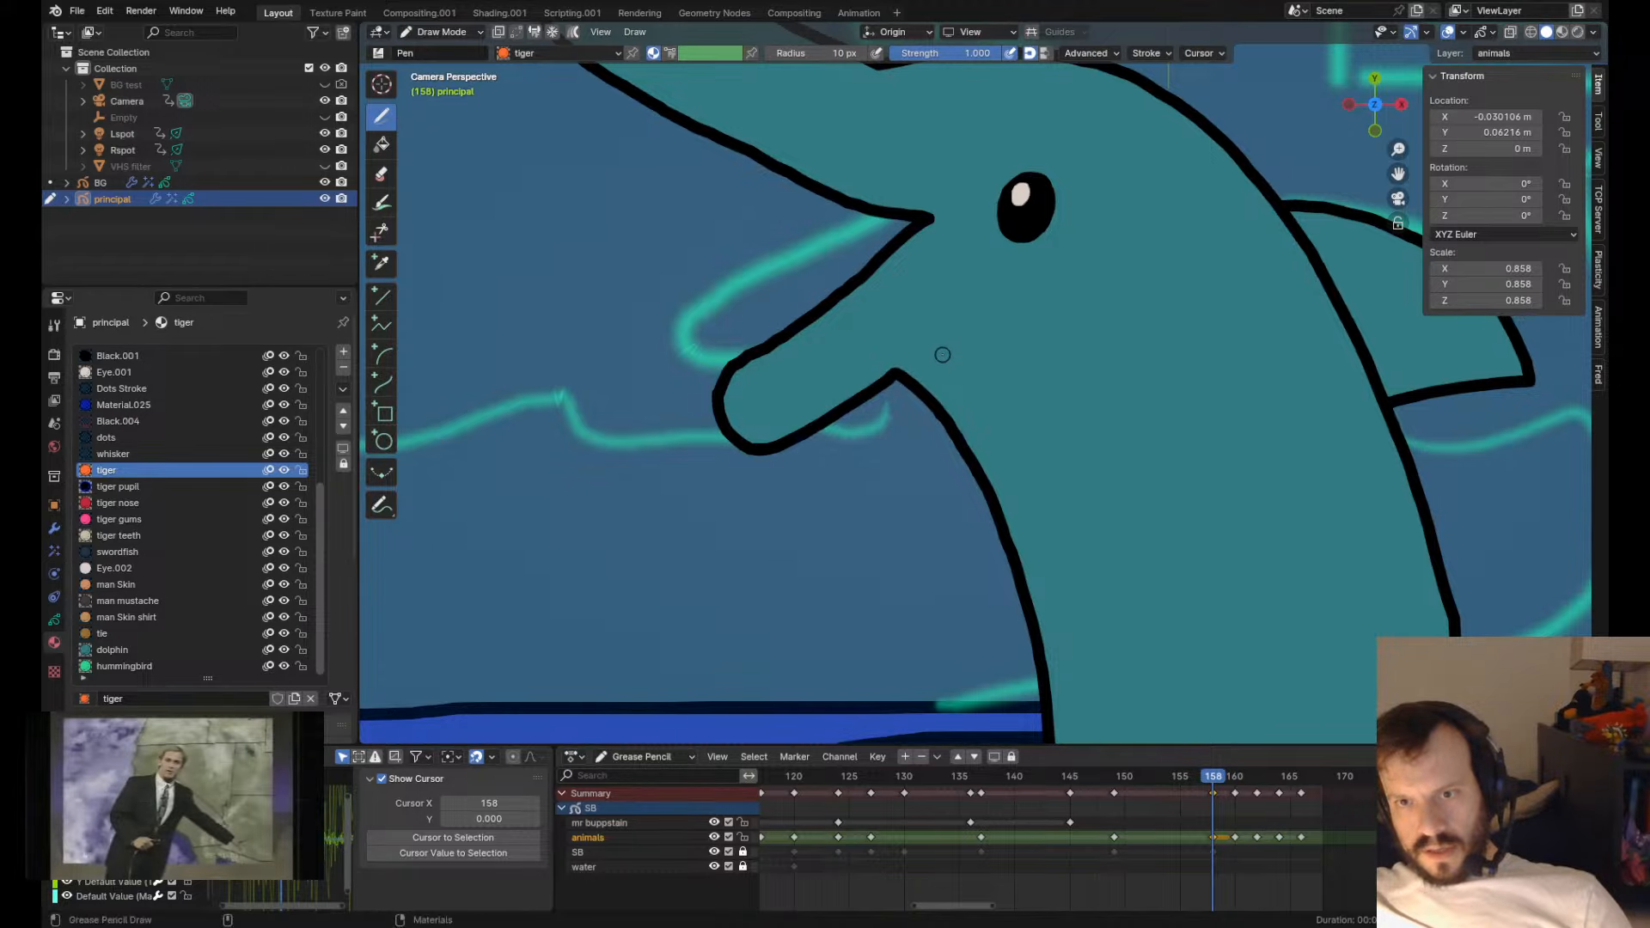
pyautogui.scroll(-2, 1381, 587)
pyautogui.moveTo(1342, 541)
pyautogui.keyDown('shift'); pyautogui.mouseDown()
pyautogui.moveTo(1322, 543)
pyautogui.moveTo(1344, 591)
pyautogui.mouseUp(); pyautogui.keyUp('shift')
pyautogui.keyDown('shift'); pyautogui.moveTo(1260, 542); pyautogui.dragTo(1276, 541); pyautogui.keyUp('shift')
pyautogui.keyDown('shift'); pyautogui.moveTo(1342, 571); pyautogui.dragTo(1349, 618); pyautogui.keyUp('shift')
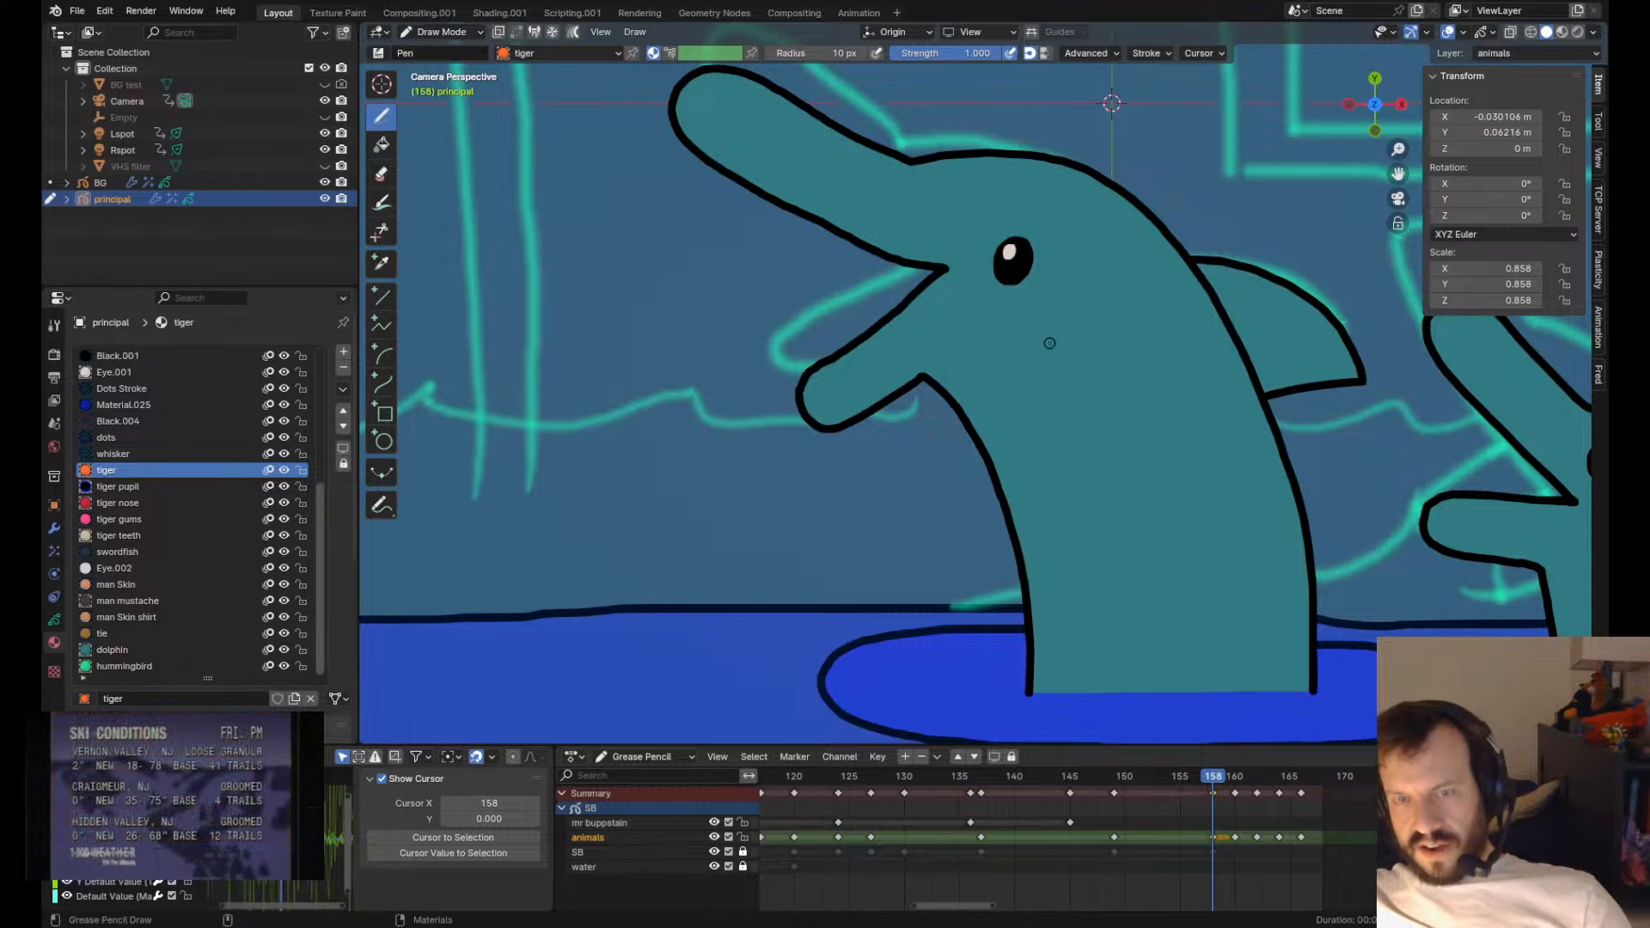
# - Smooth the underside of the large dolphin's upper beak near the mouth corner and trim its lower jaw tip on frame 158
pyautogui.scroll(3, 930, 384)
pyautogui.keyDown('shift'); pyautogui.moveTo(928, 383); pyautogui.dragTo(988, 362); pyautogui.keyUp('shift')
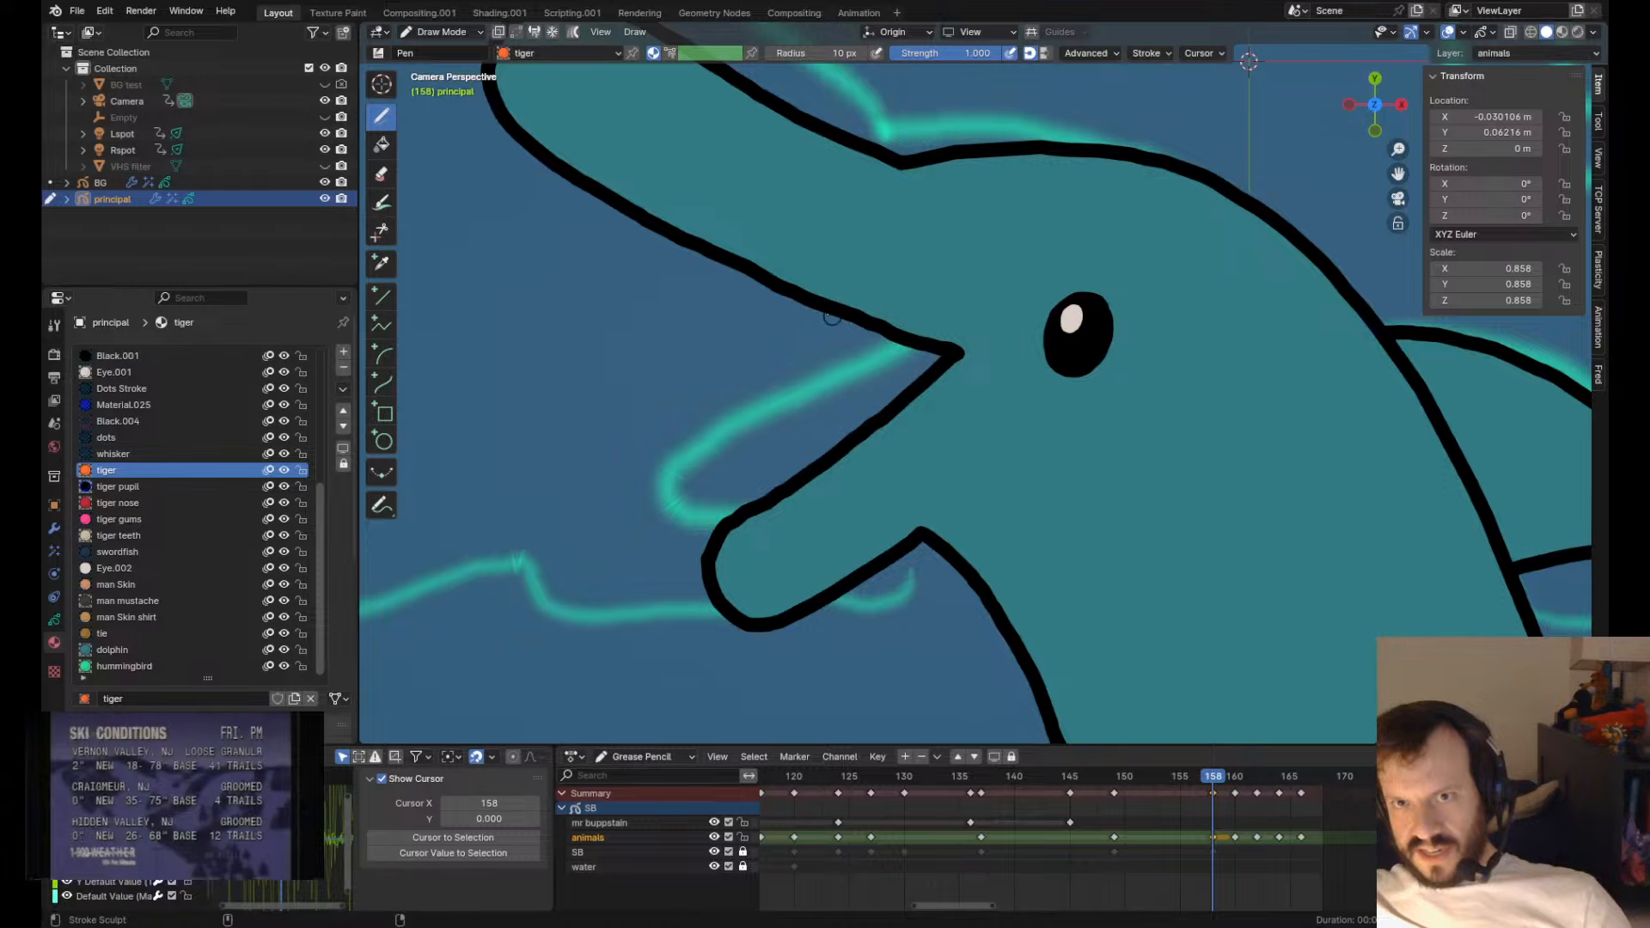
pyautogui.scroll(-4, 893, 339)
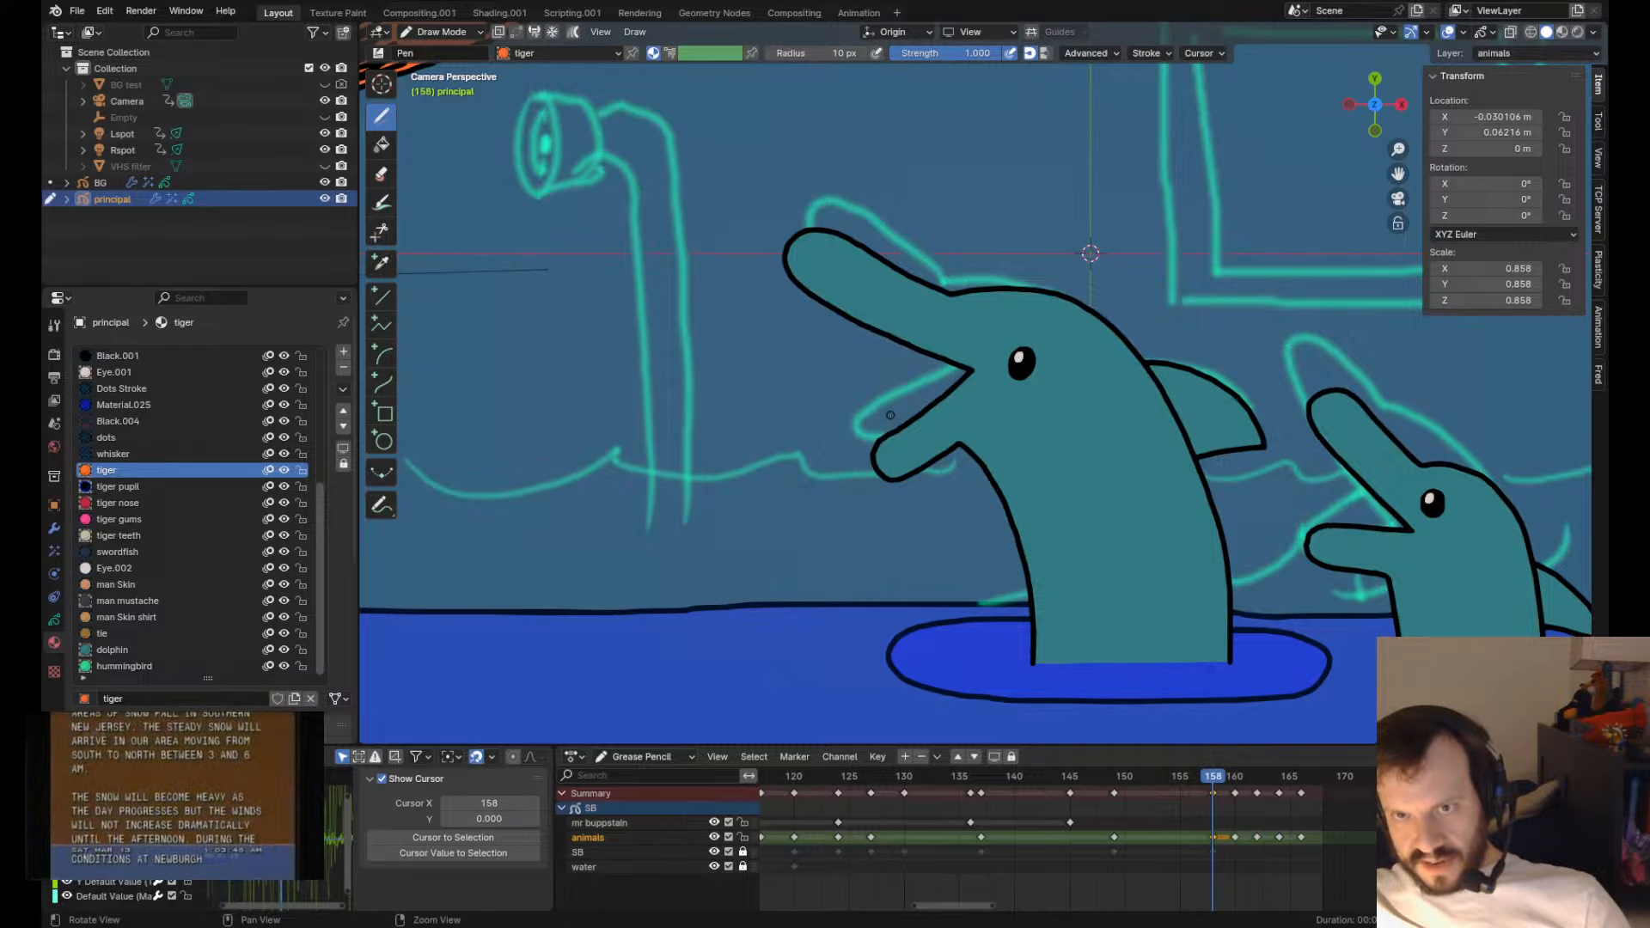
pyautogui.scroll(4, 890, 415)
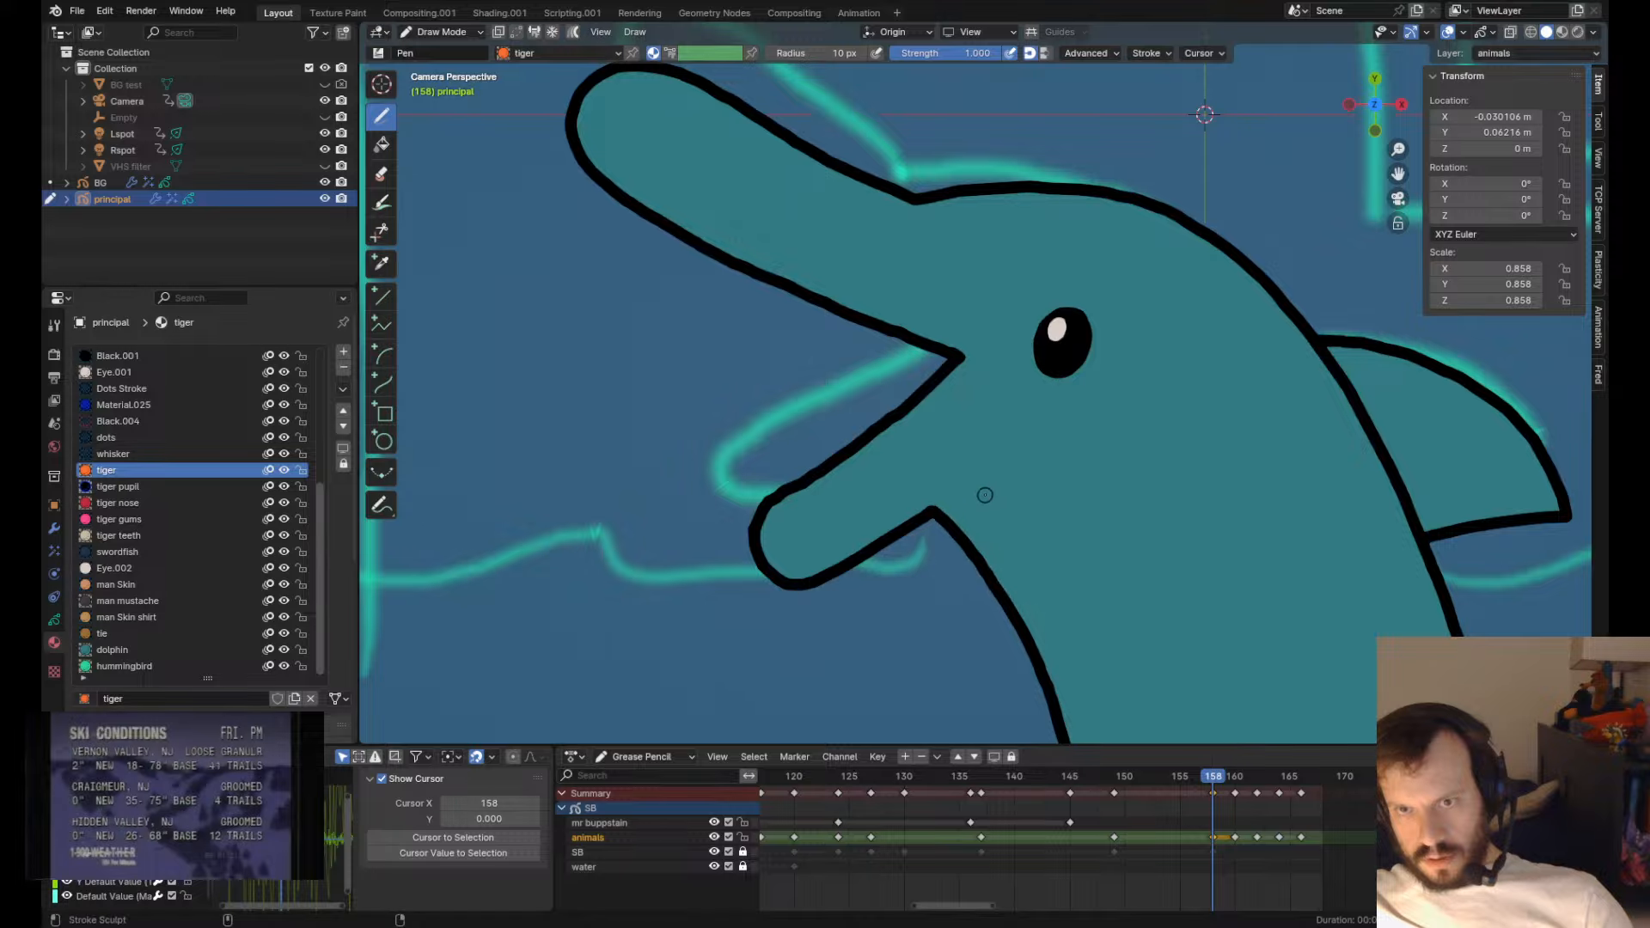
pyautogui.scroll(-4, 983, 493)
pyautogui.scroll(3, 837, 518)
pyautogui.keyDown('shift'); pyautogui.moveTo(811, 517); pyautogui.dragTo(826, 476); pyautogui.keyUp('shift')
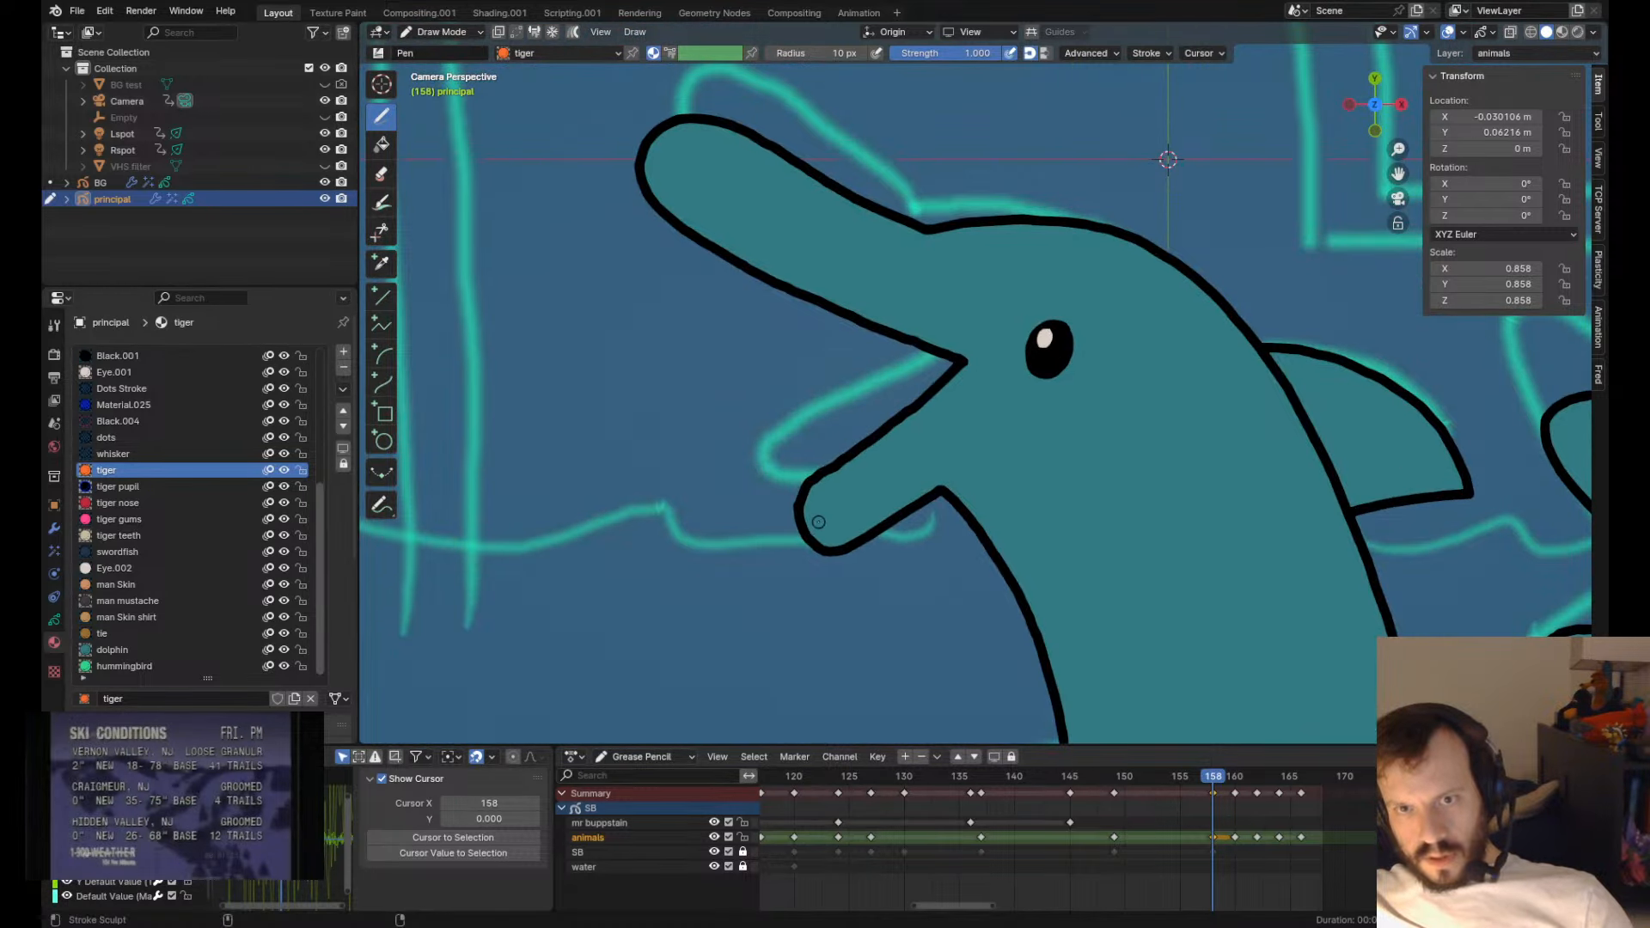
pyautogui.moveTo(866, 541)
pyautogui.keyDown('shift'); pyautogui.mouseDown()
pyautogui.moveTo(832, 575)
pyautogui.moveTo(783, 525)
pyautogui.mouseUp(); pyautogui.keyUp('shift')
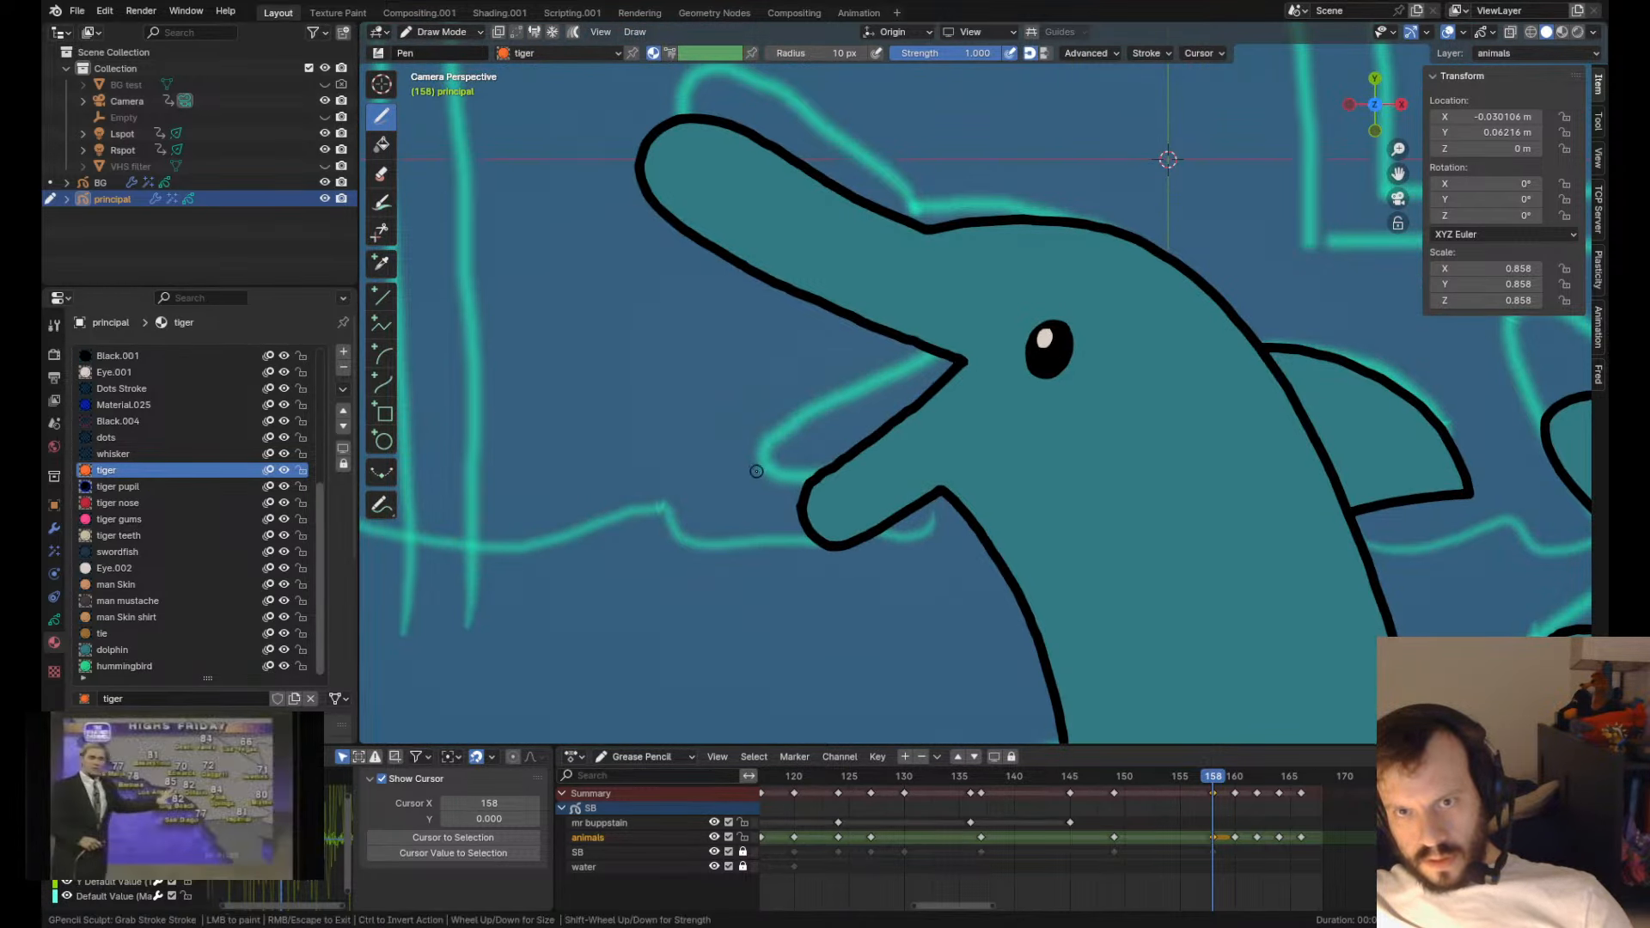
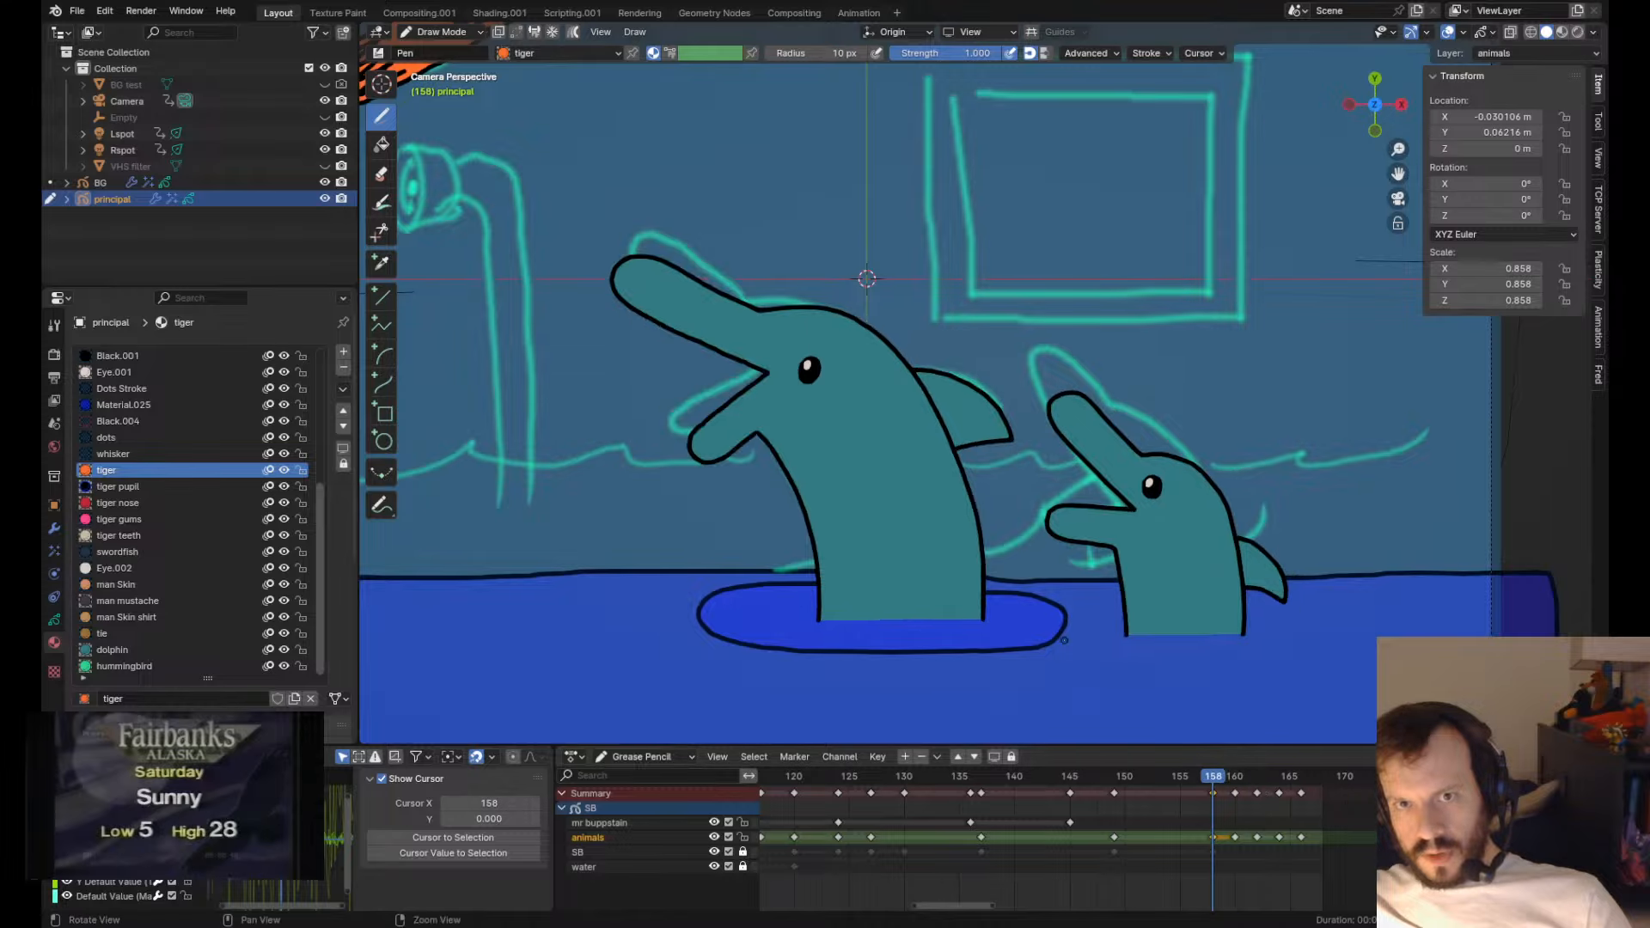
# - Compare frames 158 and 160, and raise the large dolphin's upper beak on frame 158 closer to the green sketch
pyautogui.press('Up')
pyautogui.press('Down')
pyautogui.press('Tab')
pyautogui.press('Home')
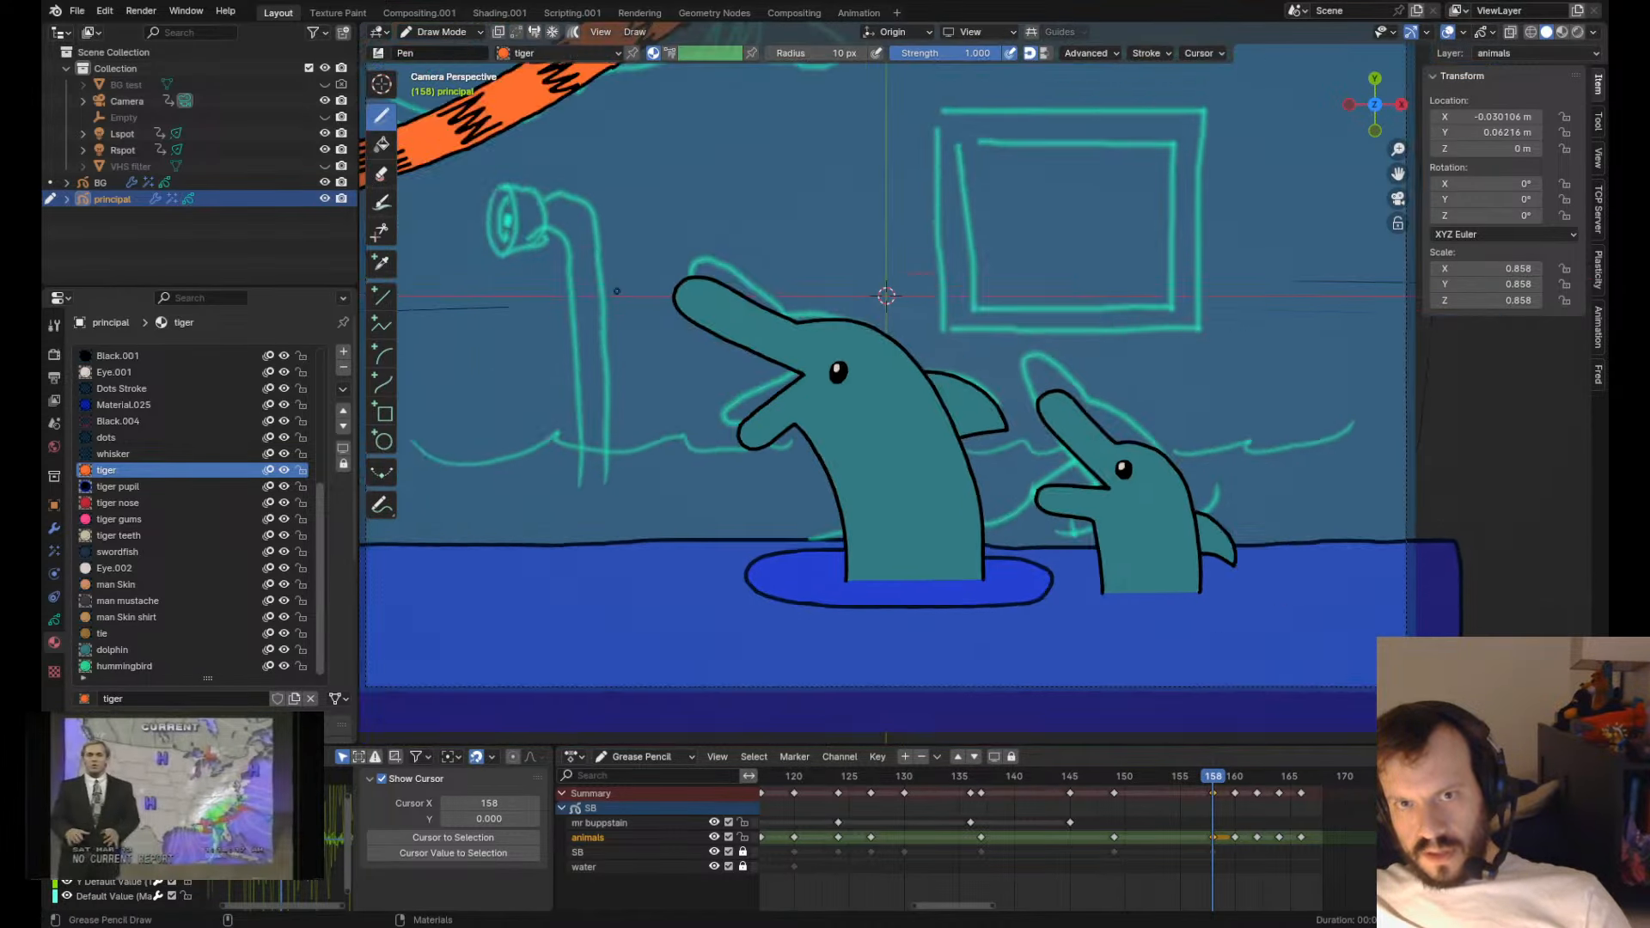
pyautogui.press('Tab')
pyautogui.moveTo(761, 296)
pyautogui.mouseDown()
pyautogui.moveTo(693, 285)
pyautogui.moveTo(786, 326)
pyautogui.moveTo(765, 308)
pyautogui.mouseUp()
pyautogui.moveTo(800, 346); pyautogui.dragTo(830, 355)
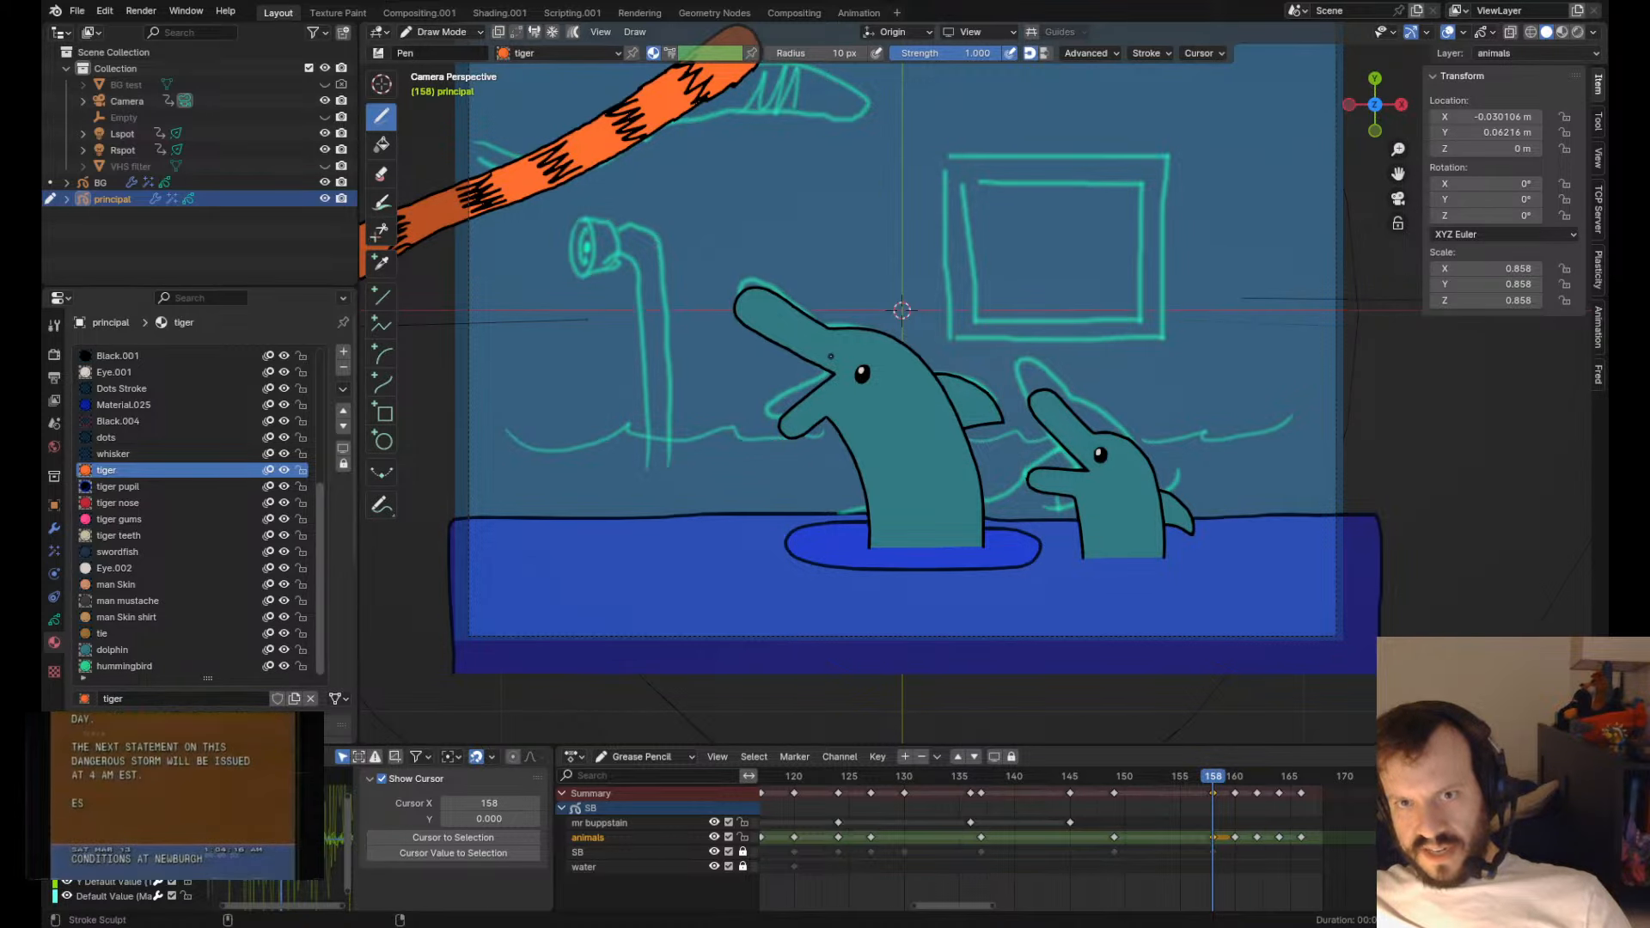
pyautogui.scroll(3, 830, 356)
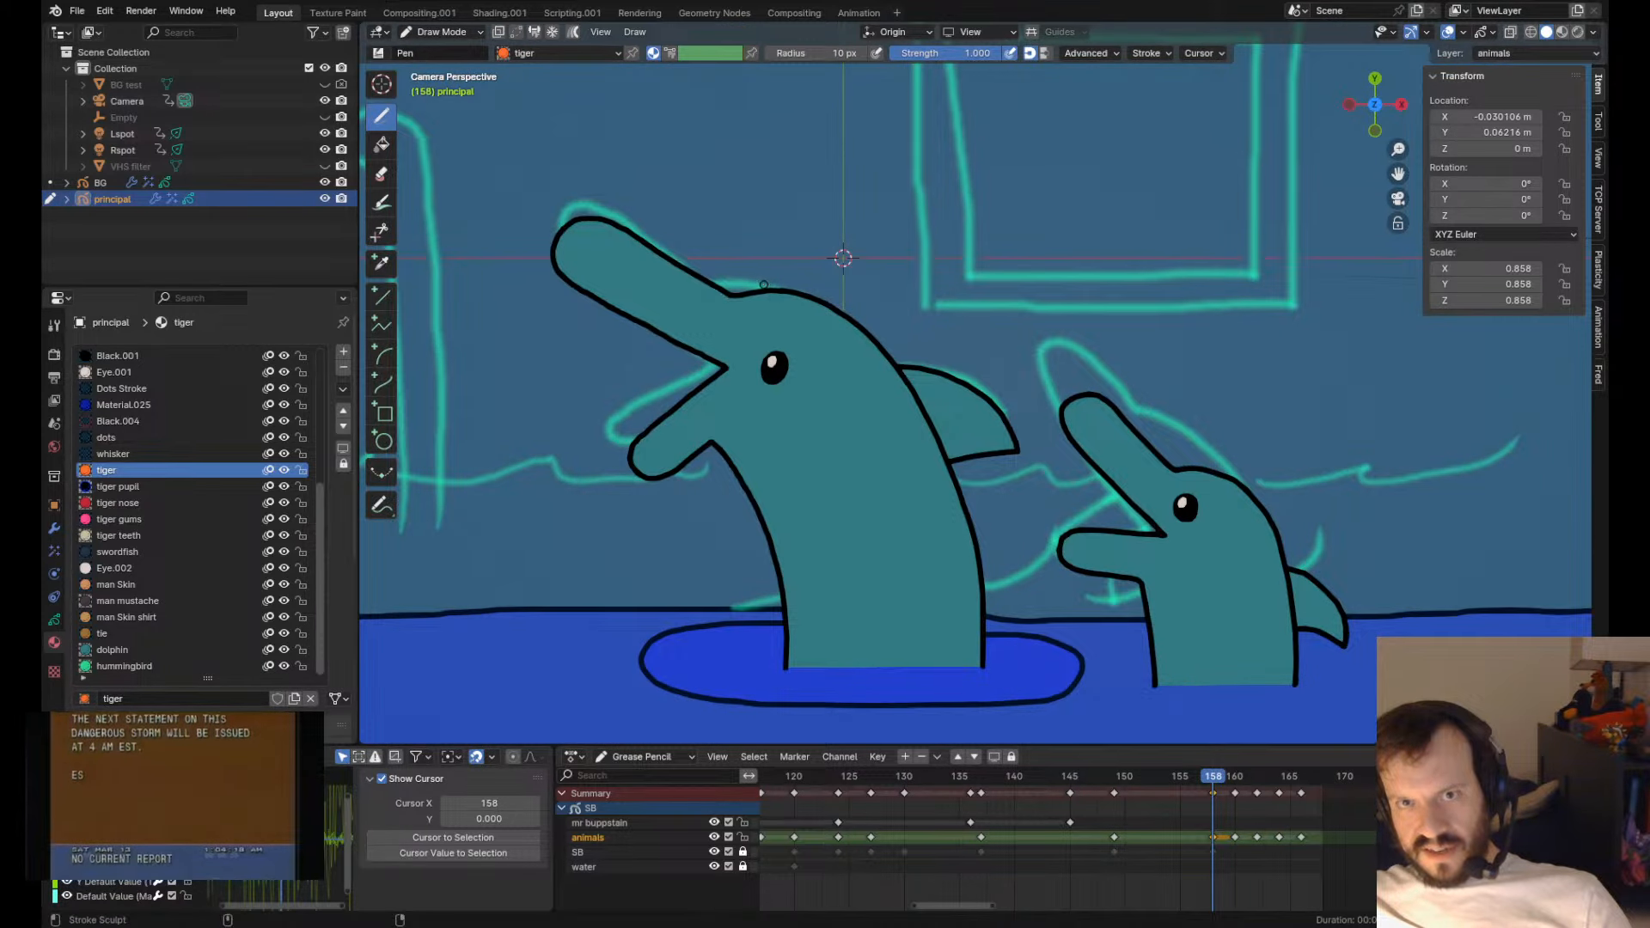
pyautogui.moveTo(722, 321); pyautogui.dragTo(729, 320)
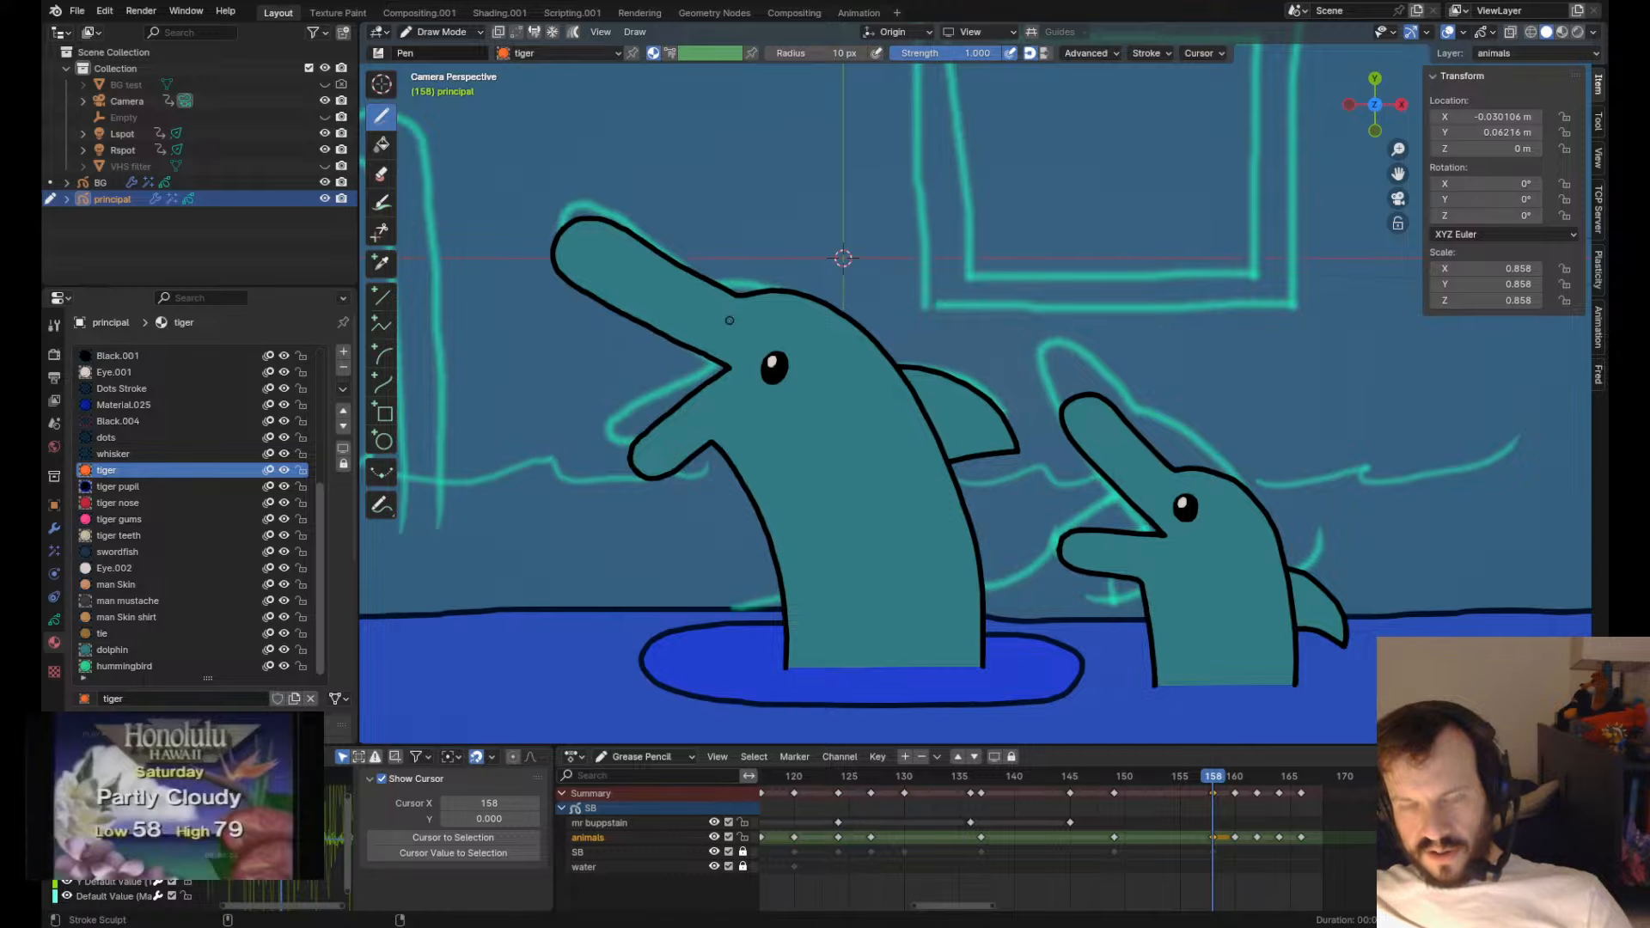
# - Lower the large dolphin's mouth corner and straighten the upper beak's underside on frame 158, using frame 160 as reference
pyautogui.scroll(3, 638, 371)
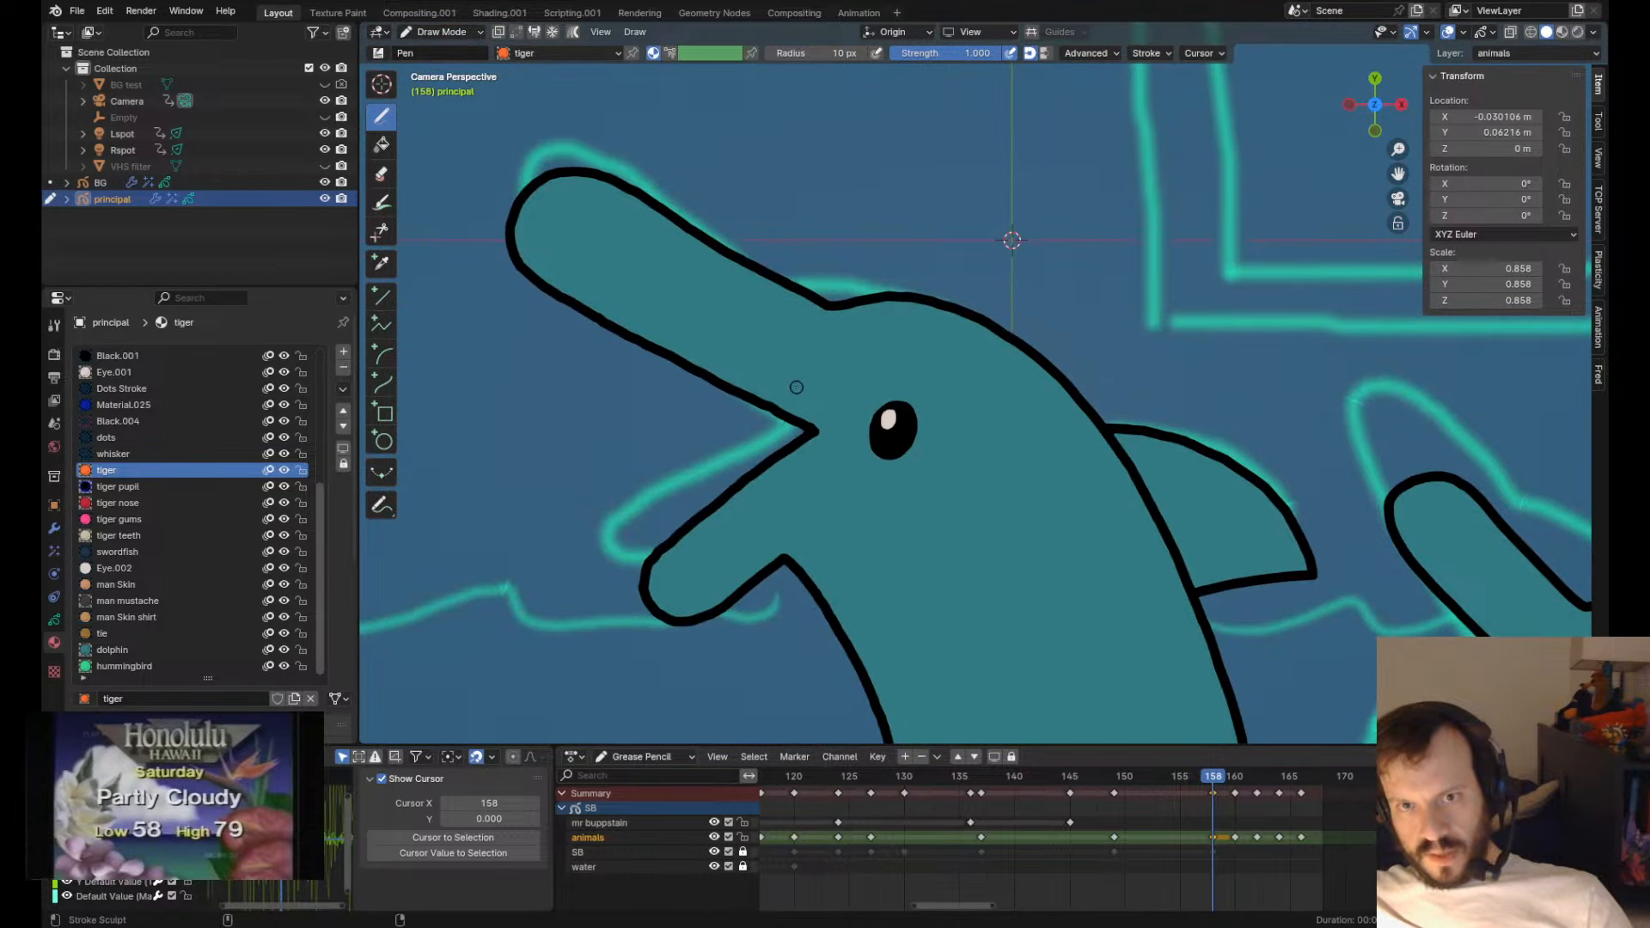
pyautogui.press('Down')
pyautogui.press('Up')
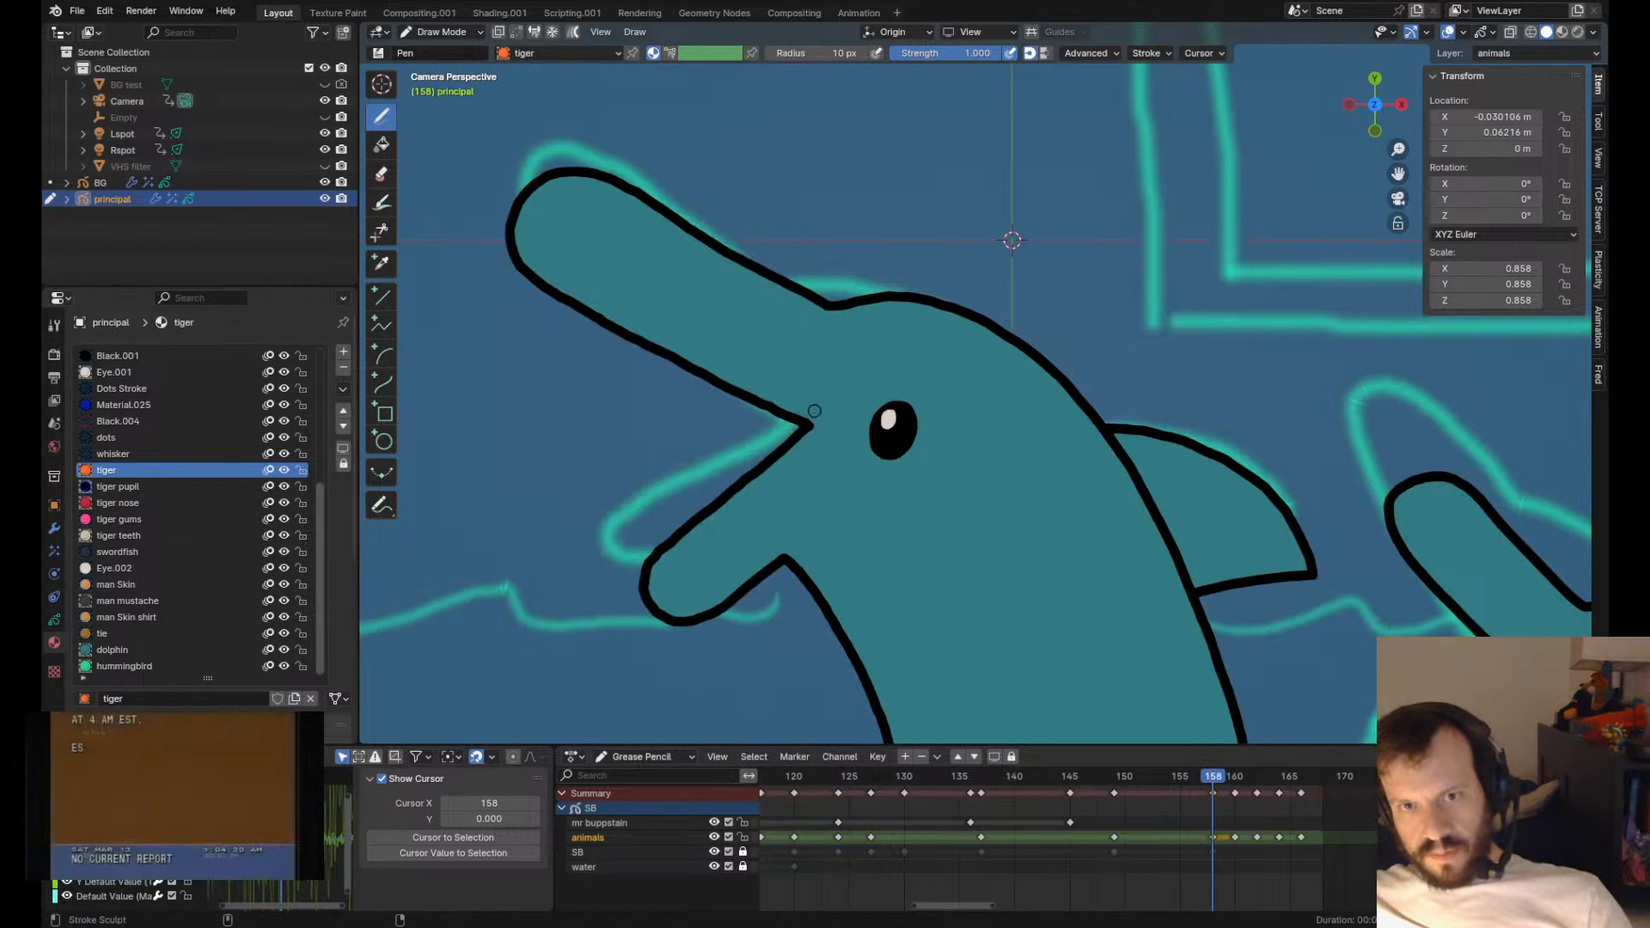
pyautogui.moveTo(814, 411); pyautogui.dragTo(812, 417)
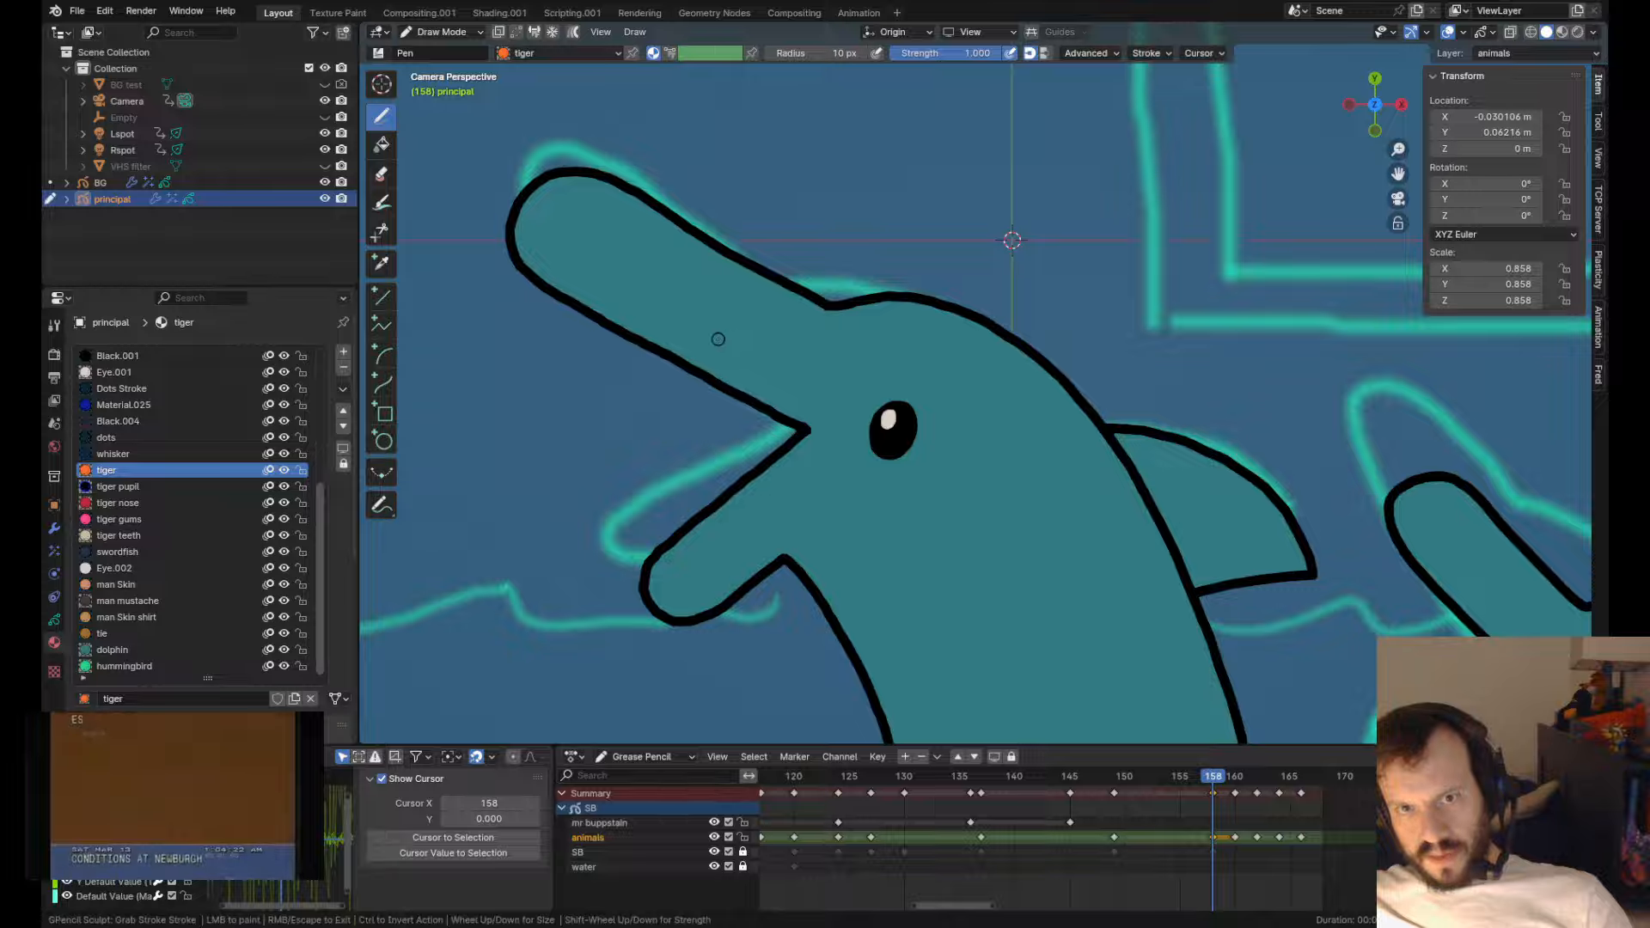
pyautogui.press('Up')
pyautogui.press('Down')
pyautogui.press('Up')
pyautogui.press('Down')
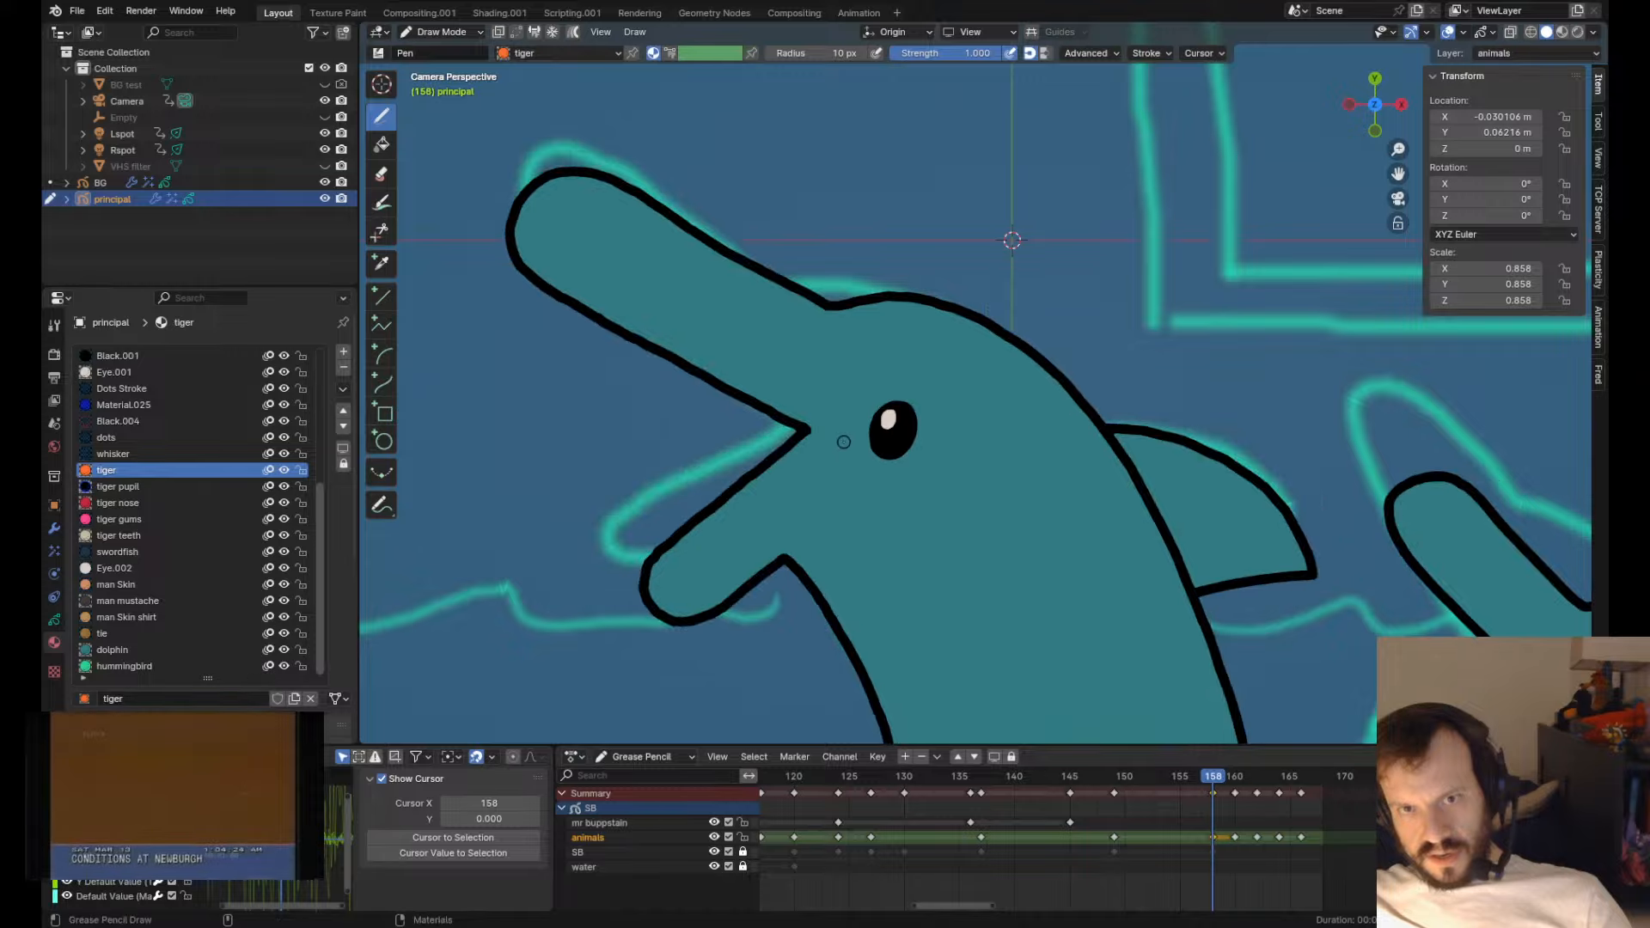
pyautogui.moveTo(819, 417); pyautogui.dragTo(819, 434)
pyautogui.moveTo(776, 379); pyautogui.dragTo(661, 332)
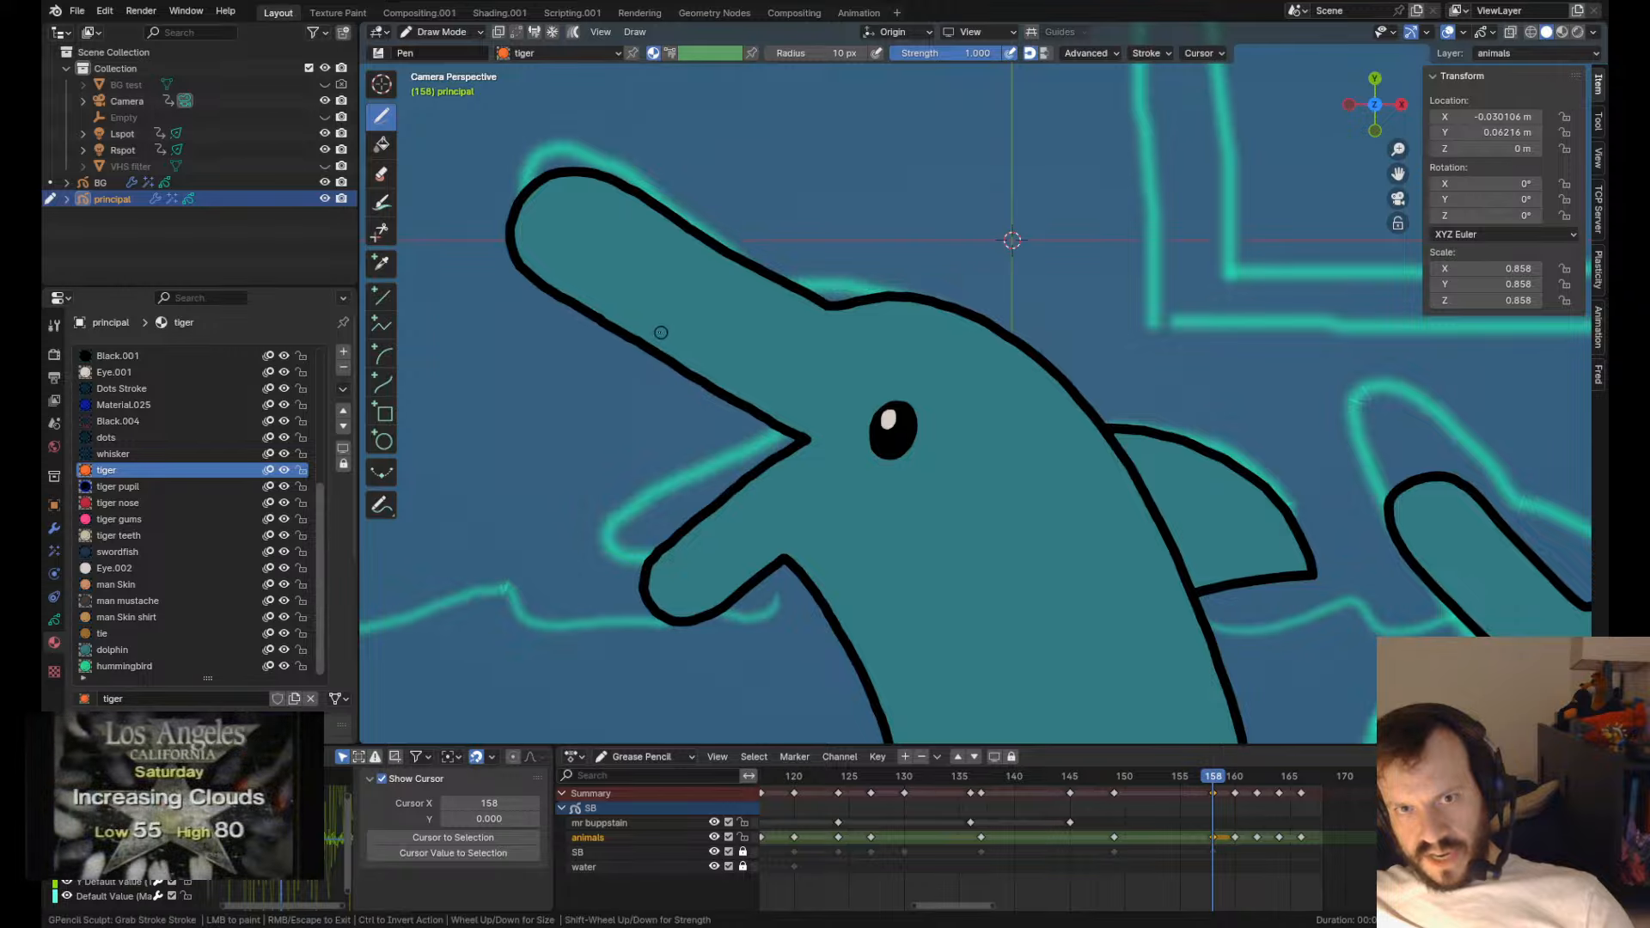
# - Refine the notch where the large dolphin's upper beak meets the forehead, and sharpen the mouth corner on frame 158
pyautogui.scroll(-3, 704, 324)
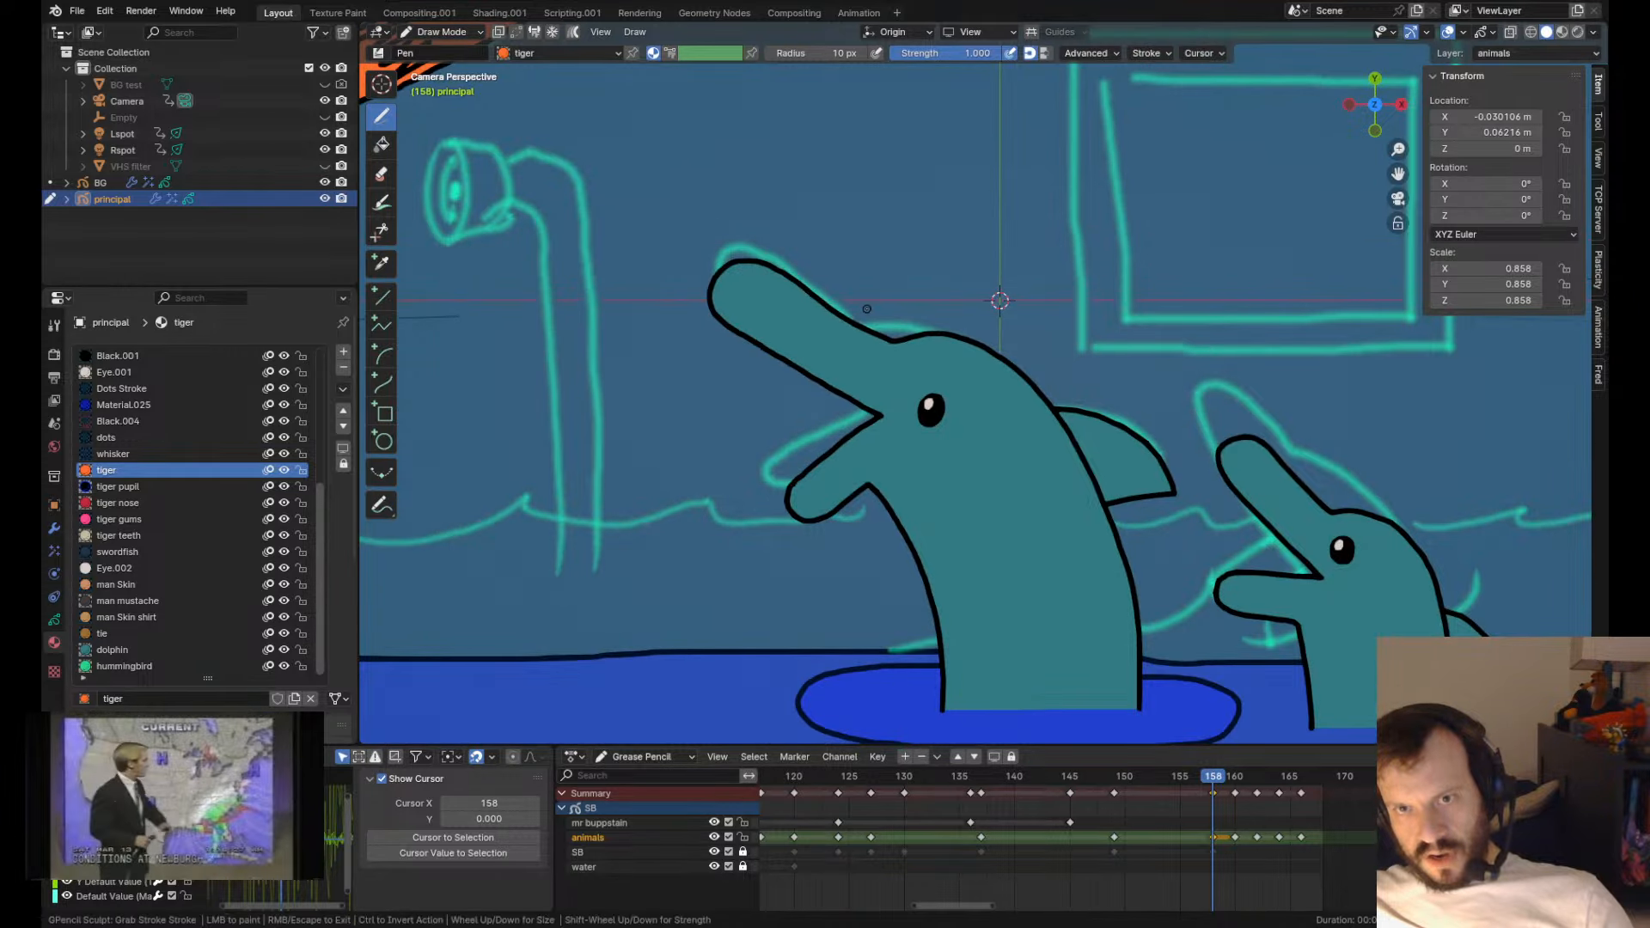
pyautogui.moveTo(866, 308); pyautogui.dragTo(867, 311)
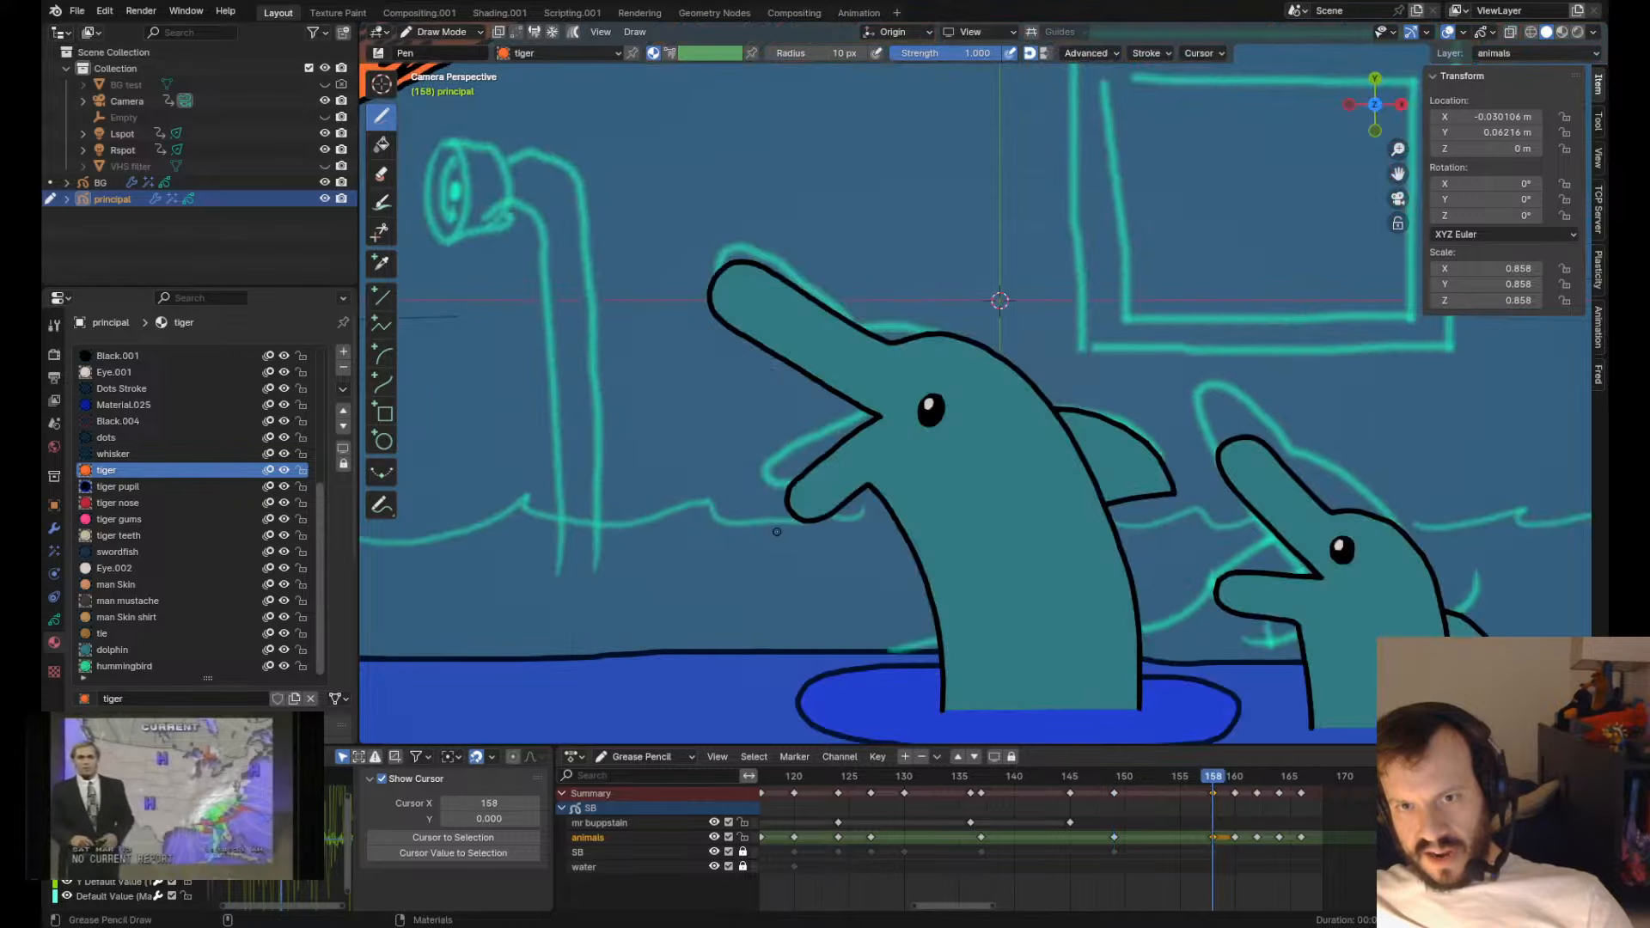
pyautogui.scroll(4, 760, 473)
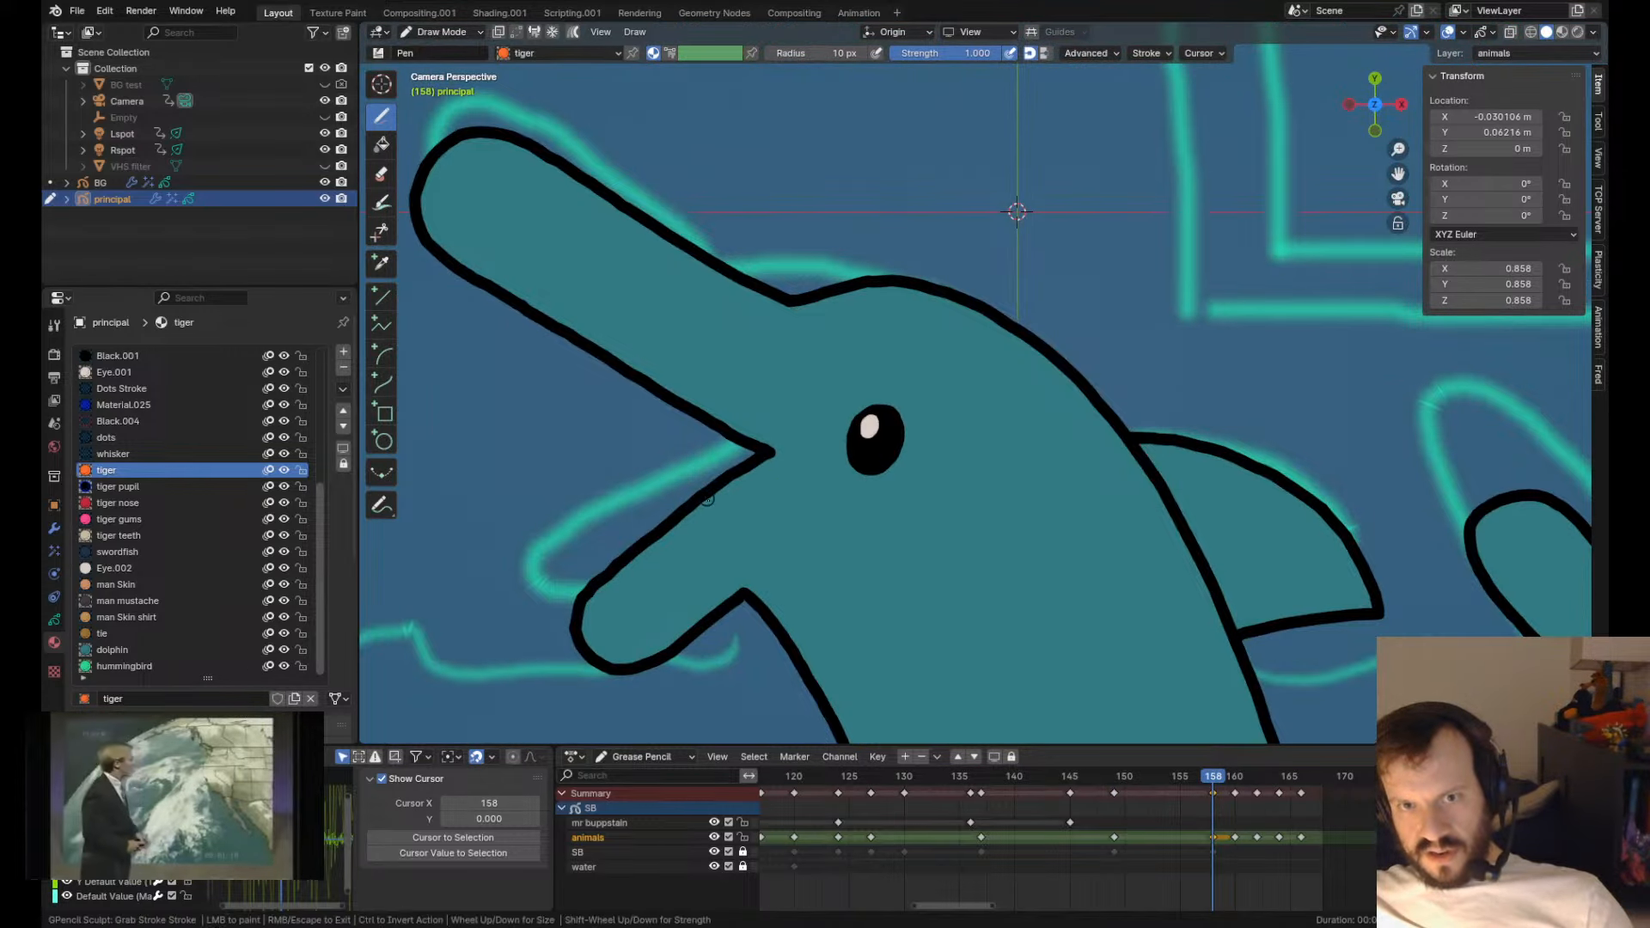
pyautogui.moveTo(744, 470); pyautogui.dragTo(754, 479)
pyautogui.moveTo(781, 462); pyautogui.dragTo(785, 464)
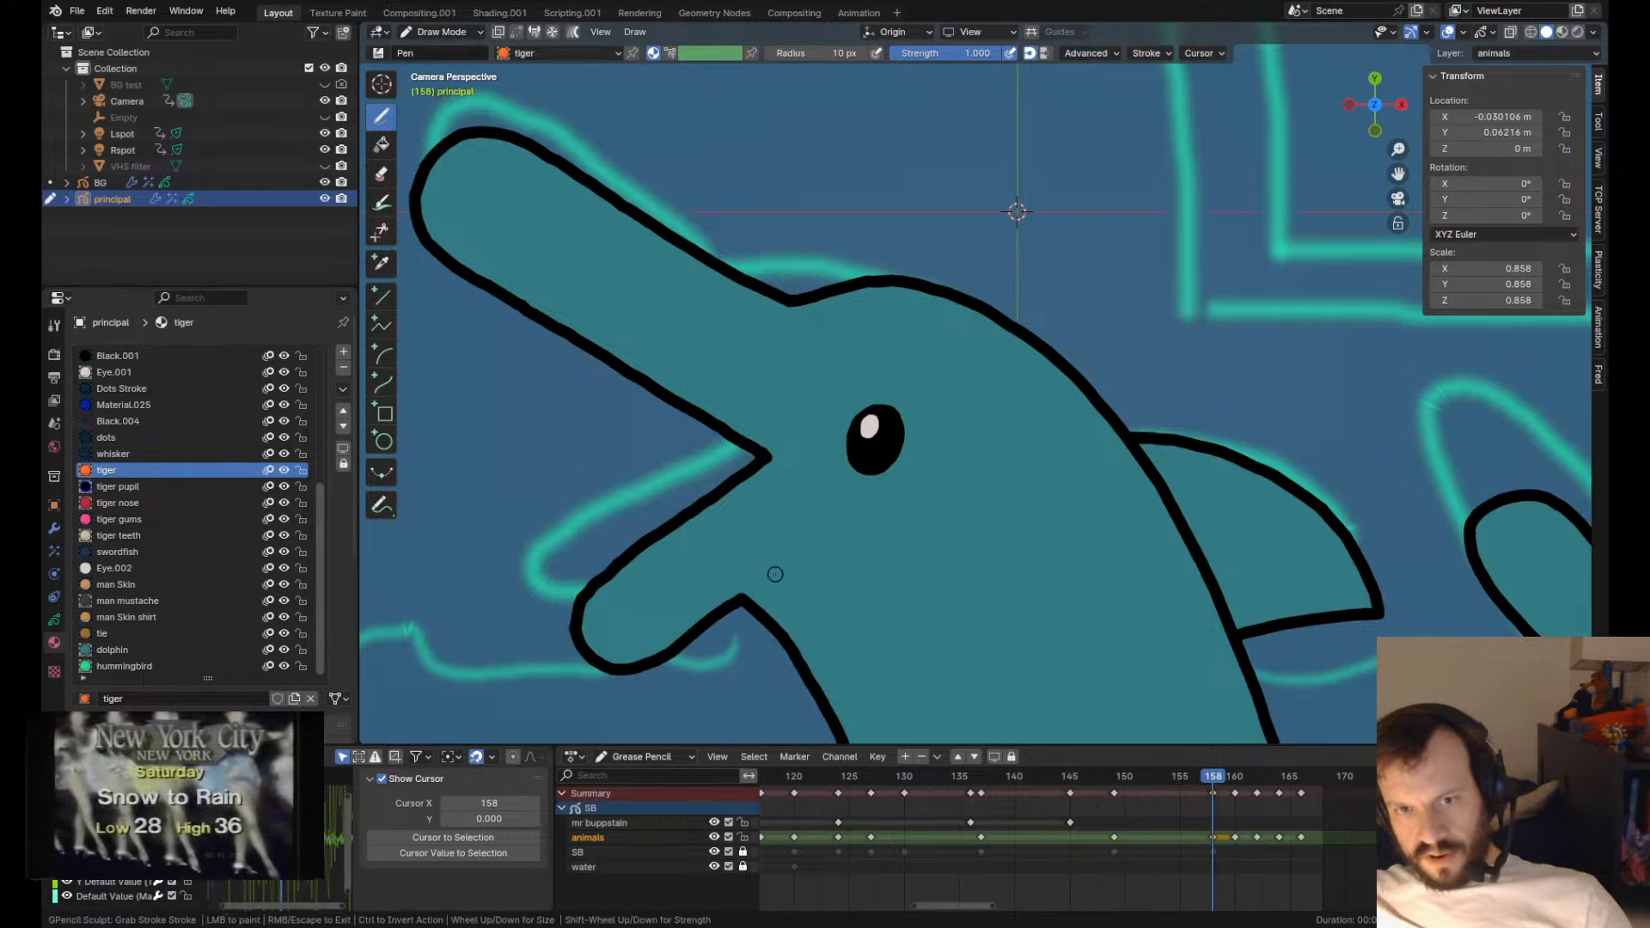
pyautogui.scroll(-5, 767, 568)
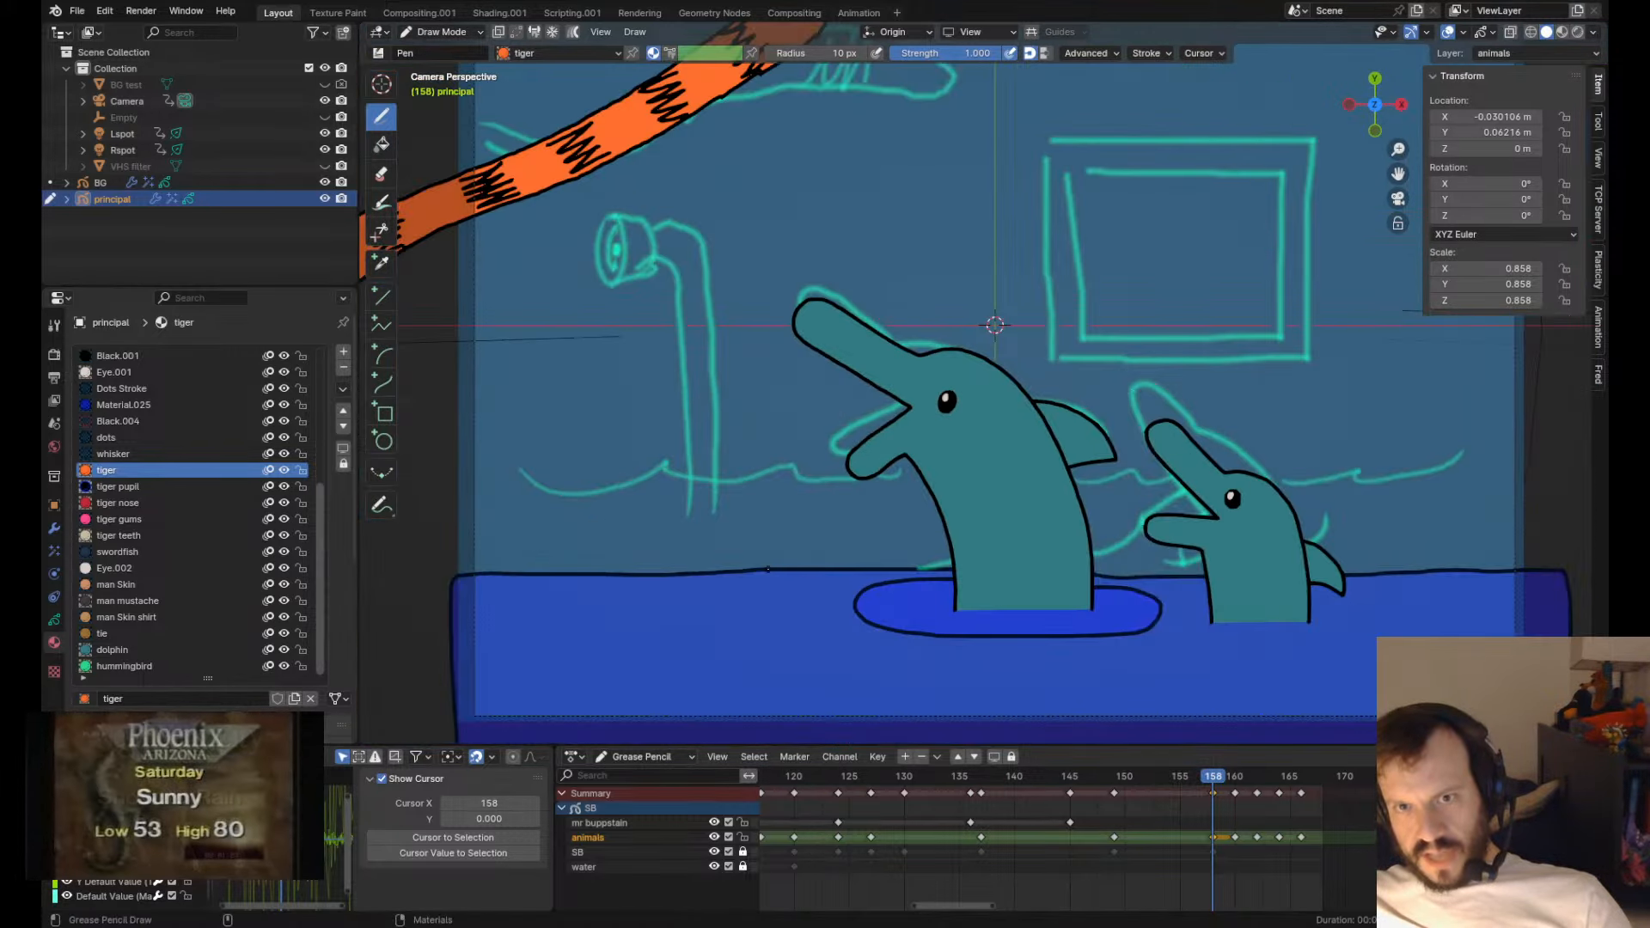
# - Reshape the rounded tip and underside of the large dolphin's lower jaw on frame 158 with the Grab brush
pyautogui.scroll(3, 765, 566)
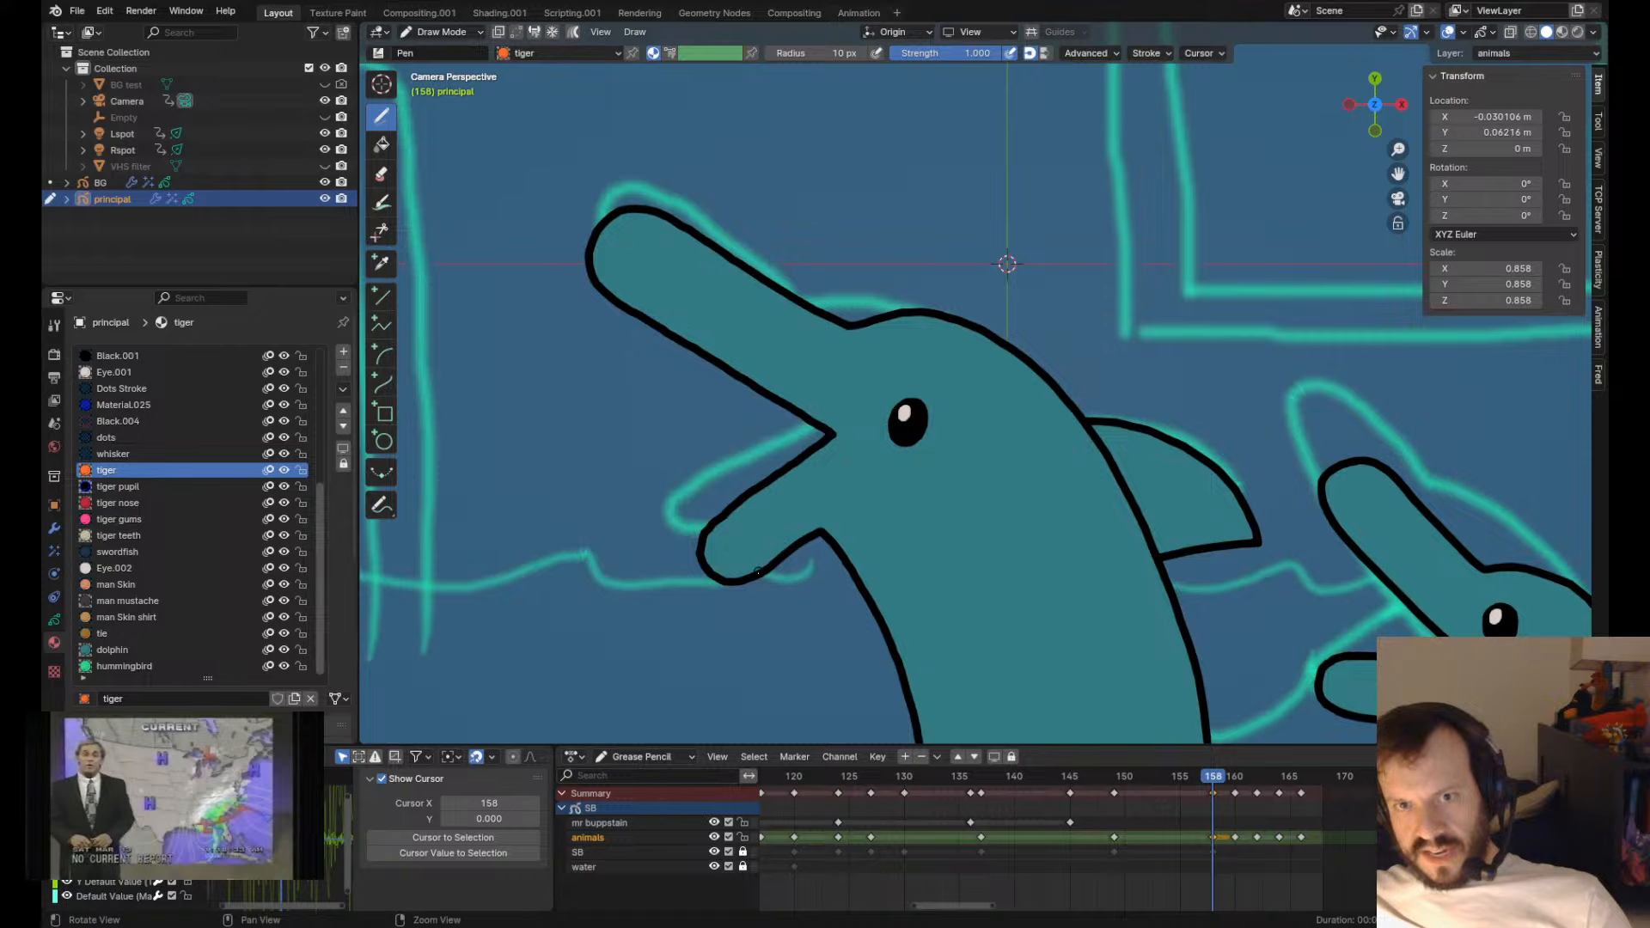
pyautogui.moveTo(693, 518)
pyautogui.mouseDown()
pyautogui.moveTo(683, 526)
pyautogui.moveTo(741, 523)
pyautogui.moveTo(702, 519)
pyautogui.mouseUp()
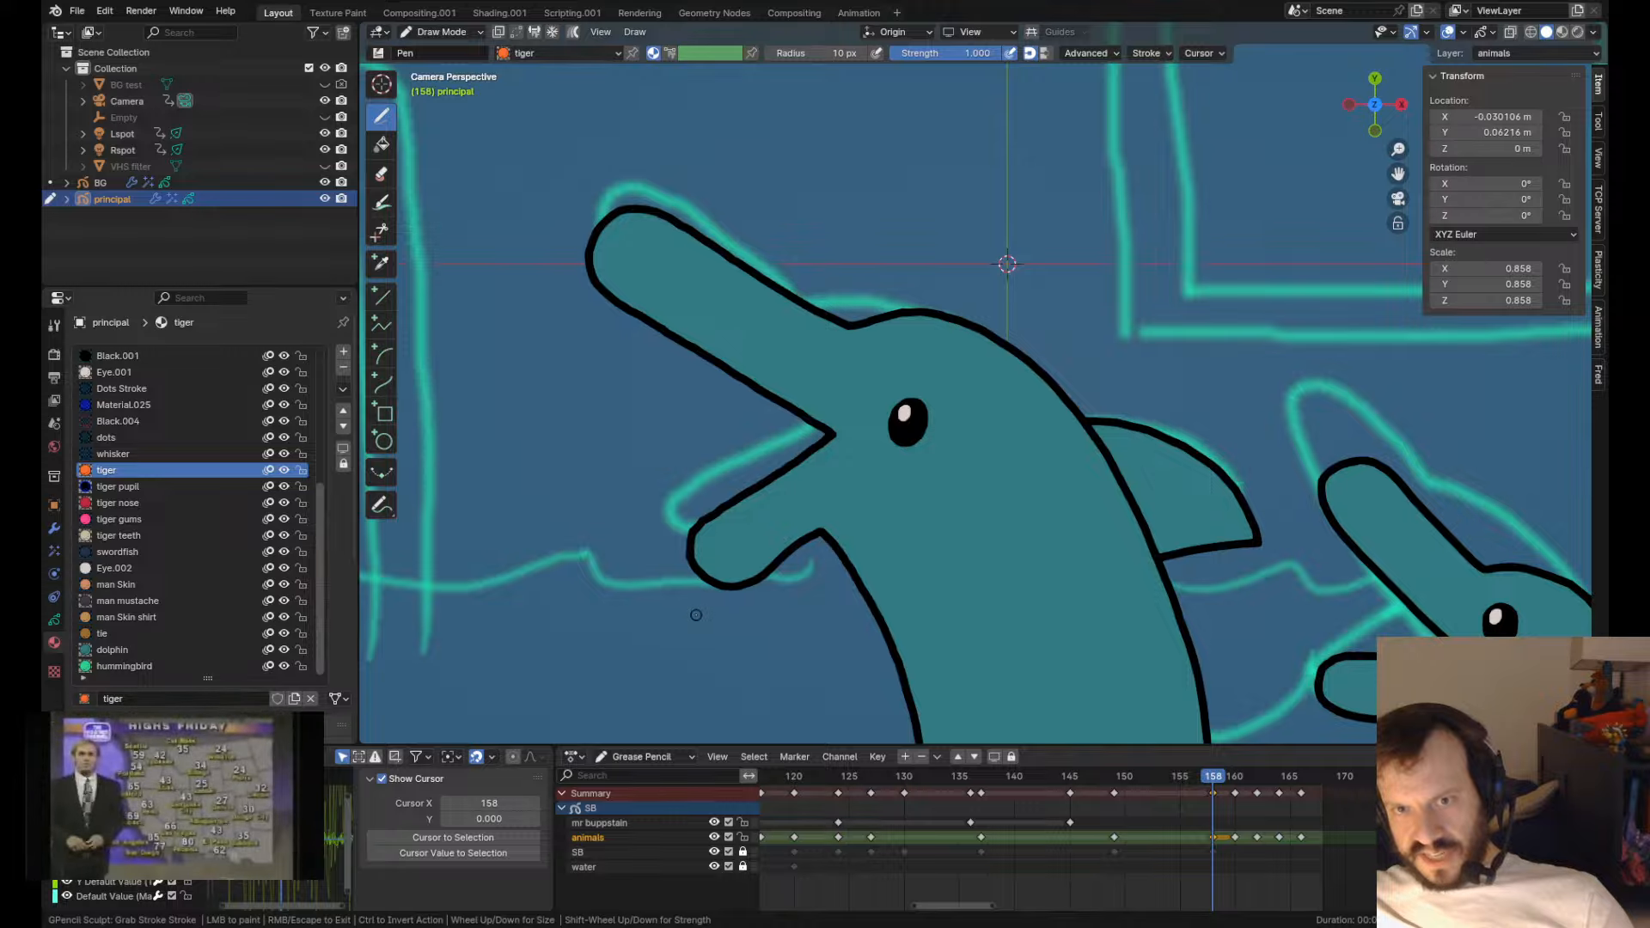
pyautogui.moveTo(814, 532); pyautogui.dragTo(811, 535)
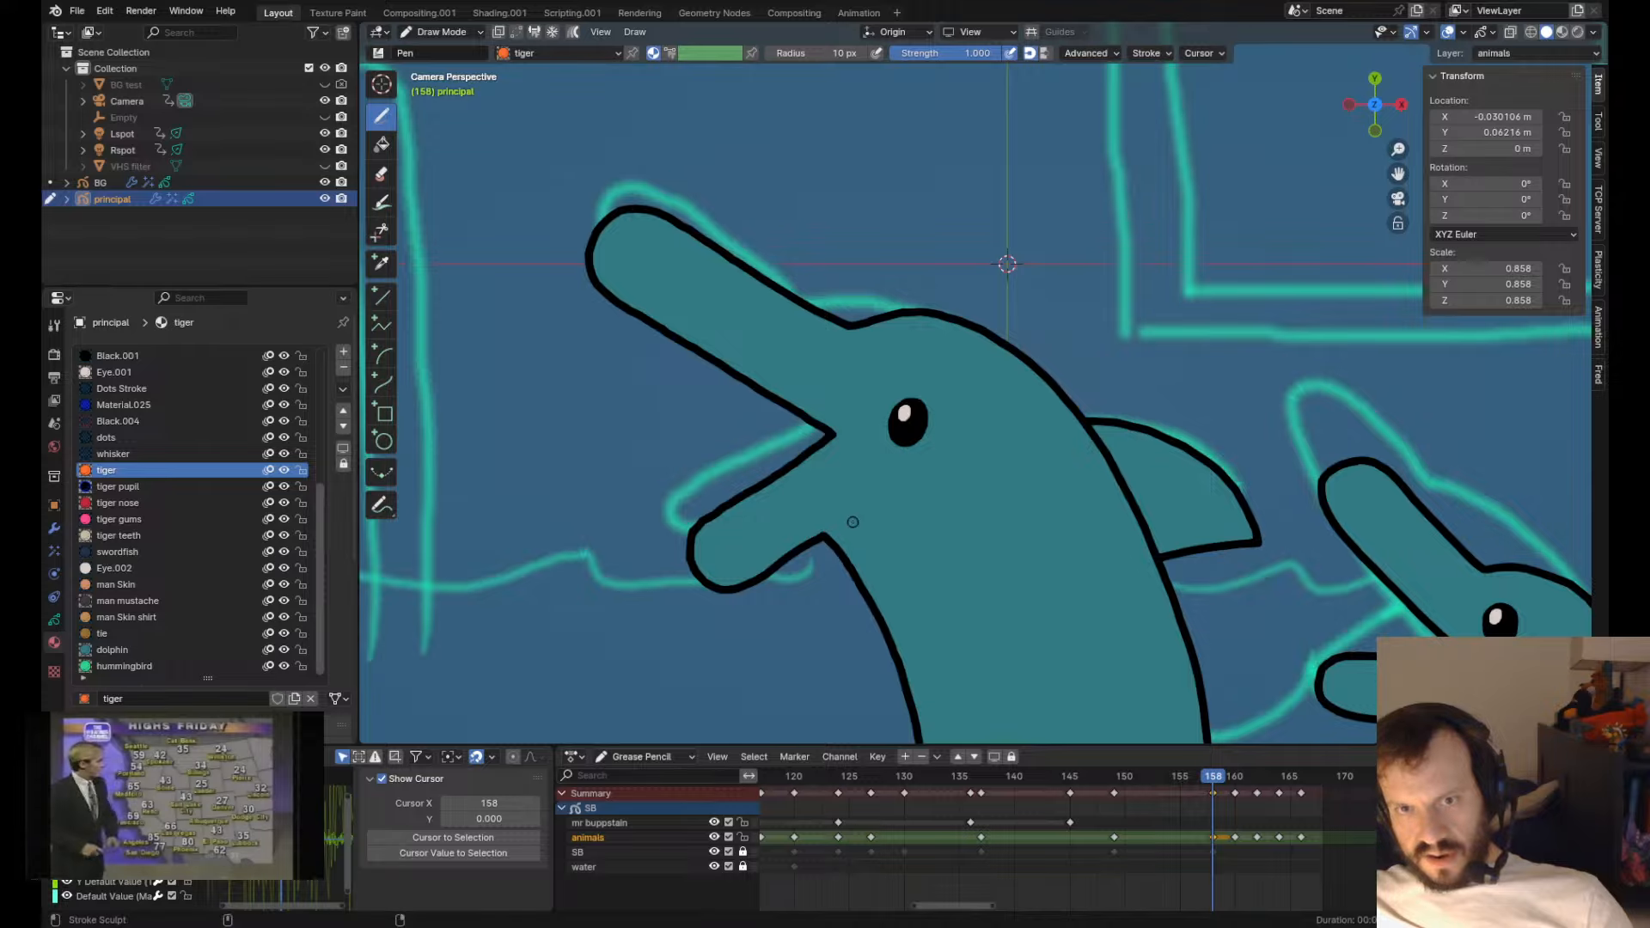
pyautogui.moveTo(745, 634)
pyautogui.mouseDown()
pyautogui.moveTo(733, 624)
pyautogui.moveTo(751, 620)
pyautogui.mouseUp()
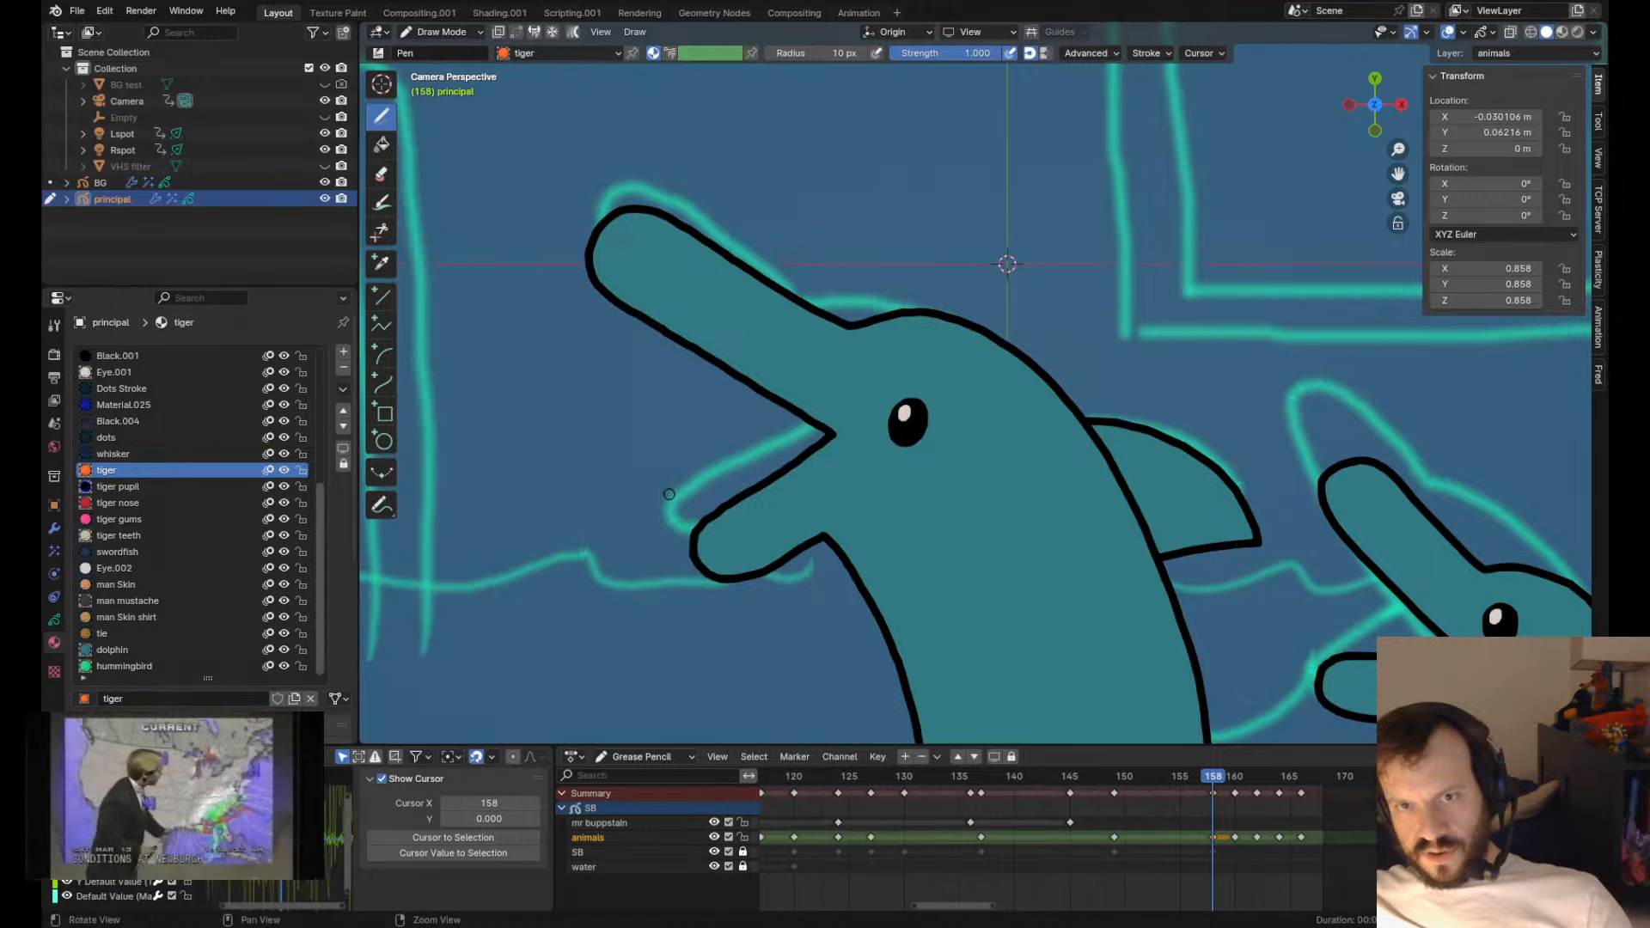
pyautogui.moveTo(686, 554); pyautogui.dragTo(733, 611)
pyautogui.keyDown('ctrl'); pyautogui.keyDown('shift'); pyautogui.moveTo(786, 534); pyautogui.dragTo(873, 513); pyautogui.keyUp('shift'); pyautogui.keyUp('ctrl')
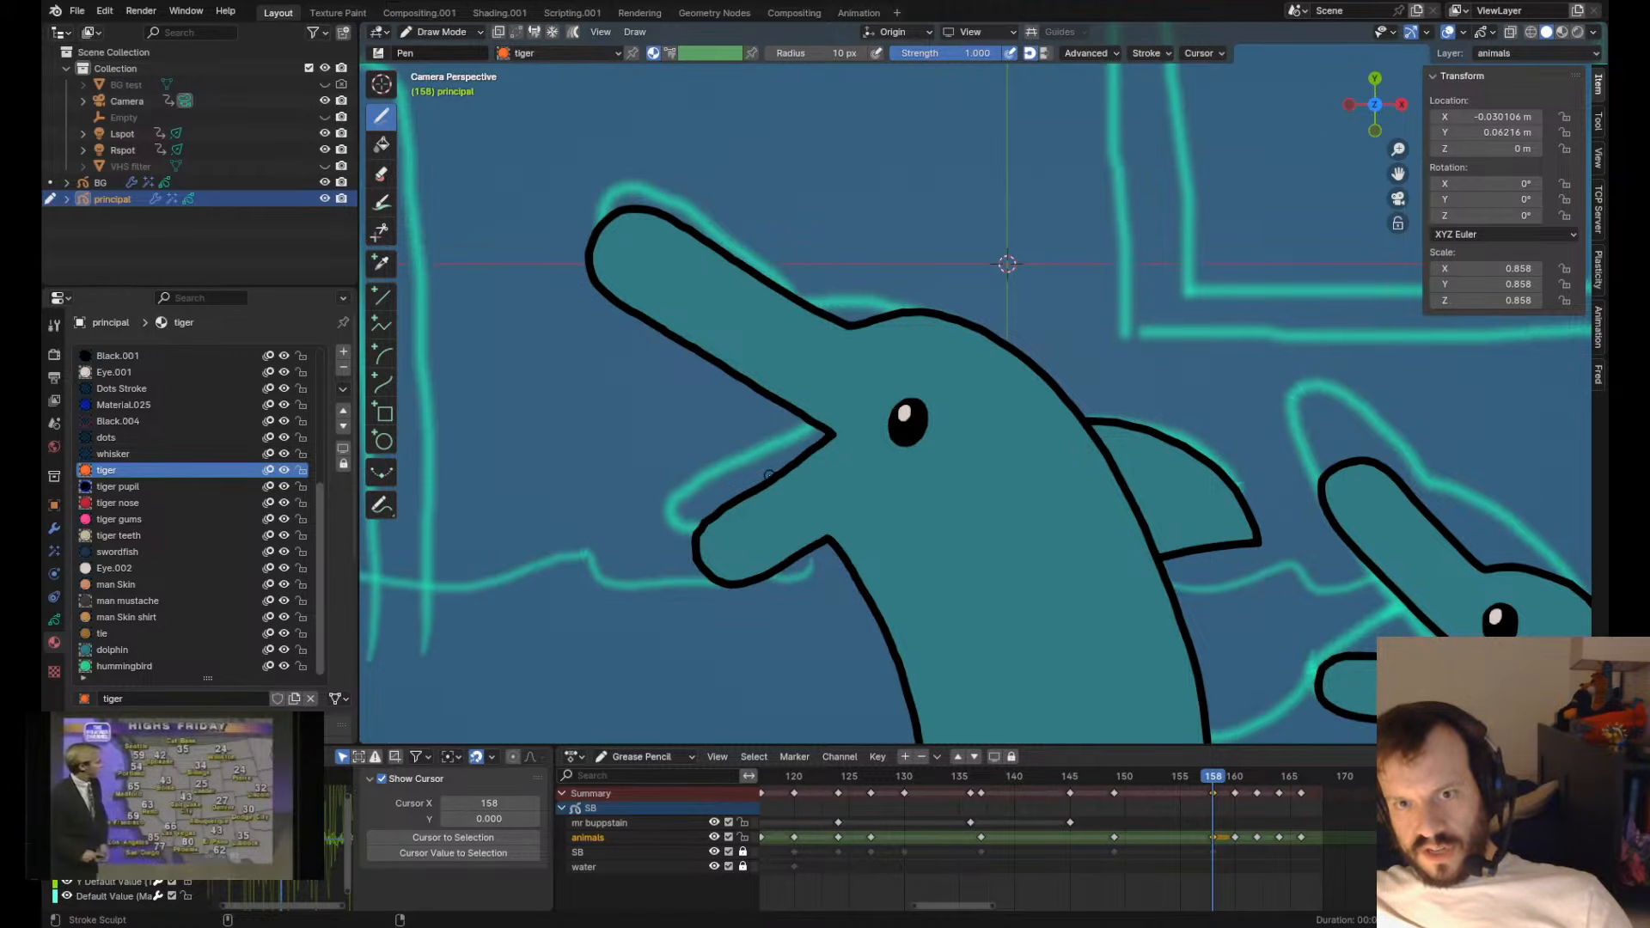
# - Touch up the upper edge of the large dolphin's lower jaw on frame 158 and check the drawing against frame 149
pyautogui.keyDown('ctrl'); pyautogui.keyDown('shift'); pyautogui.moveTo(769, 475); pyautogui.dragTo(766, 476); pyautogui.keyUp('shift'); pyautogui.keyUp('ctrl')
pyautogui.scroll(-4, 767, 475)
pyautogui.scroll(4, 767, 475)
pyautogui.press('Down')
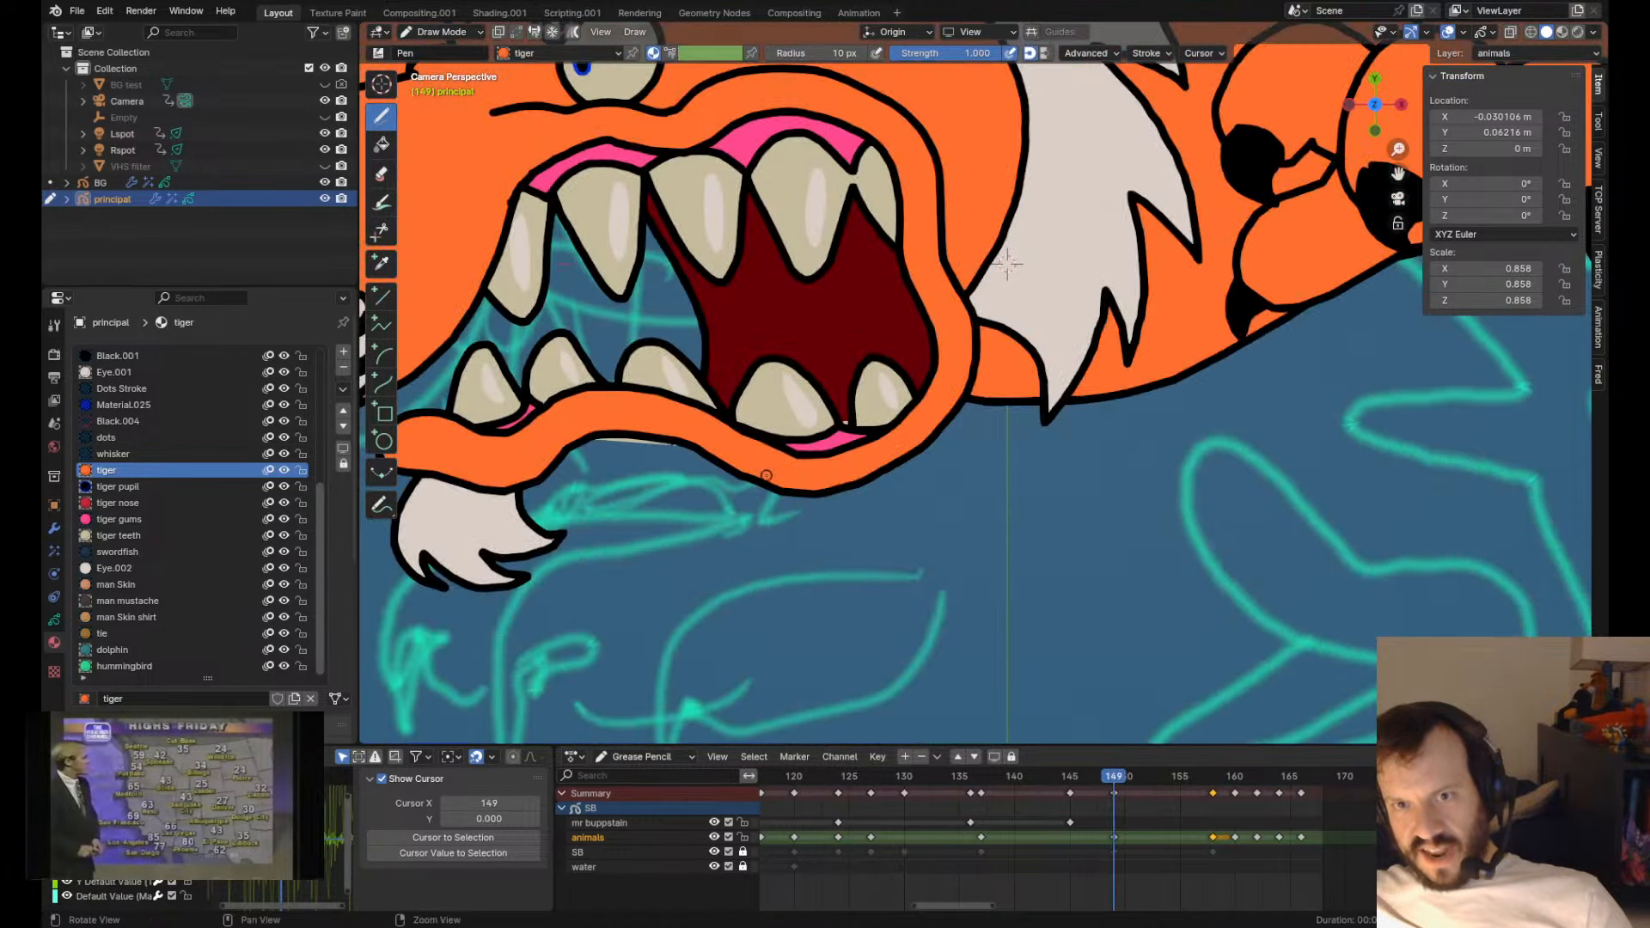
pyautogui.press('Up')
pyautogui.scroll(-5, 766, 476)
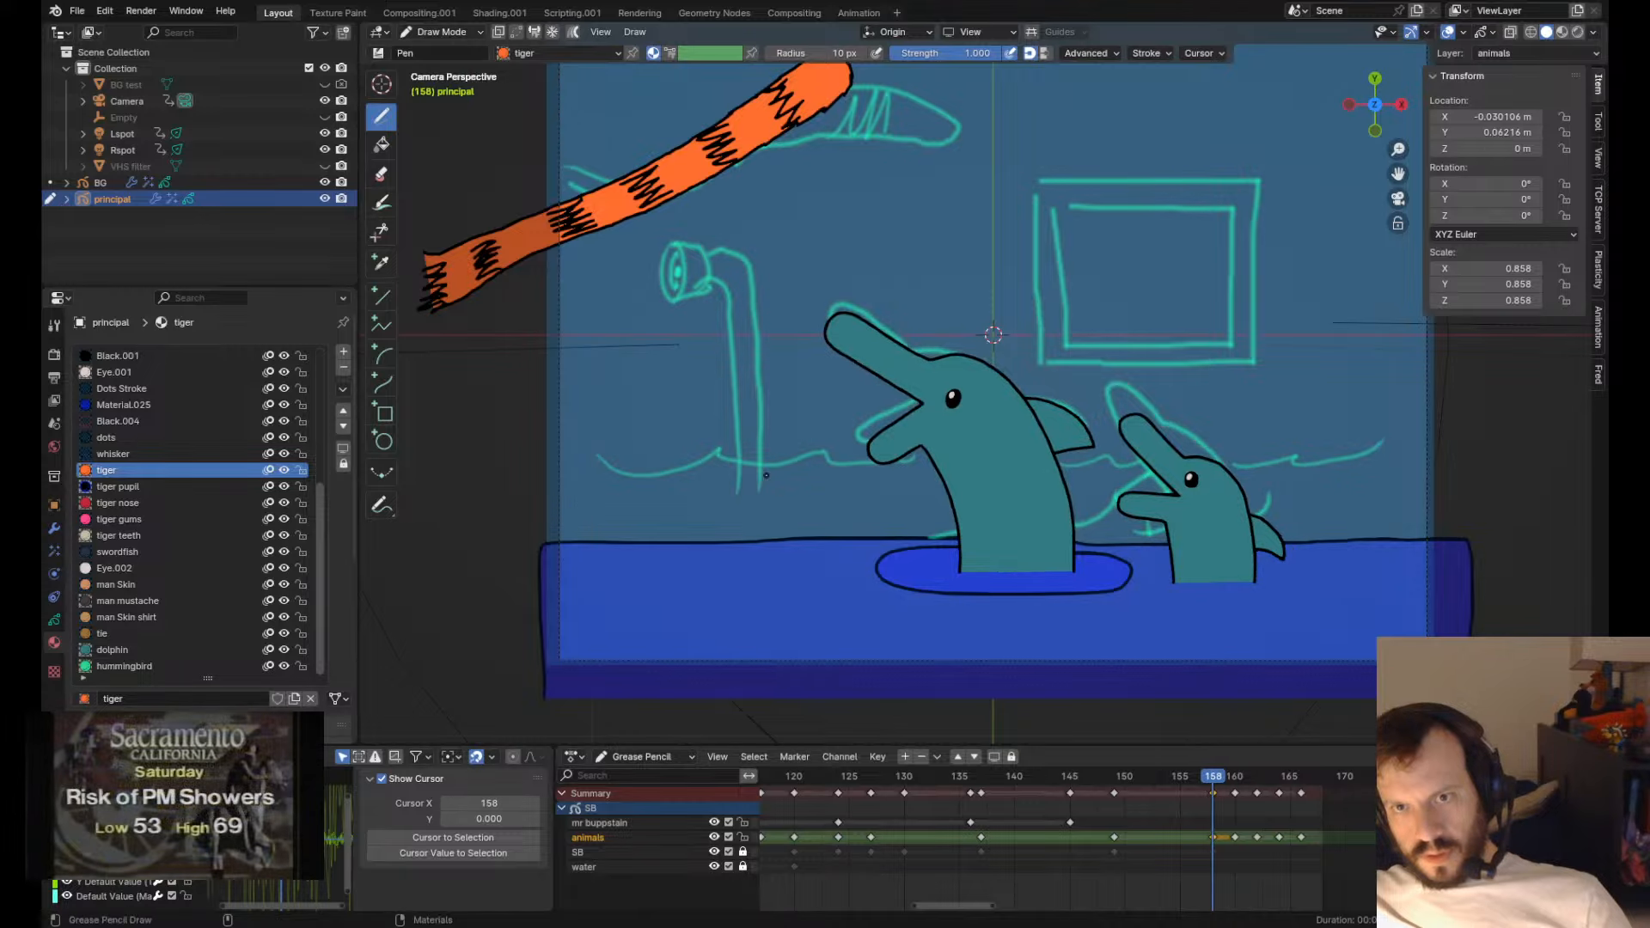
pyautogui.scroll(4, 766, 475)
# - Draw a filled mouth interior between the large dolphin's upper beak and lower jaw on frame 158, and adjust its edges with Grab
pyautogui.moveTo(797, 400)
pyautogui.mouseDown()
pyautogui.moveTo(739, 524)
pyautogui.moveTo(856, 427)
pyautogui.mouseUp()
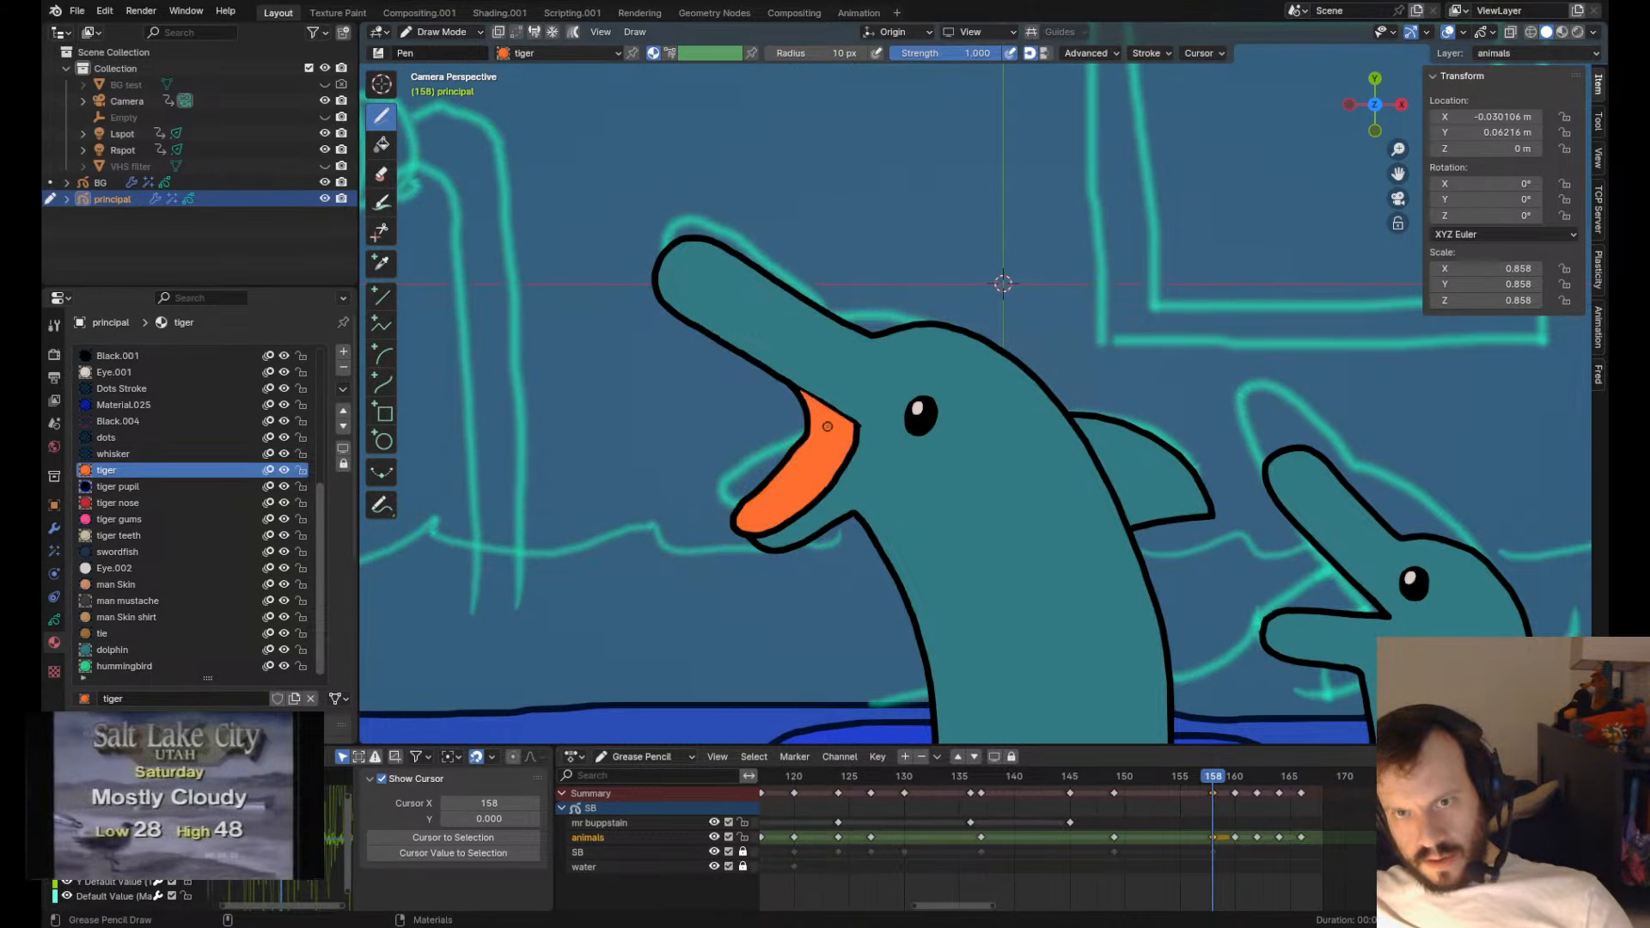
pyautogui.hotkey('ctrl', 'z')
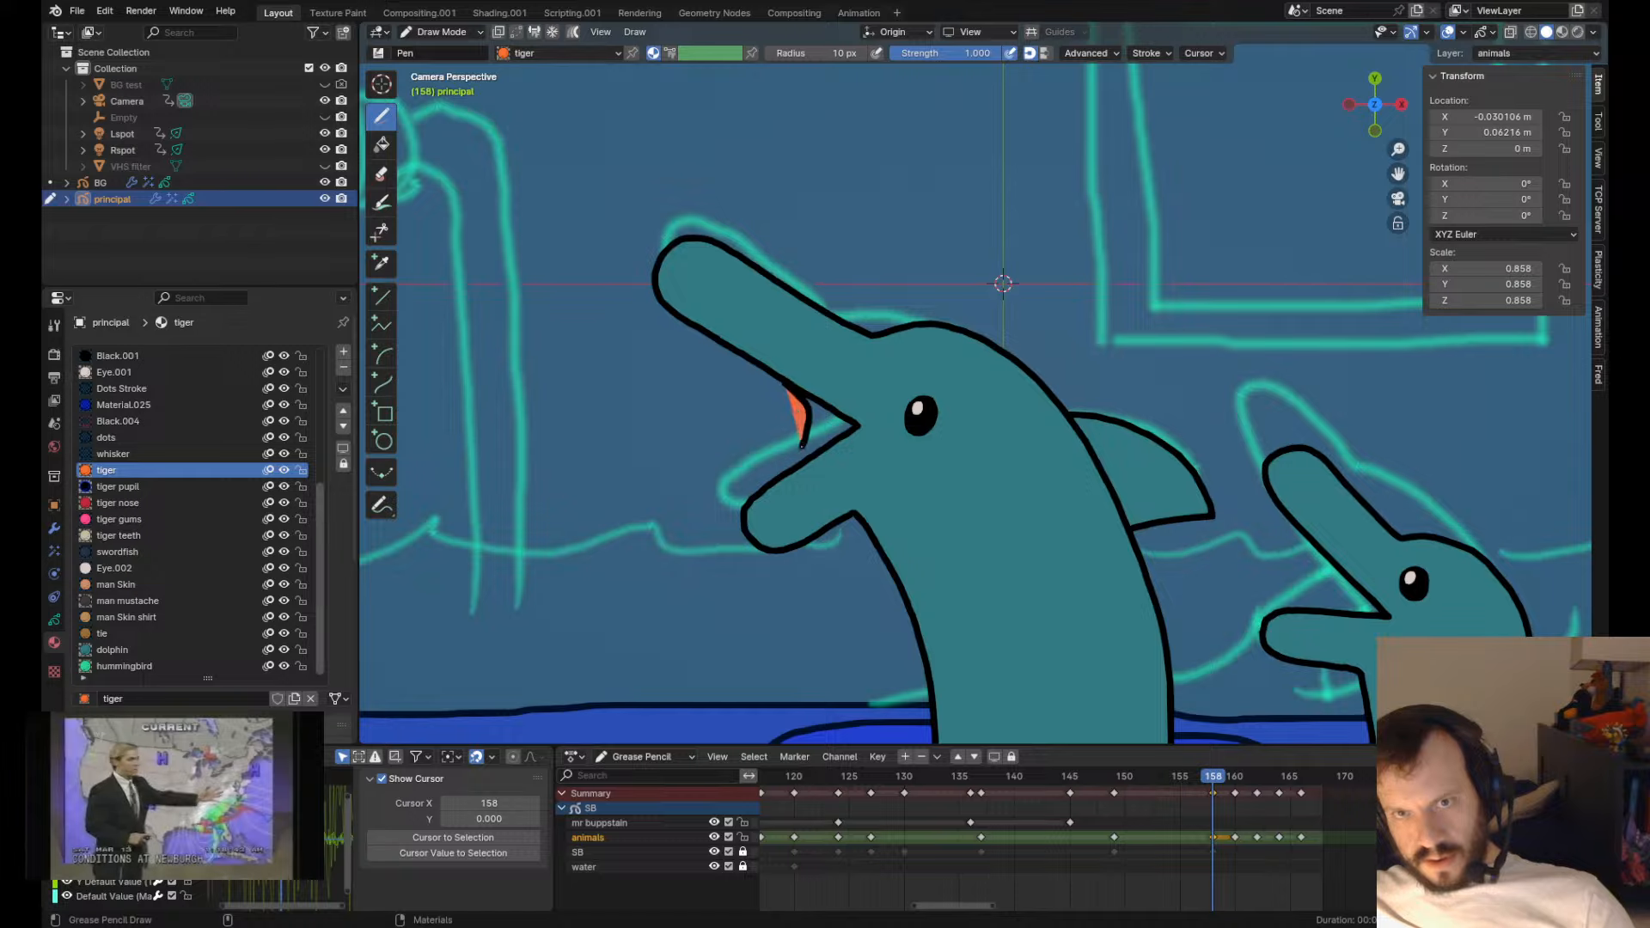
pyautogui.moveTo(784, 513)
pyautogui.mouseDown()
pyautogui.moveTo(866, 445)
pyautogui.moveTo(743, 356)
pyautogui.mouseUp()
pyautogui.press('Tab')
pyautogui.press('Tab')
pyautogui.moveTo(808, 413)
pyautogui.keyDown('ctrl'); pyautogui.keyDown('shift'); pyautogui.mouseDown()
pyautogui.moveTo(797, 403)
pyautogui.moveTo(825, 400)
pyautogui.mouseUp(); pyautogui.keyUp('shift'); pyautogui.keyUp('ctrl')
pyautogui.keyDown('ctrl'); pyautogui.keyDown('shift'); pyautogui.moveTo(712, 382); pyautogui.dragTo(752, 337); pyautogui.keyUp('shift'); pyautogui.keyUp('ctrl')
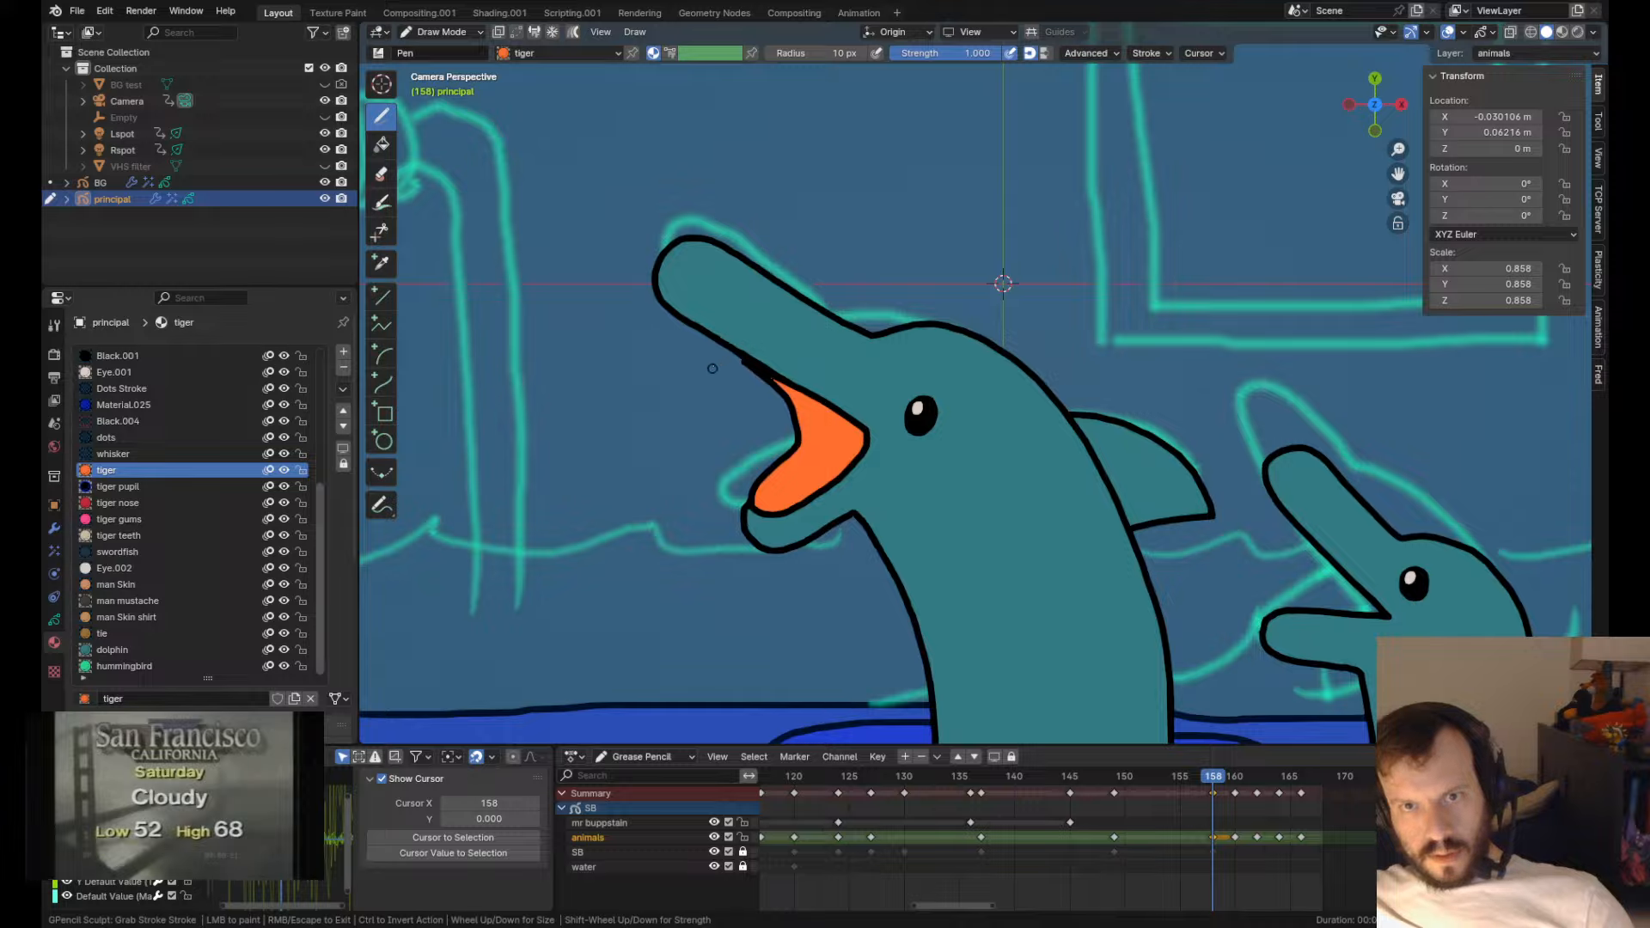
# - Make tiger nose the active material and assign it to the large dolphin's mouth interior
pyautogui.click(113, 584)
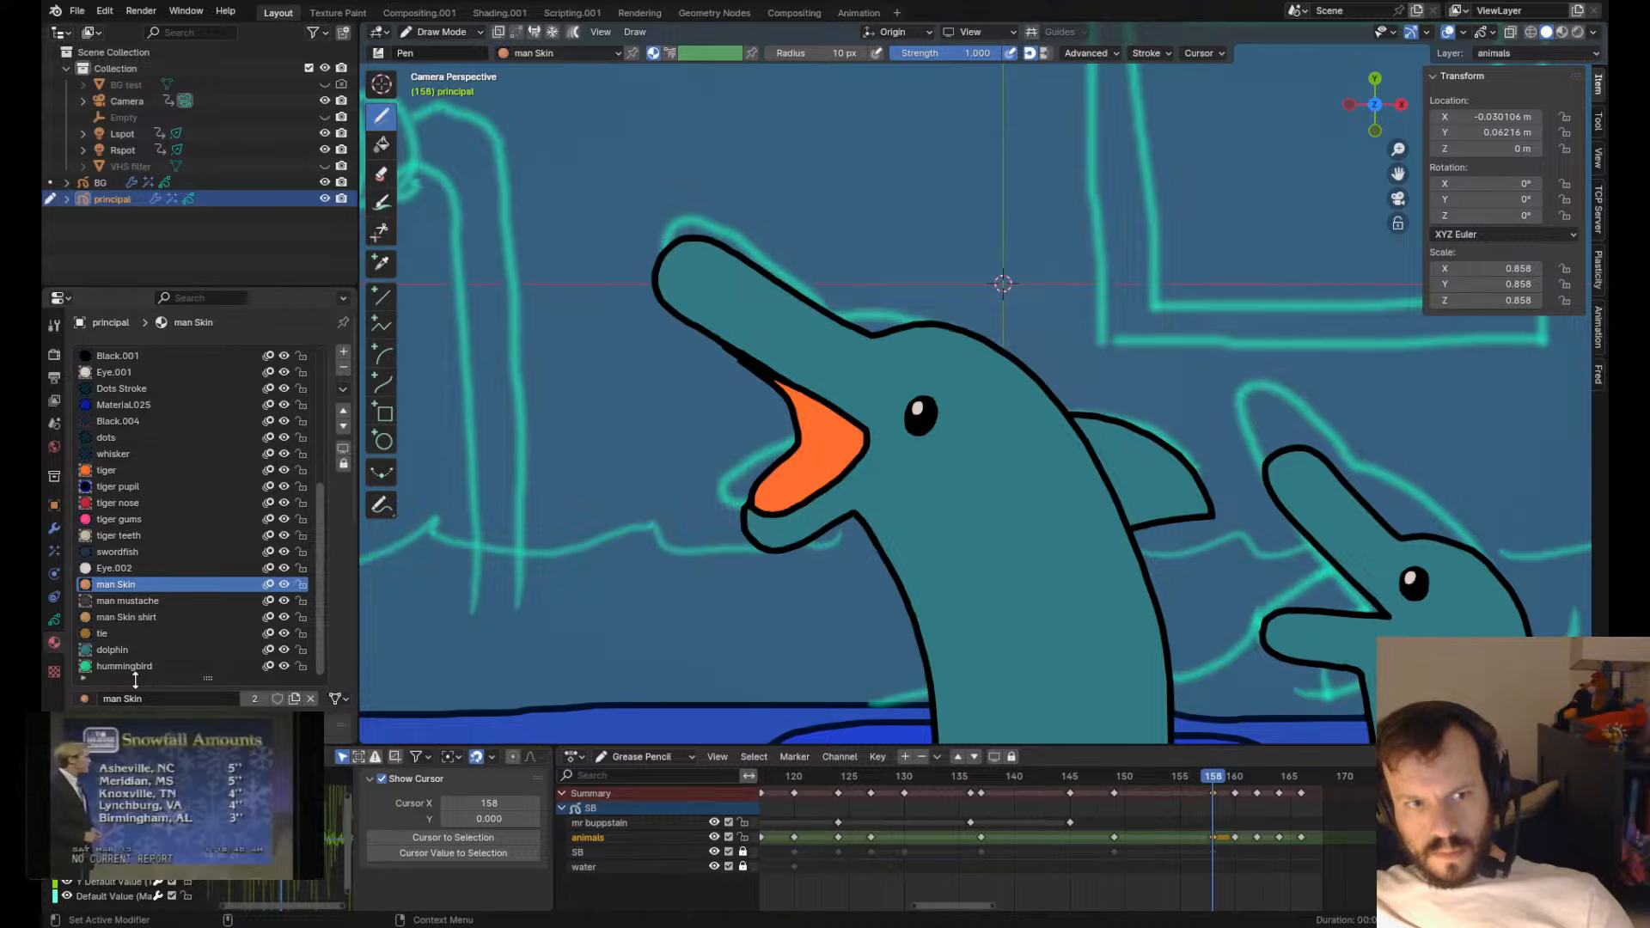
pyautogui.scroll(-10, 135, 678)
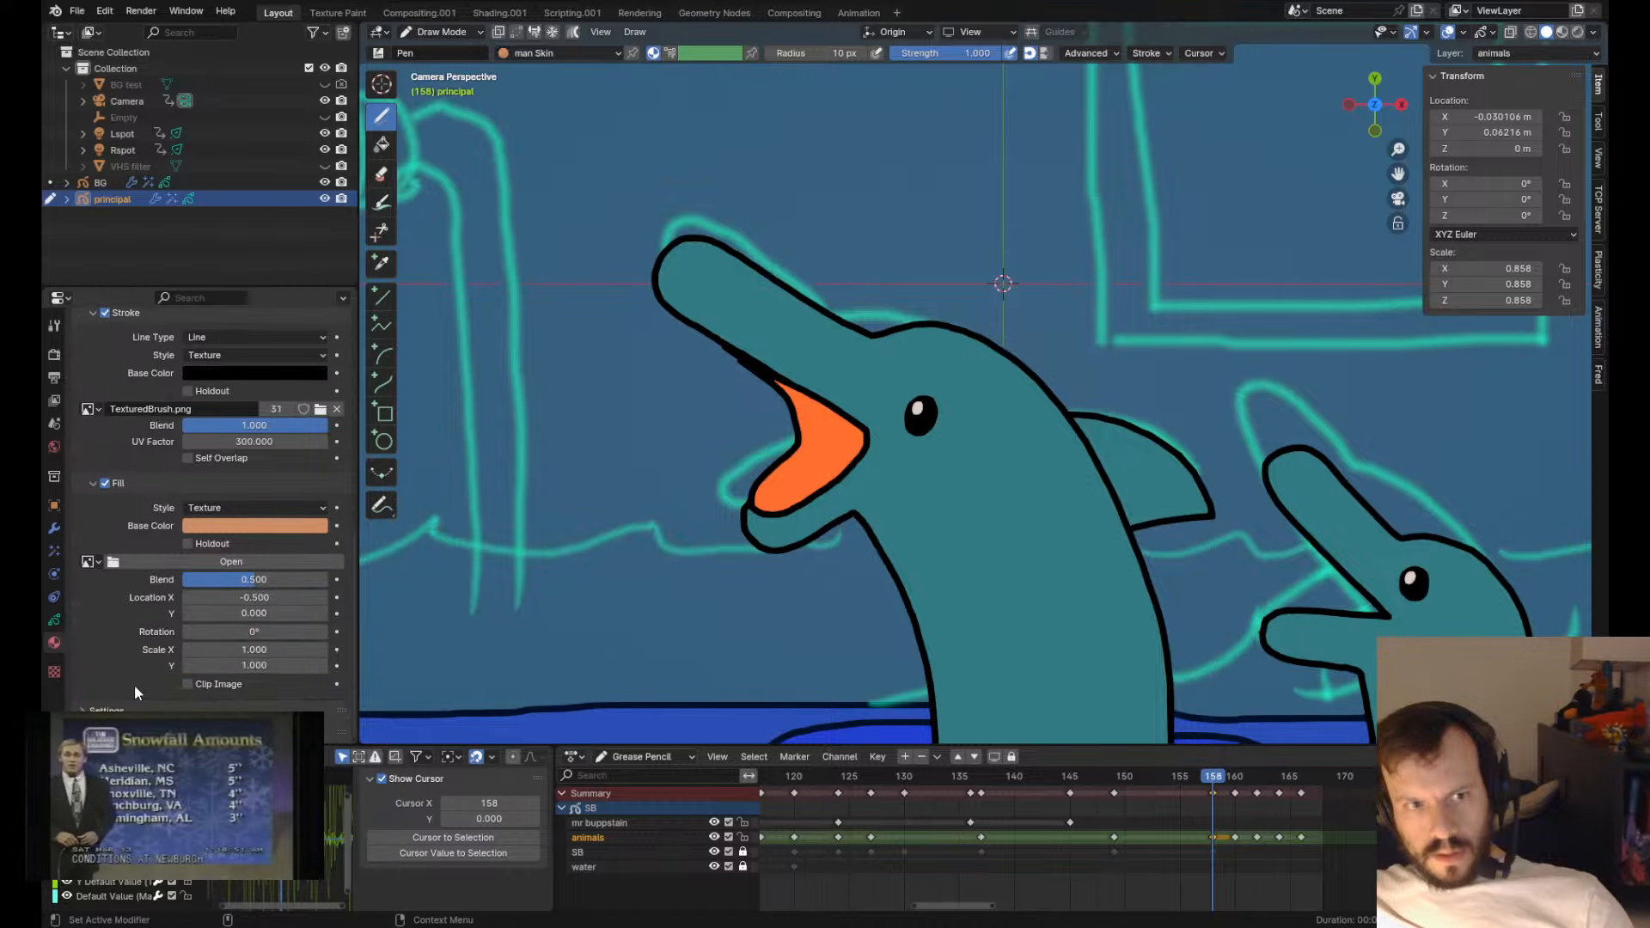
pyautogui.scroll(10, 133, 681)
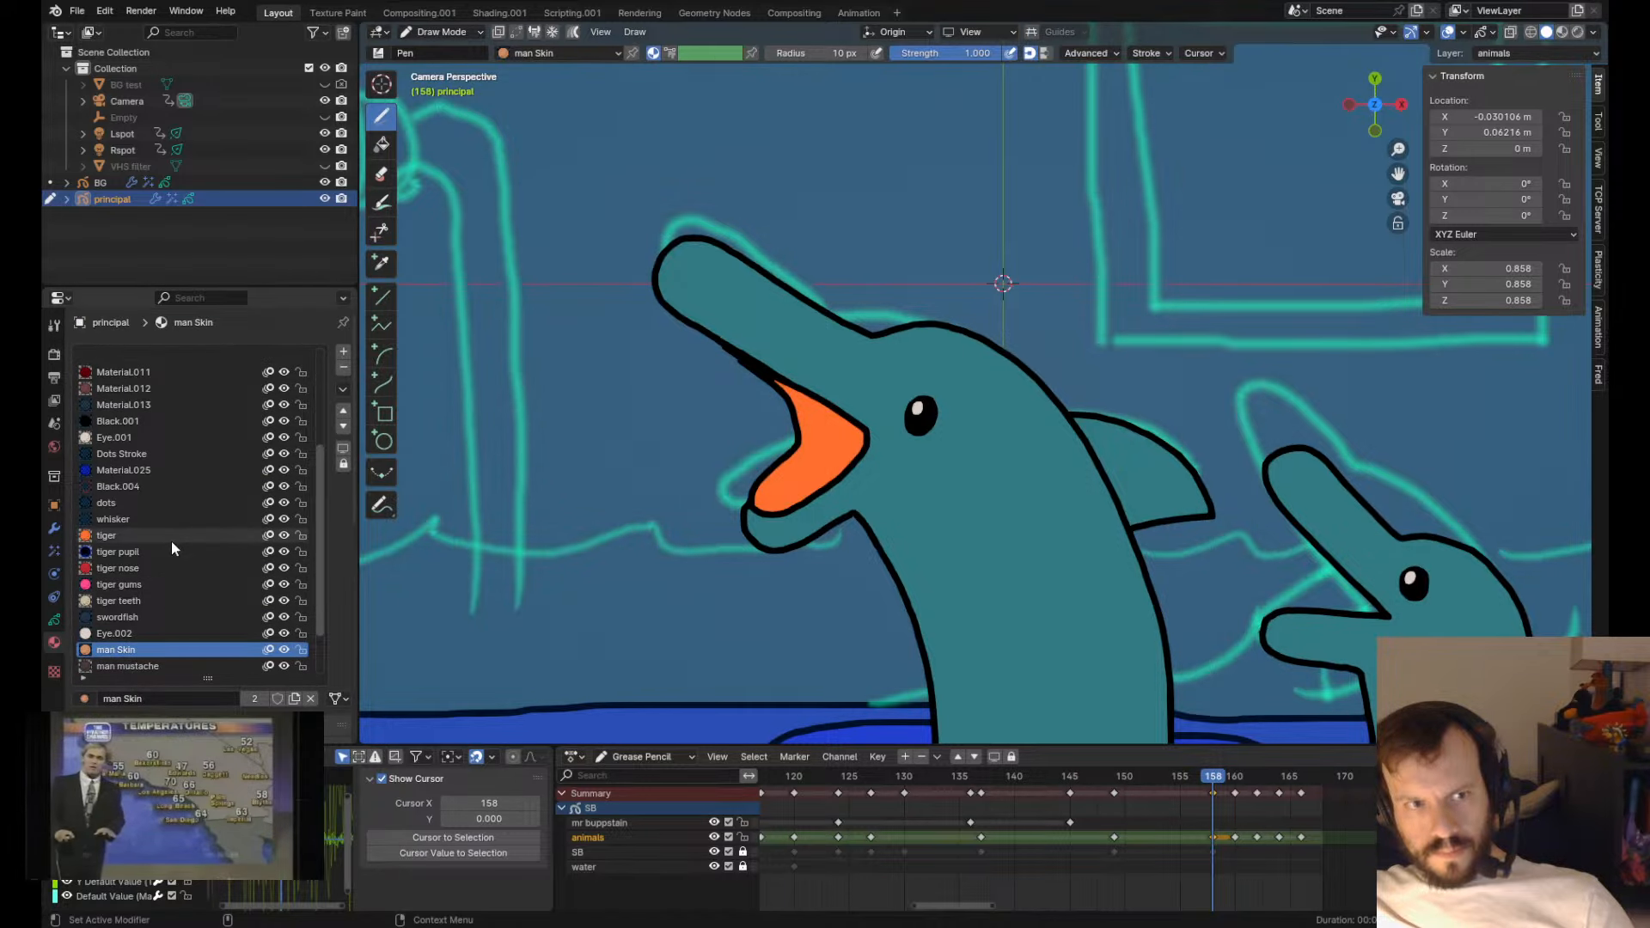
pyautogui.keyDown('shift'); pyautogui.moveTo(1047, 538); pyautogui.dragTo(1094, 541, button='middle'); pyautogui.keyUp('shift')
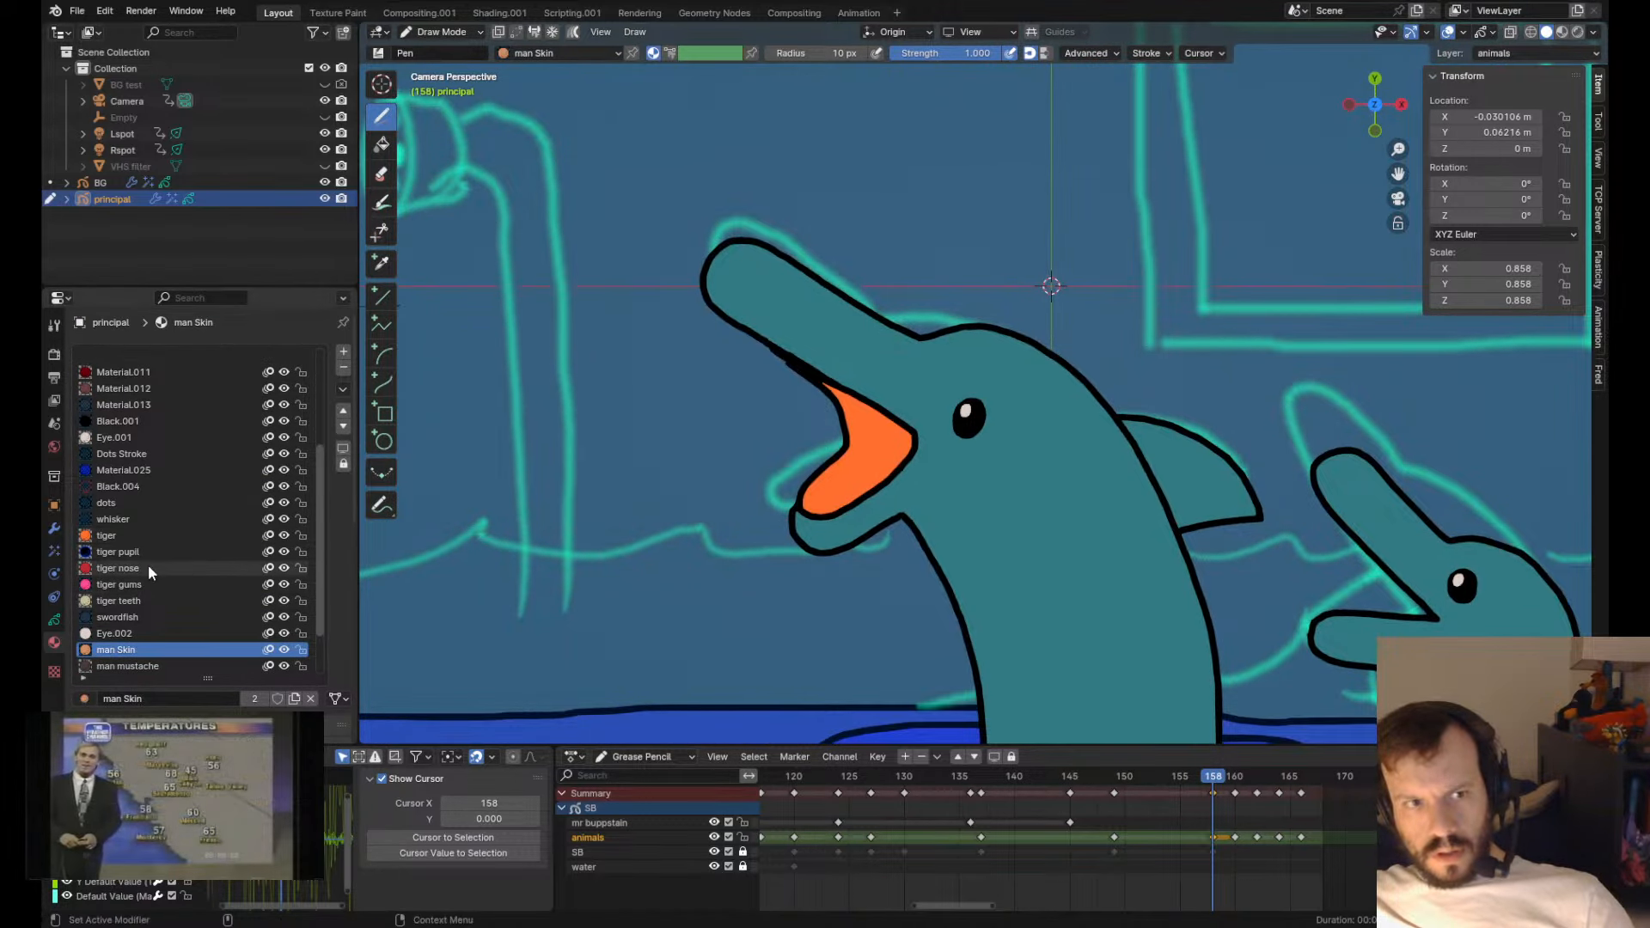
pyautogui.click(148, 567)
pyautogui.scroll(-3, 215, 593)
pyautogui.press('Tab')
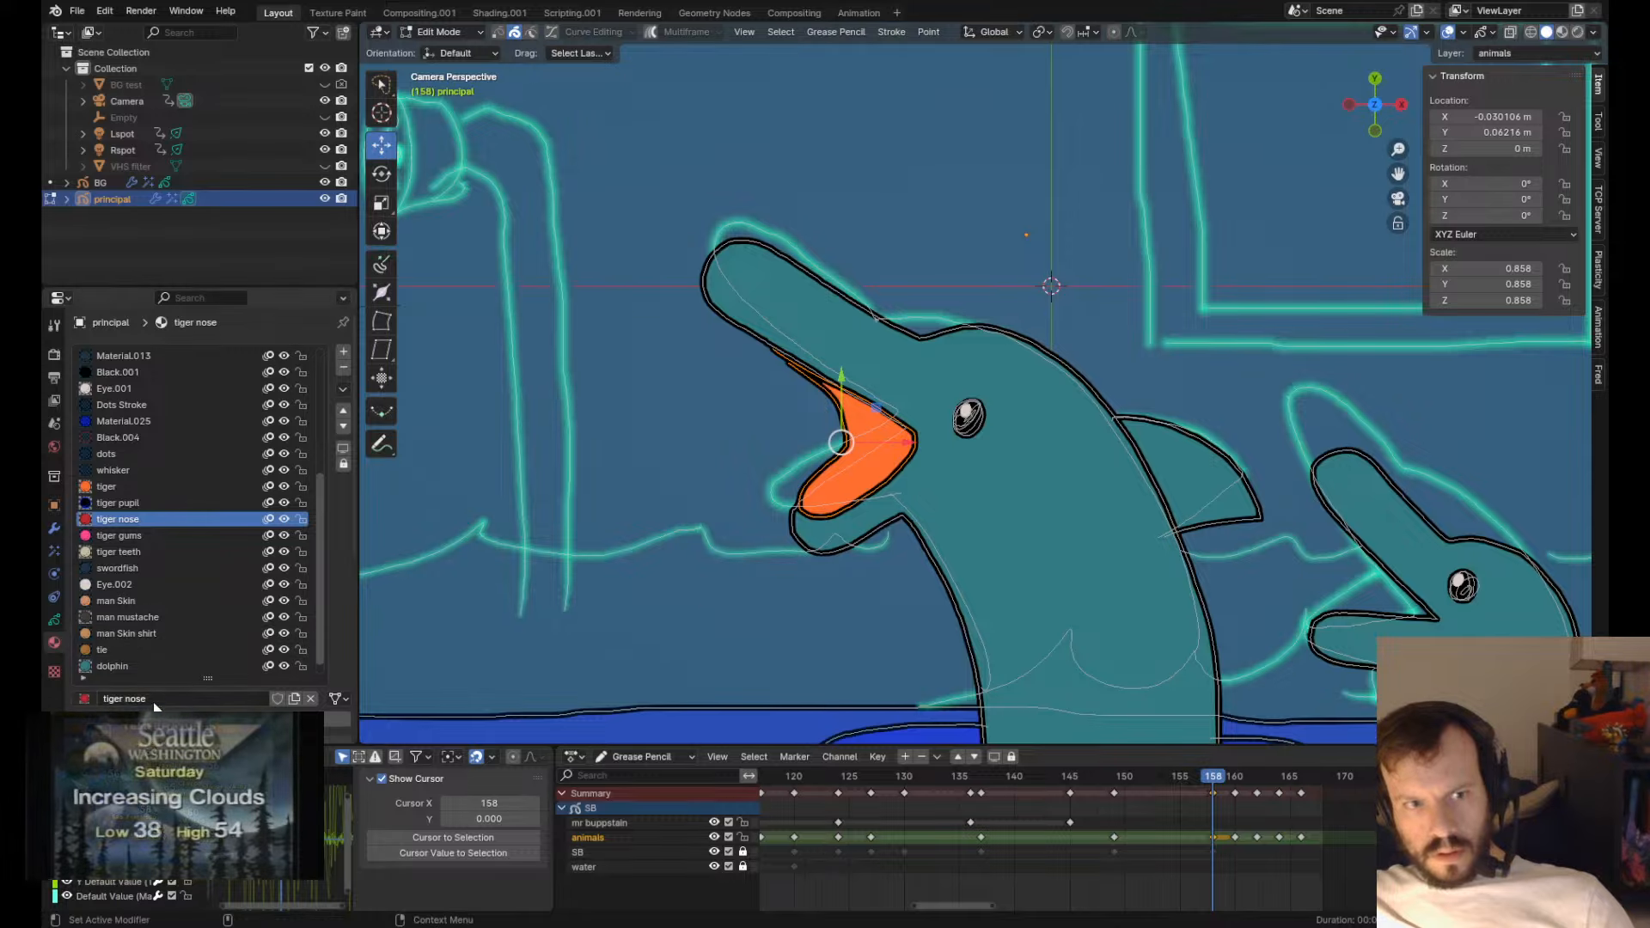
pyautogui.click(155, 718)
pyautogui.press('Tab')
# - Reshape the upper edge, back corner and front edge of the large dolphin's red mouth interior with the Grab brush
pyautogui.scroll(-5, 1082, 588)
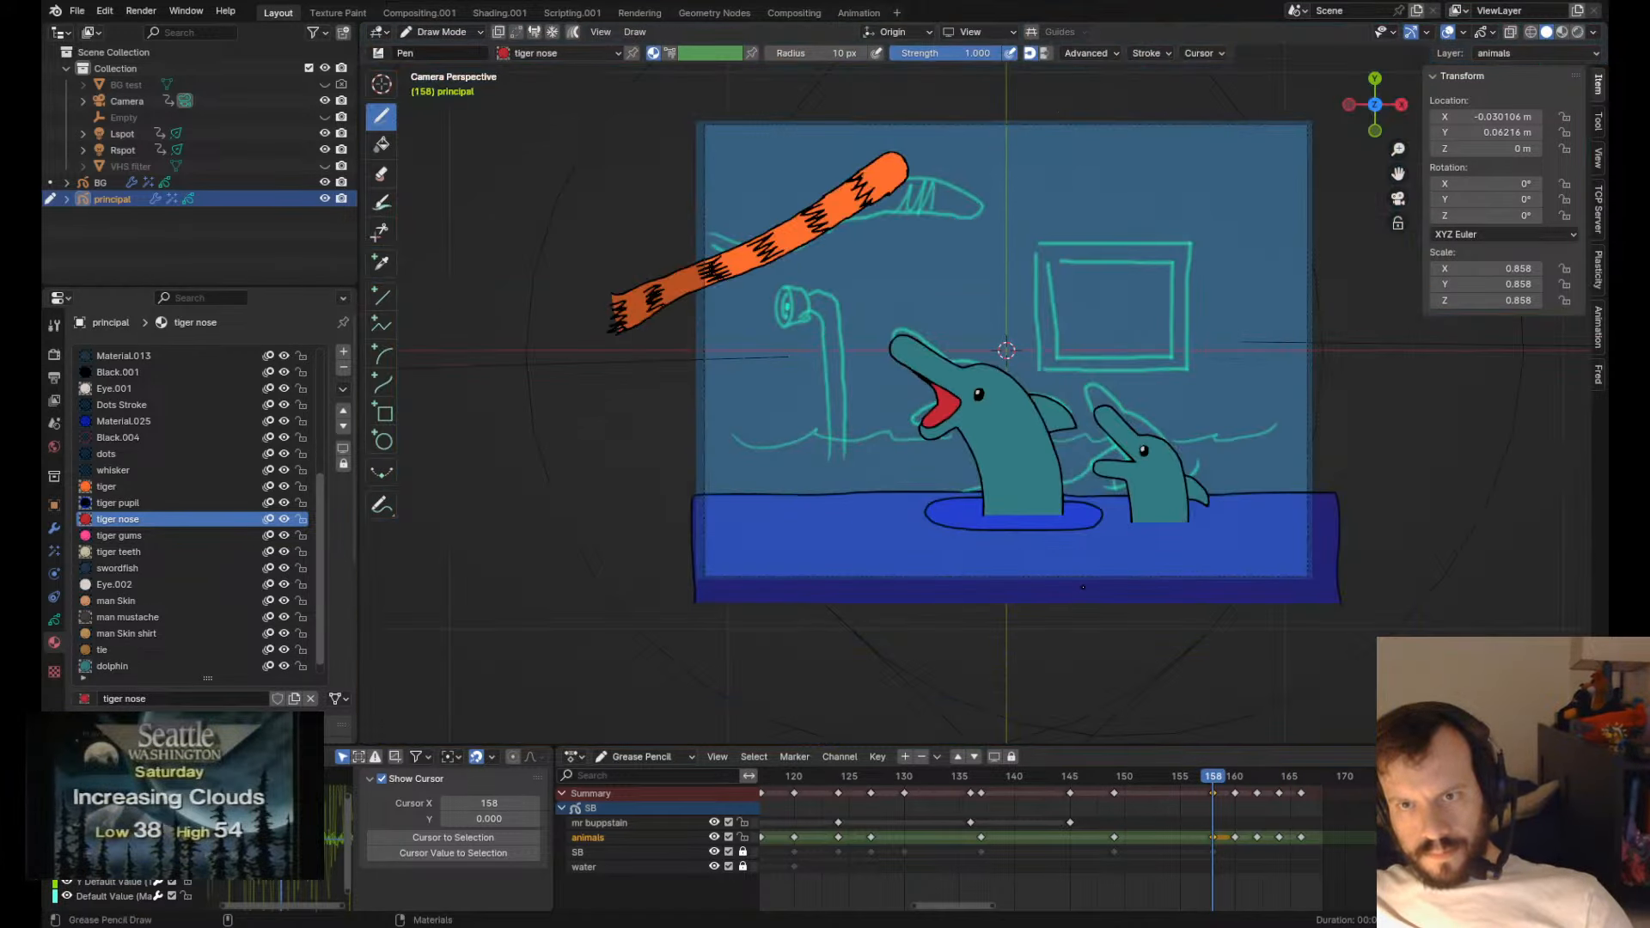
pyautogui.scroll(5, 980, 383)
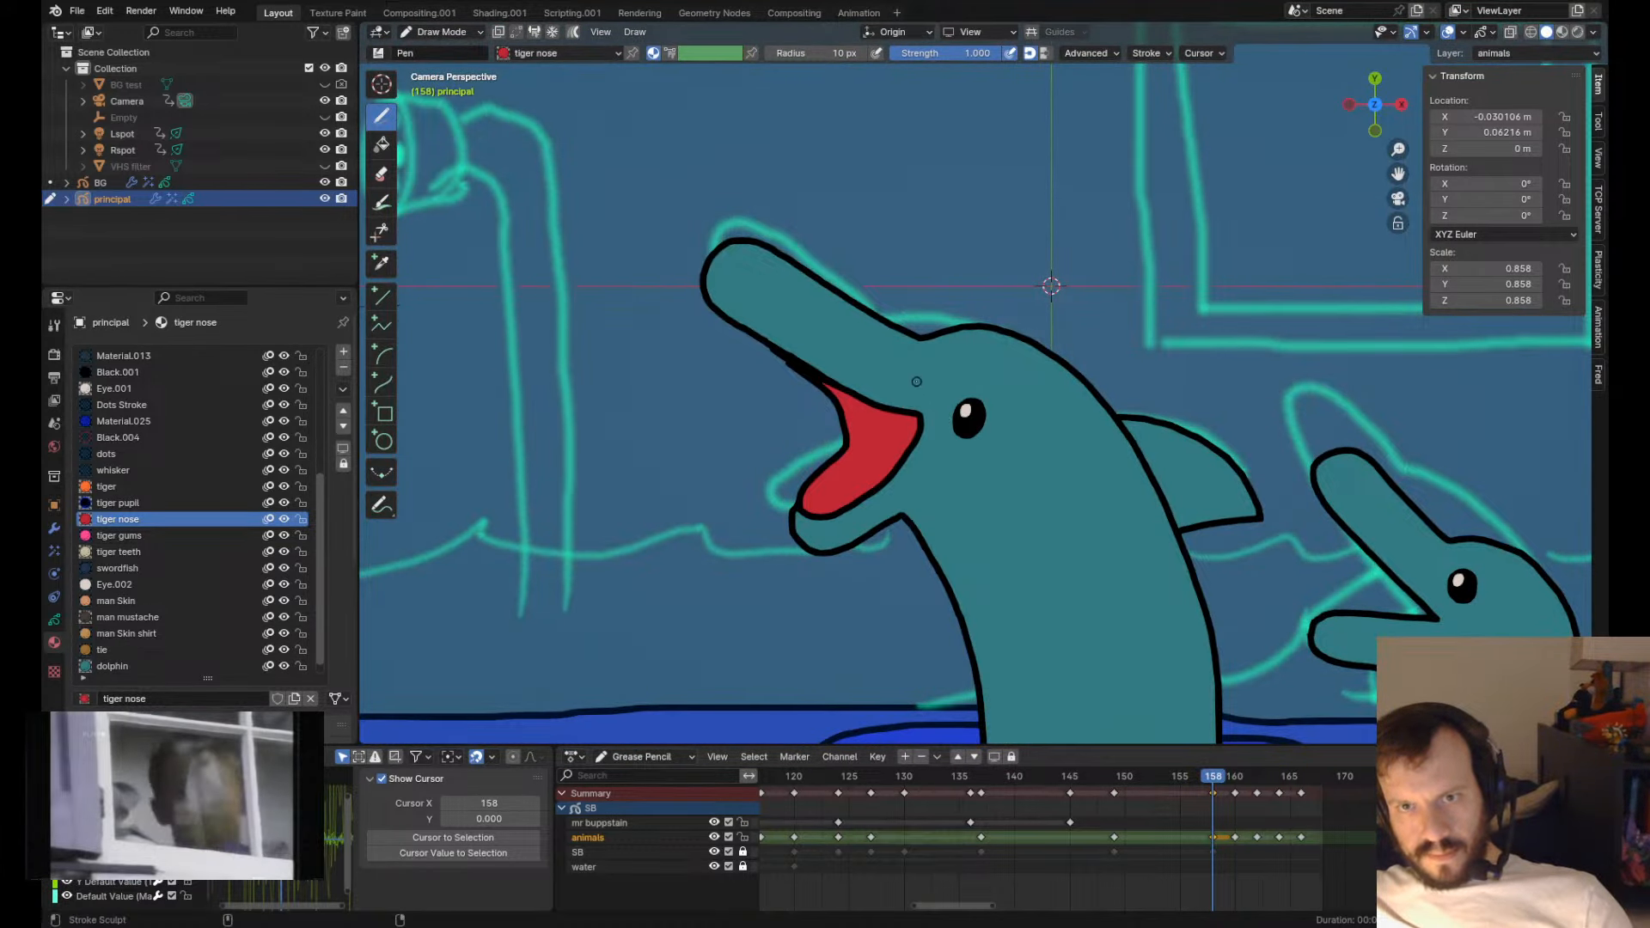
pyautogui.moveTo(917, 381); pyautogui.dragTo(878, 382)
pyautogui.moveTo(849, 351); pyautogui.dragTo(797, 362)
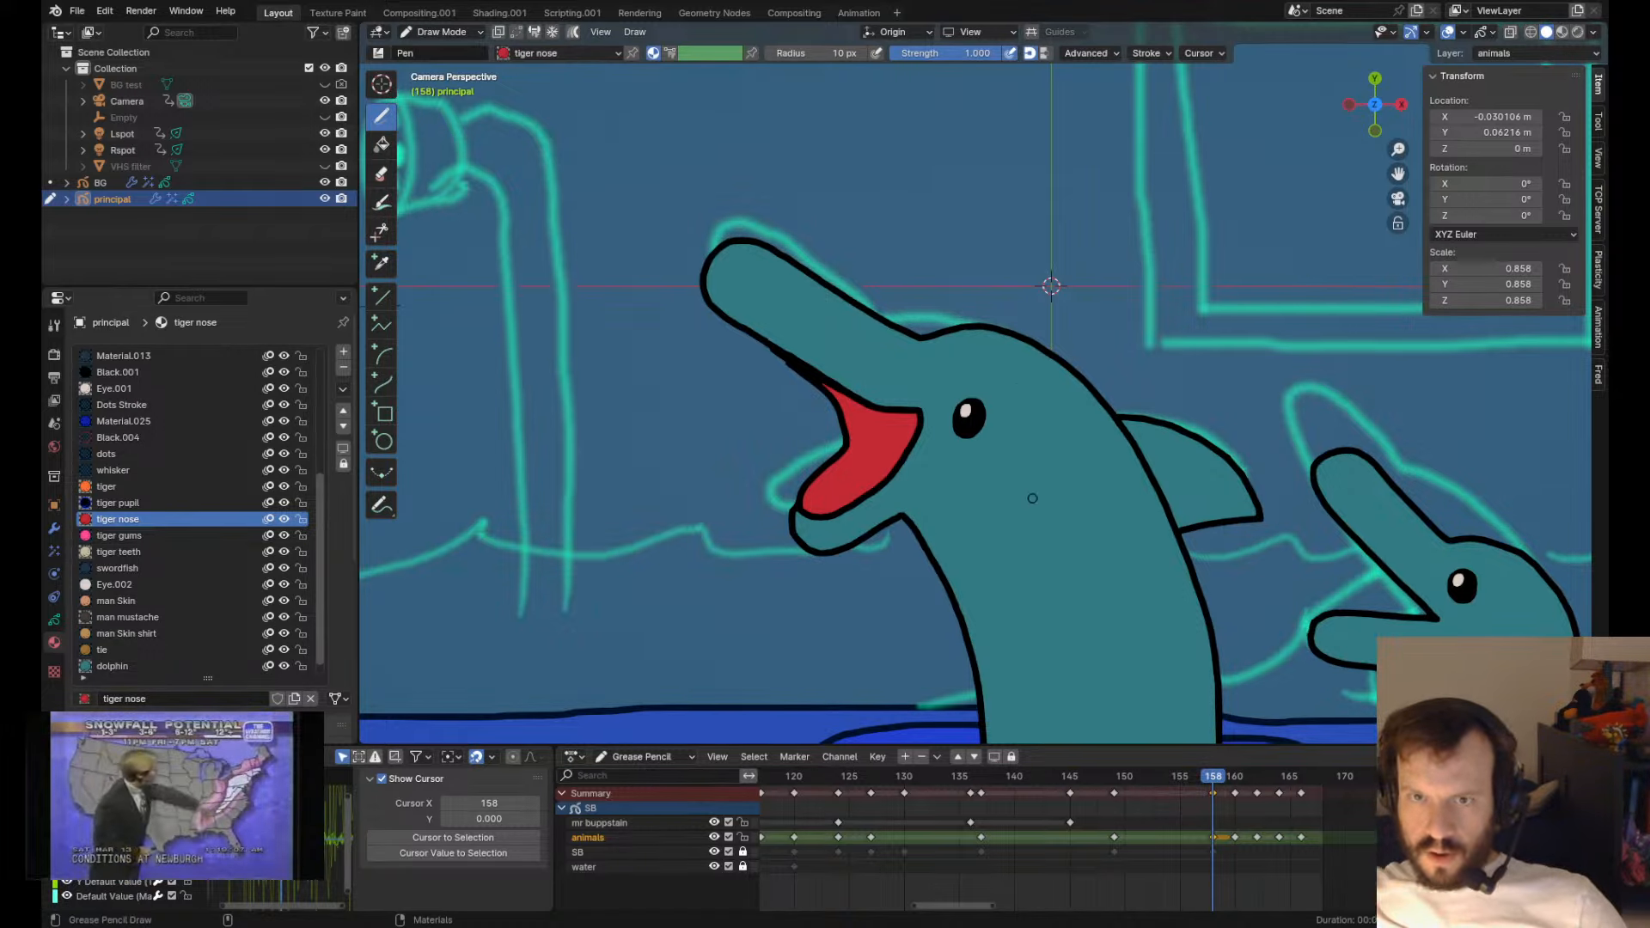
pyautogui.scroll(3, 1032, 498)
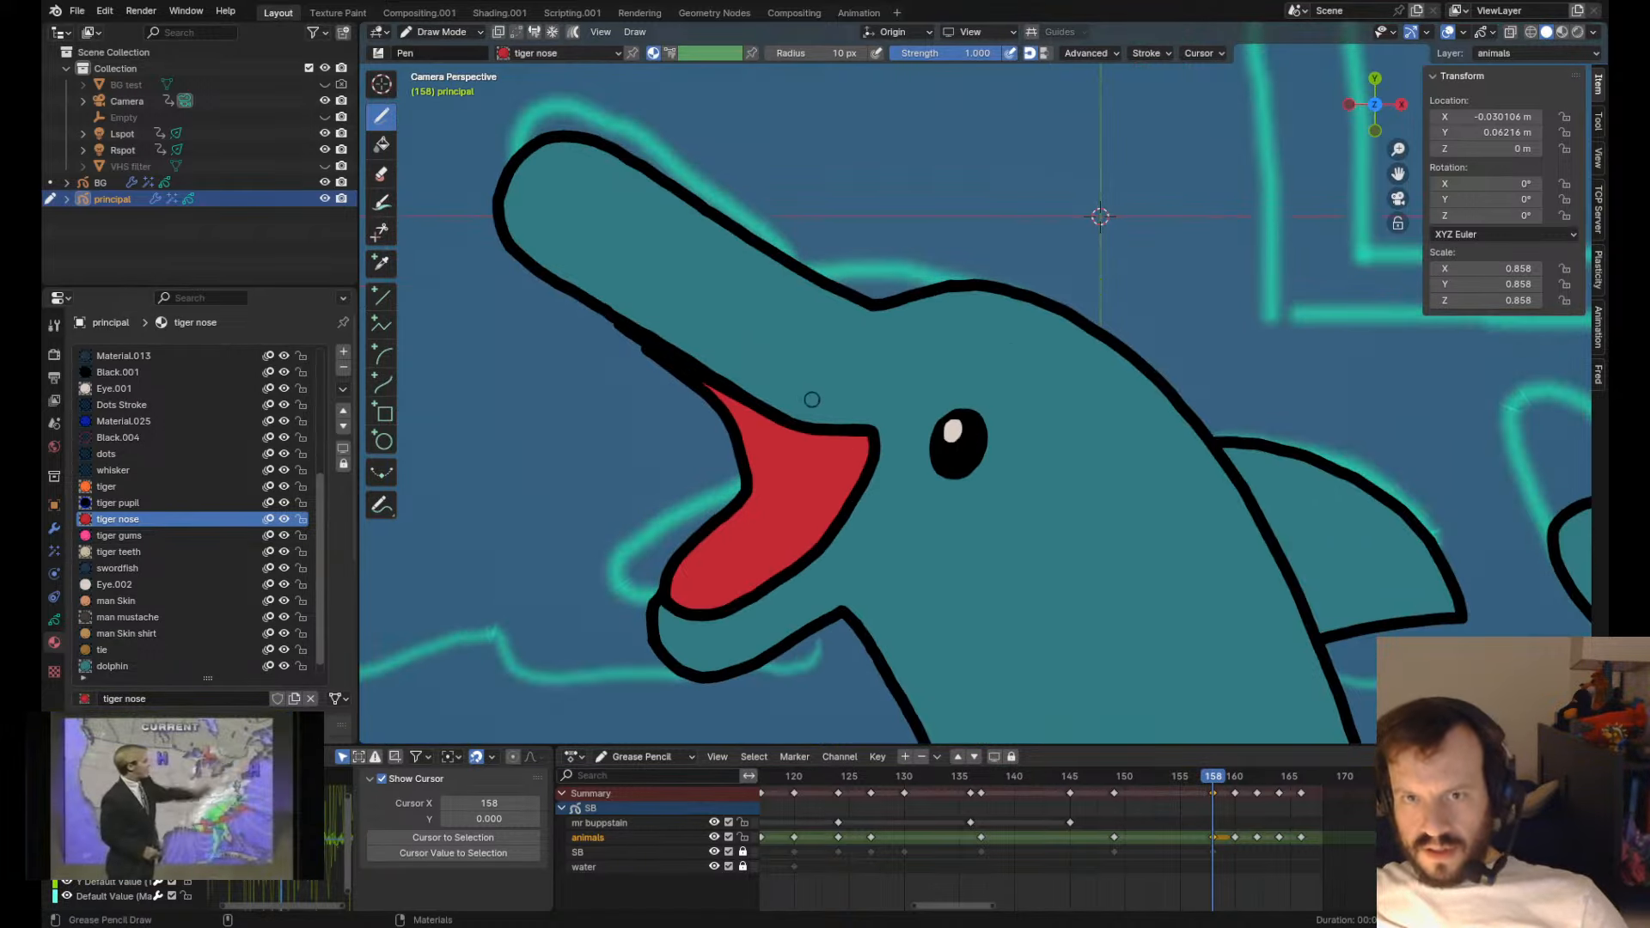
pyautogui.moveTo(823, 407)
pyautogui.keyDown('shift'); pyautogui.mouseDown()
pyautogui.moveTo(869, 429)
pyautogui.moveTo(805, 421)
pyautogui.mouseUp(); pyautogui.keyUp('shift')
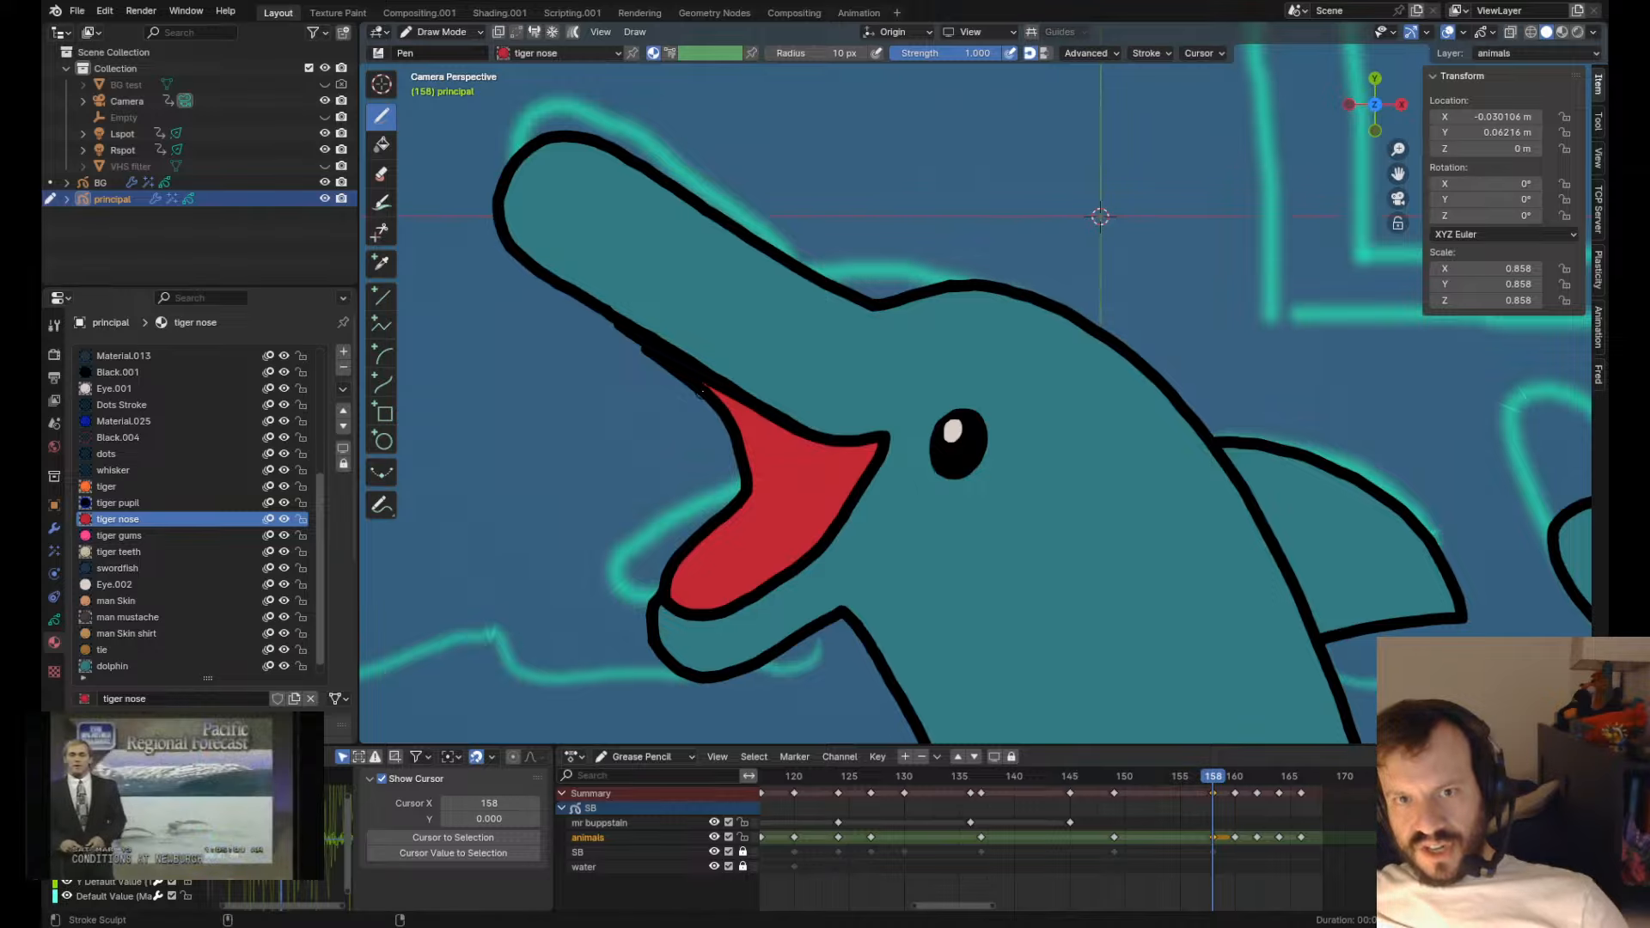
pyautogui.keyDown('shift'); pyautogui.moveTo(624, 370); pyautogui.dragTo(632, 359); pyautogui.keyUp('shift')
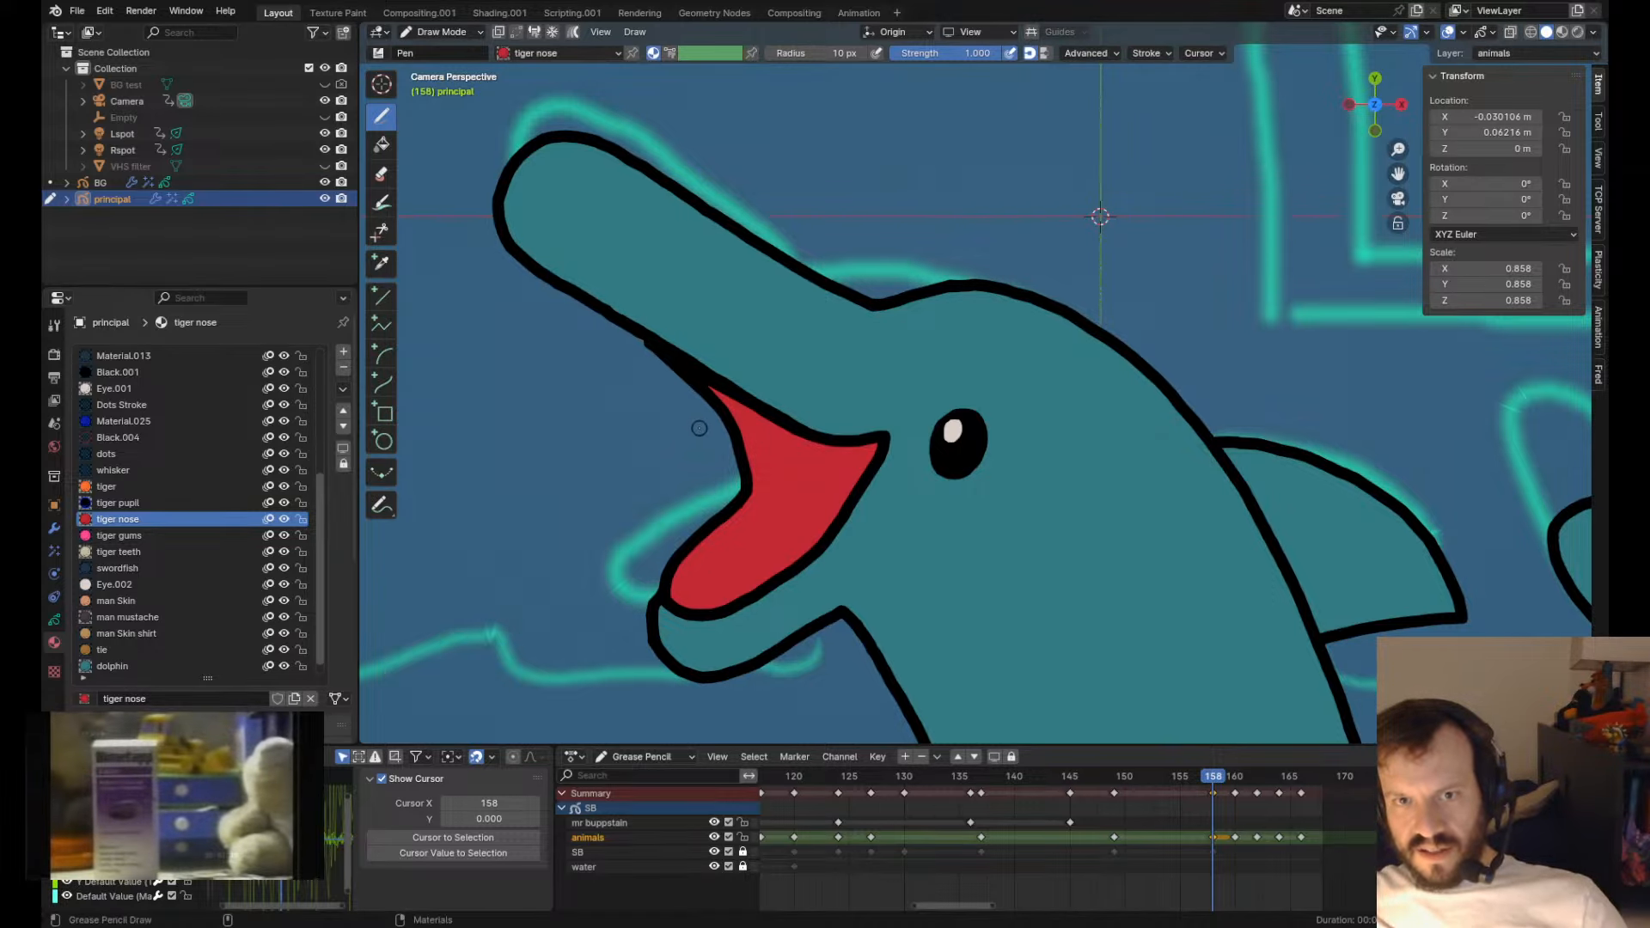
pyautogui.moveTo(711, 432)
pyautogui.keyDown('shift'); pyautogui.mouseDown()
pyautogui.moveTo(740, 462)
pyautogui.moveTo(740, 498)
pyautogui.mouseUp(); pyautogui.keyUp('shift')
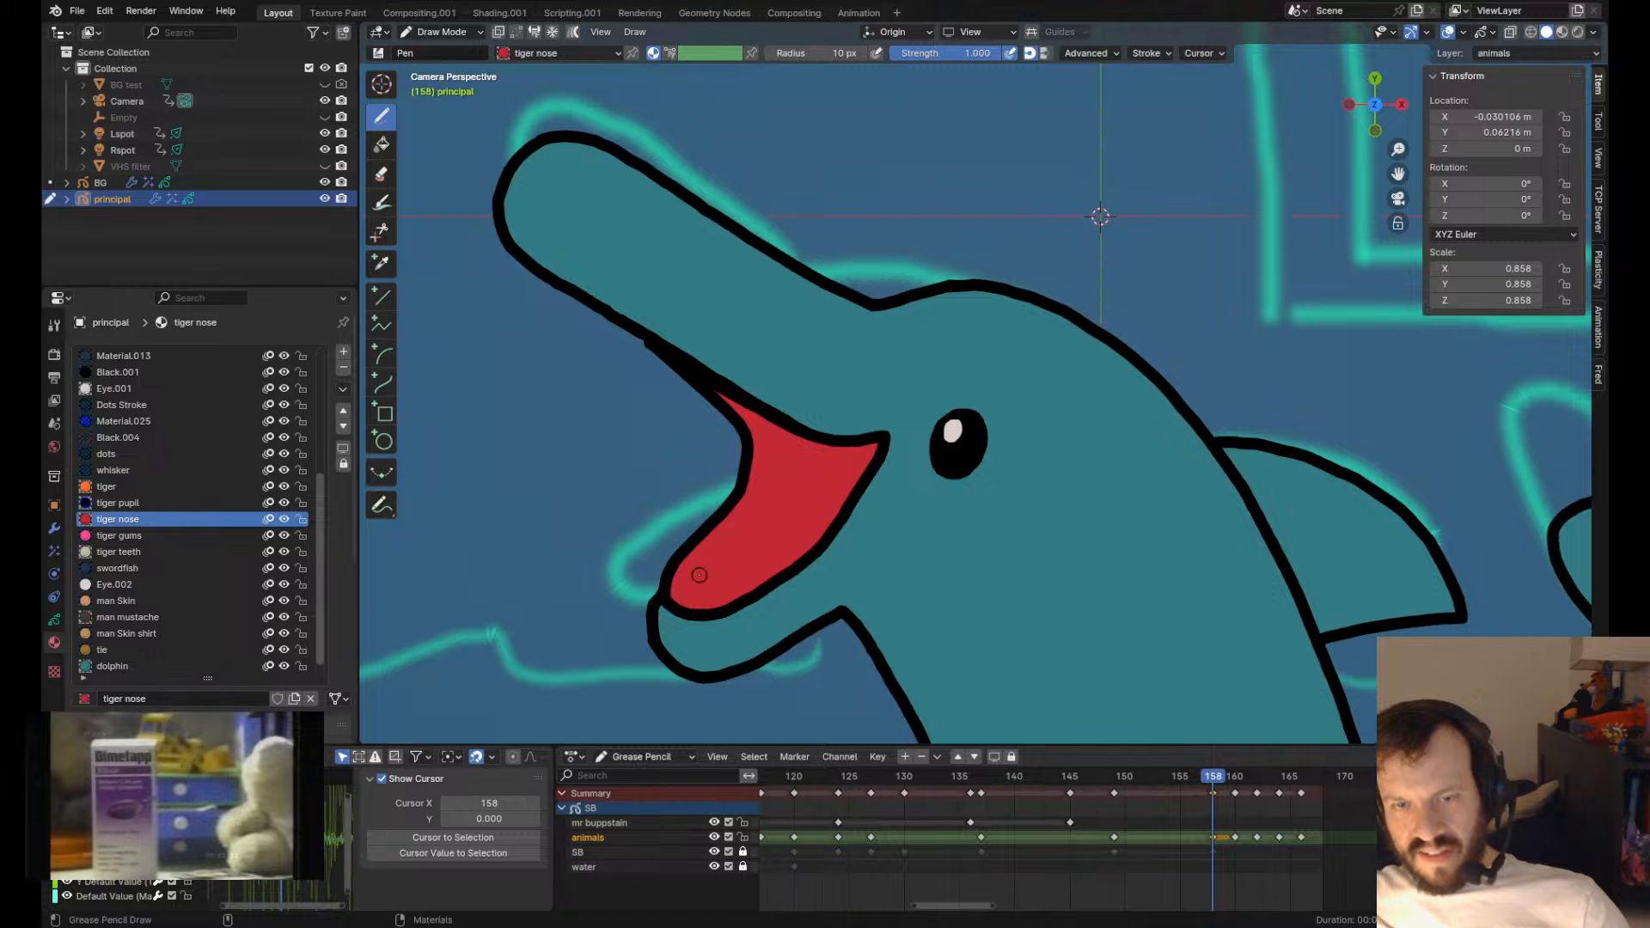
# - Tuck the front upper corner of the red mouth interior closer under the large dolphin's upper beak
pyautogui.scroll(-2, 679, 539)
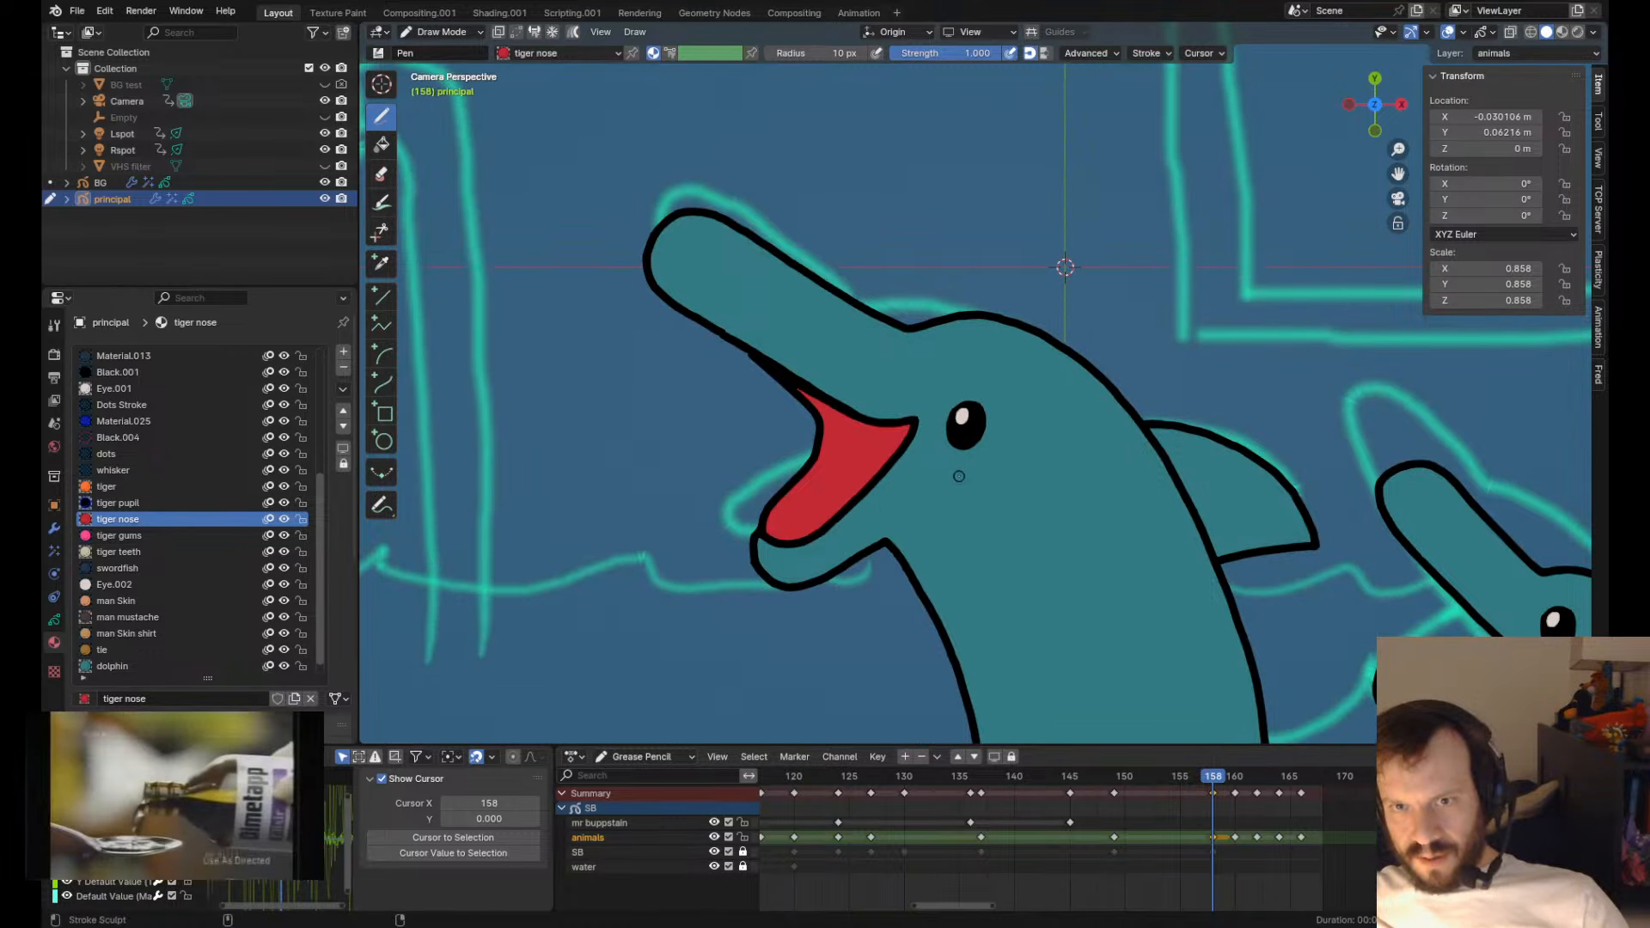
pyautogui.keyDown('shift'); pyautogui.moveTo(917, 406); pyautogui.dragTo(922, 407); pyautogui.keyUp('shift')
pyautogui.keyDown('shift'); pyautogui.moveTo(739, 352); pyautogui.dragTo(753, 341); pyautogui.keyUp('shift')
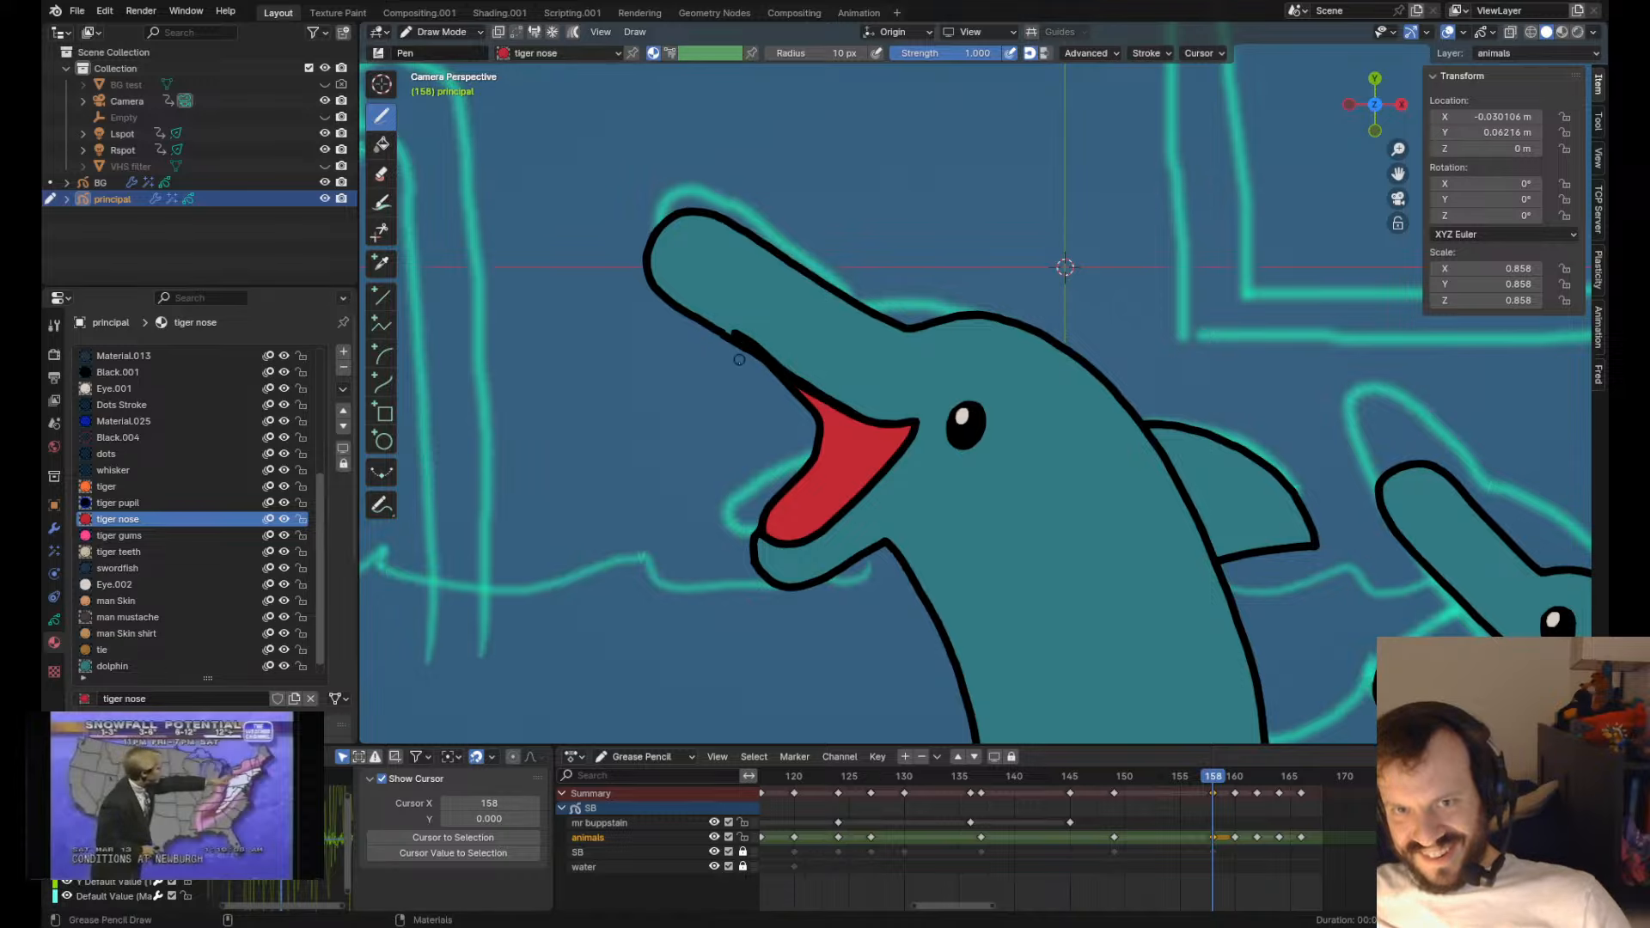
pyautogui.hotkey('ctrl', 'z')
pyautogui.keyDown('shift'); pyautogui.moveTo(768, 421); pyautogui.dragTo(781, 412); pyautogui.keyUp('shift')
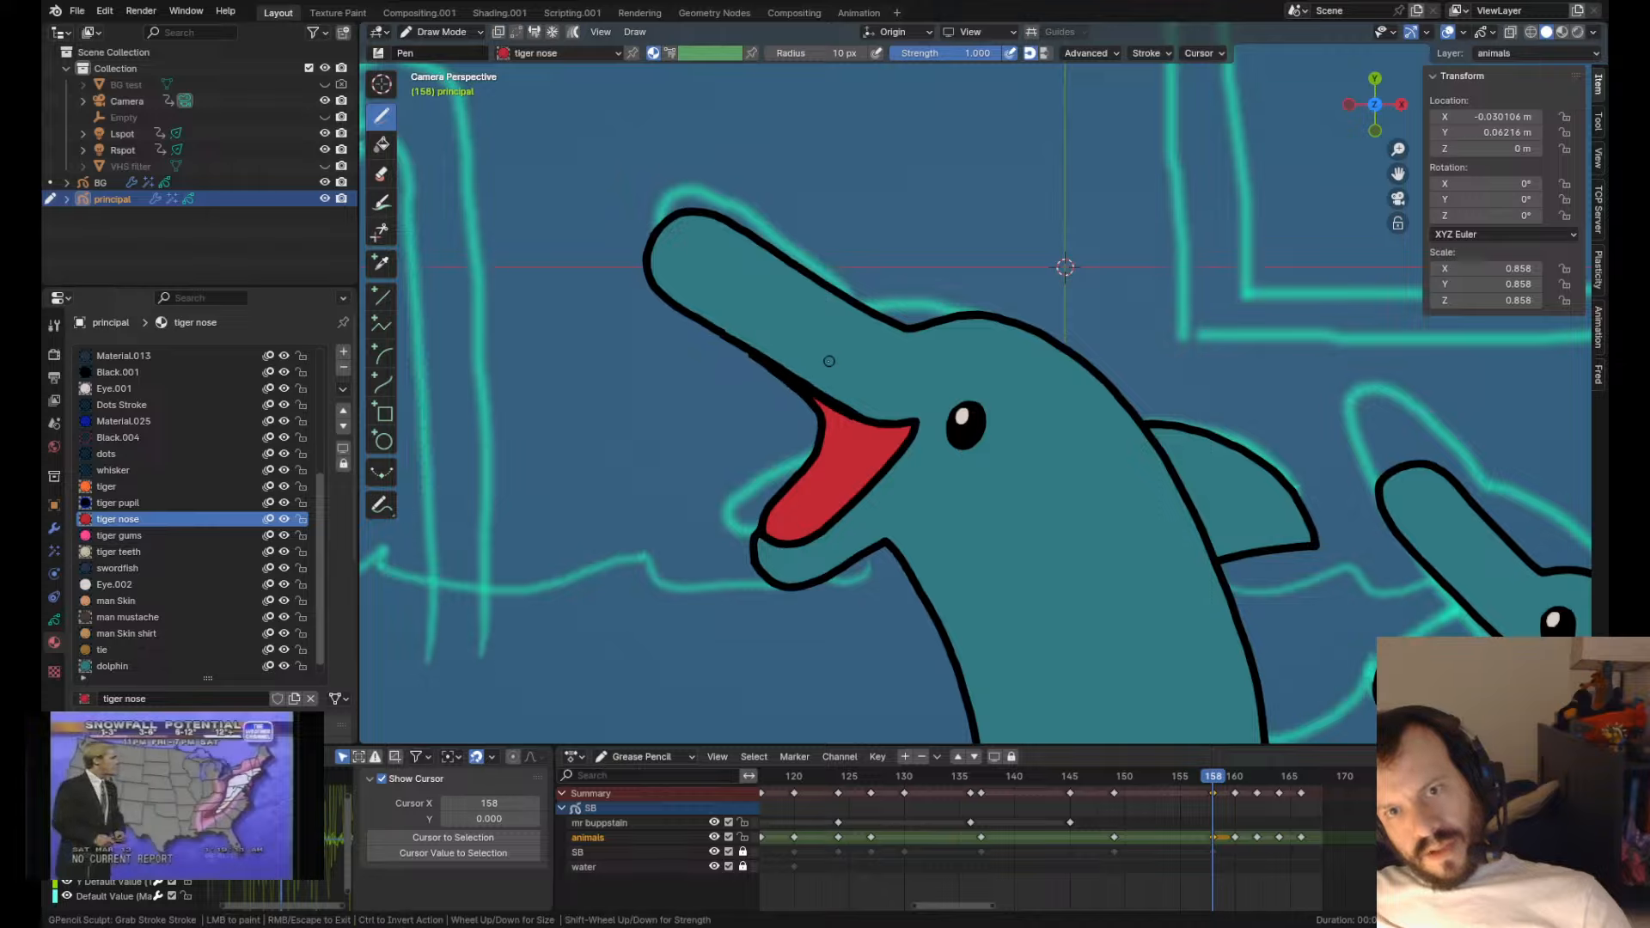
pyautogui.hotkey('ctrl', 'z')
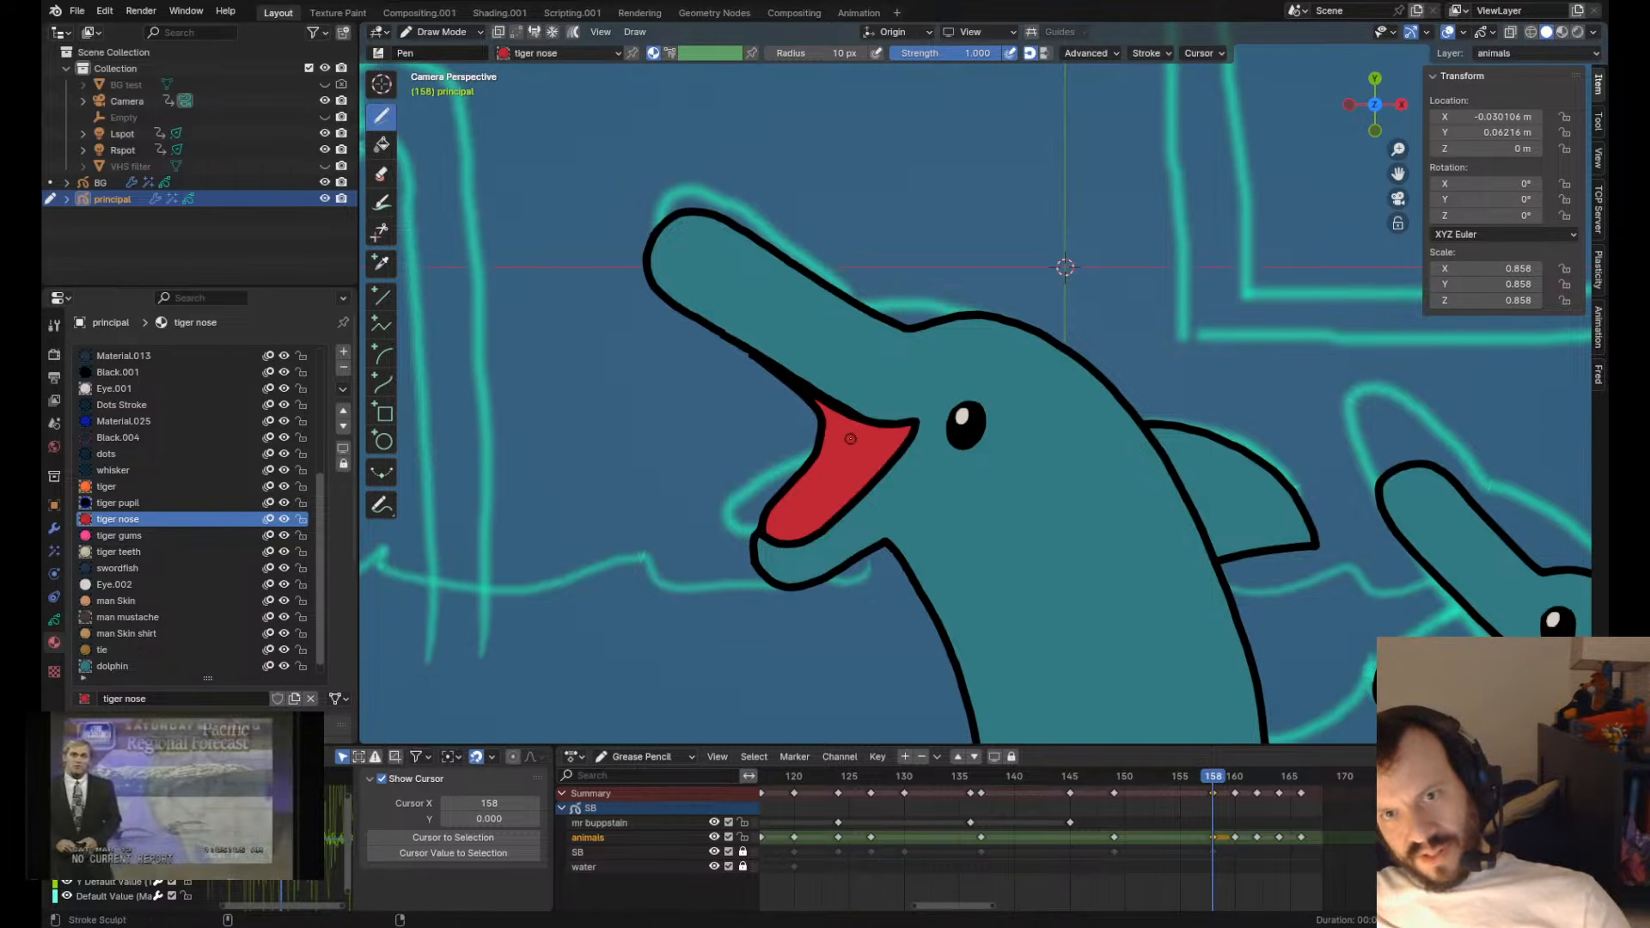
# - Try to enlarge the red mouth interior by straightening its front edge and lowering its bottom toward the jaw tip, and undo the changes
pyautogui.keyDown('shift'); pyautogui.moveTo(831, 454); pyautogui.dragTo(813, 448); pyautogui.keyUp('shift')
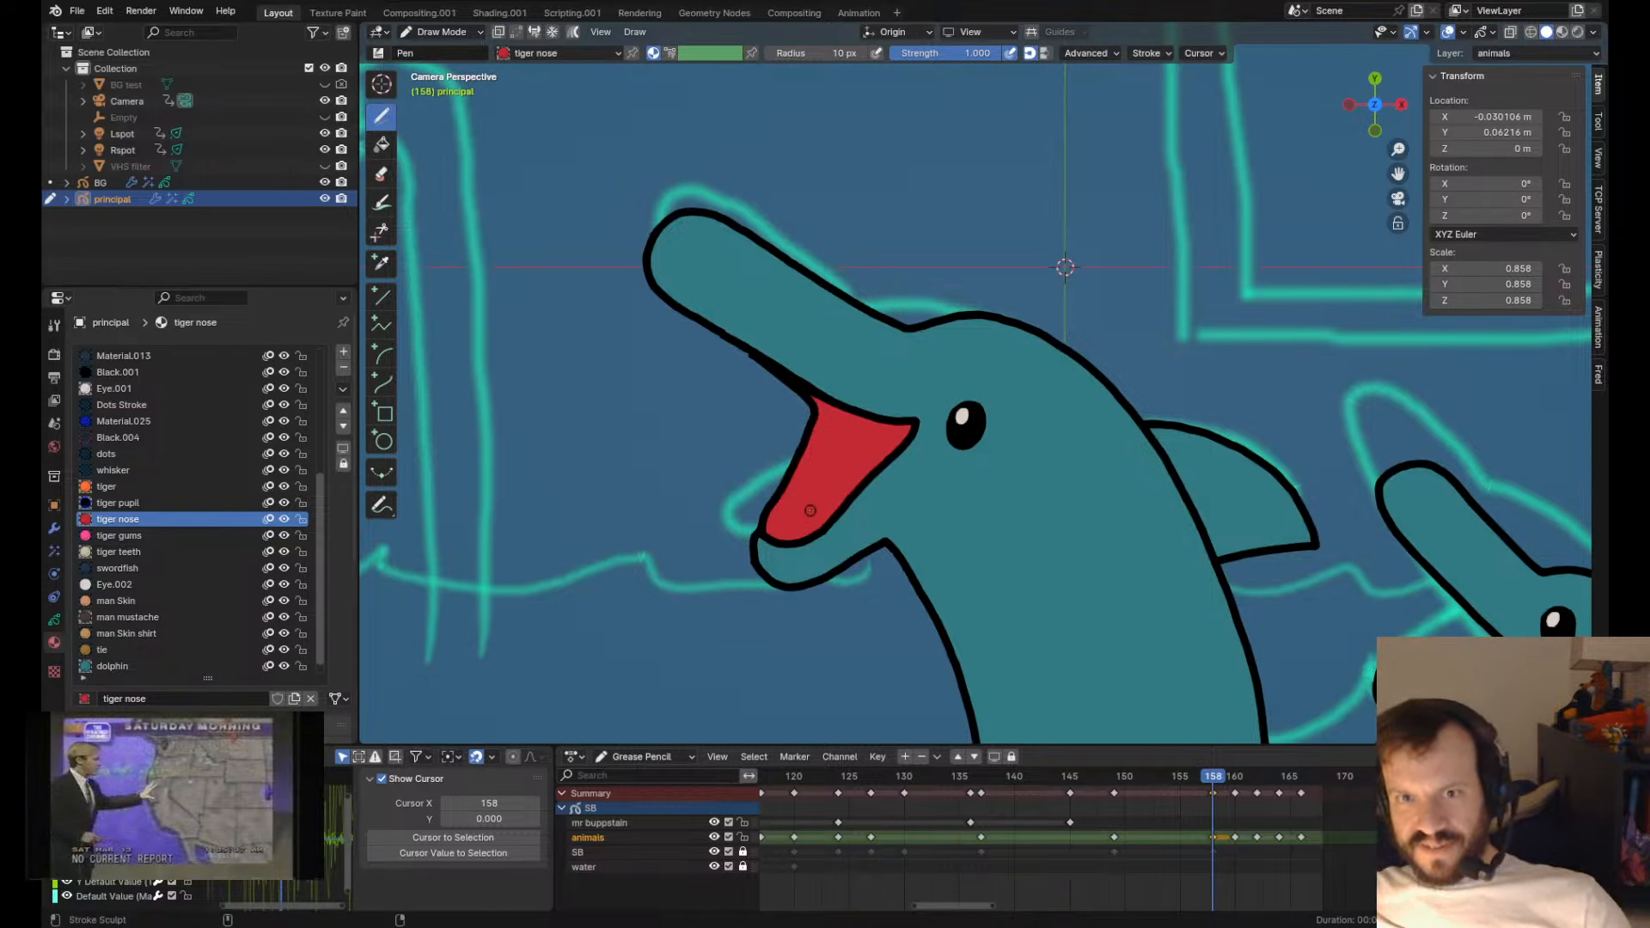
pyautogui.moveTo(810, 511)
pyautogui.keyDown('shift'); pyautogui.mouseDown()
pyautogui.moveTo(784, 499)
pyautogui.moveTo(786, 554)
pyautogui.mouseUp(); pyautogui.keyUp('shift')
pyautogui.keyDown('shift'); pyautogui.moveTo(876, 474); pyautogui.dragTo(885, 487); pyautogui.keyUp('shift')
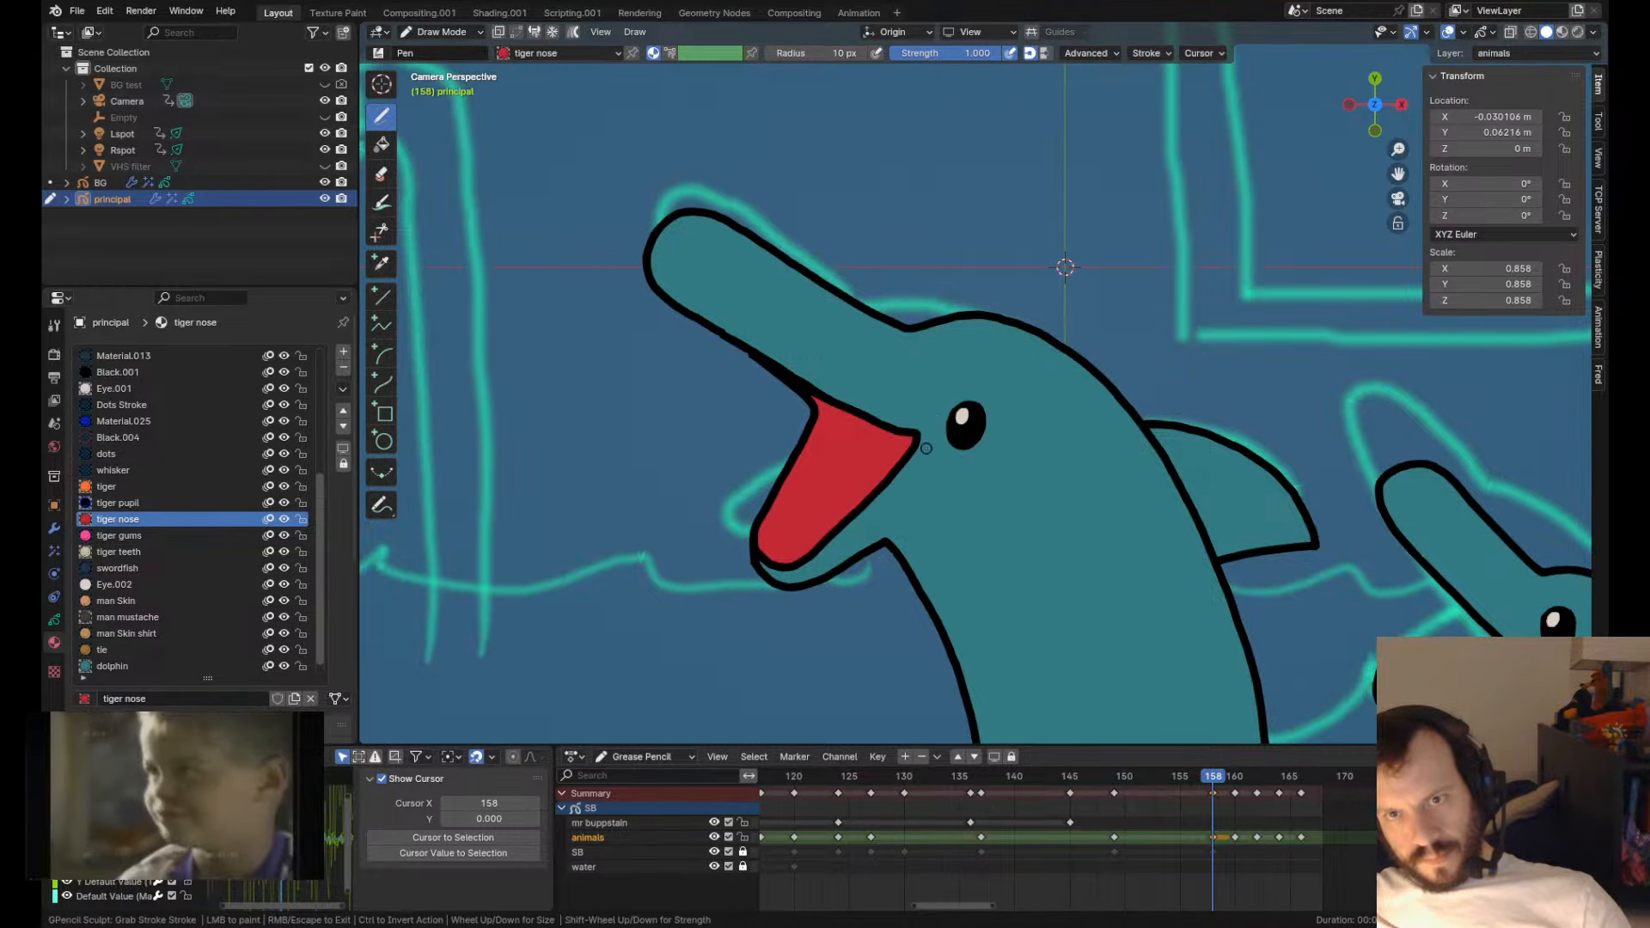
pyautogui.keyDown('shift'); pyautogui.moveTo(884, 396); pyautogui.dragTo(866, 413); pyautogui.keyUp('shift')
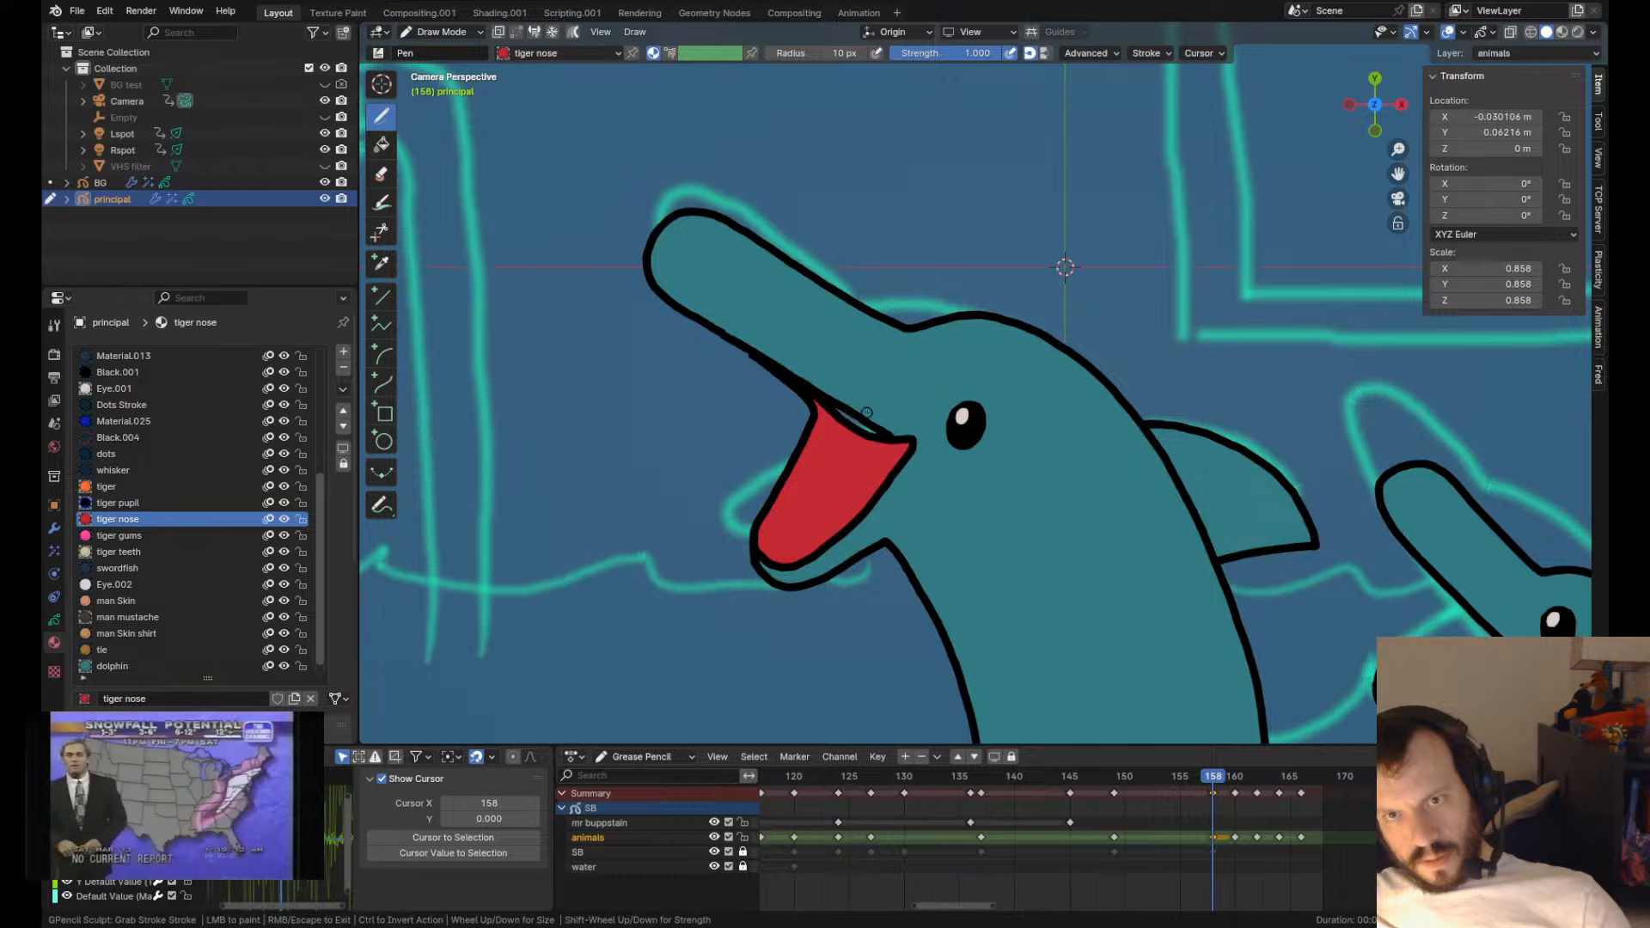
pyautogui.scroll(-7, 877, 401)
pyautogui.scroll(6, 878, 416)
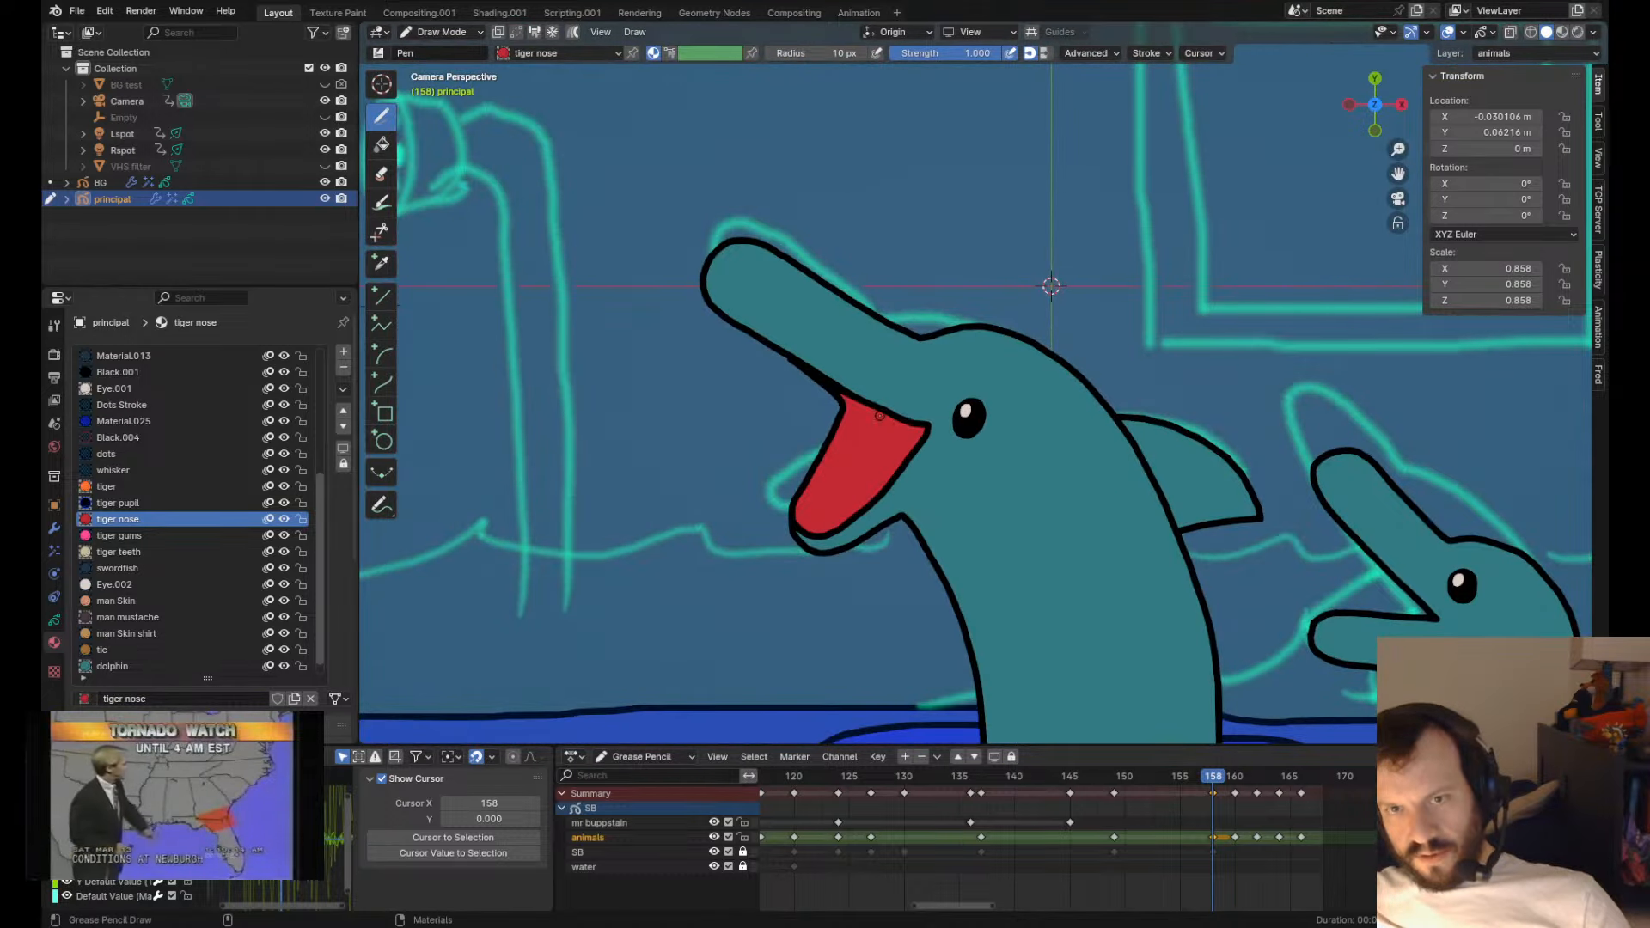
pyautogui.hotkey('ctrl', 'z')
pyautogui.hotkey('ctrl', 'z')
pyautogui.hotkey('ctrl', 'z')
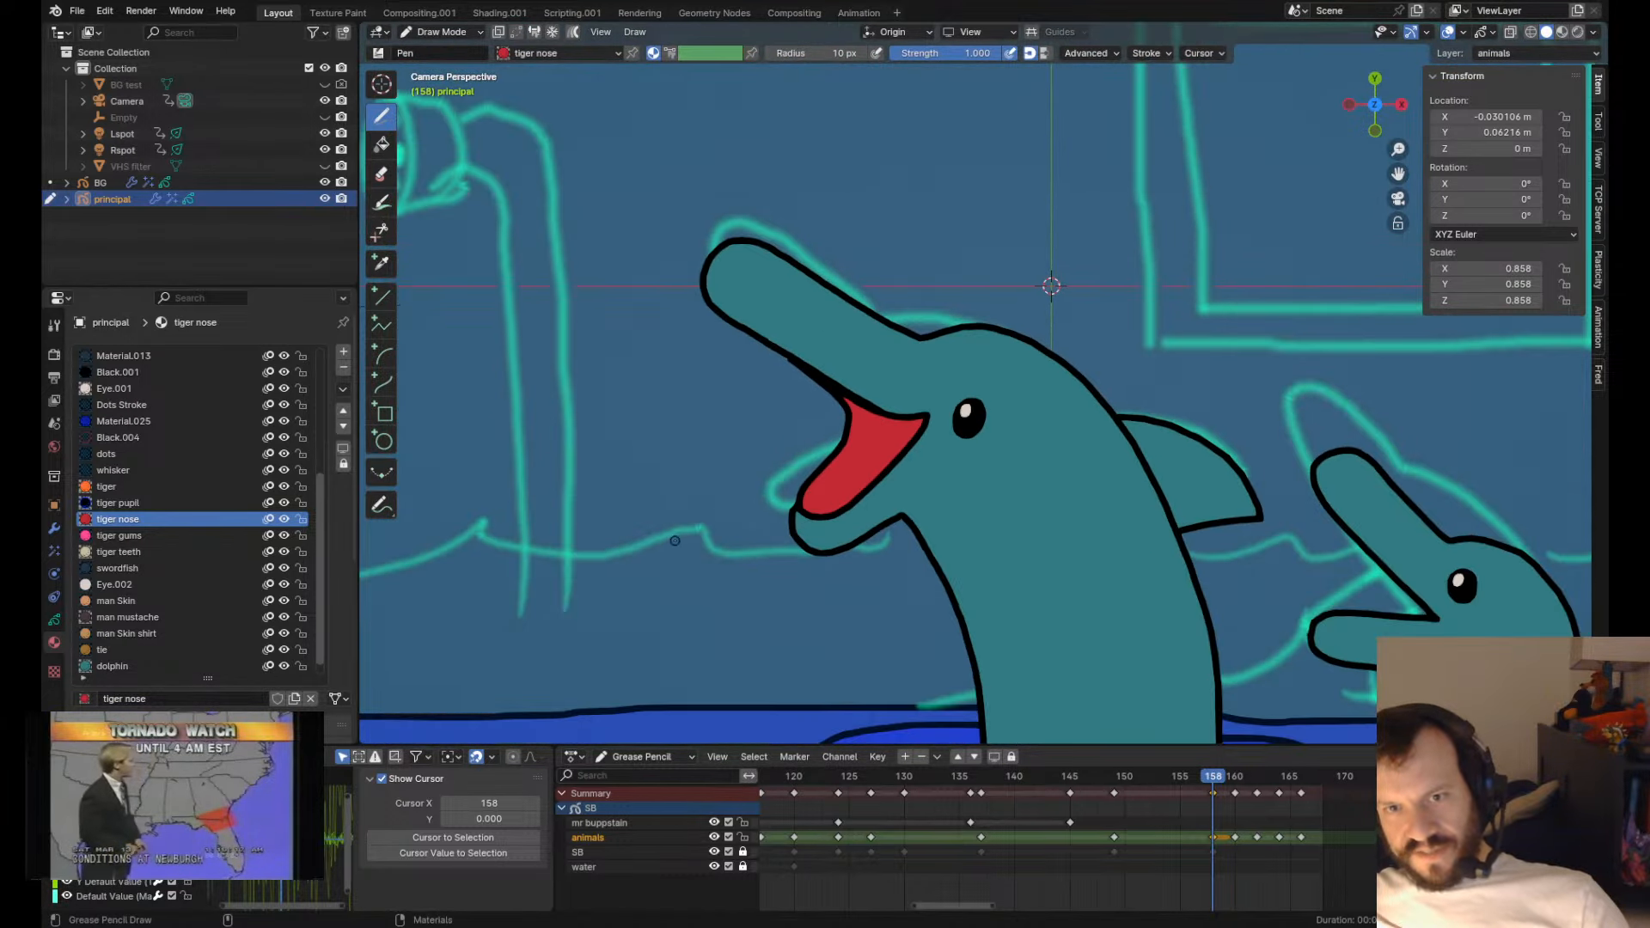
# - Narrow the red mouth interior to a slim band along the lower jaw, with its front edge pulled back toward the mouth corner
pyautogui.moveTo(803, 477); pyautogui.dragTo(808, 497)
pyautogui.moveTo(827, 436); pyautogui.dragTo(858, 427)
pyautogui.moveTo(822, 505); pyautogui.dragTo(775, 536)
pyautogui.moveTo(917, 427)
pyautogui.keyDown('shift'); pyautogui.mouseDown()
pyautogui.moveTo(939, 453)
pyautogui.moveTo(922, 452)
pyautogui.mouseUp(); pyautogui.keyUp('shift')
pyautogui.moveTo(933, 455)
pyautogui.keyDown('shift'); pyautogui.mouseDown()
pyautogui.moveTo(947, 469)
pyautogui.moveTo(895, 390)
pyautogui.moveTo(909, 396)
pyautogui.mouseUp(); pyautogui.keyUp('shift')
pyautogui.keyDown('shift'); pyautogui.moveTo(778, 372); pyautogui.dragTo(790, 377); pyautogui.keyUp('shift')
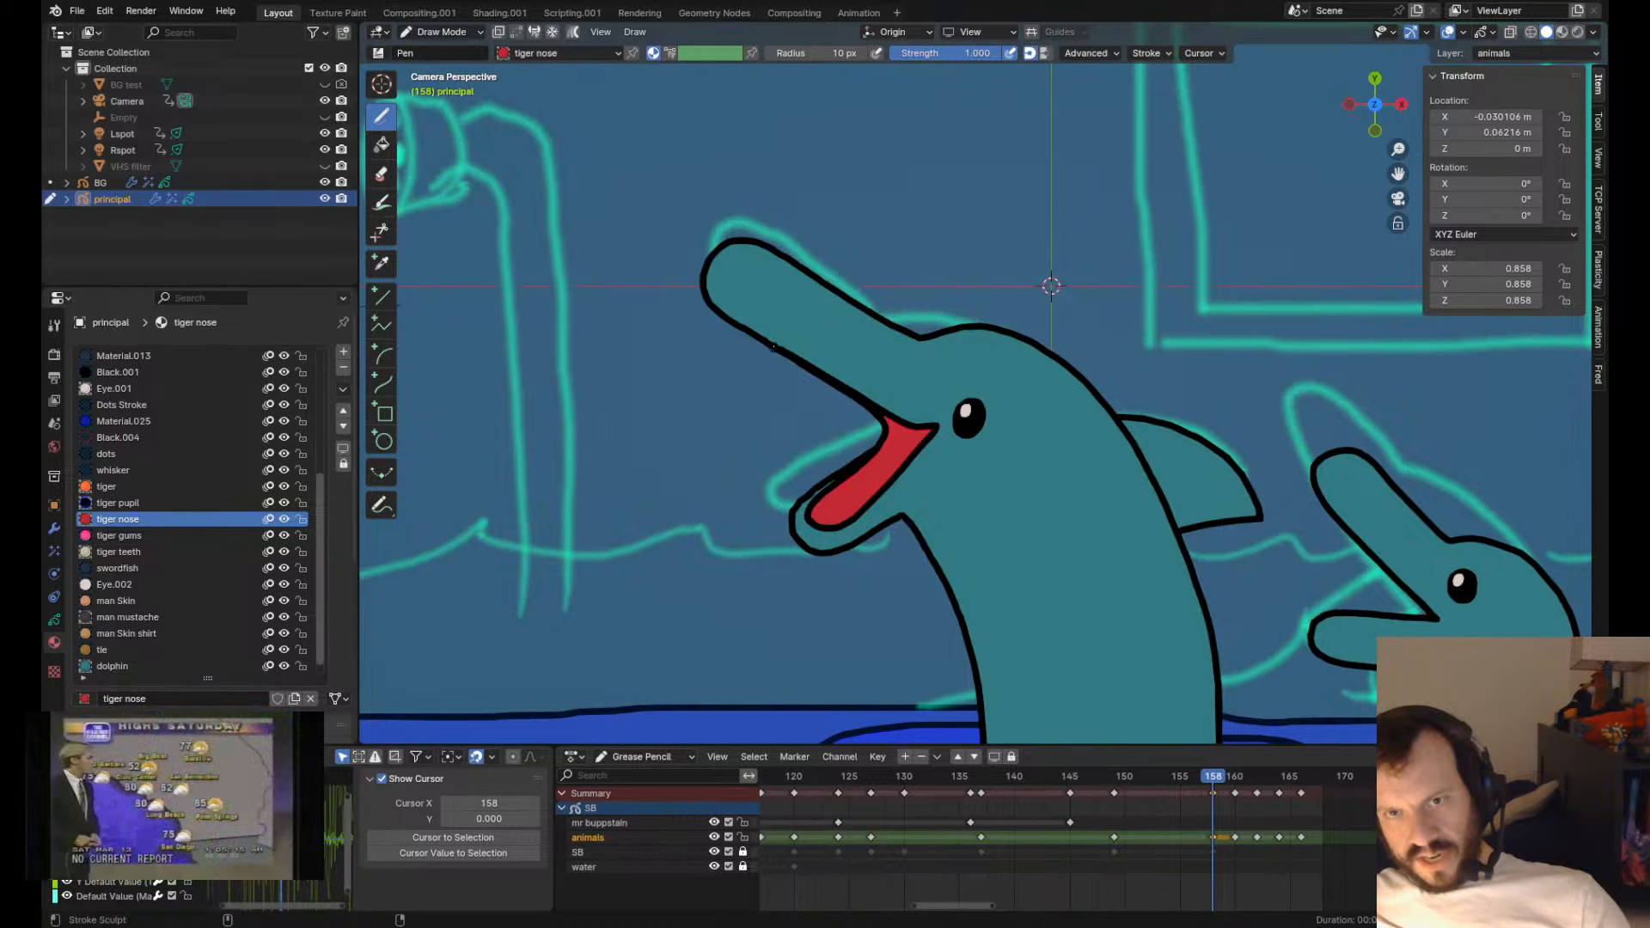
pyautogui.scroll(2, 950, 465)
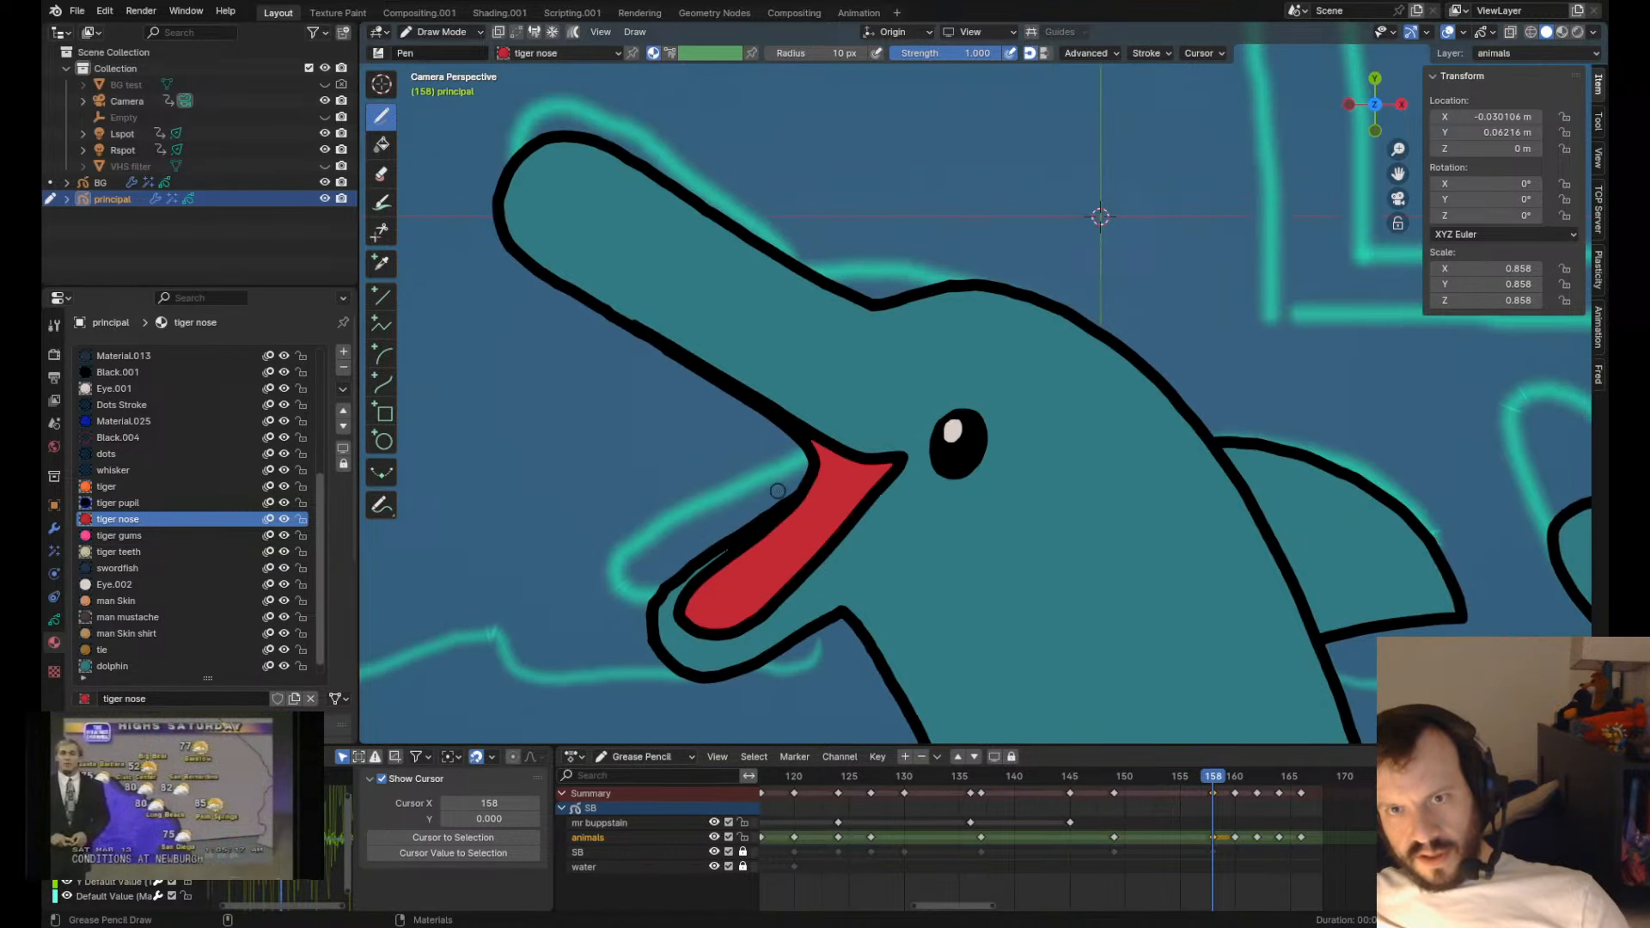
# - Delete the red mouth interior shape from the large dolphin on frame 158
pyautogui.press('Tab')
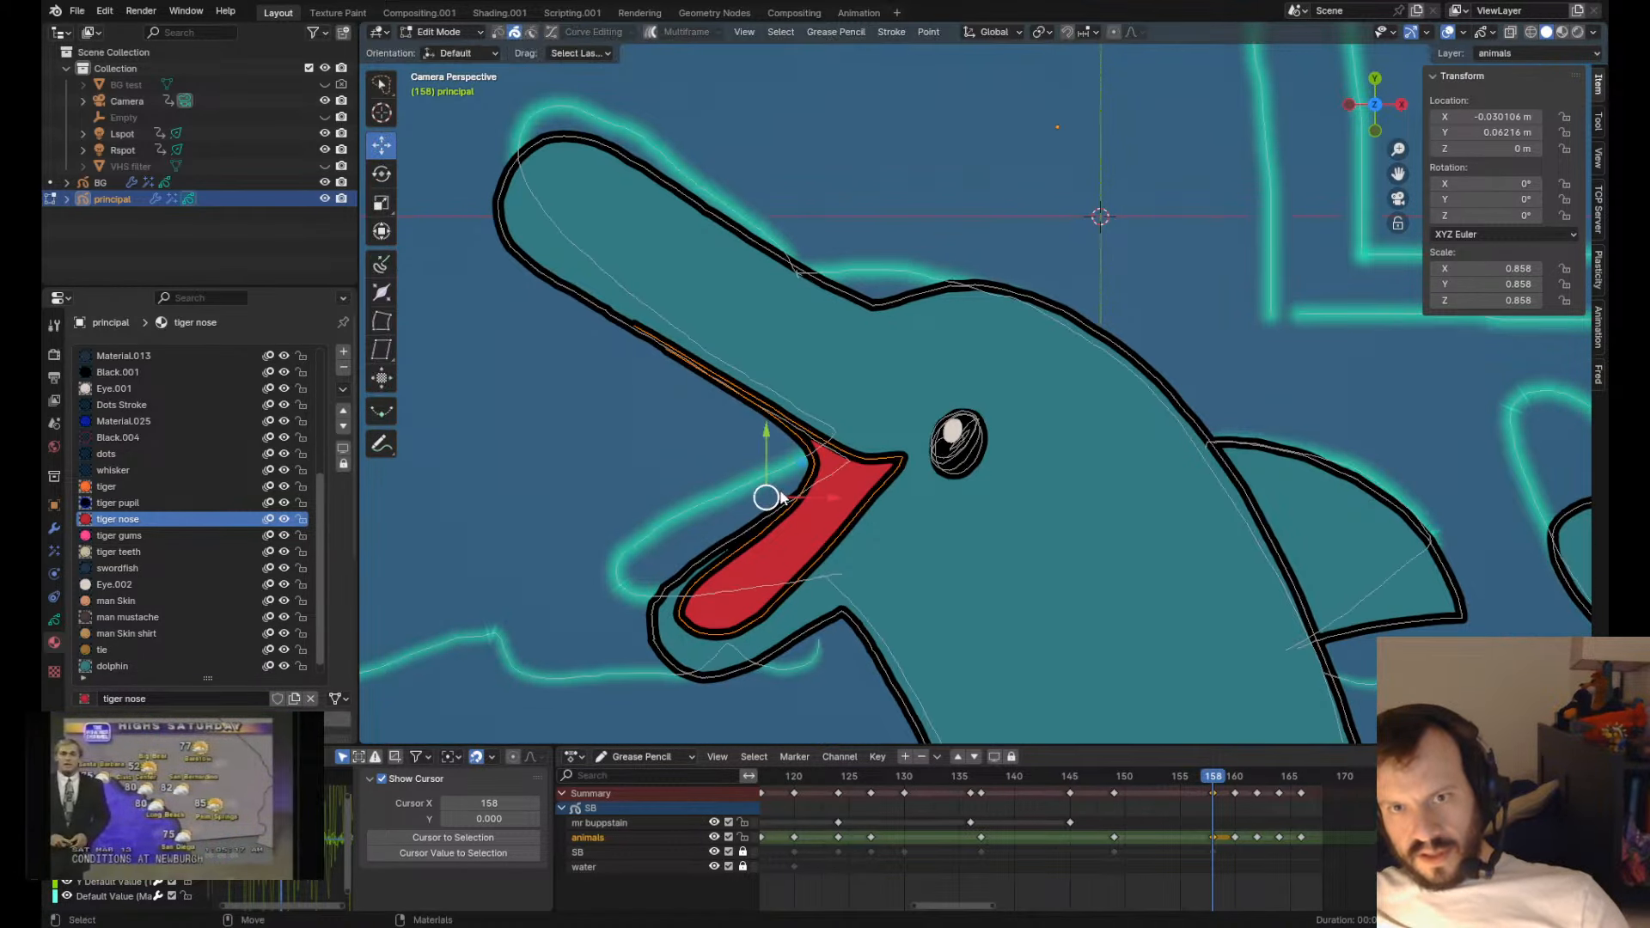
pyautogui.press('x')
pyautogui.click(781, 490)
pyautogui.press('Tab')
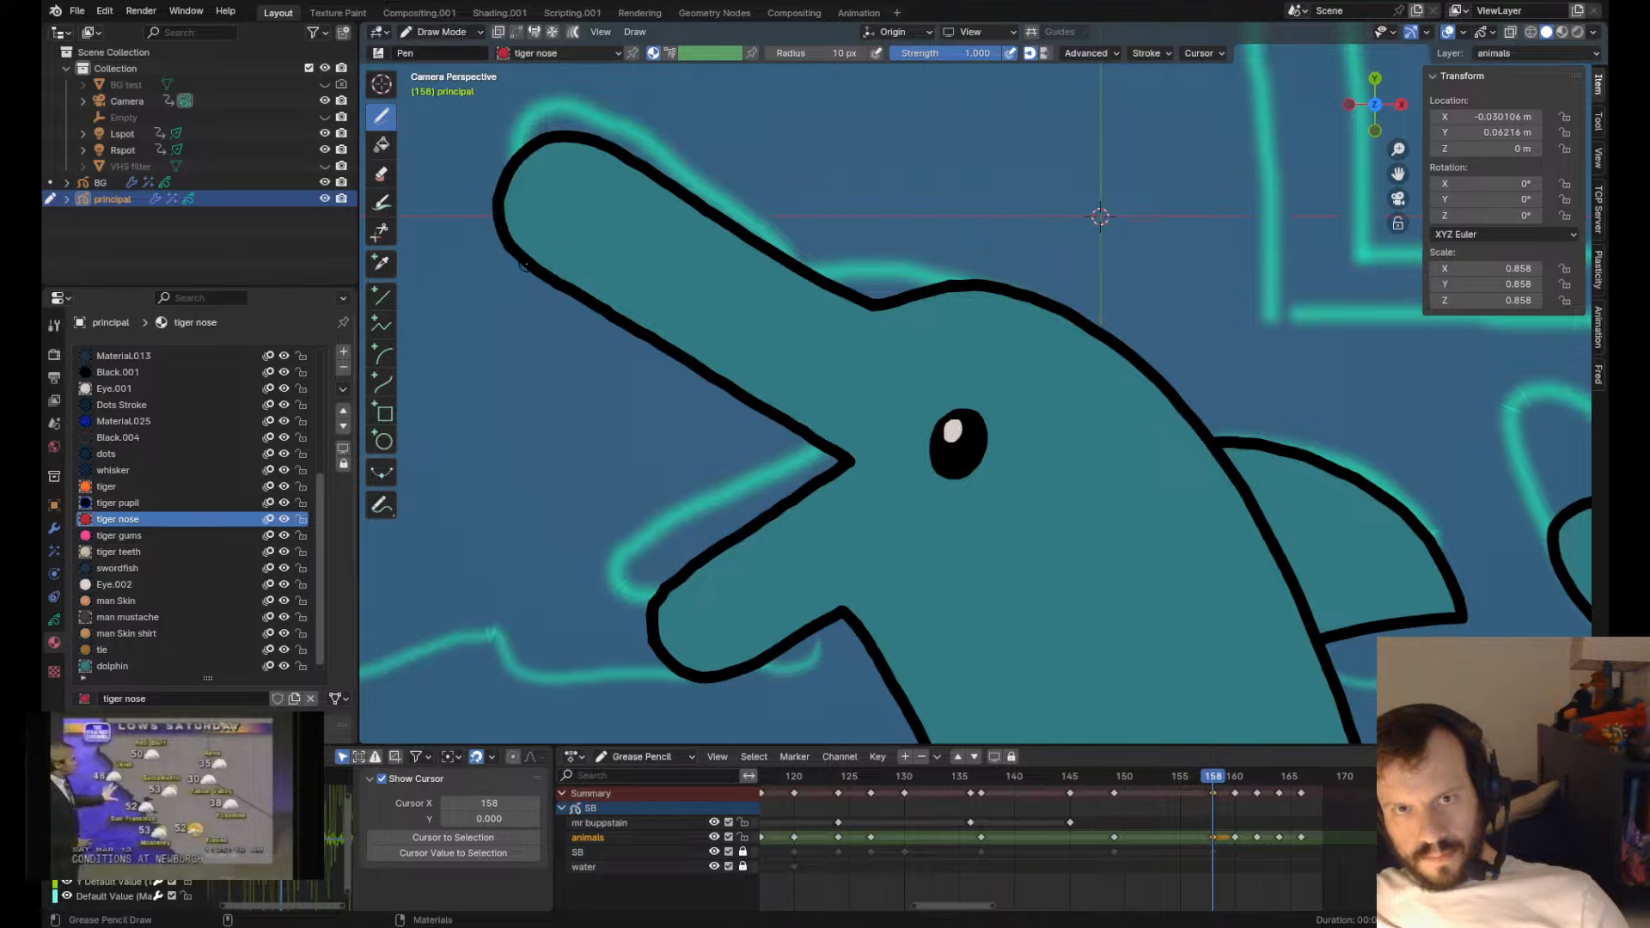
pyautogui.moveTo(548, 250)
pyautogui.mouseDown()
pyautogui.moveTo(833, 401)
pyautogui.moveTo(846, 461)
pyautogui.moveTo(571, 247)
pyautogui.mouseUp()
pyautogui.hotkey('ctrl', 'z')
pyautogui.hotkey('ctrl', 'z')
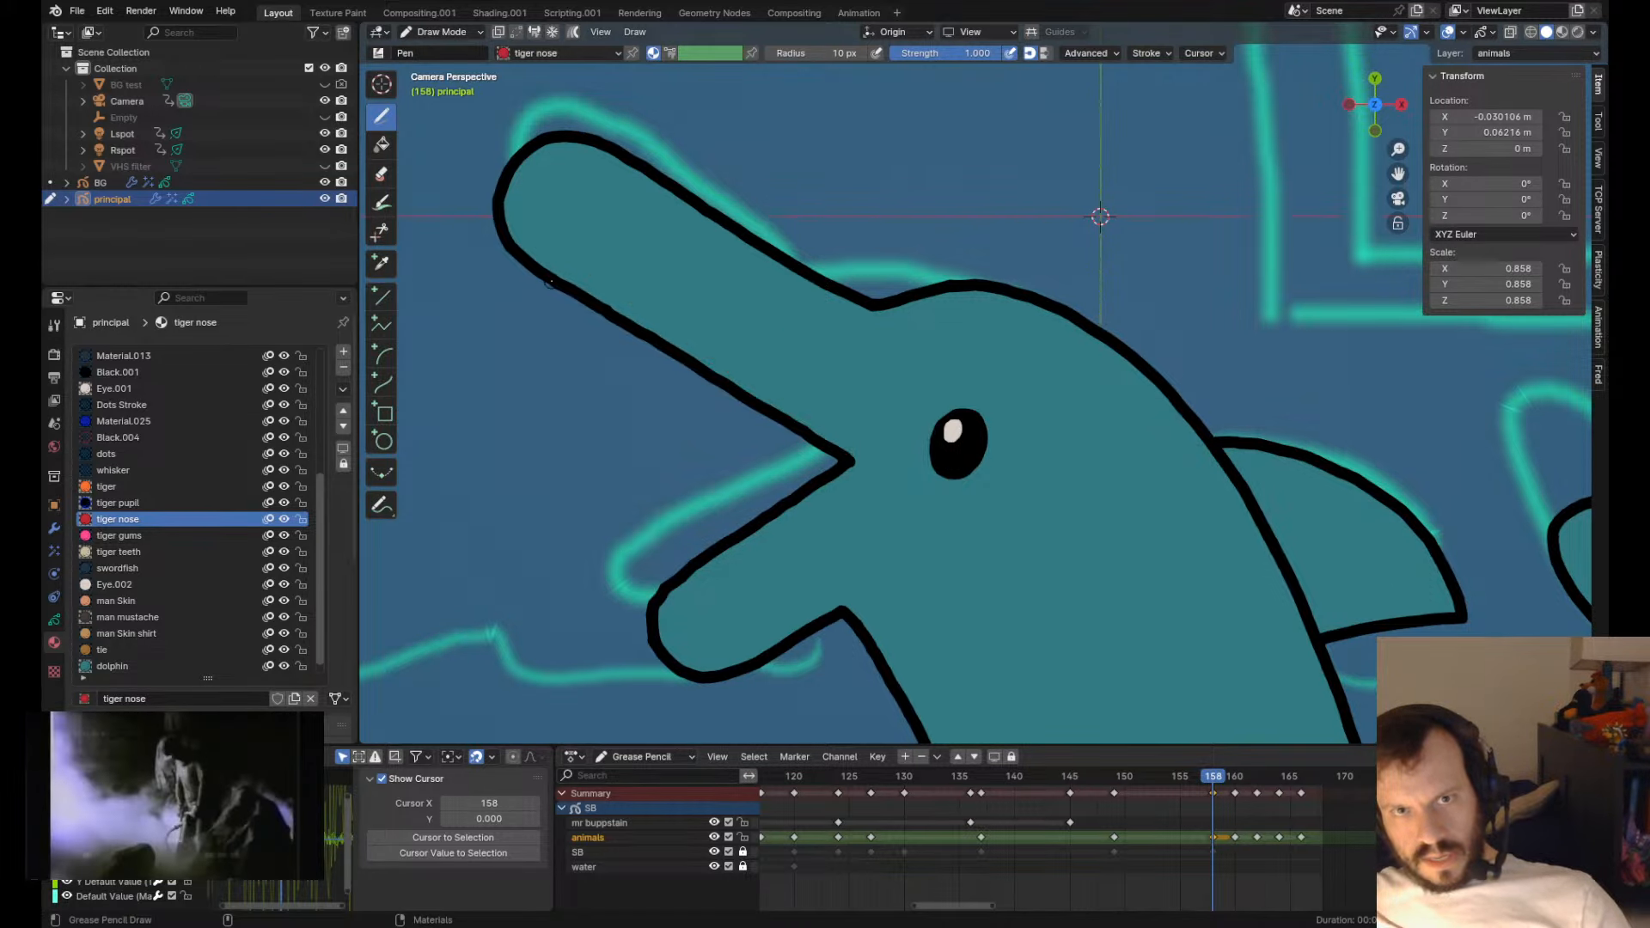
# - Draw a red strip along the underside of the large dolphin's upper beak on frame 158 and pull it up inside the beak
pyautogui.keyDown('shift'); pyautogui.moveTo(584, 431); pyautogui.dragTo(1065, 452, button='middle'); pyautogui.keyUp('shift')
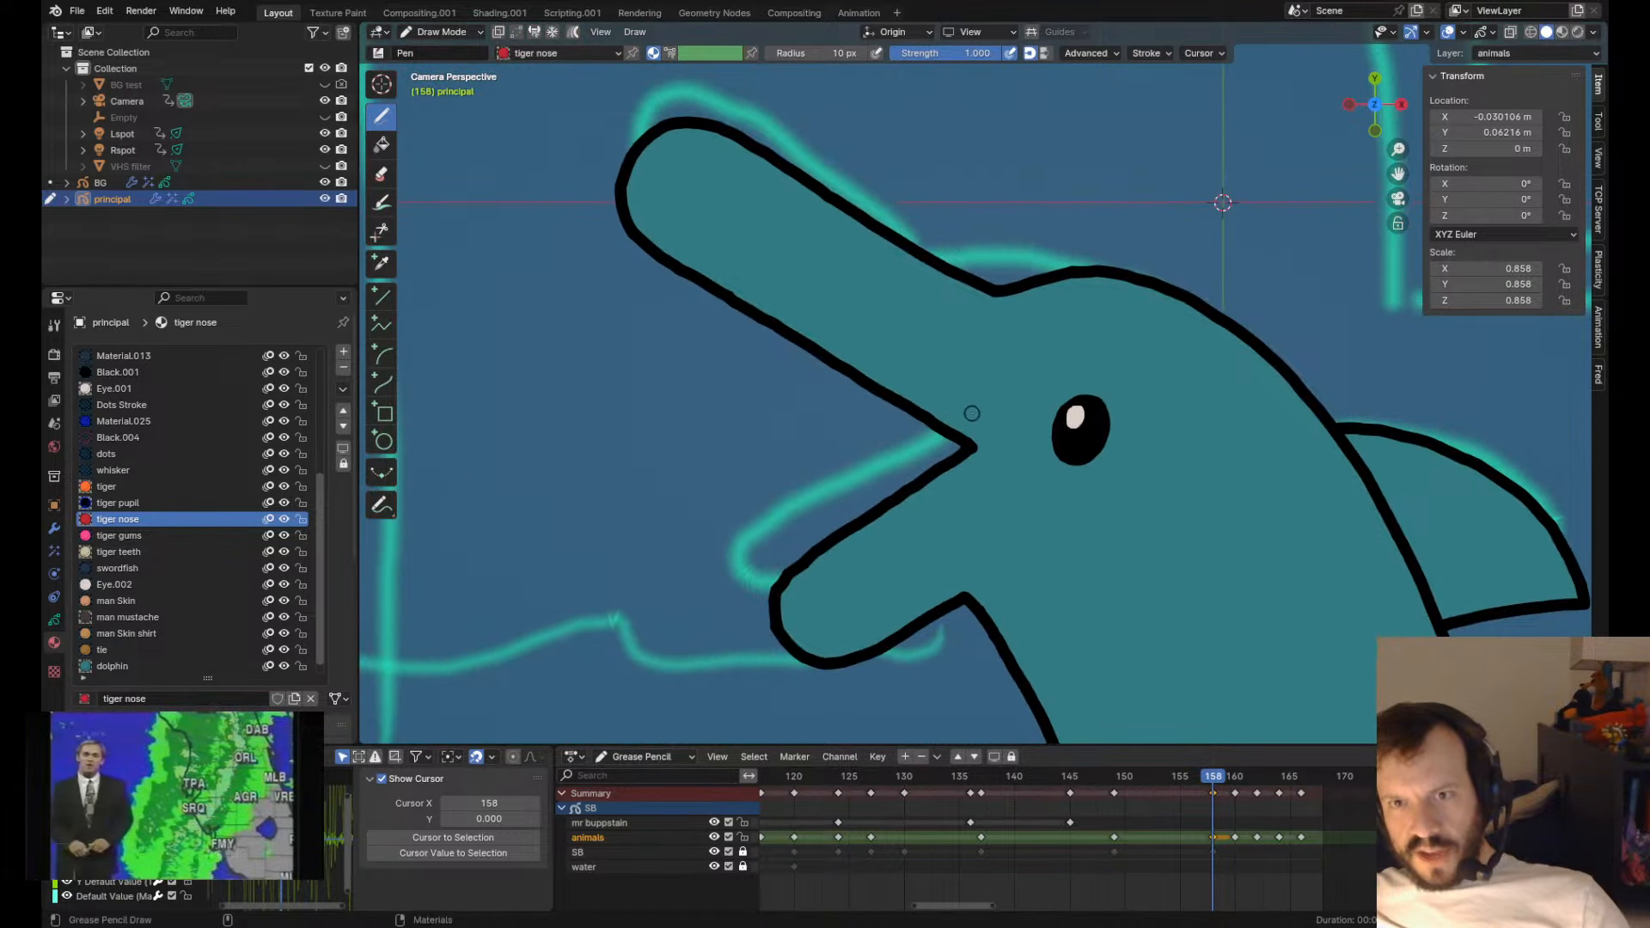
pyautogui.moveTo(969, 402)
pyautogui.mouseDown()
pyautogui.moveTo(637, 267)
pyautogui.moveTo(860, 406)
pyautogui.moveTo(1007, 453)
pyautogui.mouseUp()
pyautogui.press('Tab')
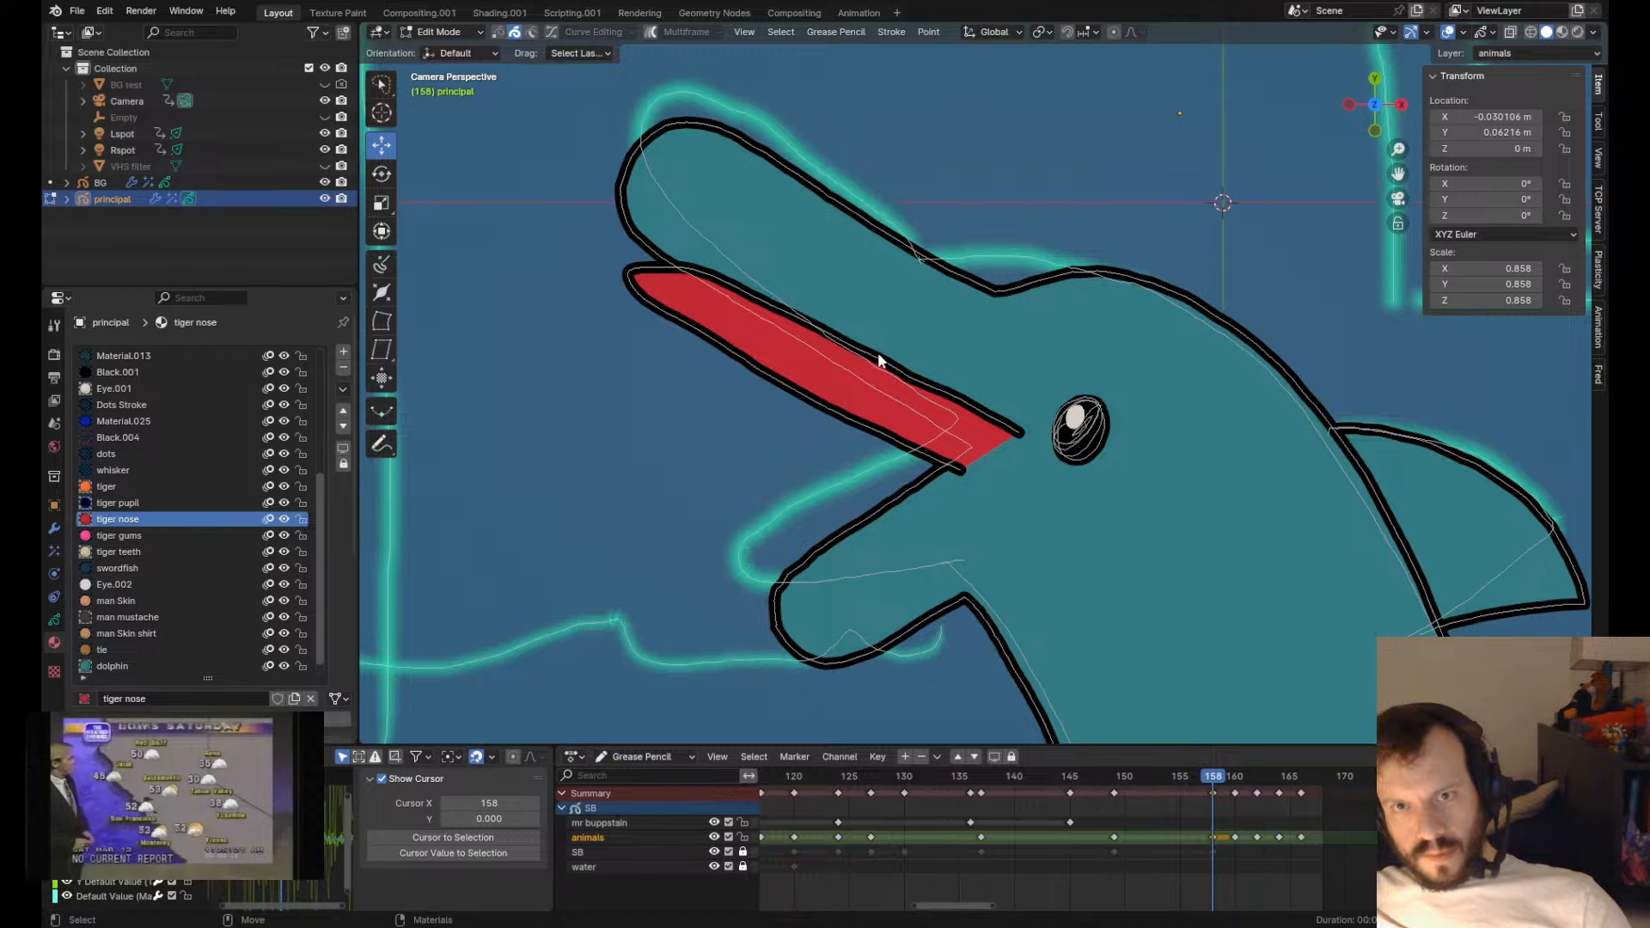
pyautogui.press('Tab')
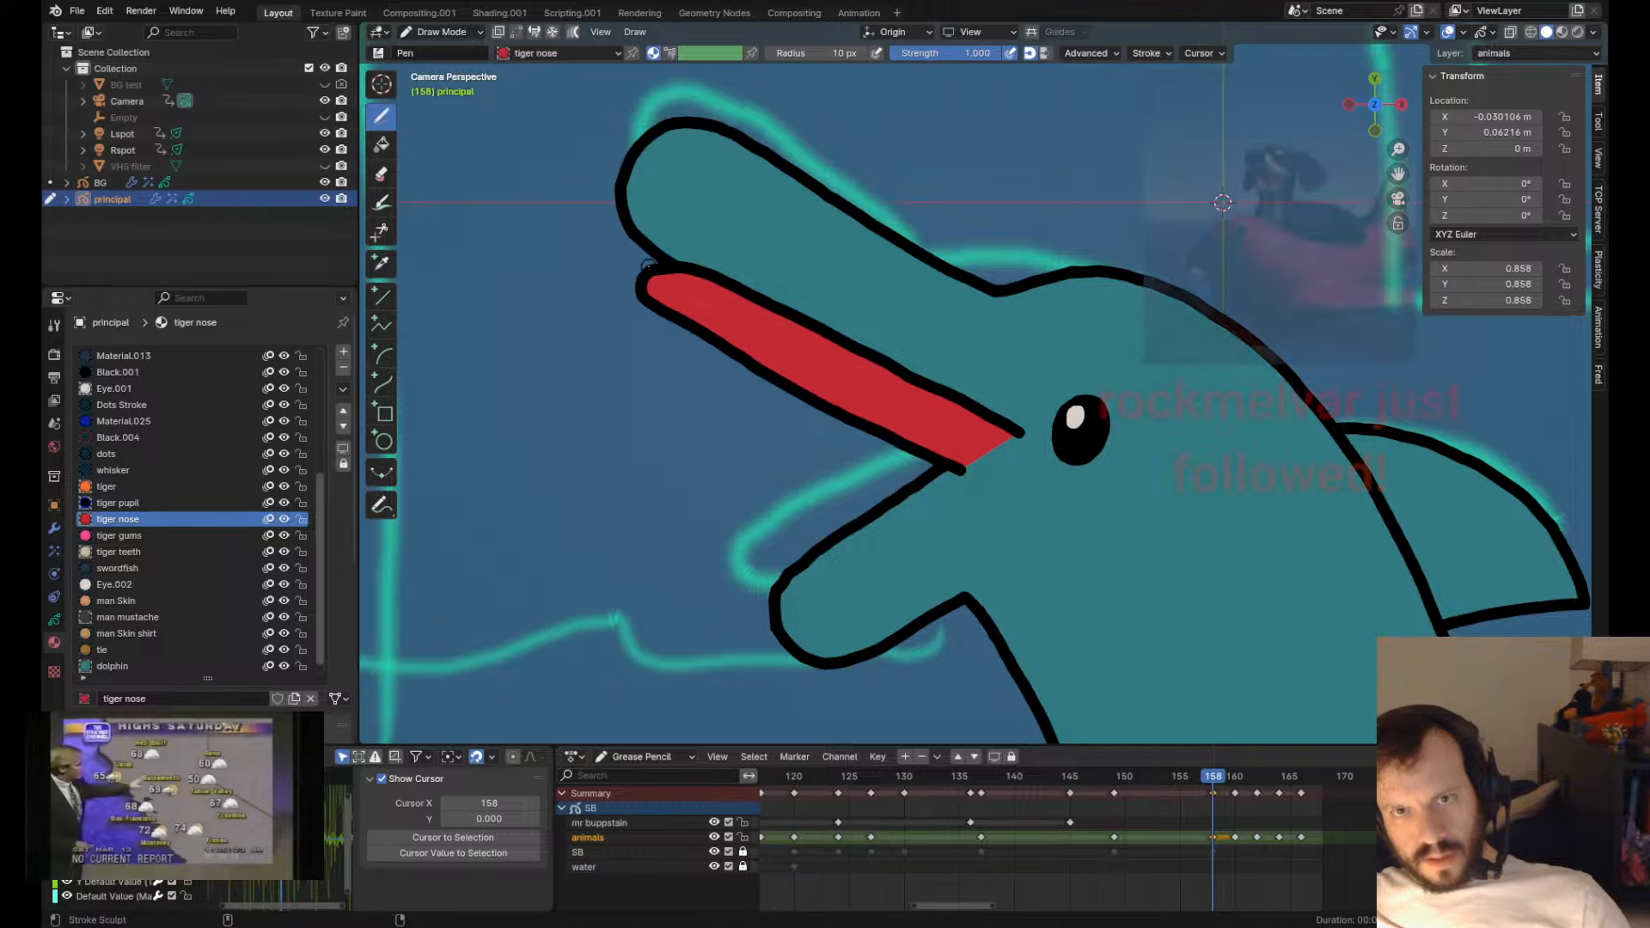
pyautogui.keyDown('shift'); pyautogui.moveTo(807, 408); pyautogui.dragTo(788, 408); pyautogui.keyUp('shift')
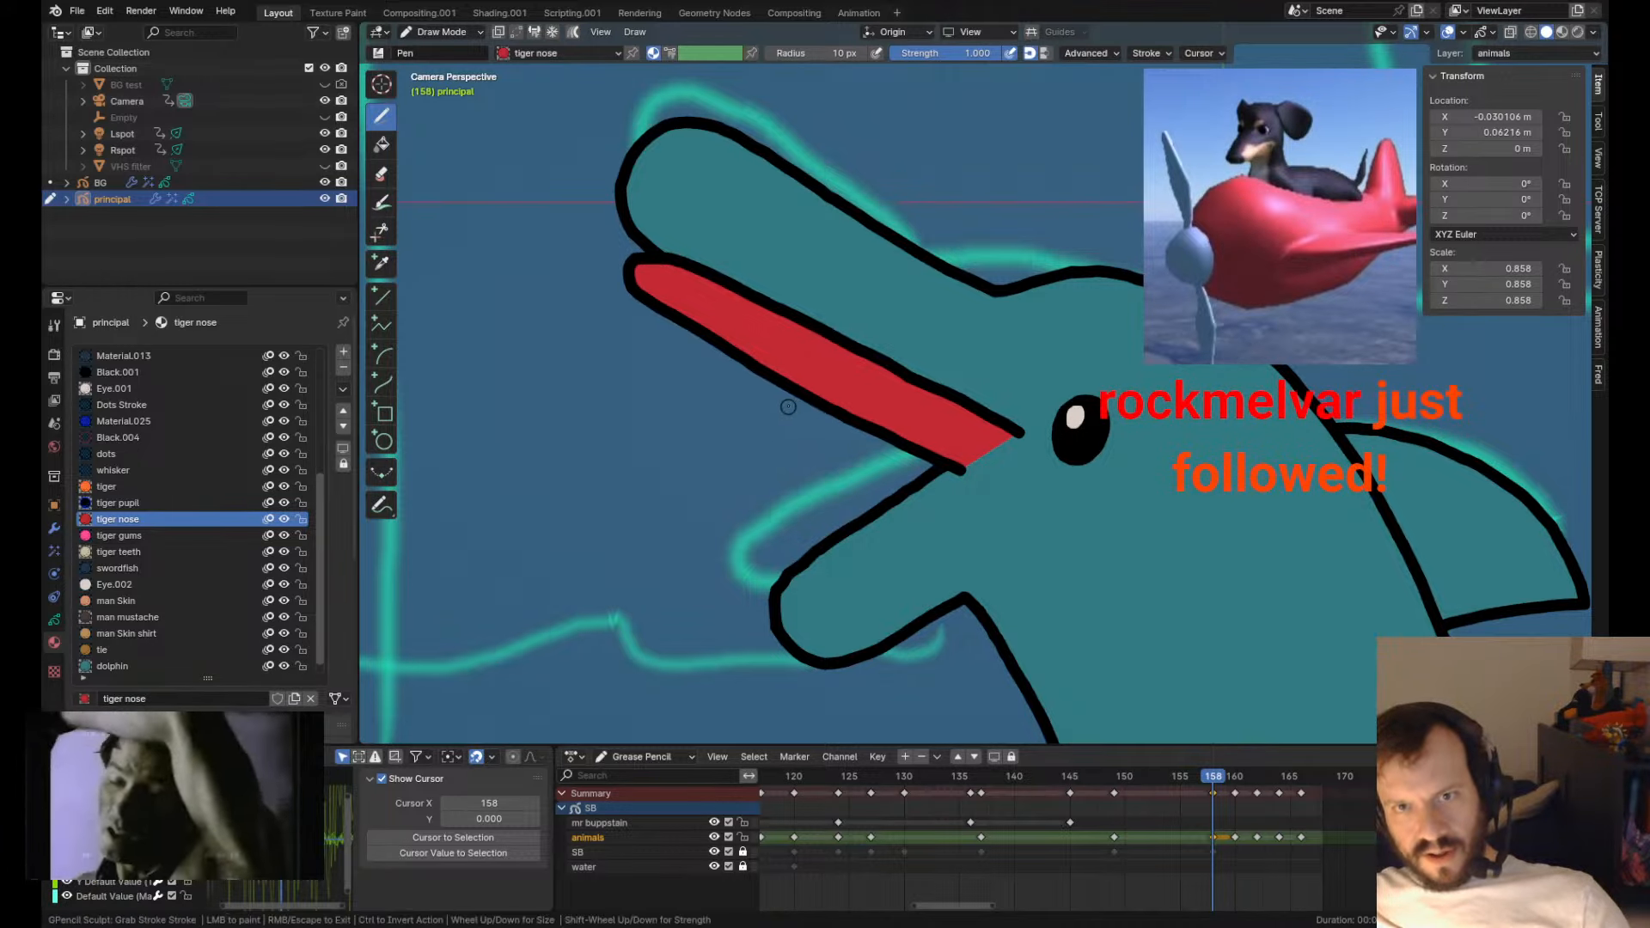
pyautogui.scroll(-4, 788, 400)
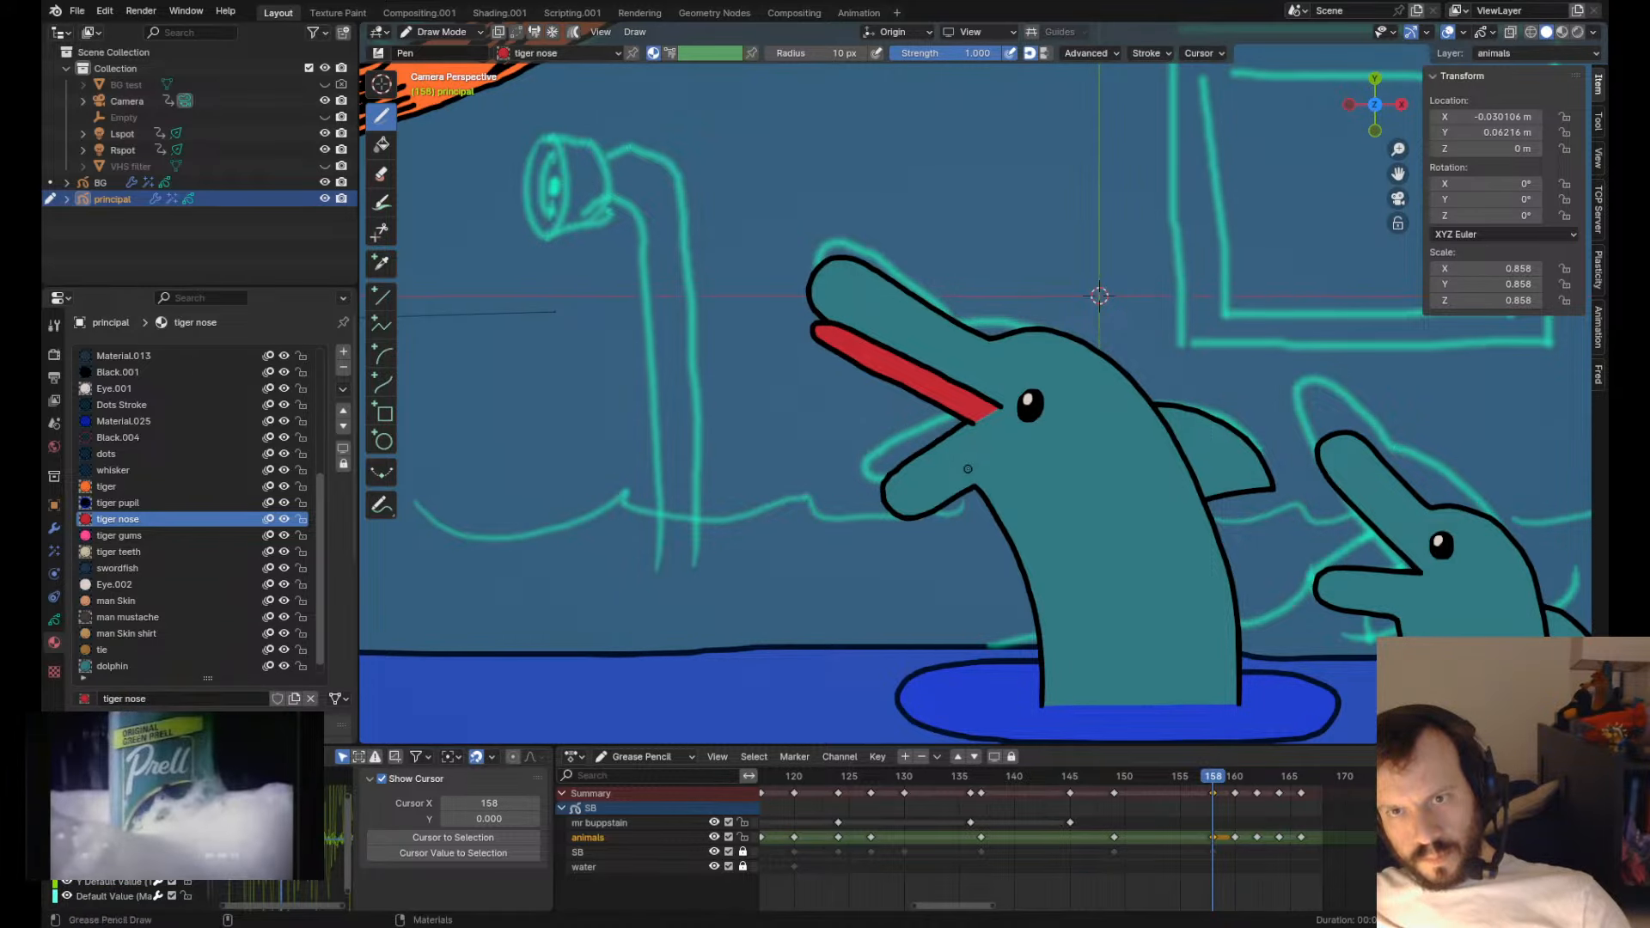
pyautogui.moveTo(894, 364)
pyautogui.keyDown('shift'); pyautogui.mouseDown()
pyautogui.moveTo(782, 334)
pyautogui.moveTo(909, 355)
pyautogui.moveTo(984, 402)
pyautogui.moveTo(945, 319)
pyautogui.mouseUp(); pyautogui.keyUp('shift')
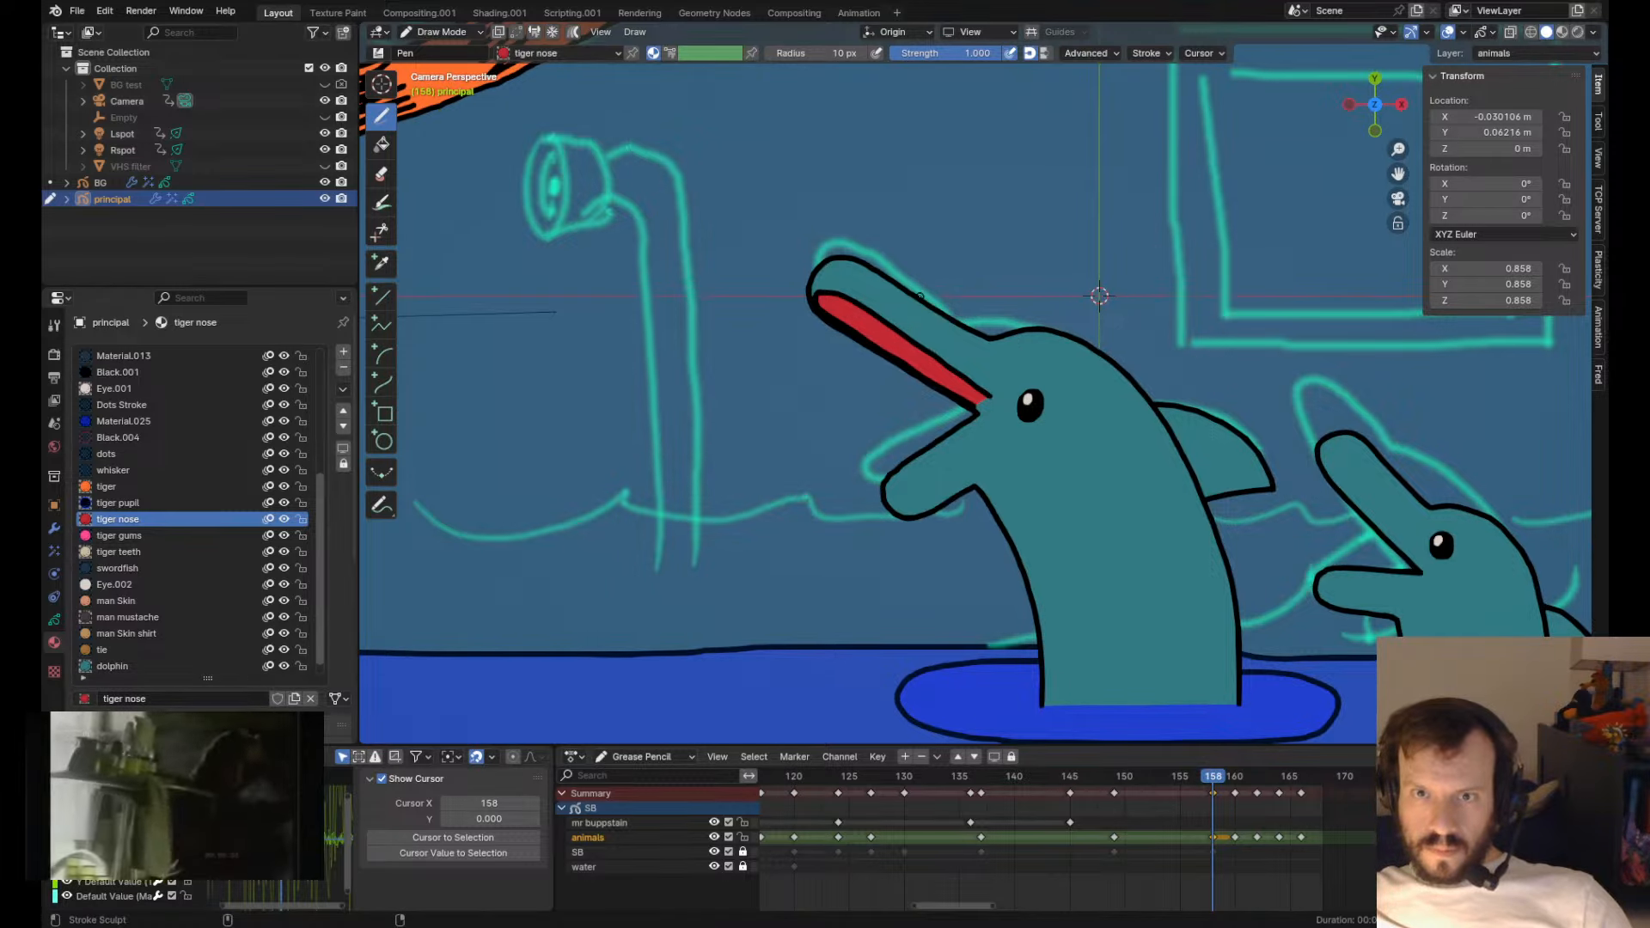
pyautogui.moveTo(807, 275)
pyautogui.mouseDown()
pyautogui.moveTo(829, 300)
pyautogui.moveTo(795, 282)
pyautogui.moveTo(847, 305)
pyautogui.mouseUp()
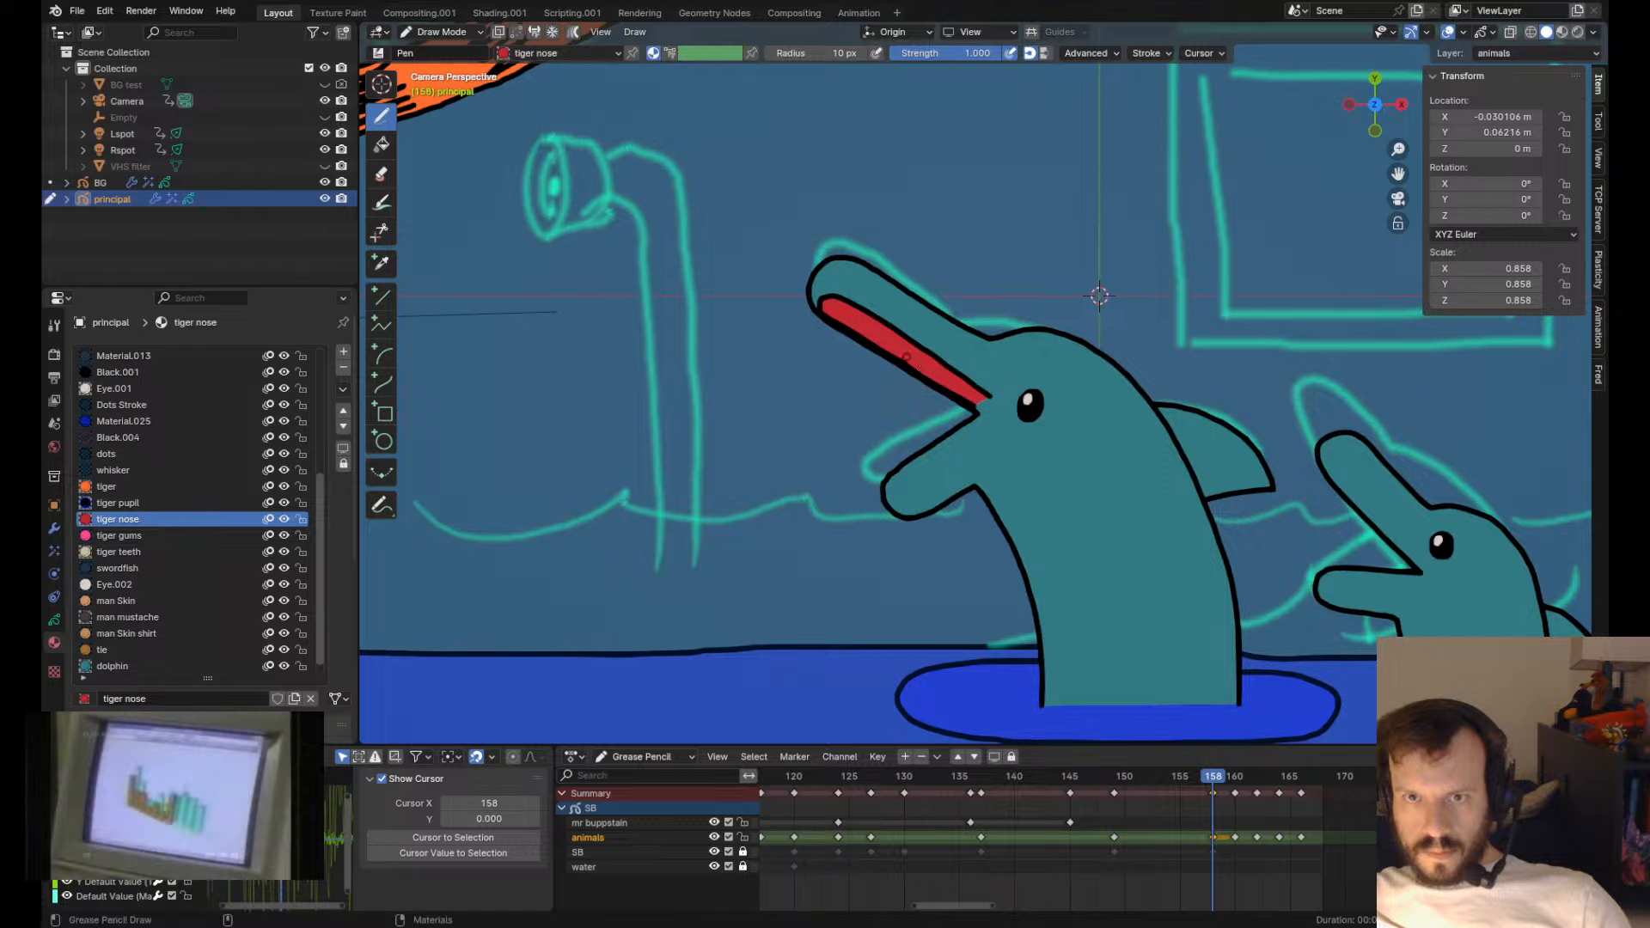
# - Draw a second red strip along the large dolphin's lower jaw and reshape it to meet the upper strip at the mouth corner
pyautogui.moveTo(979, 412)
pyautogui.mouseDown()
pyautogui.moveTo(996, 437)
pyautogui.moveTo(985, 413)
pyautogui.mouseUp()
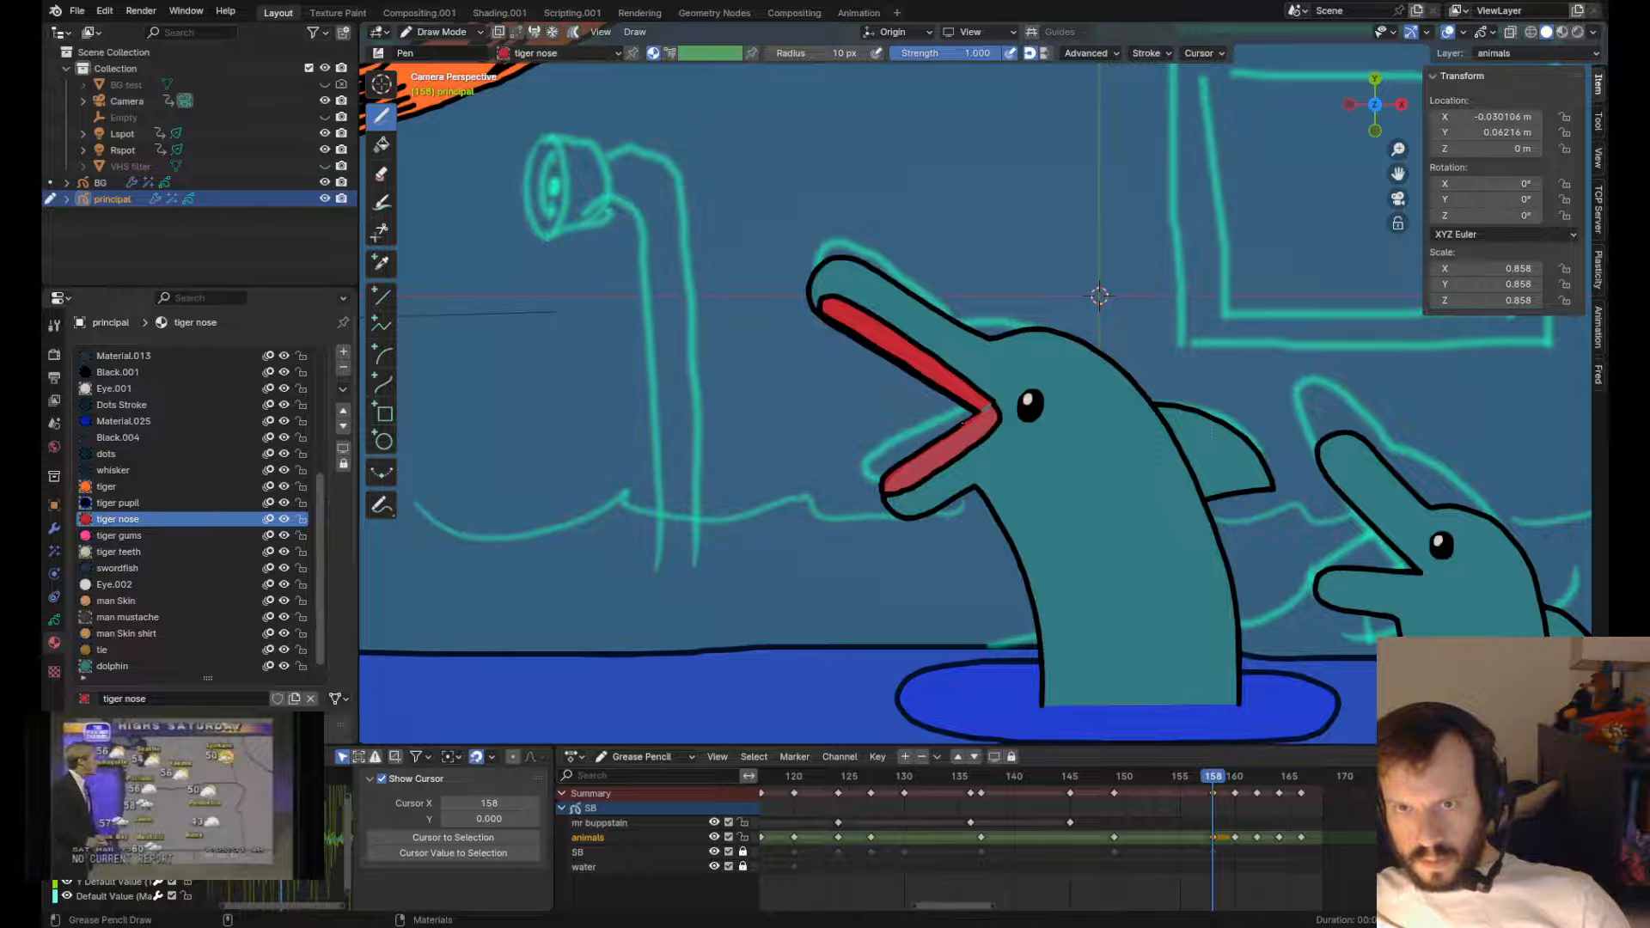
pyautogui.press('Tab')
pyautogui.moveTo(977, 413)
pyautogui.mouseDown()
pyautogui.moveTo(1005, 363)
pyautogui.moveTo(1077, 355)
pyautogui.moveTo(1081, 373)
pyautogui.moveTo(1001, 389)
pyautogui.mouseUp()
pyautogui.press('Tab')
pyautogui.moveTo(997, 418)
pyautogui.keyDown('ctrl'); pyautogui.keyDown('shift'); pyautogui.mouseDown()
pyautogui.moveTo(1045, 401)
pyautogui.moveTo(1039, 379)
pyautogui.mouseUp(); pyautogui.keyUp('shift'); pyautogui.keyUp('ctrl')
pyautogui.keyDown('ctrl'); pyautogui.keyDown('shift'); pyautogui.moveTo(990, 468); pyautogui.dragTo(969, 443); pyautogui.keyUp('shift'); pyautogui.keyUp('ctrl')
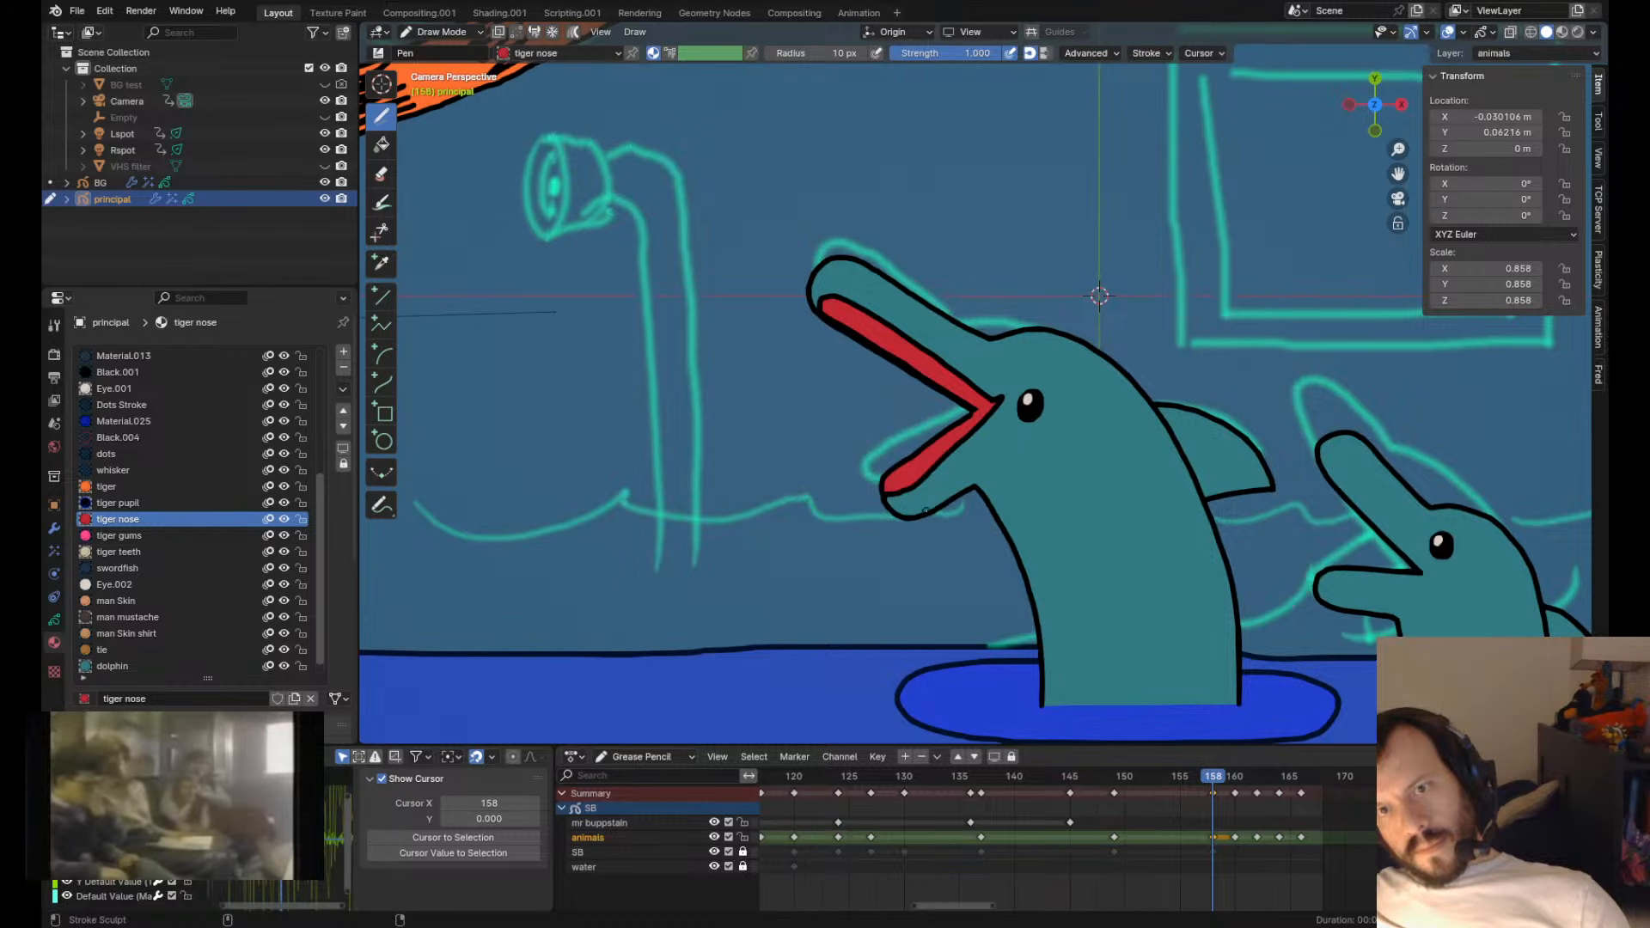
pyautogui.keyDown('ctrl'); pyautogui.keyDown('shift'); pyautogui.moveTo(917, 507); pyautogui.dragTo(910, 506); pyautogui.keyUp('shift'); pyautogui.keyUp('ctrl')
# - Delete both red mouth strips from the large dolphin on frame 158
pyautogui.press('Tab')
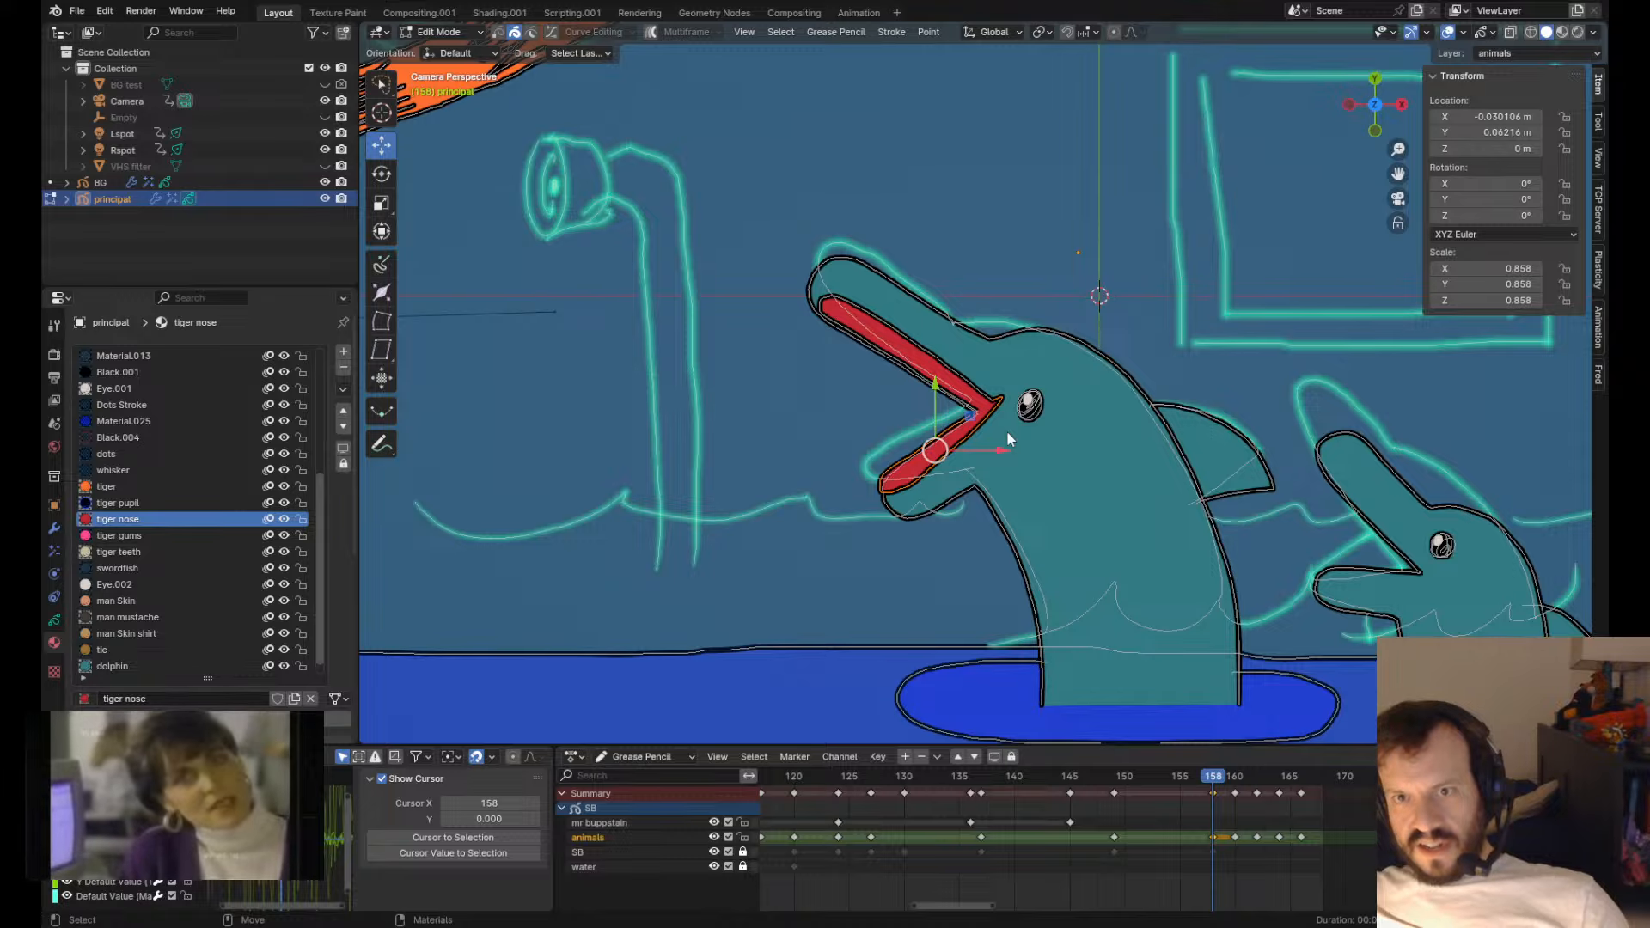
pyautogui.press('x')
pyautogui.click(1007, 432)
pyautogui.press('Tab')
pyautogui.press('Tab')
pyautogui.click(947, 370)
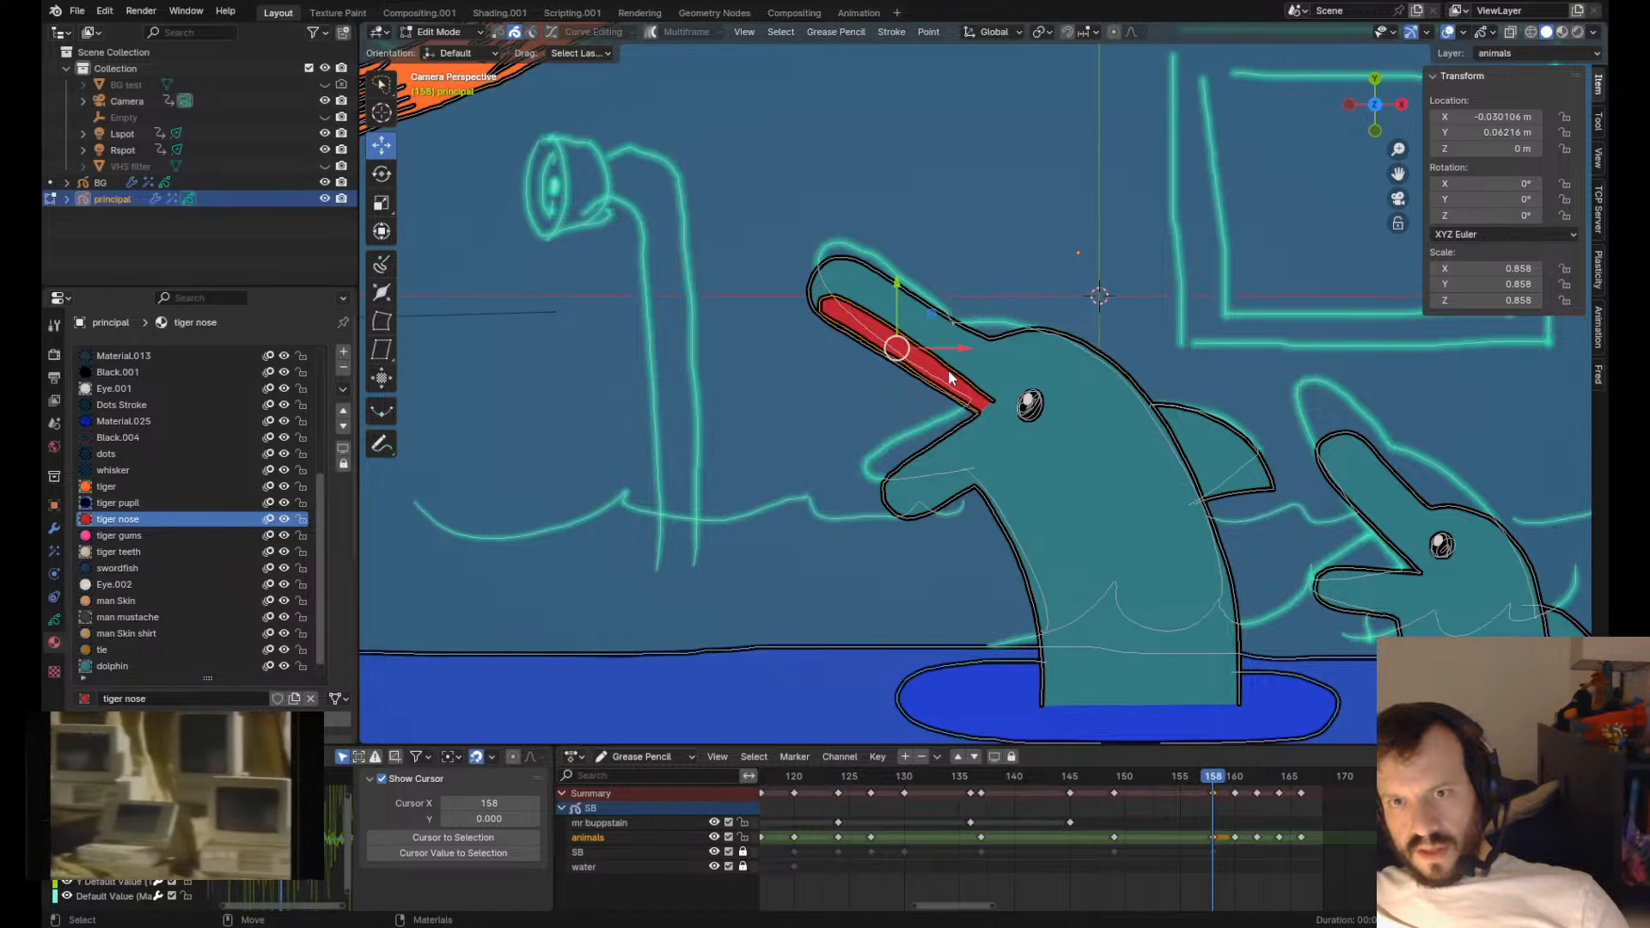
pyautogui.press('x')
pyautogui.click(1003, 472)
pyautogui.press('Tab')
# - Compare both dolphins' poses by flipping between the keyframes at frames 158 and 160
pyautogui.keyDown('alt'); pyautogui.moveTo(1005, 474); pyautogui.dragTo(1124, 532, button='right'); pyautogui.keyUp('alt')
pyautogui.keyDown('alt'); pyautogui.moveTo(1124, 532); pyautogui.dragTo(1043, 535, button='middle'); pyautogui.keyUp('alt')
pyautogui.press('Up')
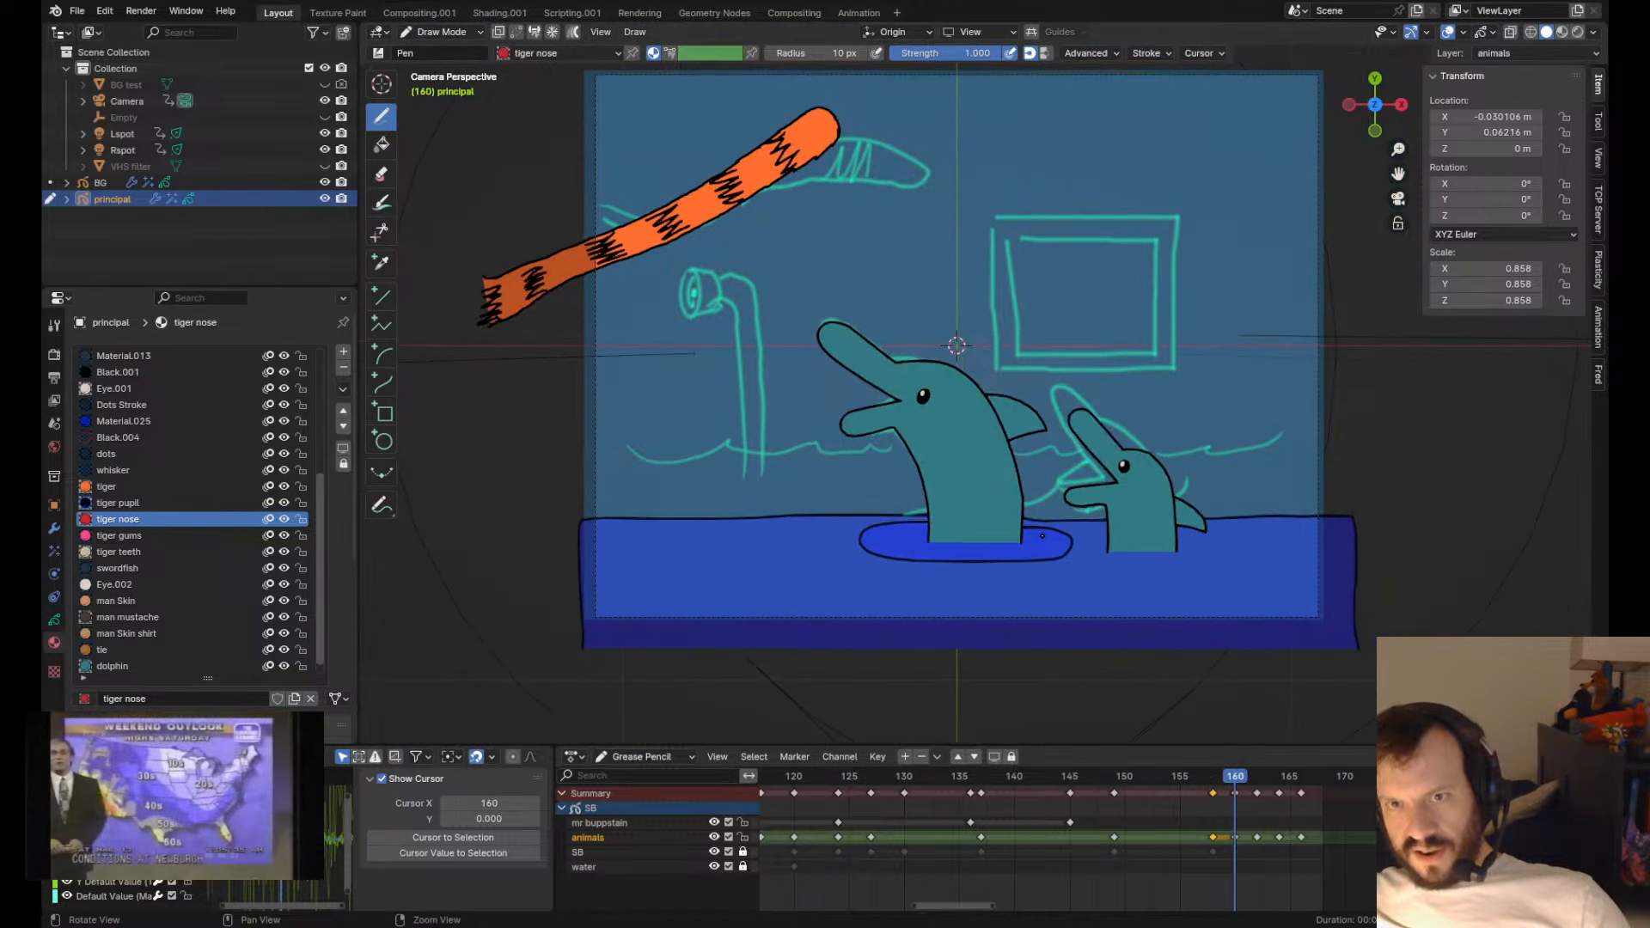
pyautogui.press('Down')
pyautogui.press('Up')
pyautogui.press('Down')
pyautogui.press('Up')
pyautogui.press('Down')
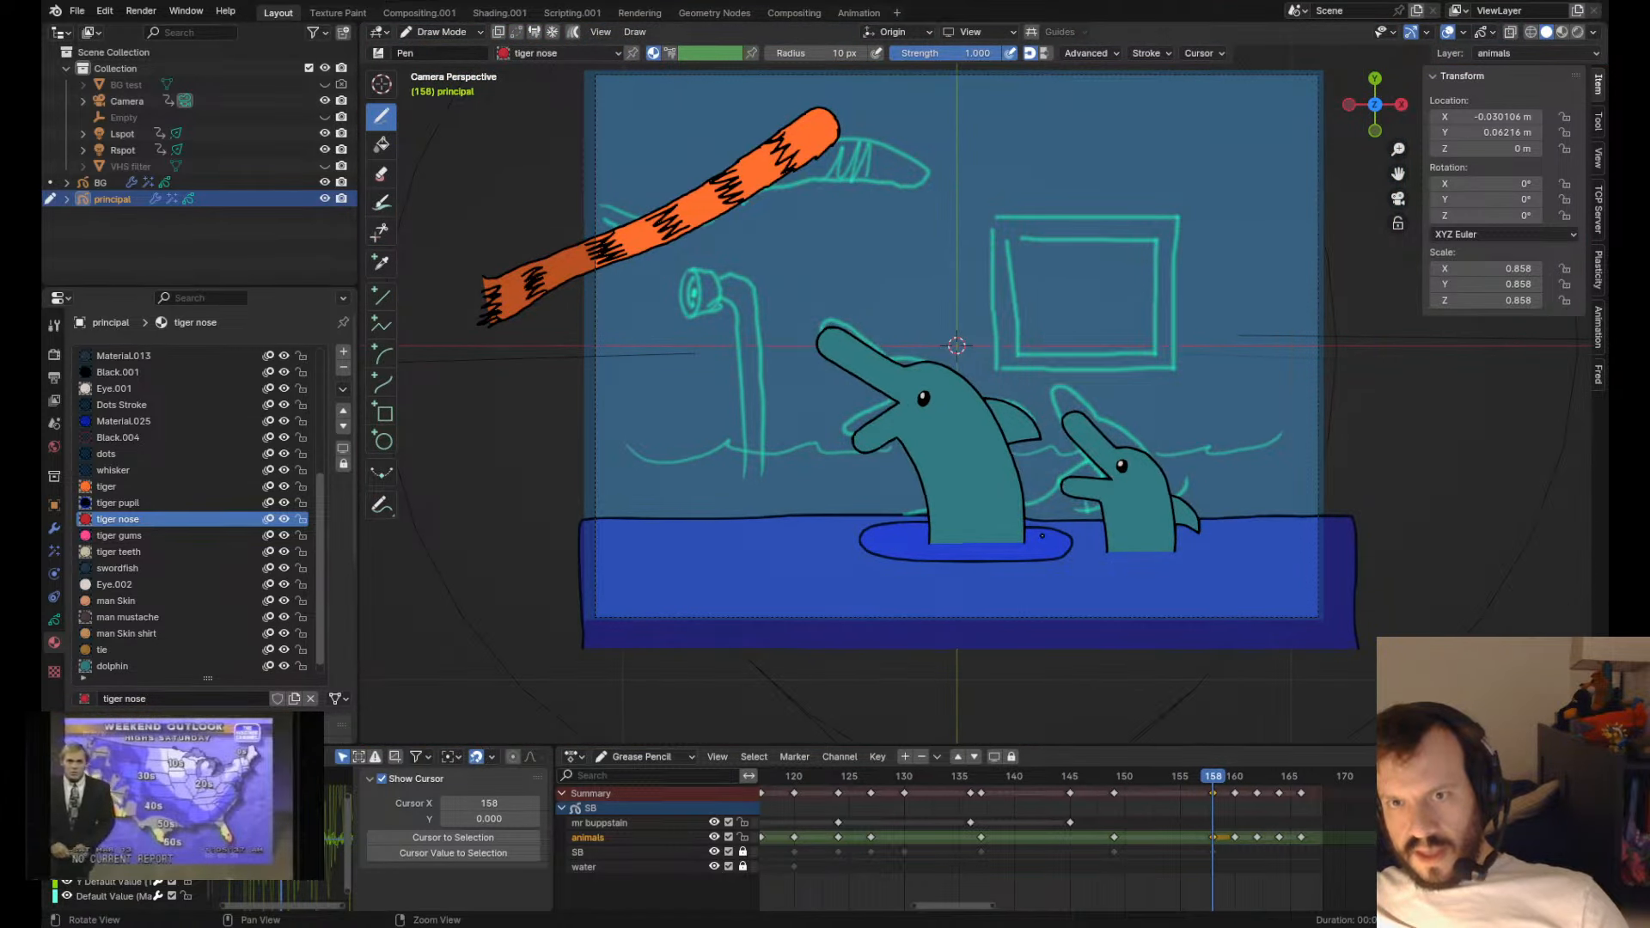
pyautogui.press('Up')
# - Duplicate the keyframe at frame 158 to frame 159 to create an in-between drawing
pyautogui.moveTo(1235, 790)
pyautogui.mouseDown()
pyautogui.moveTo(1183, 785)
pyautogui.moveTo(1256, 797)
pyautogui.moveTo(1217, 785)
pyautogui.mouseUp()
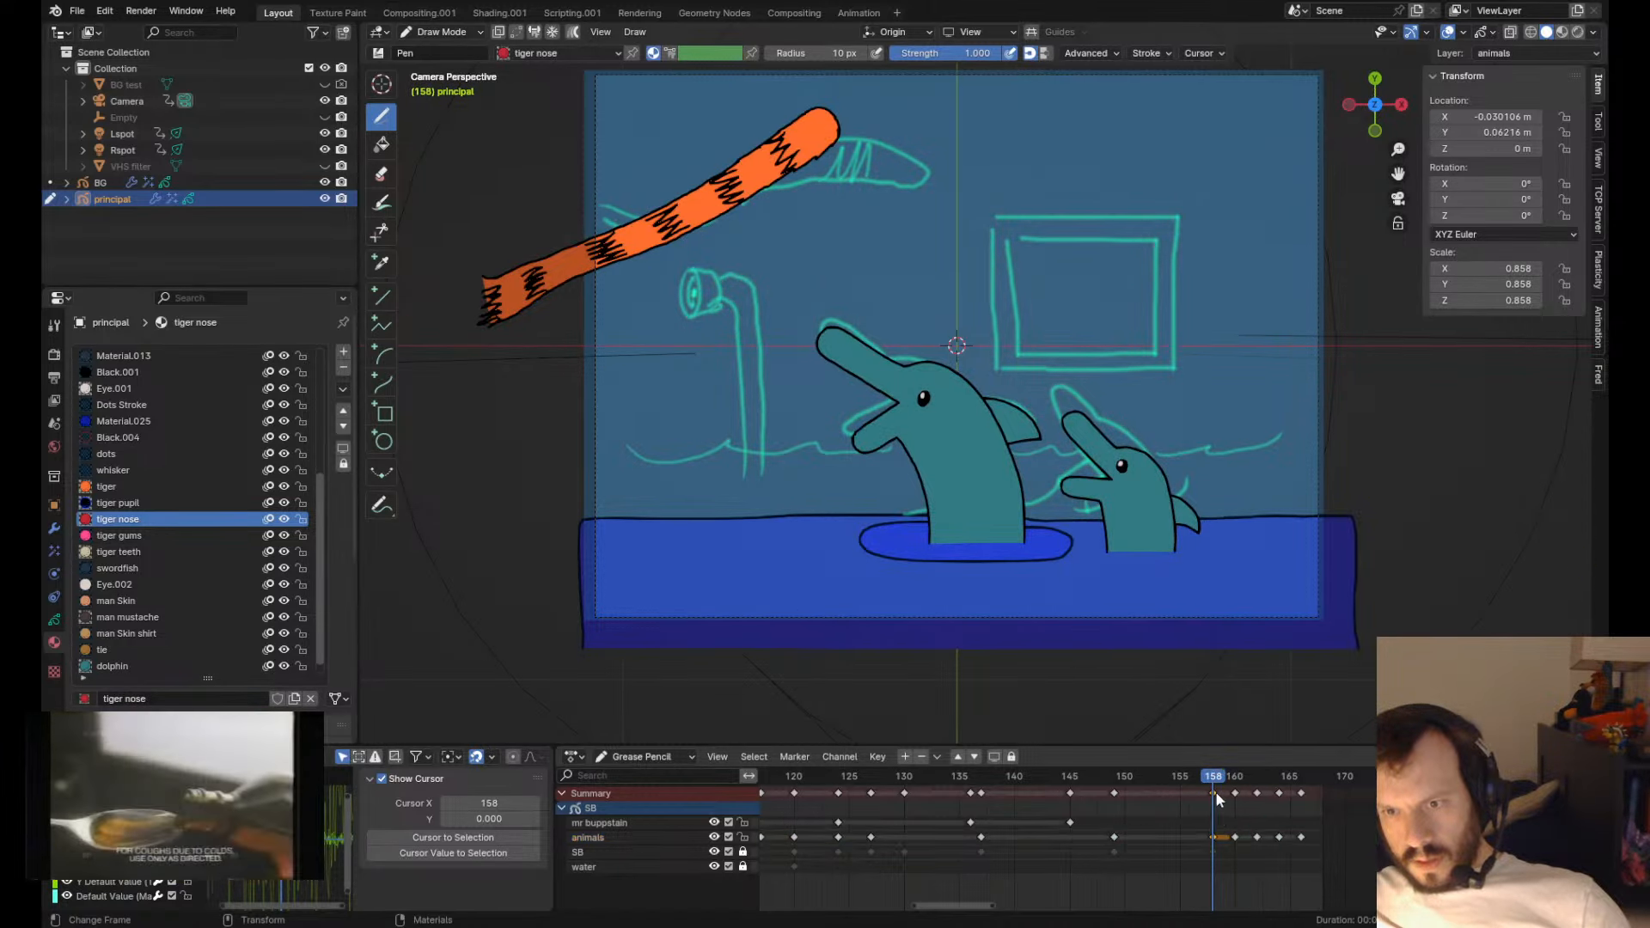
pyautogui.hotkey('shift', 'd')
pyautogui.click(1224, 796)
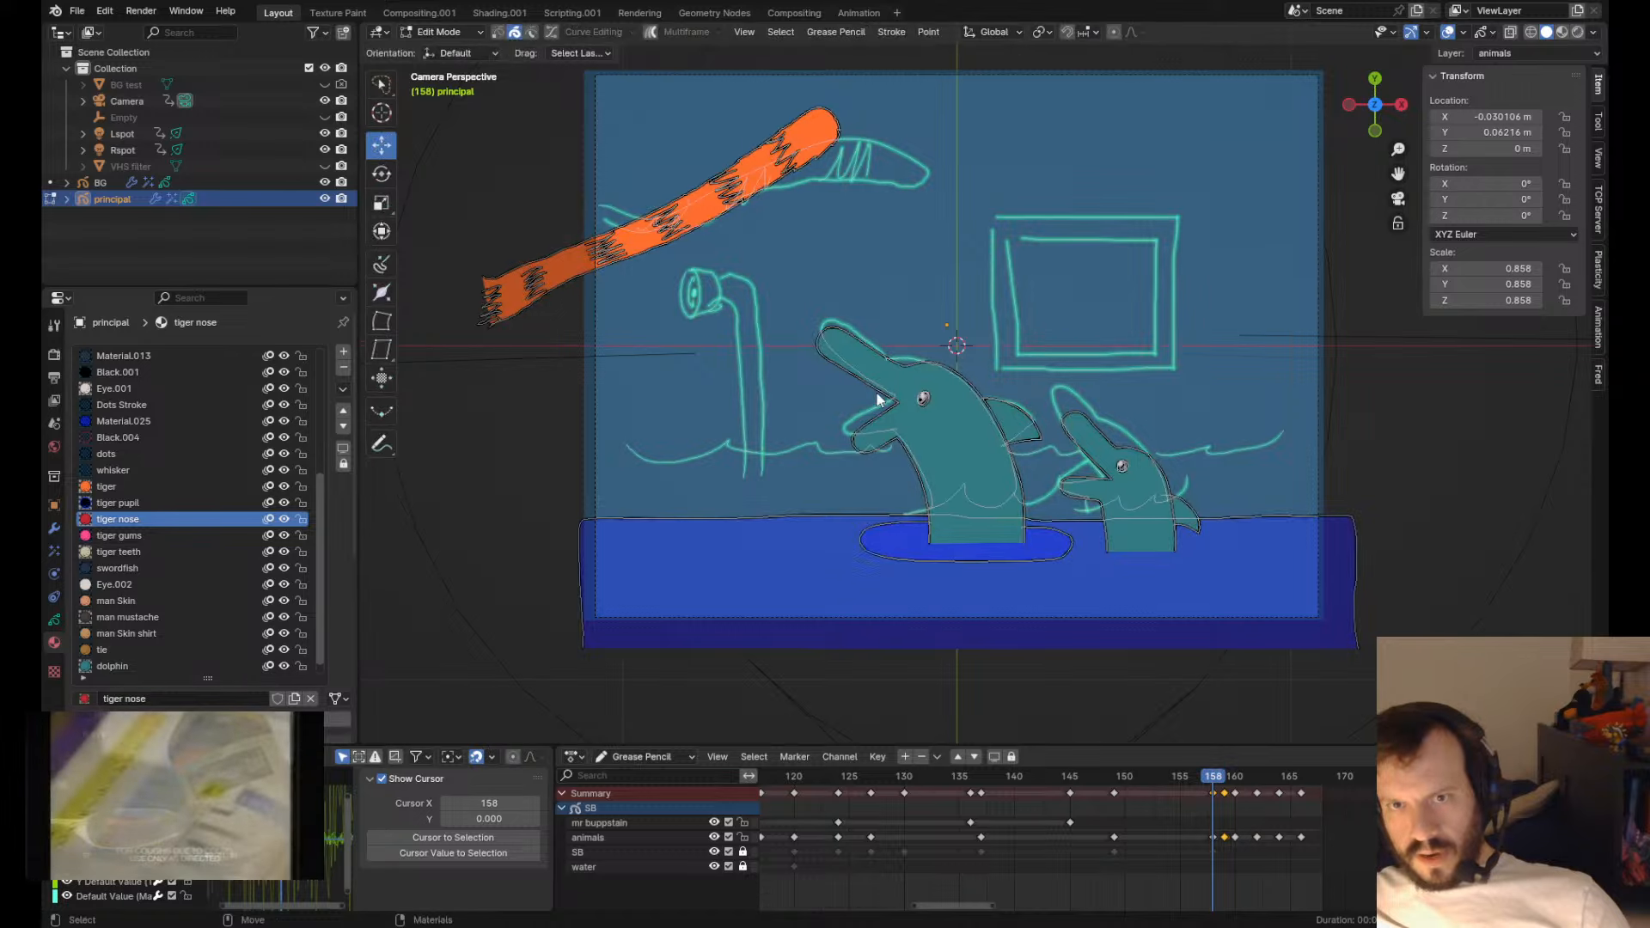
# - Try to raise the large dolphin's lower jaw toward the sketch line on frame 158
pyautogui.scroll(3, 896, 398)
pyautogui.moveTo(776, 473); pyautogui.dragTo(767, 464)
pyautogui.moveTo(776, 462); pyautogui.dragTo(773, 457)
pyautogui.moveTo(790, 495); pyautogui.dragTo(828, 486)
pyautogui.moveTo(786, 454); pyautogui.dragTo(732, 483)
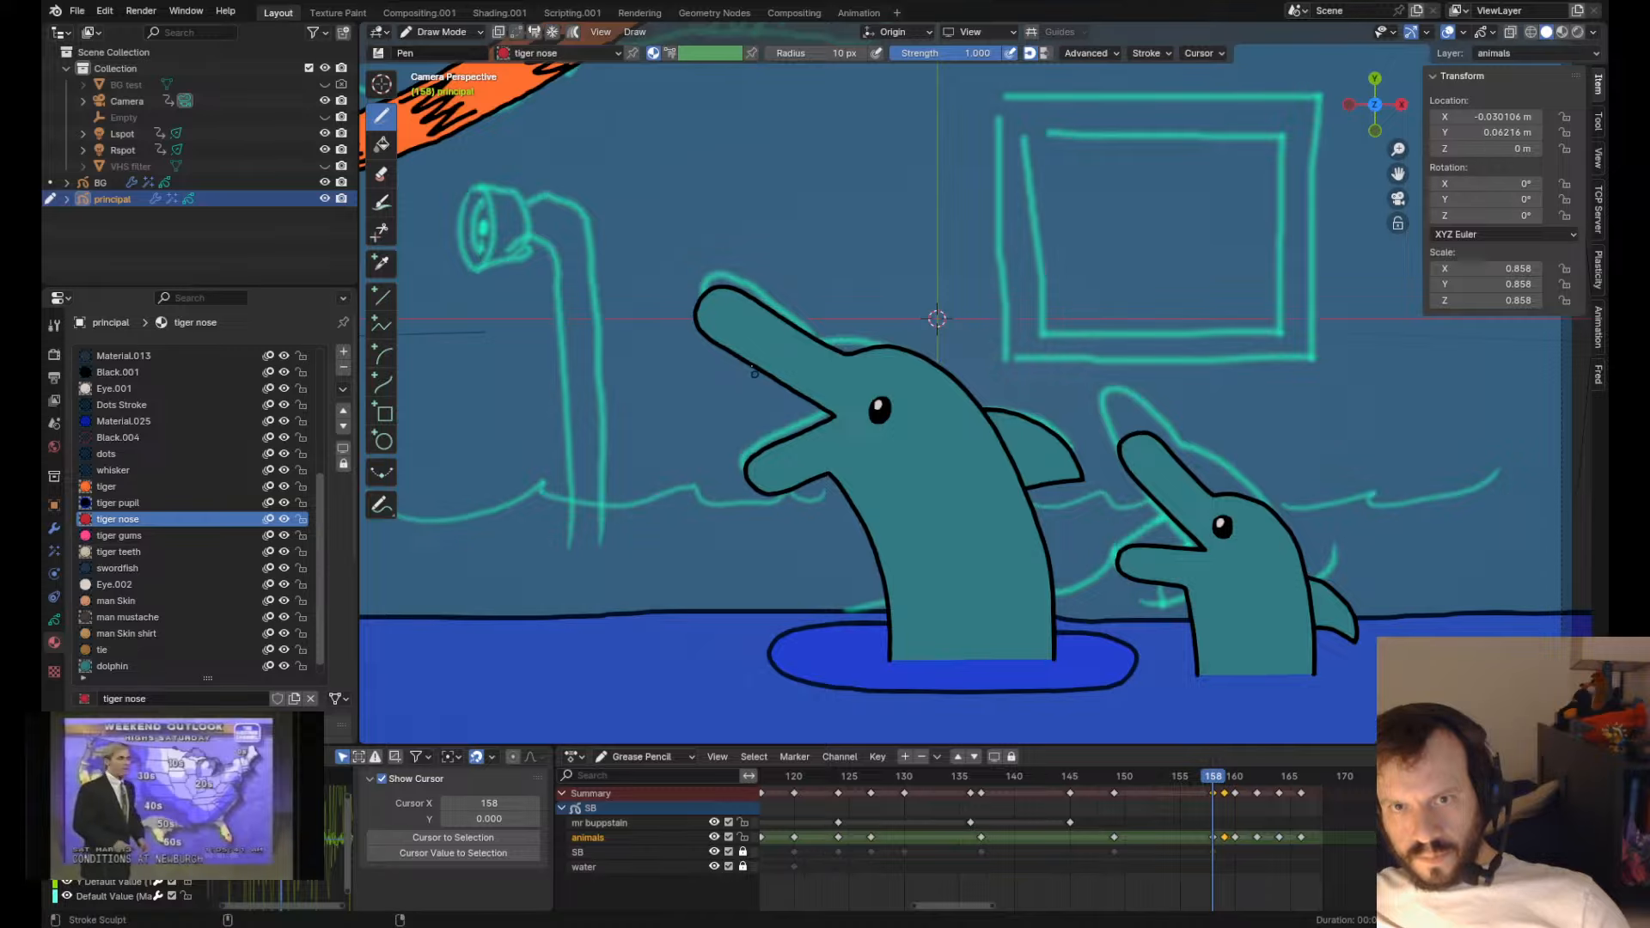
pyautogui.scroll(-1, 723, 316)
pyautogui.moveTo(770, 327)
pyautogui.mouseDown()
pyautogui.moveTo(754, 331)
pyautogui.moveTo(806, 354)
pyautogui.moveTo(733, 326)
pyautogui.mouseUp()
# - Compare the large dolphin's lower jaw across frames 158, 159 and 160
pyautogui.keyDown('alt'); pyautogui.scroll(1, 733, 327); pyautogui.keyUp('alt')
pyautogui.keyDown('alt'); pyautogui.scroll(-2, 733, 326); pyautogui.keyUp('alt')
pyautogui.keyDown('alt'); pyautogui.scroll(-1, 733, 326); pyautogui.keyUp('alt')
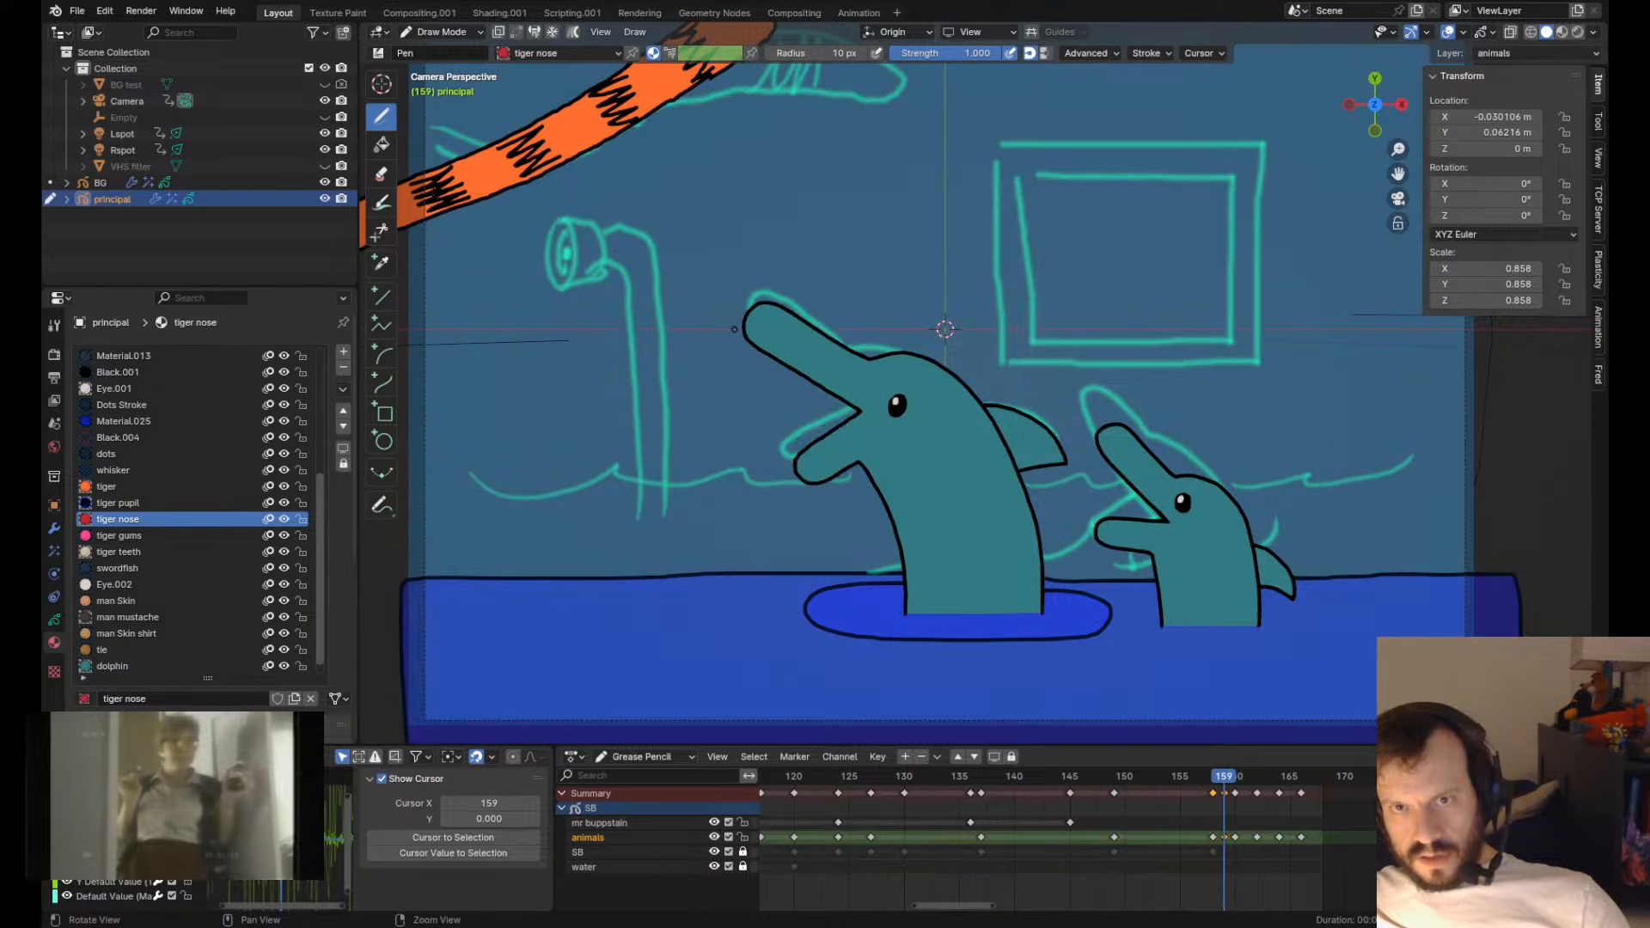
pyautogui.keyDown('alt'); pyautogui.scroll(1, 813, 460); pyautogui.keyUp('alt')
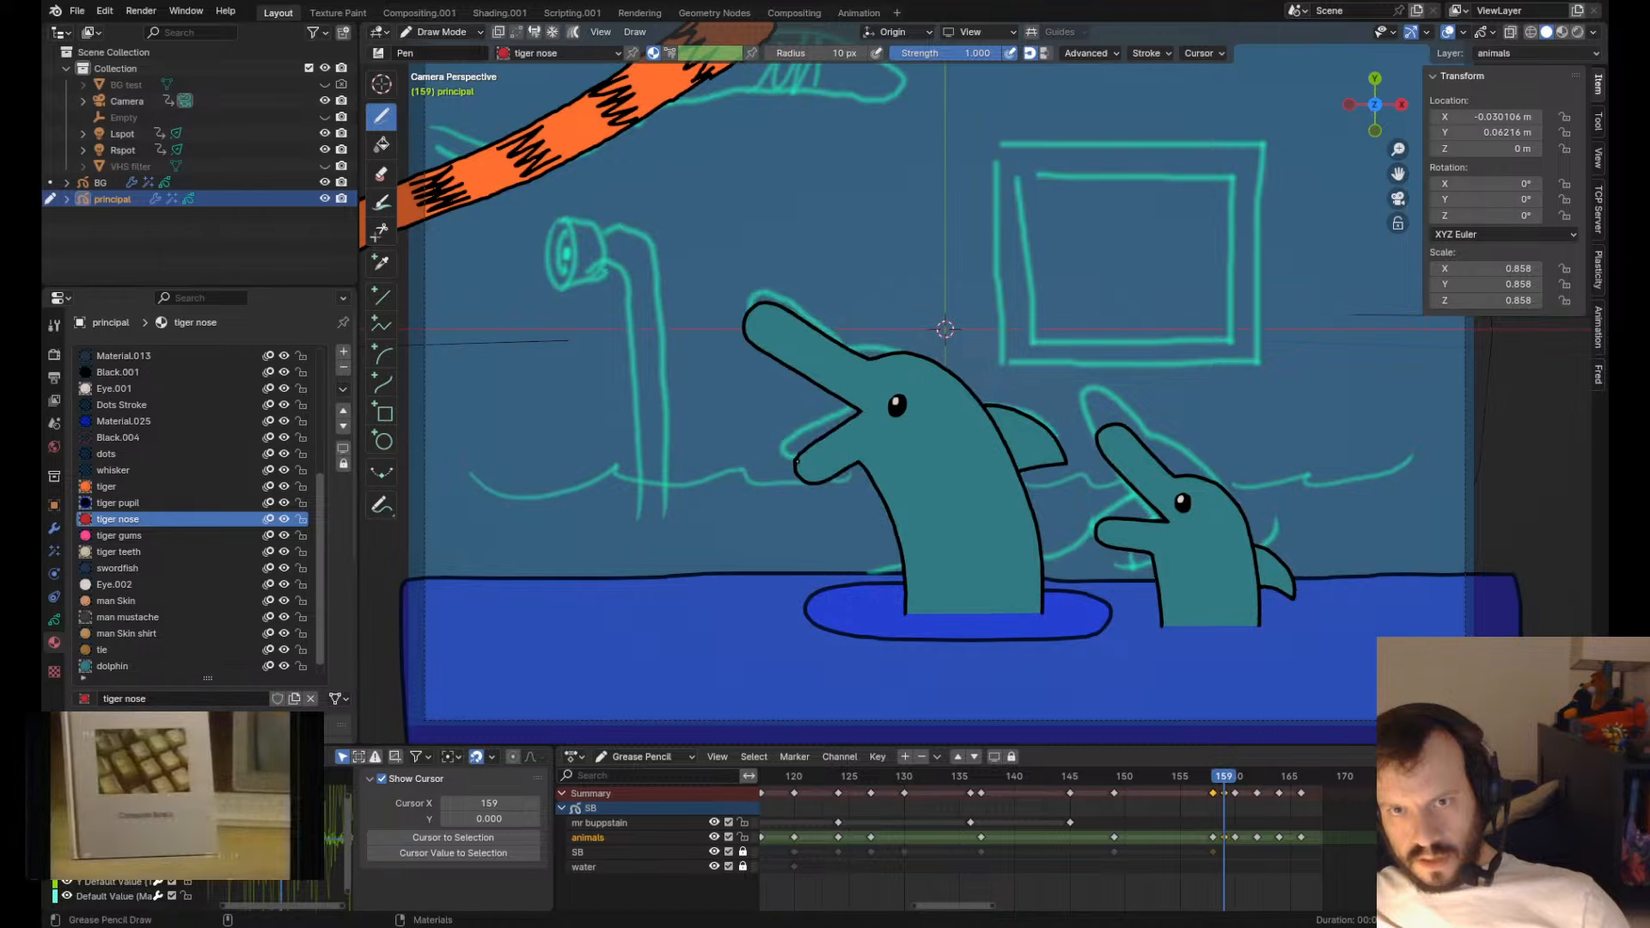
pyautogui.press('Tab')
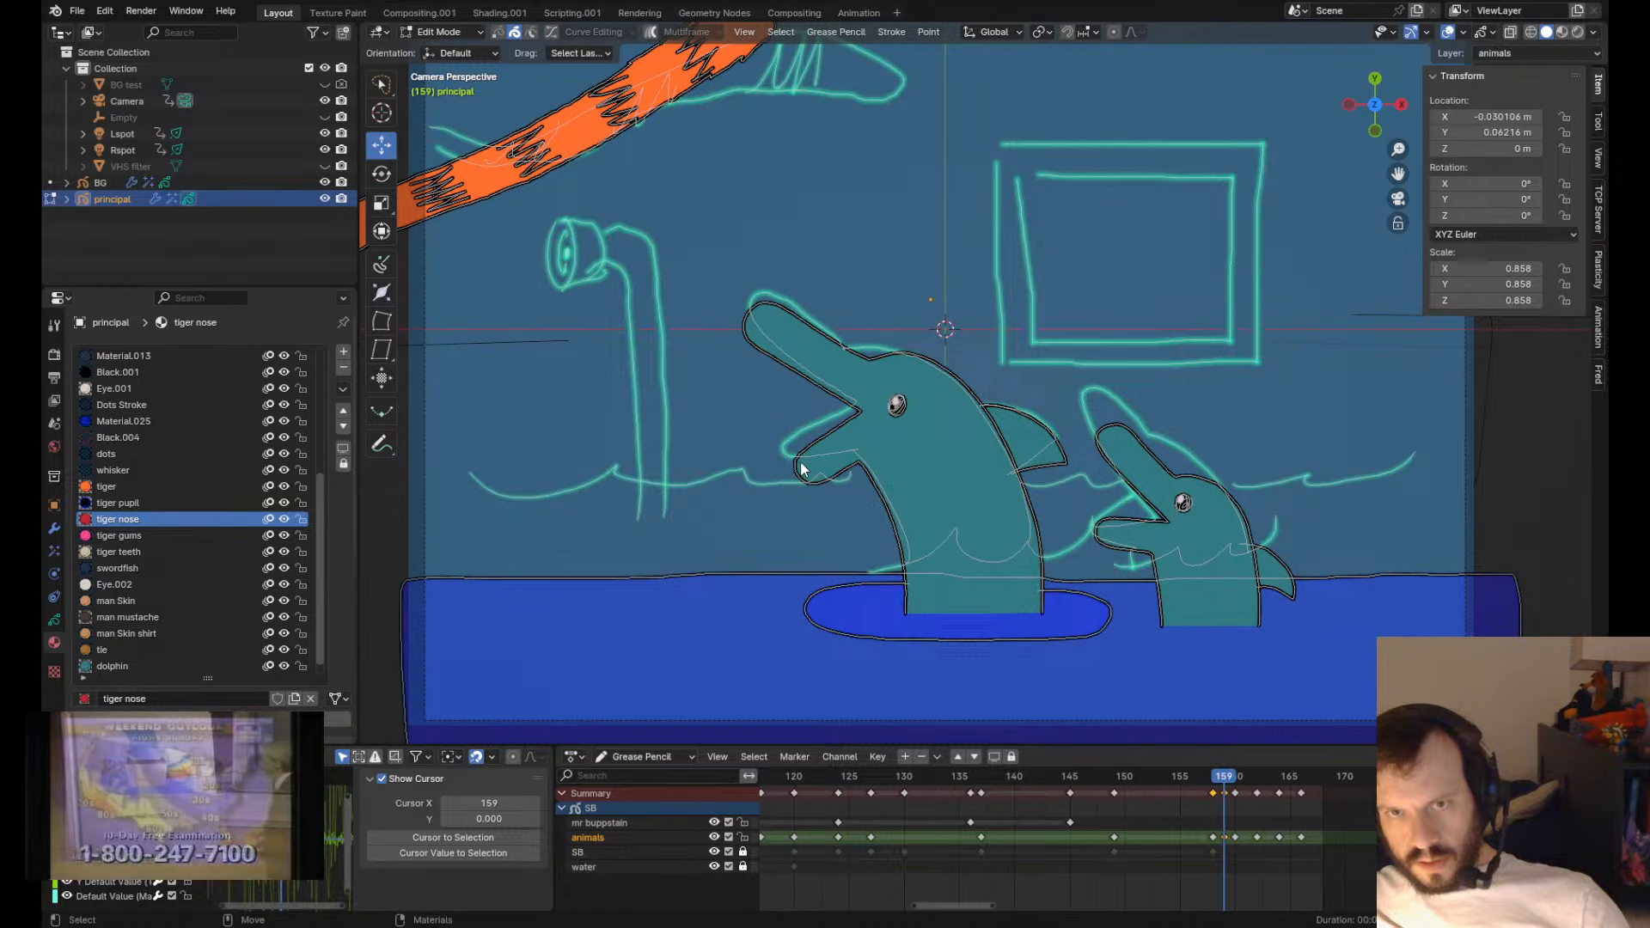
pyautogui.press('Tab')
pyautogui.keyDown('alt'); pyautogui.scroll(1, 800, 464); pyautogui.keyUp('alt')
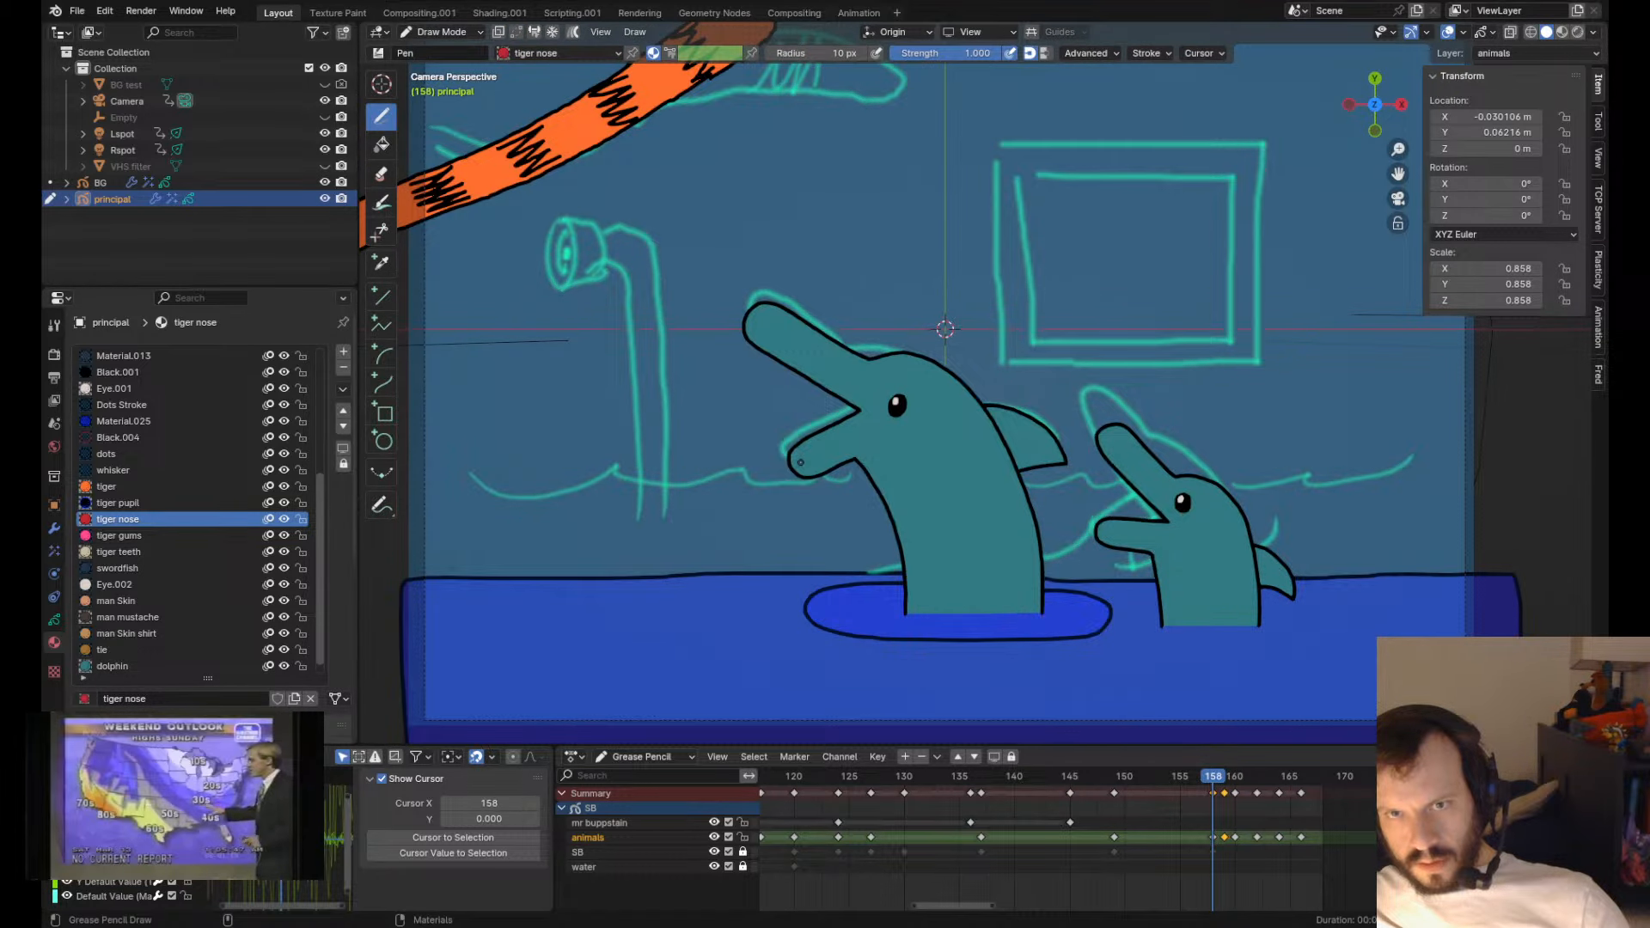
pyautogui.press('Tab')
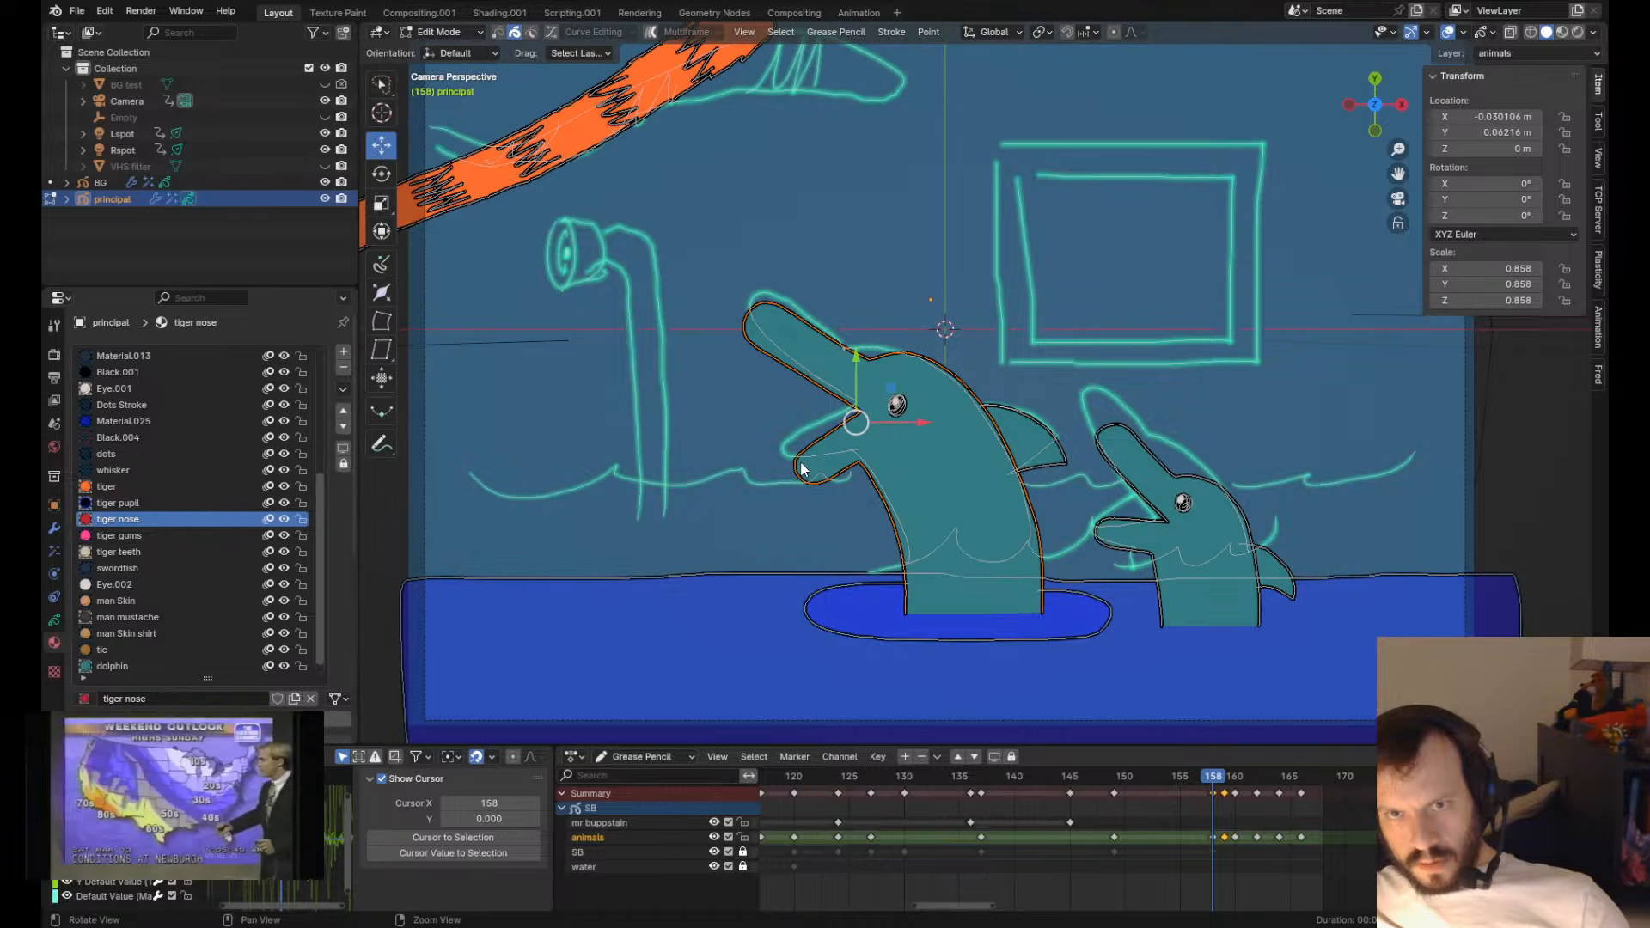
pyautogui.press('Left')
pyautogui.press('Right')
pyautogui.press('Right')
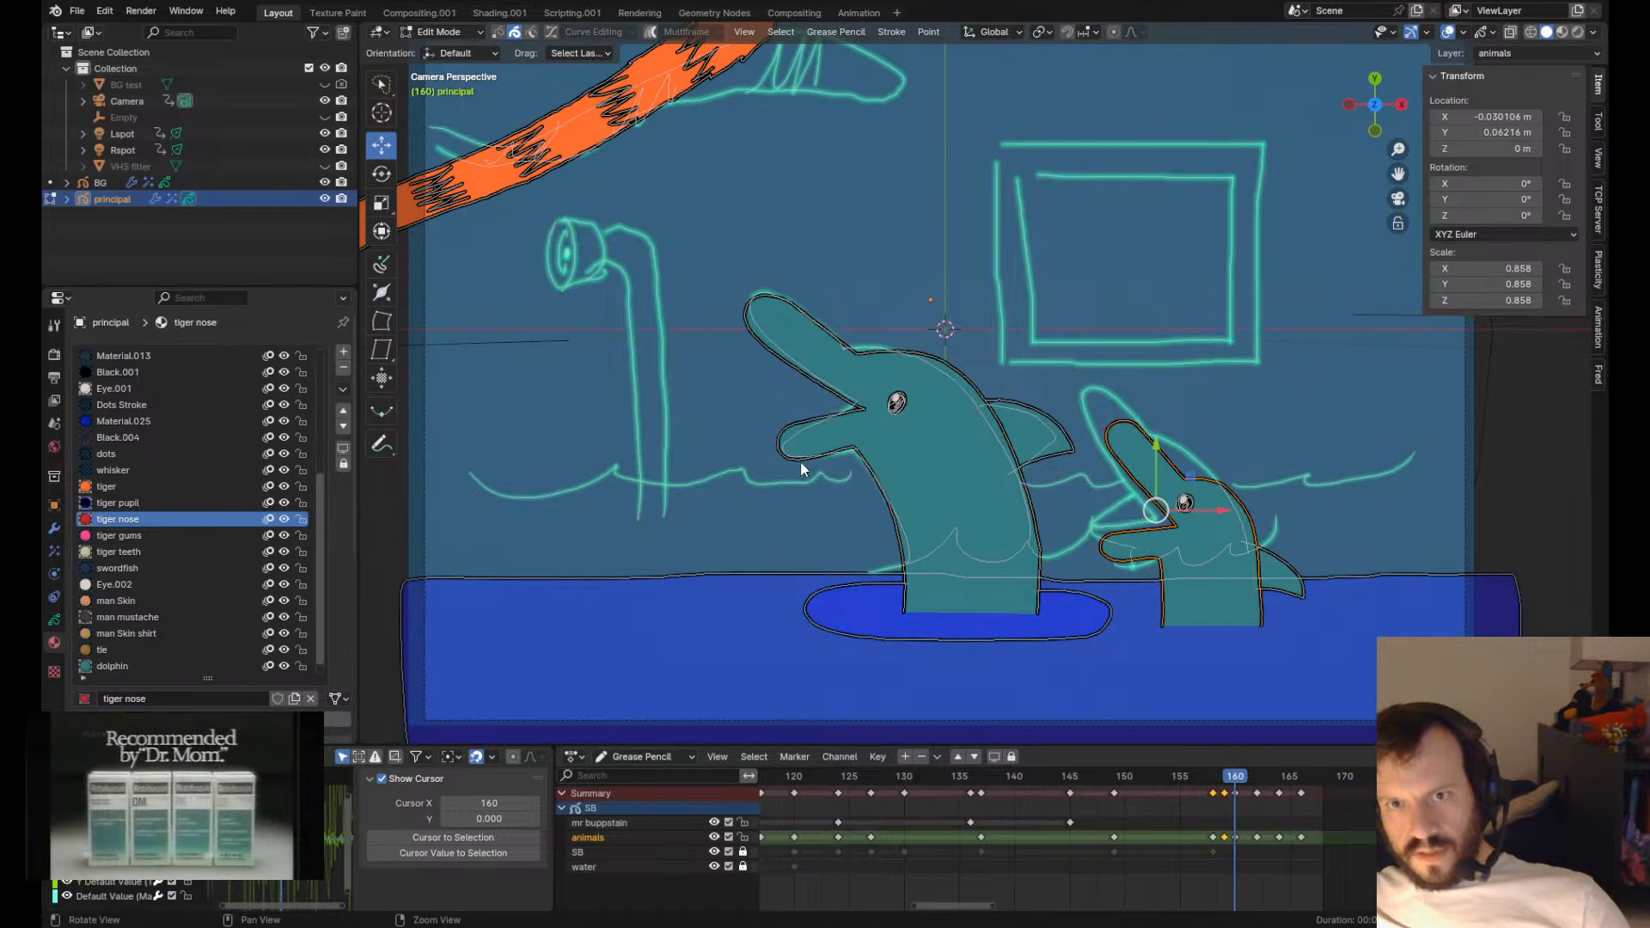
pyautogui.press('Left')
pyautogui.press('Tab')
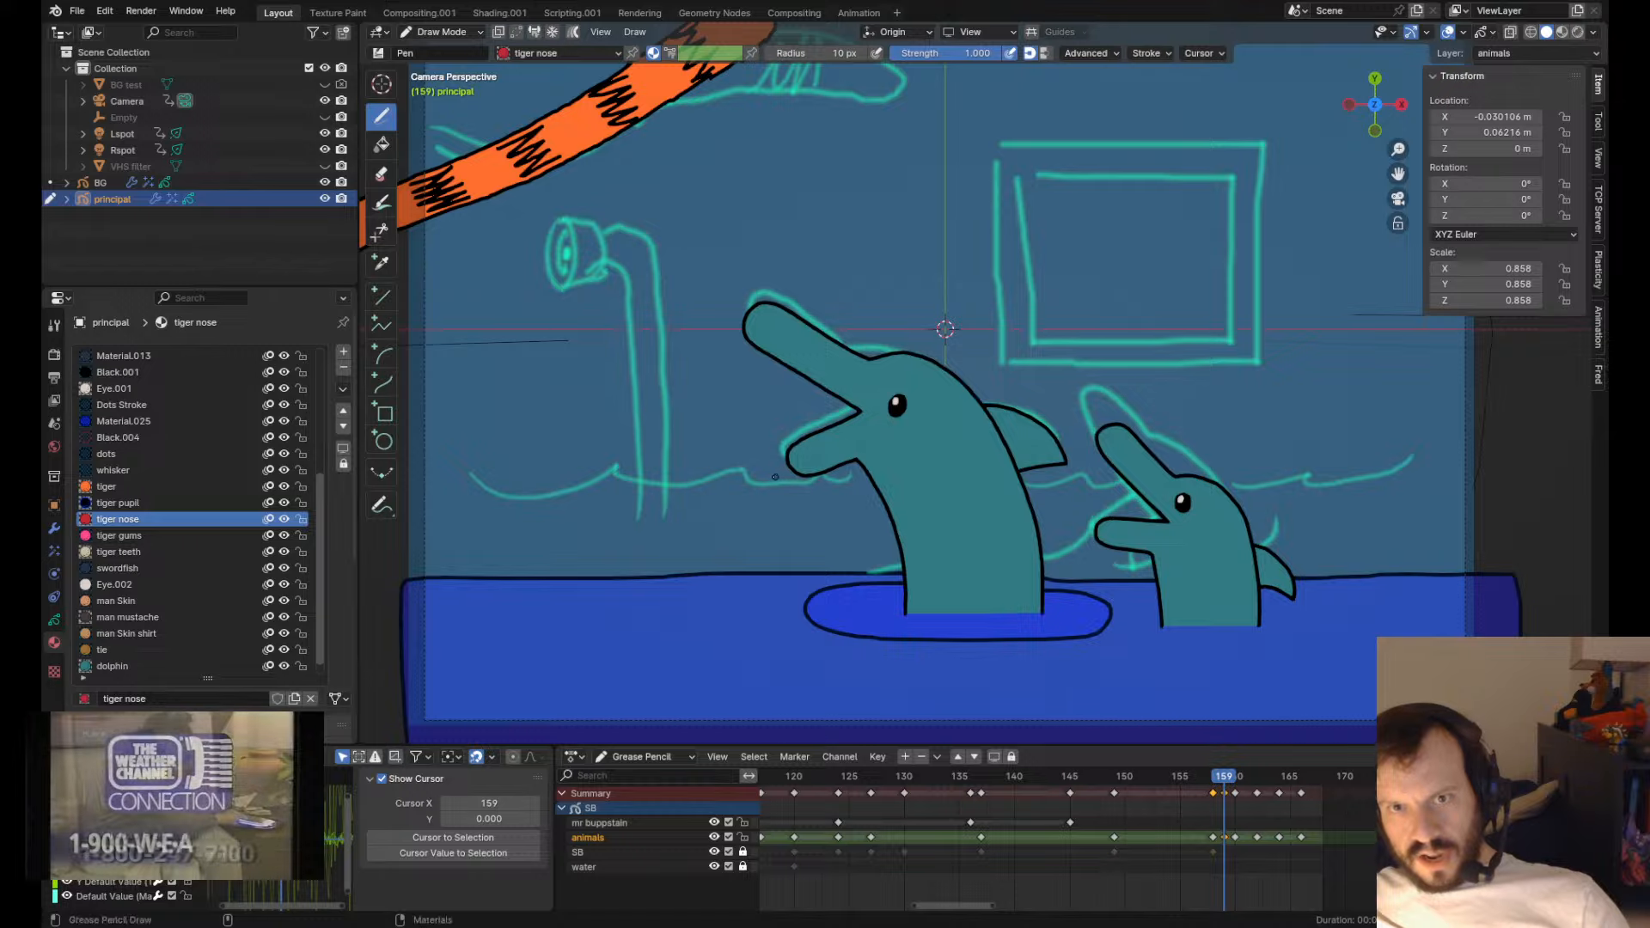
# - Try to adjust the large dolphin's lower jaw and upper beak tip on frame 159, checking against frames 158 and 160
pyautogui.keyDown('shift'); pyautogui.moveTo(860, 483); pyautogui.dragTo(862, 476); pyautogui.keyUp('shift')
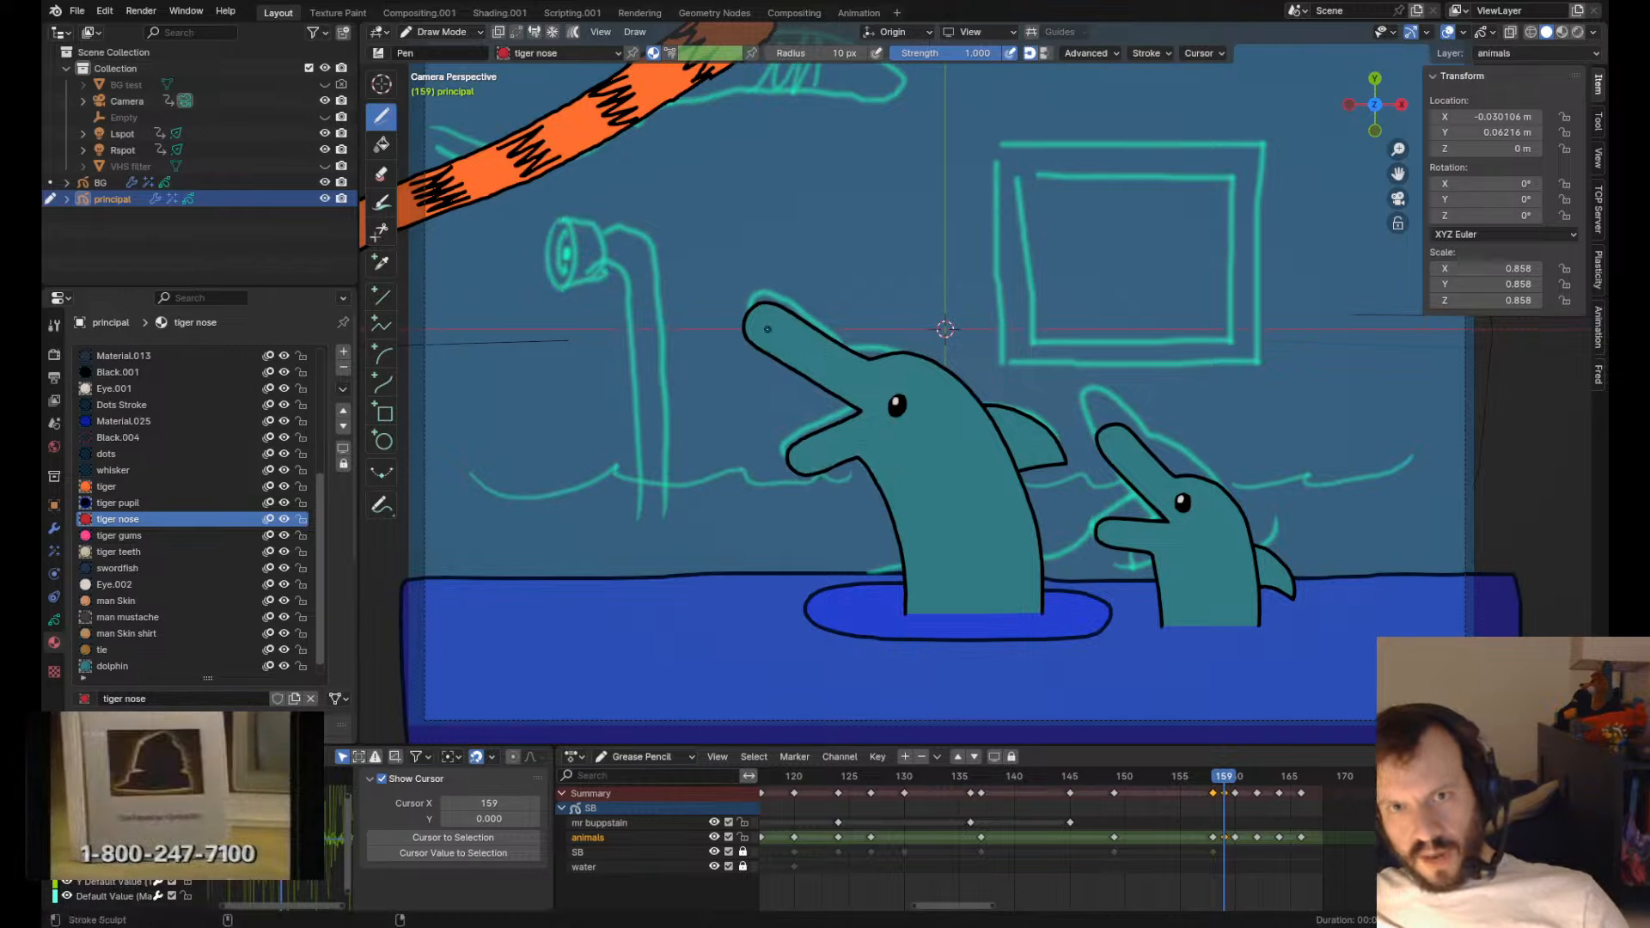
pyautogui.moveTo(767, 329)
pyautogui.keyDown('shift'); pyautogui.mouseDown()
pyautogui.moveTo(836, 369)
pyautogui.moveTo(746, 334)
pyautogui.mouseUp(); pyautogui.keyUp('shift')
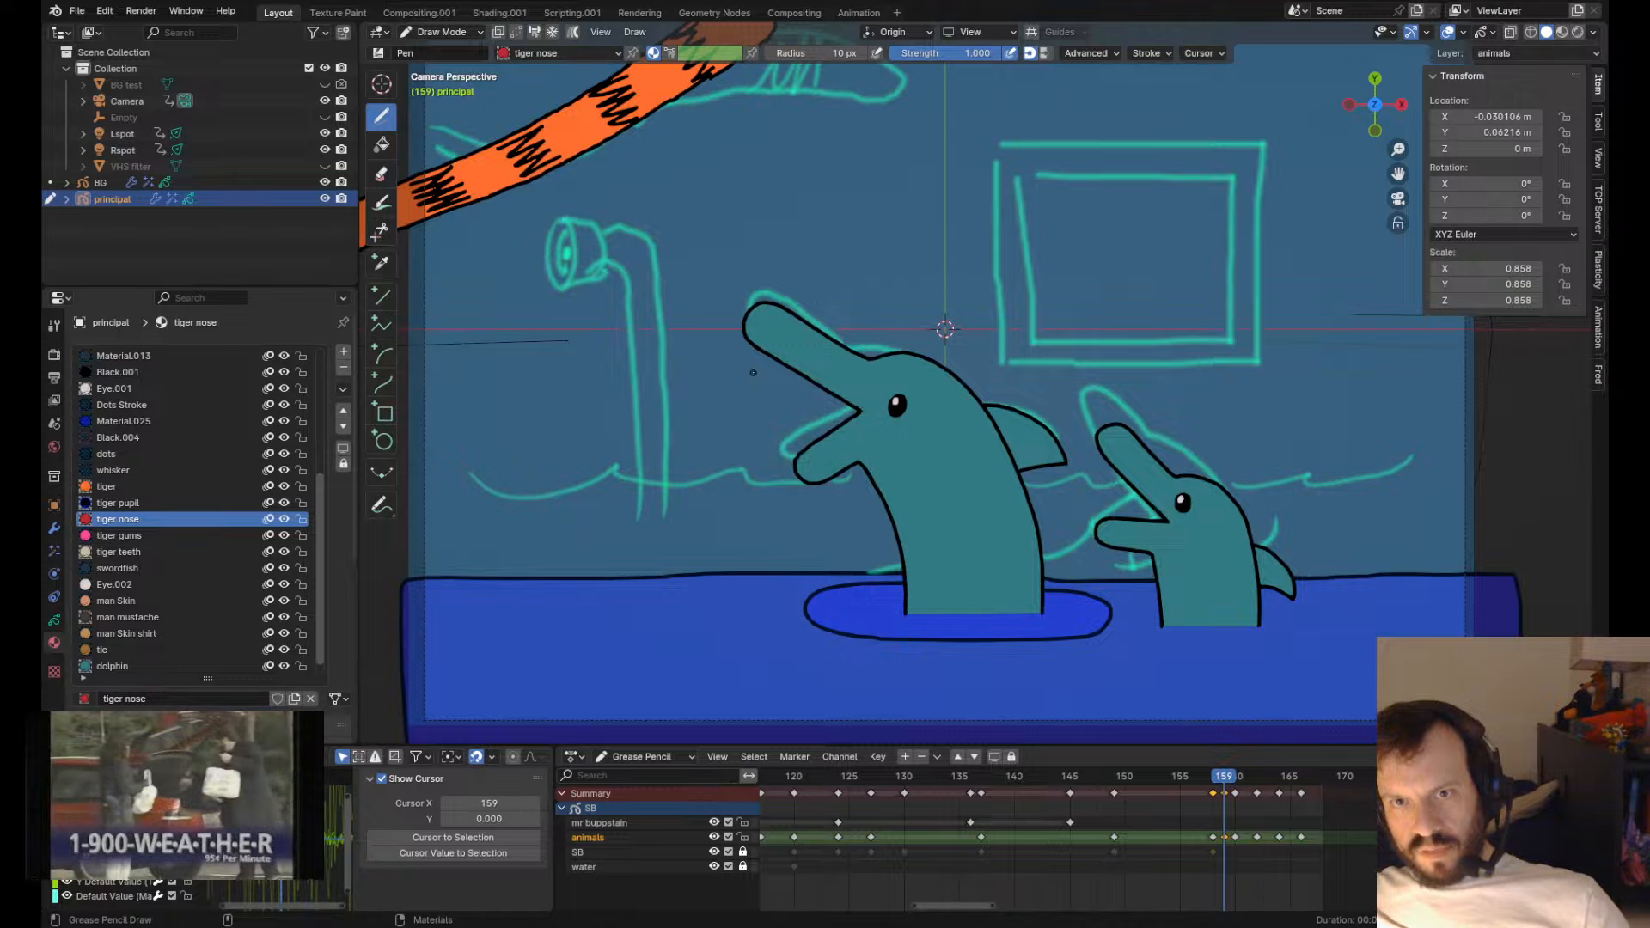
pyautogui.press('Tab')
pyautogui.press('Left')
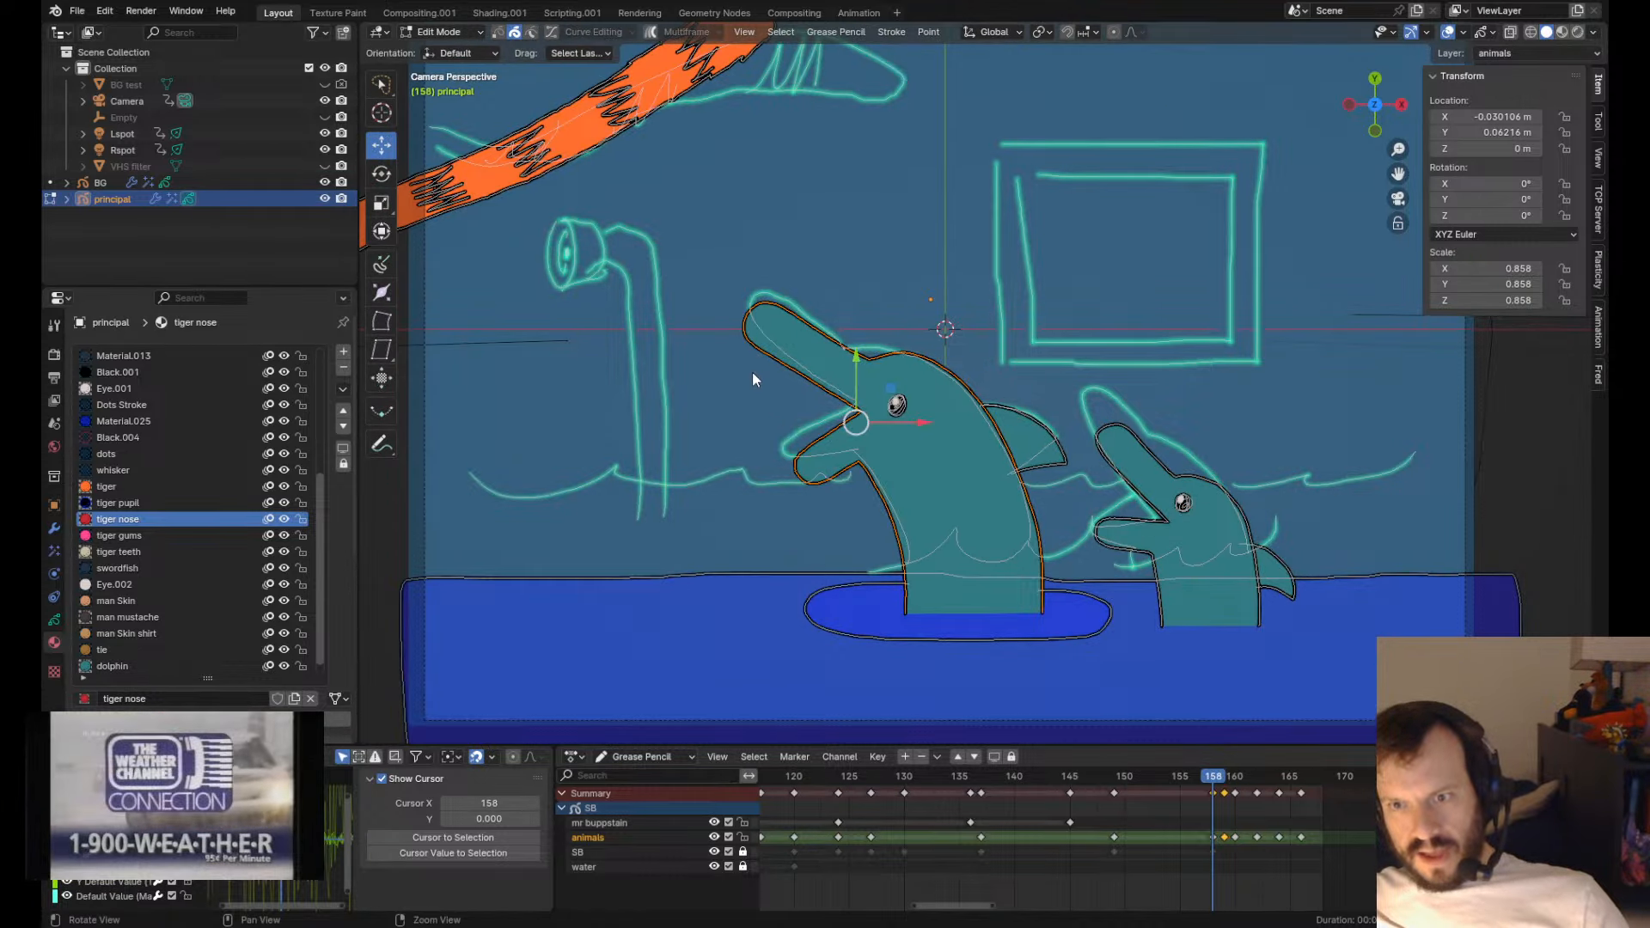
pyautogui.press('Right')
pyautogui.press('Tab')
pyautogui.press('Right')
pyautogui.press('Tab')
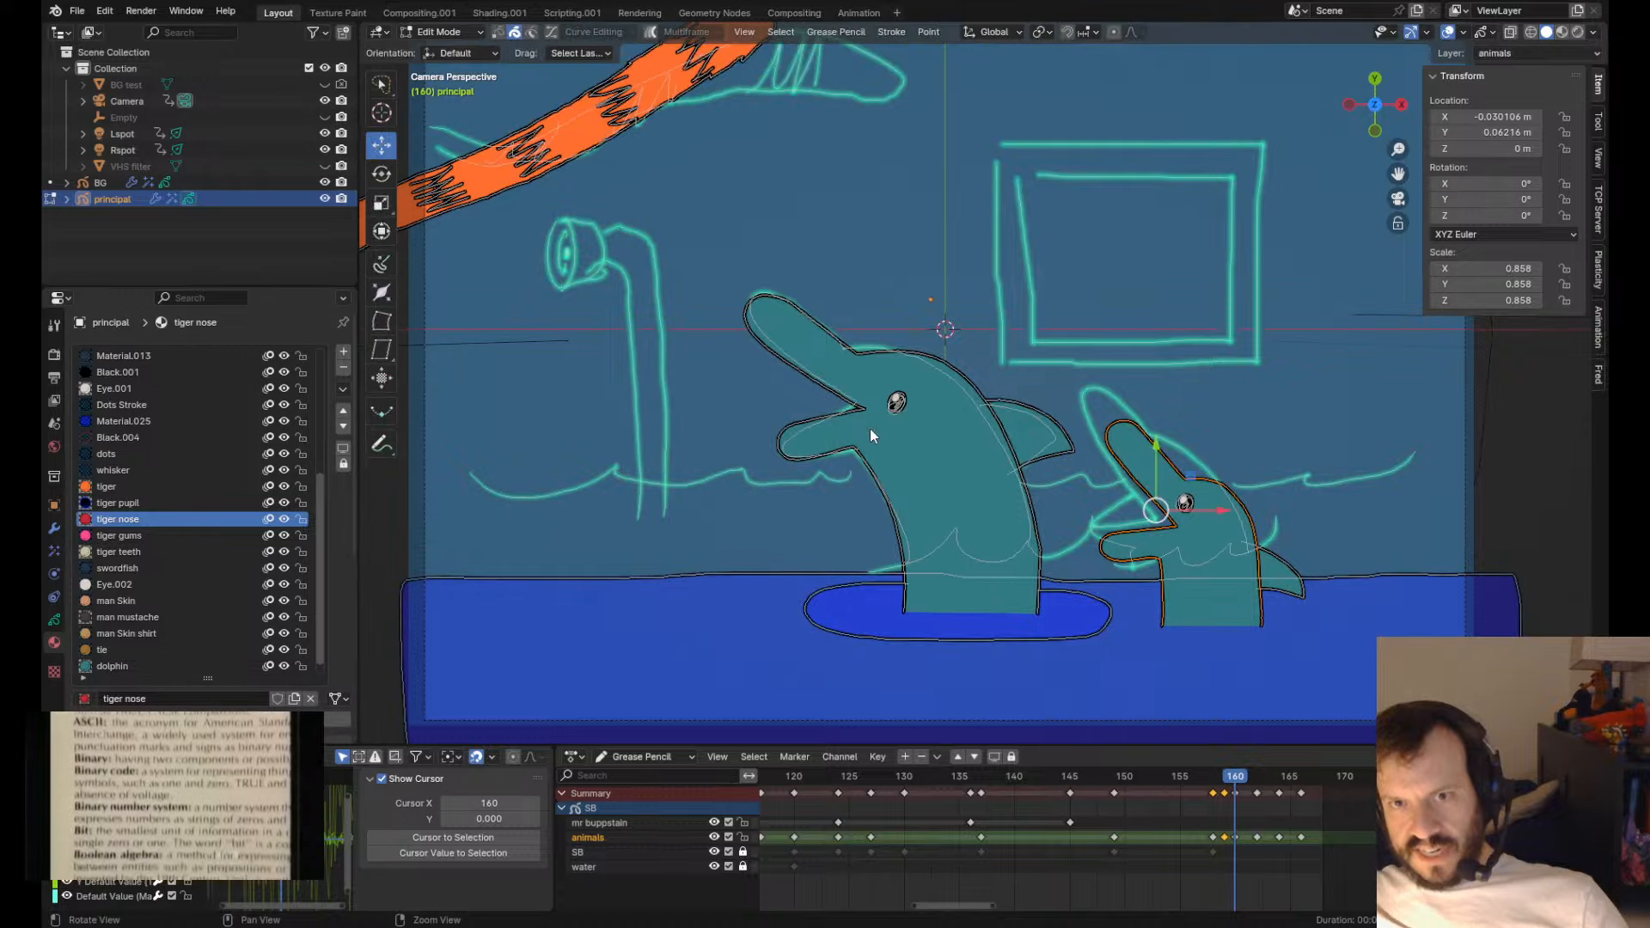
pyautogui.press('Left')
pyautogui.press('Tab')
# - Raise the large dolphin's lower jaw on frame 159 to a position between its poses on frames 158 and 160
pyautogui.keyDown('shift'); pyautogui.moveTo(818, 467); pyautogui.dragTo(755, 432); pyautogui.keyUp('shift')
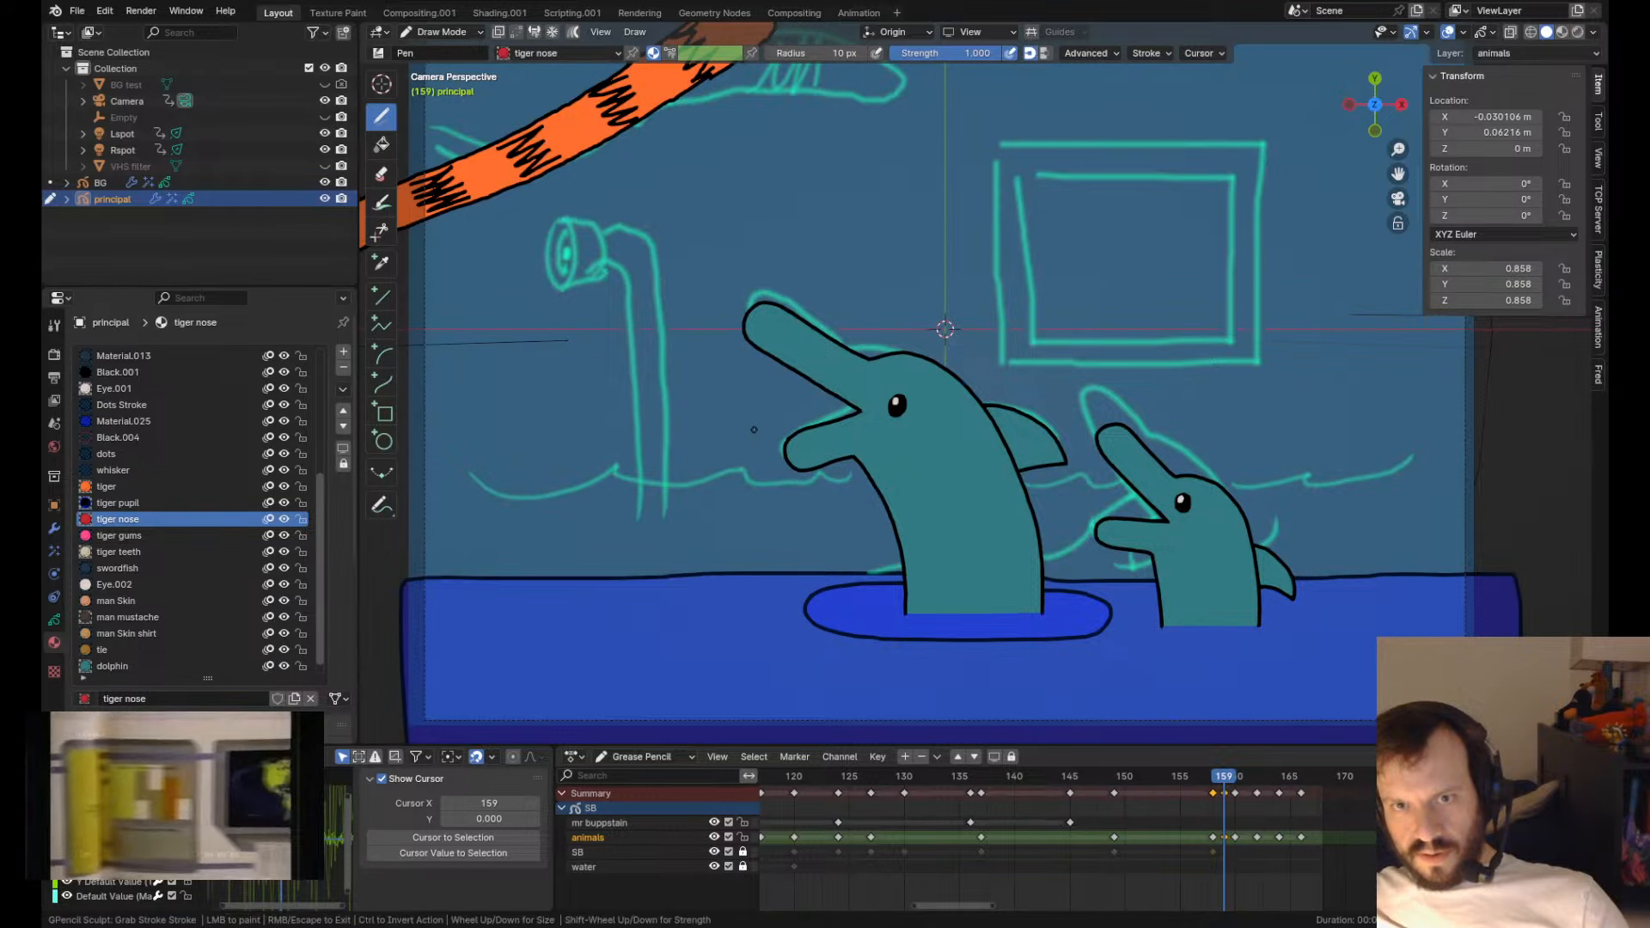
pyautogui.keyDown('shift'); pyautogui.moveTo(774, 490); pyautogui.dragTo(791, 461); pyautogui.keyUp('shift')
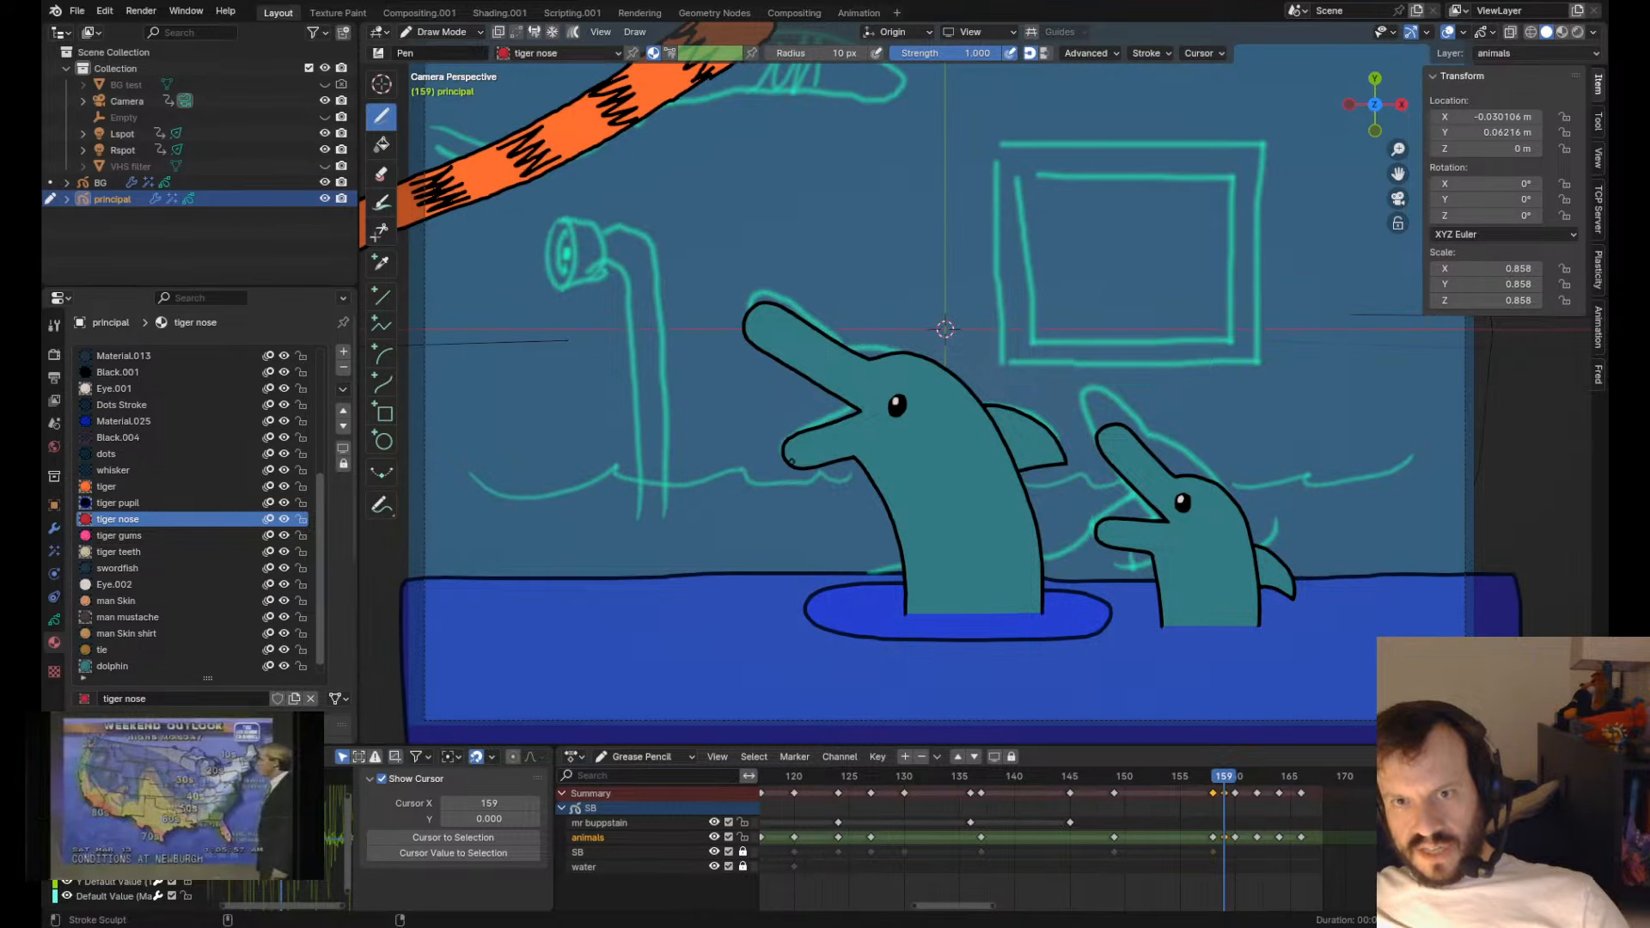
pyautogui.press('Left')
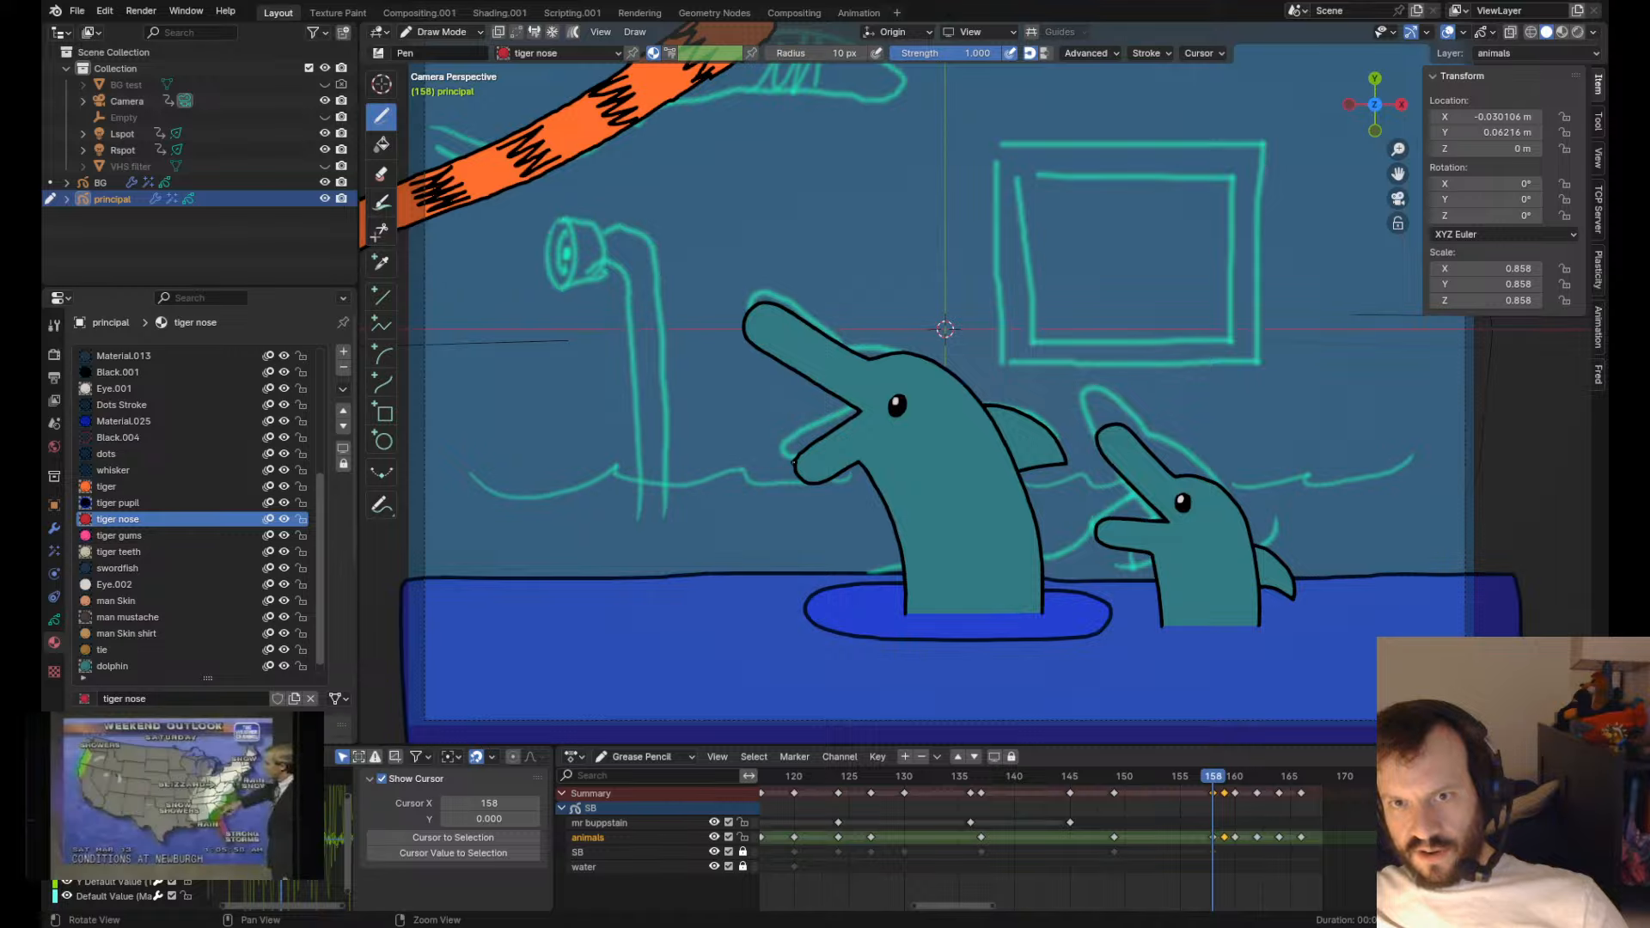
pyautogui.press('Right')
pyautogui.moveTo(794, 463)
pyautogui.keyDown('shift'); pyautogui.mouseDown()
pyautogui.moveTo(868, 435)
pyautogui.moveTo(805, 402)
pyautogui.moveTo(763, 432)
pyautogui.mouseUp(); pyautogui.keyUp('shift')
pyautogui.press('Right')
pyautogui.press('Left')
pyautogui.press('Left')
pyautogui.press('Right')
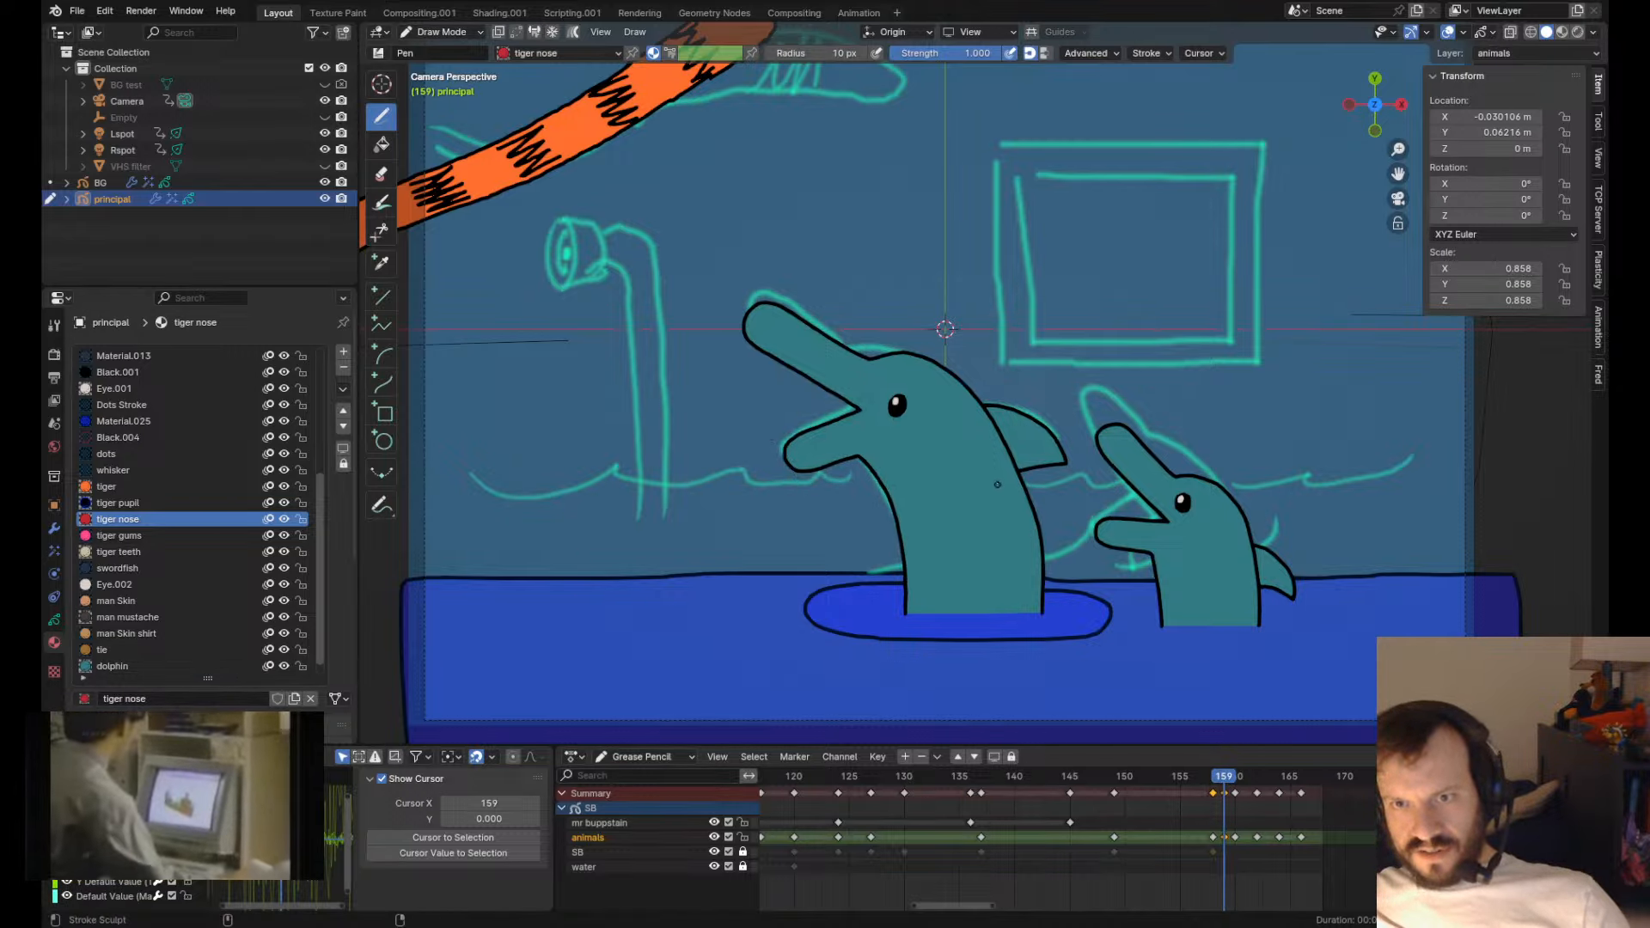
# - Nudge the large dolphin's back, forehead and upper beak outline on frame 159 toward an in-between pose
pyautogui.keyDown('shift'); pyautogui.moveTo(997, 483); pyautogui.dragTo(984, 426); pyautogui.keyUp('shift')
pyautogui.keyDown('shift'); pyautogui.moveTo(940, 387); pyautogui.dragTo(881, 356); pyautogui.keyUp('shift')
pyautogui.press('Left')
pyautogui.press('Right')
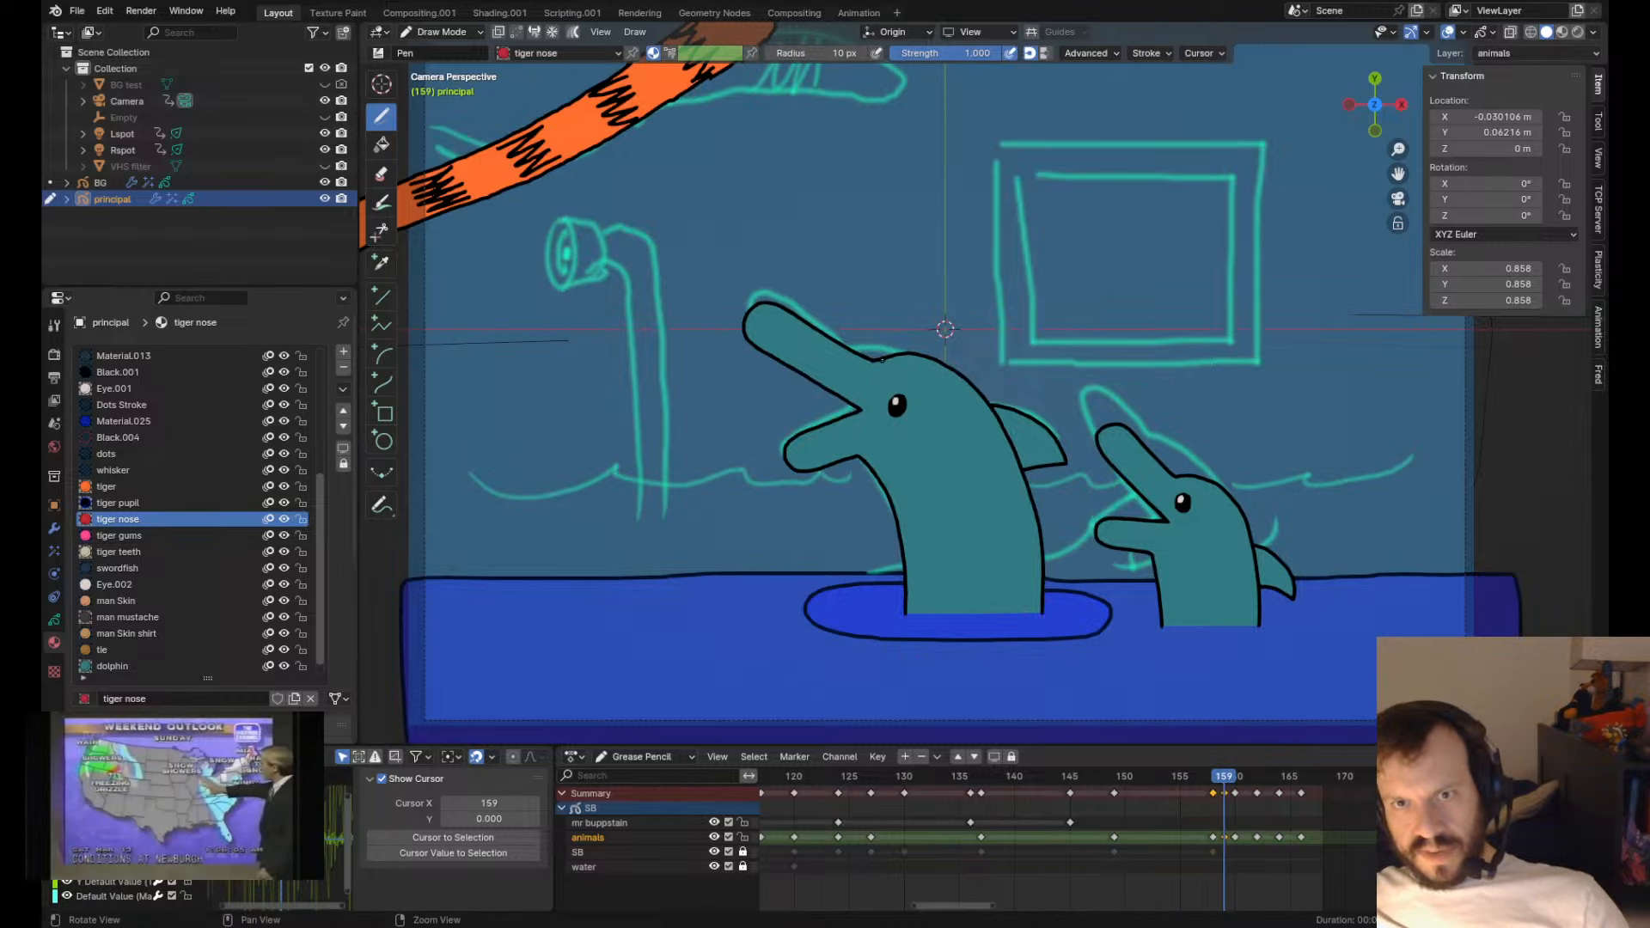
pyautogui.press('Left')
pyautogui.press('Right')
pyautogui.keyDown('shift'); pyautogui.moveTo(756, 323); pyautogui.dragTo(808, 349); pyautogui.keyUp('shift')
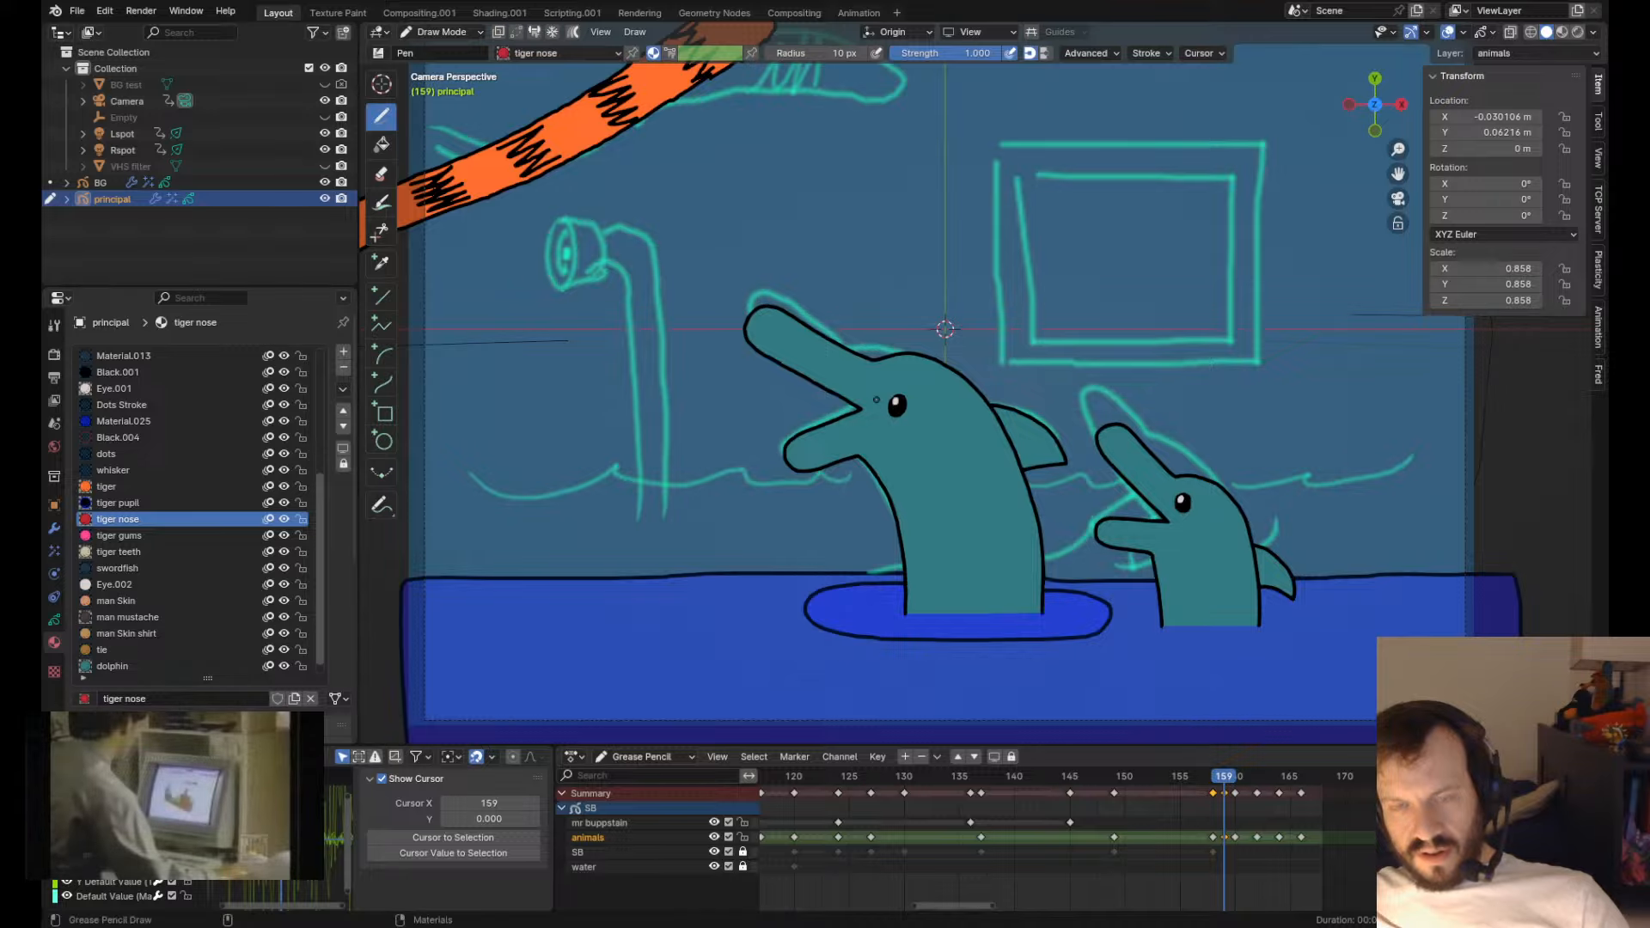
pyautogui.scroll(5, 876, 402)
pyautogui.keyDown('shift'); pyautogui.moveTo(877, 400); pyautogui.dragTo(1001, 437, button='middle'); pyautogui.keyUp('shift')
pyautogui.scroll(-1, 996, 438)
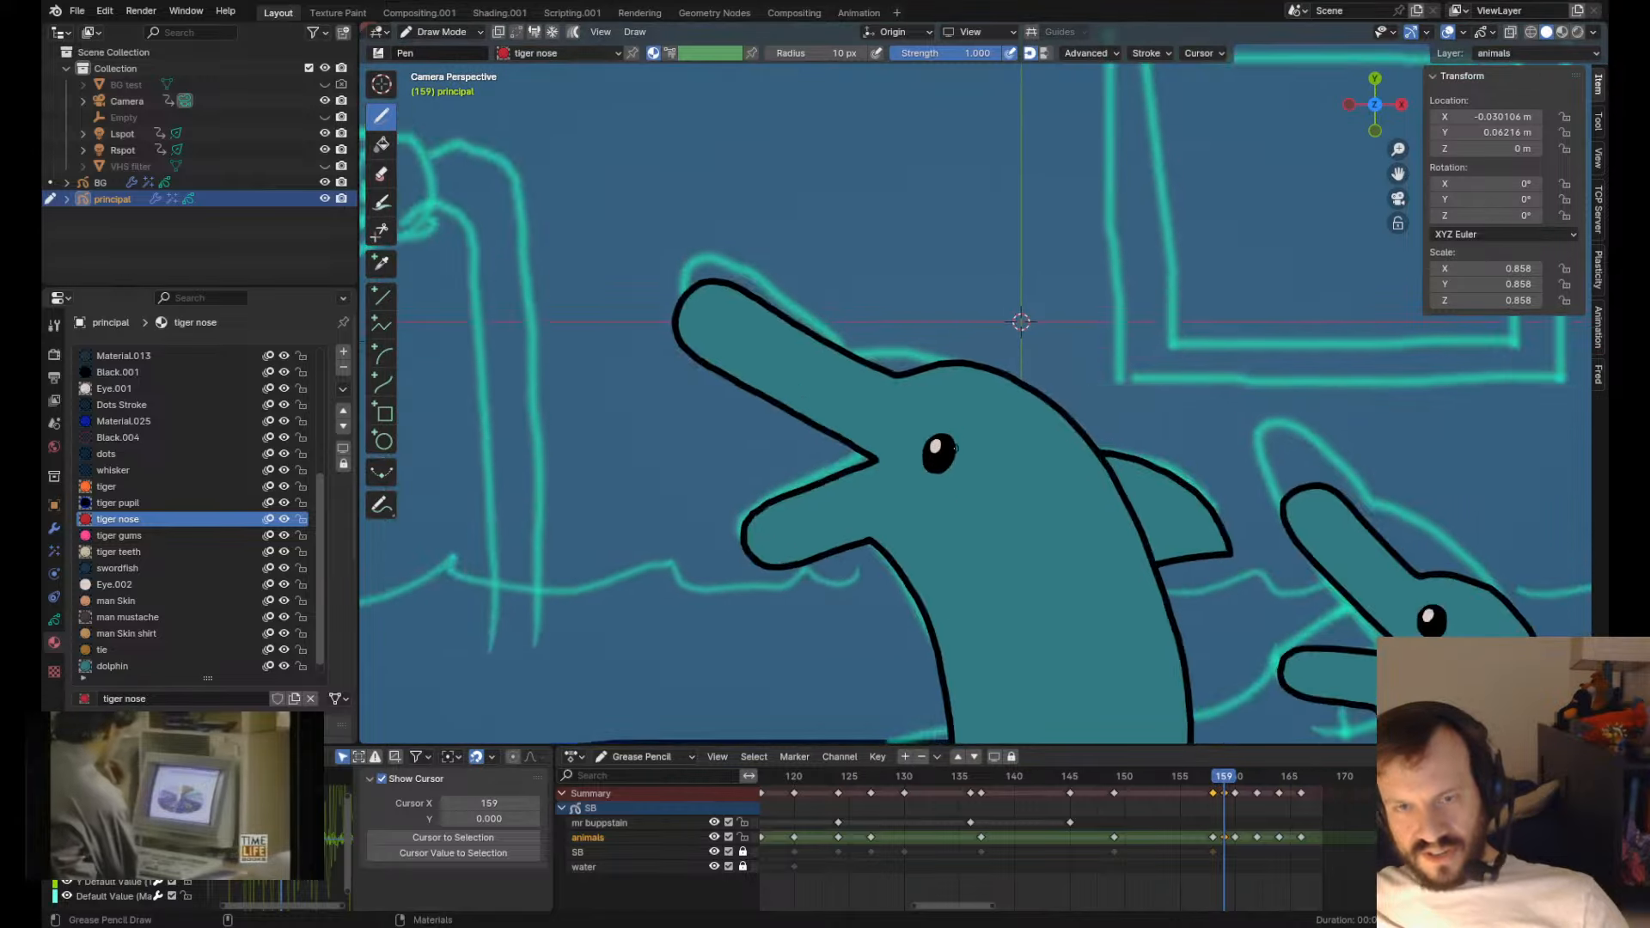
pyautogui.scroll(1, 953, 448)
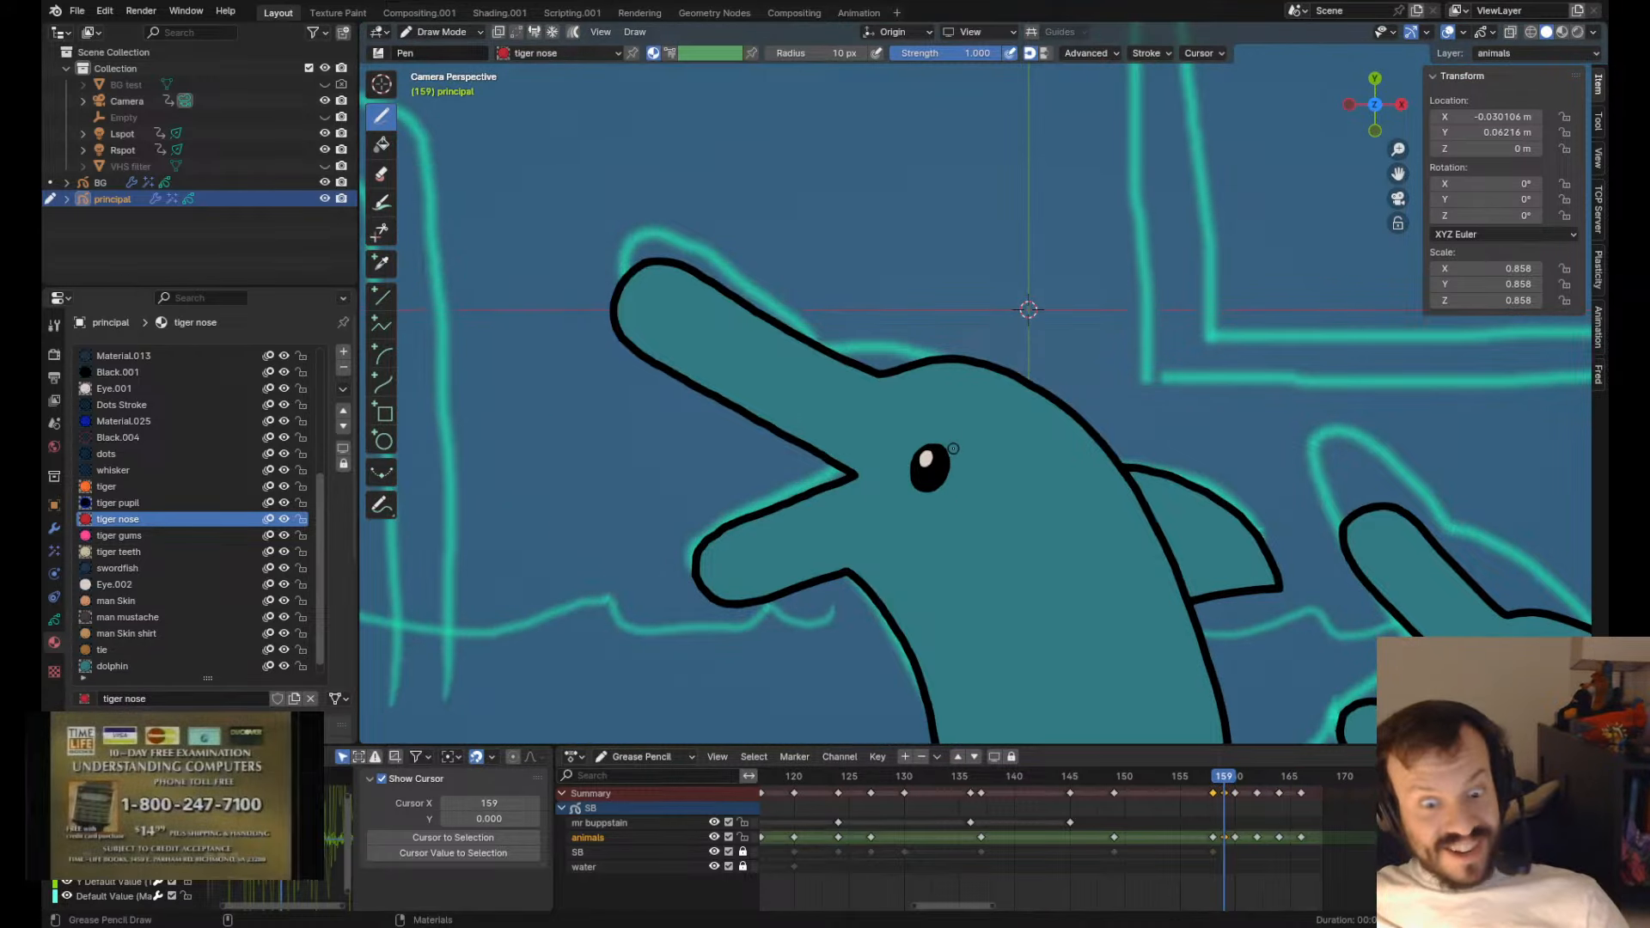
# - Nudge the outline at the tip of the large dolphin's upper beak on frame 159
pyautogui.keyDown('alt'); pyautogui.moveTo(515, 408); pyautogui.dragTo(651, 468, button='middle'); pyautogui.keyUp('alt')
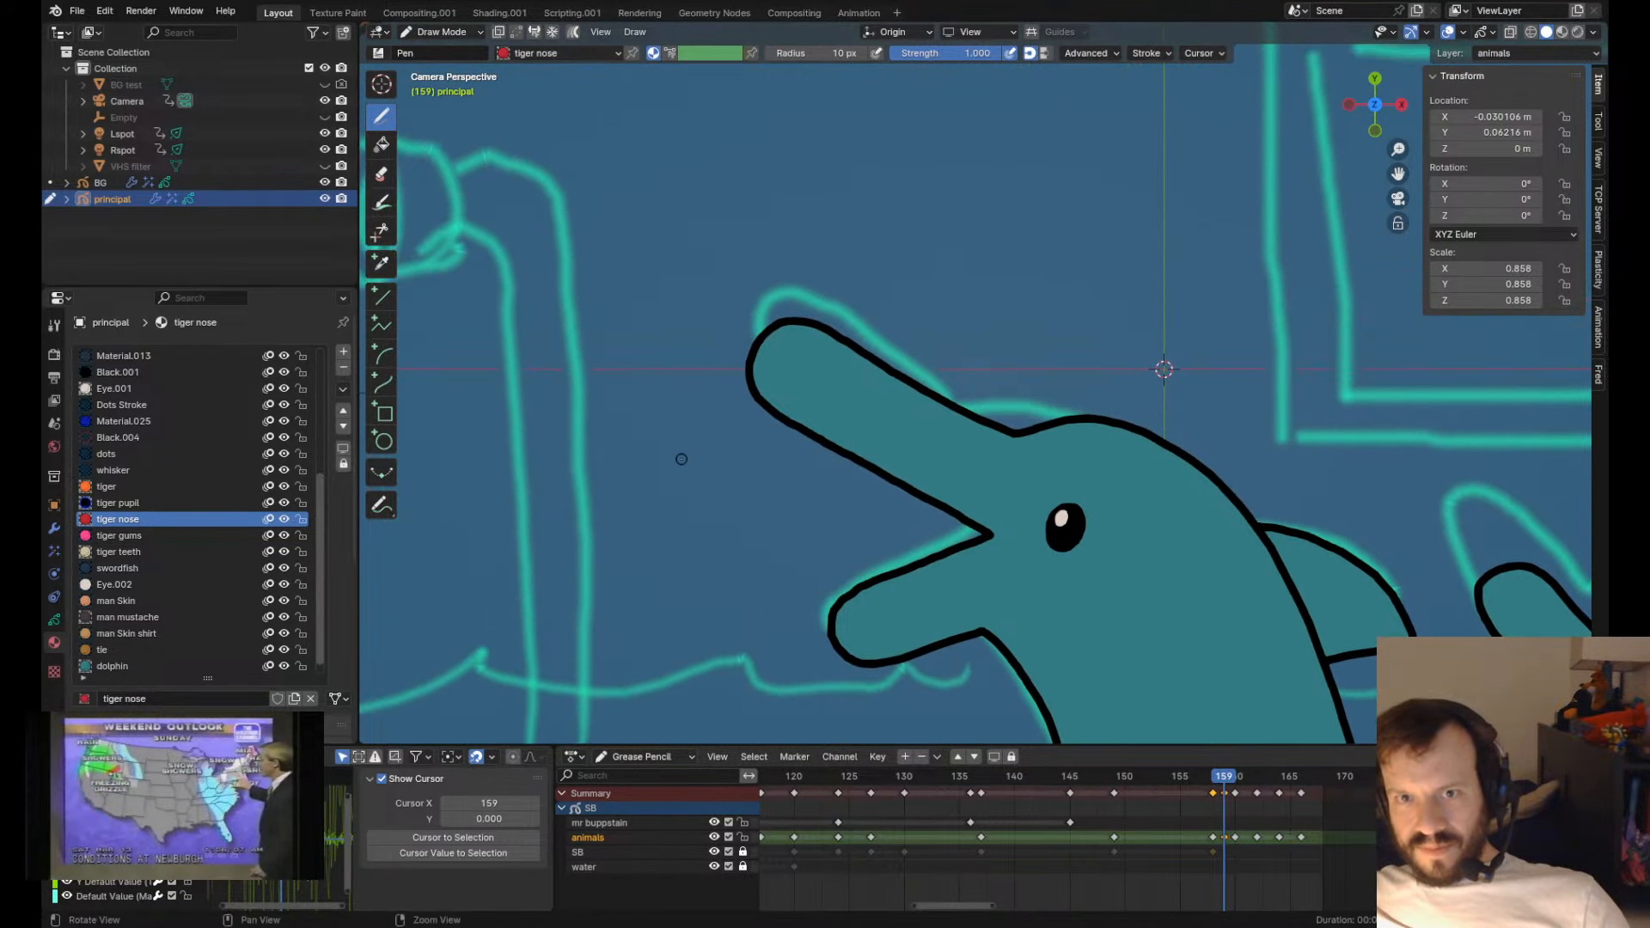
pyautogui.press('Tab')
pyautogui.press('Tab')
pyautogui.keyDown('shift'); pyautogui.moveTo(794, 300); pyautogui.dragTo(797, 311); pyautogui.keyUp('shift')
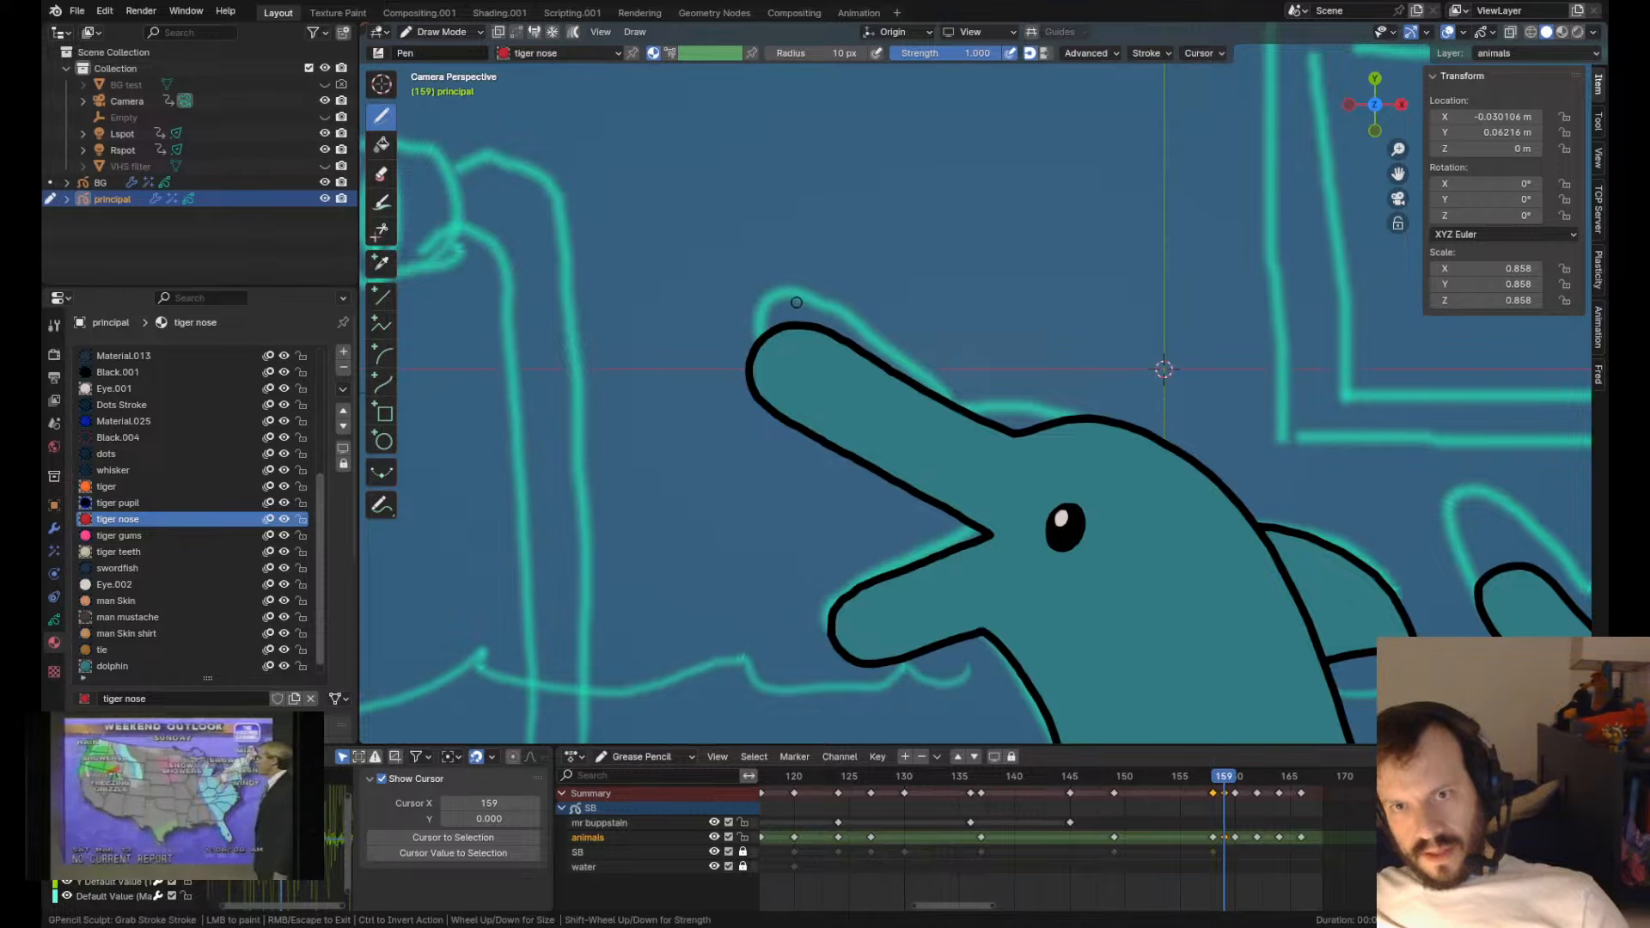
pyautogui.scroll(-6, 797, 319)
pyautogui.keyDown('alt'); pyautogui.scroll(1, 797, 319); pyautogui.keyUp('alt')
pyautogui.keyDown('alt'); pyautogui.scroll(-2, 798, 319); pyautogui.keyUp('alt')
pyautogui.keyDown('alt'); pyautogui.scroll(1, 838, 356); pyautogui.keyUp('alt')
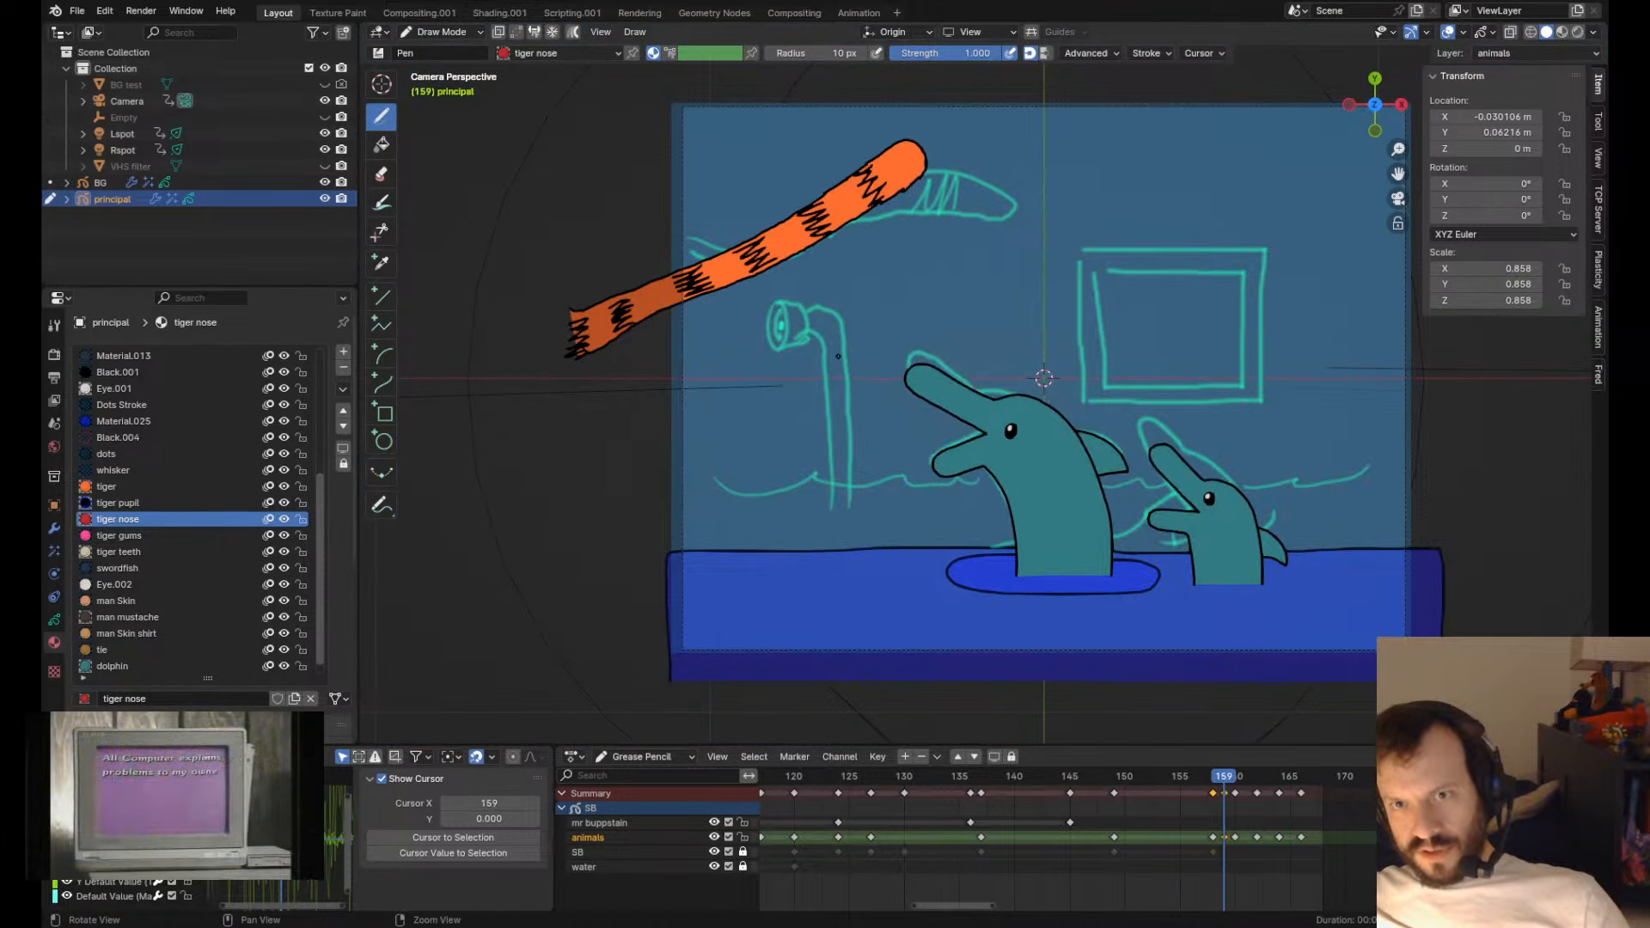
# - Pull the corner of the large dolphin's mouth on frame 159 slightly deeper toward its eye
pyautogui.scroll(3, 958, 419)
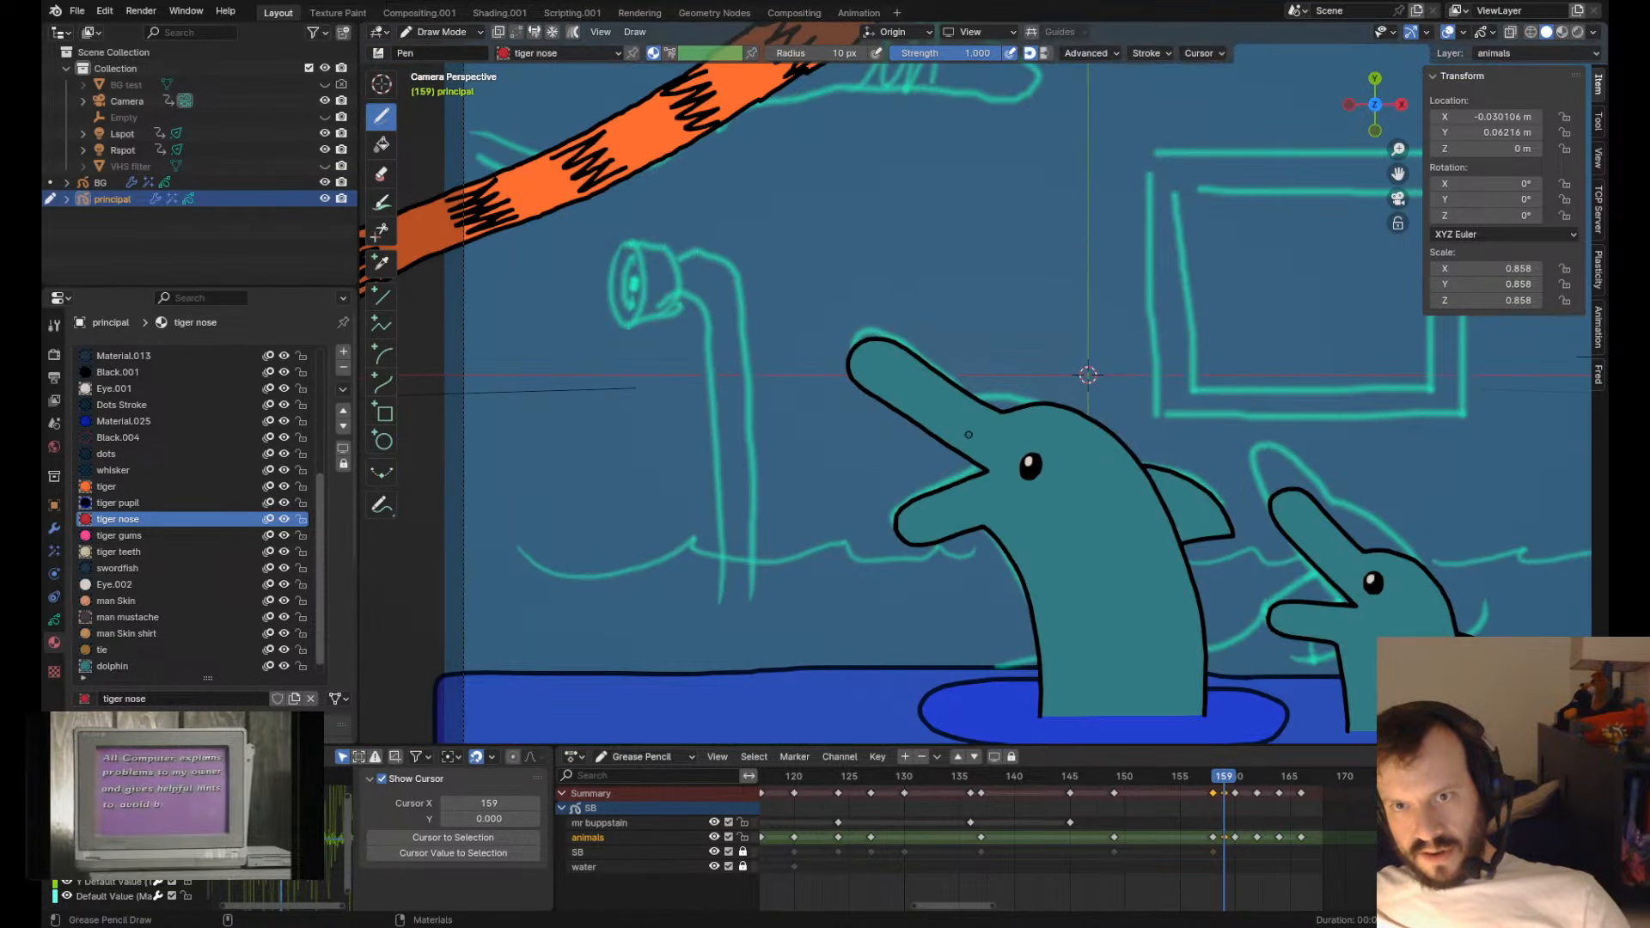
pyautogui.keyDown('shift'); pyautogui.moveTo(958, 418); pyautogui.dragTo(1025, 468); pyautogui.keyUp('shift')
pyautogui.scroll(3, 1013, 477)
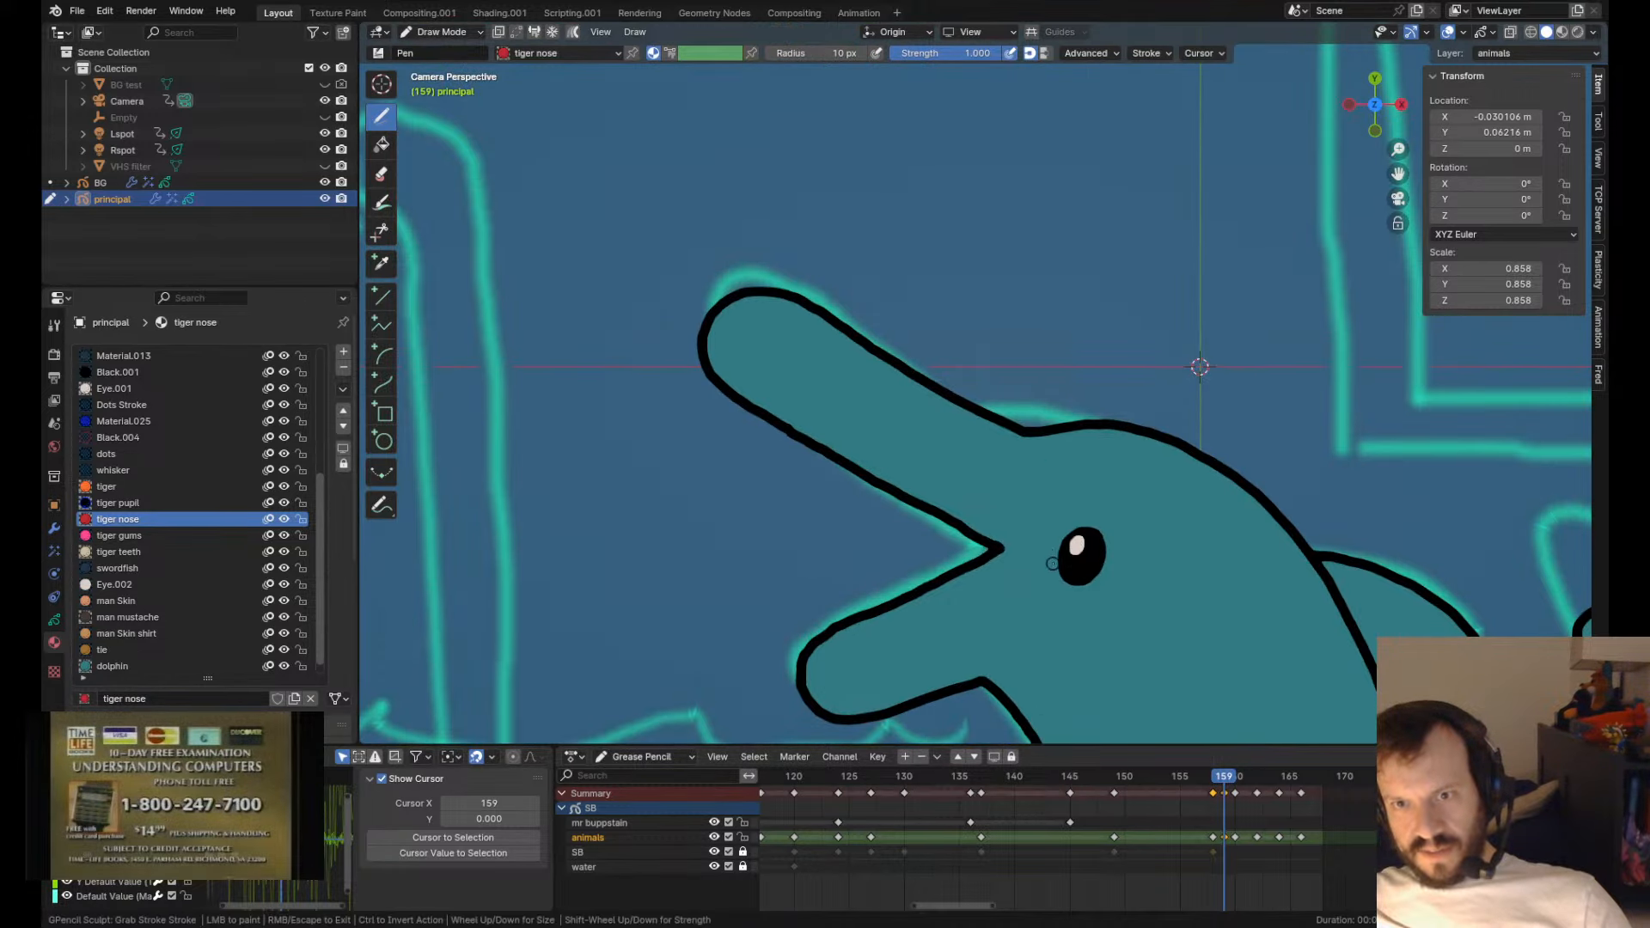
pyautogui.moveTo(999, 549); pyautogui.dragTo(1028, 555)
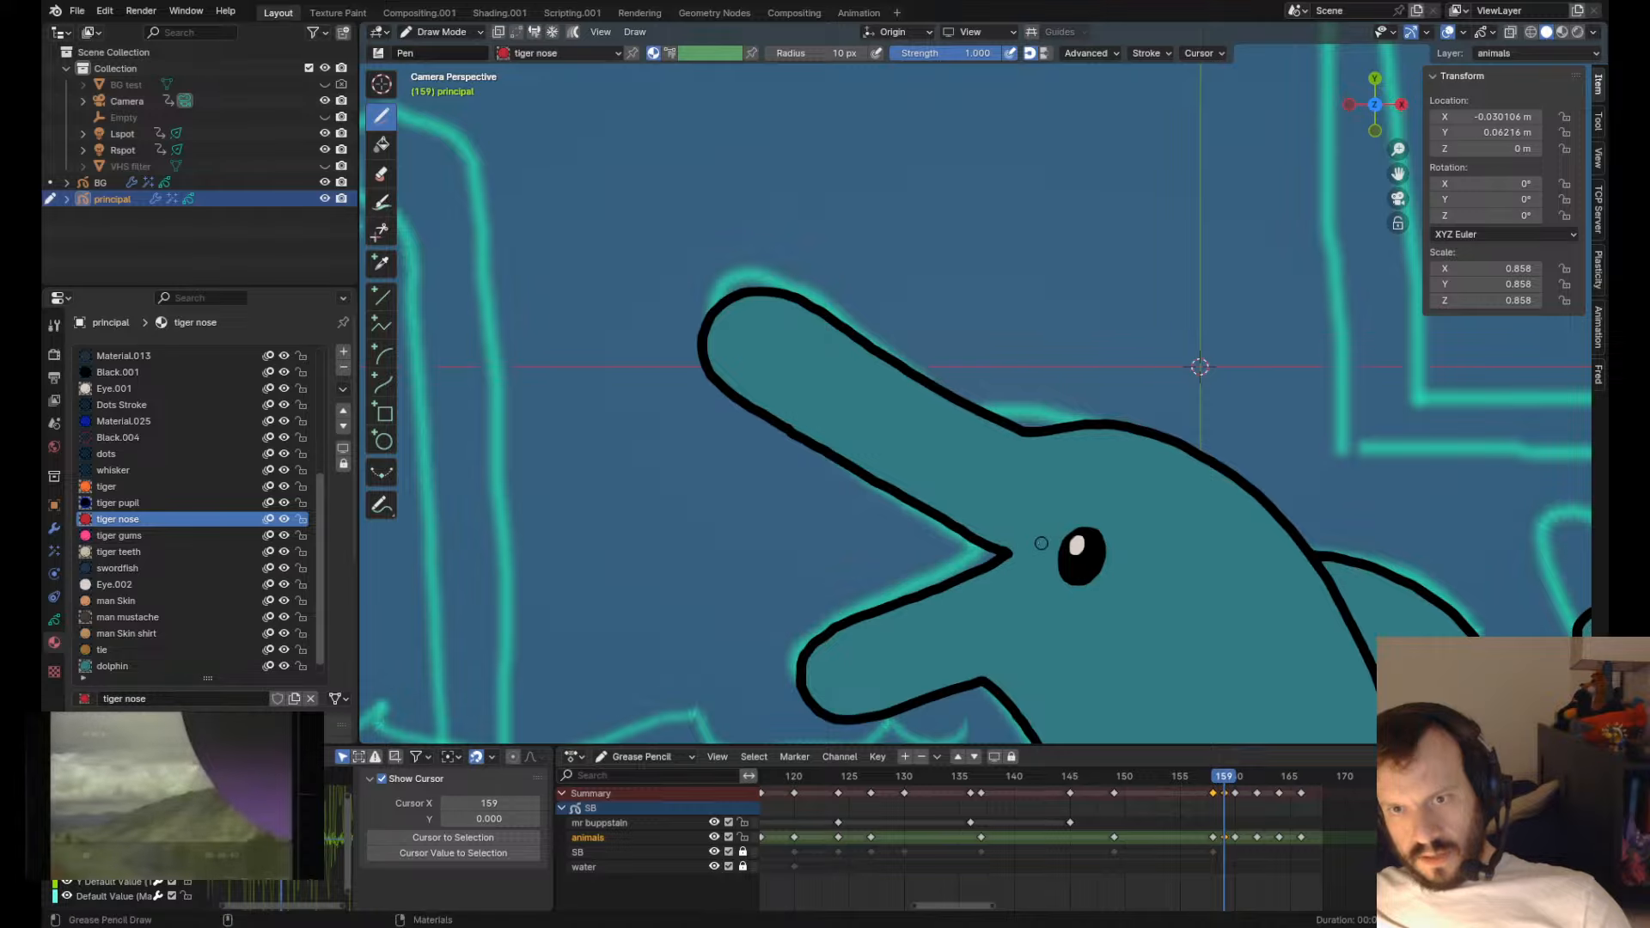
pyautogui.moveTo(1010, 553); pyautogui.dragTo(1017, 567)
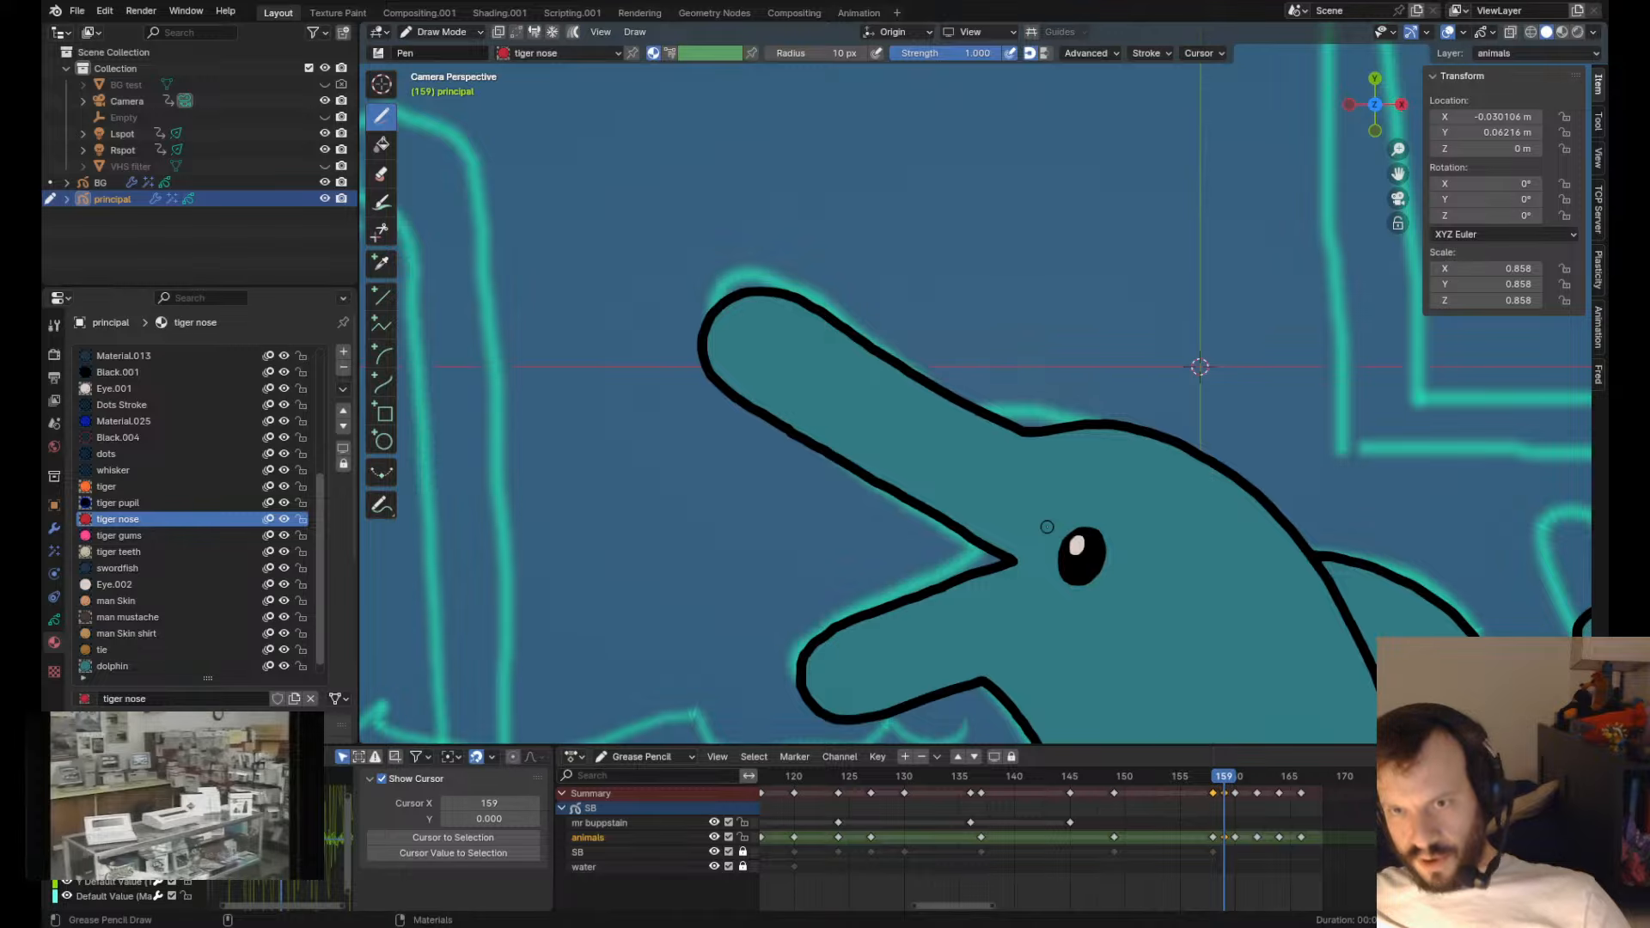
# - Compare the large dolphin's mouth corner and beak across frames 158, 159 and 160
pyautogui.press('Left')
pyautogui.press('Right')
pyautogui.press('Left')
pyautogui.press('Right')
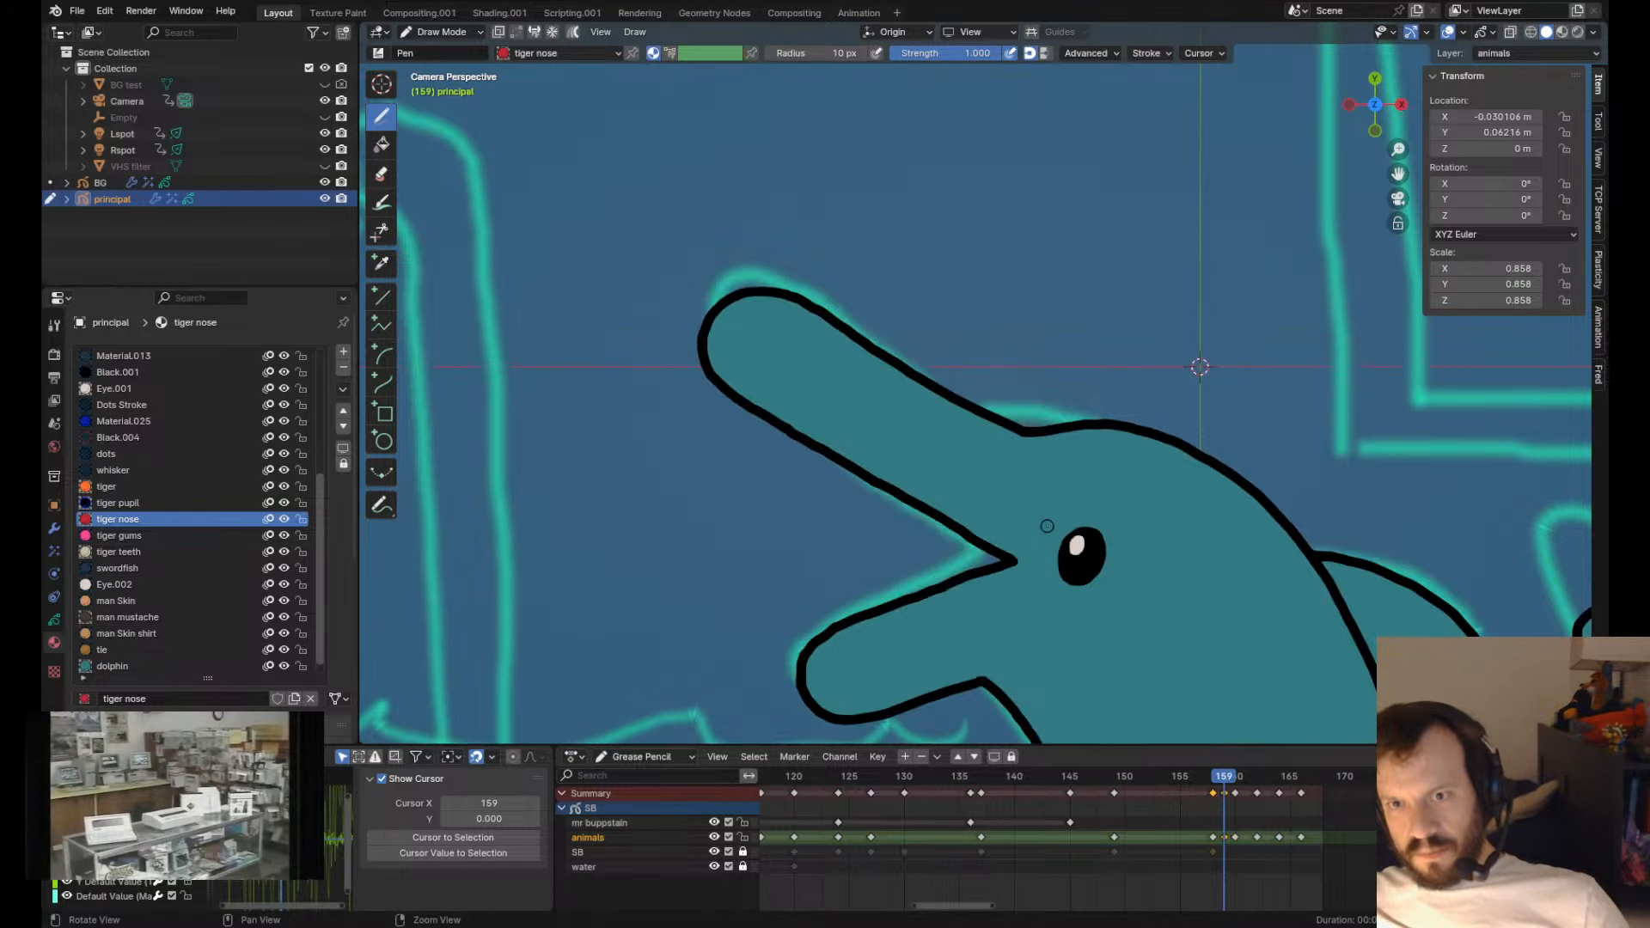
pyautogui.press('Left')
pyautogui.press('Left')
pyautogui.press('Right')
pyautogui.press('Right')
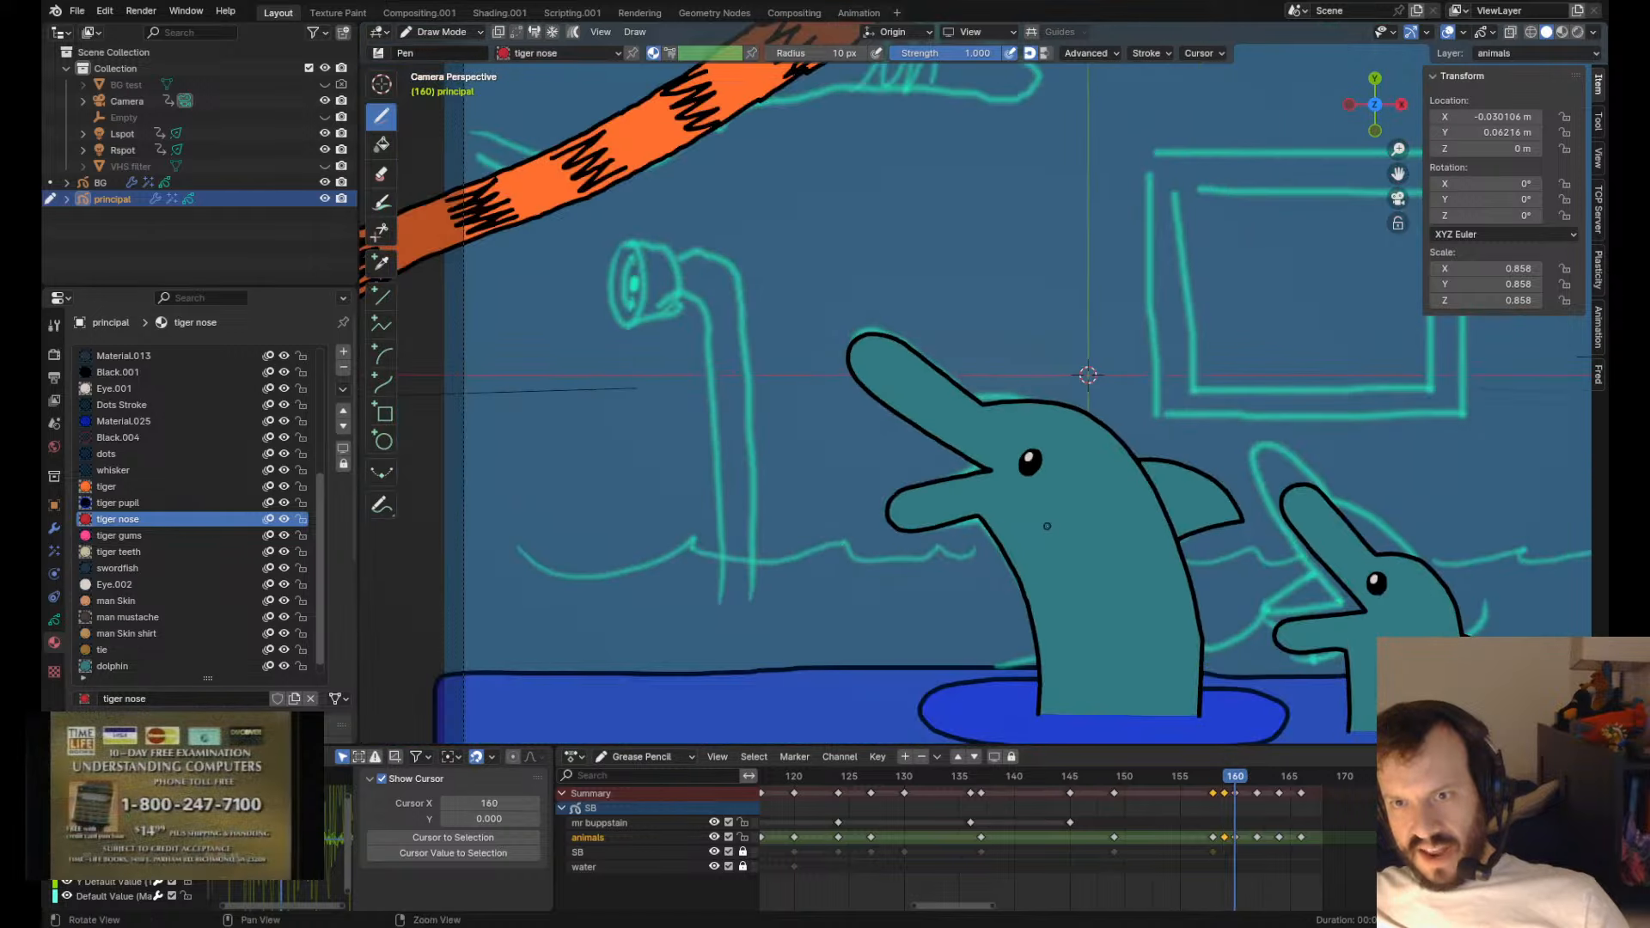
pyautogui.press('Left')
pyautogui.press('Right')
pyautogui.press('Right')
pyautogui.press('Left')
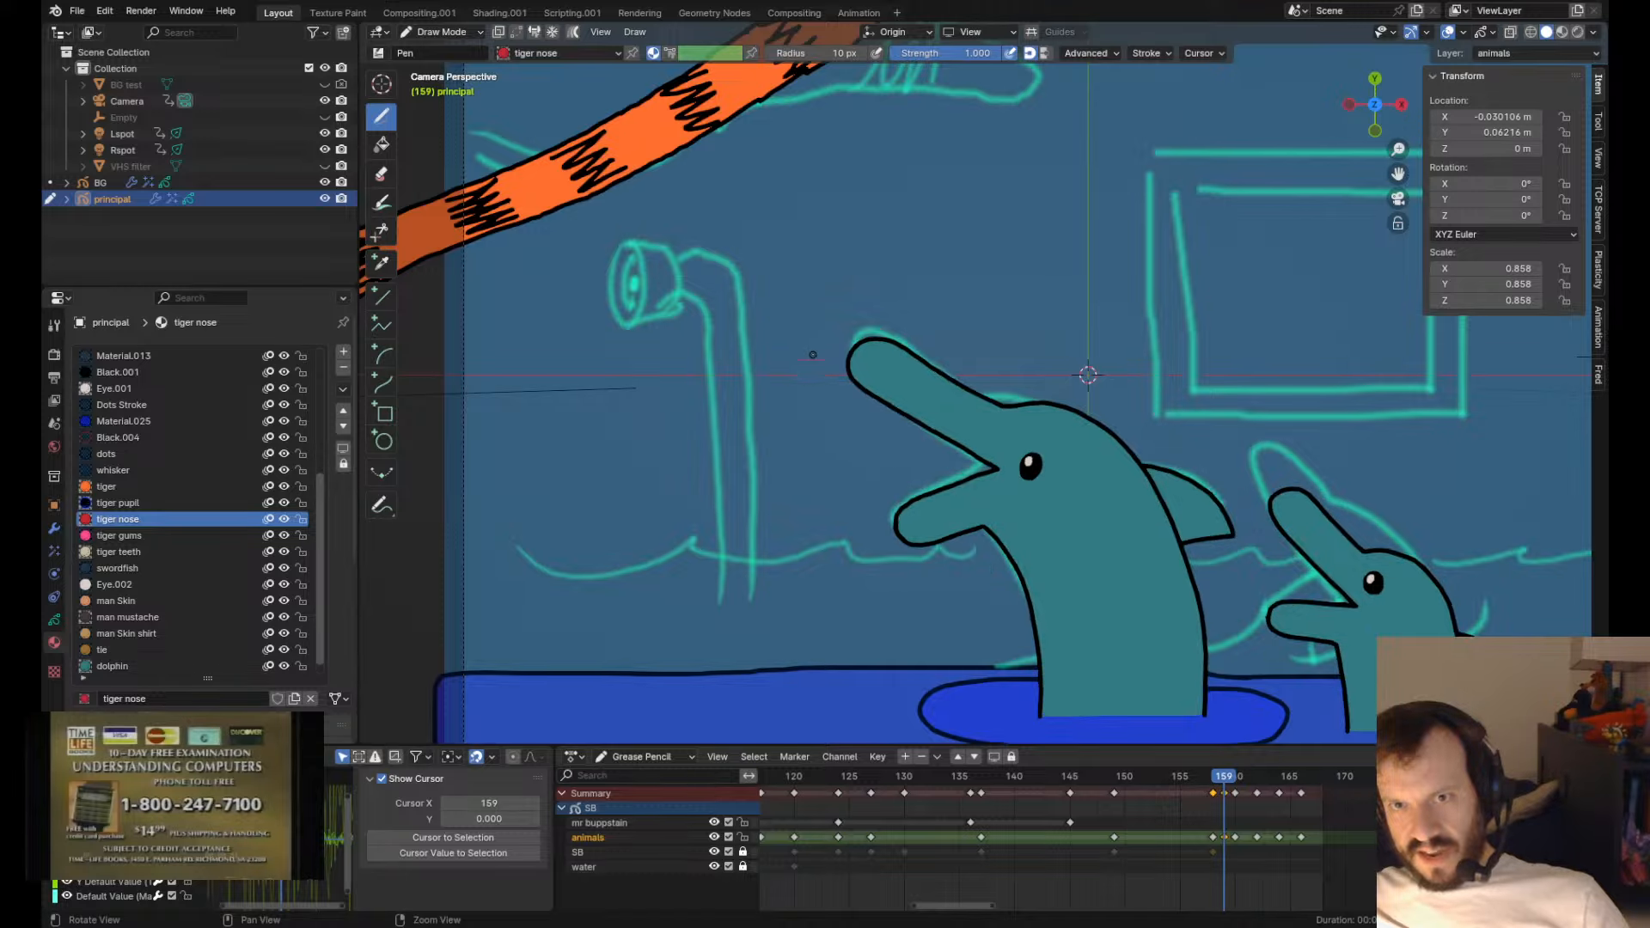
# - Pull the tip of the large dolphin's upper beak on frame 159 slightly inward toward its head and round it off
pyautogui.moveTo(859, 341); pyautogui.dragTo(889, 389)
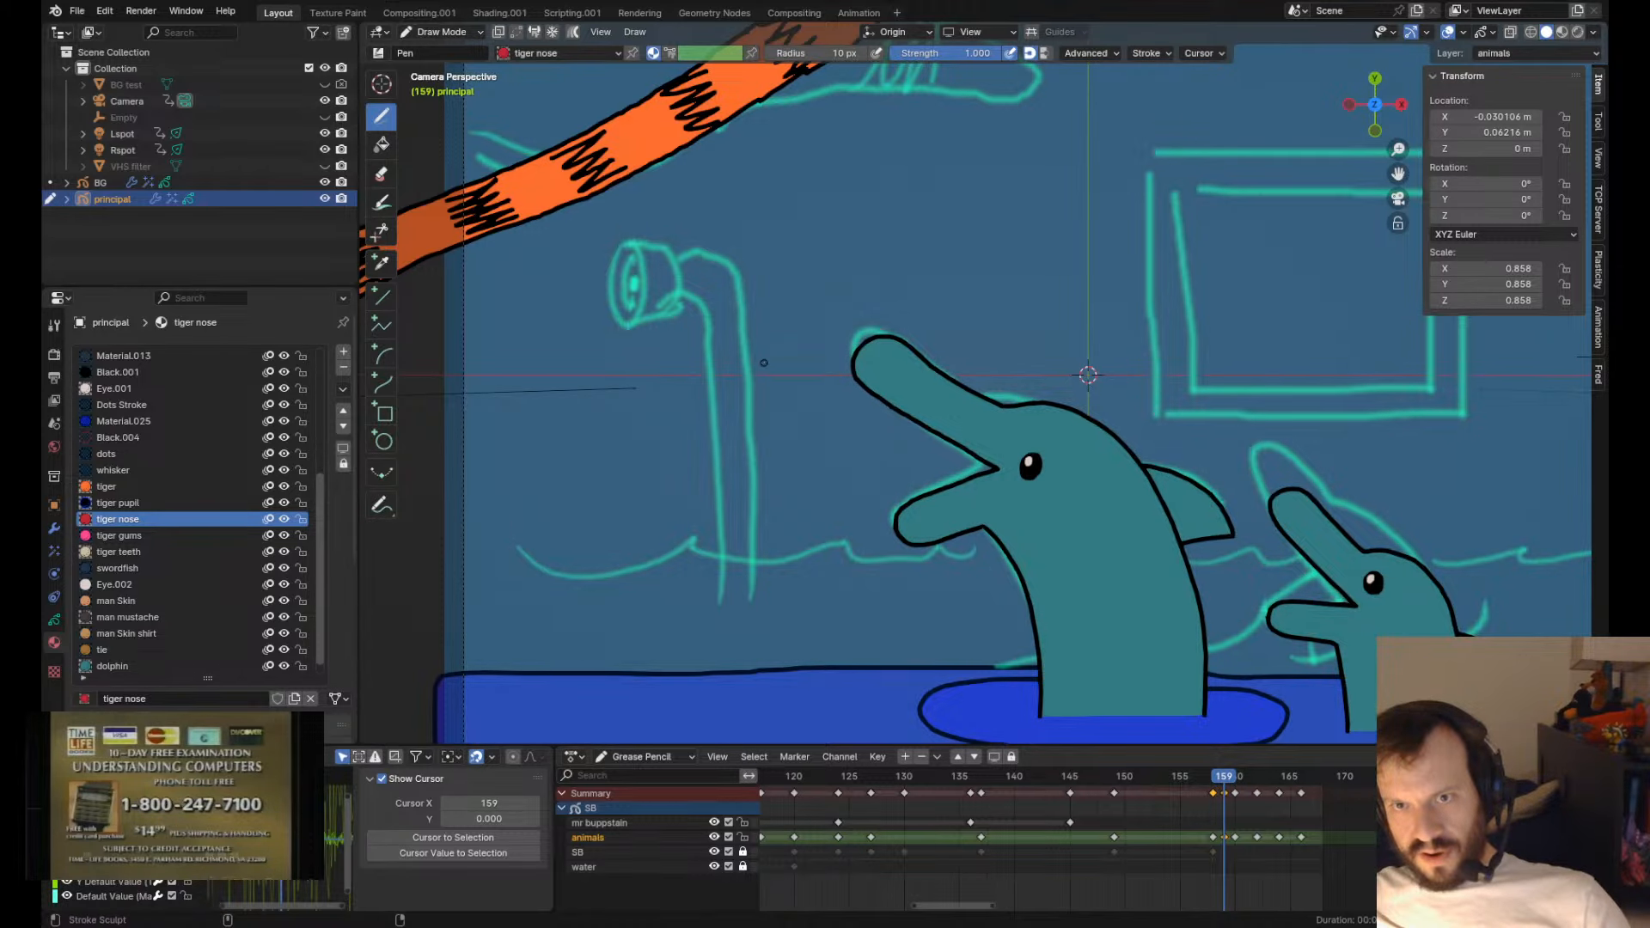
pyautogui.moveTo(934, 336); pyautogui.dragTo(940, 325)
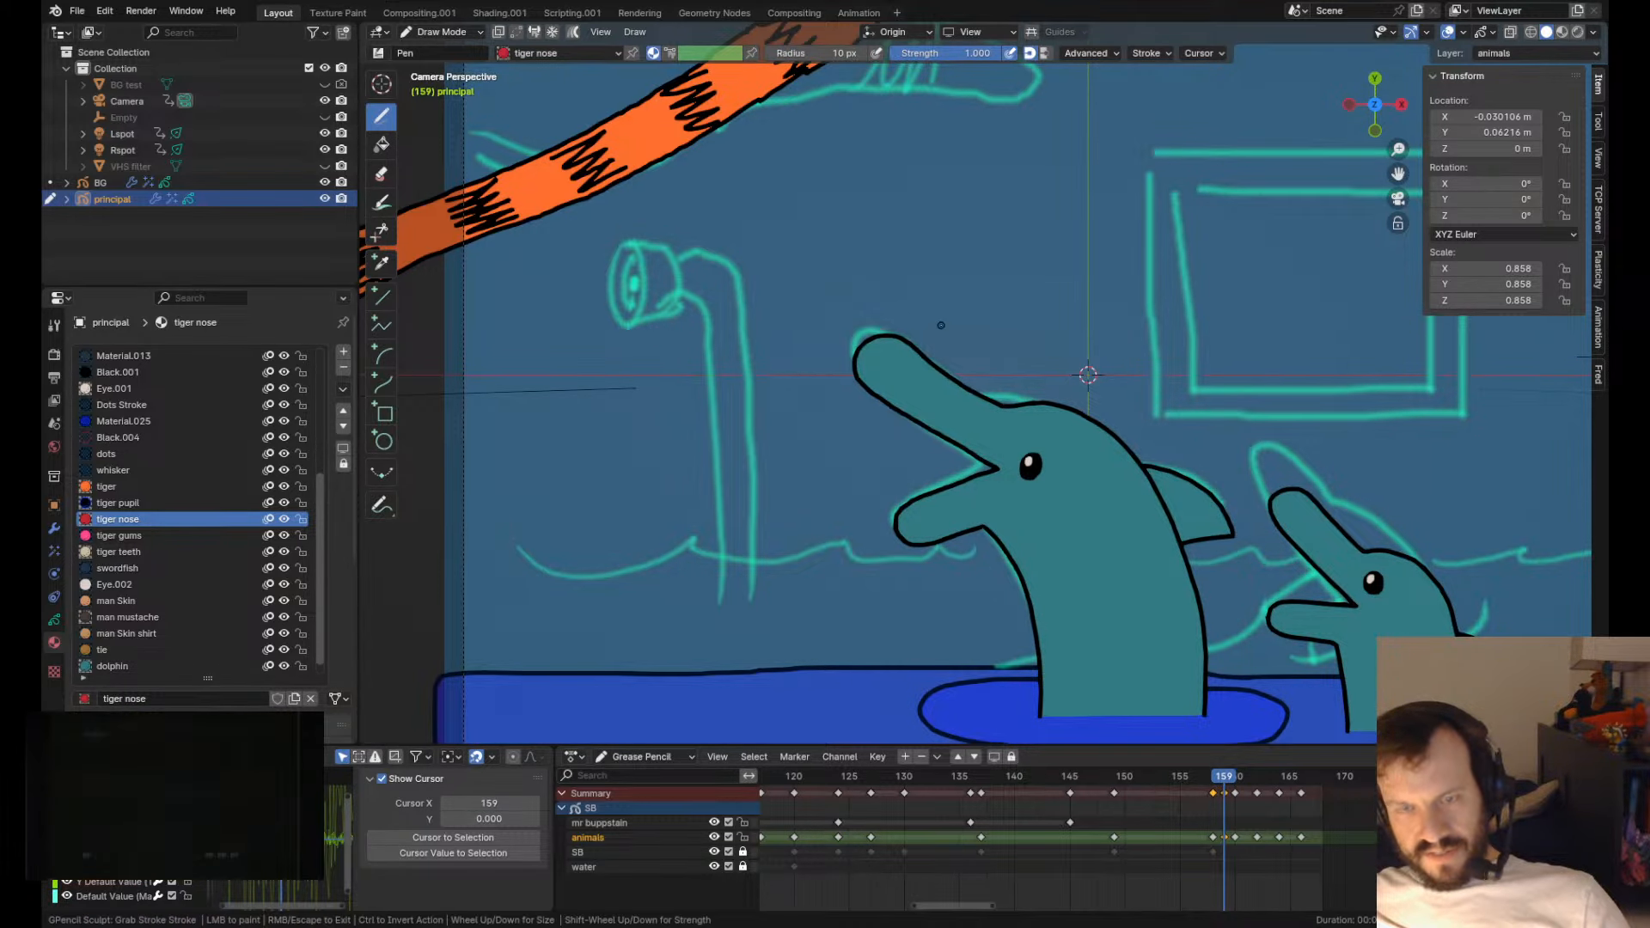
pyautogui.moveTo(830, 369); pyautogui.dragTo(871, 332)
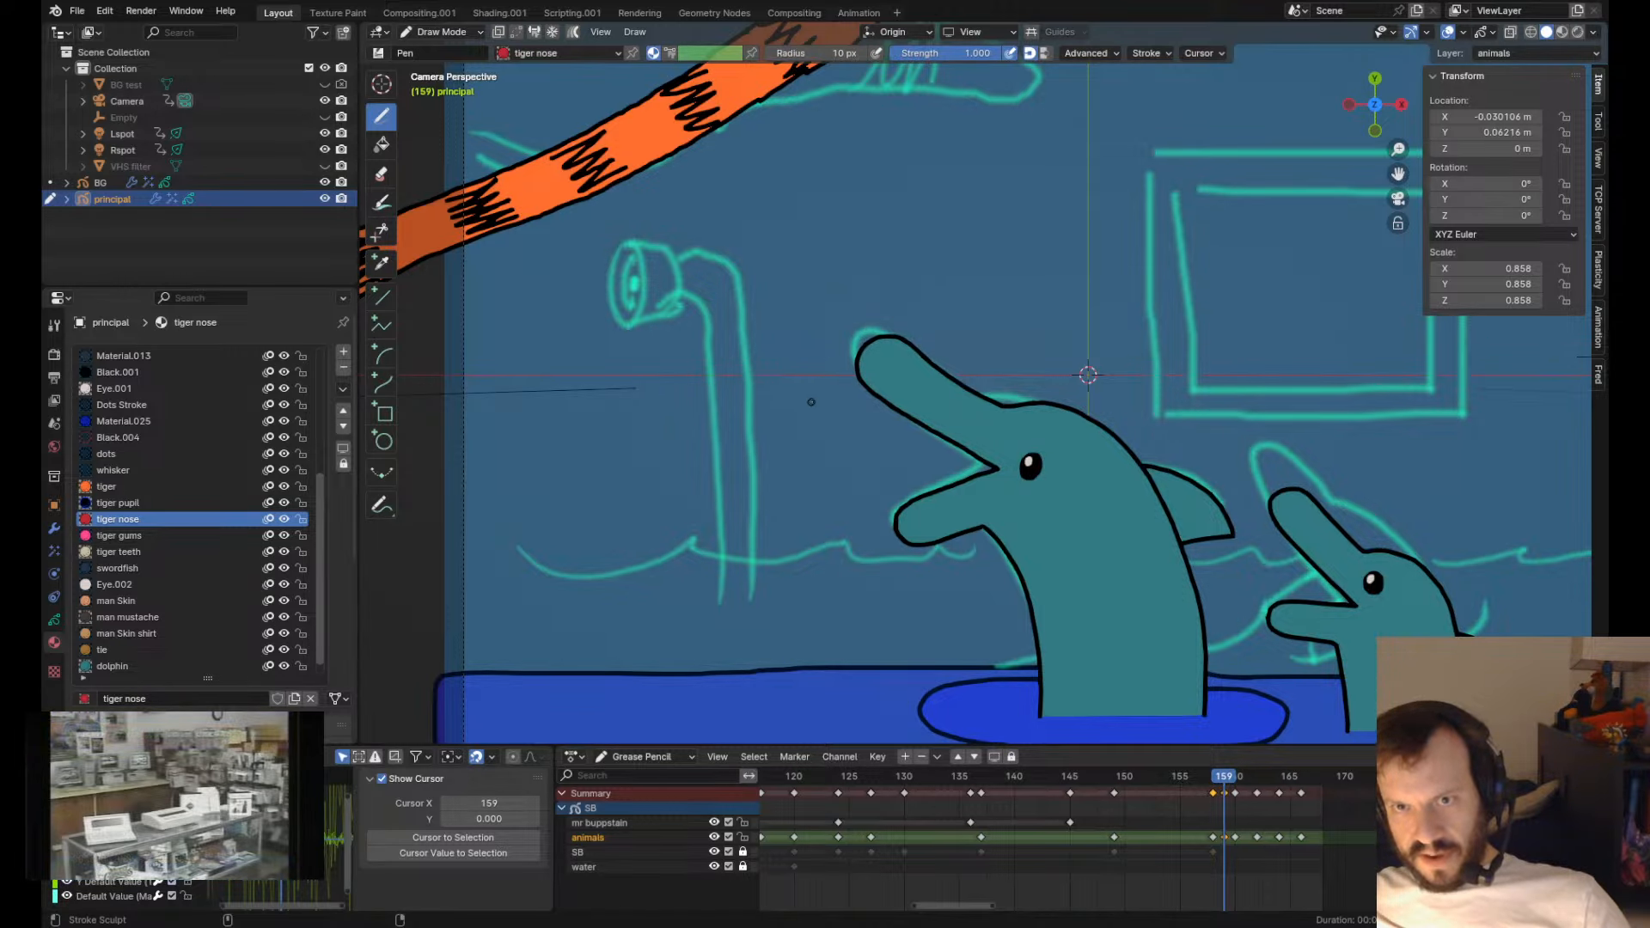
pyautogui.scroll(2, 858, 307)
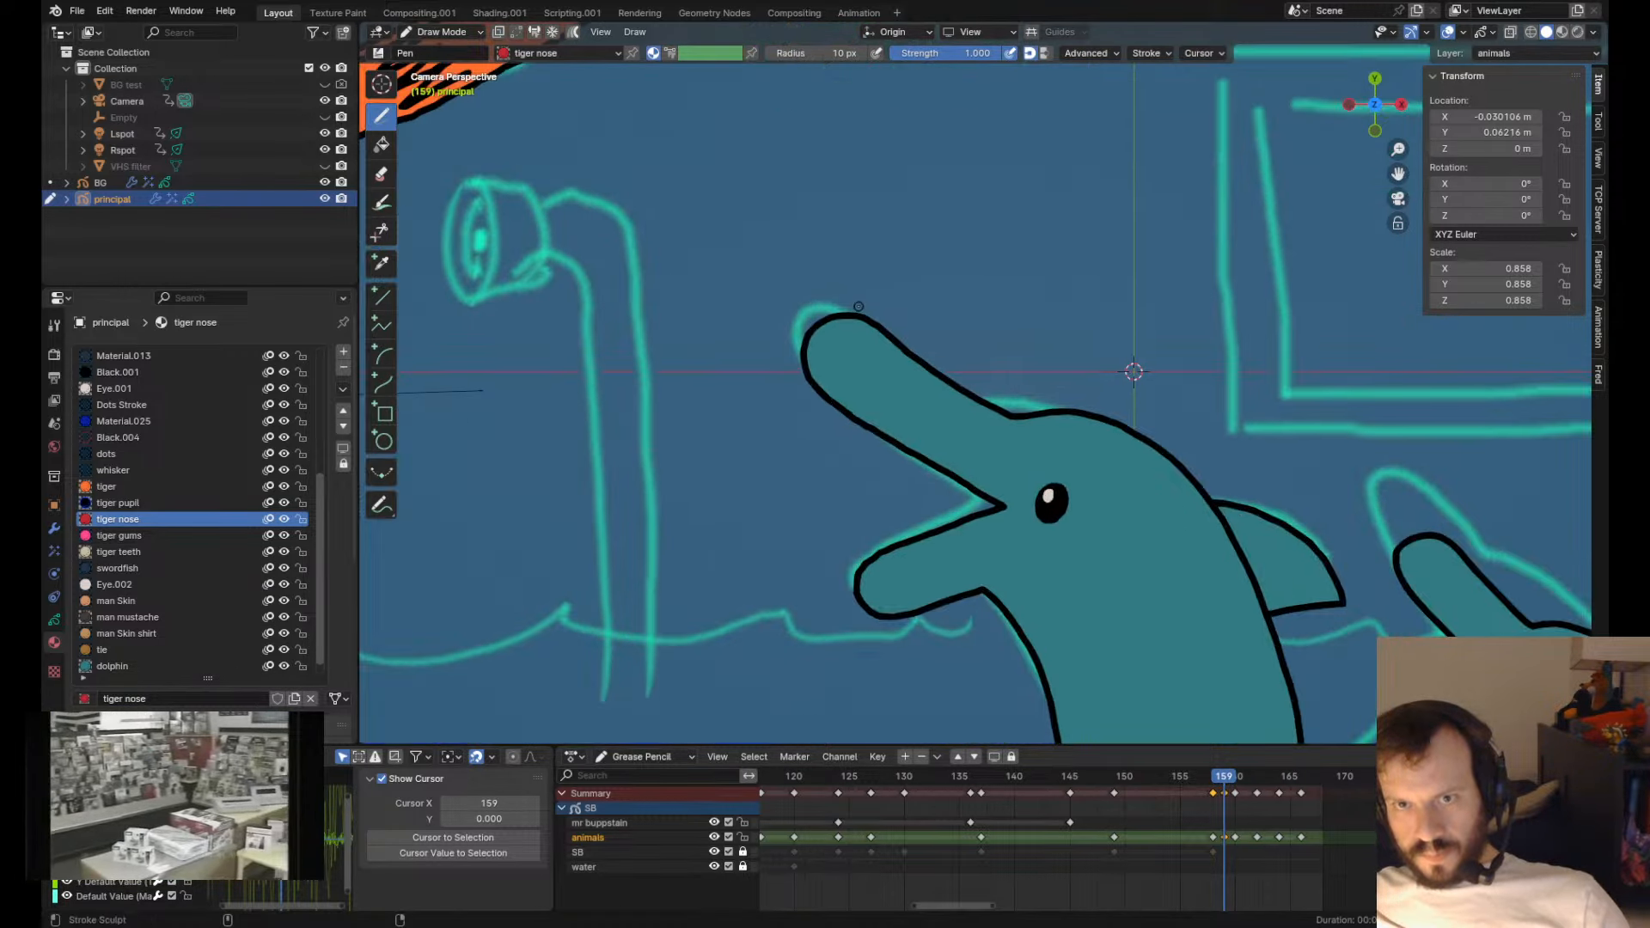
pyautogui.scroll(-2, 1029, 509)
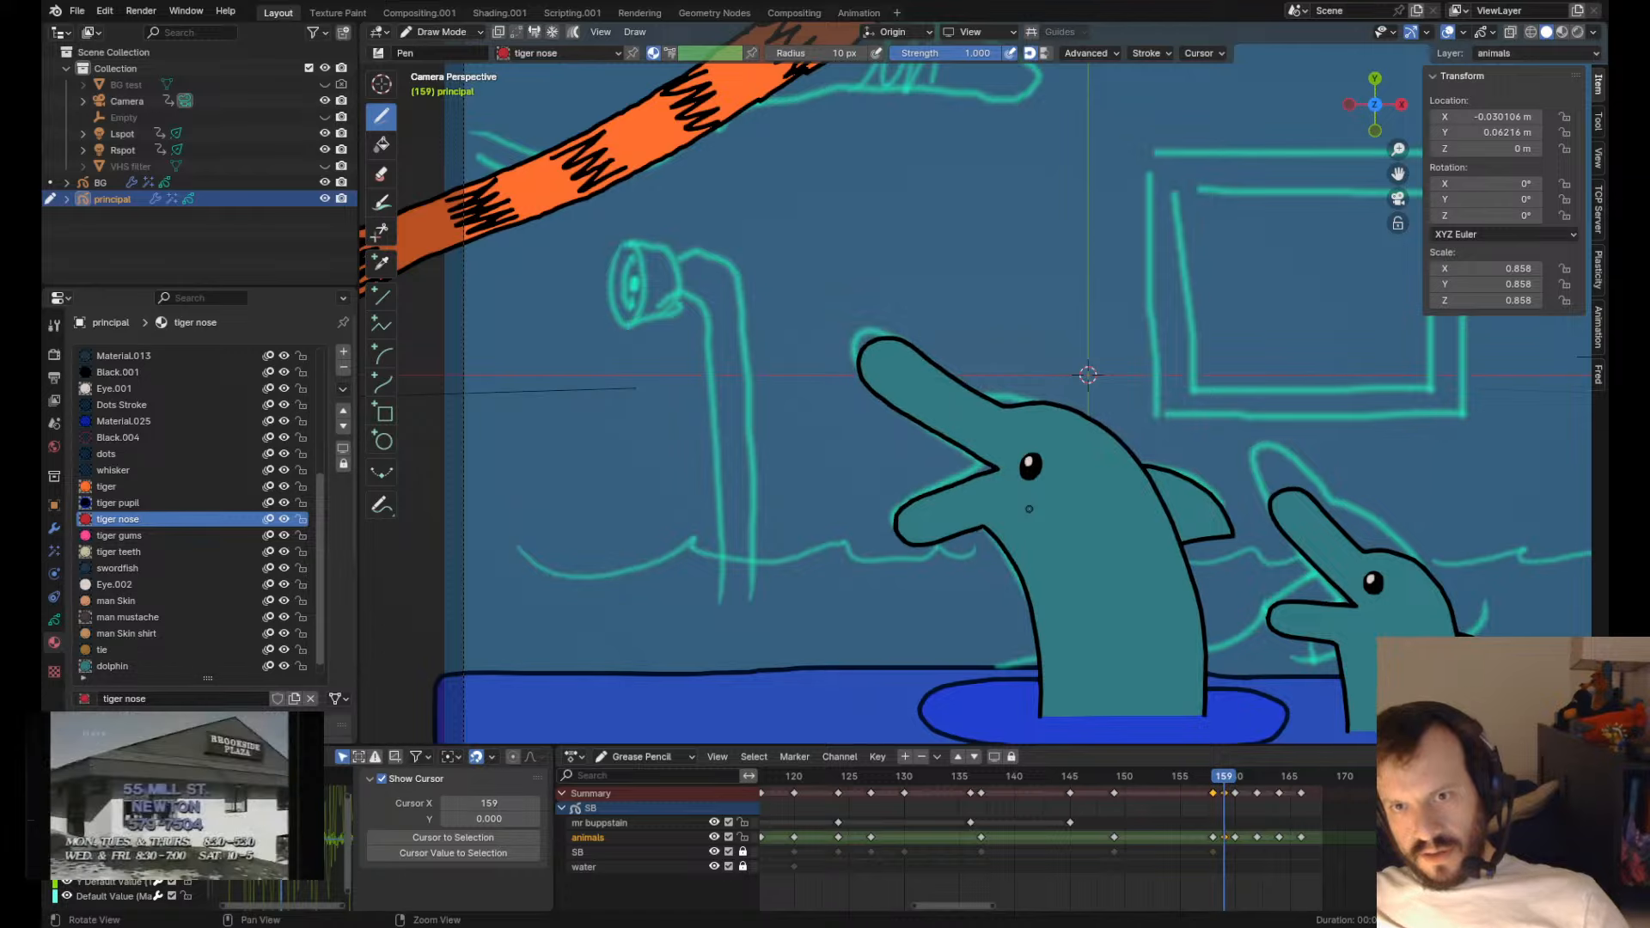
# - Step between frames 158, 159 and 160 to check the motion of the large dolphin's reshaped beak tip
pyautogui.press('Right')
pyautogui.press('Left')
pyautogui.press('Right')
pyautogui.press('Left')
pyautogui.press('Left')
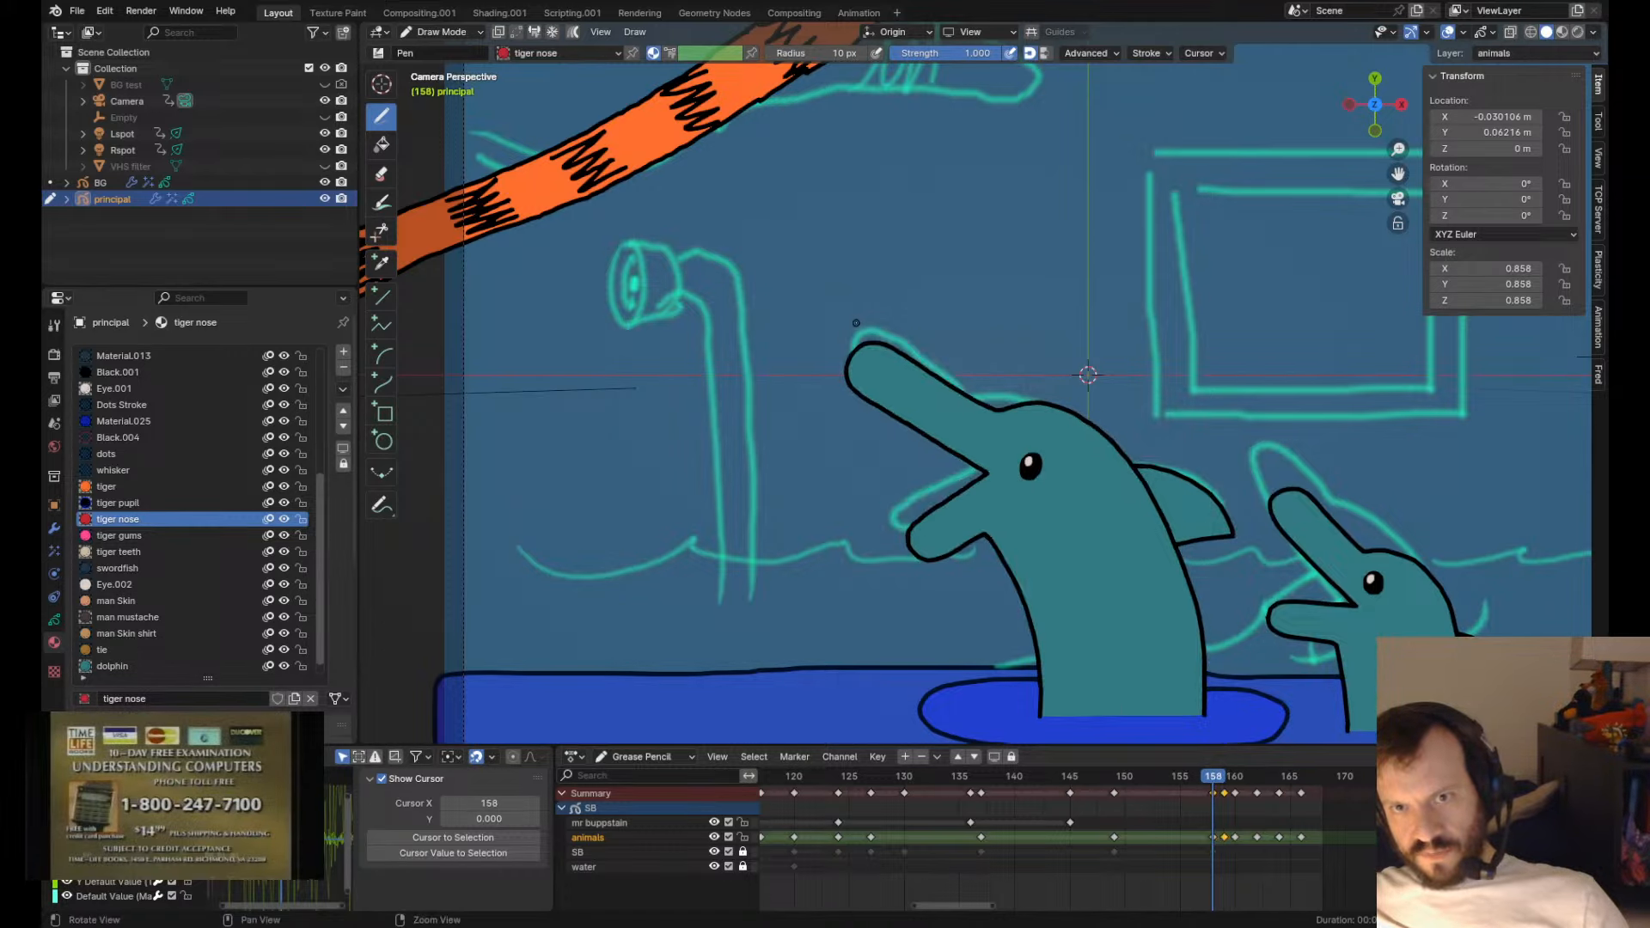
pyautogui.press('Down')
pyautogui.press('Up')
pyautogui.press('Up')
pyautogui.press('Up')
pyautogui.press('Down')
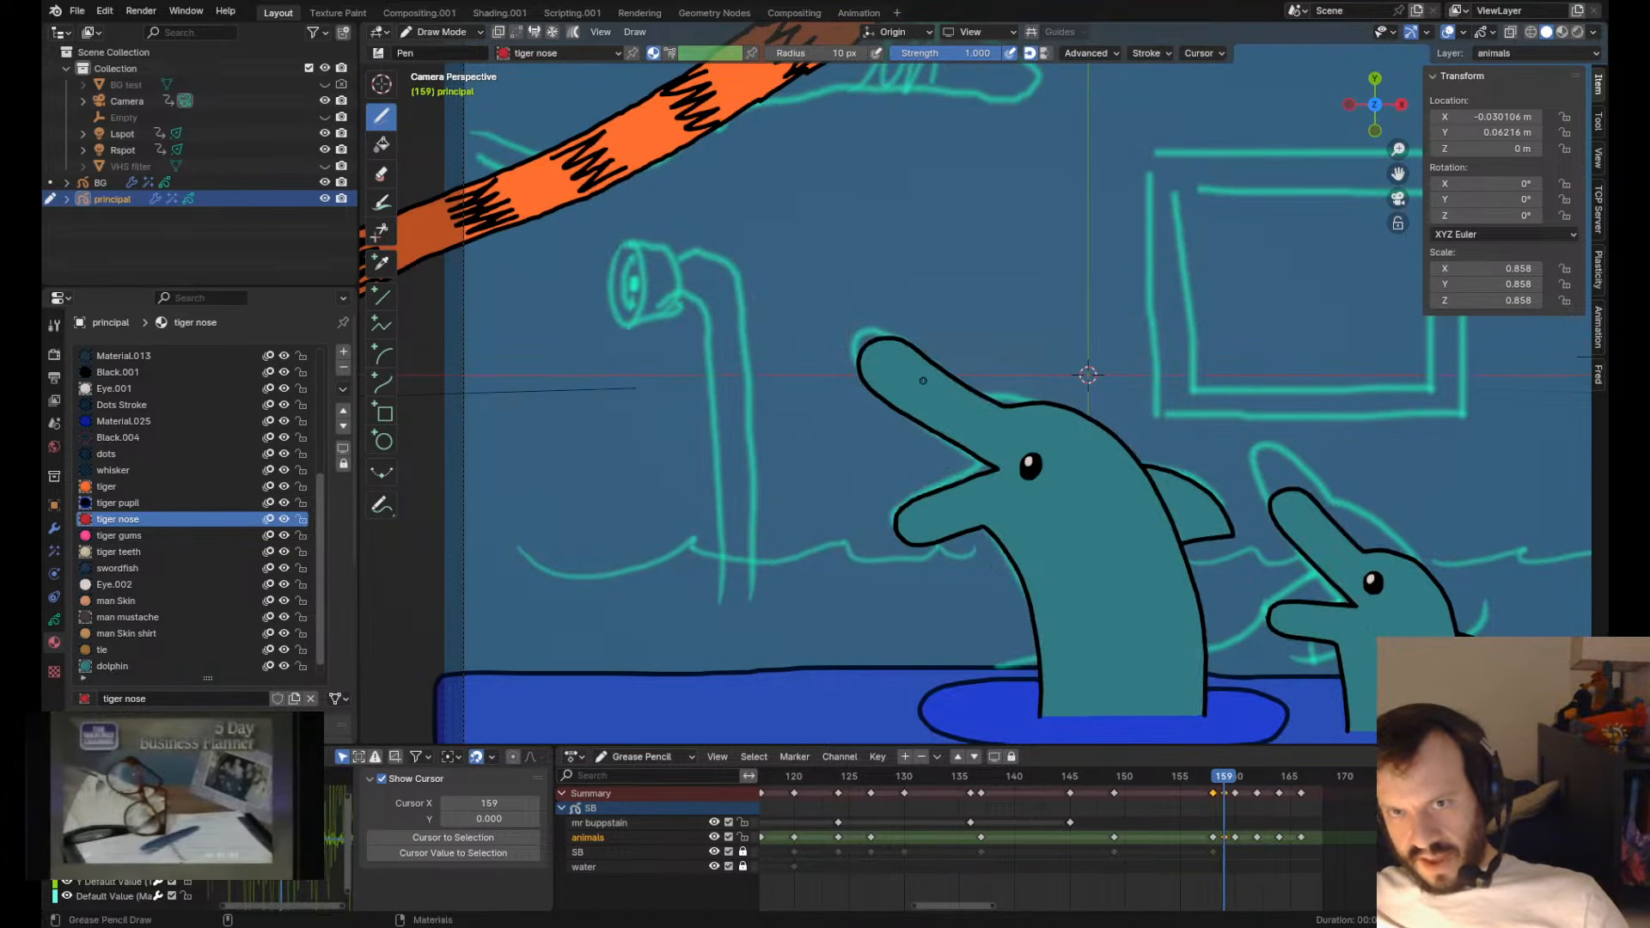
pyautogui.press('Right')
# - Pull the large dolphin's upper beak tip on frame 160 slightly inward and check it against frame 159
pyautogui.press('Tab')
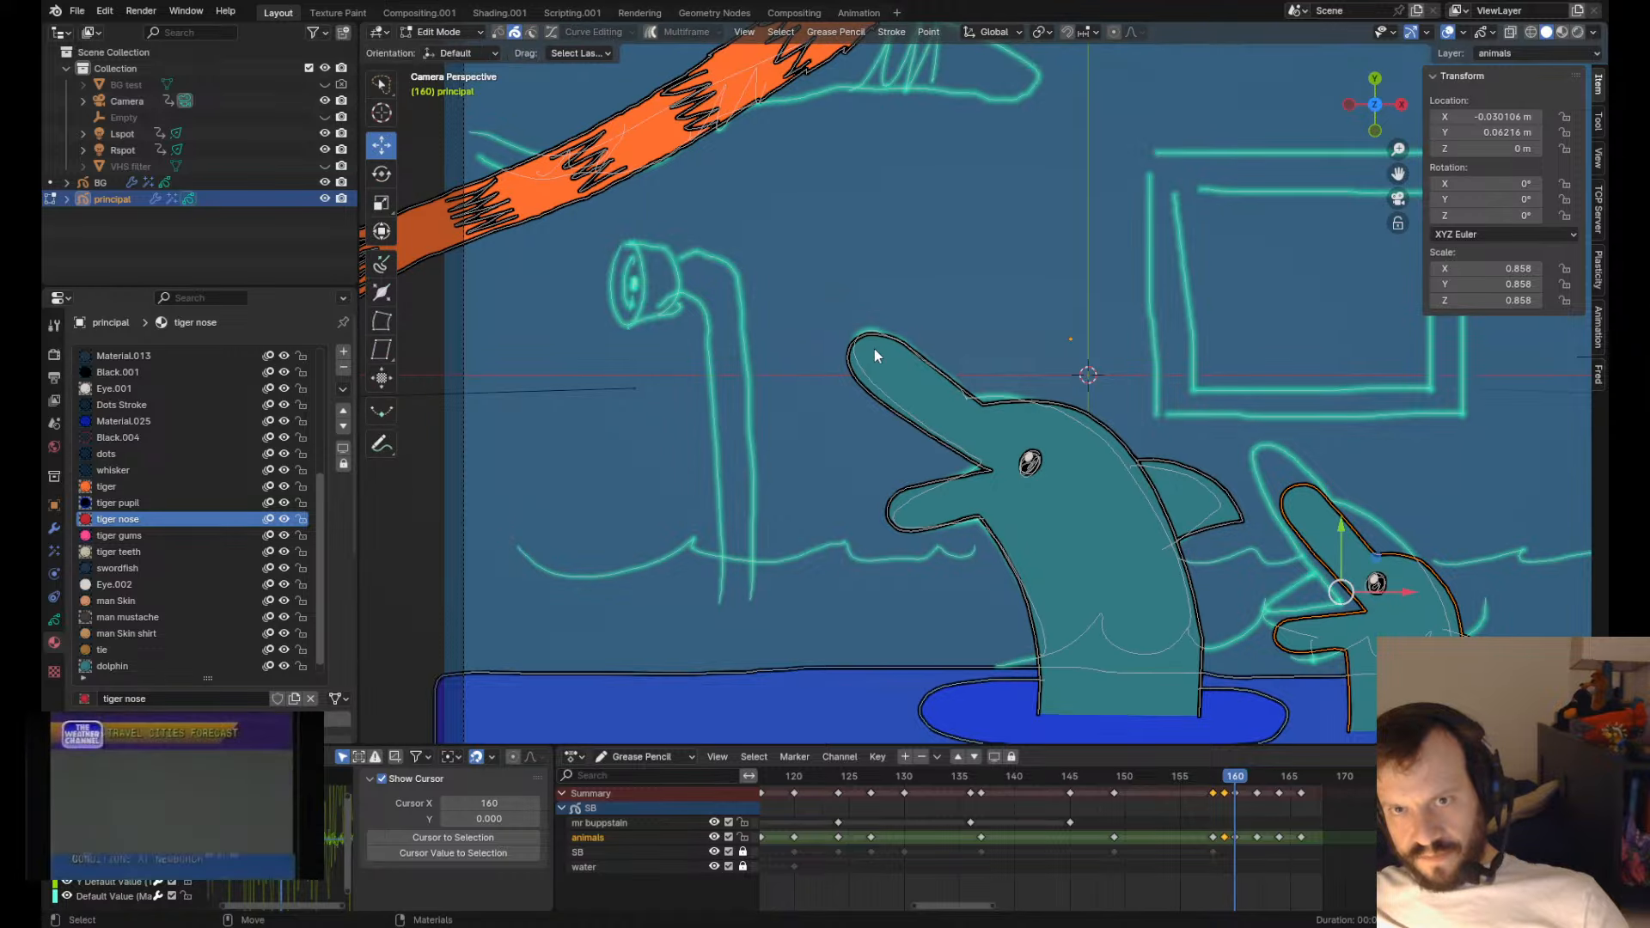
pyautogui.press('Tab')
pyautogui.scroll(-2, 878, 351)
pyautogui.keyDown('ctrl'); pyautogui.keyDown('shift'); pyautogui.moveTo(912, 369); pyautogui.dragTo(911, 369); pyautogui.keyUp('shift'); pyautogui.keyUp('ctrl')
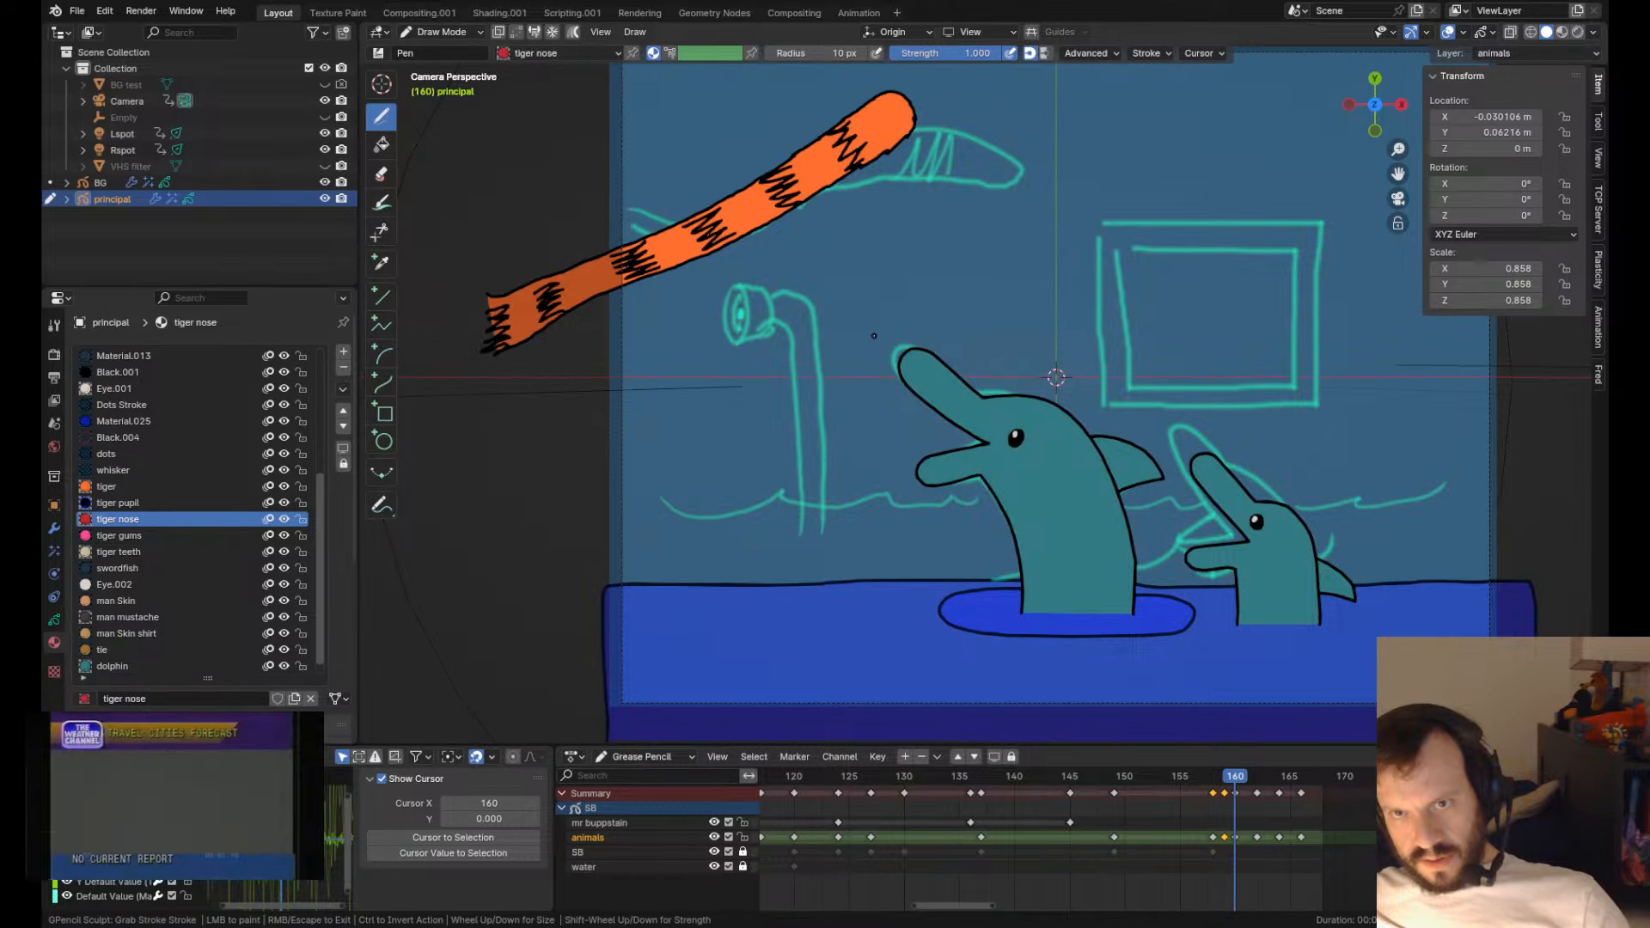
pyautogui.scroll(4, 874, 335)
pyautogui.press('Left')
pyautogui.press('Right')
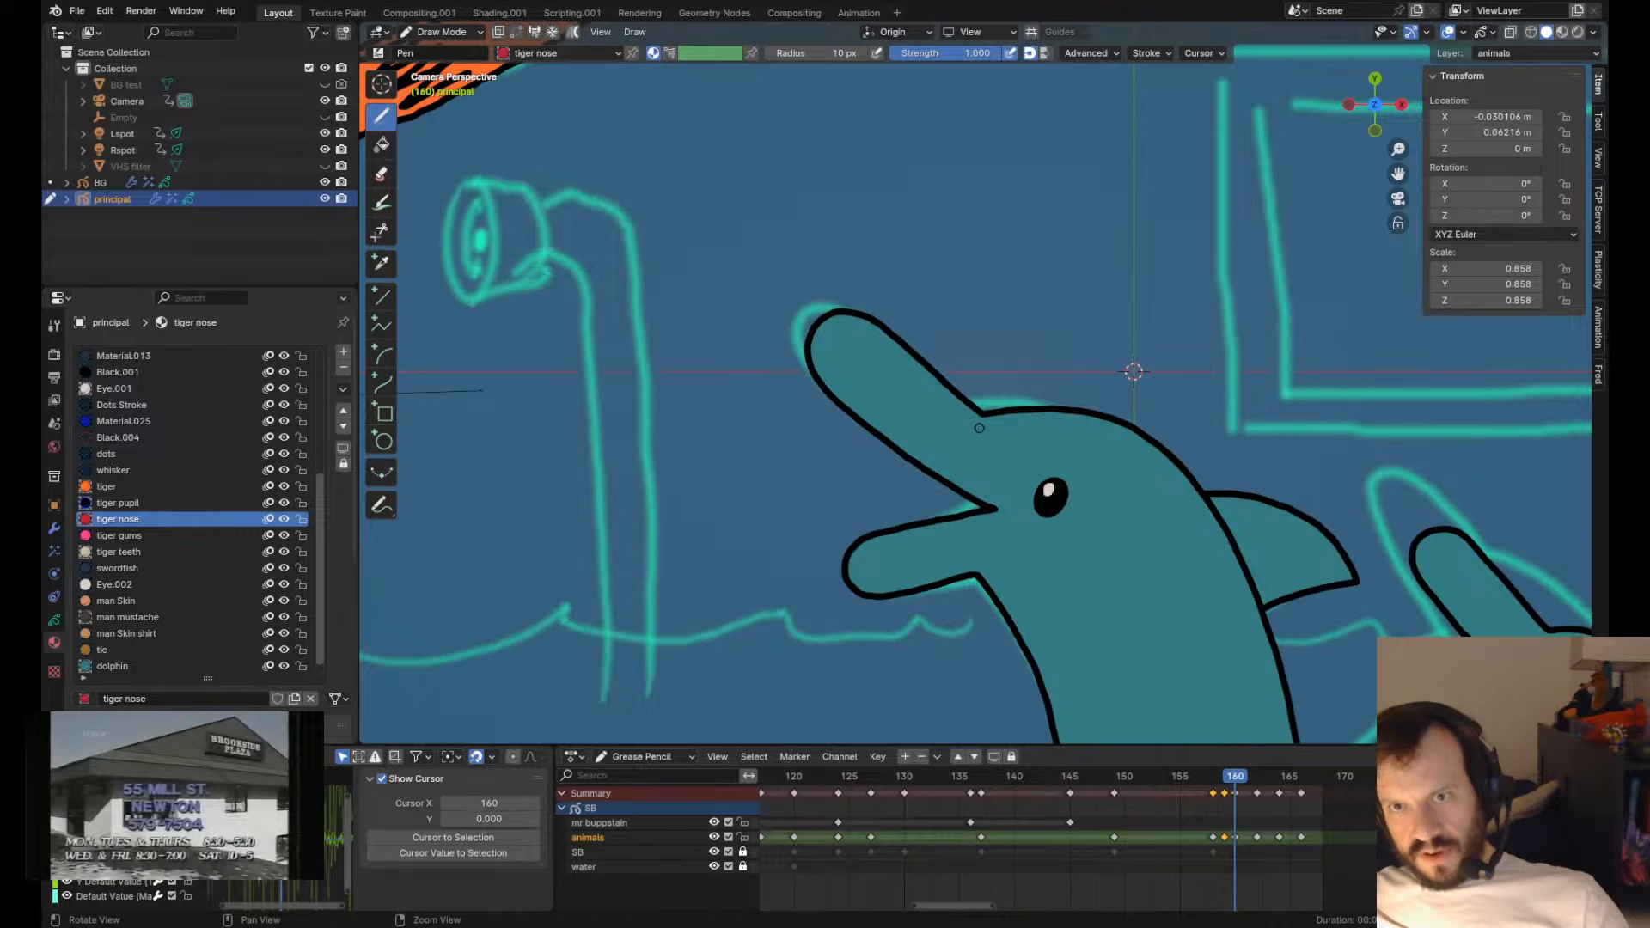
# - Compare the notch between the large dolphin's beak and forehead across the neighbouring frames, and move it toward the eye on frame 160
pyautogui.press('Tab')
pyautogui.press('Left')
pyautogui.press('Left')
pyautogui.press('Right')
pyautogui.press('Right')
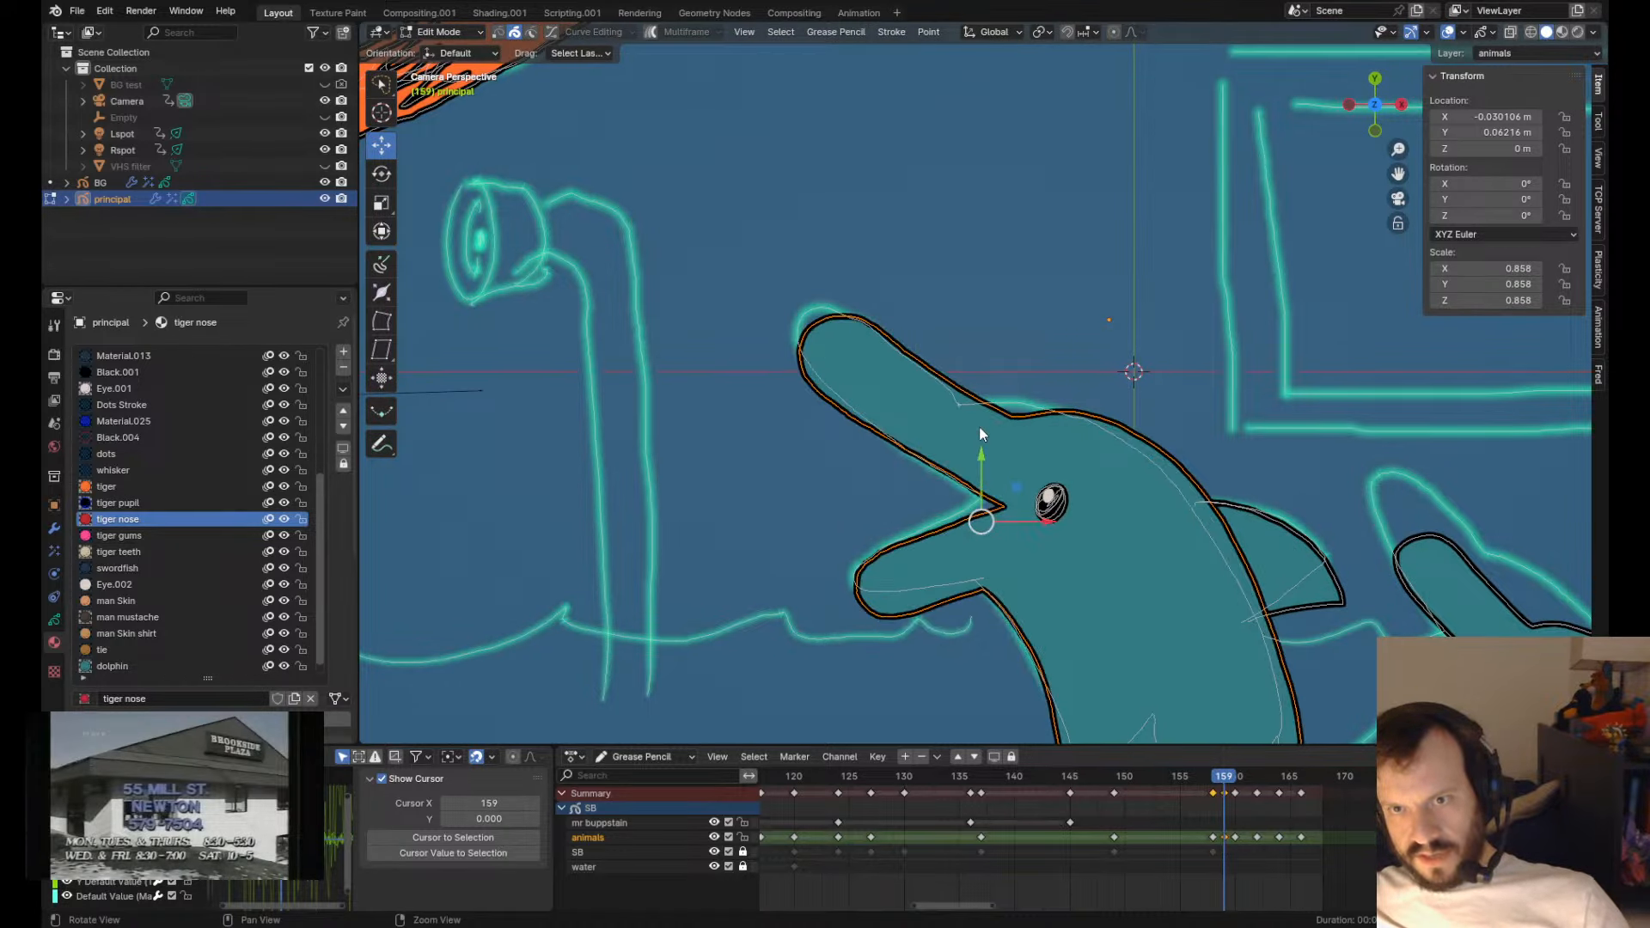
pyautogui.press('Tab')
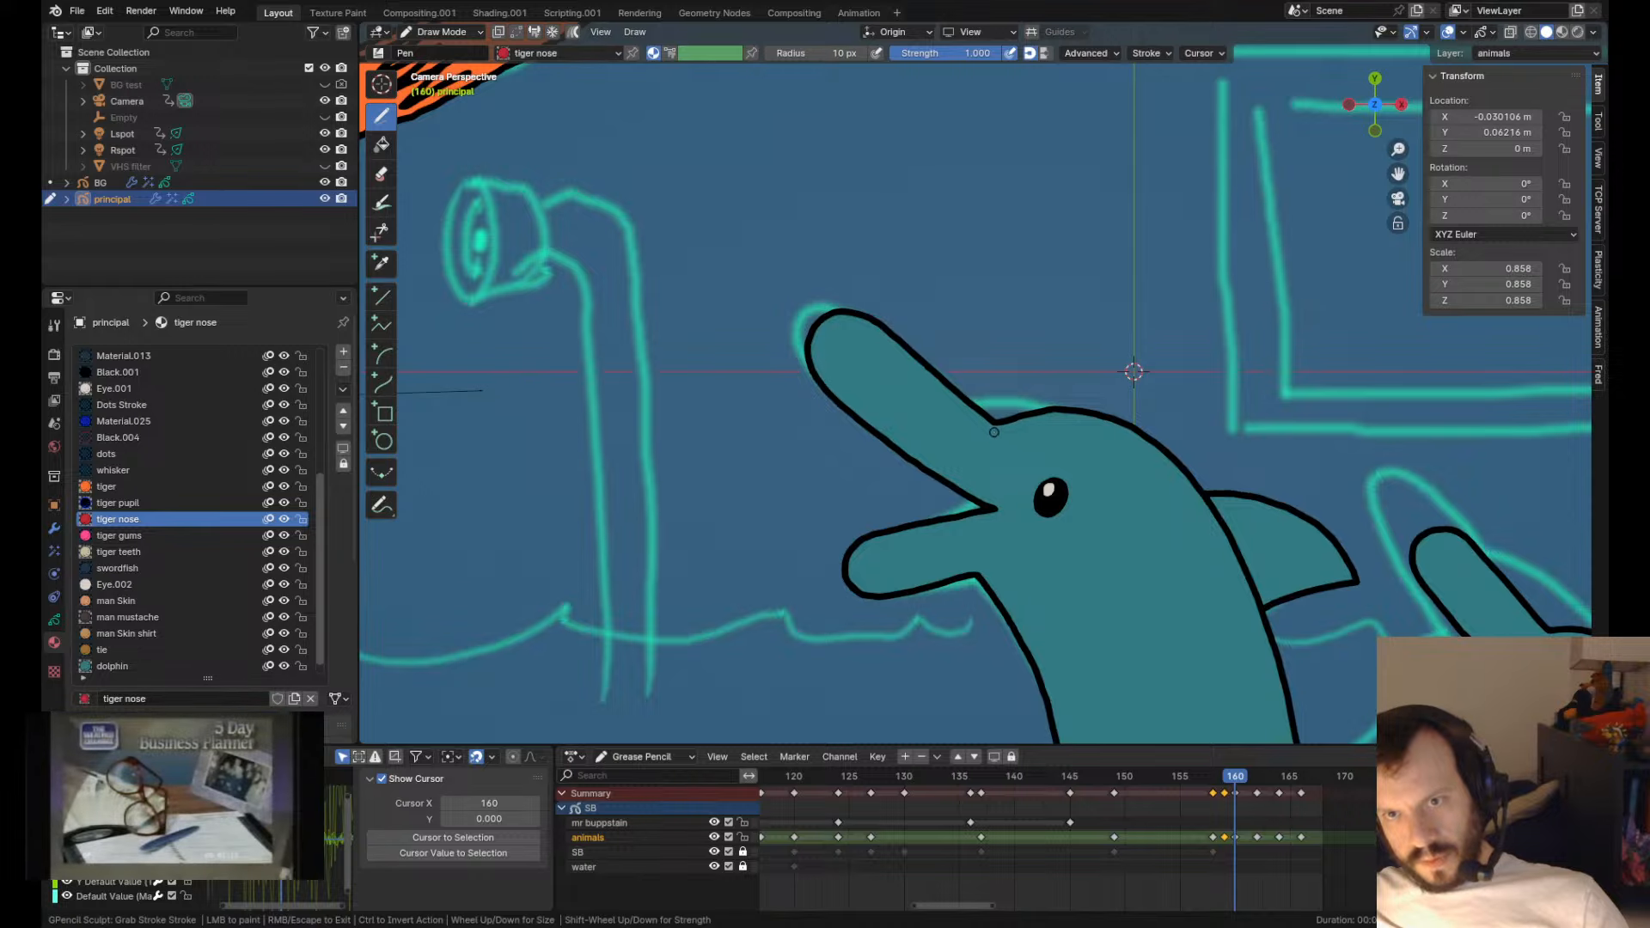
# - Deepen the notch between the large dolphin's beak and forehead on frame 159 and smooth the beak's upper edge, checking against frame 158
pyautogui.press('Left')
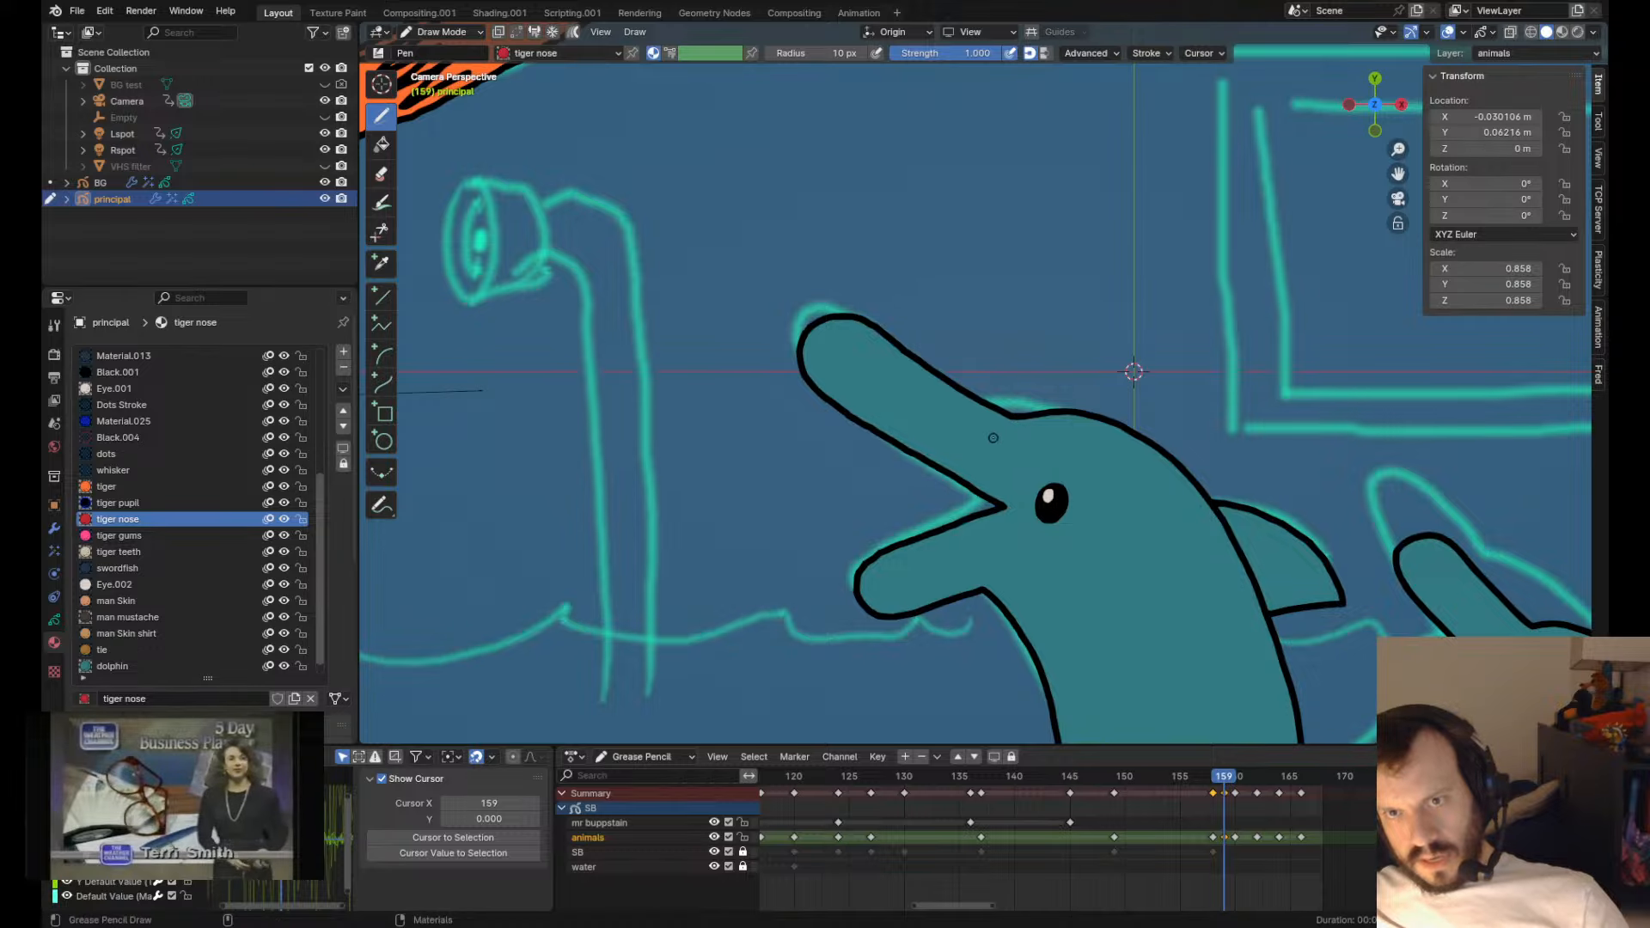
pyautogui.scroll(3, 1036, 457)
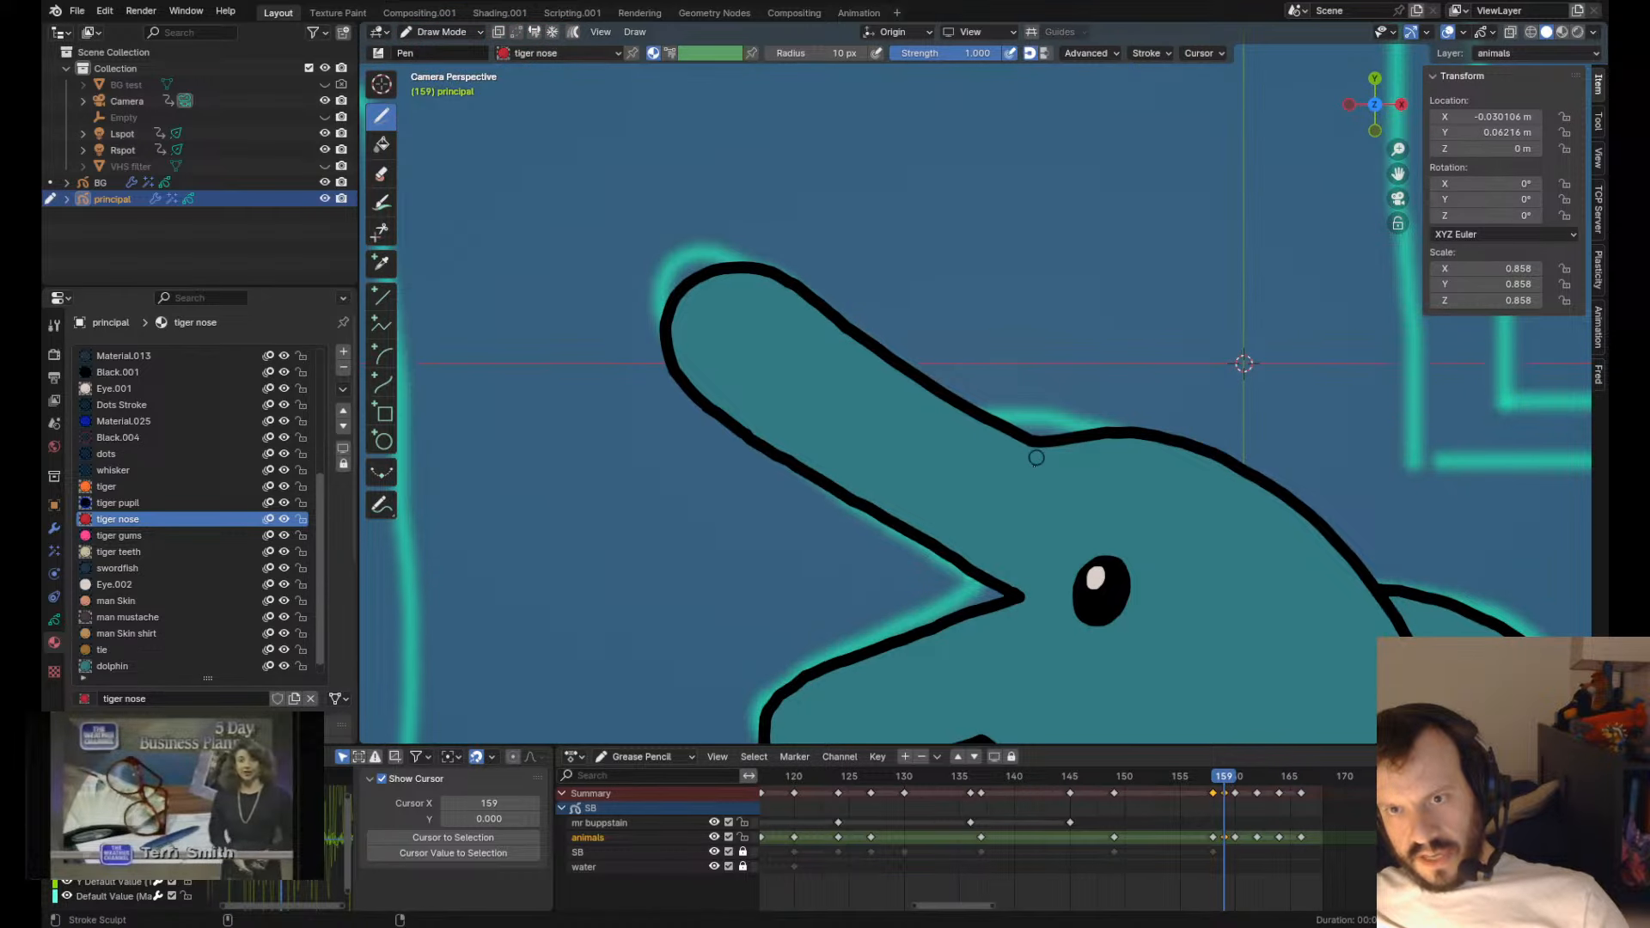
pyautogui.moveTo(1036, 458); pyautogui.dragTo(997, 482)
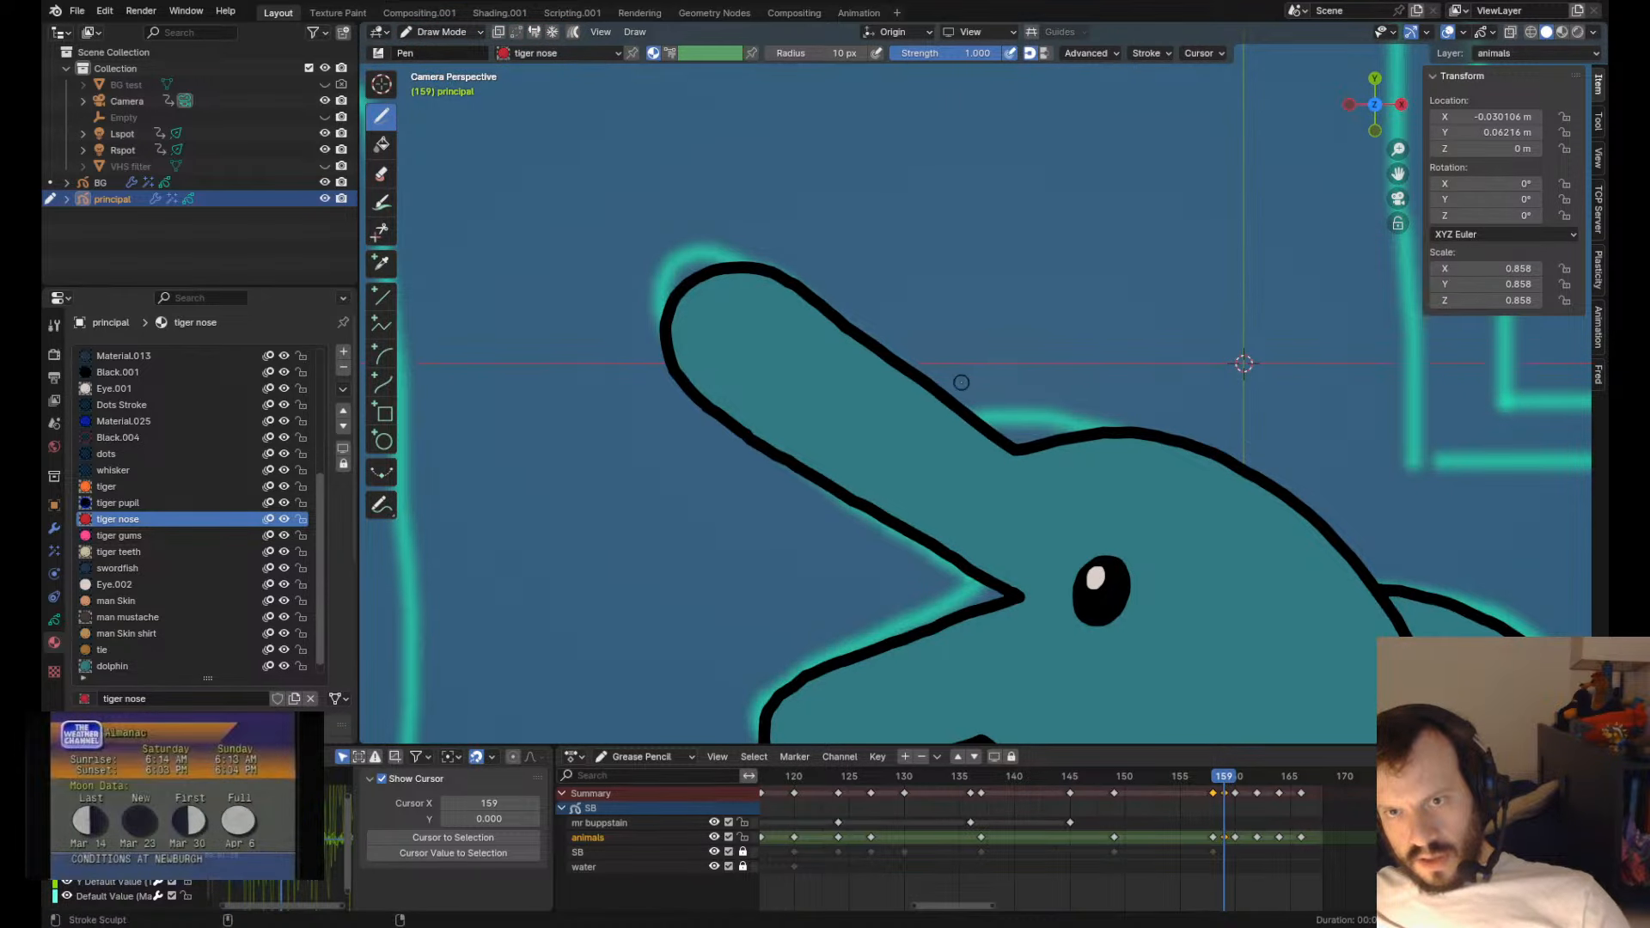
pyautogui.keyDown('shift'); pyautogui.moveTo(929, 377); pyautogui.dragTo(925, 385); pyautogui.keyUp('shift')
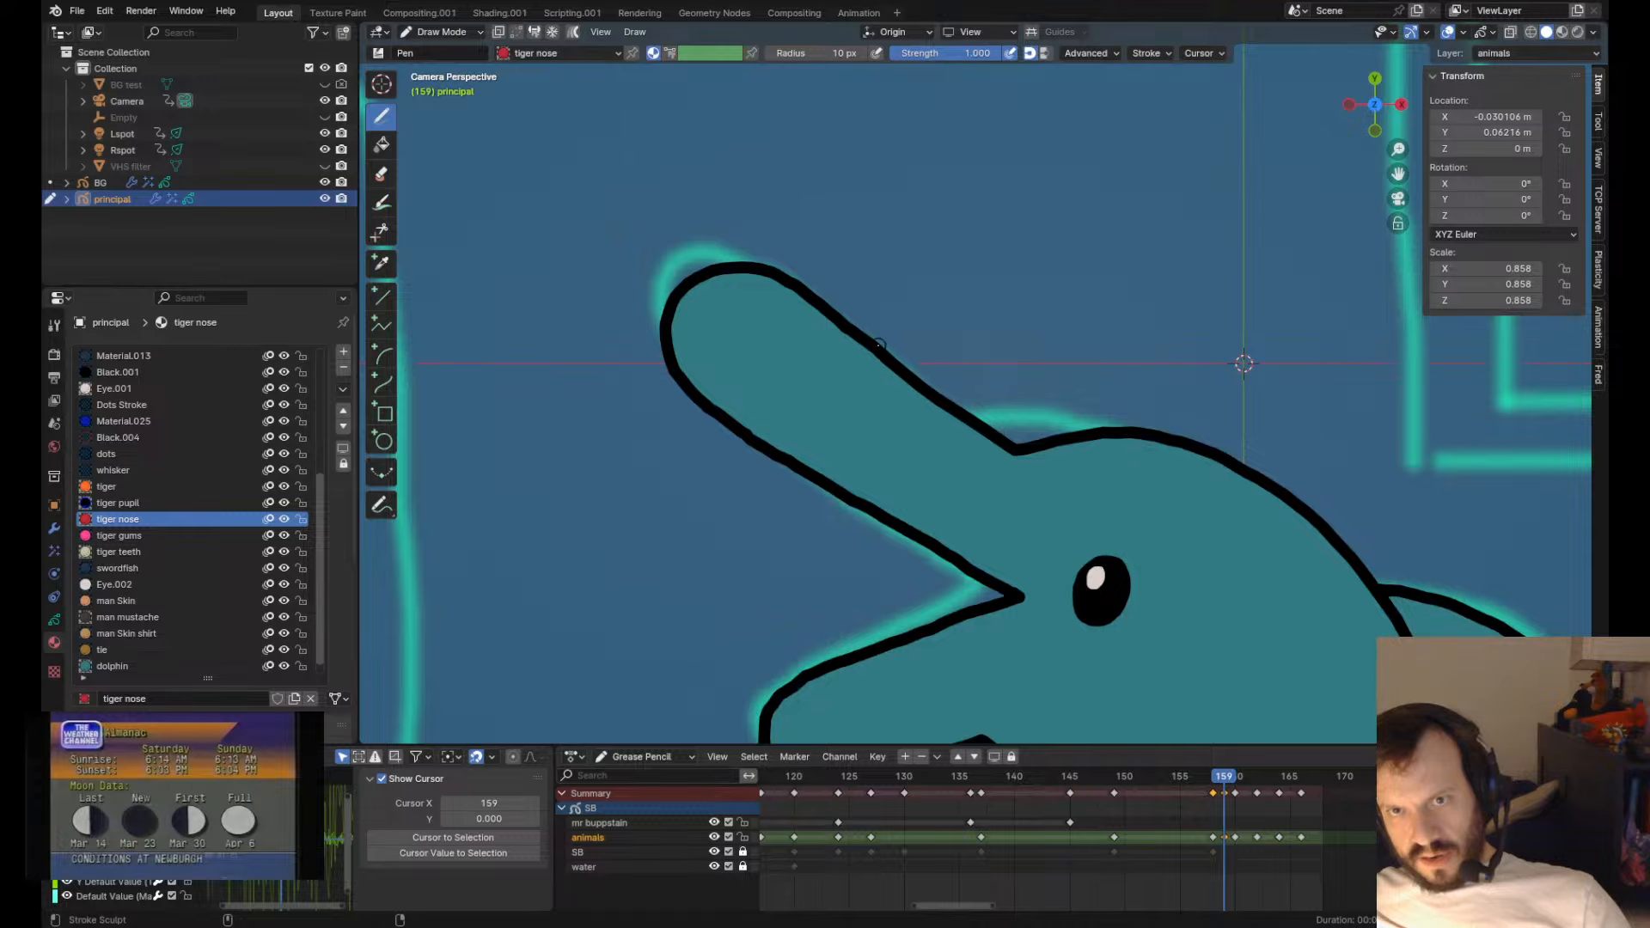
pyautogui.scroll(-5, 950, 414)
pyautogui.press('Left')
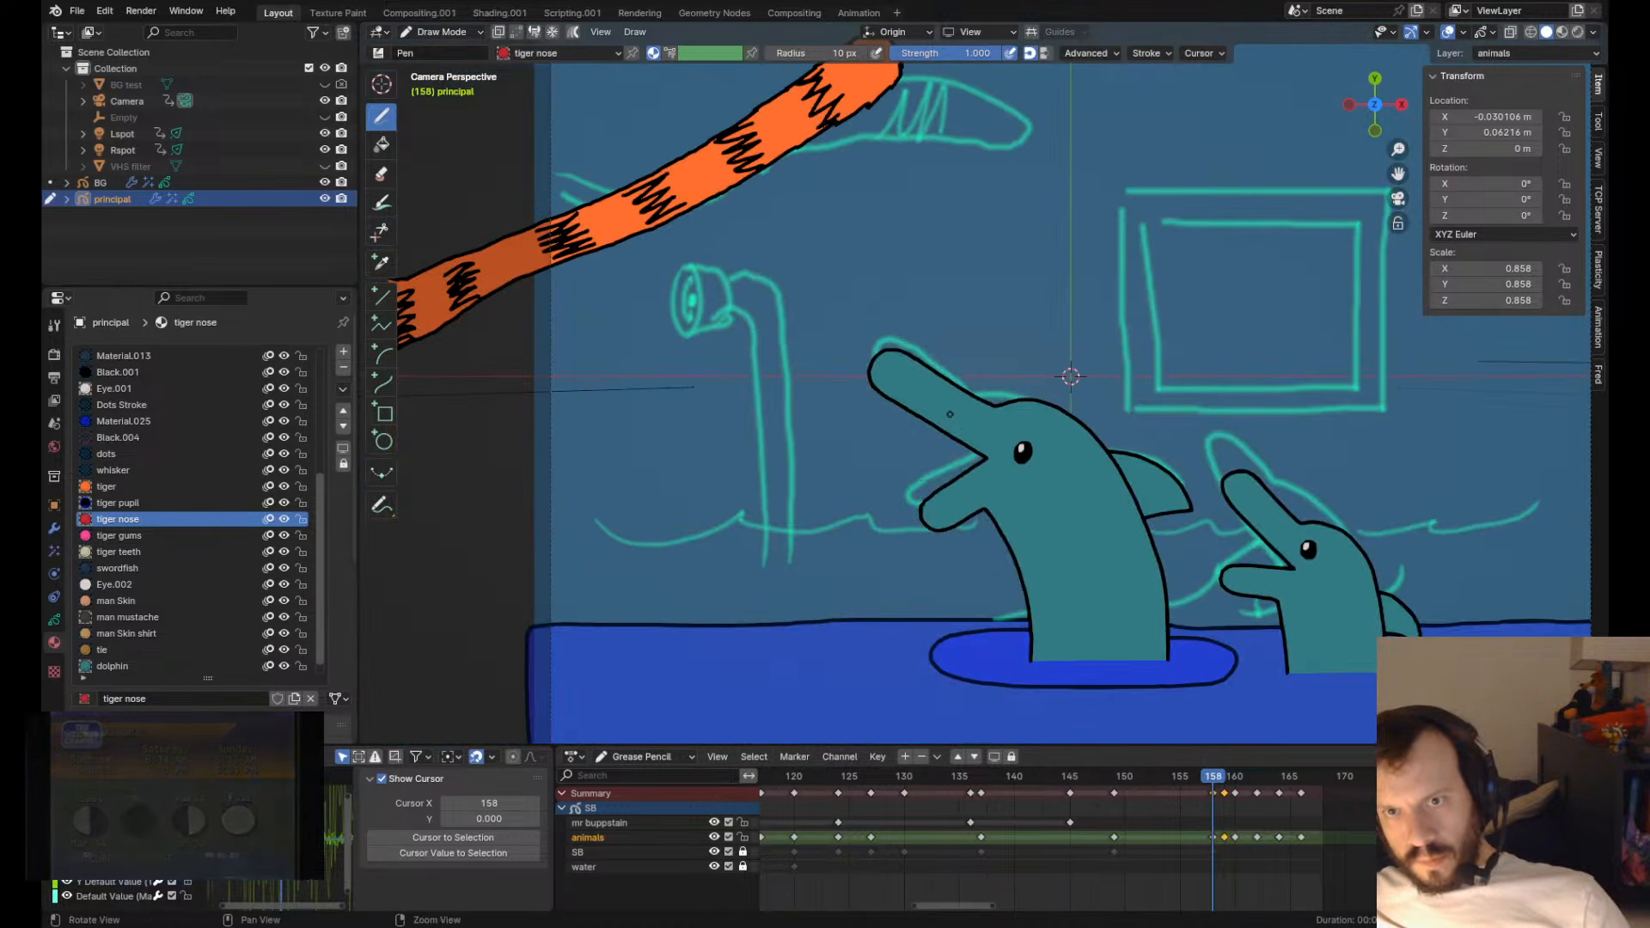
pyautogui.press('Right')
pyautogui.scroll(4, 949, 414)
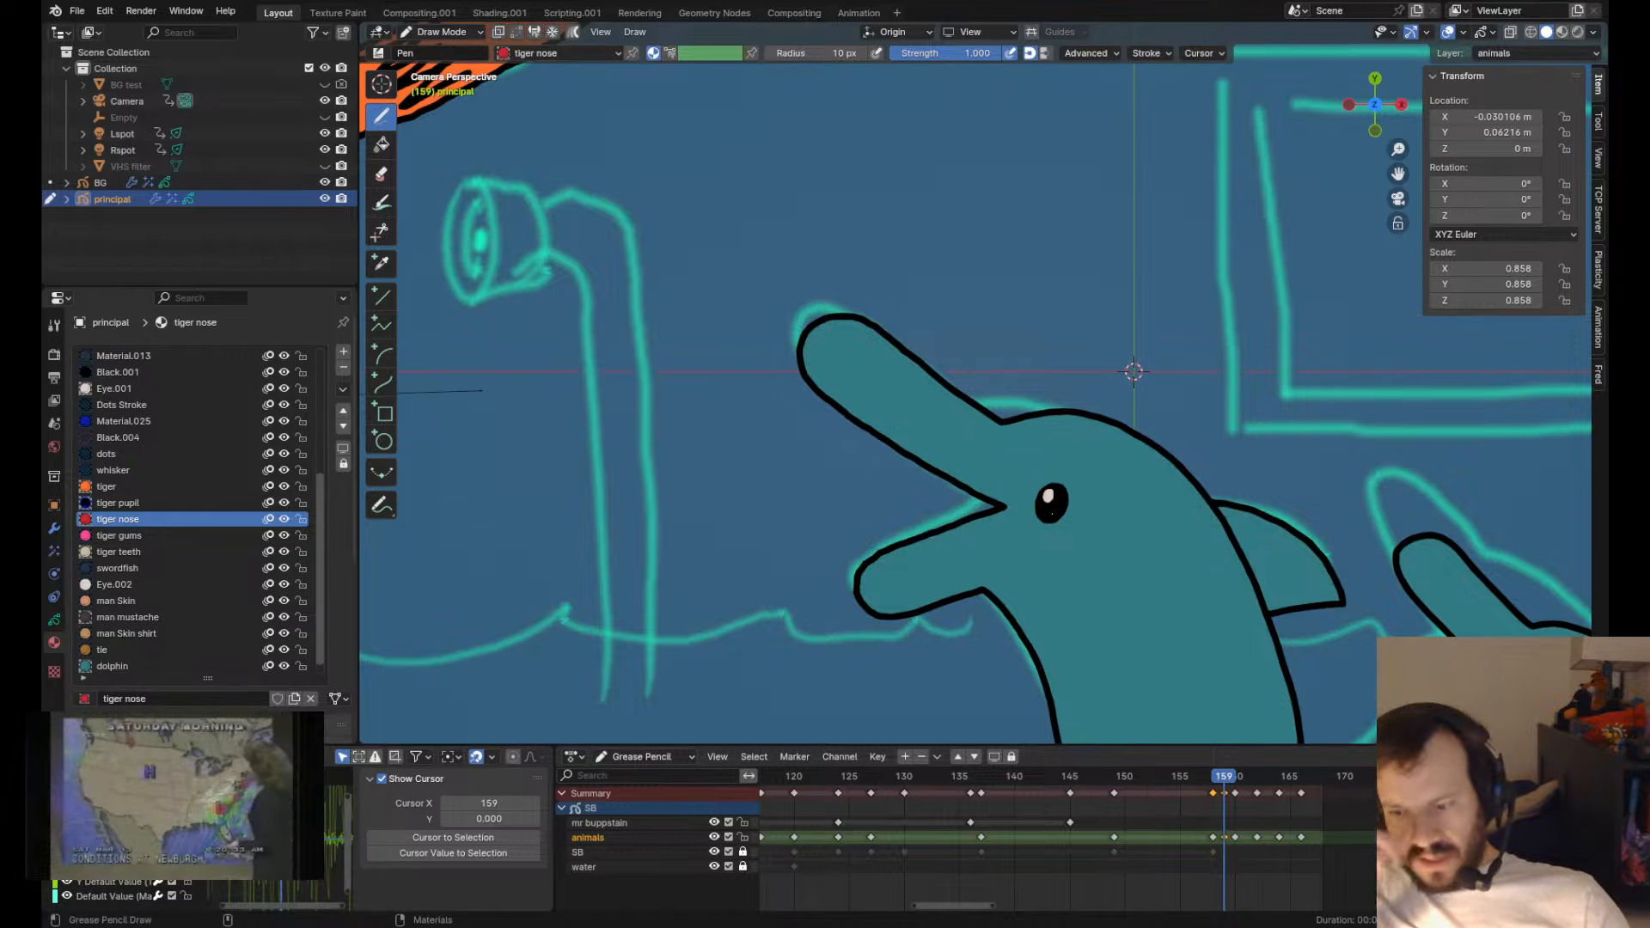
# - Refine the corner of the large dolphin's mouth on frame 159 and save the file
pyautogui.keyDown('shift'); pyautogui.moveTo(1062, 512); pyautogui.dragTo(1045, 508); pyautogui.keyUp('shift')
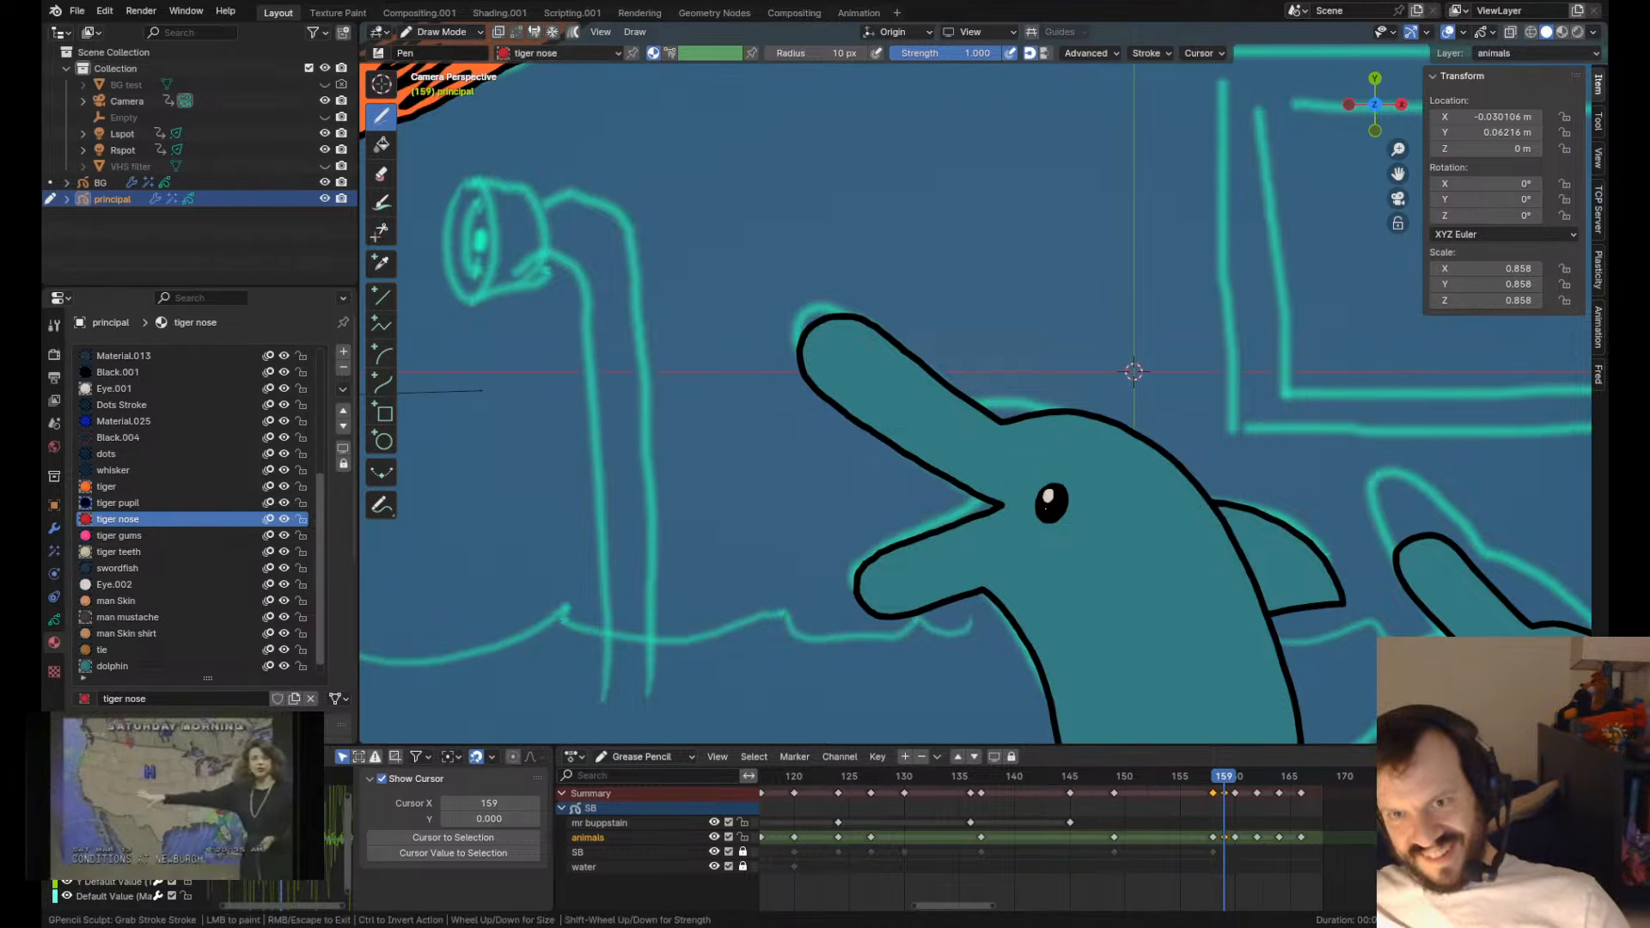
pyautogui.scroll(2, 1048, 515)
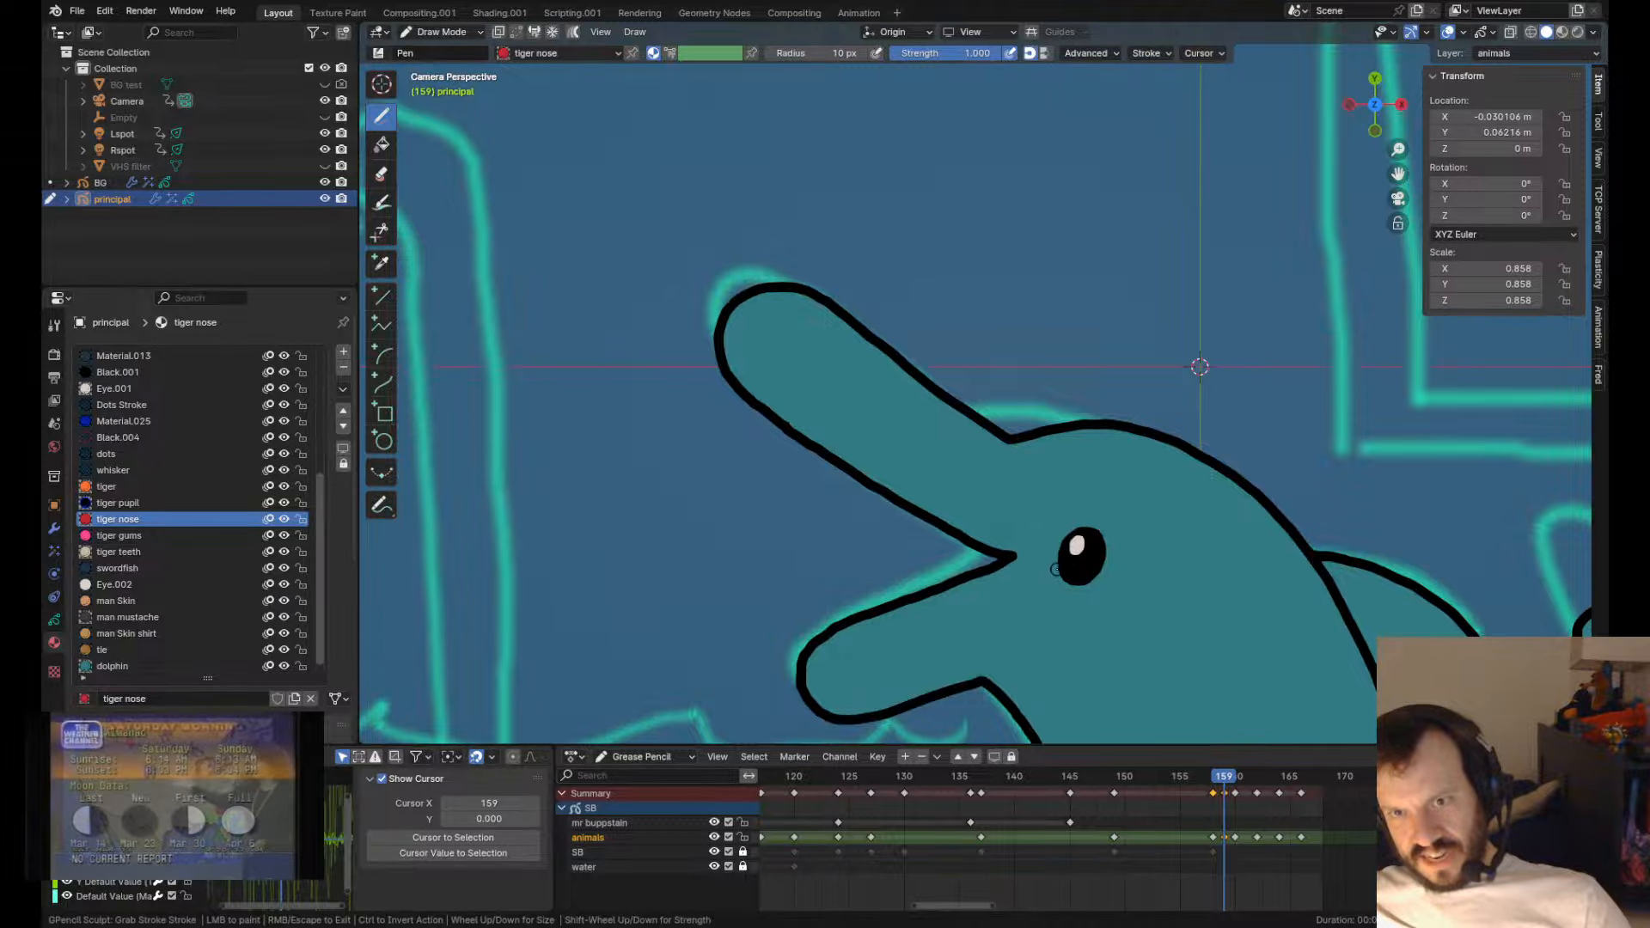
pyautogui.scroll(3, 1055, 588)
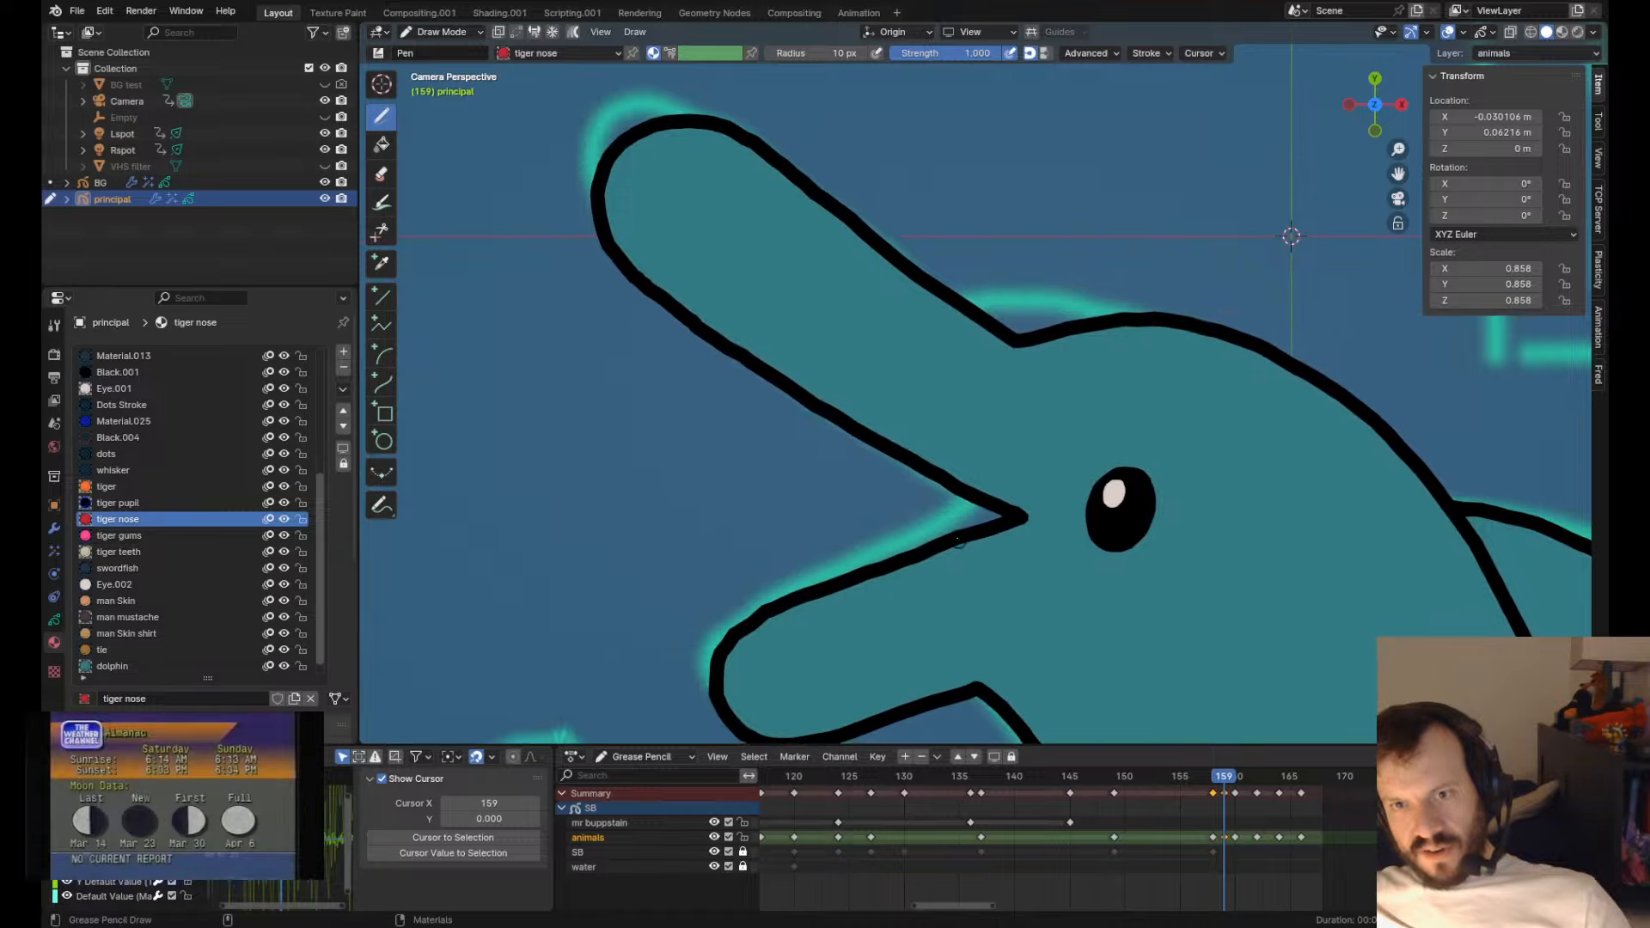
pyautogui.scroll(-1, 1040, 538)
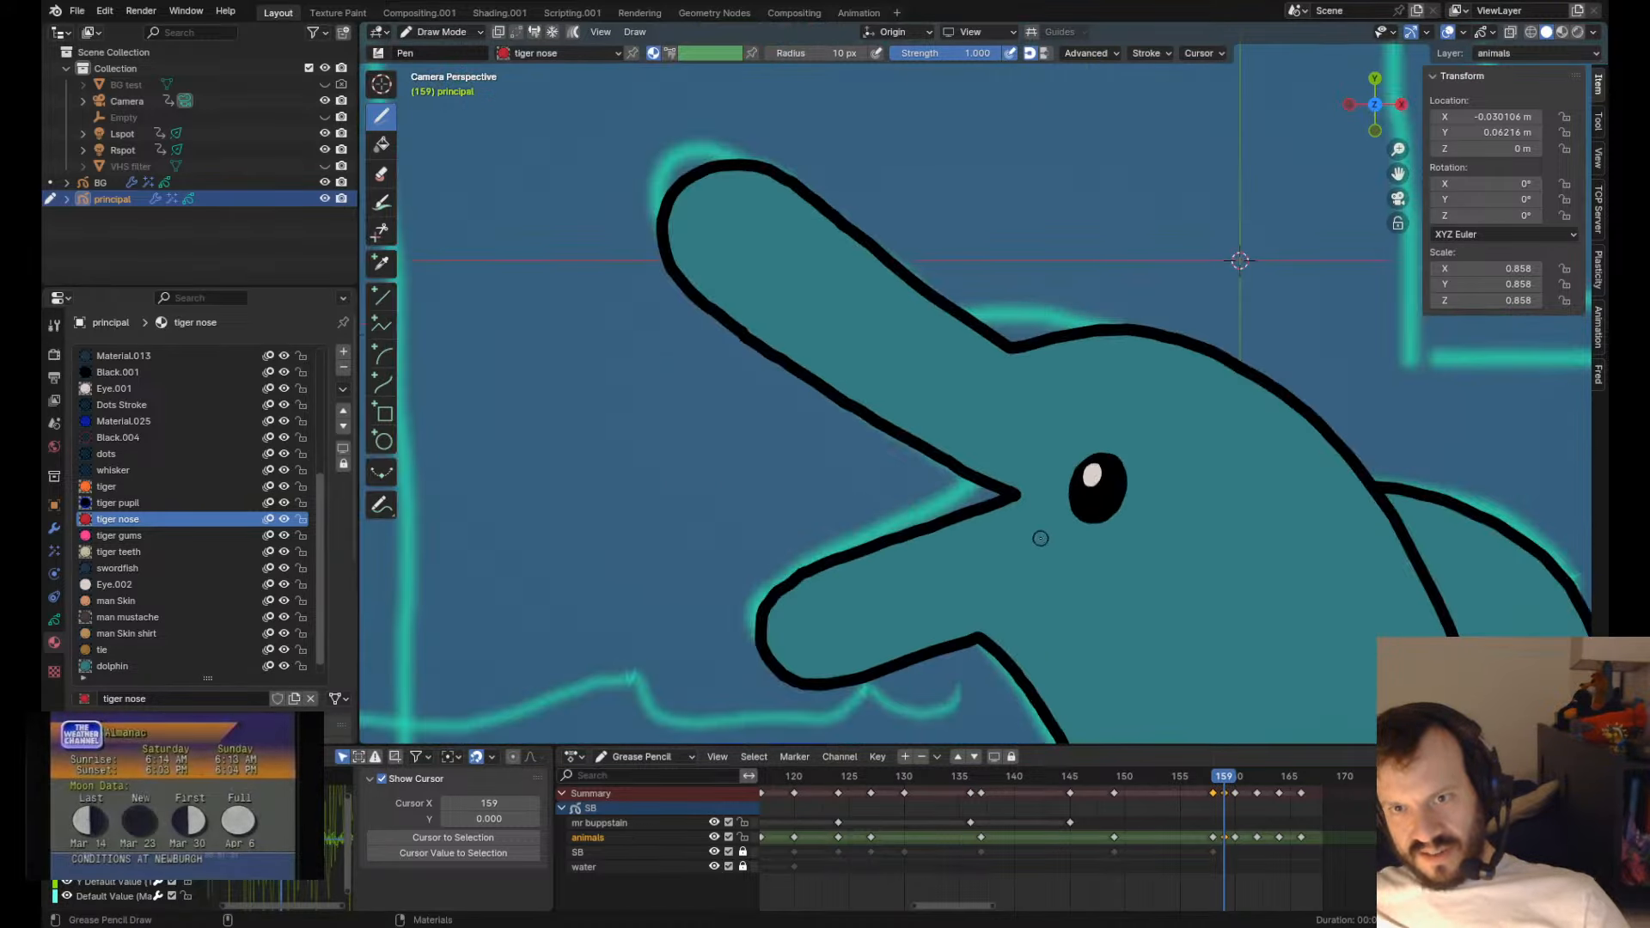
pyautogui.scroll(-6, 1039, 538)
pyautogui.scroll(5, 1039, 538)
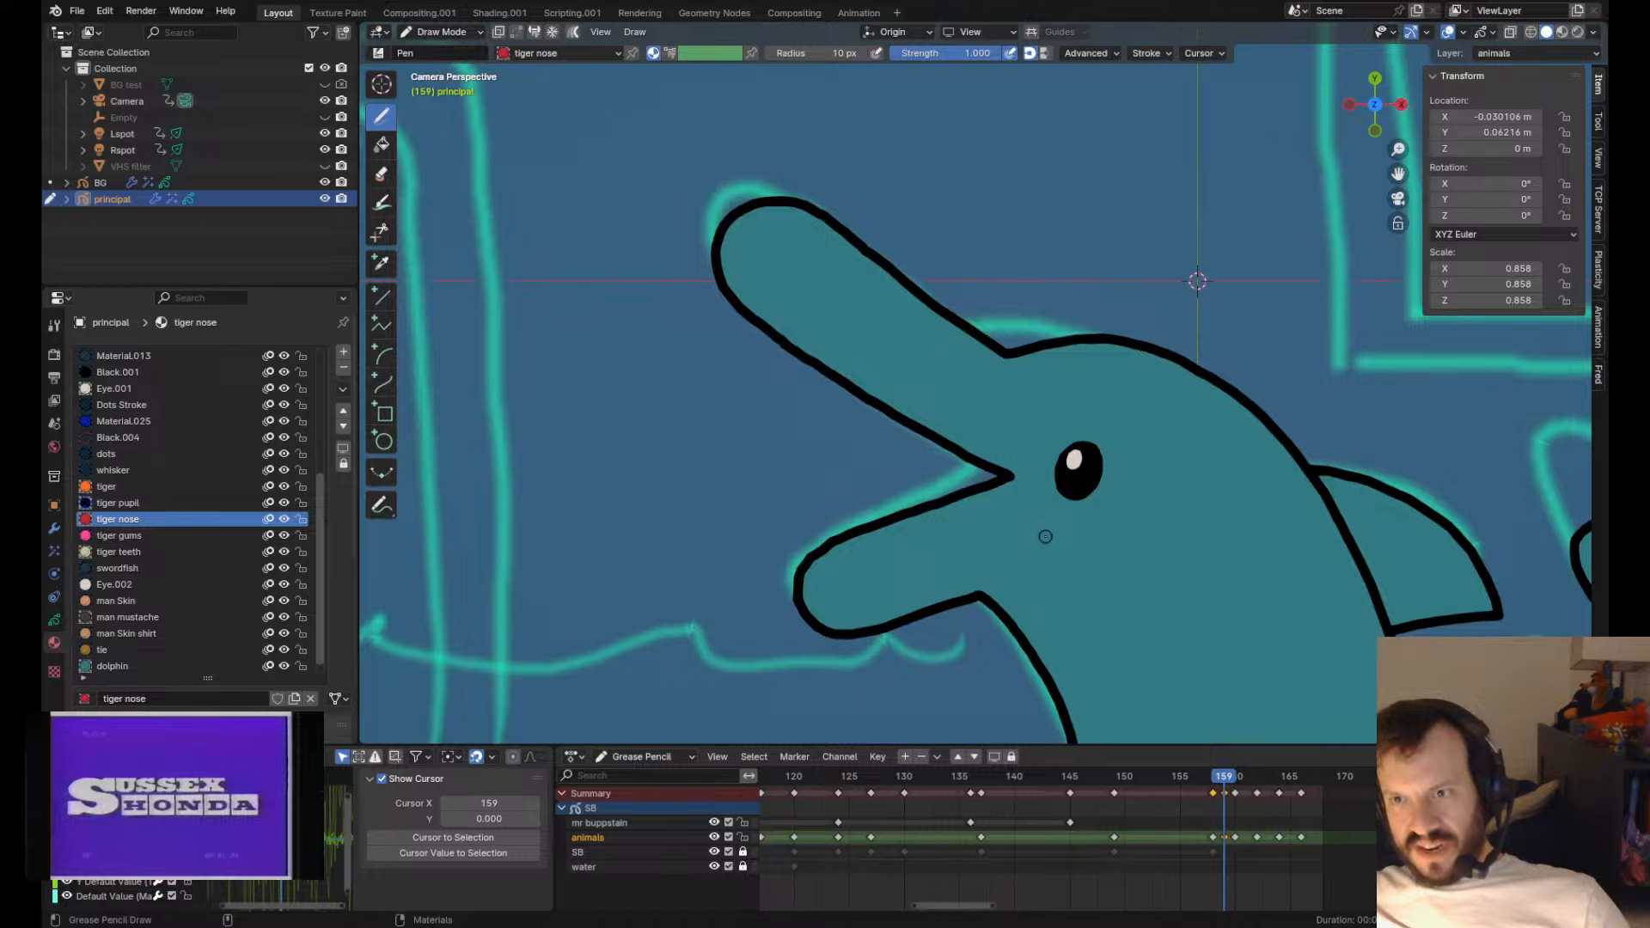
pyautogui.scroll(-5, 1045, 536)
pyautogui.scroll(3, 1130, 604)
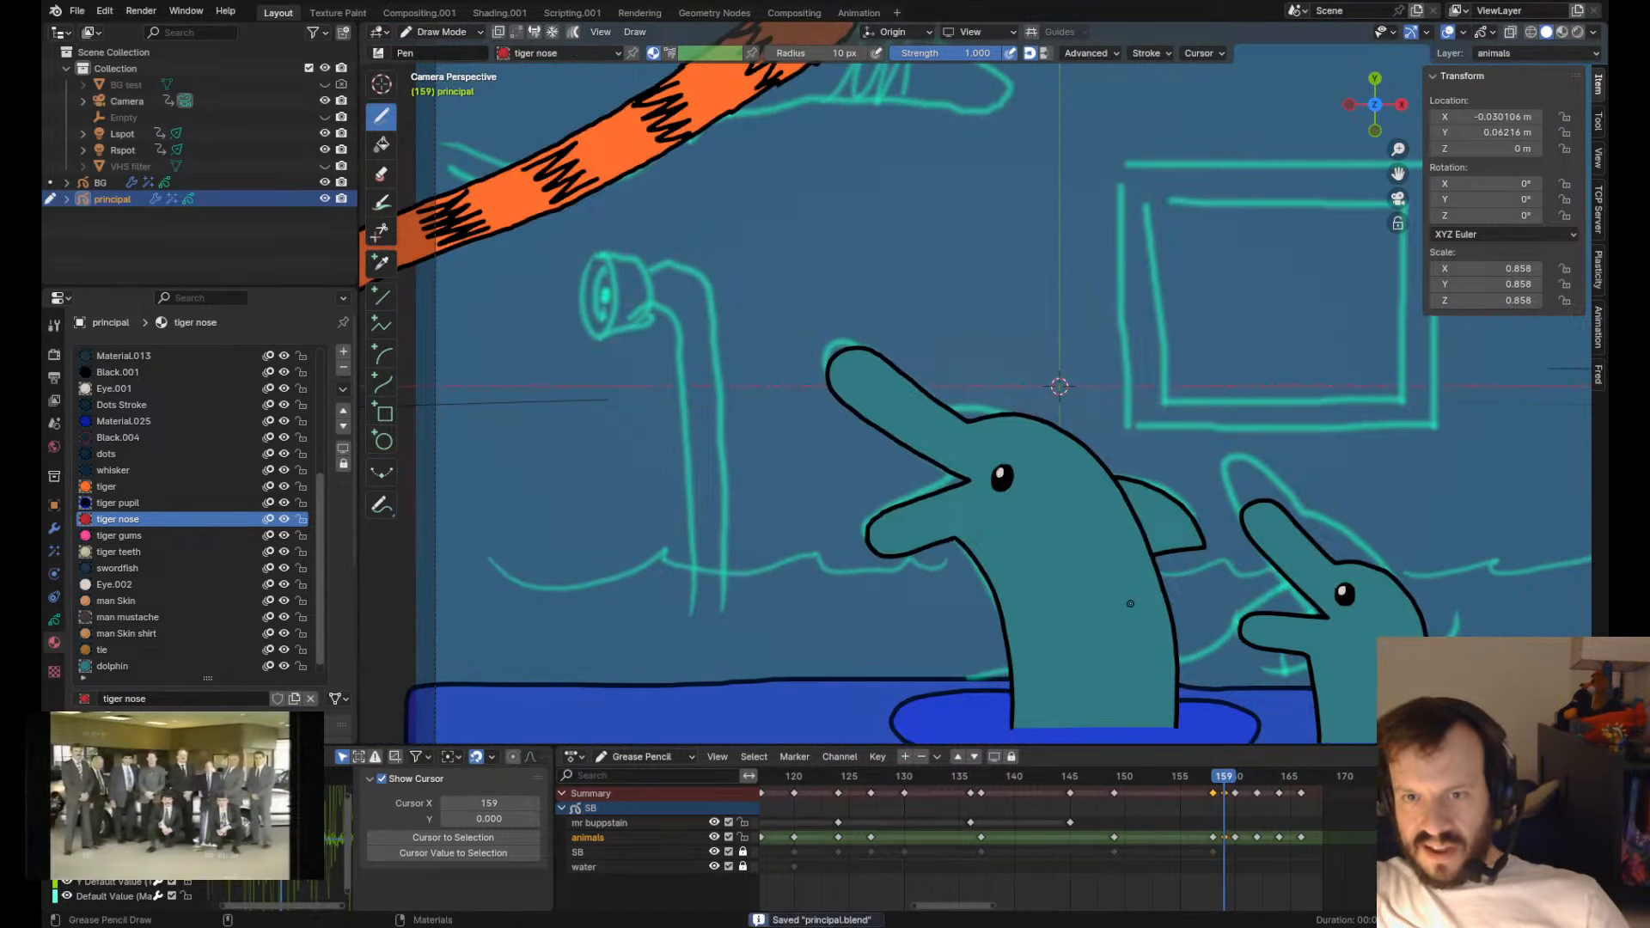
# - Flip through the neighbouring keyframes around frame 159 to review both dolphins' movement
pyautogui.press('Down')
pyautogui.press('Up')
pyautogui.press('Up')
pyautogui.press('Down')
pyautogui.press('Down')
pyautogui.press('Down')
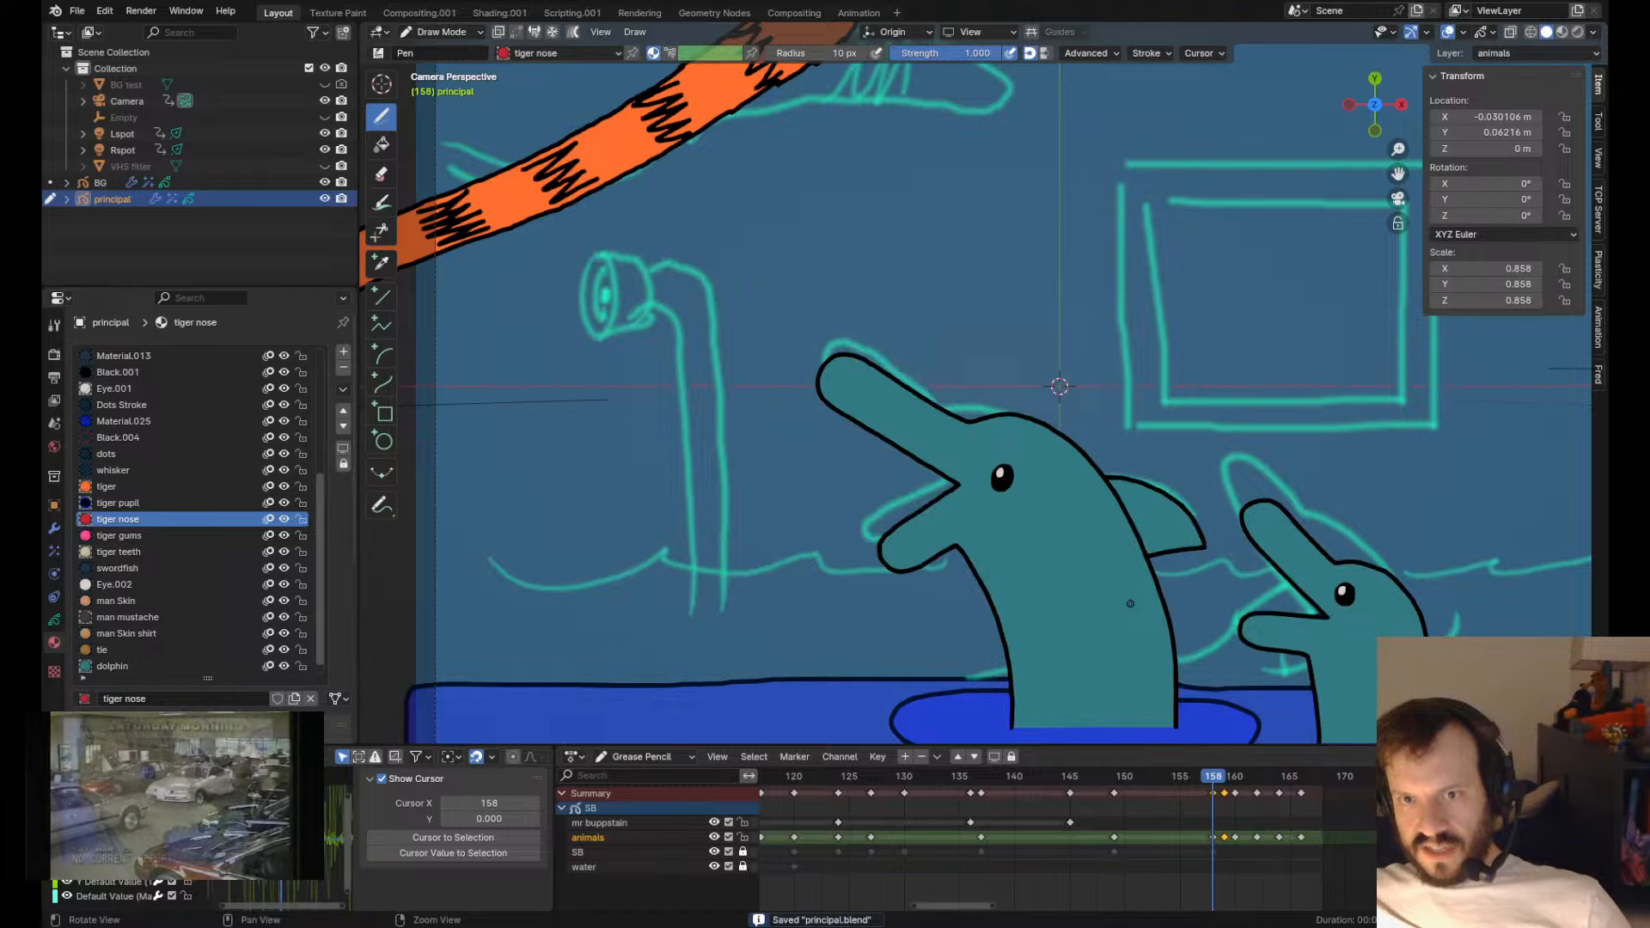
# - Compare the large dolphin's eye across the neighbouring keyframes and move the eye slightly up on frame 159
pyautogui.press('Up')
pyautogui.press('Up')
pyautogui.press('Up')
pyautogui.press('Down')
pyautogui.press('Down')
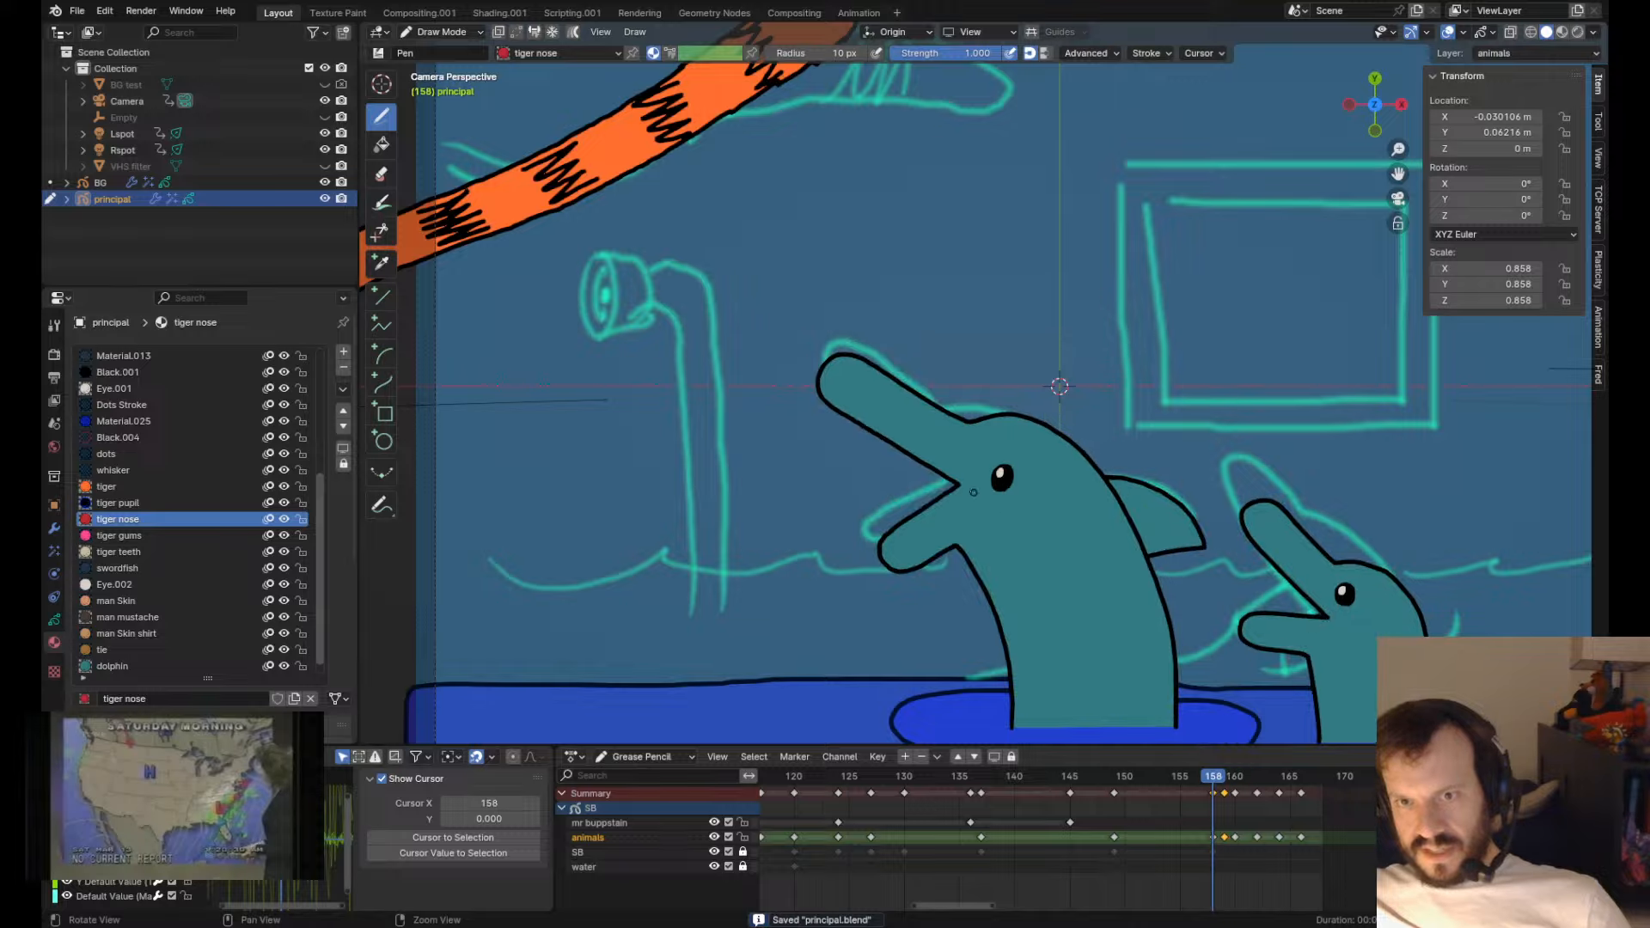
pyautogui.press('Up')
pyautogui.press('Tab')
pyautogui.click(1001, 477)
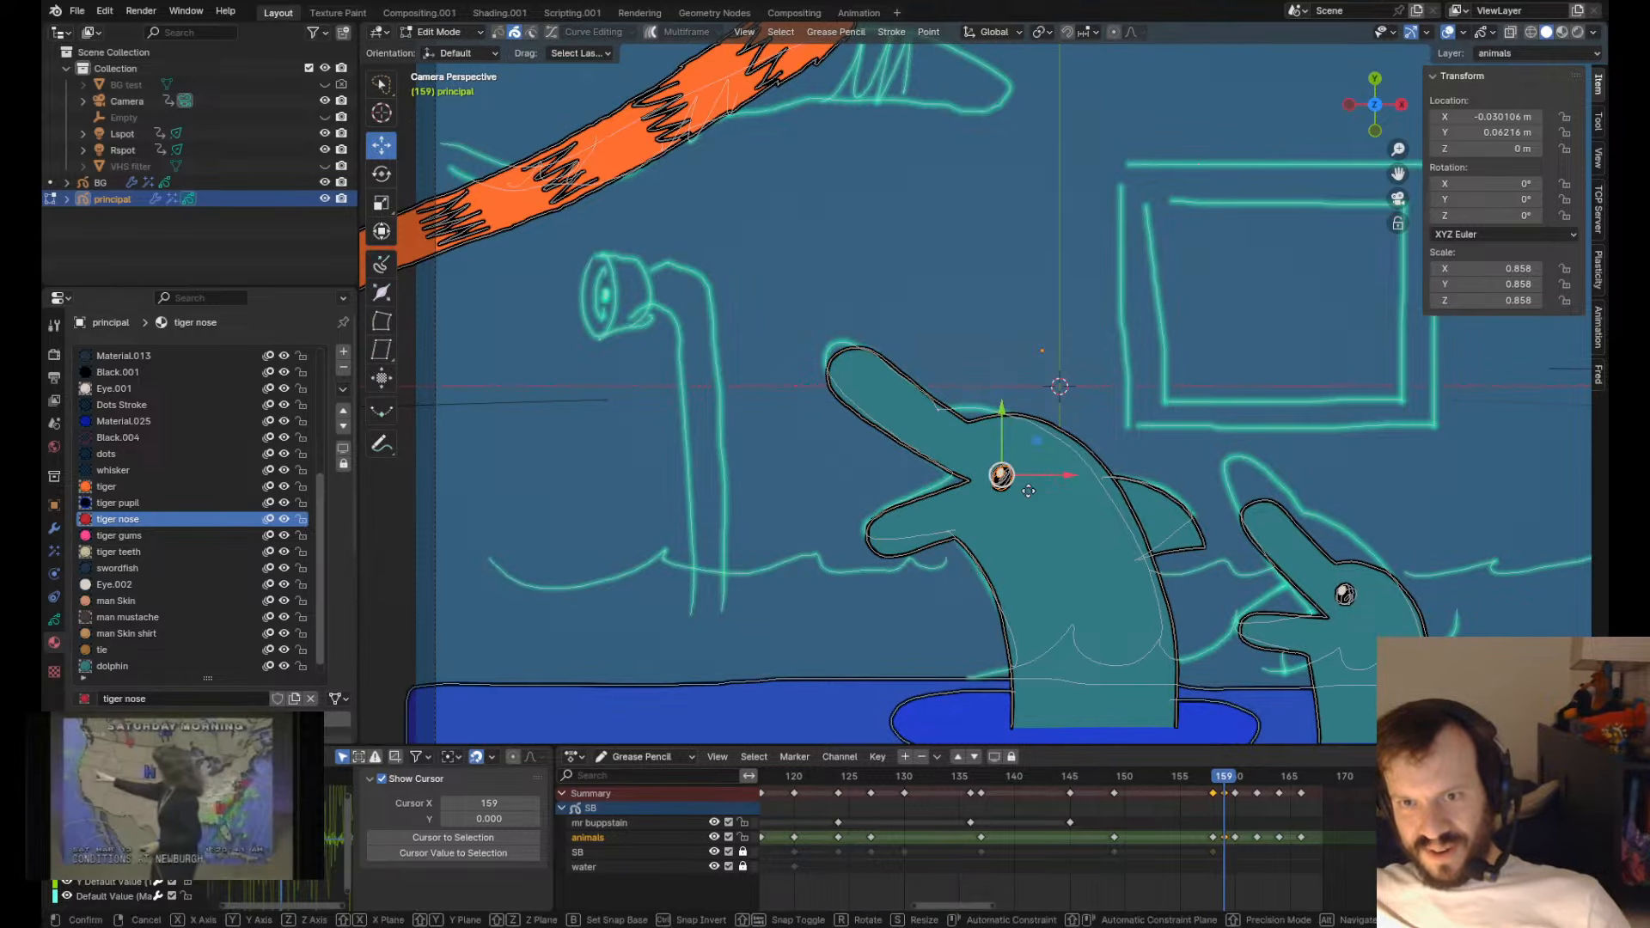
pyautogui.press('g')
pyautogui.click(1032, 484)
# - Flip between frames 158, 159 and 160 to check the movement of the large dolphin's eye
pyautogui.press('Down')
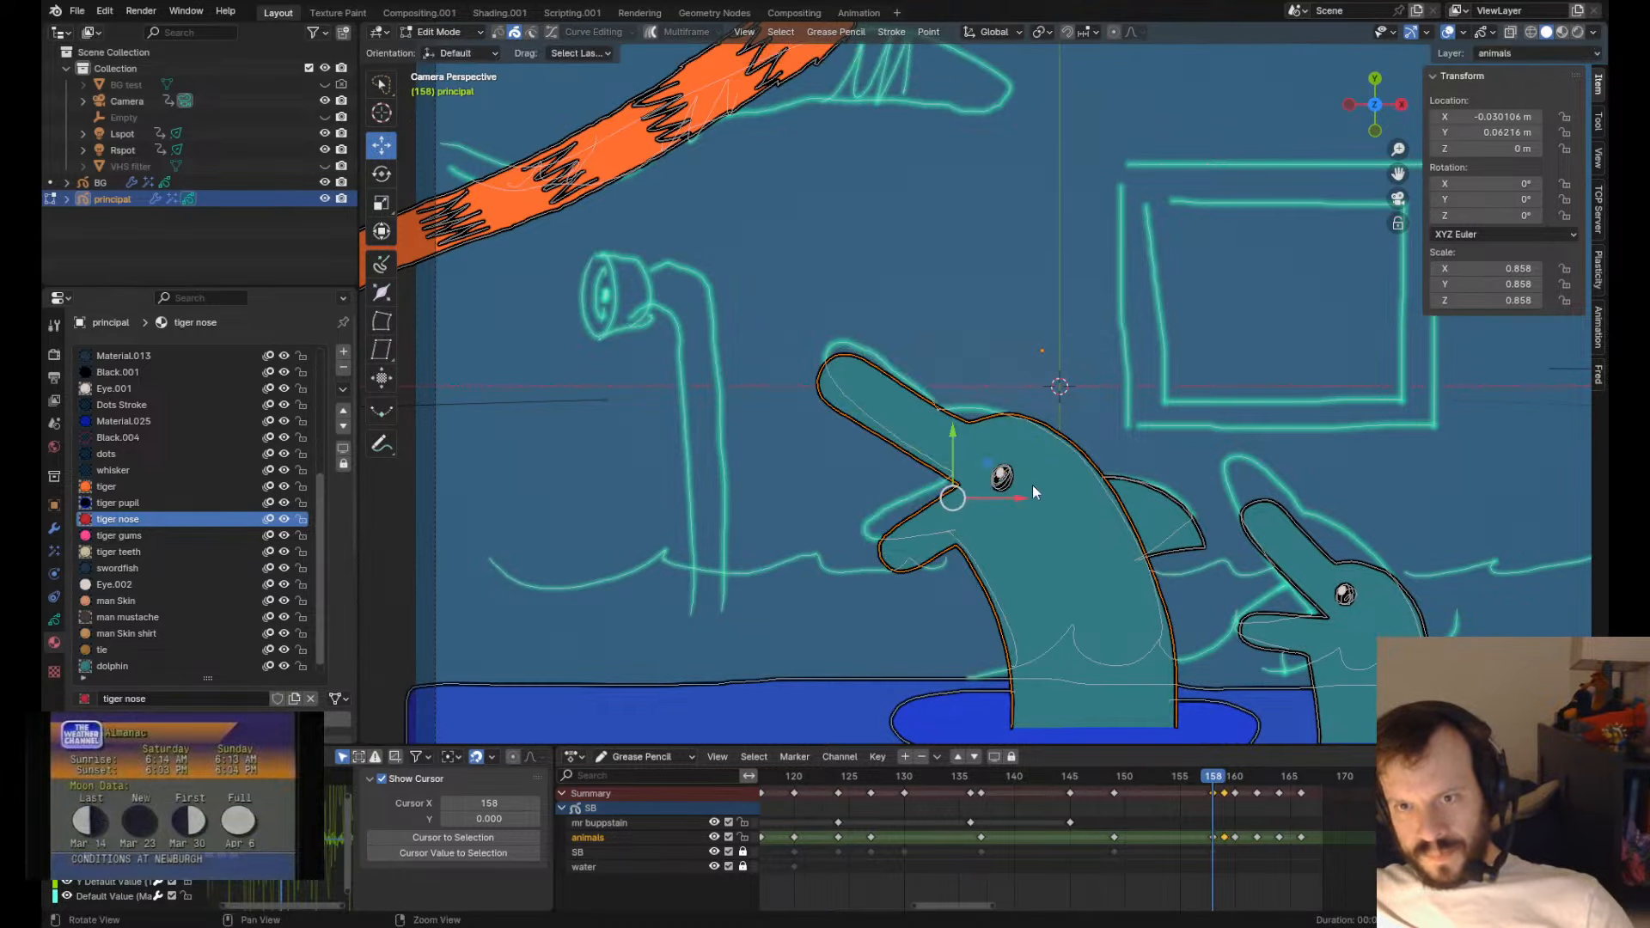
pyautogui.press('Up')
pyautogui.press('Up')
pyautogui.press('Down')
pyautogui.press('Down')
pyautogui.press('Up')
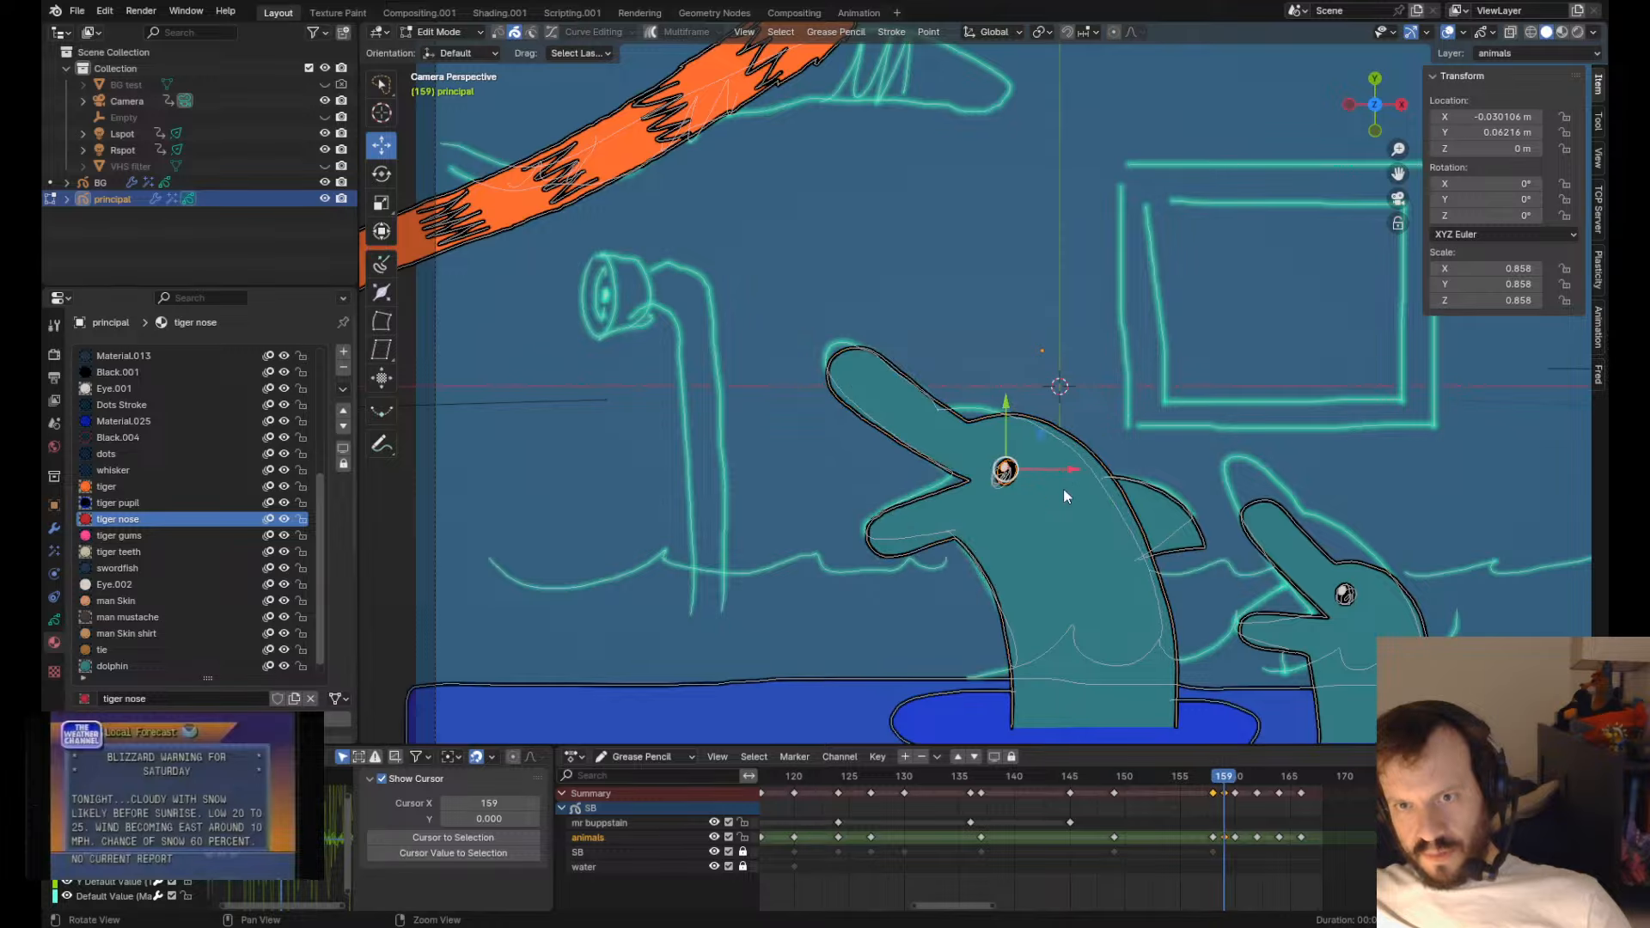
pyautogui.press('Tab')
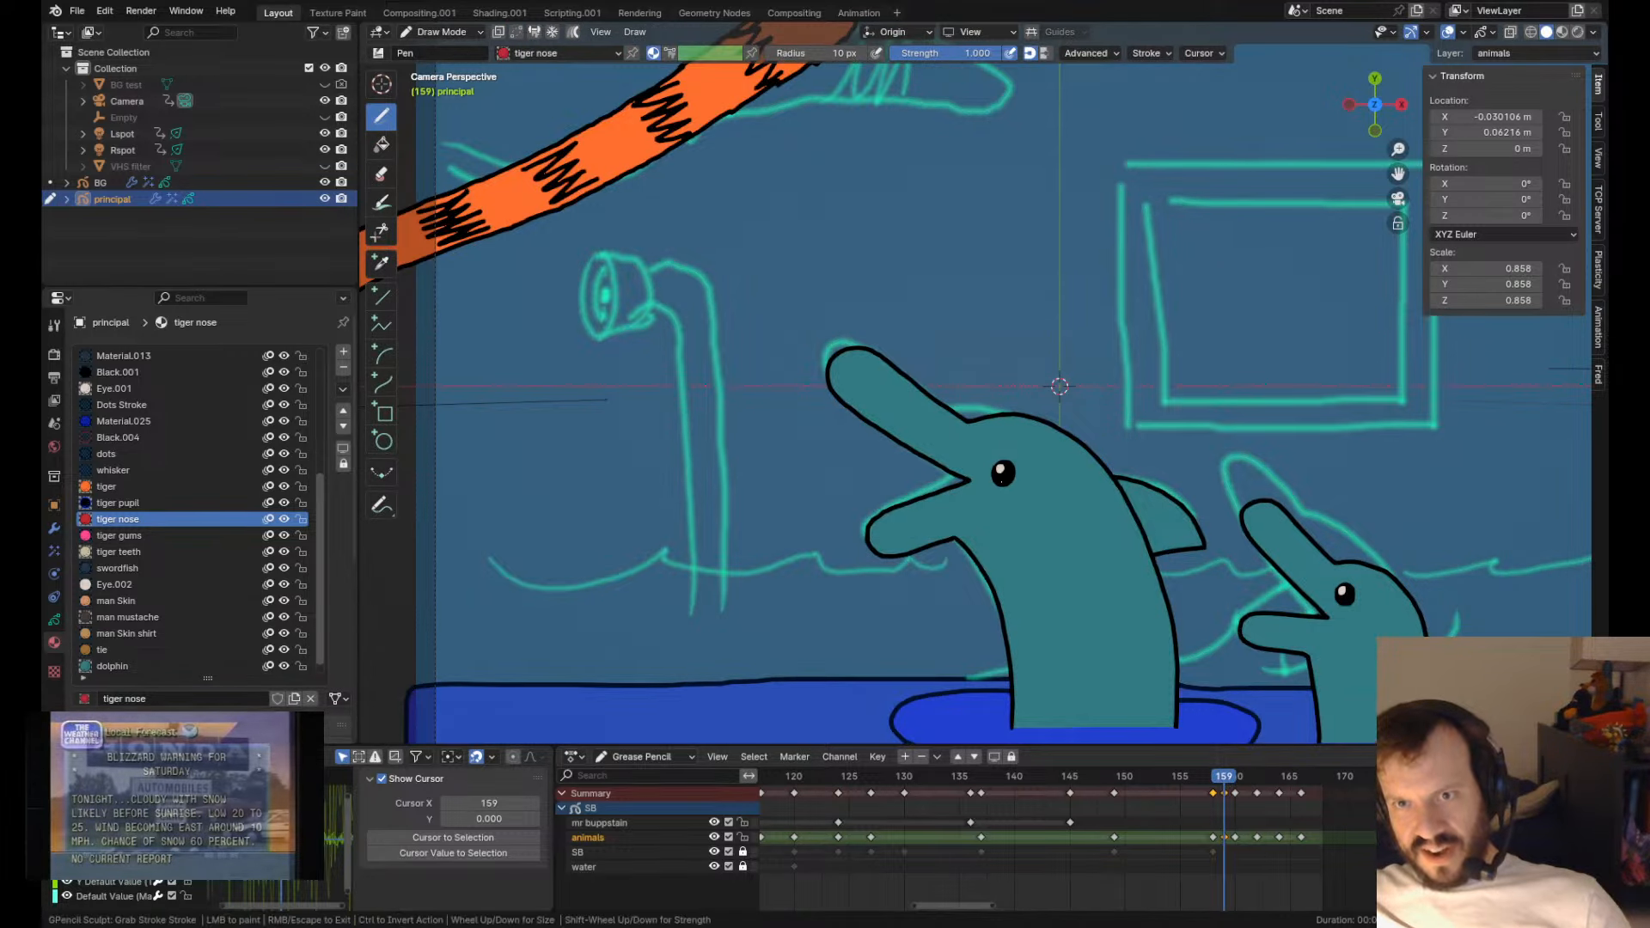
# - Move the large dolphin's eye slightly up on frame 160, checking its position against the preceding frames
pyautogui.press('Up')
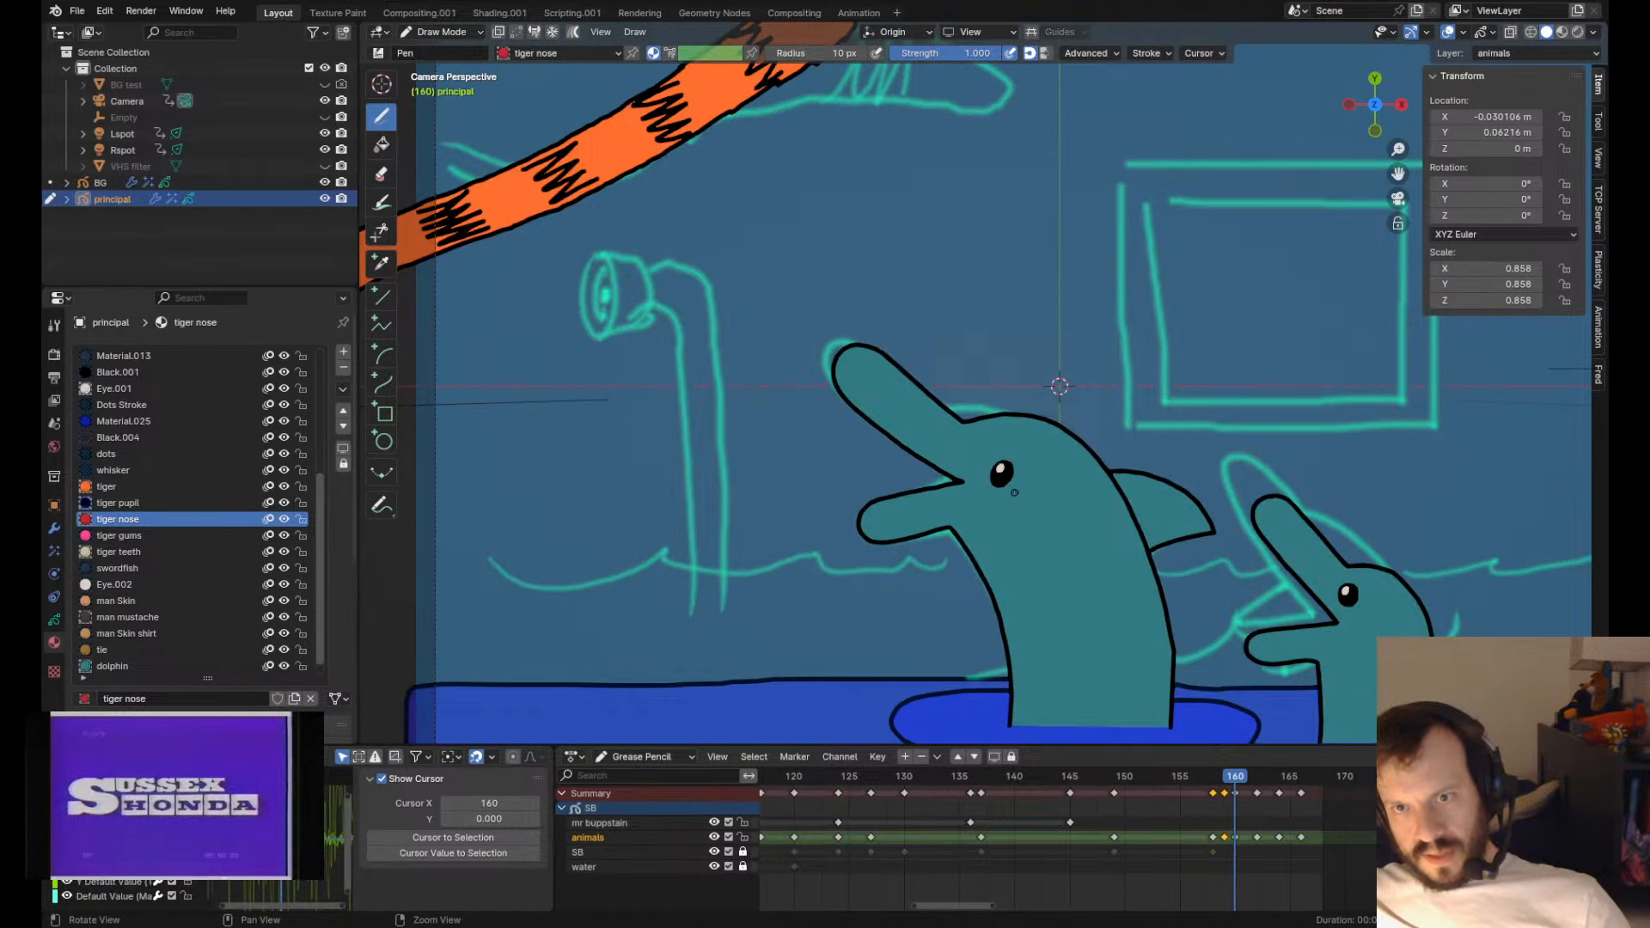
pyautogui.press('Tab')
pyautogui.keyDown('shift'); pyautogui.click(1003, 478); pyautogui.keyUp('shift')
pyautogui.press('Tab')
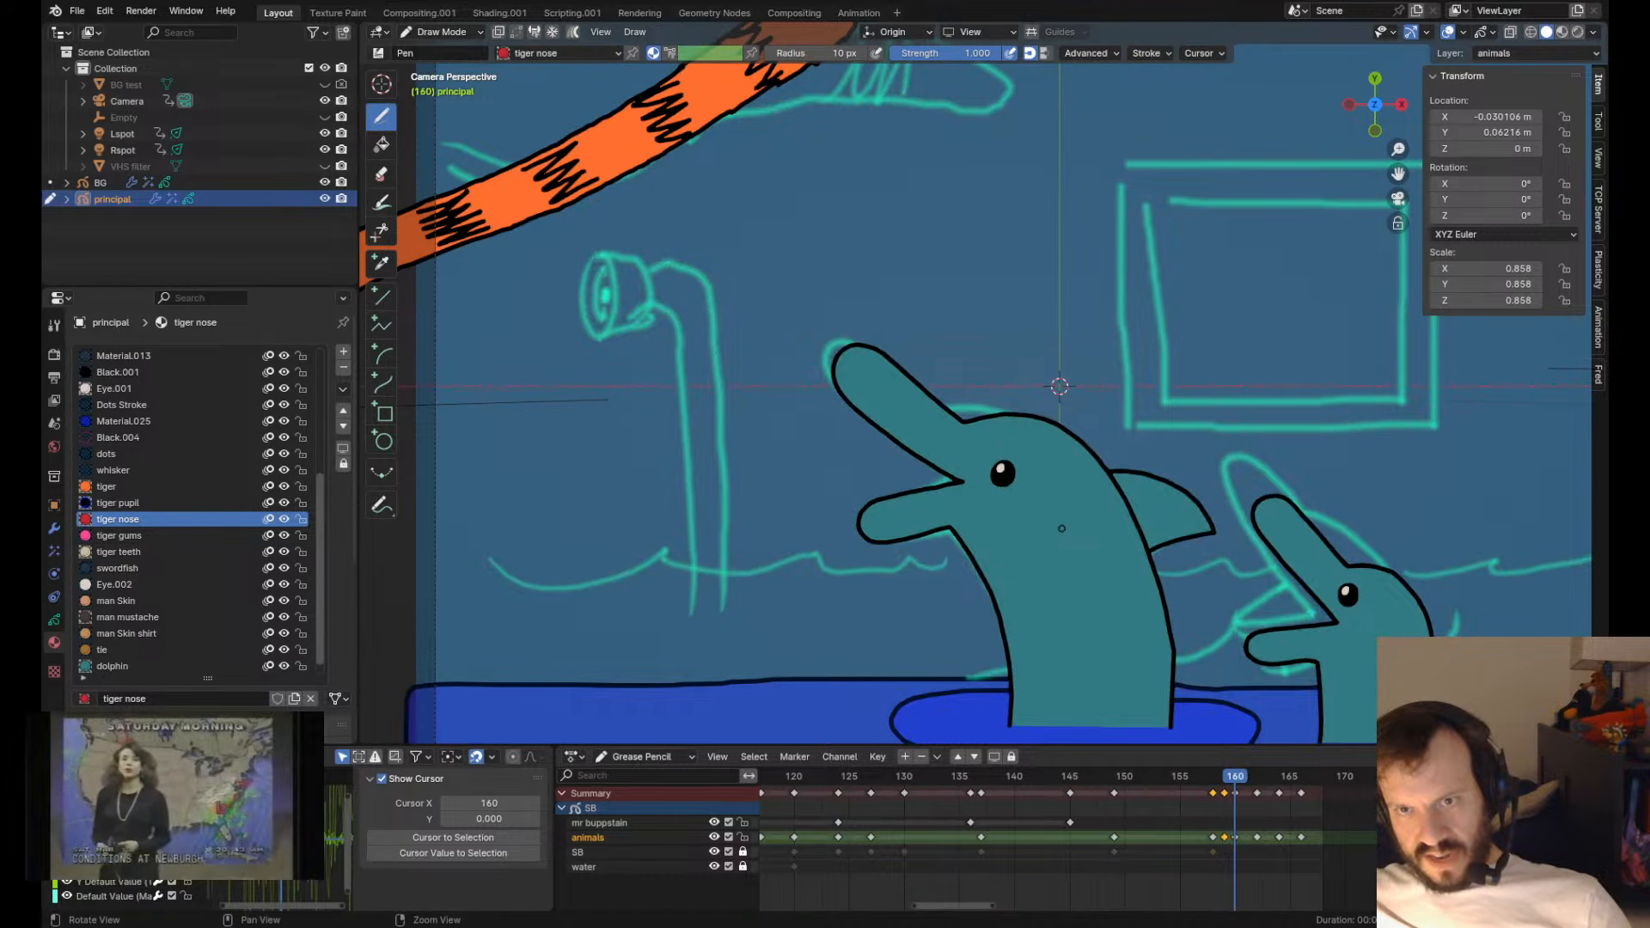
pyautogui.press('Tab')
pyautogui.press('g')
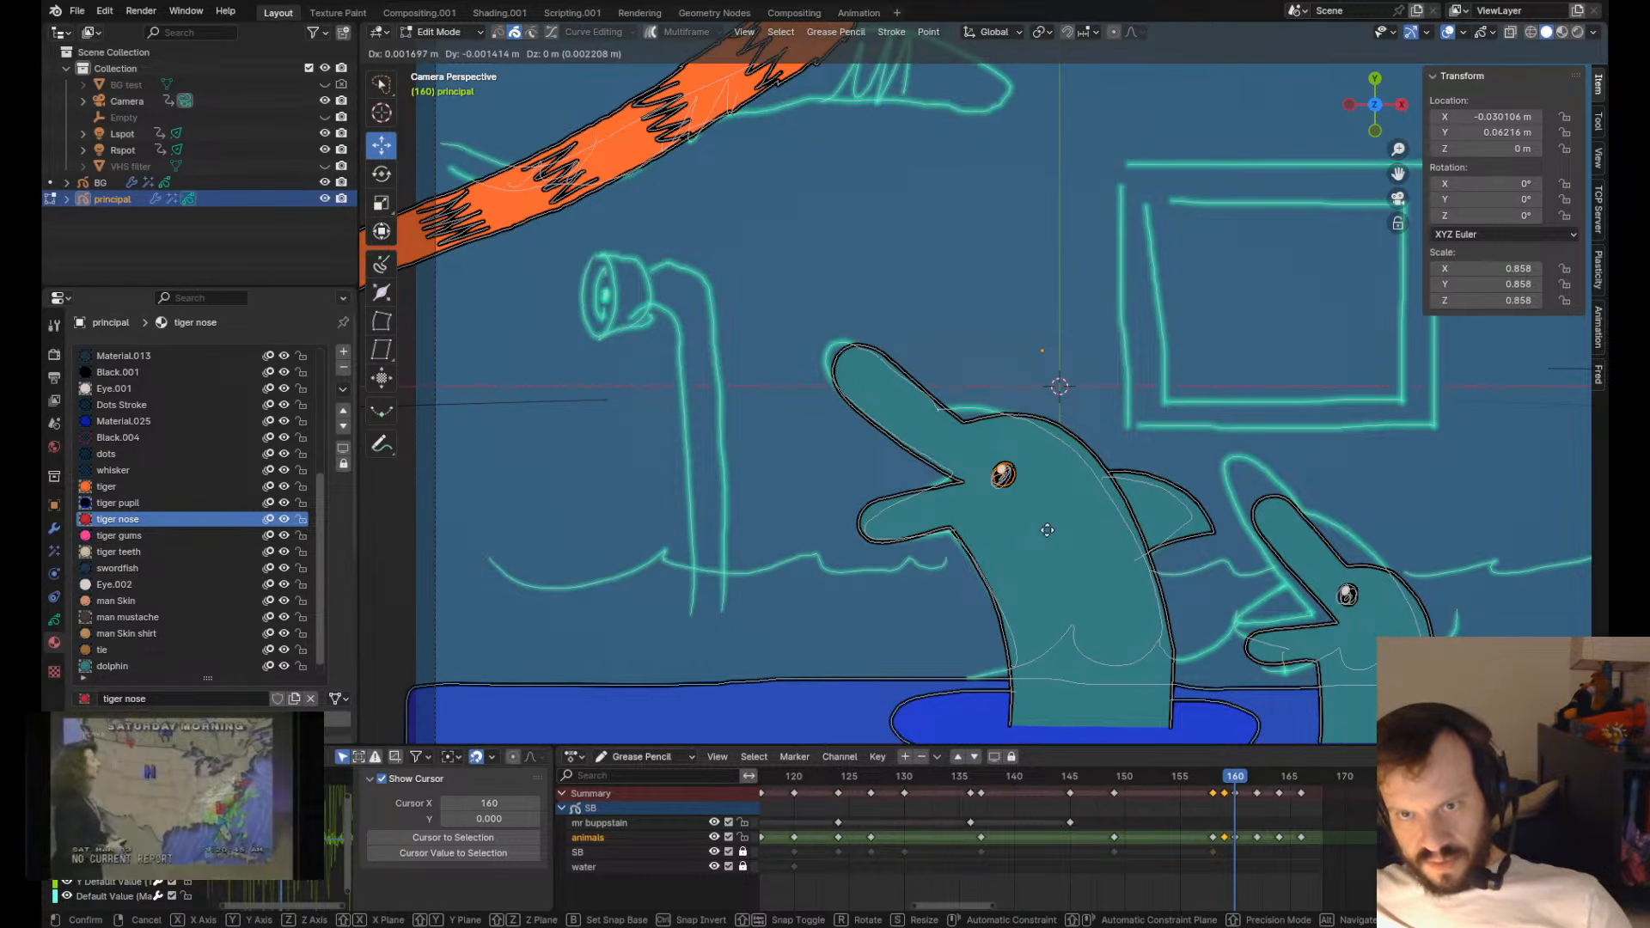
pyautogui.click(1050, 511)
pyautogui.press('Left')
pyautogui.press('Left')
pyautogui.press('Right')
pyautogui.press('Right')
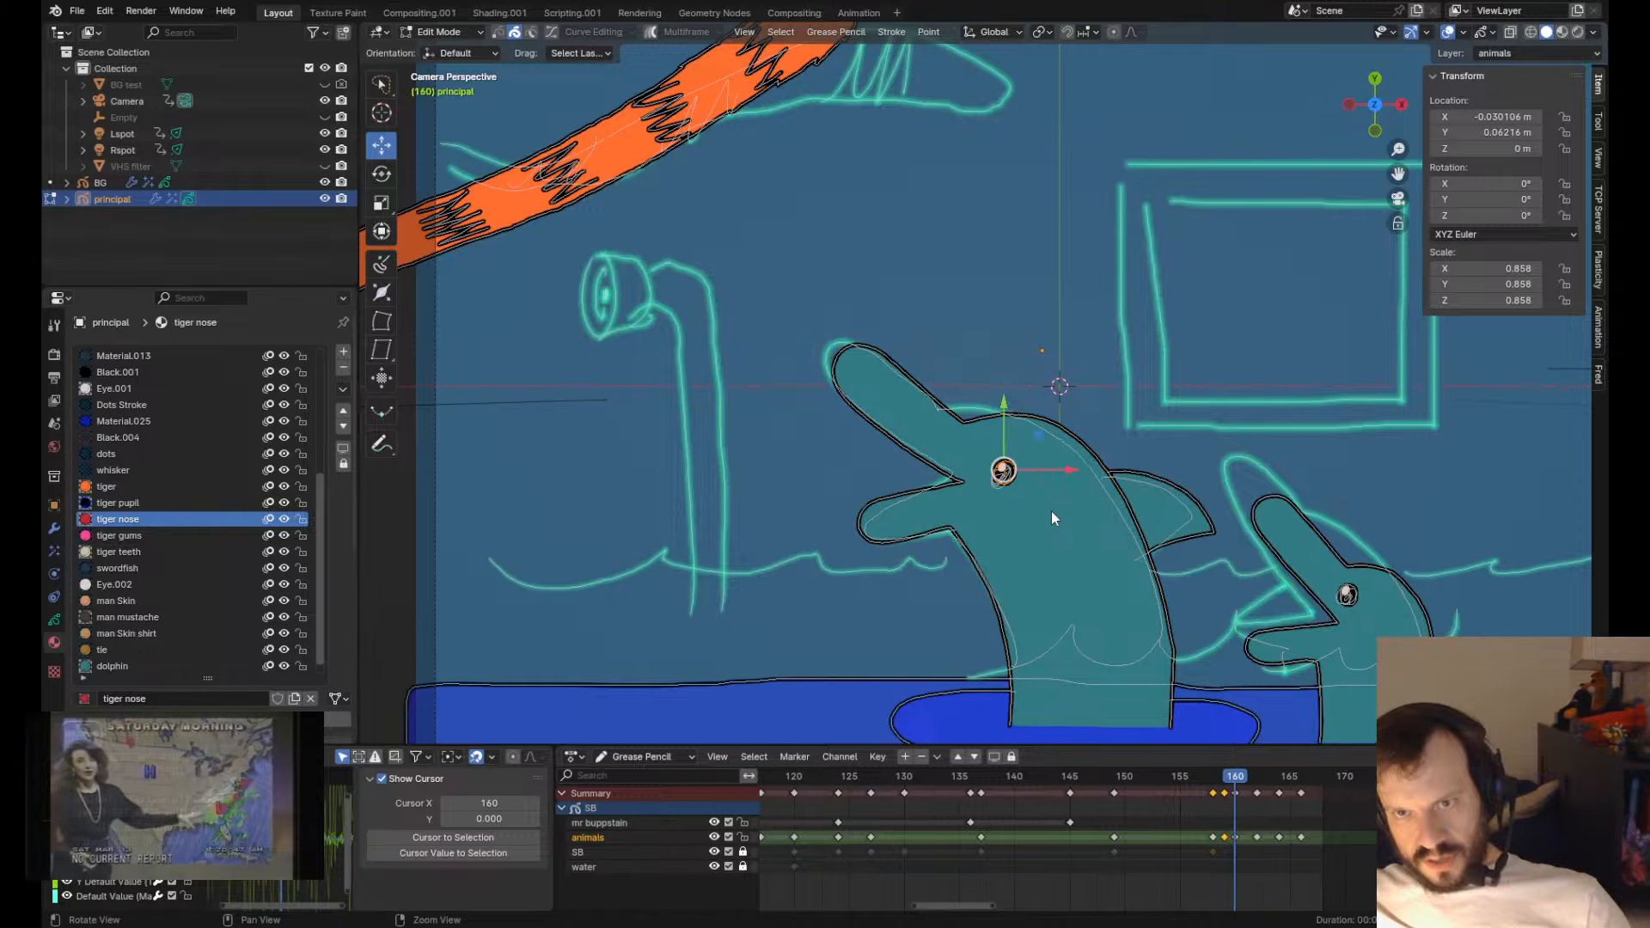
# - Compare the large dolphin's eye and mouth corner between frames 158 and 160
pyautogui.press('Tab')
pyautogui.press('Left')
pyautogui.press('Left')
pyautogui.press('Tab')
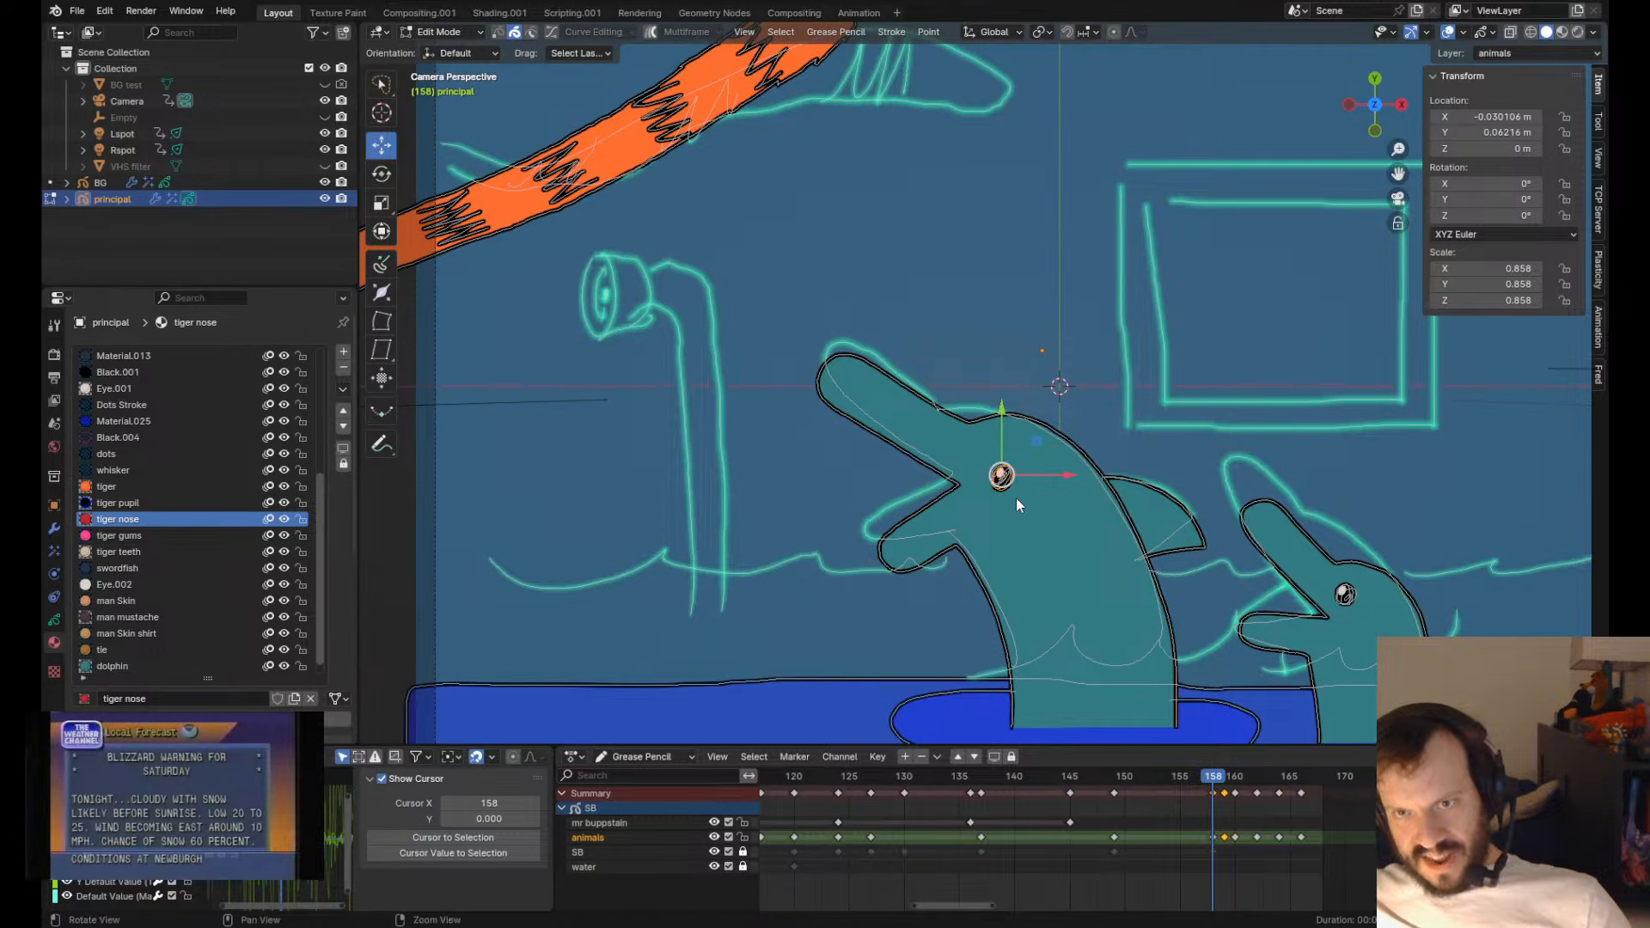
pyautogui.press('Tab')
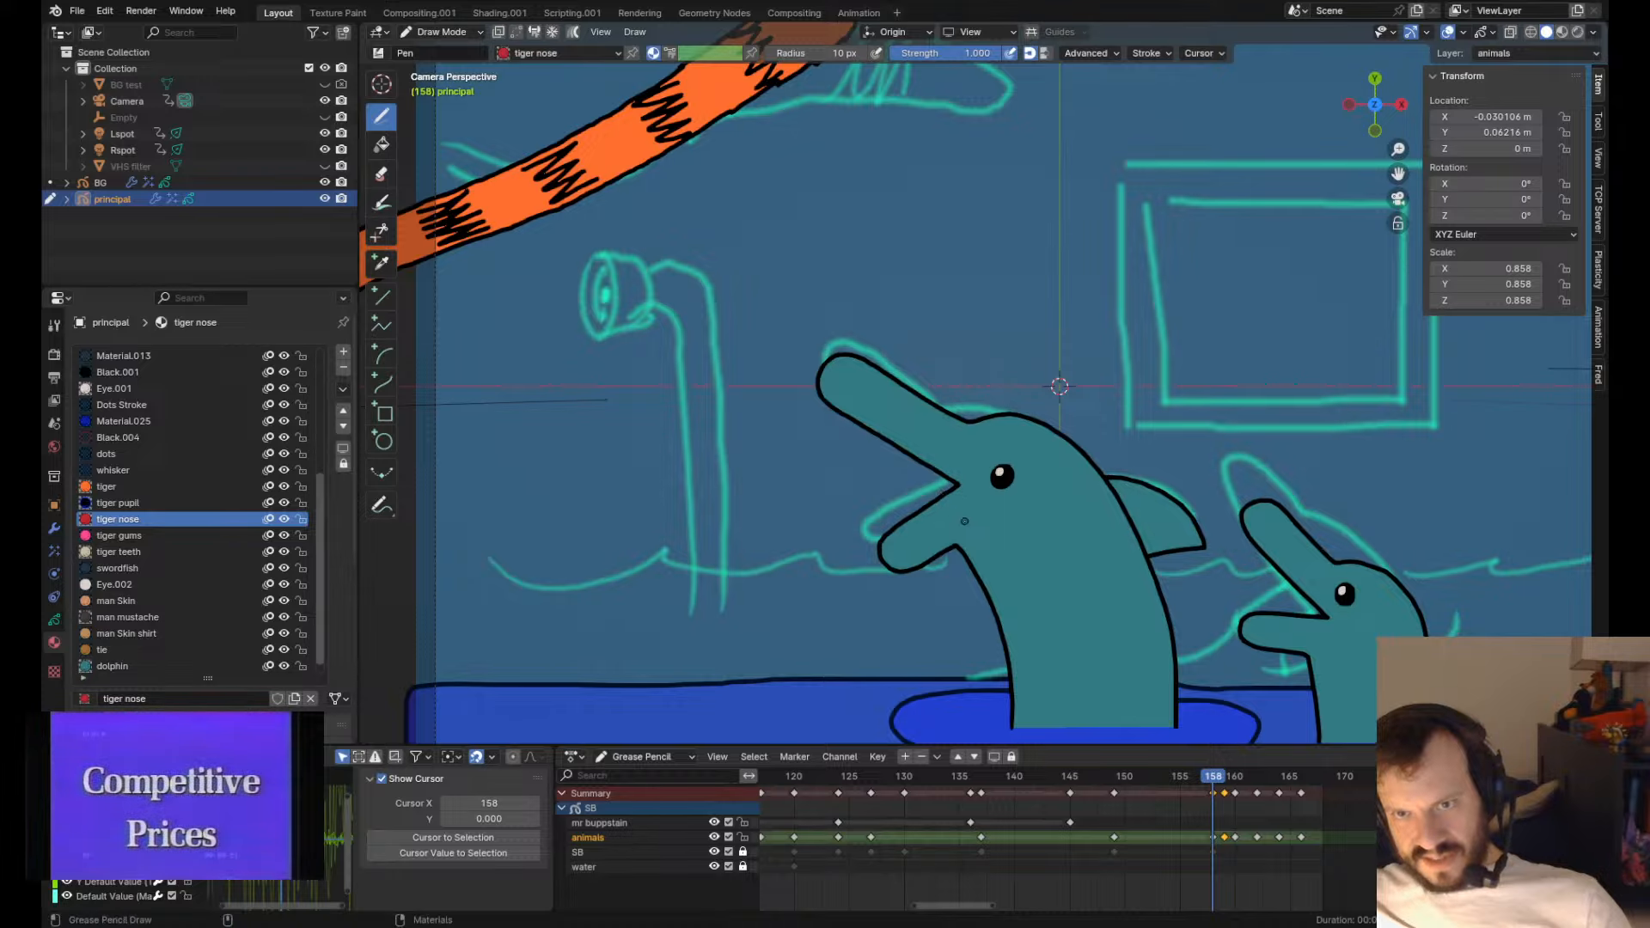
pyautogui.press('Right')
pyautogui.press('Right')
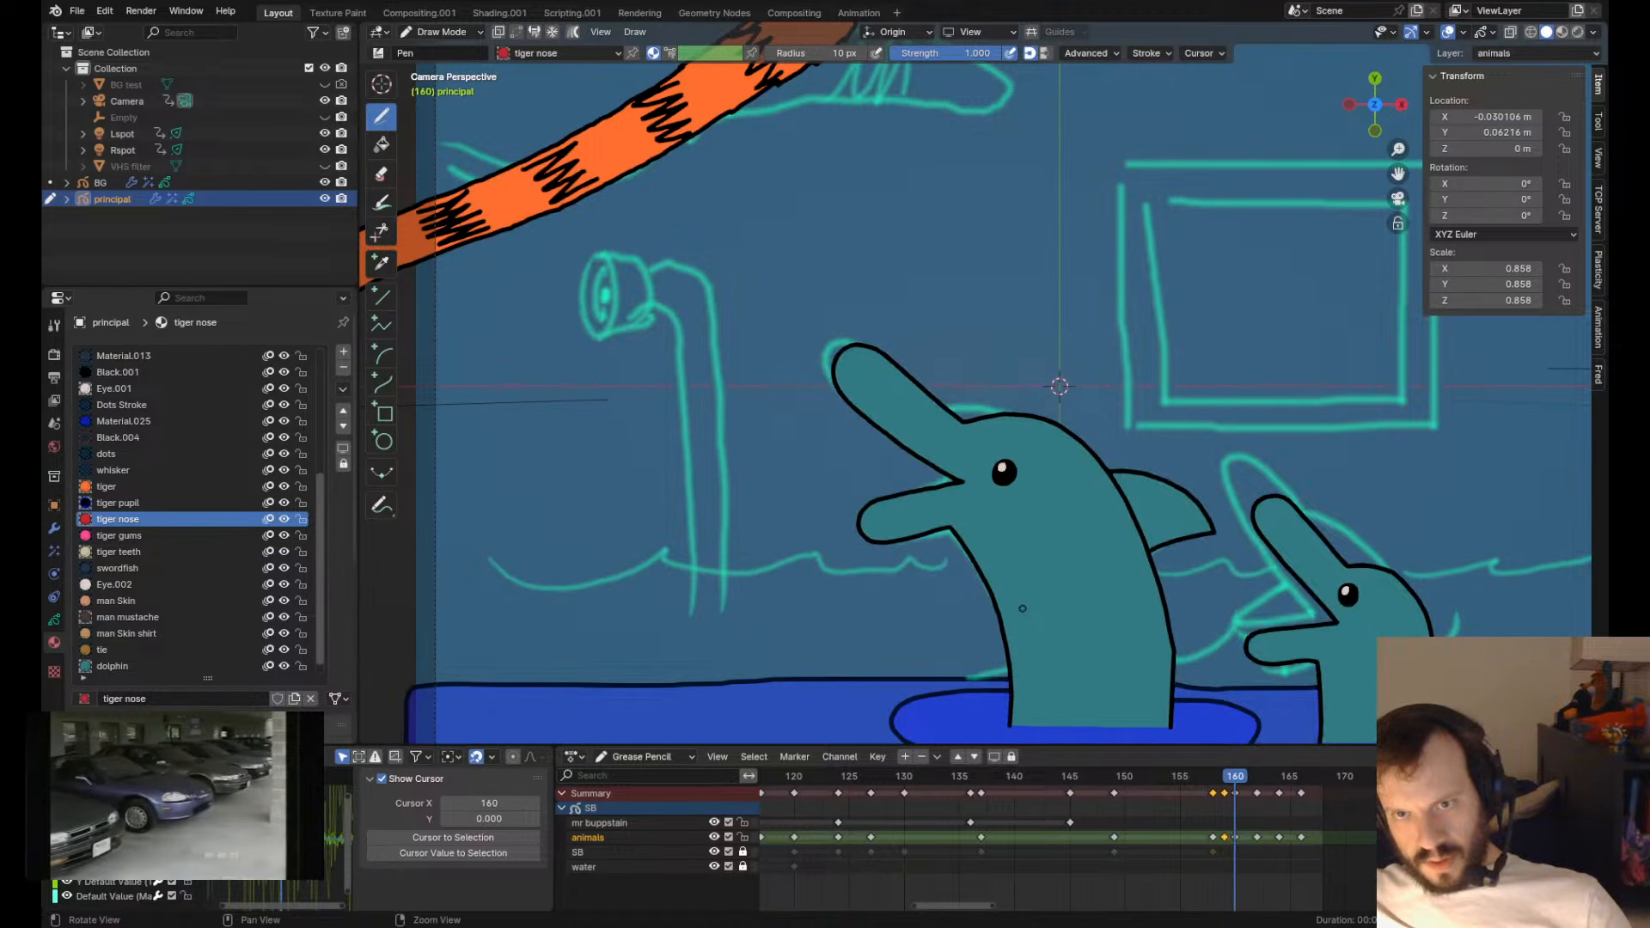
pyautogui.press('Tab')
pyautogui.press('Tab')
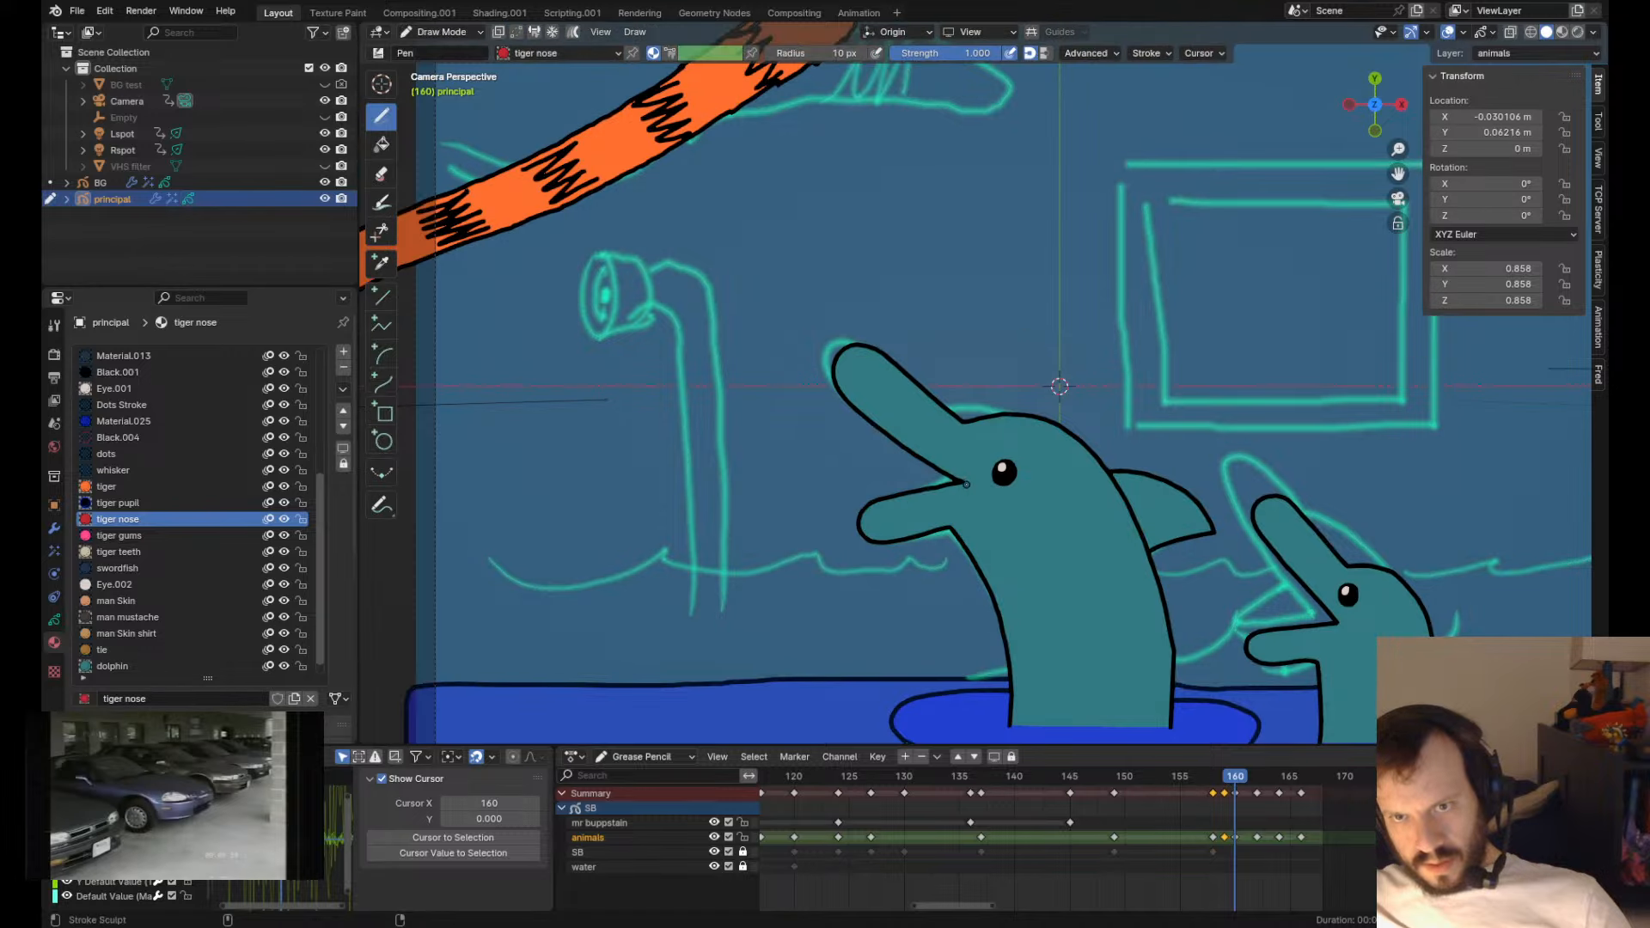
pyautogui.press('Left')
pyautogui.press('Left')
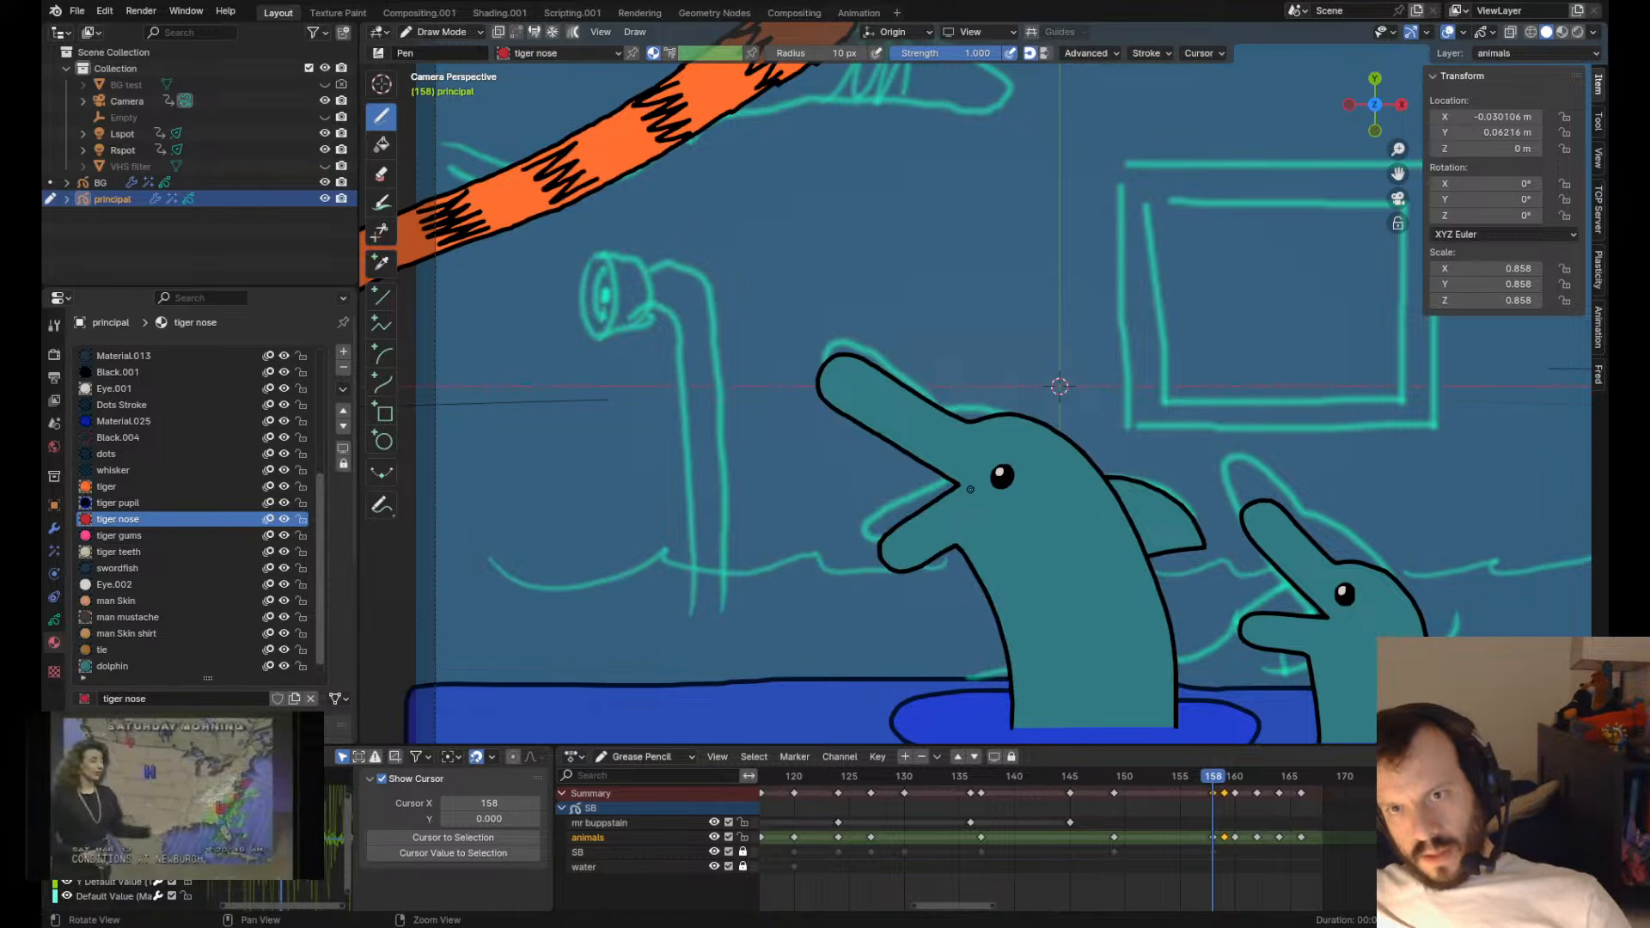
# - Pull the corner of the large dolphin's mouth slightly toward the beak tip on frame 159
pyautogui.press('Right')
pyautogui.moveTo(973, 481); pyautogui.dragTo(965, 481)
pyautogui.press('Tab')
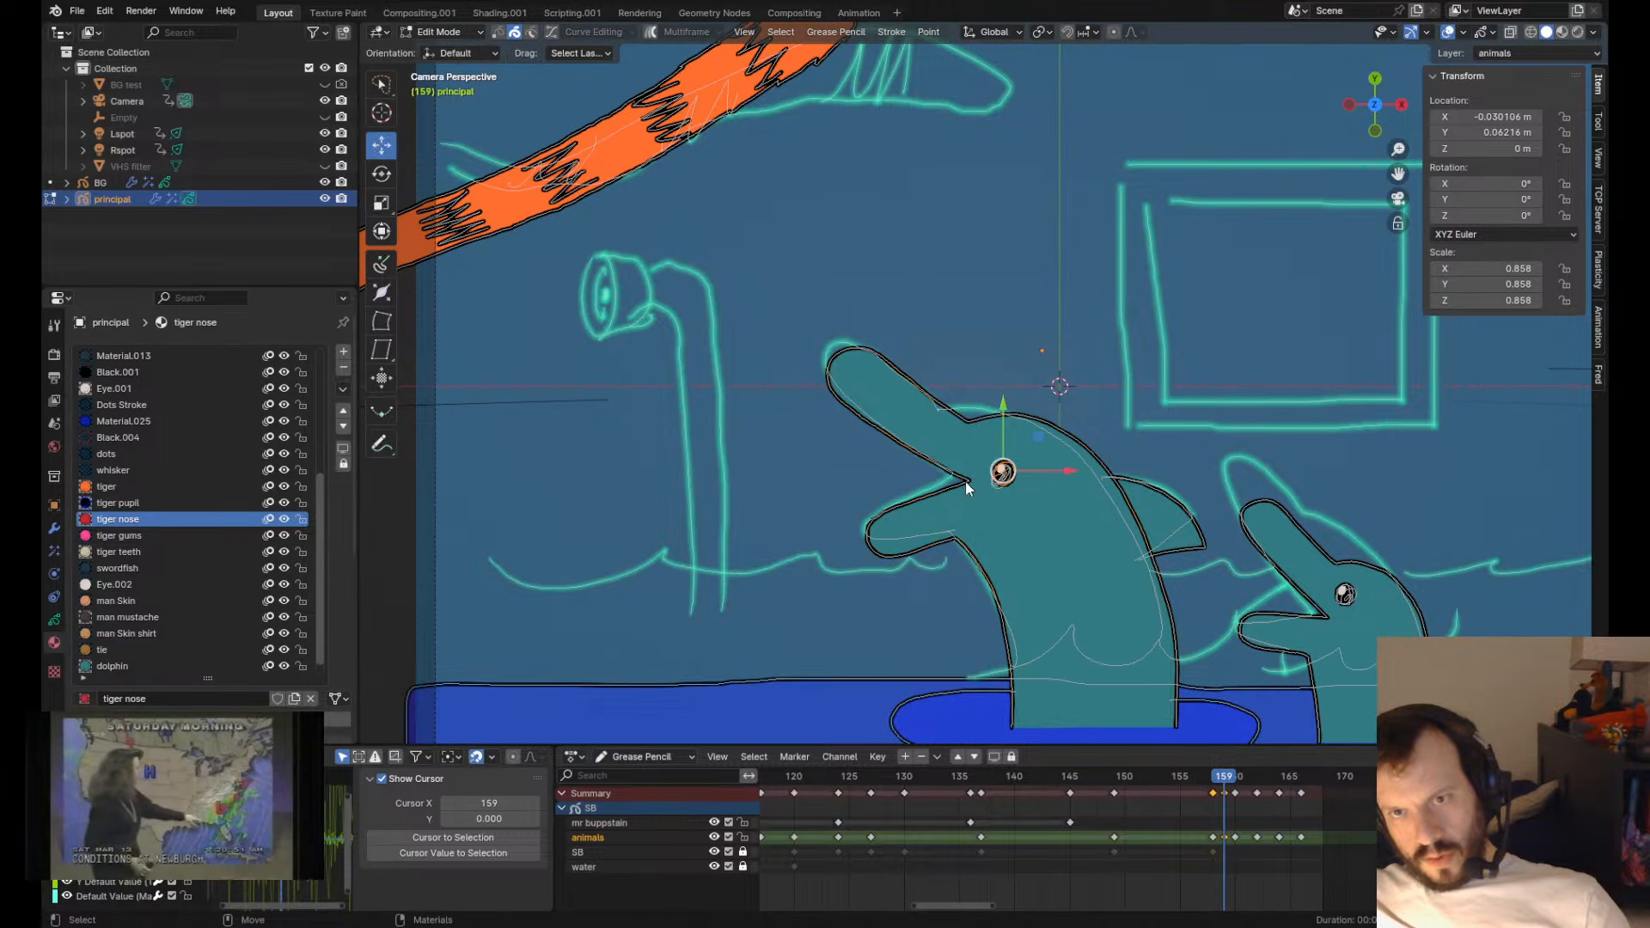
pyautogui.press('Tab')
# - Retime the dolphin drawings by moving the keyframe on frame 160 to 162 and the one on frame 159 to 160
pyautogui.click(1213, 792)
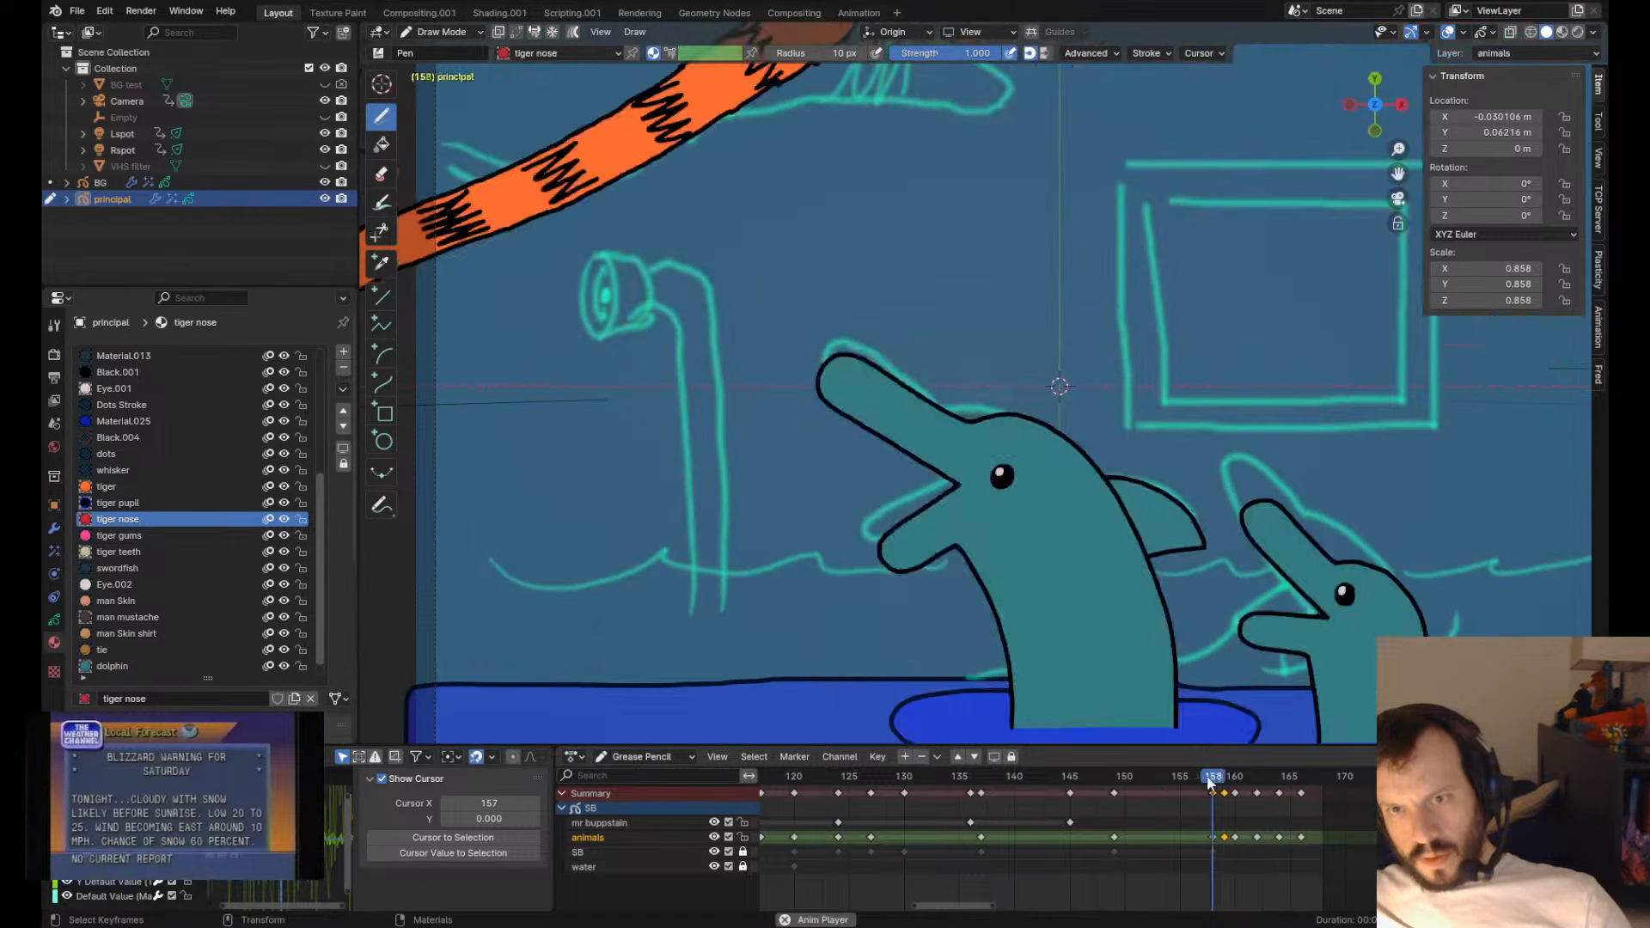
pyautogui.click(1234, 794)
pyautogui.press('g')
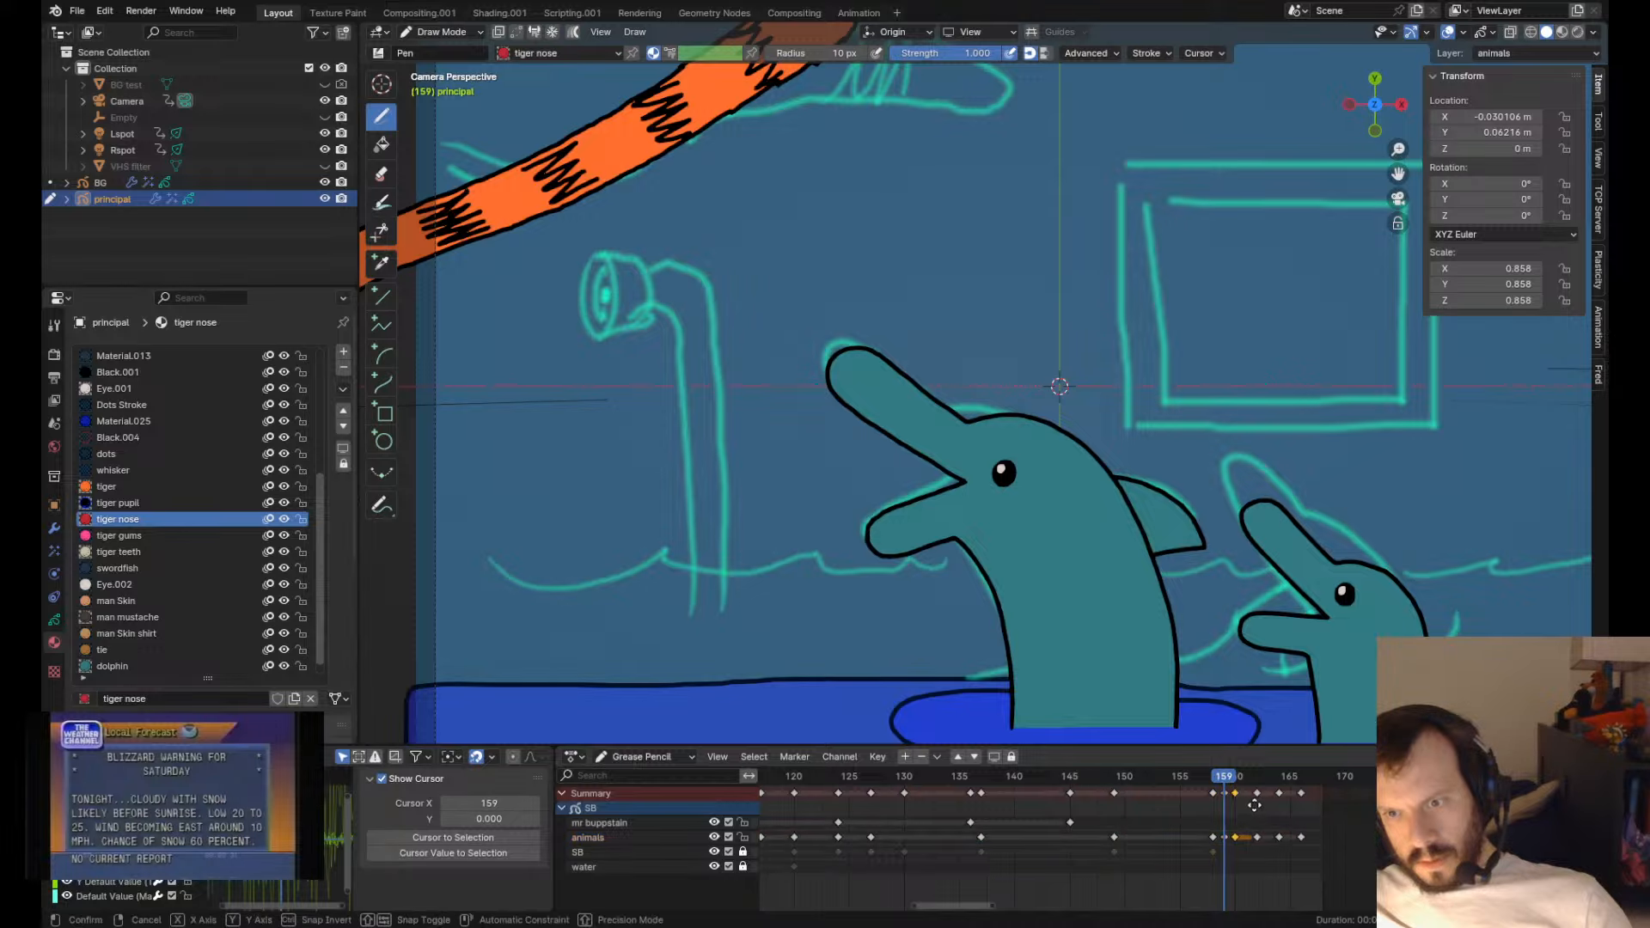
pyautogui.click(1258, 806)
pyautogui.click(1226, 794)
pyautogui.press('g')
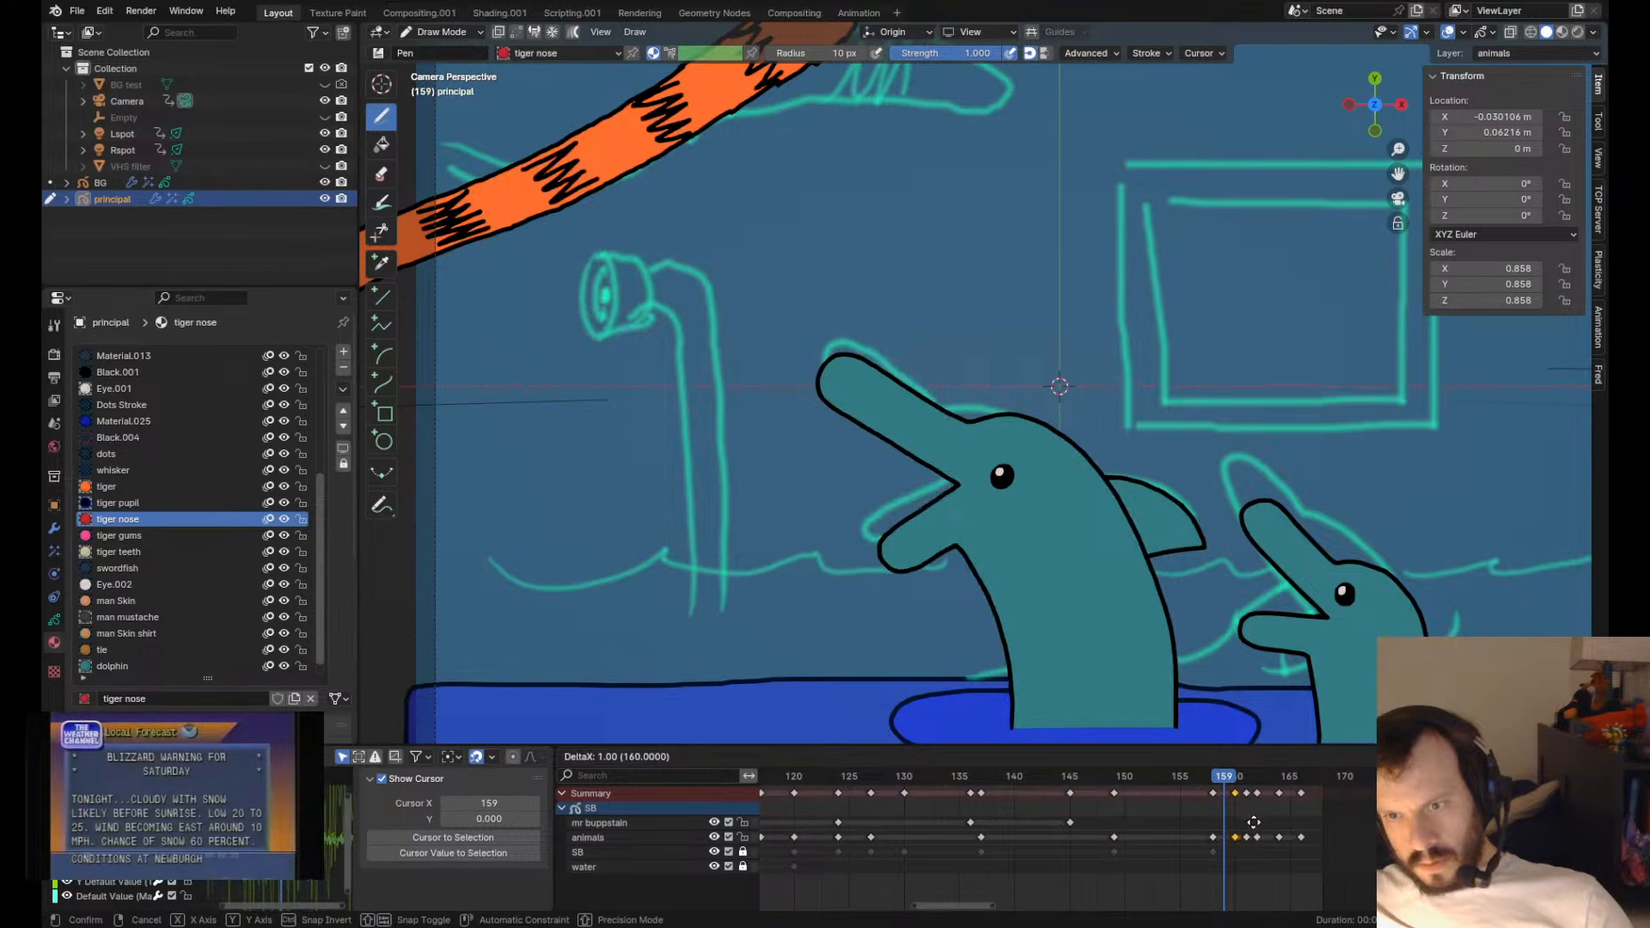
pyautogui.click(1255, 804)
# - Play and scrub through the retimed section to review the dolphins' motion up to frame 162
pyautogui.press('space')
pyautogui.press('space')
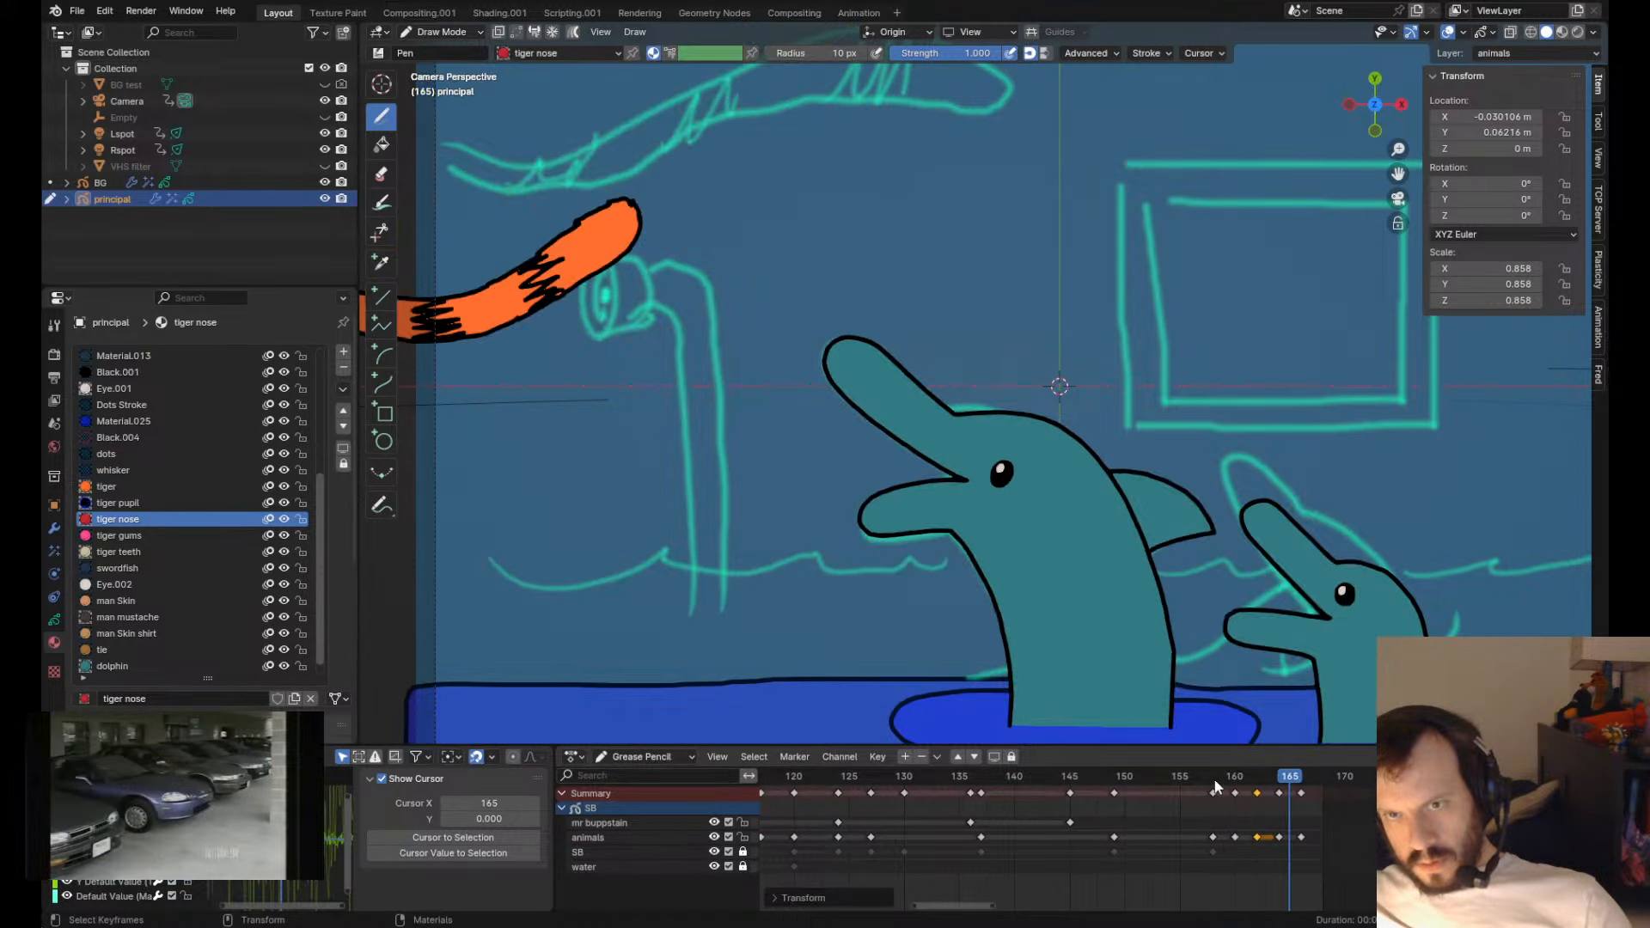
pyautogui.click(1187, 777)
pyautogui.press('space')
pyautogui.press('space')
pyautogui.moveTo(1188, 777); pyautogui.dragTo(1254, 796)
pyautogui.press('Tab')
pyautogui.press('Tab')
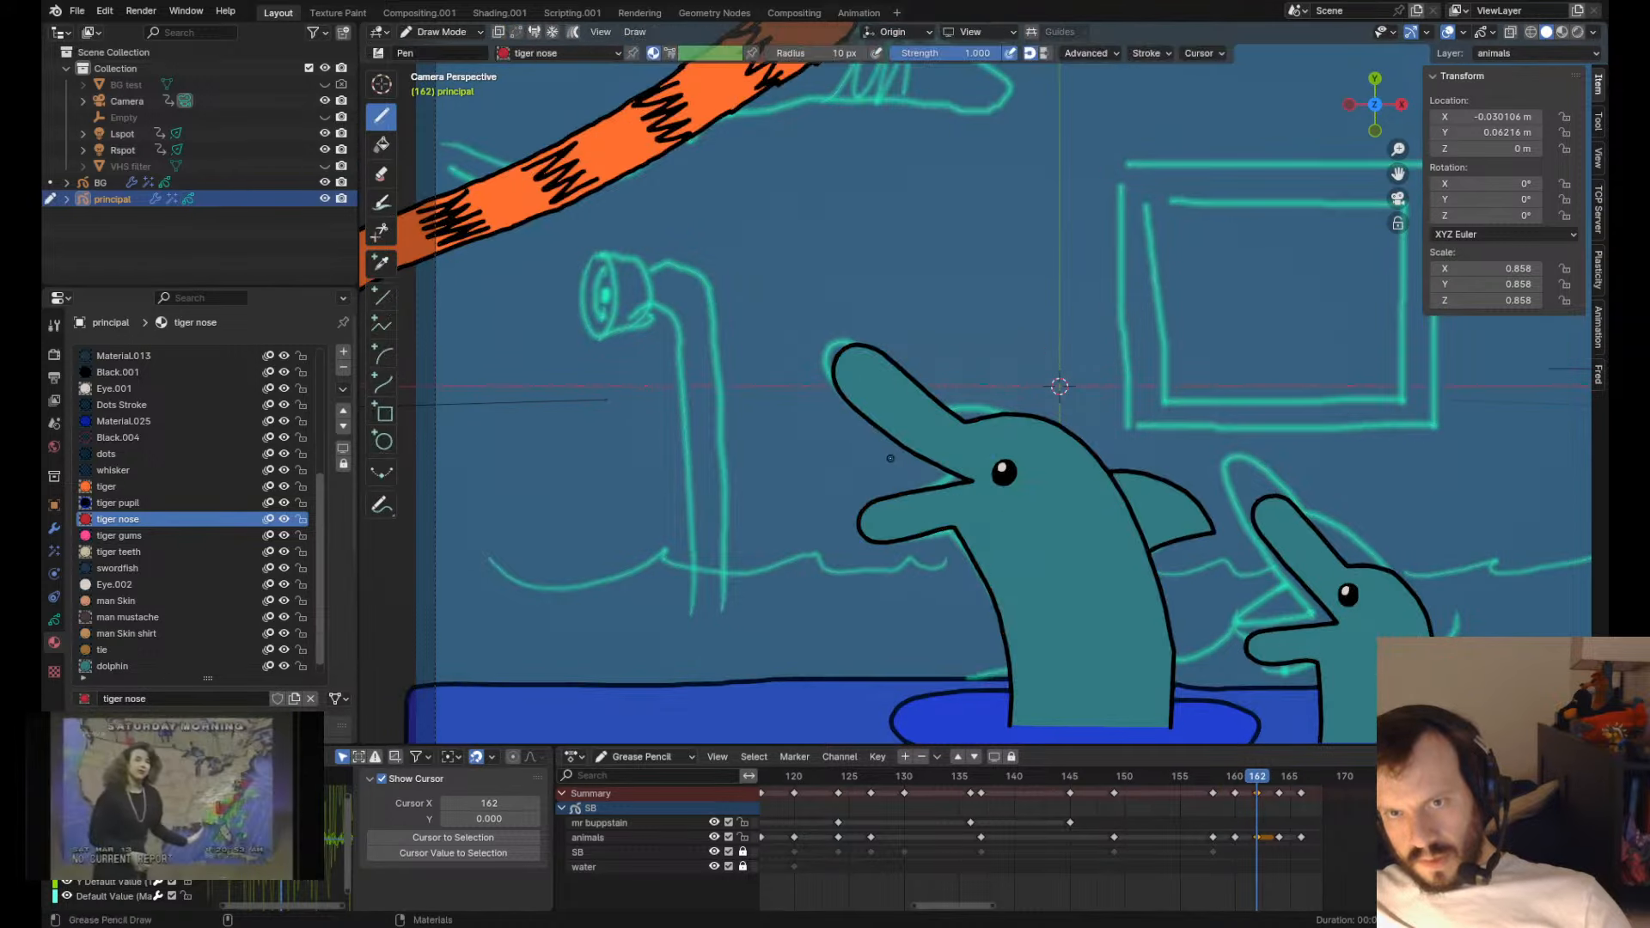
pyautogui.hotkey('shift', 'Left')
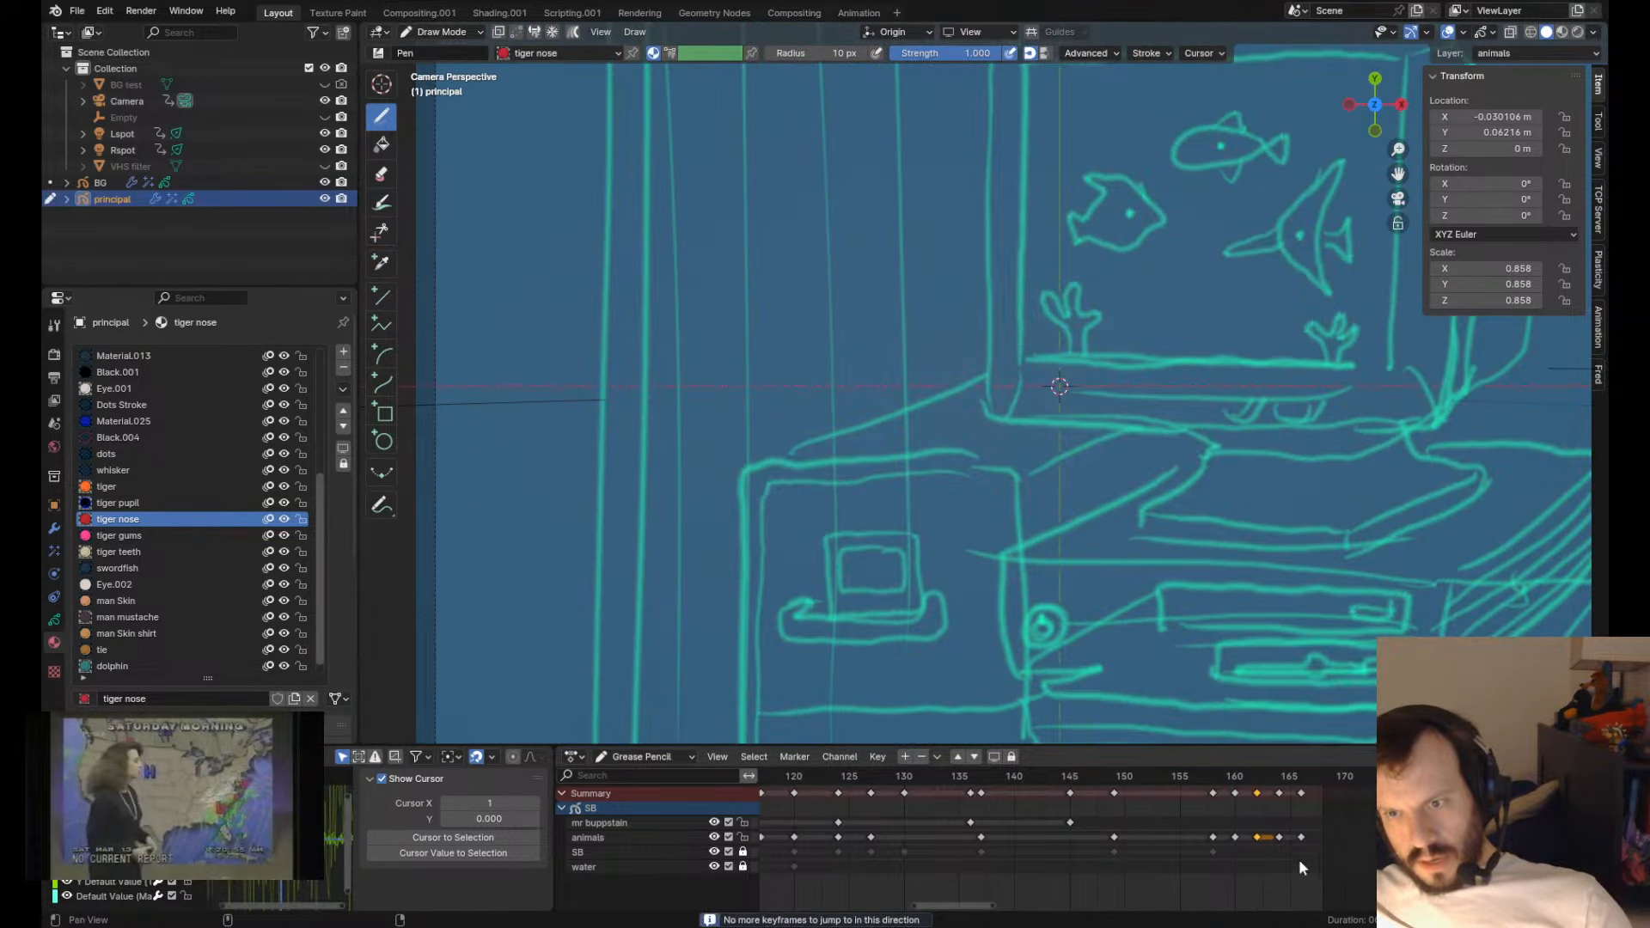
pyautogui.moveTo(1225, 778)
pyautogui.mouseDown()
pyautogui.moveTo(1256, 781)
pyautogui.moveTo(1212, 790)
pyautogui.moveTo(1271, 797)
pyautogui.moveTo(1194, 796)
pyautogui.moveTo(1291, 797)
pyautogui.moveTo(1314, 776)
pyautogui.moveTo(1250, 792)
pyautogui.mouseUp()
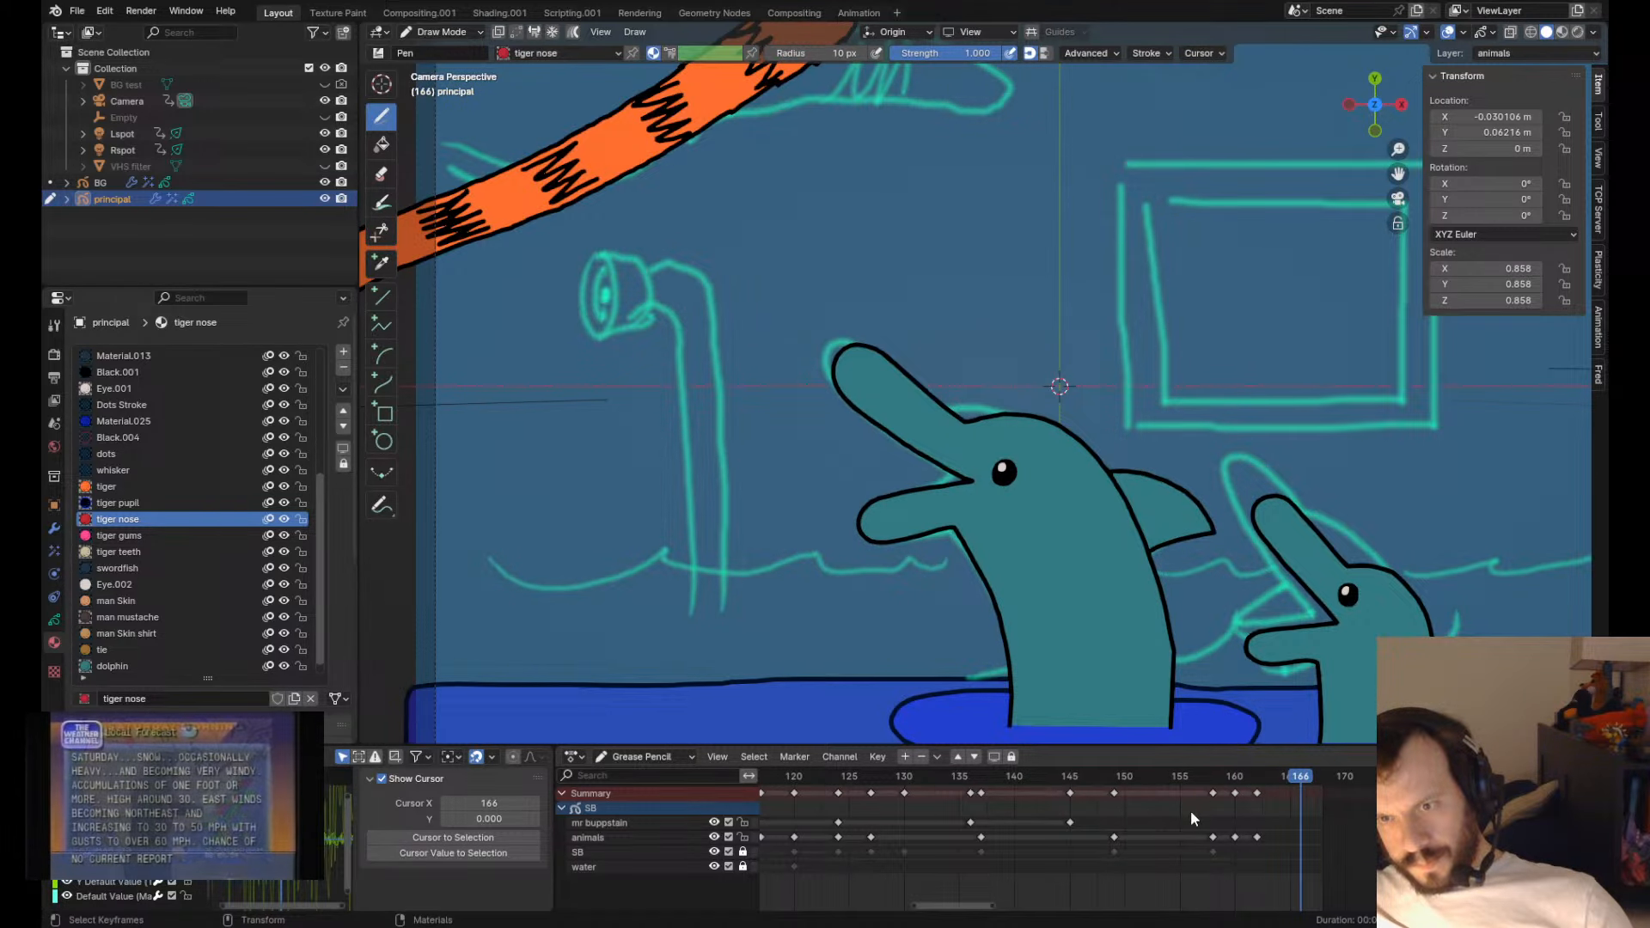
# - Duplicate the frame 160 keyframe to frame 164 and the frame 158 keyframe to frame 166, replacing the old drawings there
pyautogui.click(1234, 794)
pyautogui.hotkey('shift', 'd')
pyautogui.click(1292, 804)
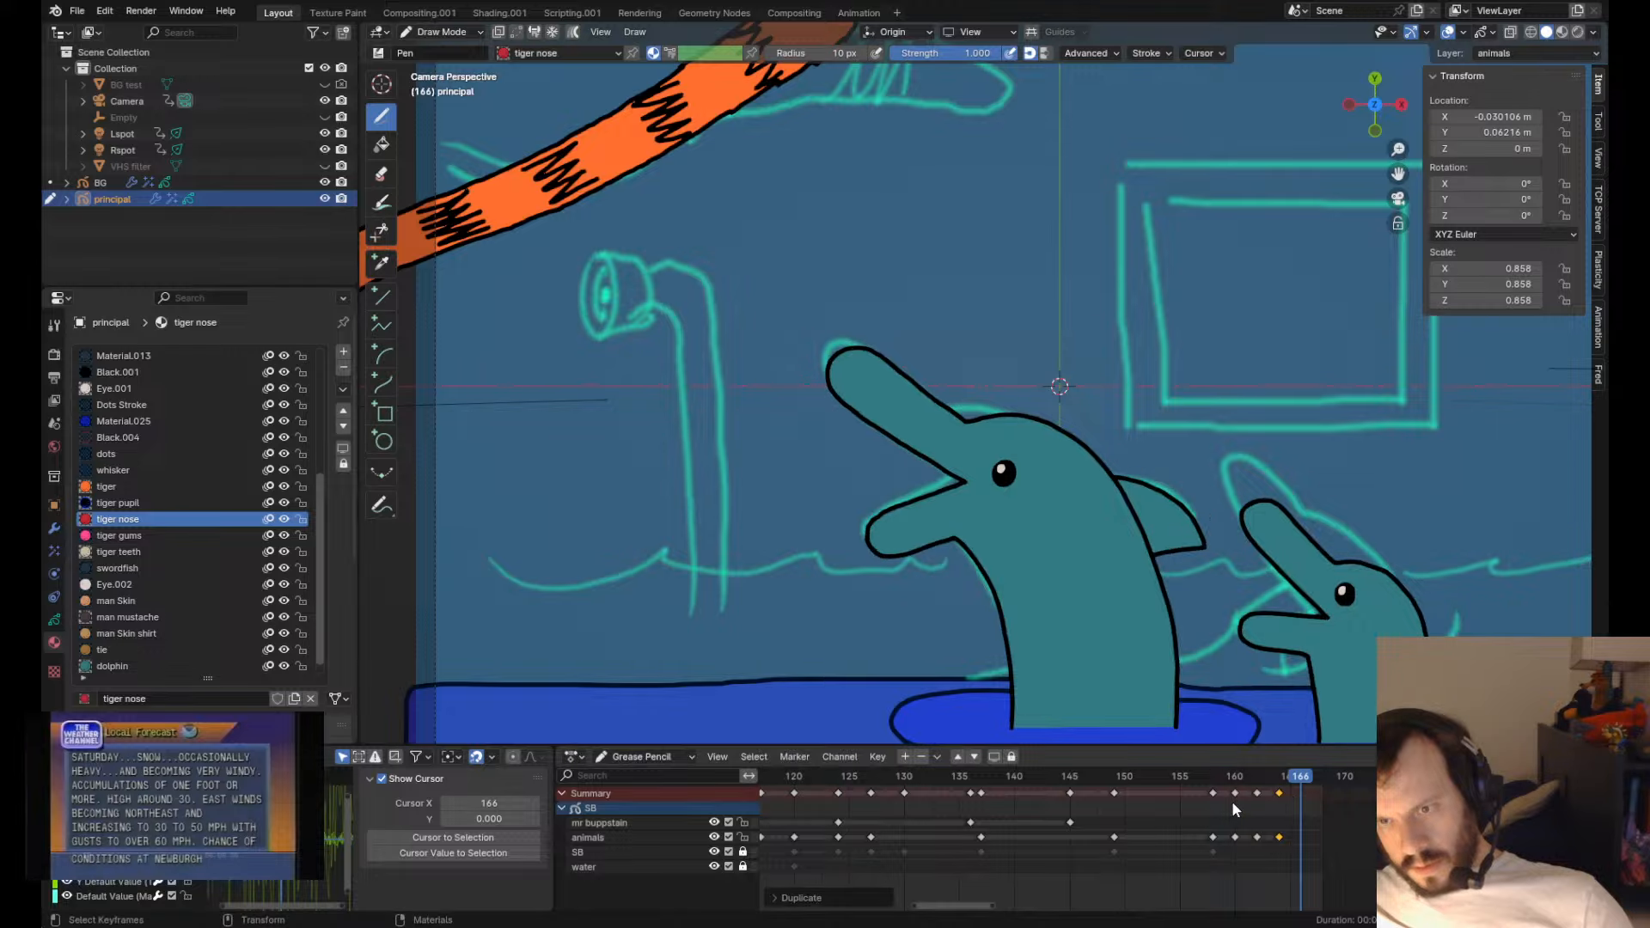
pyautogui.hotkey('shift', 'd')
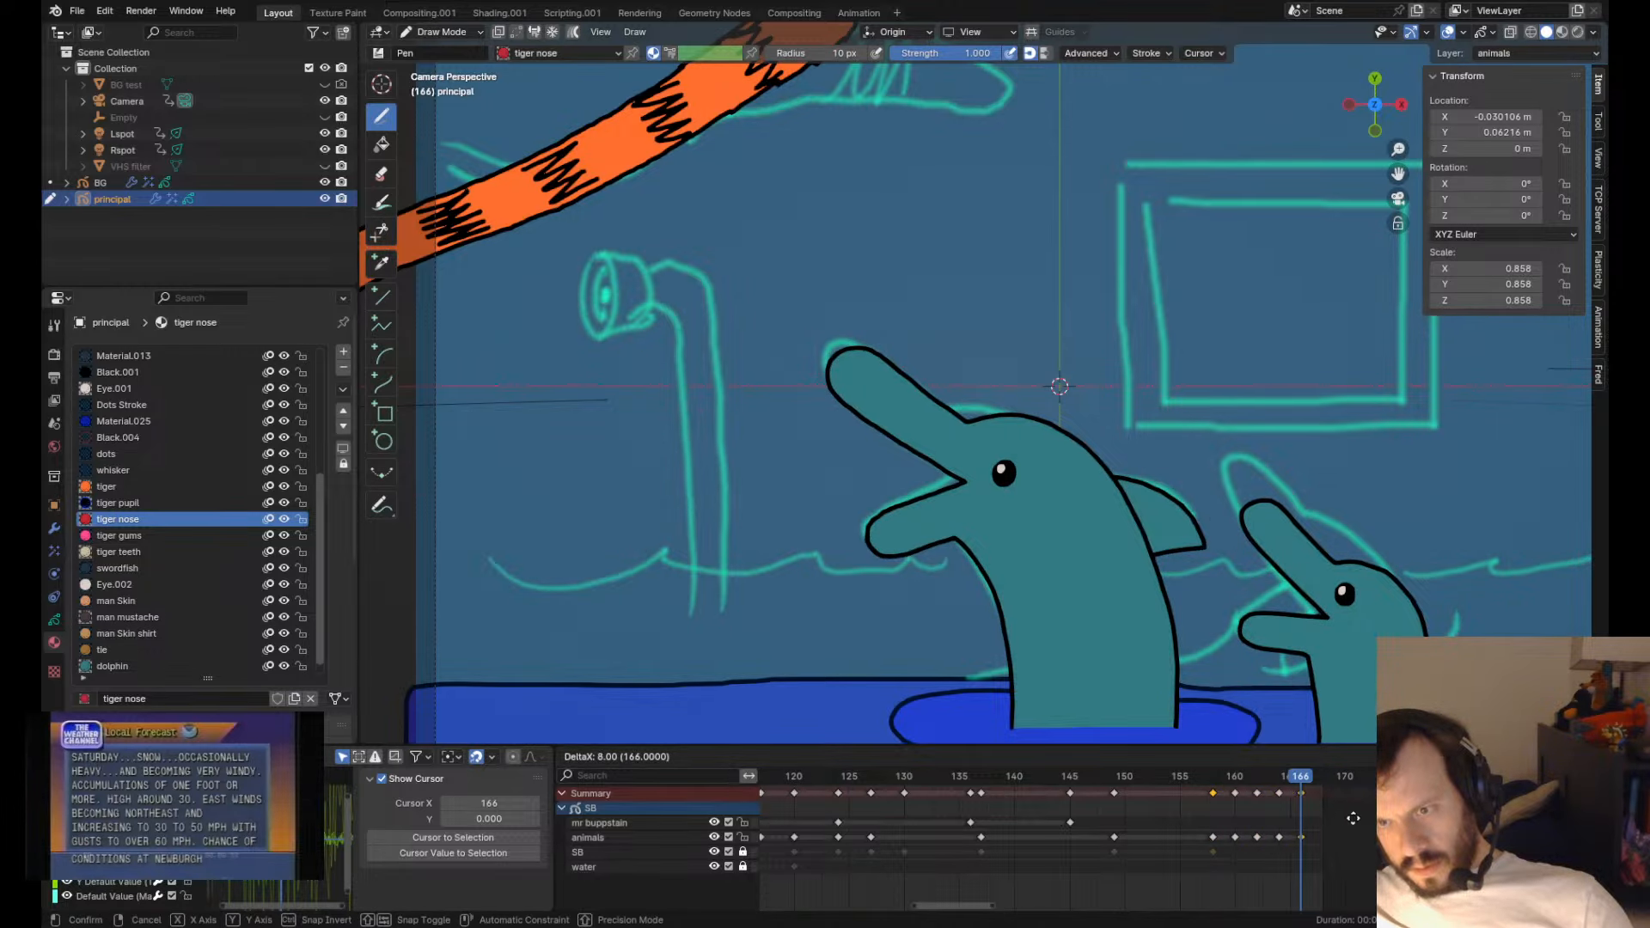
pyautogui.click(1353, 818)
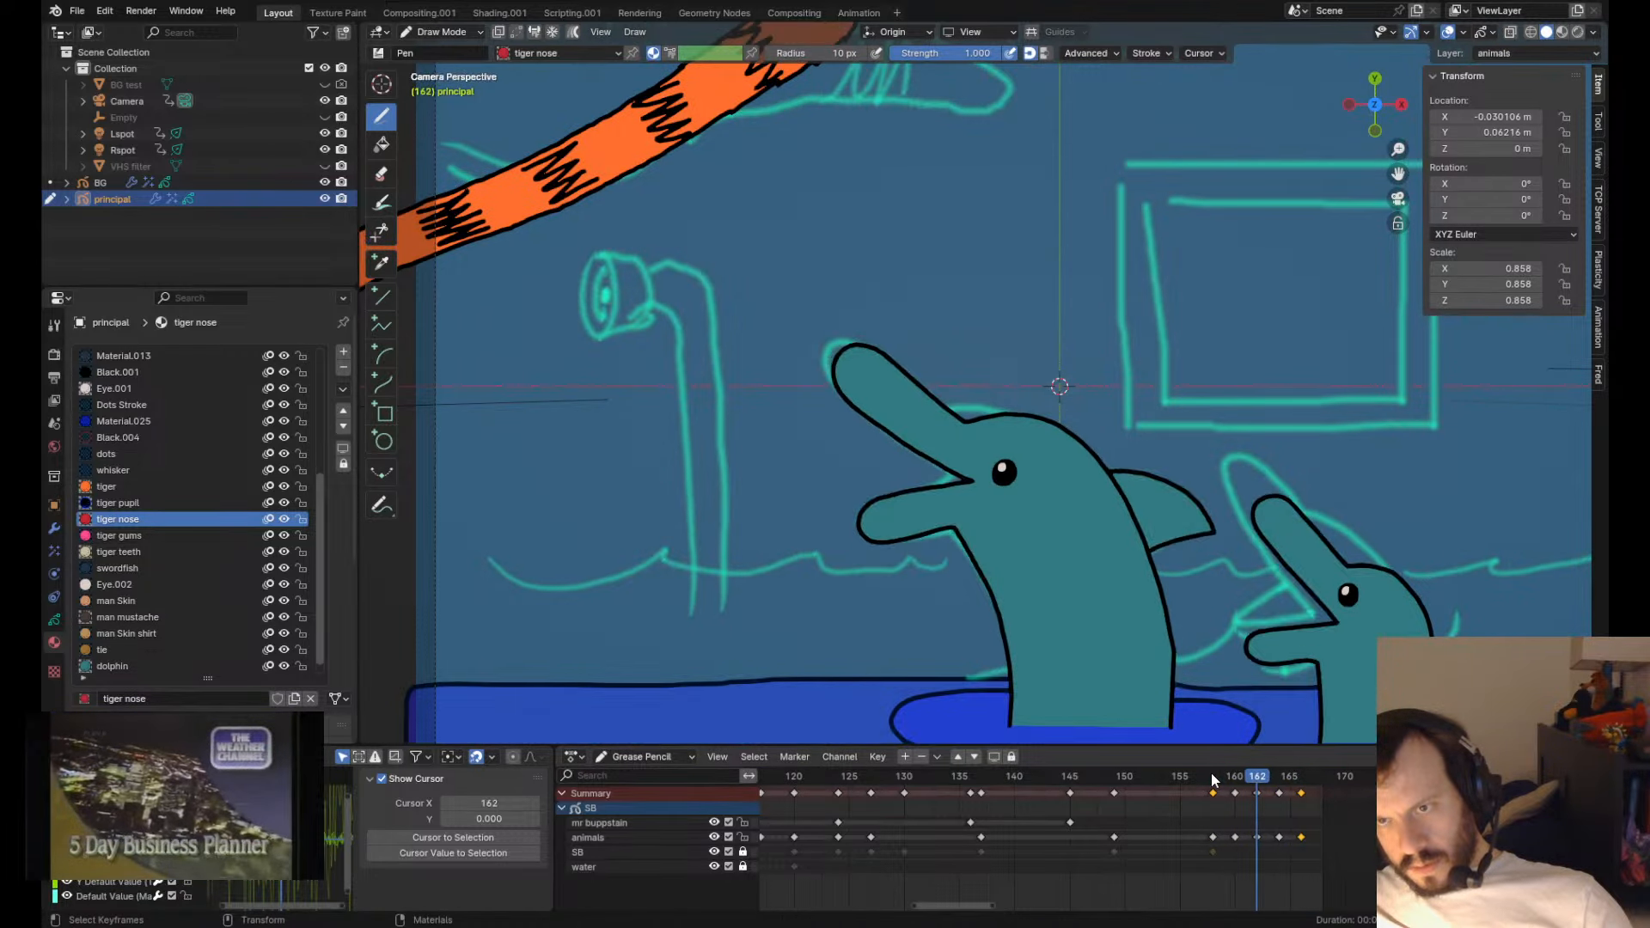
# - Play back the dolphins' motion from frame 158 and scrub to frame 161 to check the new timing
pyautogui.press('space')
pyautogui.click(1212, 775)
pyautogui.press('space')
pyautogui.moveTo(1234, 781); pyautogui.dragTo(1241, 783)
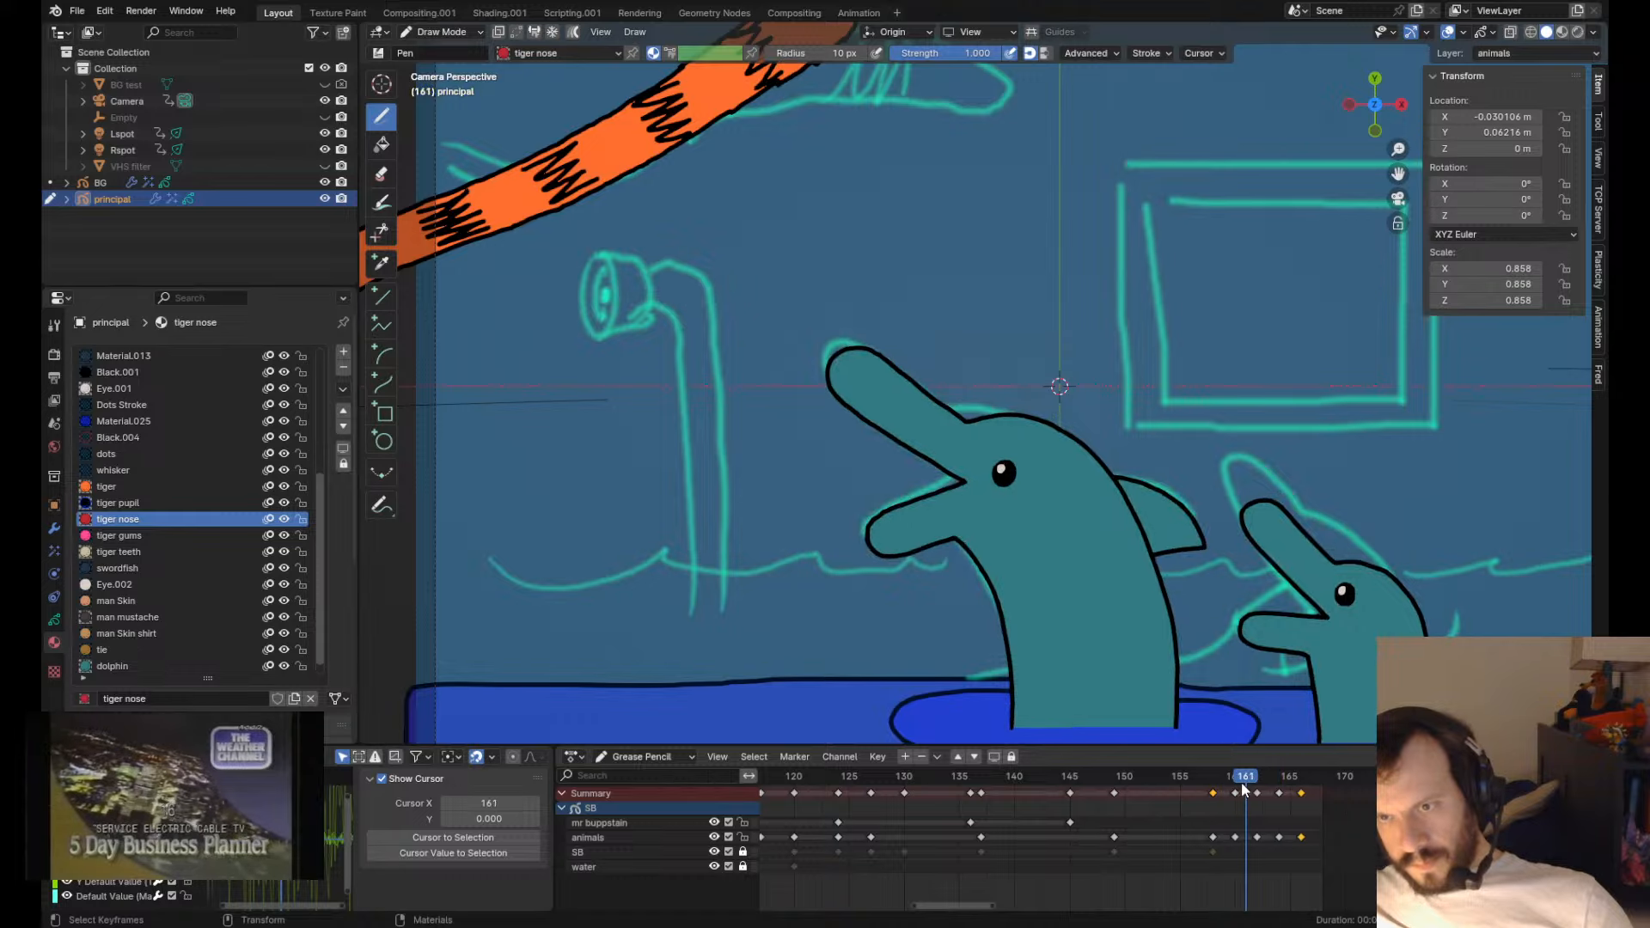
pyautogui.press('Tab')
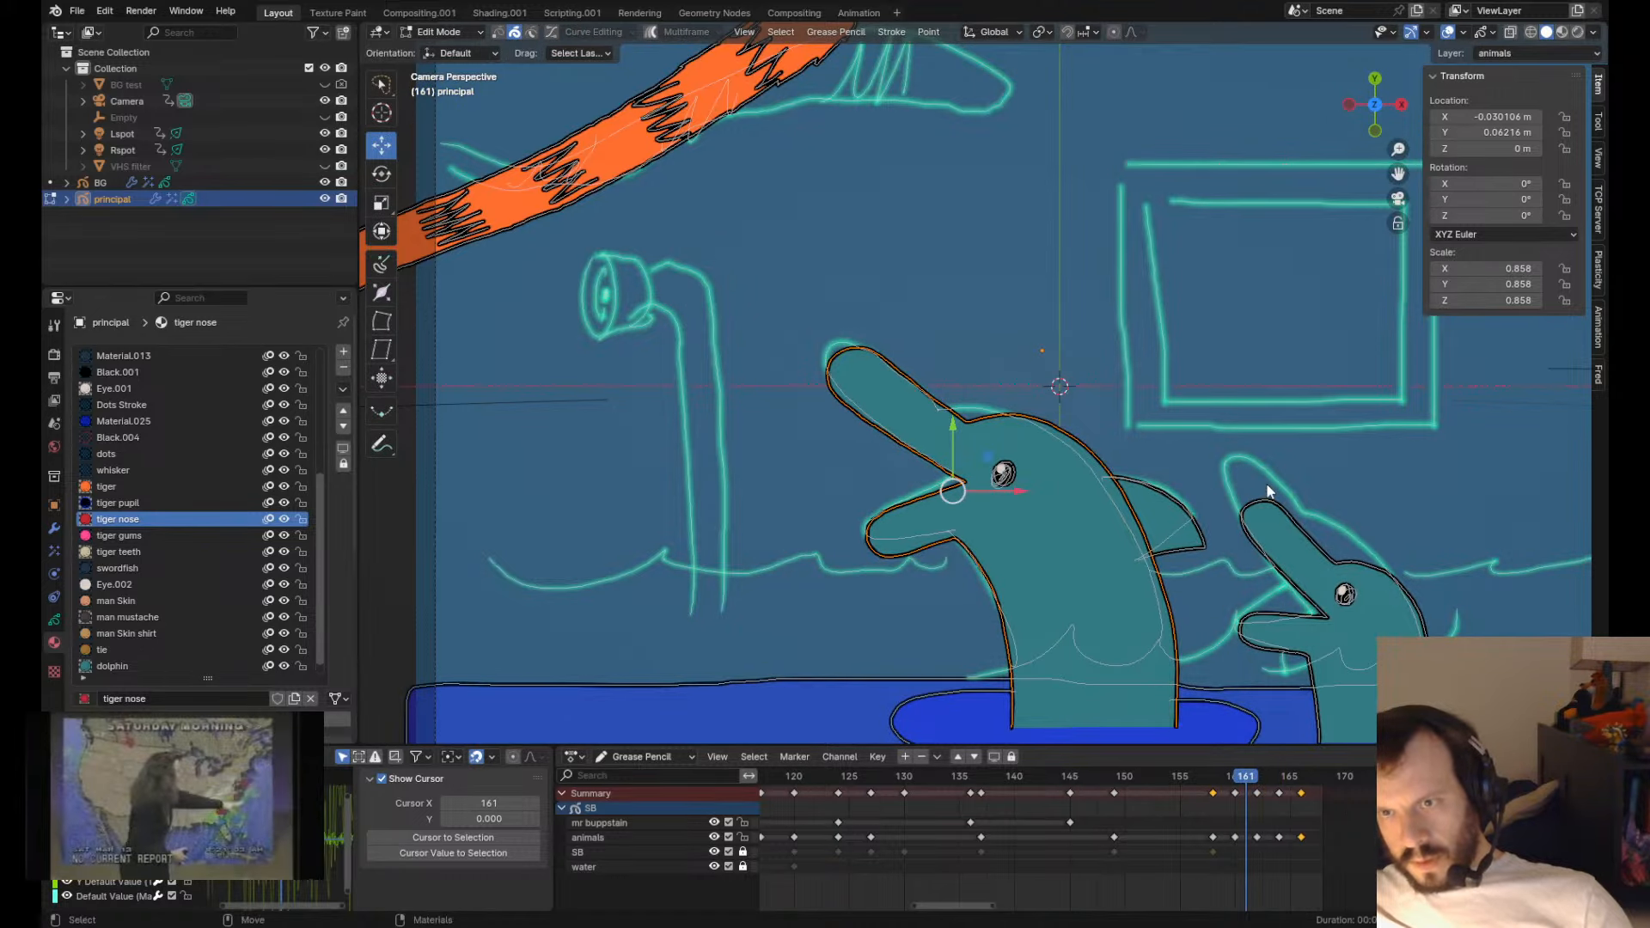
pyautogui.press('Tab')
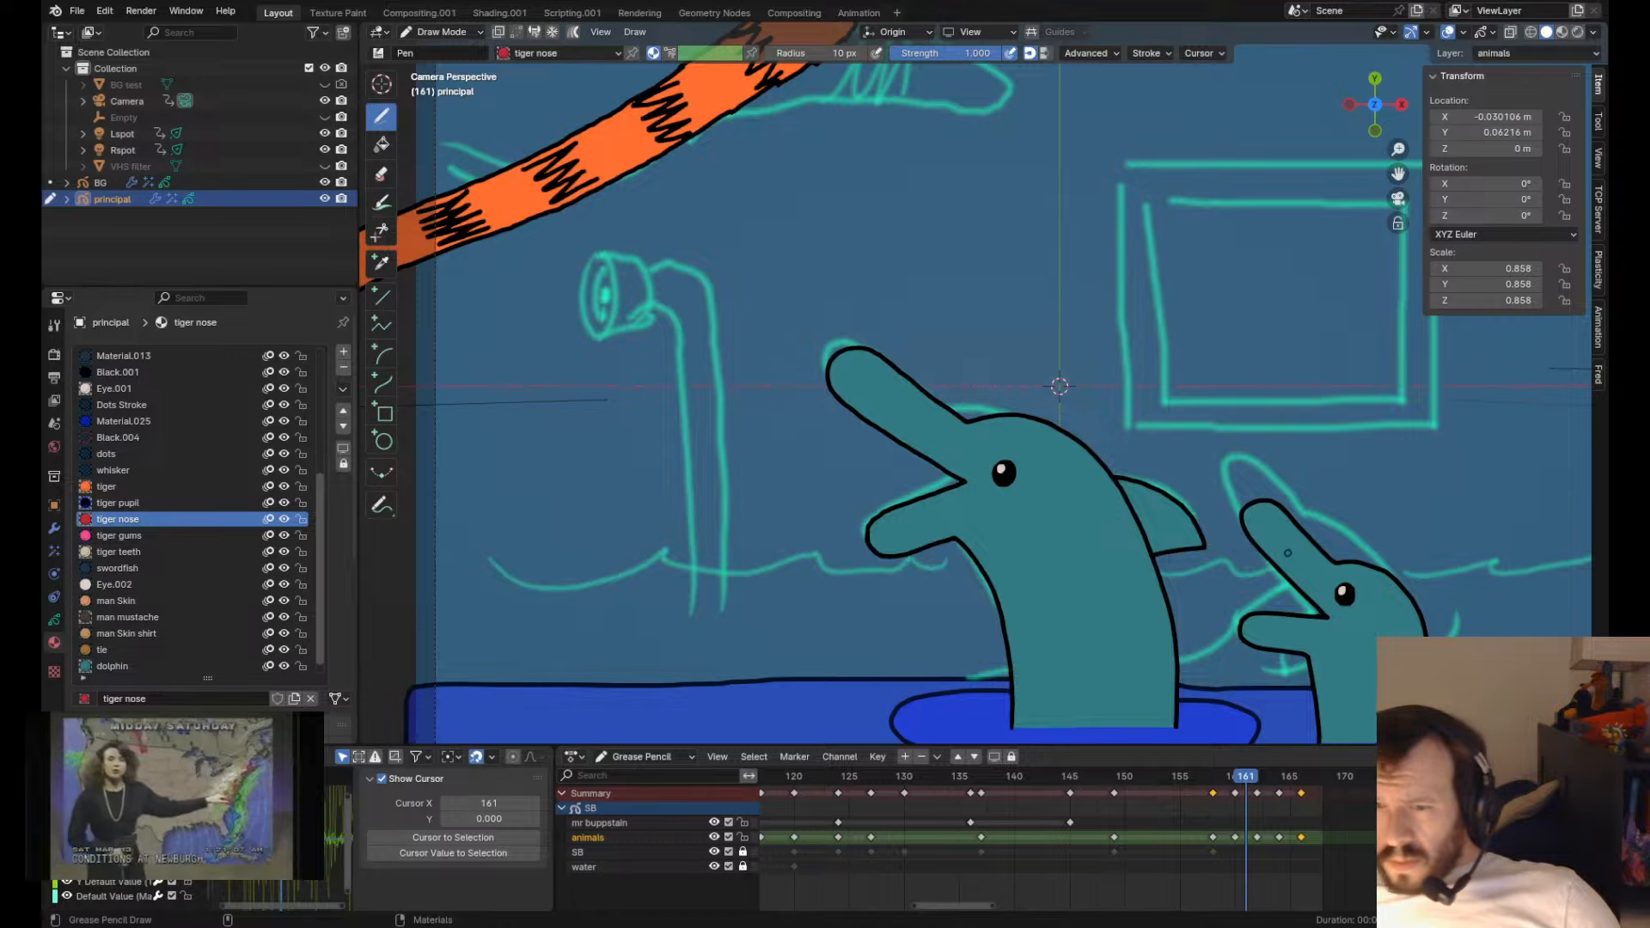
# - Examine the small dolphin's beak and mouth up close on frame 160
pyautogui.scroll(-1, 1287, 553)
pyautogui.scroll(2, 1289, 555)
pyautogui.keyDown('alt'); pyautogui.moveTo(1313, 570); pyautogui.dragTo(1186, 544, button='middle'); pyautogui.keyUp('alt')
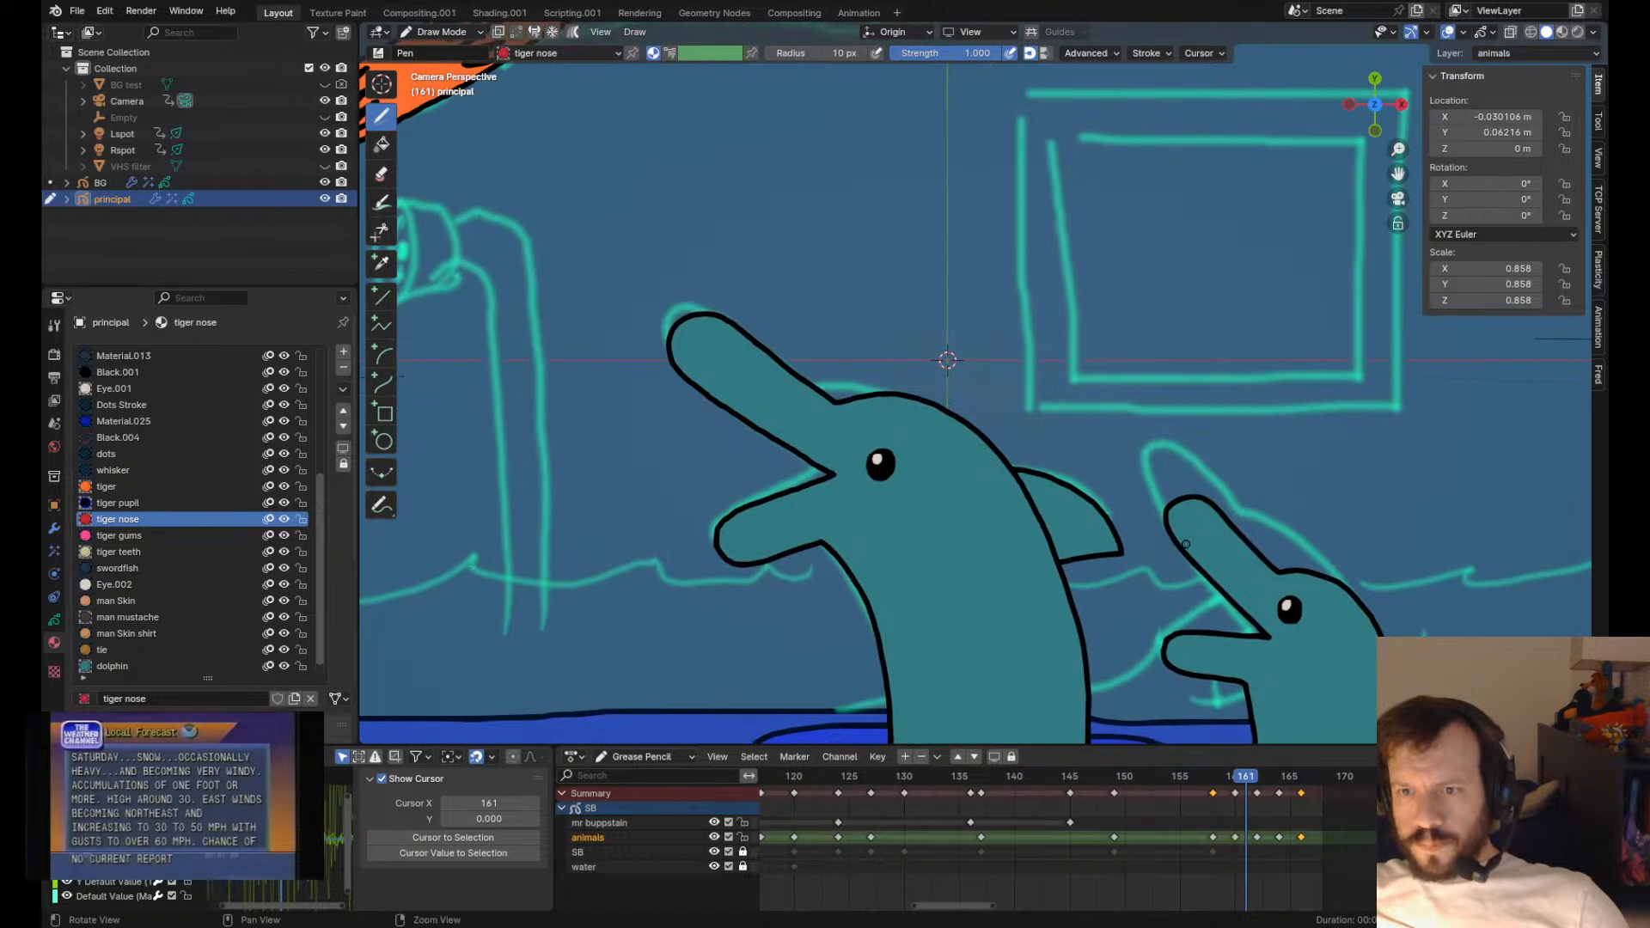
pyautogui.press('Left')
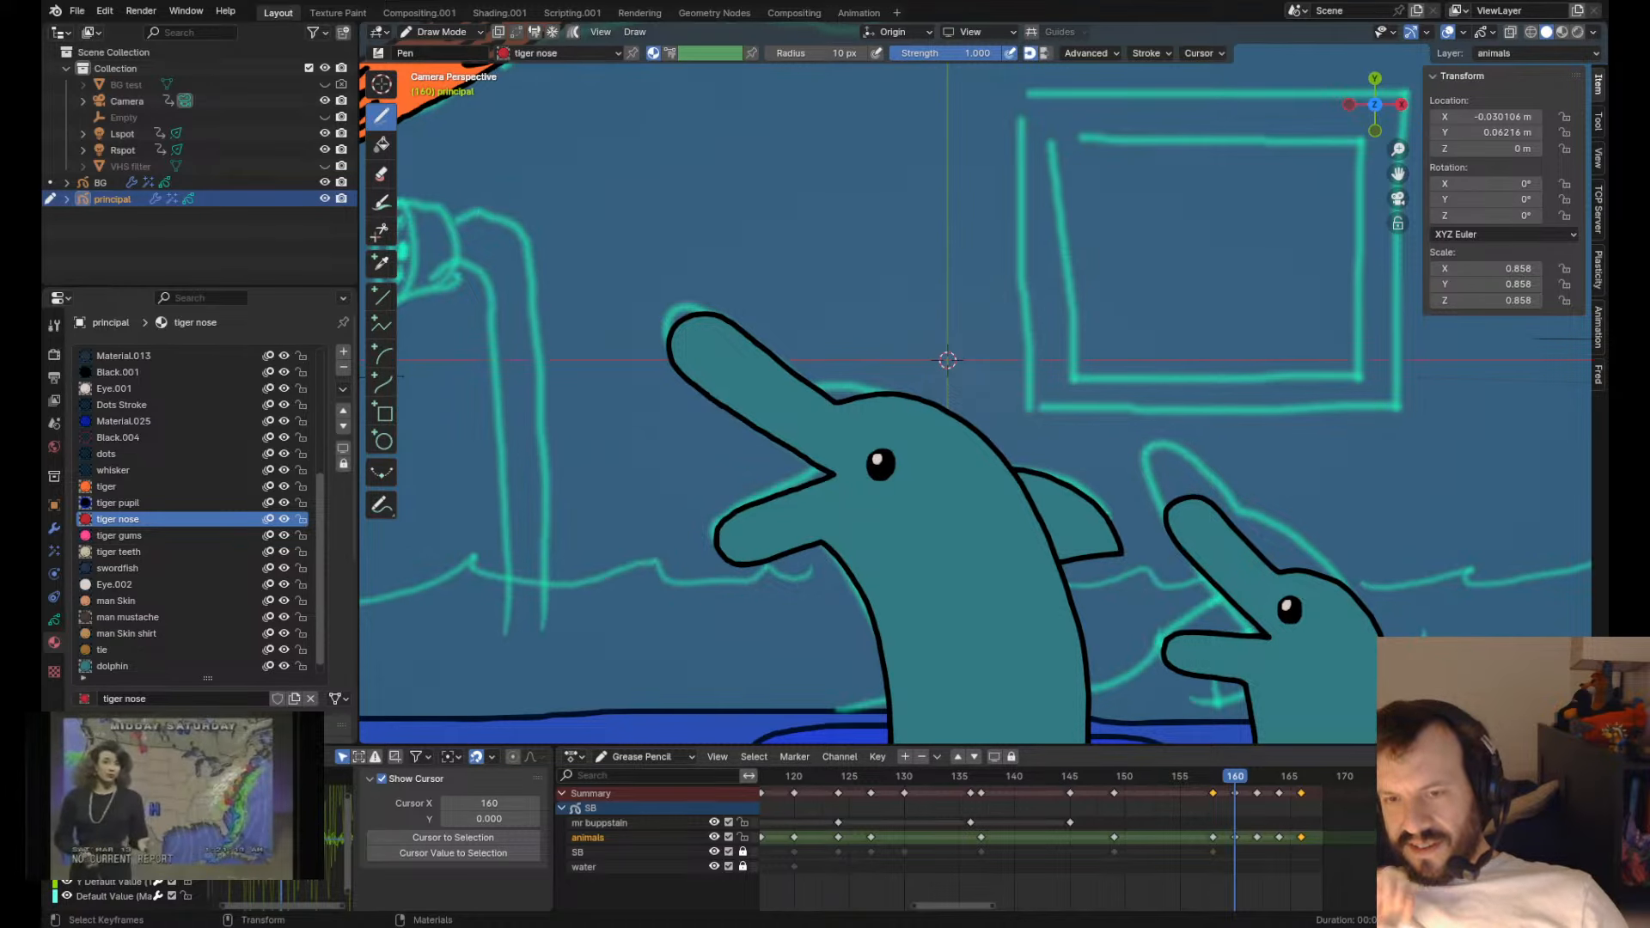
pyautogui.keyDown('shift'); pyautogui.moveTo(1060, 395); pyautogui.dragTo(905, 373, button='middle'); pyautogui.keyUp('shift')
pyautogui.press('Tab')
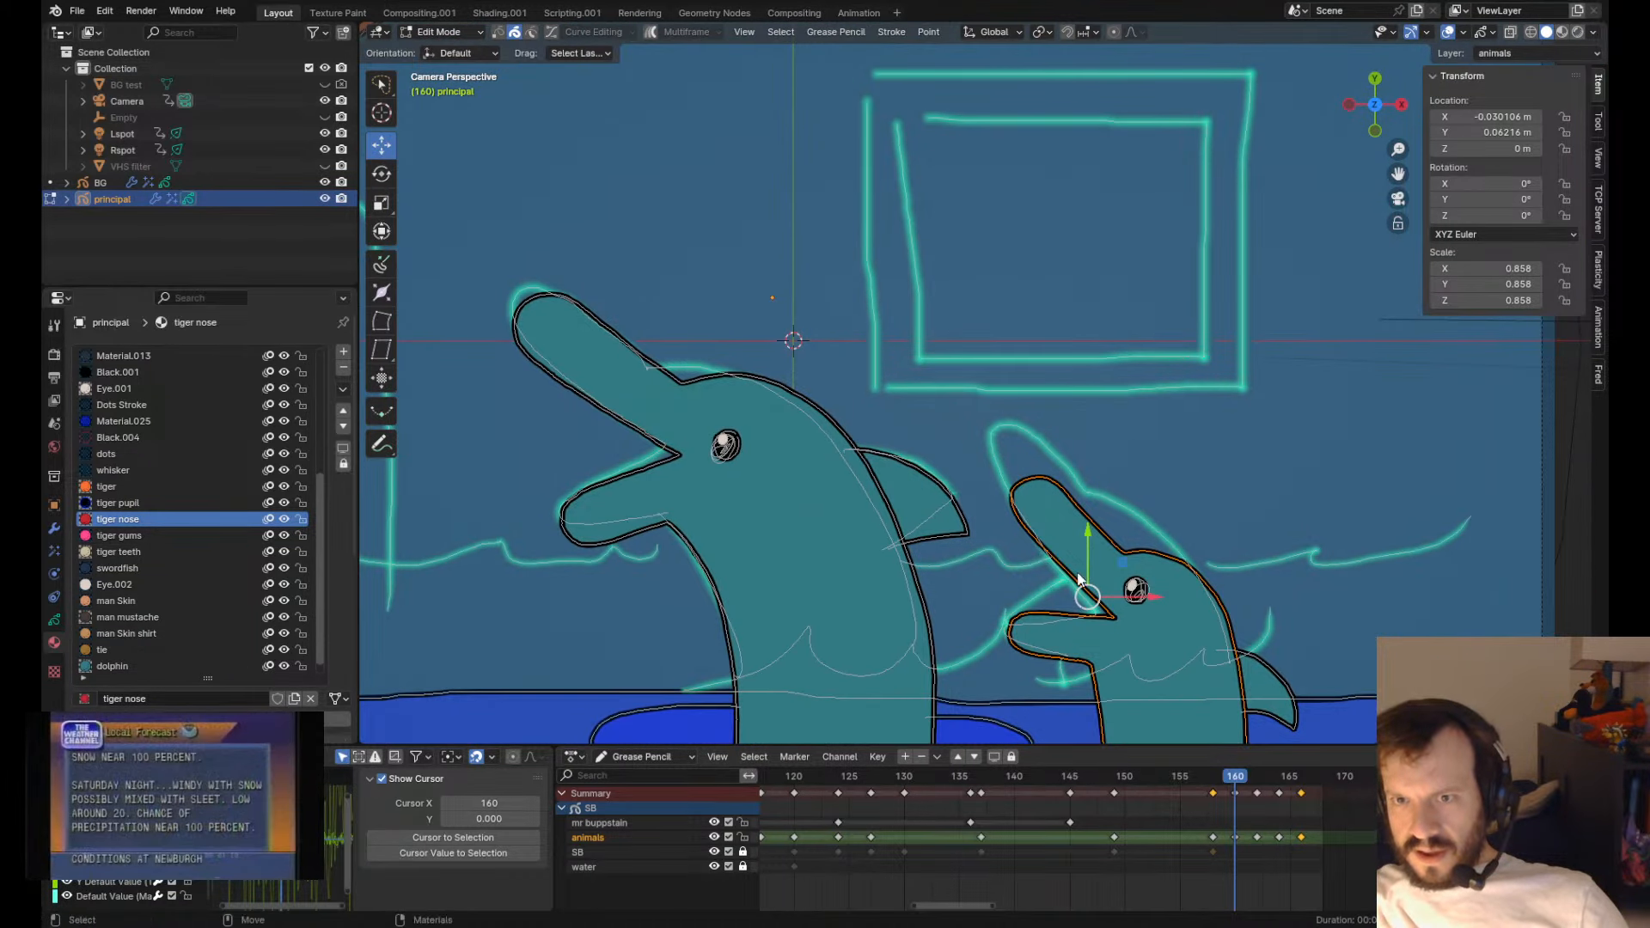
pyautogui.scroll(2, 1106, 472)
pyautogui.press('Tab')
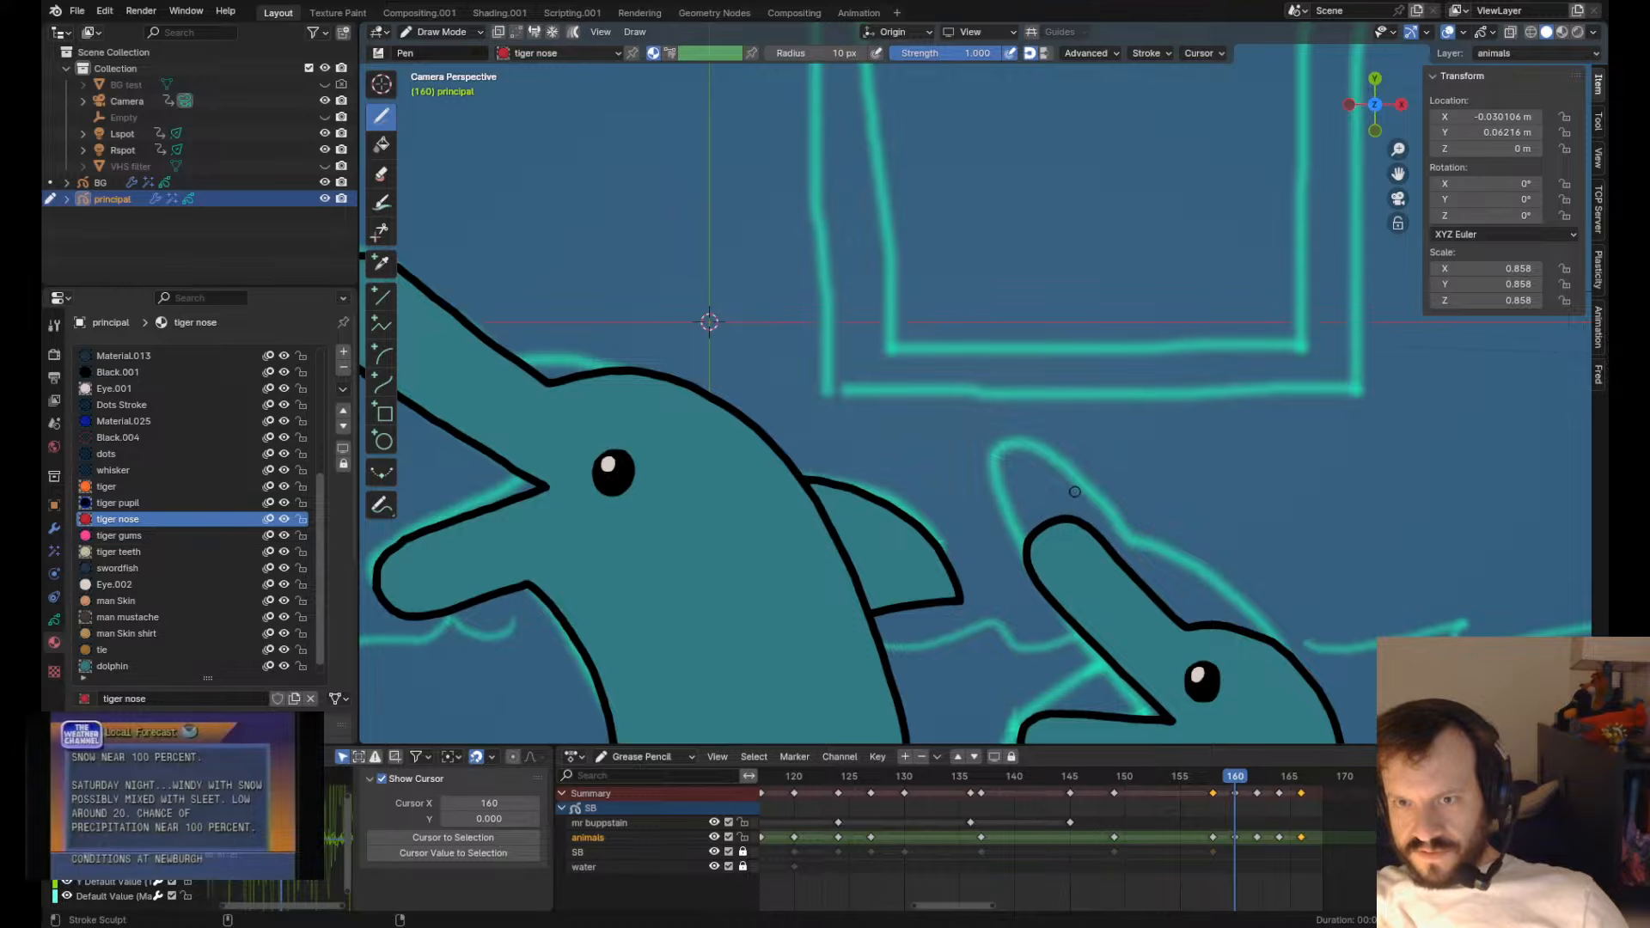
pyautogui.scroll(-3, 1078, 487)
# - Push the tip of the small dolphin's upper beak slightly upward and back on frame 160
pyautogui.press('Down')
pyautogui.press('Down')
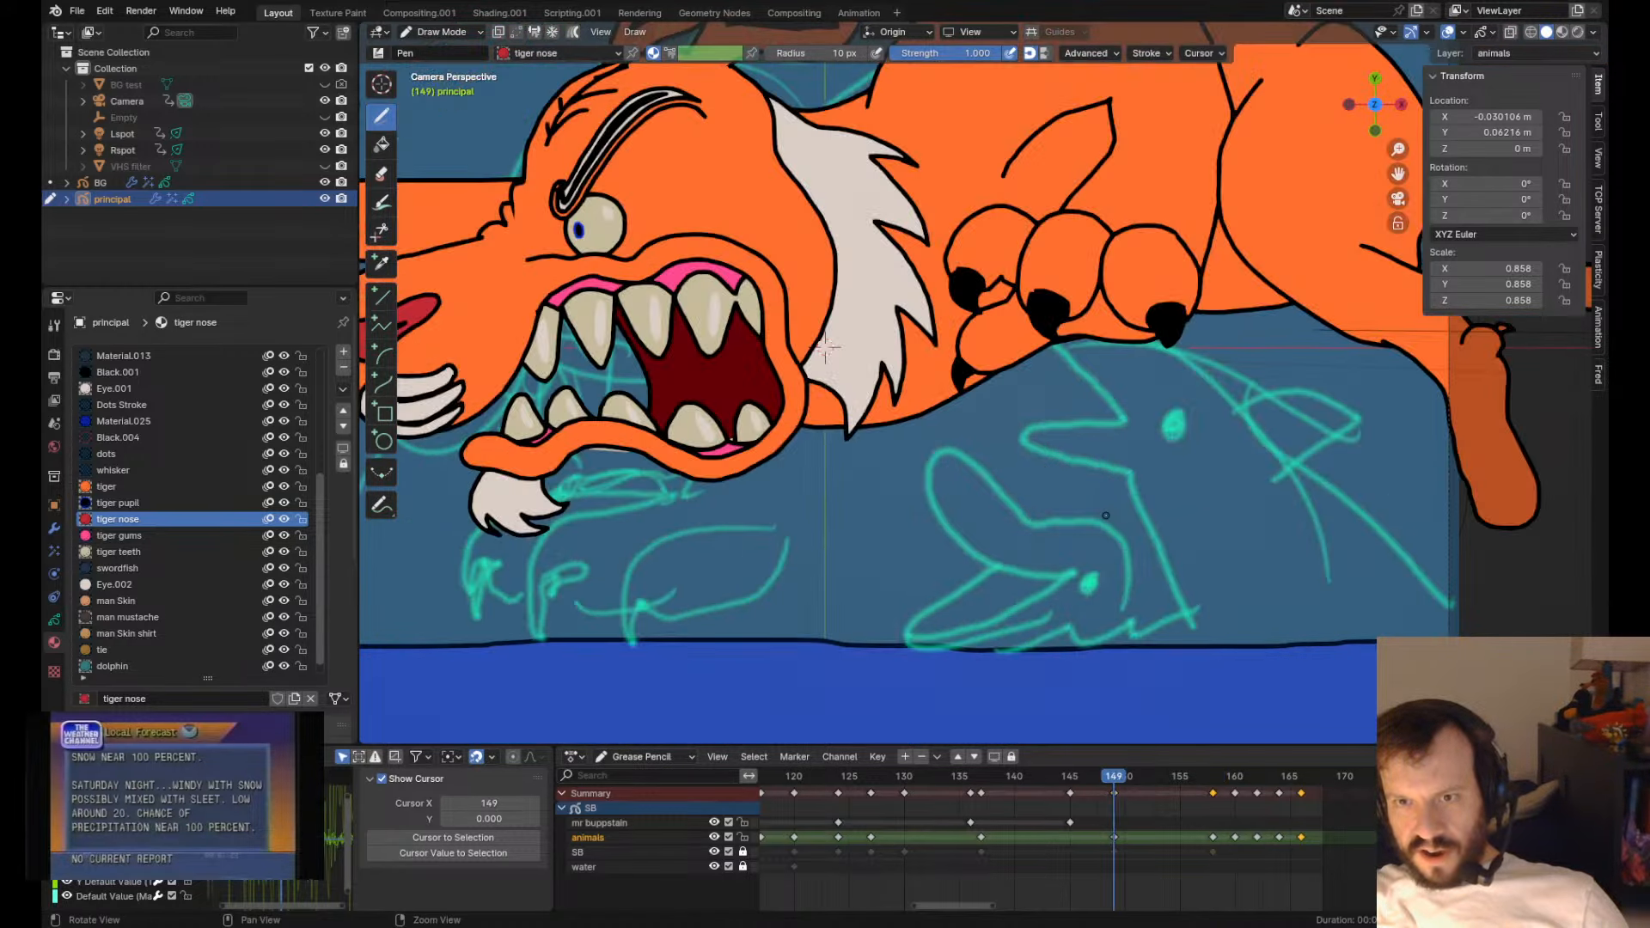
pyautogui.press('Up')
pyautogui.press('Up')
pyautogui.press('Up')
pyautogui.press('Down')
pyautogui.scroll(-2, 1106, 515)
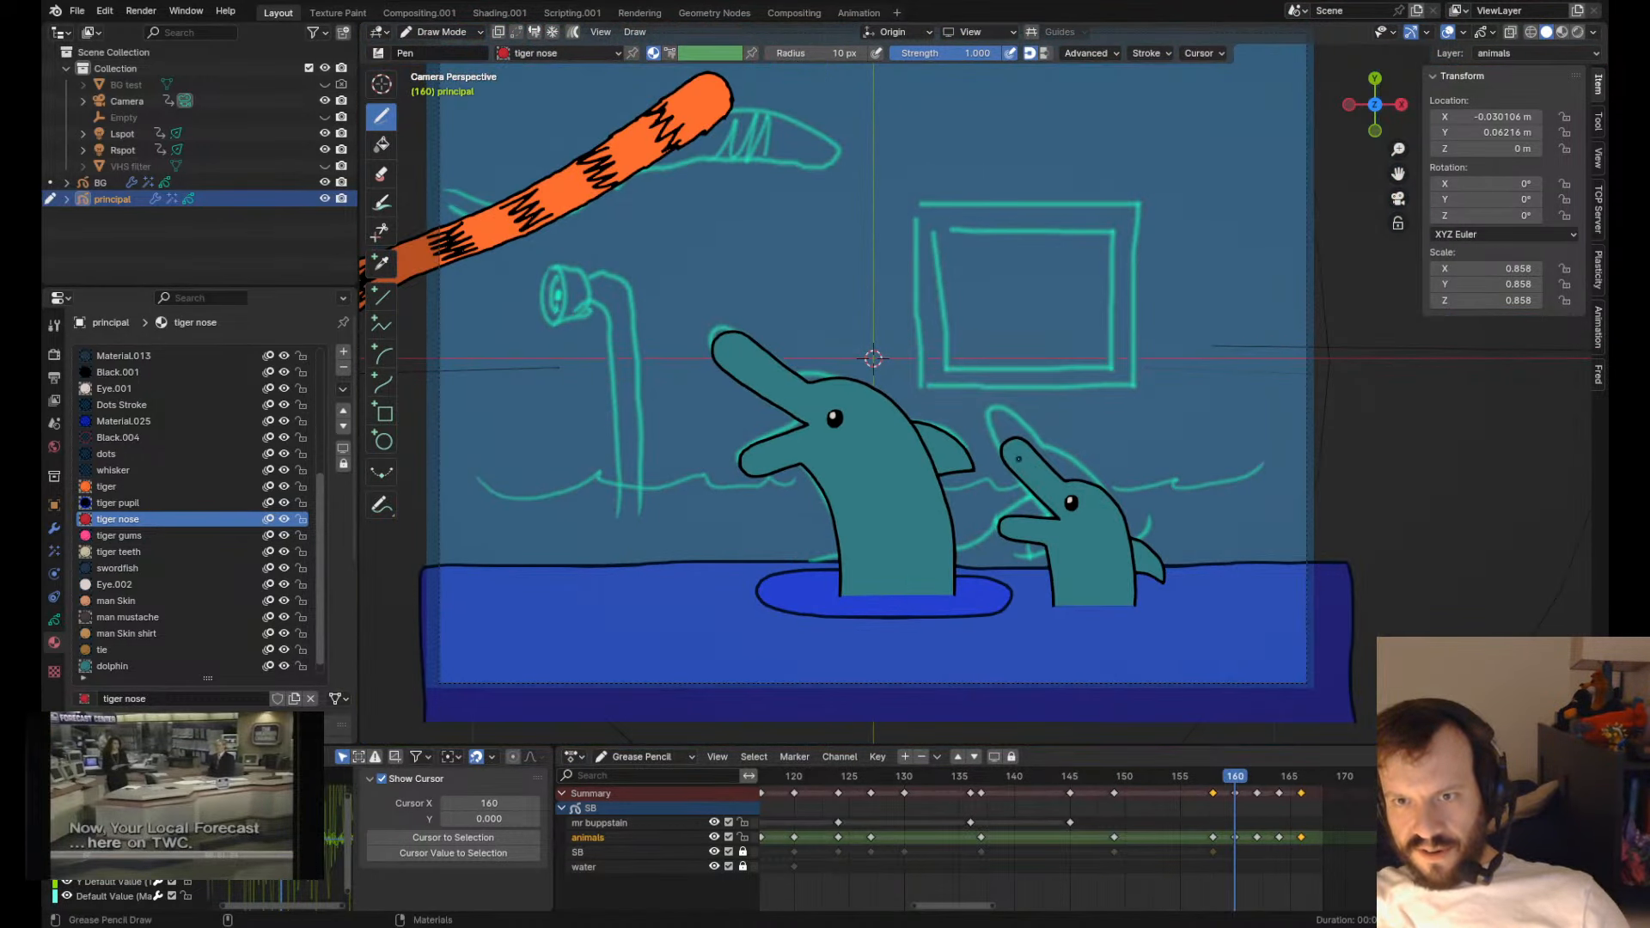
pyautogui.moveTo(1015, 423); pyautogui.dragTo(1012, 409)
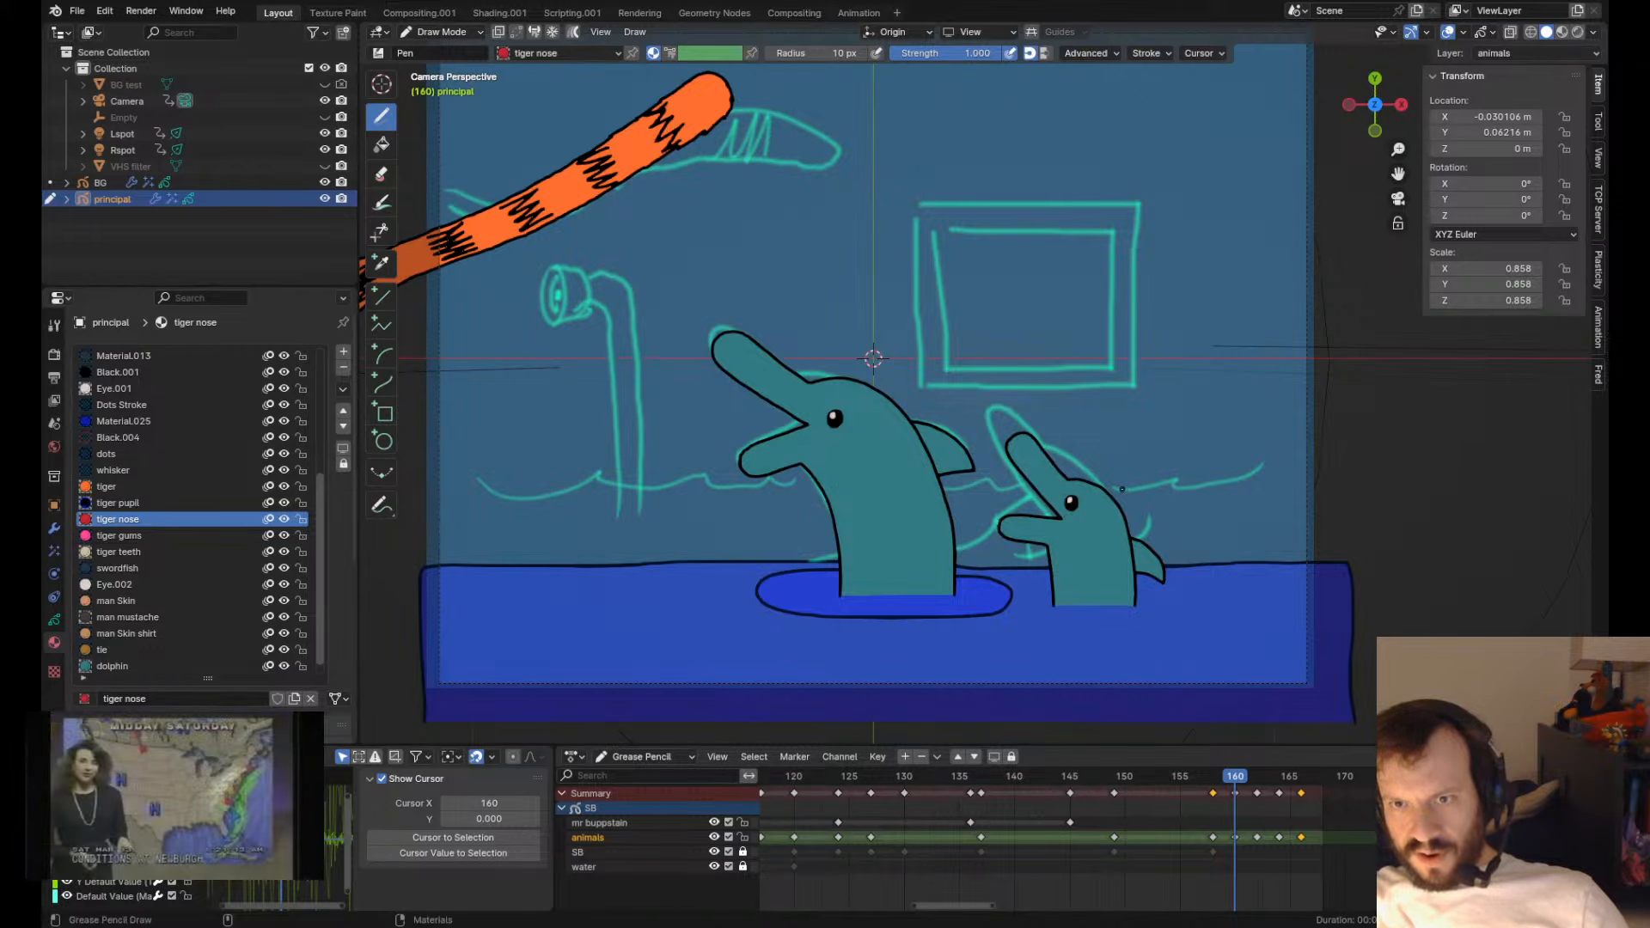
# - Refine the small dolphin's upper beak towards the mouth corner on frame 160, comparing it with frames 158 and 162
pyautogui.press('Down')
pyautogui.press('Up')
pyautogui.press('Up')
pyautogui.press('Down')
pyautogui.press('Down')
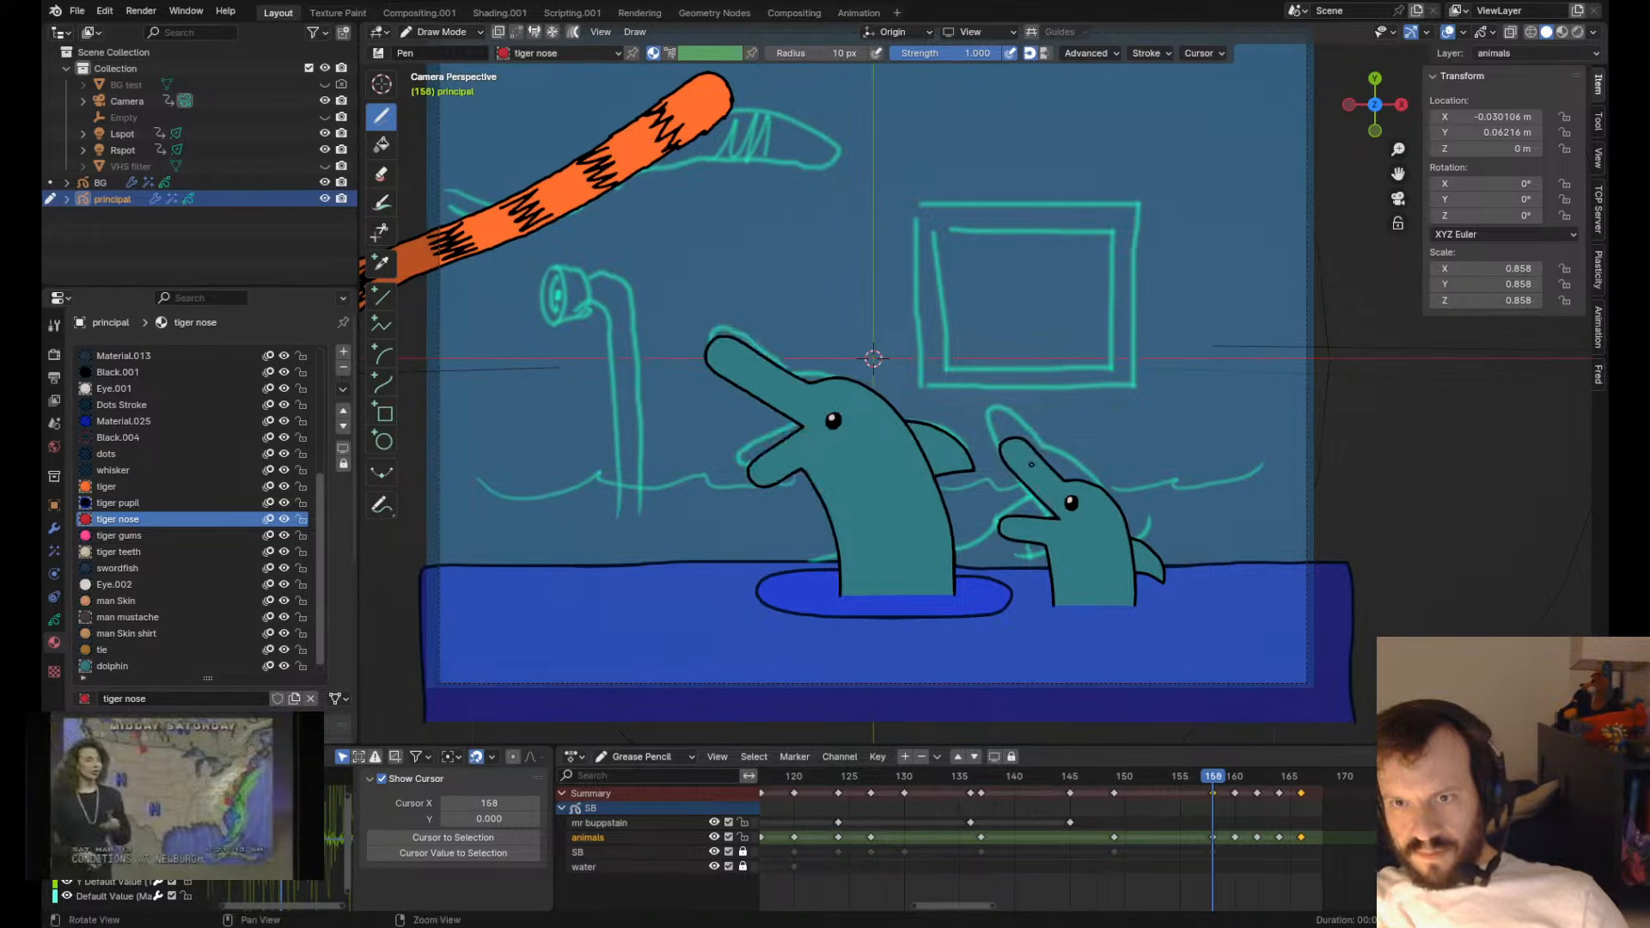
pyautogui.press('Up')
pyautogui.press('Up')
pyautogui.press('Down')
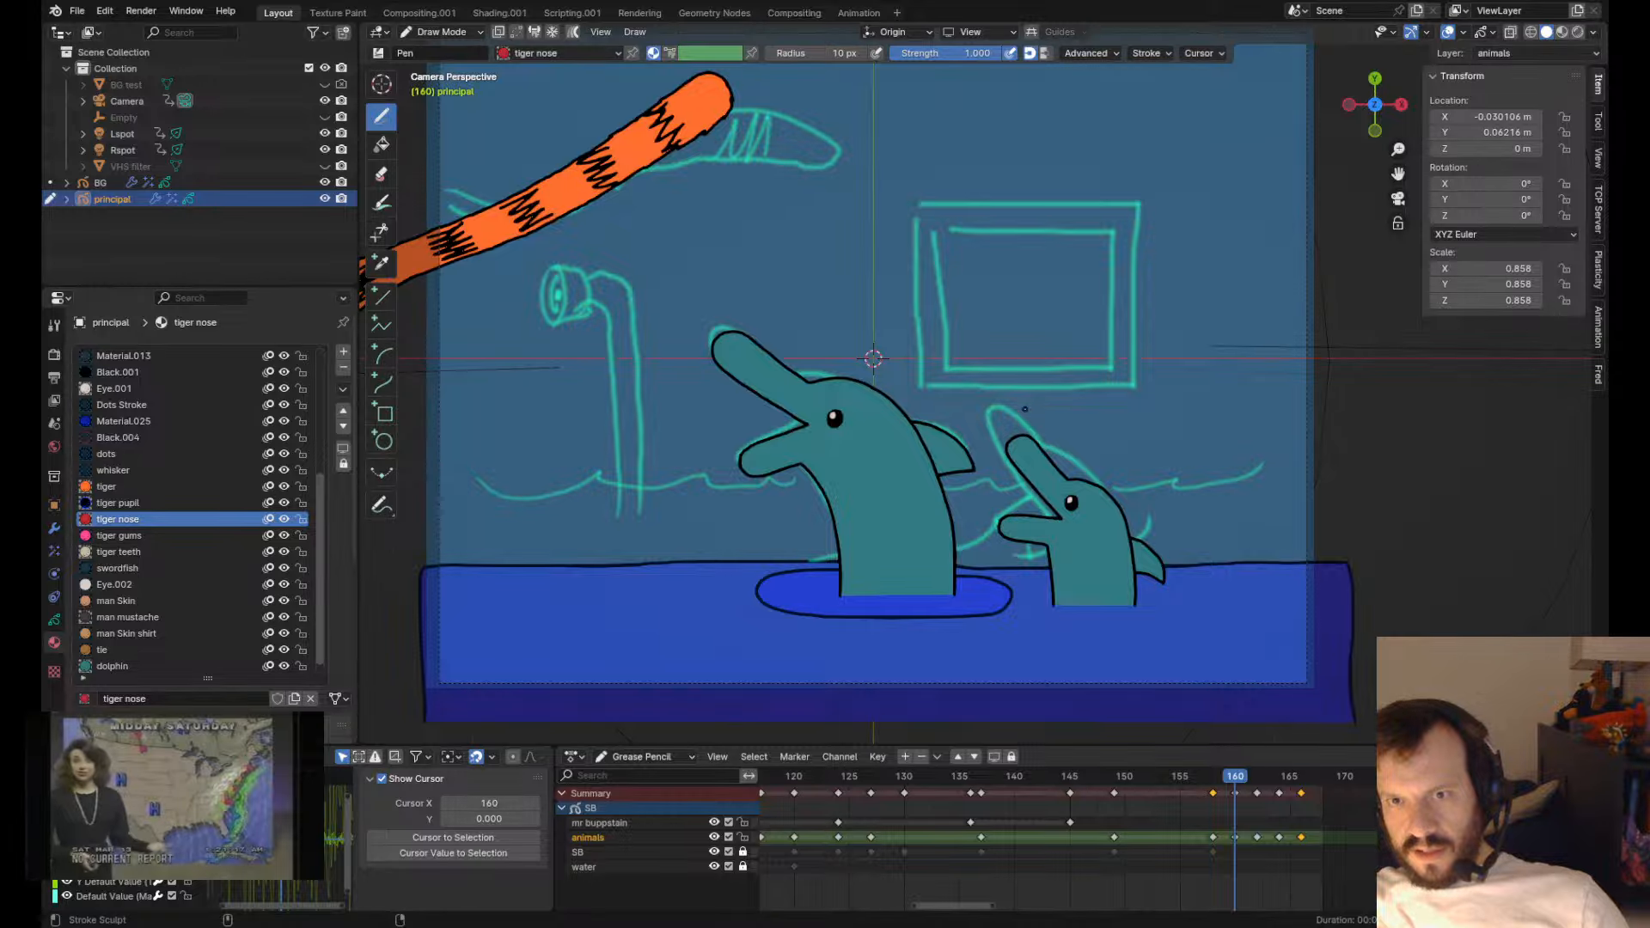
pyautogui.moveTo(1027, 465); pyautogui.dragTo(1086, 554)
pyautogui.scroll(3, 1020, 462)
# - Lower the small dolphin's lower jaw on frame 160 to sit between its neighbouring drawings
pyautogui.press('Down')
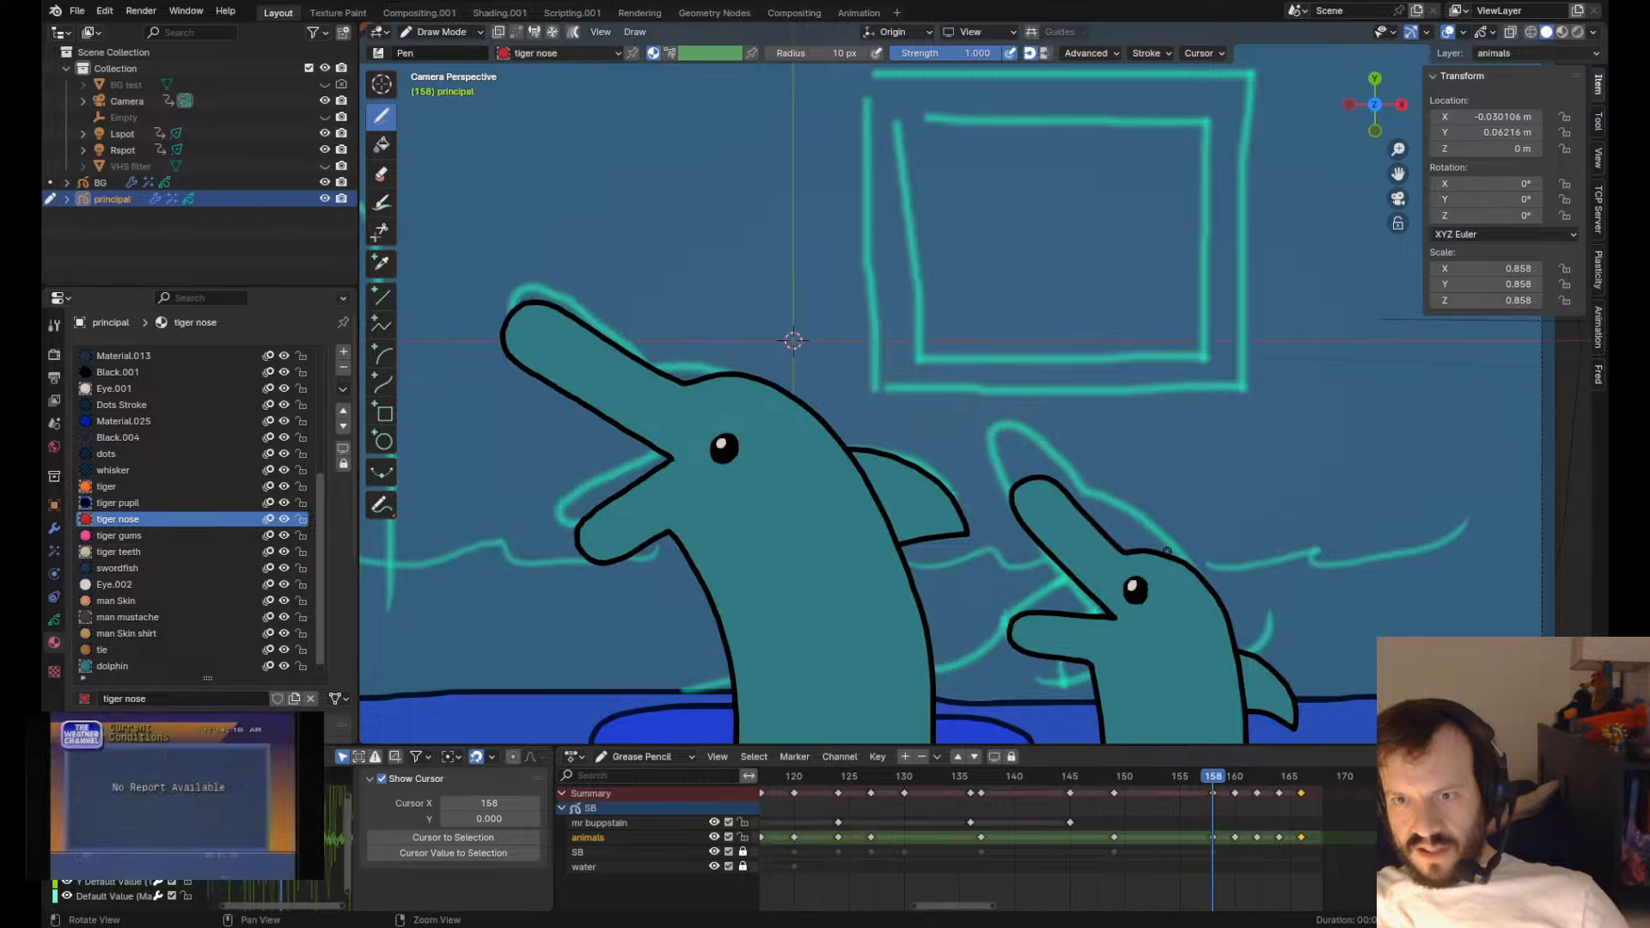
pyautogui.press('Up')
pyautogui.press('Up')
pyautogui.press('Down')
pyautogui.press('Down')
pyautogui.press('Up')
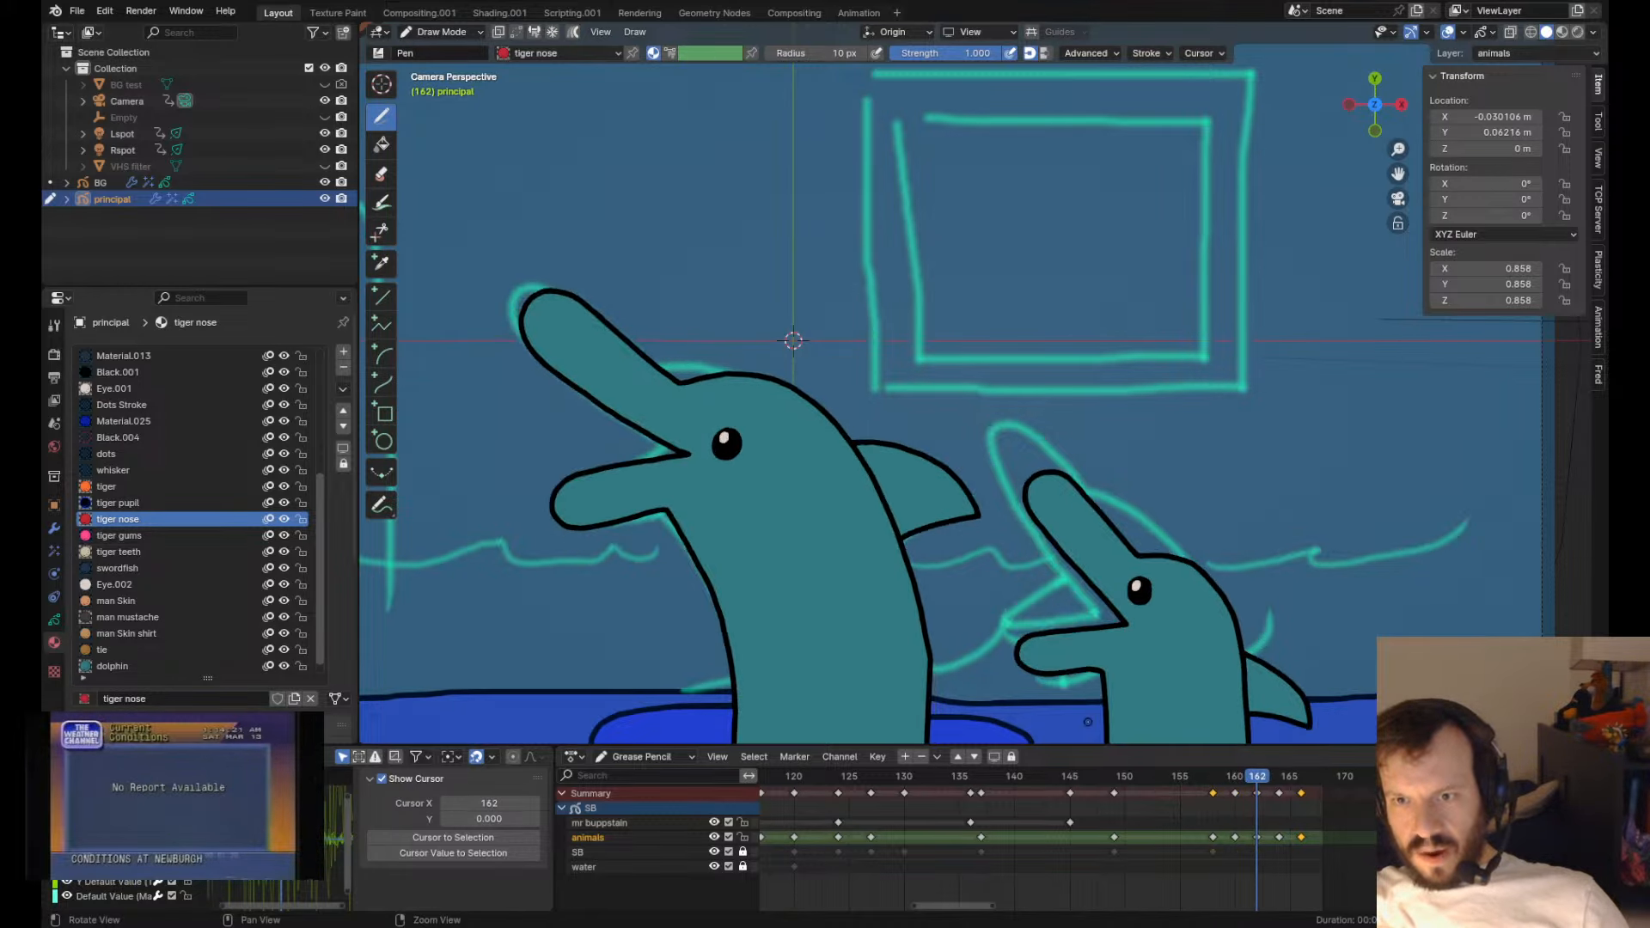
pyautogui.scroll(3, 1145, 631)
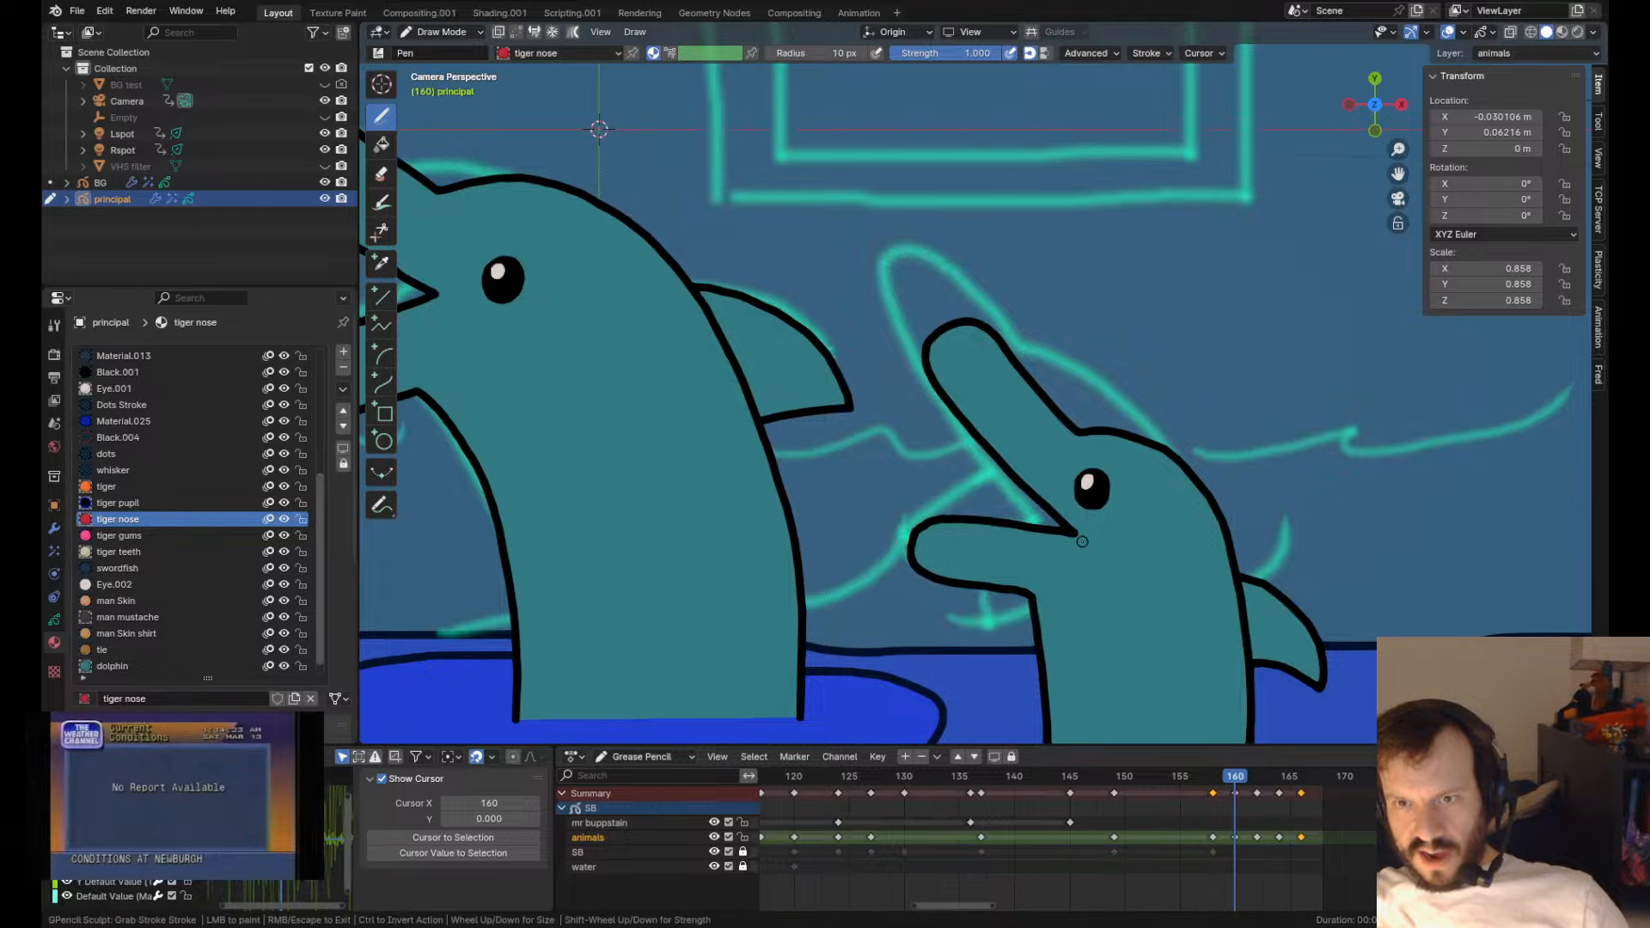
pyautogui.scroll(-3, 1082, 541)
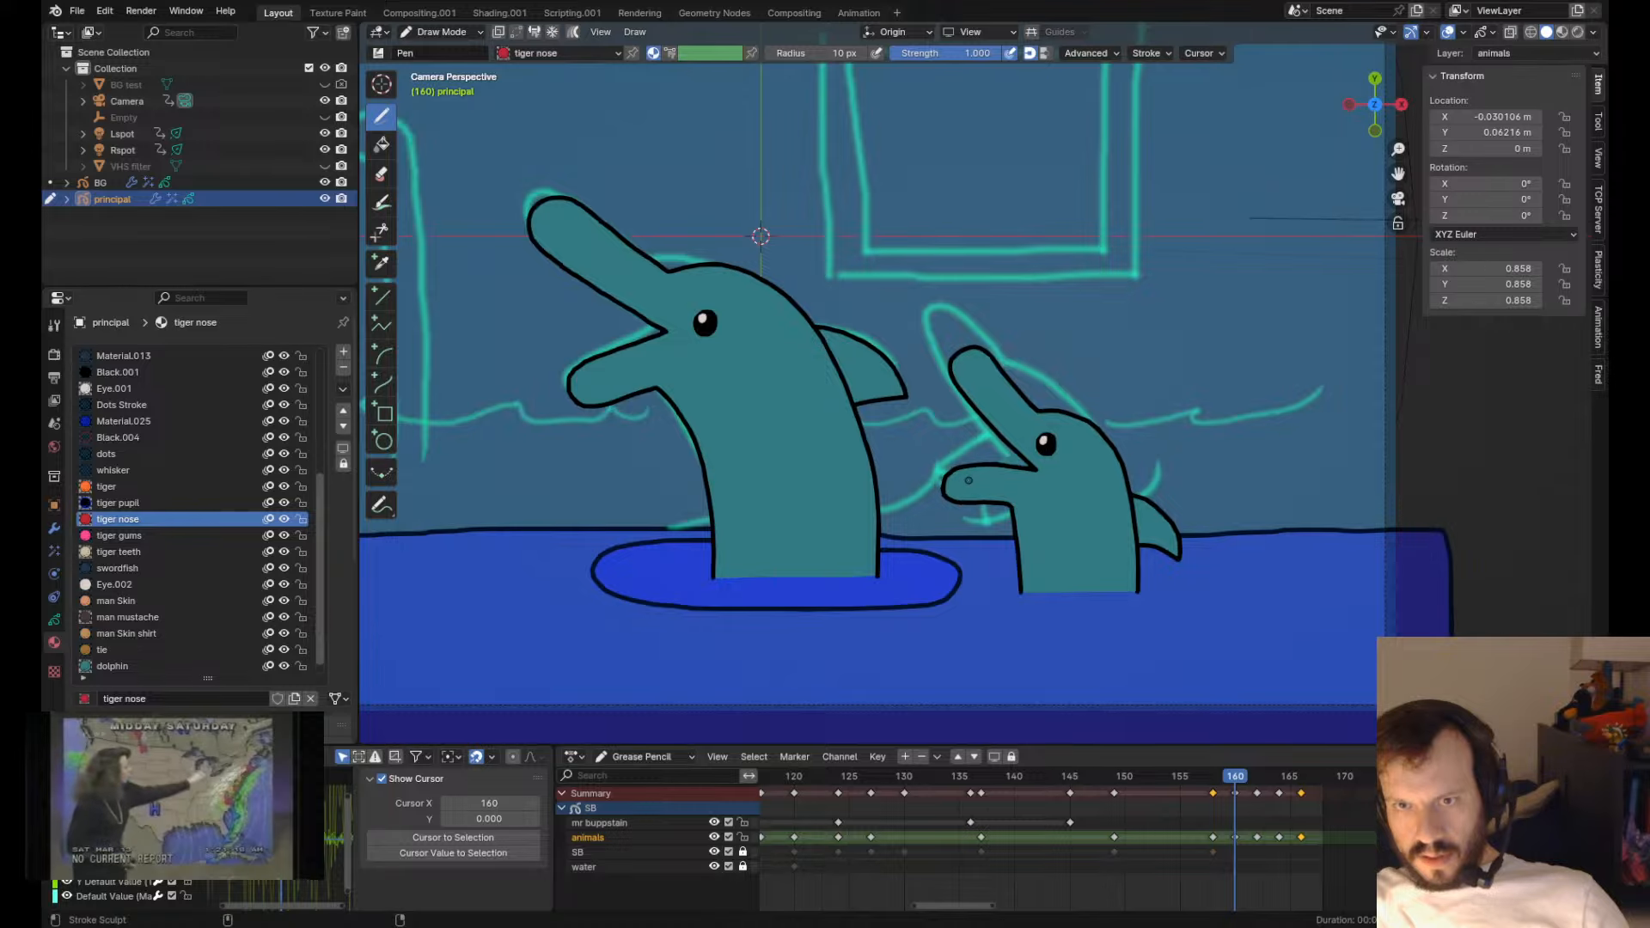
pyautogui.moveTo(969, 480); pyautogui.dragTo(992, 485)
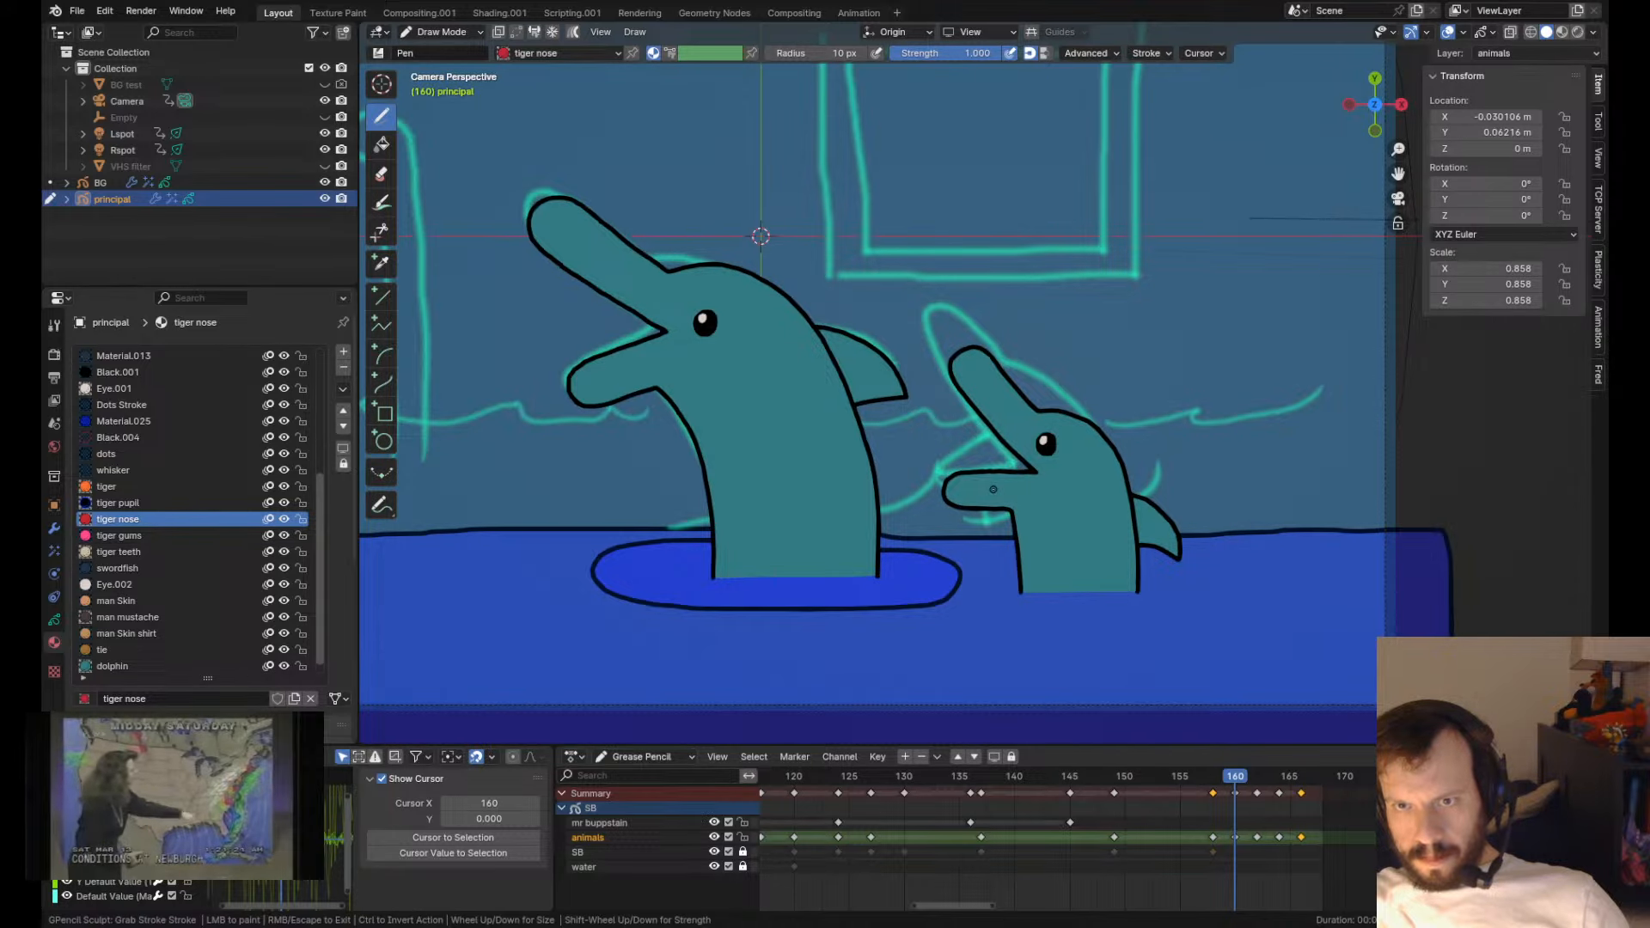
# - Reshape the small dolphin's lower jaw and throat slightly downward on frame 162, using frames 158 and 160 as reference
pyautogui.press('Down')
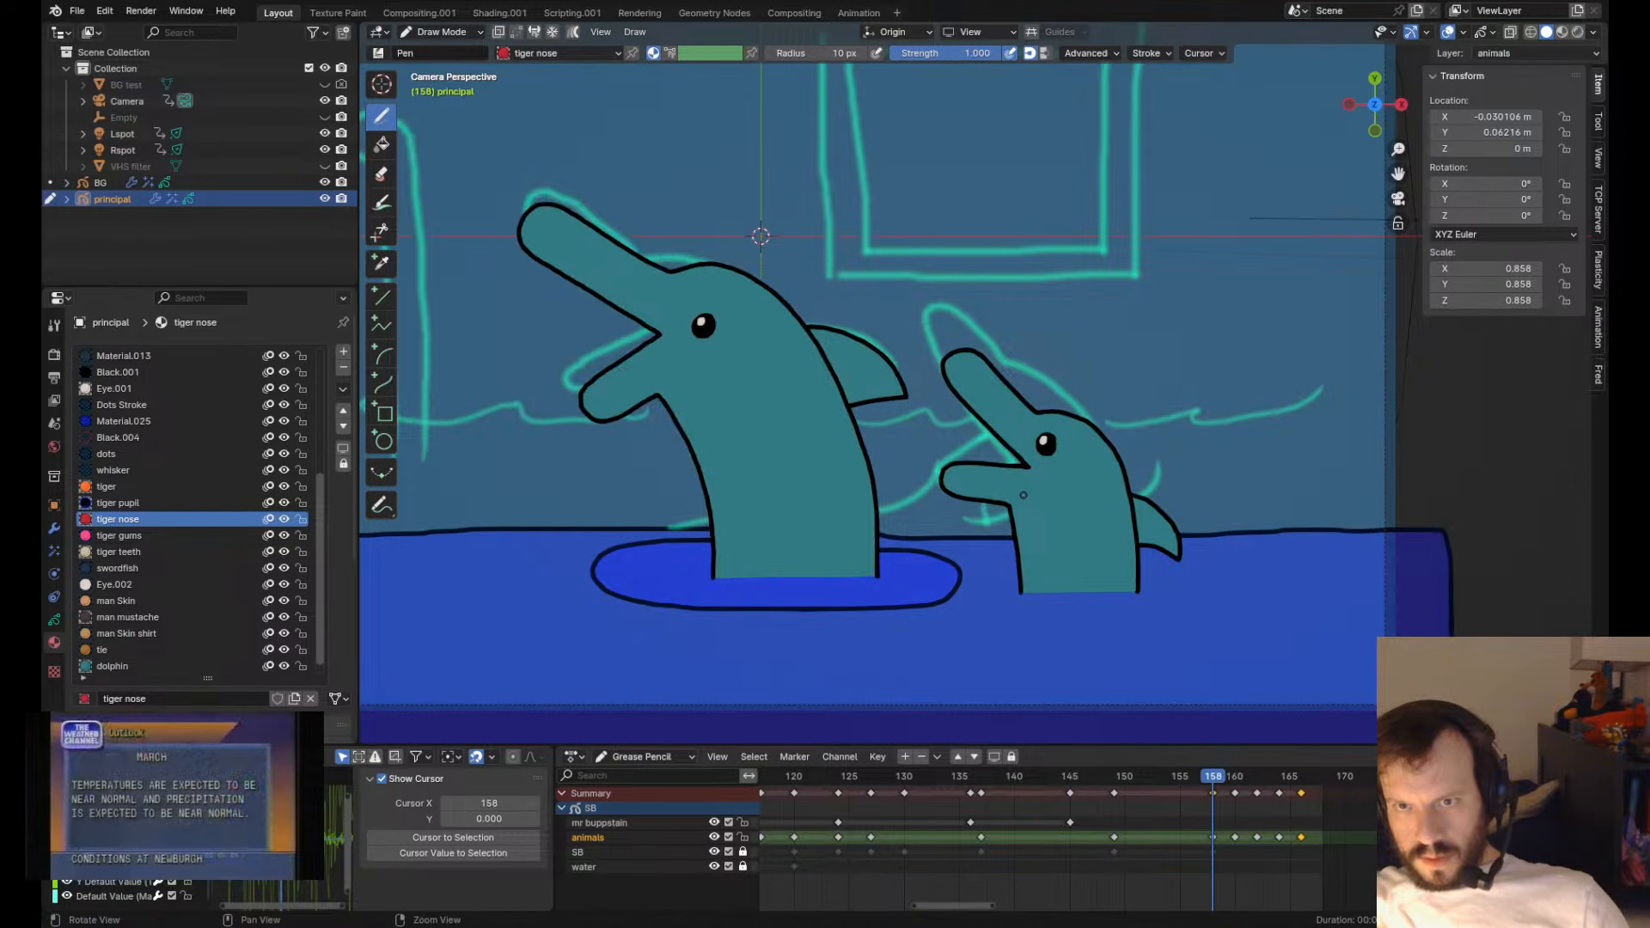
pyautogui.press('Up')
pyautogui.press('Up')
pyautogui.press('Down')
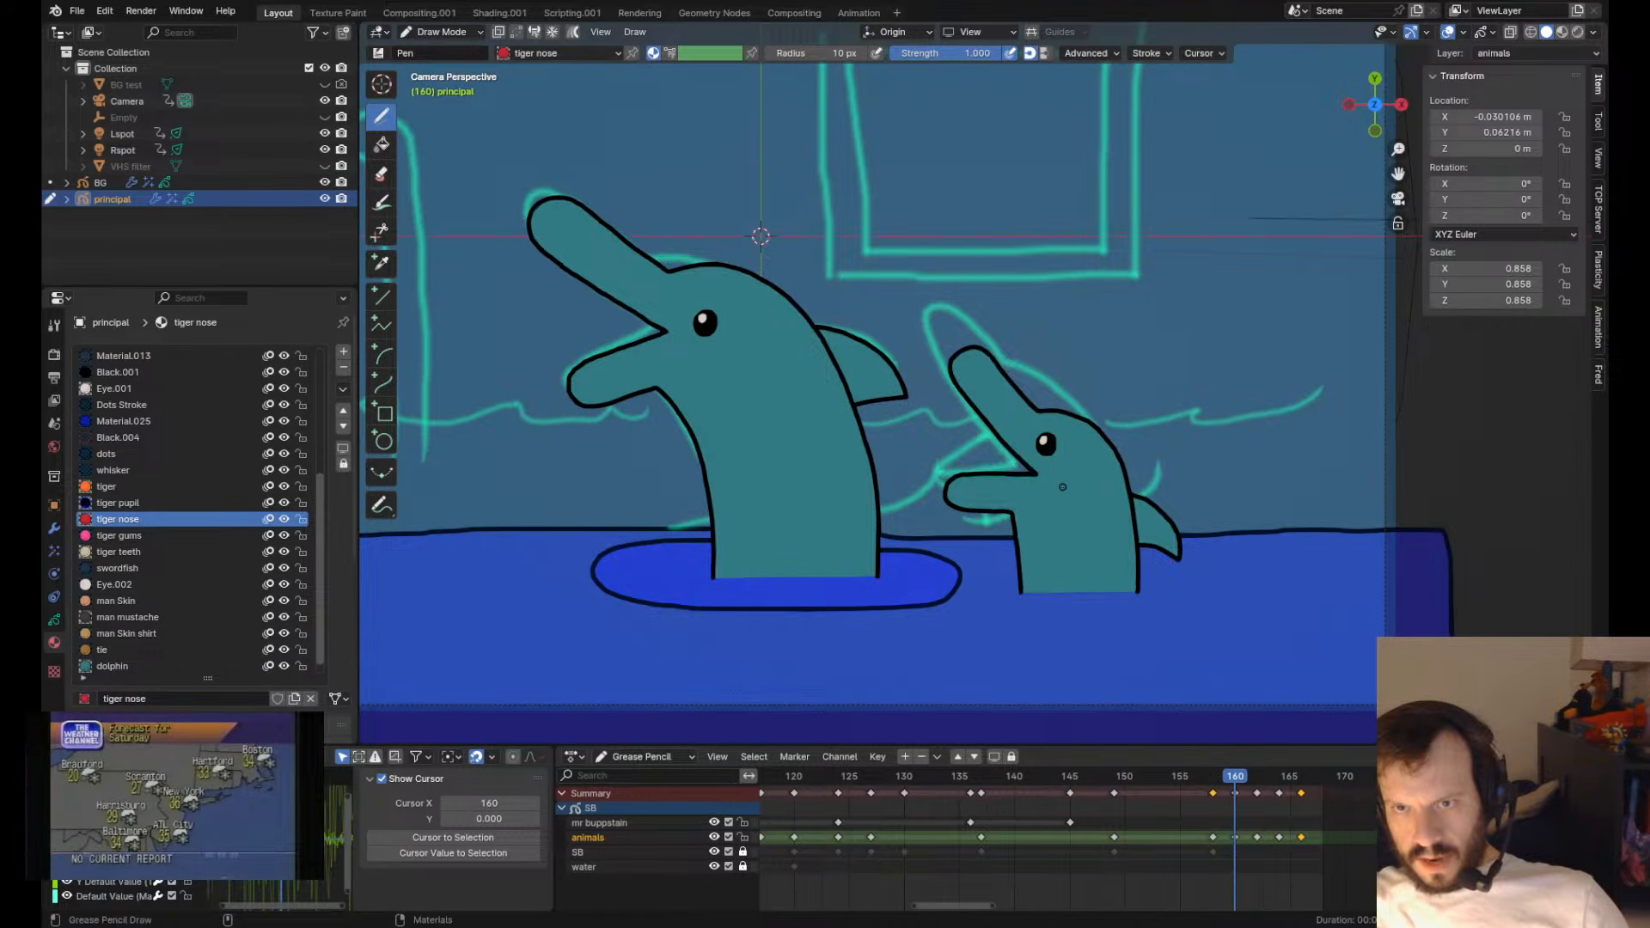
pyautogui.scroll(2, 1063, 486)
pyautogui.press('Up')
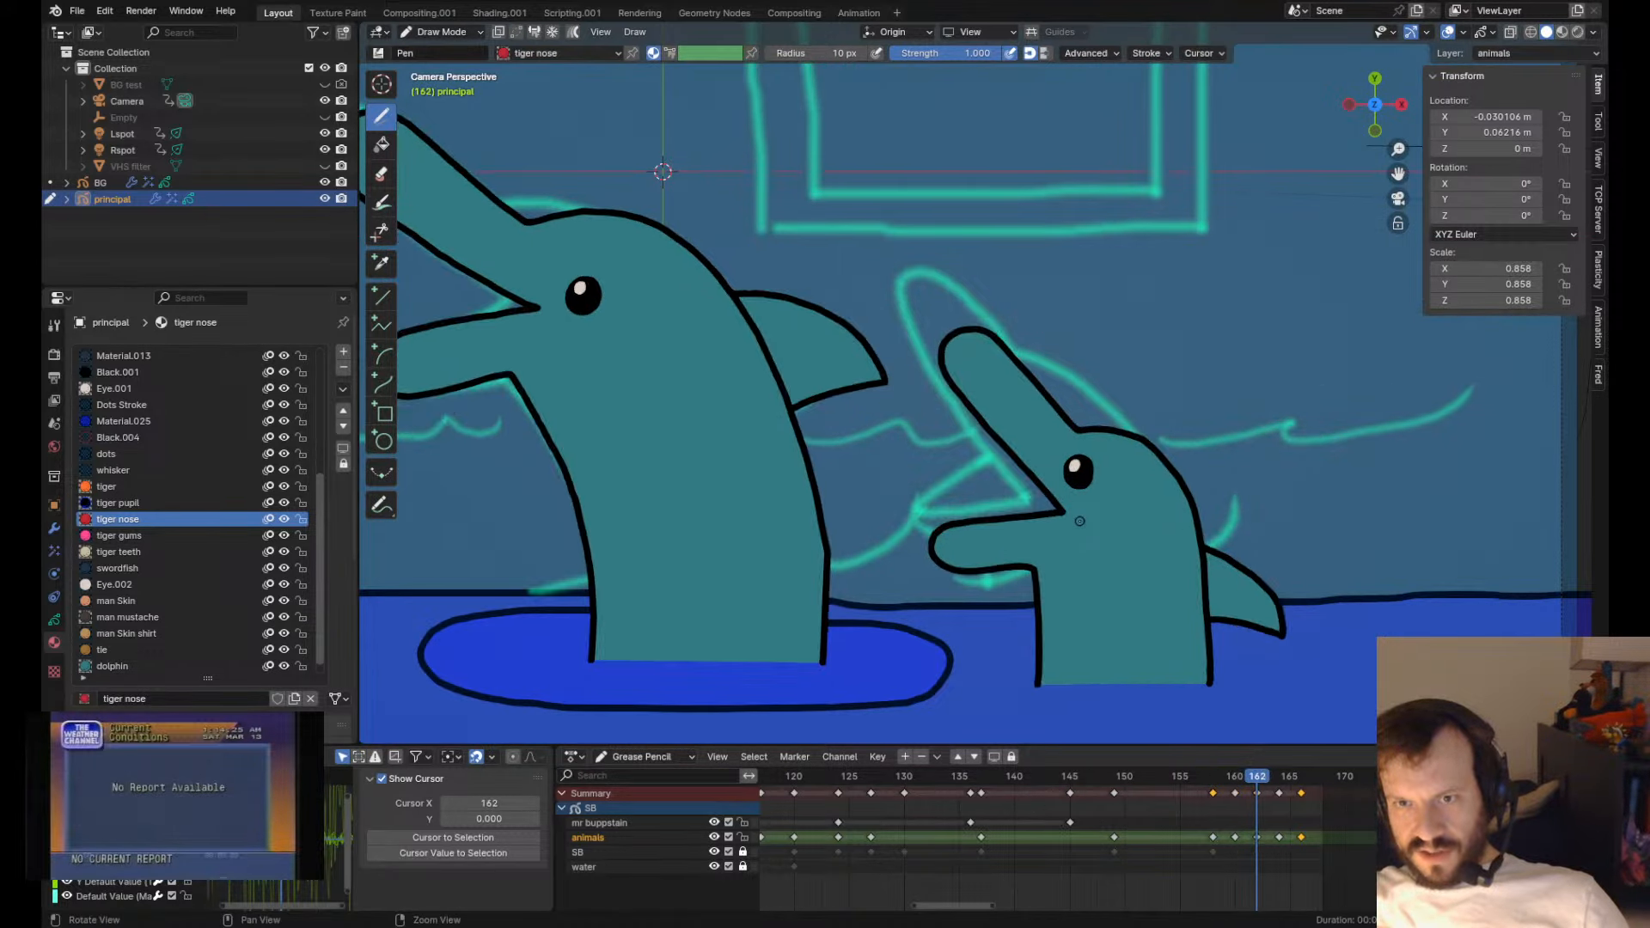
pyautogui.press('Down')
pyautogui.press('Up')
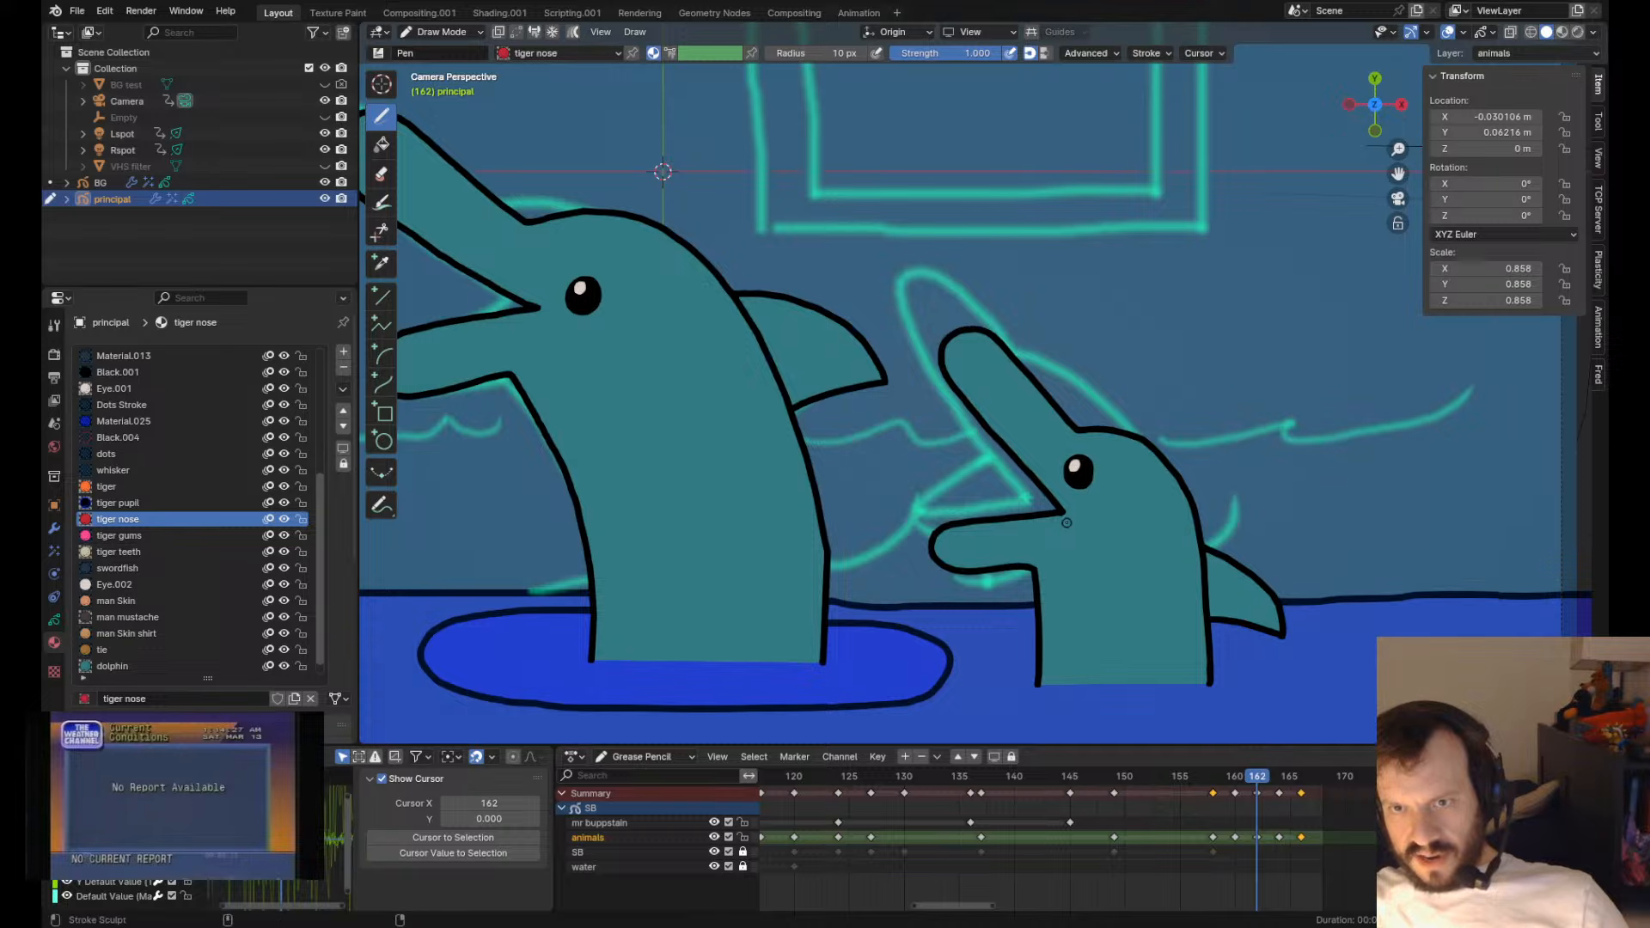
pyautogui.press('Down')
pyautogui.press('Up')
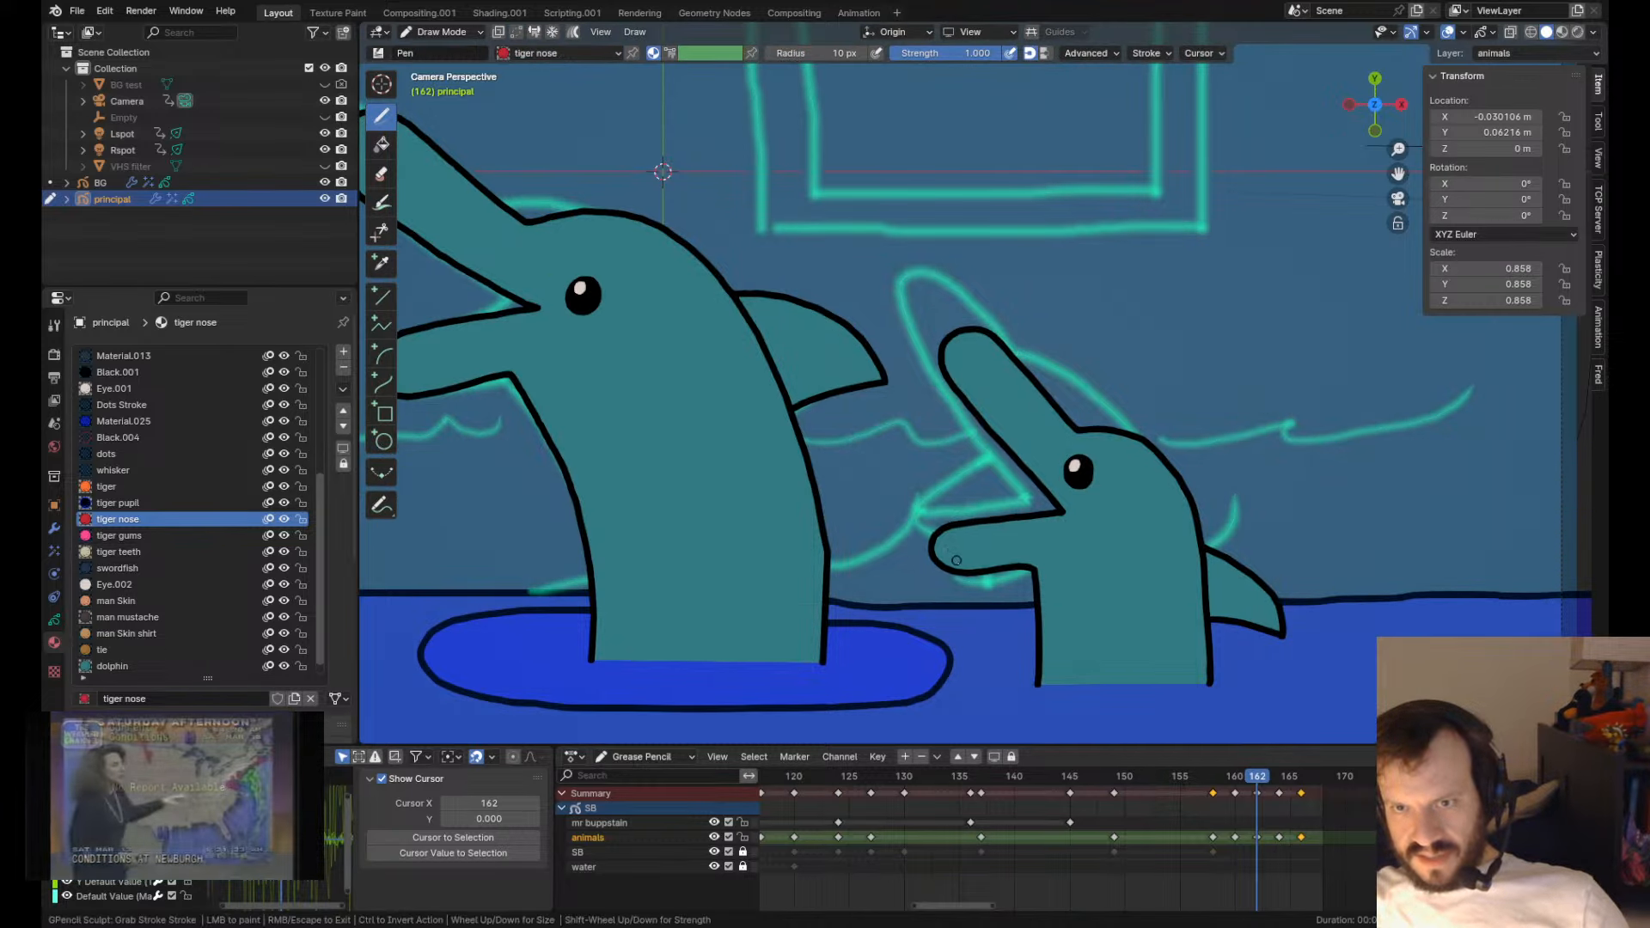
pyautogui.moveTo(956, 560)
pyautogui.mouseDown()
pyautogui.moveTo(1034, 579)
pyautogui.moveTo(1037, 604)
pyautogui.moveTo(1046, 584)
pyautogui.moveTo(1074, 620)
pyautogui.mouseUp()
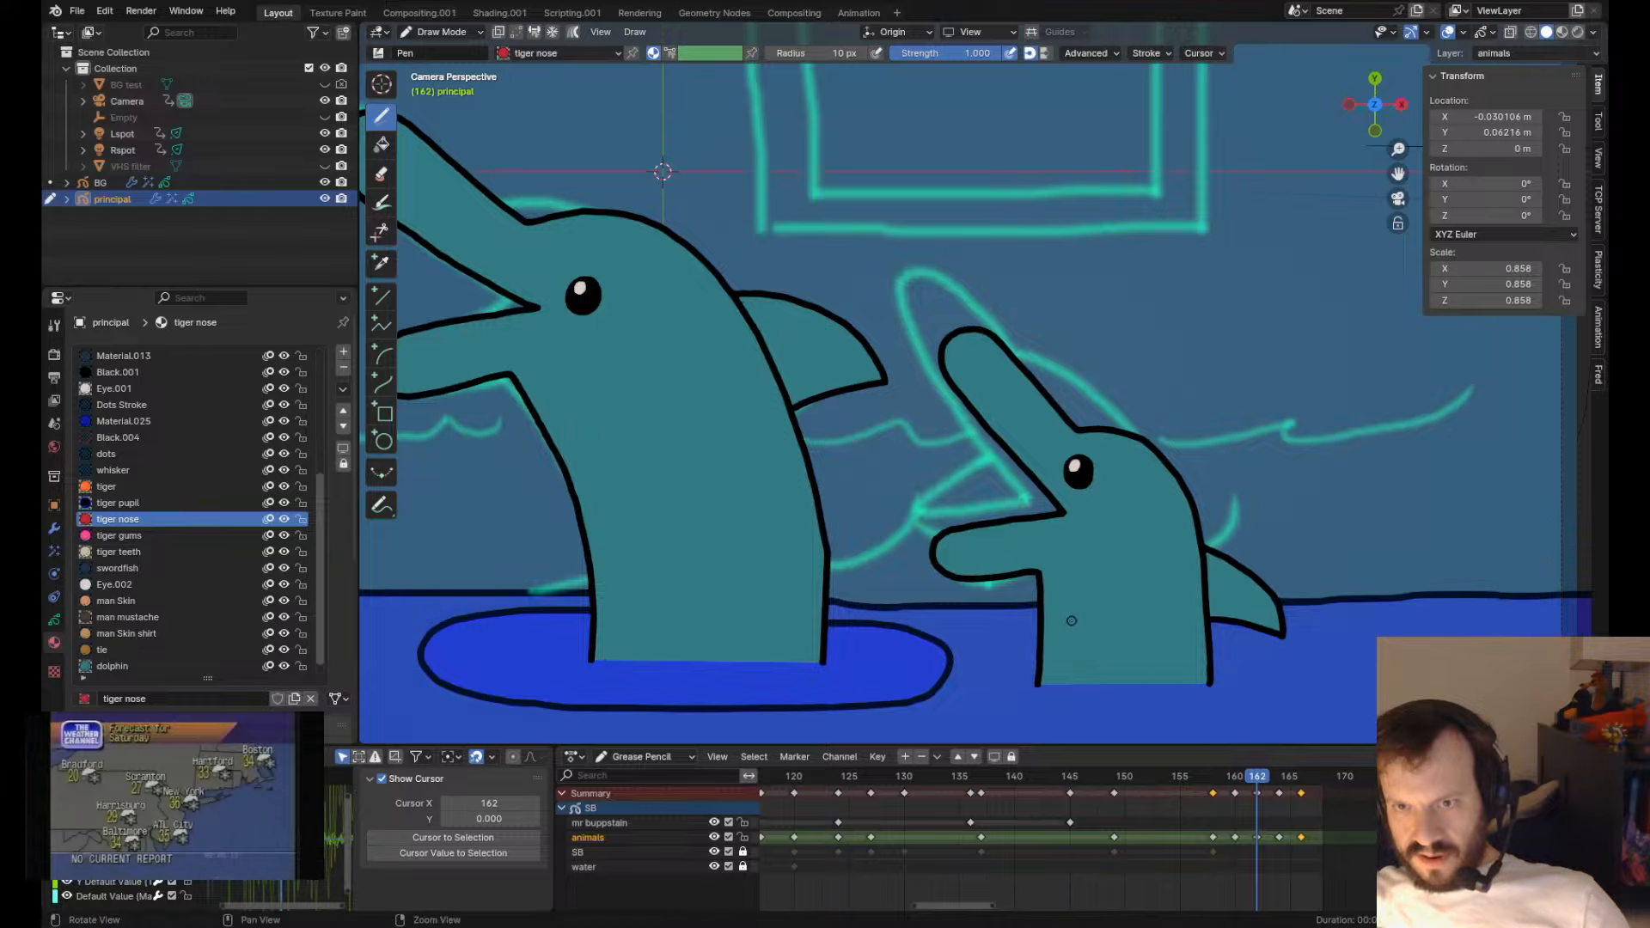
# - Flip between frames 158, 160 and 162 to compare how the small dolphin's jaw and throat move
pyautogui.press('Down')
pyautogui.press('Up')
pyautogui.press('Up')
pyautogui.press('Down')
pyautogui.press('Down')
pyautogui.press('Down')
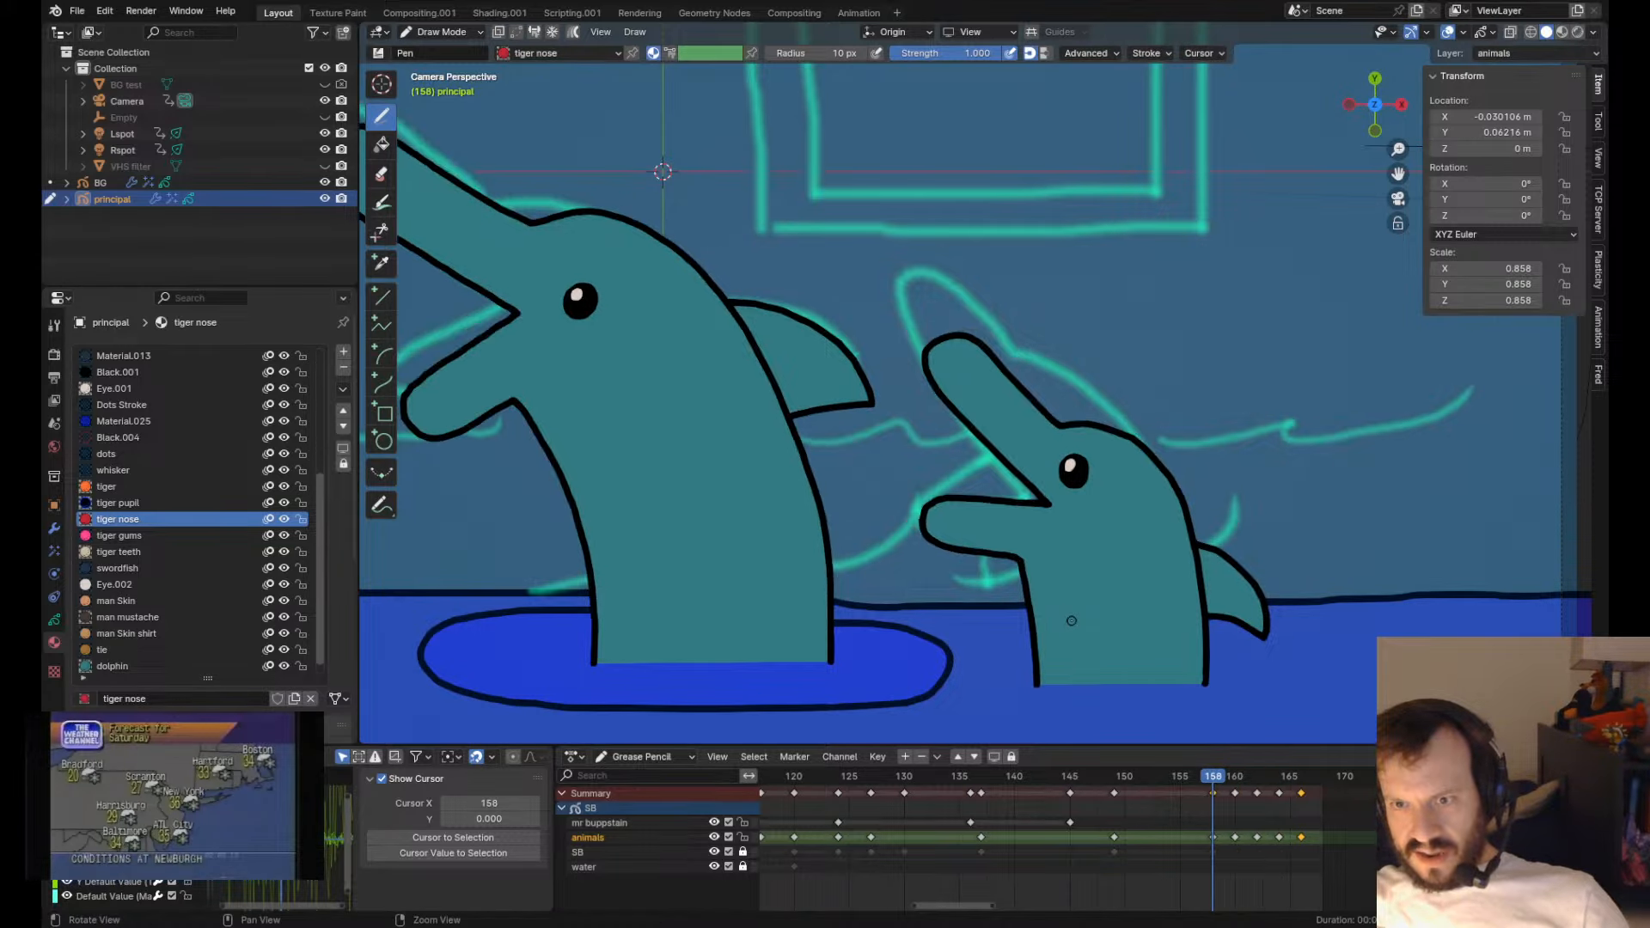
pyautogui.press('Up')
pyautogui.press('Up')
pyautogui.press('Down')
pyautogui.press('Down')
pyautogui.press('Up')
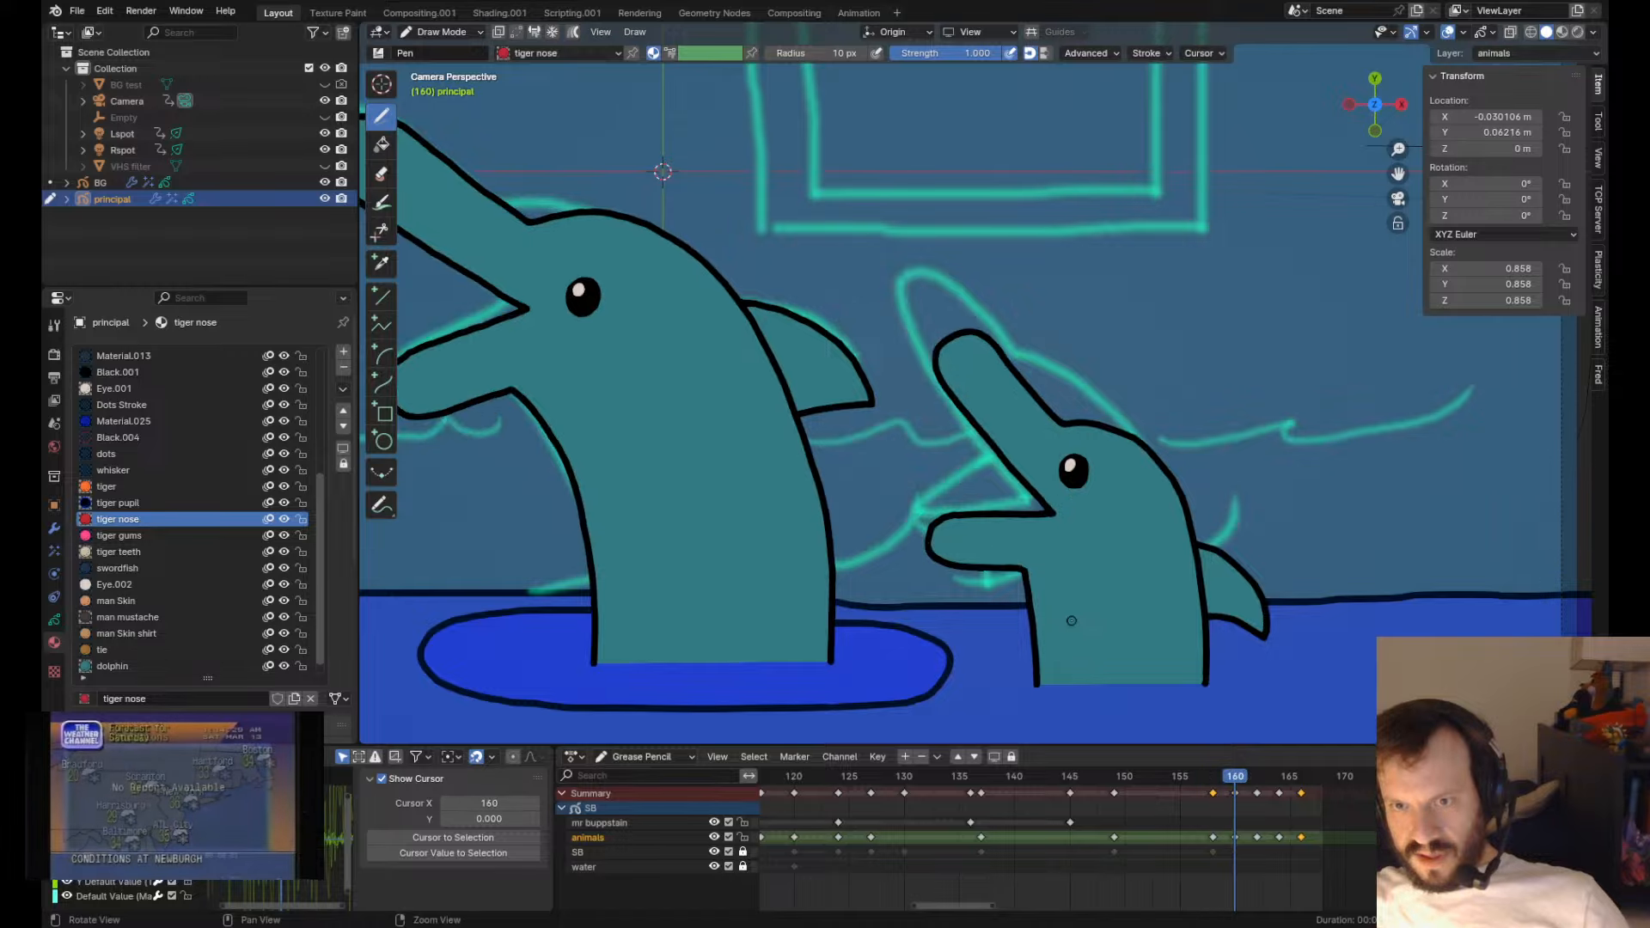
pyautogui.press('Up')
pyautogui.press('Down')
pyautogui.press('Down')
pyautogui.press('Up')
pyautogui.press('Up')
pyautogui.press('Down')
# - Pull the small dolphin's lower jaw tip and throat slightly back towards the body on frame 160 and check the neighbouring frames
pyautogui.press('Tab')
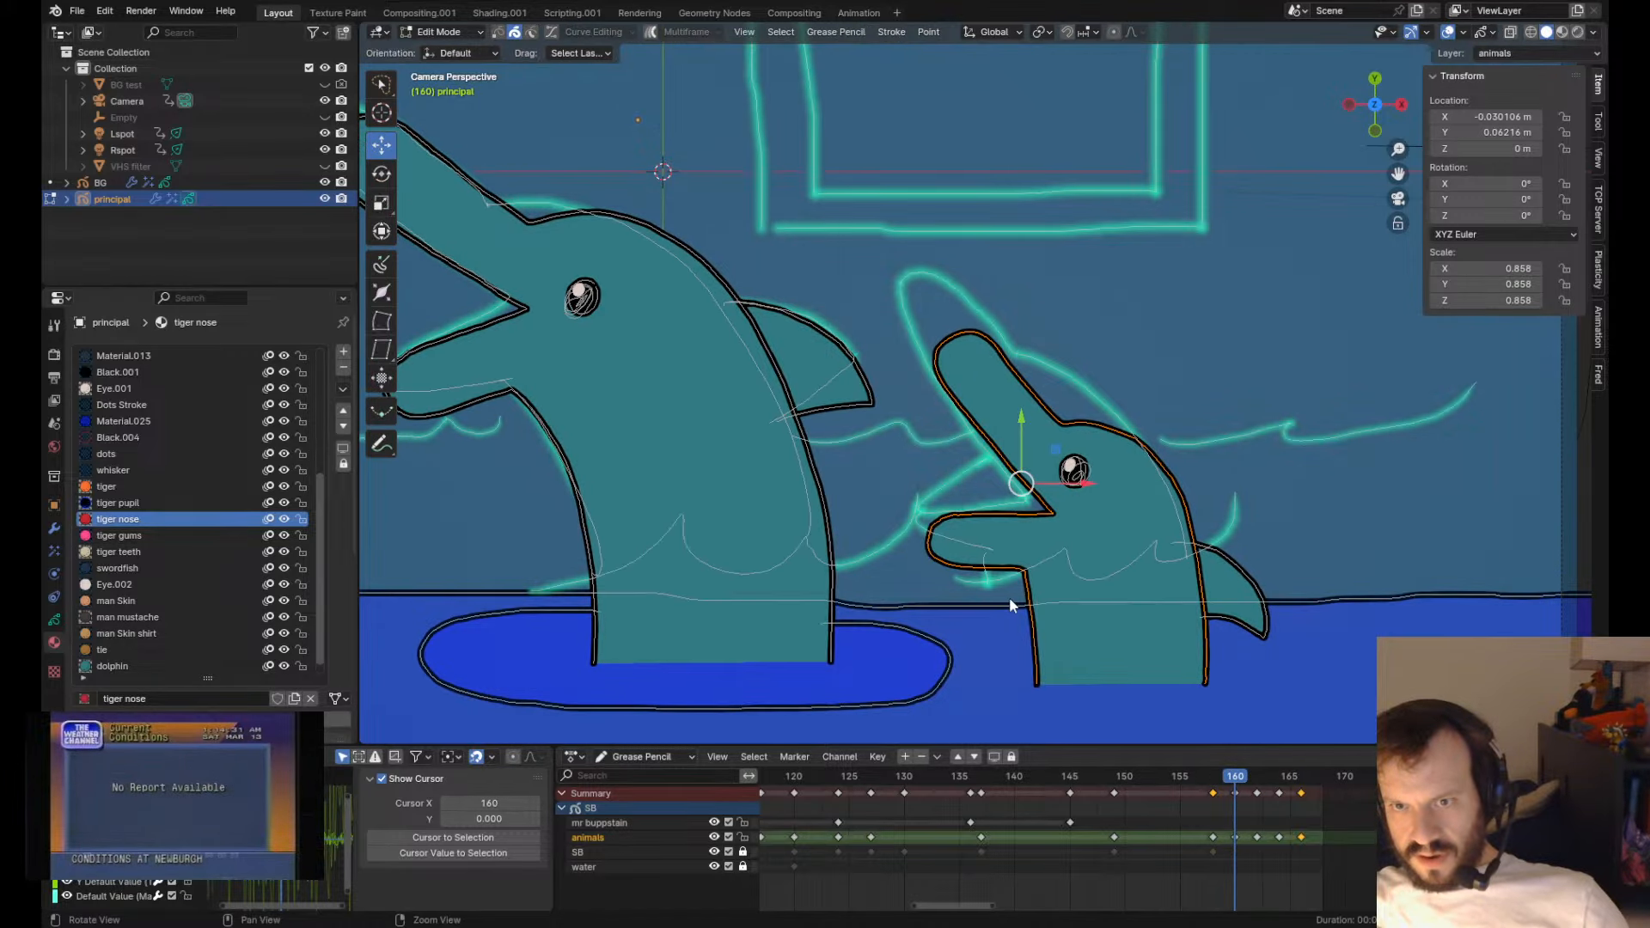
pyautogui.press('Tab')
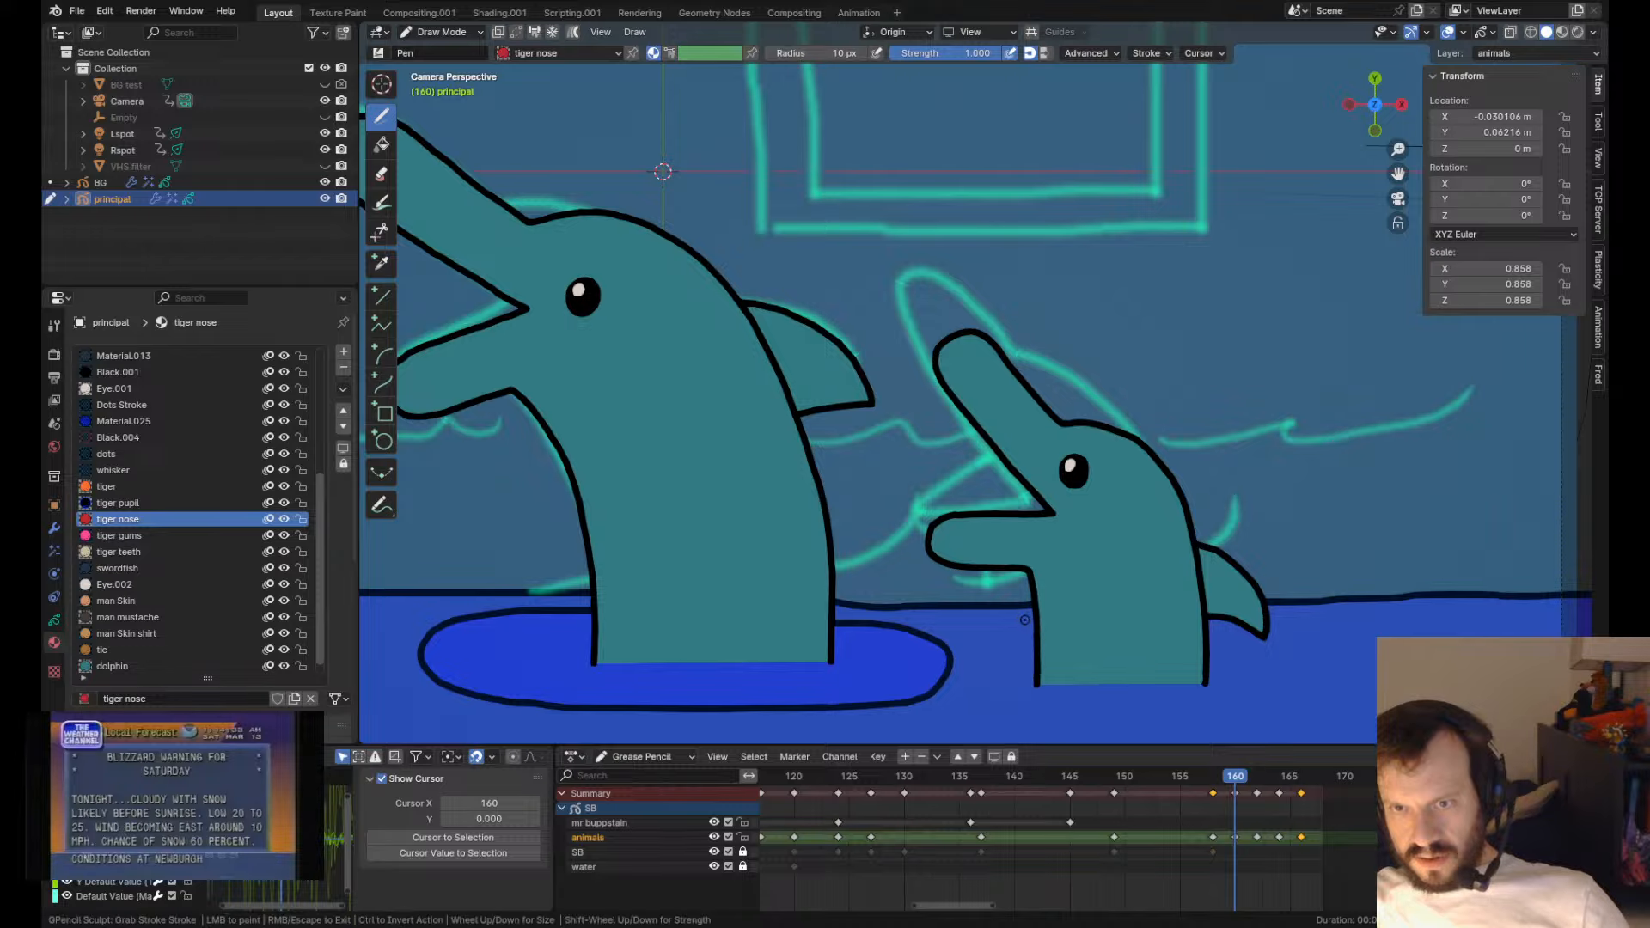
pyautogui.scroll(-2, 960, 571)
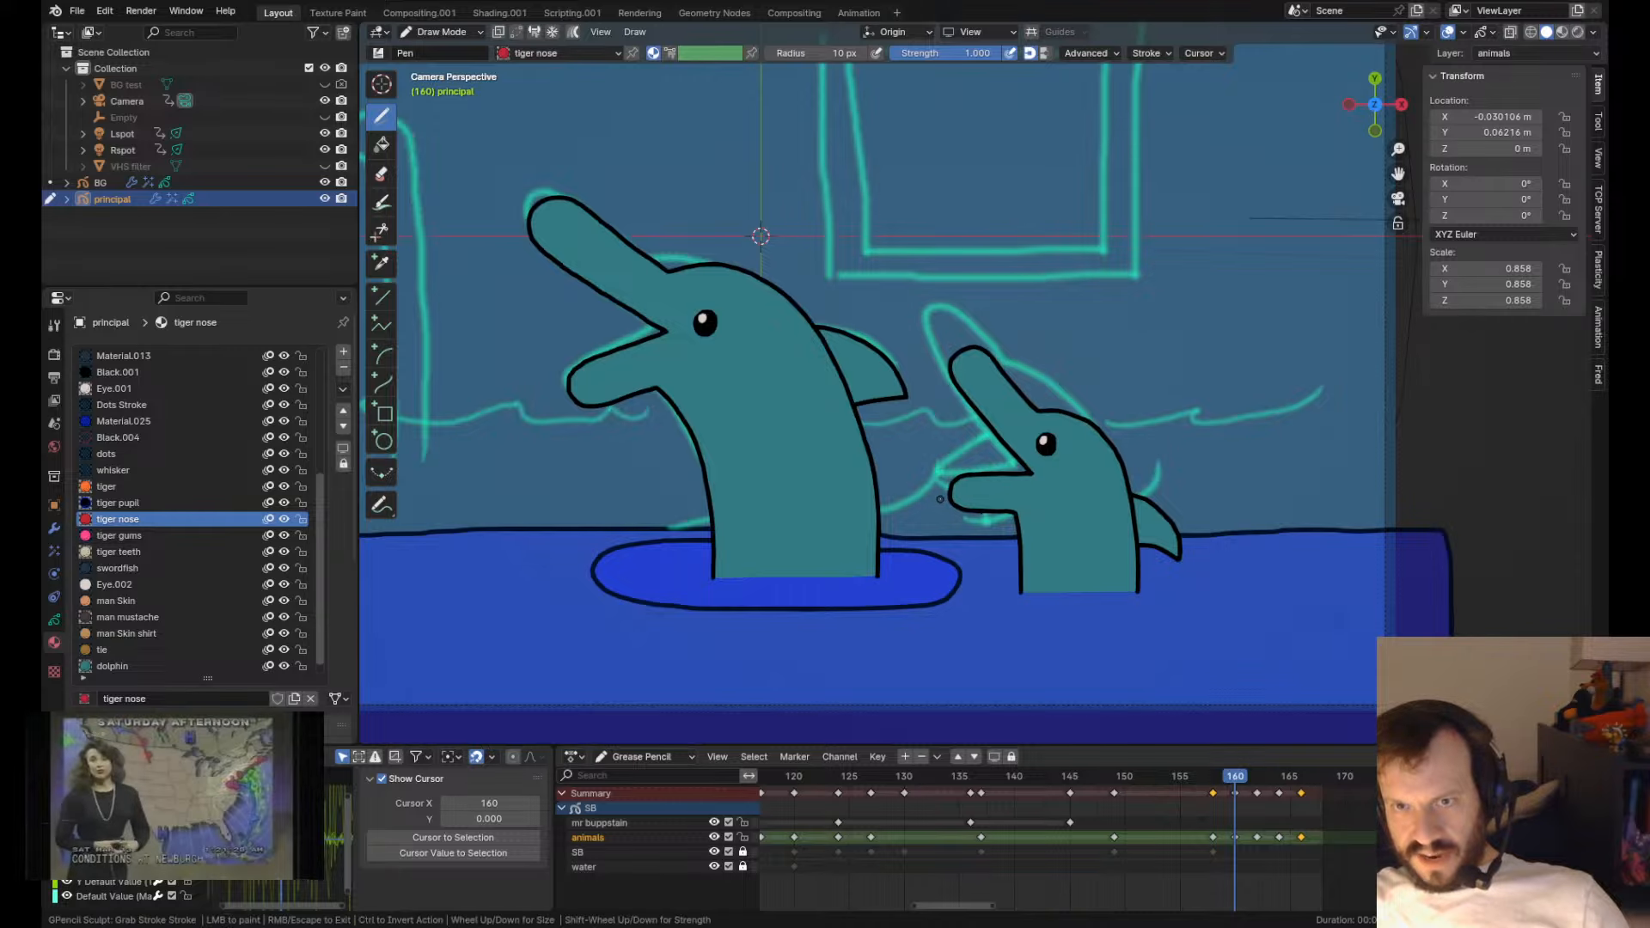
pyautogui.press('Down')
pyautogui.press('Up')
pyautogui.press('Up')
pyautogui.press('Down')
pyautogui.press('Down')
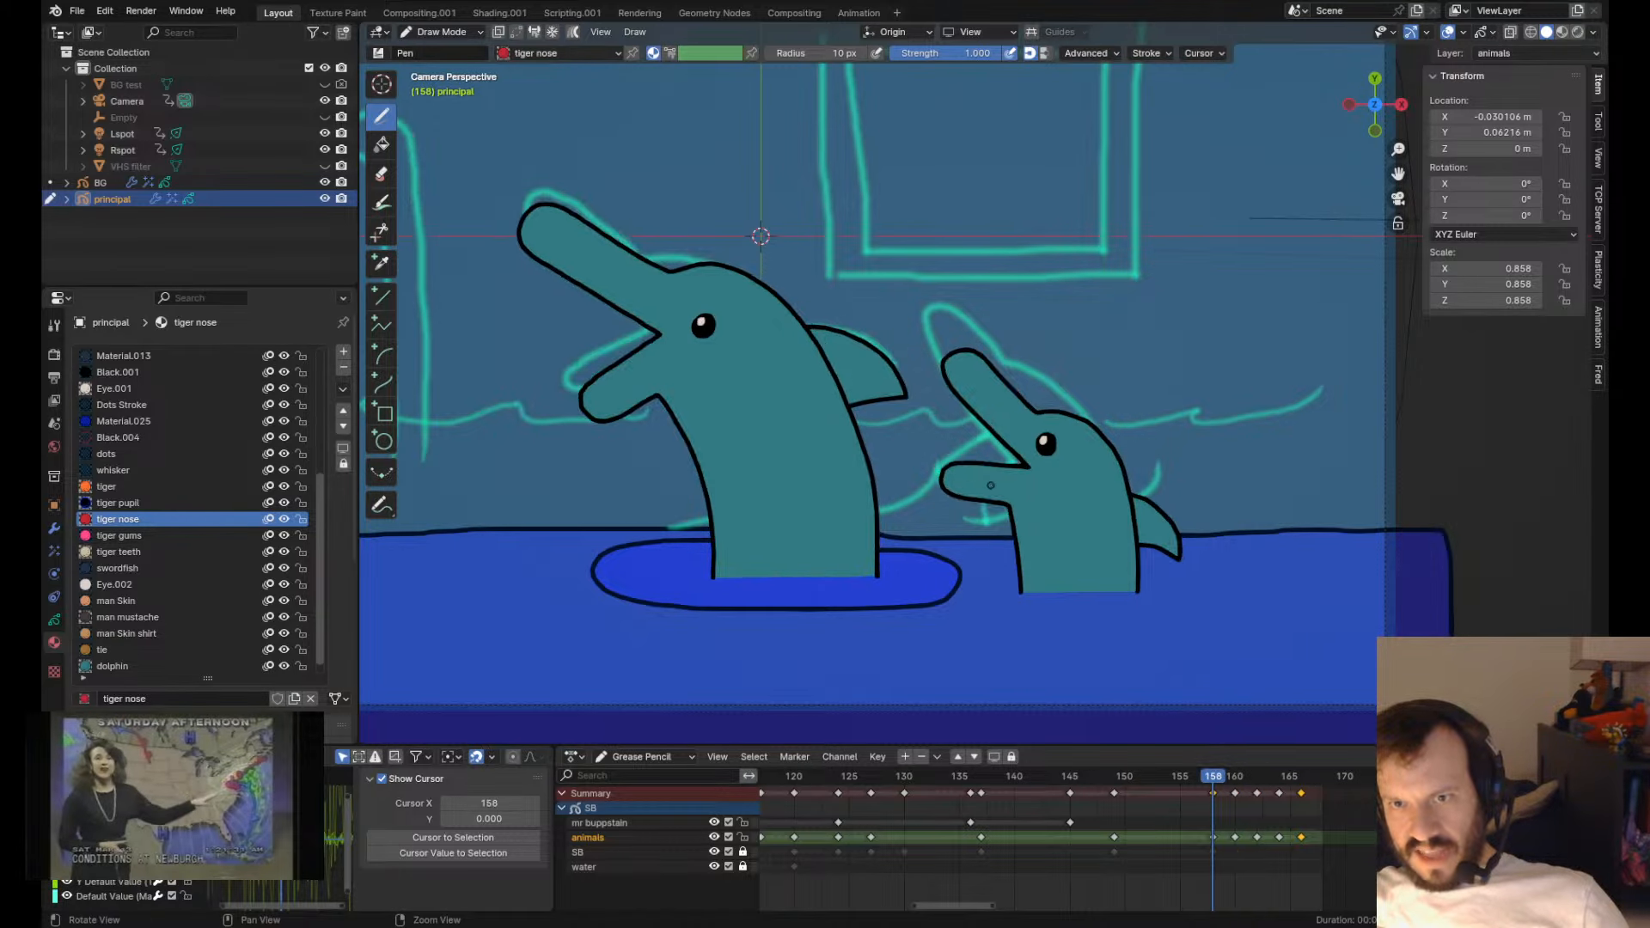
# - Shift the small dolphin's eye slightly back, away from the beak, on frame 160 and compare it with frame 158
pyautogui.press('Up')
pyautogui.press('Tab')
pyautogui.scroll(4, 1055, 452)
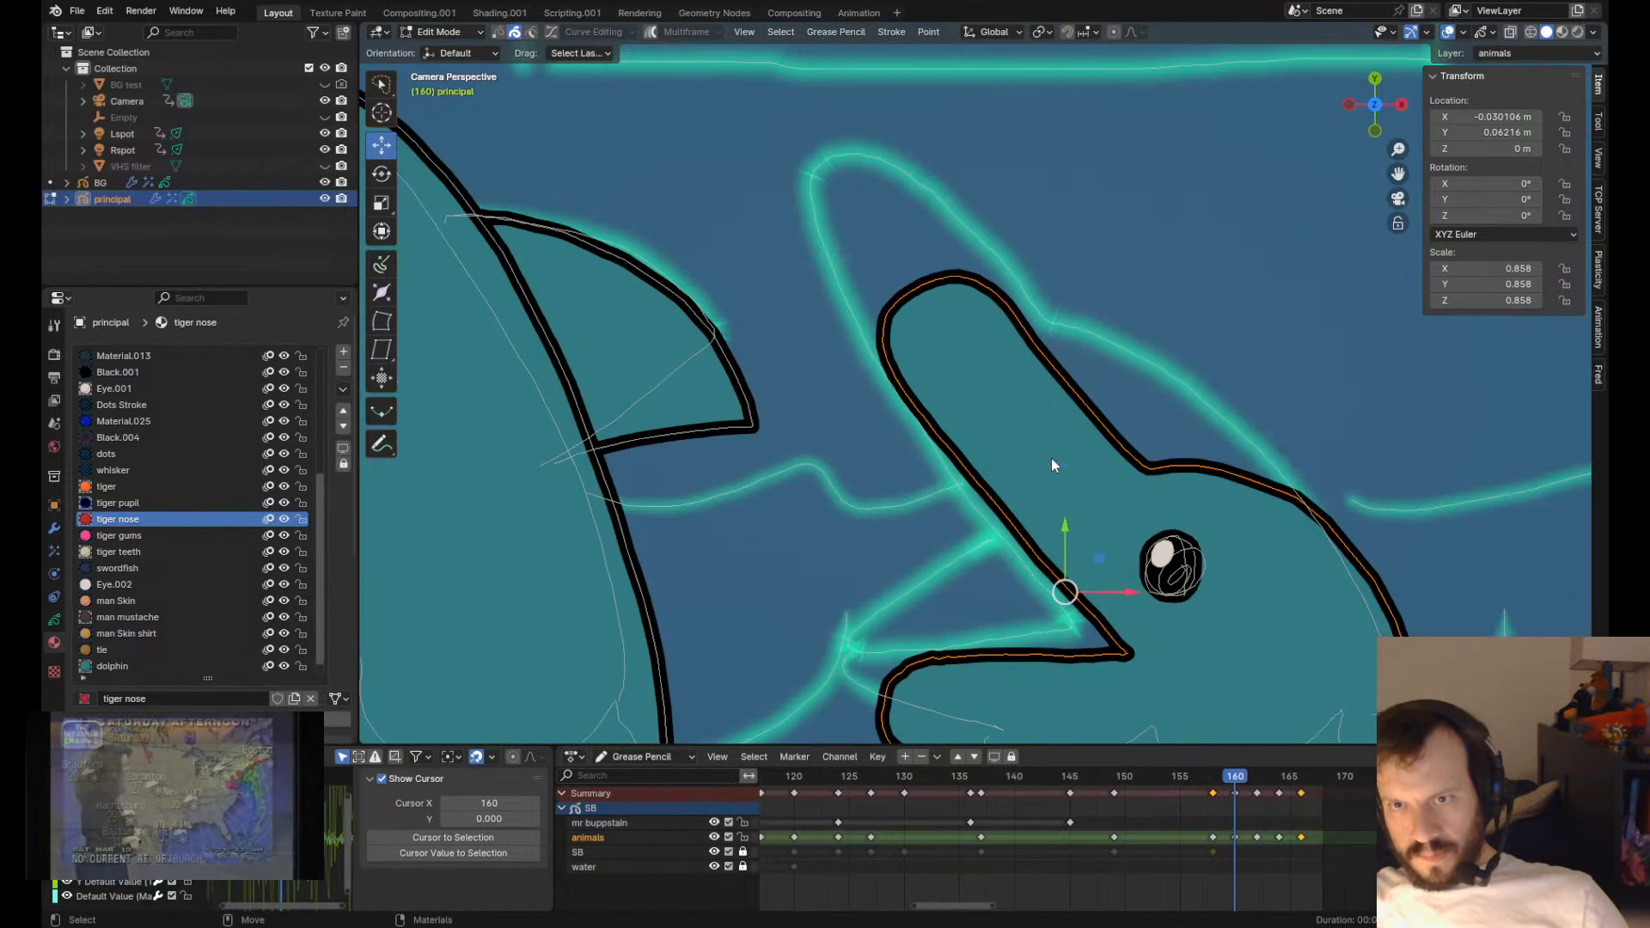
pyautogui.press('Down')
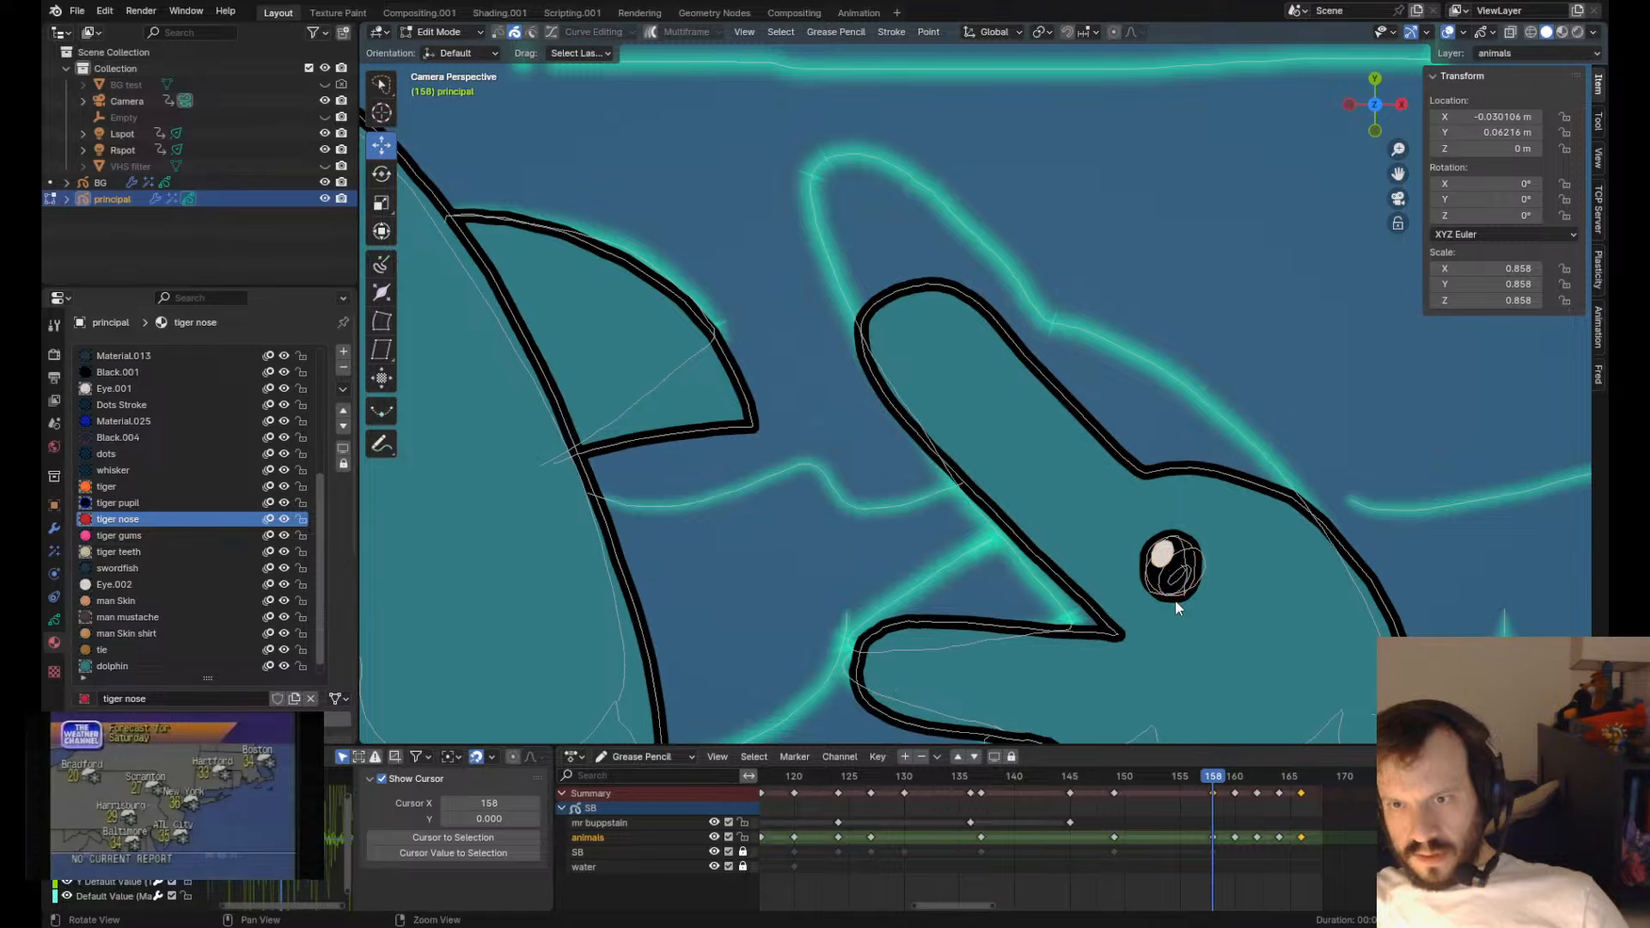
pyautogui.press('Up')
pyautogui.press('Up')
pyautogui.press('Down')
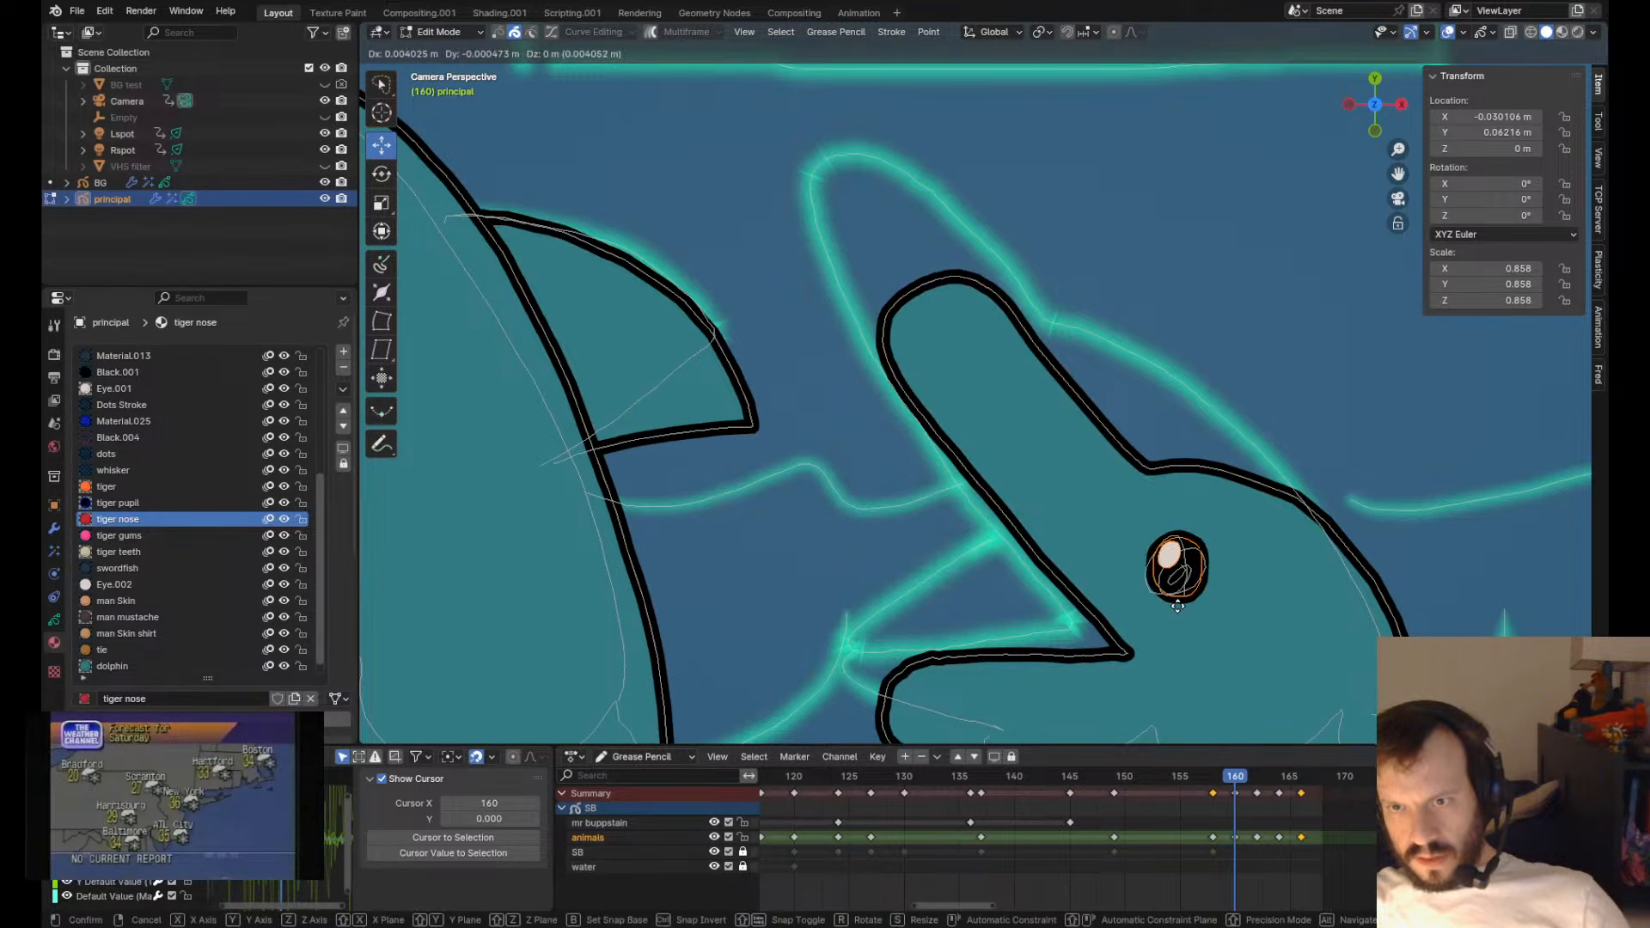
pyautogui.press('Down')
pyautogui.press('Up')
pyautogui.press('Up')
pyautogui.press('Down')
pyautogui.scroll(-4, 1174, 608)
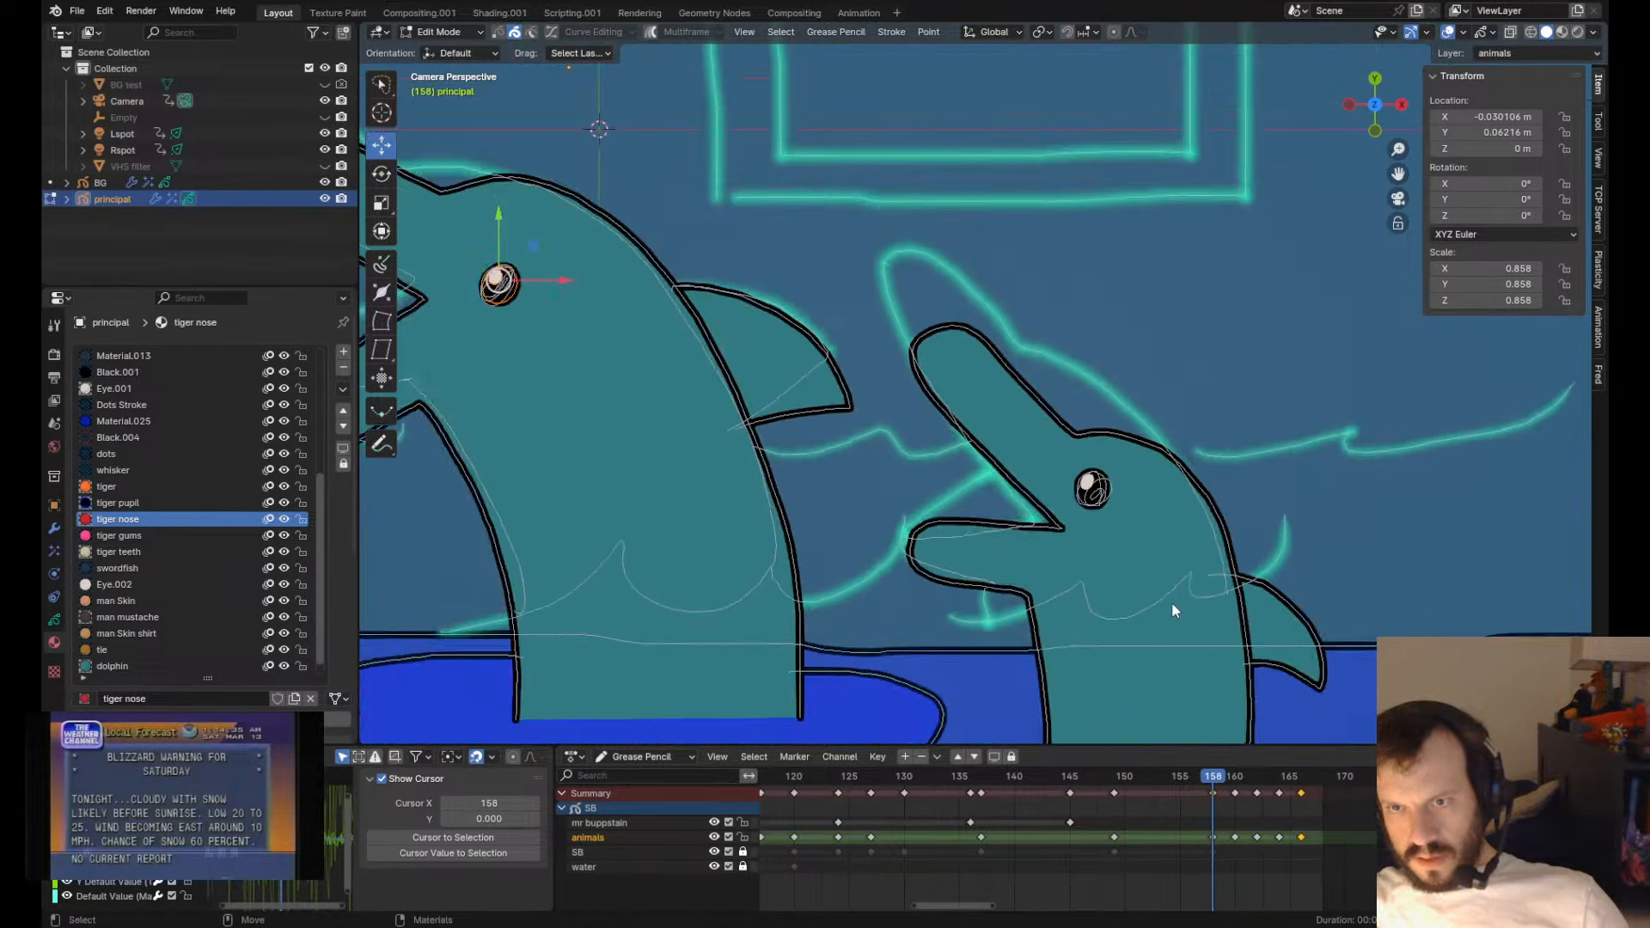
# - Smooth the small dolphin's forehead where it meets the beak on frame 162, and check it against frames 158 and 160
pyautogui.press('Up')
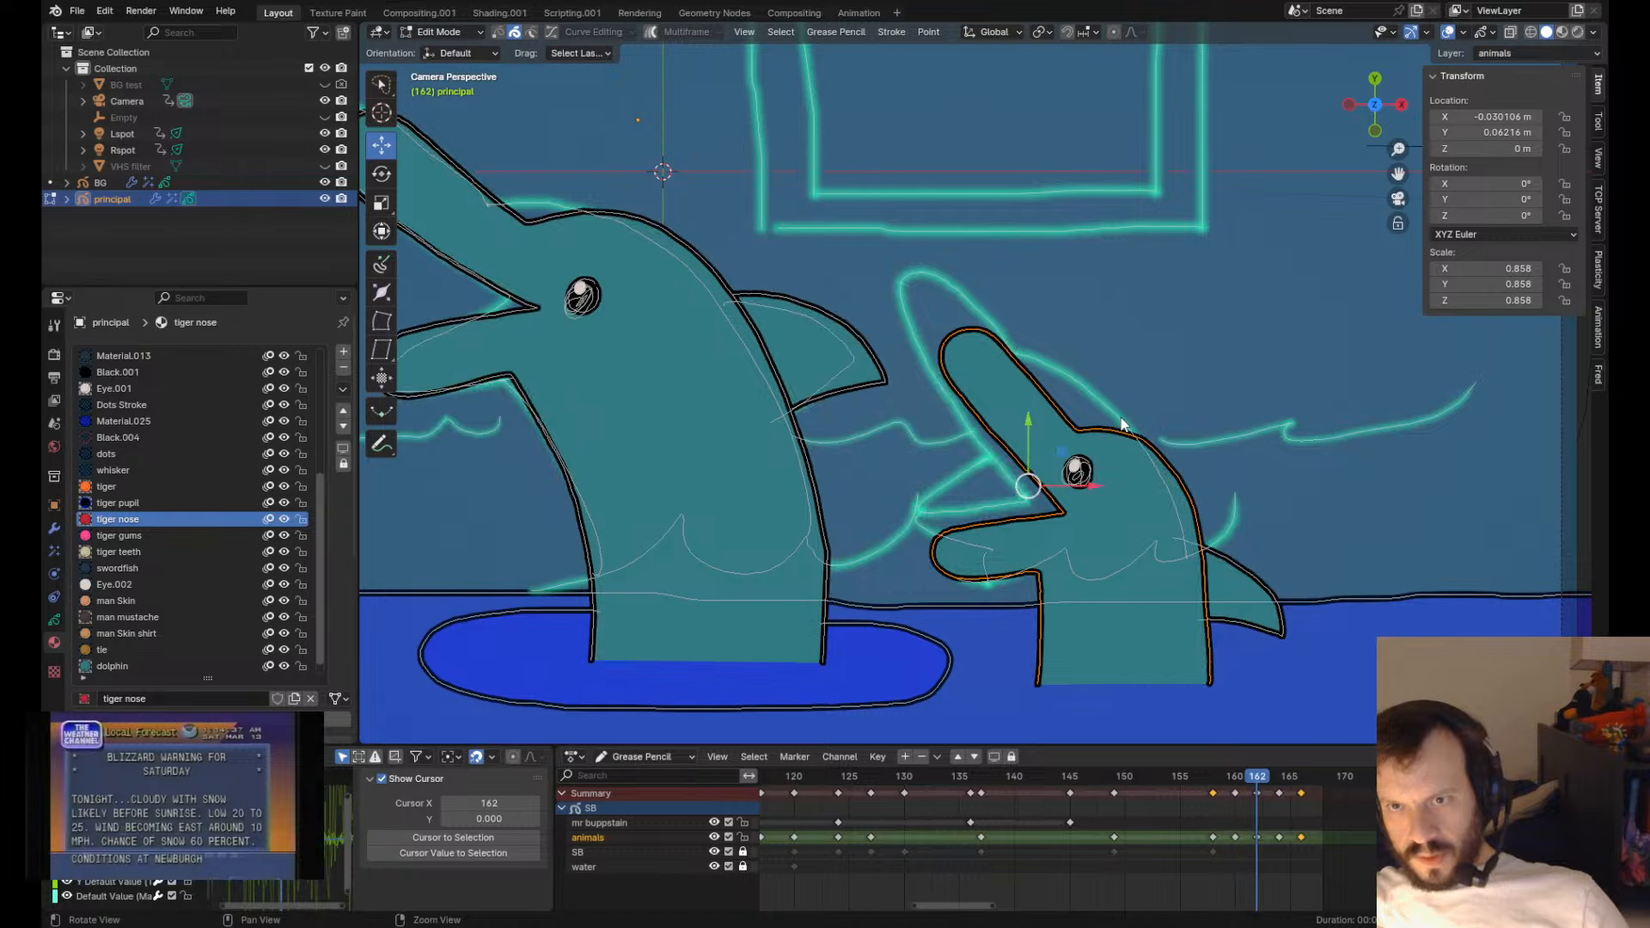
pyautogui.press('Tab')
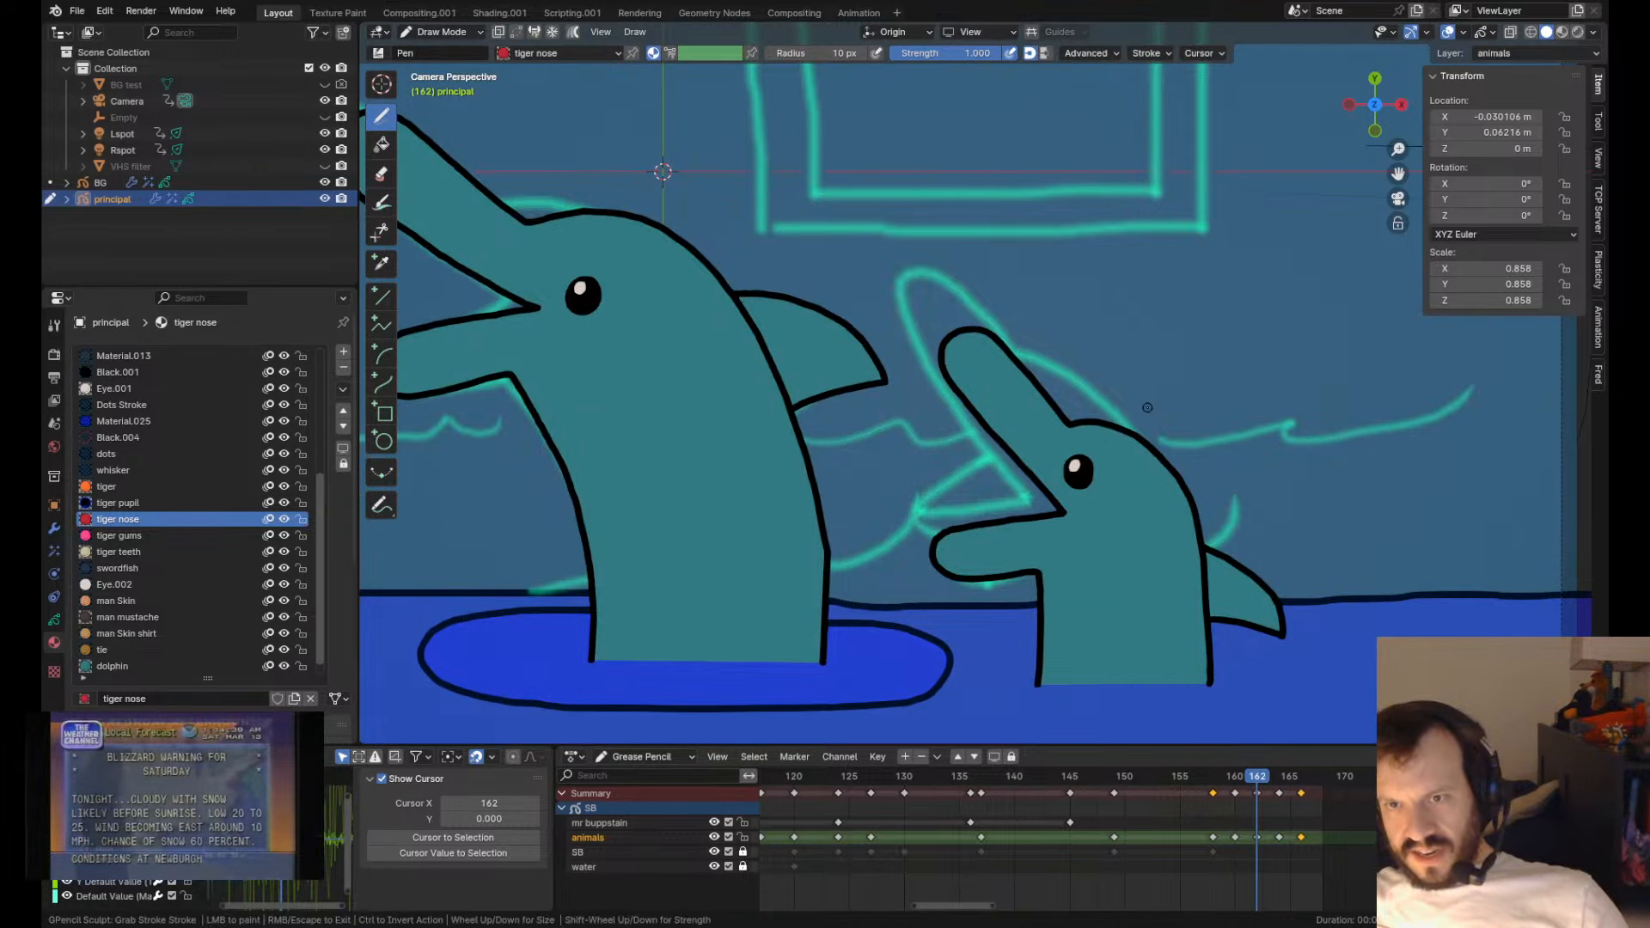
pyautogui.press('Down')
pyautogui.press('Down')
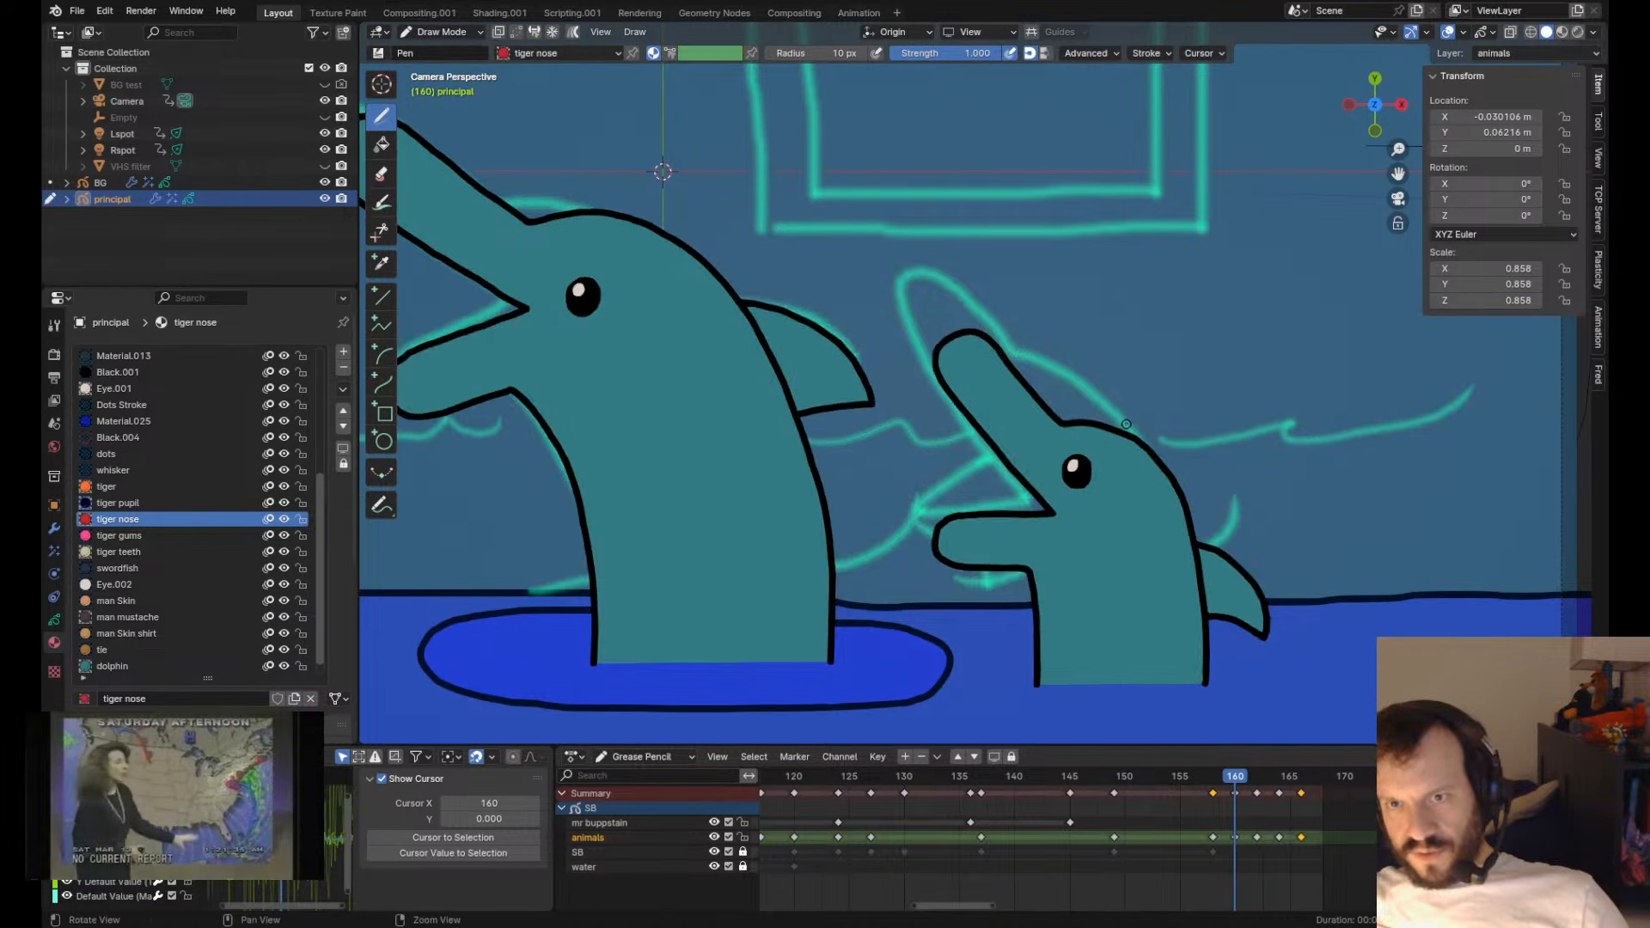
pyautogui.press('Up')
pyautogui.press('Up')
pyautogui.press('Down')
pyautogui.press('Down')
pyautogui.press('Up')
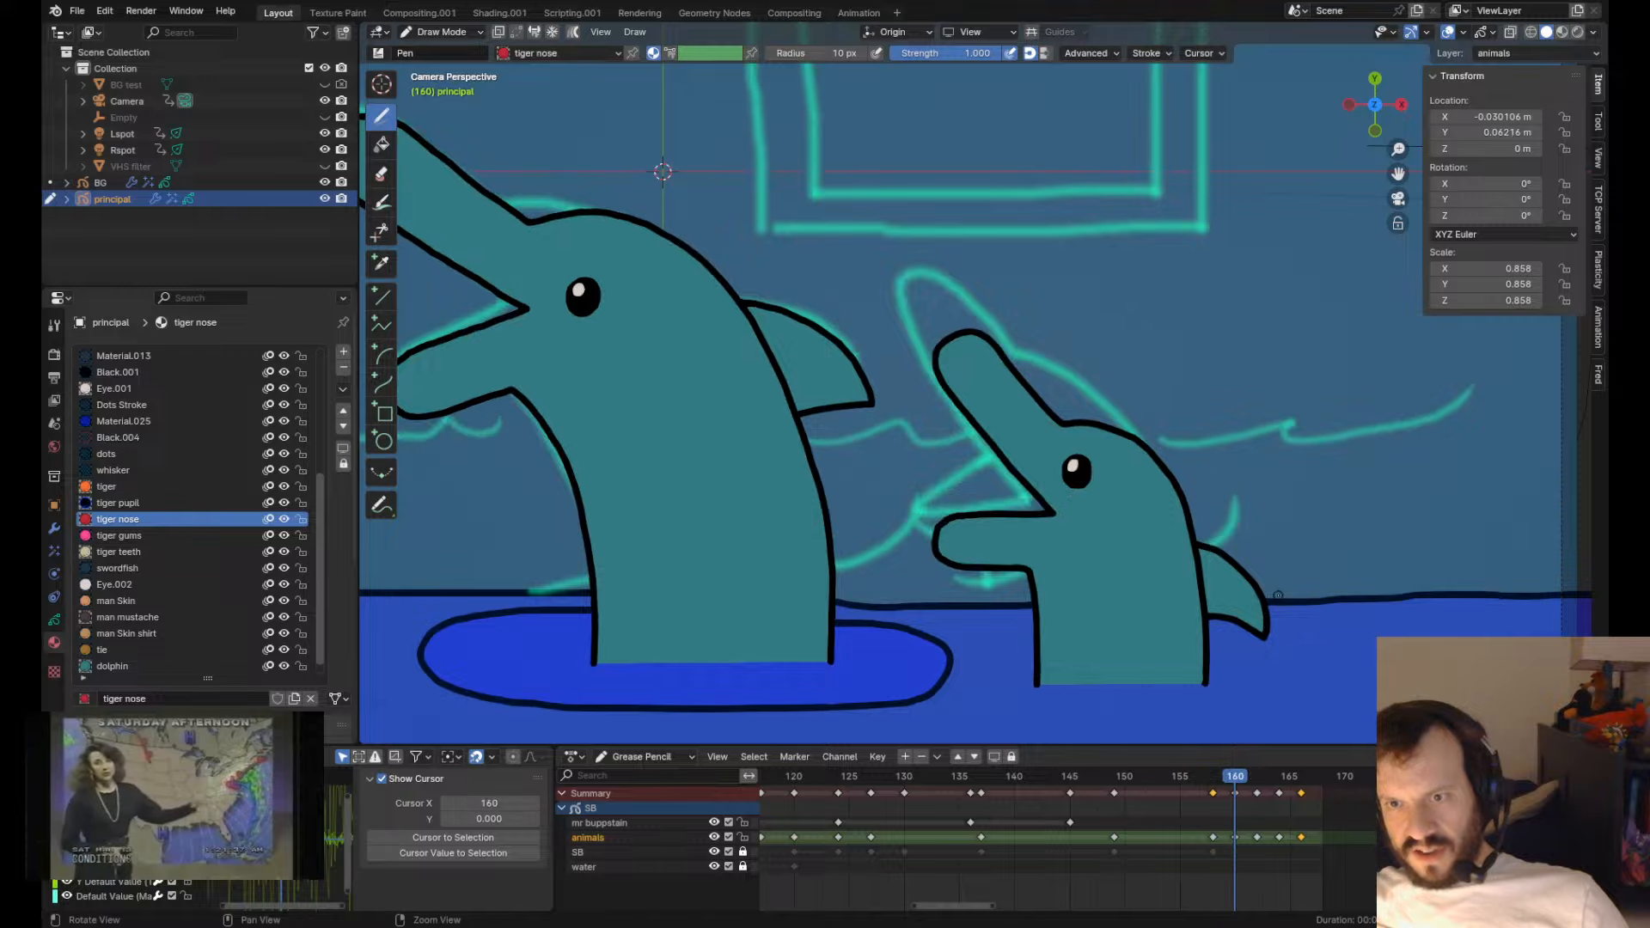
pyautogui.press('Down')
pyautogui.press('Up')
# - Pull the tip of the small dolphin's fin slightly inward on frame 162 to match the neighbouring frames
pyautogui.scroll(-3, 1193, 545)
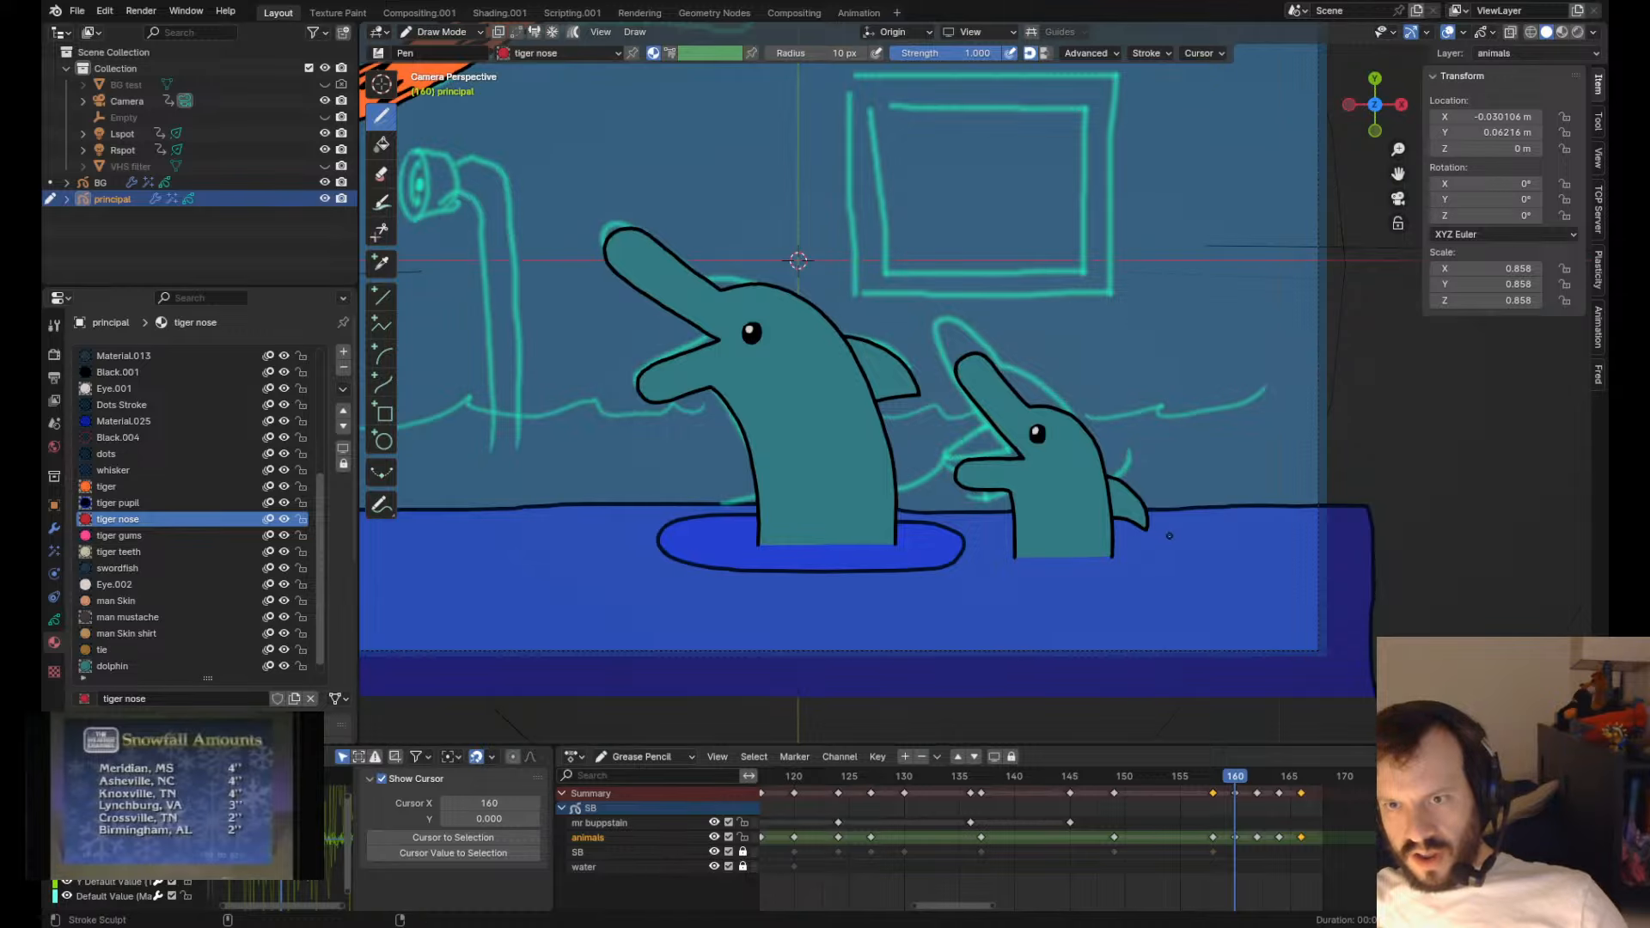
pyautogui.press('Up')
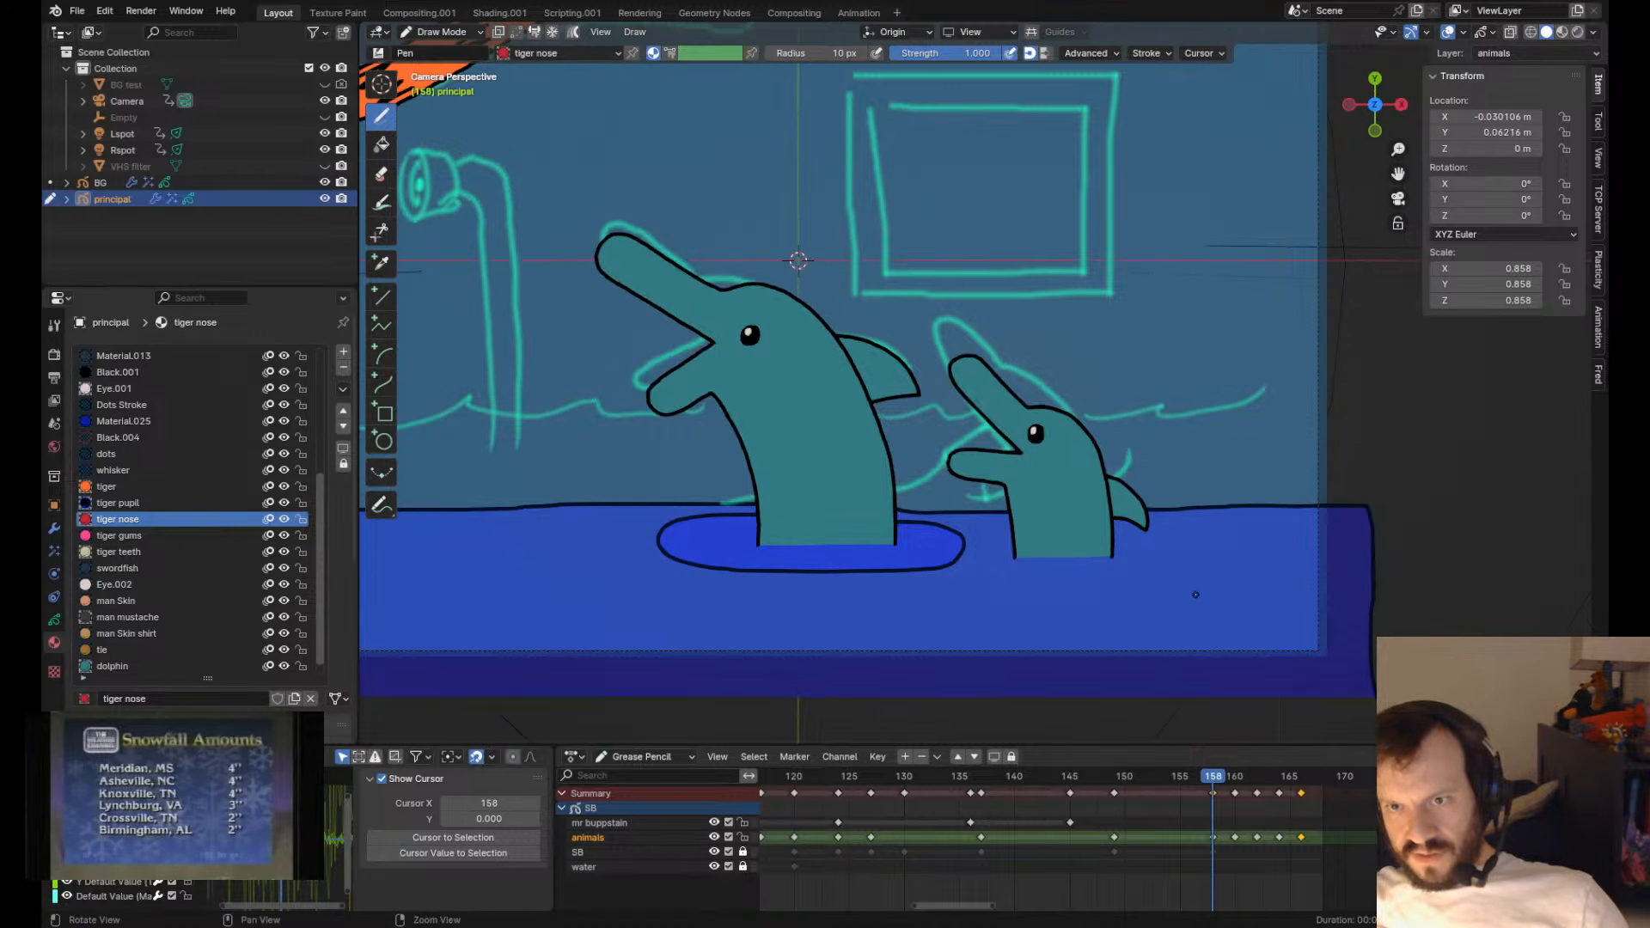
pyautogui.press('Tab')
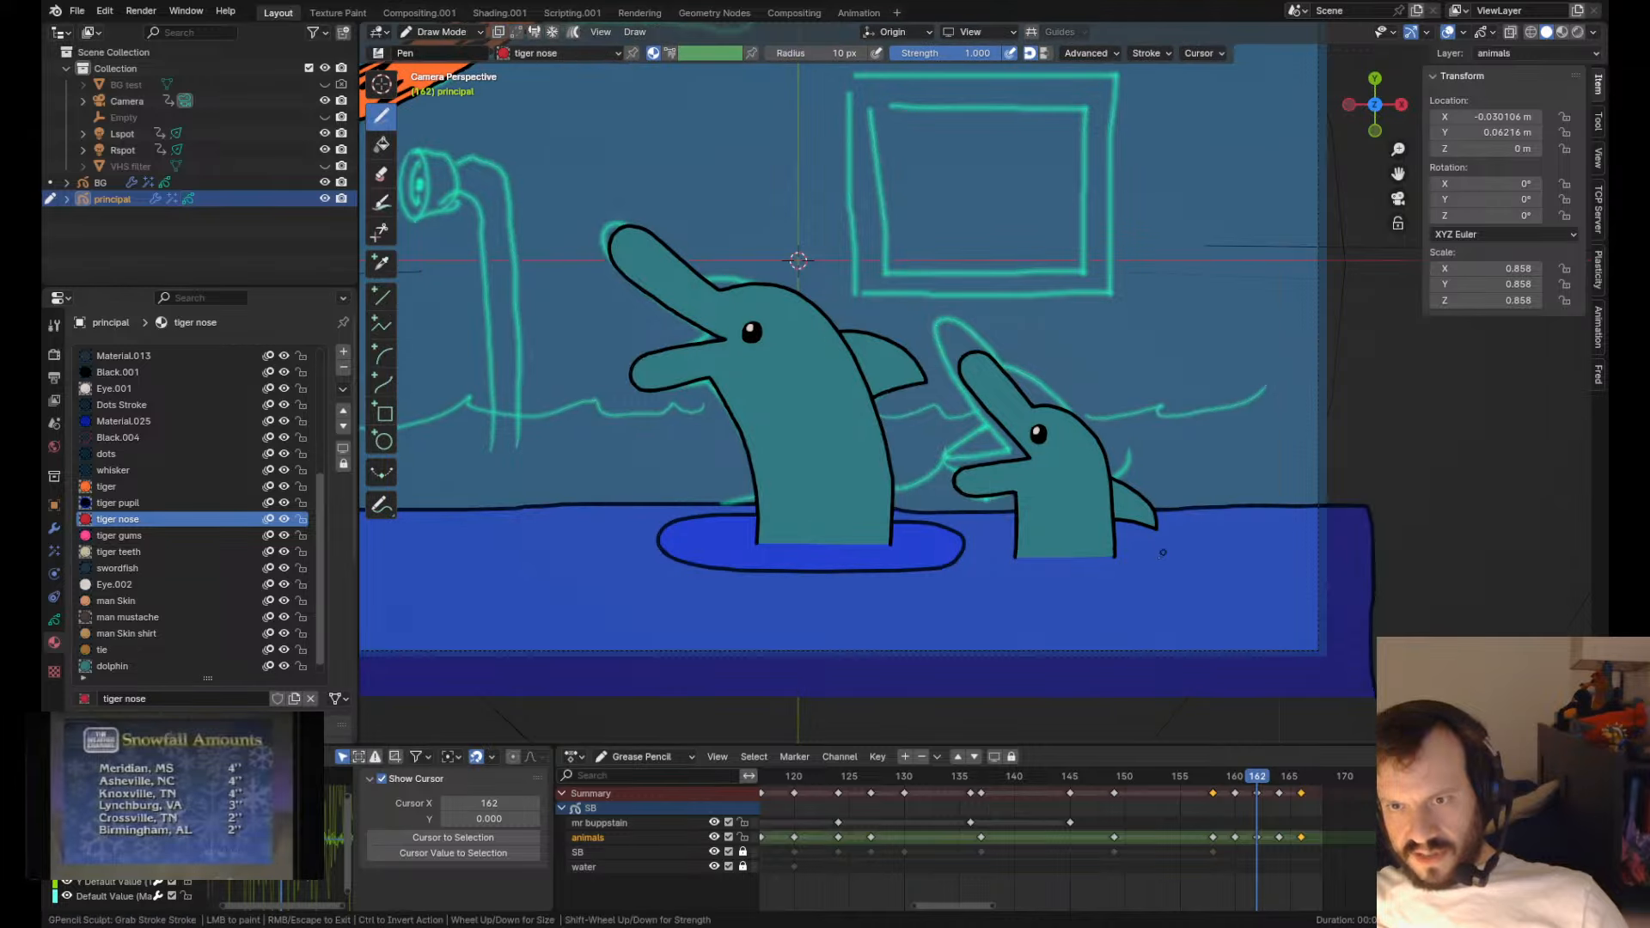
pyautogui.scroll(2, 1137, 557)
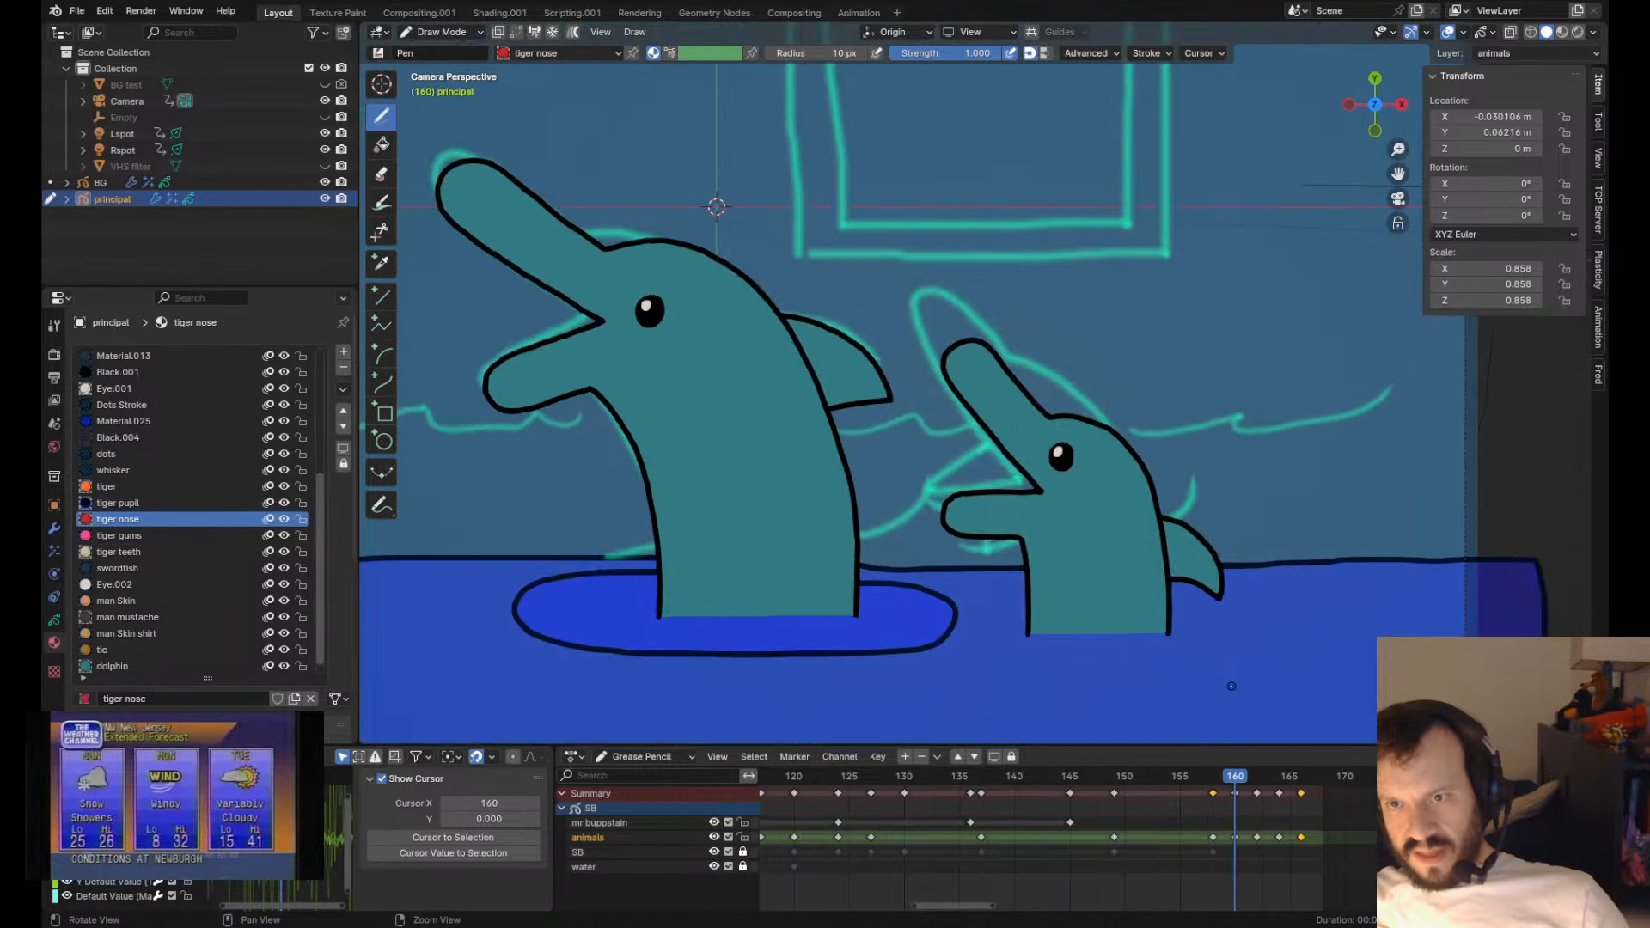
pyautogui.moveTo(1234, 661); pyautogui.dragTo(1157, 617)
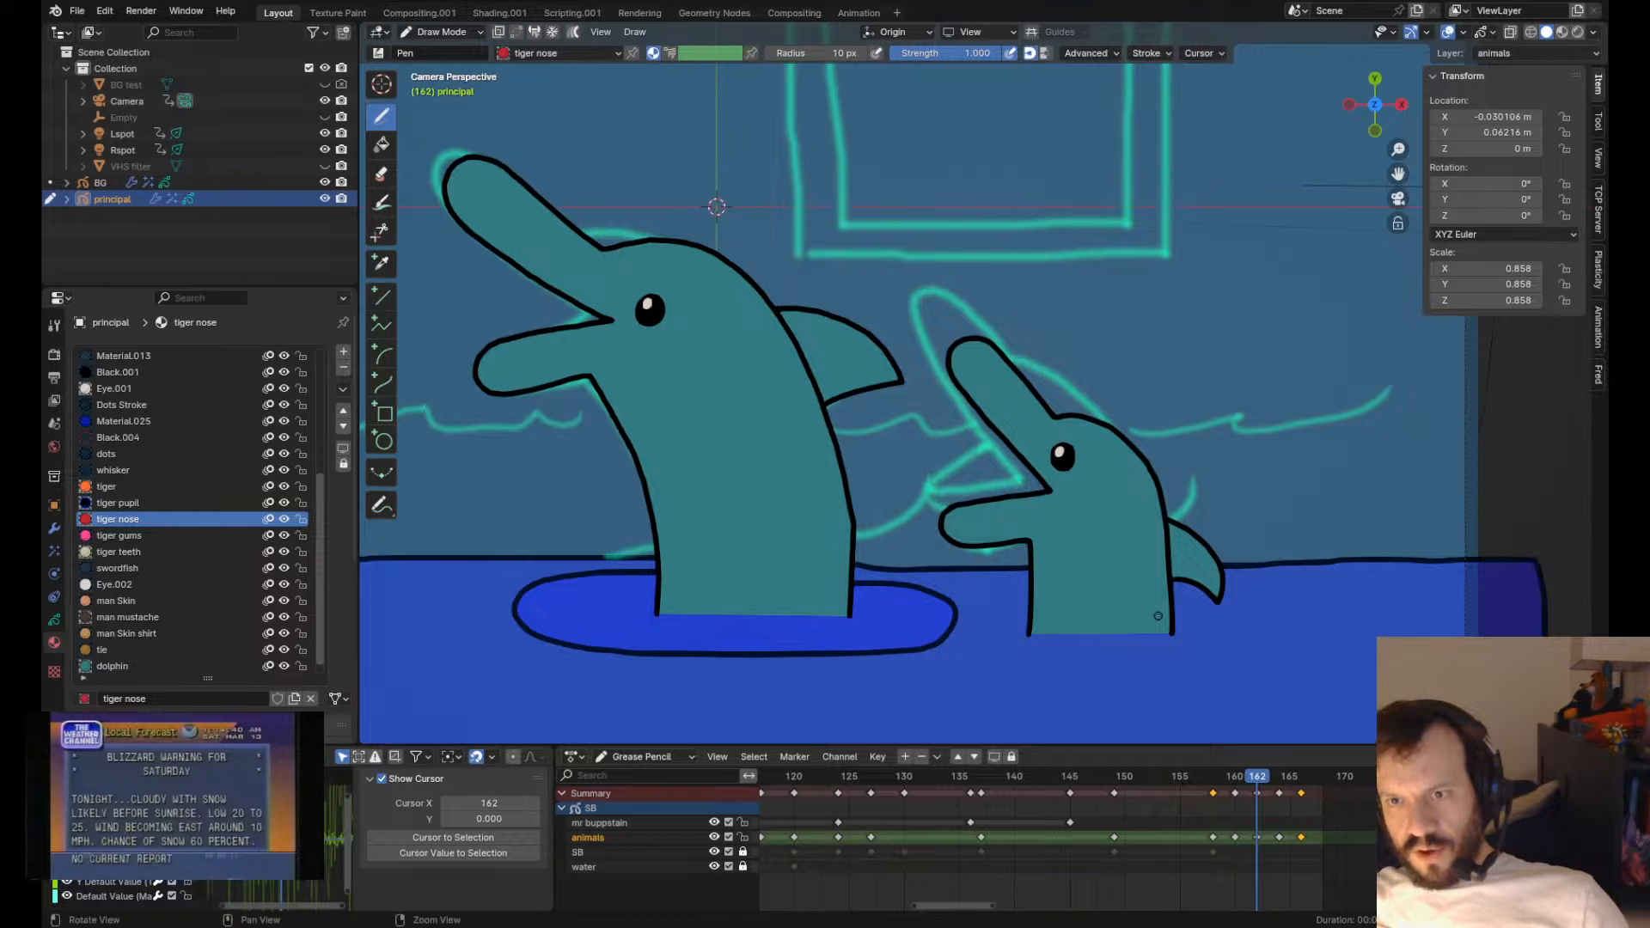
# - Step through and play back the dolphin frames from 158 onwards to check the motion of both dolphins
pyautogui.press('Left')
pyautogui.press('Left')
pyautogui.press('Left')
pyautogui.press('Left')
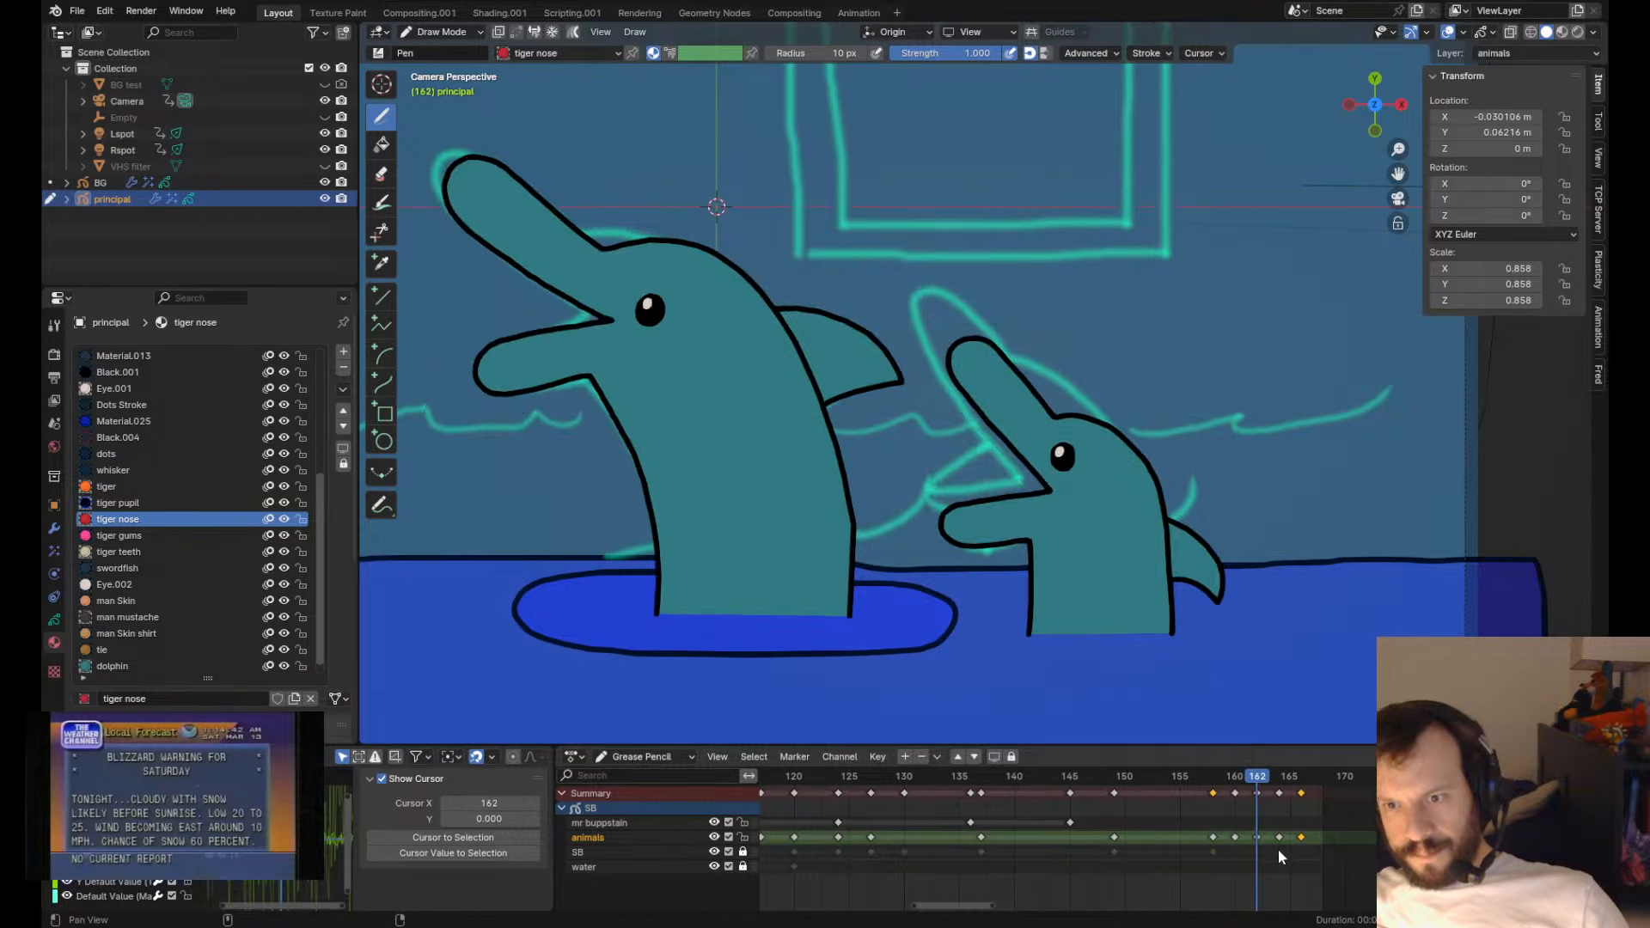
pyautogui.press('Right')
pyautogui.press('Right')
pyautogui.press('Right')
pyautogui.press('Right')
pyautogui.click(1212, 794)
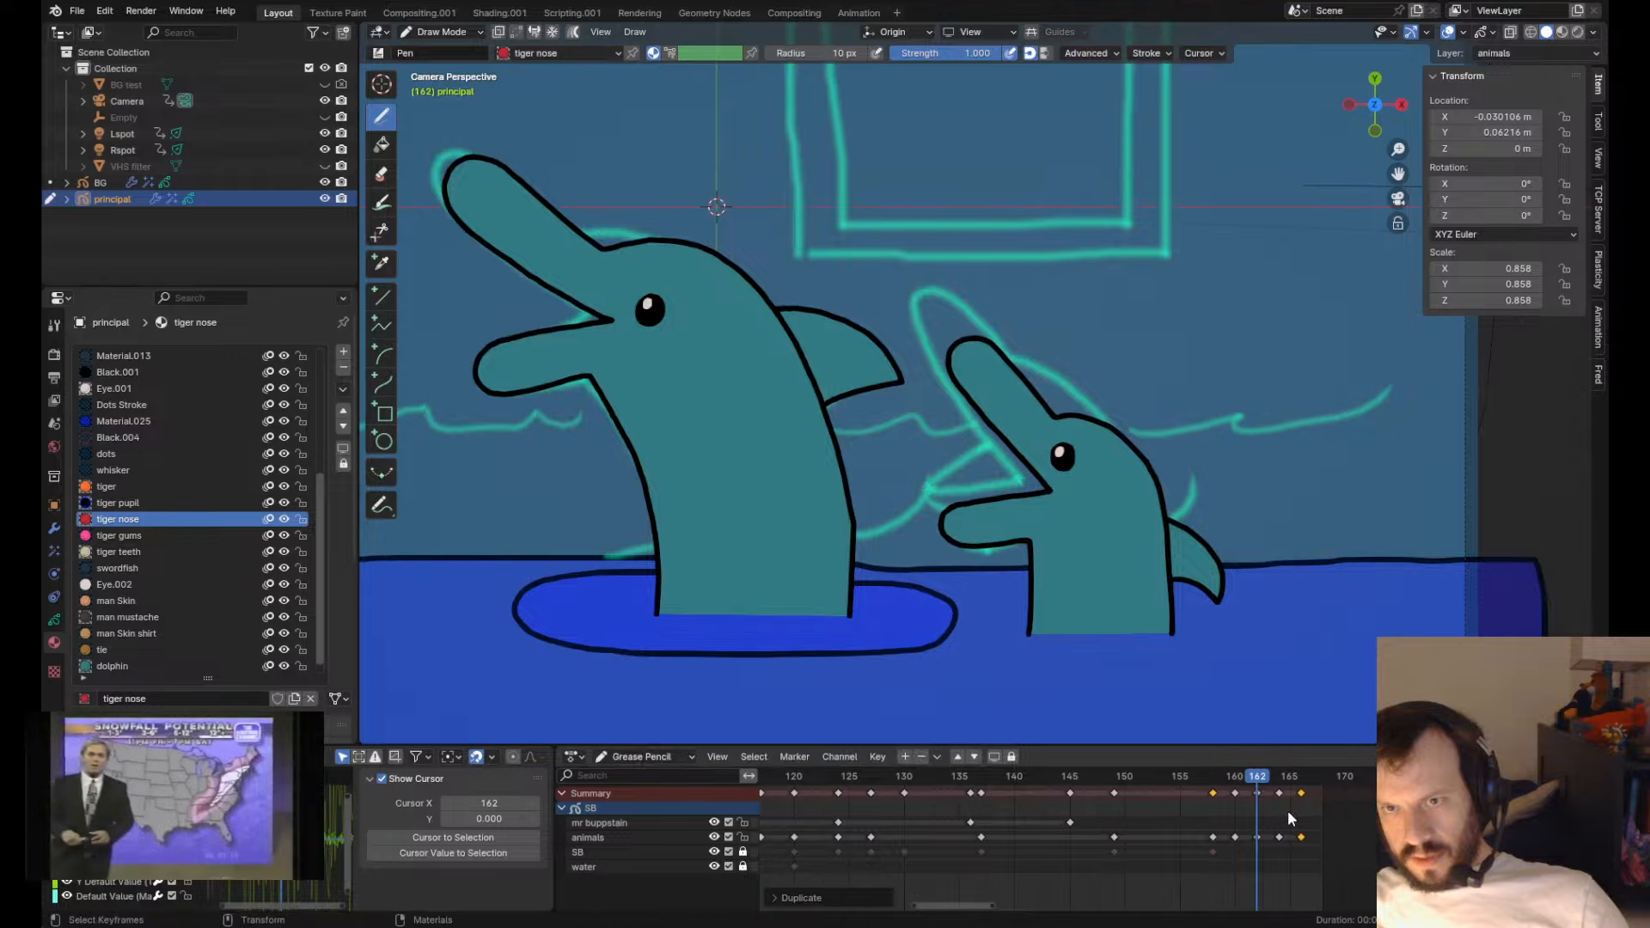
pyautogui.press('space')
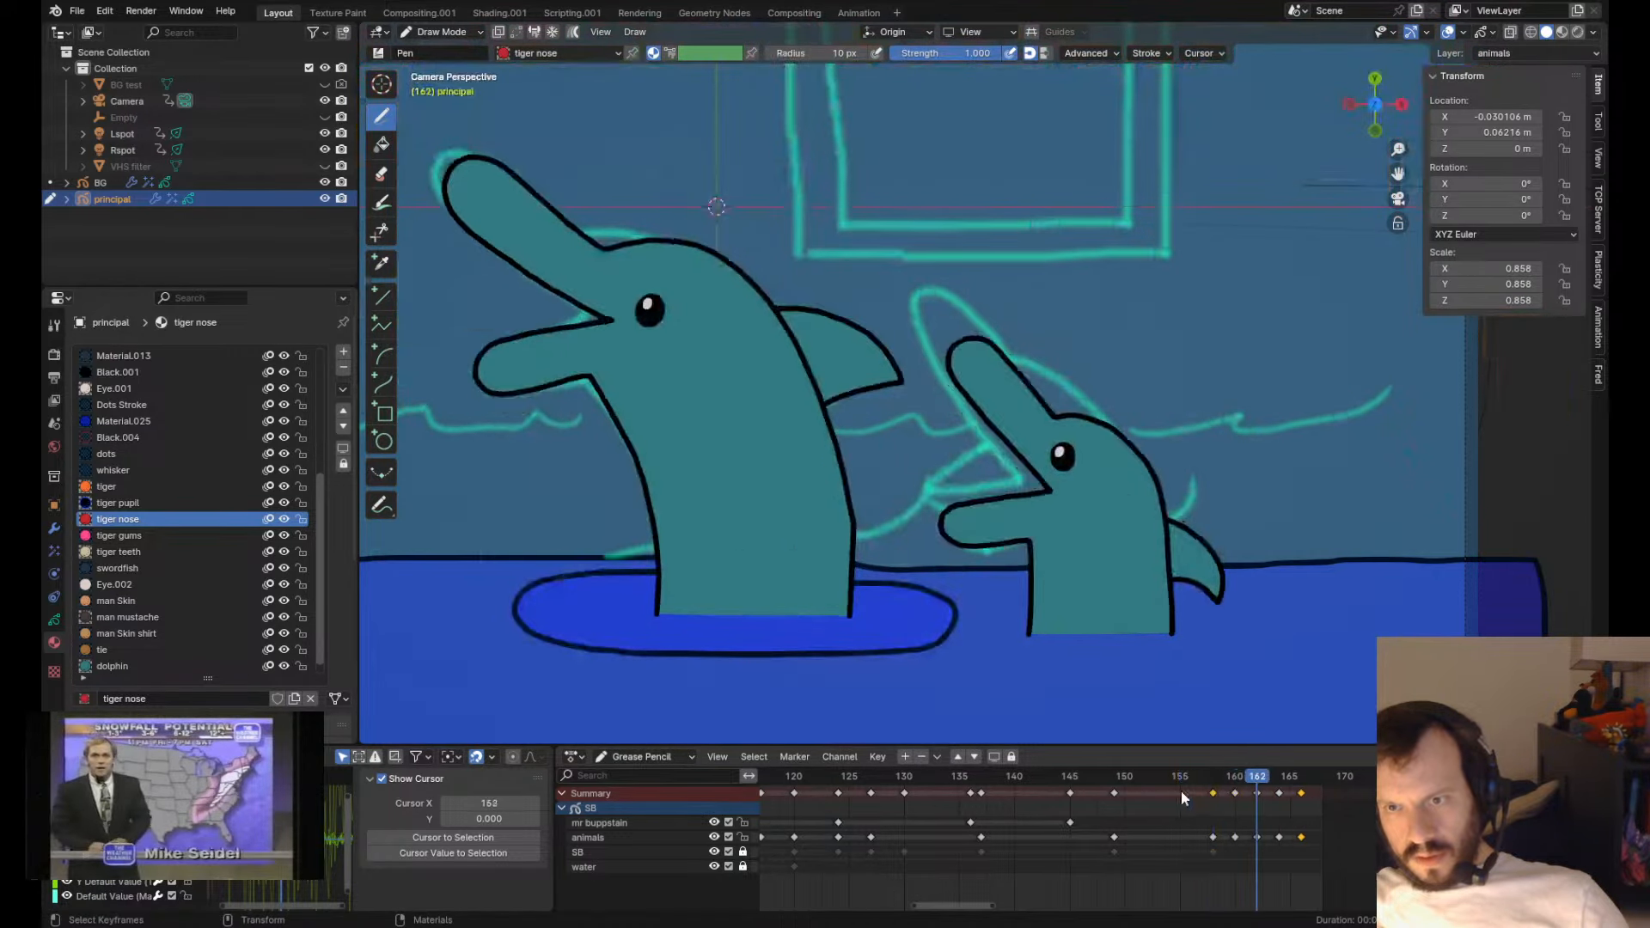
pyautogui.press('space')
pyautogui.moveTo(1198, 778); pyautogui.dragTo(1209, 778)
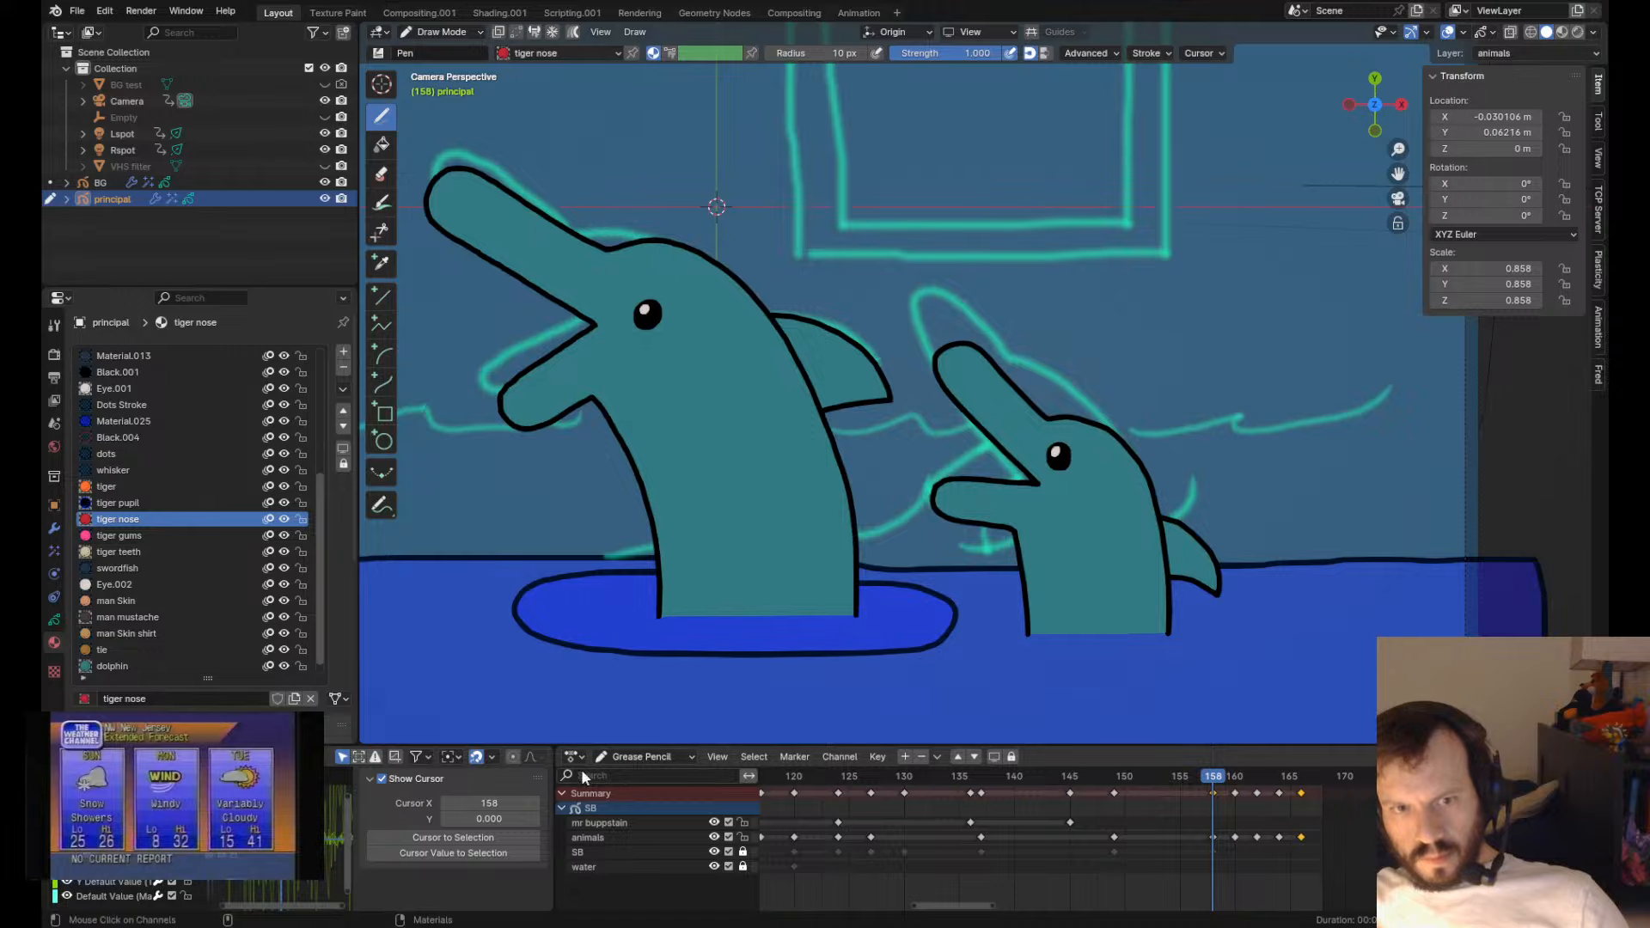
# - Widen the audio waveform area beside the animation timeline and save the file
pyautogui.moveTo(552, 779); pyautogui.dragTo(713, 775)
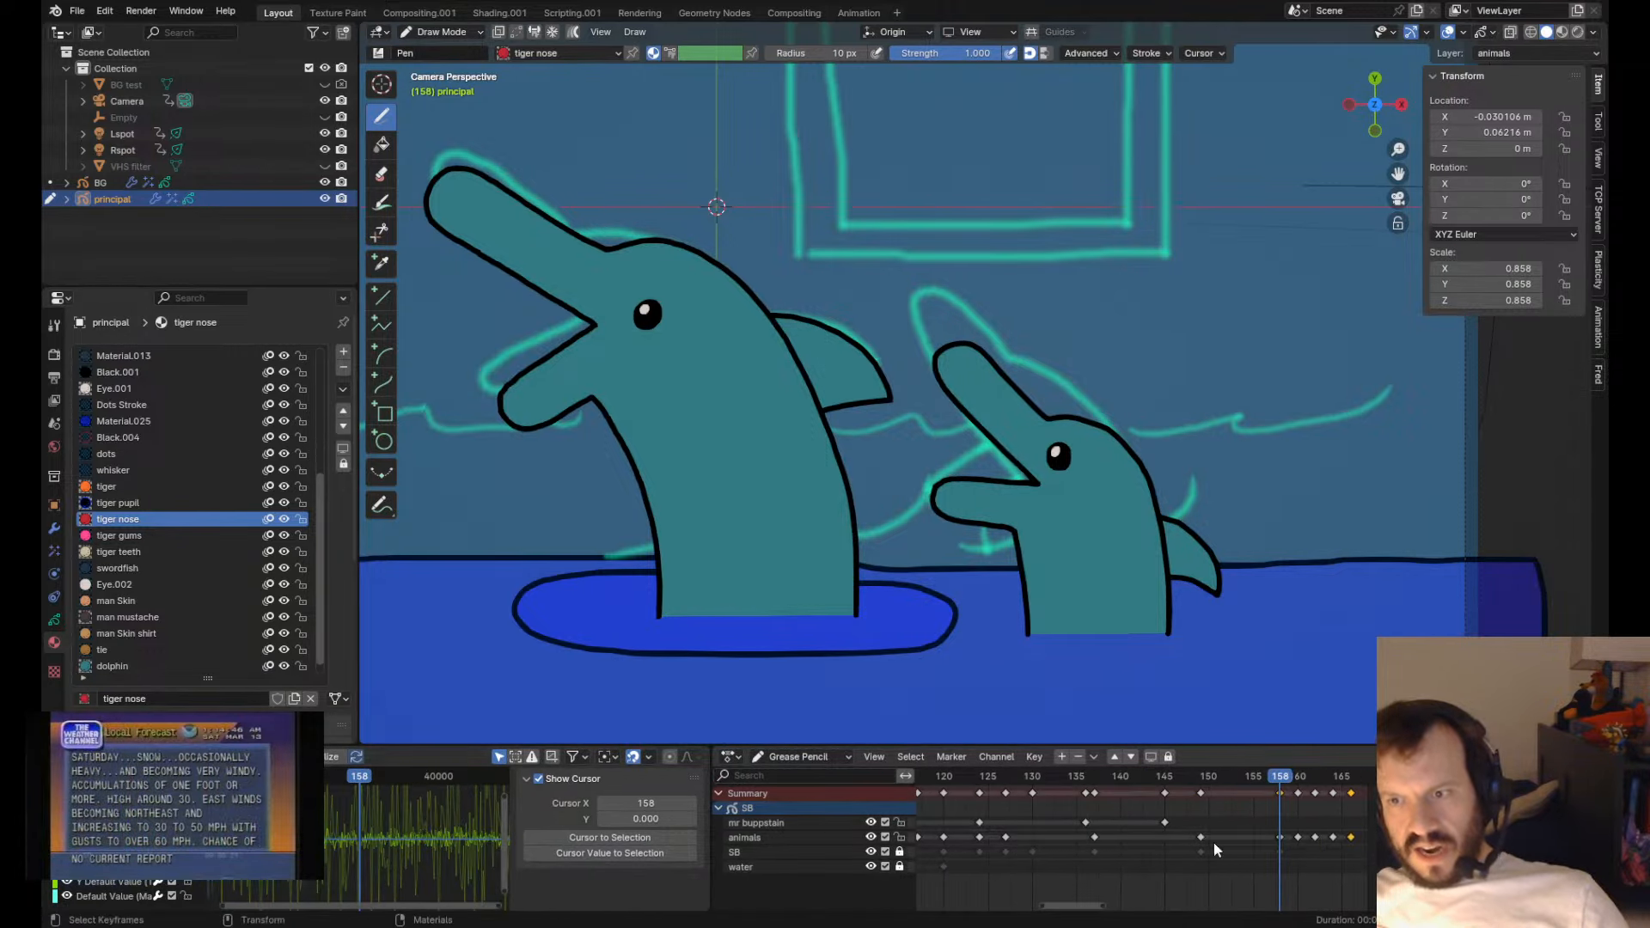
pyautogui.scroll(-3, 762, 611)
pyautogui.hotkey('ctrl', 's')
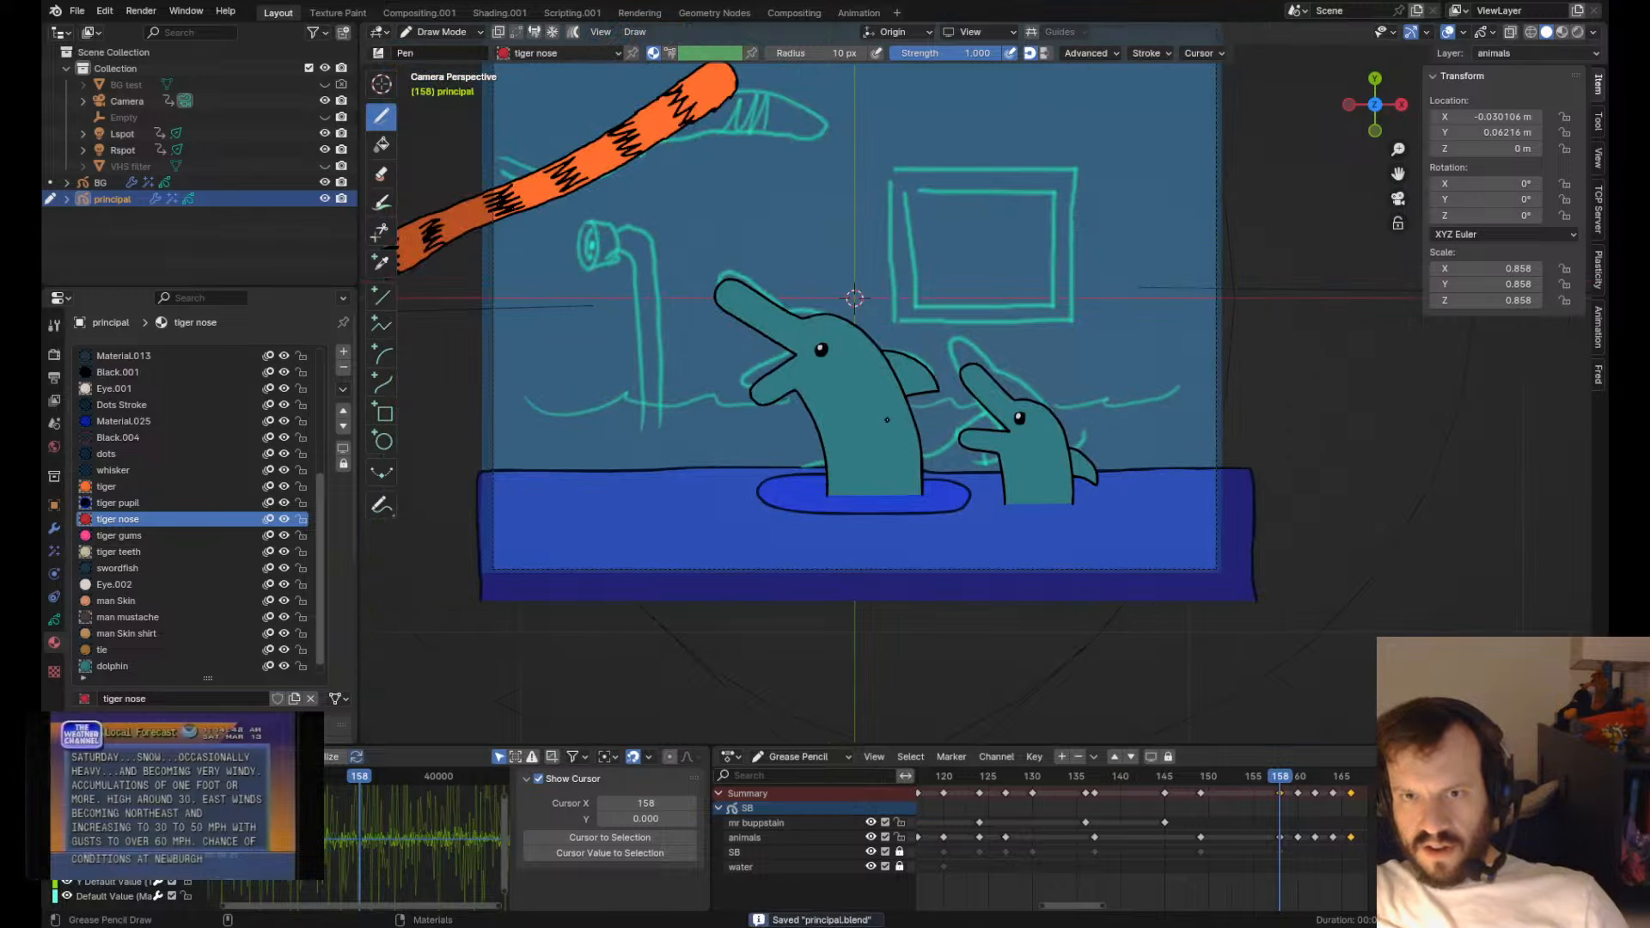
pyautogui.scroll(2, 883, 427)
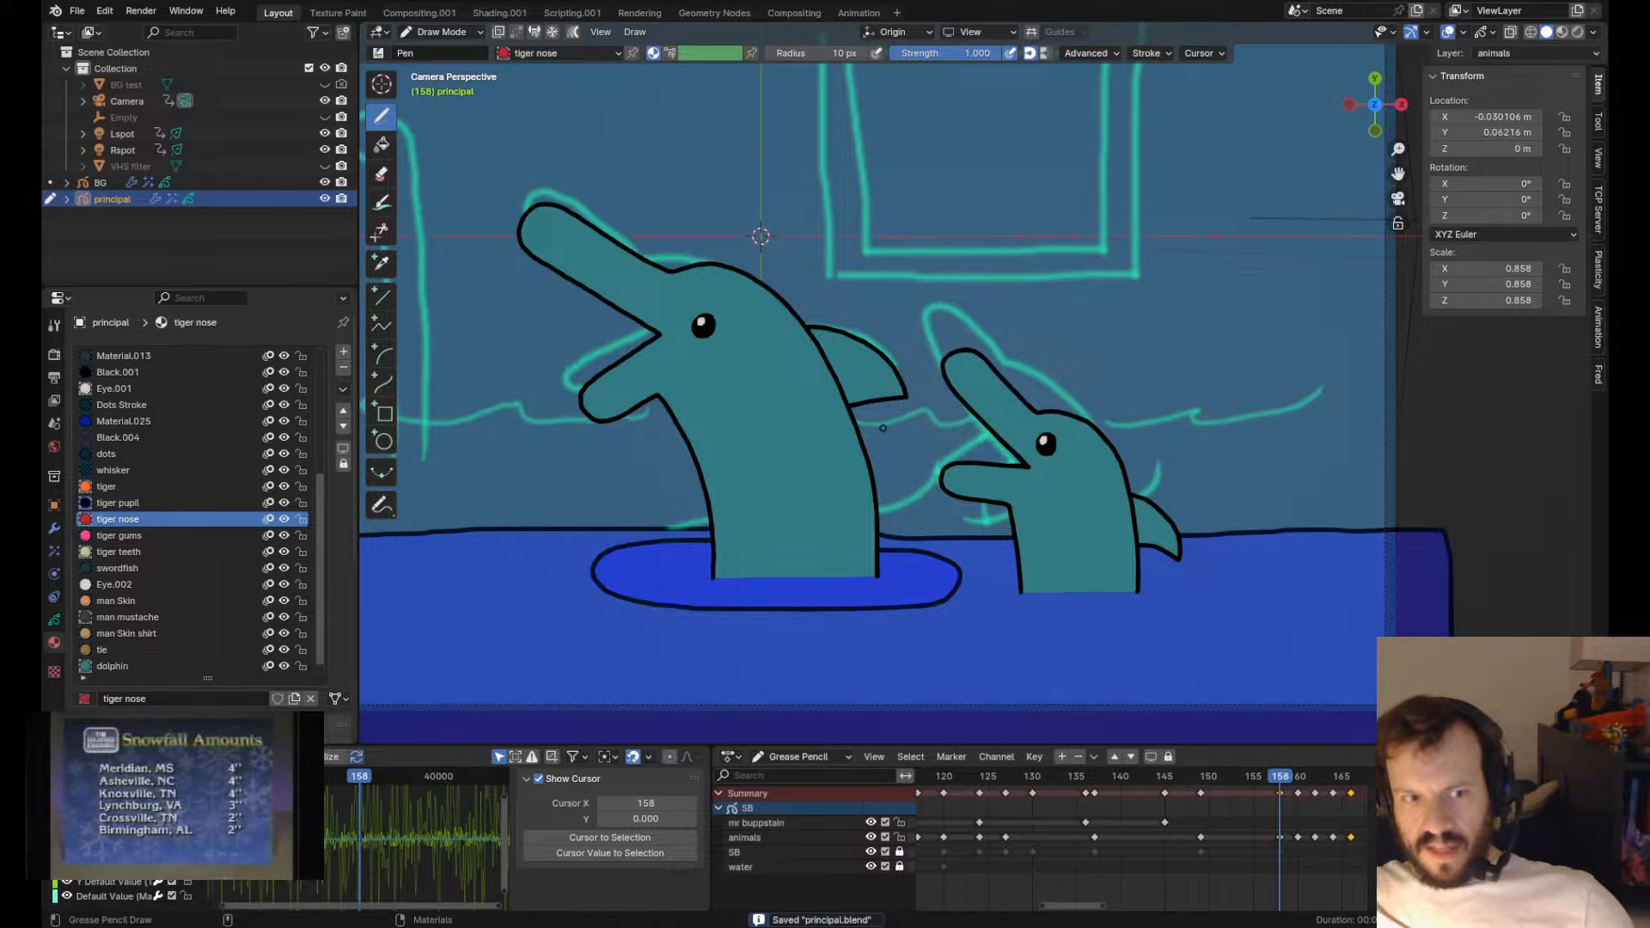
pyautogui.scroll(1, 885, 427)
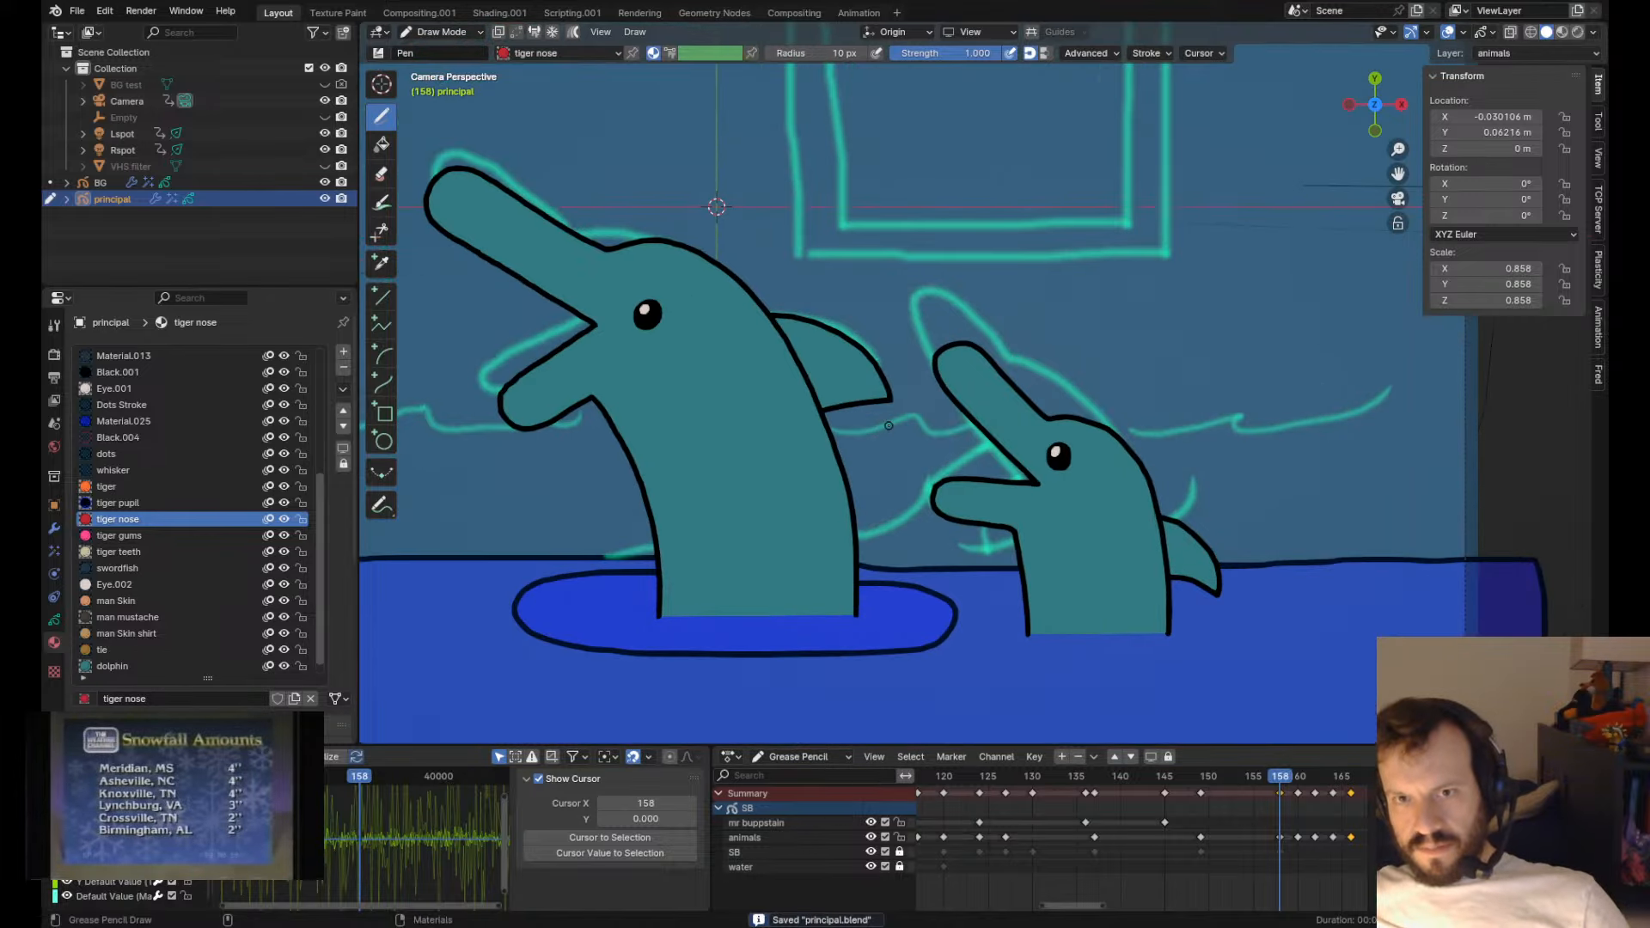
pyautogui.keyDown('shift'); pyautogui.moveTo(823, 490); pyautogui.dragTo(900, 523, button='middle'); pyautogui.keyUp('shift')
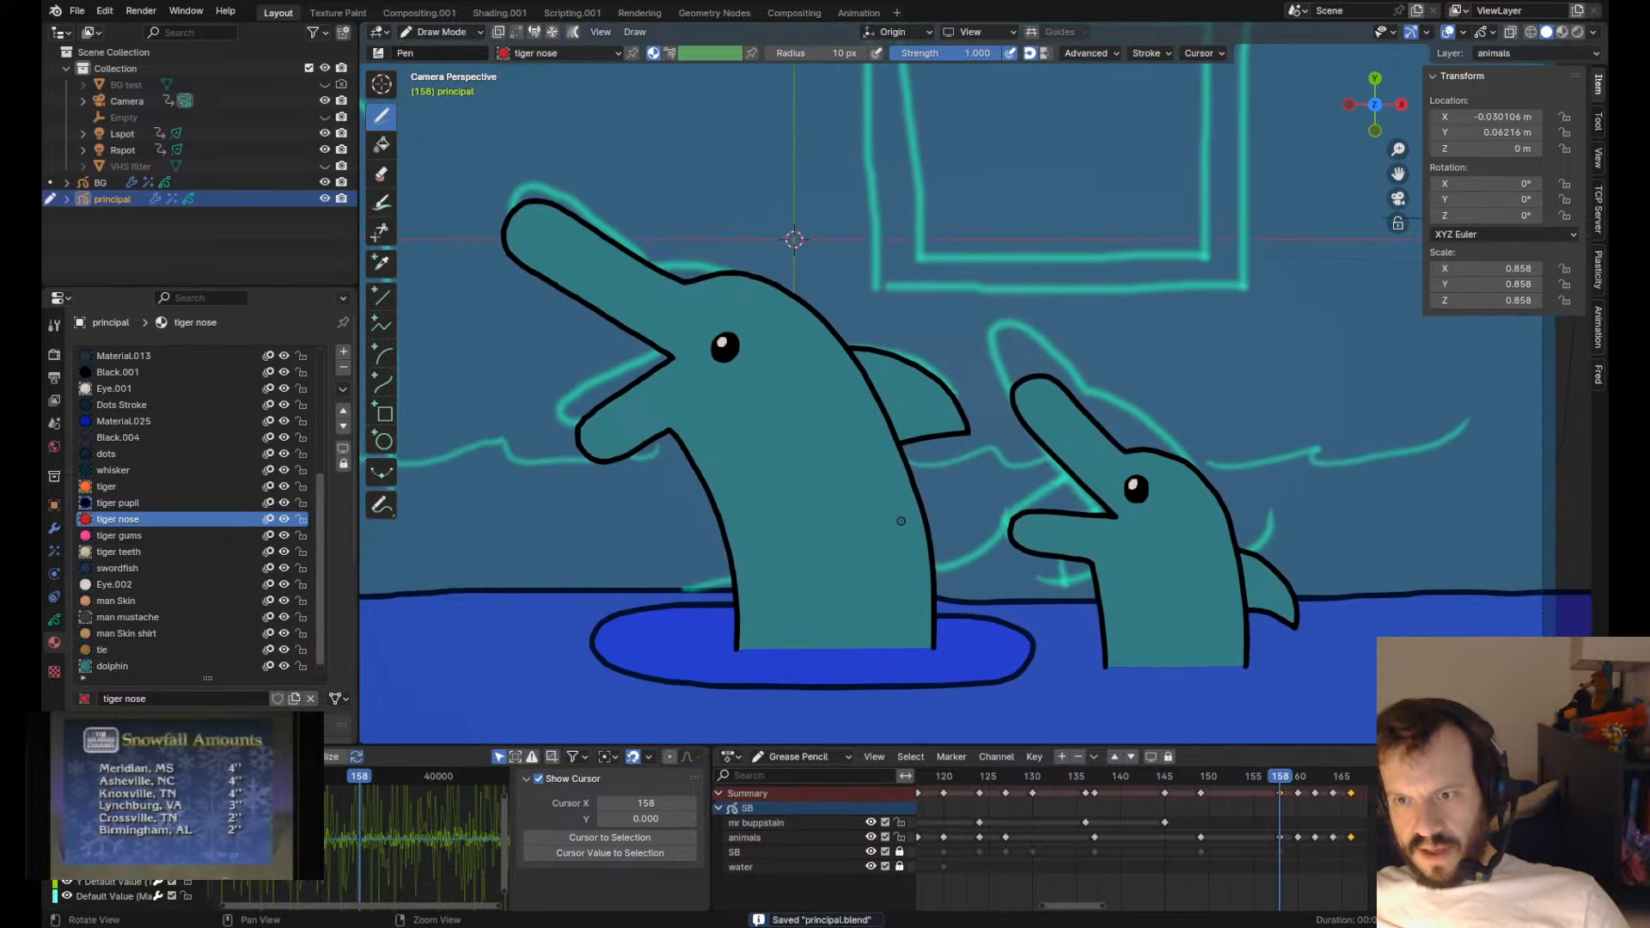
# - Move the large dolphin's dorsal fin slightly up and outward in the frame 160 drawing
pyautogui.hotkey('shift', 'Left')
pyautogui.press('Down')
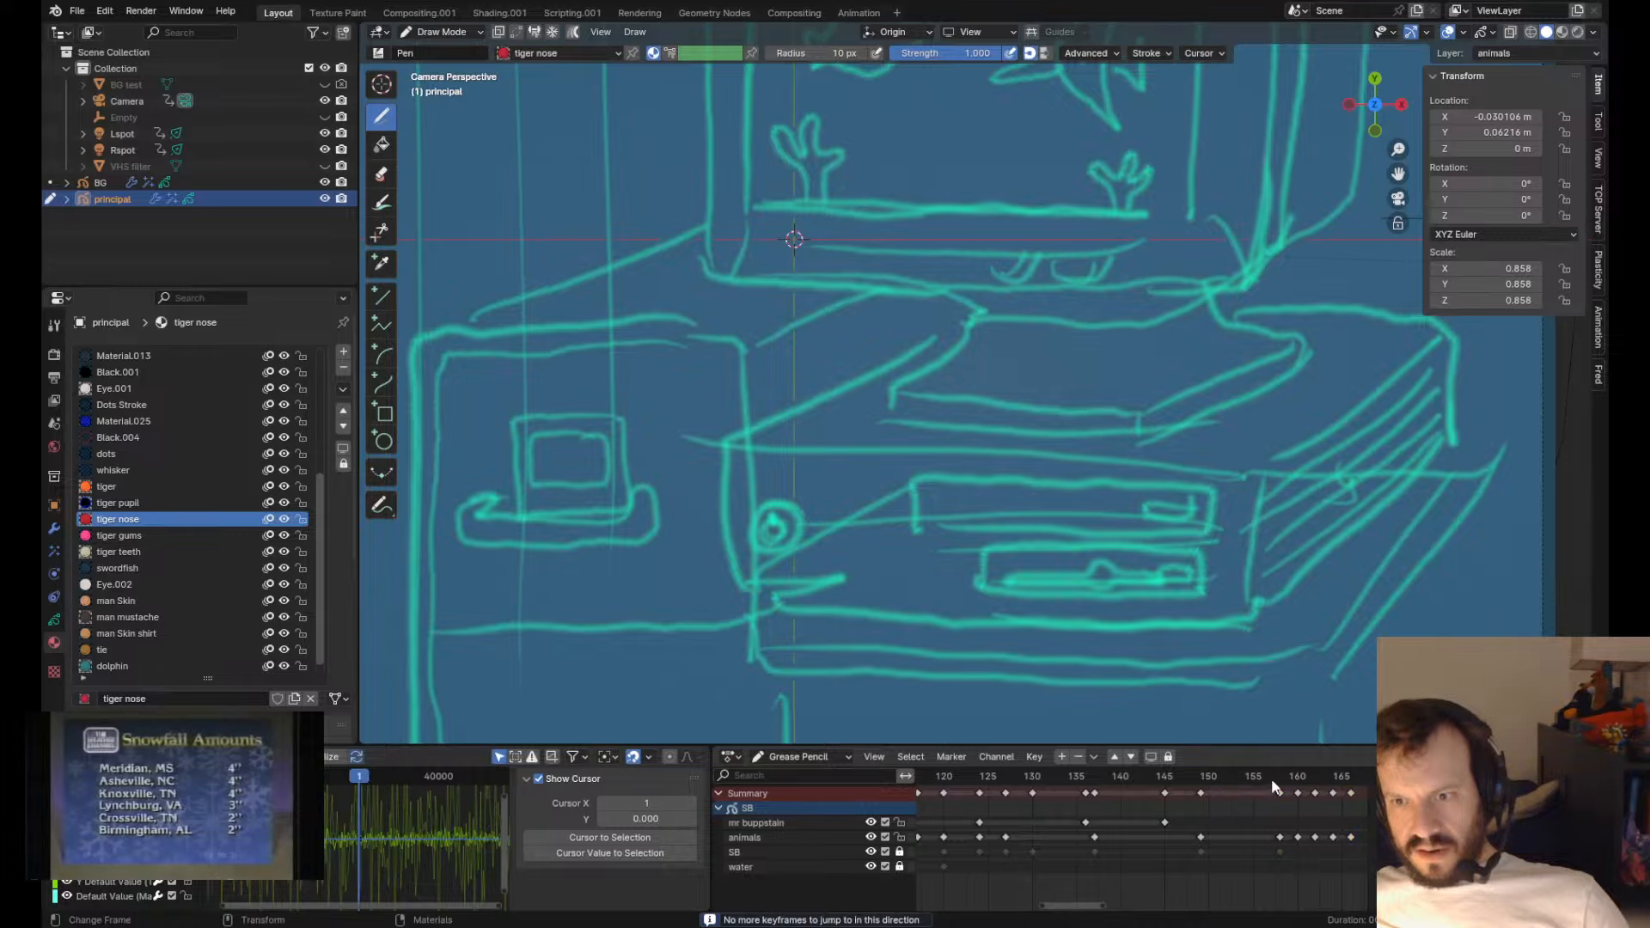
pyautogui.moveTo(1271, 777)
pyautogui.mouseDown()
pyautogui.moveTo(1310, 787)
pyautogui.moveTo(1266, 790)
pyautogui.moveTo(1313, 801)
pyautogui.moveTo(1268, 801)
pyautogui.moveTo(1287, 793)
pyautogui.mouseUp()
pyautogui.press('Tab')
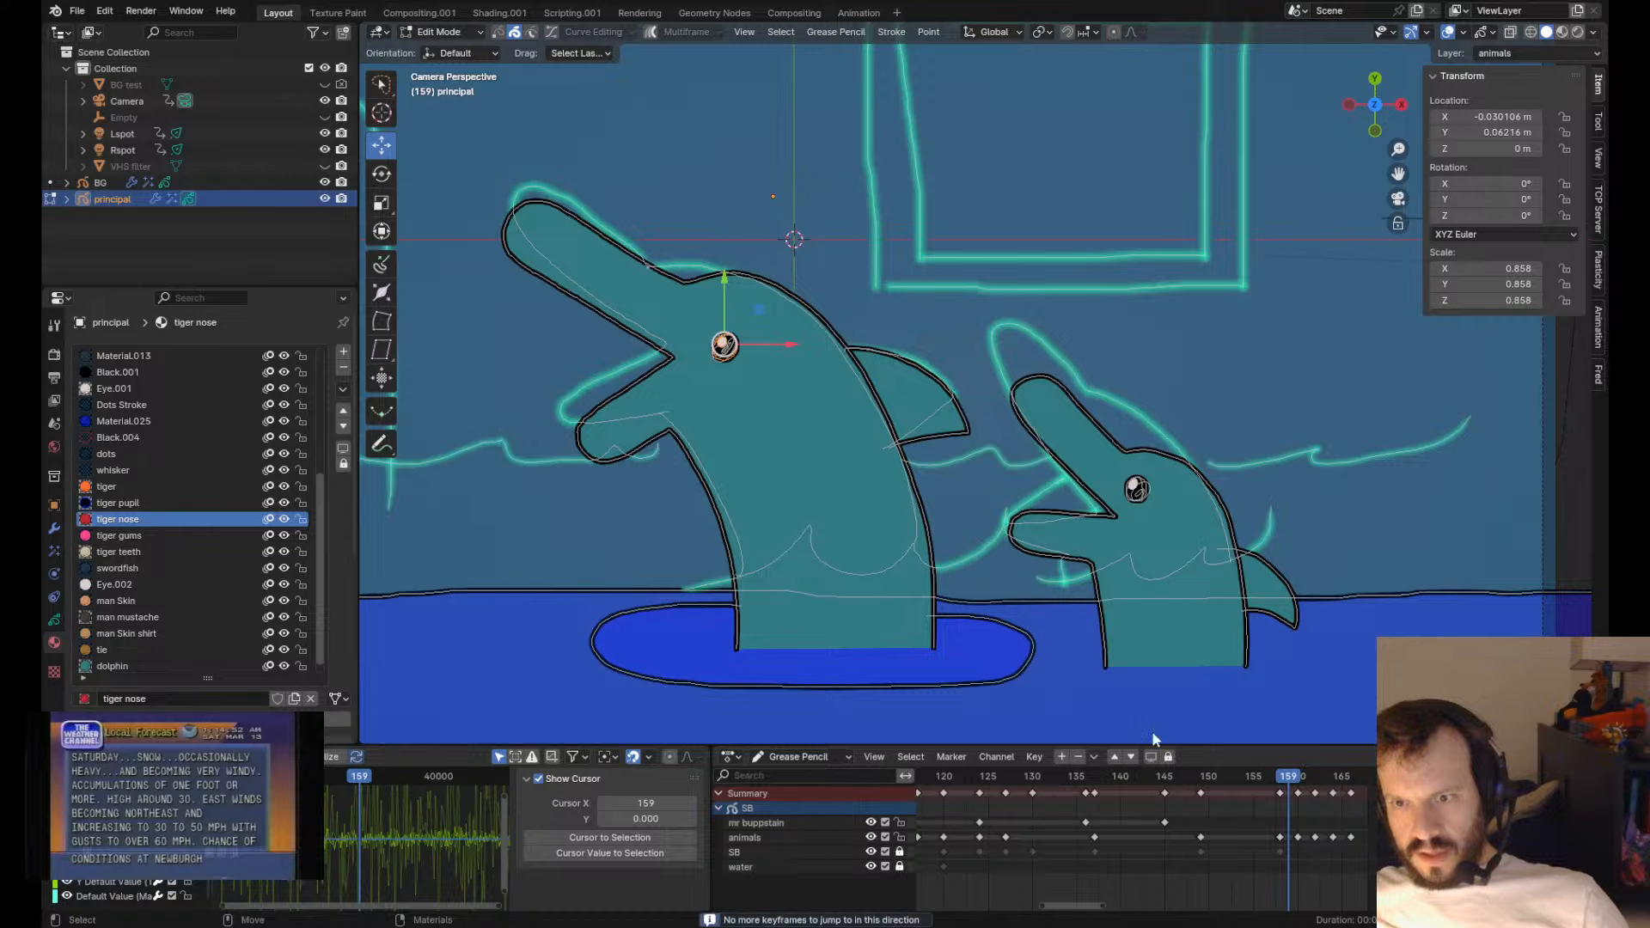
pyautogui.press('Right')
pyautogui.press('Right')
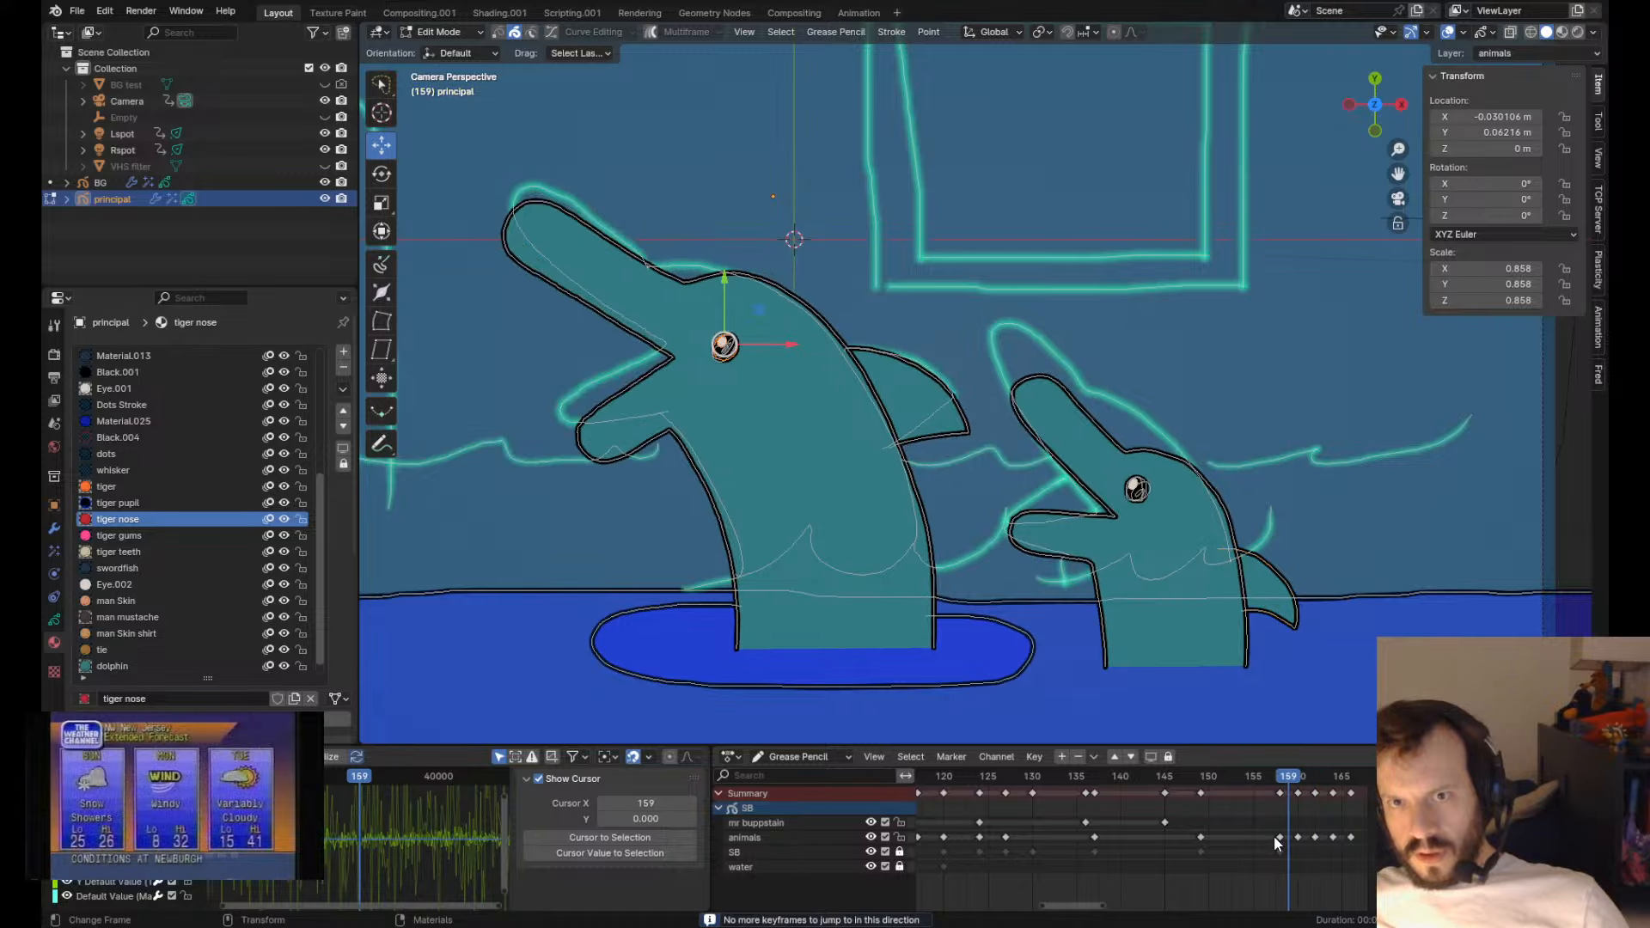
pyautogui.click(942, 368)
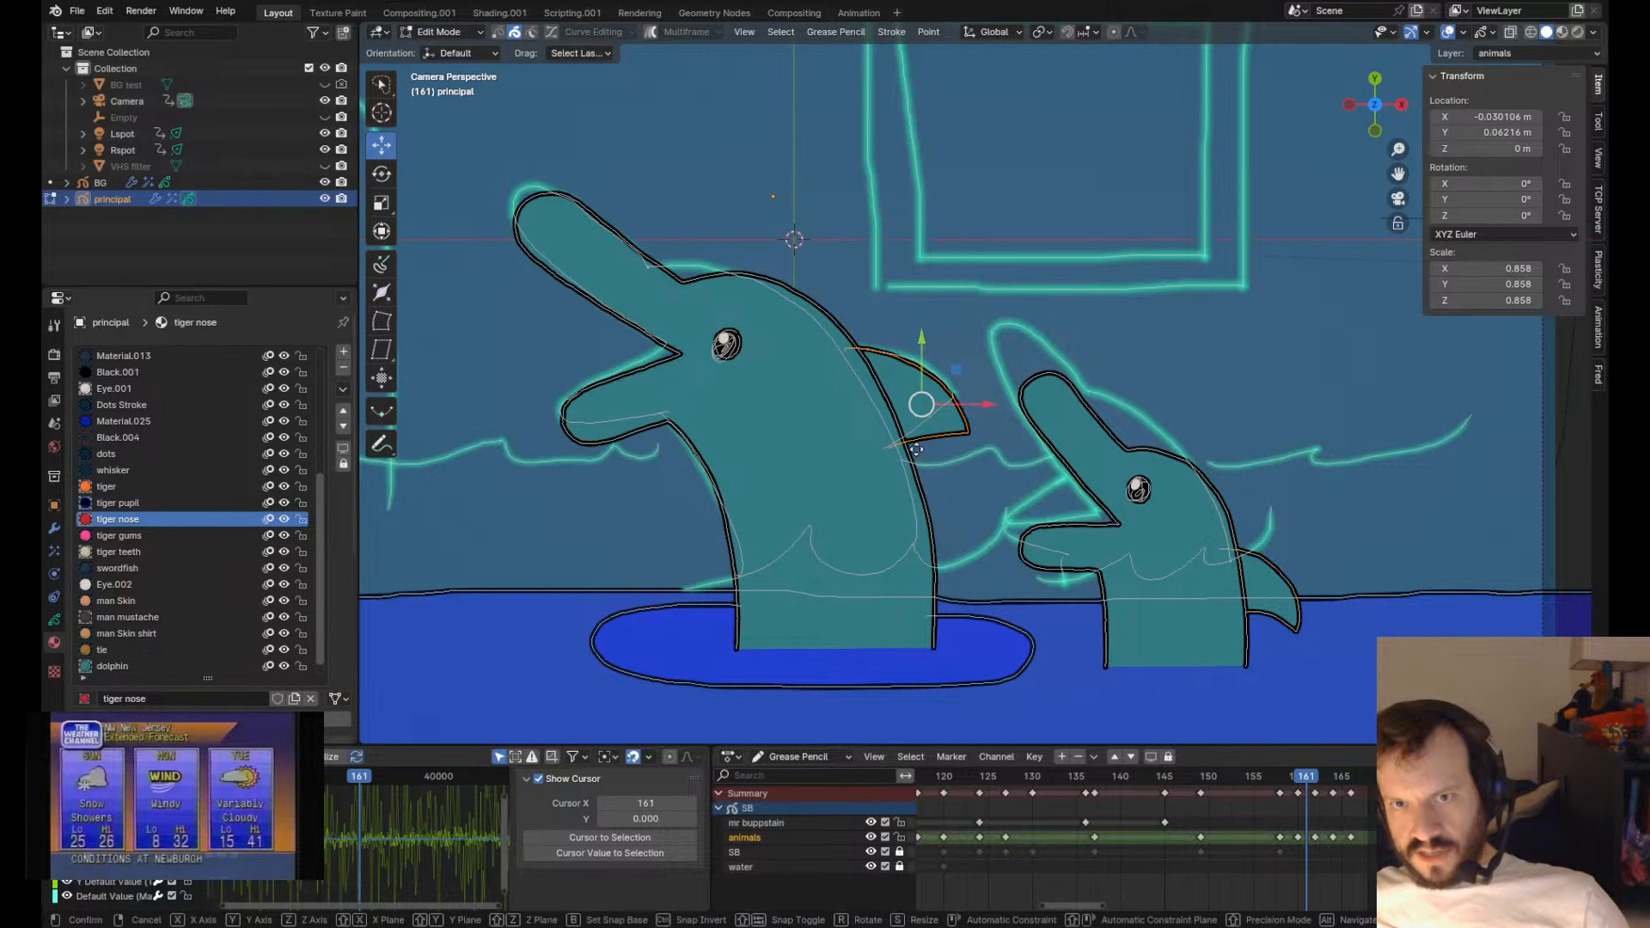
pyautogui.press('g')
pyautogui.click(969, 397)
pyautogui.press('Tab')
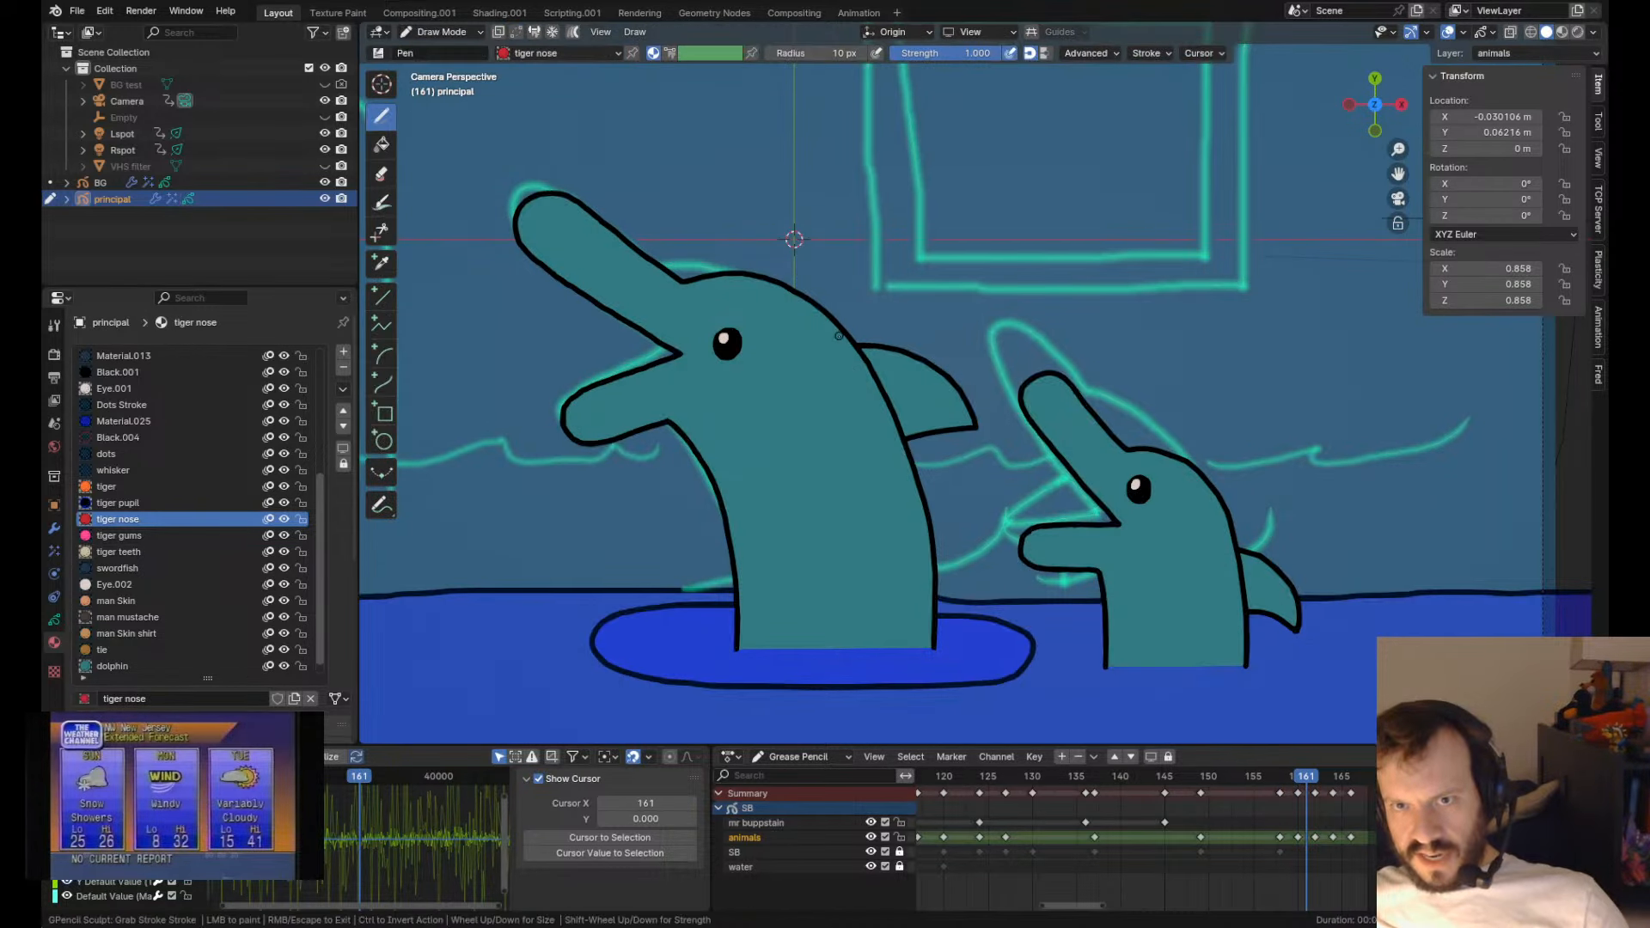
# - Touch up the large dolphin's fin outline on frame 160, checking it against frames 158 and 162
pyautogui.press('Left')
pyautogui.press('Left')
pyautogui.press('Right')
pyautogui.press('Right')
pyautogui.press('Right')
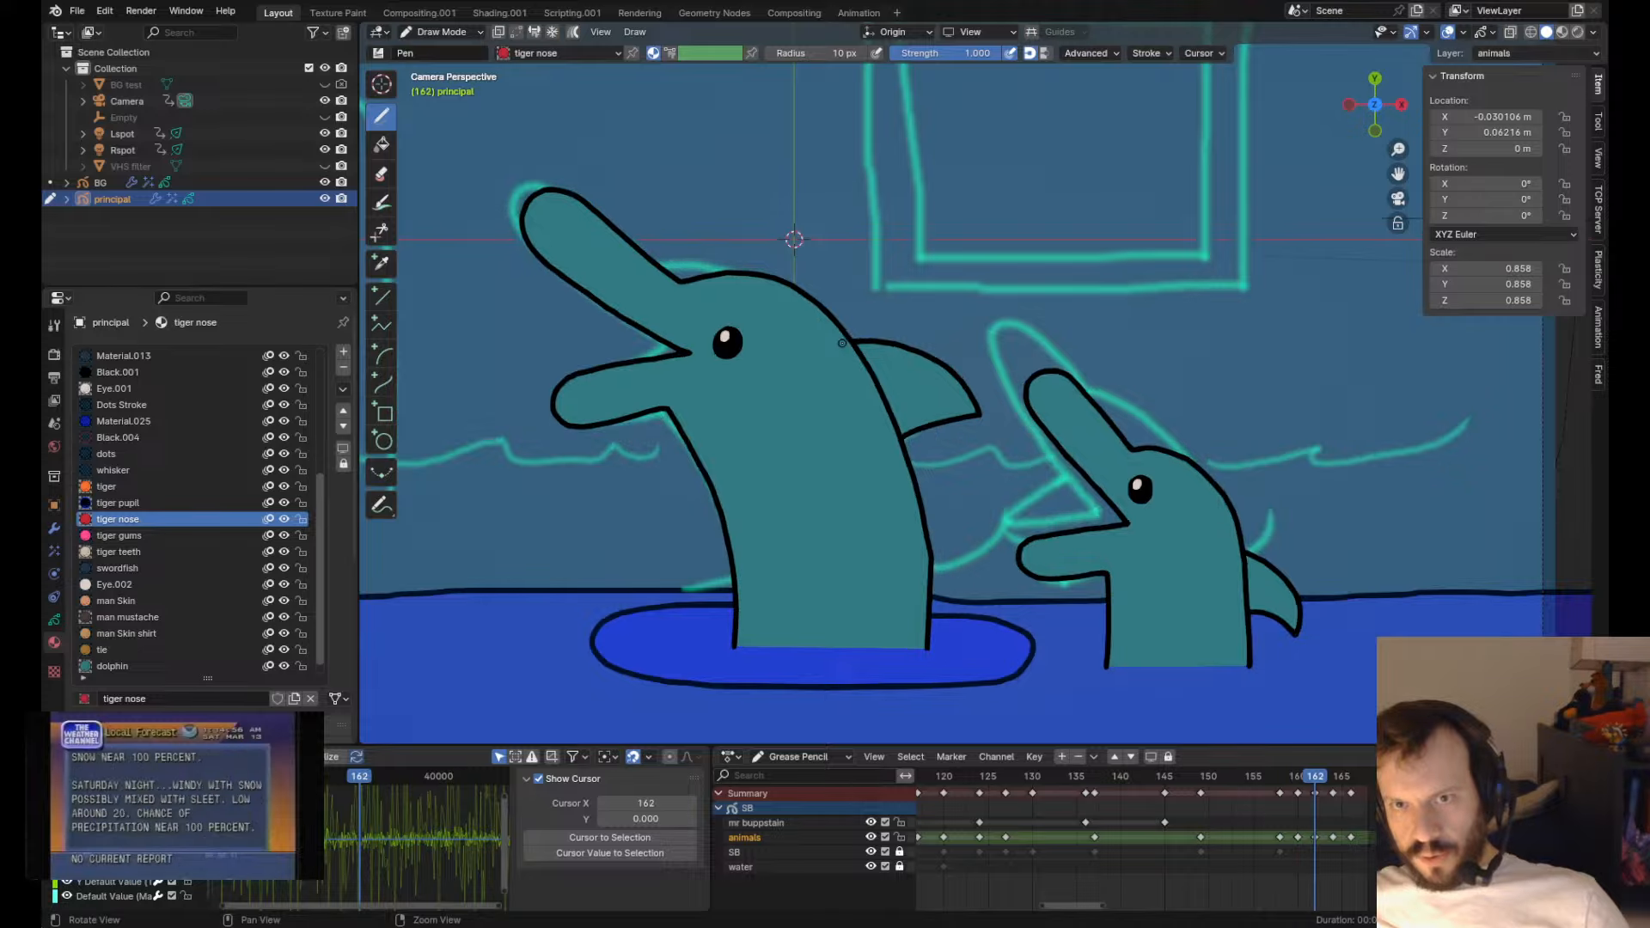
pyautogui.press('Left')
pyautogui.press('Left')
pyautogui.press('Tab')
pyautogui.press('e')
pyautogui.moveTo(994, 259); pyautogui.dragTo(957, 221, button='middle')
pyautogui.press('w')
pyautogui.press('Down')
pyautogui.press('Up')
pyautogui.press('Up')
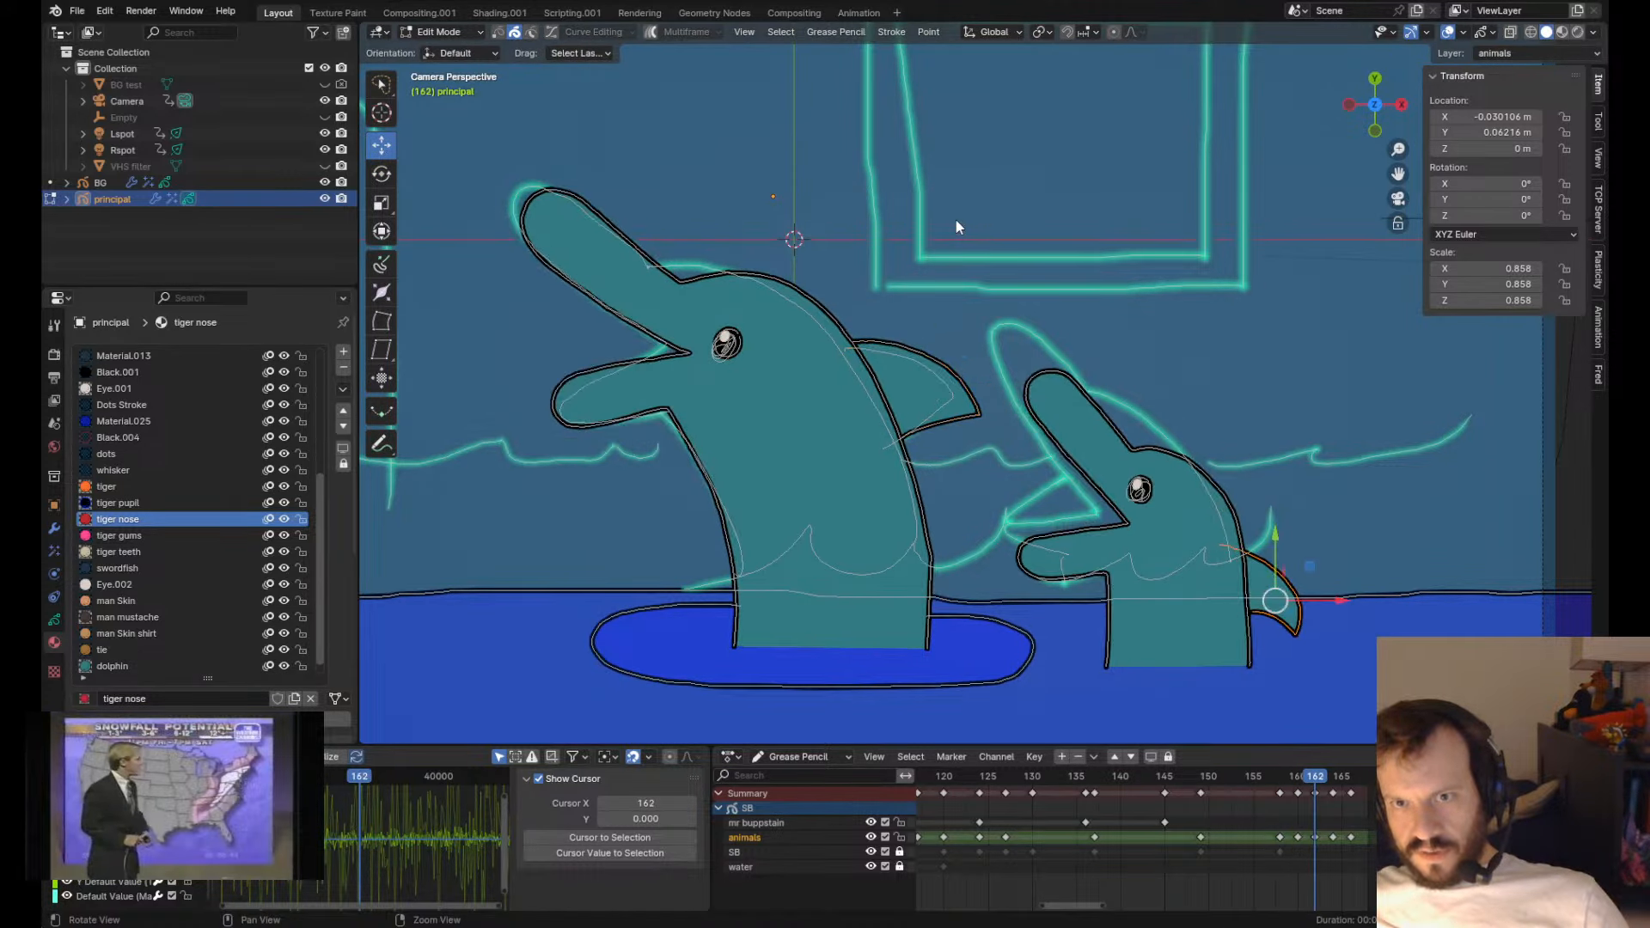
pyautogui.press('Down')
pyautogui.press('Down')
pyautogui.press('Up')
pyautogui.press('Tab')
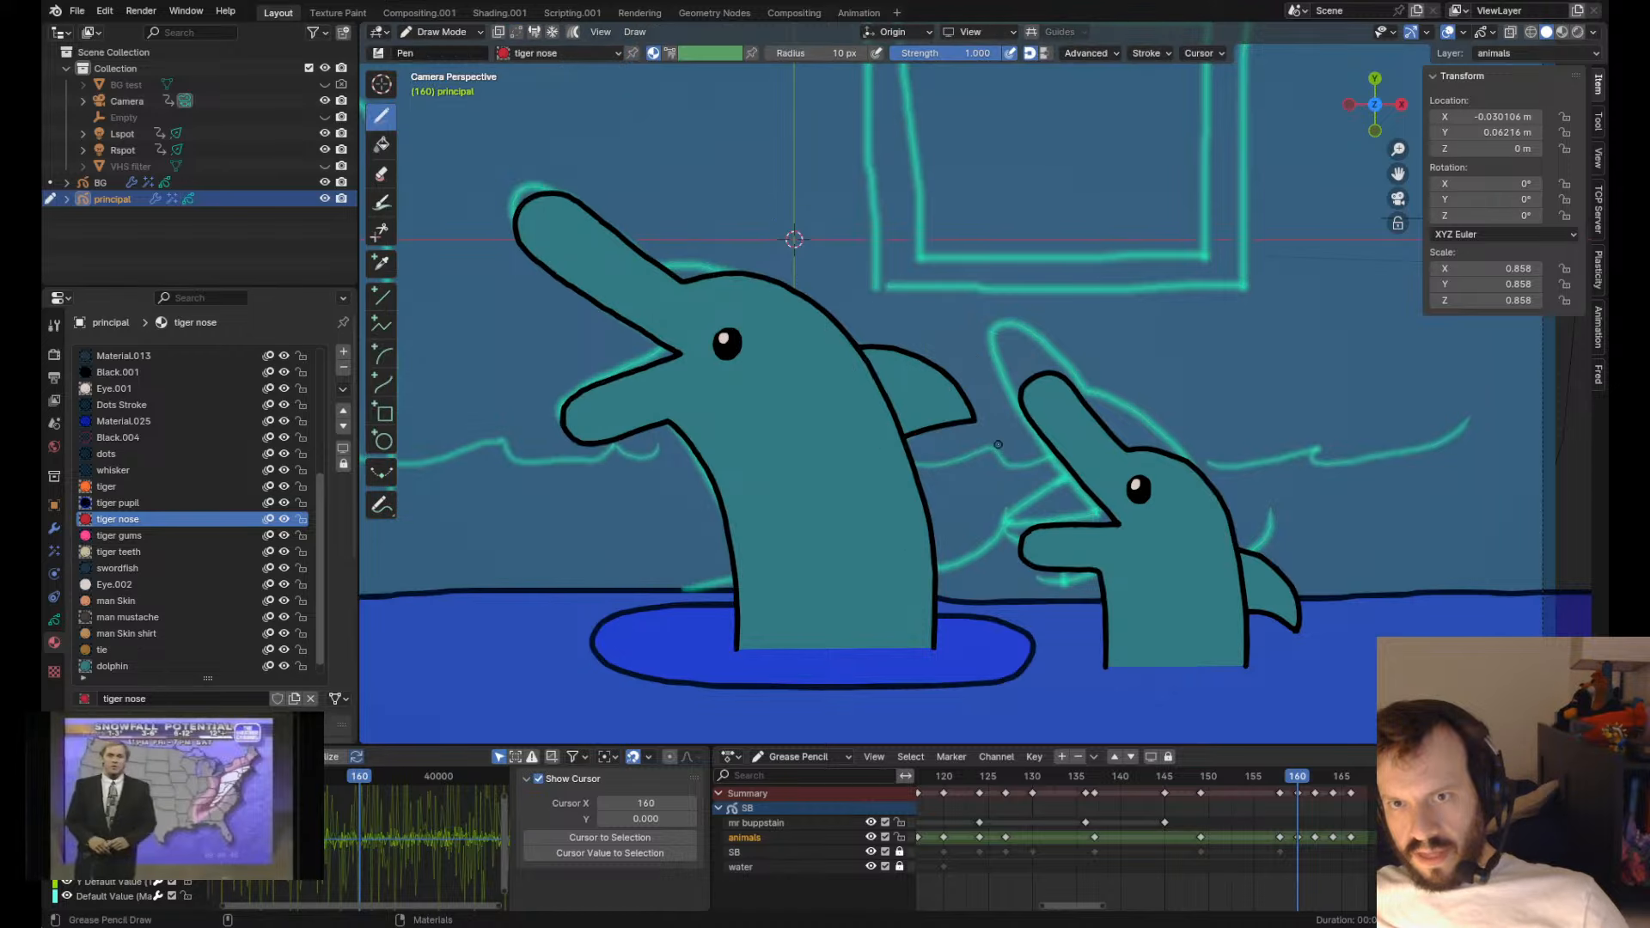
pyautogui.press('Down')
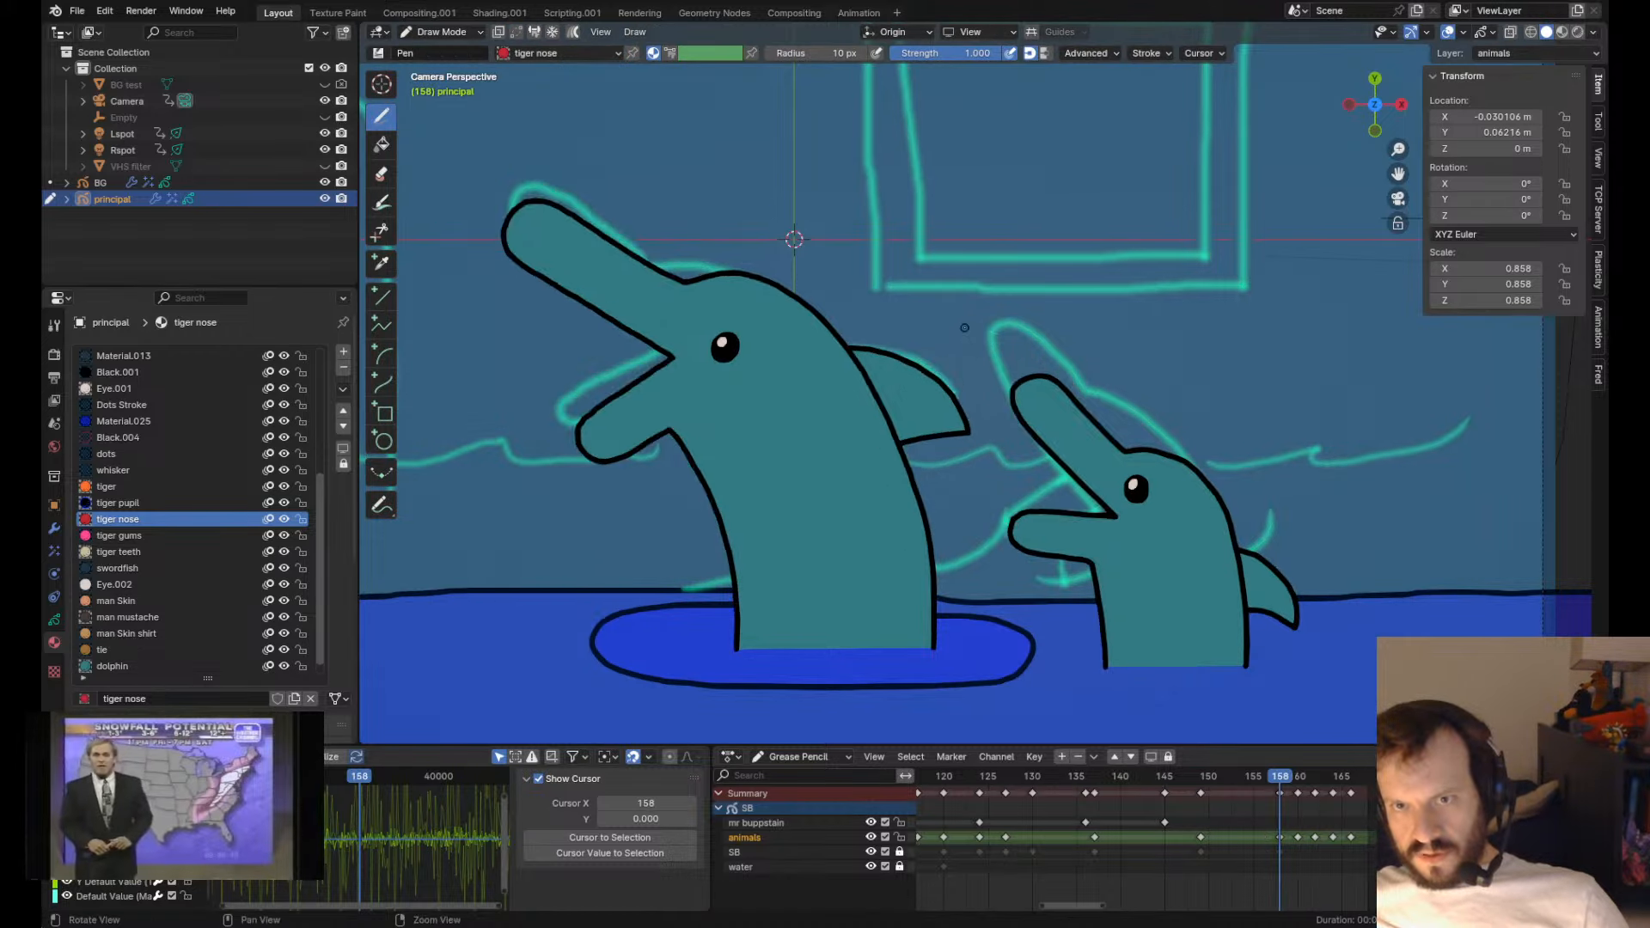
# - Shift the large dolphin's fin slightly down and towards the body on frame 162 and compare it with frame 158
pyautogui.press('Up')
pyautogui.press('Up')
pyautogui.press('Tab')
pyautogui.press('r')
pyautogui.click(980, 420)
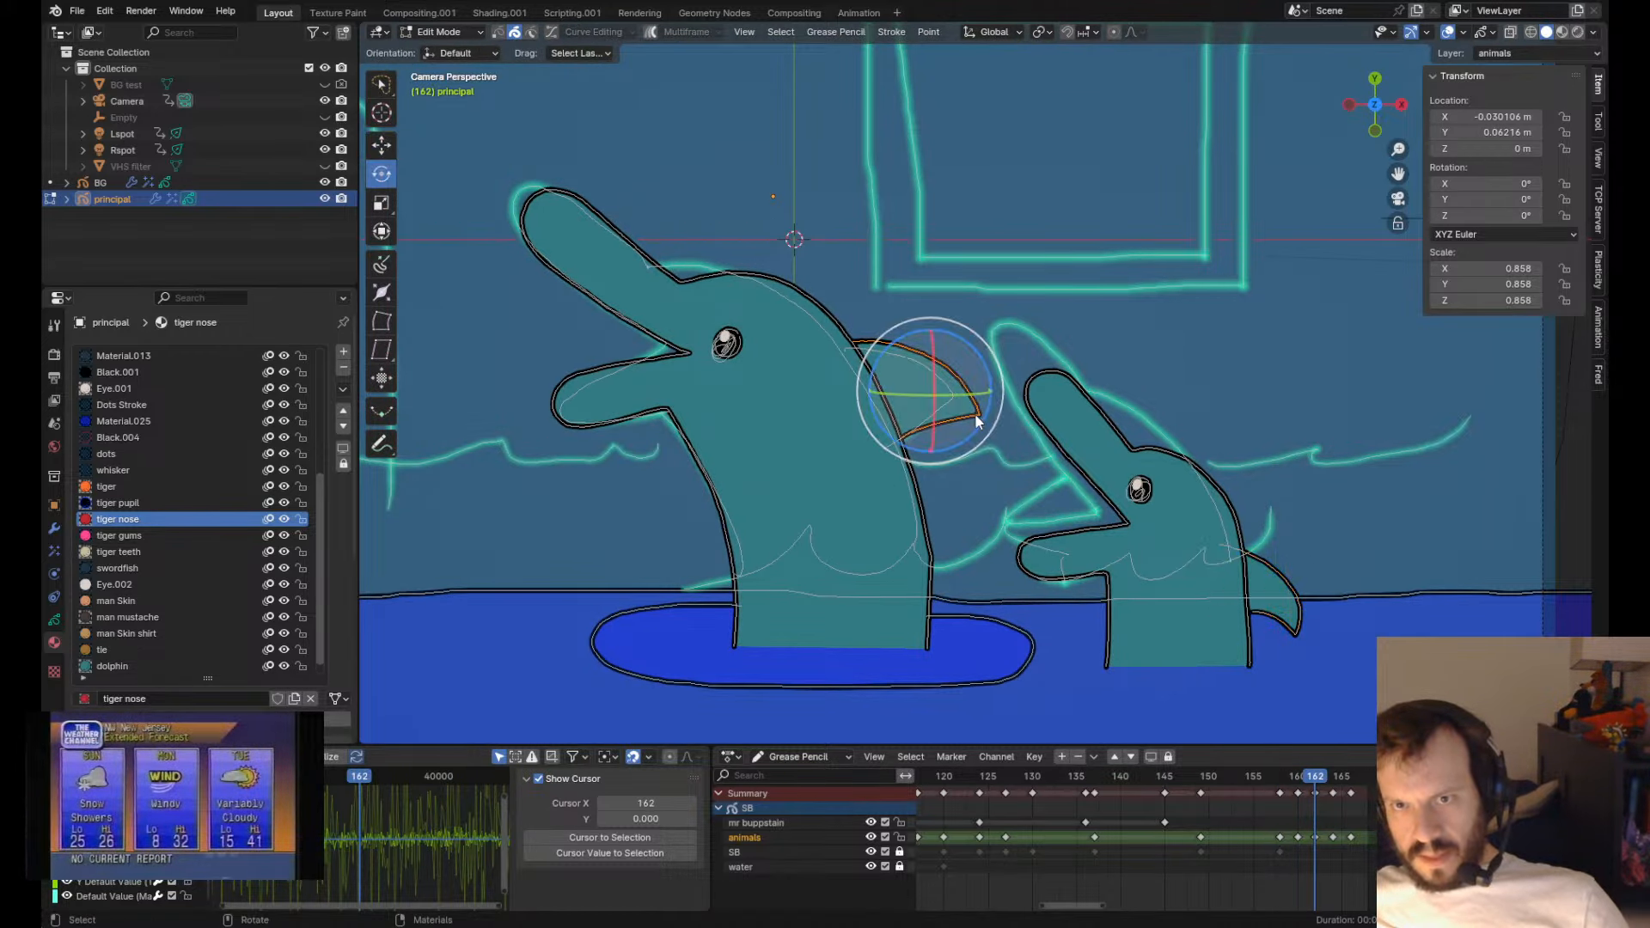
pyautogui.moveTo(1022, 330); pyautogui.dragTo(1035, 342)
pyautogui.hotkey('ctrl', 'z')
pyautogui.moveTo(1042, 260); pyautogui.dragTo(1048, 262)
pyautogui.press('g')
pyautogui.moveTo(1038, 268); pyautogui.dragTo(1033, 273)
pyautogui.click(1035, 271)
pyautogui.press('Down')
pyautogui.press('Down')
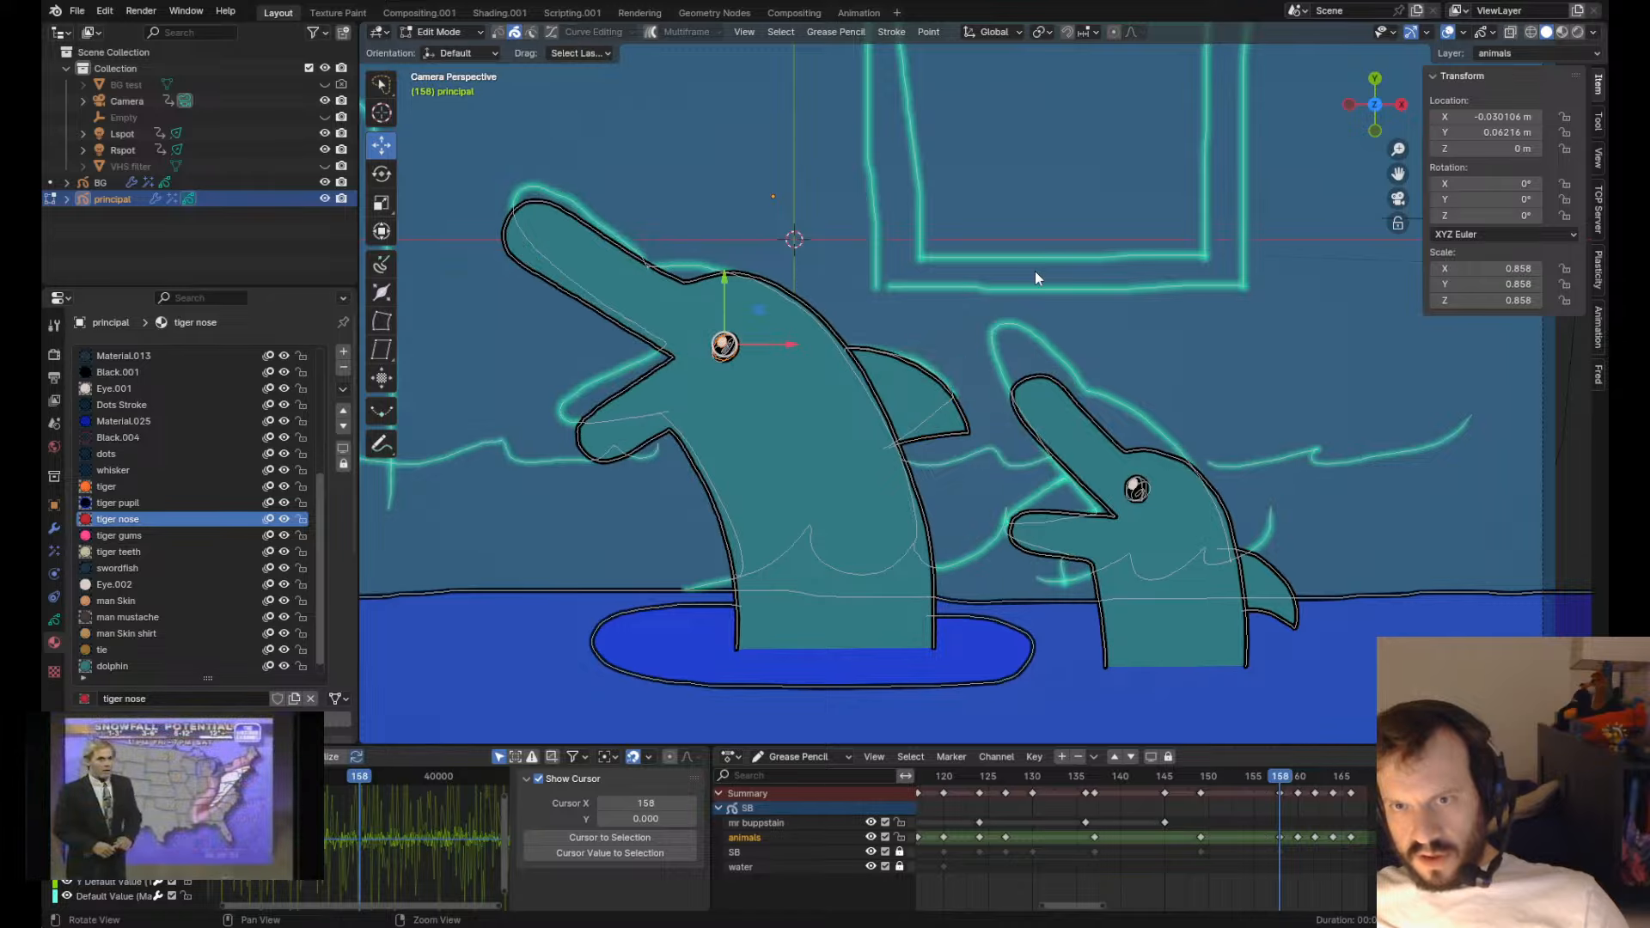
# - Sculpt the underside and tip of the large dolphin's fin slightly inward on frame 158, and compare frames 158, 160 and 162
pyautogui.press('Tab')
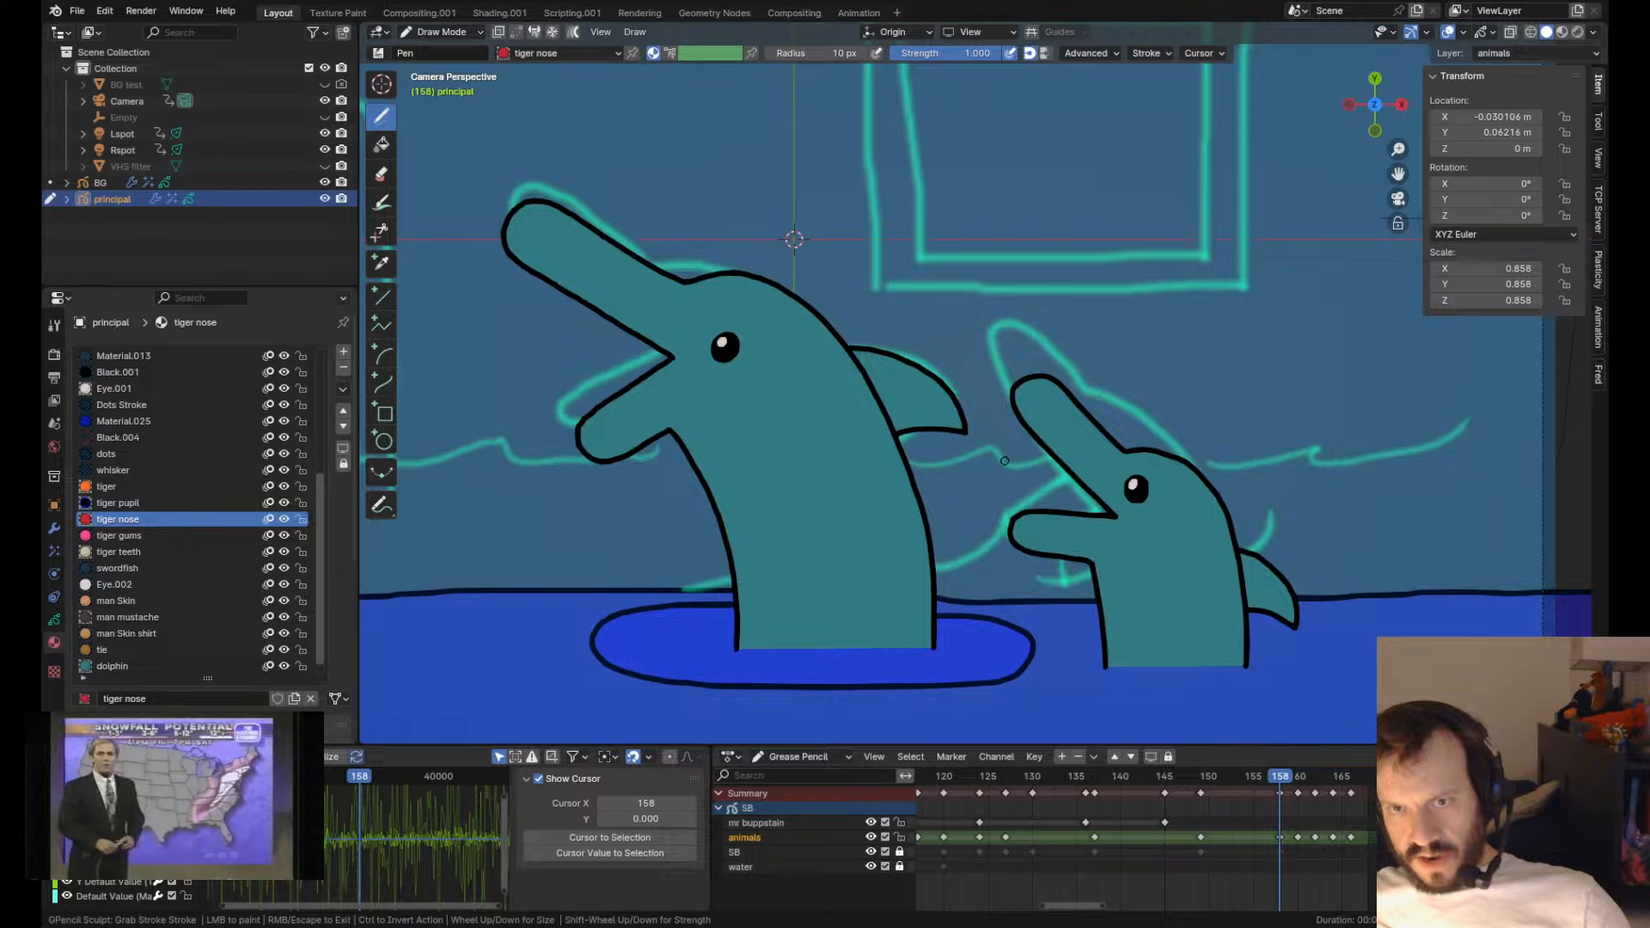
pyautogui.press('Up')
pyautogui.press('Down')
pyautogui.press('Down')
pyautogui.press('Down')
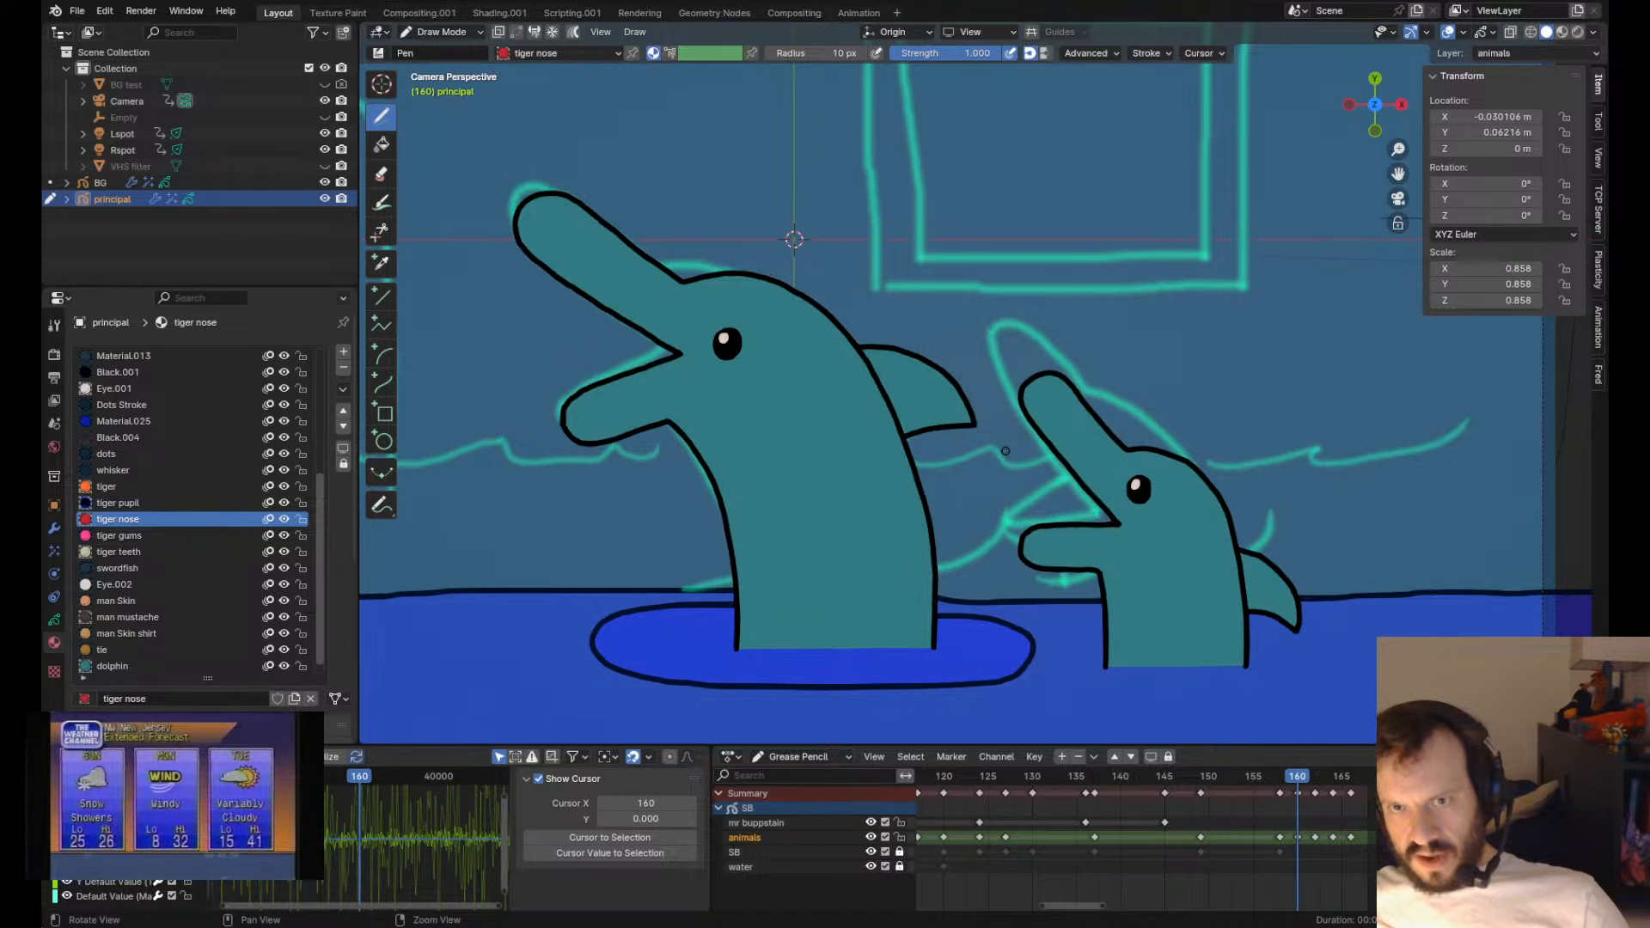
pyautogui.press('Up')
pyautogui.press('Up')
pyautogui.press('Up')
pyautogui.press('Down')
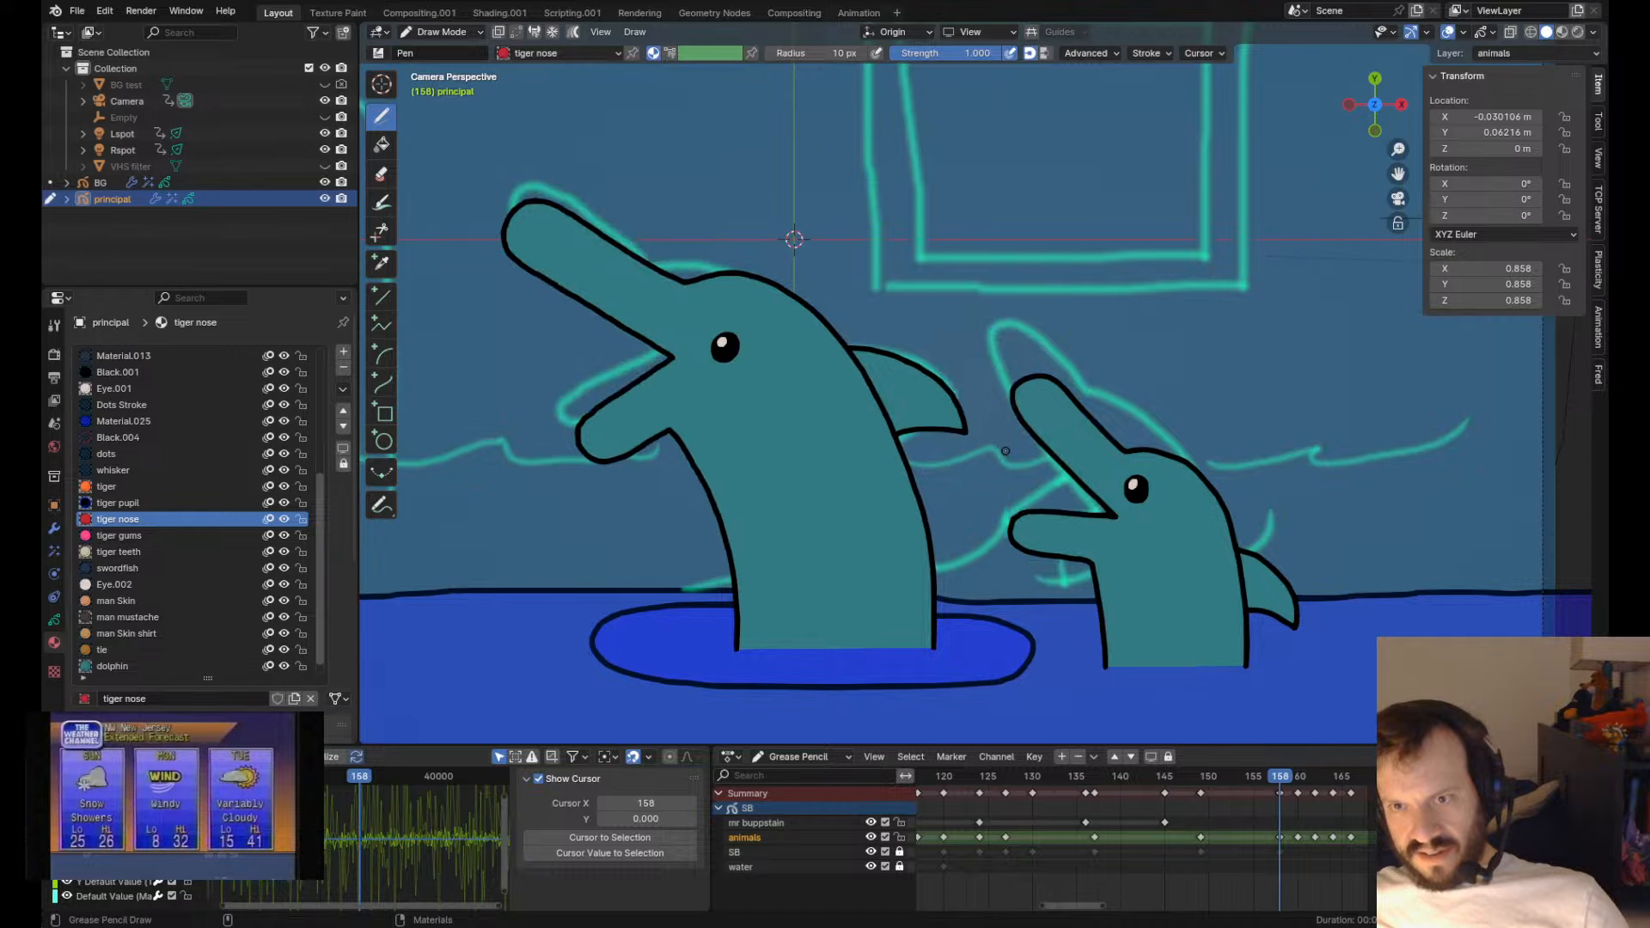
pyautogui.press('Up')
pyautogui.press('Up')
pyautogui.press('Down')
pyautogui.press('Down')
pyautogui.press('Up')
pyautogui.press('Down')
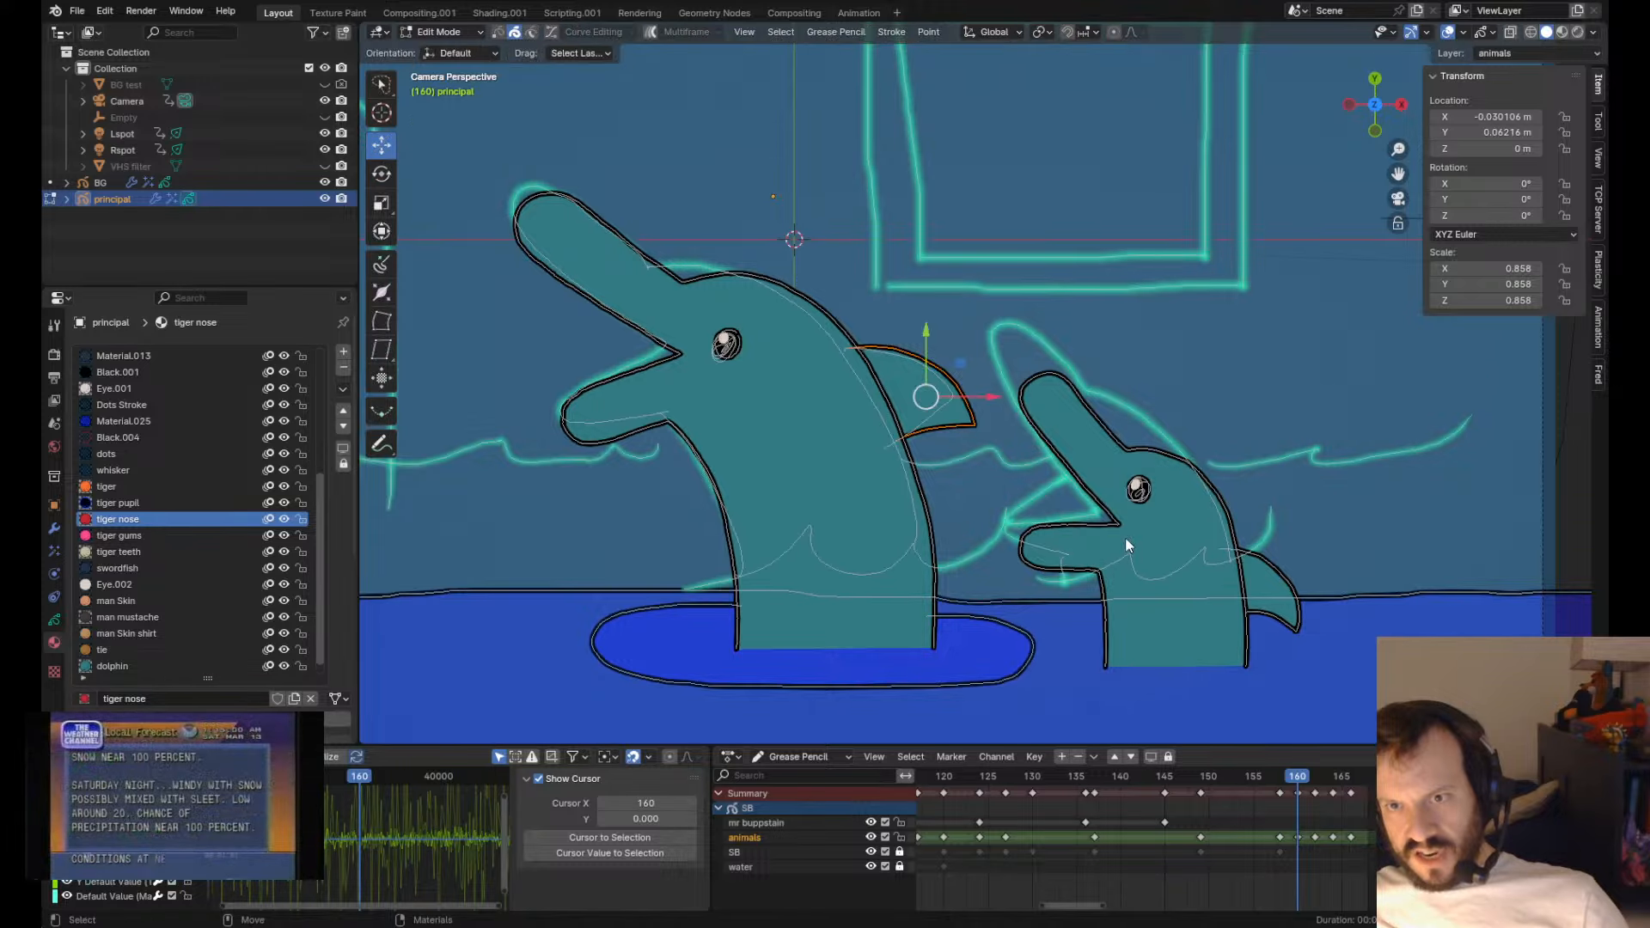
# - Pull the corner of the small dolphin's mouth slightly back into the head on frame 160, and check frames 158 and 162
pyautogui.press('Up')
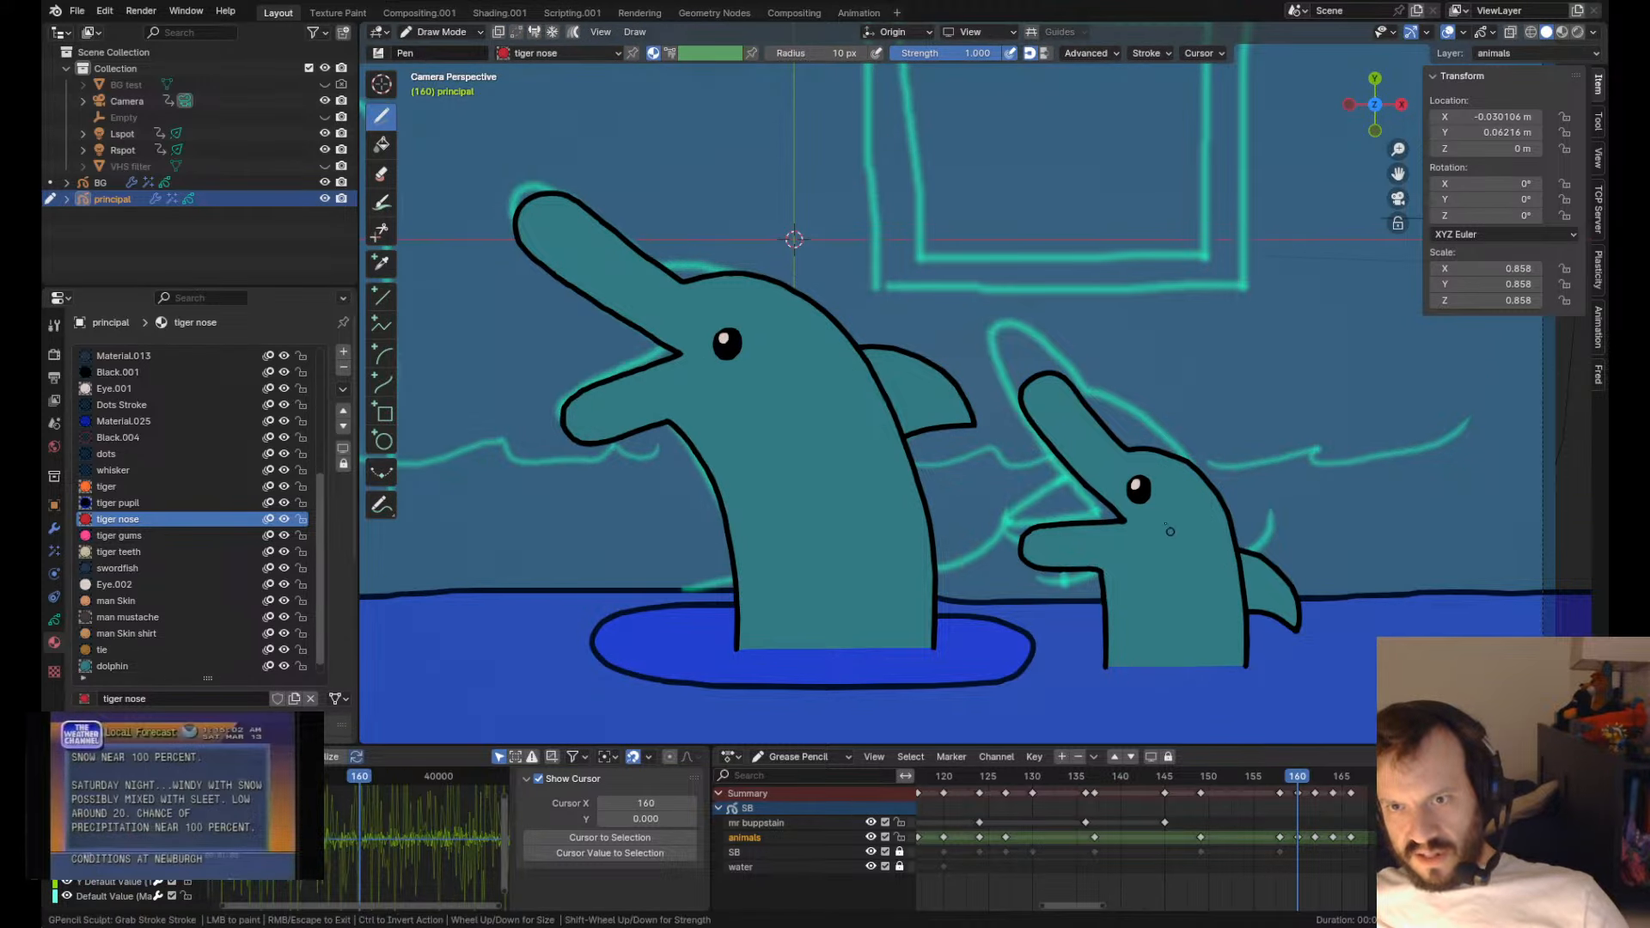
pyautogui.moveTo(1154, 512); pyautogui.dragTo(1156, 519)
pyautogui.press('Down')
pyautogui.press('Up')
pyautogui.press('Up')
pyautogui.press('Down')
pyautogui.press('Down')
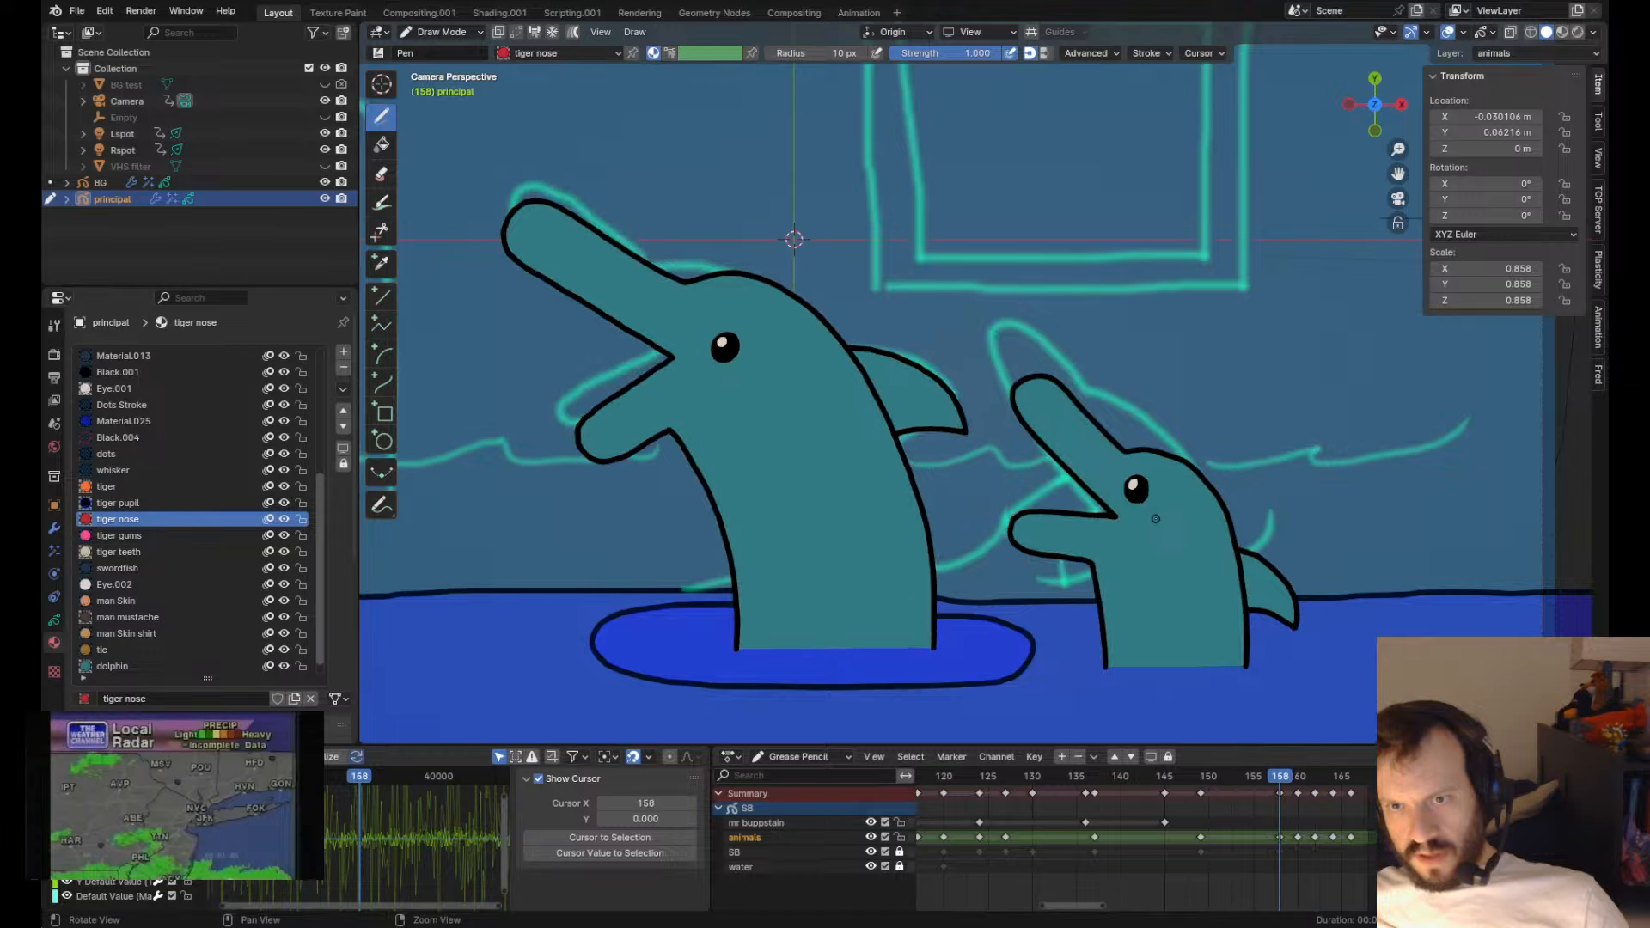
pyautogui.press('Up')
pyautogui.press('Up')
pyautogui.press('Down')
pyautogui.press('Down')
pyautogui.press('Up')
pyautogui.scroll(4, 1160, 523)
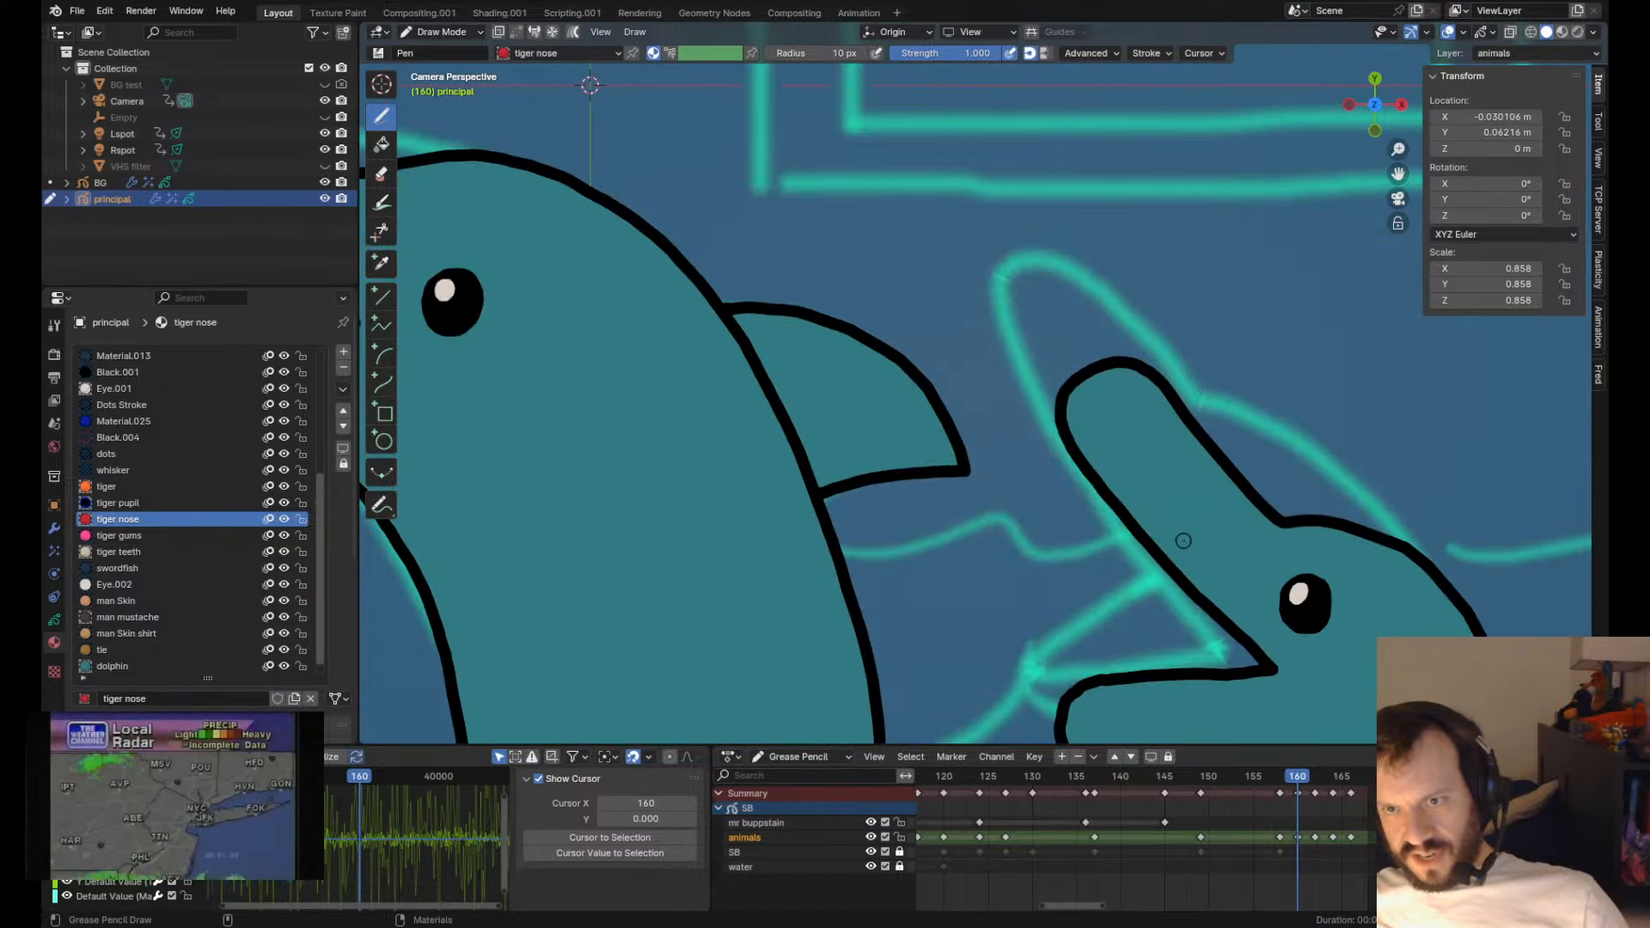
# - Refine the small dolphin's upper beak and its join with the forehead on frame 162
pyautogui.scroll(-5, 1183, 540)
pyautogui.press('Up')
pyautogui.scroll(-3, 1226, 570)
pyautogui.scroll(4, 1229, 571)
pyautogui.moveTo(1145, 525); pyautogui.dragTo(1144, 524)
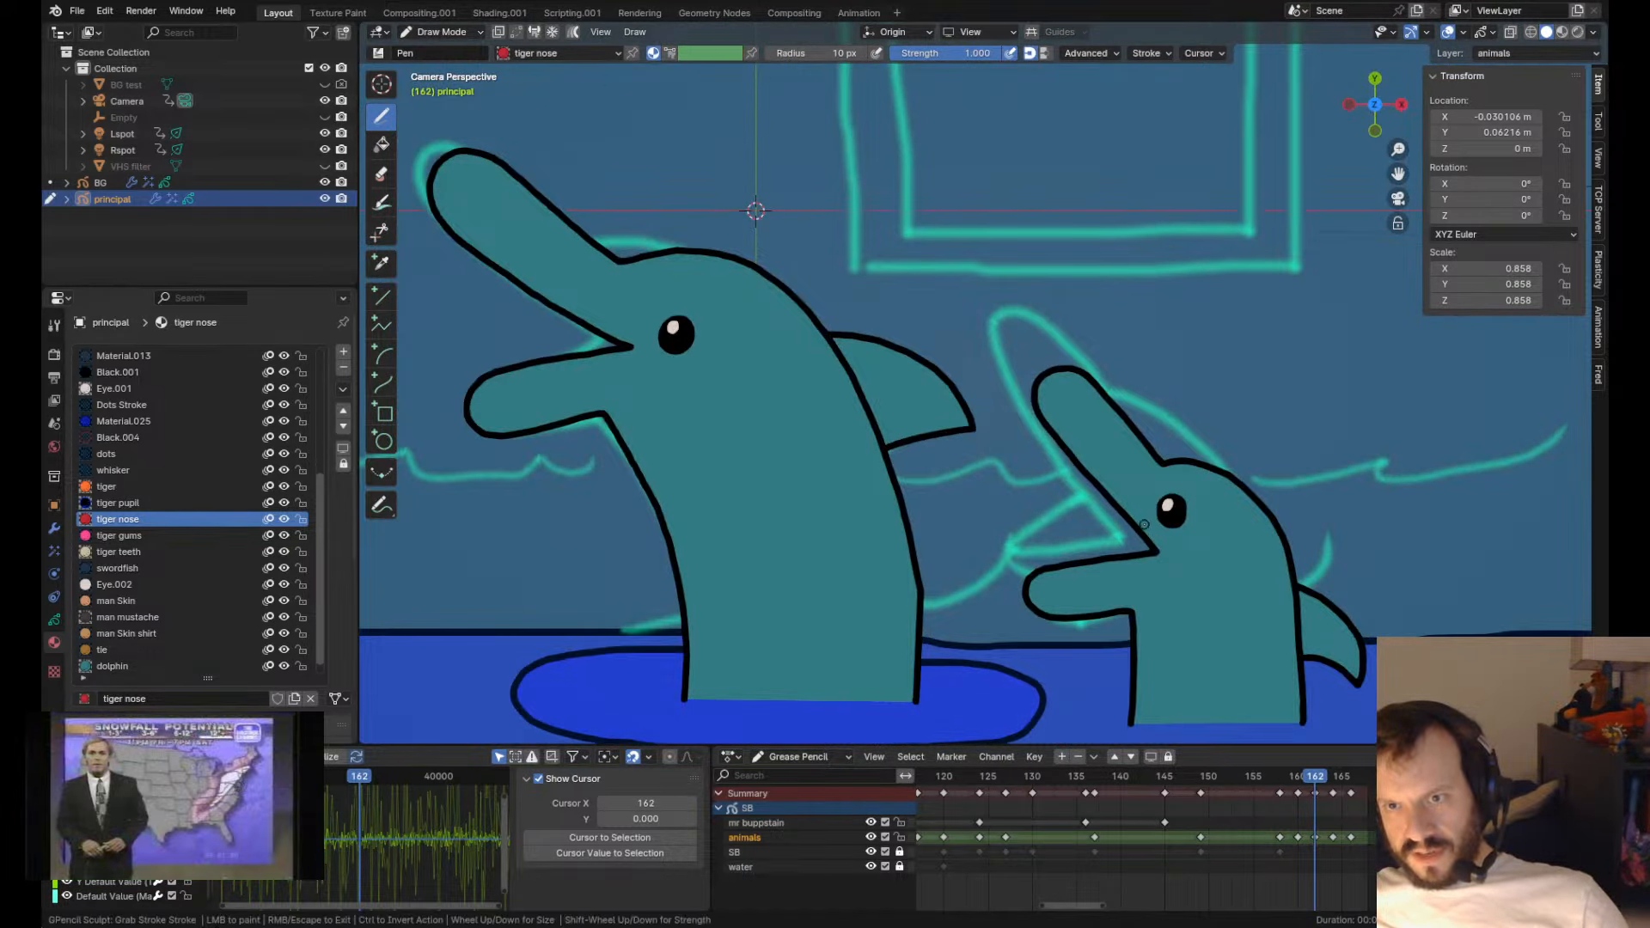
pyautogui.scroll(3, 1144, 524)
pyautogui.press('Tab')
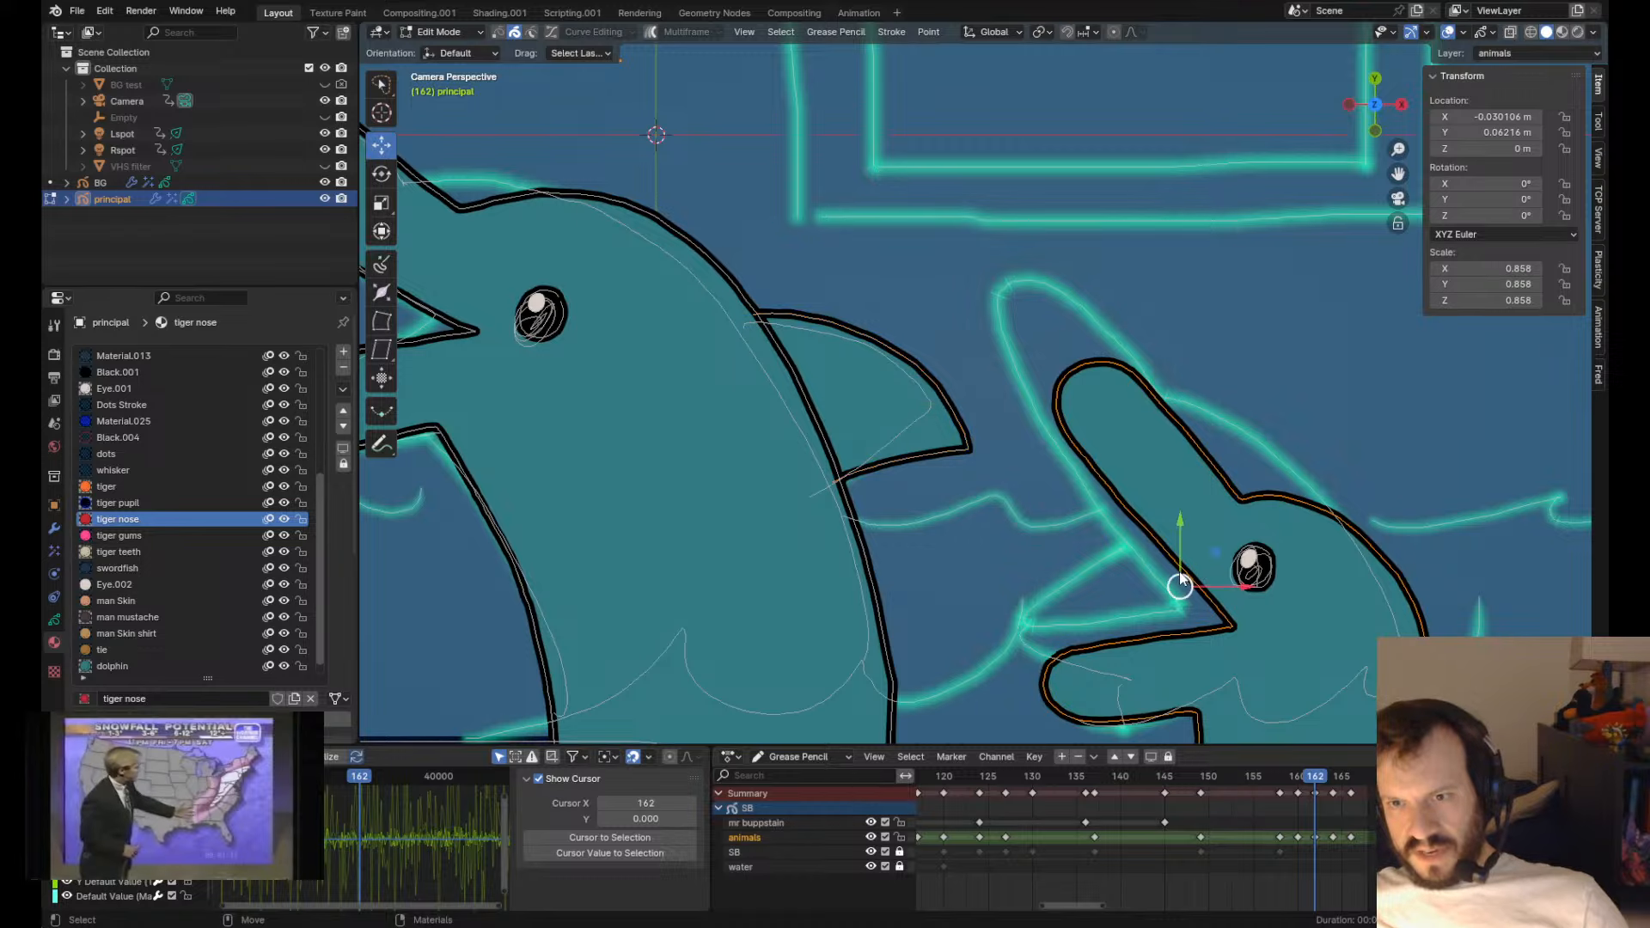
pyautogui.scroll(-5, 1179, 582)
pyautogui.scroll(4, 1178, 571)
pyautogui.press('Tab')
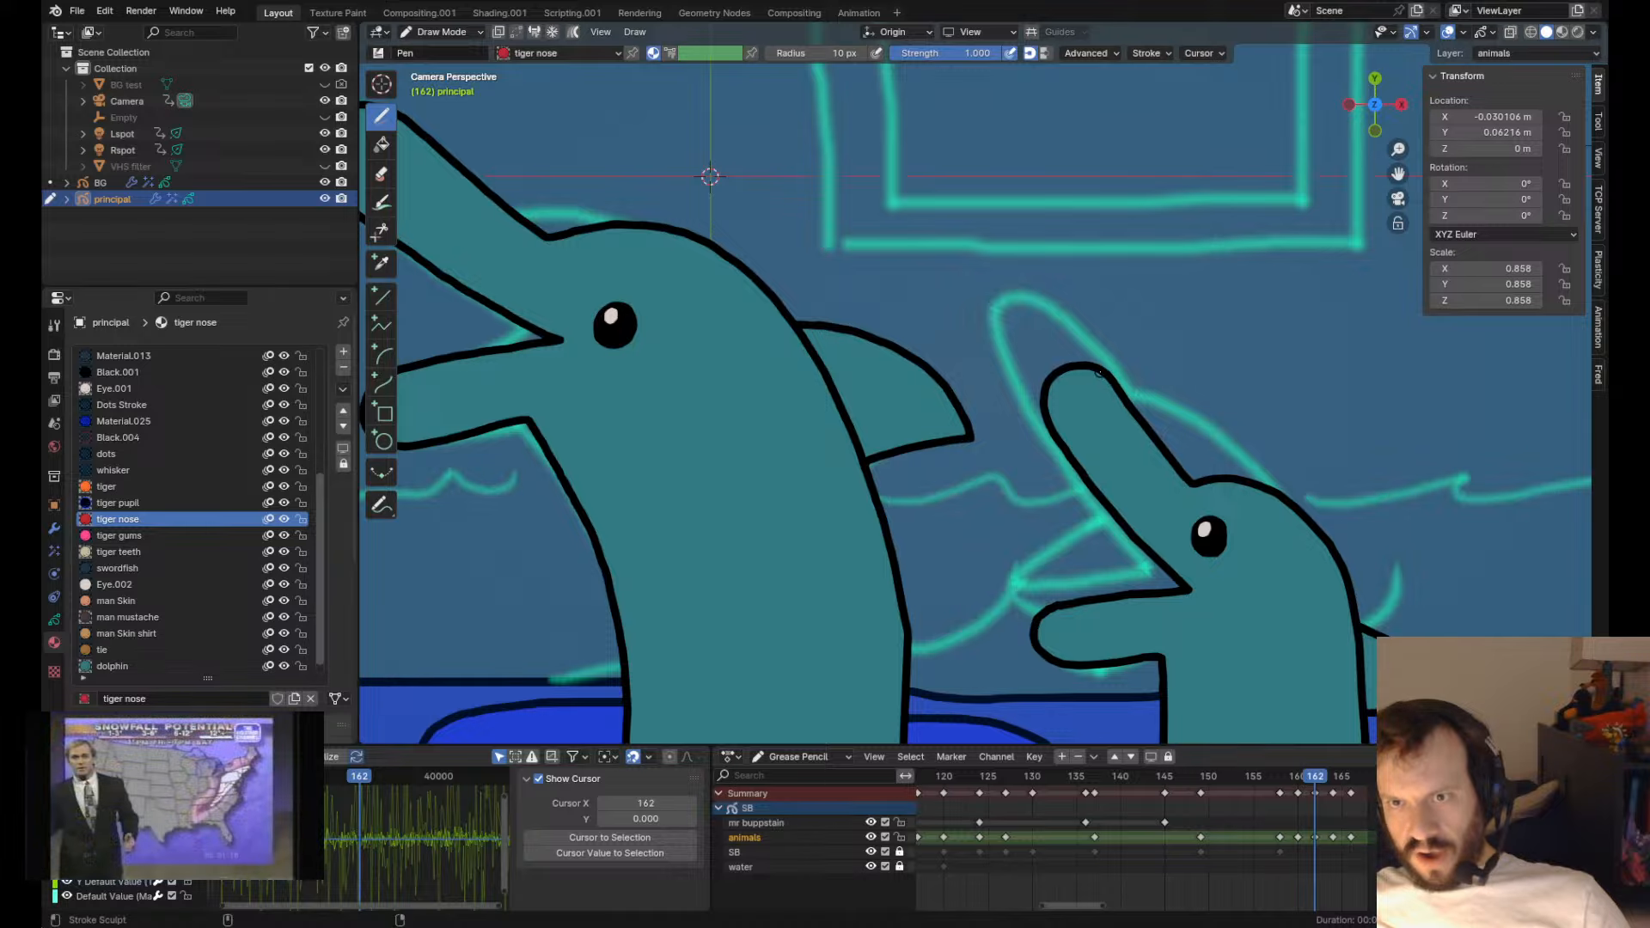
# - Play the dolphin animation from frame 158 to check the motion, and save the file
pyautogui.scroll(-4, 1099, 372)
pyautogui.click(1277, 775)
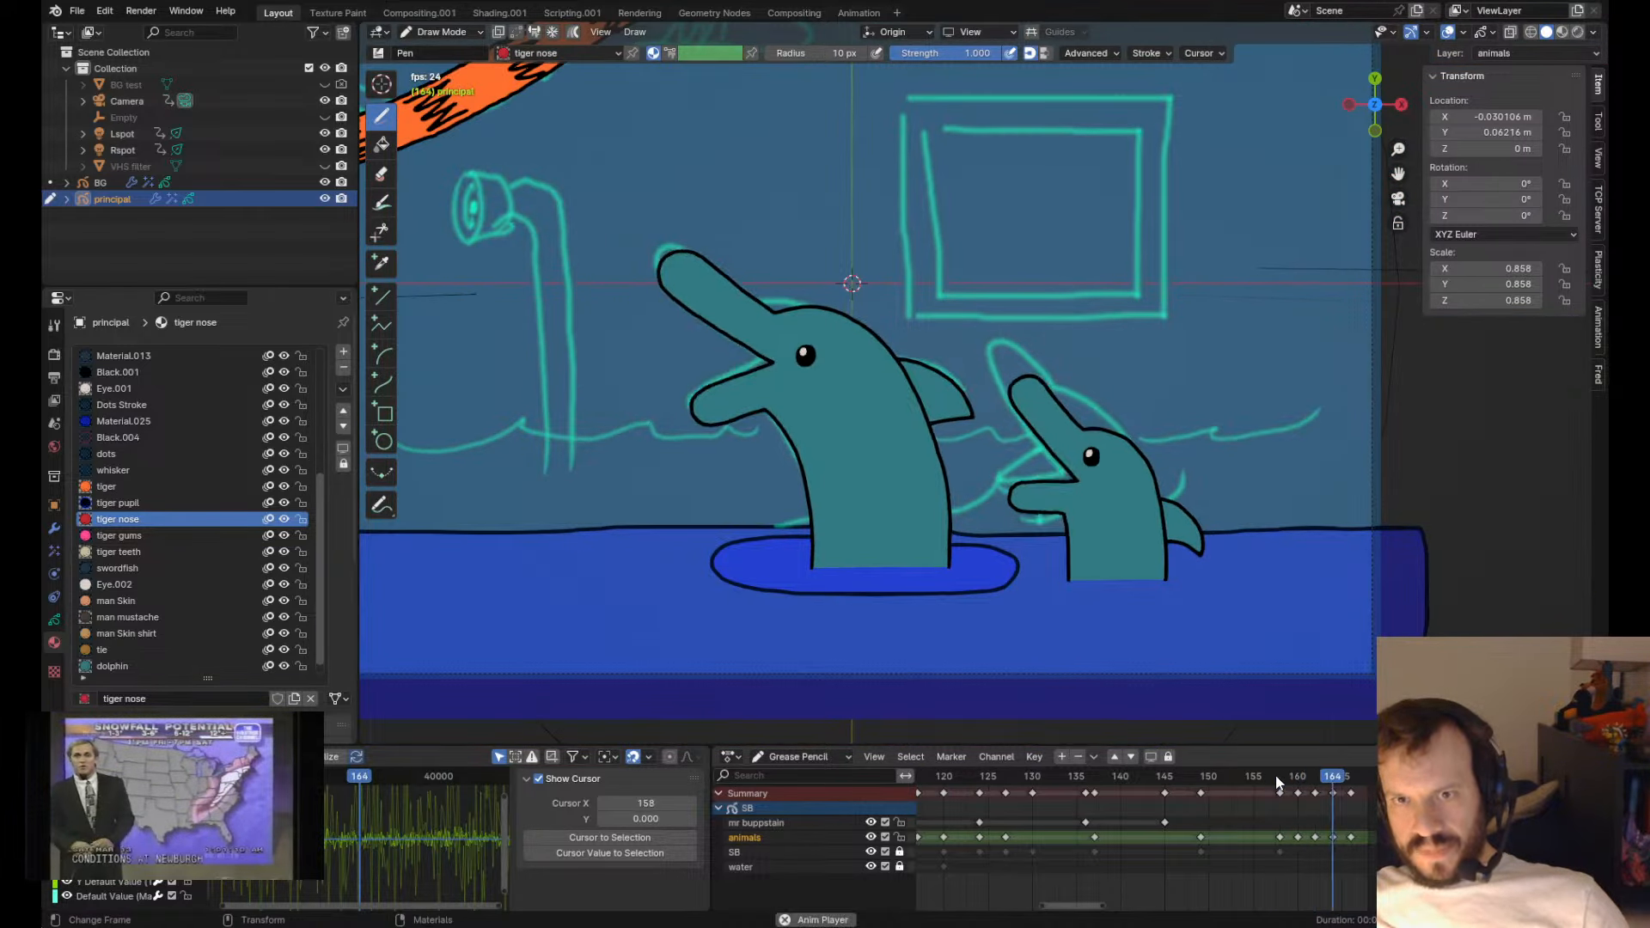
pyautogui.moveTo(1277, 779)
pyautogui.mouseDown()
pyautogui.moveTo(1297, 780)
pyautogui.moveTo(1280, 779)
pyautogui.mouseUp()
pyautogui.hotkey('ctrl', 's')
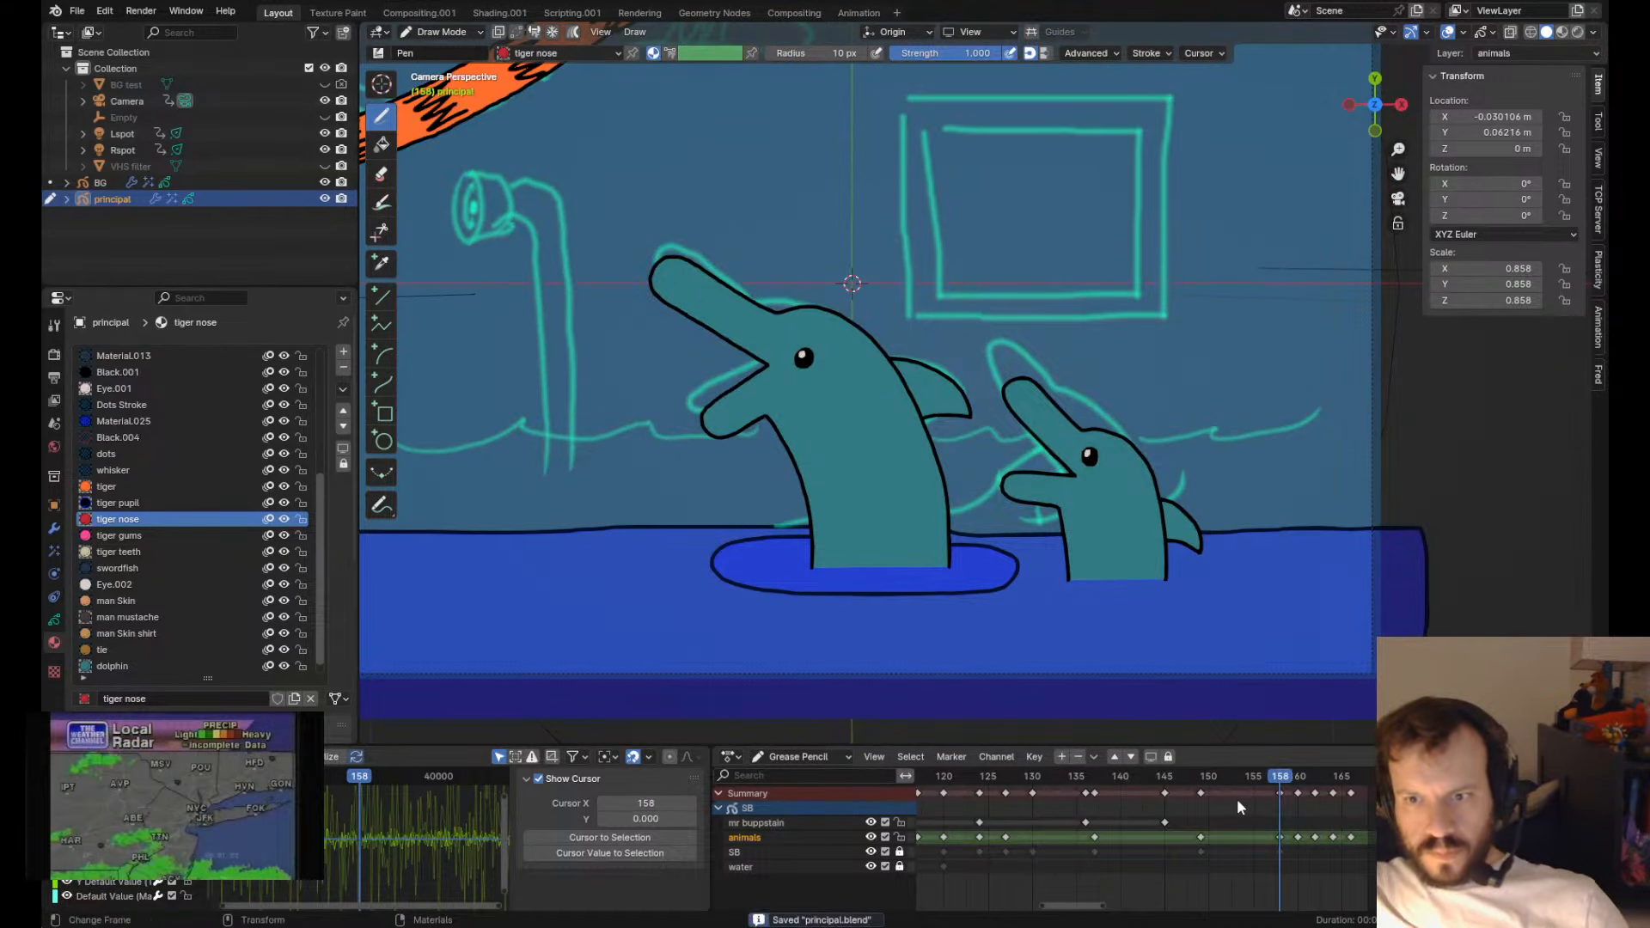
# - Play the animation around the dolphins, select the keyframes from frame 158 to 166, and save the file
pyautogui.press('space')
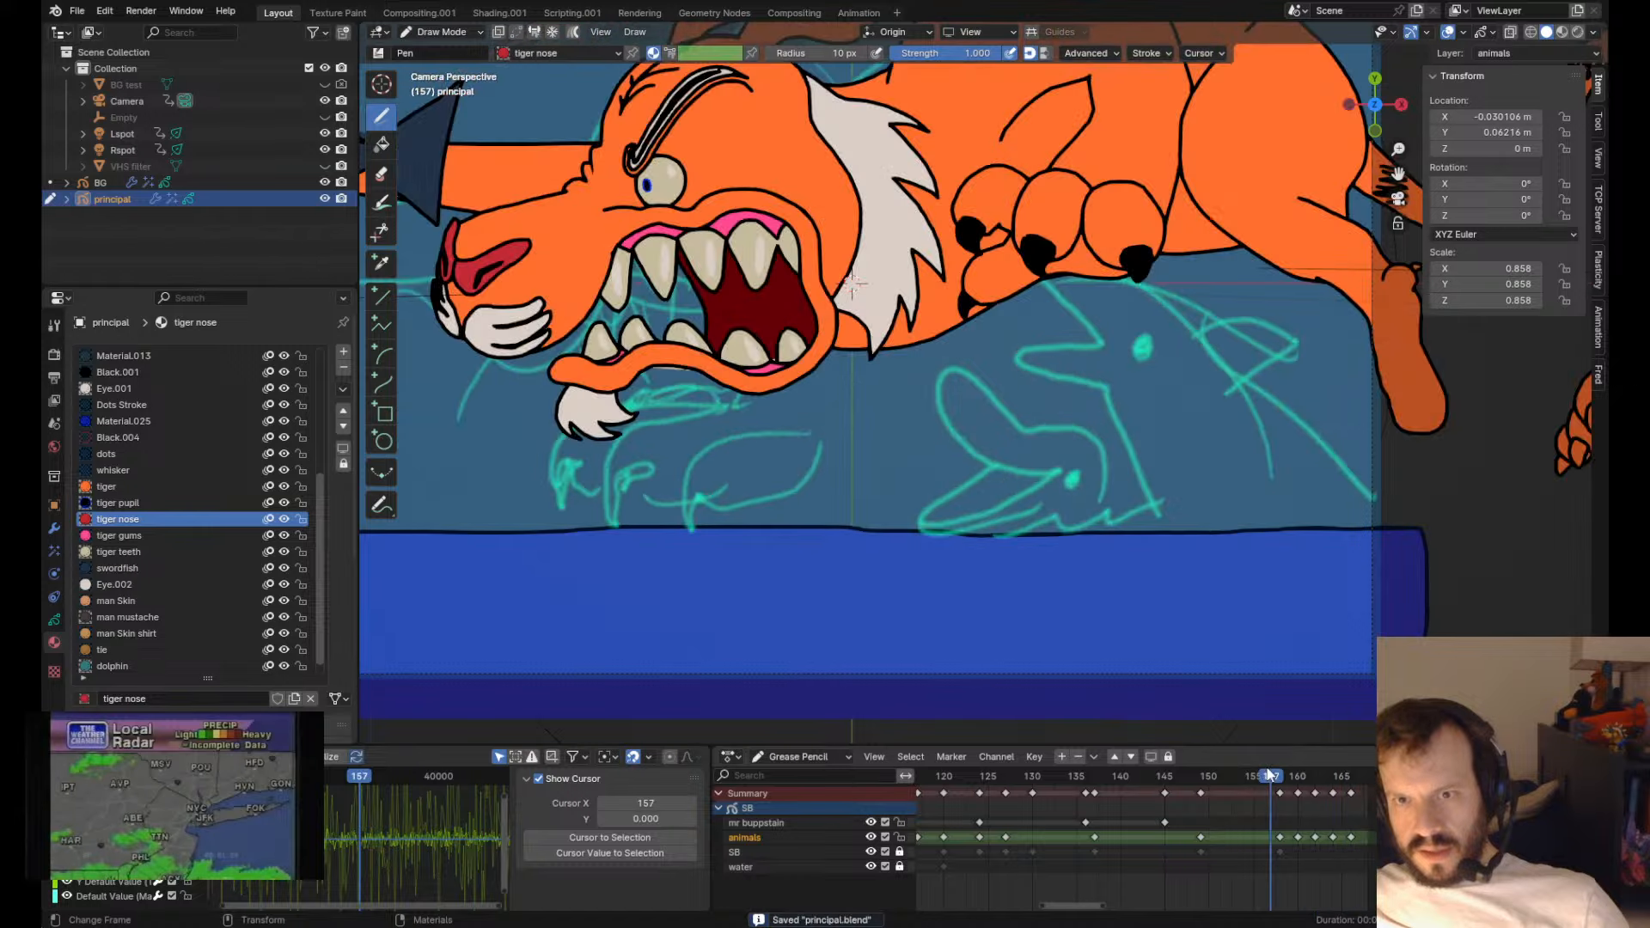
pyautogui.press('space')
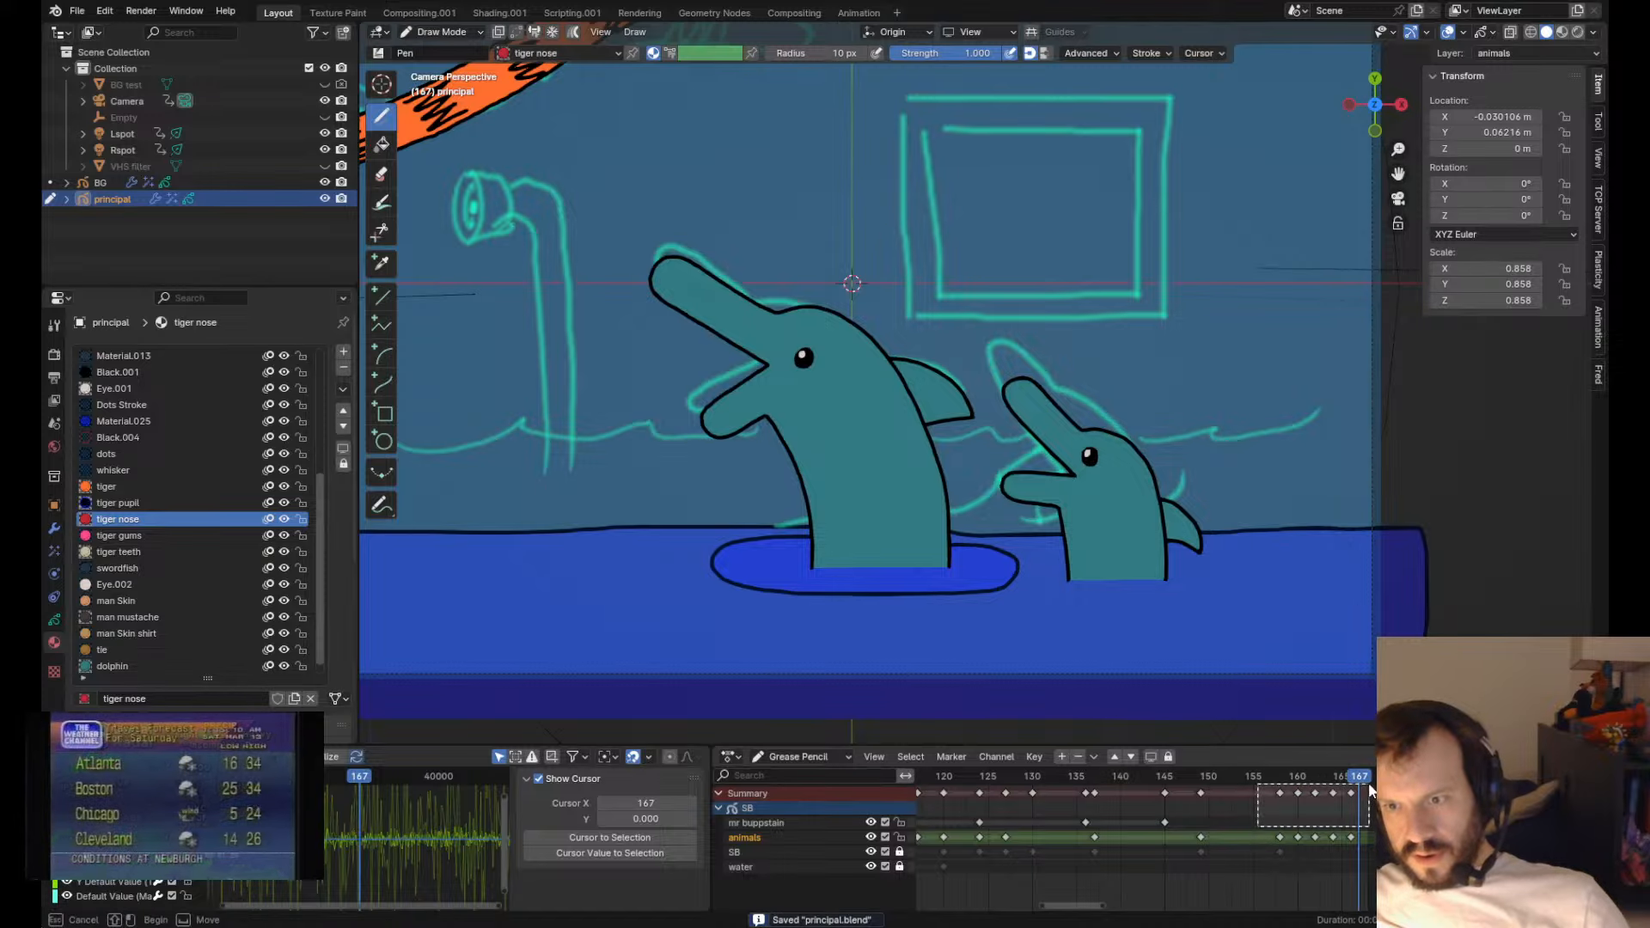
pyautogui.moveTo(1373, 825); pyautogui.dragTo(1265, 783)
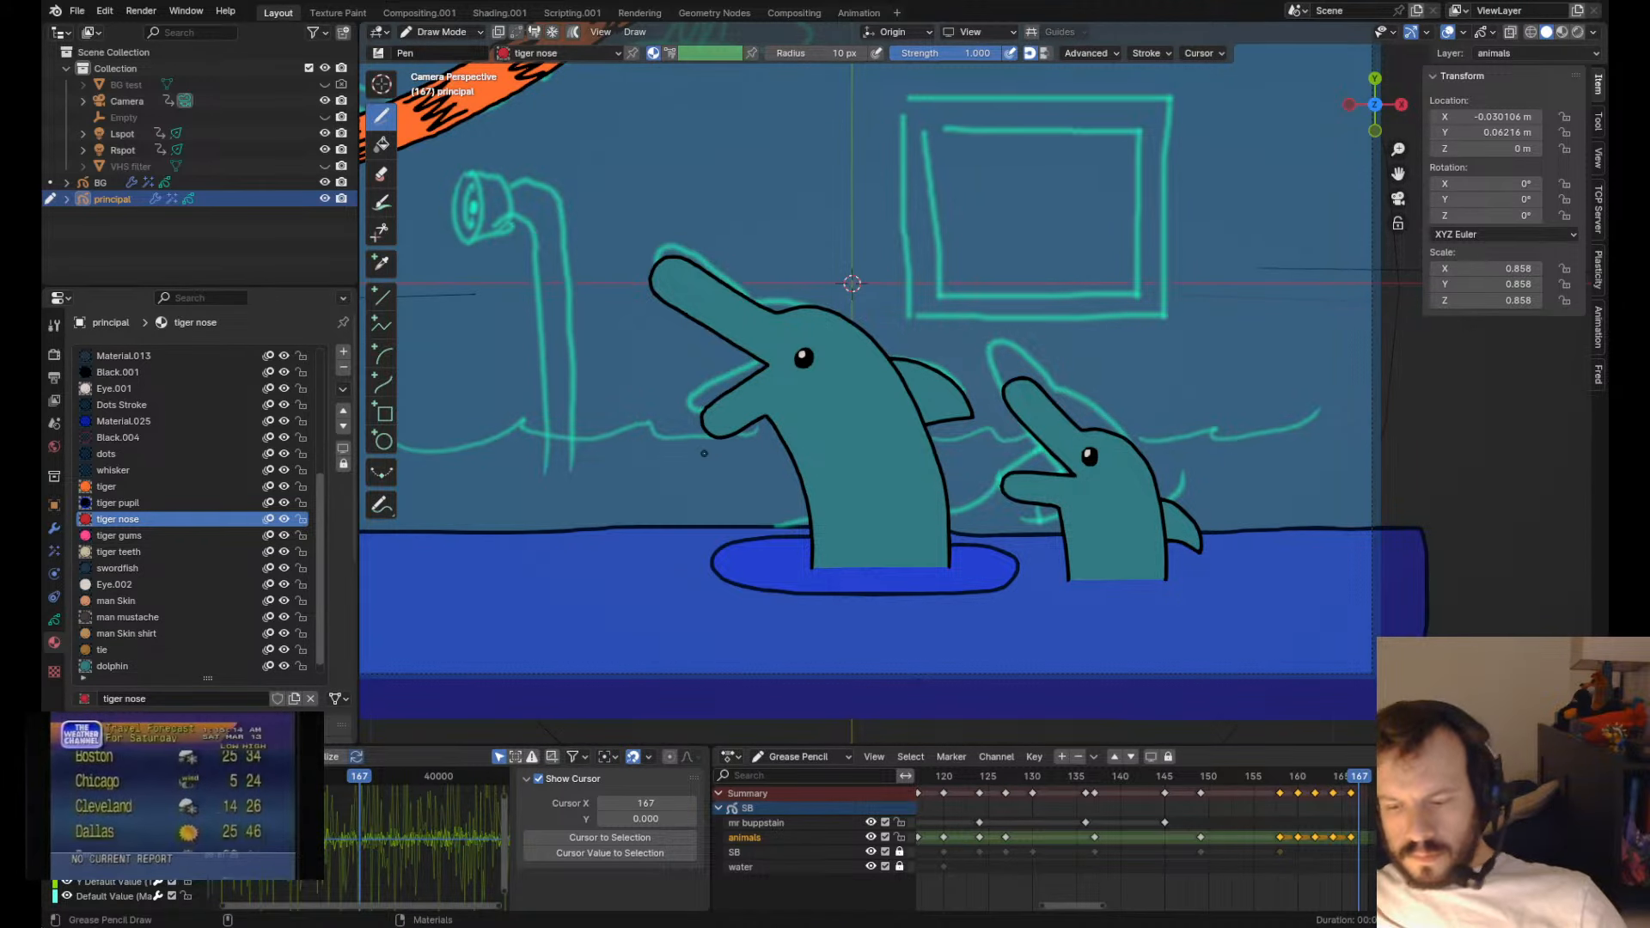
pyautogui.hotkey('ctrl', 's')
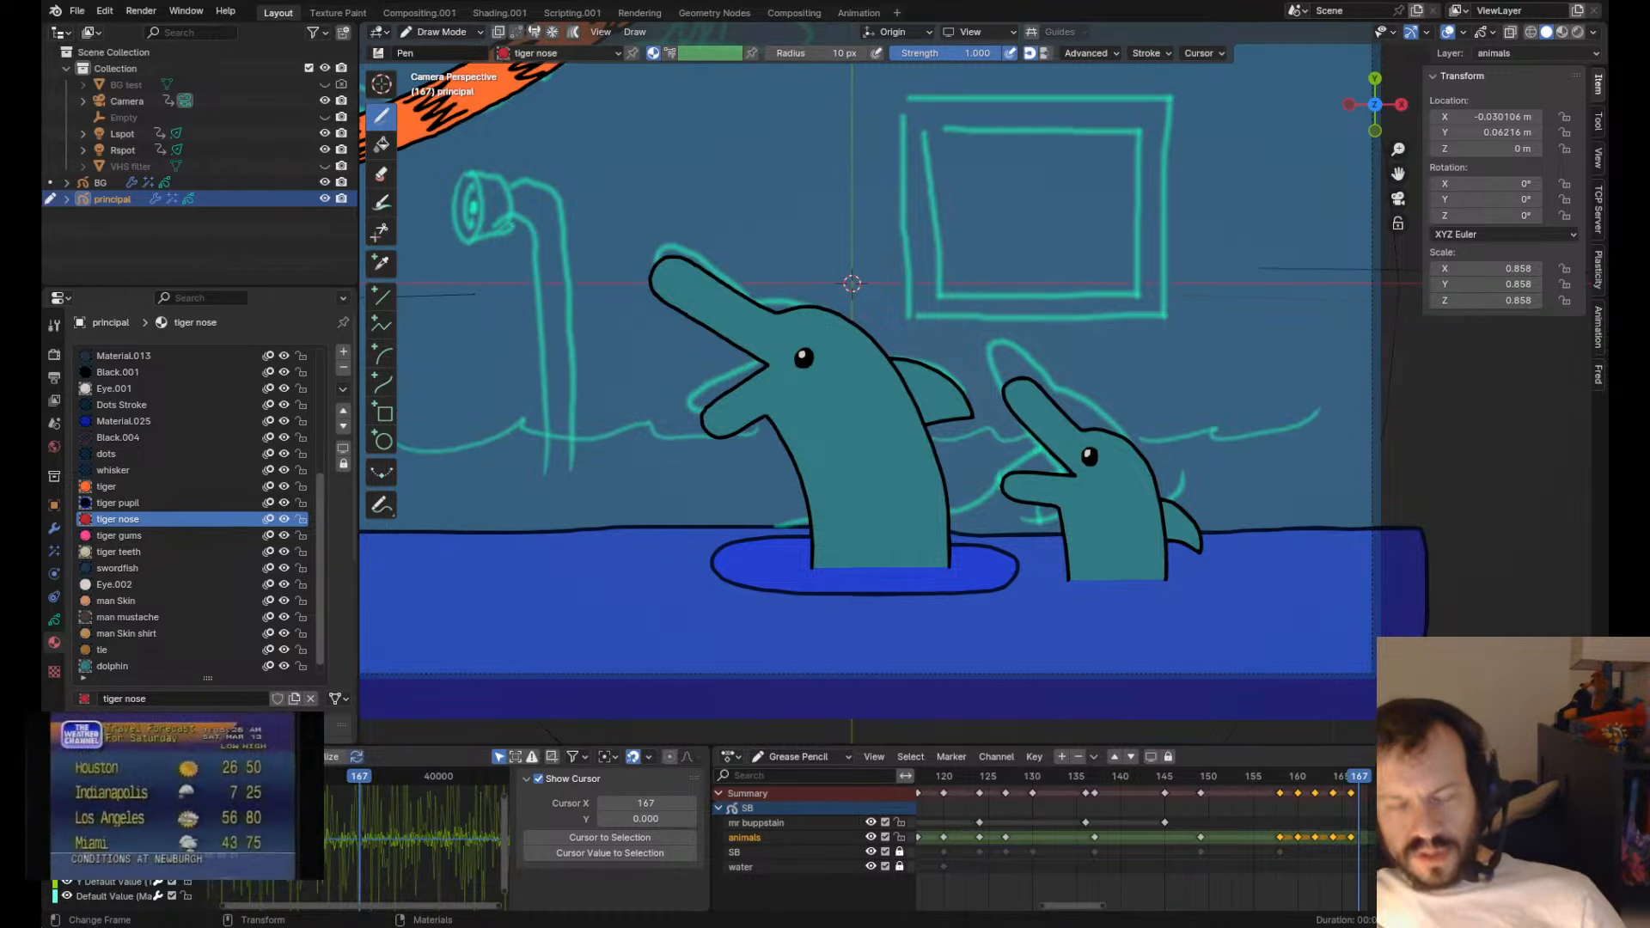
# - Play the dolphin animation repeatedly, restarting from frames 157 and 145, to check how the motion reads in the full shot
pyautogui.keyDown('shift'); pyautogui.moveTo(791, 498); pyautogui.dragTo(767, 461, button='middle'); pyautogui.keyUp('shift')
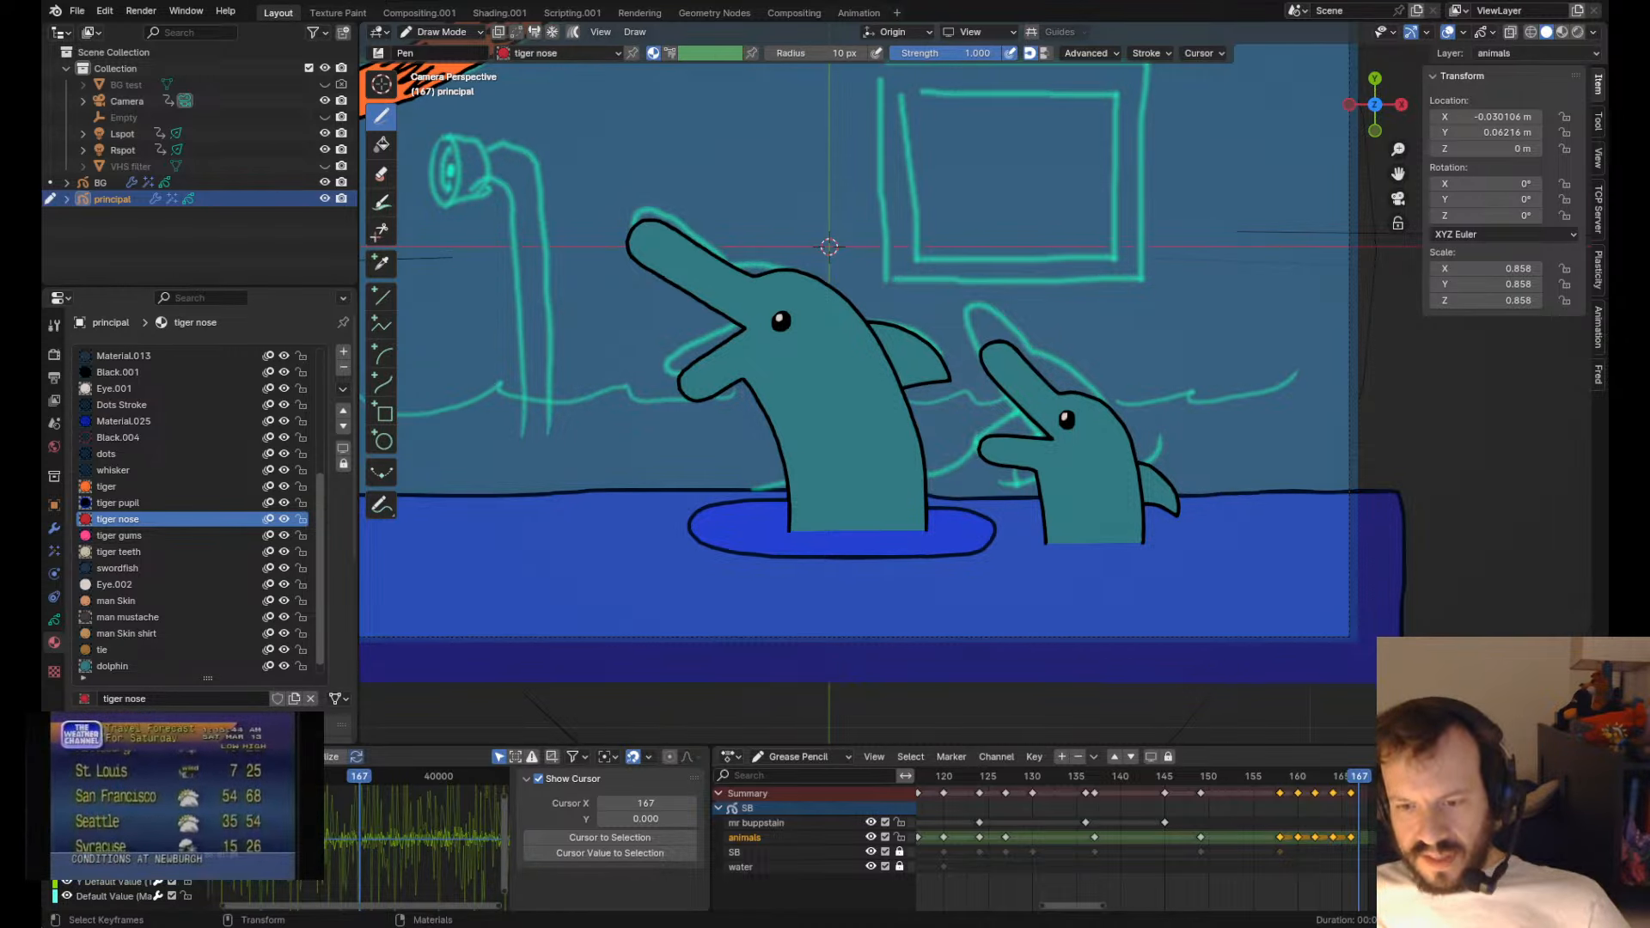
pyautogui.press('space')
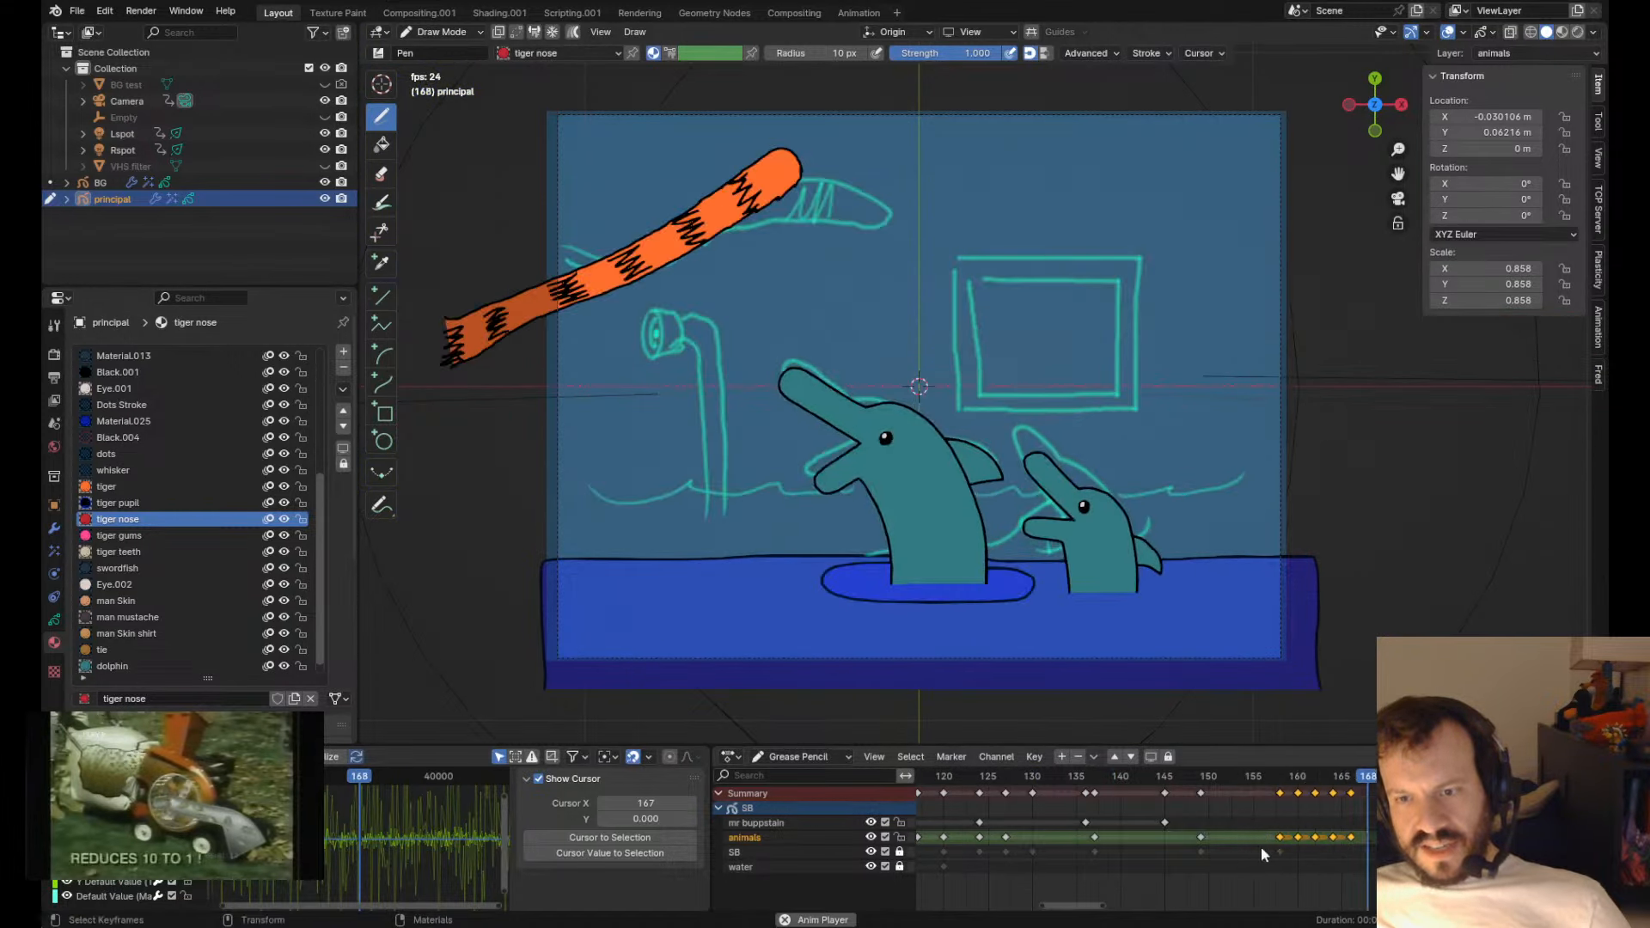
pyautogui.click(1268, 772)
pyautogui.click(1270, 774)
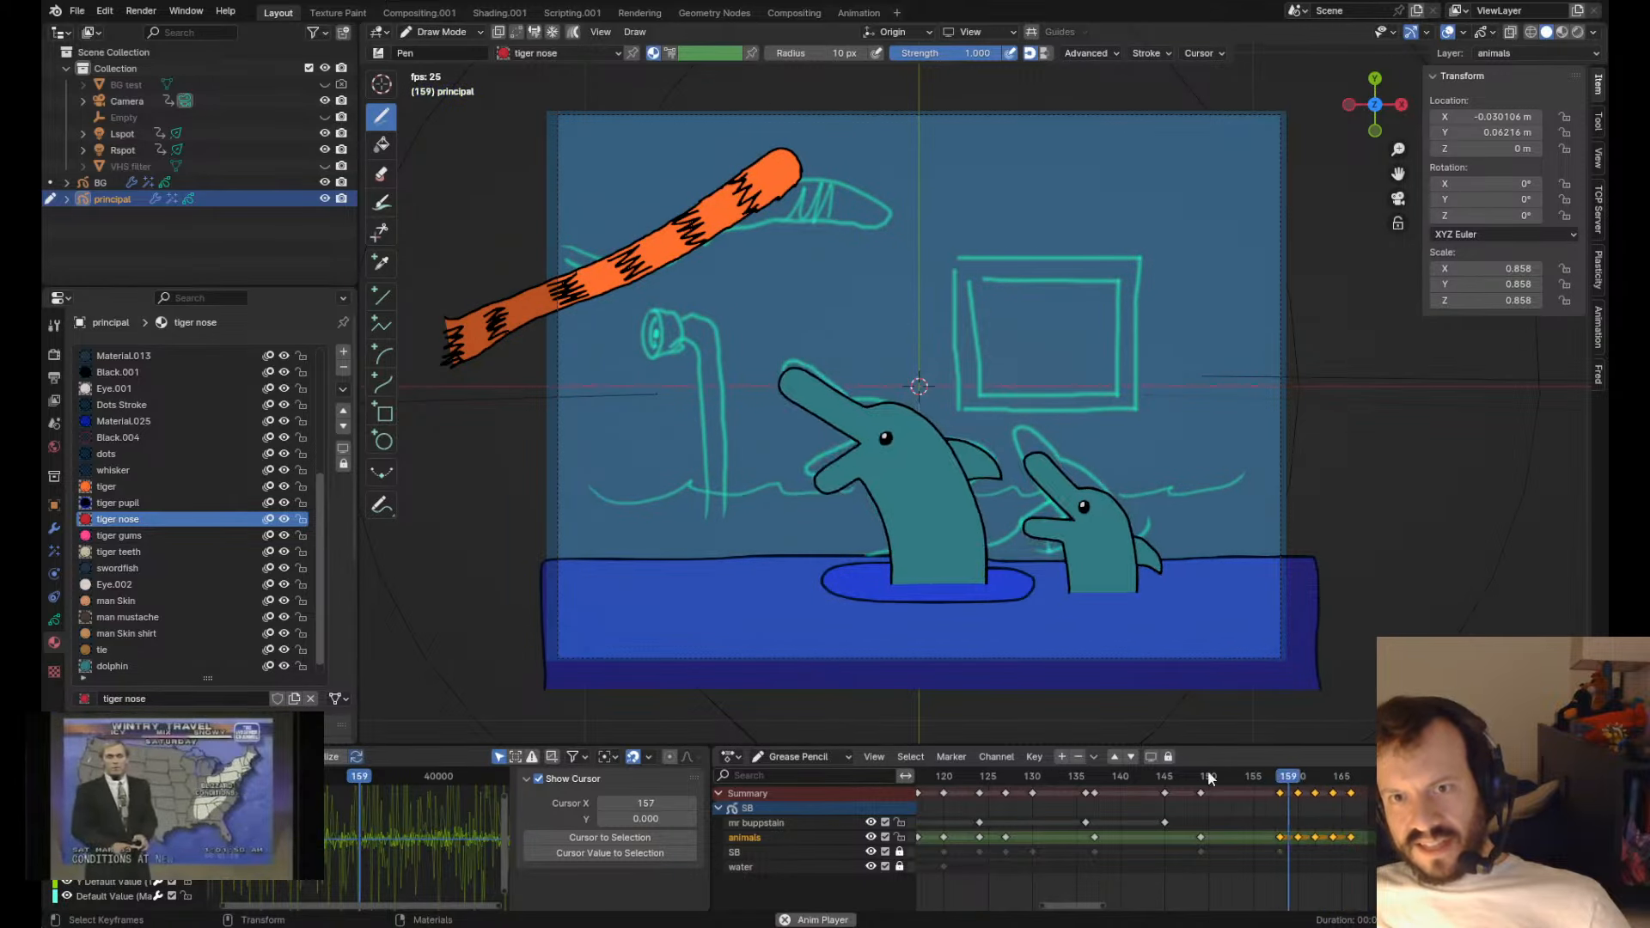
pyautogui.click(1163, 775)
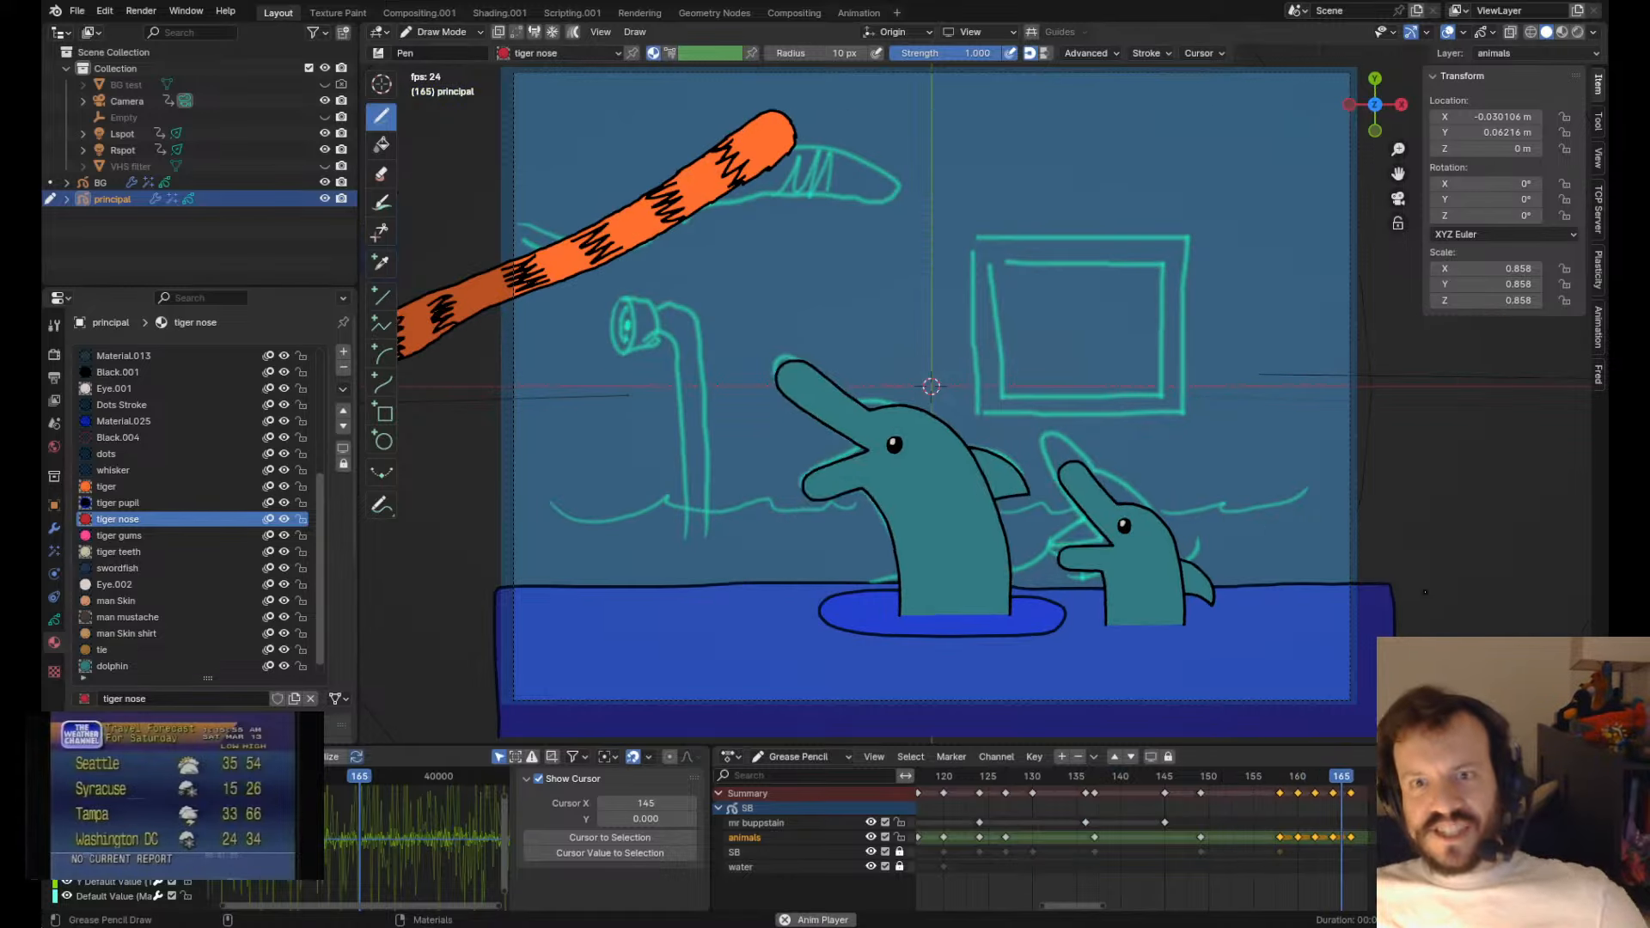
pyautogui.press('space')
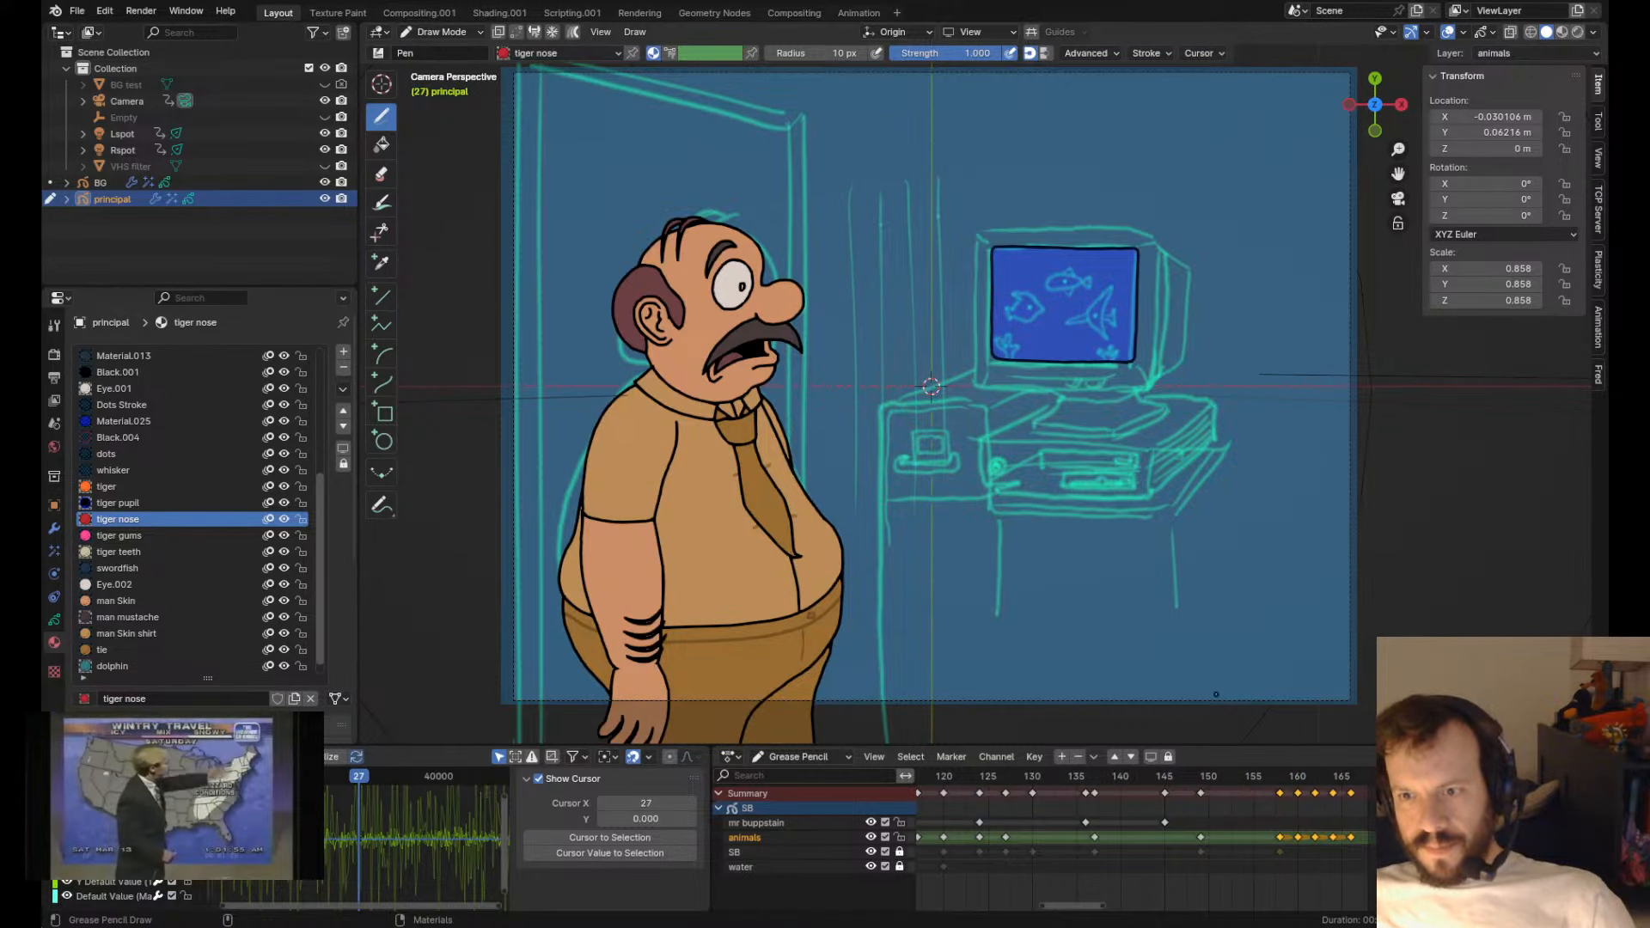
pyautogui.click(1335, 776)
pyautogui.moveTo(1339, 787); pyautogui.dragTo(1302, 785)
pyautogui.press('space')
pyautogui.press('space')
# - Duplicate the dolphin keyframe from frame 160 onto frame 164
pyautogui.moveTo(953, 653)
pyautogui.keyDown('ctrl'); pyautogui.mouseDown(button='middle')
pyautogui.moveTo(948, 576)
pyautogui.moveTo(886, 400)
pyautogui.mouseUp(button='middle'); pyautogui.keyUp('ctrl')
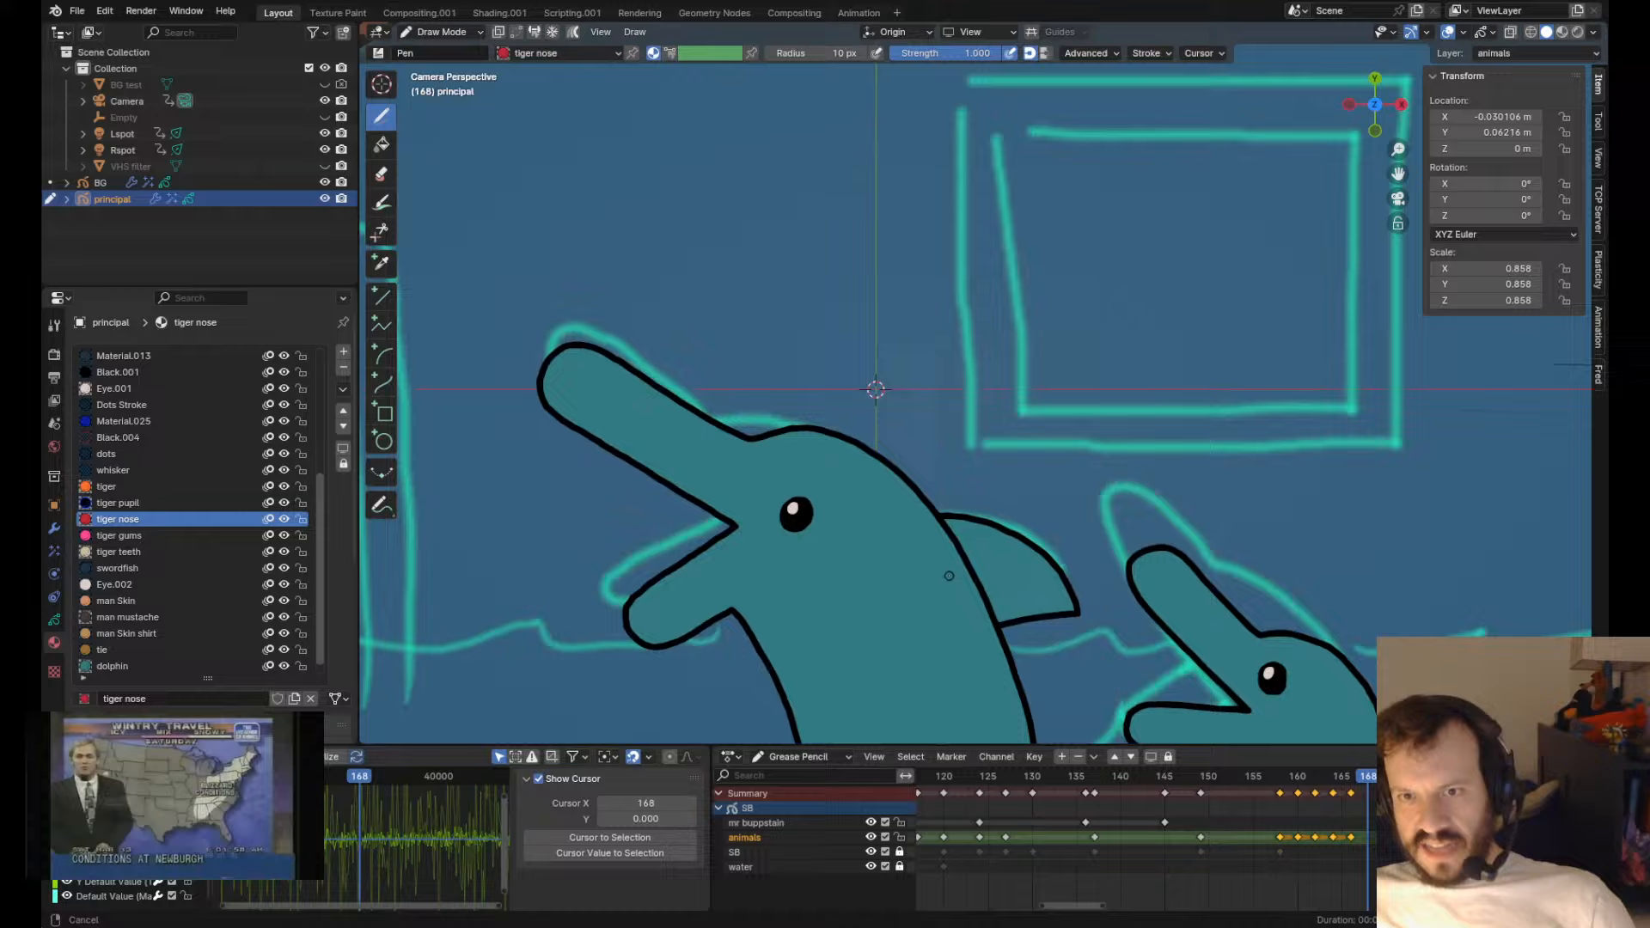
pyautogui.press('Tab')
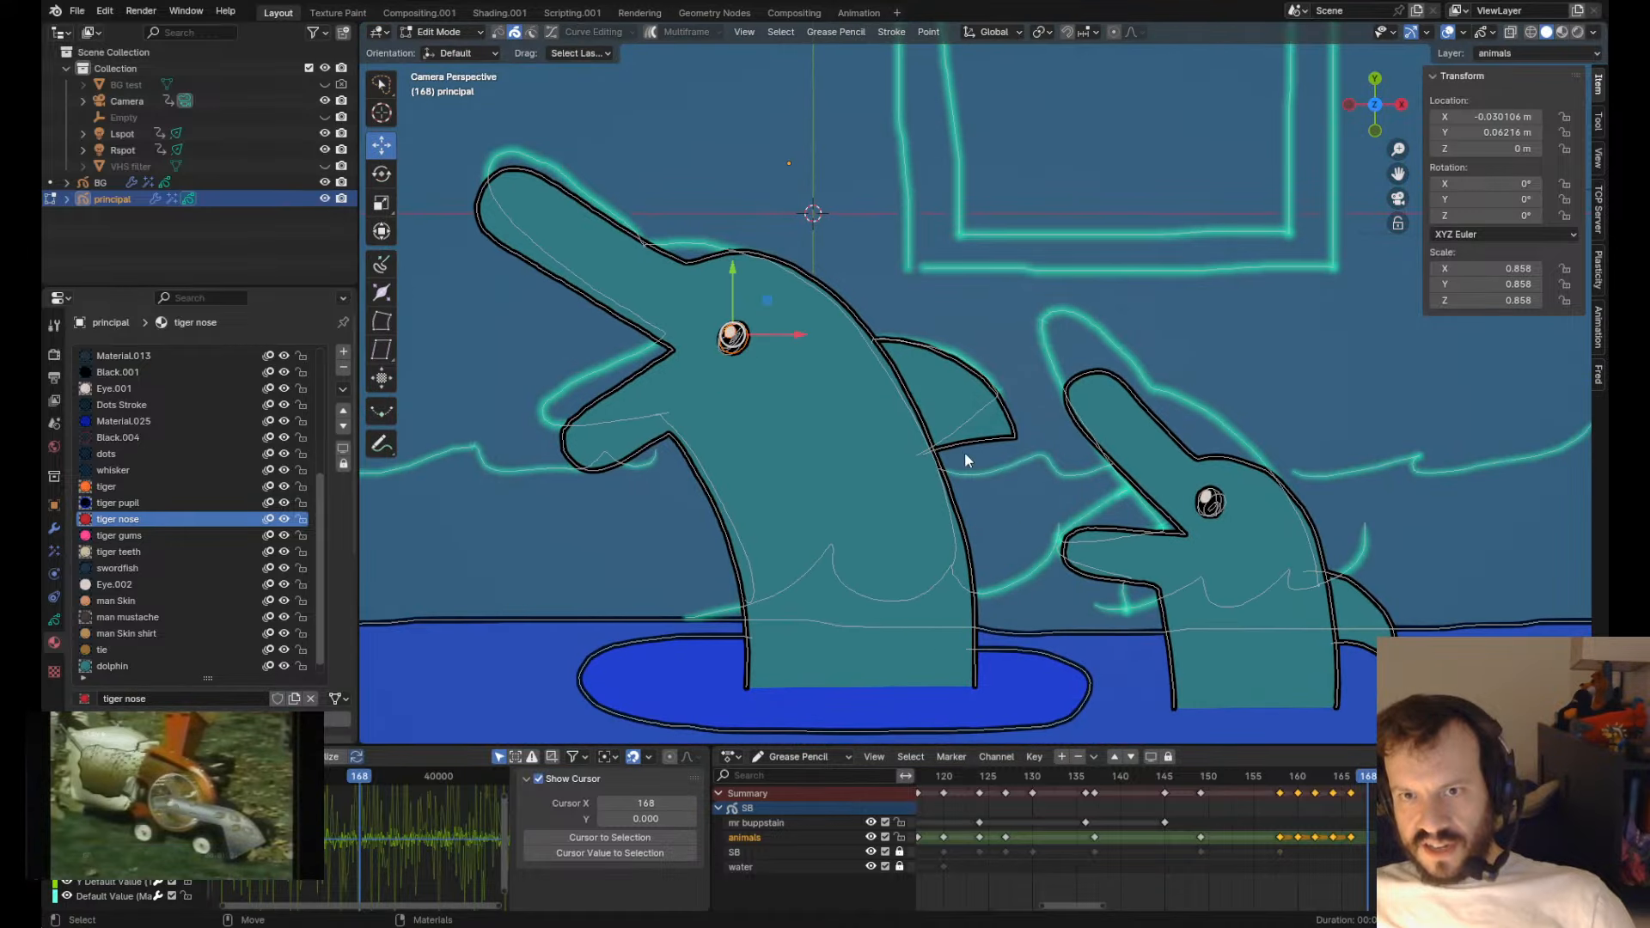
pyautogui.moveTo(1255, 778); pyautogui.dragTo(1342, 797)
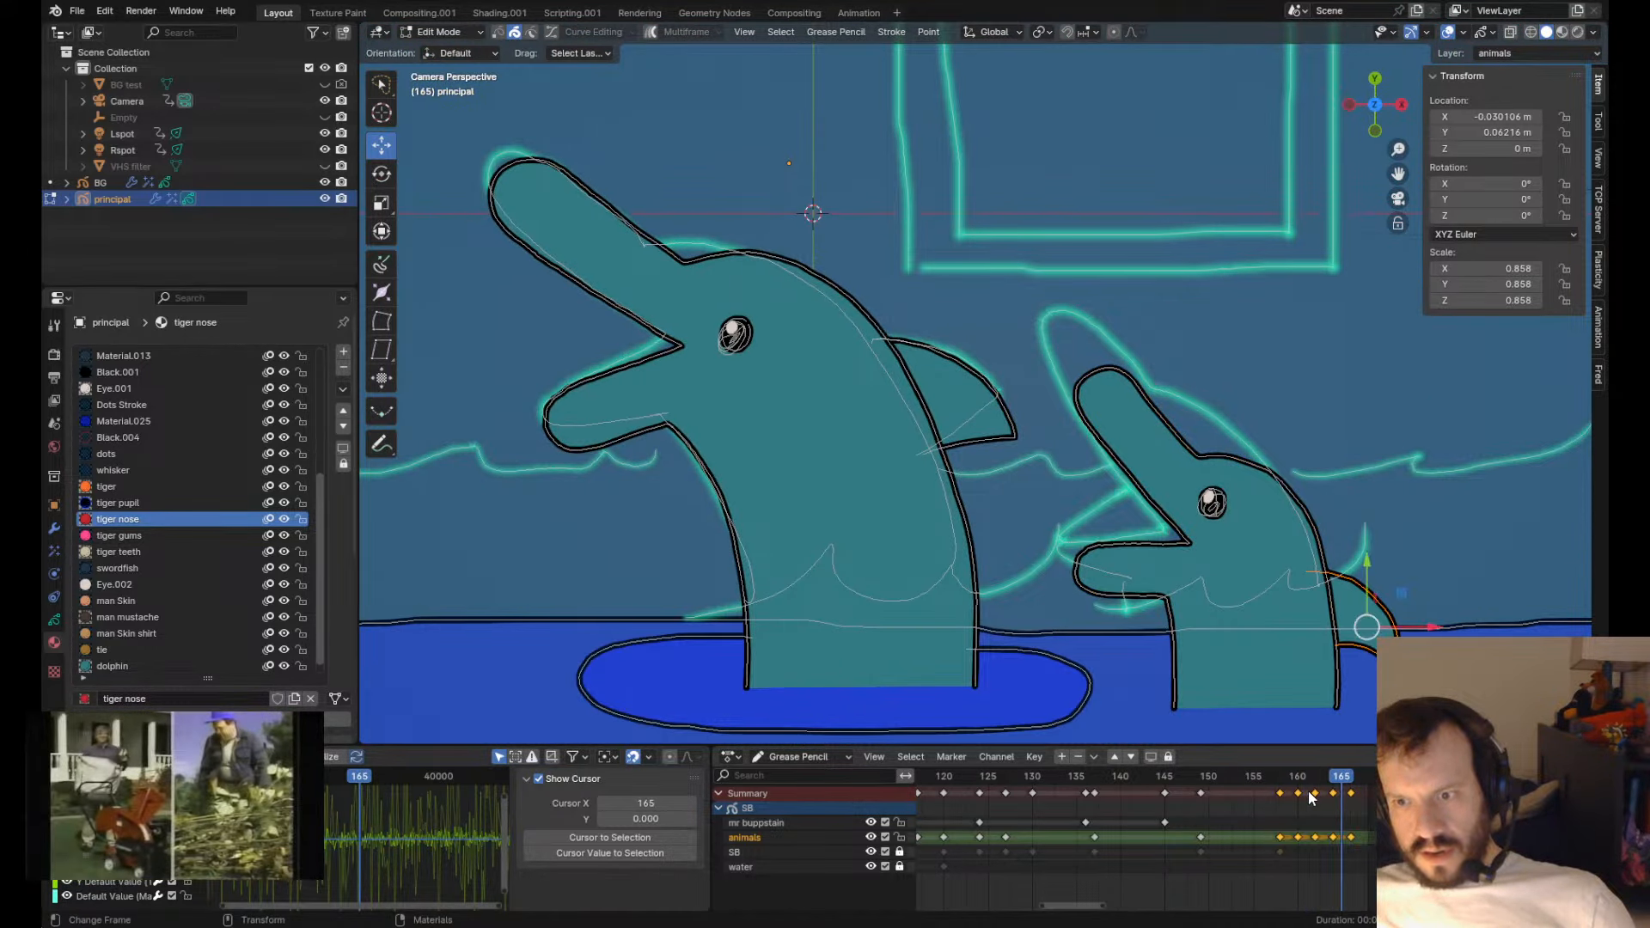
pyautogui.click(1297, 795)
pyautogui.hotkey('shift', 'd')
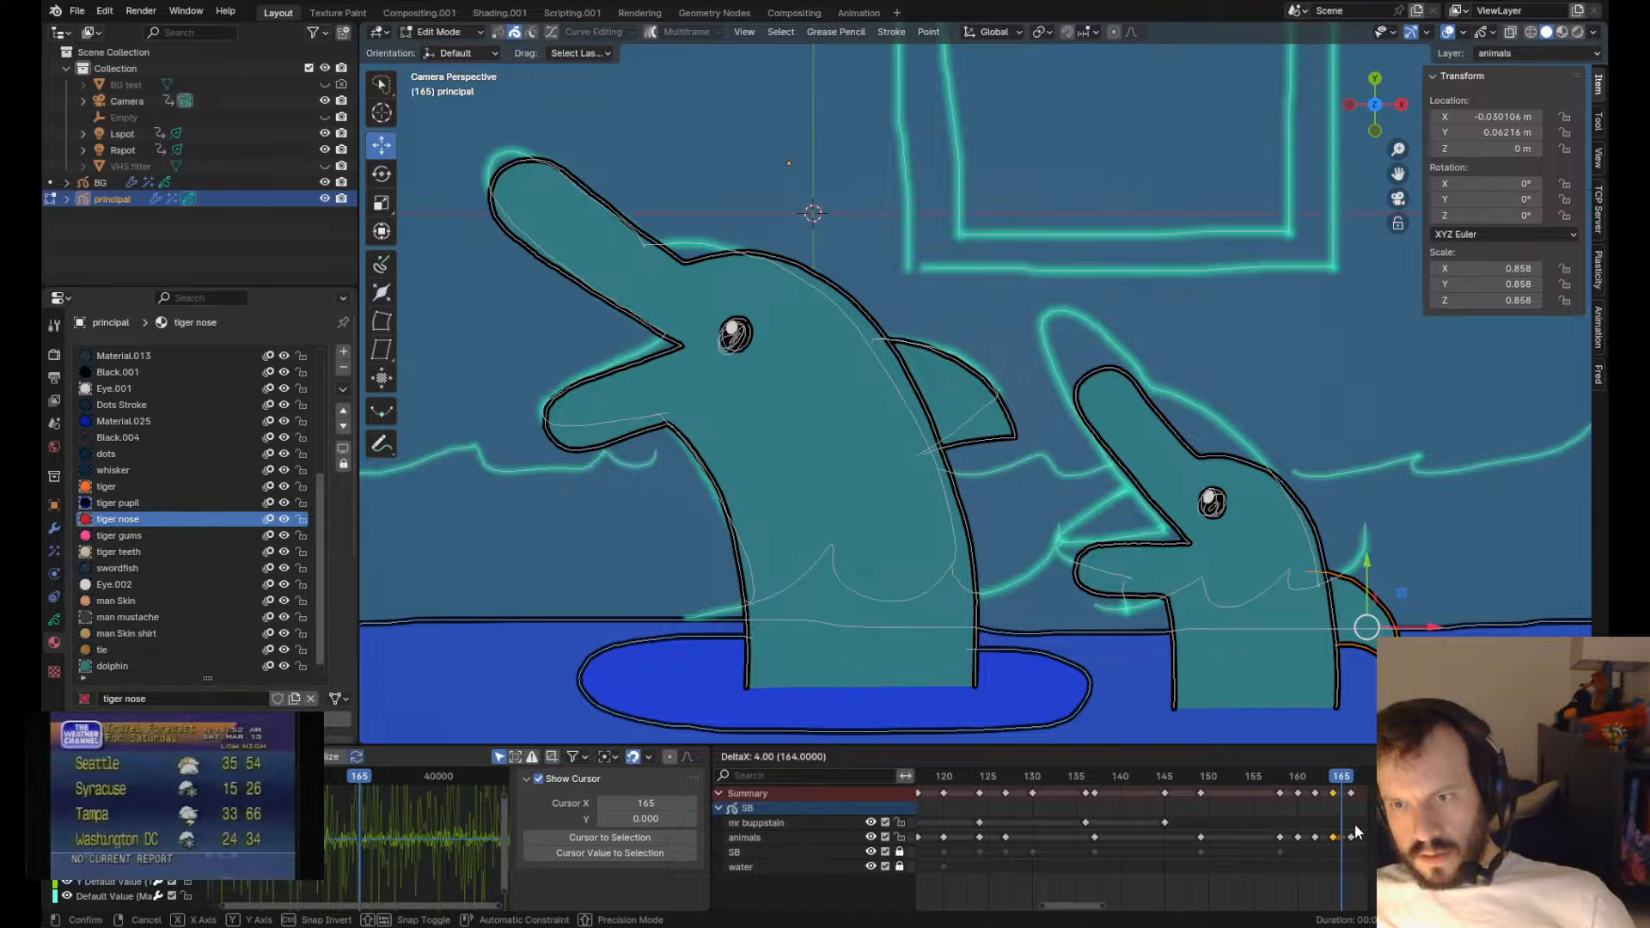
pyautogui.click(1356, 828)
# - Play the revised dolphin animation to check the motion, clear the keyframe selection, and save the file
pyautogui.press('Right')
pyautogui.press('Right')
pyautogui.click(1281, 781)
pyautogui.press('space')
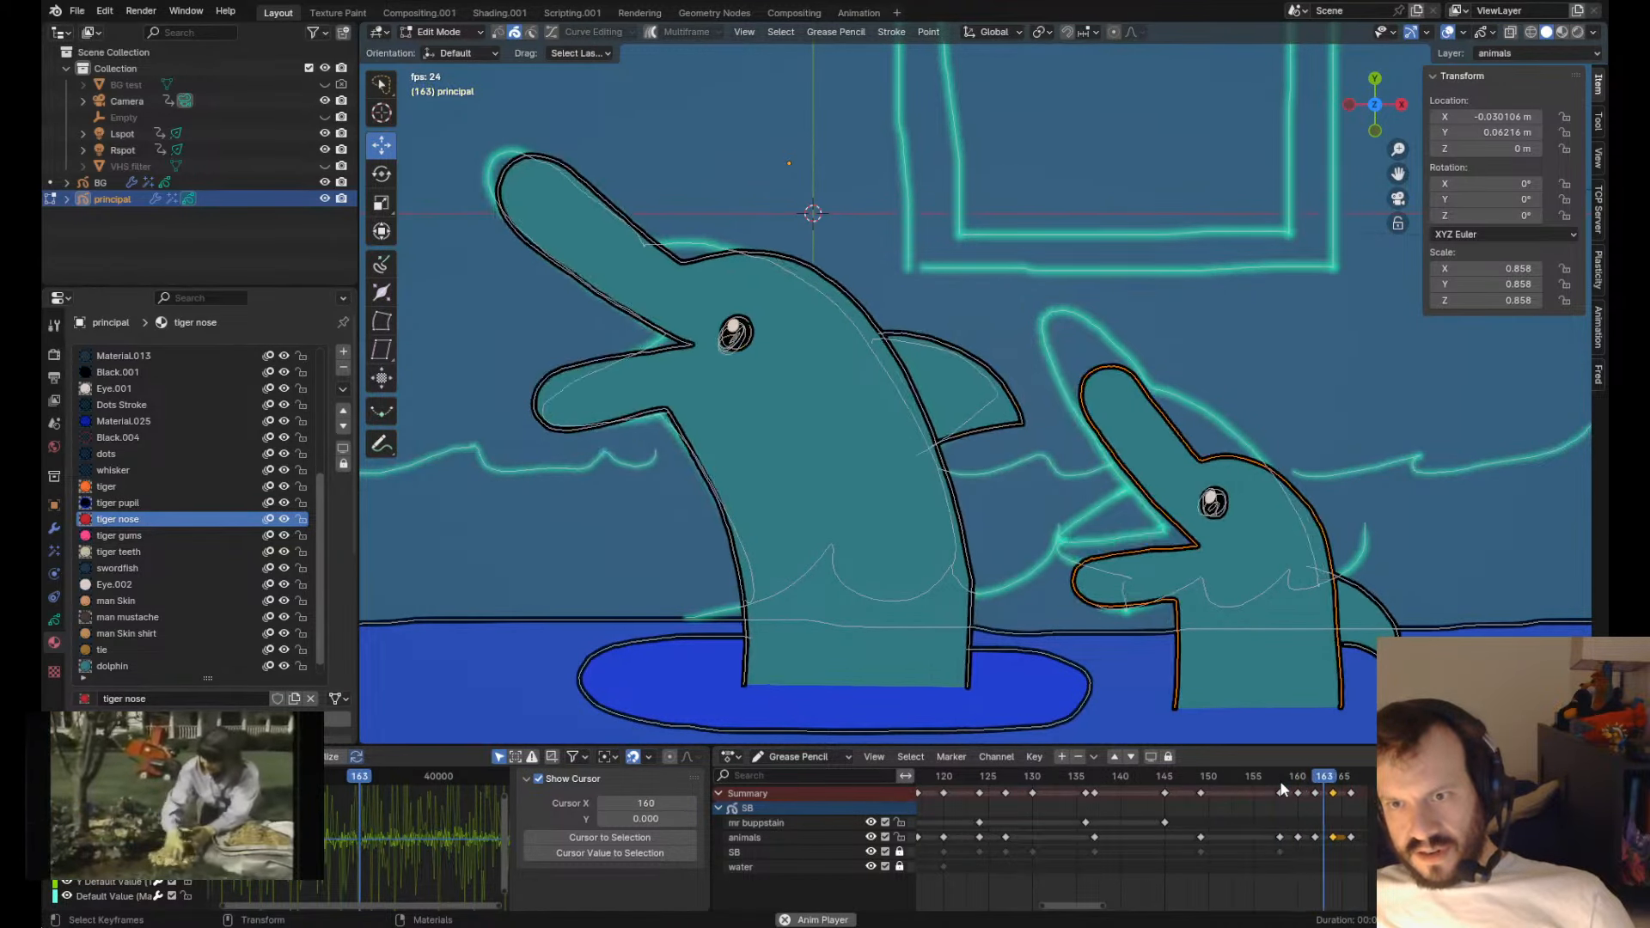
pyautogui.hotkey('ctrl', 'z')
pyautogui.scroll(-4, 1142, 590)
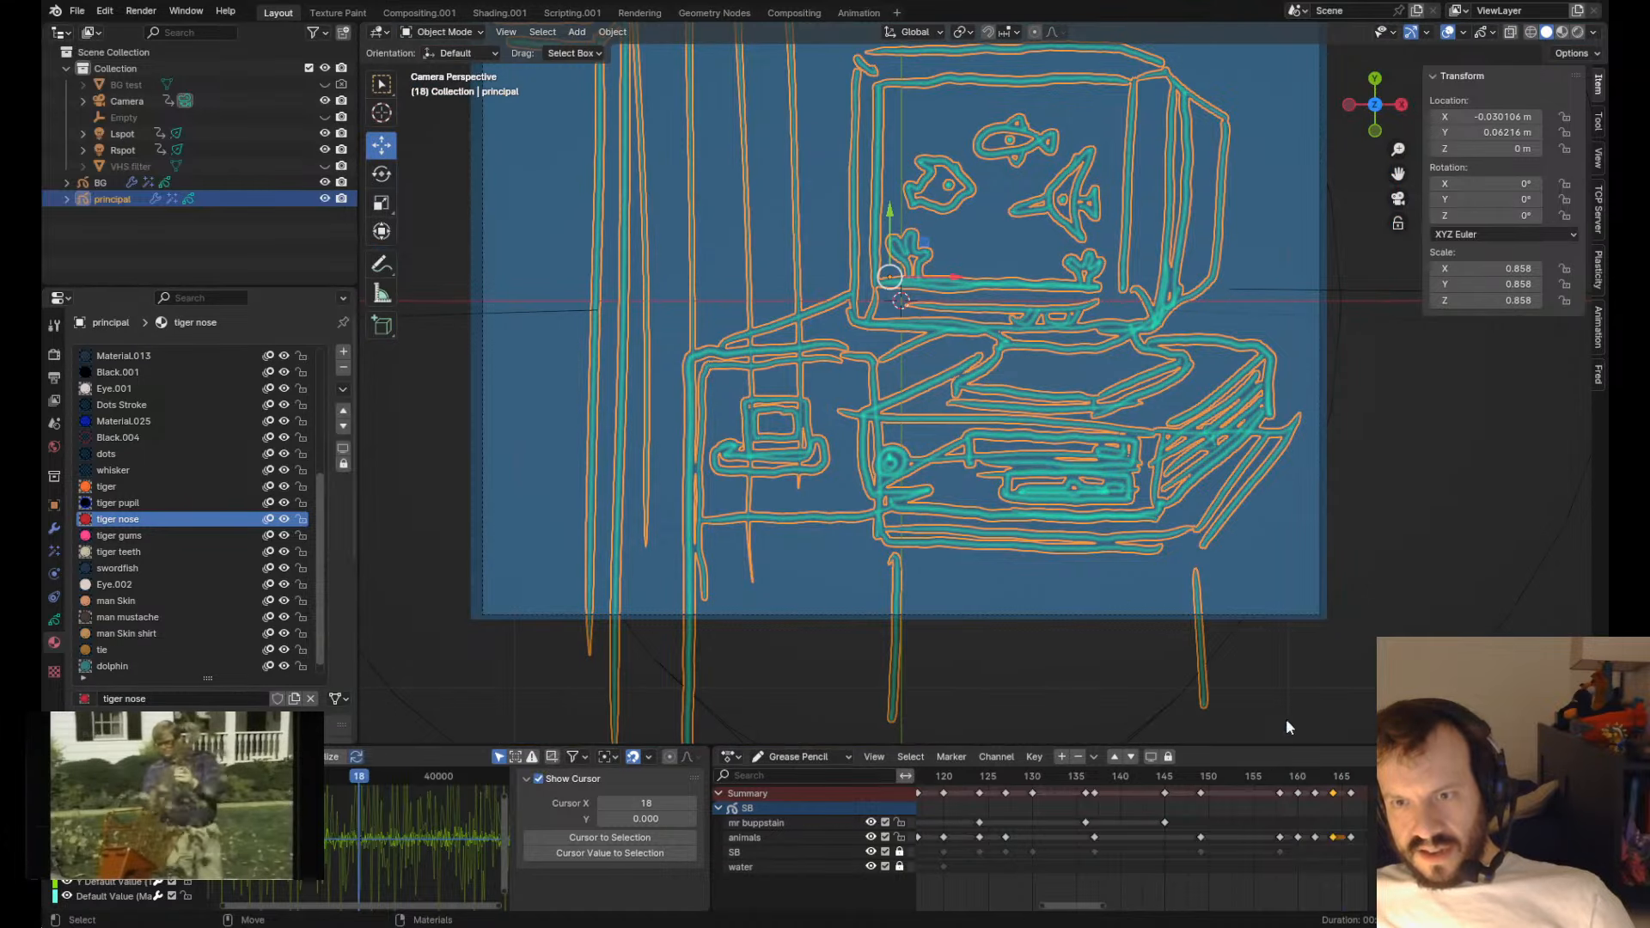
pyautogui.click(1241, 834)
pyautogui.hotkey('ctrl', 's')
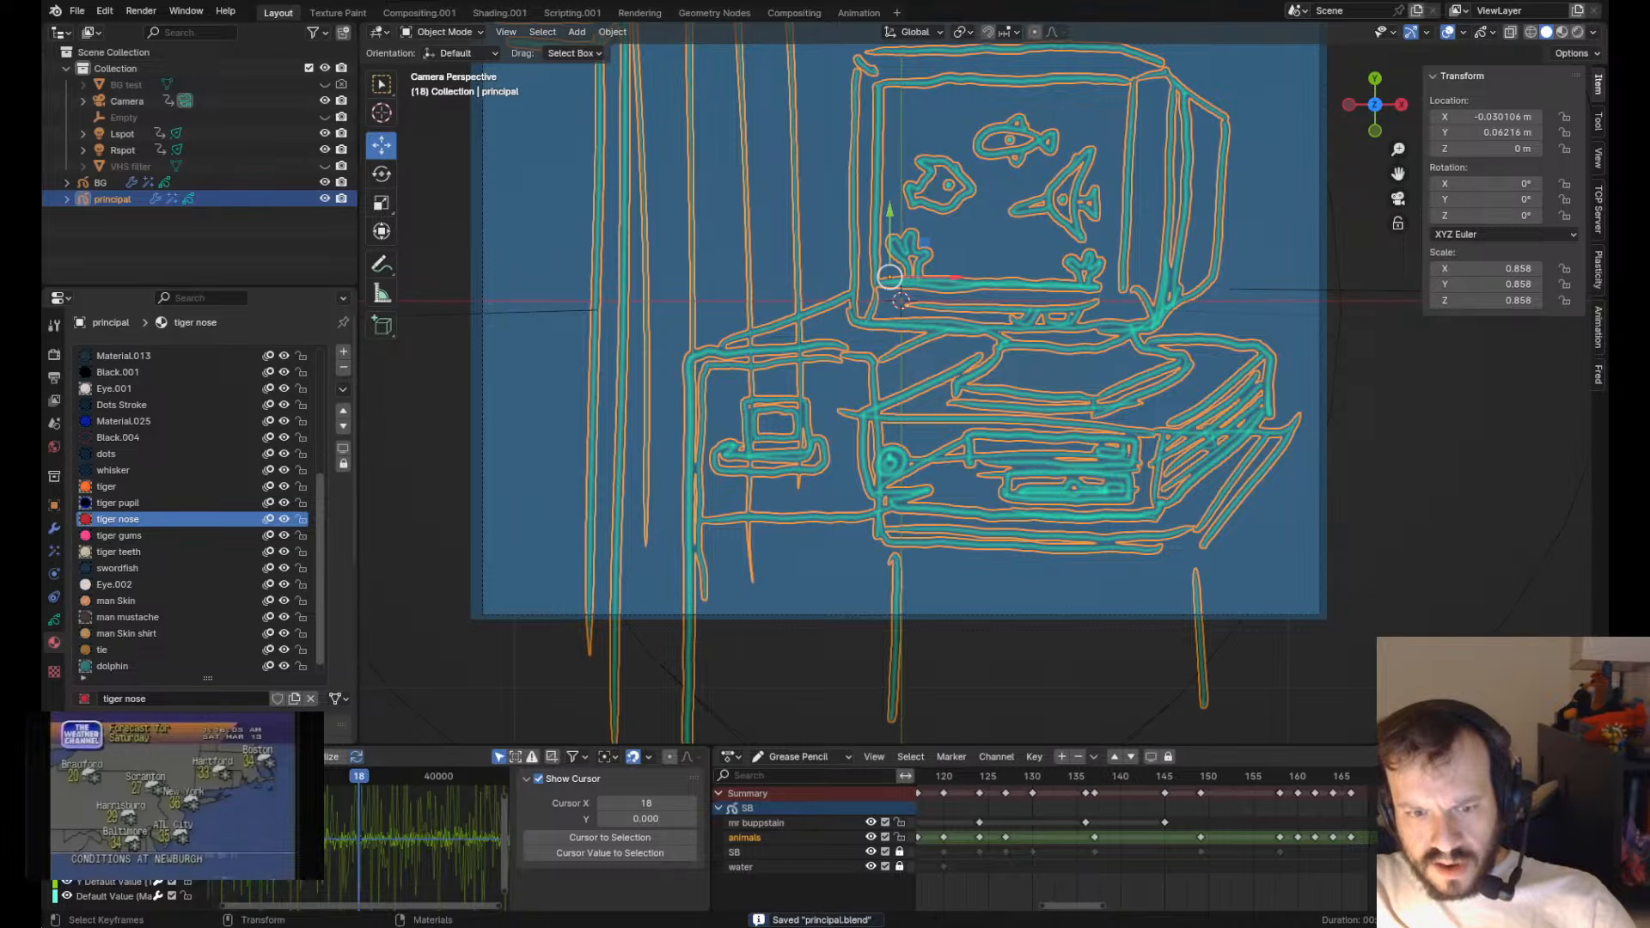
pyautogui.moveTo(150, 763)
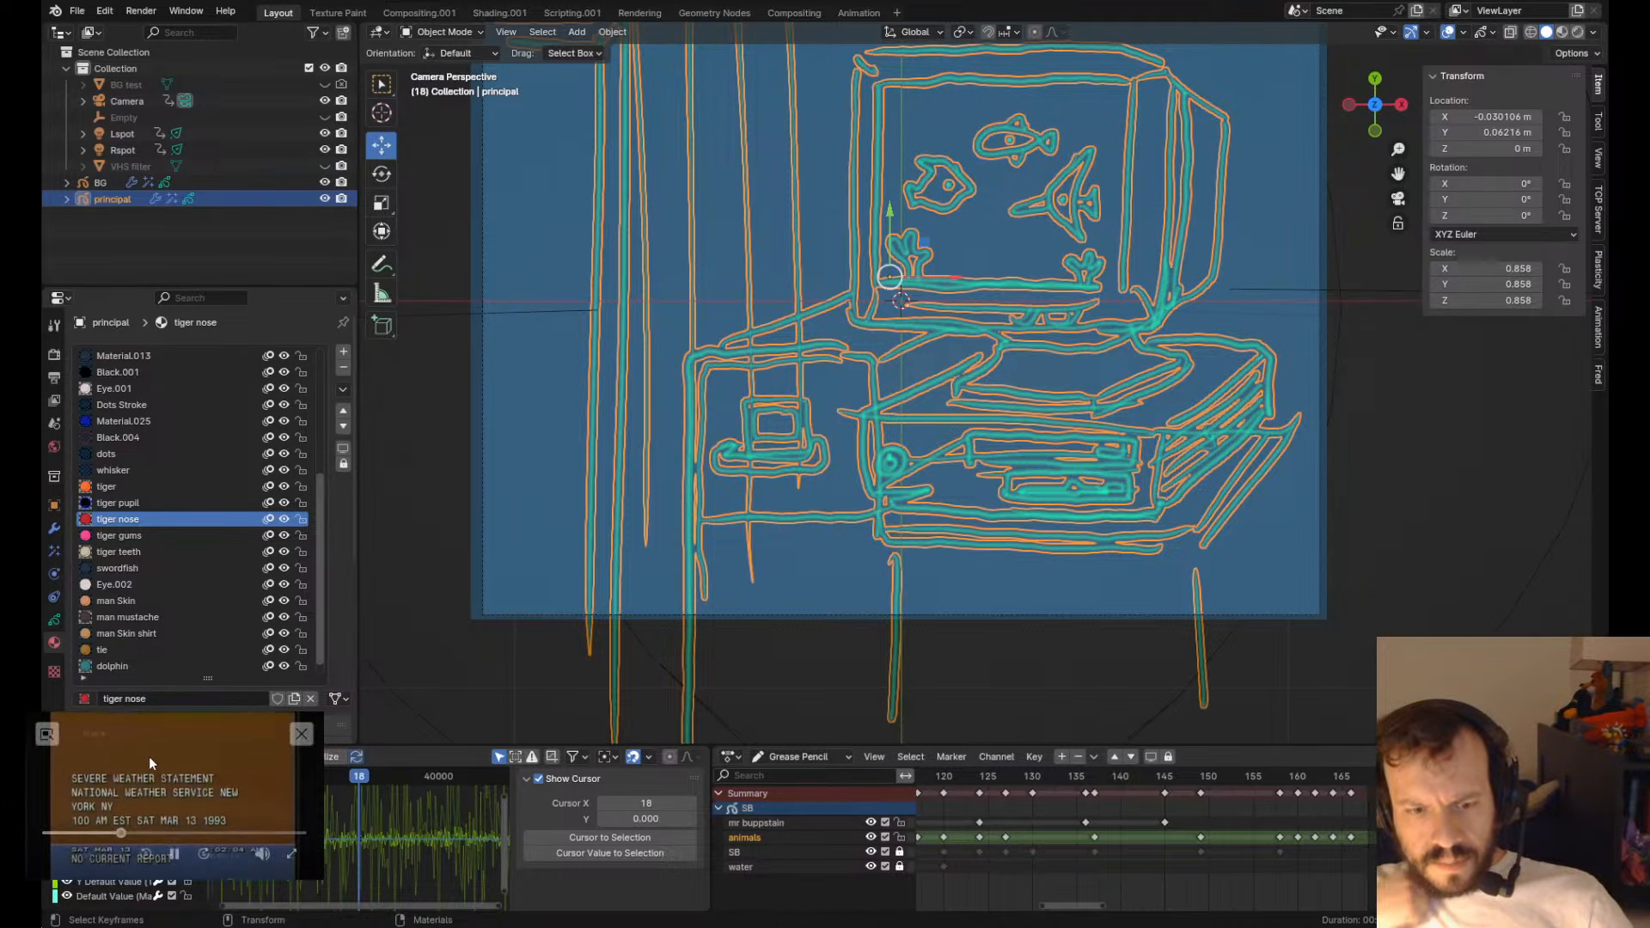